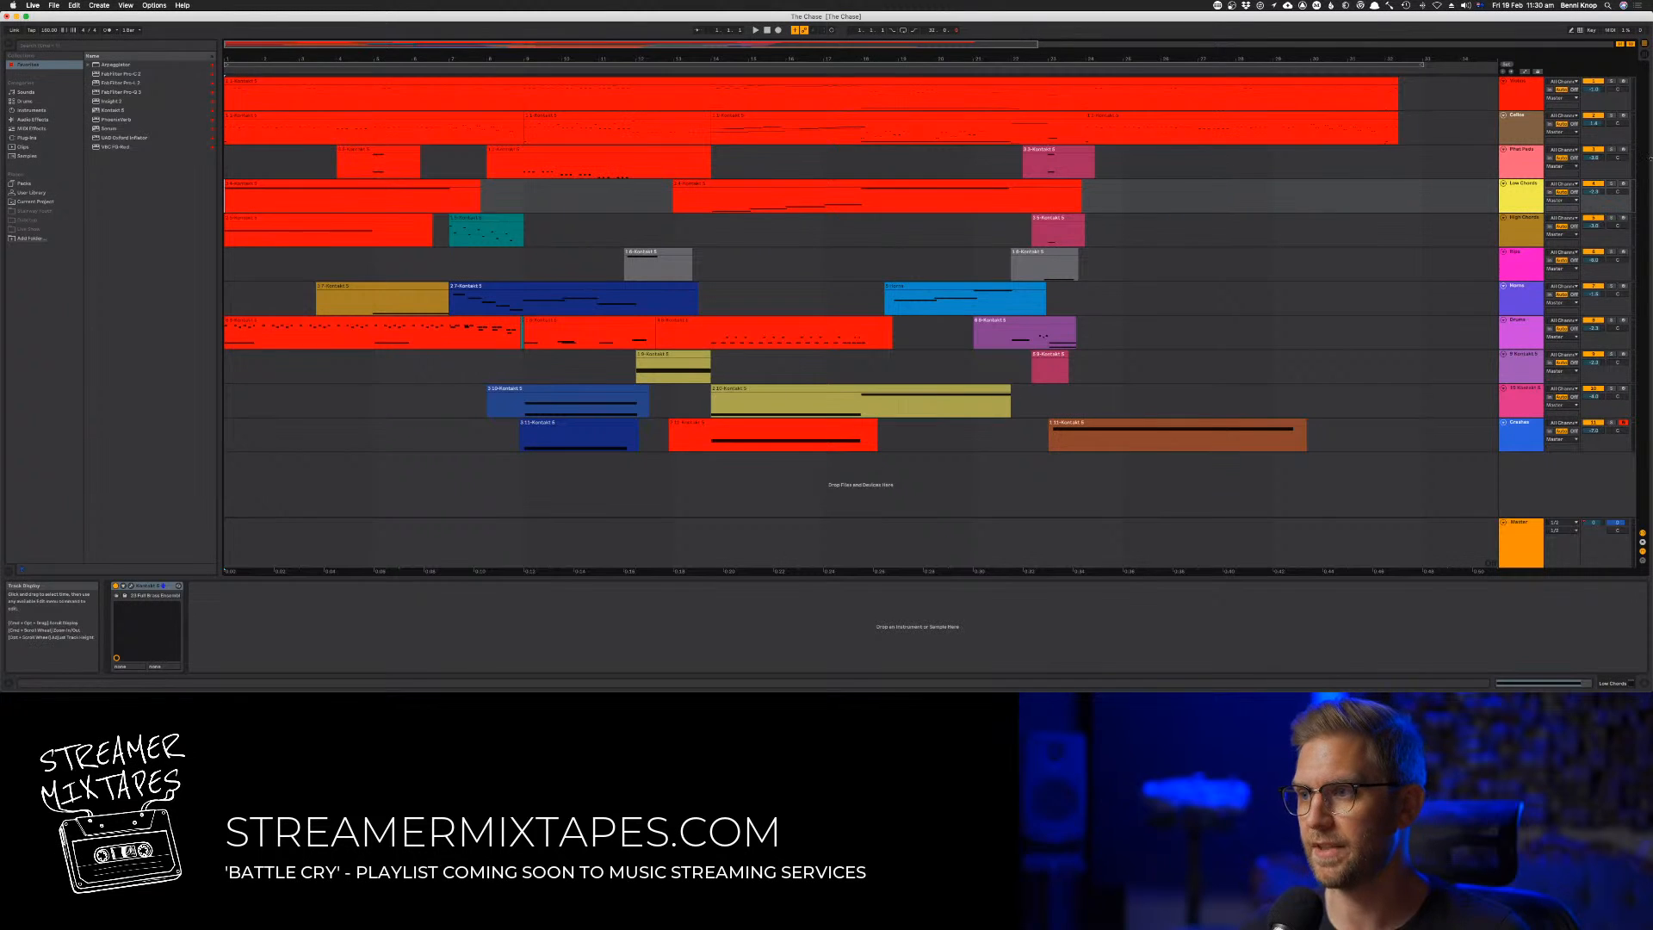
Open the Kontakt instrument on the first track, solo that track and play the arrangement
click(1524, 100)
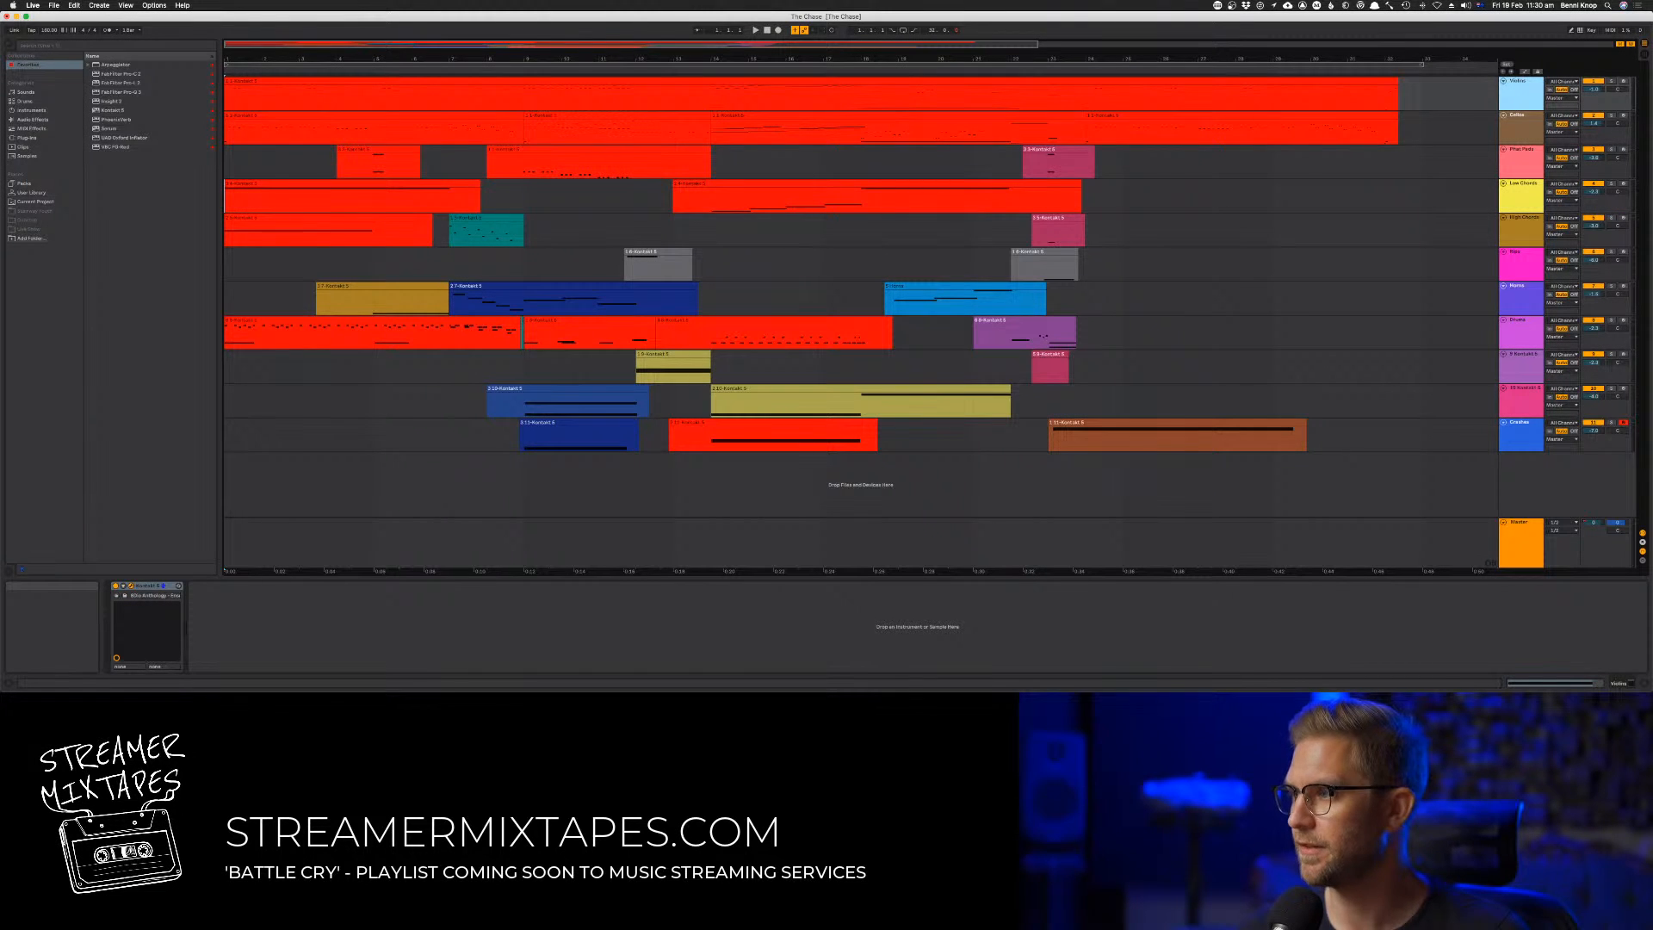
click(131, 586)
drag(292, 155, 927, 71)
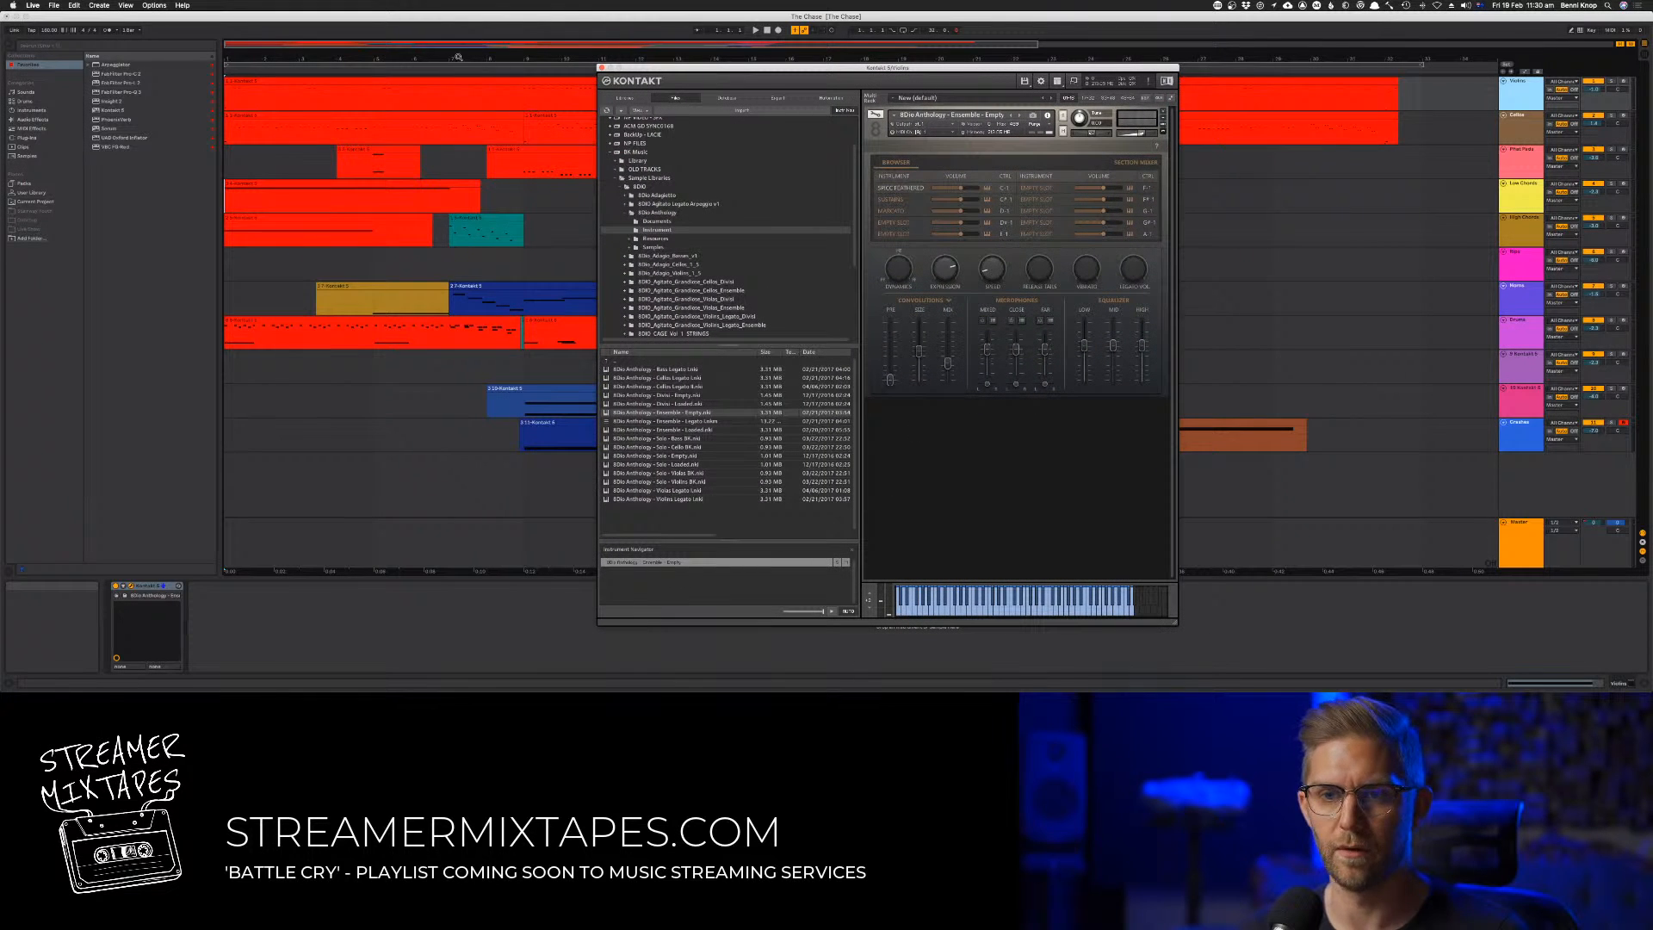
click(1613, 82)
key(space)
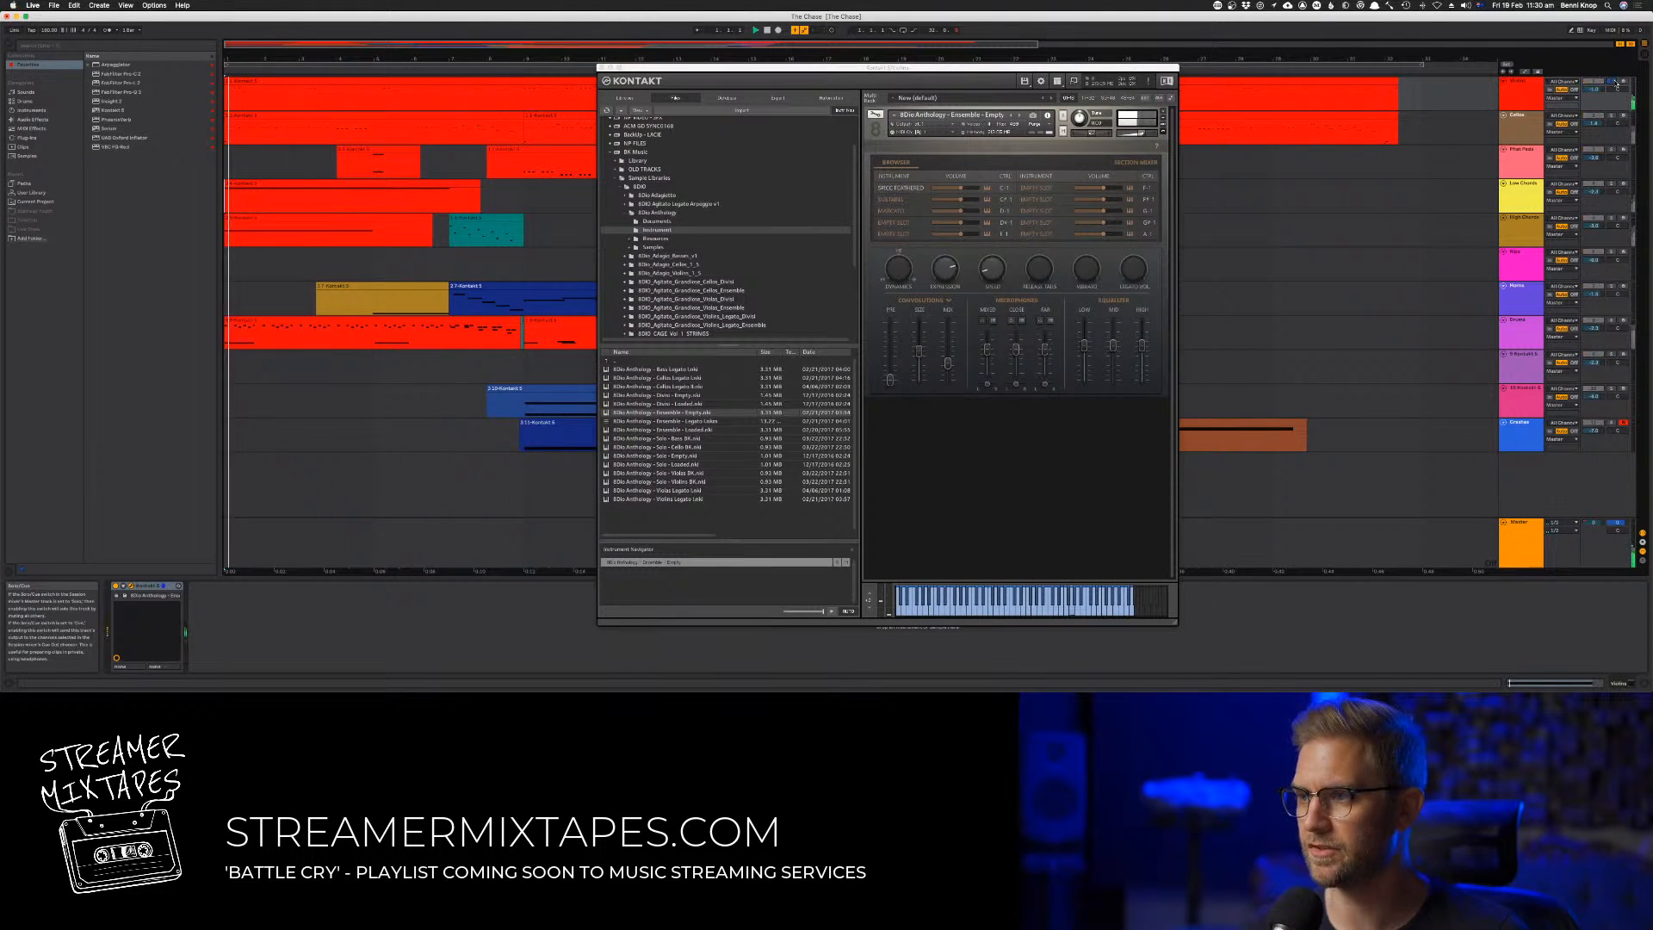
drag(1110, 68, 1073, 124)
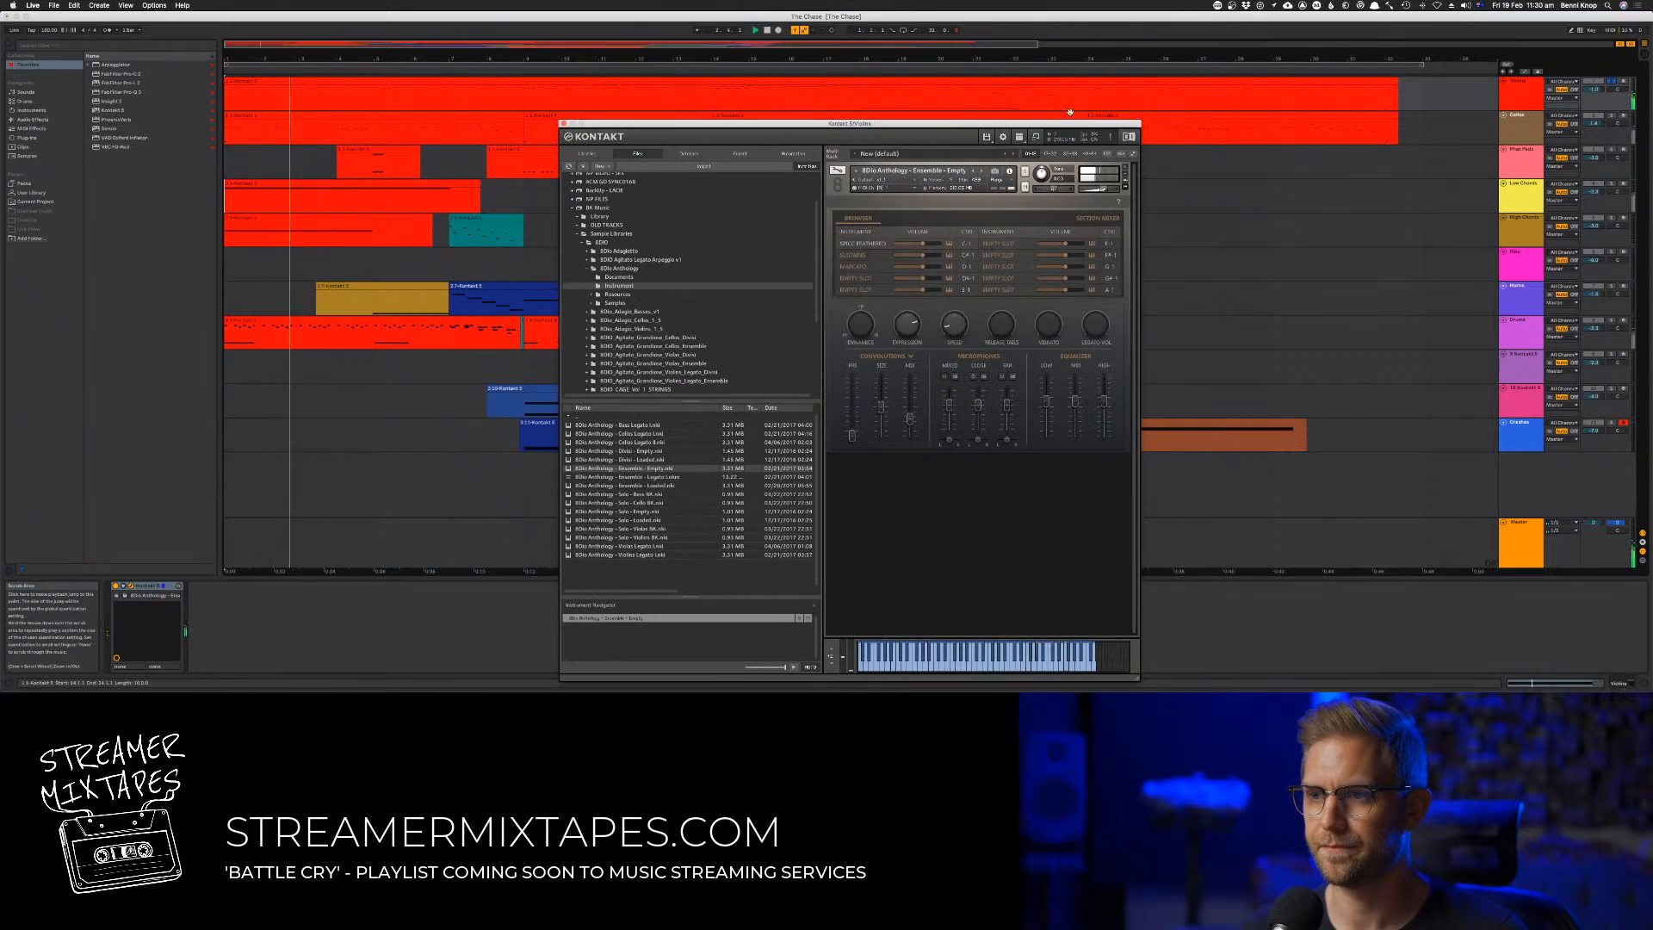
Open the first track's long clip in the MIDI note editor and move the Kontakt window clear of the notes
double_click(1023, 80)
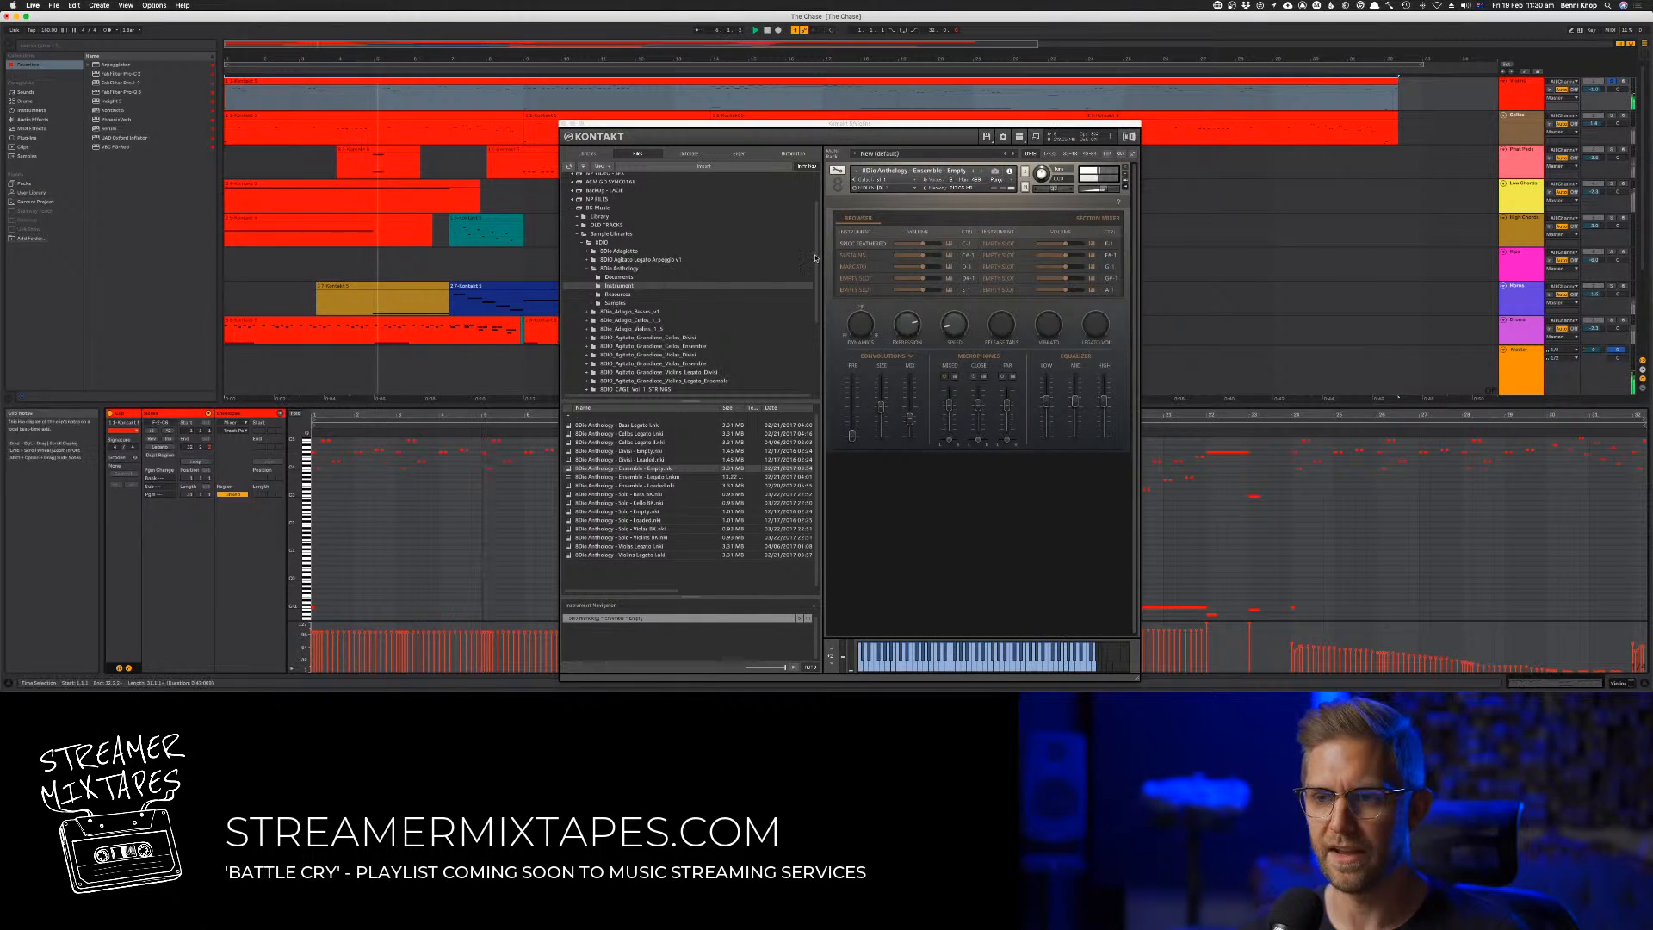
drag(945, 125, 1285, 106)
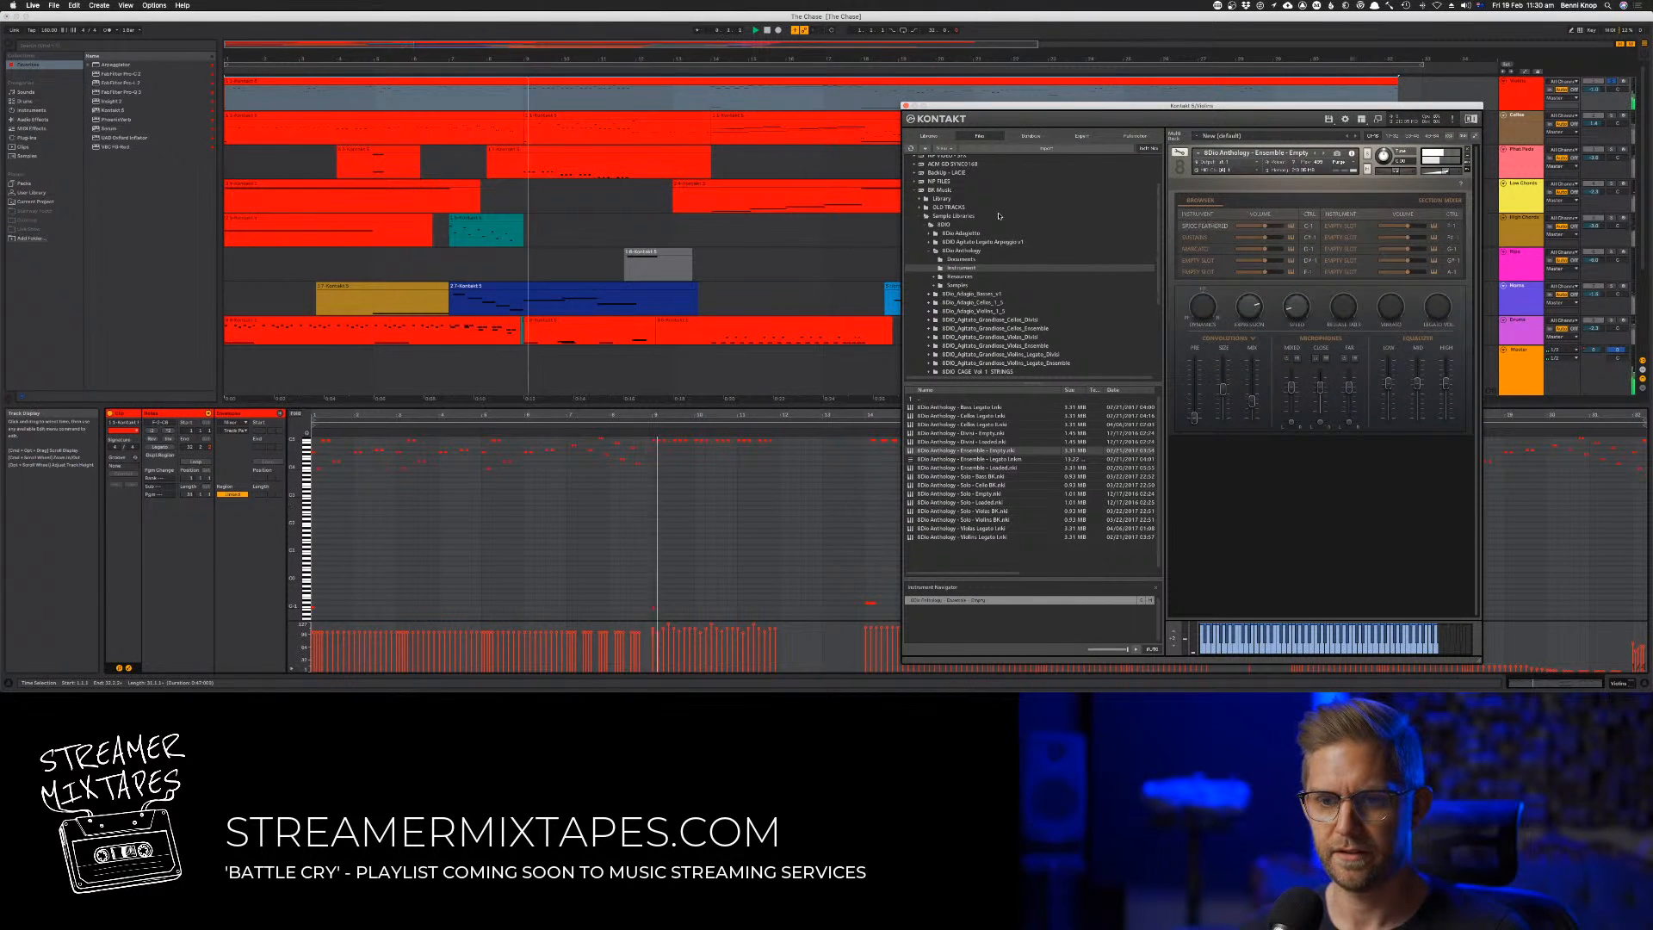
drag(1003, 105, 1013, 189)
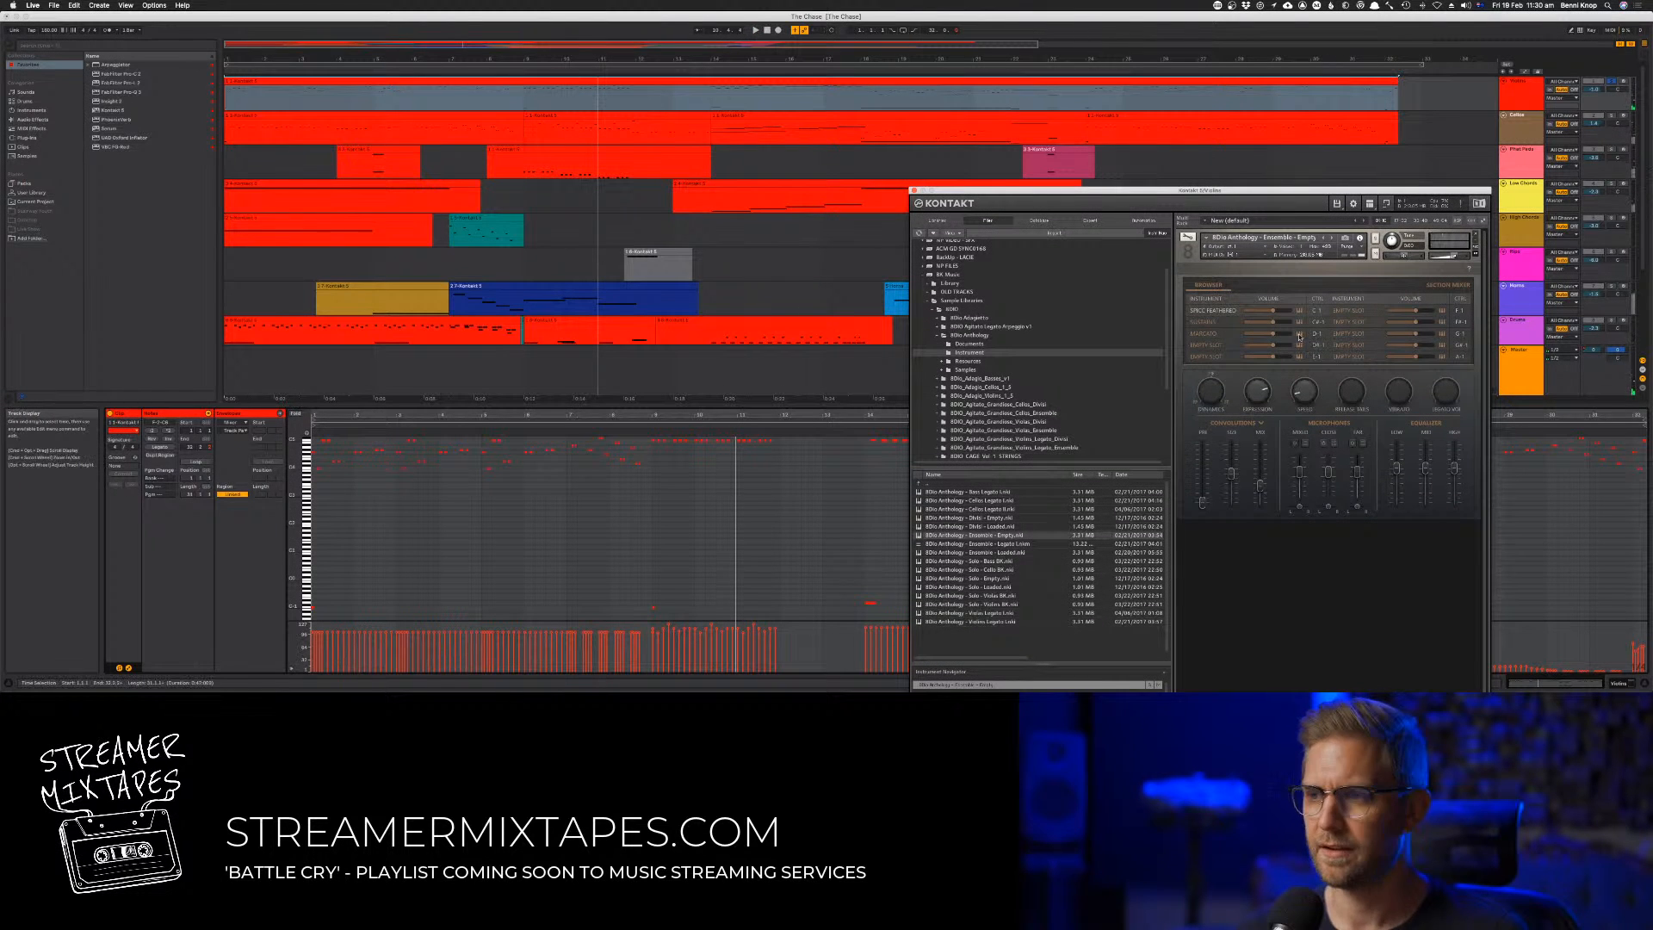
Solo the Cellos track and play it from the beginning of the arrangement
click(1612, 117)
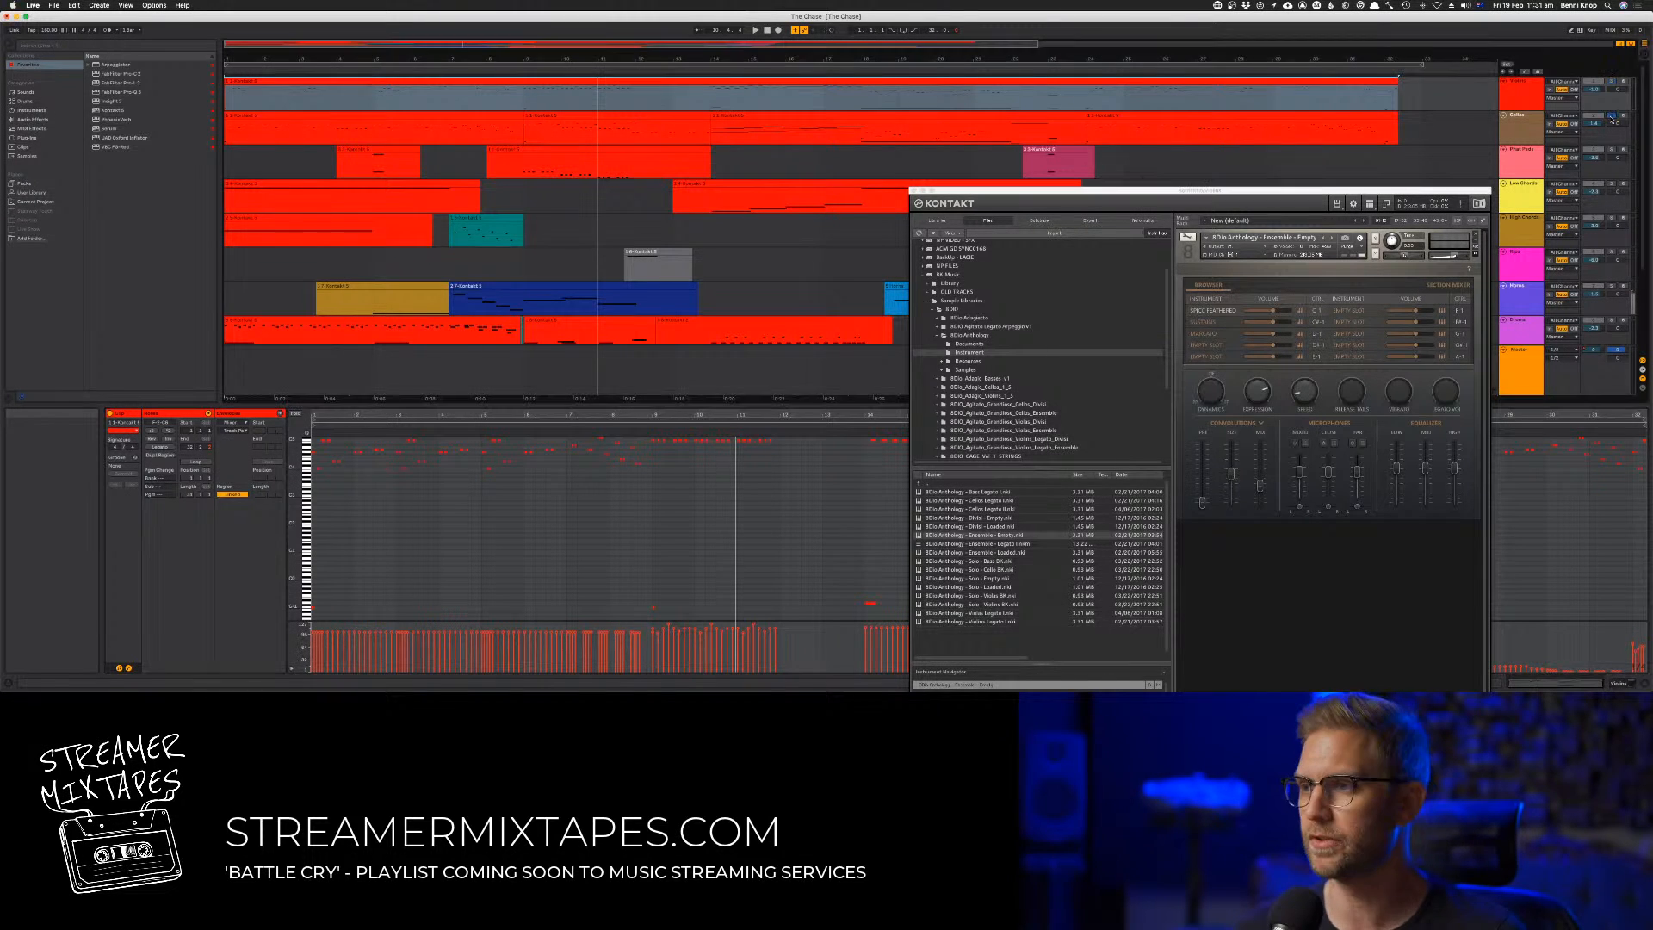
key(space)
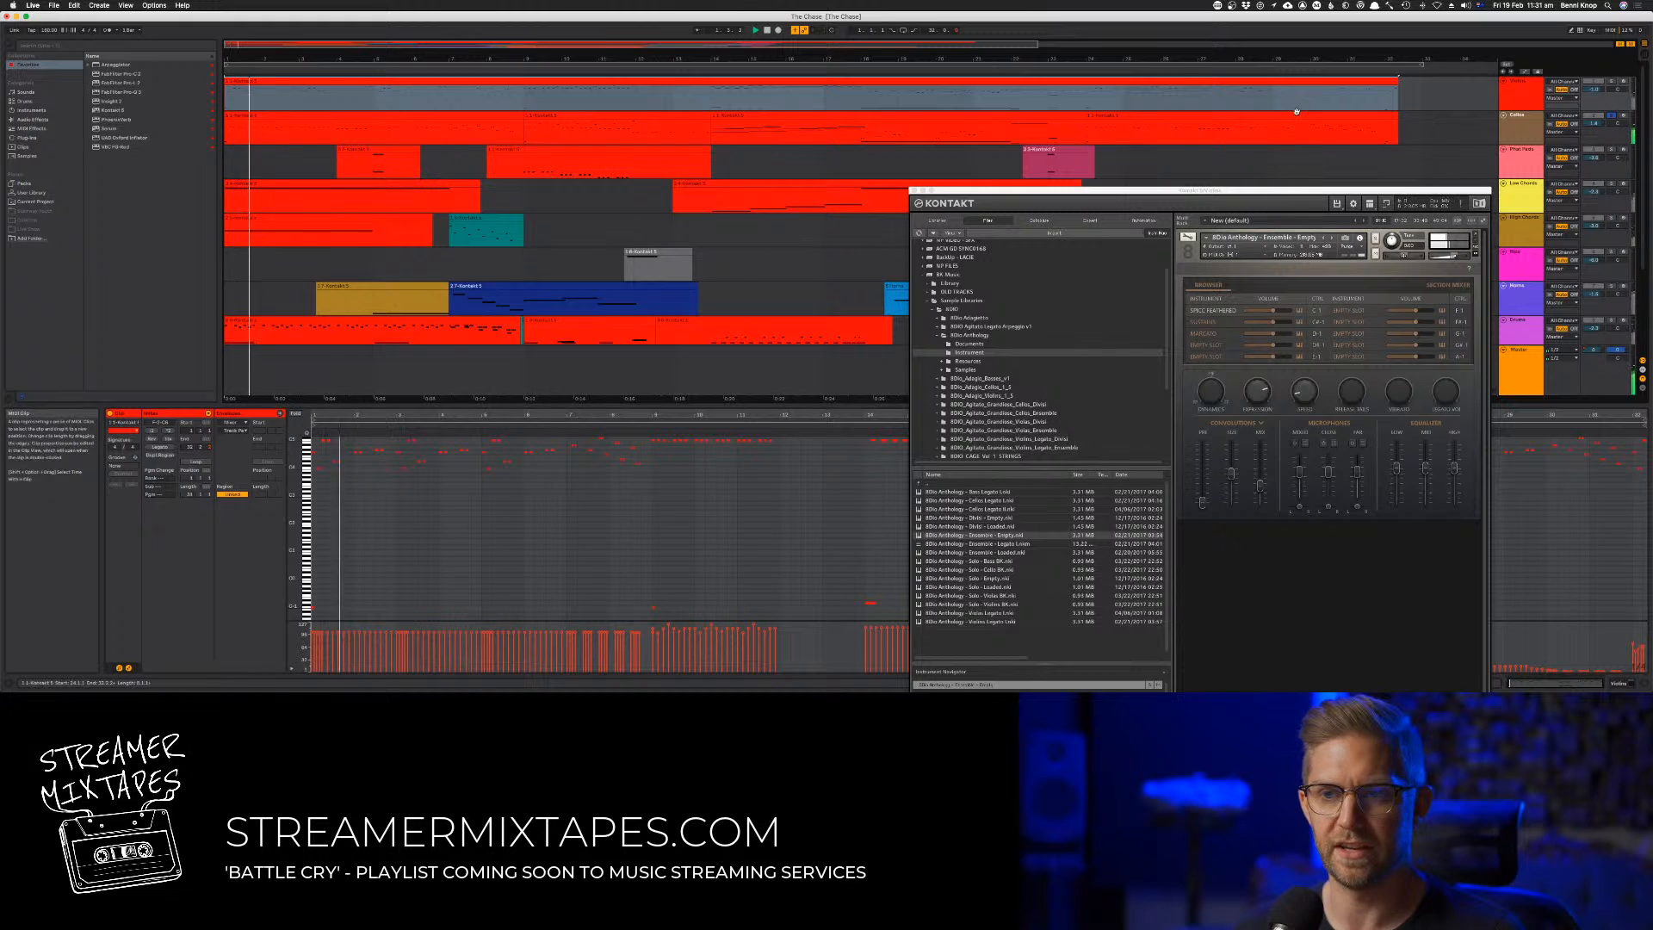
click(386, 83)
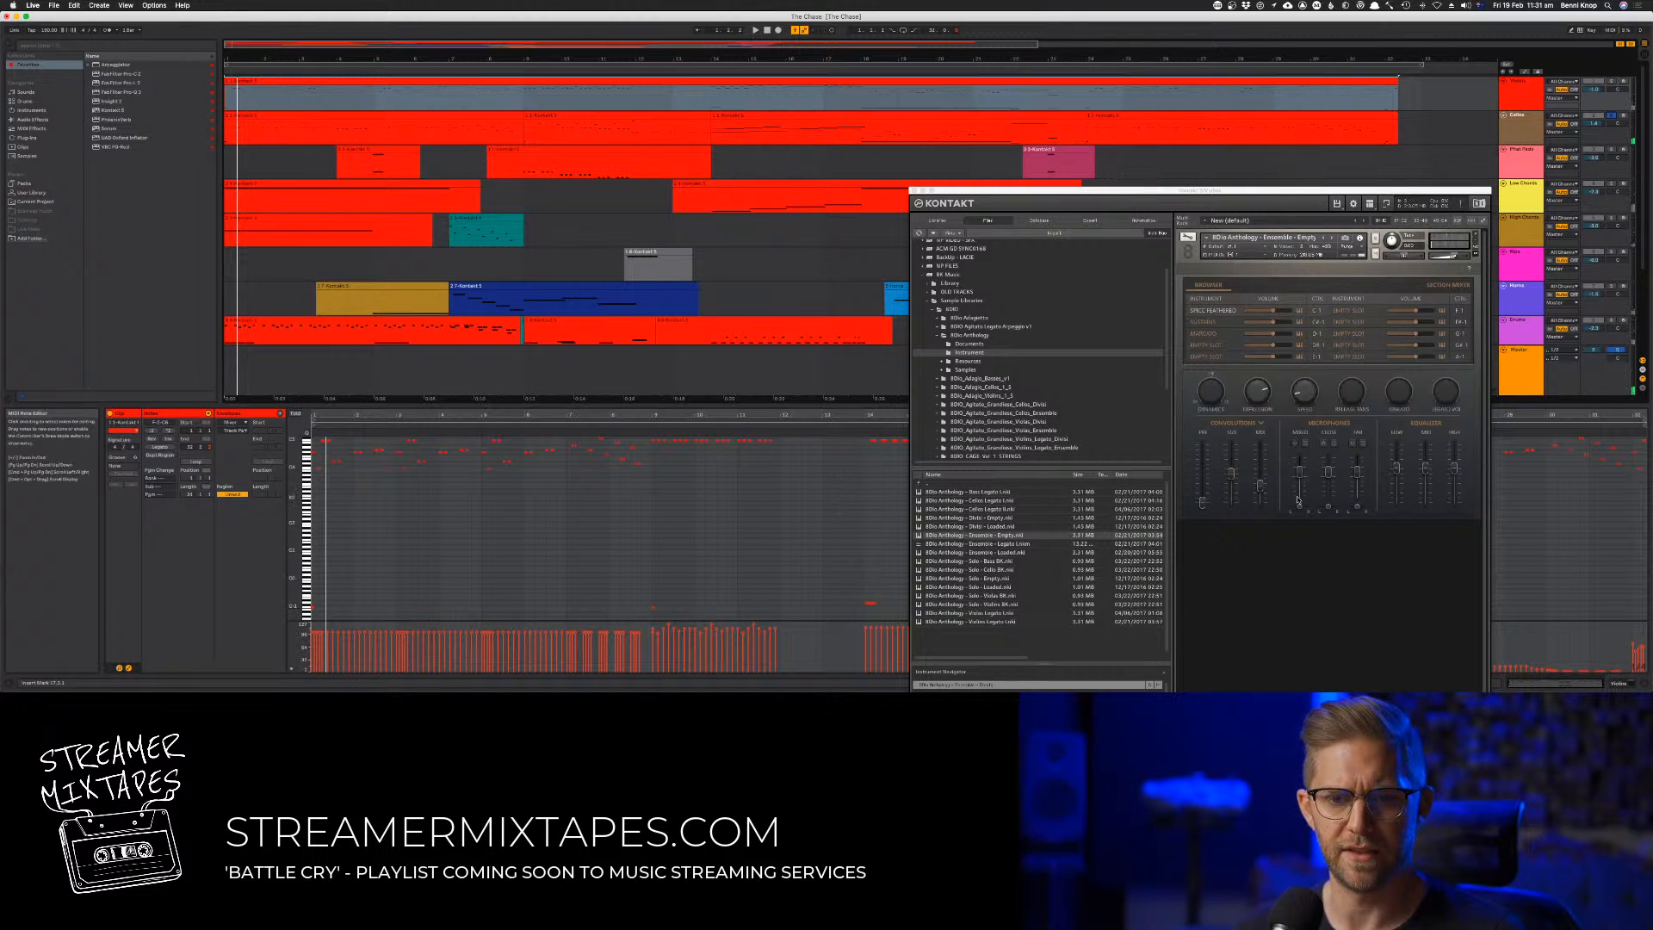
Close the Kontakt window and select the low keyswitch notes in the first track's clip
click(533, 532)
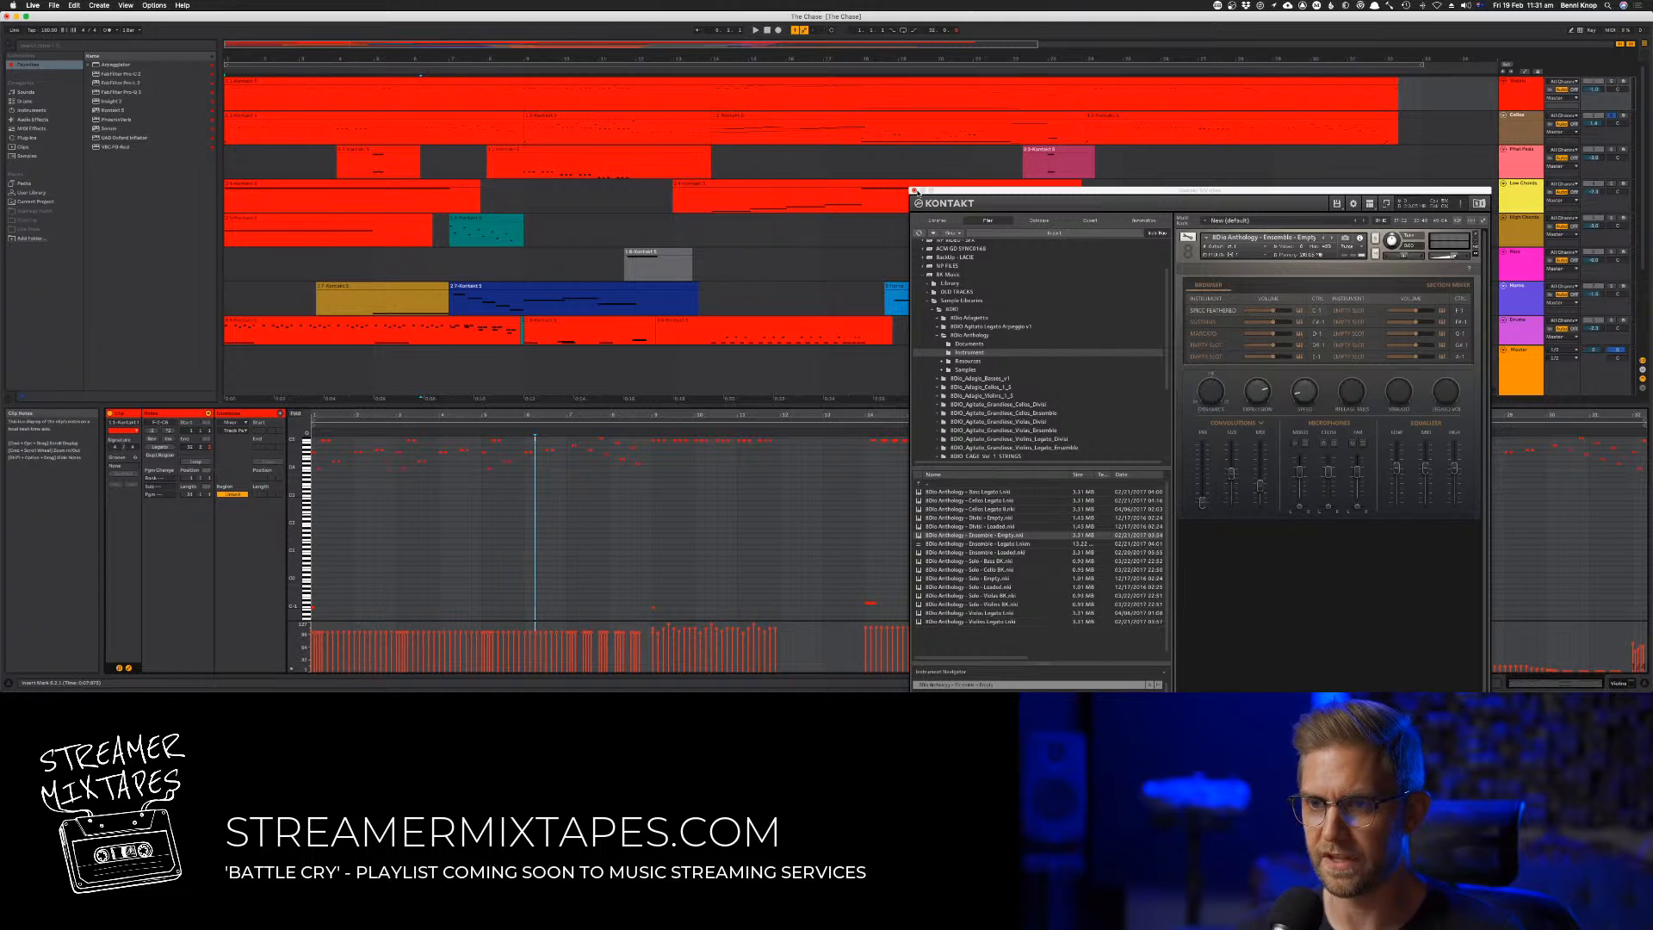
click(915, 191)
drag(1379, 590, 313, 616)
drag(443, 629, 588, 609)
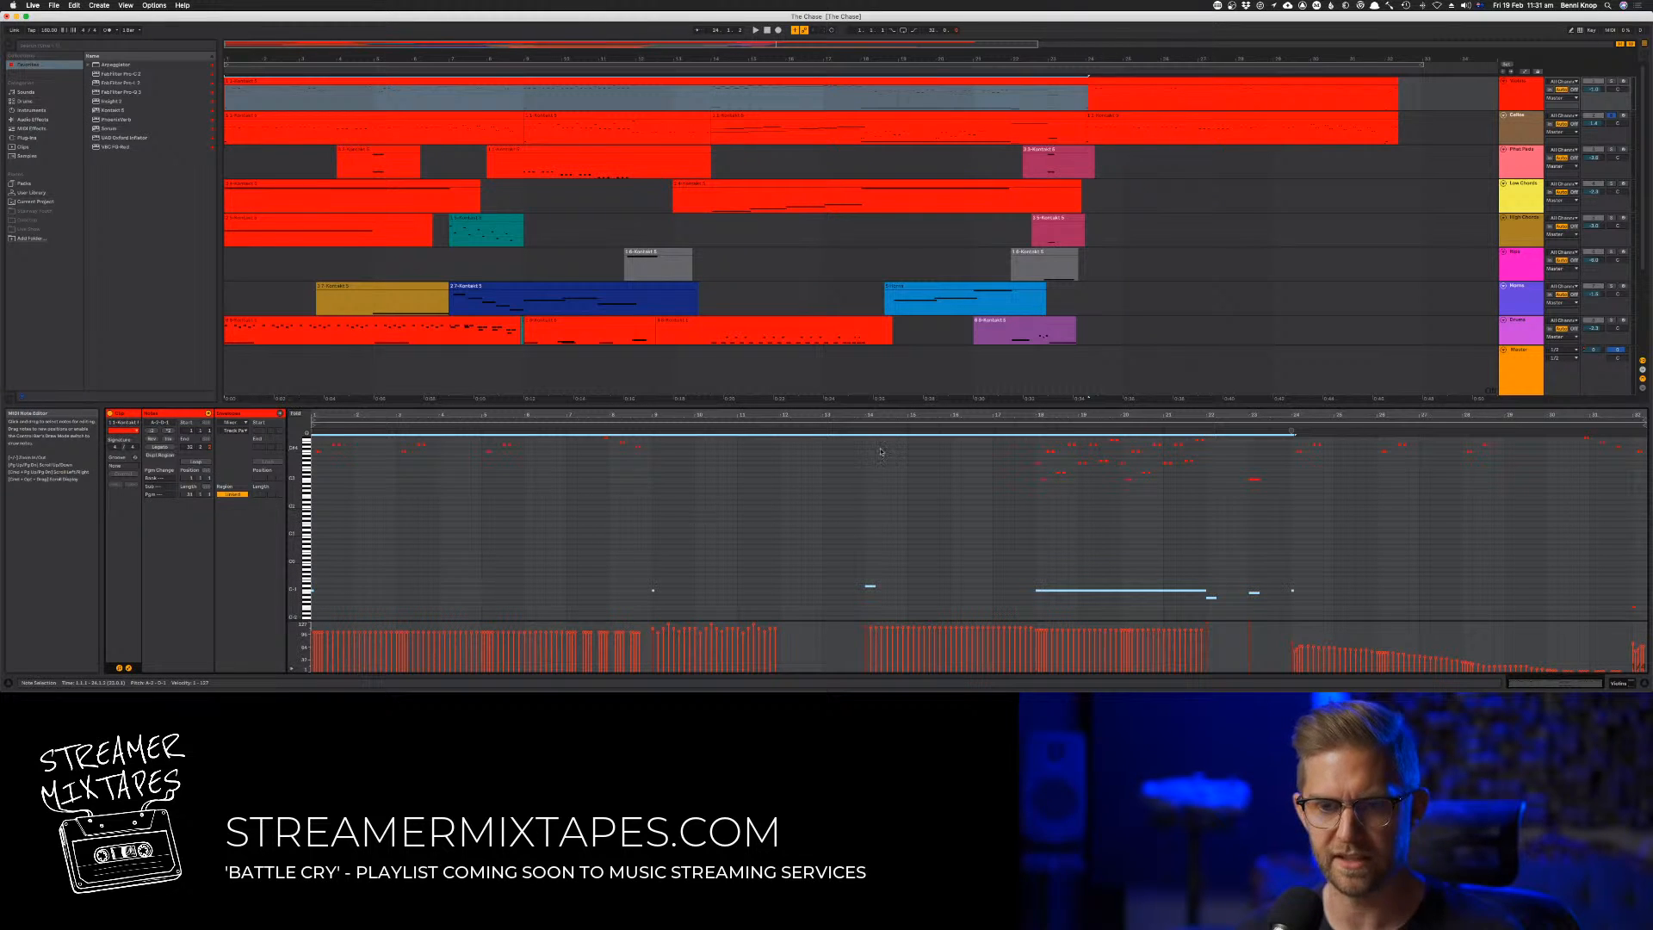
Select the Cellos track and enlarge its height in the arrangement so its clips are easier to read
click(1535, 132)
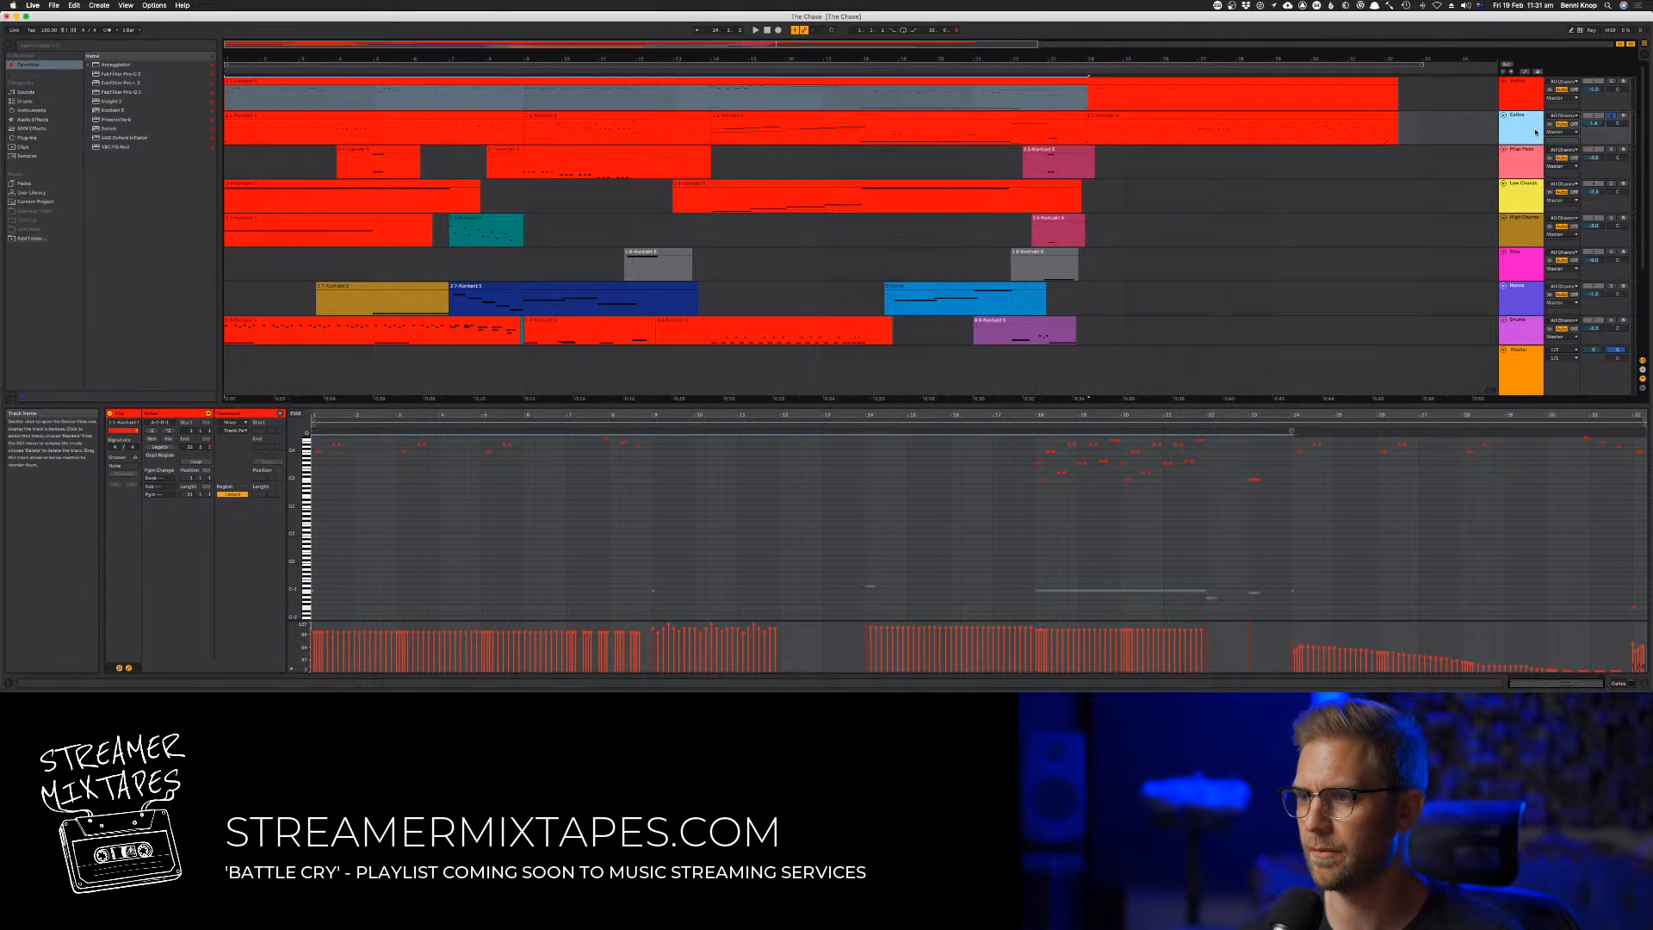
double_click(1531, 132)
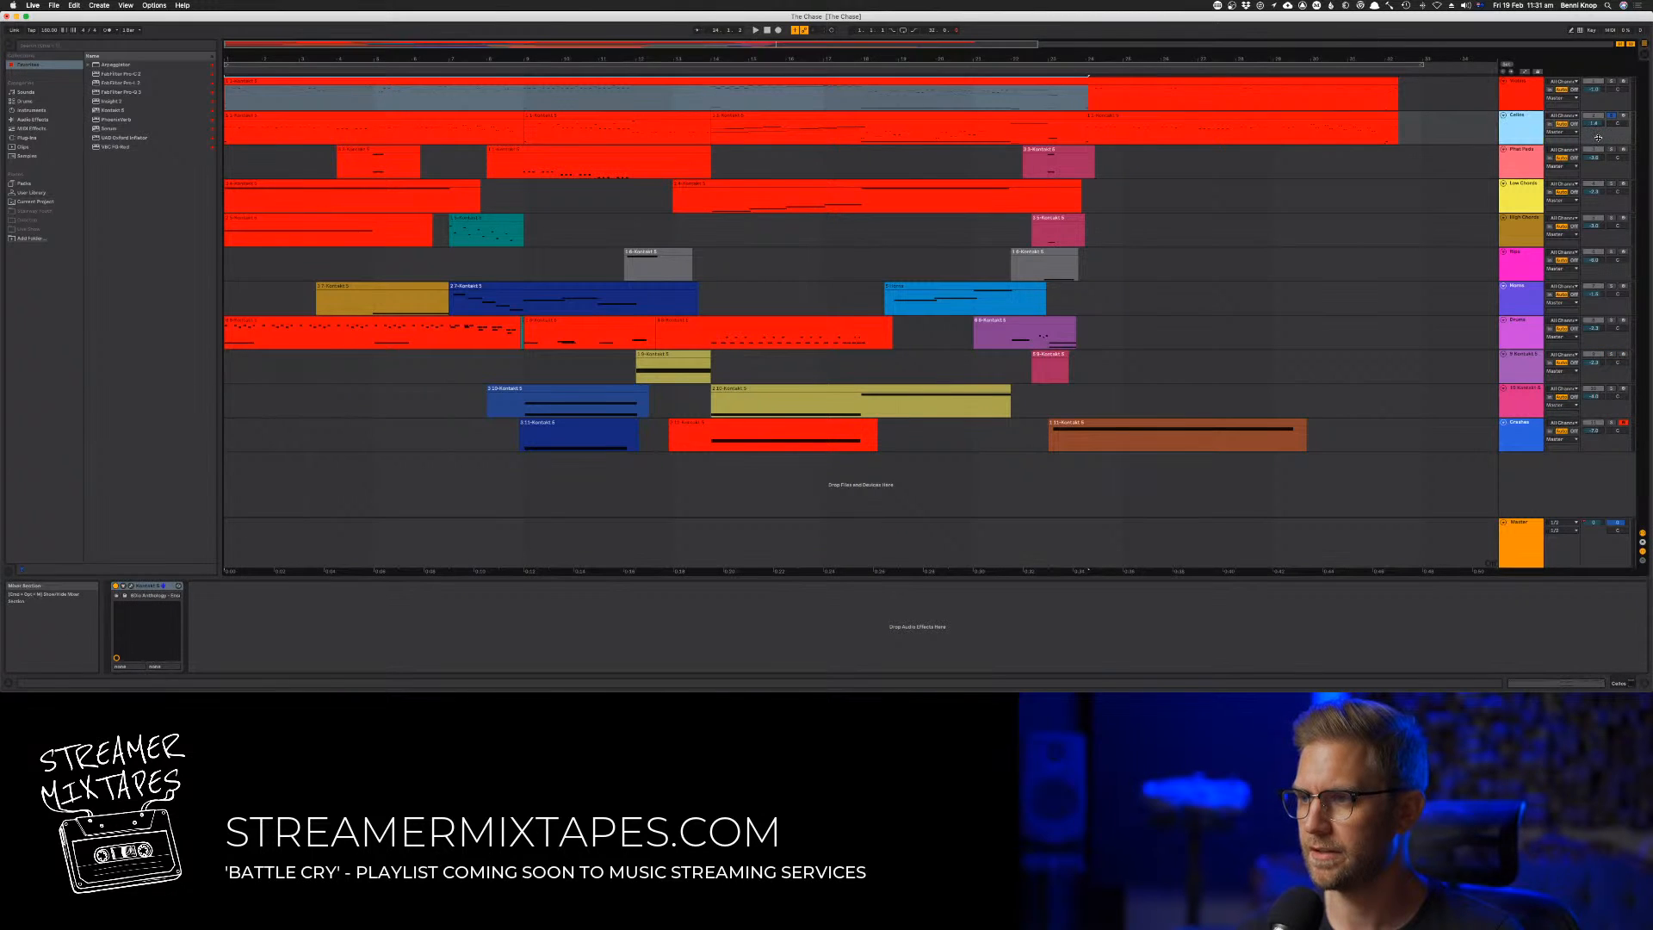
key(u)
double_click(1530, 117)
double_click(1529, 116)
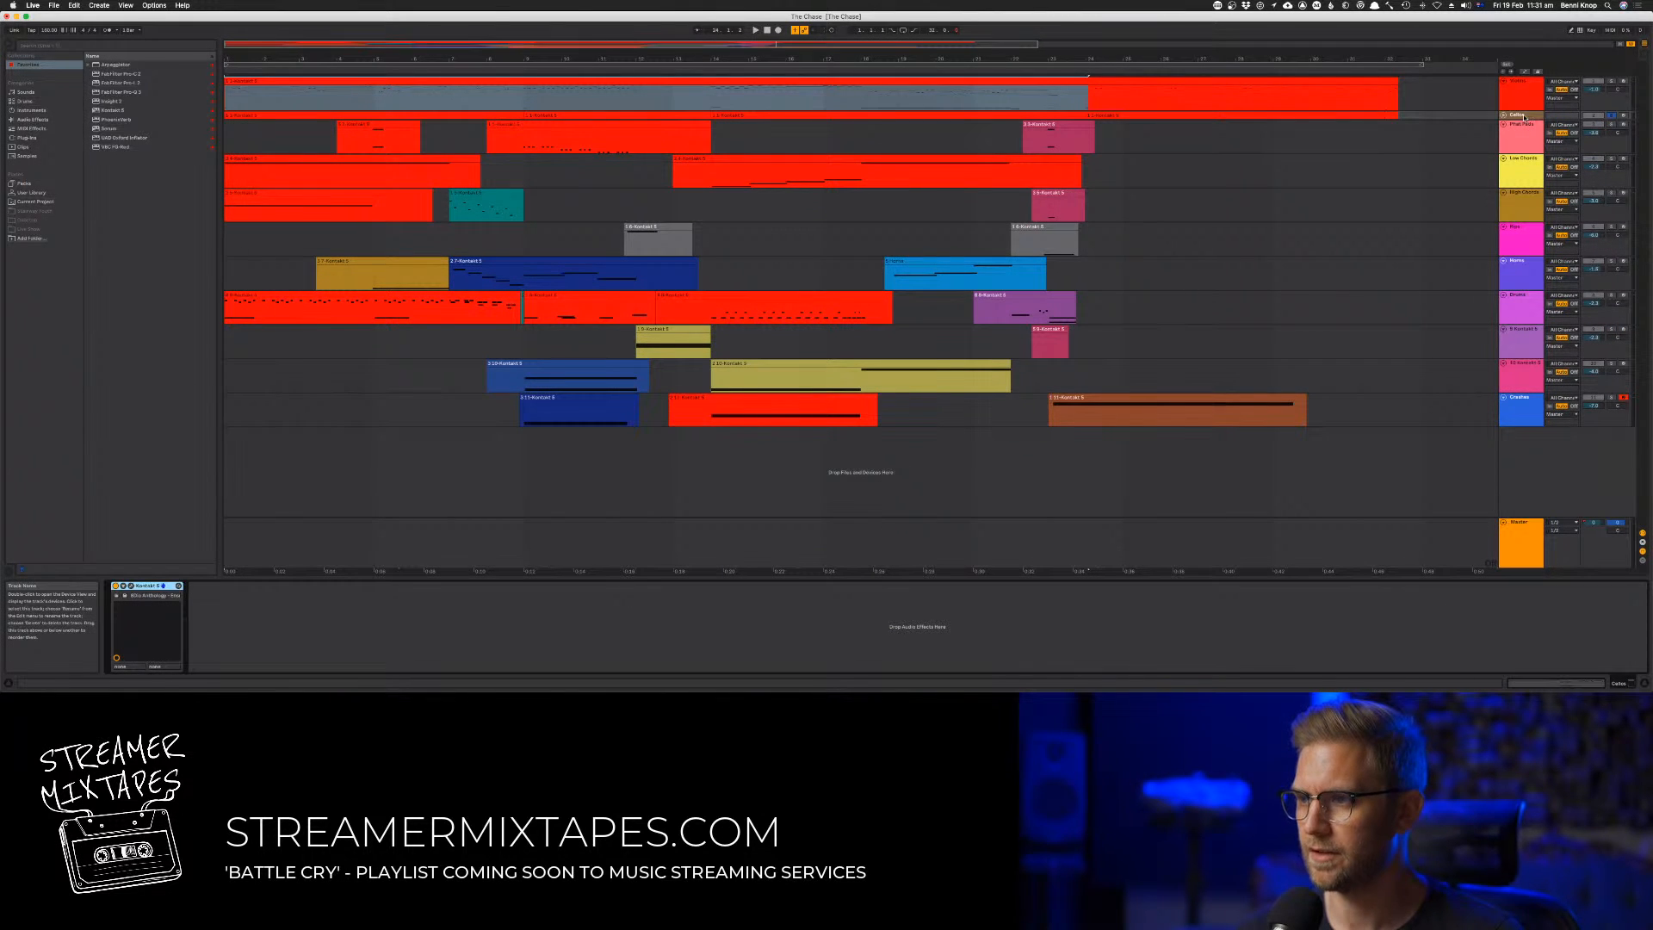
click(1488, 122)
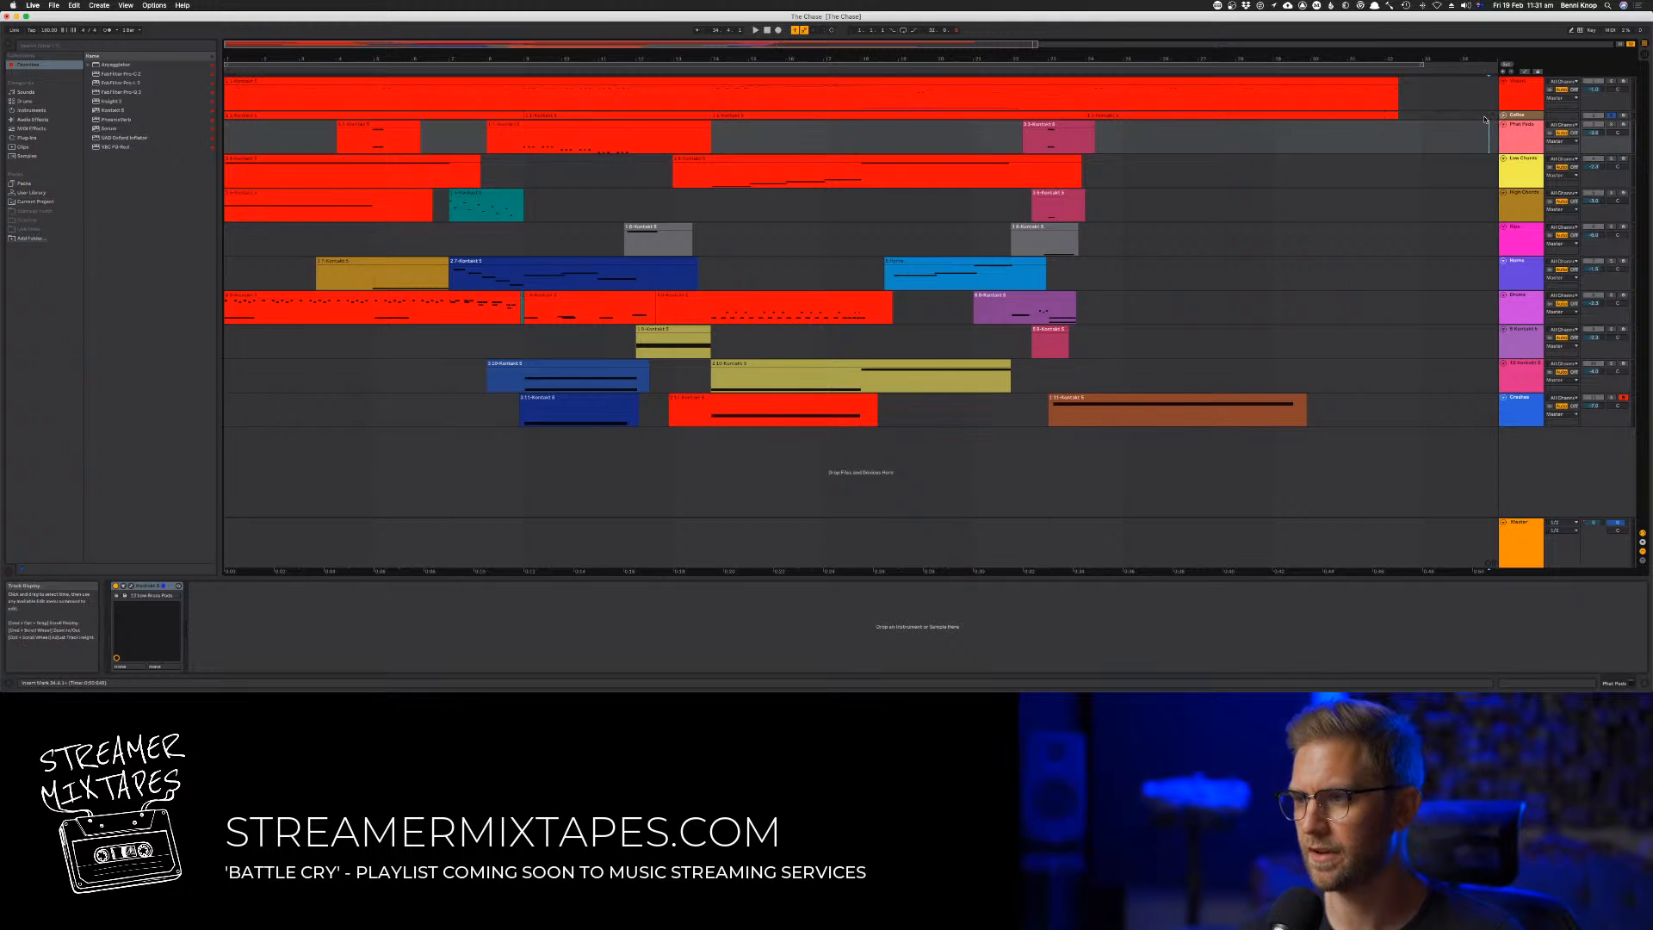
drag(1538, 118, 1603, 173)
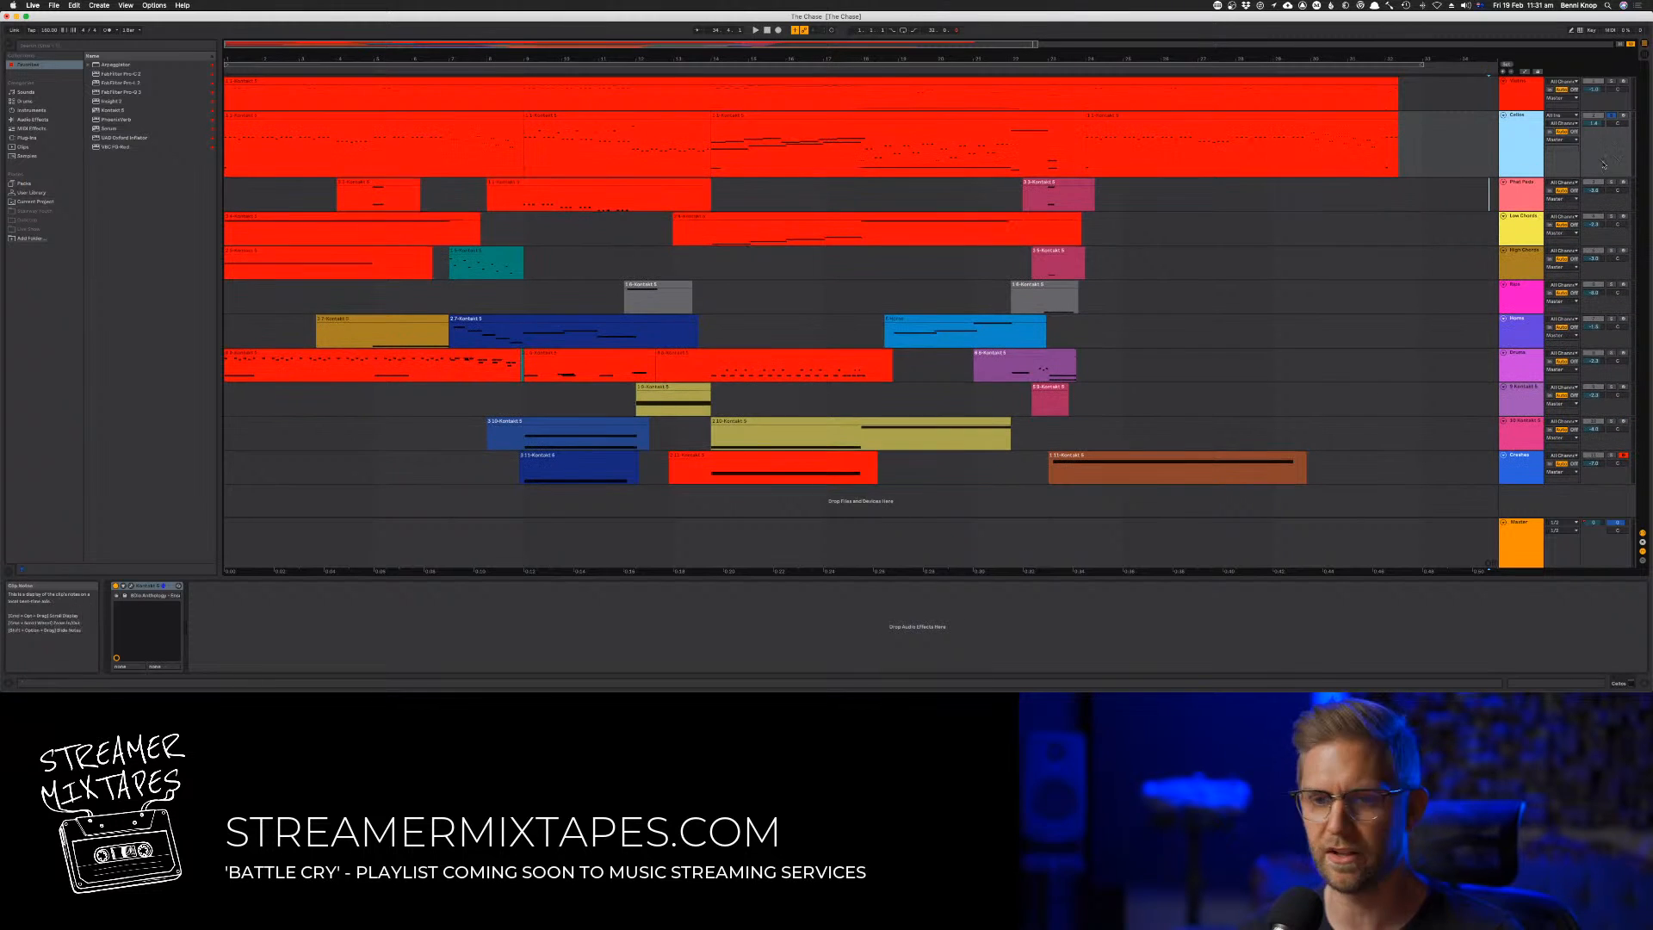
Open the Kontakt instrument on the Cellos track and play the soloed part with its window moved aside
double_click(138, 586)
double_click(114, 607)
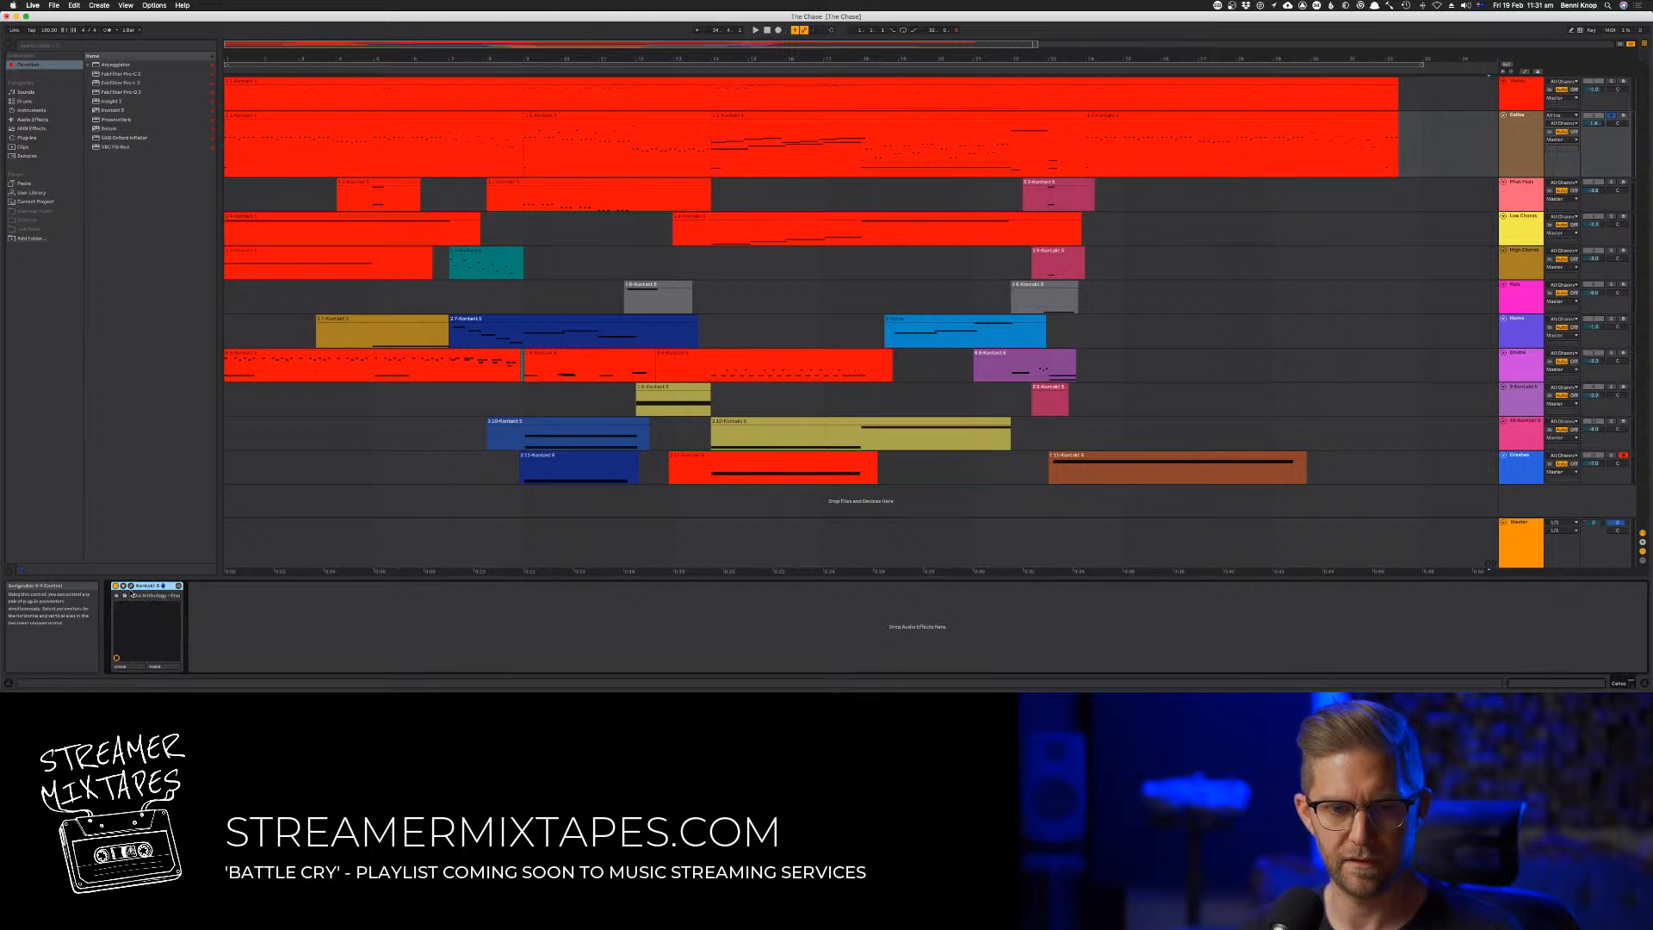
click(131, 586)
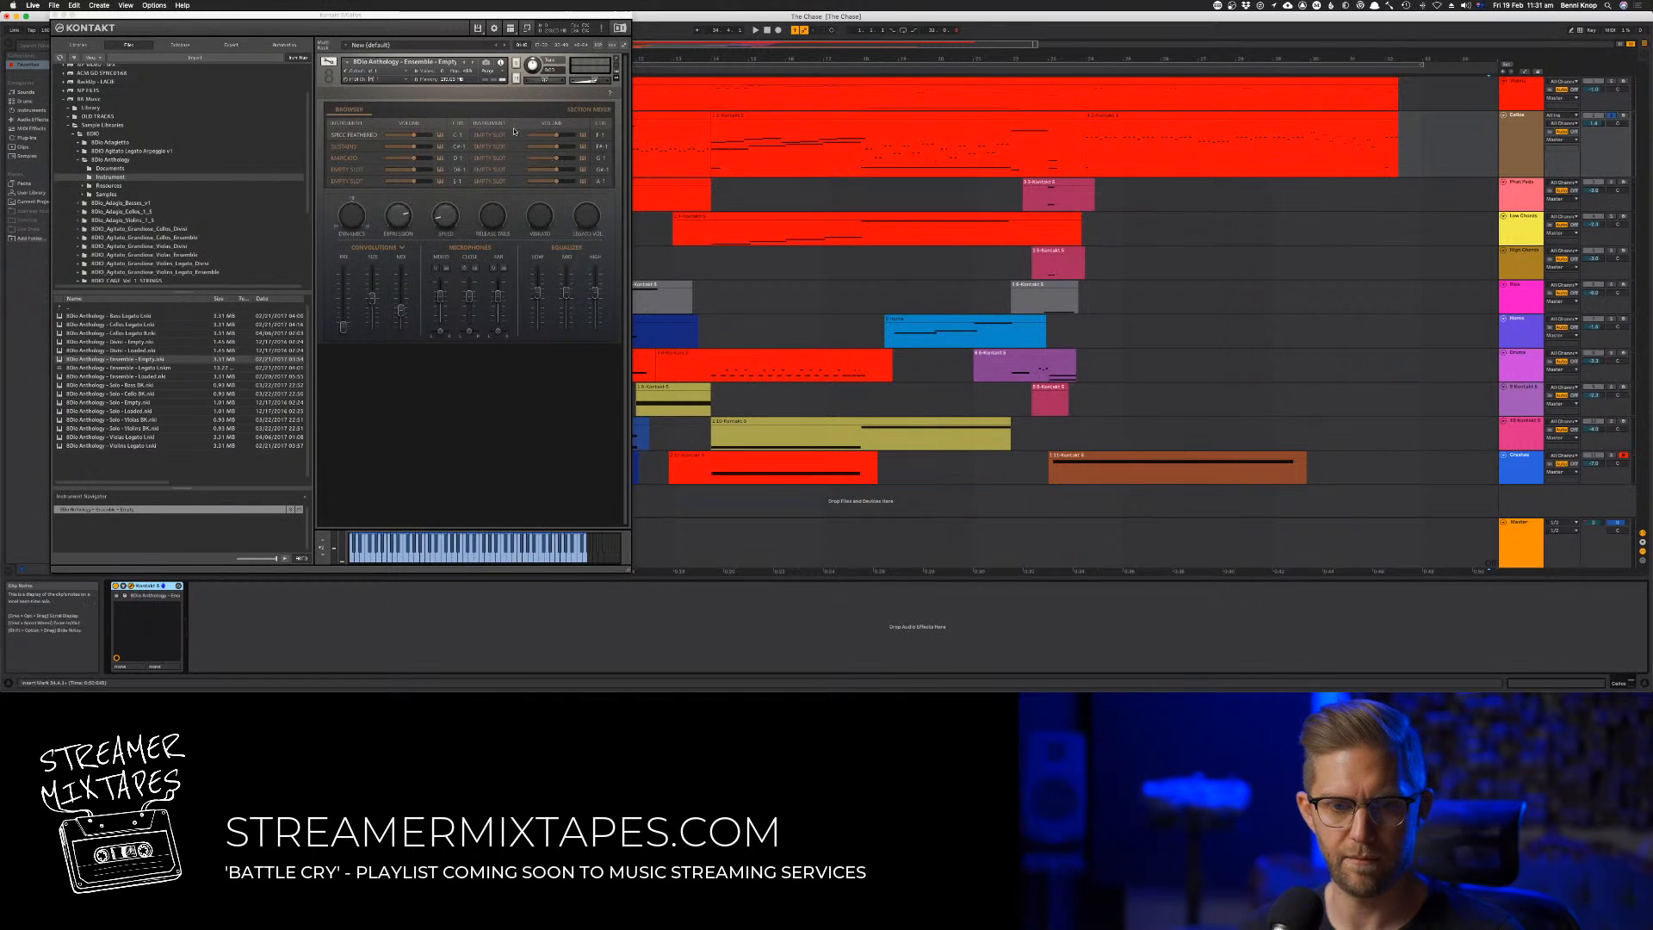
drag(451, 15, 936, 107)
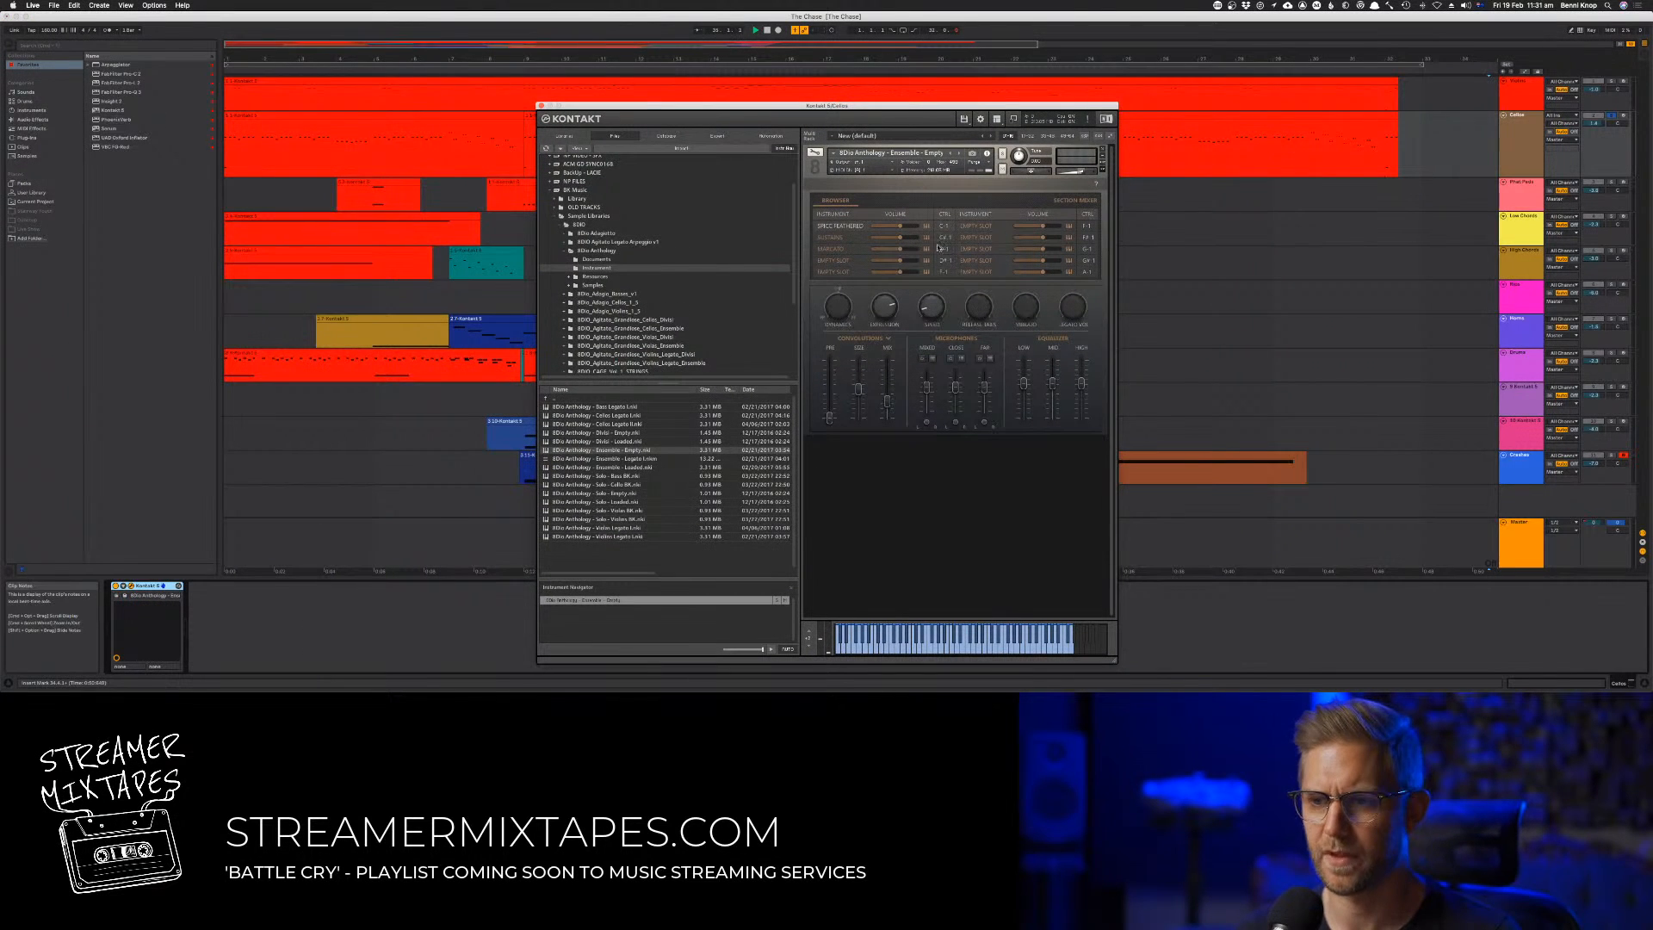
click(769, 32)
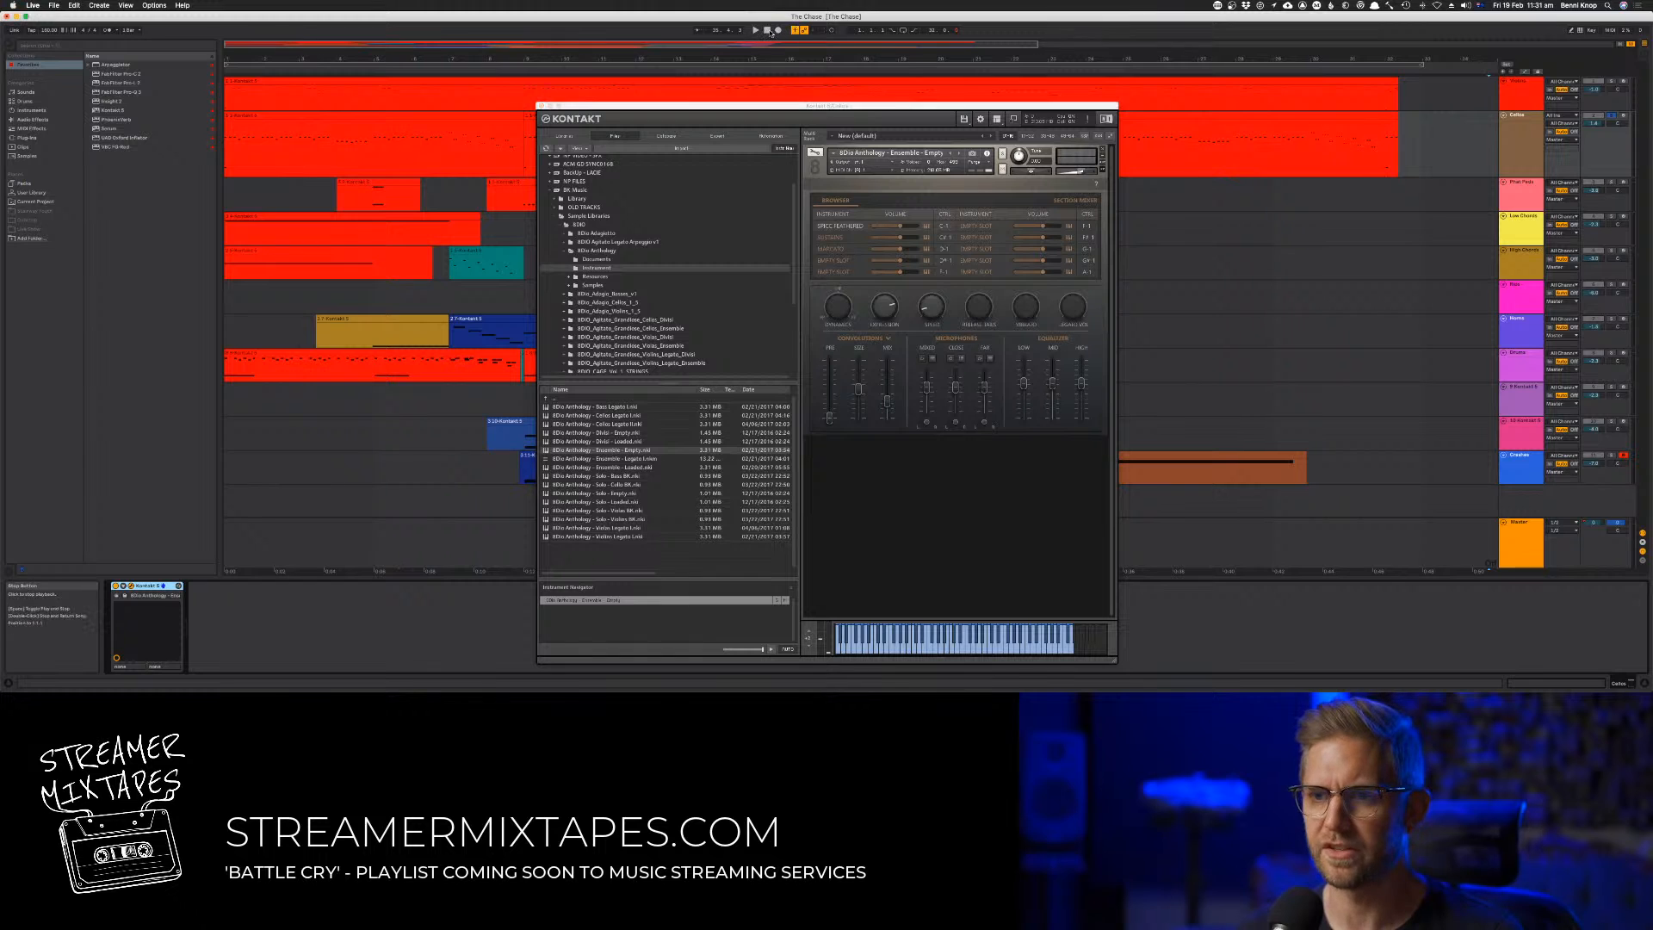
drag(700, 106, 895, 118)
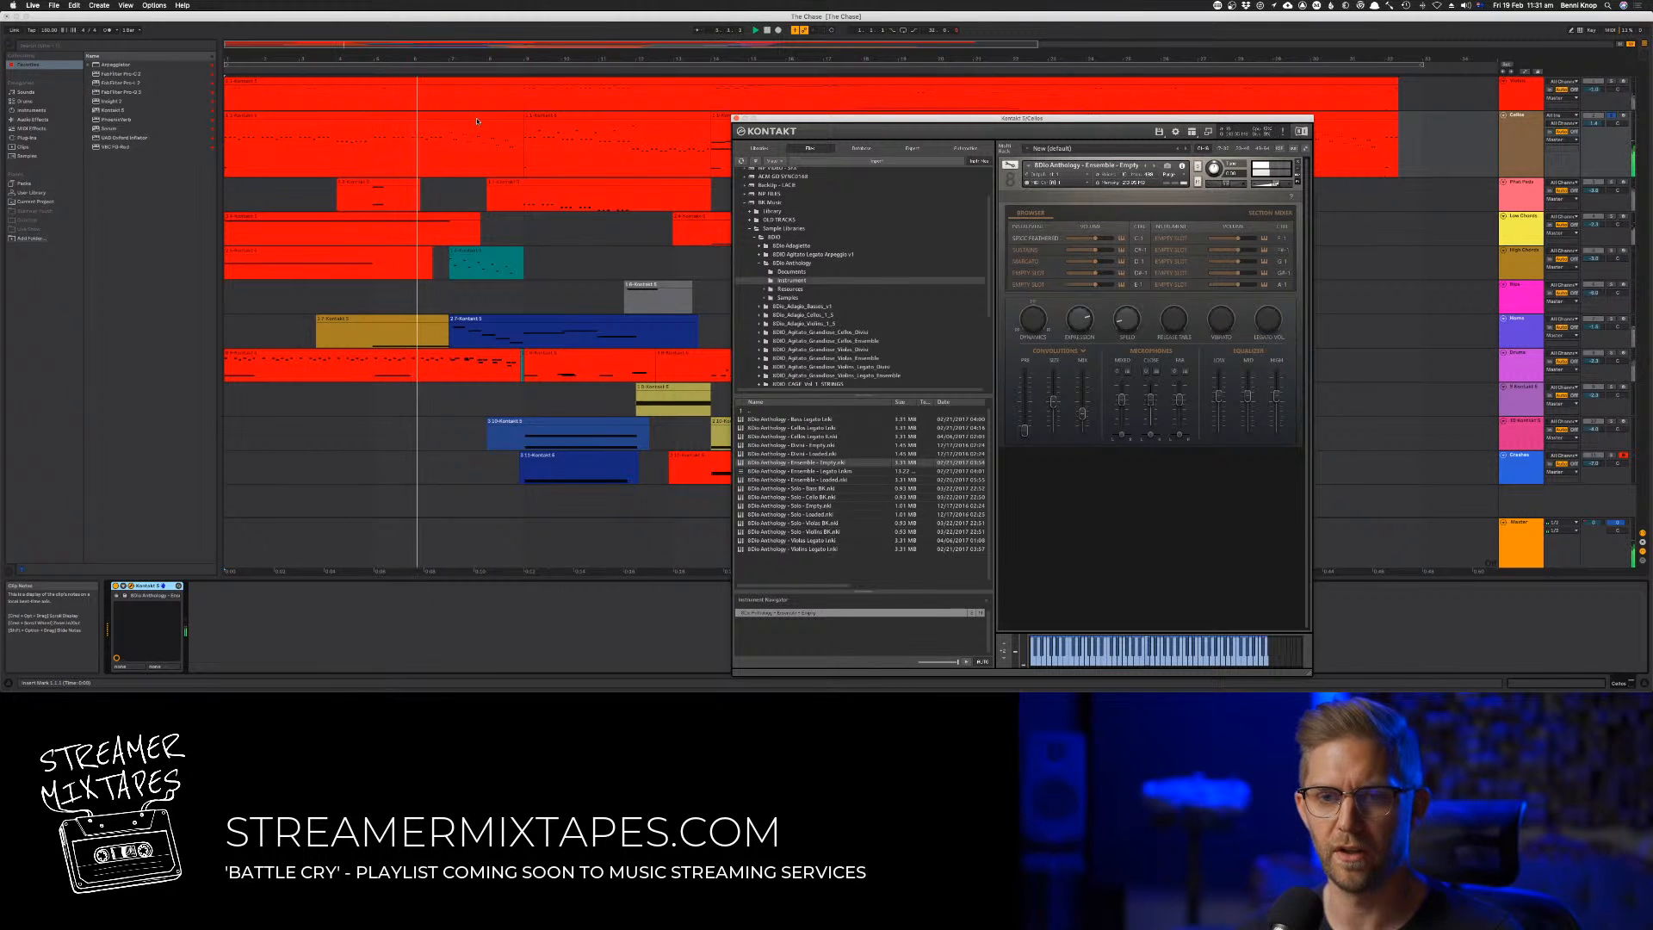
Show the Cellos instrument's section mixer, toggle the outer stage section and close the instrument window
click(1263, 213)
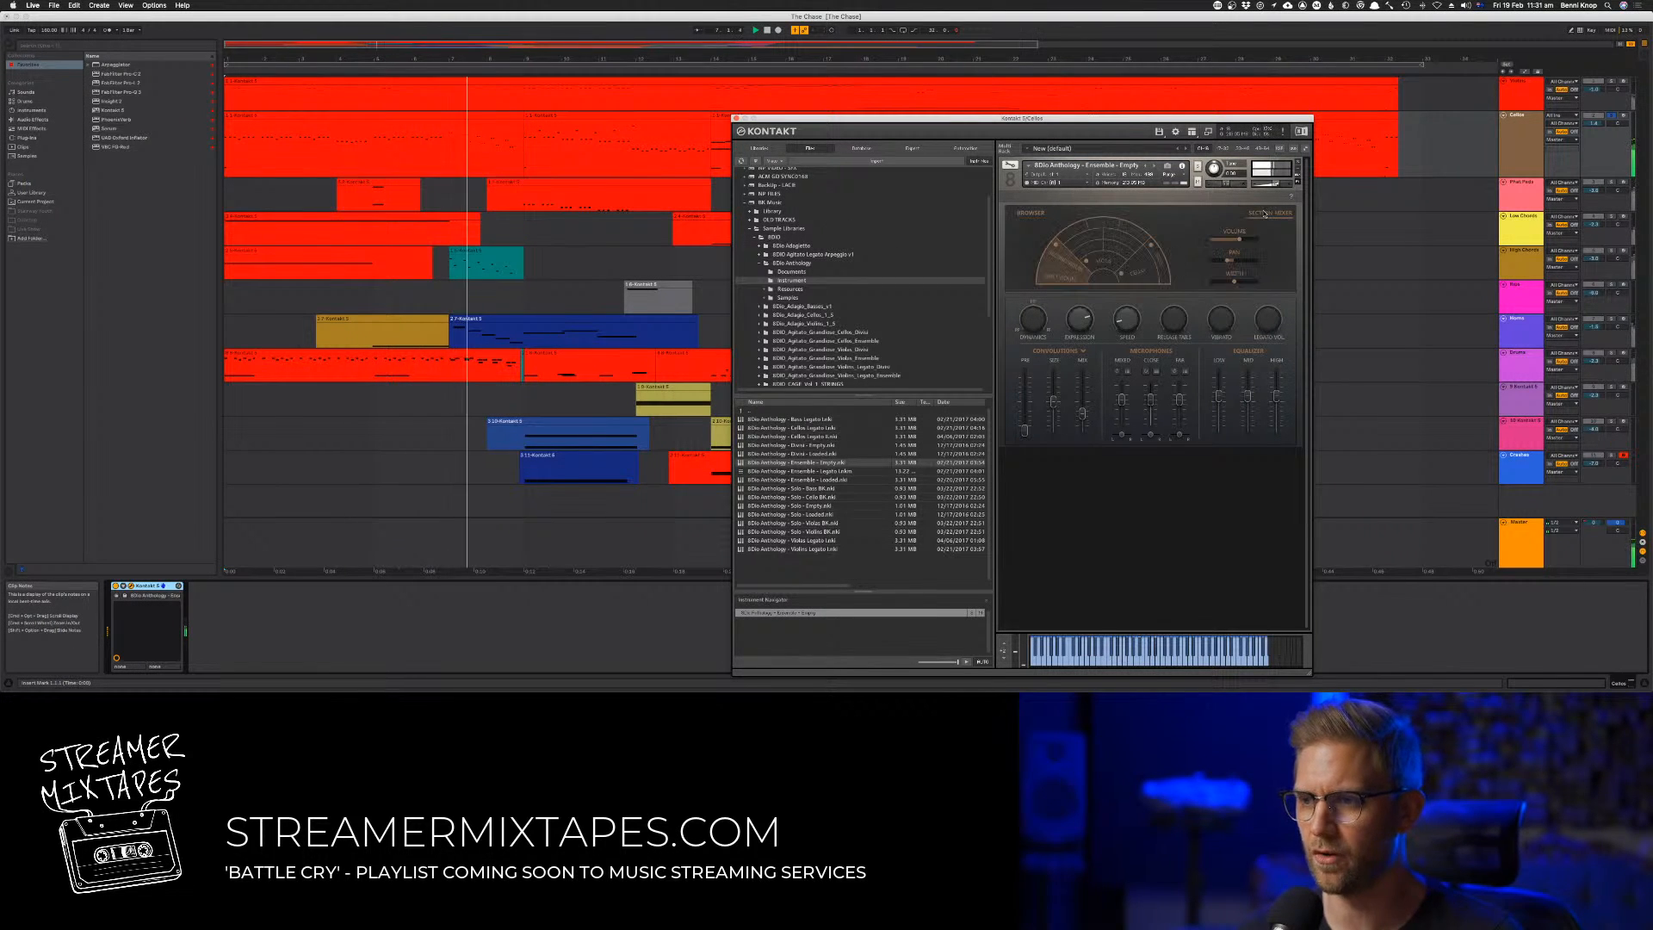
click(1063, 252)
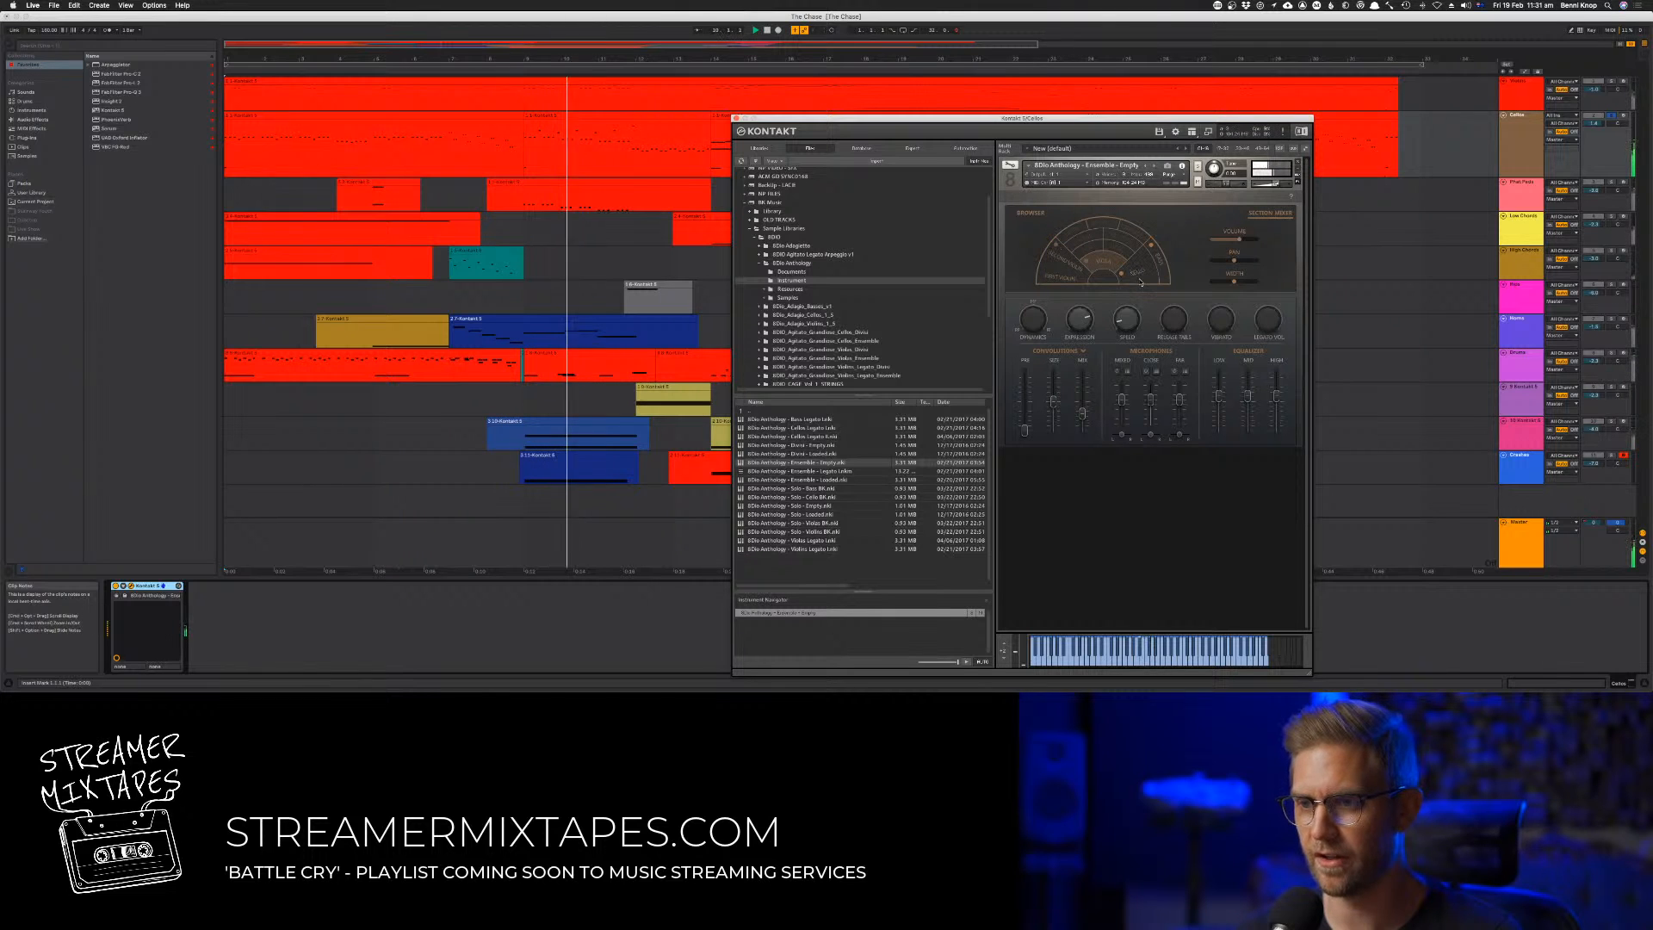
click(736, 119)
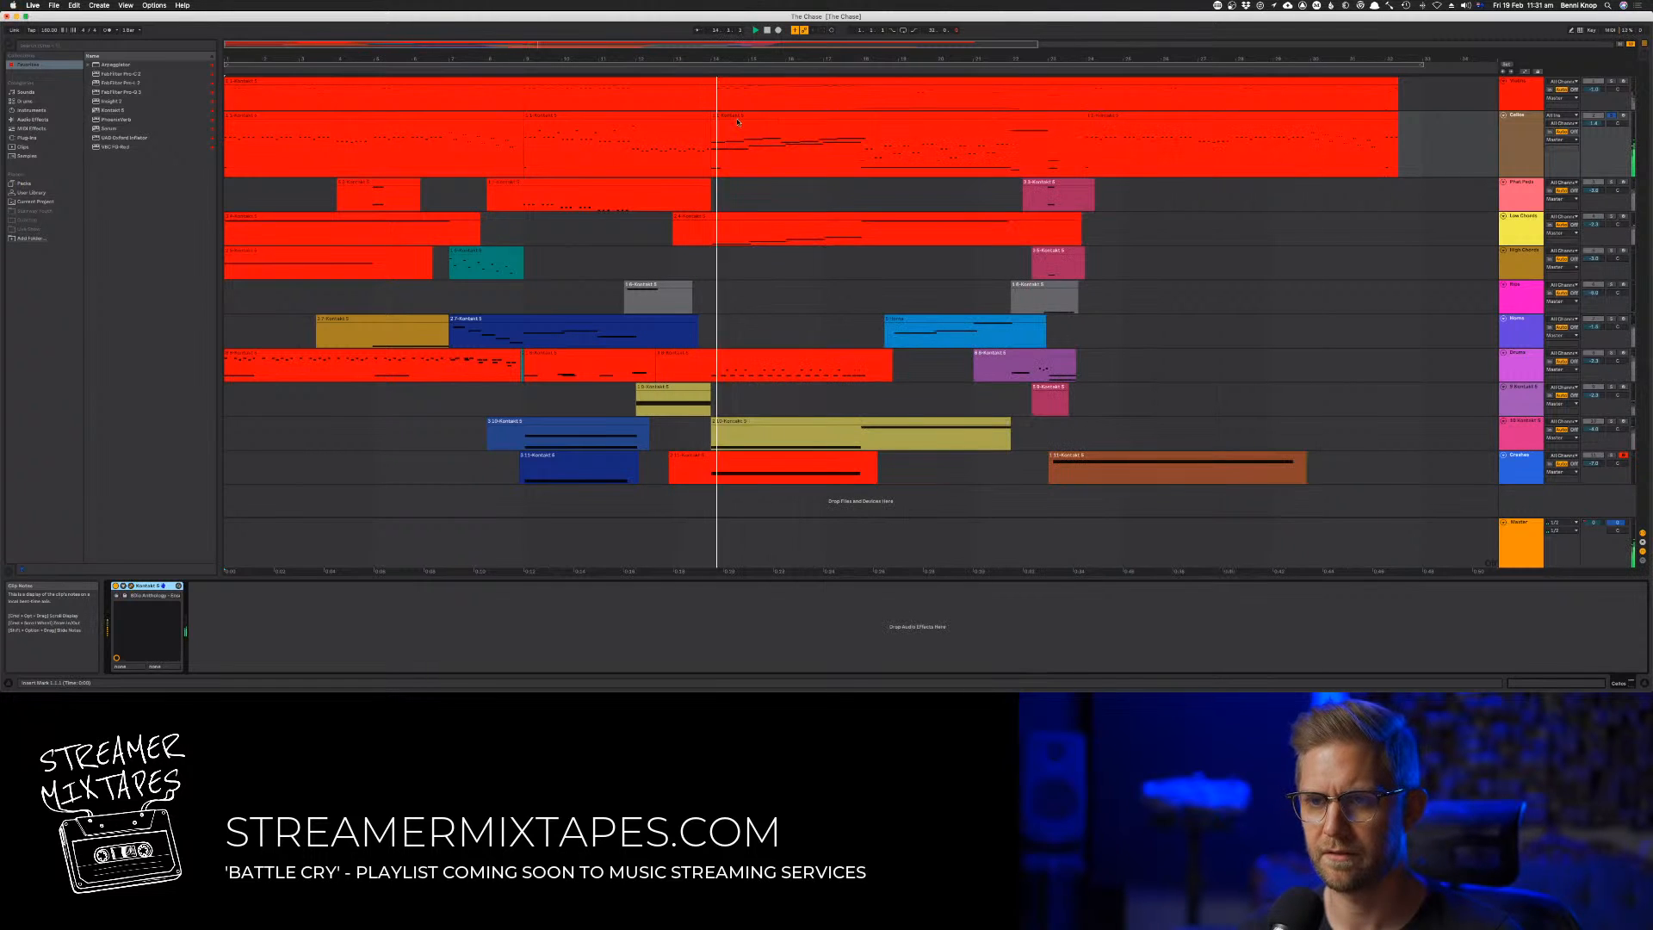
Lower the opening keyswitch note of the third Cellos clip by a few semitones and play back the passage
double_click(738, 115)
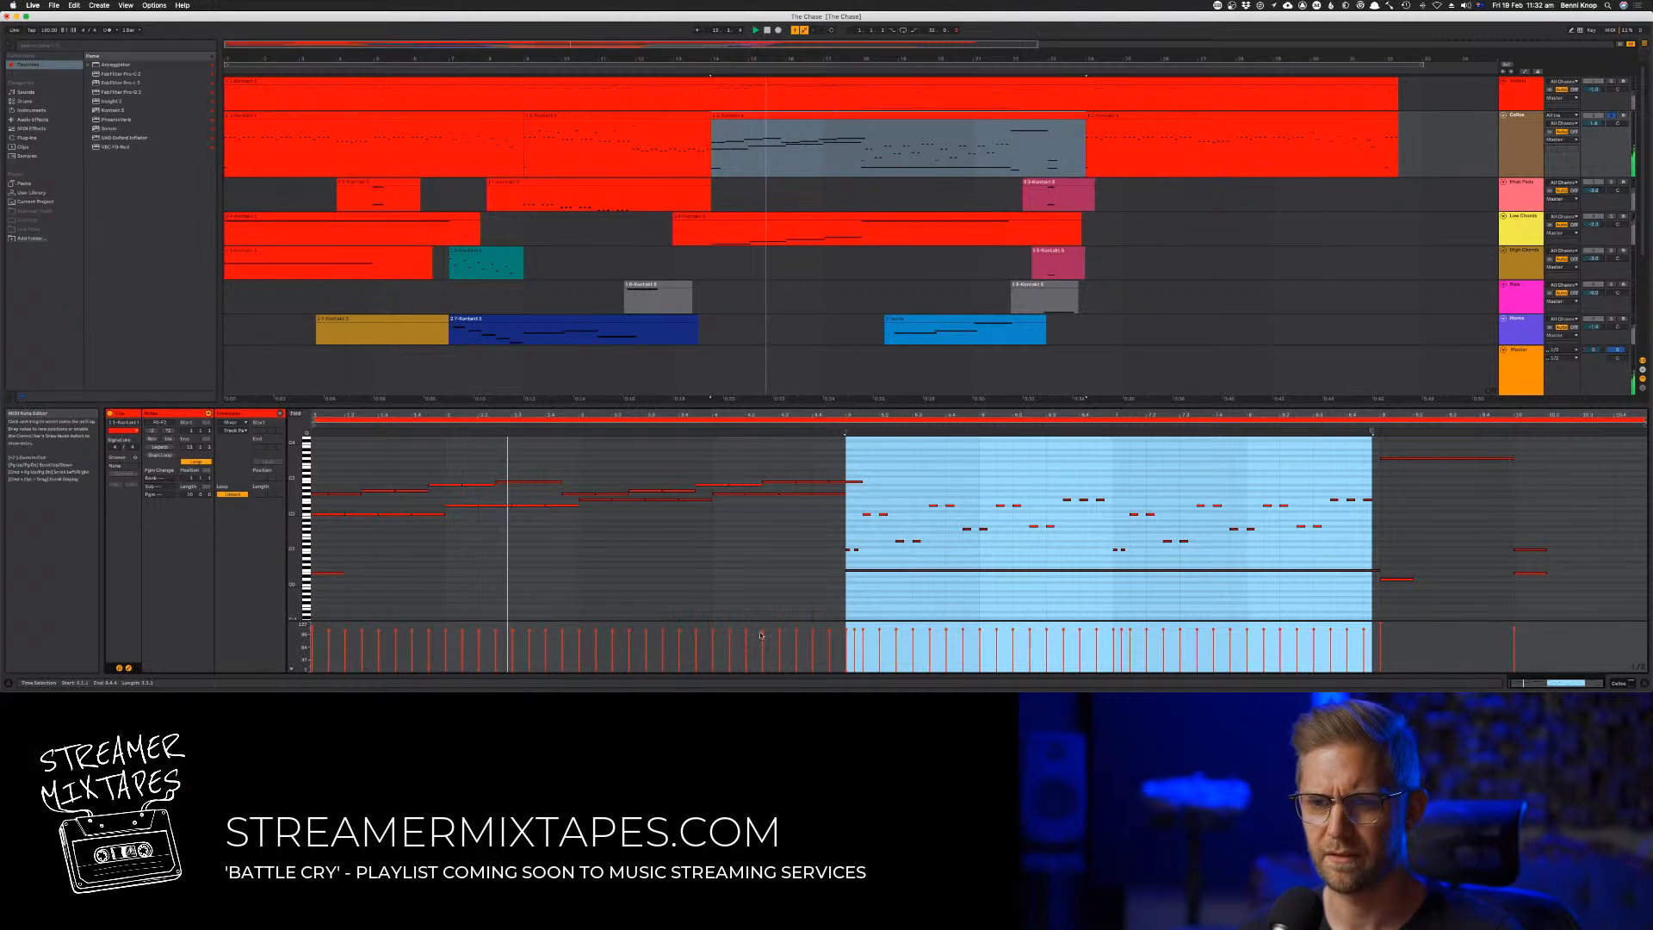
click(788, 569)
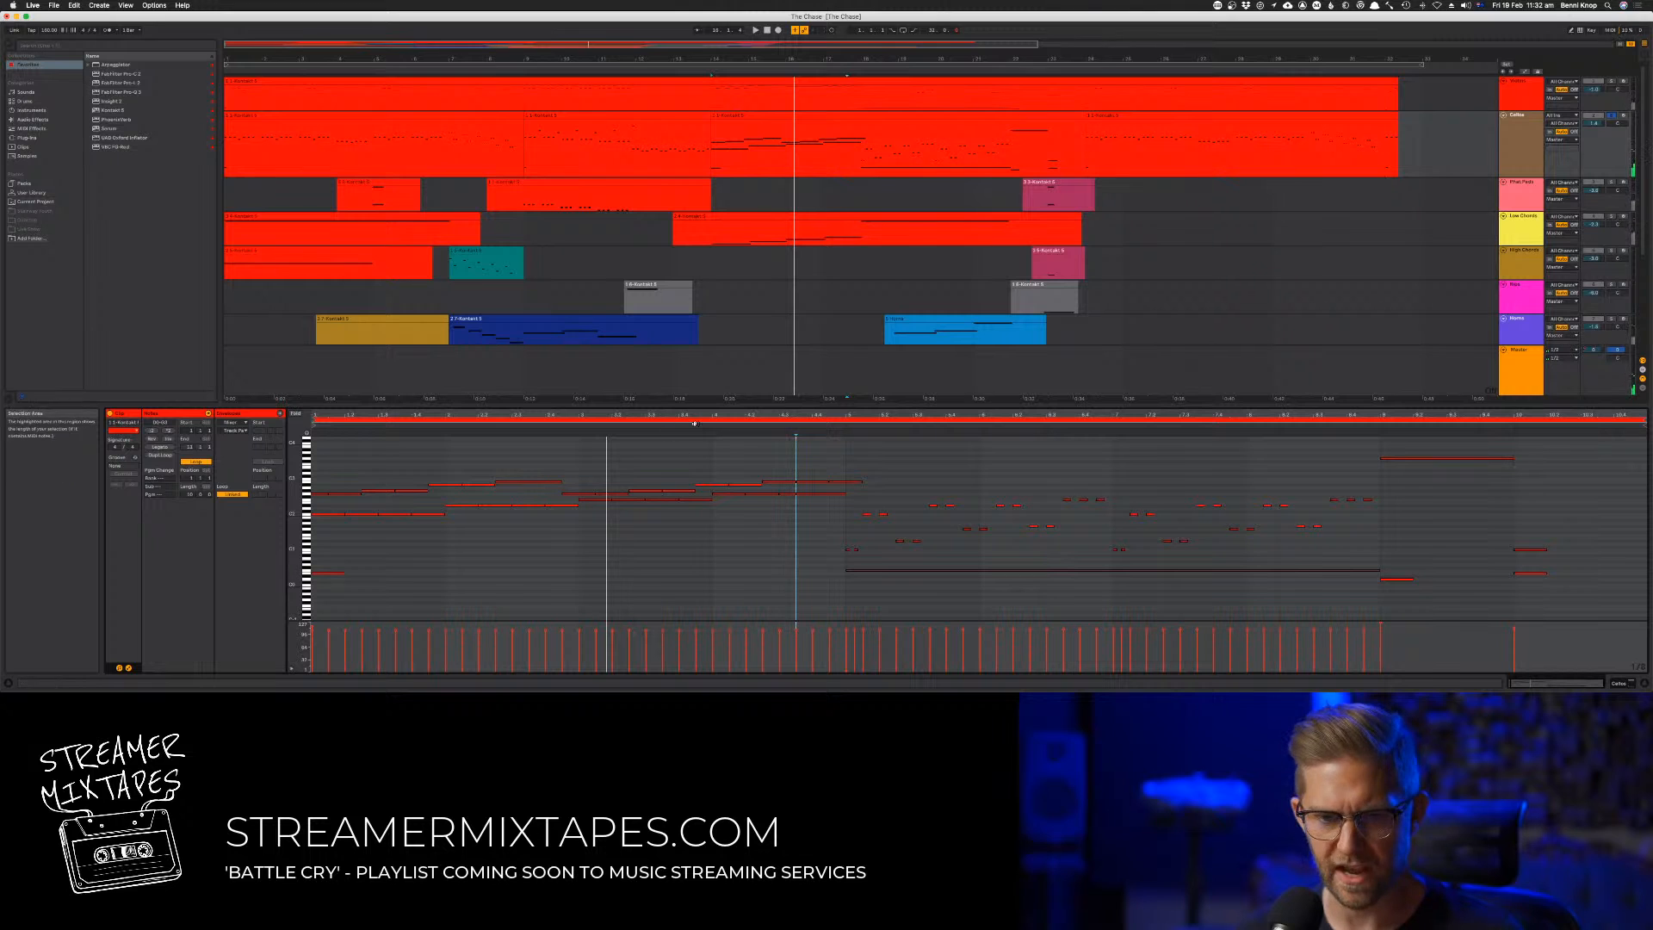
click(803, 114)
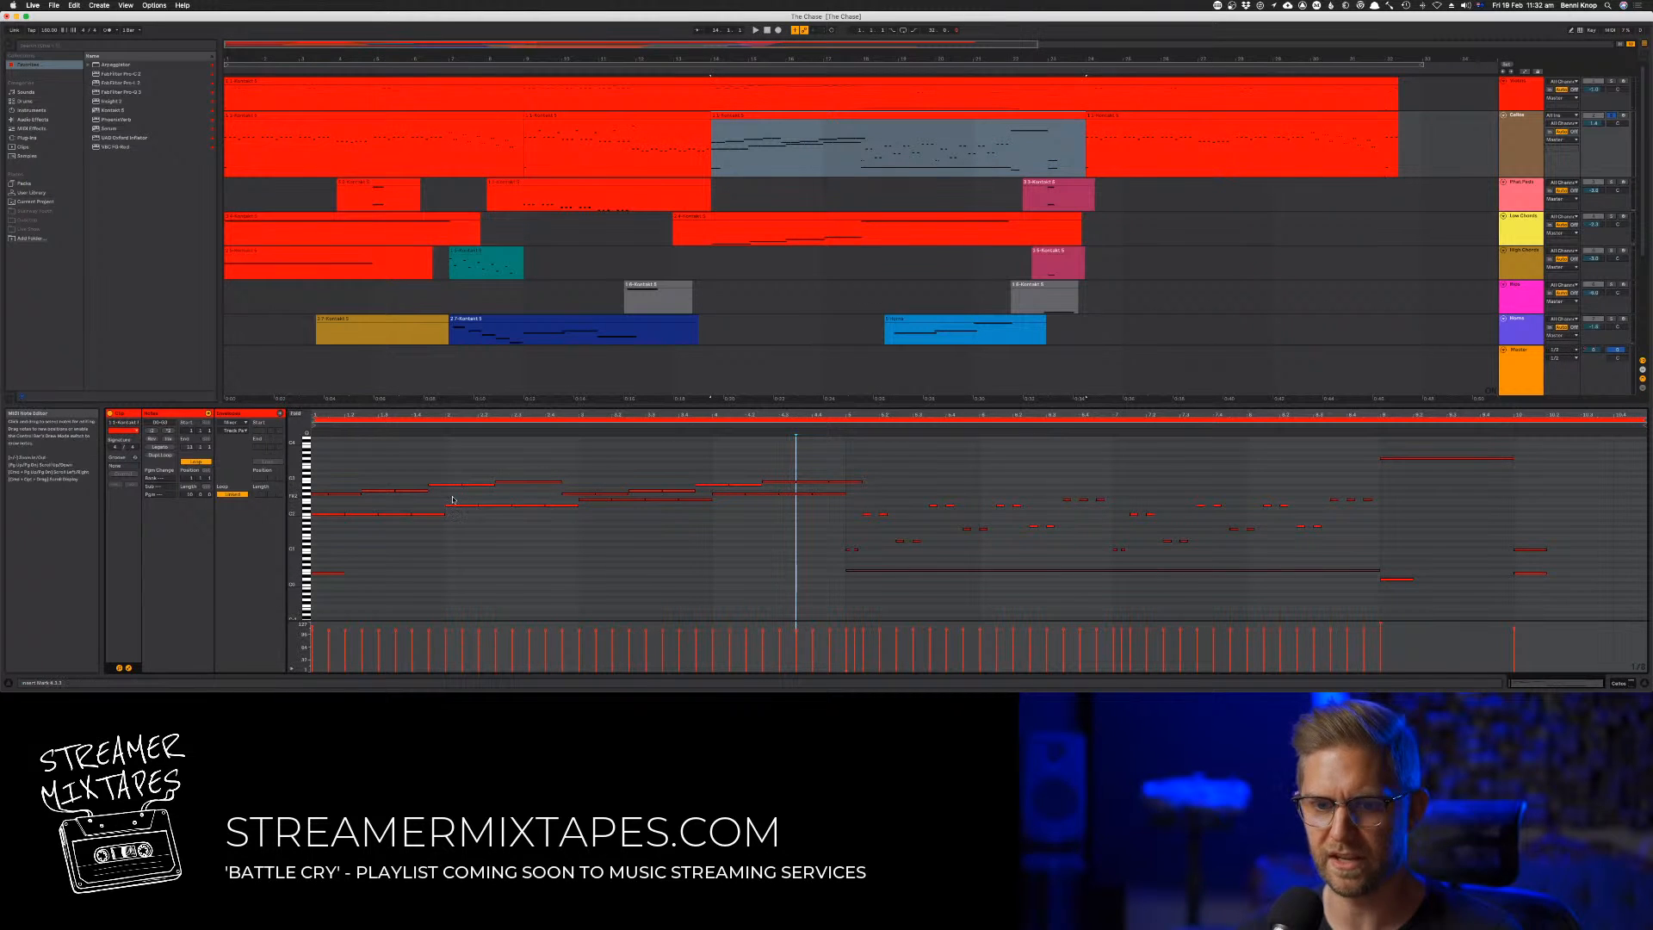
click(330, 572)
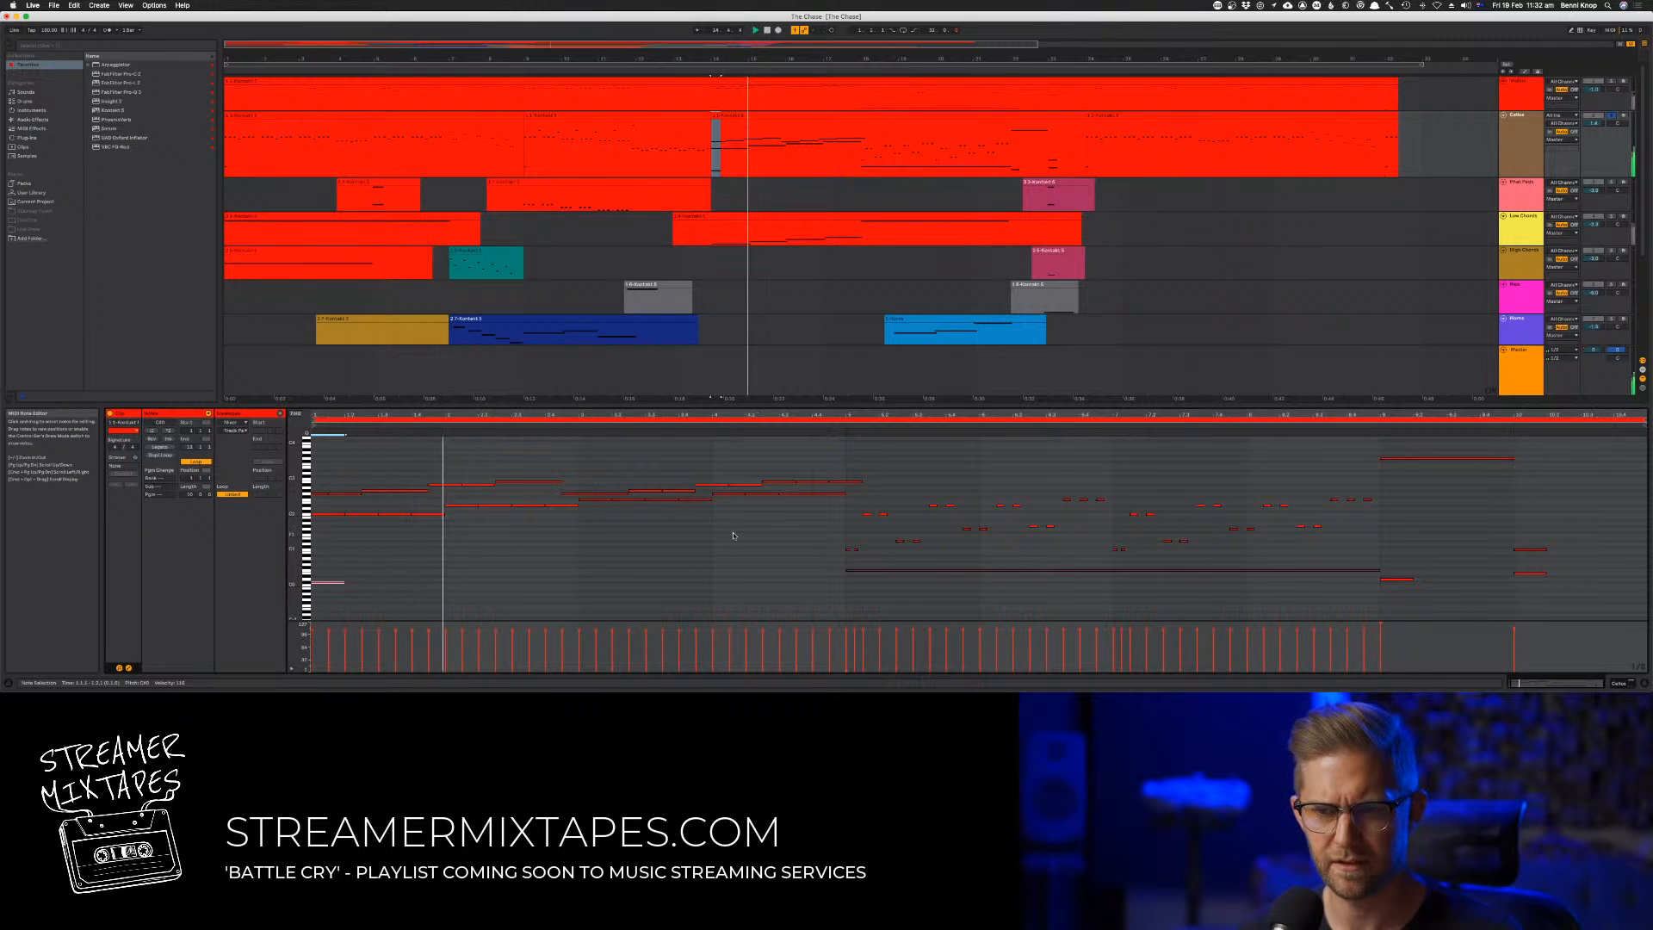
key(space)
key(space)
key(space)
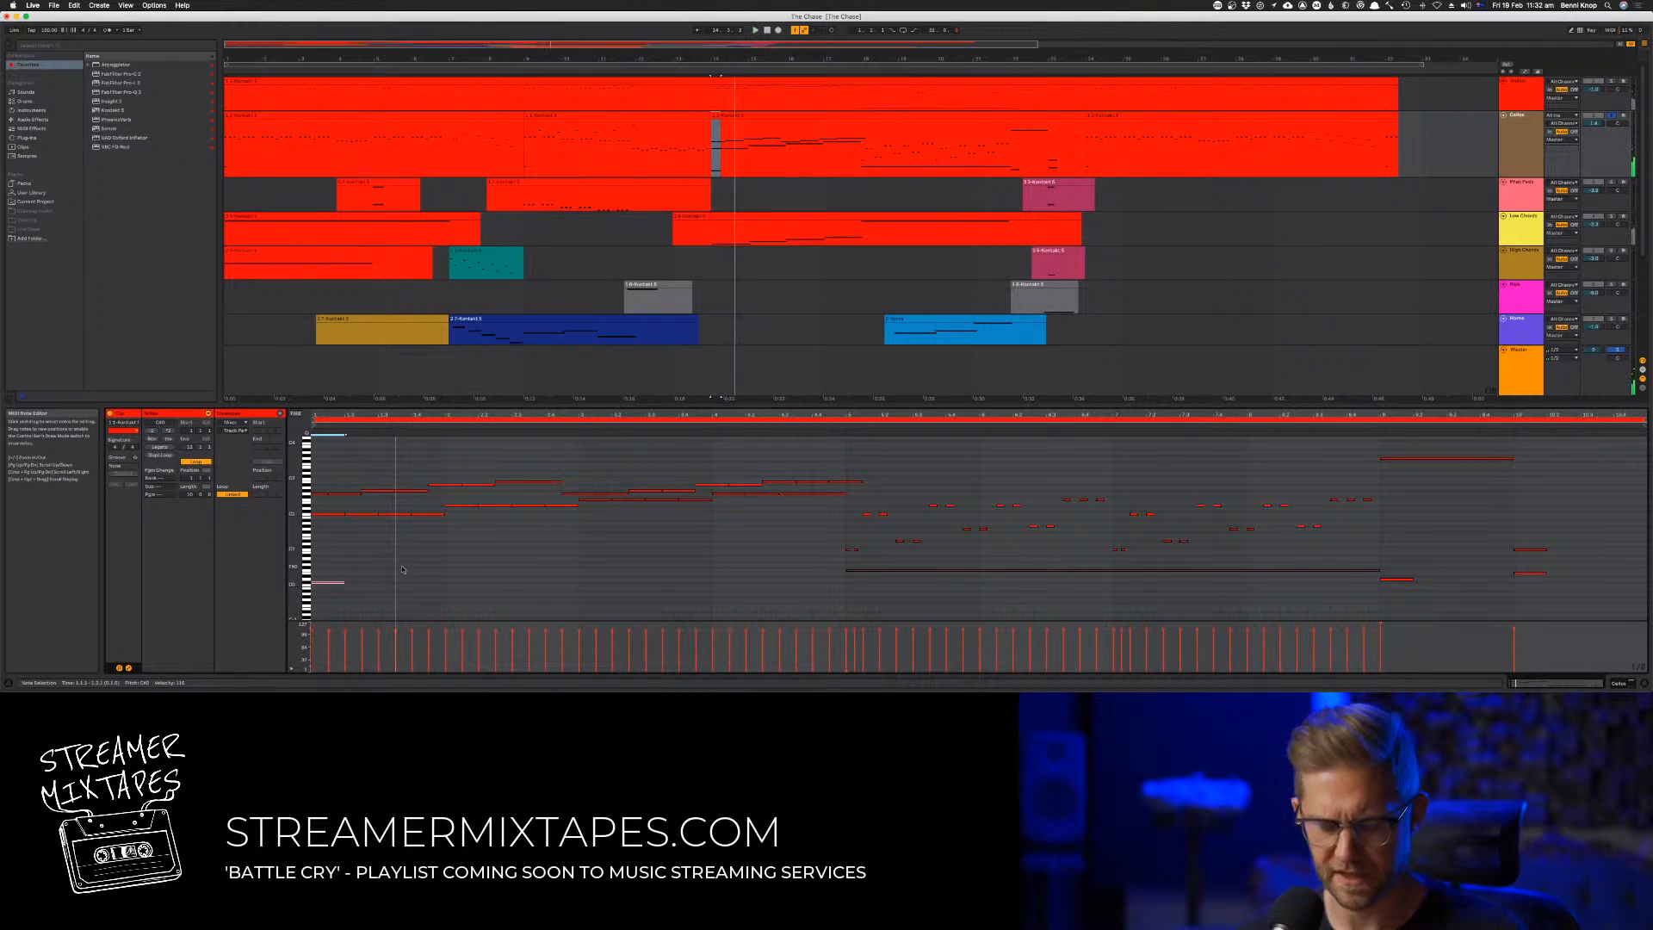
Consolidate all the clips on the Cellos track into one continuous clip
click(496, 116)
shift+click(1201, 114)
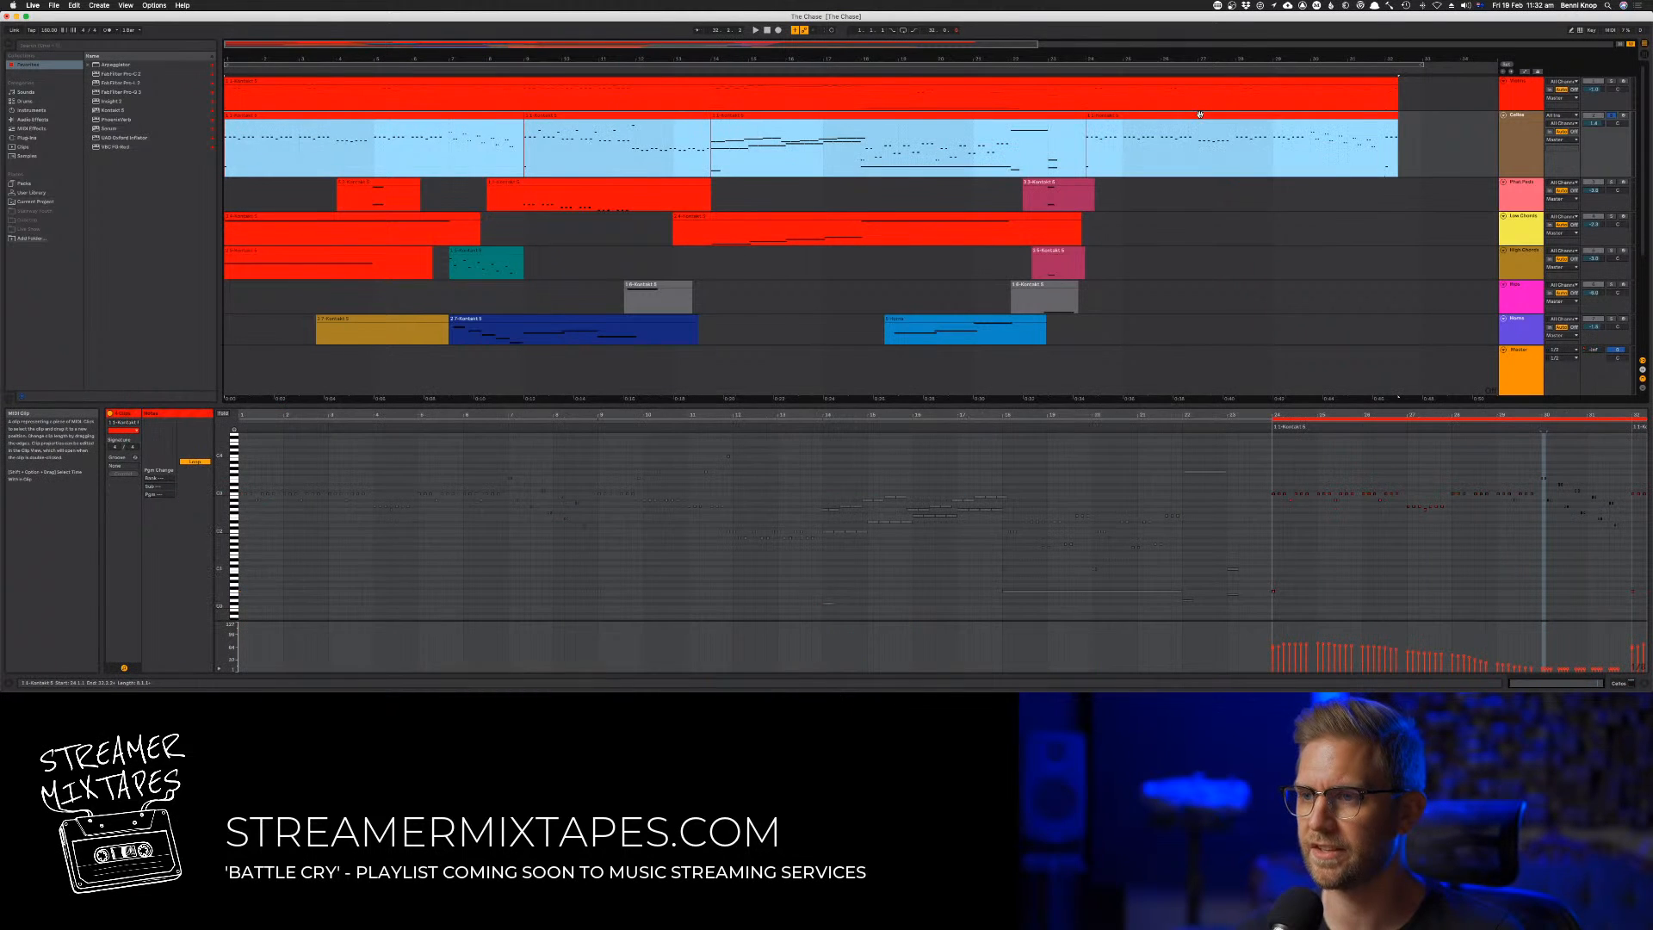
right_click(1202, 115)
click(1228, 186)
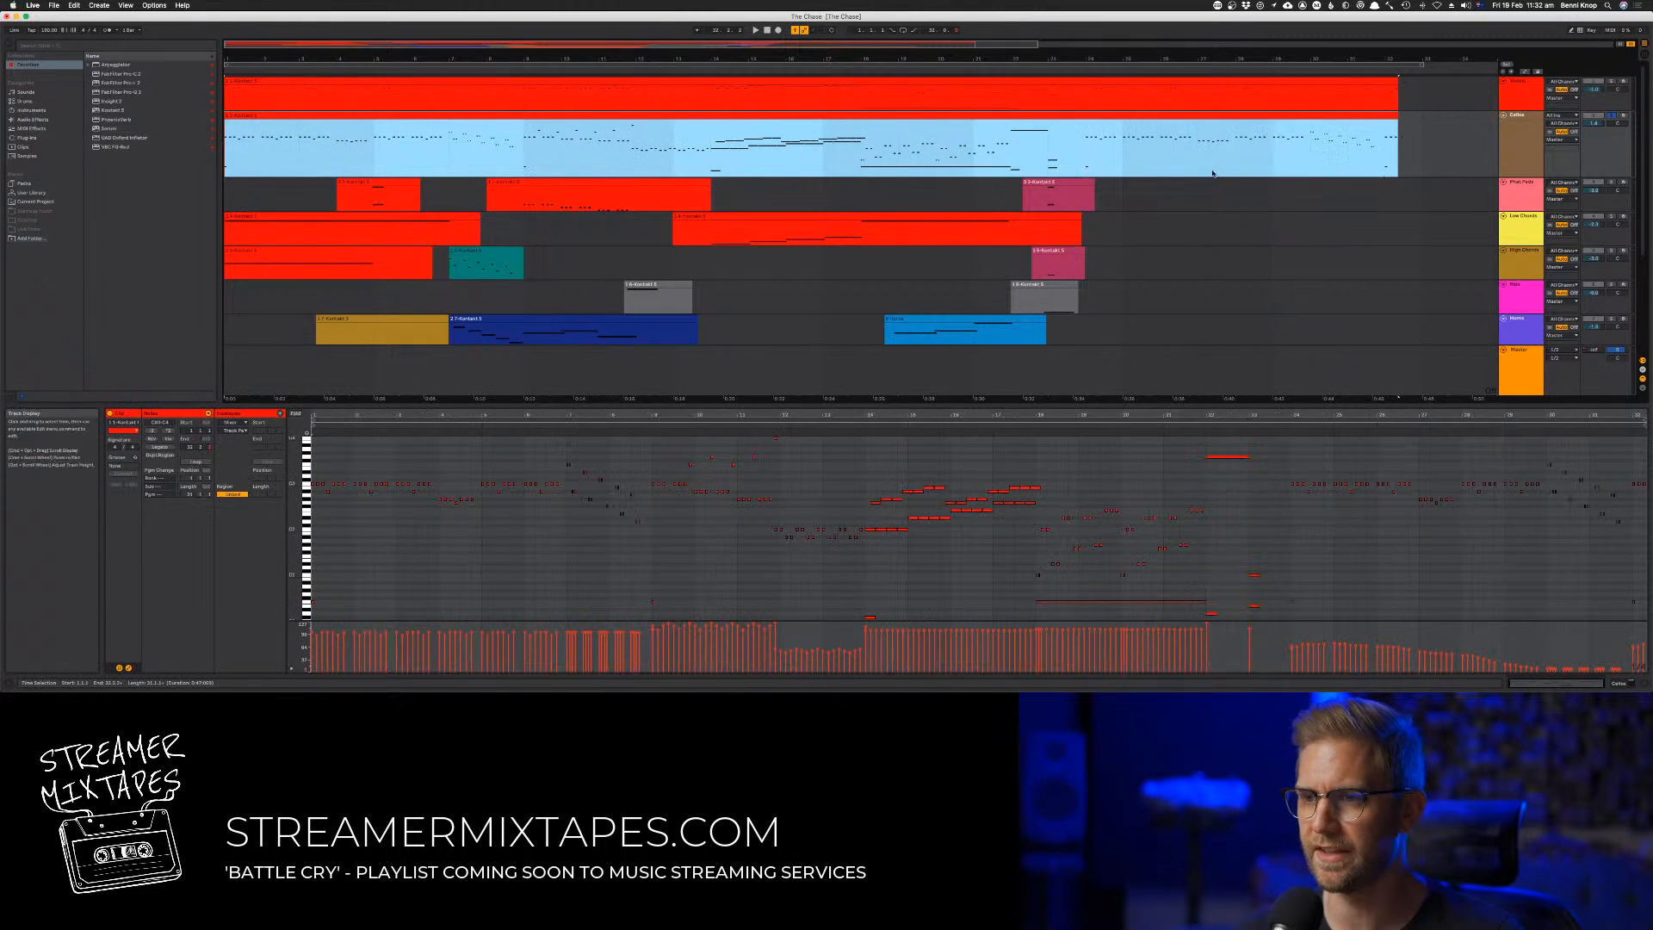
Transpose the low keyswitch notes from bar 9 to bar 24 of the Cellos clip down two octaves
click(658, 544)
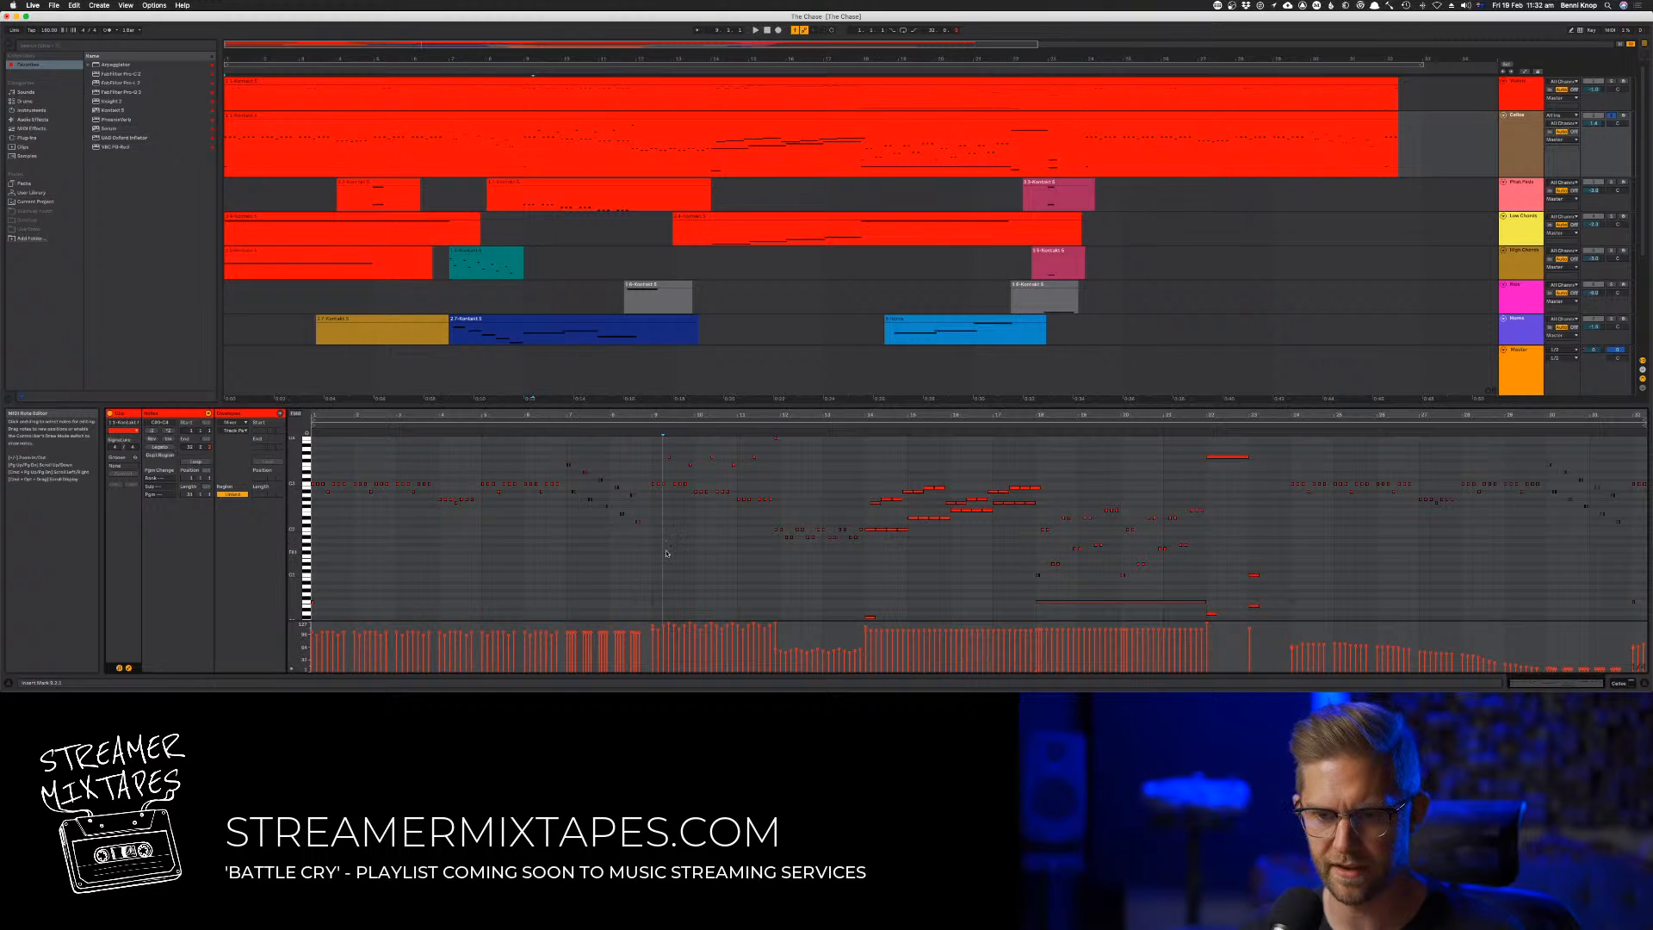
scroll(641, 517, down, 5)
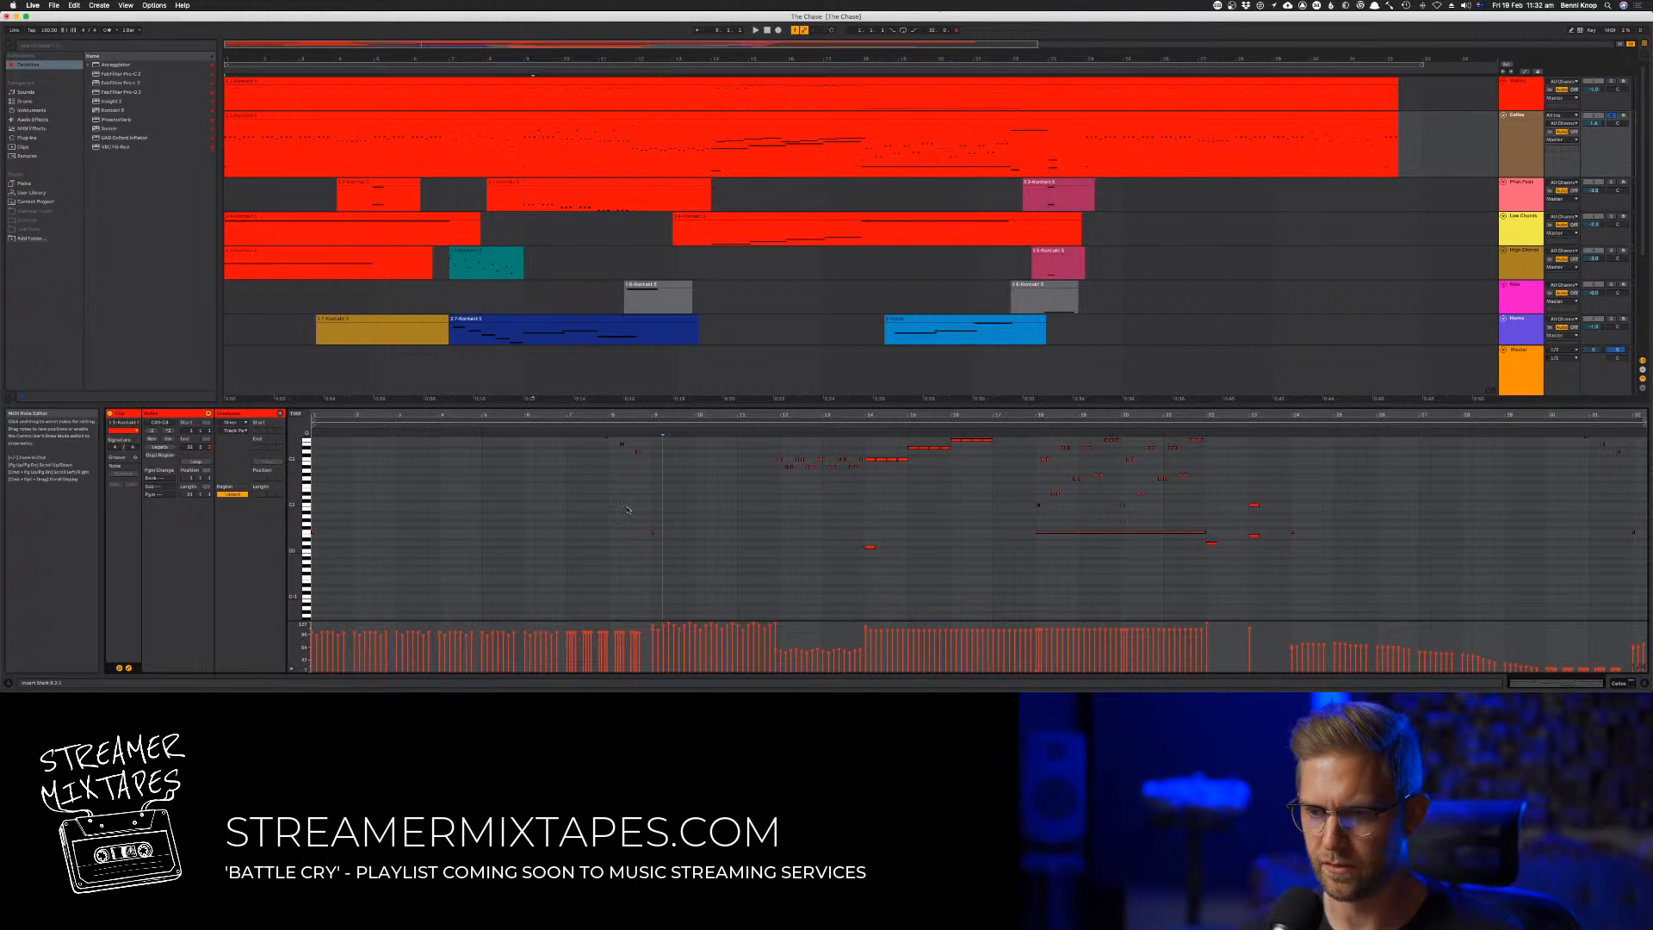
drag(628, 523, 1334, 603)
key(shift+Down)
key(shift+Down)
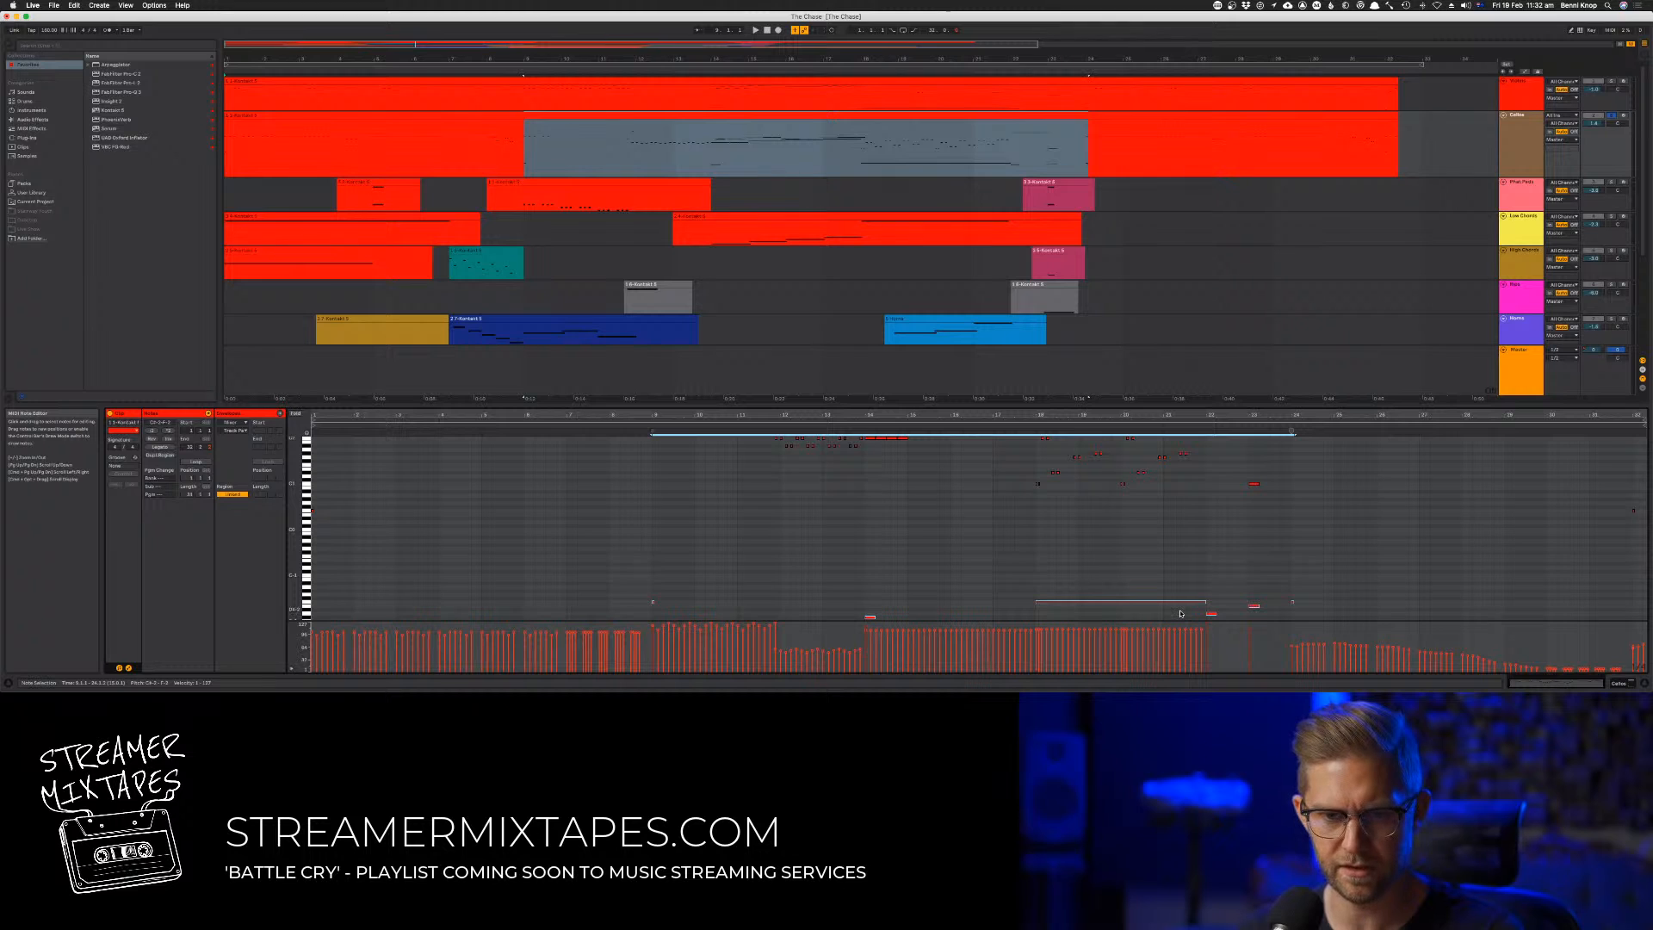
Shift the pitch of the low Cellos keyswitch notes and raise the bar 14 keyswitch by a few semitones during playback from the start
key(Down)
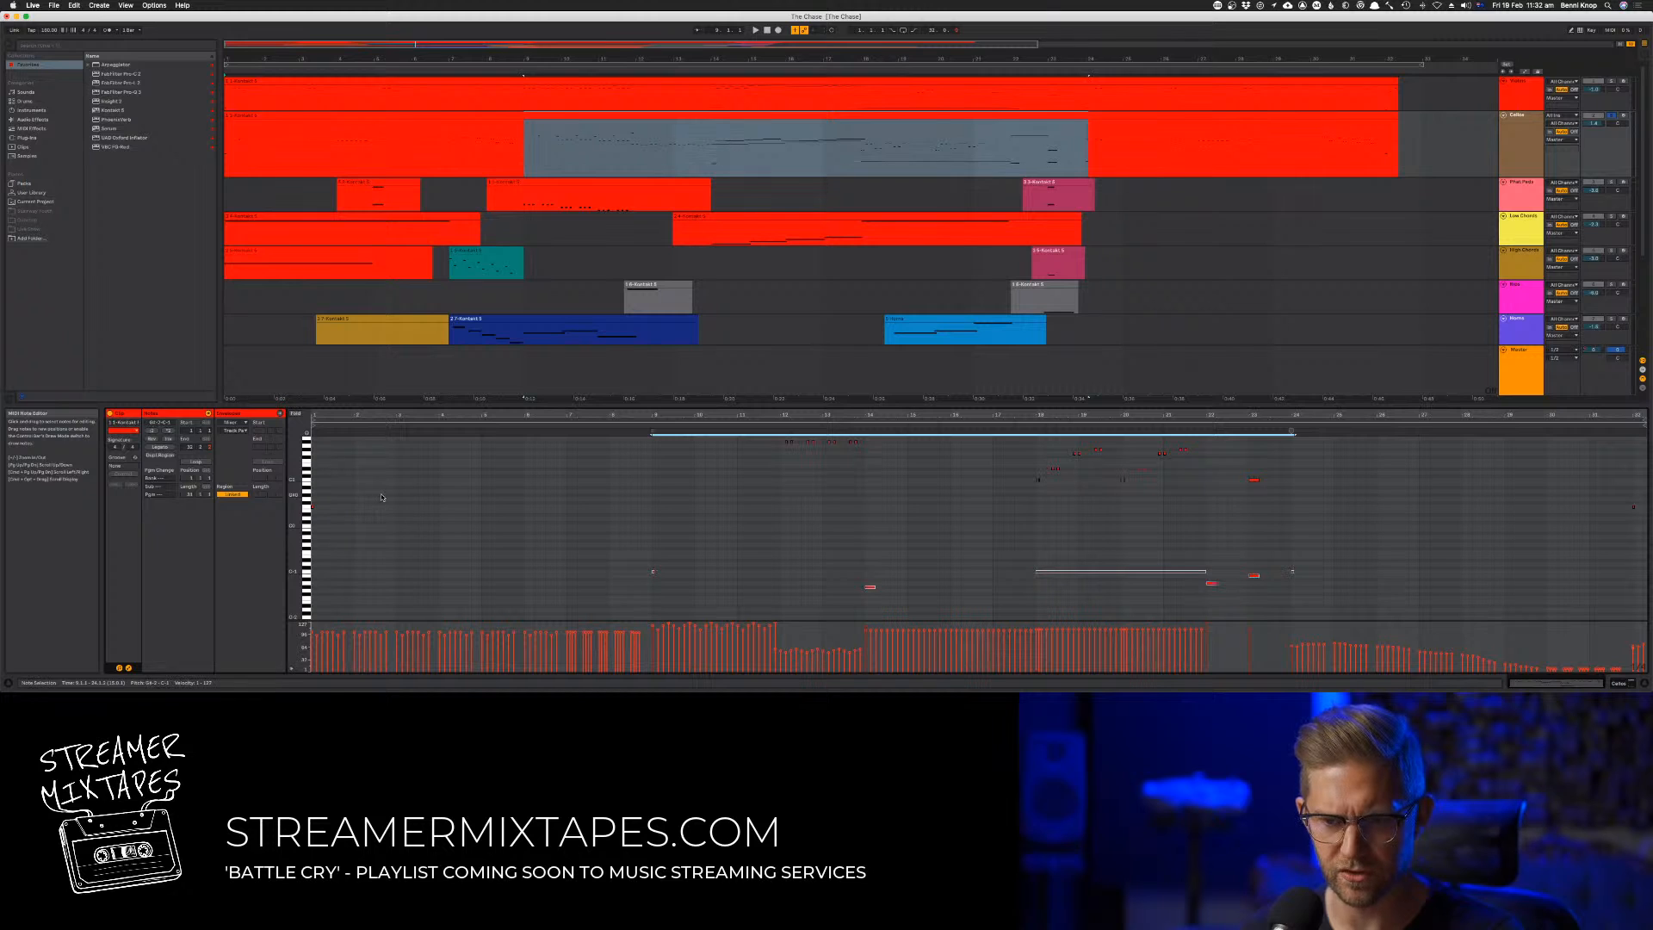
click(381, 497)
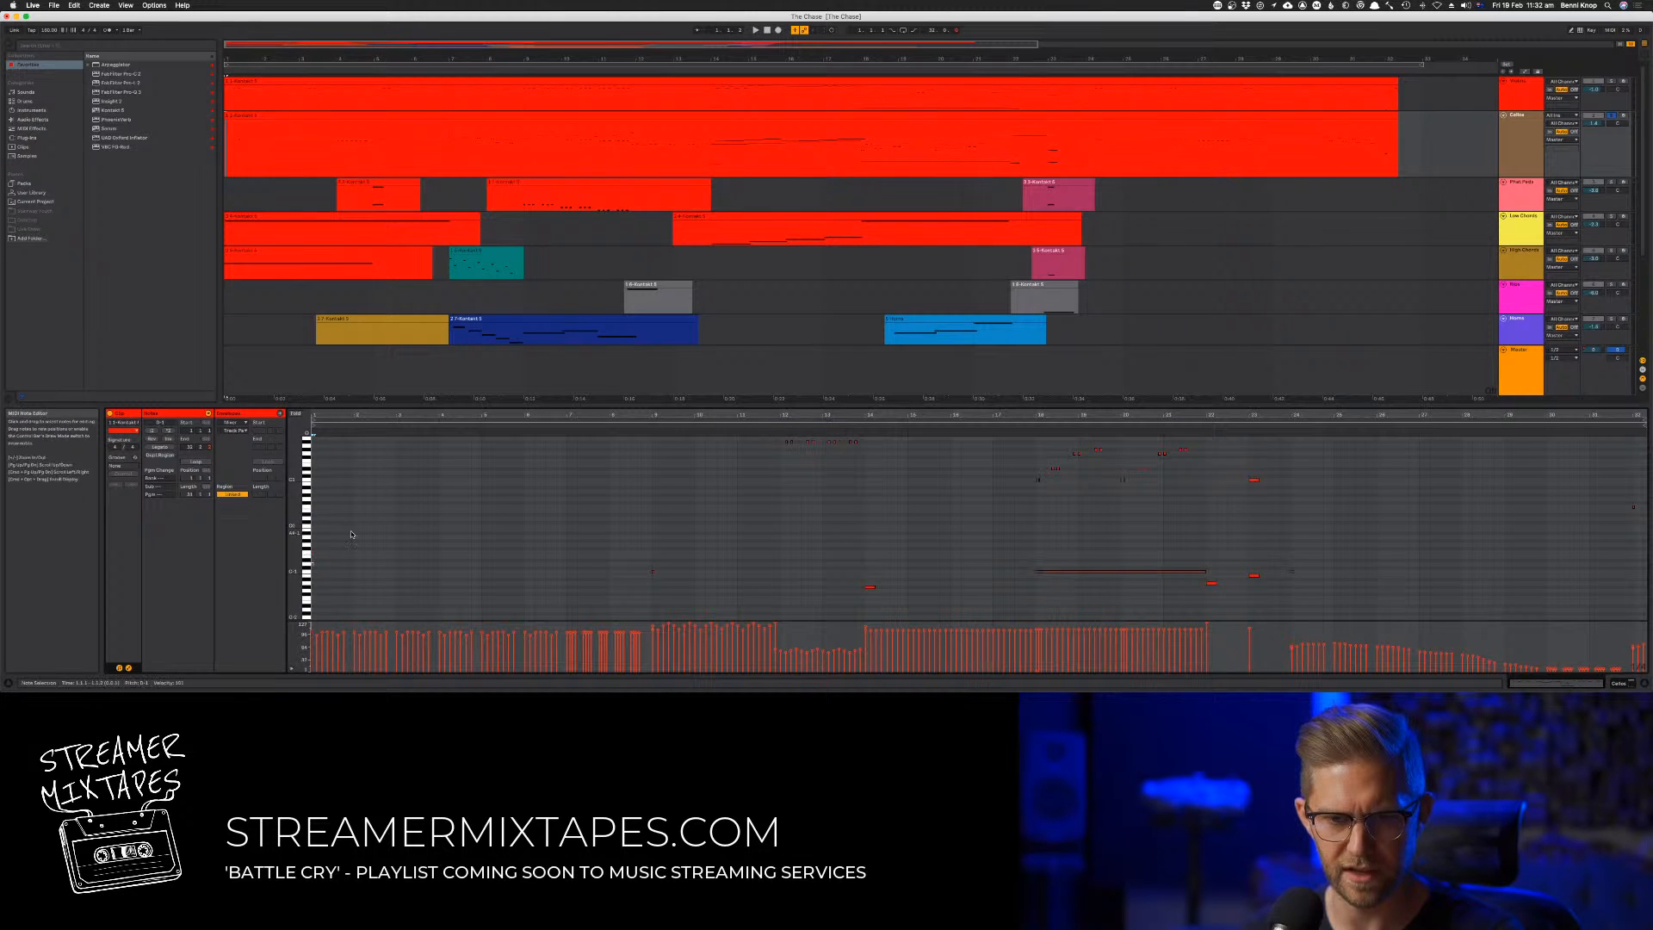
key(space)
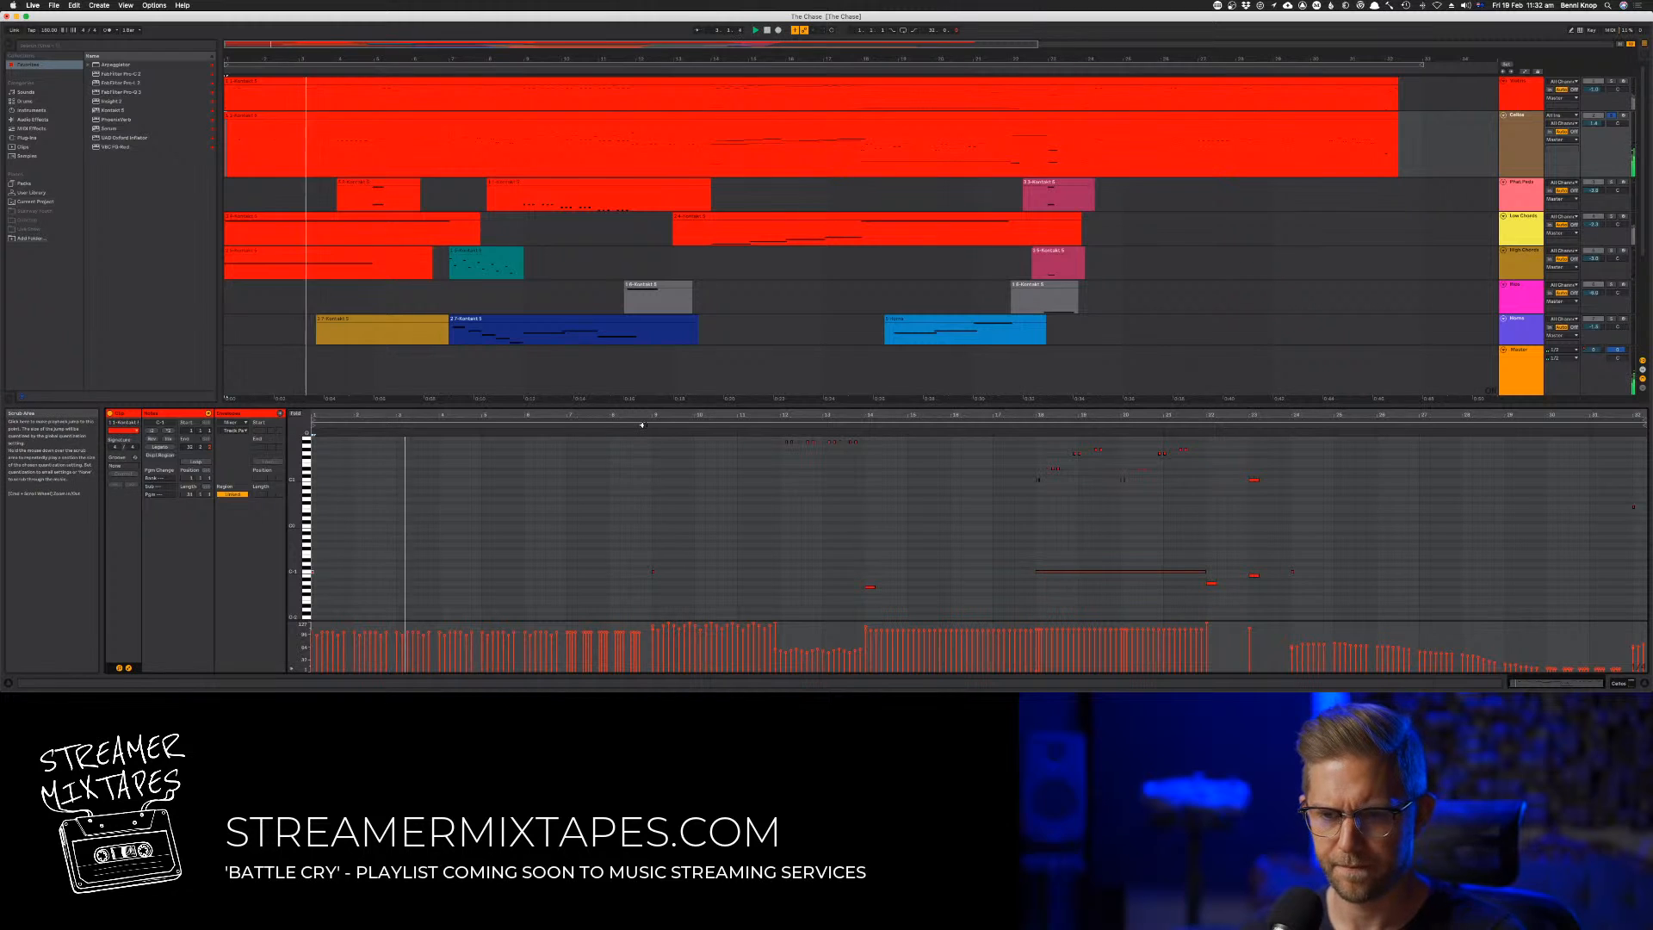
scroll(850, 533, up, 1)
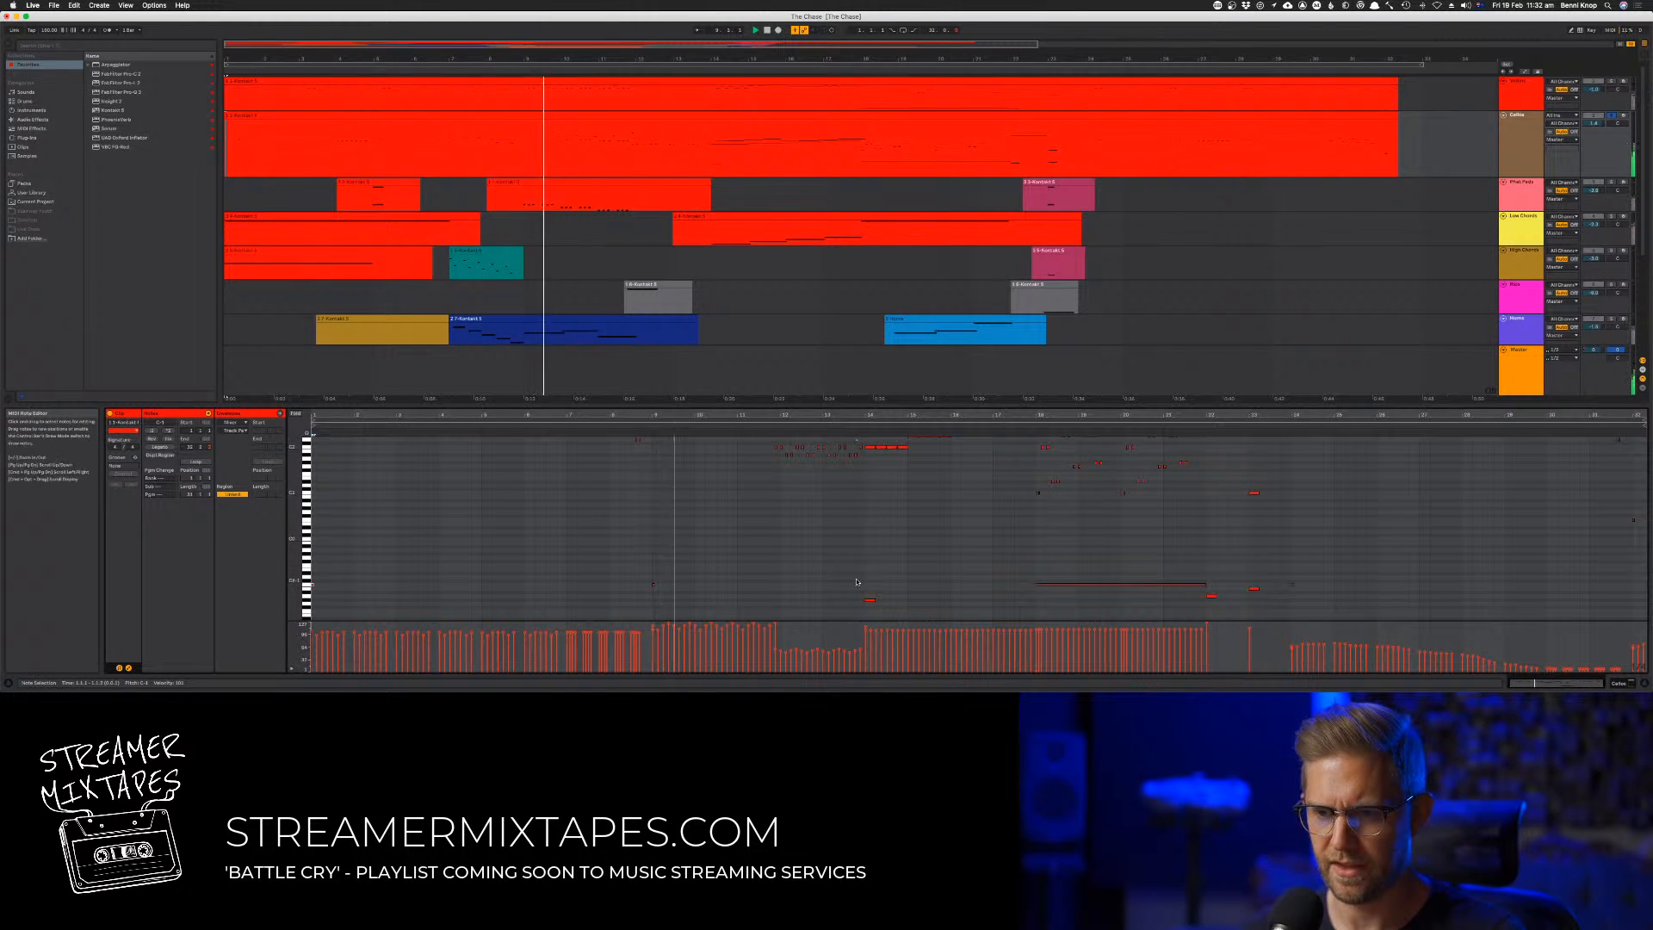
mouse_move(858, 580)
mouse_down()
mouse_move(899, 619)
mouse_move(869, 581)
mouse_up()
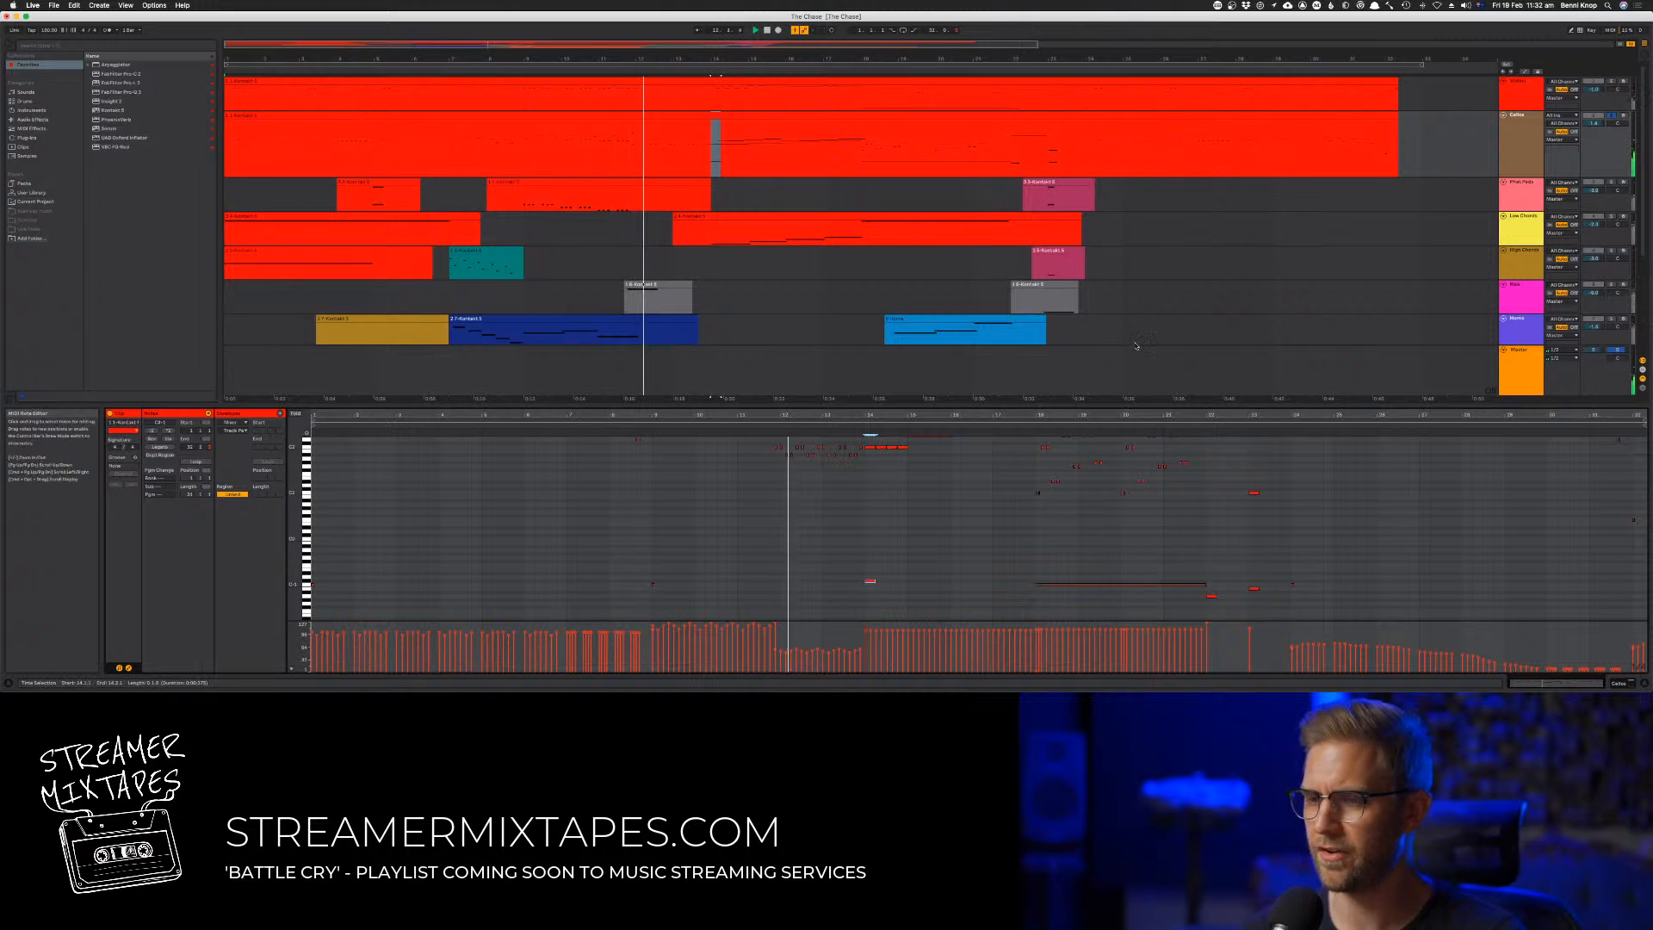
Open the Cellos track's Kontakt instrument and load the Staccato articulation into the second slot of its ensemble patch
double_click(1520, 155)
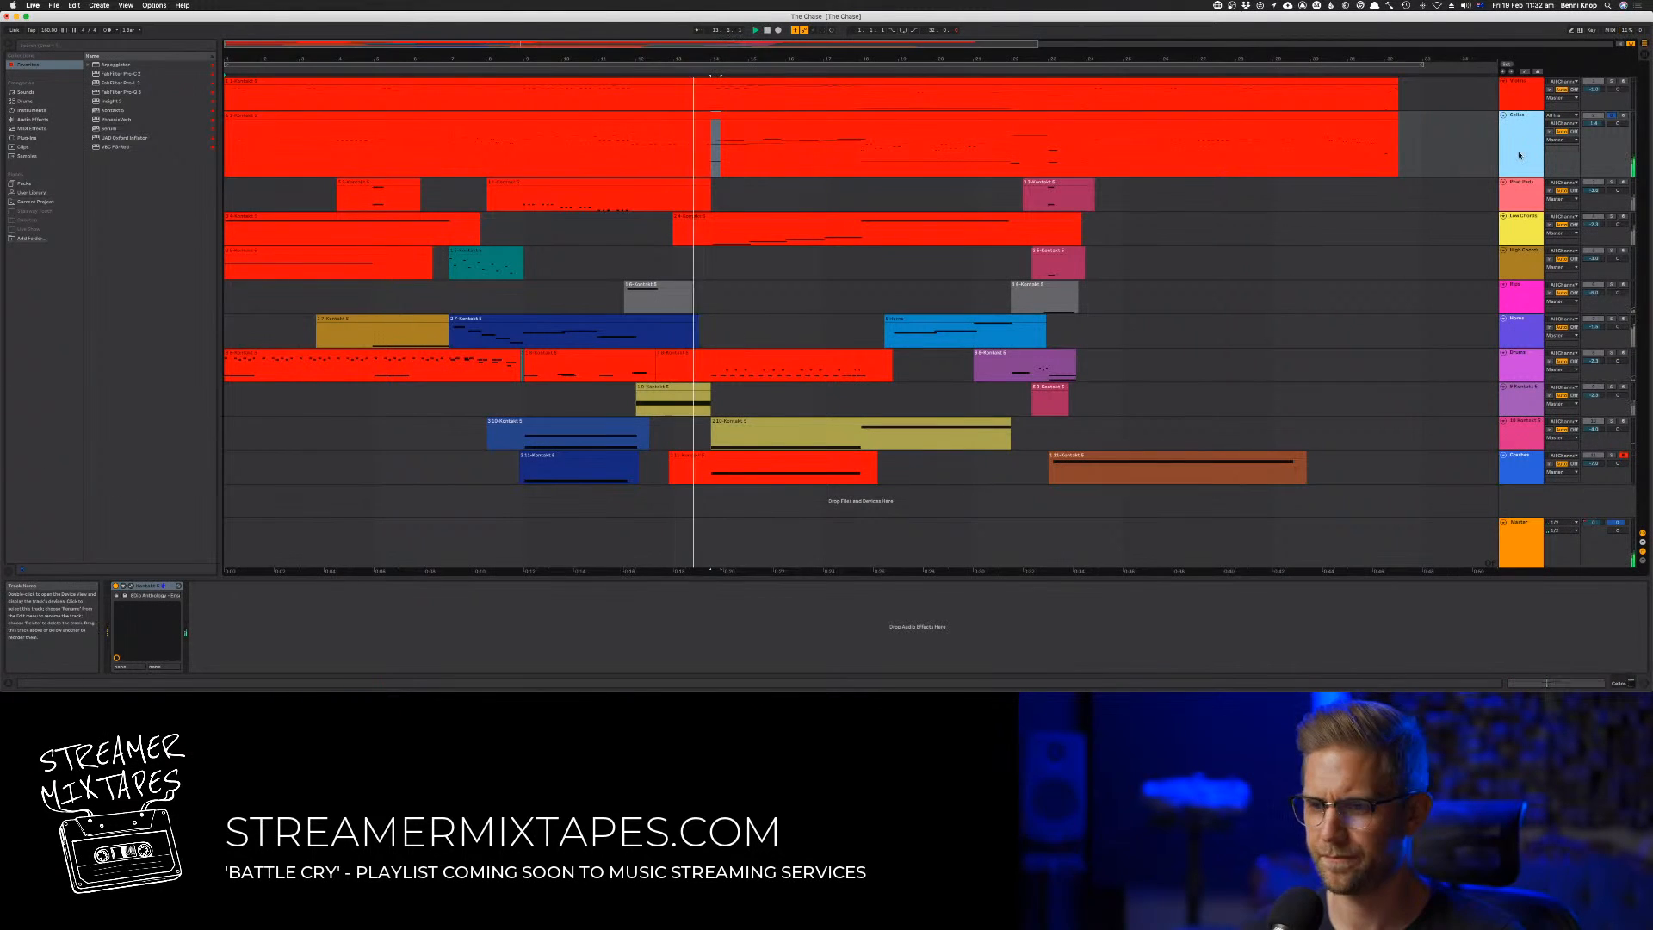
click(131, 585)
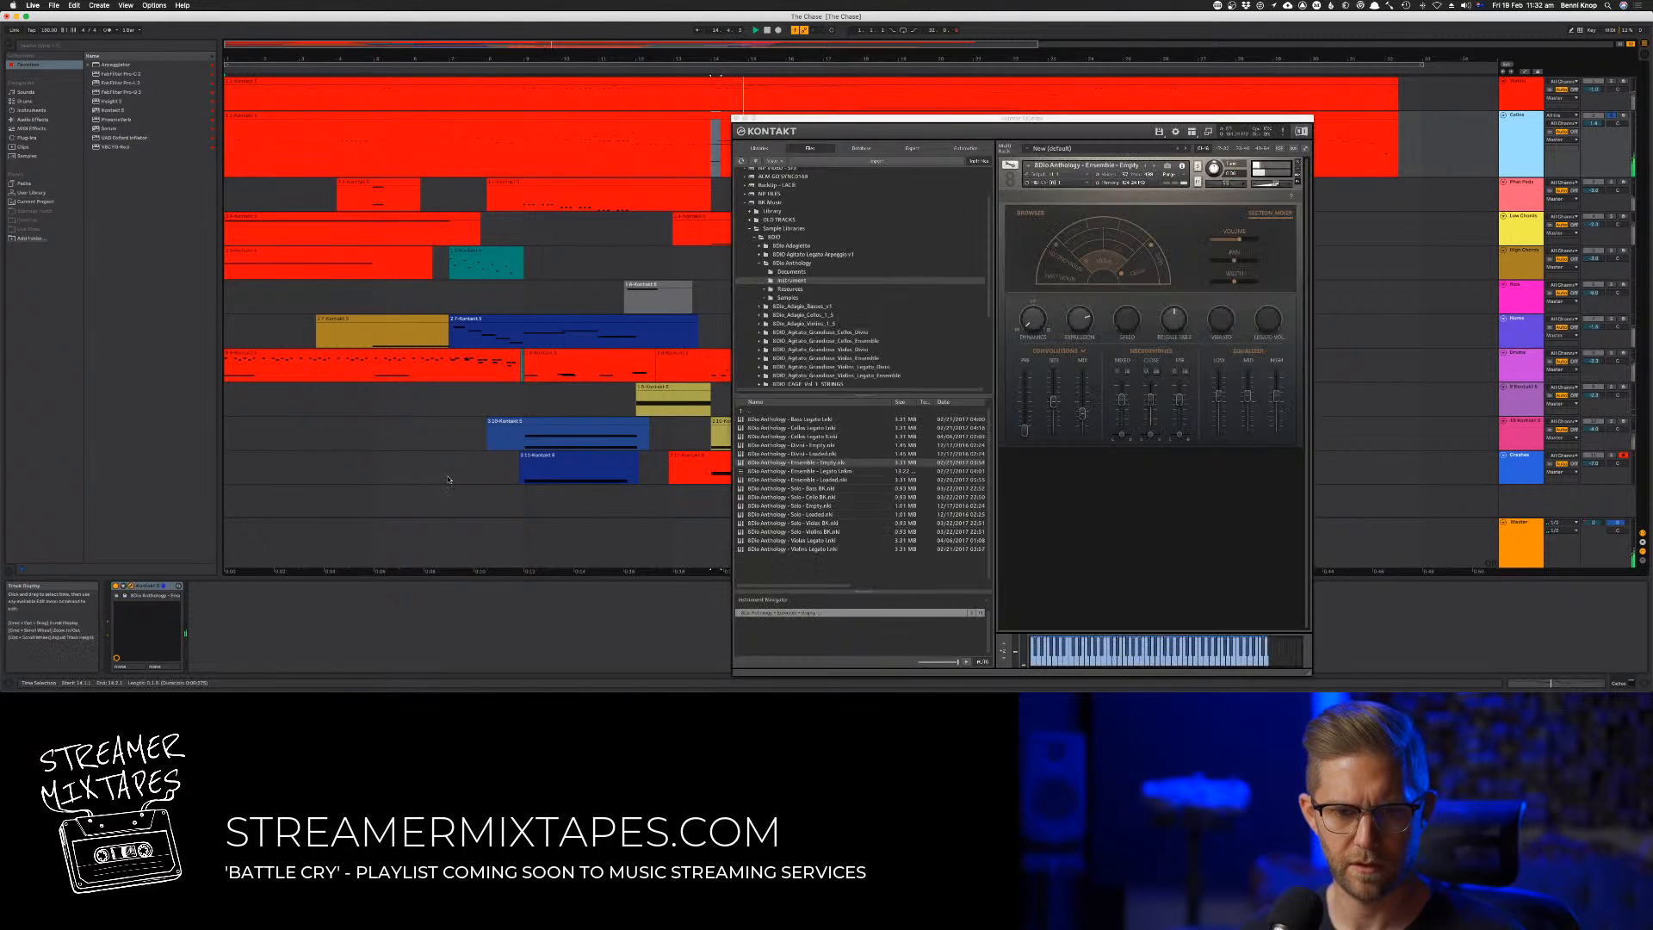
drag(975, 114, 319, 60)
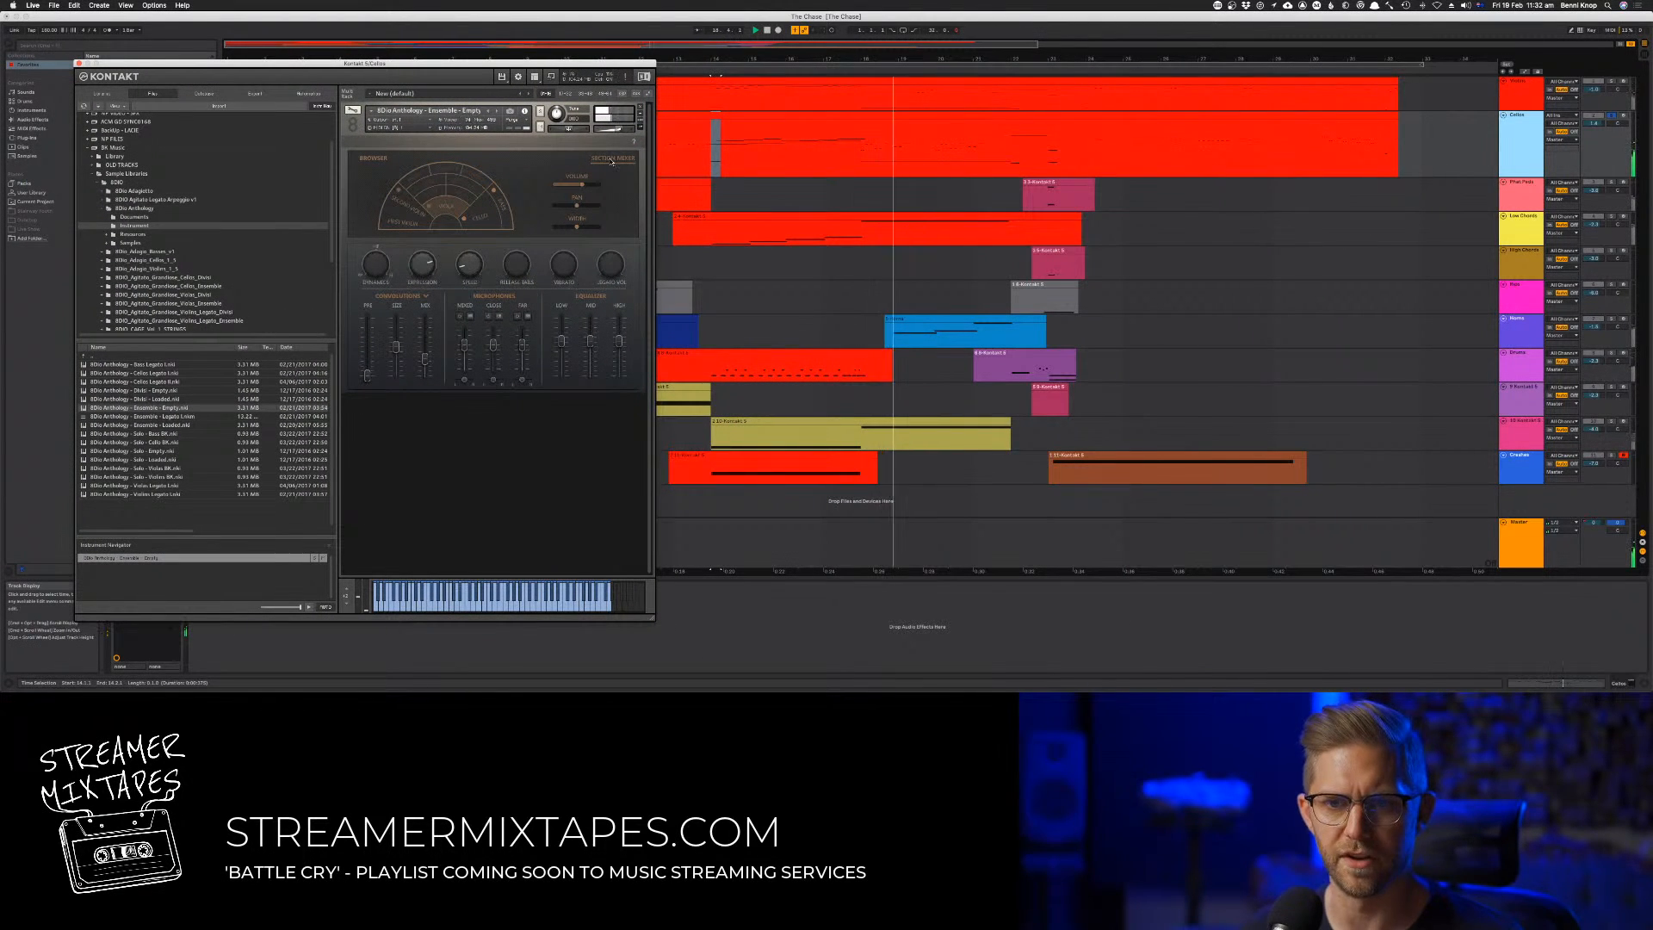
click(370, 157)
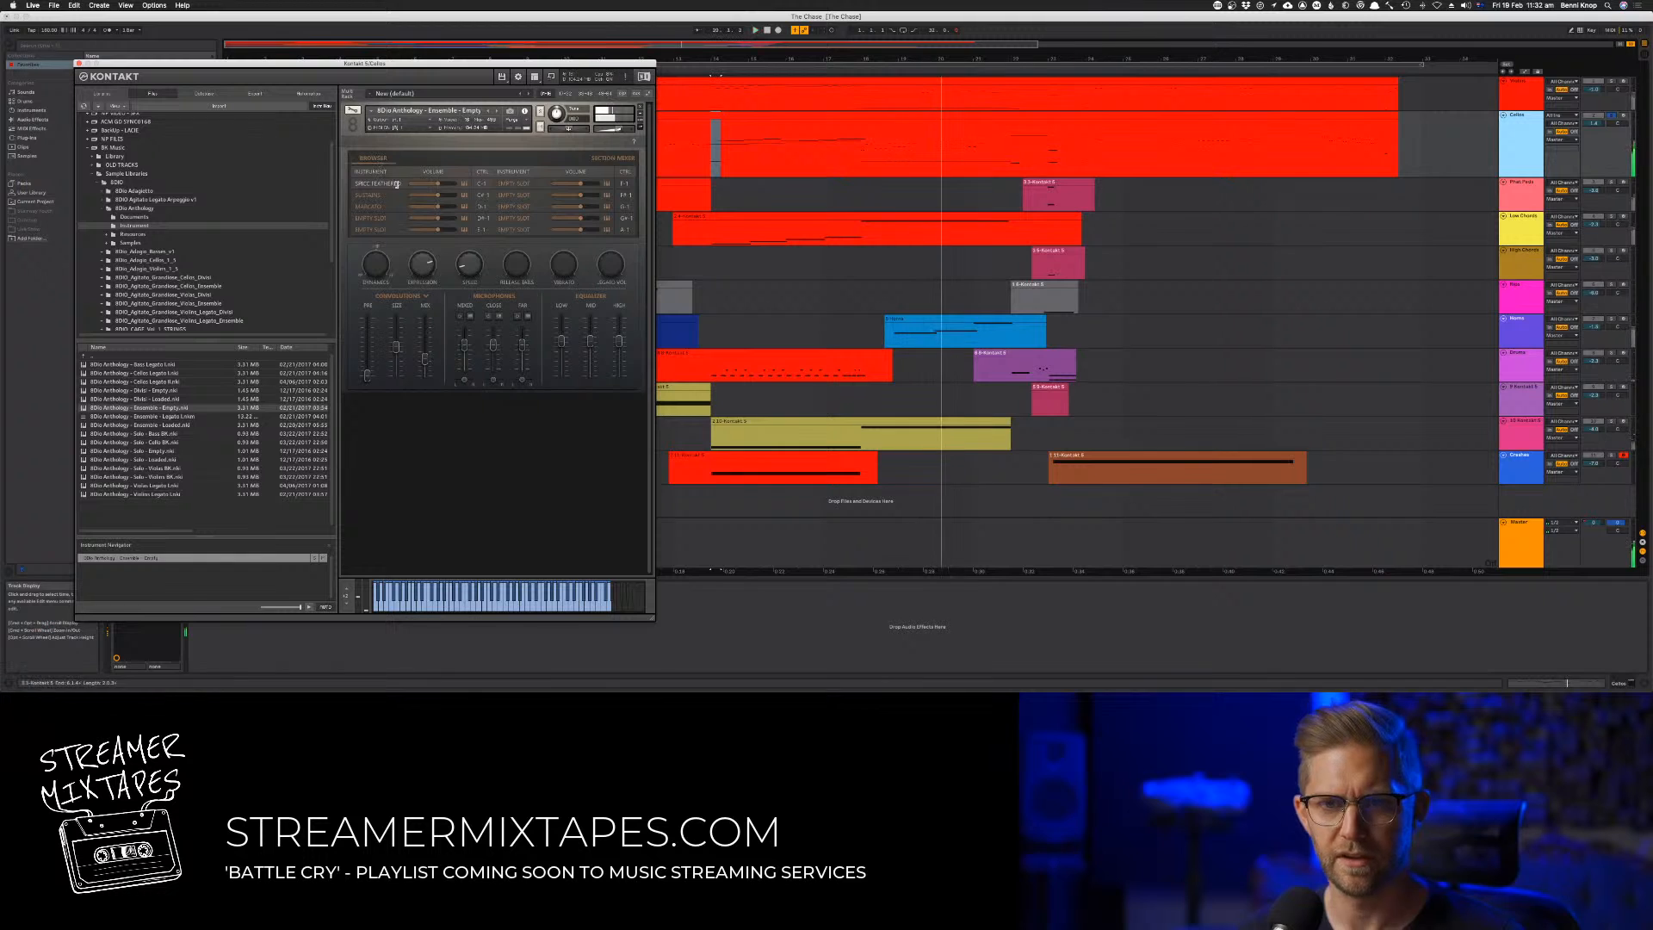
click(383, 195)
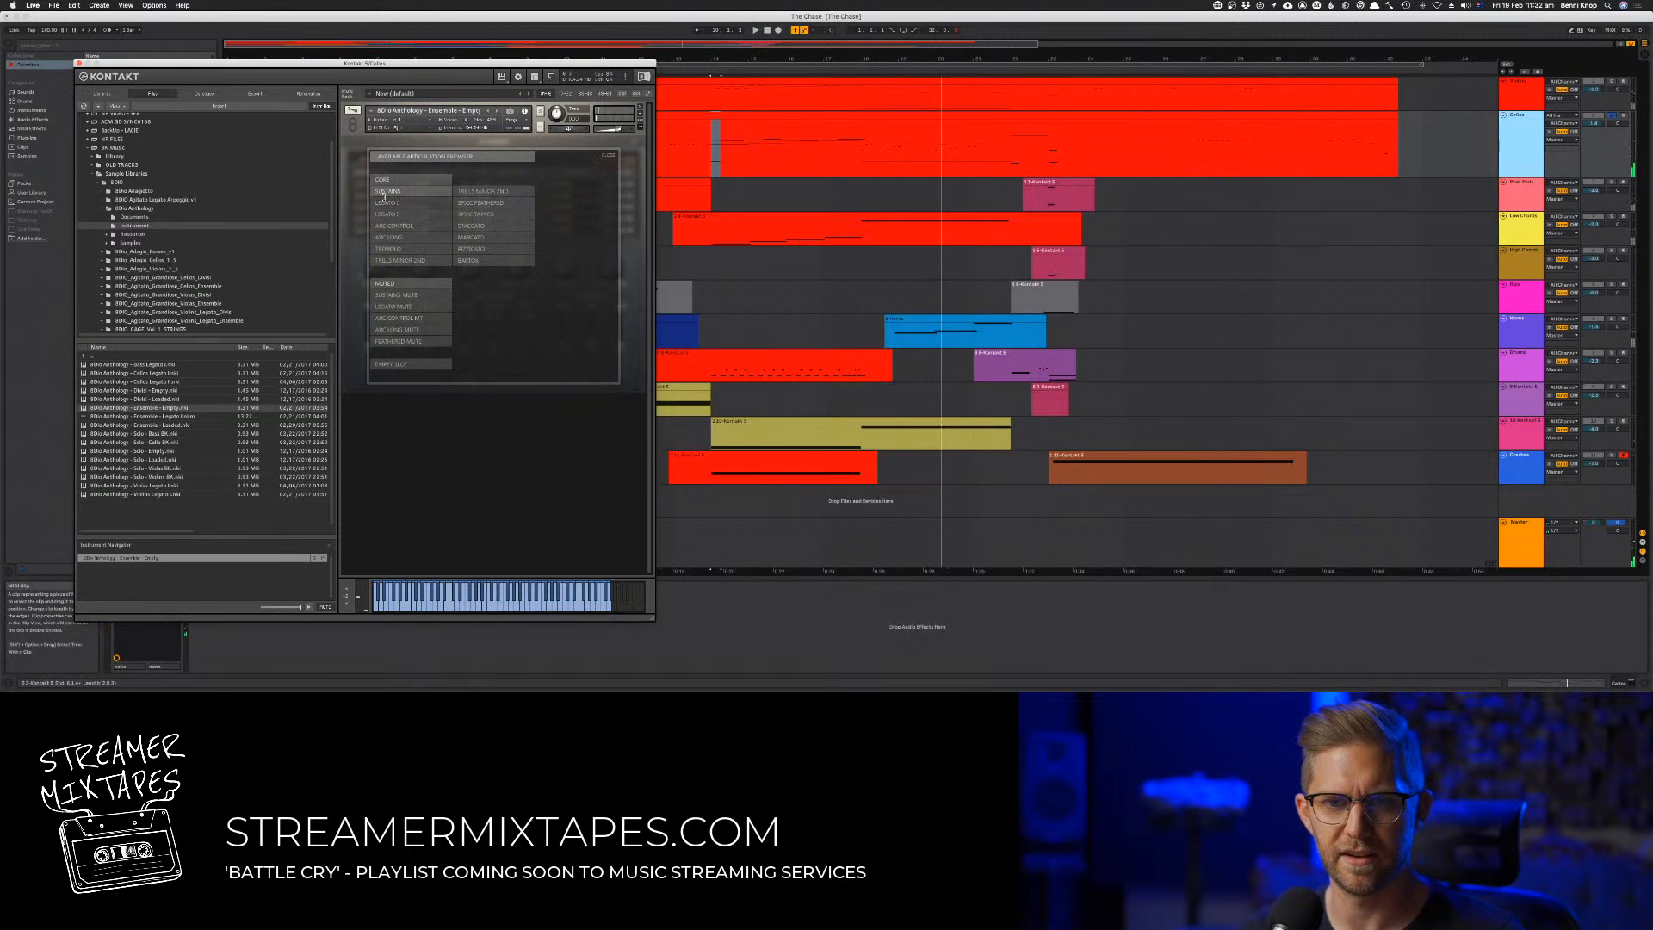
click(493, 226)
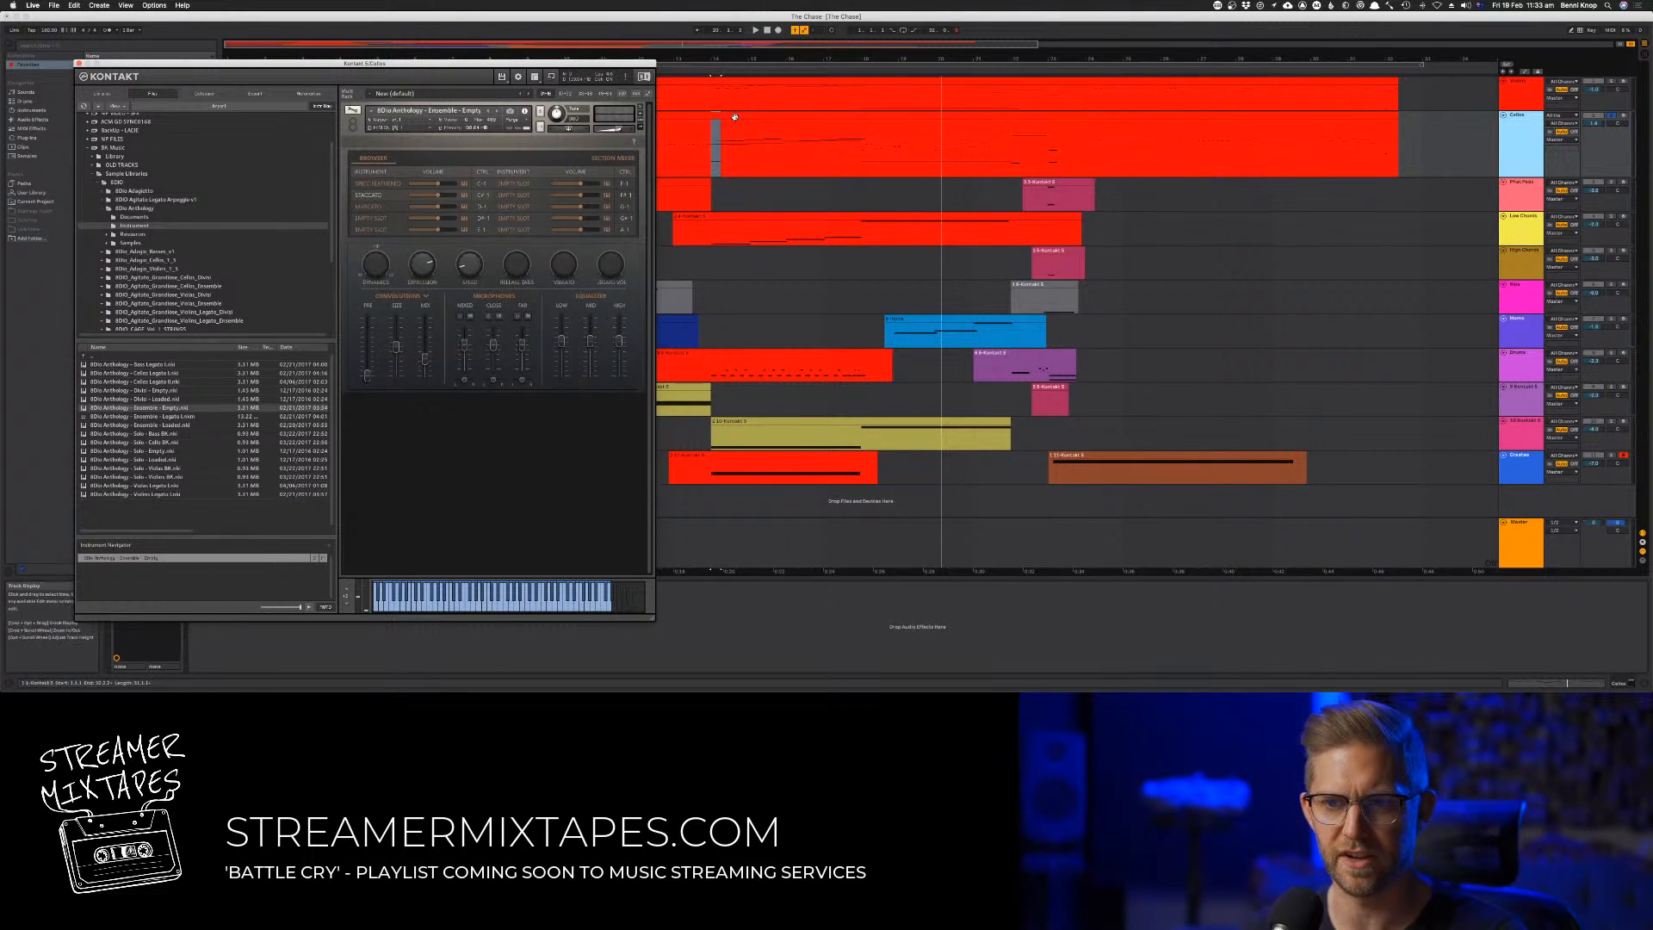
Play the Cellos from about bar 14 and raise the keyswitch notes at bars 22 and 23 by a few semitones
click(701, 72)
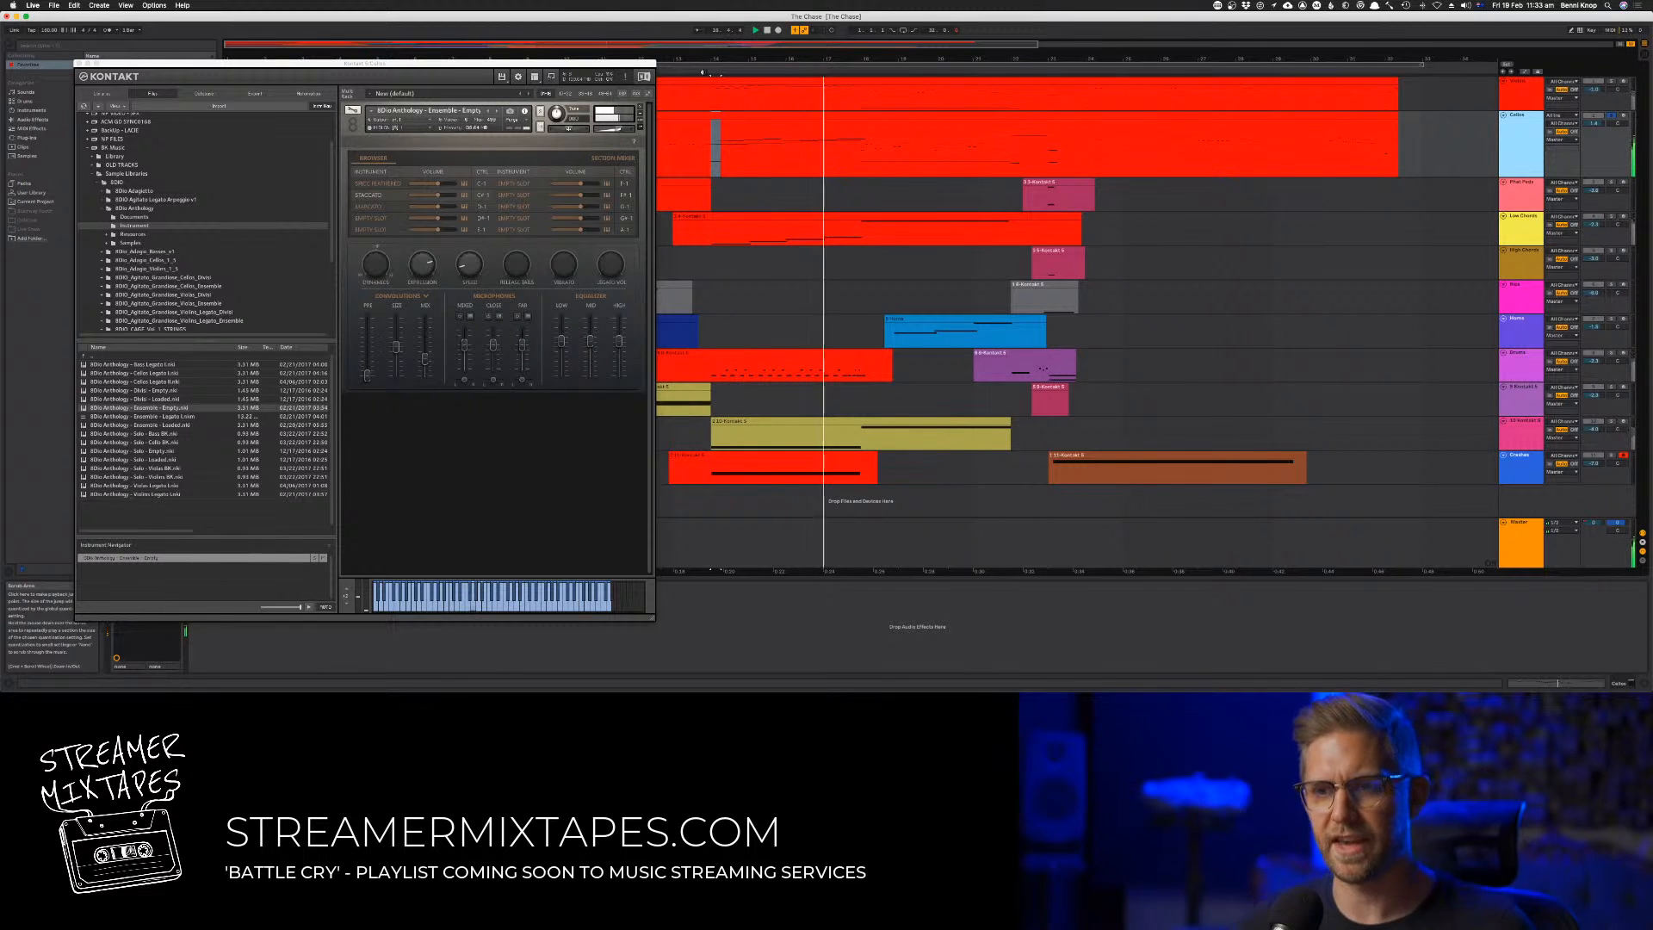
double_click(929, 116)
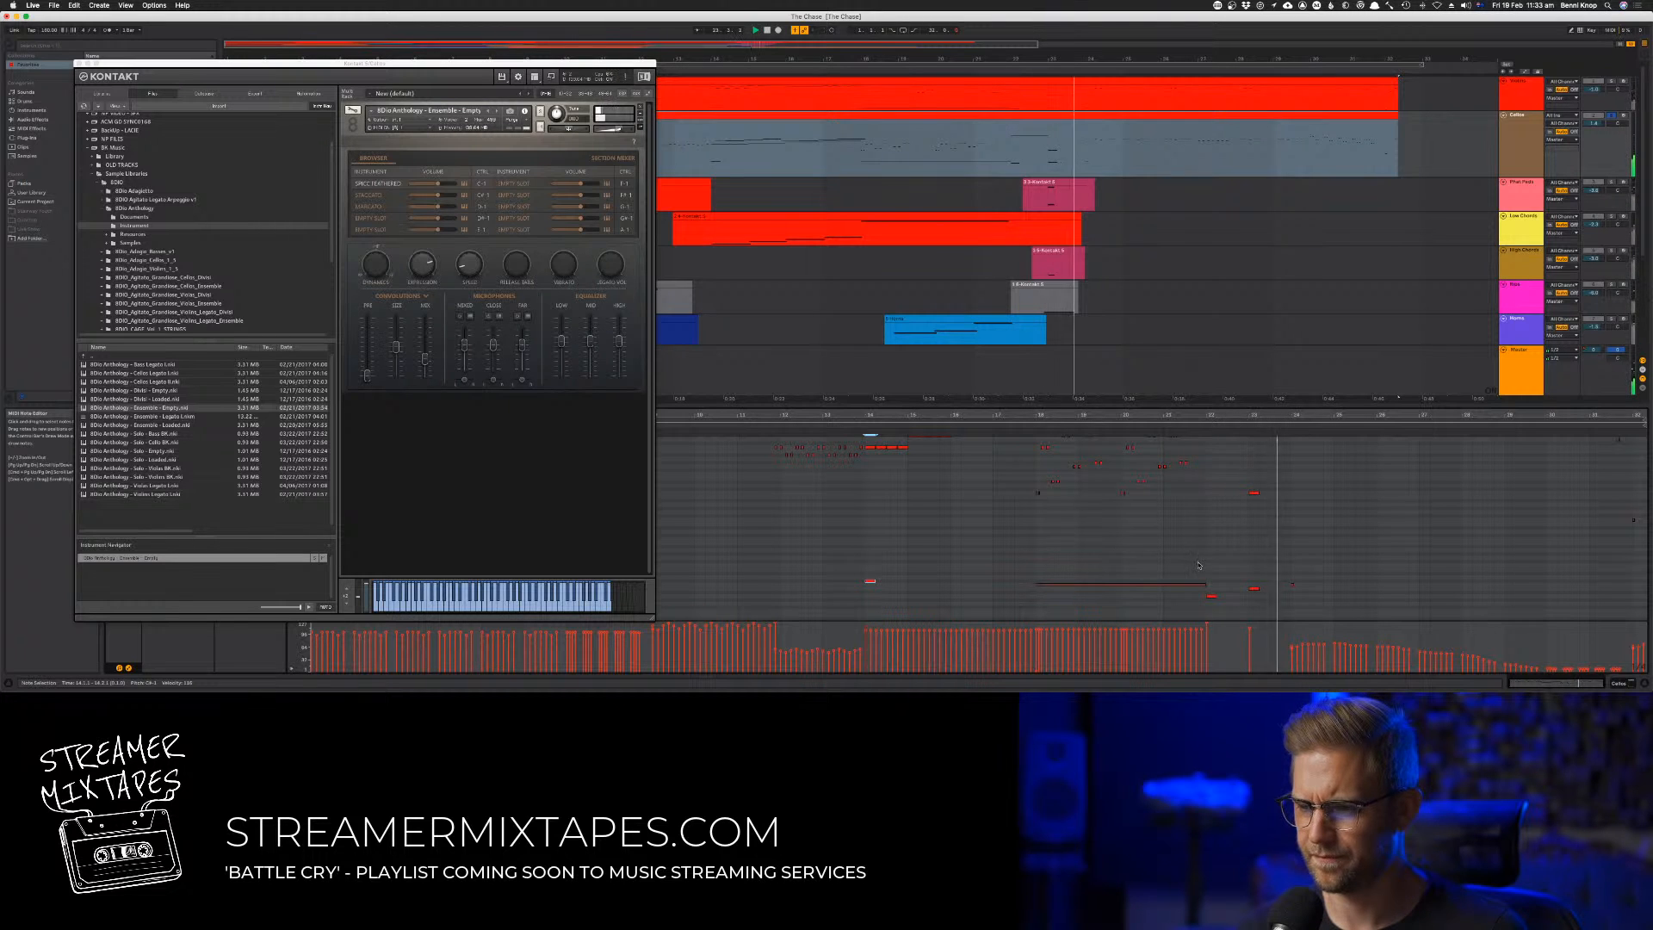
drag(1196, 563, 1279, 583)
key(Up)
key(Up)
key(Up)
key(Up)
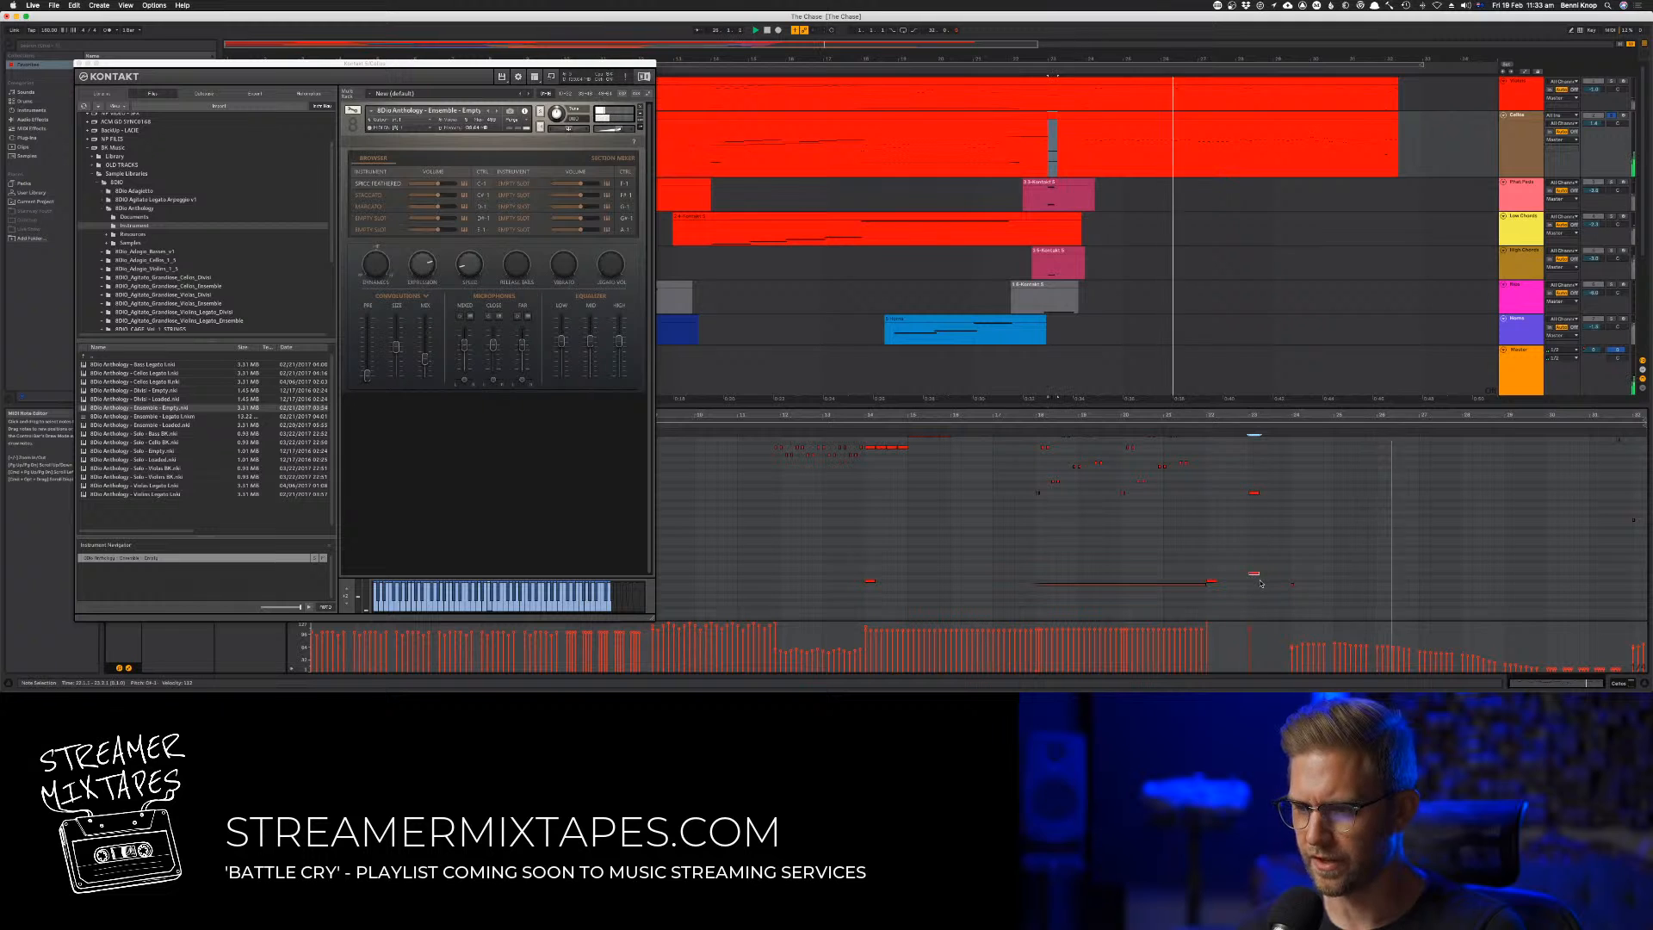
click(1185, 427)
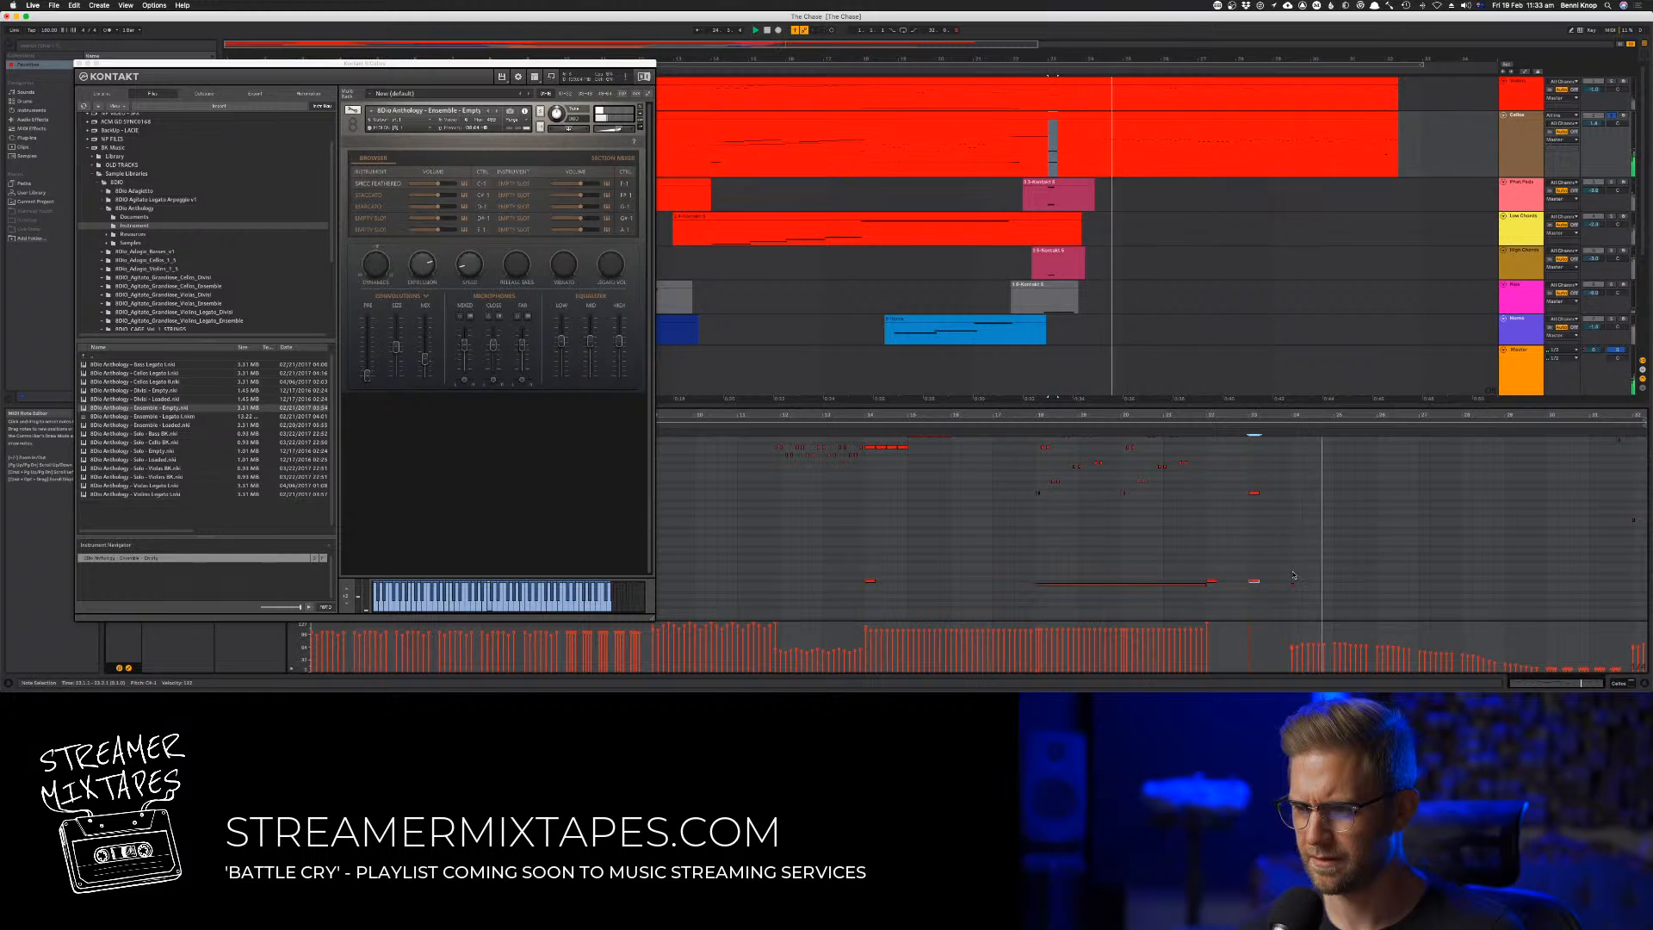
scroll(1291, 573, up, 5)
scroll(1294, 575, down, 1)
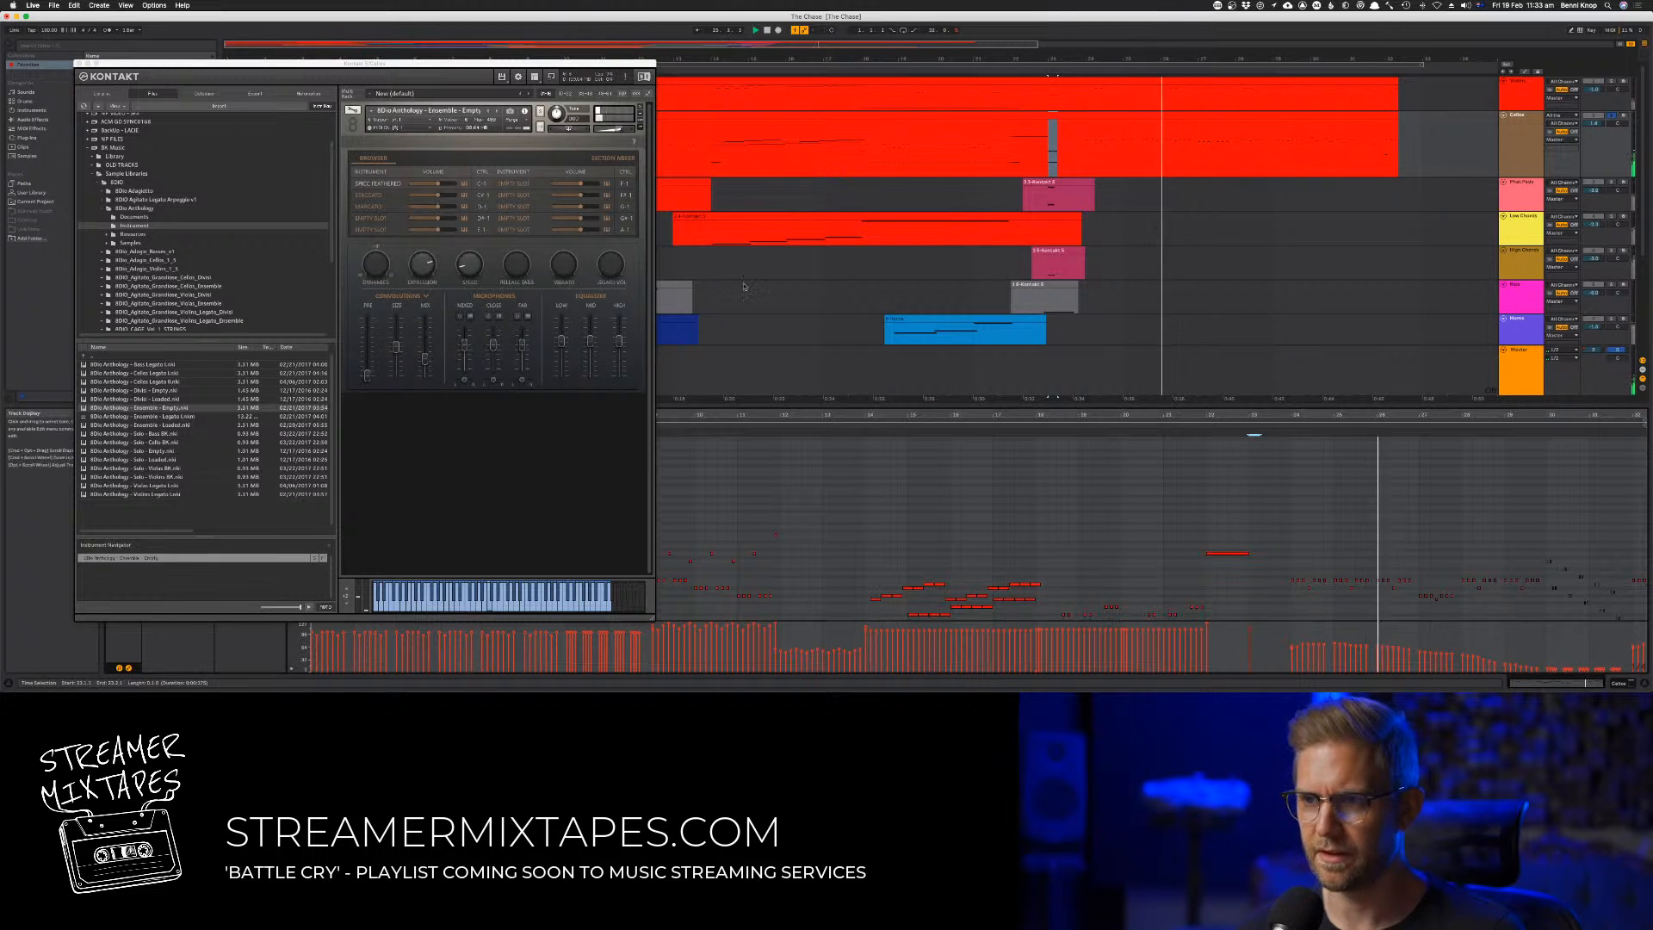
Try the Spic Tapped articulation in the first slot of the Cellos instrument and play back from around bar 24
click(360, 184)
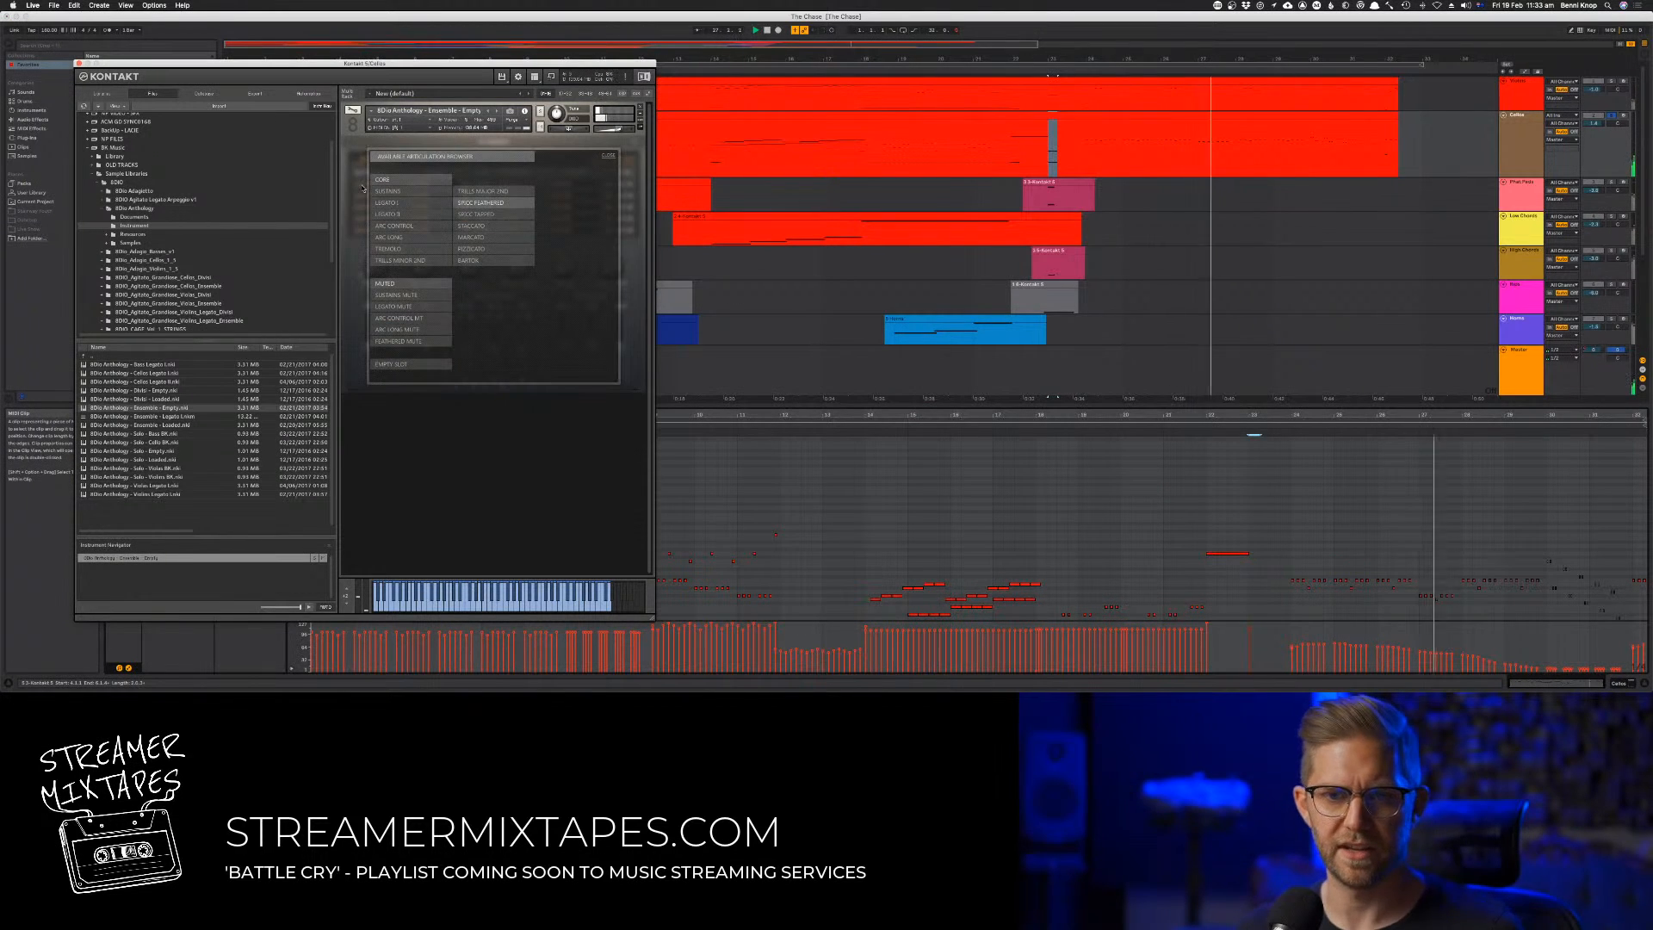
click(503, 214)
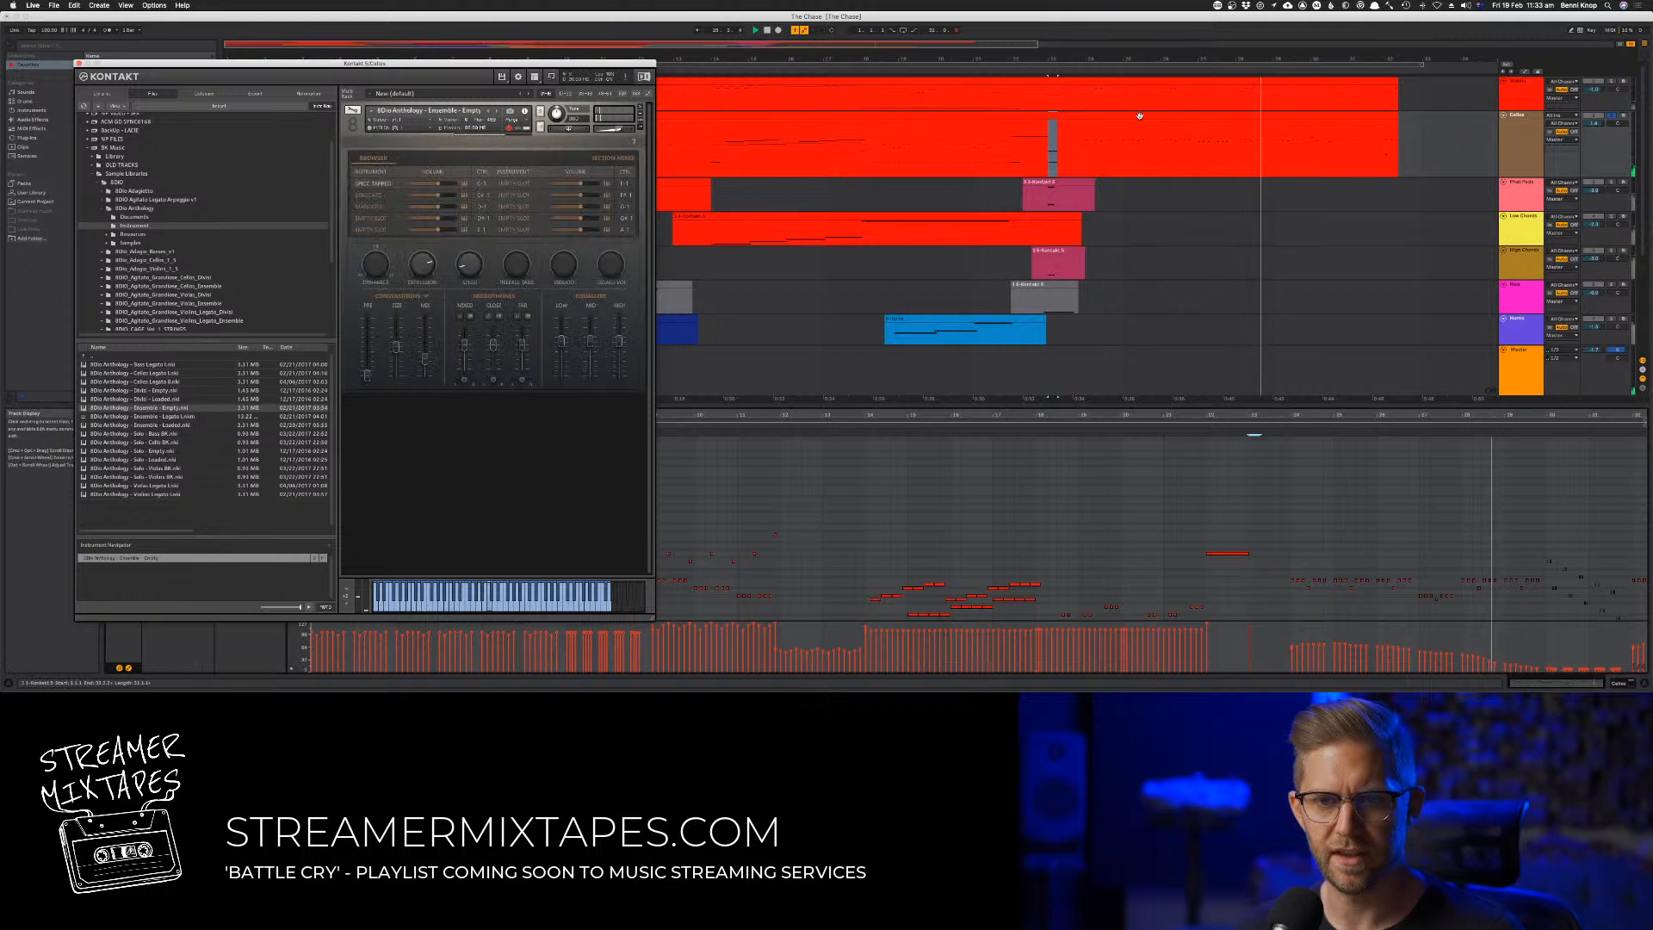
click(1069, 70)
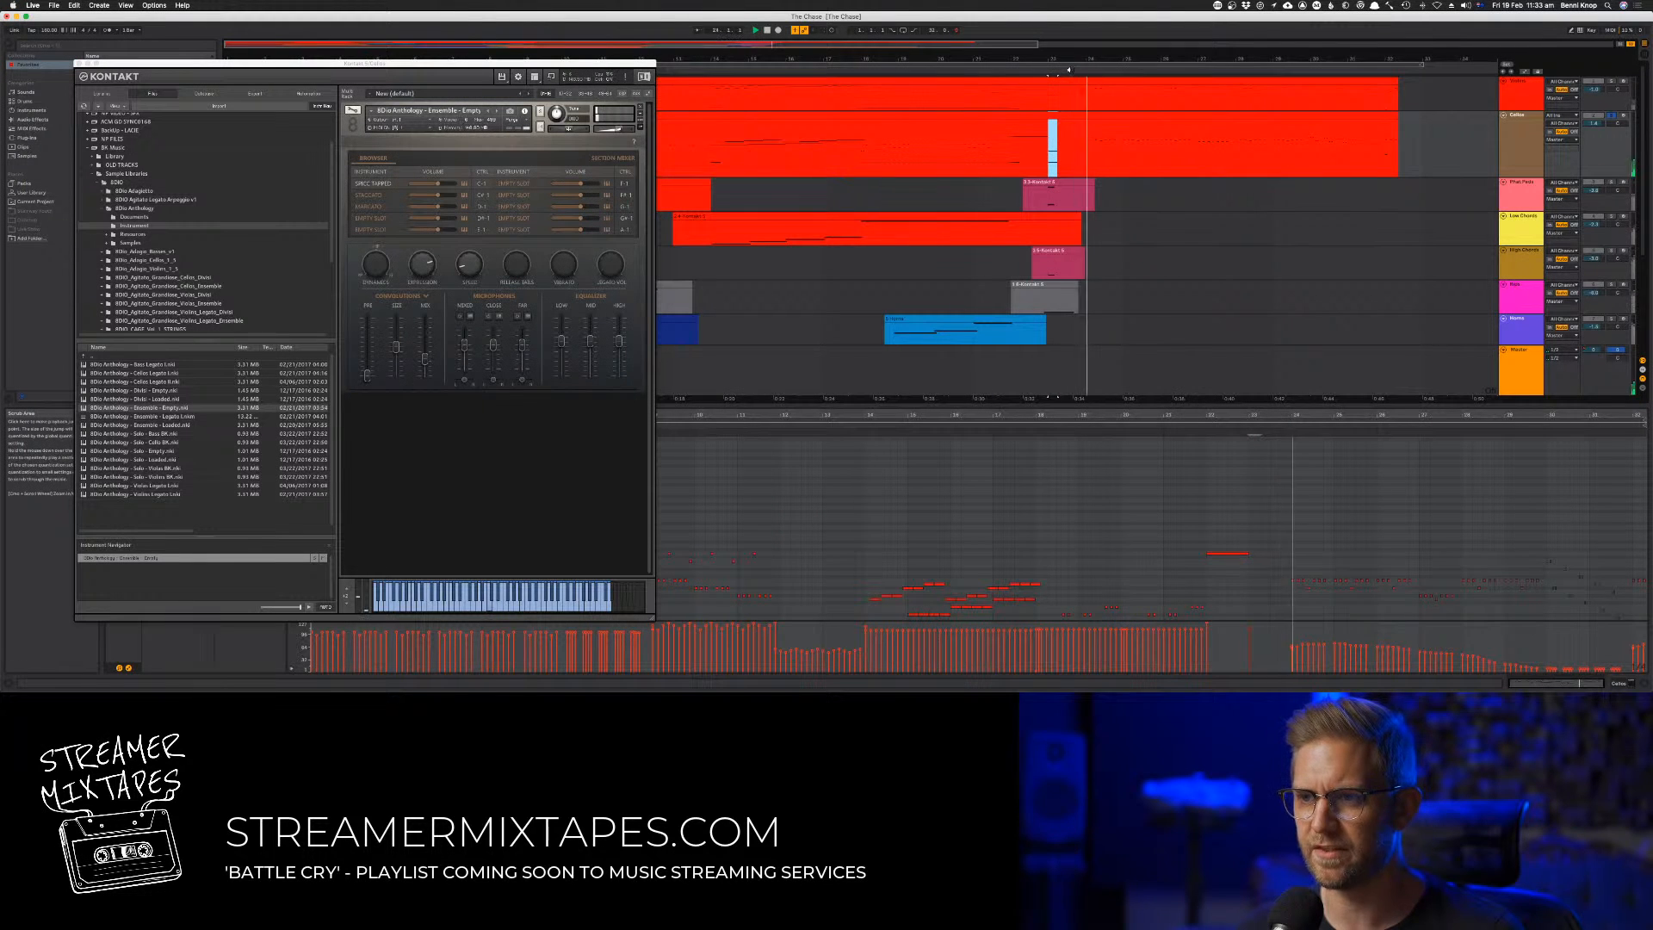
click(1068, 70)
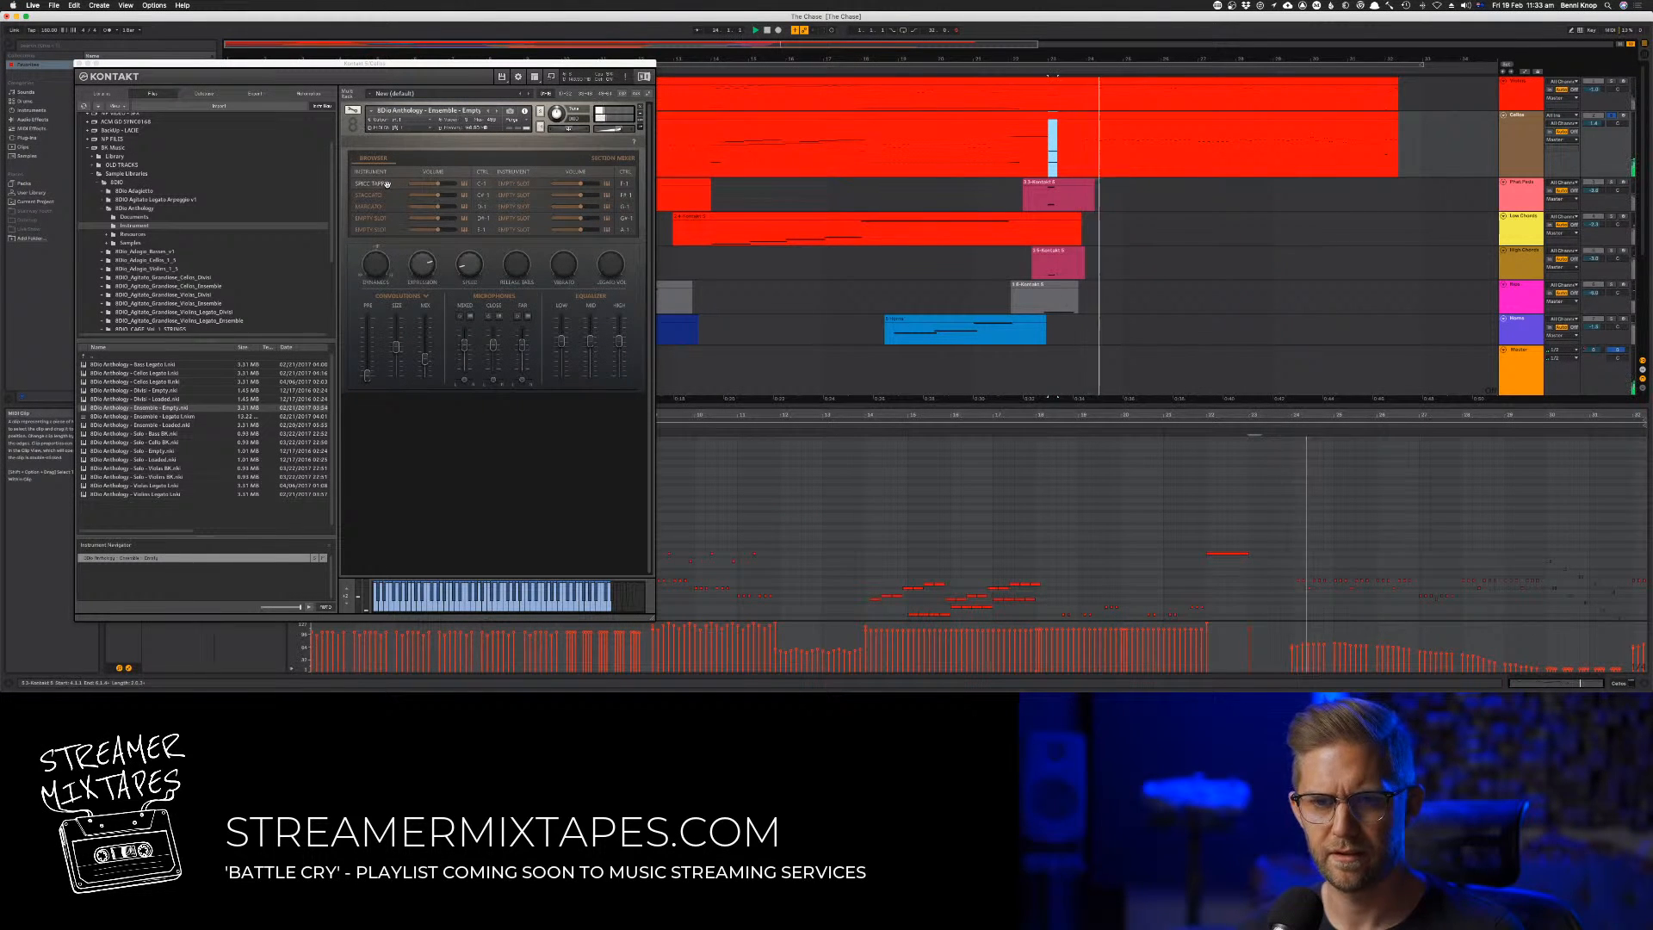
Set the first articulation slot of the Cellos instrument back to Spic Feathered and close the instrument window
click(386, 184)
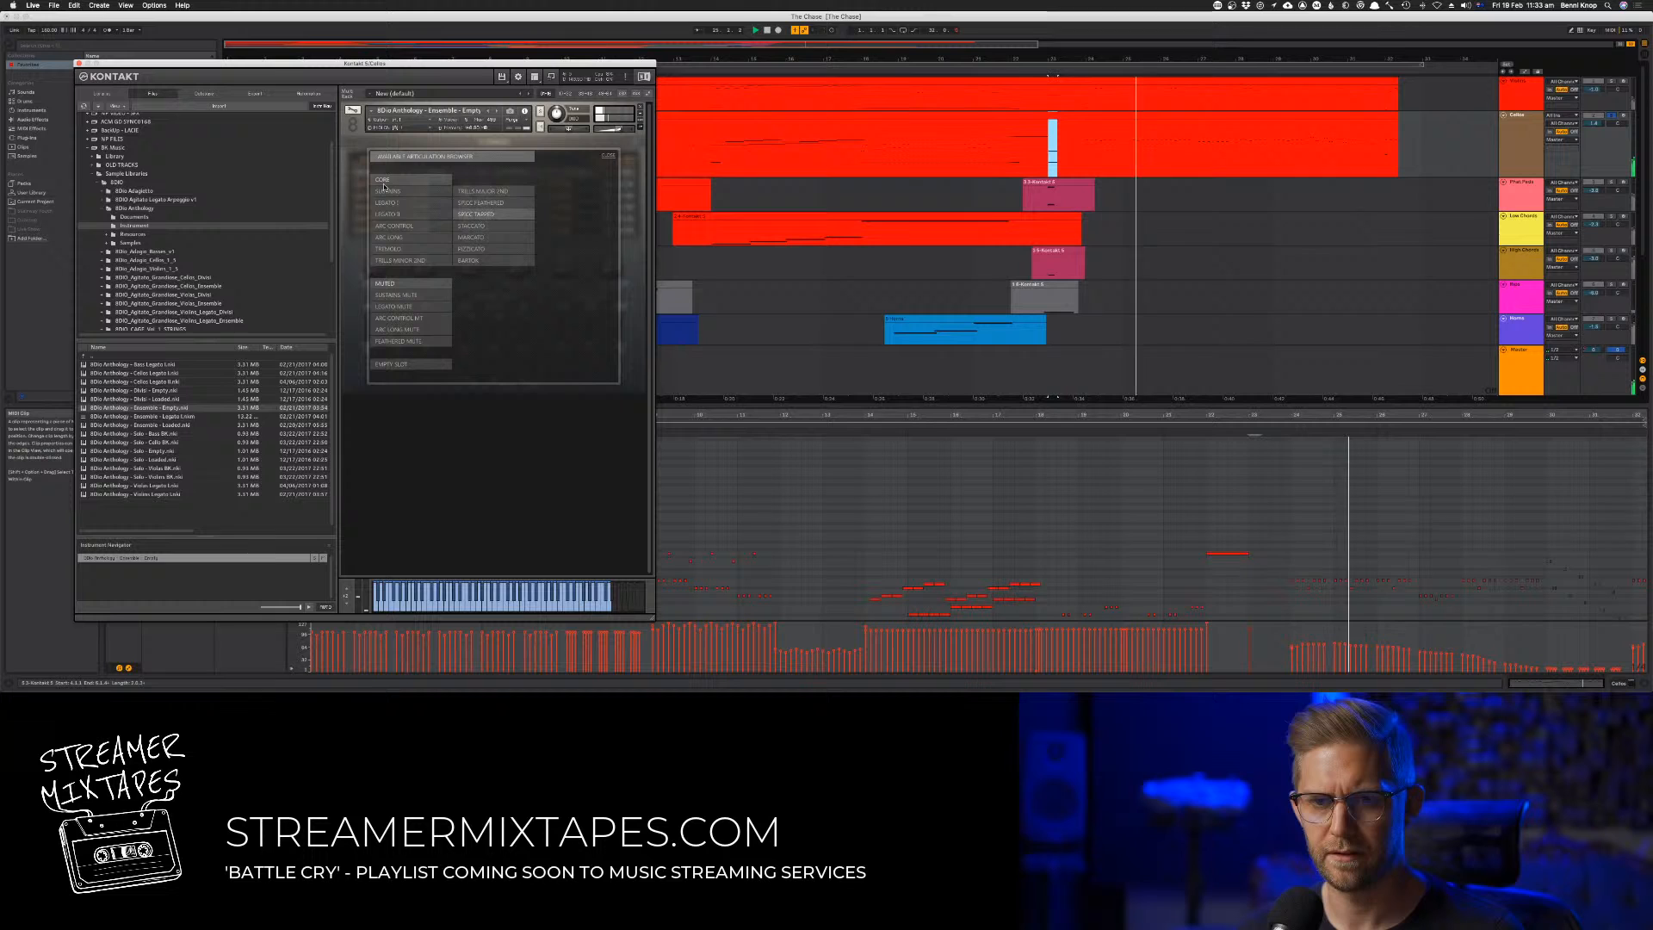
click(480, 204)
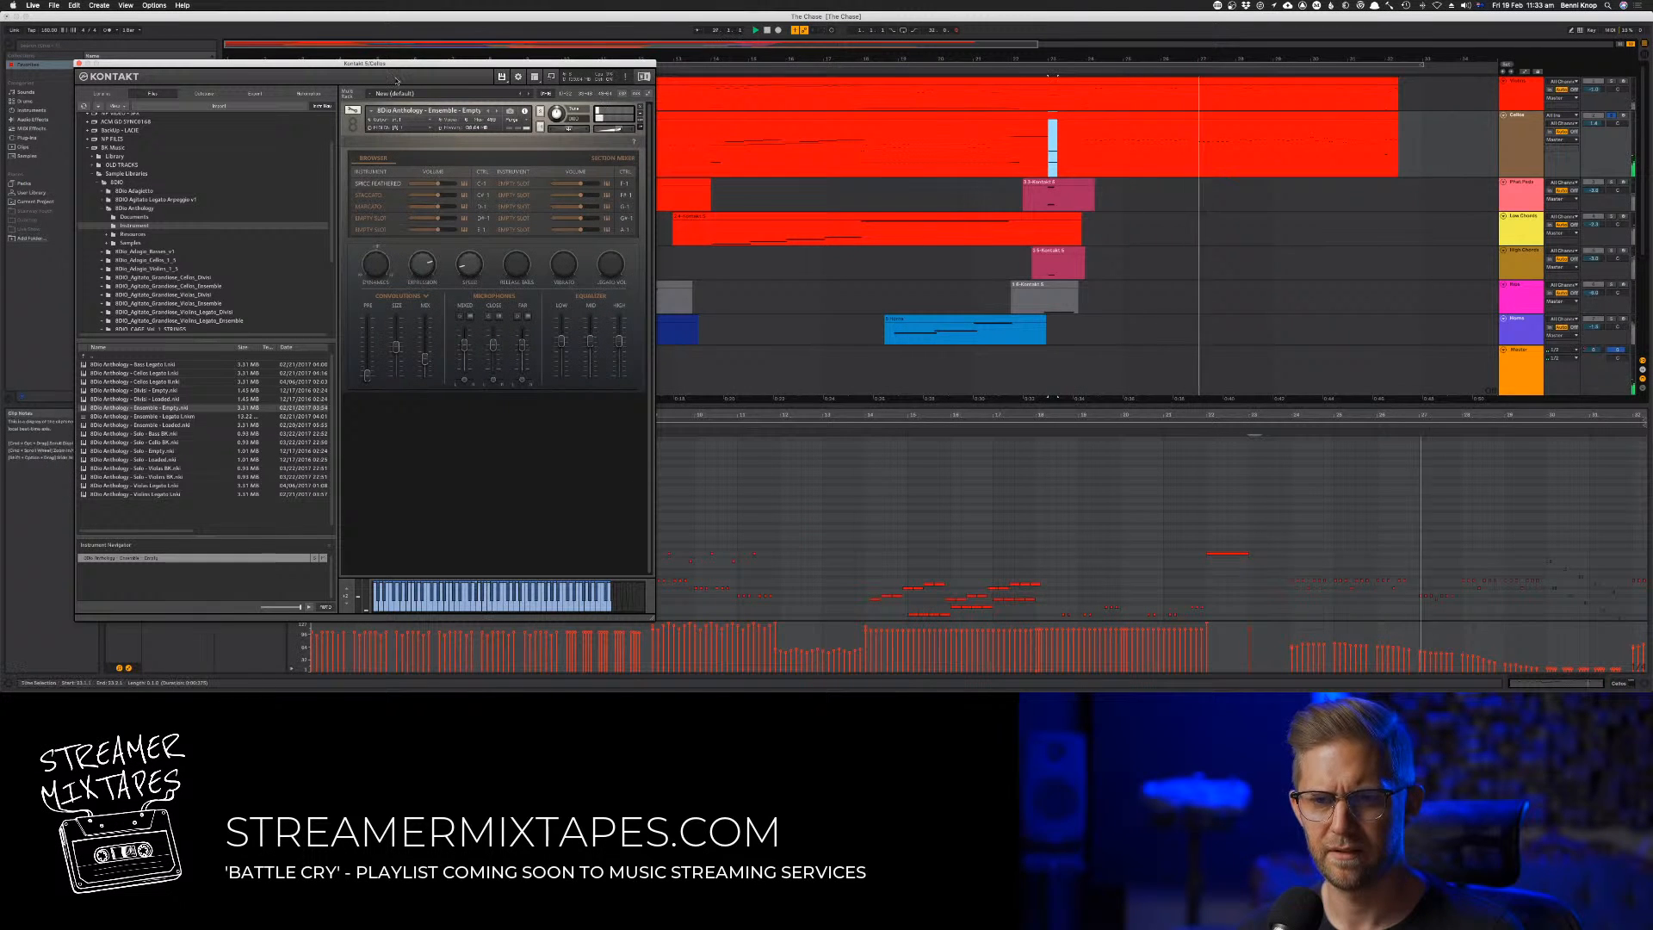
key(super+w)
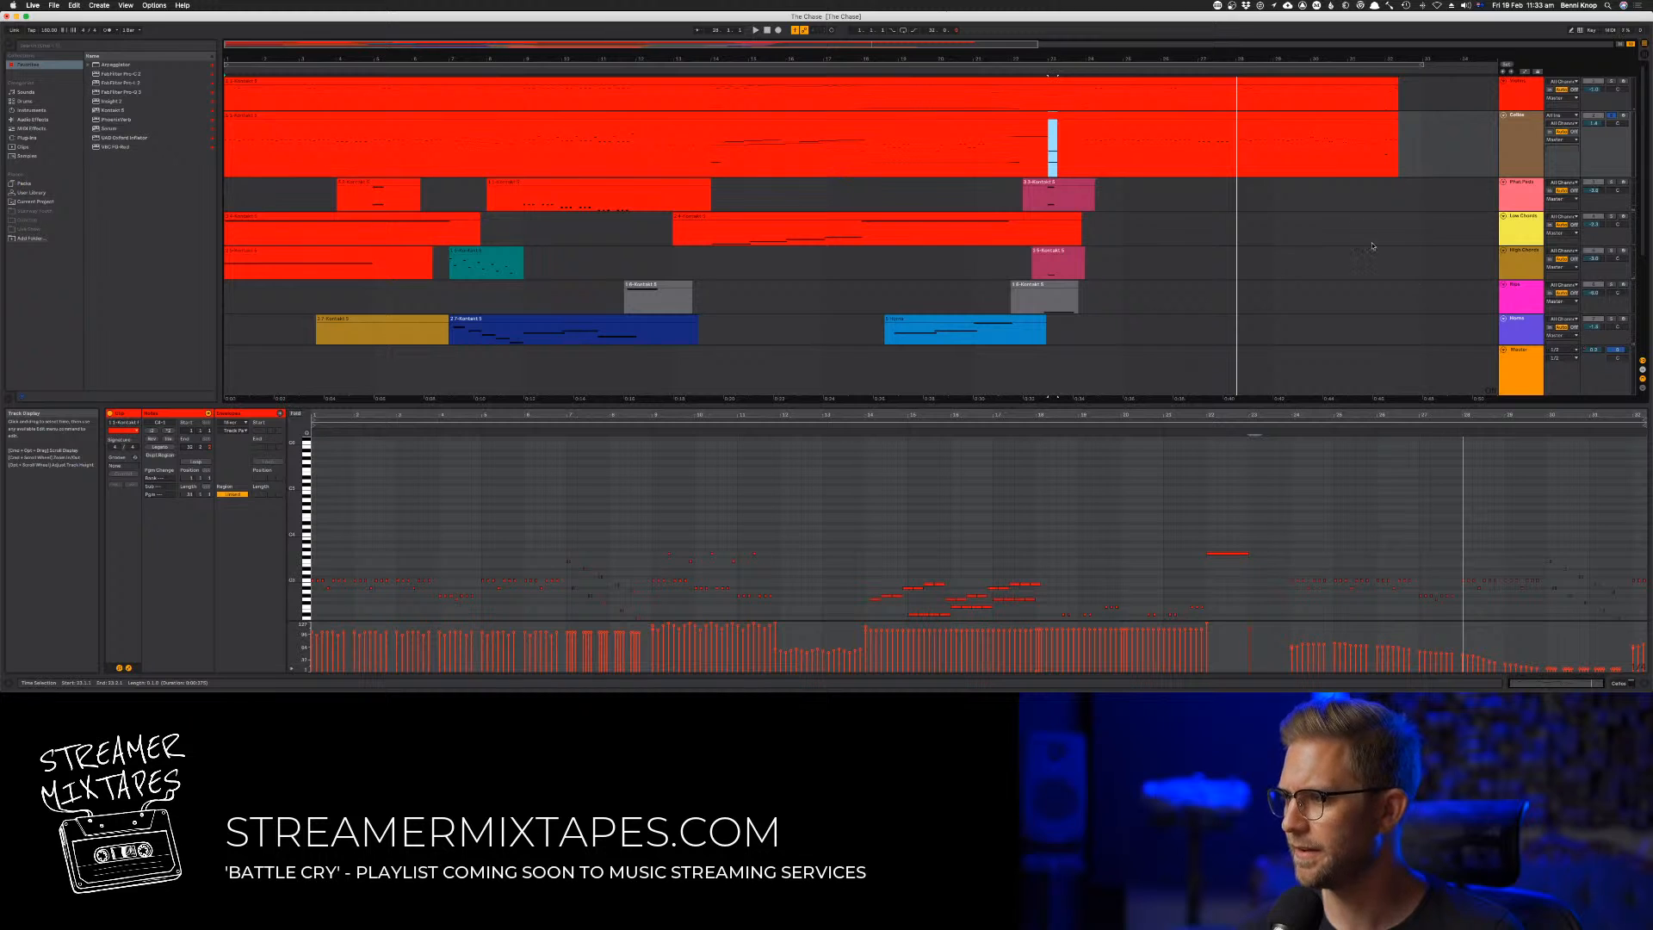
Play the song again from the start and select the first Phat Pads clip near bar 4
click(767, 30)
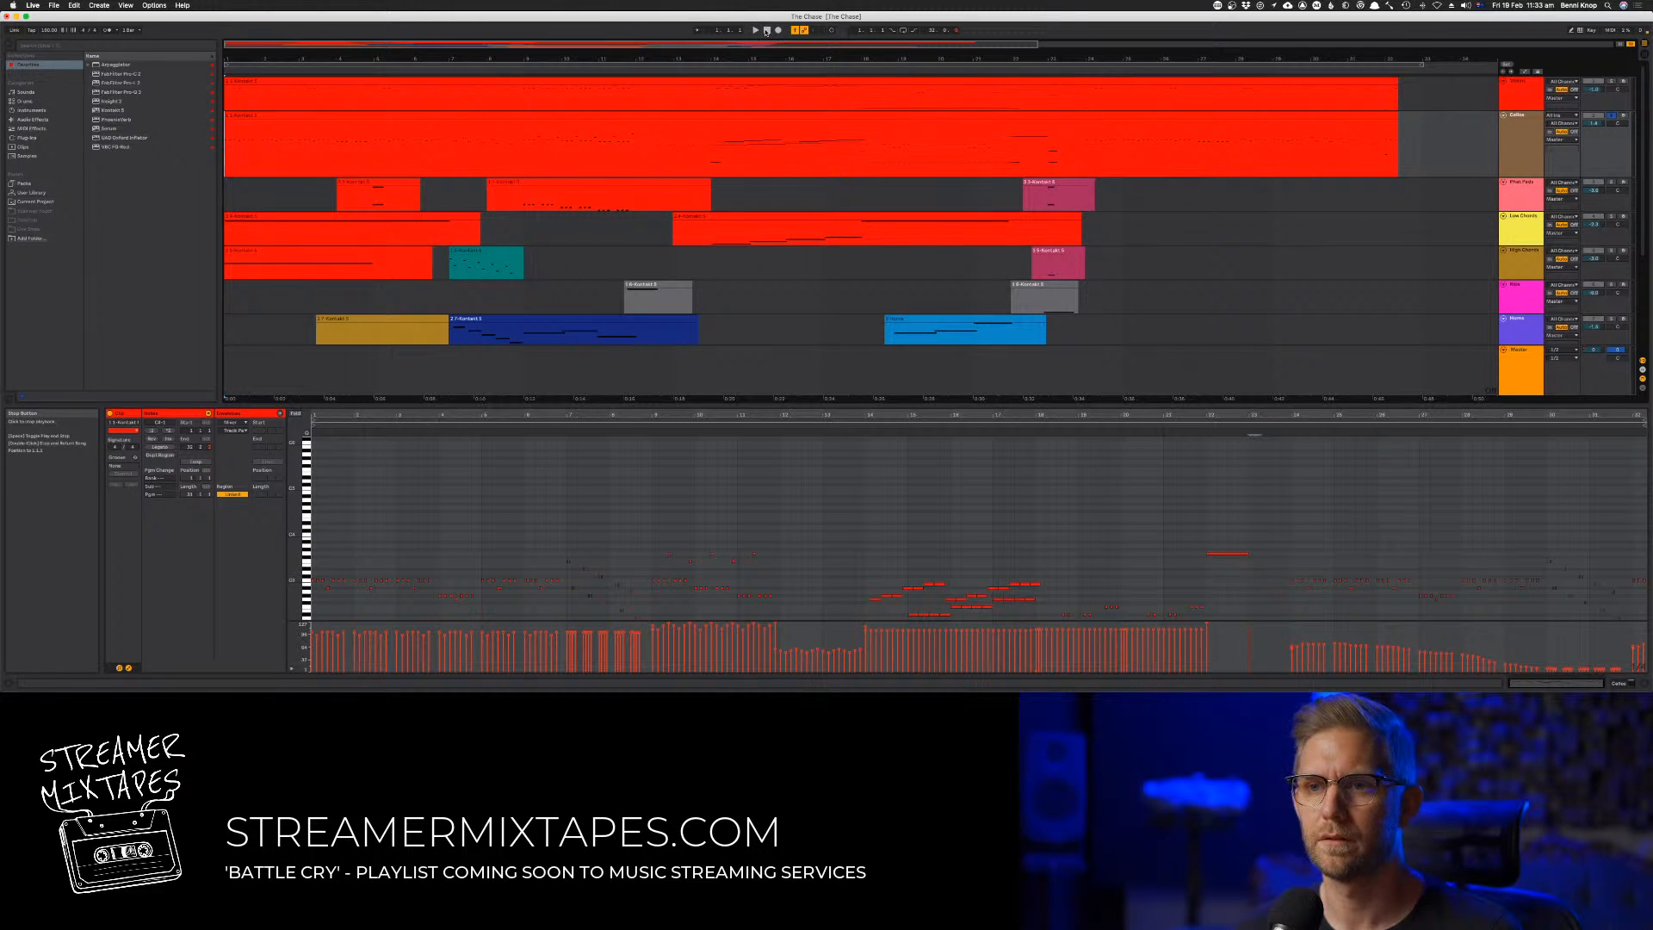
key(space)
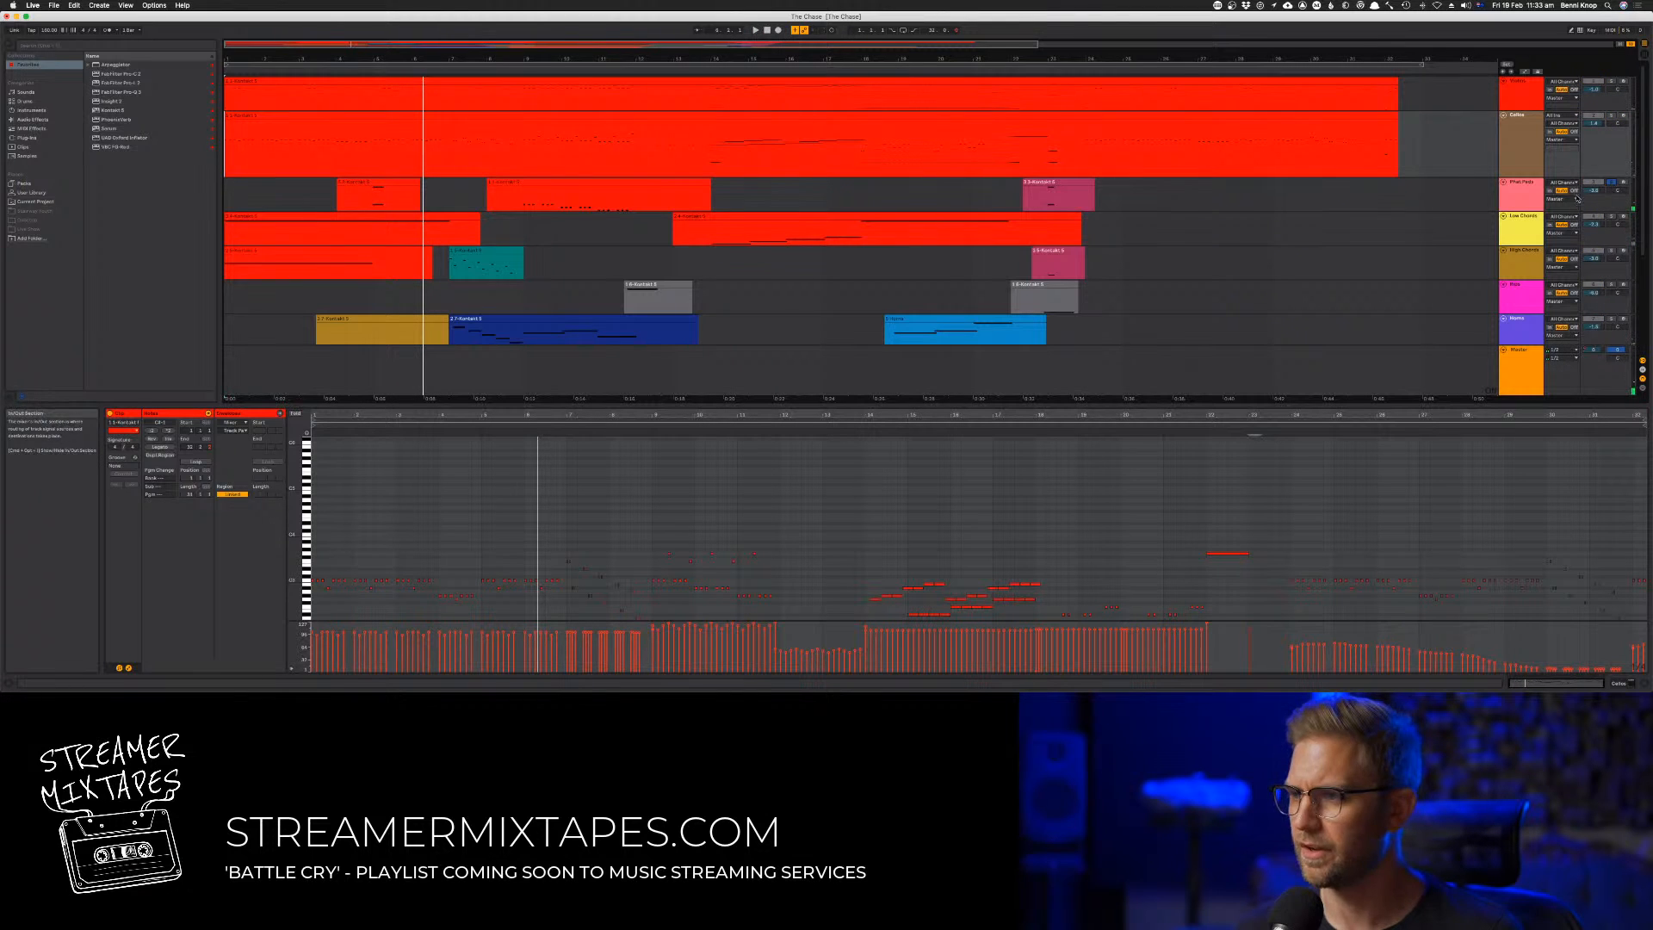
click(393, 179)
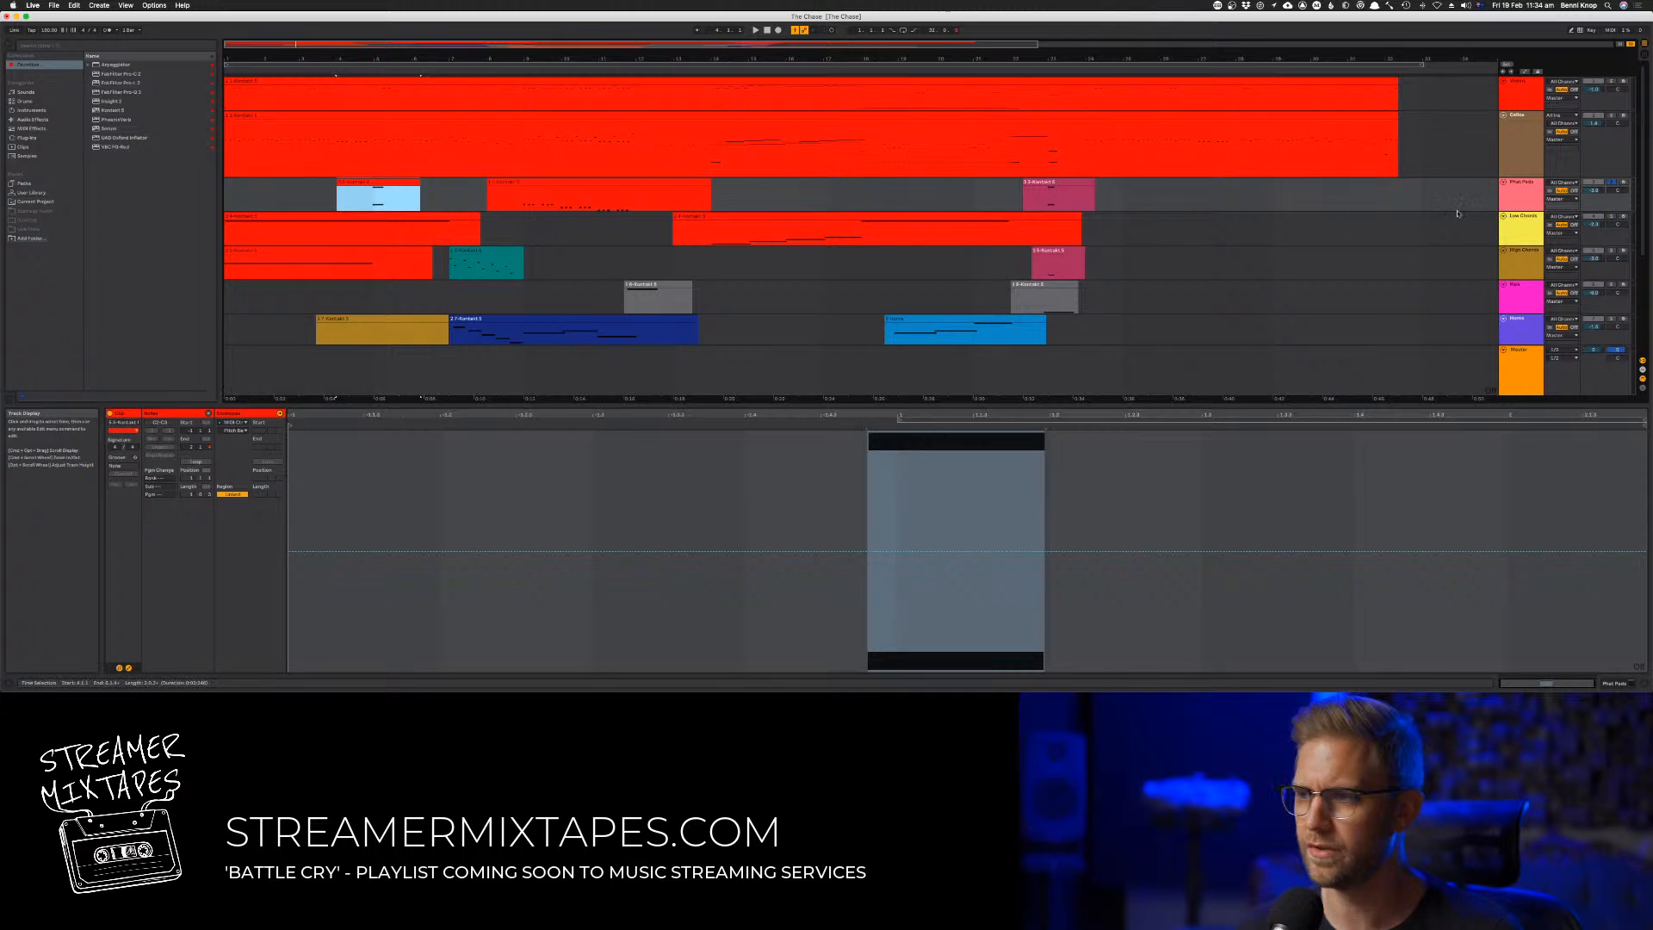
Increase the height of the Phat Pads track in the arrangement
click(1596, 209)
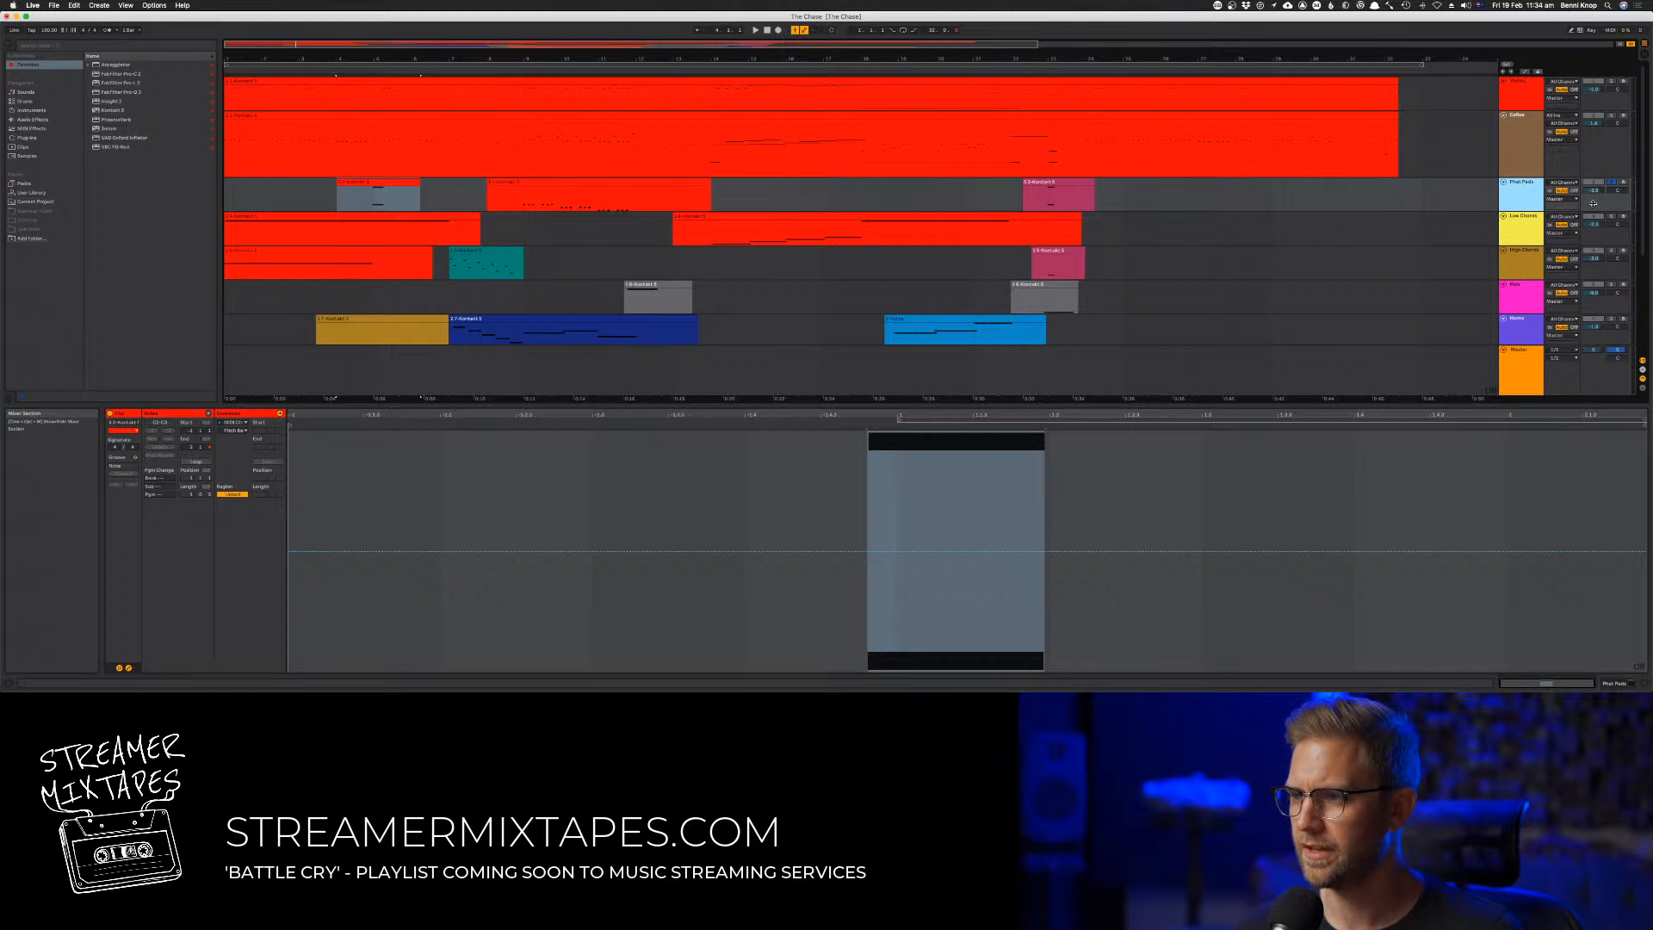
click(1594, 191)
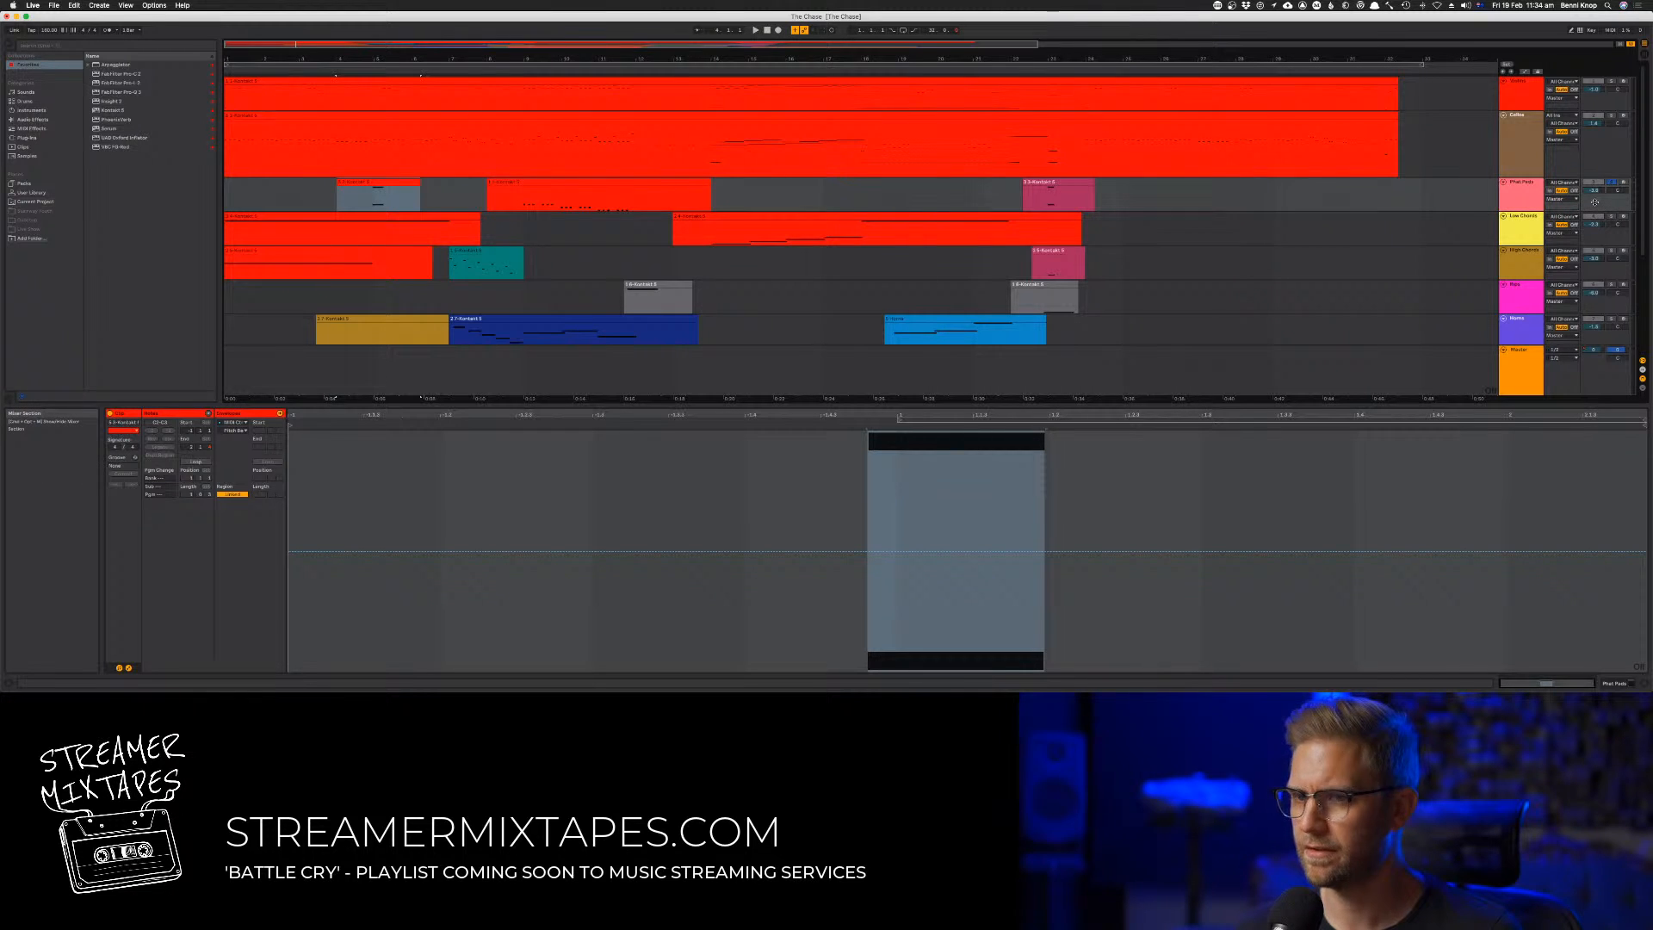
mouse_move(1594, 202)
mouse_down()
mouse_move(1595, 184)
mouse_move(1583, 227)
mouse_up()
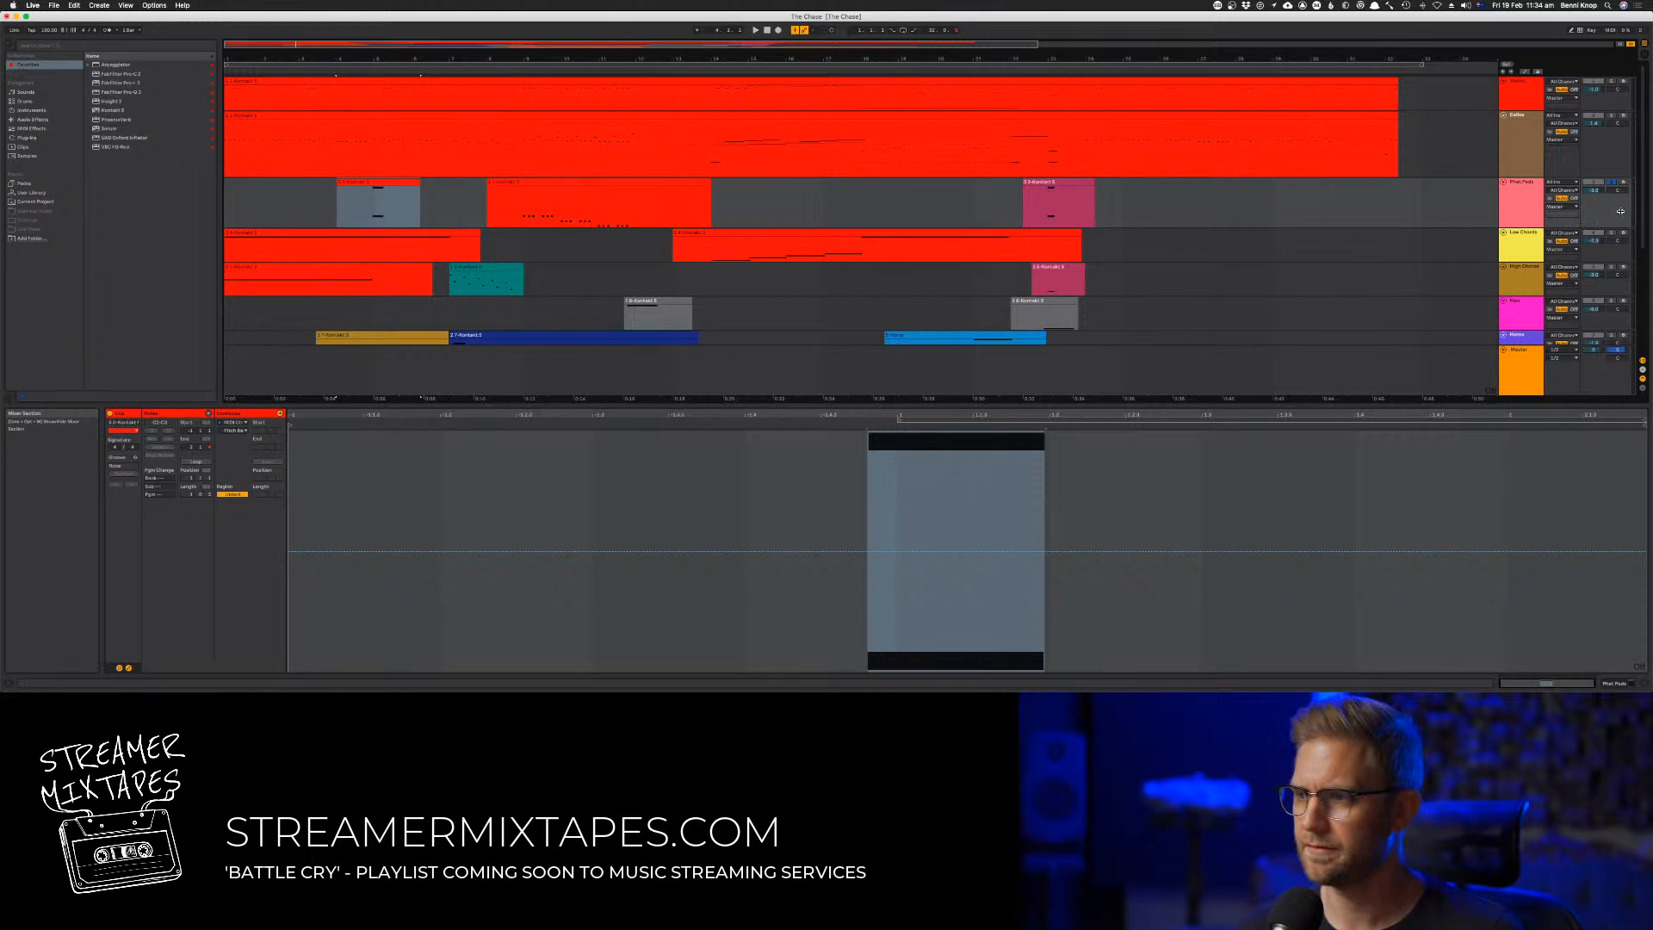
Open the Phat Pads track's Kontakt instrument over the arrangement and show Kontakt's list of sound libraries
key(Tab)
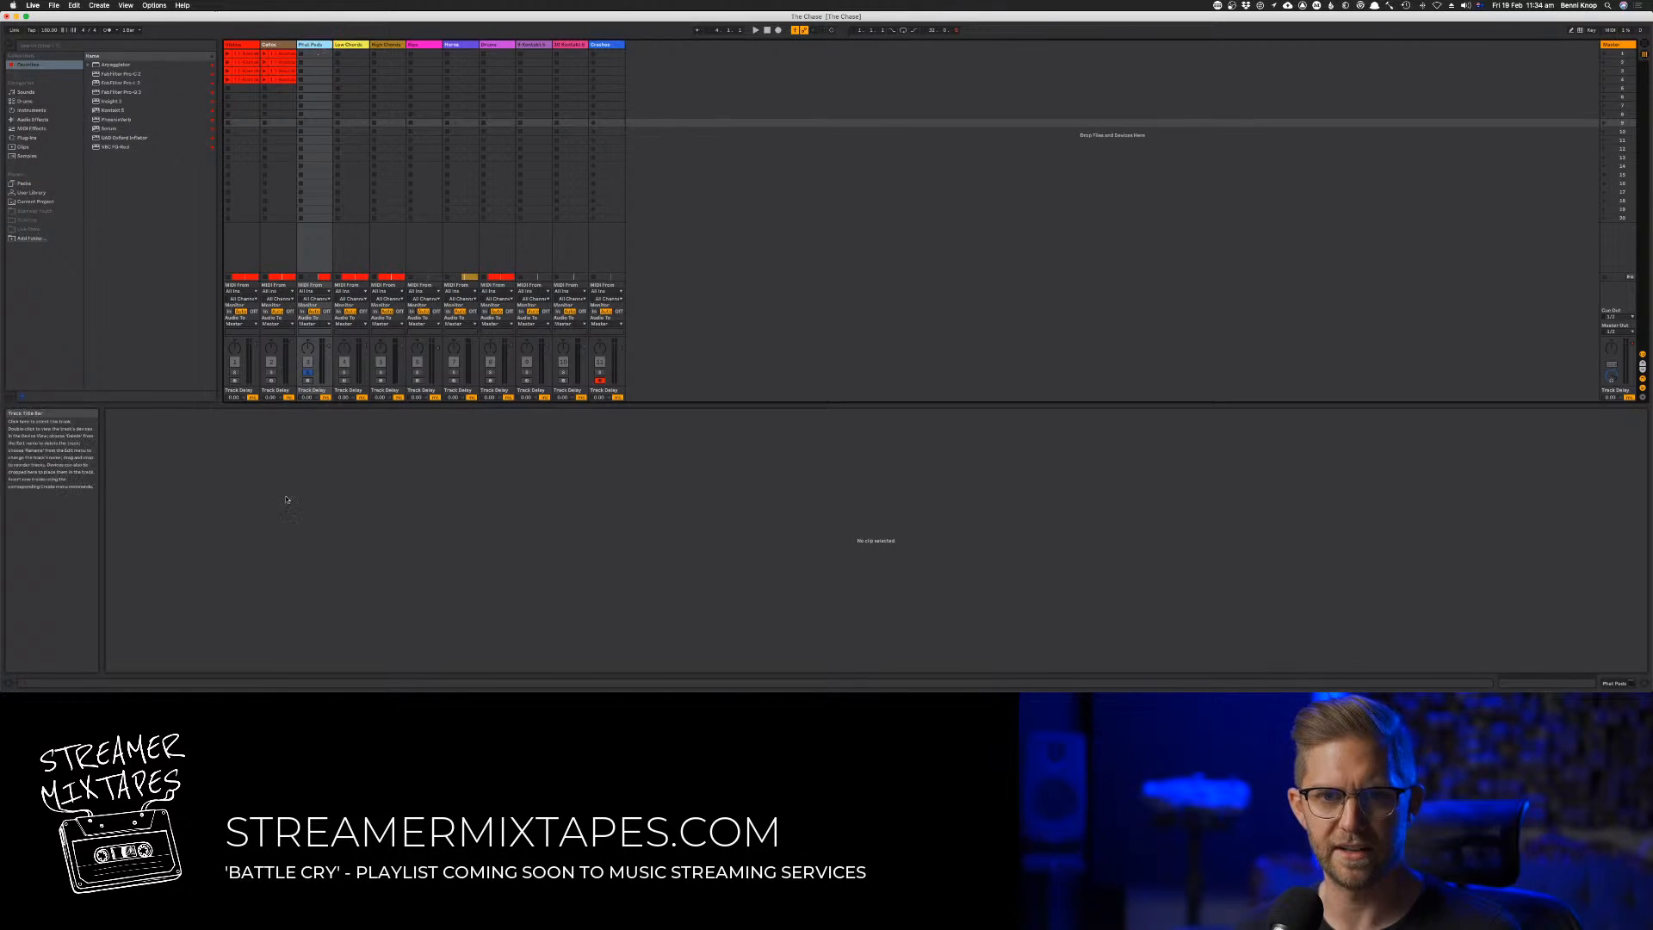
double_click(312, 45)
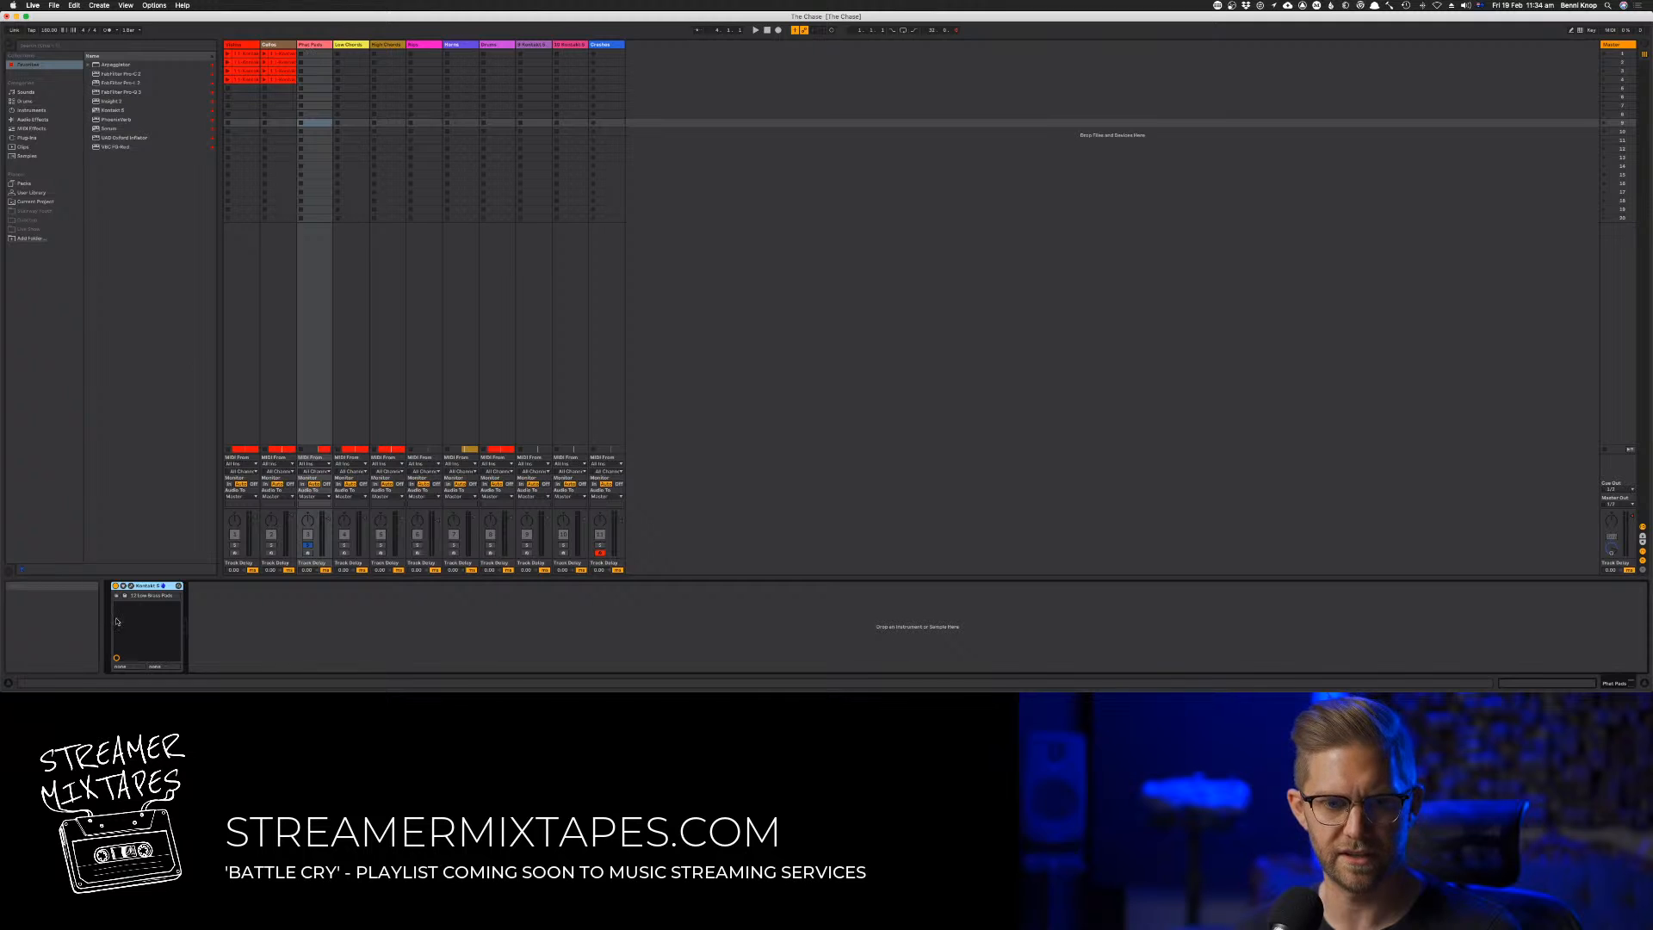
click(130, 587)
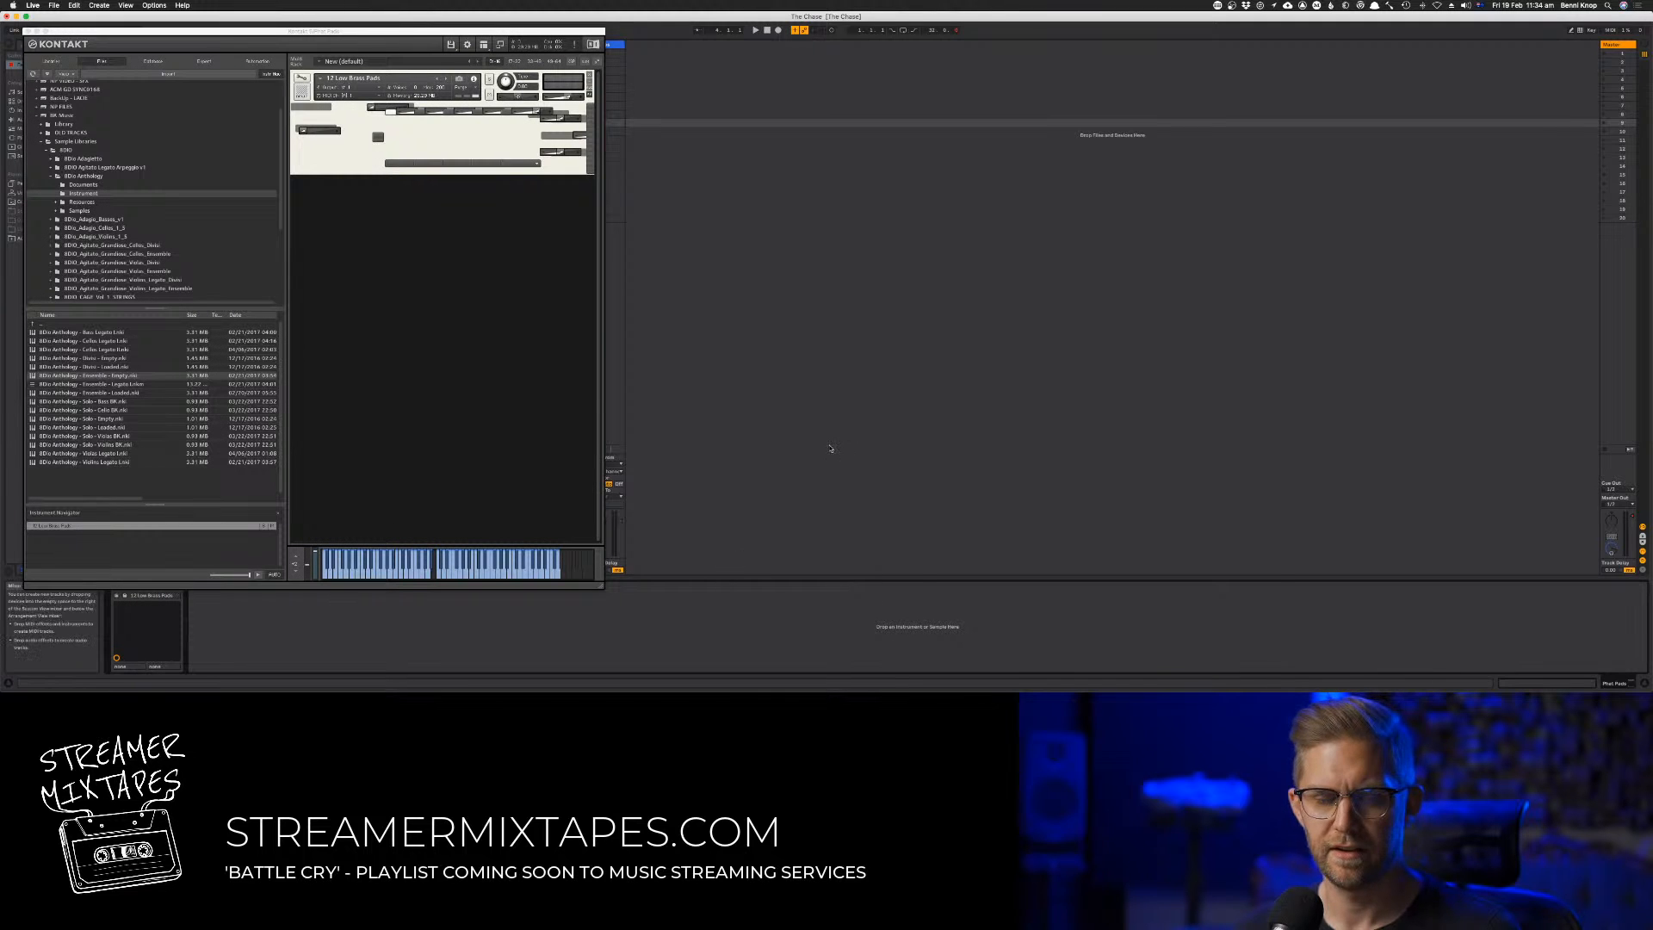
key(Tab)
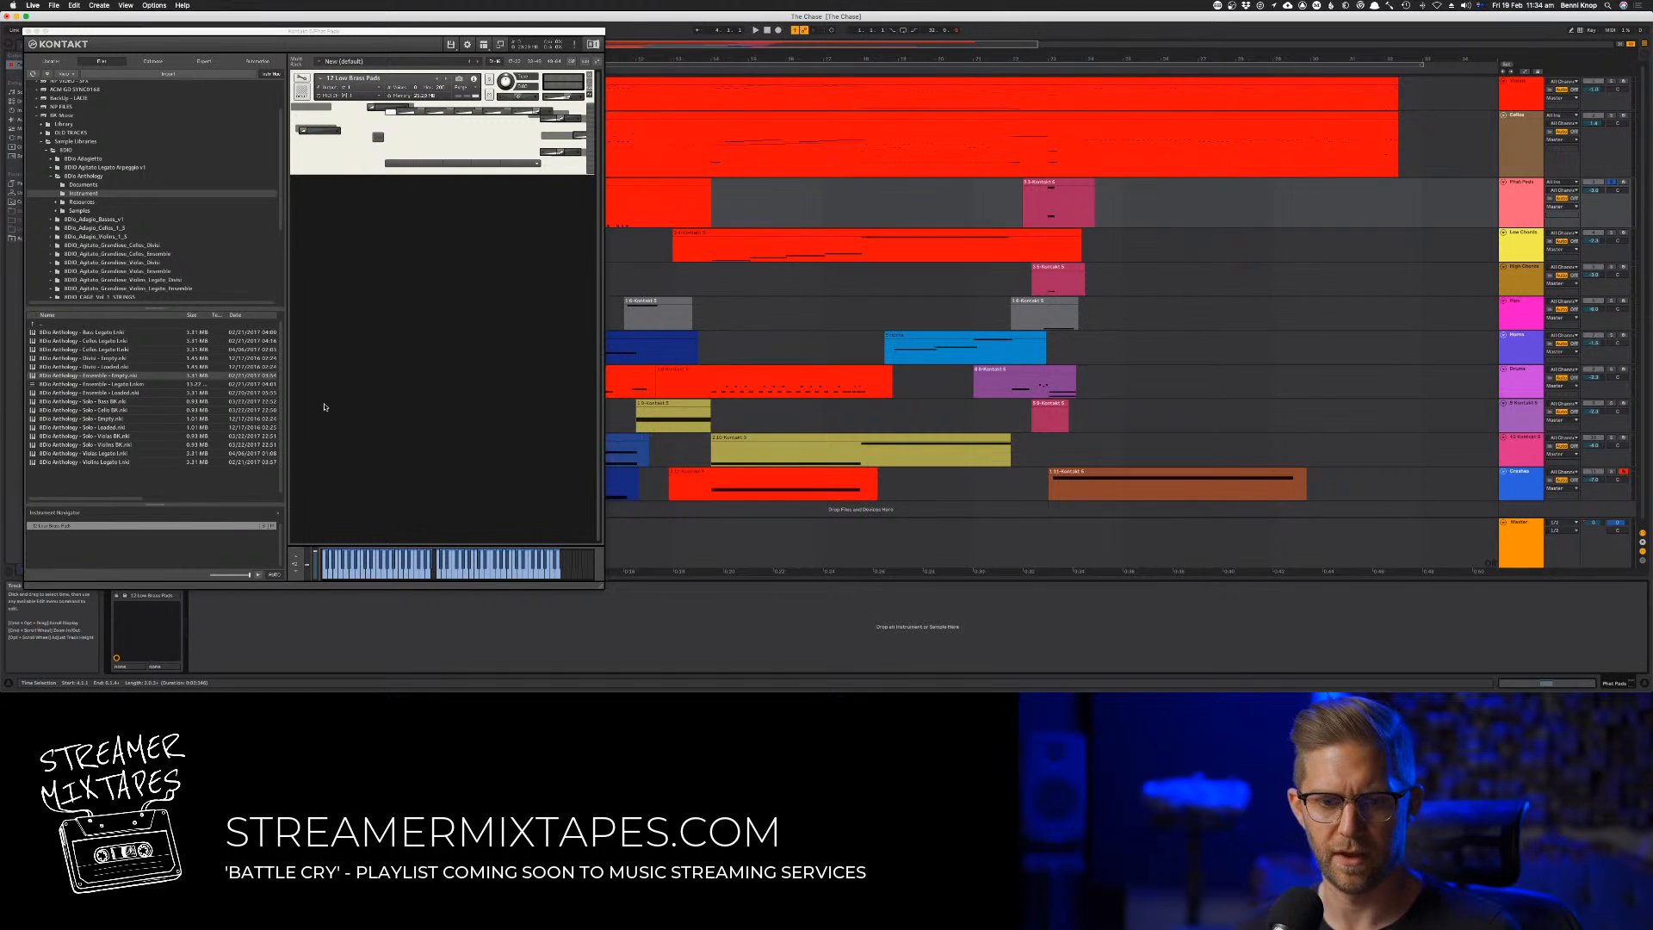
drag(409, 31, 887, 61)
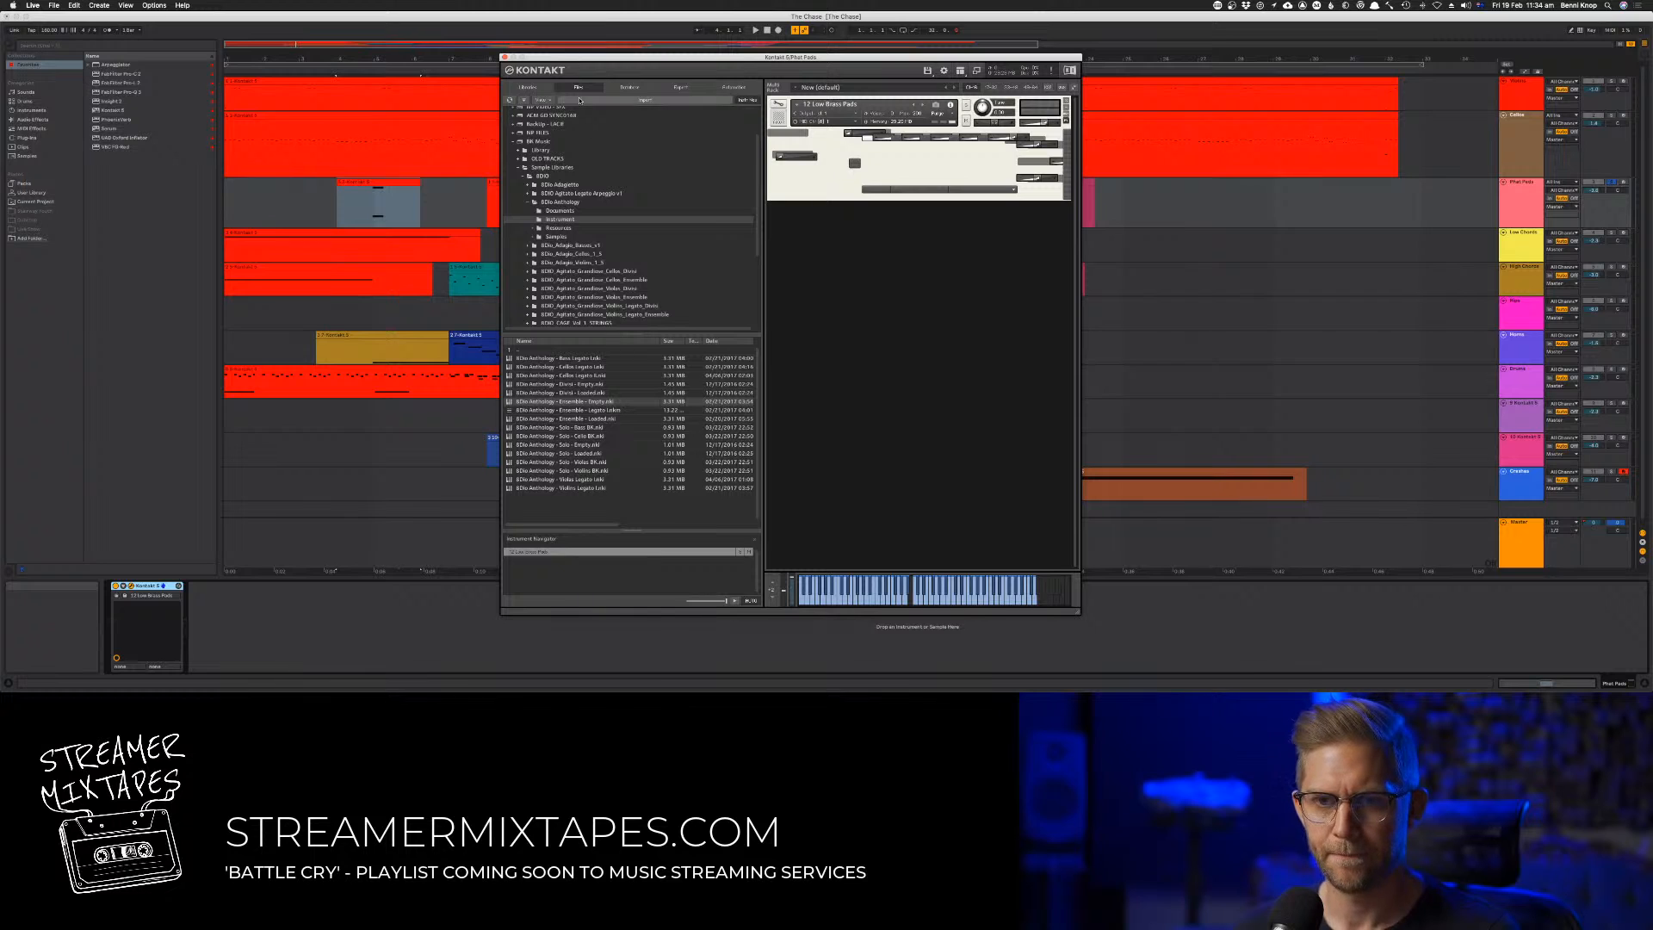
click(527, 88)
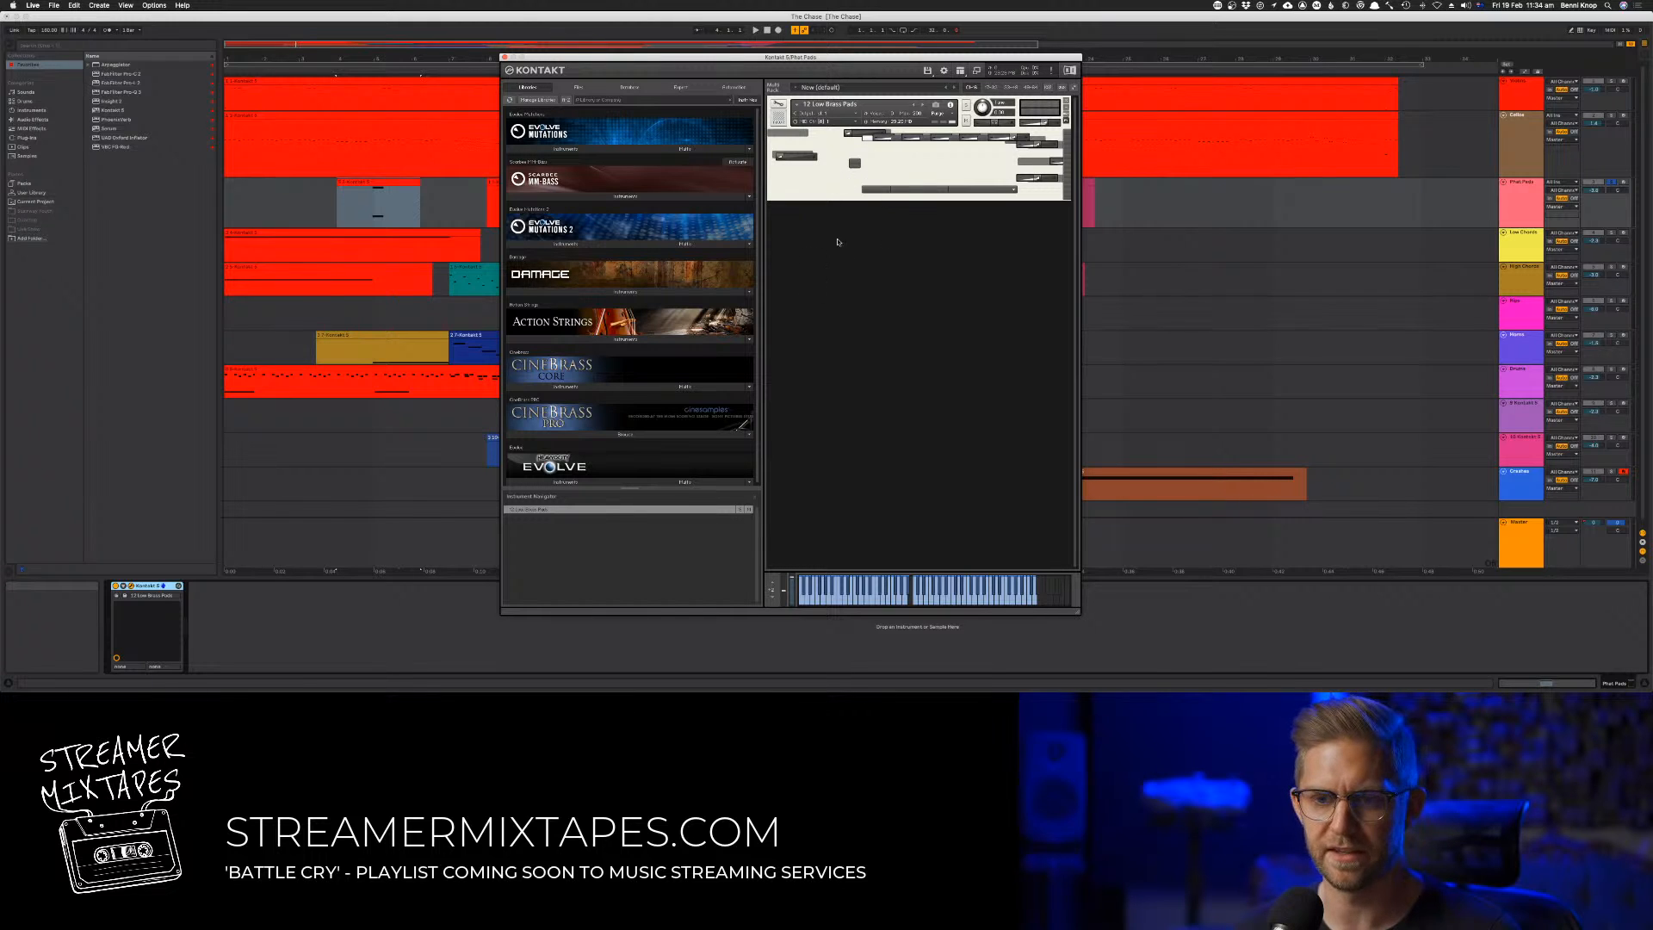
Browse the CineBrass Core and Pro instruments and replace the Phat Pads patch with 15 Low Brass Pads from CineBrass Core
click(580, 384)
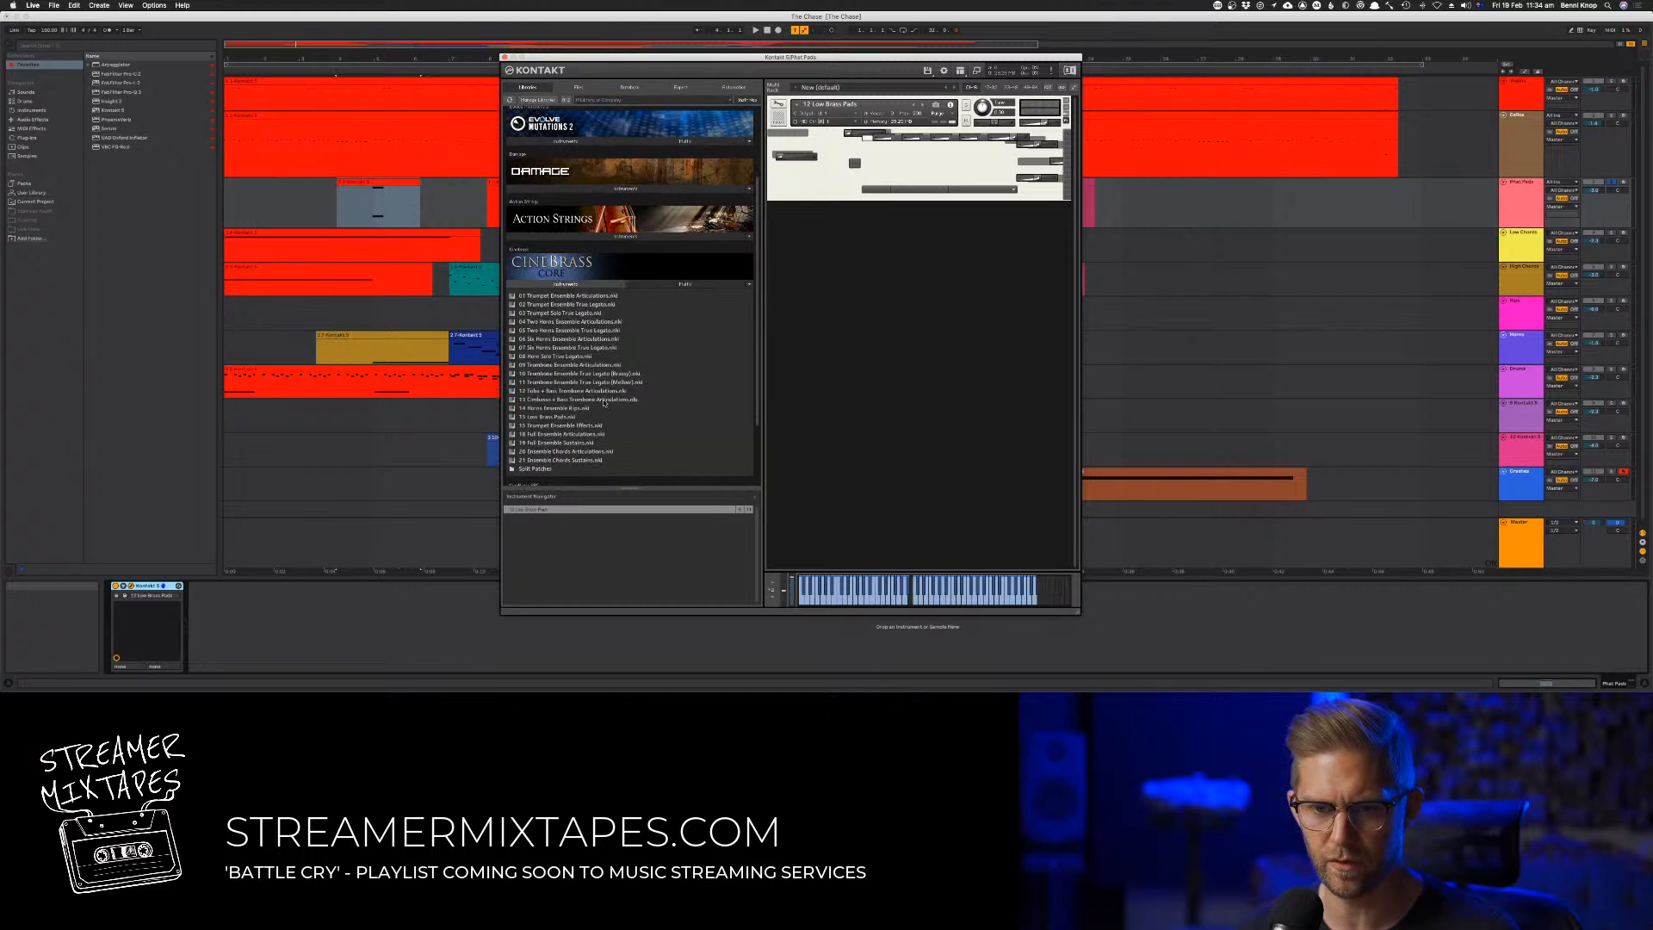
scroll(558, 394, down, 2)
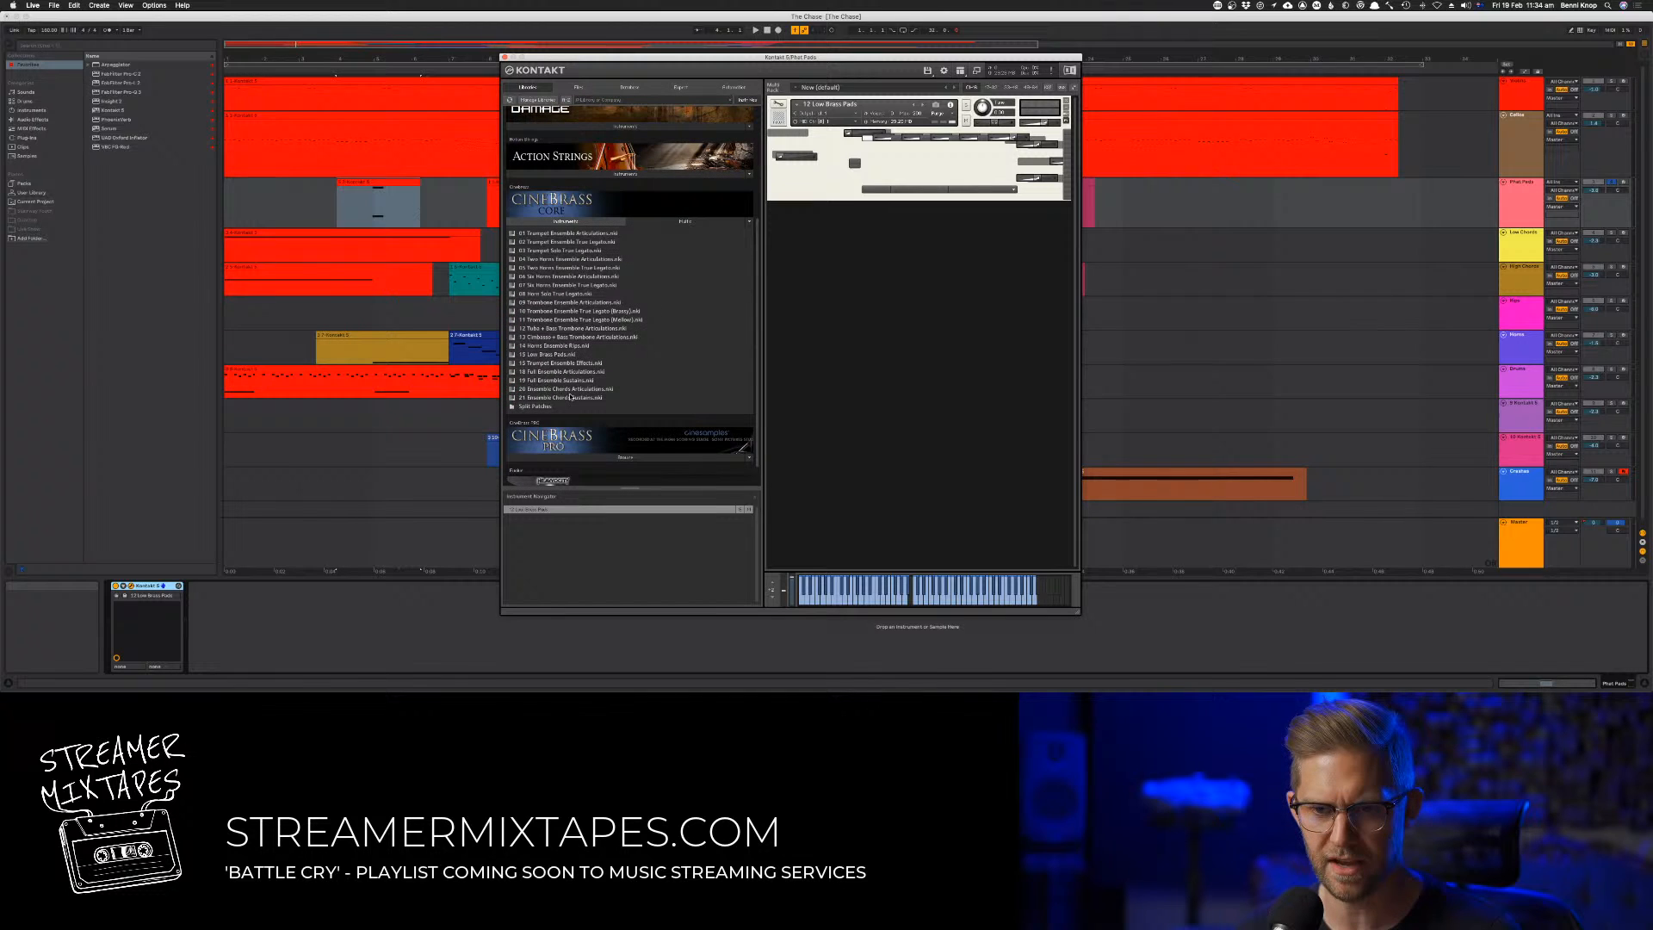
click(561, 457)
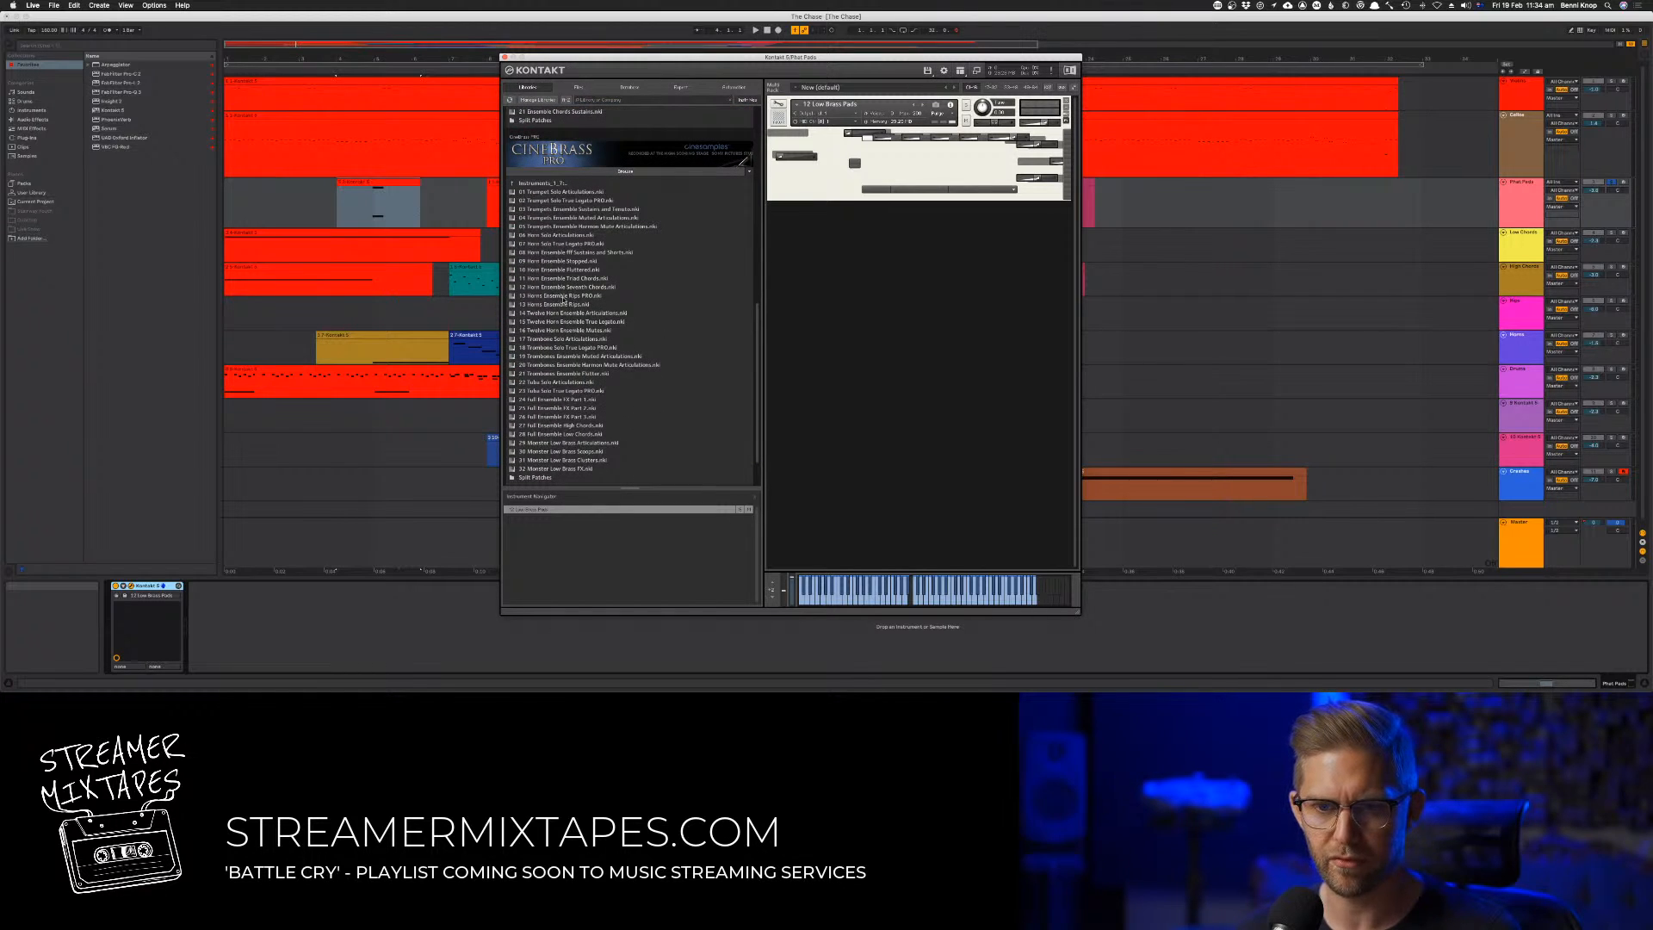
drag(555, 289, 929, 175)
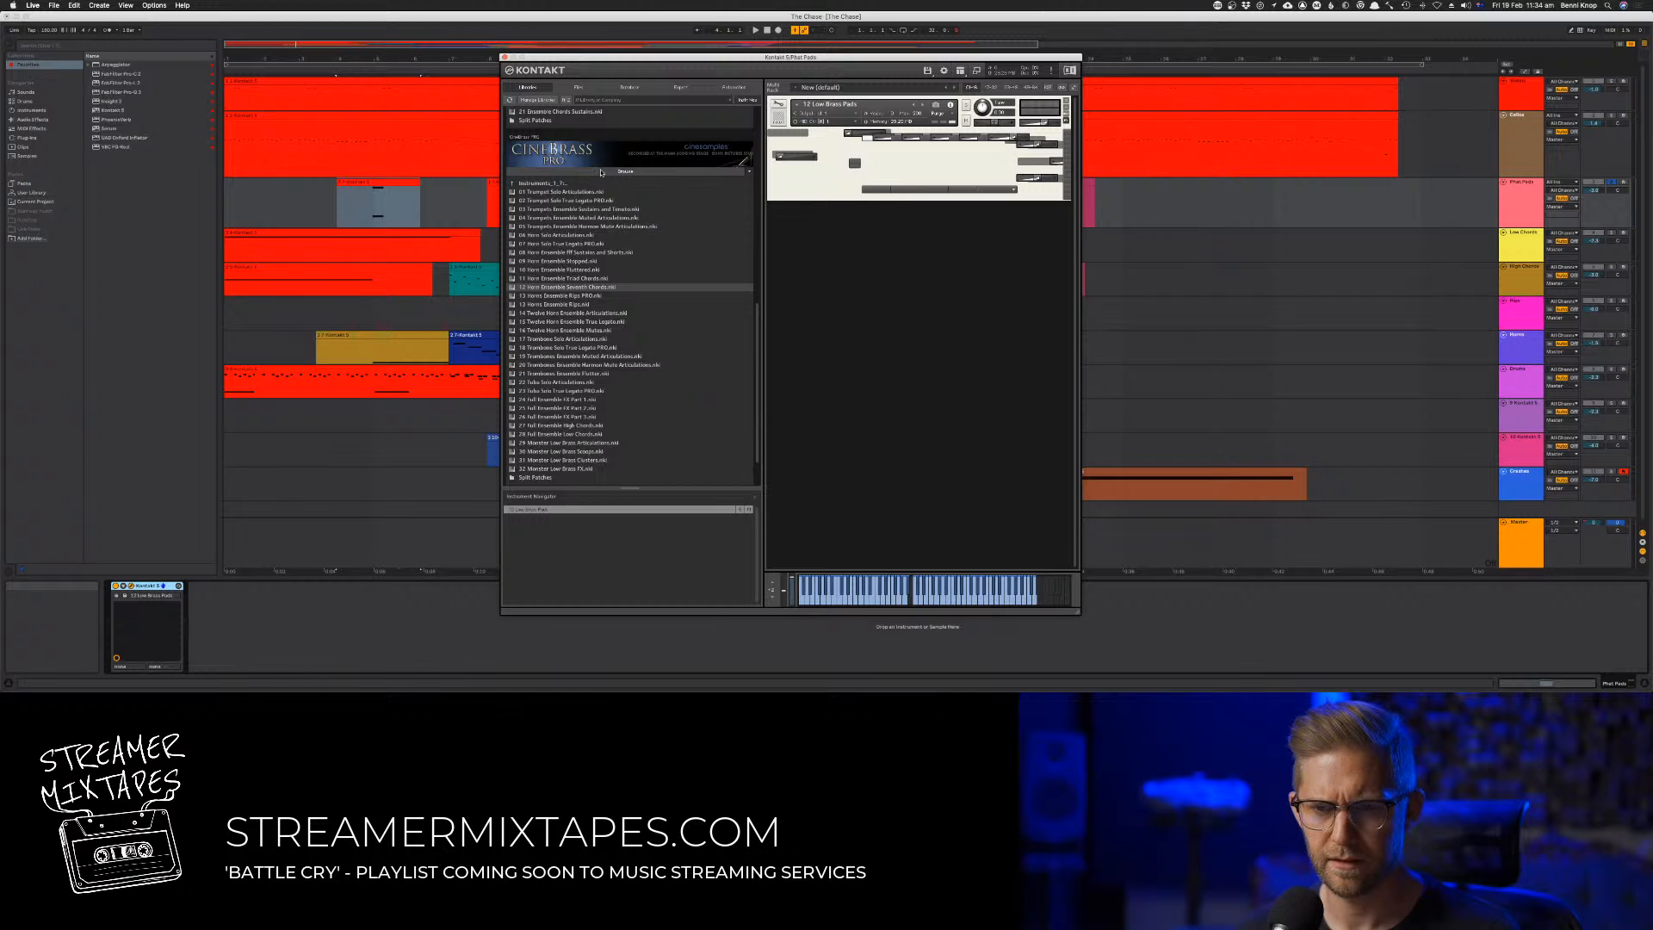
scroll(570, 166, up, 3)
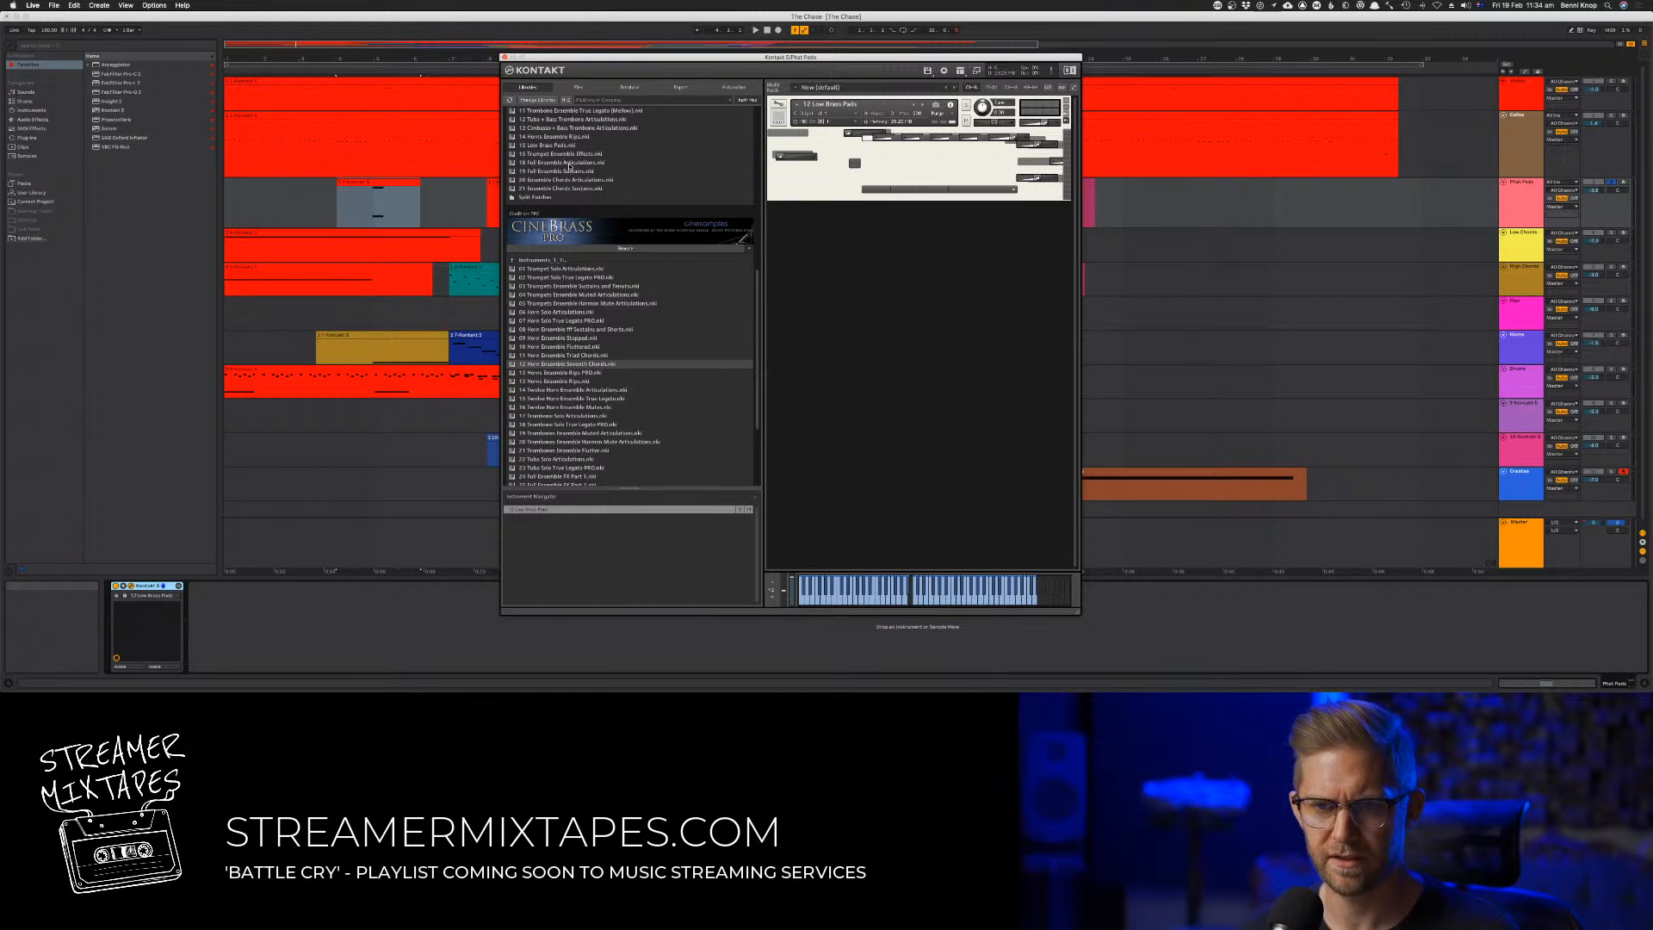
scroll(569, 166, up, 1)
click(547, 155)
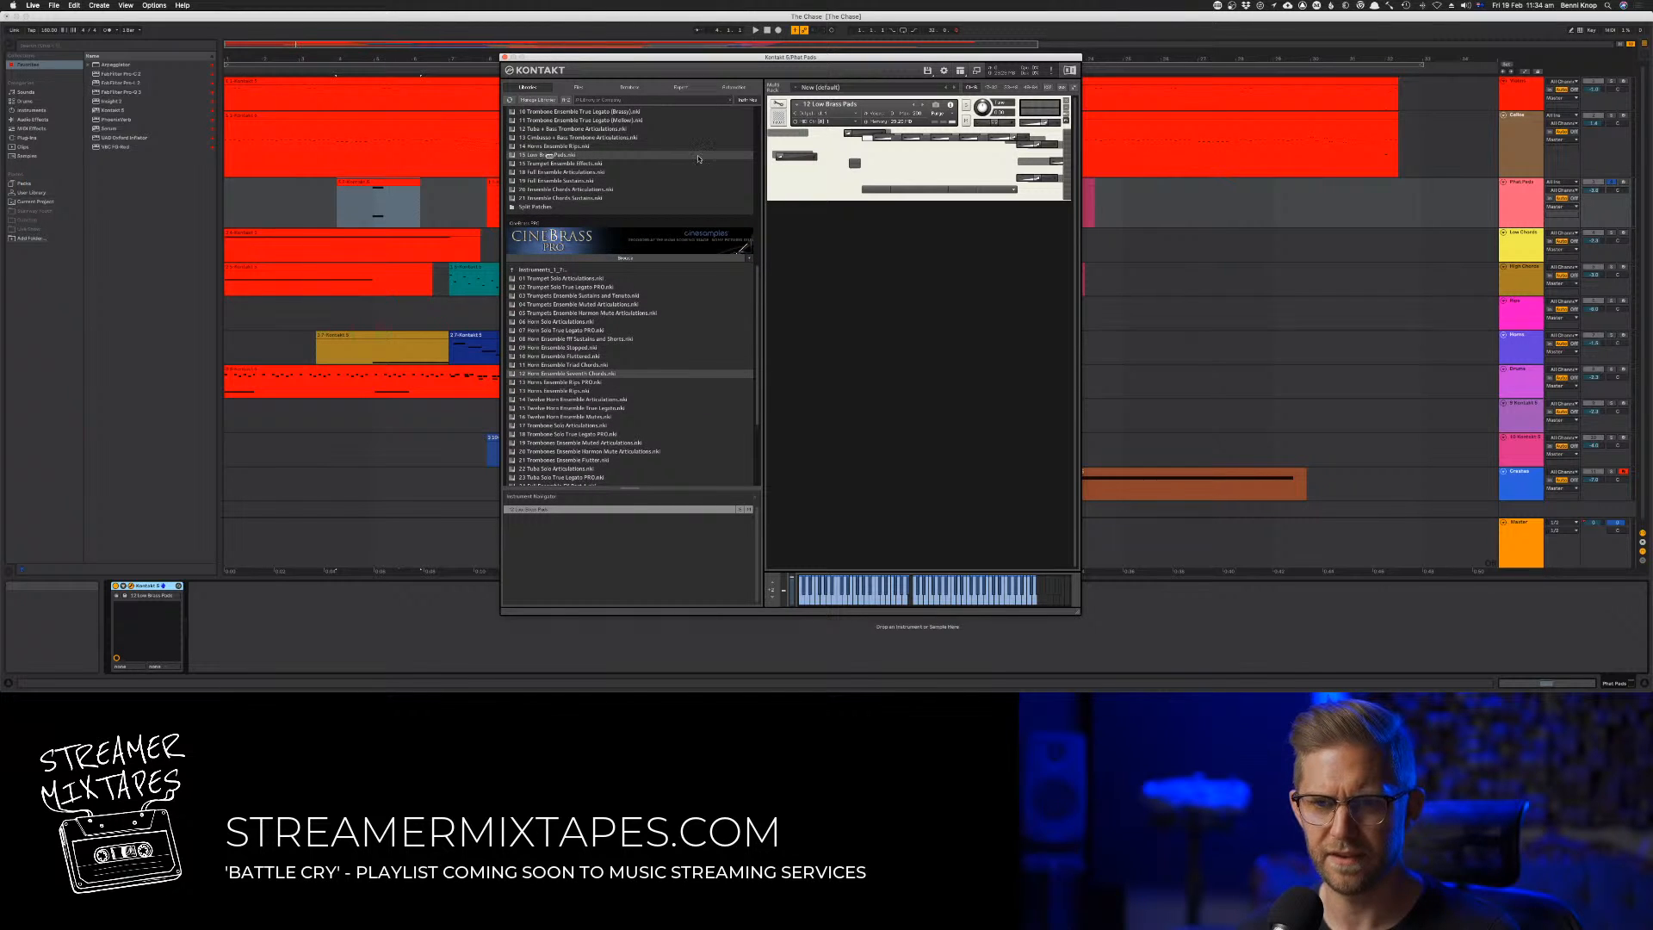
drag(975, 170, 977, 172)
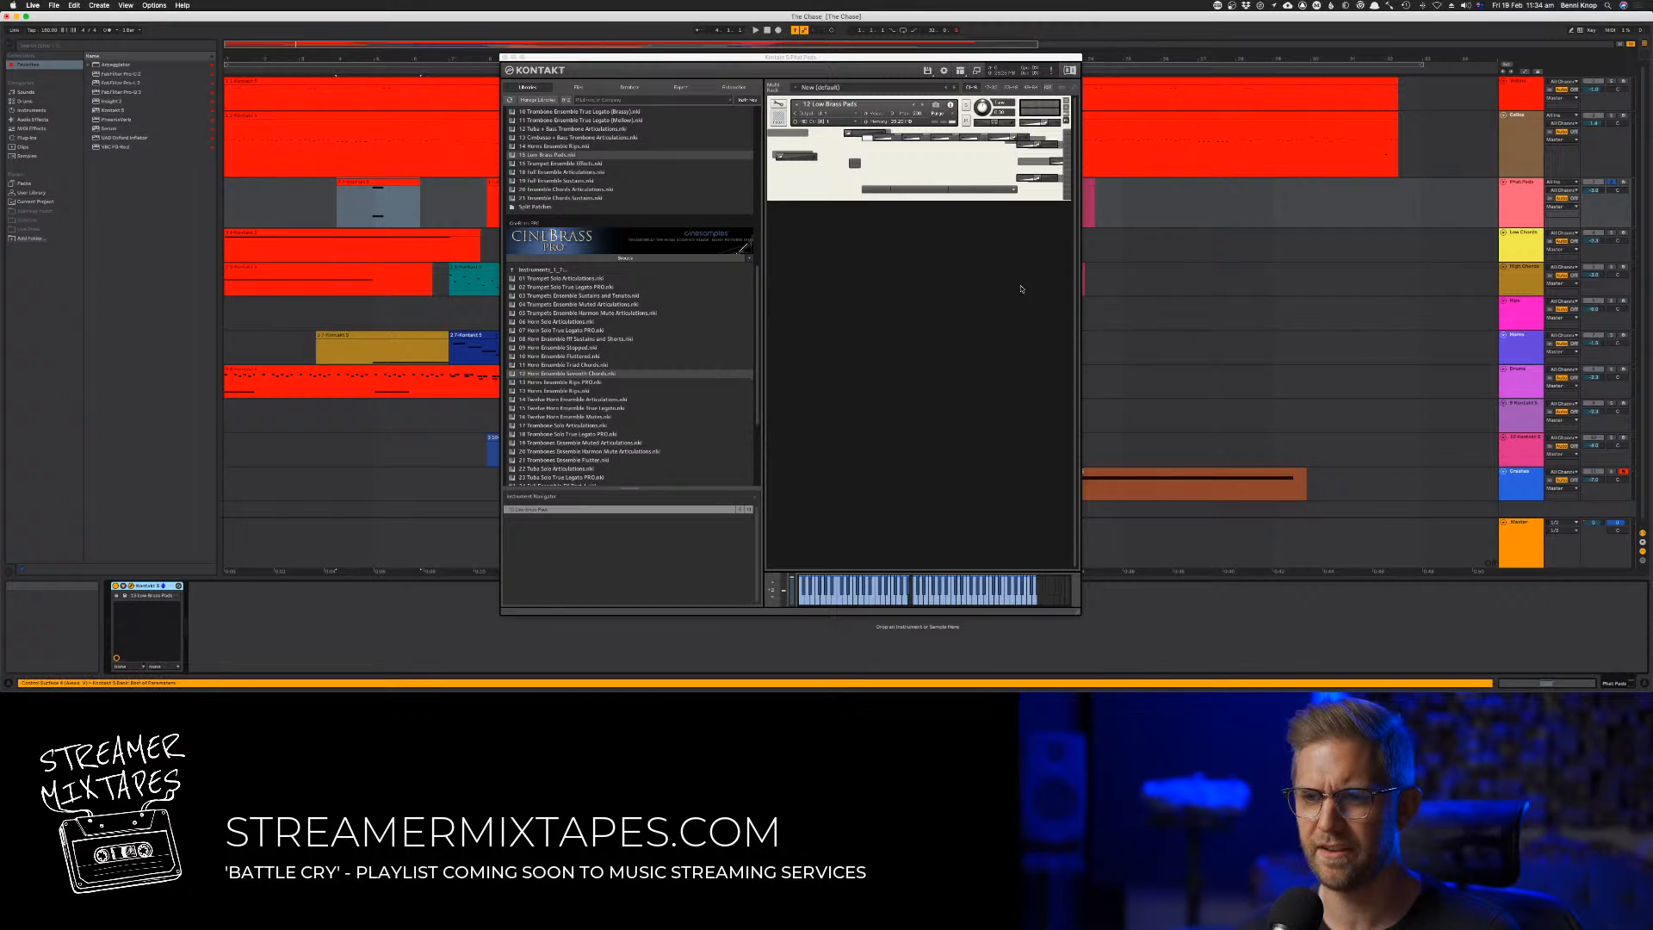
Audition the first Phat Pads clips, close the Kontakt window, and play on from the last Phat Pads clip
click(361, 72)
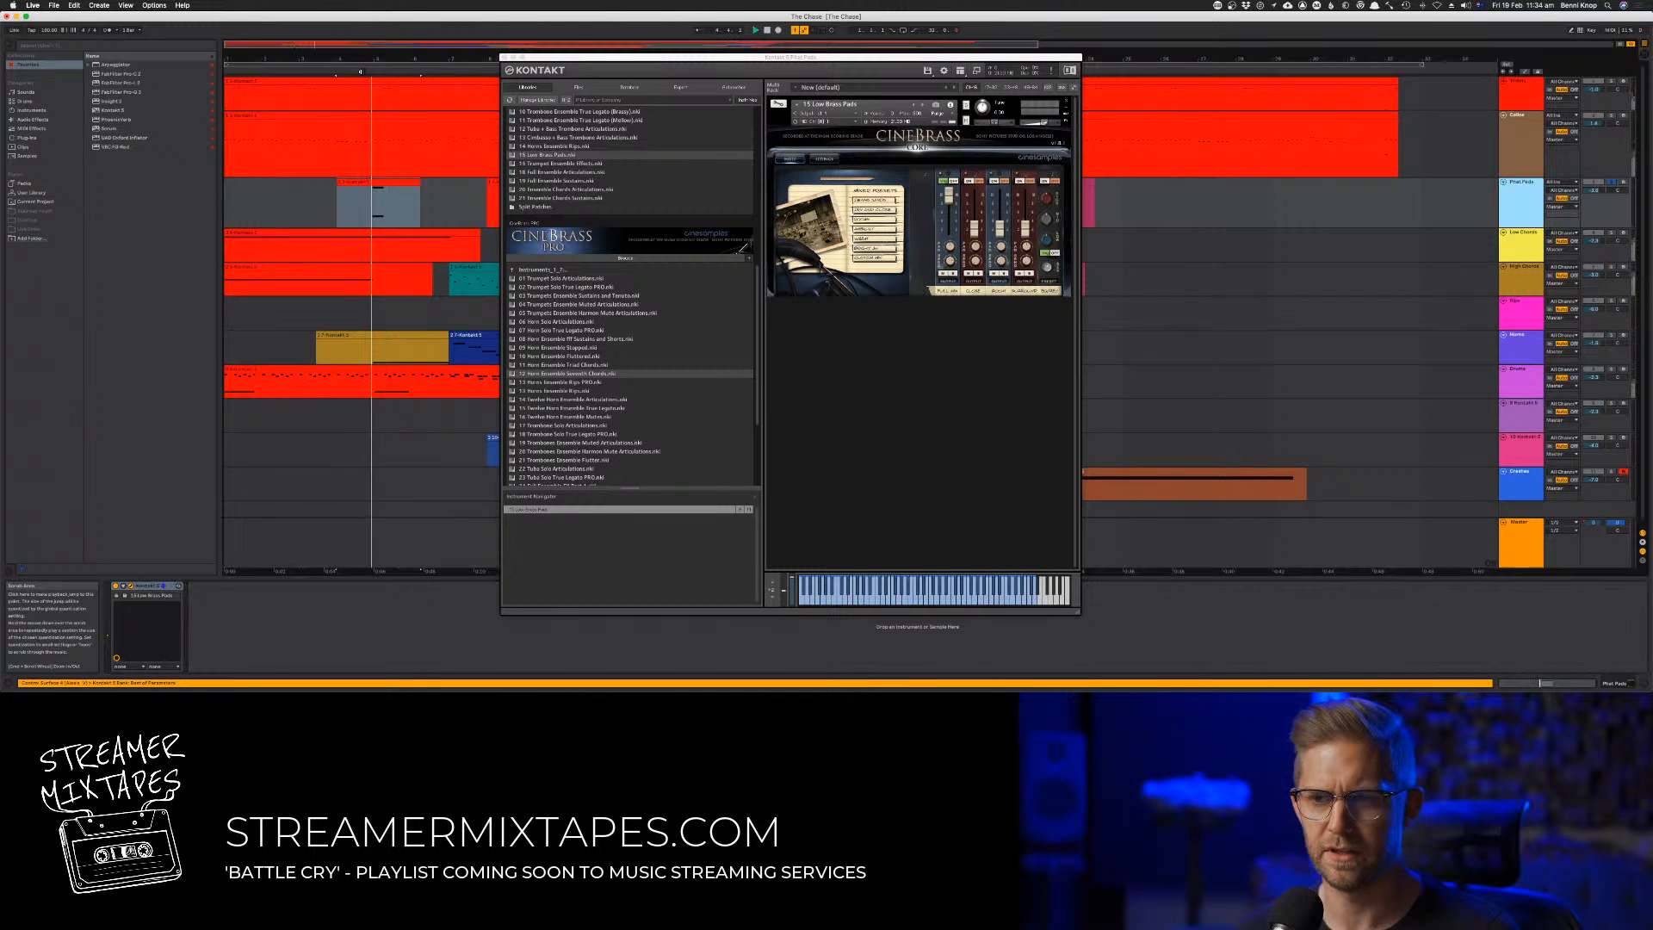
drag(581, 57, 743, 170)
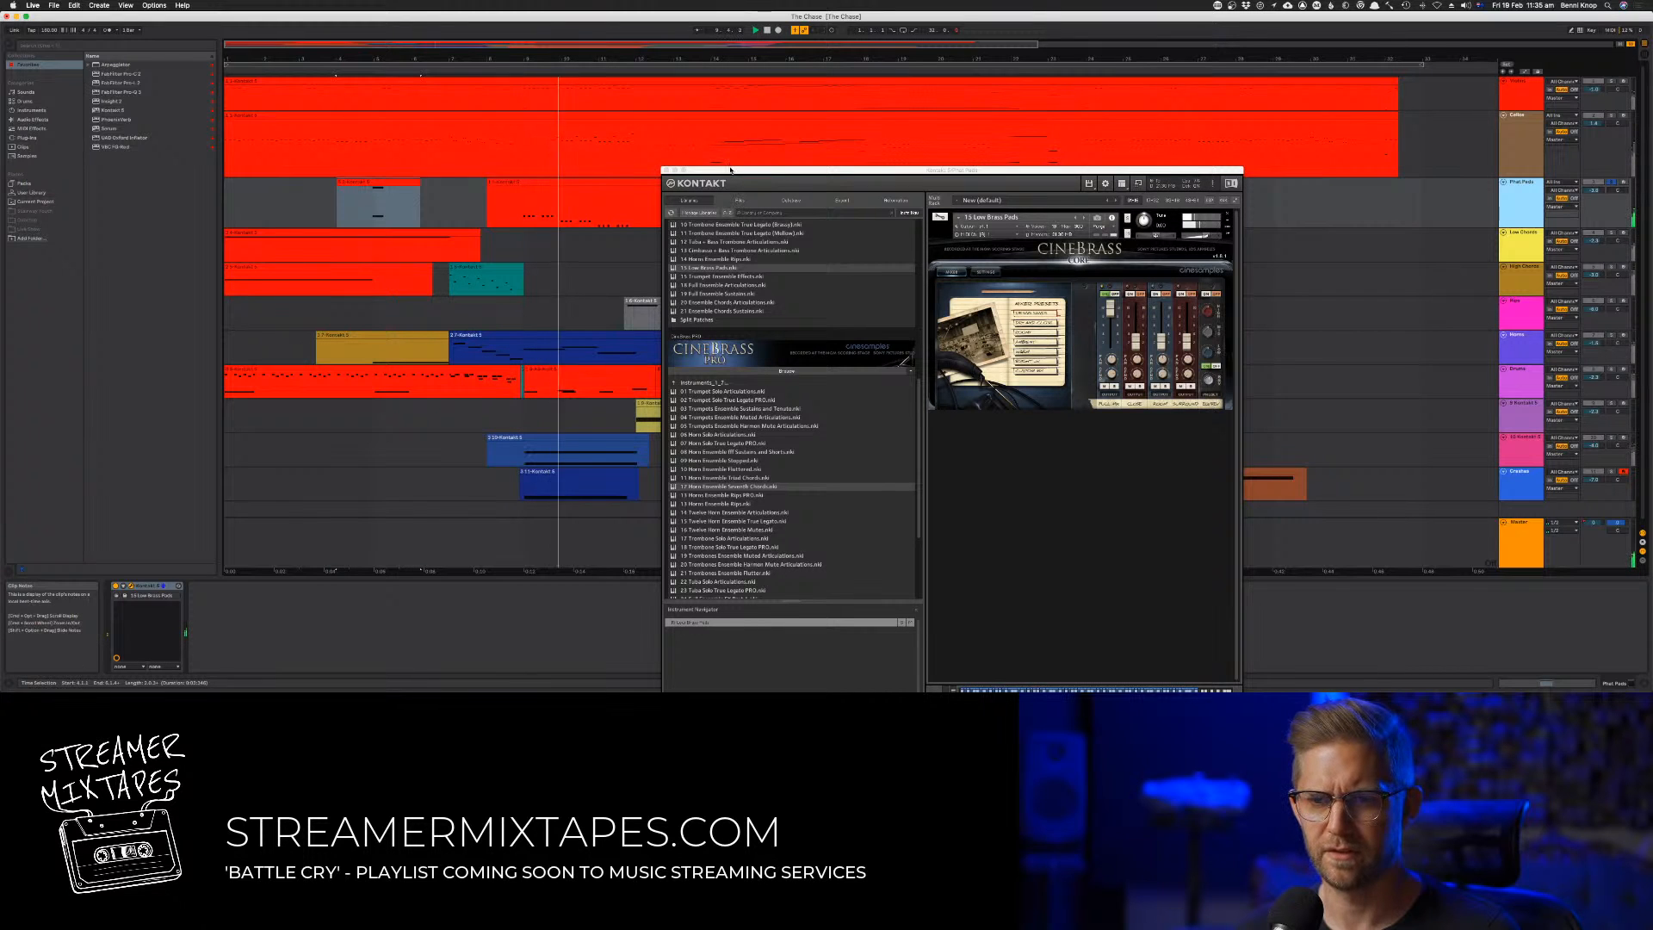
click(667, 170)
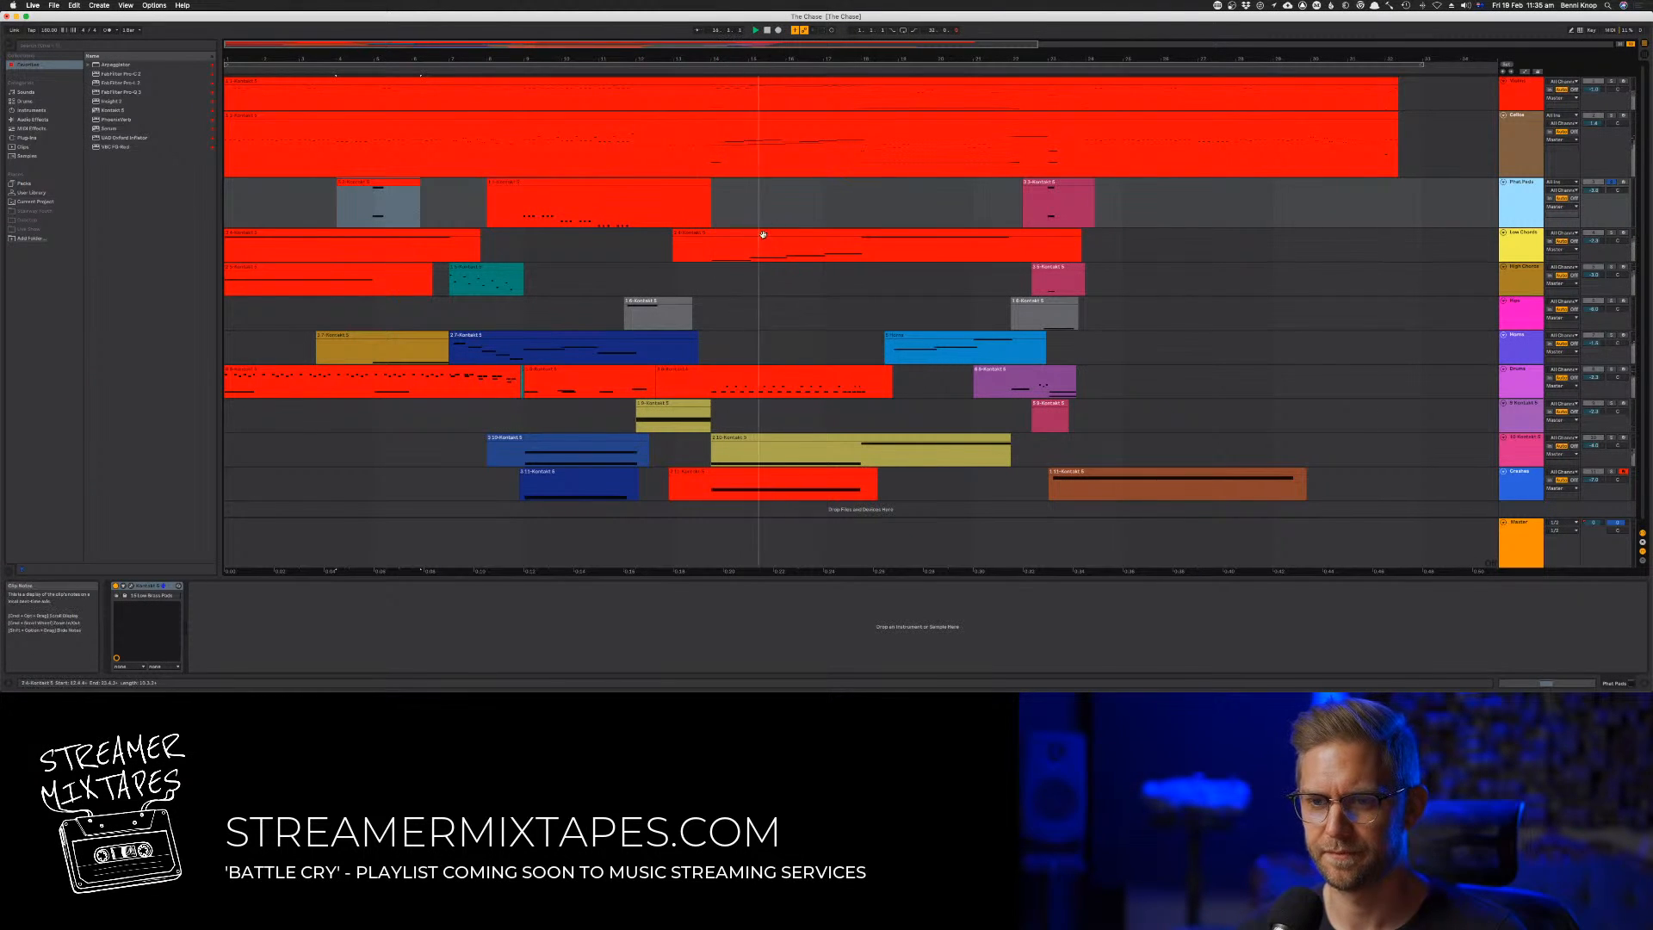
double_click(762, 233)
click(796, 204)
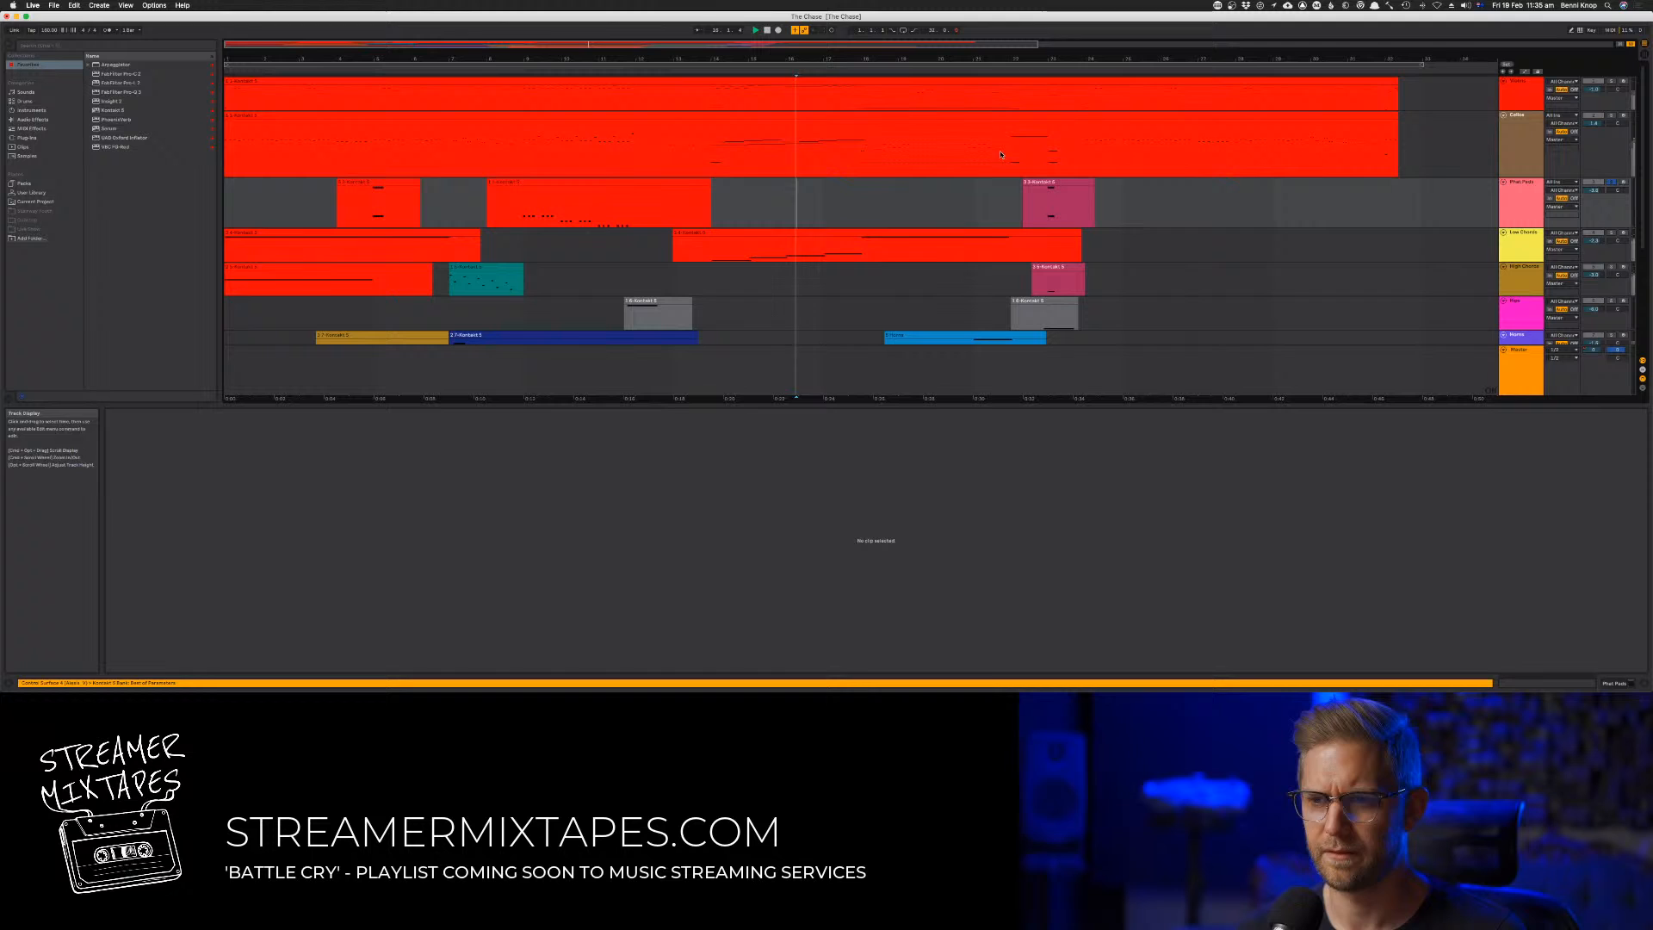
click(1027, 66)
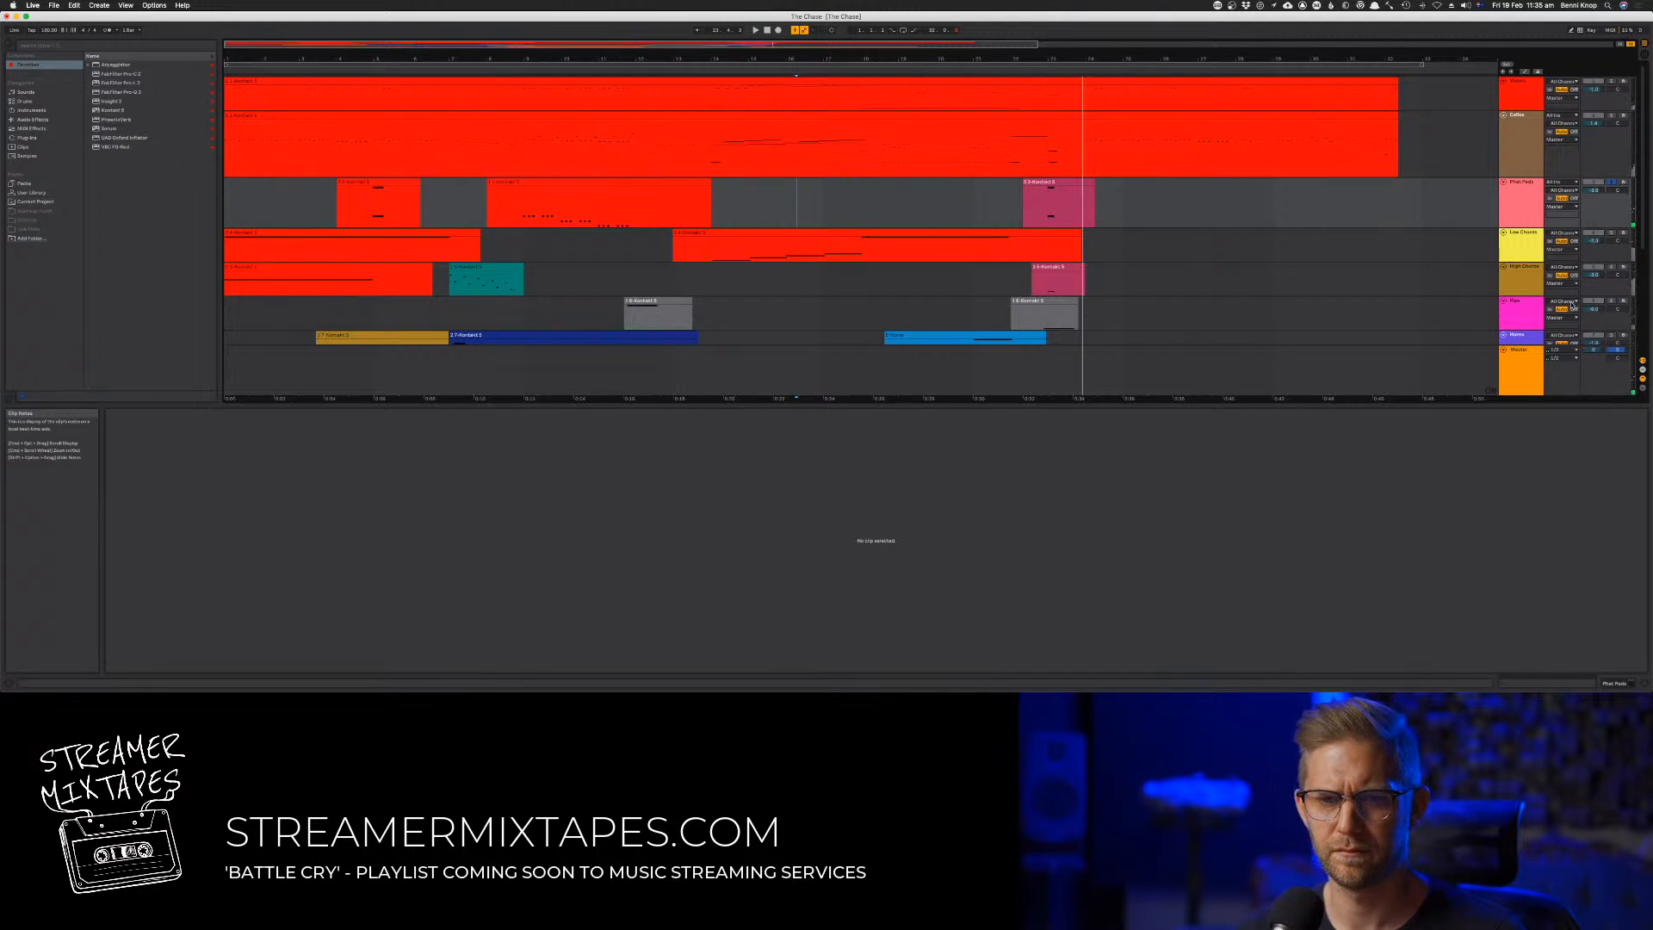
Open the Low Chords track's Kontakt instrument and replace its patch with 28 Full Ensemble Low Chords from CineBrass Pro
click(1515, 250)
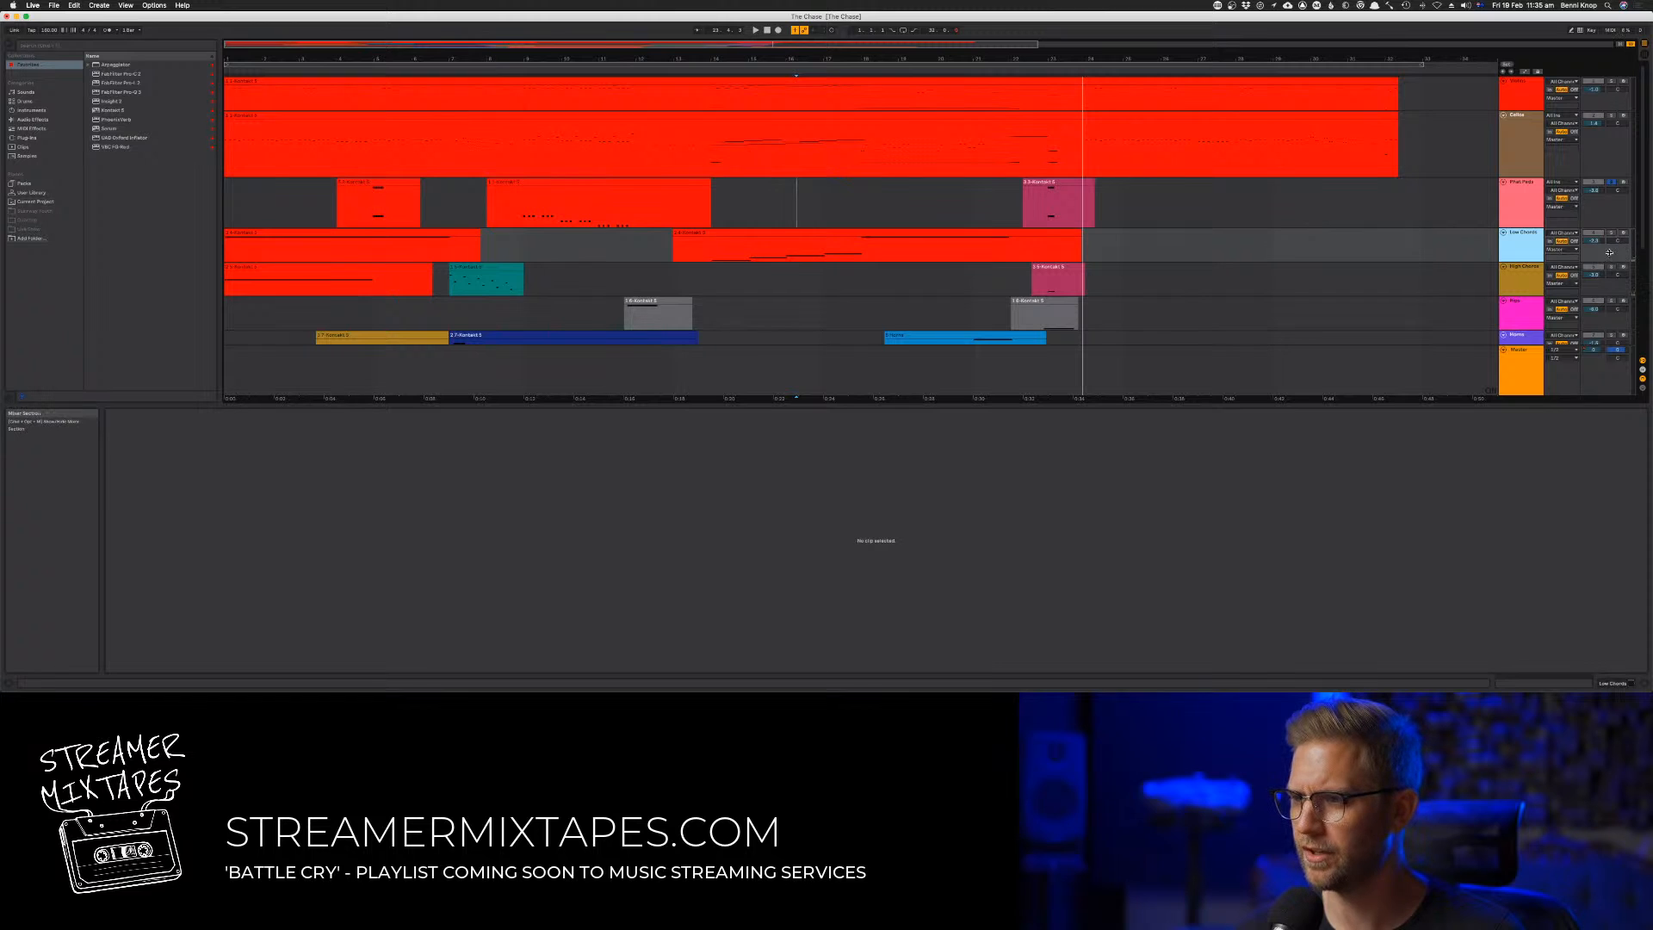
double_click(1531, 254)
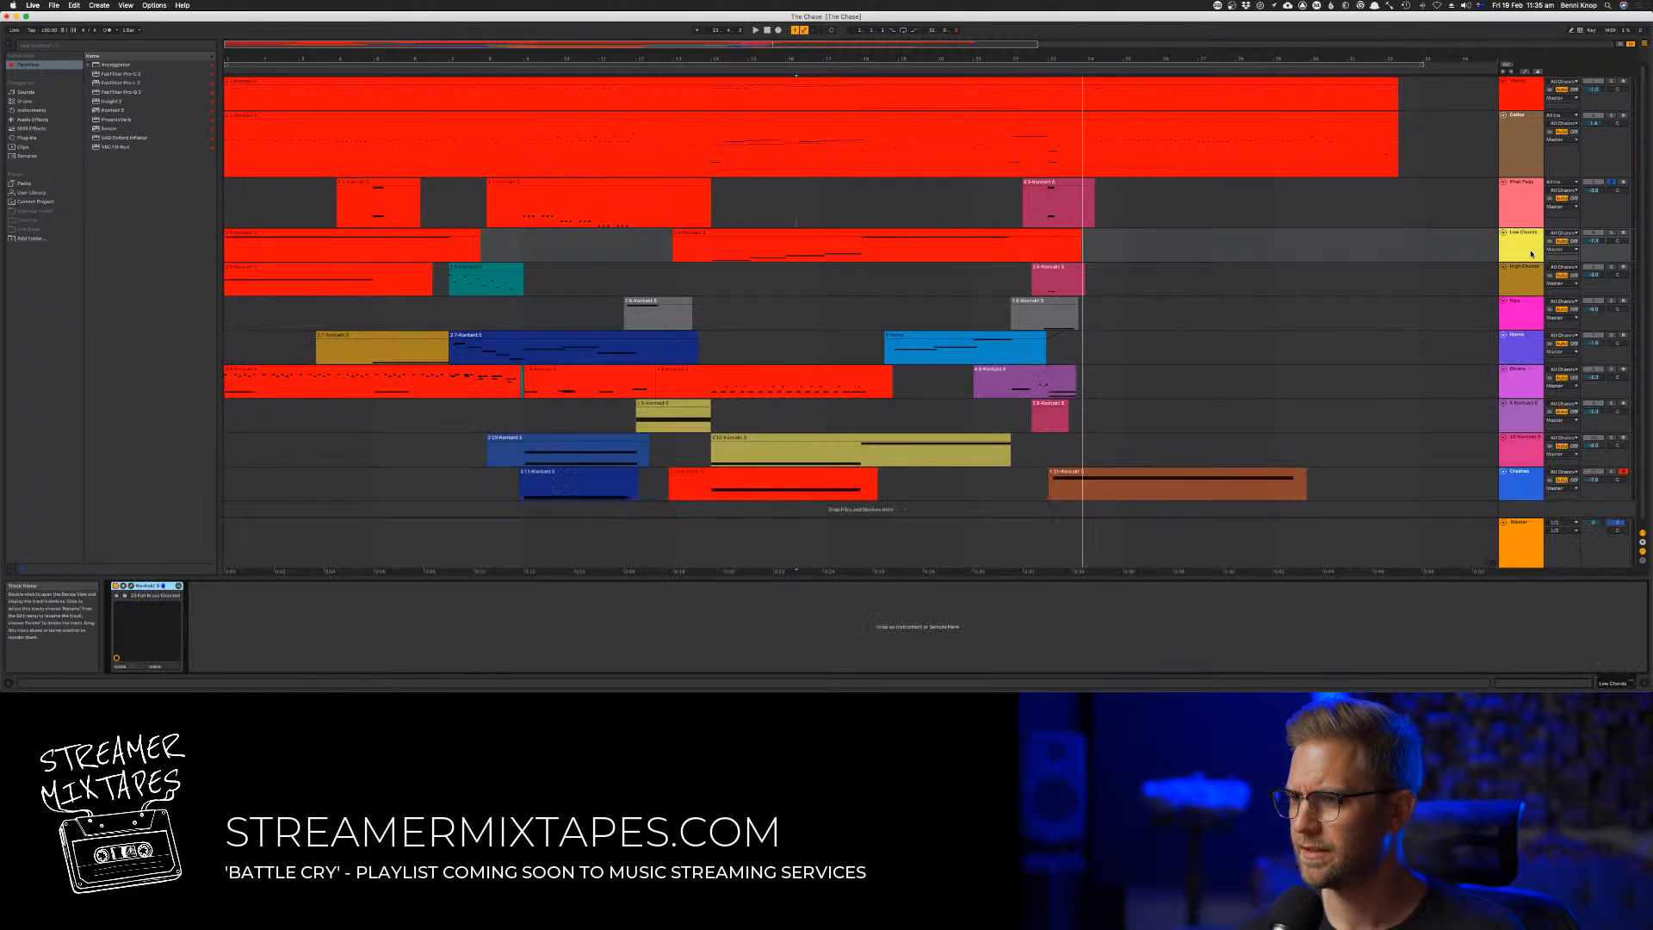
click(131, 586)
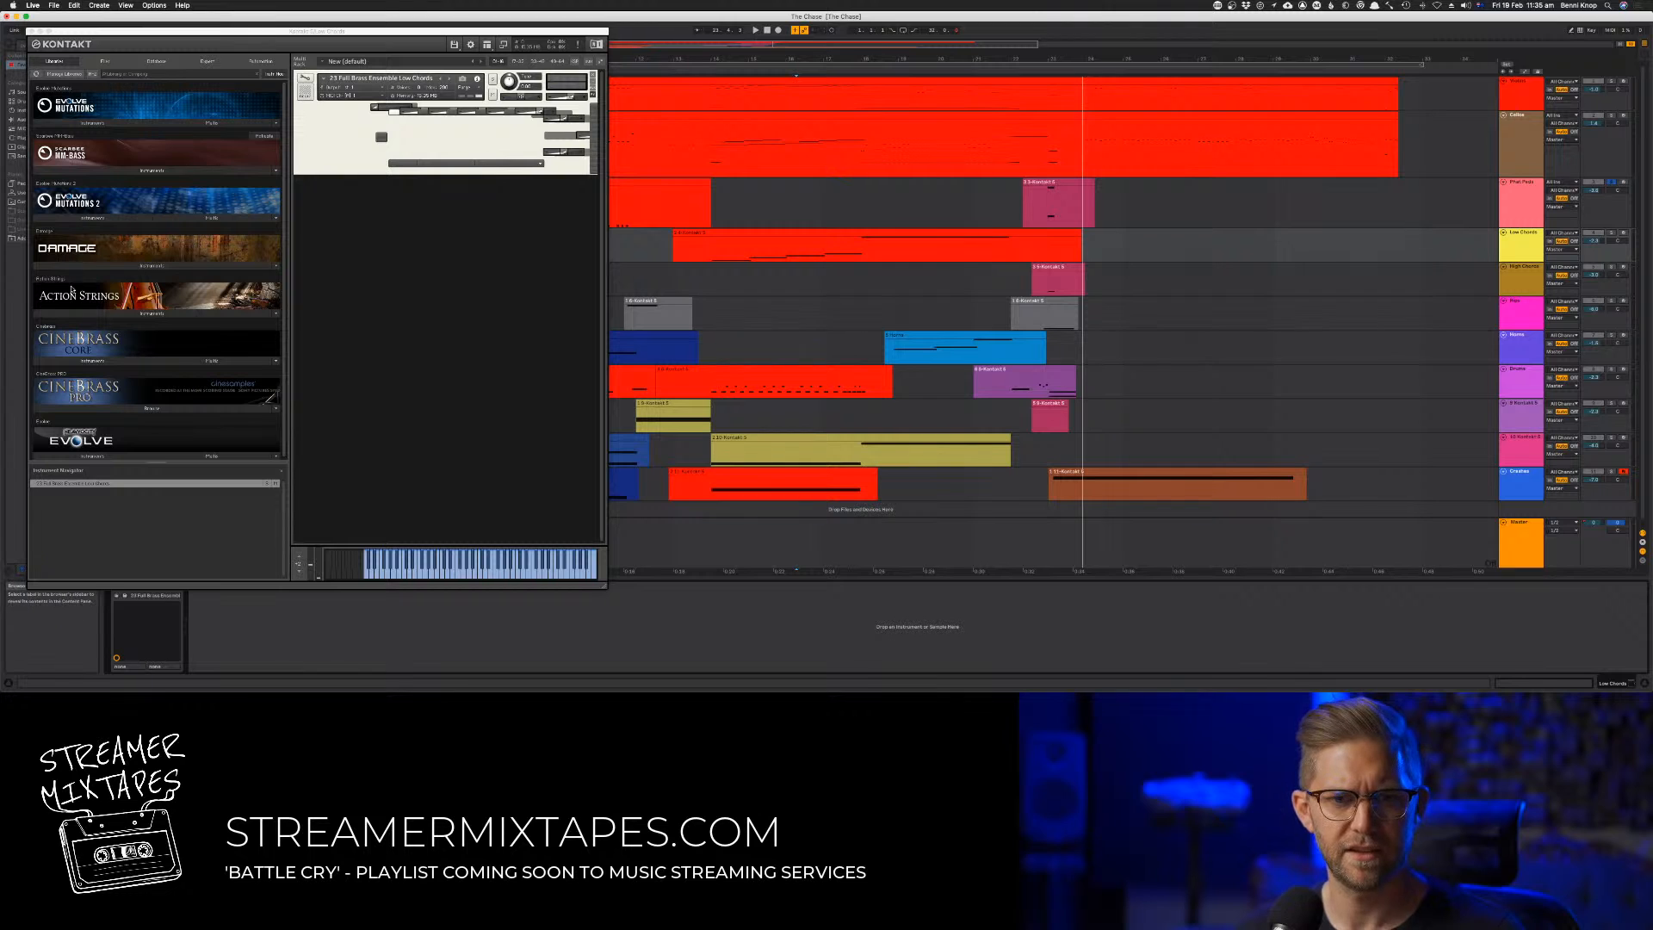
click(92, 401)
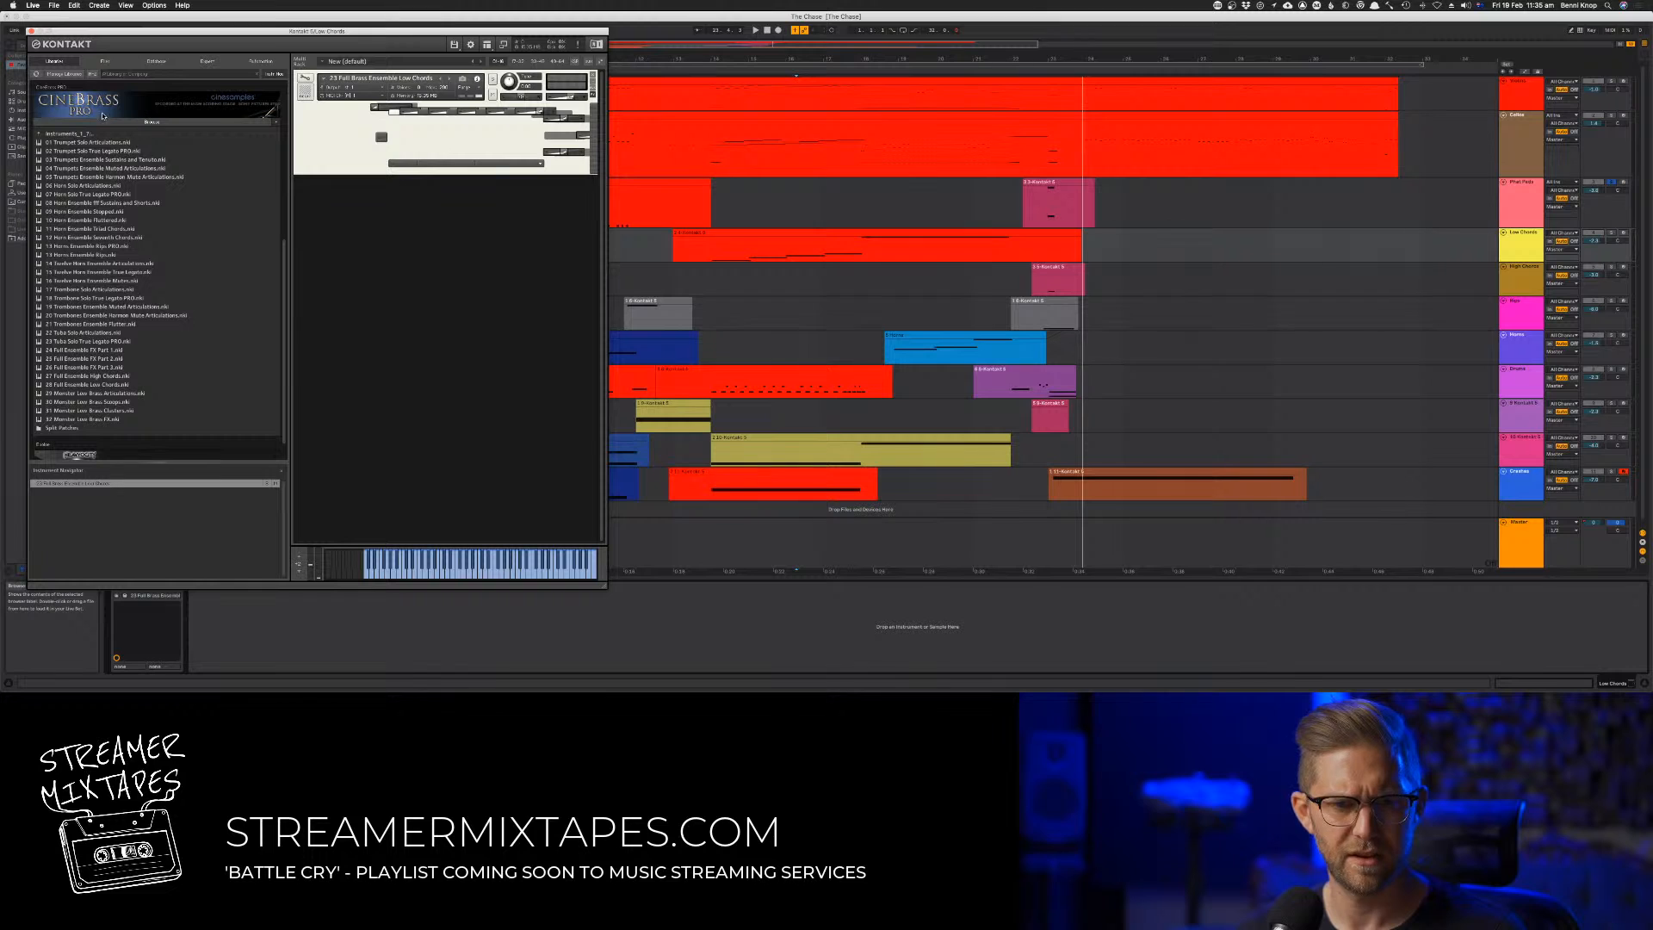
click(90, 385)
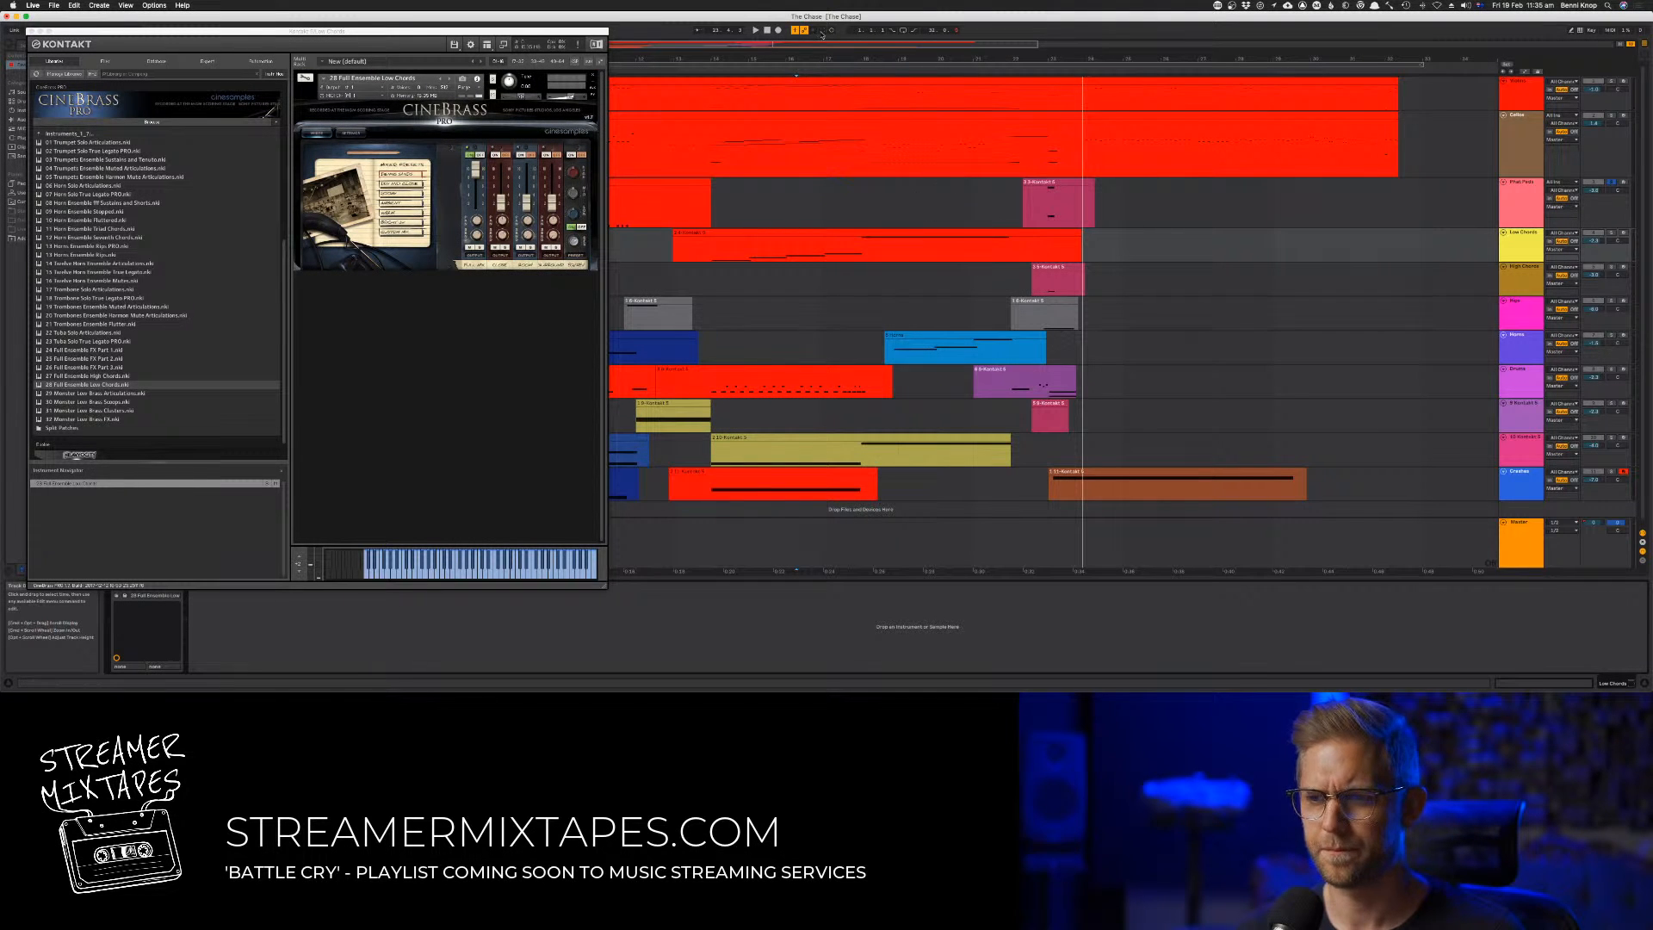
Start playback, move the Kontakt window clear of the early clips, and solo the Low Chords track
key(space)
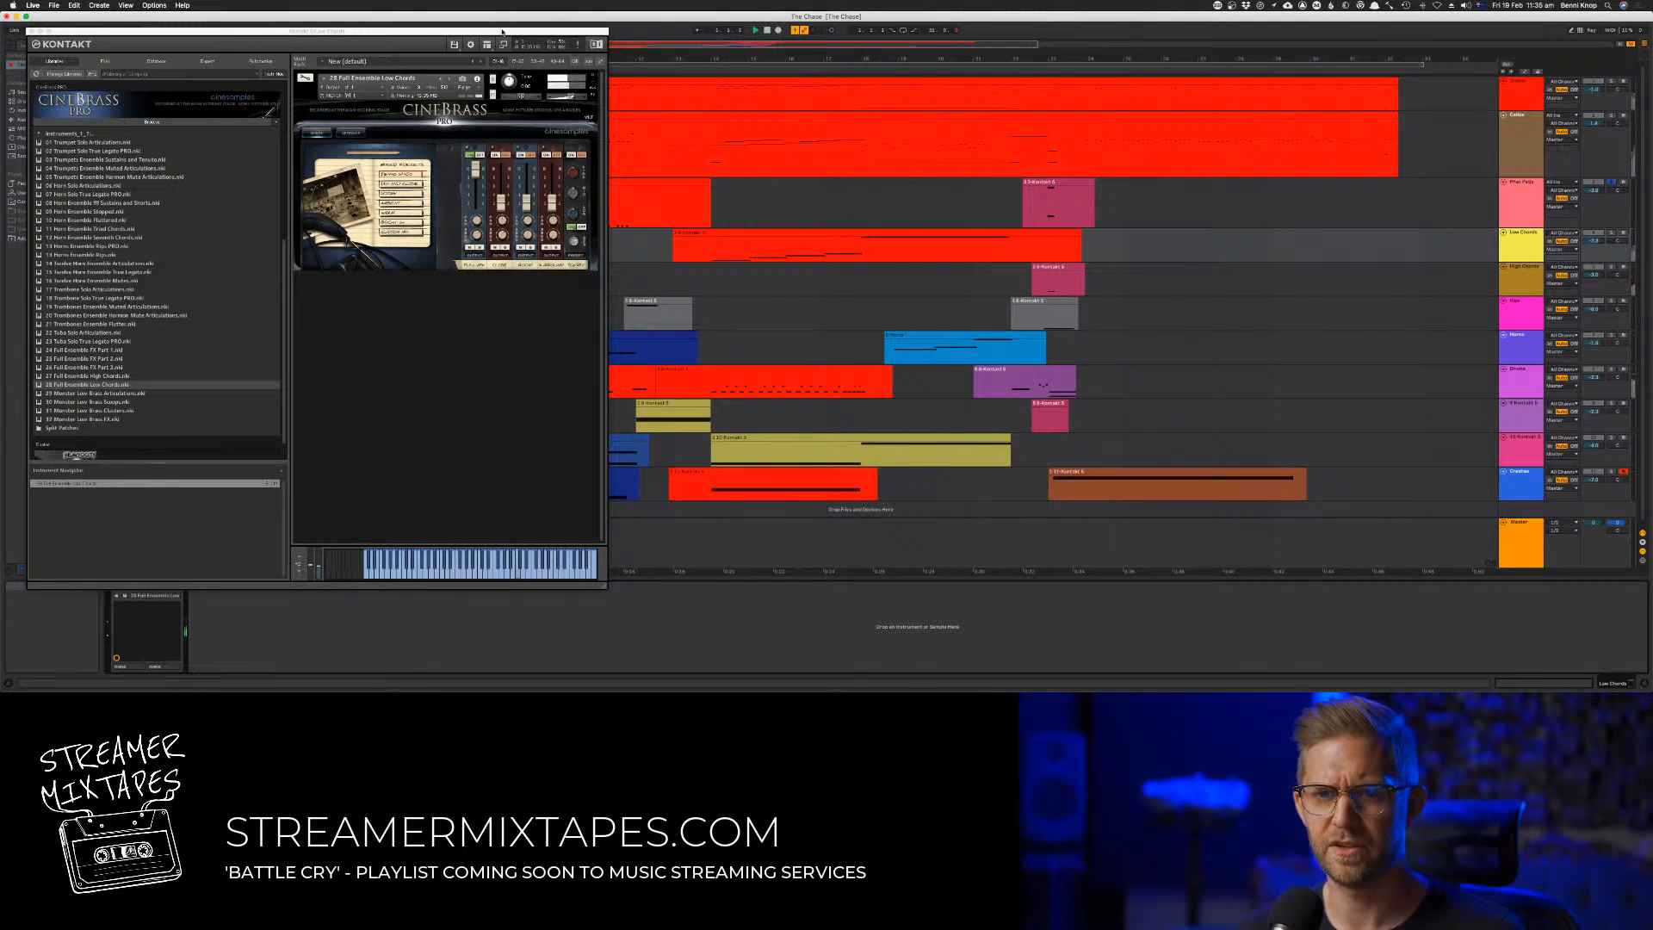
drag(503, 32, 1325, 57)
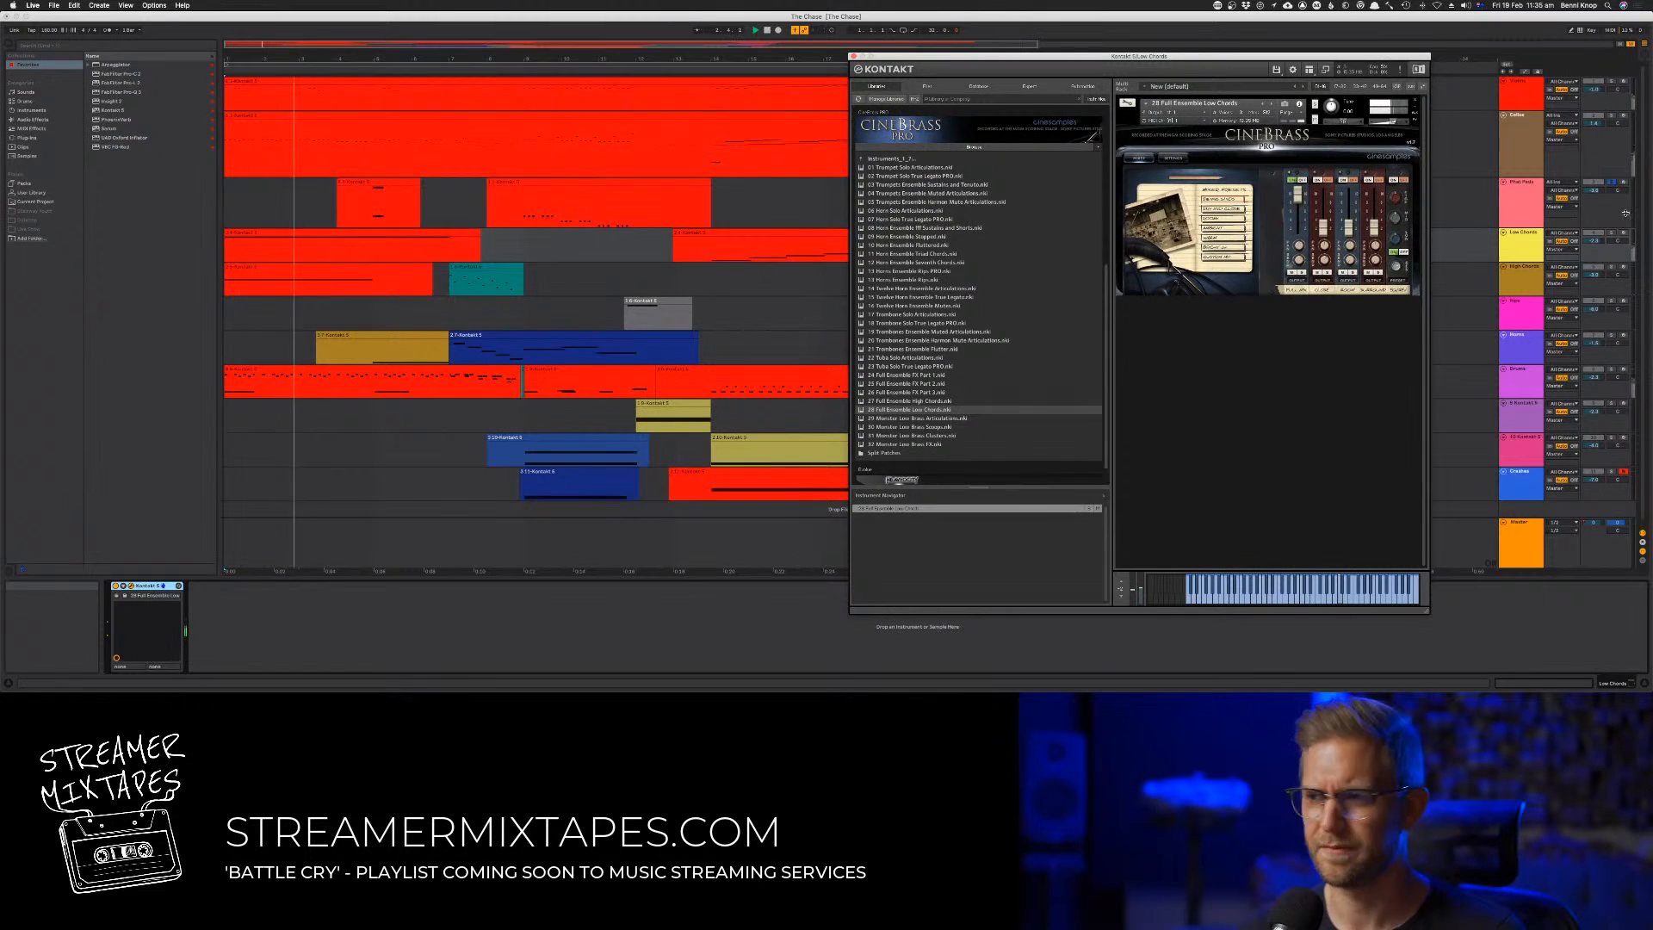
click(1610, 233)
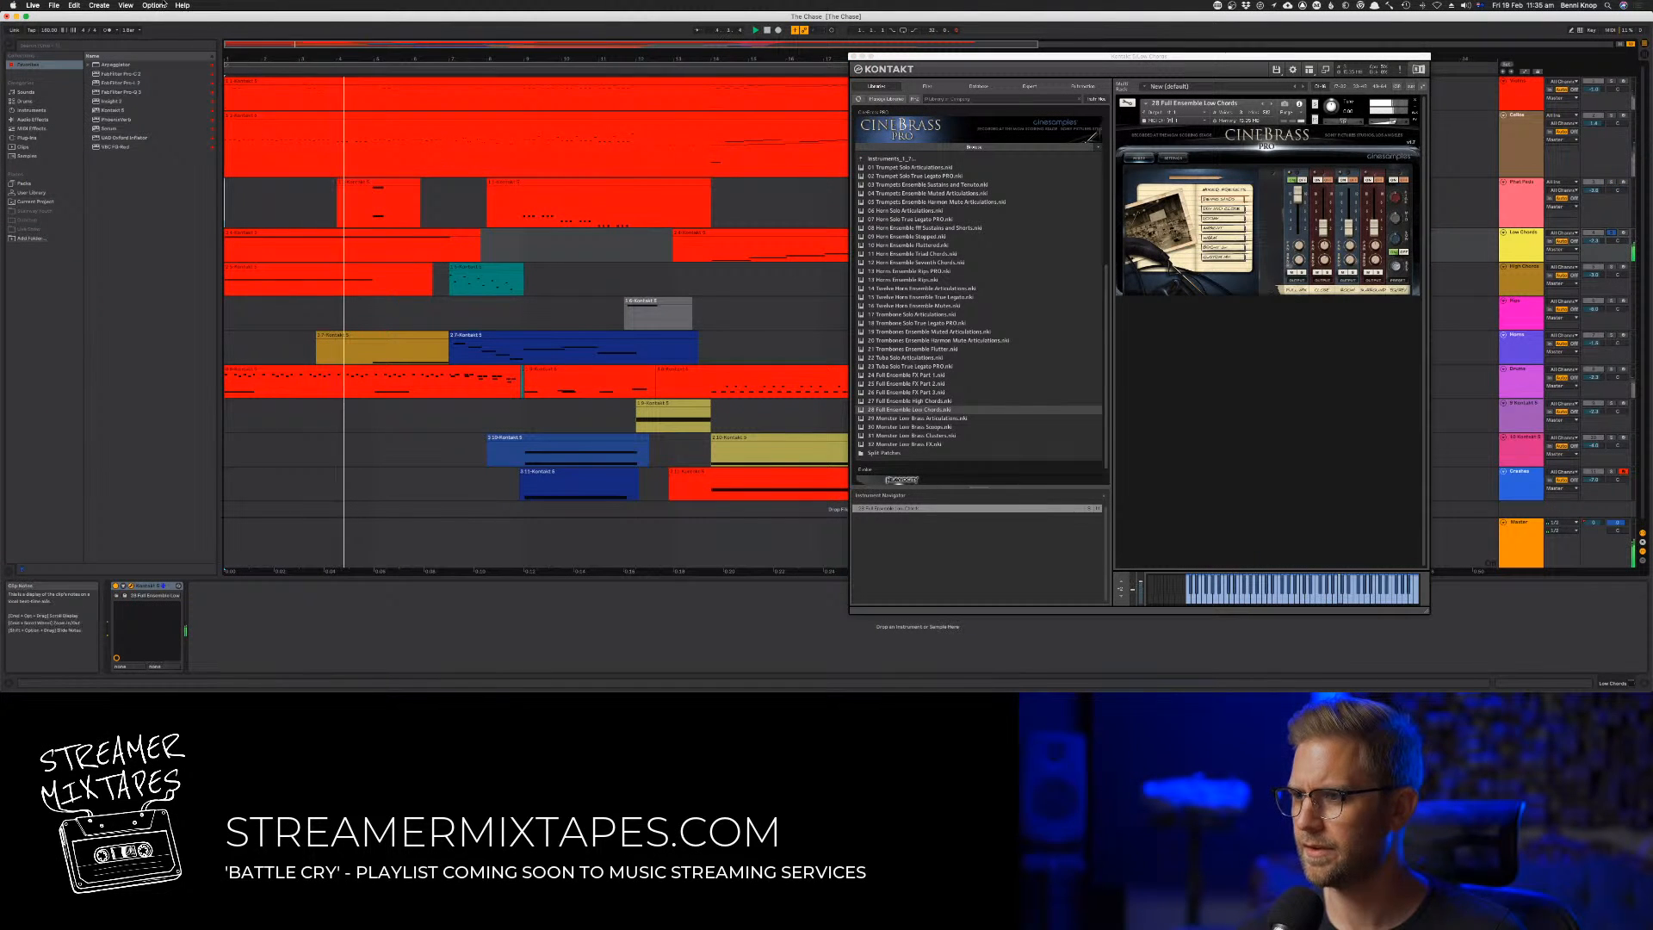
Search the program's help for "solo" and check the Solo in Place option
click(182, 5)
text(solo)
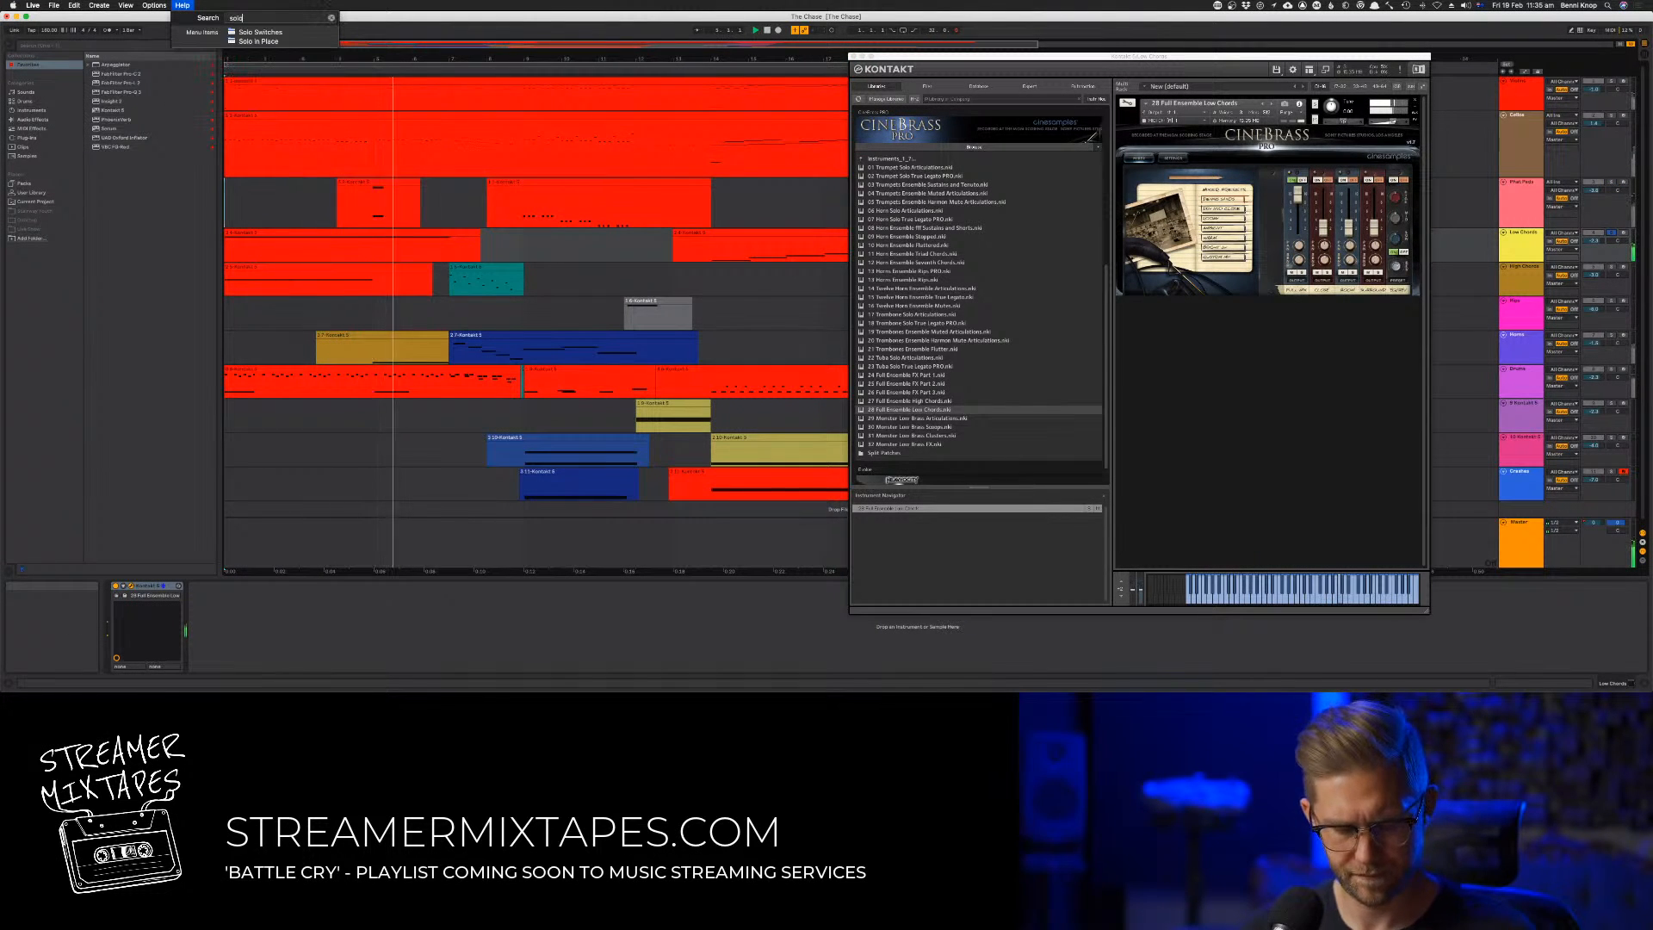
mouse_move(259, 32)
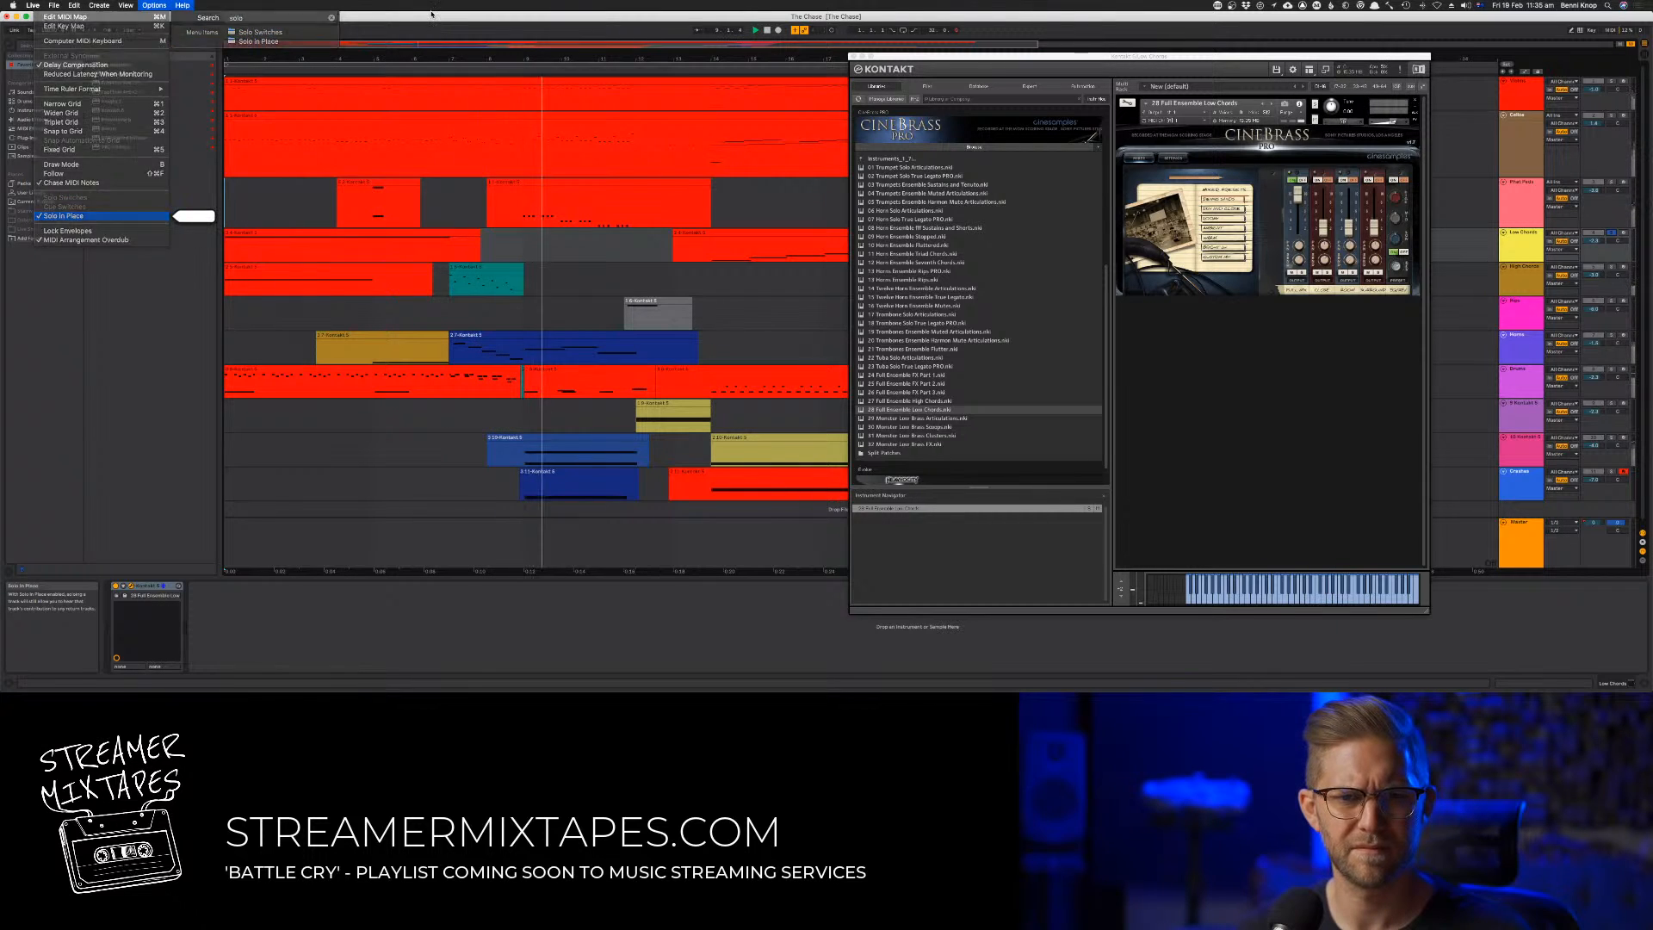
click(431, 14)
Restart the song and audition the Low Chords part, jumping ahead to its second clip
key(space)
key(space)
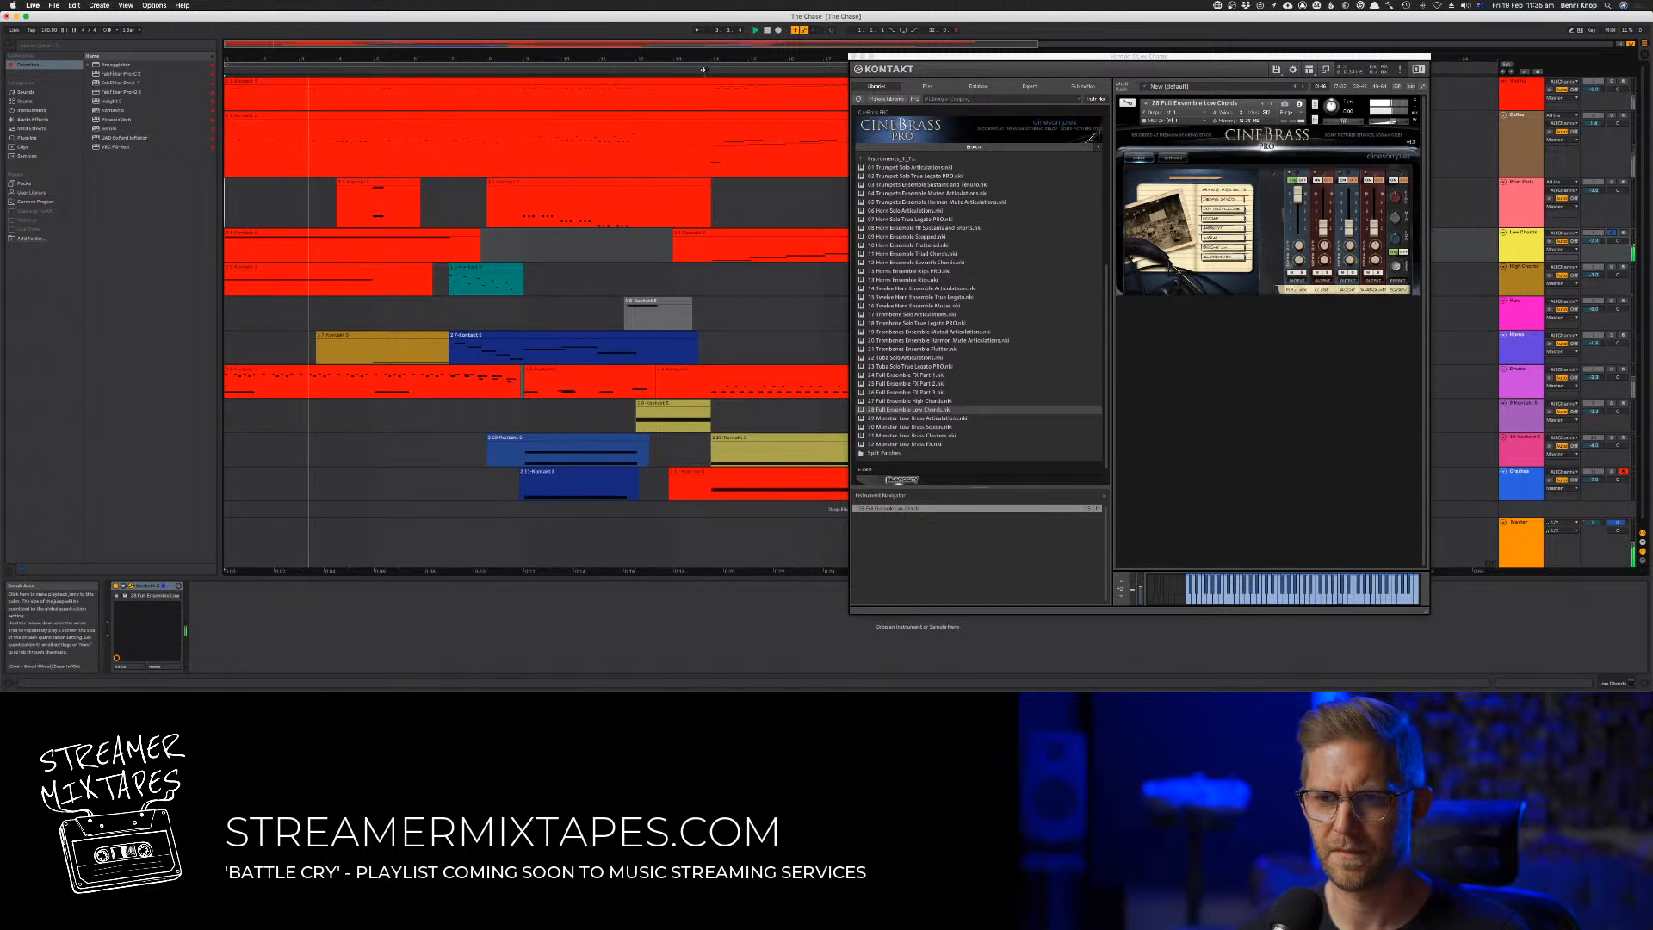
click(704, 70)
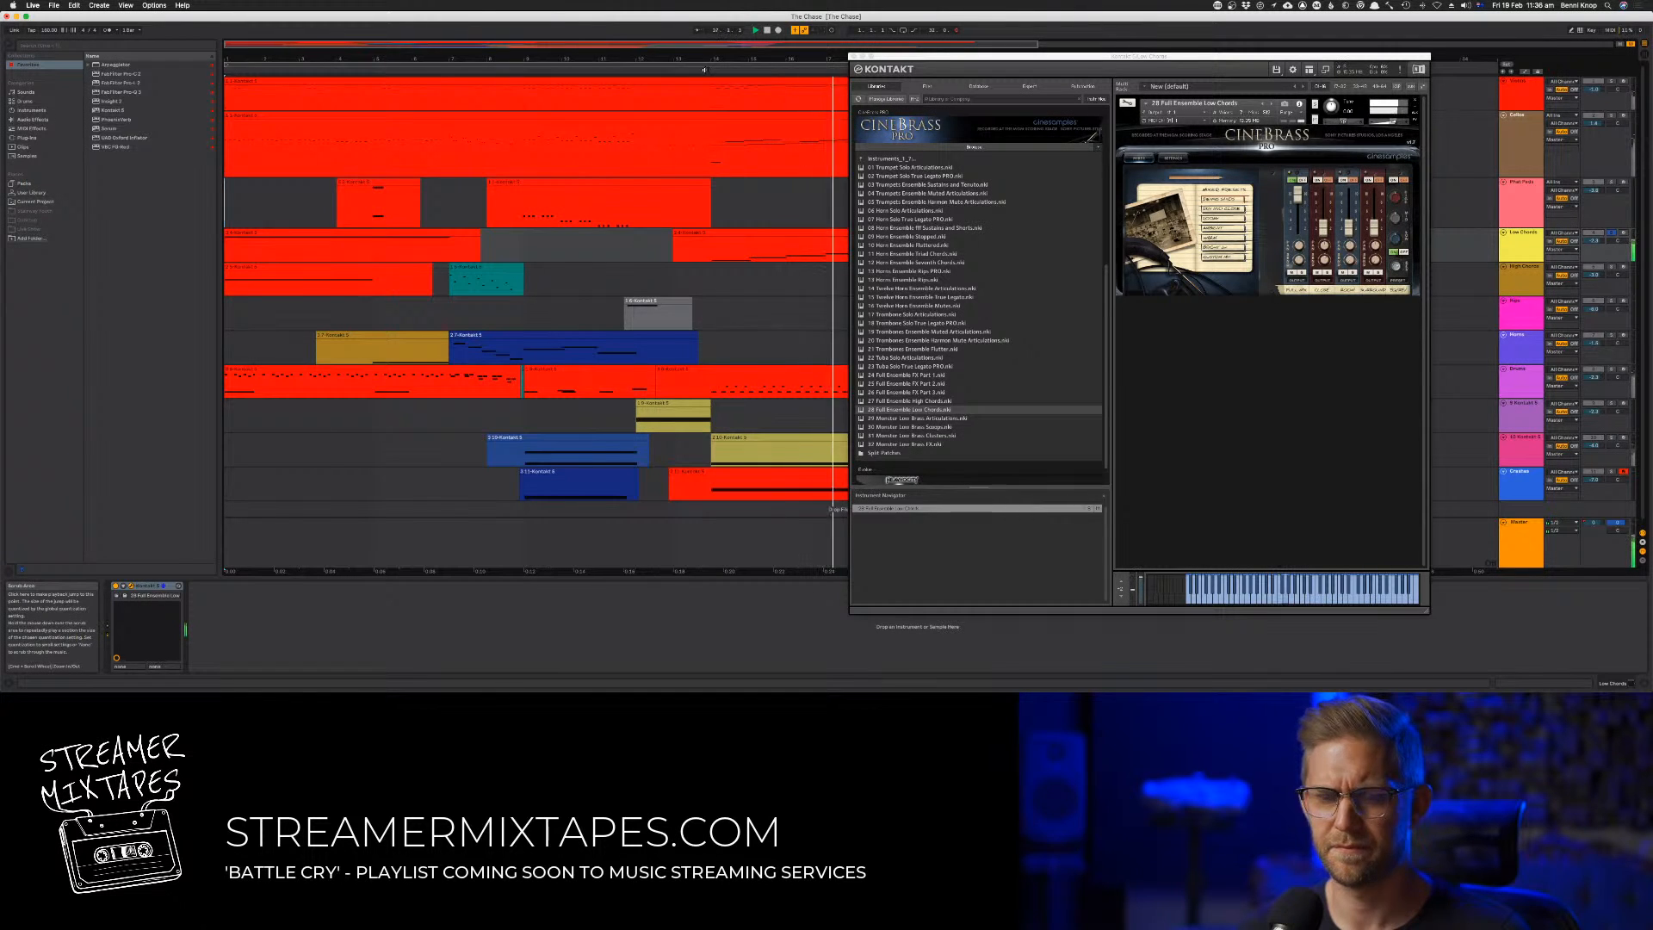
click(725, 115)
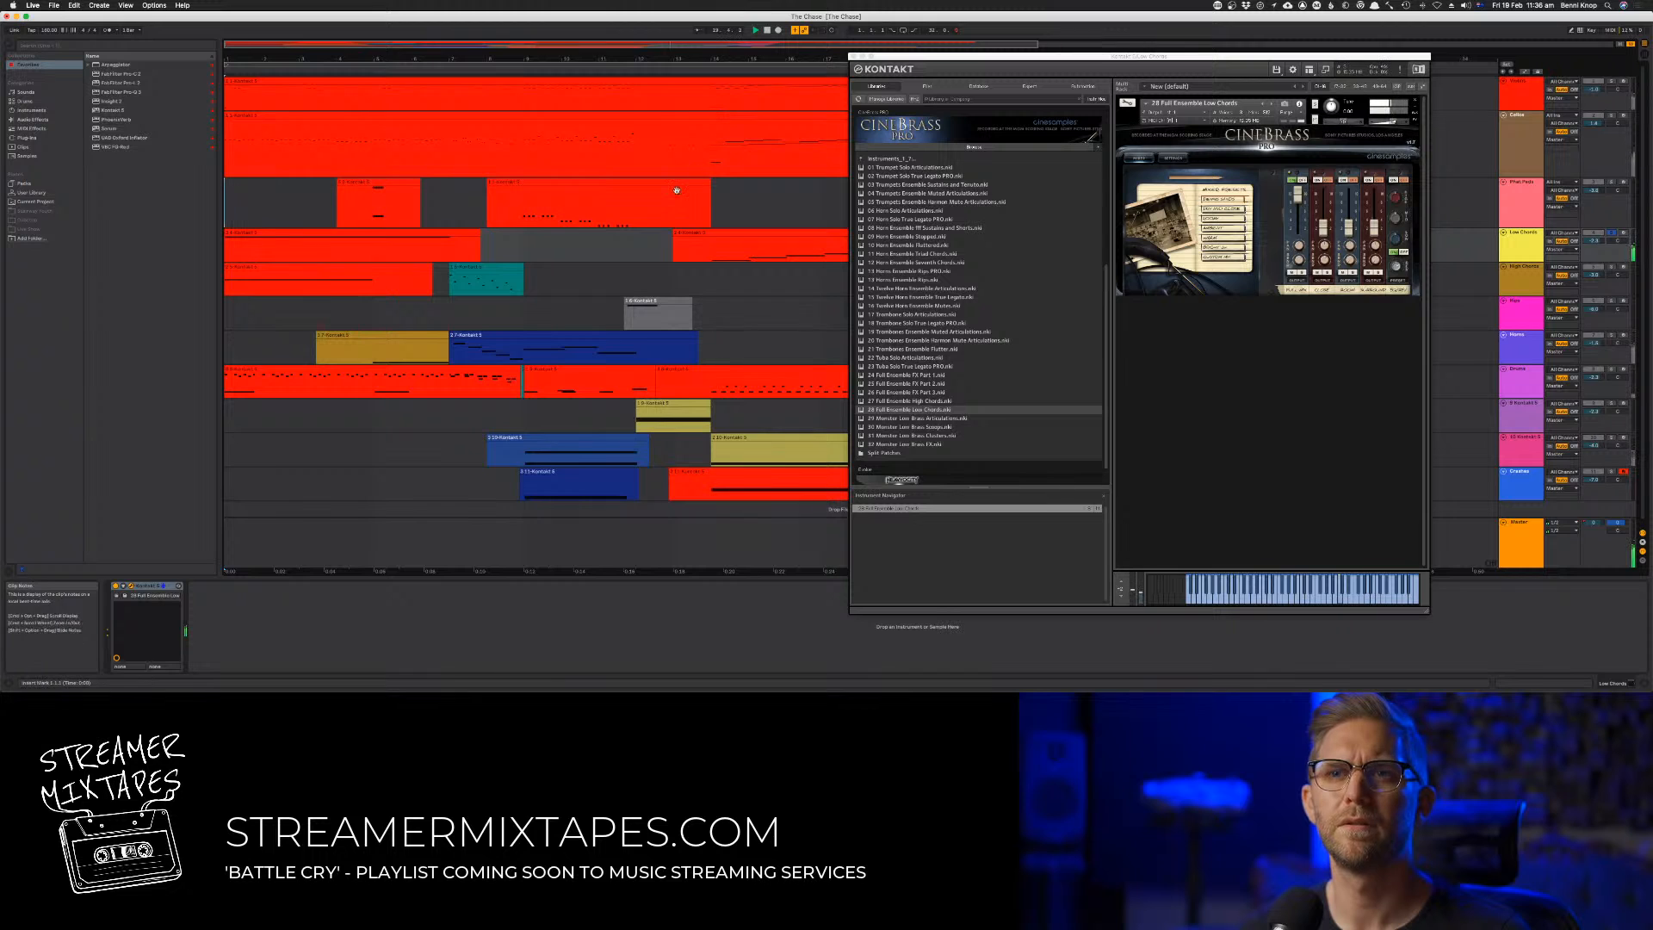
Open the High Chords track's Kontakt instrument and replace its patch with 27 Full Ensemble High Chords from CineBrass Pro
click(1508, 279)
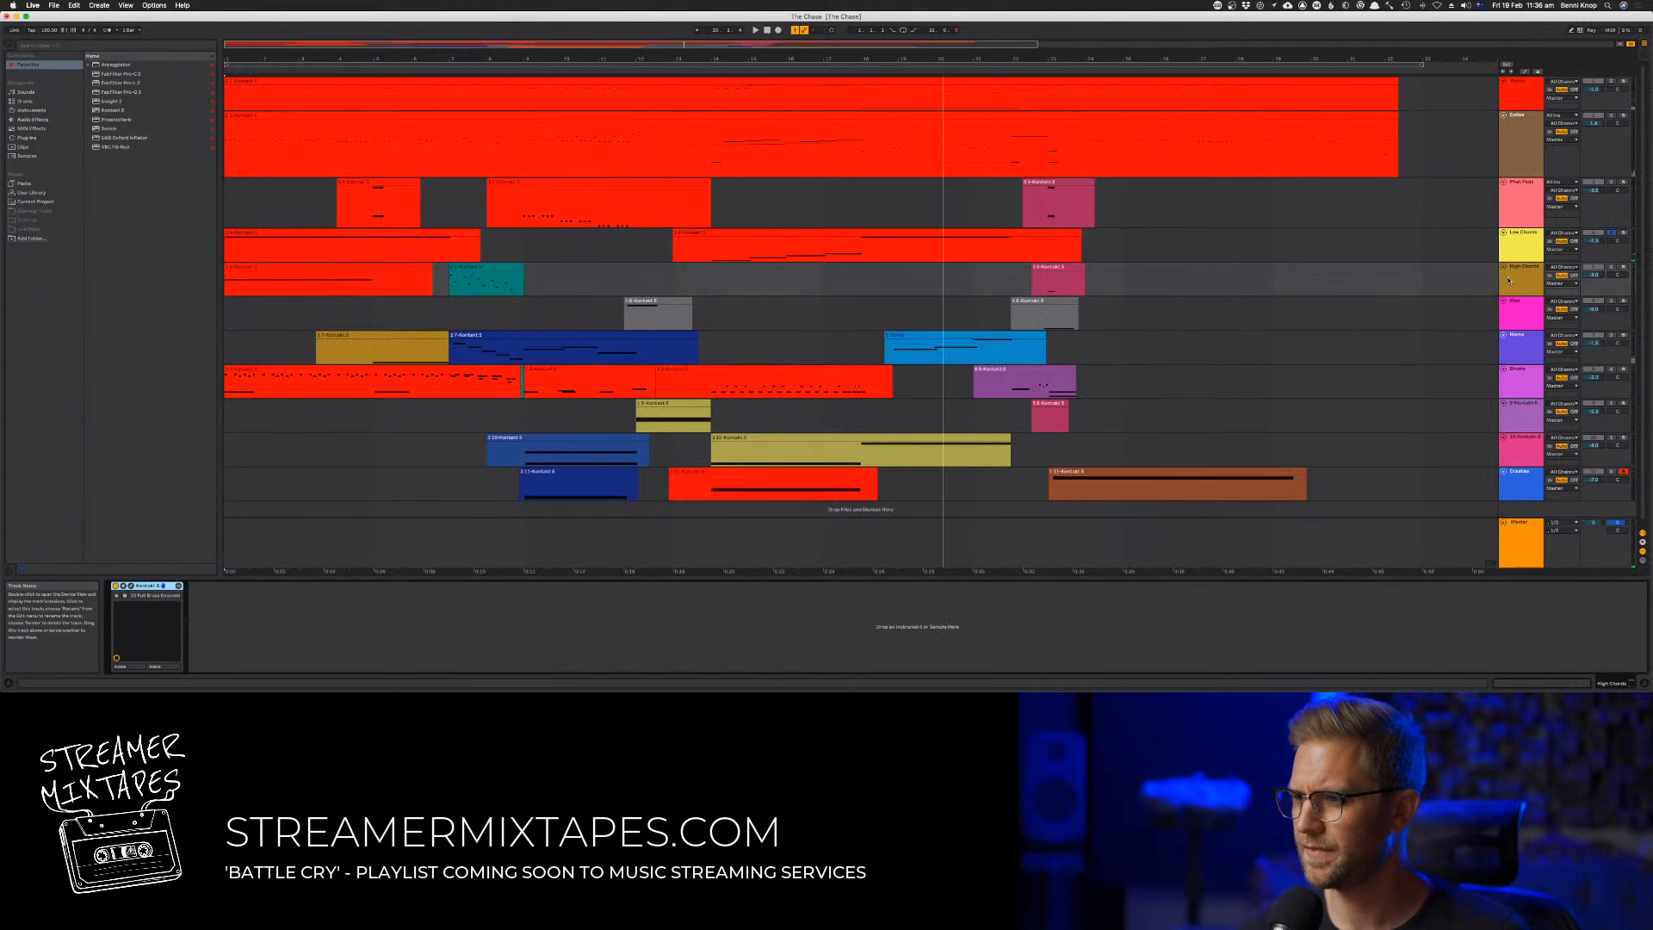
click(131, 585)
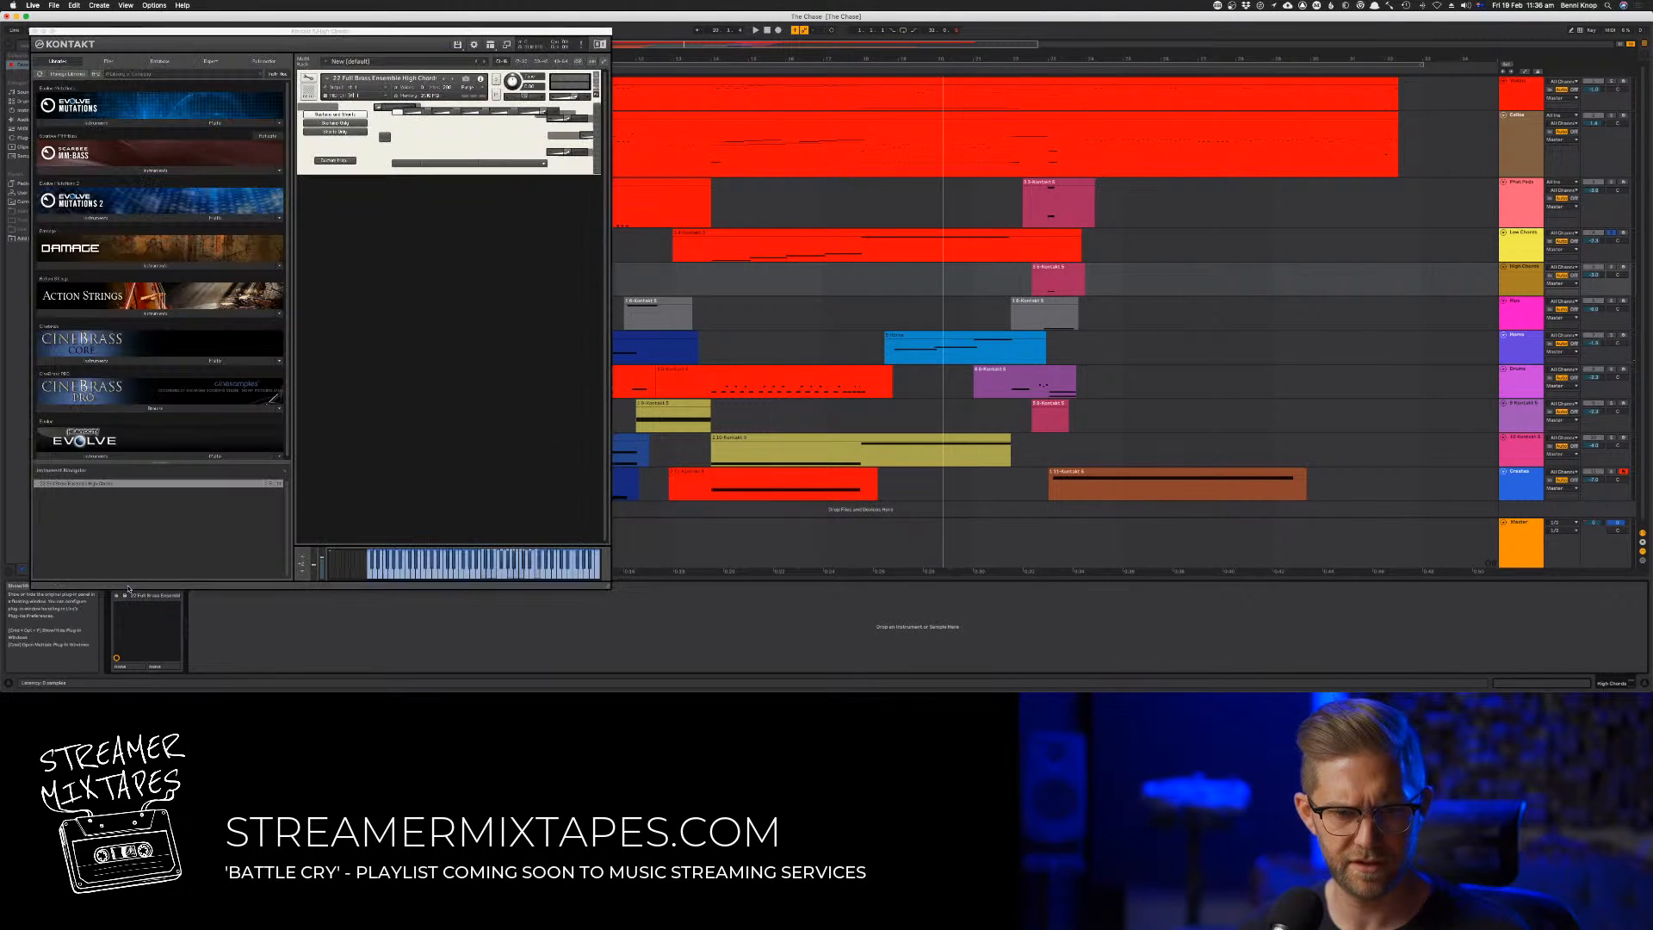
click(104, 363)
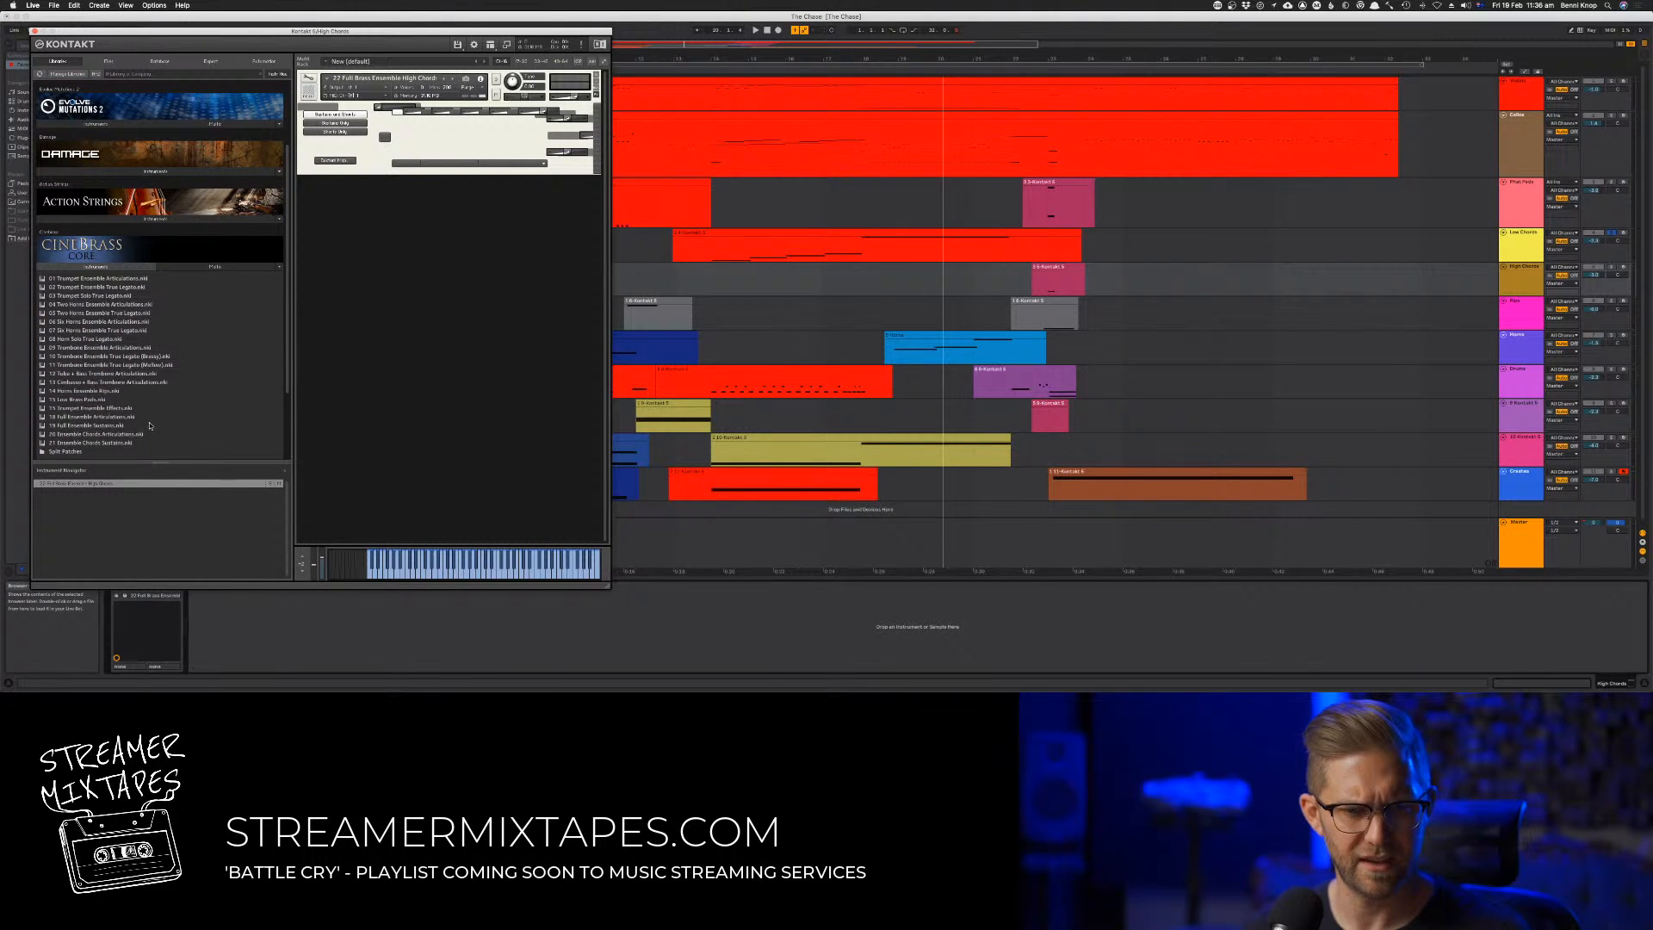
scroll(150, 425, down, 2)
click(128, 451)
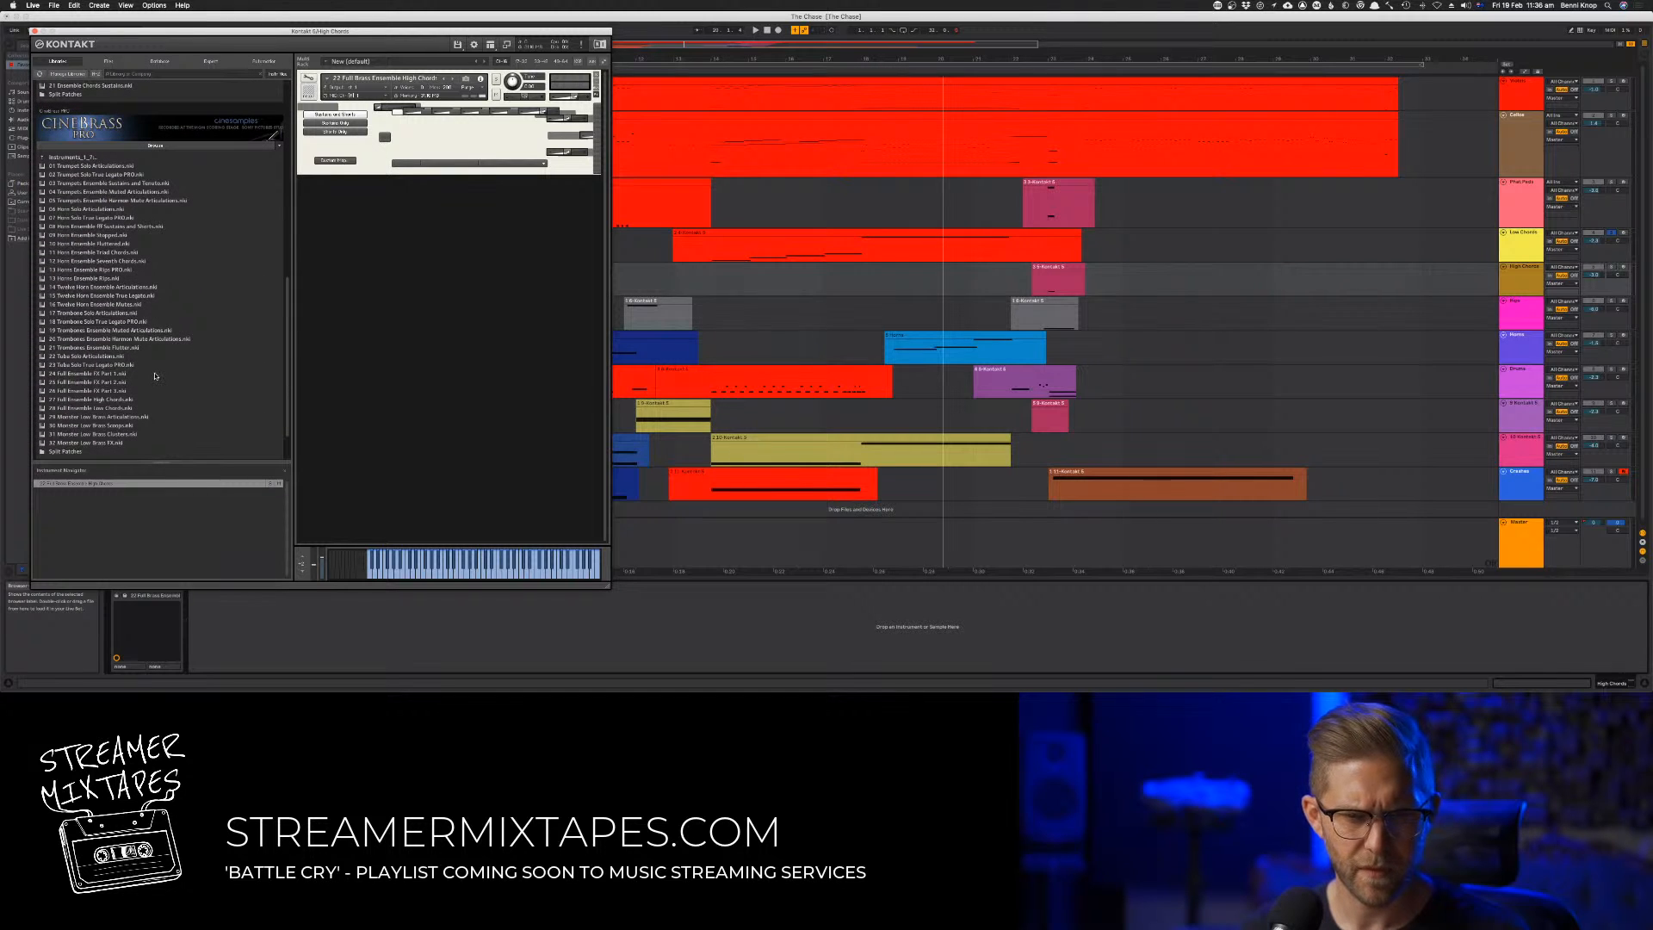
click(105, 409)
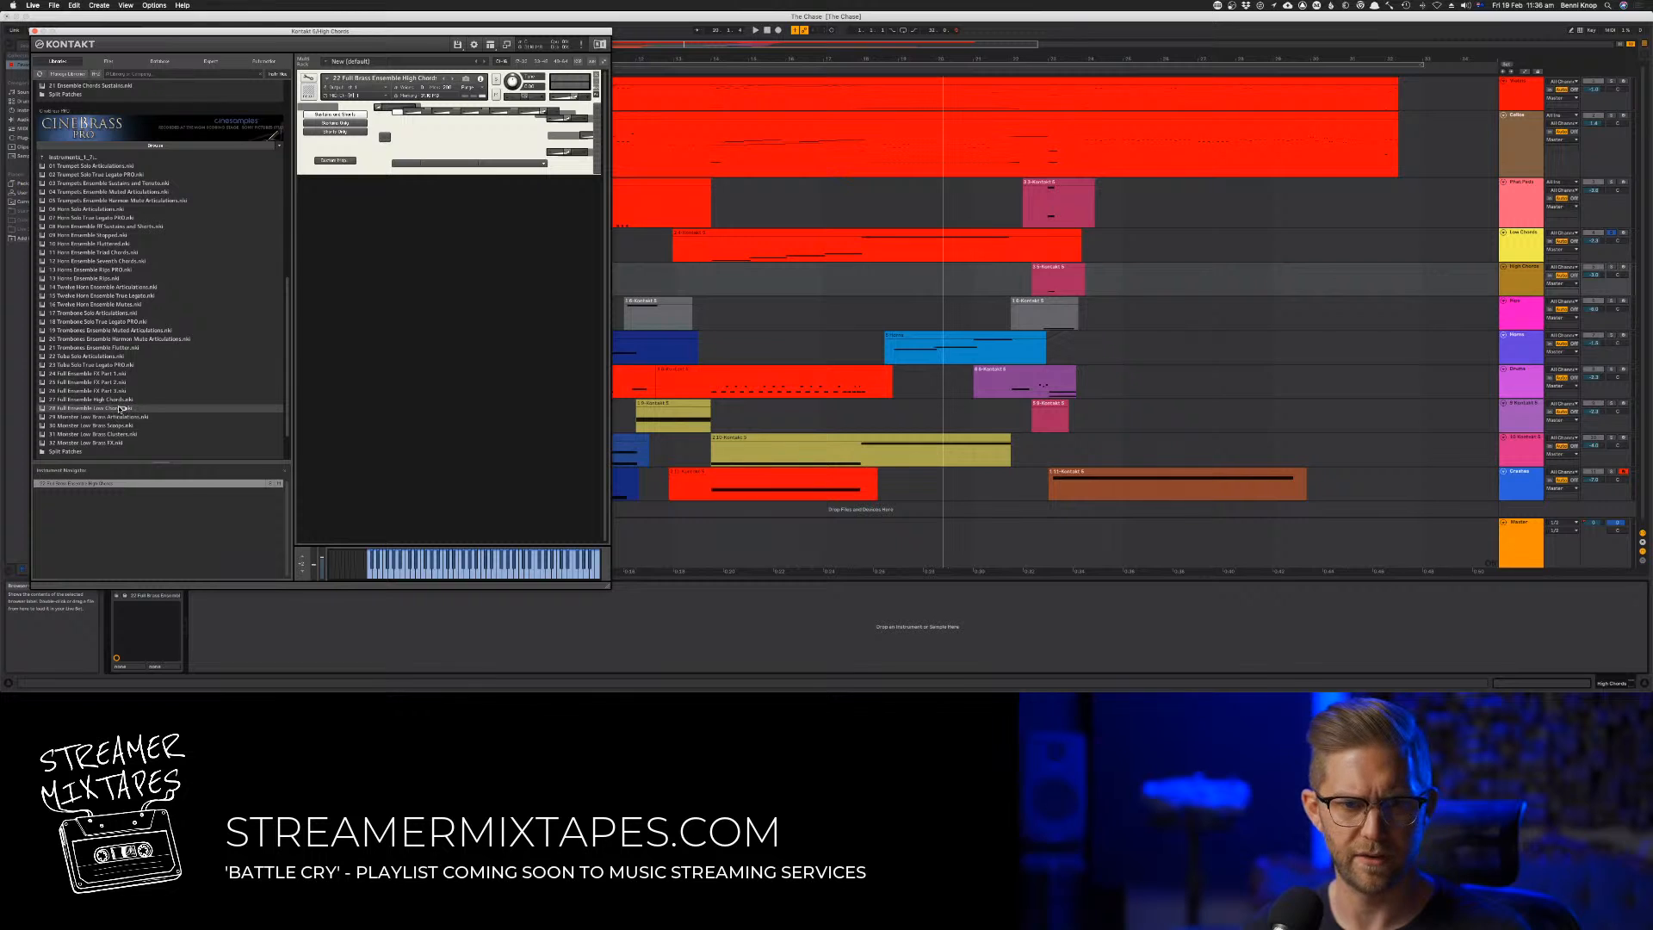
double_click(118, 399)
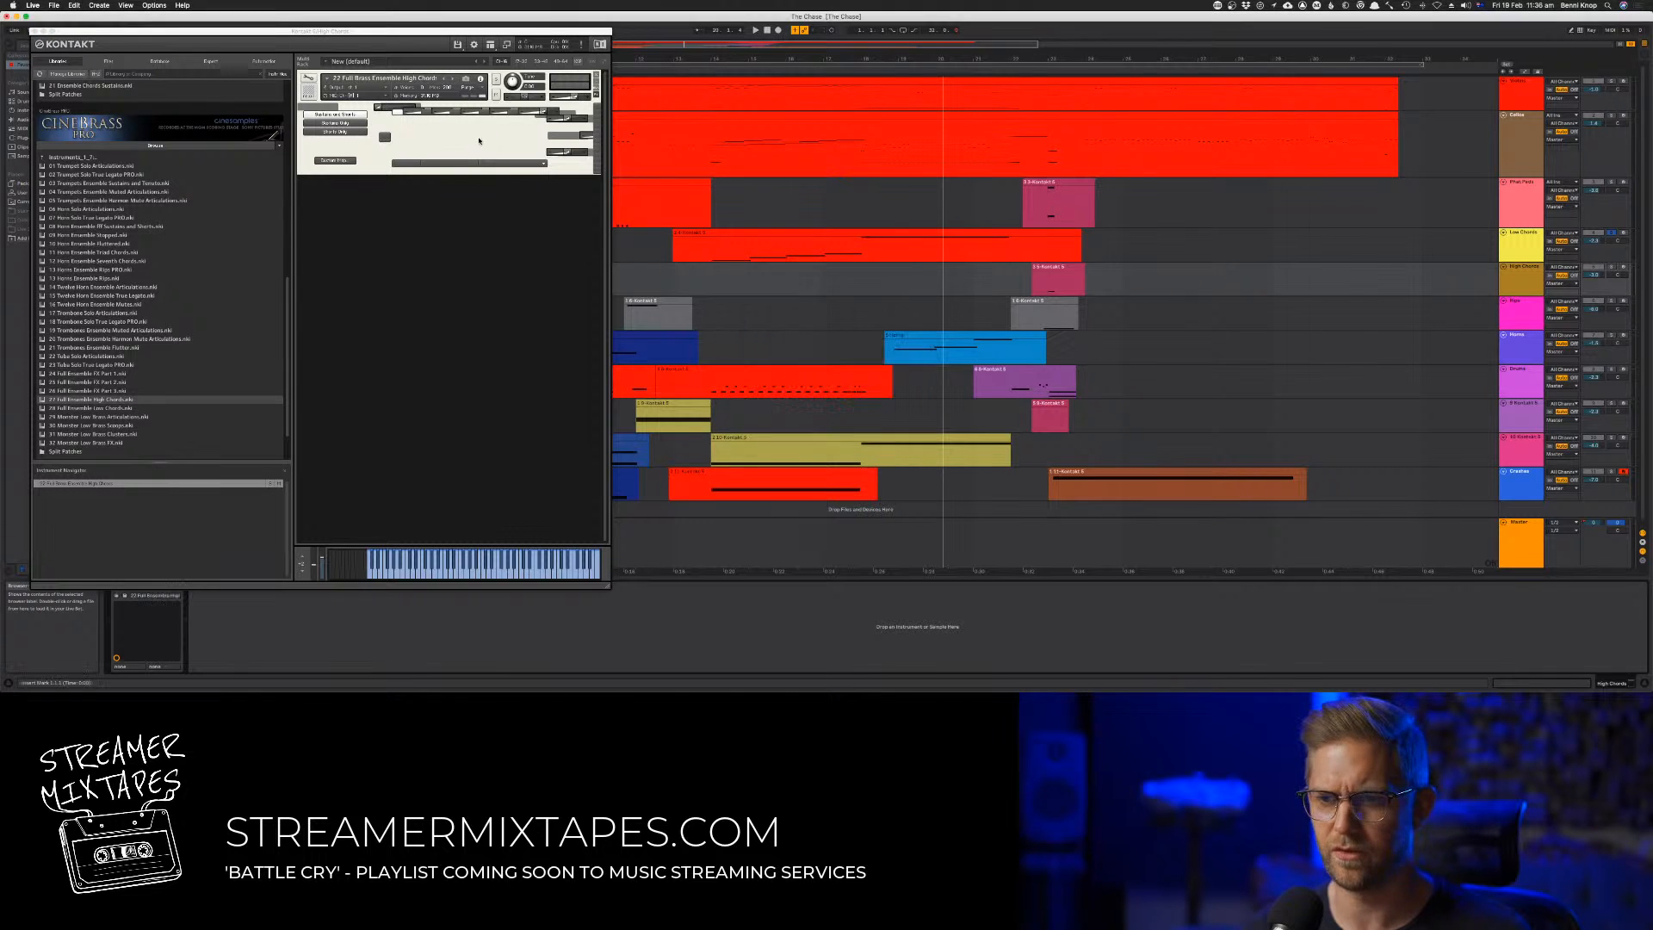
Solo the High Chords track and audition it up to its last clip, moving the Kontakt window off the early clips
click(891, 66)
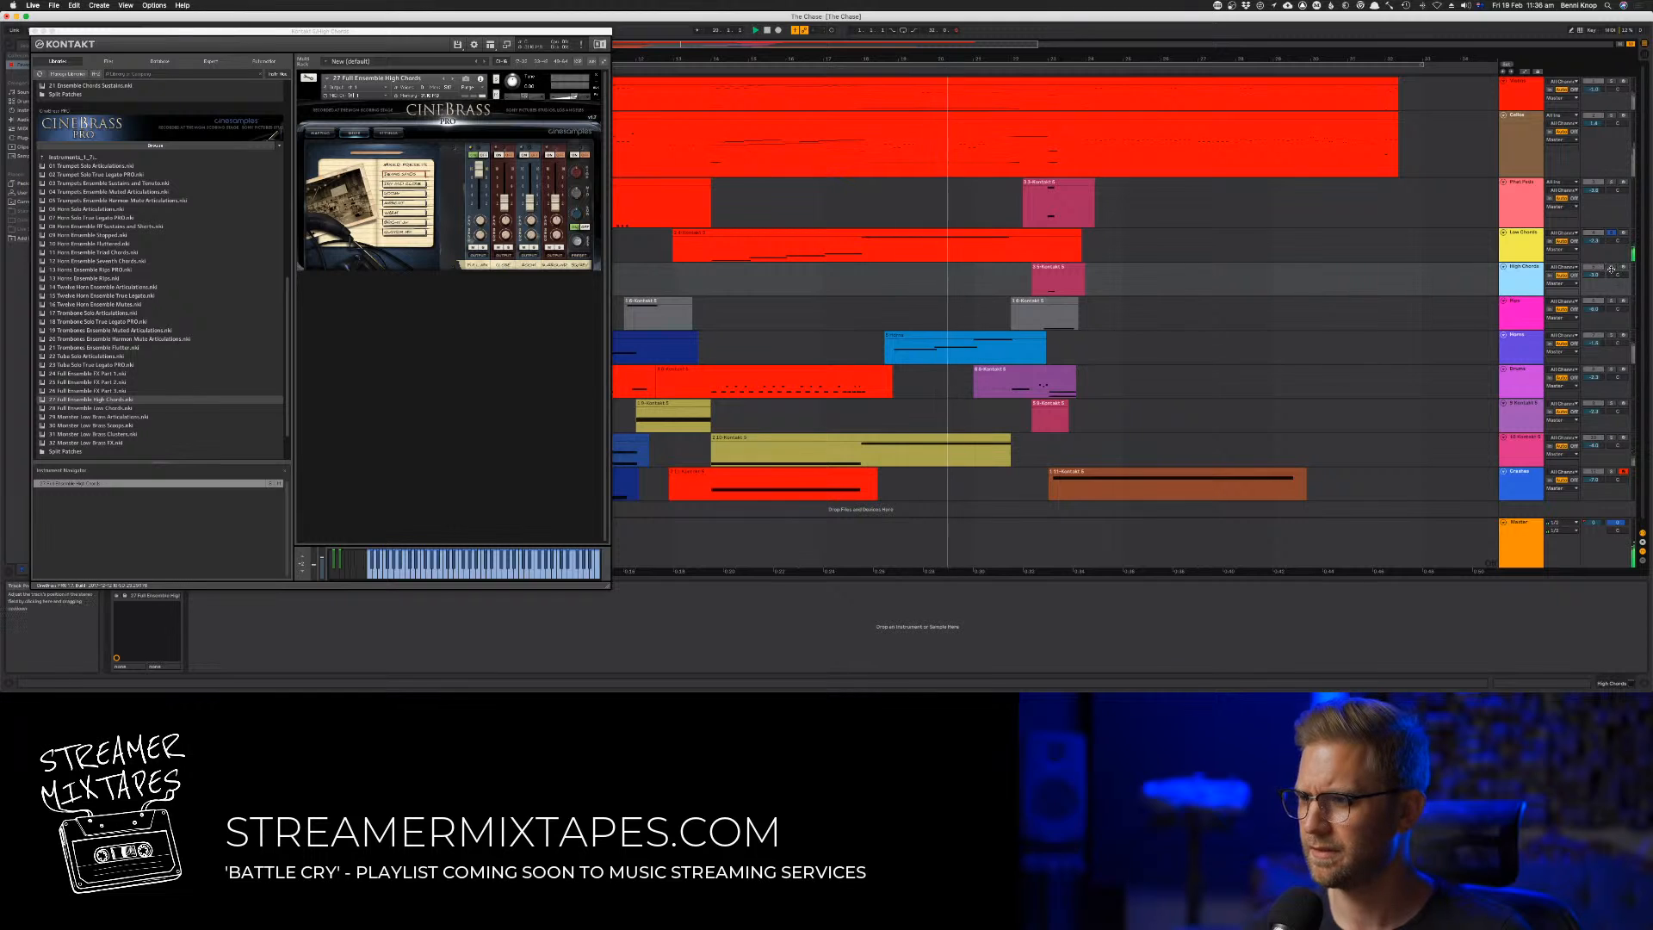
click(1610, 267)
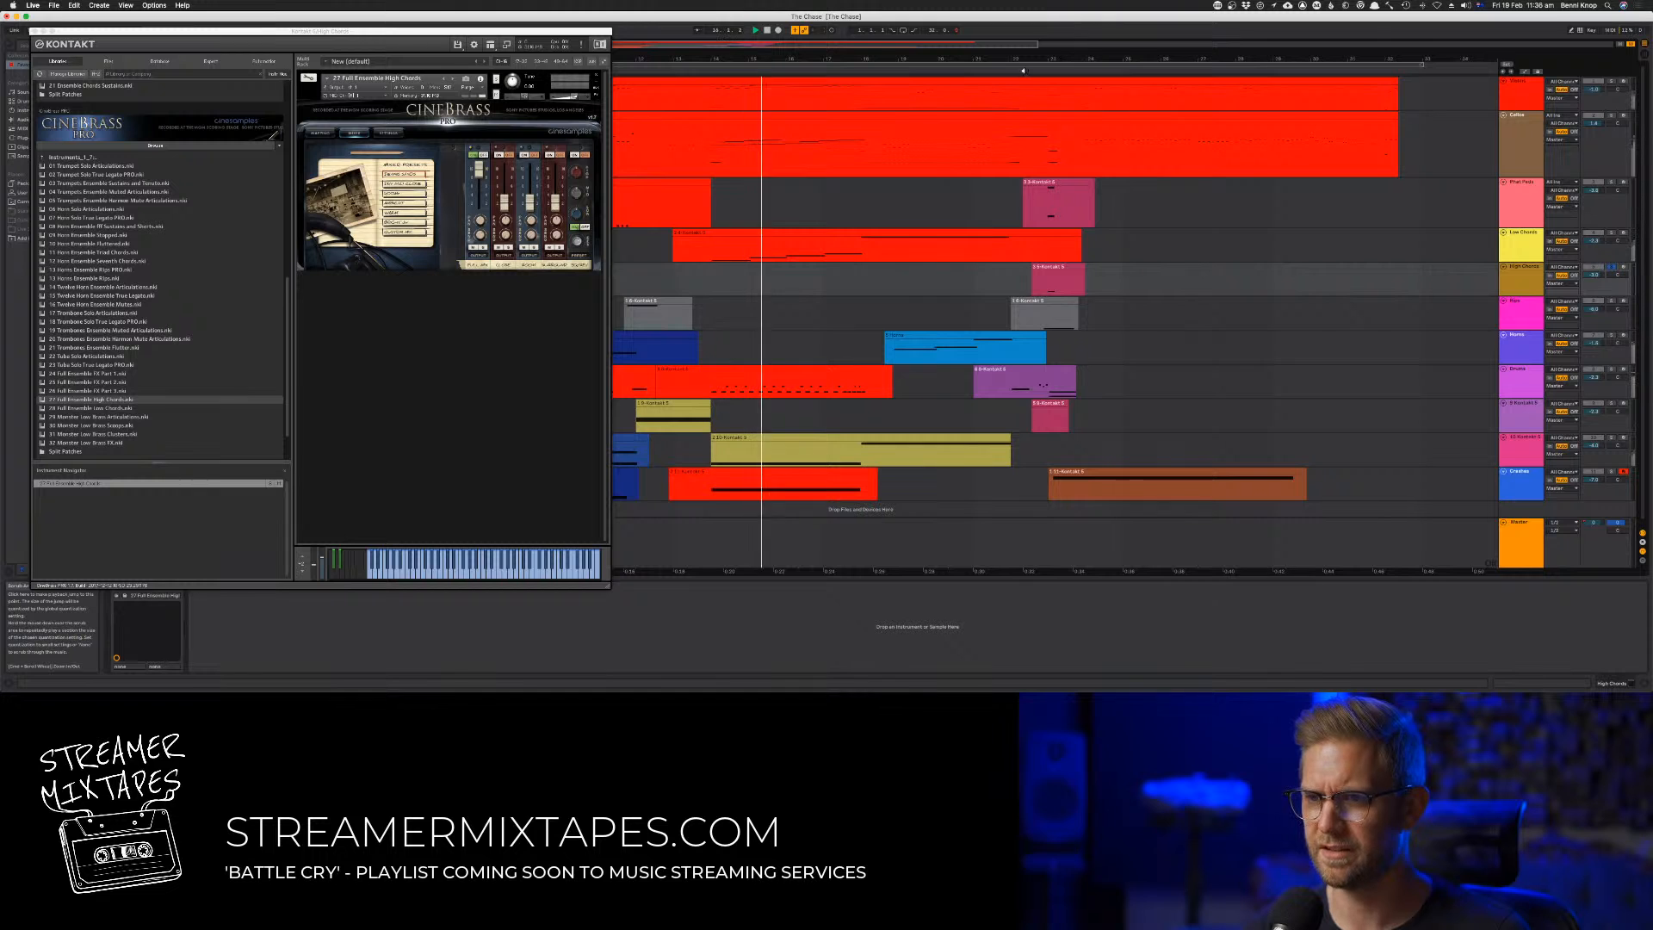
click(1022, 70)
drag(546, 32, 1063, 74)
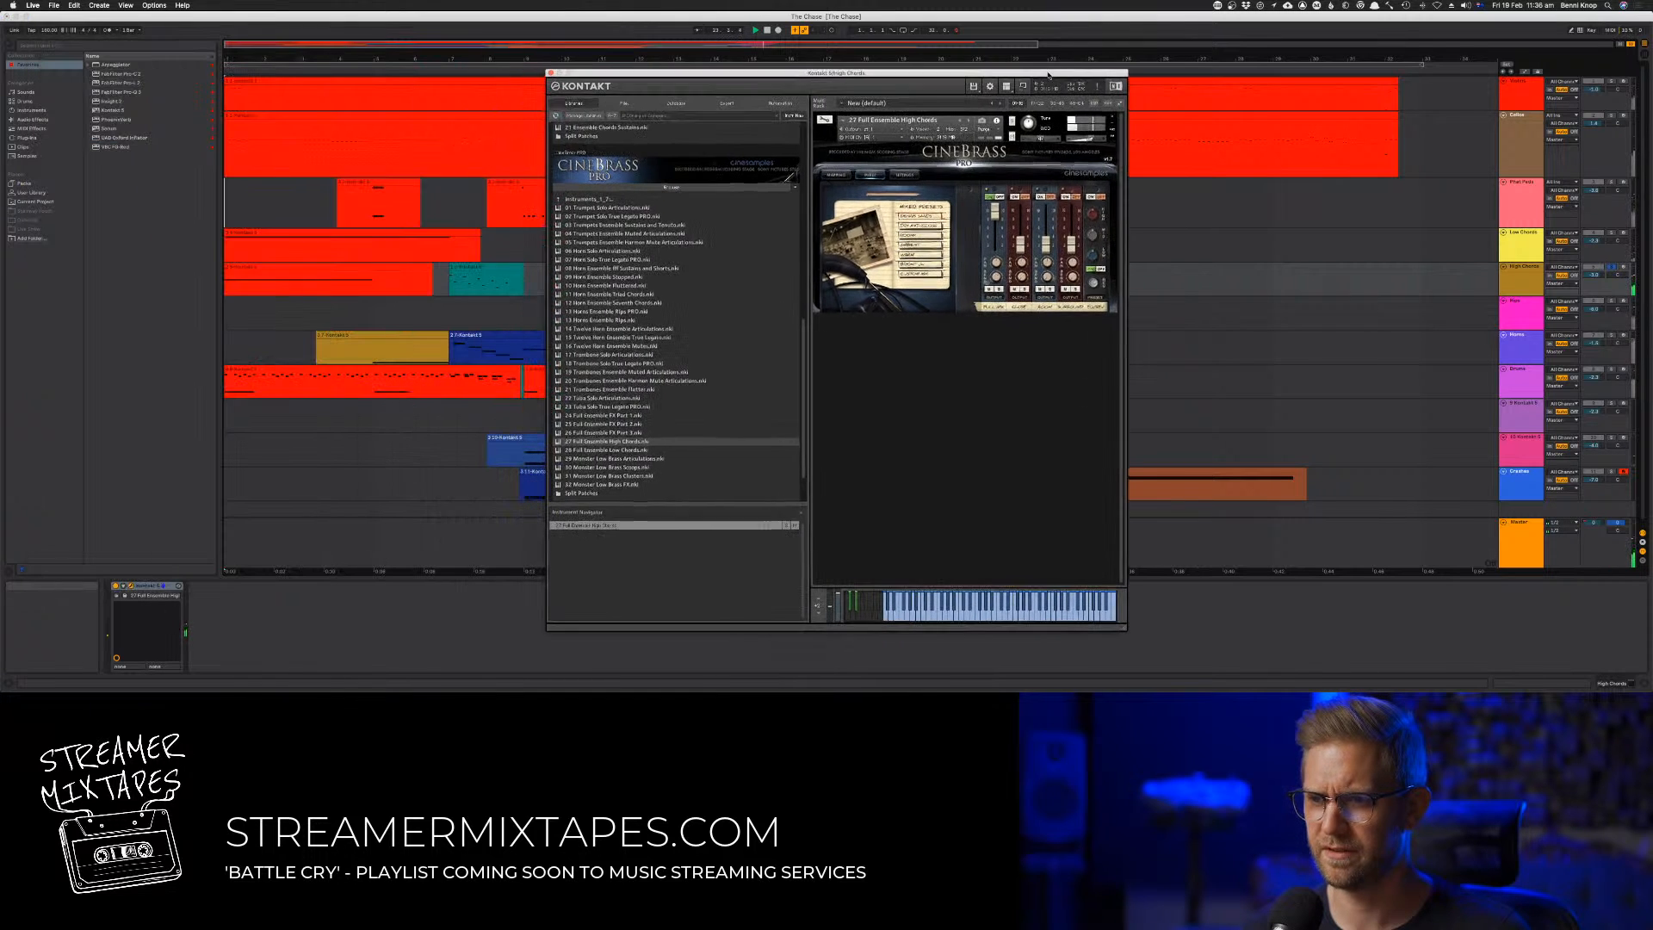
click(757, 30)
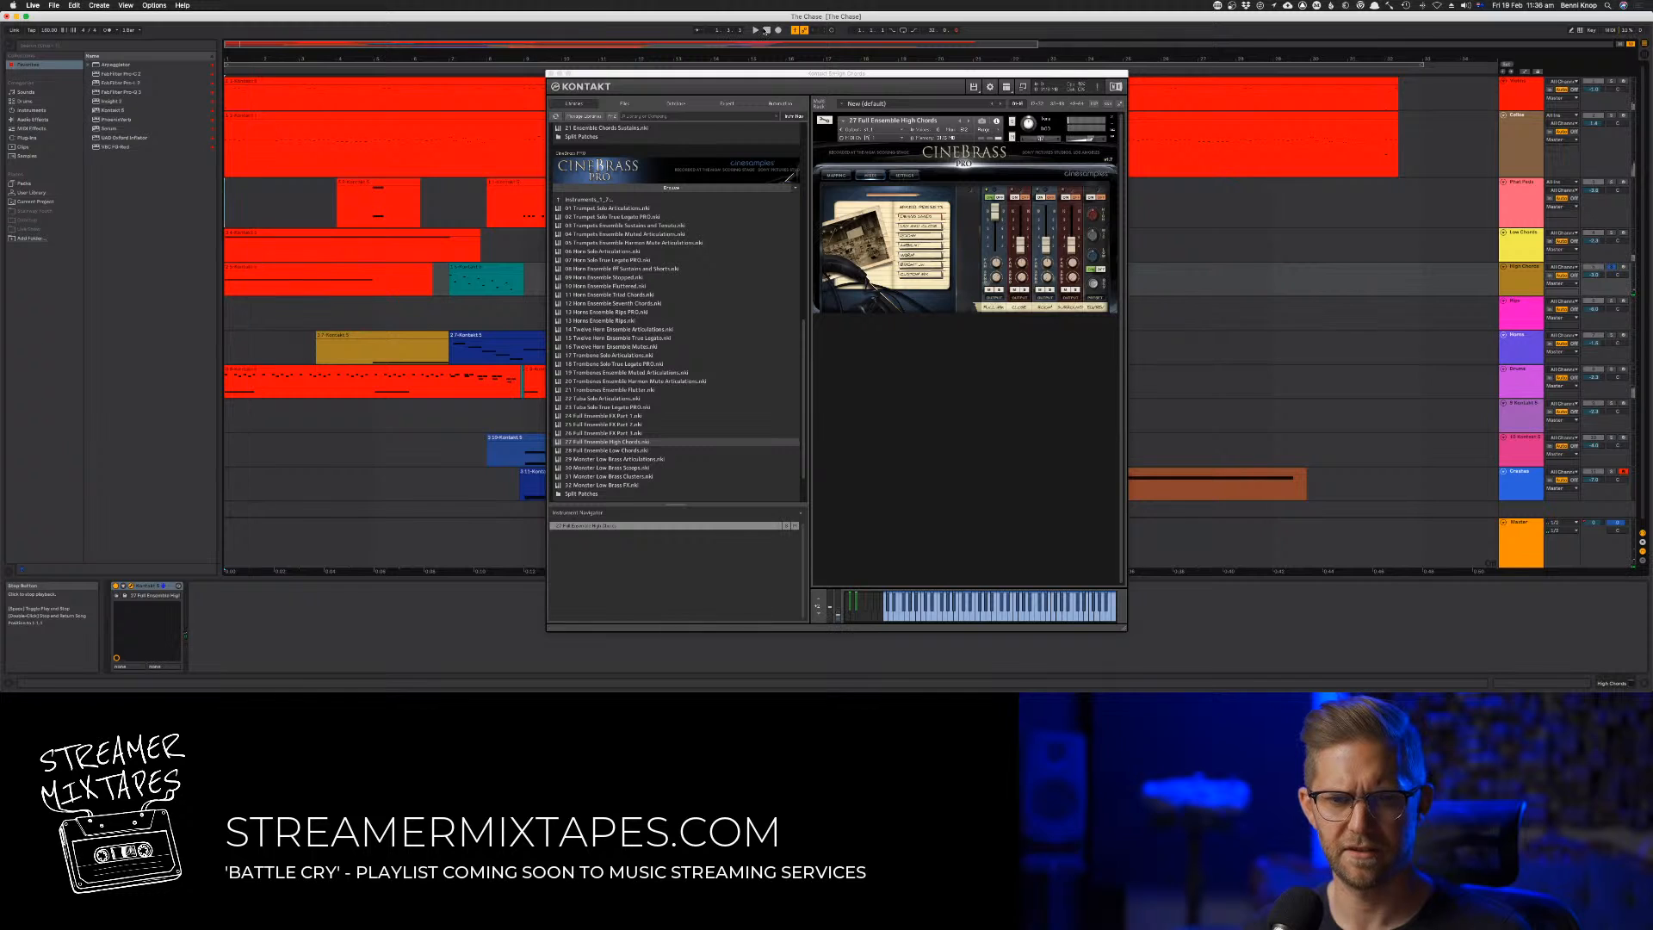
Open the first High Chords clip and audition its opening
click(250, 265)
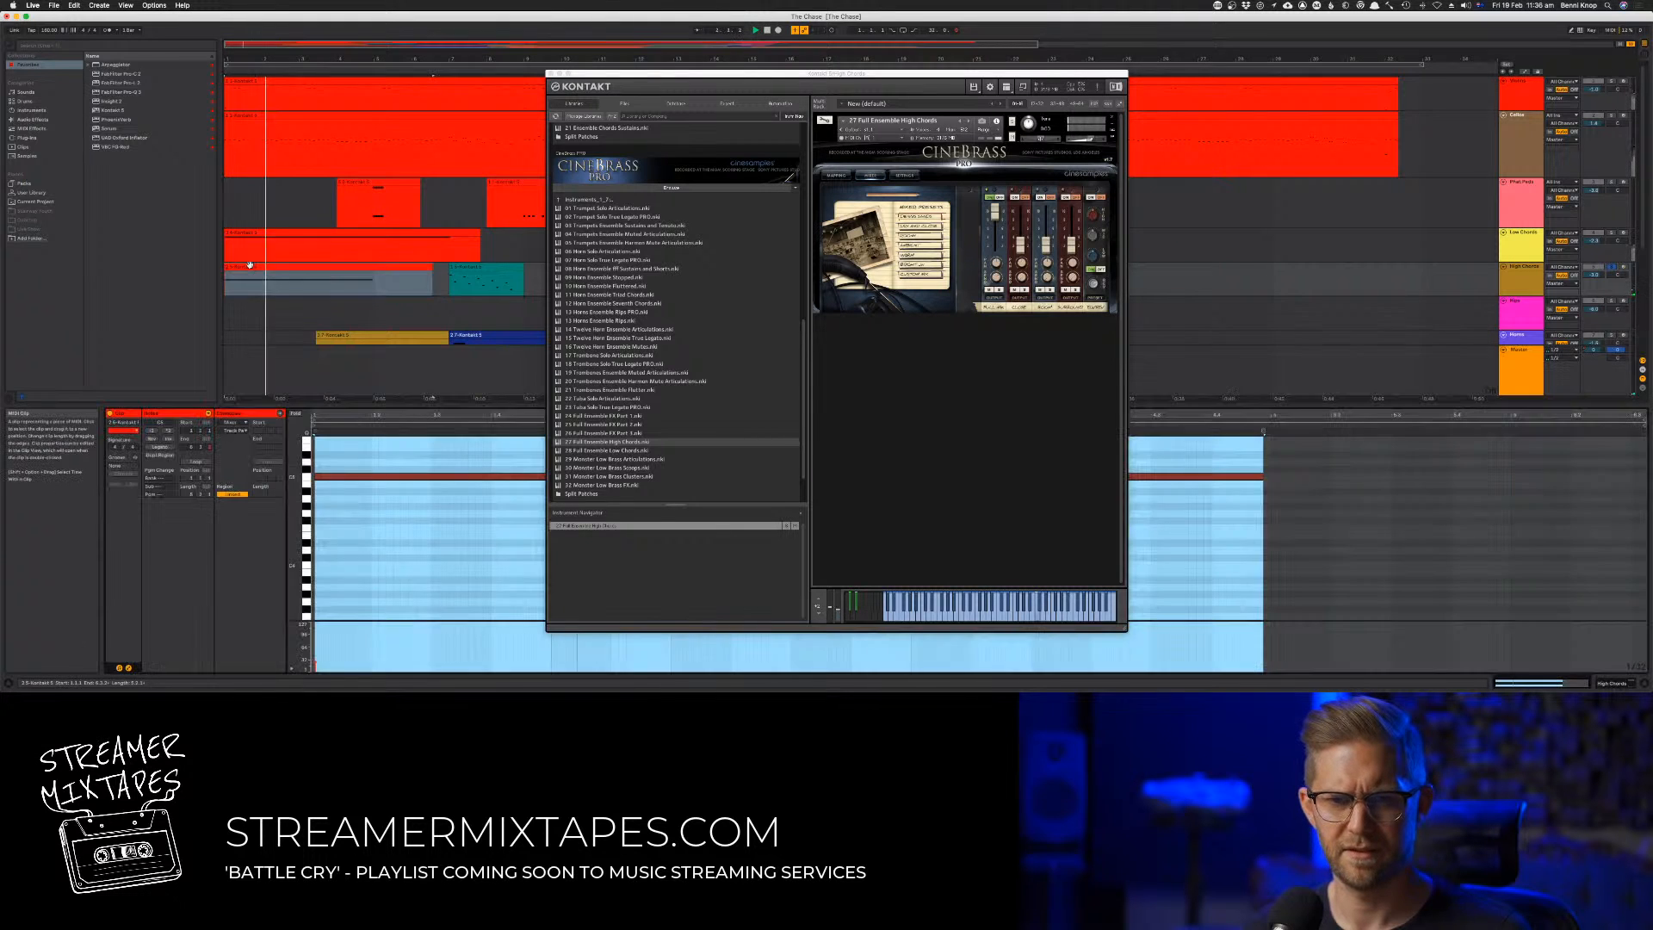
click(350, 581)
key(space)
key(space)
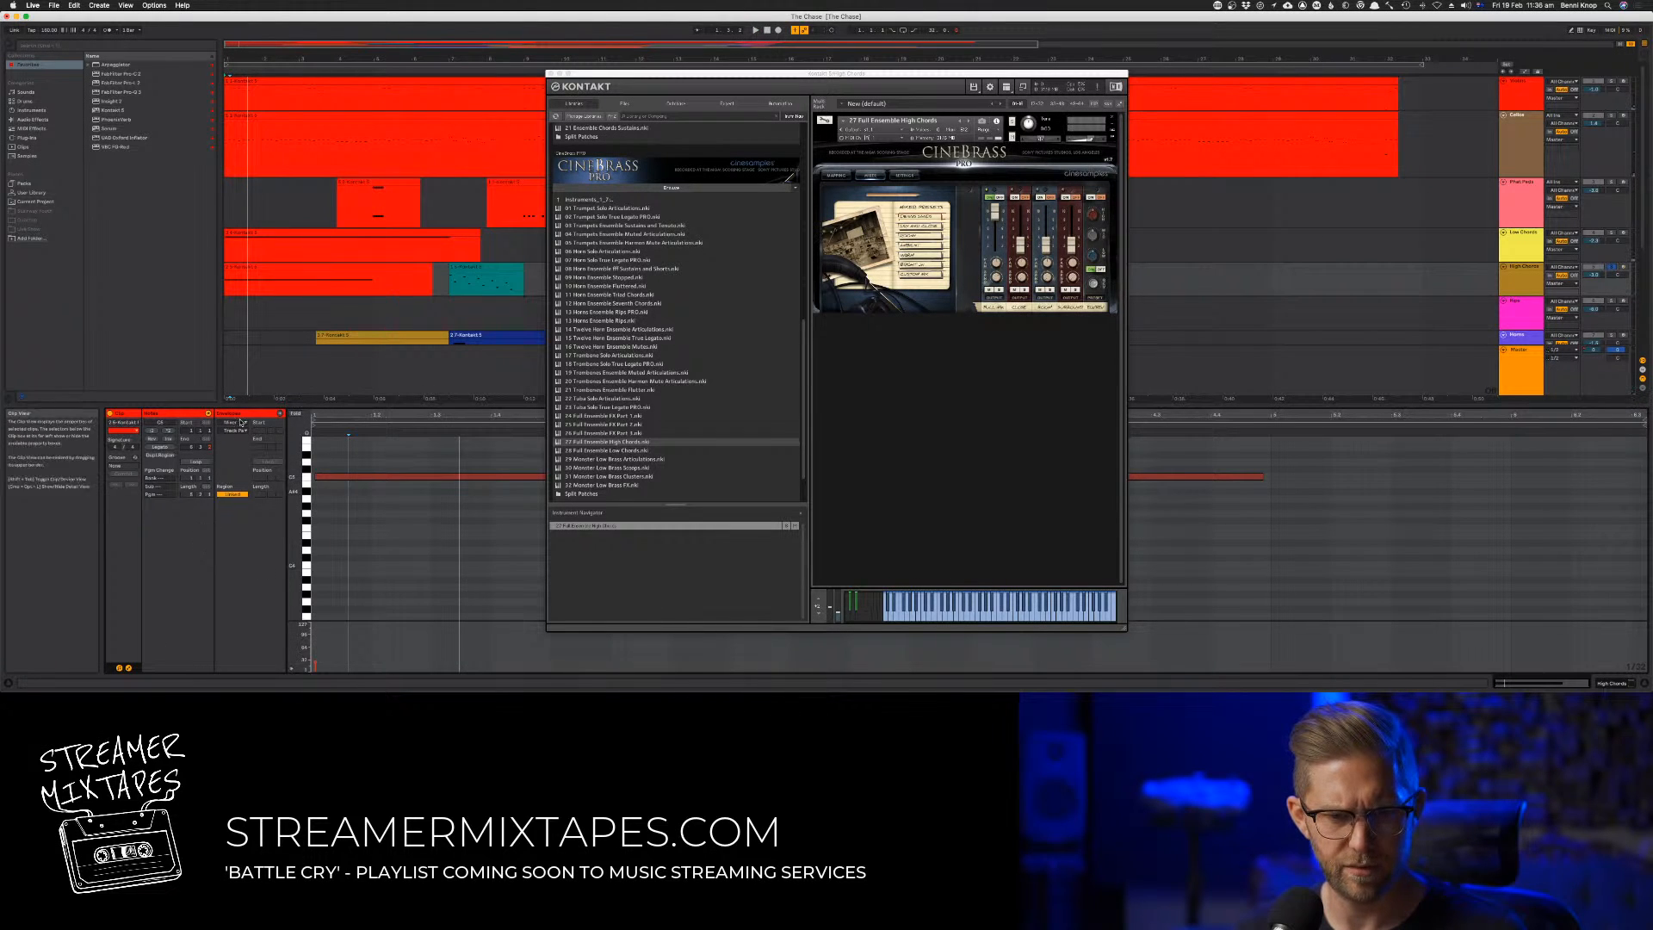
Try raising the first High Chords clip's Channel Pressure envelope to maximum, audition it and undo the change
click(241, 423)
click(244, 429)
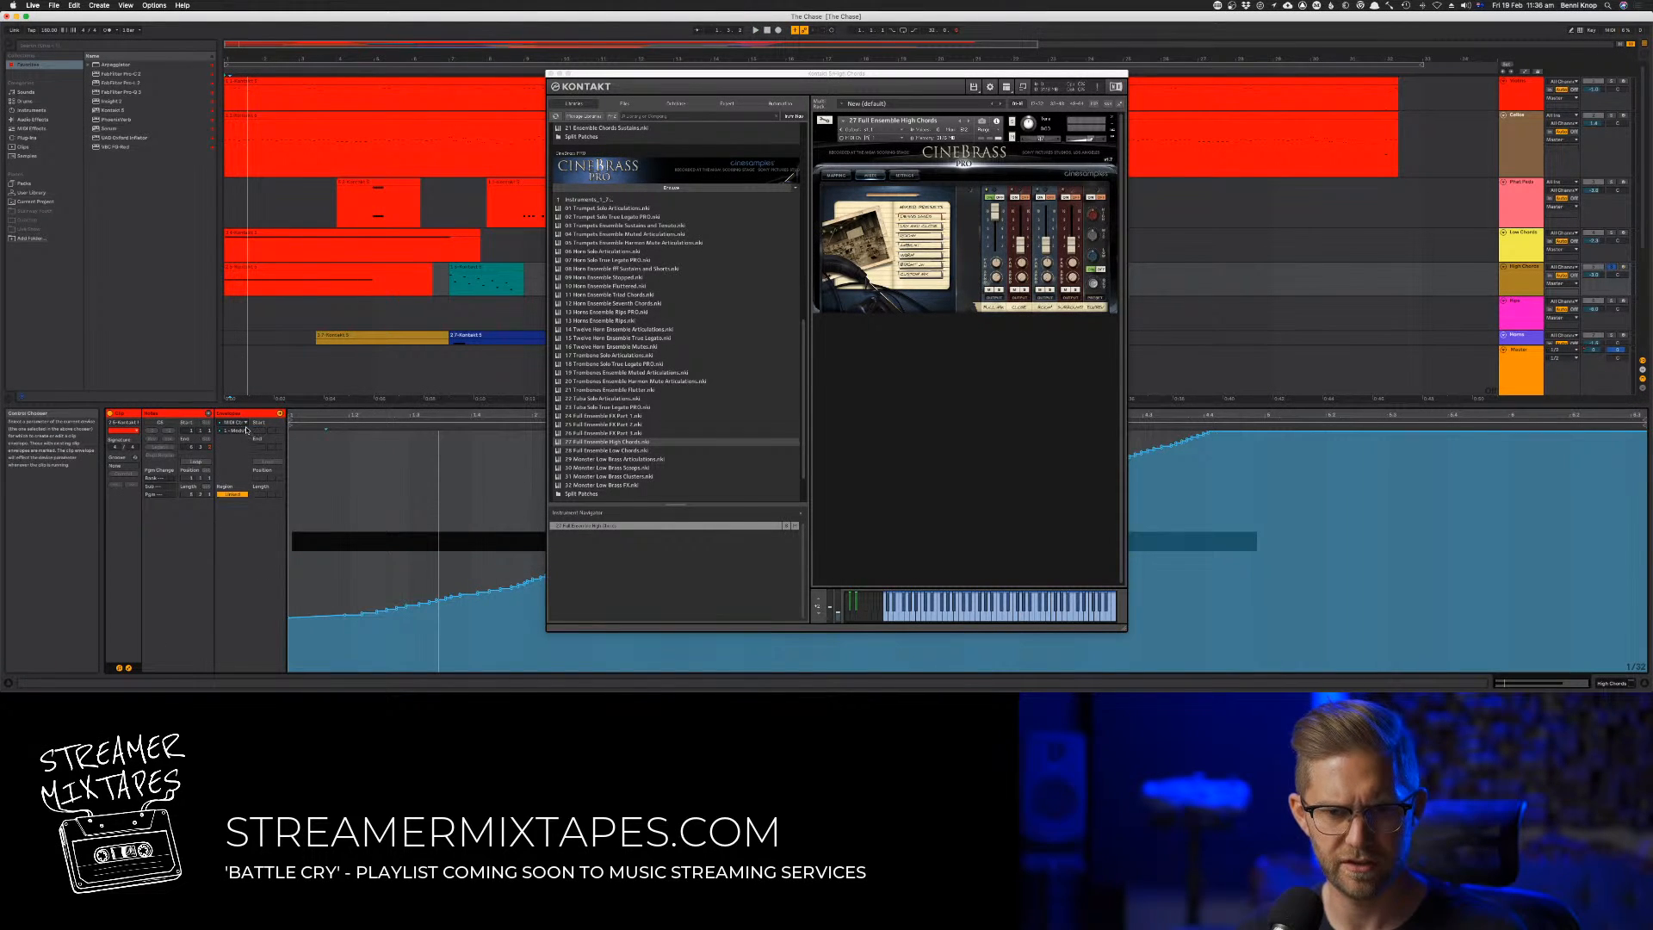
click(245, 430)
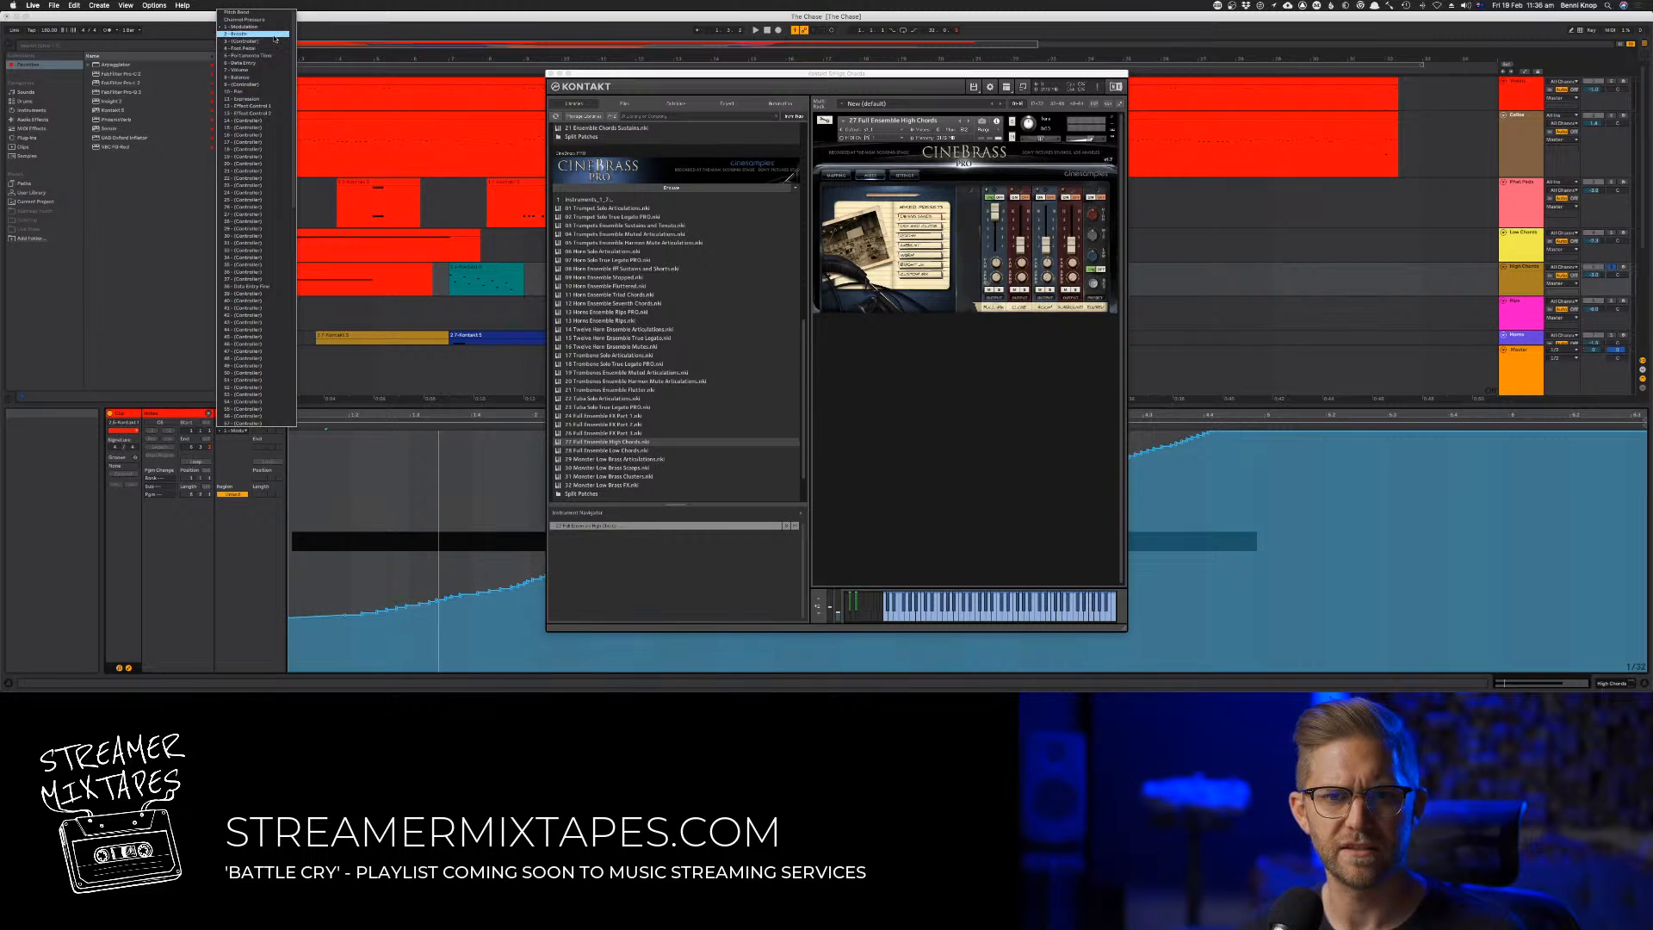
click(268, 20)
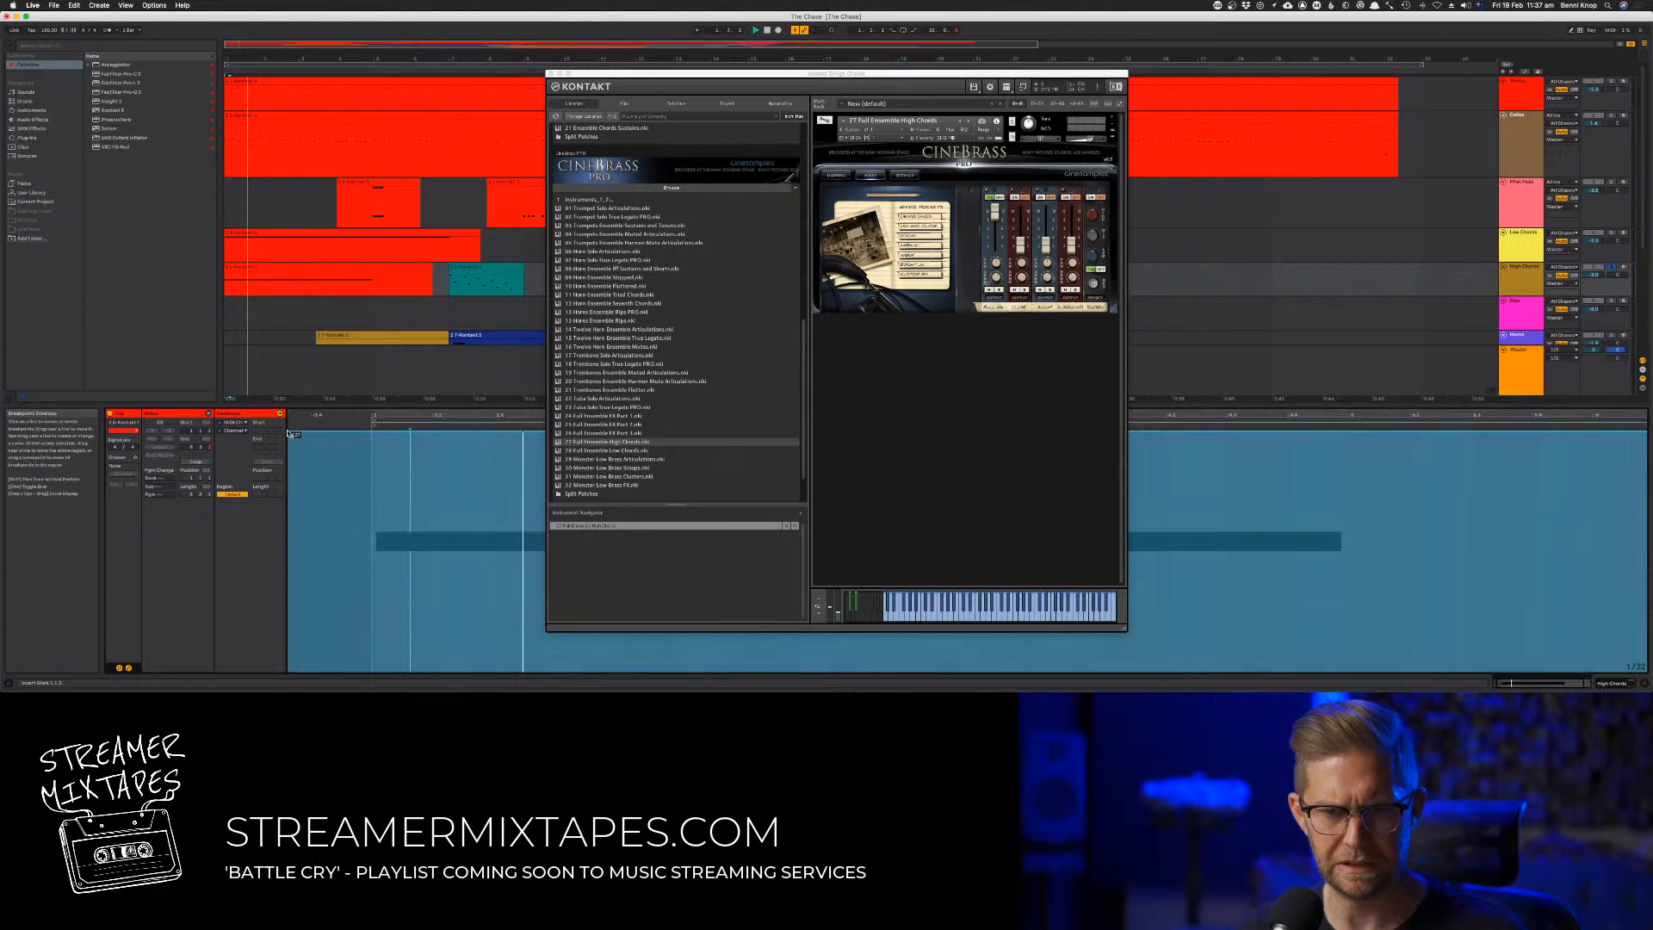
key(space)
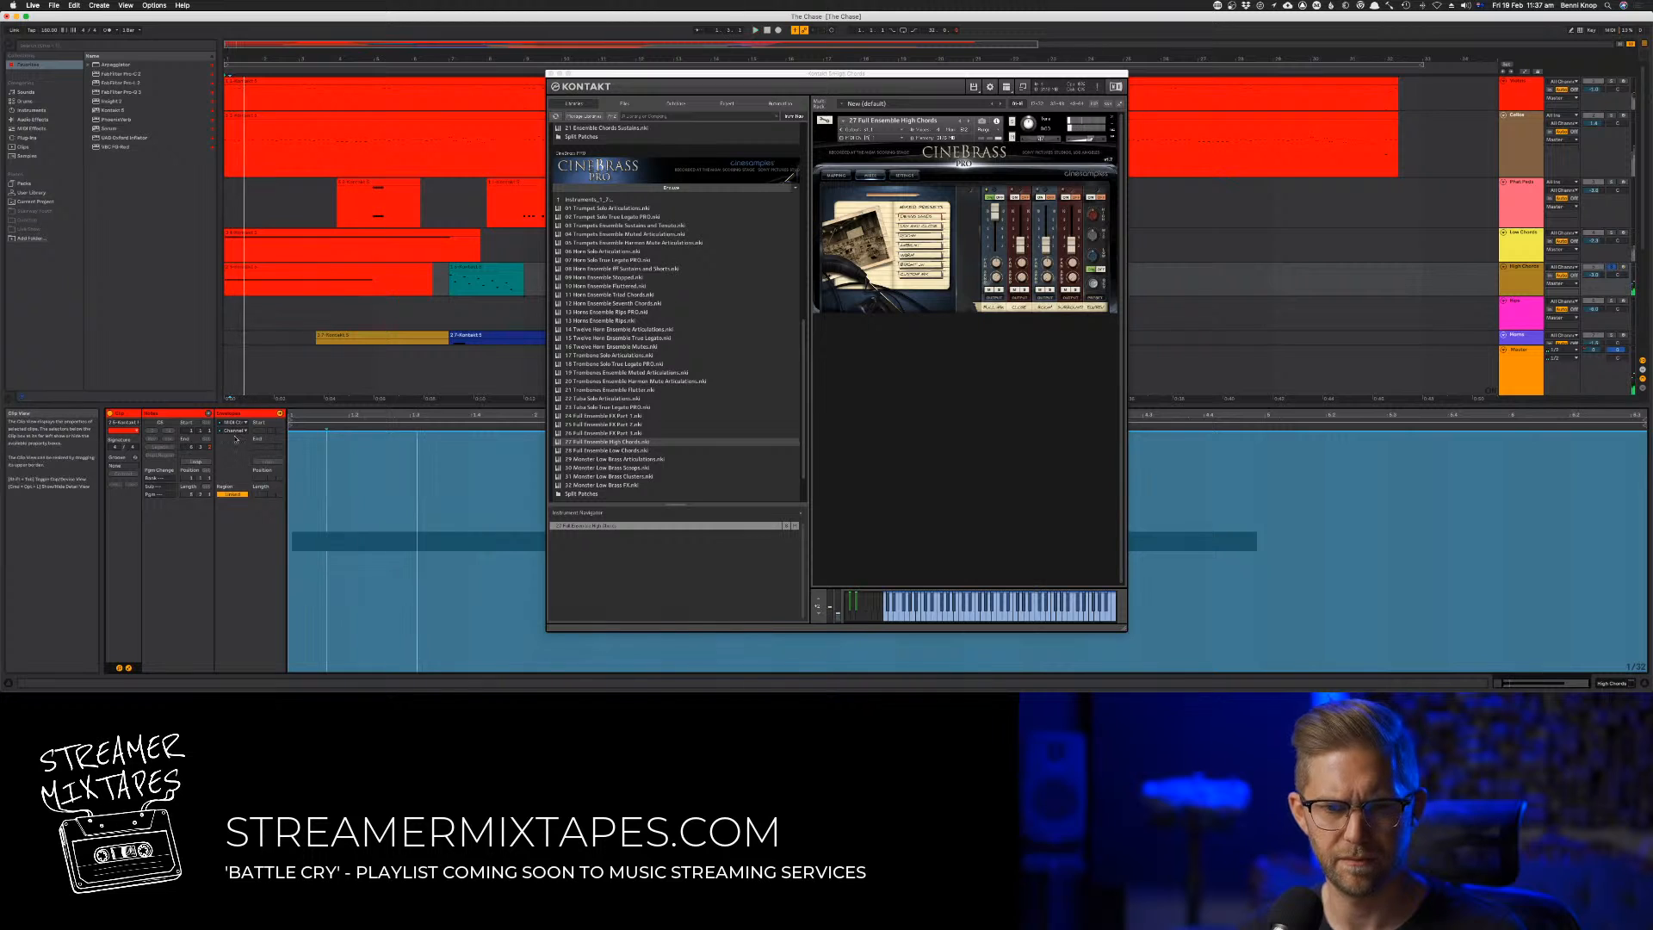
key(space)
key(space)
key(space)
key(super+z)
Try raising the clip's Foot Pedal envelope to maximum, audition it and undo the change
click(234, 431)
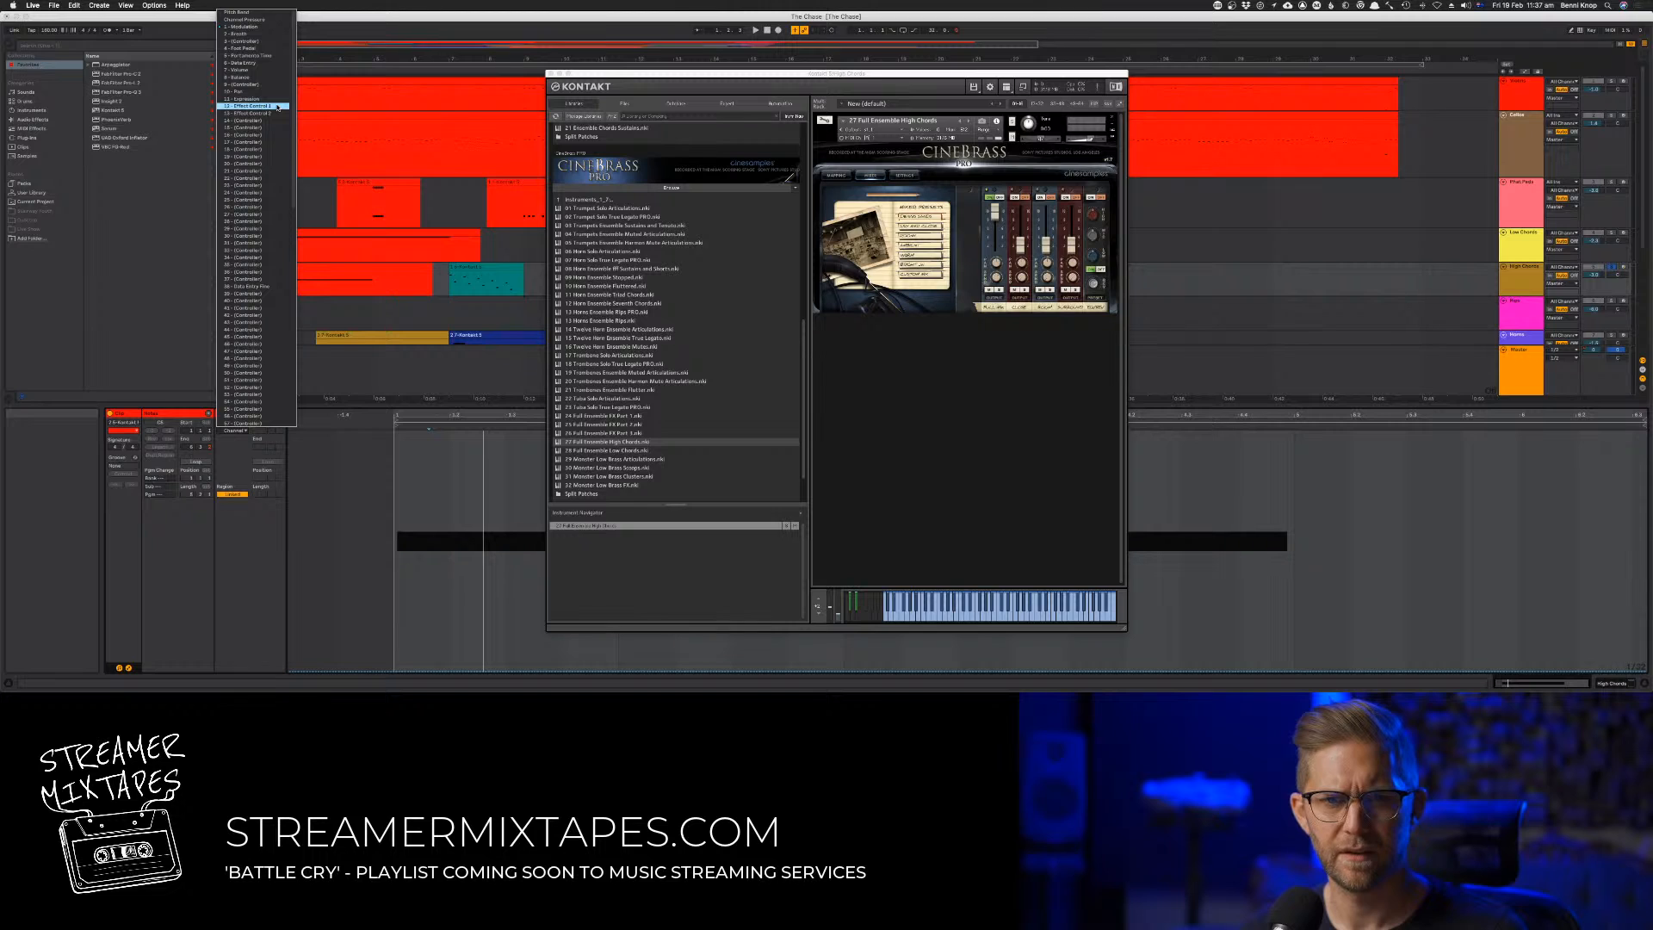
click(273, 51)
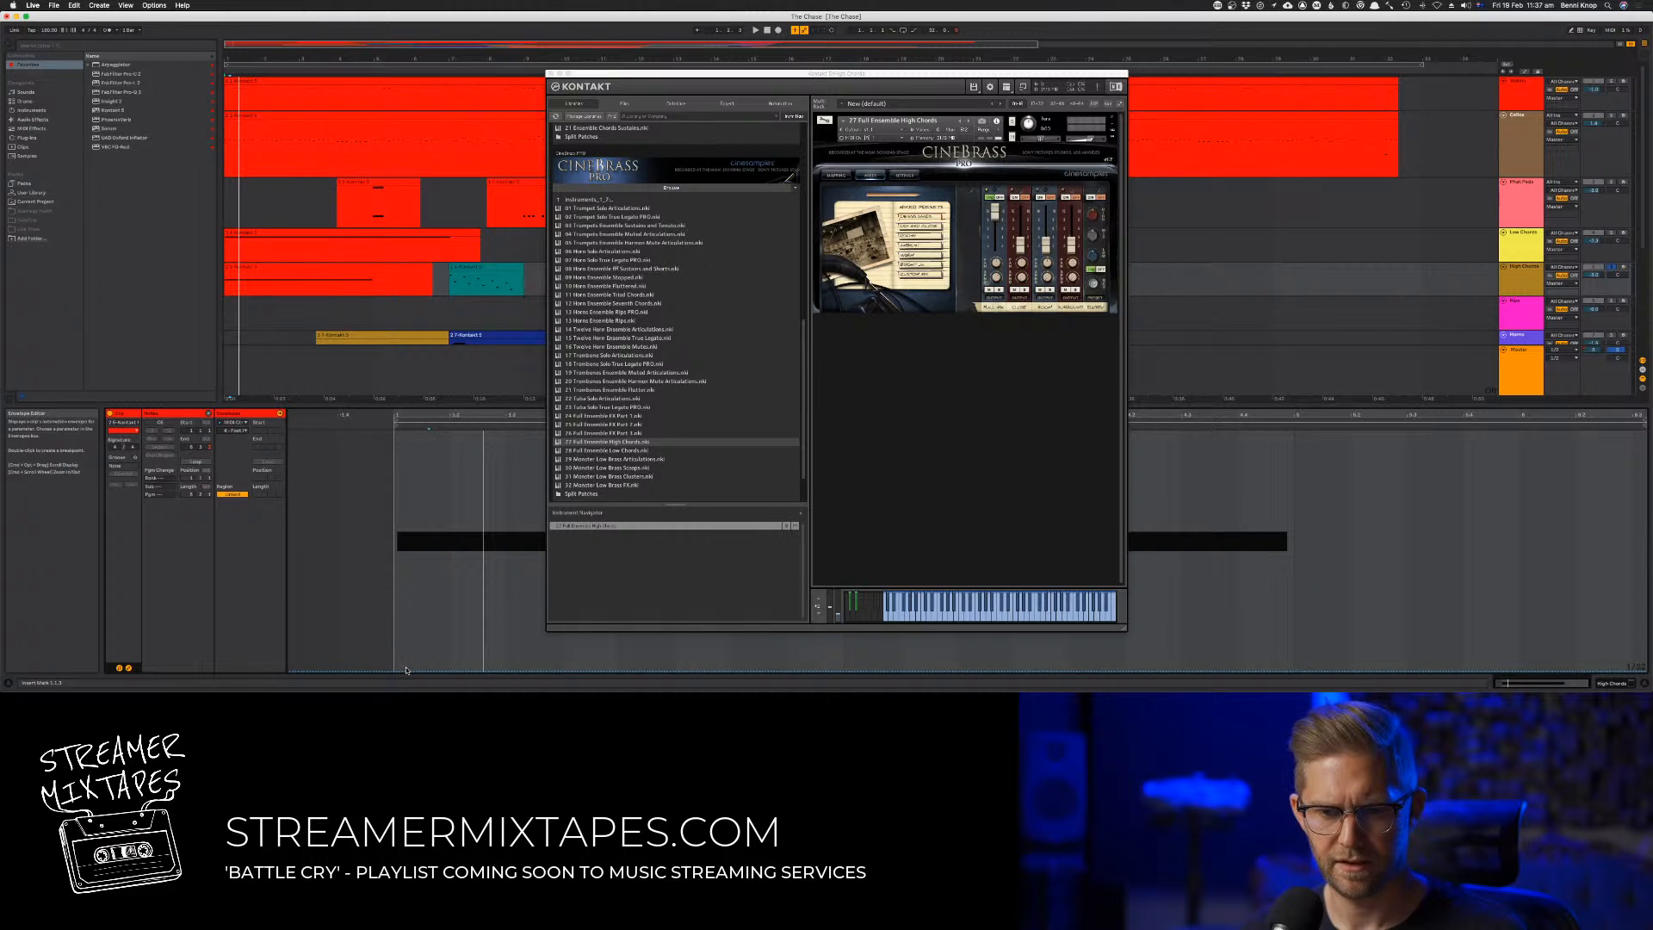
drag(406, 670, 424, 429)
key(space)
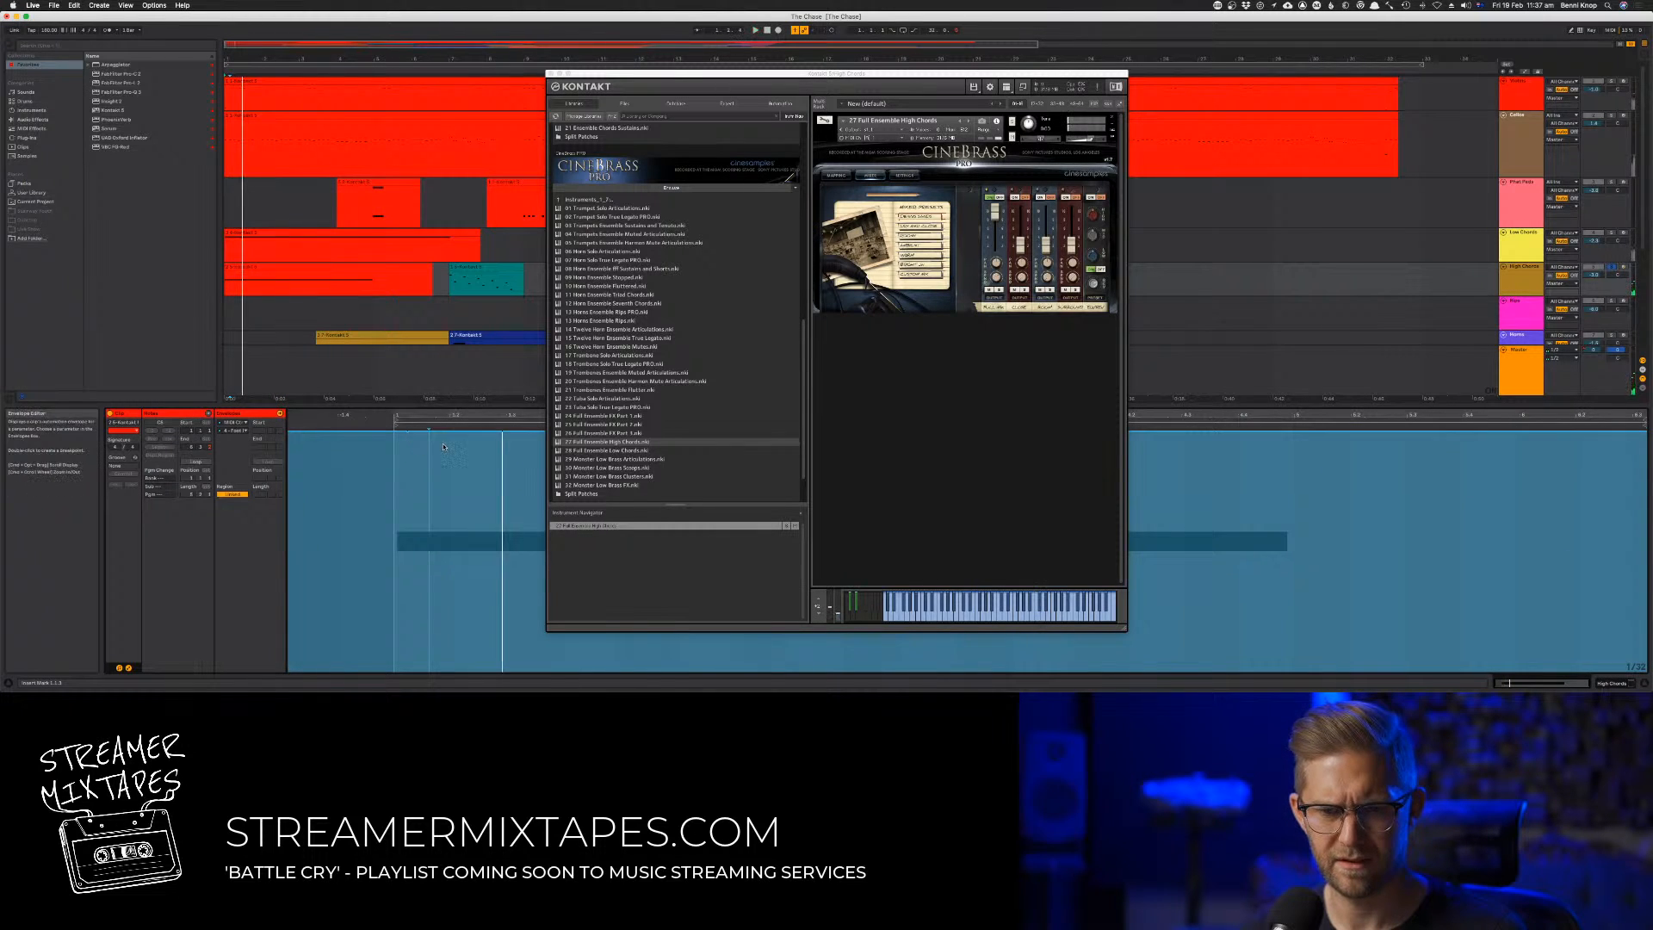
key(super+z)
Try raising the clip's controller 3 envelope to maximum, audition it and undo the change
click(233, 431)
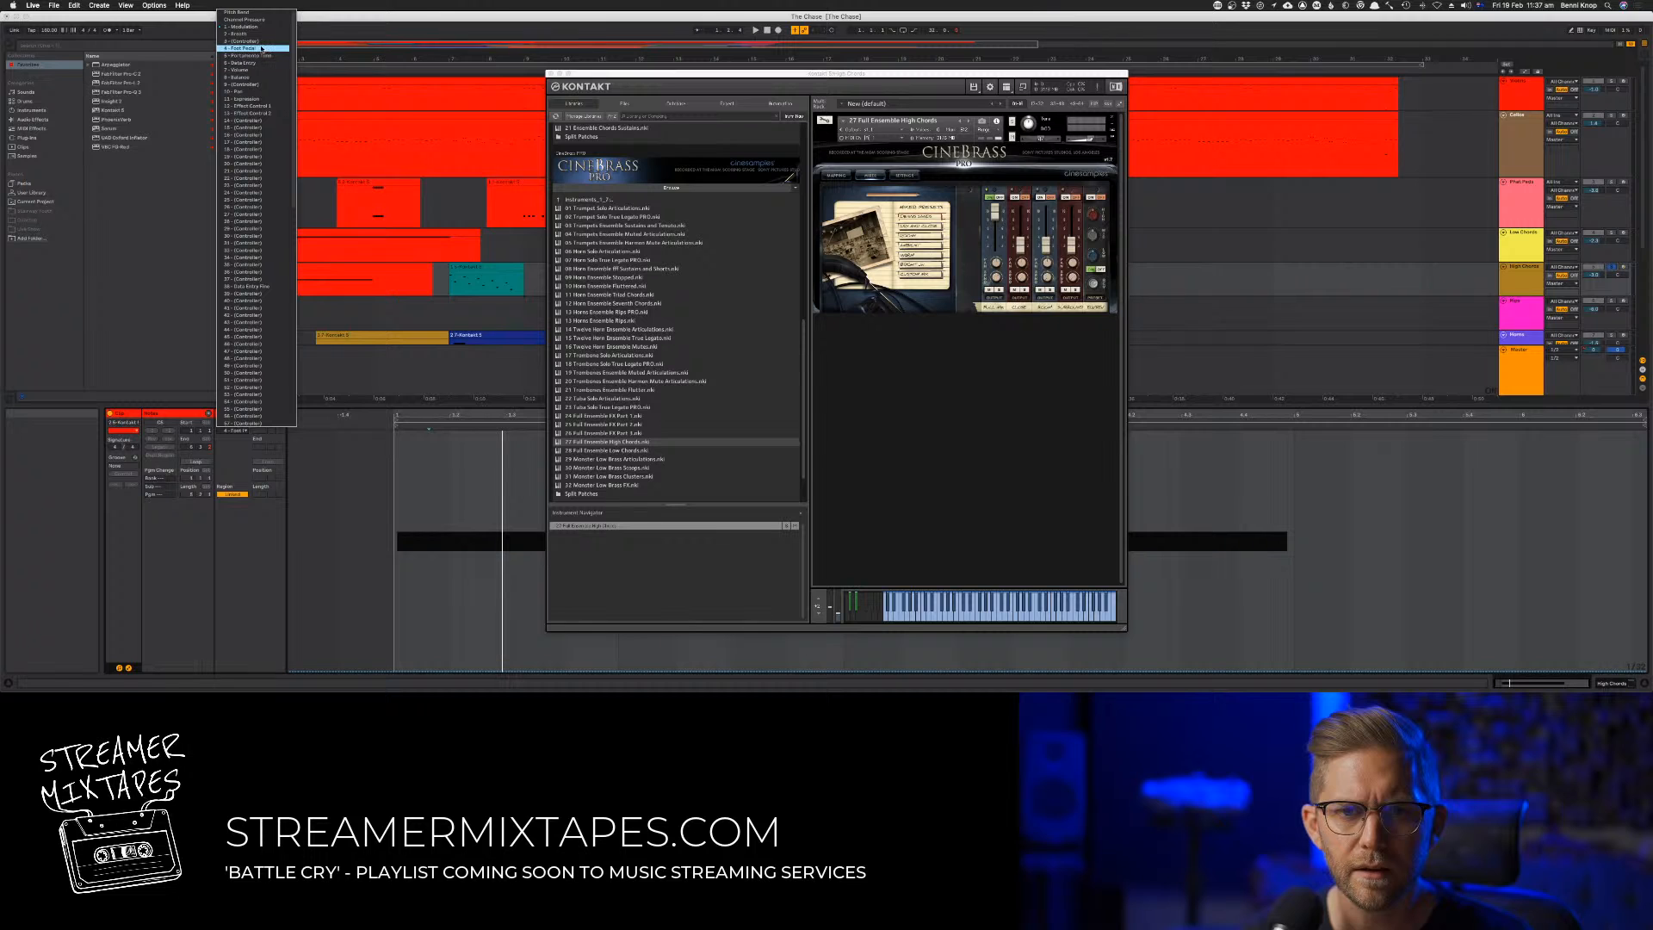
click(260, 42)
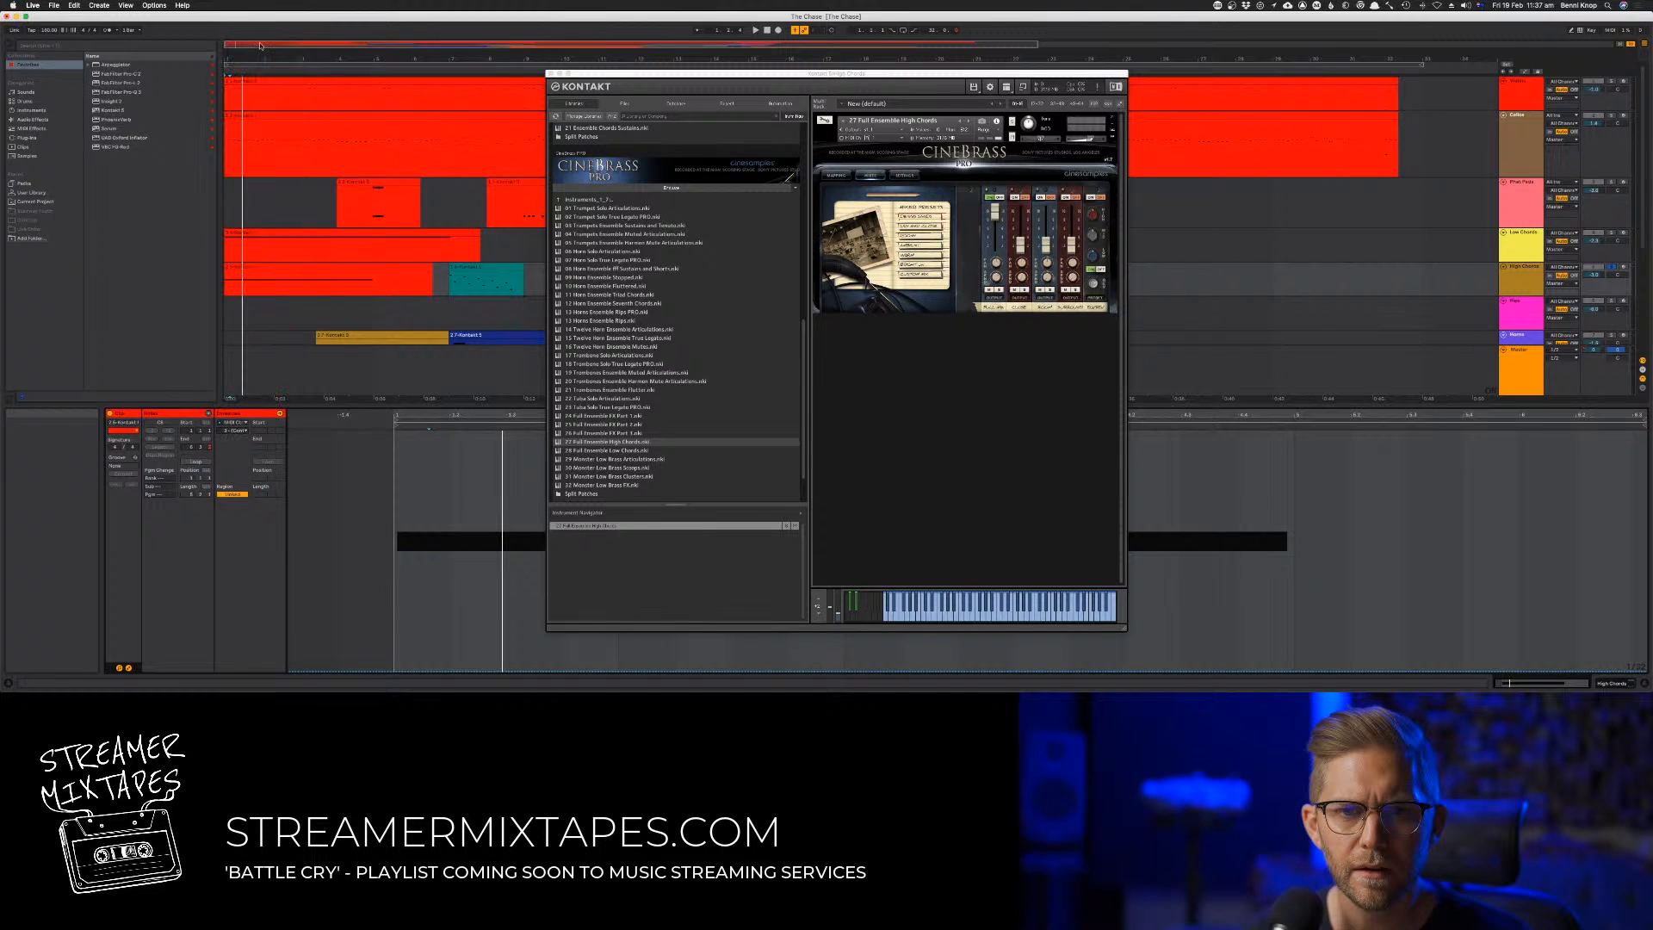
drag(413, 671, 400, 433)
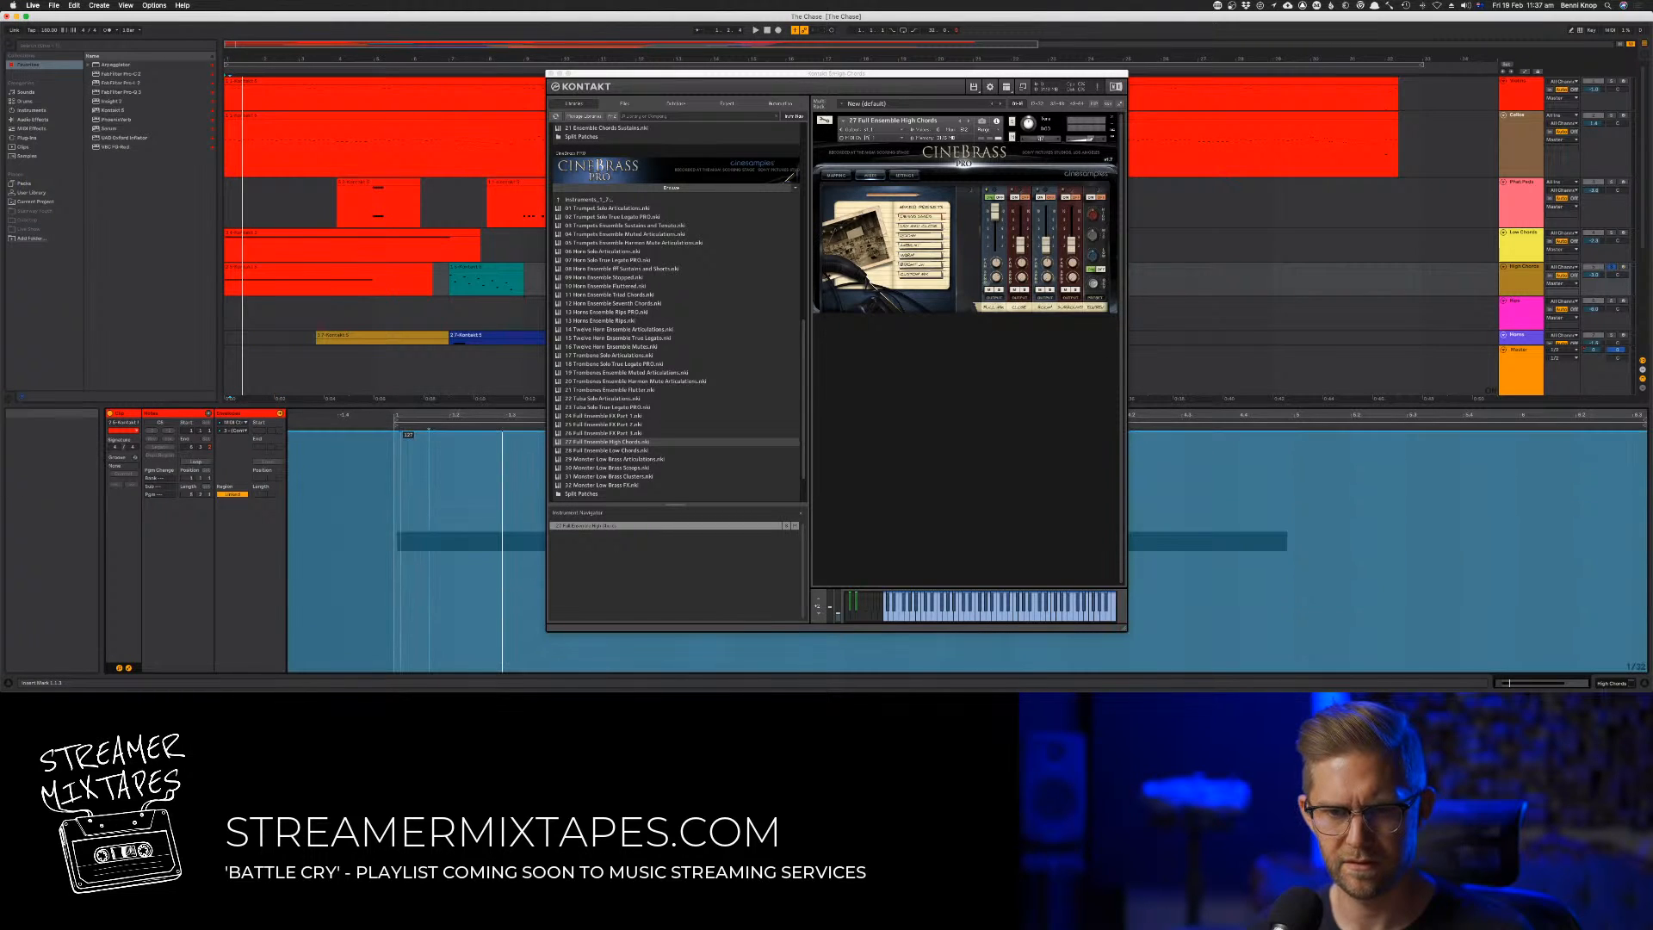
key(space)
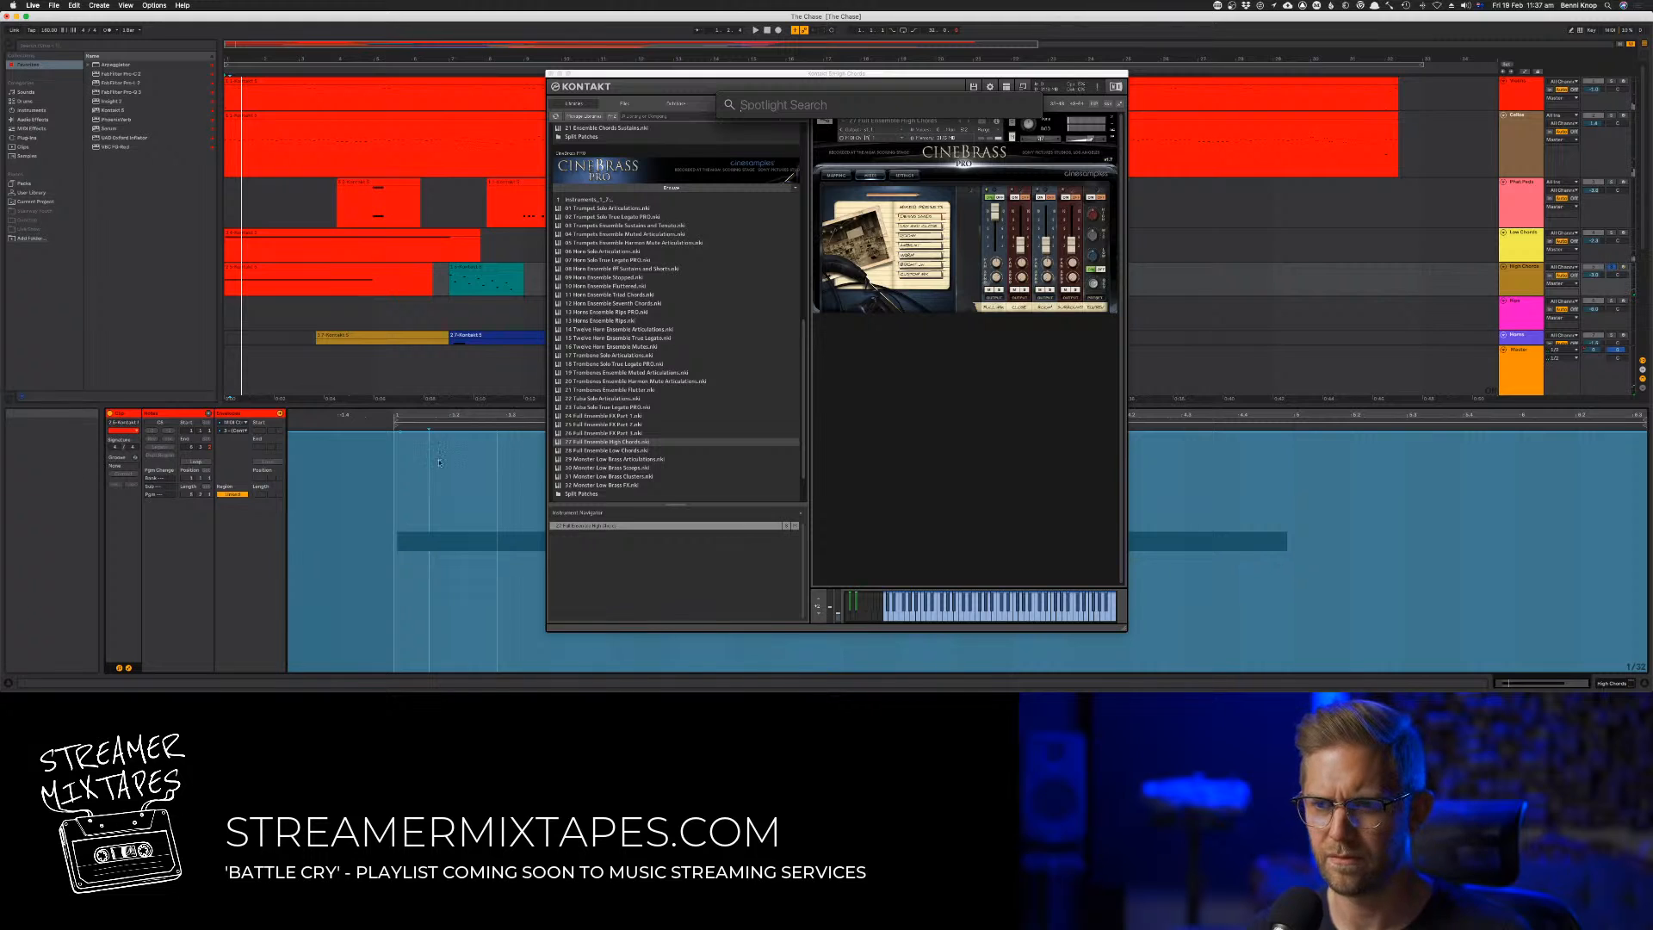
key(super+z)
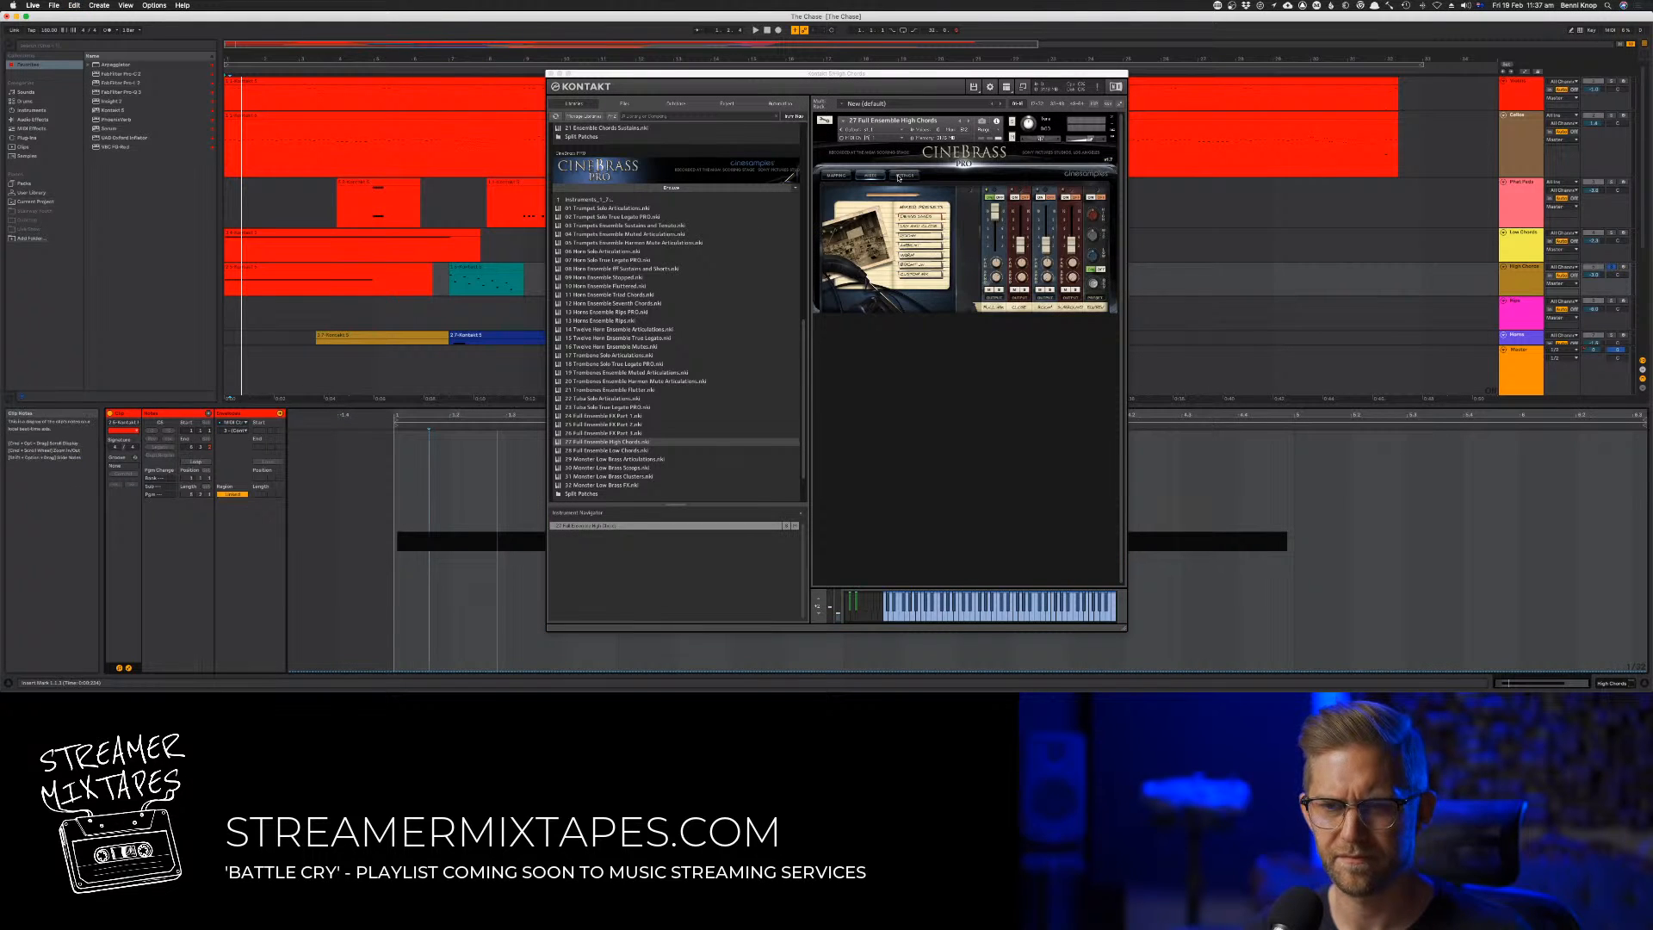
Show the CineBrass articulation mapping and check the Condition 1 options for the short articulation
click(836, 180)
click(841, 178)
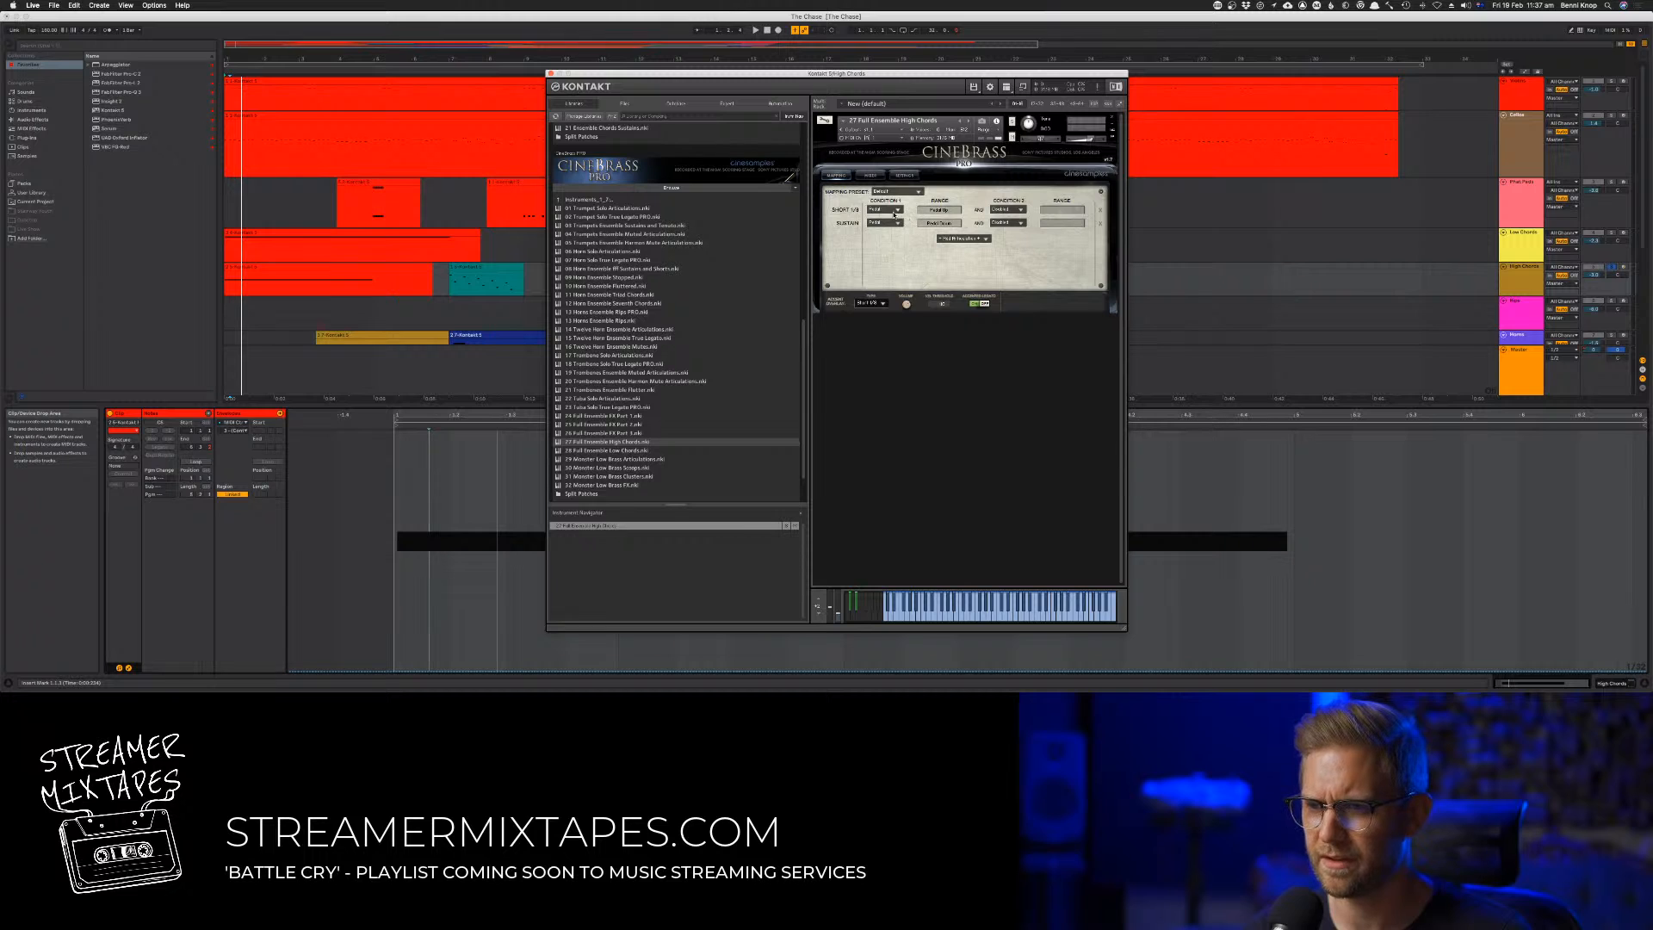
click(892, 210)
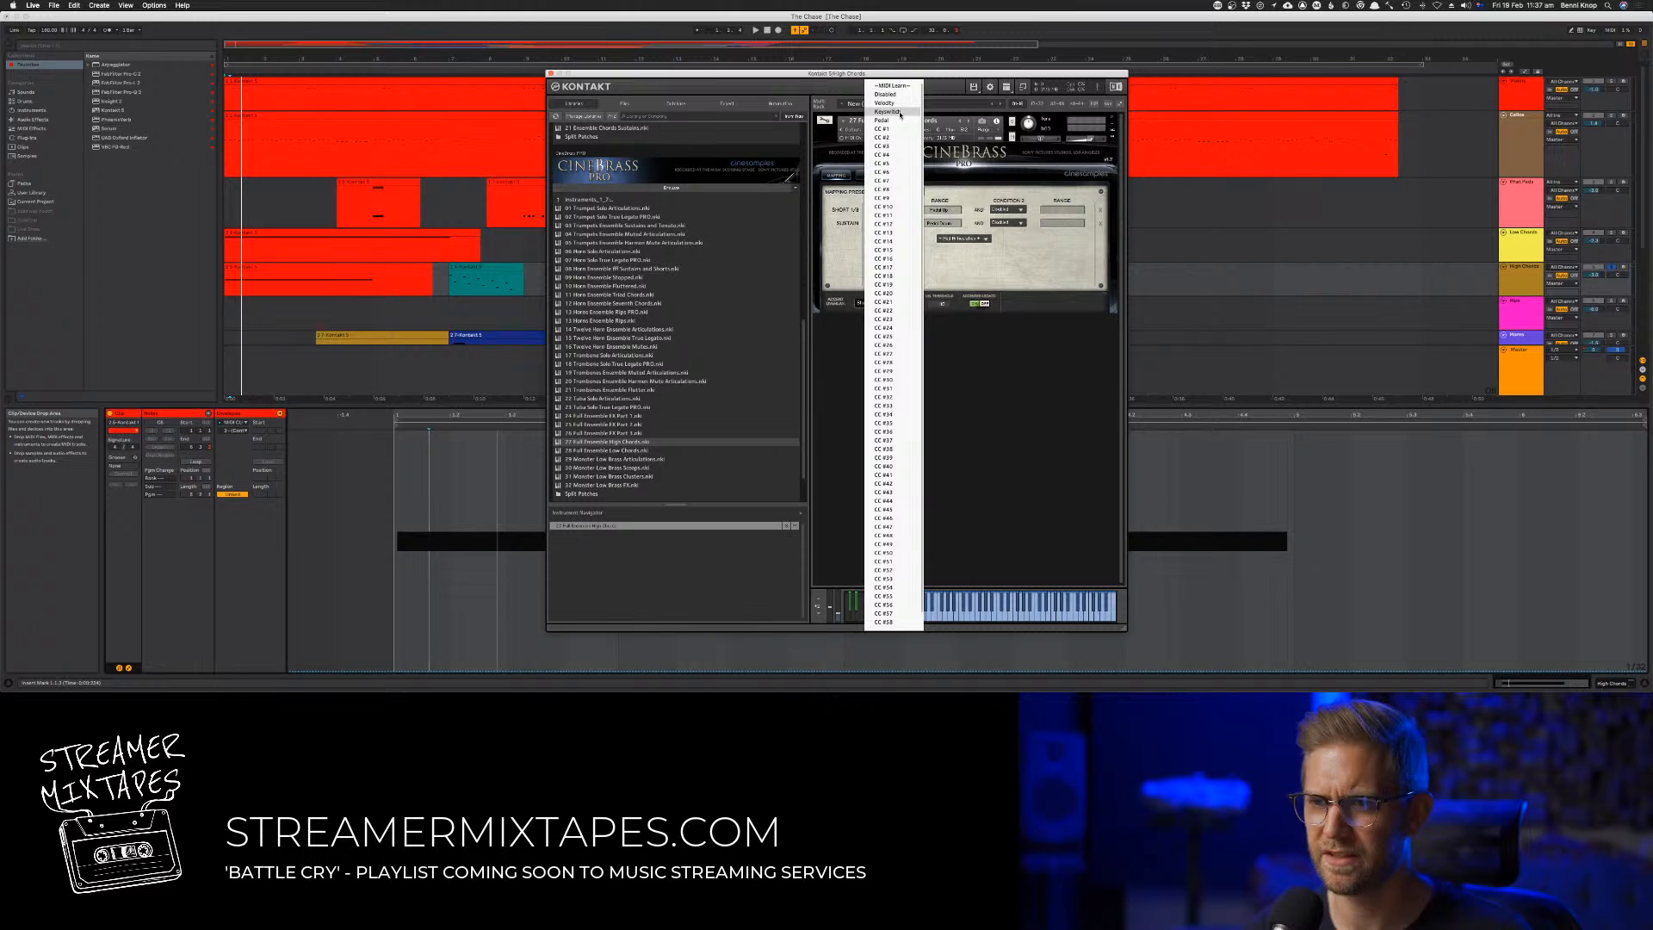
click(764, 80)
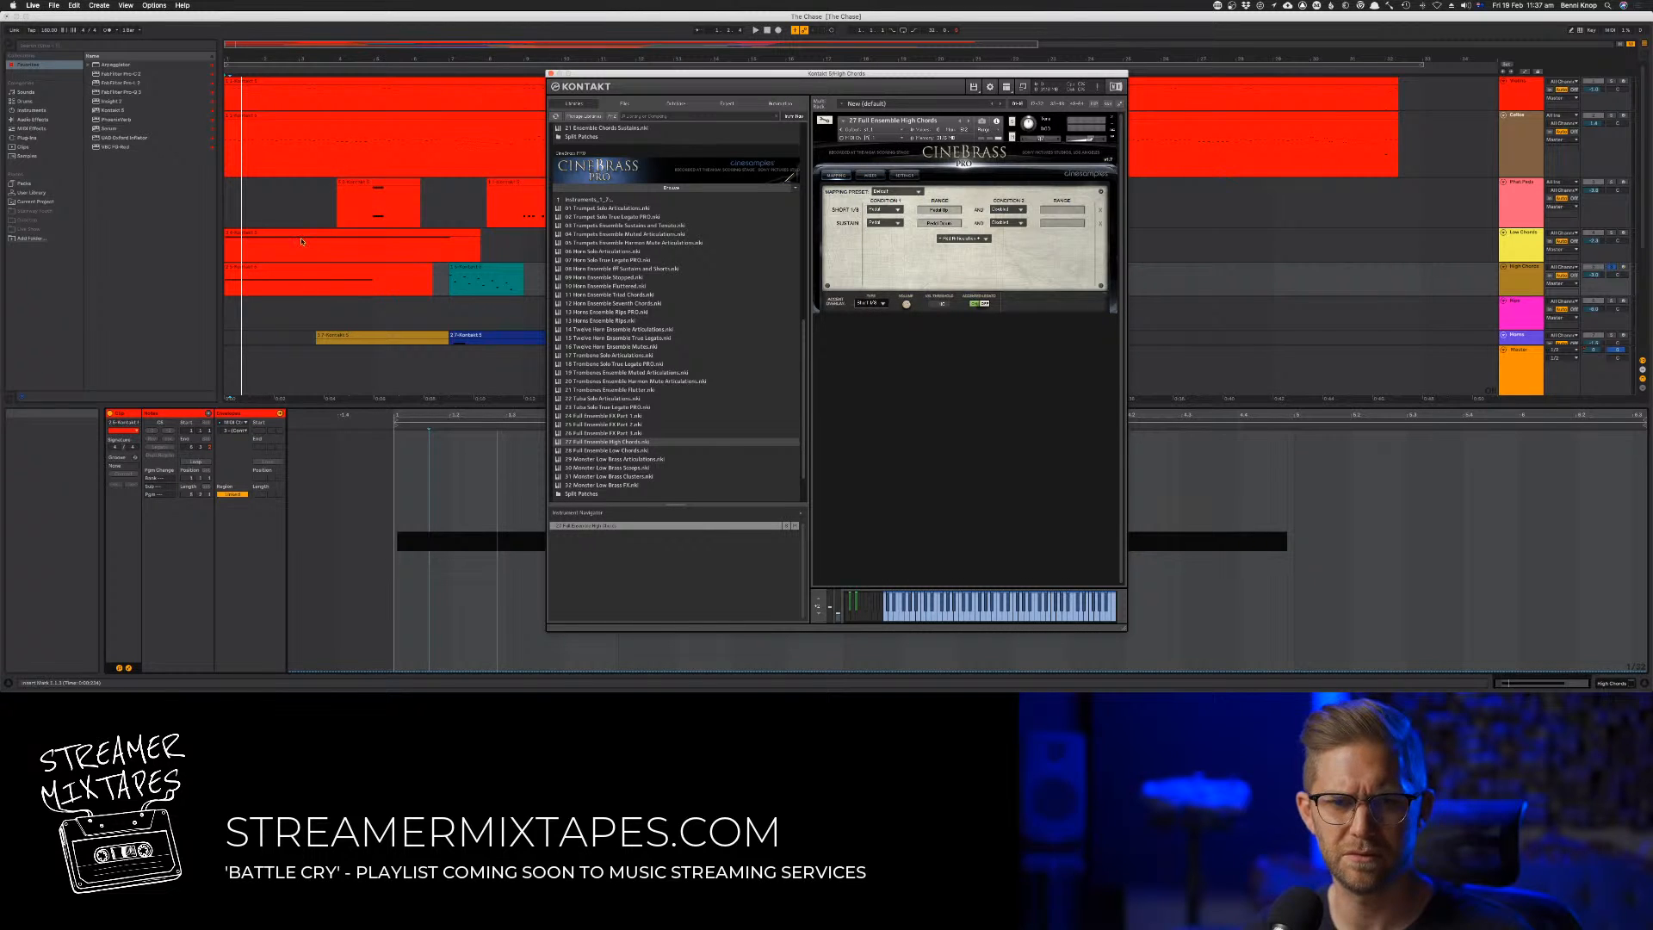
Try the Channel Pressure envelope again at a raised level, audition it and undo the change
click(234, 430)
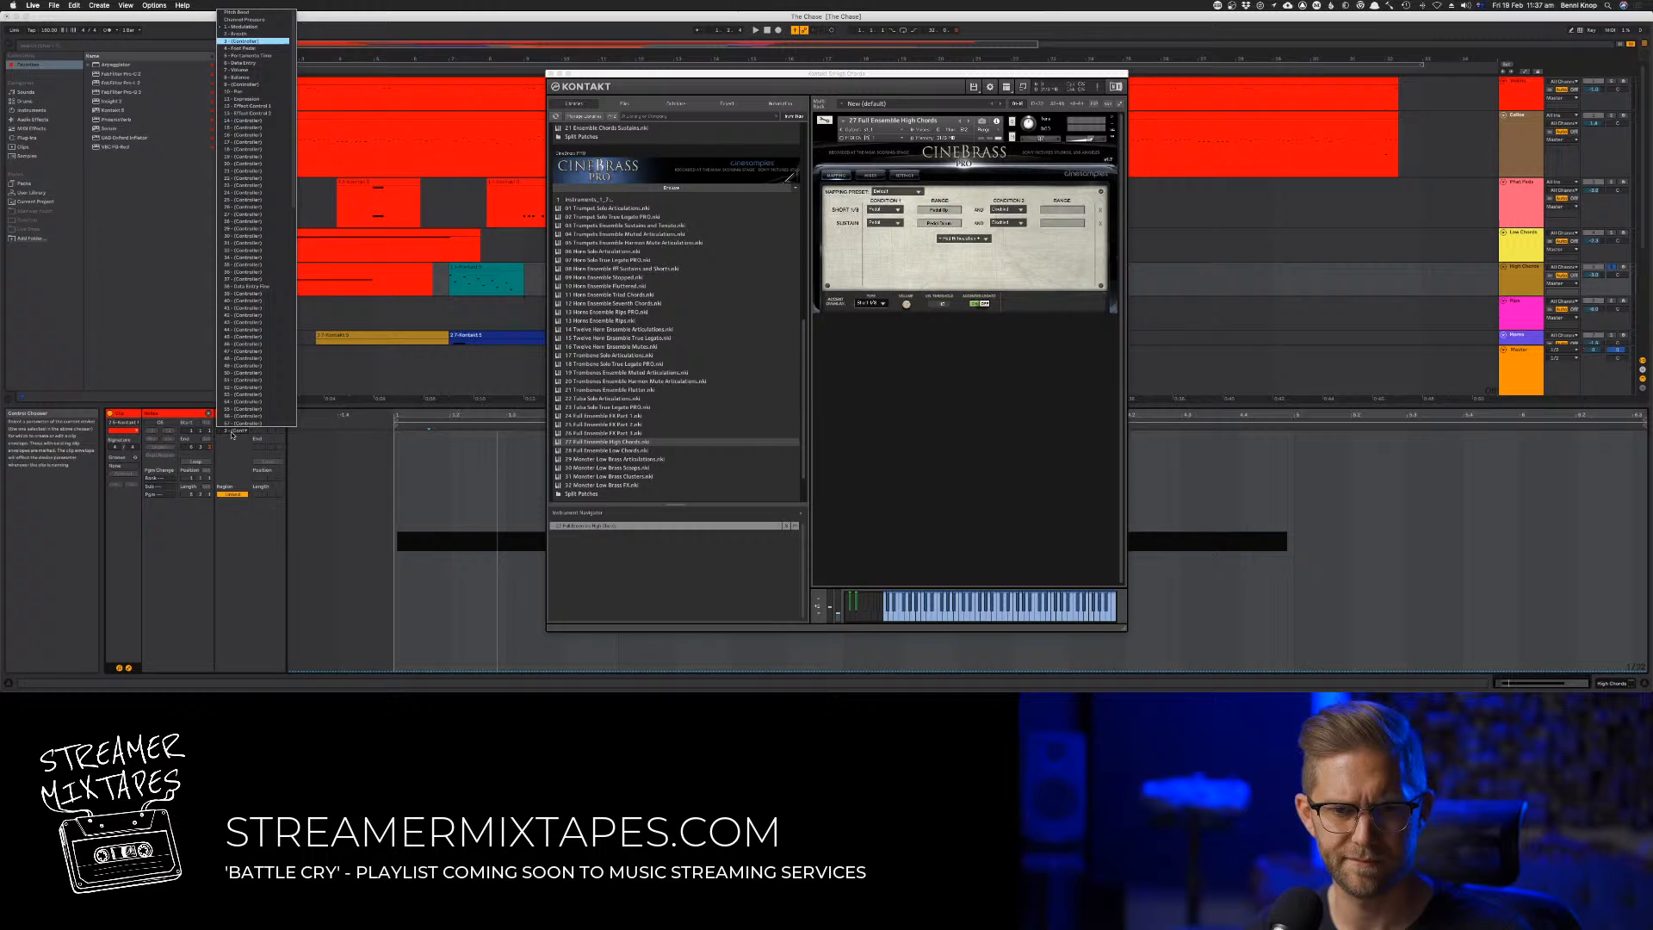
click(266, 19)
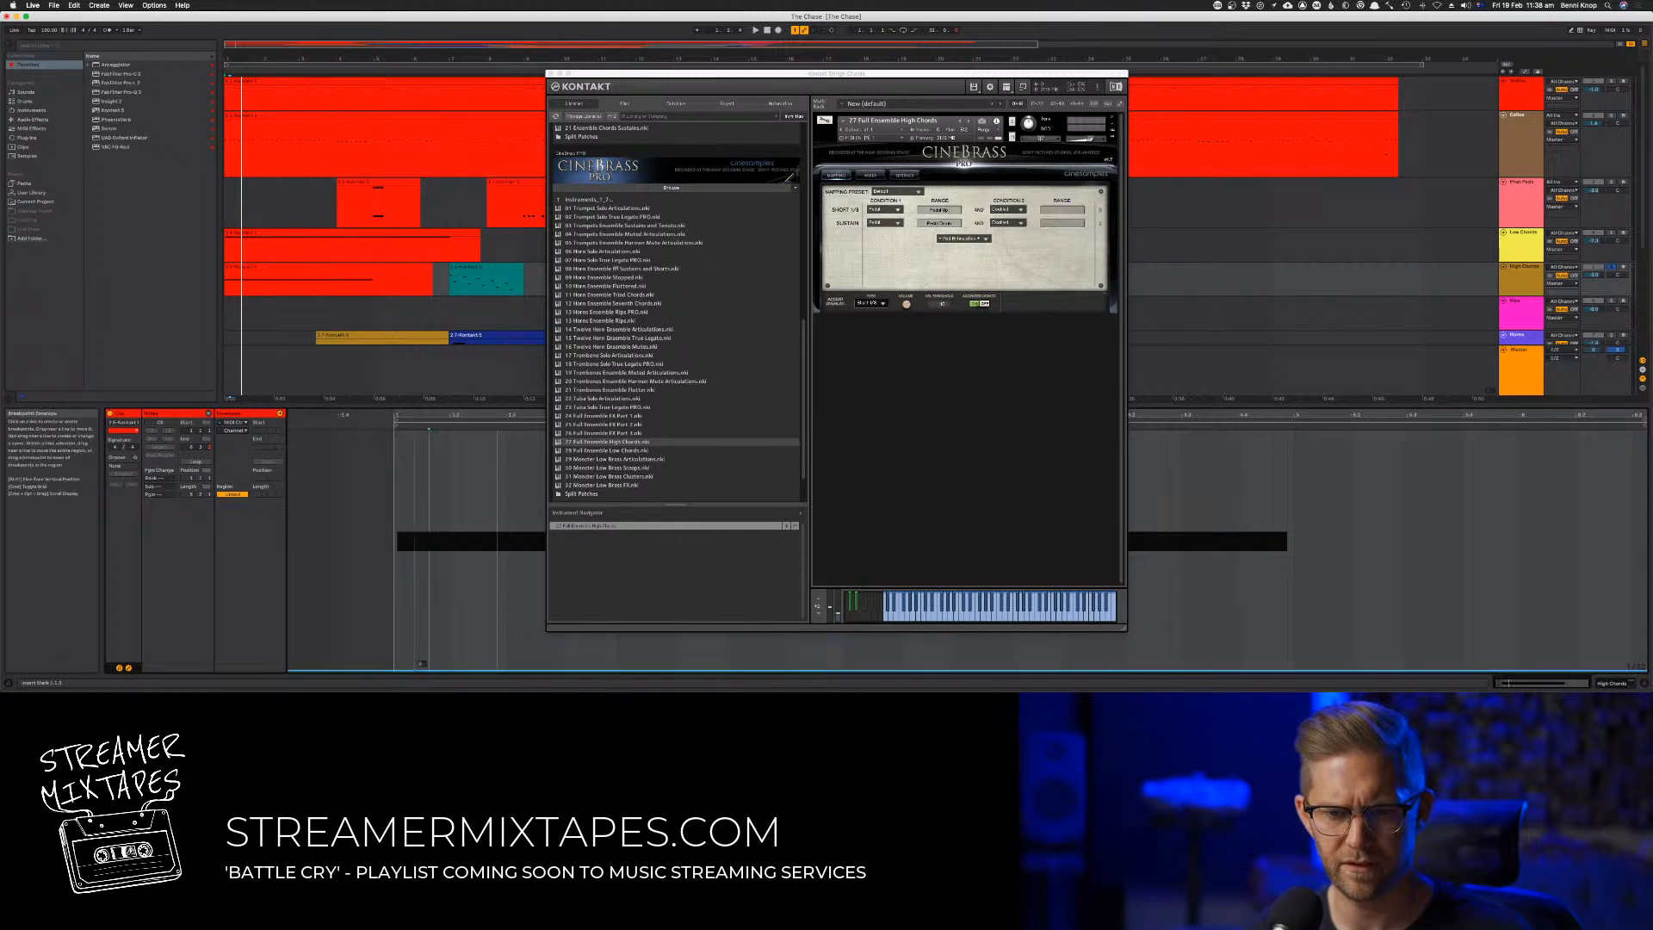
drag(421, 563, 402, 440)
key(space)
key(super+z)
key(super+z)
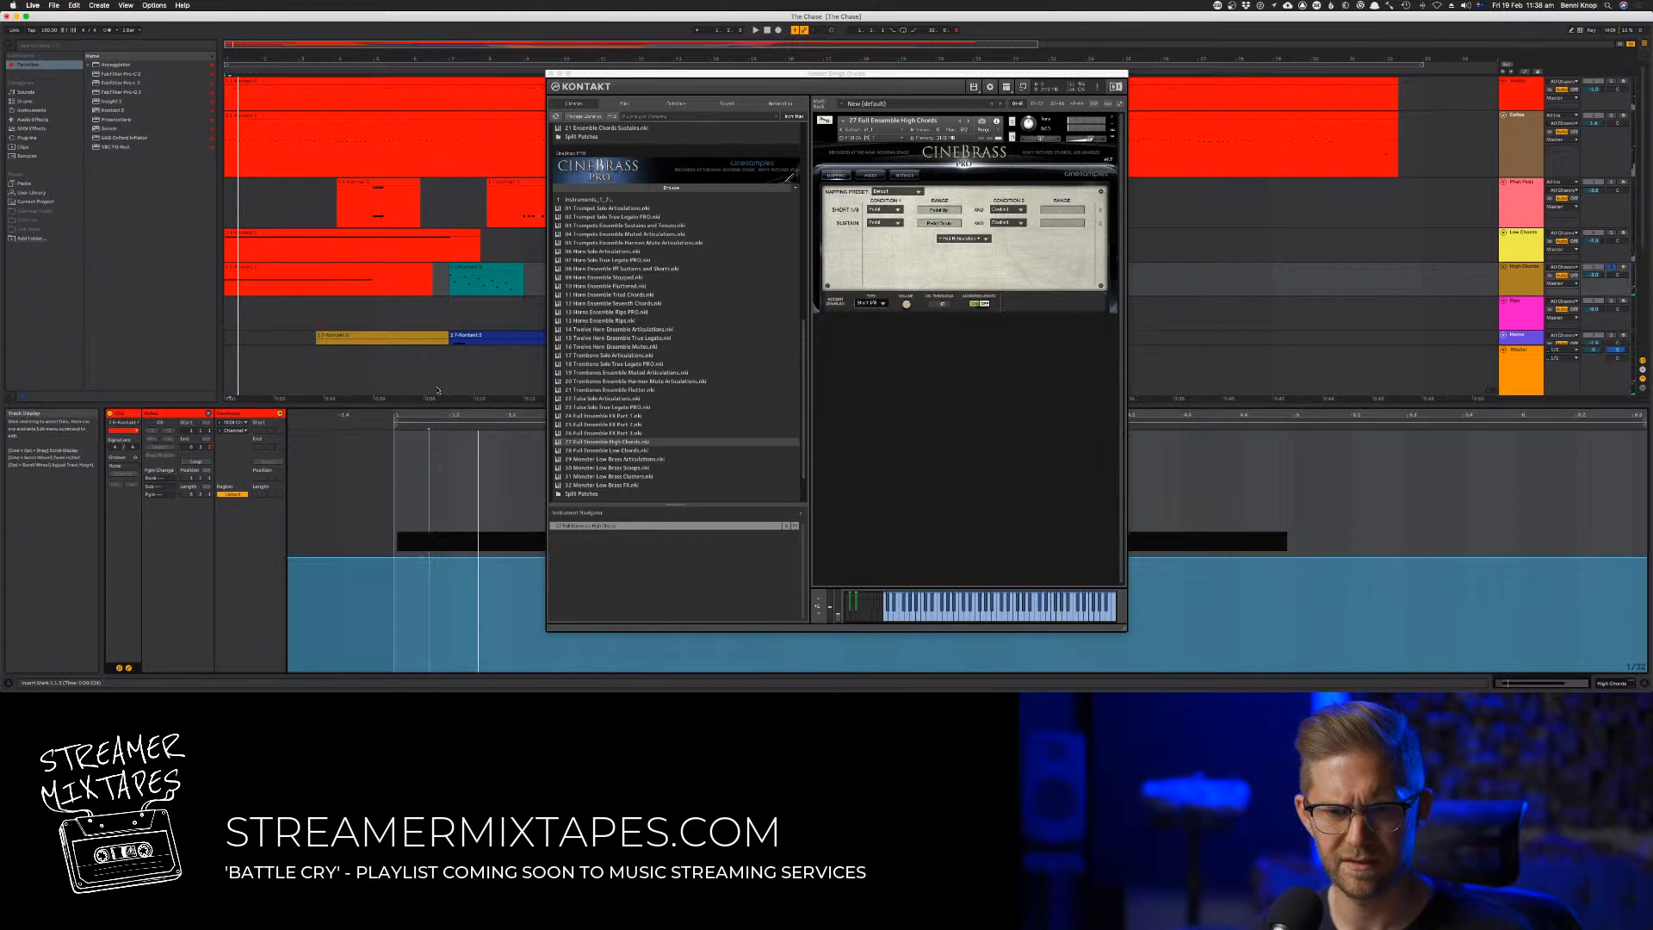
Map the short articulation to Pedal Down and Sustain to Pedal Up, audition it and check the other condition options
click(233, 430)
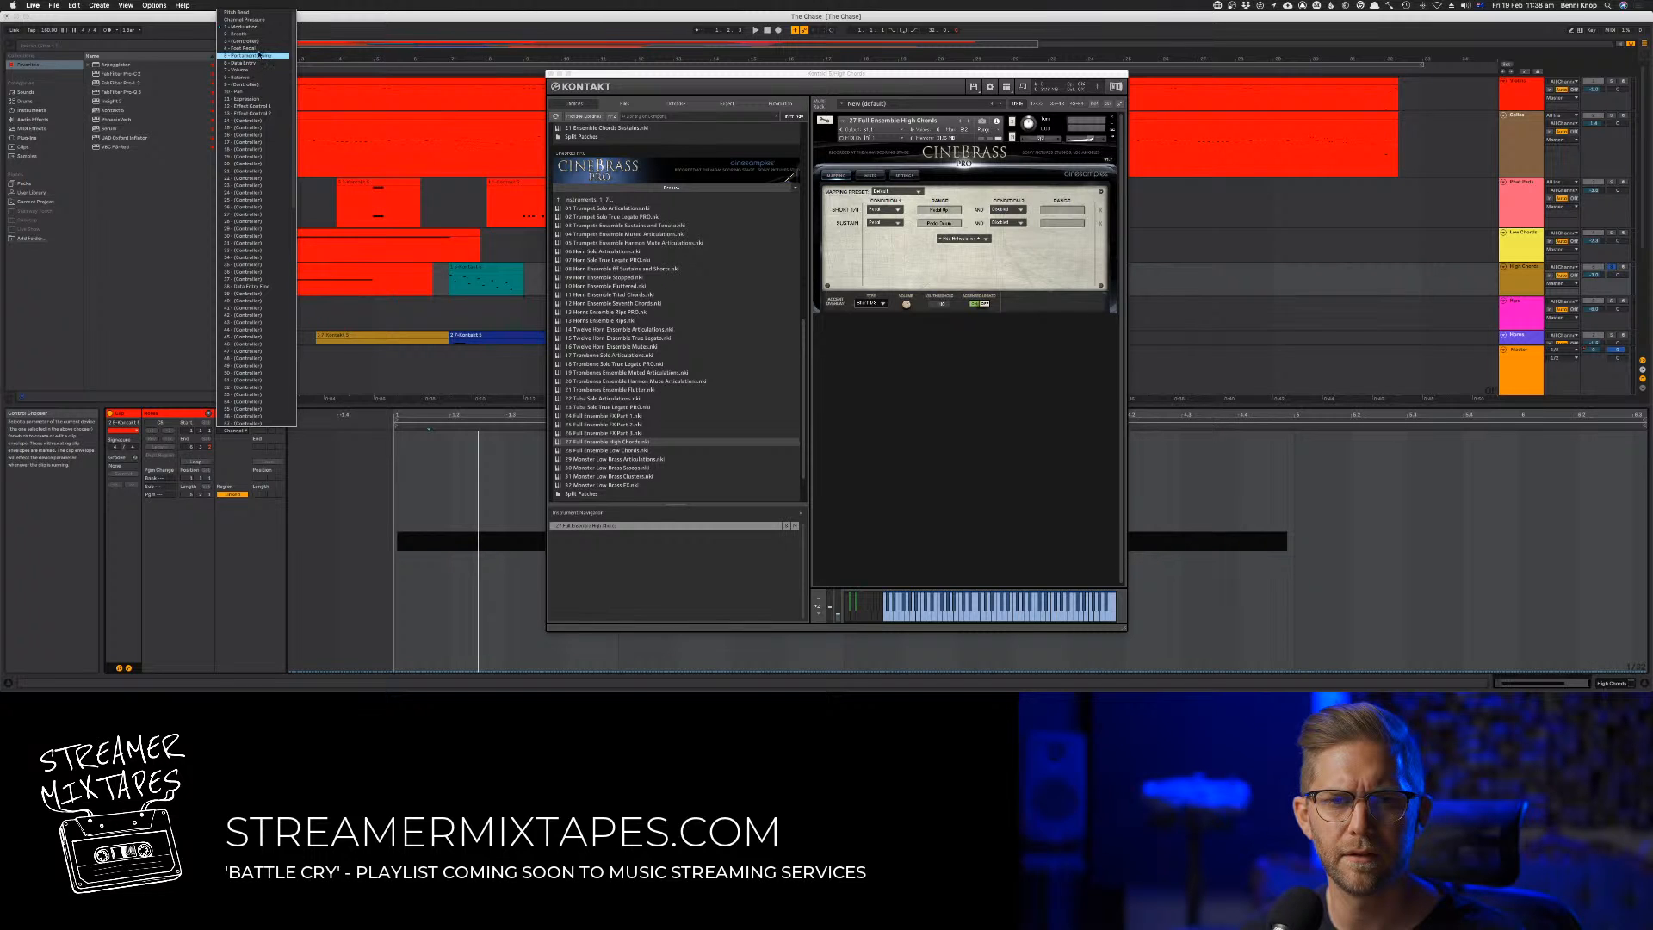
click(168, 167)
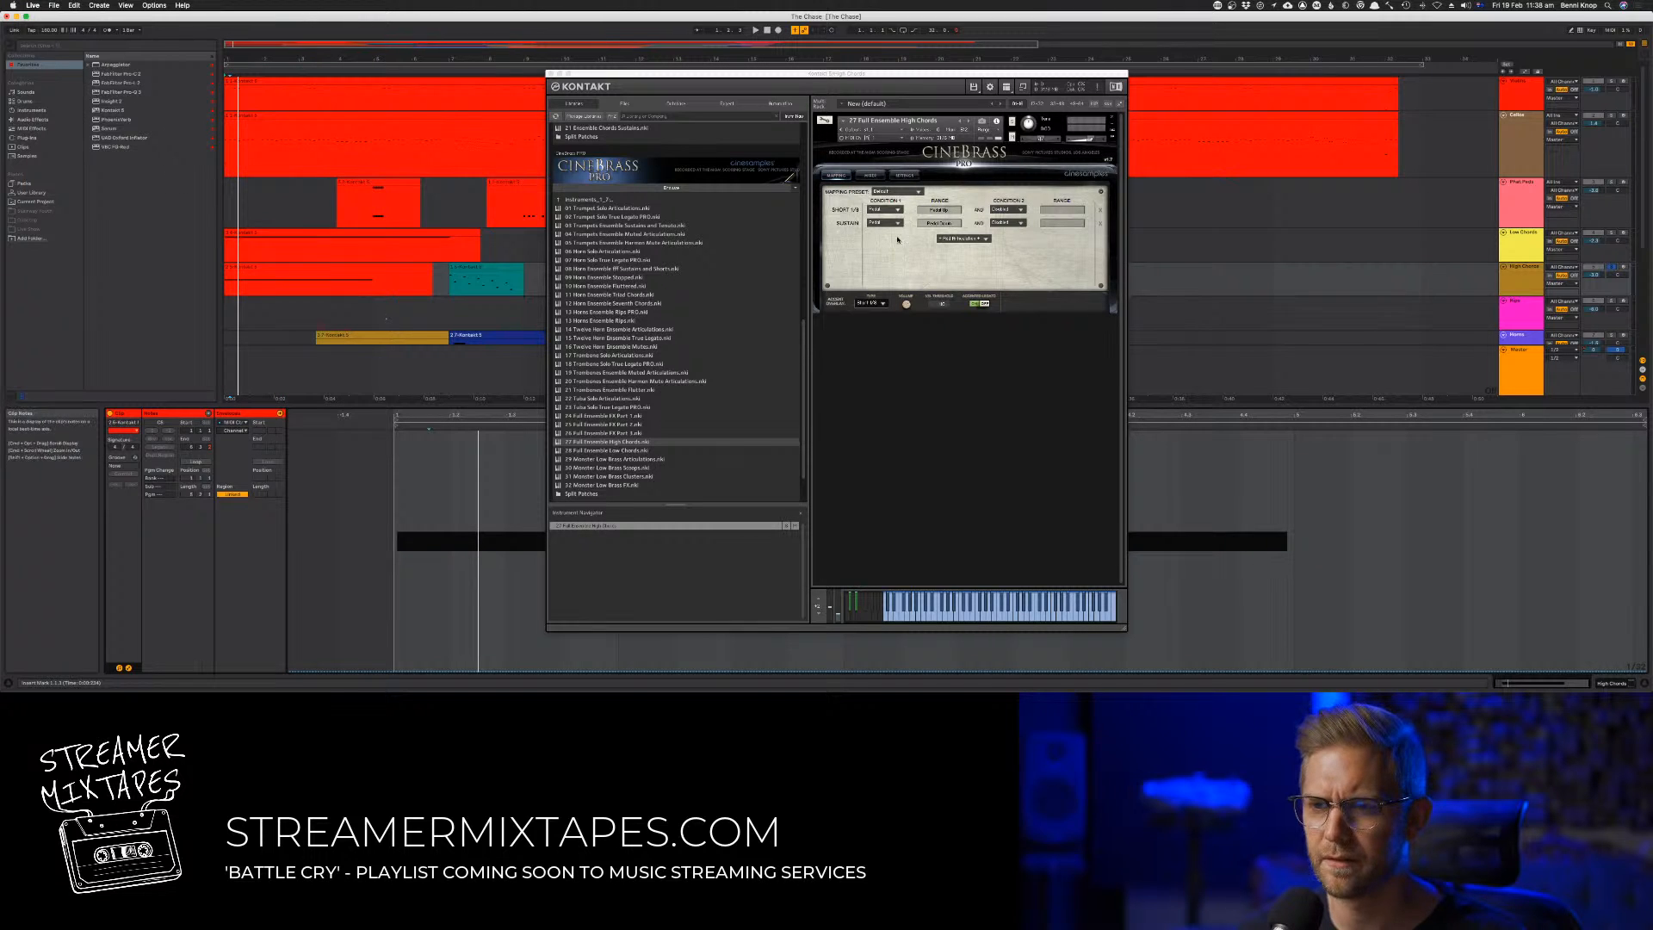
click(952, 215)
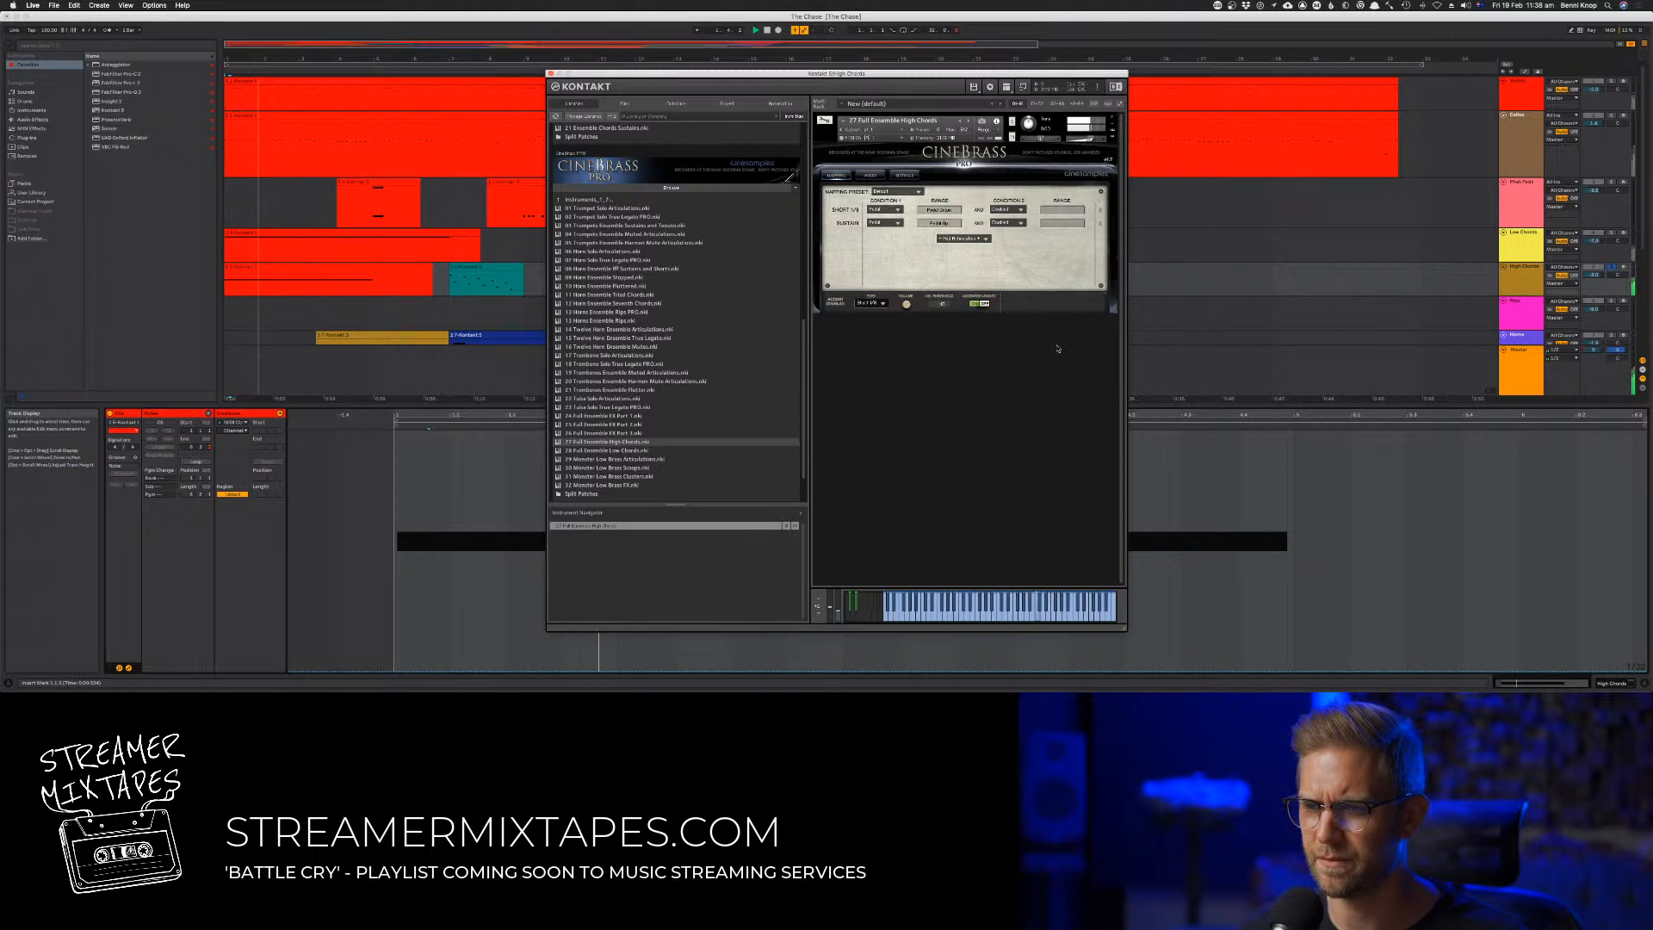
click(1009, 210)
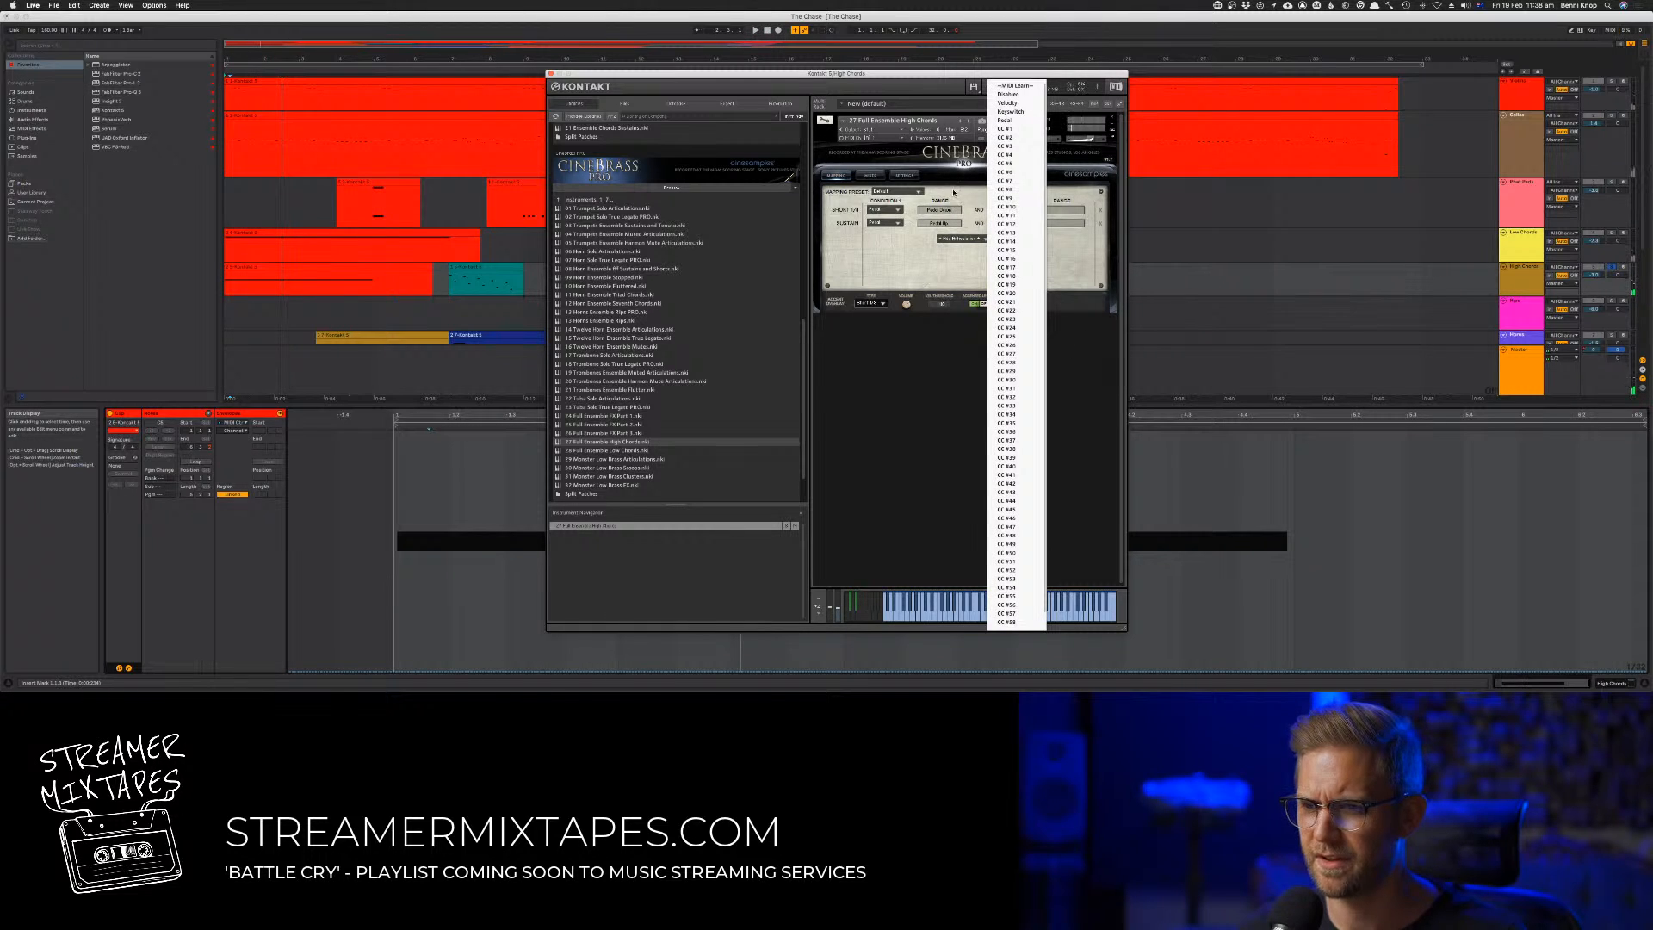
click(955, 194)
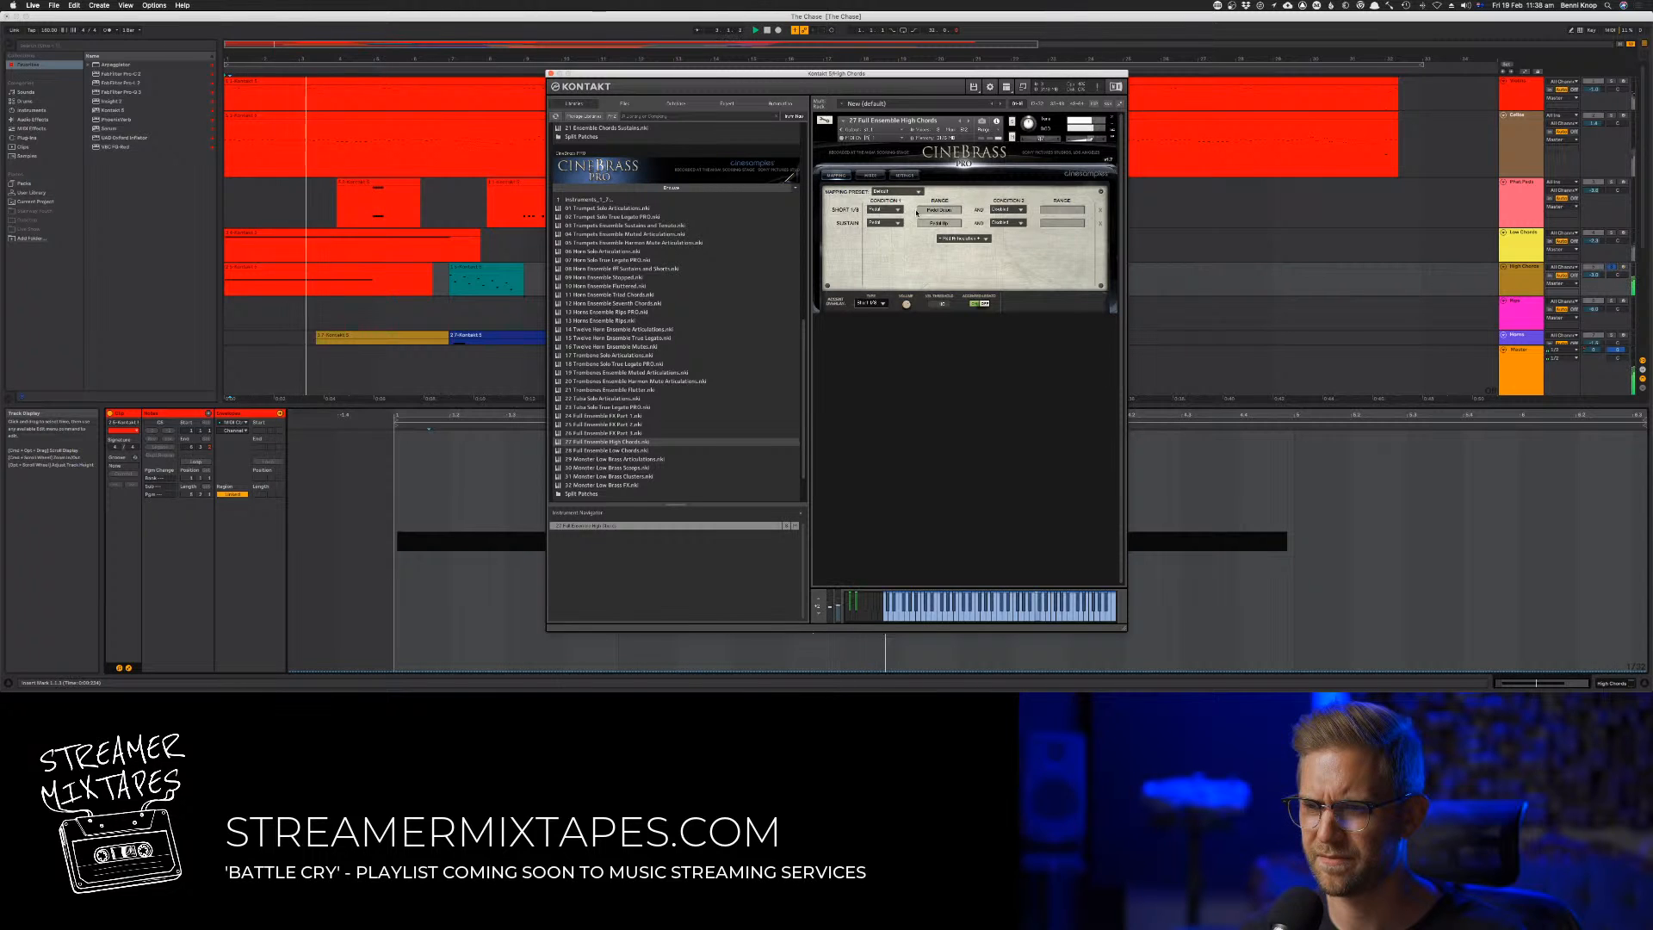
click(890, 220)
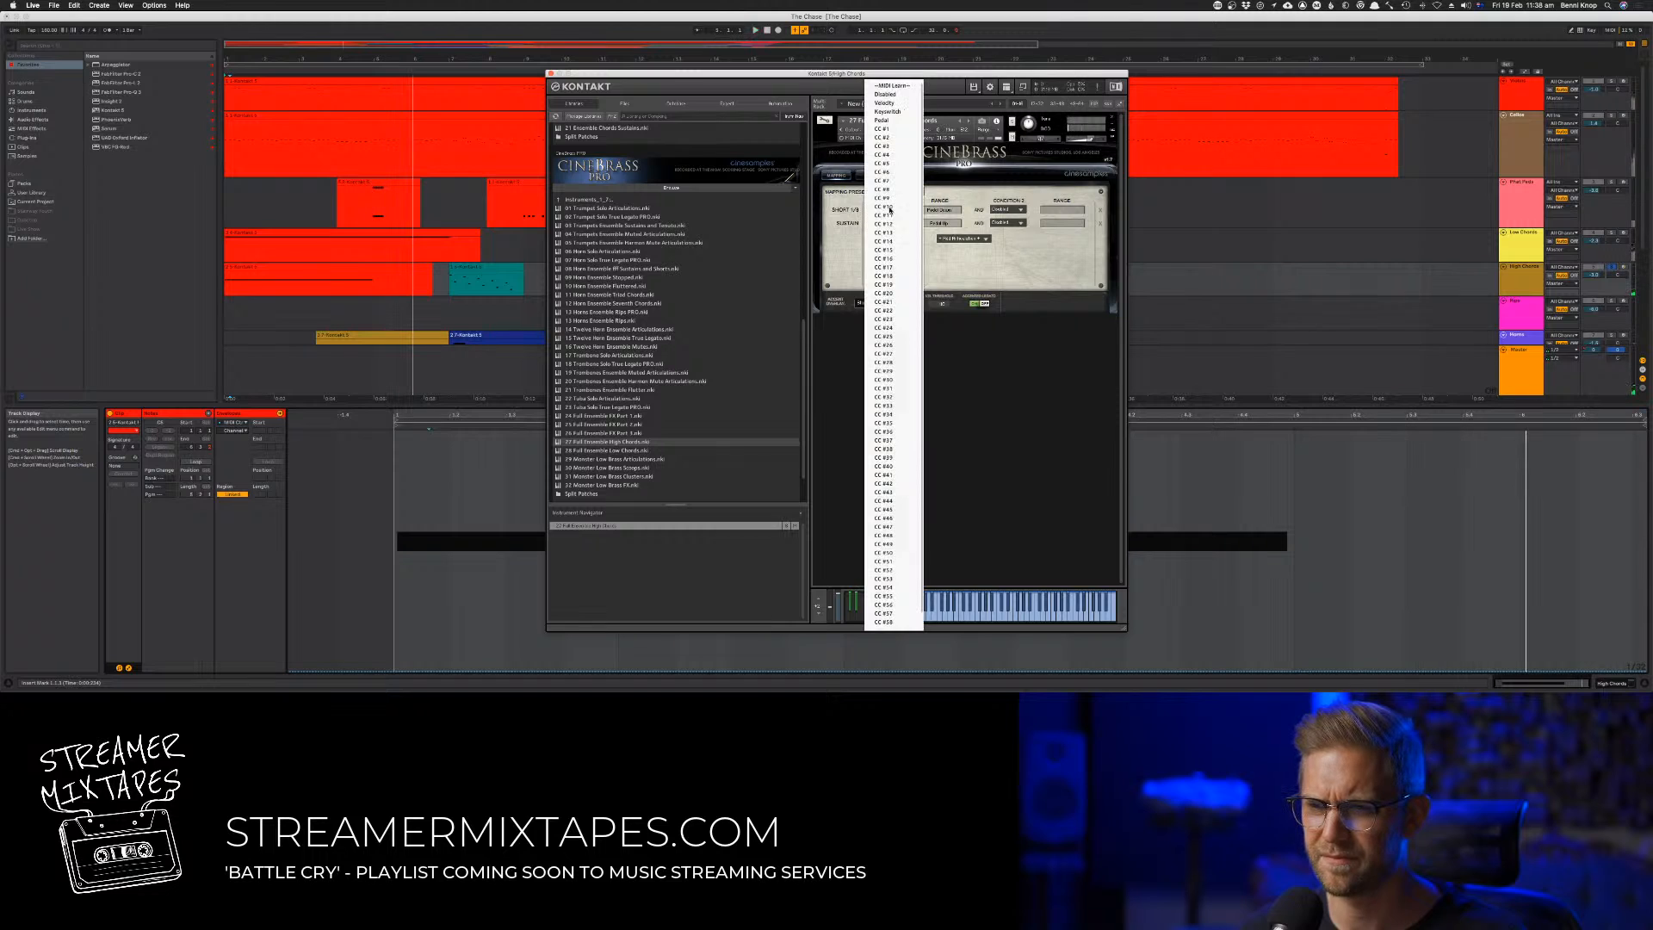
click(846, 255)
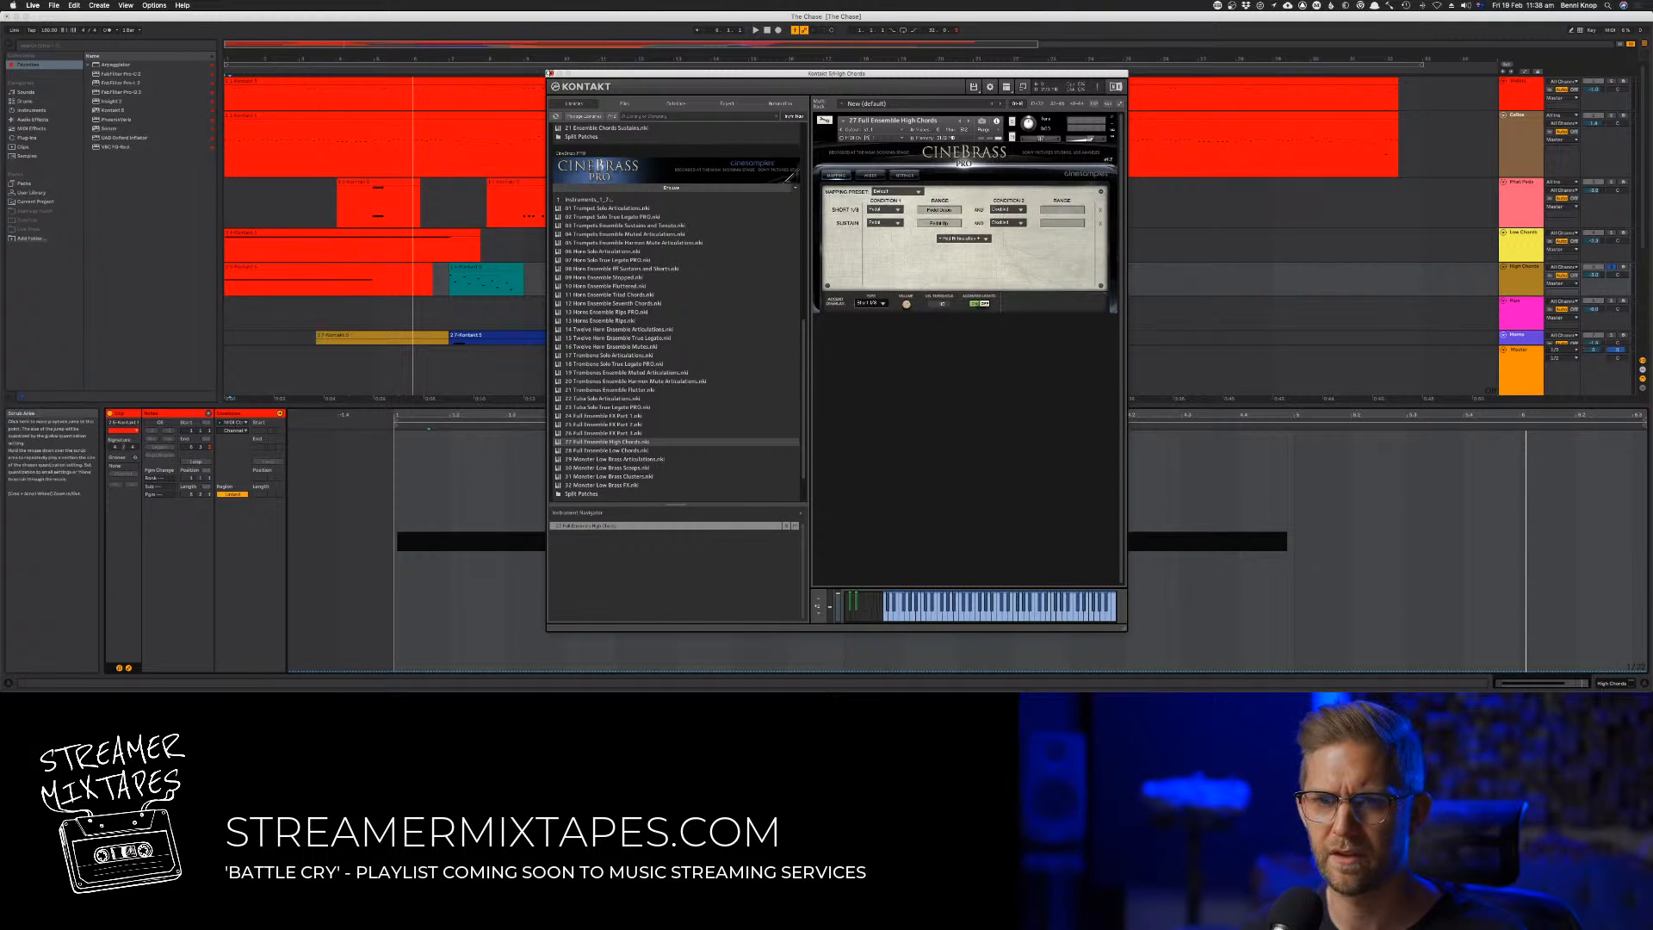
Close the Kontakt window, restart the song and jump ahead to the second High Chords clip
click(551, 74)
key(super+a)
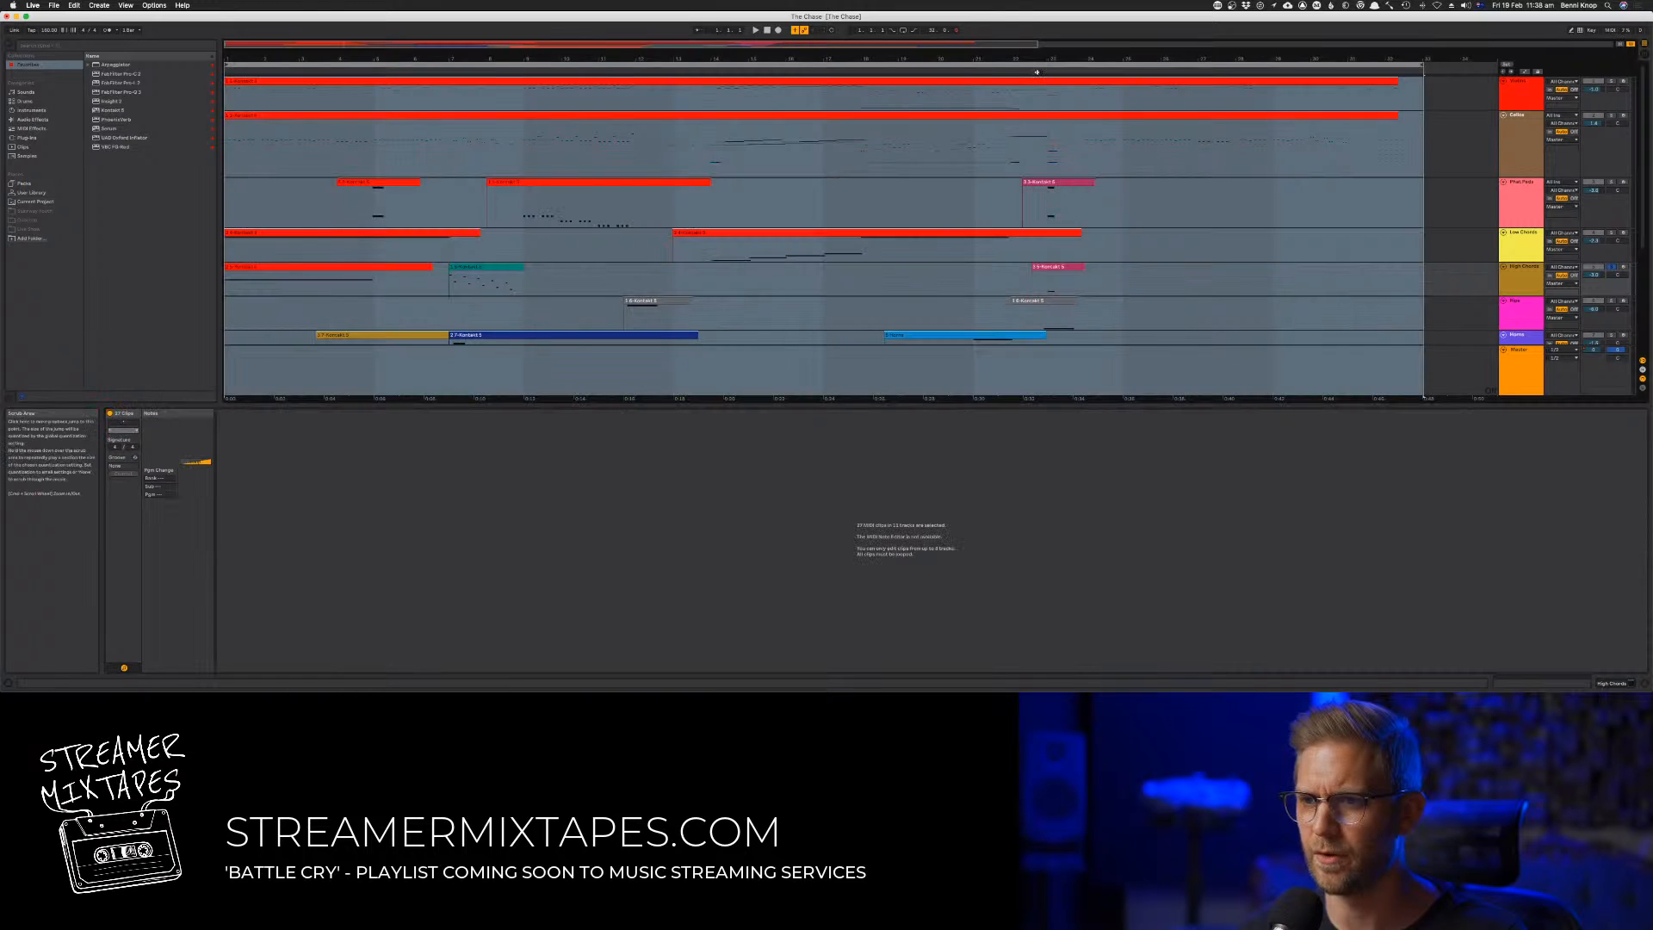
click(1044, 75)
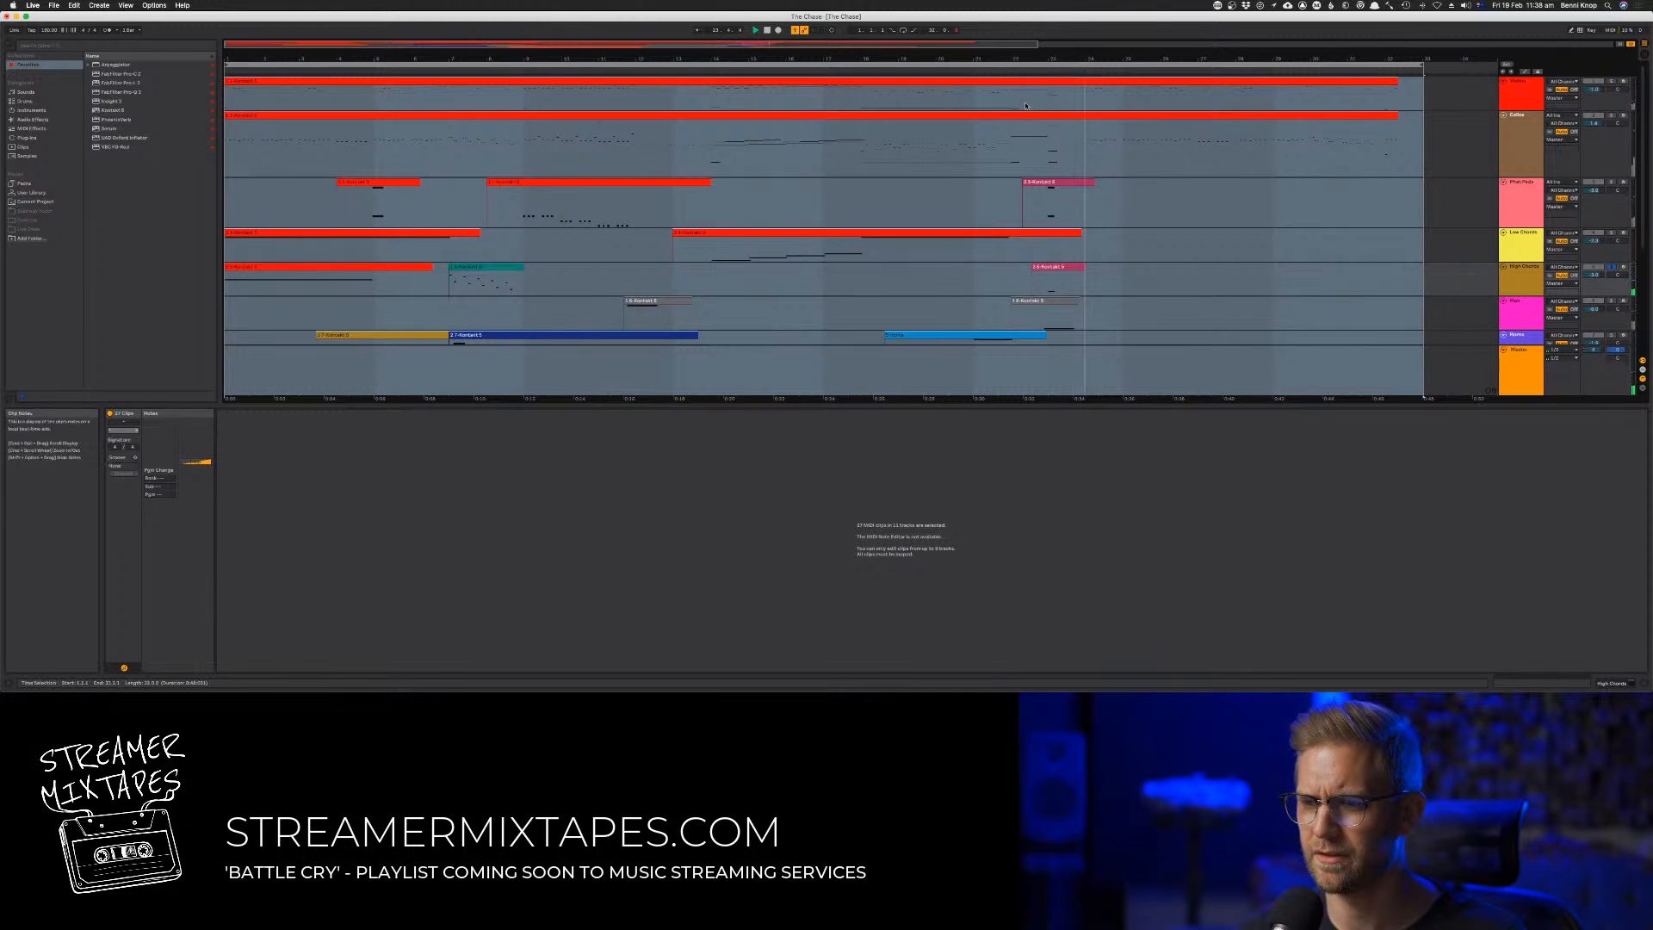
click(767, 31)
key(space)
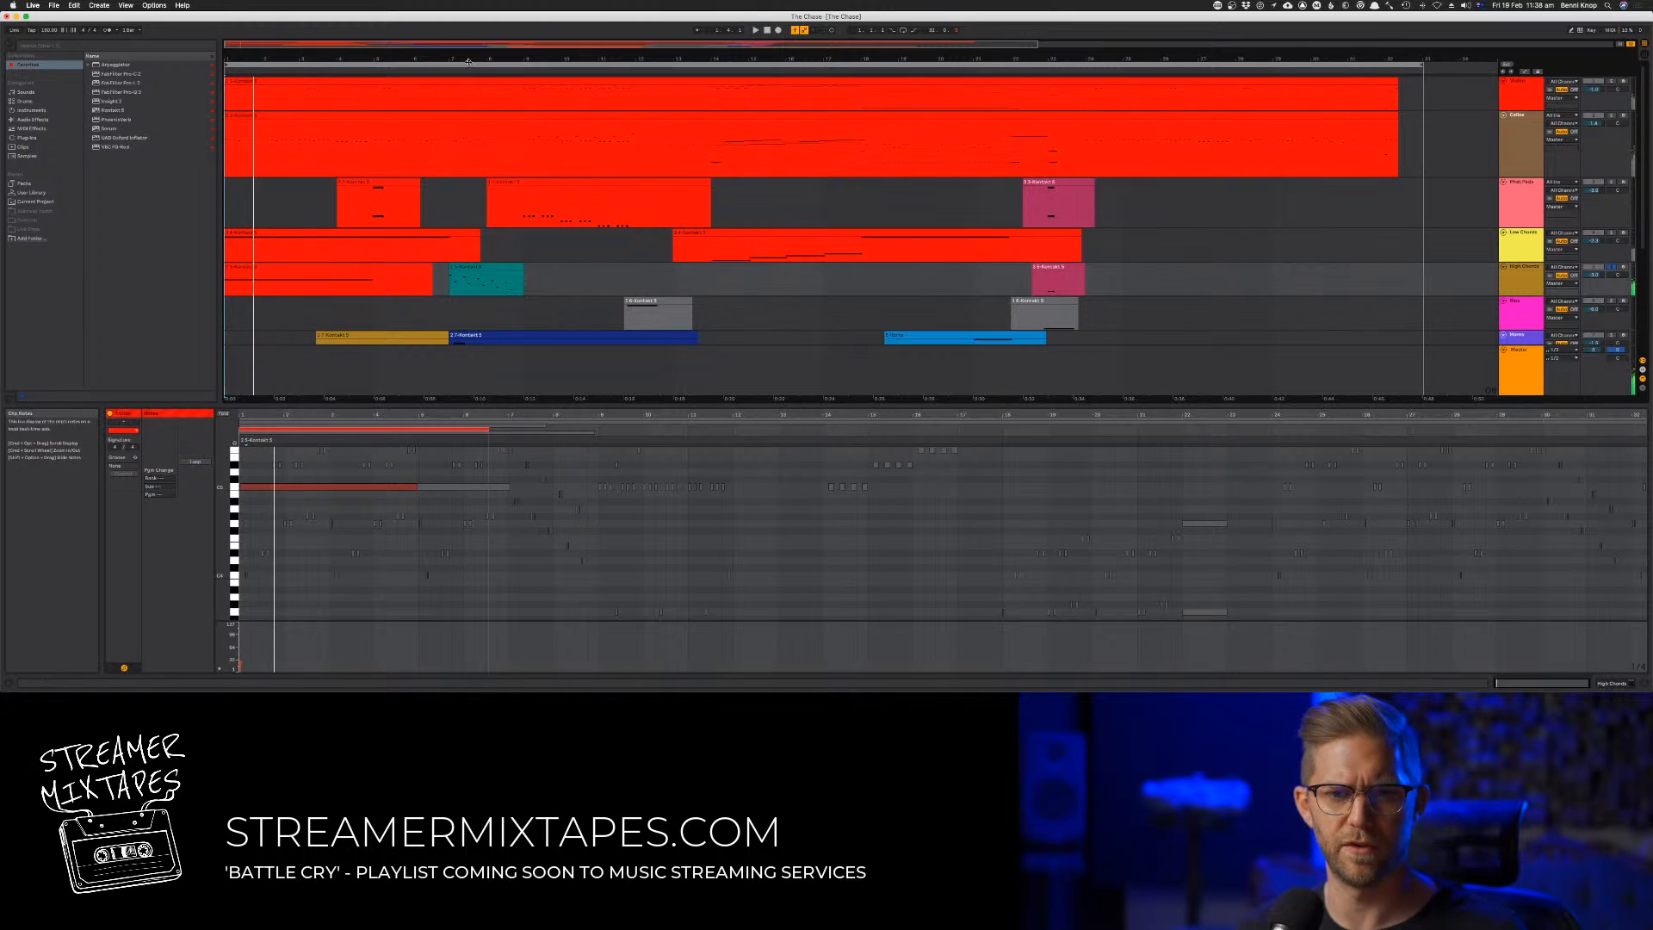
click(441, 72)
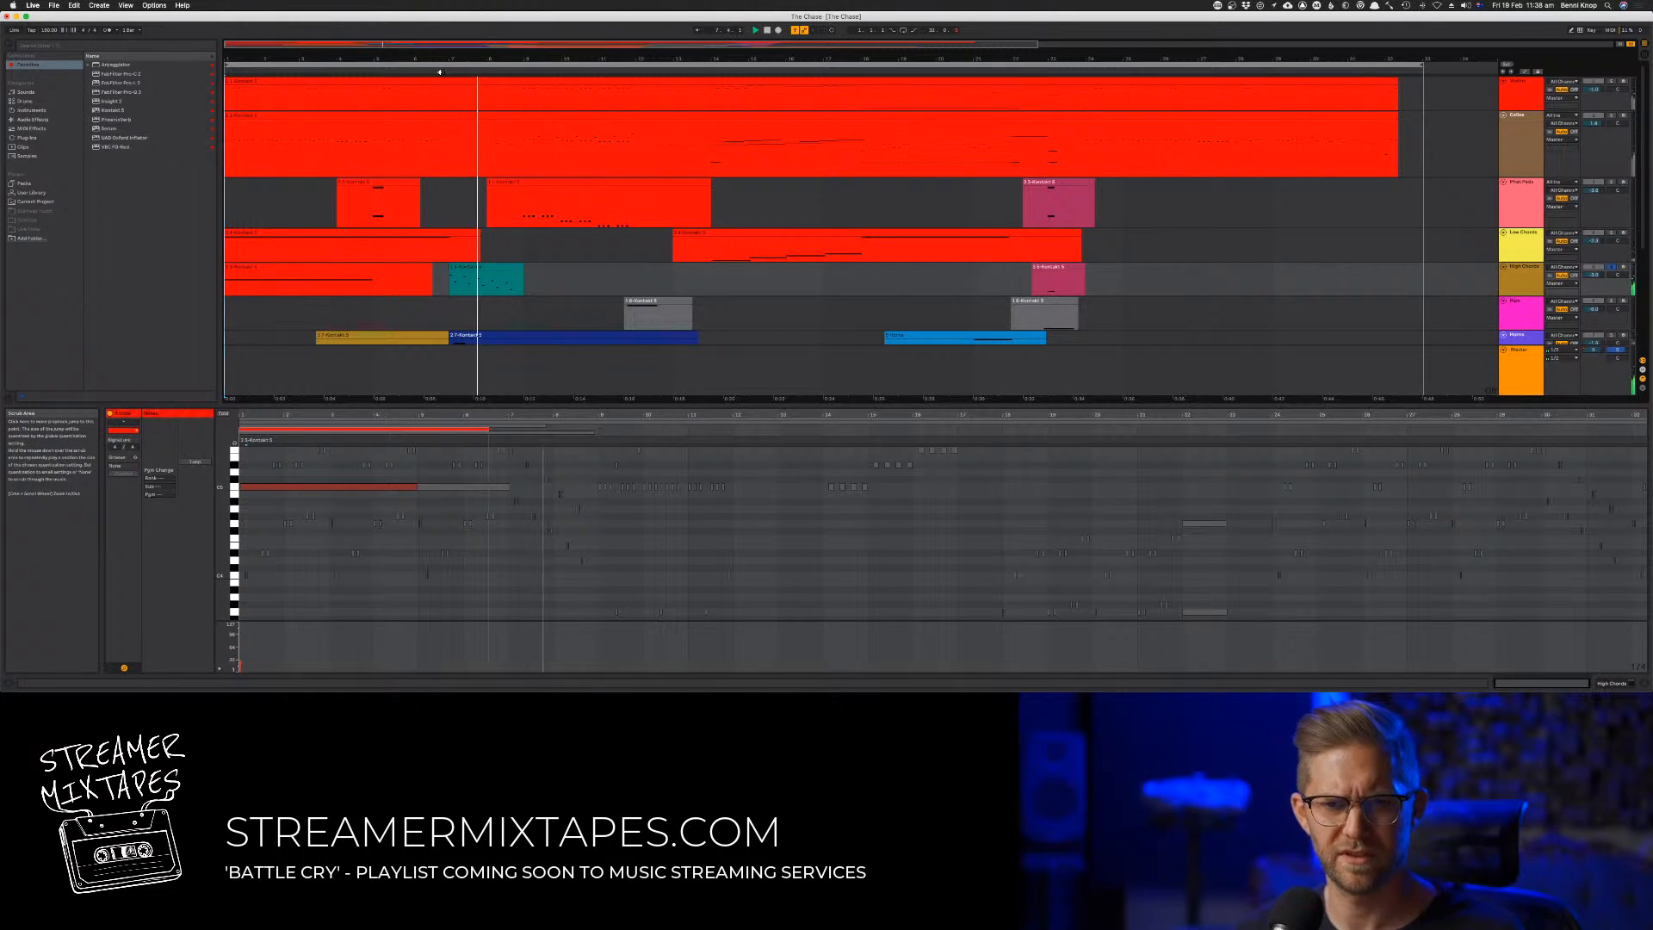
Open the second High Chords clip, audition it and select all its notes
click(495, 267)
key(space)
key(space)
click(569, 657)
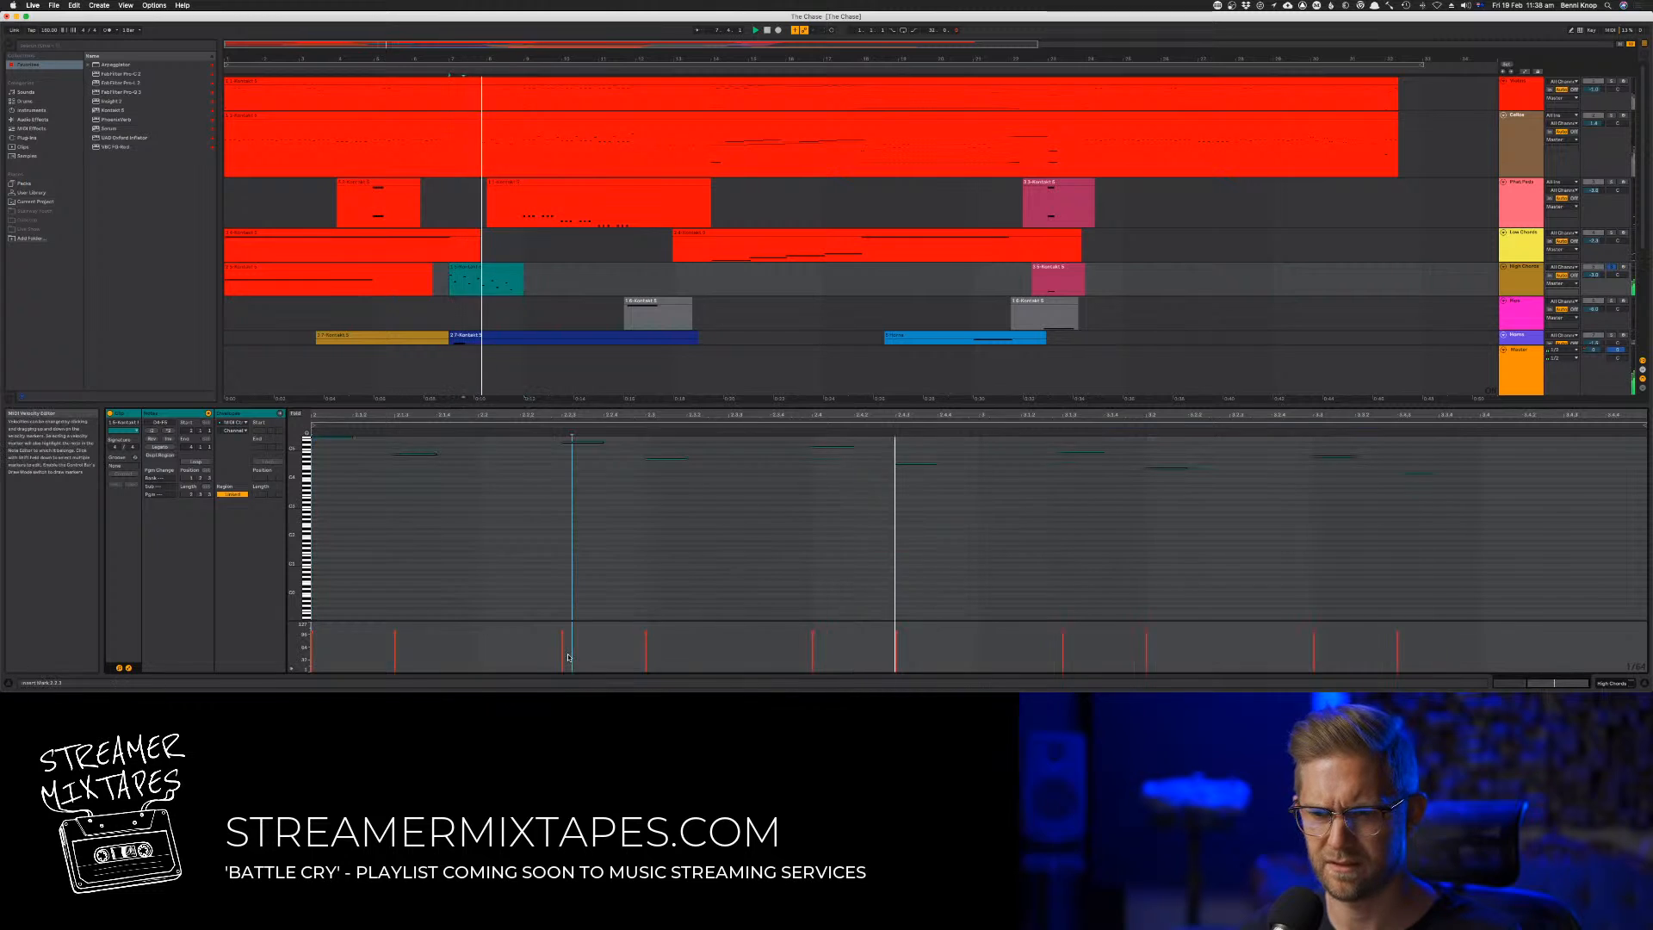
key(super+a)
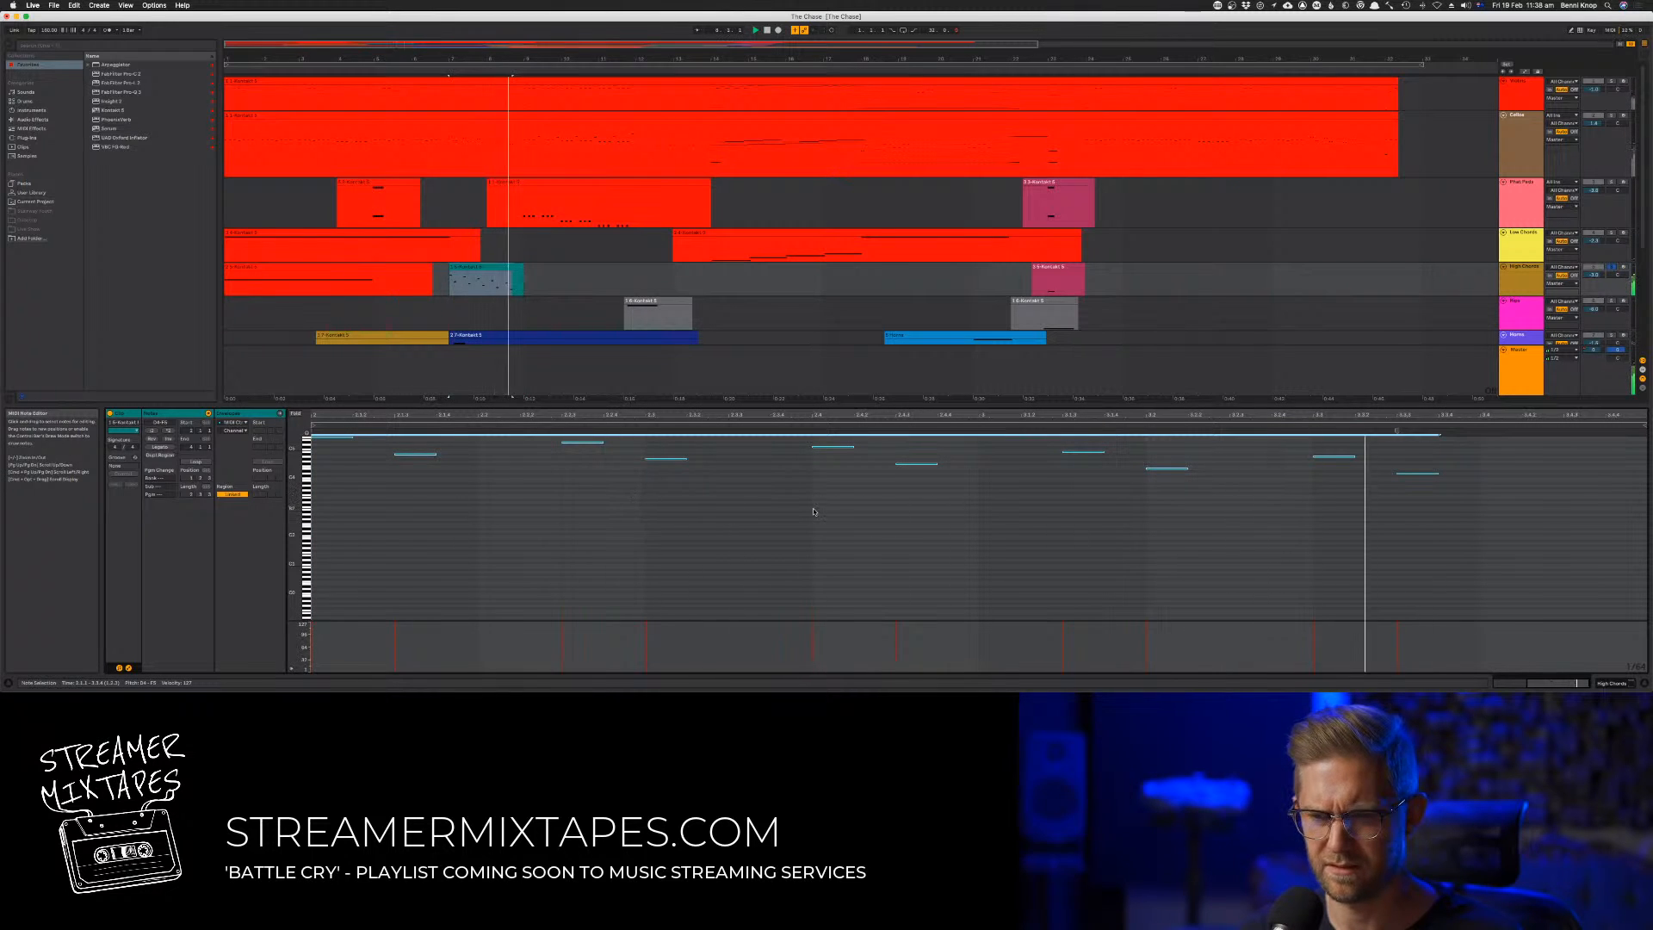
Open the last High Chords clip, select all its notes and audition them
click(1057, 279)
click(852, 488)
key(a)
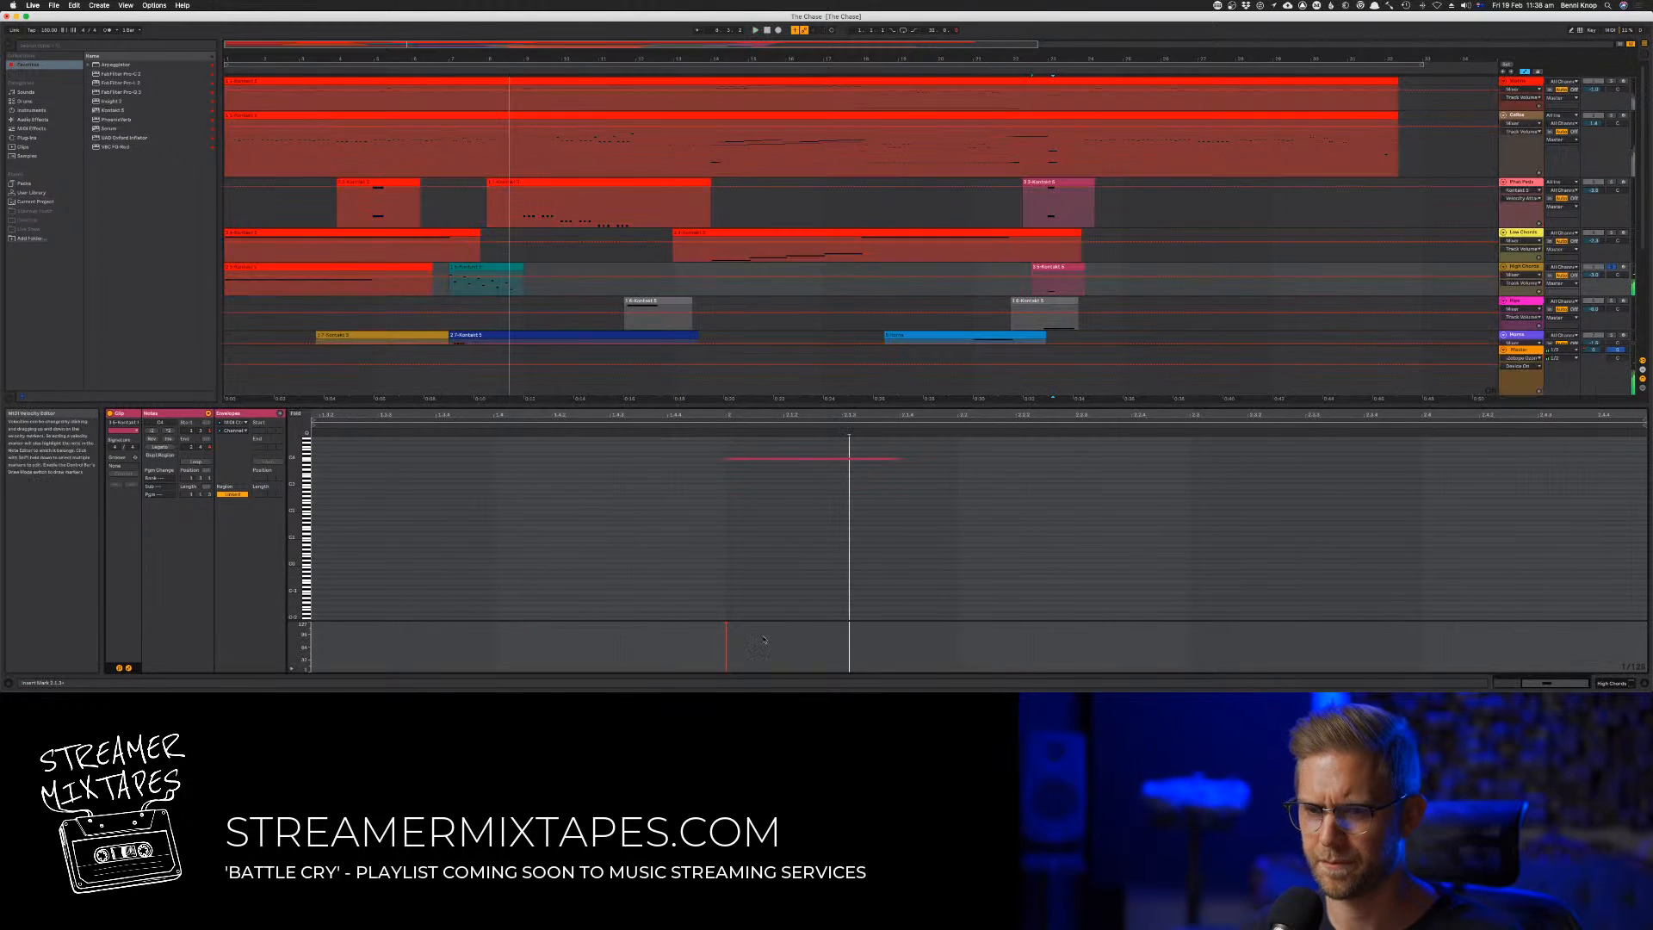
key(super+a)
key(space)
key(space)
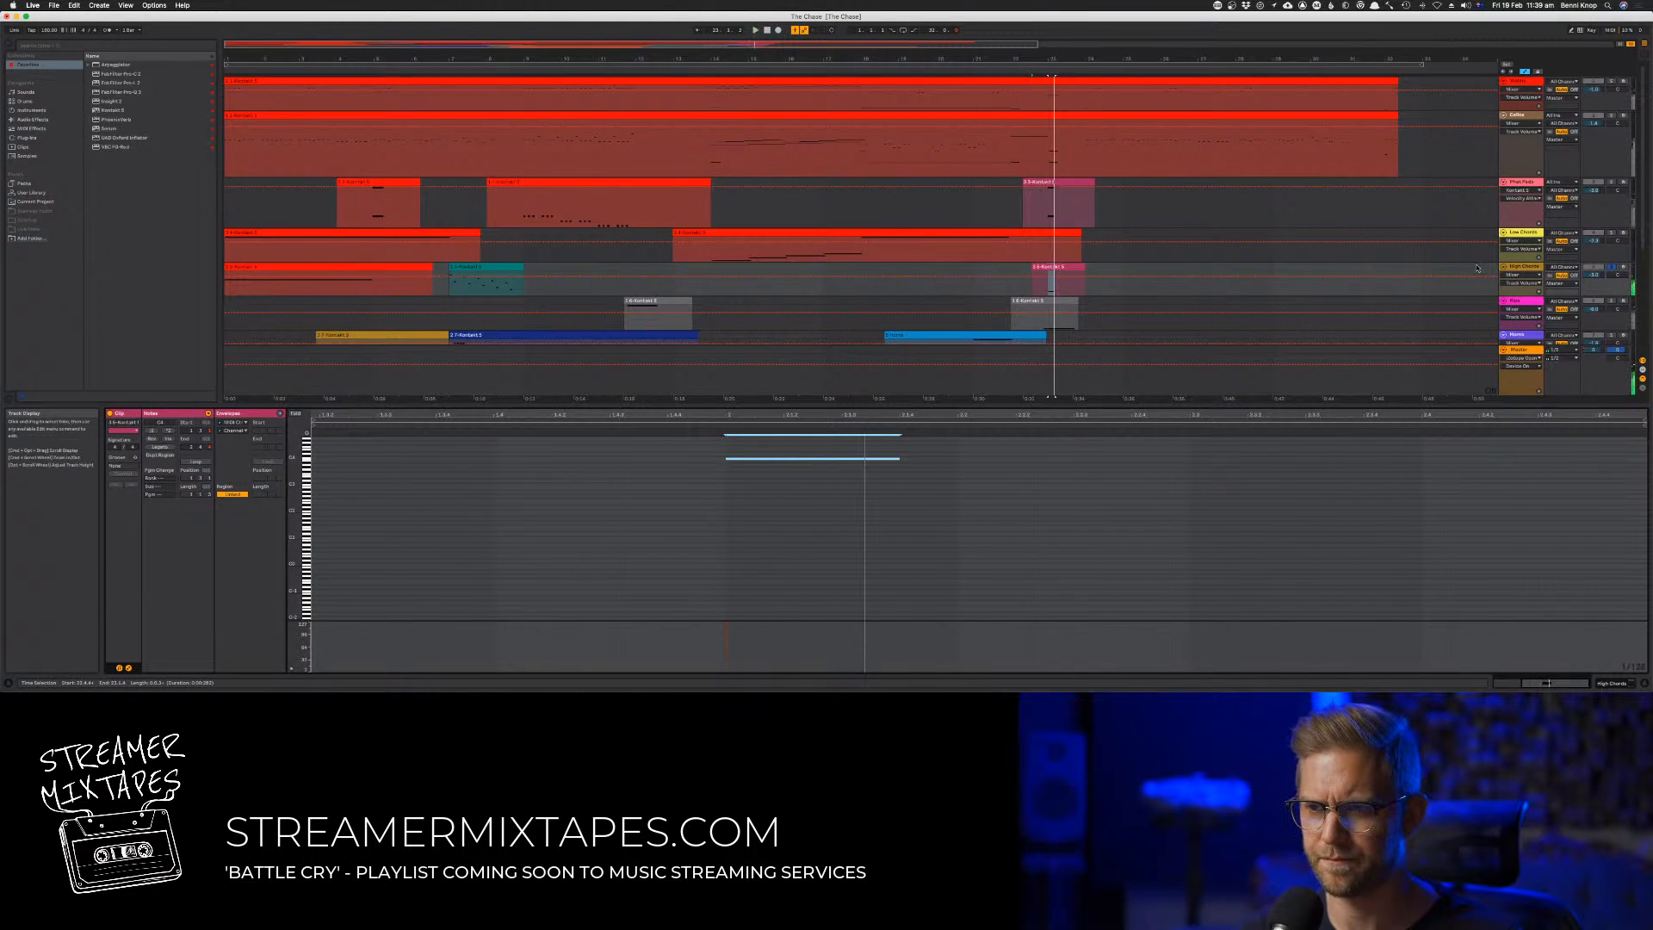
Hide the automation lanes and bring up the Low Chords track's Kontakt instrument during playback
key(a)
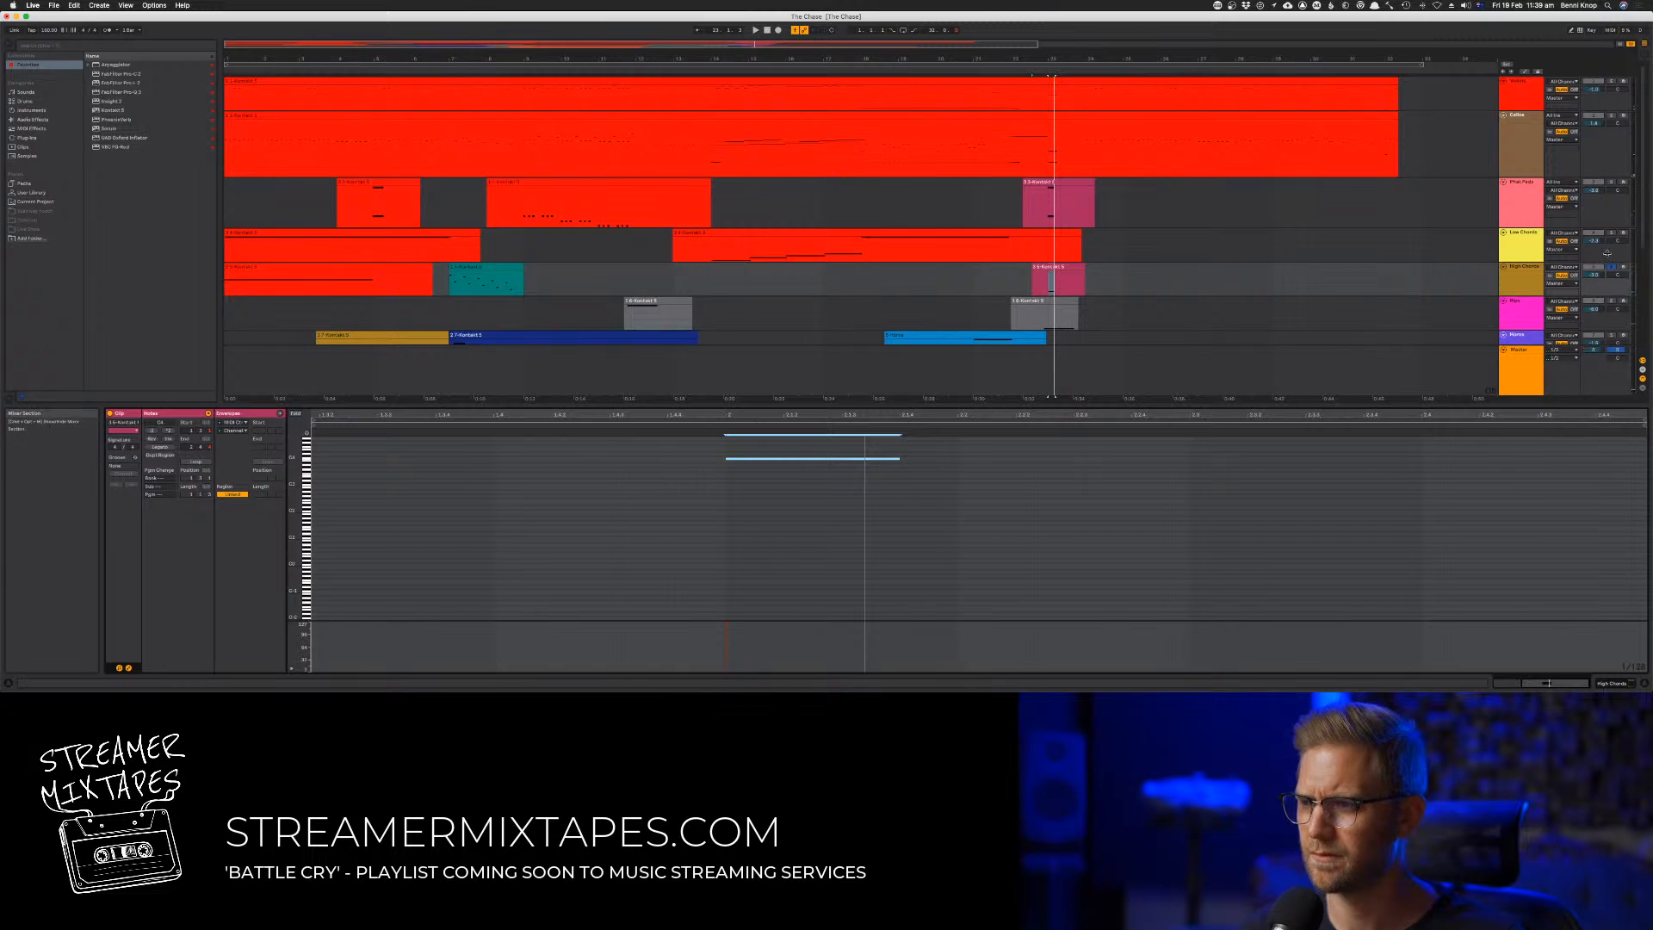
click(1523, 237)
key(space)
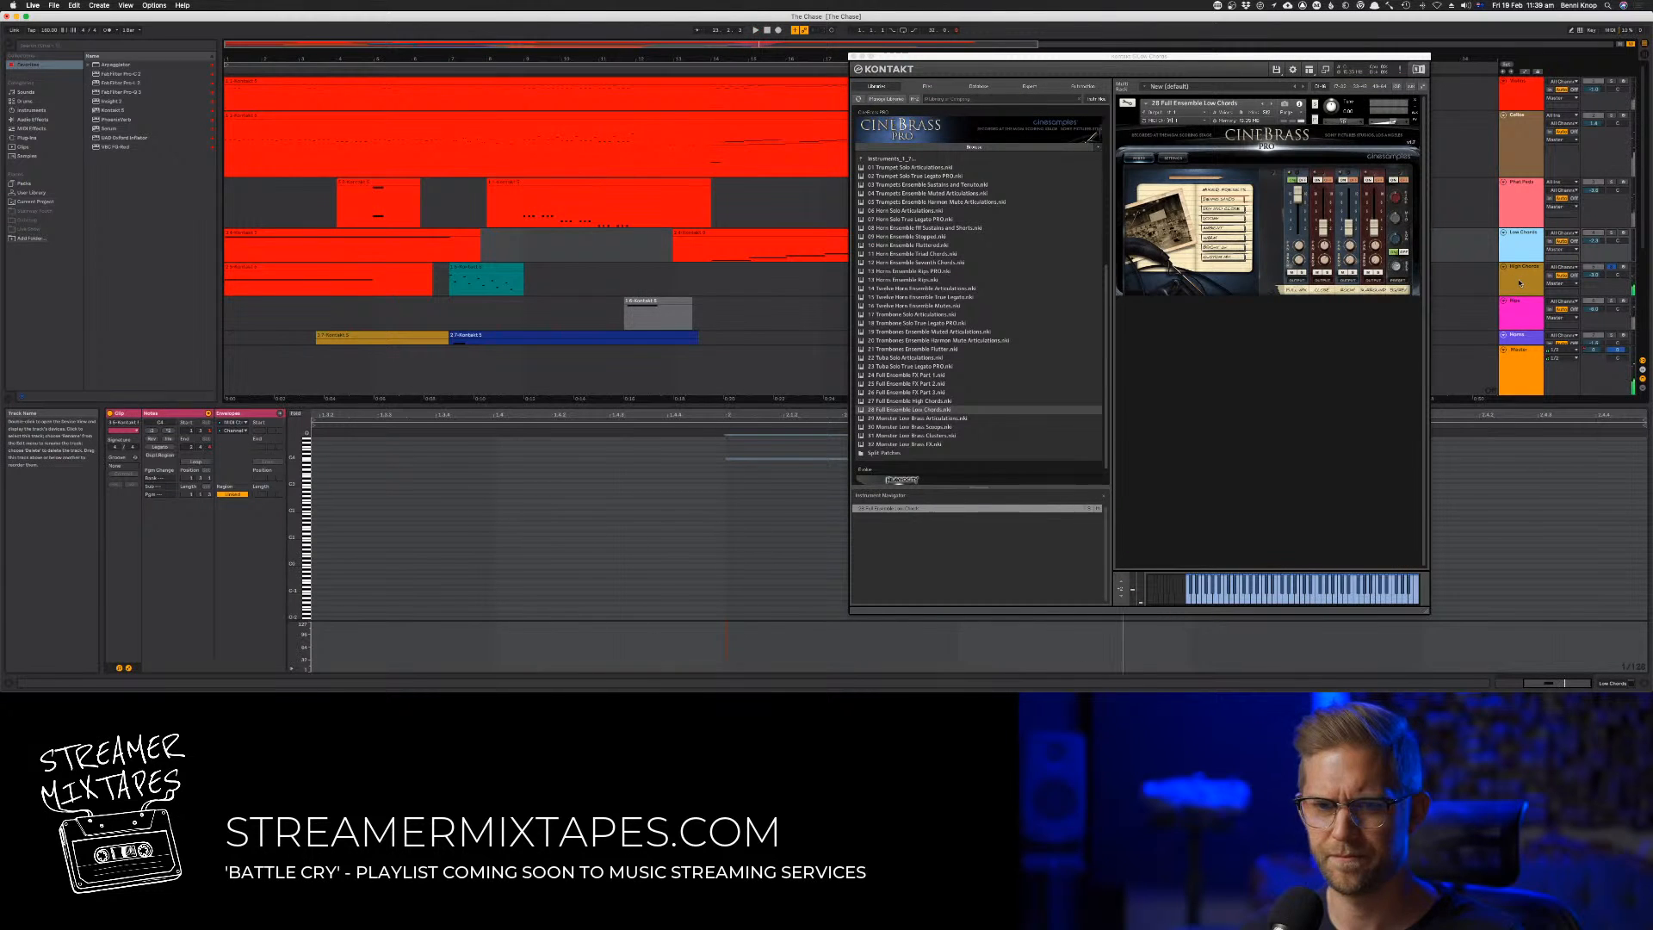
Open the Rips track's Kontakt instrument and list the CineBrass Pro instruments
click(1523, 310)
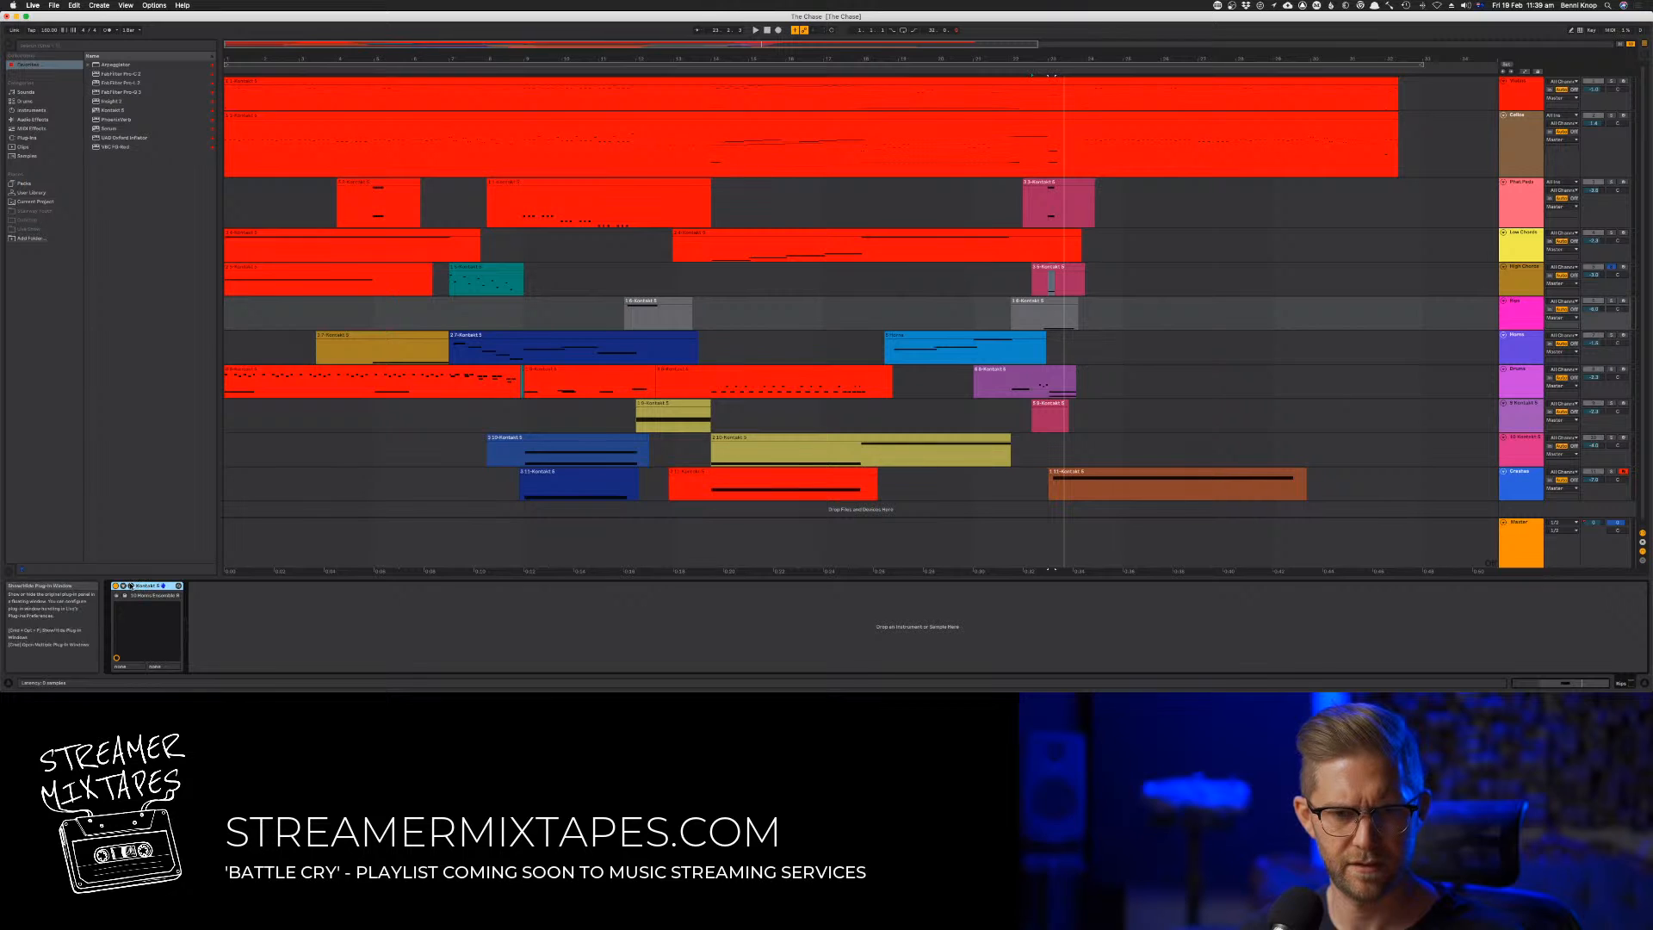
click(130, 585)
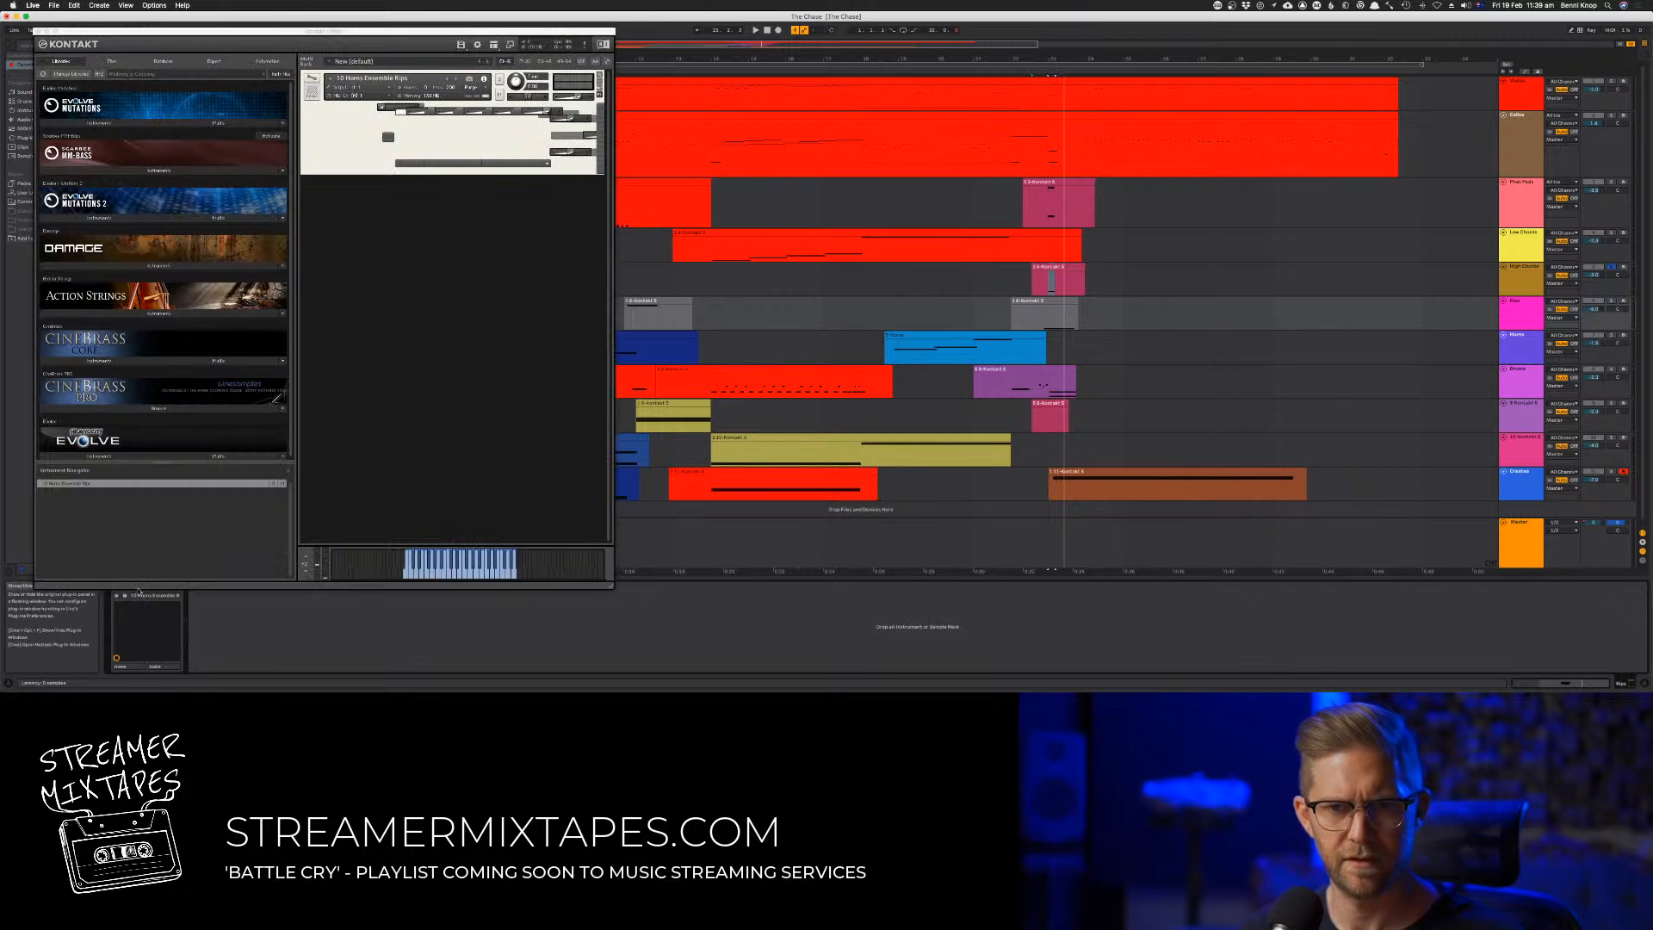
click(163, 408)
scroll(163, 344, down, 5)
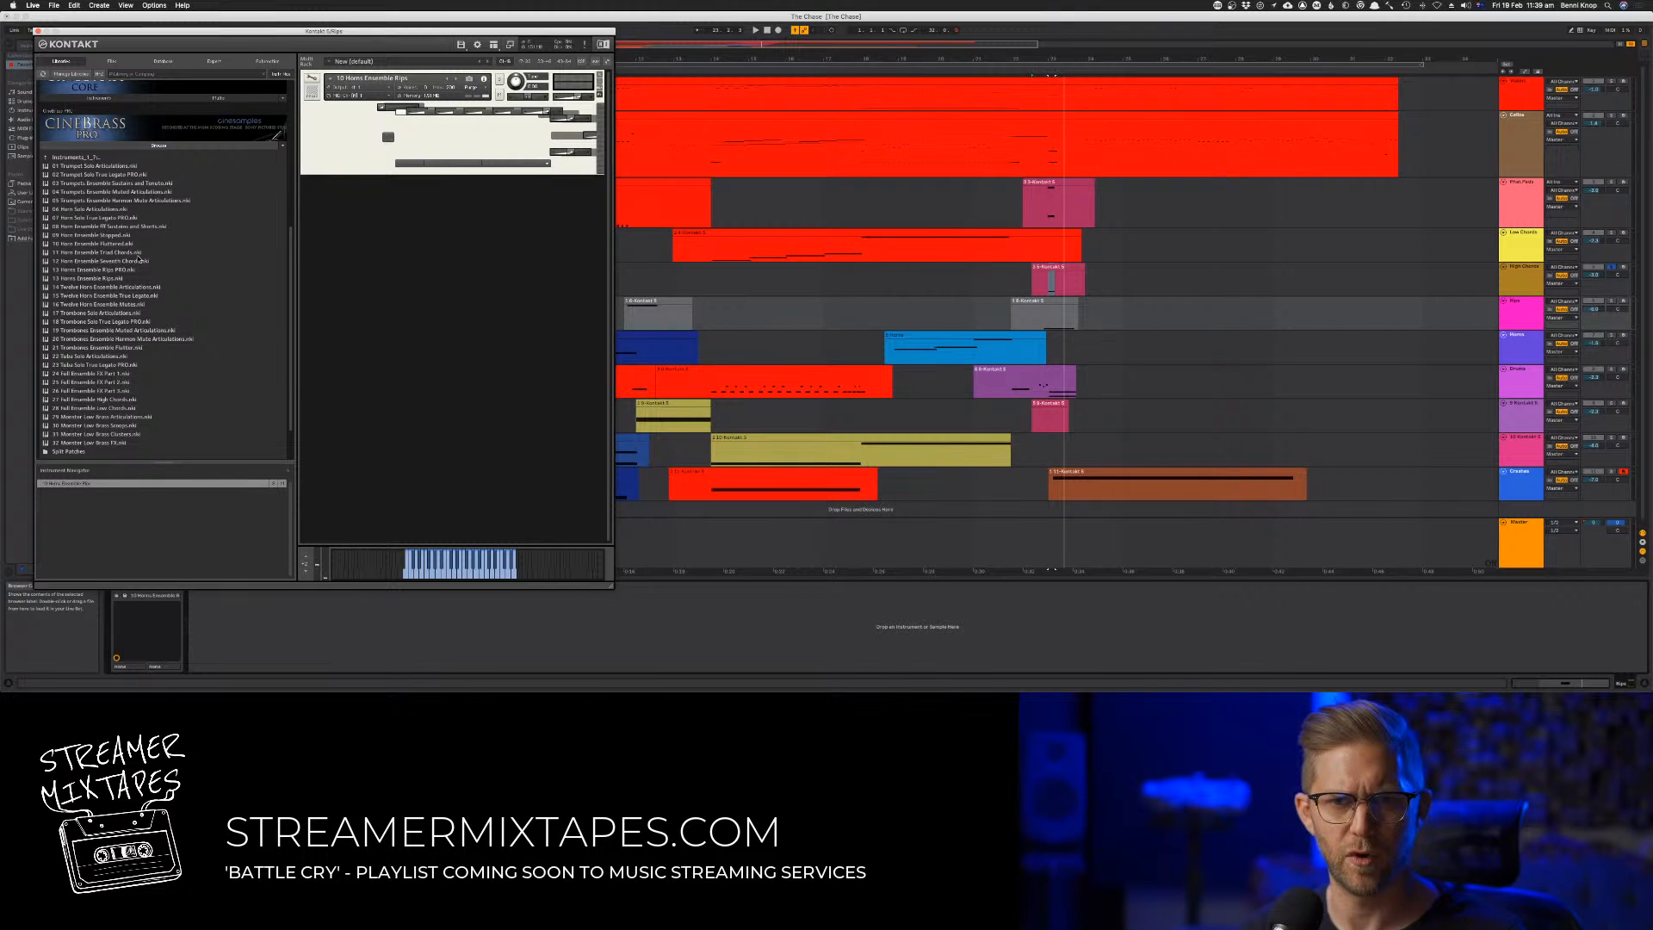
Replace the Rips track's missing patch with CineBrass Pro's Horns Ensemble Rips and audition it
click(110, 279)
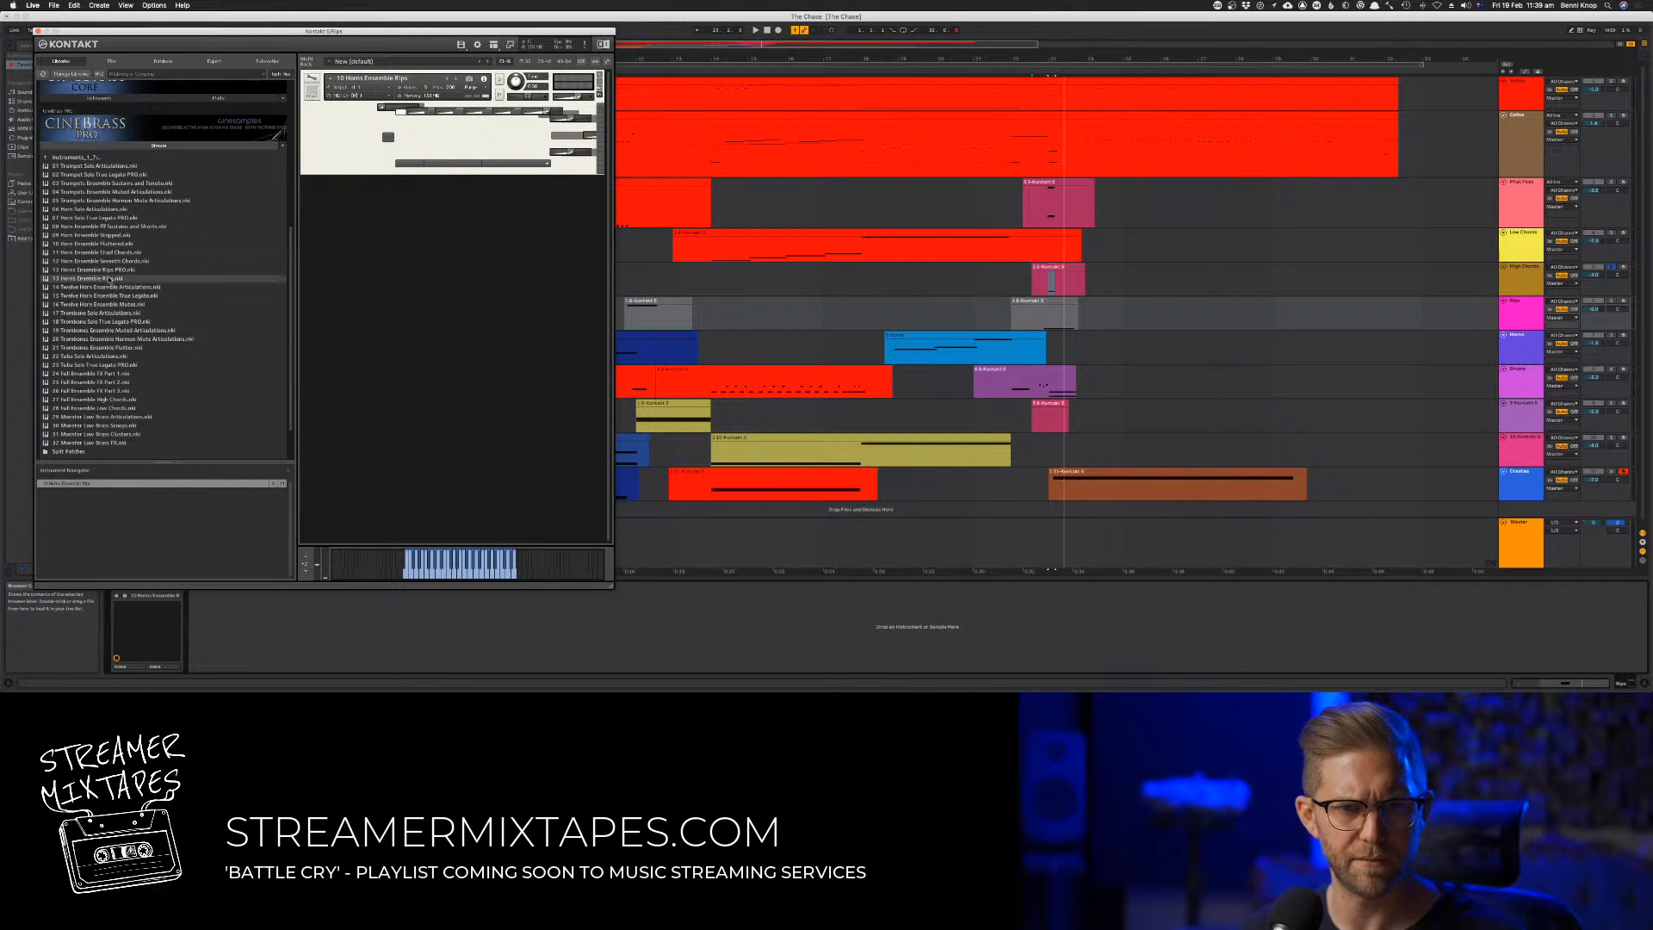
drag(410, 138, 410, 138)
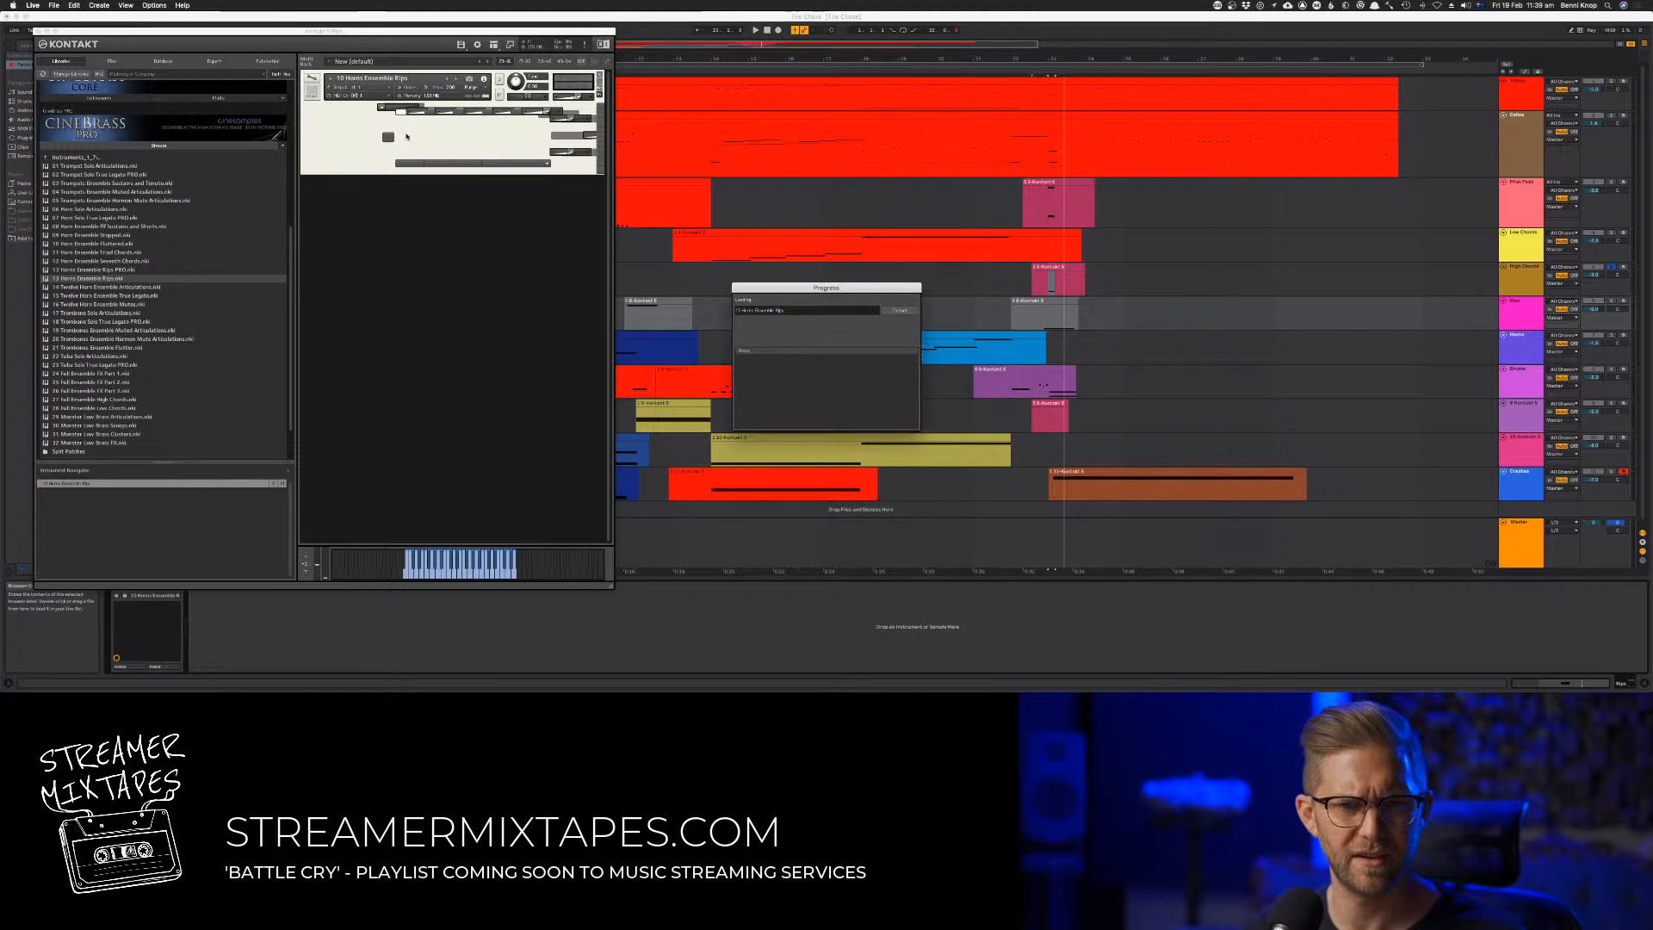
key(space)
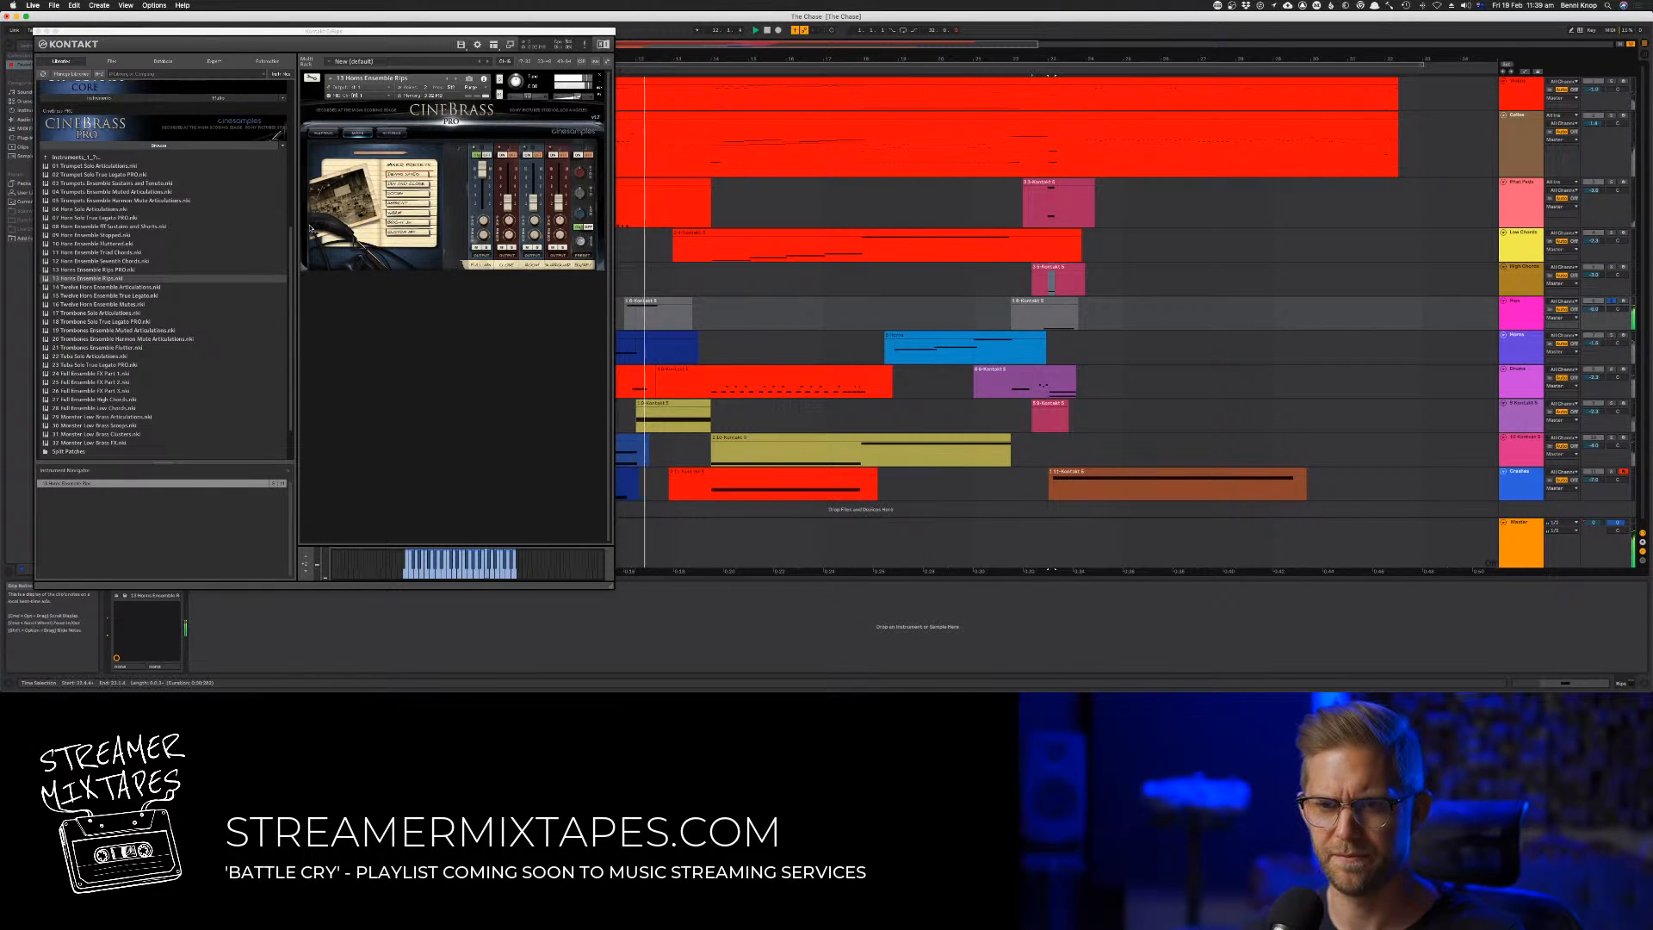
key(space)
Load Horns Ensemble Rips PRO on the Rips track, audition both Rips clips and close Kontakt
drag(128, 271, 344, 234)
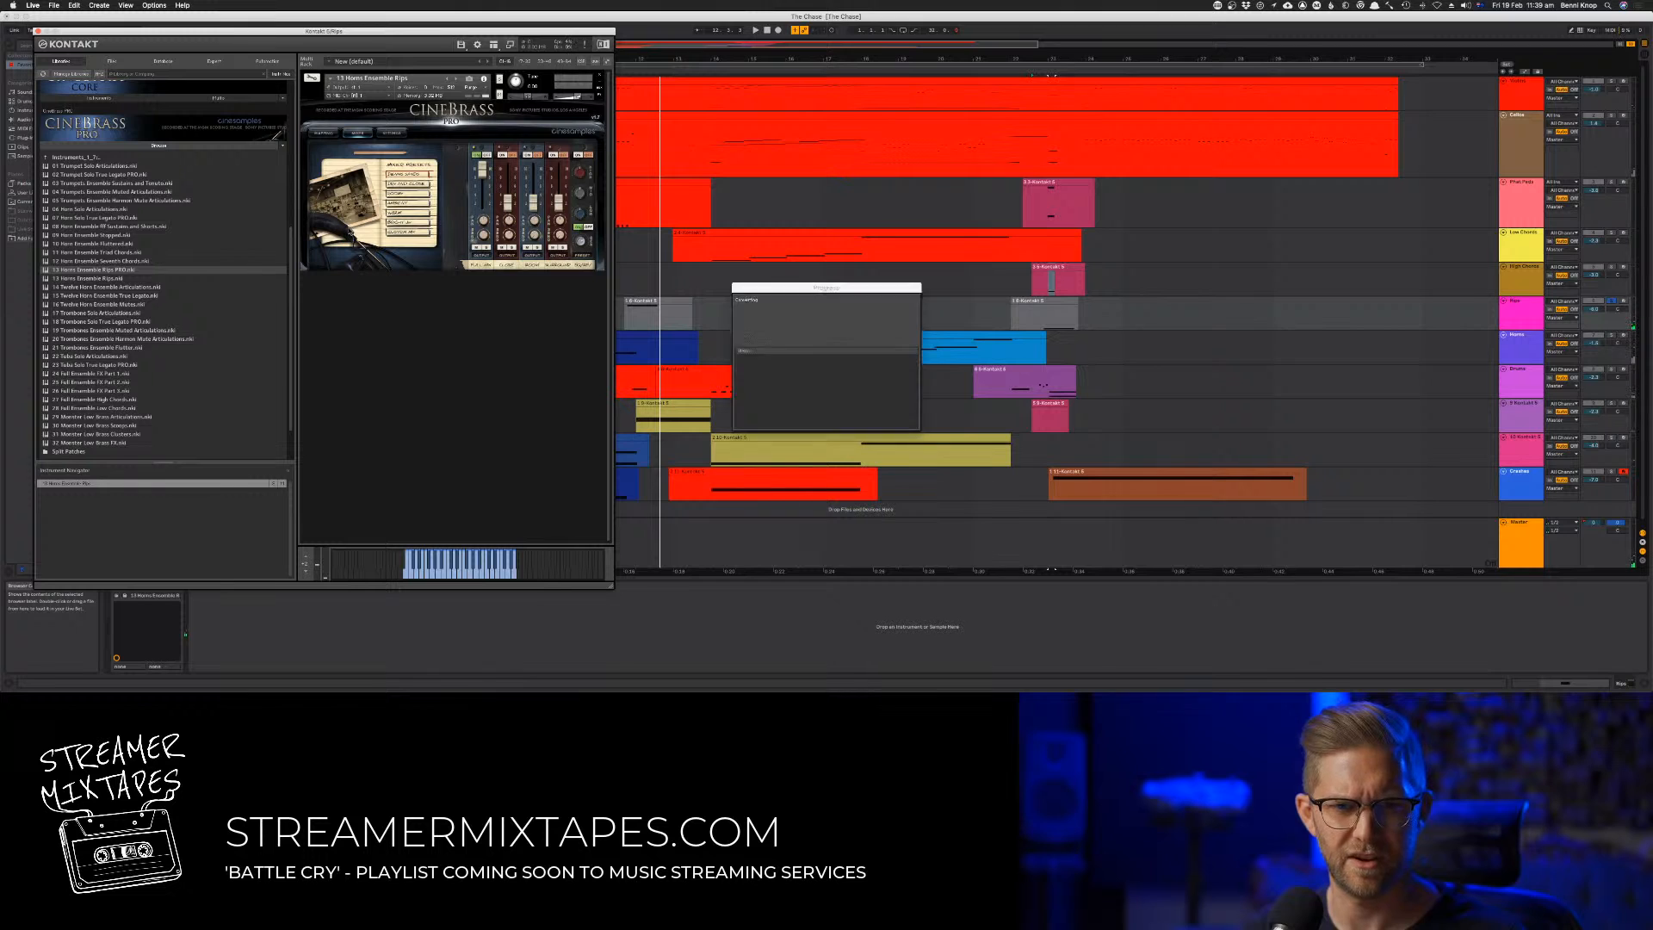
key(space)
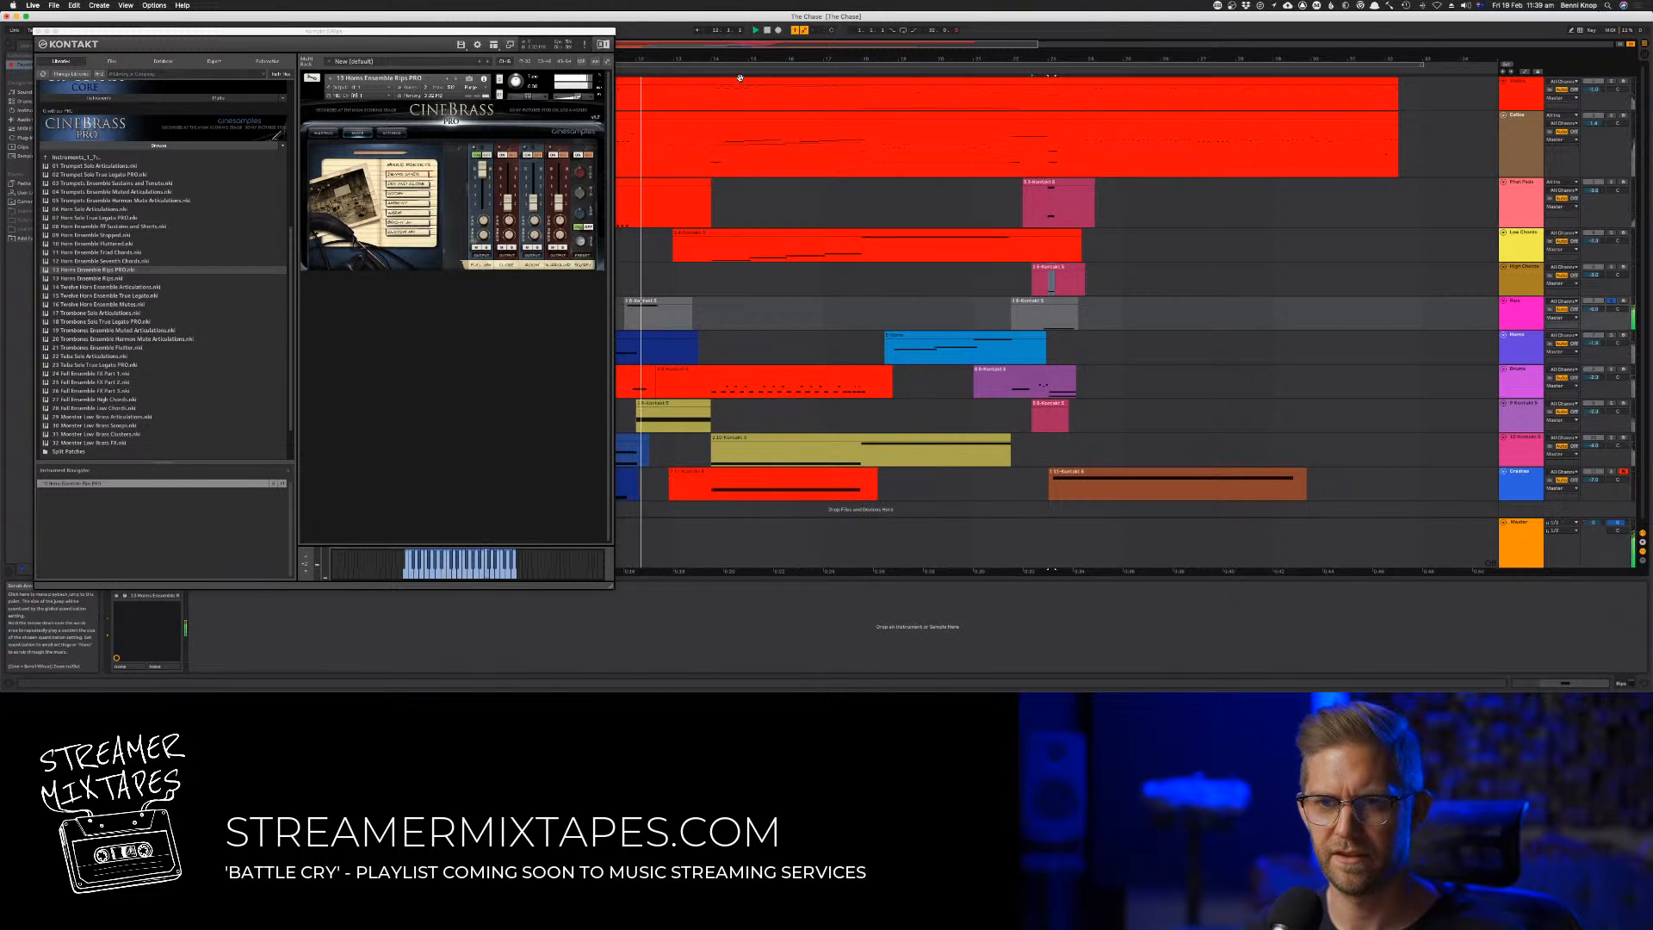
click(1037, 72)
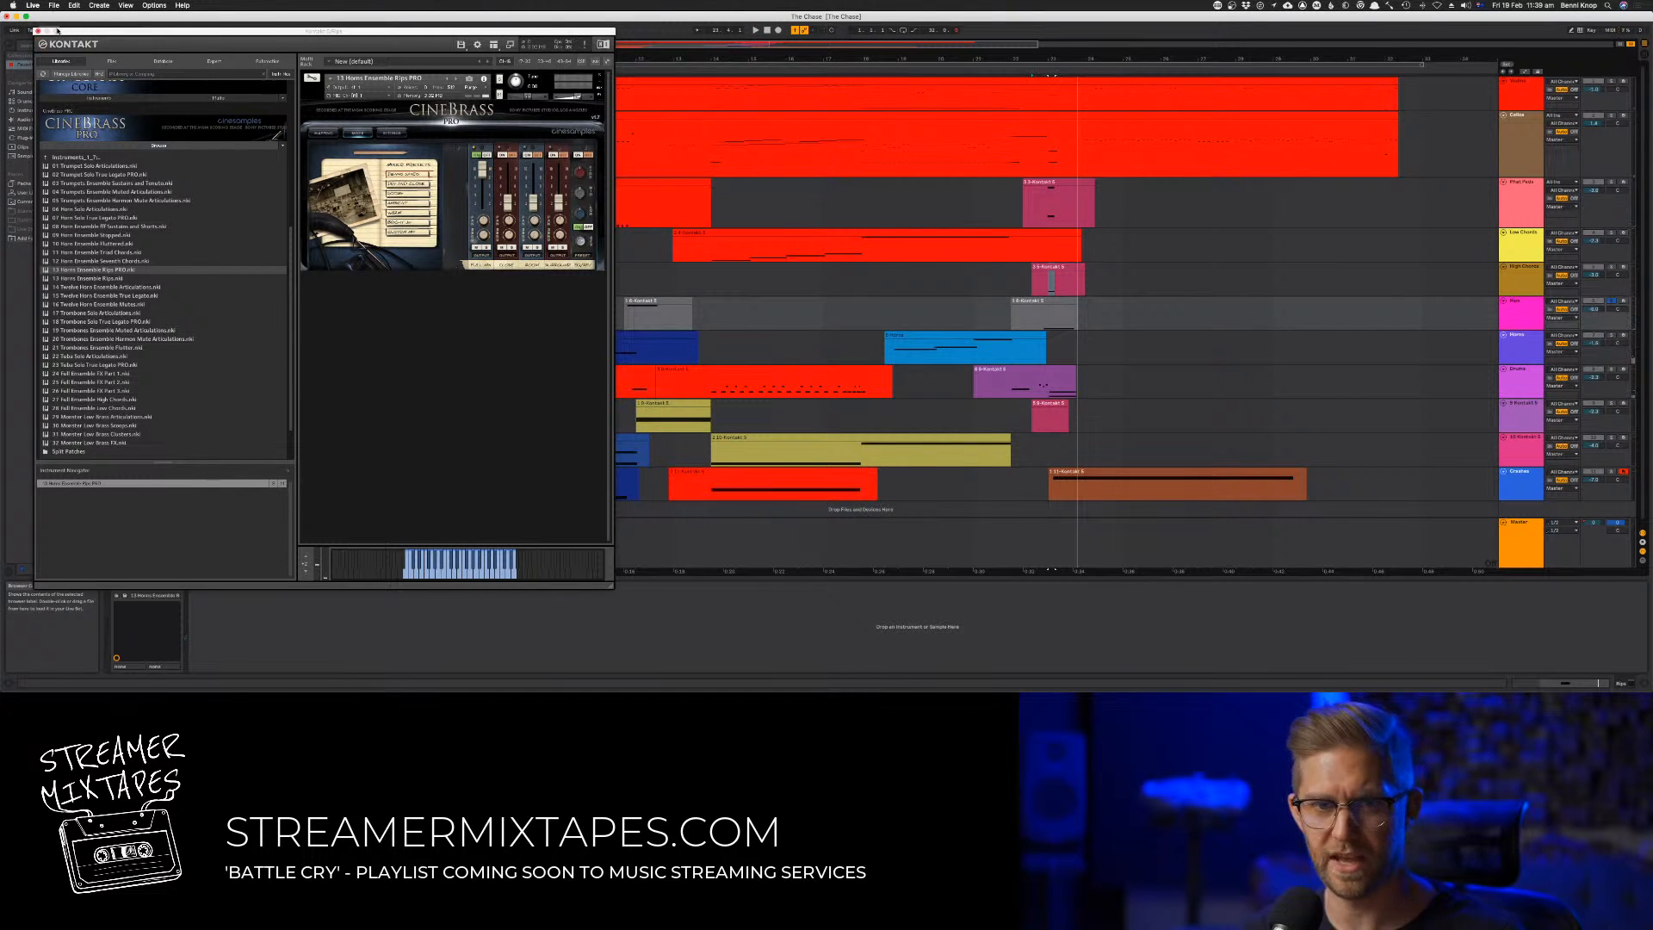
click(38, 31)
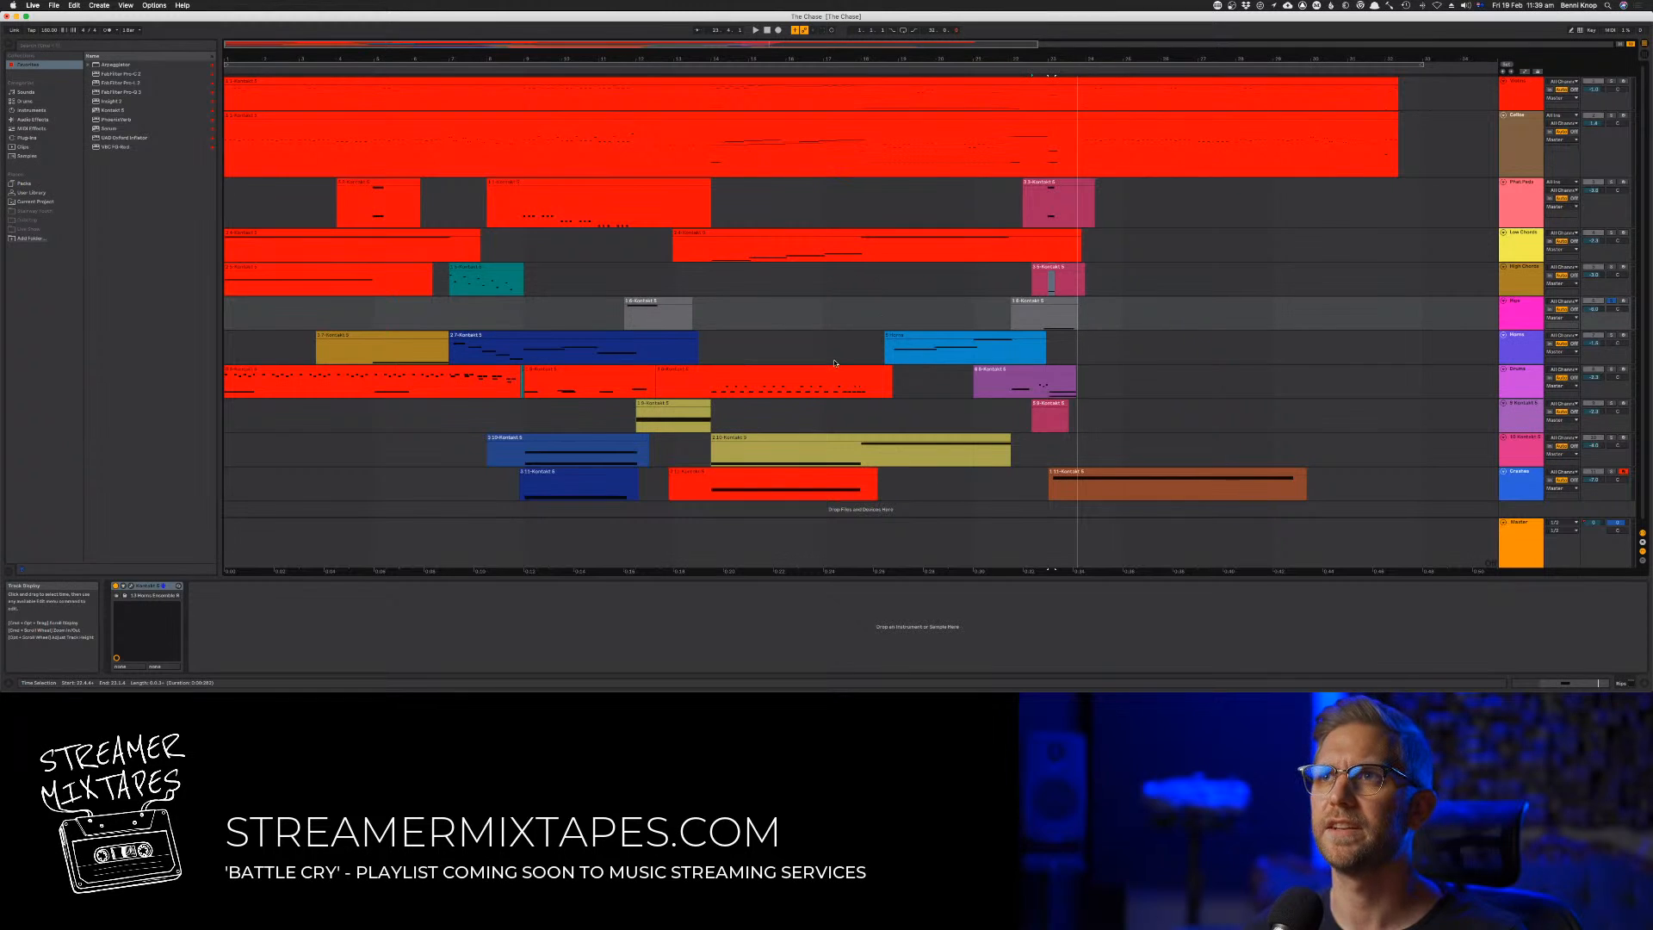
Check playback of the last Rips clip and open the Kontakt instrument on the twelve-horn track below
key(space)
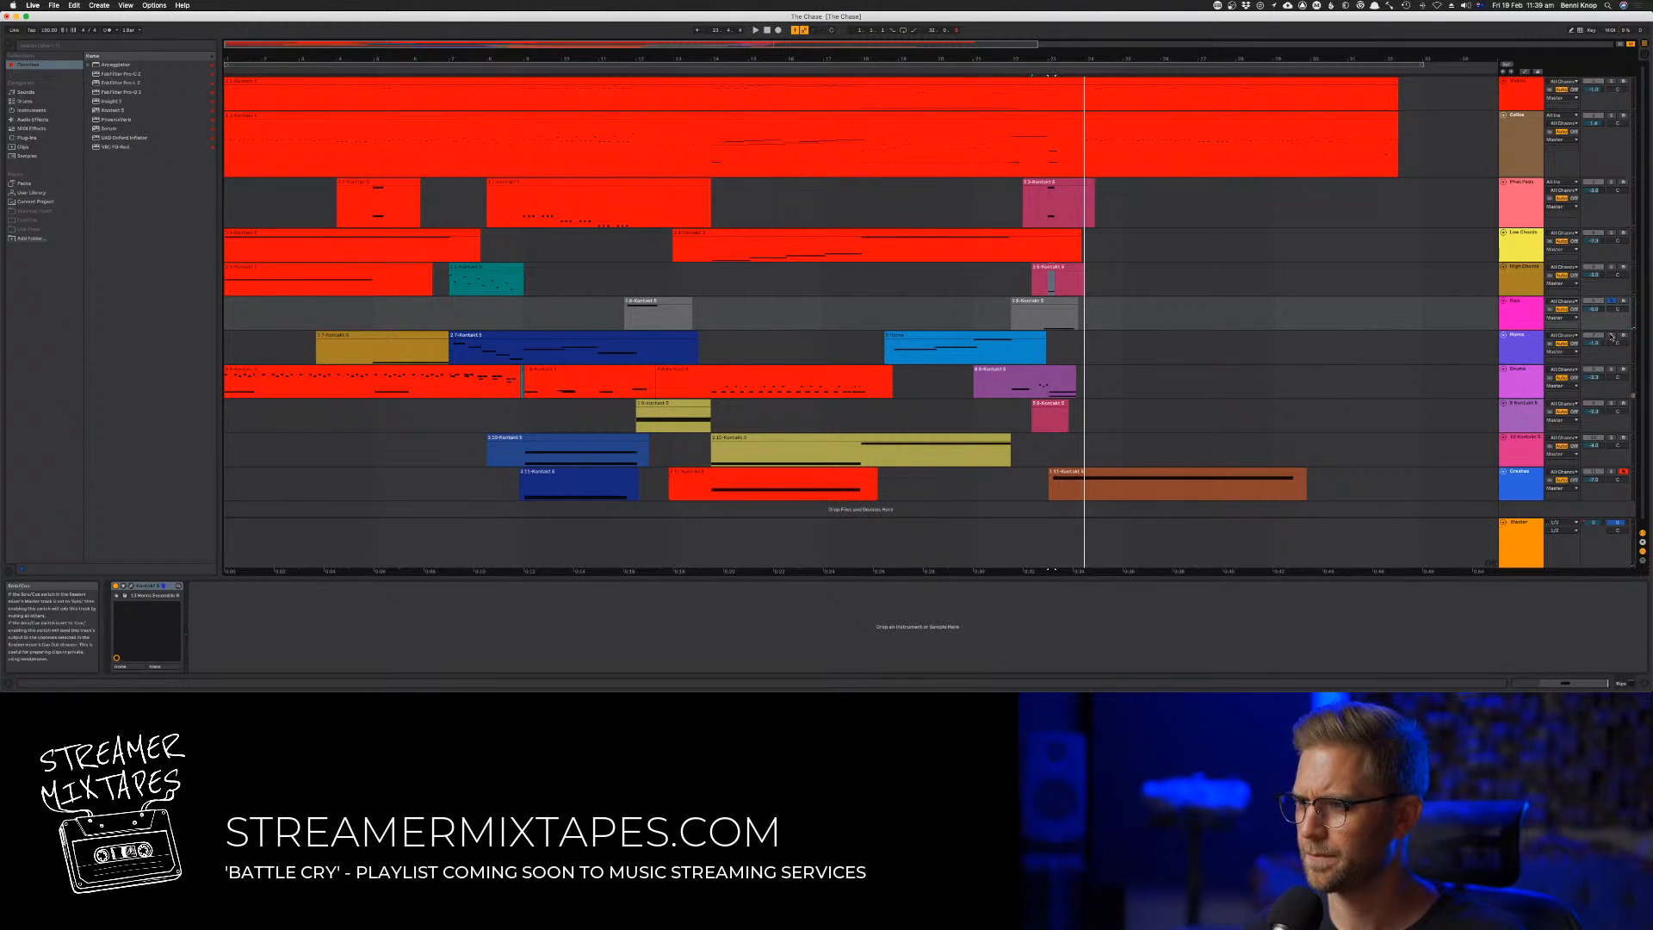
key(space)
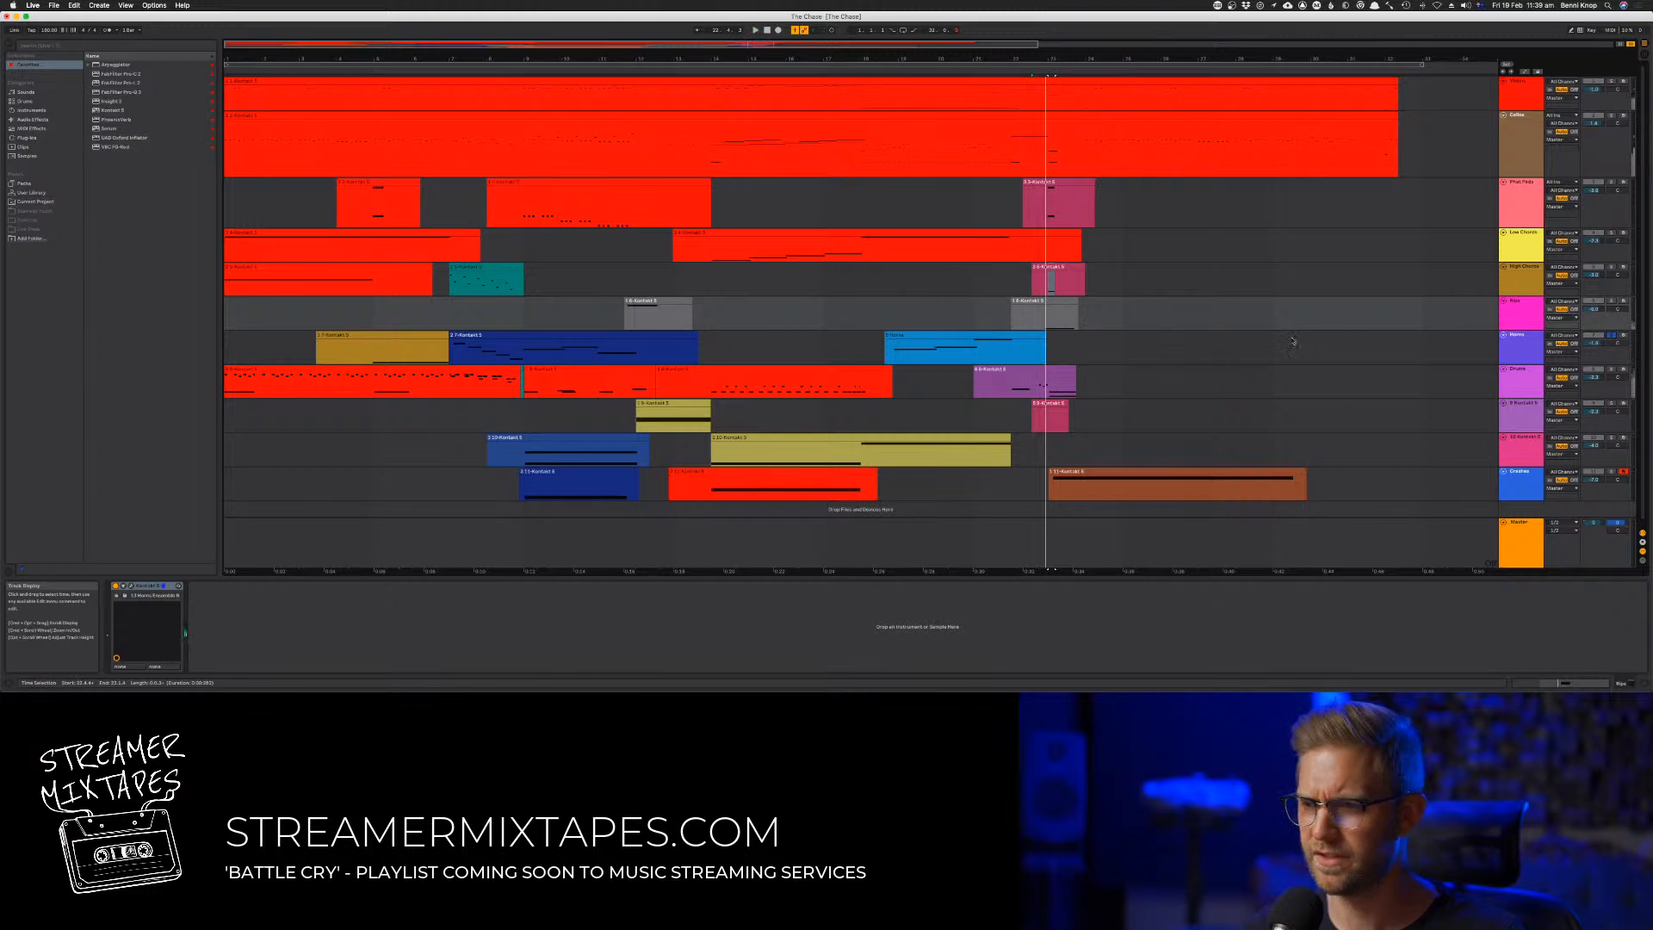
click(1510, 348)
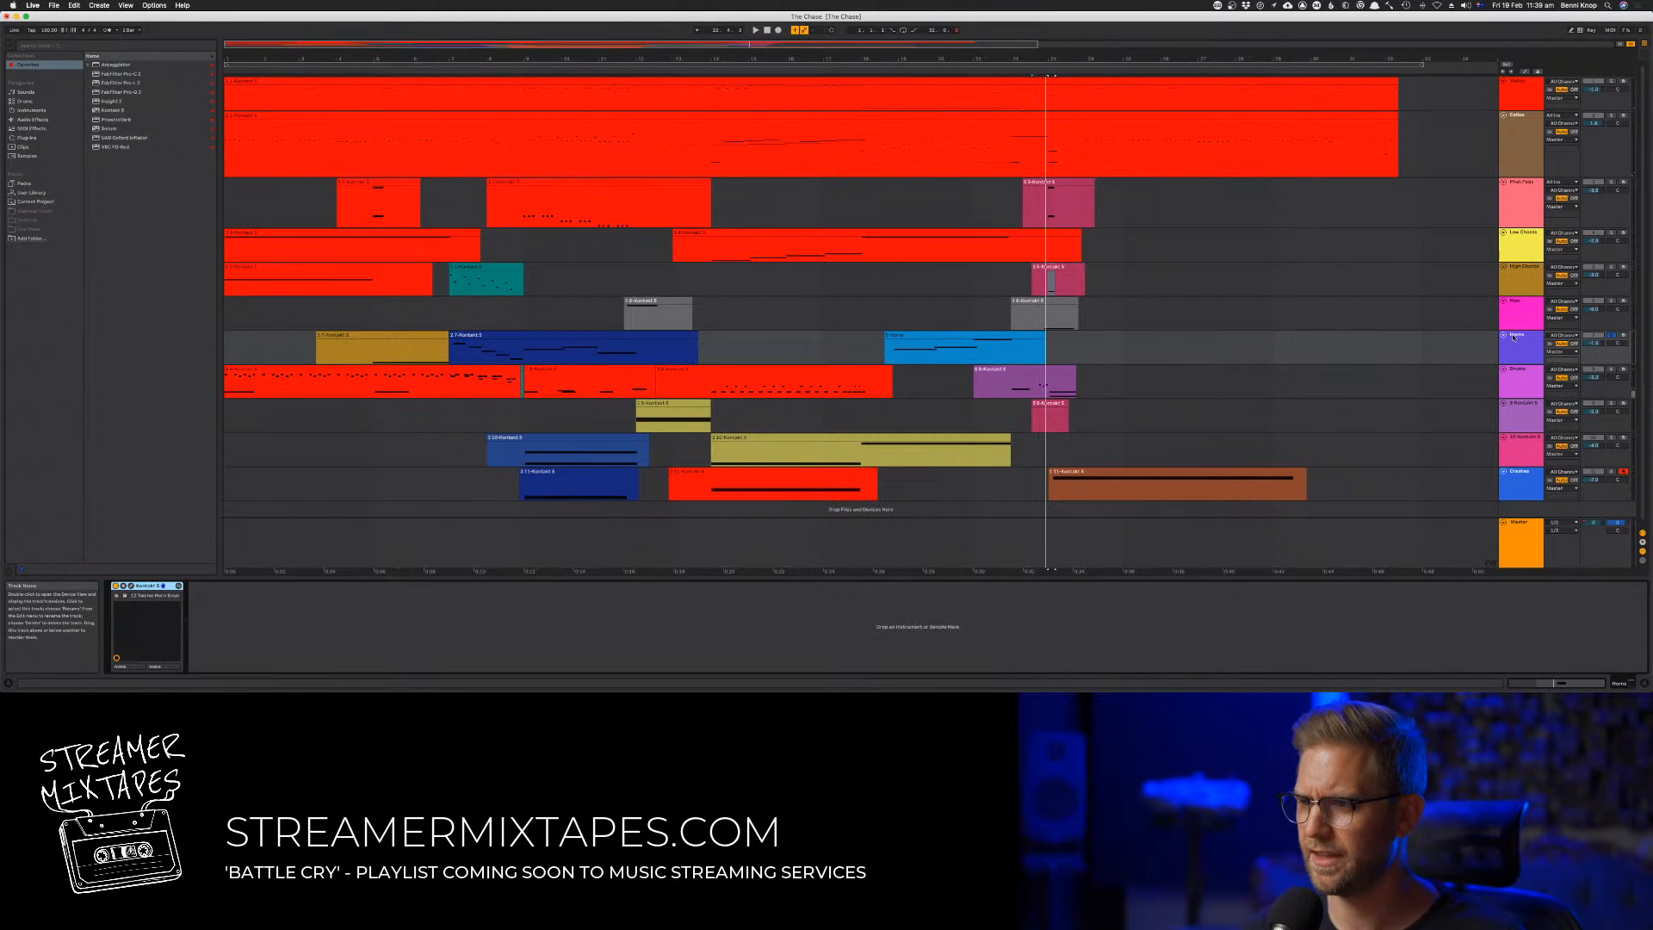
click(130, 585)
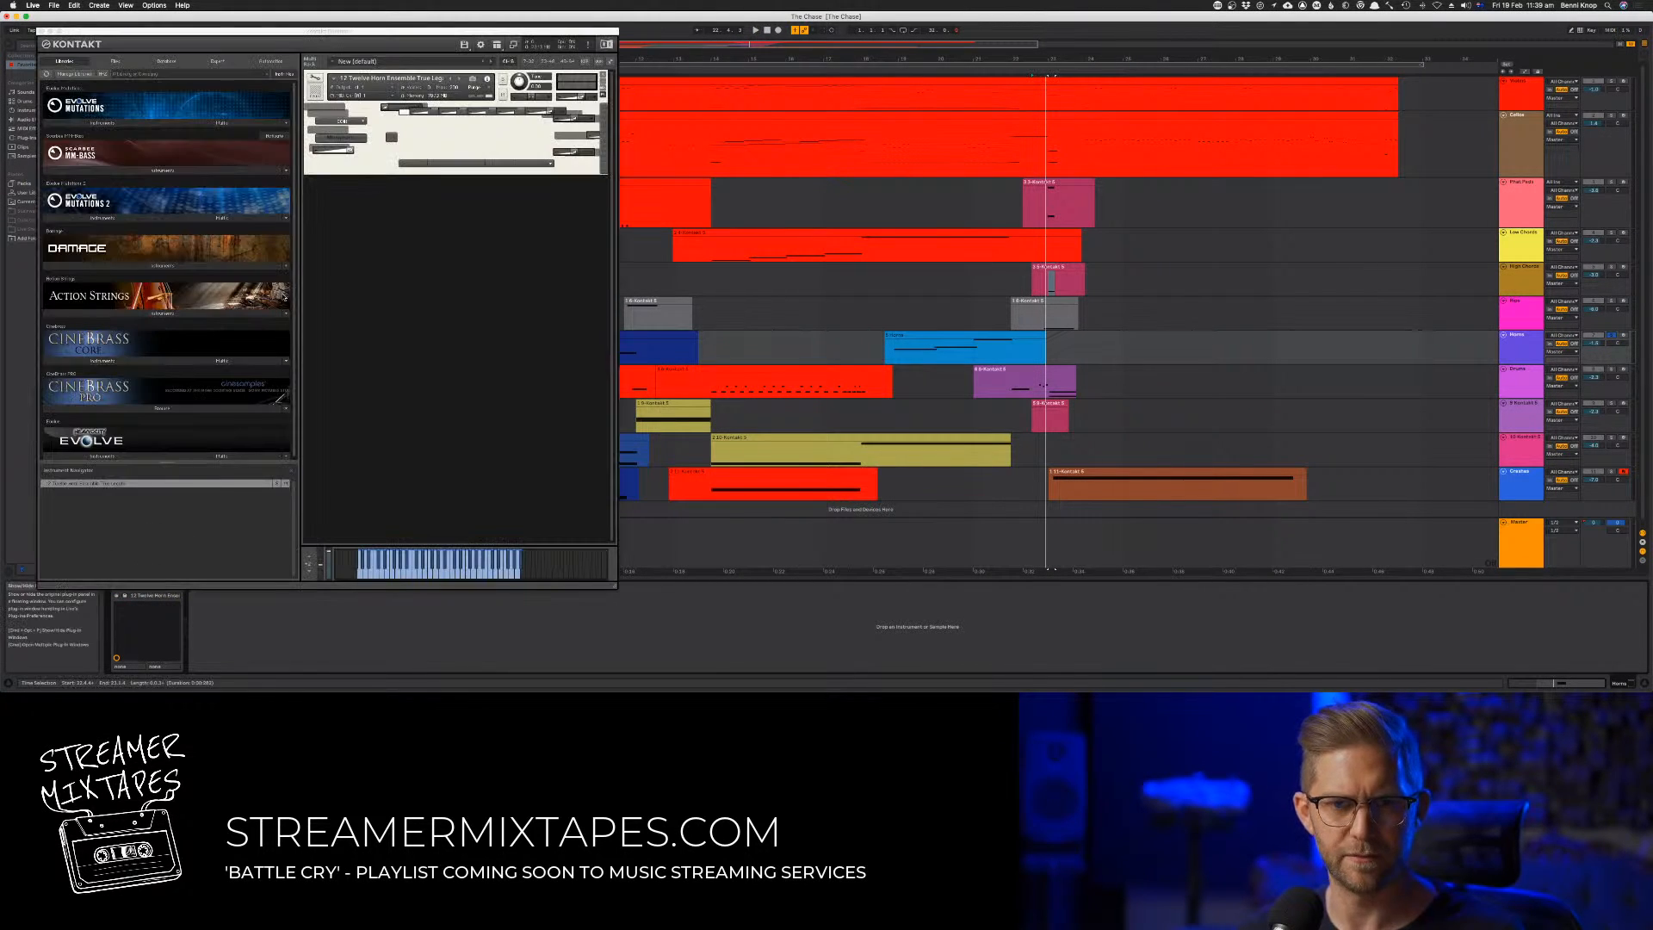
Replace the horn track's missing patch with Twelve Horn Ensemble True Legato from CineBrass Pro
click(116, 362)
scroll(129, 366, down, 3)
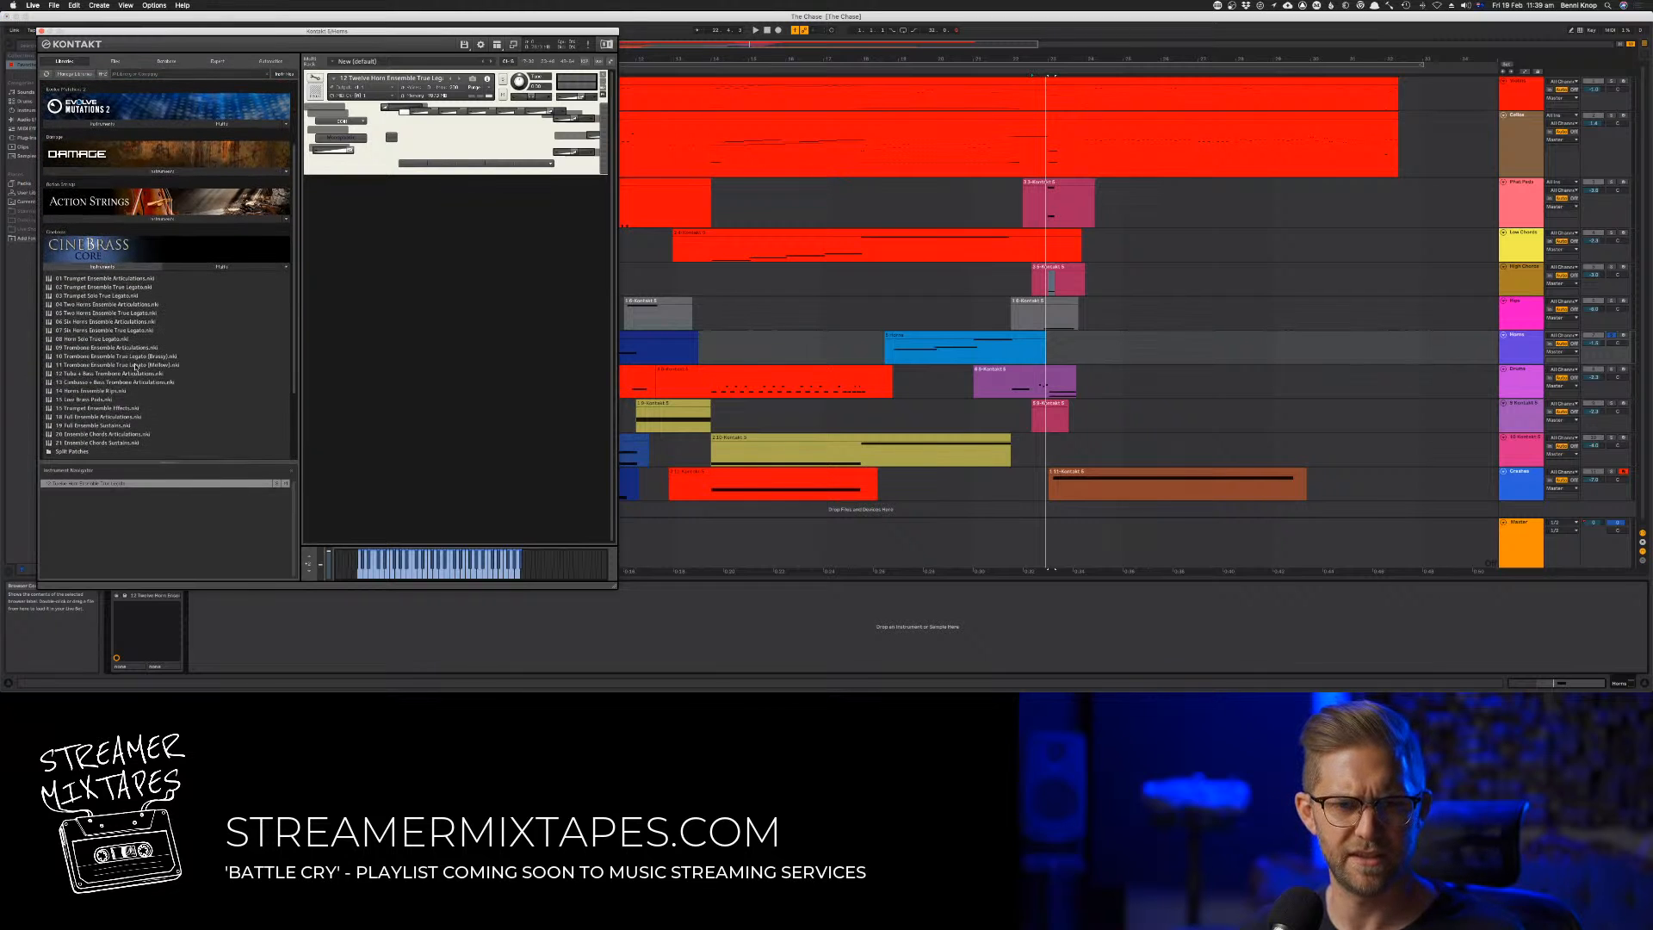
click(109, 268)
click(161, 408)
scroll(161, 411, down, 5)
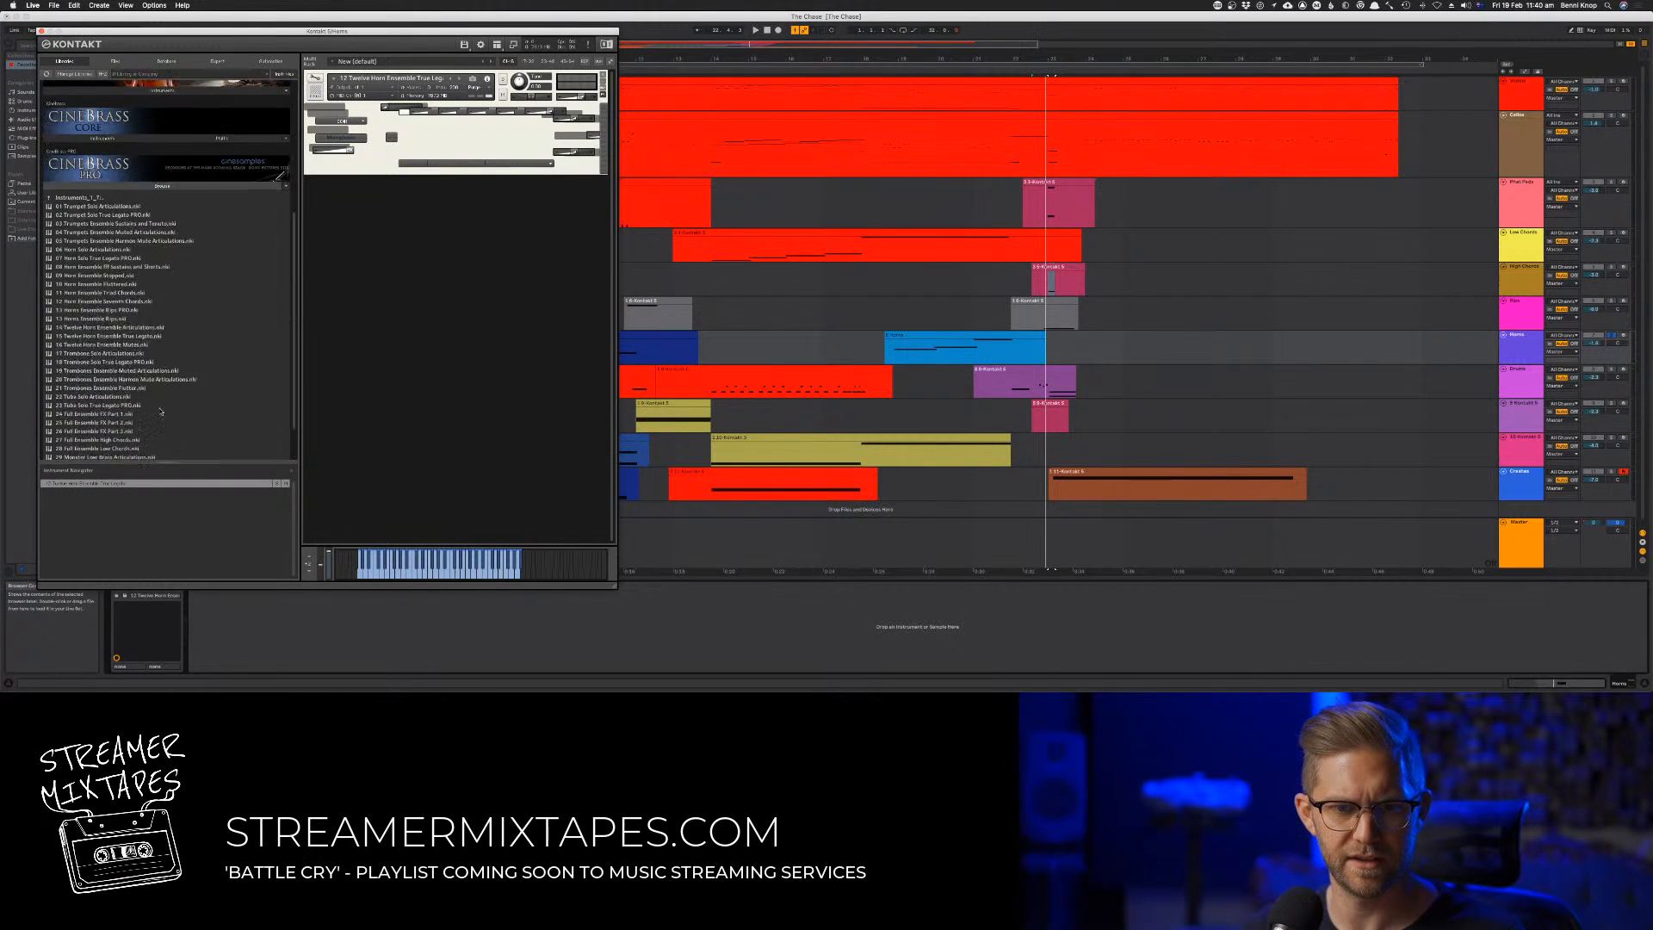
scroll(155, 370, down, 2)
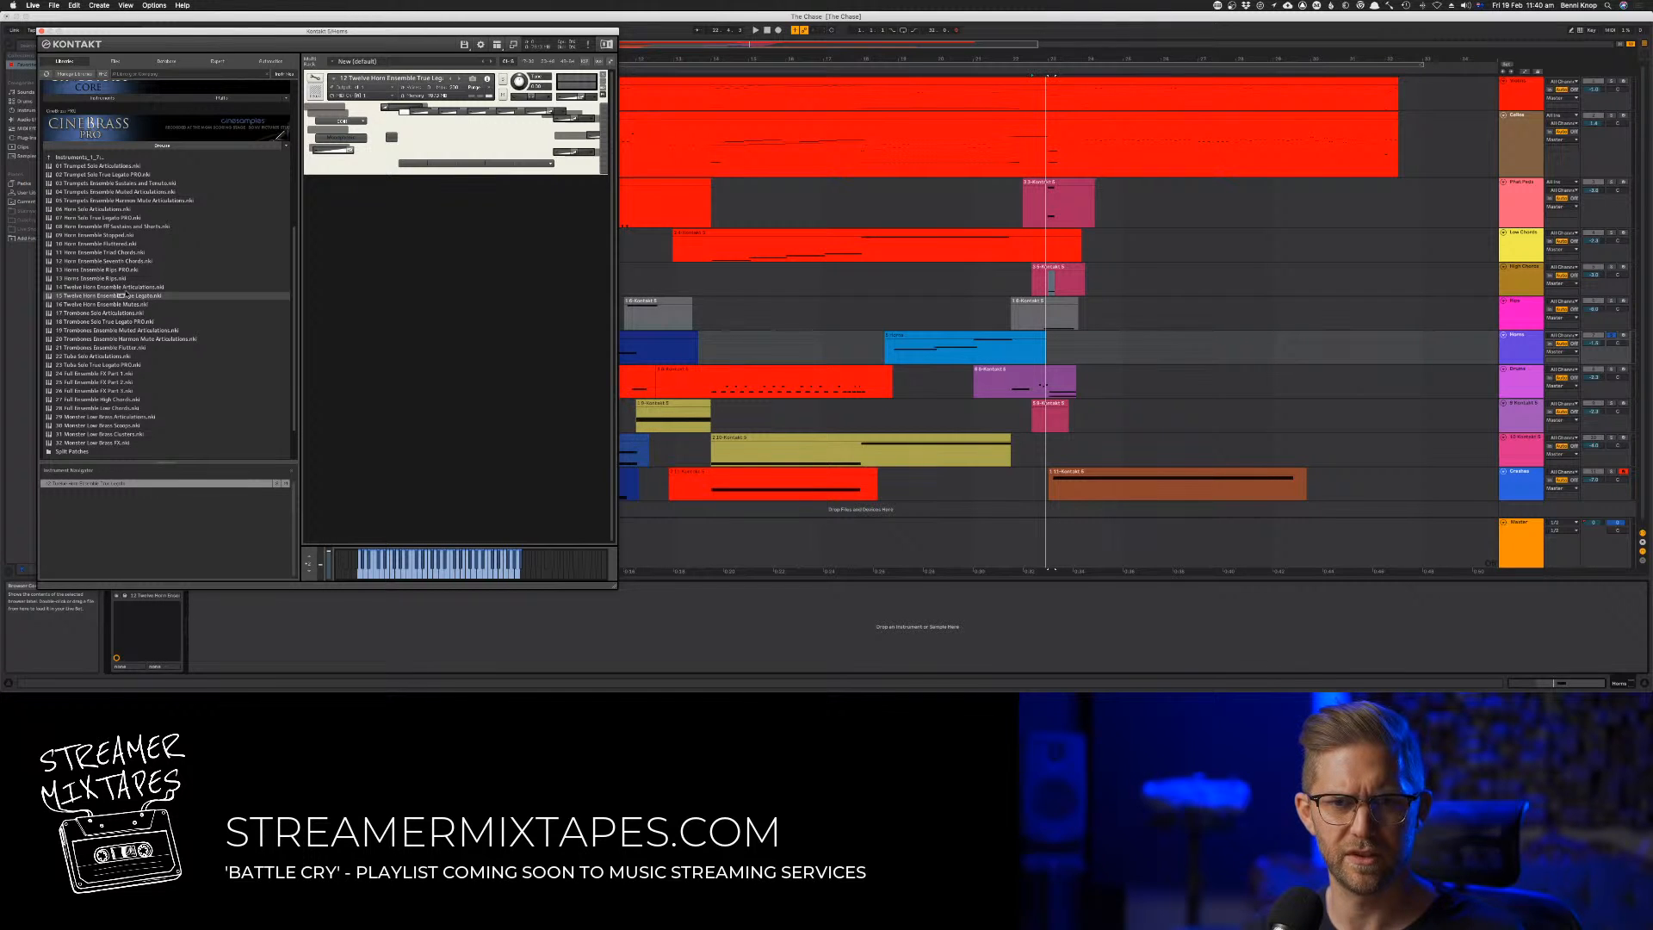
drag(108, 295, 437, 137)
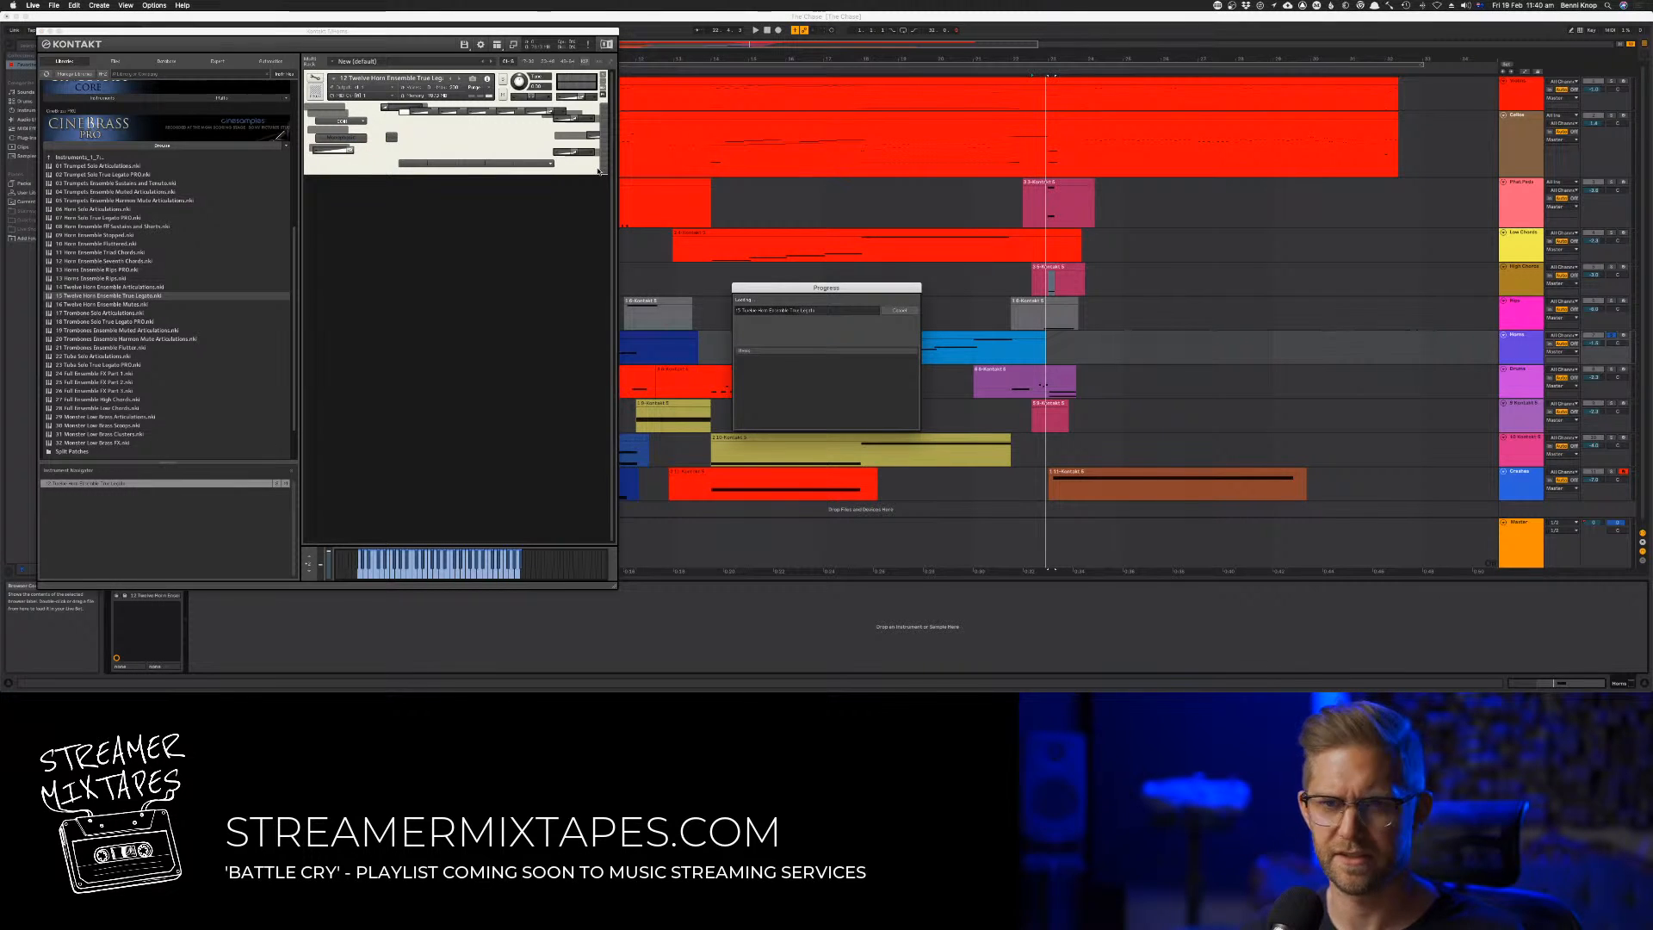
Audition the horn track's last clip, close Kontakt and play its earlier clips from the first one
click(892, 58)
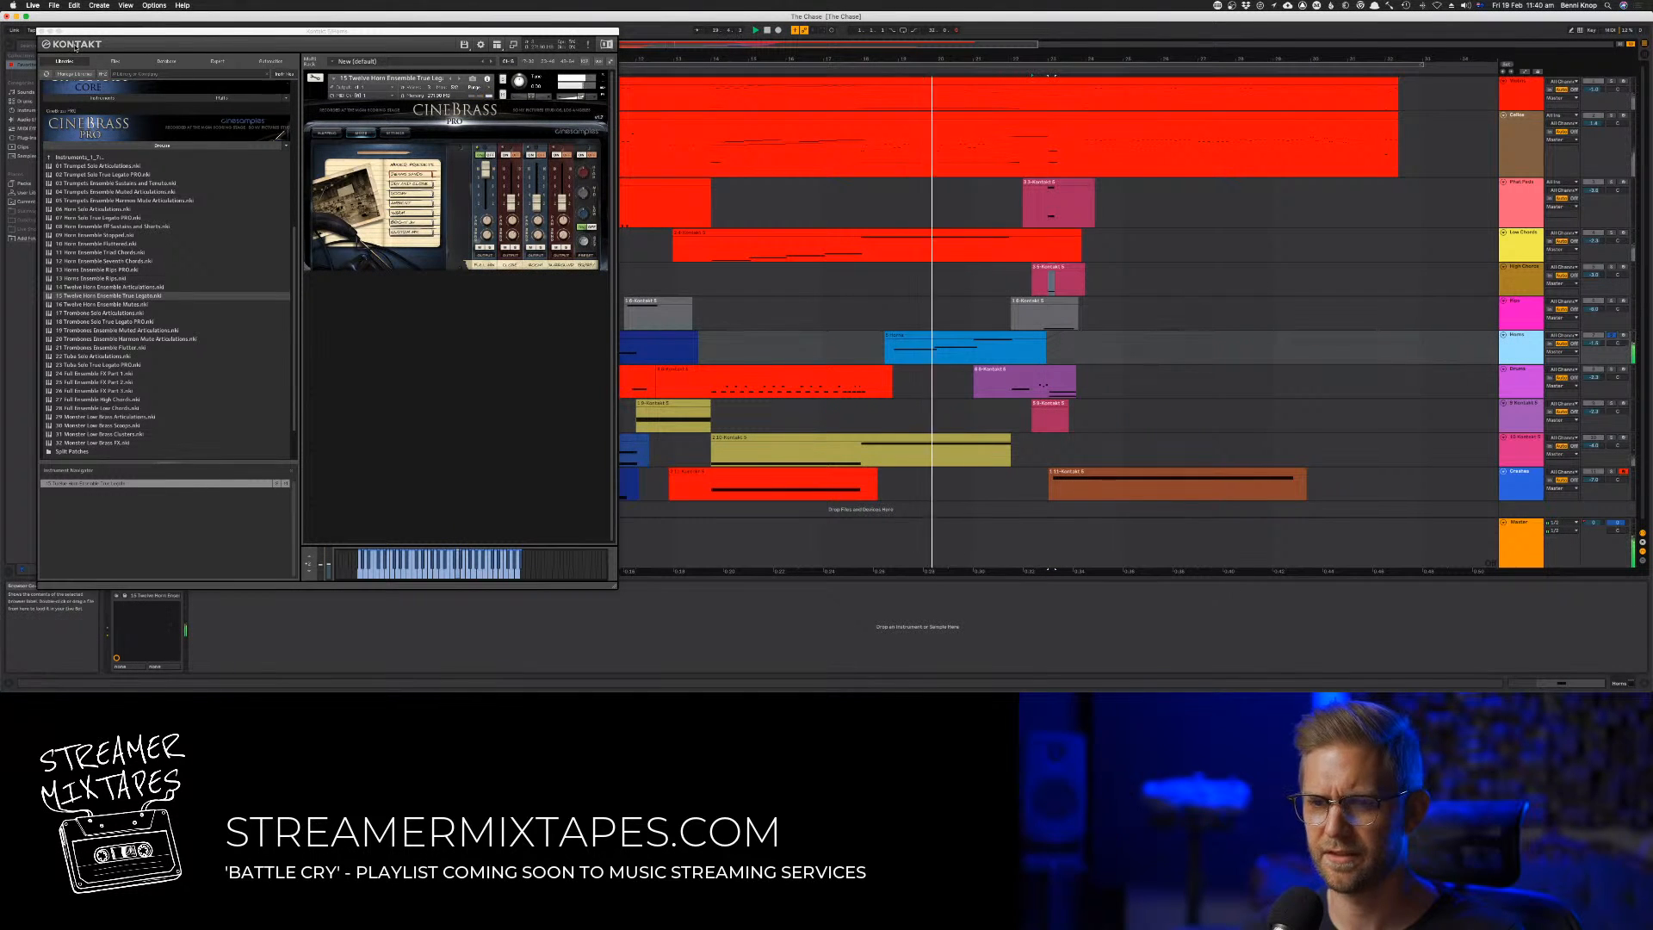
click(41, 31)
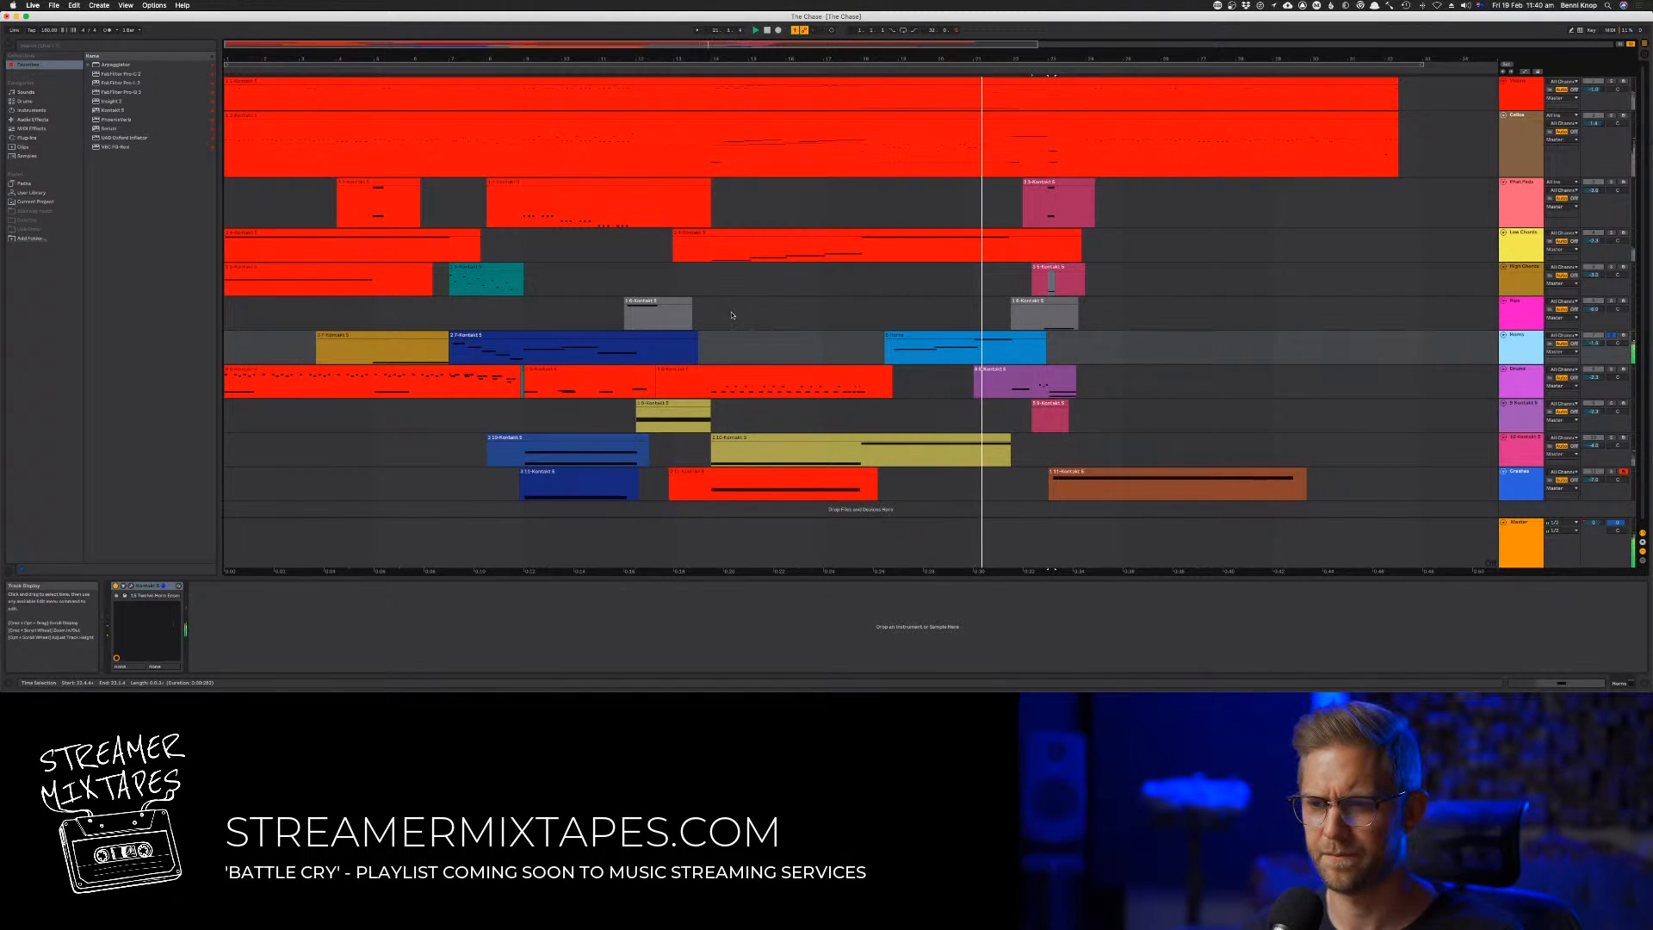
click(332, 71)
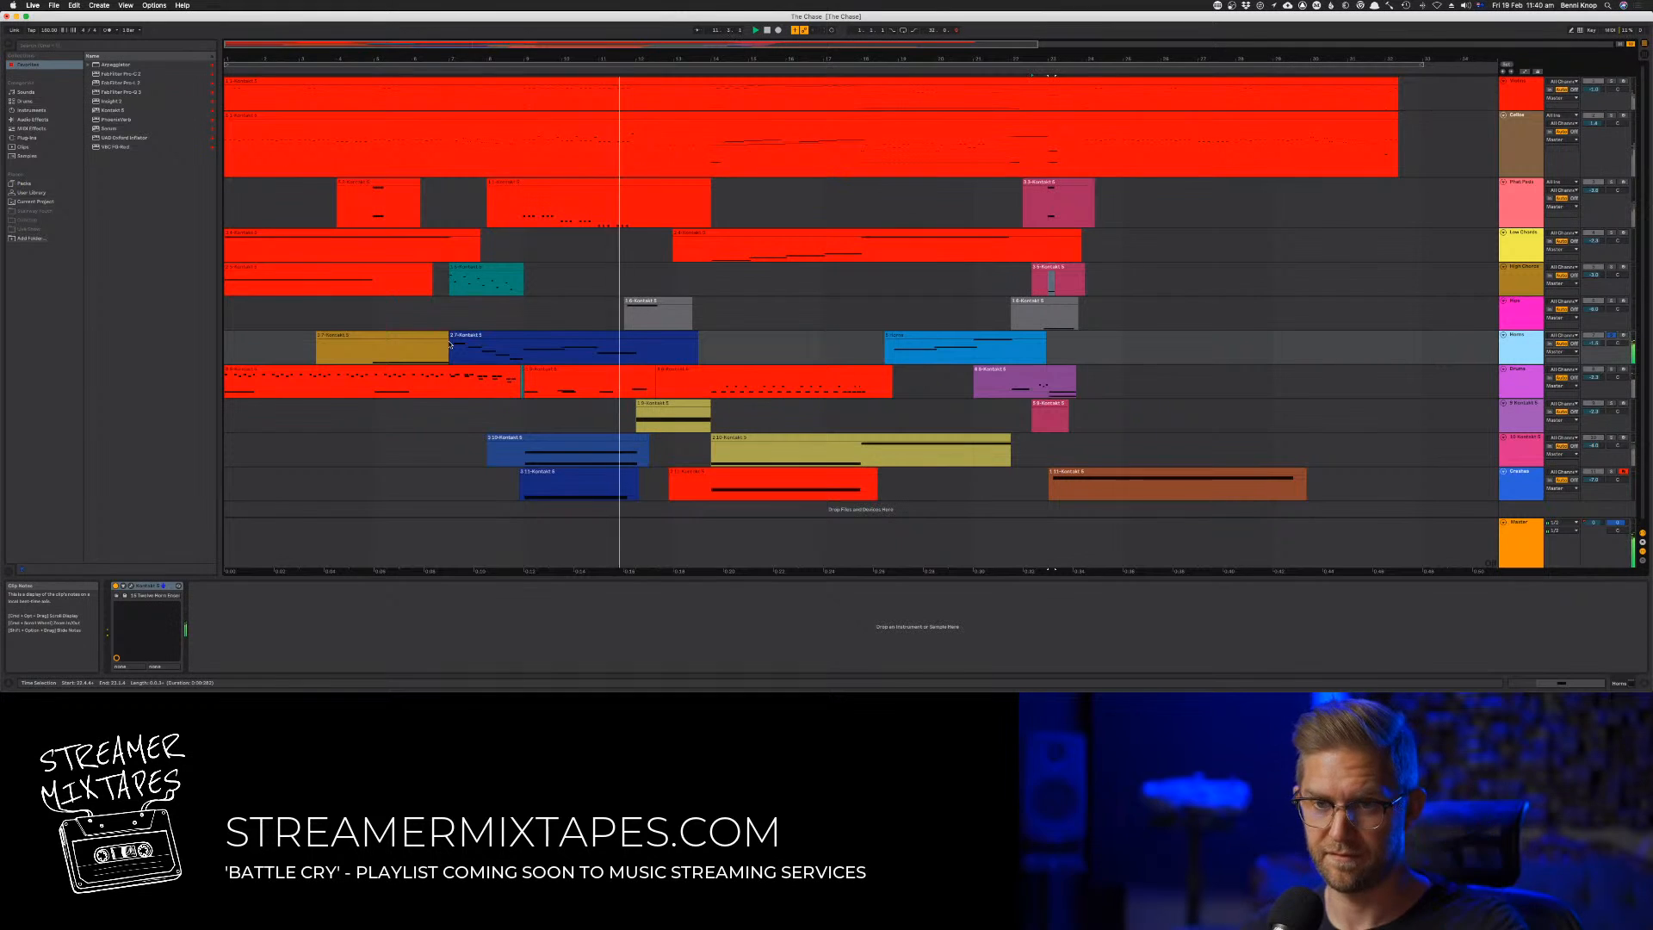
click(473, 368)
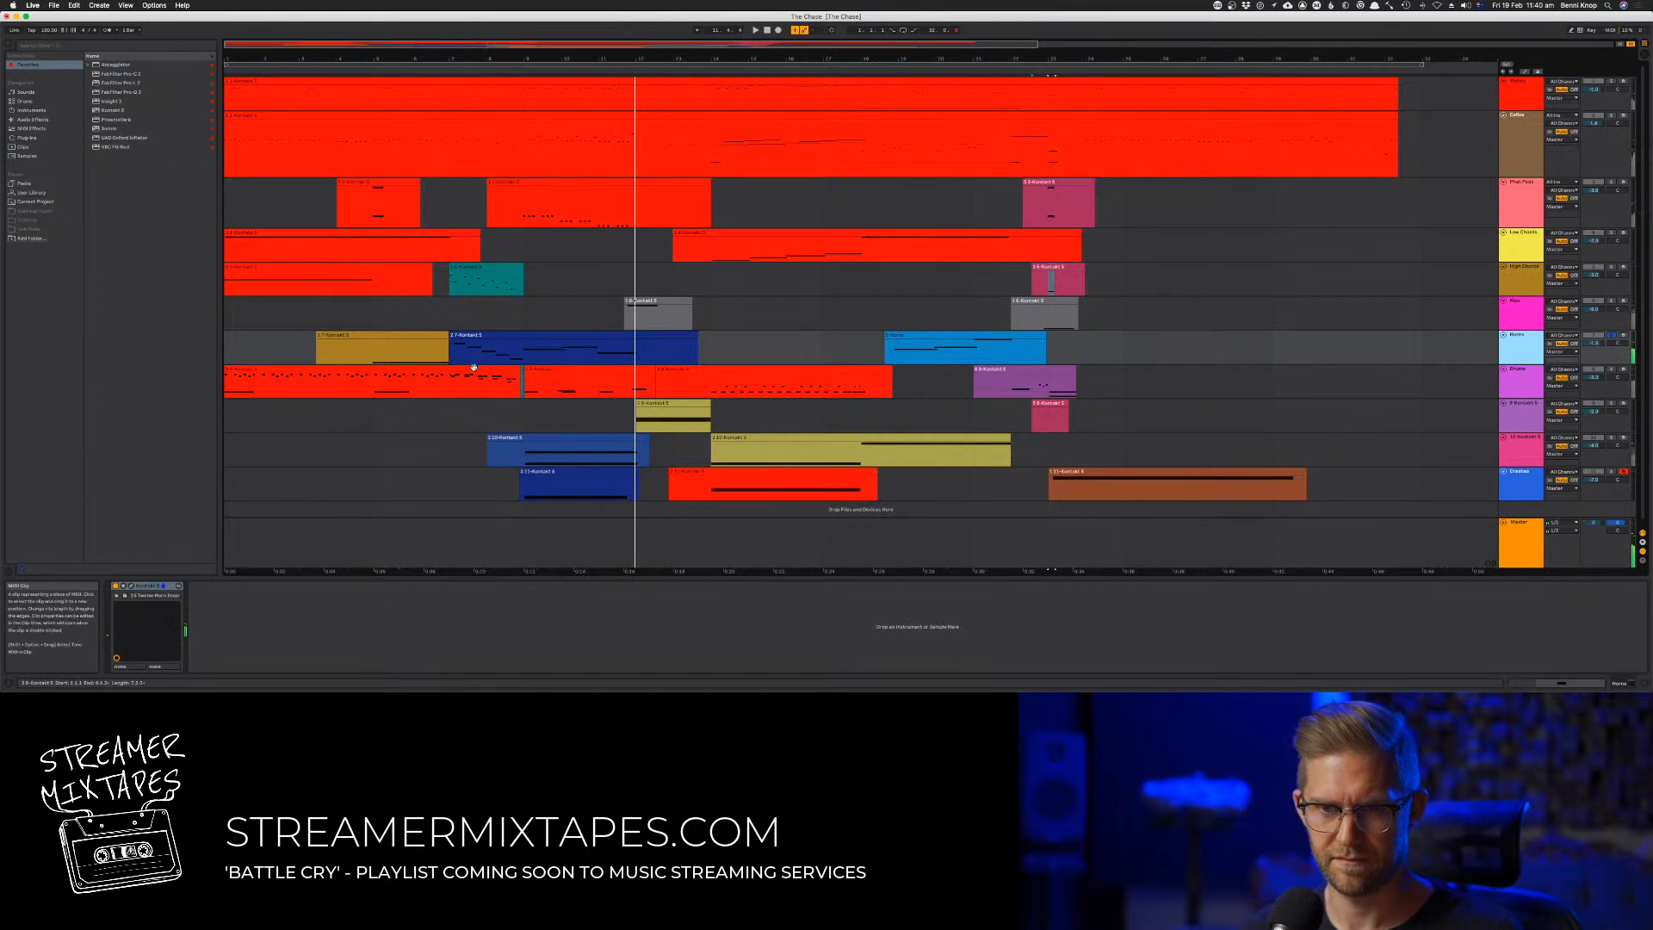
Open the Drums track's Damage percussion kit in Kontakt and move its window clear of the browser
click(1524, 387)
double_click(1522, 388)
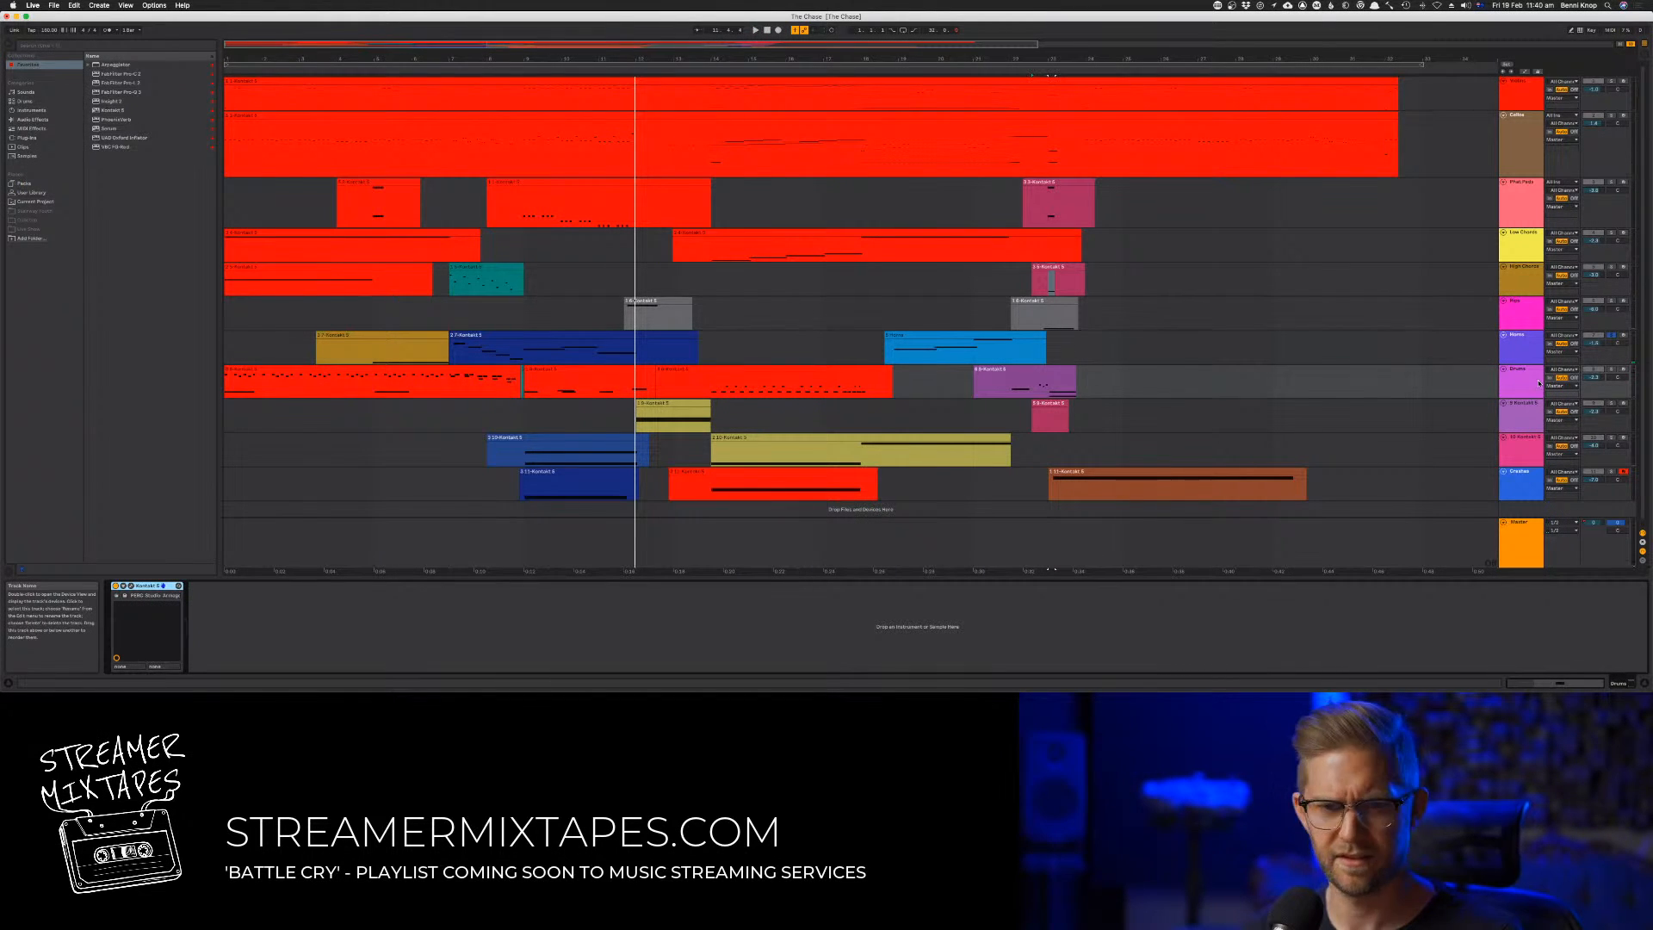
click(131, 587)
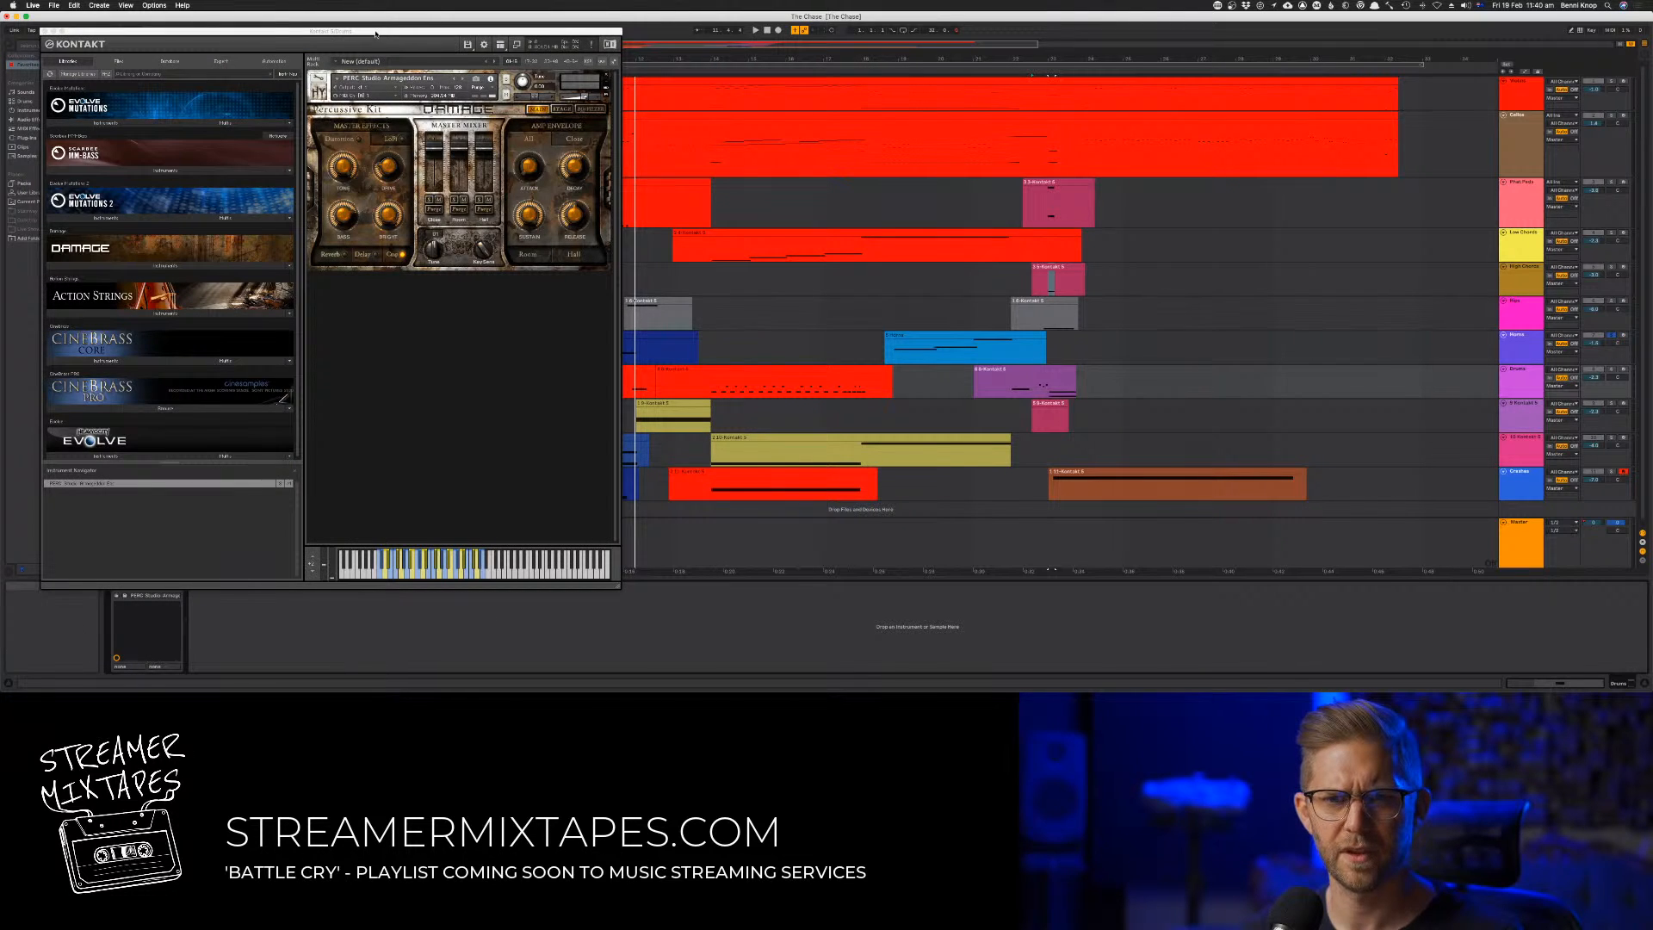
drag(375, 34, 575, 60)
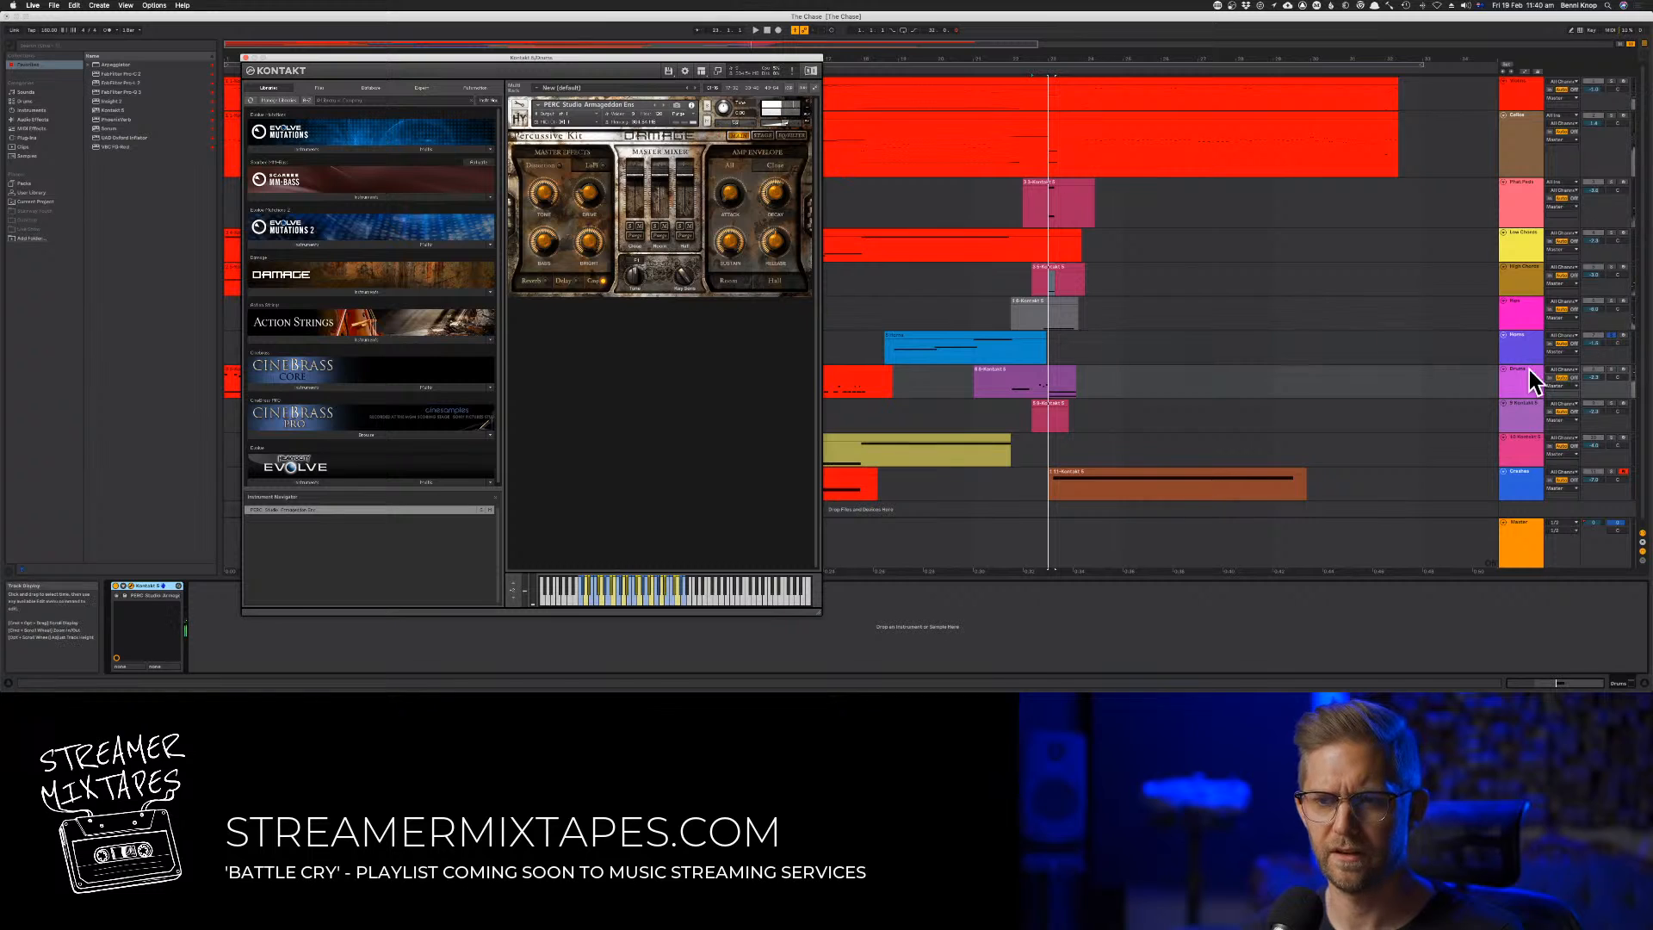
Solo the Drums track, play it from the song's start and close its Kontakt window
click(1613, 371)
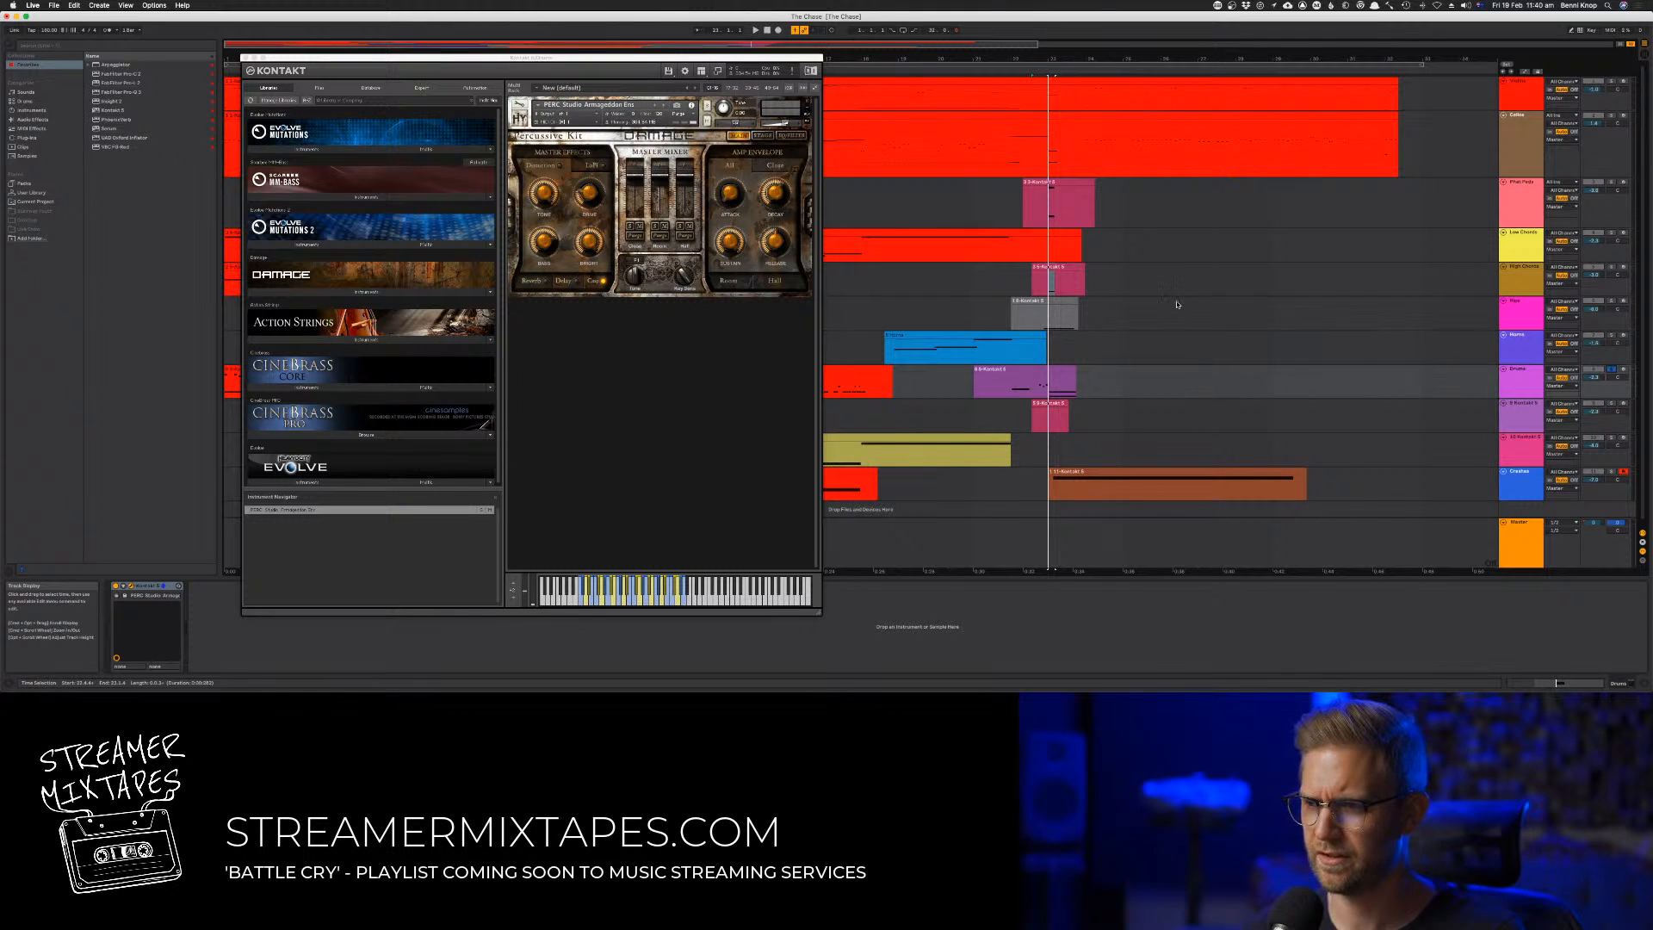
click(767, 30)
key(space)
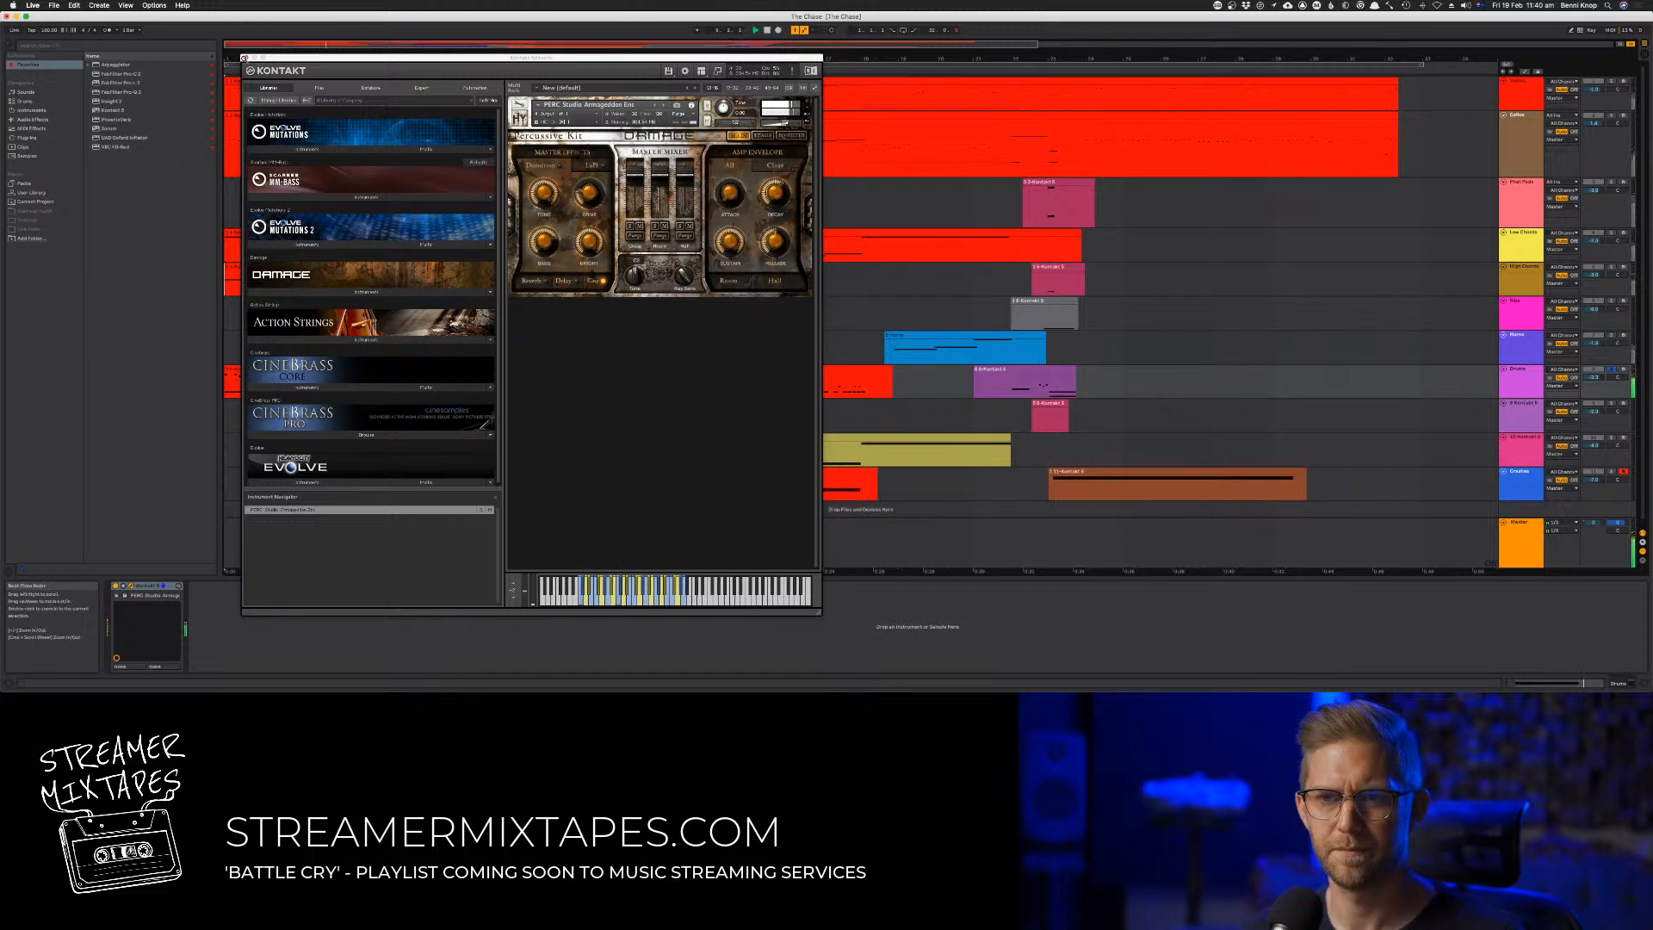
click(246, 58)
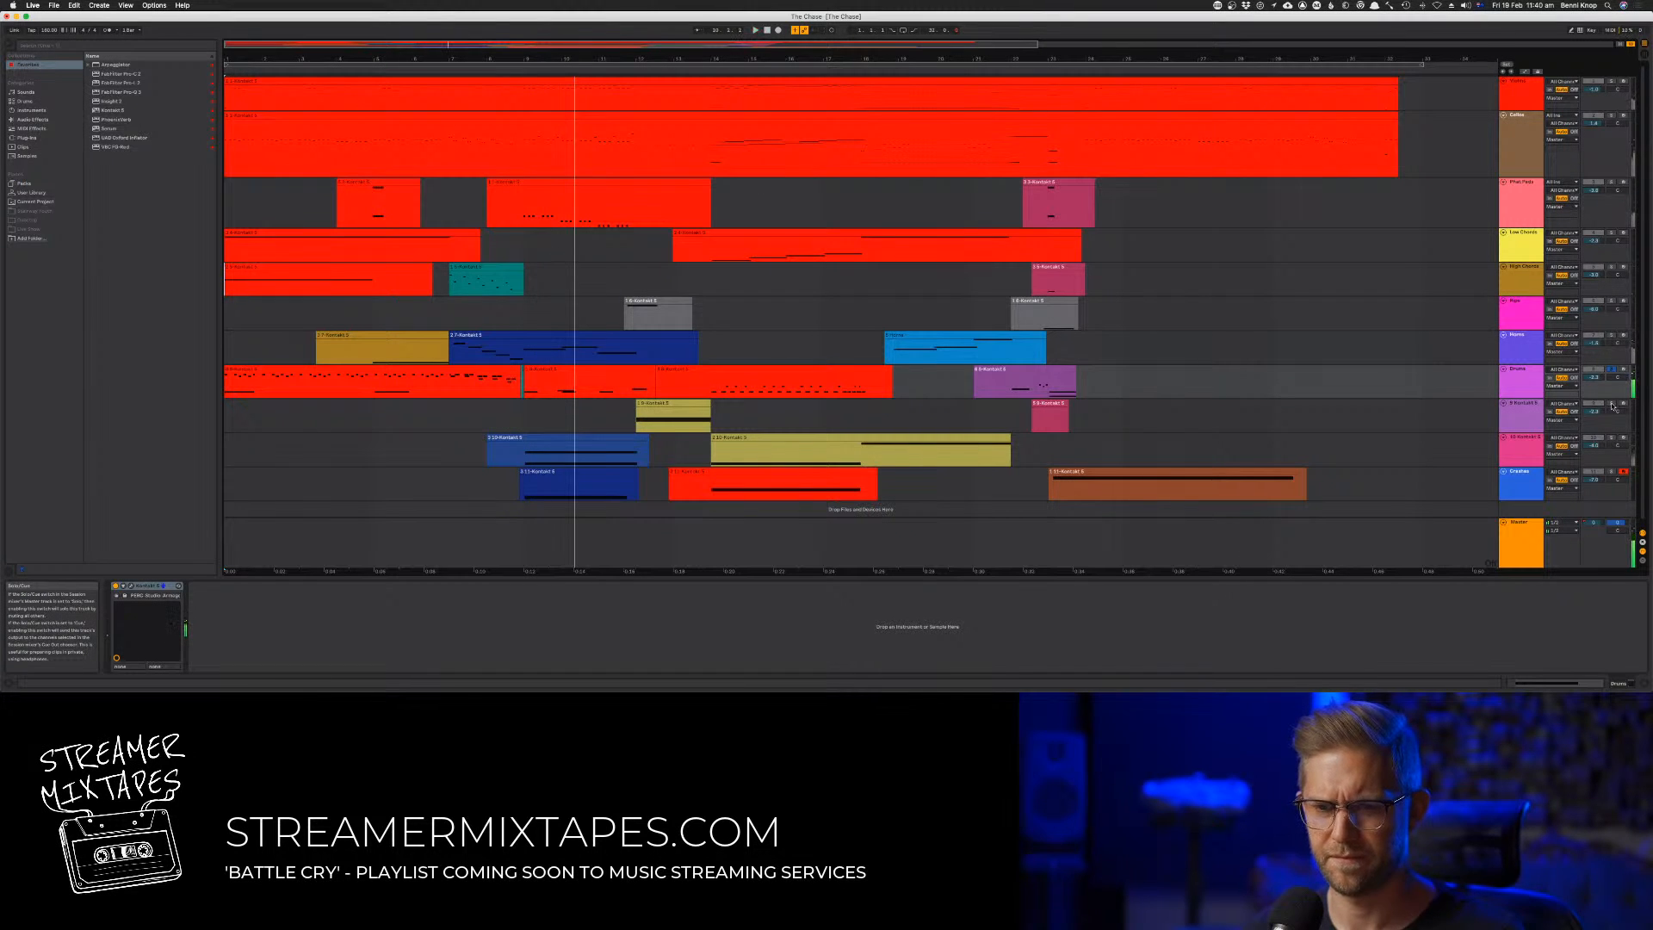
Open the Damage Rhythmic Suite instrument on the track below Drums, audition its clip and restart playback for the next track
click(1433, 414)
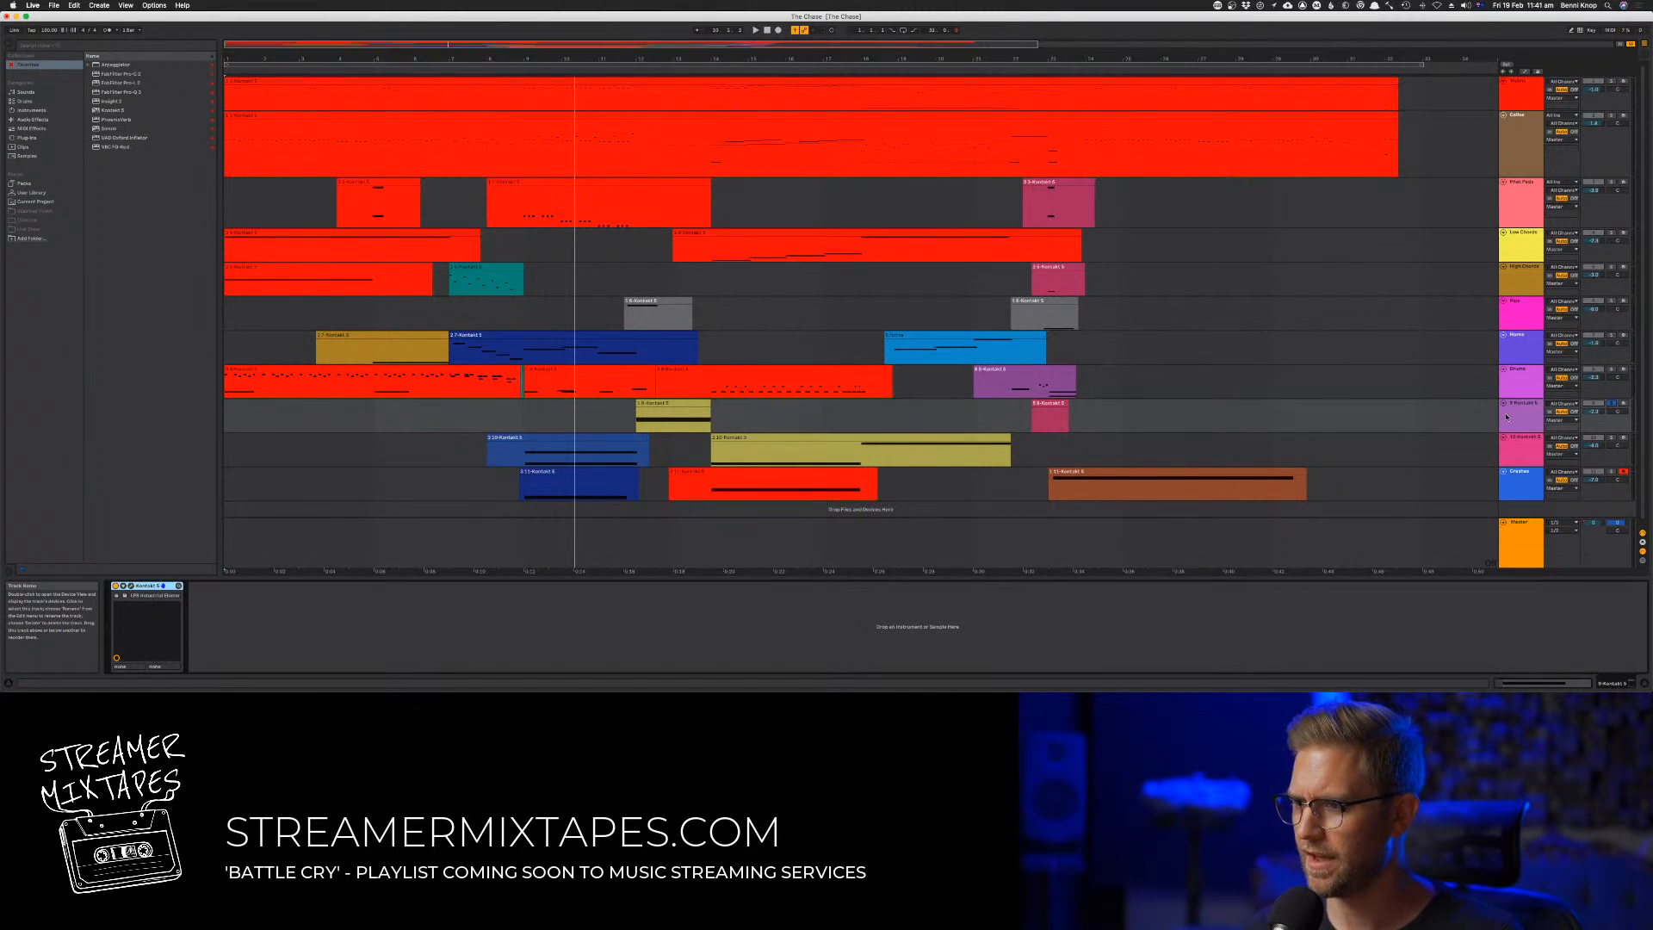
click(131, 586)
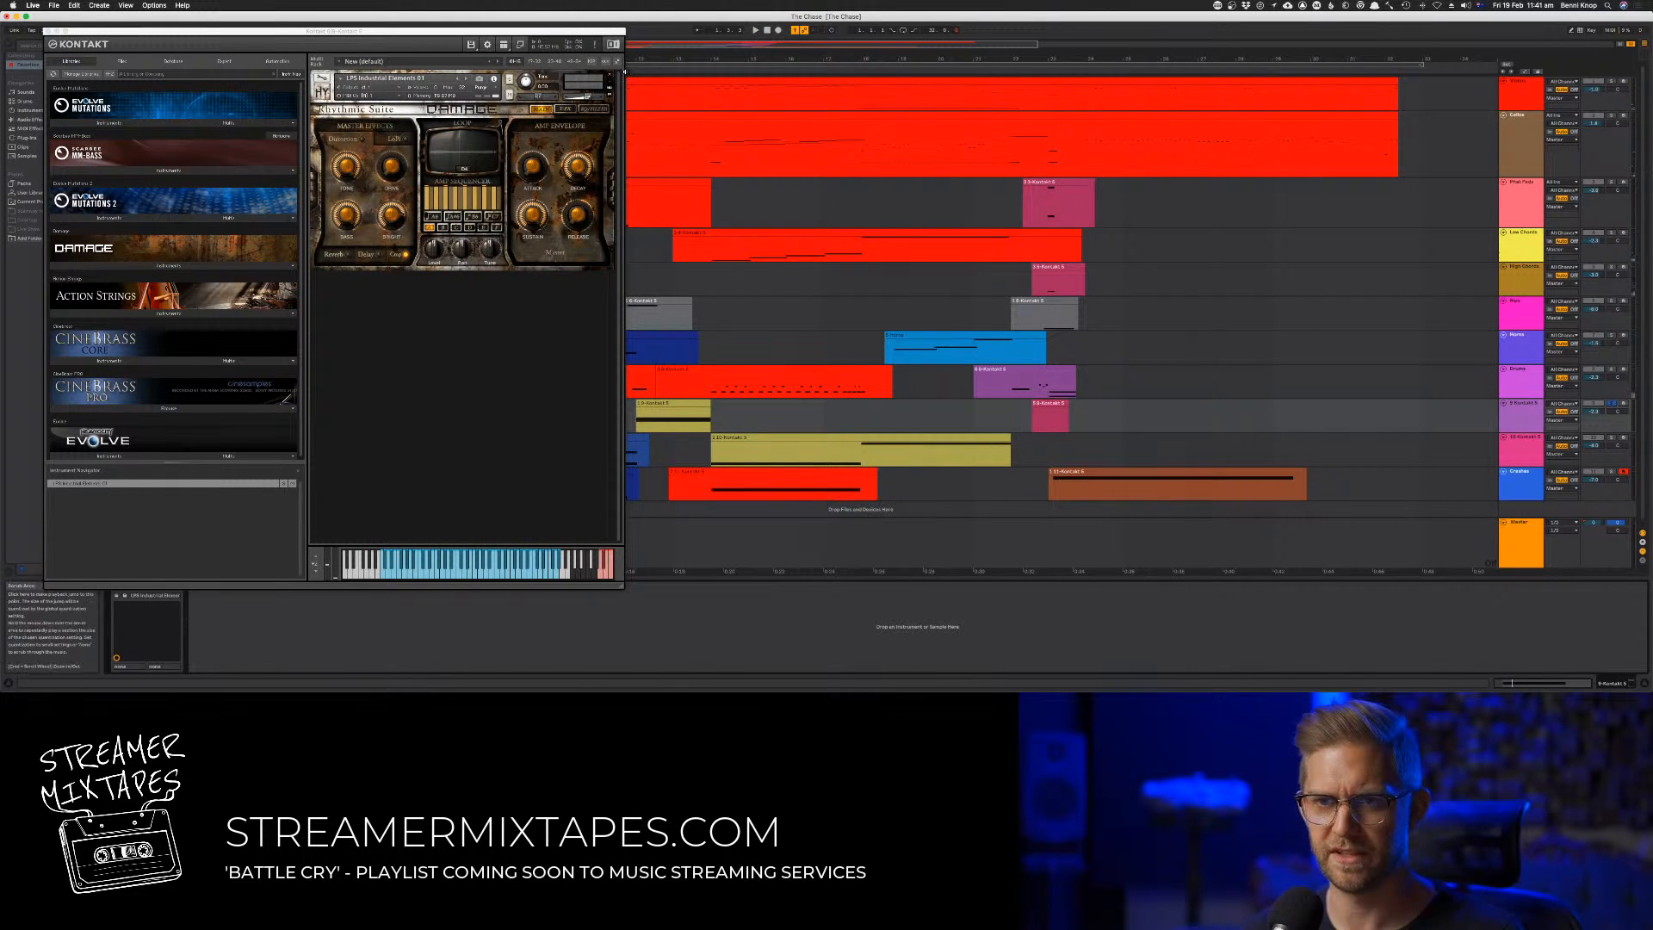
click(625, 72)
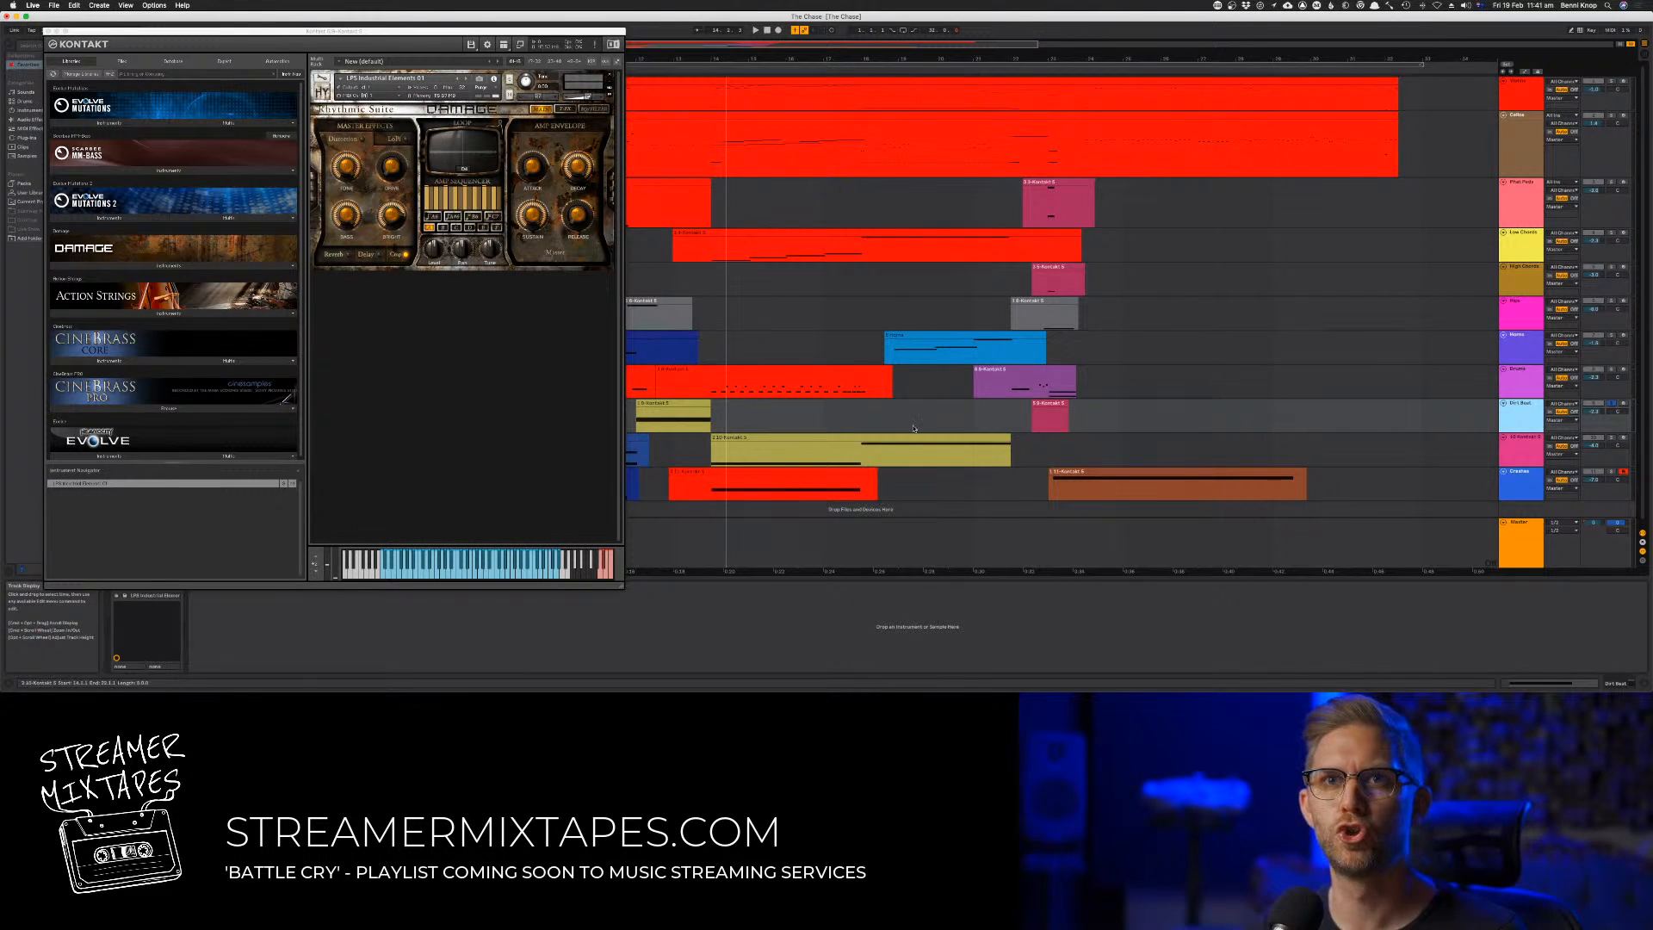
key(space)
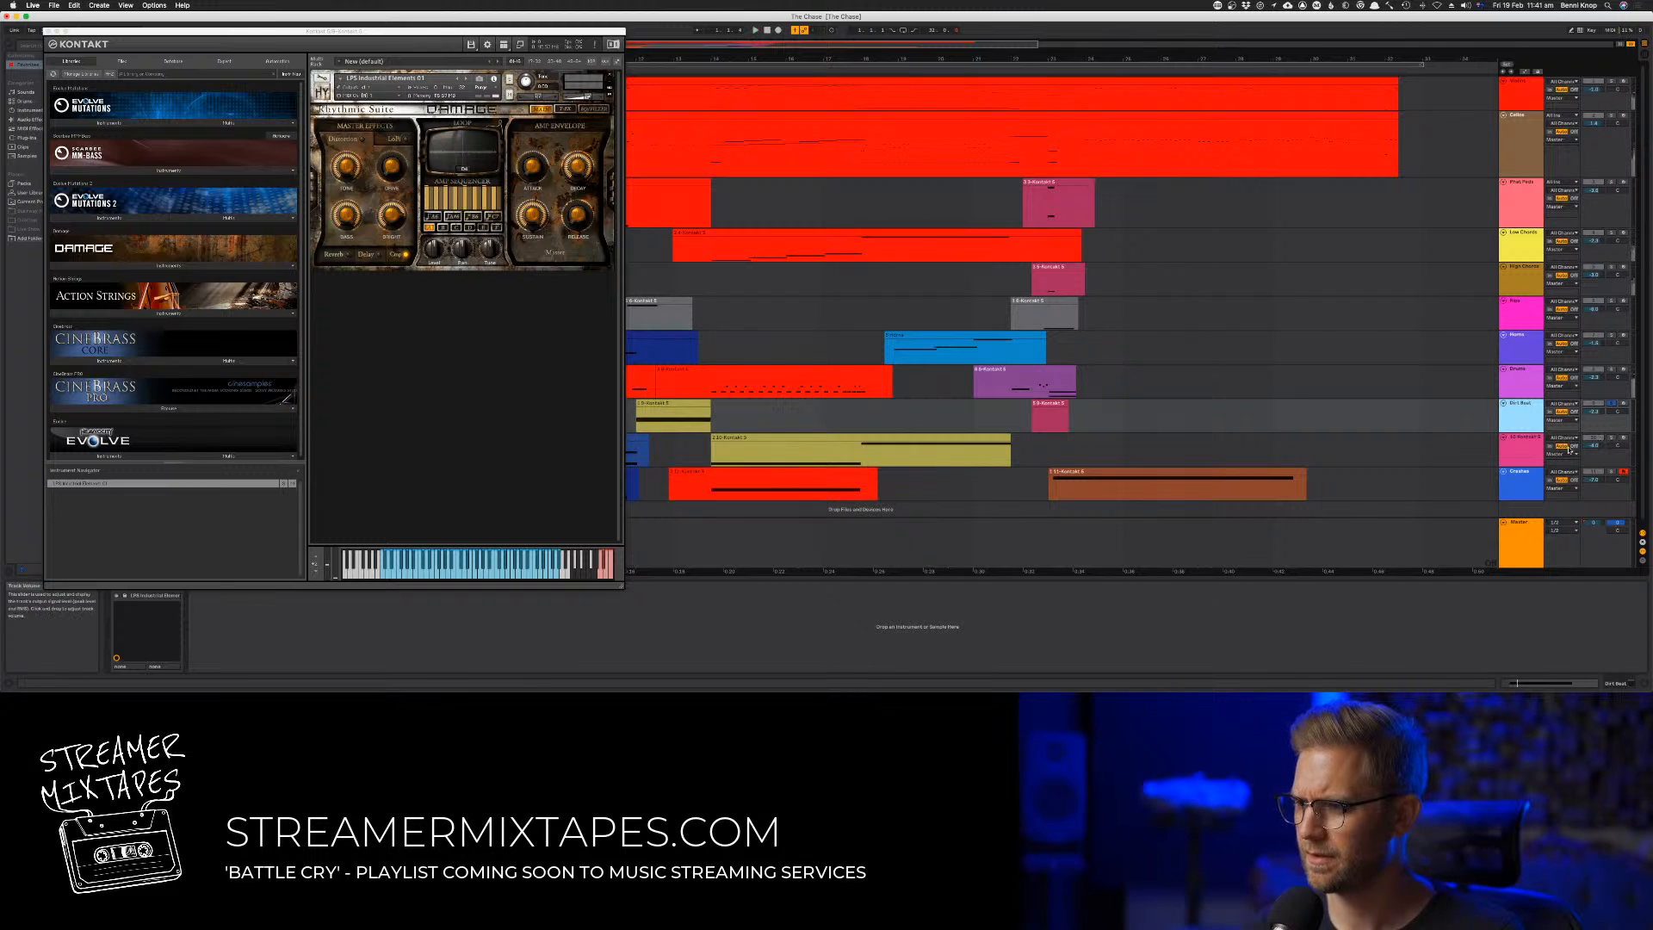
key(space)
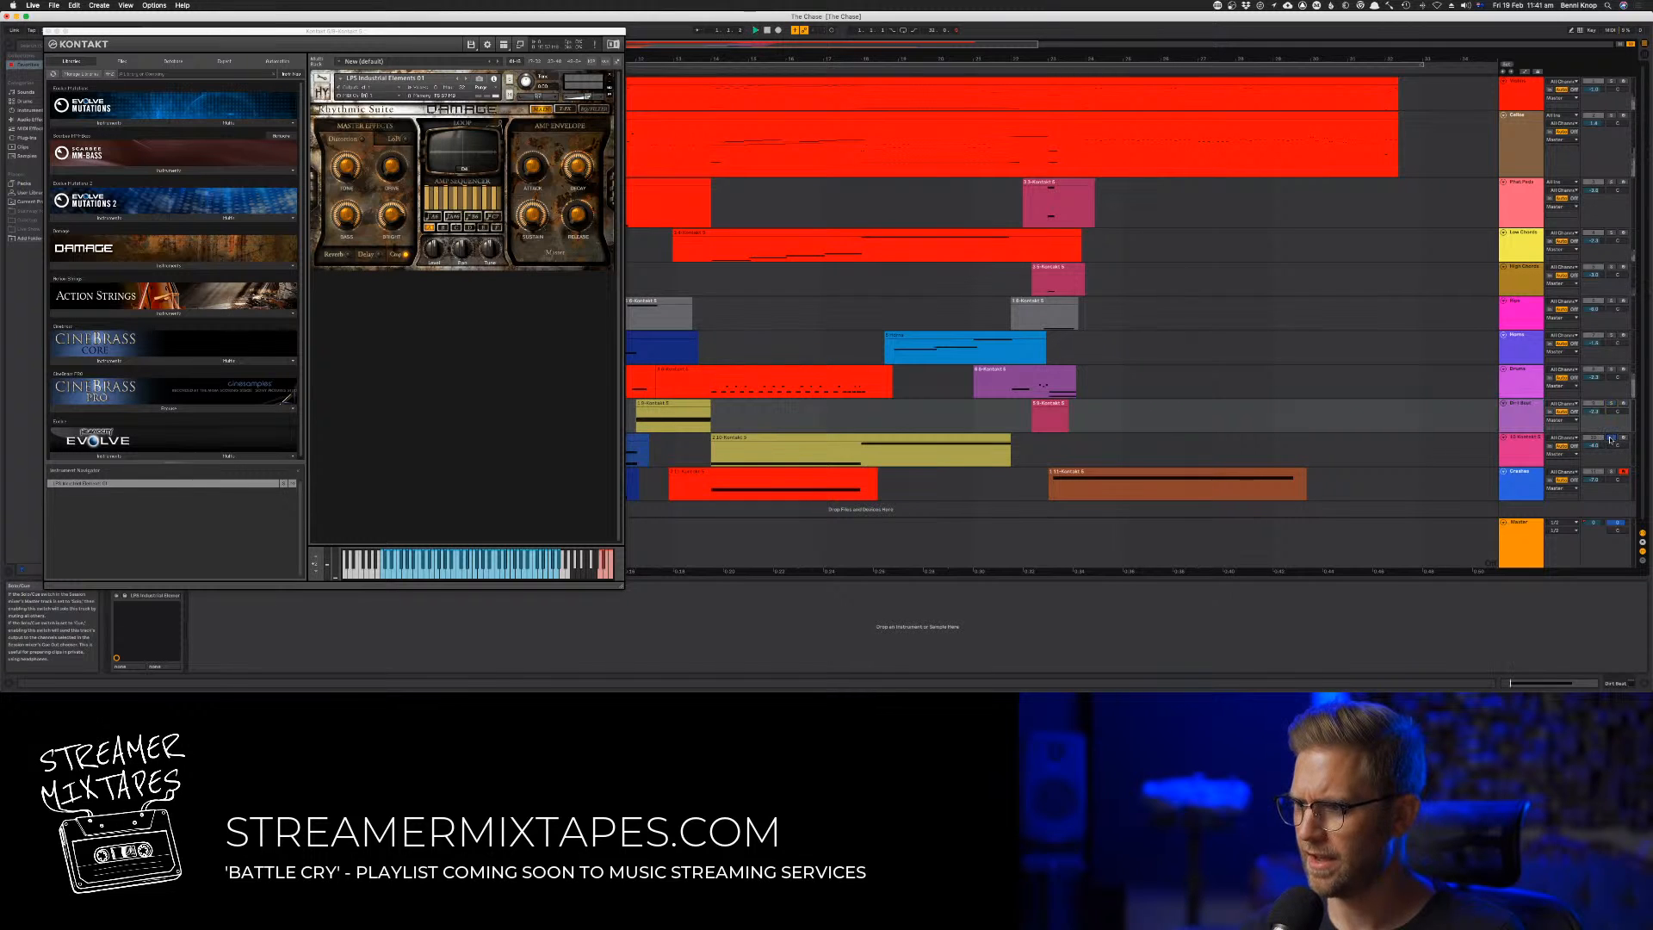
Audition the Damage Epic Organic Elements instrument on the track above Crashes, rename that track Perc and close its Kontakt window
click(711, 444)
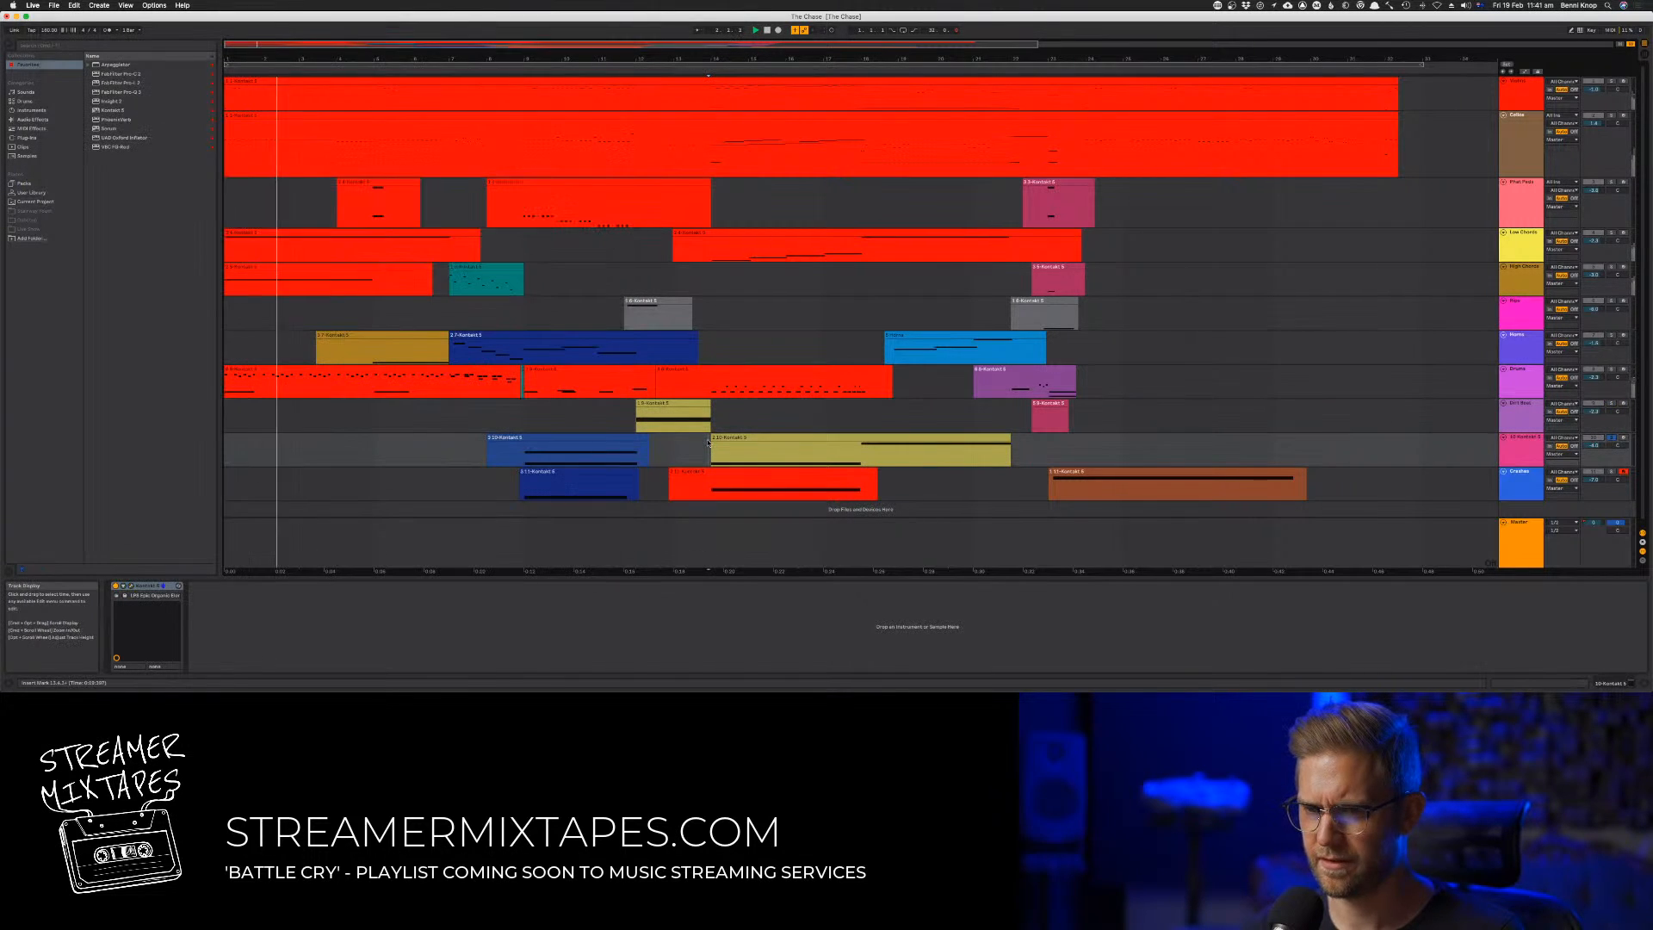
click(131, 586)
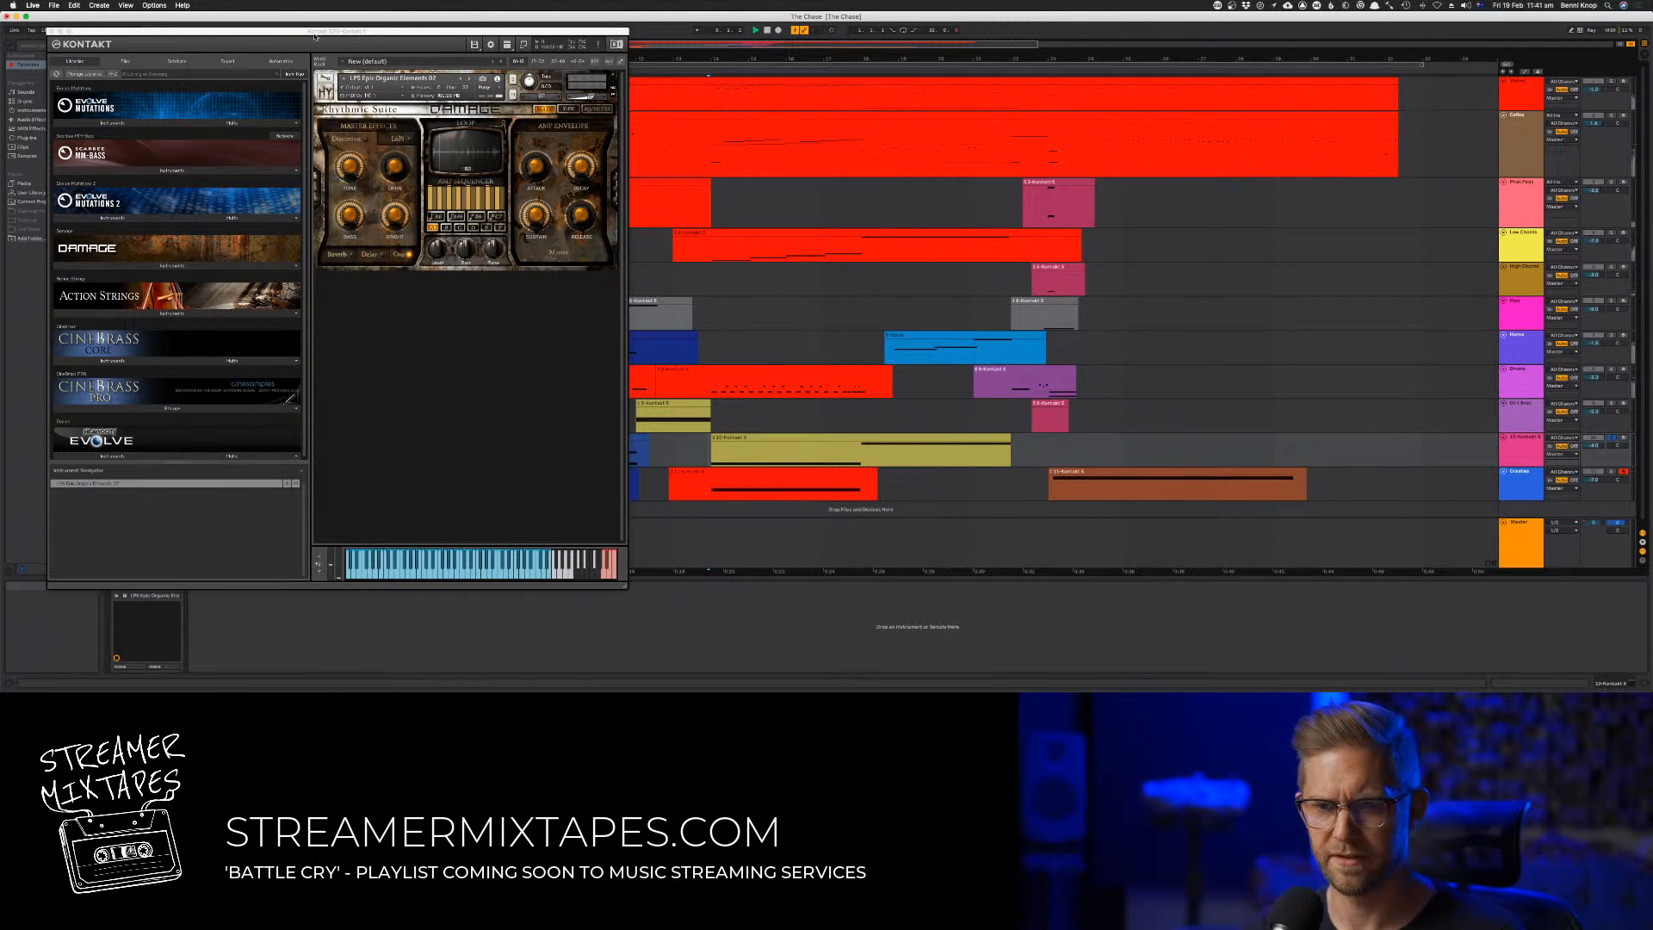
drag(113, 32, 706, 64)
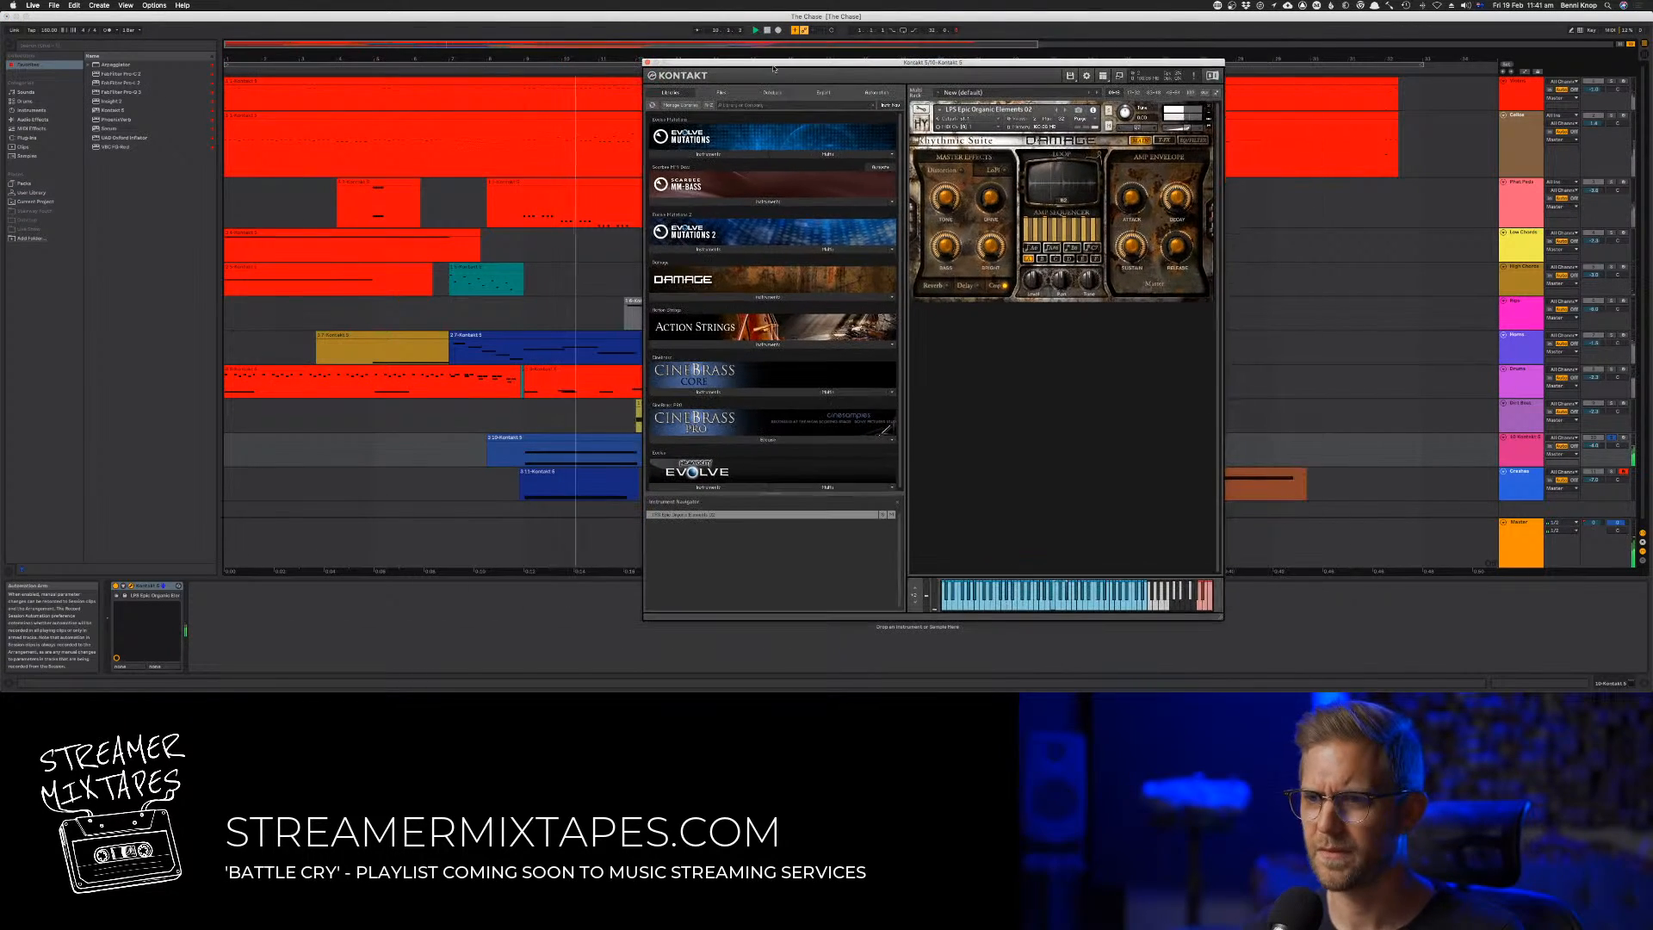
click(1520, 447)
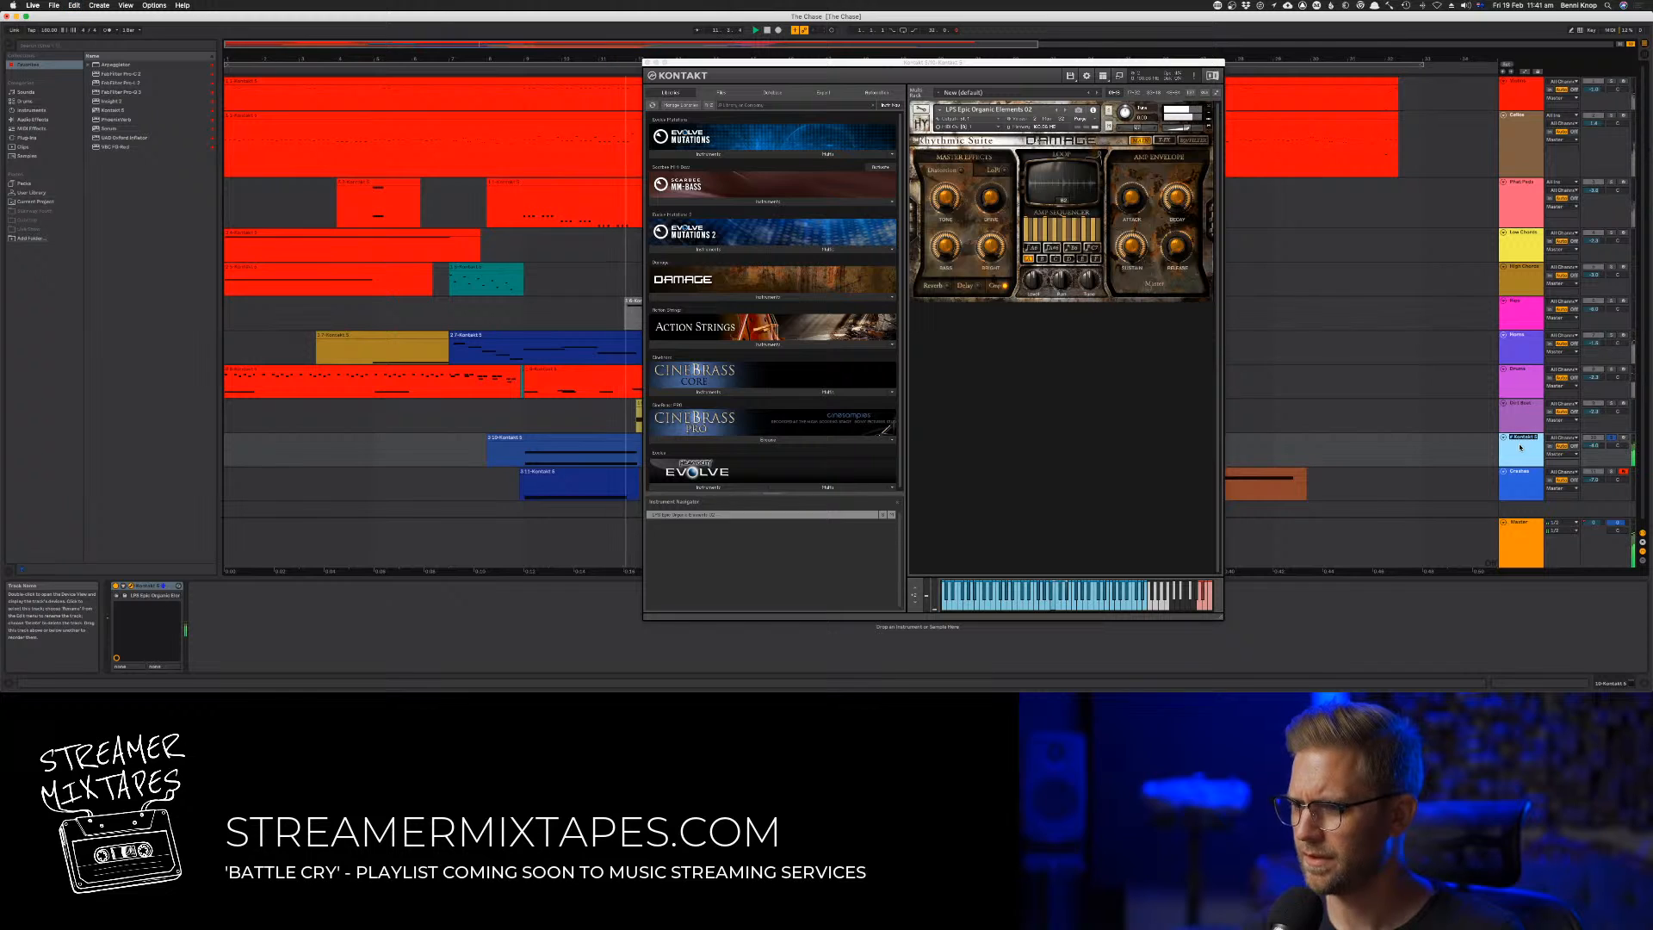
text(Perc)
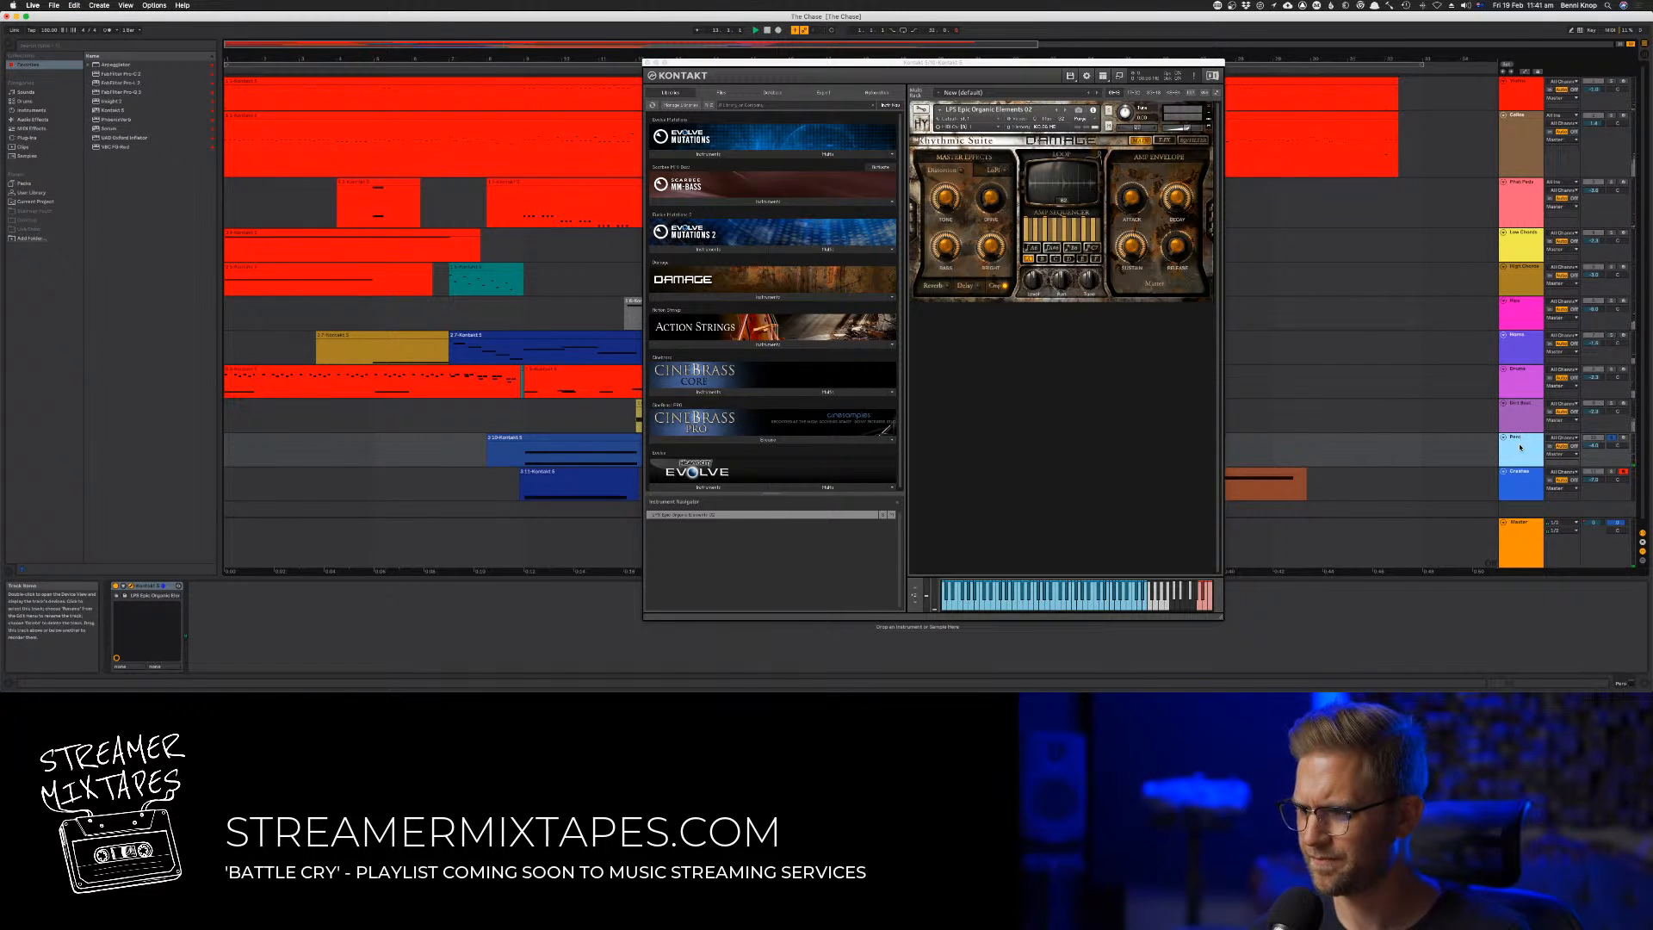
click(648, 62)
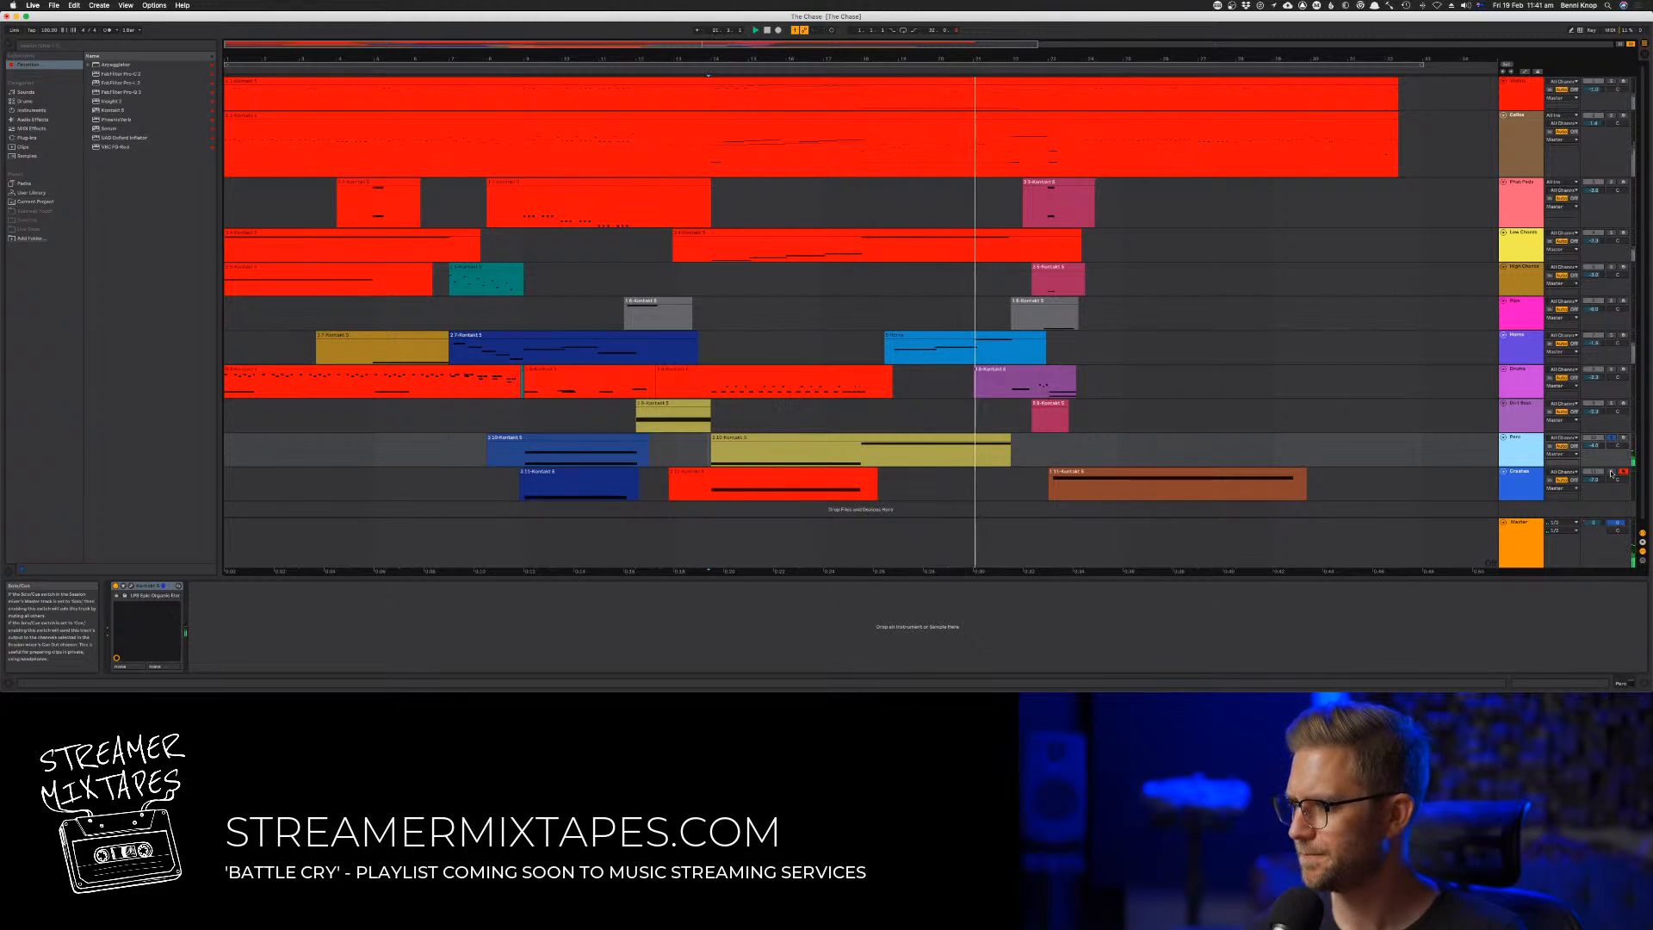
Check the EVFX_CRASHES instrument in Kontakt during playback, close its window and delete the Crashes track
click(1522, 478)
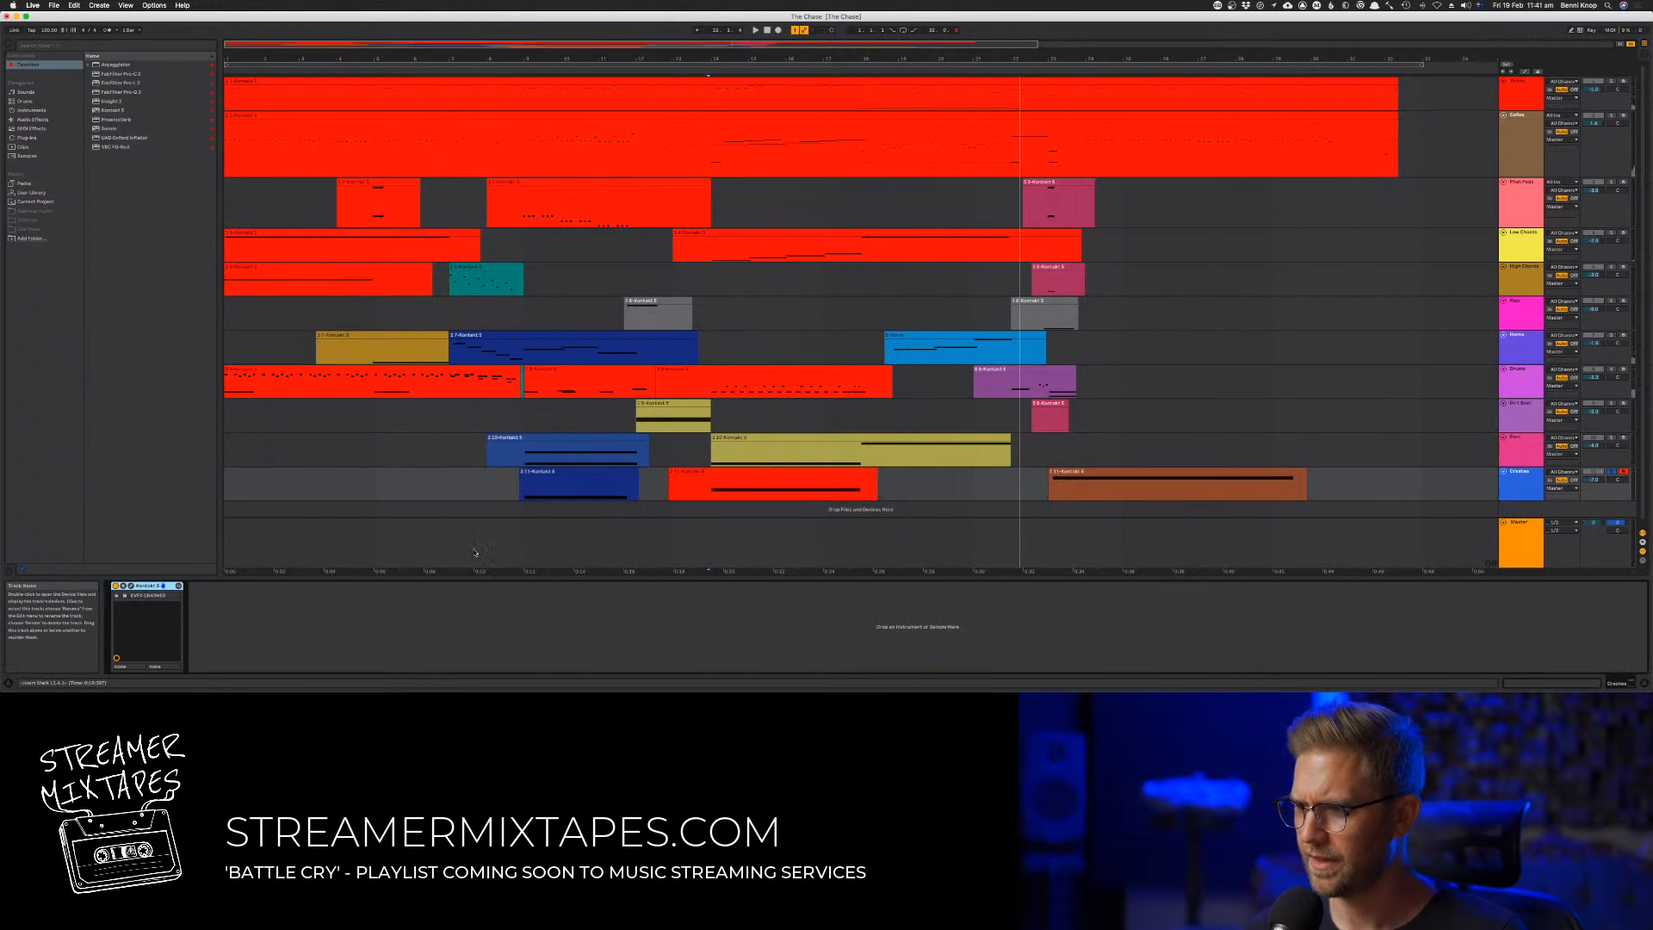
click(132, 586)
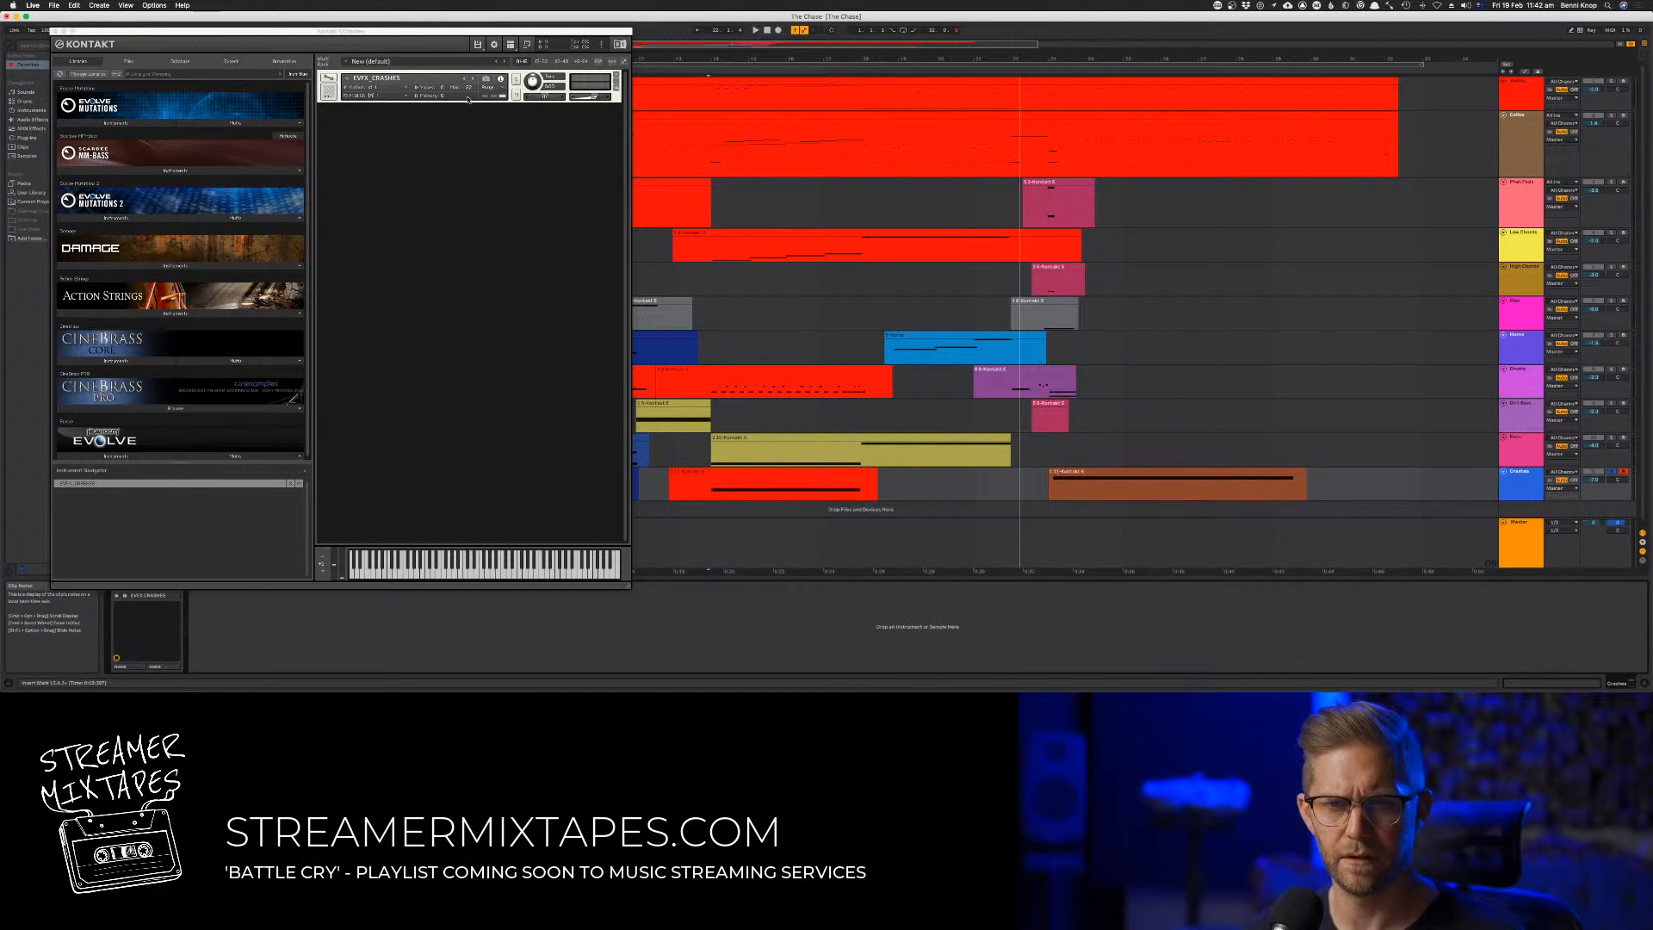
key(space)
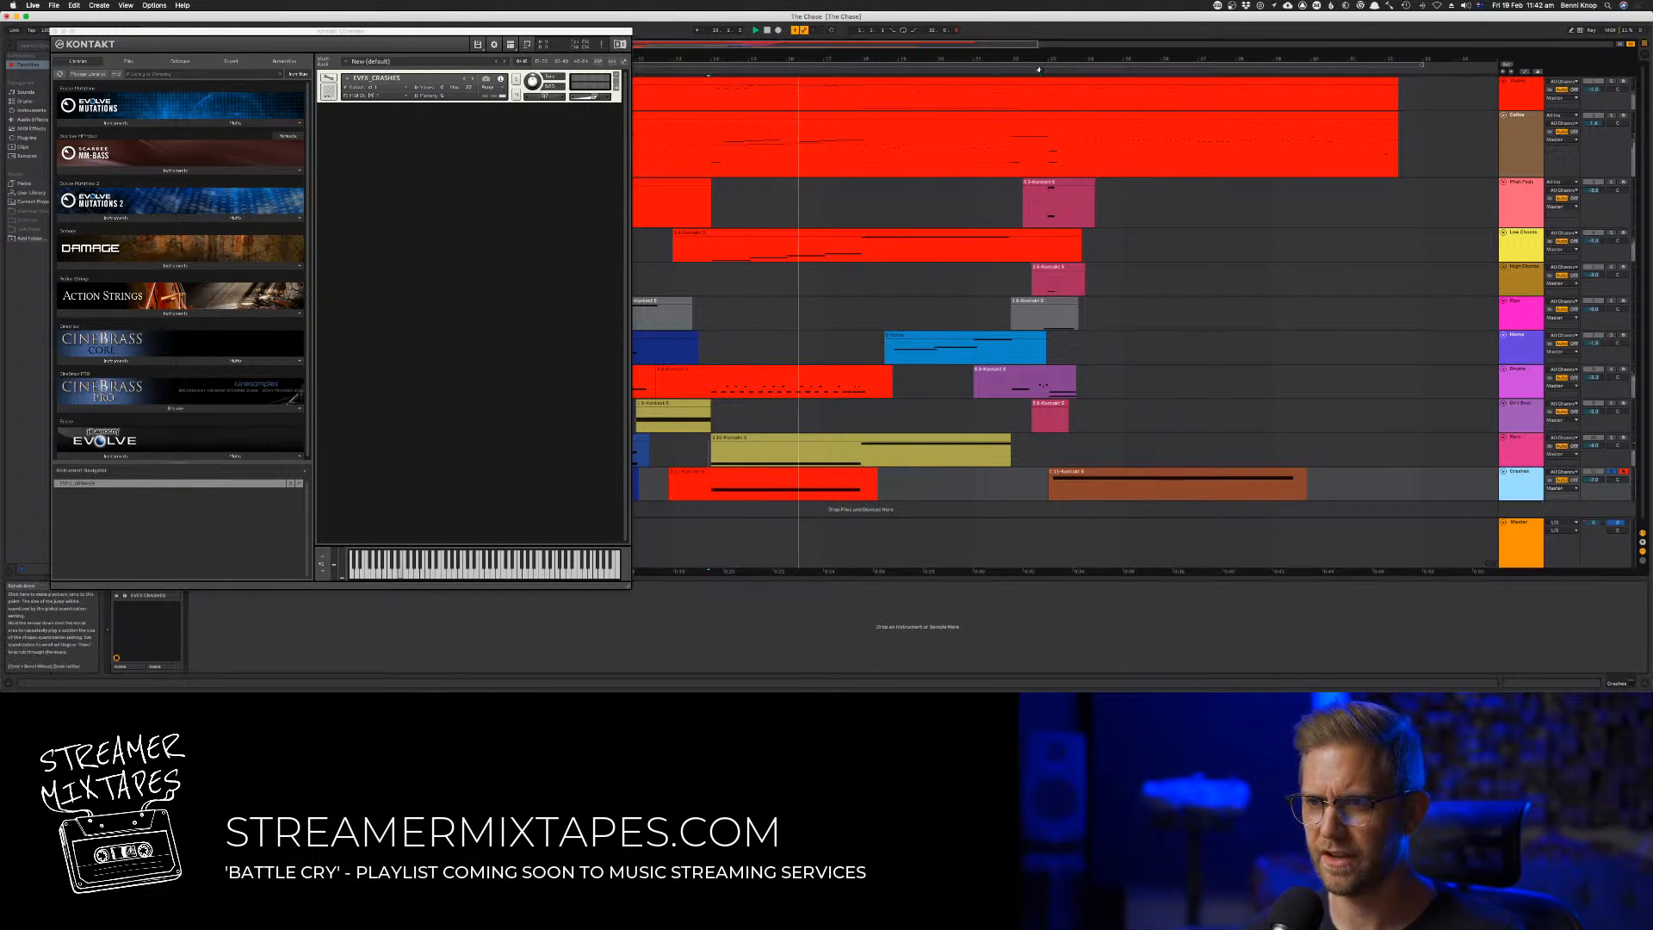
click(1038, 69)
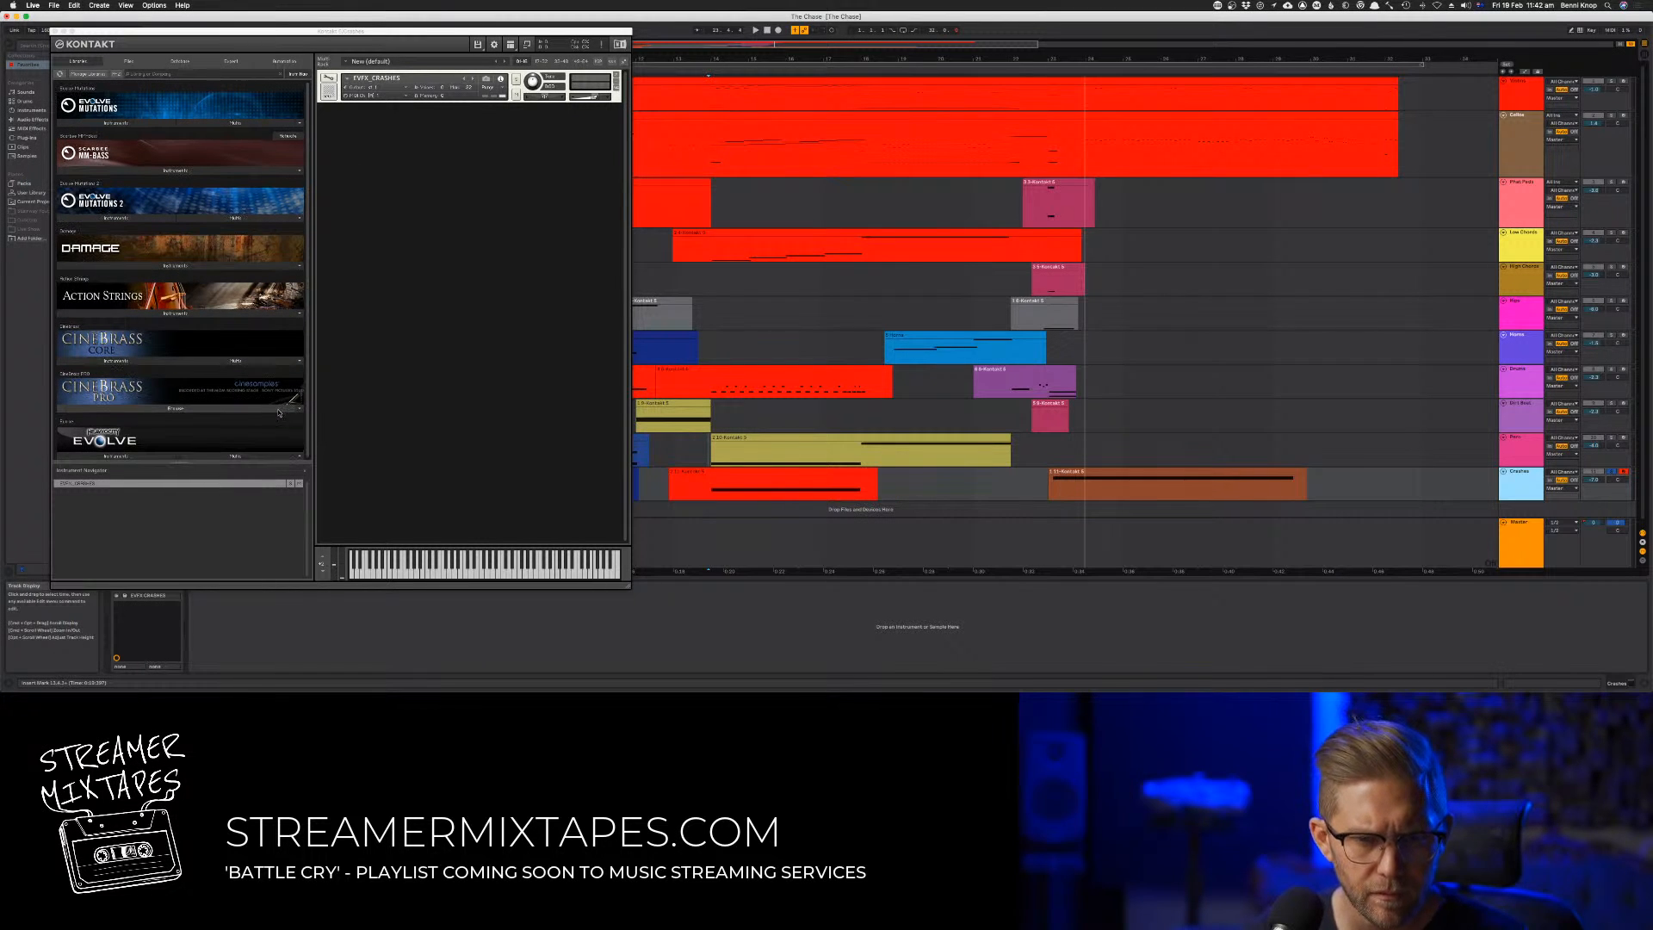
click(91, 63)
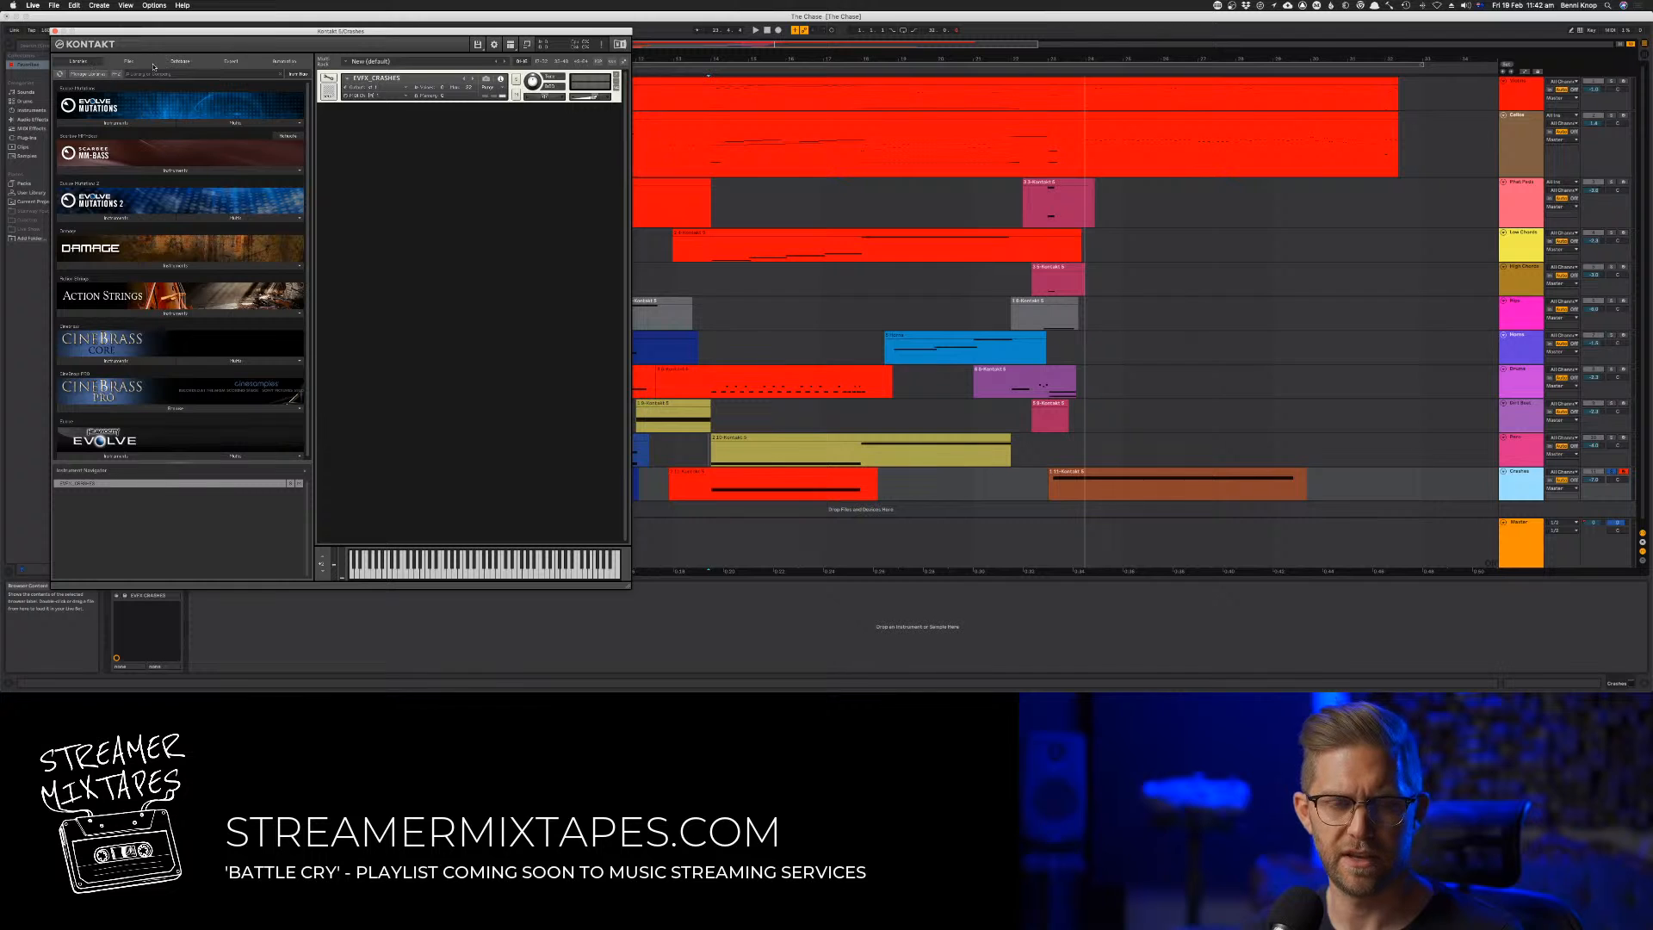
click(54, 31)
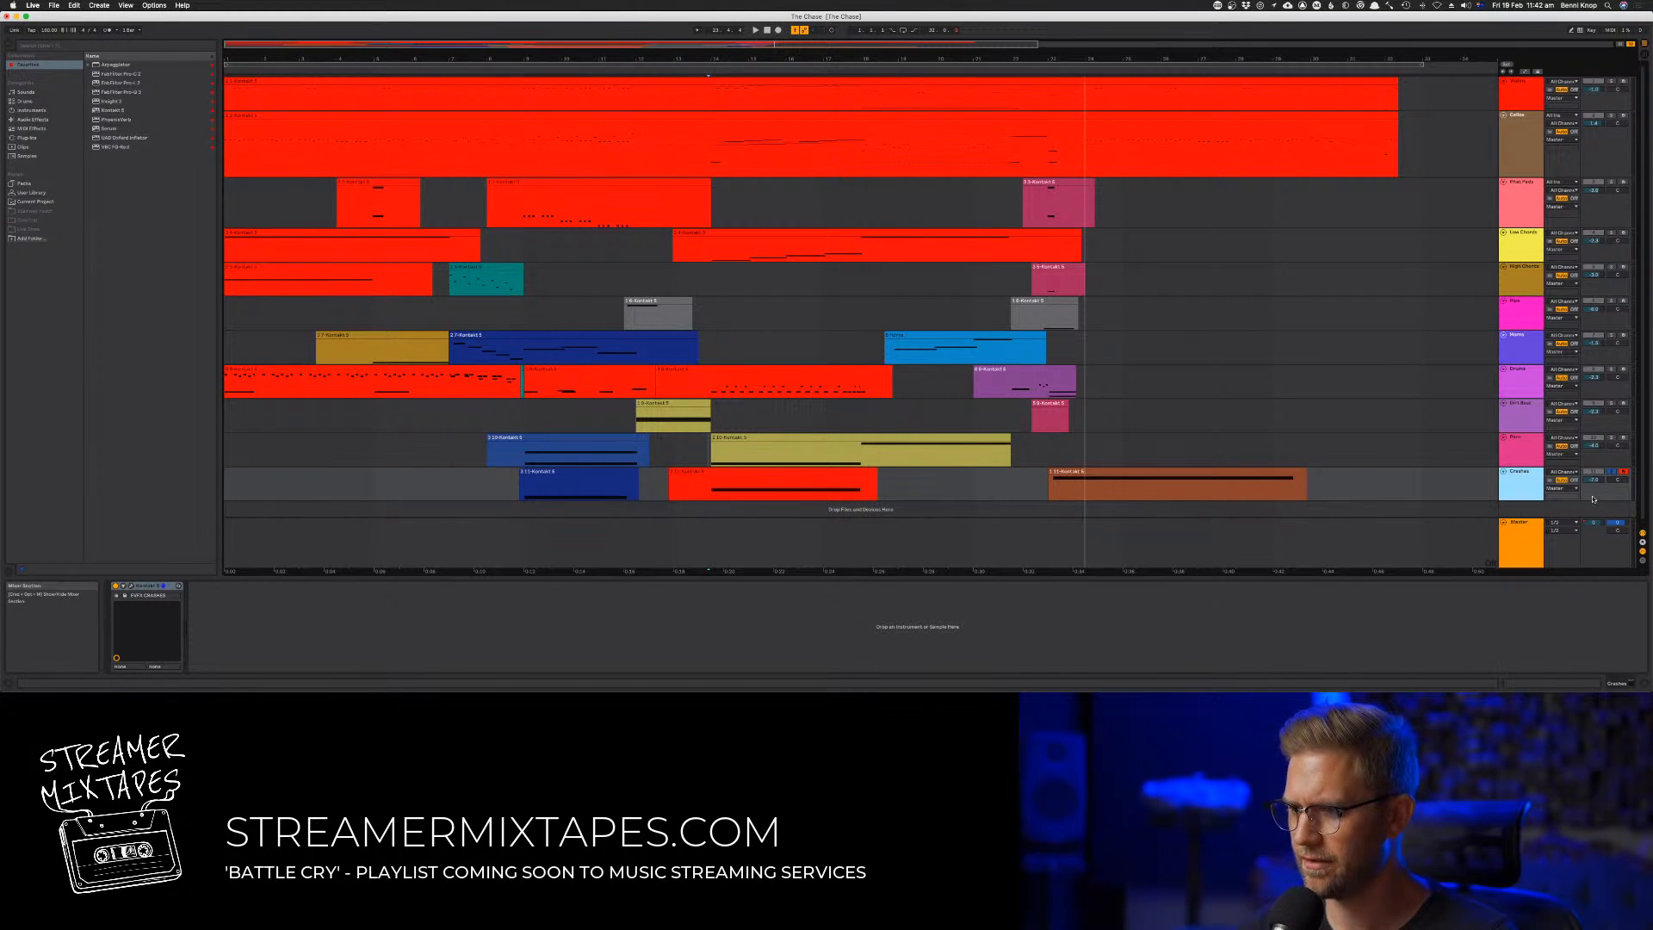
key(Delete)
Switch to Session View and insert a return track by searching the program's commands for "ret"
key(Tab)
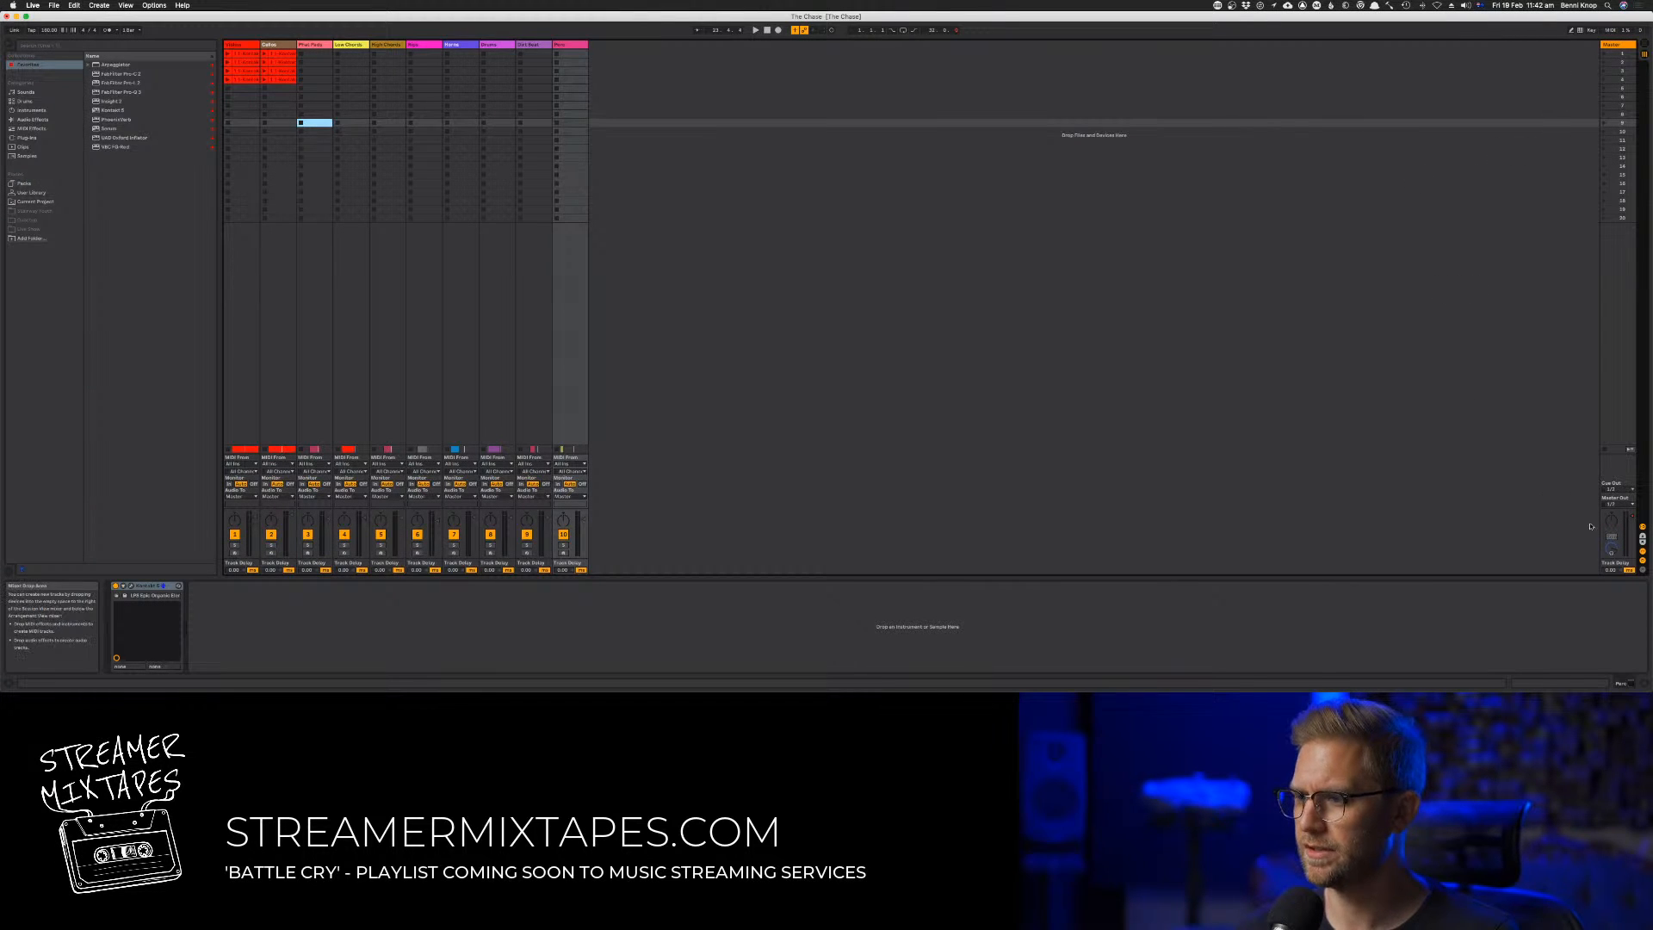
click(1119, 321)
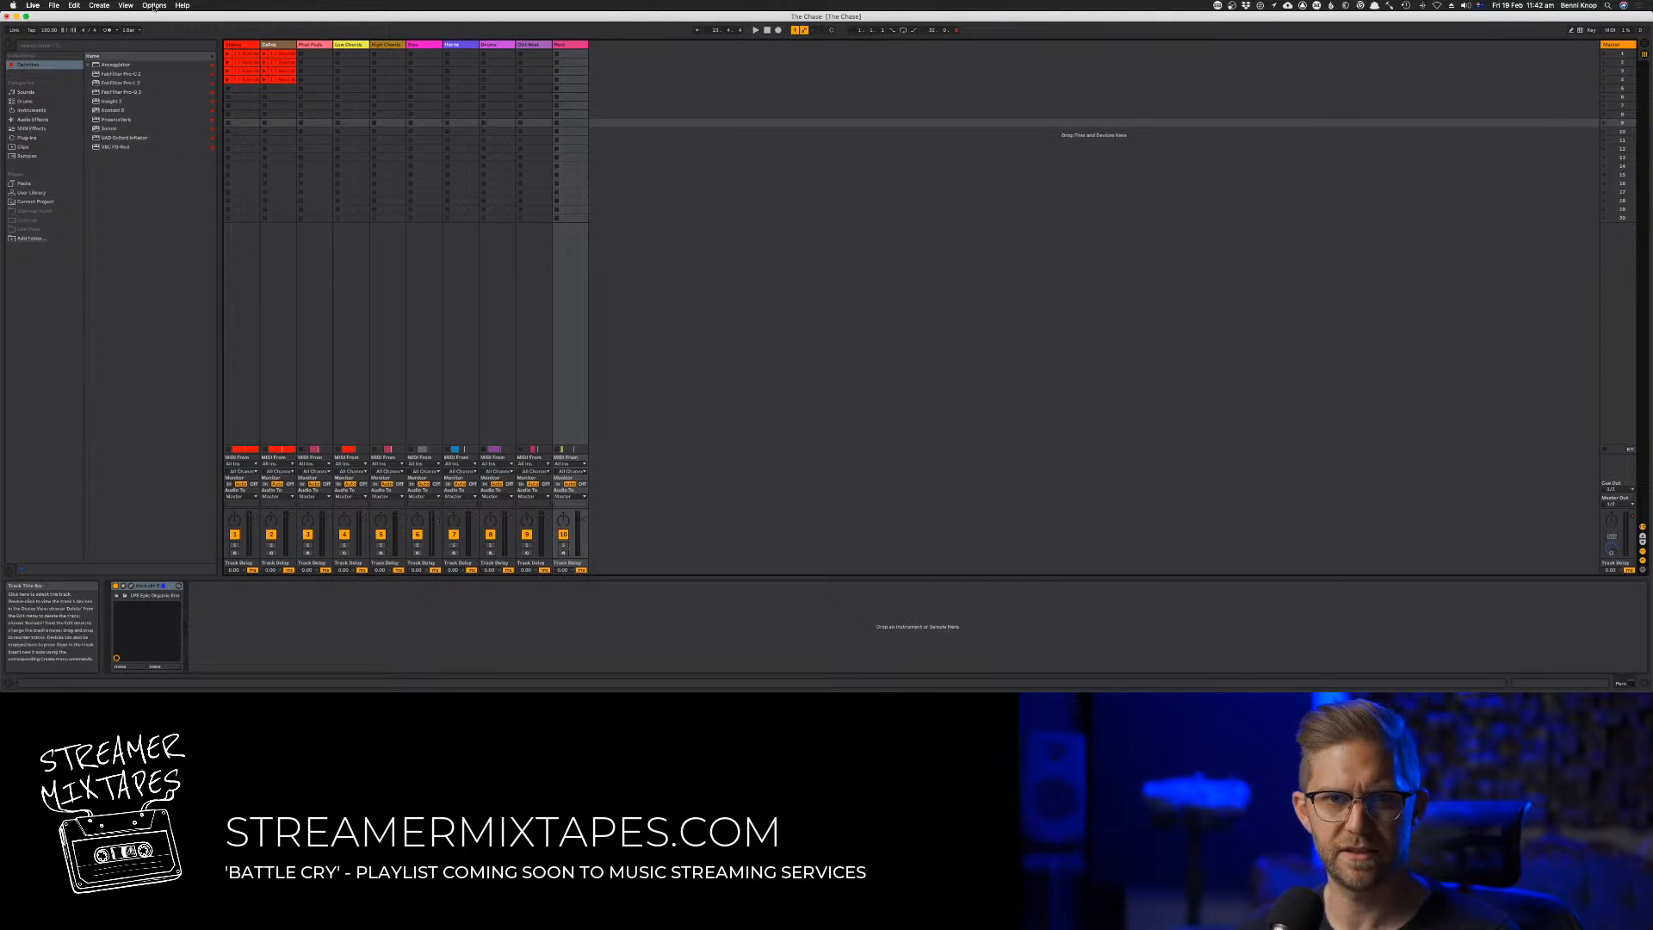
click(183, 5)
text(re)
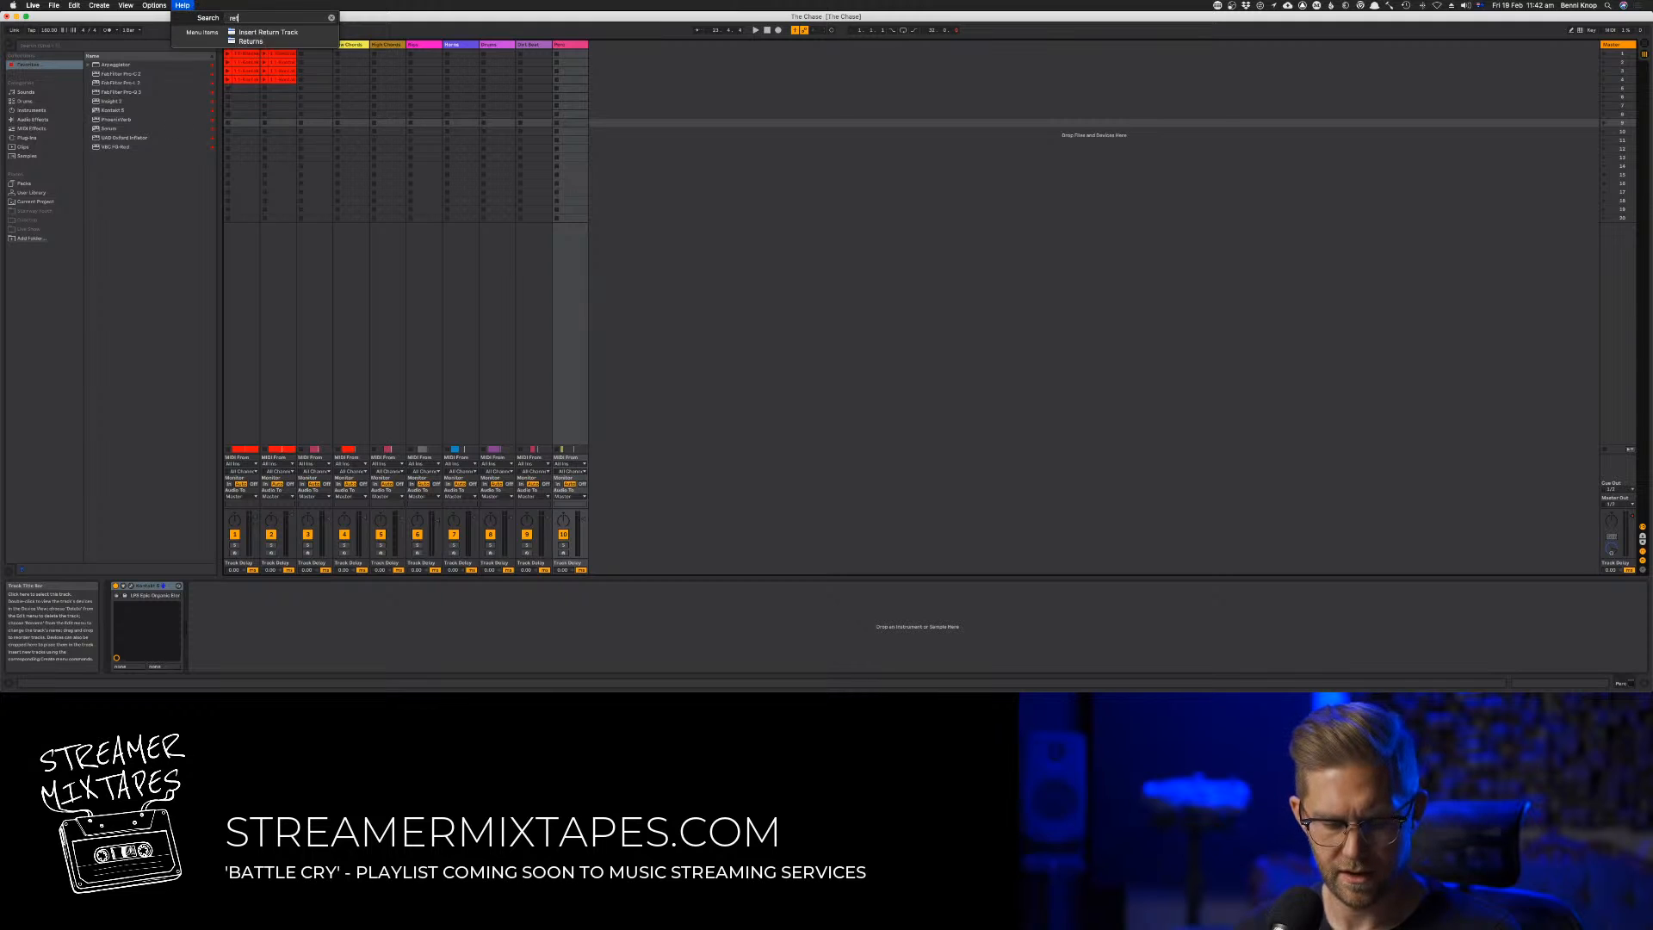
text(trn)
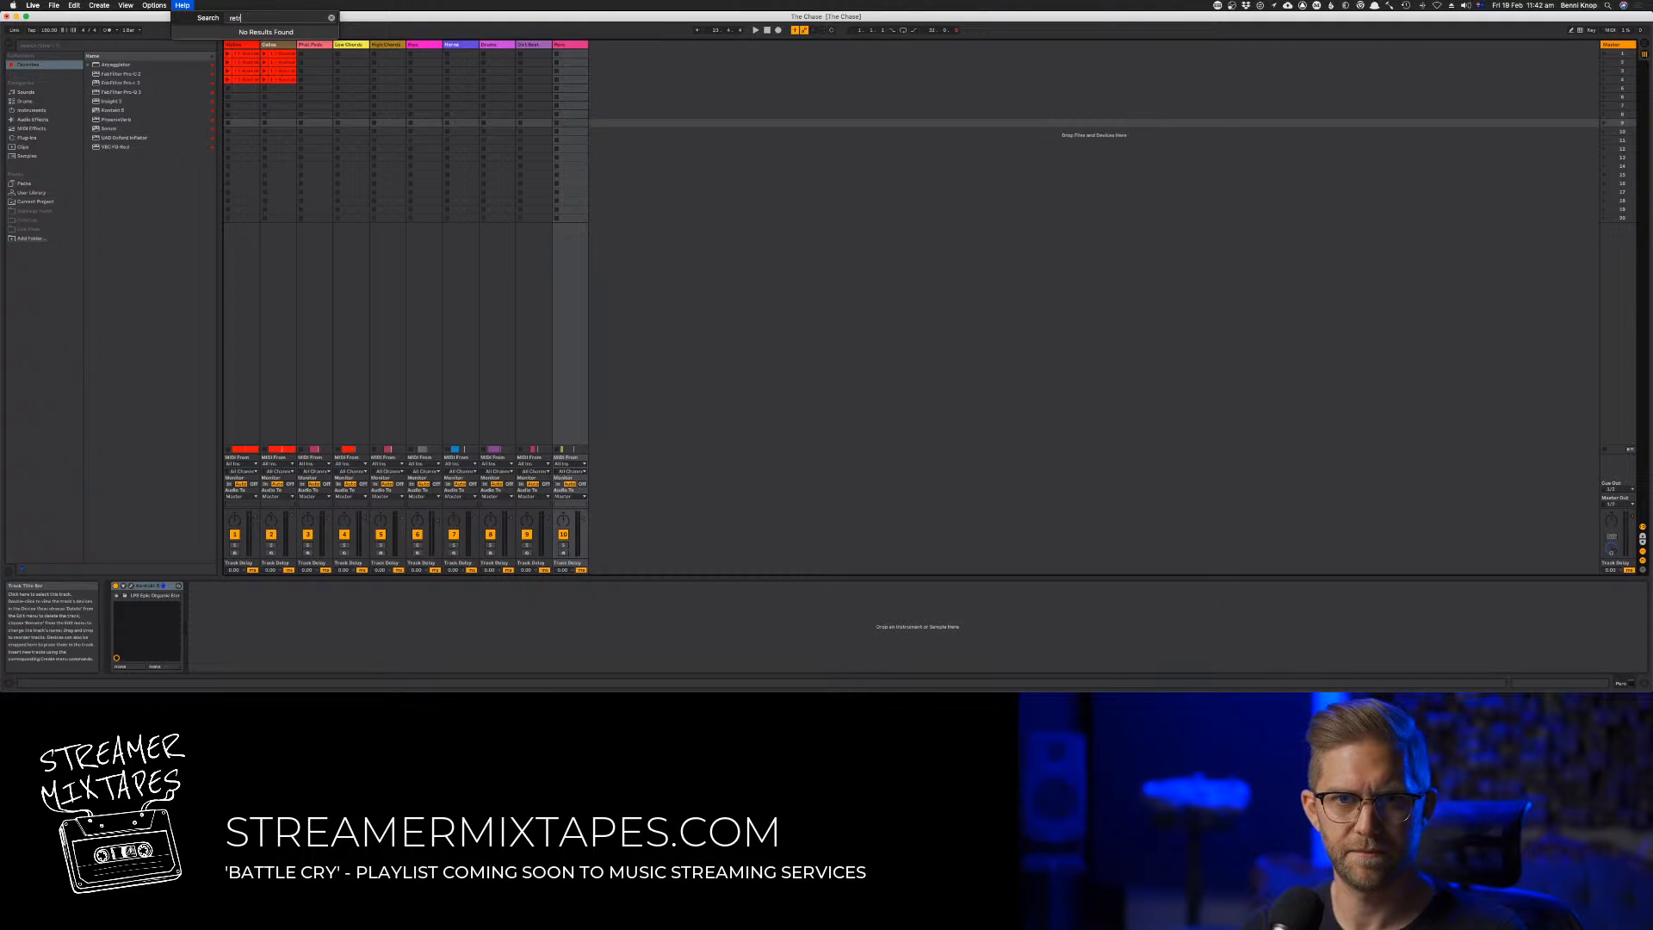
key(BackSpace)
key(Down)
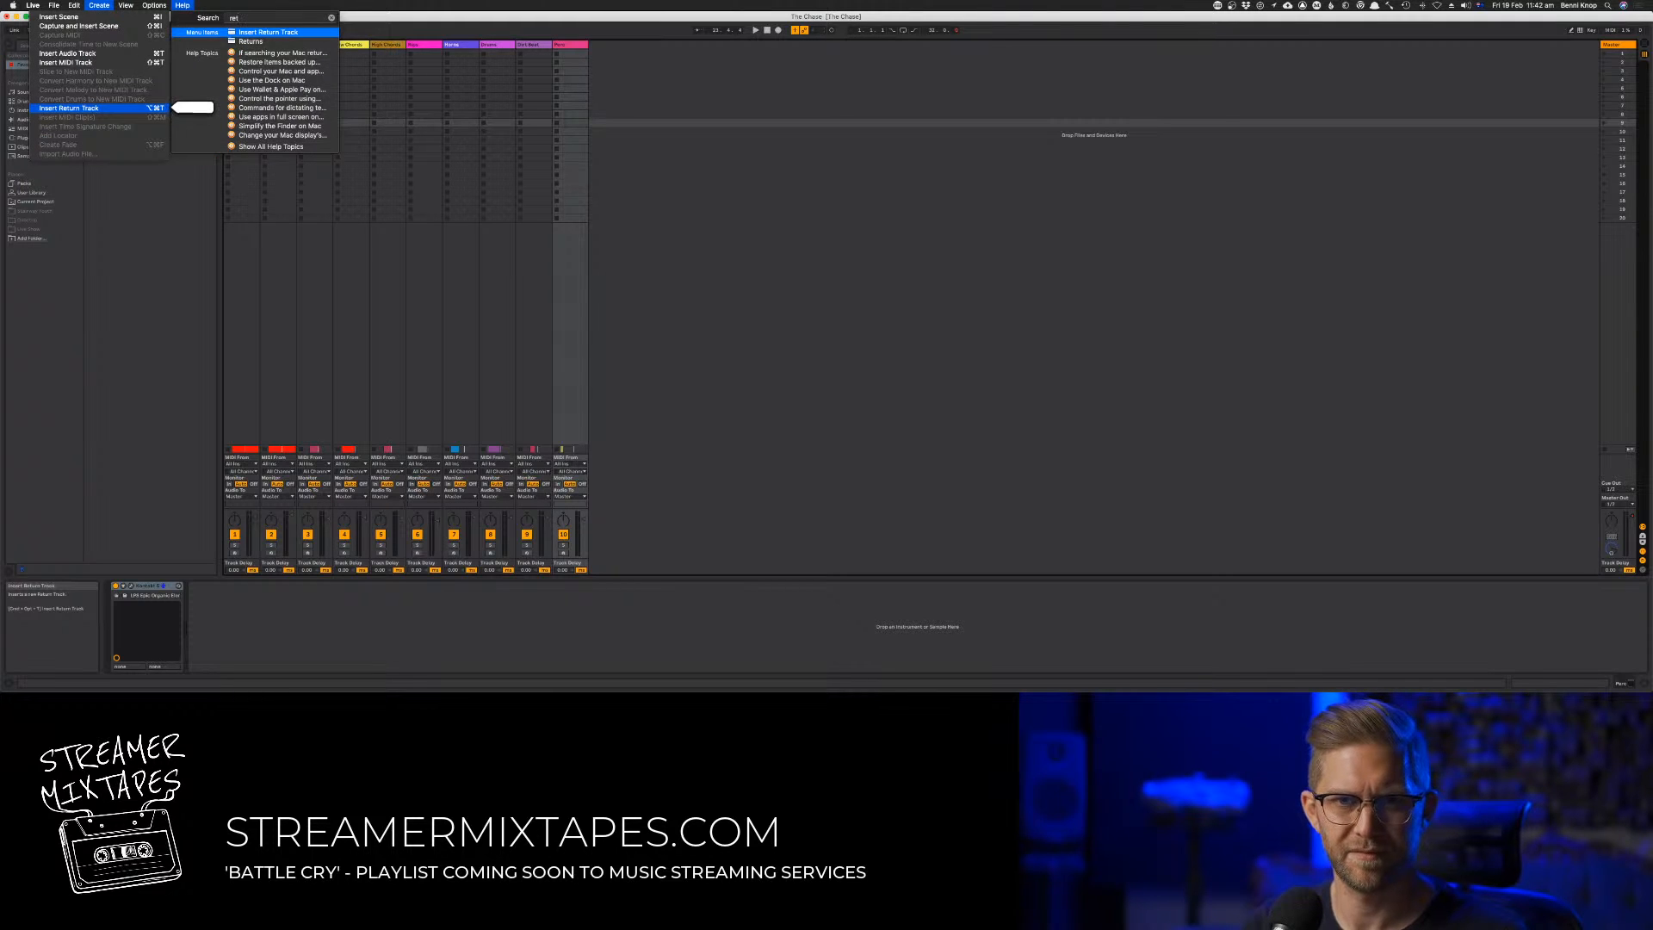
key(Return)
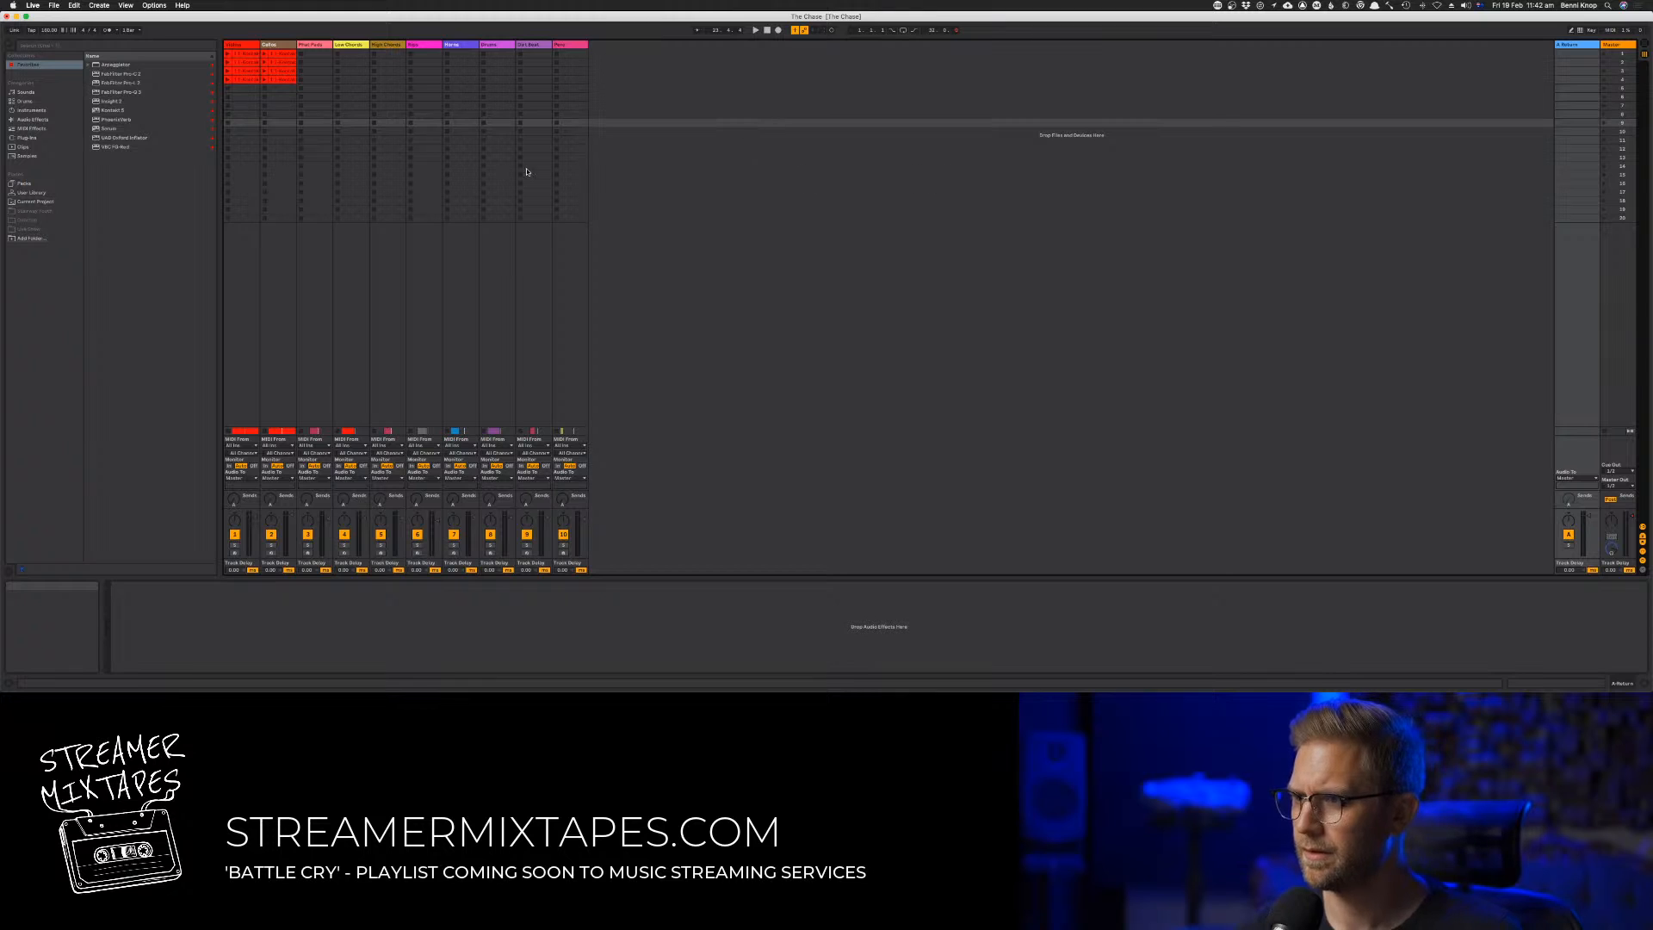
Load the PhoenixVerb reverb onto the new return track and move its window clear of the browser and mixer
click(129, 121)
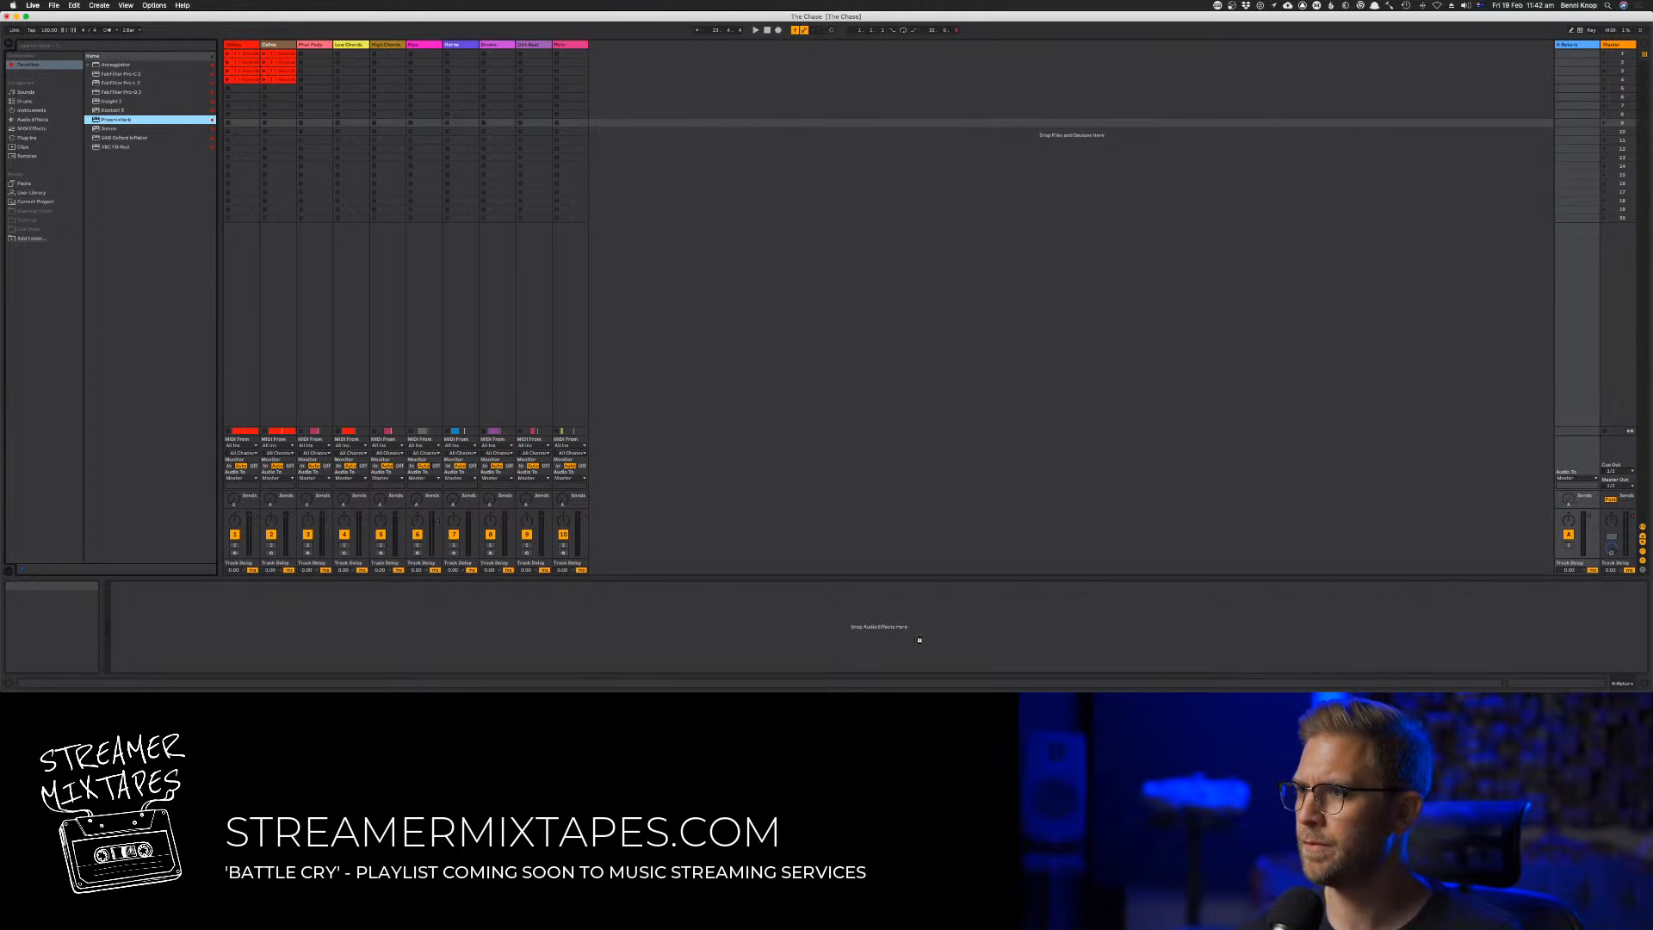
drag(351, 641, 350, 642)
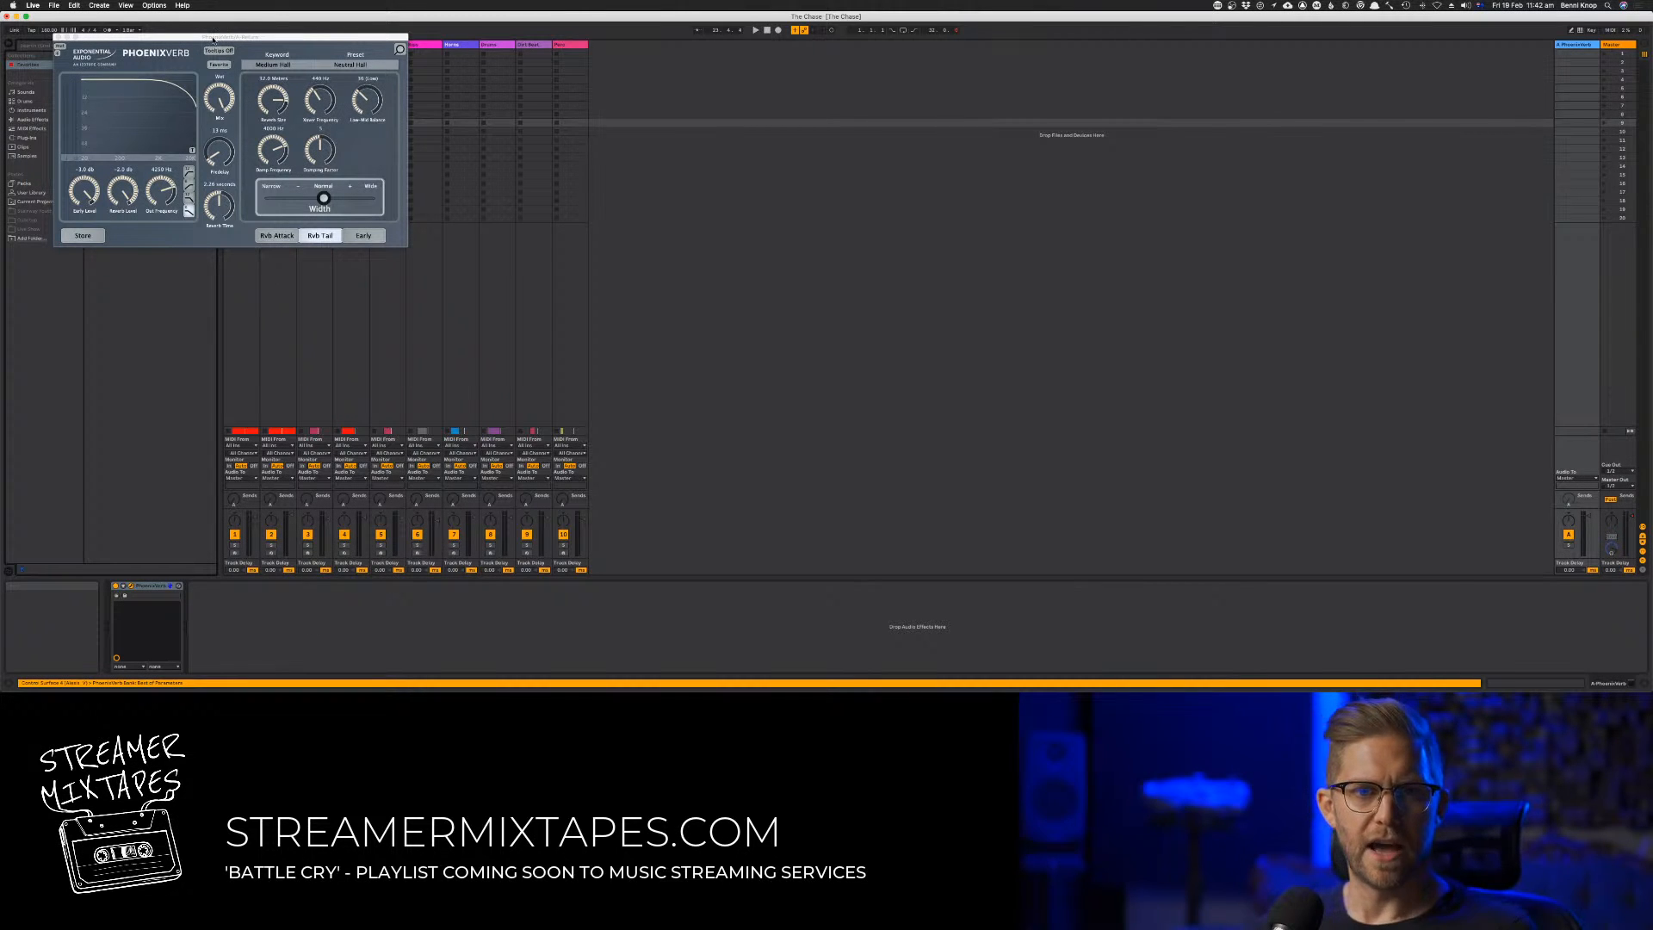
drag(213, 39, 777, 166)
Set PhoenixVerb to the Large Hall category with the Lge Neutral Hall preset and raise its predelay
click(856, 188)
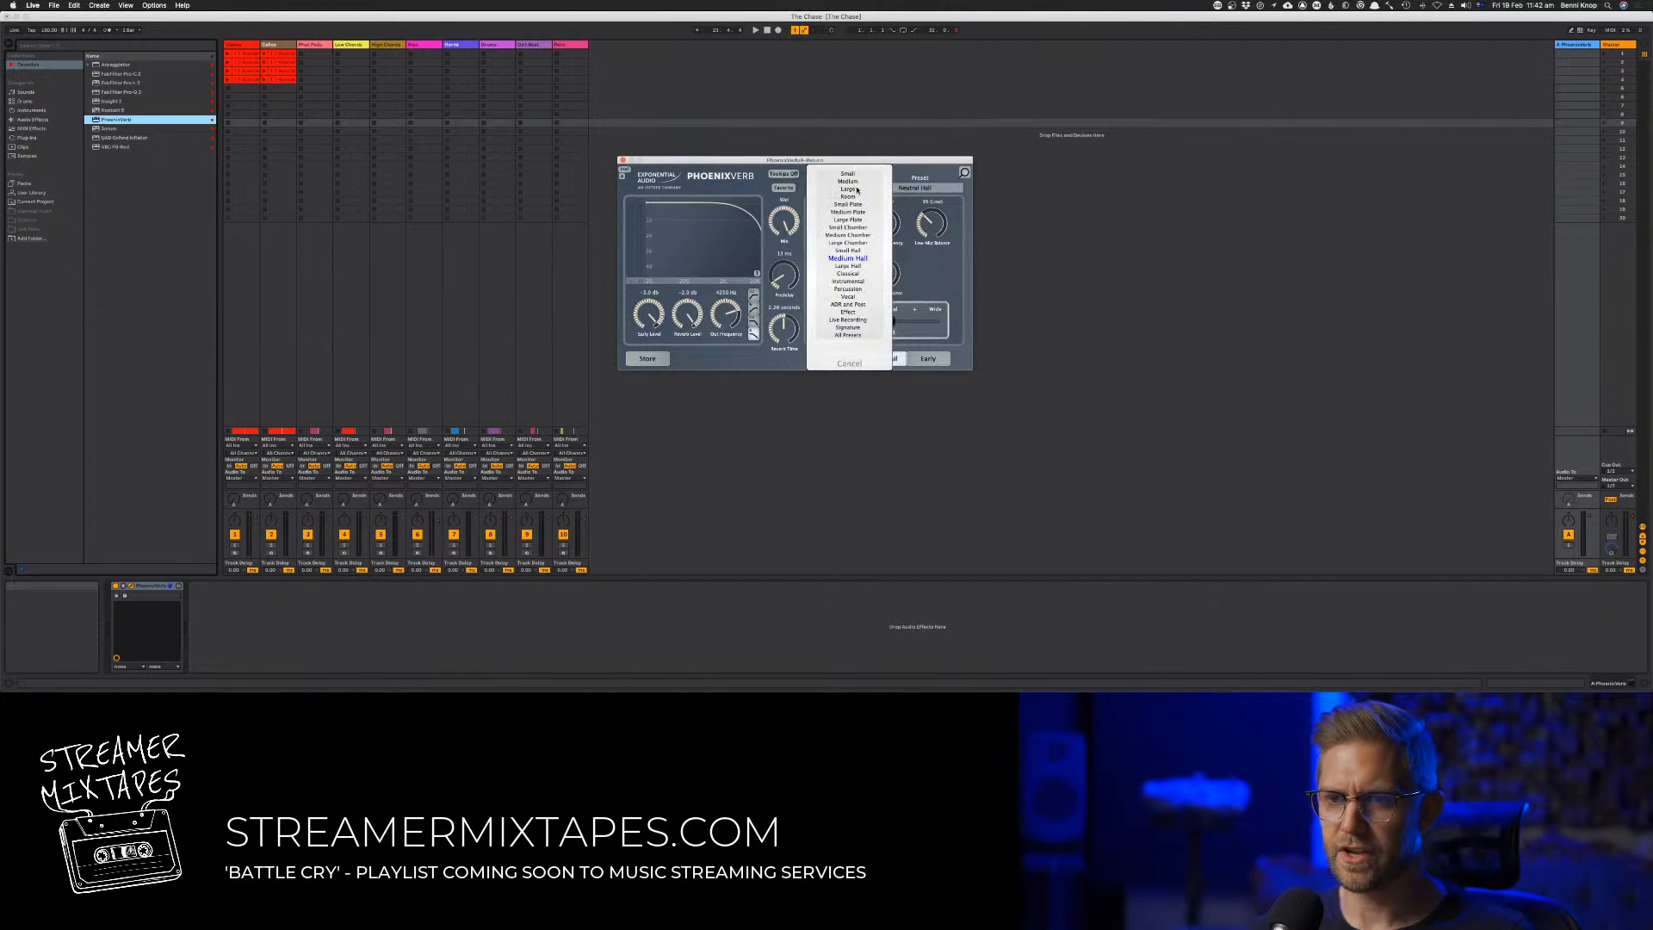
click(857, 273)
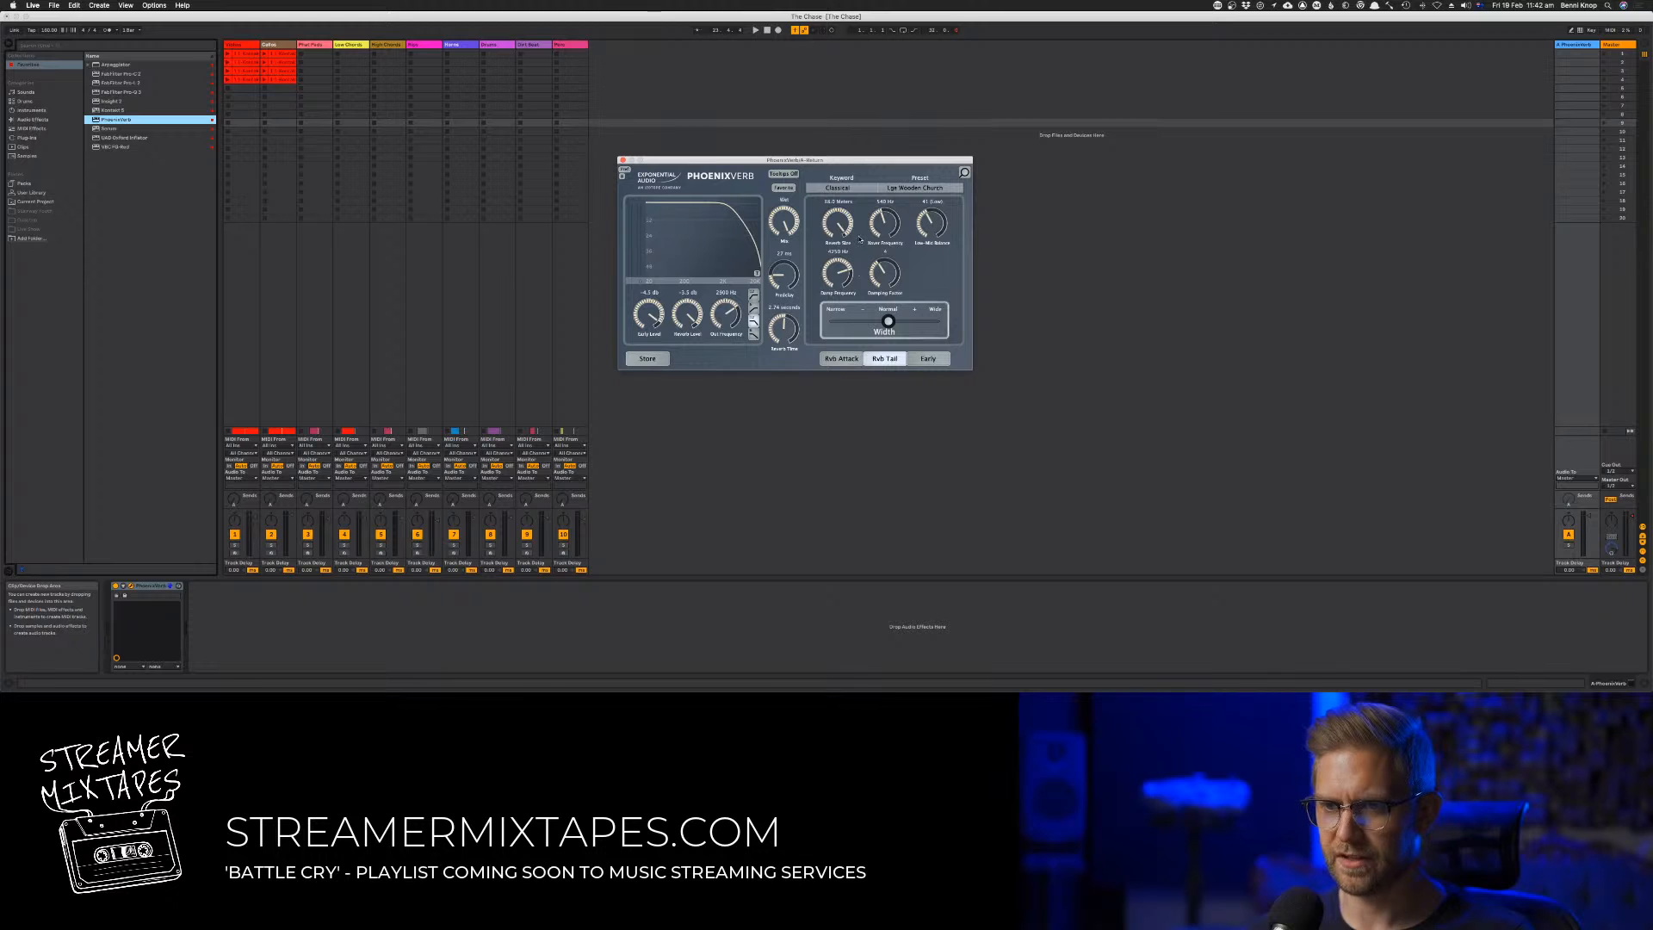
click(831, 188)
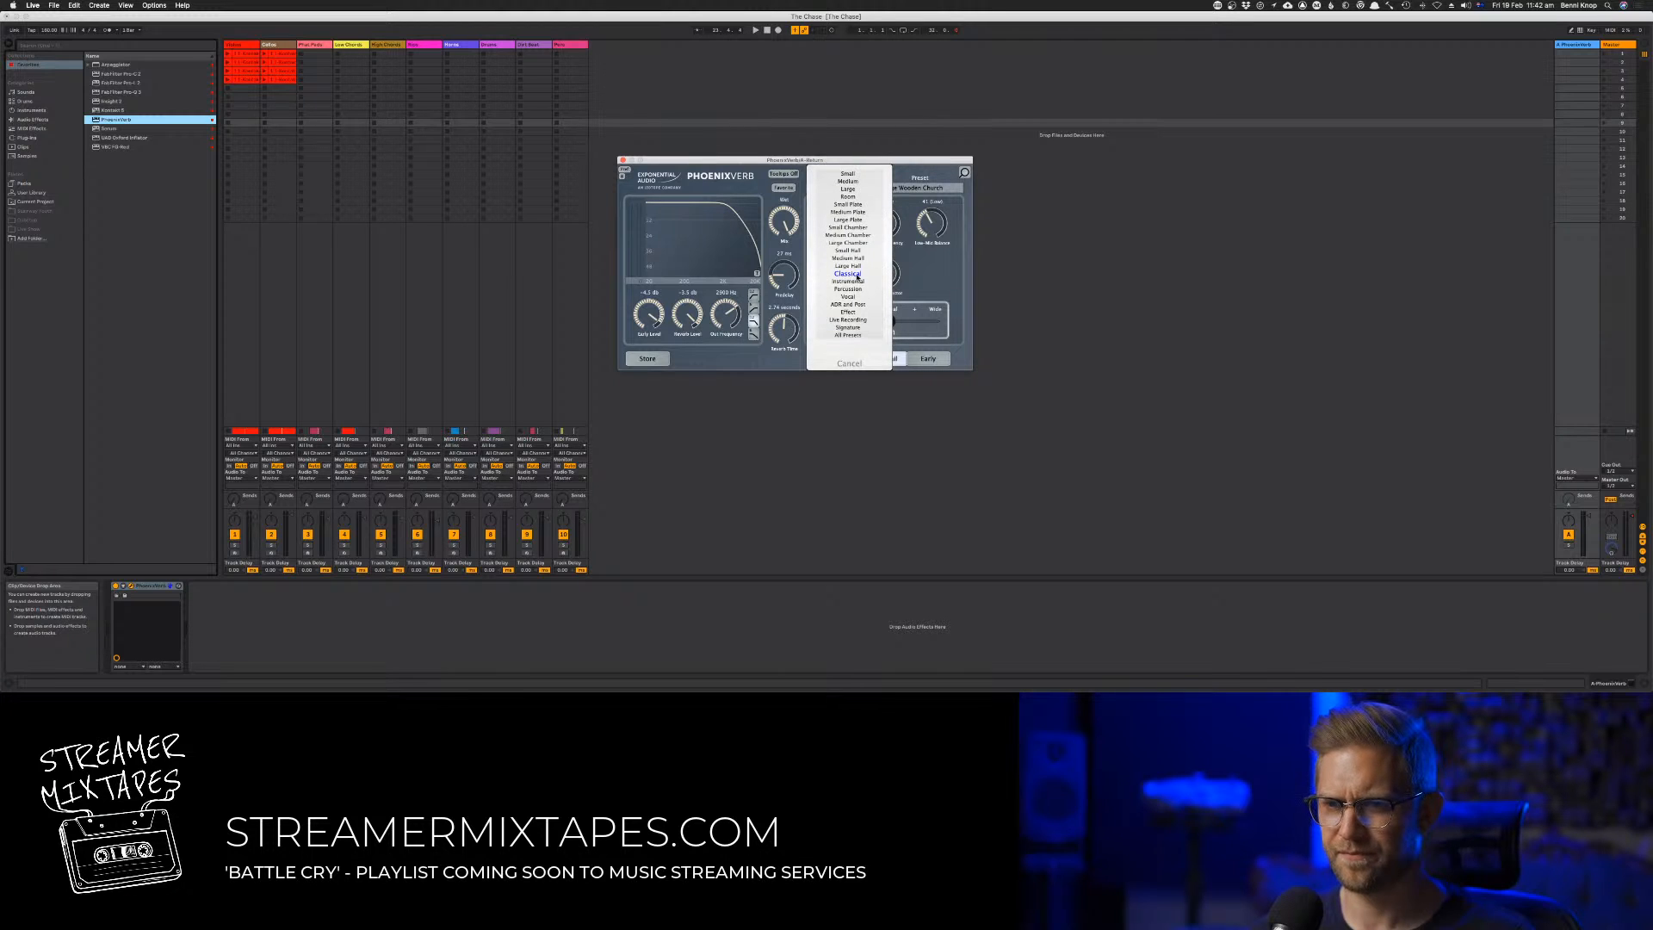
click(852, 266)
drag(790, 274, 793, 249)
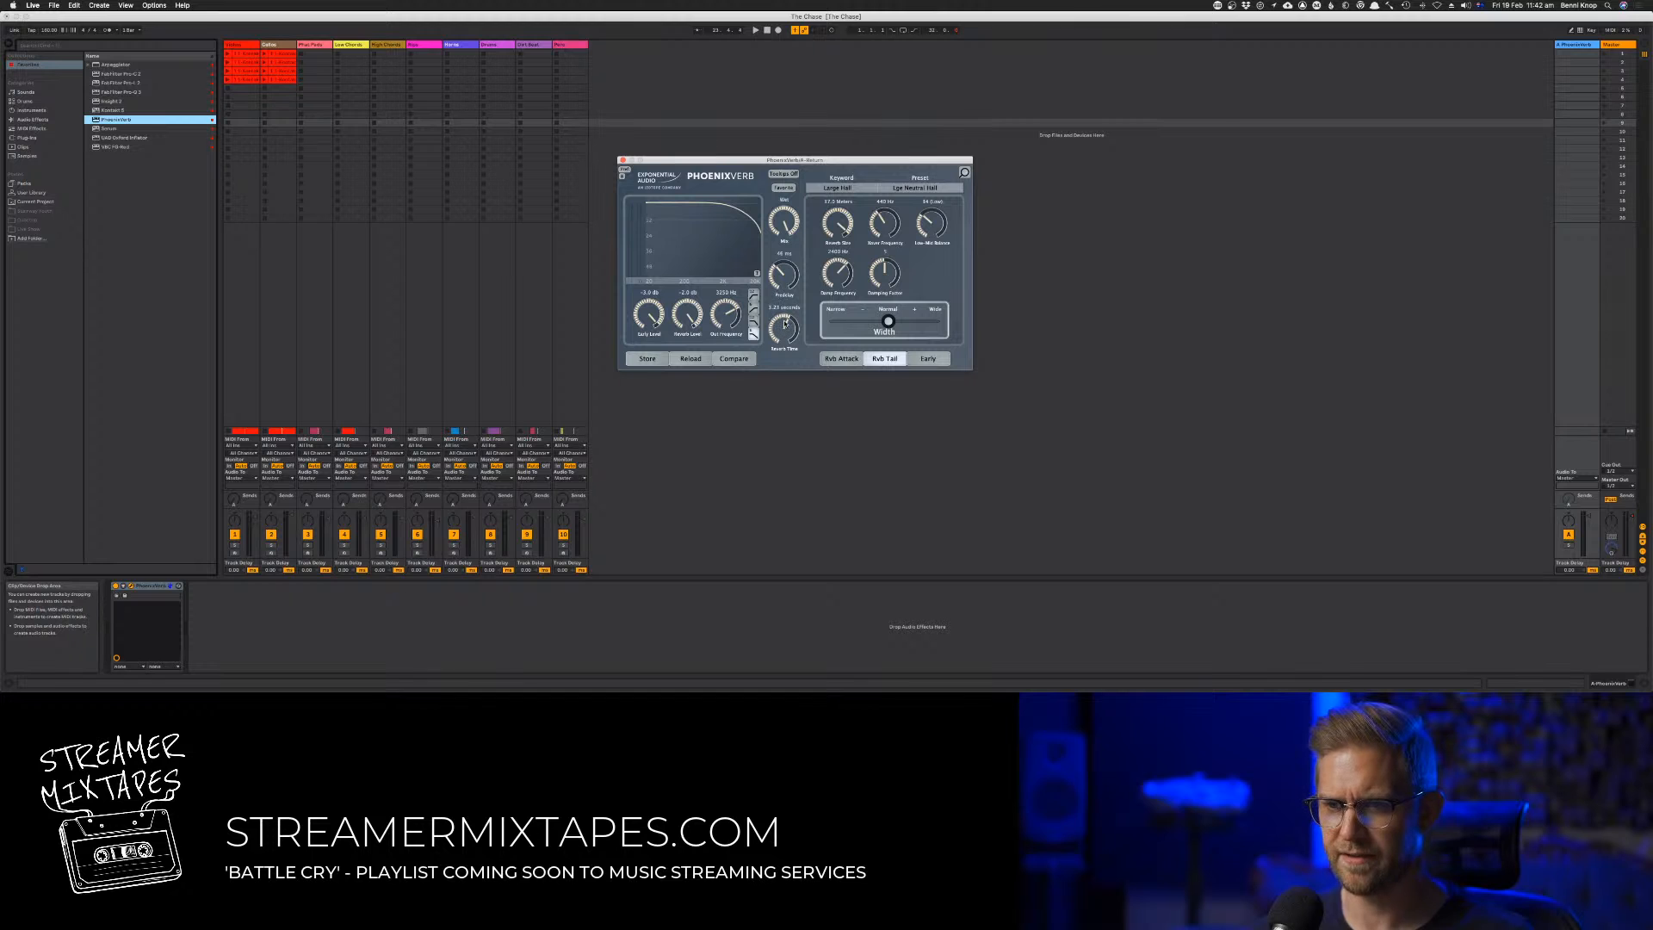
click(993, 495)
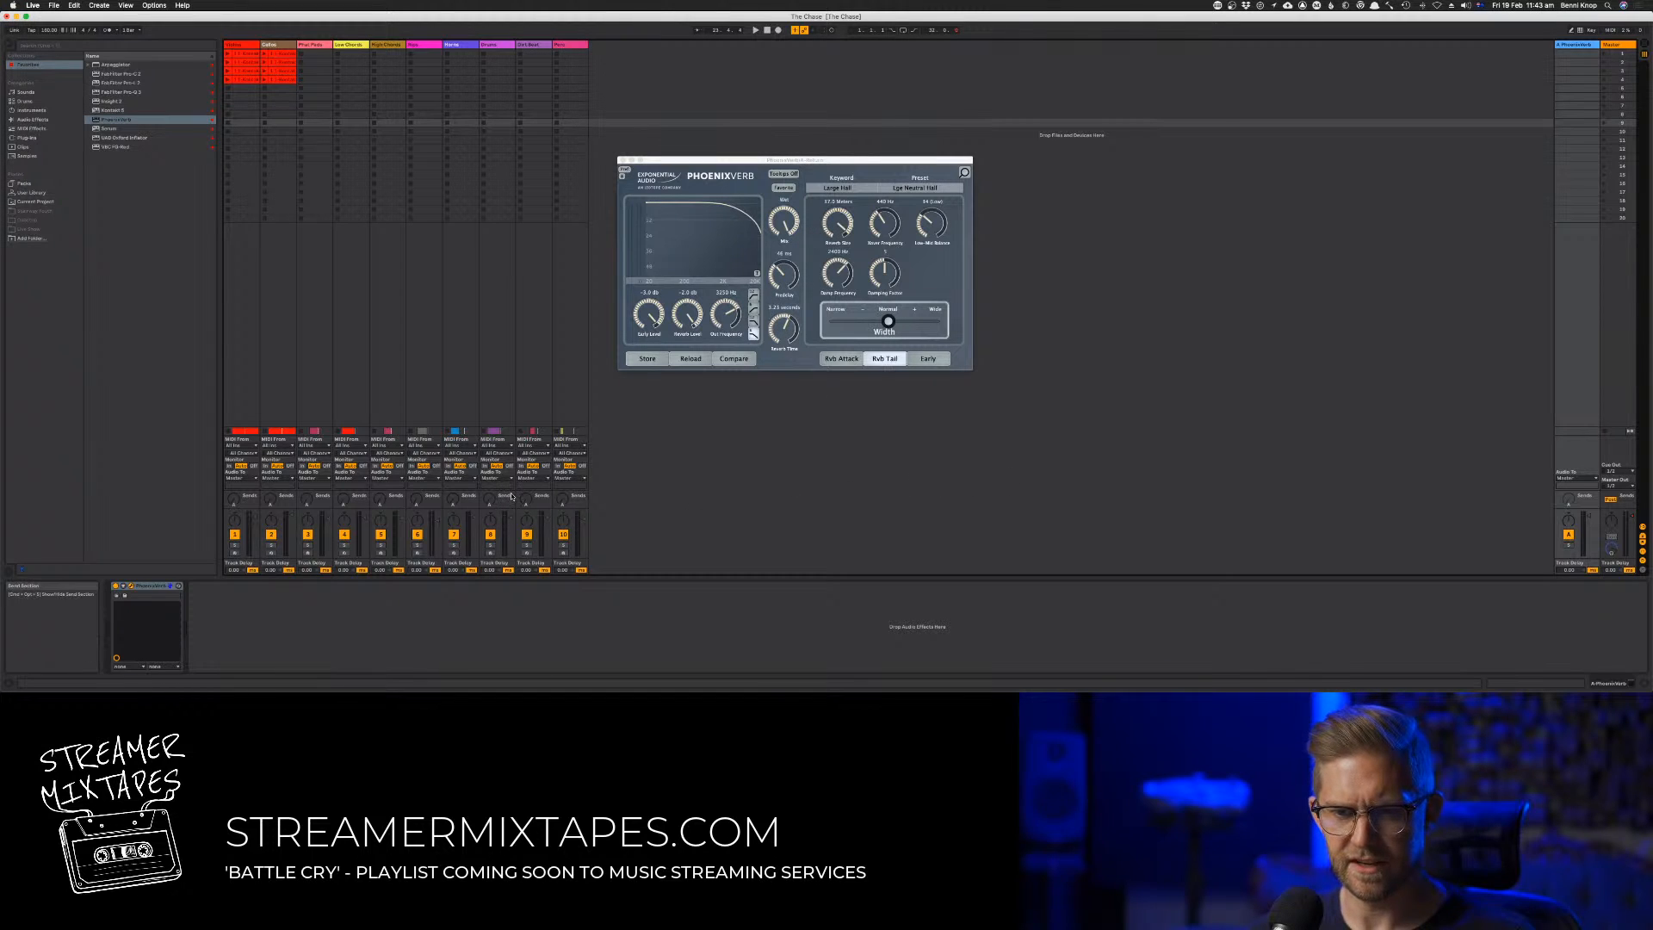
Enlarge the Session mixer to show full-height volume meters and start playback of the song
drag(512, 507, 510, 279)
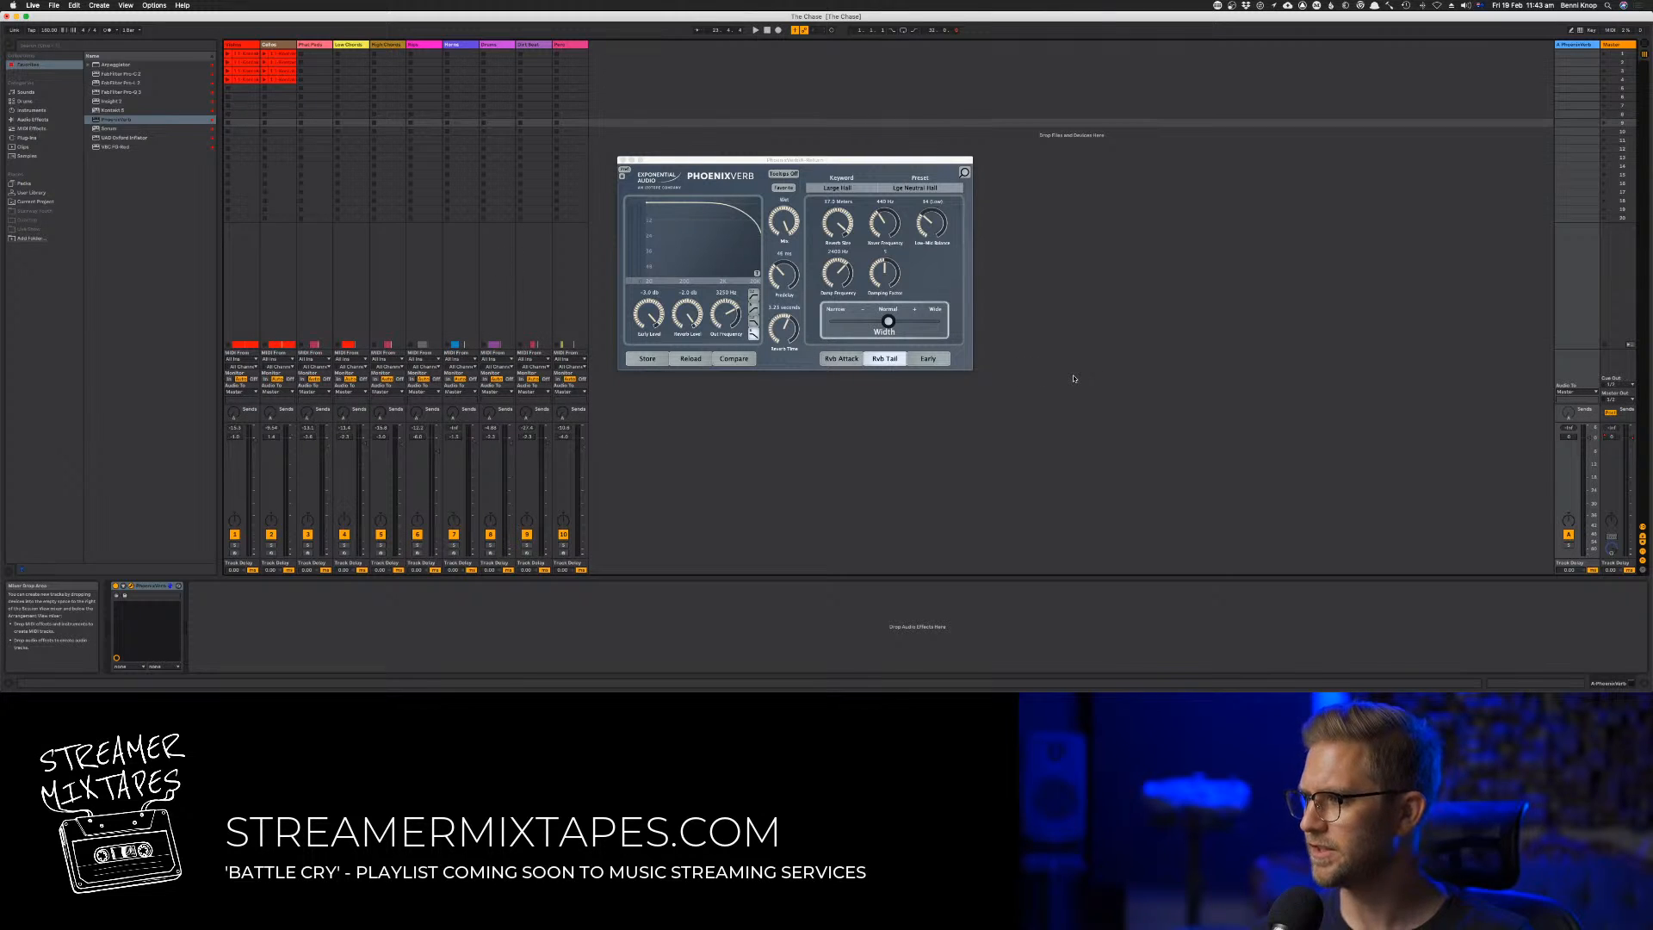
key(super+Tab)
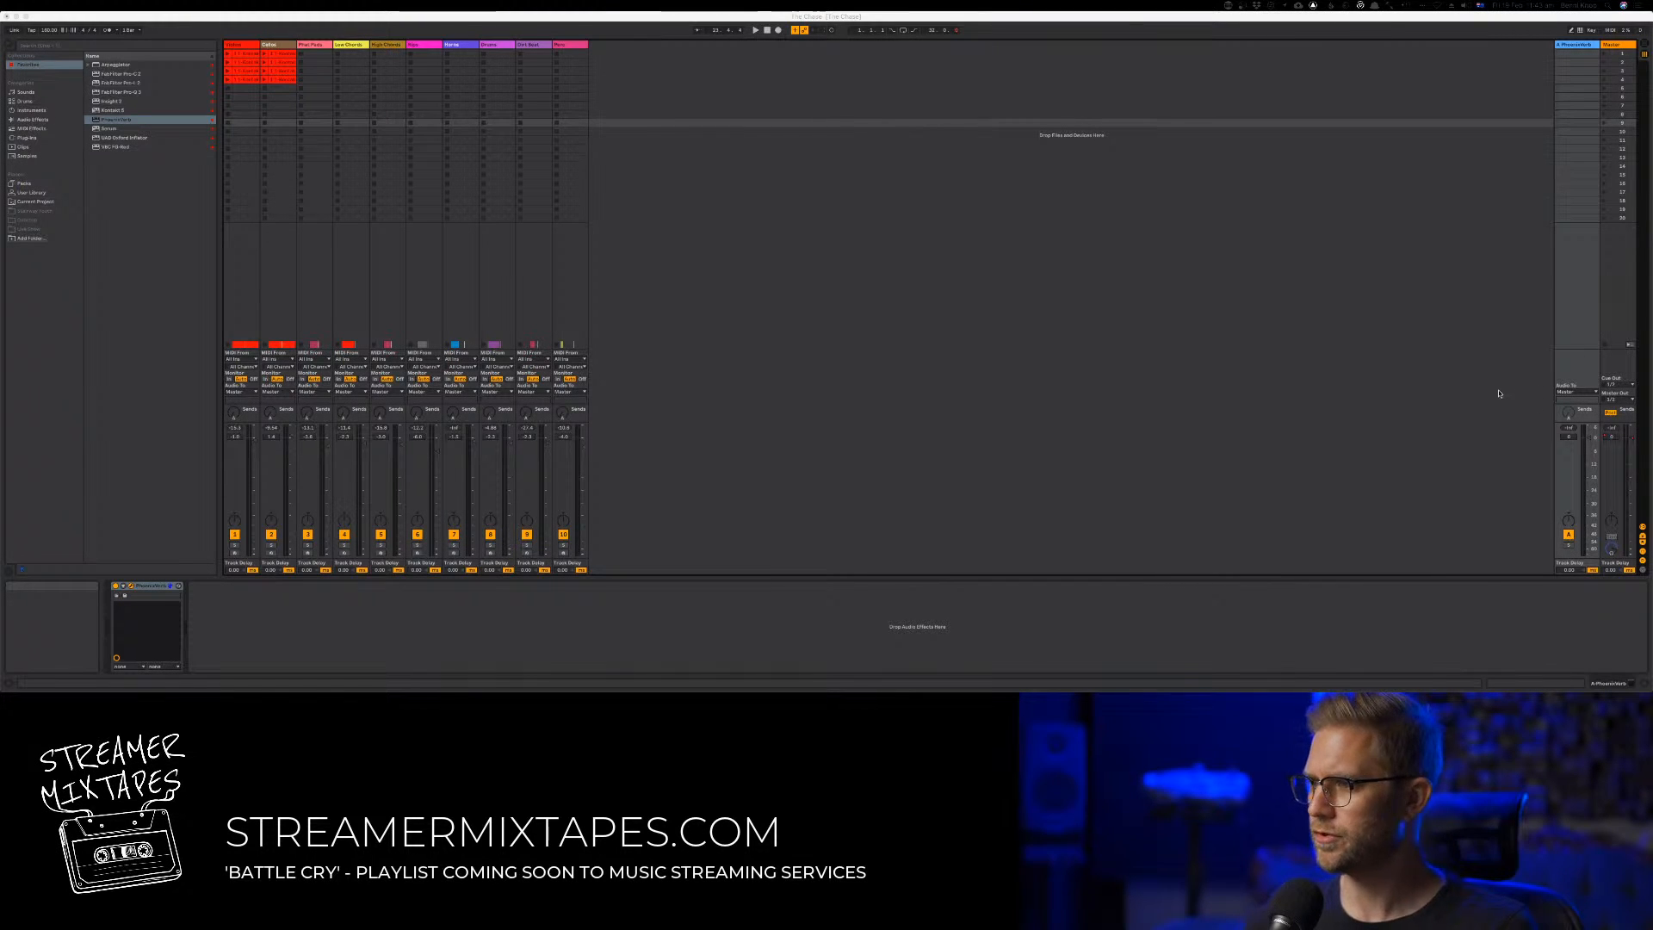
key(super+Tab)
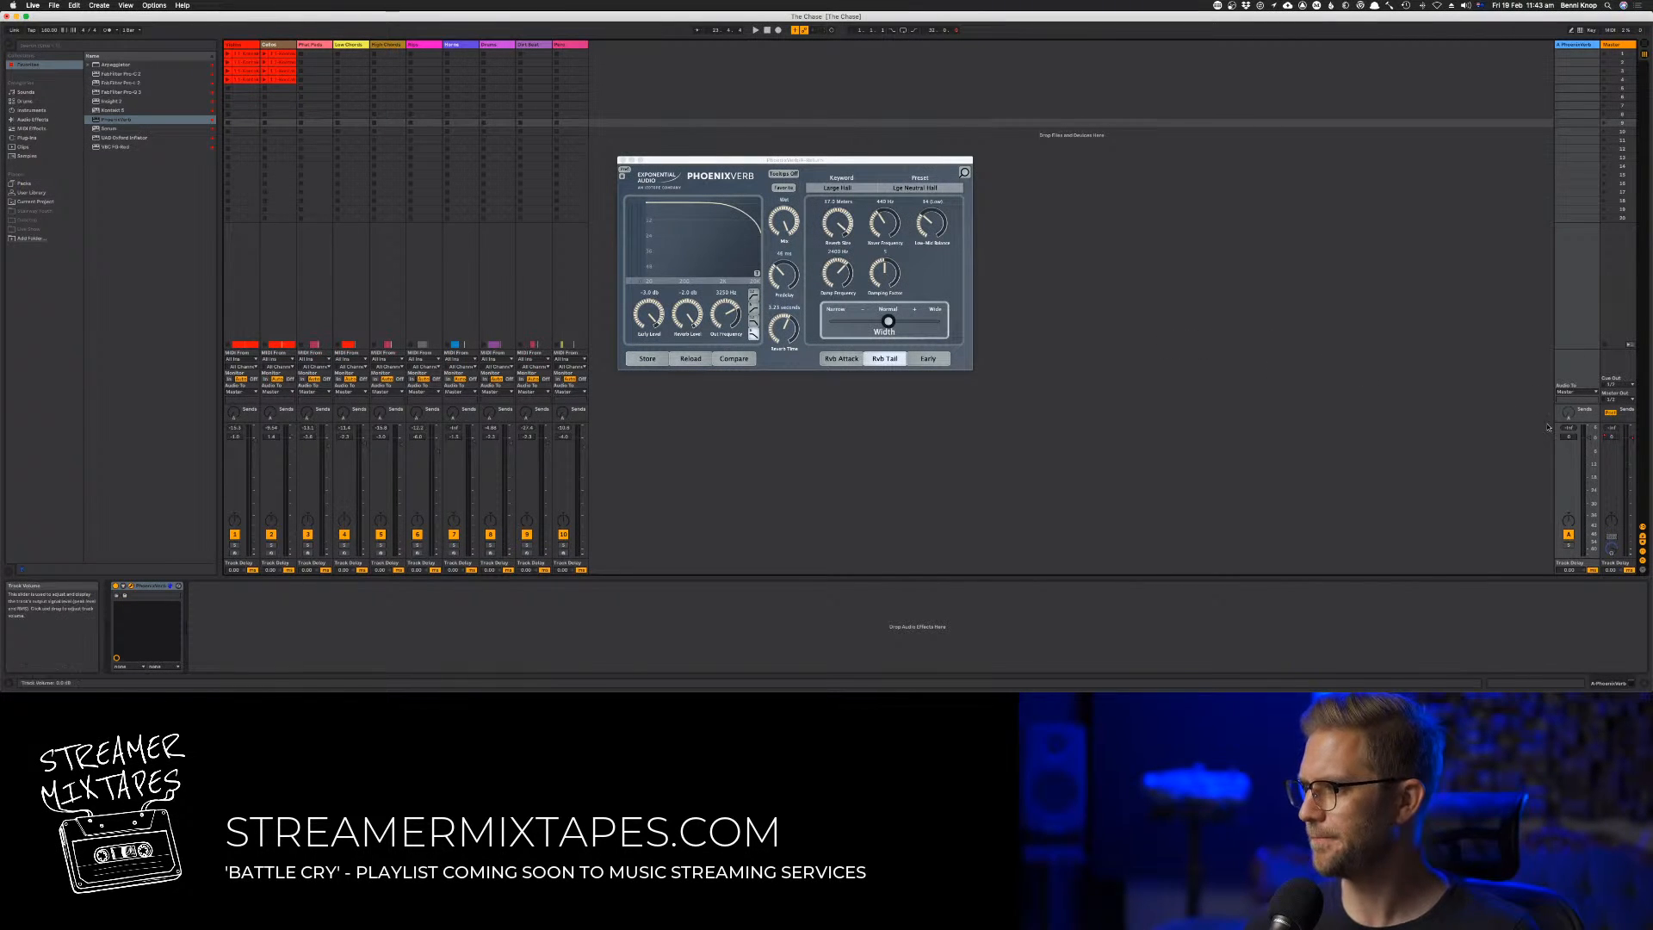
key(space)
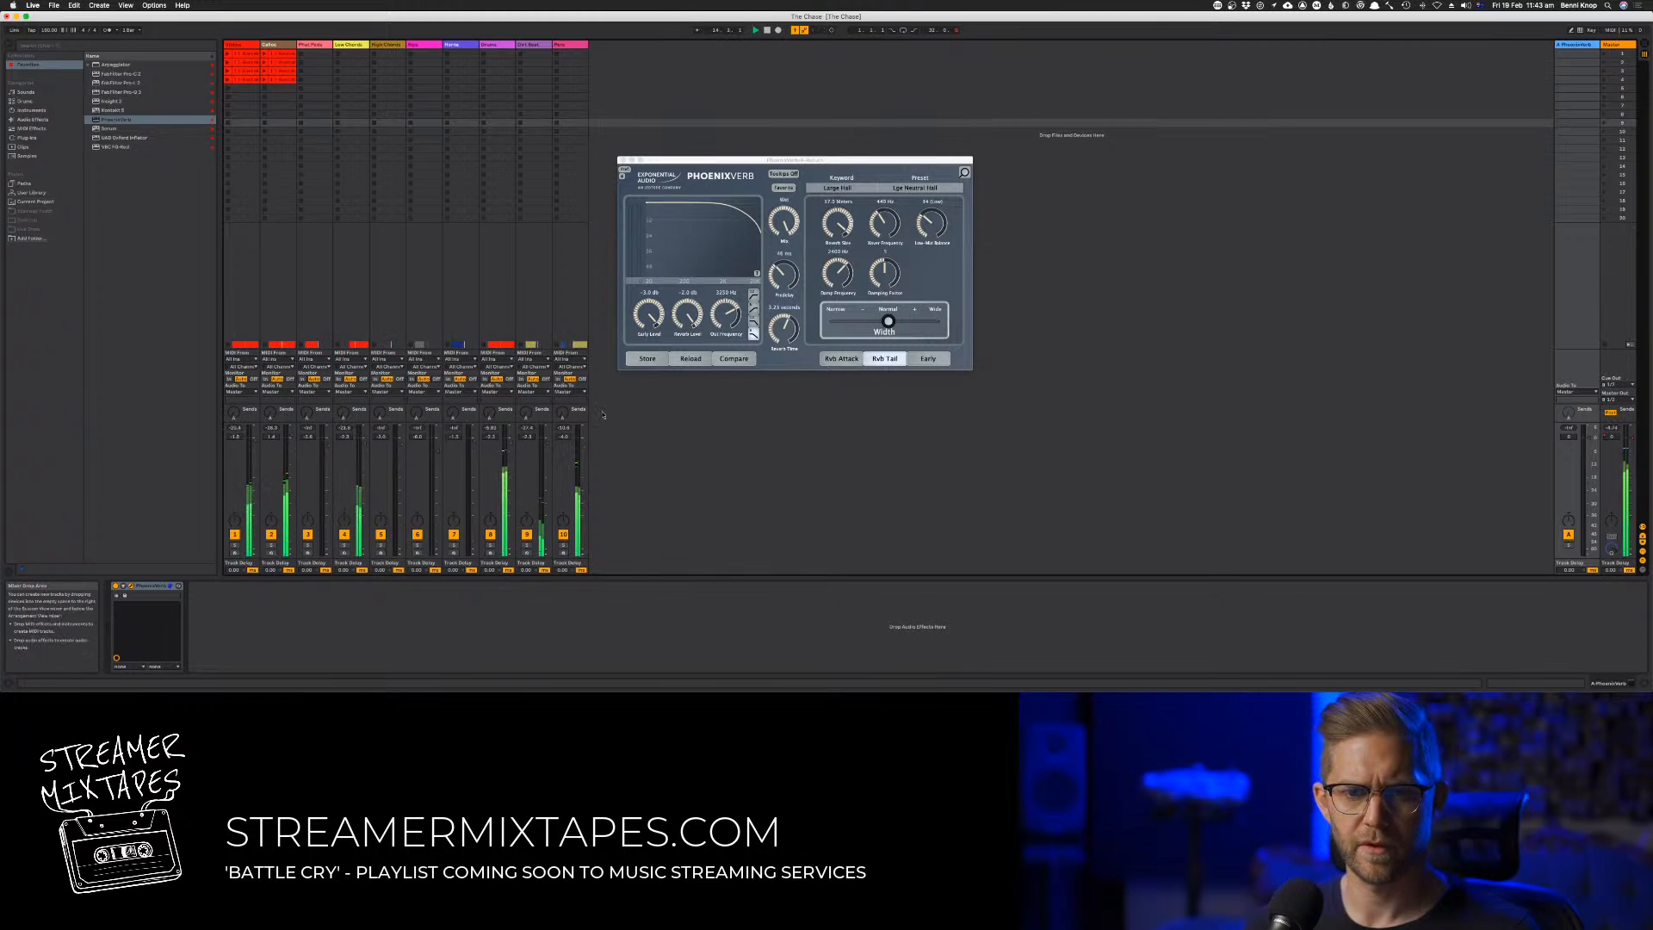
key(Tab)
key(Tab)
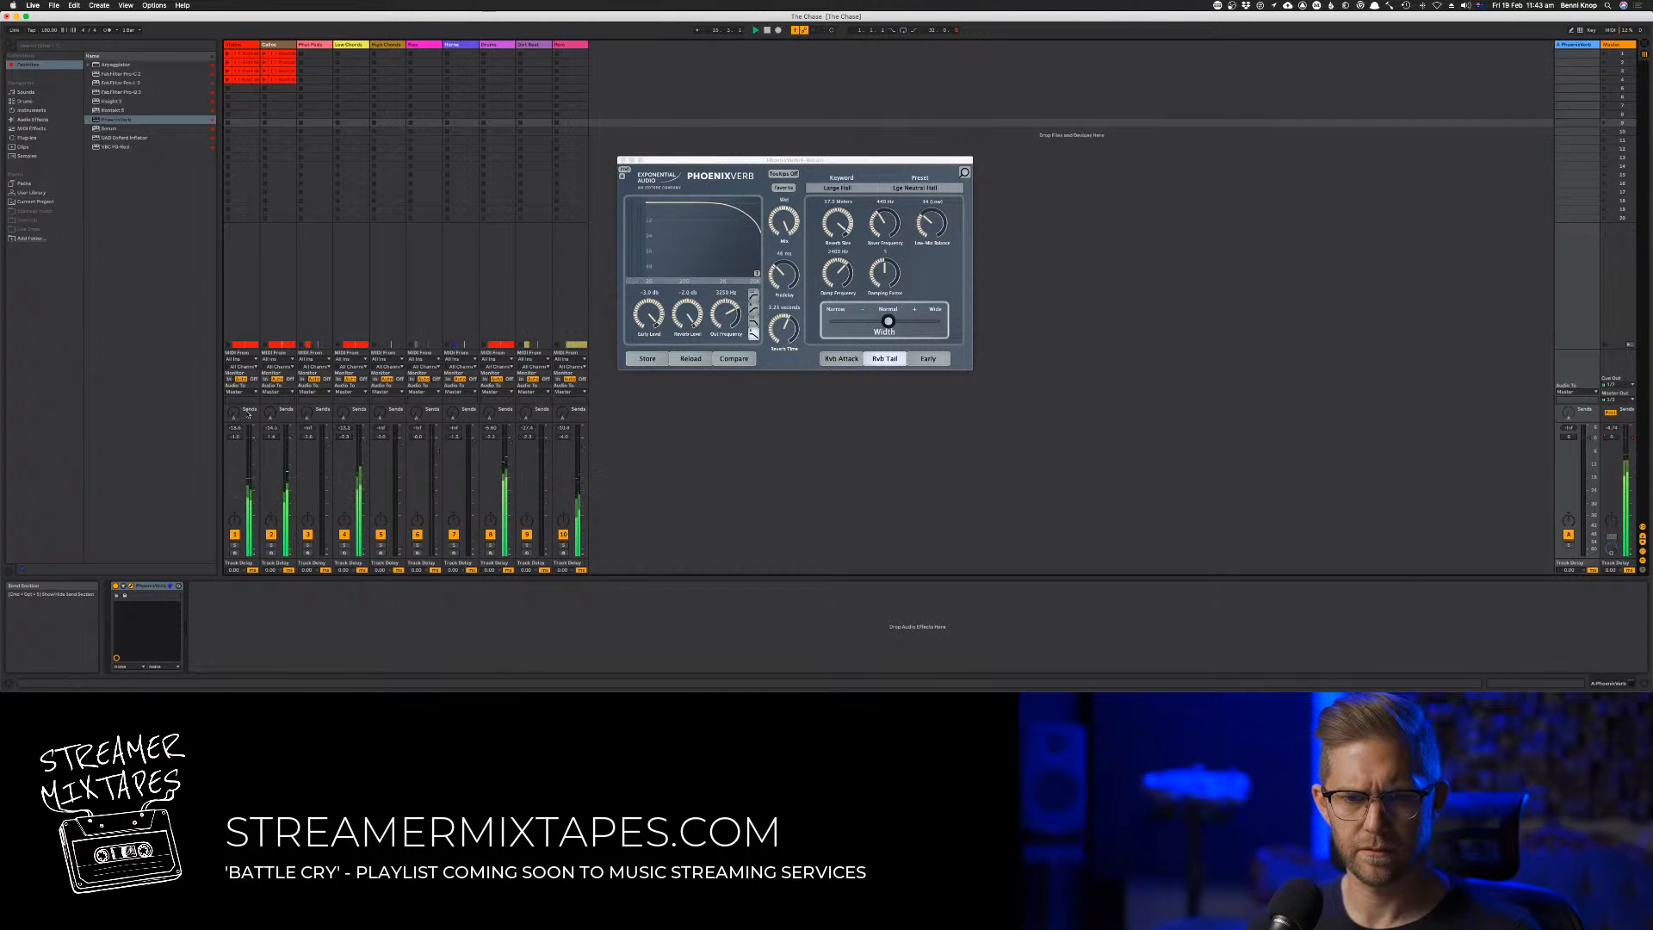
Raise the PhoenixVerb send on tracks 1 to 7, soloing track 1 for a while to hear its reverb, and restart playback
drag(233, 413, 234, 362)
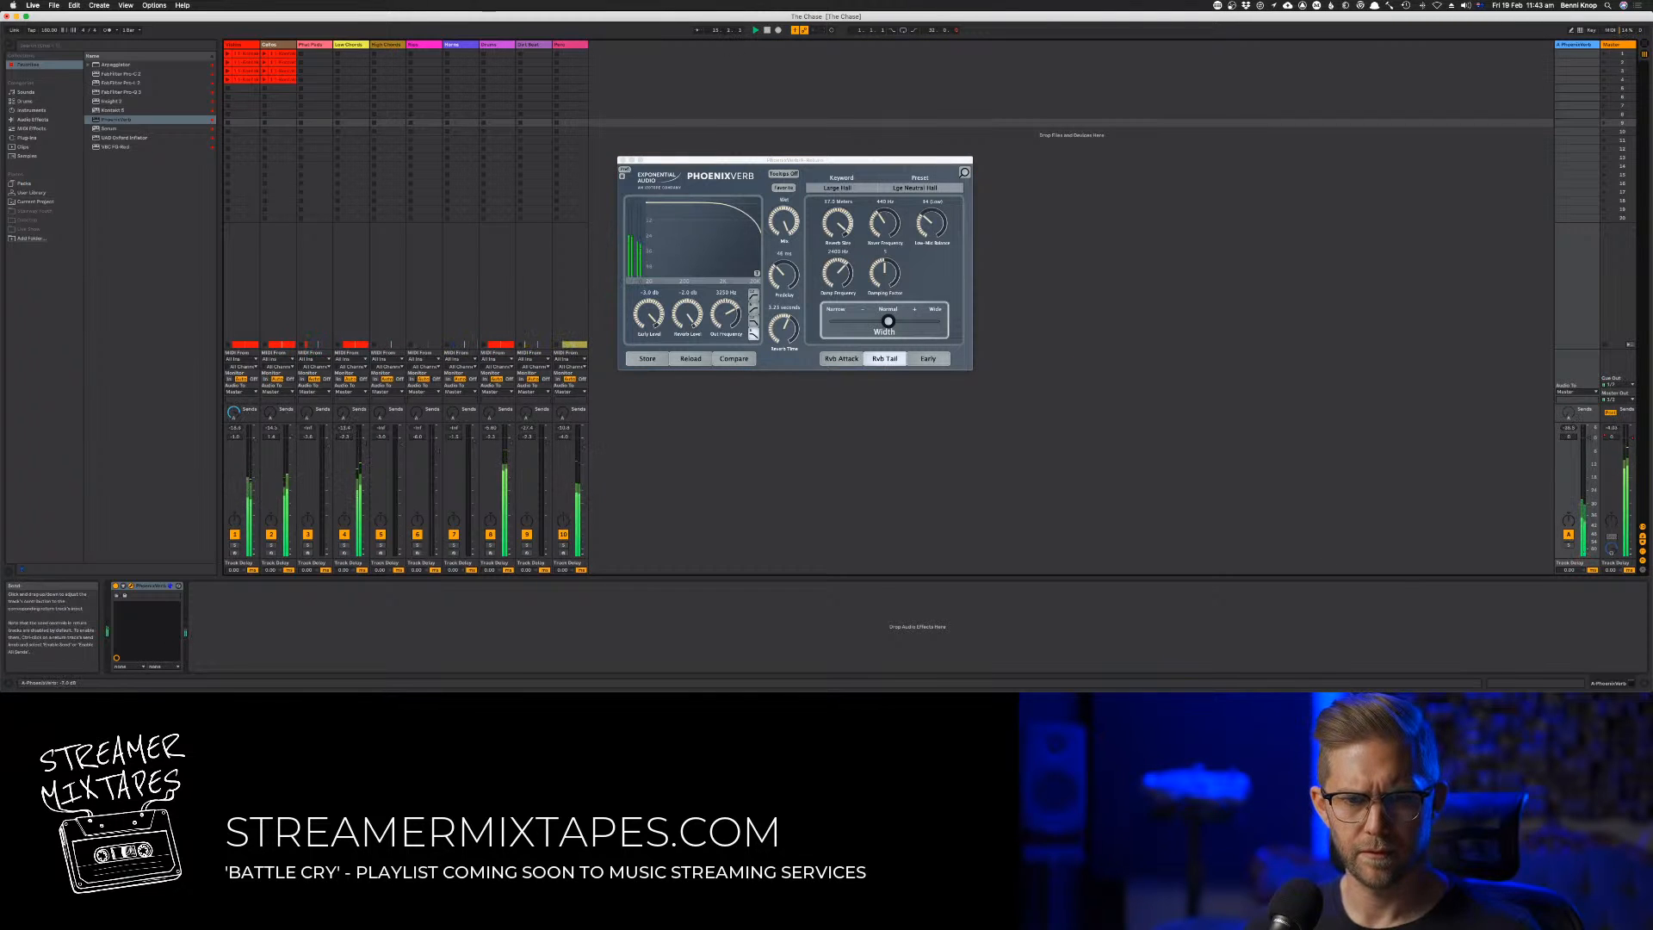
click(234, 544)
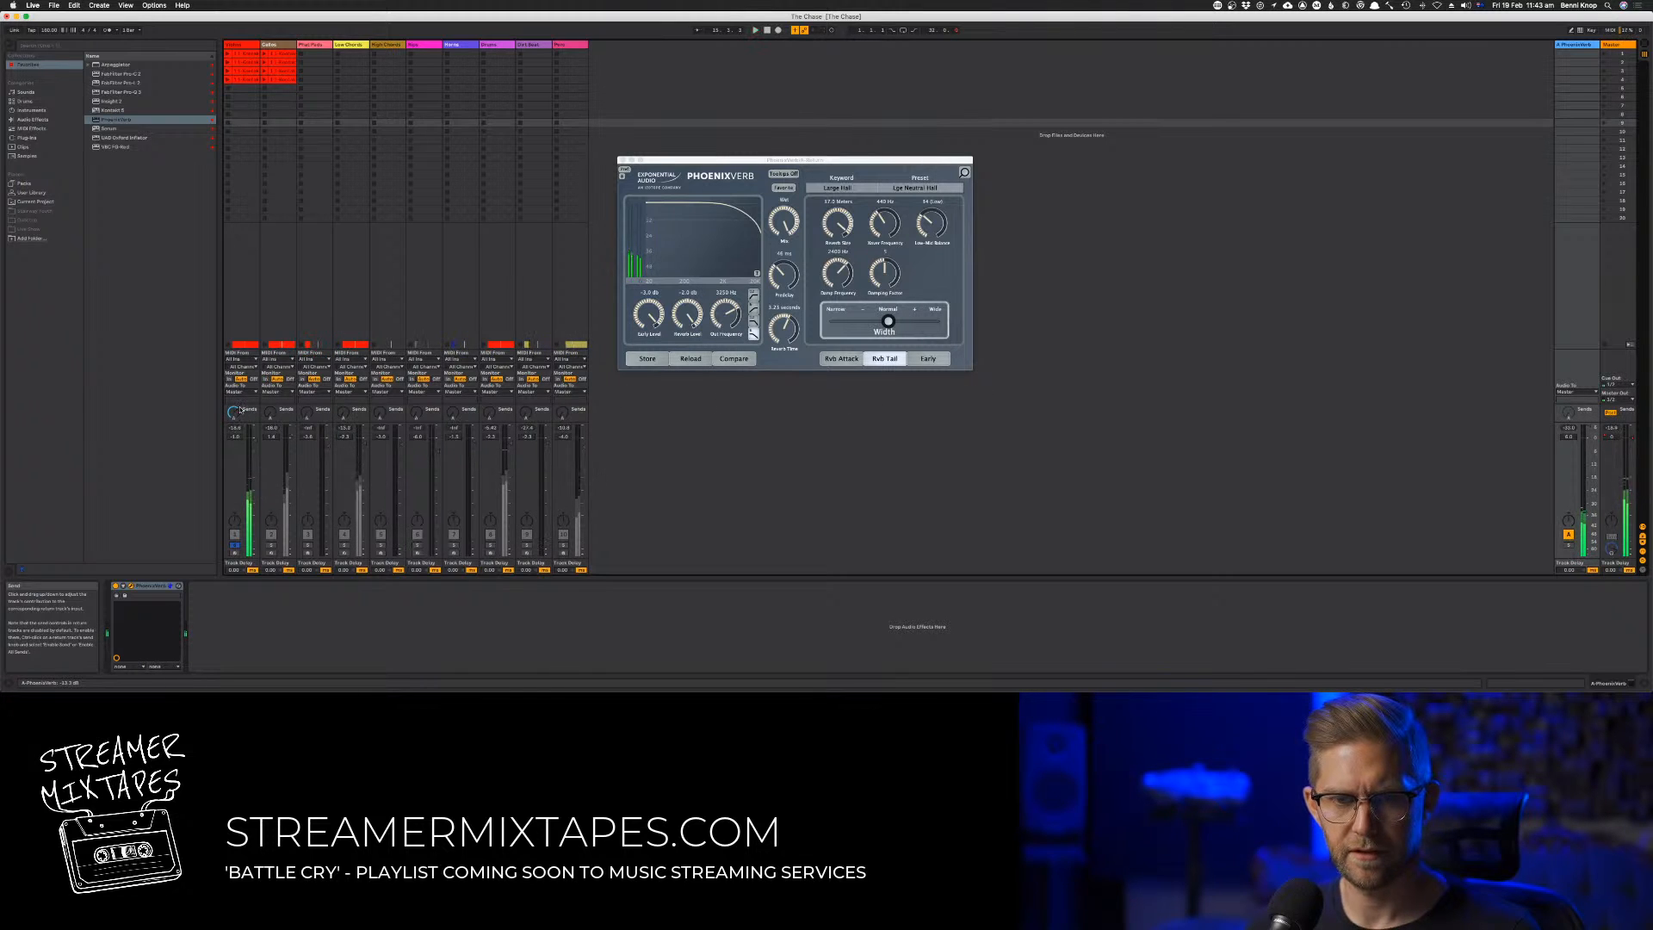
drag(270, 412, 271, 345)
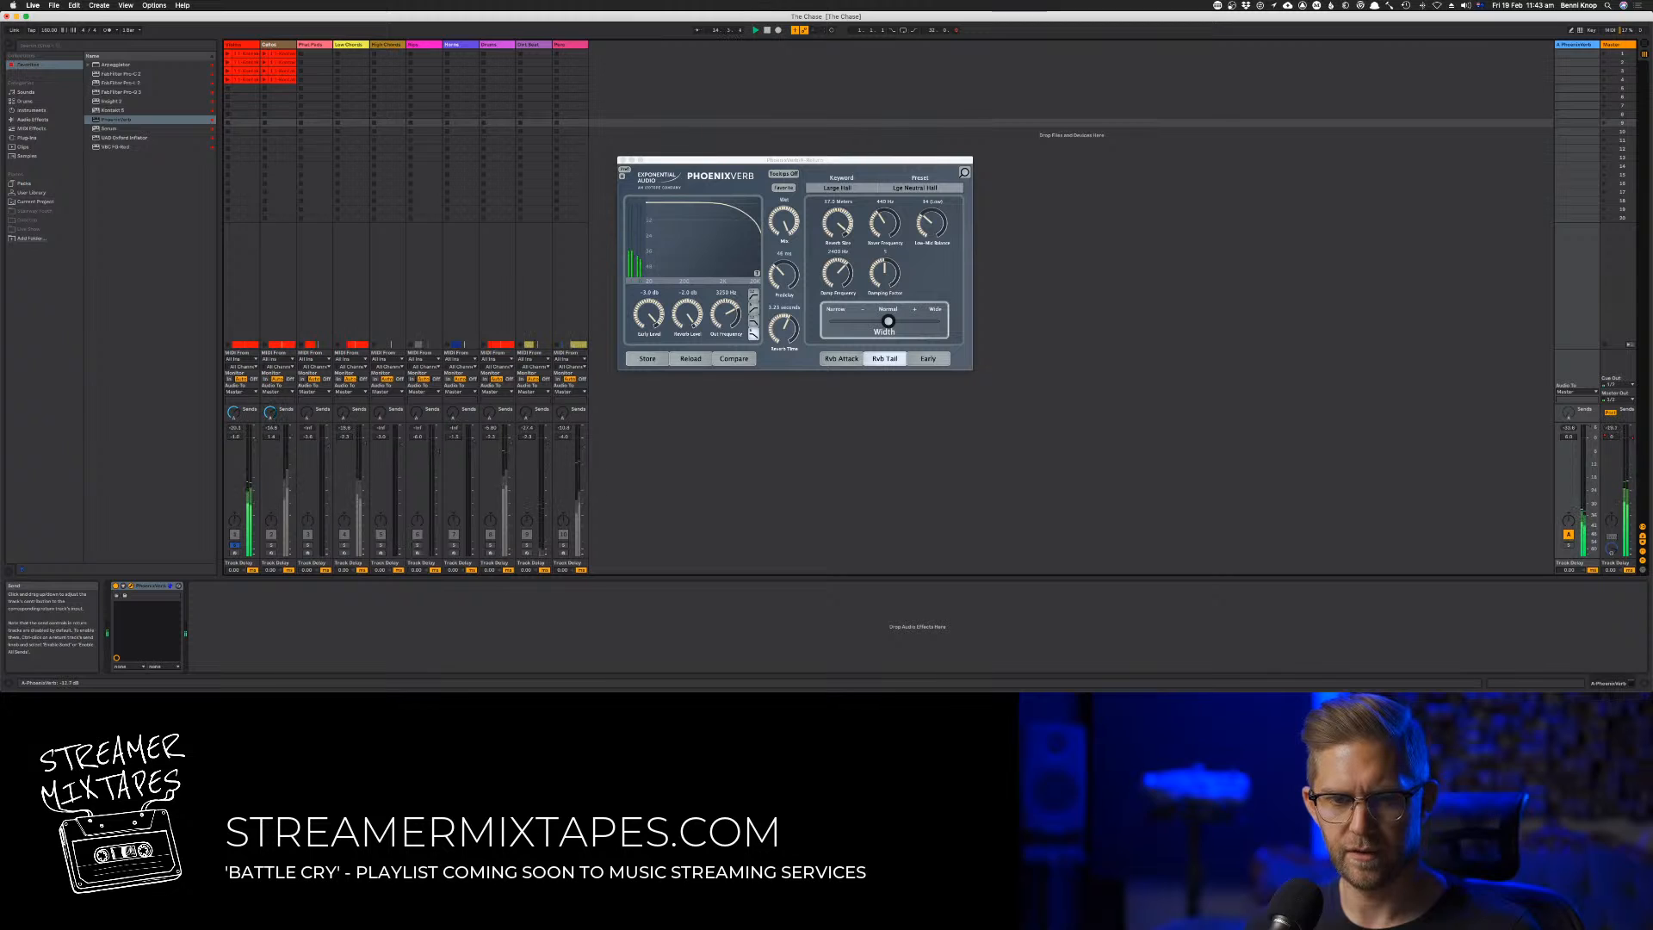
click(235, 545)
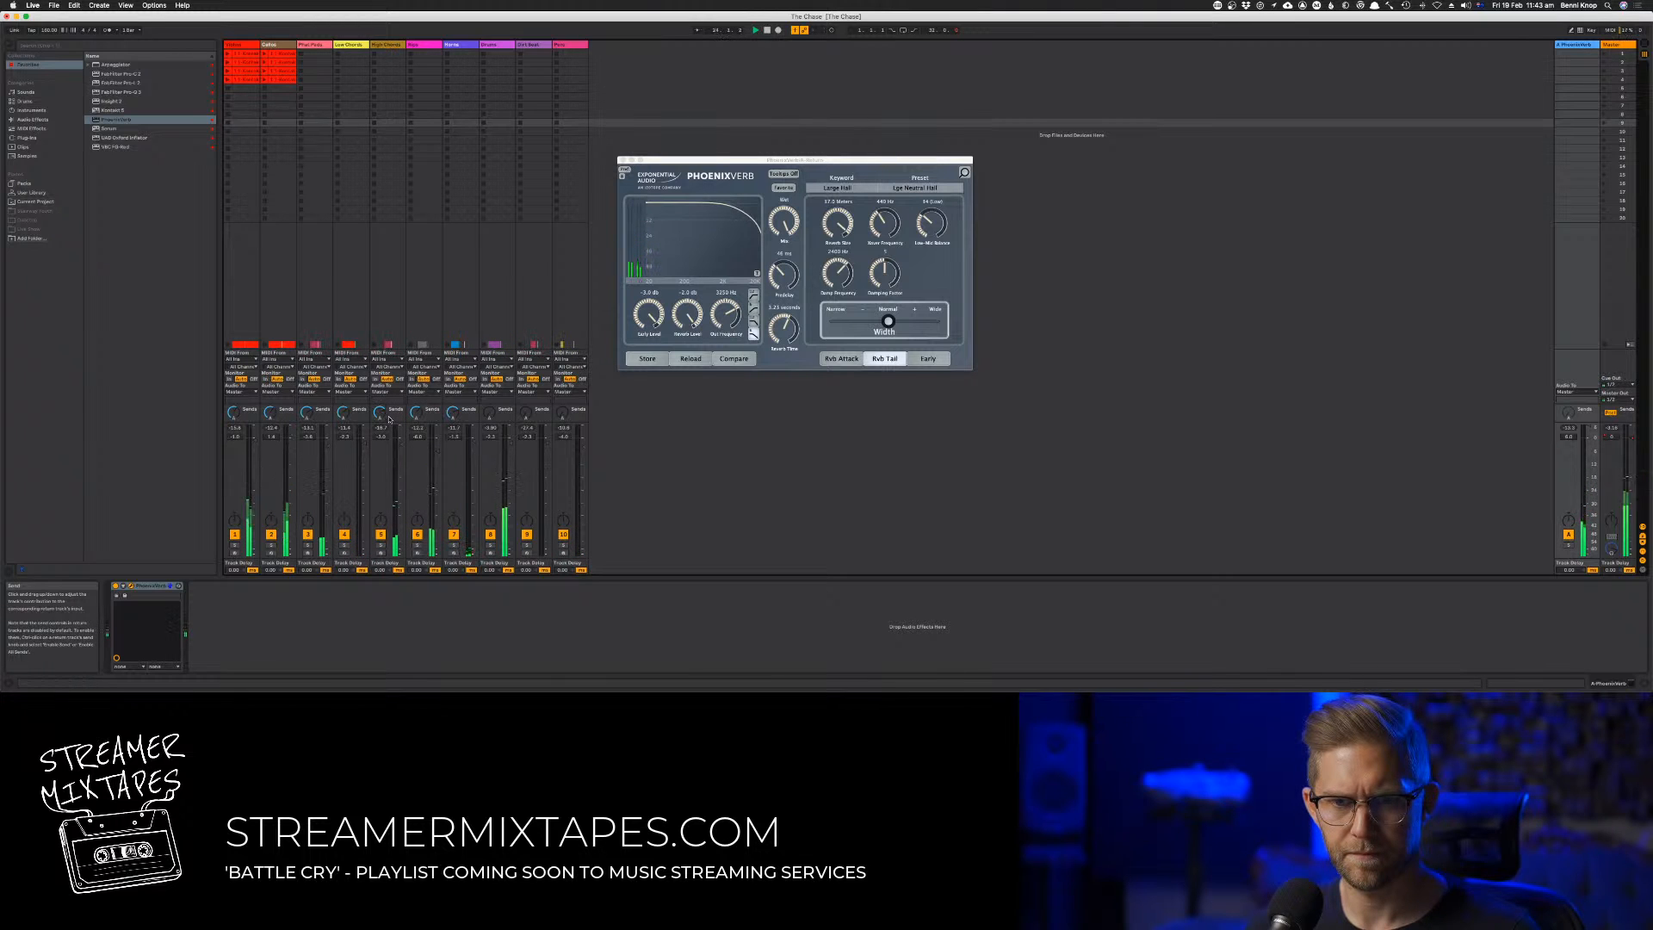
key(space)
key(space)
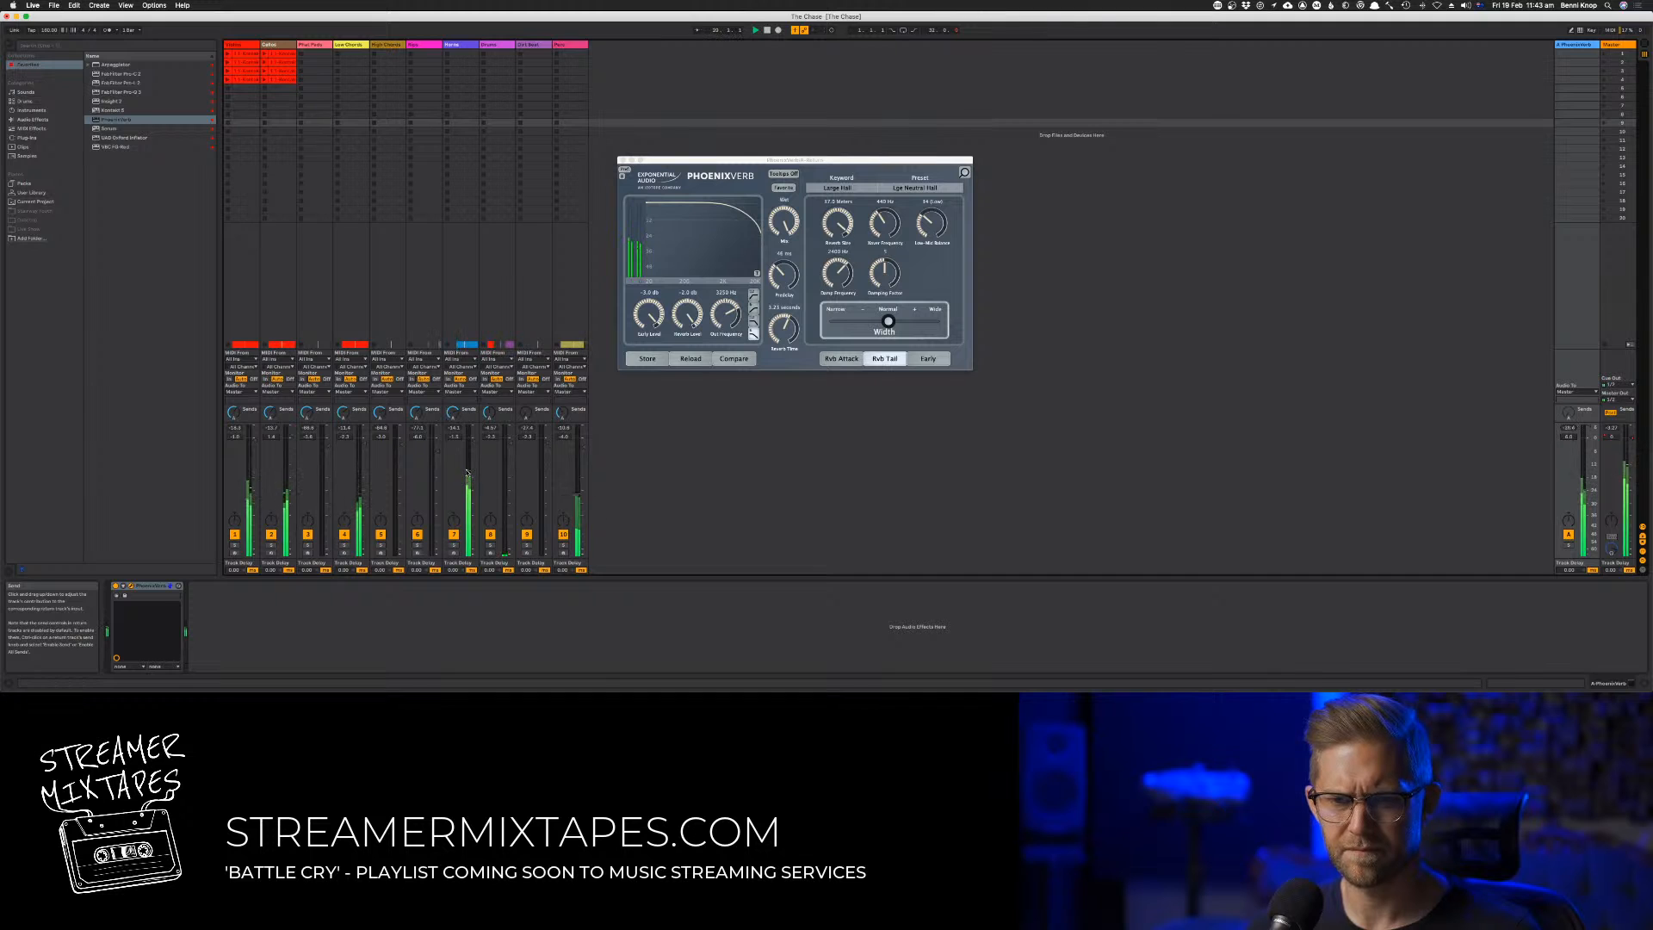
Return to the arrangement, close the PhoenixVerb window, and fit the whole song on the timeline
key(Tab)
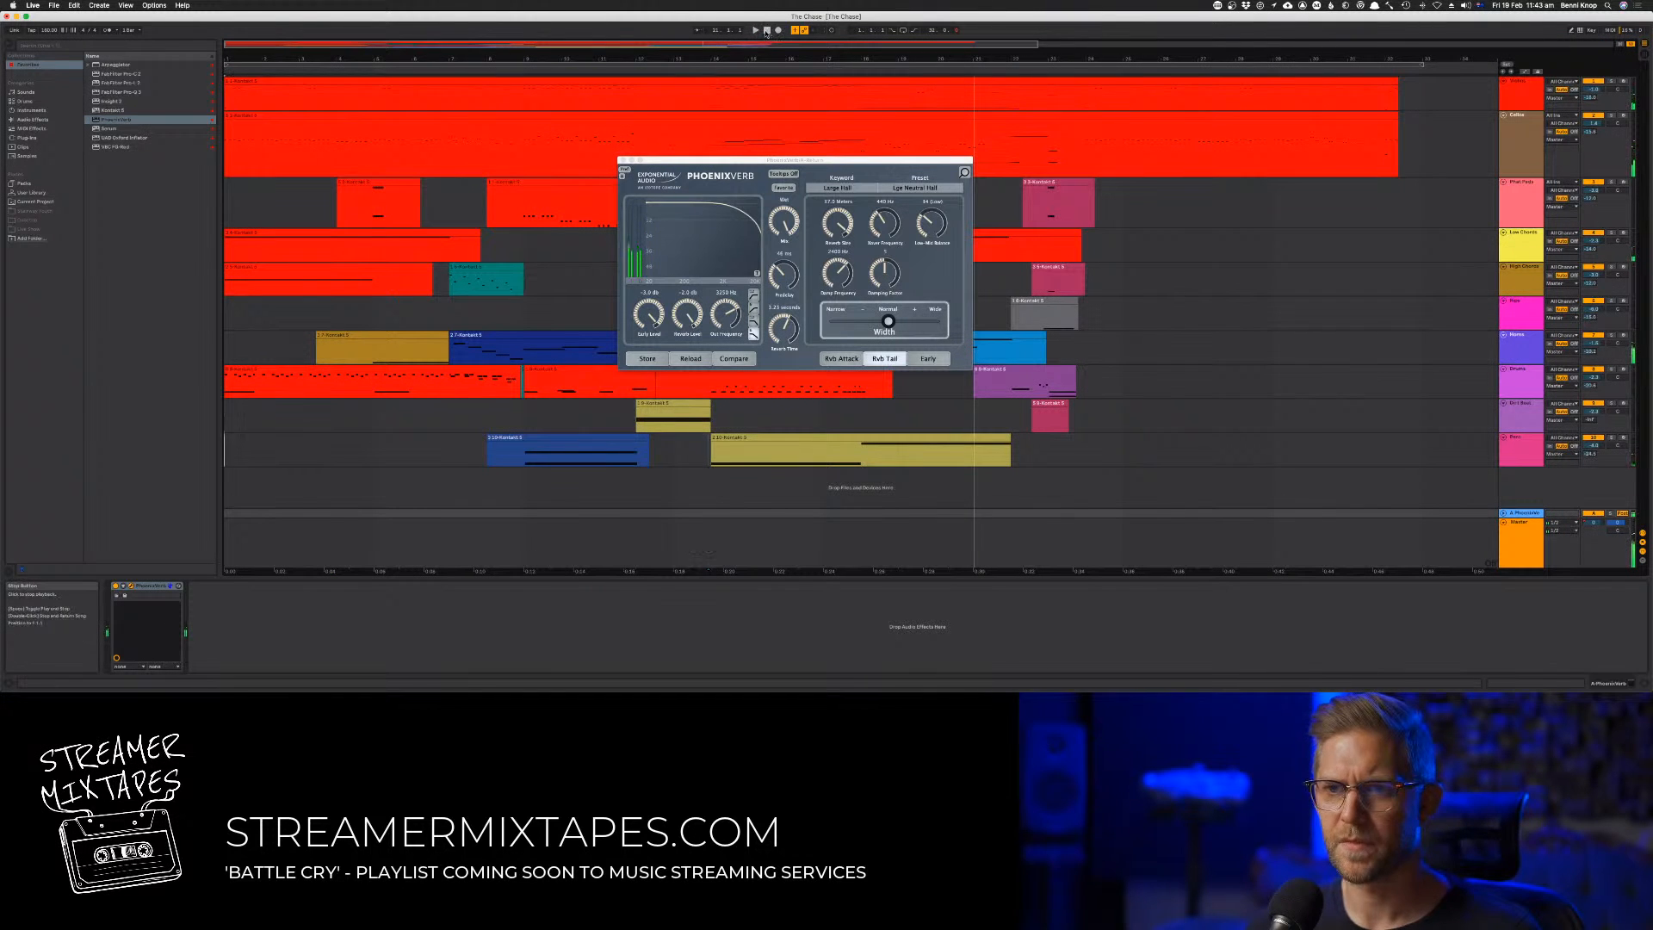
click(623, 161)
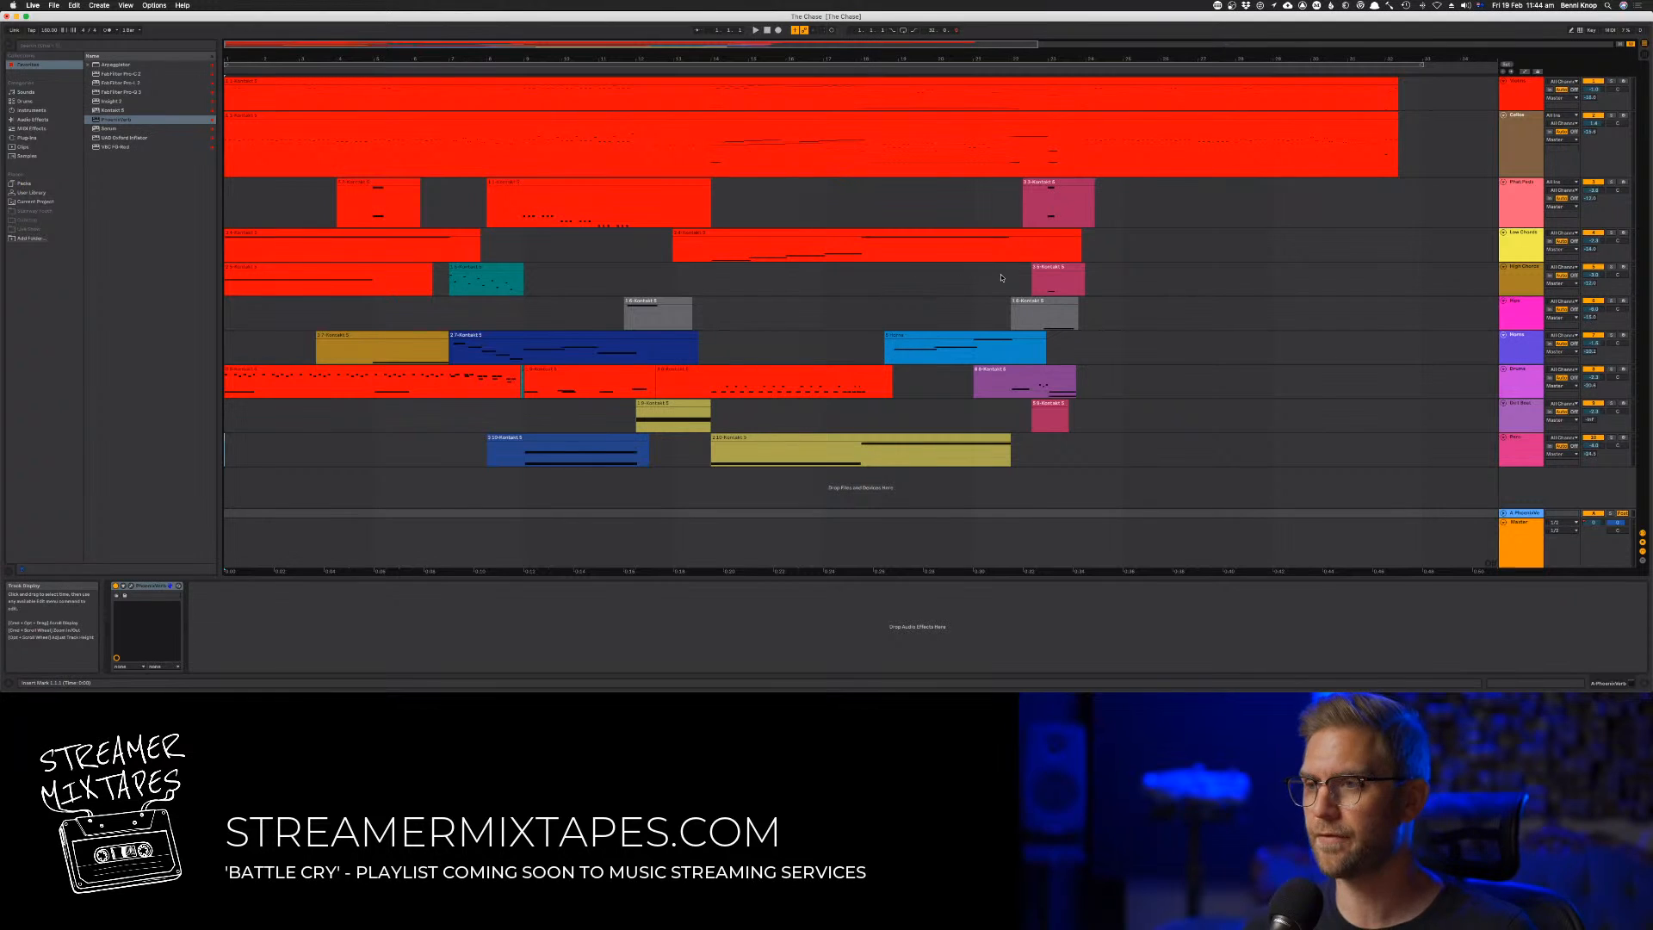
drag(1151, 57, 1151, 39)
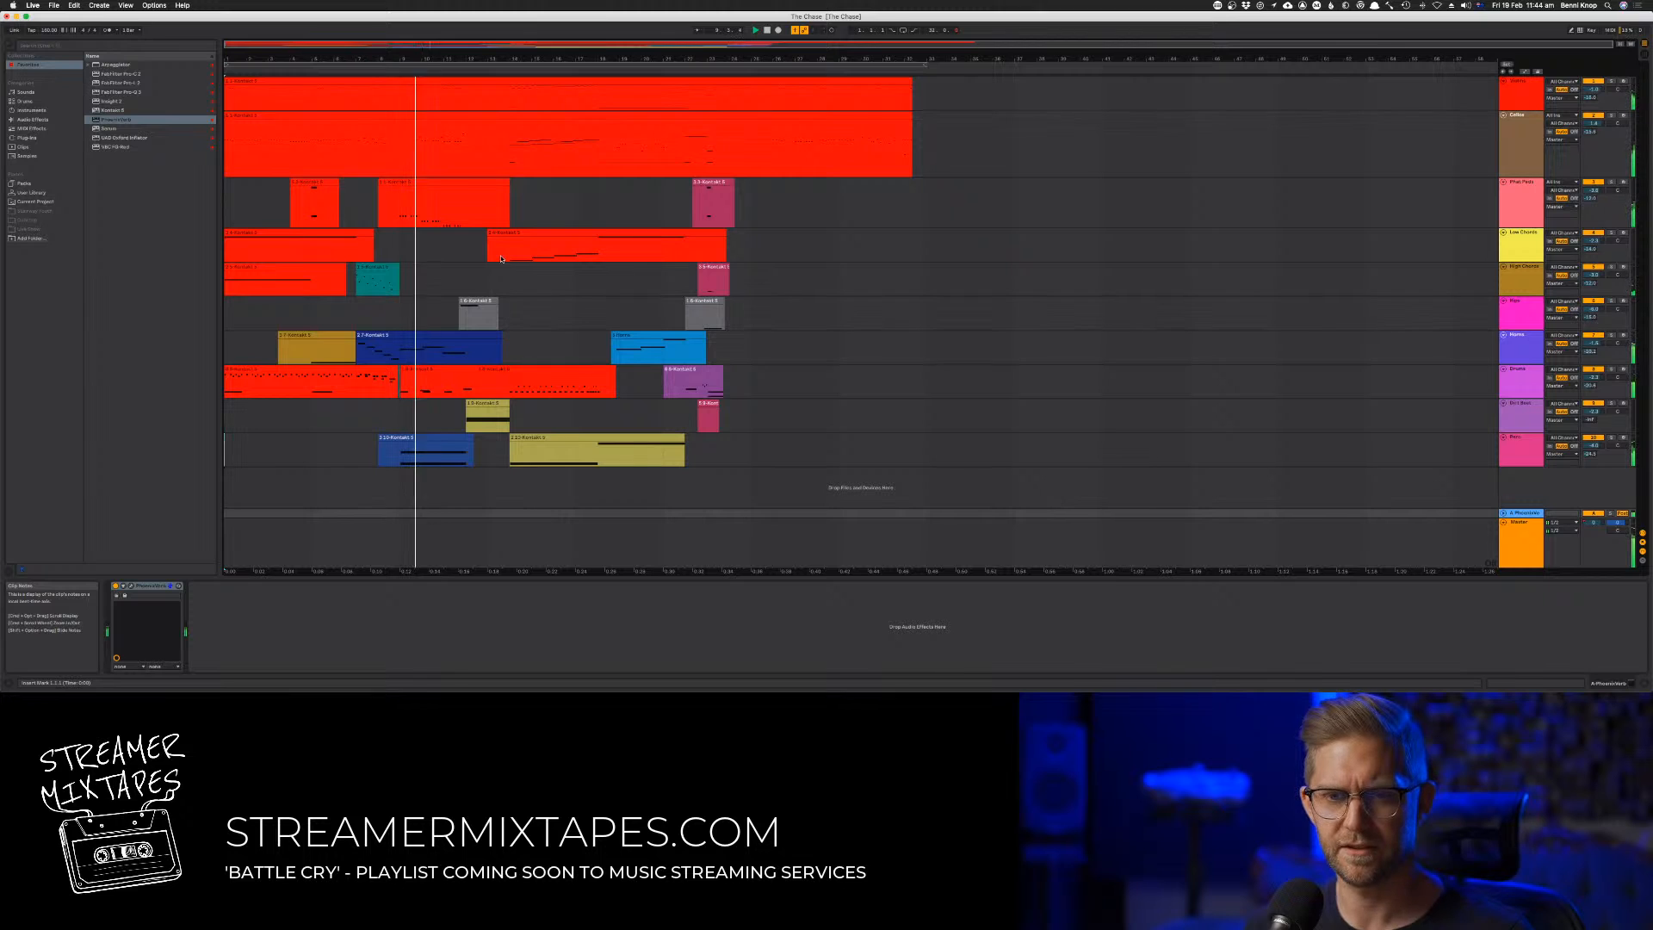
Open the second clip on track 3 and raise the velocities of all its notes close to the maximum
double_click(429, 181)
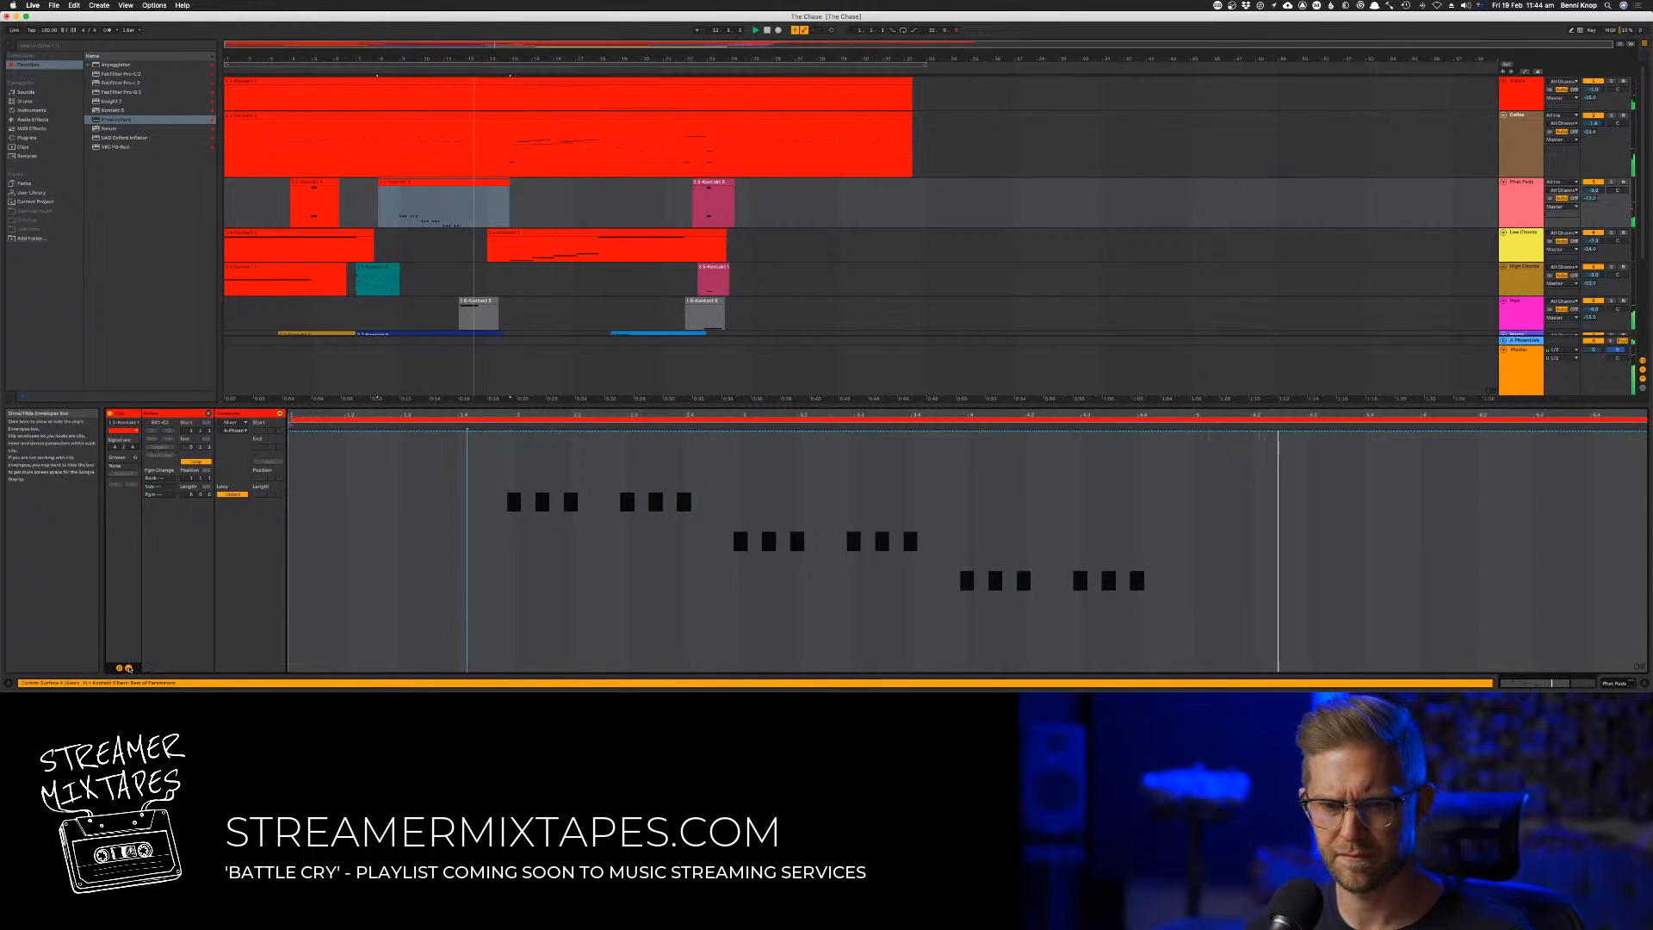
click(128, 668)
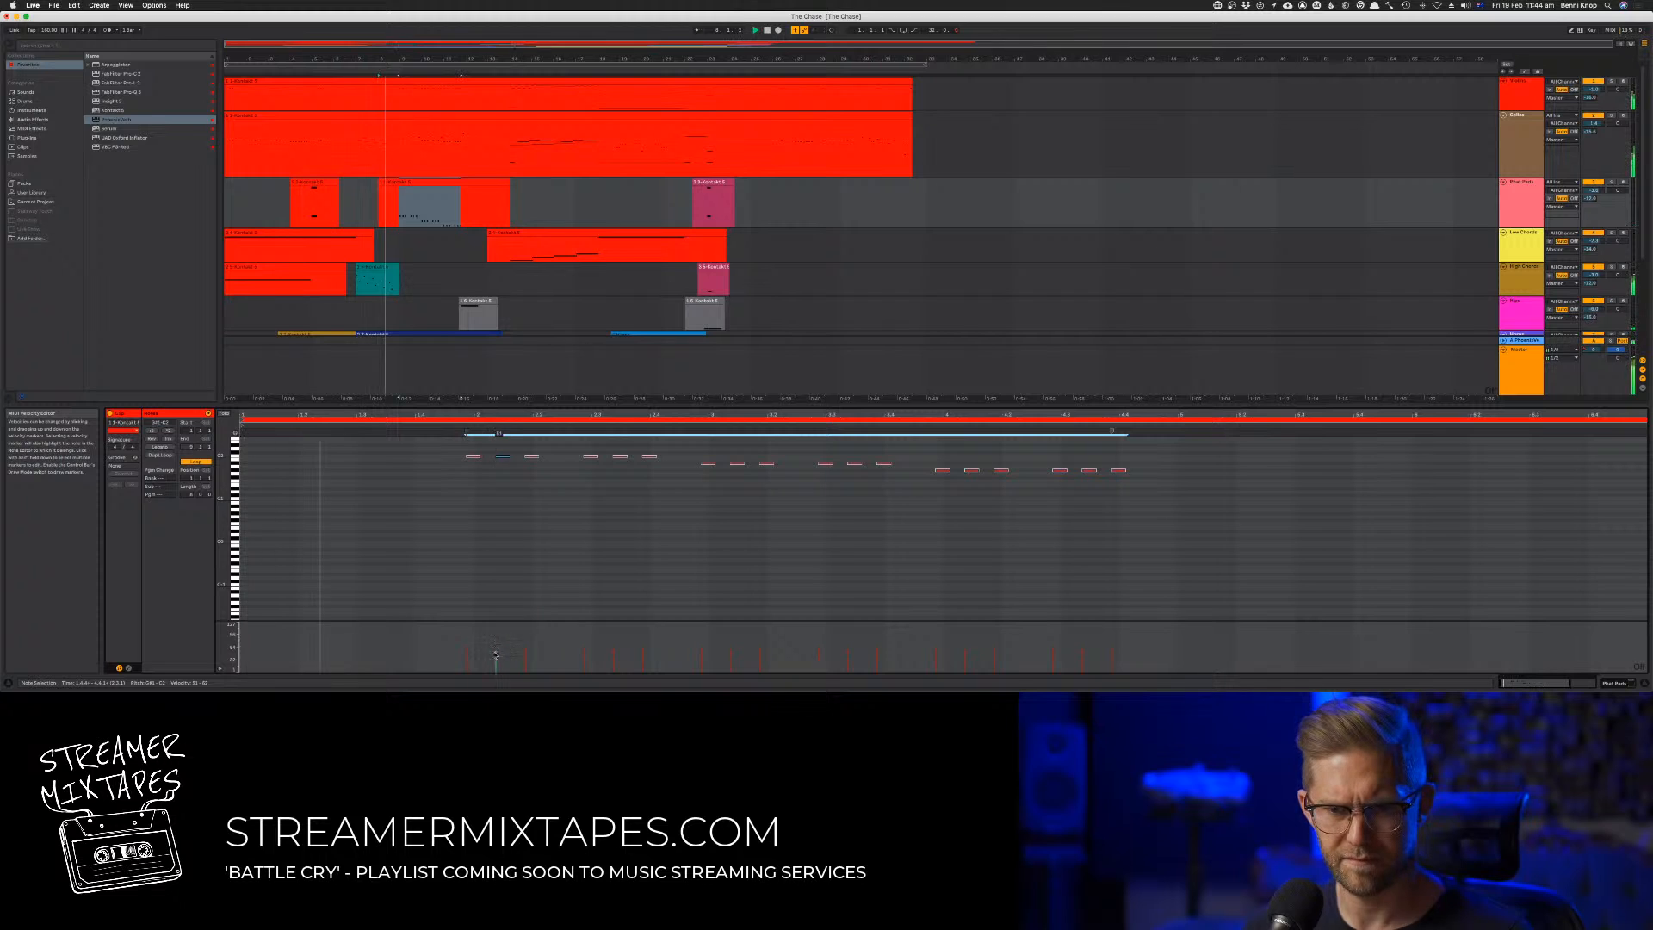
drag(498, 656, 495, 627)
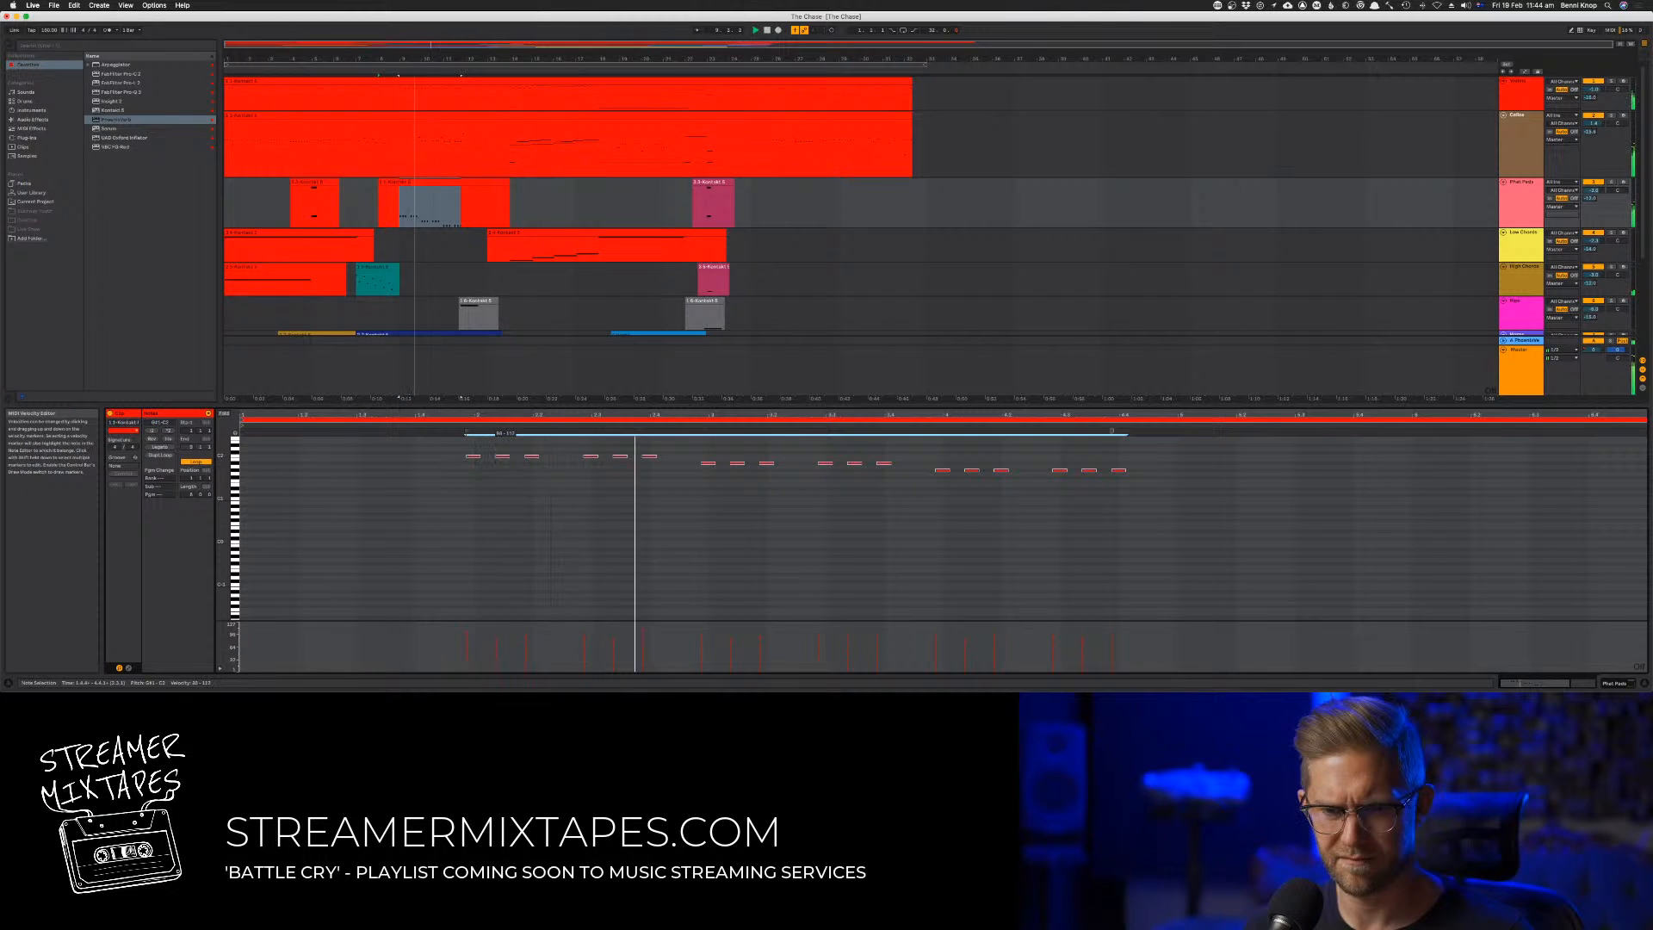
click(496, 628)
Fine-tune the PhoenixVerb send on track 1 in the Session mixer and return to the arrangement
key(Tab)
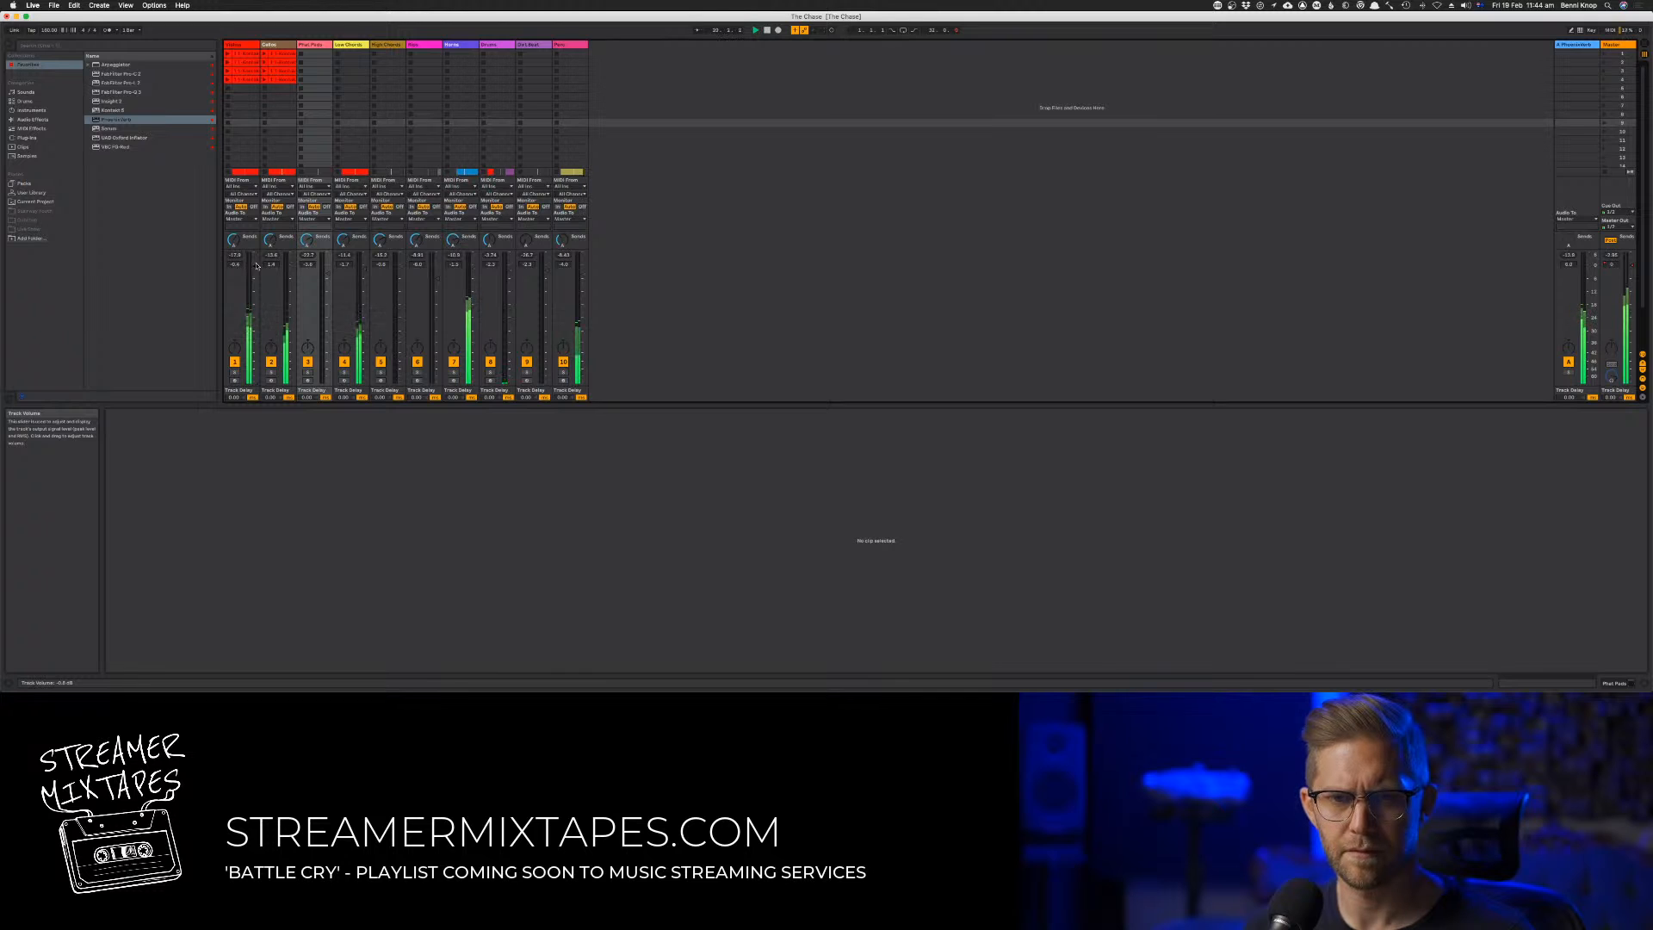
drag(235, 241, 235, 239)
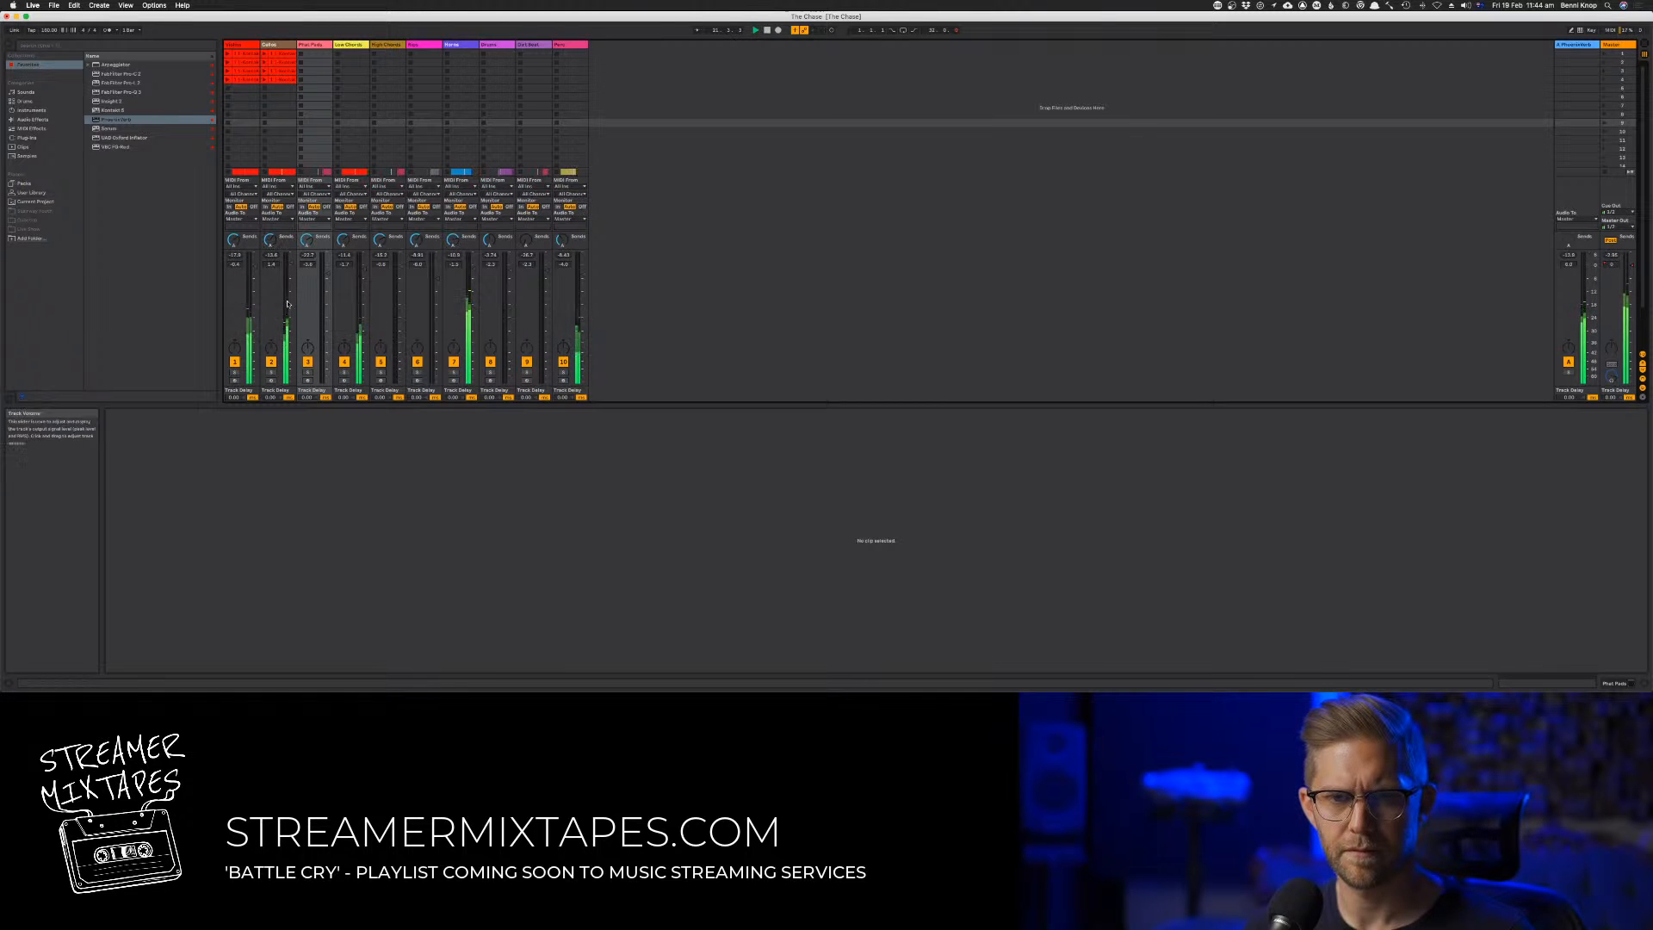
key(Tab)
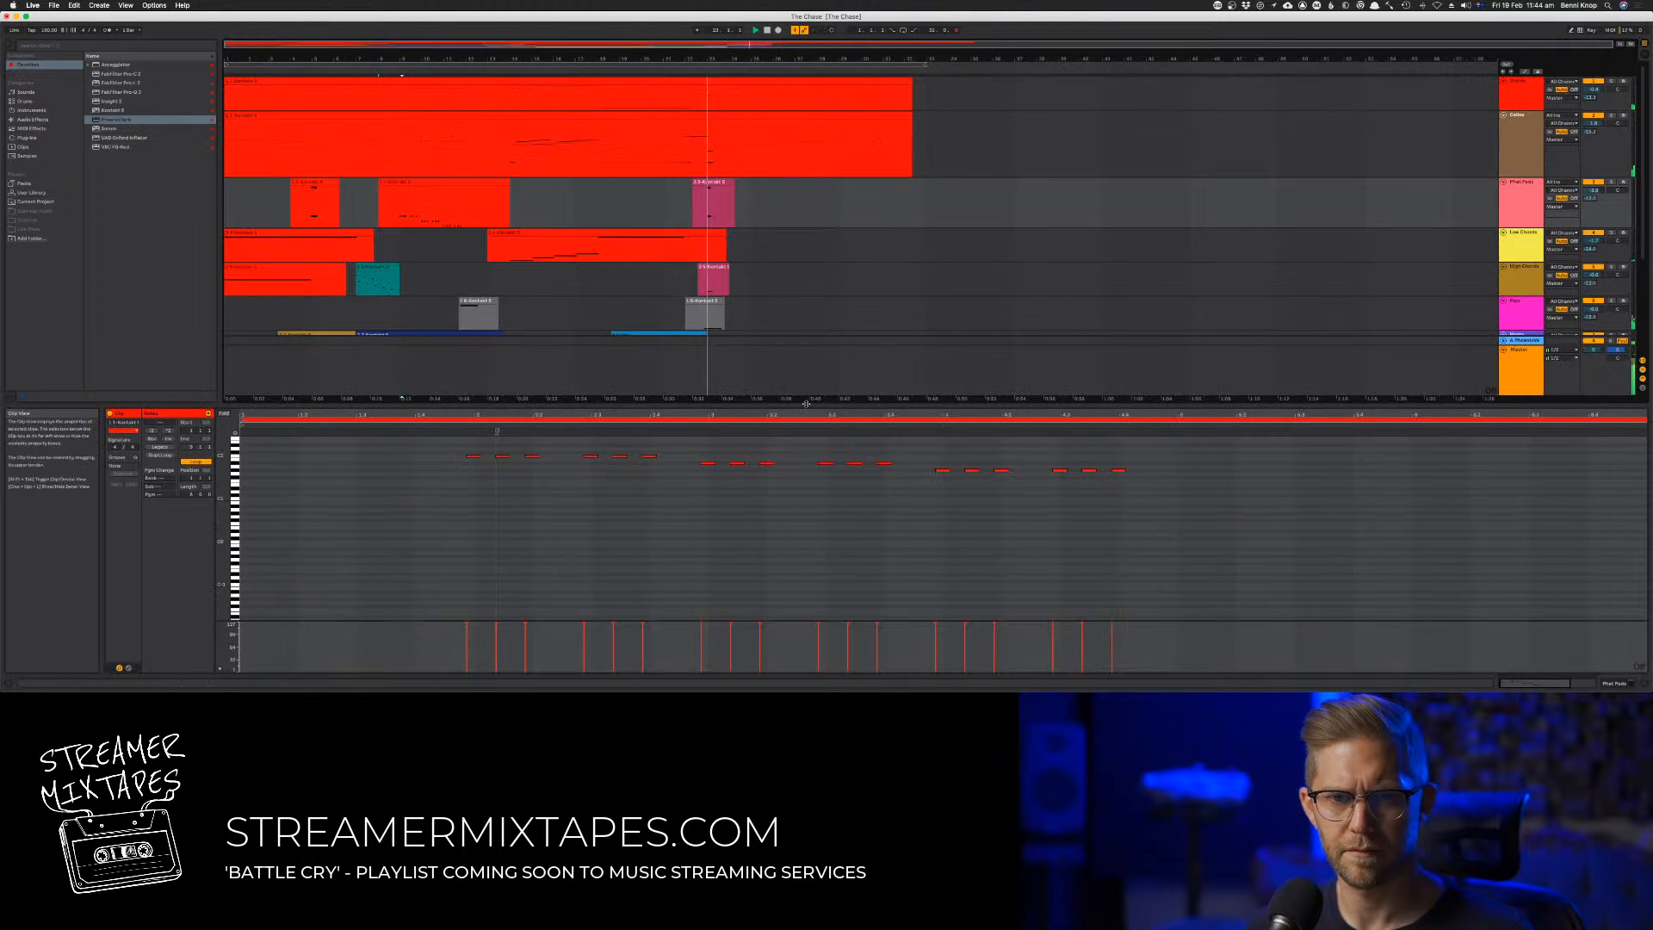
Raise the velocities of track 2's short notes from about bar 18 to bar 22, then restart playback
click(647, 118)
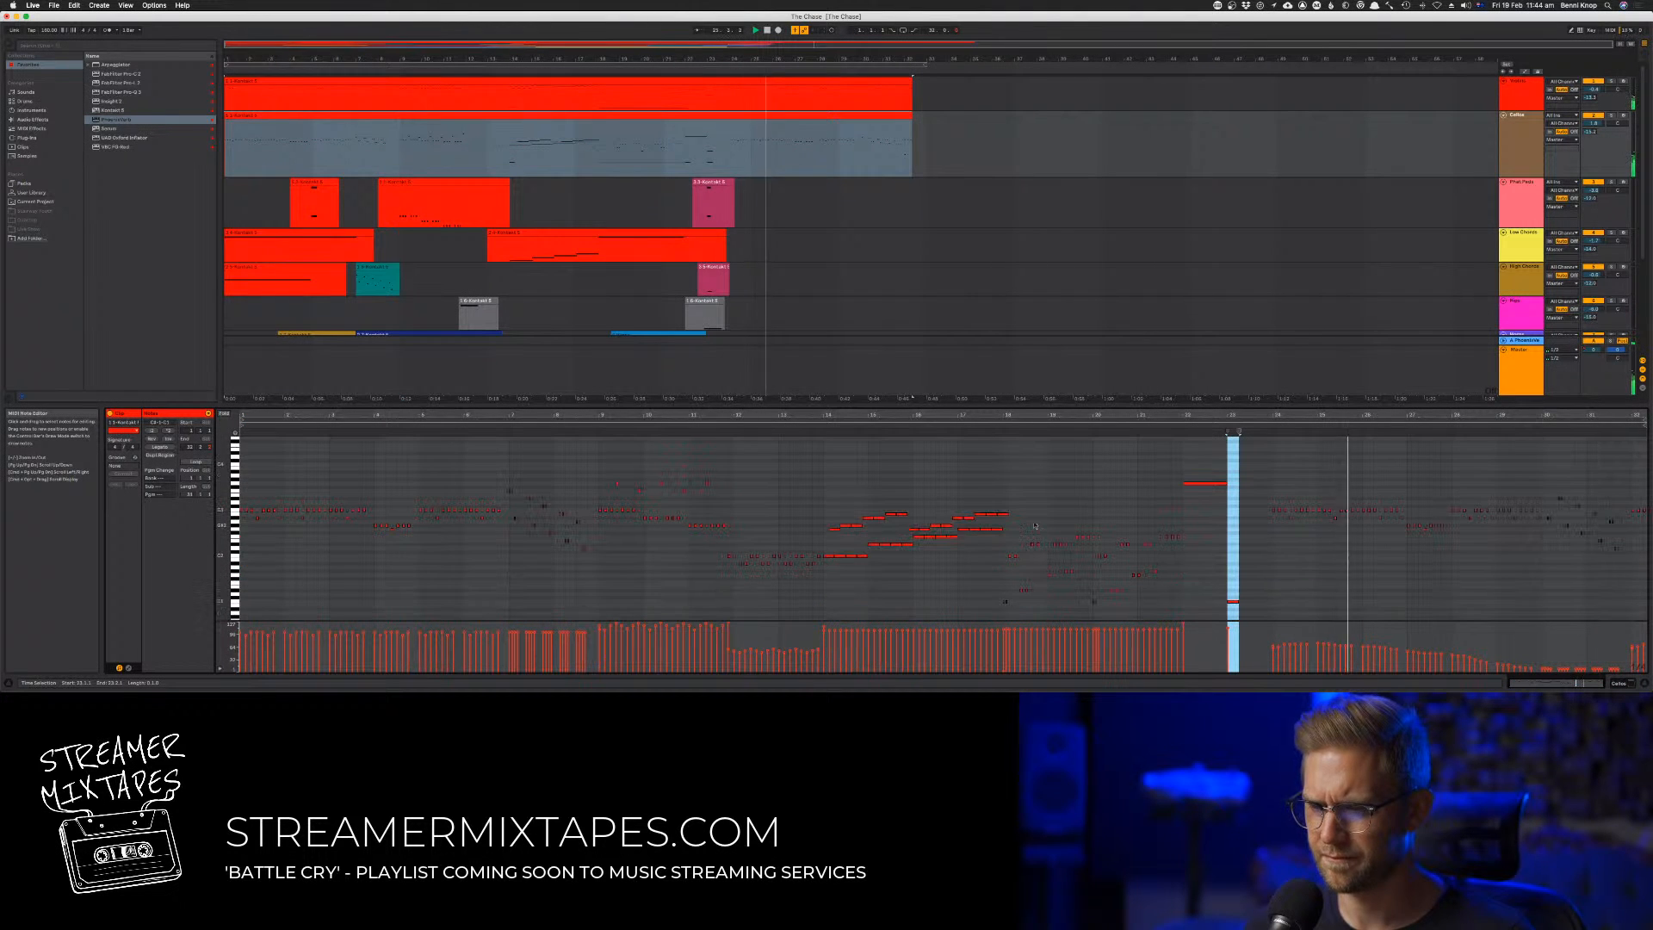
drag(1005, 580, 1195, 623)
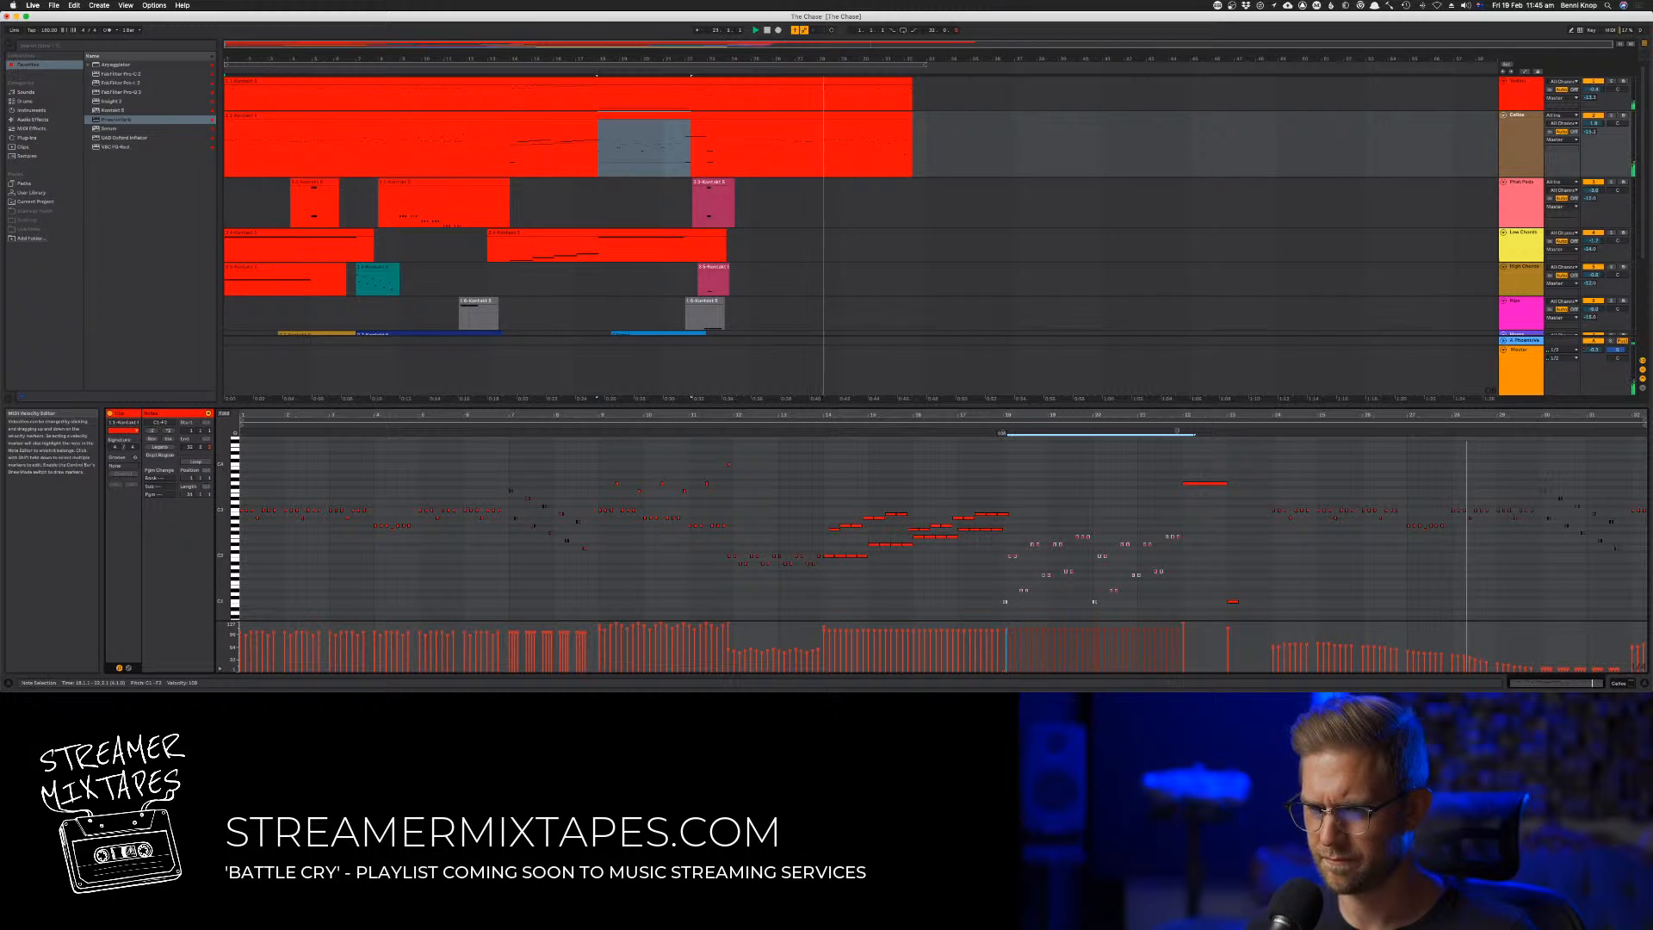
drag(1007, 630, 1007, 626)
key(space)
click(991, 427)
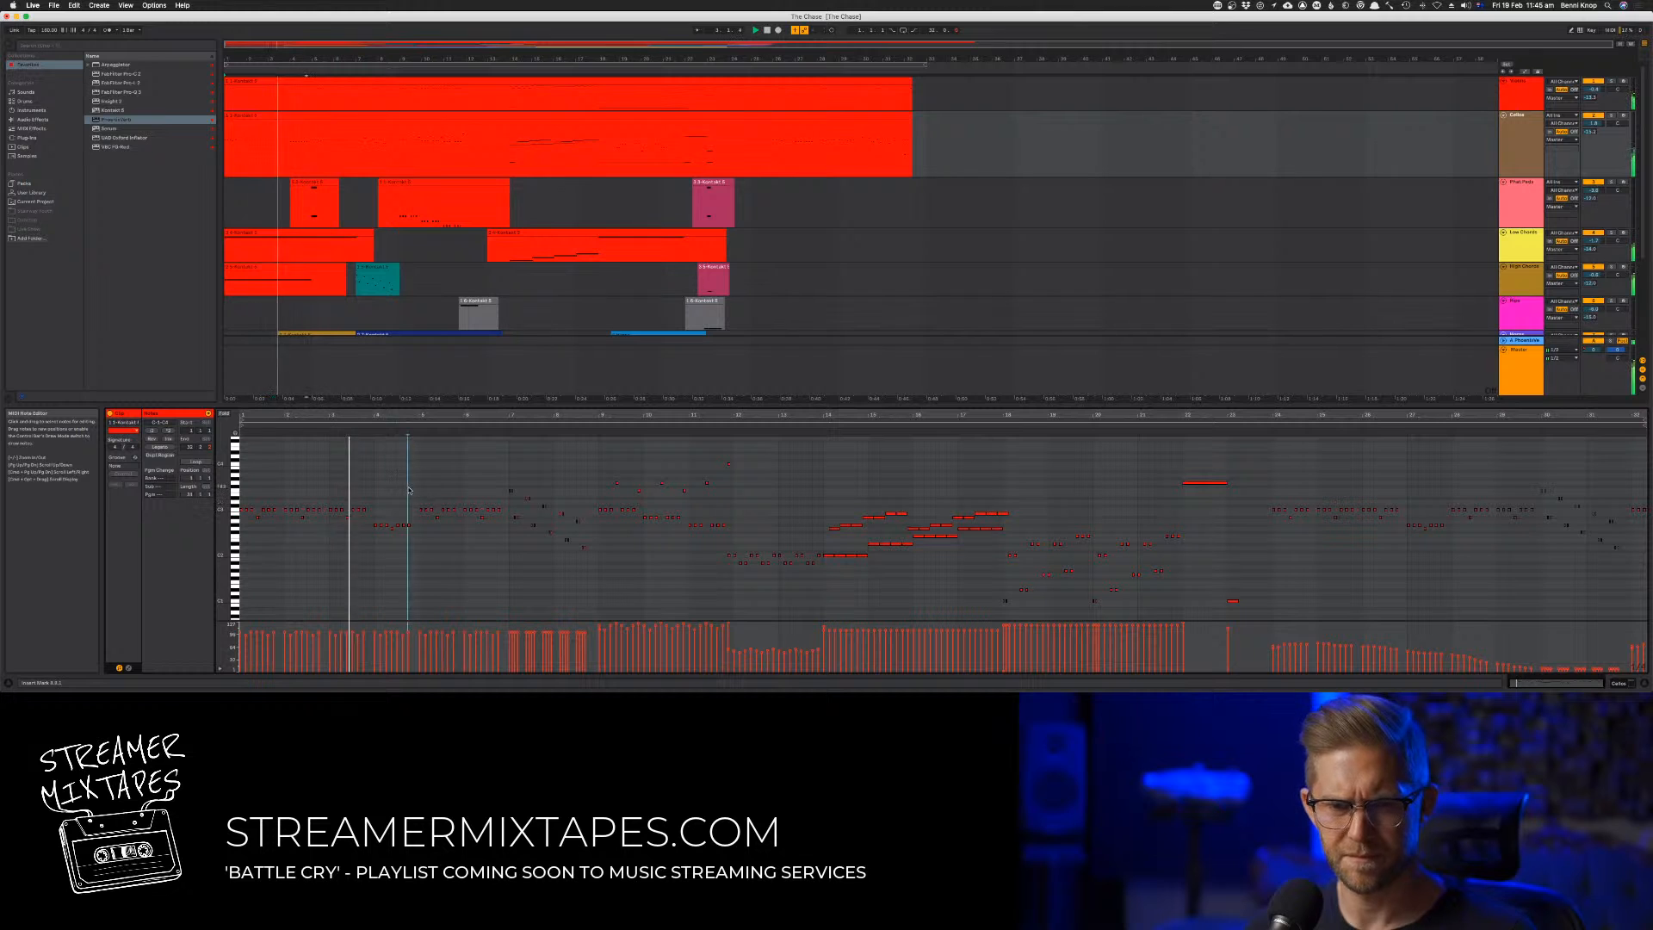
key(super+a)
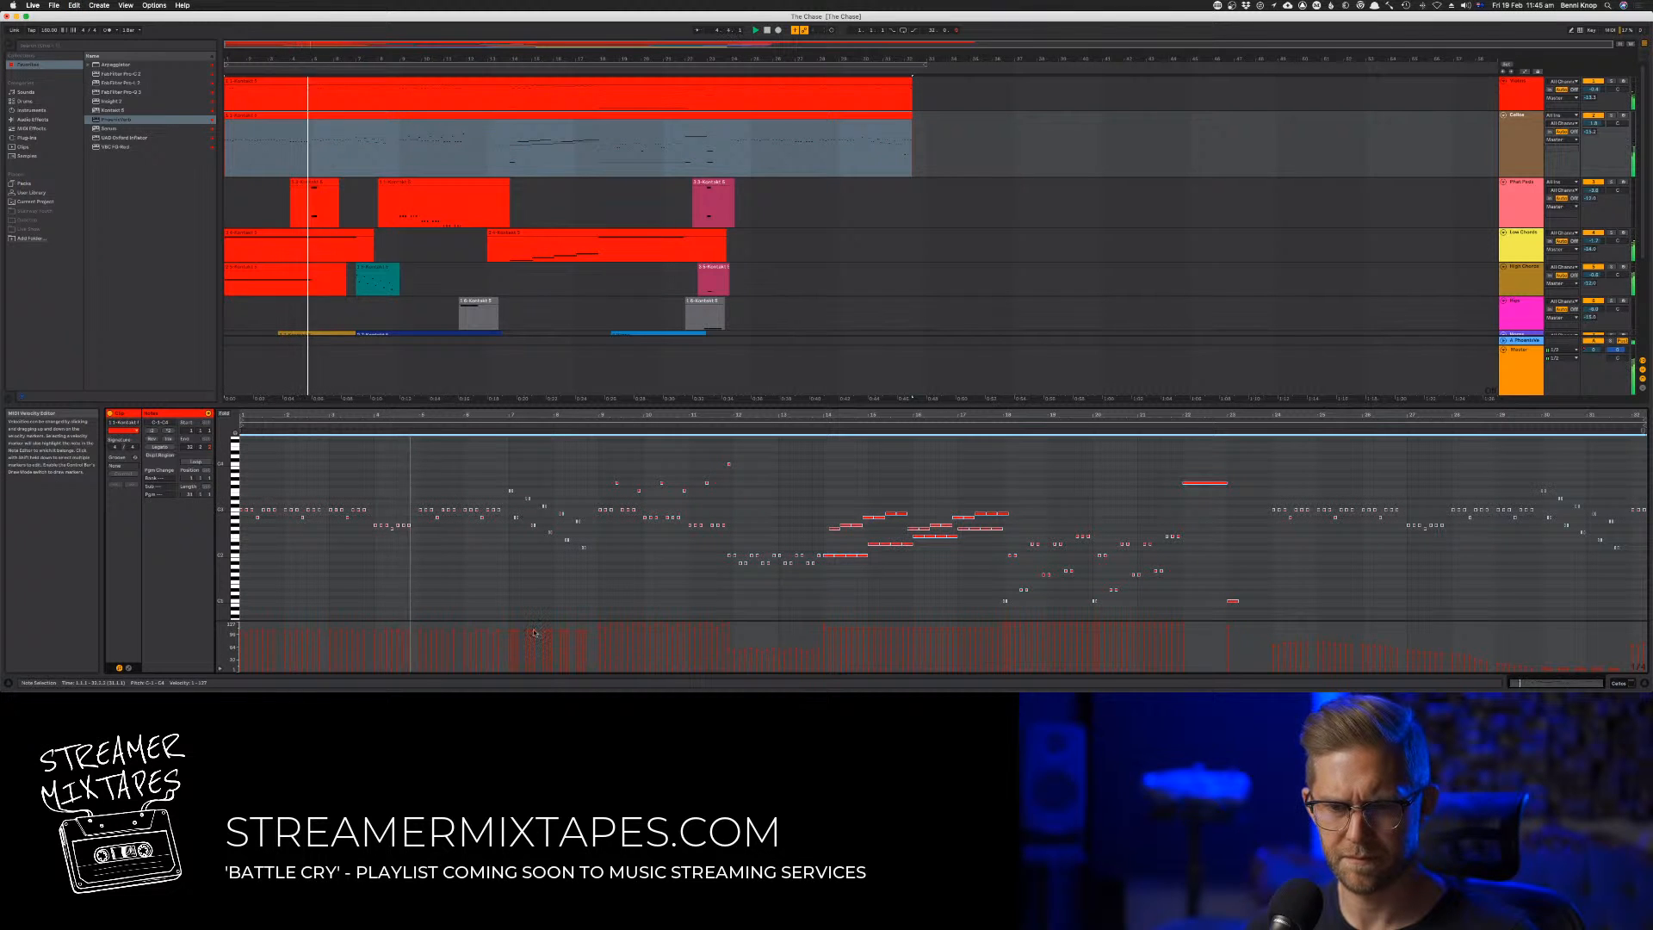
click(542, 633)
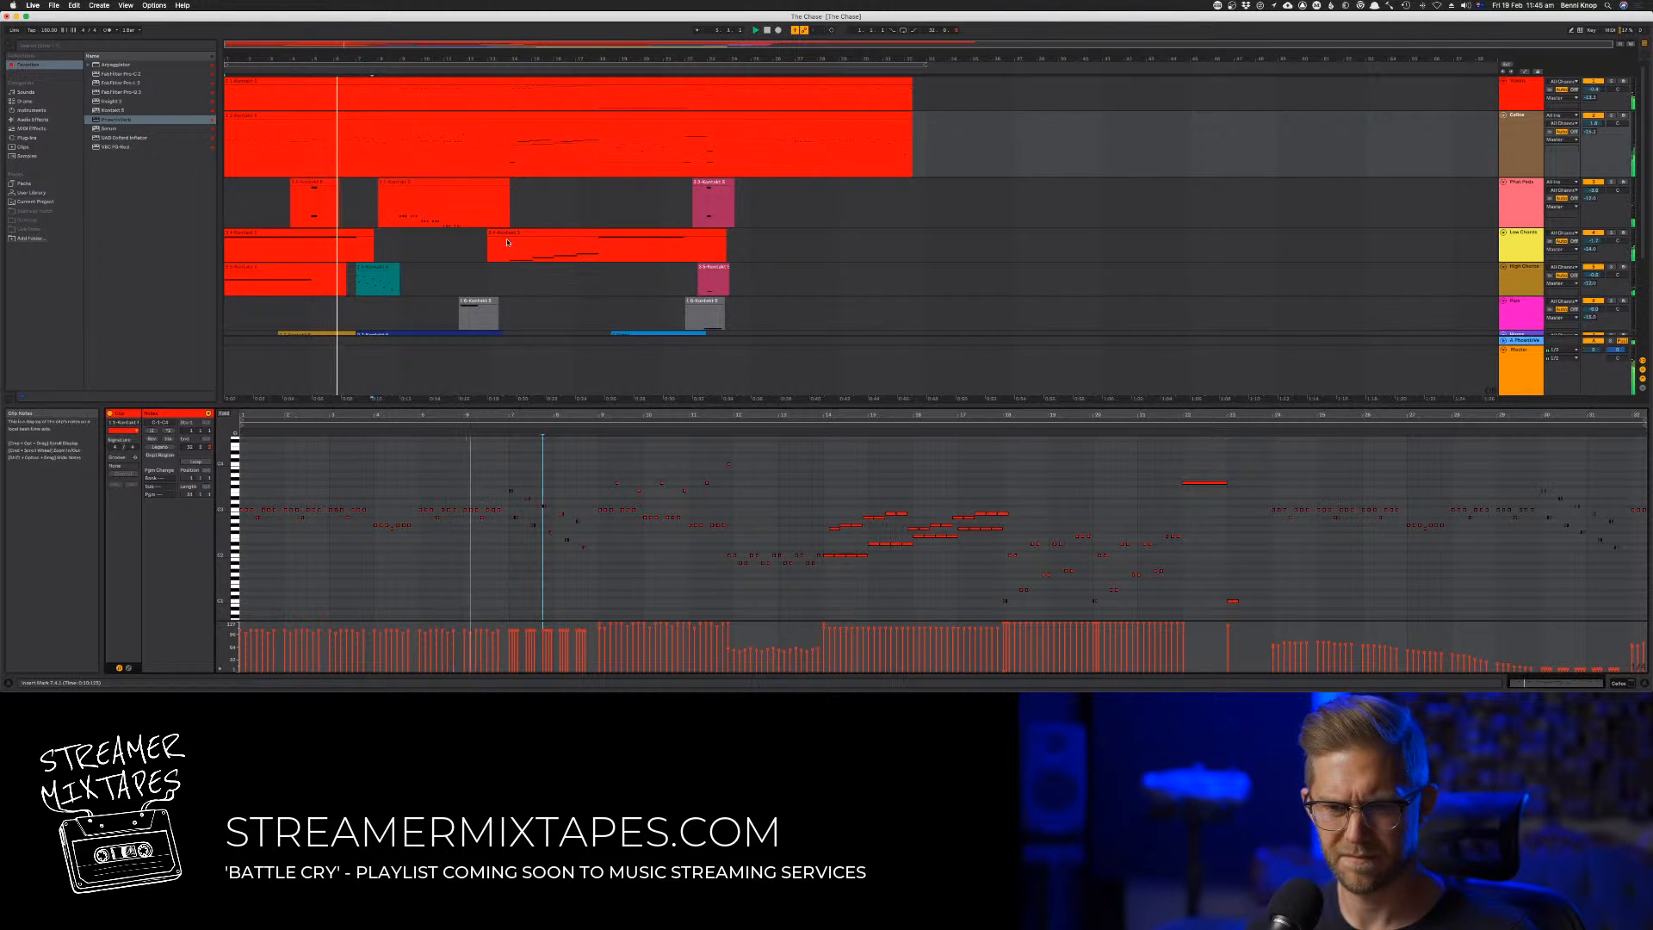
click(306, 183)
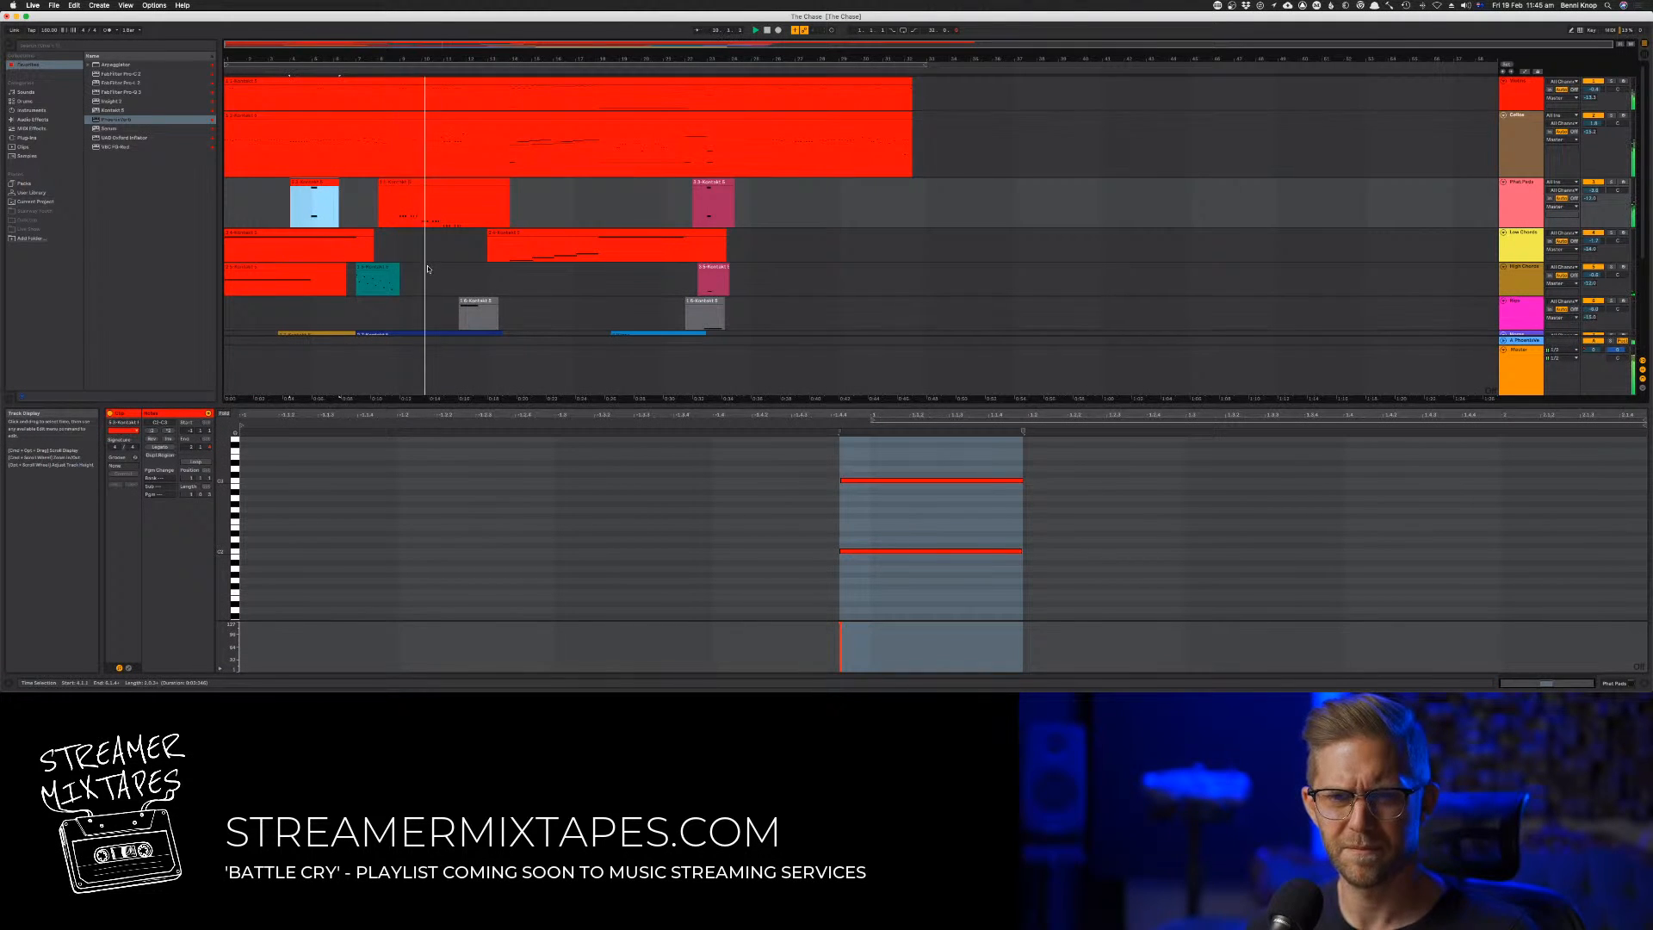
Consolidate the three clips on track 7 into a single clip
scroll(428, 270, down, 3)
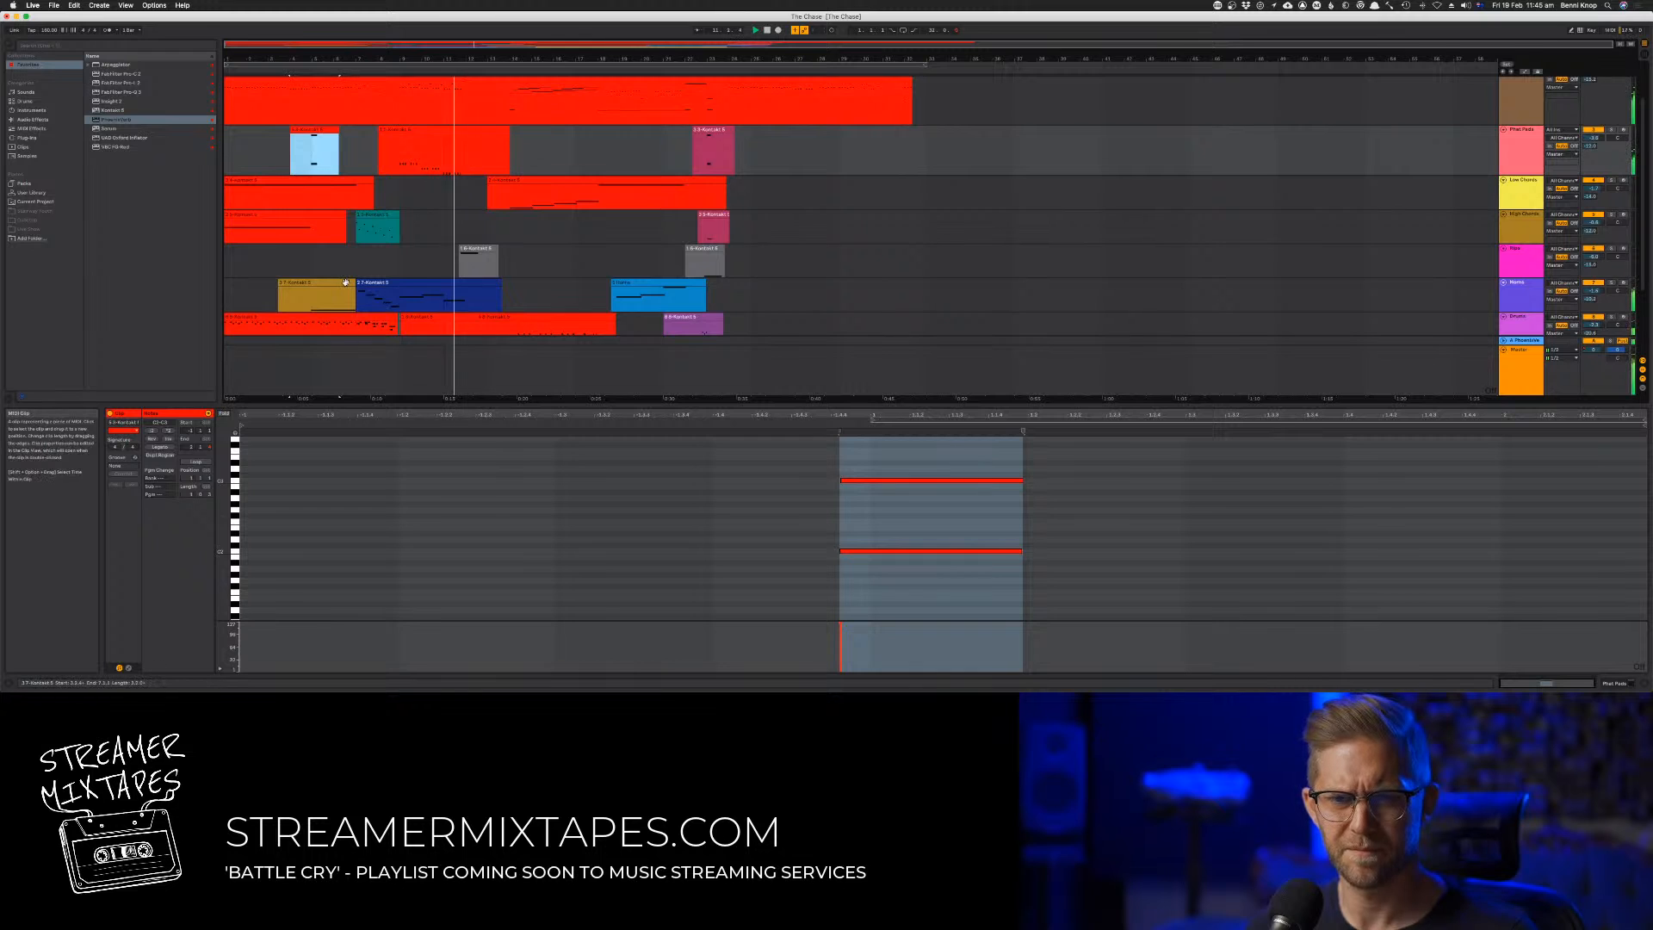
click(349, 281)
shift+click(637, 284)
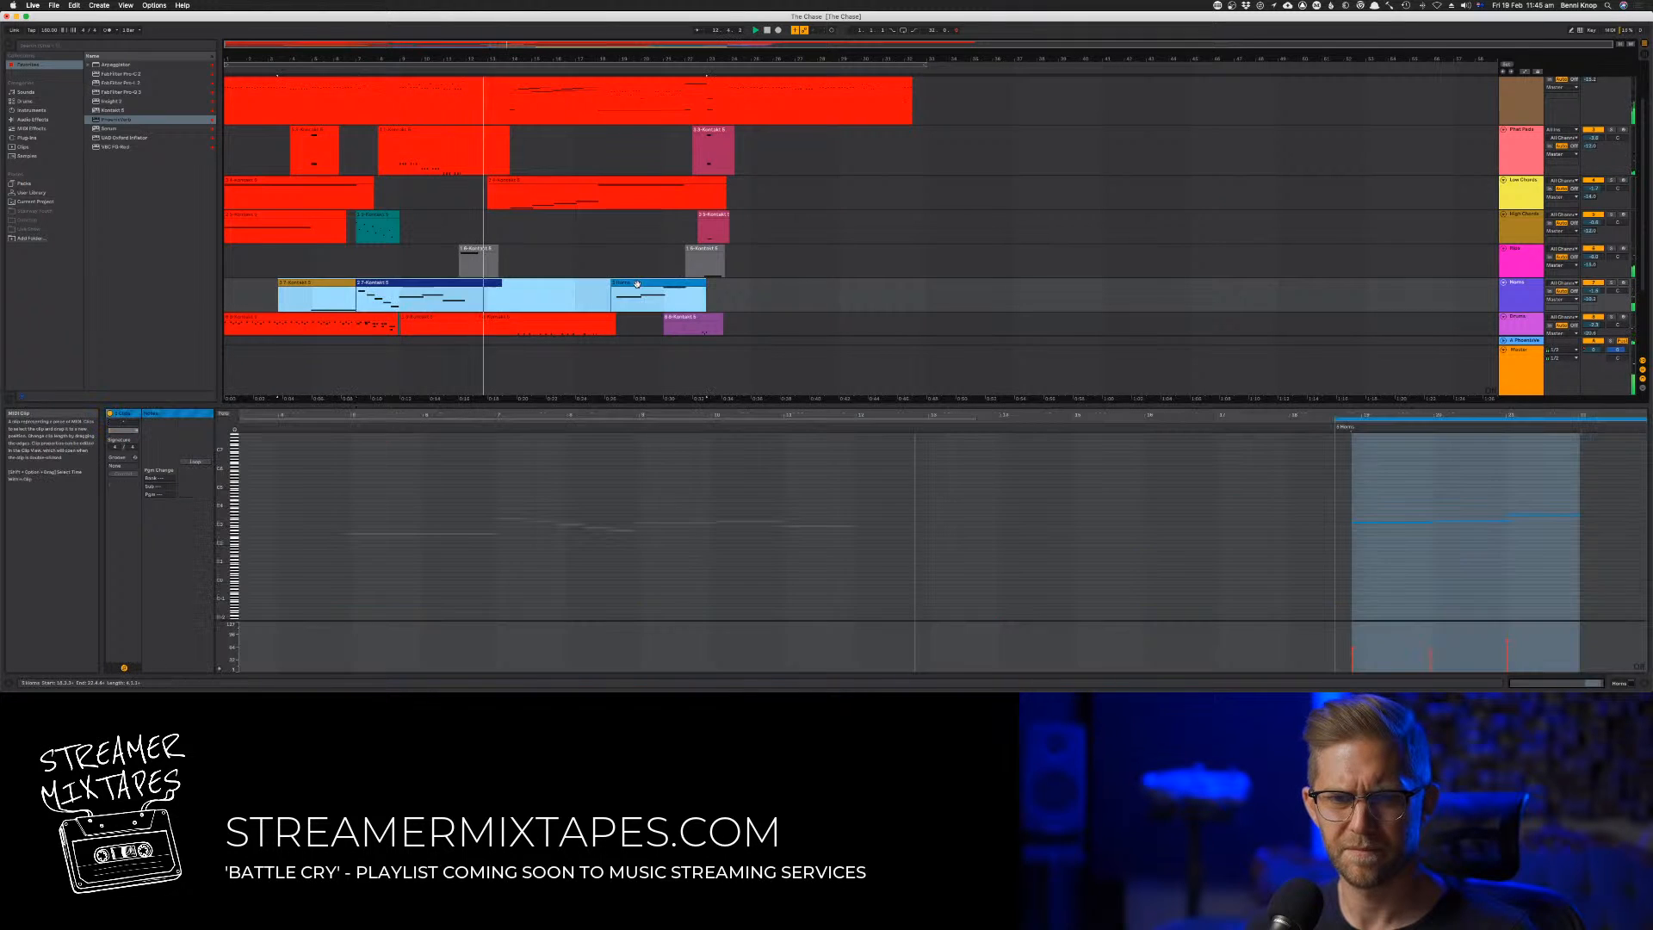
right_click(637, 284)
click(659, 357)
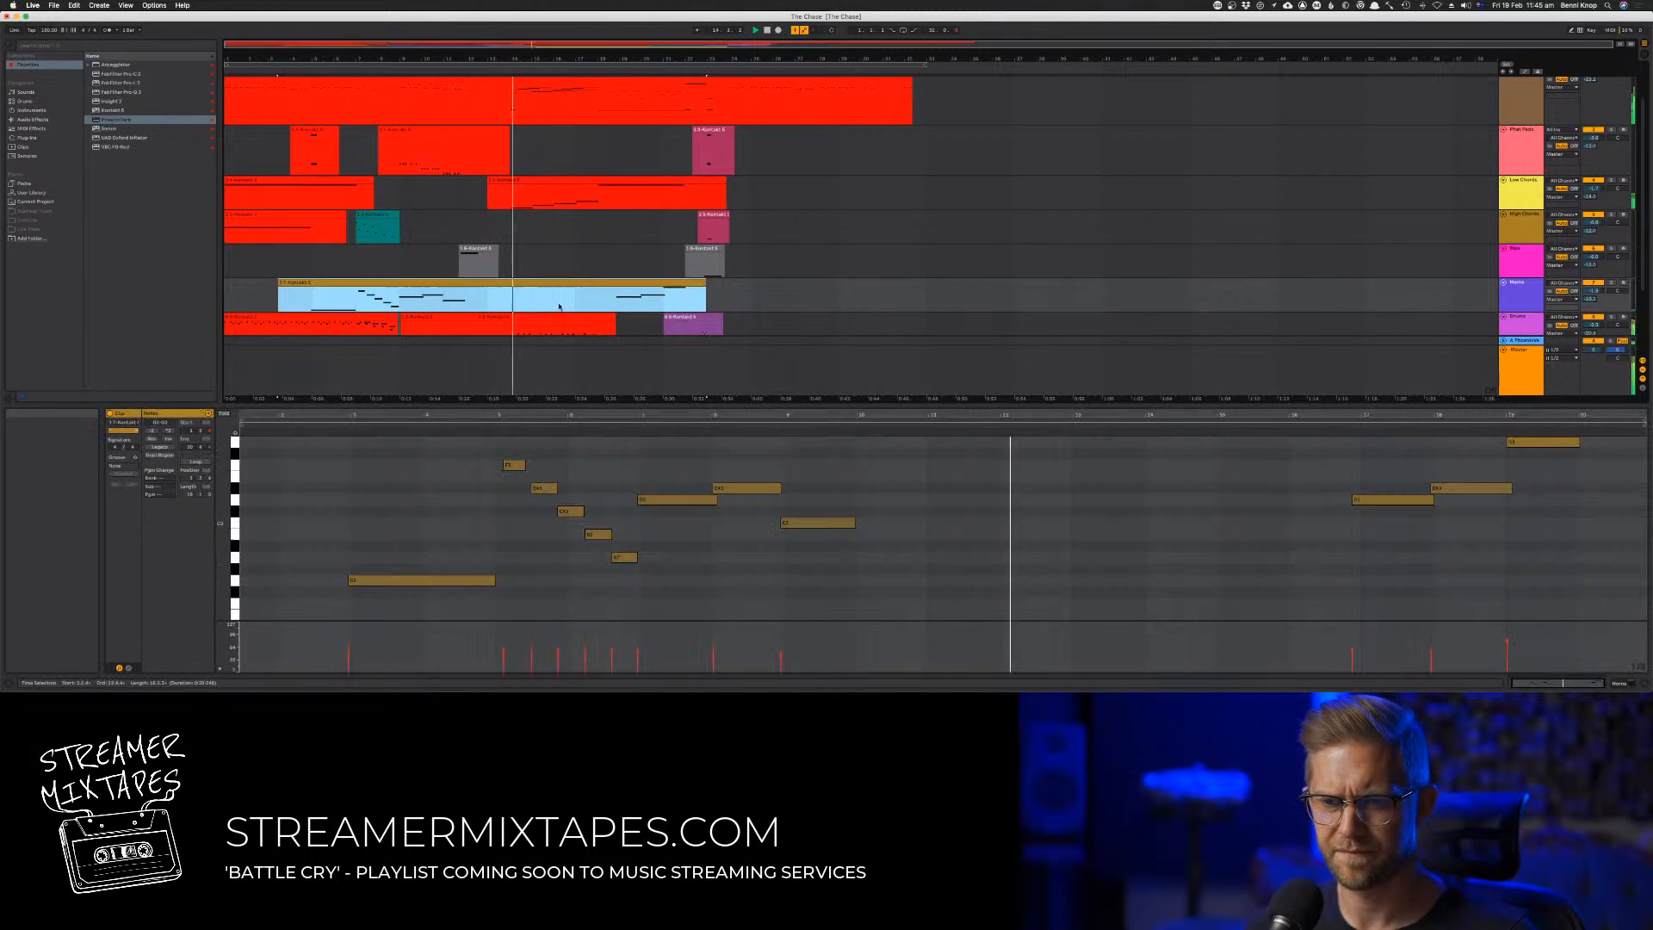
Shift all notes in track 7's consolidated clip slightly earlier and play the result
double_click(445, 281)
key(space)
key(space)
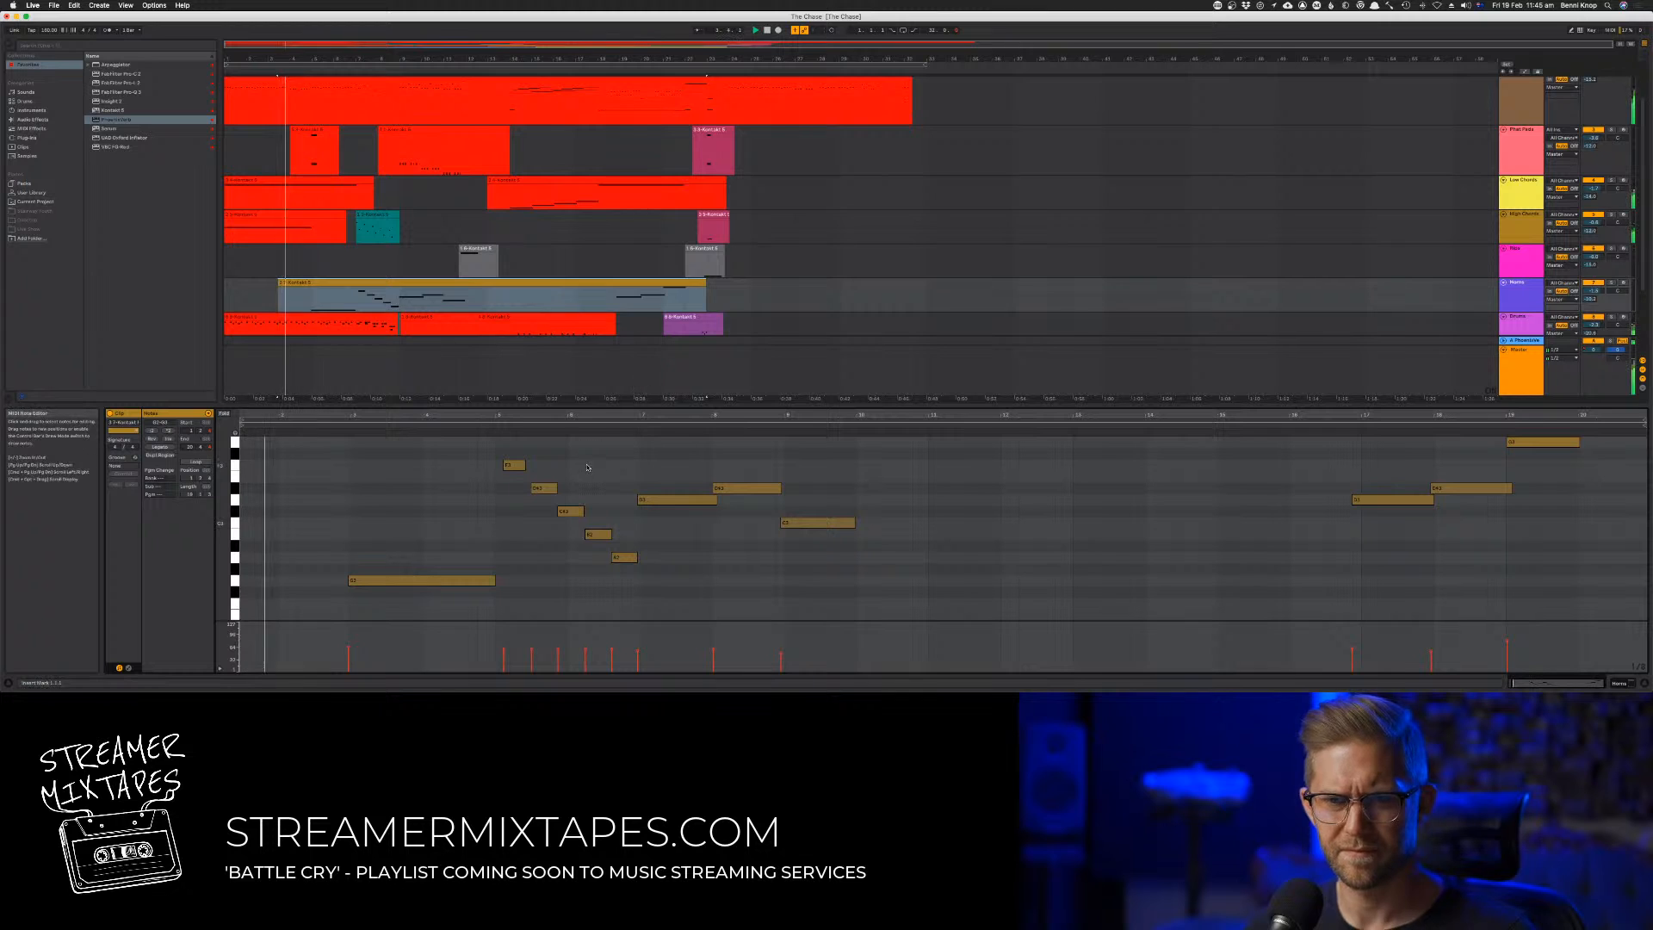
key(space)
click(586, 467)
key(super+a)
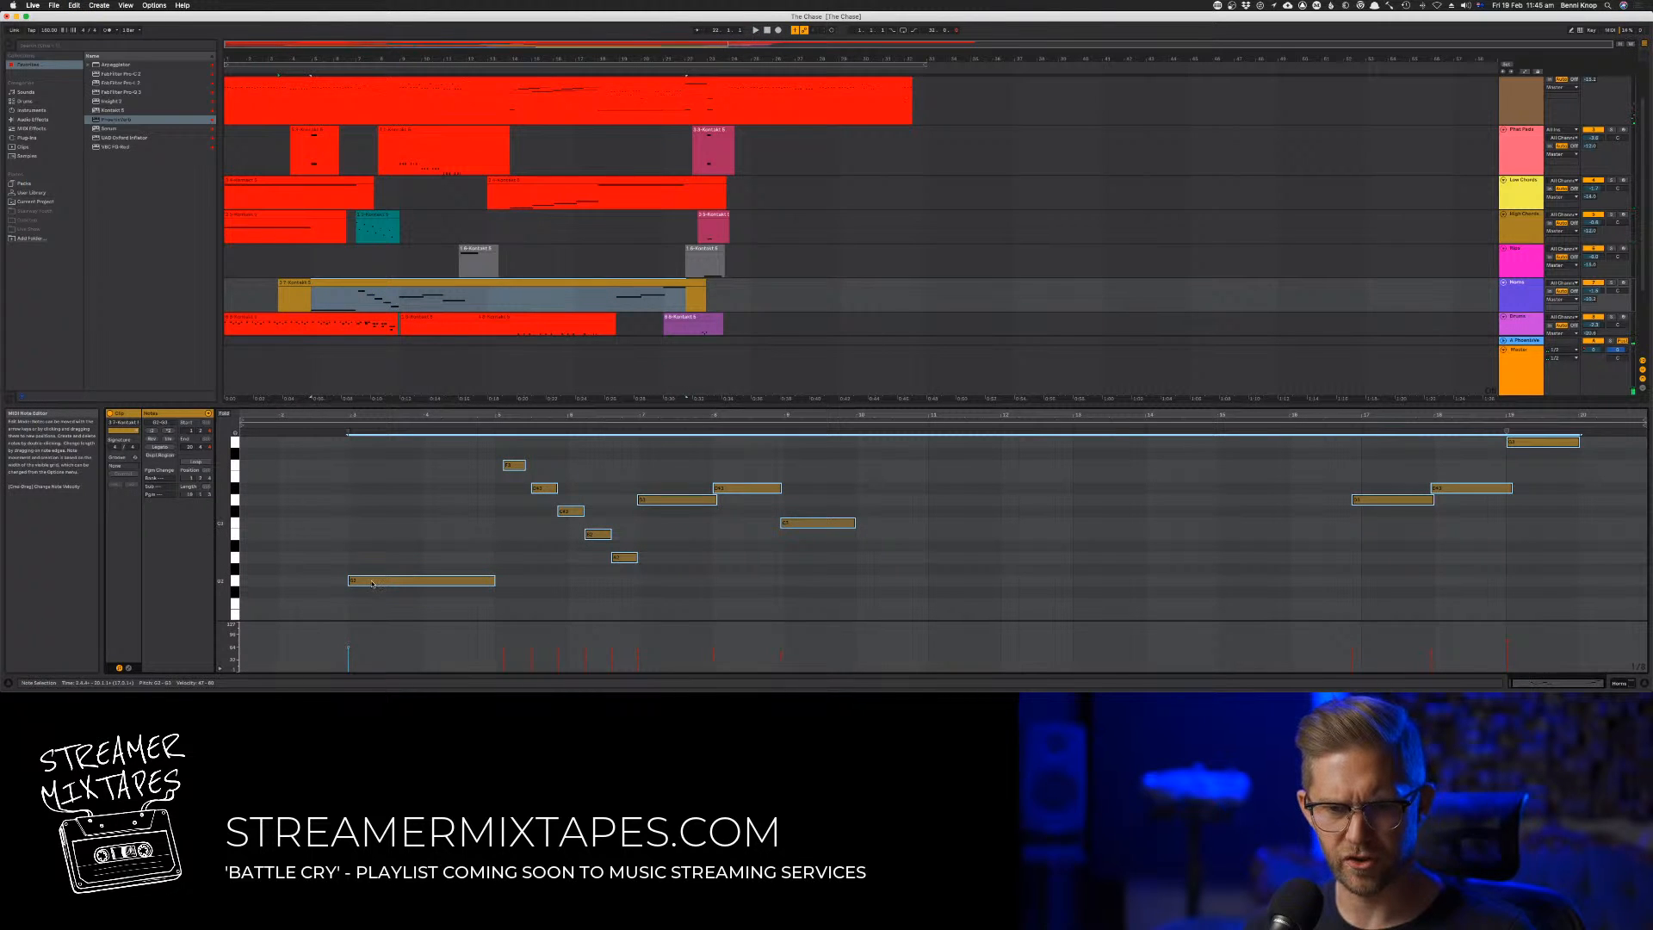
drag(372, 583, 370, 586)
key(space)
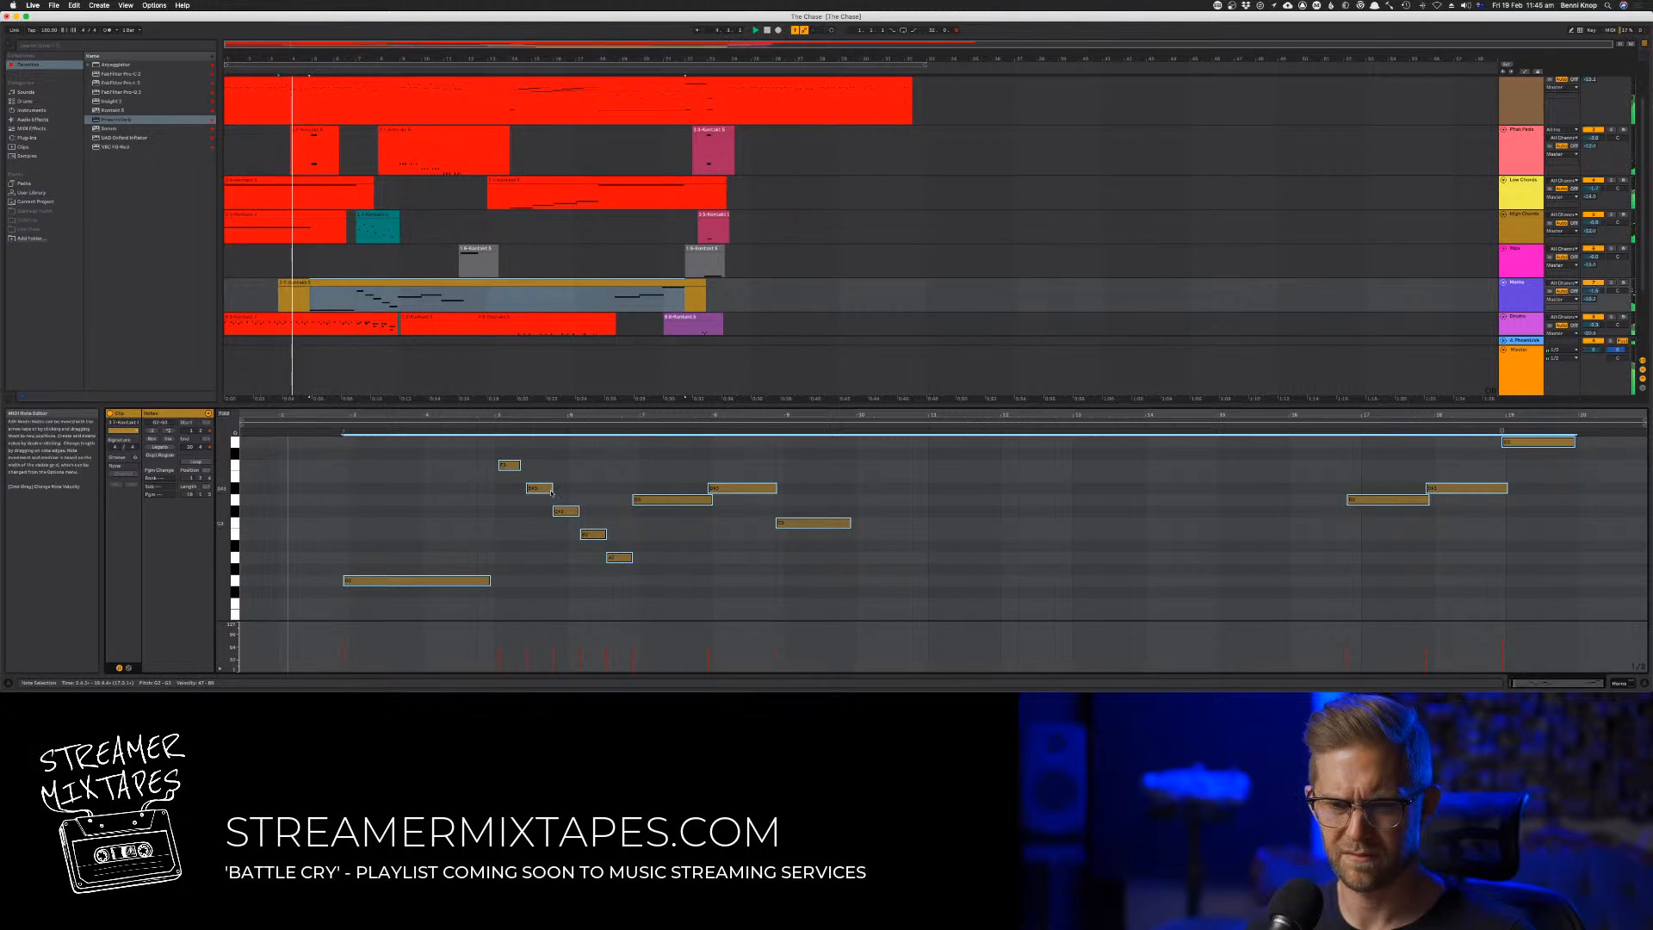
Select the five descending notes around bars 5 and 6 of track 7's clip and nudge them slightly earlier
drag(476, 454, 613, 560)
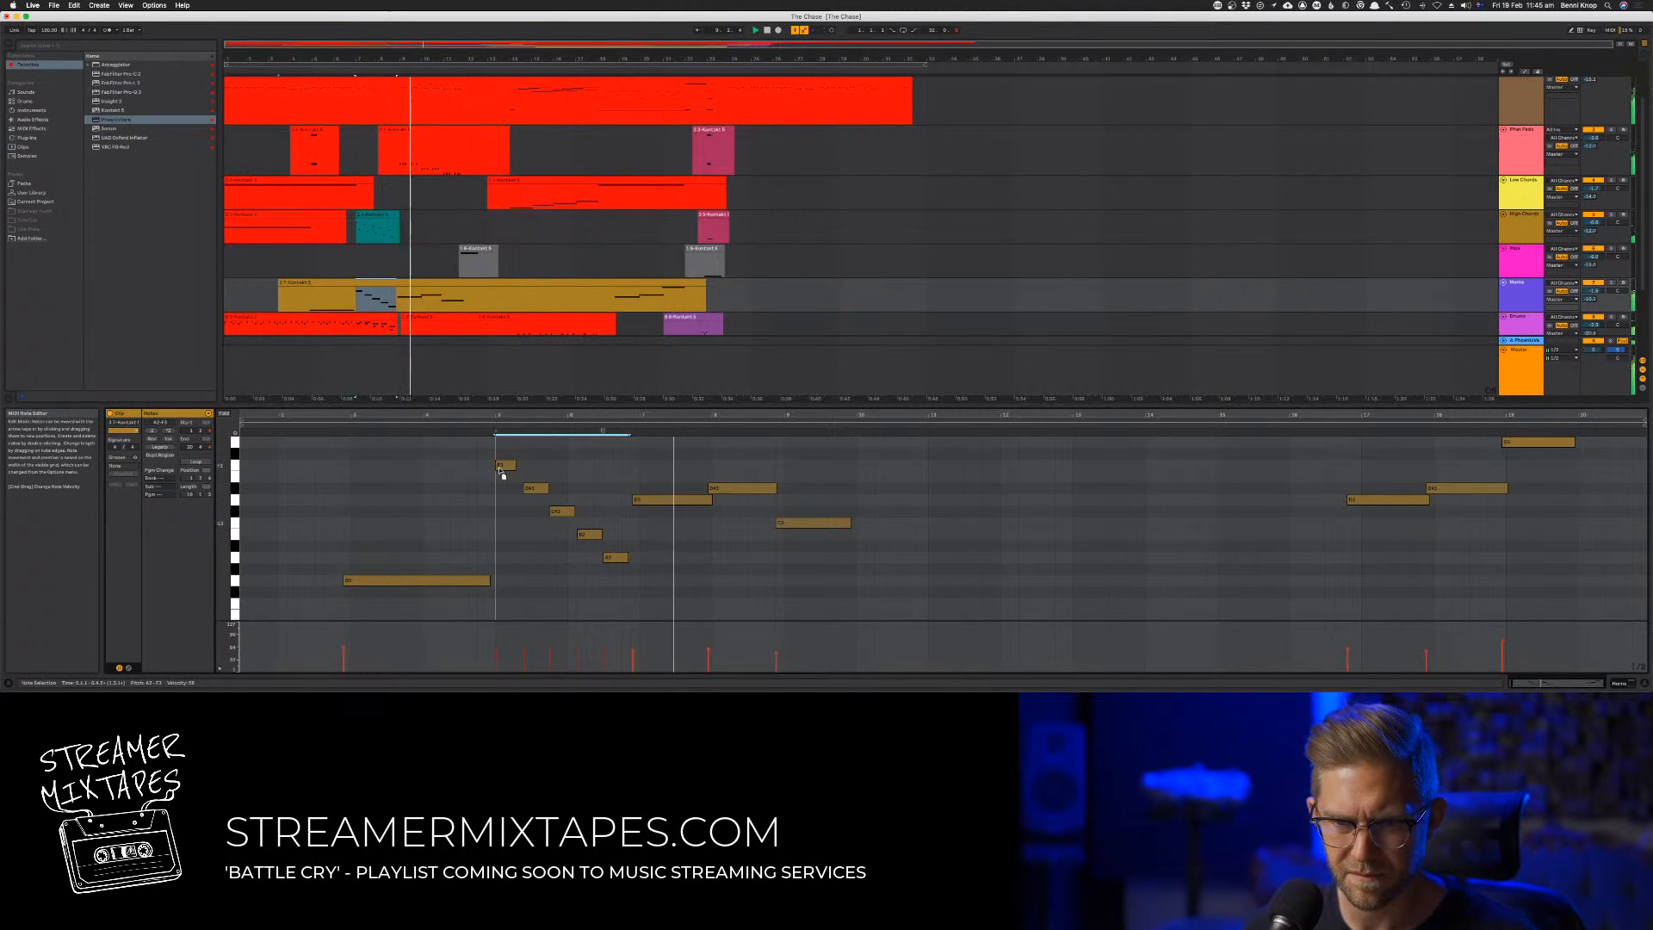
drag(505, 468, 500, 470)
key(Left)
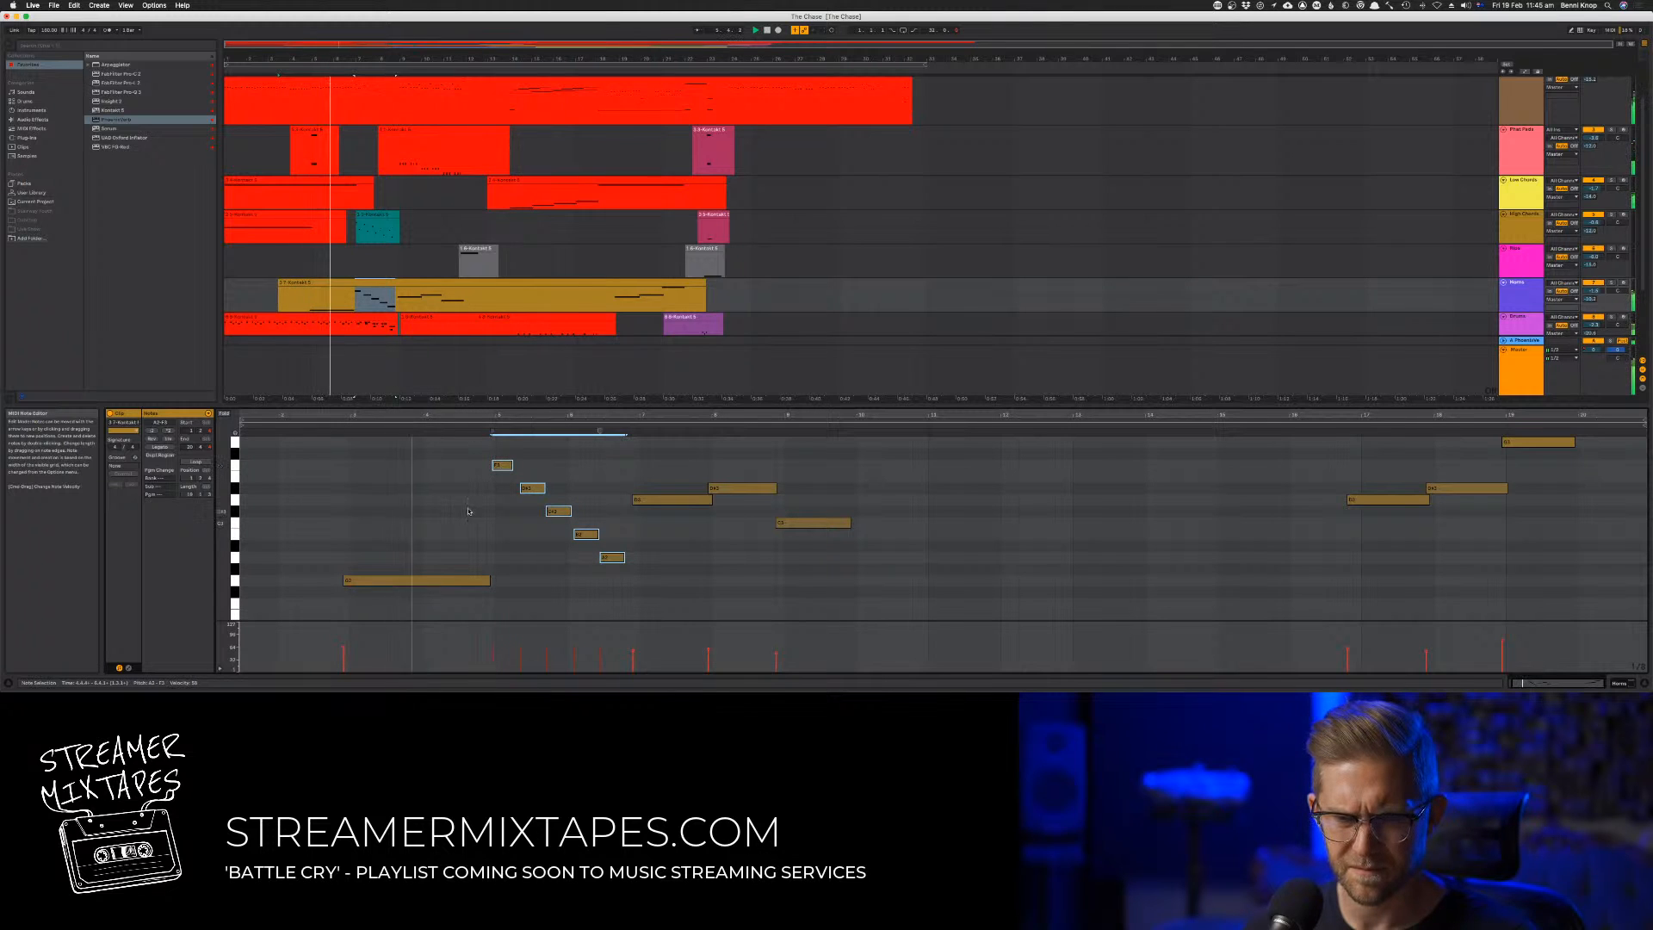
Lengthen track 7's first long note and each of the five descending notes so they overlap or meet the following note
drag(489, 581, 499, 581)
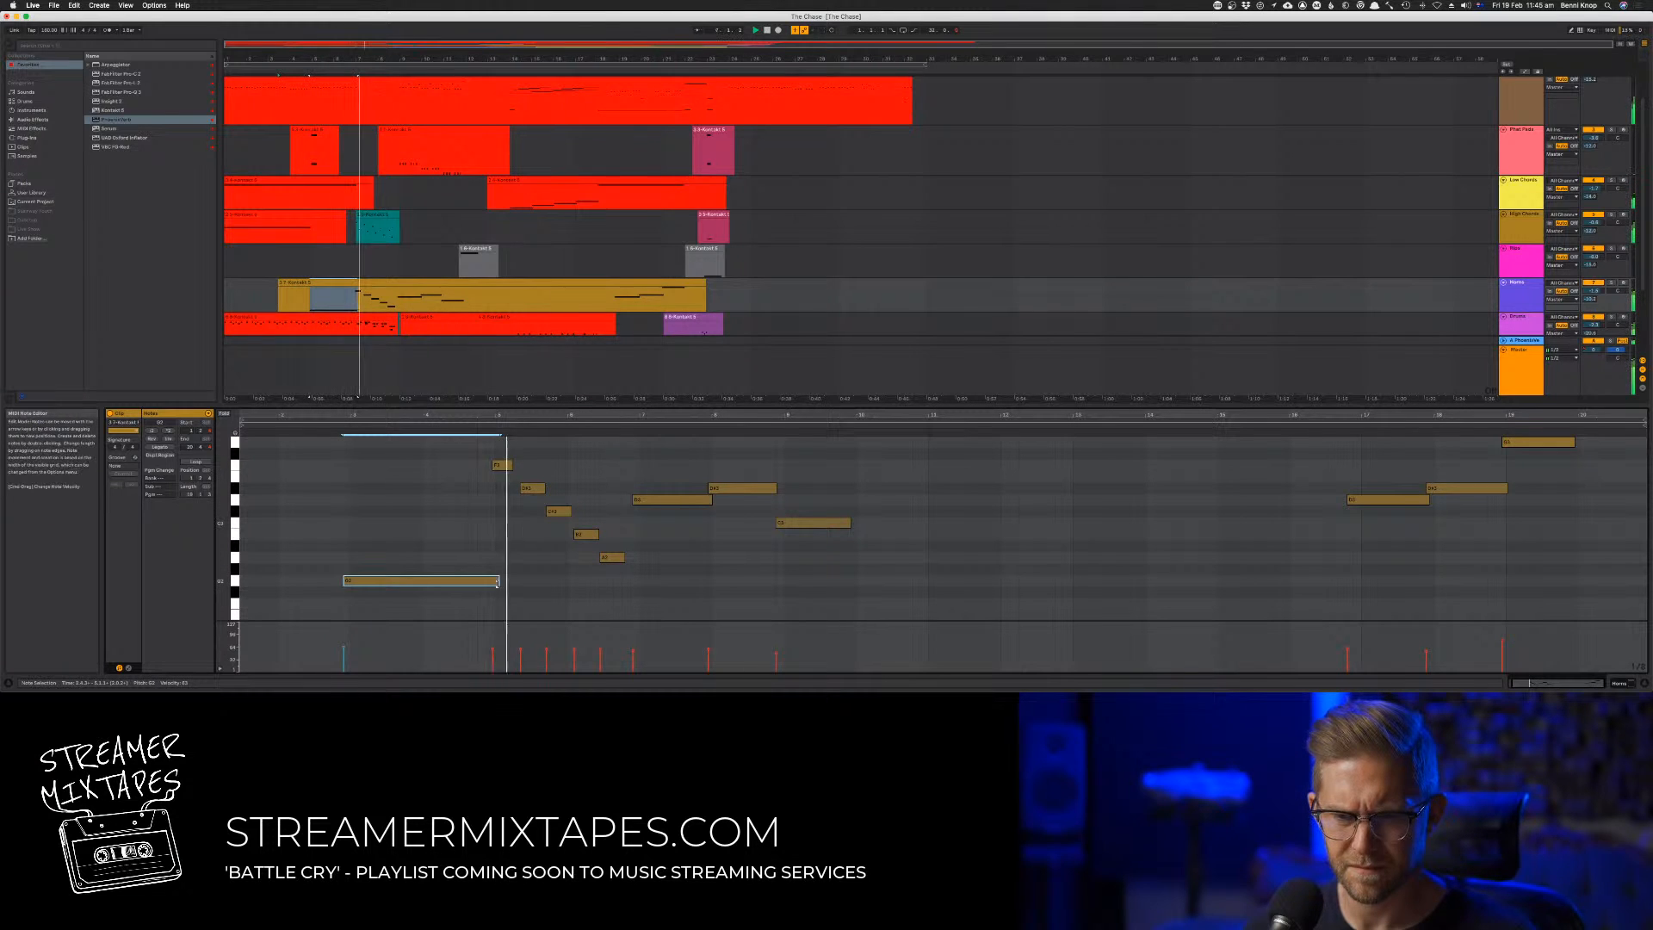
click(506, 466)
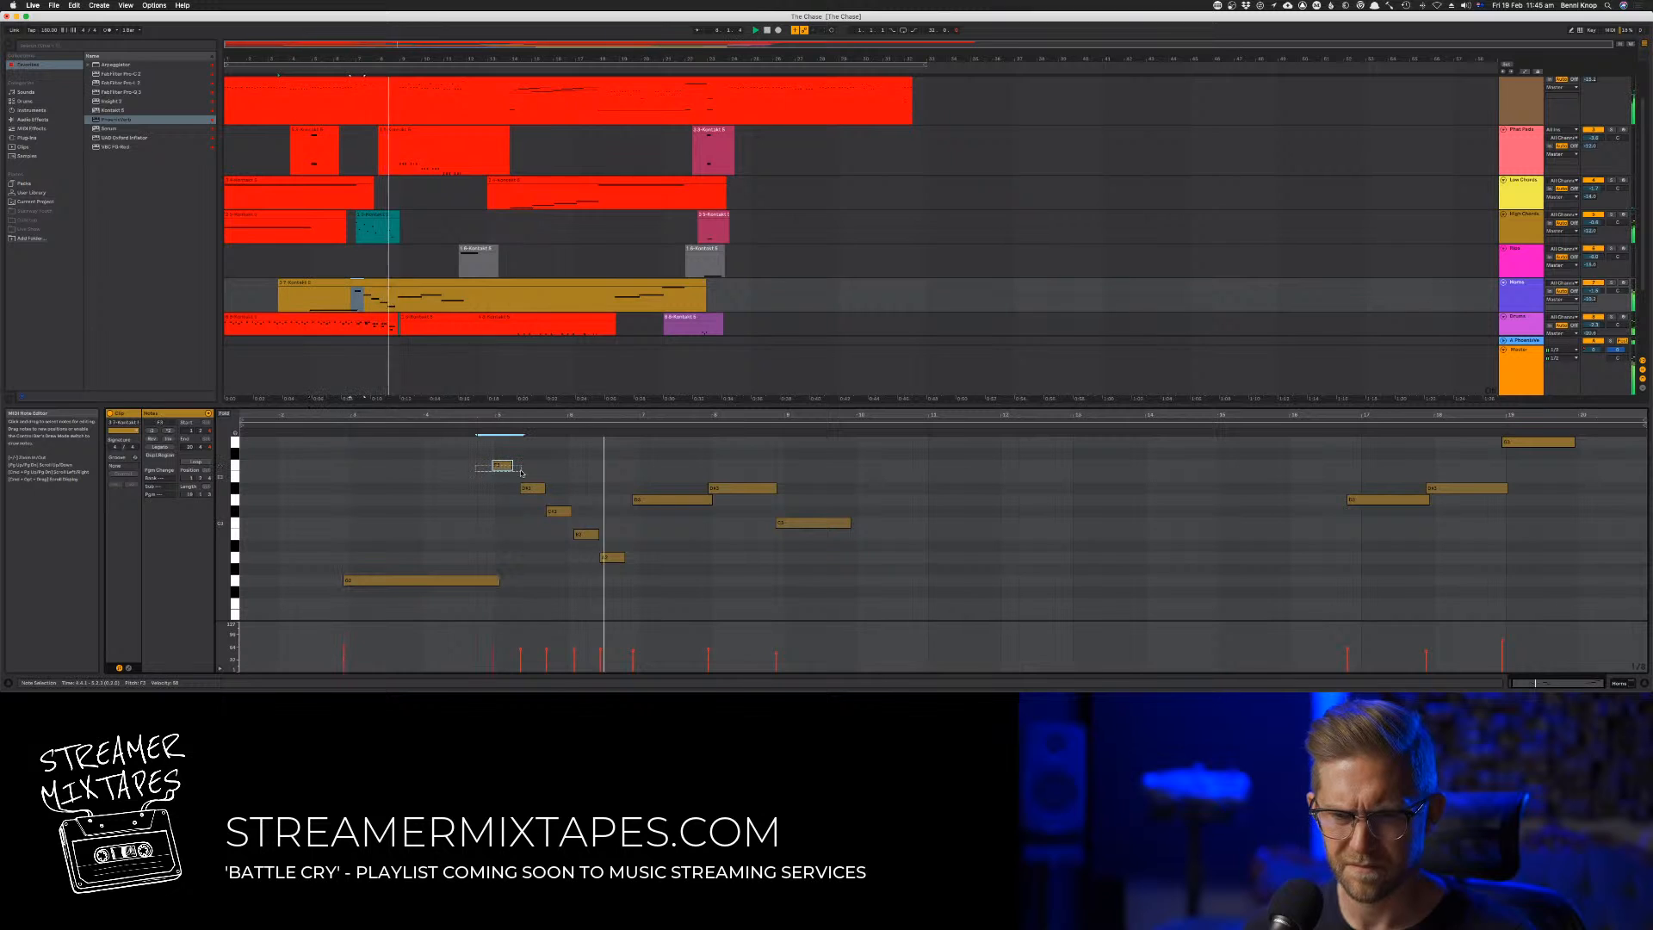
drag(517, 470, 575, 514)
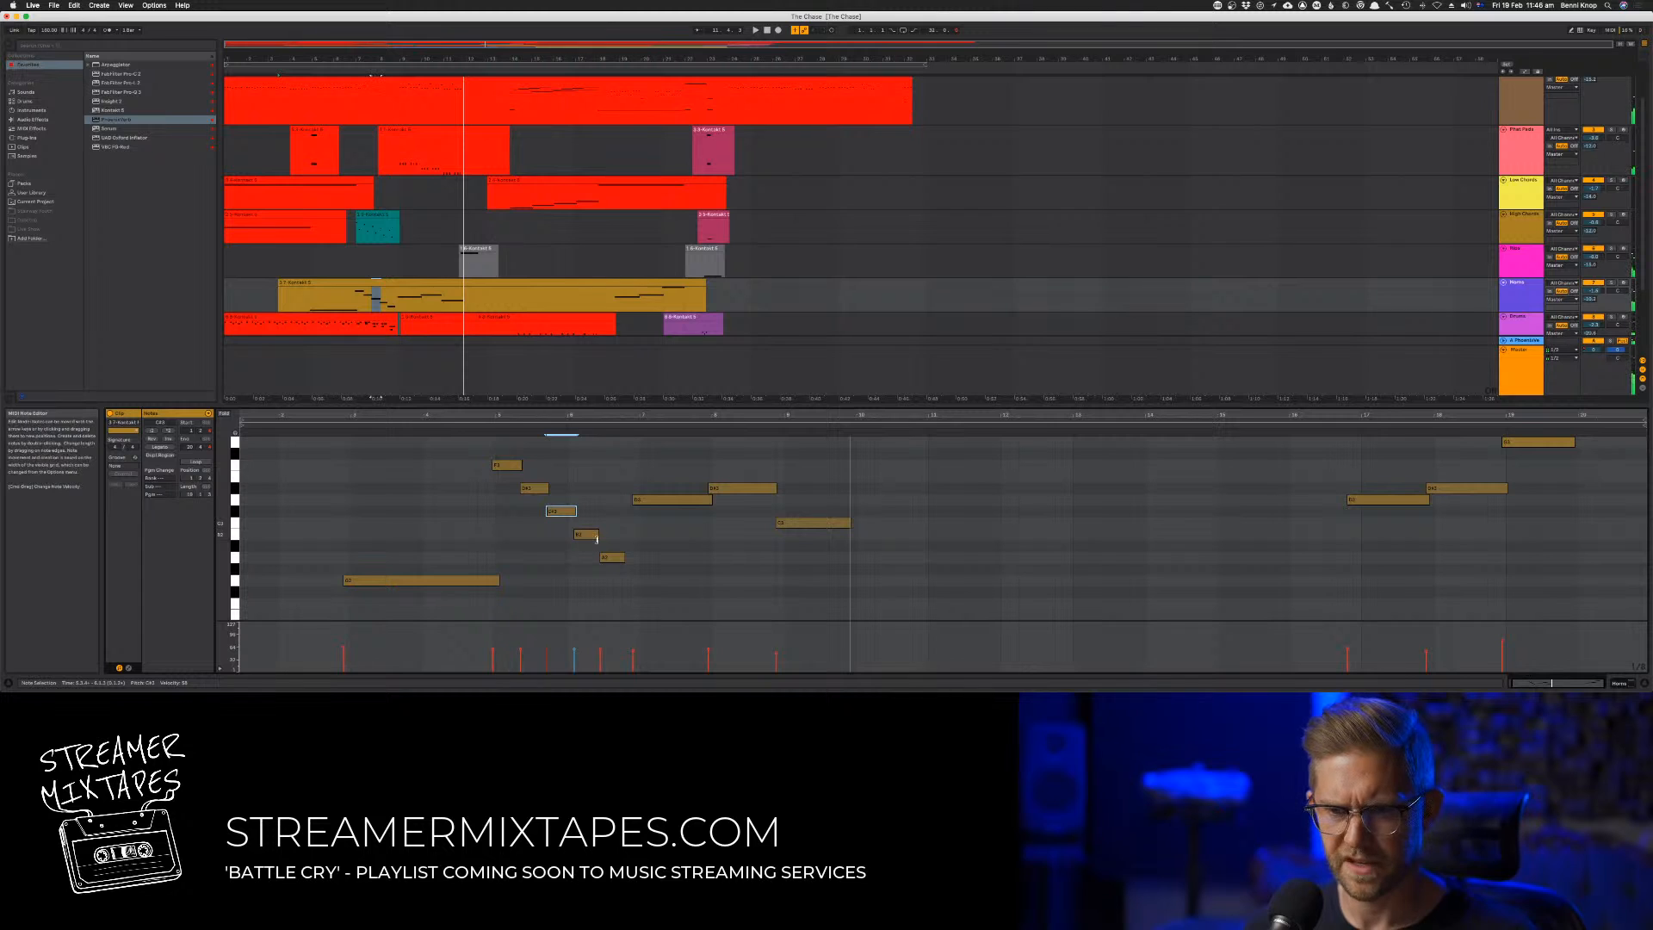
click(603, 537)
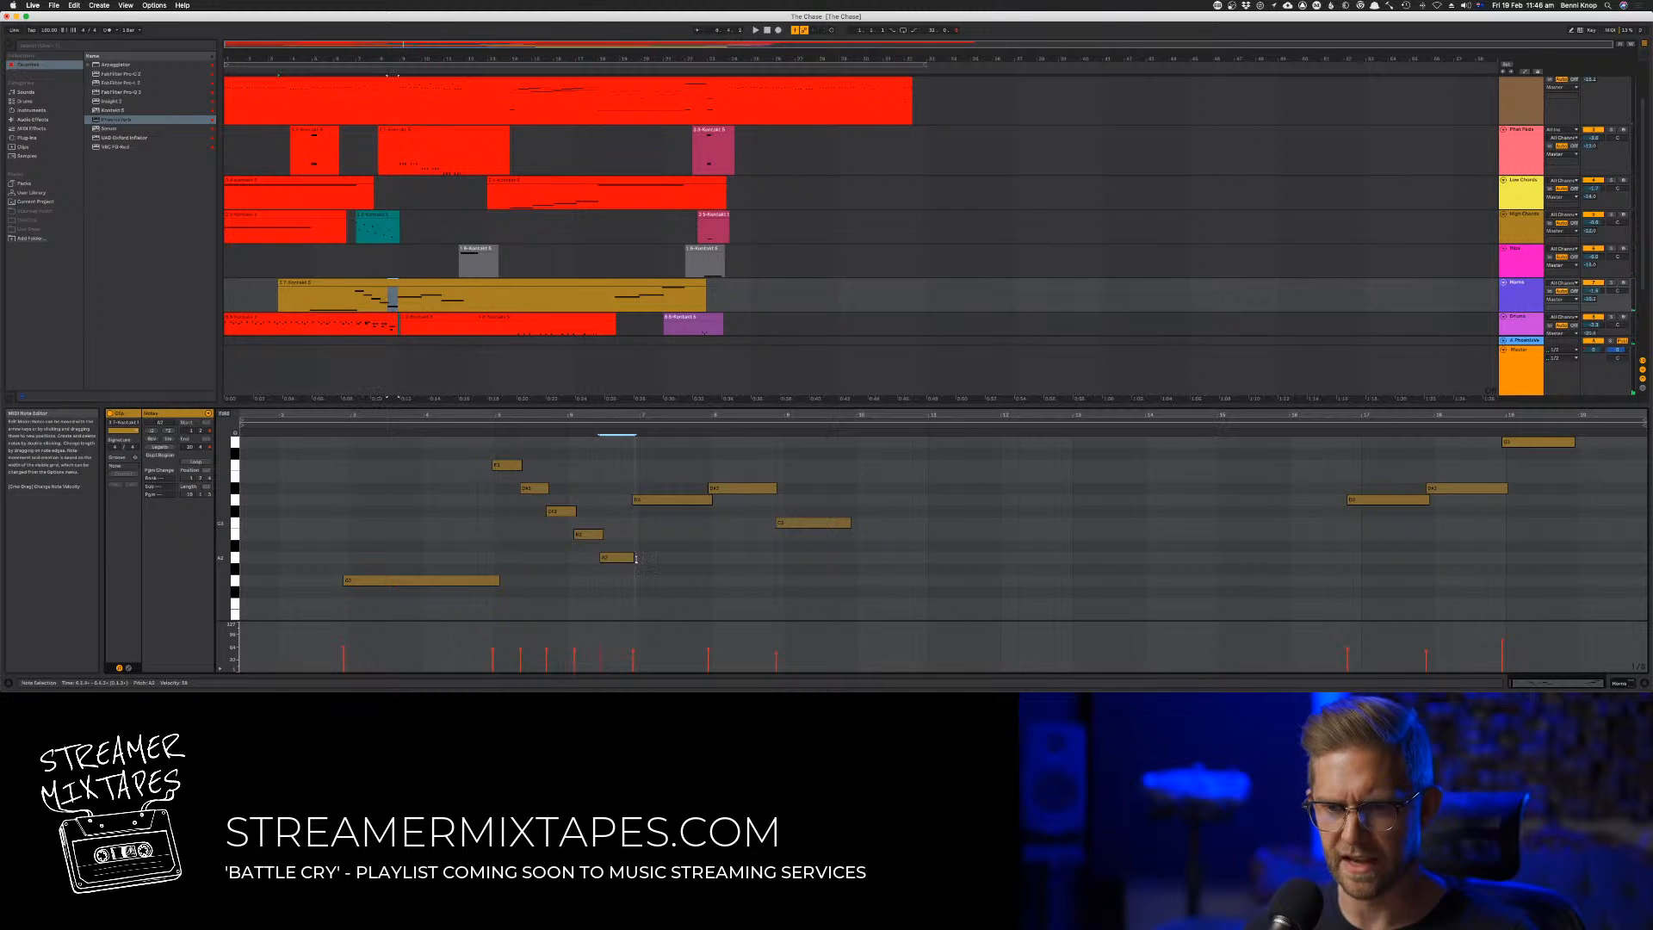
Audition track 7's descending run and move its five lengthened notes a touch earlier against the other tracks
click(480, 427)
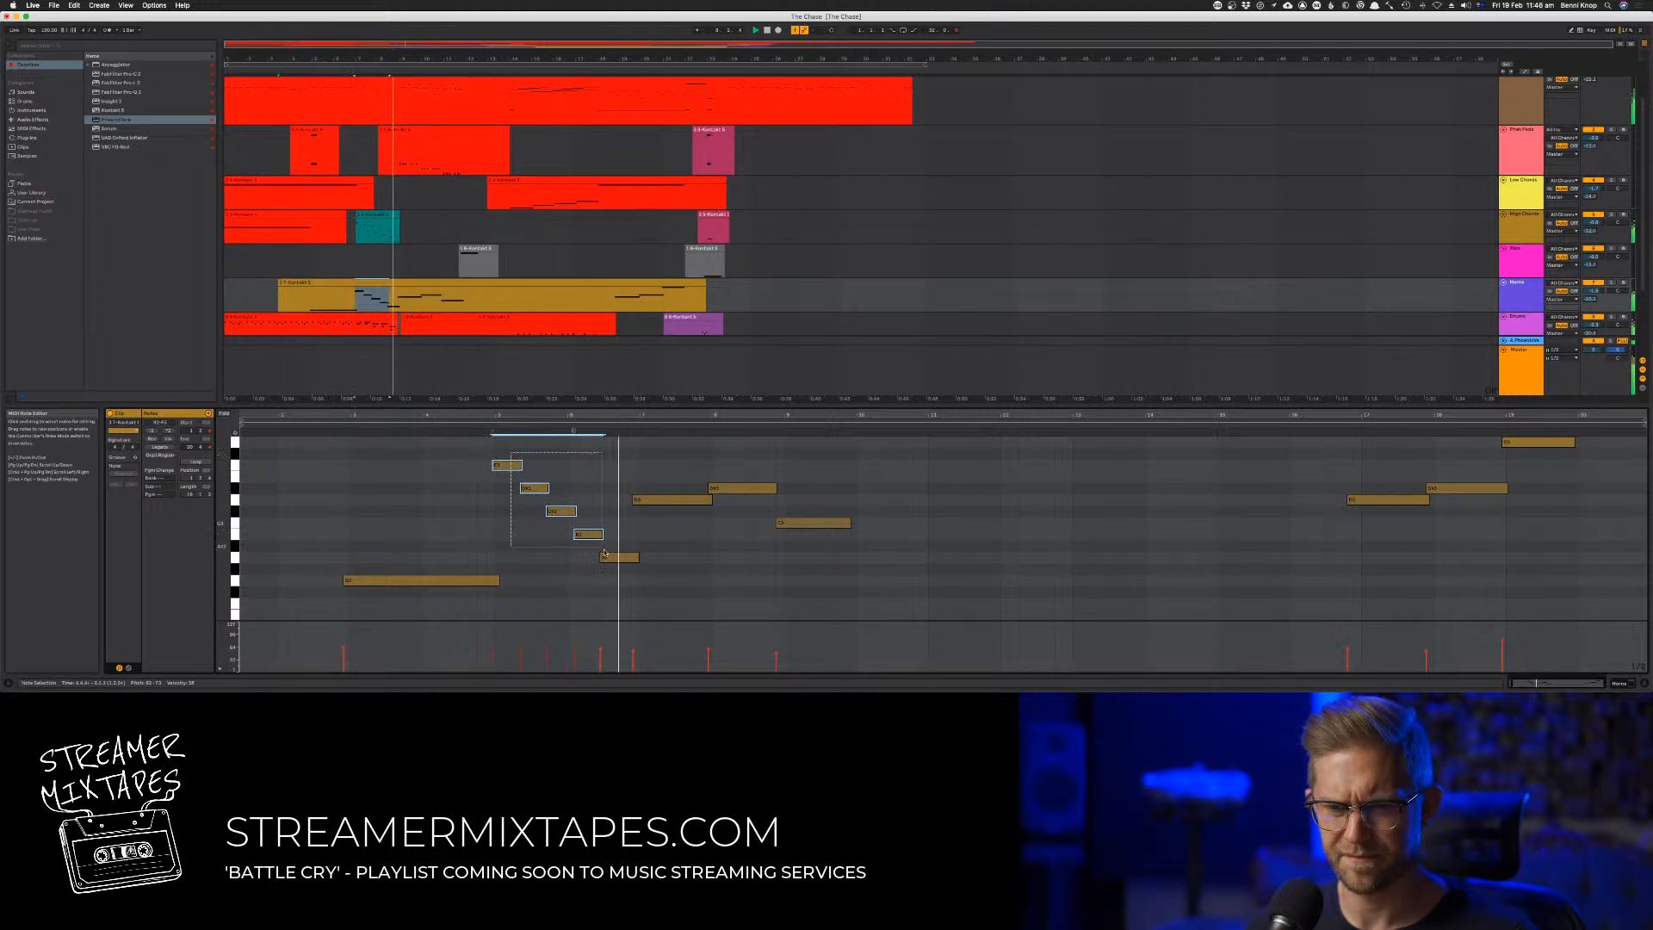
drag(508, 452, 615, 564)
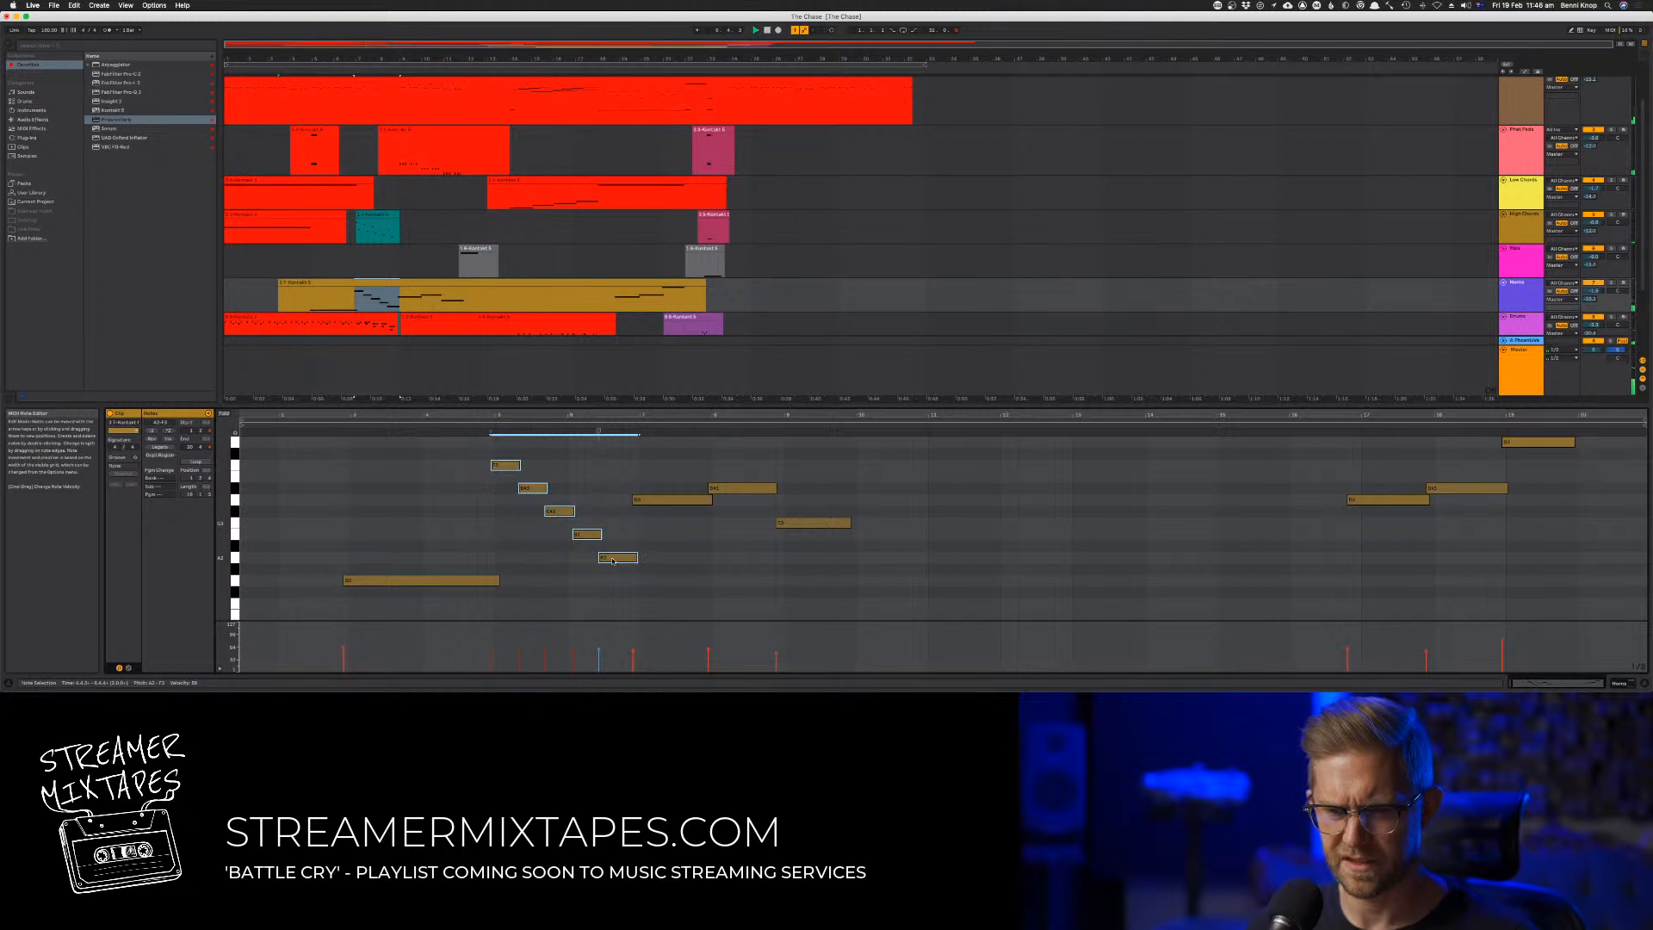
click(430, 498)
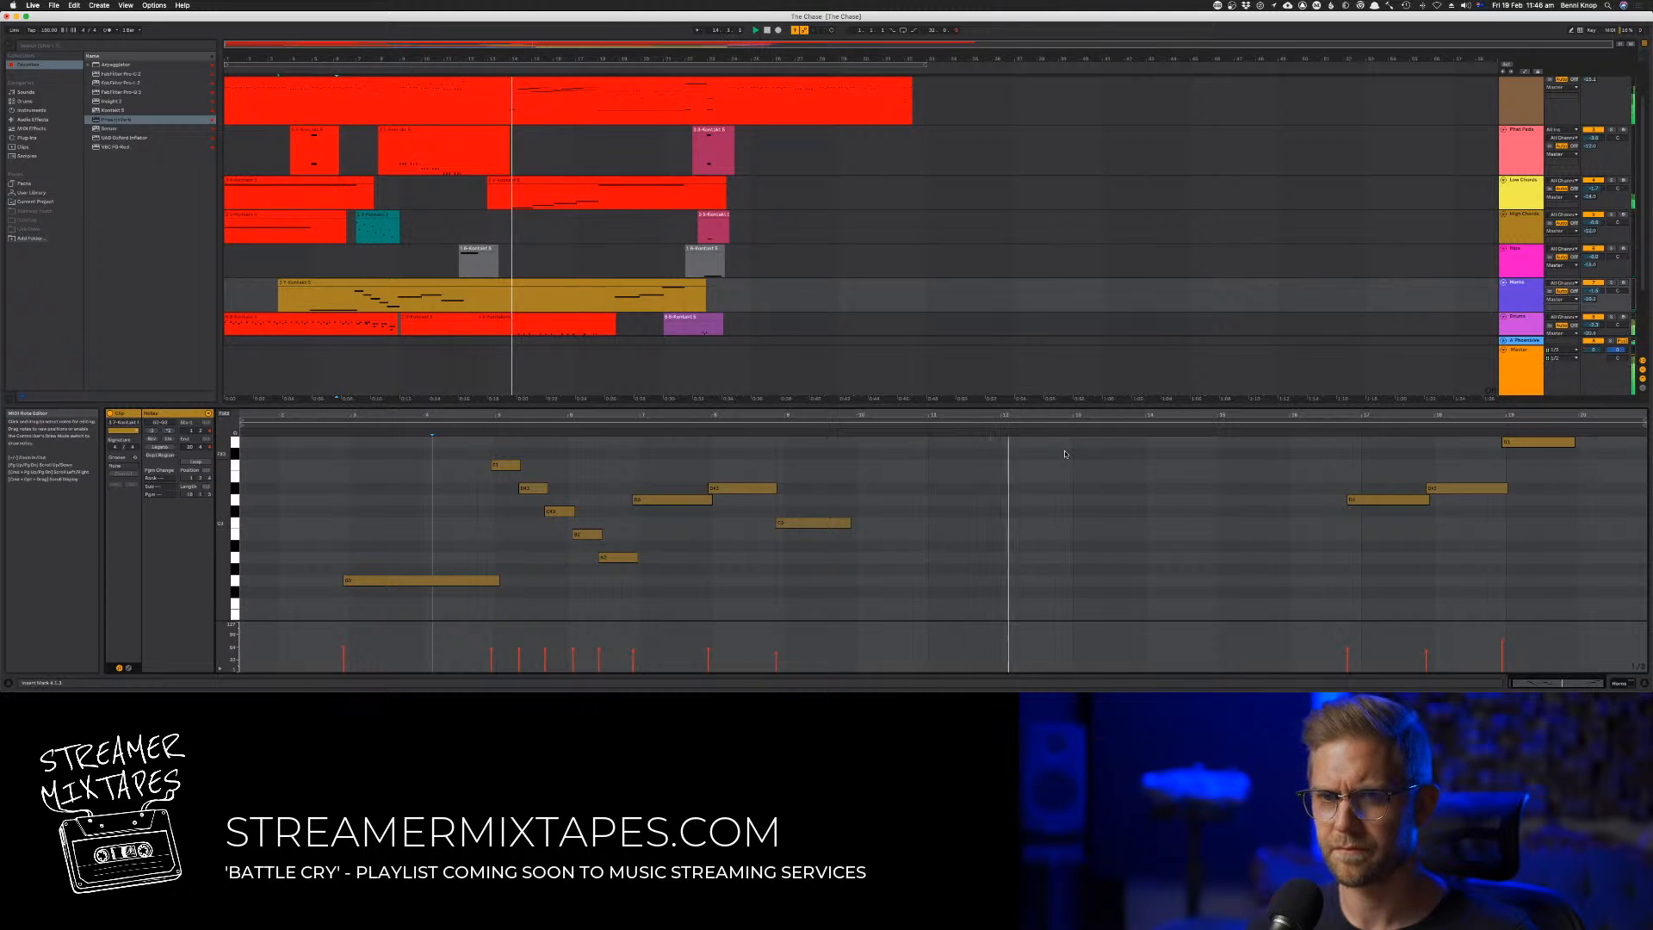
Raise the velocities of track 2's quiet low notes around bars 12 and 13 and play the passage
click(521, 107)
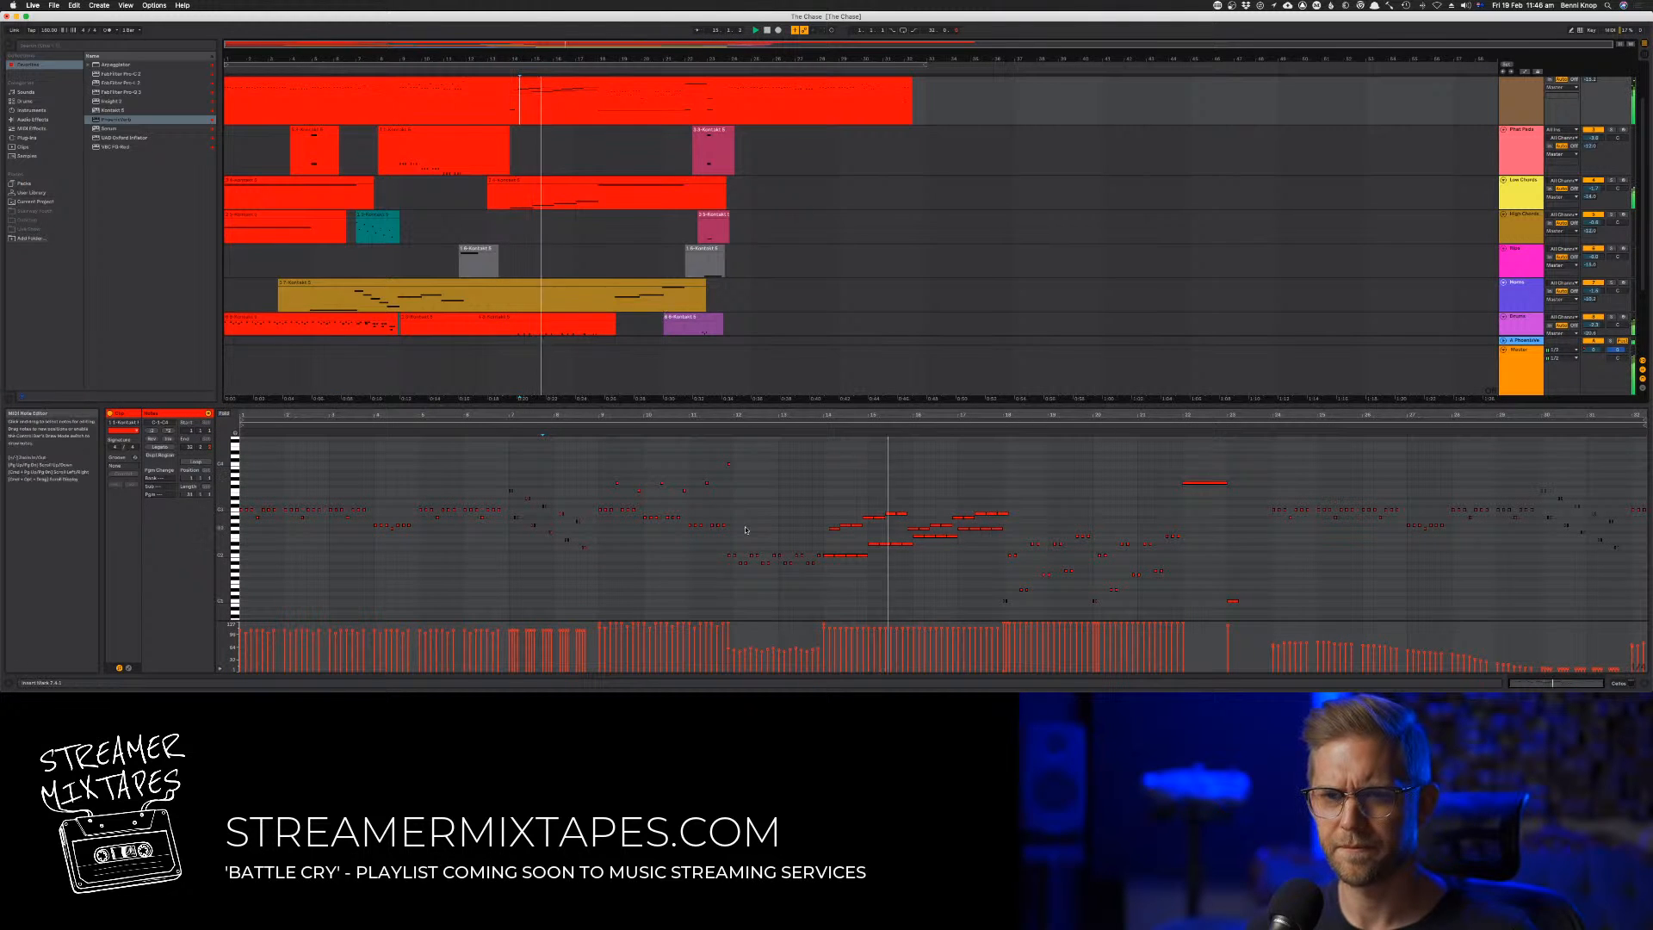
drag(723, 557, 822, 565)
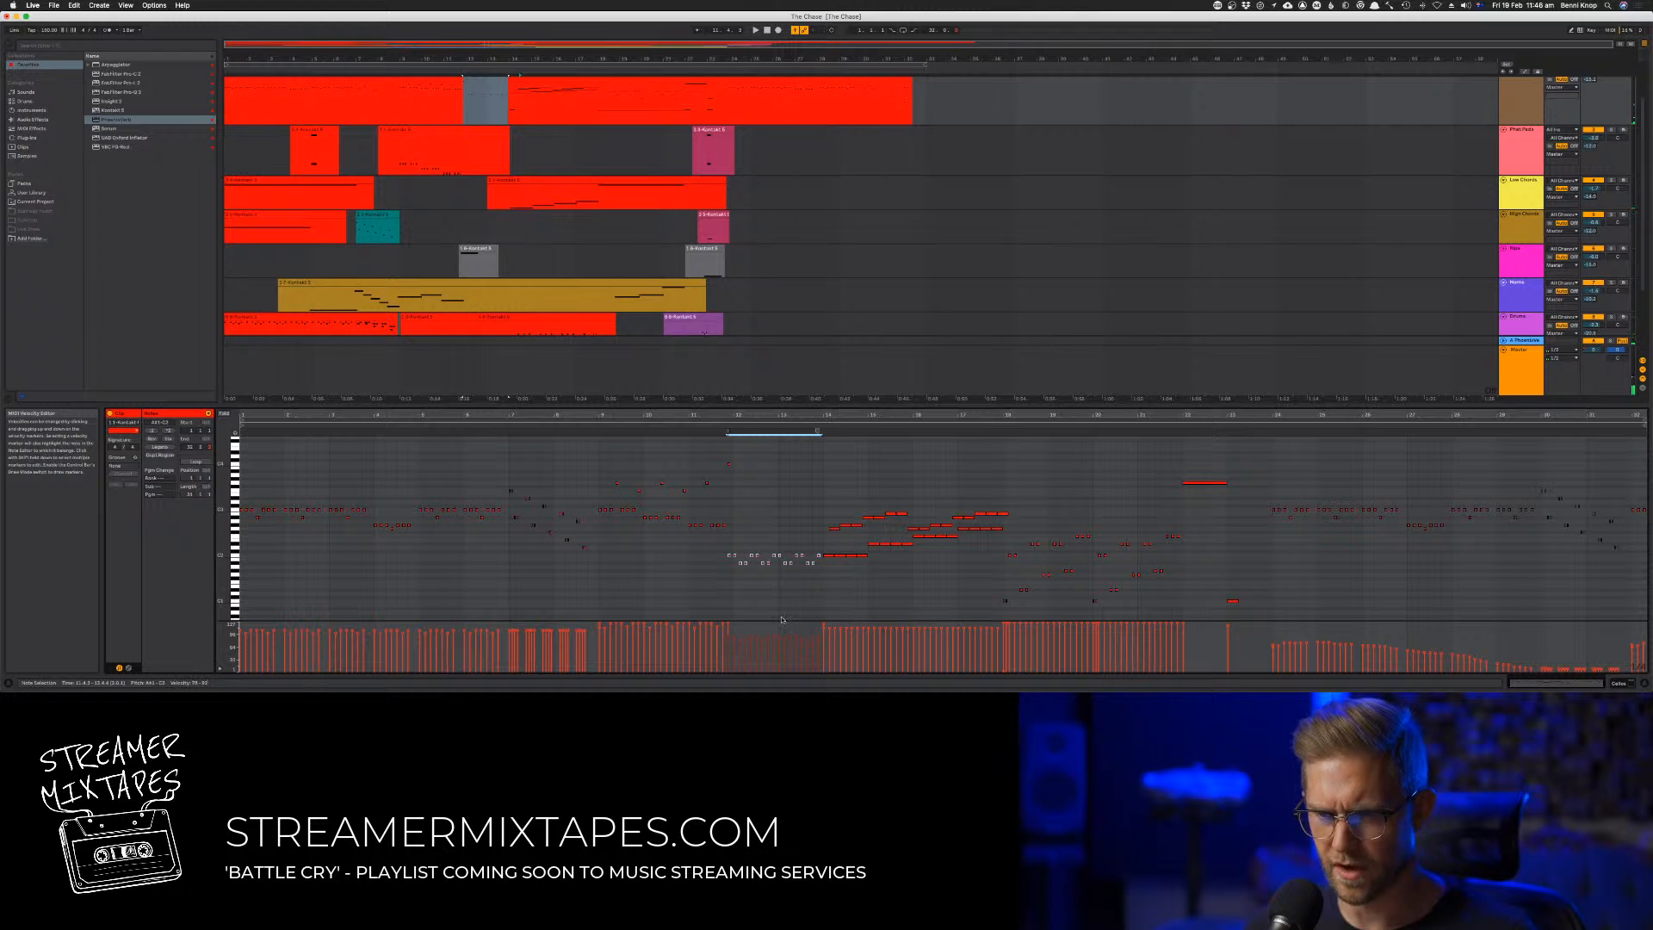
click(724, 440)
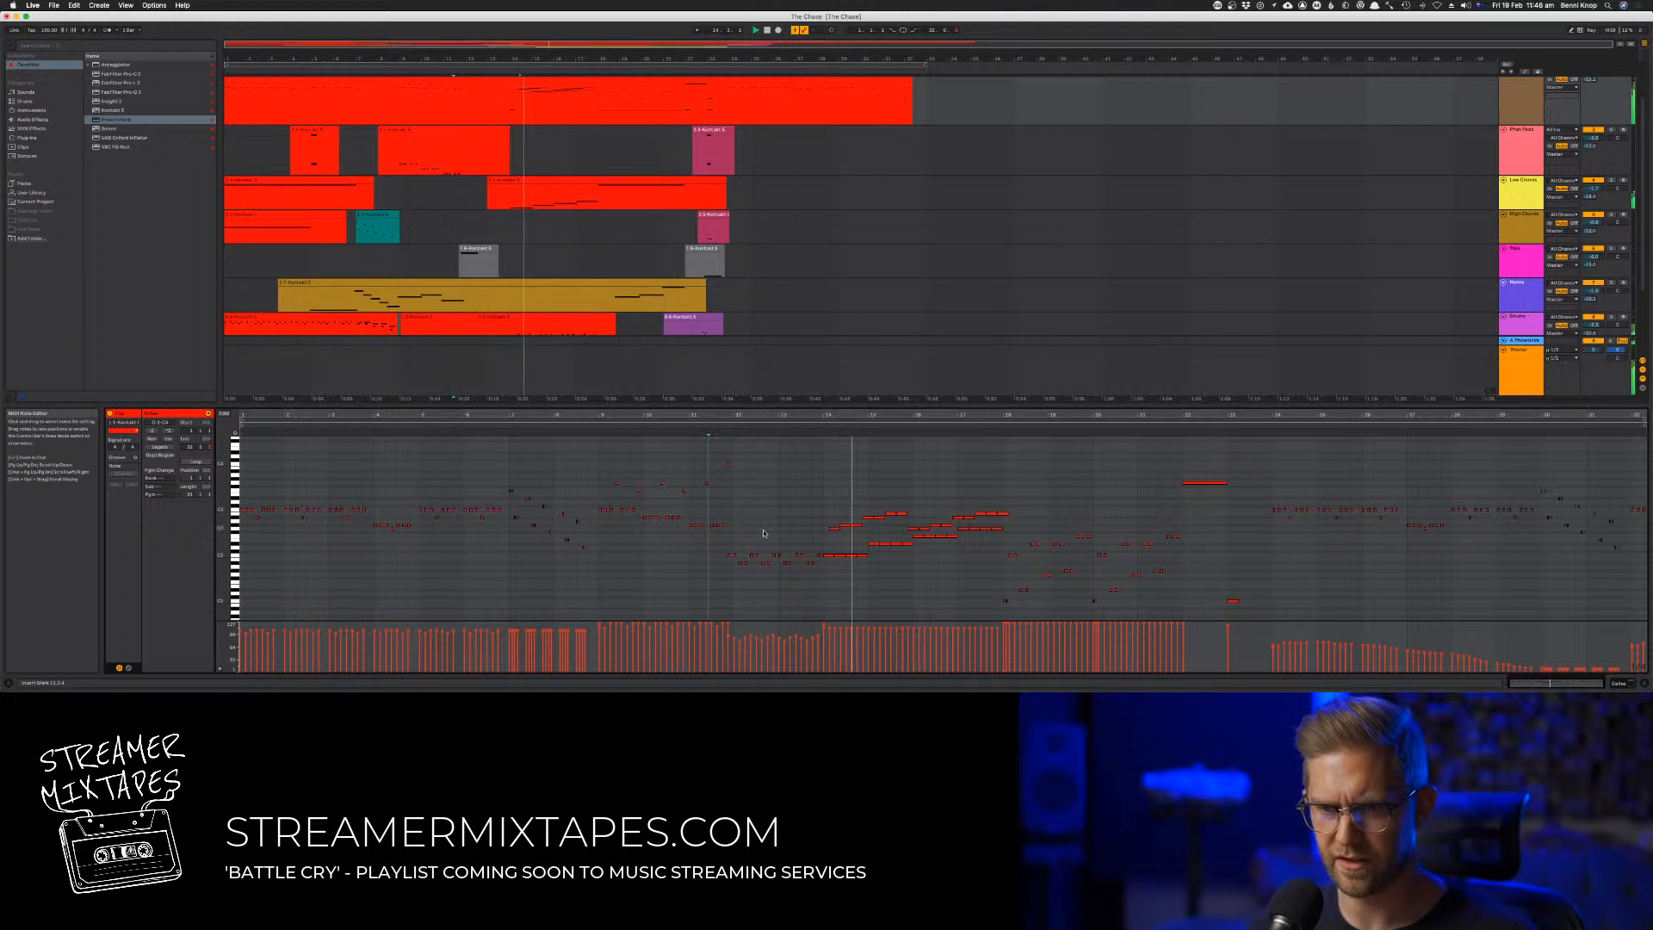
key(space)
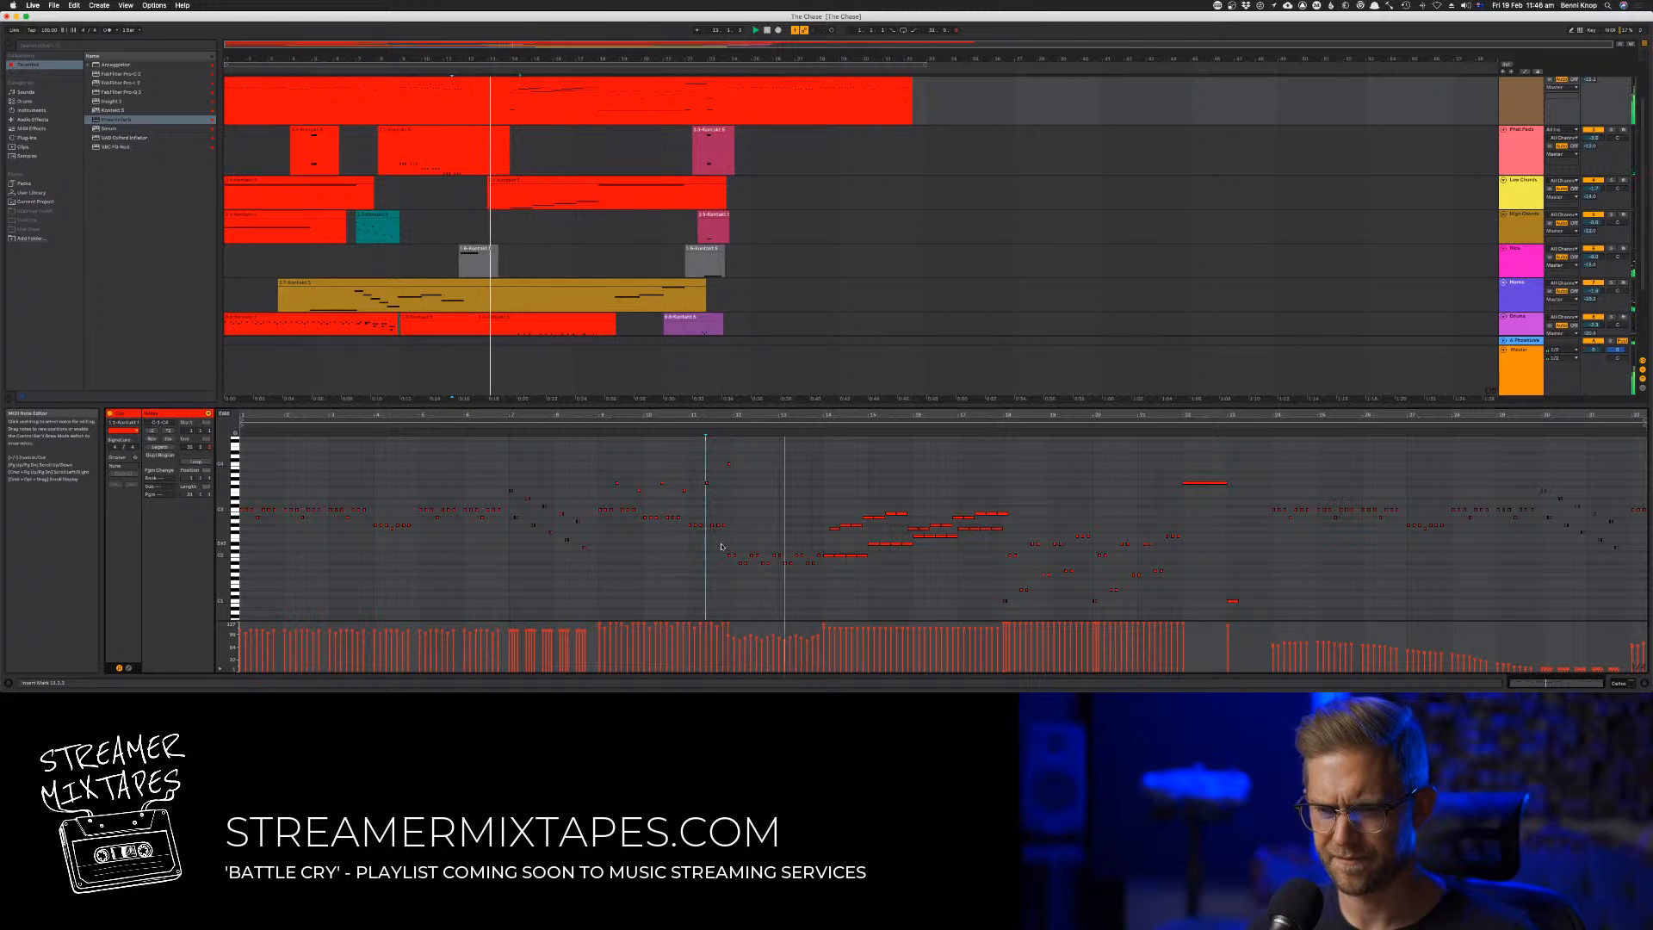
Select track 2's low notes around bars 12 and 13 and fine-tune their velocities
drag(722, 545, 811, 641)
drag(725, 560, 785, 649)
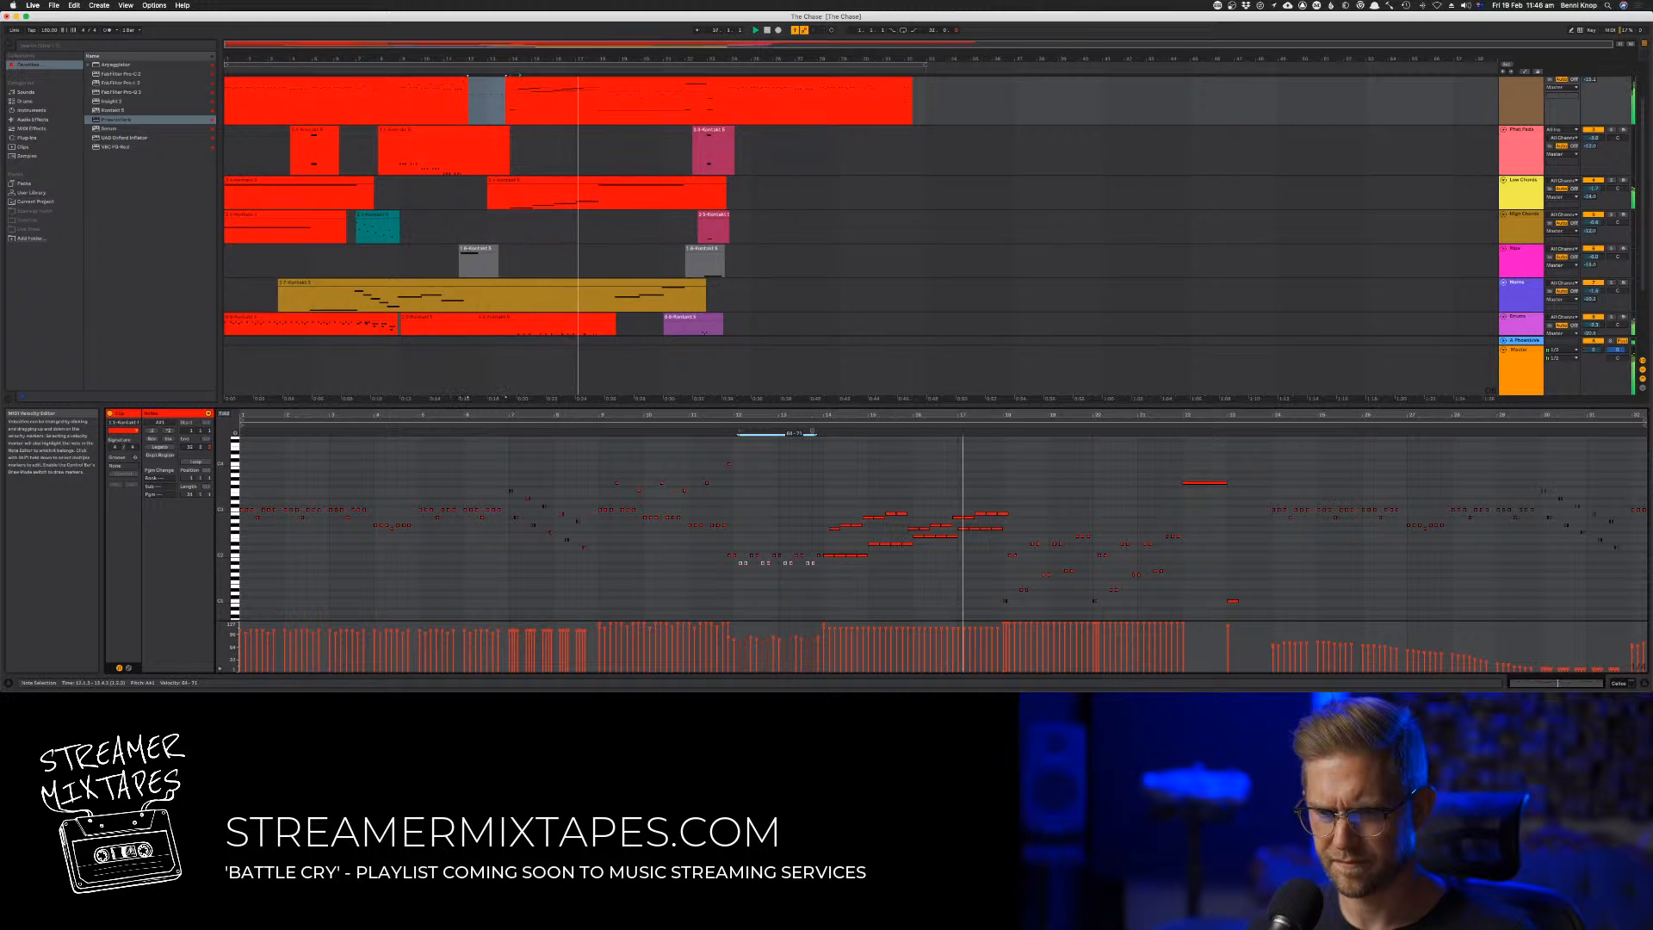
click(854, 605)
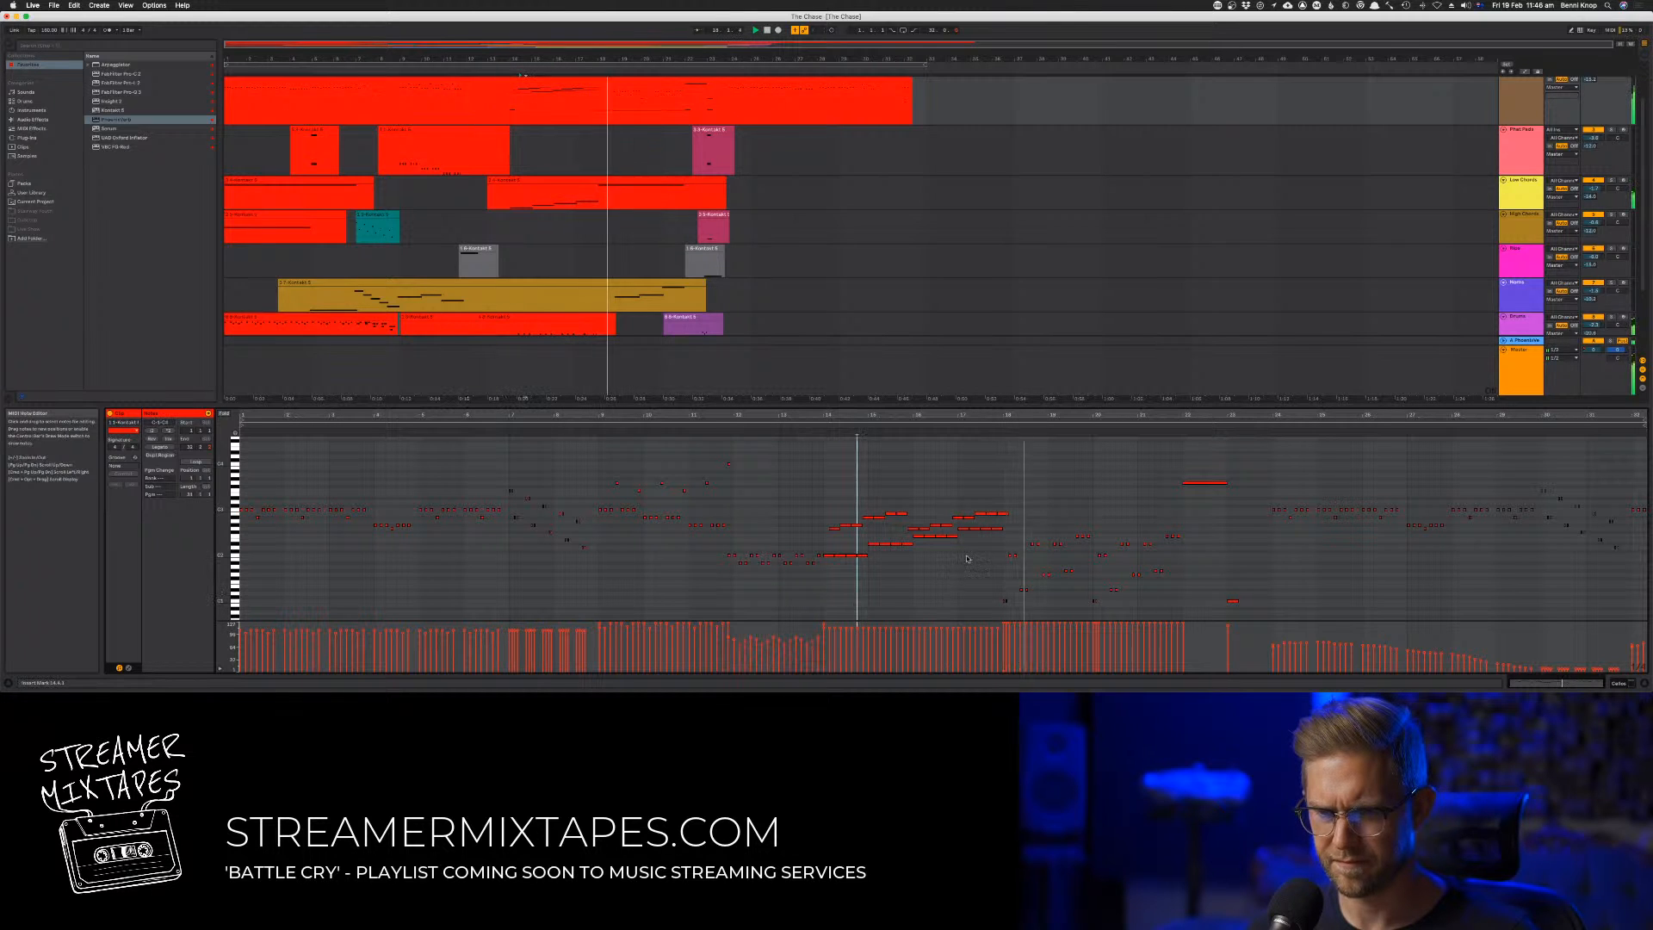
Lower track 2's mixer volume slightly and raise its send to the PhoenixVerb return a little
key(Tab)
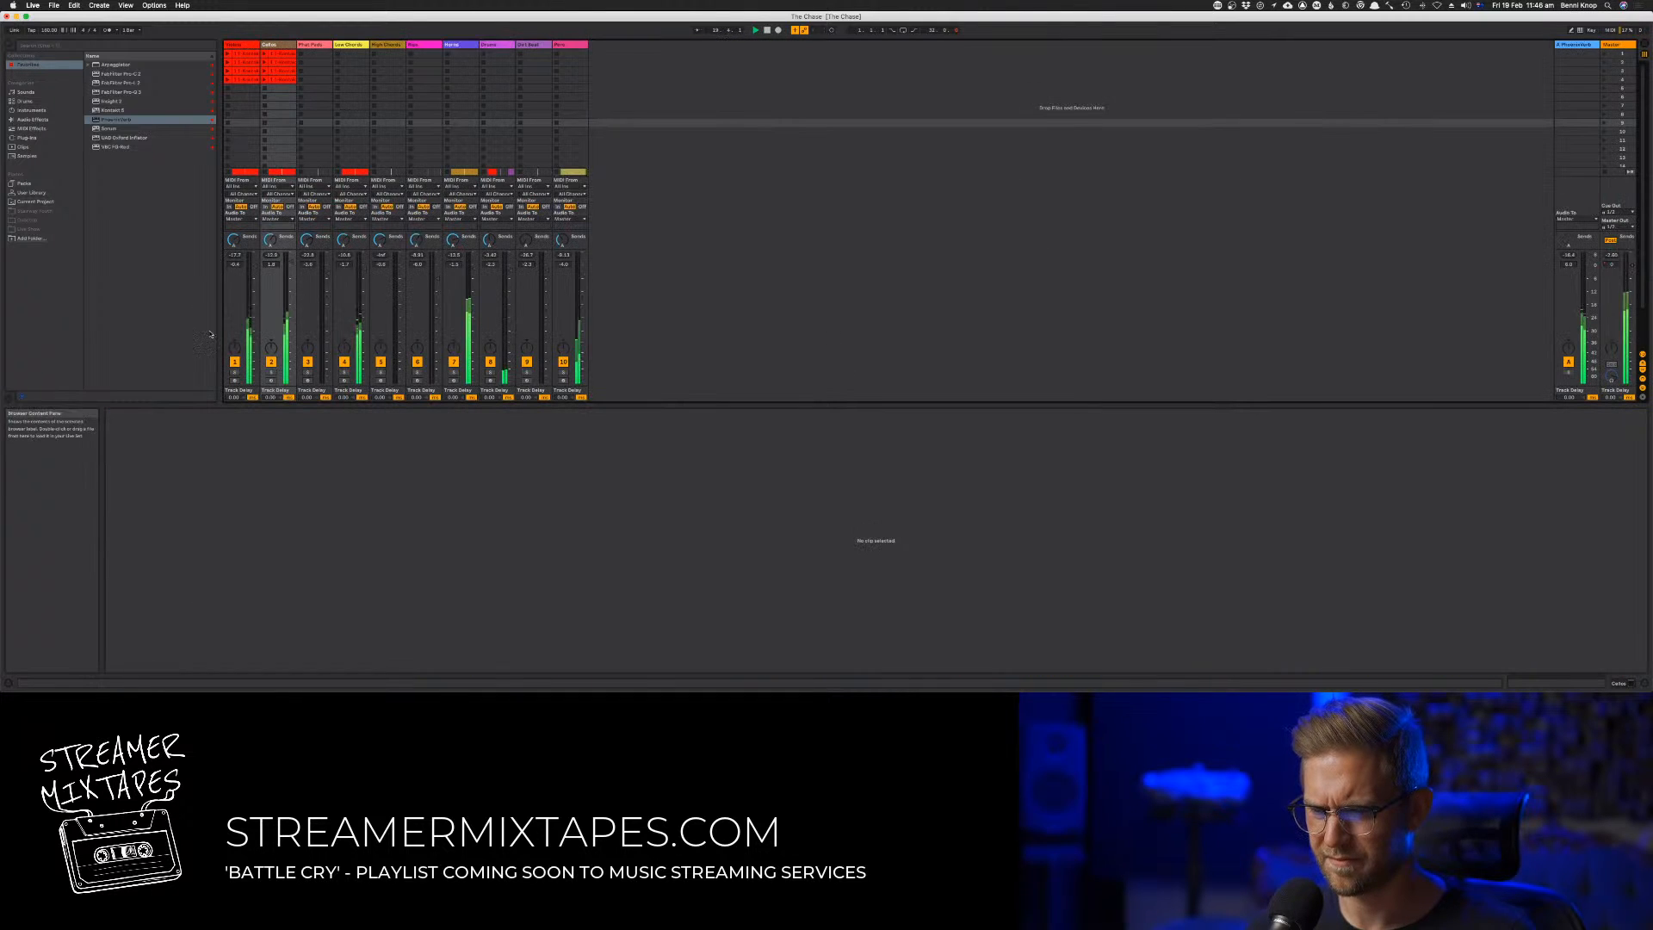
drag(291, 262, 291, 263)
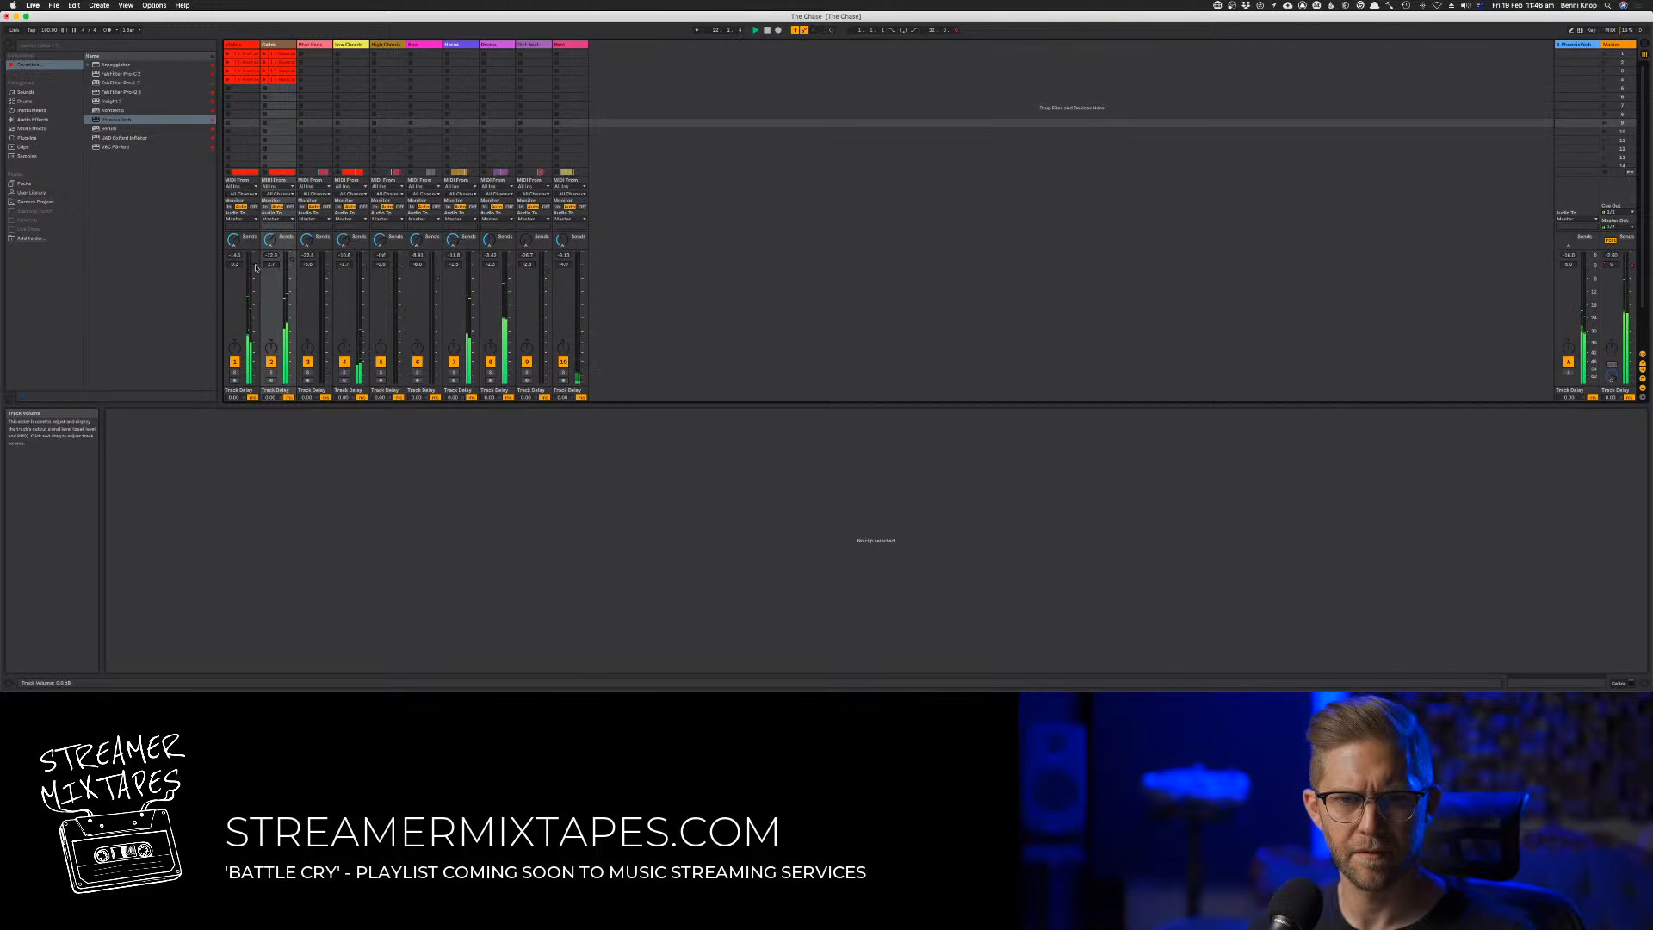
drag(271, 246, 272, 242)
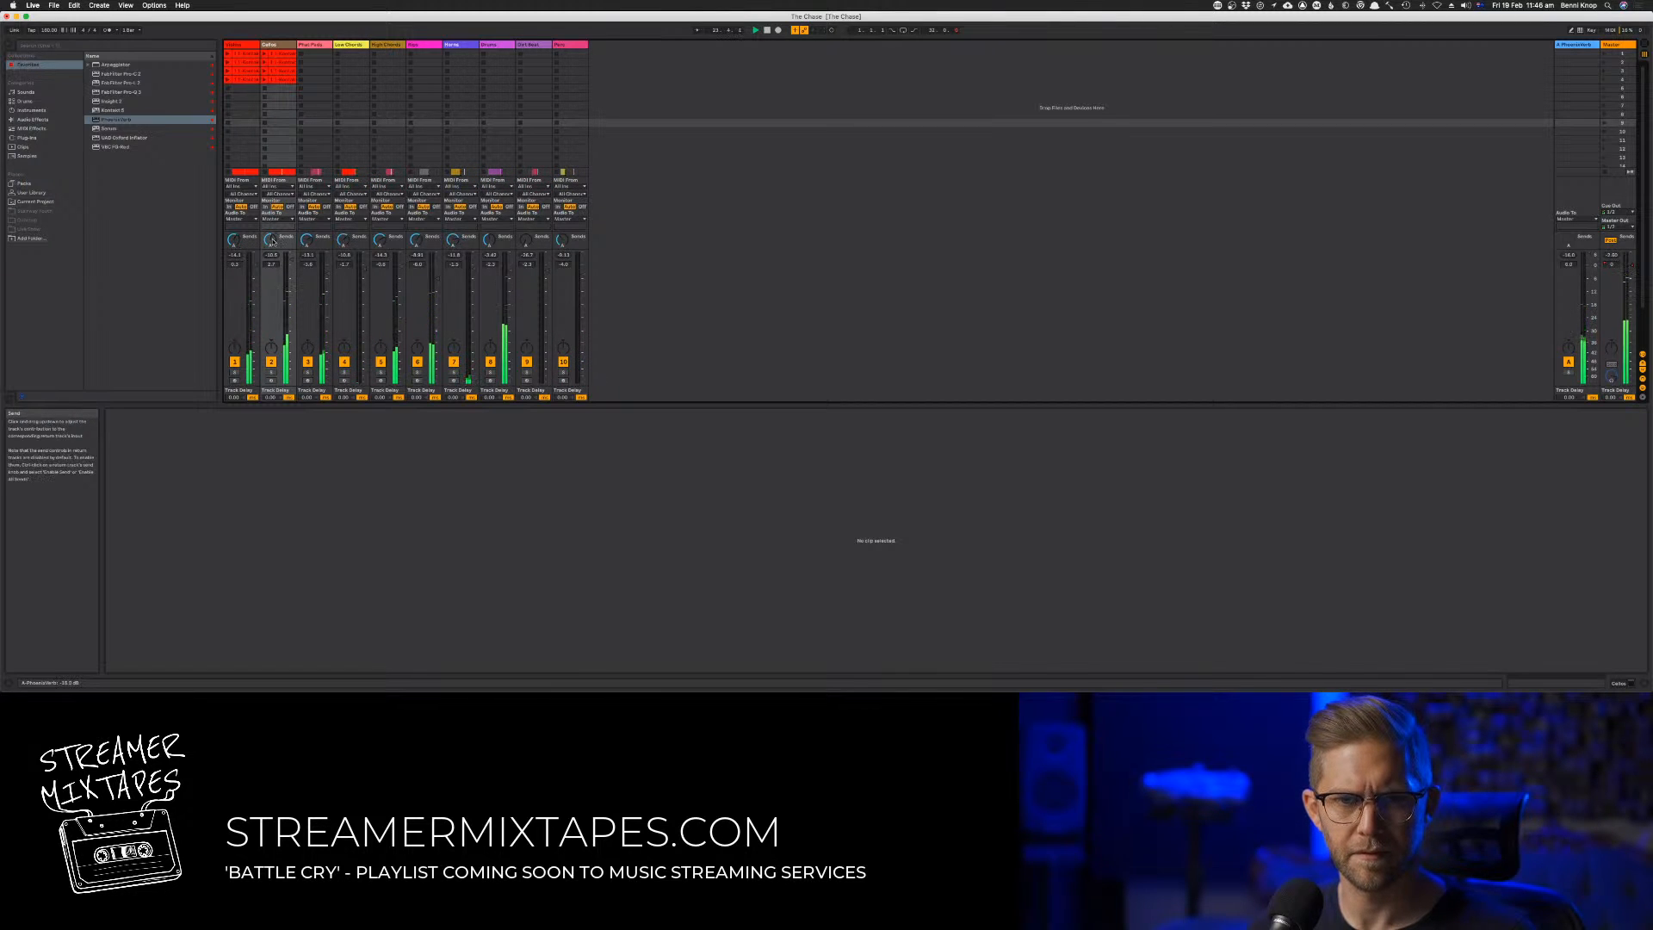
key(Tab)
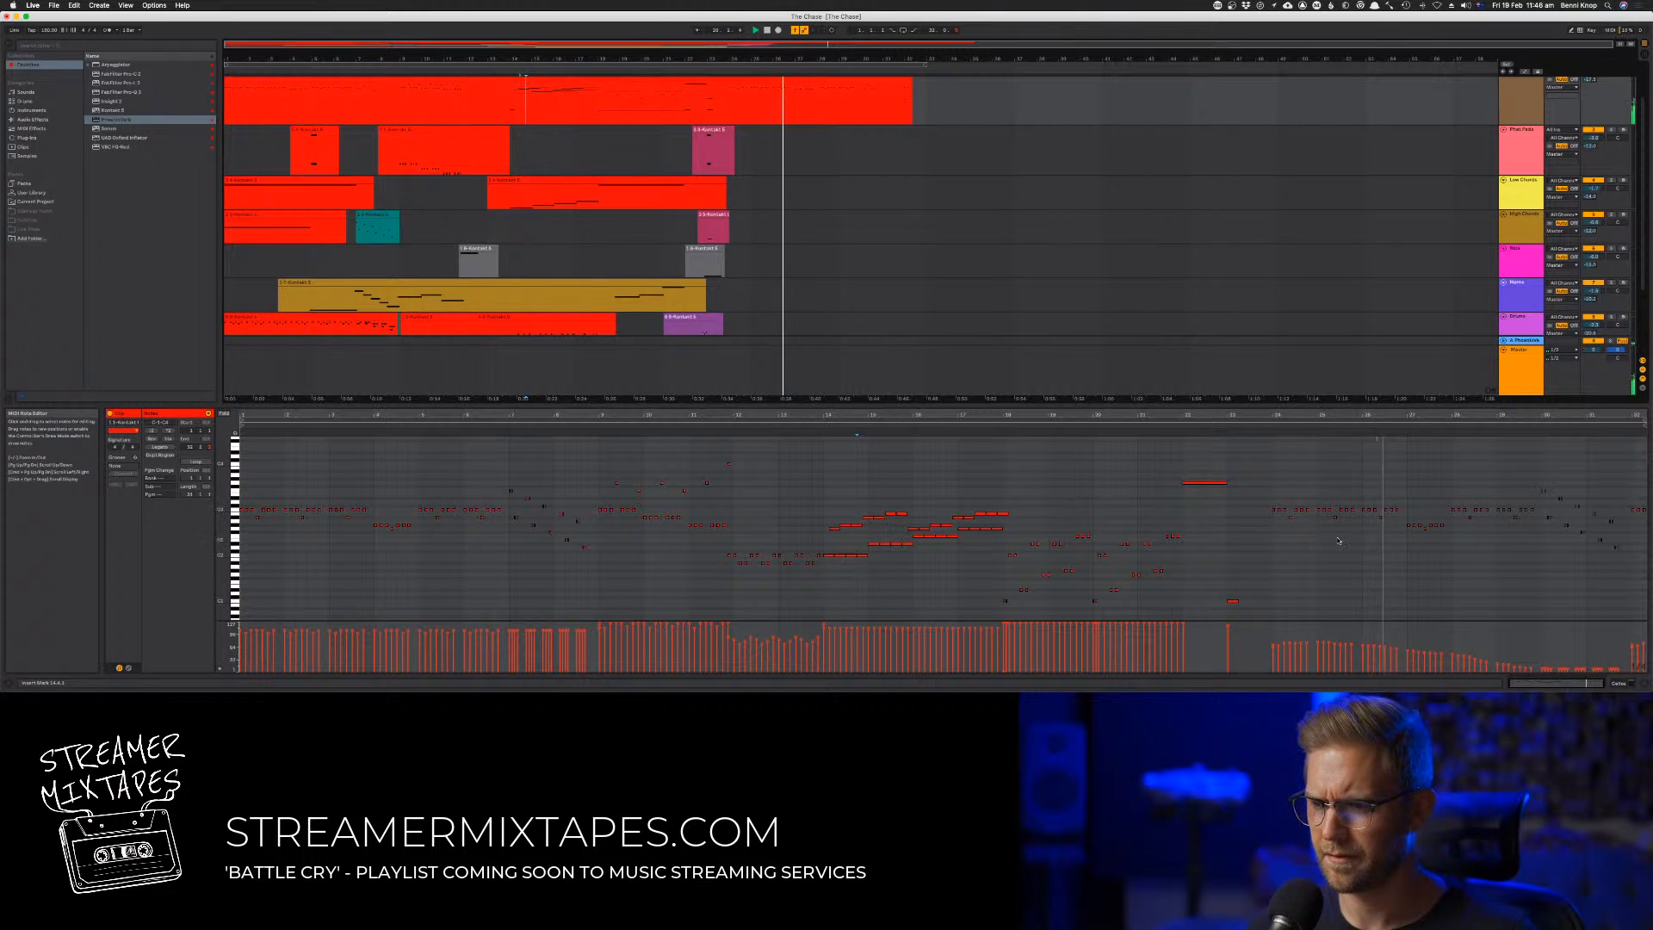
Select track 2's quiet notes from about bar 24 onward and adjust their velocities
drag(1439, 558, 1644, 582)
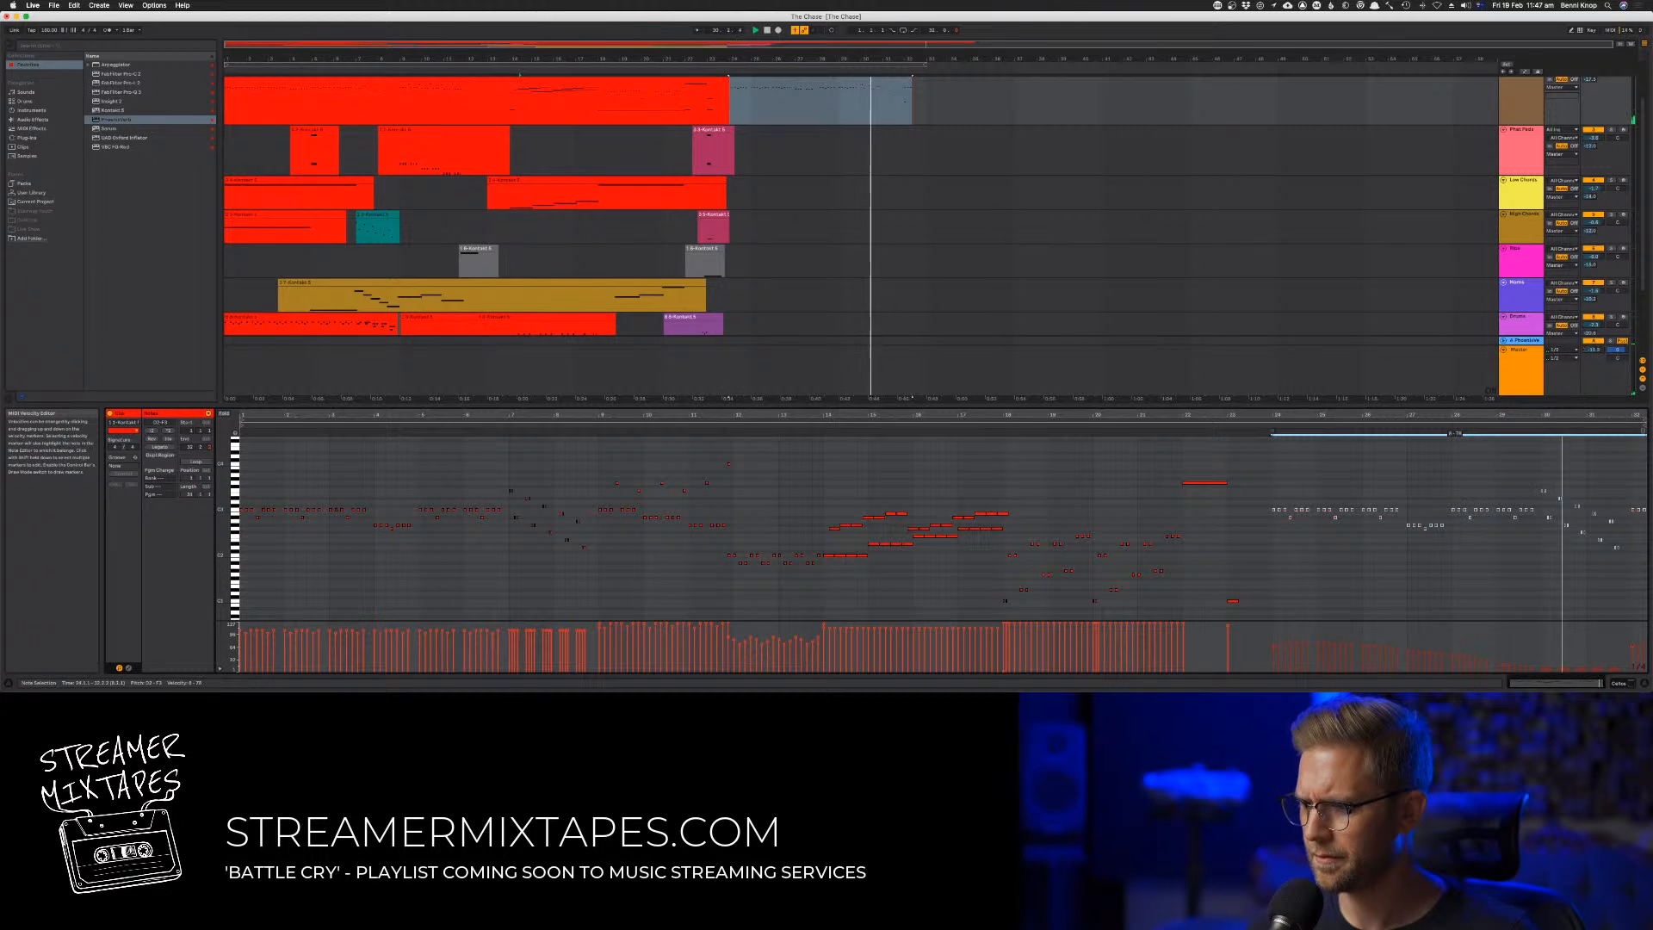
click(1309, 579)
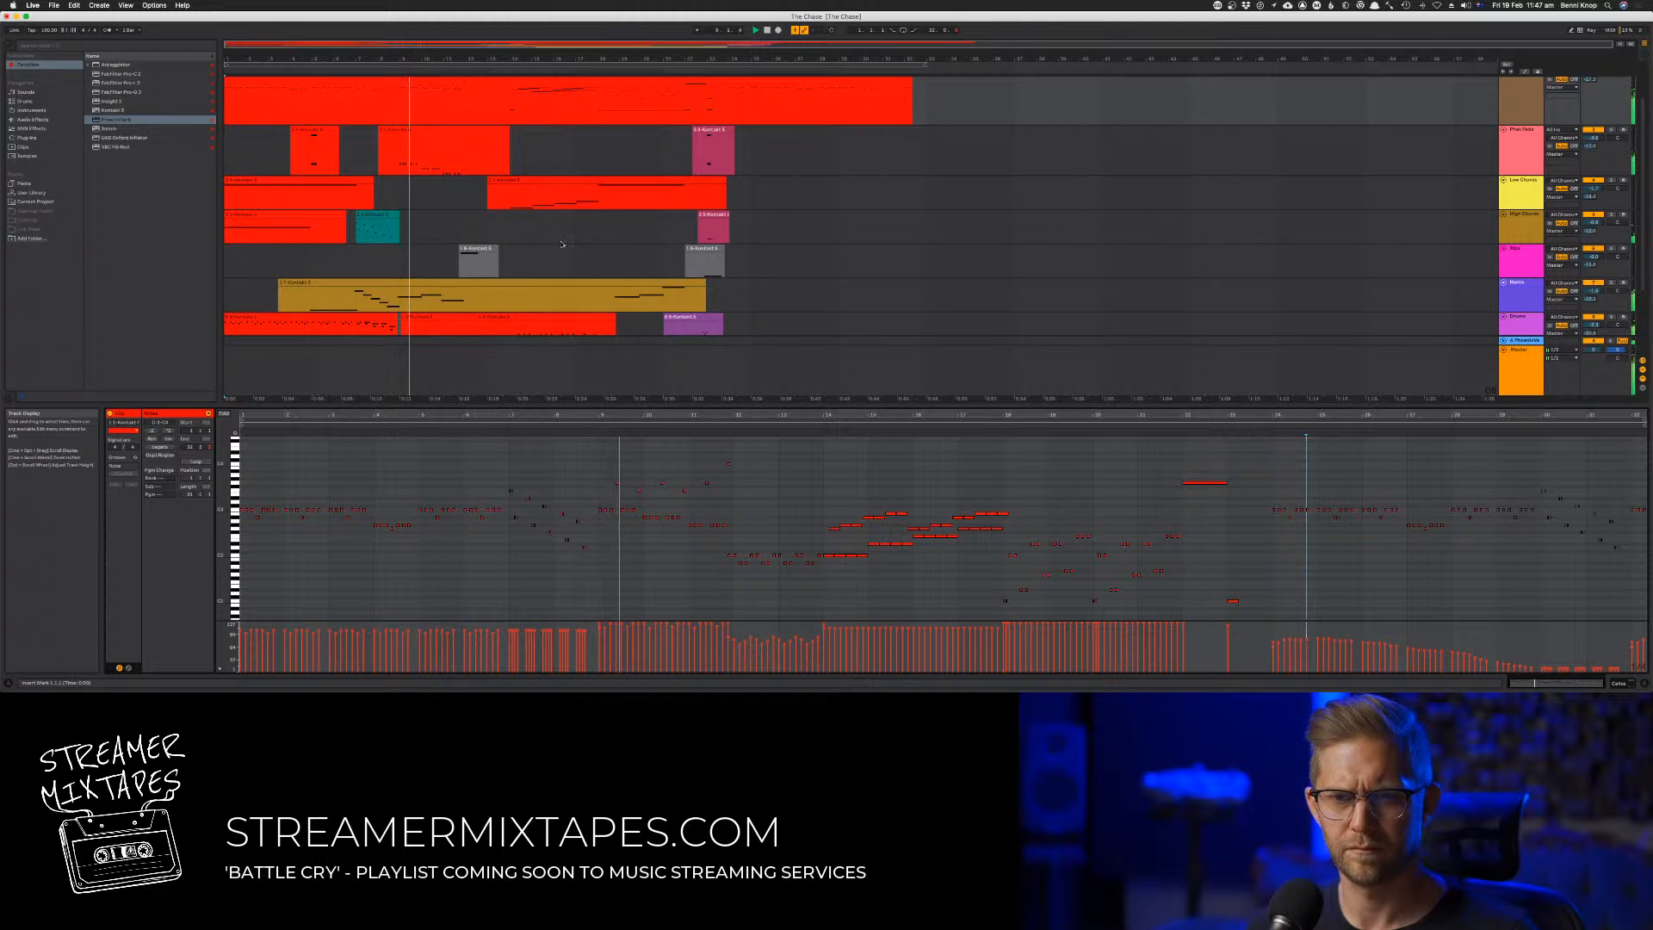
Open track 7's clip and audition the three held notes around bars 7 to 9, following the descending run
click(555, 293)
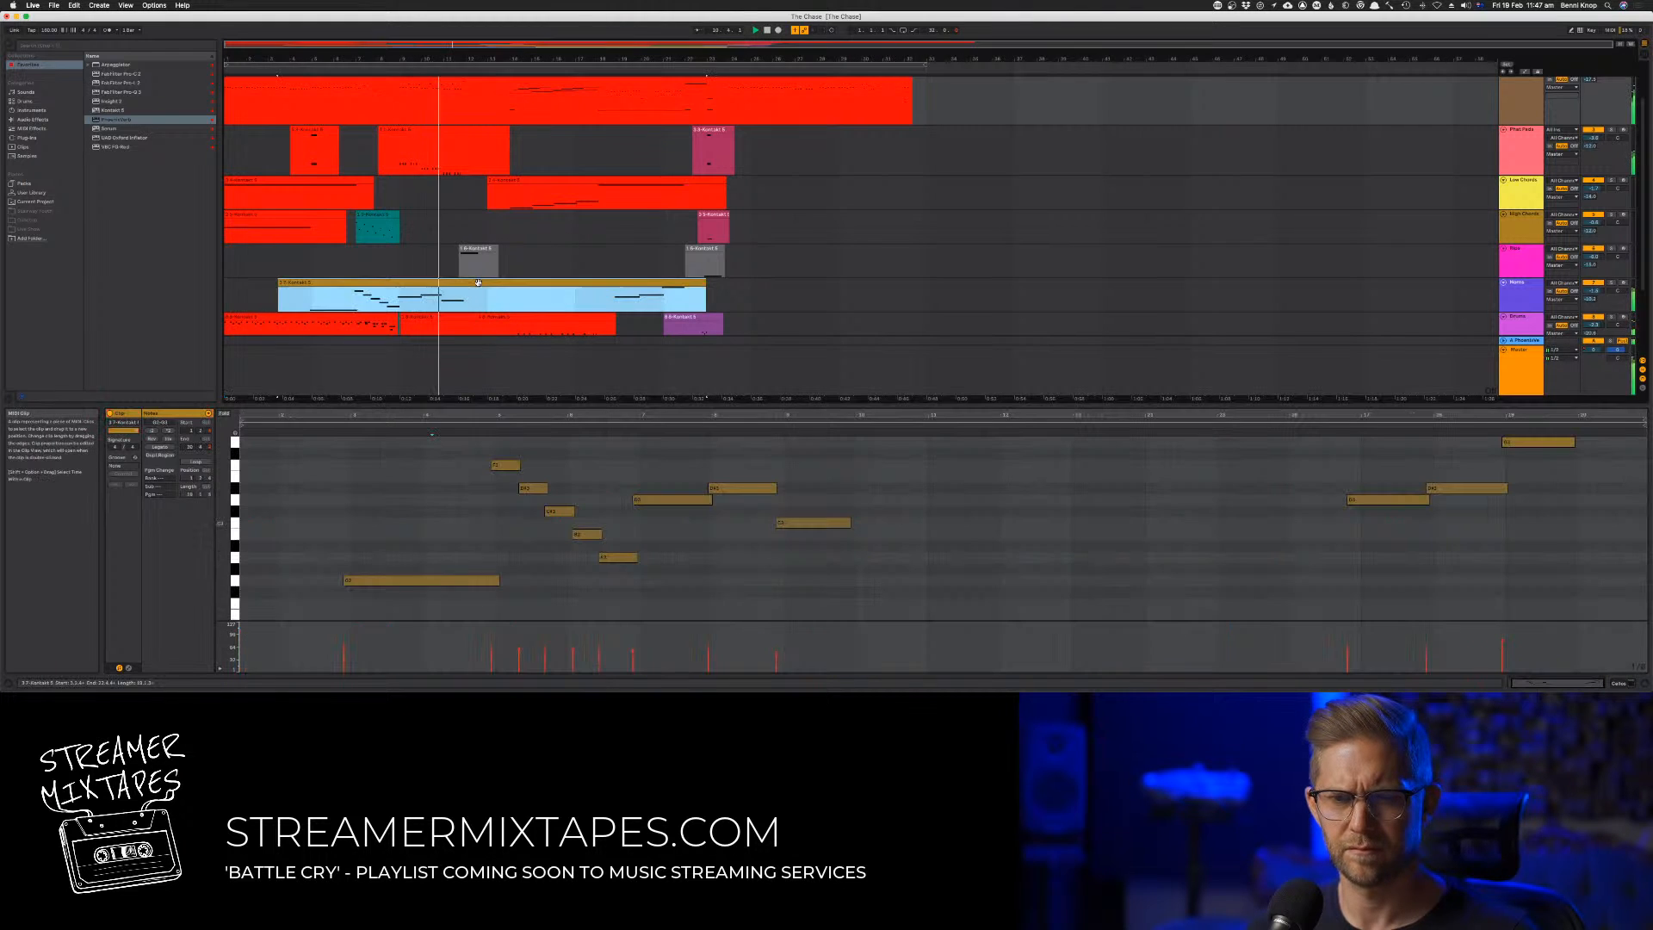
click(602, 535)
key(space)
key(space)
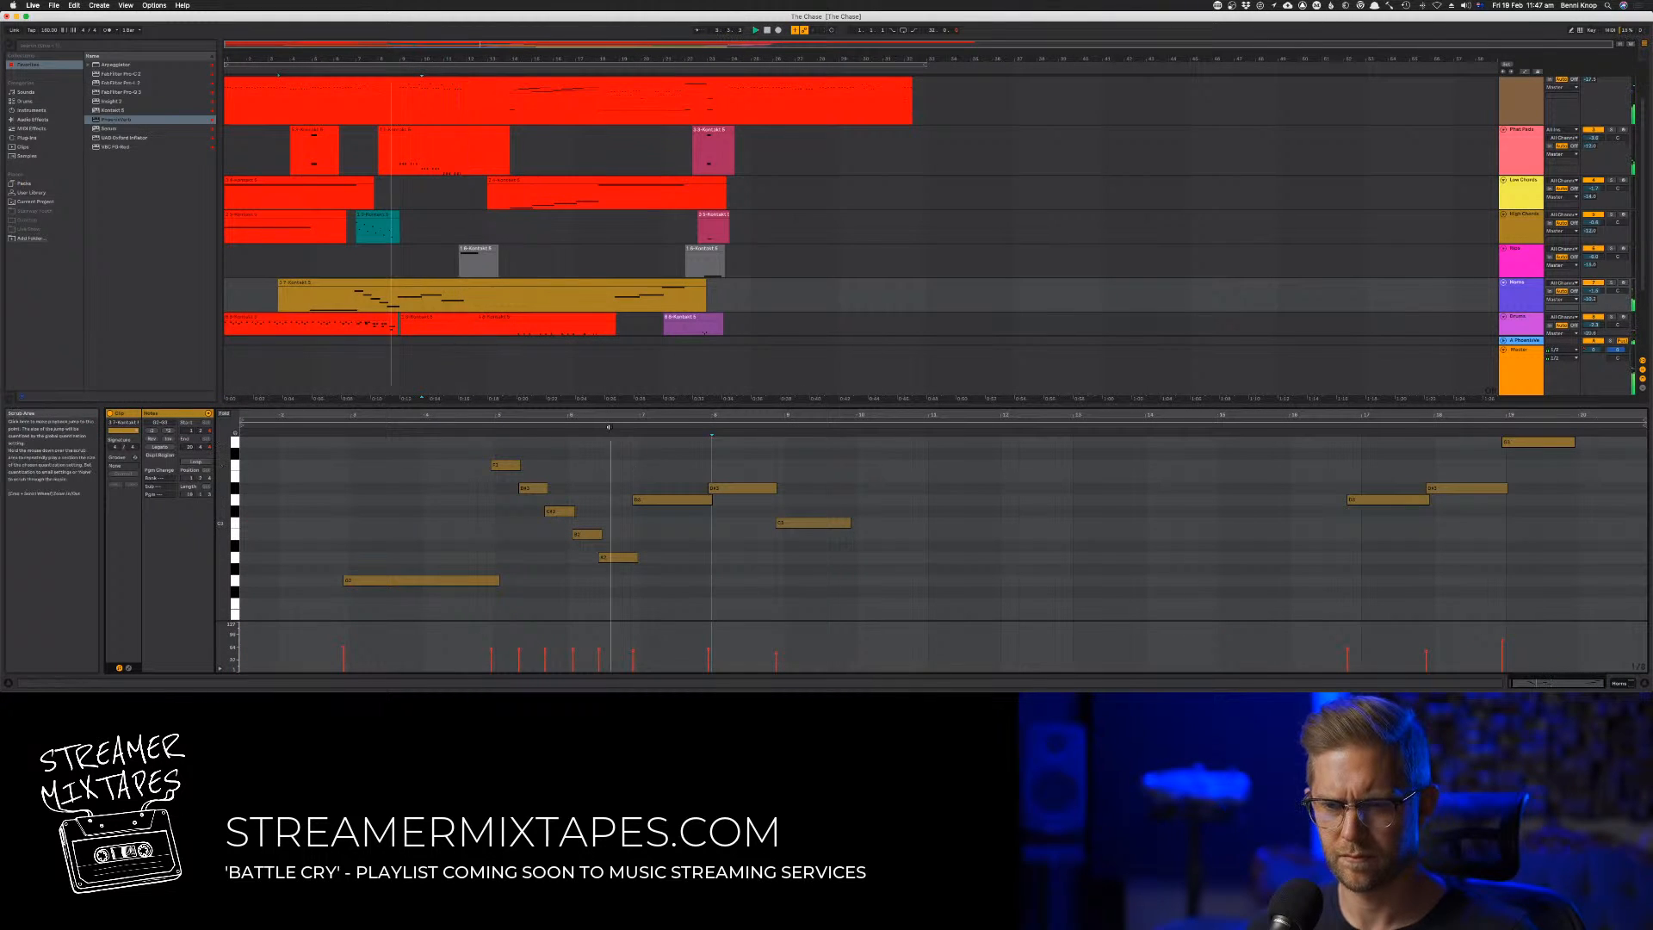
click(709, 467)
drag(709, 468, 811, 546)
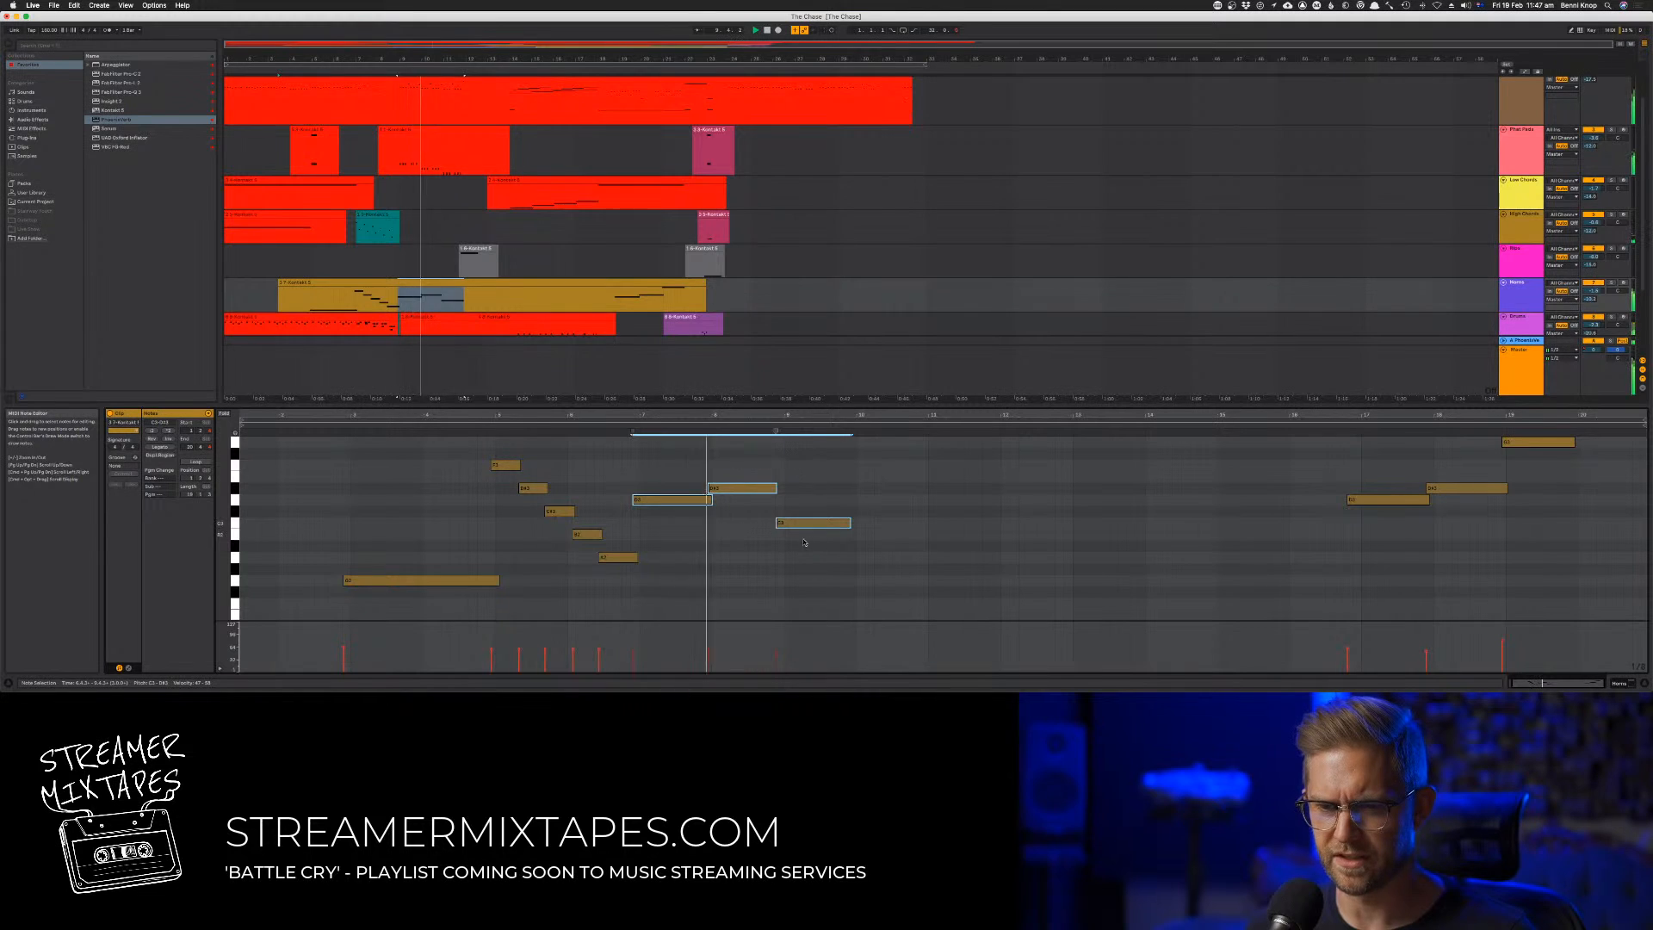
click(787, 544)
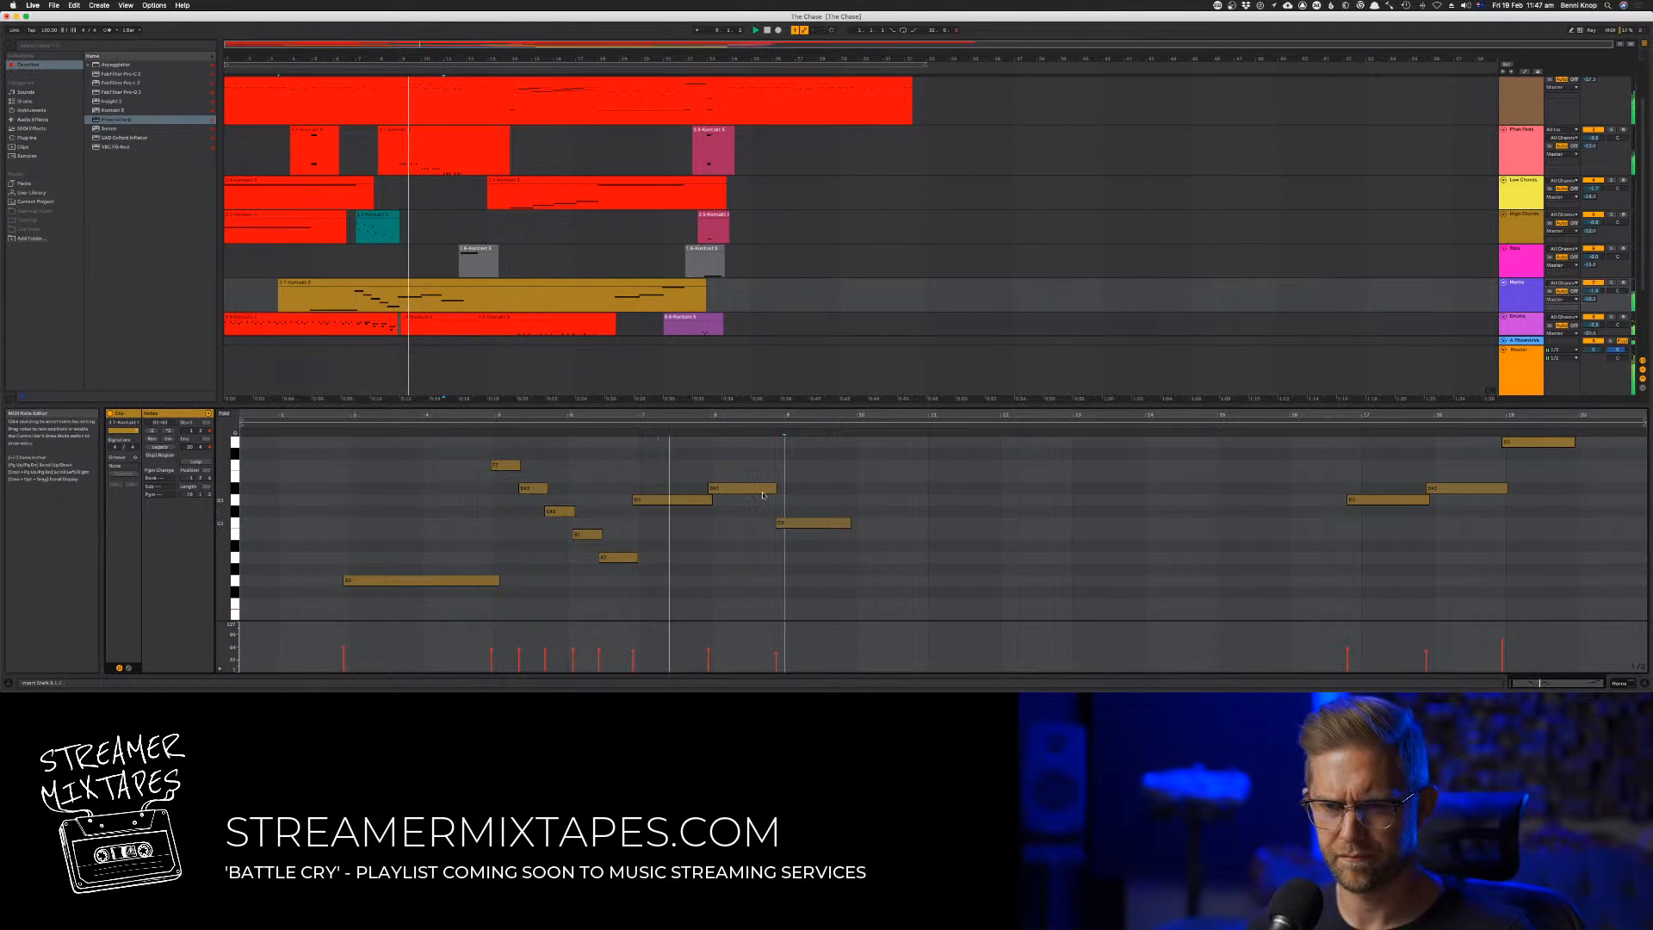
Transpose the second of track 7's three held notes, at bar 8, down to just below the third note's pitch
click(746, 490)
key(Down)
key(Down)
key(Down)
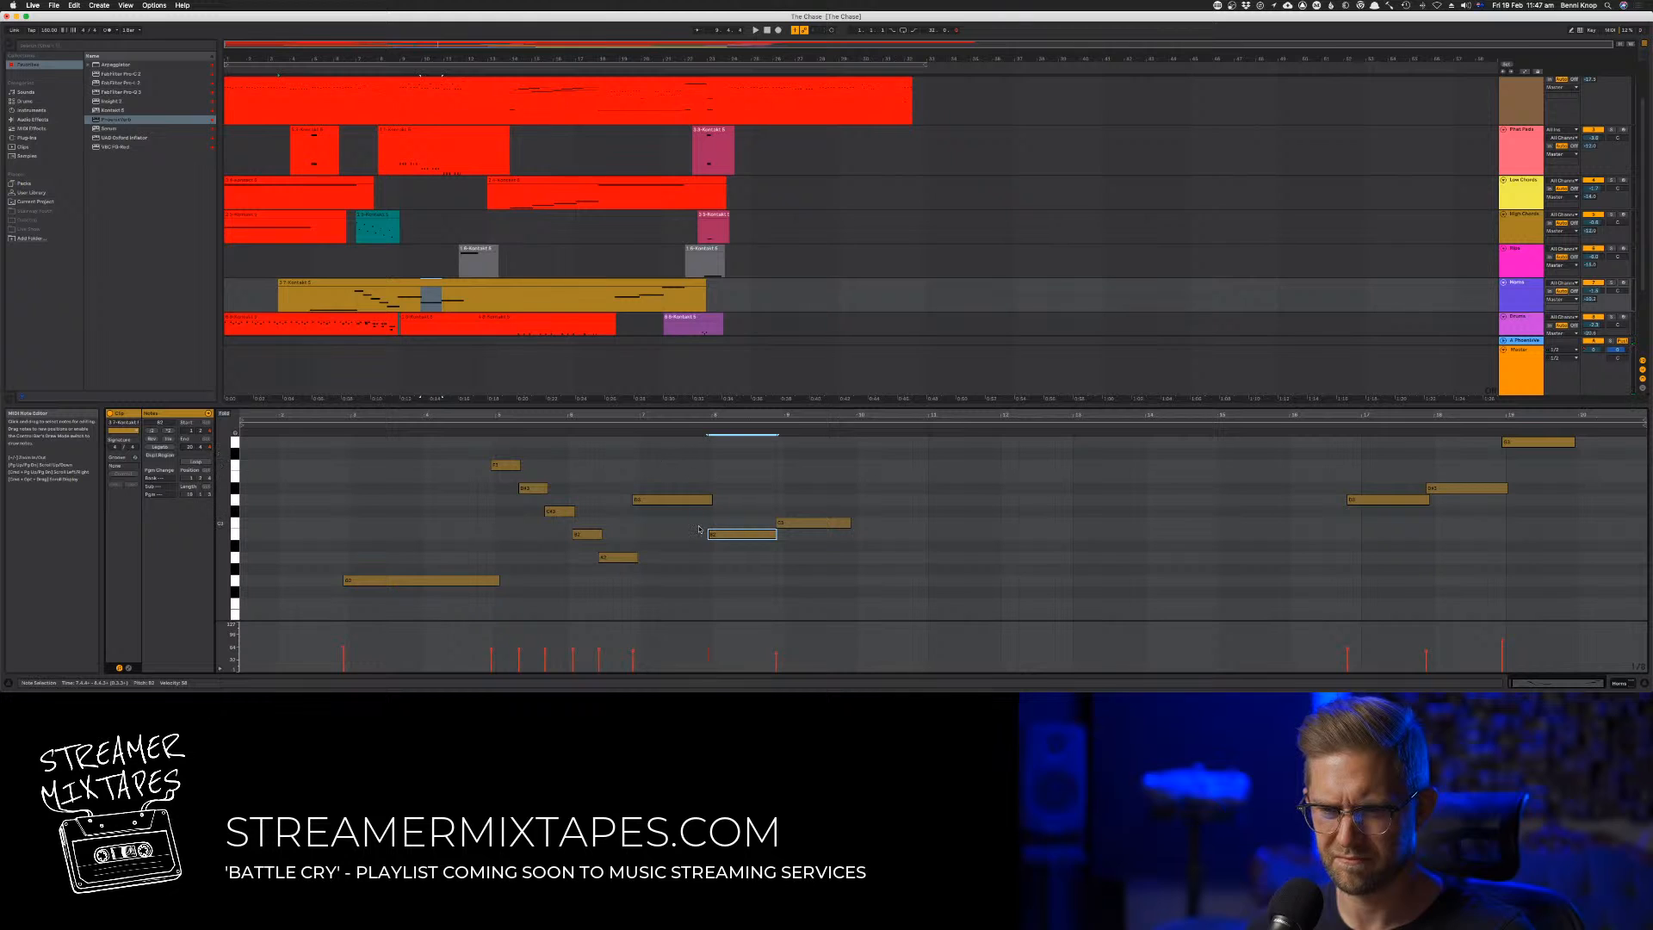
key(space)
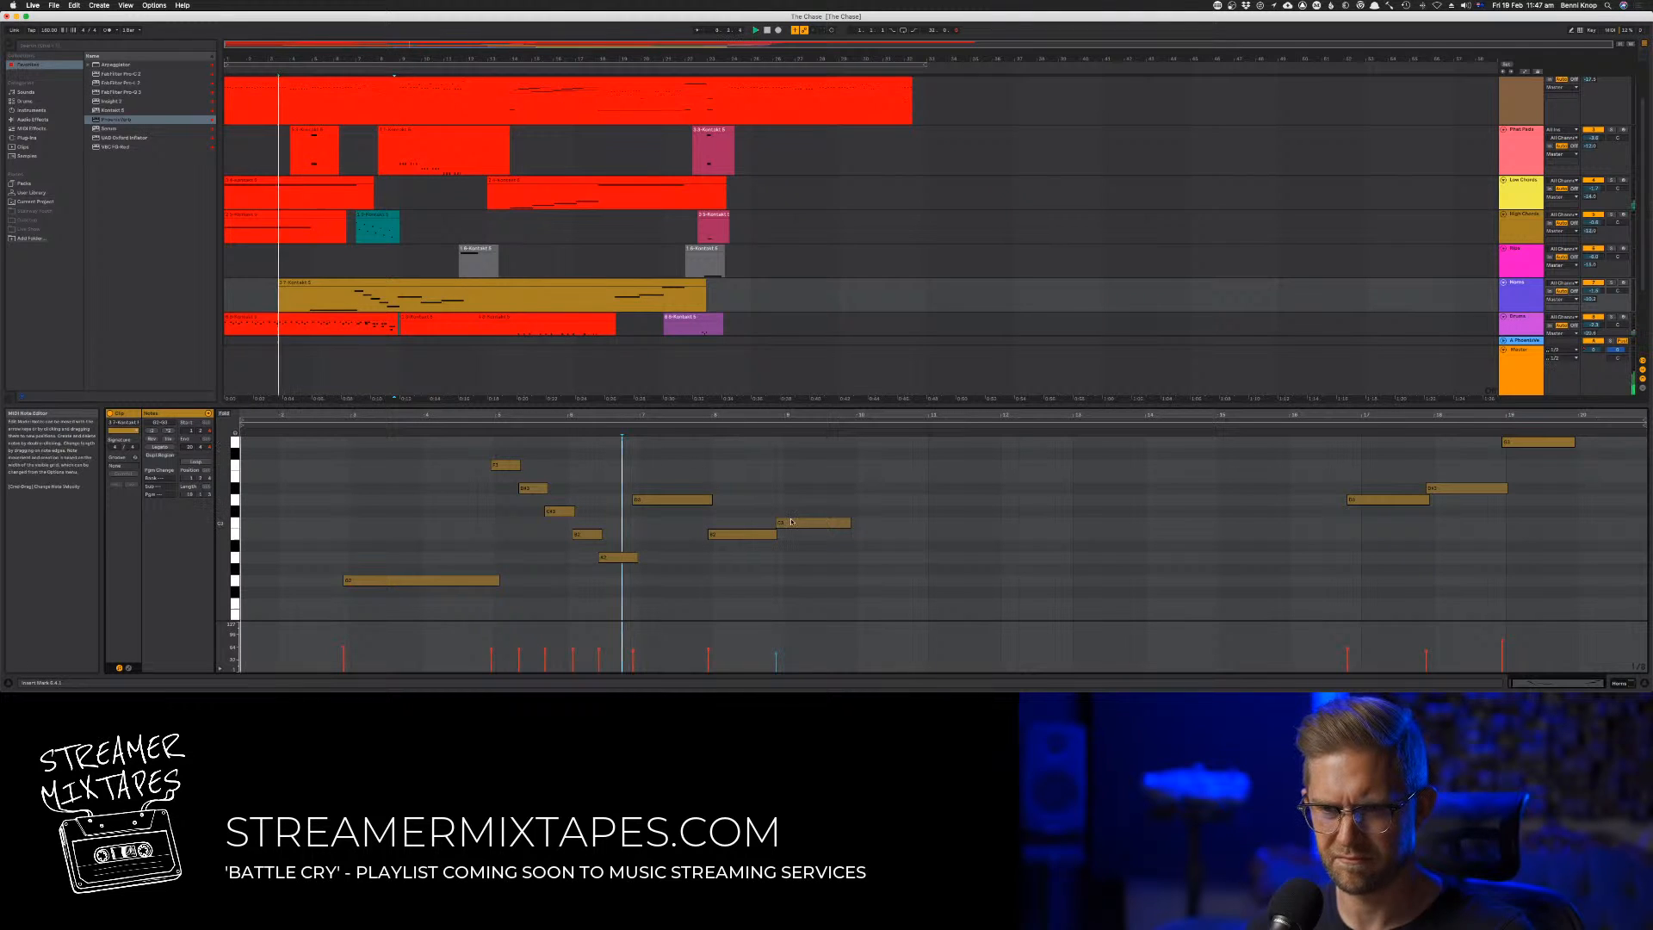
Transpose the third held note, near bar 9, up to the pitch of the descending run's second note
click(805, 524)
key(Up)
key(Up)
key(Up)
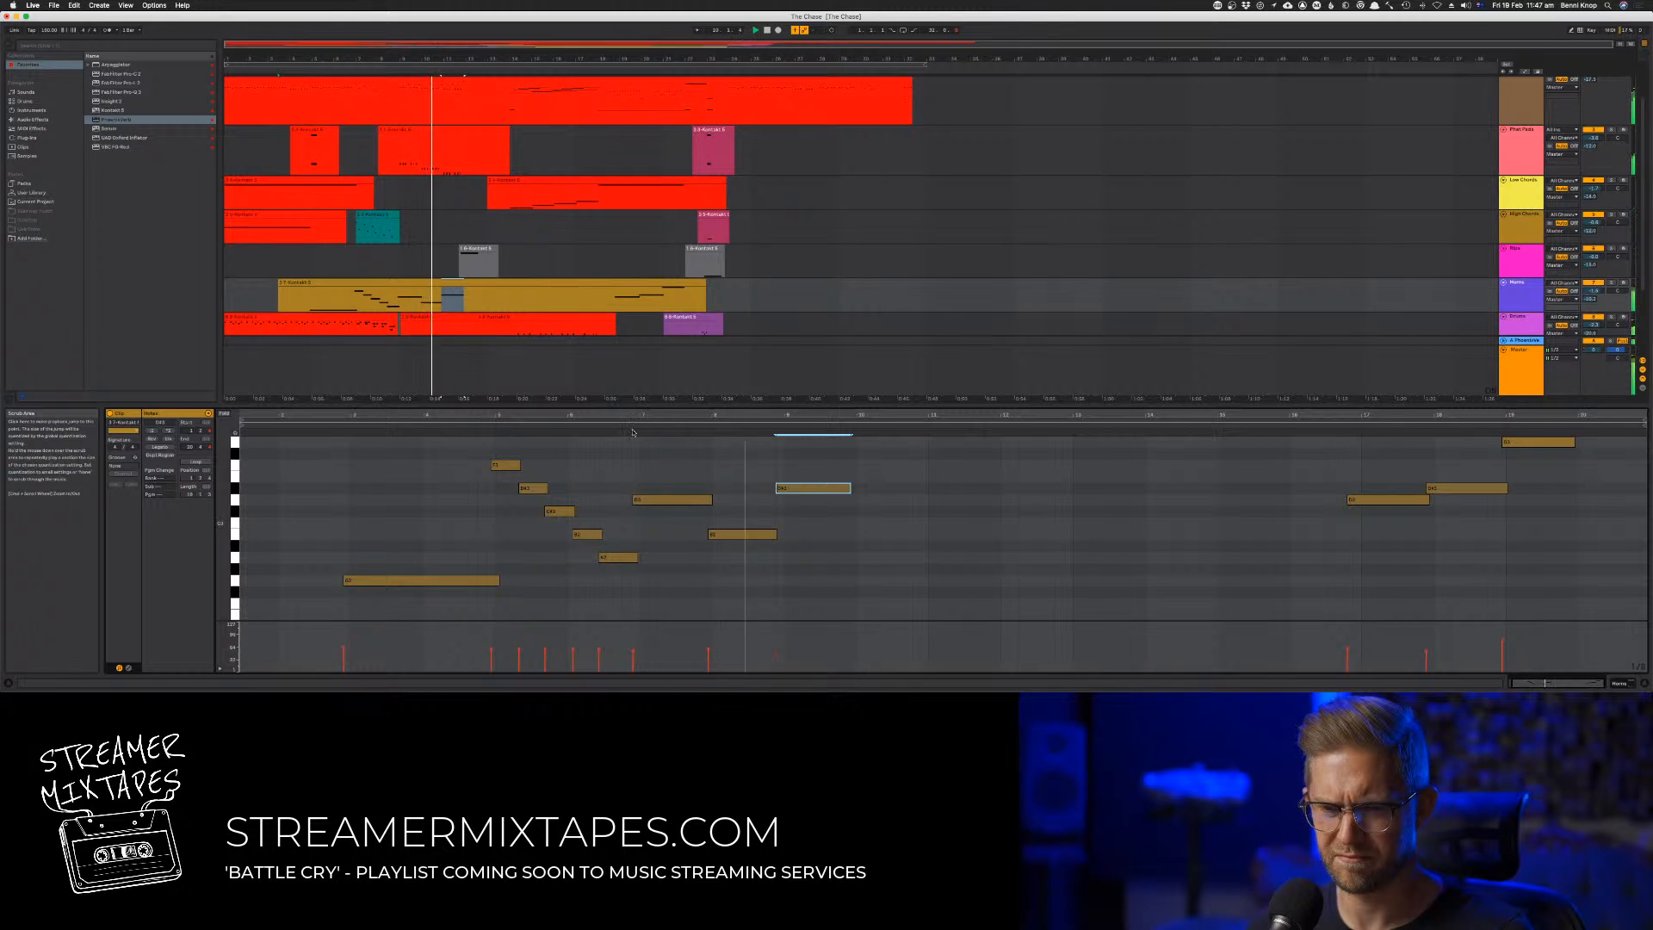
Lower the held note at bar 8 by one more semitone and play the passage from just before bar 7
key(alt+Left)
key(Down)
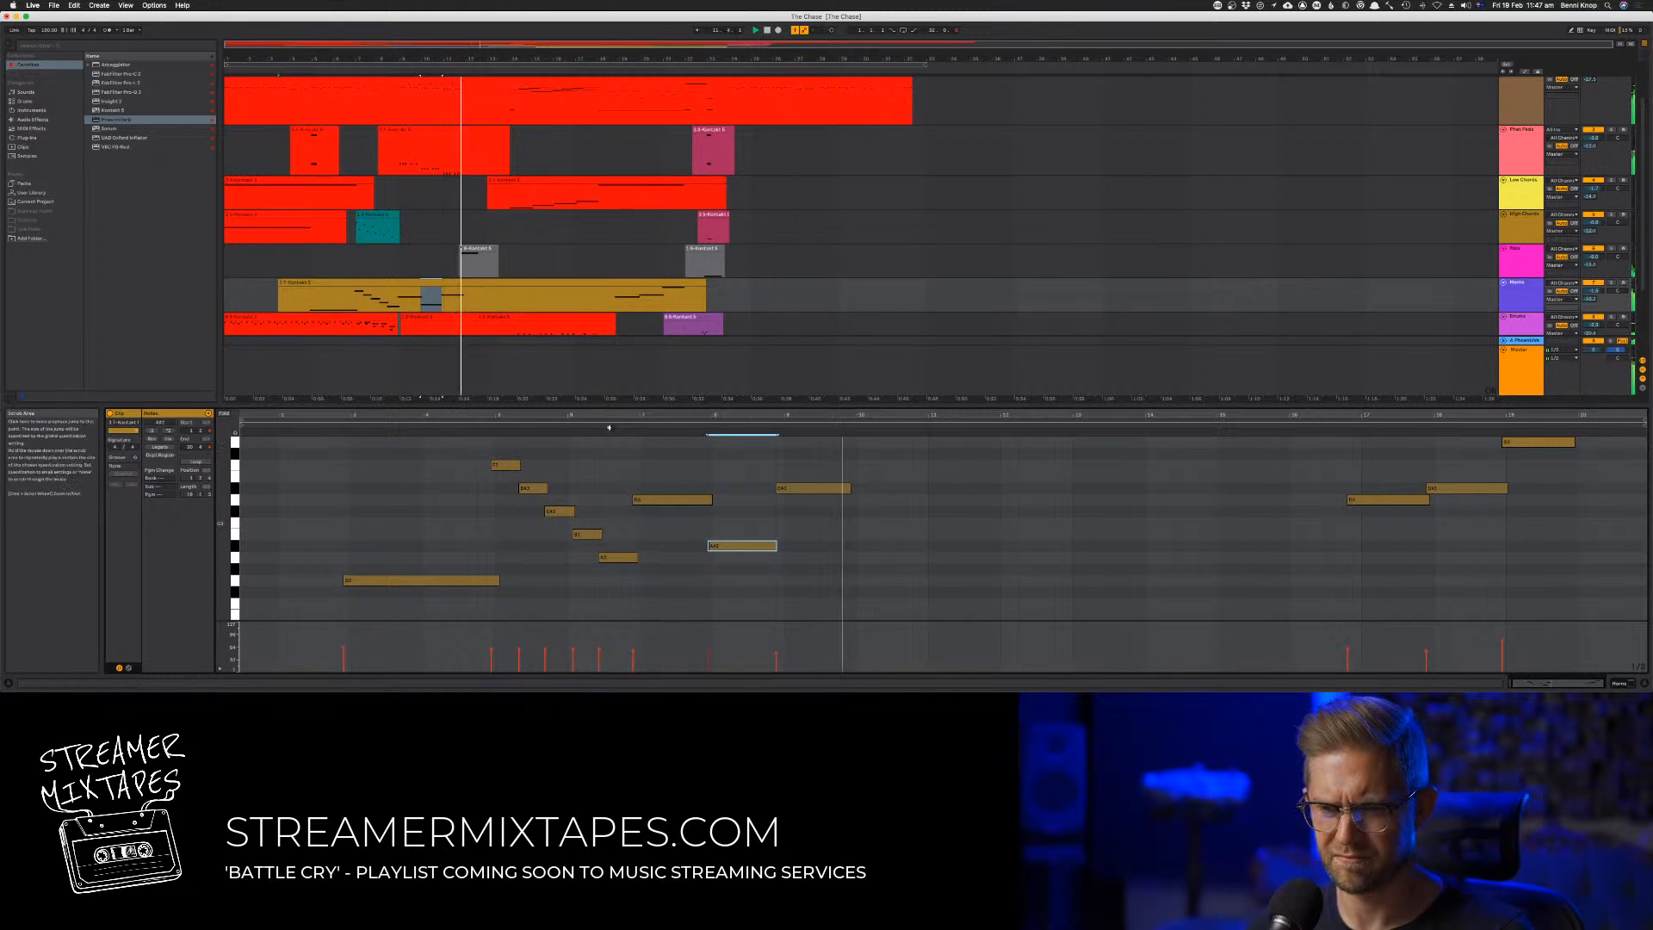
click(621, 442)
key(space)
key(space)
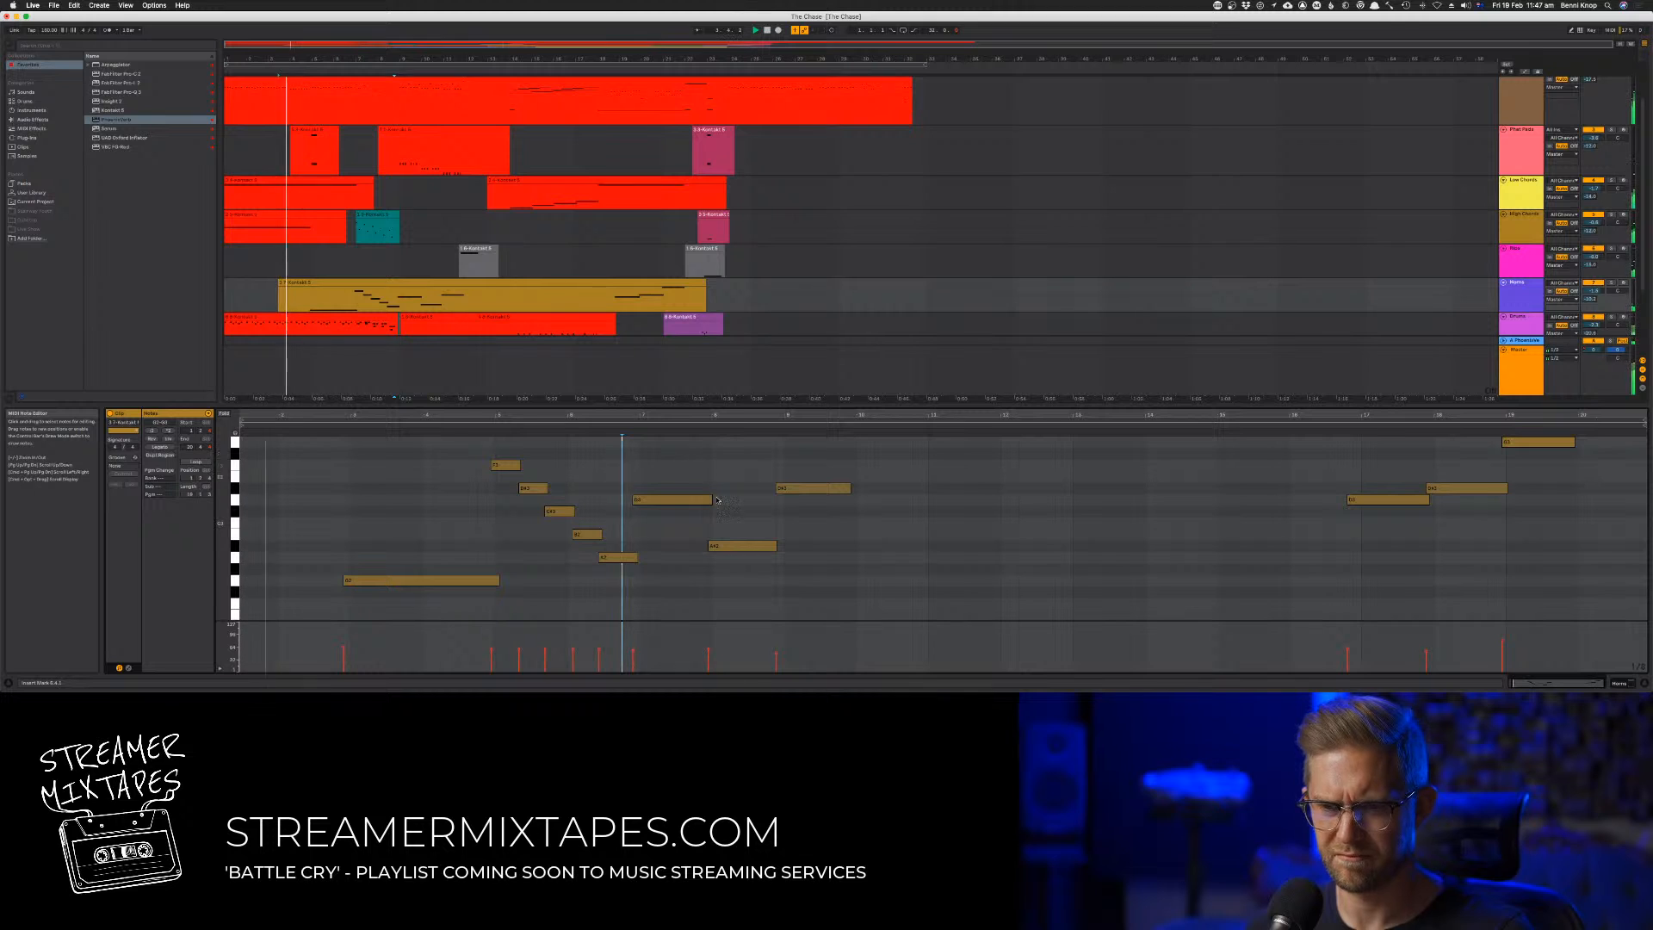
click(656, 433)
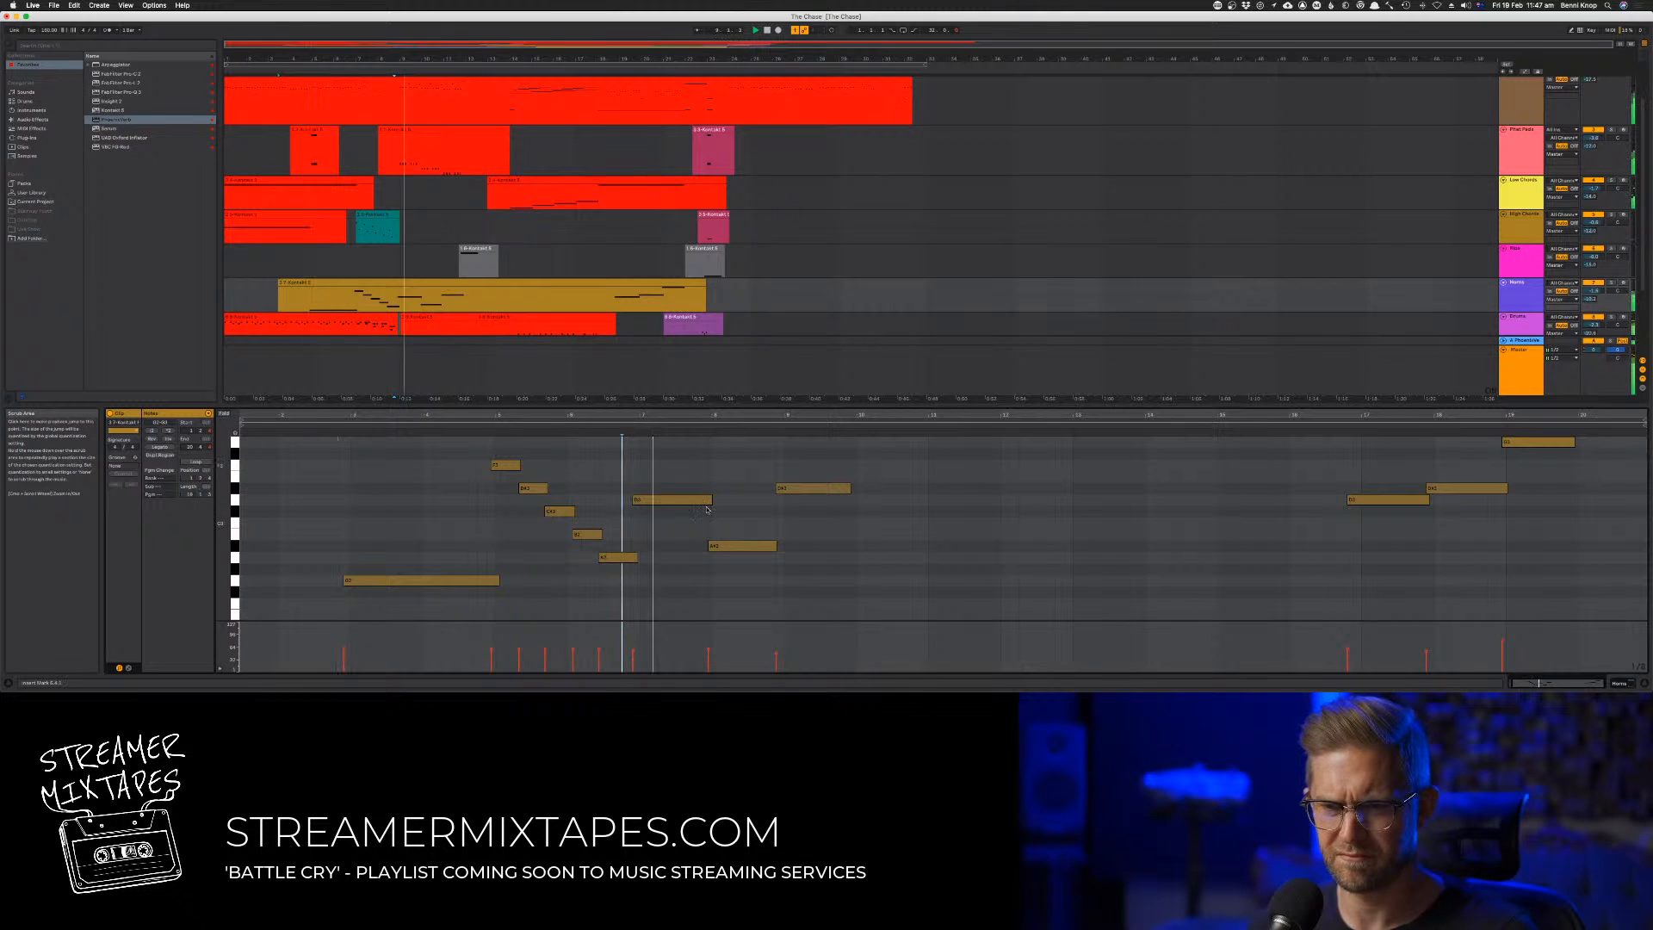
Try the bar 8 note one semitone lower, return it to its previous pitch, and replay the passage
click(745, 546)
key(Down)
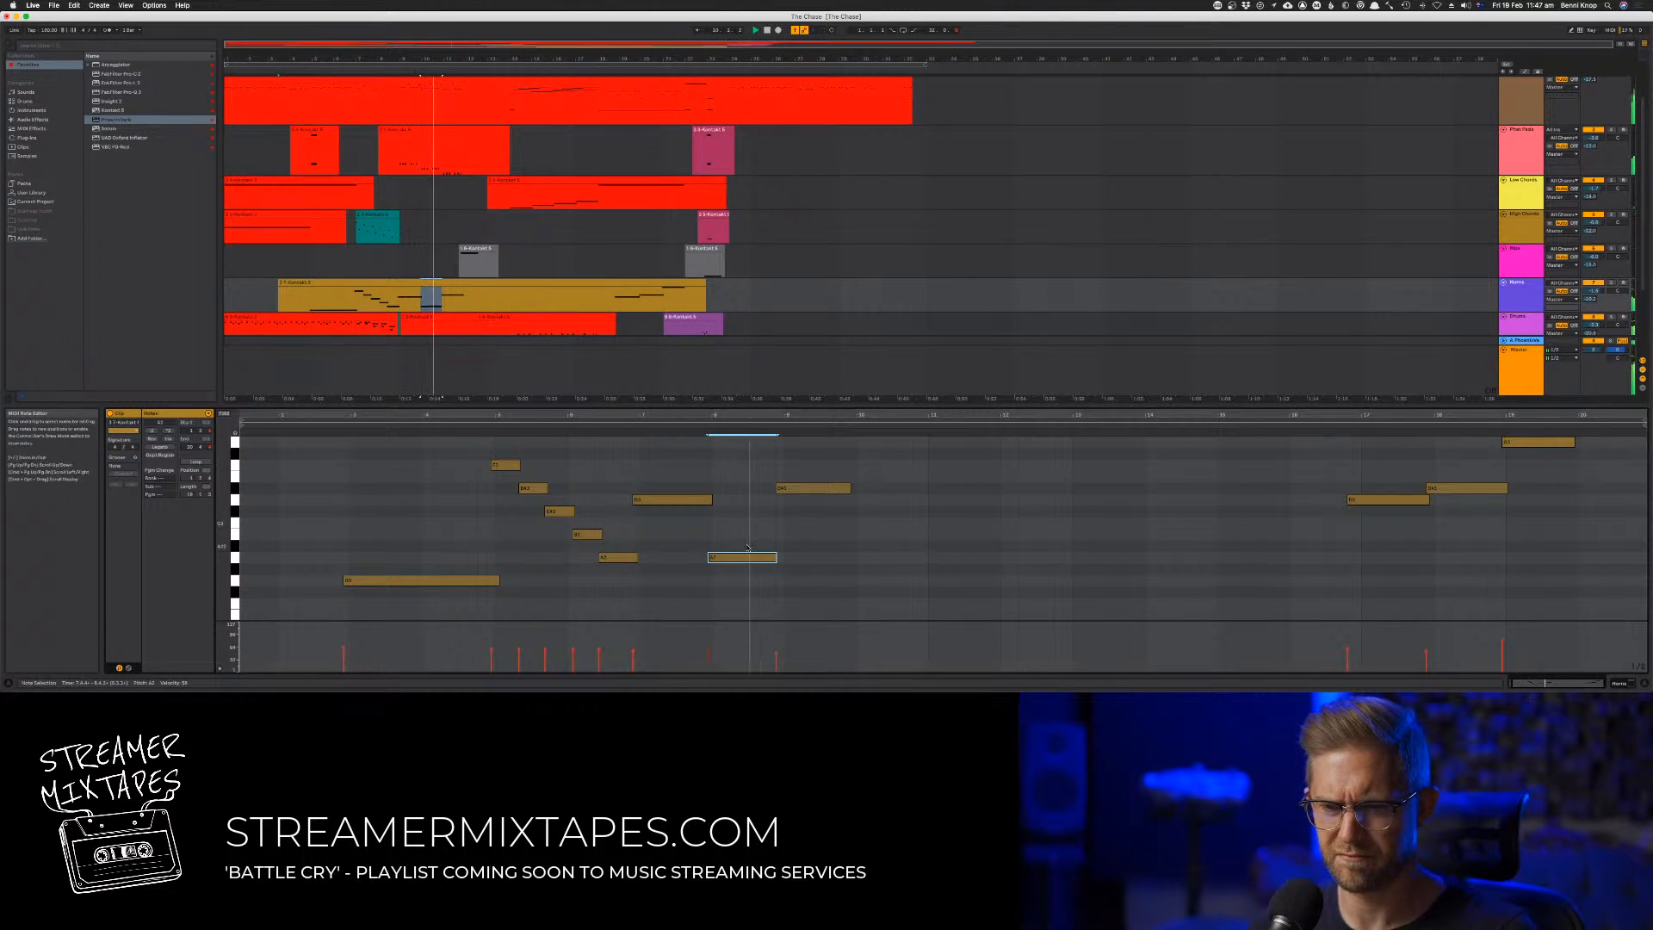
key(Up)
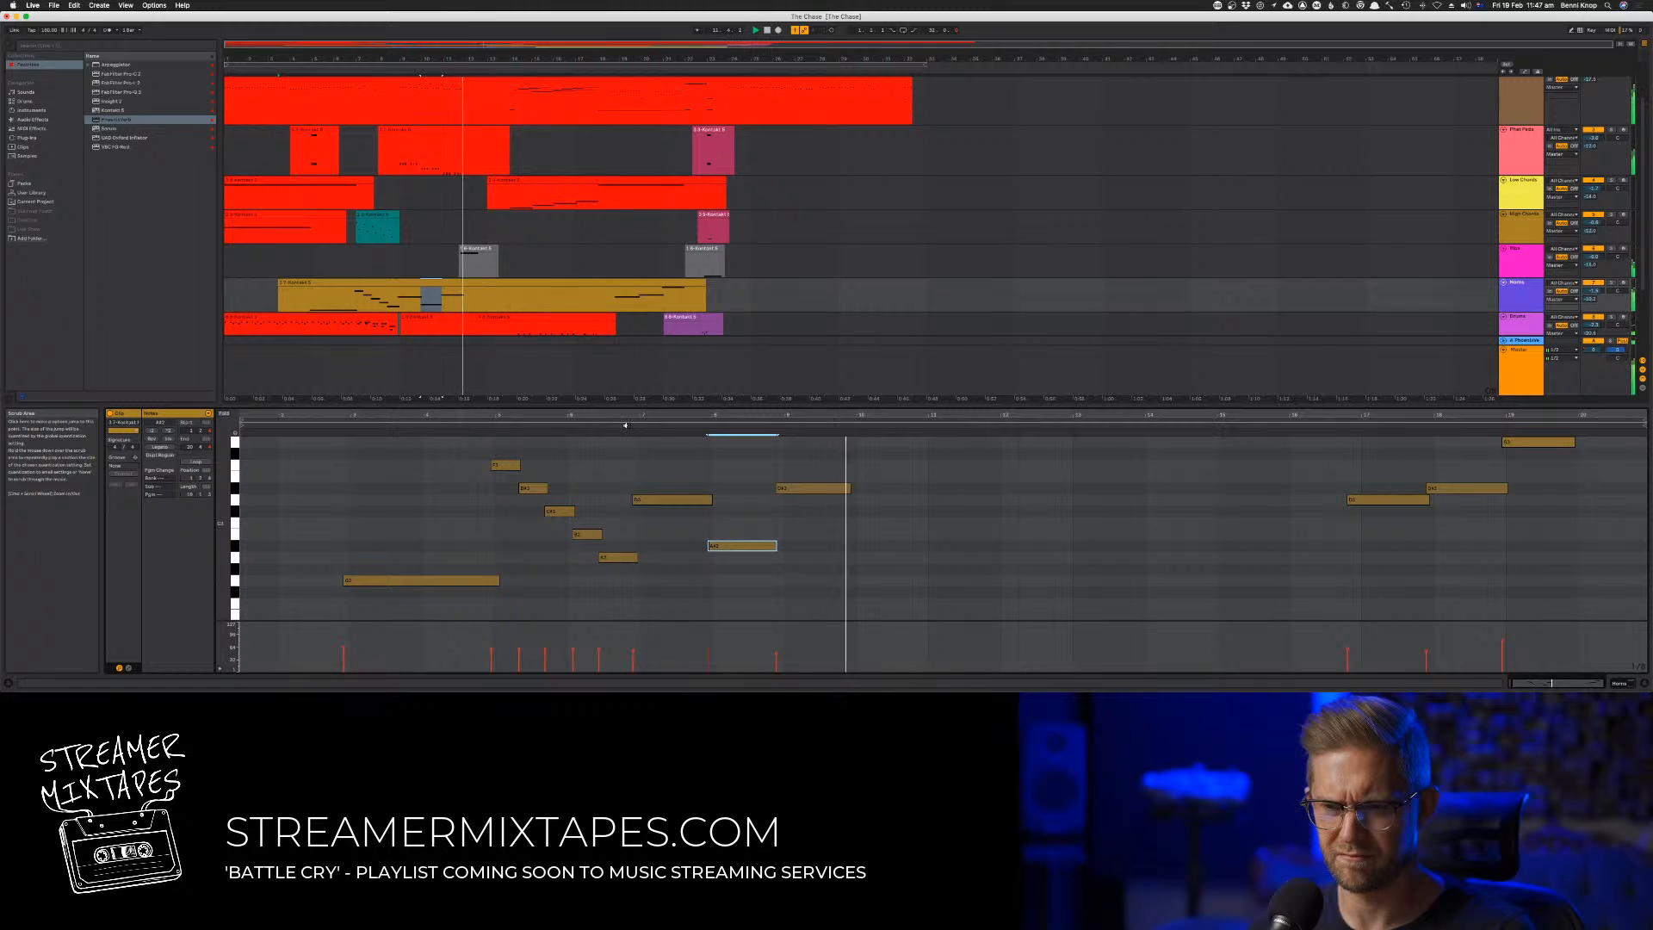
click(625, 425)
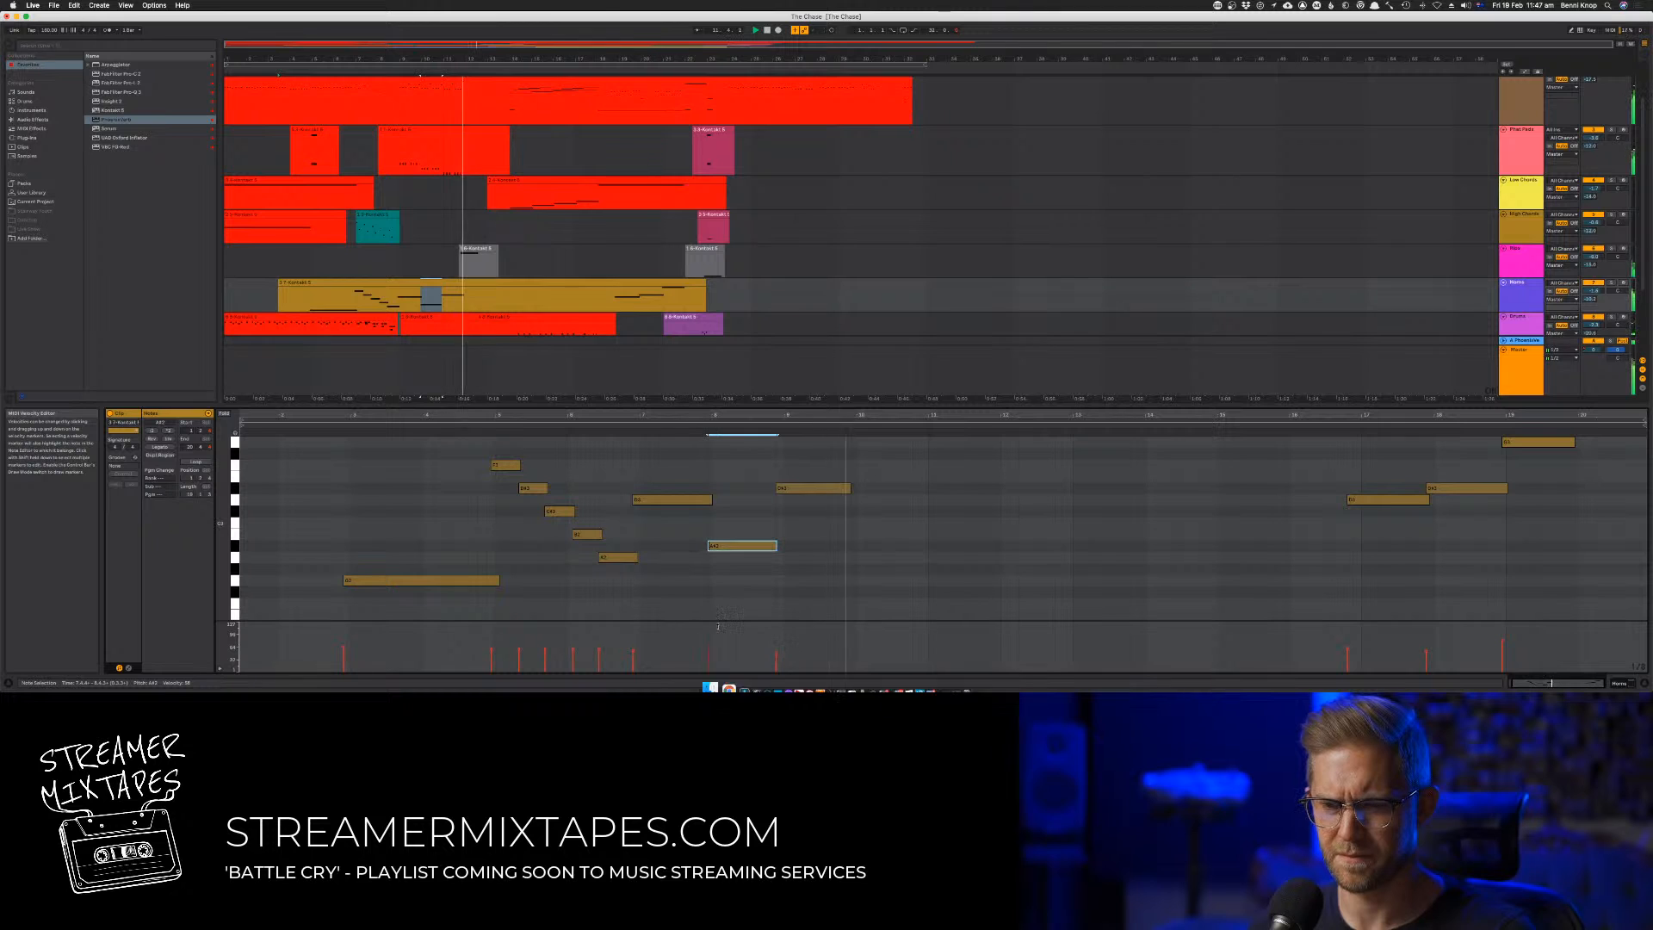
Slightly reduce the velocity of track 7's low note at bar 8
click(708, 651)
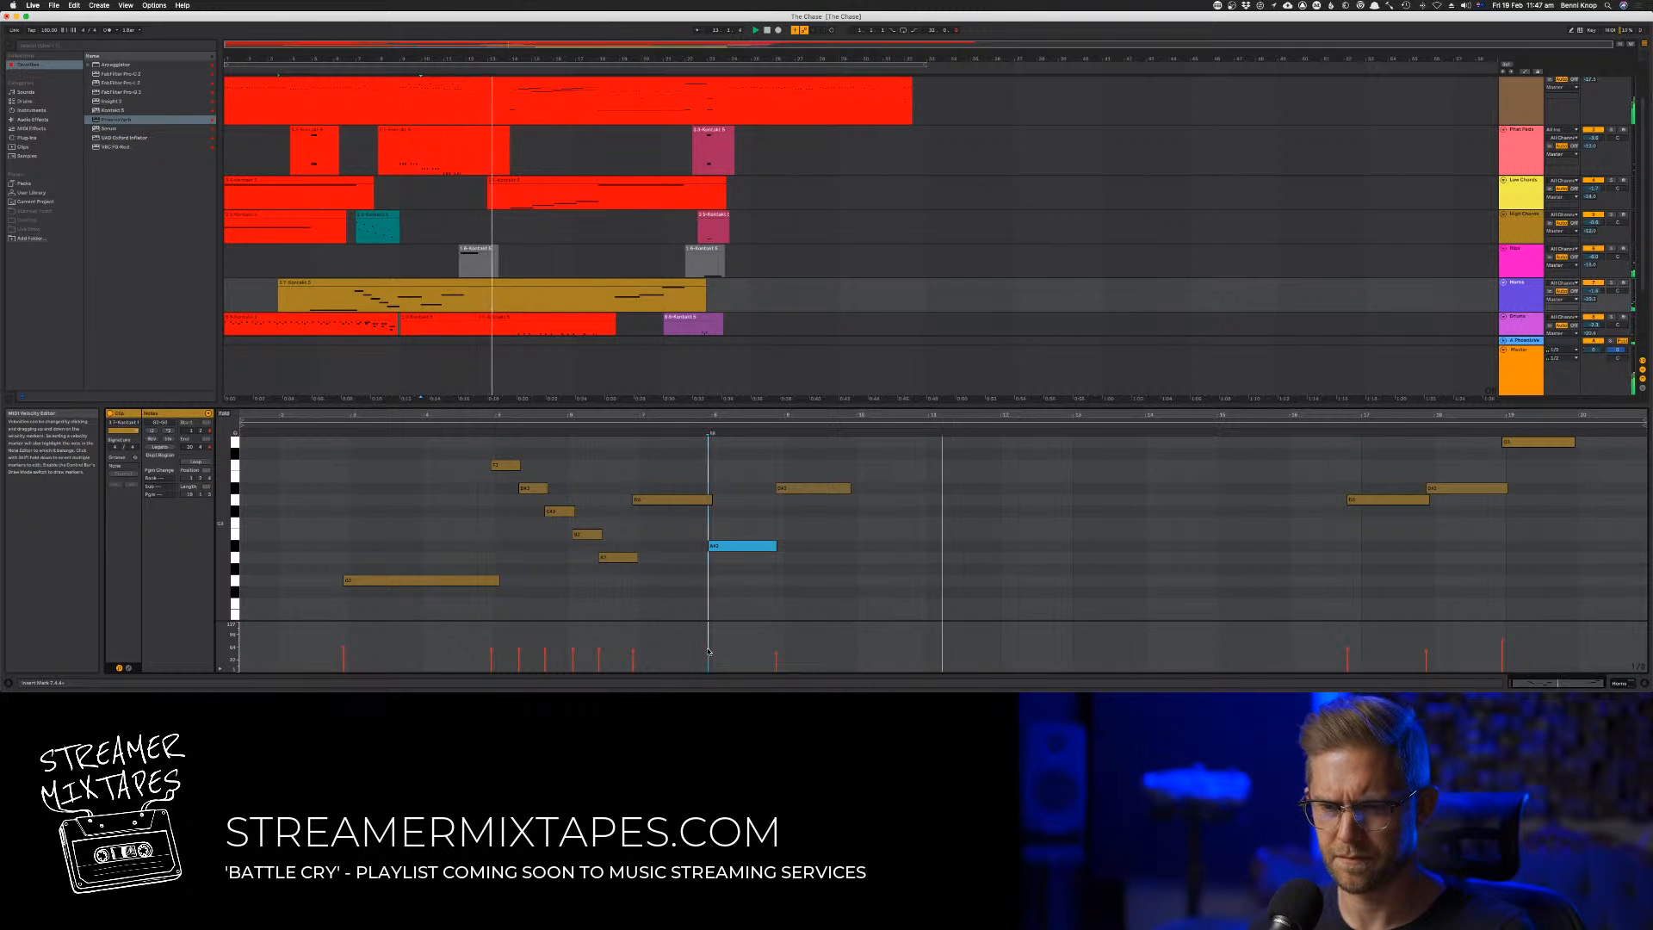
drag(709, 652, 709, 656)
click(788, 600)
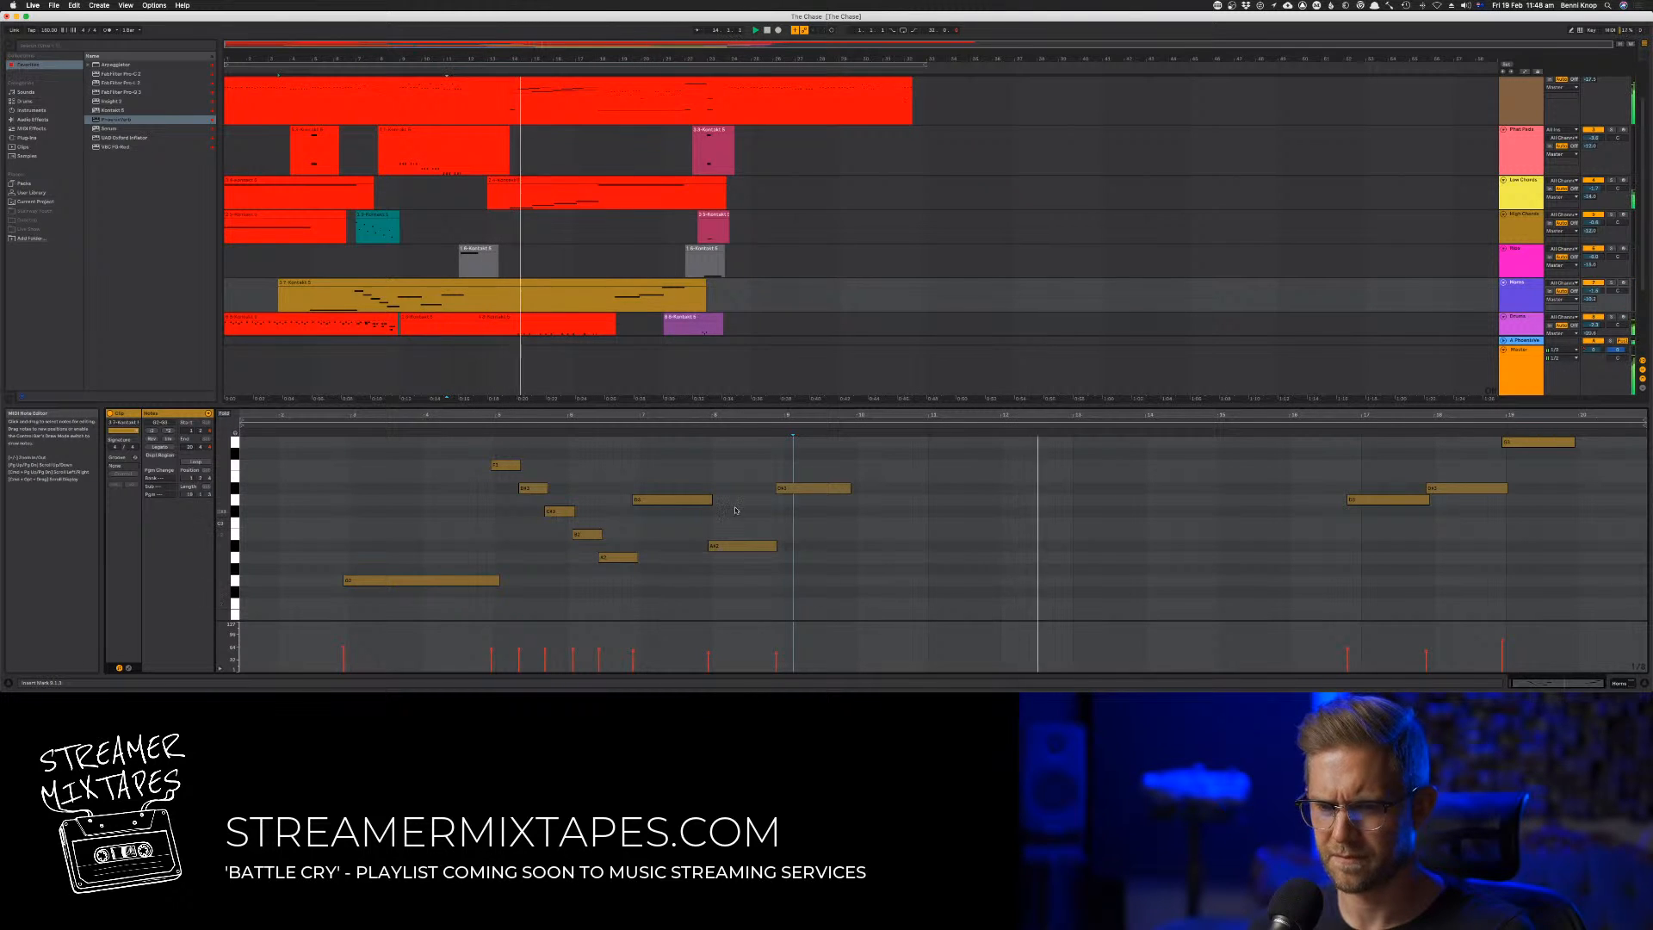
Try shortening the held note at bar 7 to about half, adding a short lower note before bar 8, and auditioning the line
click(711, 503)
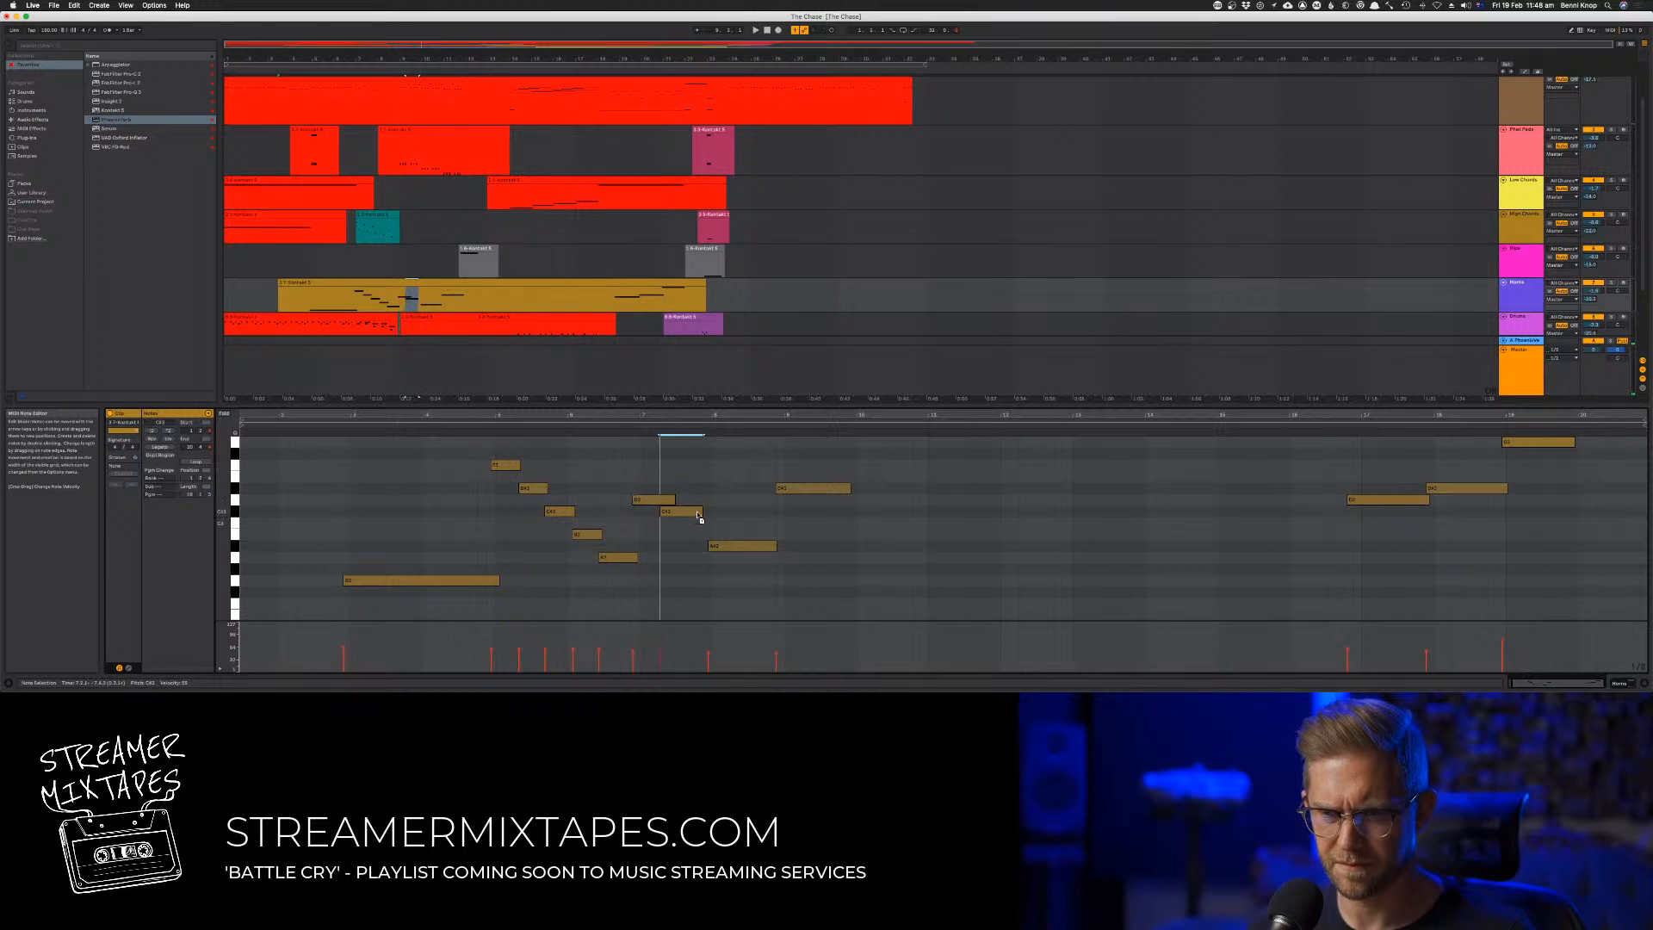
click(628, 432)
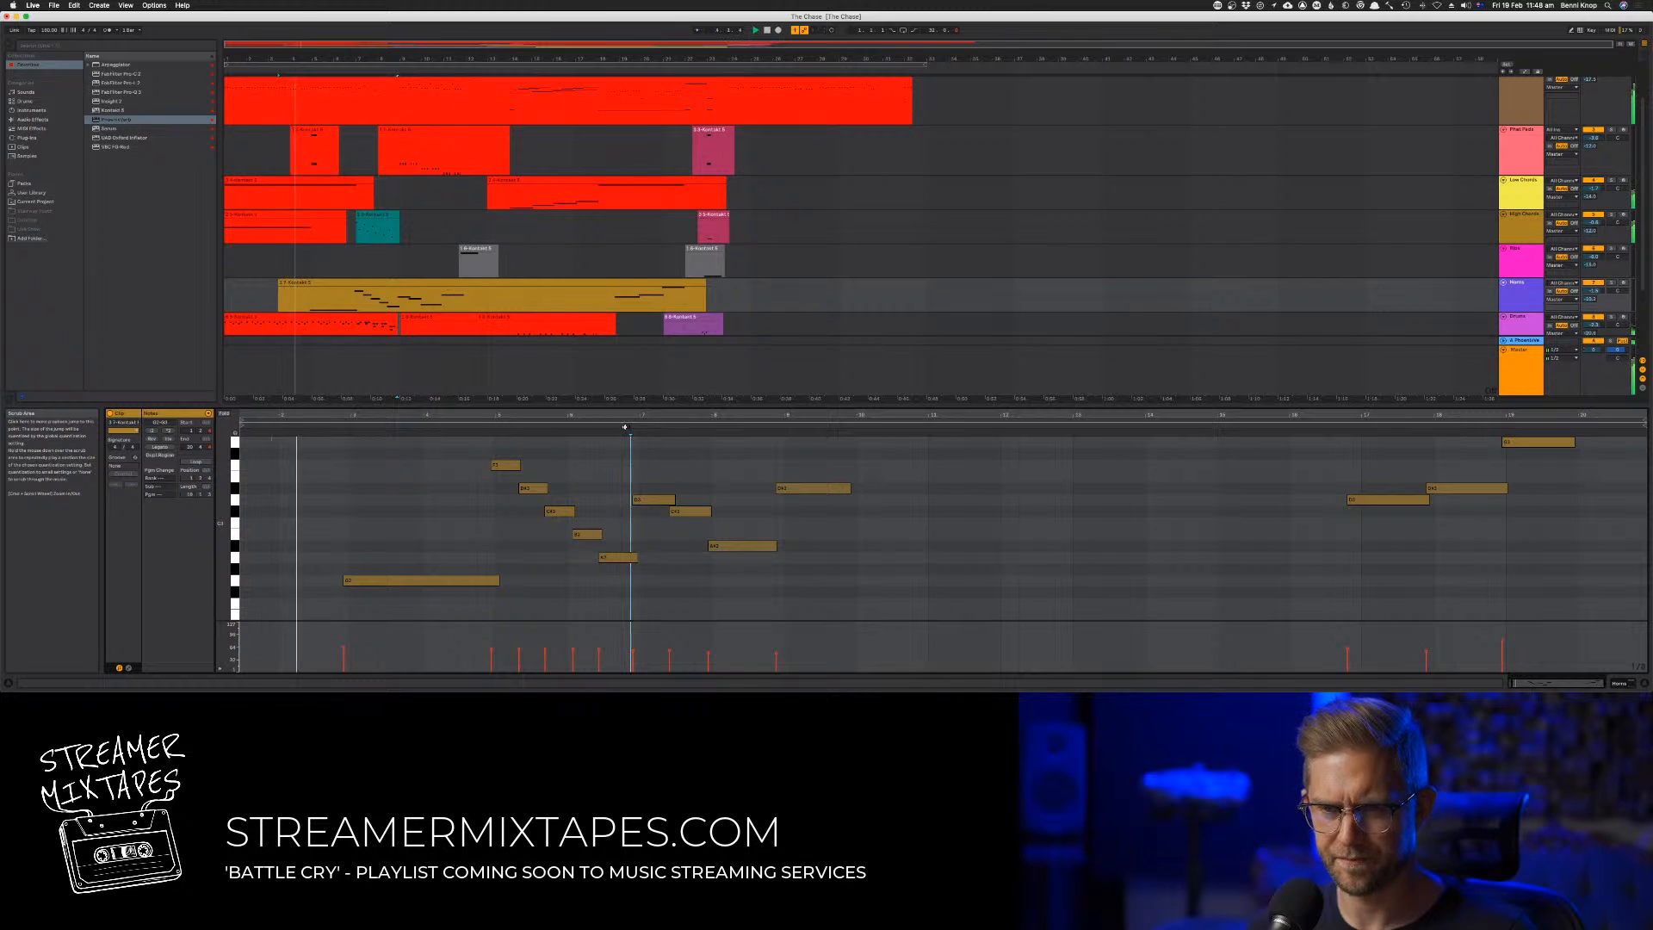
click(630, 426)
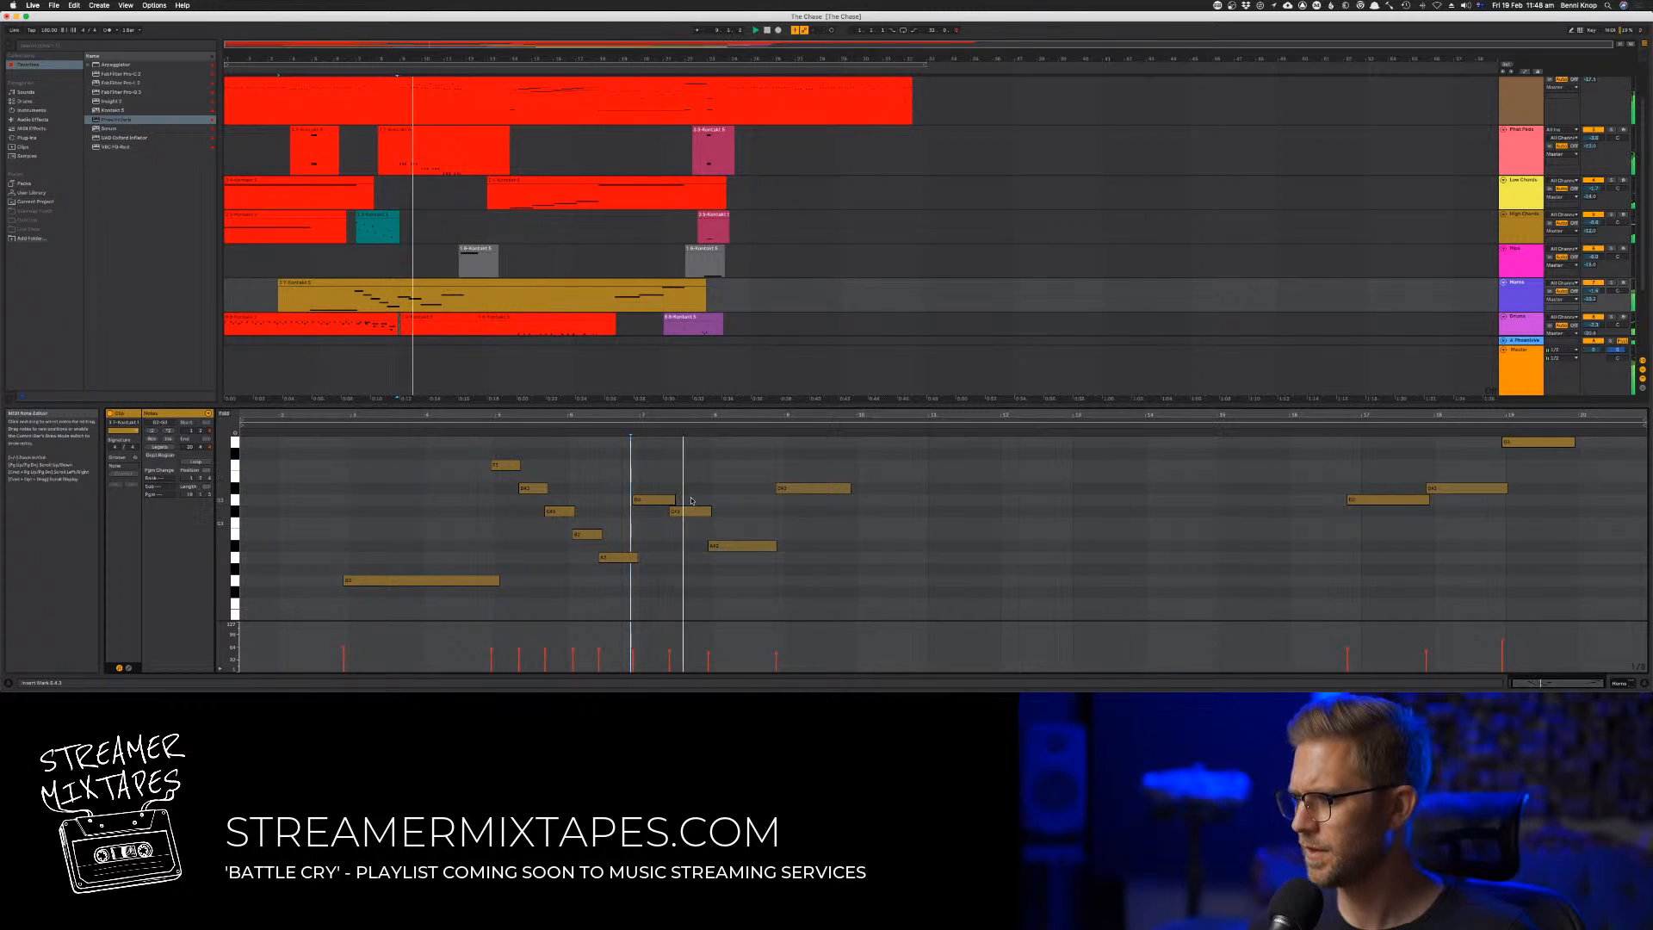
click(683, 512)
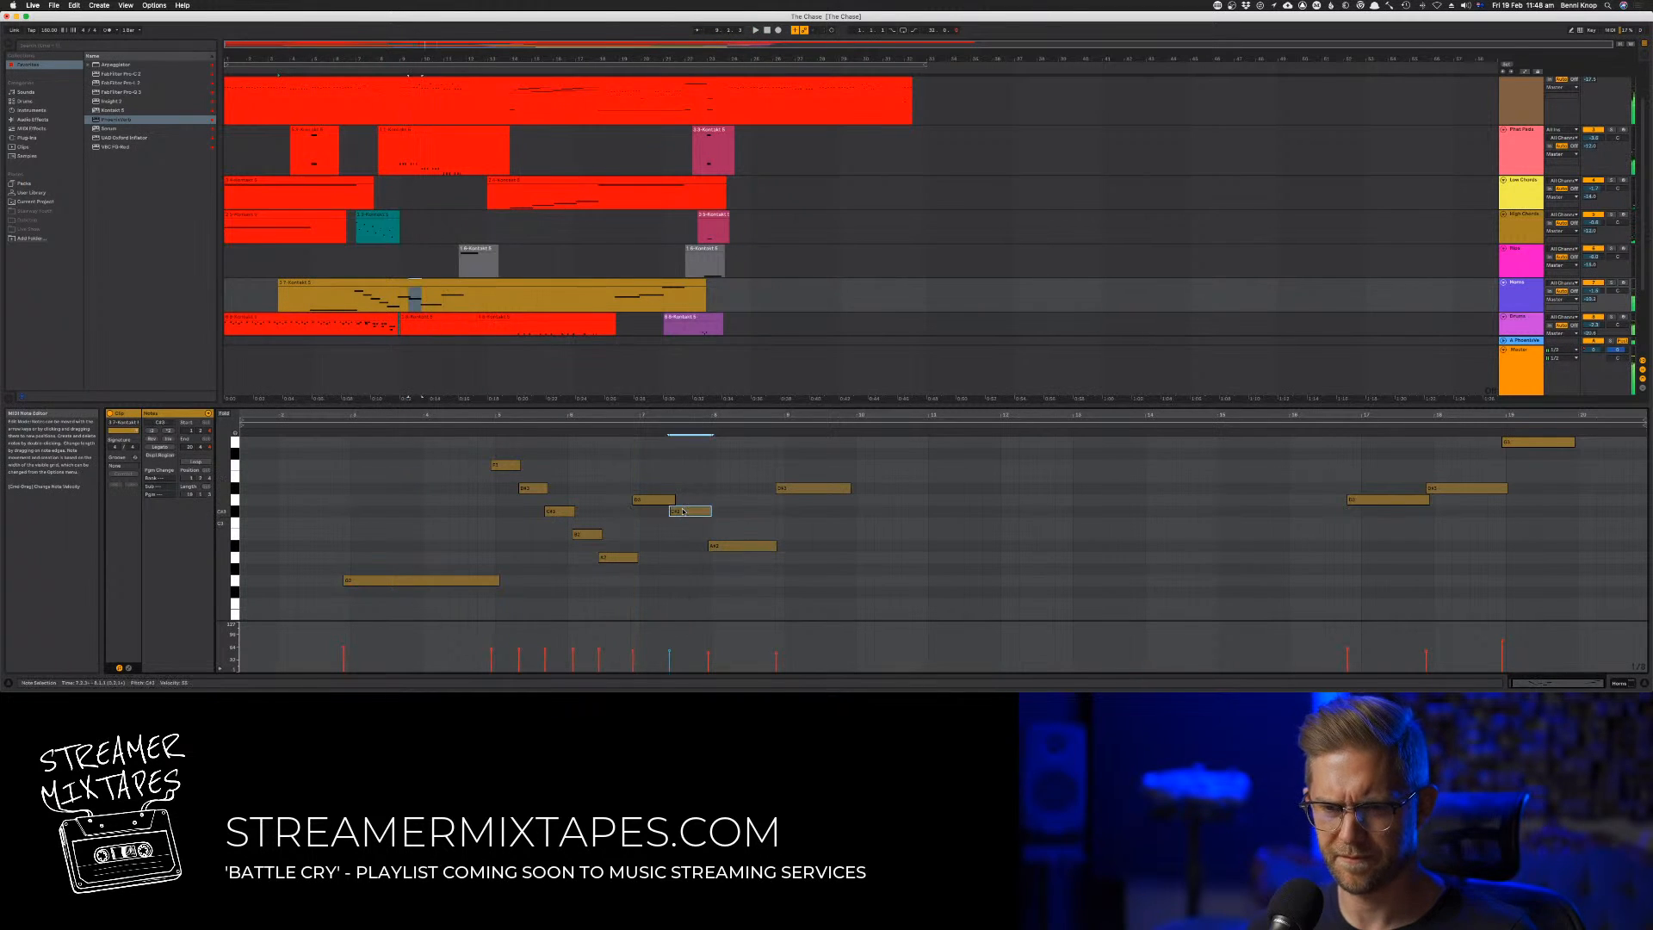
click(626, 432)
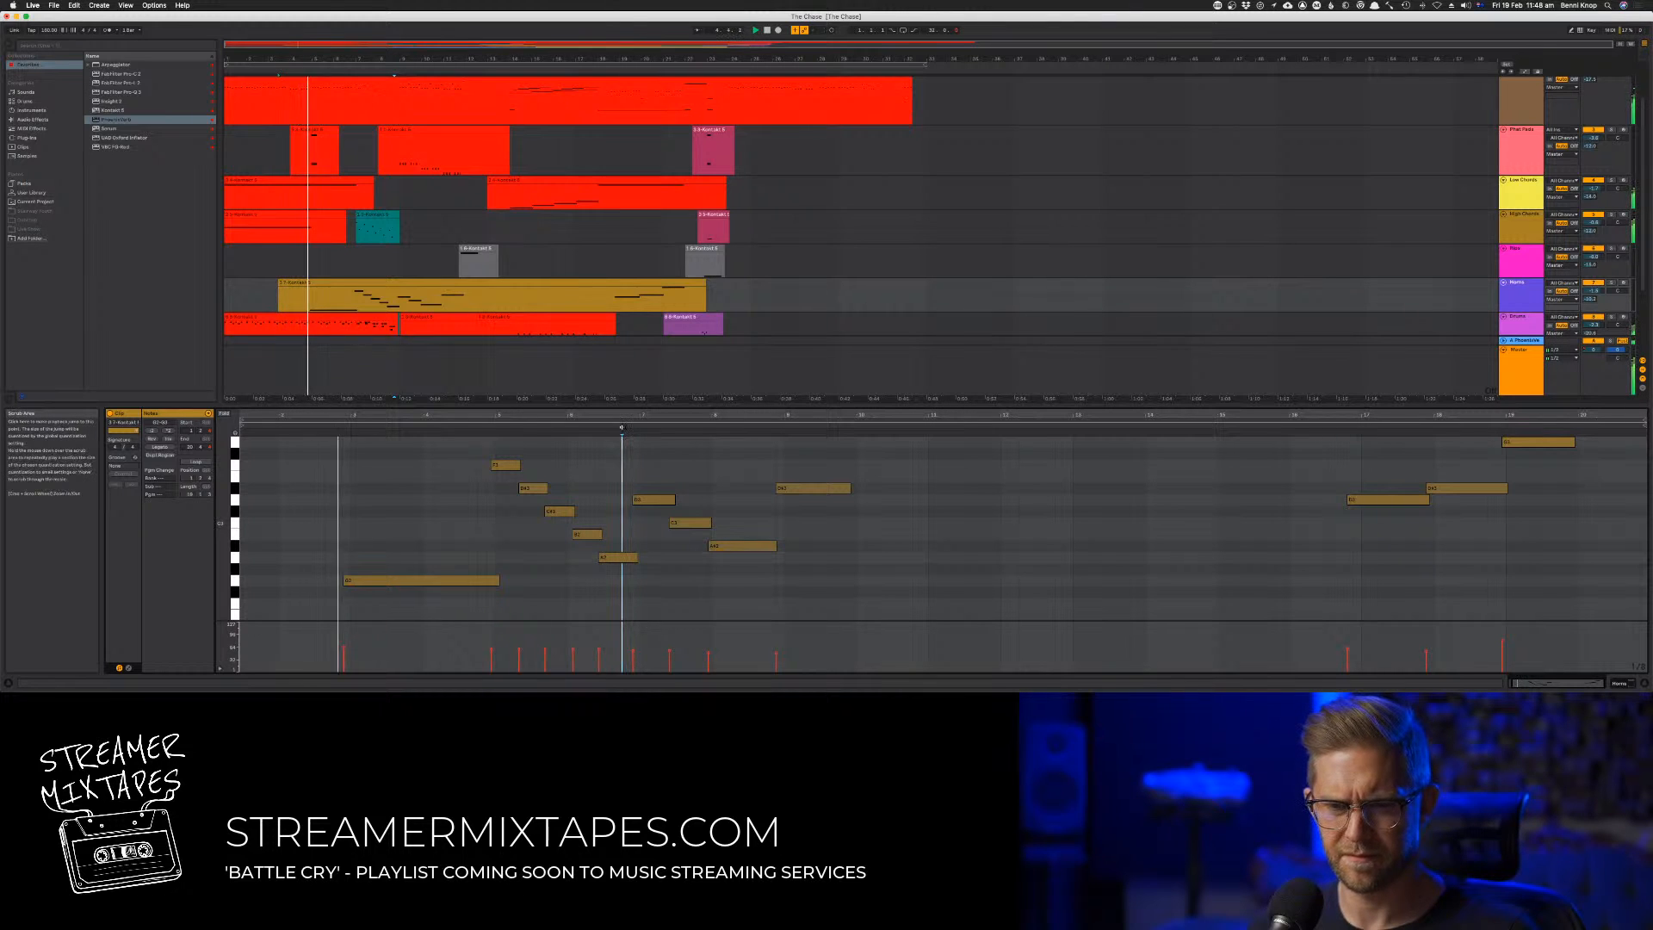
click(622, 427)
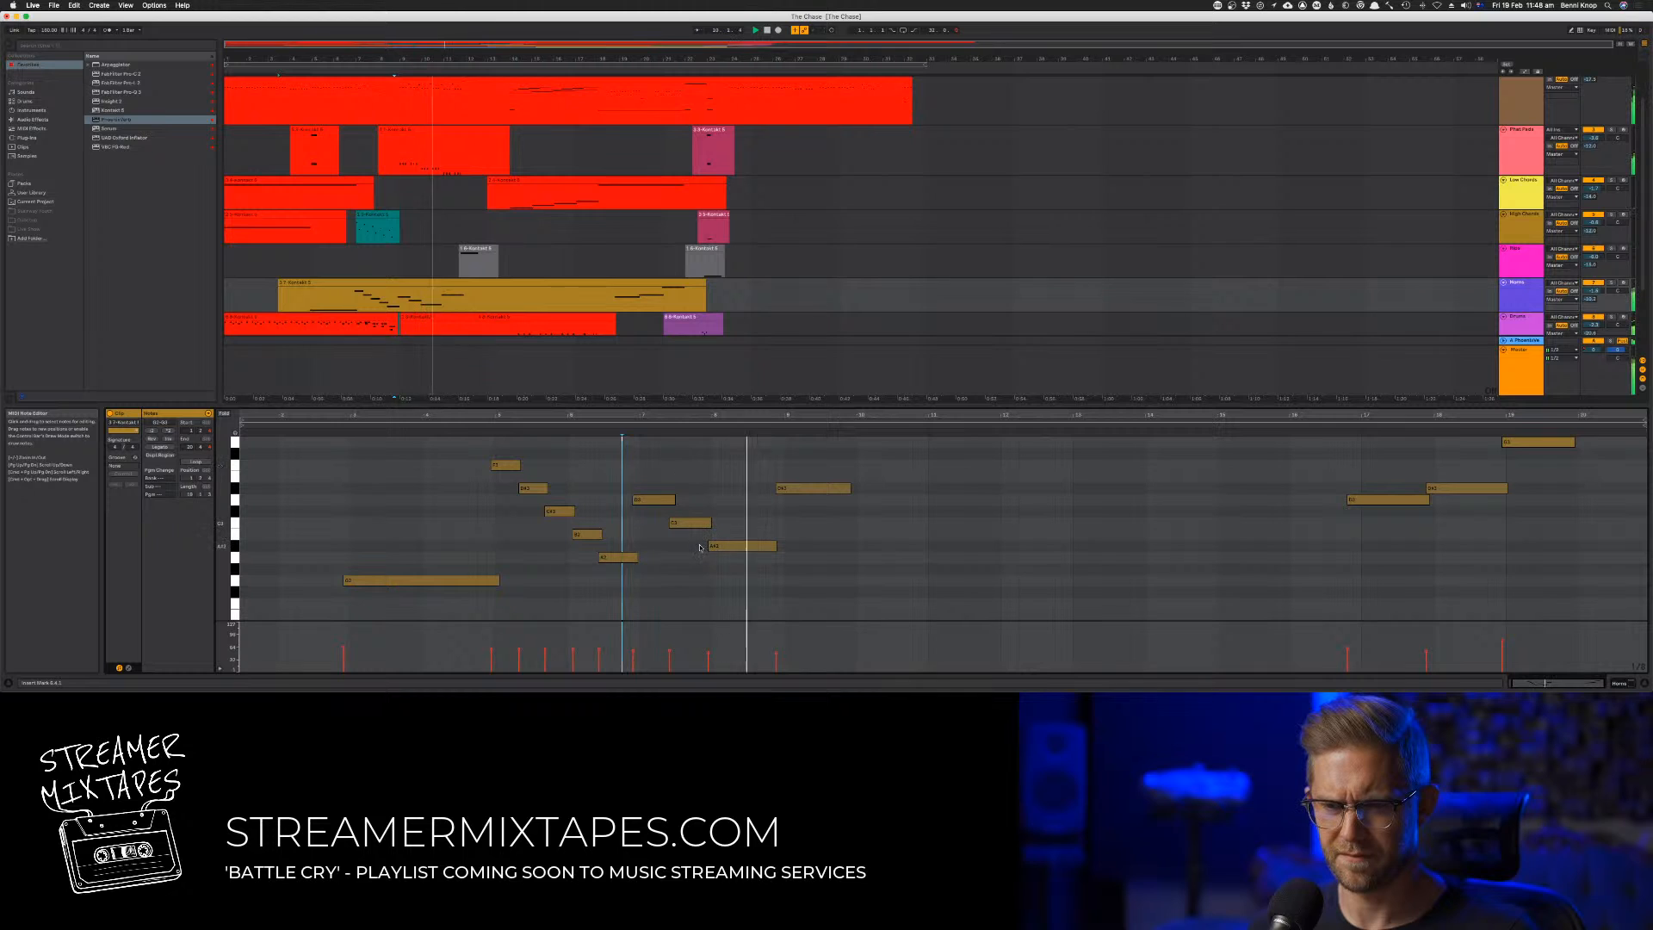
Delete the short note before bar 8 and extend the bar 7 note to meet the bar 8 note
click(684, 522)
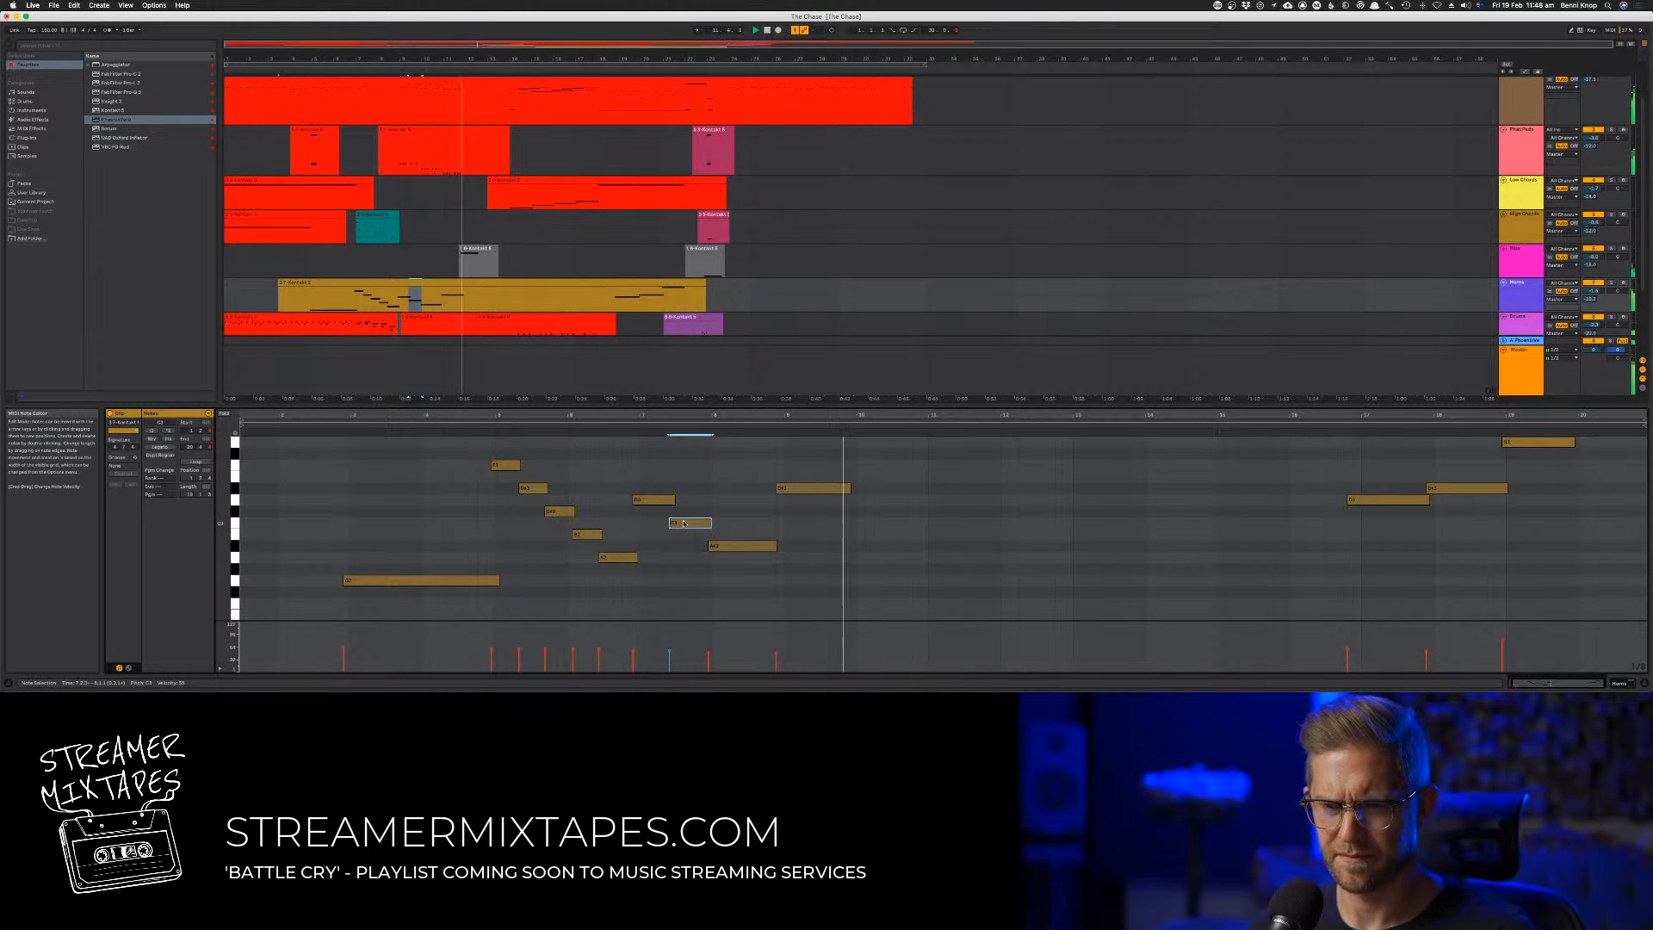
key(Delete)
drag(672, 500, 711, 500)
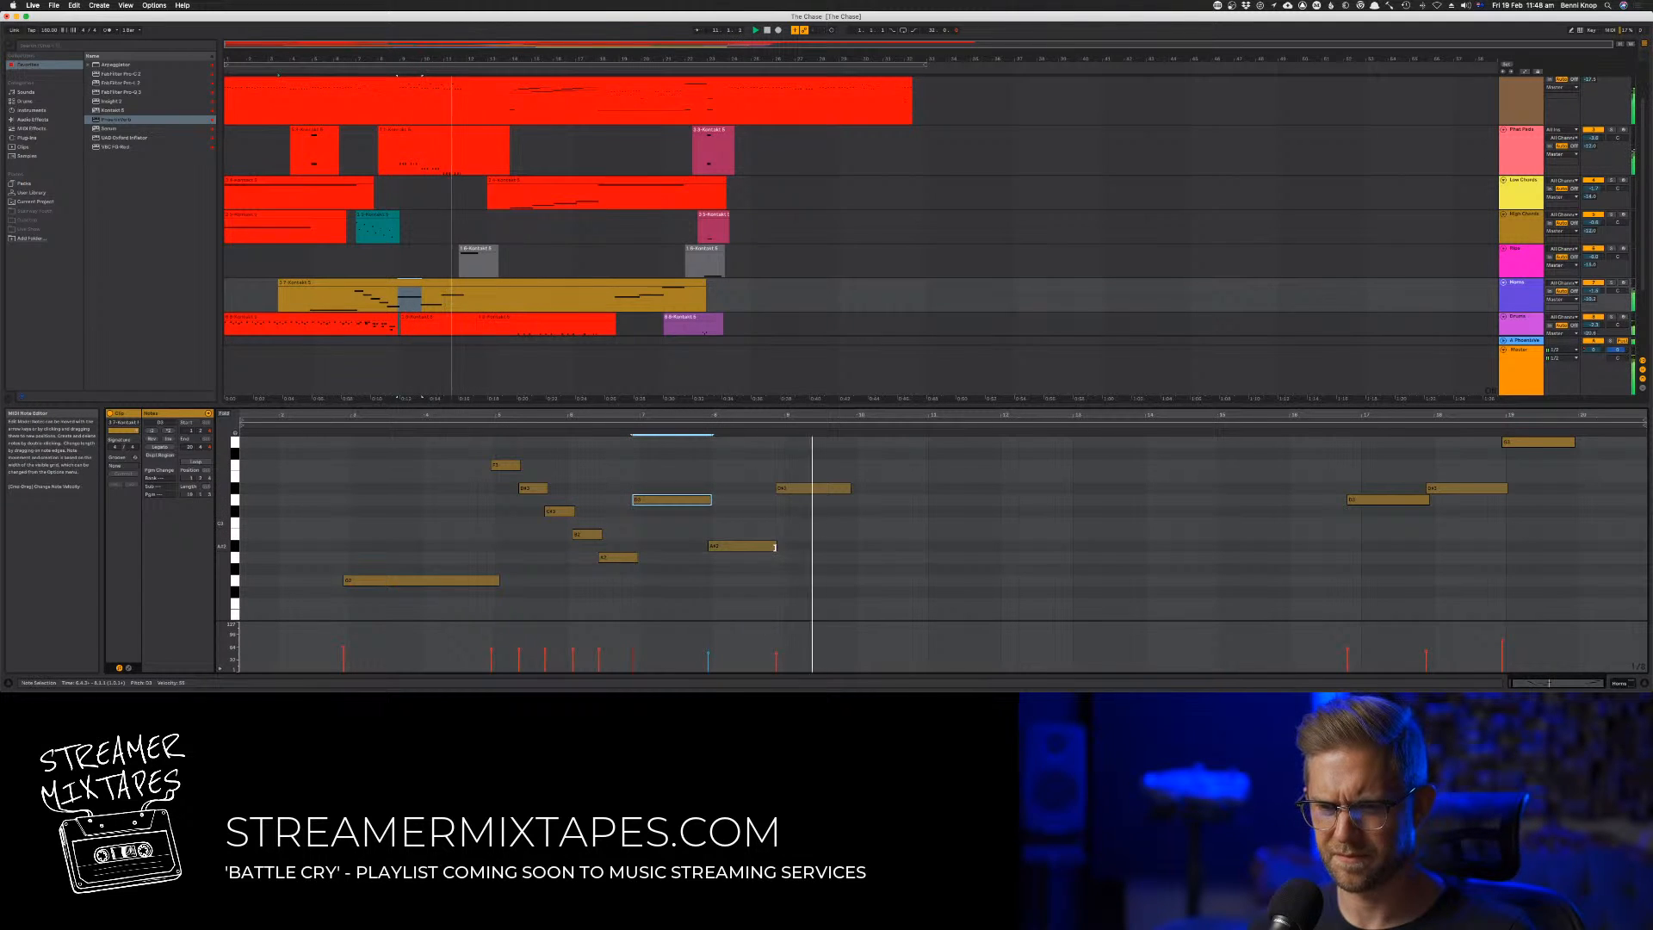
Shorten bar 8's low note to about half, add a short high note leading into bar 9, and audition the phrase
drag(774, 548, 754, 474)
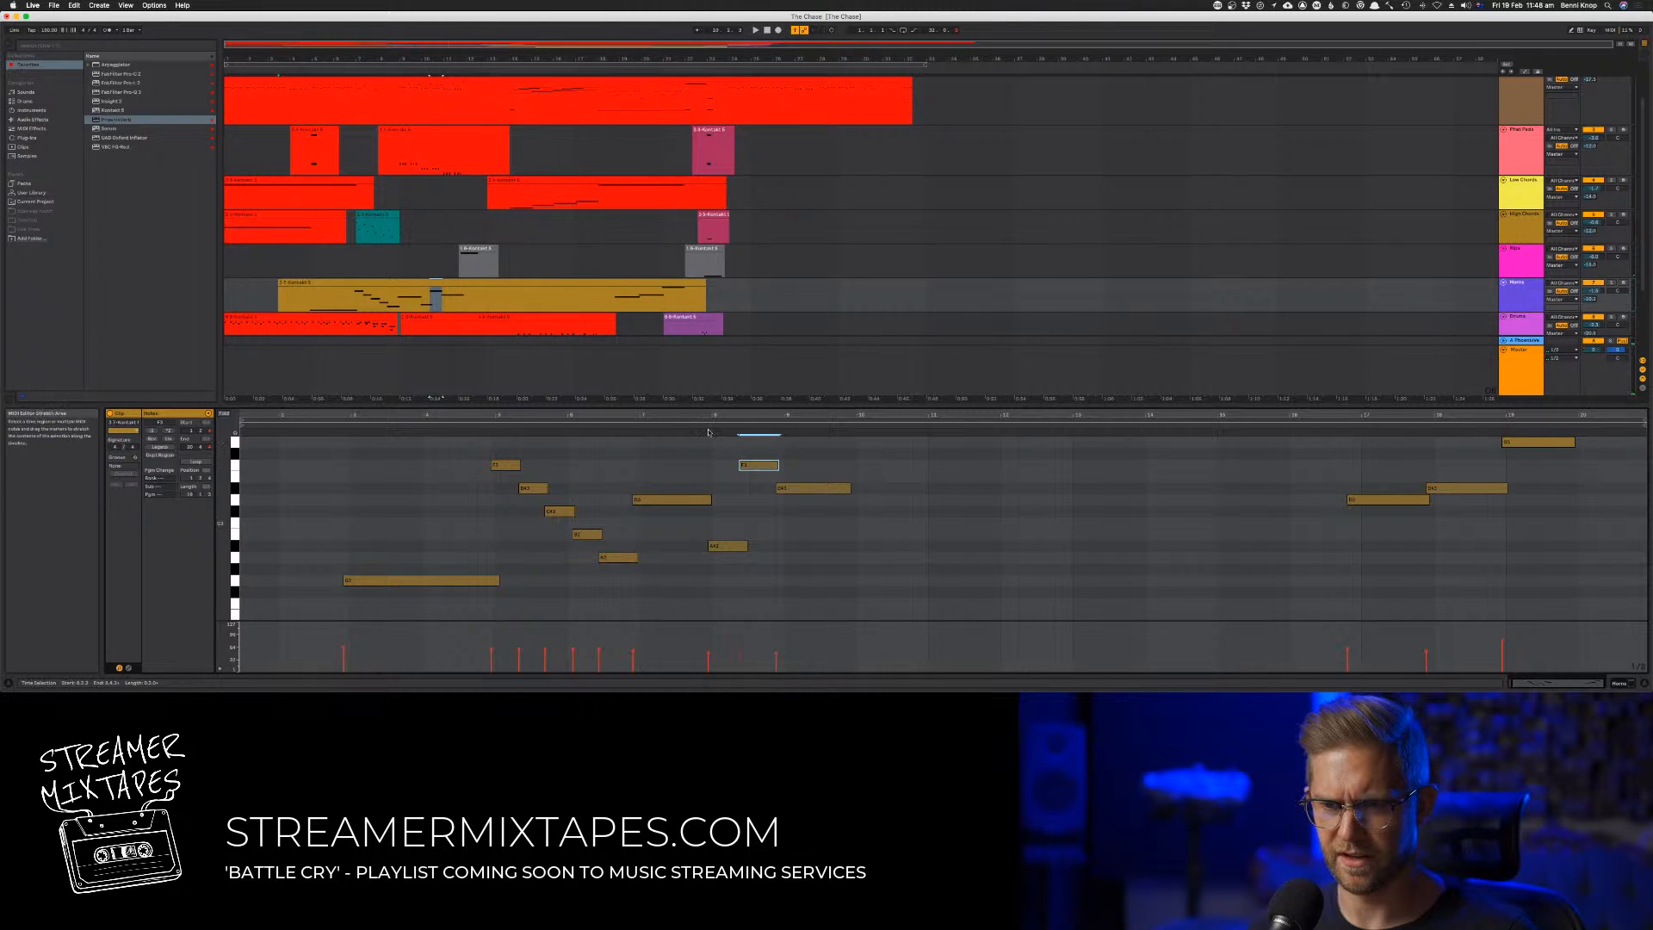
click(769, 465)
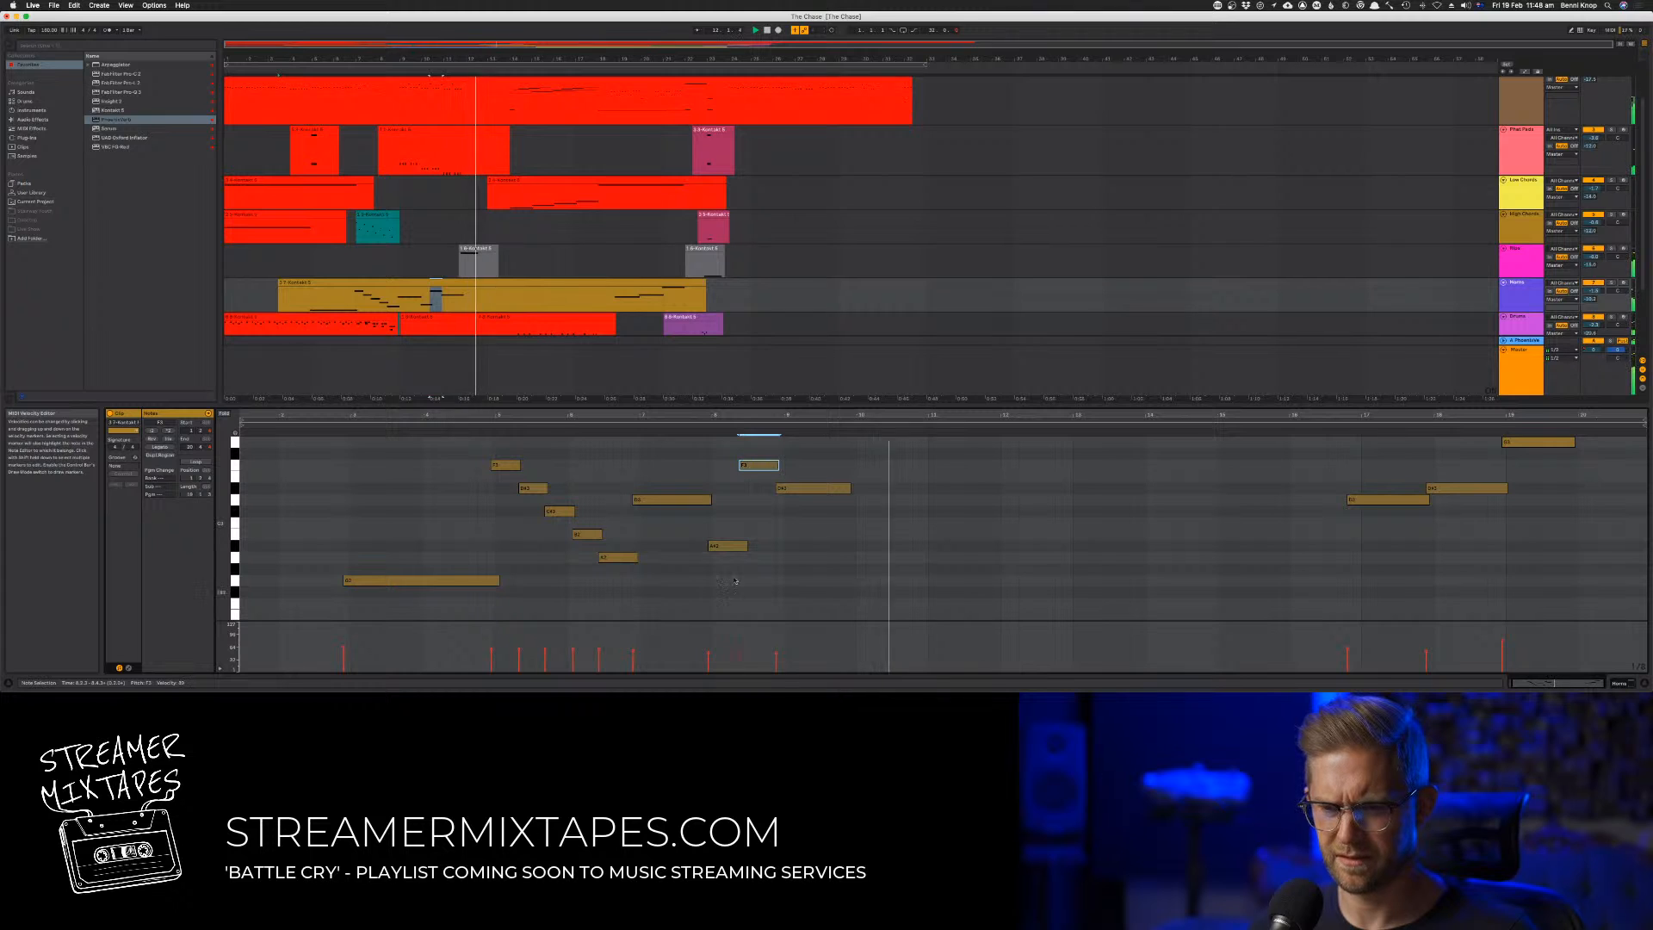
click(709, 426)
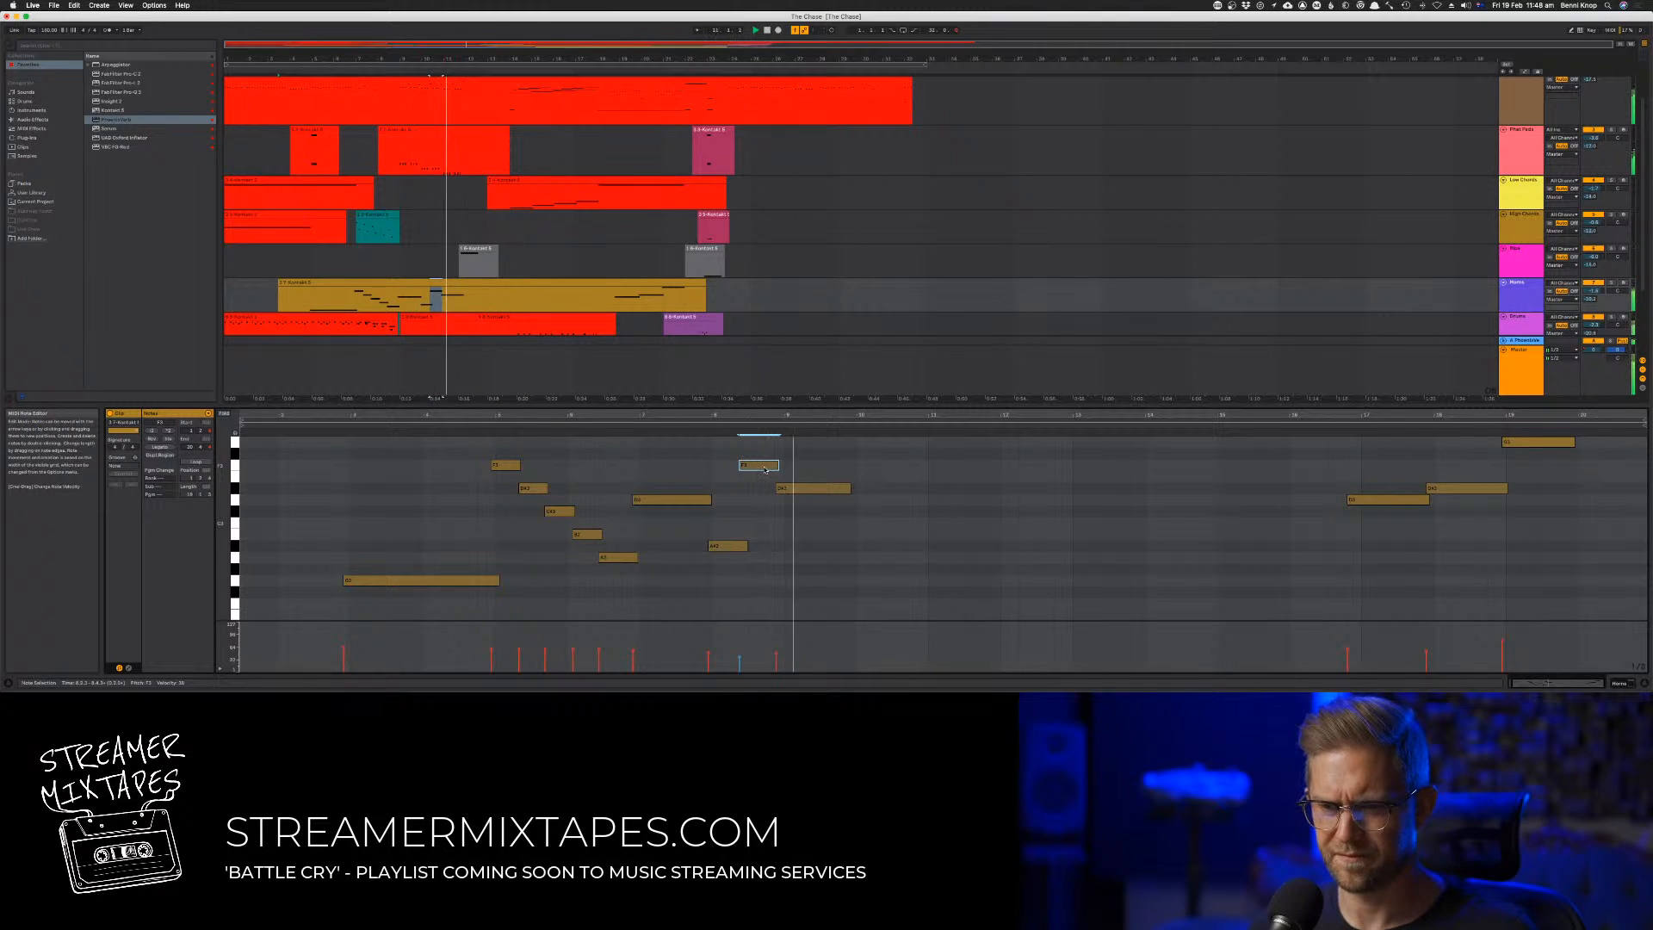
click(645, 422)
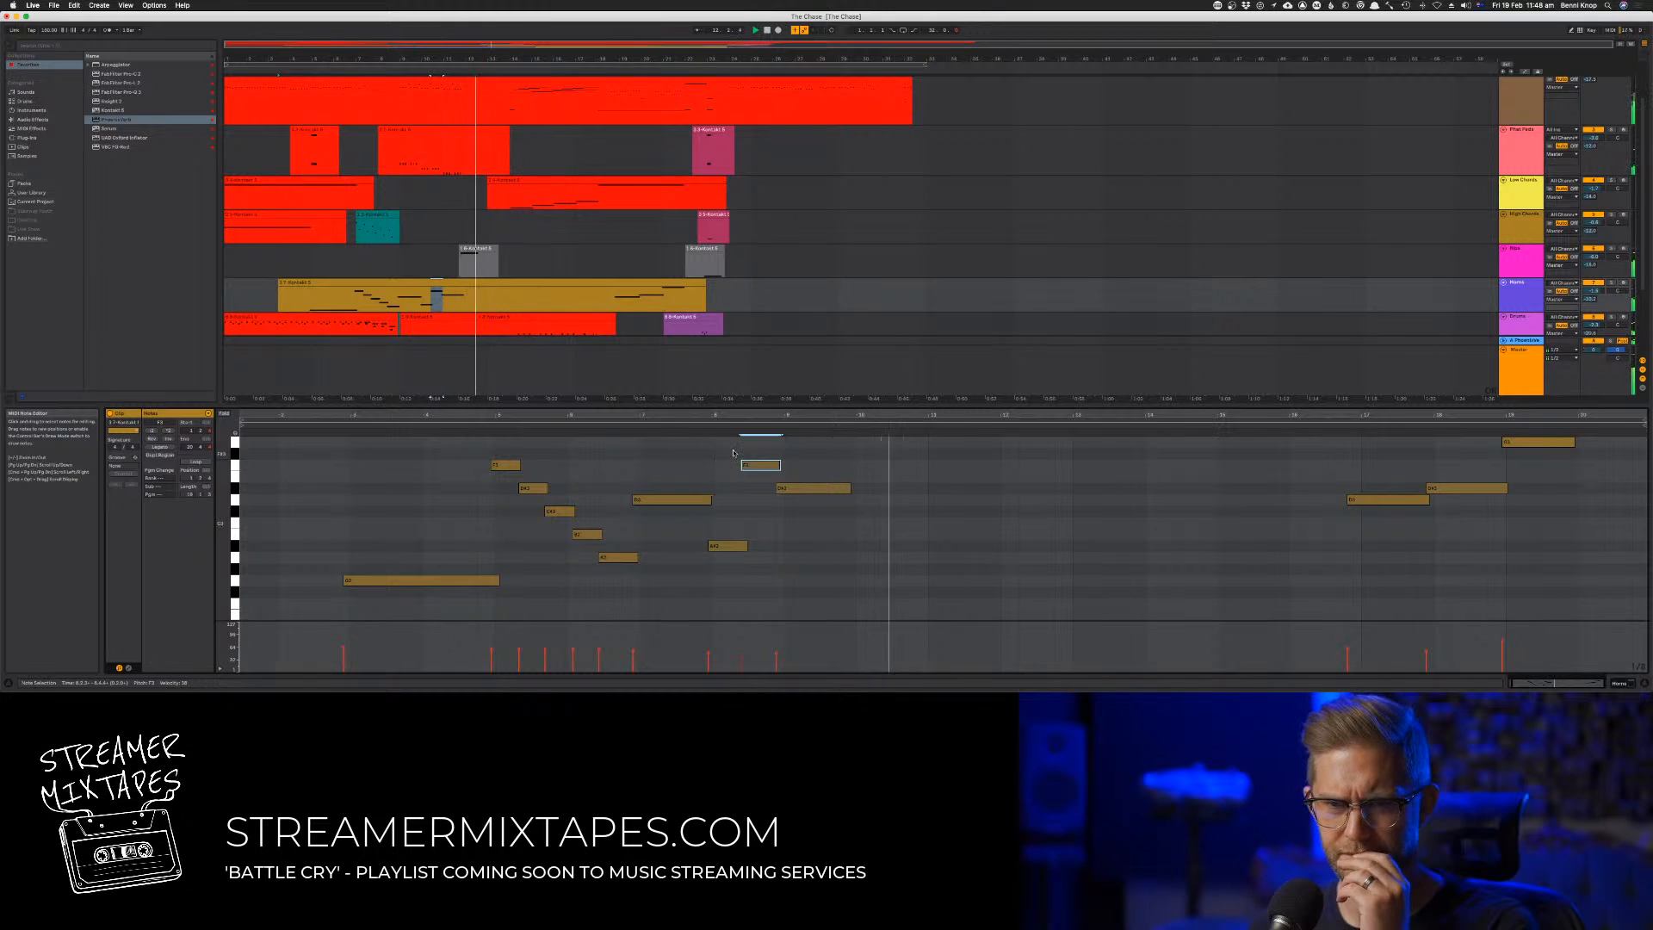
Duplicate track 2's low repeated notes between about bars 11 and 14 one octave lower
click(501, 104)
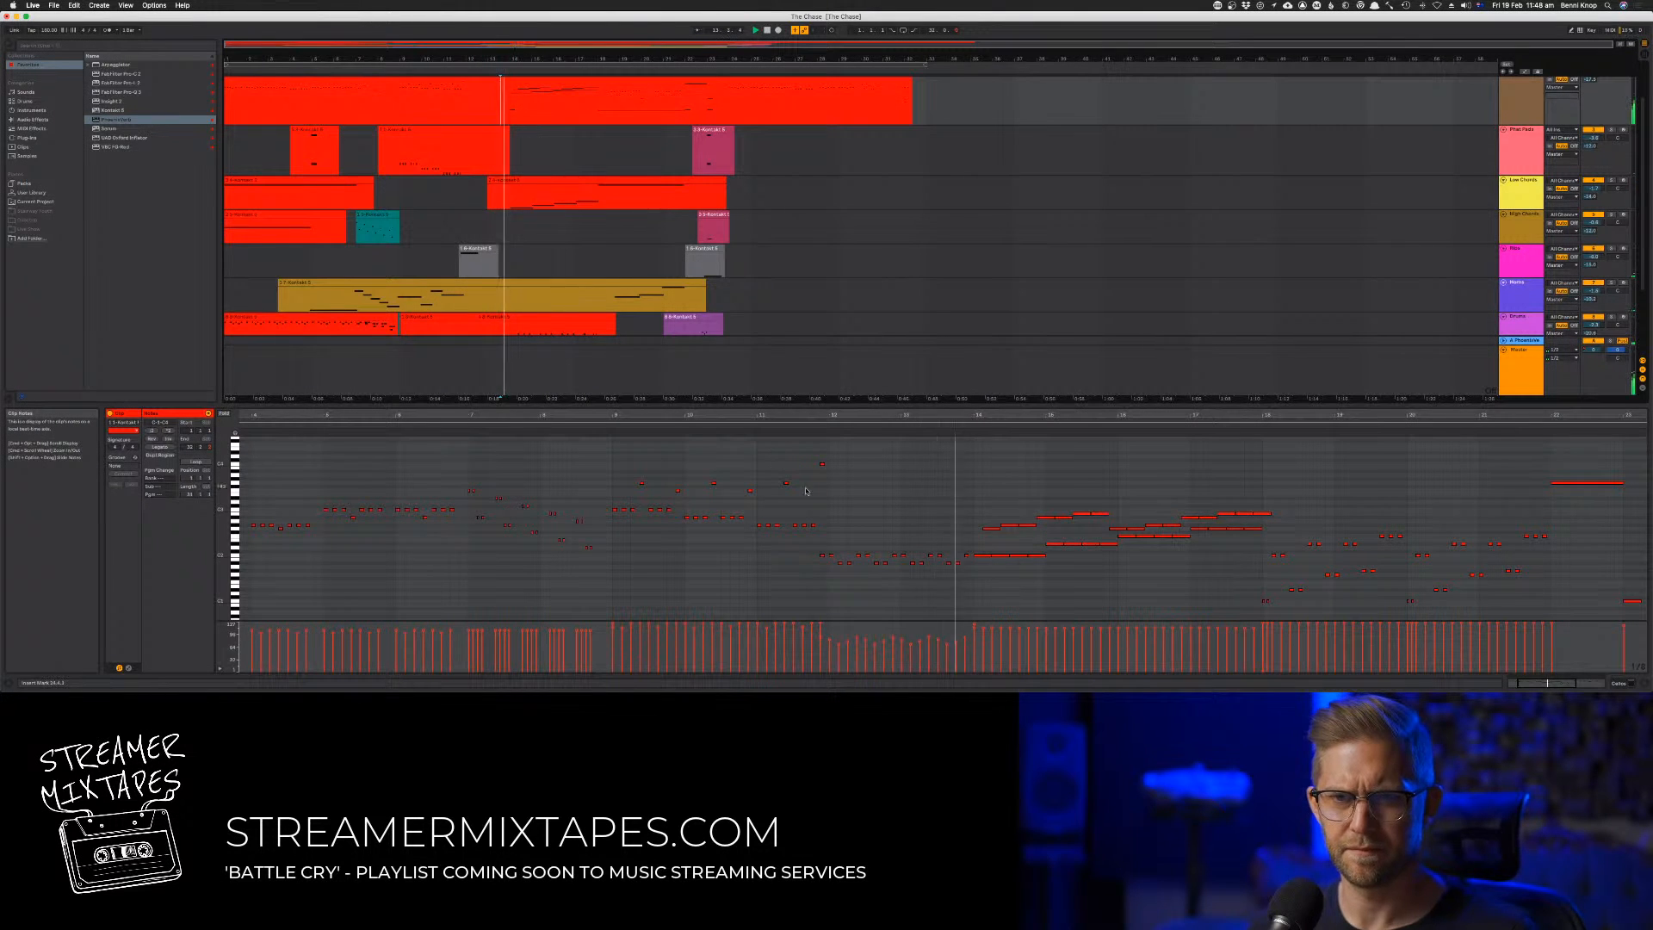
drag(806, 491, 971, 600)
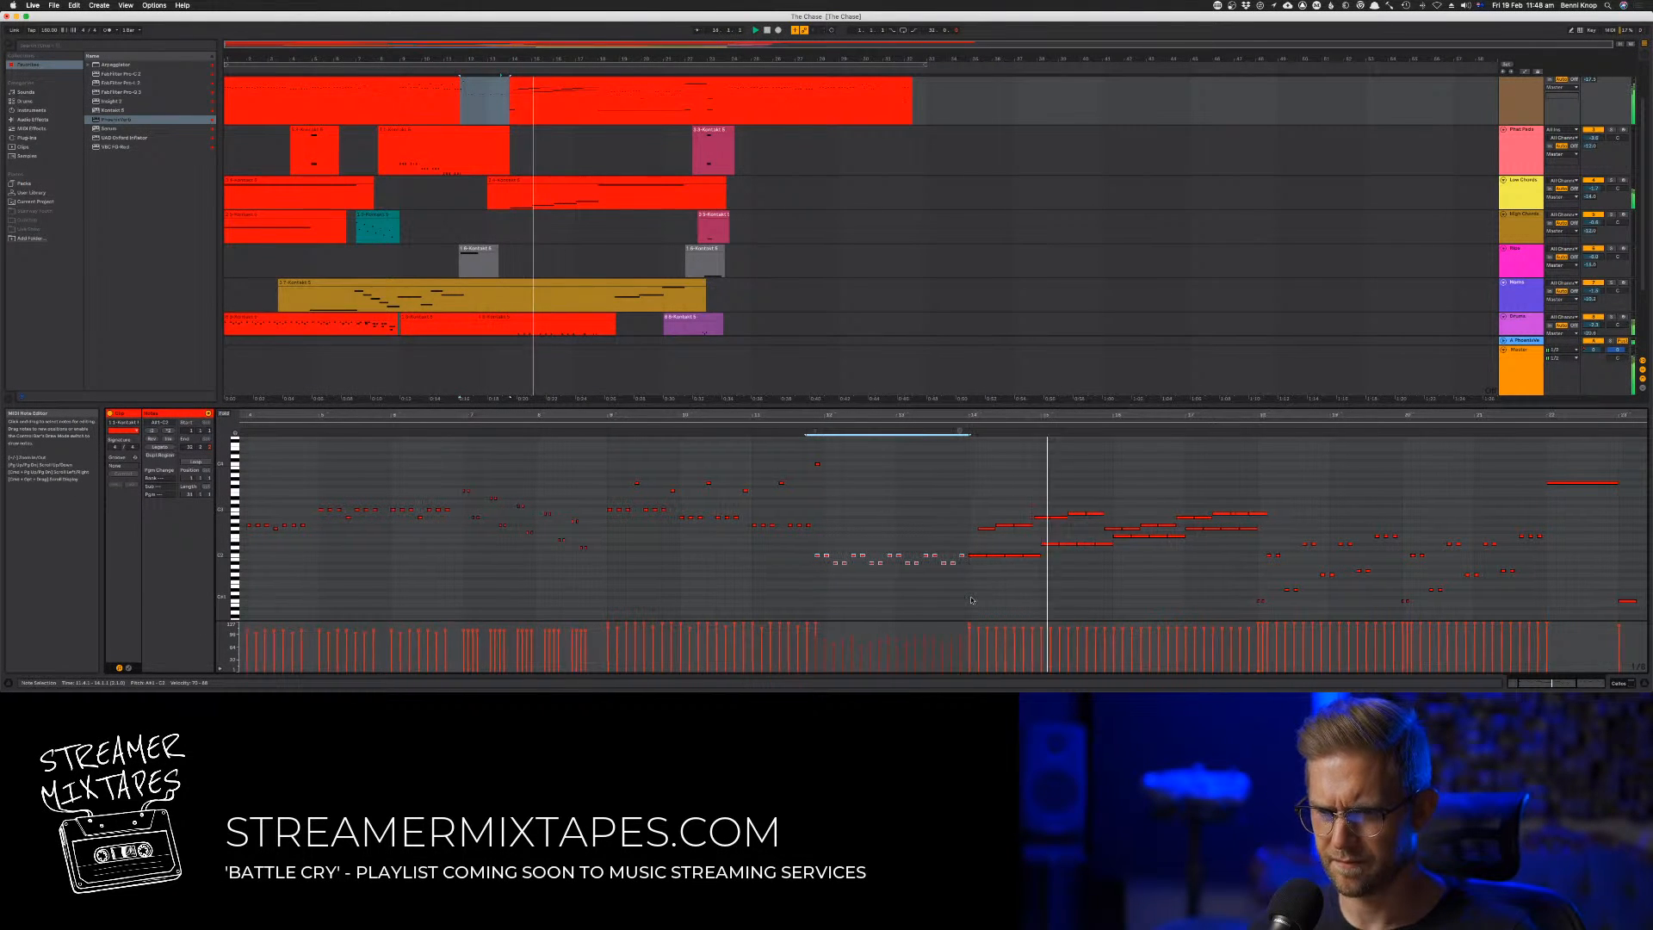
scroll(964, 596, right, 2)
scroll(963, 596, down, 2)
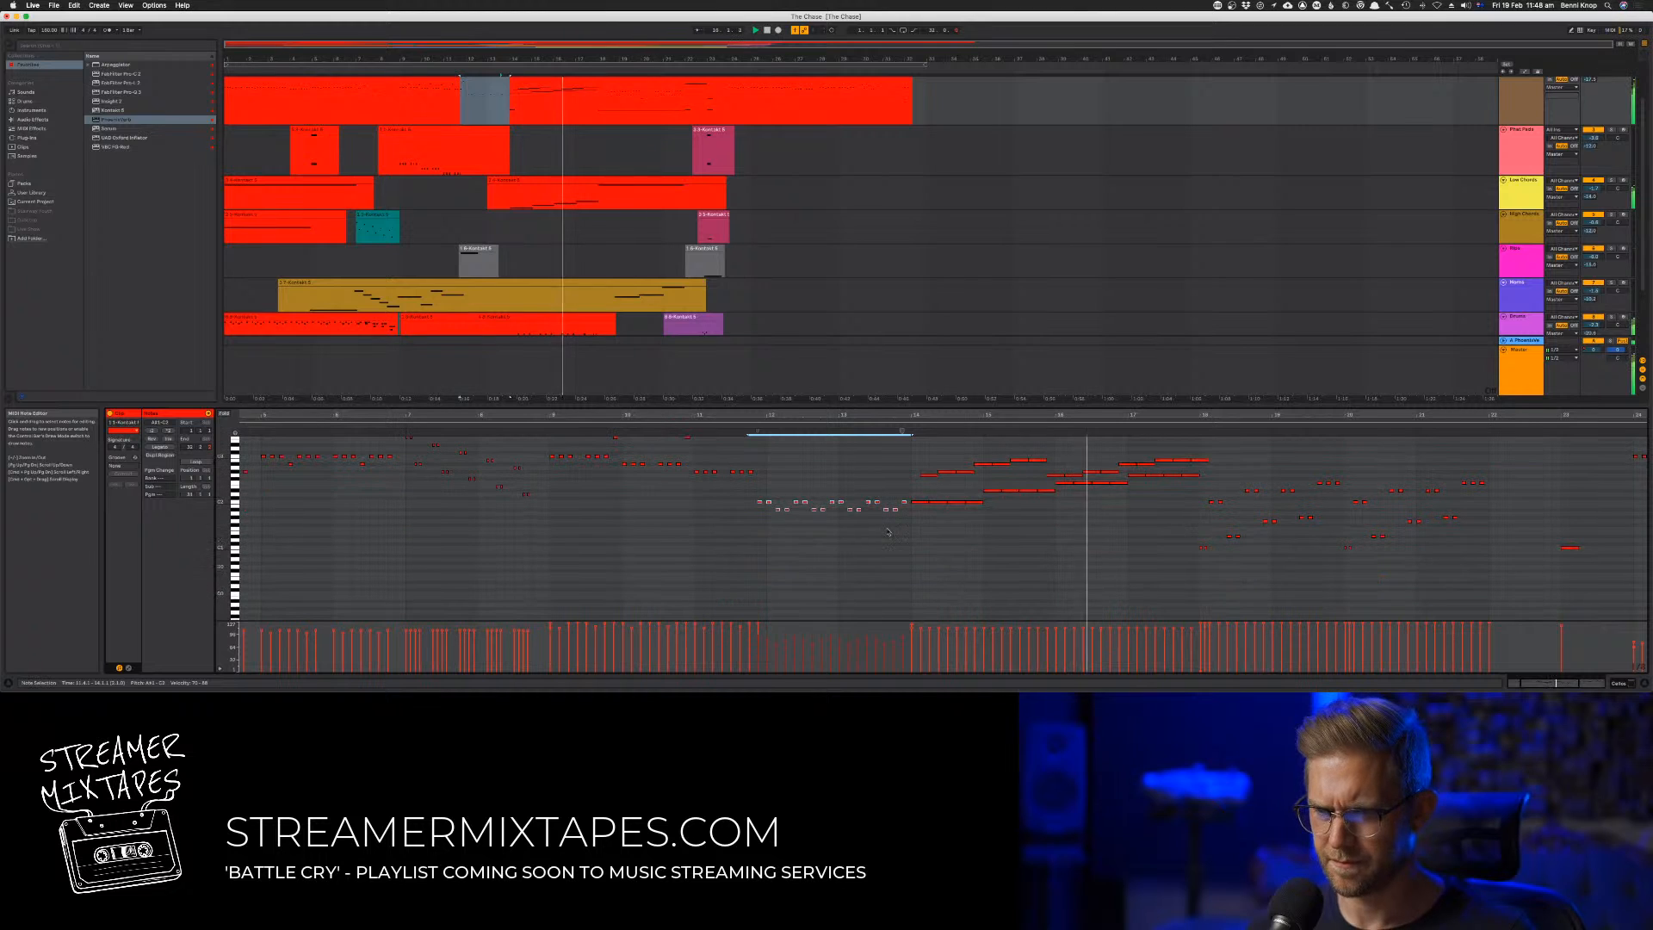
drag(762, 502, 760, 548)
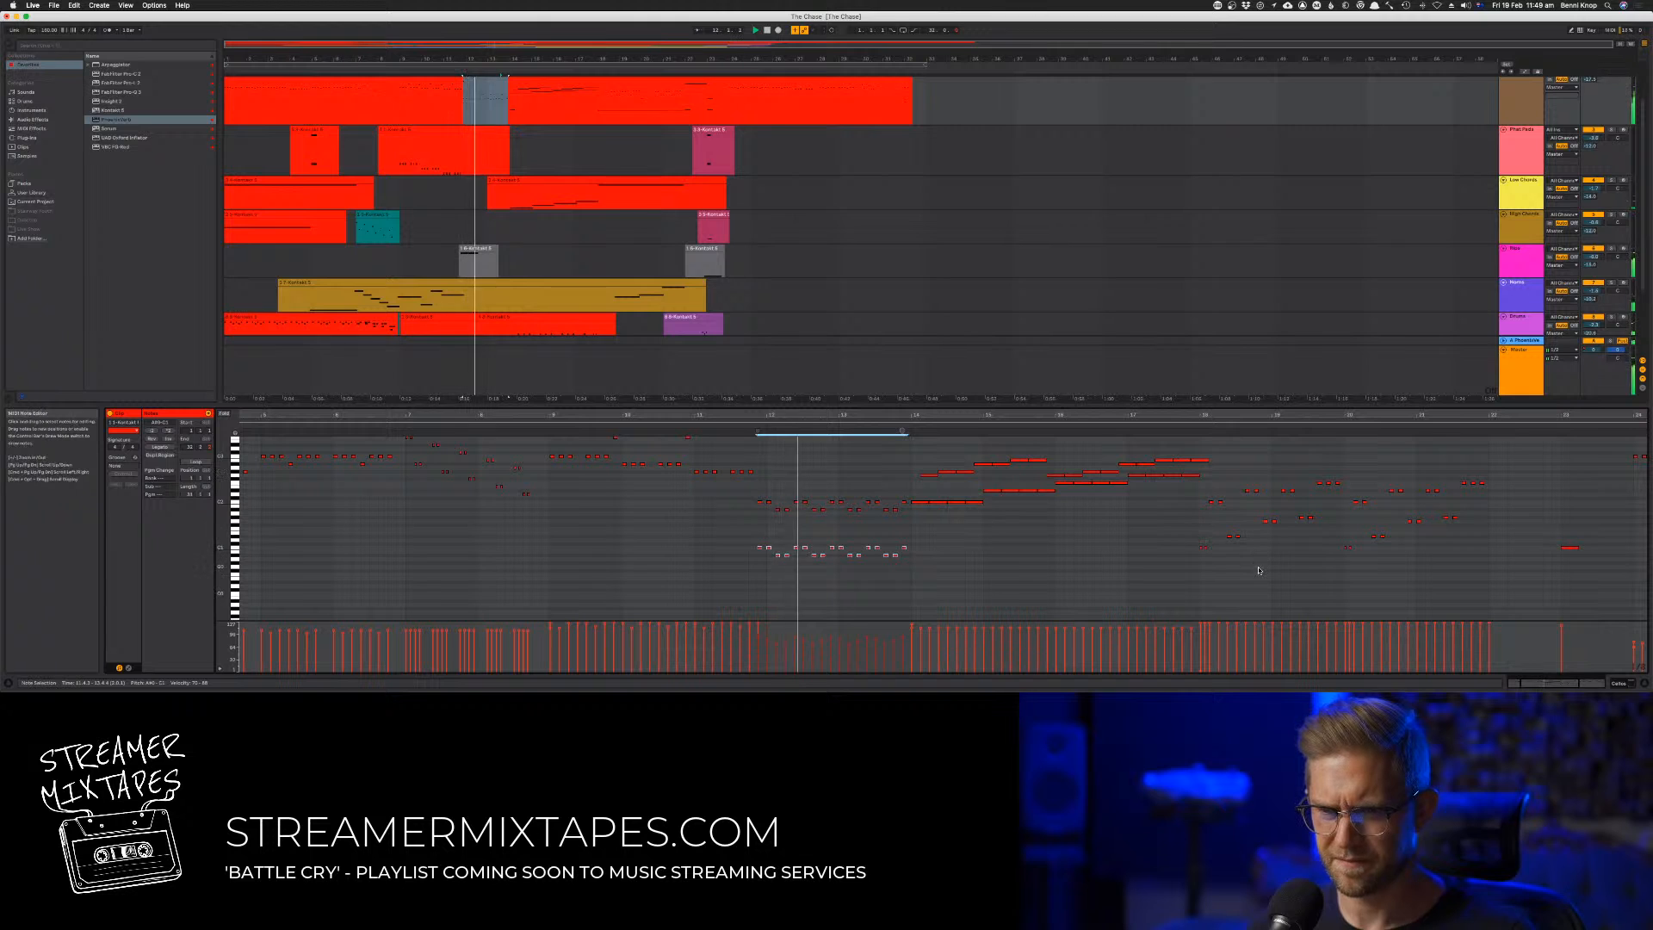
Check track 2's Kontakt ensemble instrument and slightly raise the track's volume in the mixer
key(Tab)
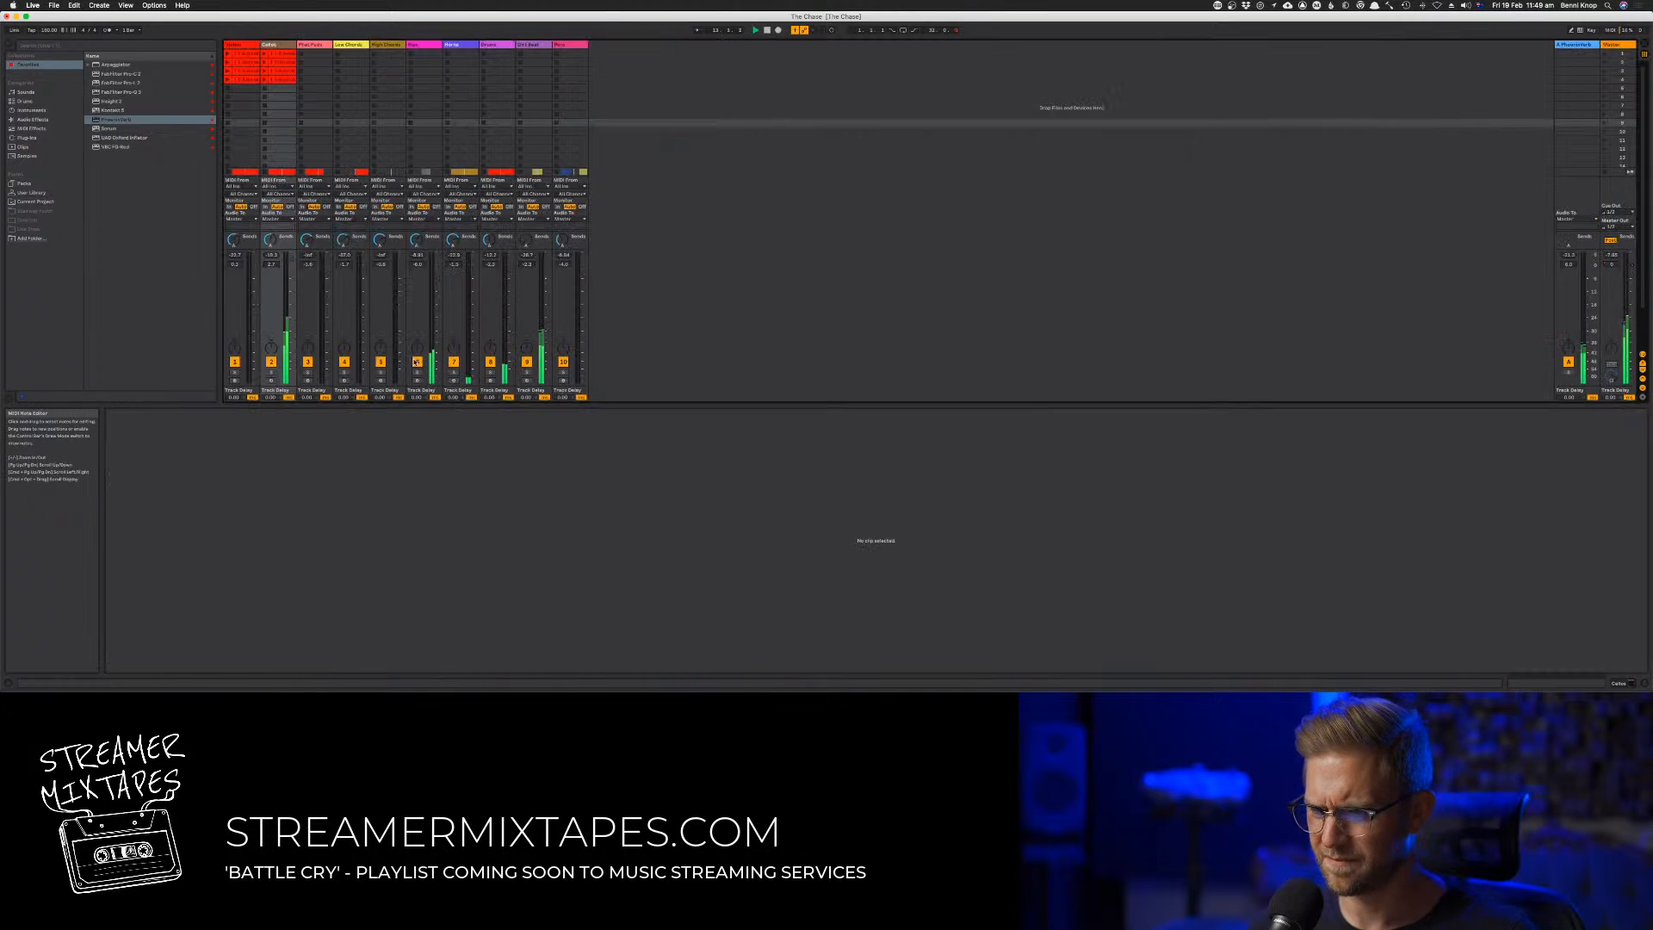
double_click(270, 45)
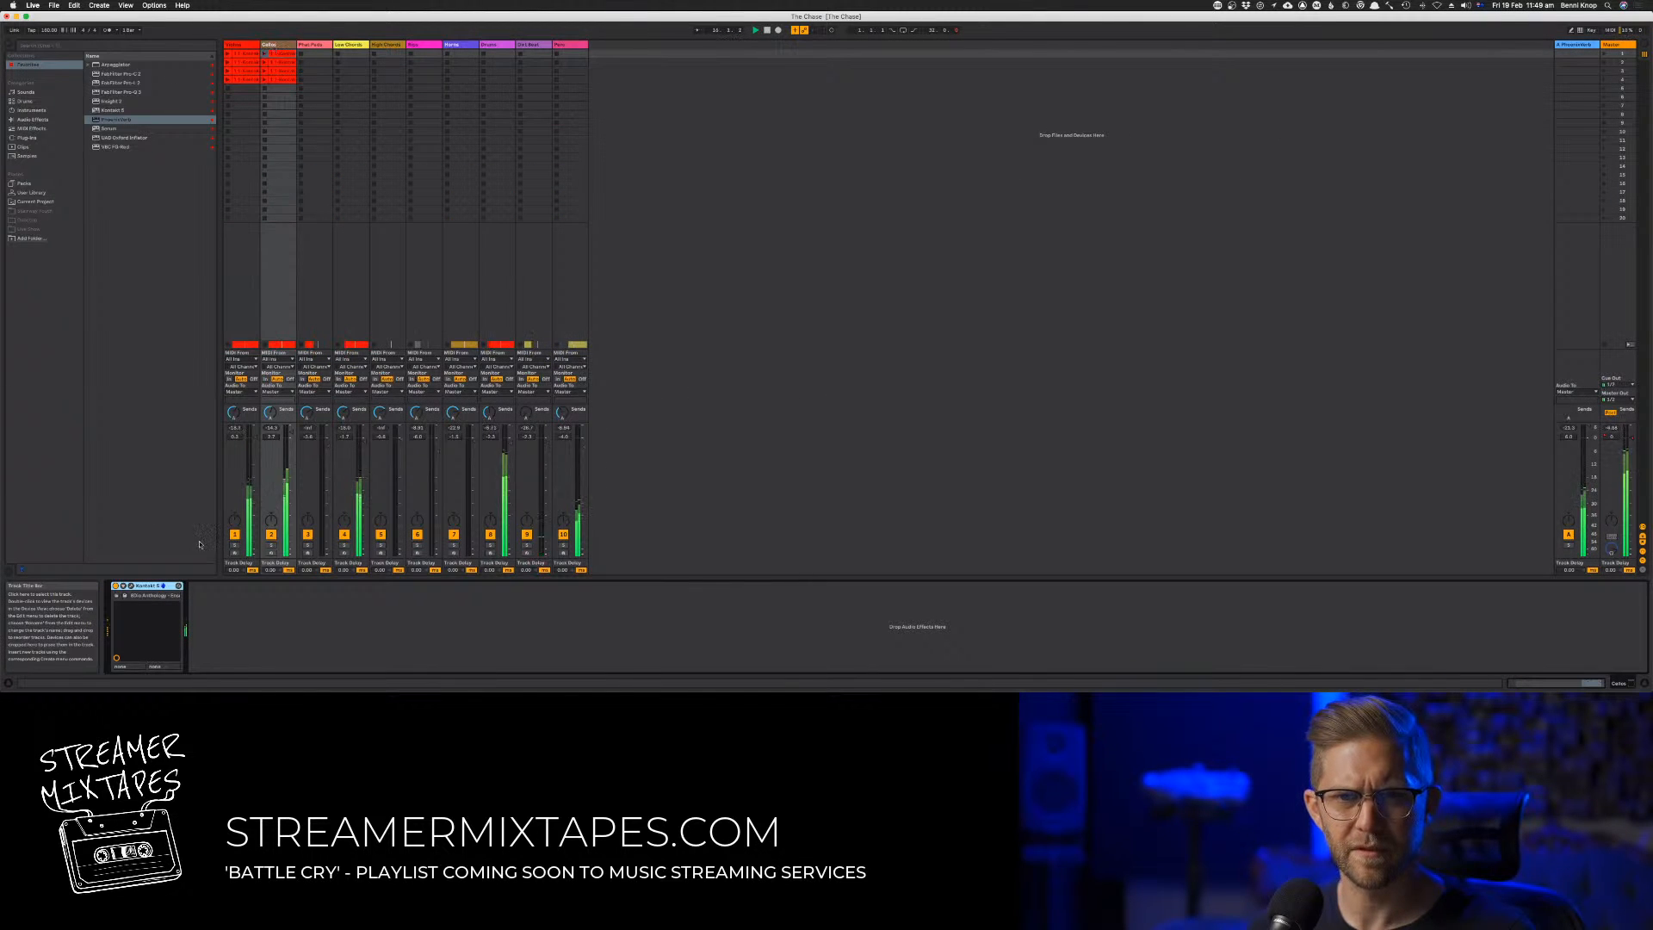
click(131, 586)
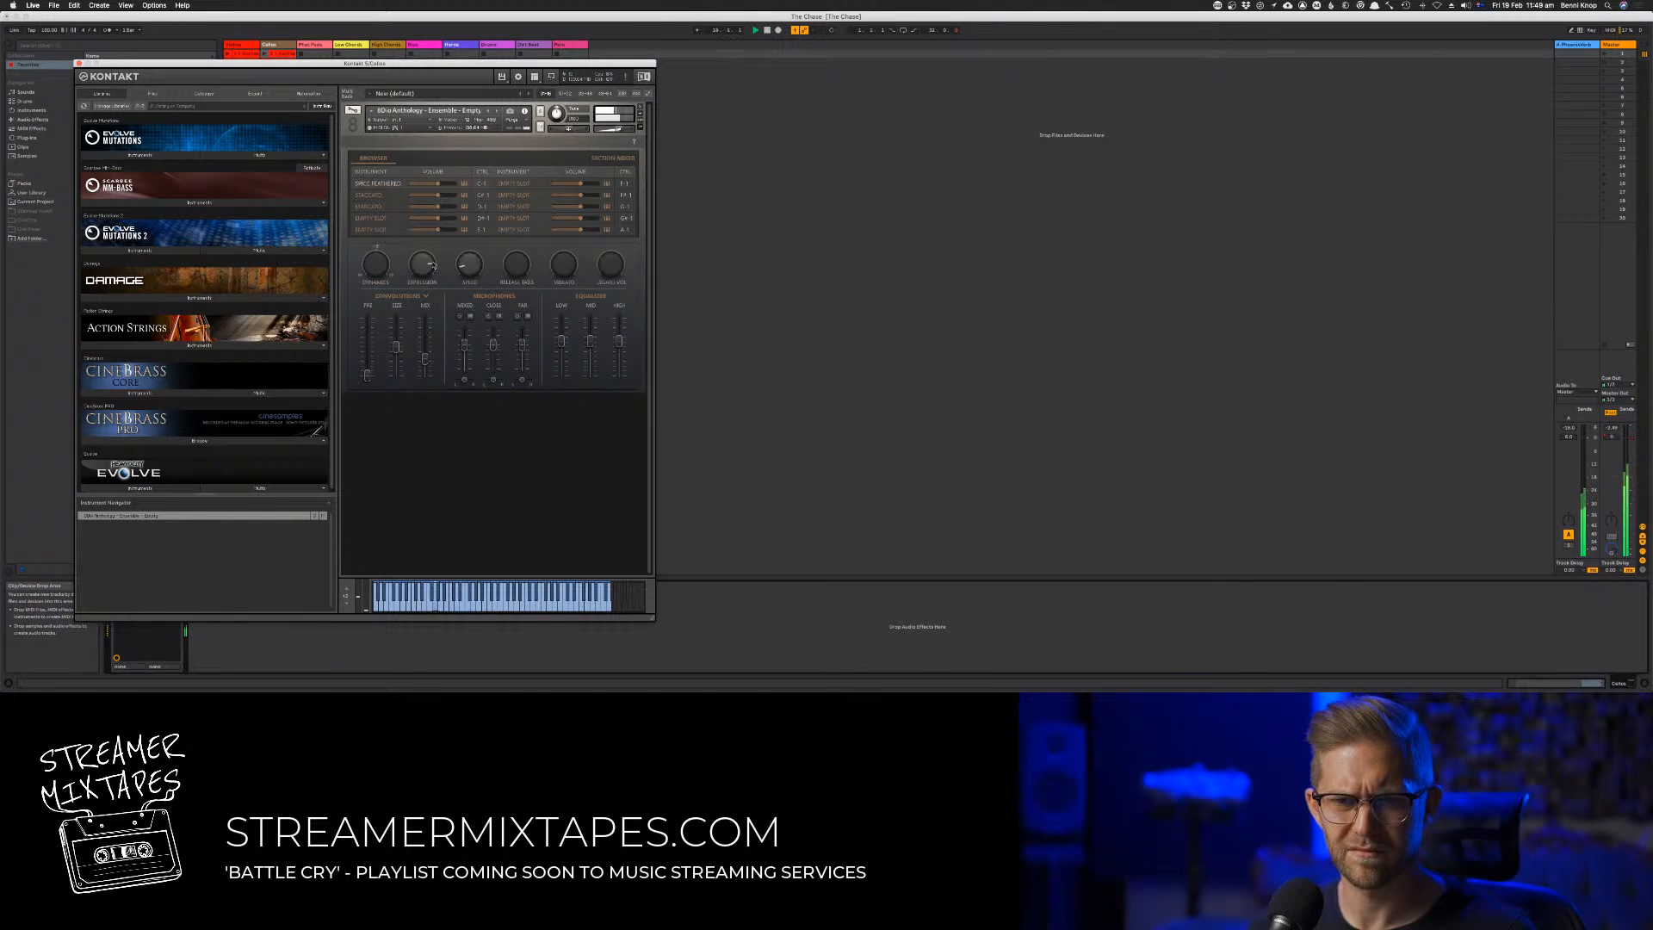
click(78, 64)
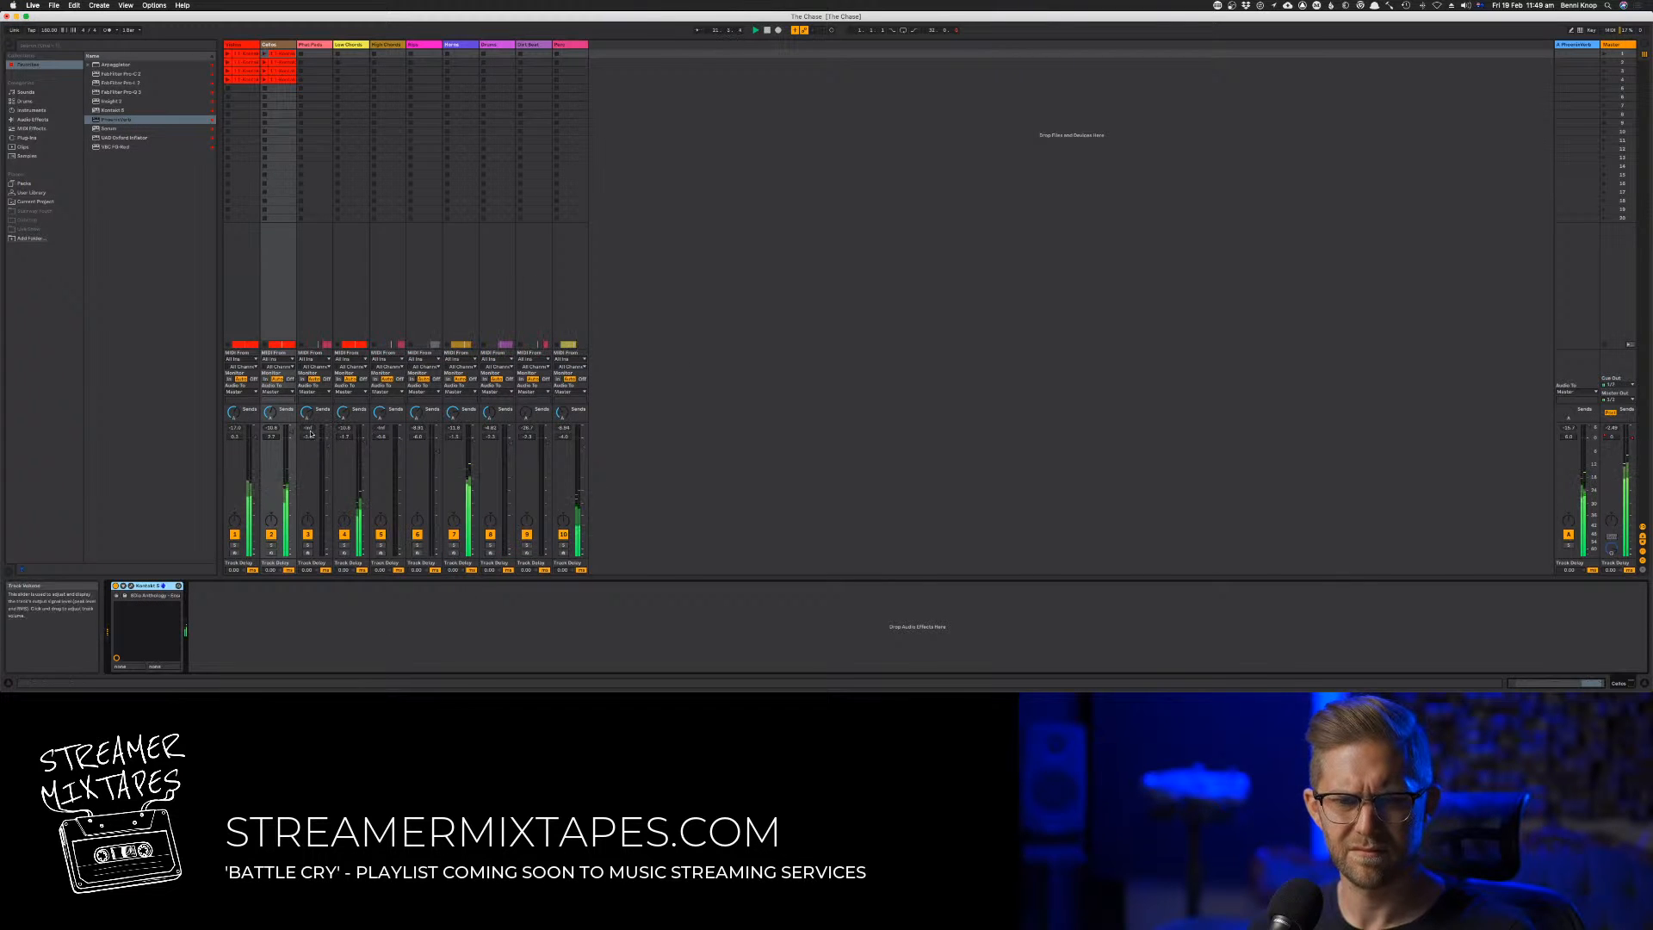
drag(293, 436, 290, 429)
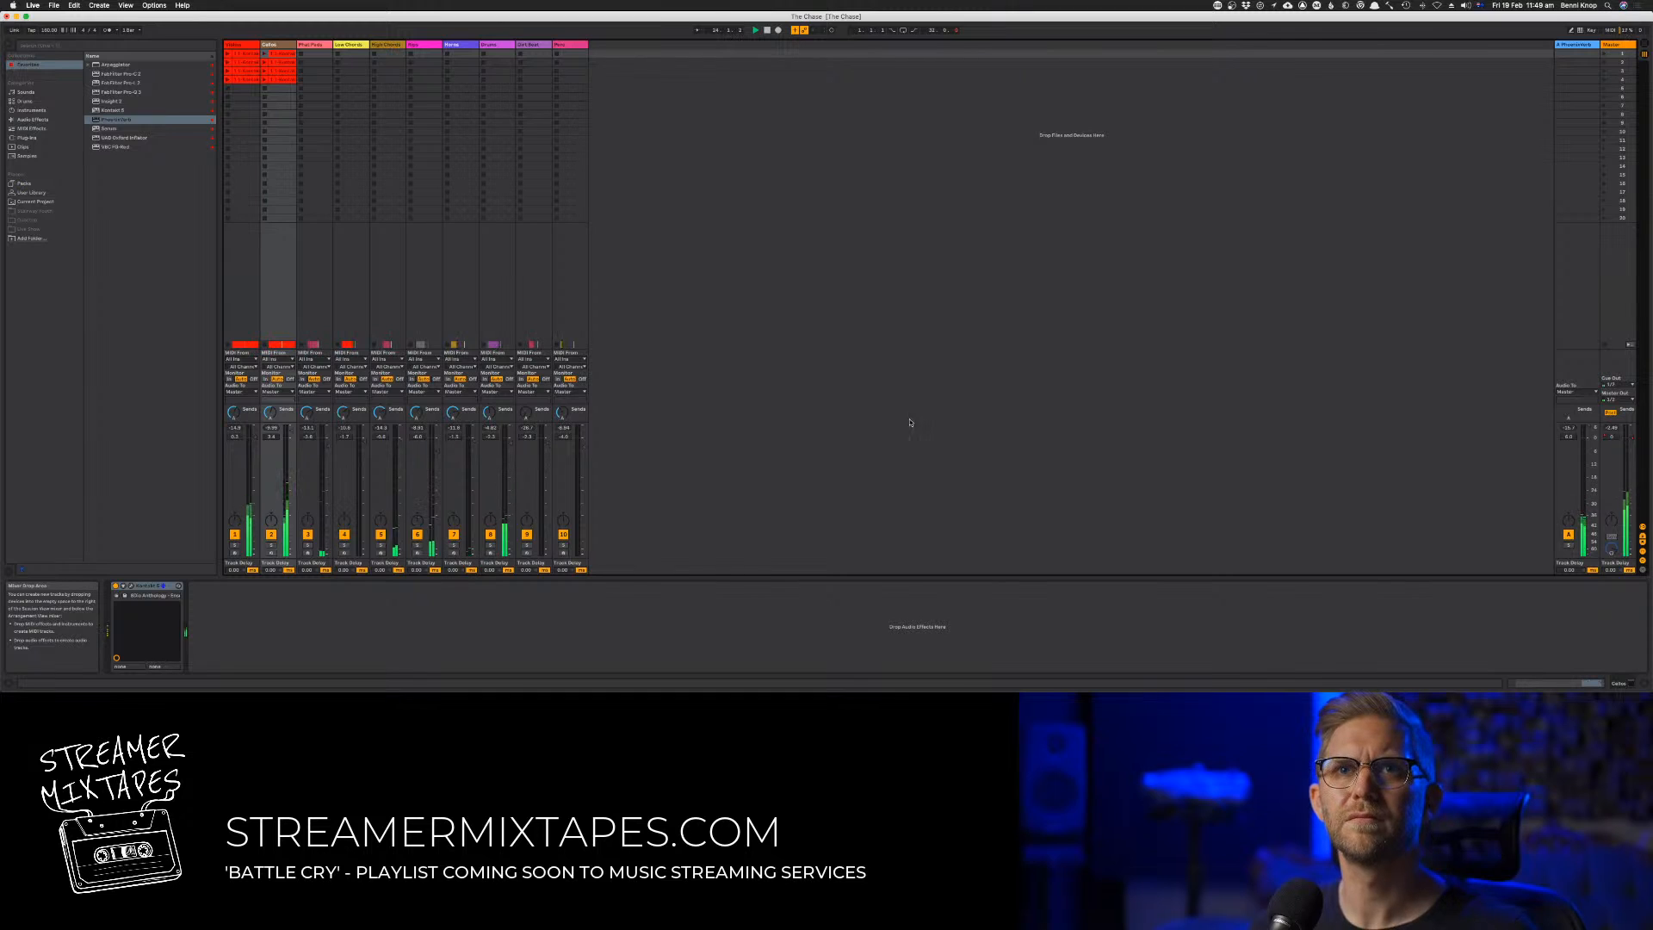
Audition the arrangement from the beginning and return to the mixer to check the track levels
key(Tab)
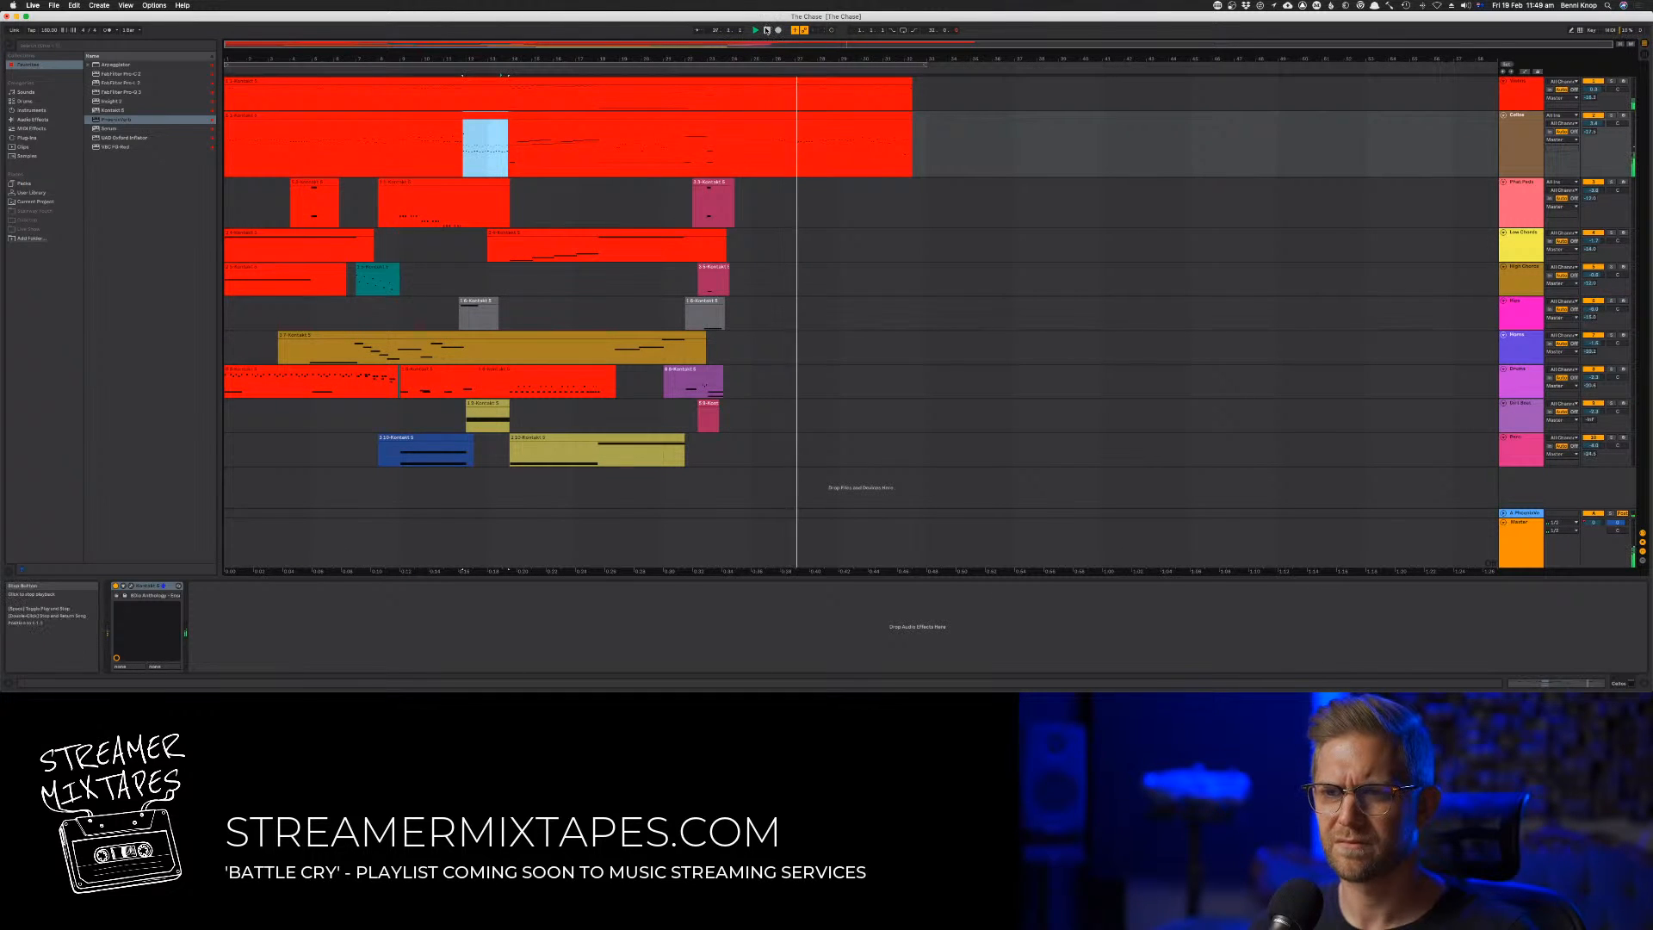
double_click(766, 30)
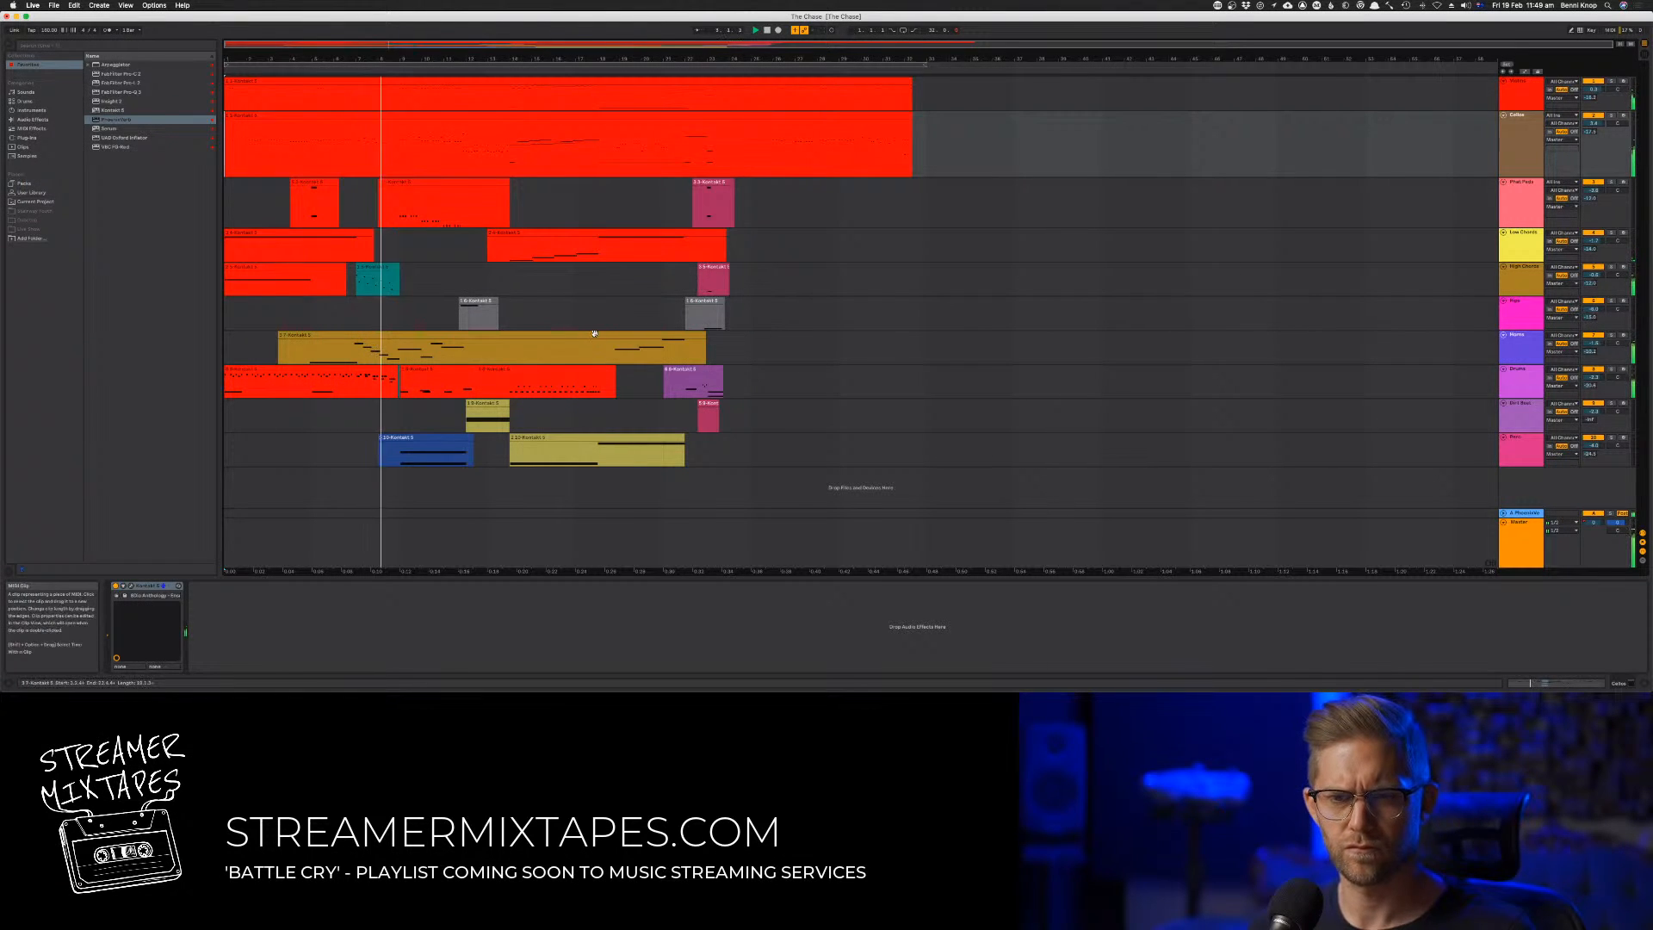
key(Tab)
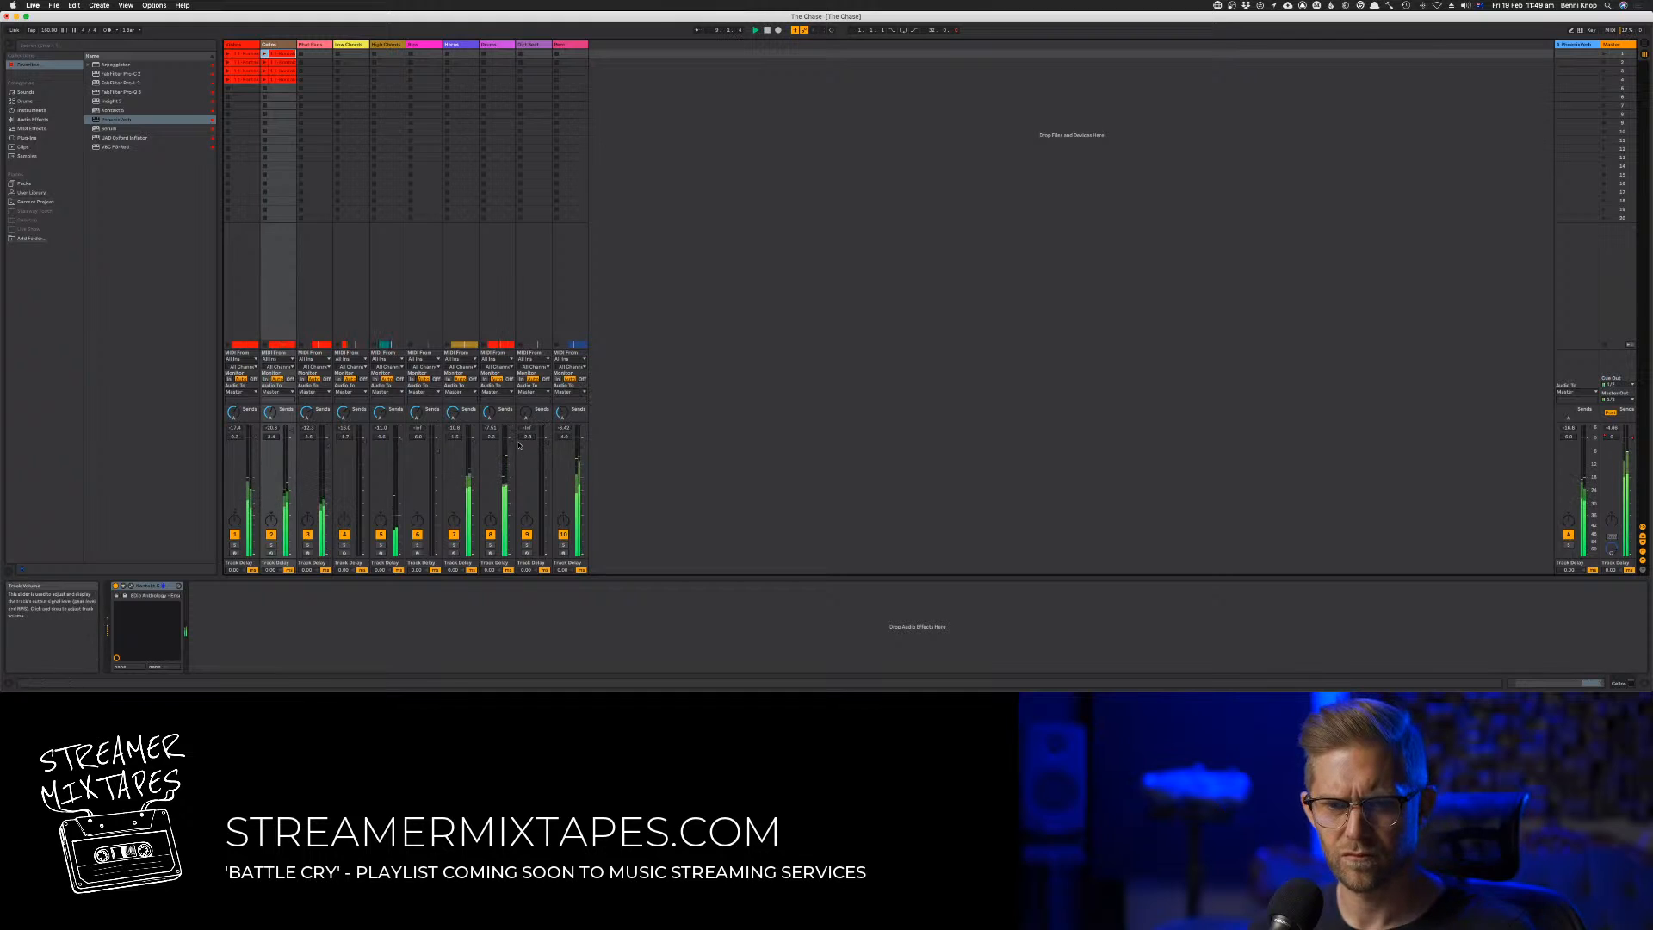
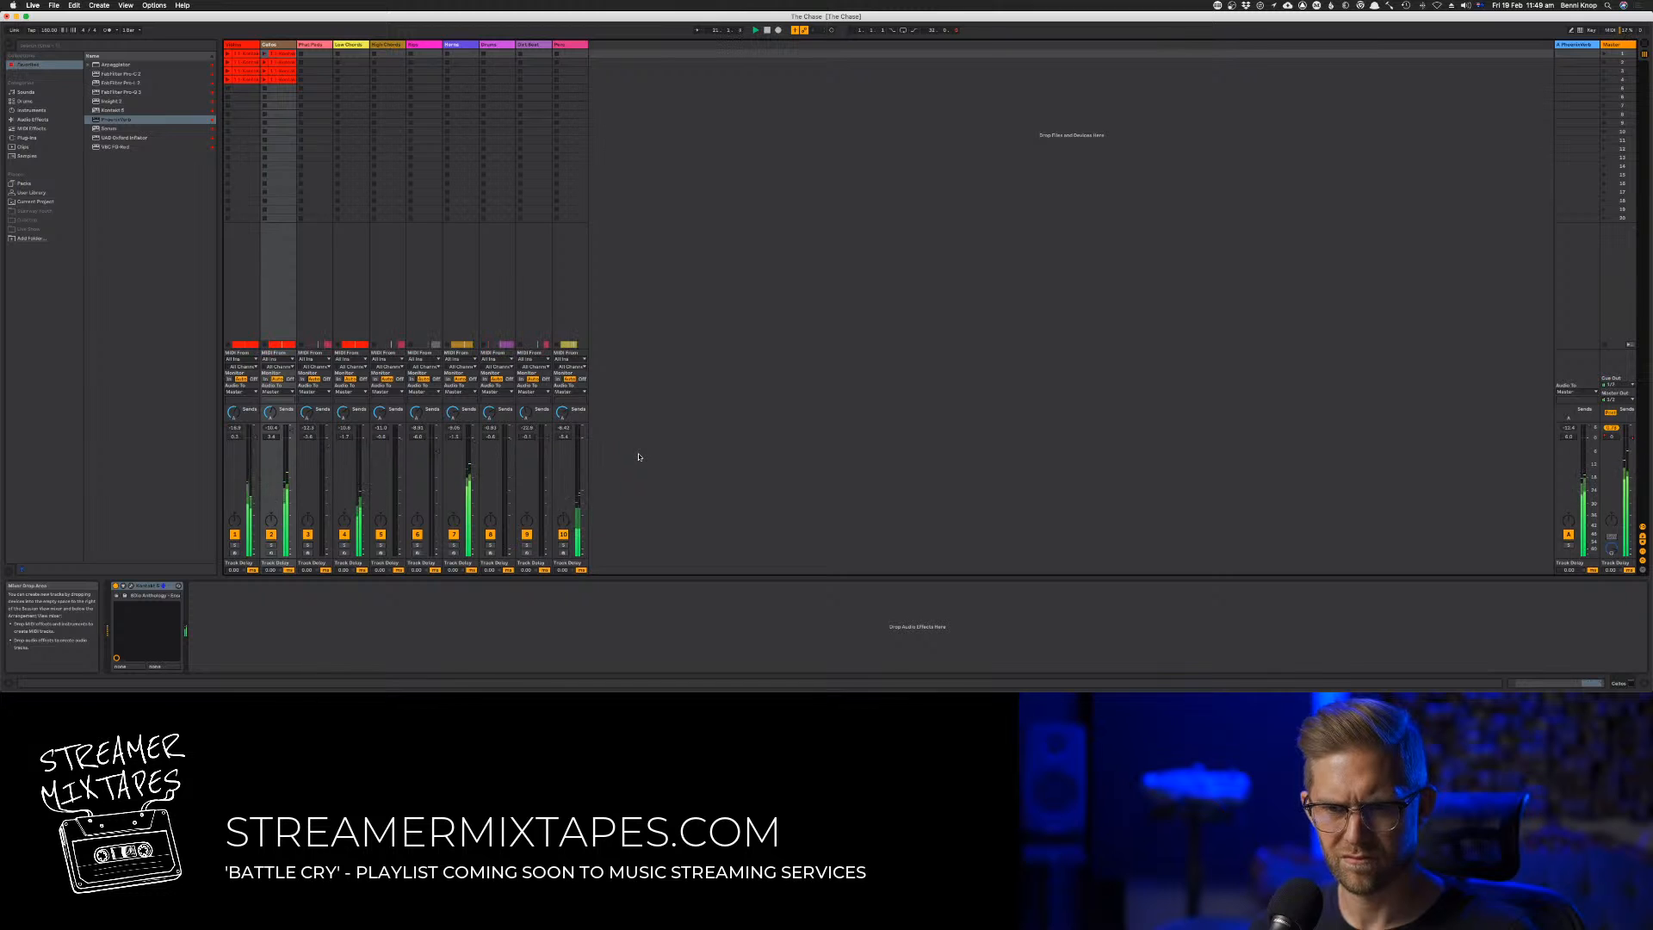
Save the set and shift the whole arrangement about two bars later, clearing the selection during playback
key(Tab)
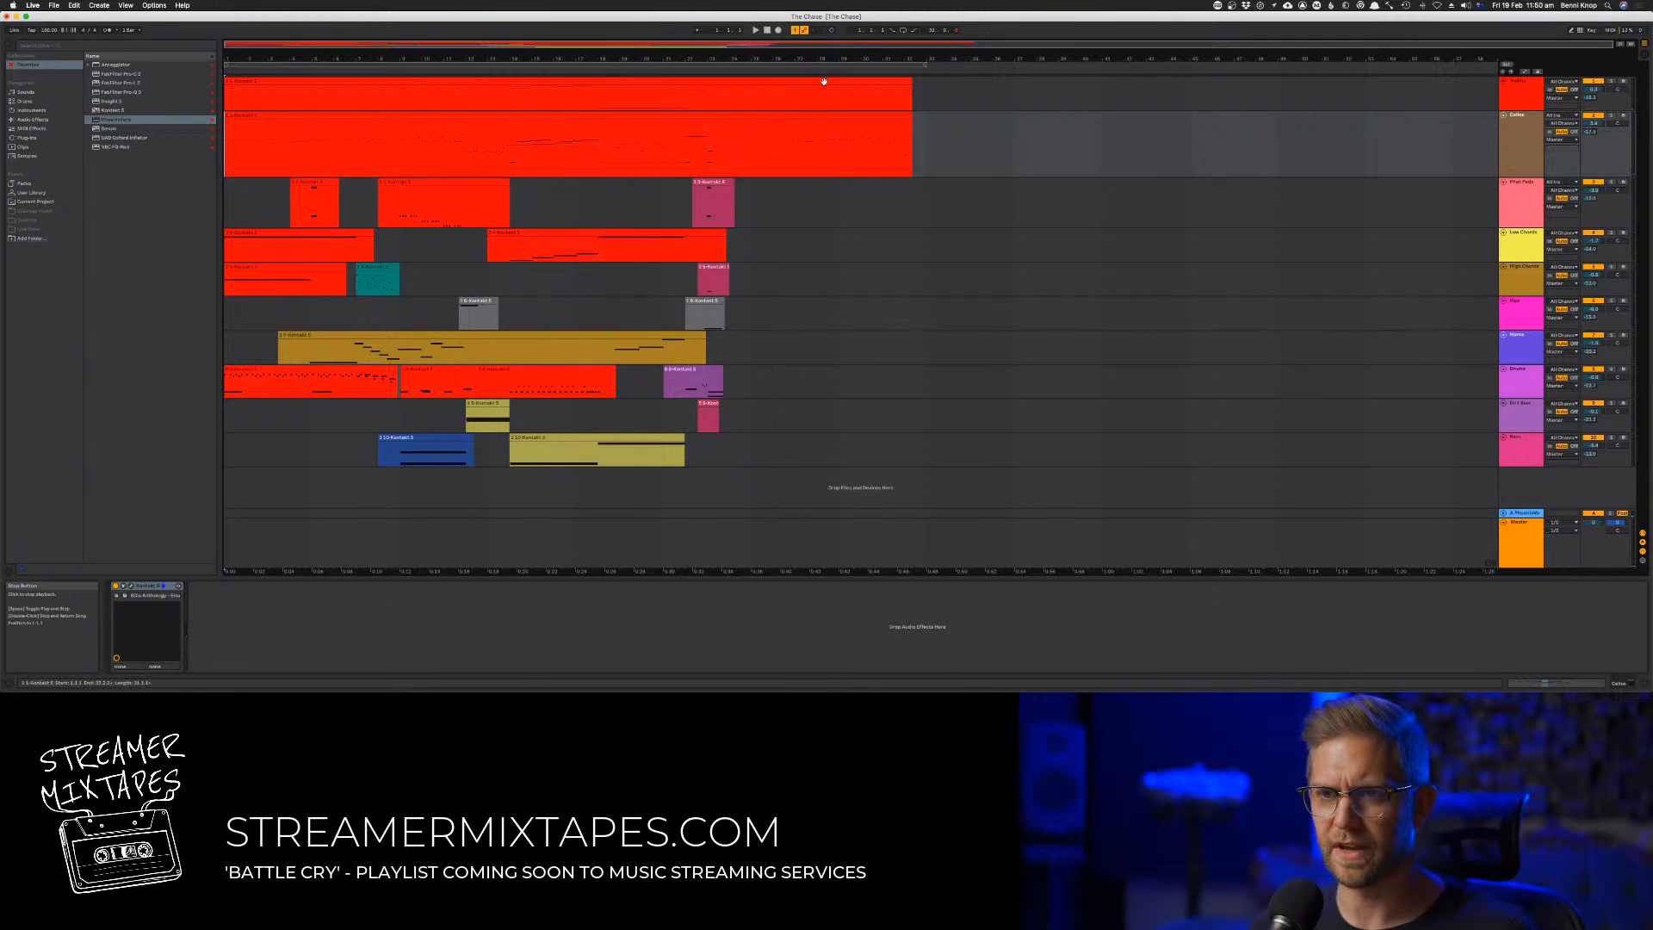
key(super+s)
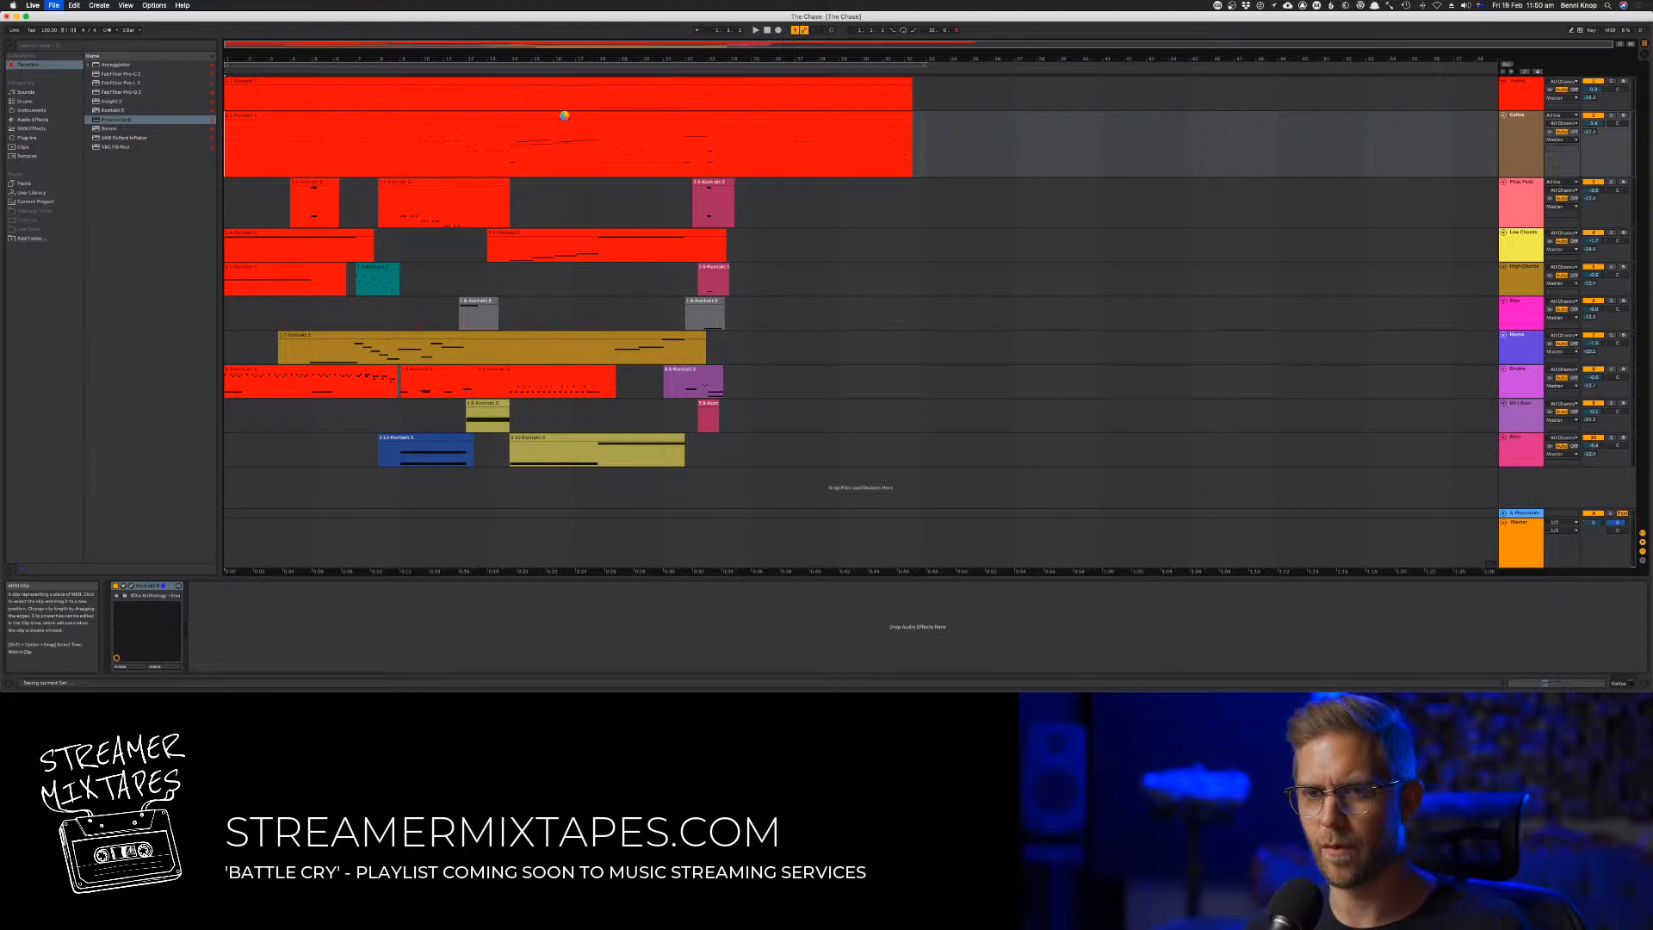
key(super+a)
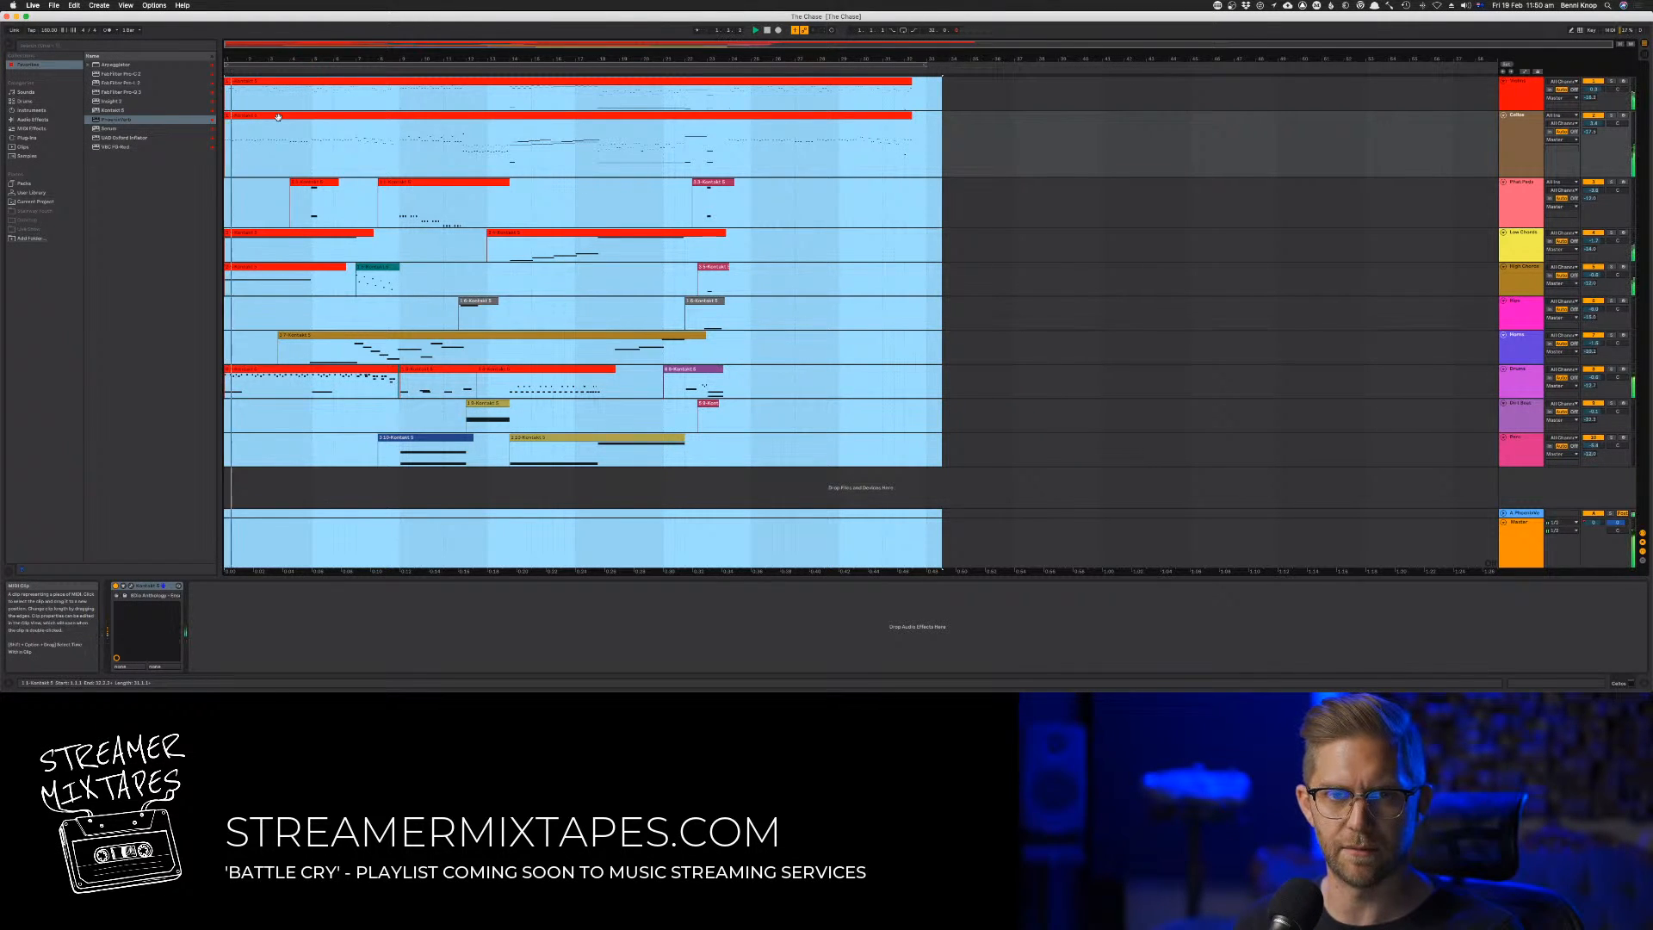
drag(278, 117, 325, 126)
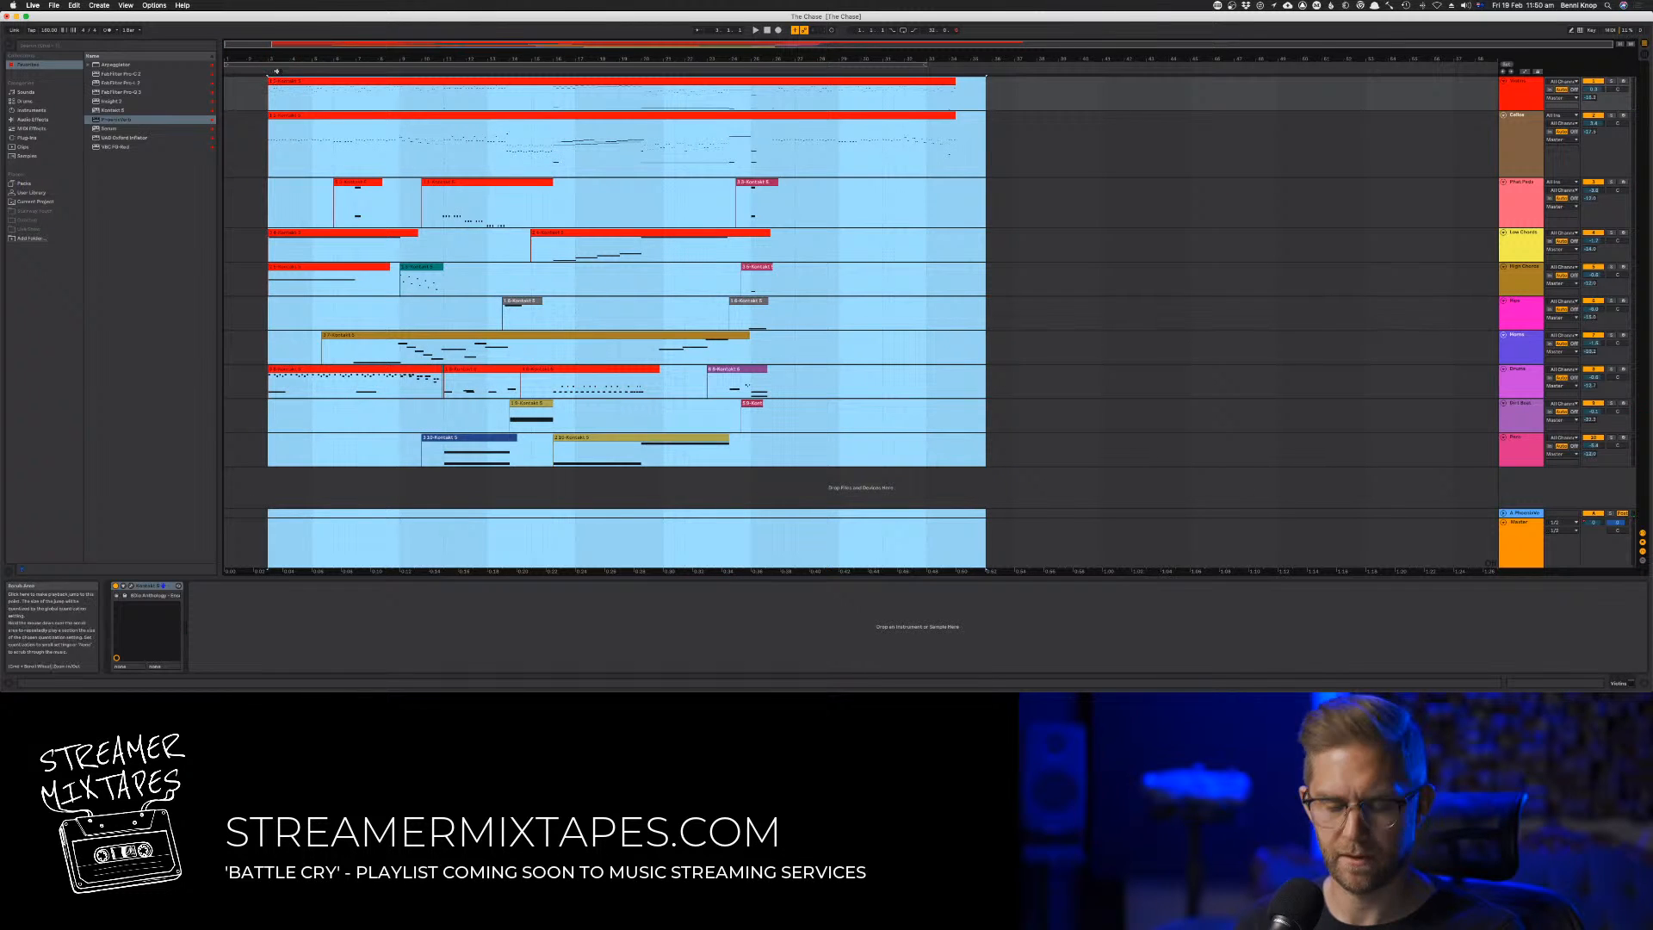
key(space)
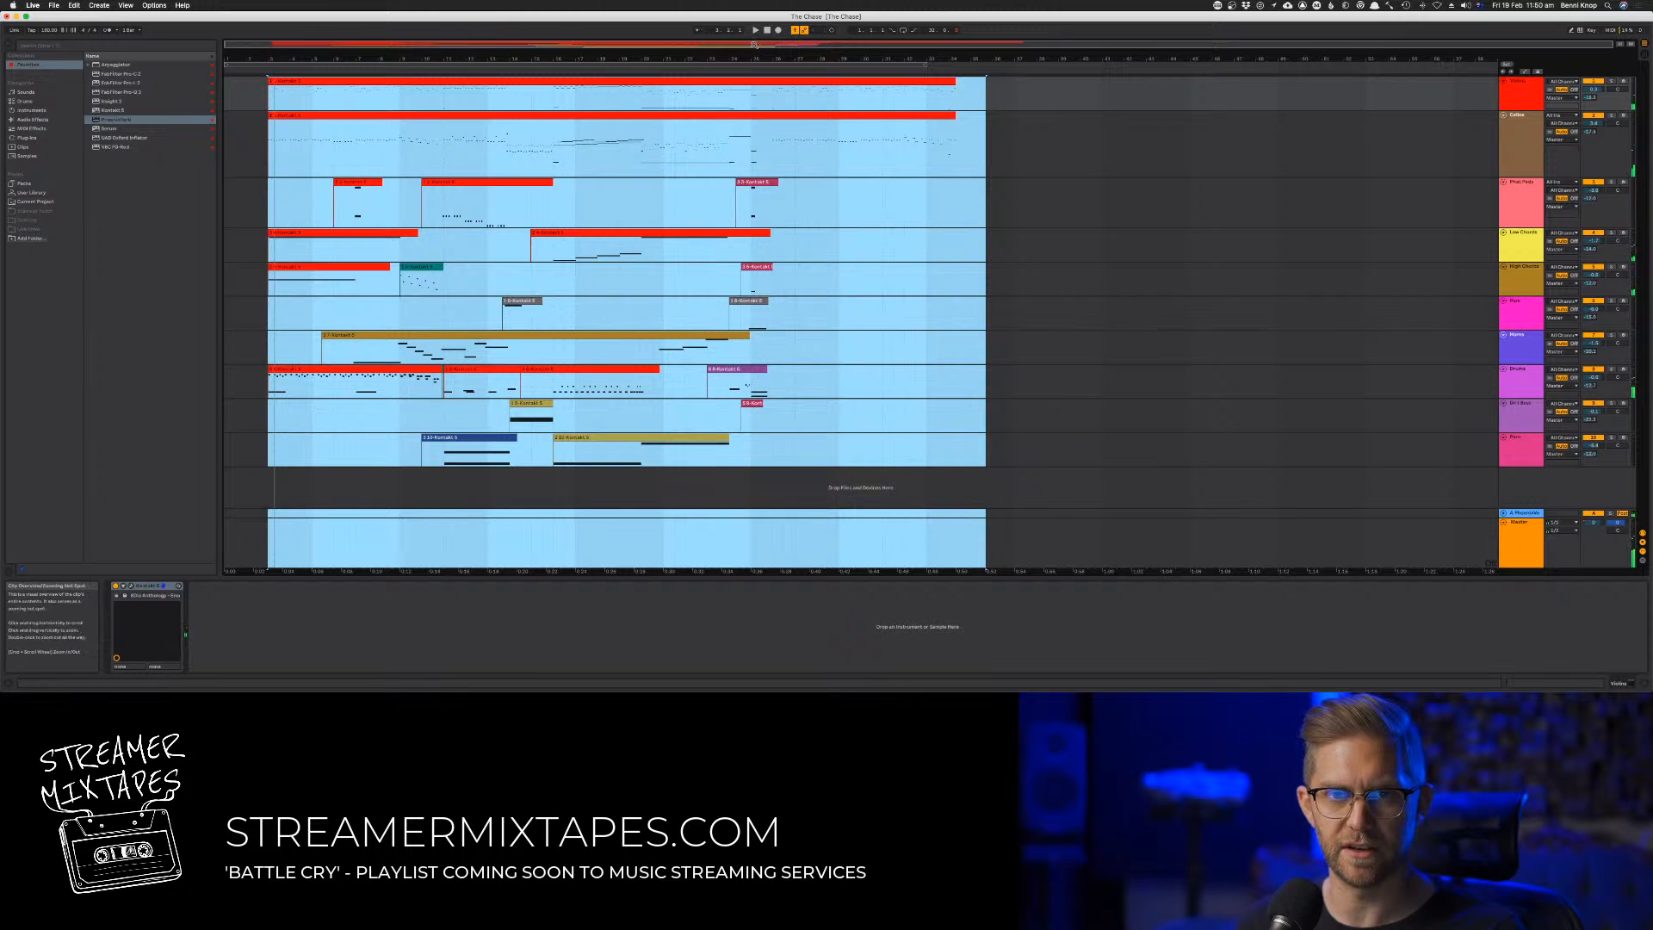
click(495, 244)
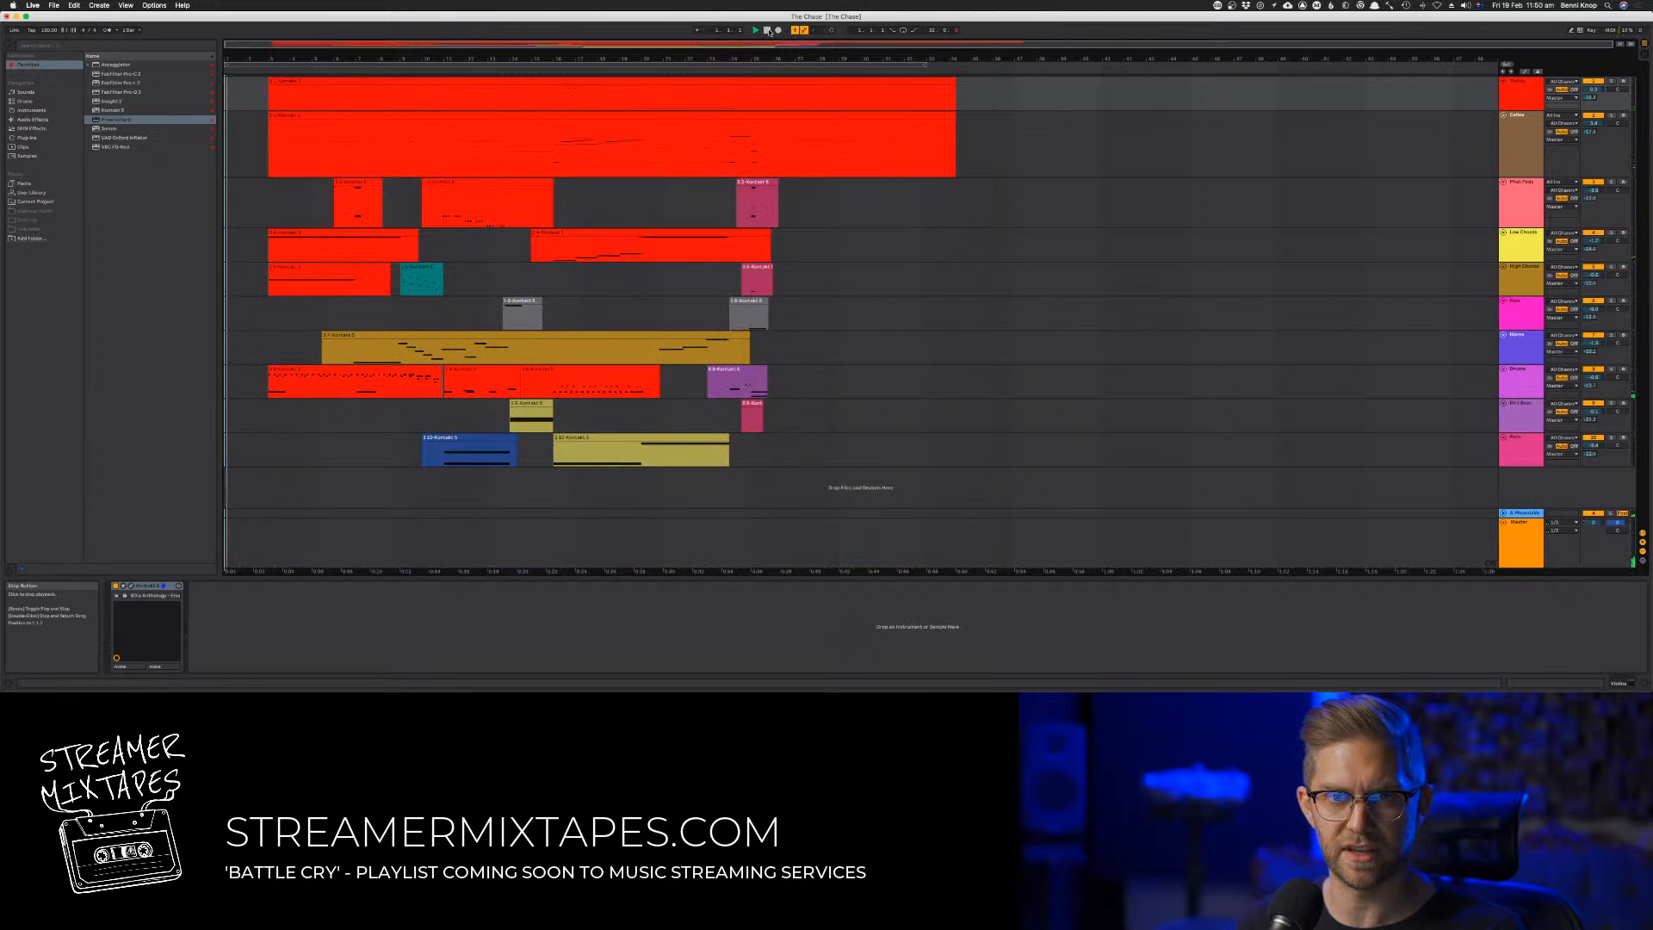
click(291, 233)
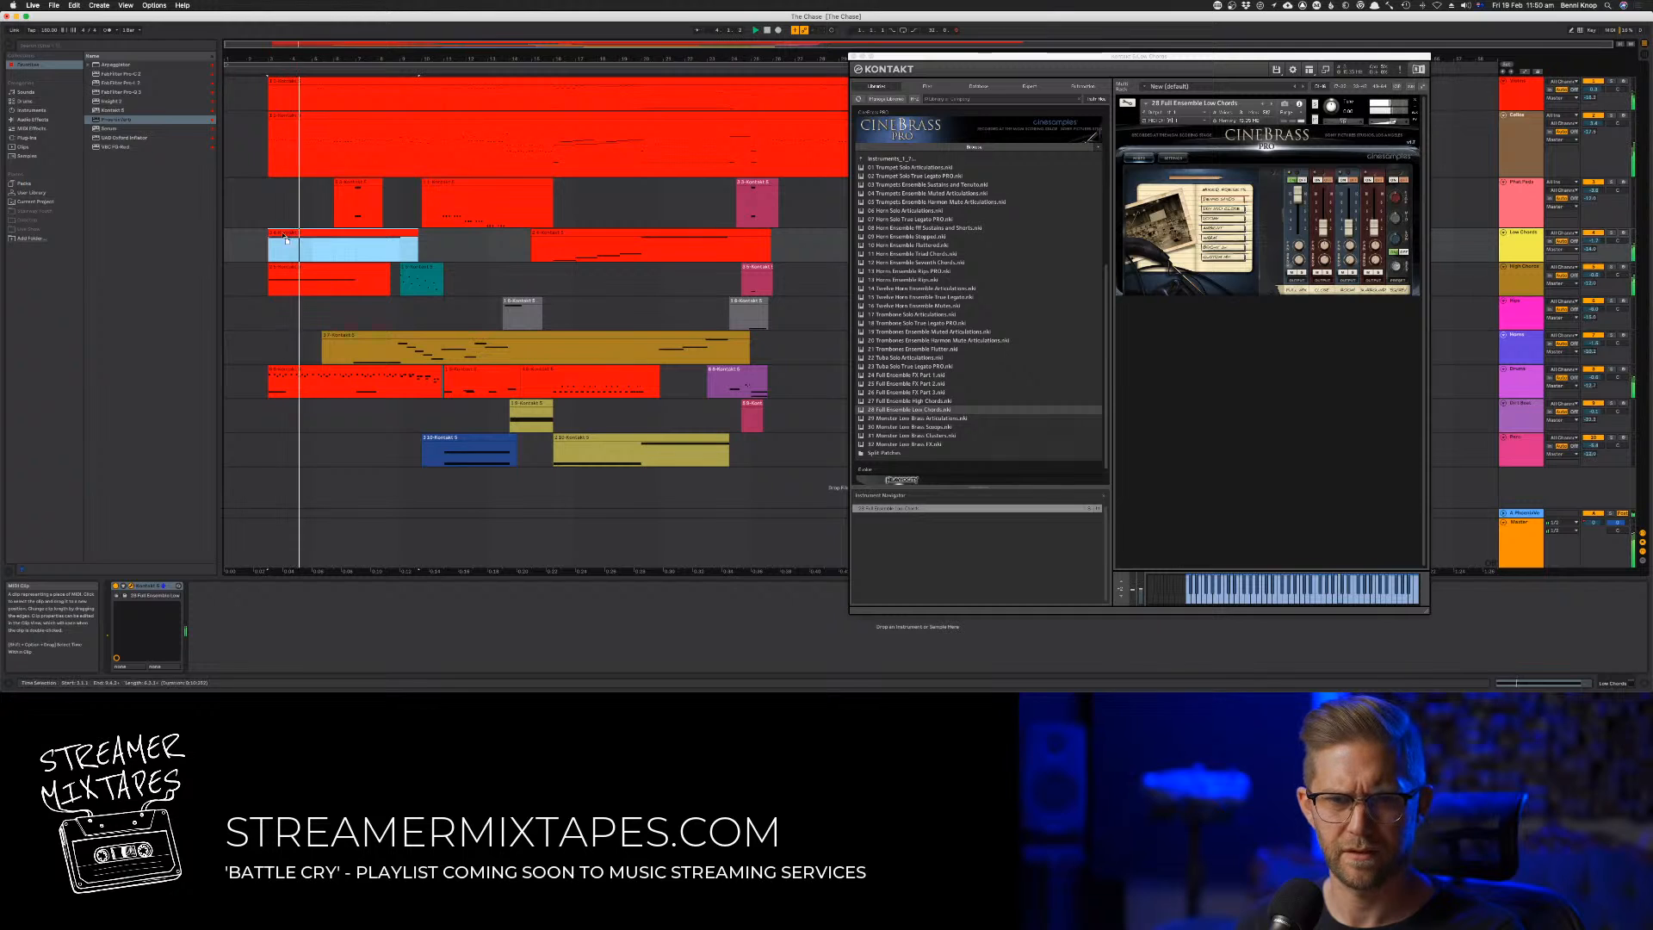
drag(291, 233, 247, 234)
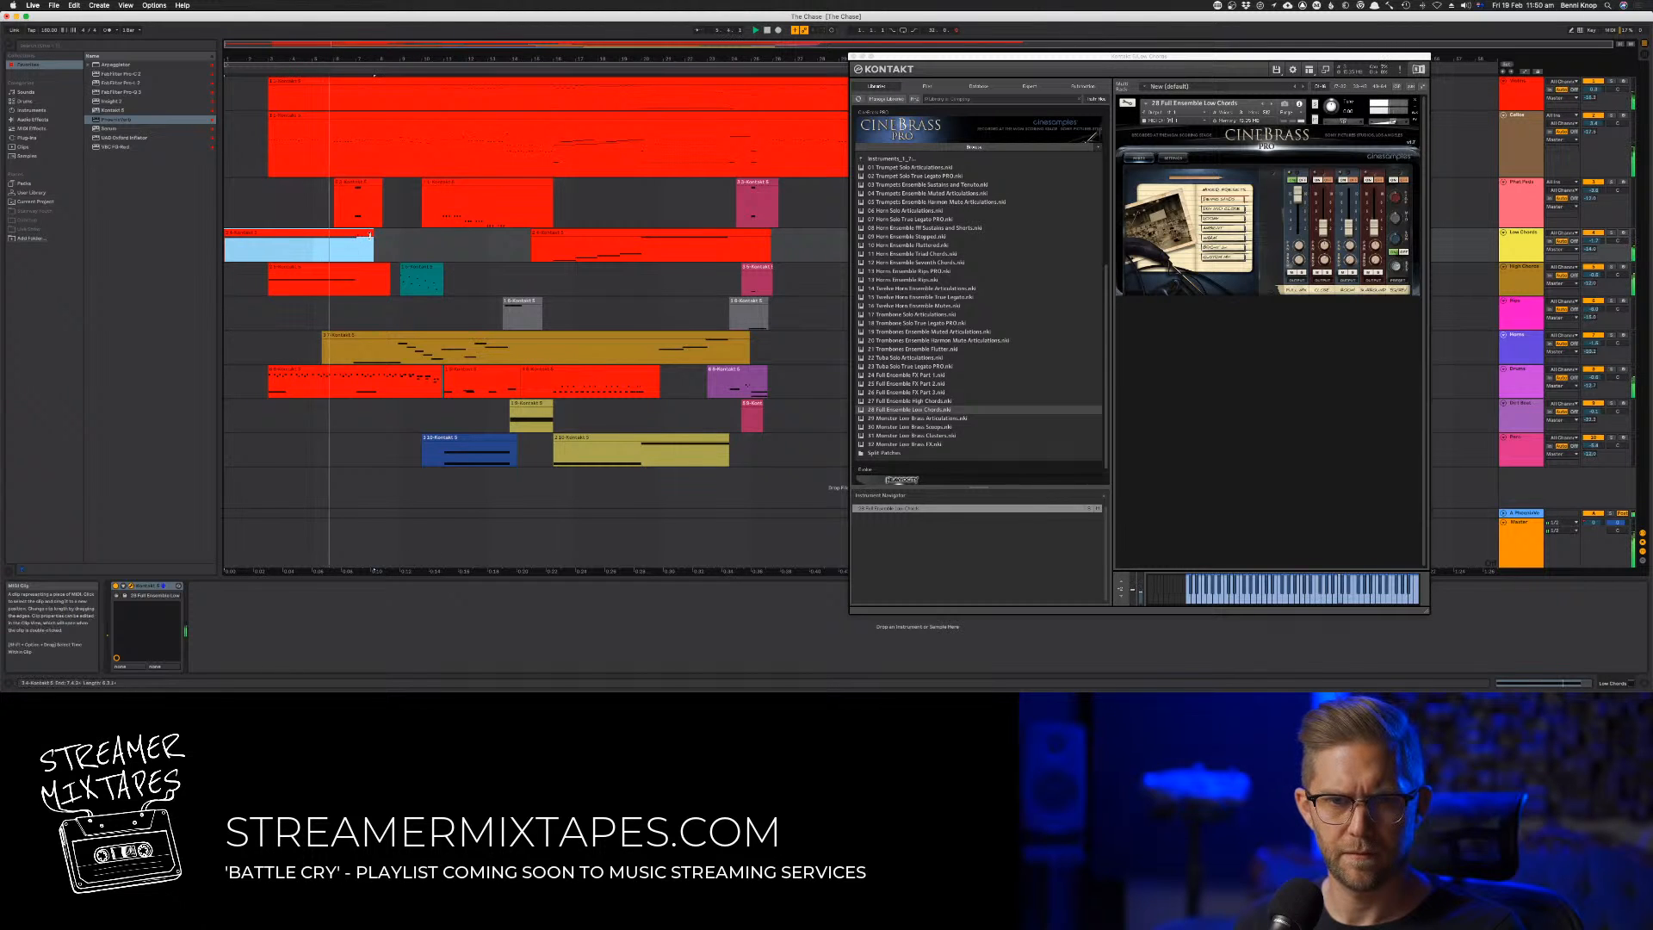
drag(357, 238, 401, 238)
Open the first Low Chords clip and extend its start back to the beginning of the arrangement
double_click(401, 239)
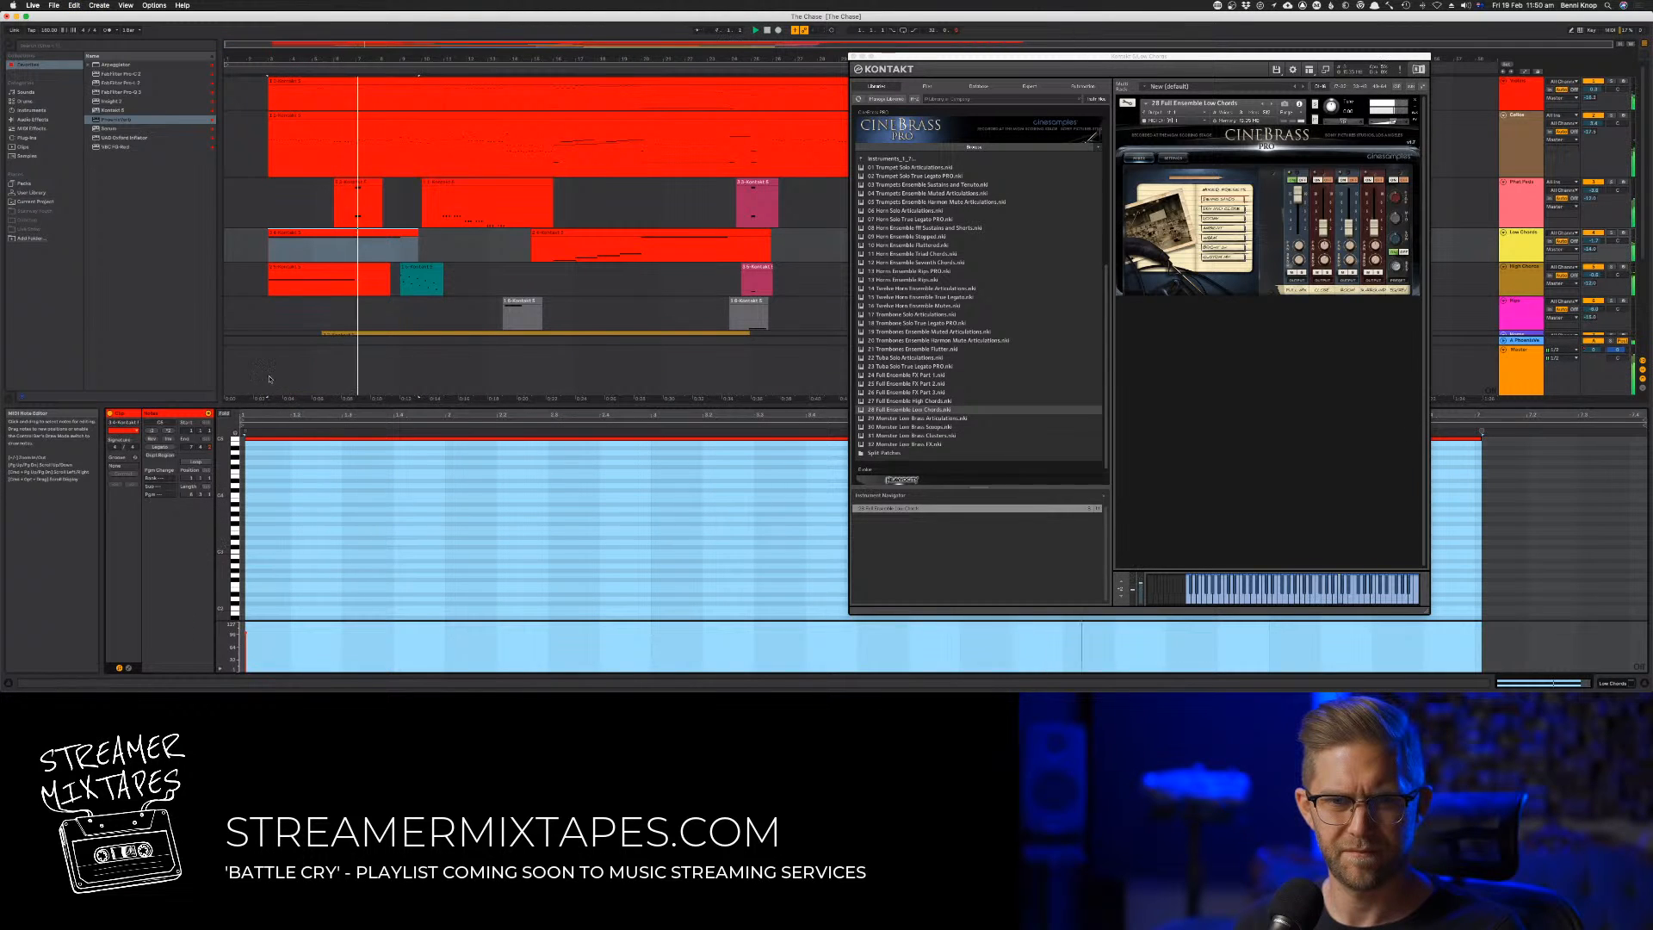
key(space)
drag(268, 234, 226, 234)
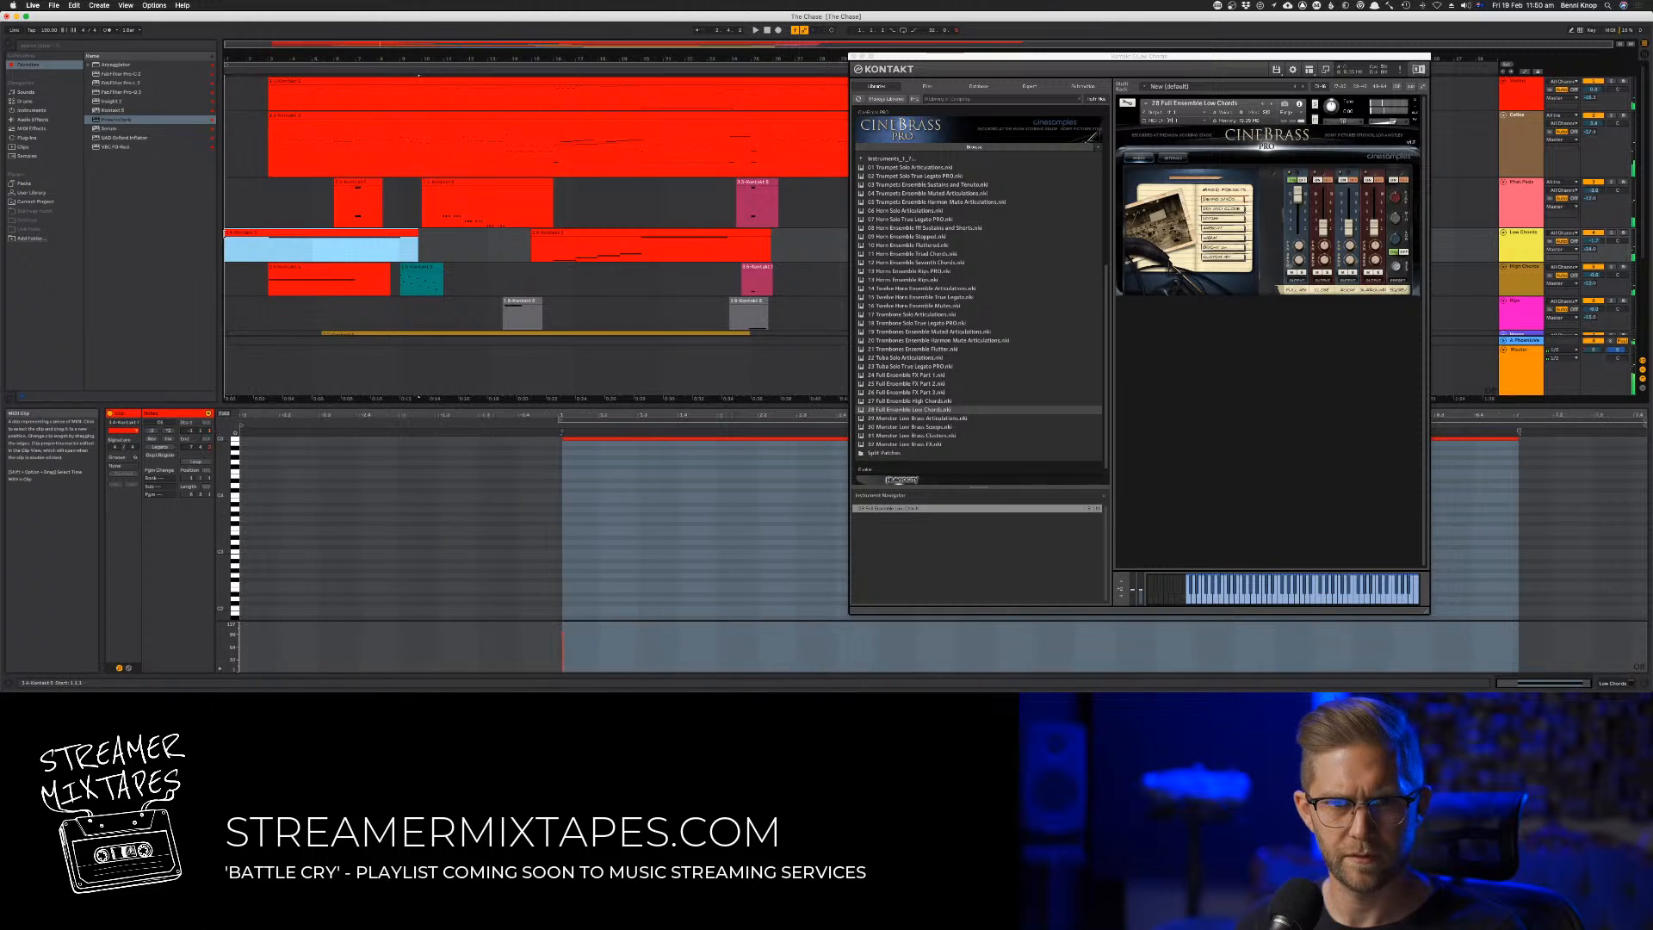
Lengthen the sustained note in the first Low Chords clip so it starts at the clip's new beginning
click(562, 448)
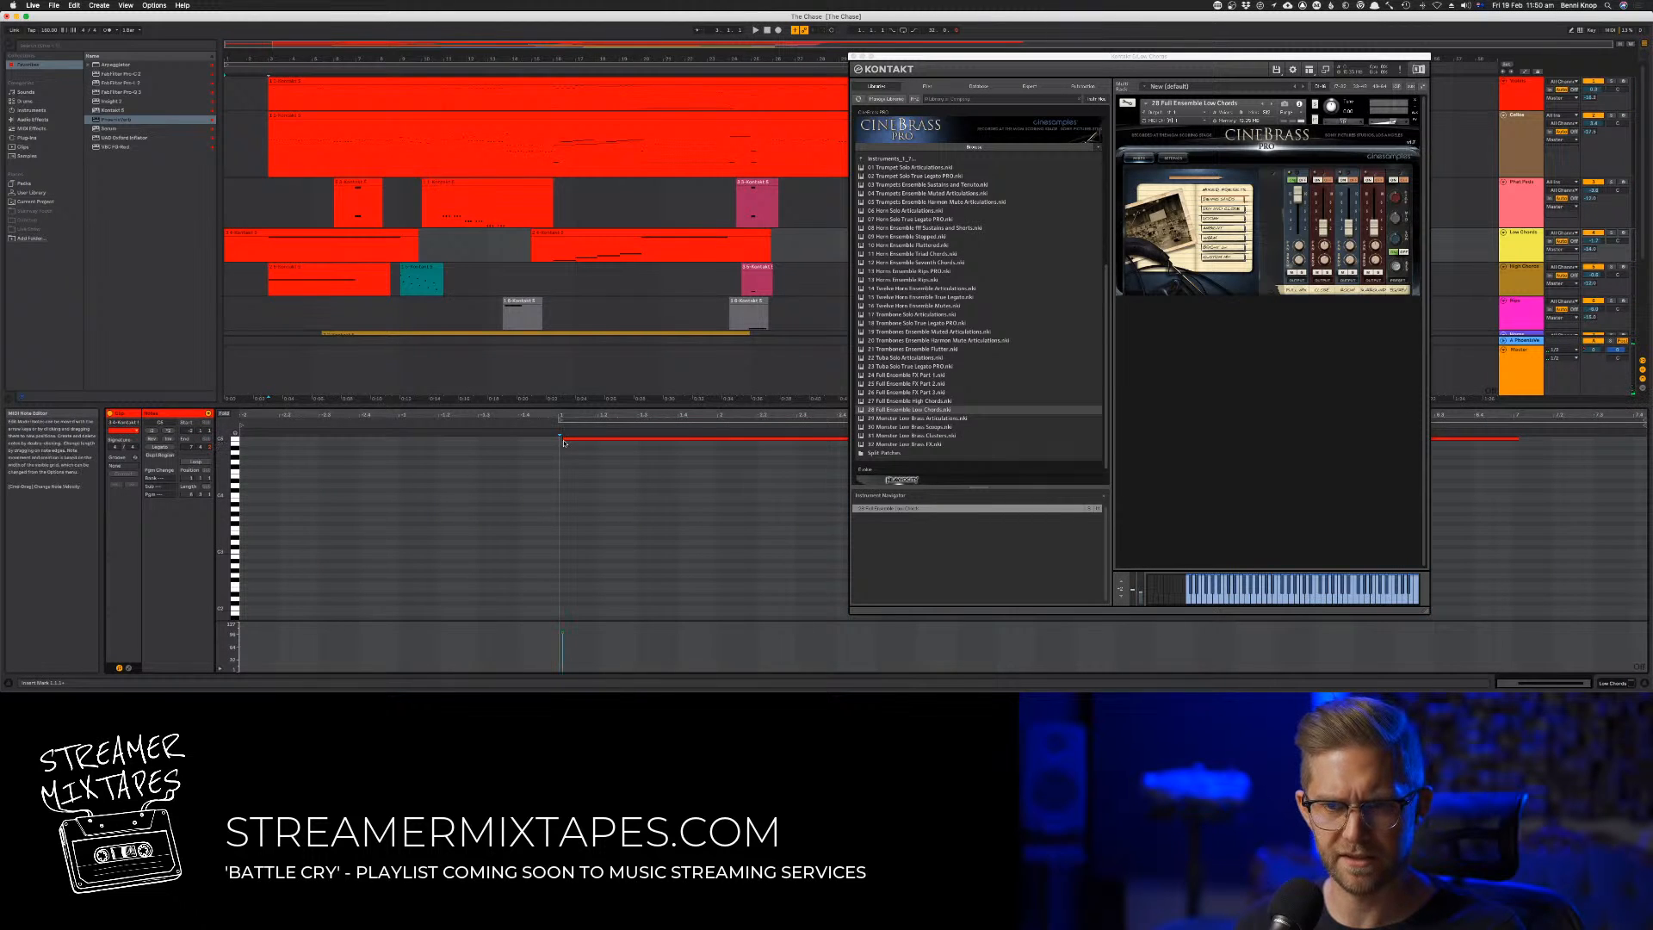
click(564, 441)
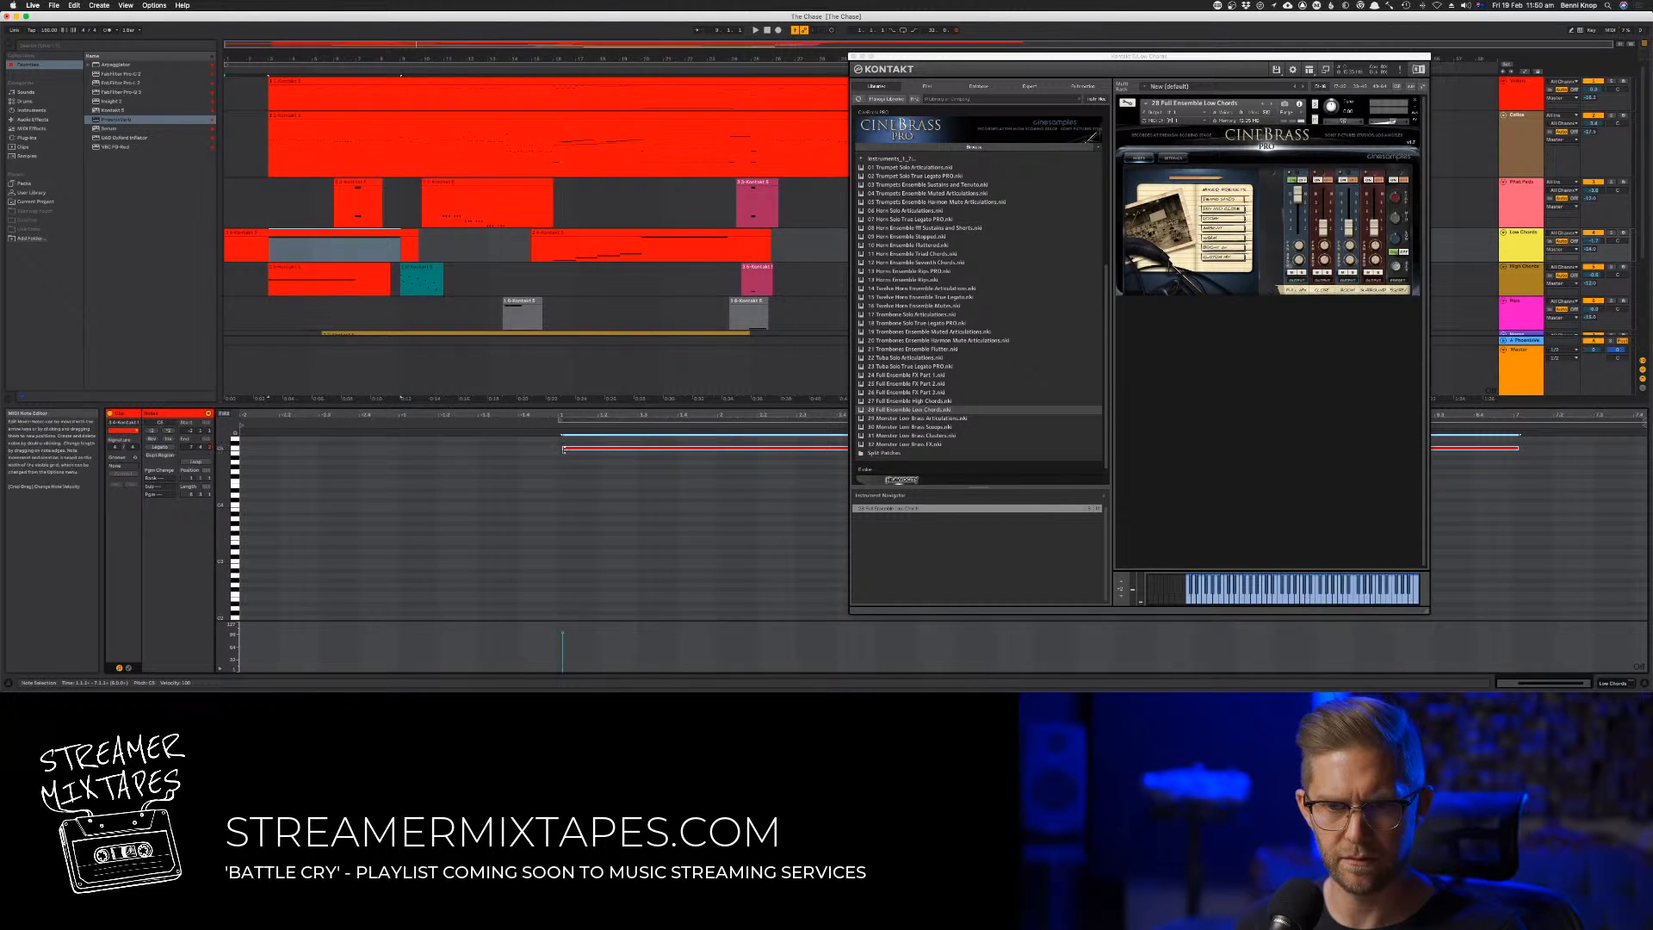
drag(563, 449, 242, 447)
key(super+z)
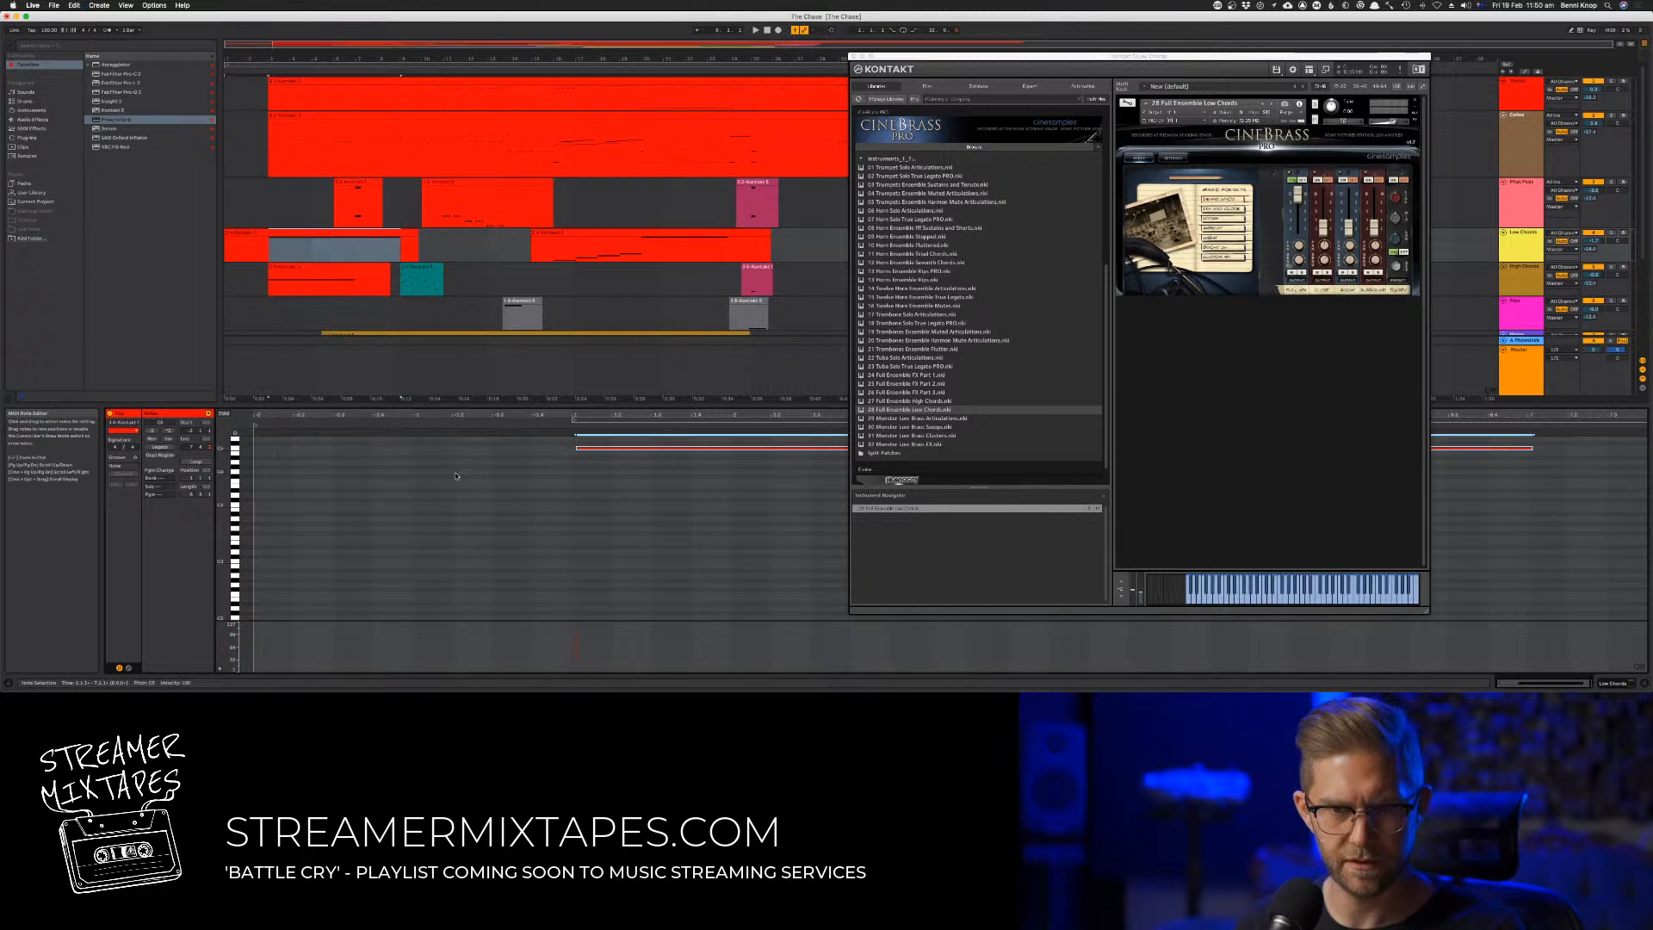
drag(576, 448, 280, 442)
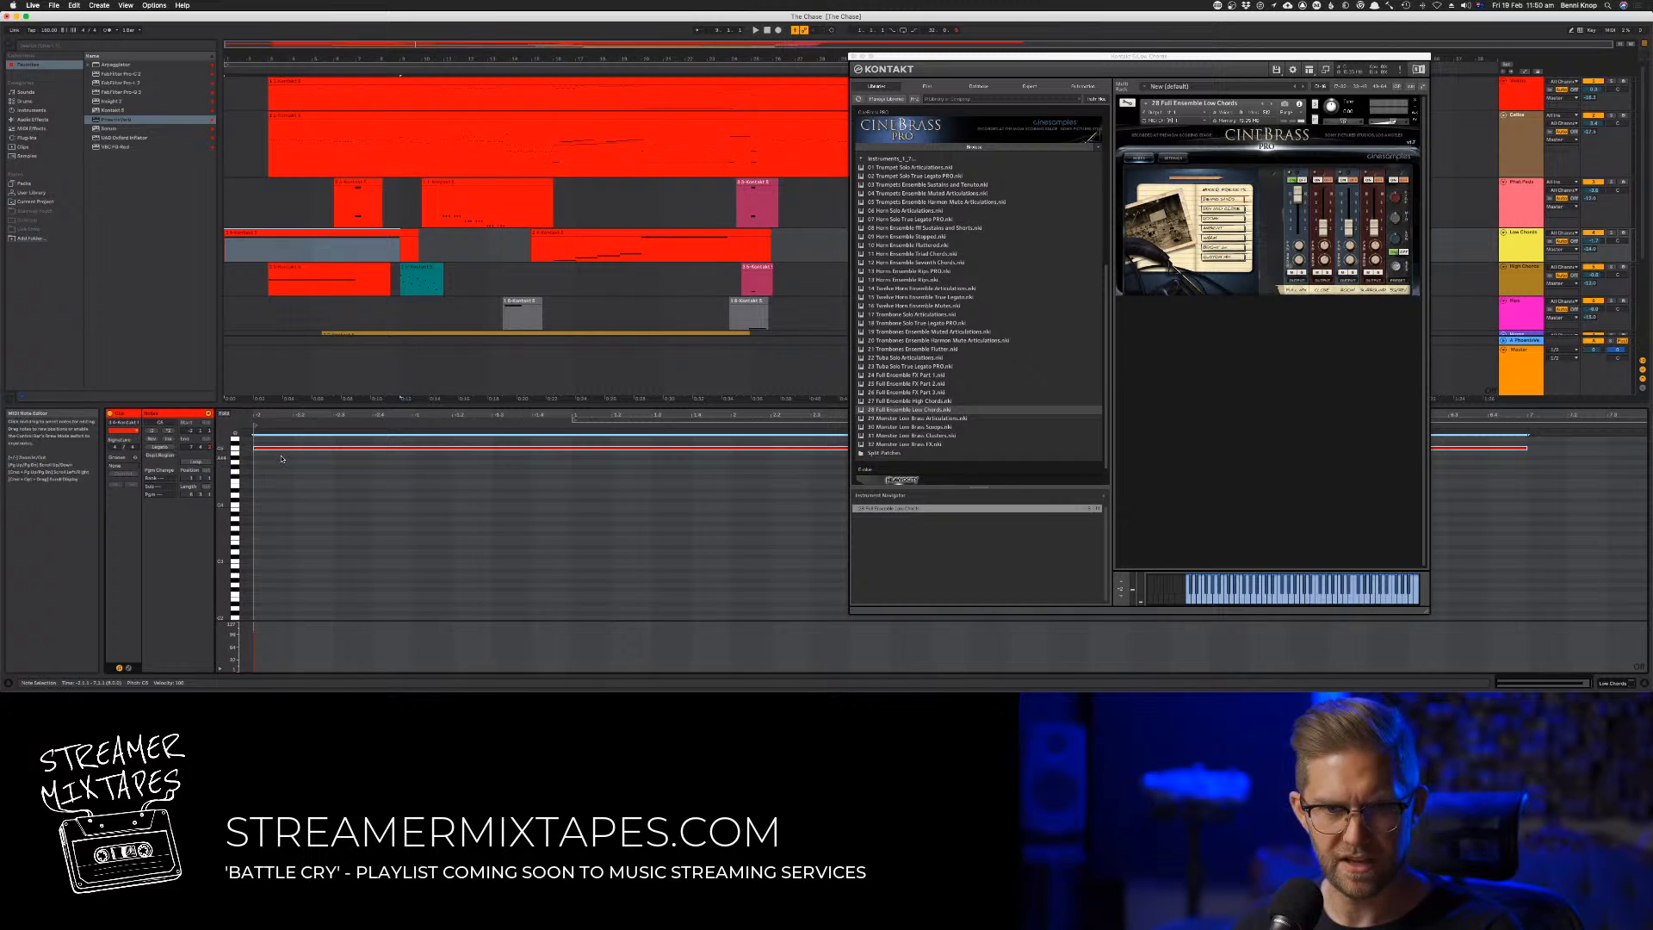
Audition the extended Low Chords clip and show its MIDI controller envelope for the swell
key(space)
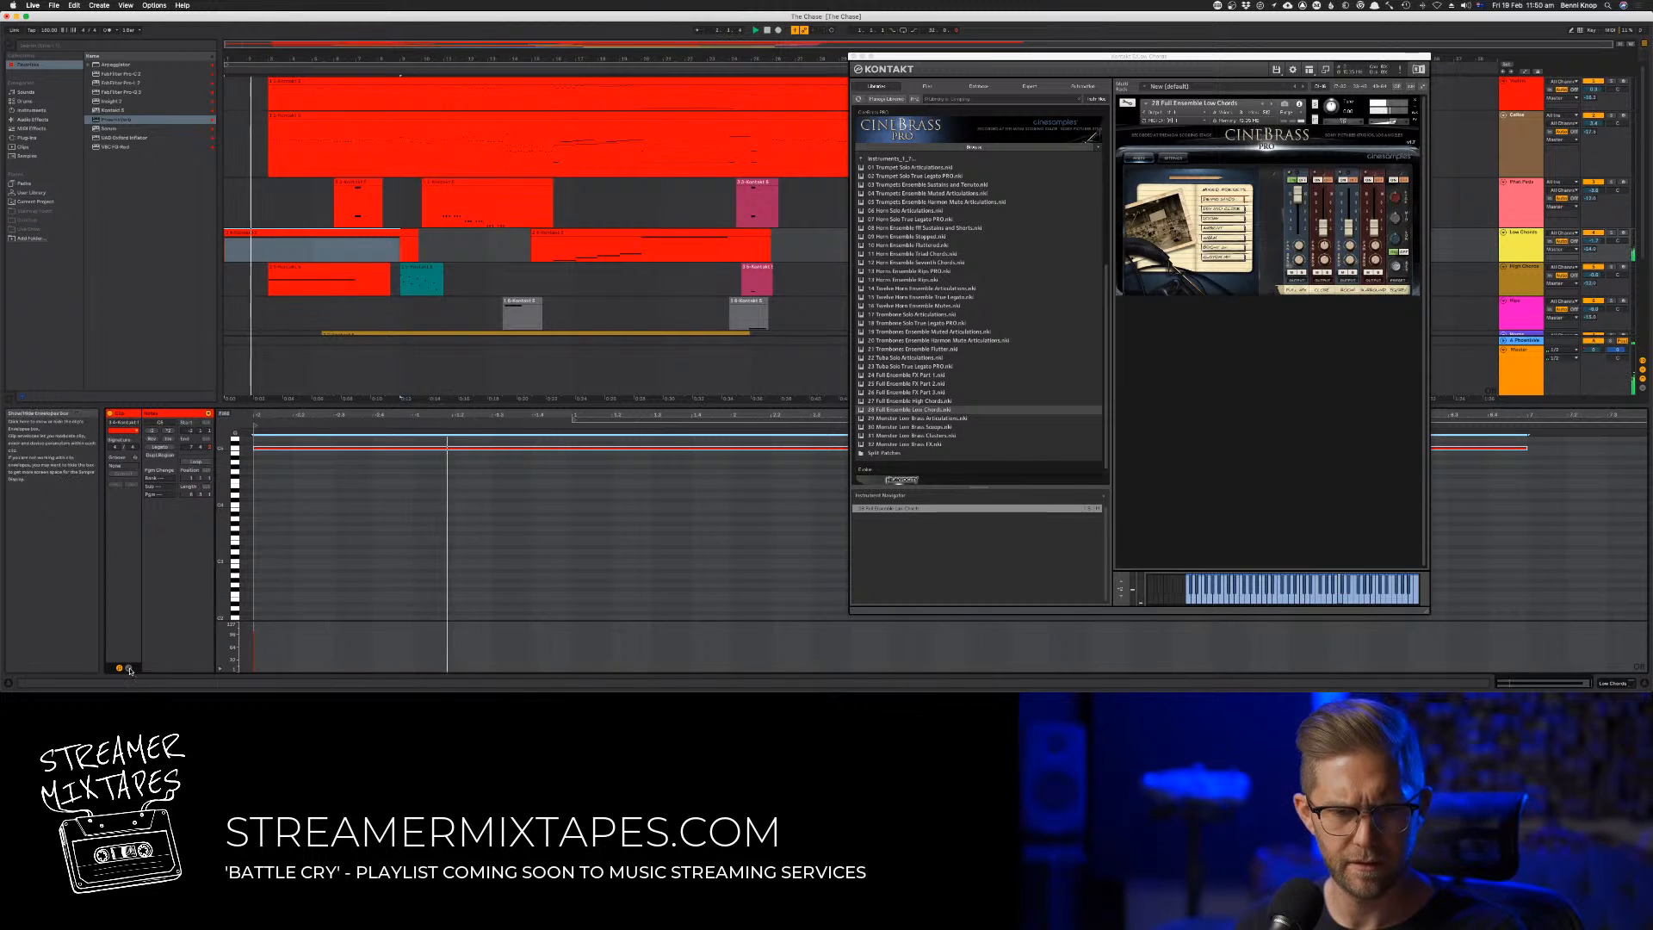
click(128, 667)
click(232, 430)
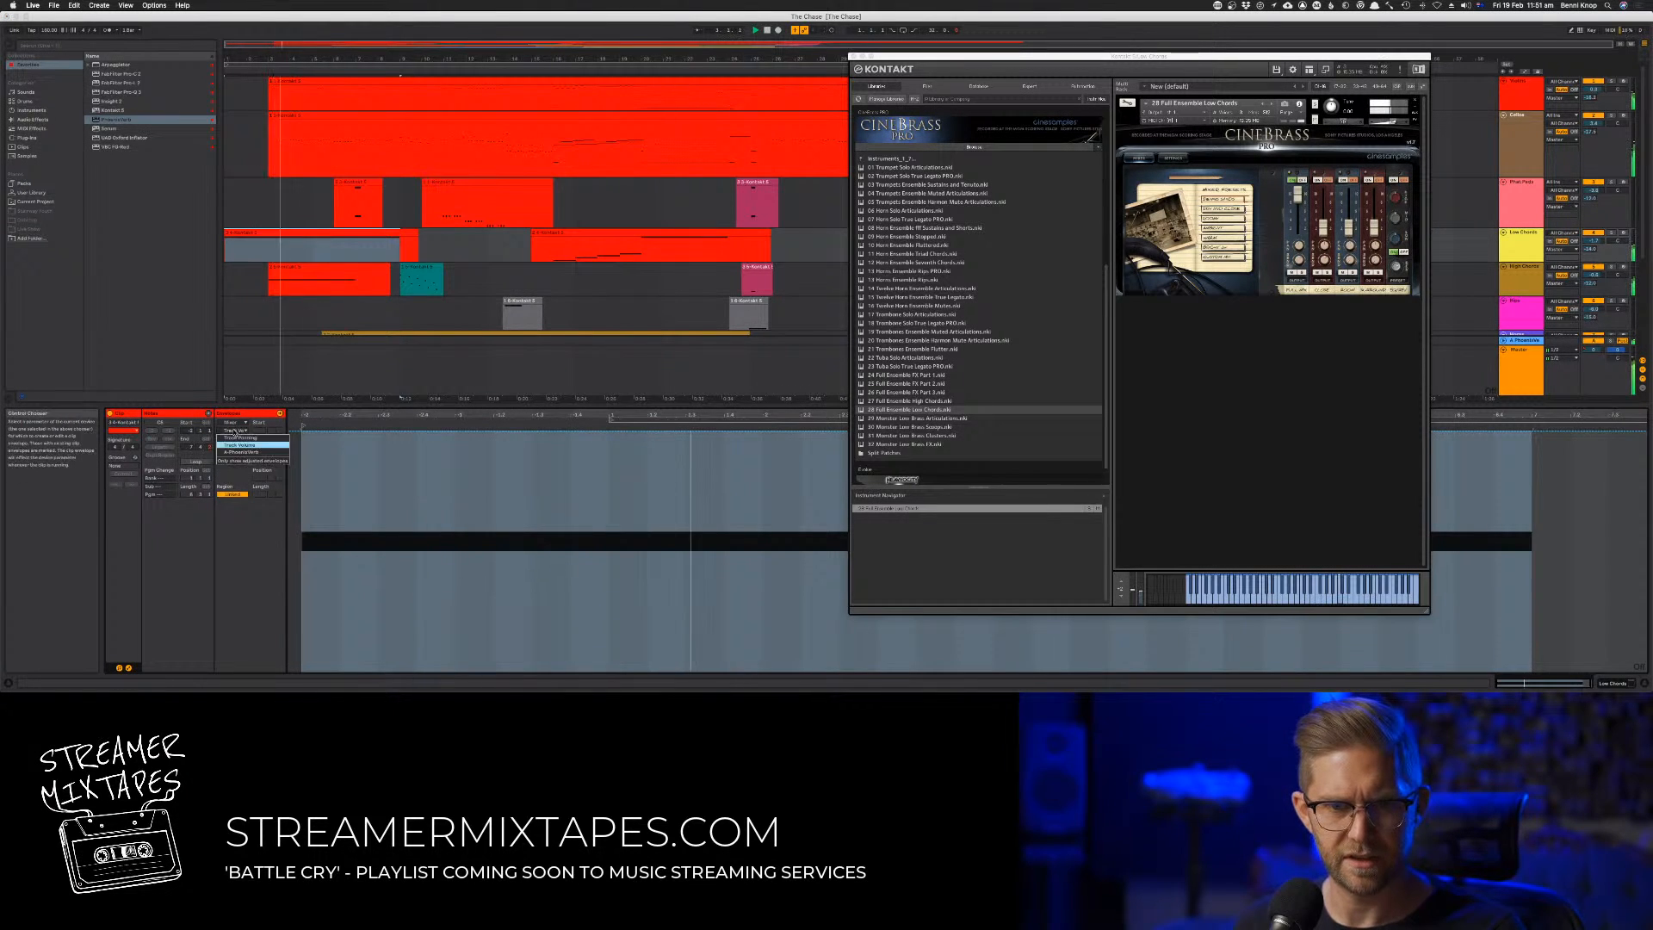
click(232, 423)
click(233, 422)
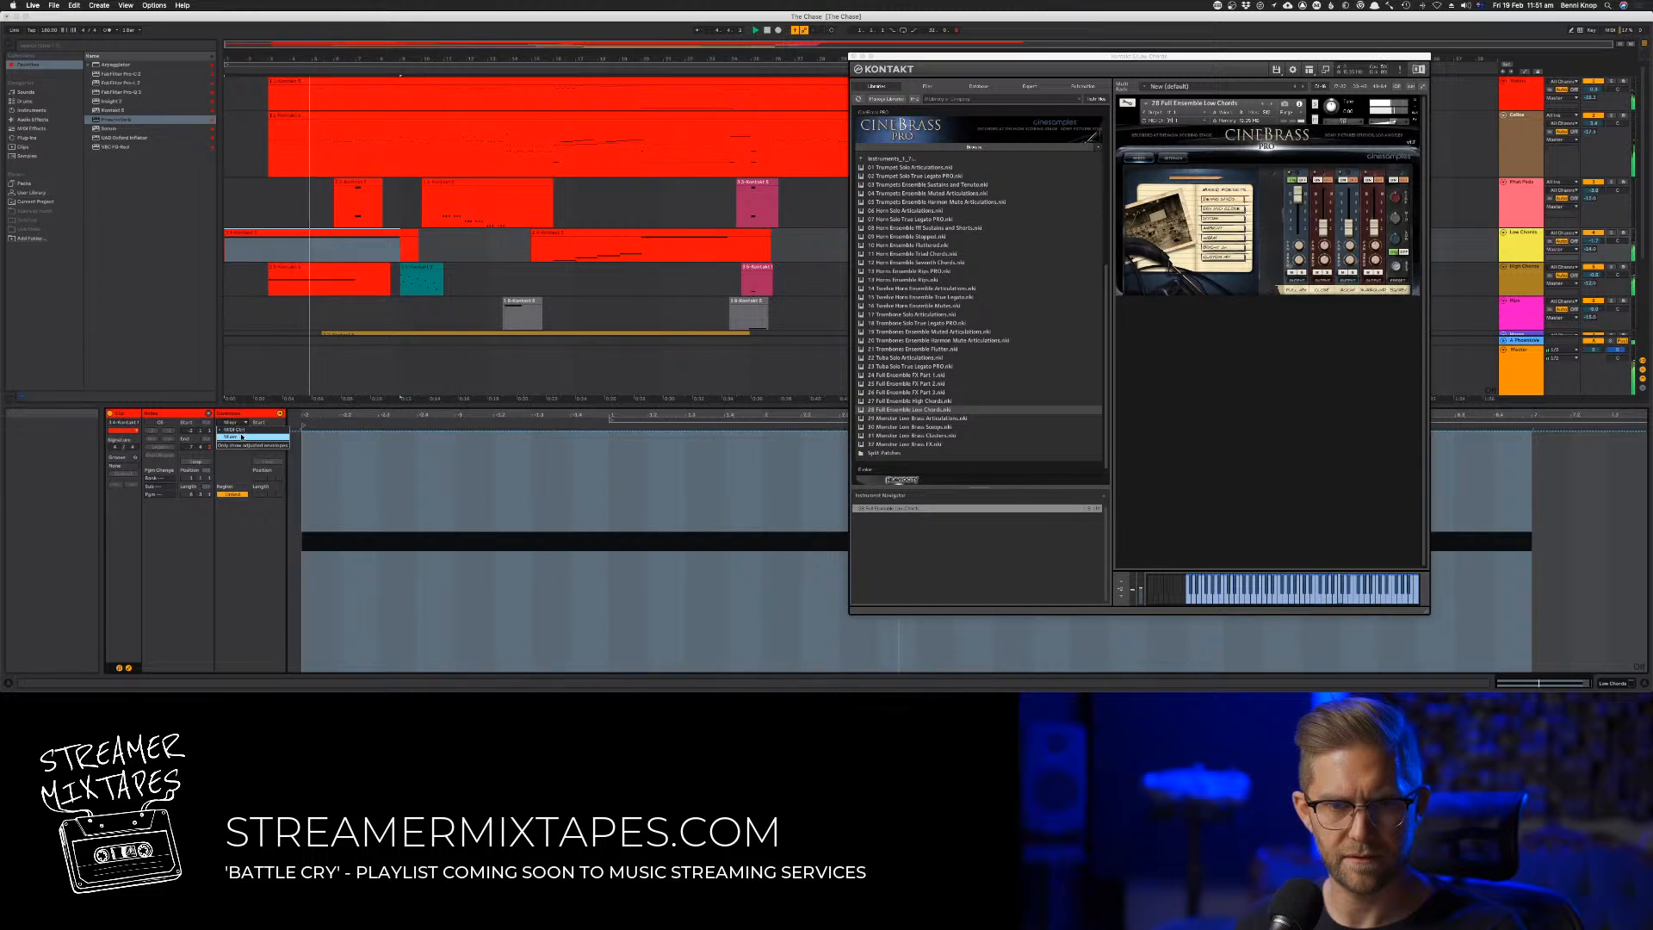
click(234, 430)
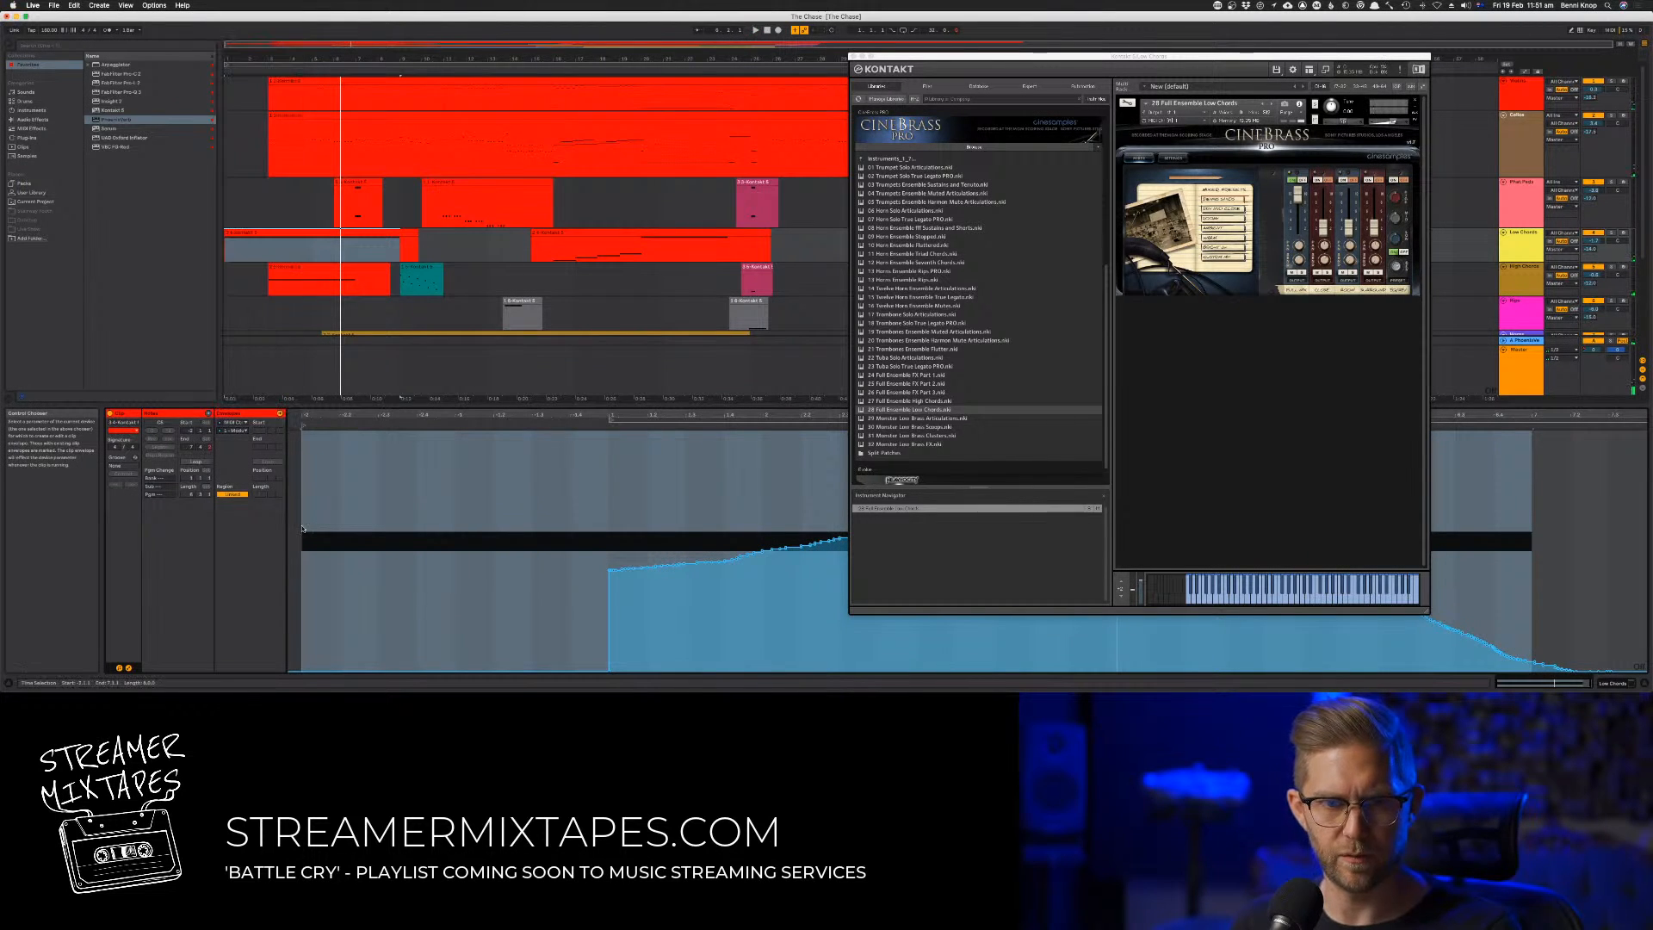
click(492, 616)
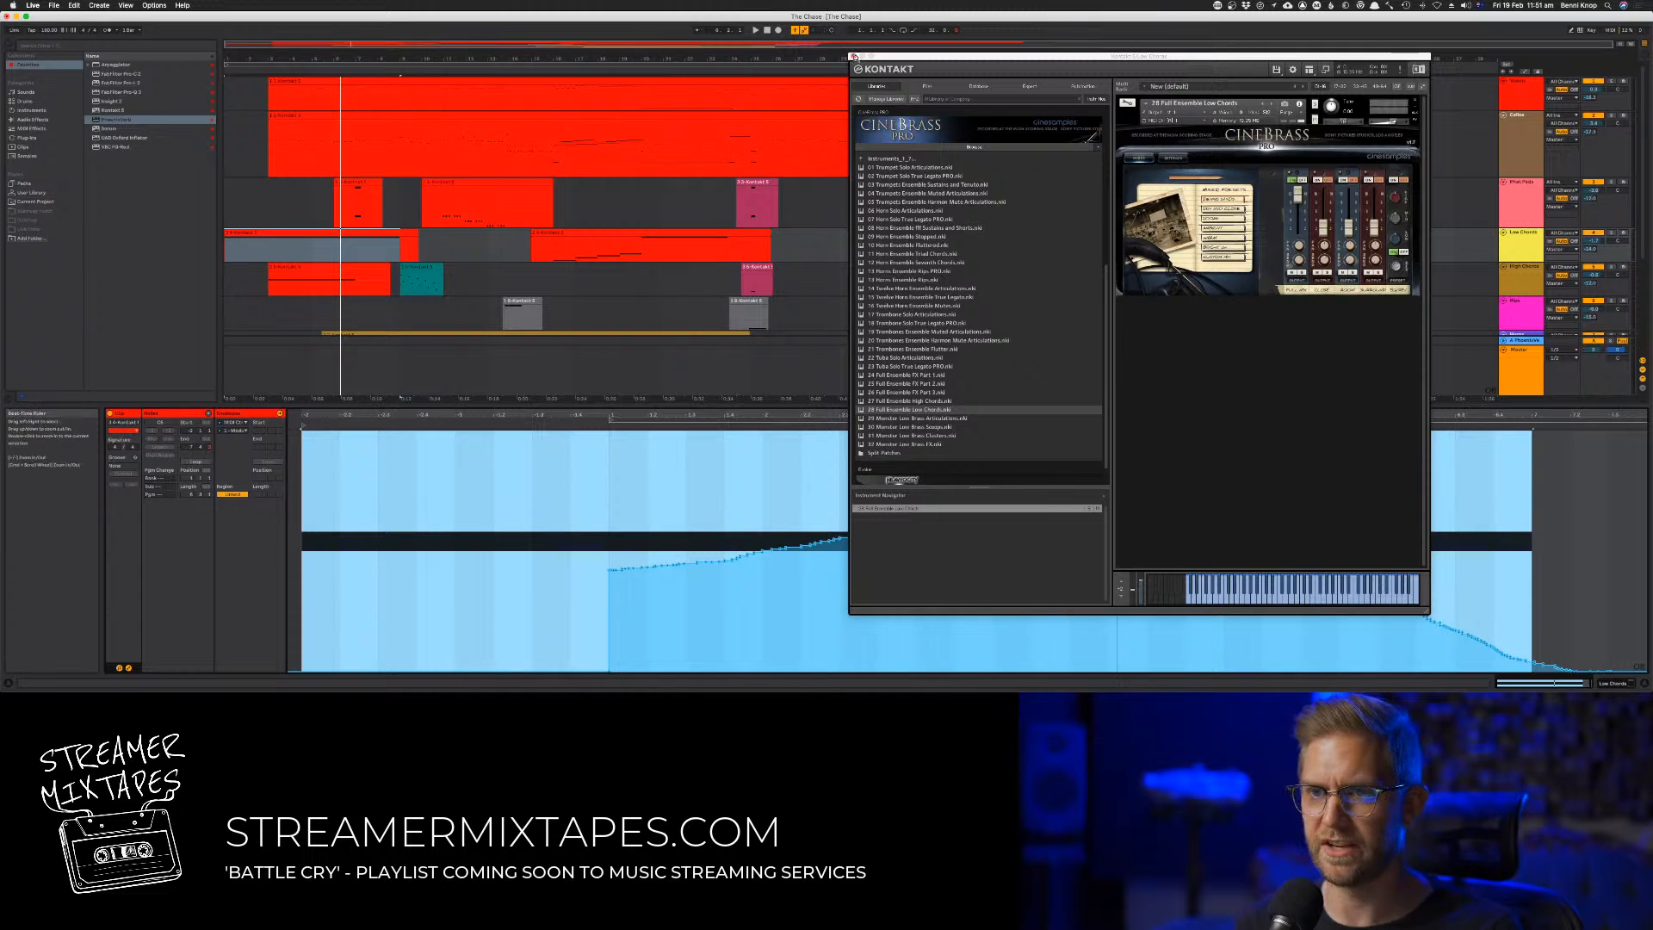
Close the Kontakt window, find the Draw Mode command through the help search, and enable it
click(853, 57)
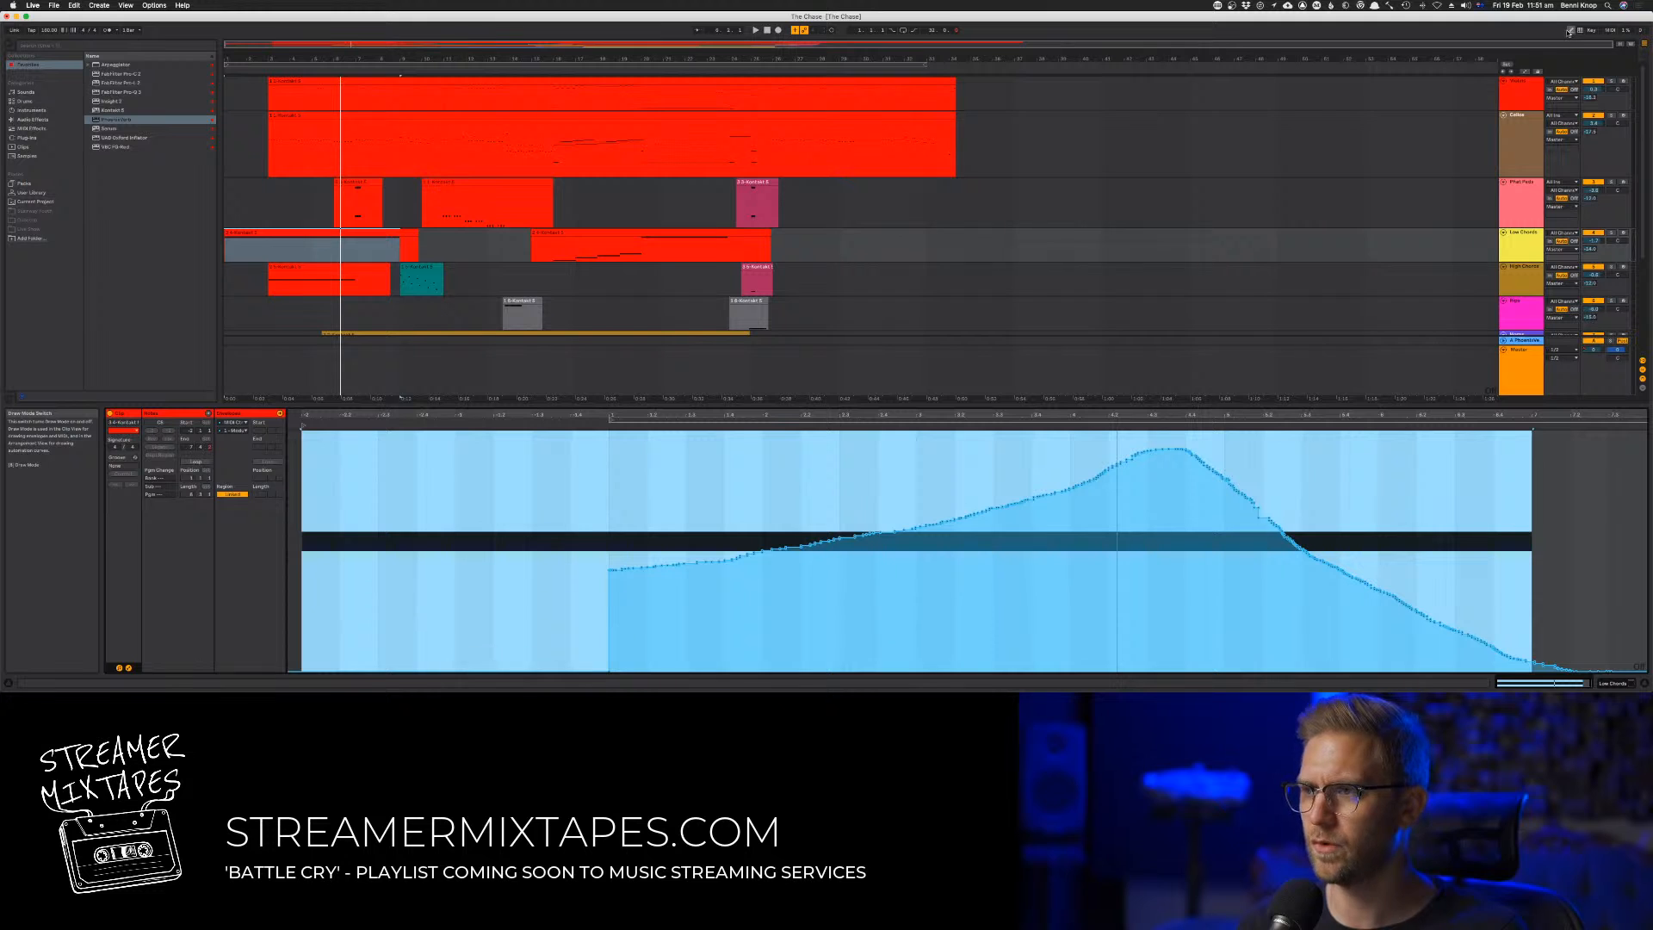
click(182, 5)
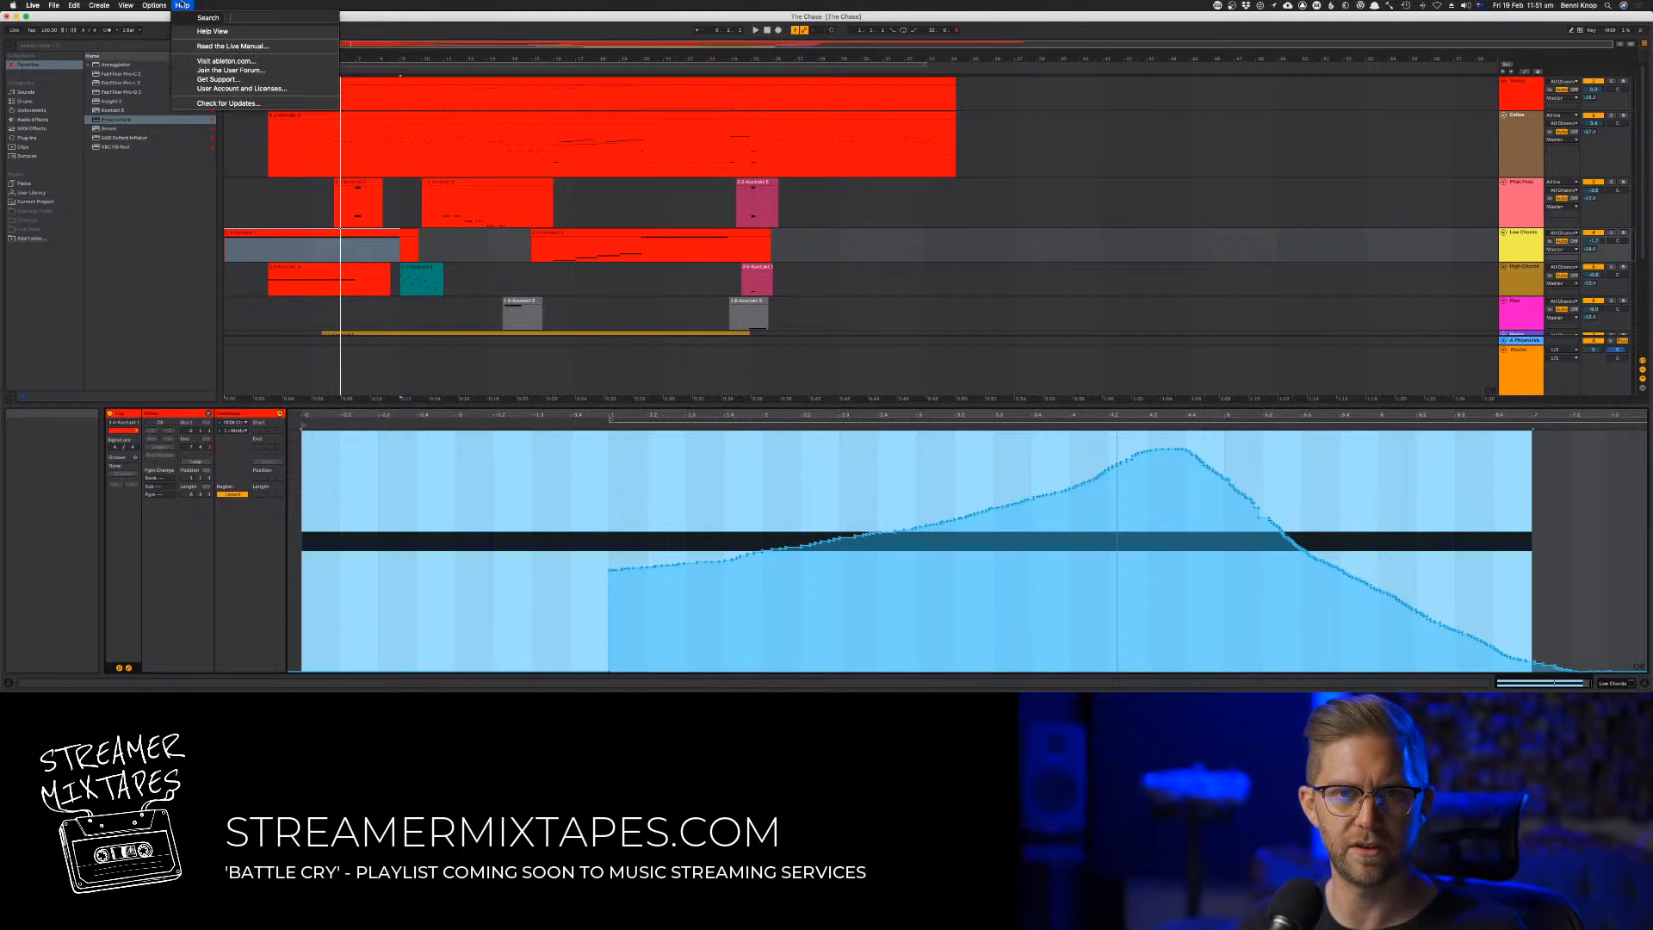
text(pn)
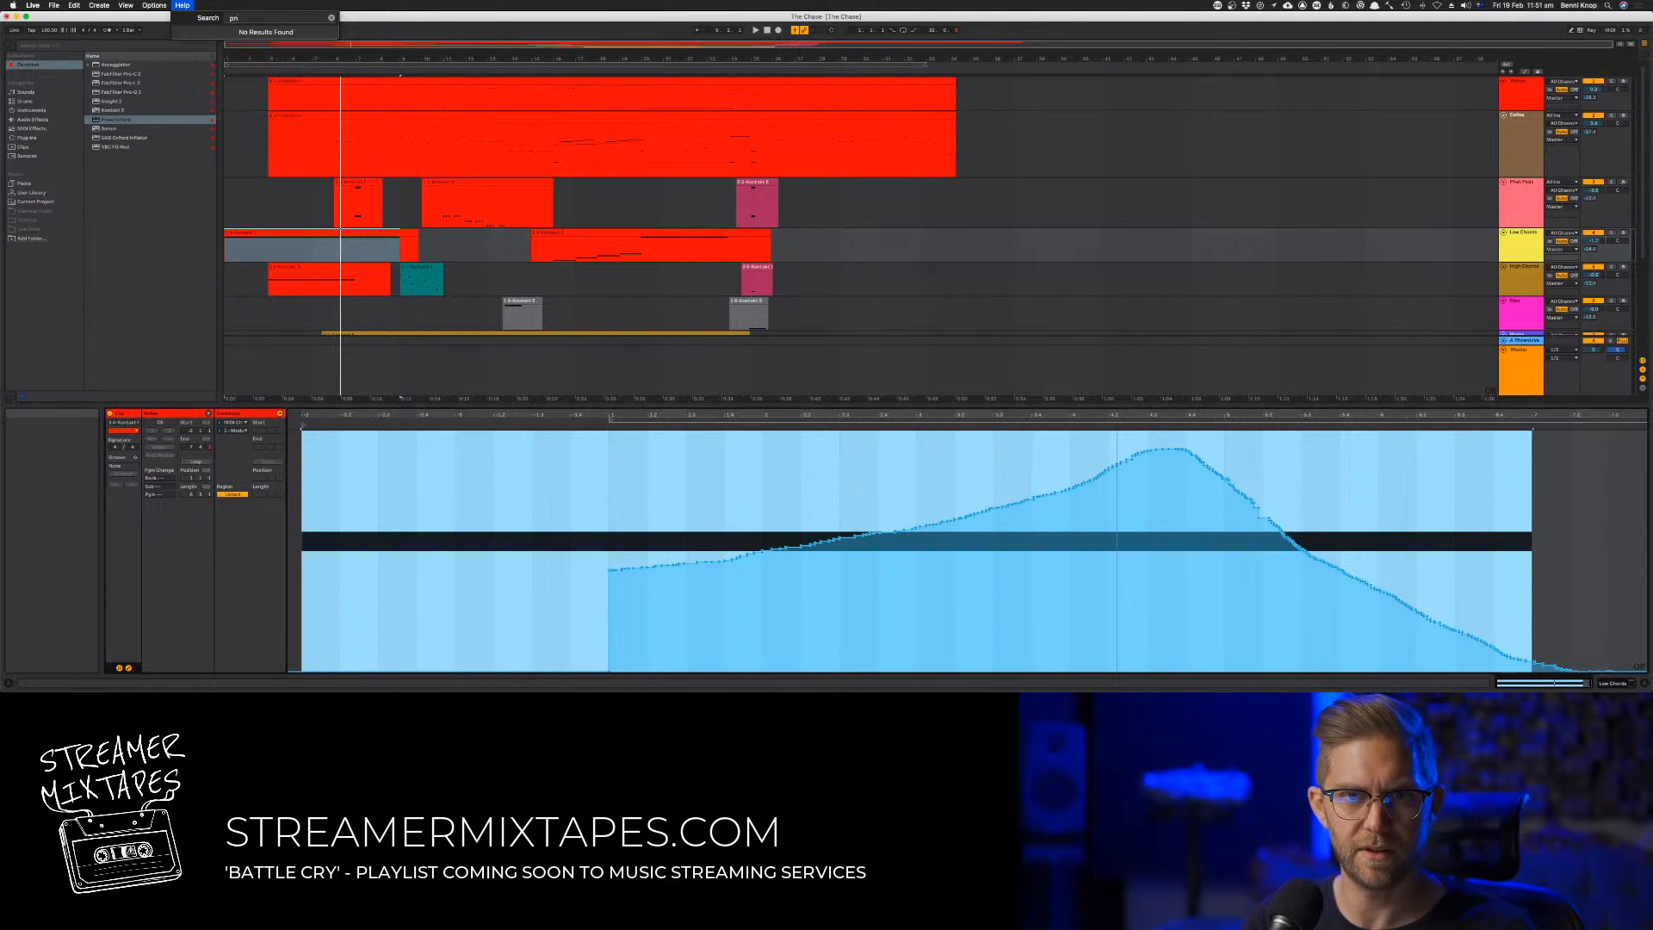
key(BackSpace)
key(BackSpace)
text(draw)
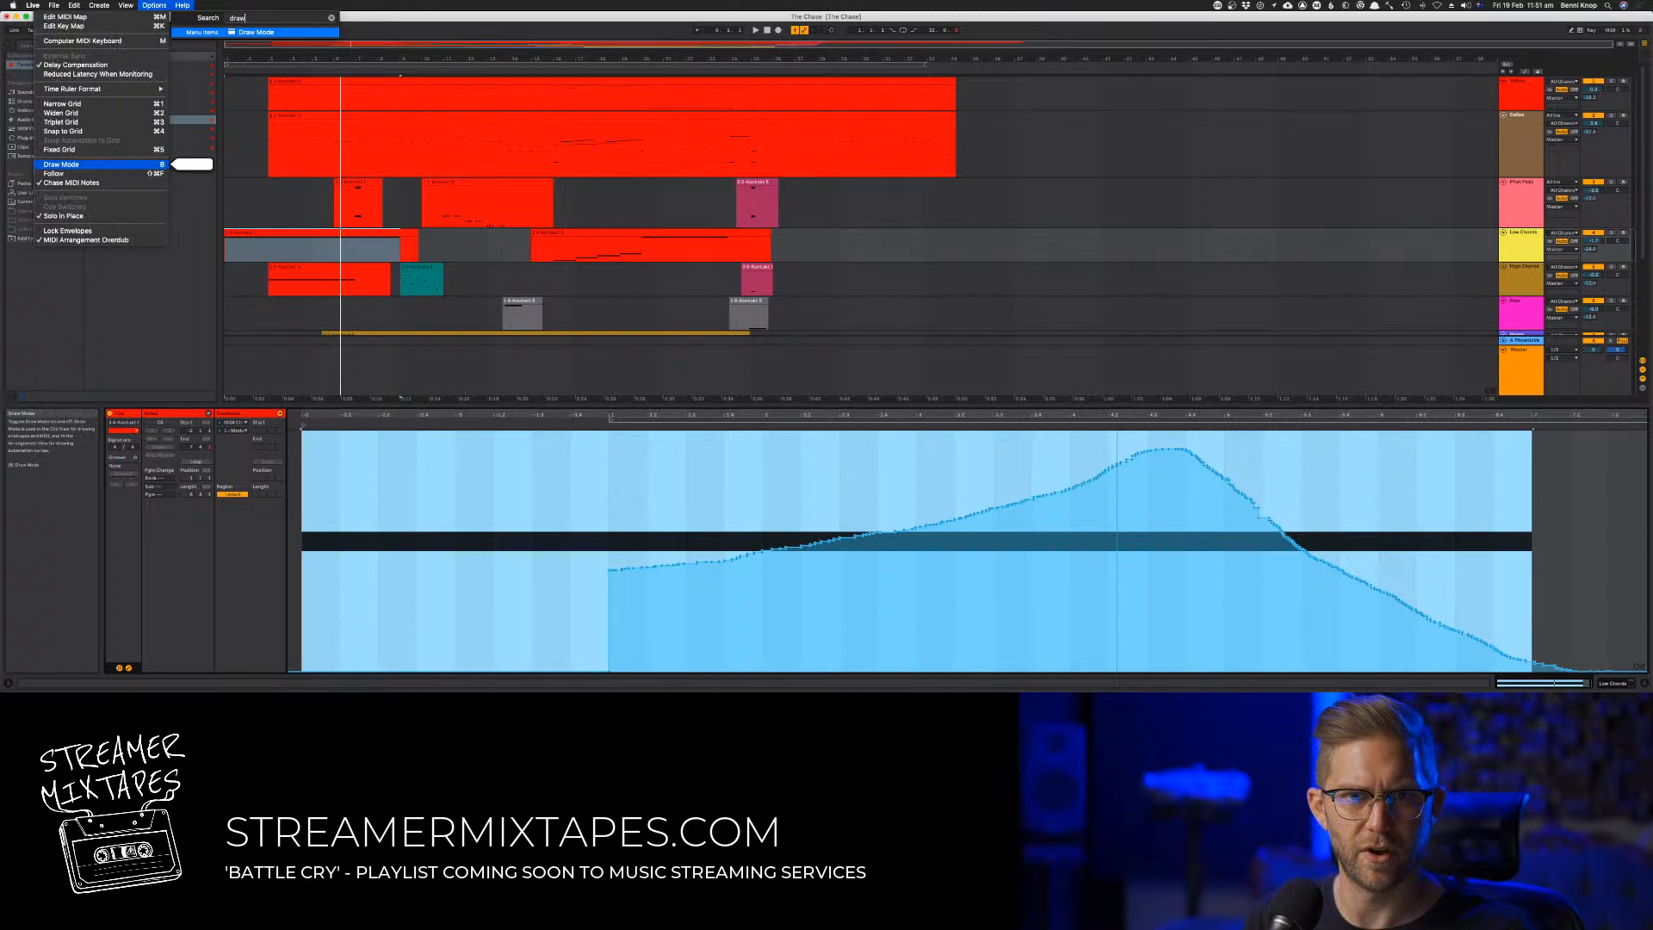
key(Return)
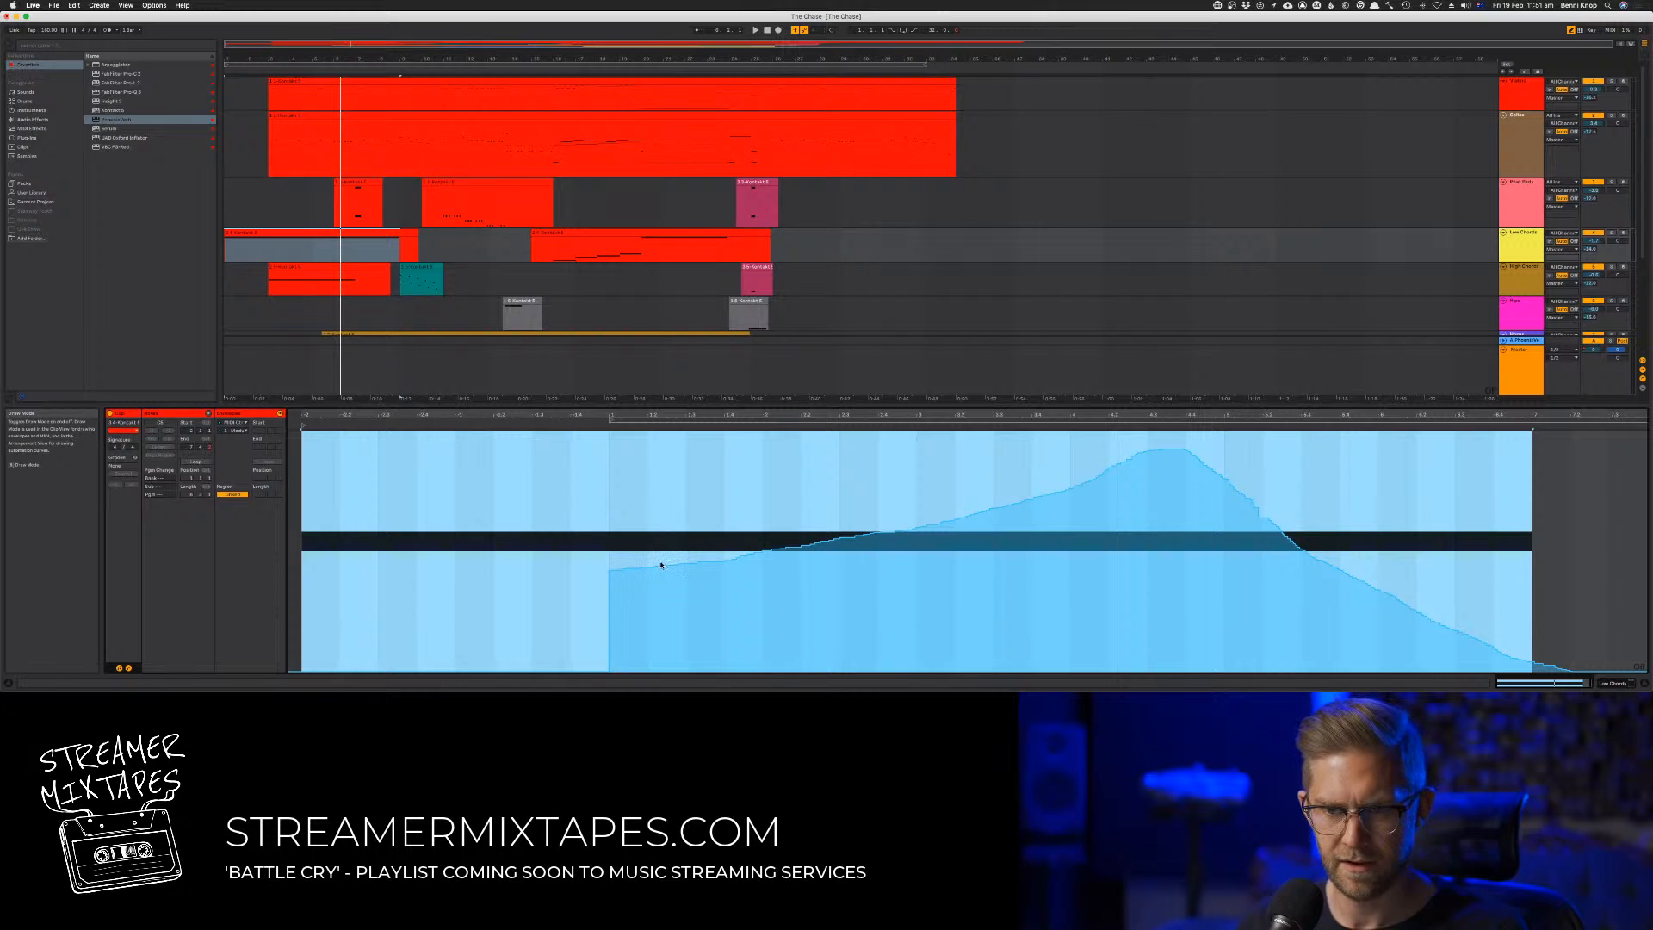
Draw a swell into the envelope's empty opening, dip it into a smooth transition to the existing peak, and audition it
drag(618, 563, 256, 652)
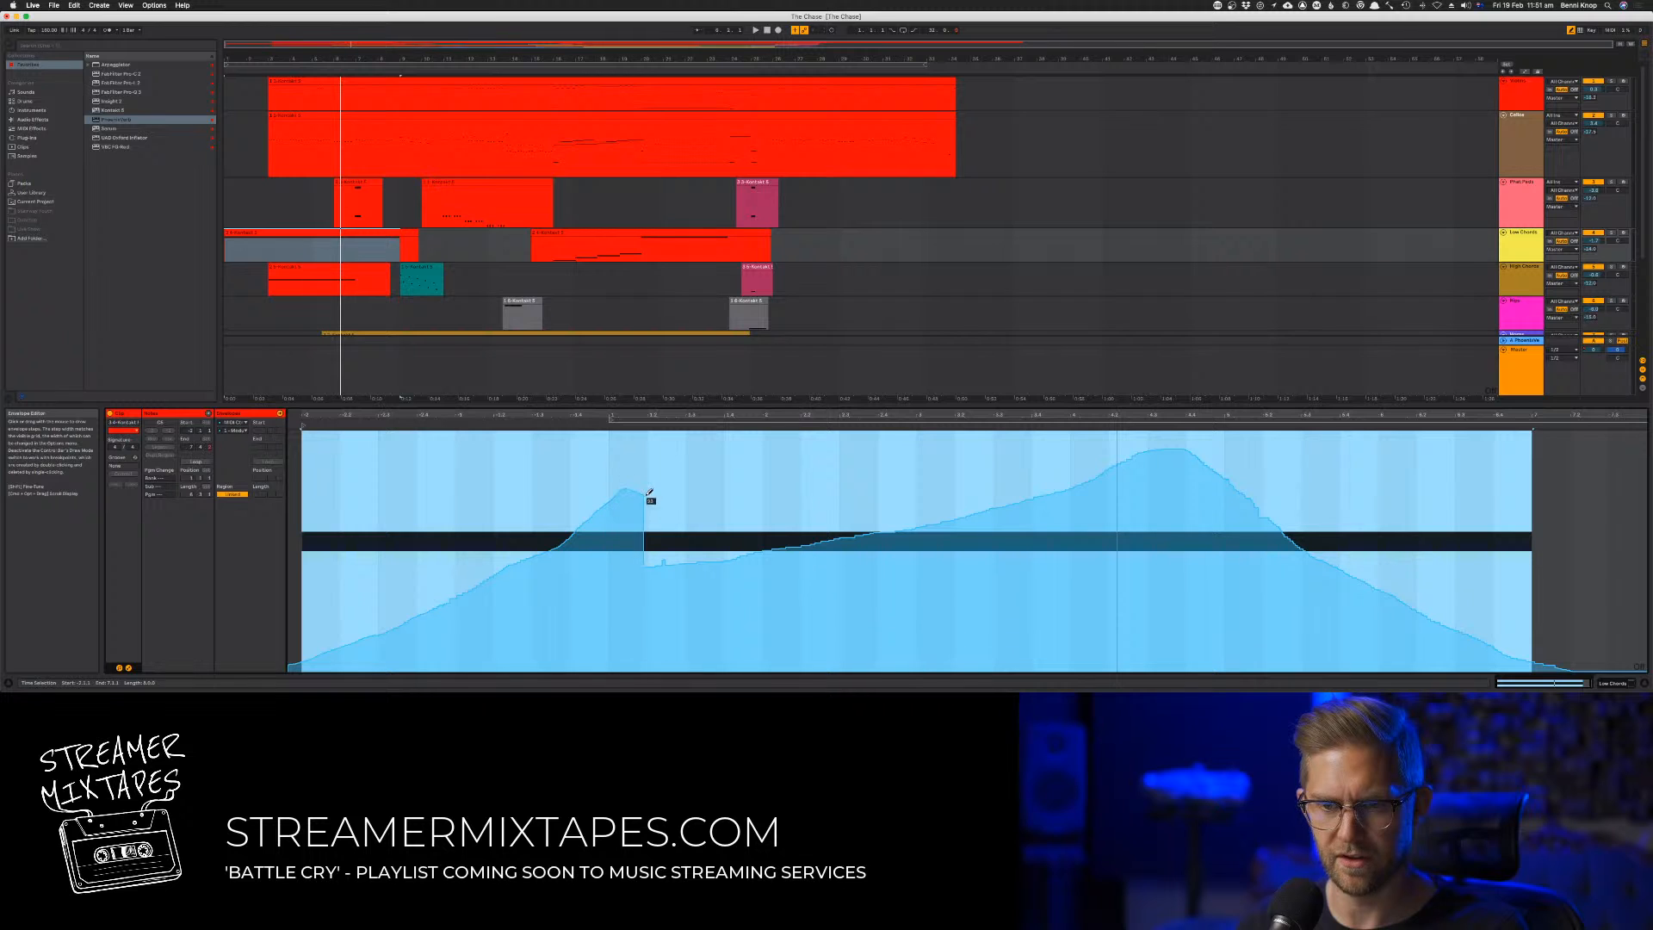
drag(809, 563, 969, 526)
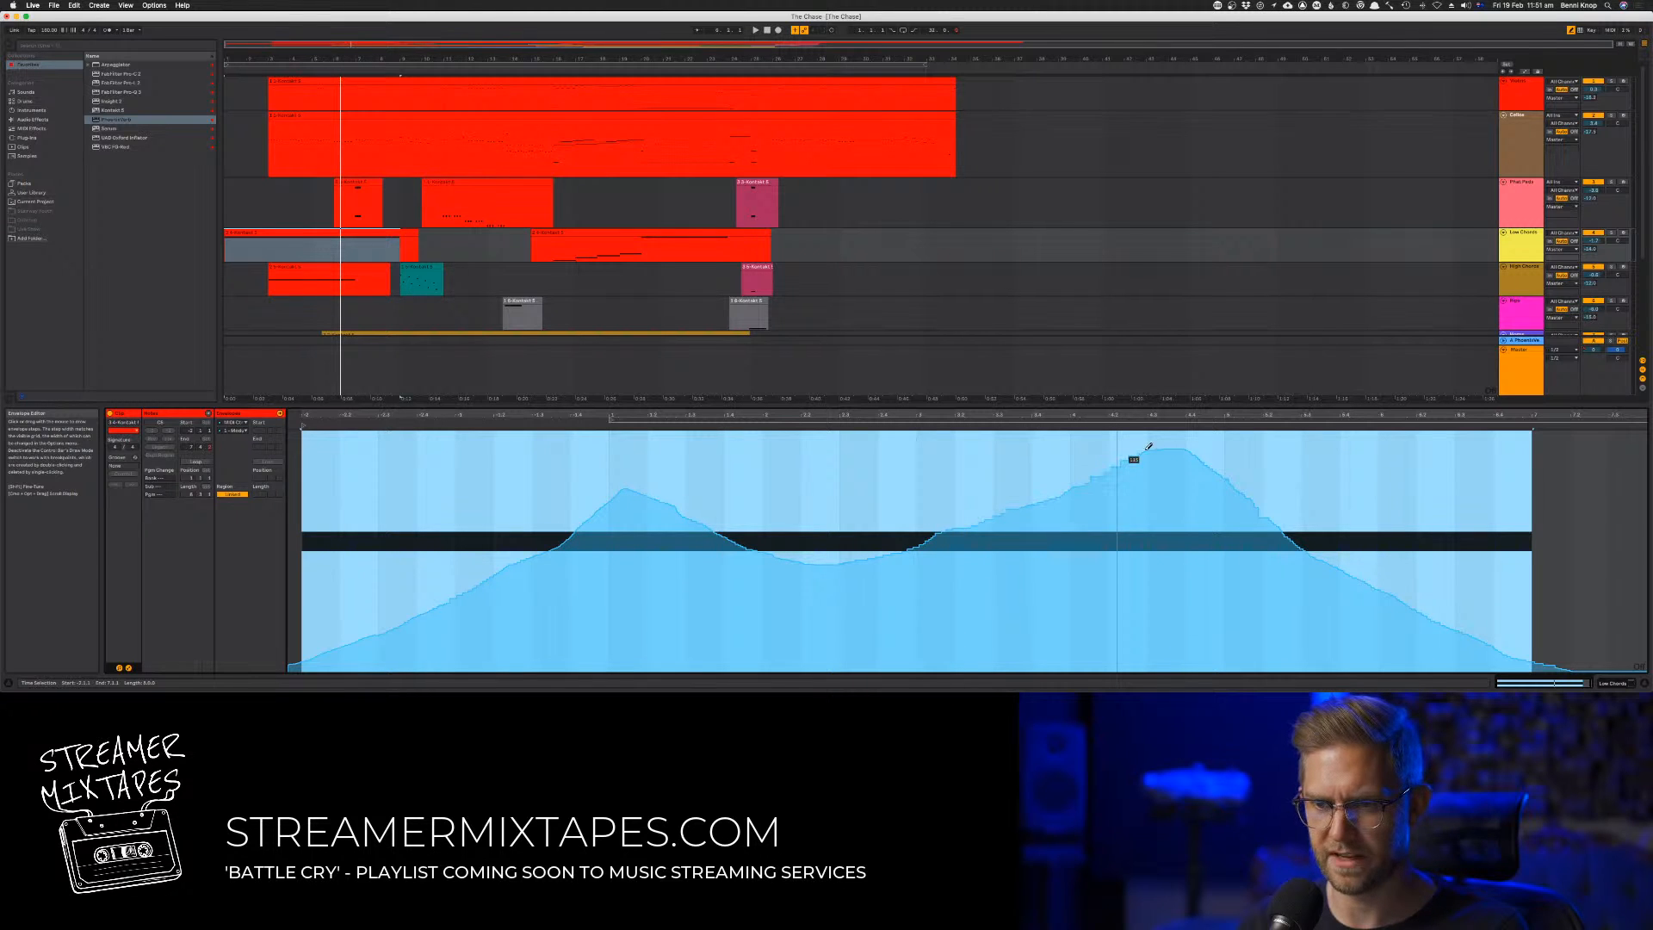
key(b)
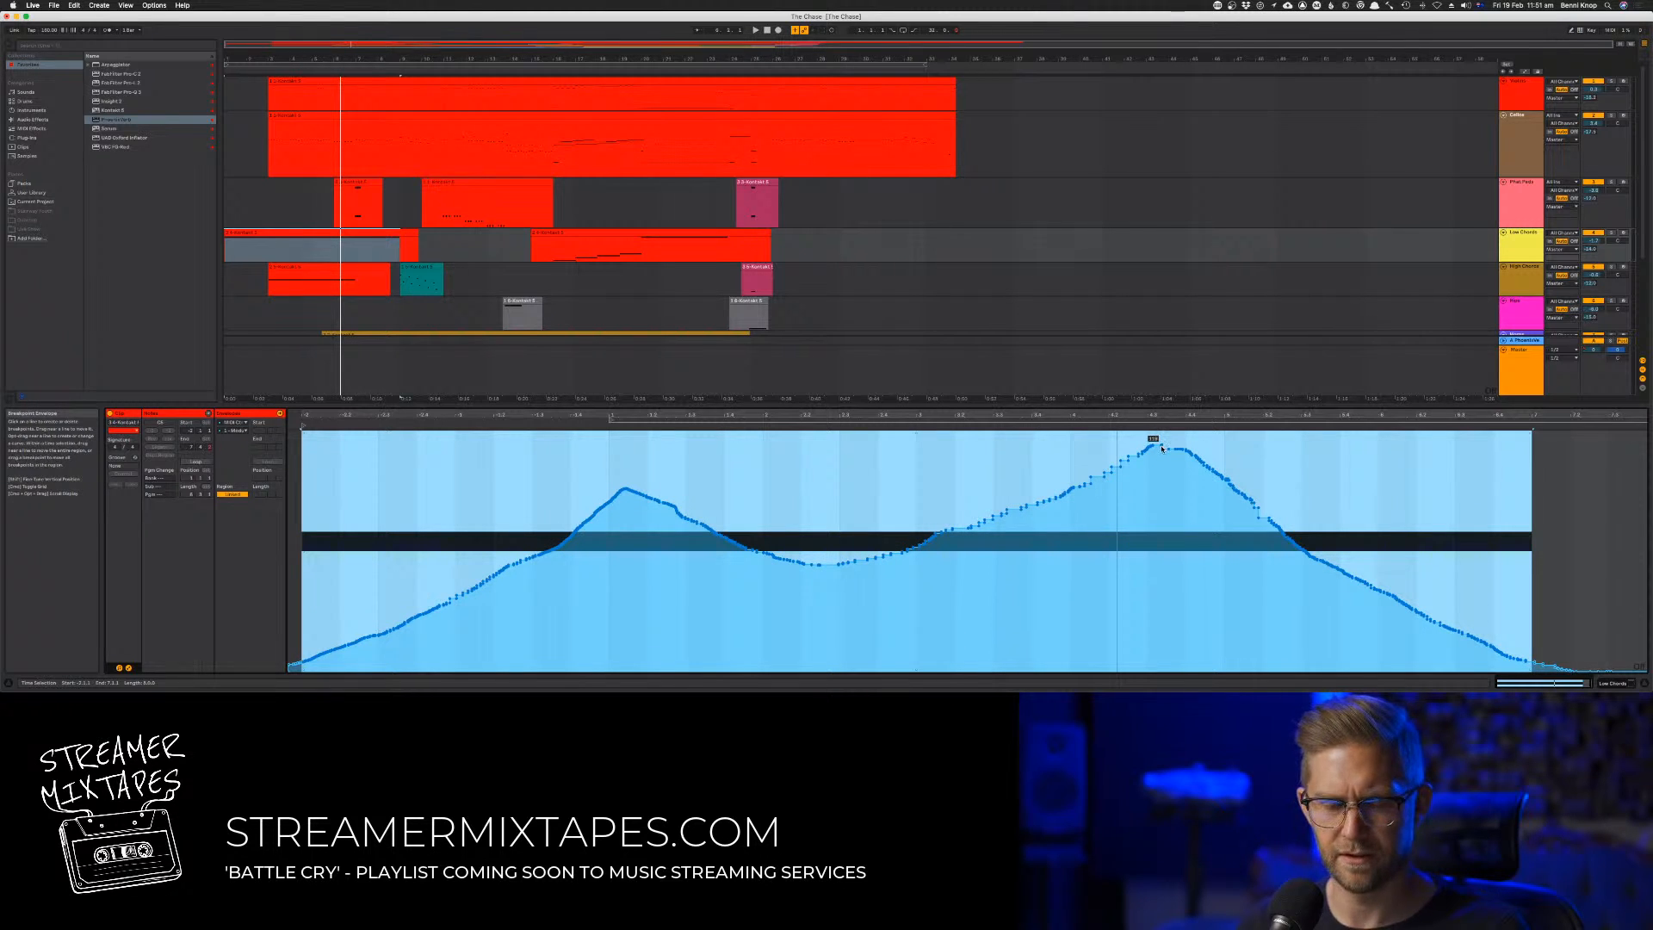
key(space)
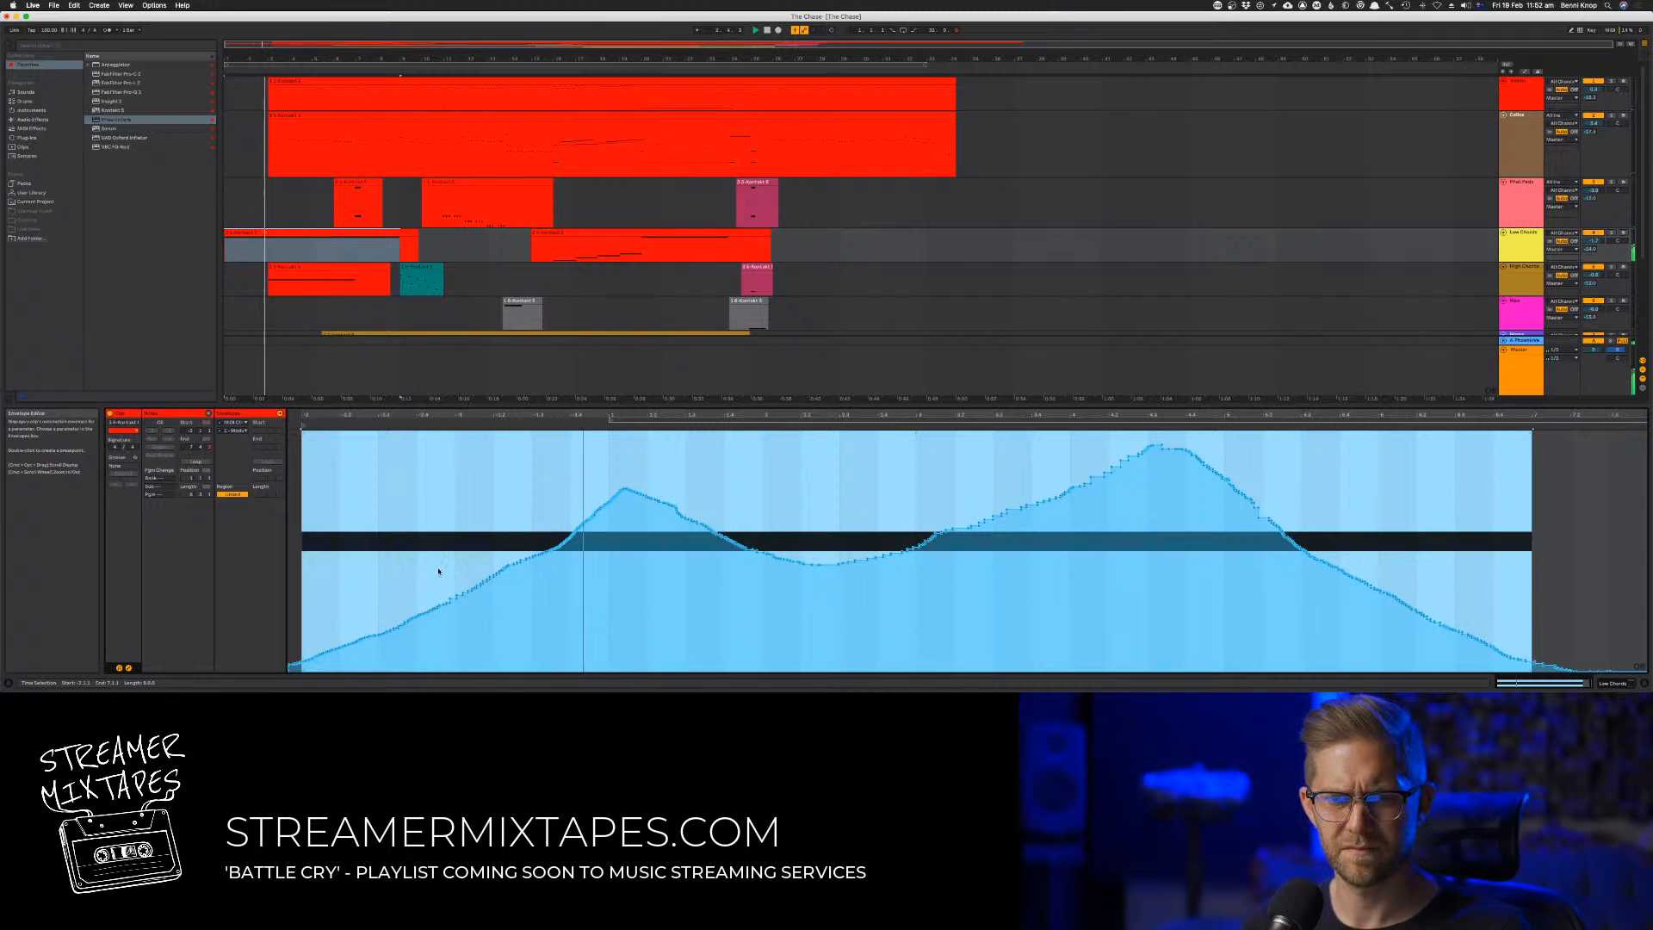
Redraw the Low Chords controller envelope with a fuller first swell, a central dip and a broader second peak
key(b)
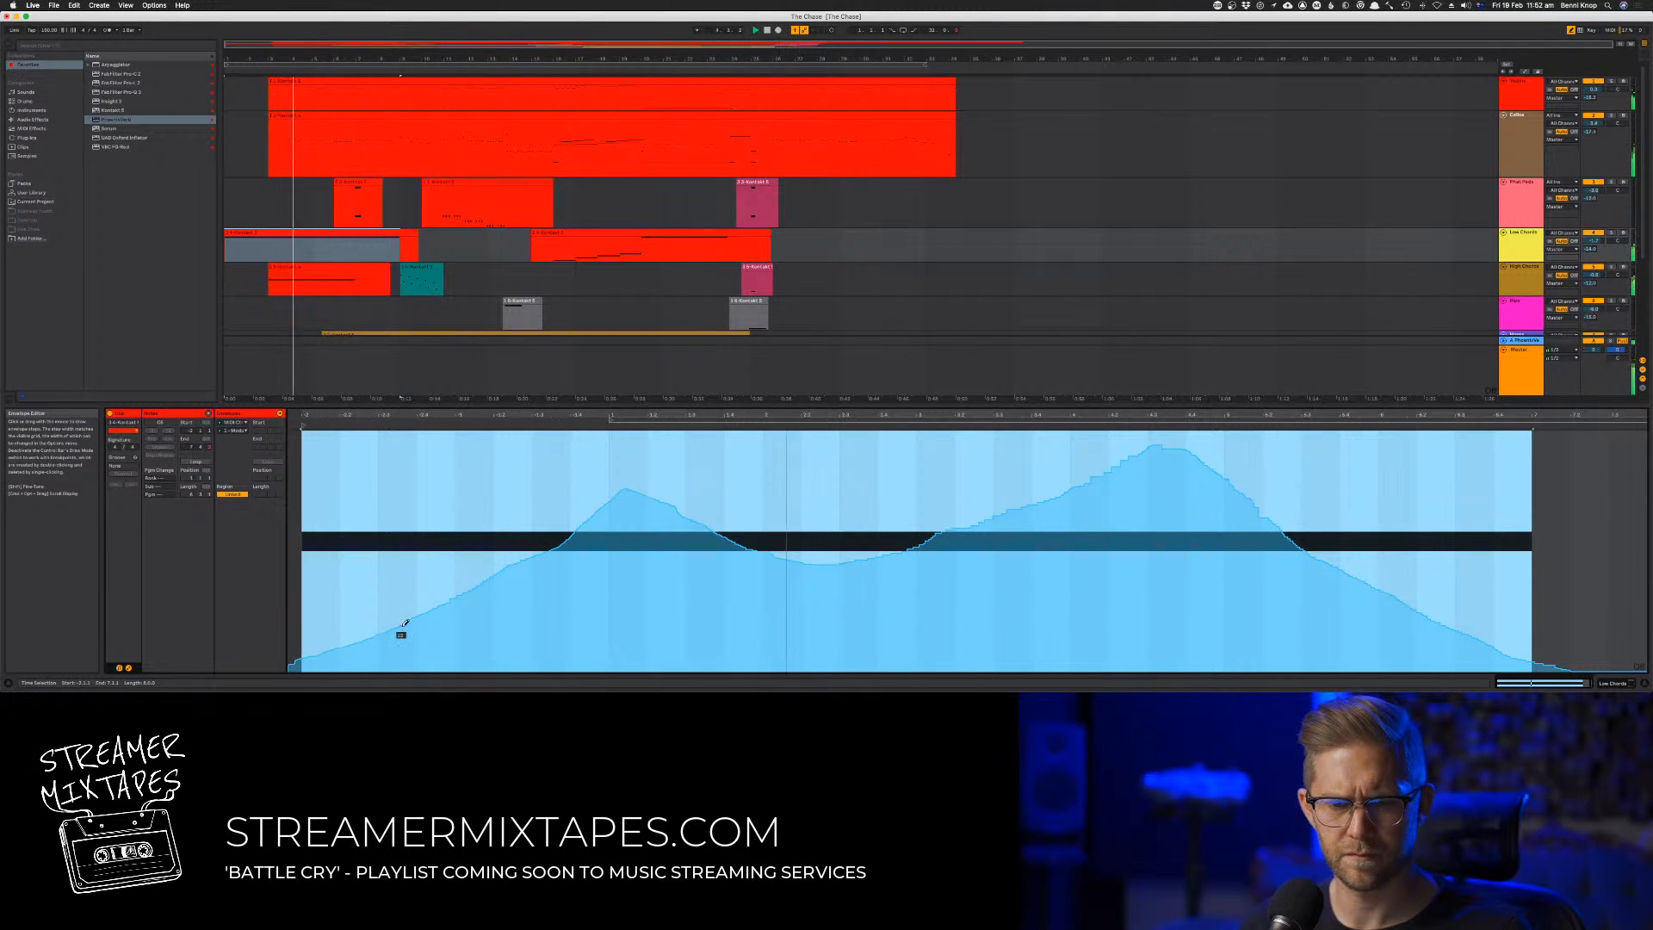
mouse_move(509, 557)
mouse_down()
mouse_move(612, 468)
mouse_move(771, 560)
mouse_move(891, 563)
mouse_move(1051, 494)
mouse_move(1266, 445)
mouse_move(1324, 536)
mouse_move(1397, 590)
mouse_move(1528, 665)
mouse_move(1599, 663)
mouse_move(1417, 579)
mouse_move(1253, 443)
mouse_move(1202, 436)
mouse_up()
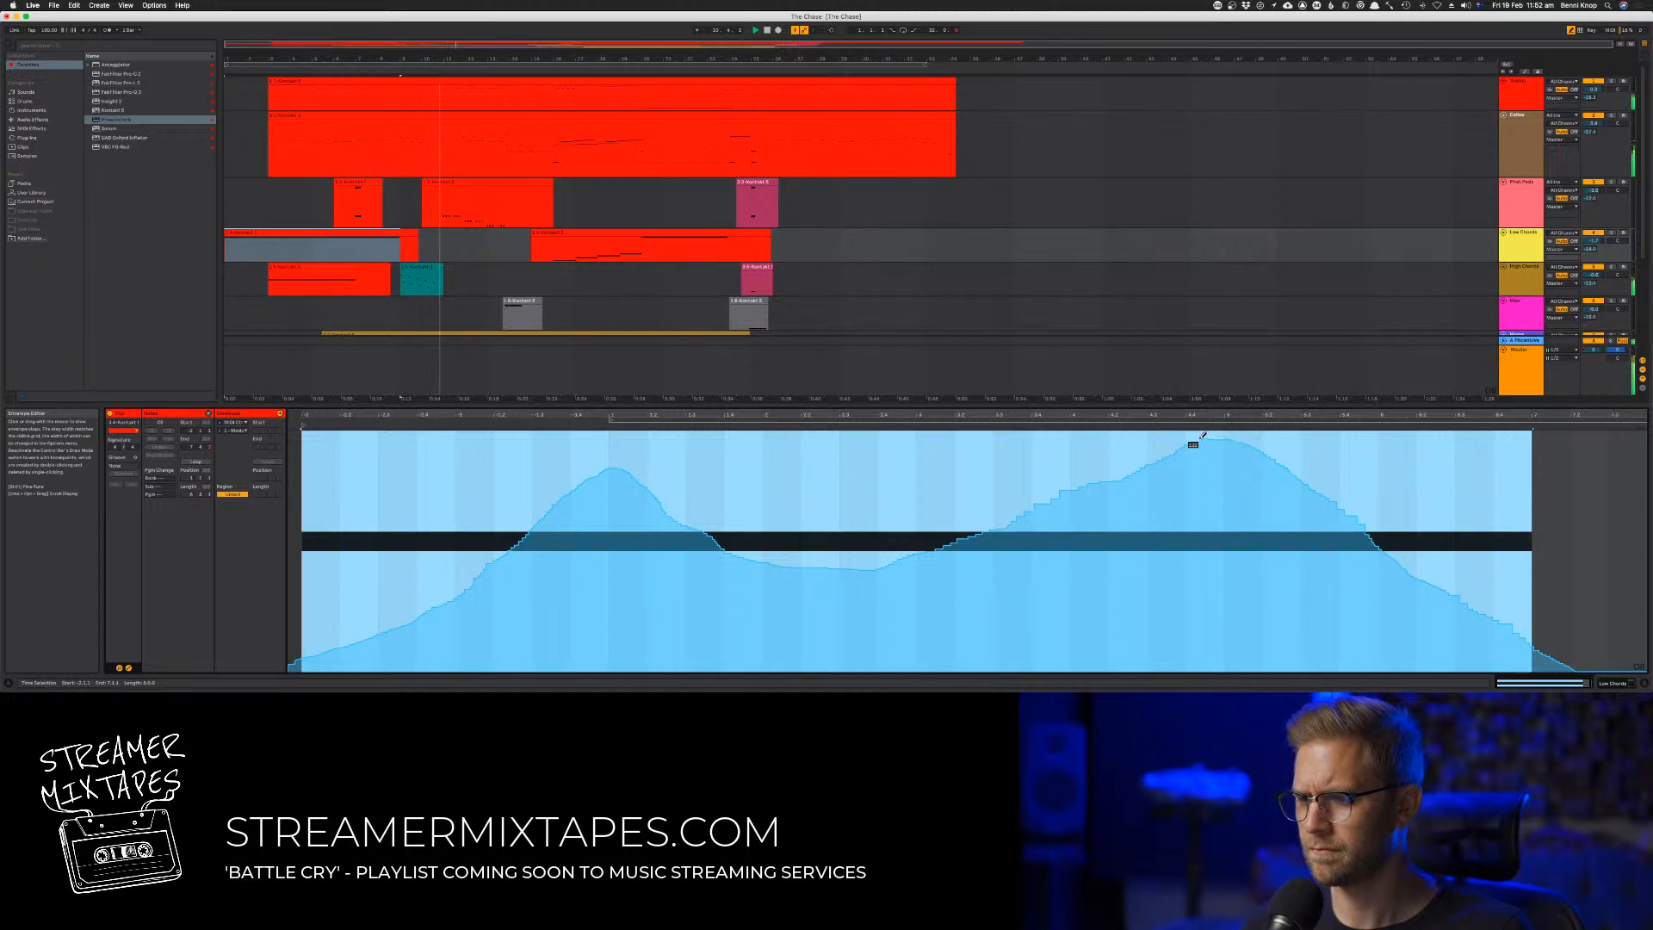
Slightly raise the Low Chords track's volume in the mixer during playback
key(Tab)
key(Tab)
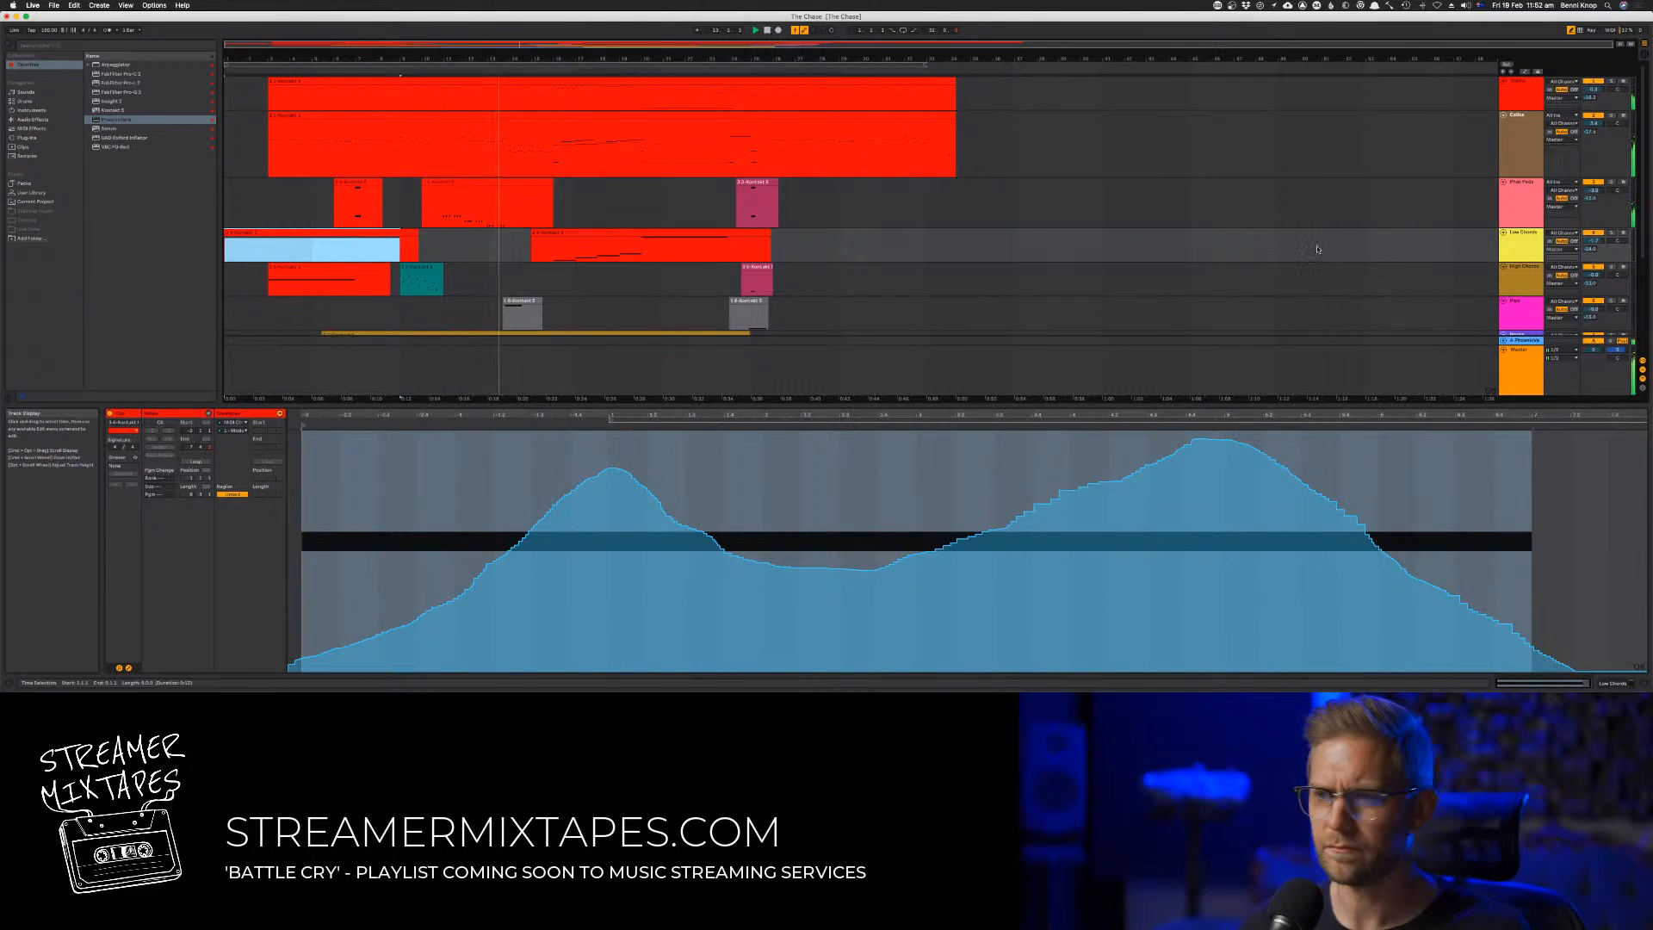
key(Tab)
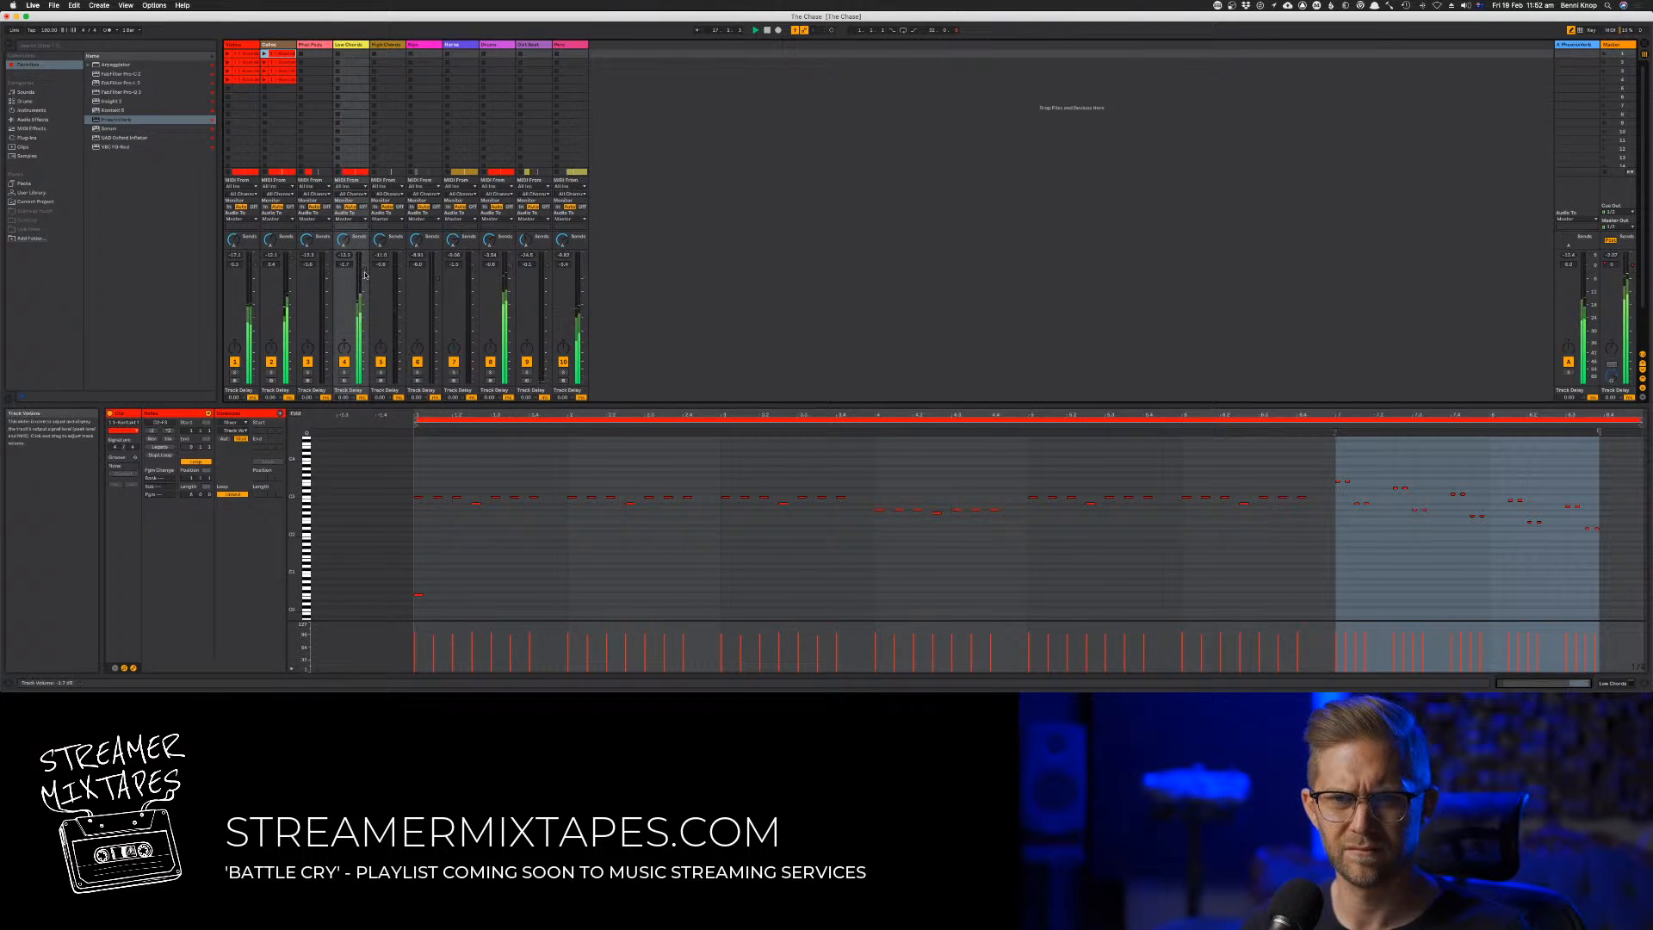
drag(345, 241, 345, 233)
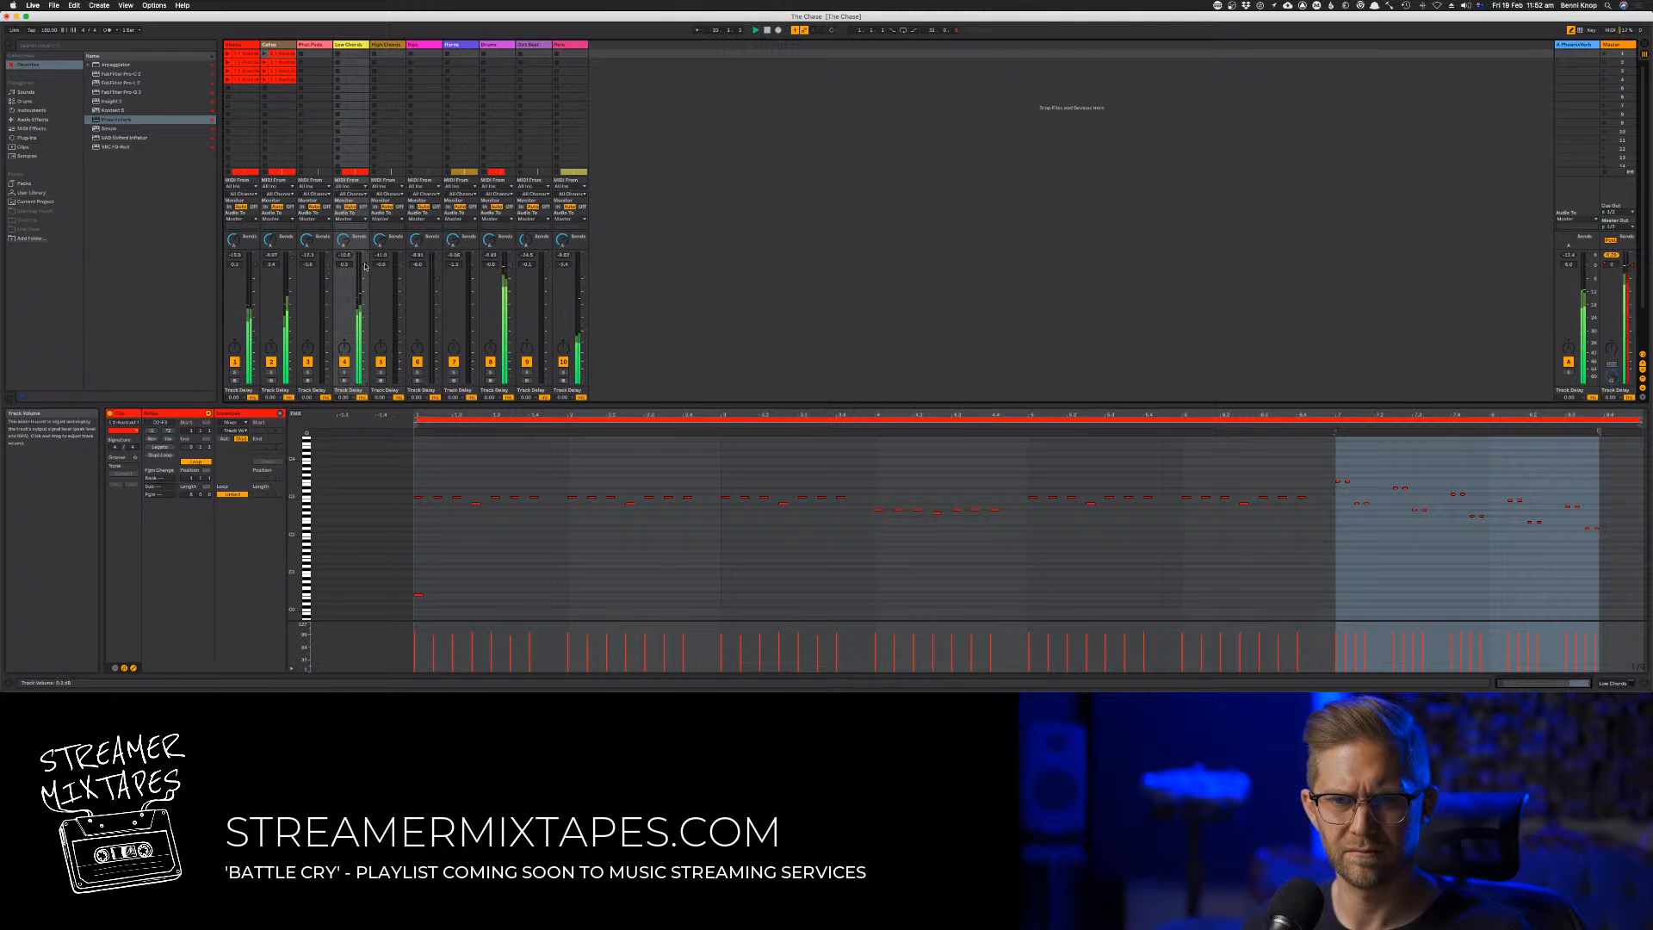
Open the second Low Chords clip in the arrangement and display its MIDI controller envelope
key(Tab)
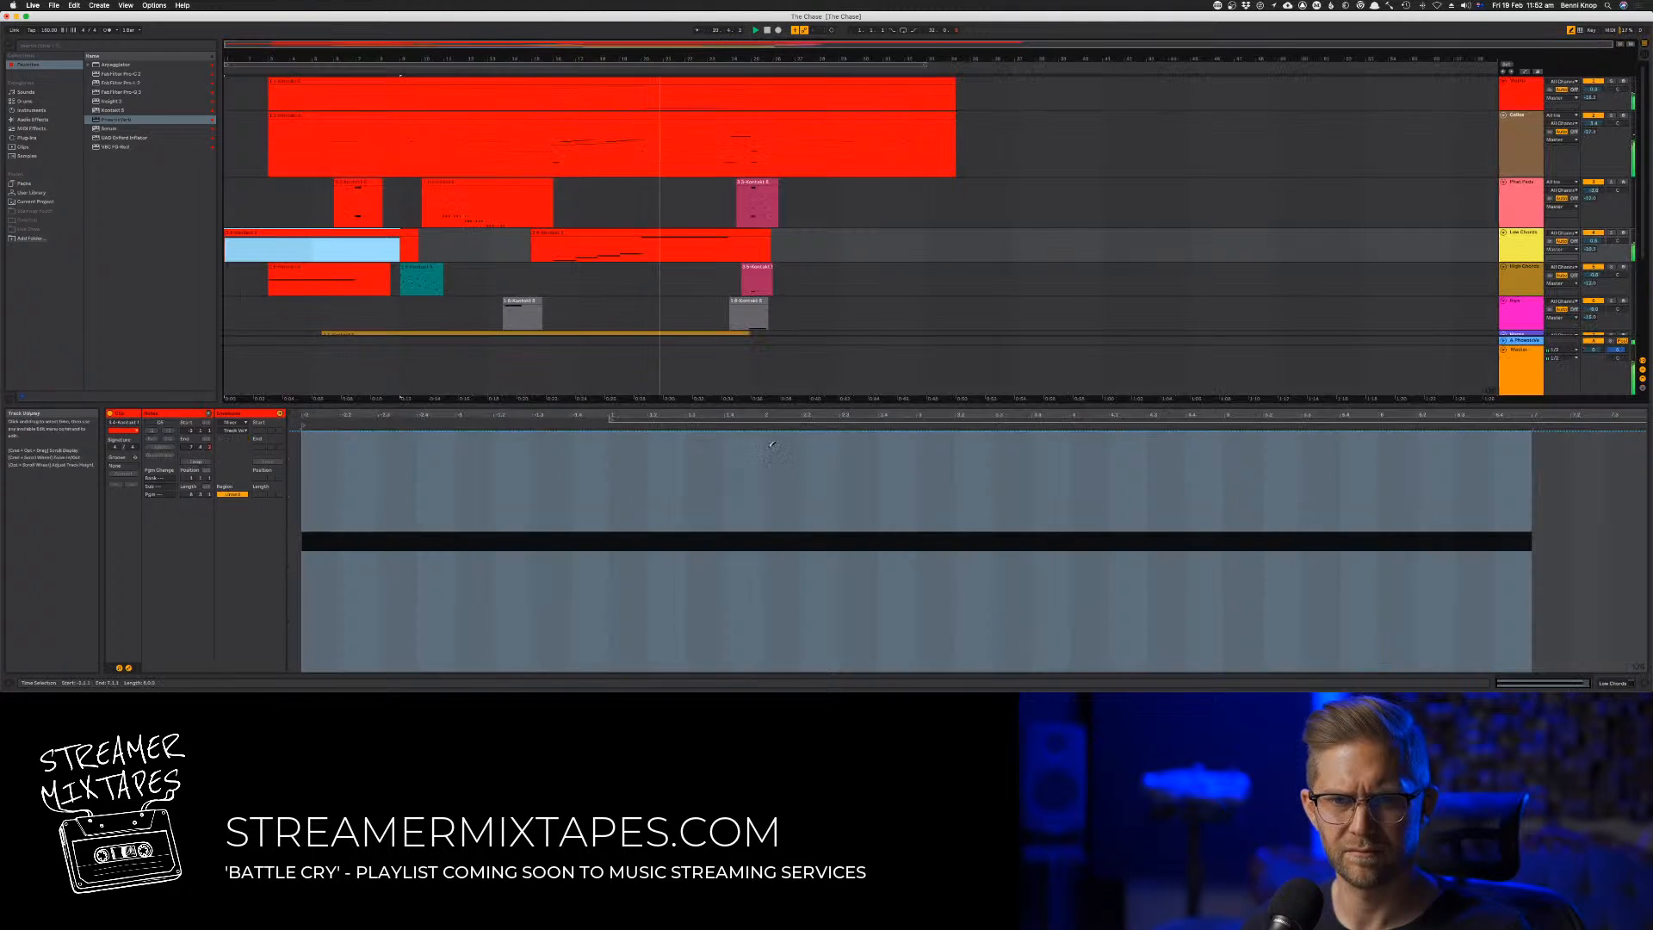
click(631, 232)
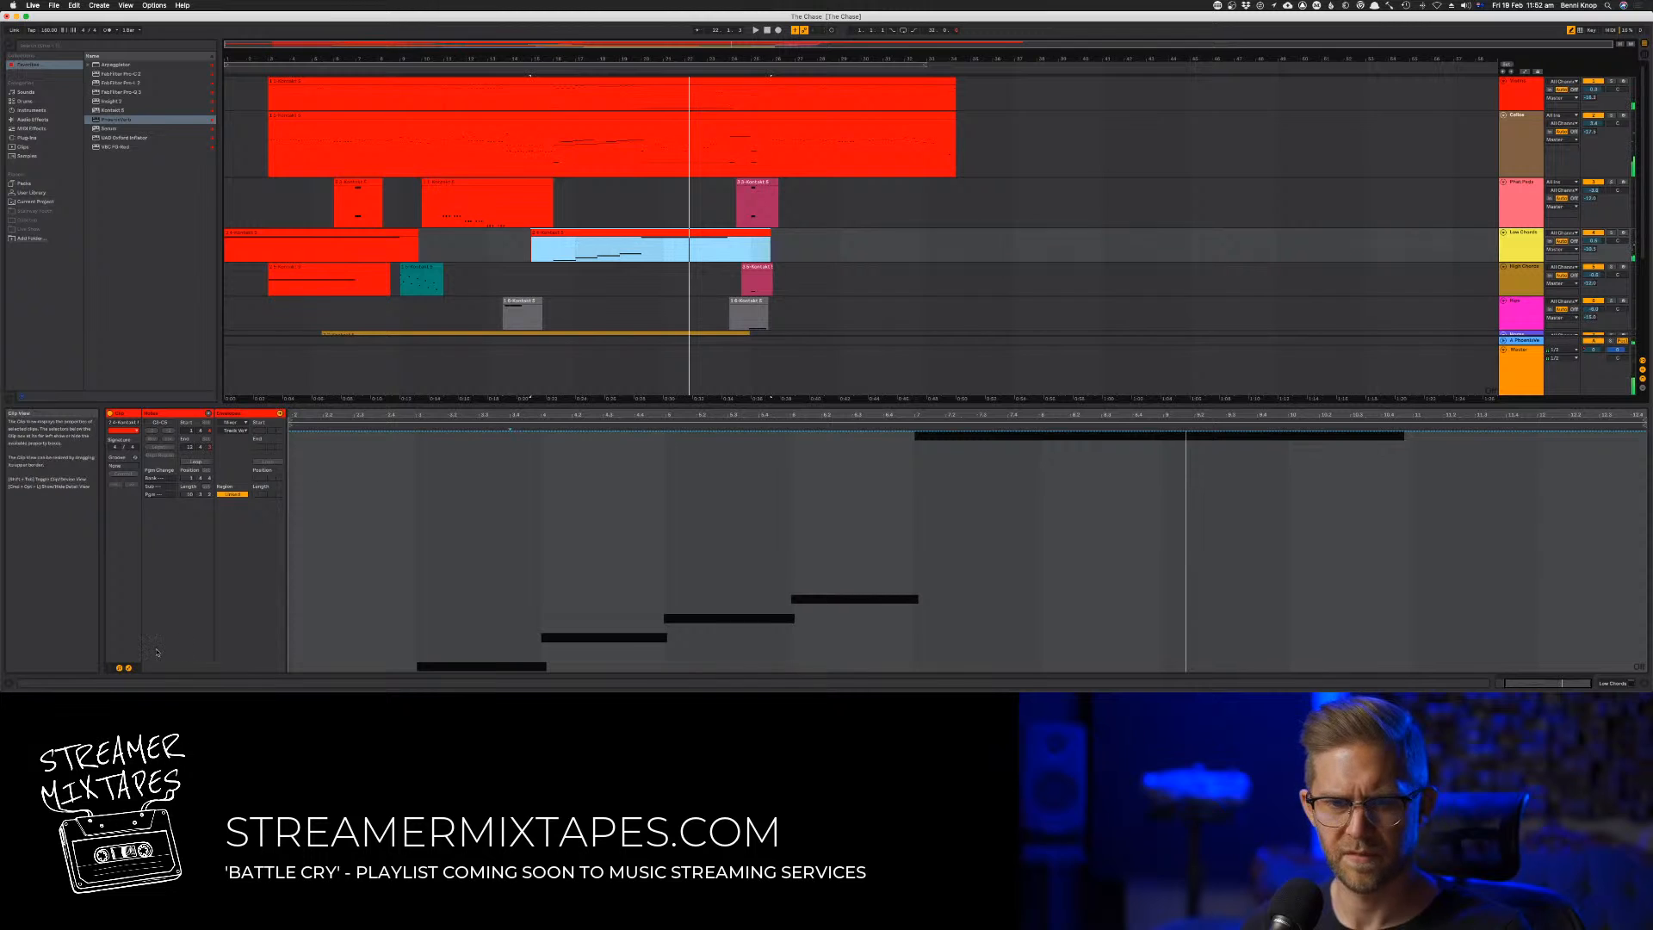
click(232, 424)
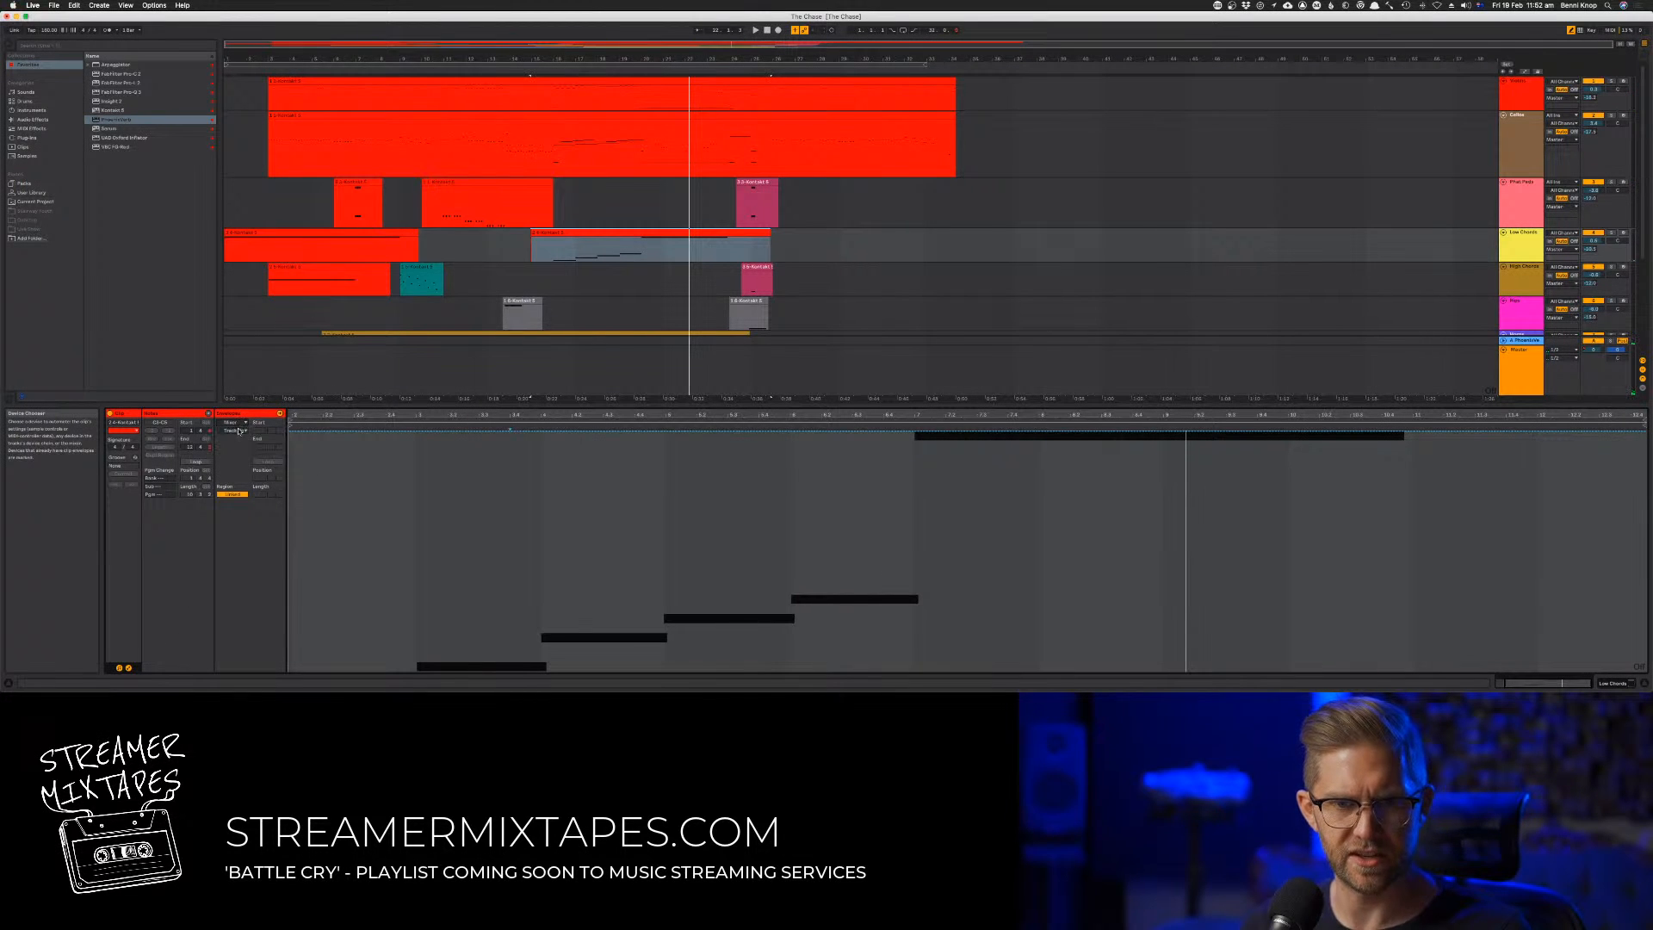
click(239, 429)
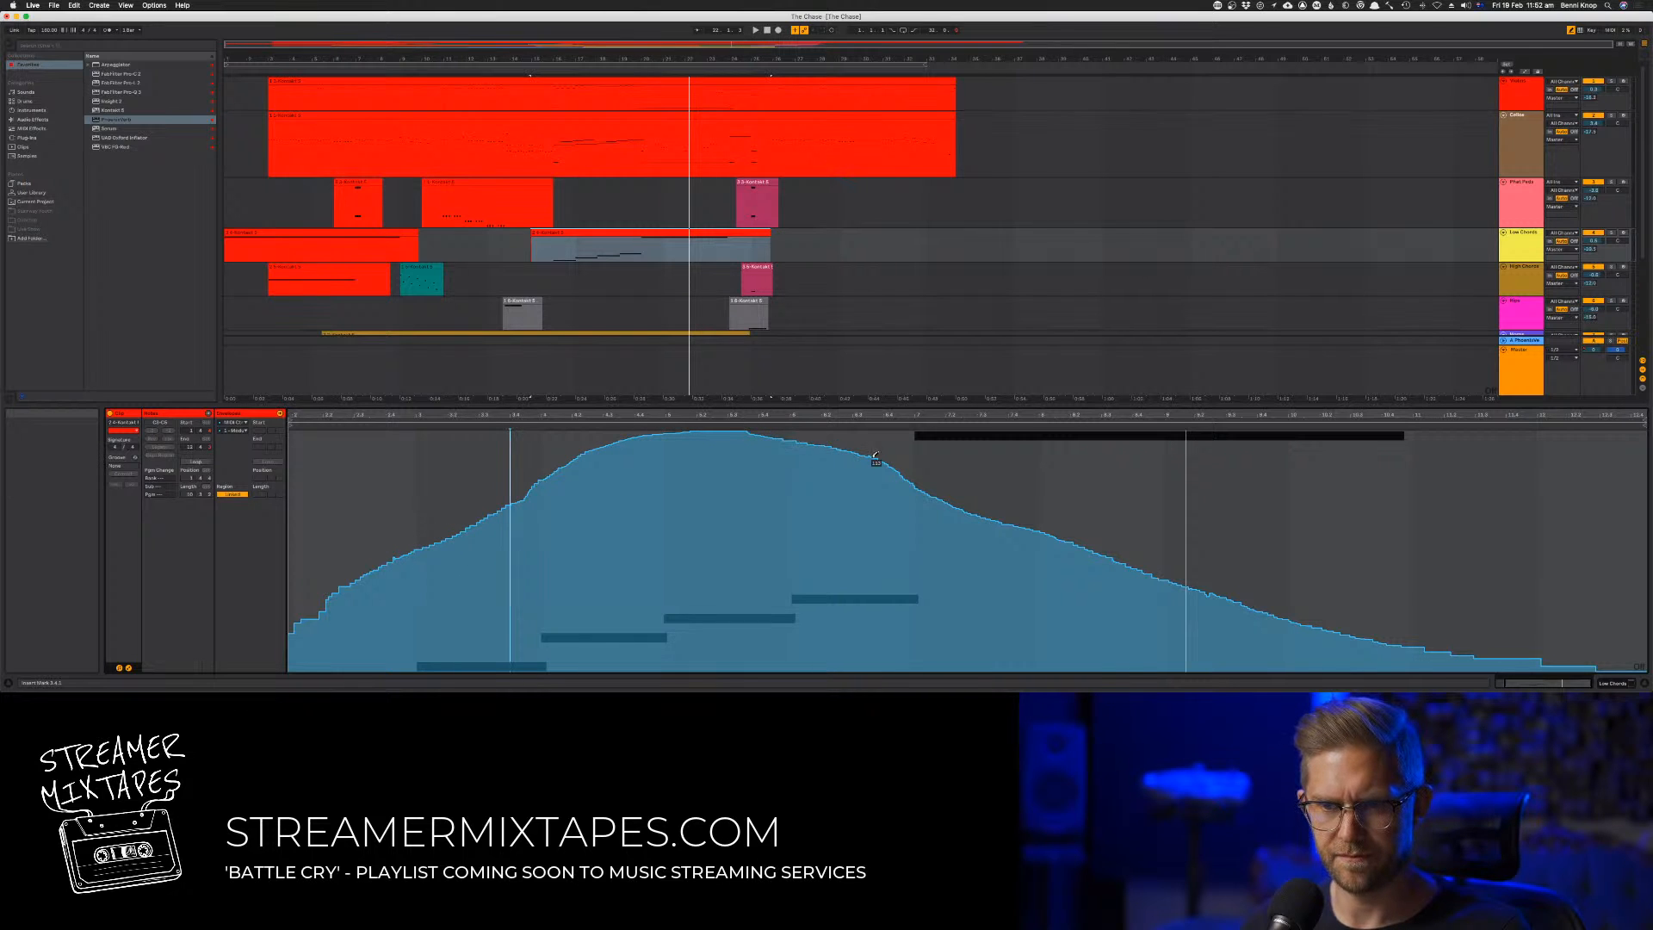
Smooth the controller envelope's descent, draw a second swell that falls off near the clip's end, and audition the song from the beginning
key(space)
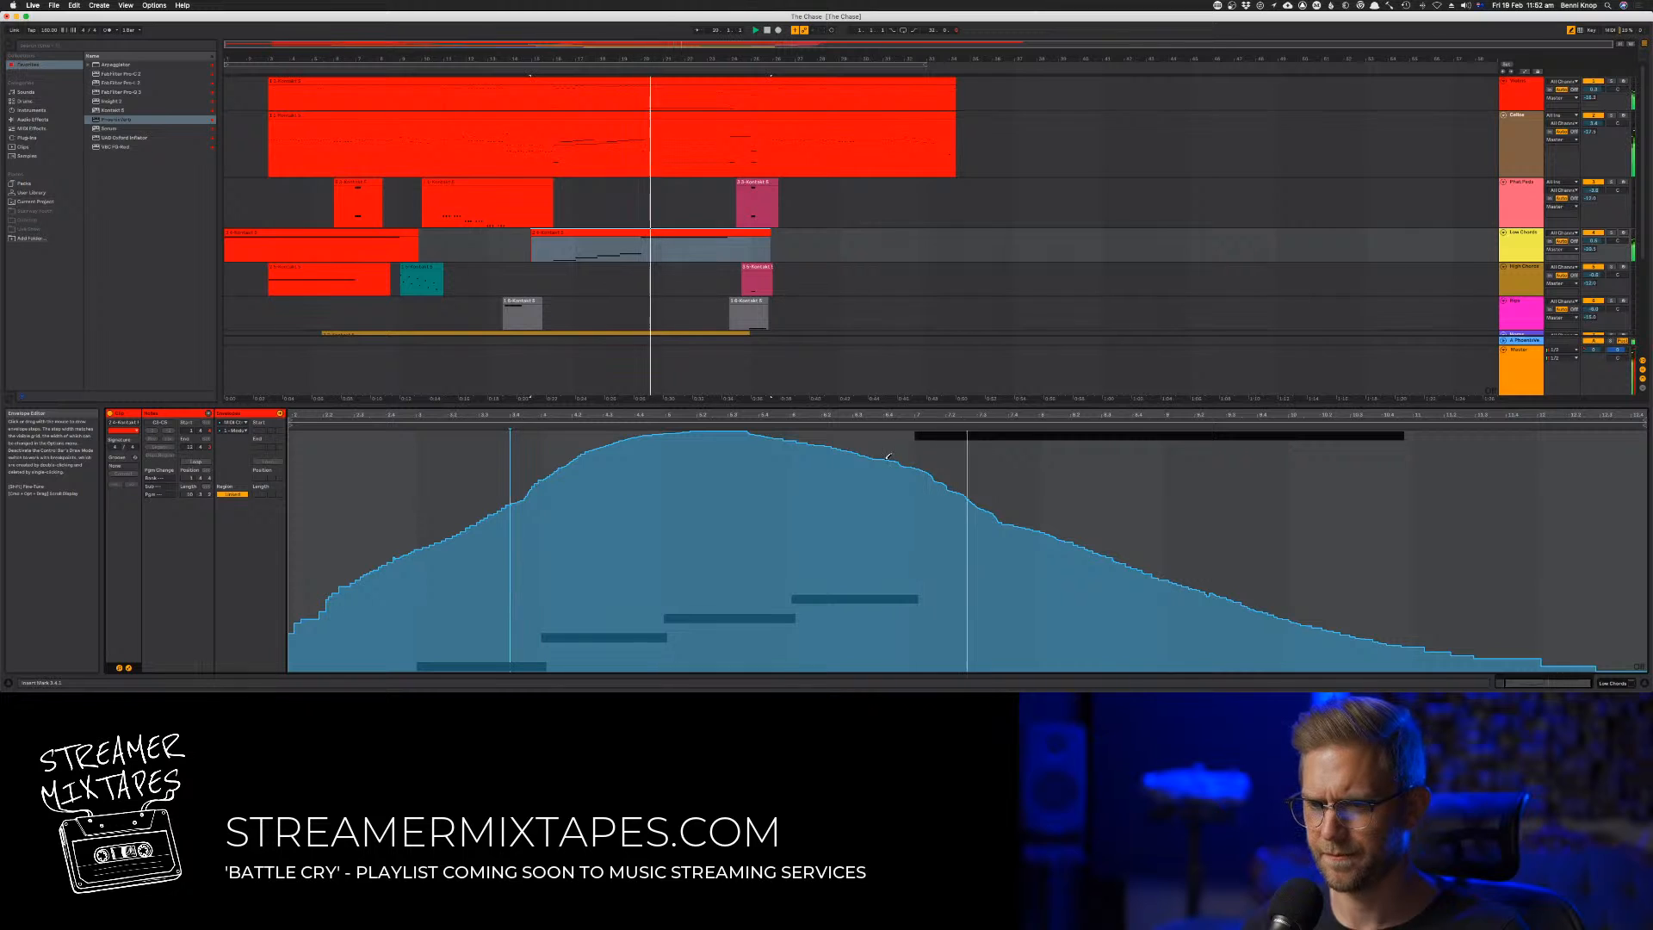
mouse_move(1157, 563)
mouse_down()
mouse_move(1275, 566)
mouse_move(1417, 513)
mouse_move(1517, 586)
mouse_move(1547, 632)
mouse_up()
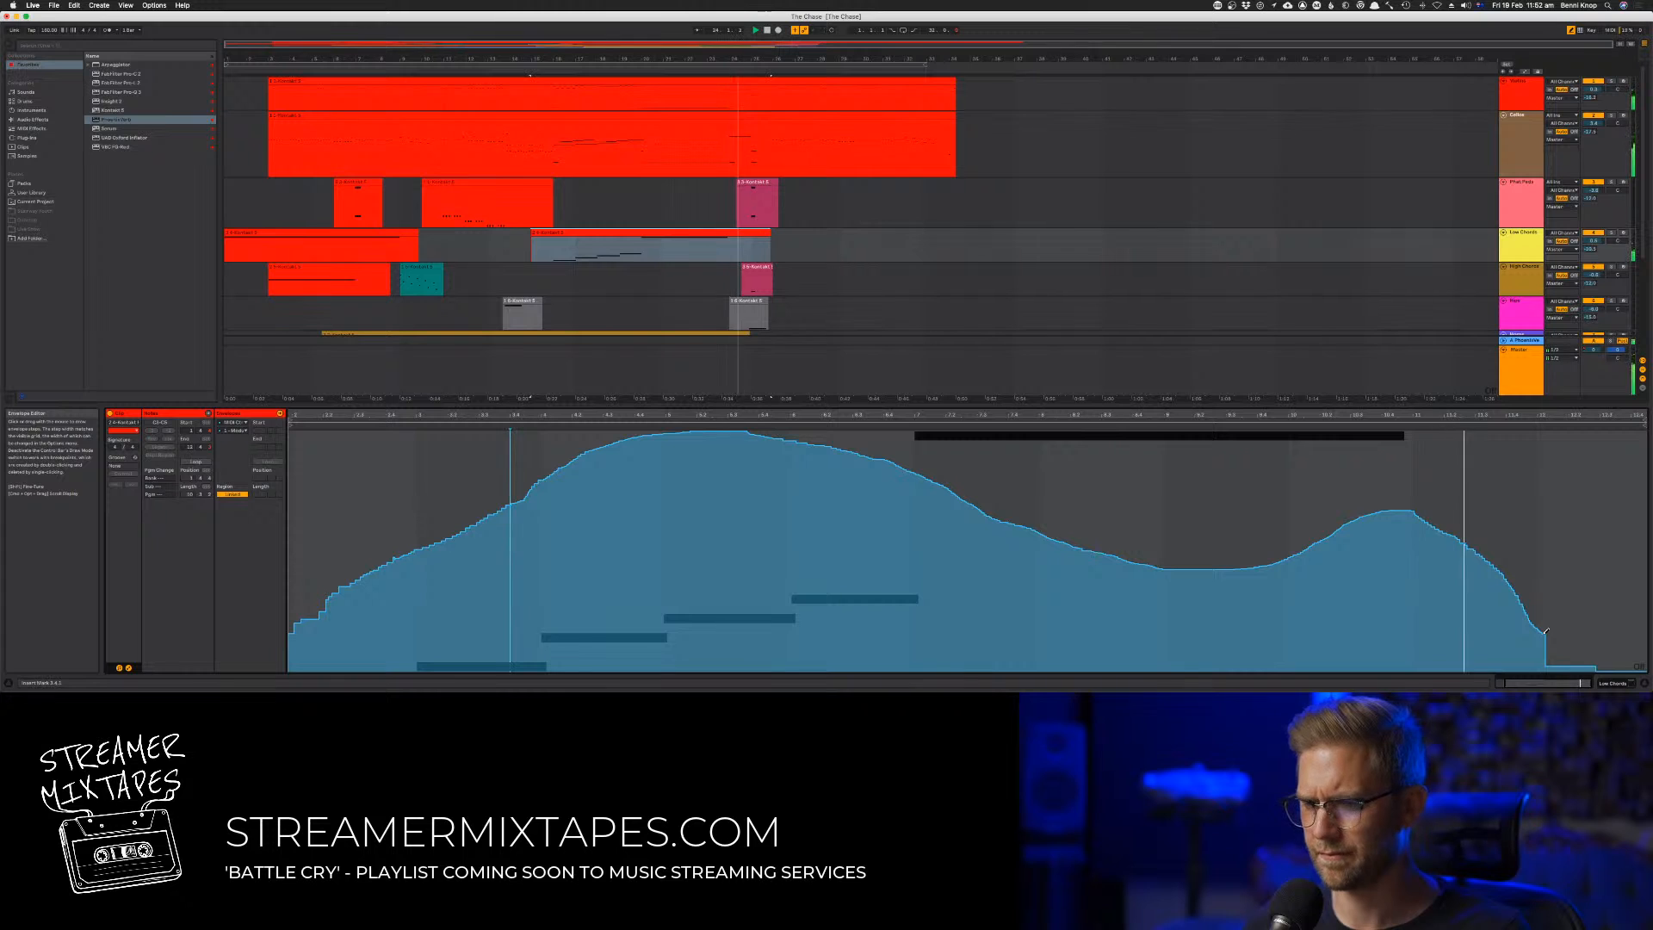
click(767, 30)
click(767, 30)
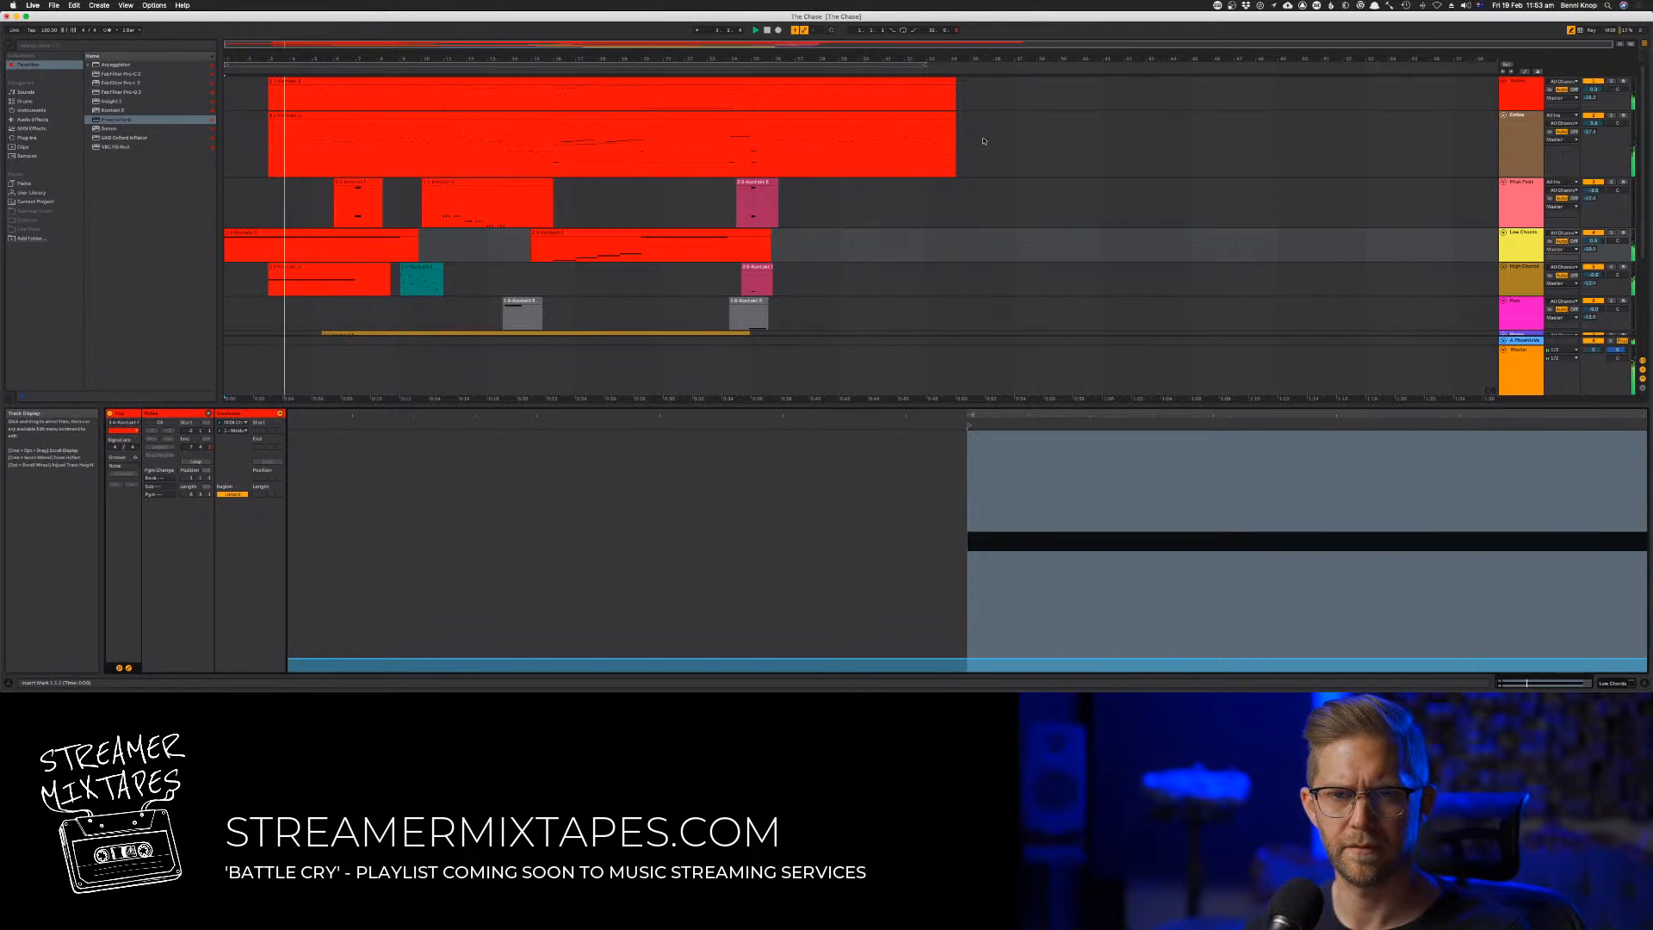
Try copying the magenta track's first gray clip to the song's opening, and undo the copy
key(space)
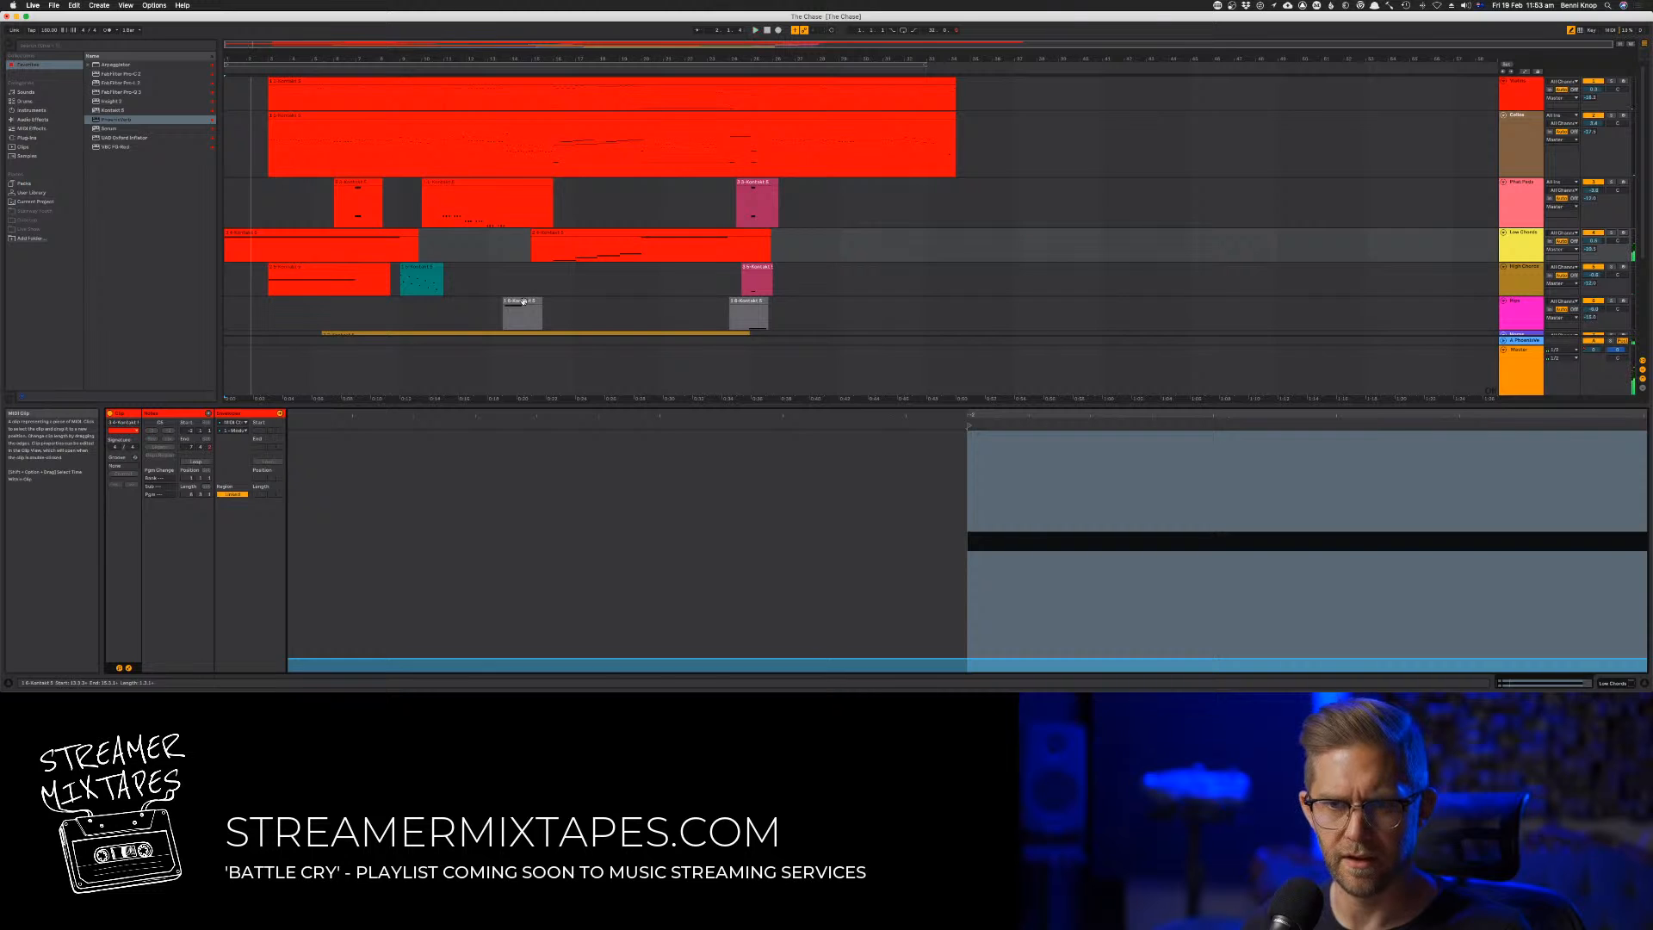
drag(523, 301, 276, 309)
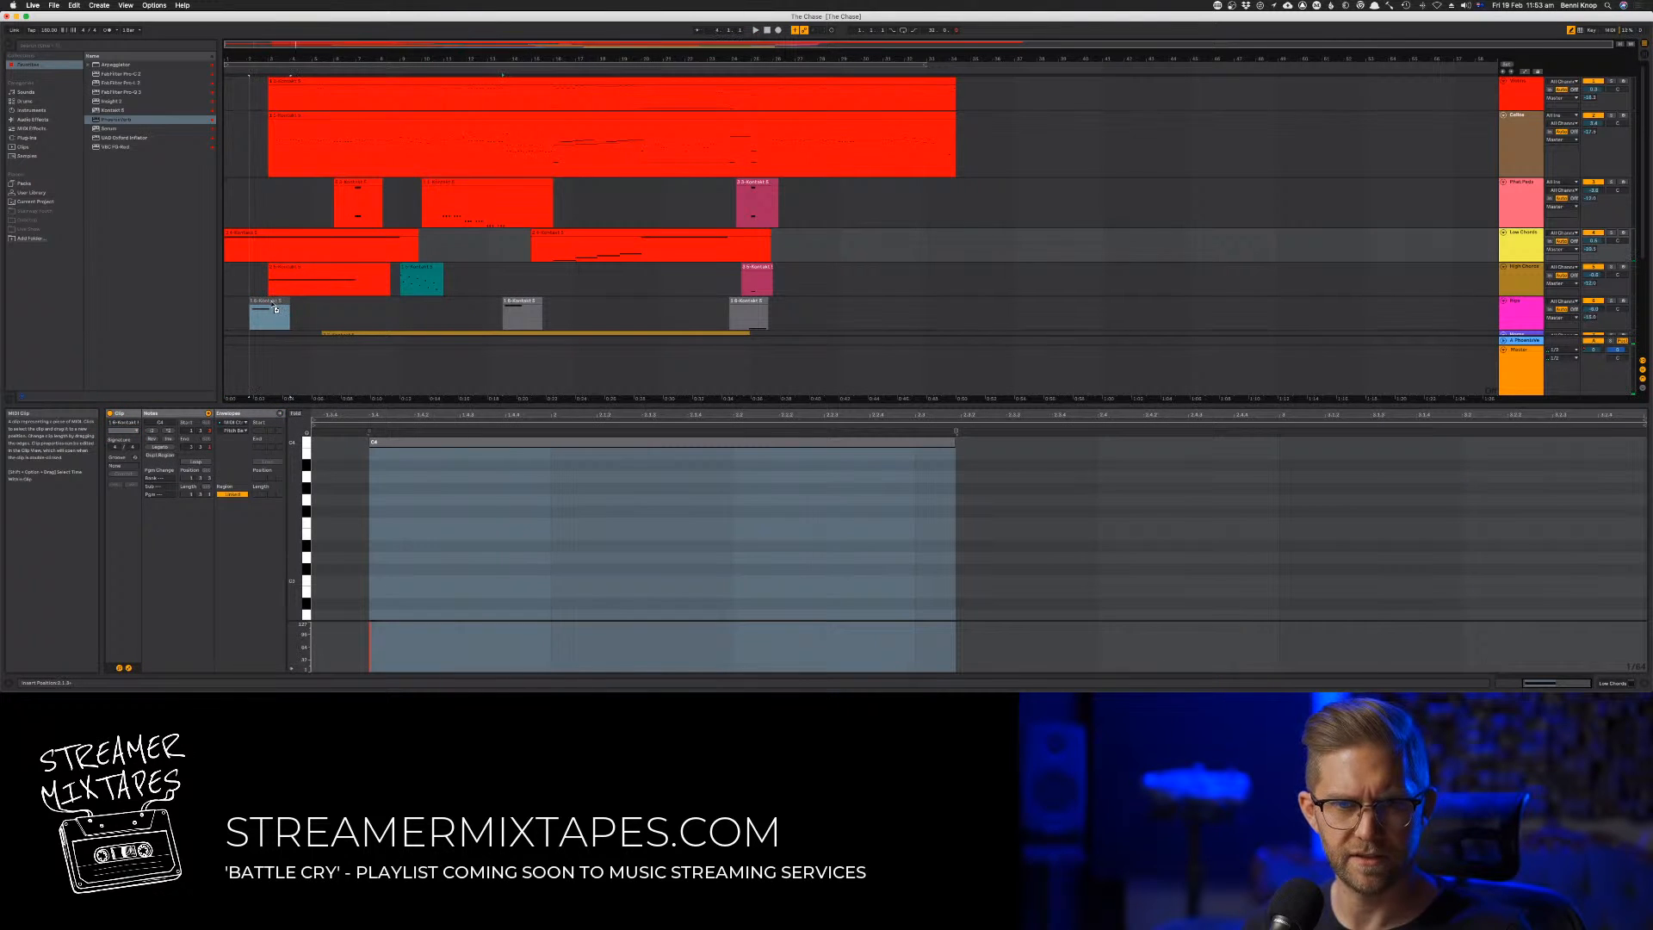
key(super+z)
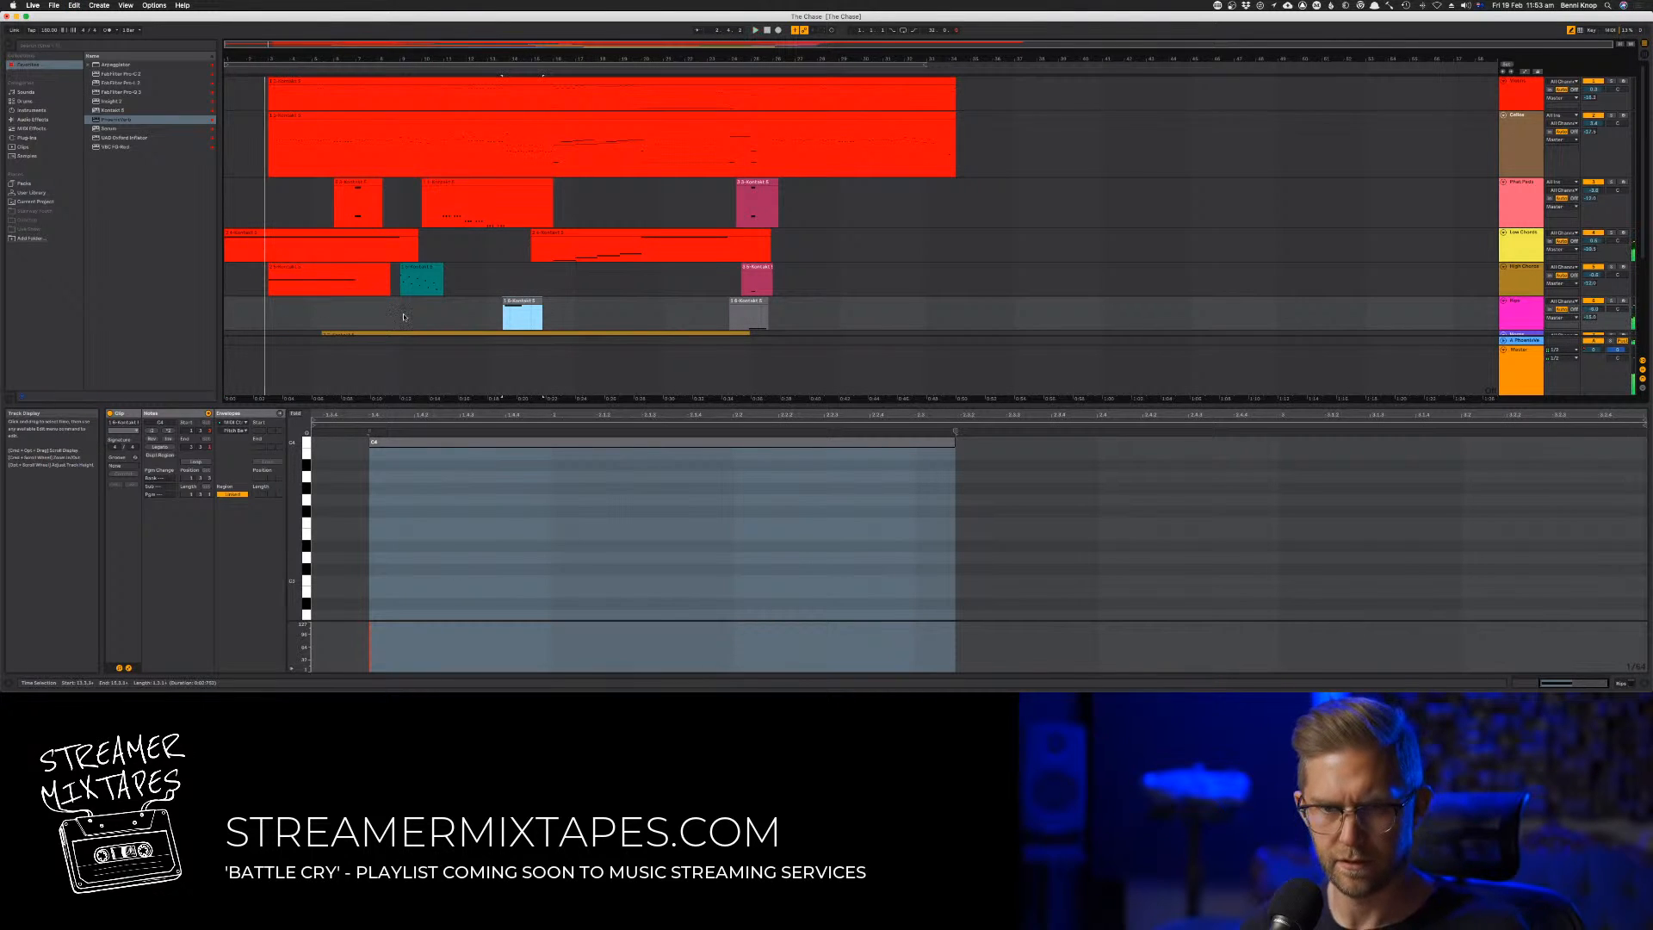
Fit the arrangement's width and height so that all tracks can be seen together
click(1630, 44)
click(1619, 44)
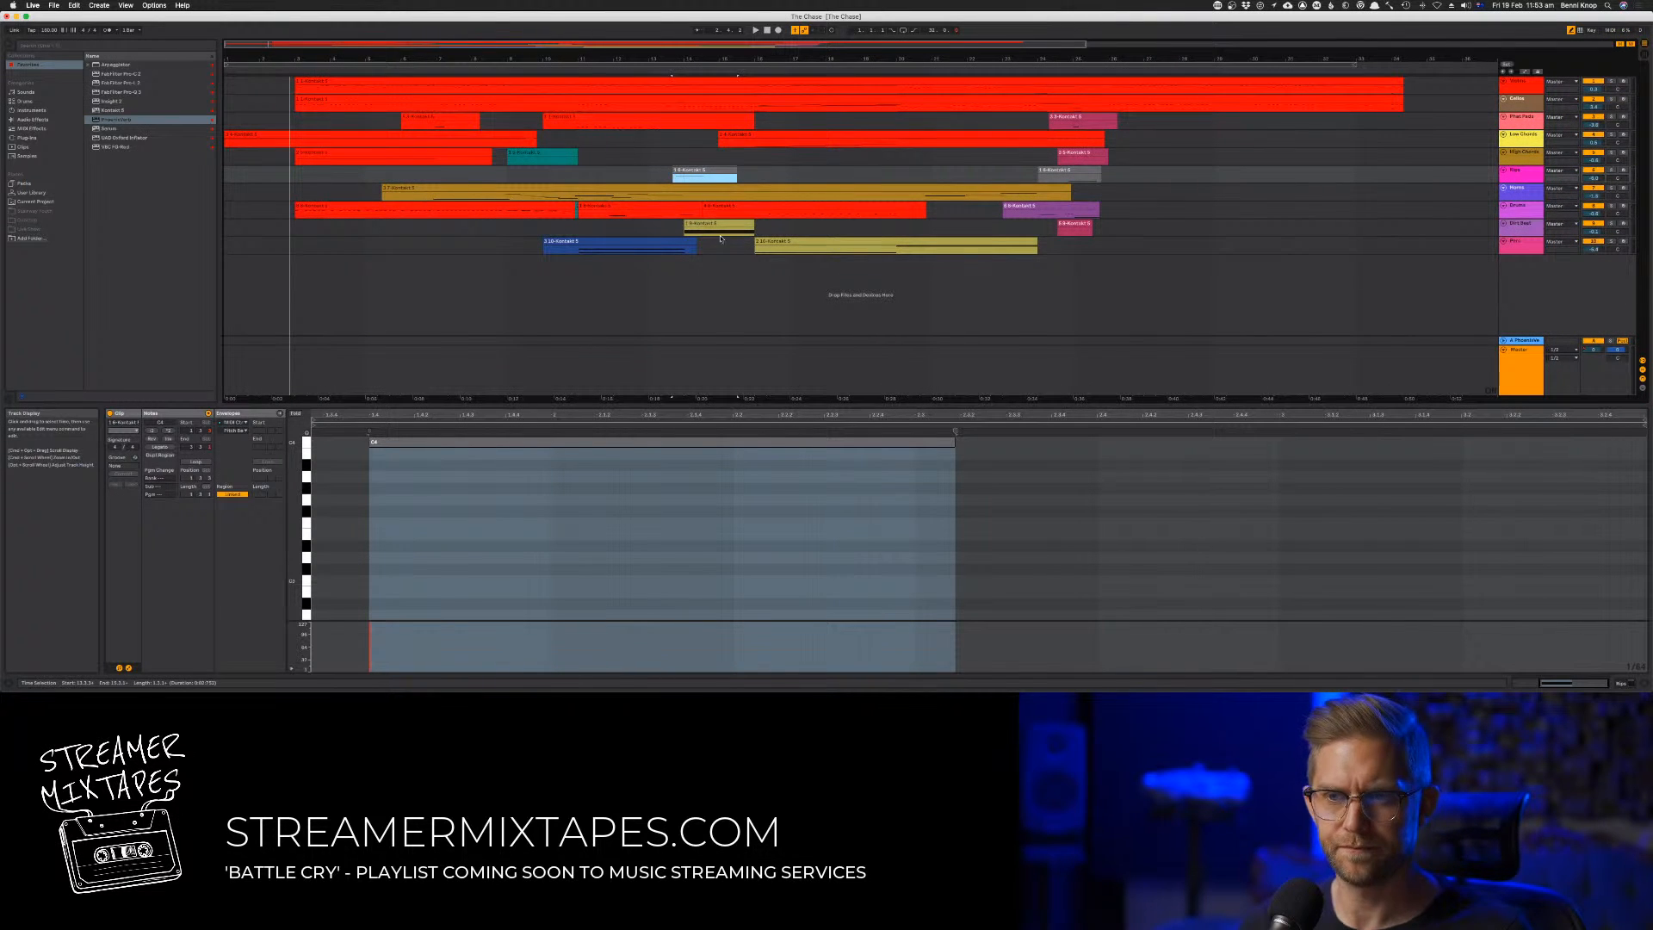
click(1620, 44)
click(1620, 44)
click(1620, 44)
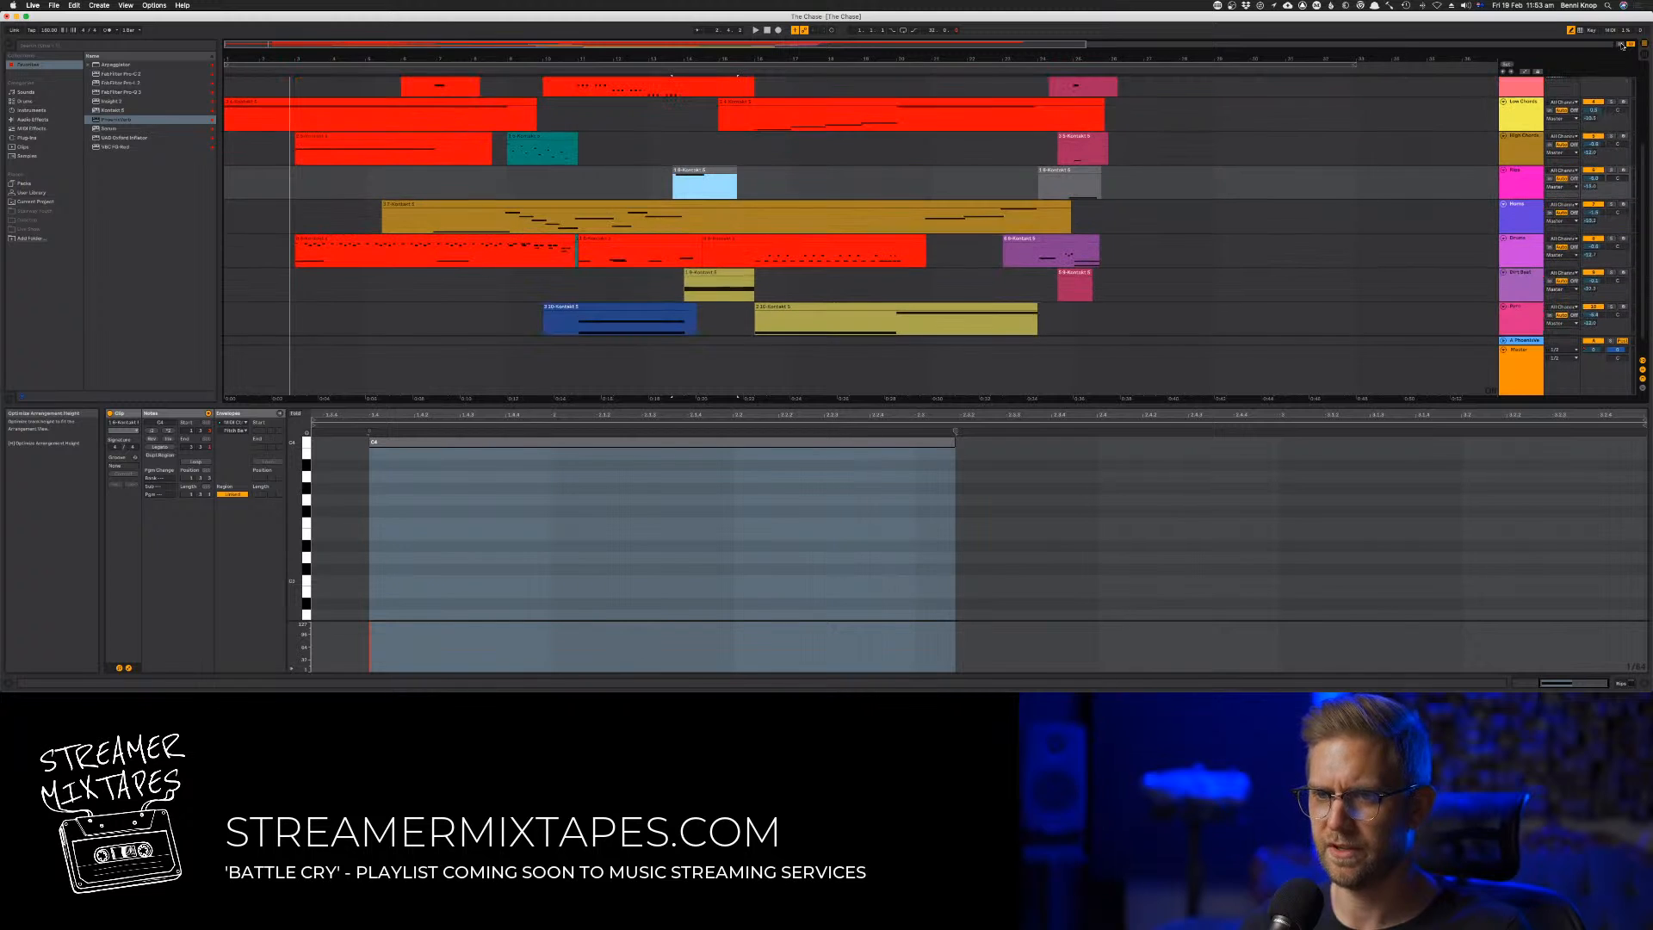
click(1620, 44)
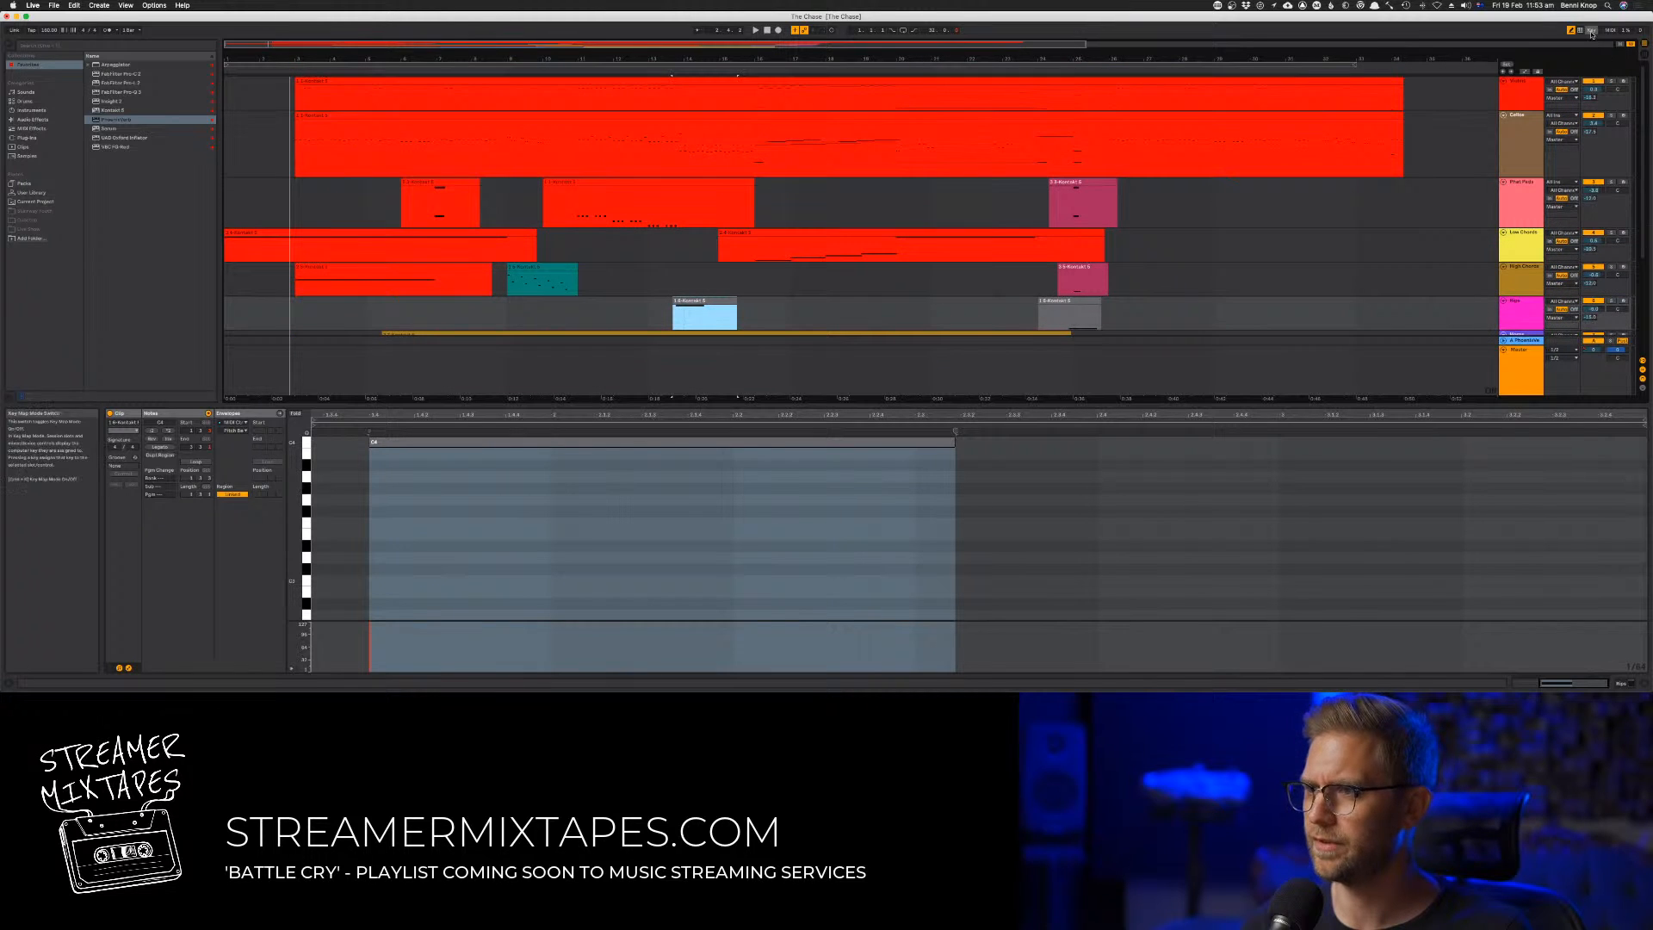
click(1621, 44)
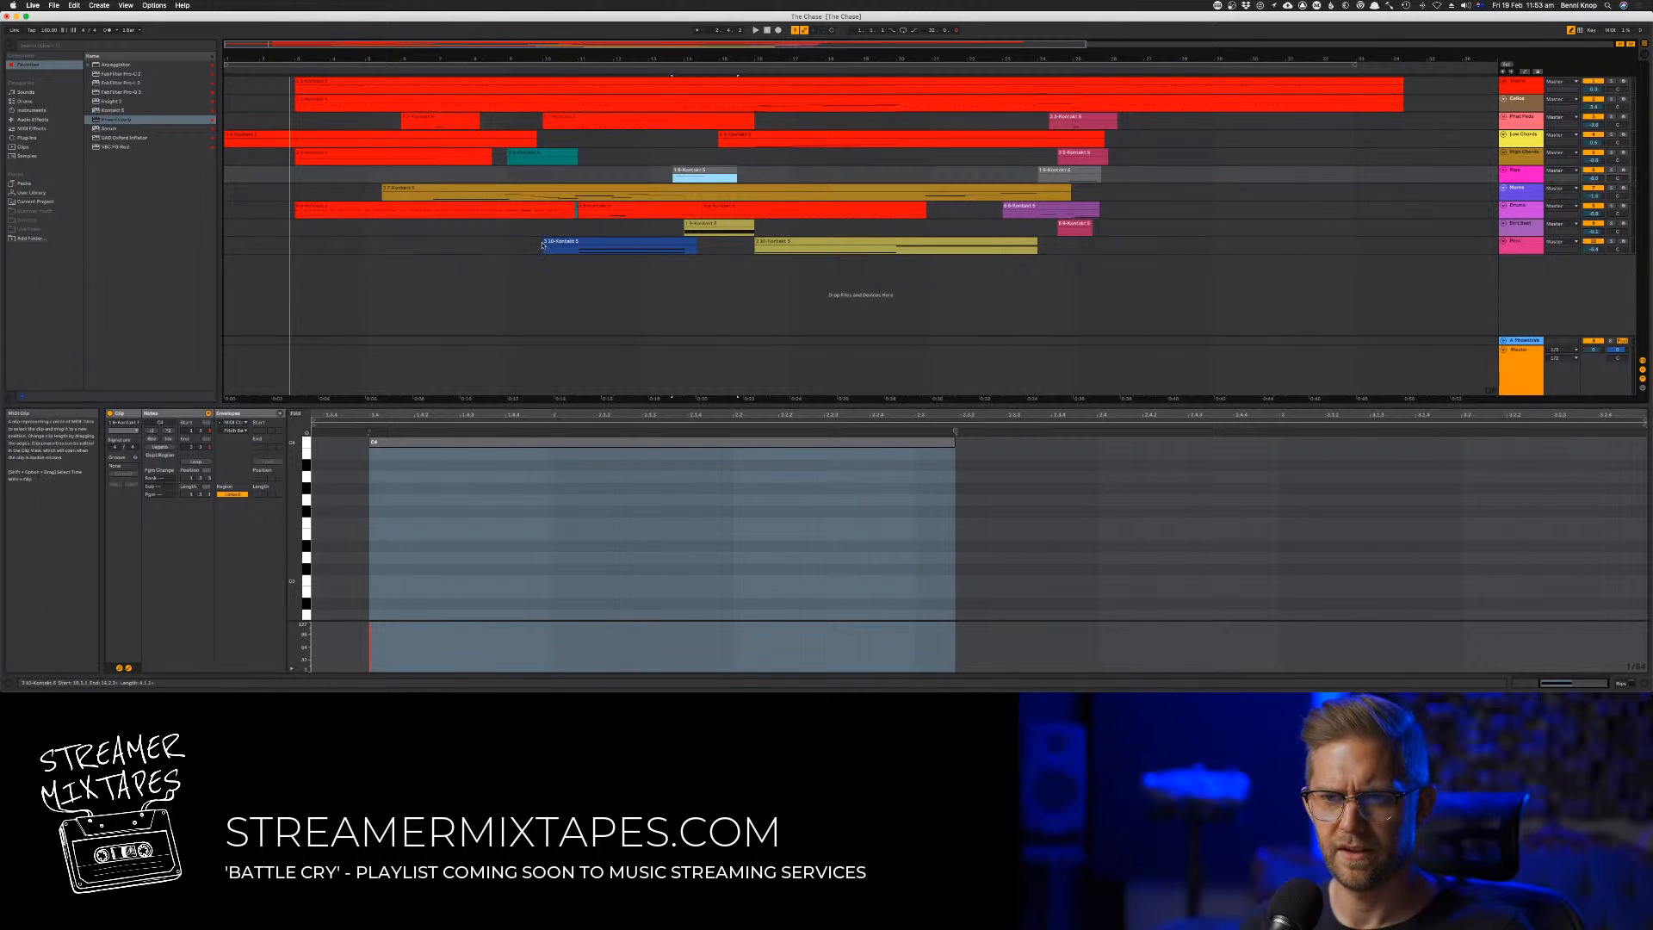
Audition the middle passage, copy the ninth track's yellow clip to the song's start, and close its Kontakt window
key(space)
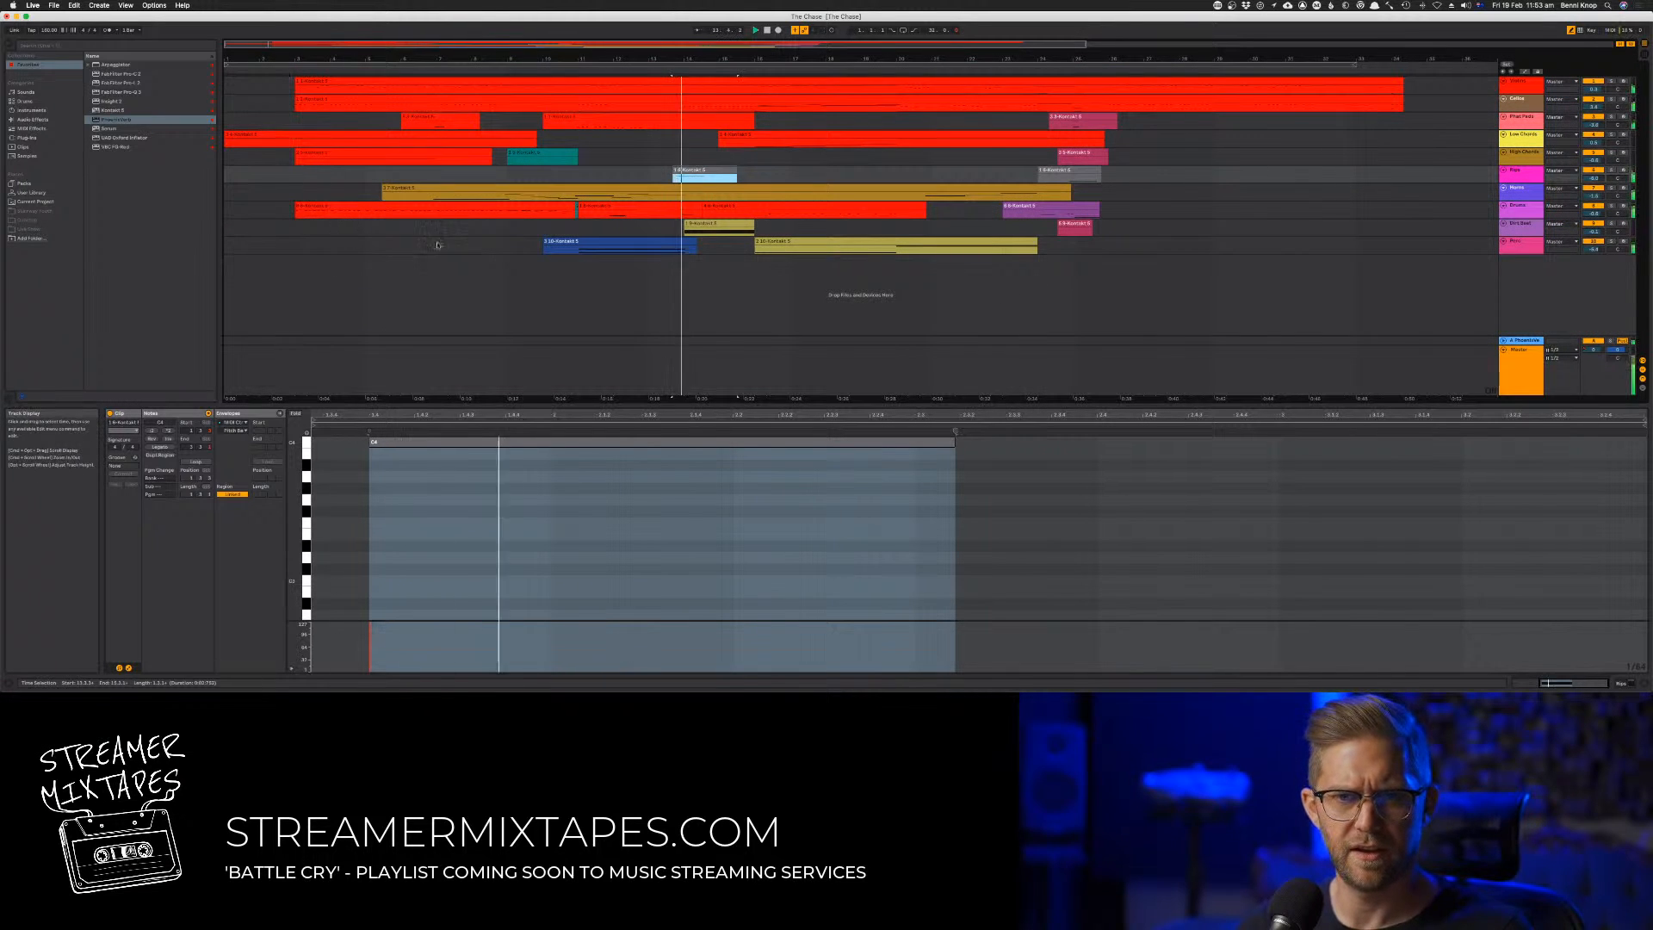
click(704, 224)
drag(225, 228, 226, 229)
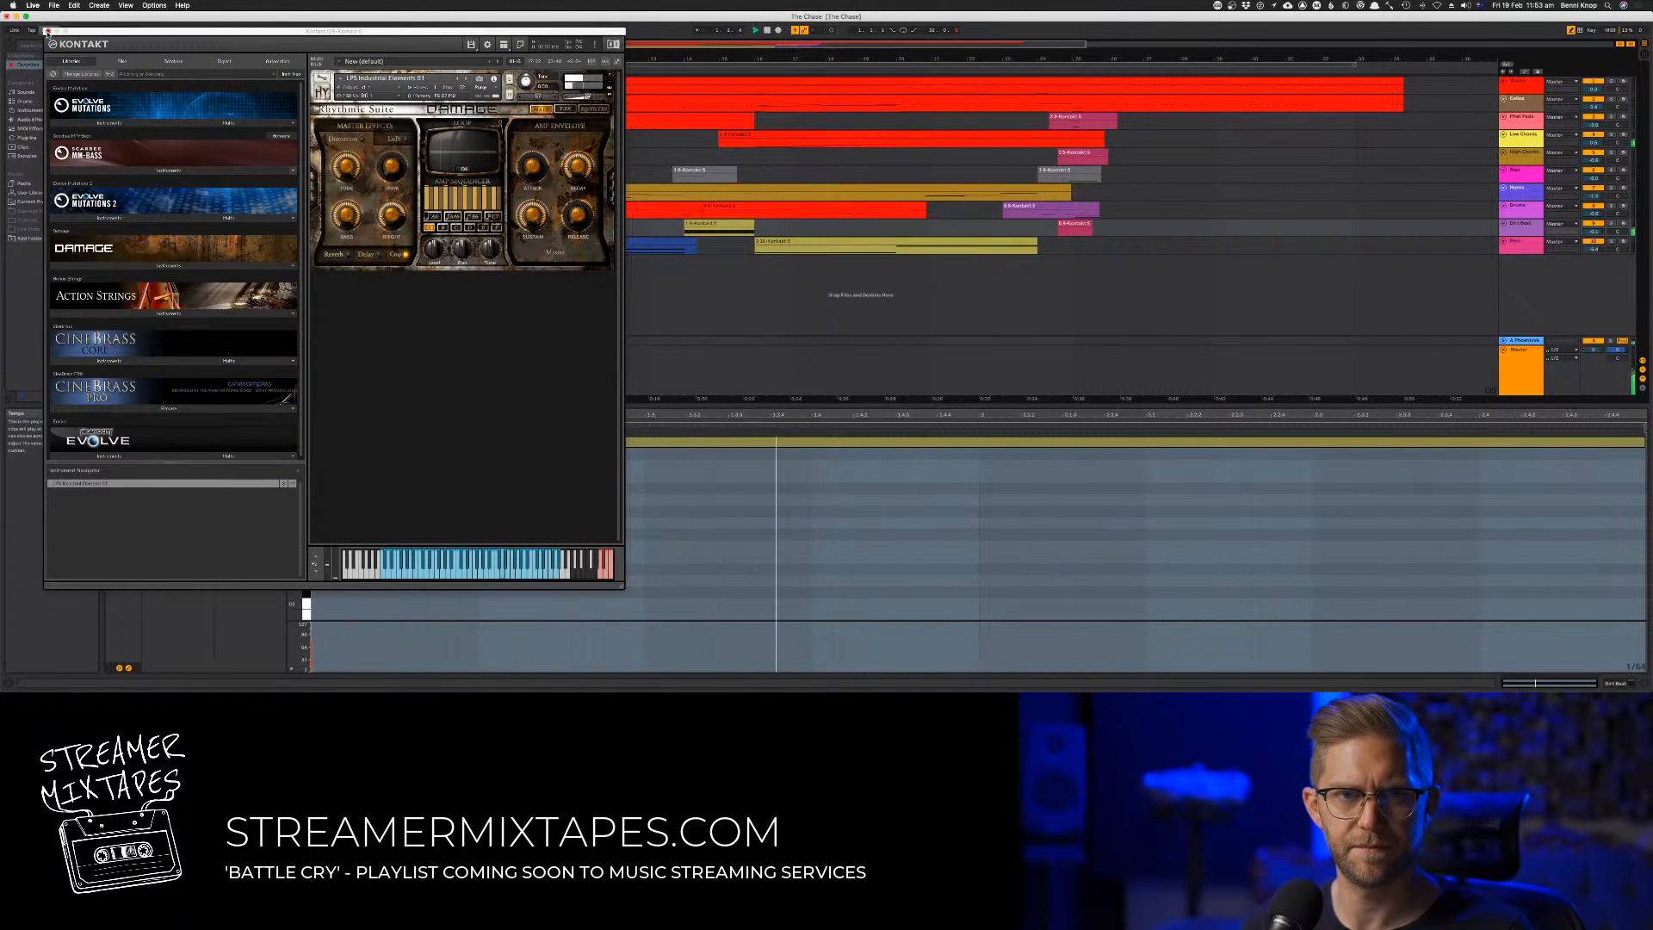
click(47, 31)
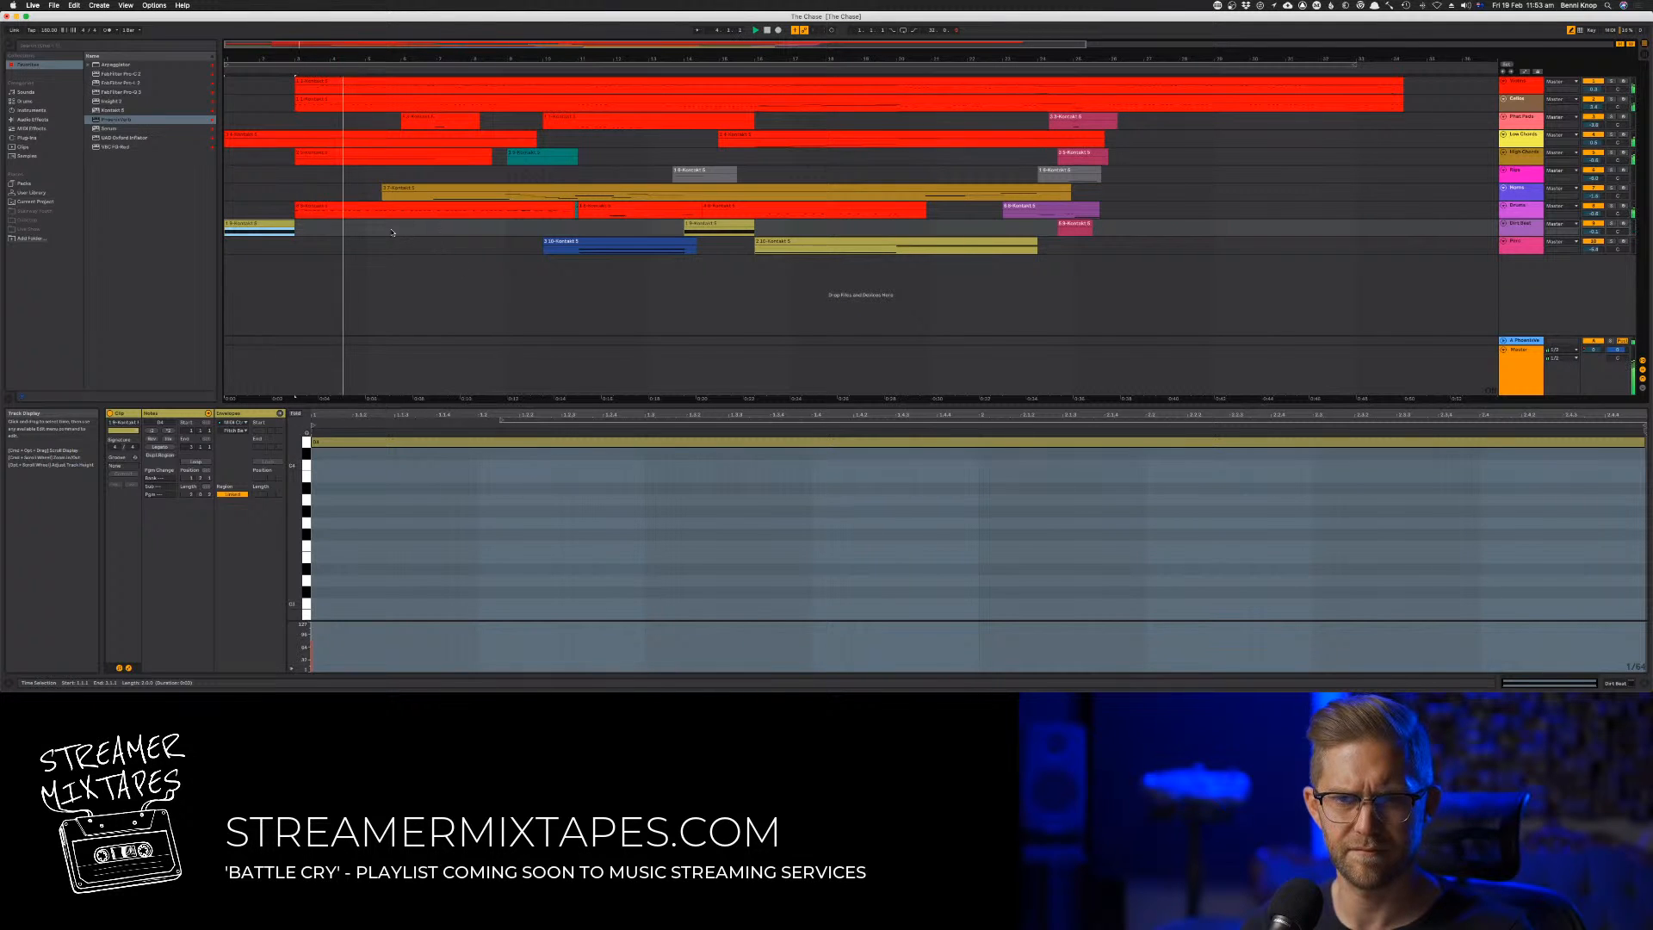
Audition the new opening and the crimson clip near the end of the ninth track
click(457, 417)
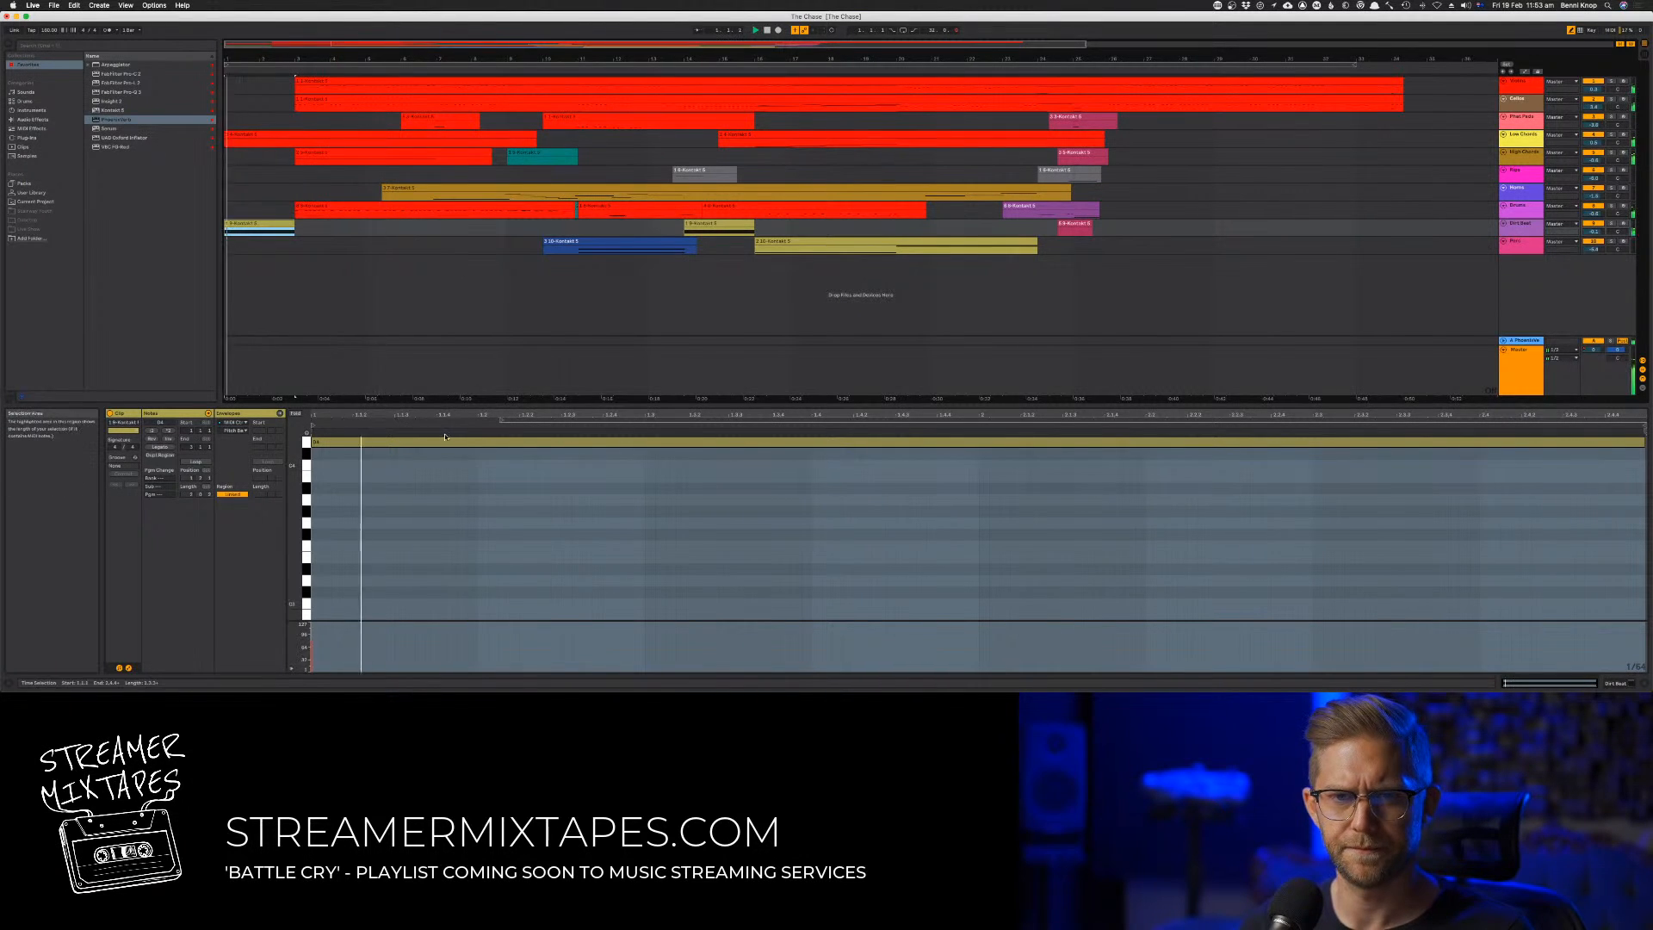
click(756, 259)
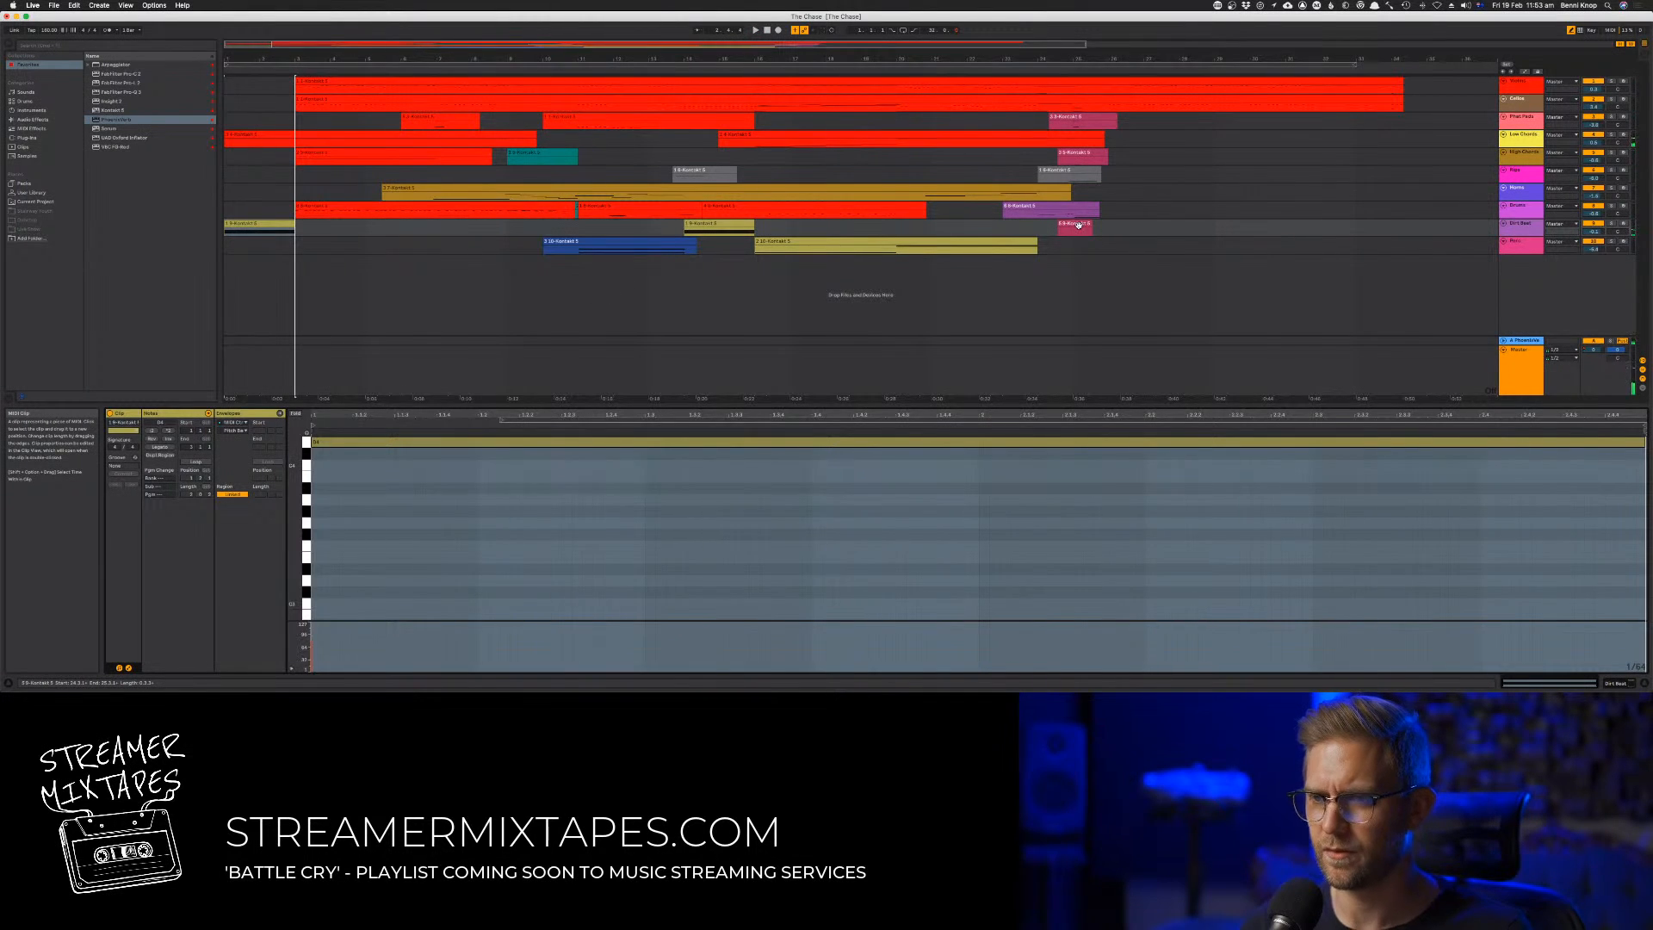
click(1078, 225)
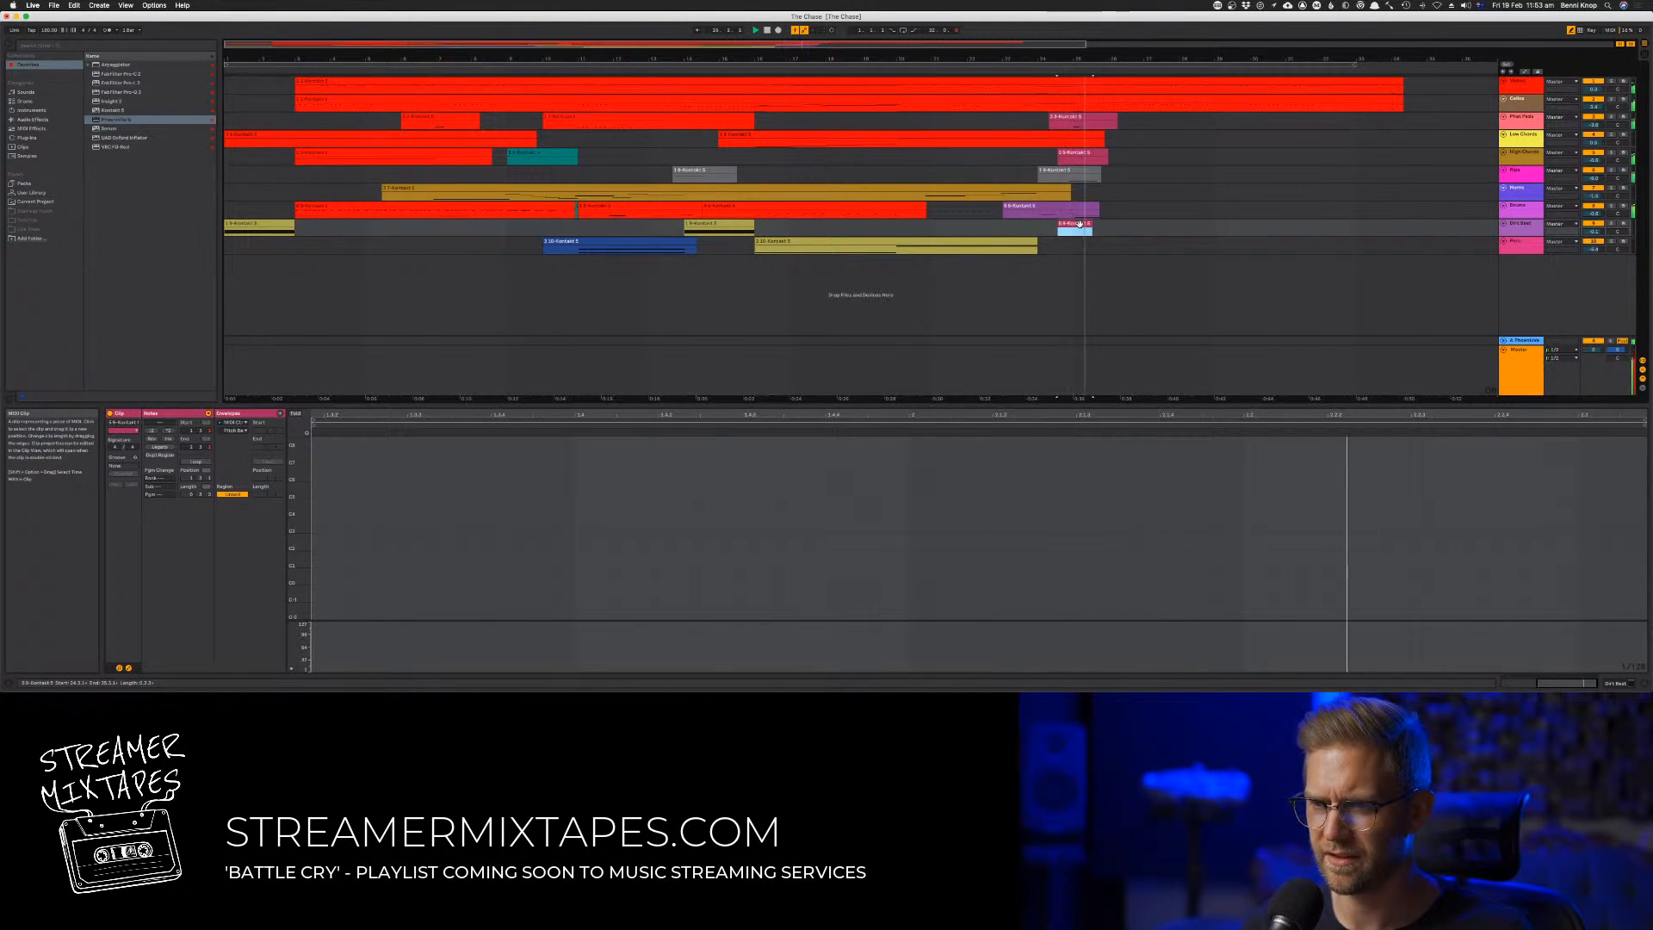
Copy the last track's blue clip into the song's opening and extend it back to the start
click(548, 242)
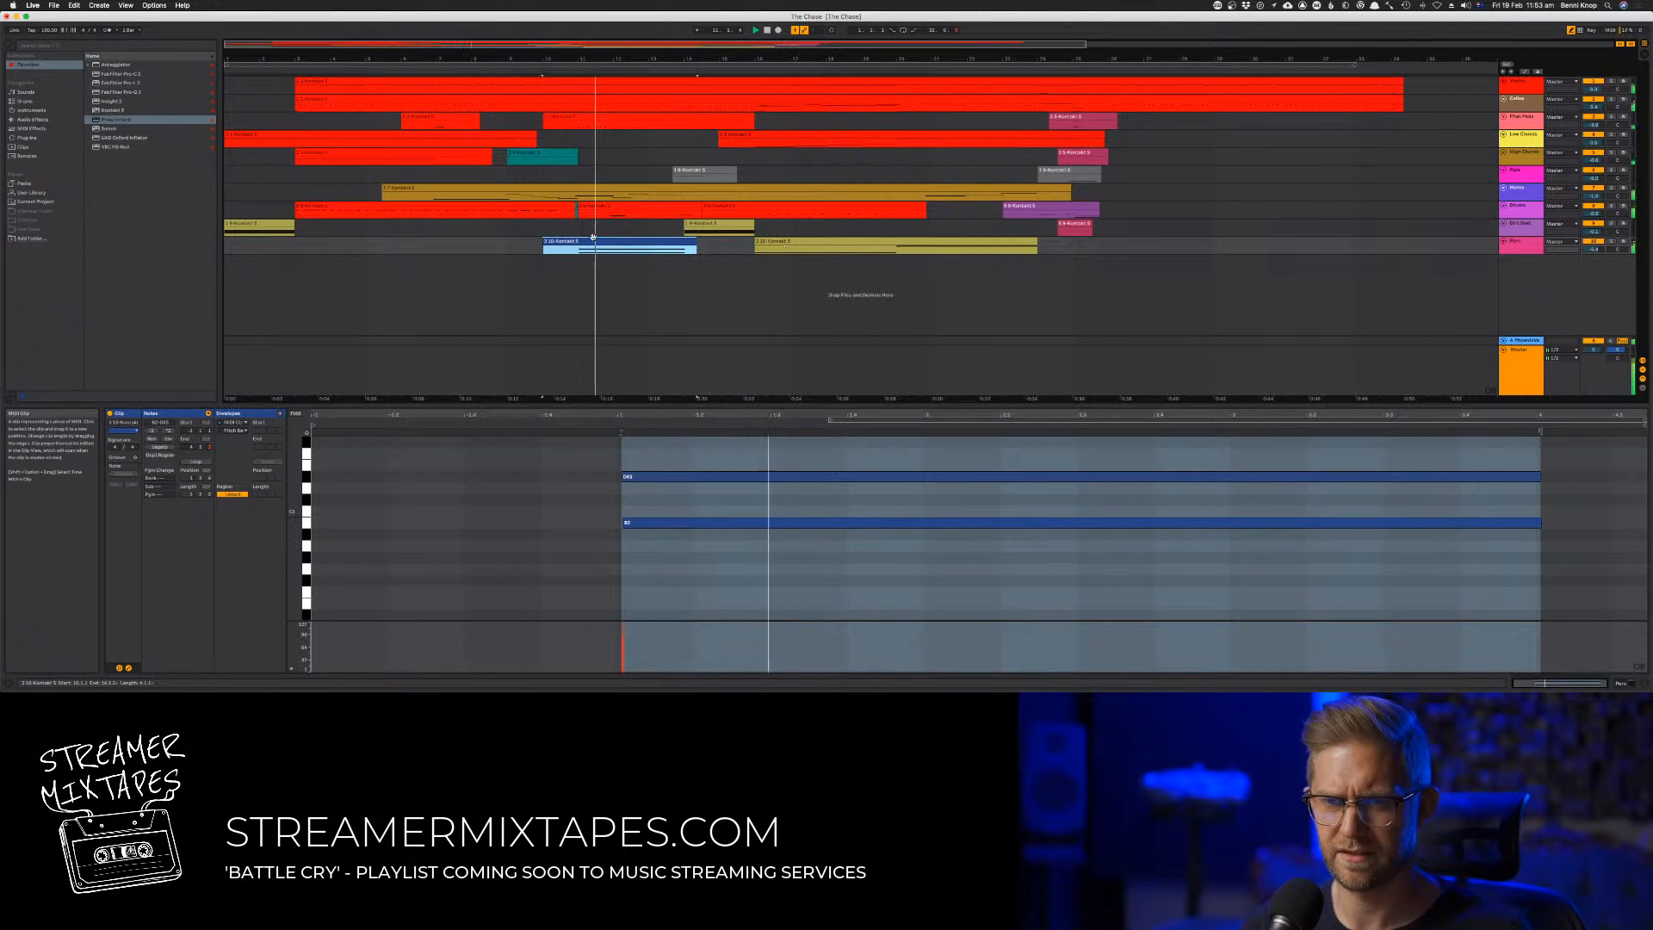
drag(585, 241, 262, 243)
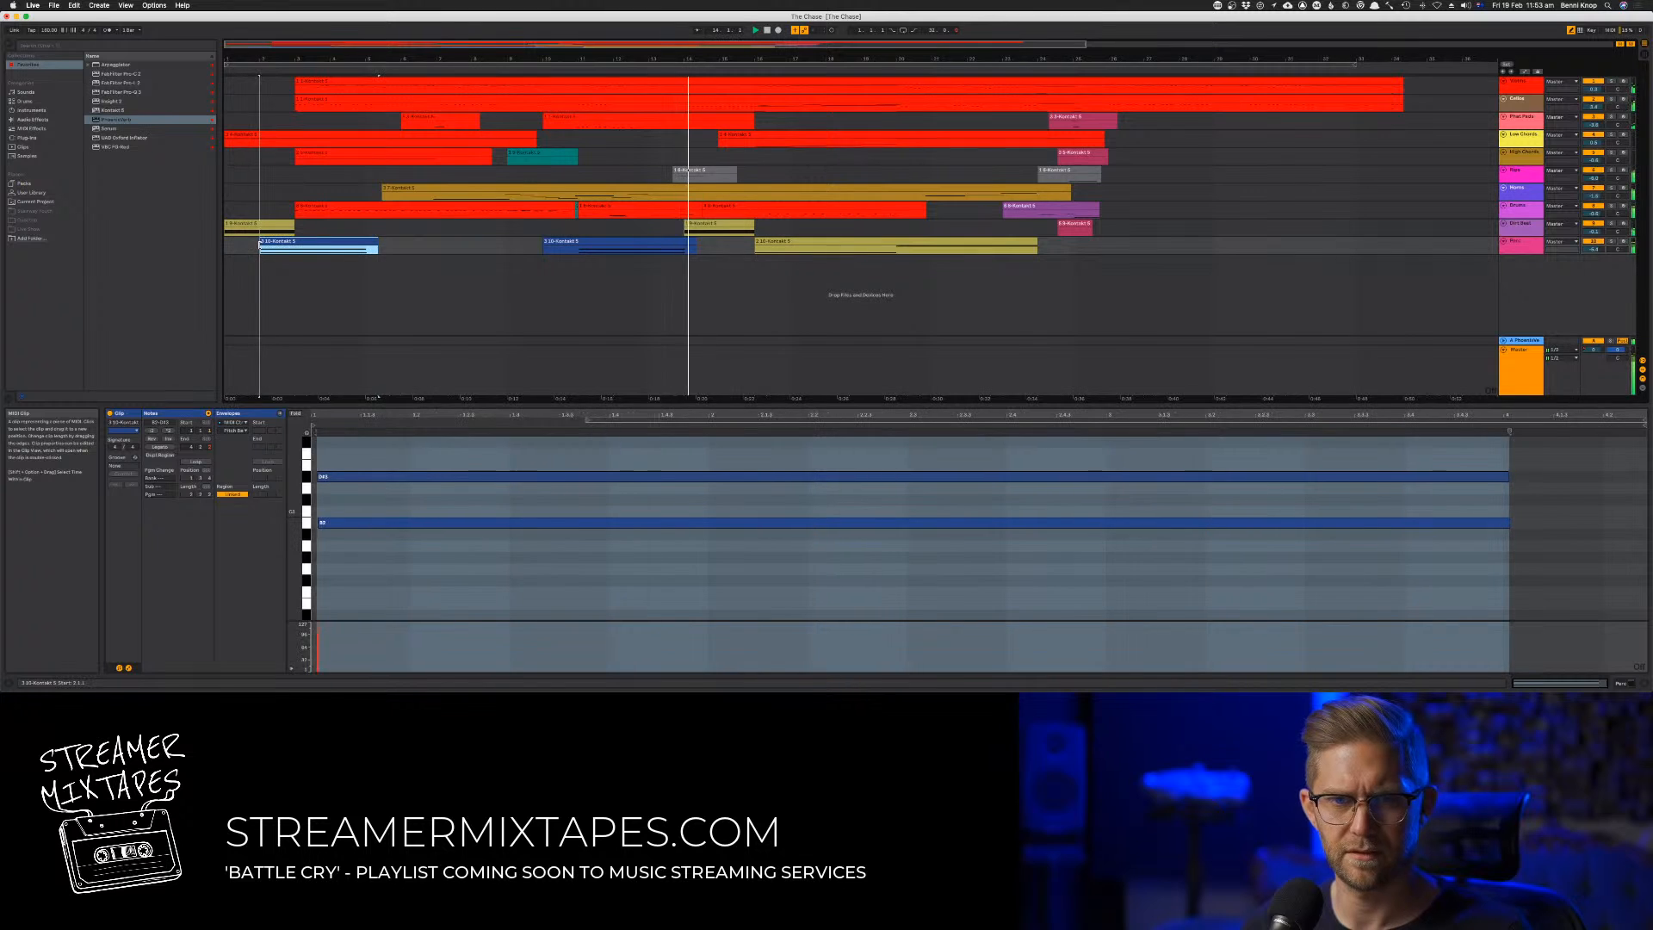
key(super+z)
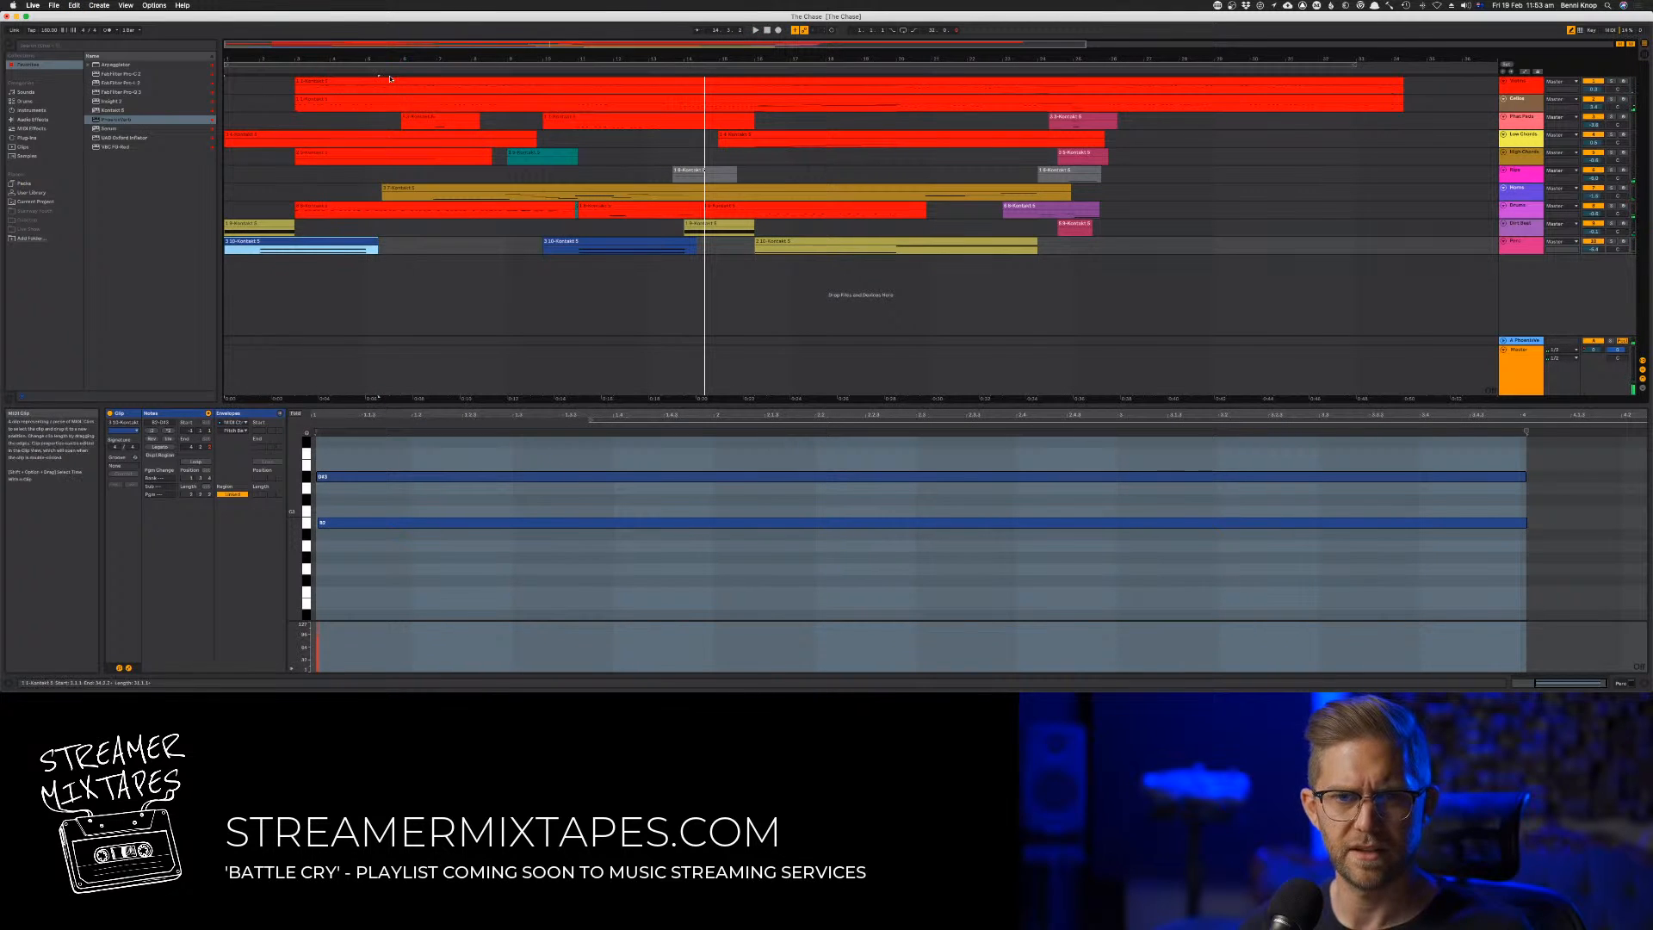
Set a fixed 1/4 grid, align the copied blue clip with the song's start, and play it
right_click(379, 70)
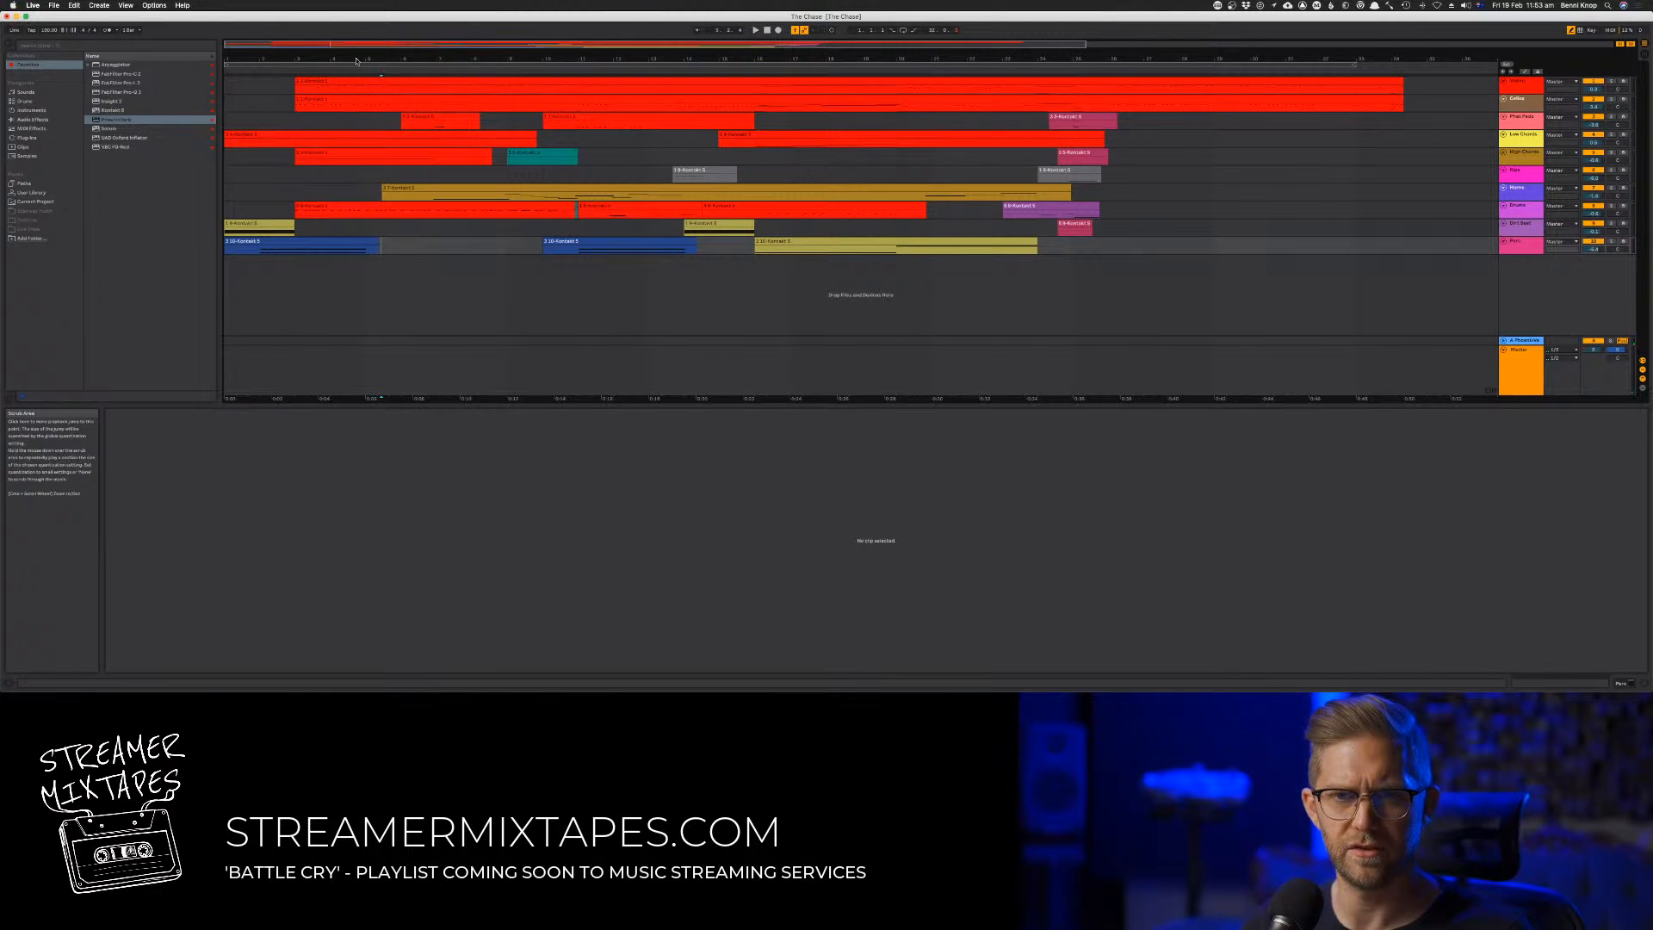
right_click(349, 244)
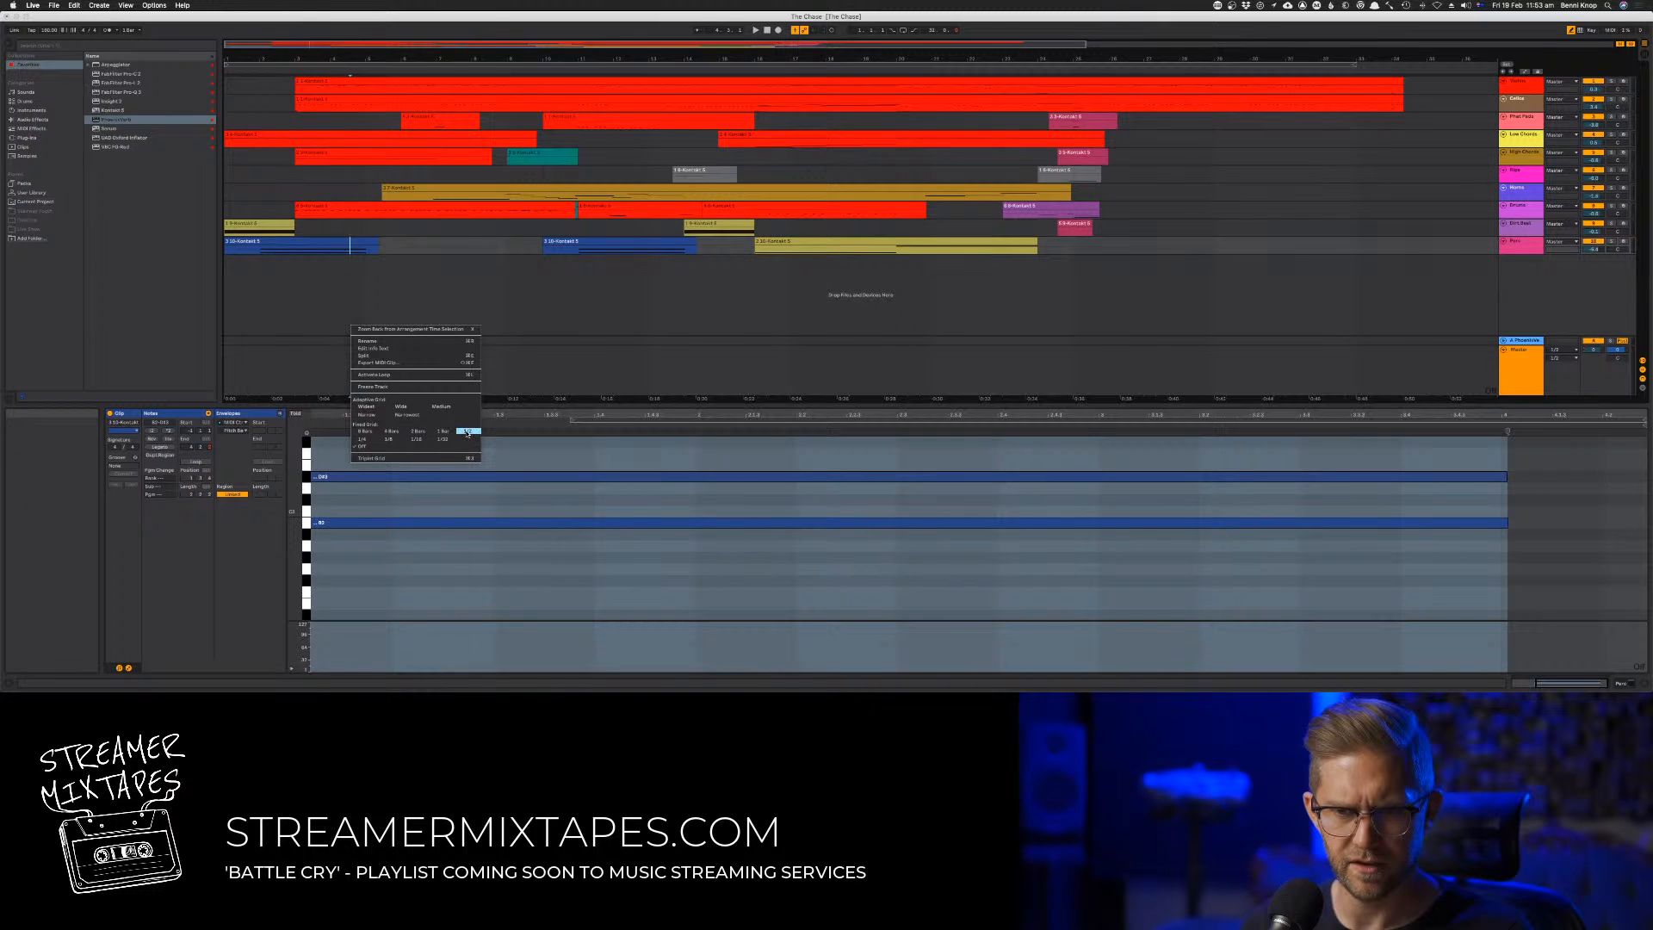
click(370, 440)
mouse_move(227, 244)
mouse_down()
mouse_move(260, 244)
mouse_move(244, 248)
mouse_up()
key(space)
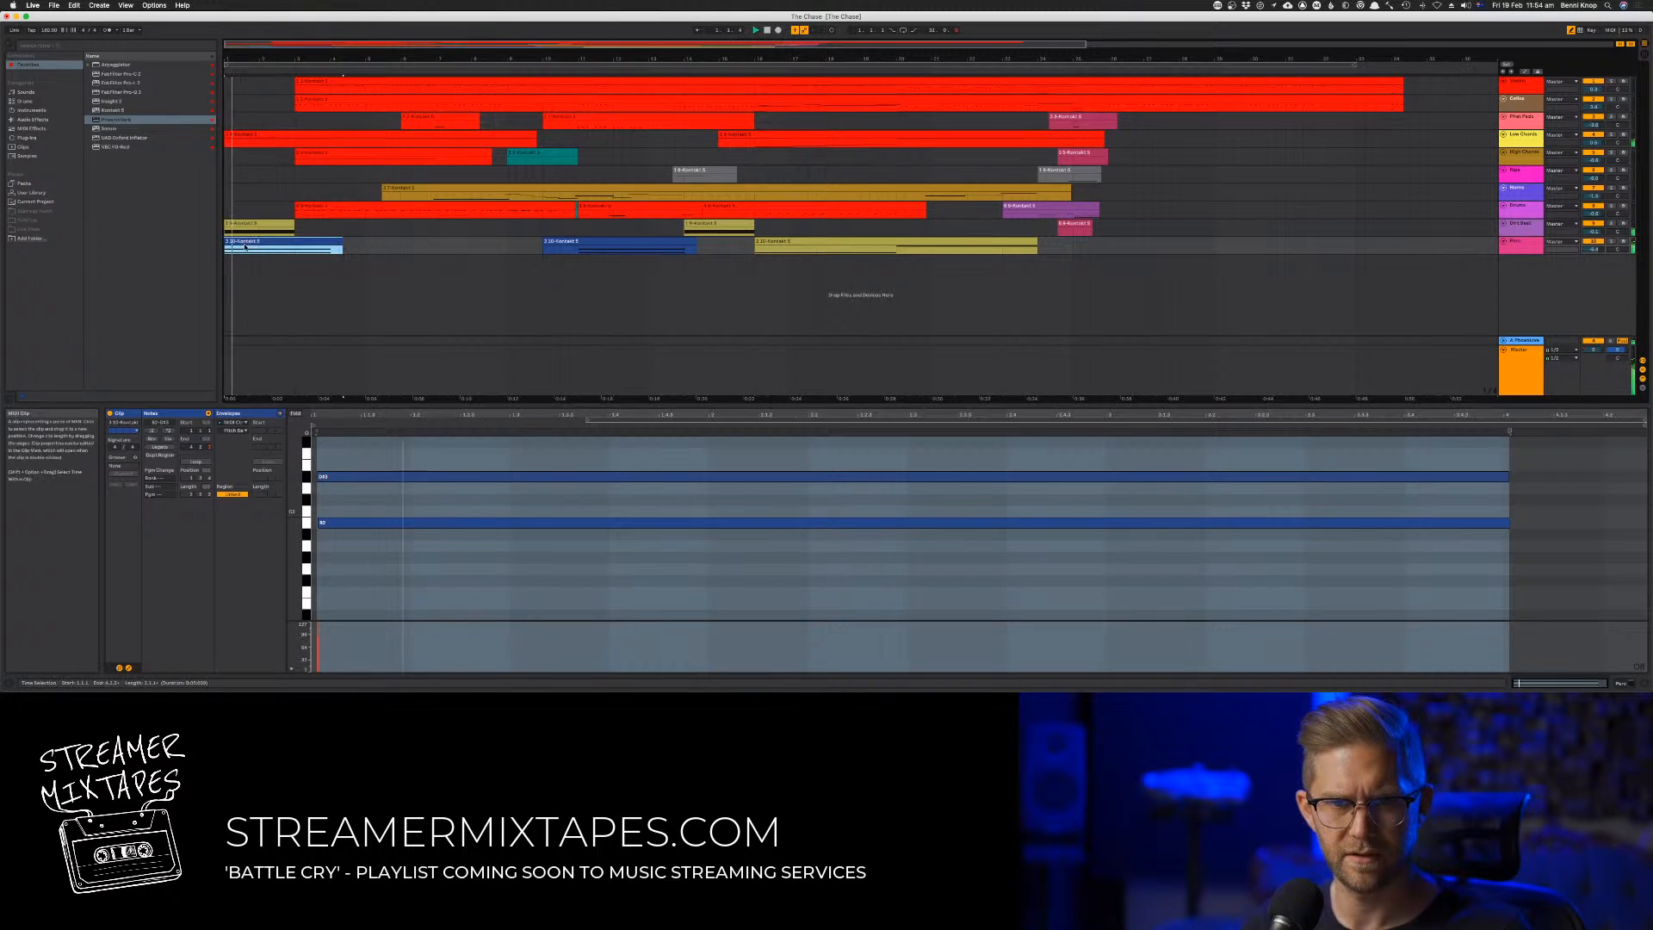
Quantize all notes in the copied blue clip to the clip's start and audition the opening
click(370, 508)
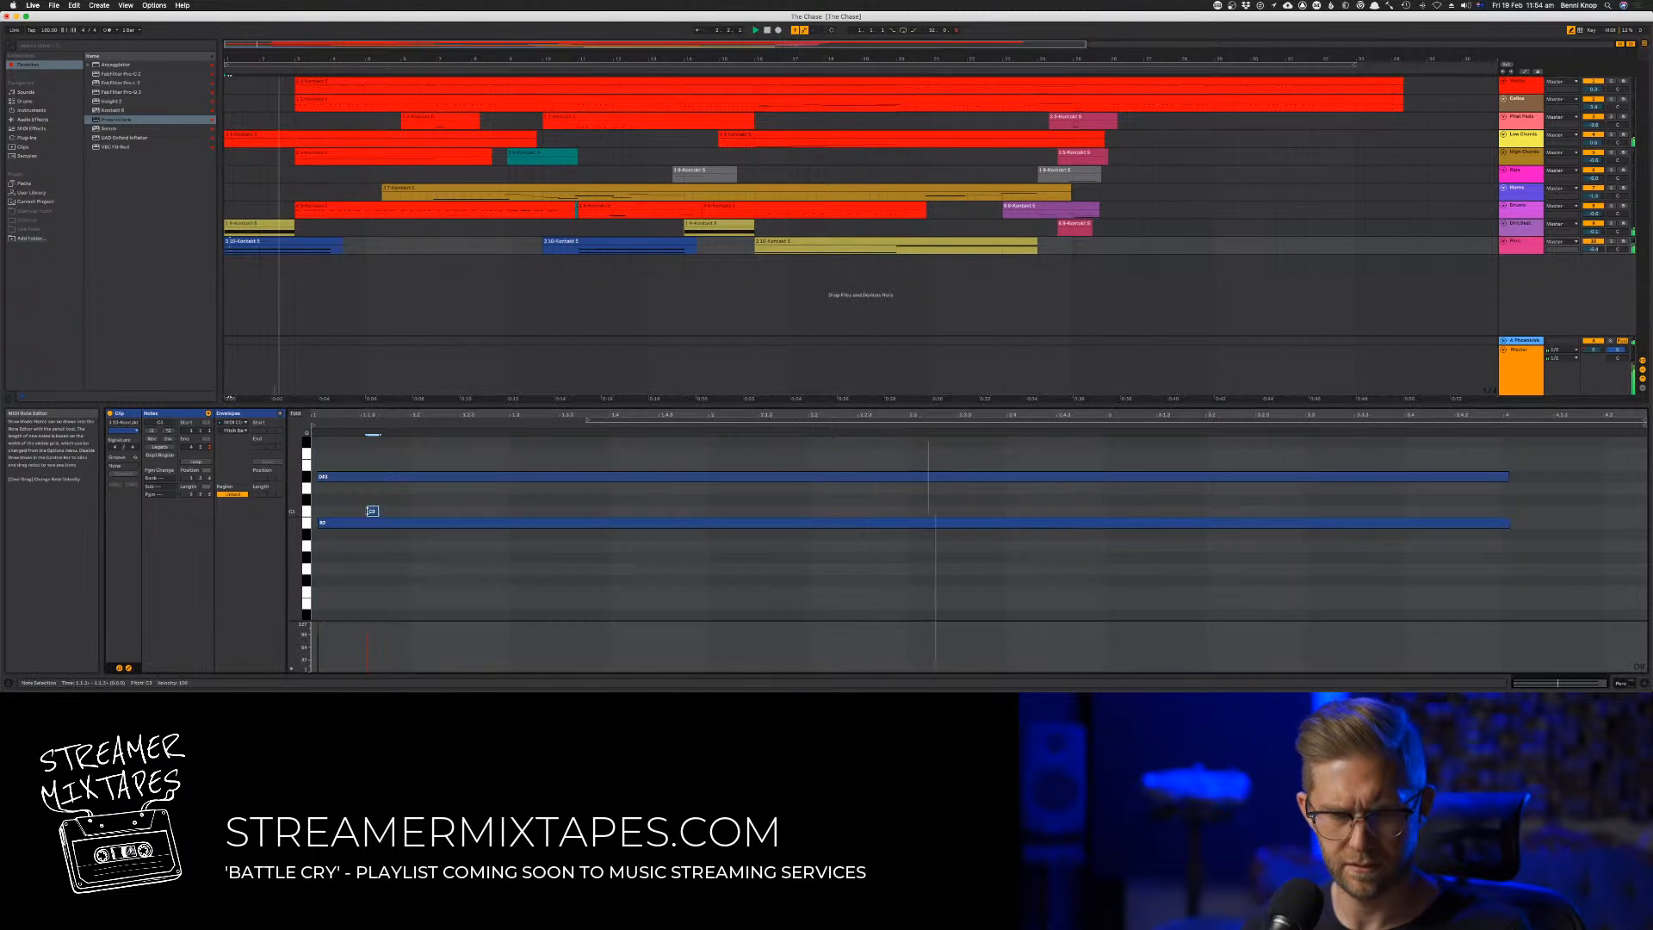
key(super+a)
key(super+u)
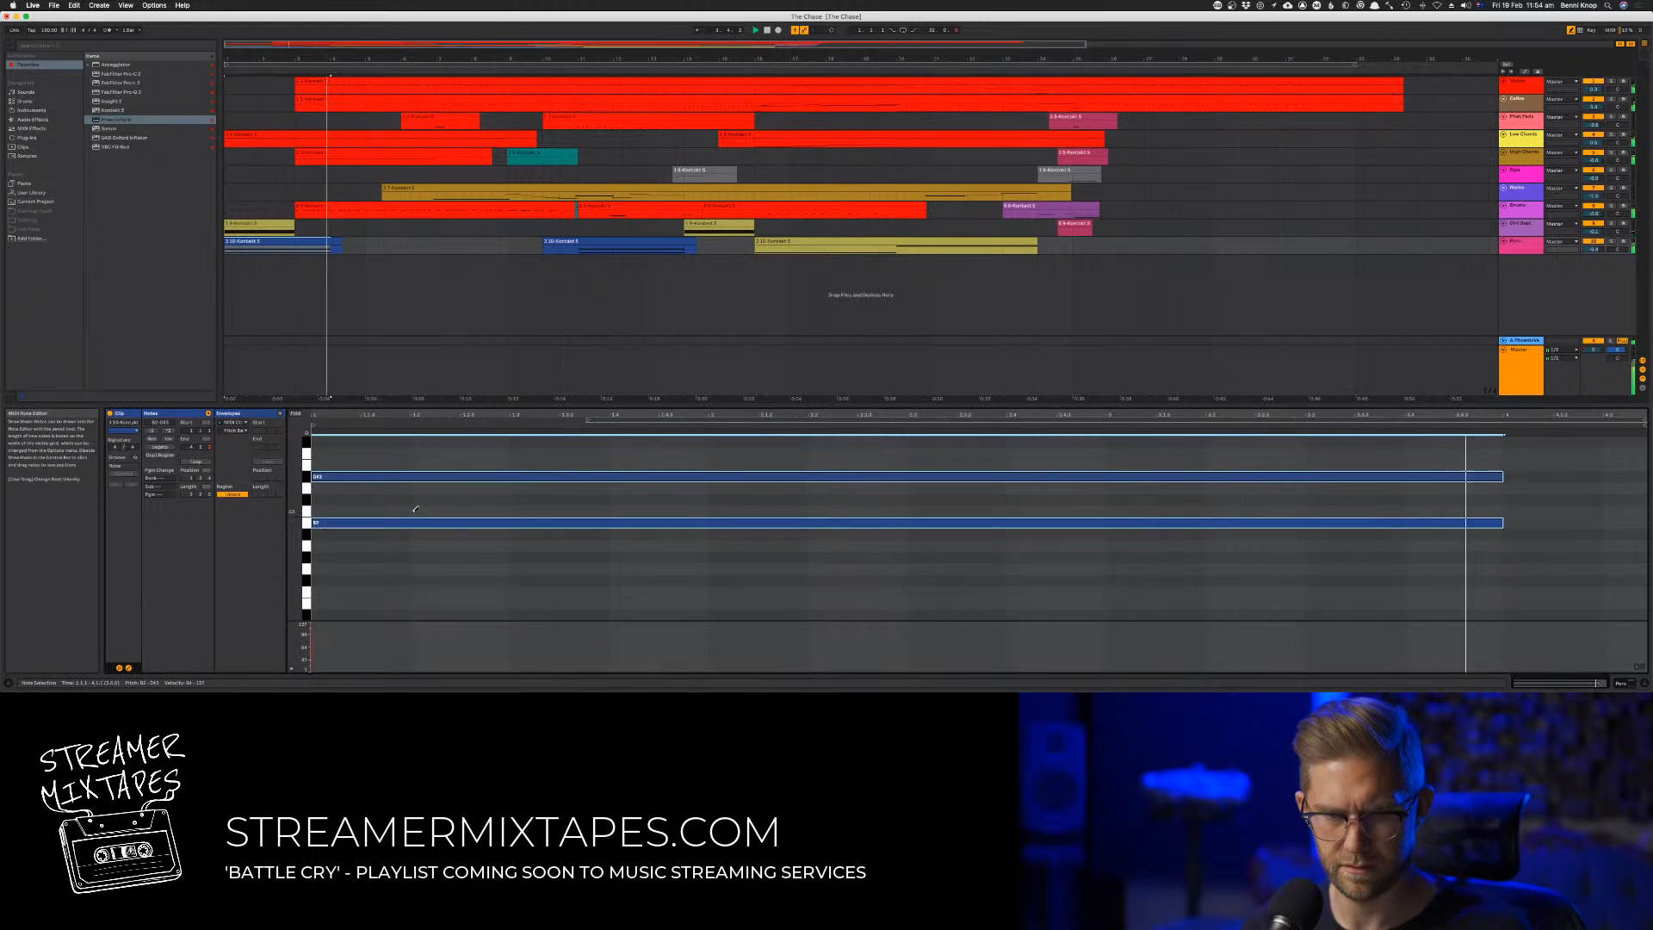
key(space)
key(space)
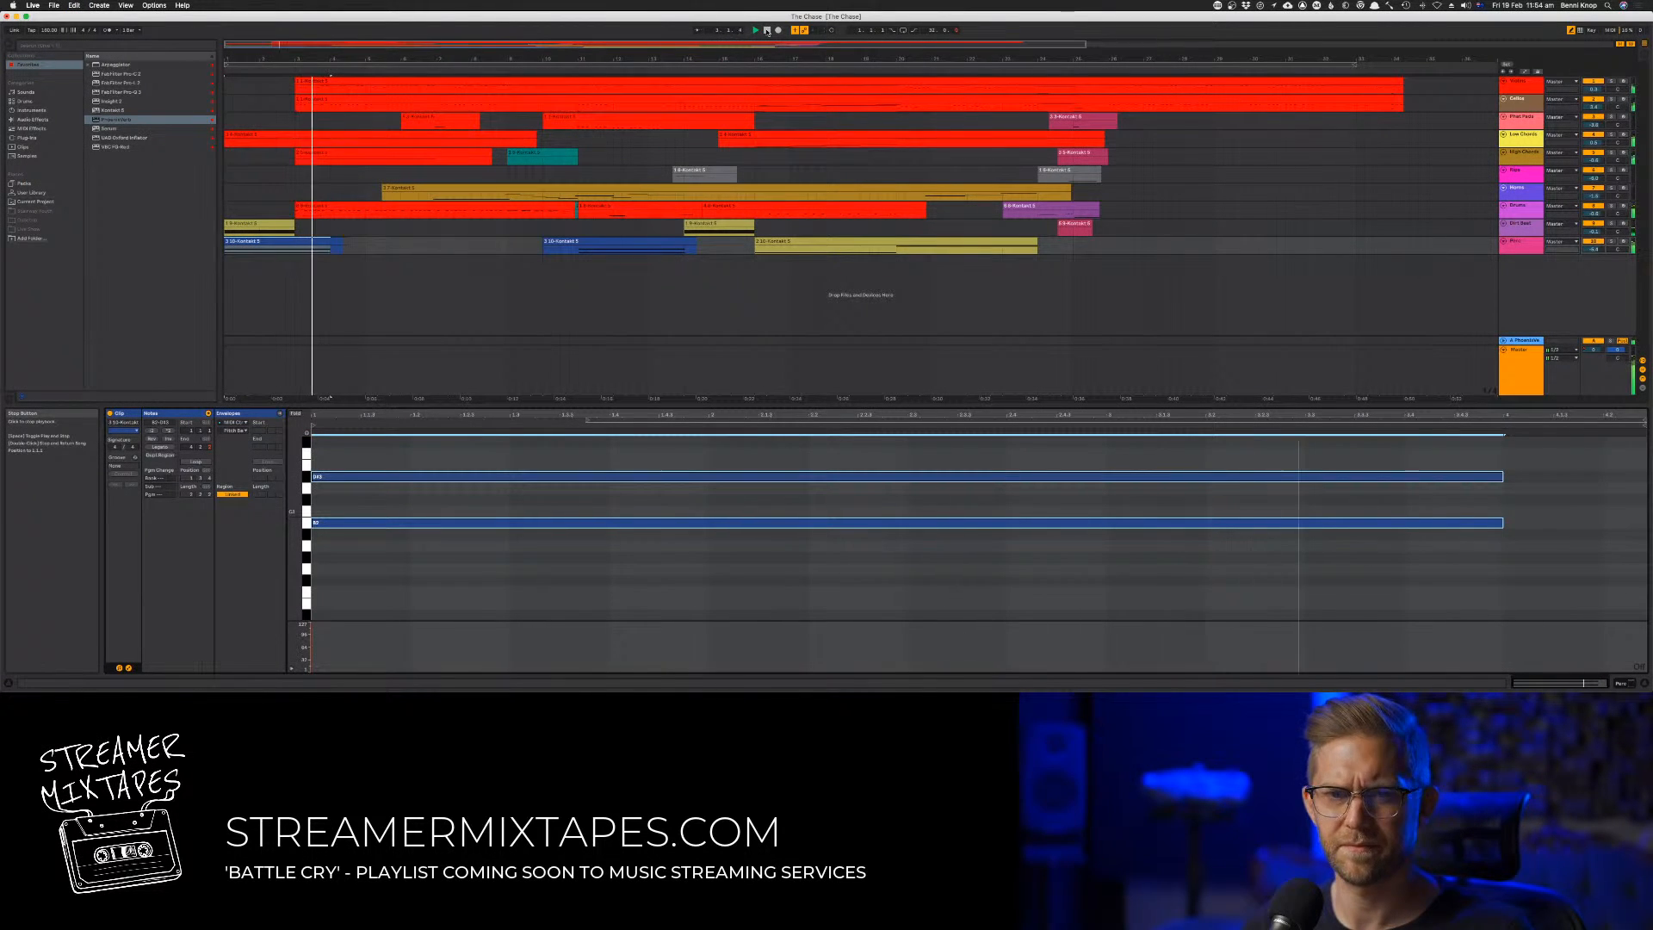
click(755, 30)
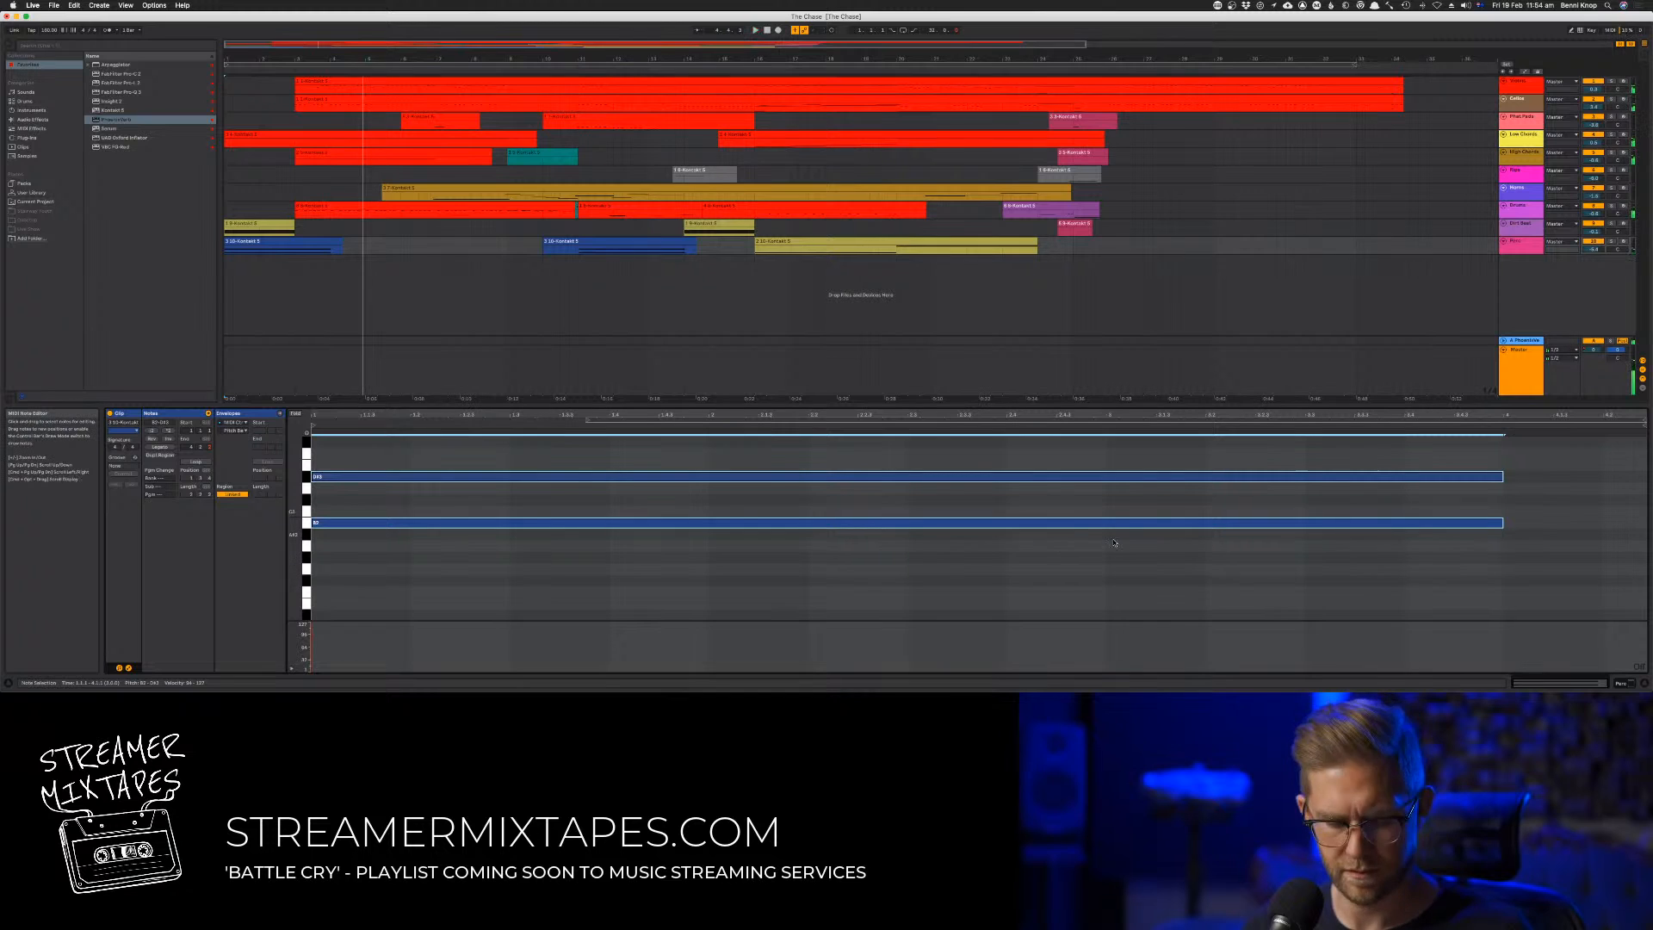
Shorten the copied clip's notes to end just before bar 3 and slightly lower their velocity
key(space)
drag(1554, 569, 1205, 477)
drag(952, 493, 1019, 471)
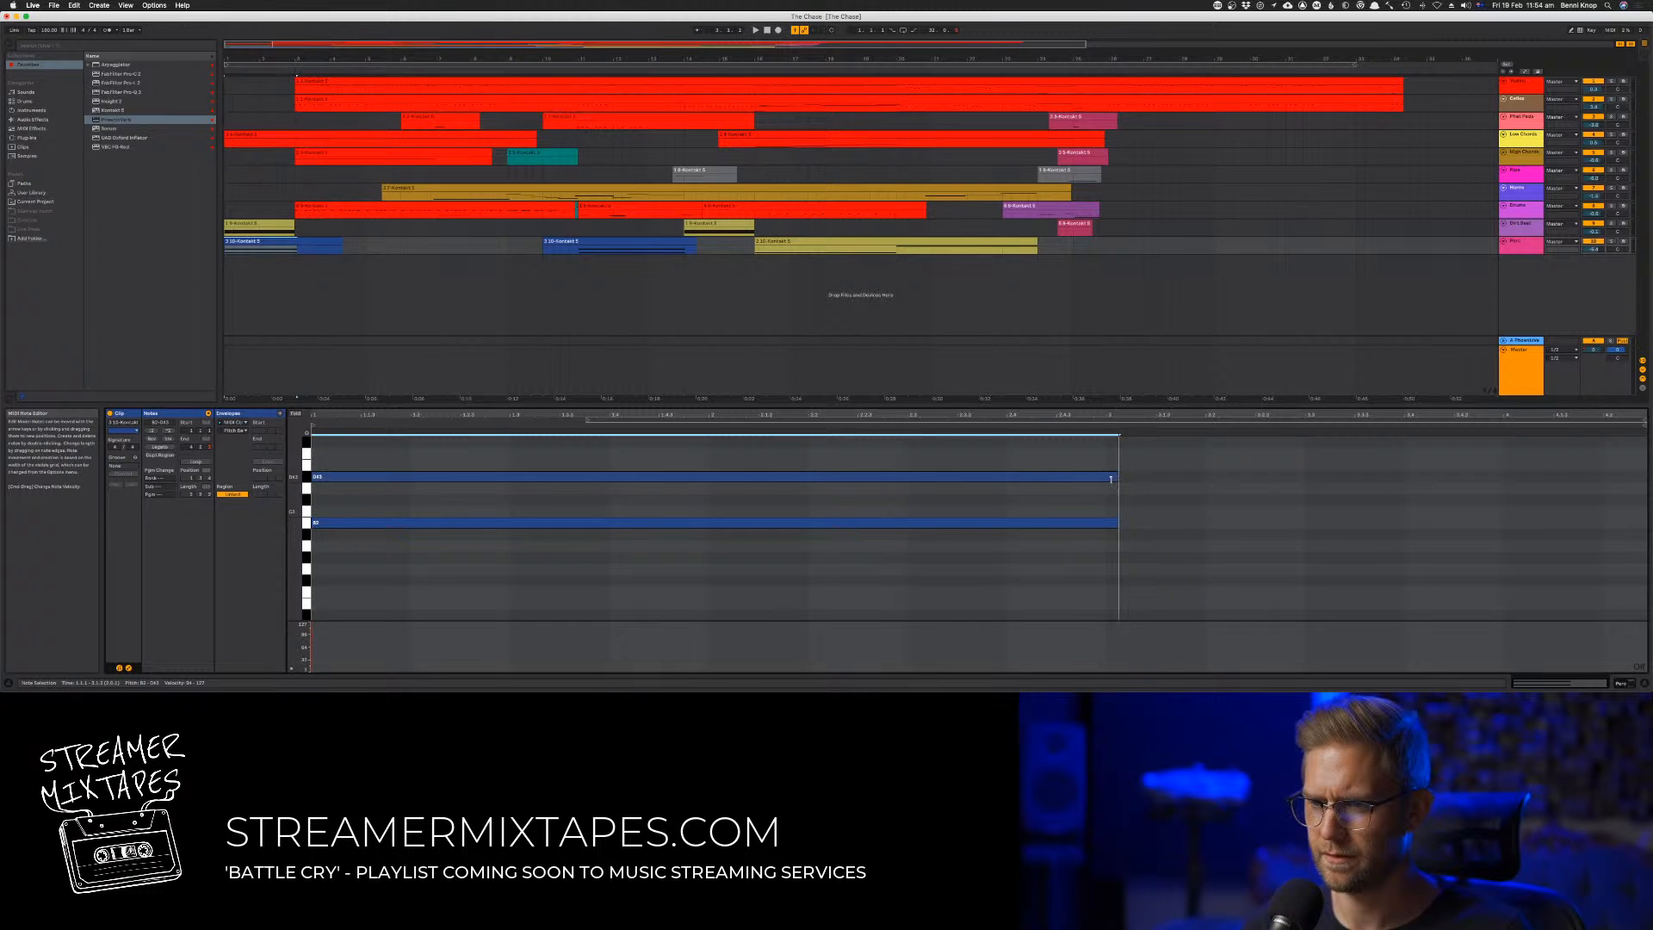
drag(1105, 480, 1104, 481)
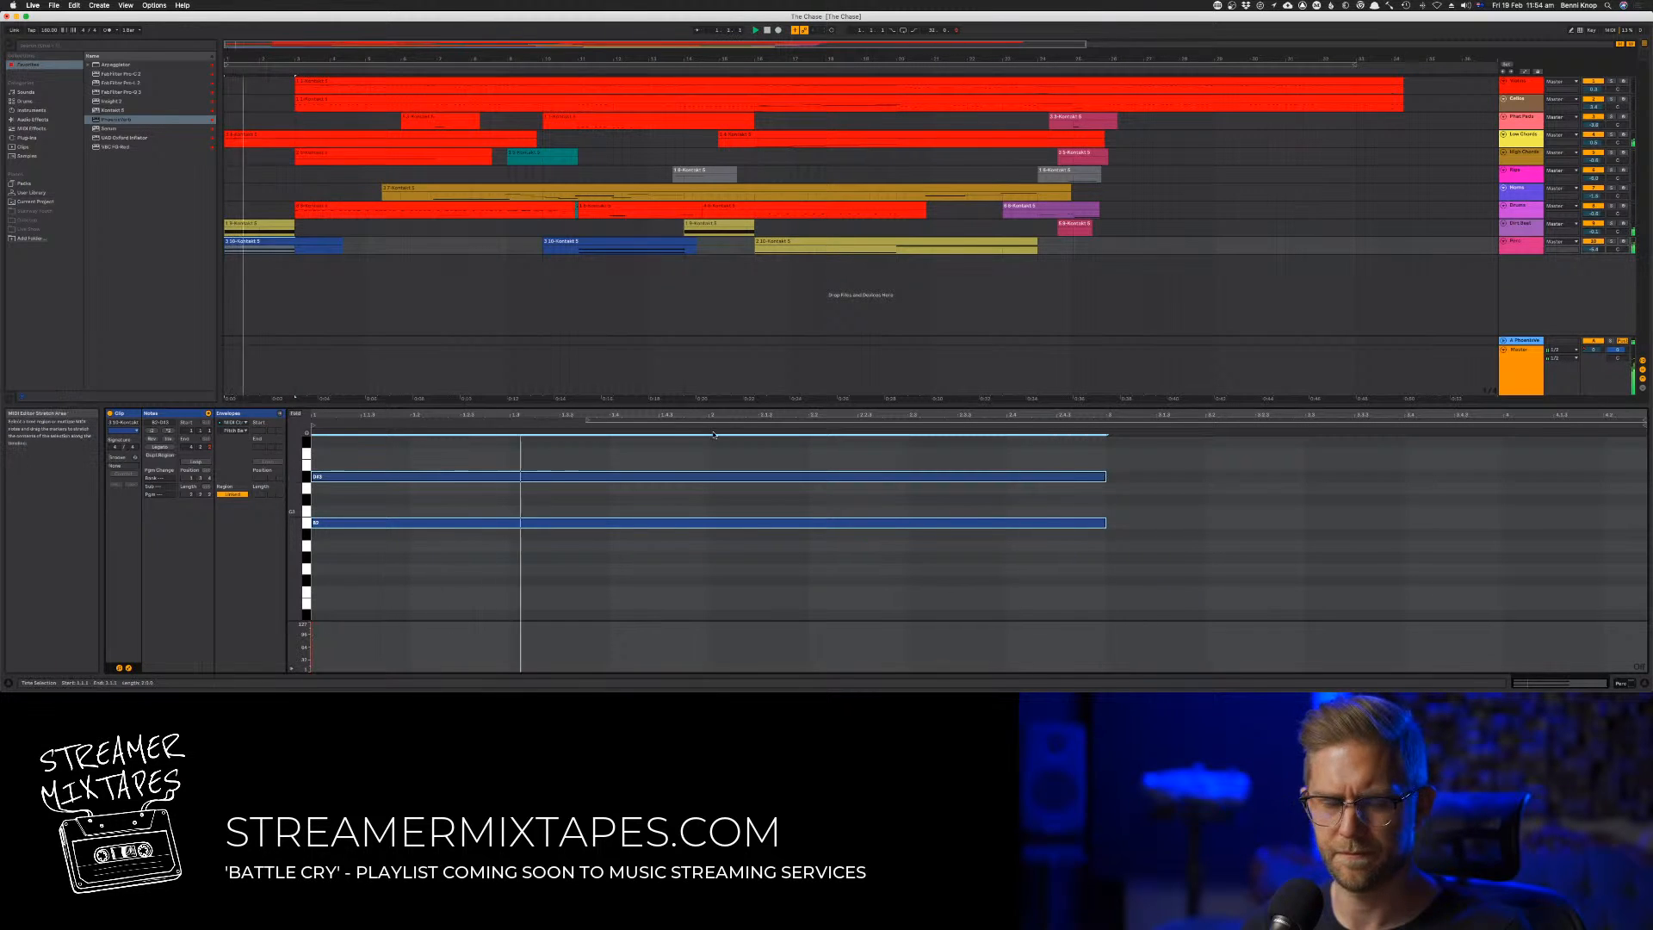
drag(312, 626, 312, 634)
Audition the revised opening and the following passage, placing the insert marker in the last track's empty gap
key(space)
key(space)
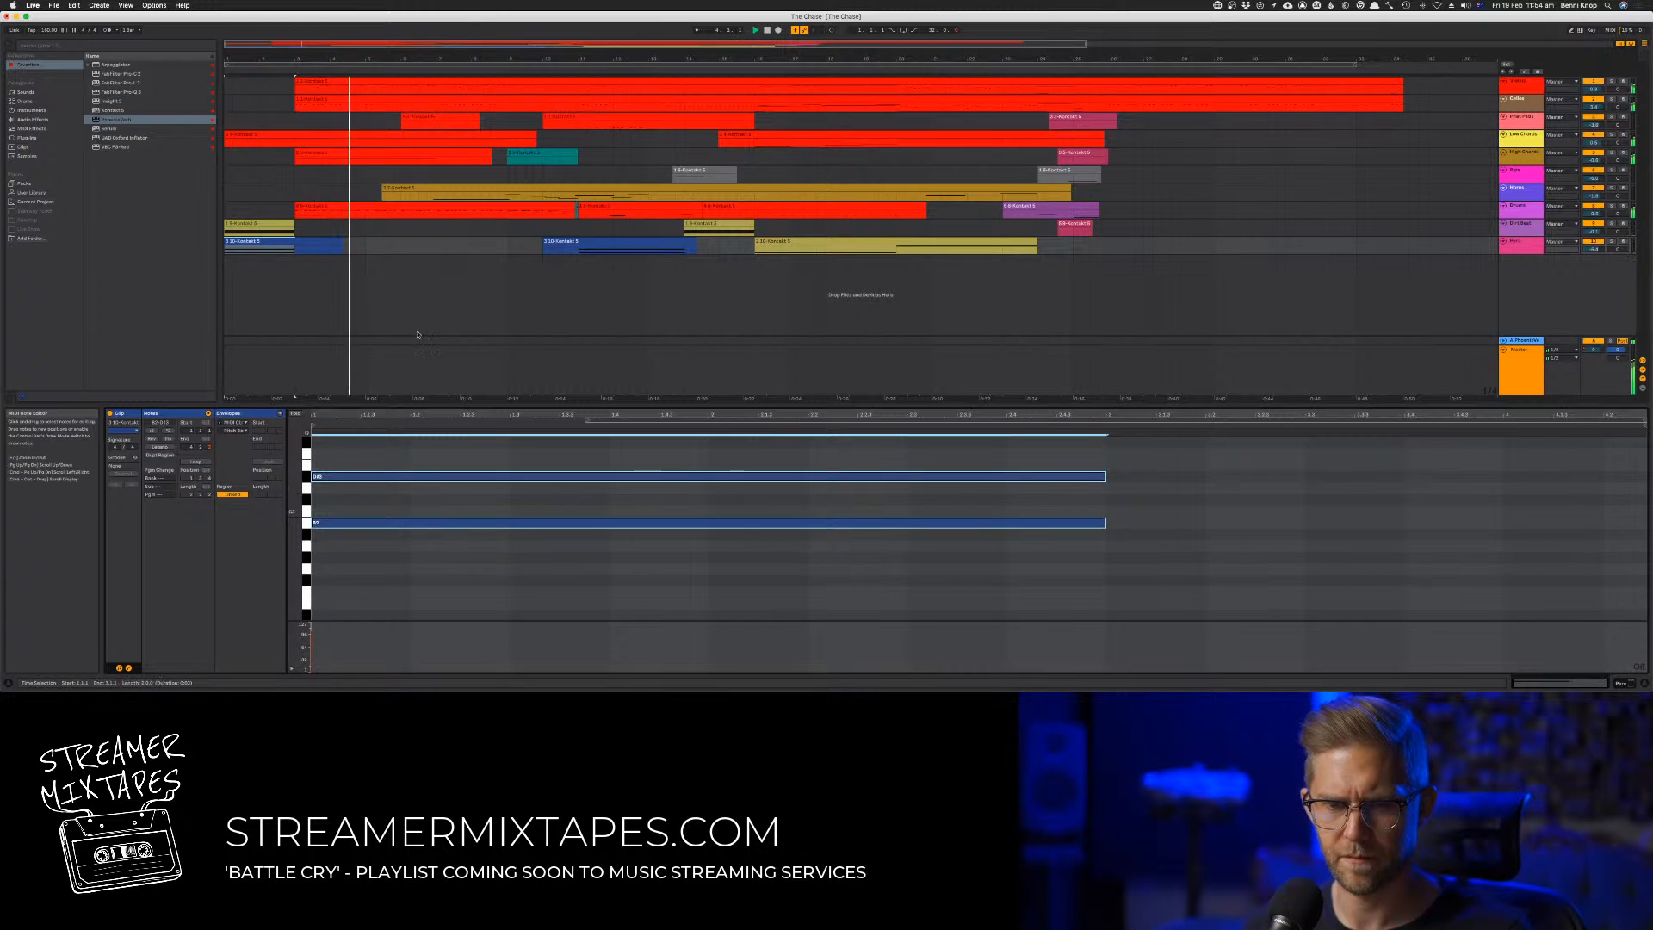
click(402, 248)
click(455, 247)
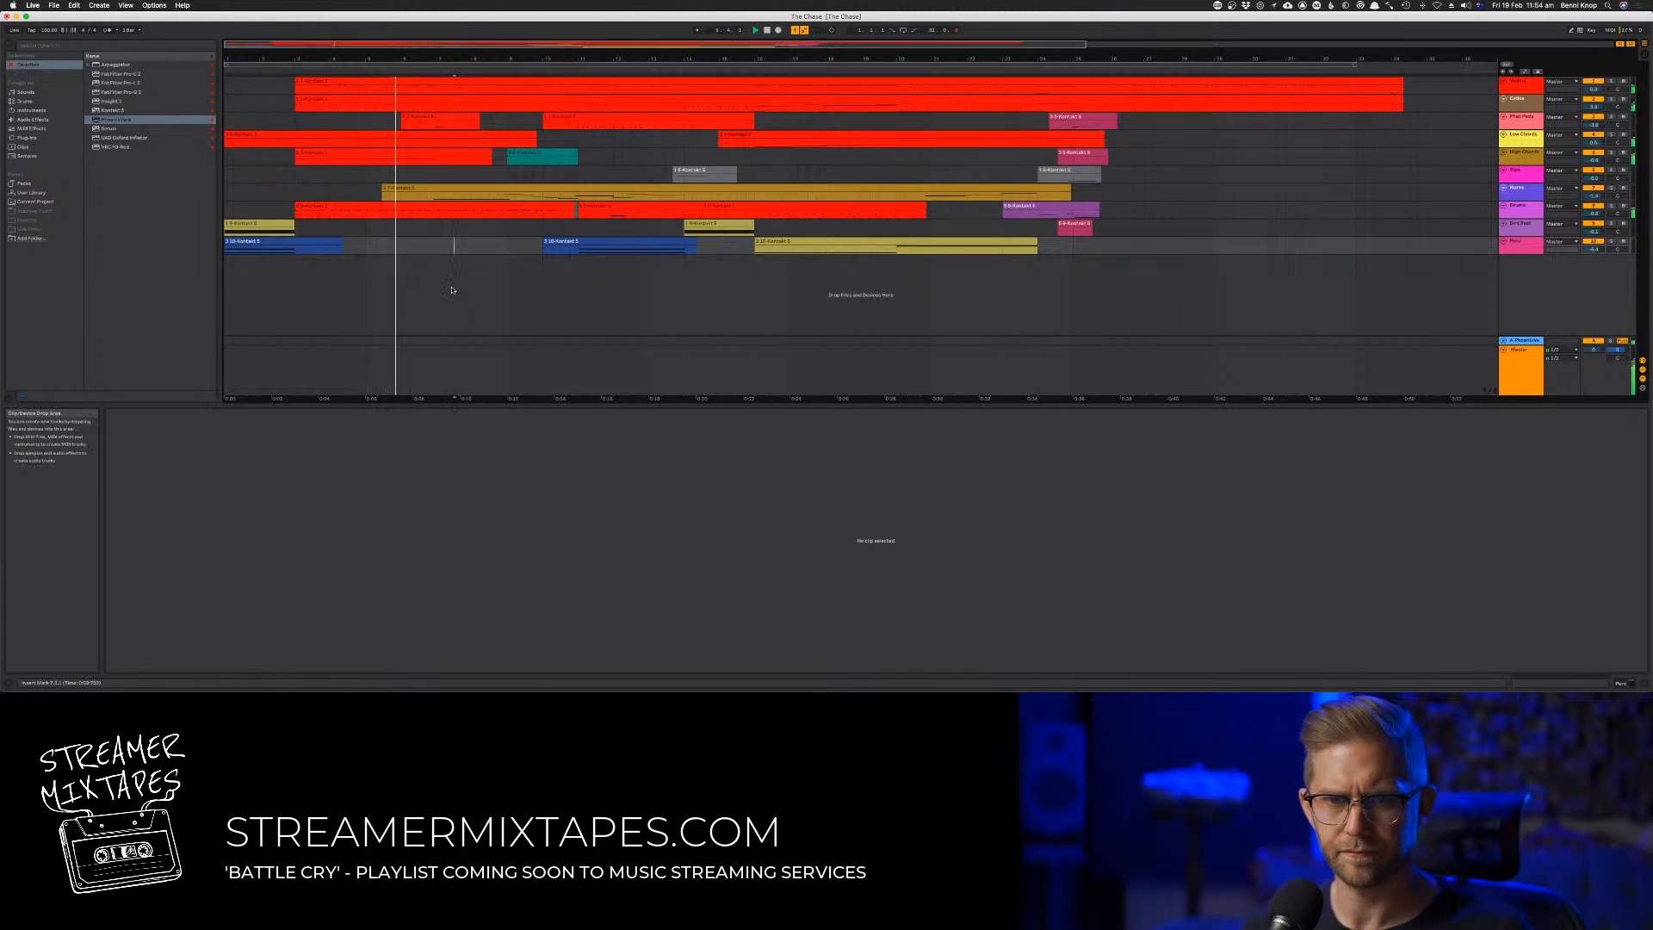
key(space)
key(space)
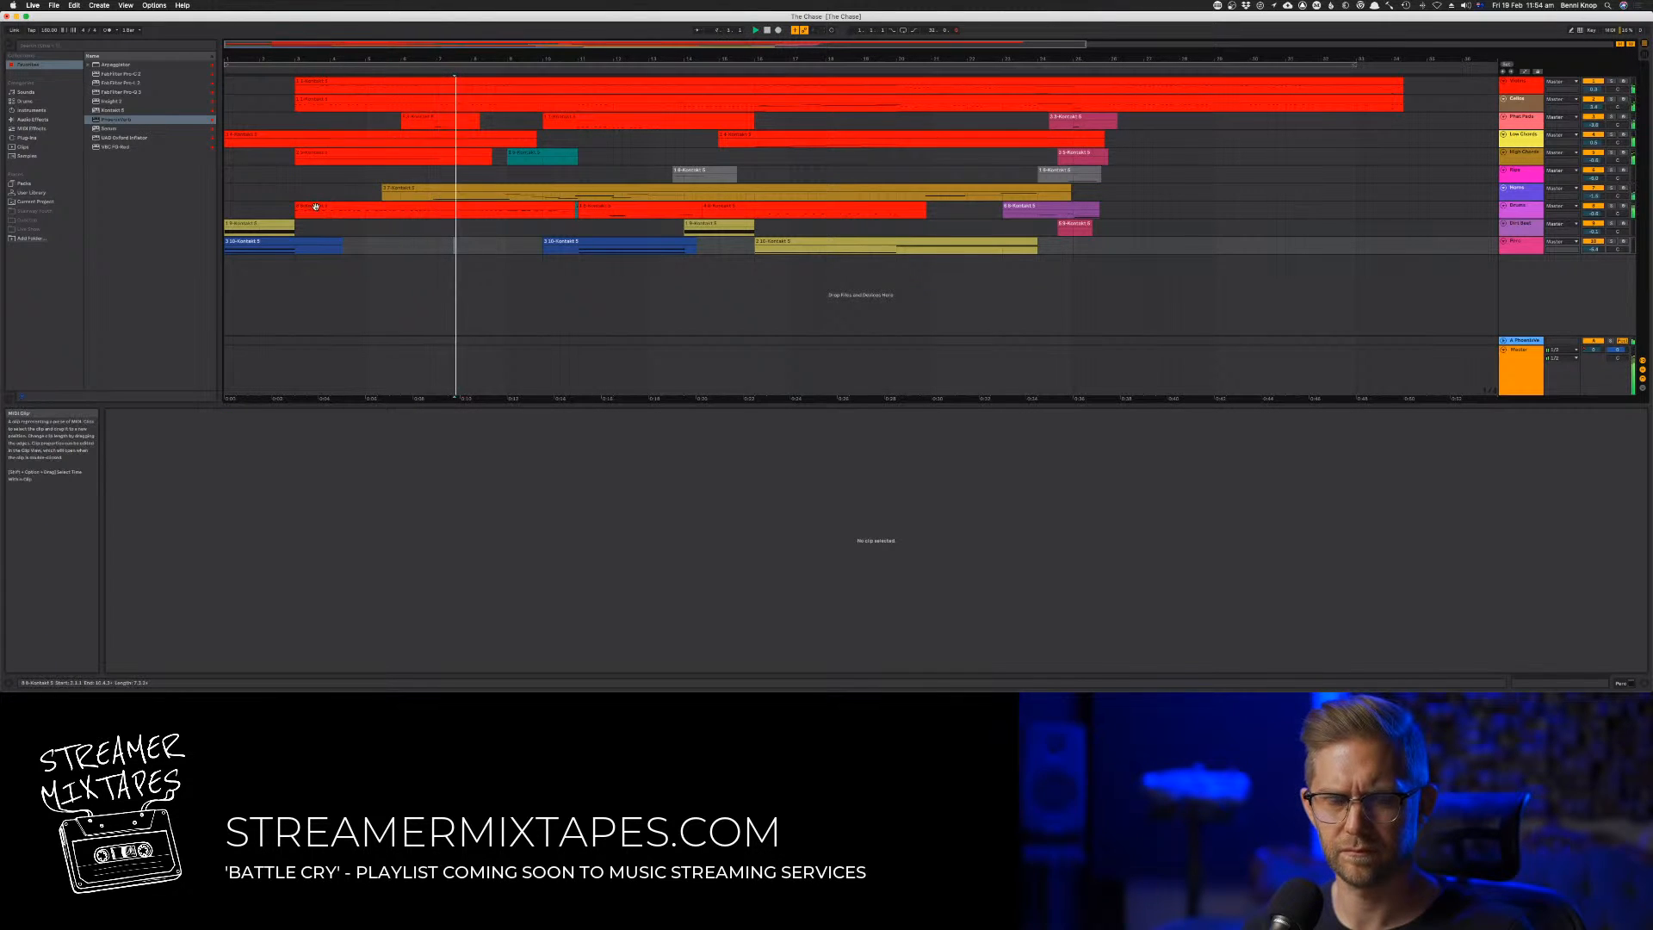
Play the arrangement from the start and check the track levels in the mixer view
click(765, 32)
key(space)
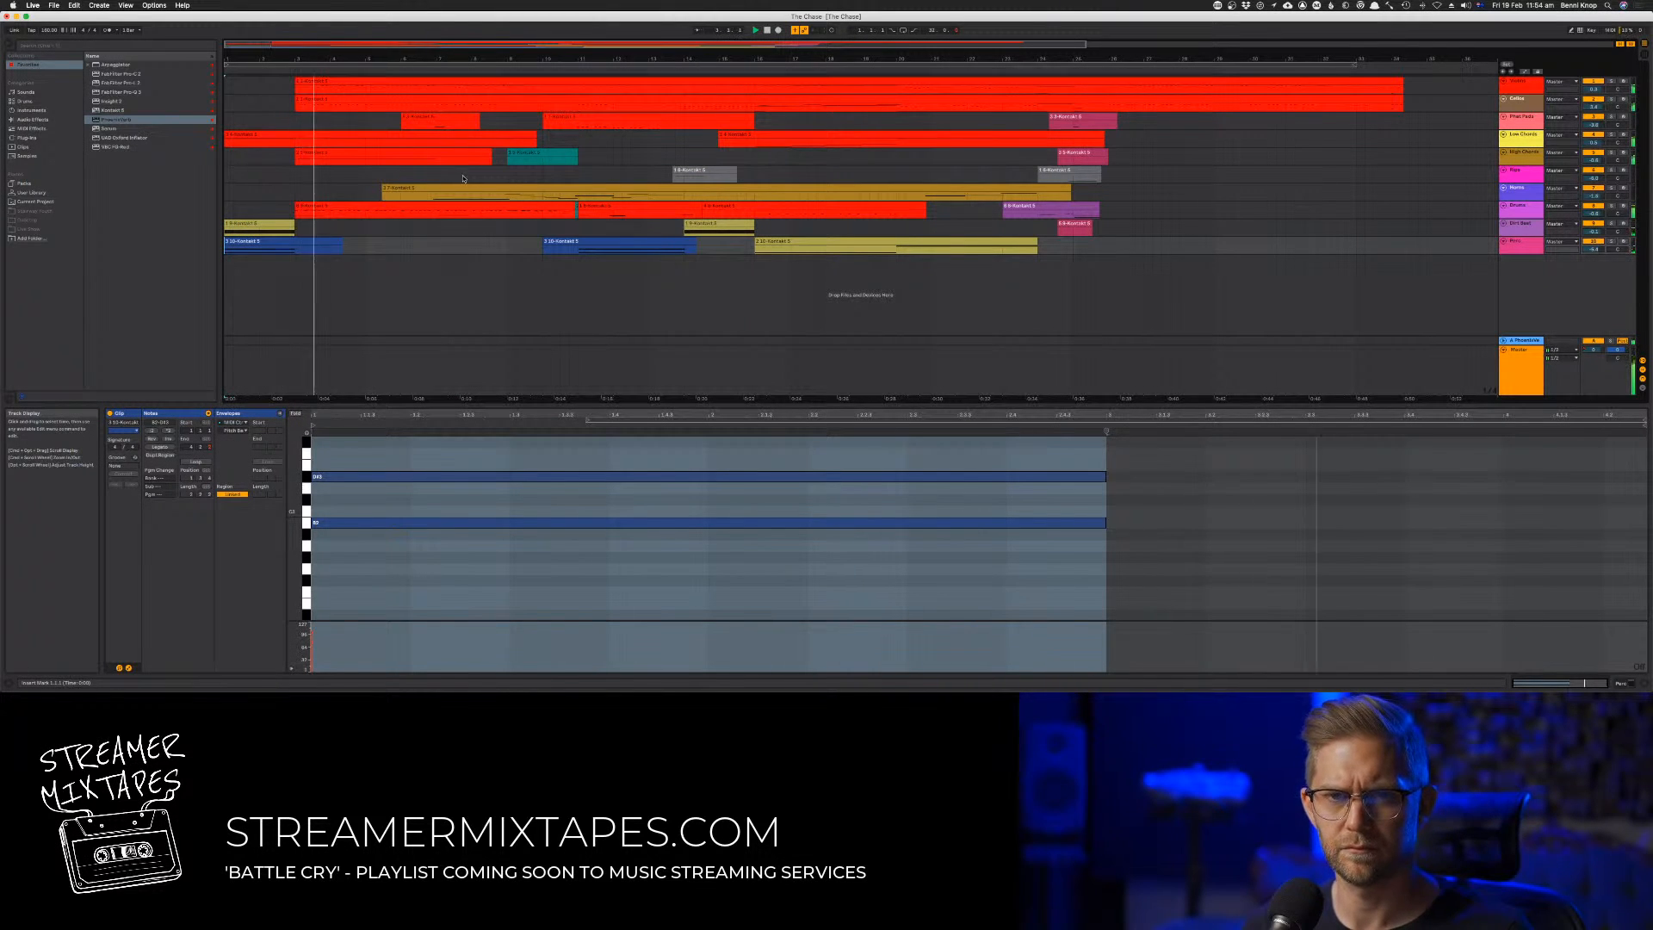
click(293, 243)
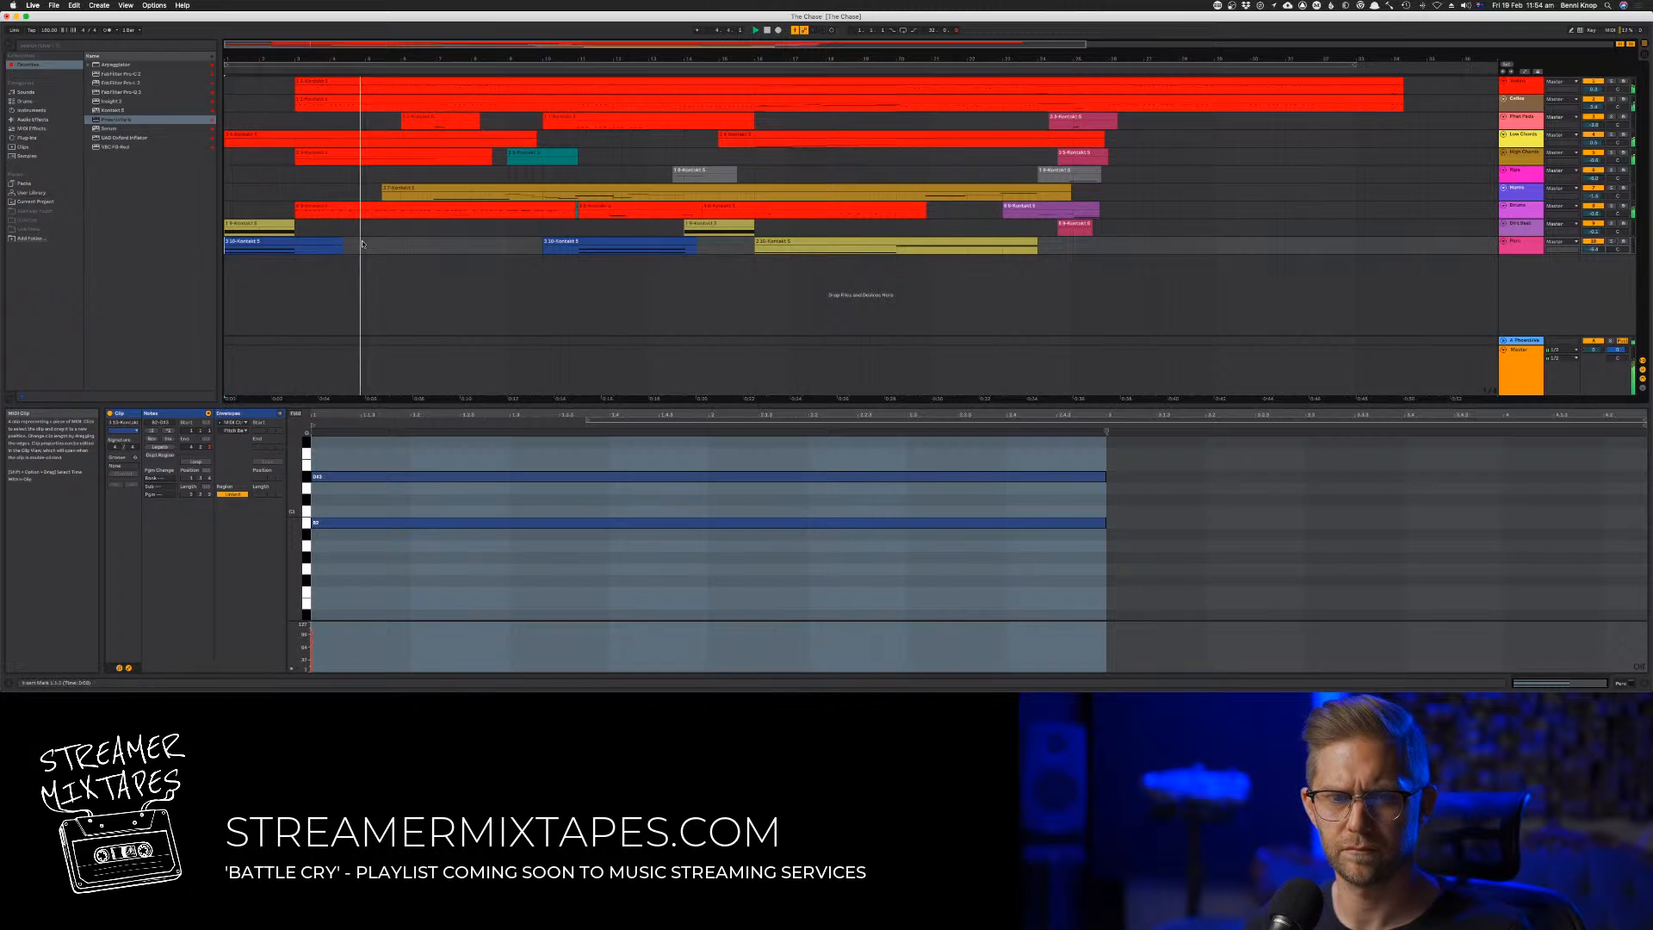
key(Tab)
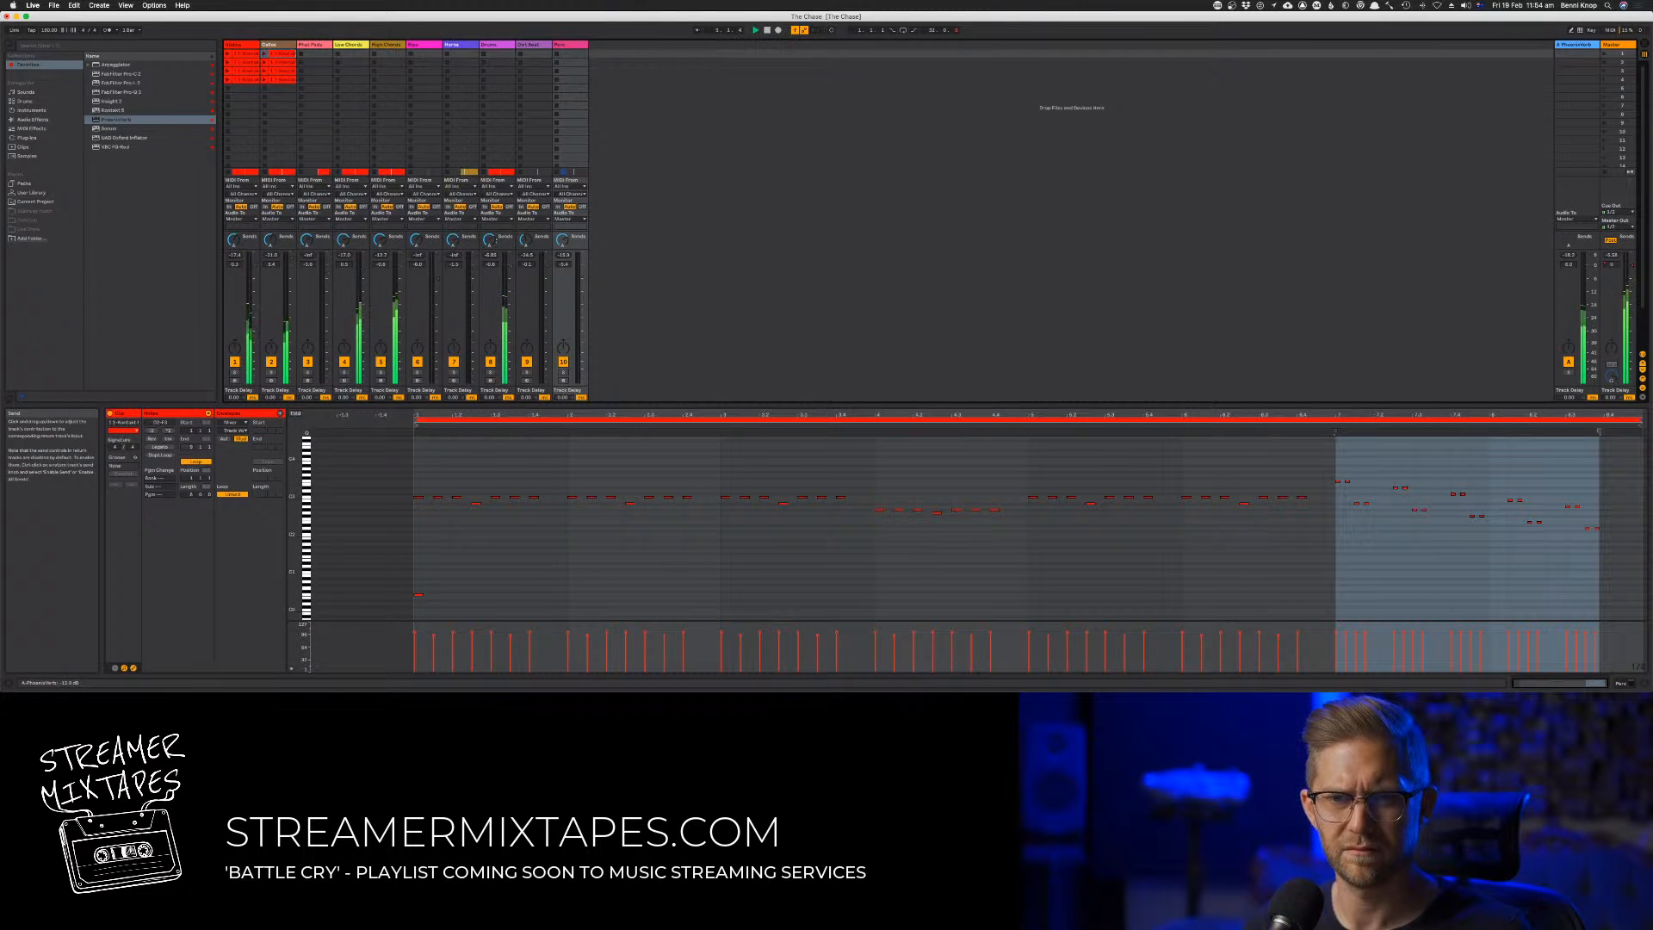
key(Tab)
Consolidate all the separate clips on the Drums track into one continuous clip
click(386, 205)
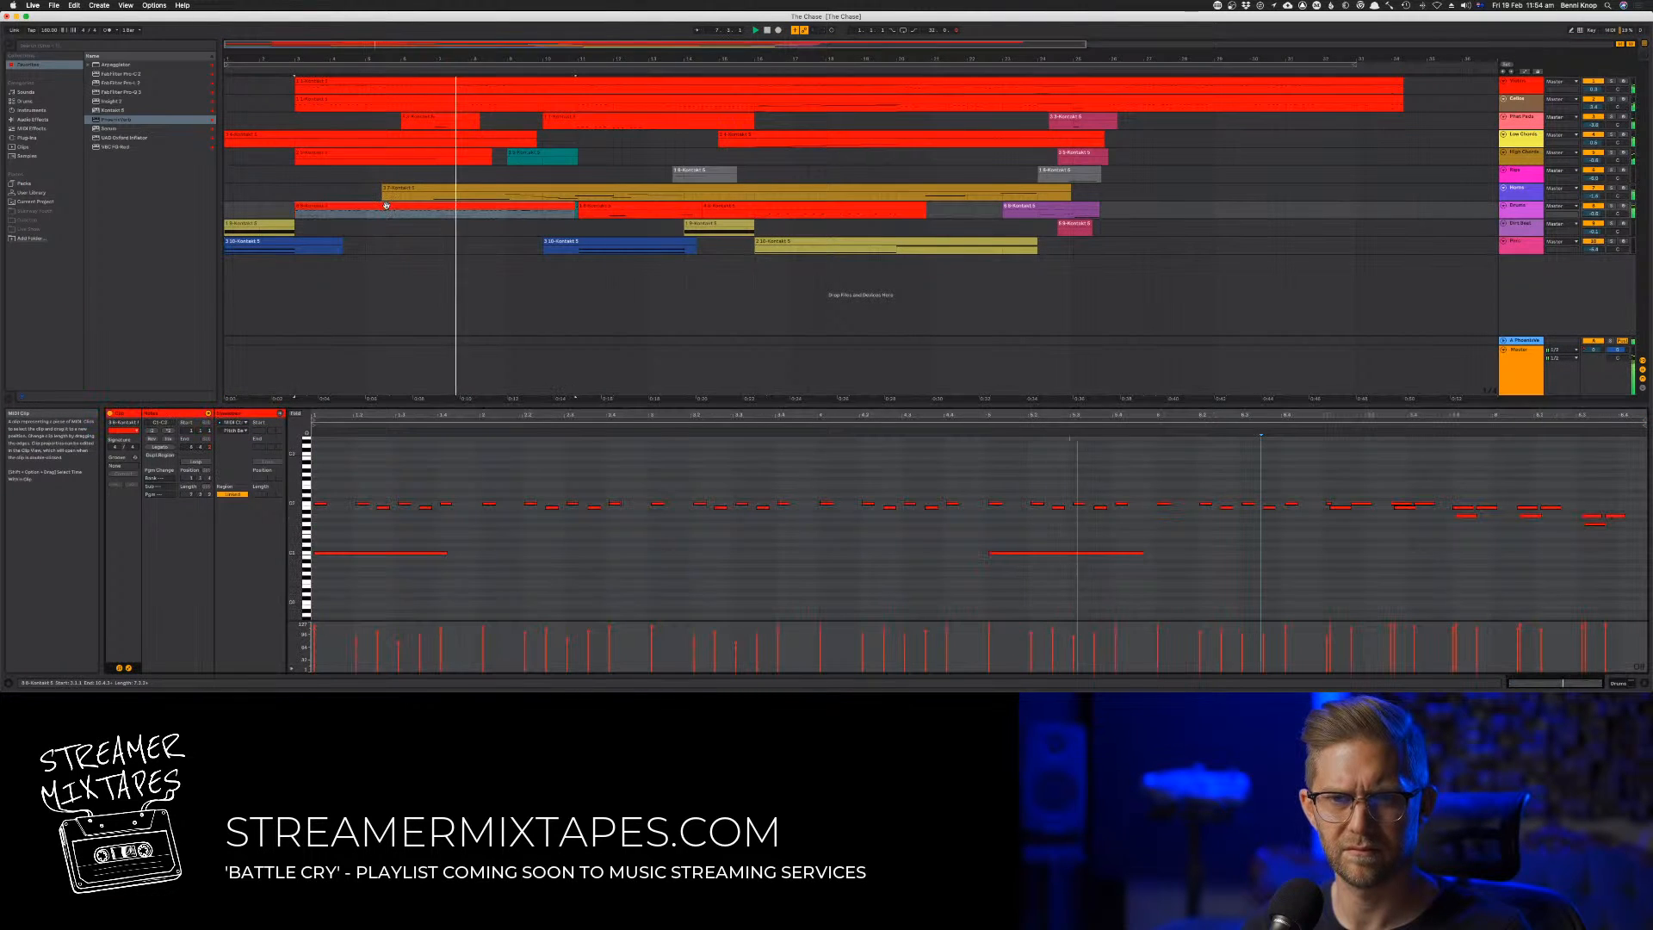
click(680, 483)
key(super+a)
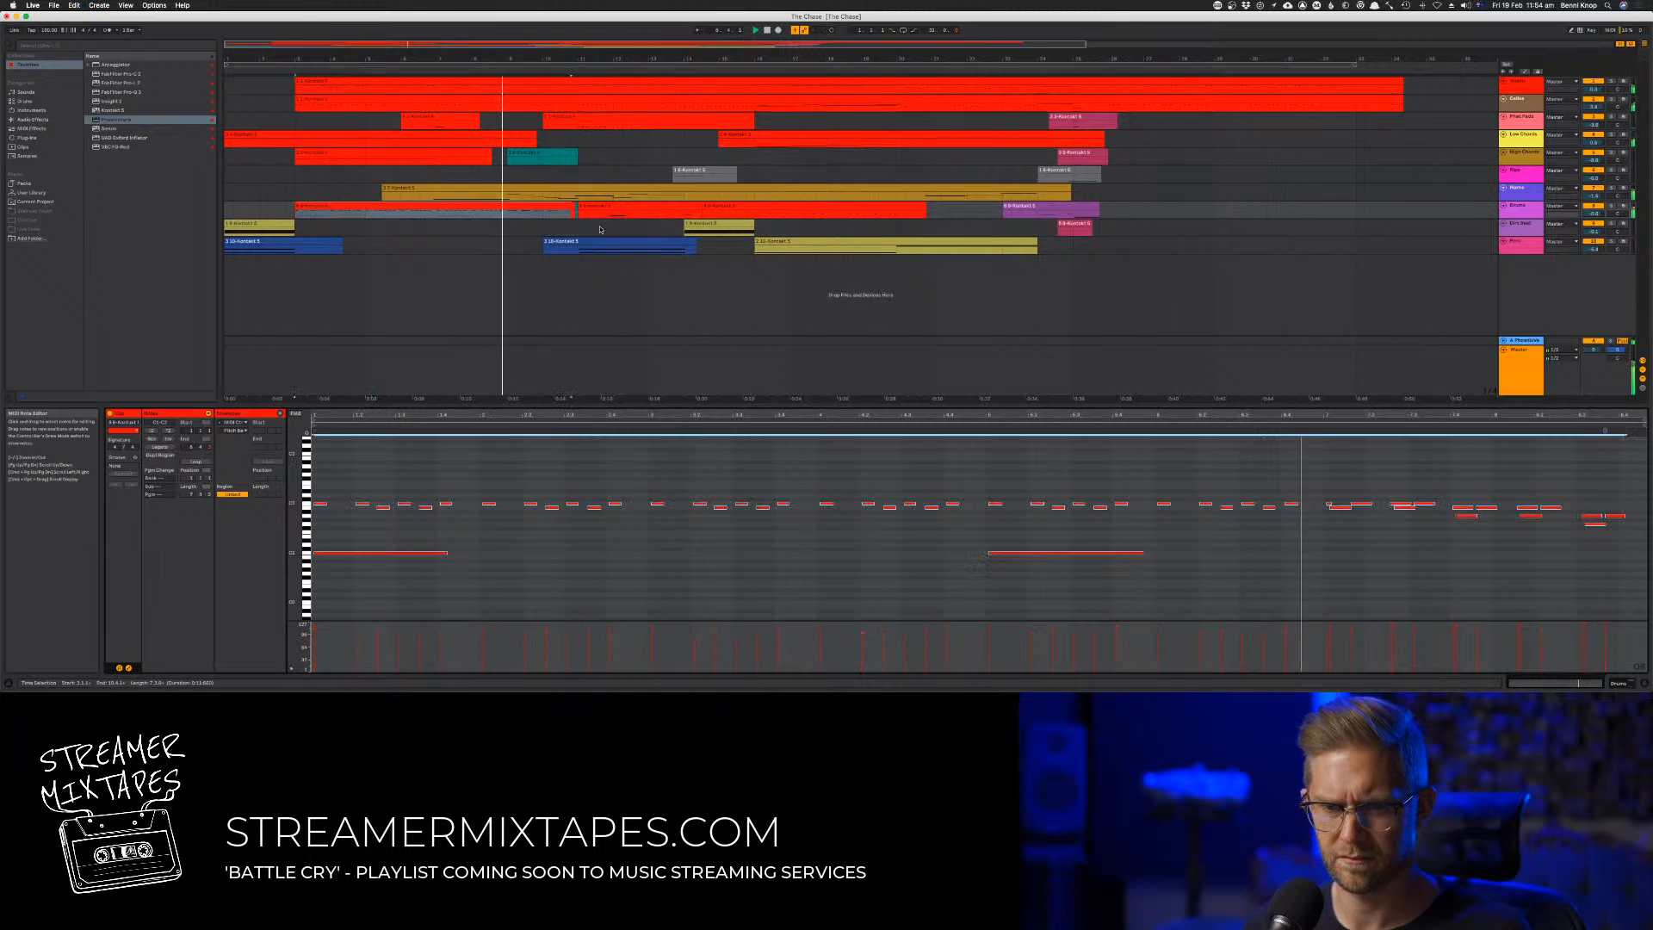
click(1001, 207)
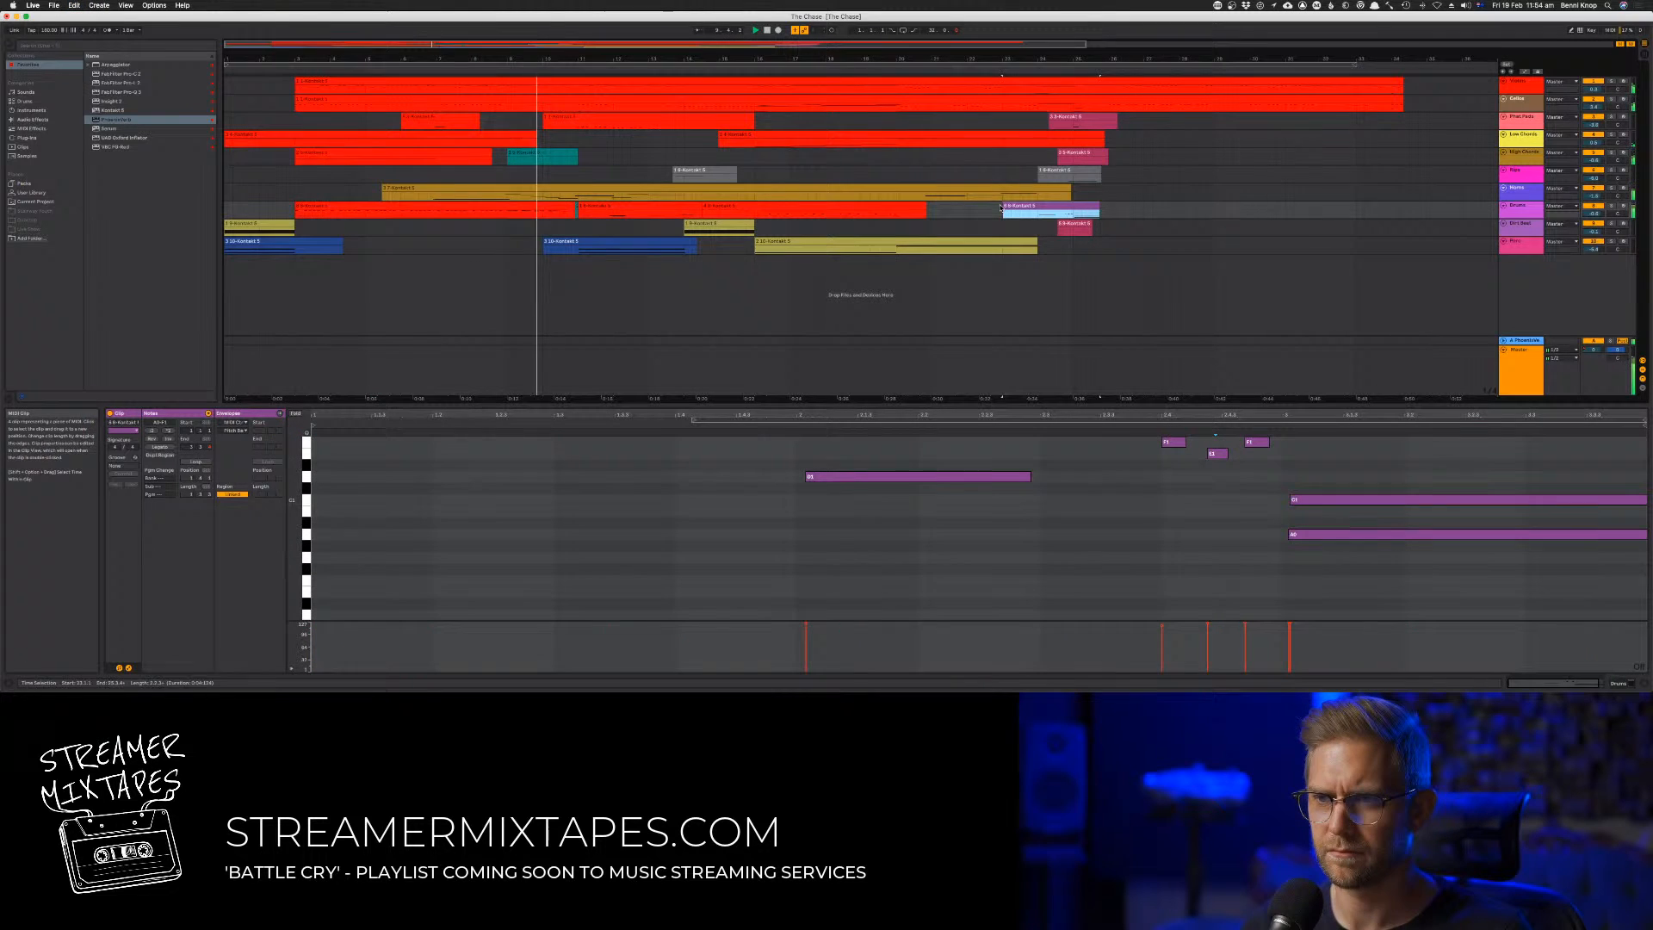
shift+click(390, 203)
right_click(384, 208)
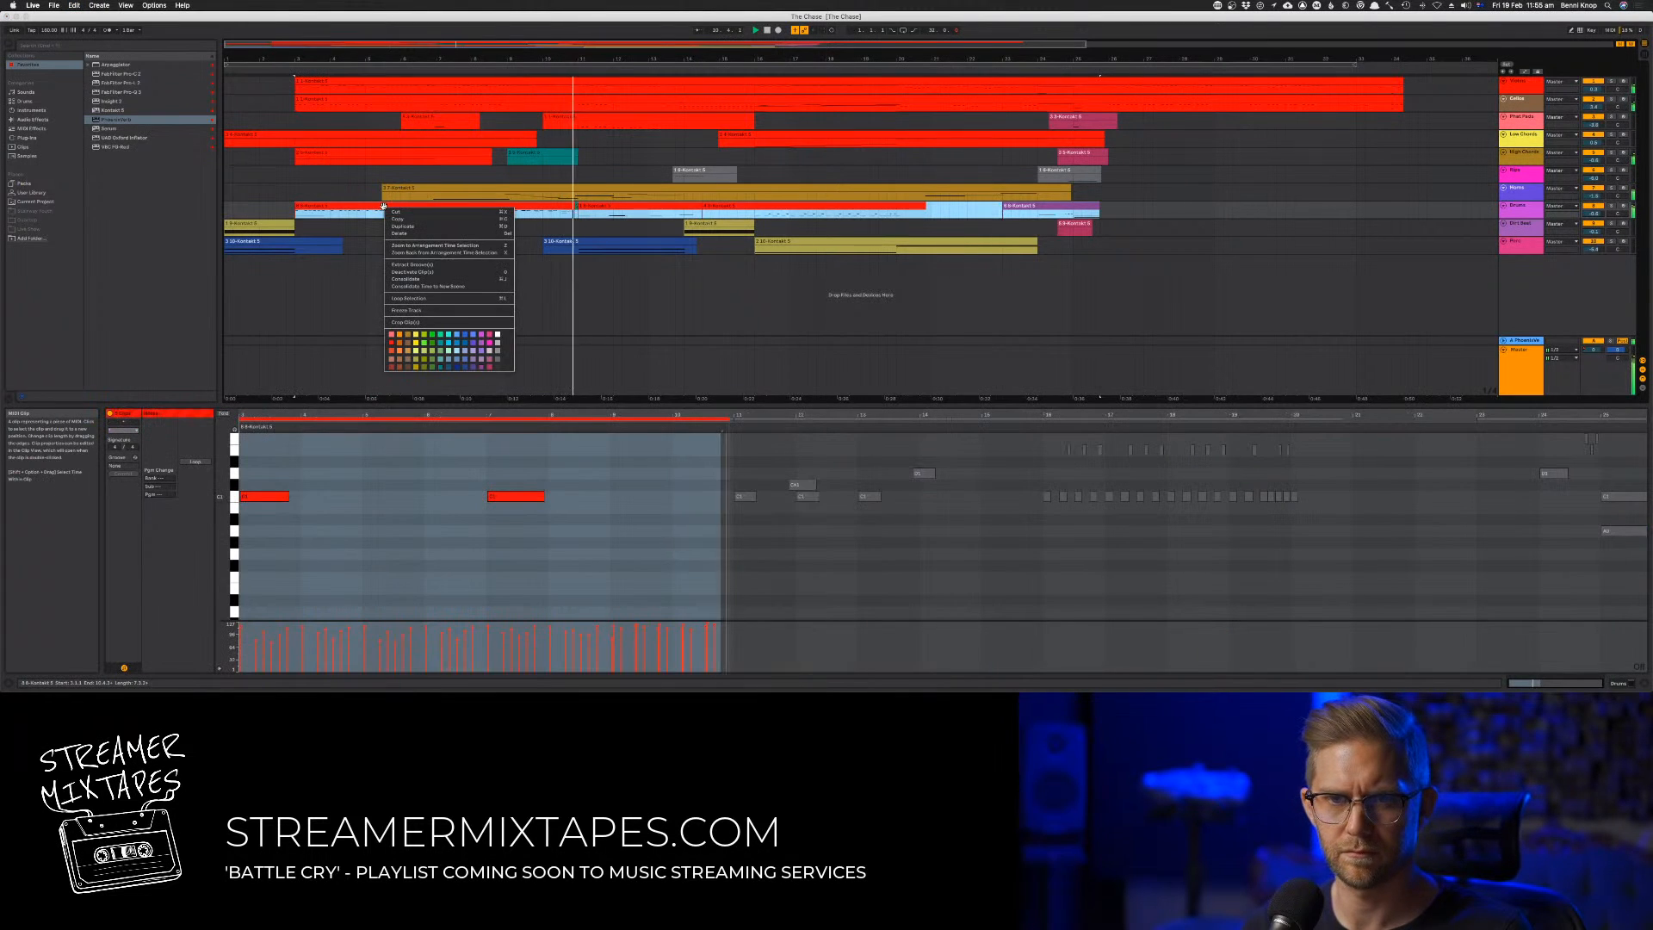
click(439, 279)
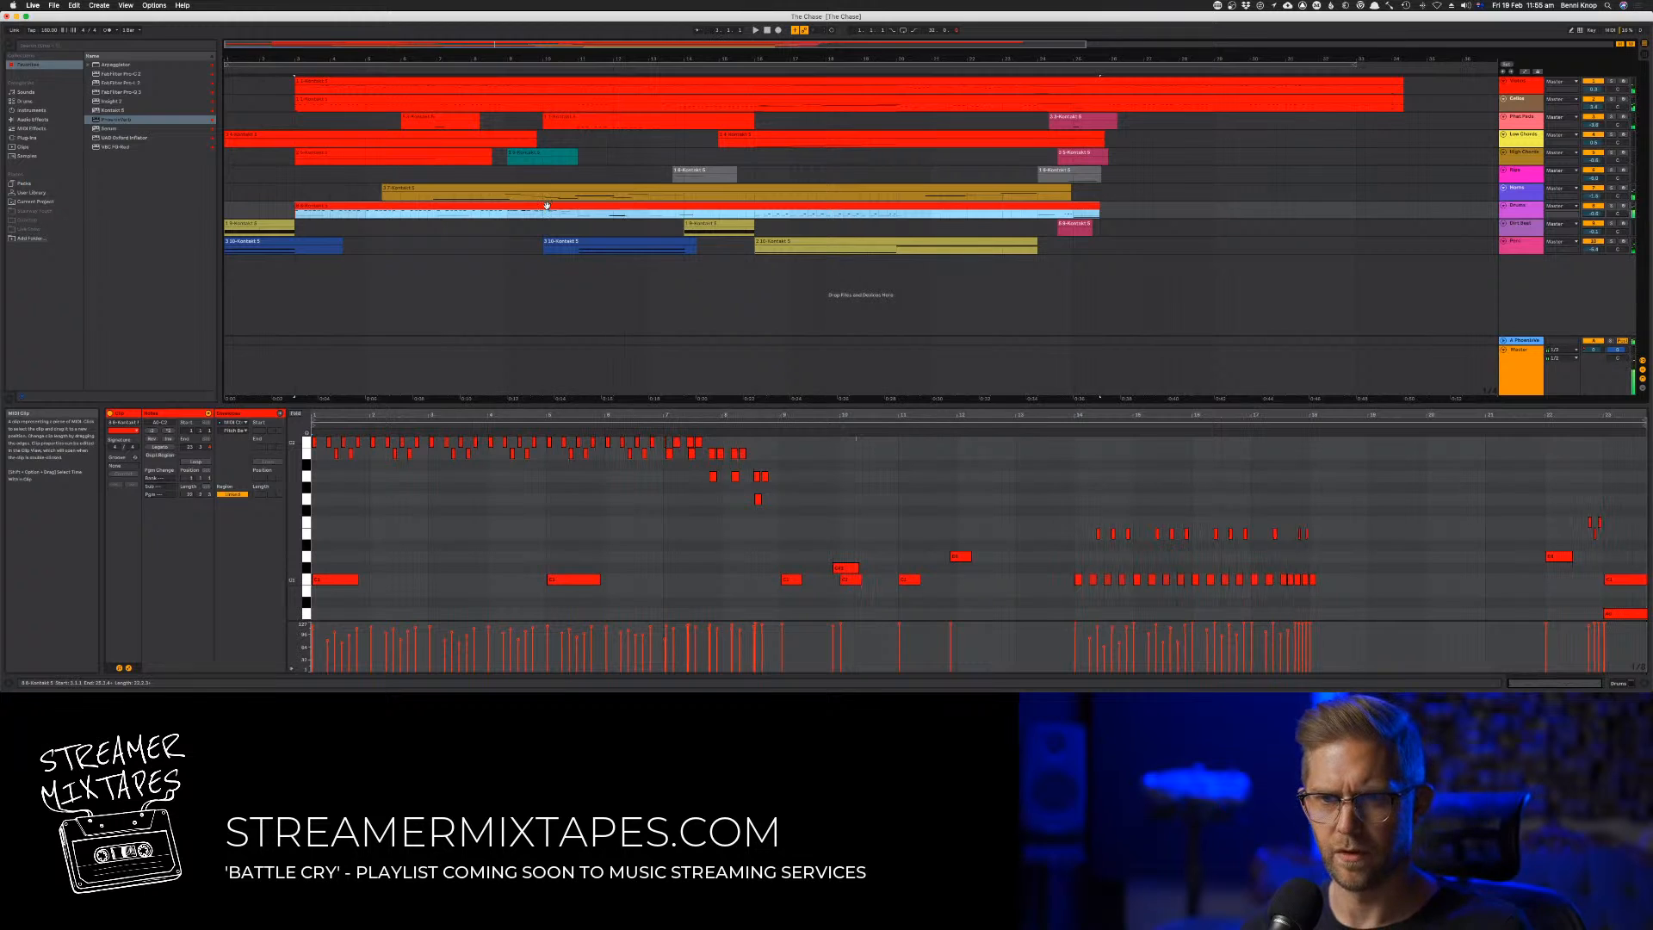
Replay the opening and examine the velocities of the short high notes in the consolidated Drums clip's first section
key(space)
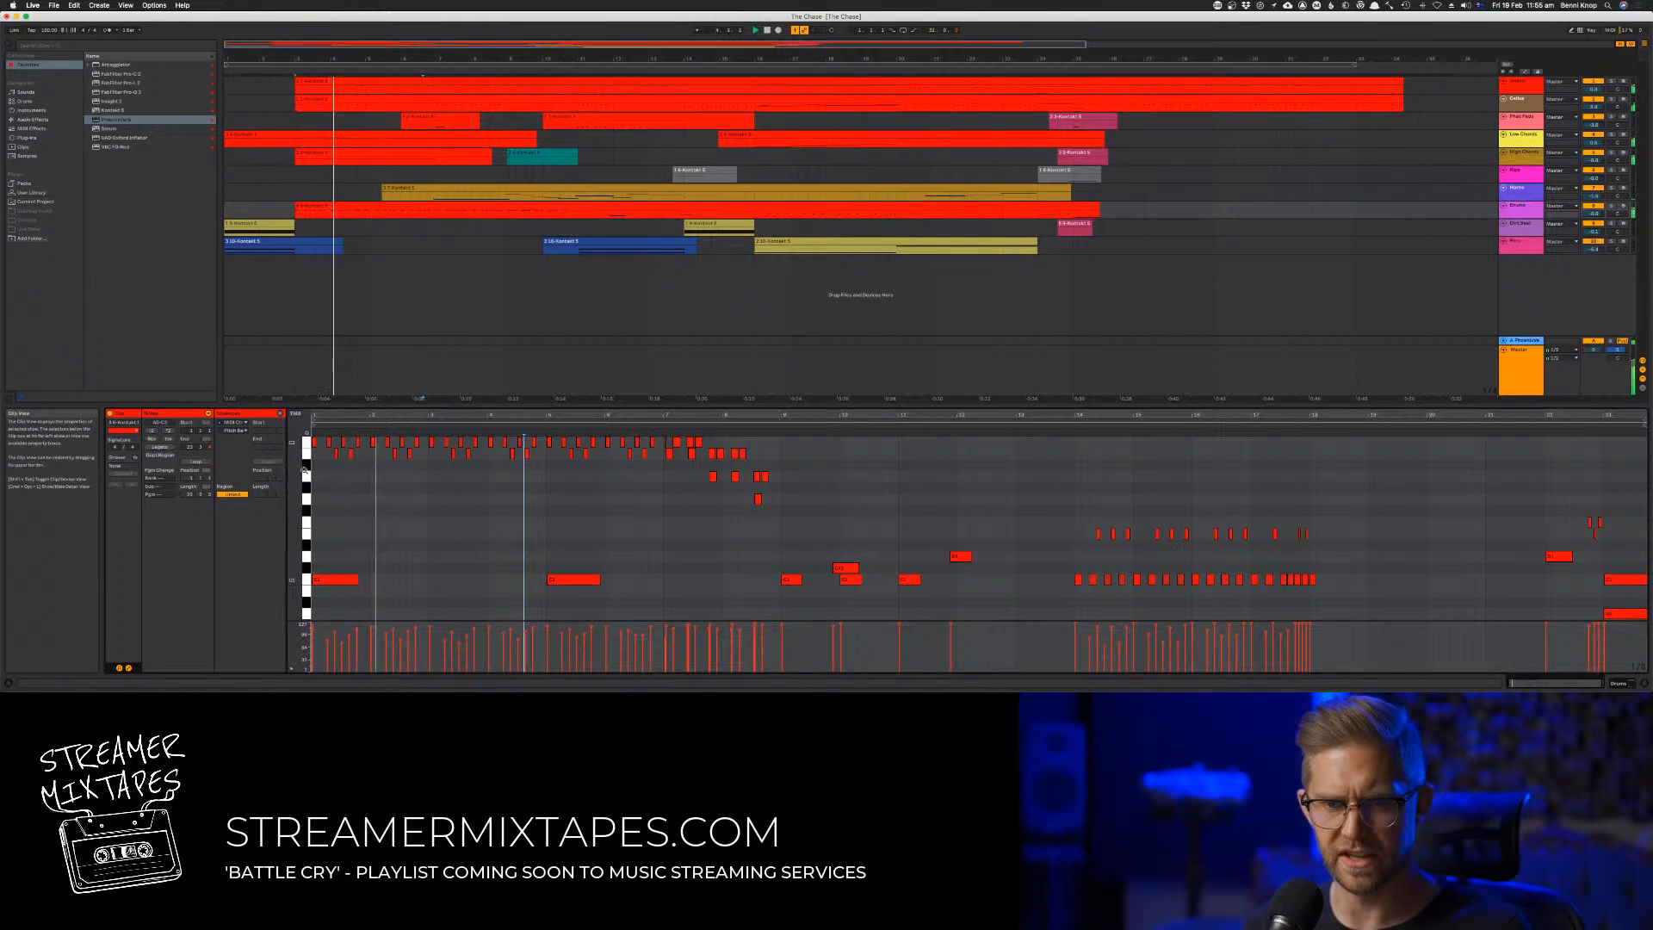
key(space)
drag(799, 520, 335, 359)
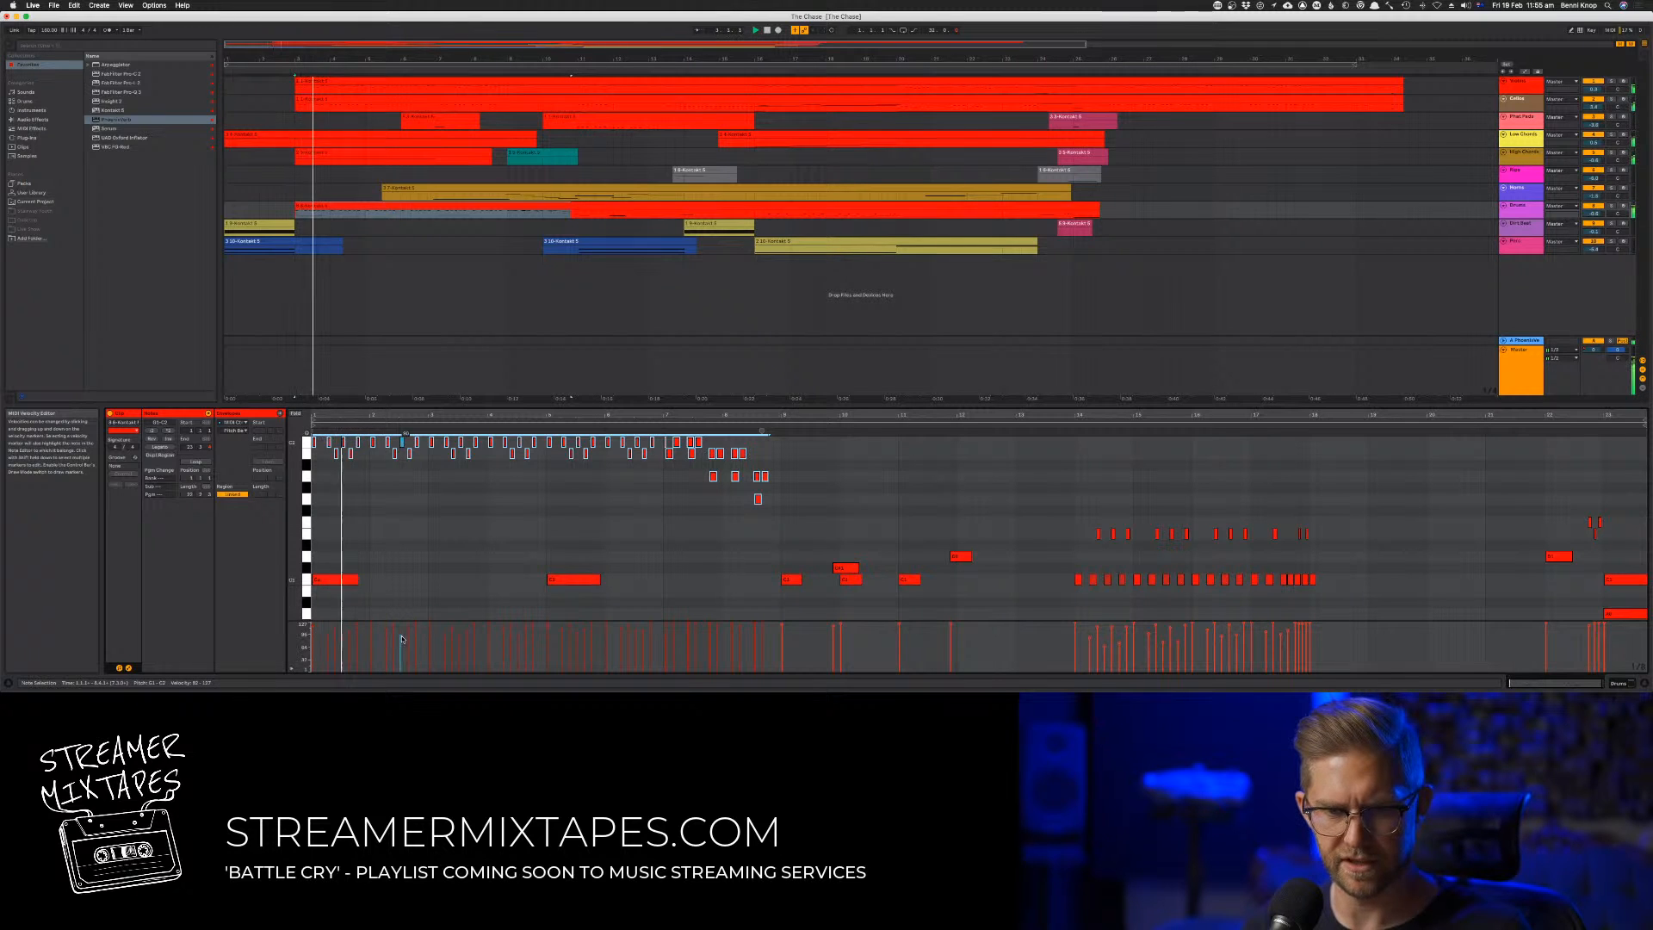
click(1053, 559)
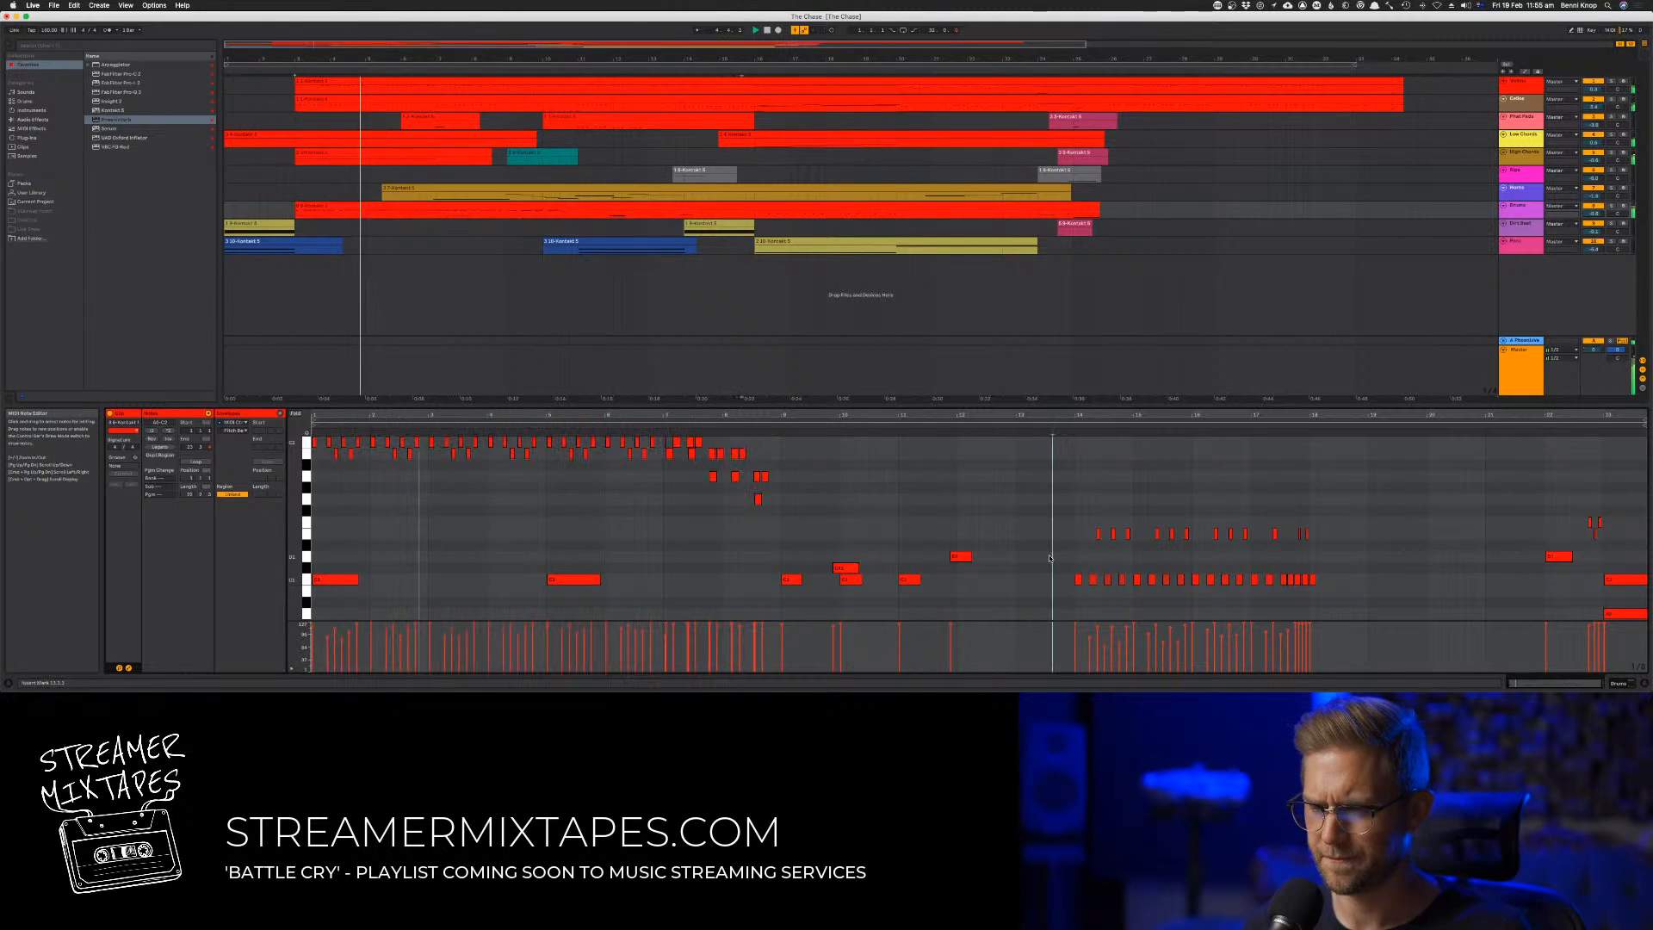
Audition the Drums clip from just before its second repeated-note pattern and check that pattern's first note velocity
key(space)
key(space)
key(space)
click(1067, 431)
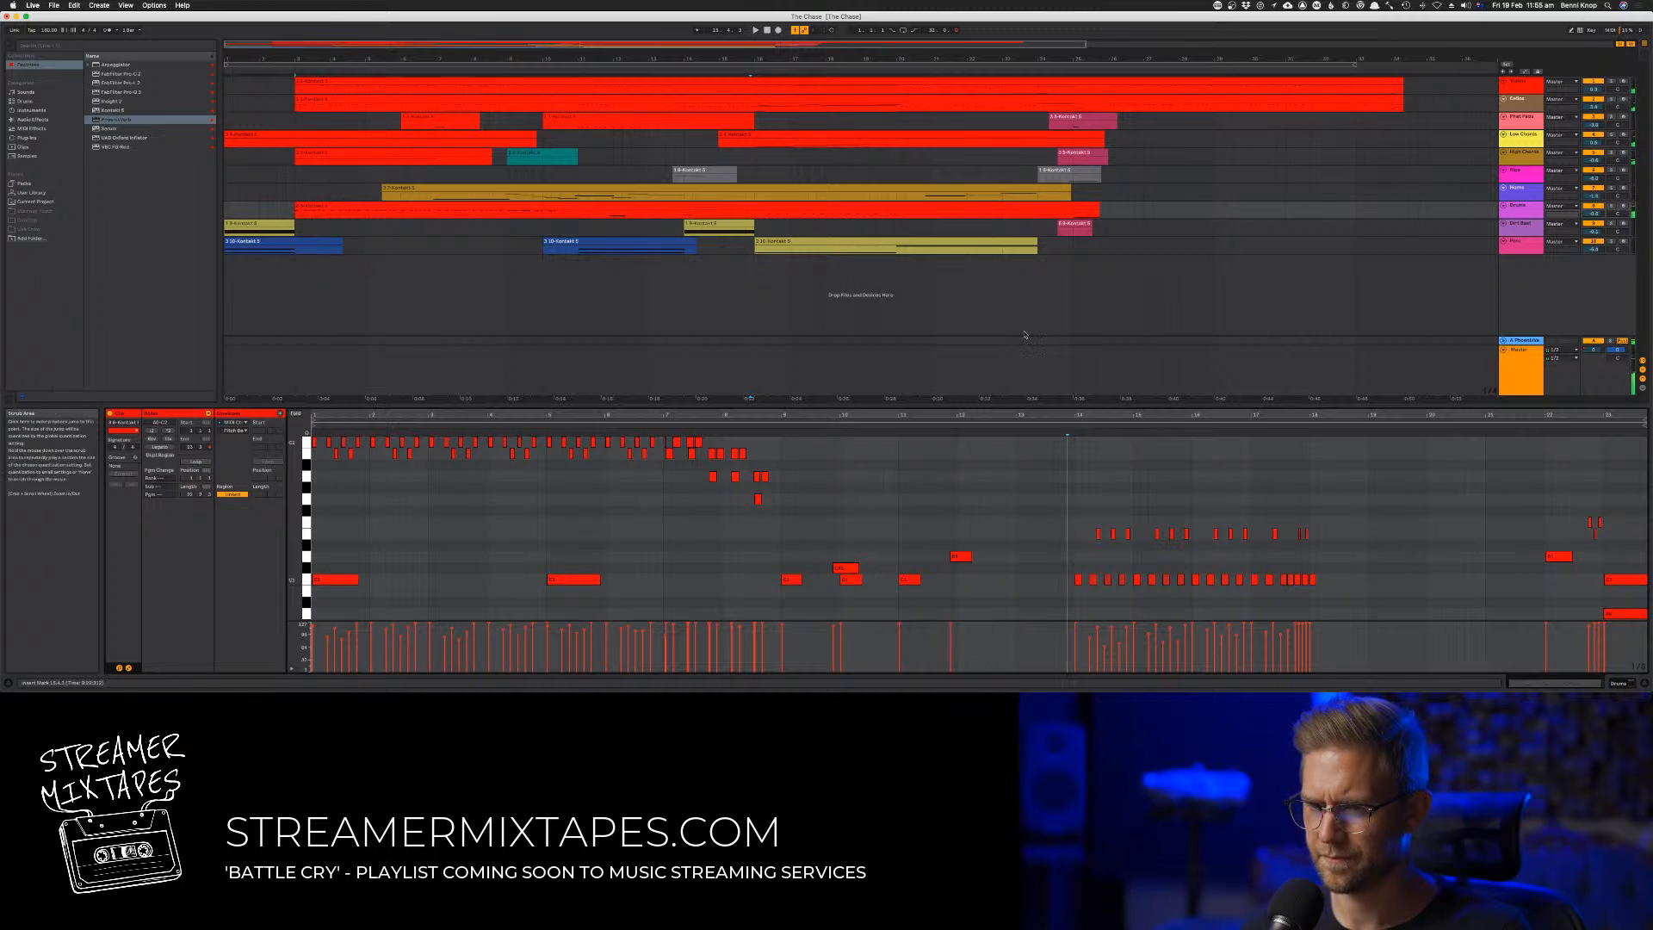
key(space)
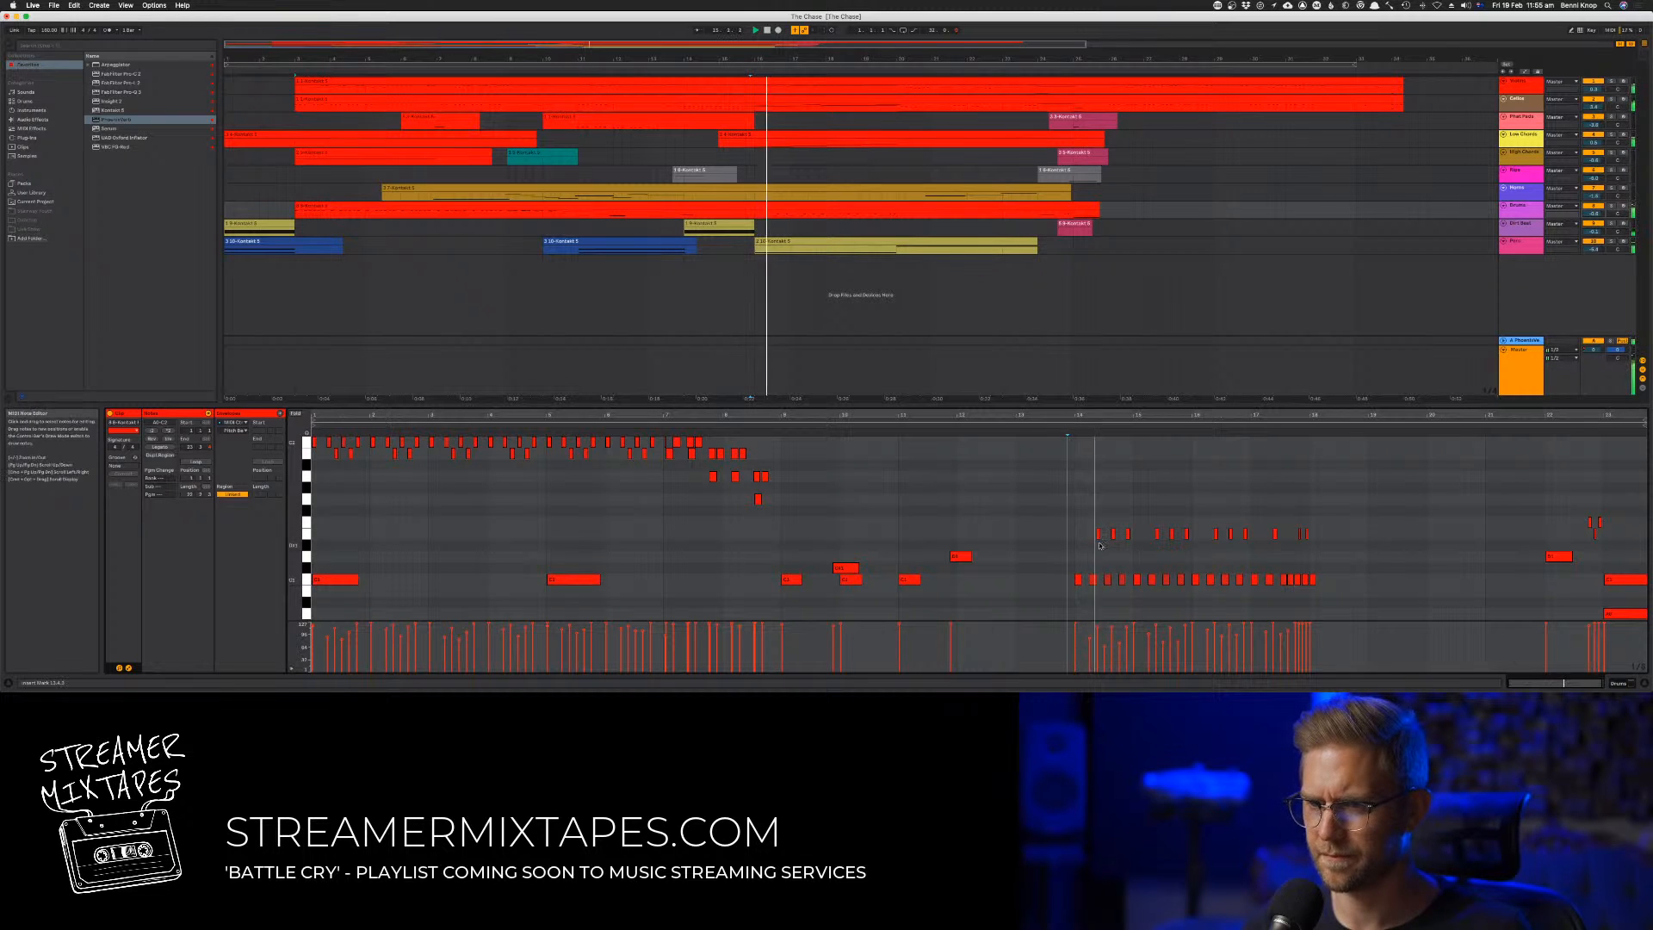
click(1078, 642)
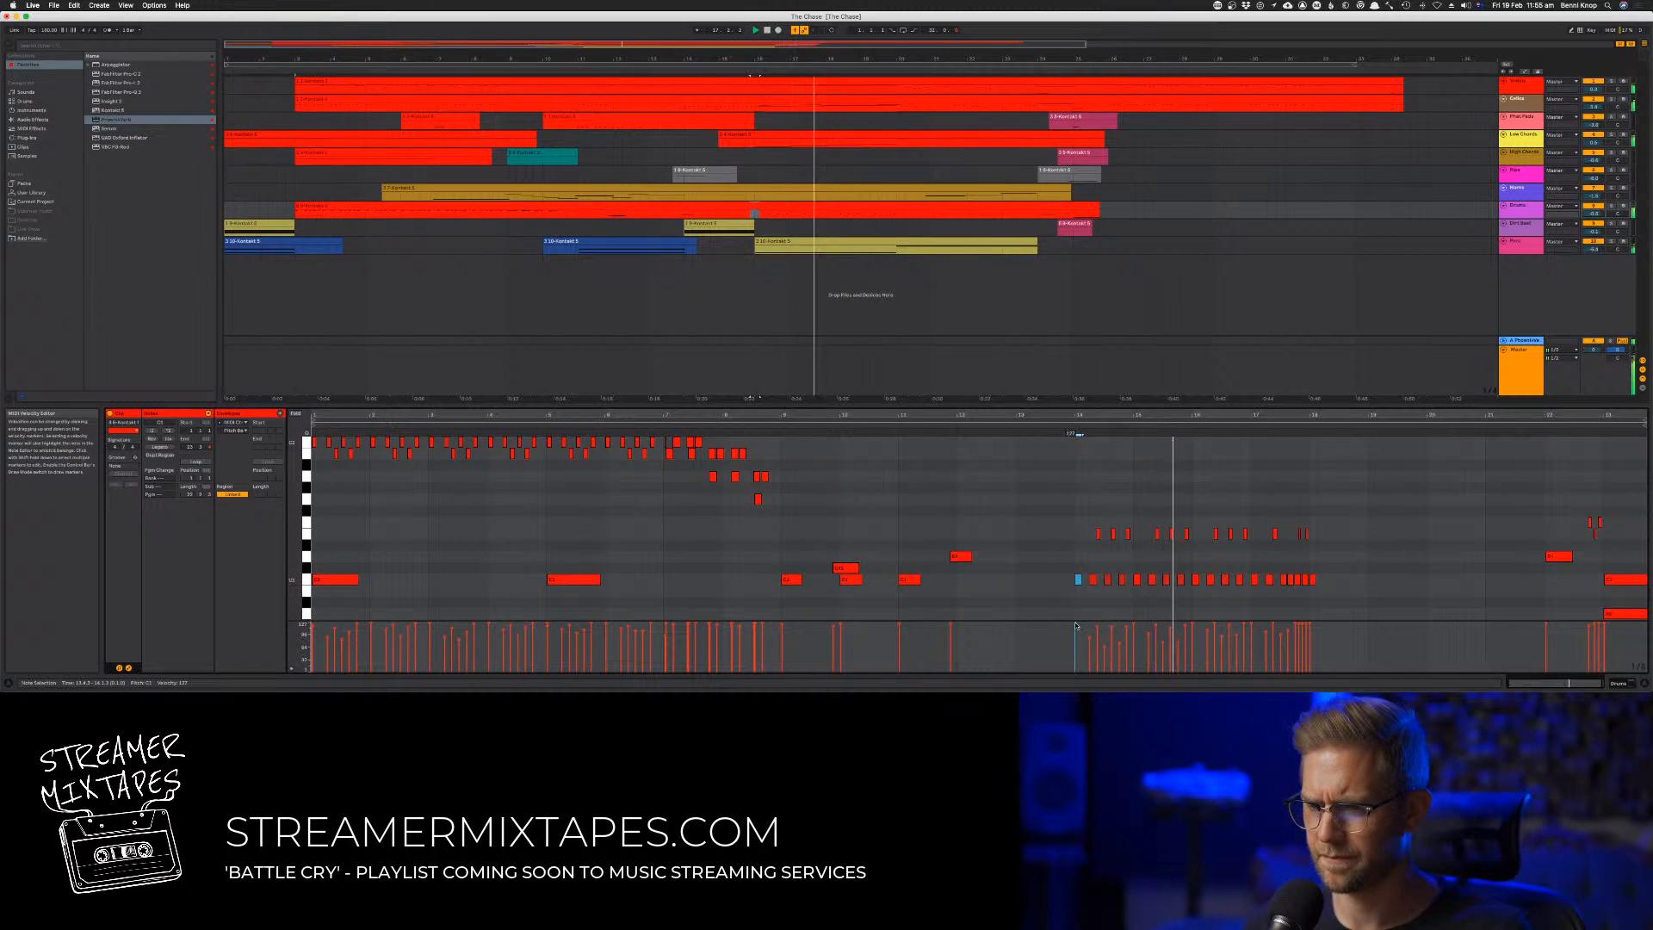
click(1053, 576)
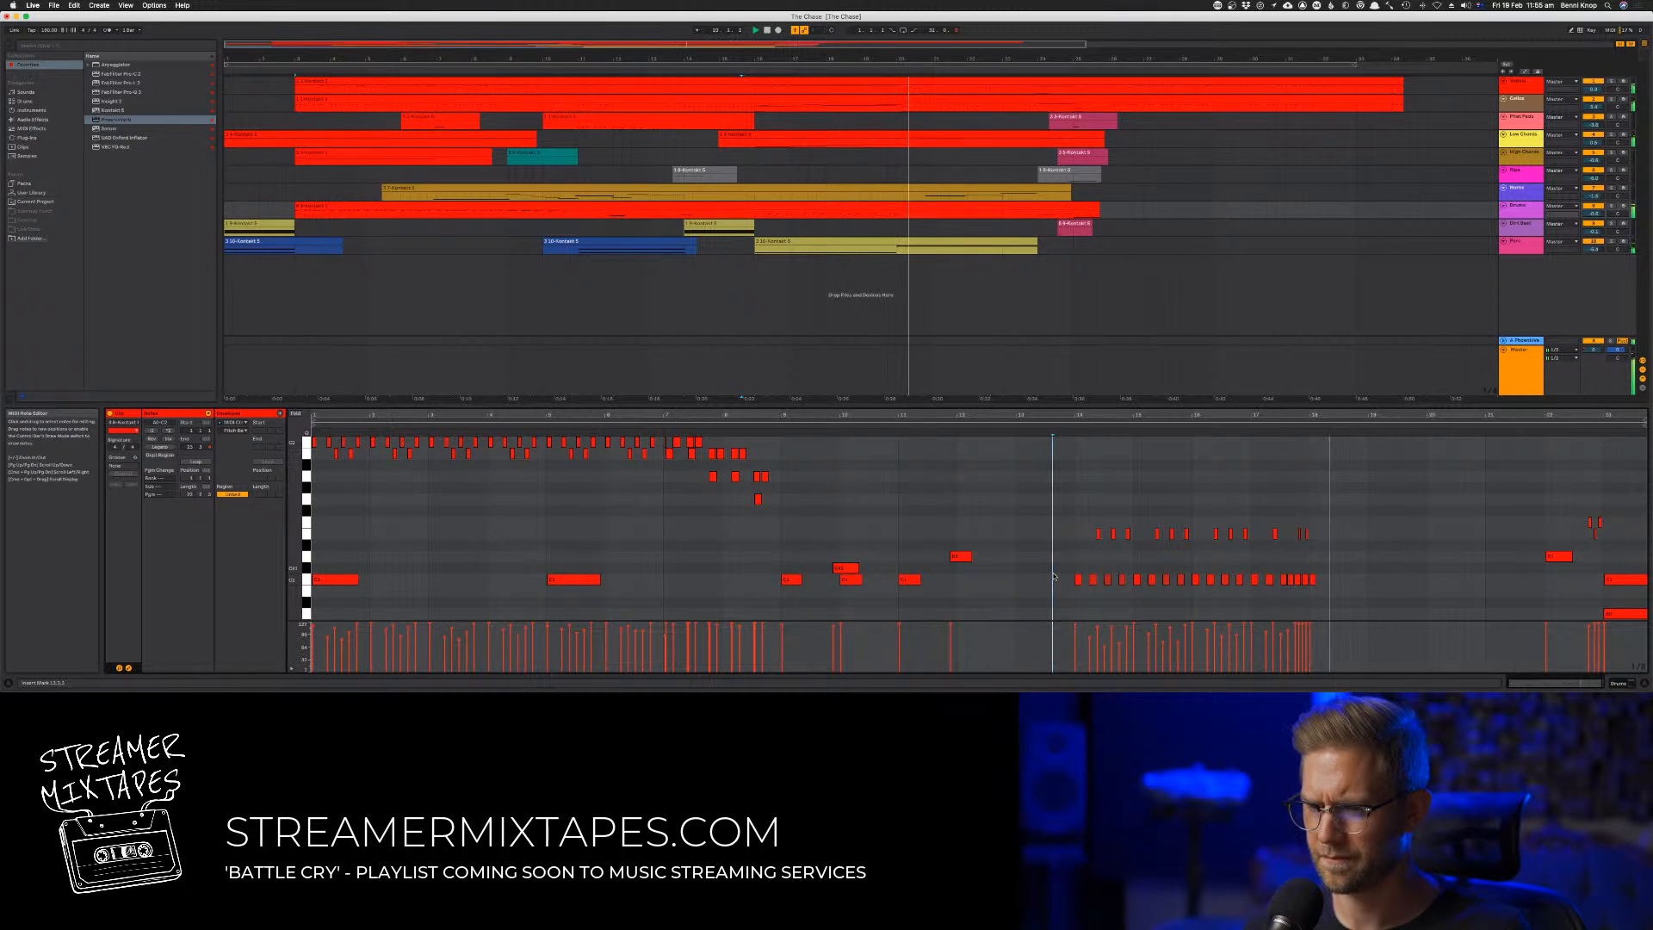
Replay from the start and extend the opening blue clip on the last track to bar 9
click(766, 31)
key(space)
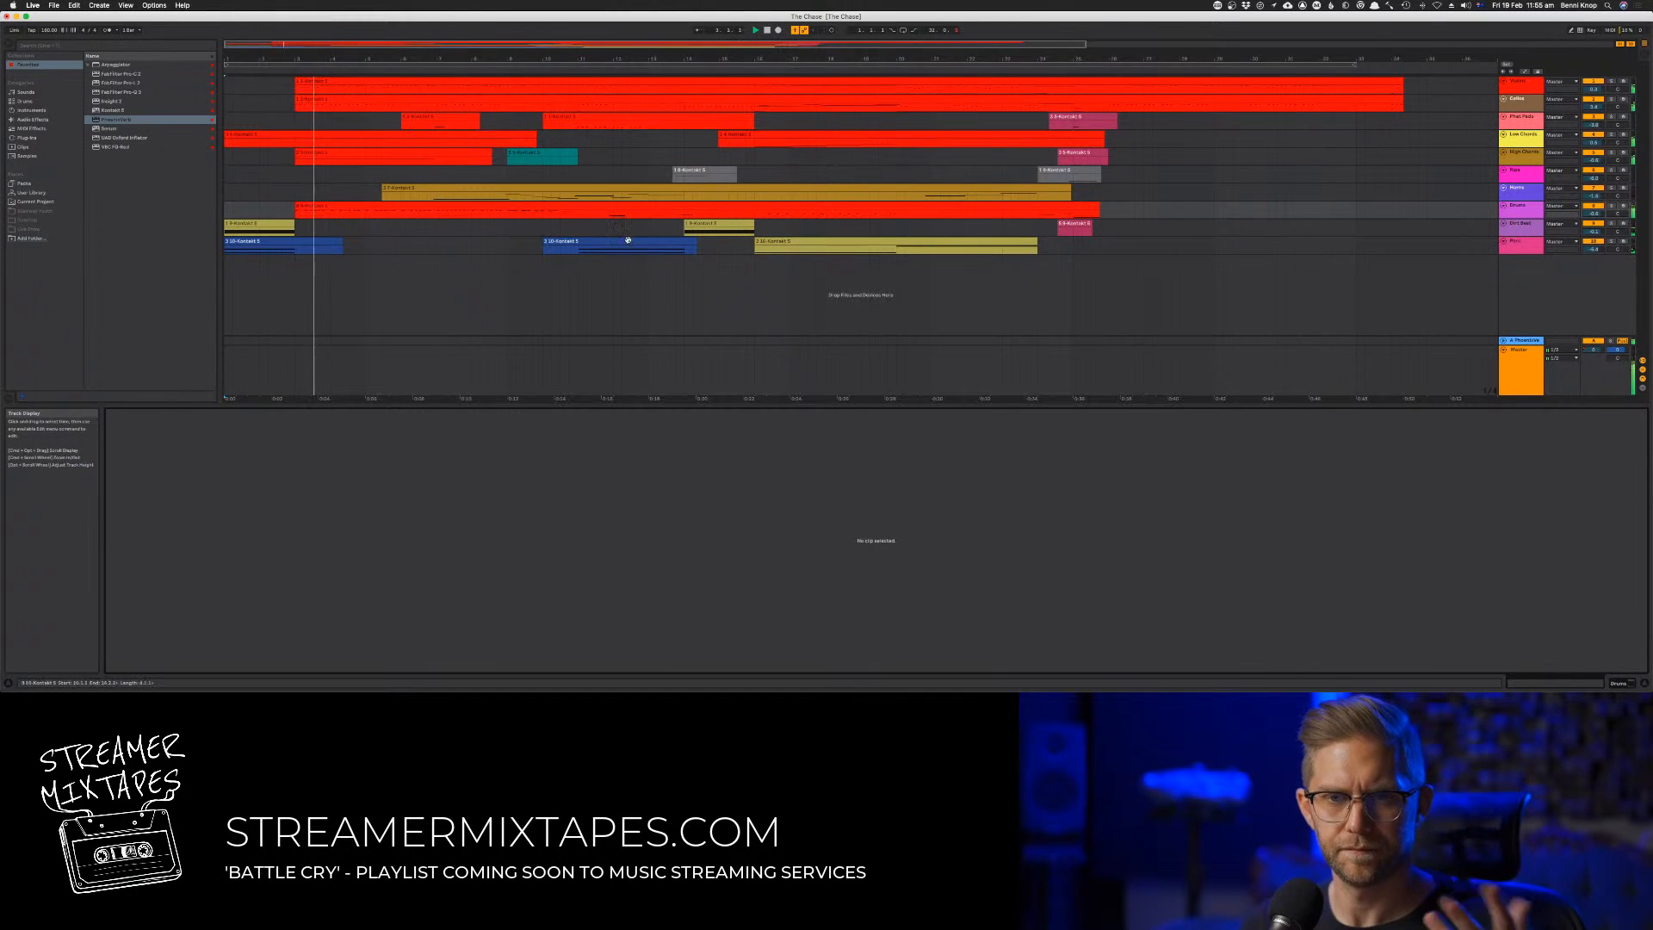
click(332, 245)
drag(341, 244, 505, 254)
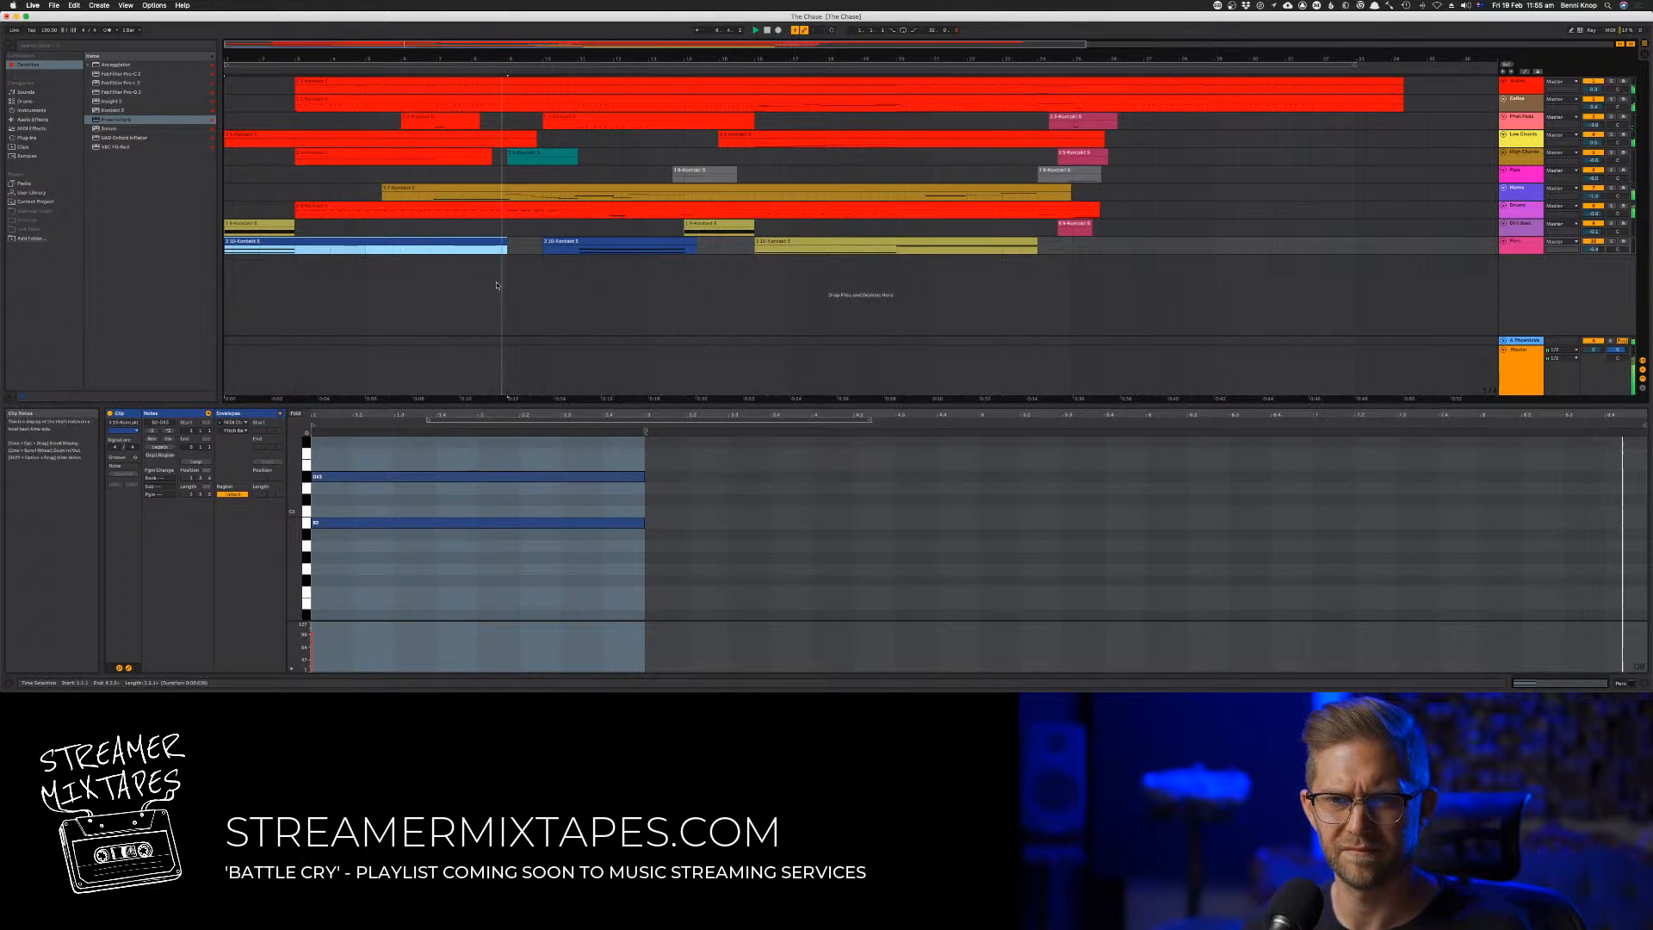
Lengthen the opening blue clip's lower note past bar 5 and end its upper note just before bar 3
click(599, 500)
key(super+a)
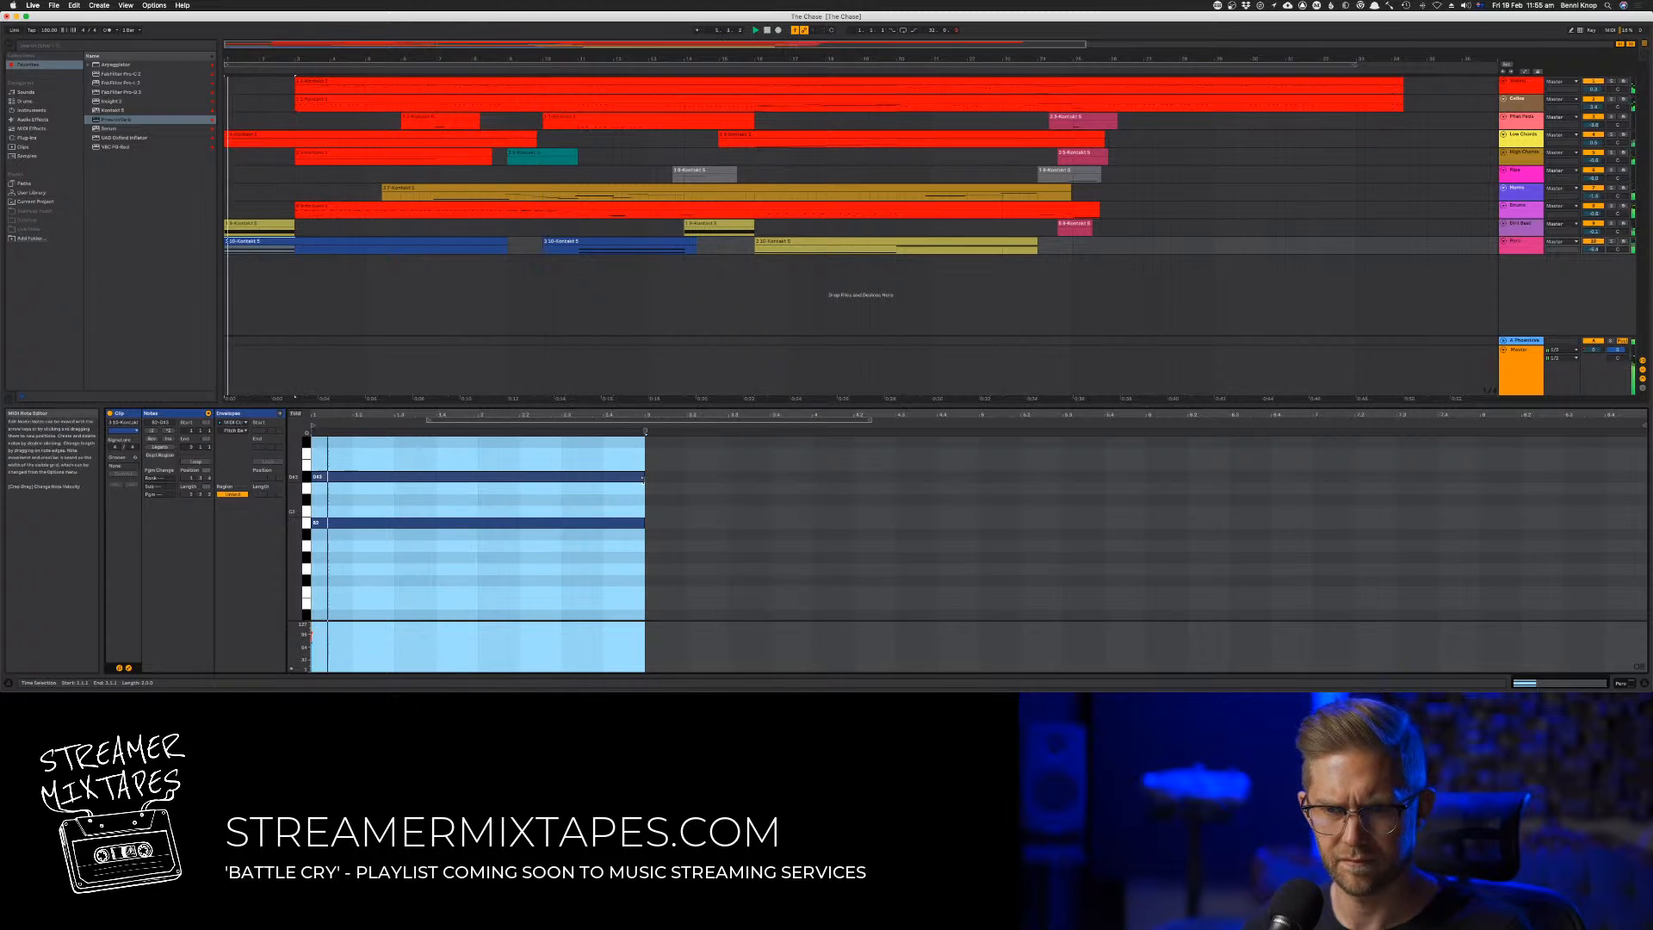
drag(644, 478, 1039, 476)
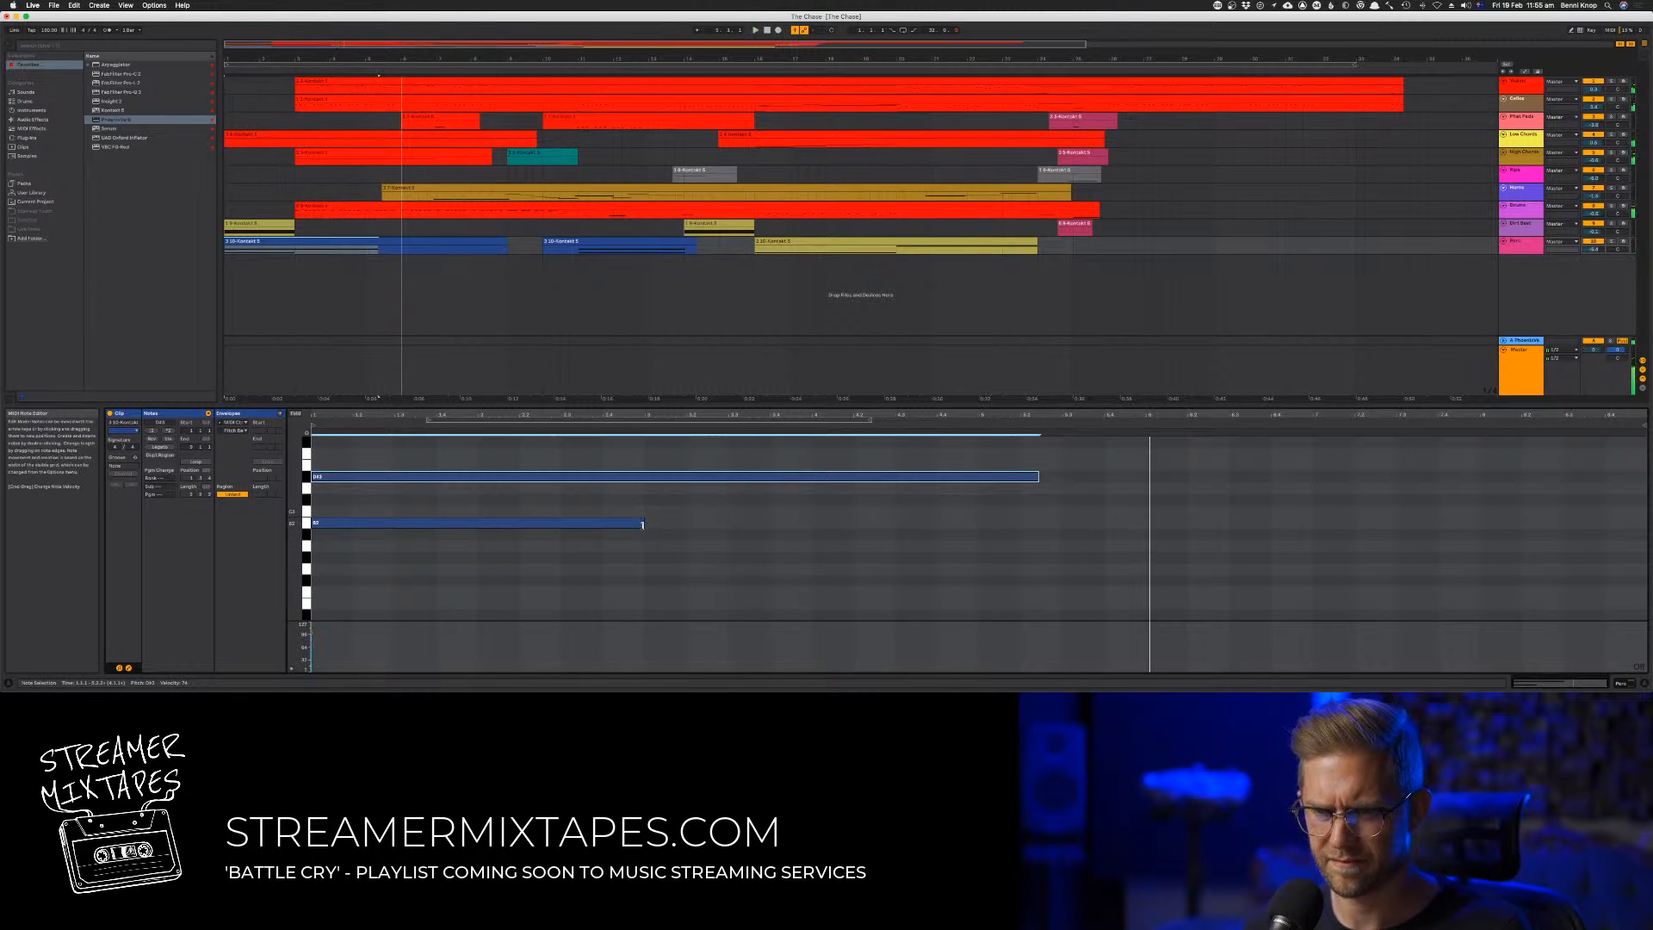
drag(643, 522, 850, 522)
drag(1018, 535, 663, 492)
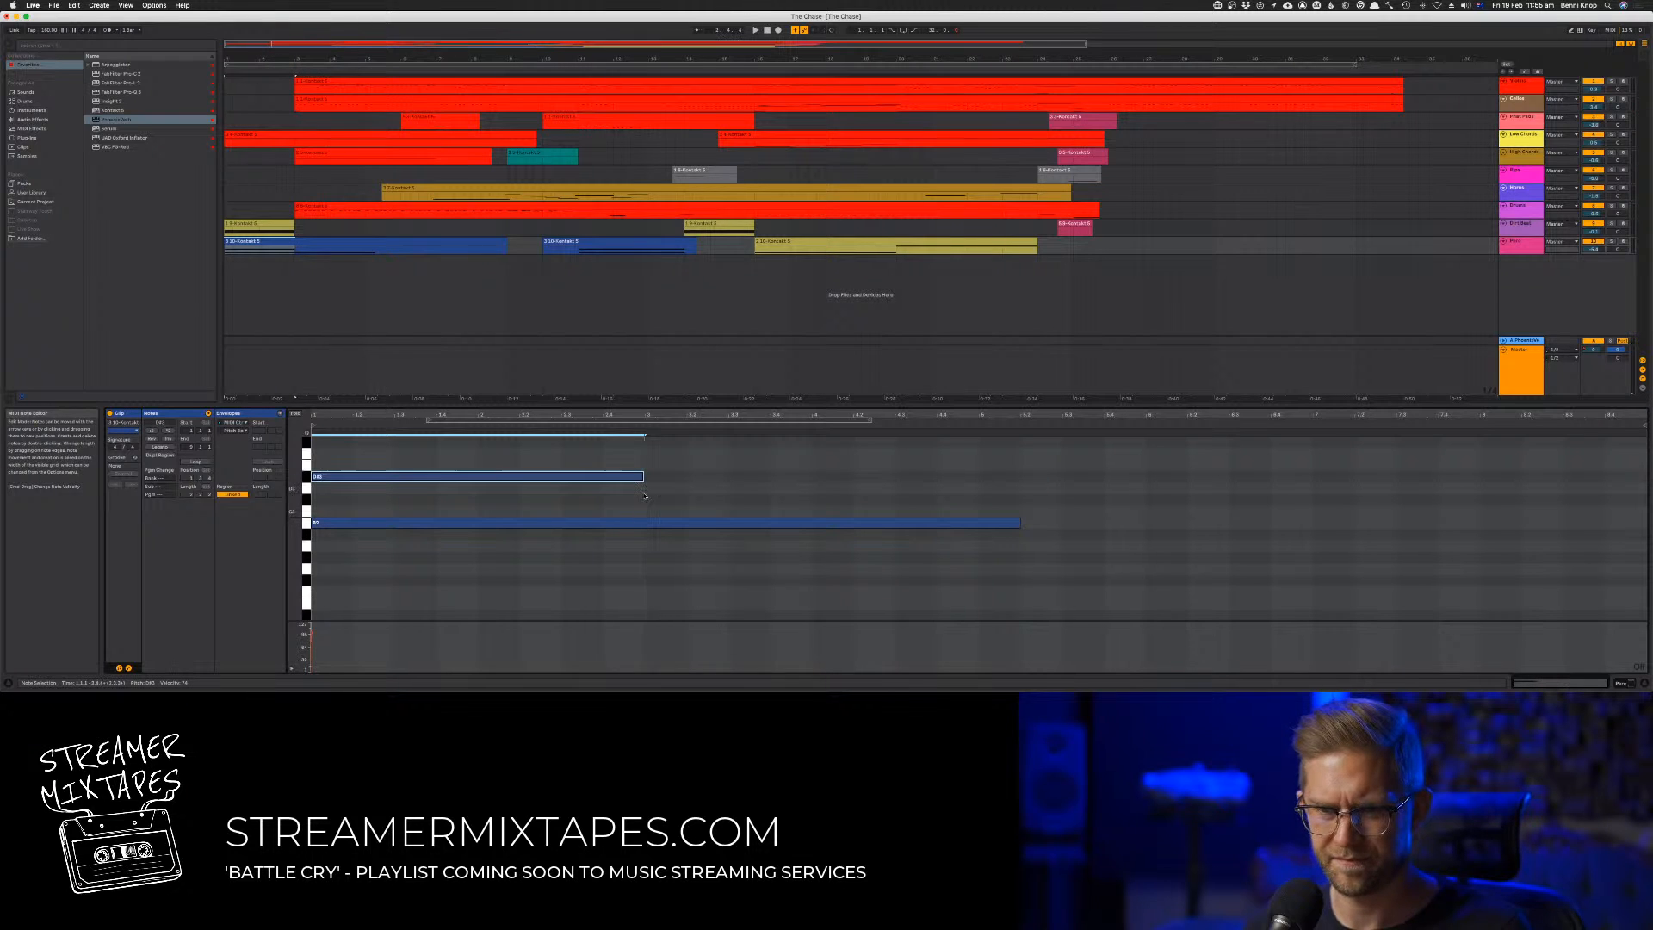
Set a fixed grid, snap the upper note's end to bar 3, and stretch the lower note to the clip's end
key(space)
right_click(689, 476)
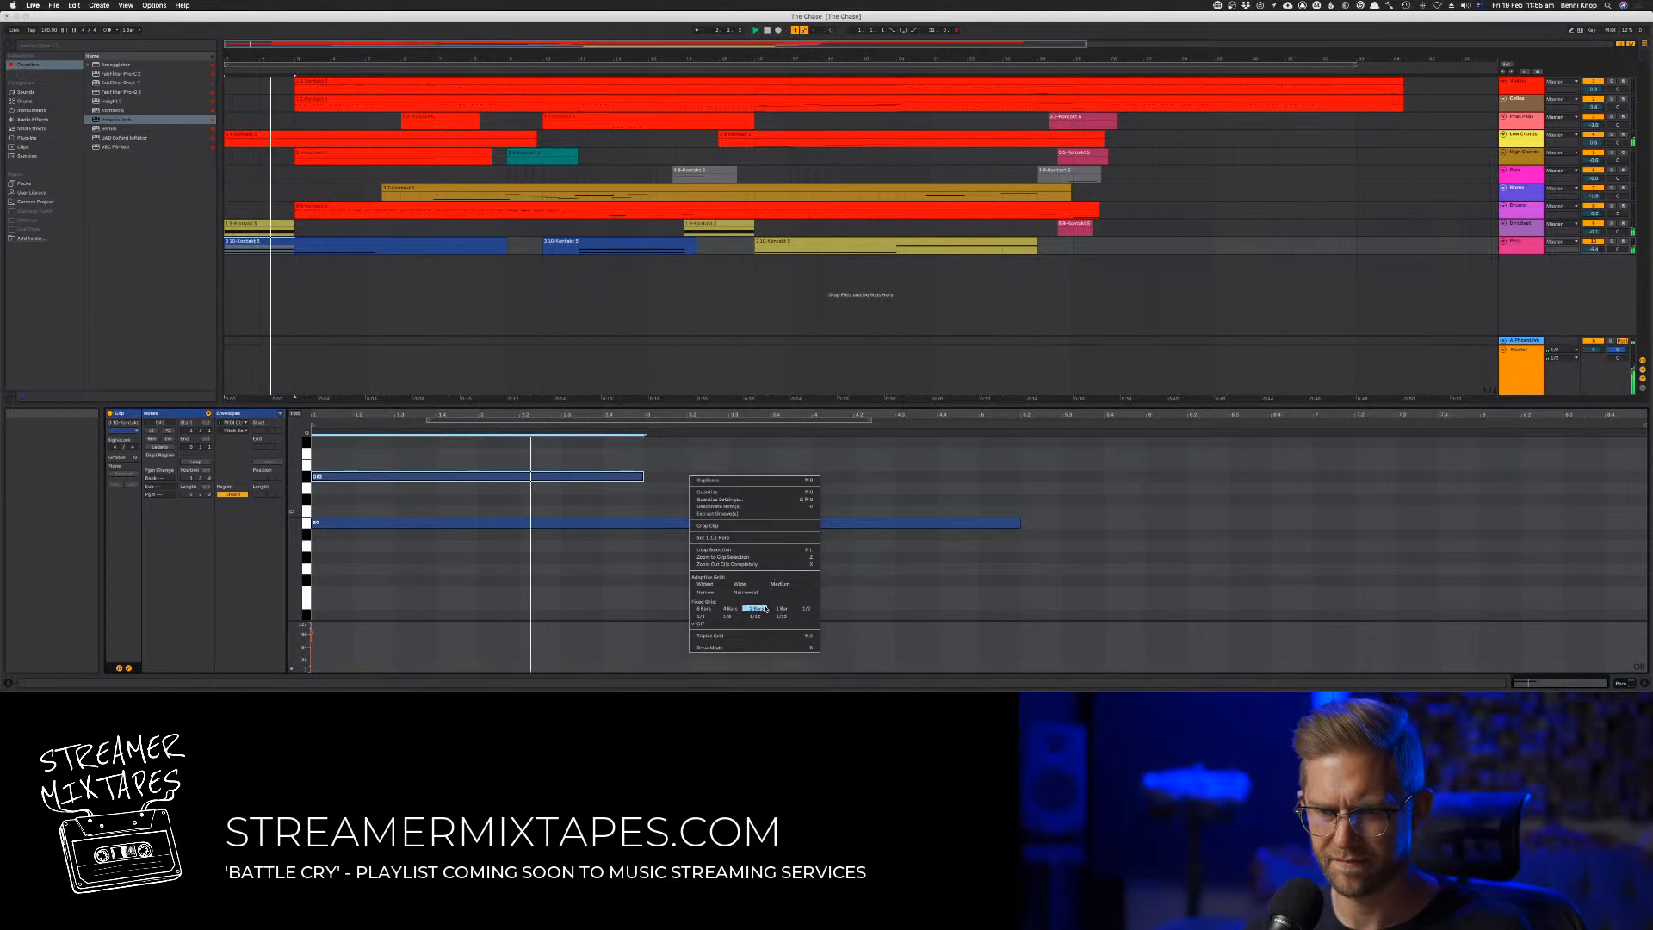
click(717, 616)
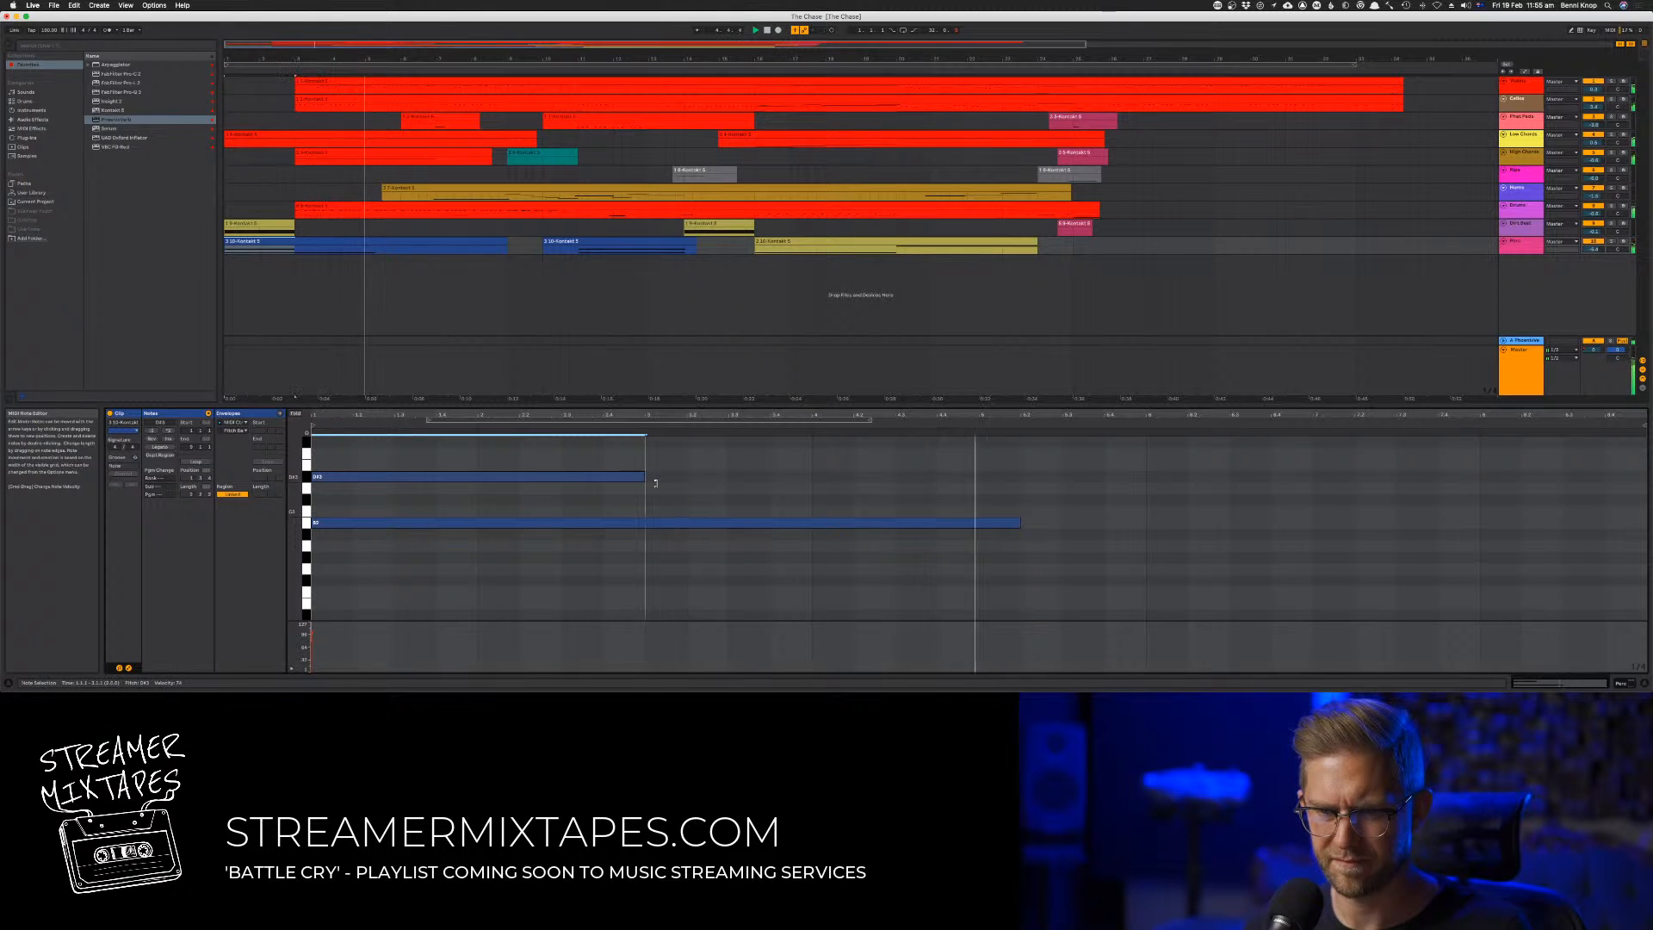
drag(646, 481, 648, 481)
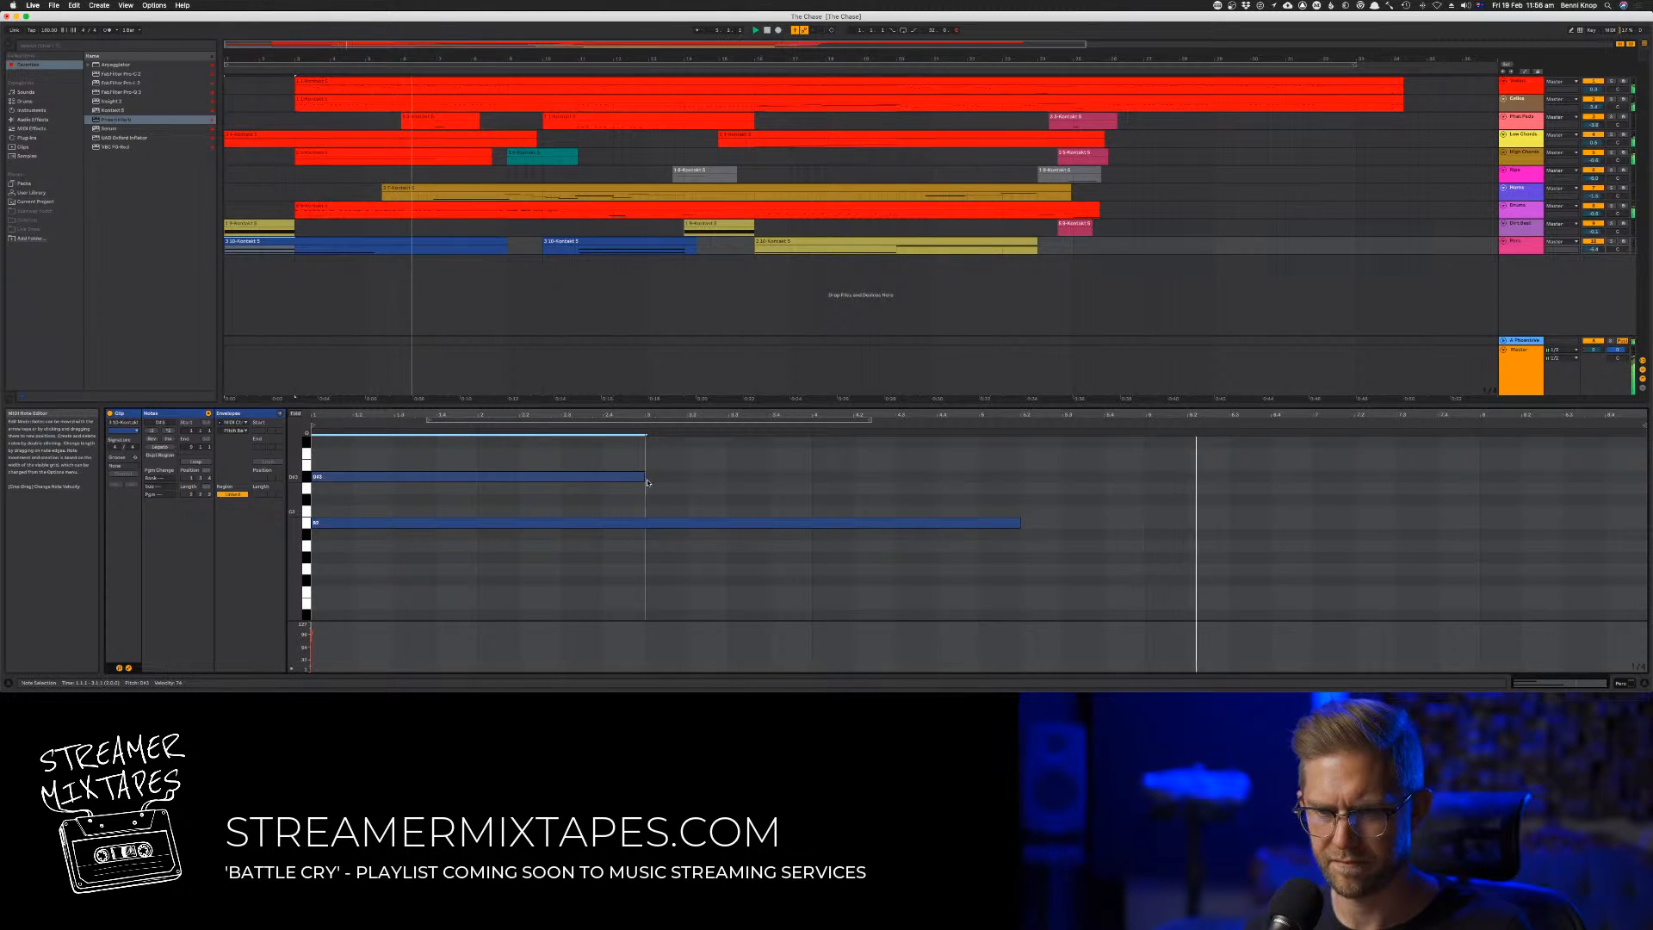
drag(1018, 527, 1647, 523)
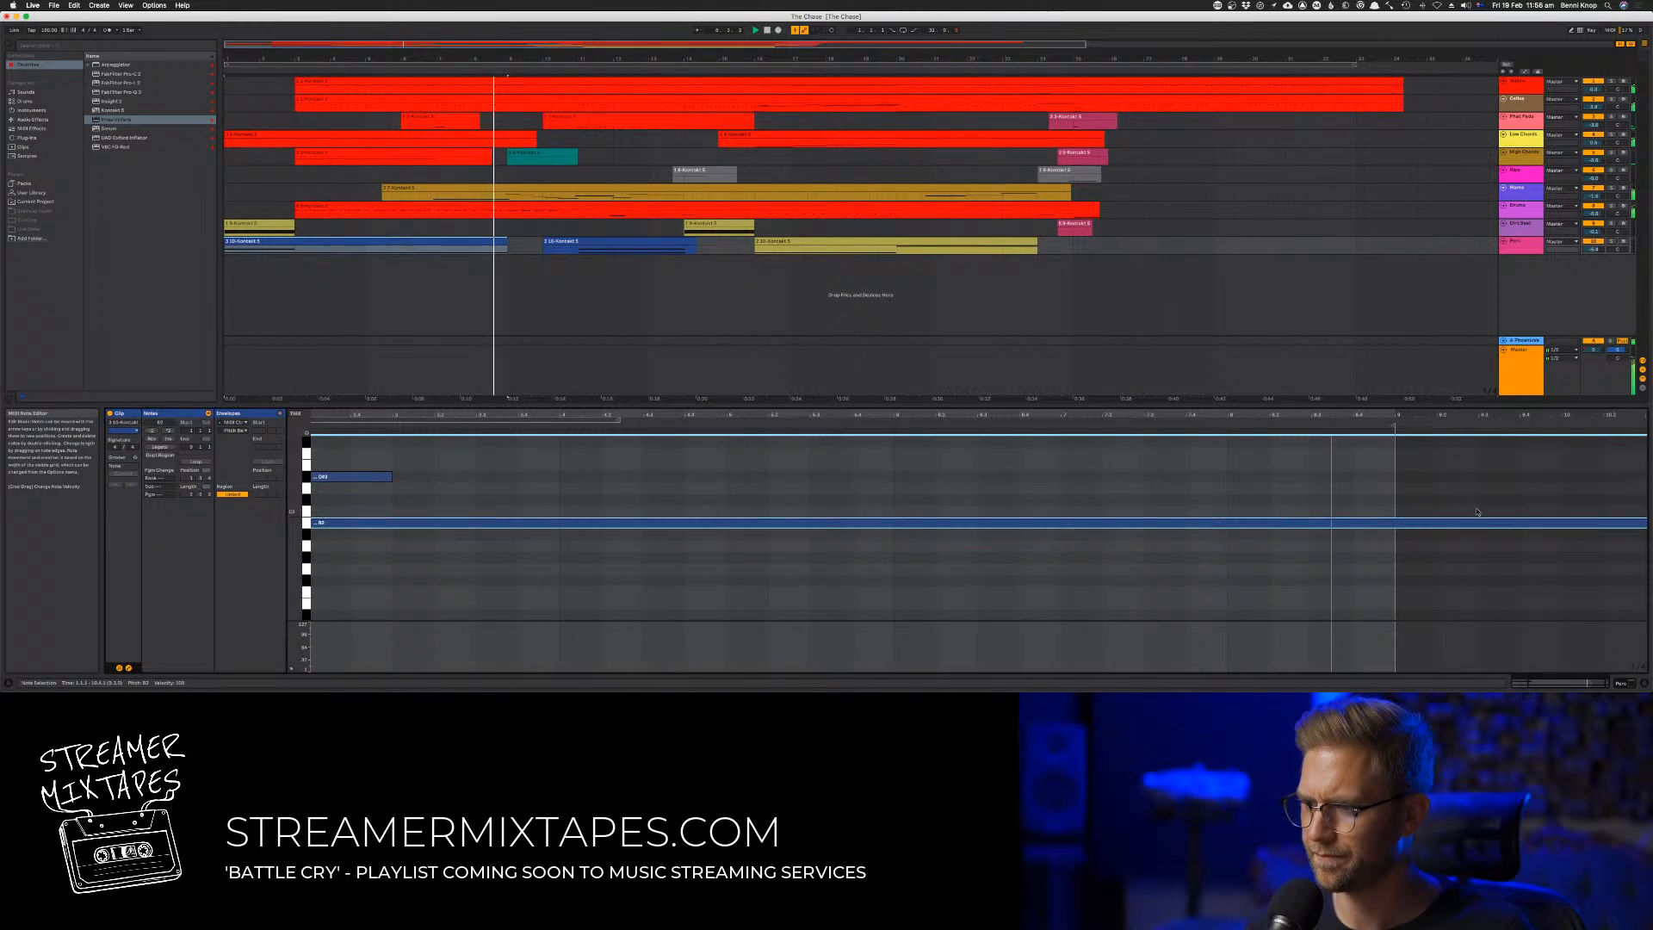
click(526, 287)
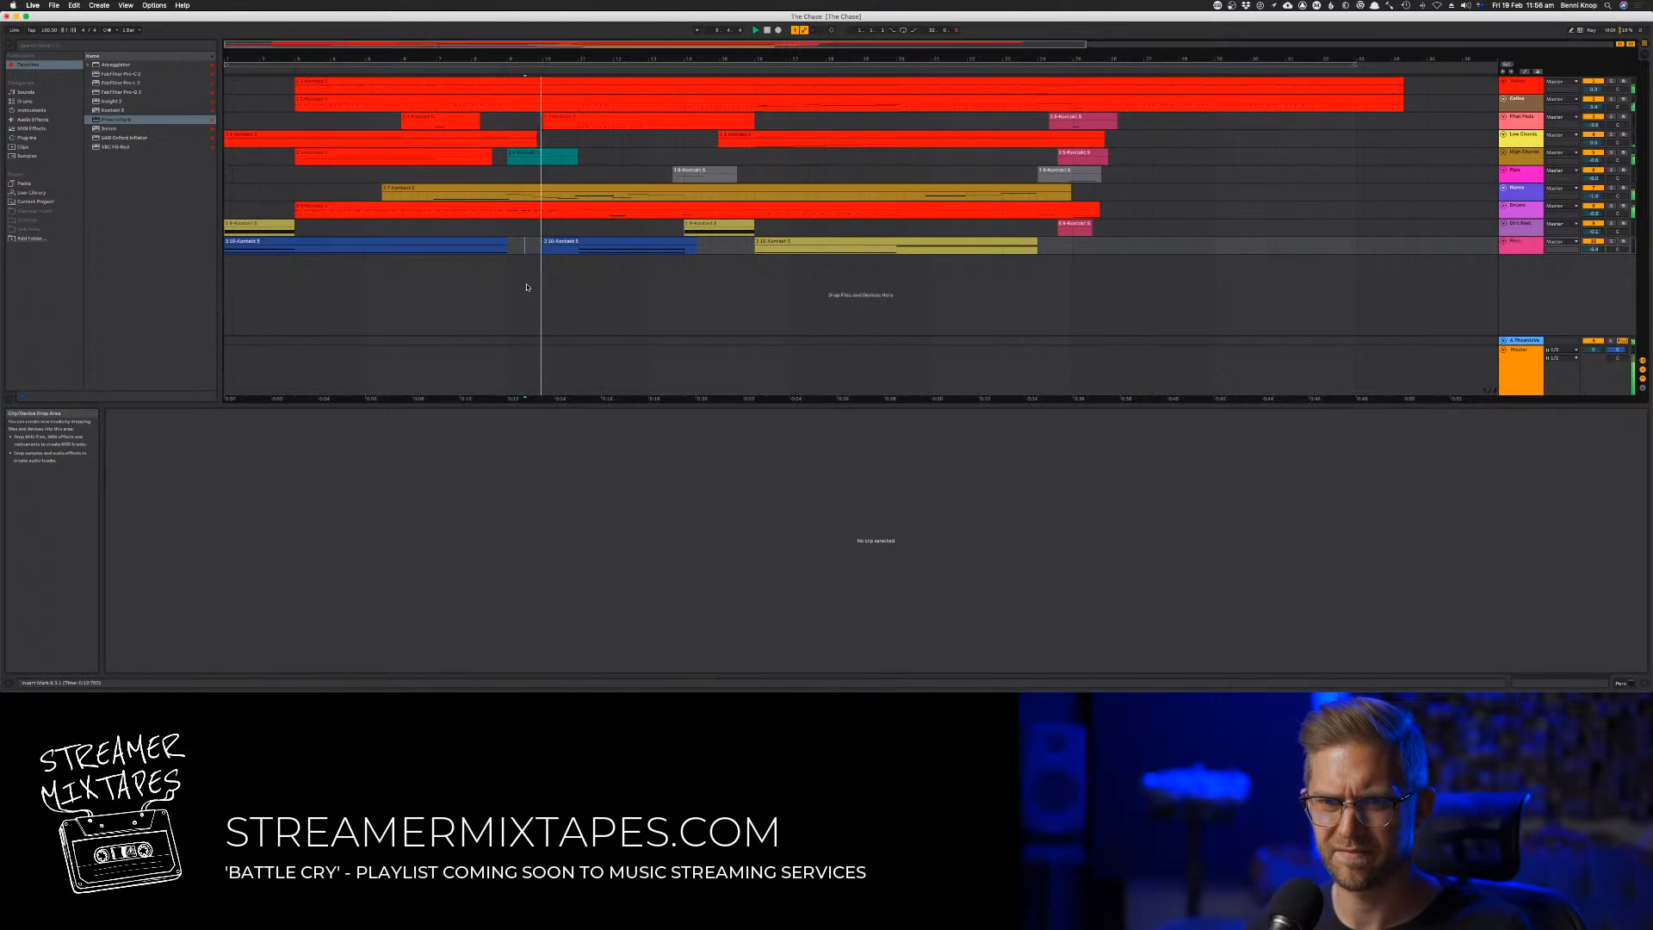
Examine the velocities of both sustained notes in the last track's second blue clip during playback
click(534, 177)
click(585, 246)
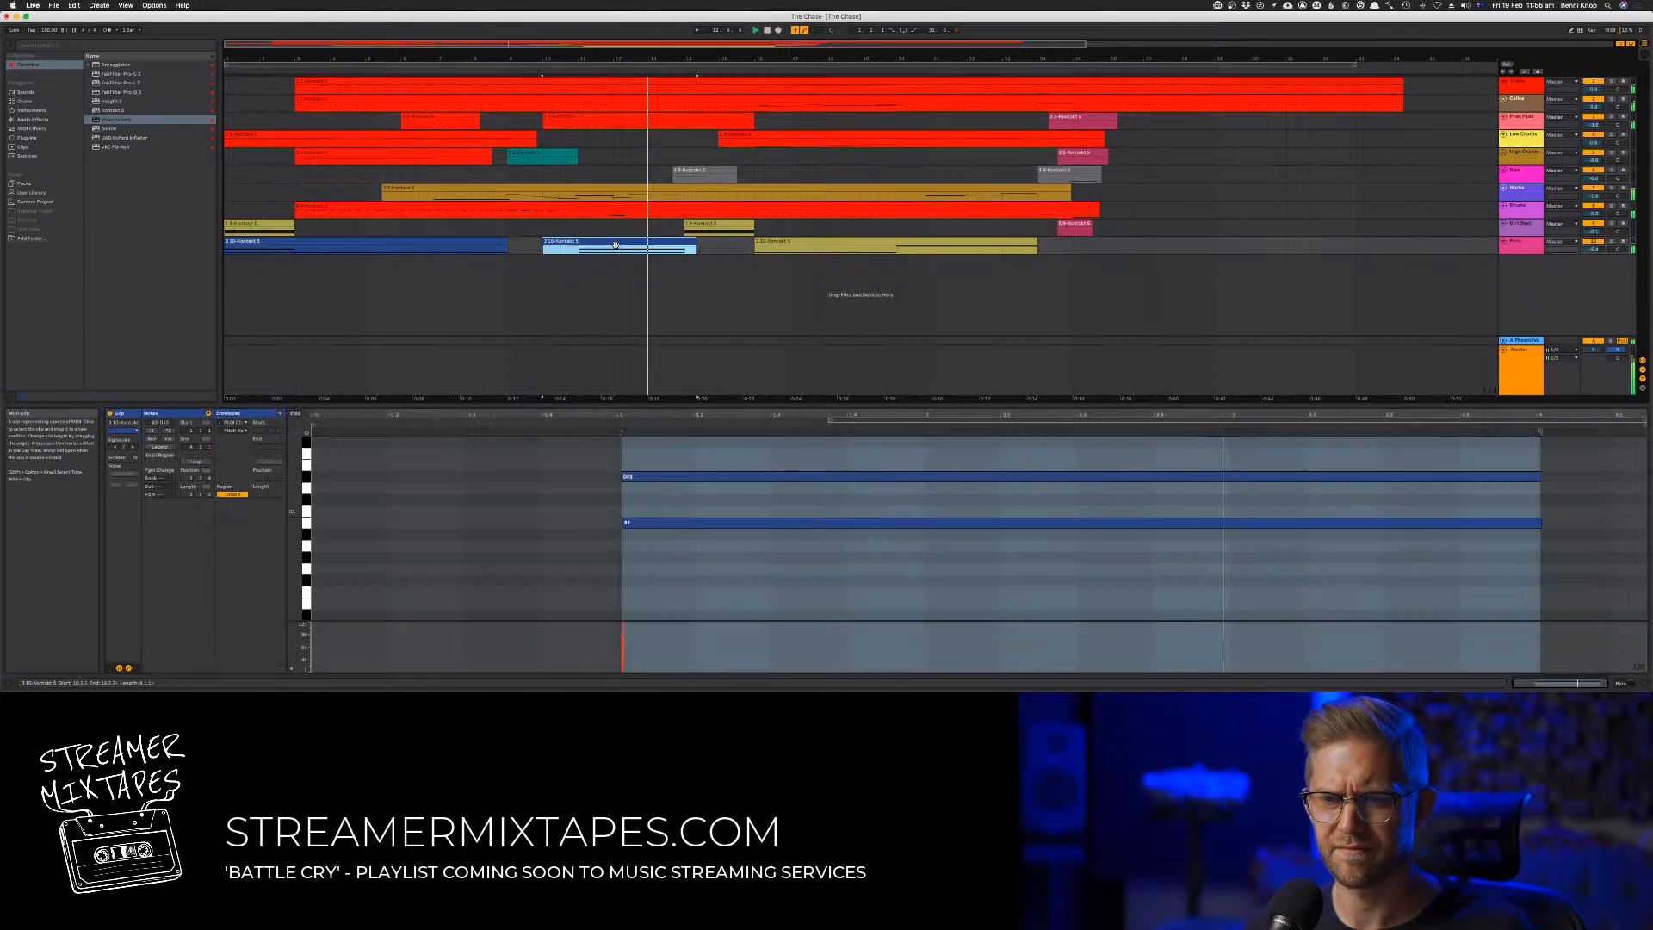
click(610, 566)
key(super+a)
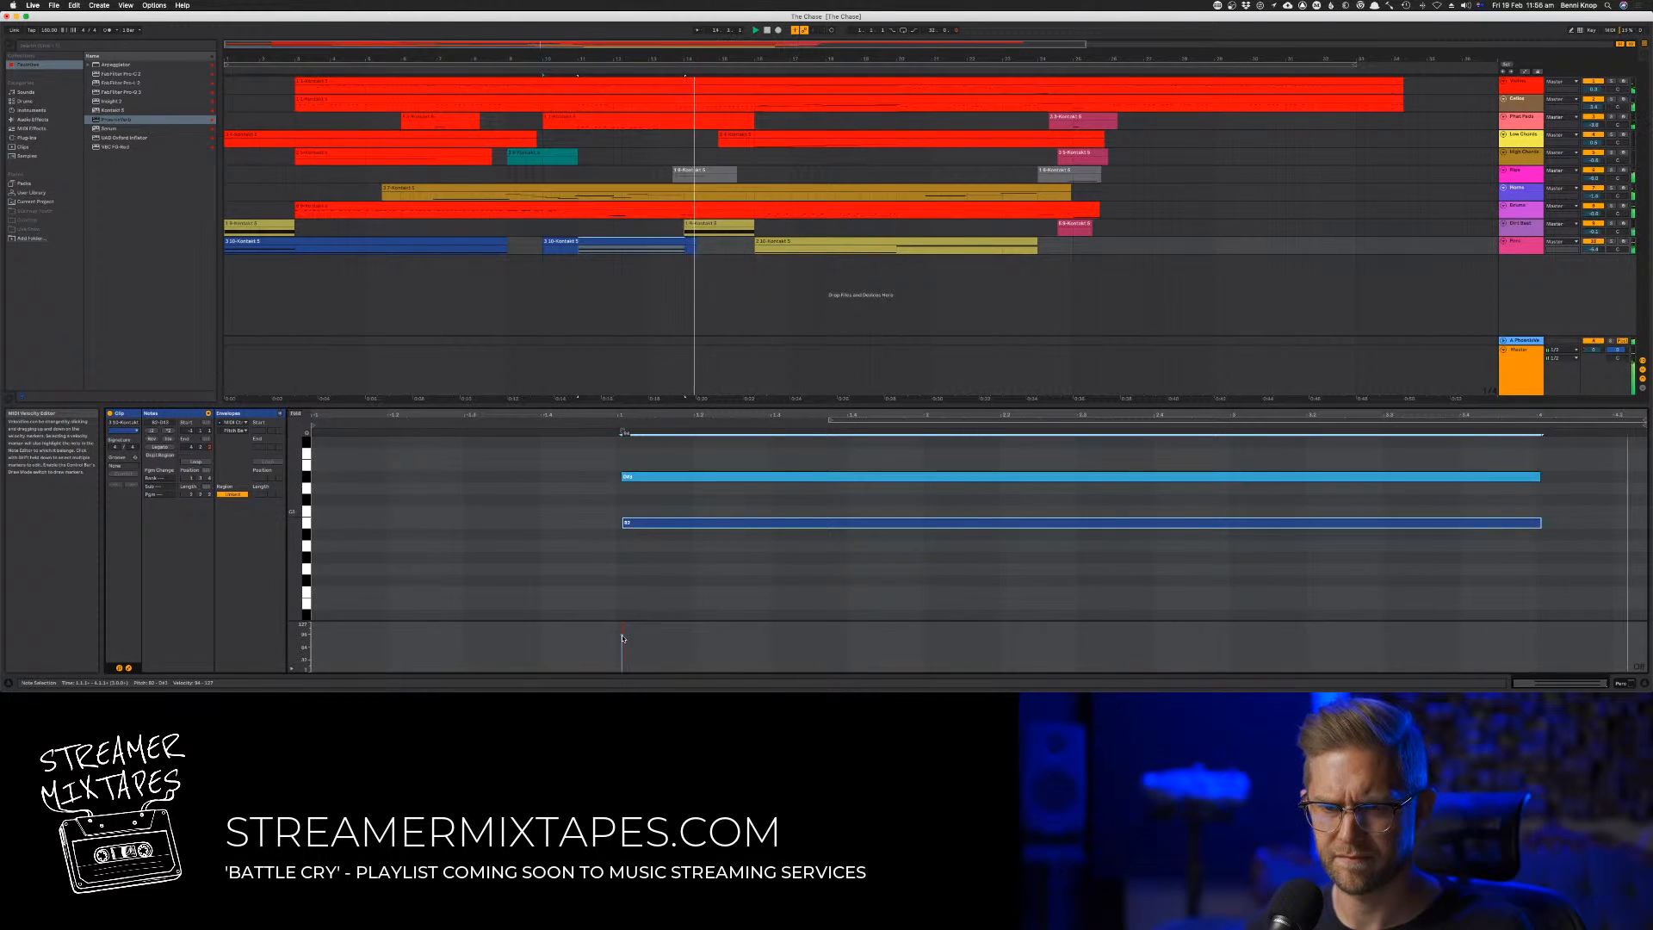
click(606, 587)
click(691, 294)
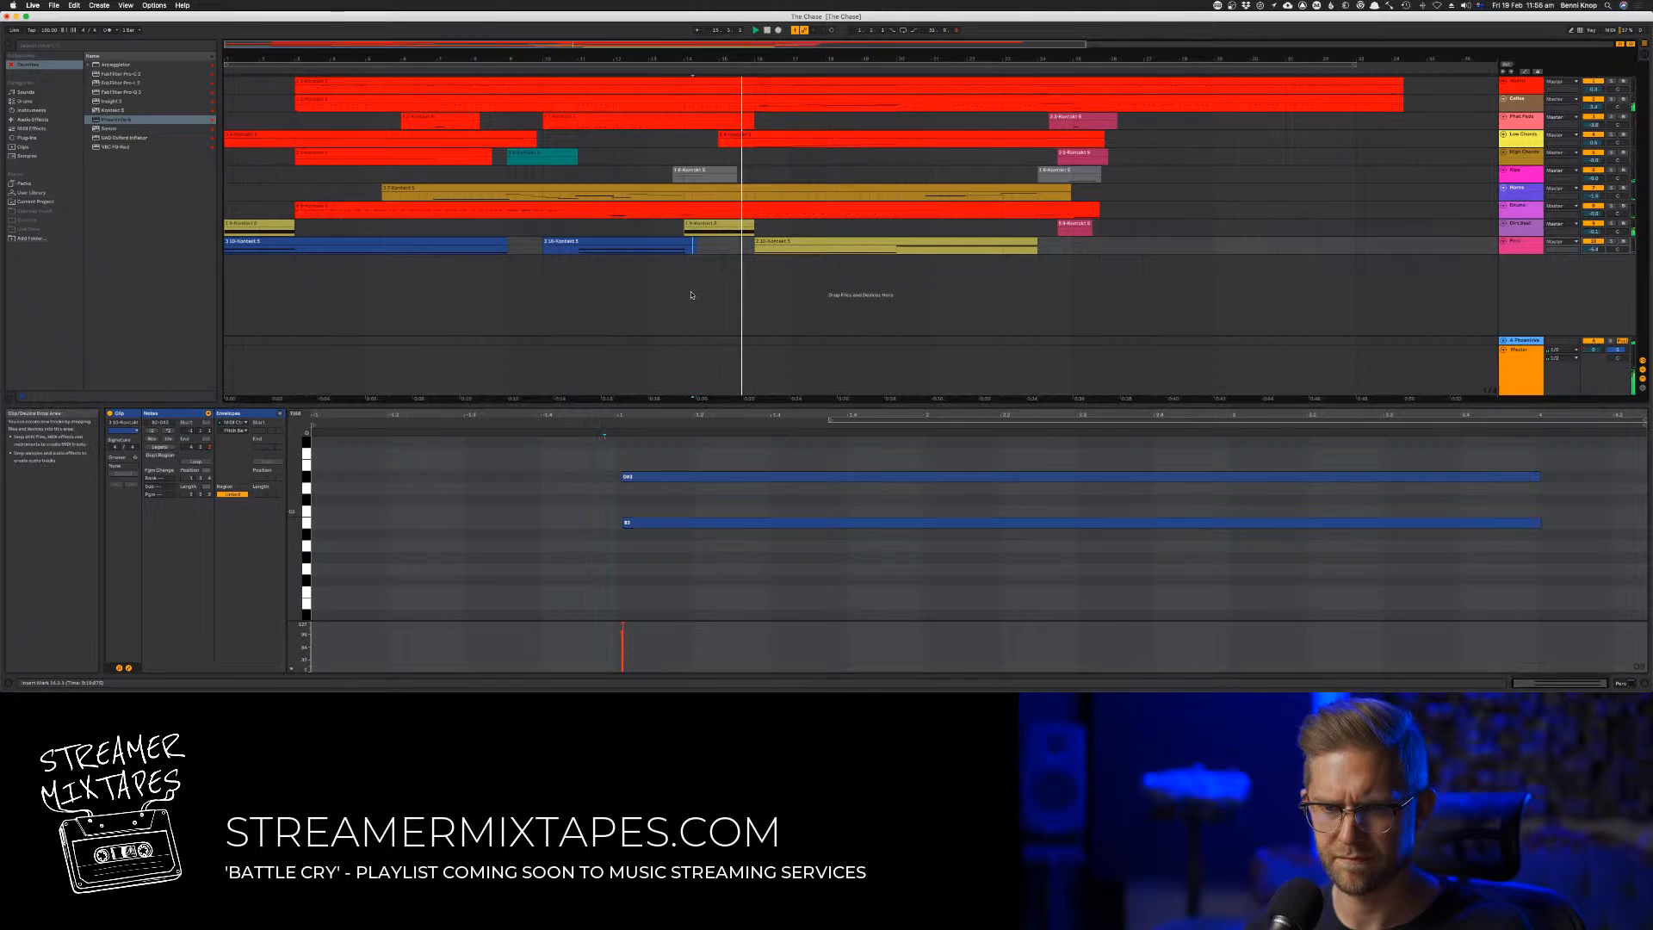
Slightly raise the velocity of the second sustained note in the last track's yellow clip
click(782, 251)
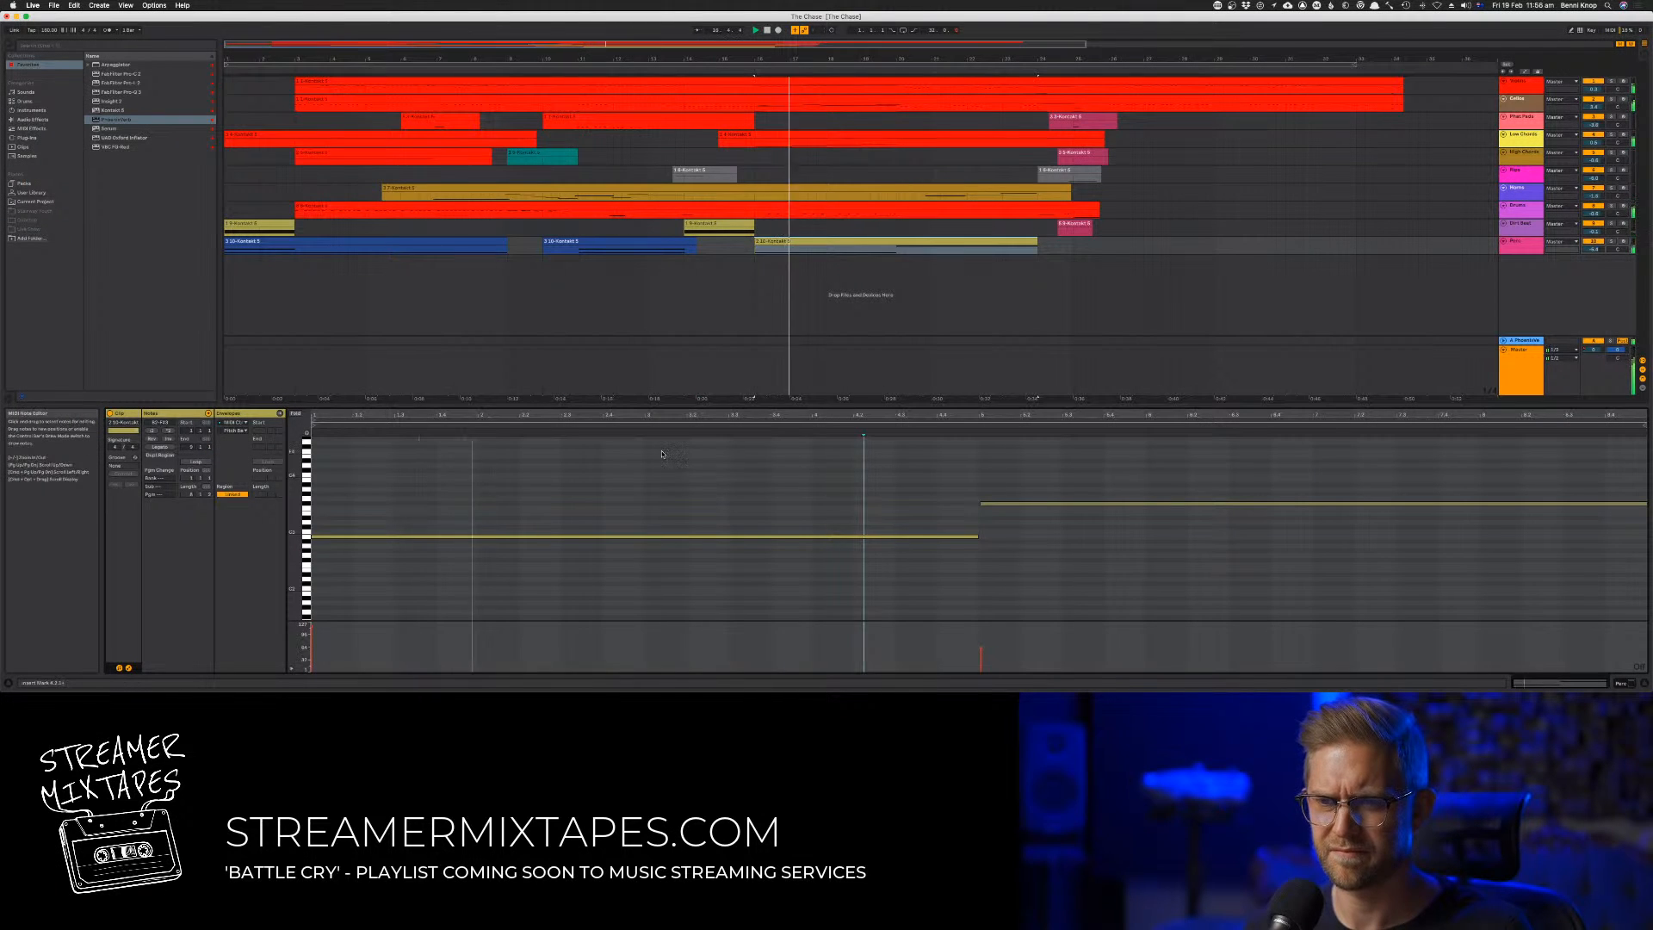
key(super+a)
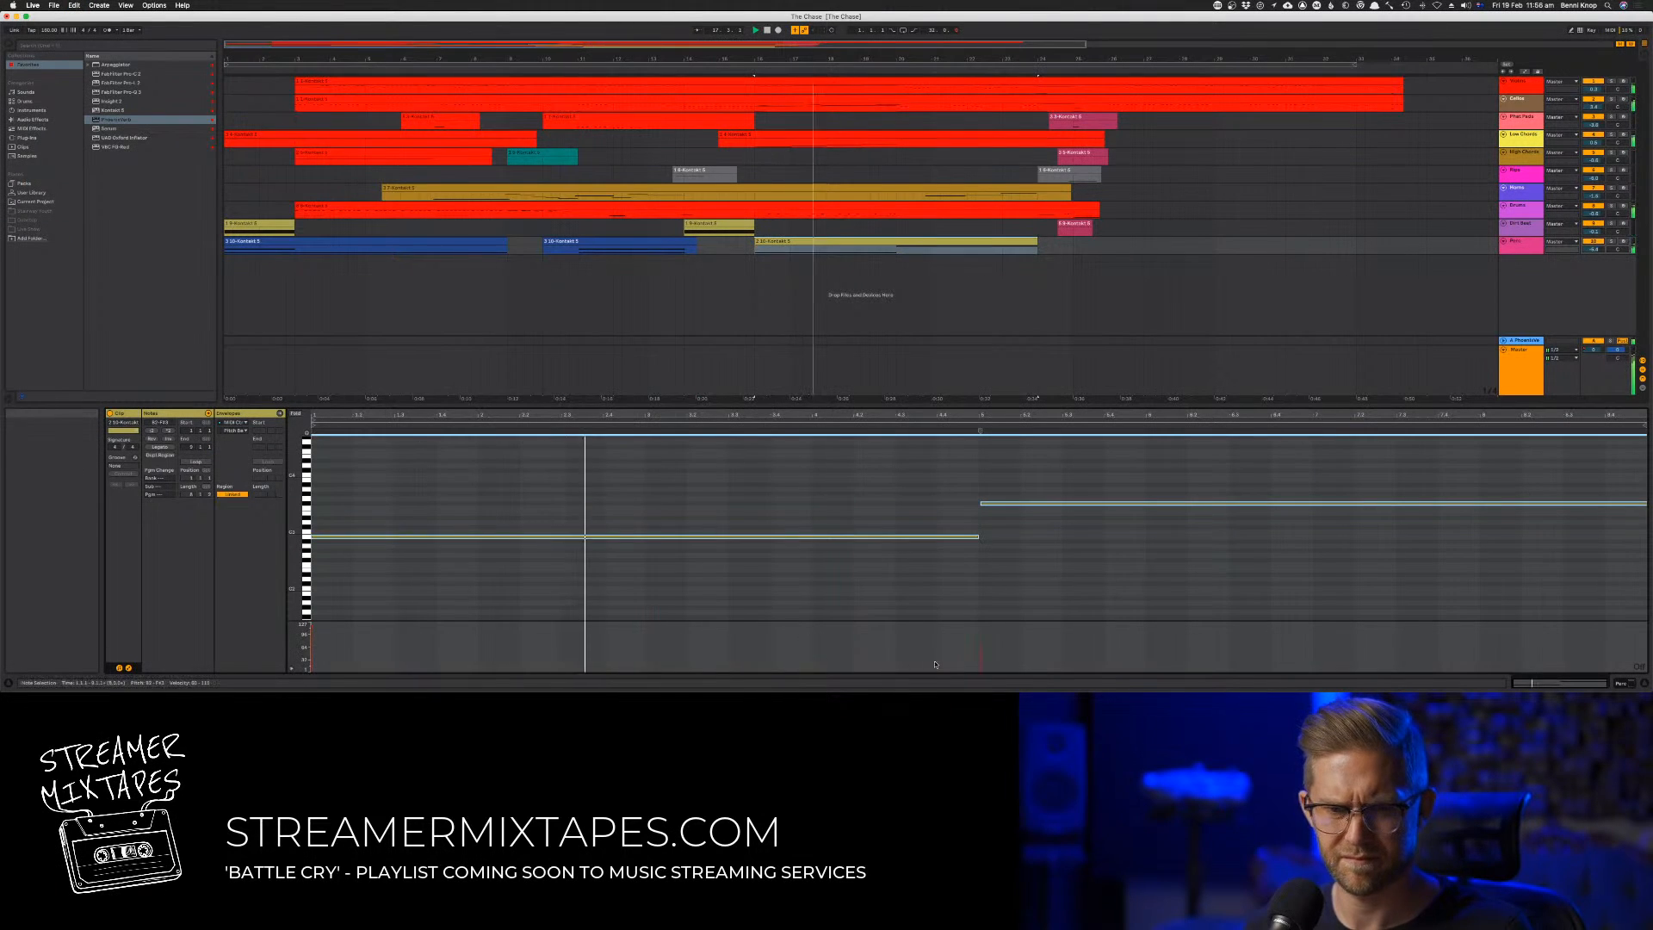
click(988, 652)
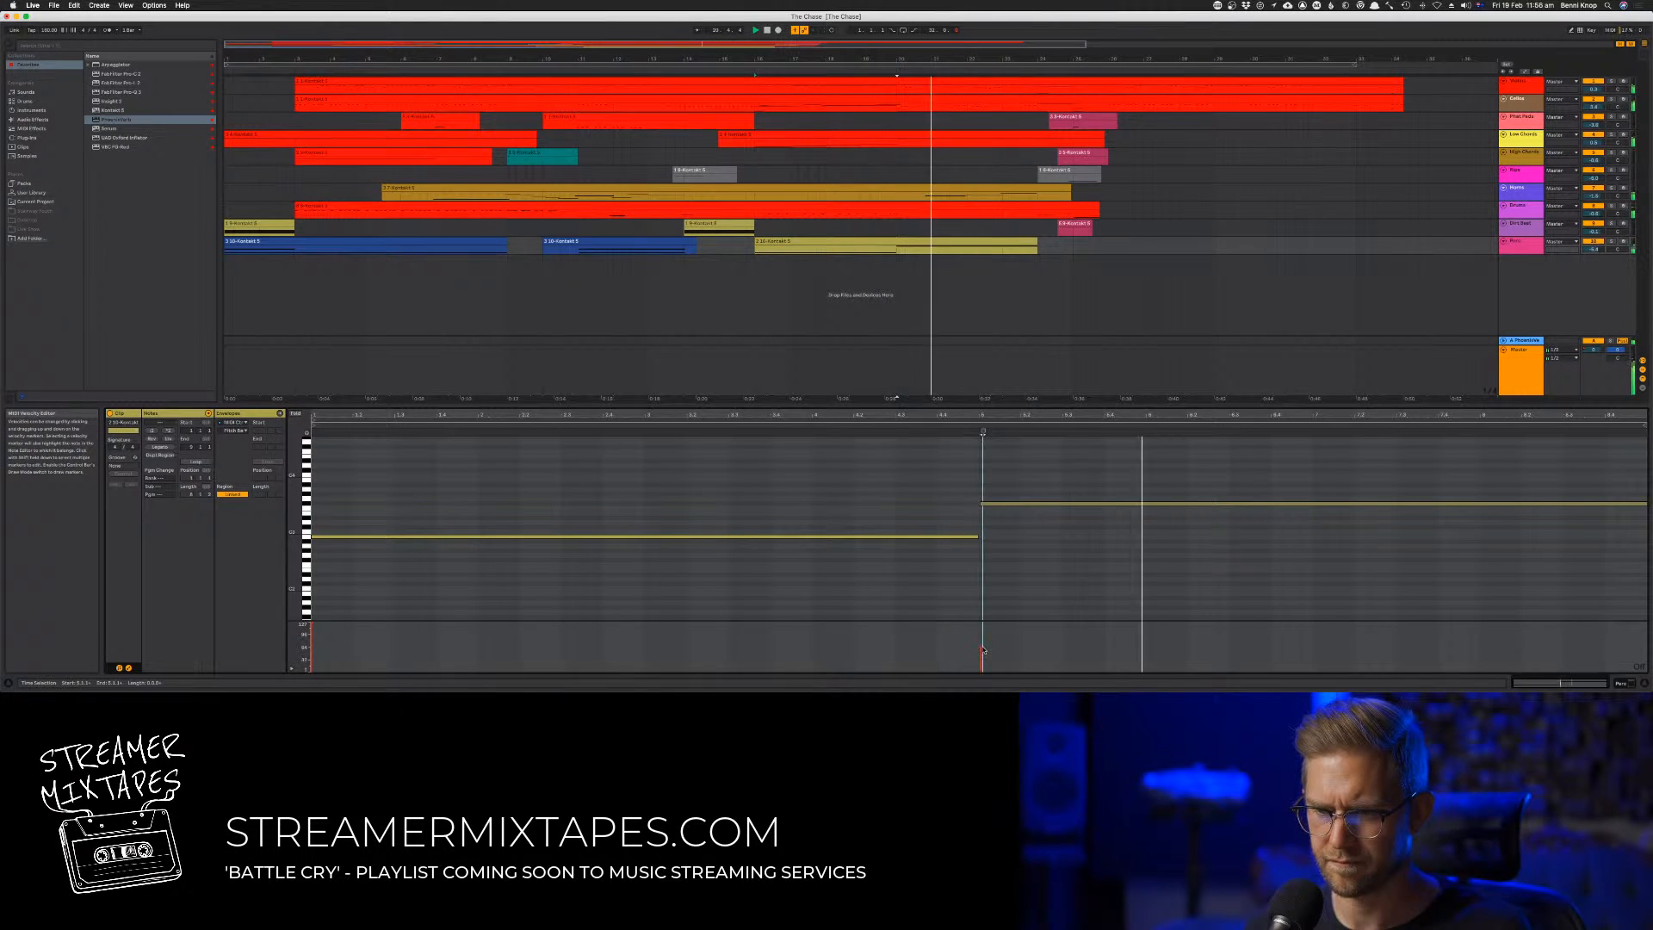
click(981, 646)
drag(982, 645, 981, 641)
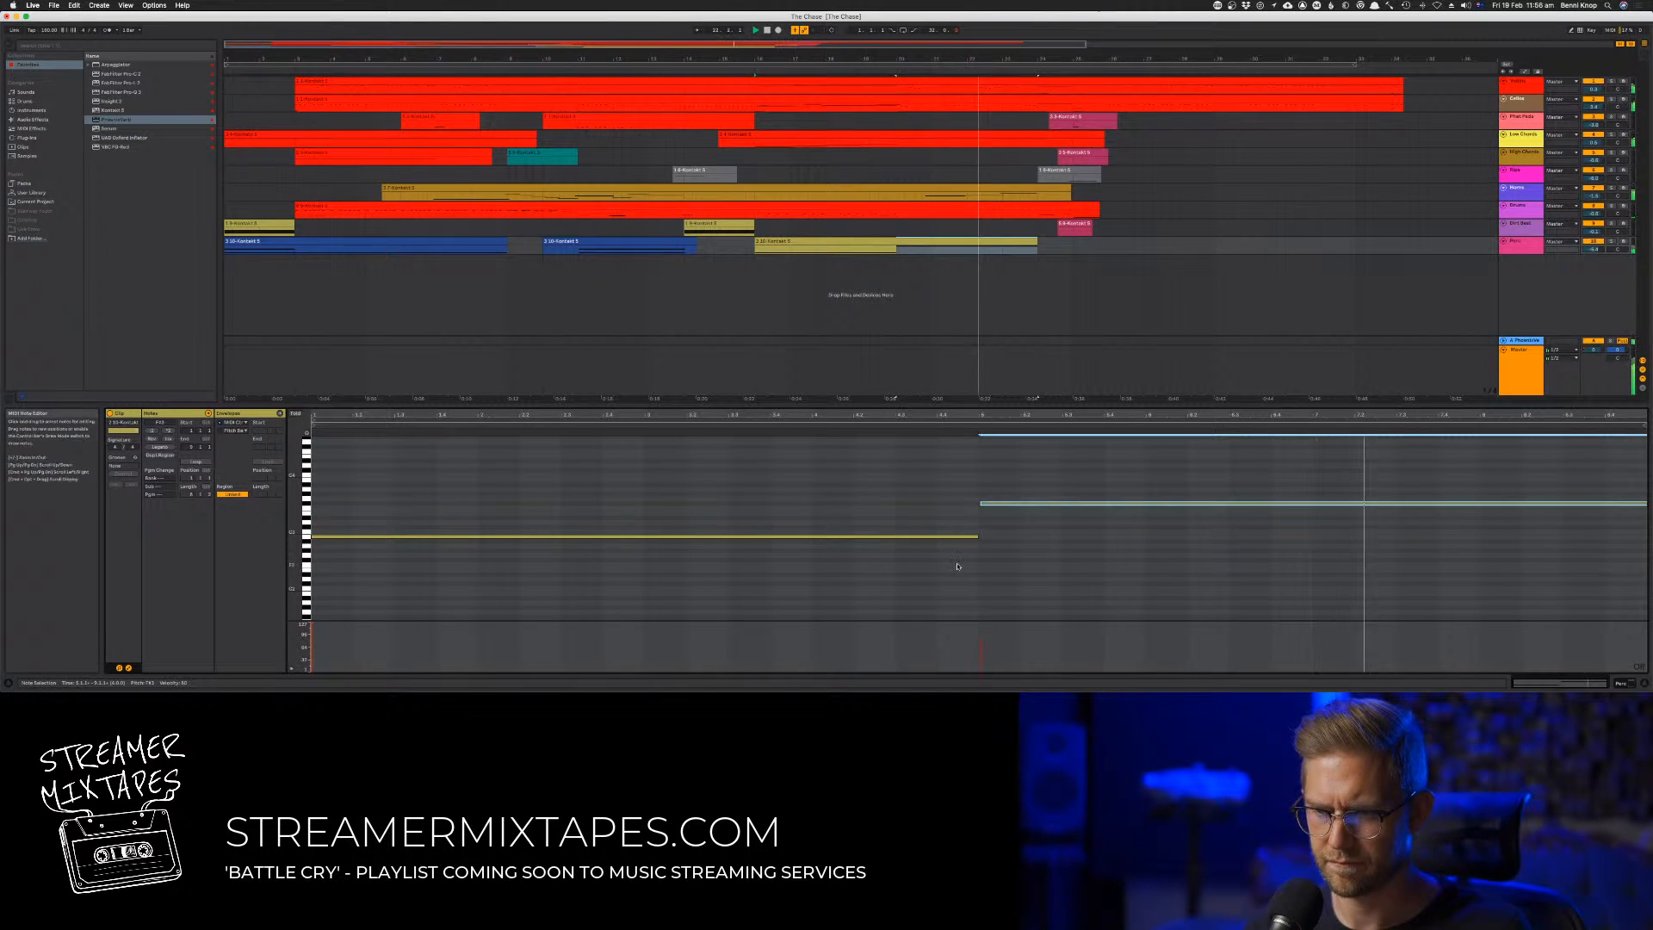
click(1018, 273)
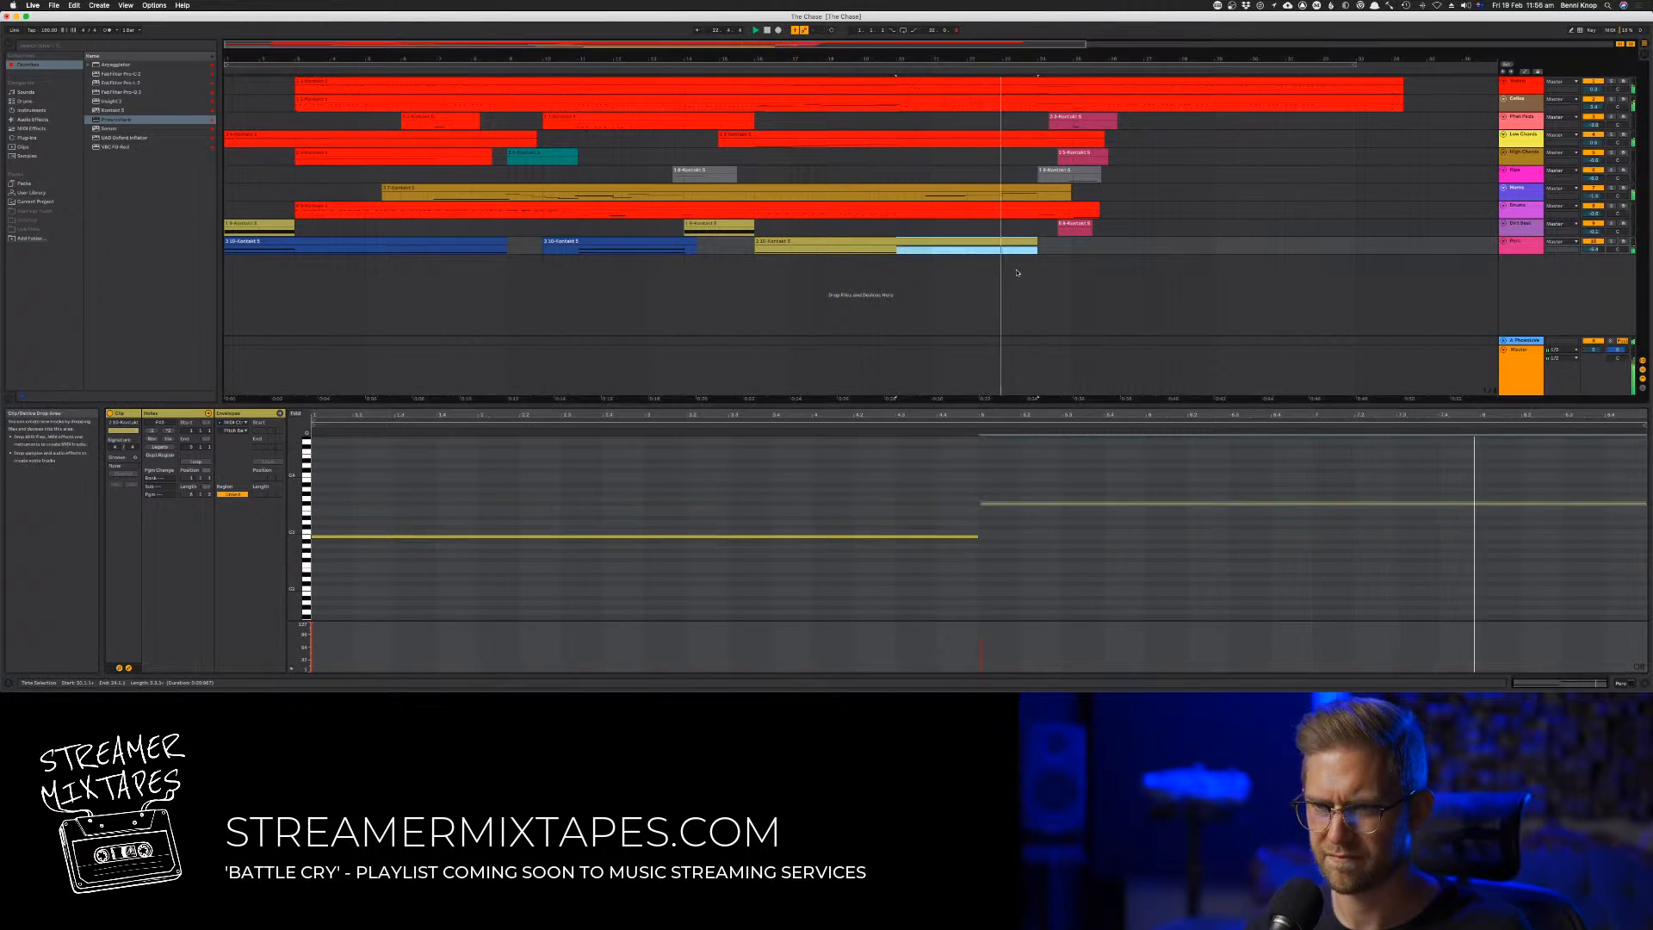
Restart playback from the beginning and examine the notes and velocities in the teal High Chords clip
double_click(768, 31)
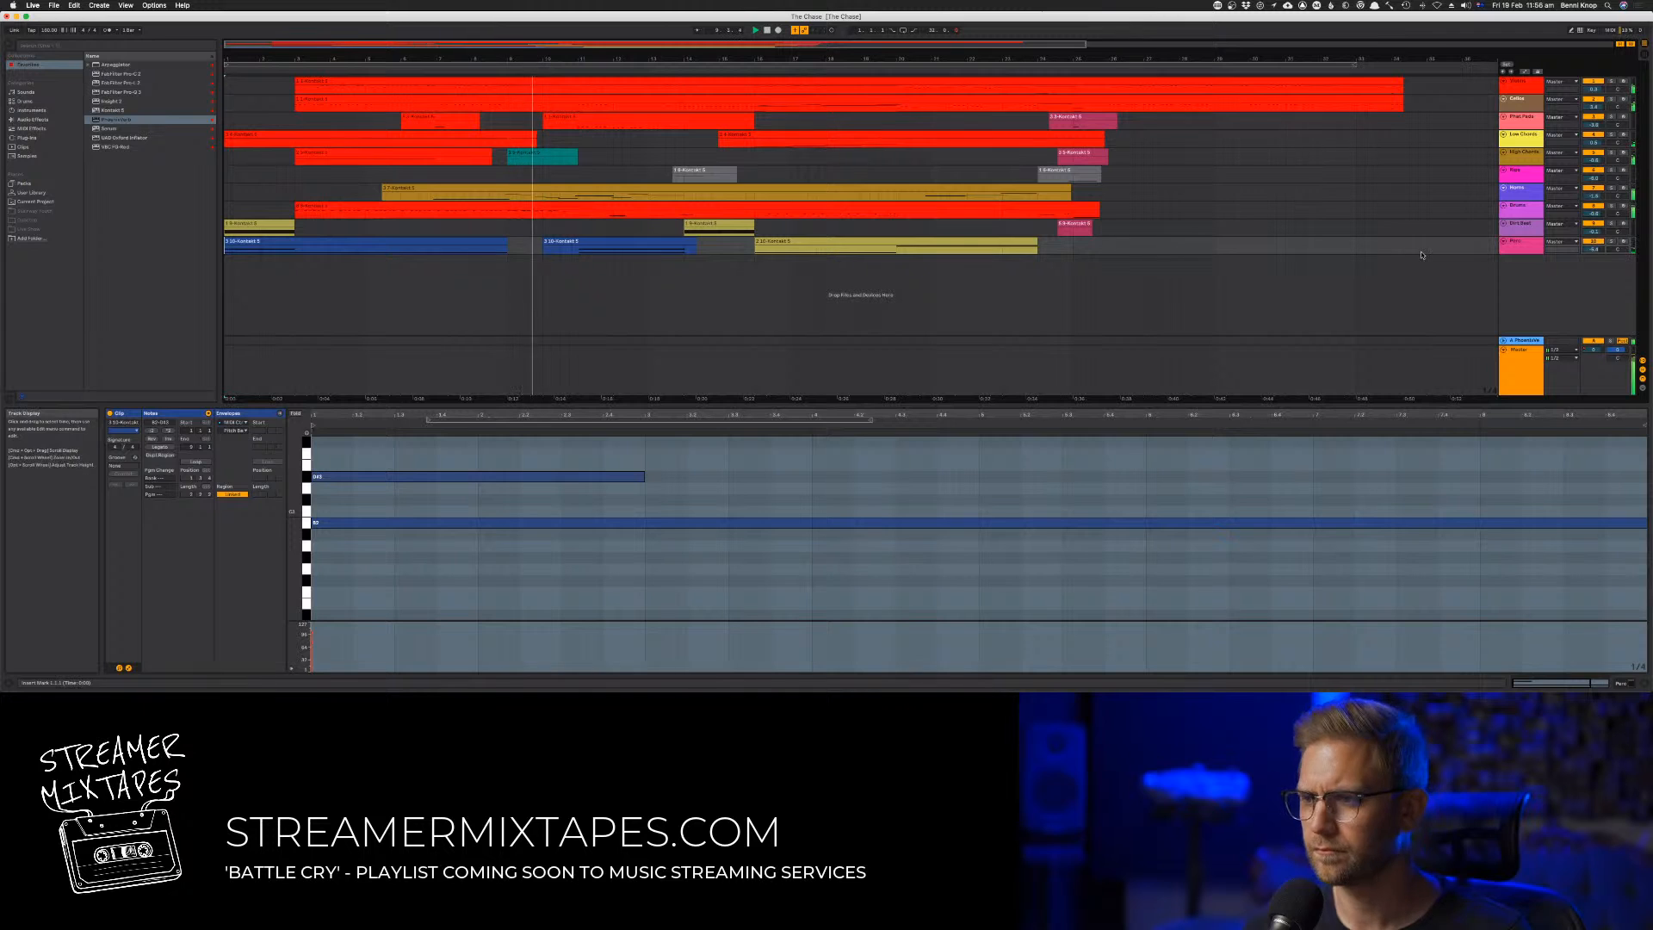
click(520, 158)
click(438, 519)
scroll(436, 520, up, 5)
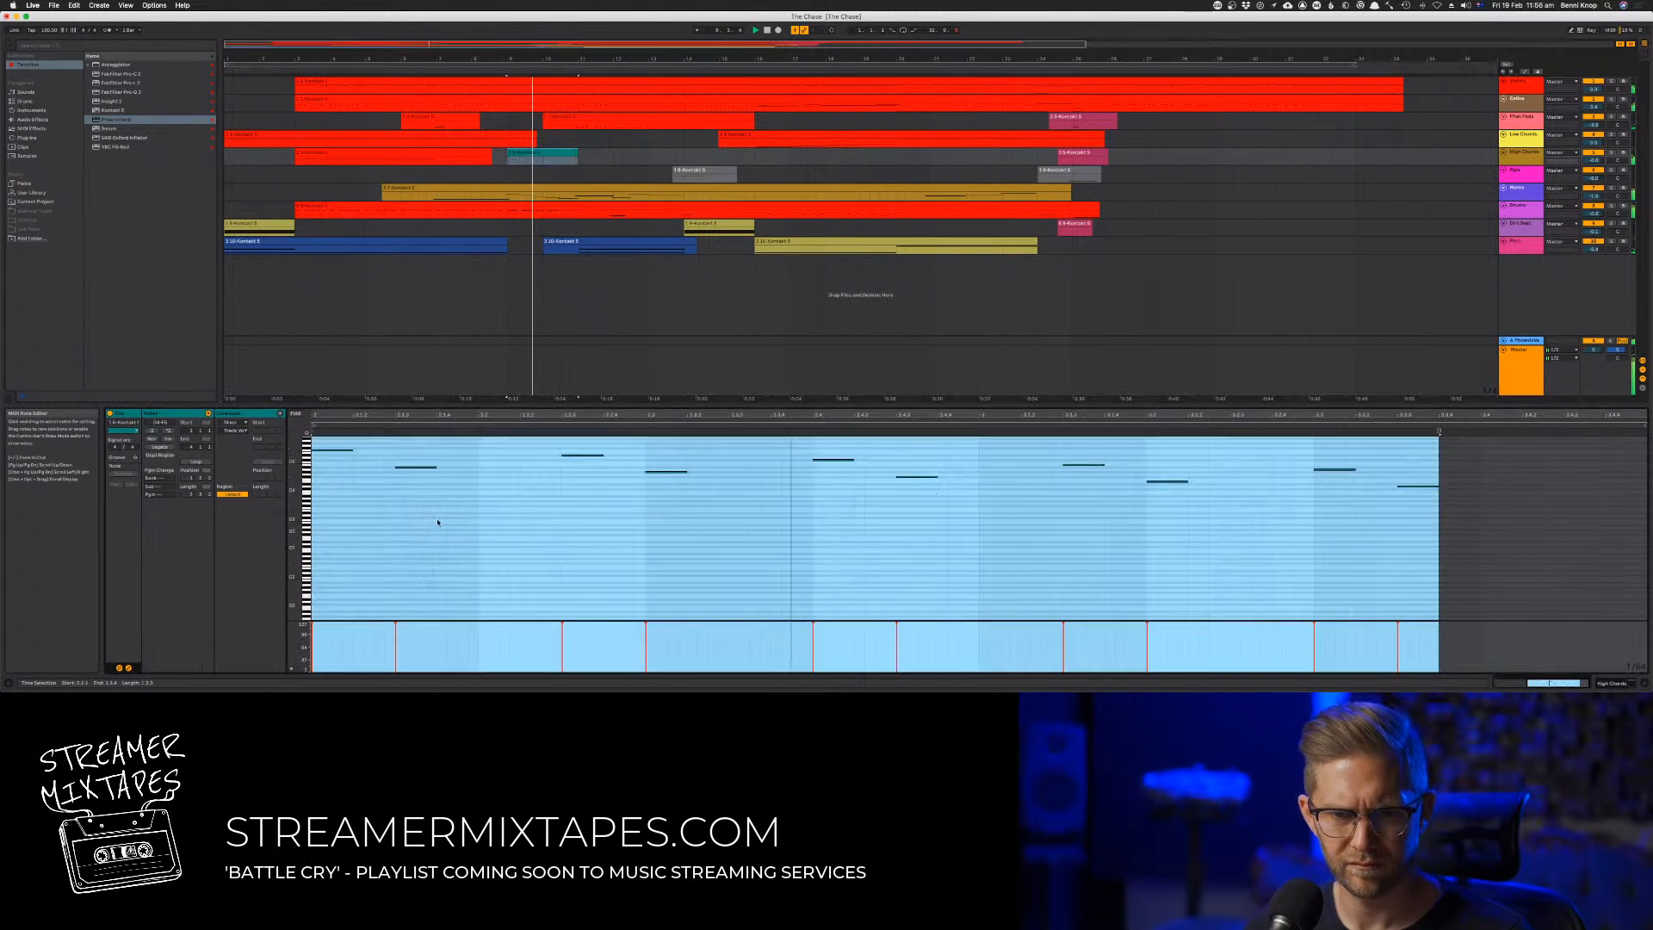
key(space)
key(space)
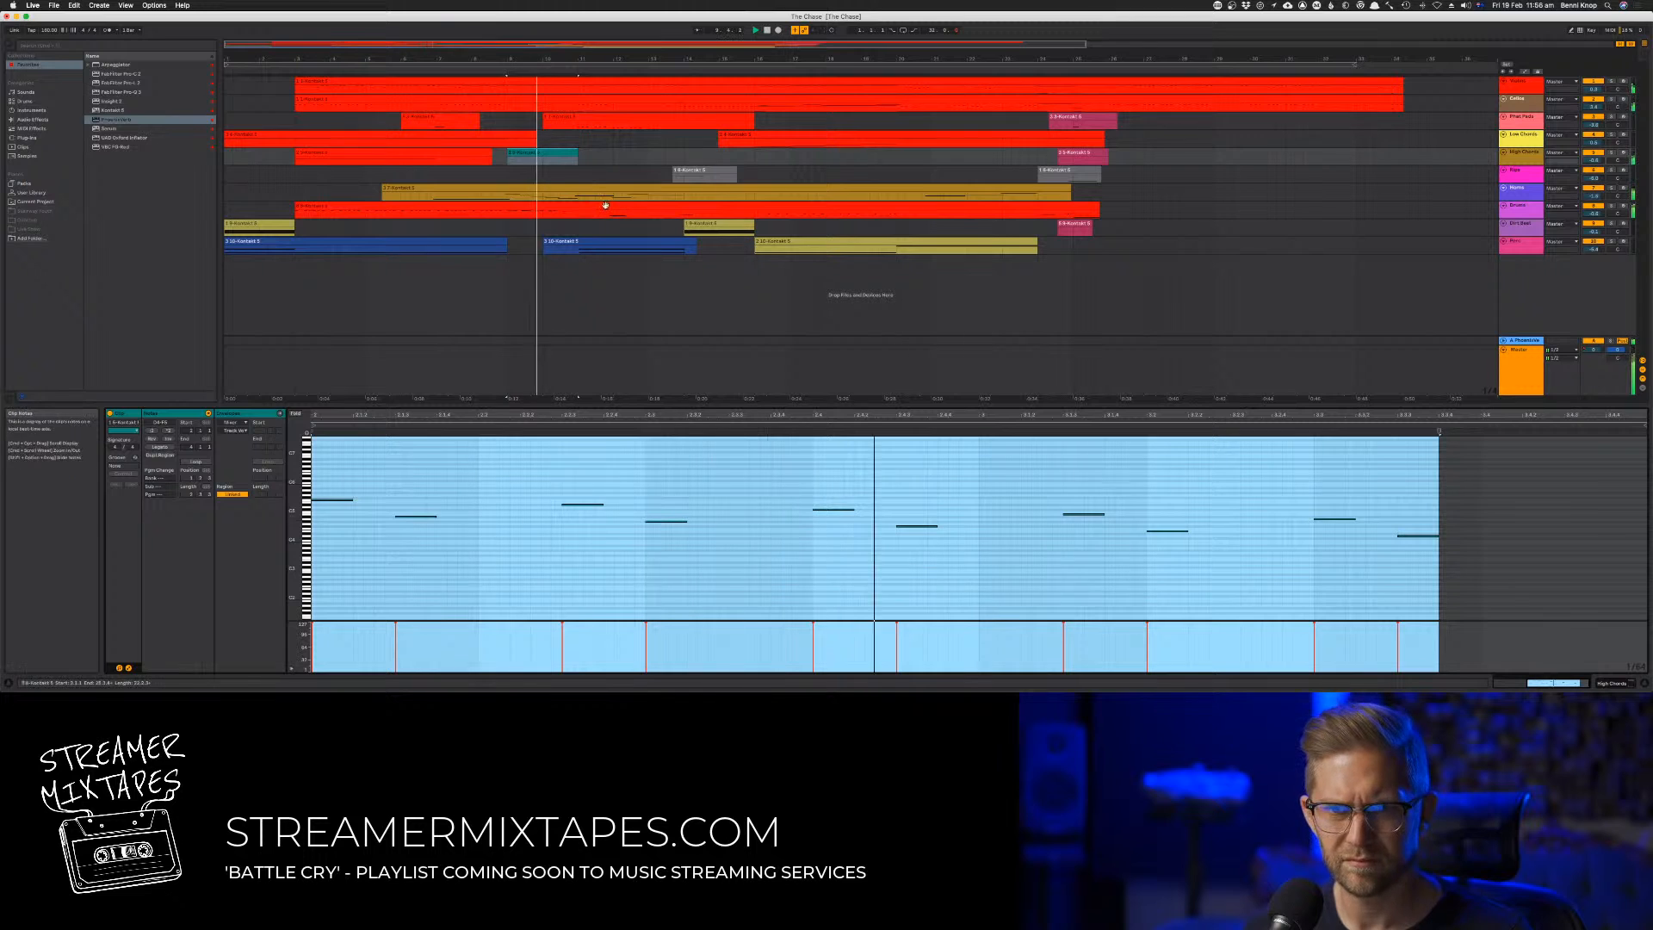
Examine the Drums clip's hits around bar 7 and play that passage
click(548, 207)
key(space)
key(space)
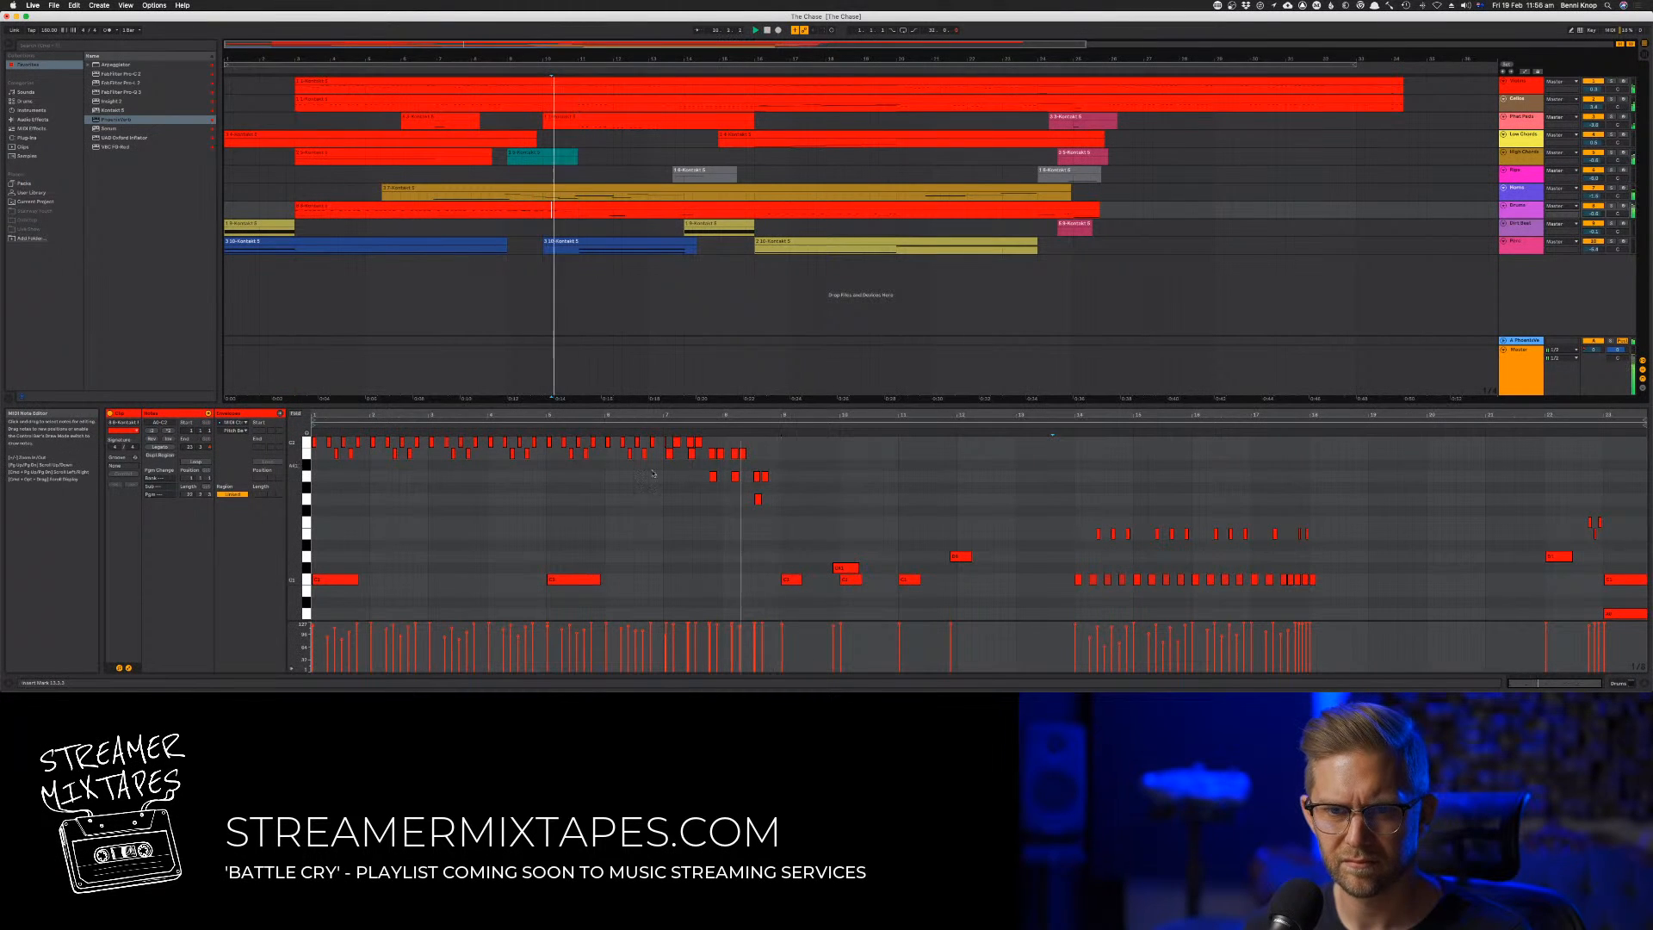
scroll(649, 470, up, 2)
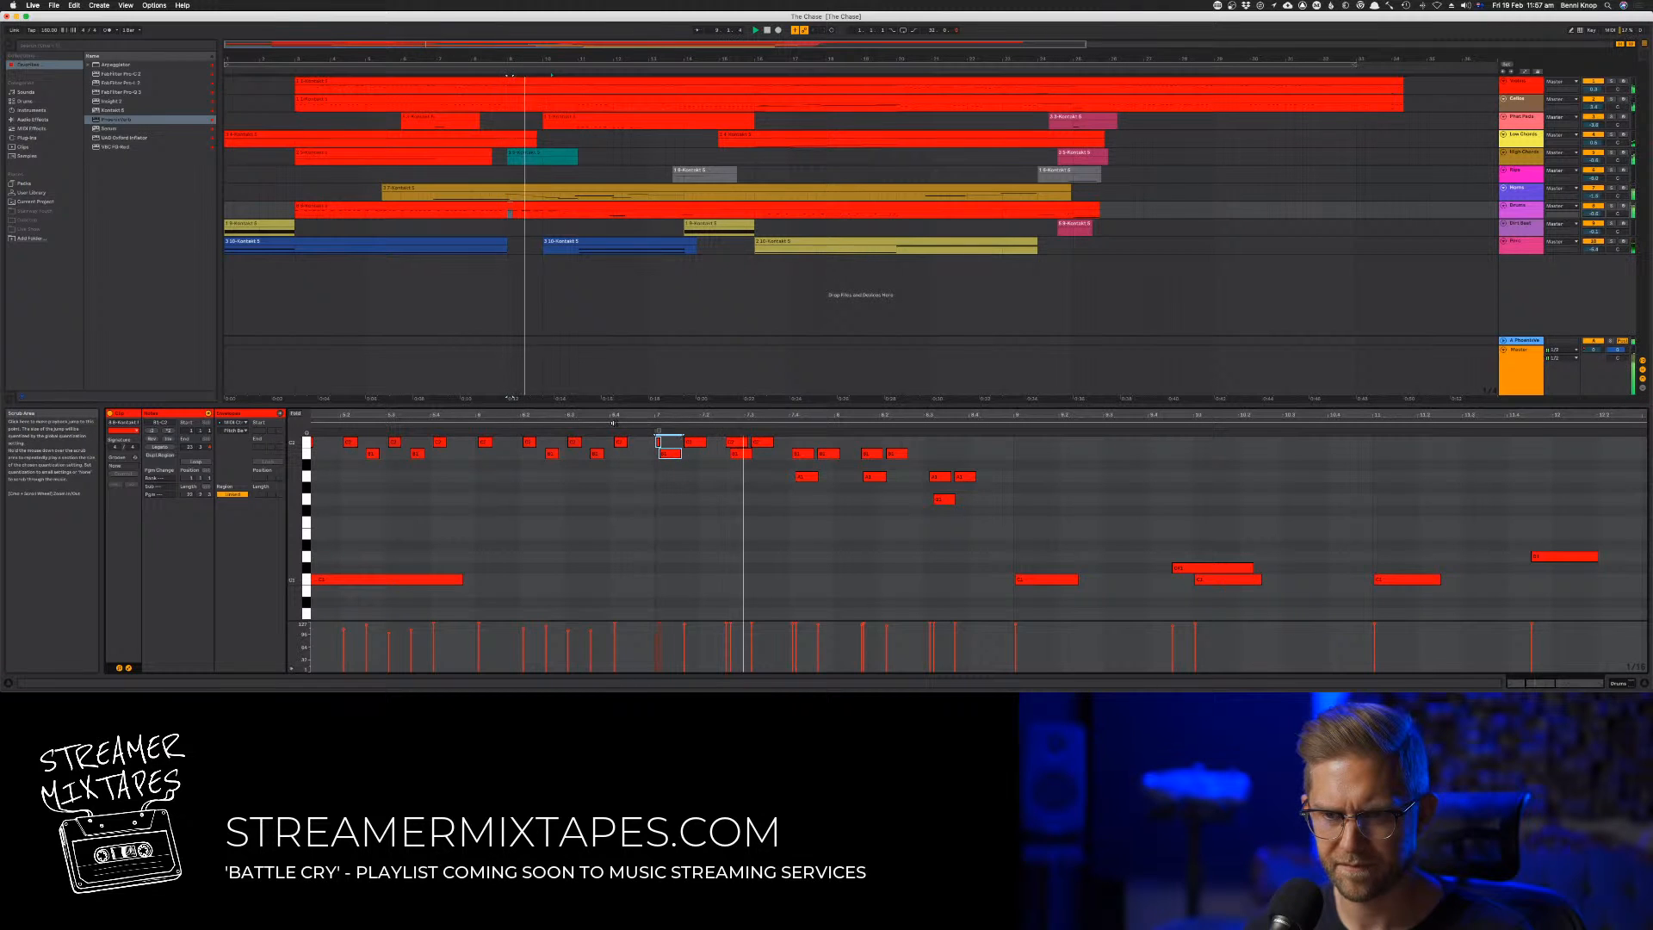
click(613, 422)
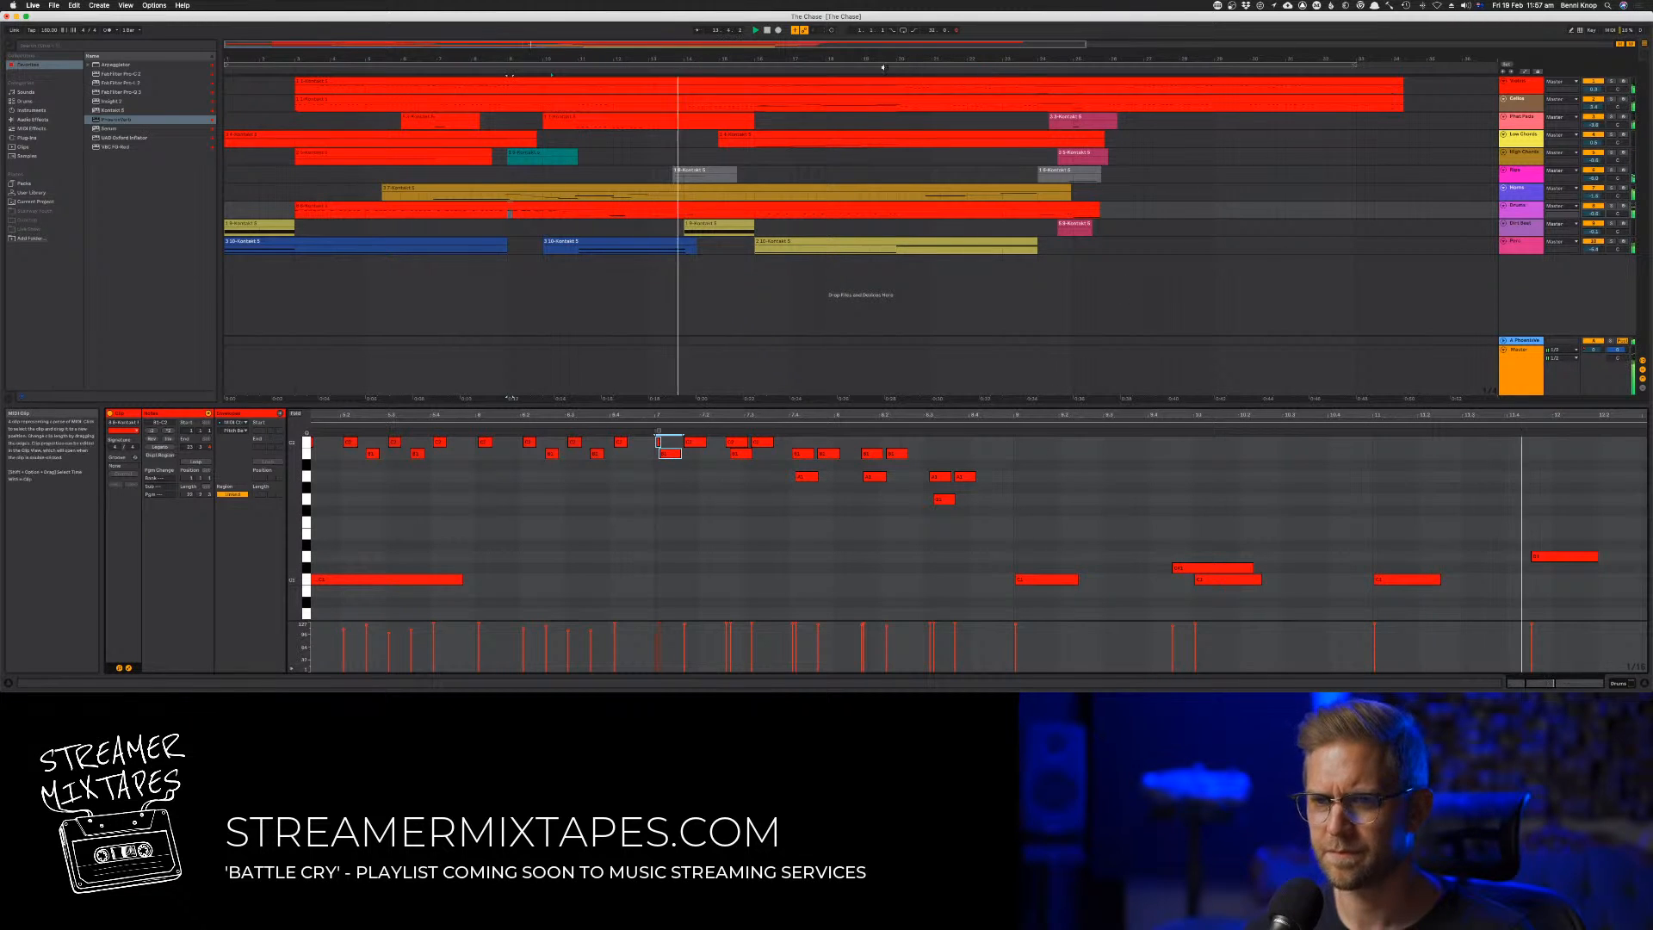
Restart playback from the beginning and save the project
double_click(767, 30)
key(space)
key(super+s)
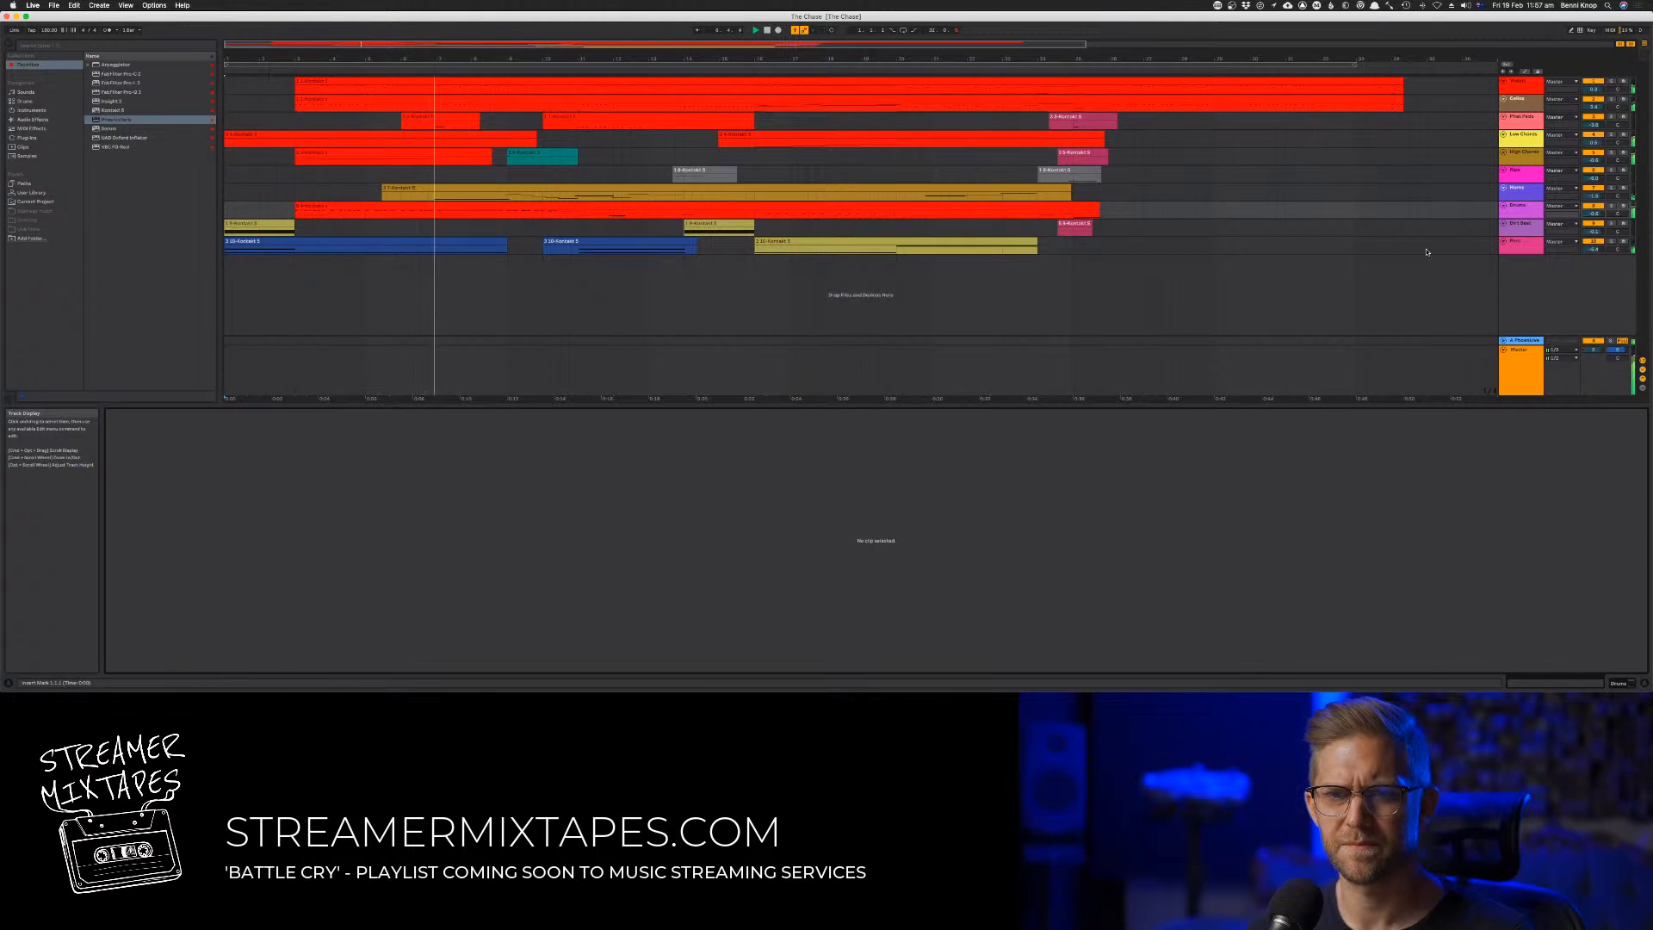
Try shifting everything from bar 3 onward three bars later across all tracks
drag(1435, 253, 294, 73)
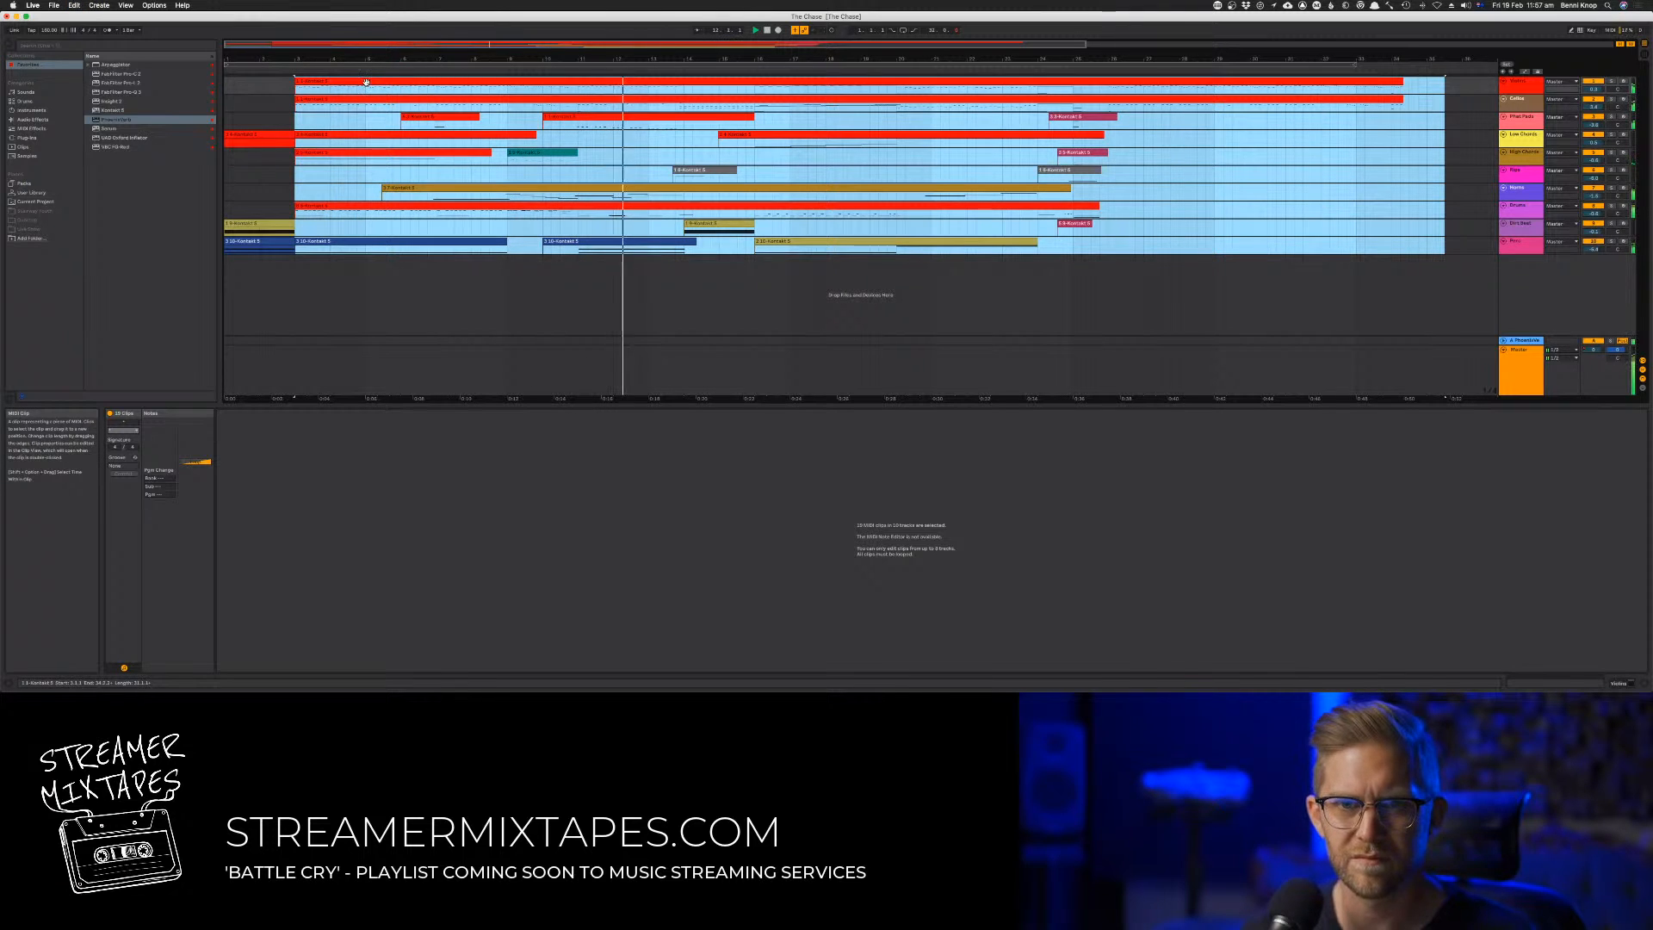
drag(367, 83, 476, 93)
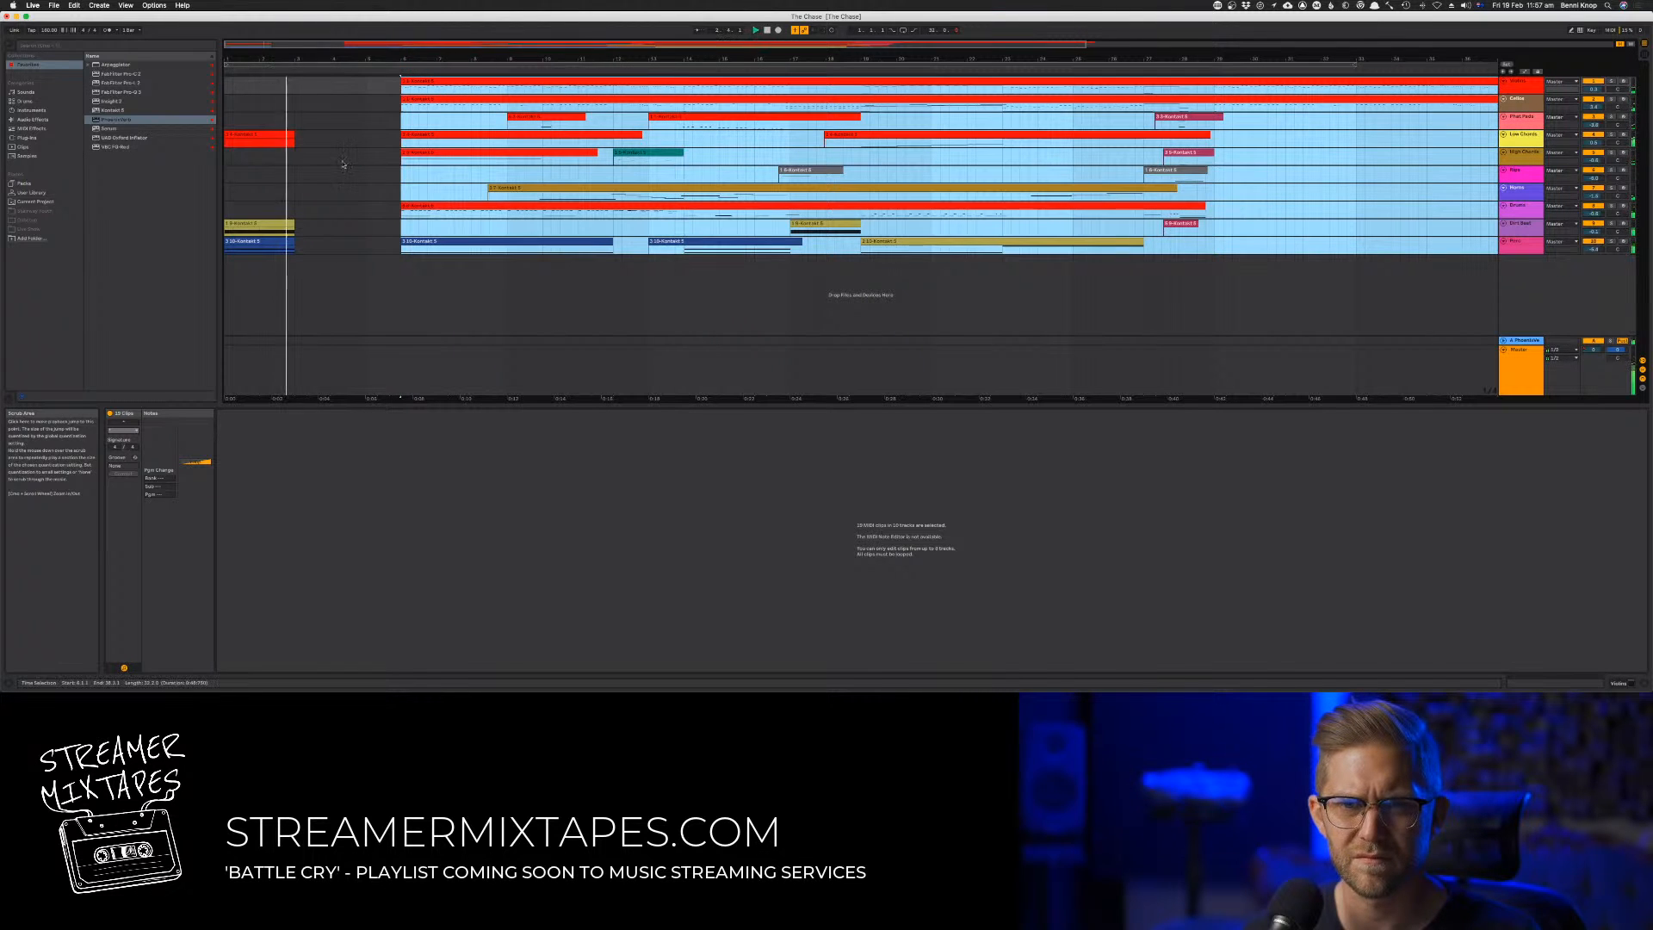
Extend the opening Low Chords clip to bar 9 and delete the leftover clip directly after it
click(289, 142)
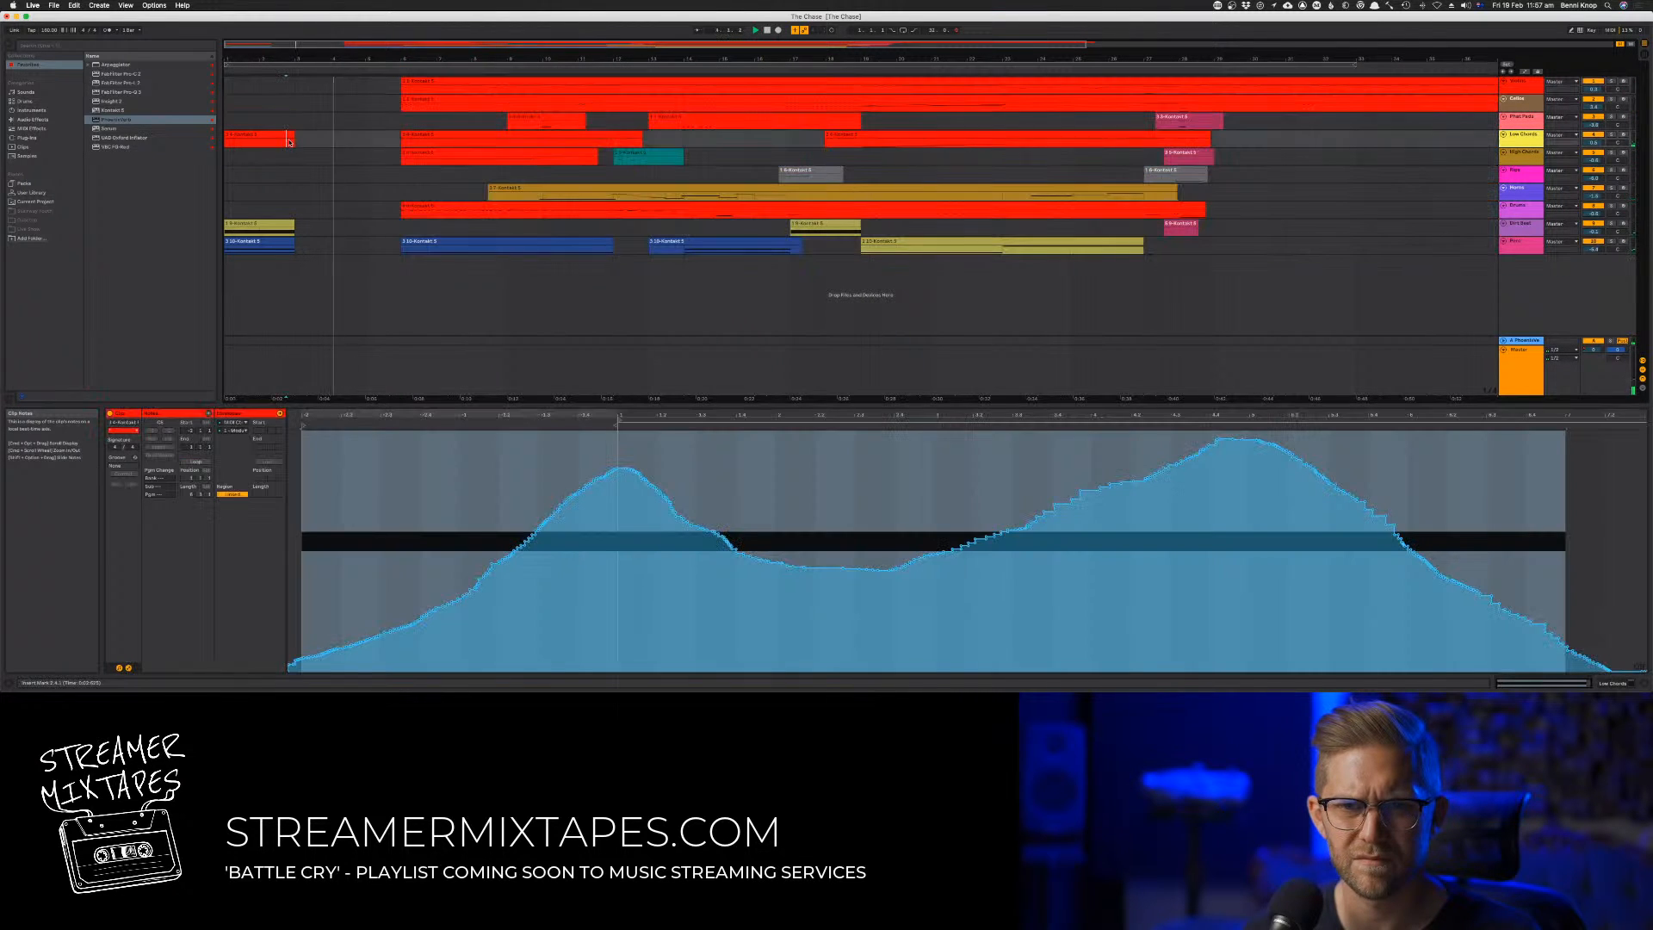
click(291, 136)
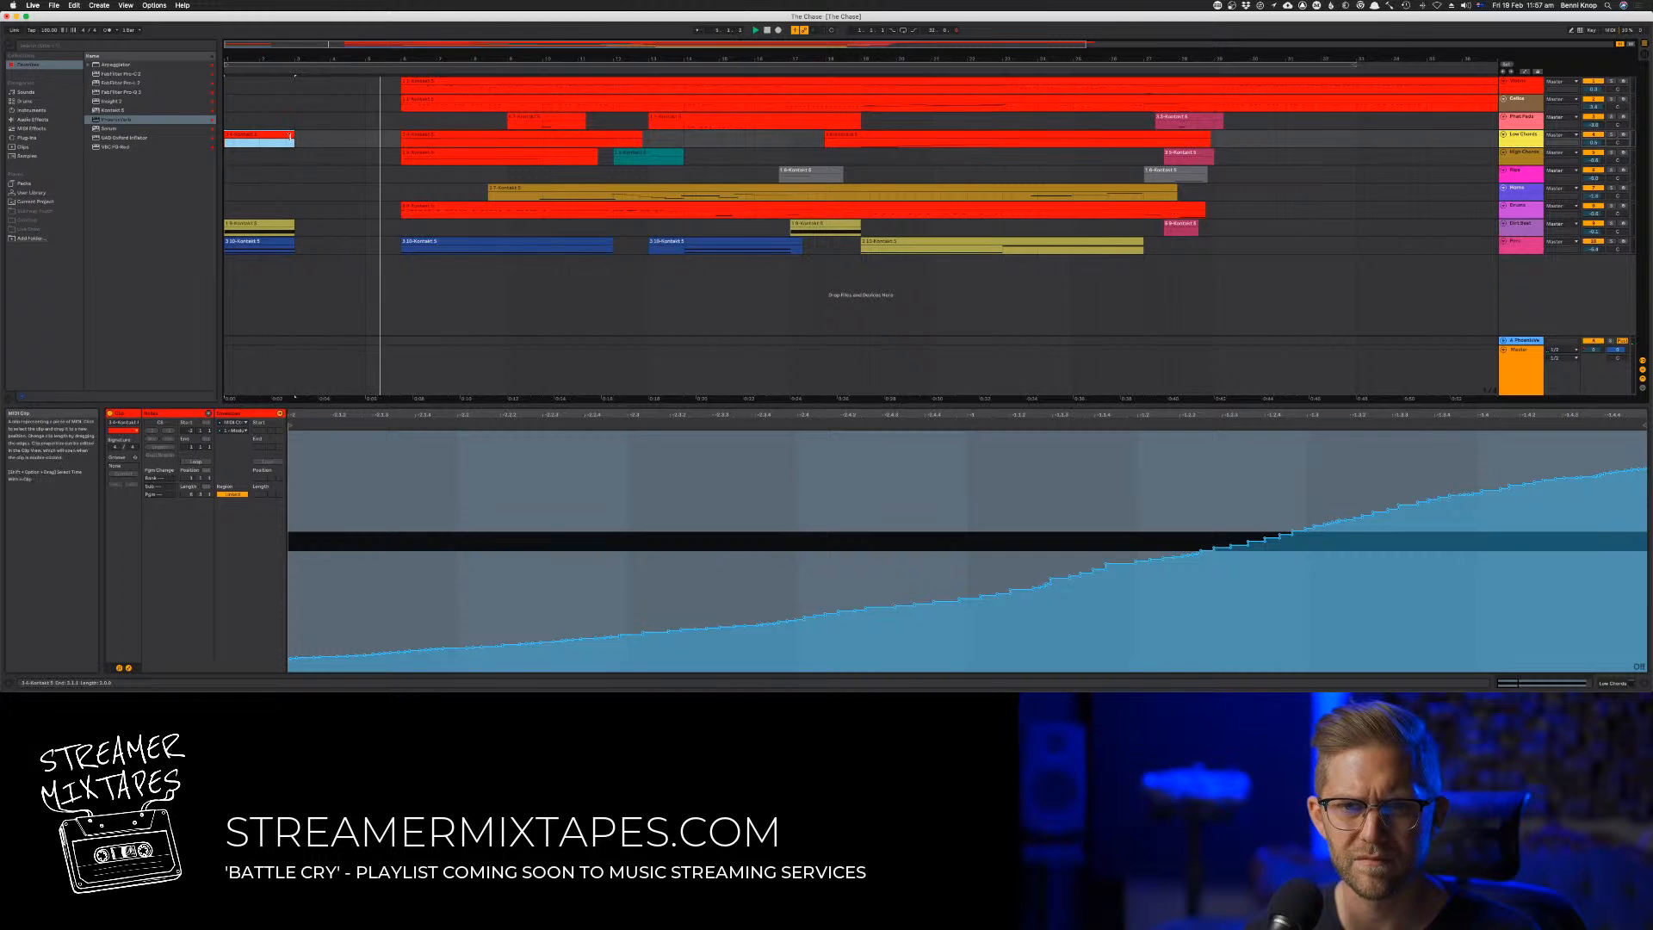
drag(291, 136, 523, 142)
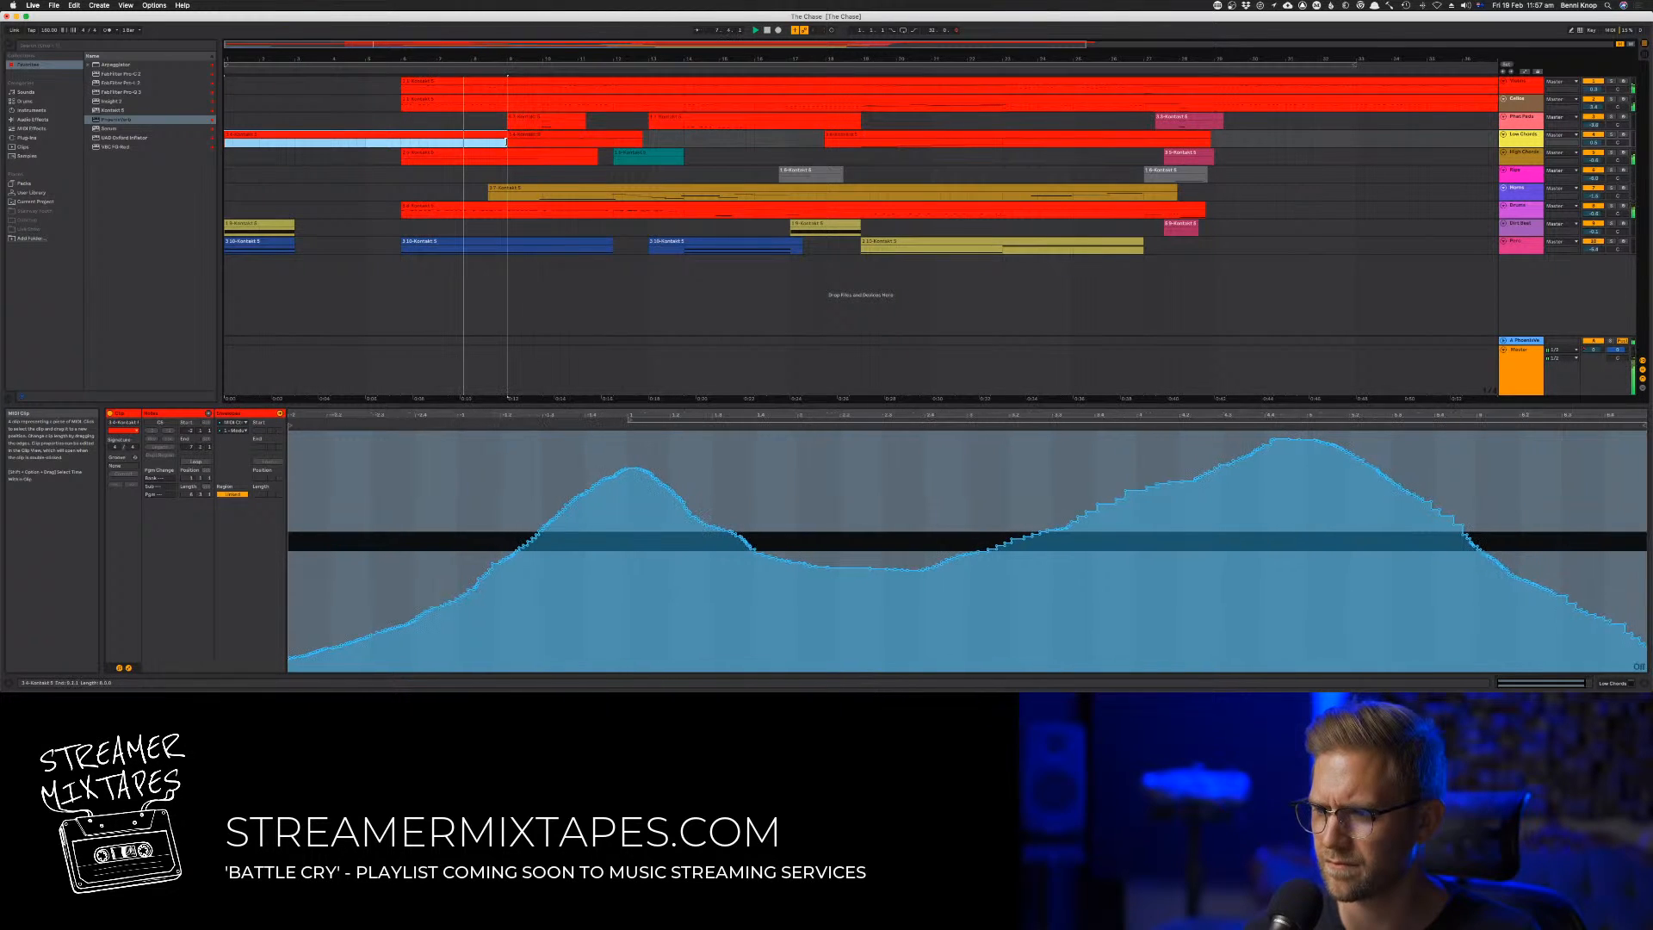
click(533, 136)
key(Delete)
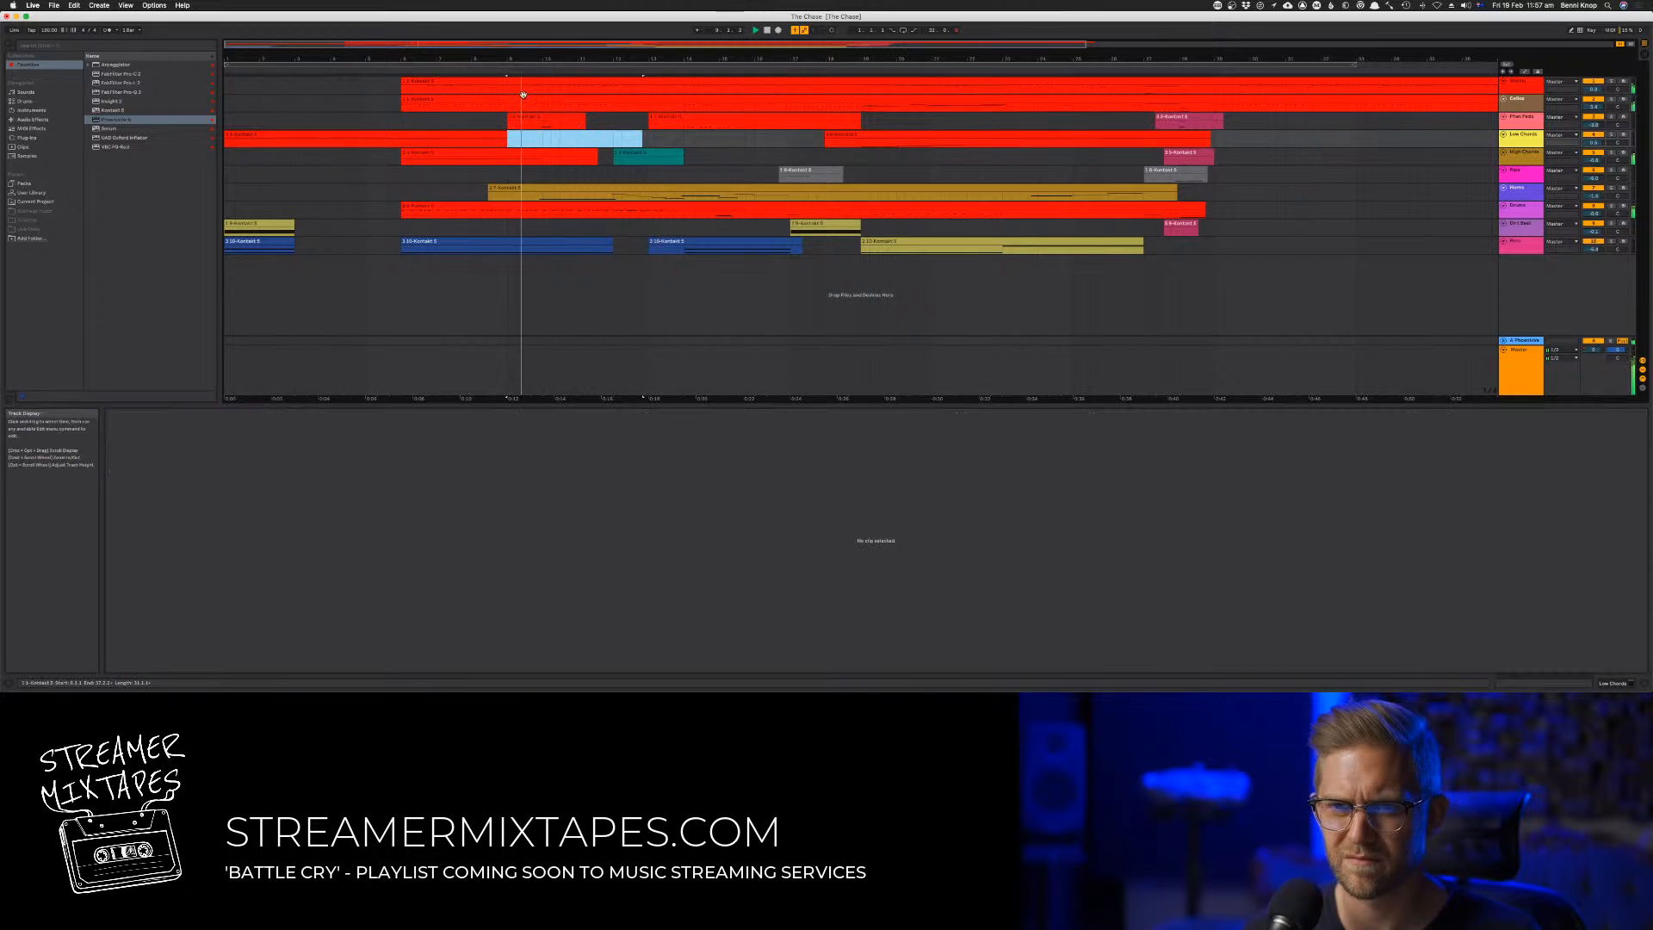
Copy bars 6 to 9 of all tracks into the gap at bars 3 to 6 and play the passage
click(428, 83)
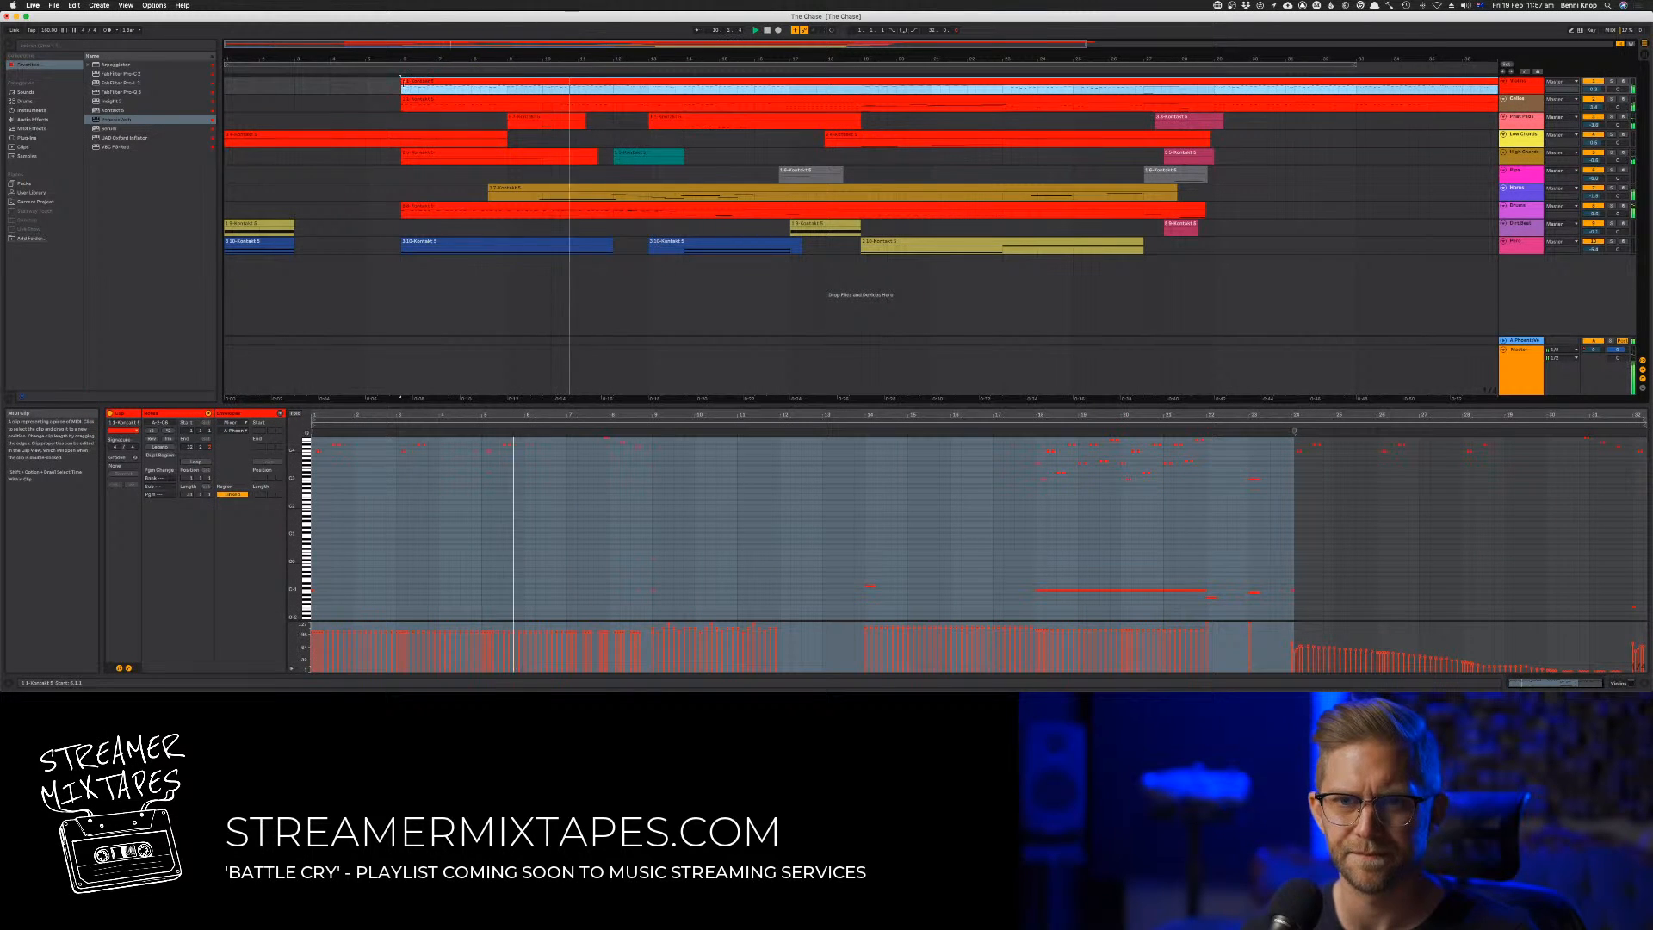
mouse_move(398, 89)
mouse_down()
mouse_move(410, 107)
mouse_move(506, 120)
mouse_up()
shift+click(498, 154)
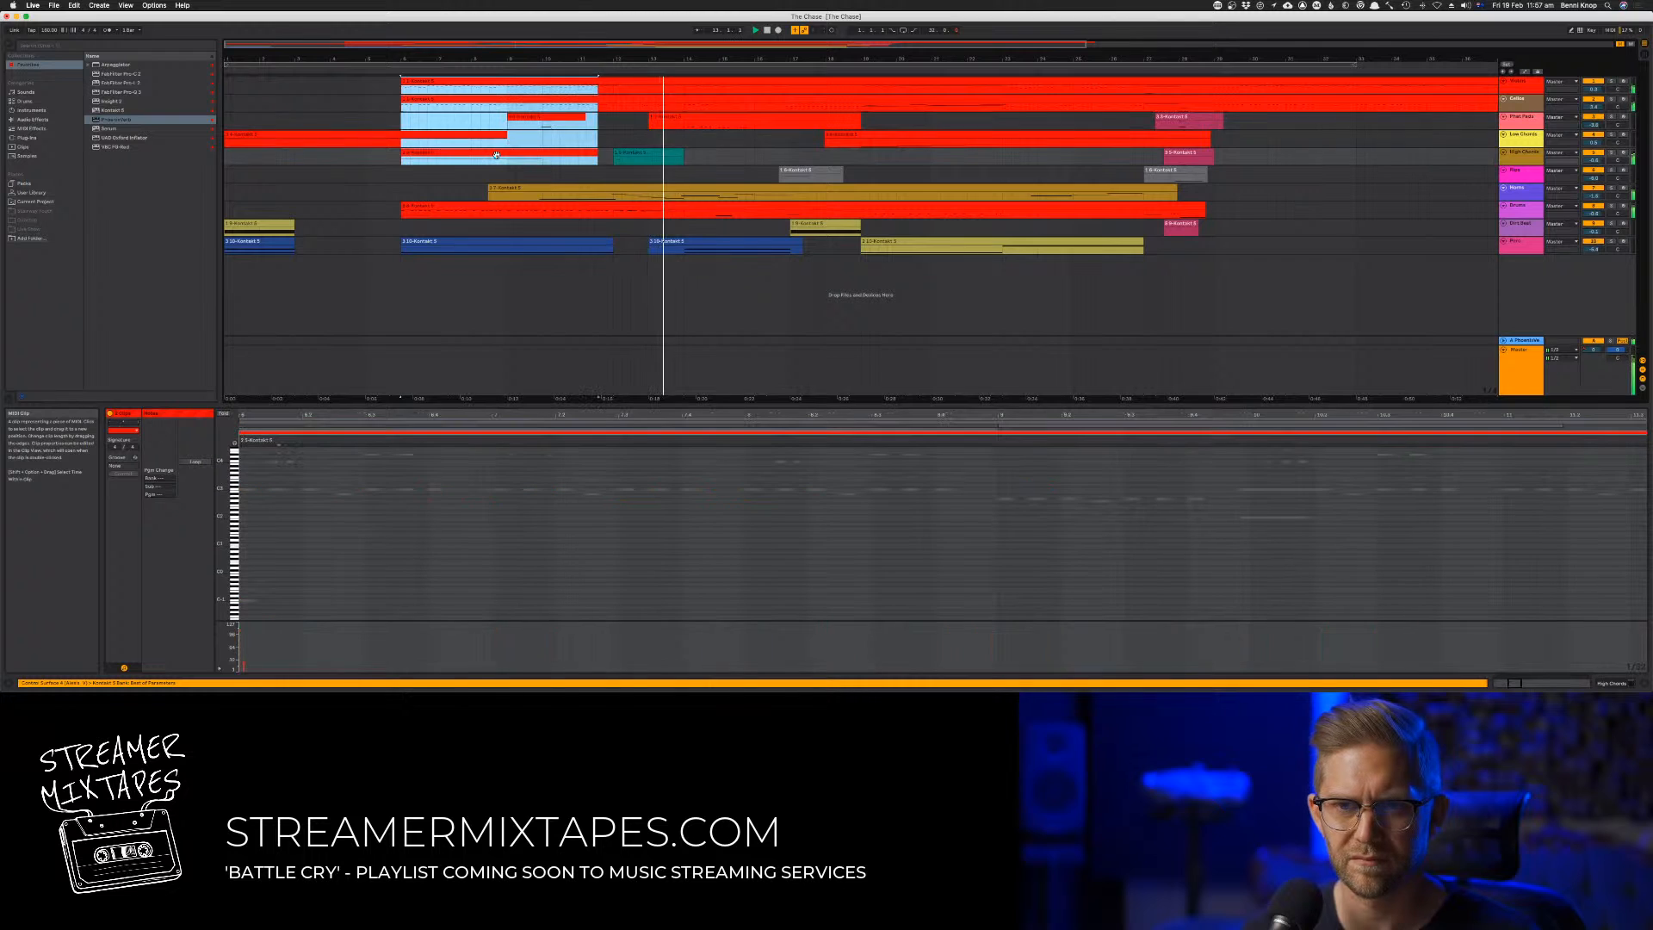
click(483, 145)
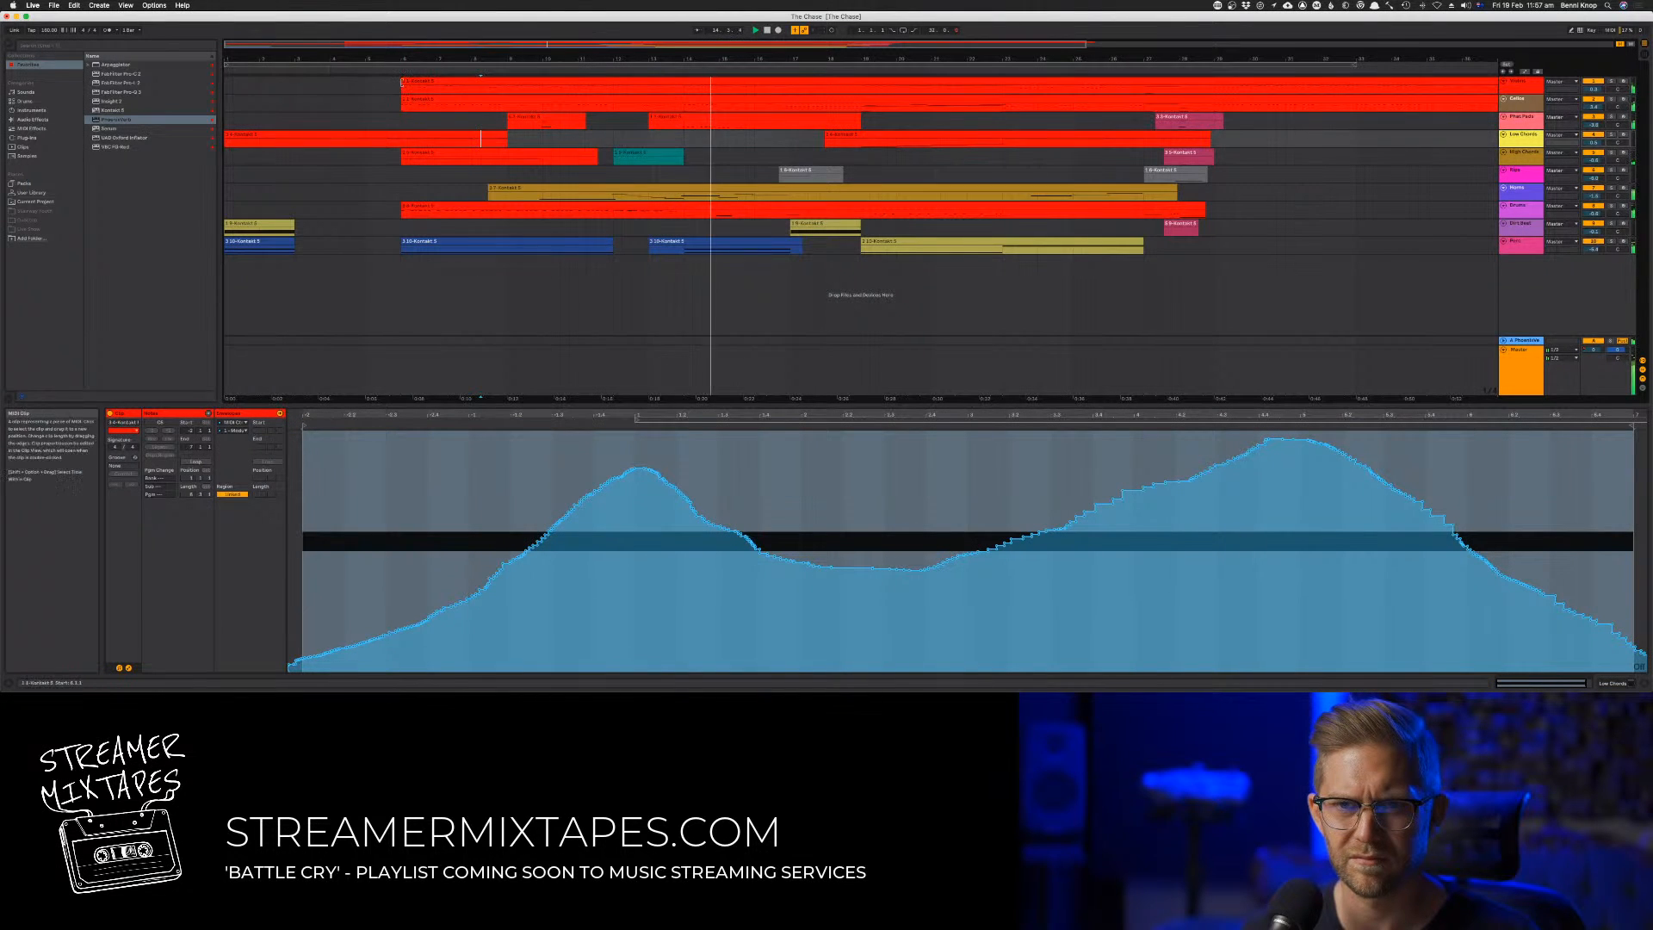
drag(401, 243, 505, 78)
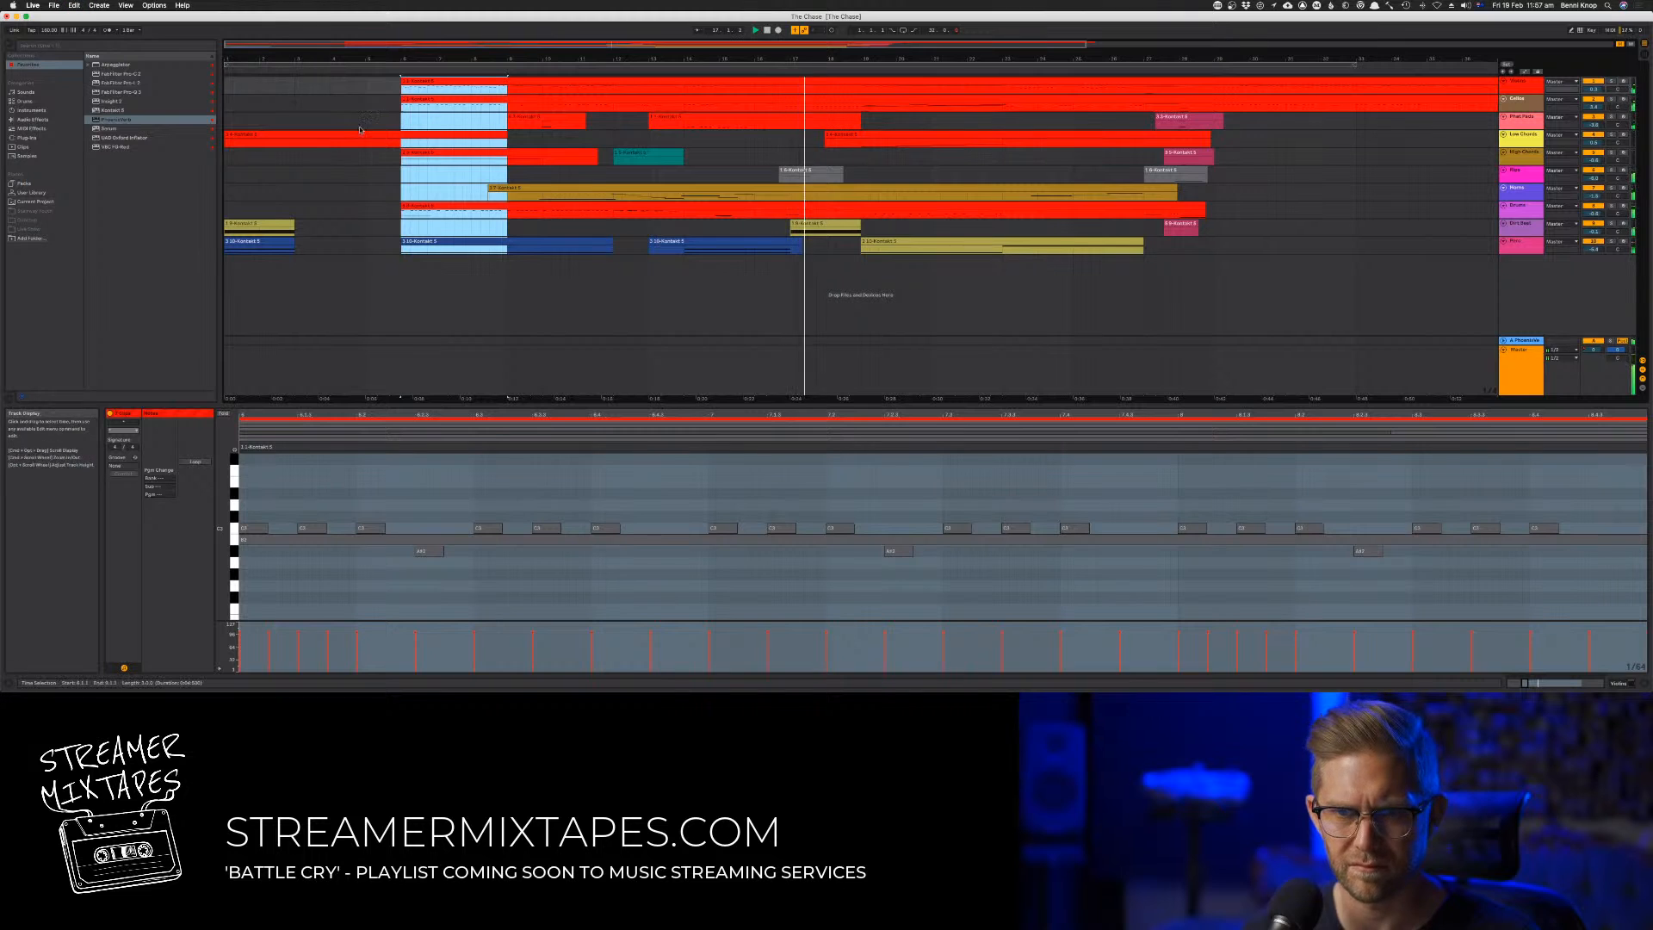
drag(295, 87, 396, 241)
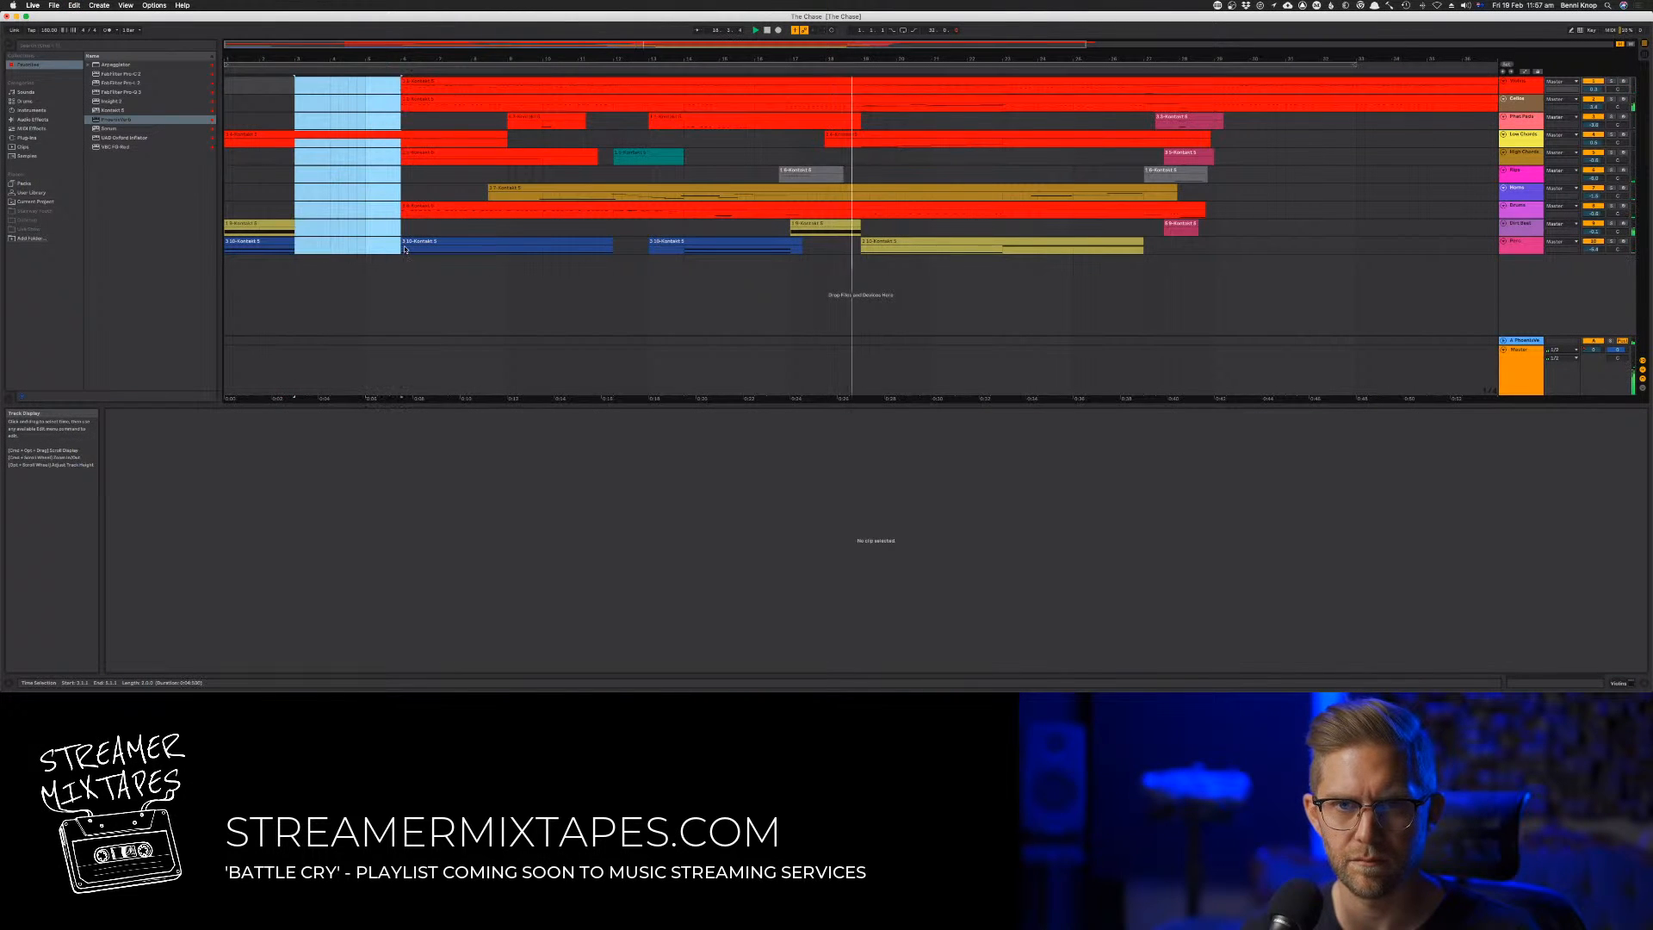
key(super+v)
key(space)
key(space)
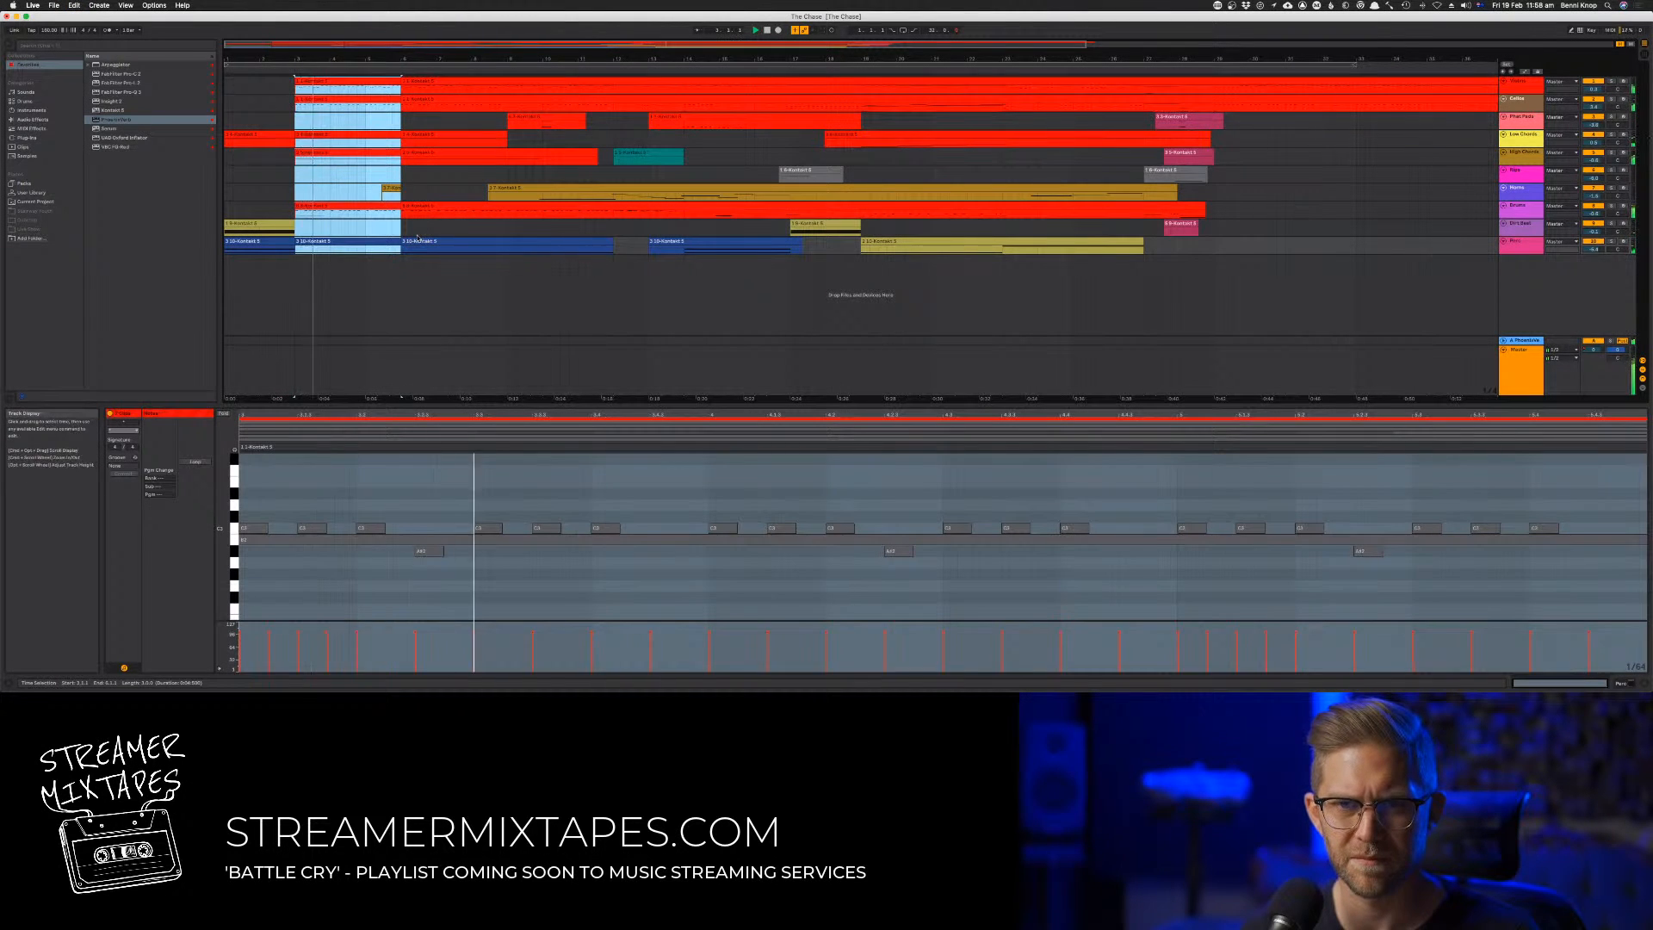
Undo the paste, paste the copied section again from bar 3 on all tracks, and restart playback
key(super+z)
drag(295, 82, 405, 240)
key(super+v)
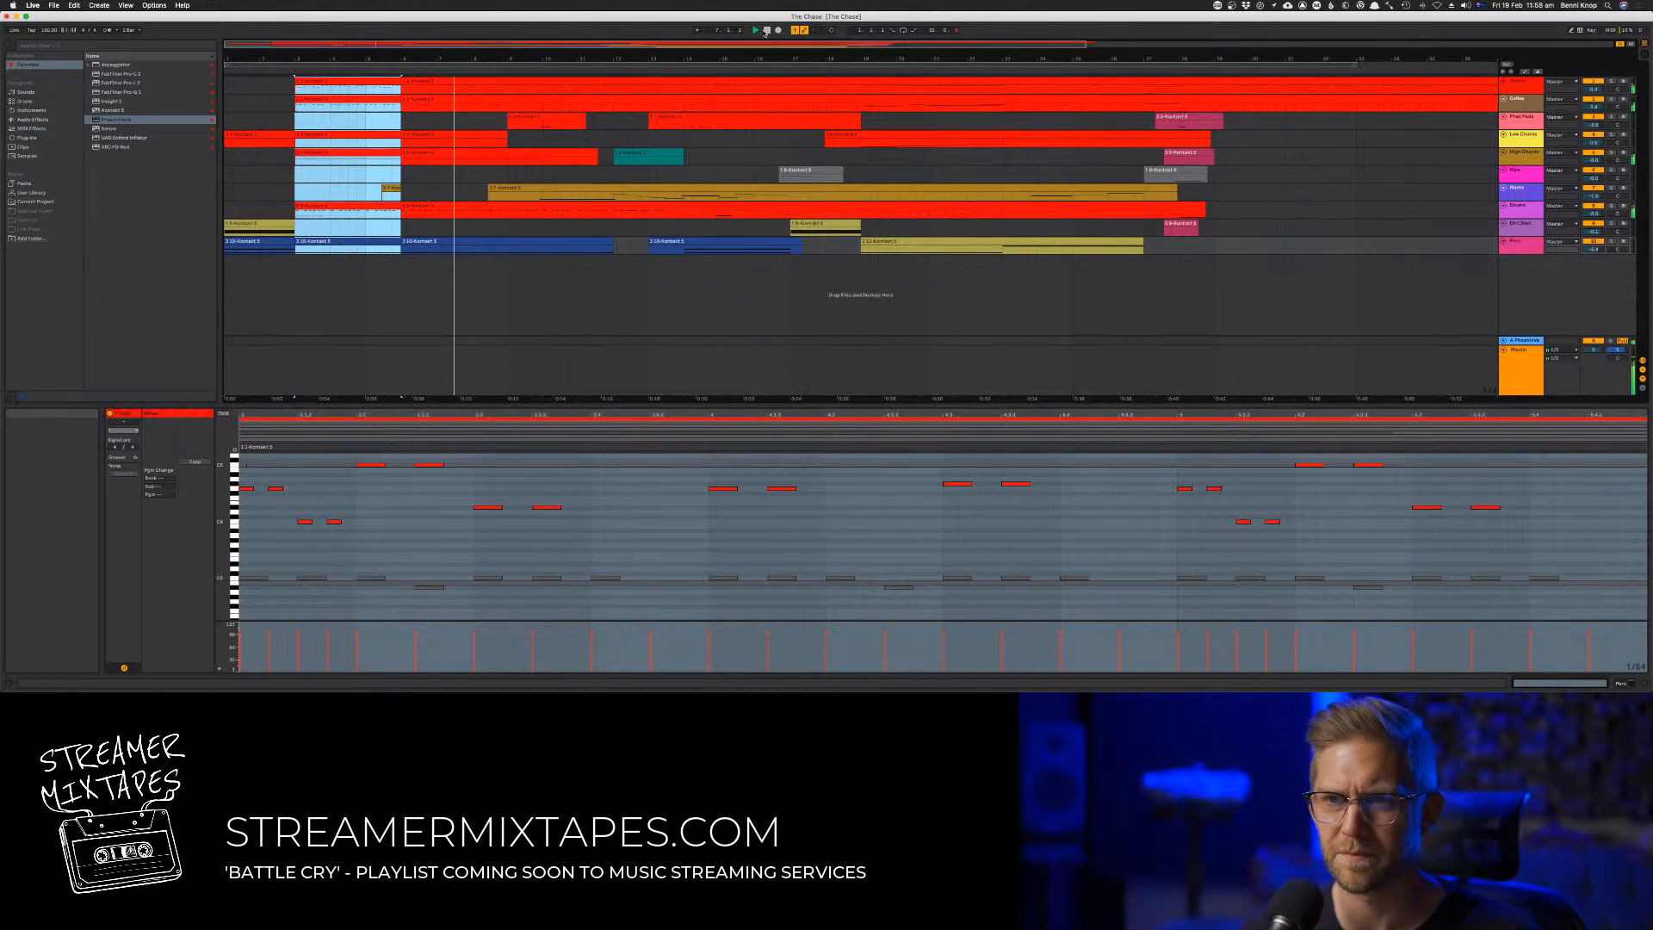
key(Home)
Stretch the opening Low Chords clip over the pasted pieces to just past bar 9
click(383, 142)
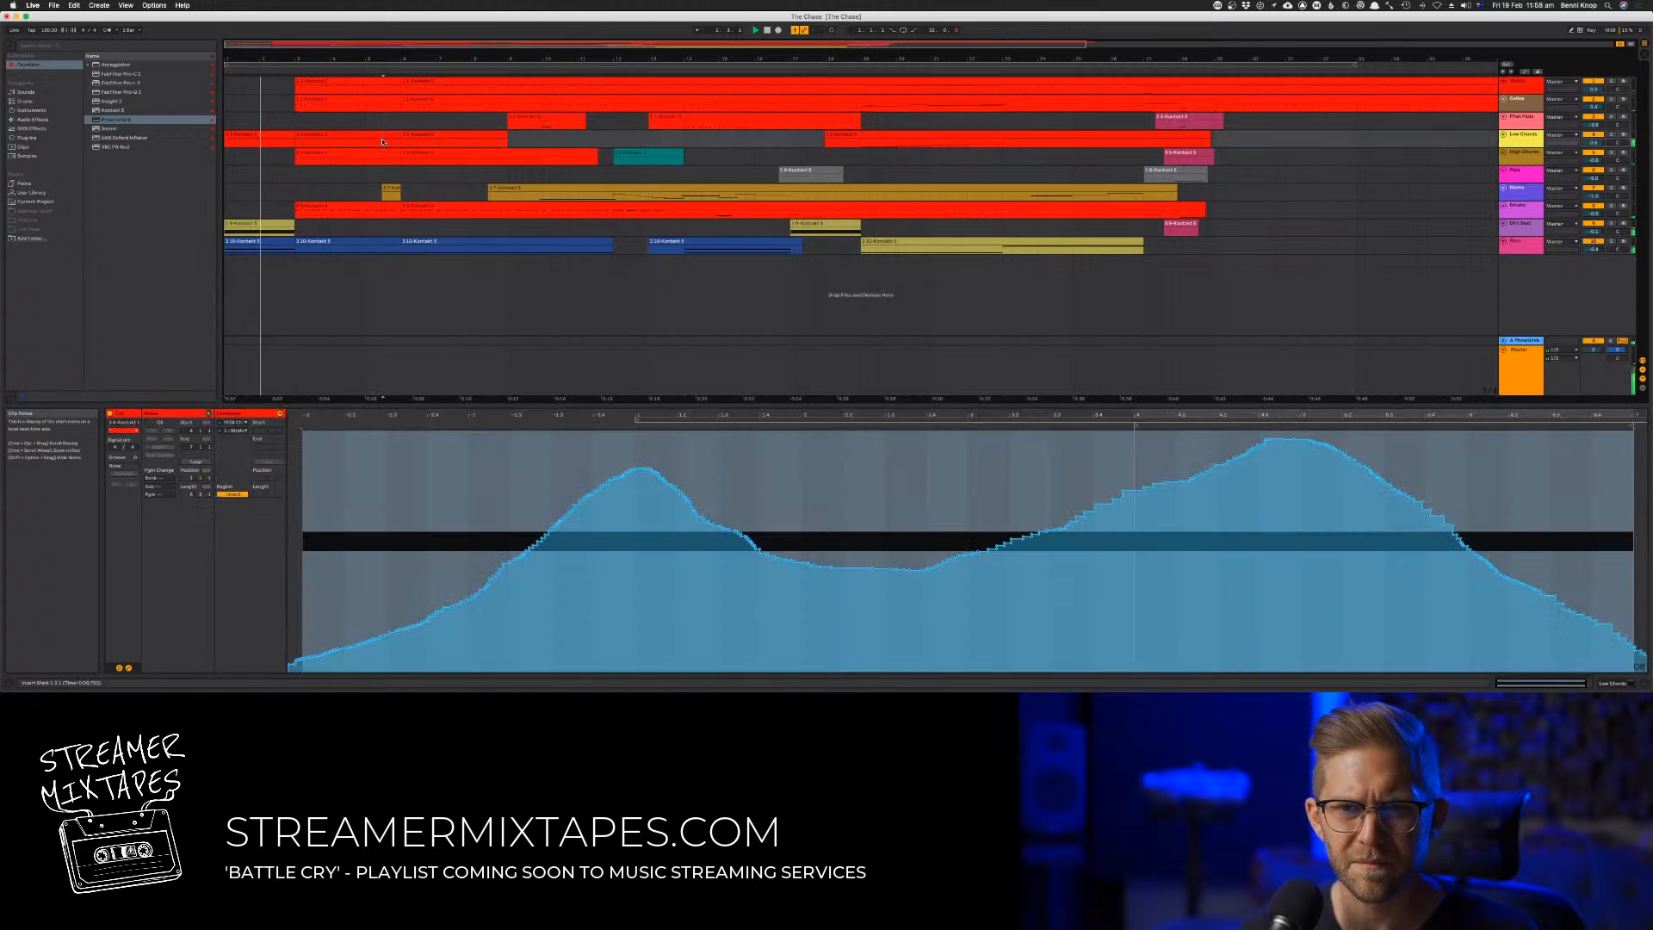
click(289, 140)
click(291, 135)
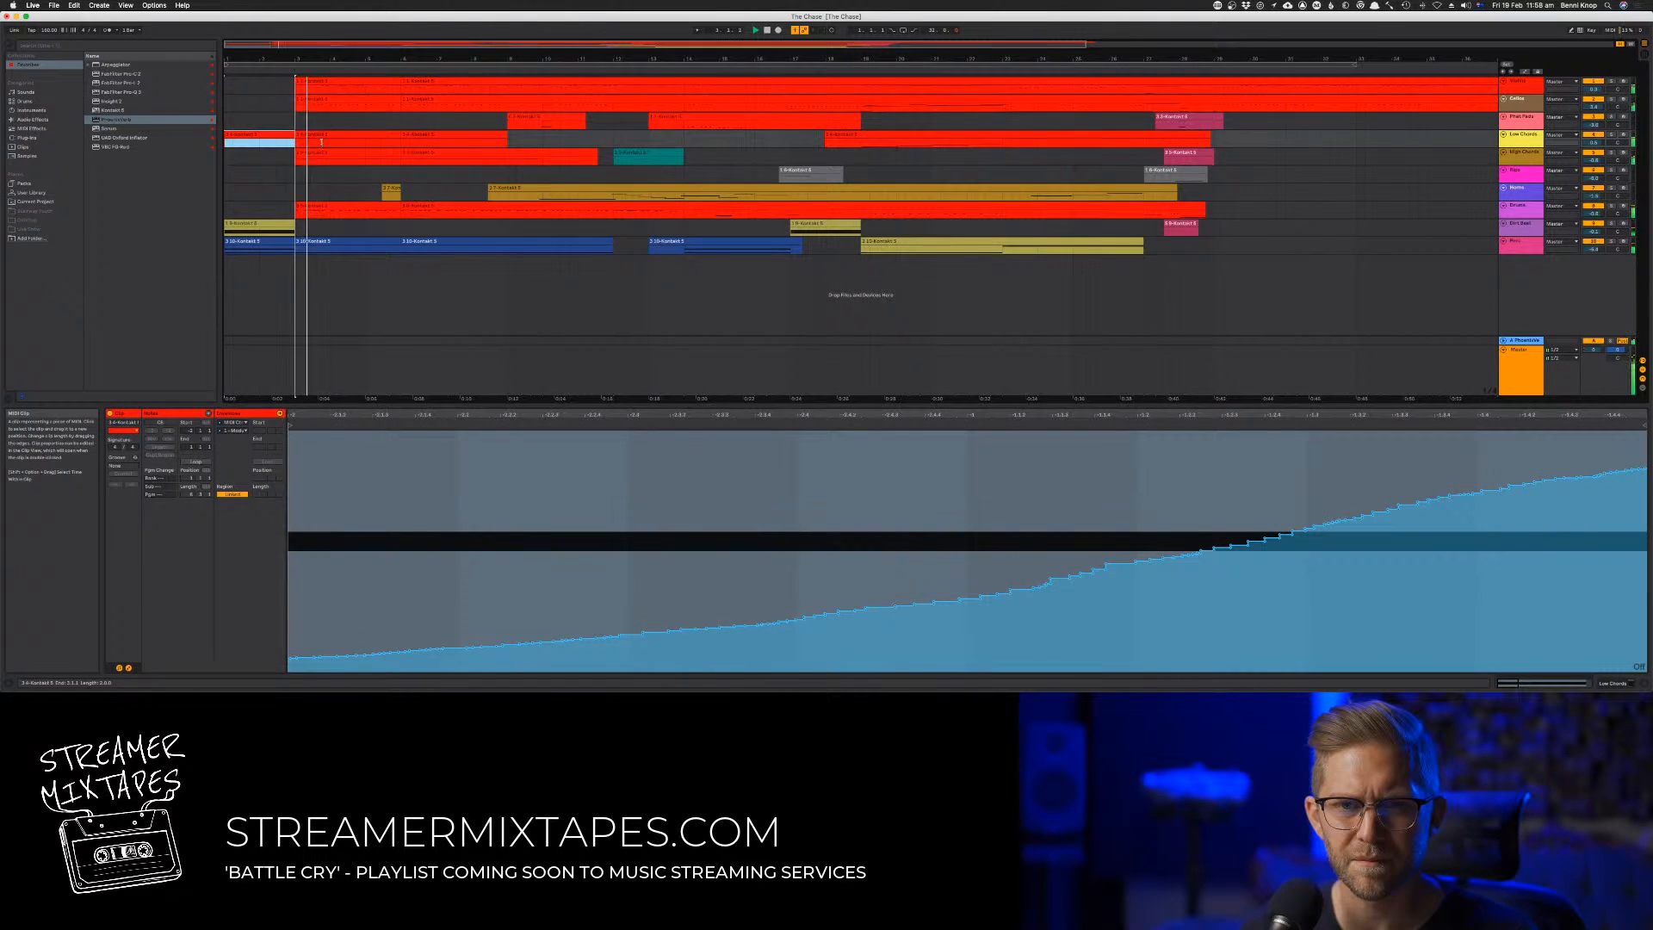
shift+click(321, 142)
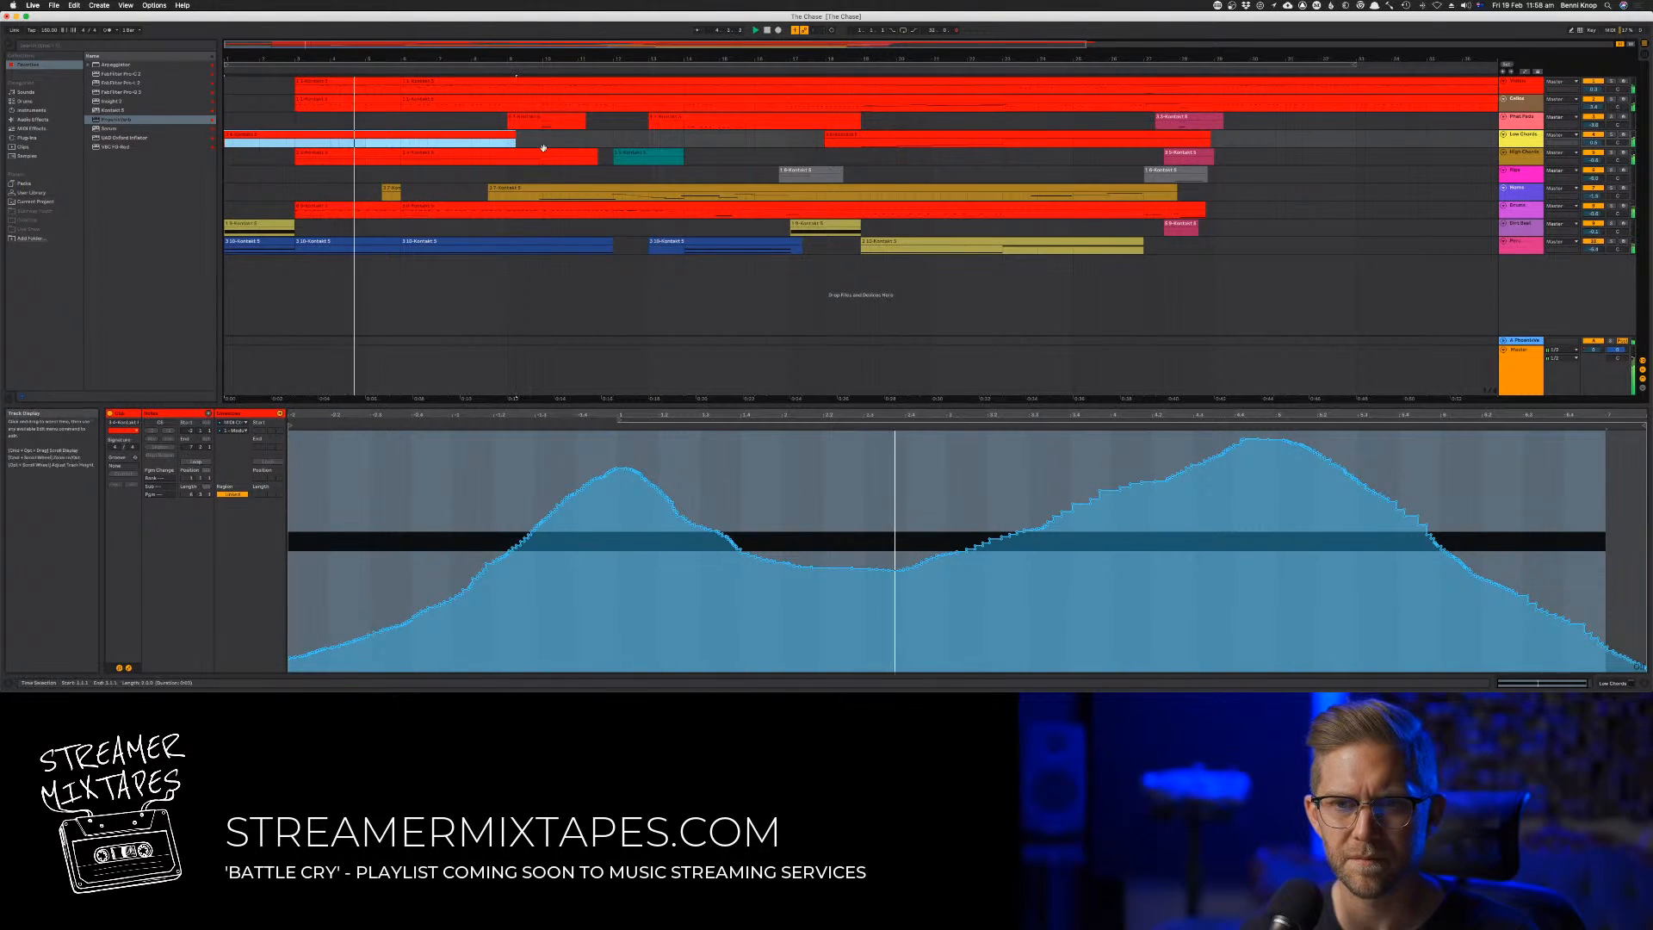
click(388, 153)
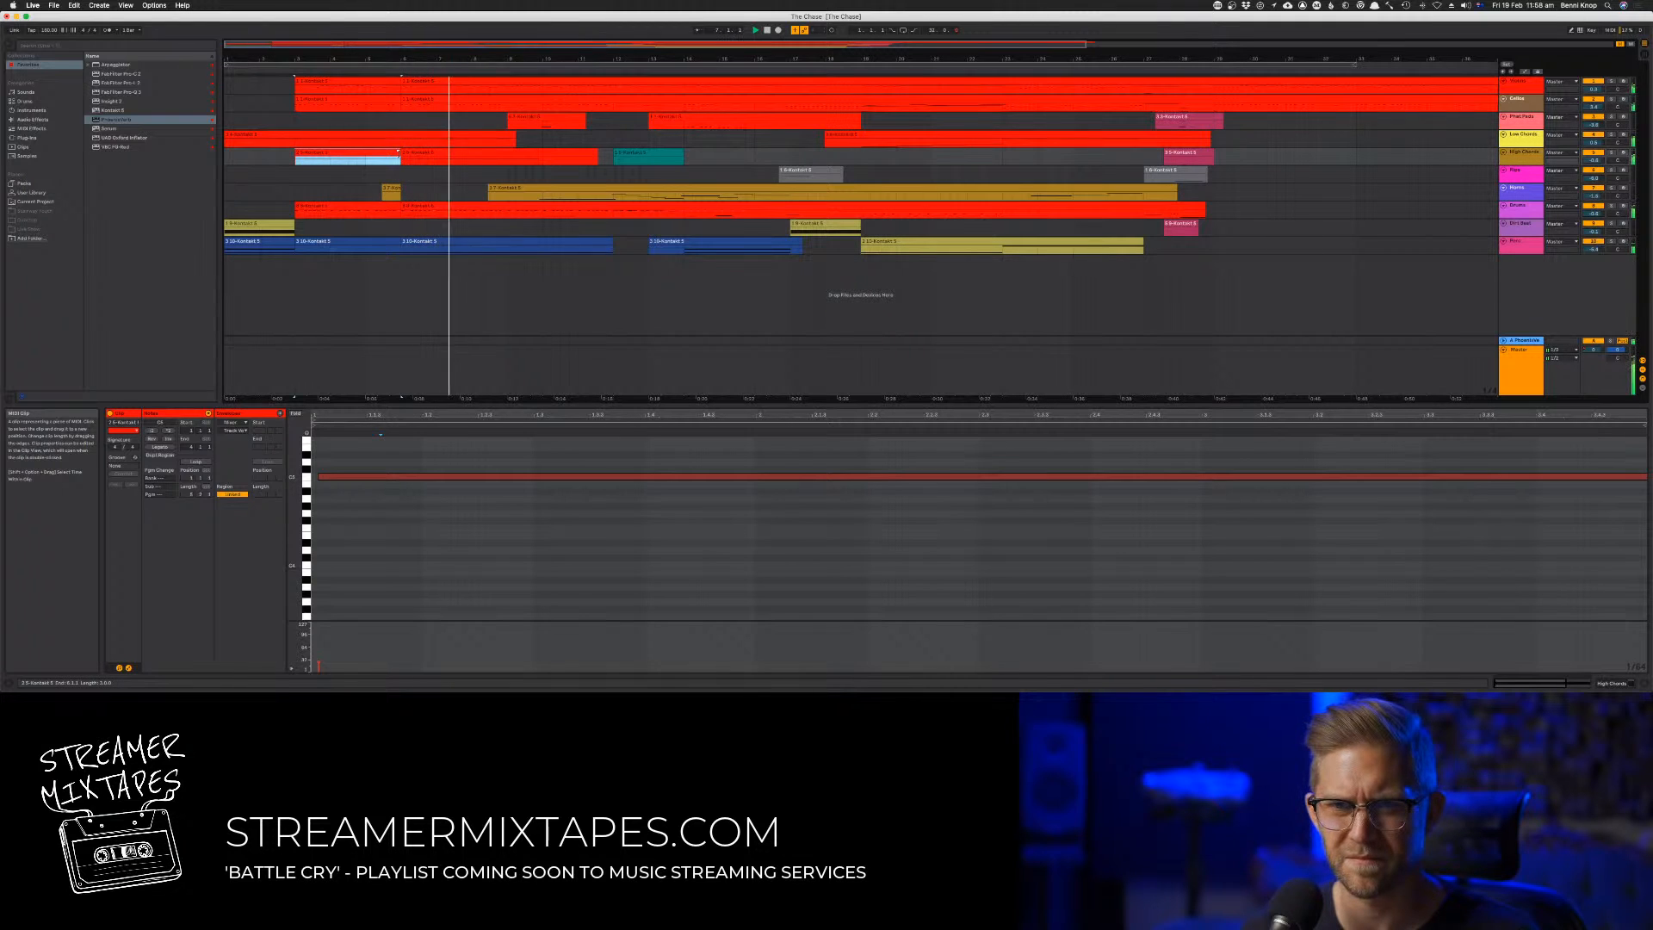
Undo the Low Chords extension, the pasted section and the three-bar shift, and replay the arrangement
key(super+z)
key(super+z)
key(super+z)
key(super+z)
key(super+z)
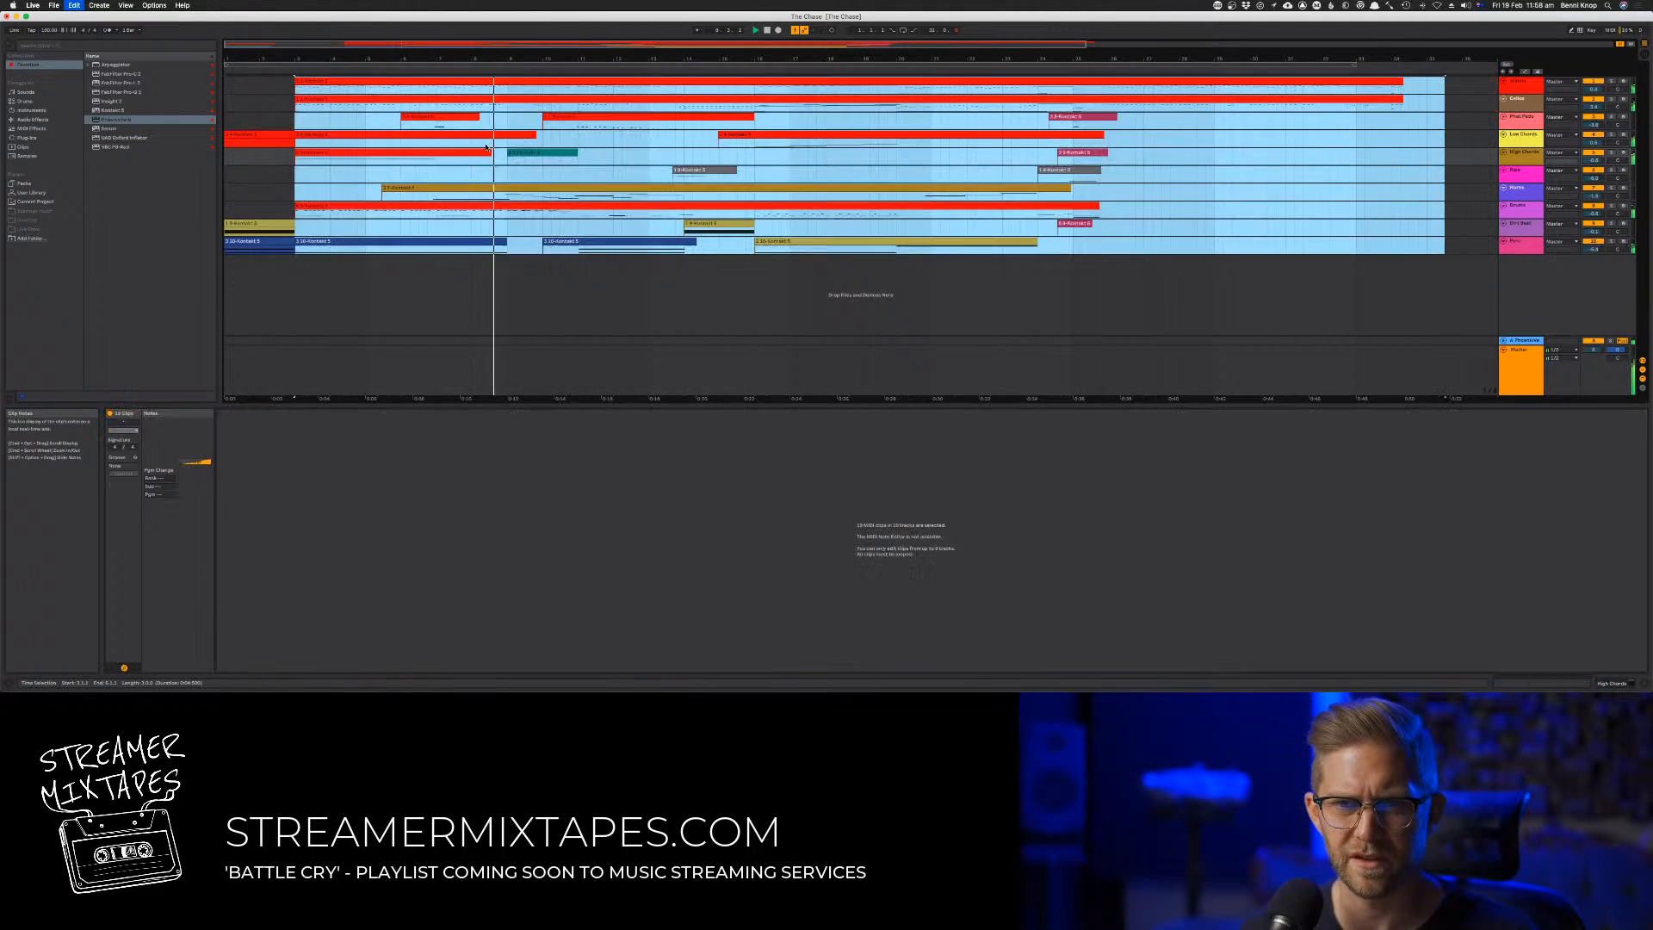
key(space)
key(space)
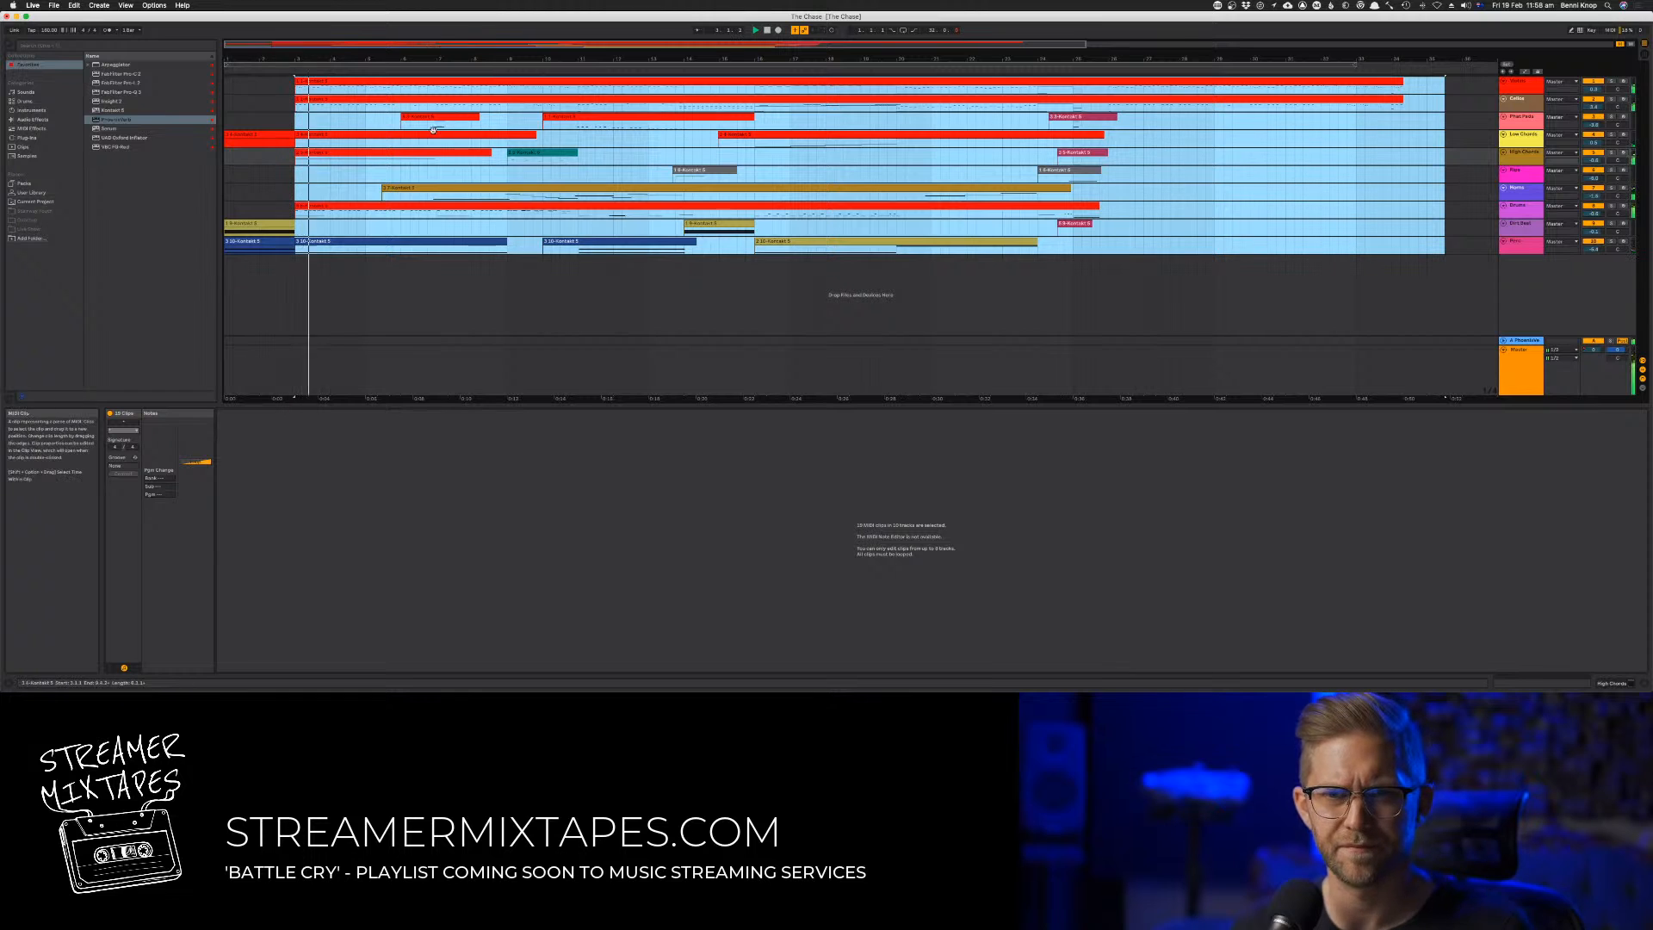
Move everything from bar 11 onward on all tracks six bars later, starting at bar 17
click(391, 124)
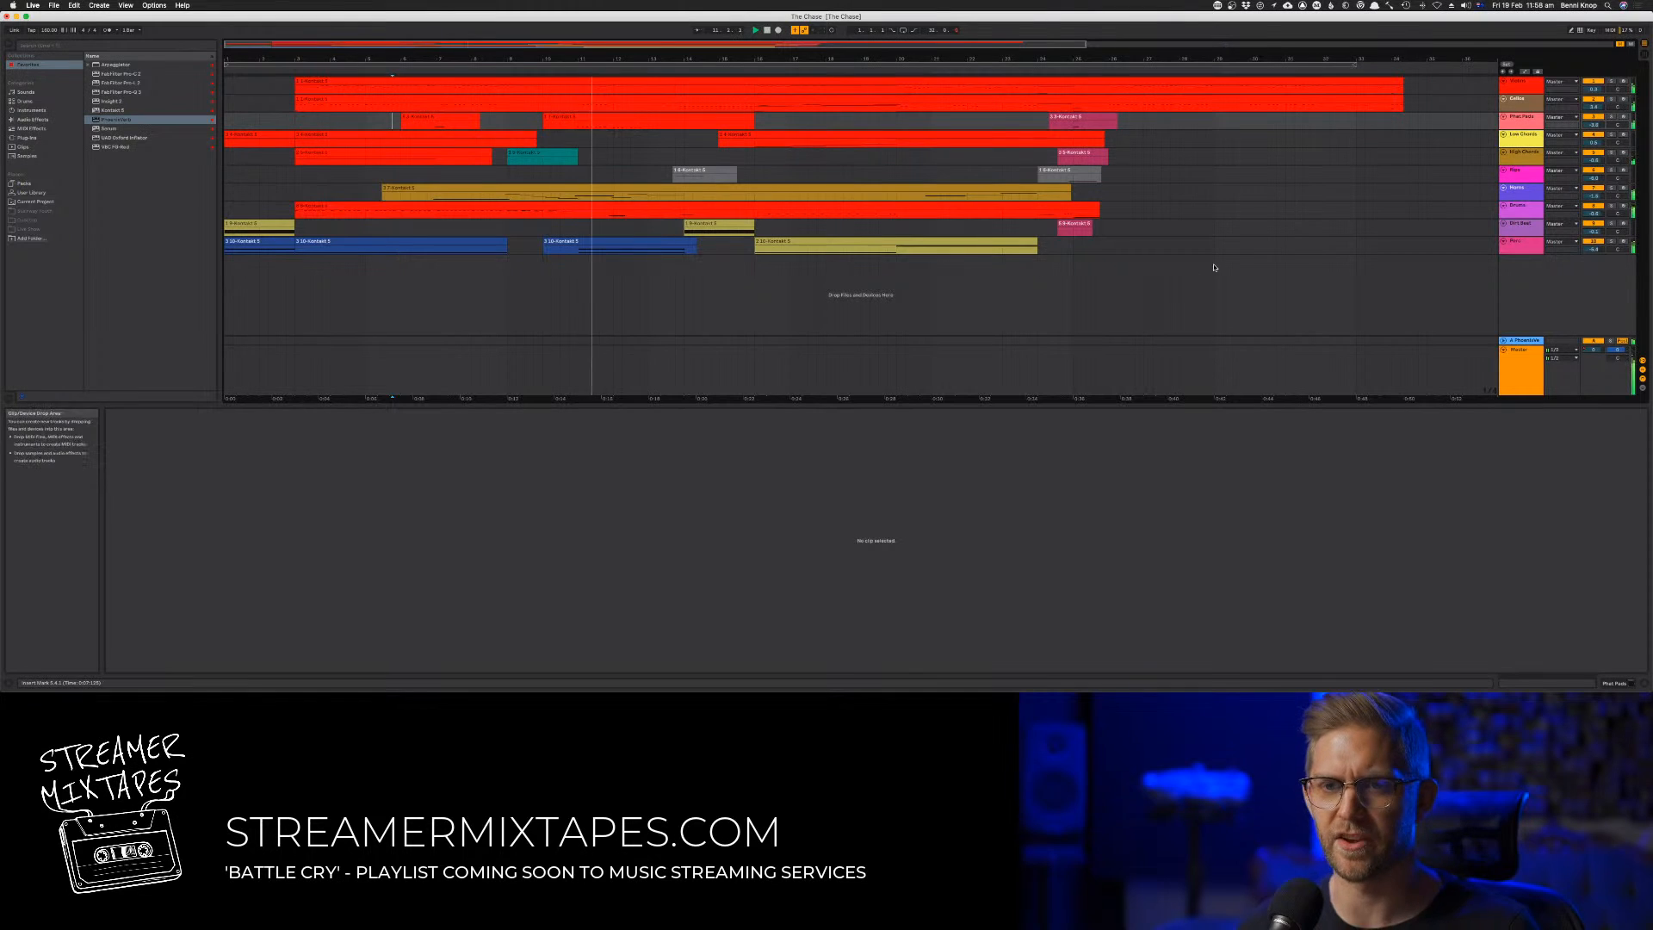
drag(1435, 252, 577, 80)
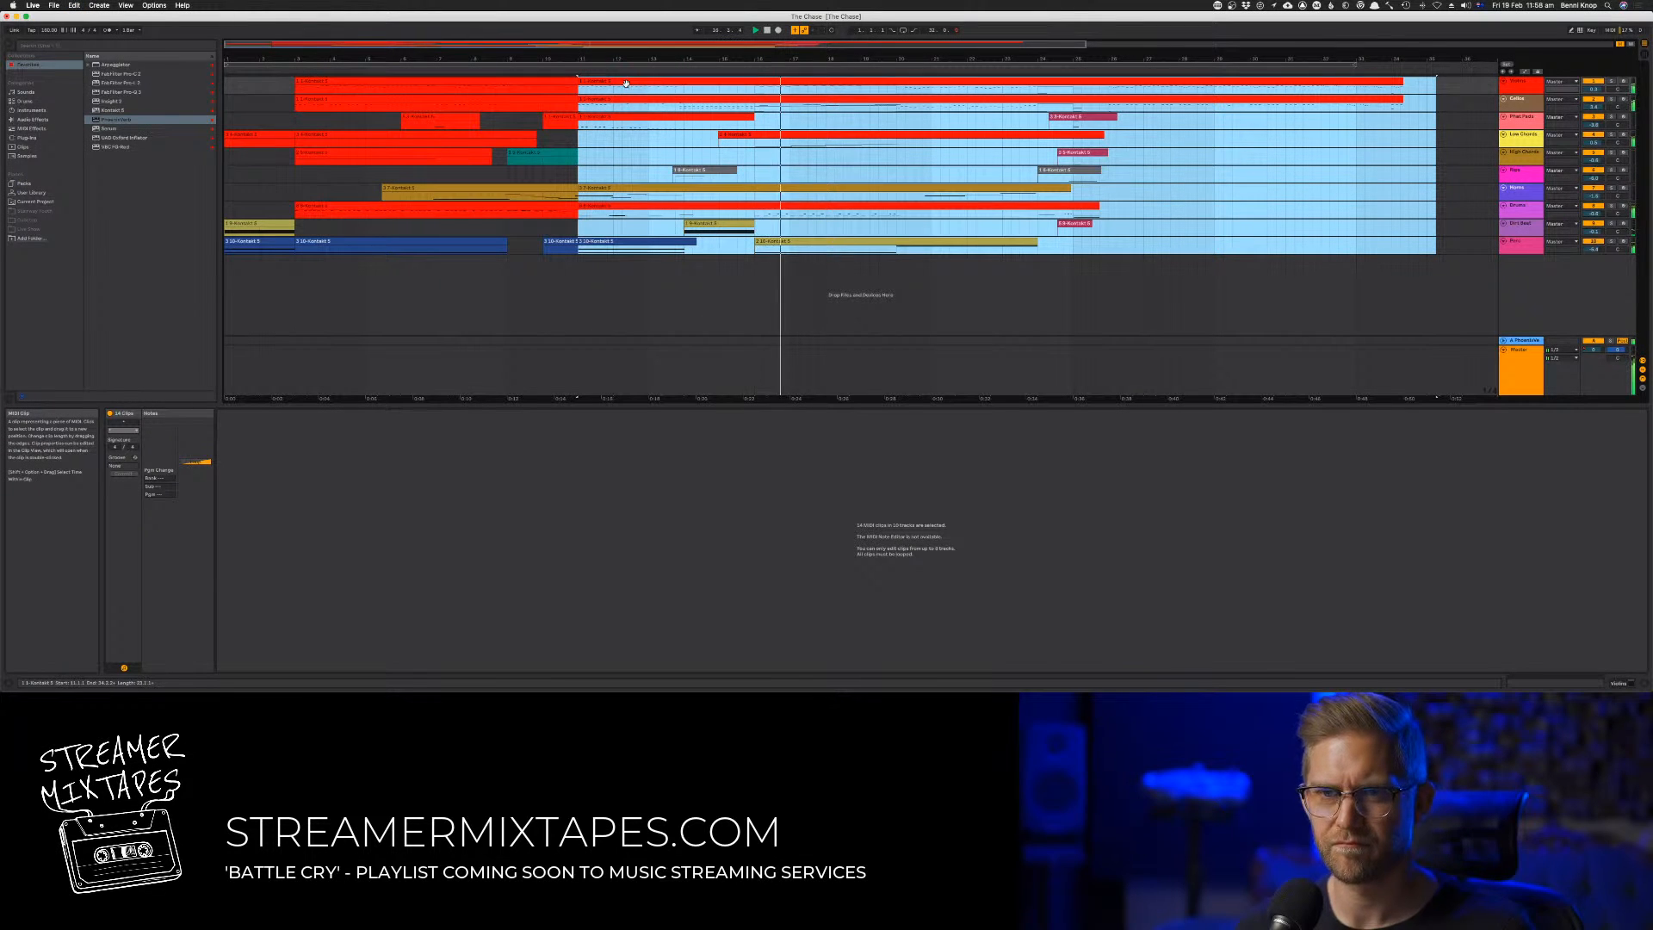
drag(613, 82, 811, 82)
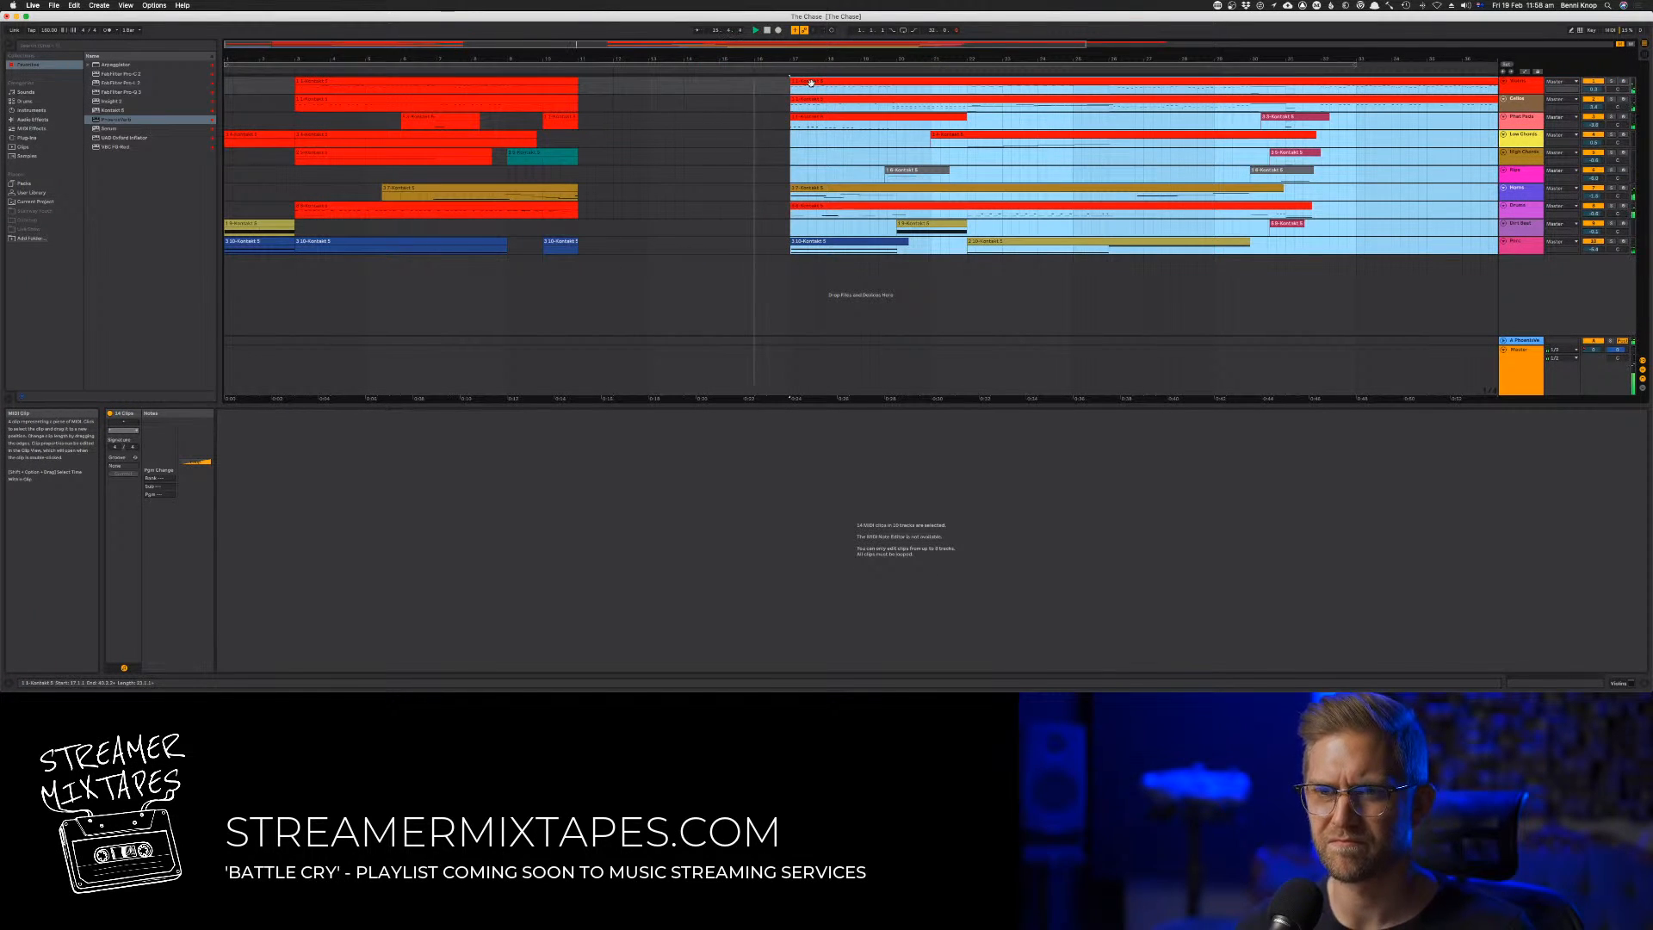
Extend the start of the gold clip after the gap slightly ahead of bar 17 and audition the transition
click(570, 188)
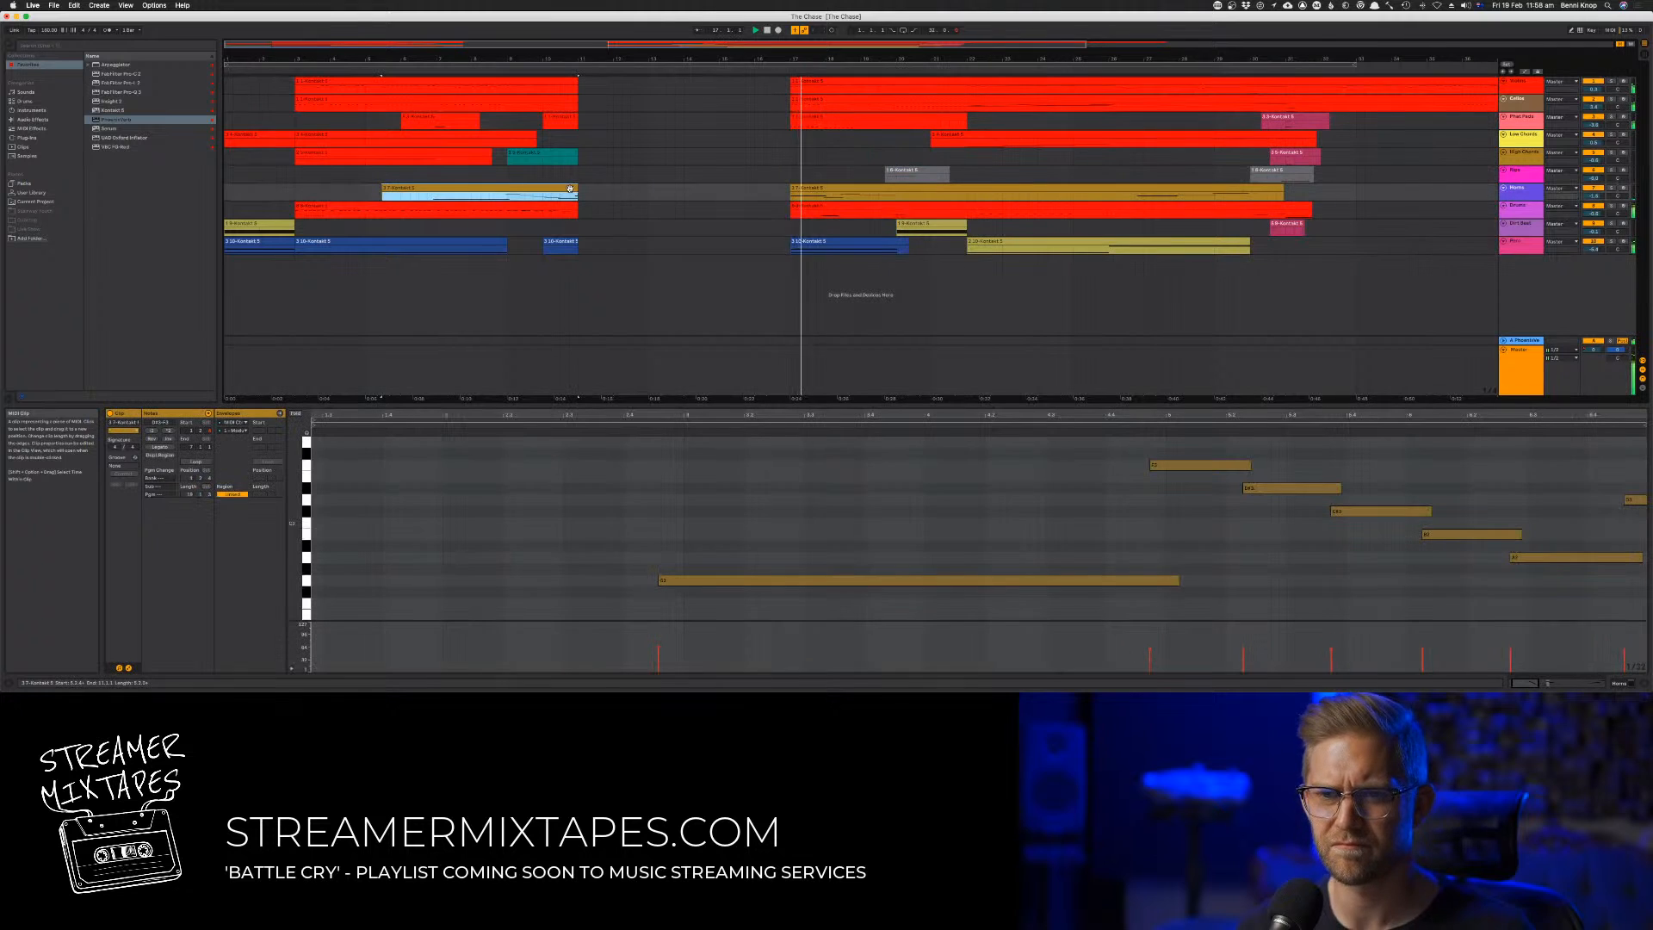
drag(791, 189, 781, 191)
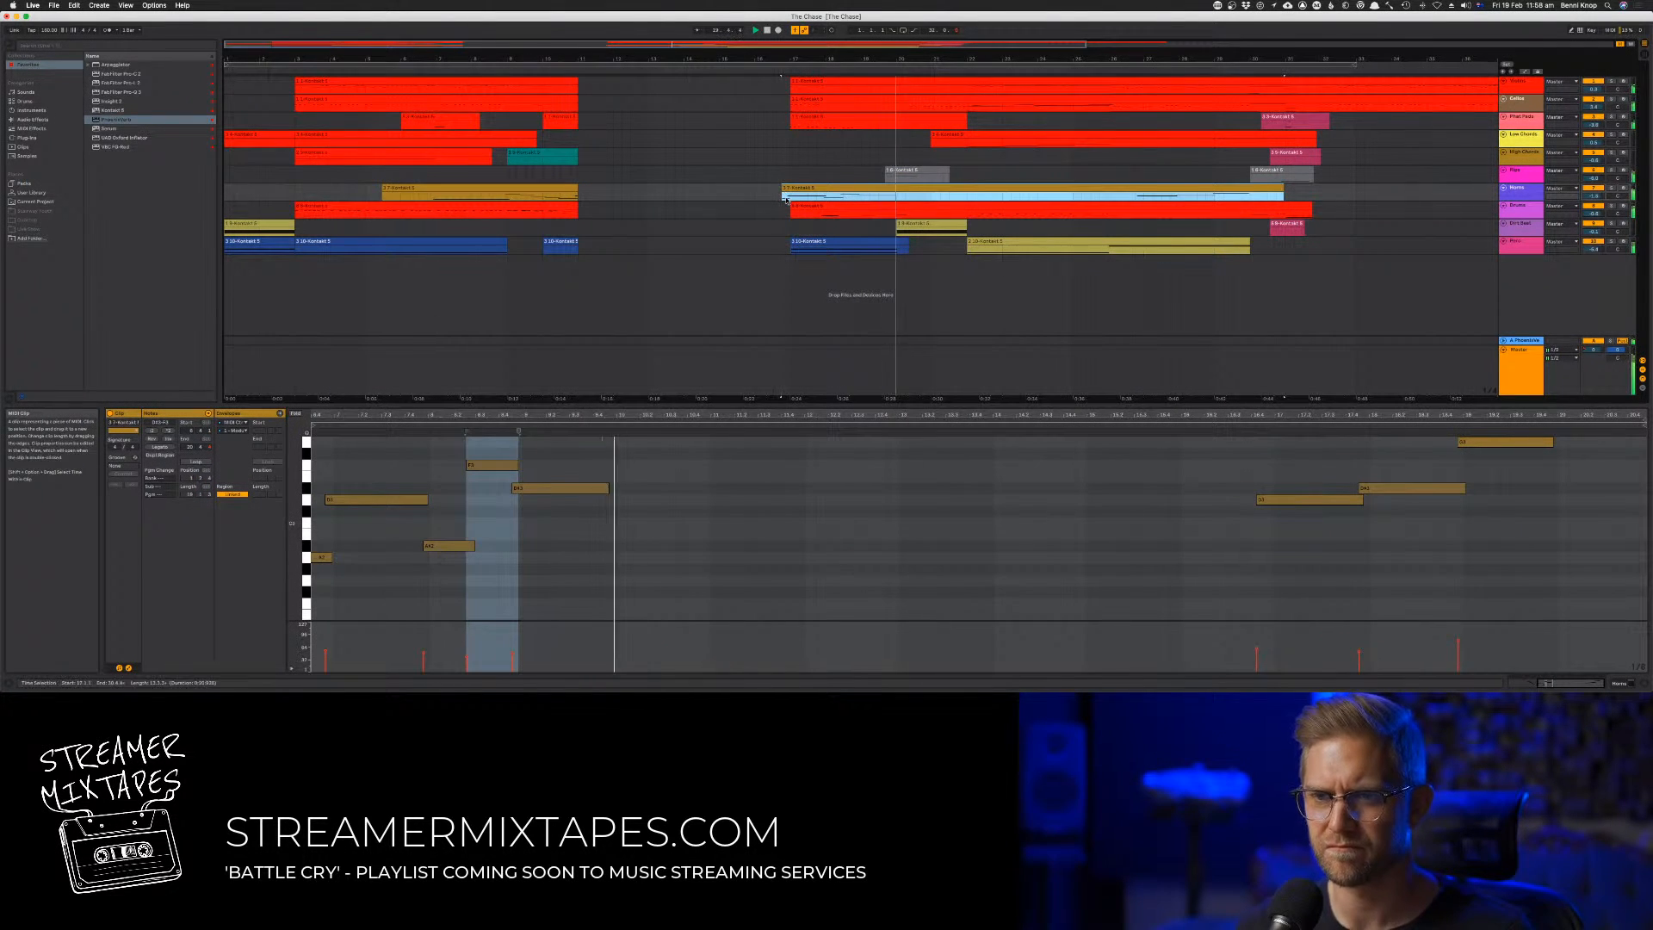
click(752, 109)
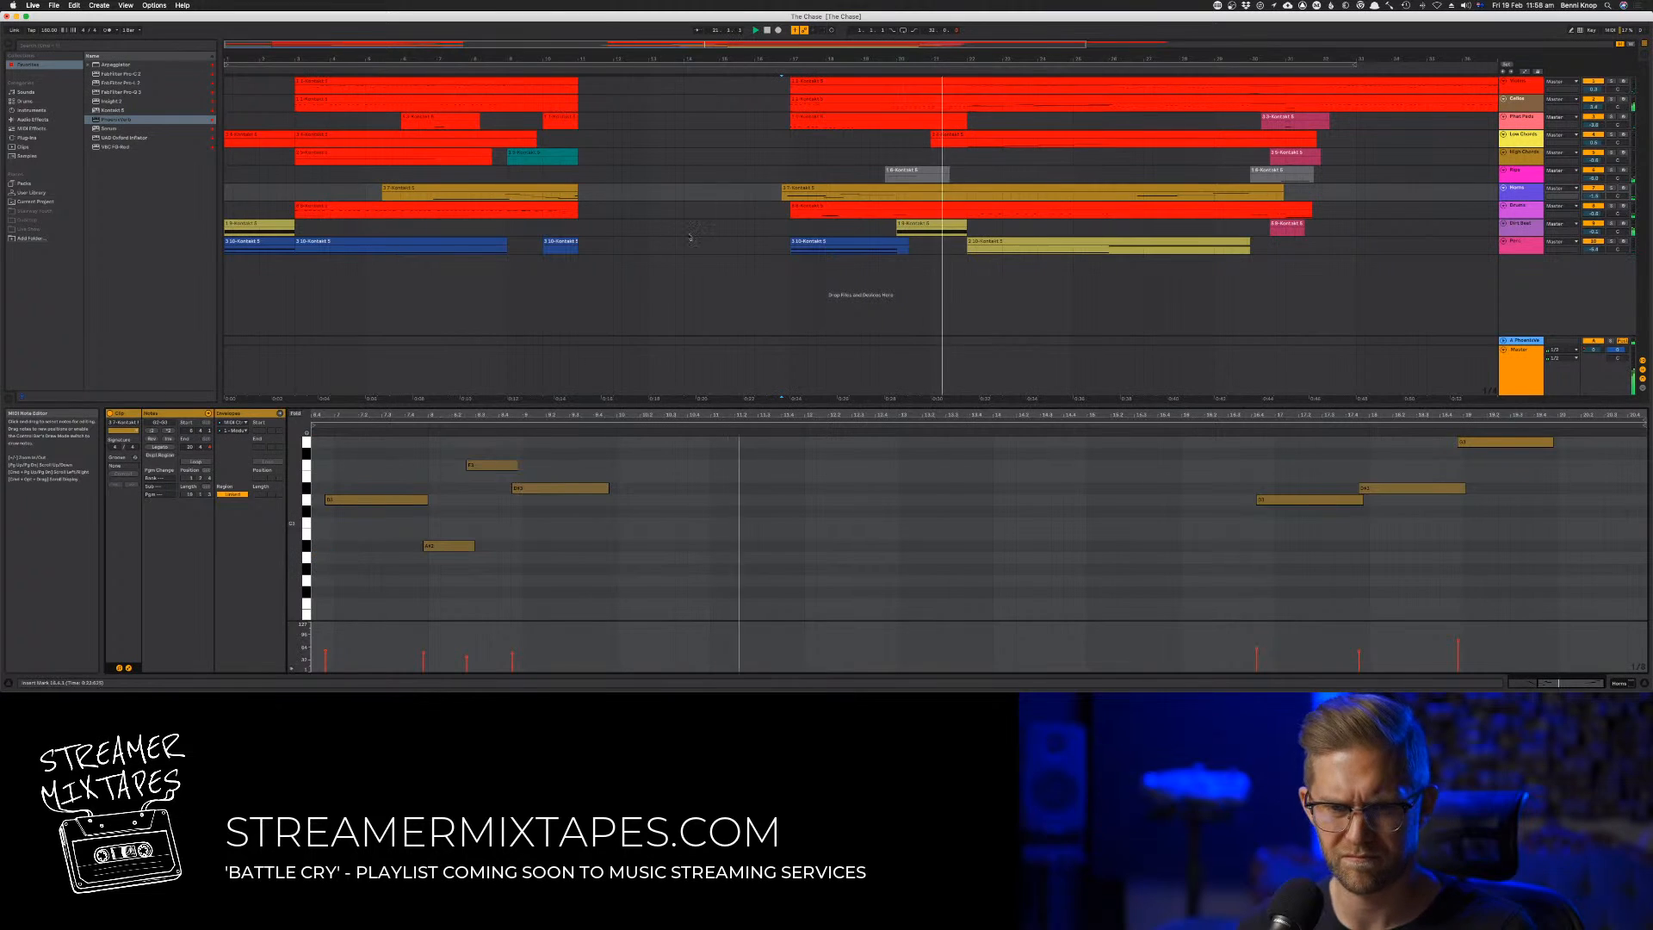
click(773, 69)
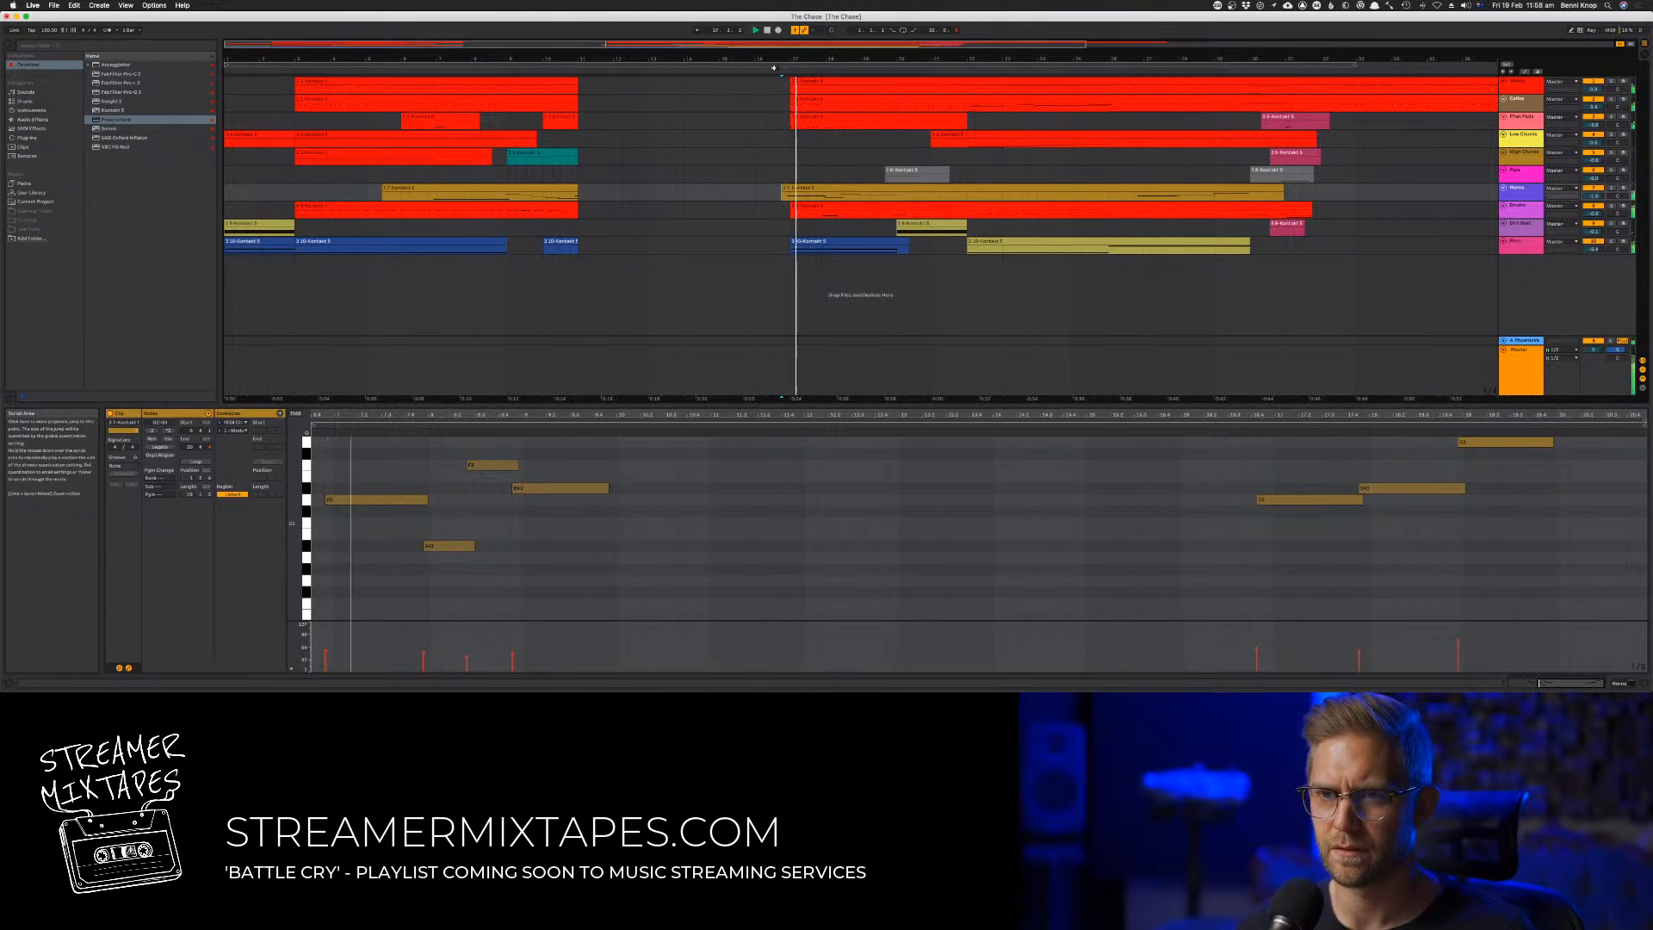
Delete the short blue clip before the gap and shorten the first gold clip to end at bar 9
click(561, 242)
click(569, 191)
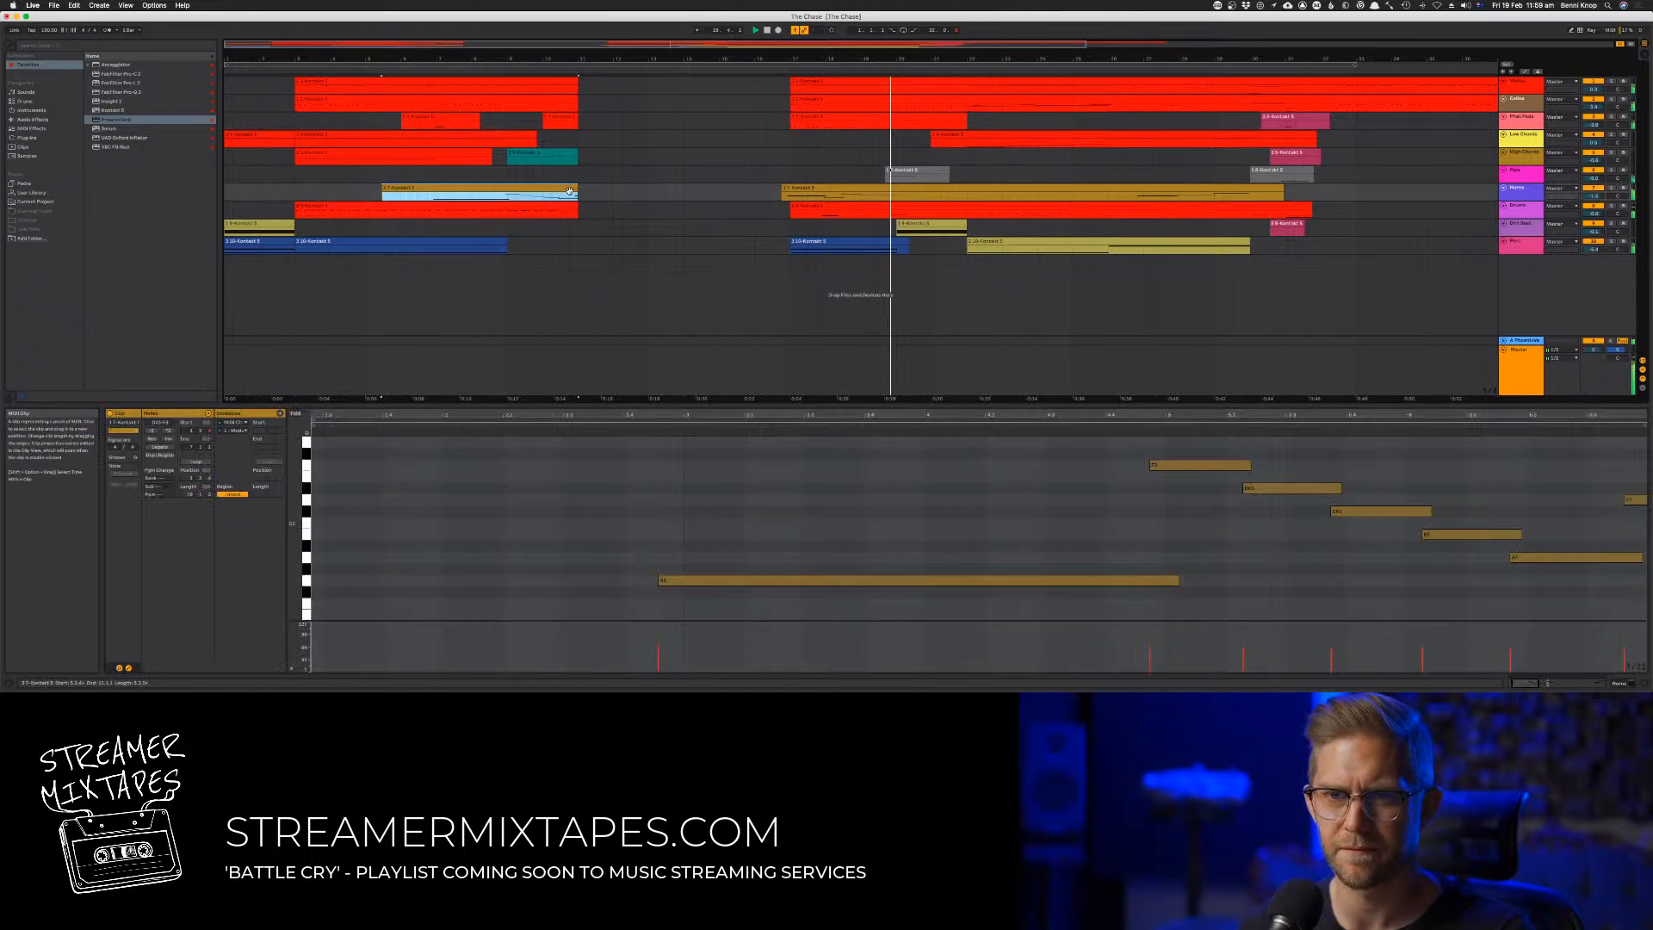
drag(575, 189, 507, 188)
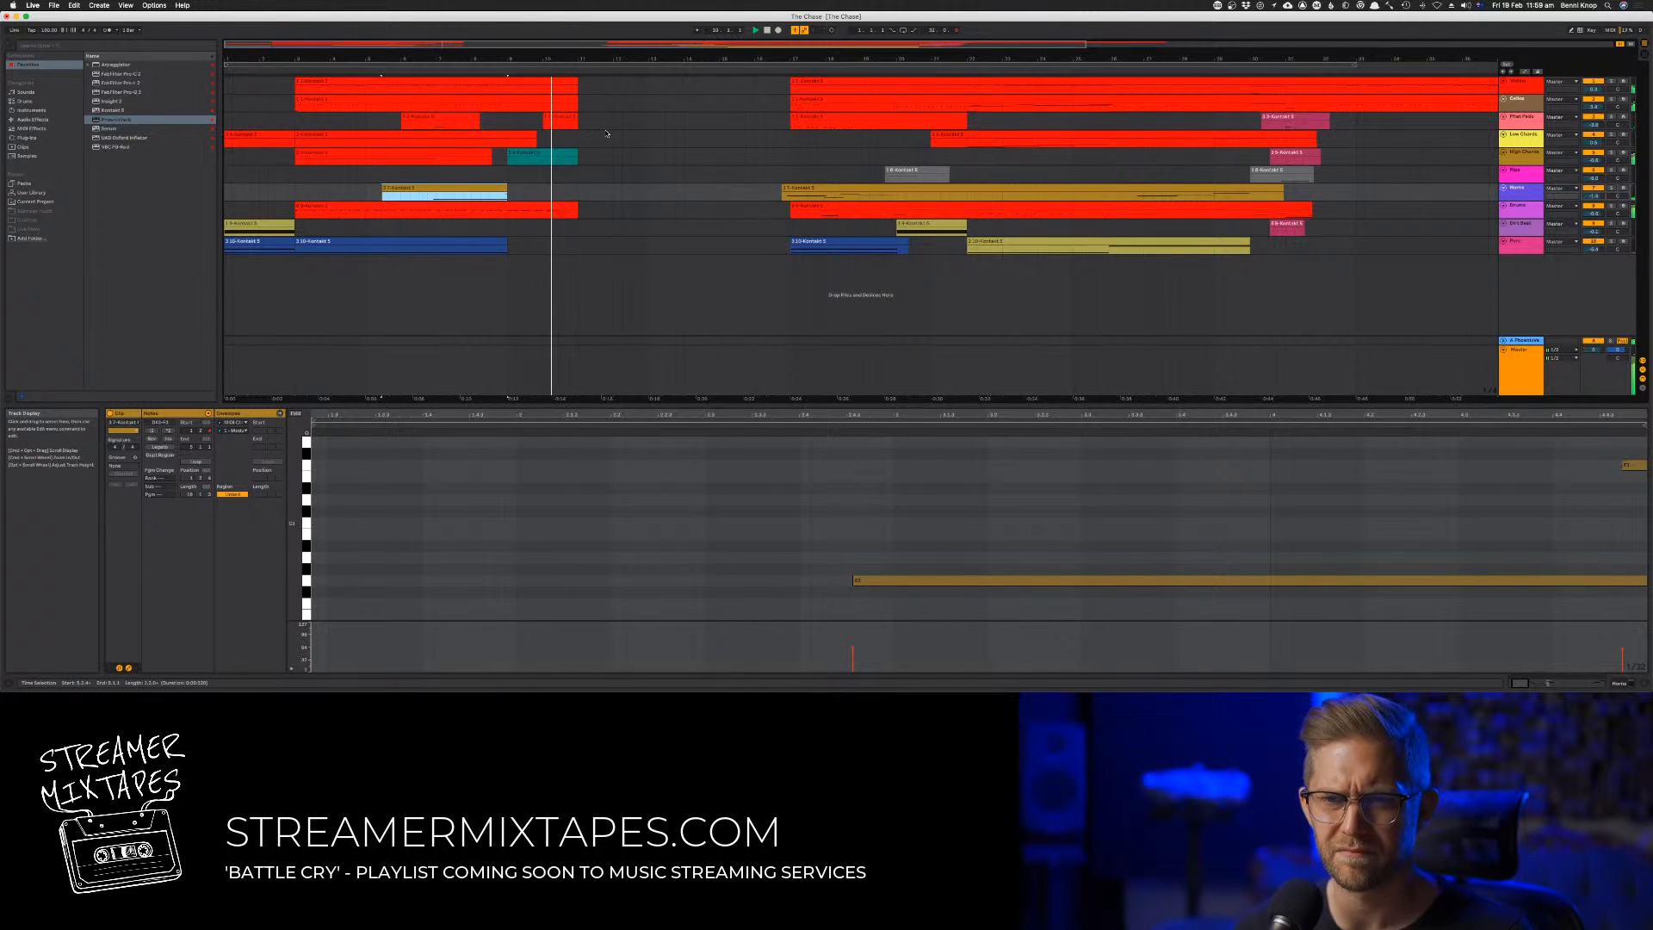
Undo the last shortening of the first gold clip, extend its end past bar 12 and delete the notes after its descending run
key(super+z)
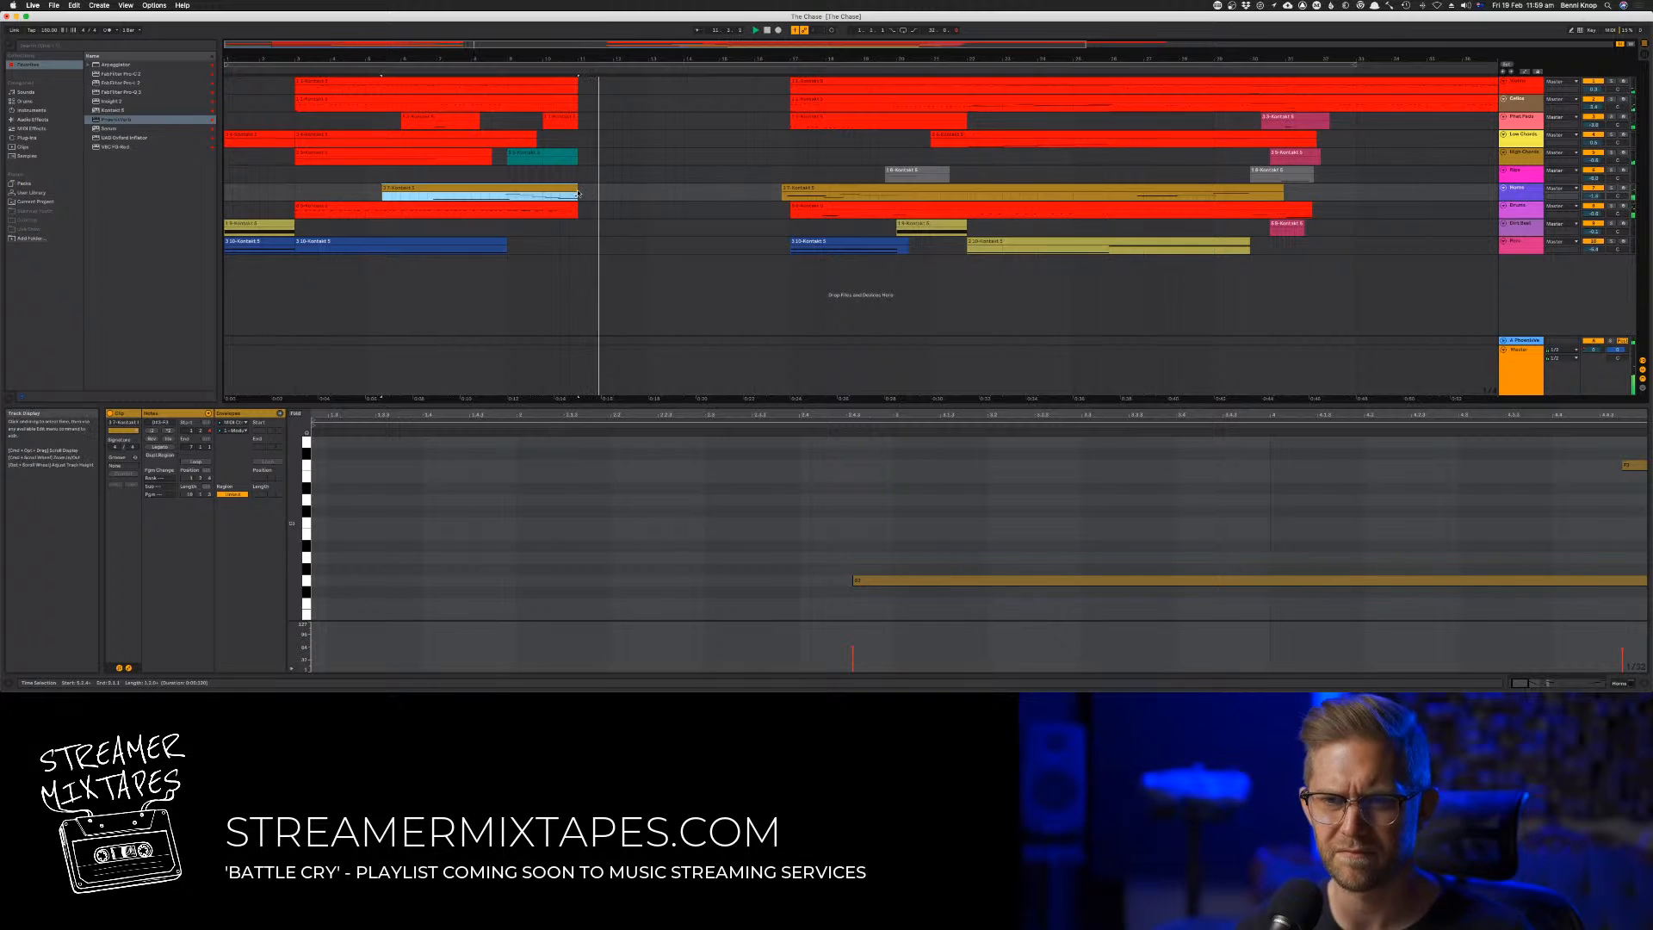
drag(578, 194, 622, 196)
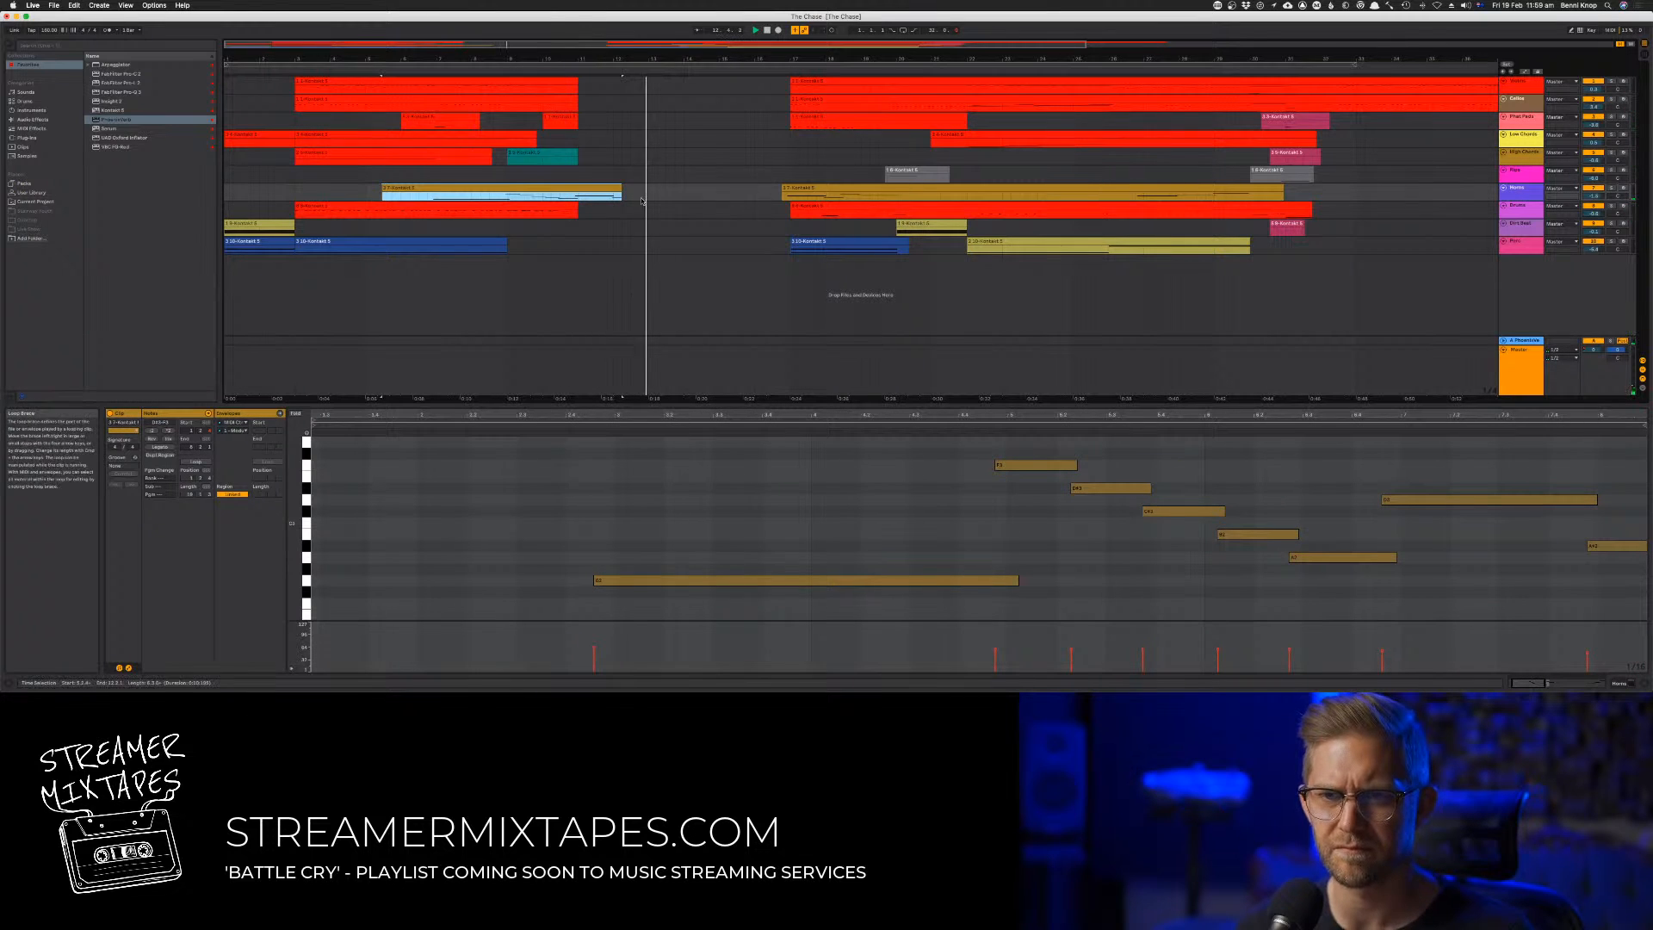
drag(1571, 491, 1628, 551)
key(Delete)
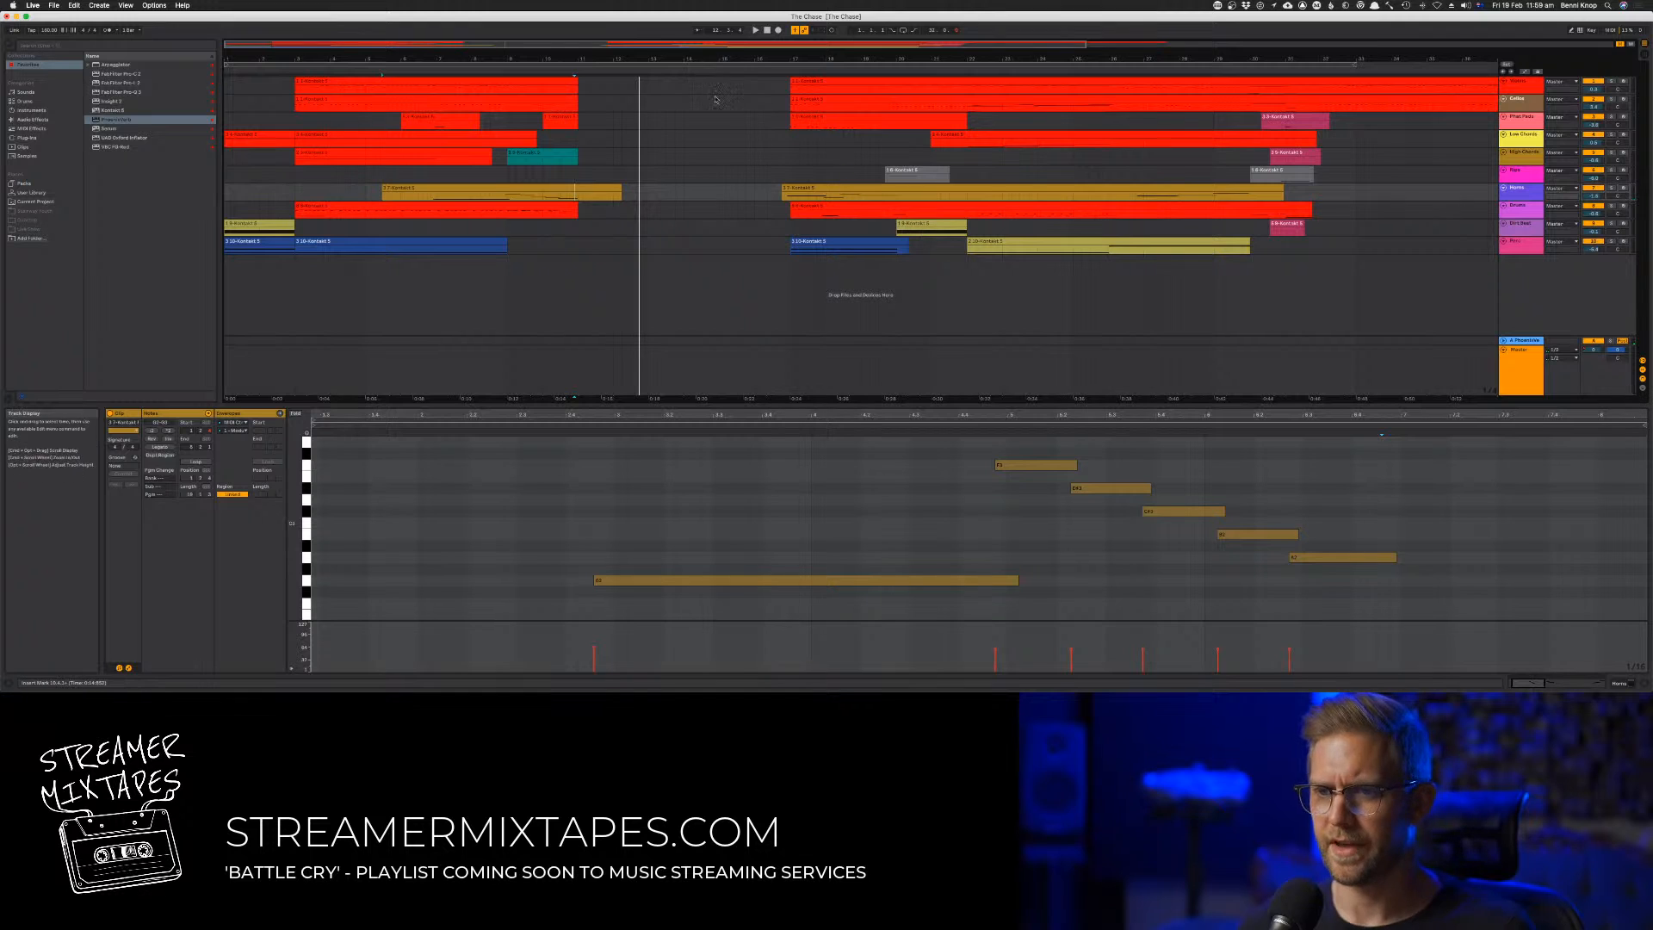
Copy the long olive clip on the lowest track to bar 11, end the copy at bar 15 and restore the blue clip's start to bar 17
click(998, 249)
drag(998, 242, 617, 247)
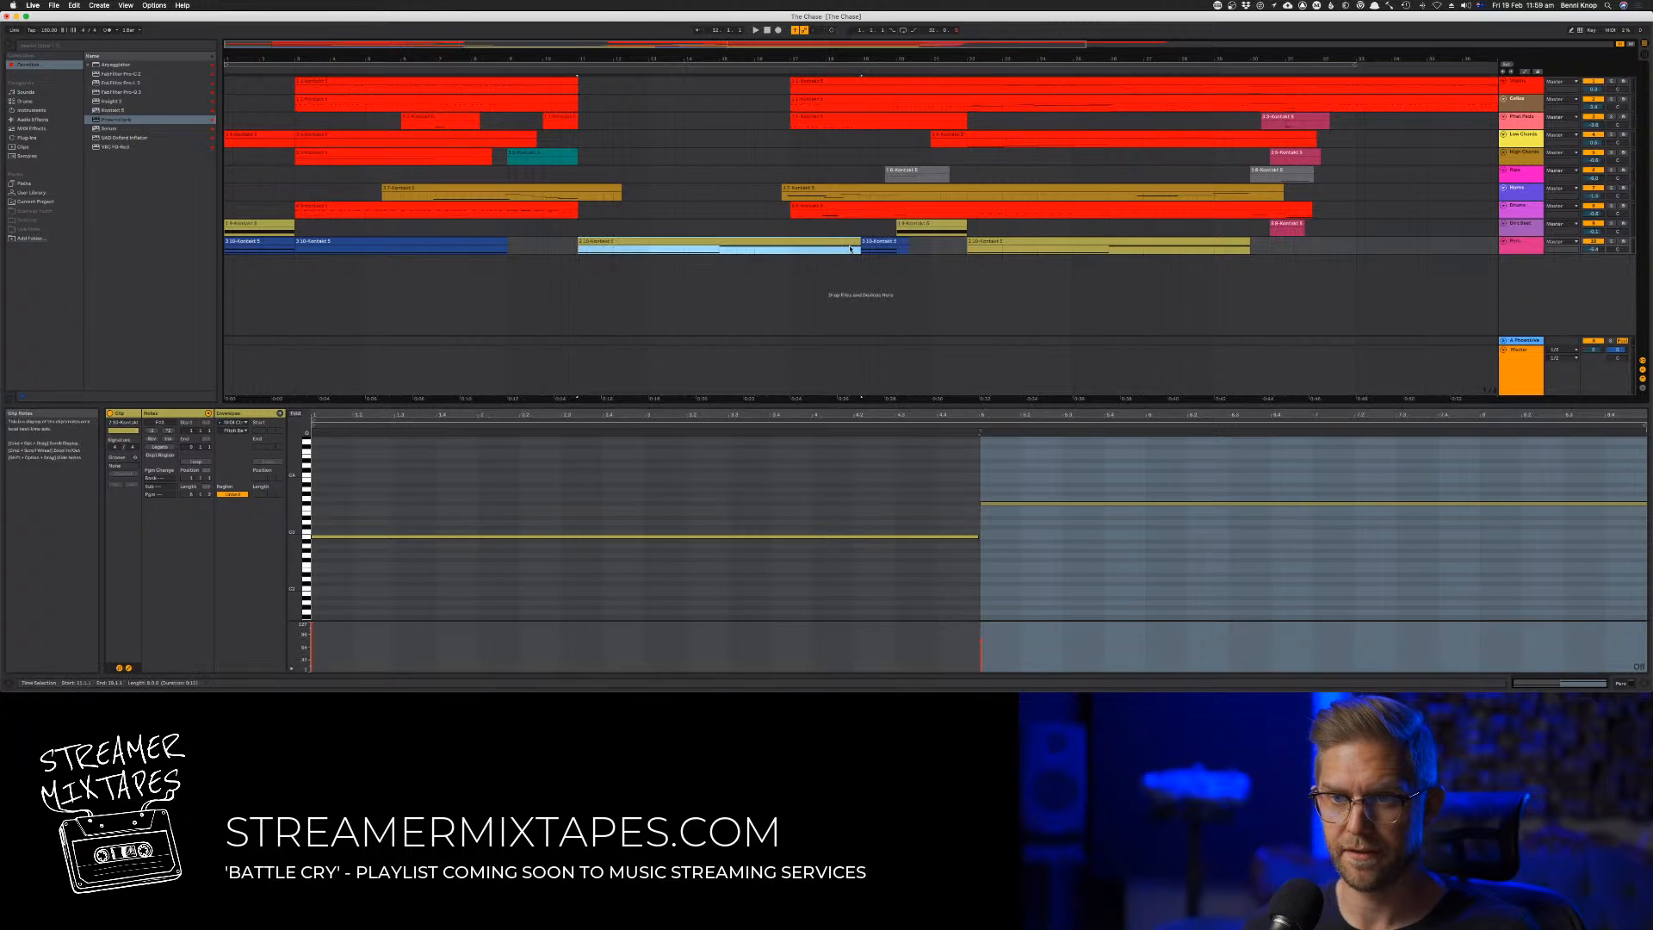
drag(860, 242, 754, 244)
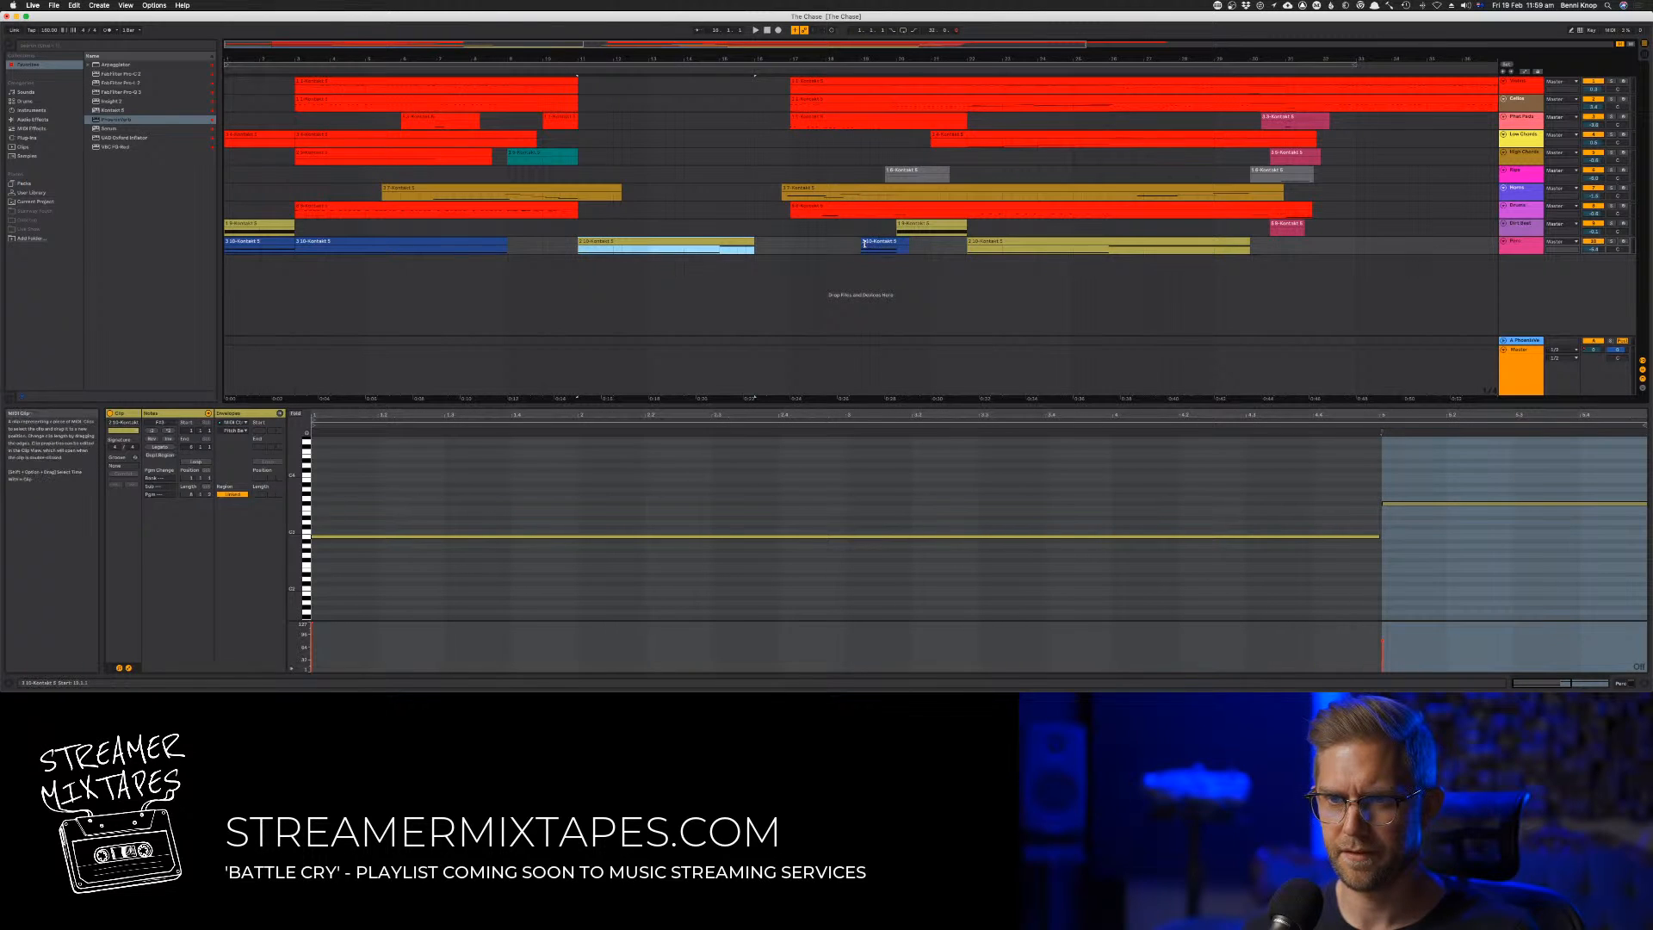
drag(864, 243, 791, 247)
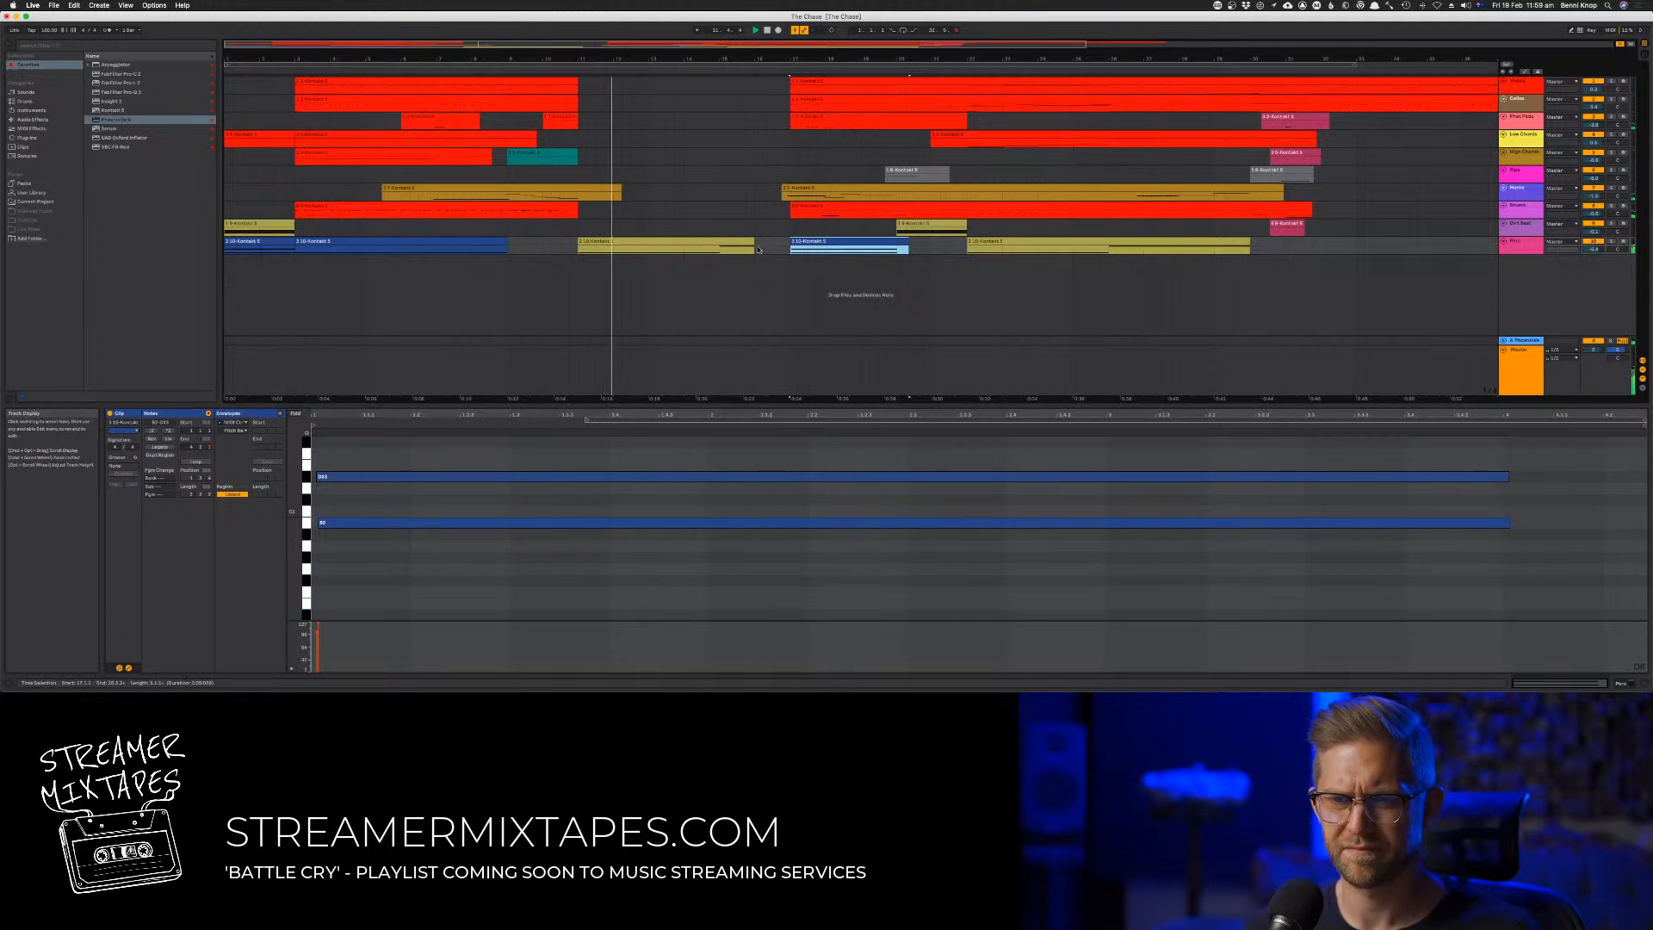
drag(753, 242, 719, 243)
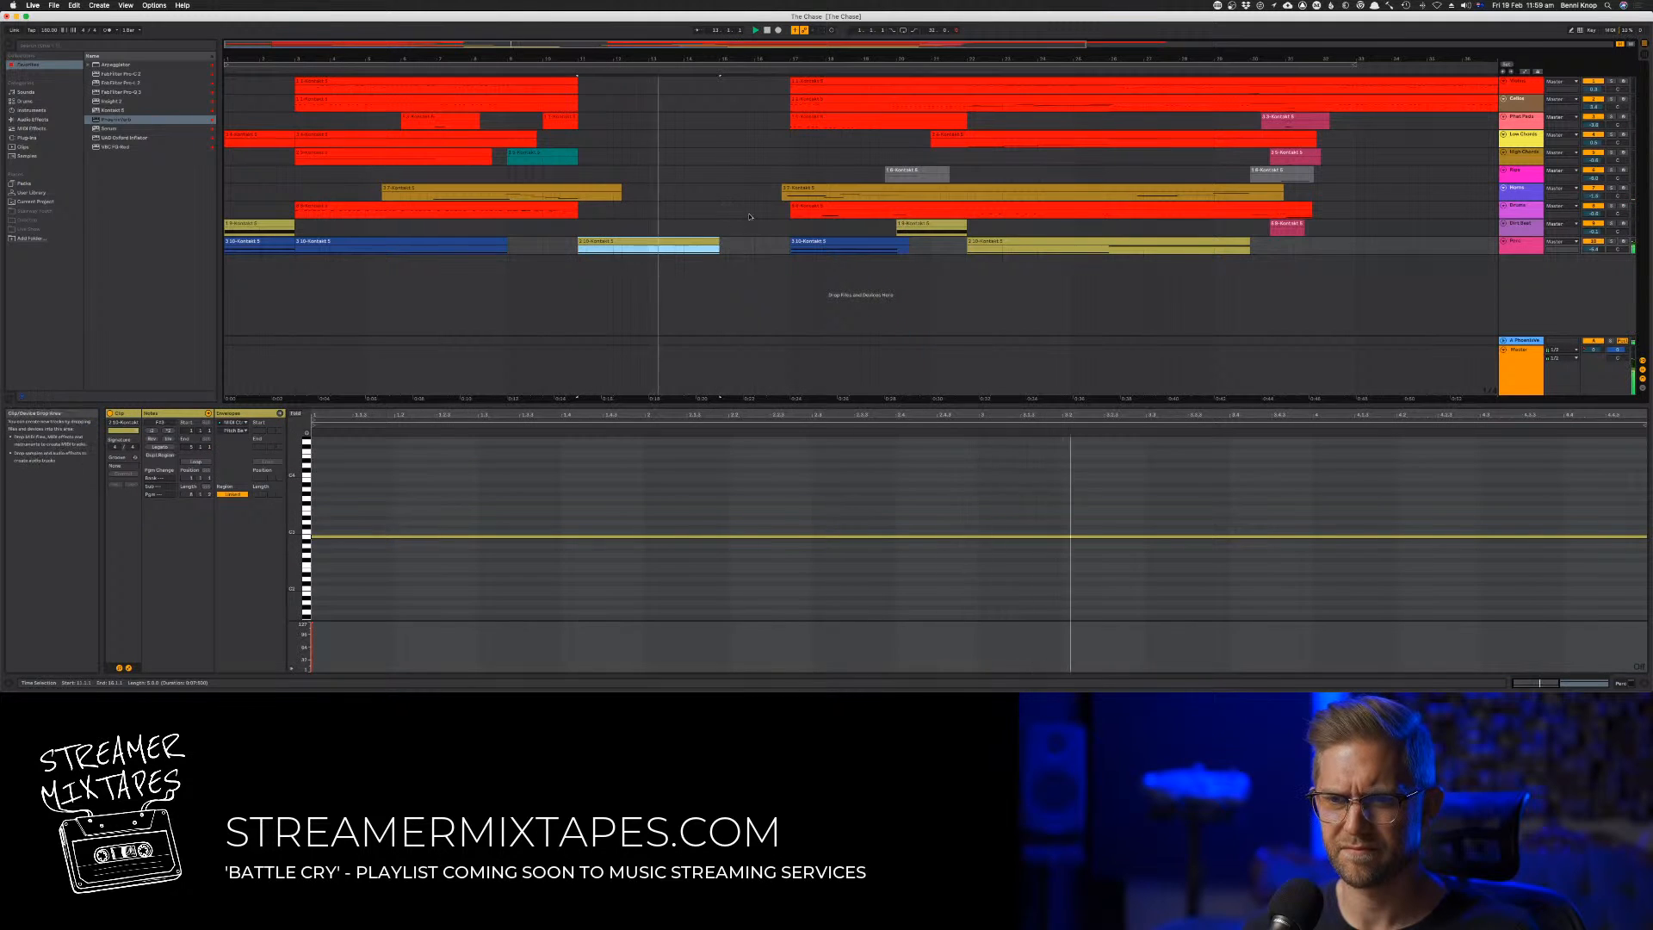
Play the arrangement from about bar 10 through the gap to audition the transition
click(746, 210)
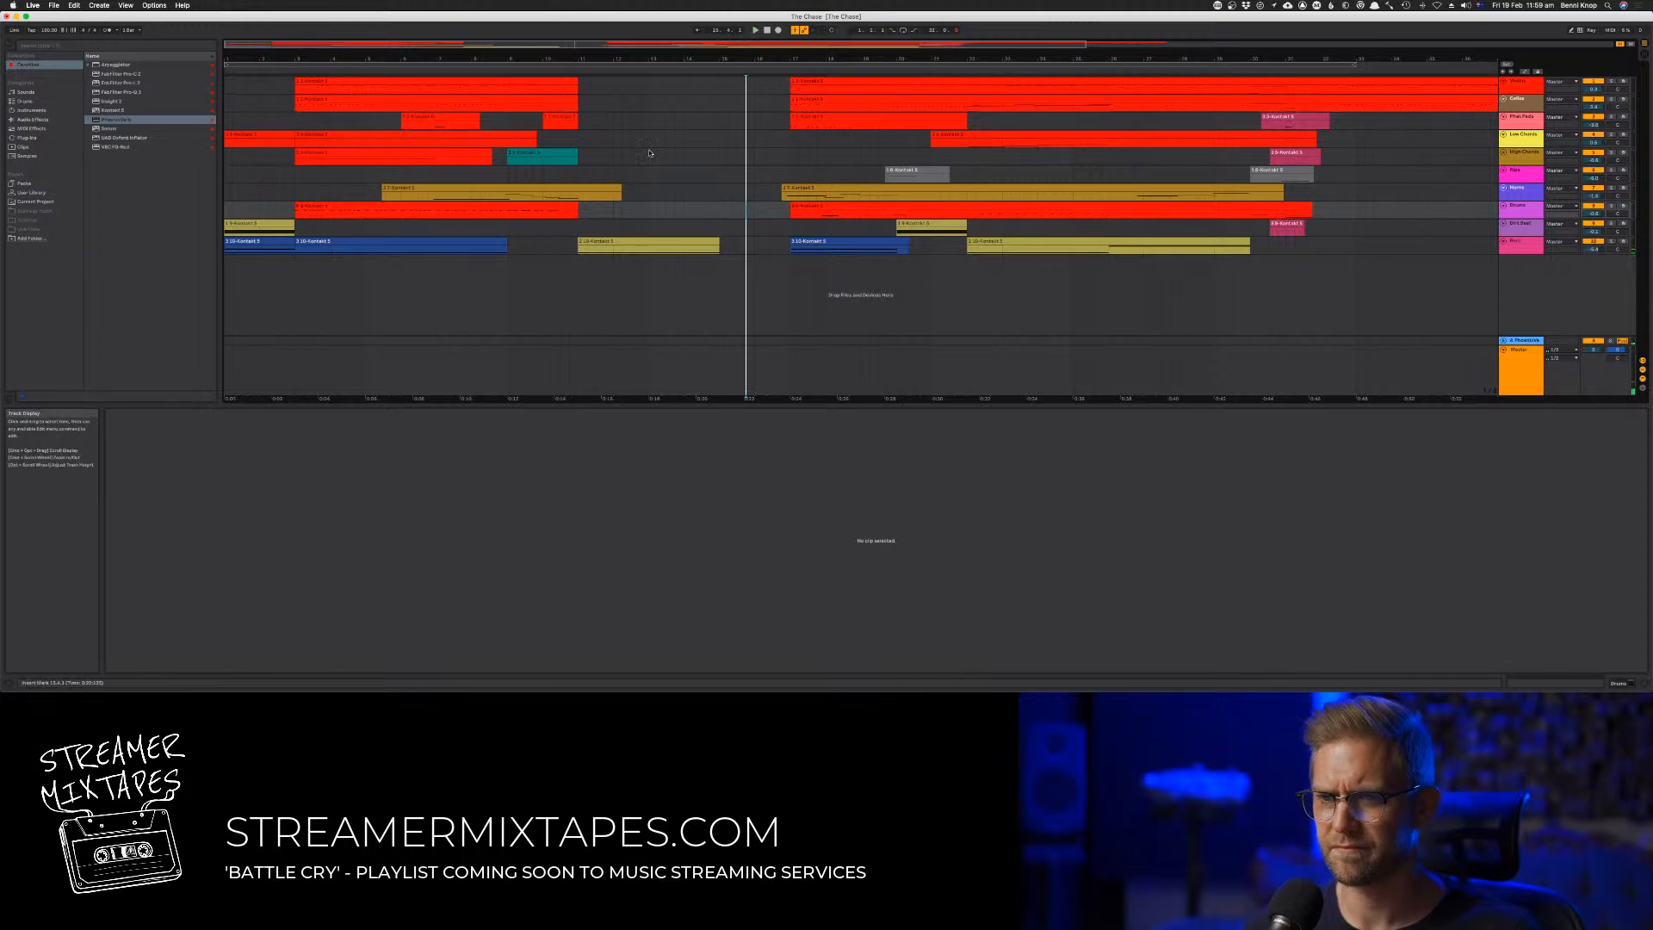
click(554, 72)
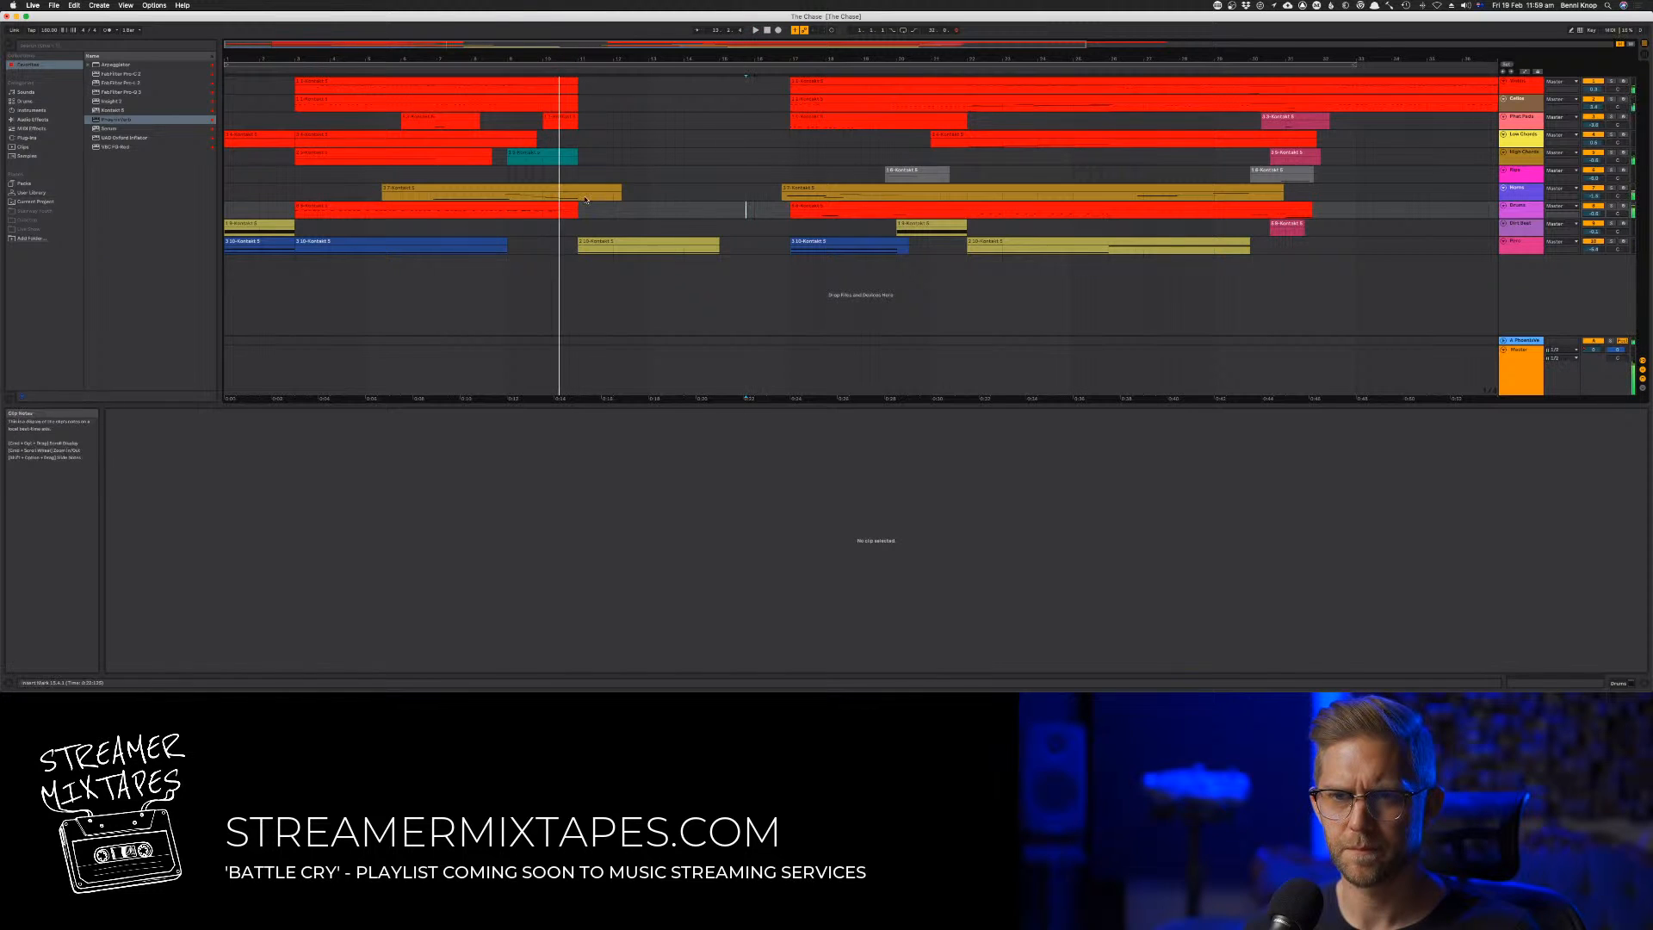
key(space)
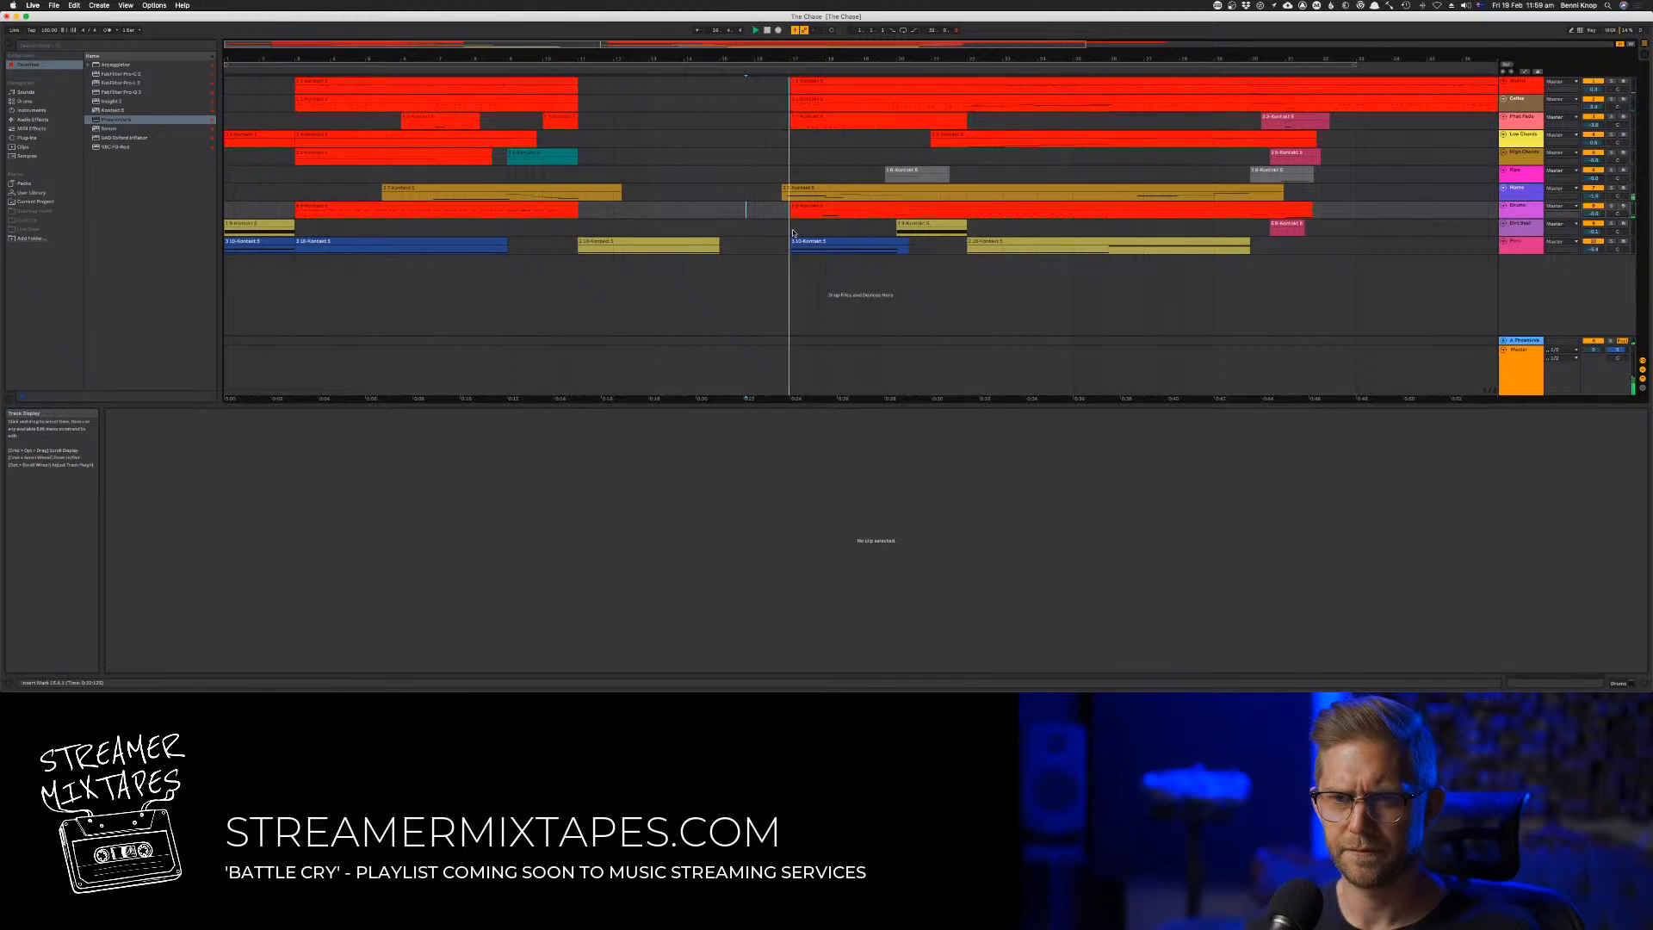
Copy roughly the first four bars of the red clip after the gap to bar 11 on the same track and play it
drag(802, 207, 919, 213)
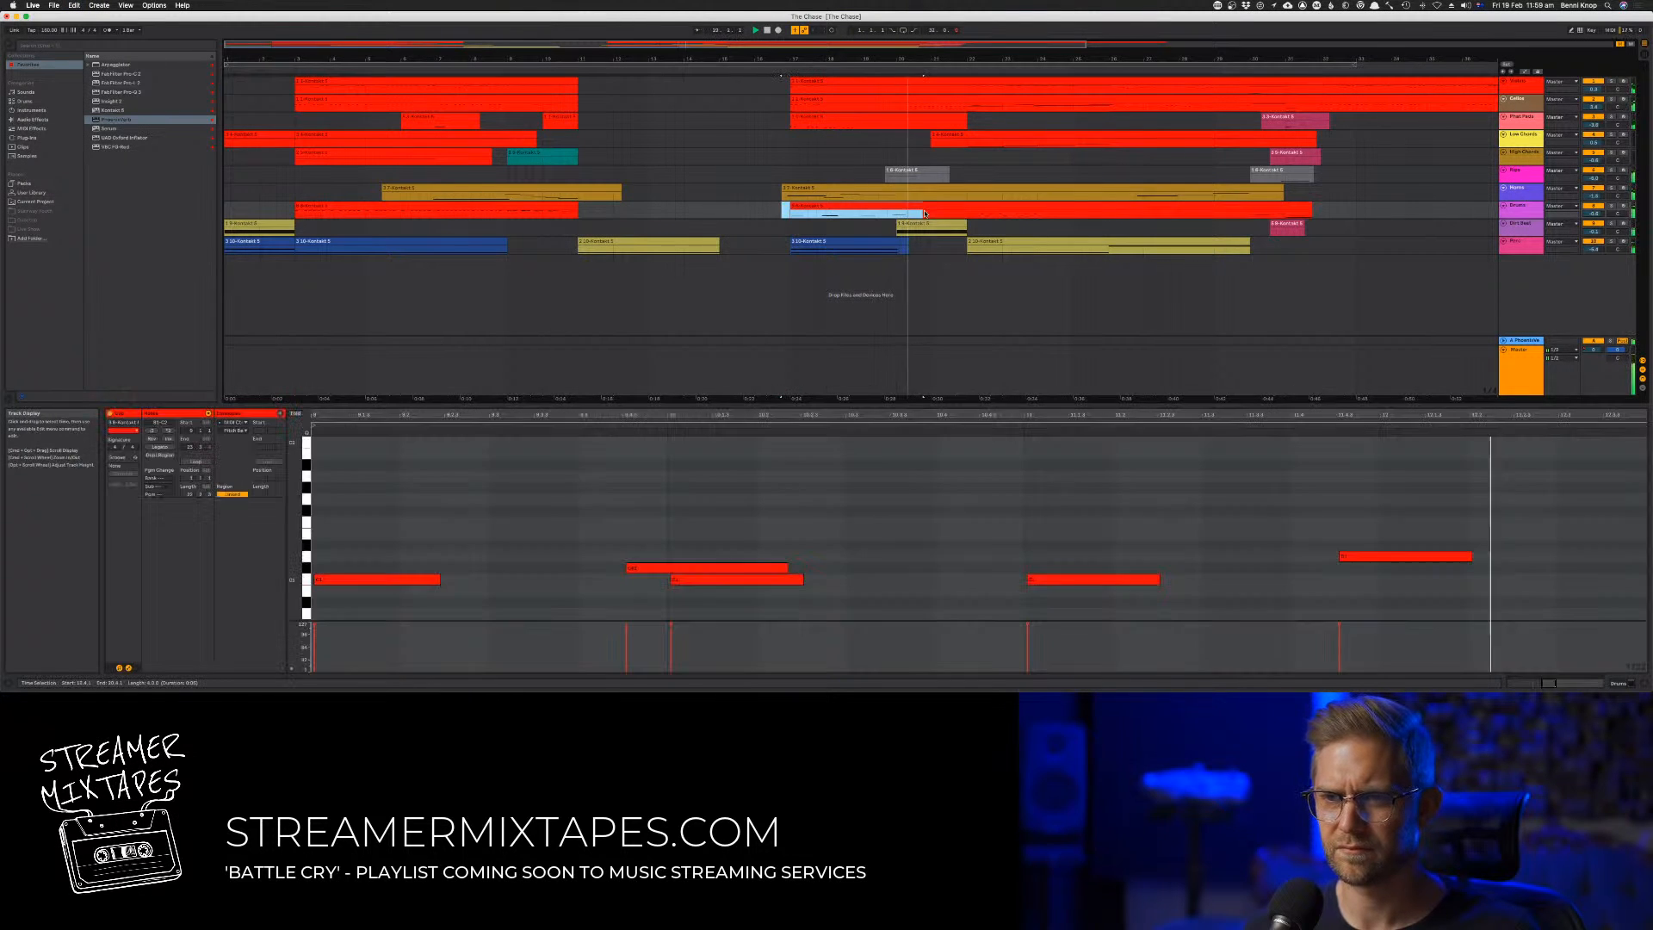
click(578, 208)
drag(579, 208, 711, 211)
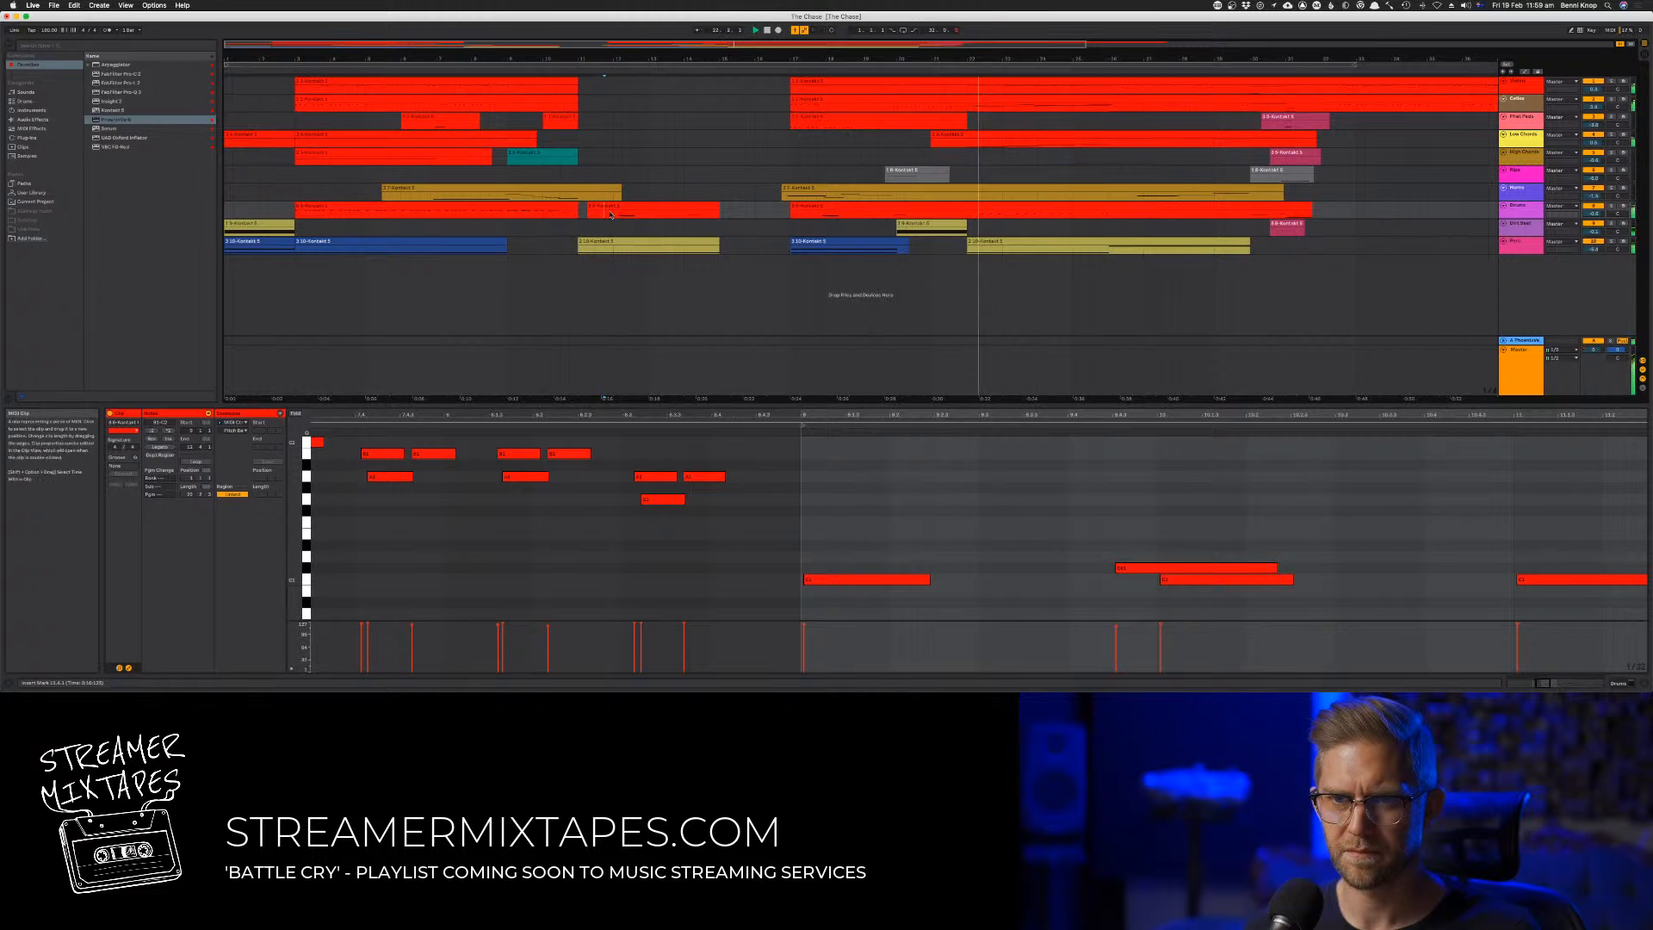
drag(601, 212, 600, 212)
key(space)
key(space)
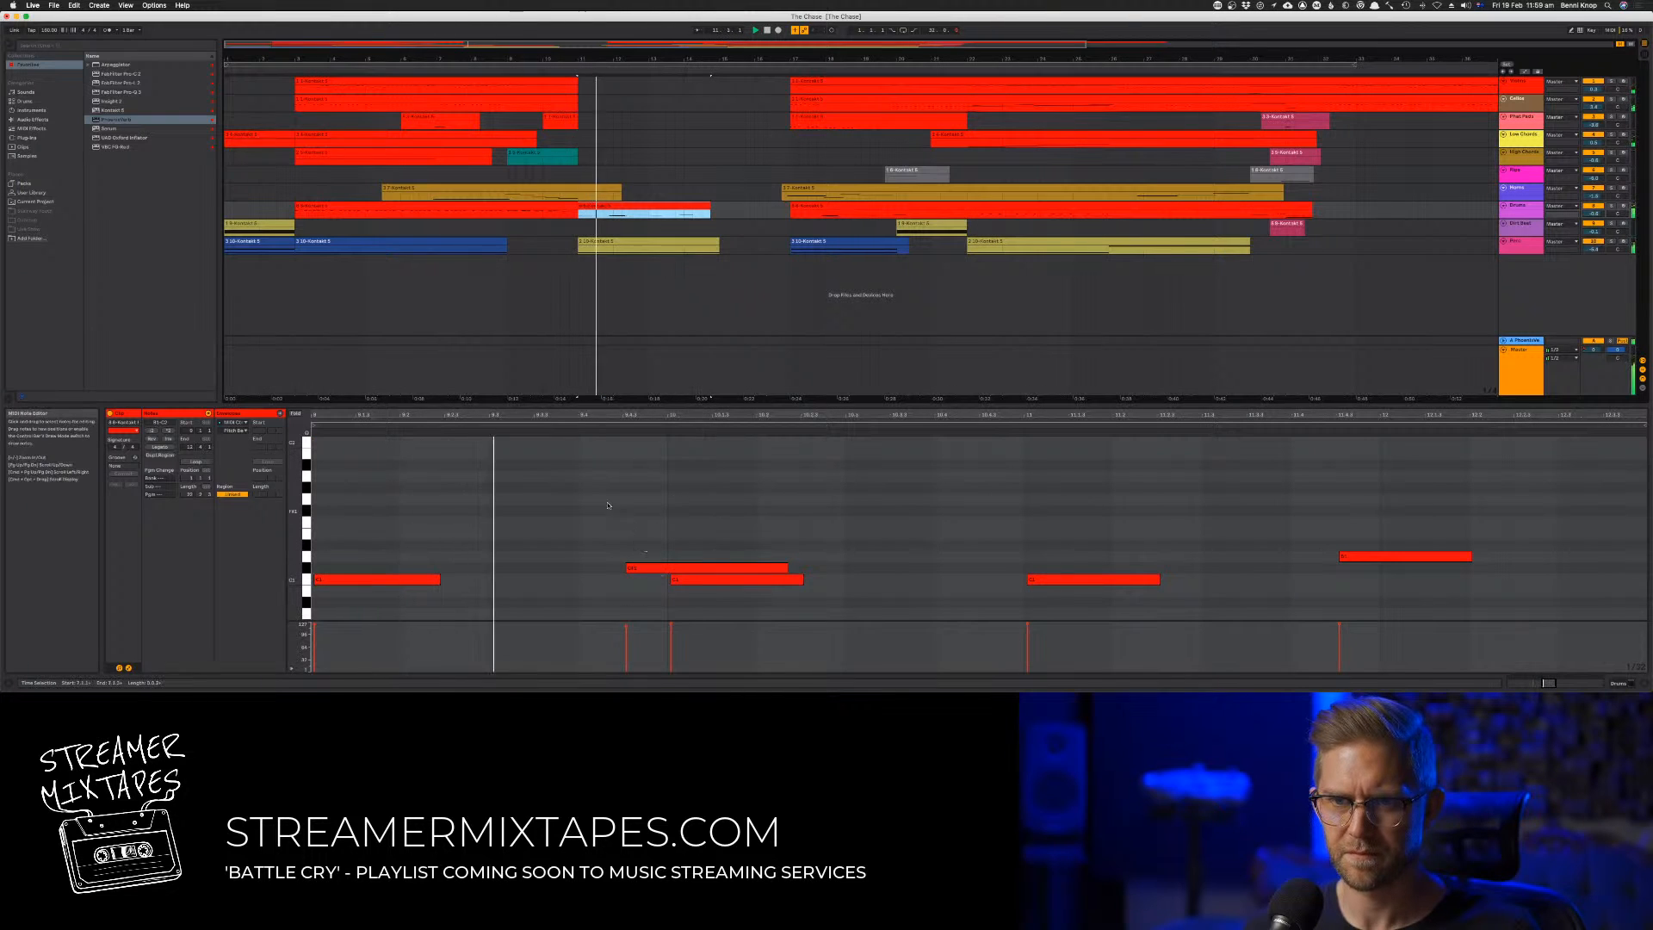
Delete every note after the first in the copied red clip and quantize the remaining note
drag(610, 504, 1389, 642)
key(Delete)
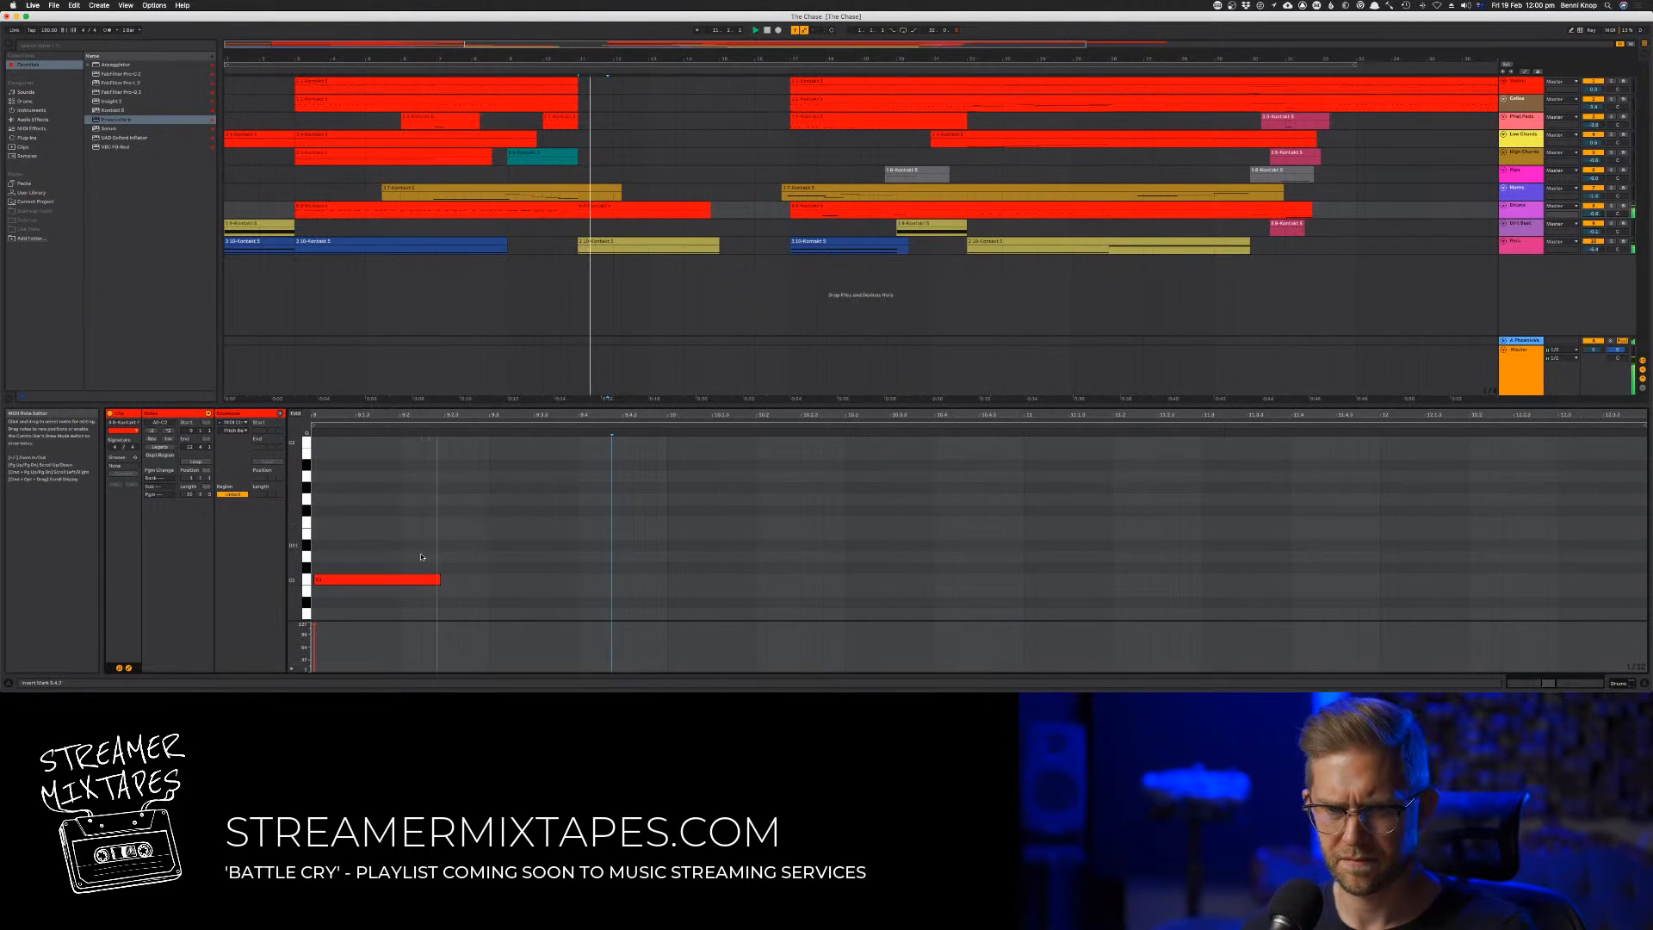
key(super+m)
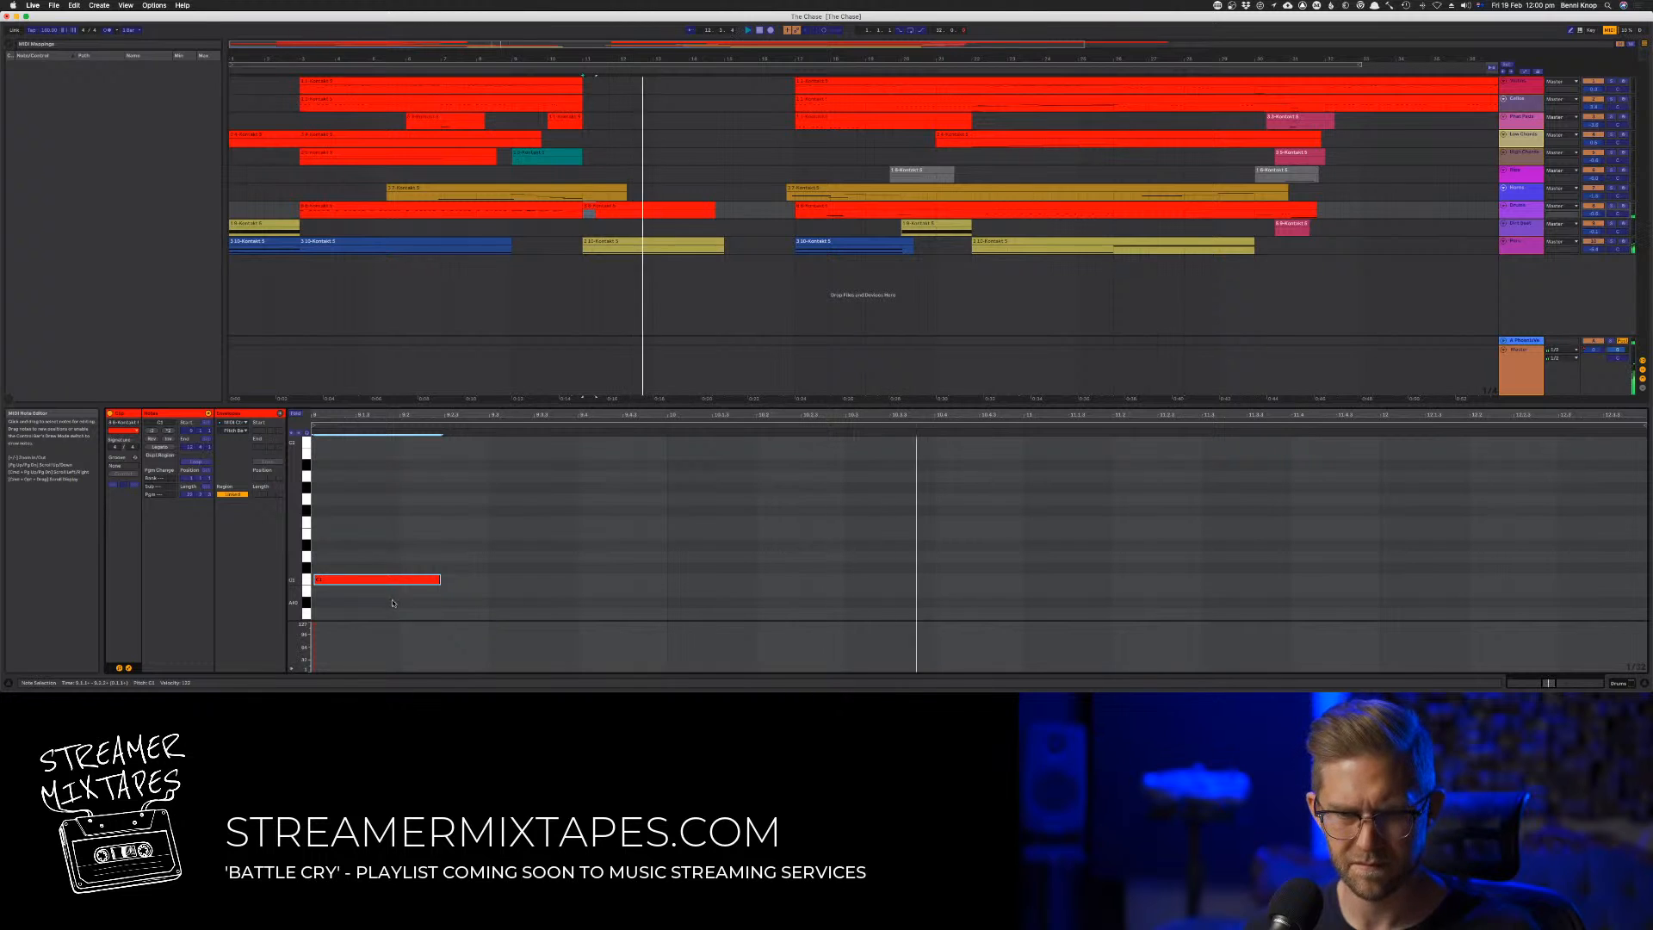
key(super+u)
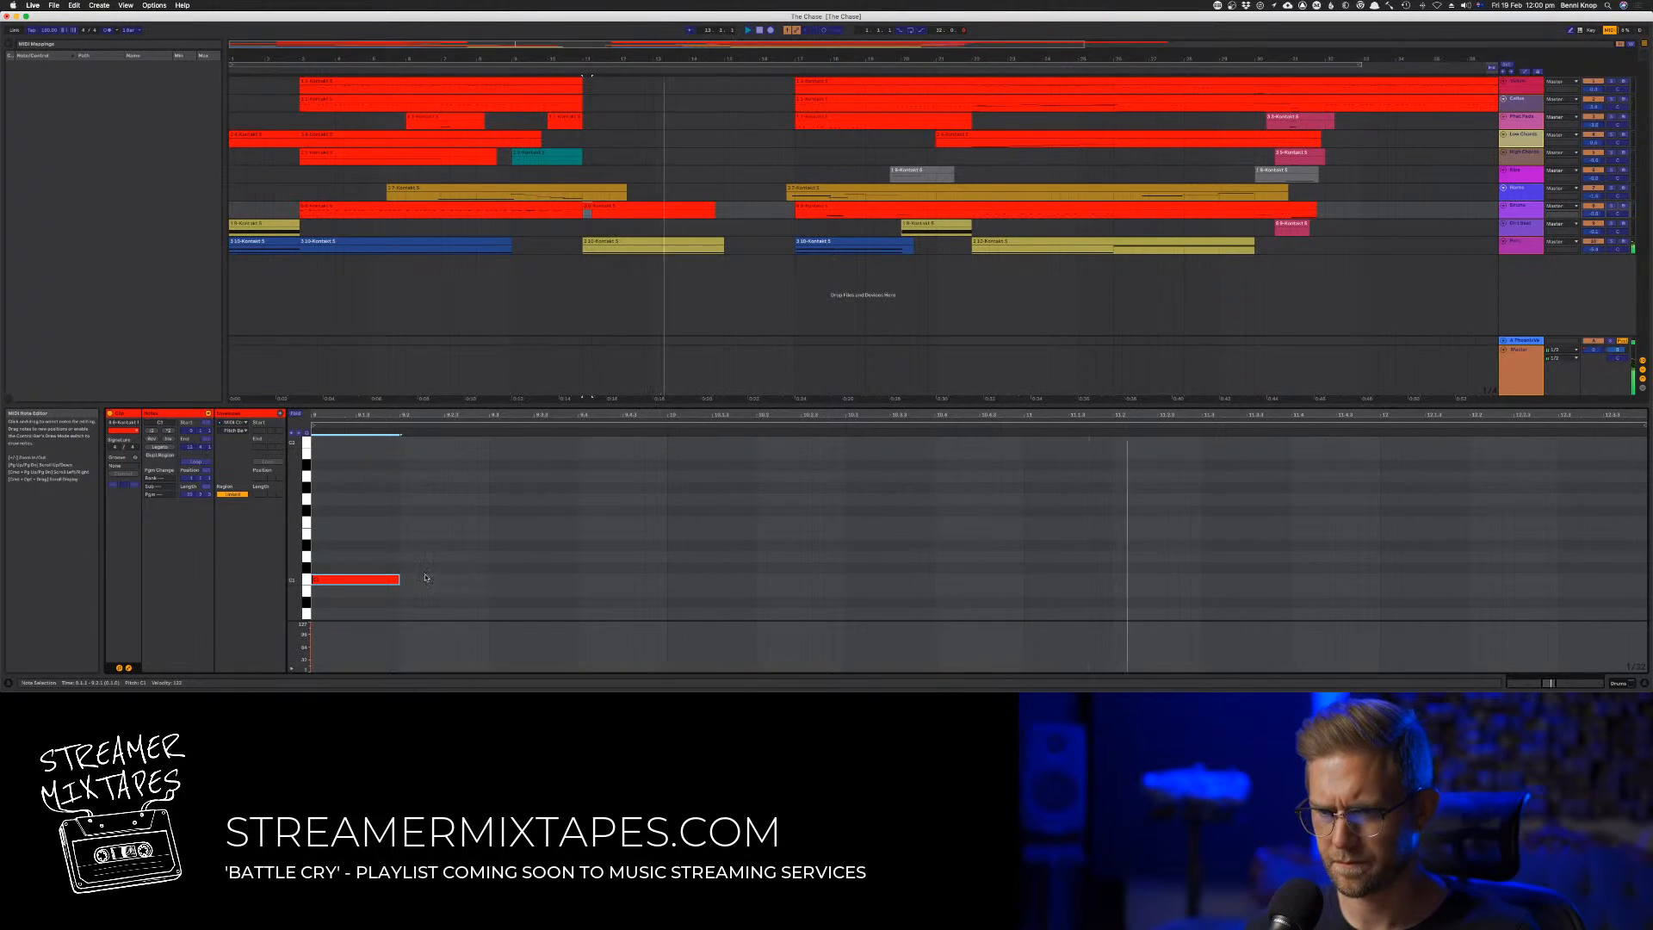
Build a two-bar rhythm on one pitch by copying the note to bar 13 and adding two shorter repeats after each note
drag(384, 579, 1086, 583)
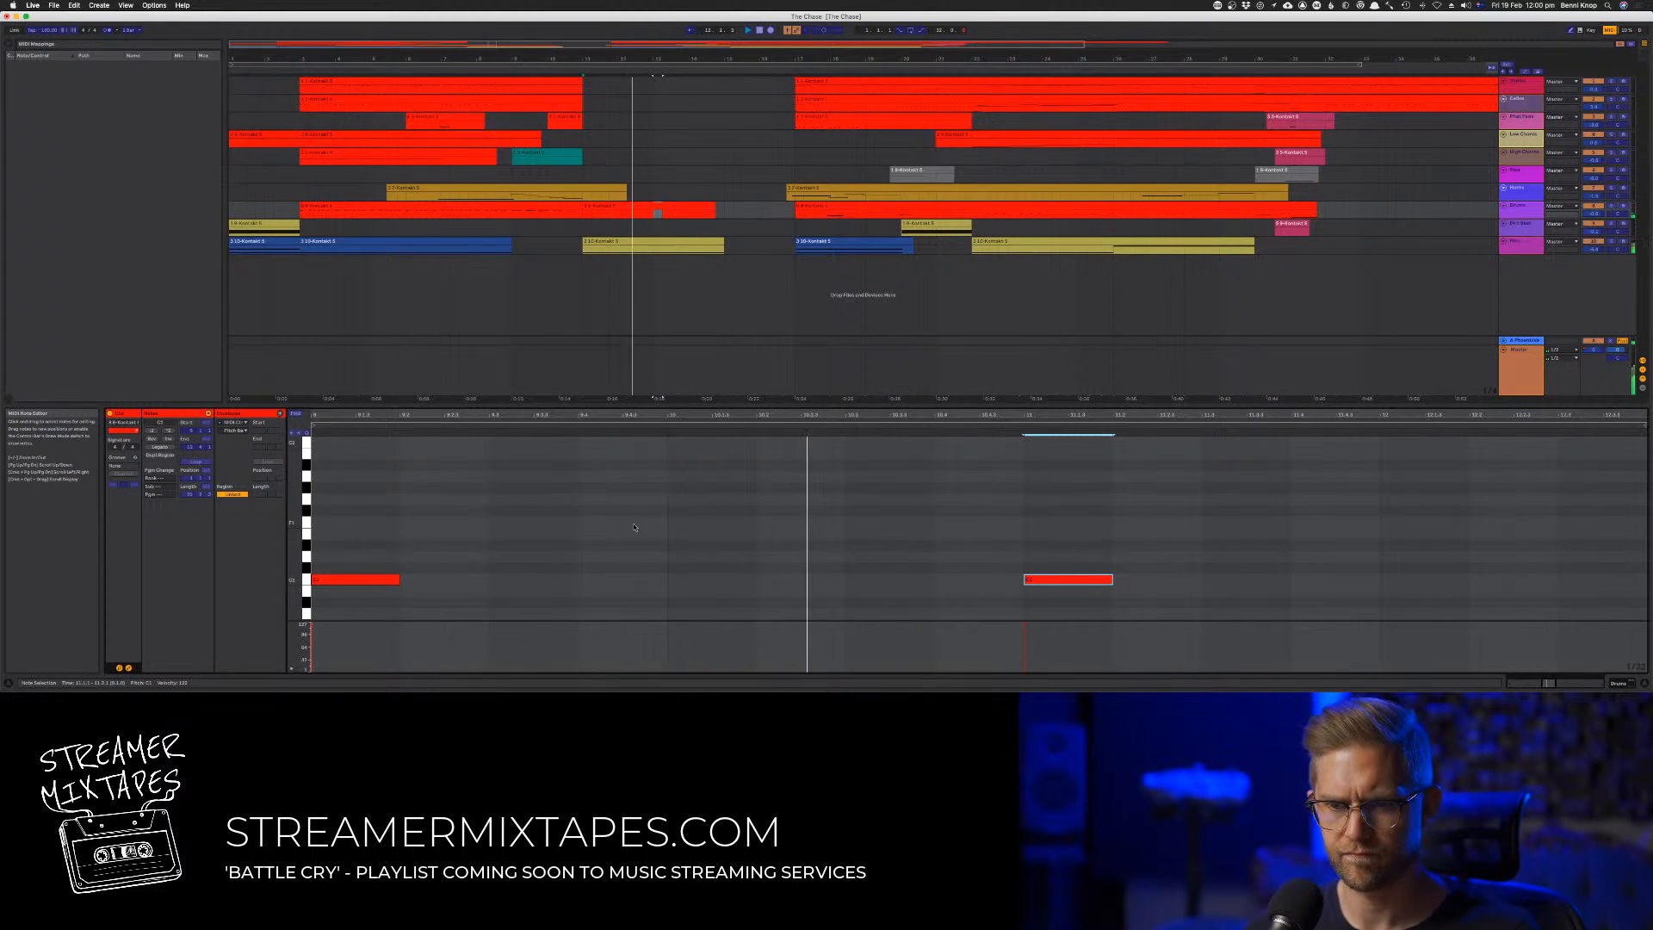
drag(375, 539, 1194, 615)
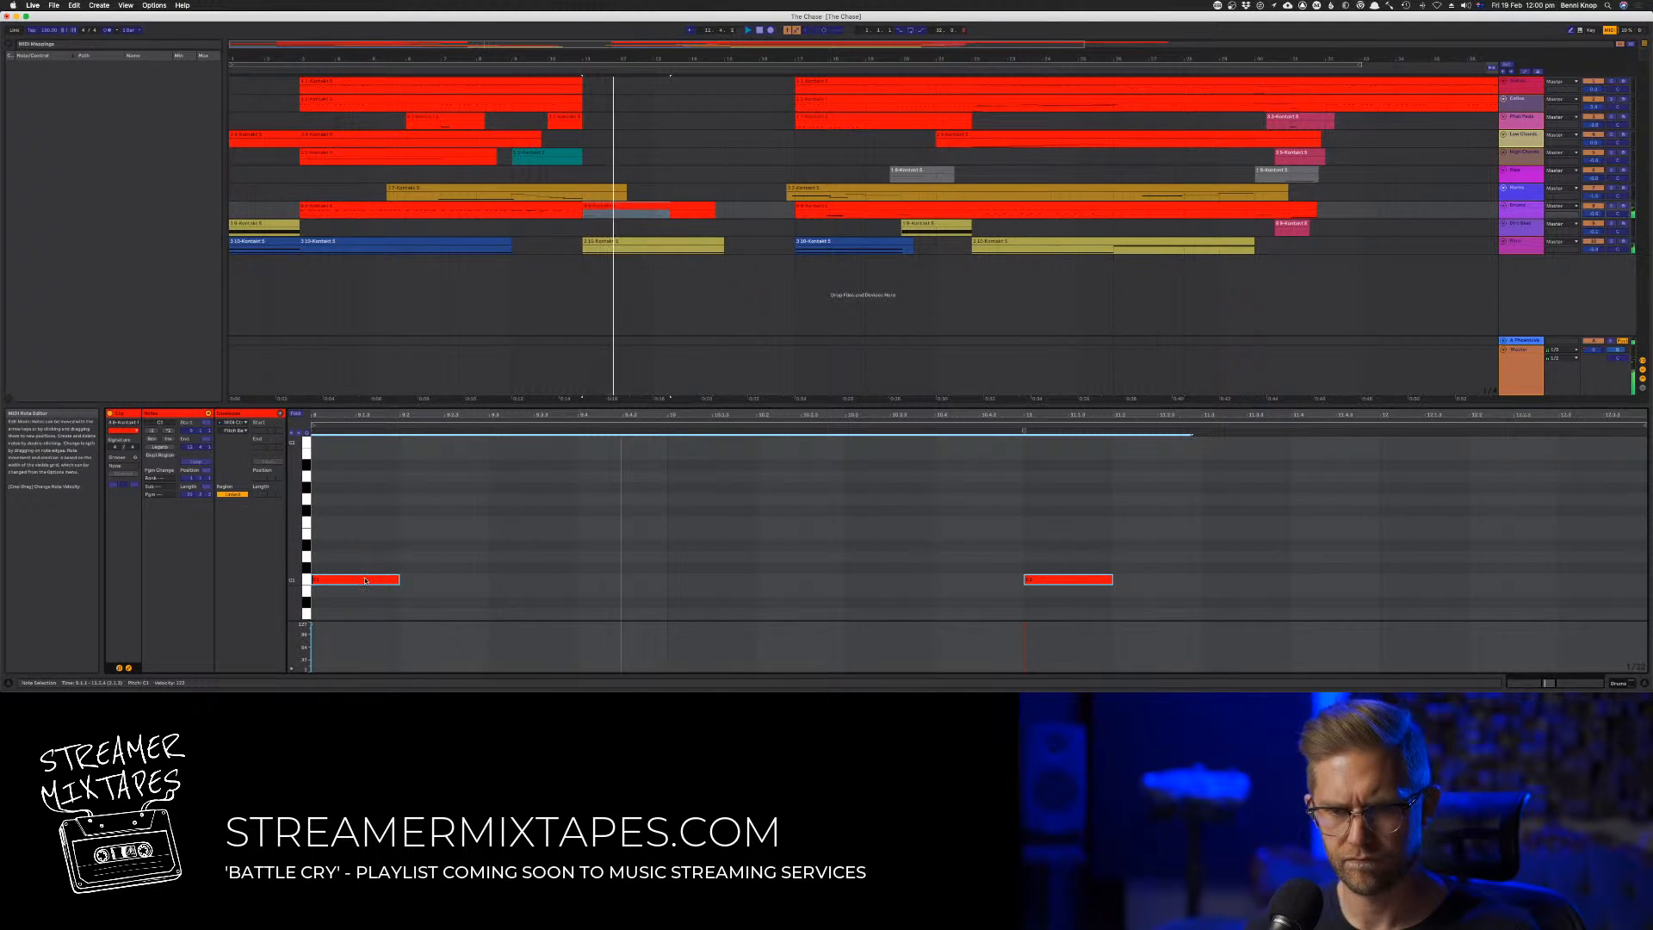
drag(365, 580, 676, 588)
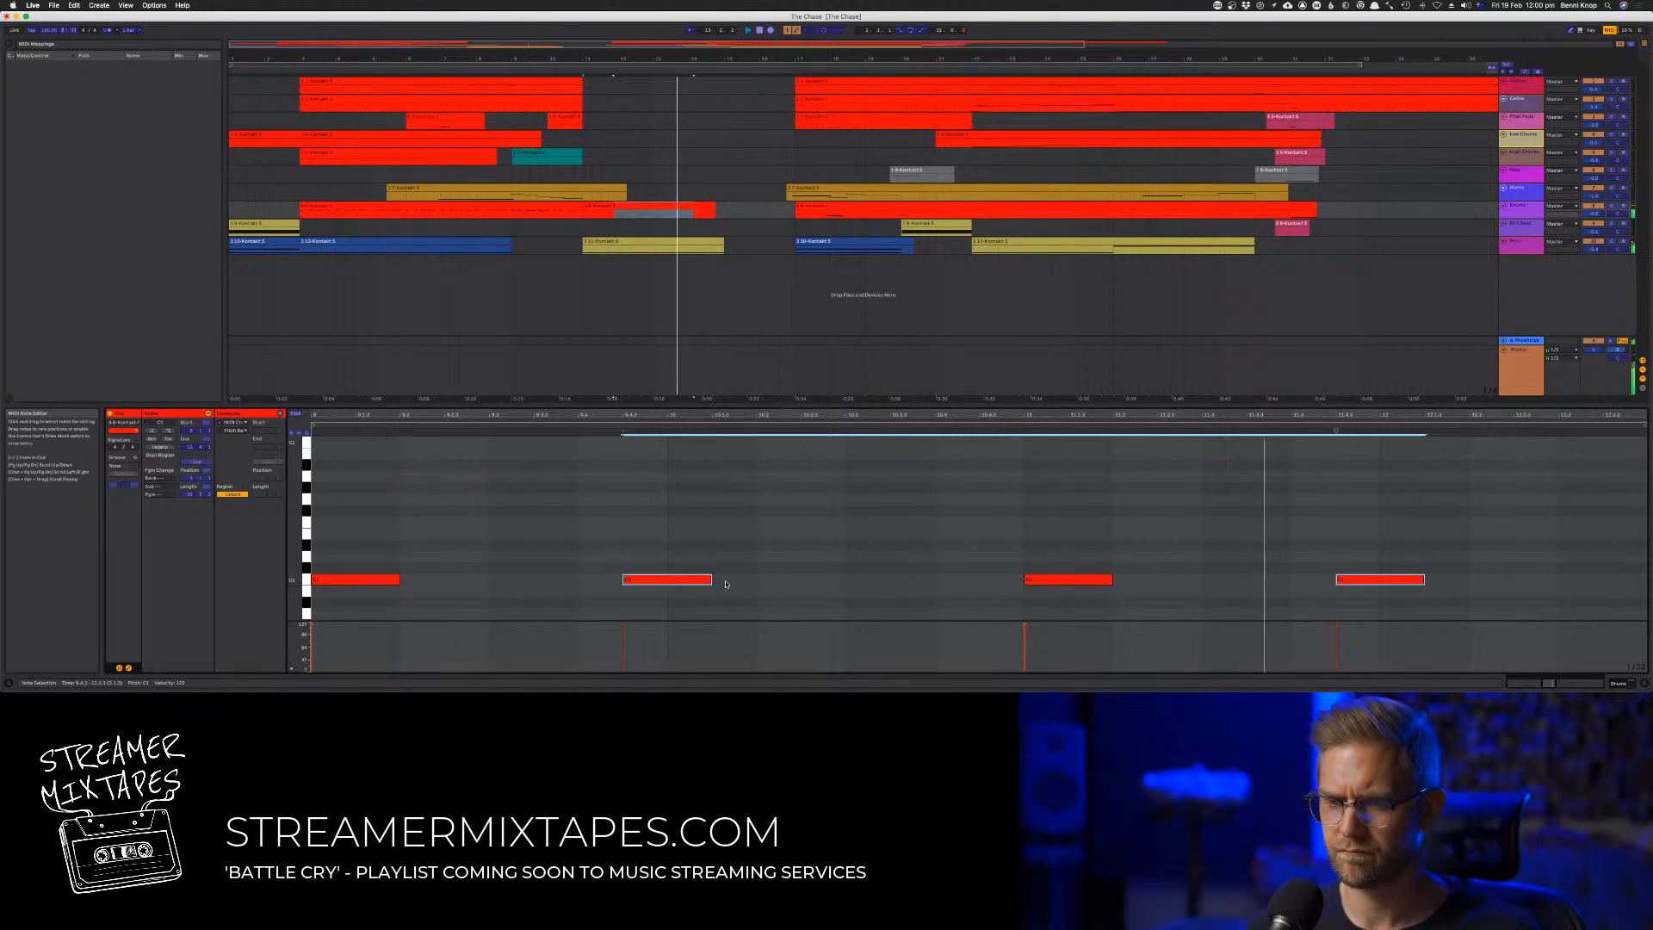
mouse_move(711, 580)
mouse_down()
mouse_move(667, 583)
mouse_move(977, 592)
mouse_move(900, 582)
mouse_up()
key(space)
key(space)
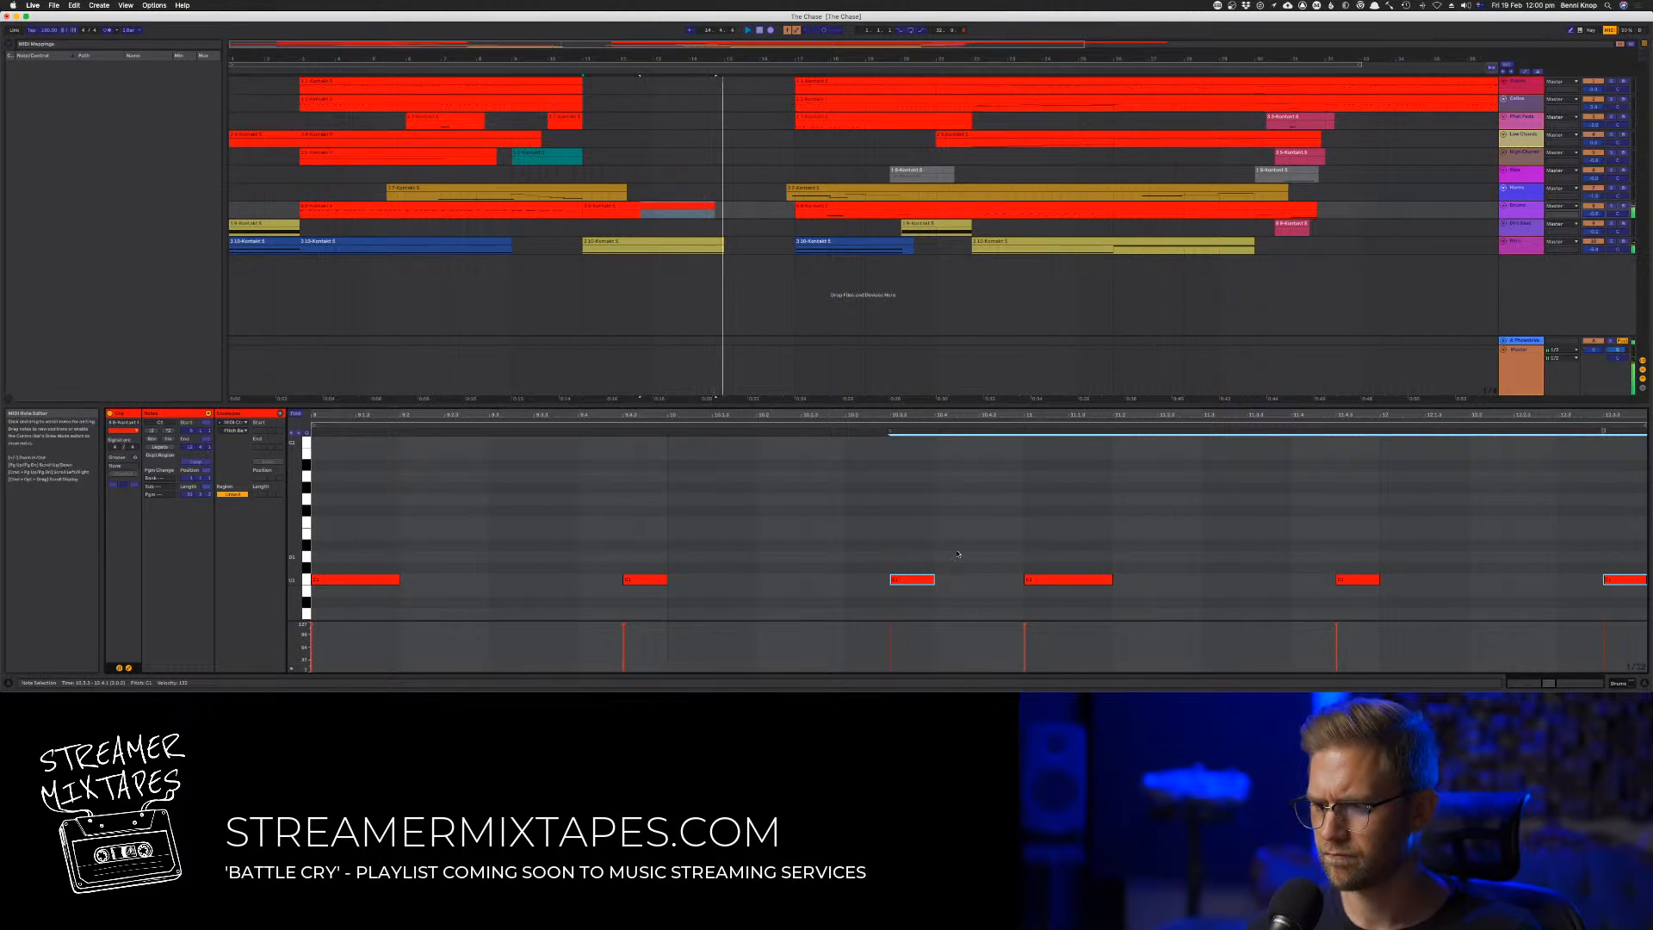
Extend the end of the new red clip to bar 15 and audition its rhythm
key(space)
key(space)
drag(713, 208, 724, 208)
click(676, 496)
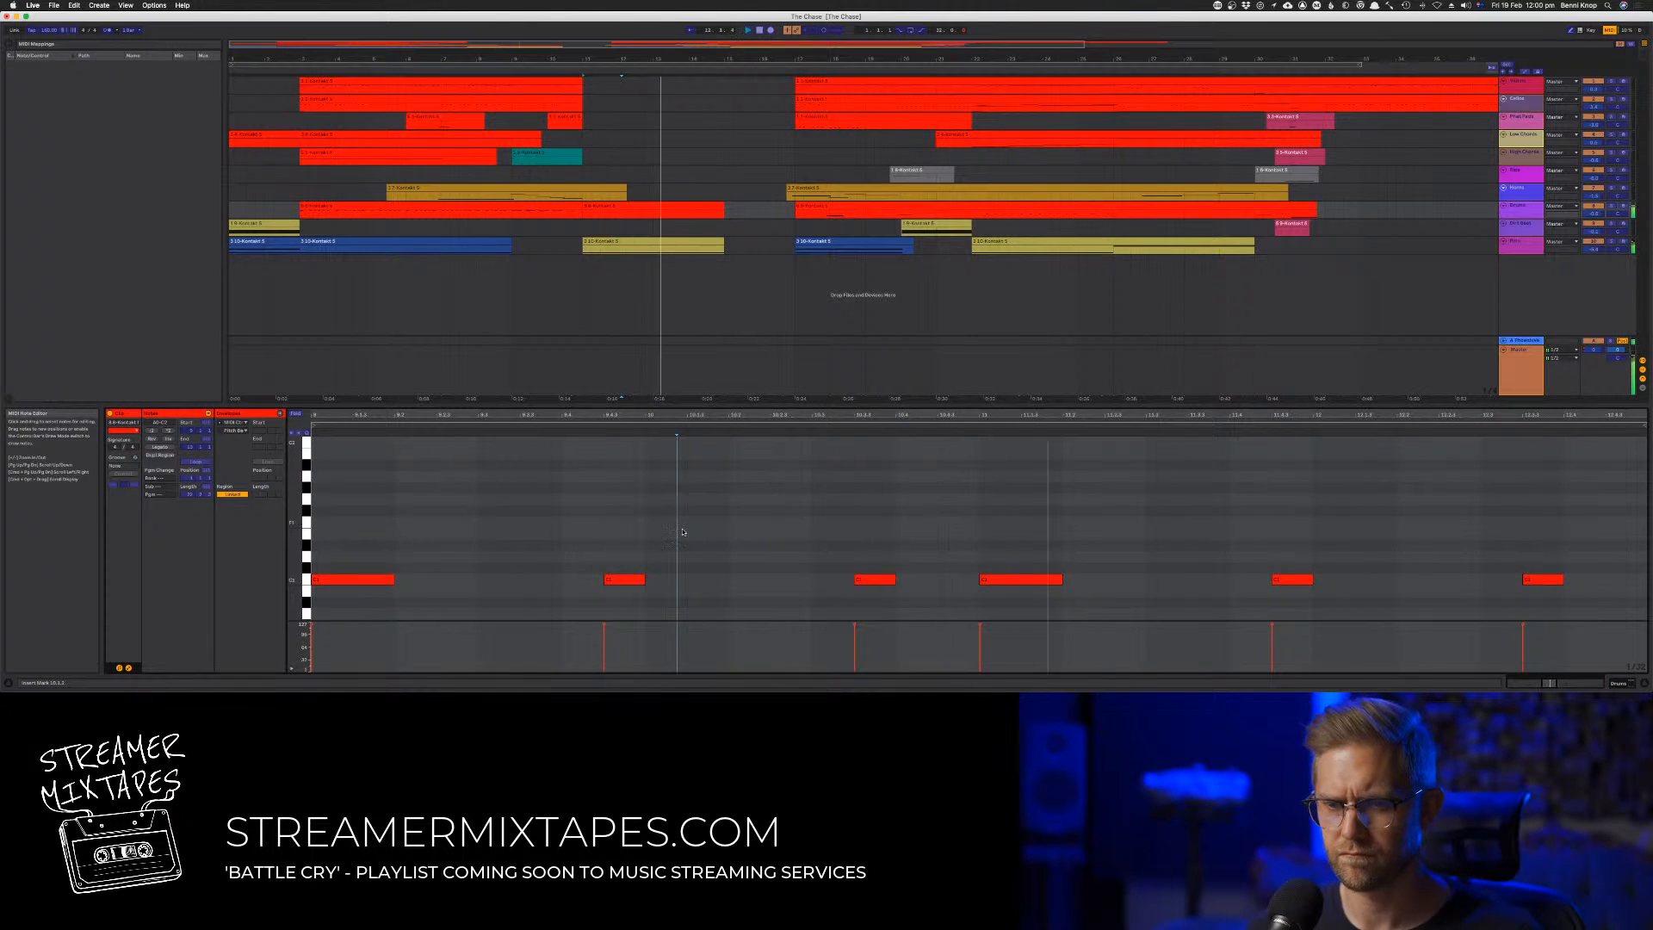
click(810, 531)
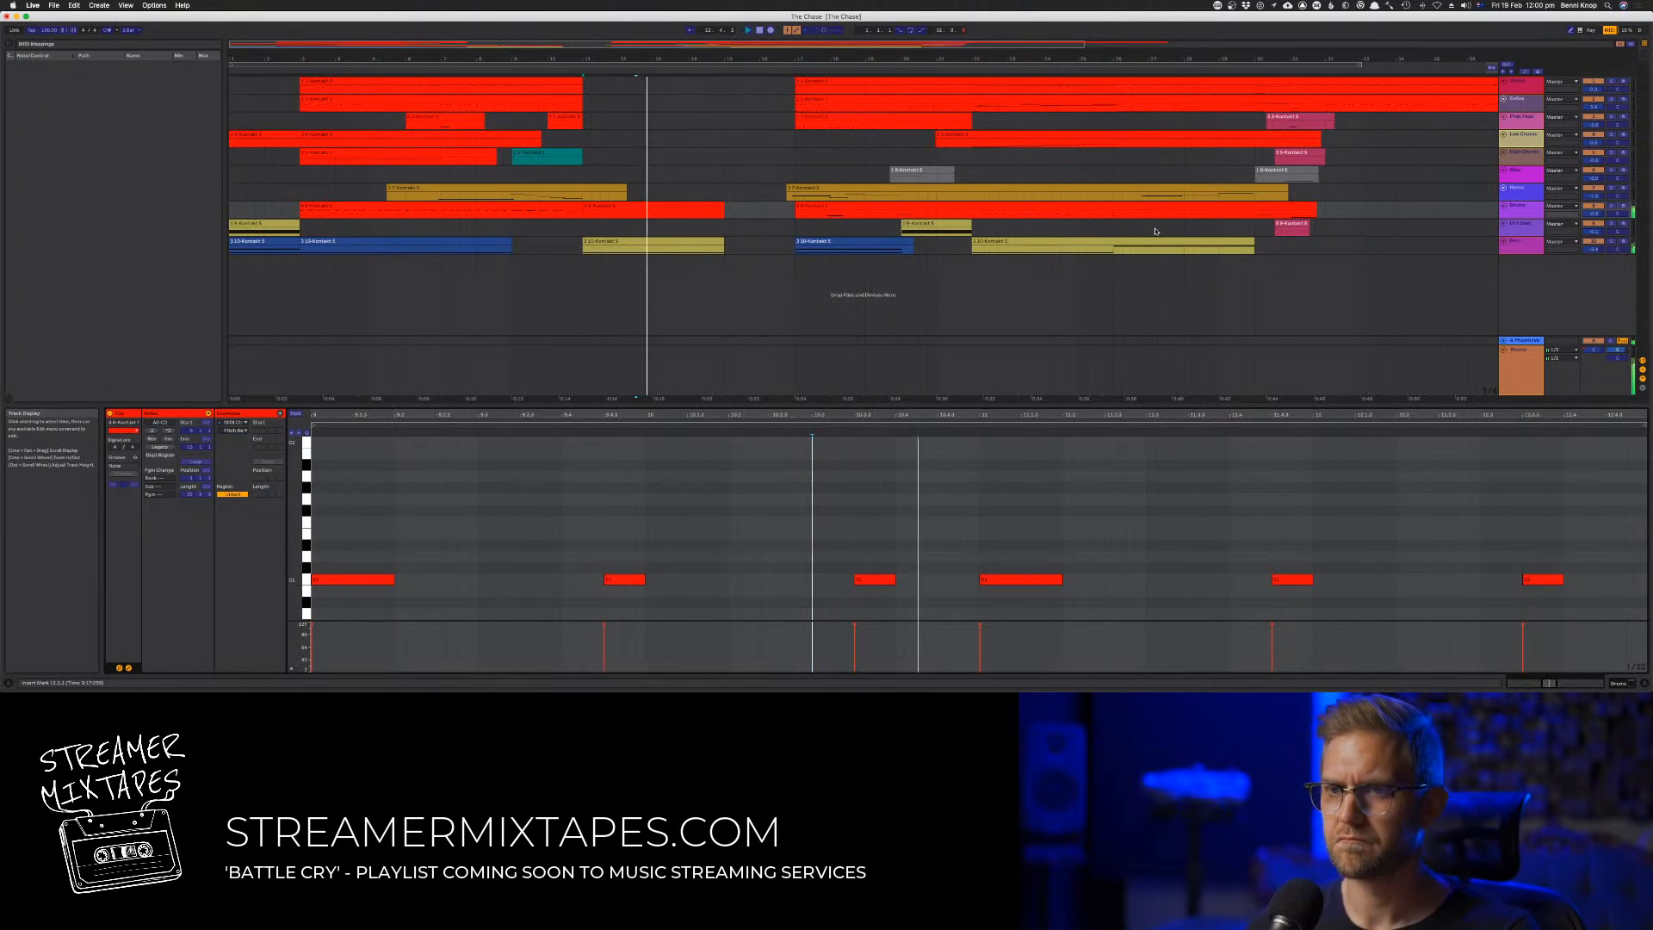
Move everything after the gap on all tracks about seven bars later to widen the space for the new section
key(minus)
click(1349, 169)
key(minus)
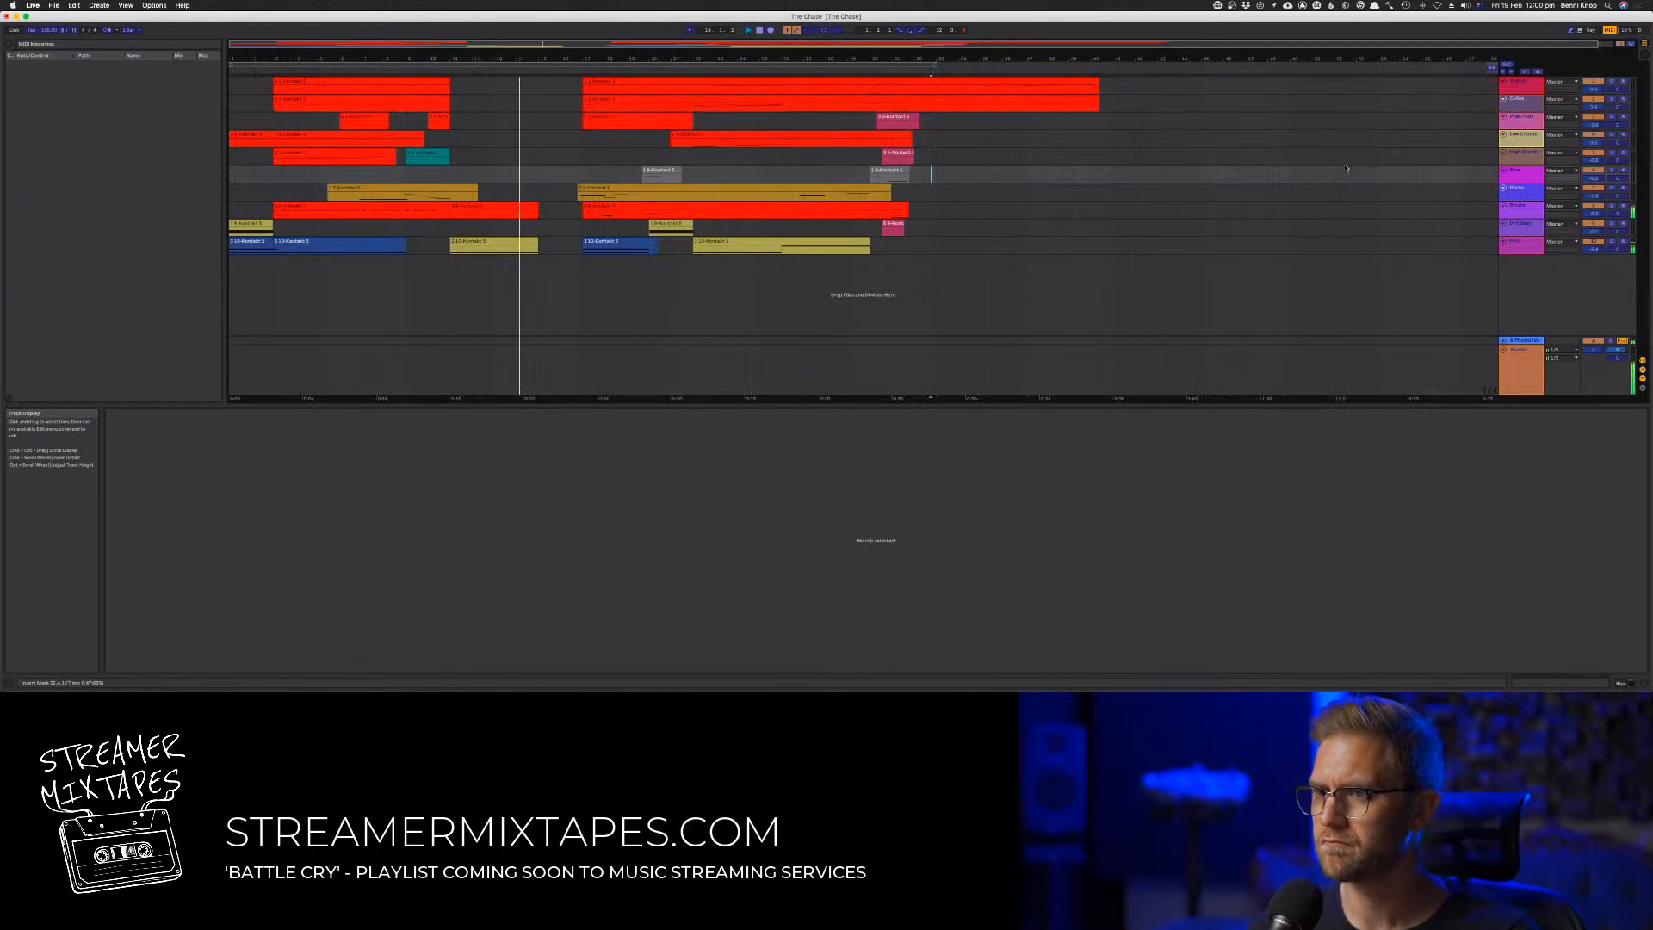
drag(1151, 79, 733, 245)
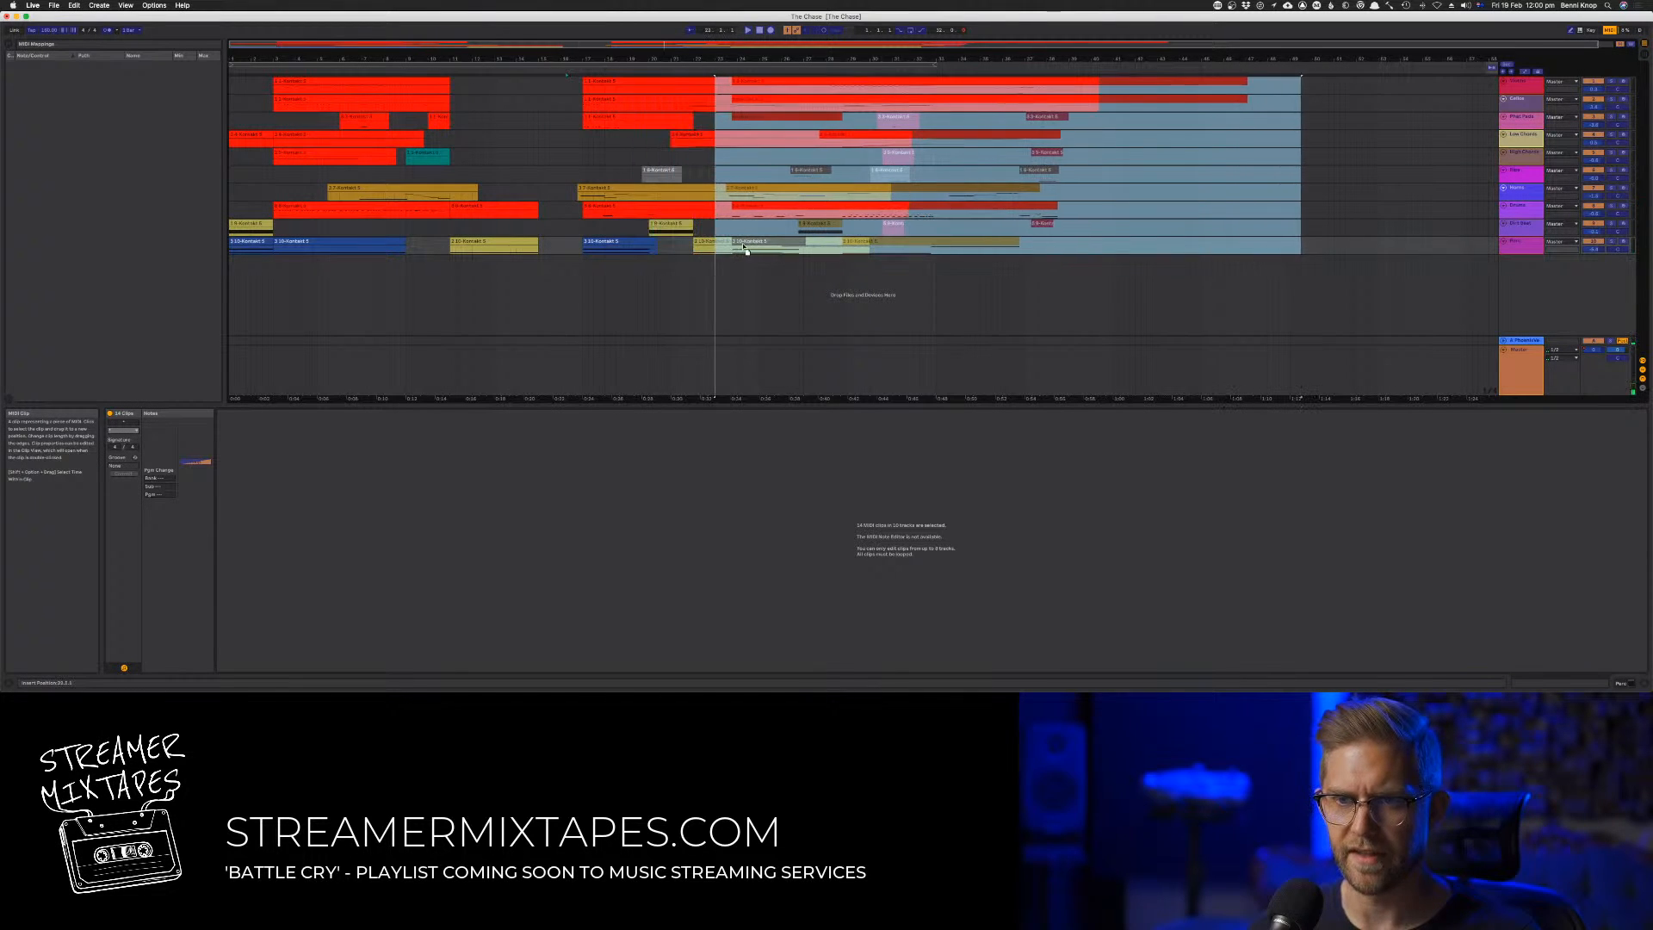
Reopen the red clip at bar 11, turn off MIDI map editing and enable the computer MIDI keyboard
click(490, 210)
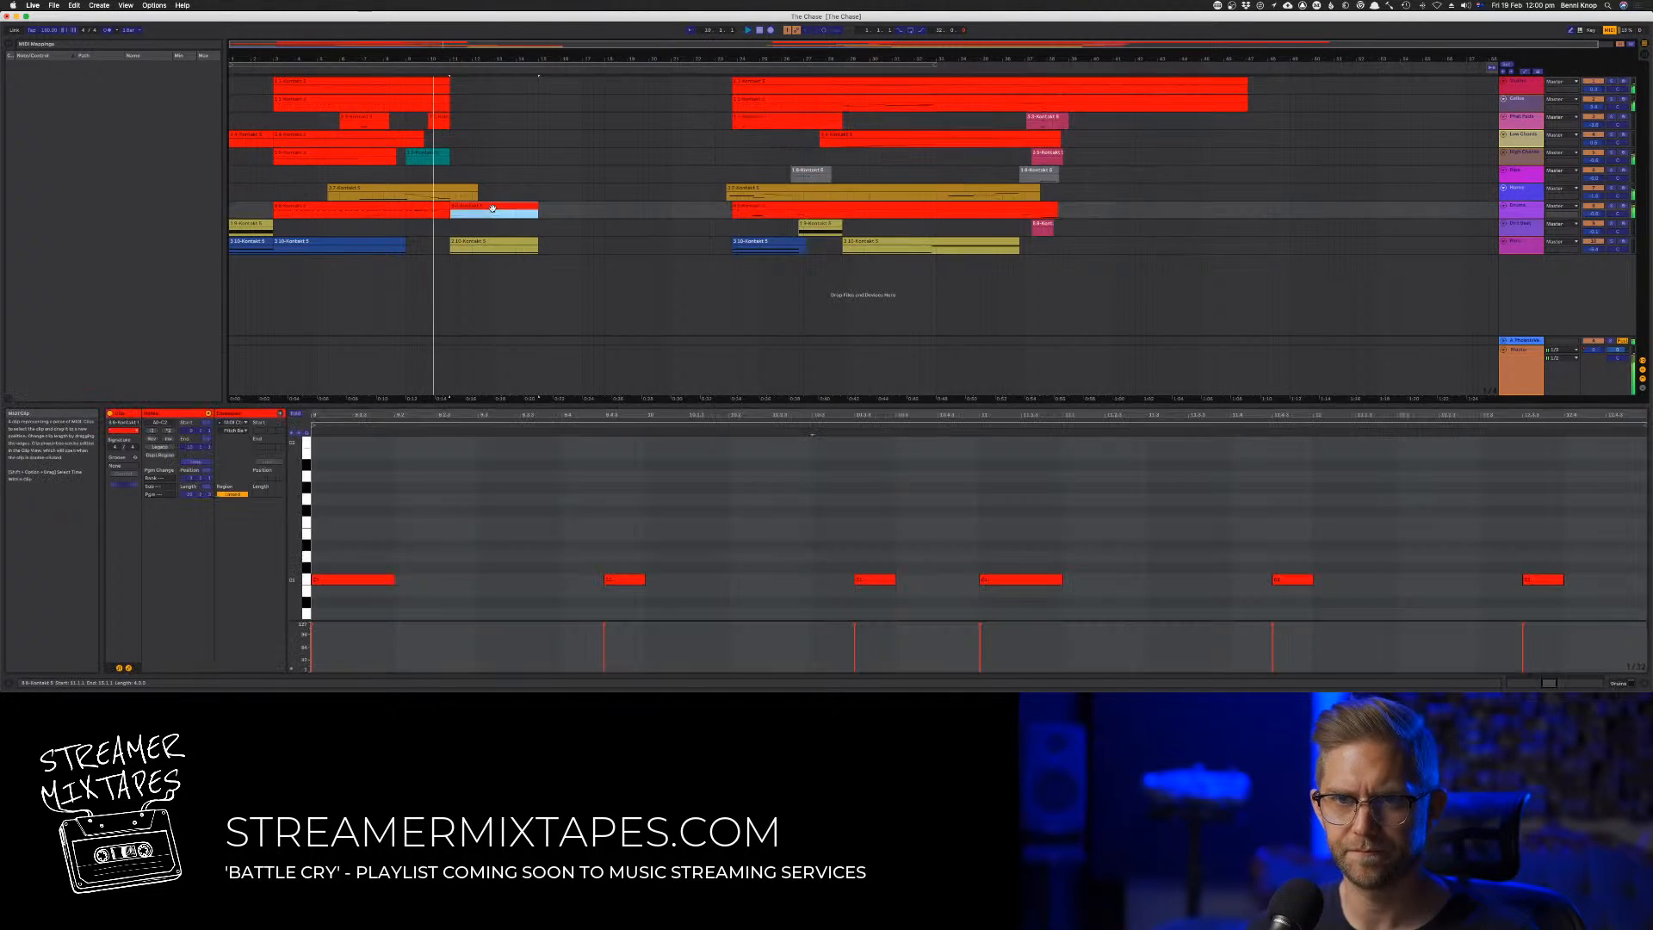
click(526, 493)
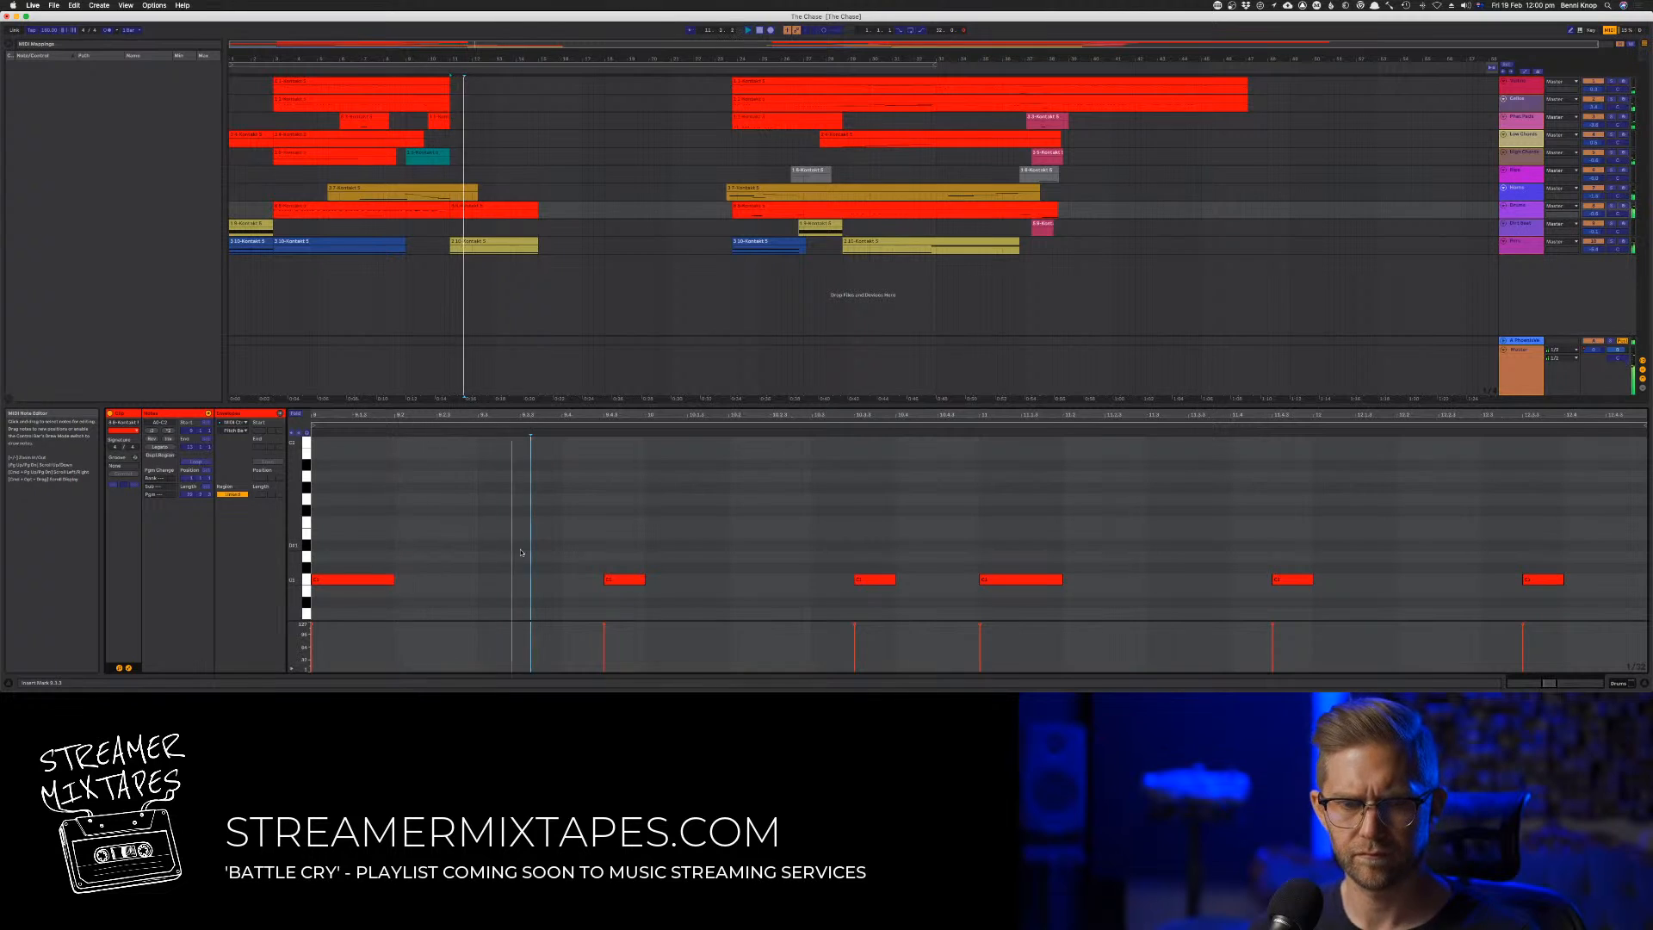
click(154, 5)
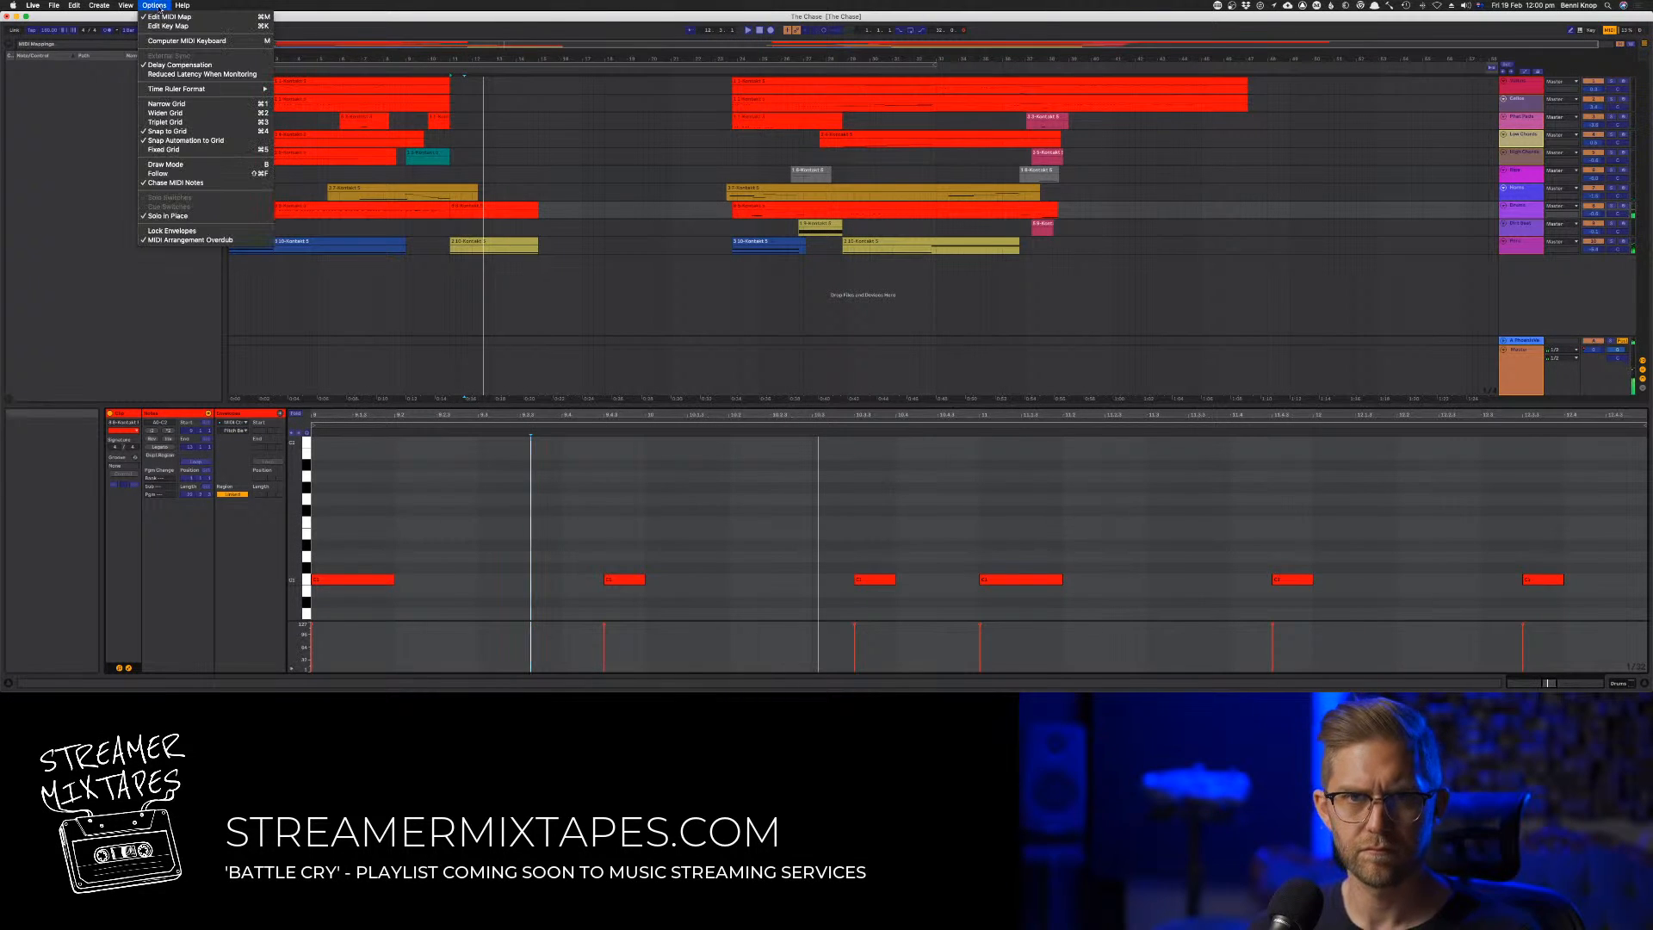
click(176, 41)
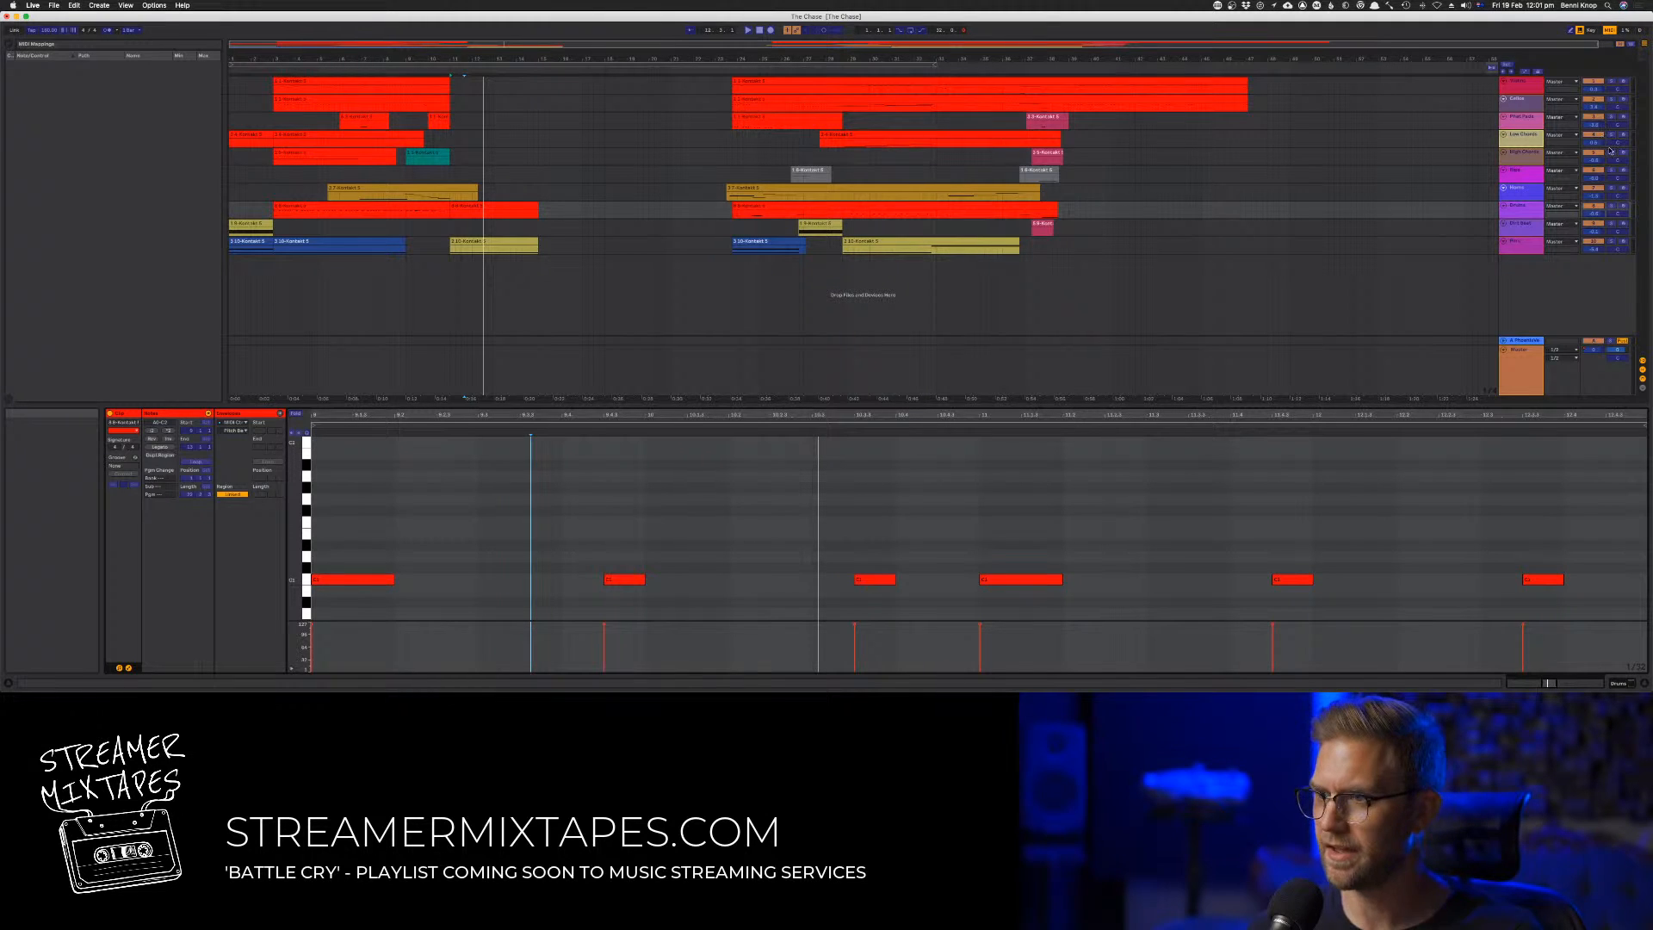
click(144, 6)
click(159, 42)
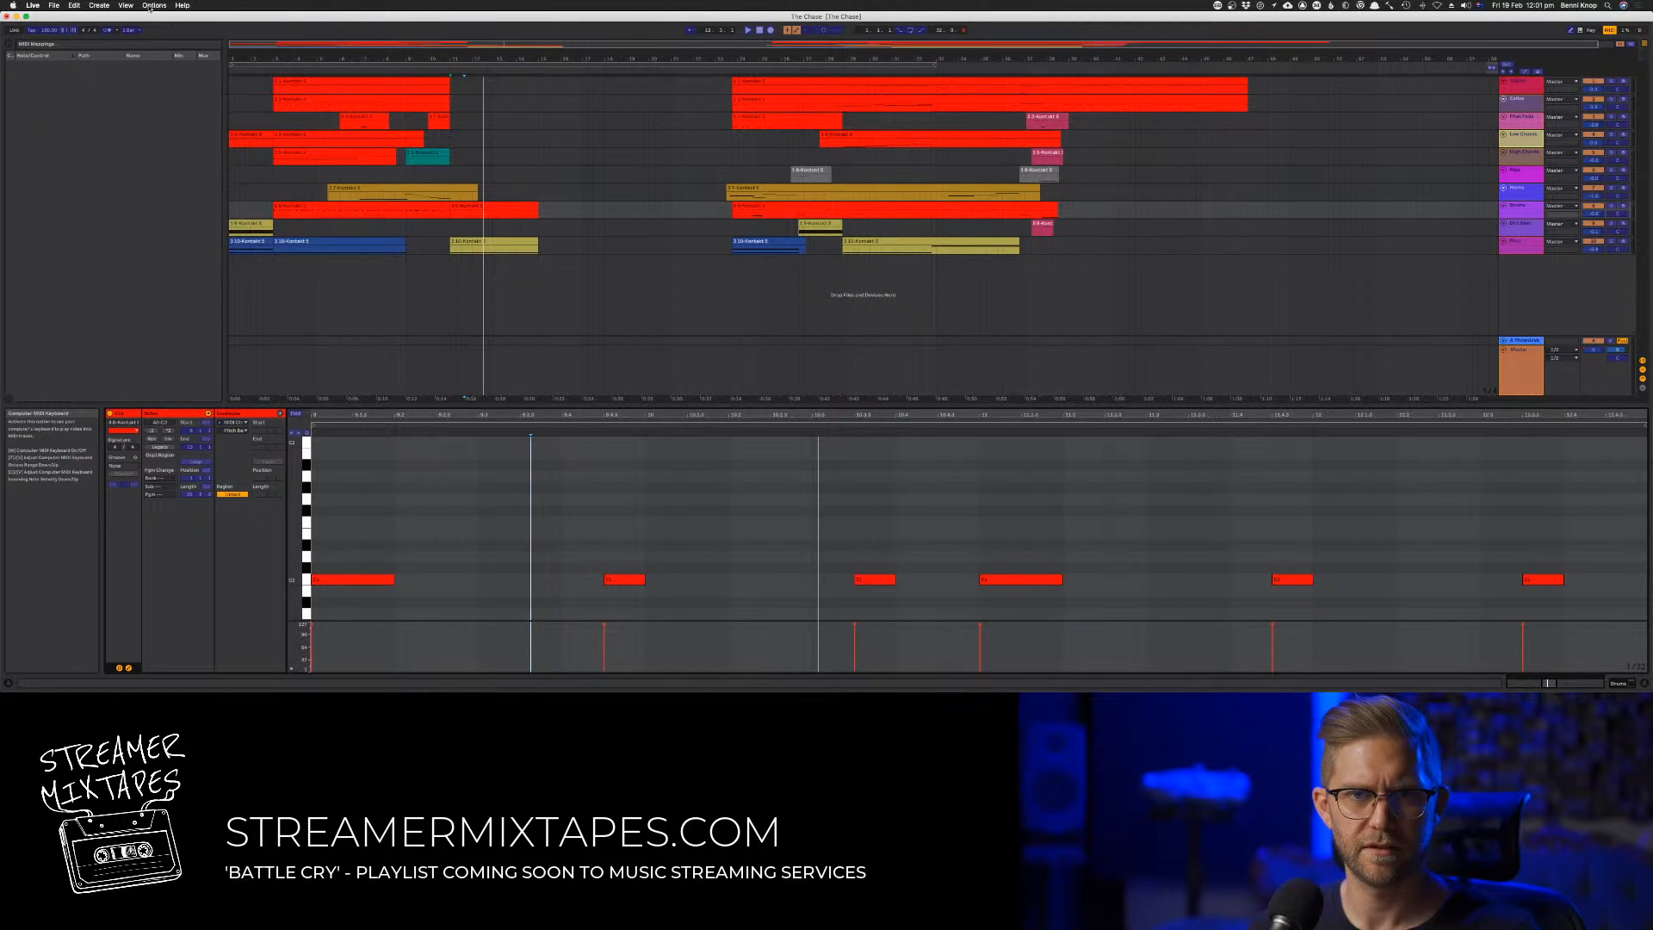
click(151, 6)
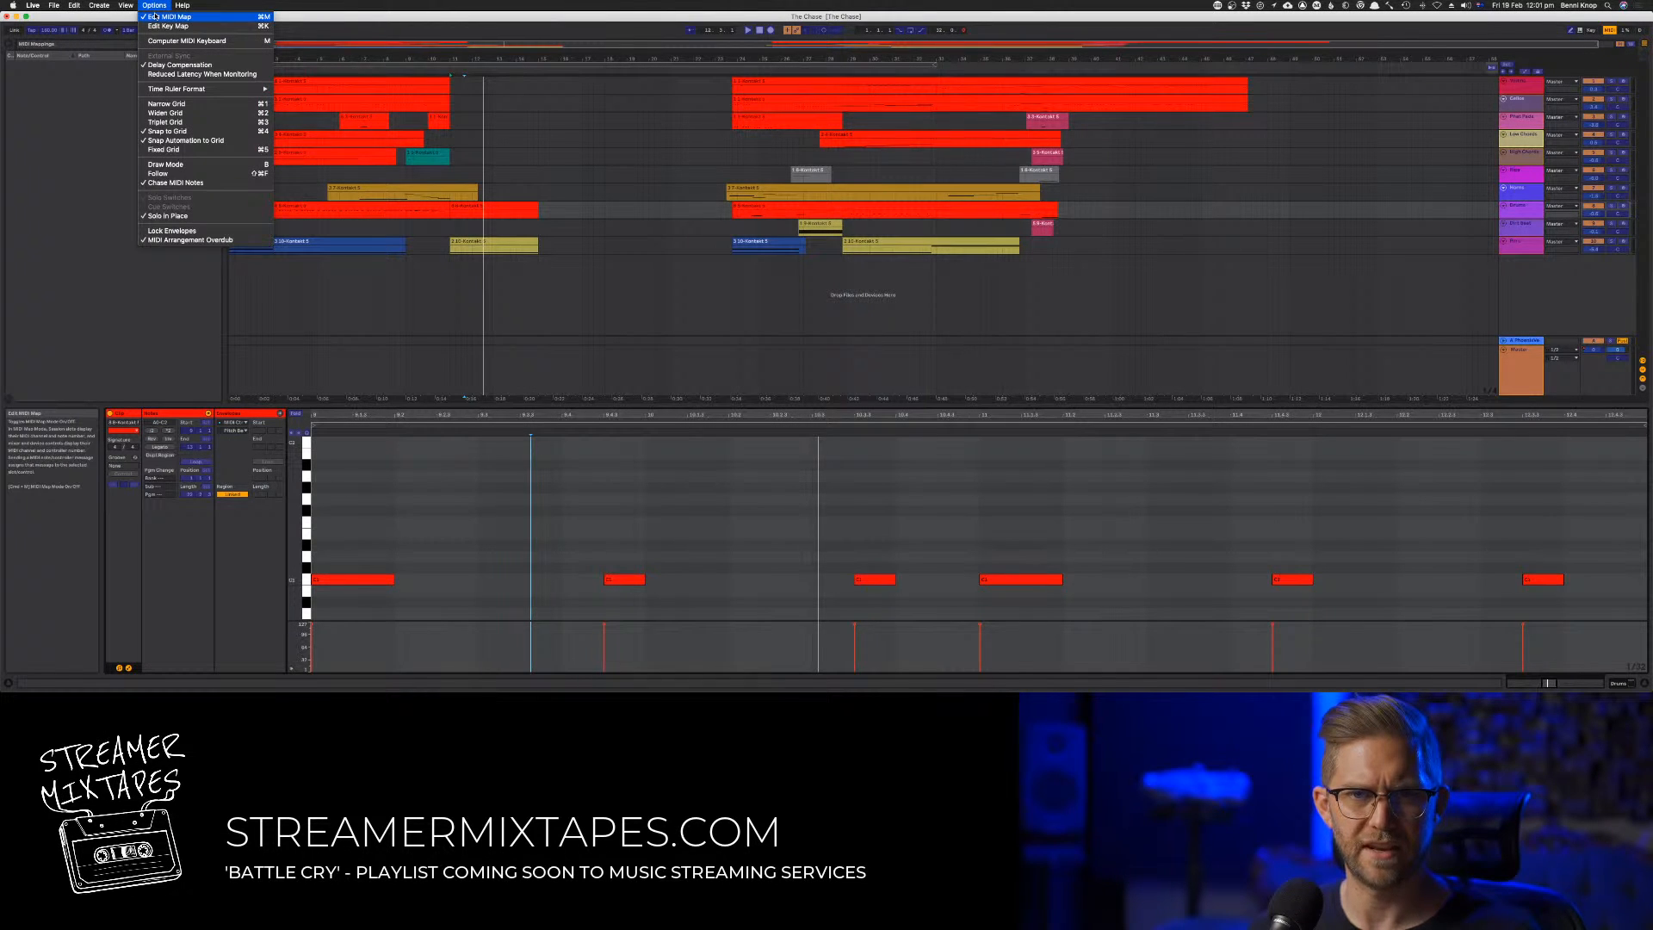
click(153, 16)
click(154, 5)
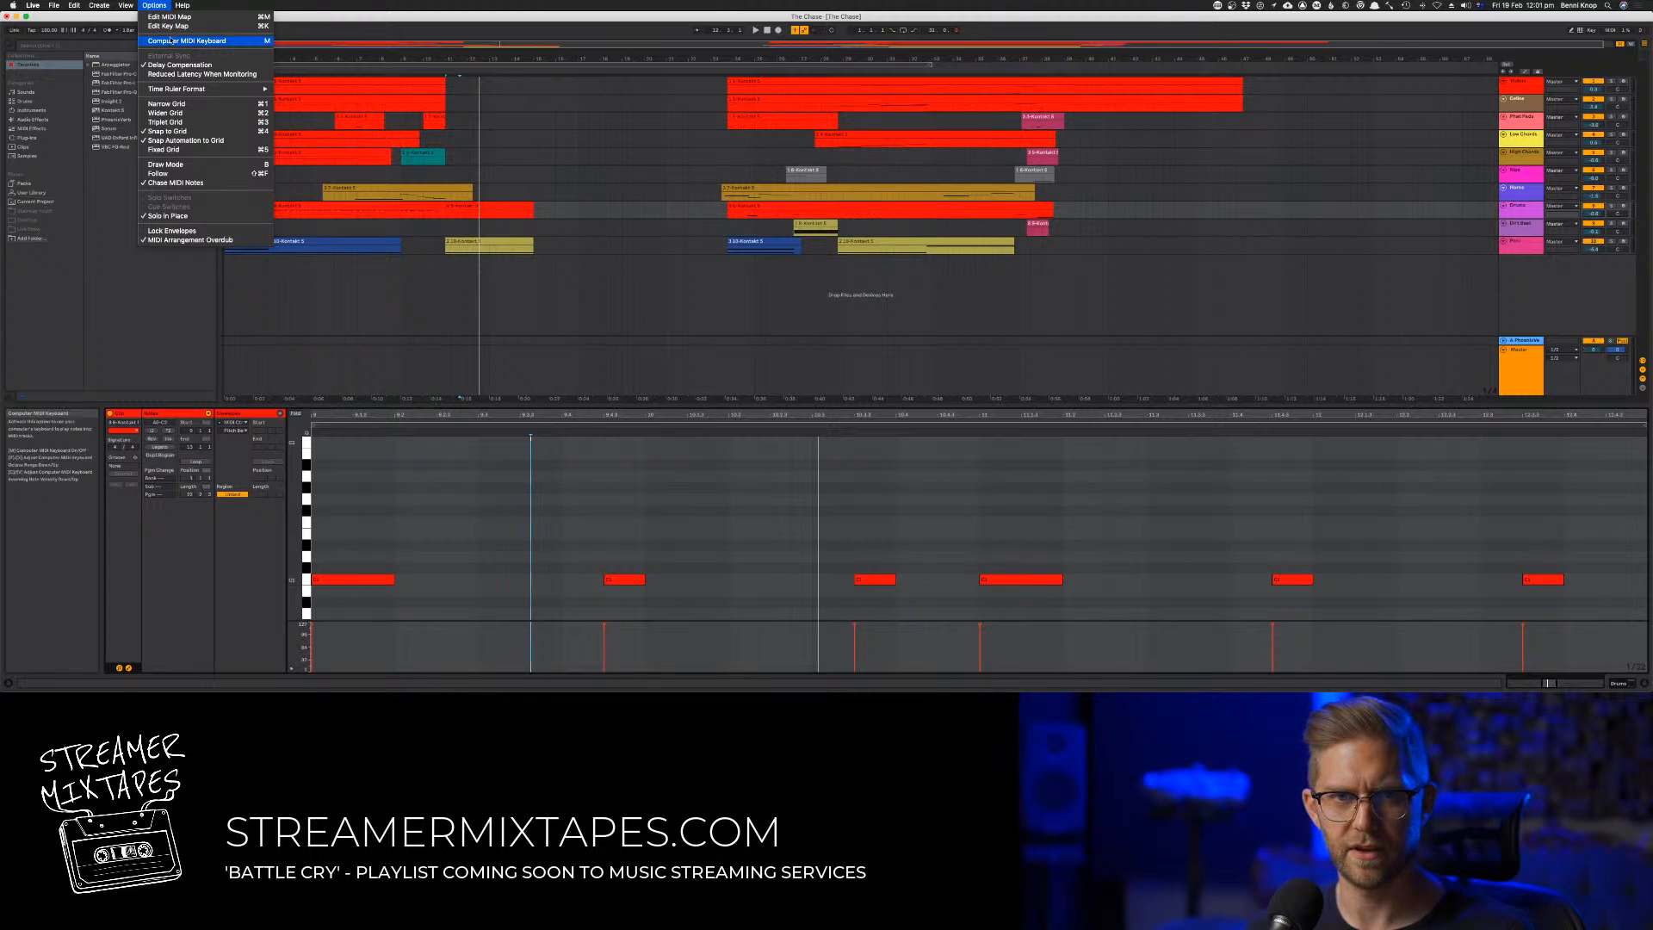
click(171, 41)
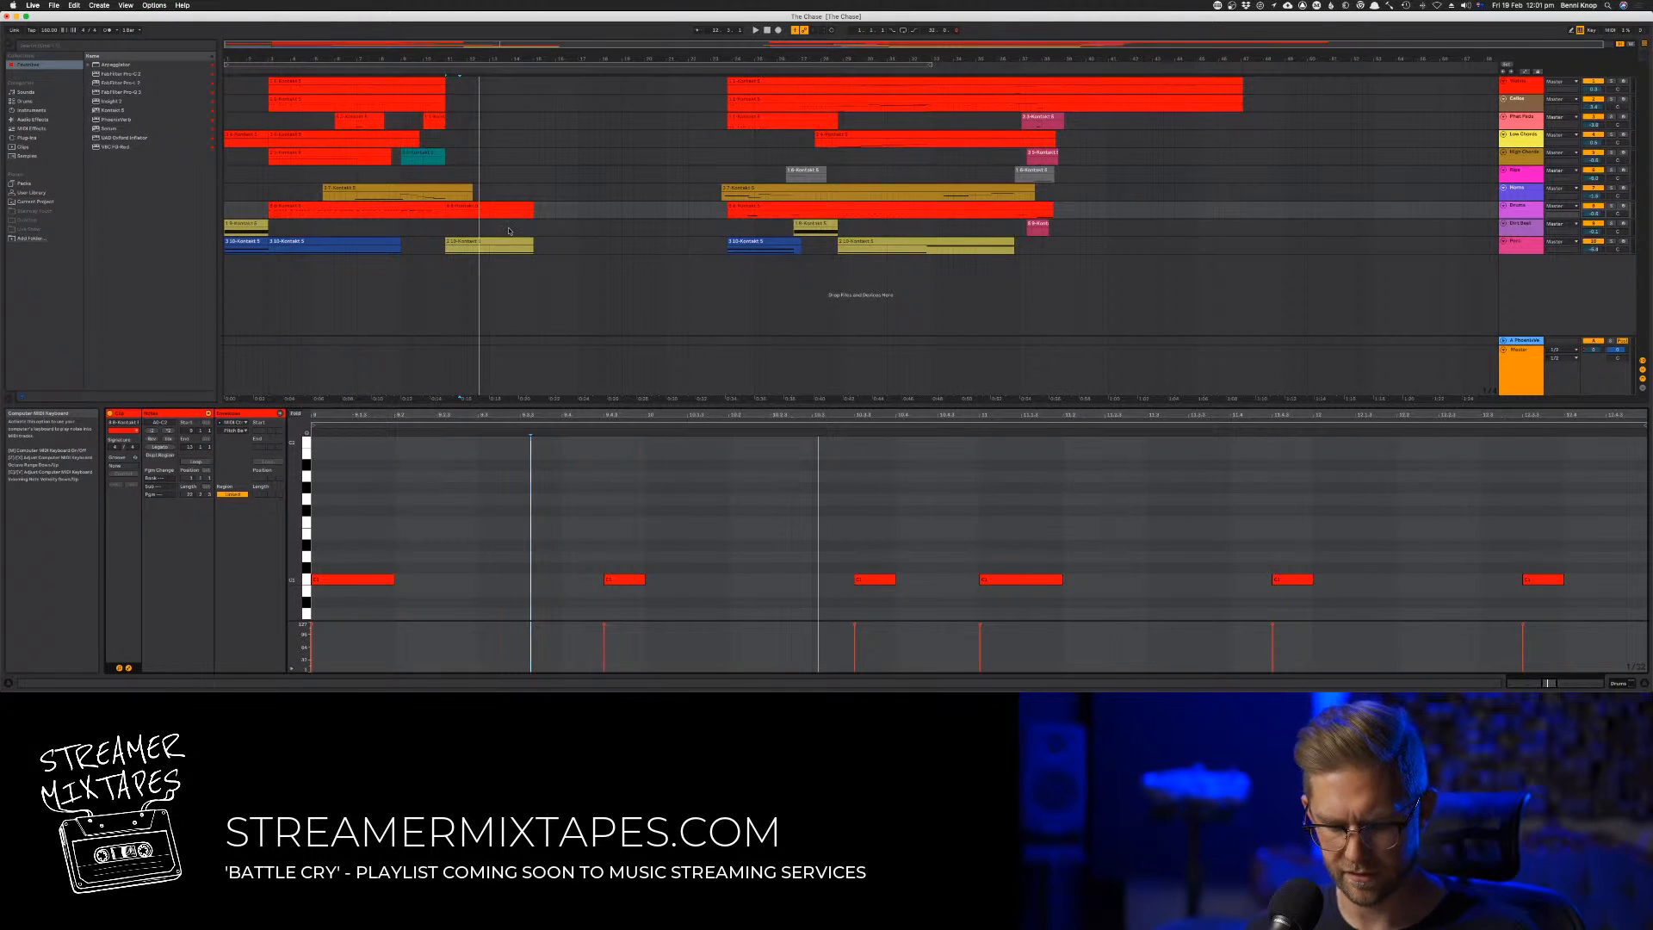
Arm the new red clip's track for recording and play the section from just after bar 11
key(space)
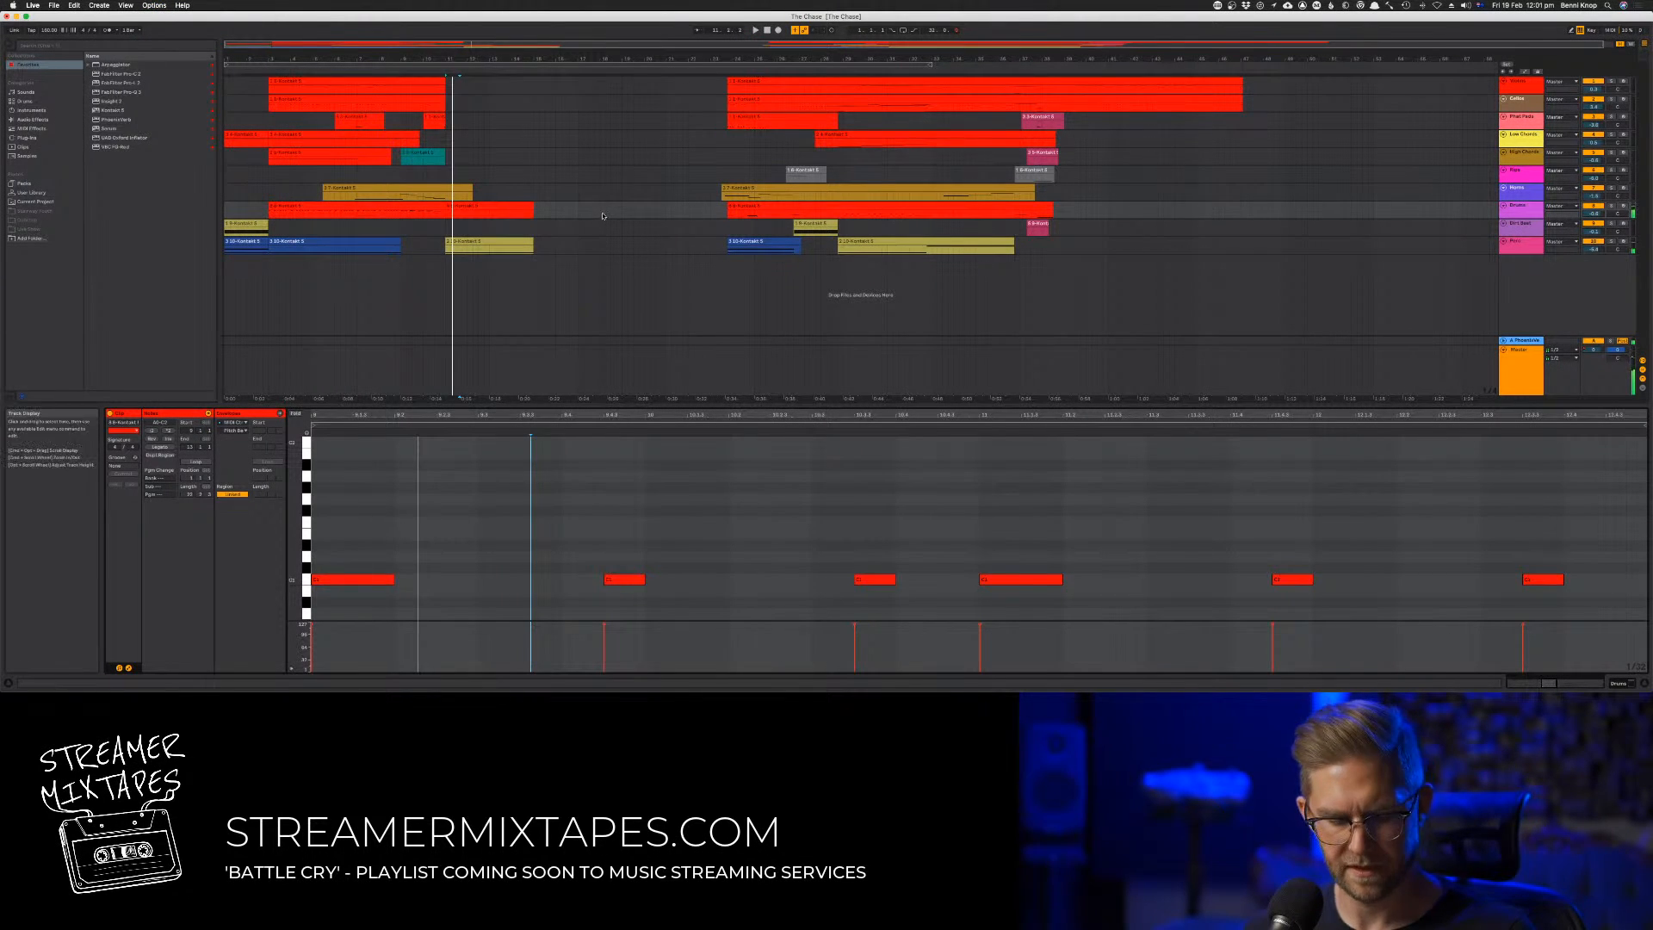
click(1622, 208)
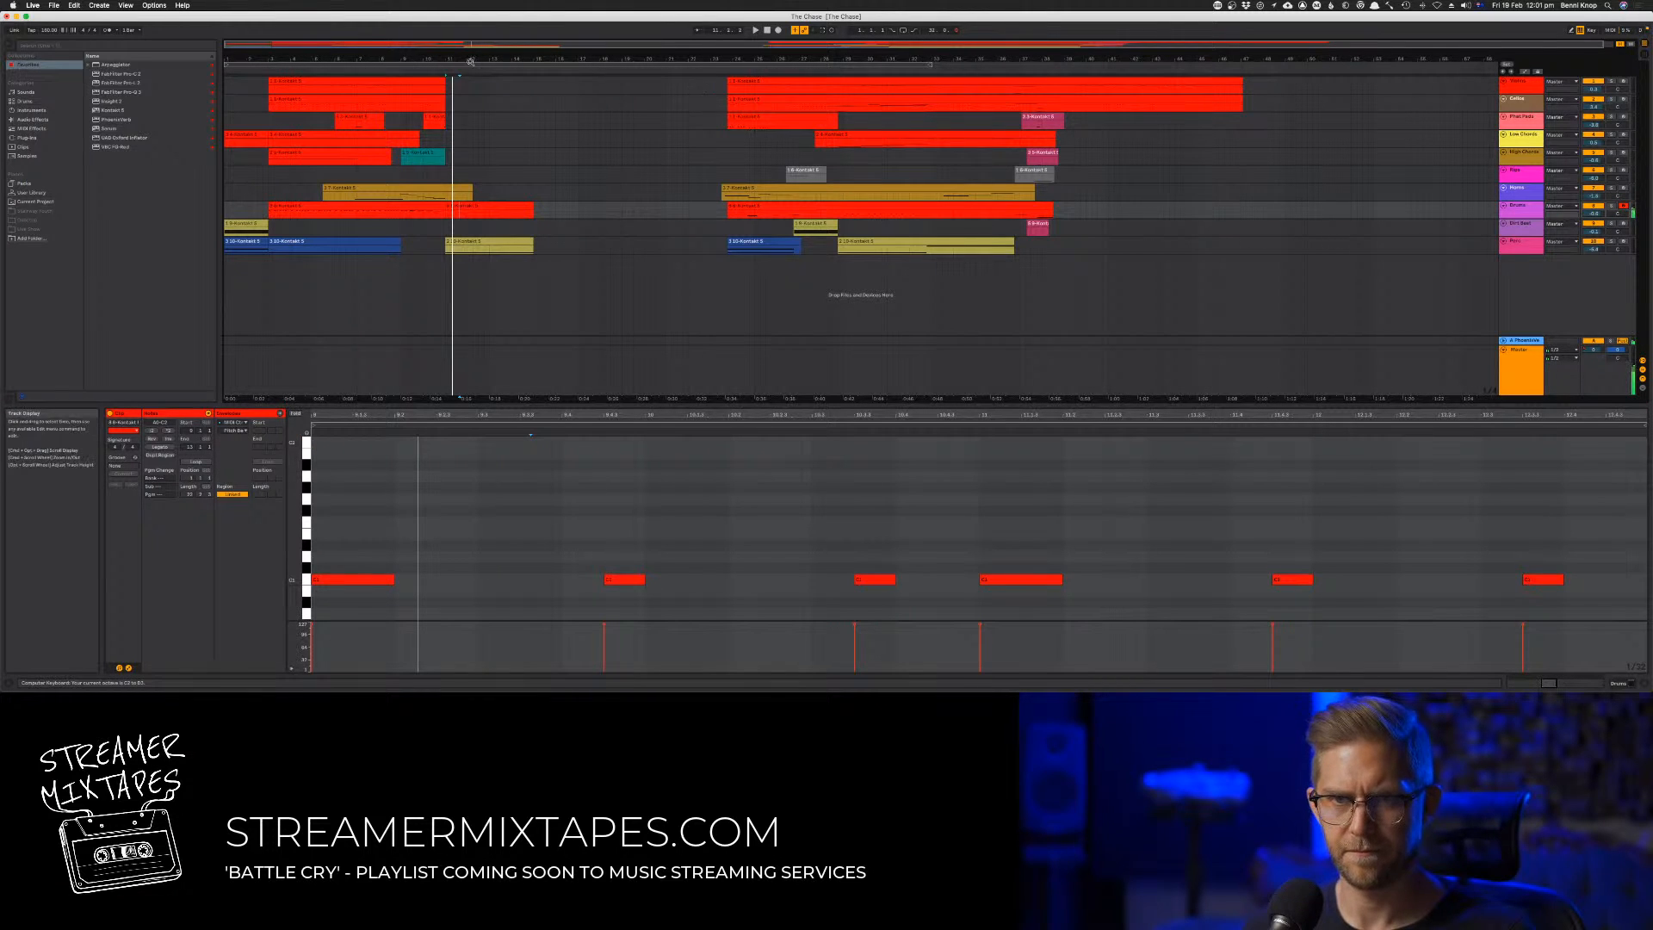
key(space)
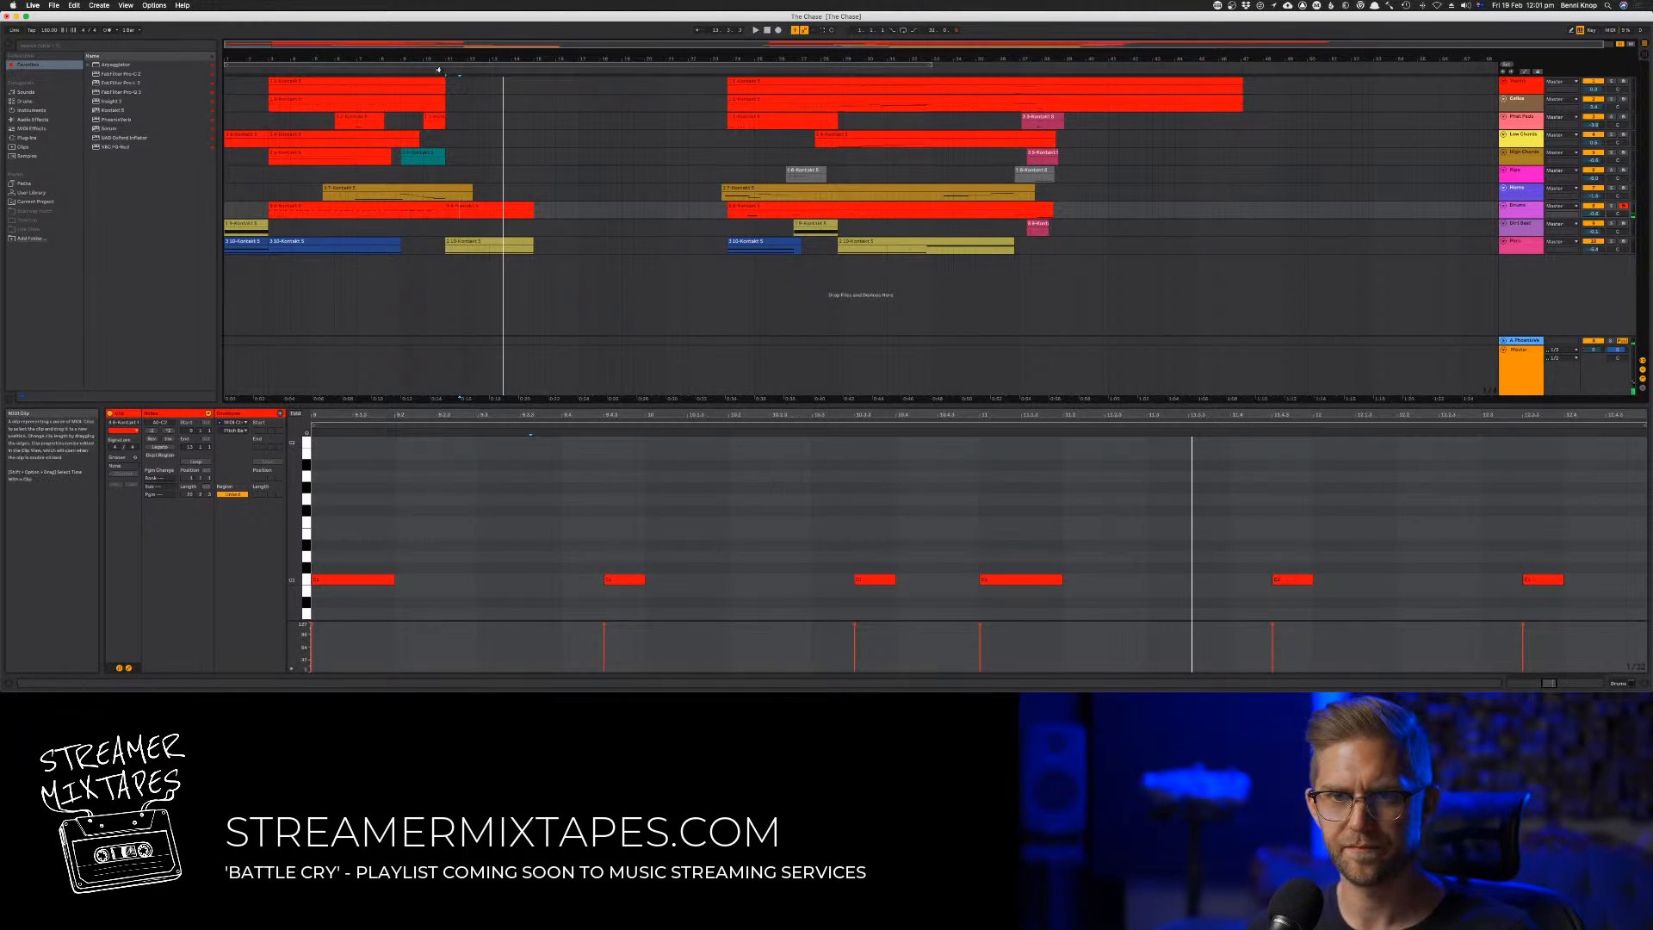
Play the new section from around bar 11 several times to rehearse a drum part over the red clip
key(space)
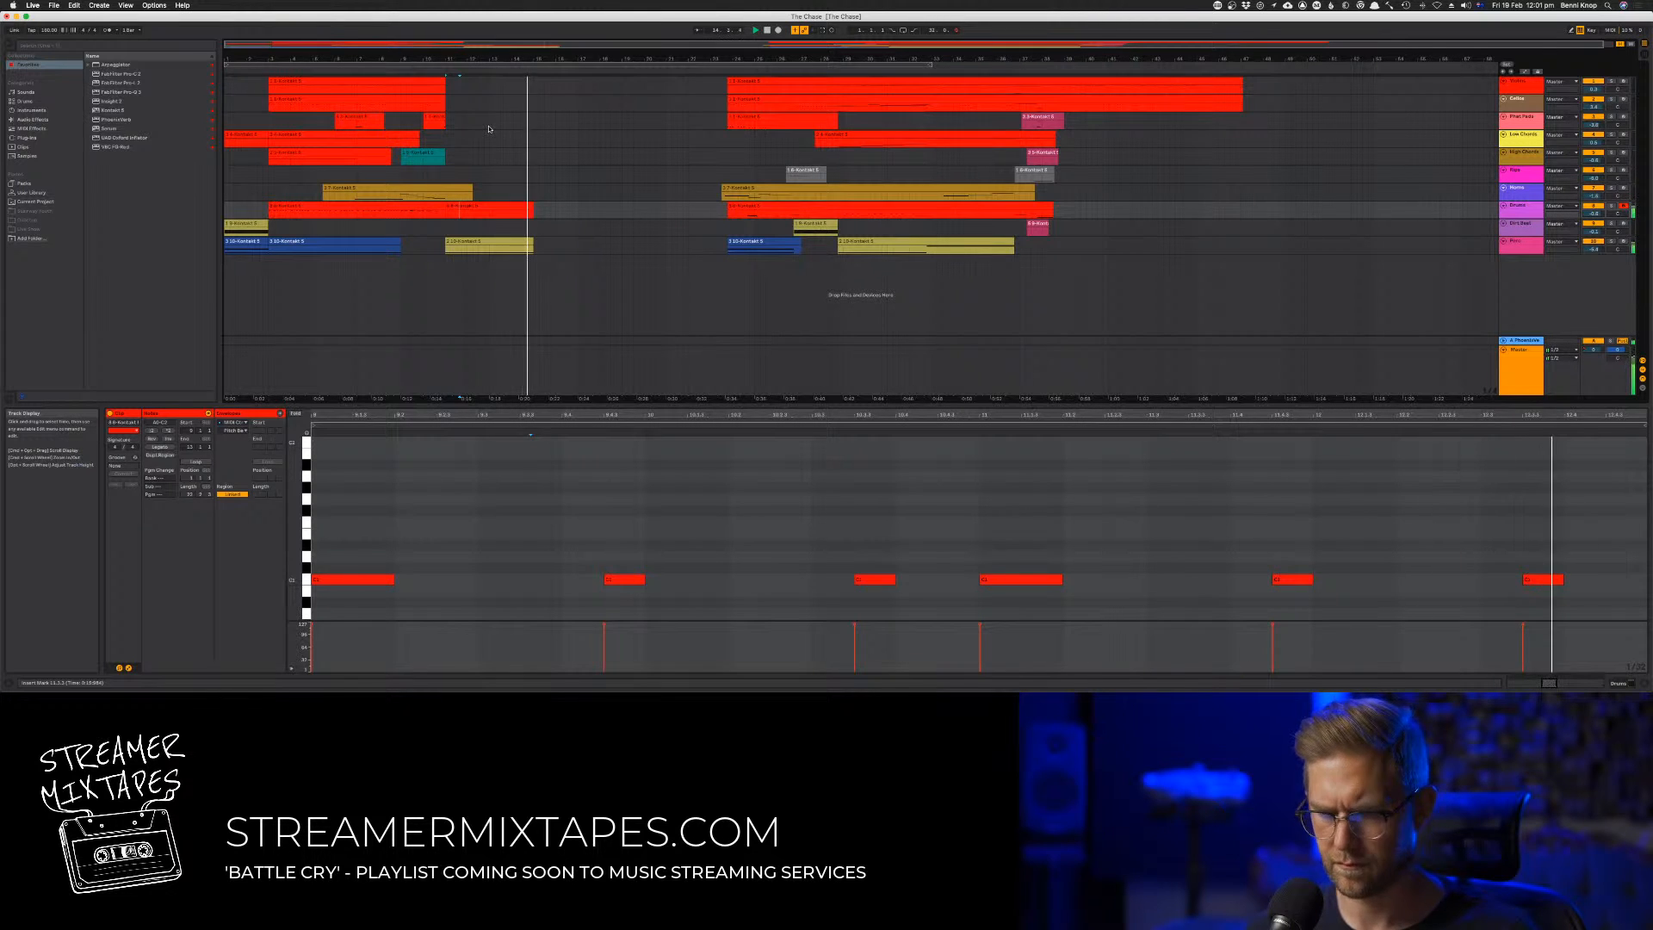
key(space)
key(space)
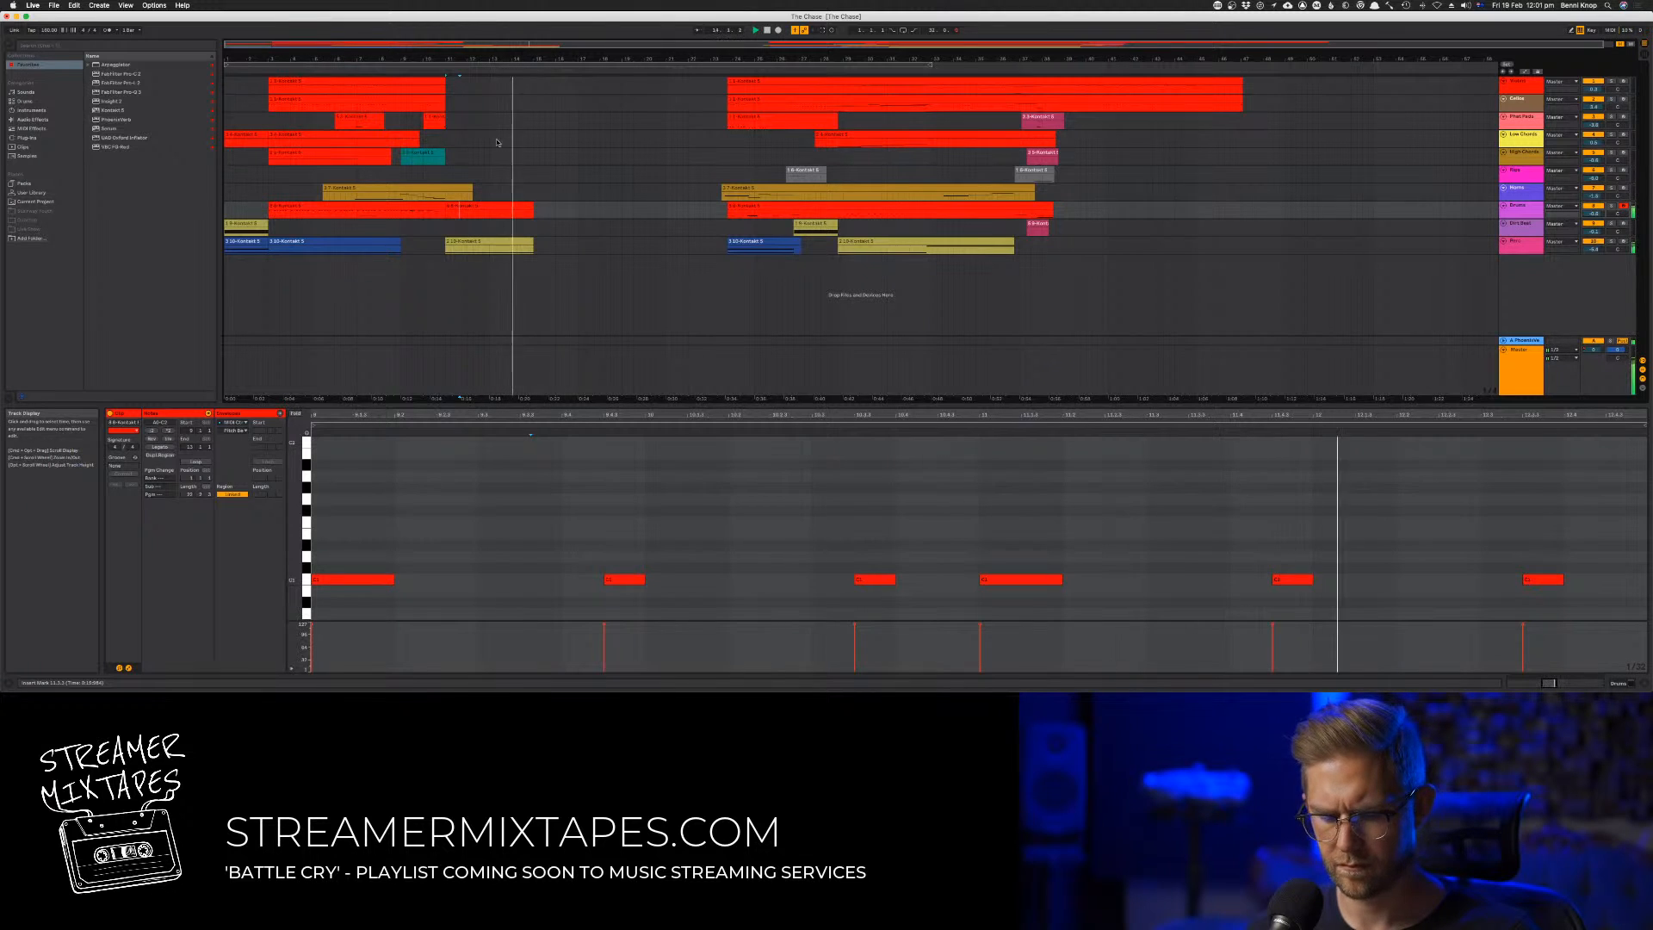
key(space)
key(space)
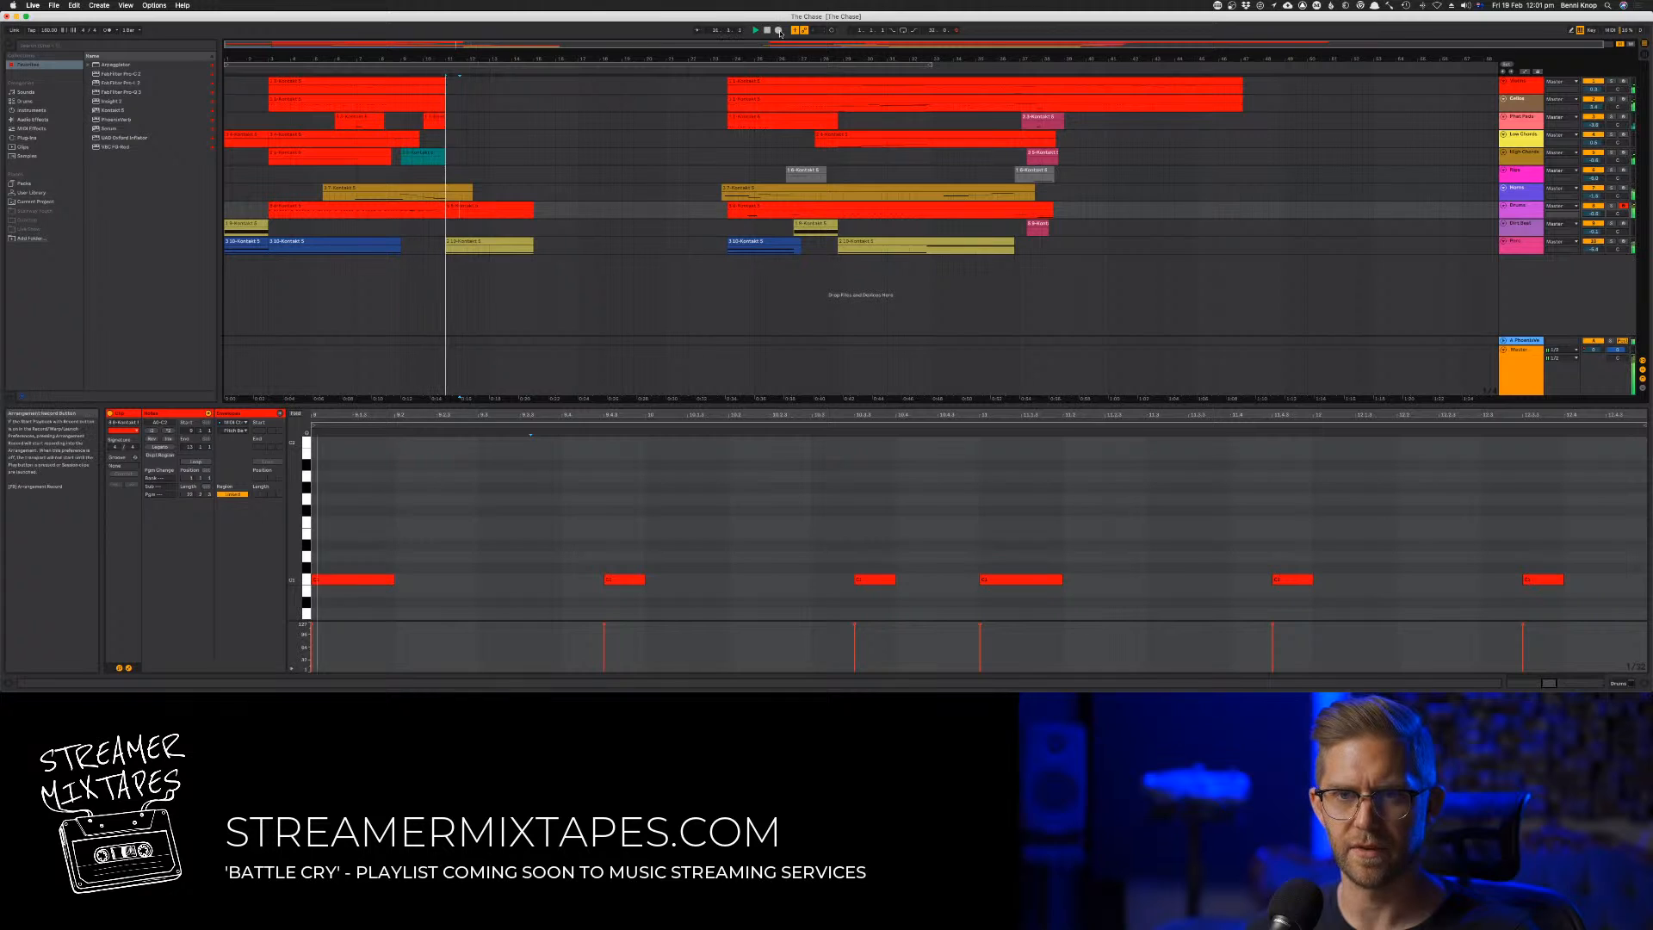
Try recording a drum take on the armed Drums track from just after bar 11 and audition the recorded clip
click(779, 31)
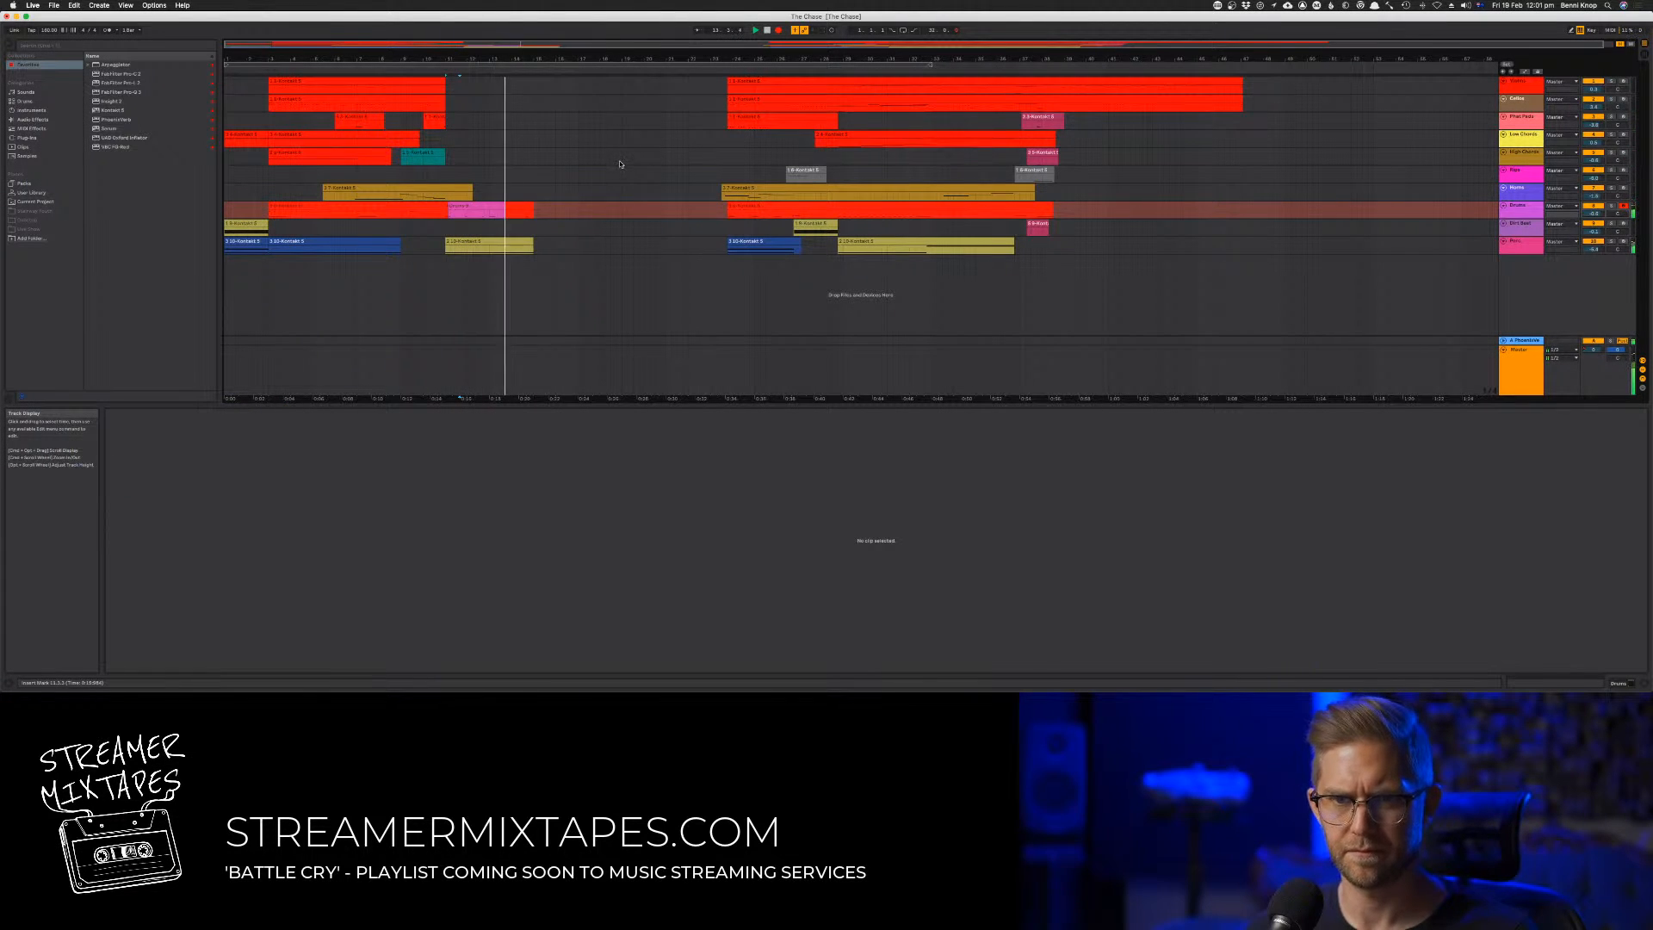
key(F9)
click(517, 208)
click(573, 210)
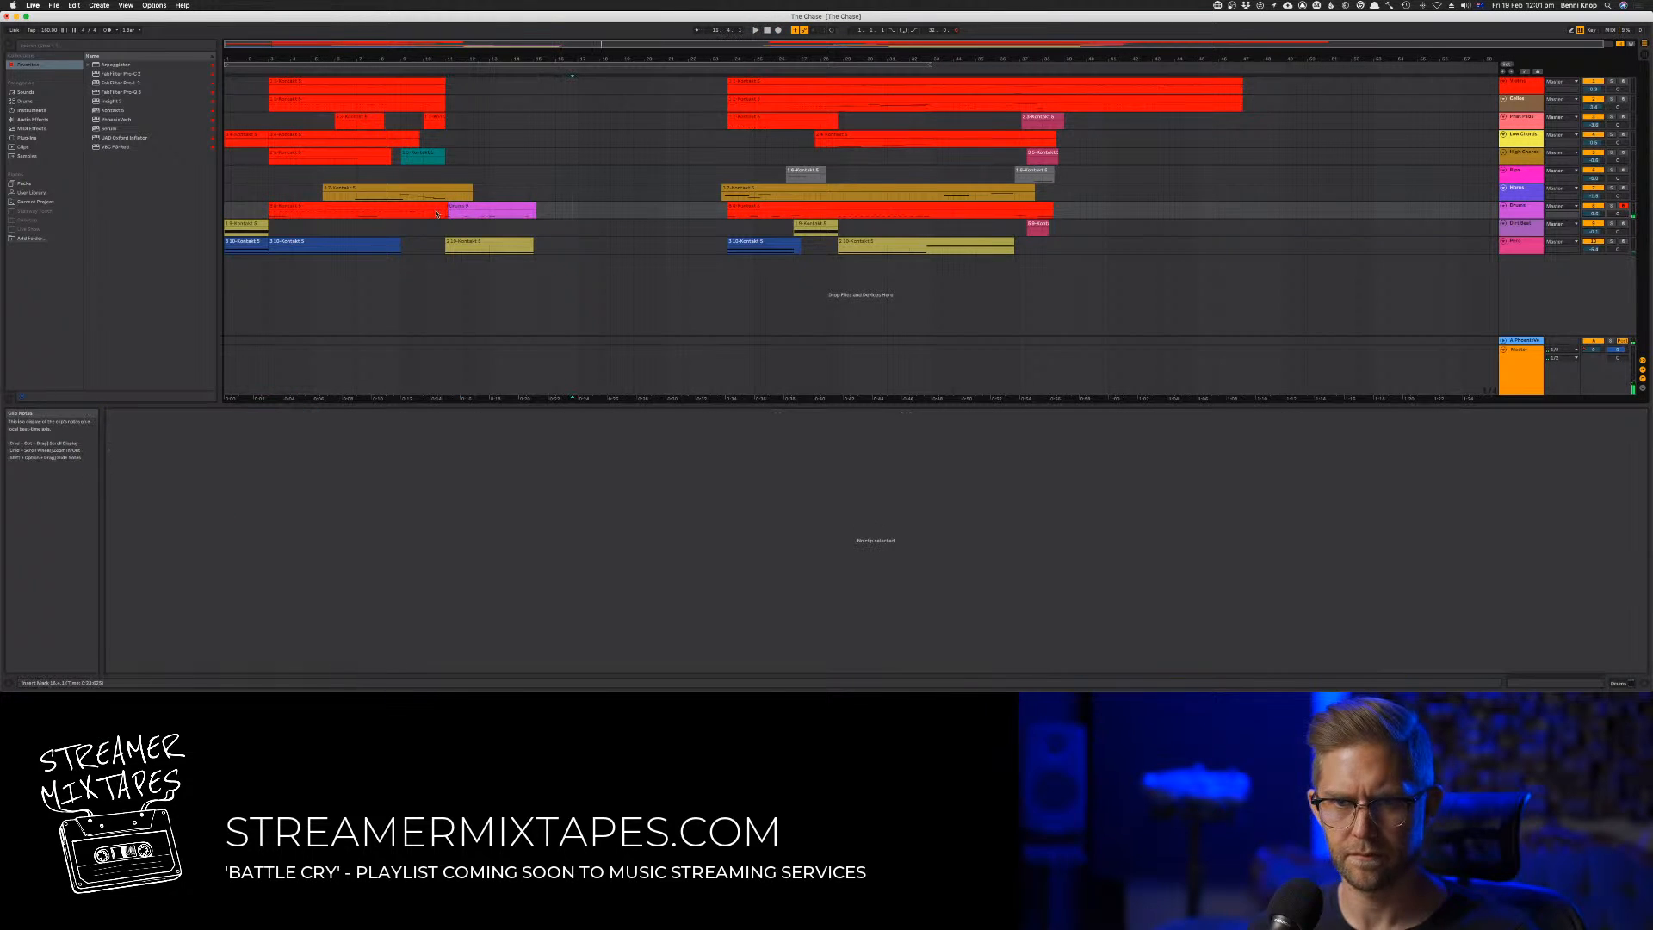
click(465, 213)
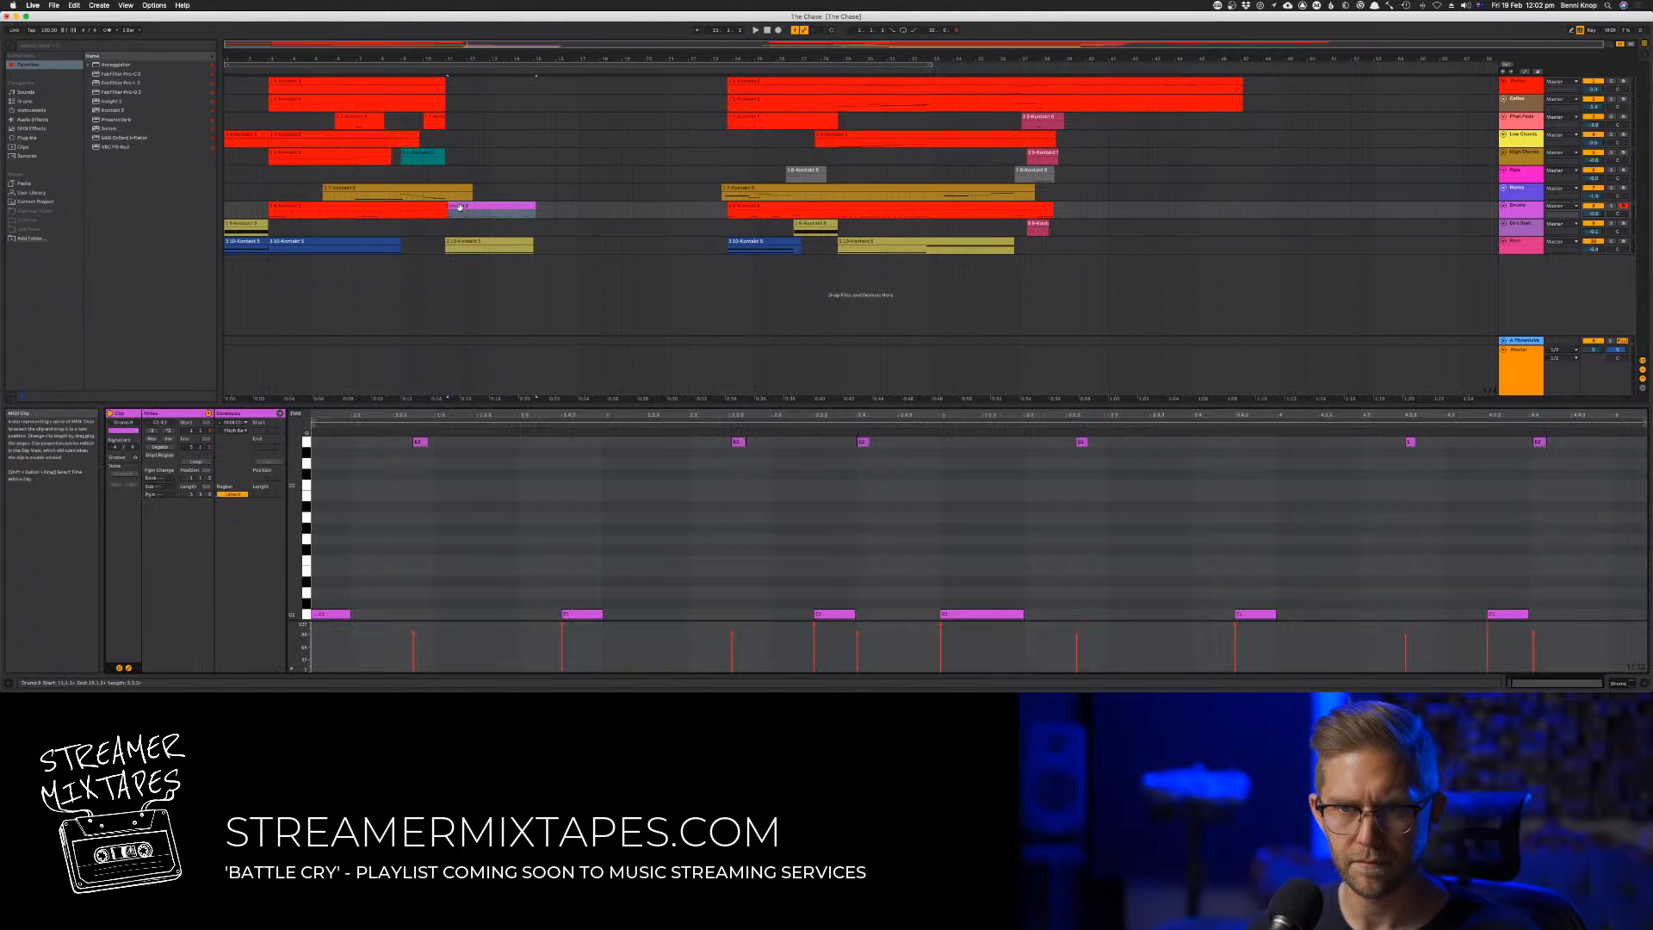
key(space)
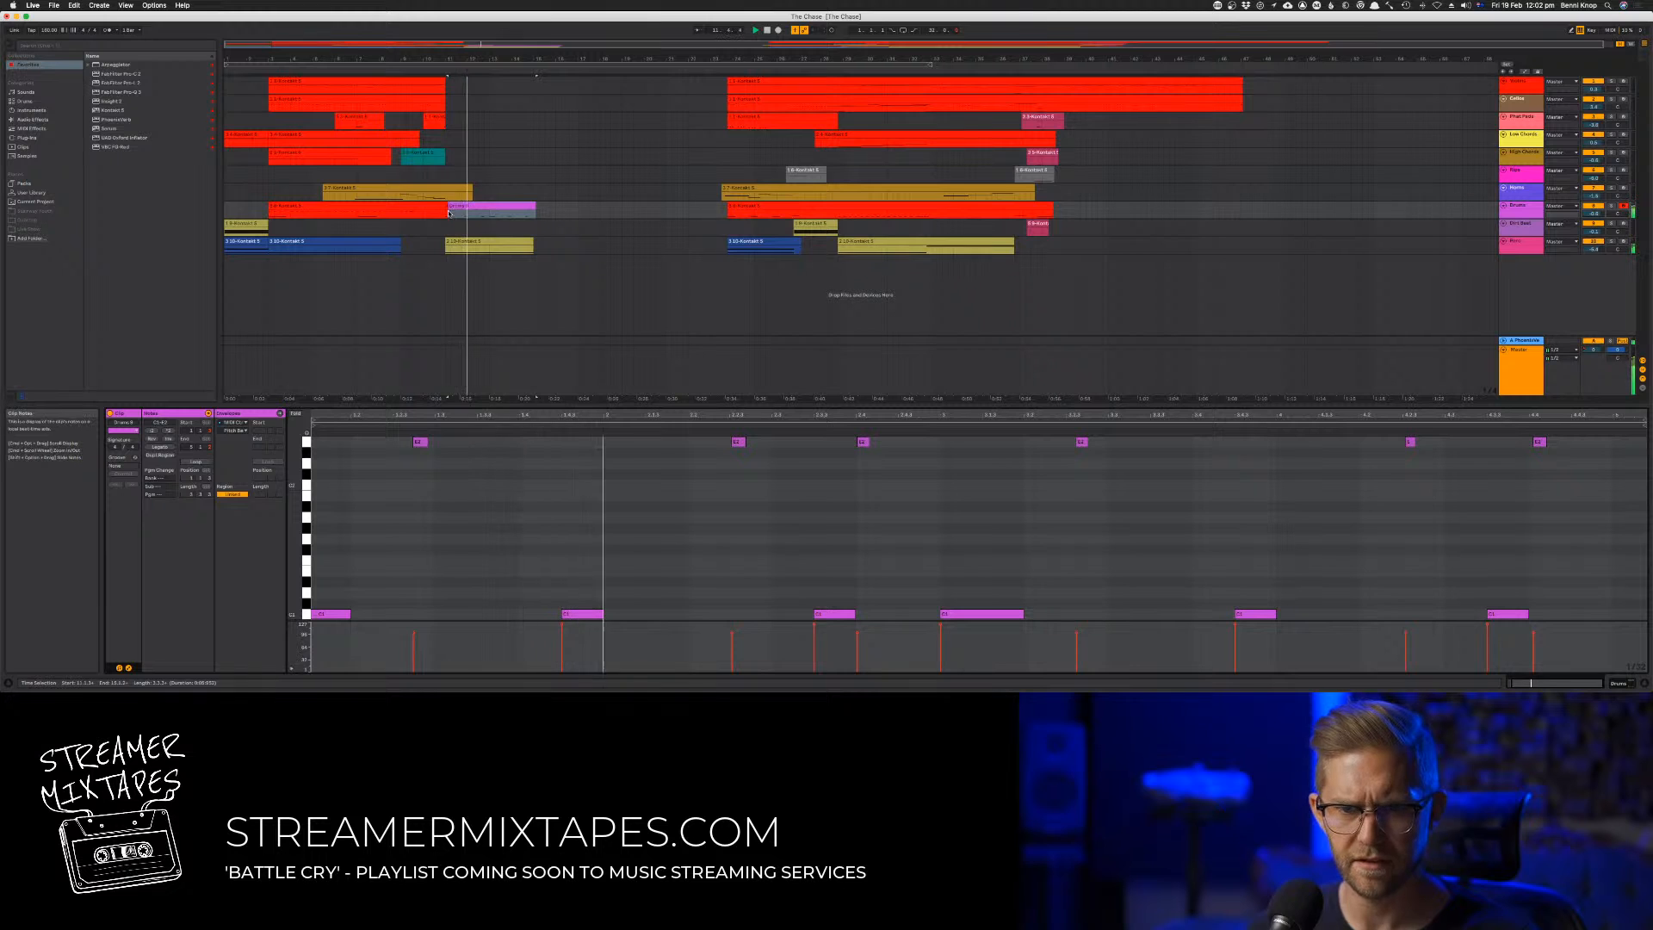
key(space)
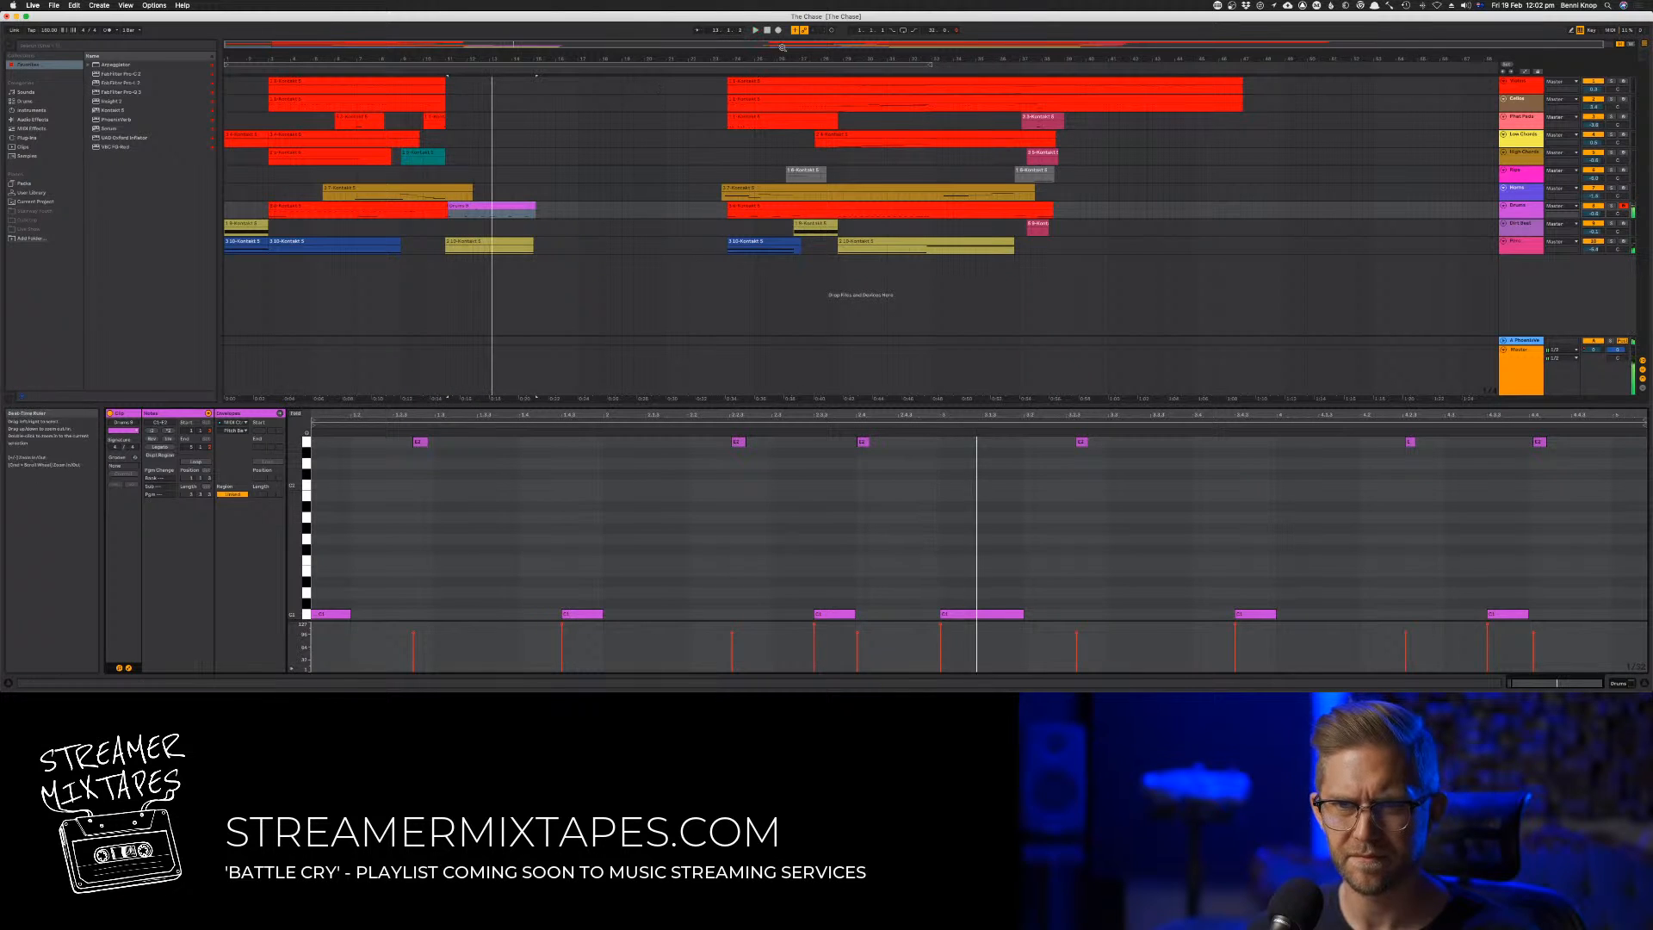
key(super+z)
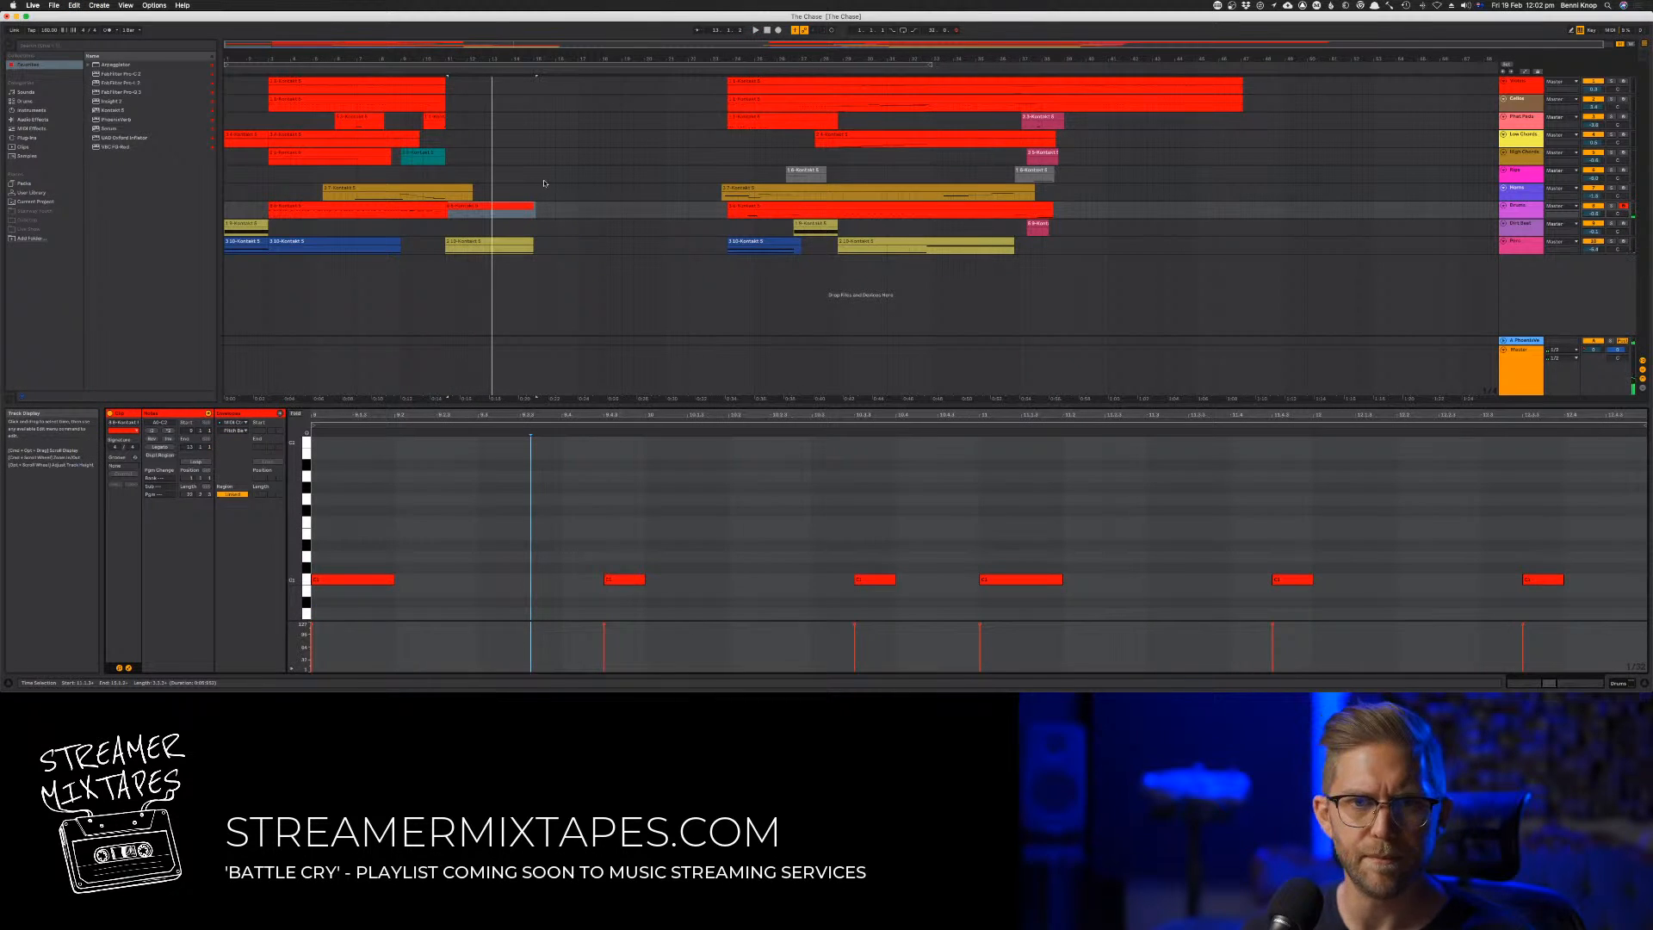
Turn off playback following and return the Drums track to arrangement playback
click(622, 168)
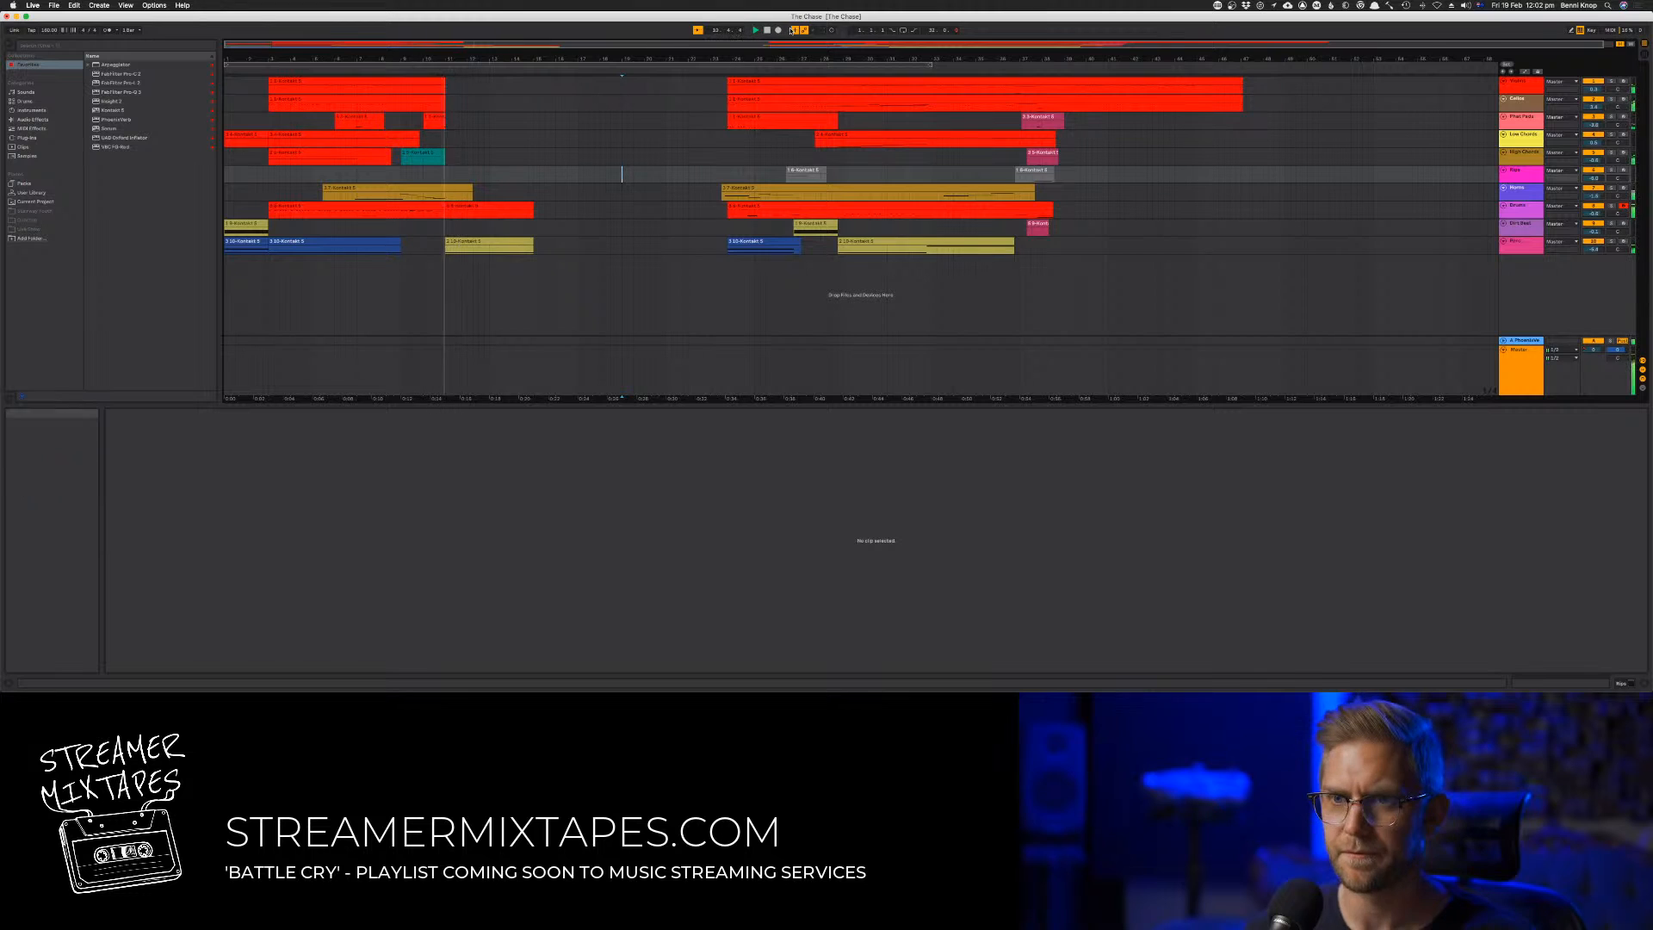
key(space)
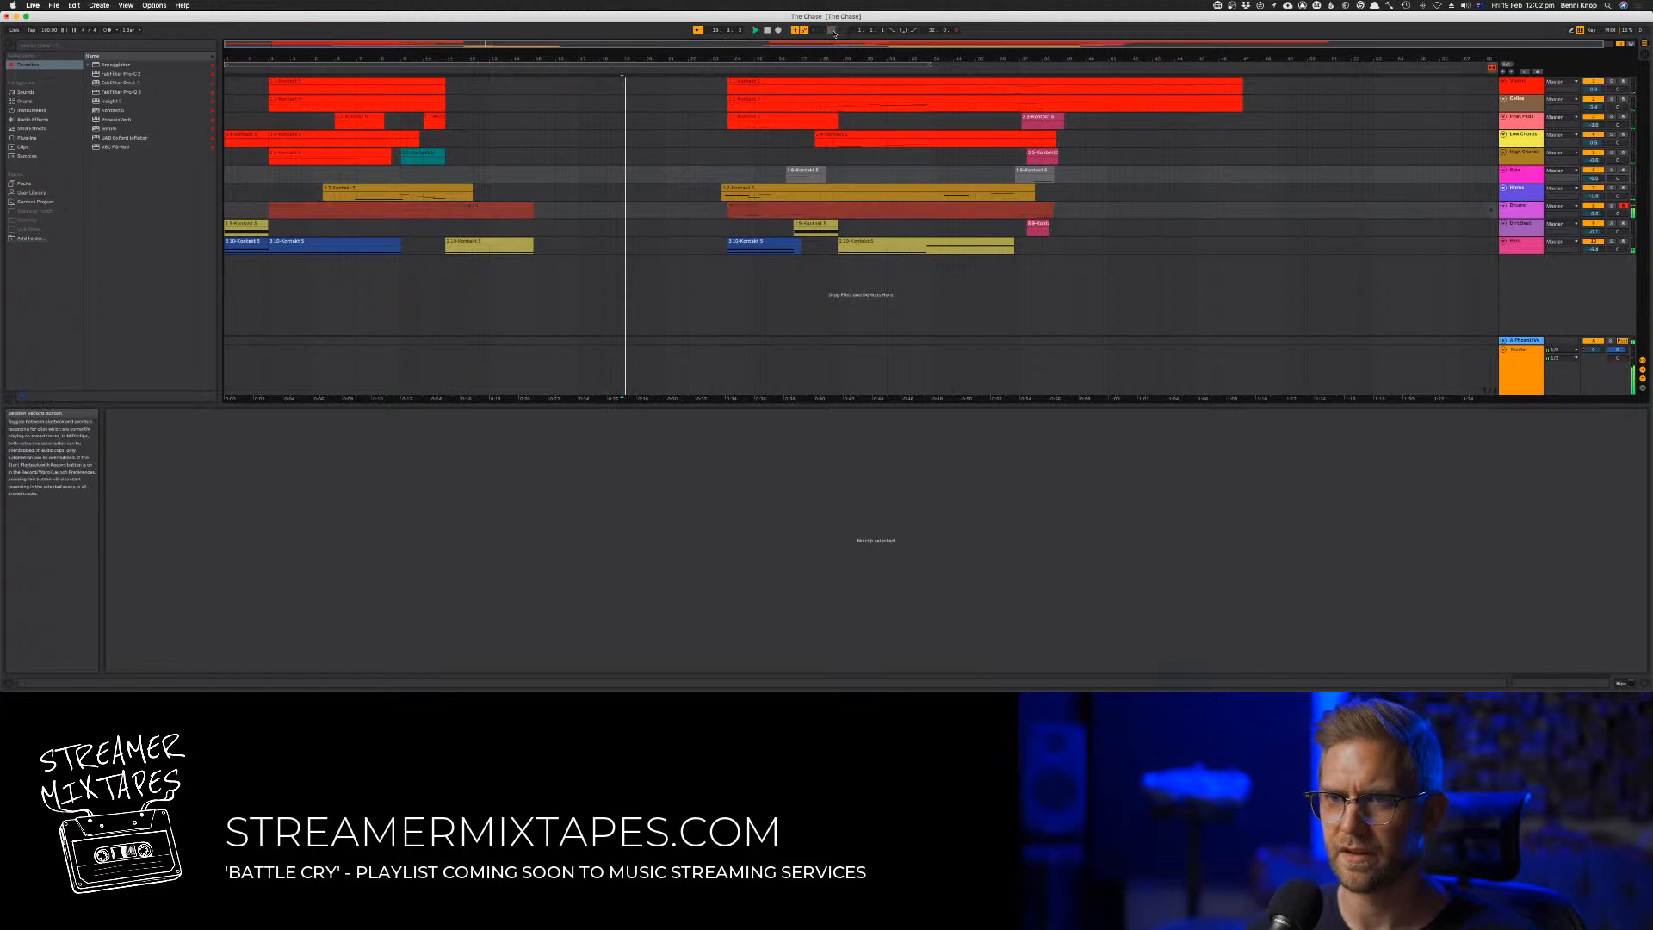
click(431, 69)
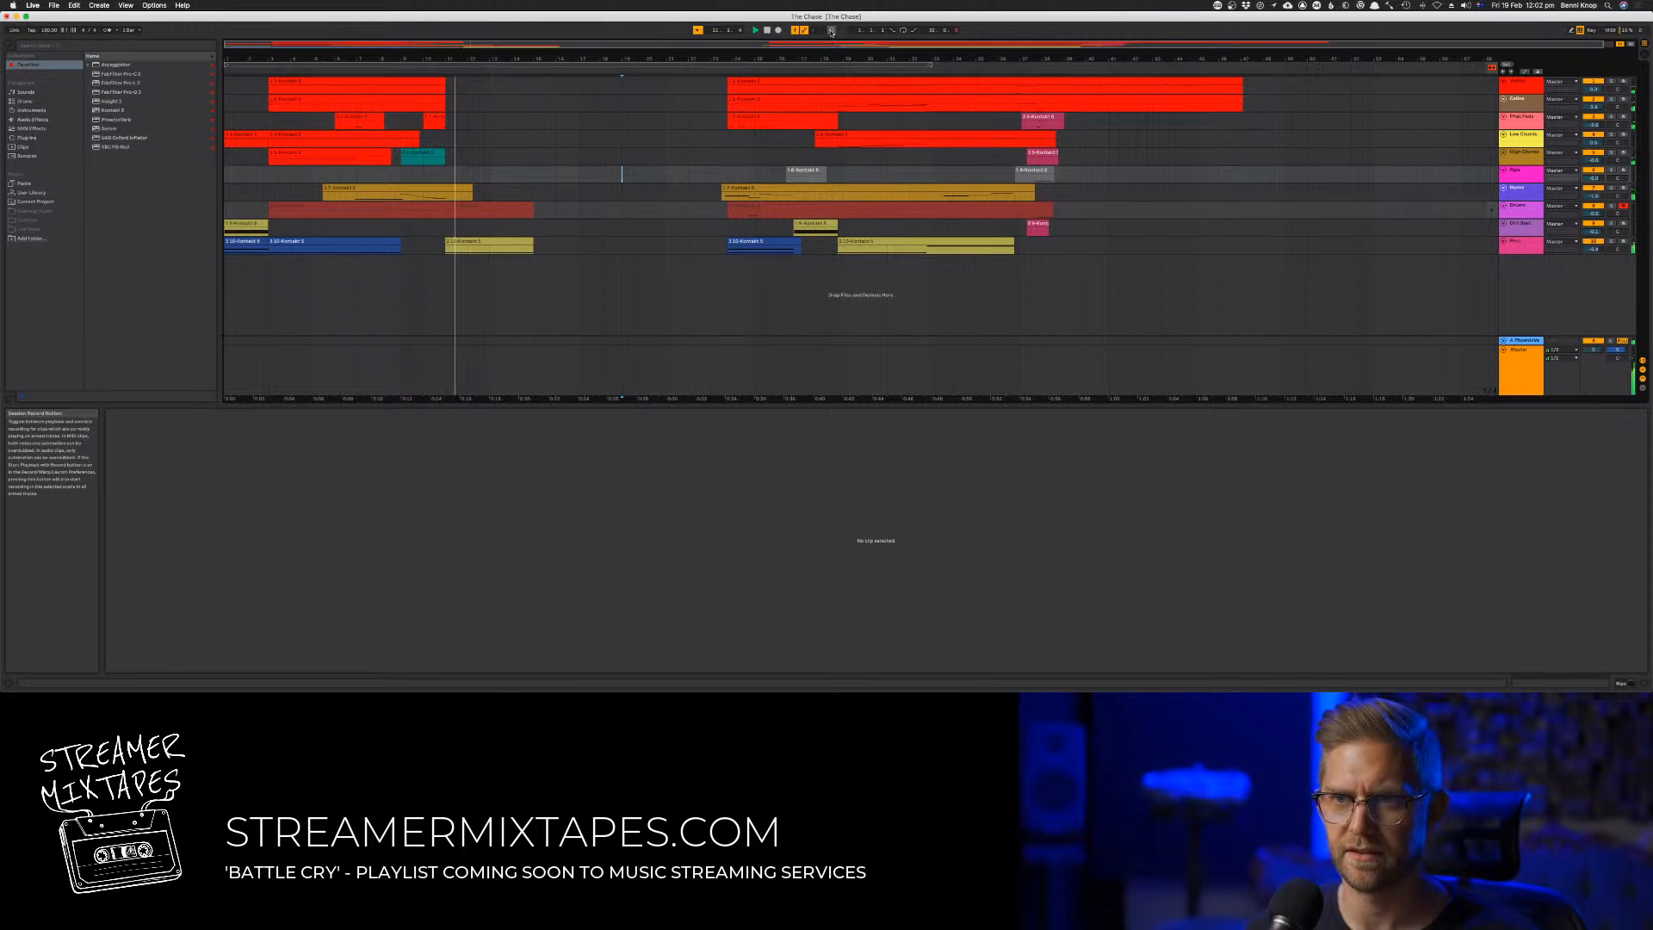
click(697, 31)
key(space)
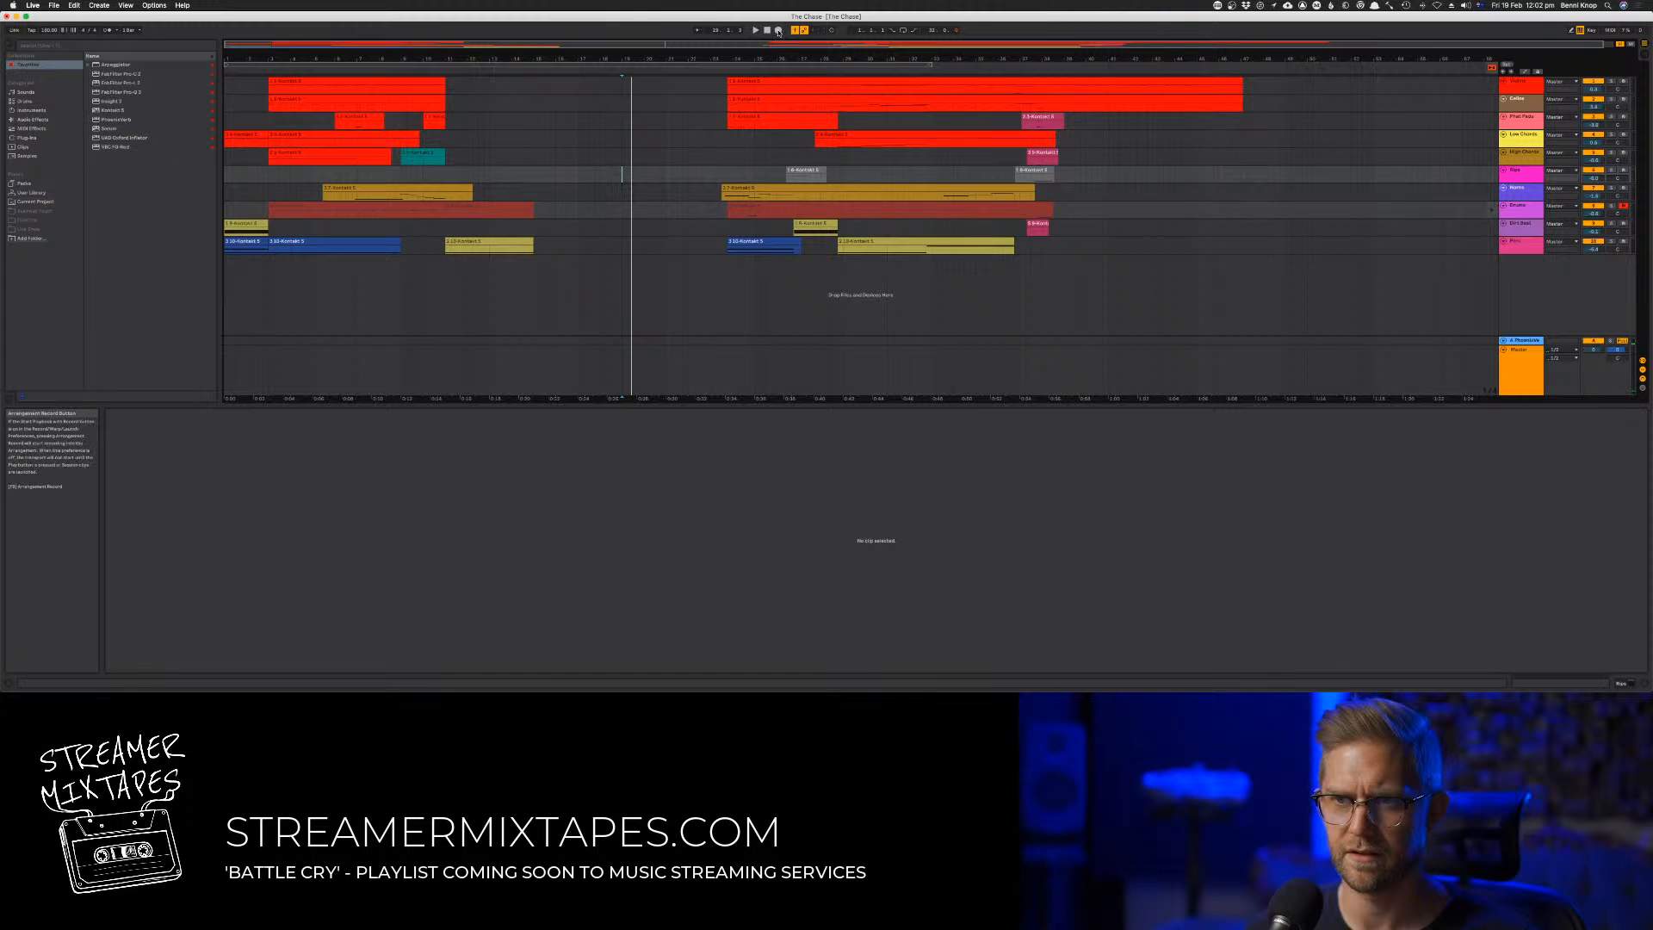
click(427, 69)
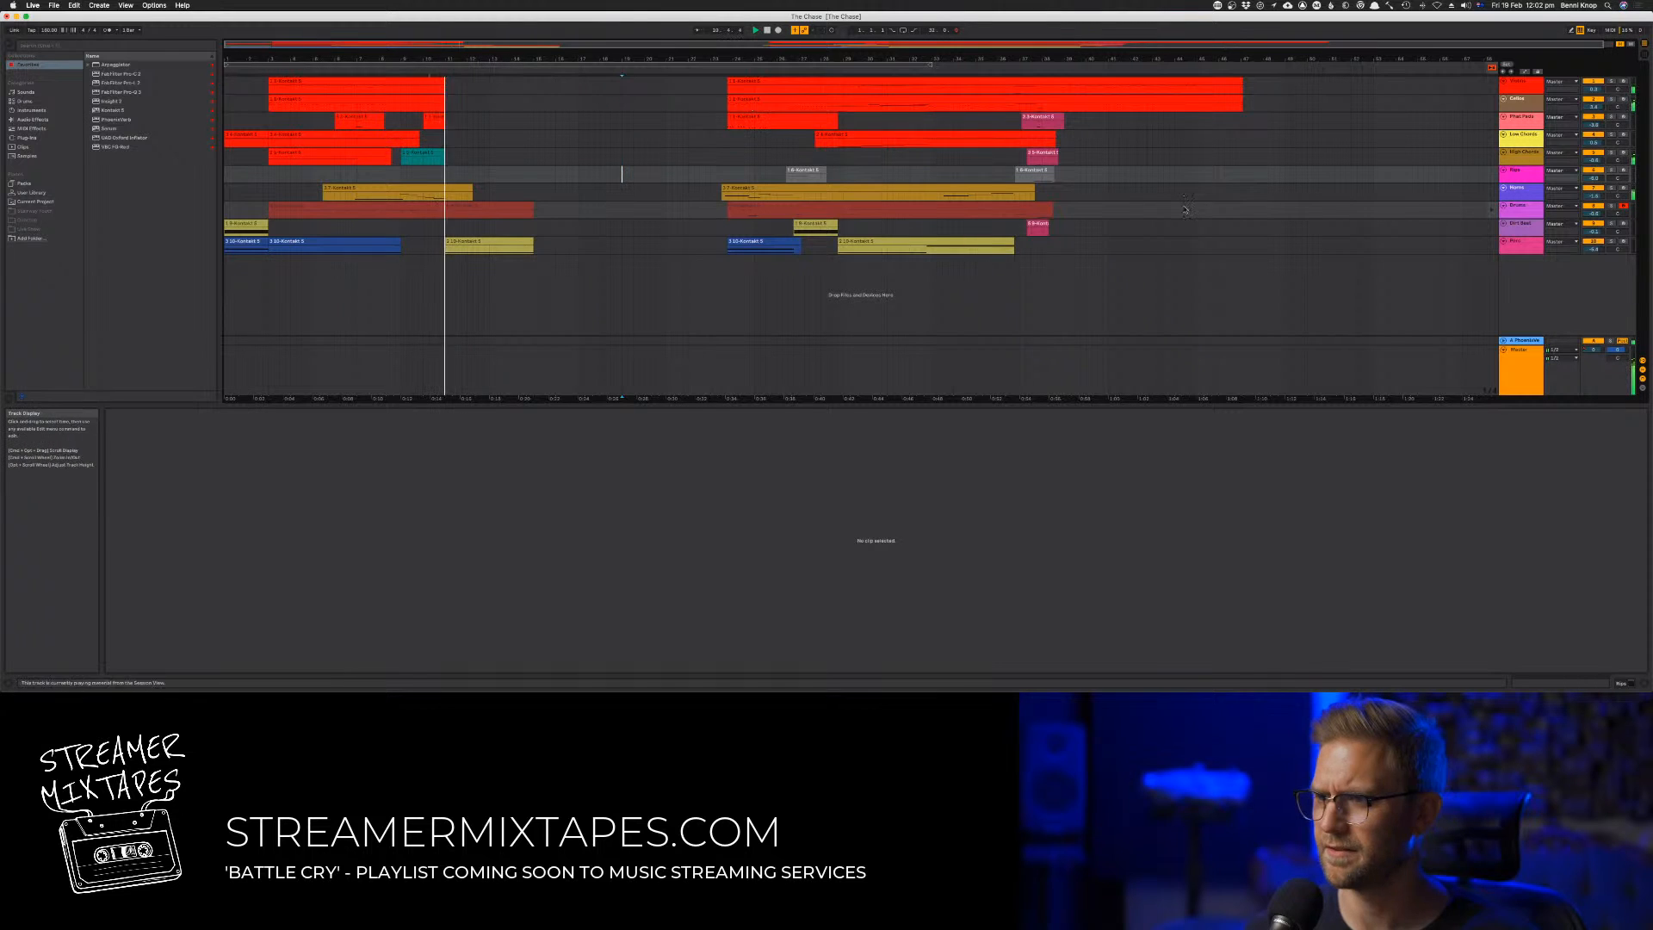
click(1494, 210)
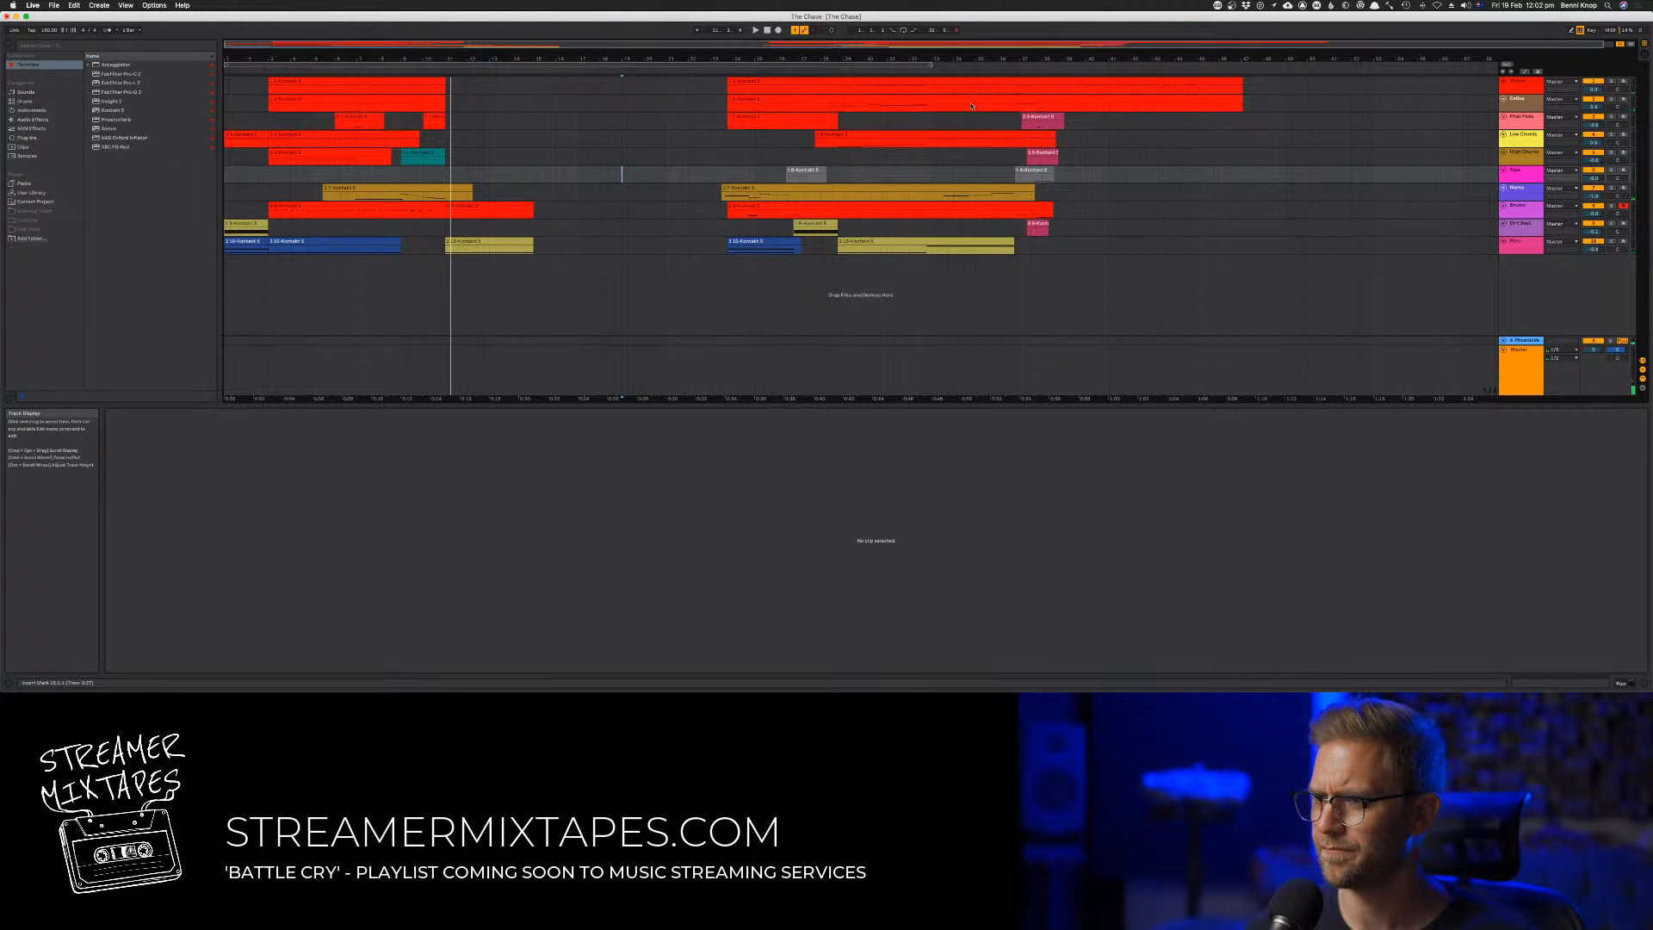
click(831, 31)
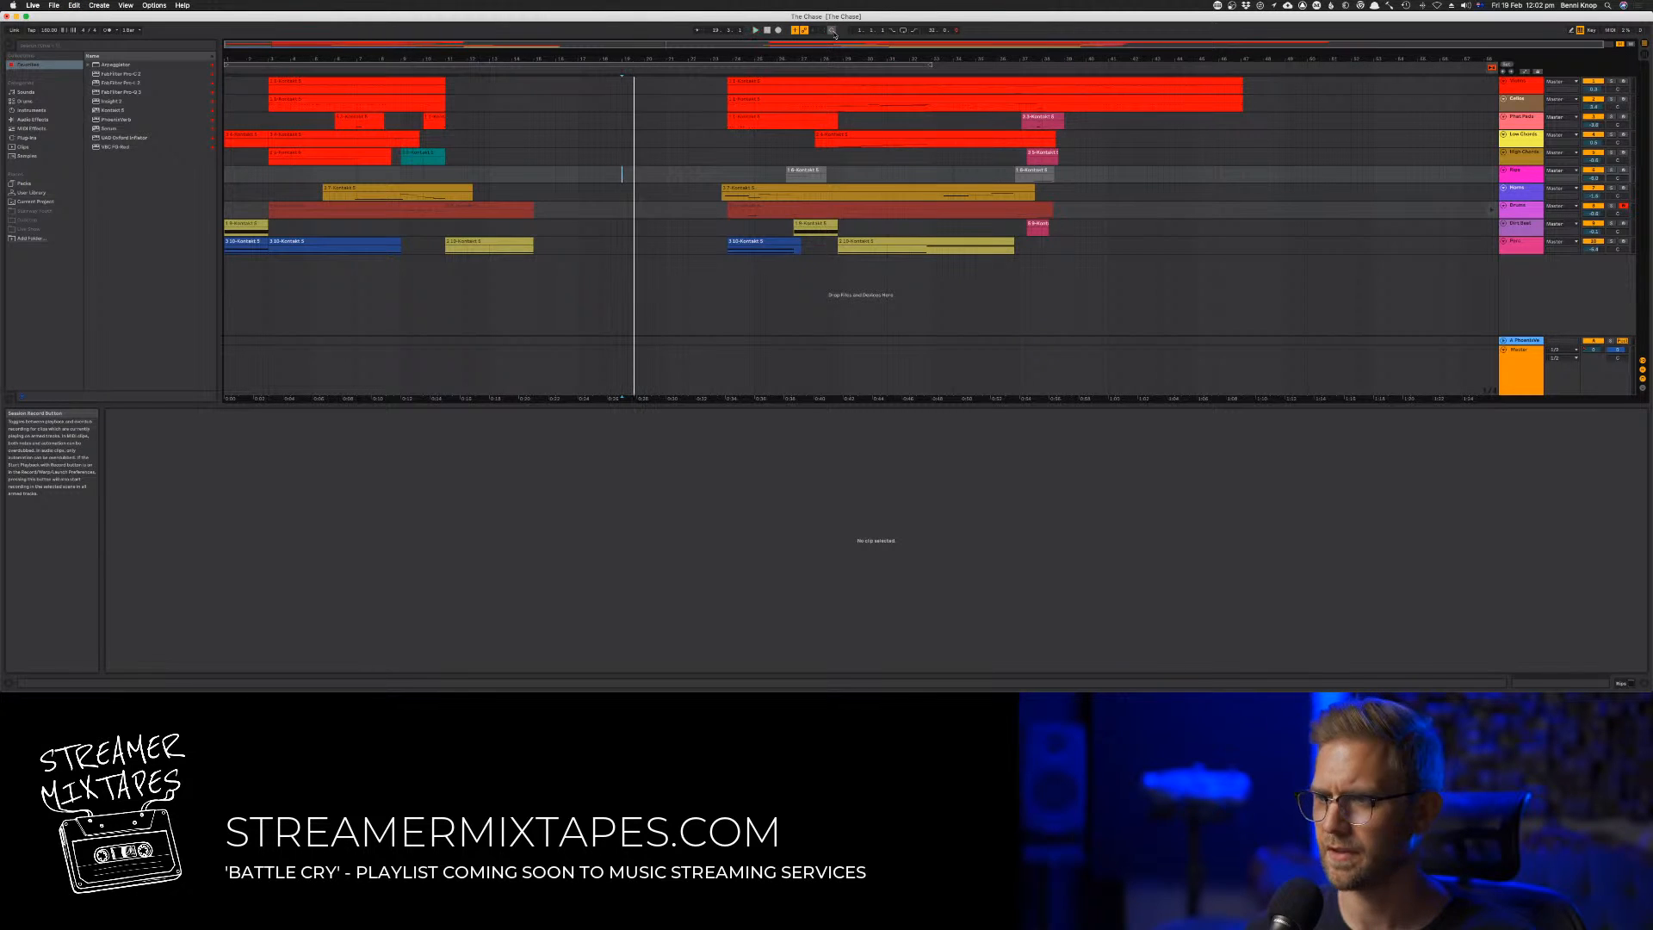
click(1490, 212)
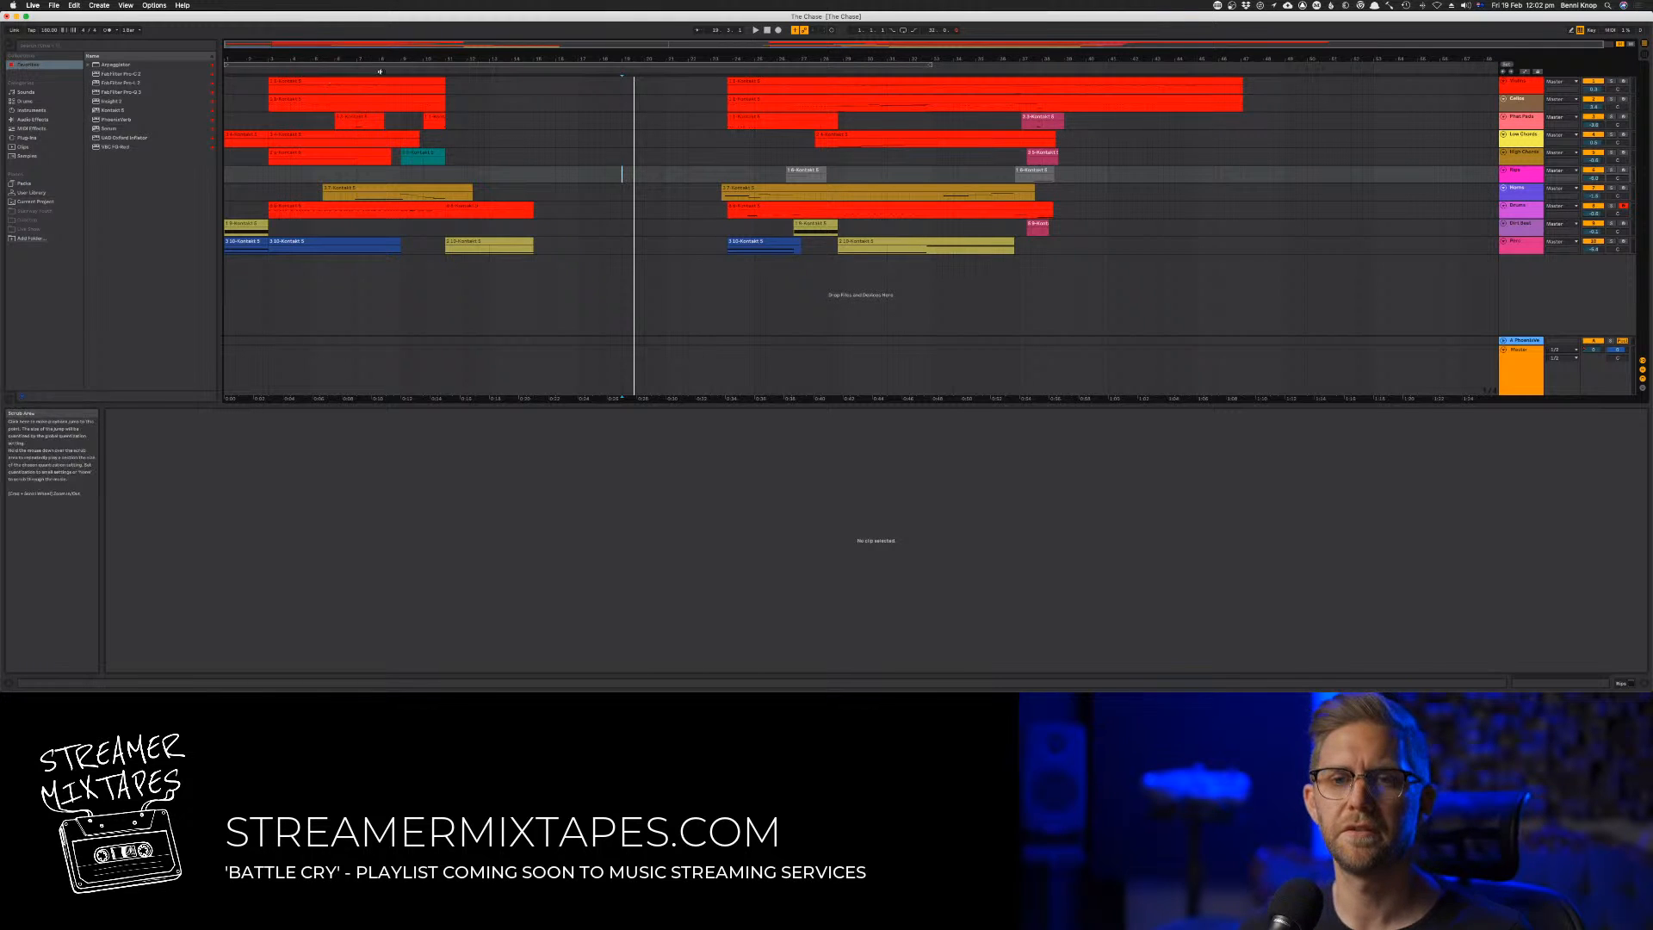
Record a new take on the armed Drums track from just after bar 11 to about bar 15
click(418, 71)
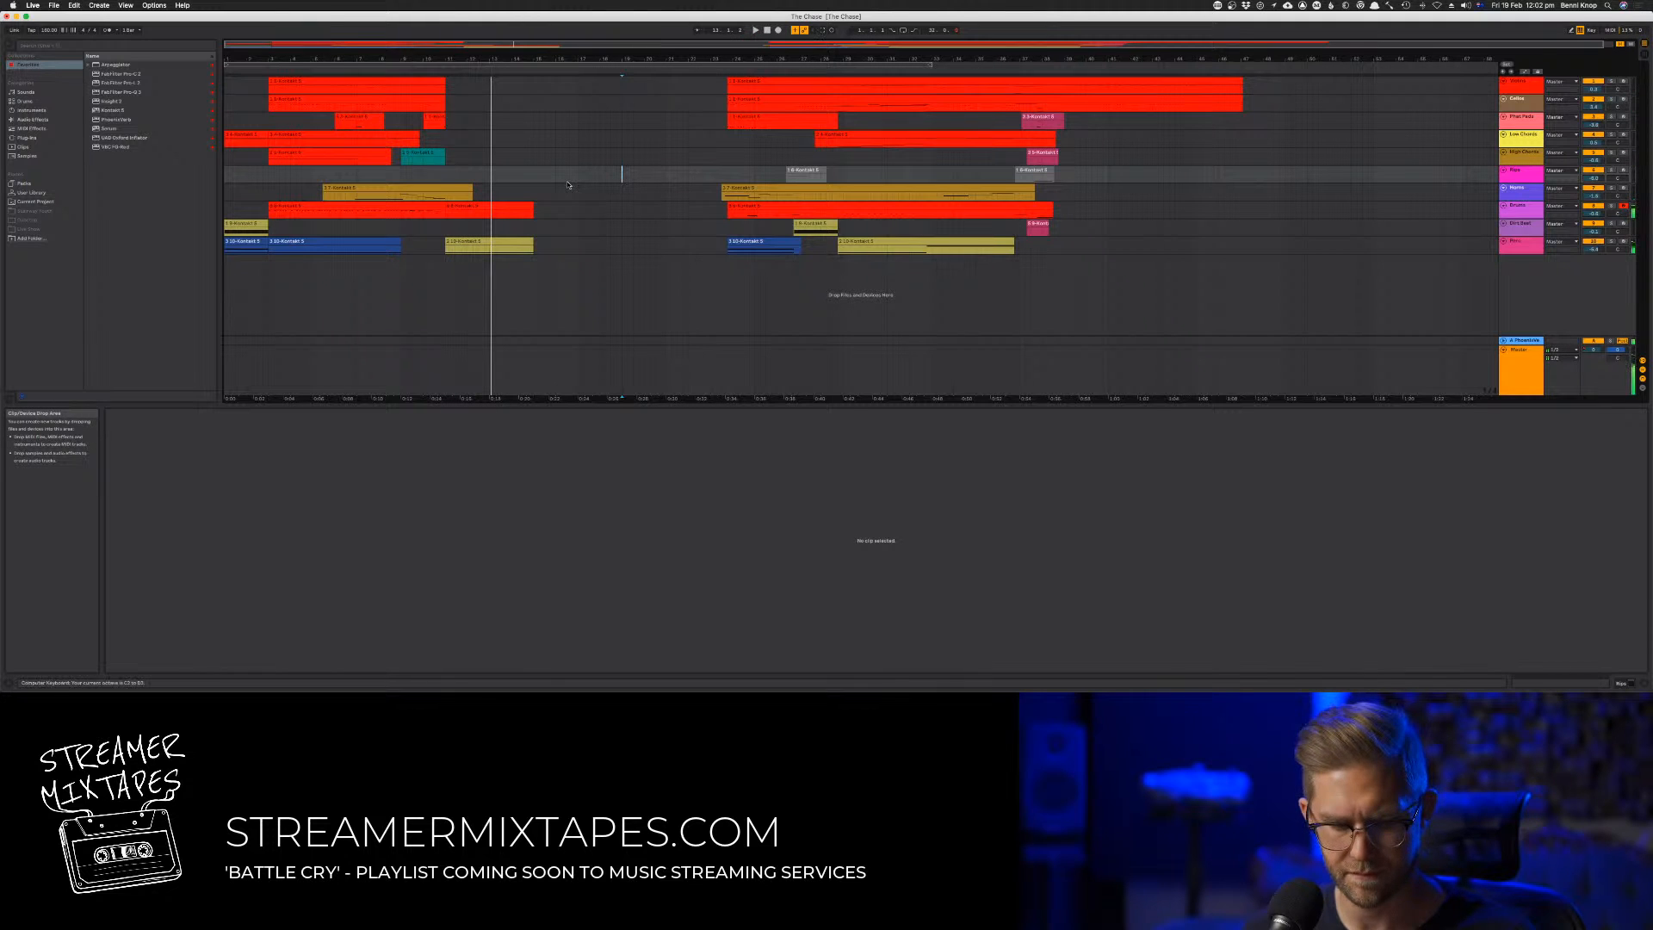
click(422, 70)
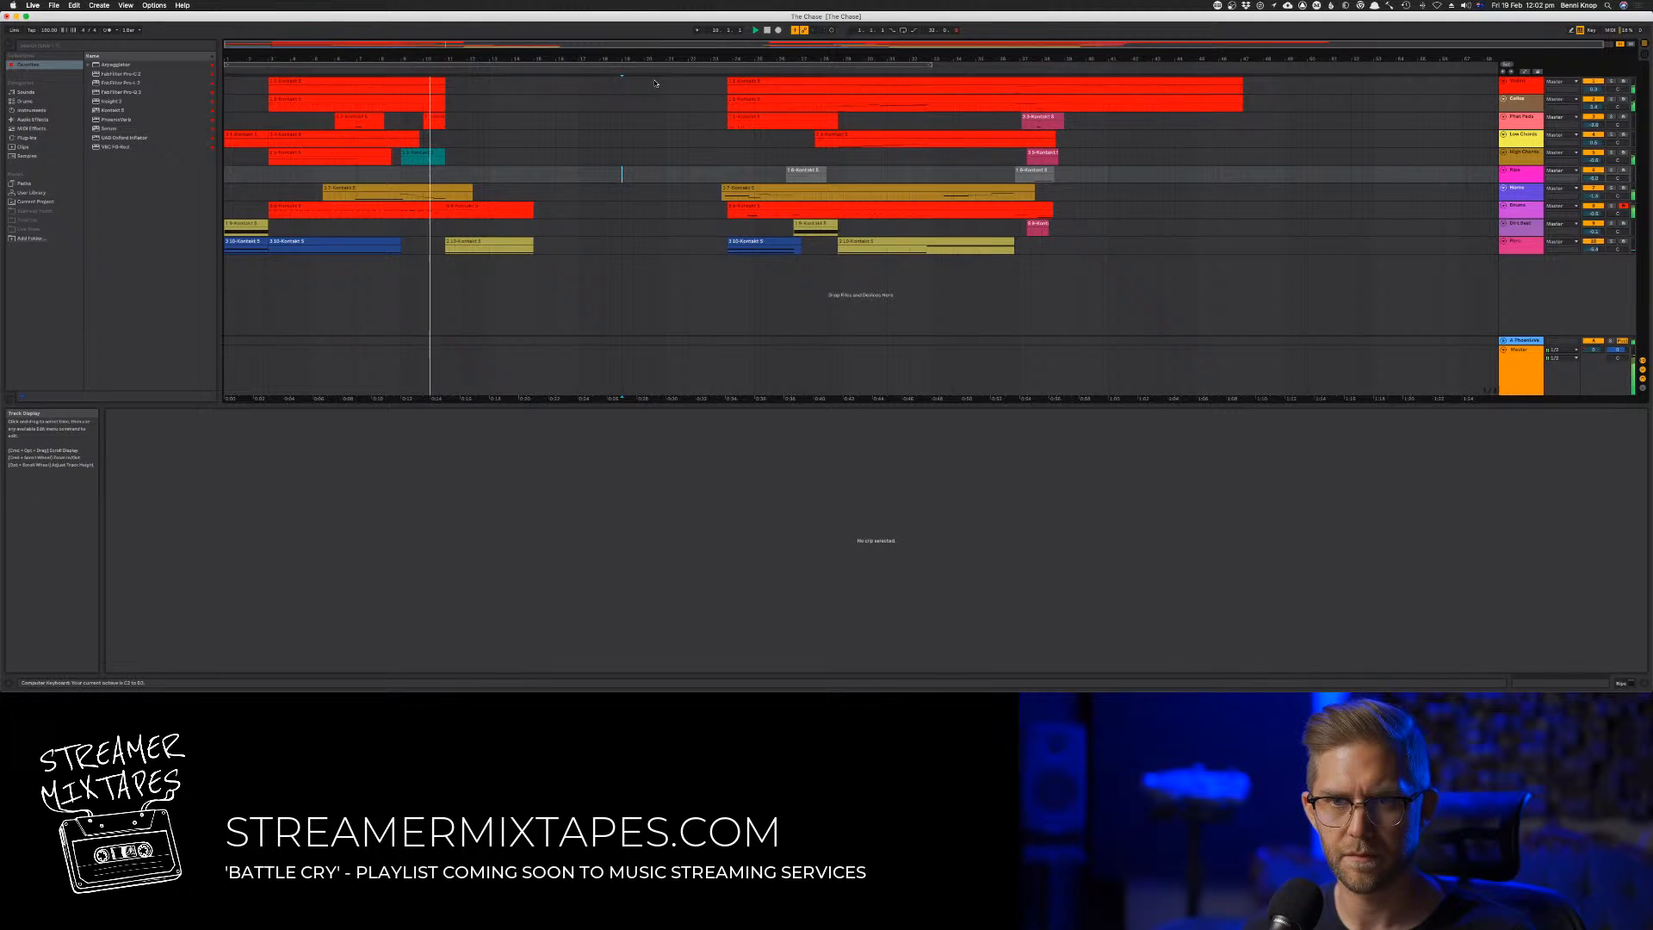
click(777, 30)
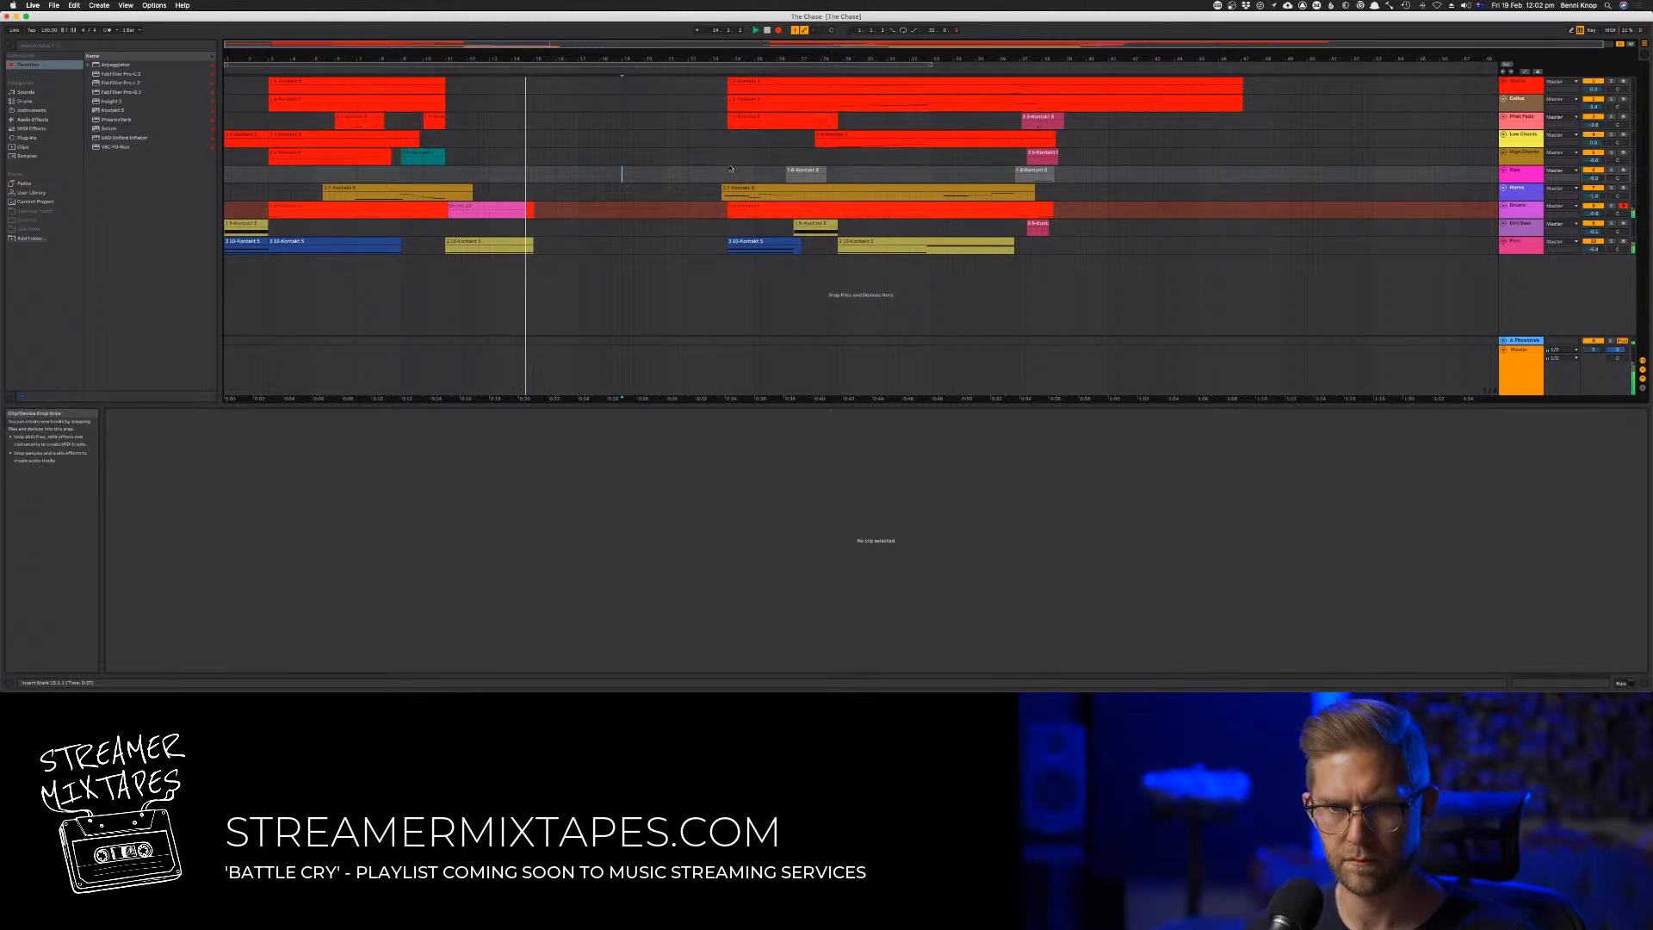
key(space)
key(space)
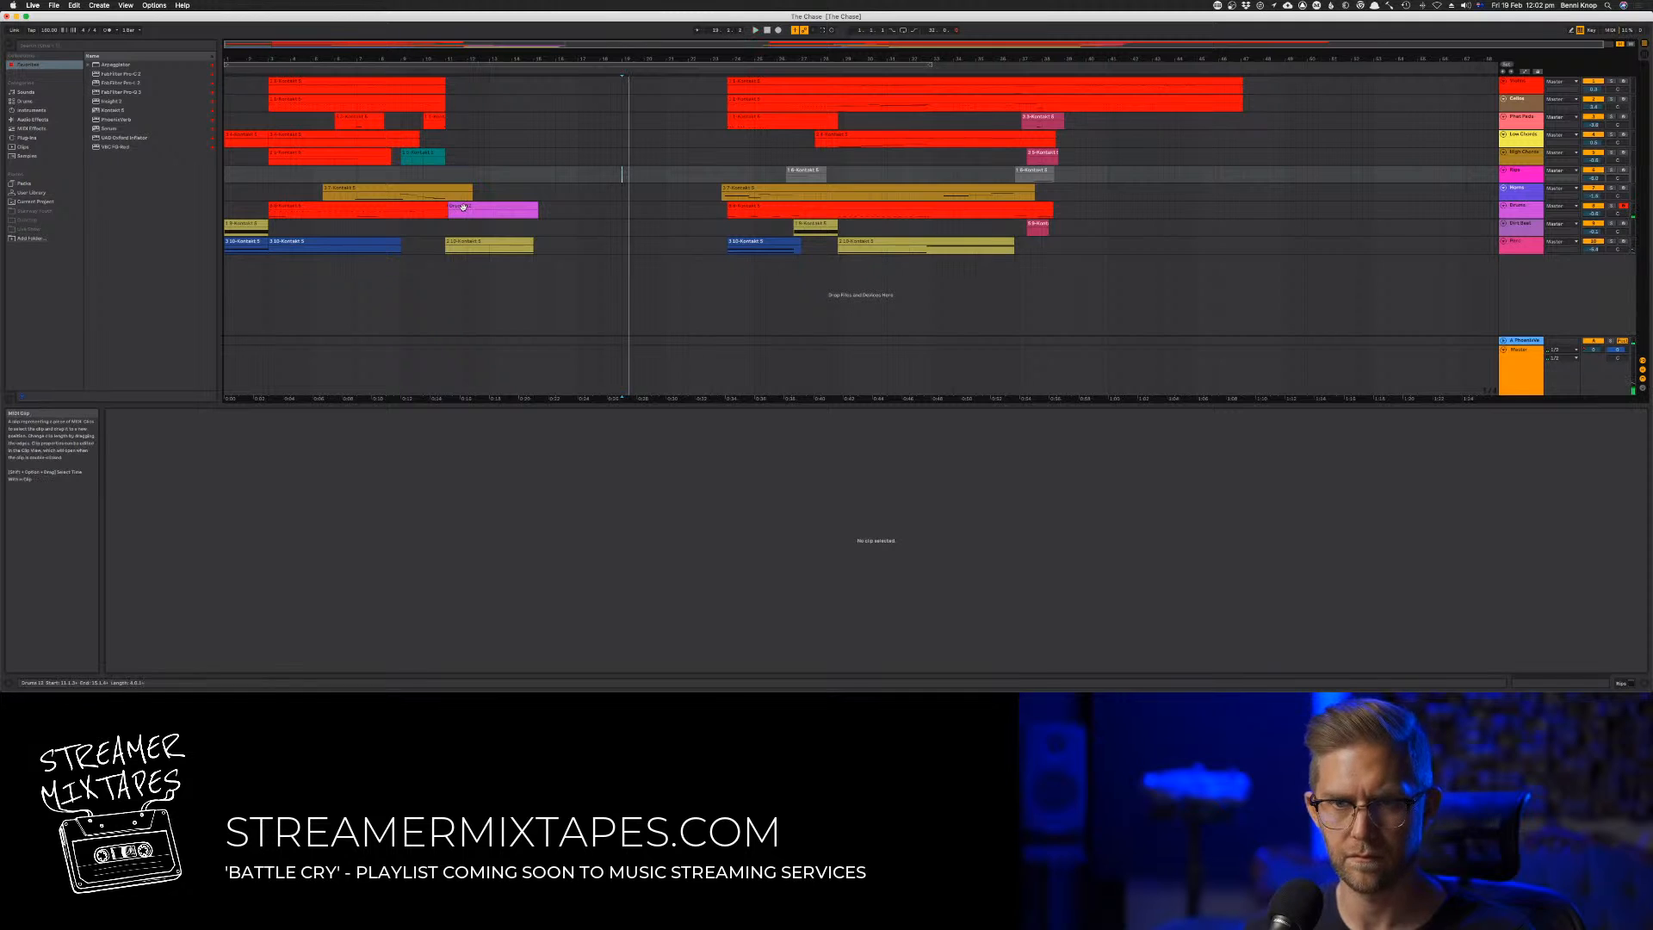
Consolidate the recorded take with the short red clip fragment at bar 11 into one clip and play it
click(449, 208)
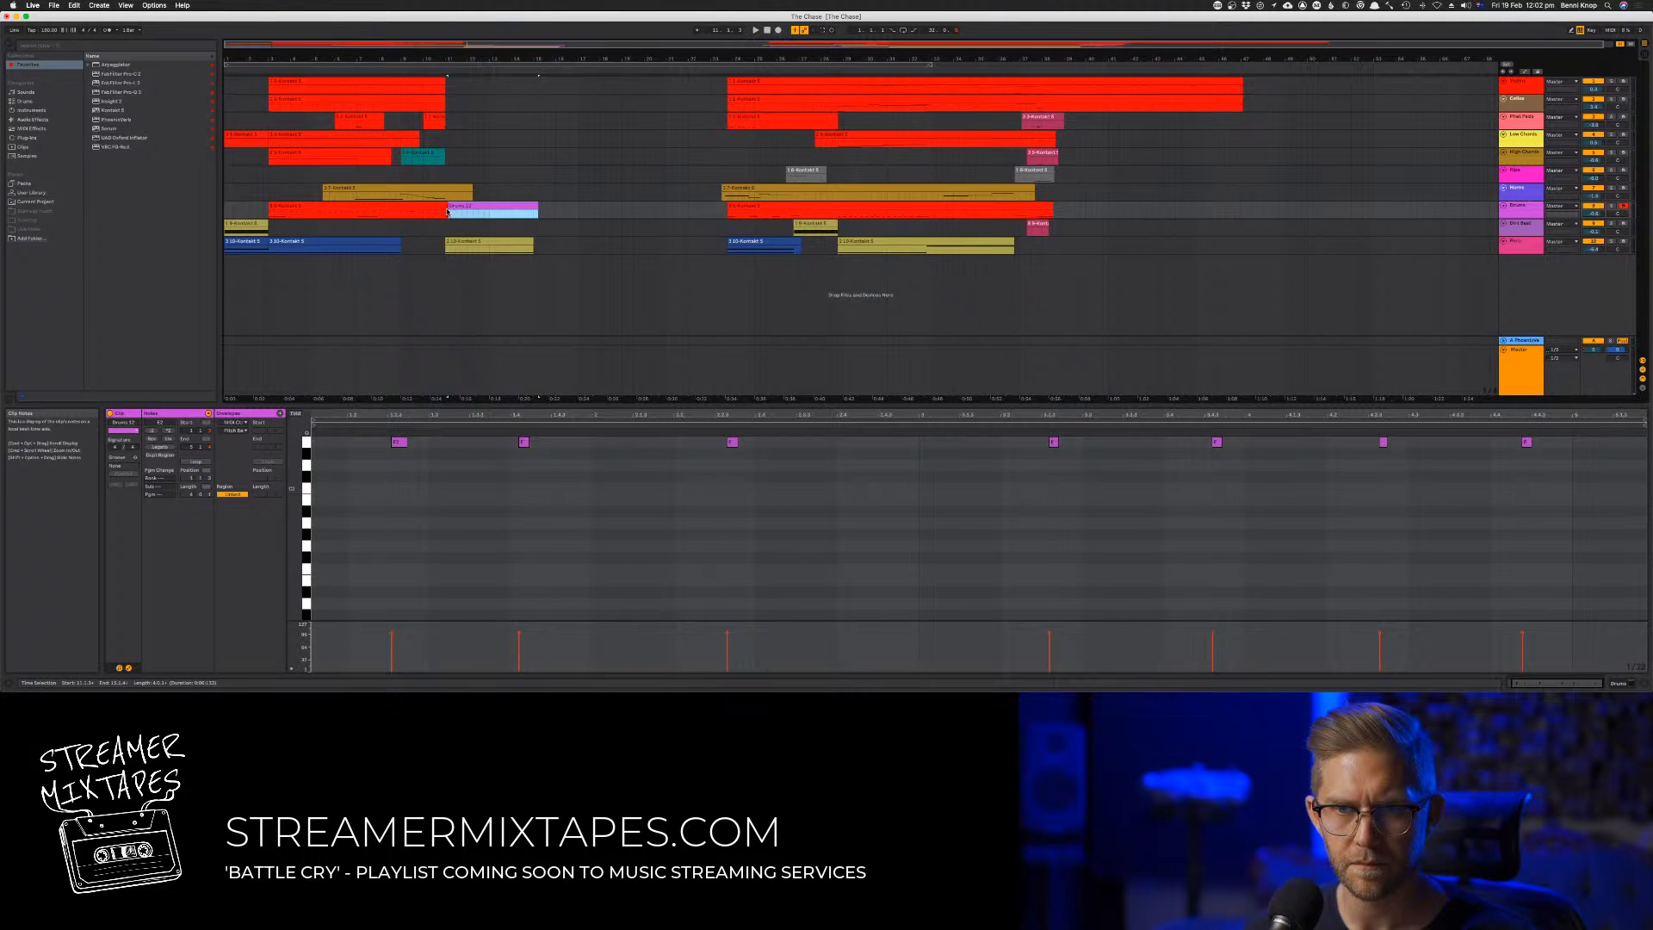
click(446, 207)
shift+click(456, 207)
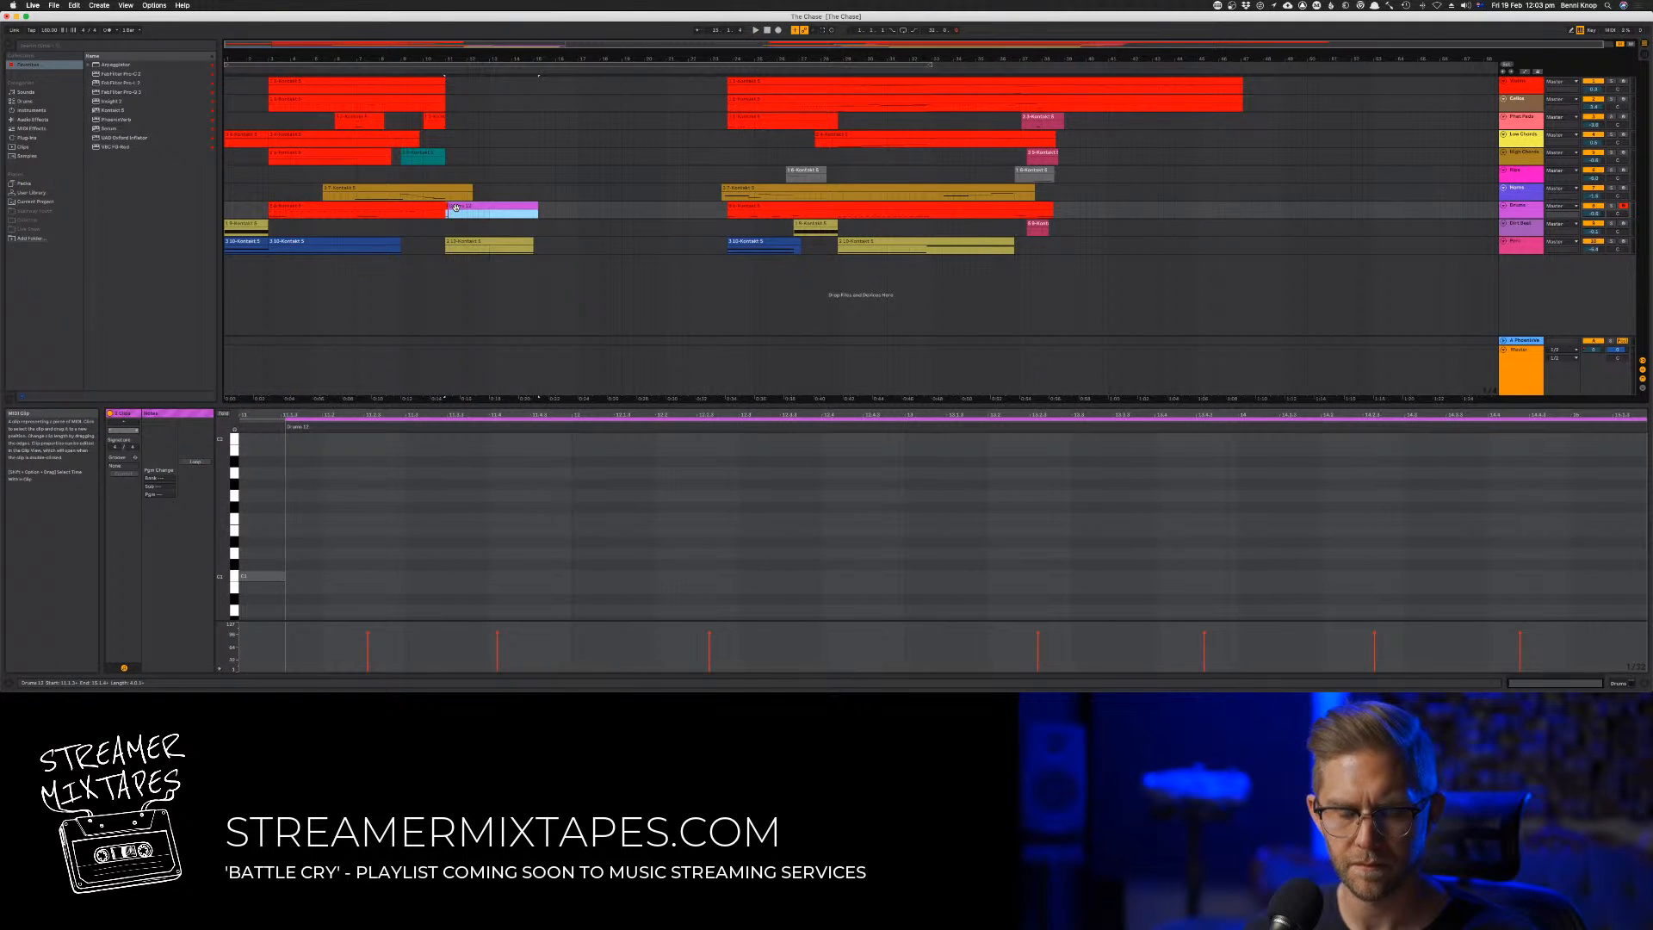
key(super+j)
key(space)
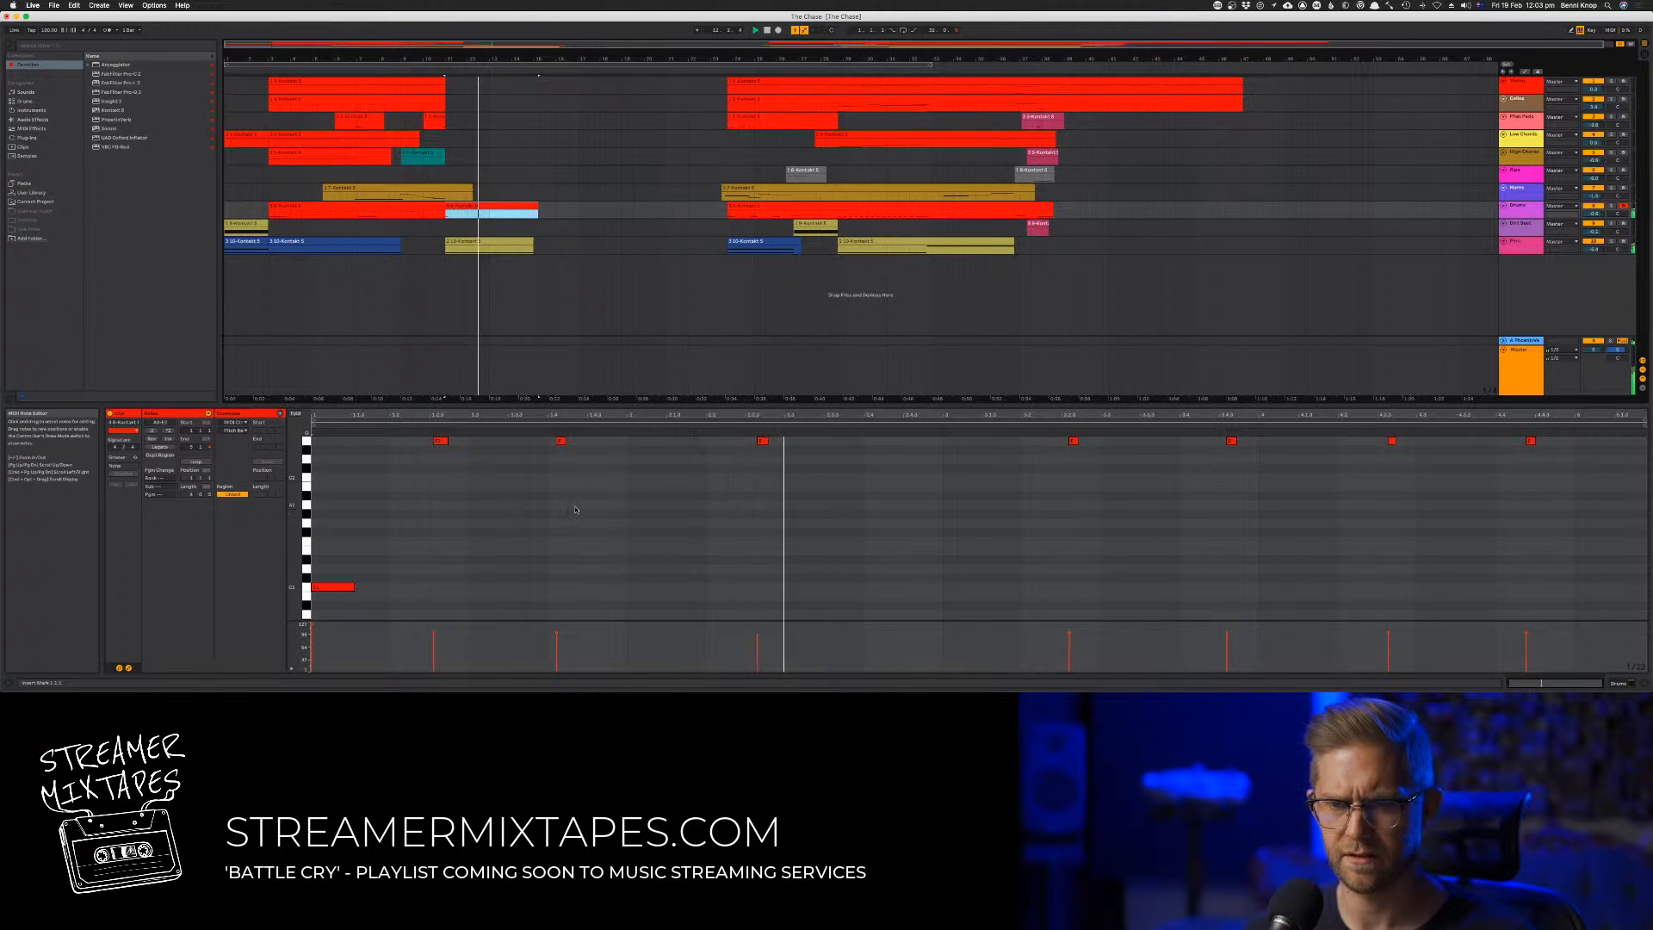
Set the note grid to 1/16 and quantize all the high notes in the consolidated clip to 1/16
drag(388, 469, 1567, 400)
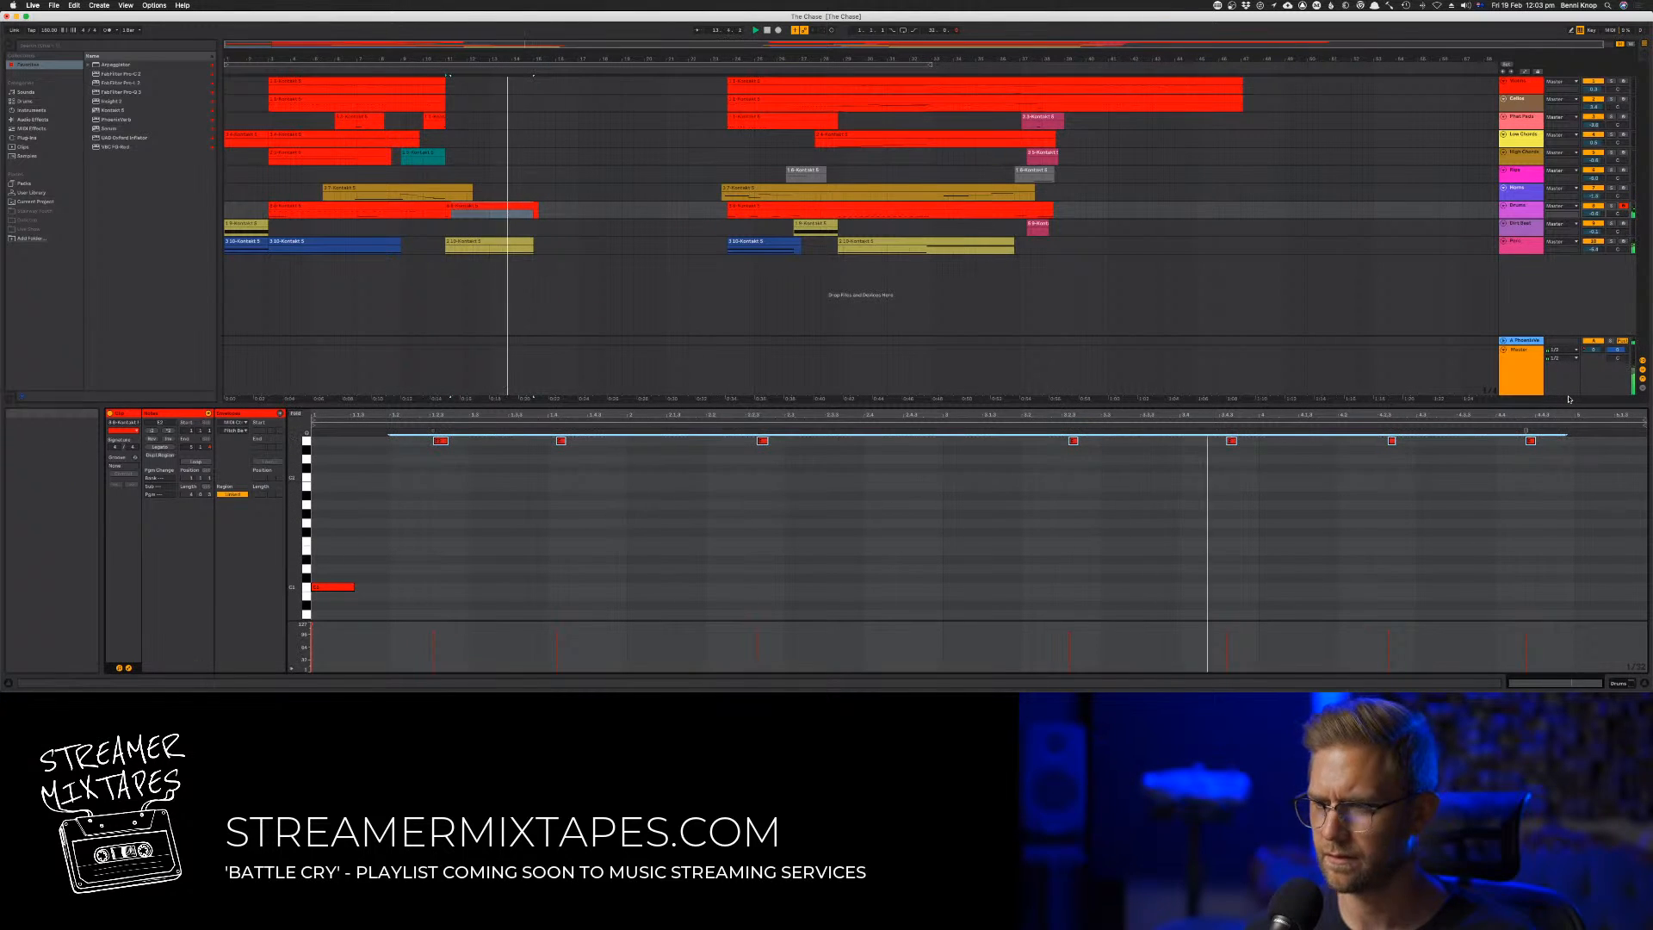
key(super+u)
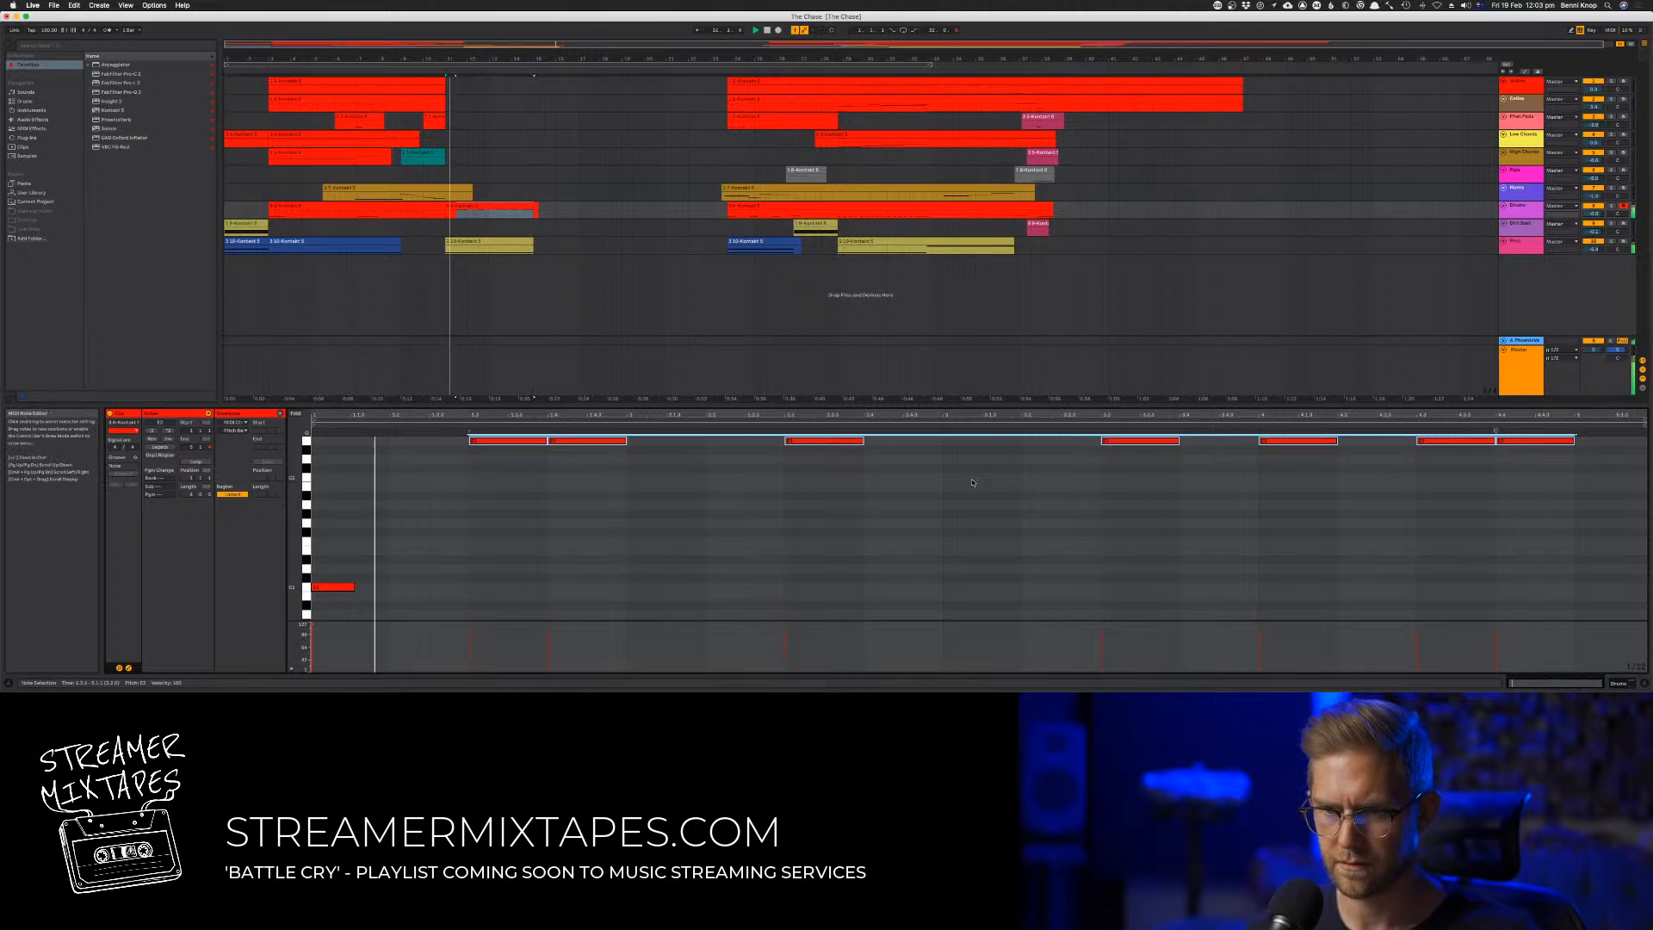
key(super+z)
right_click(694, 483)
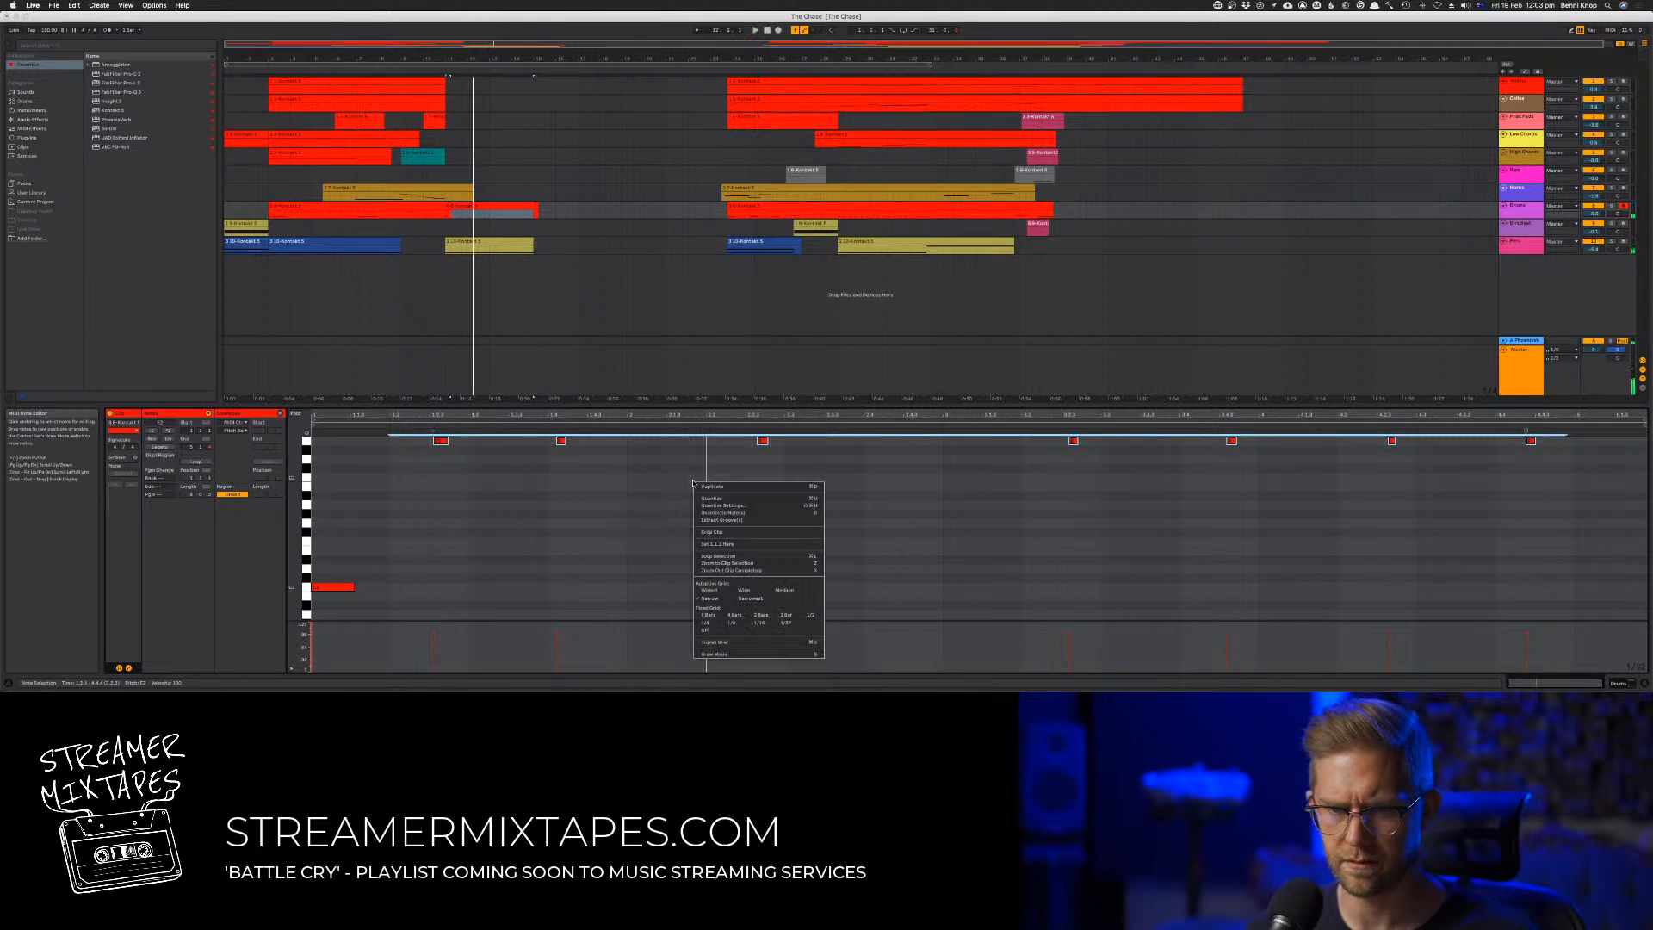
click(760, 624)
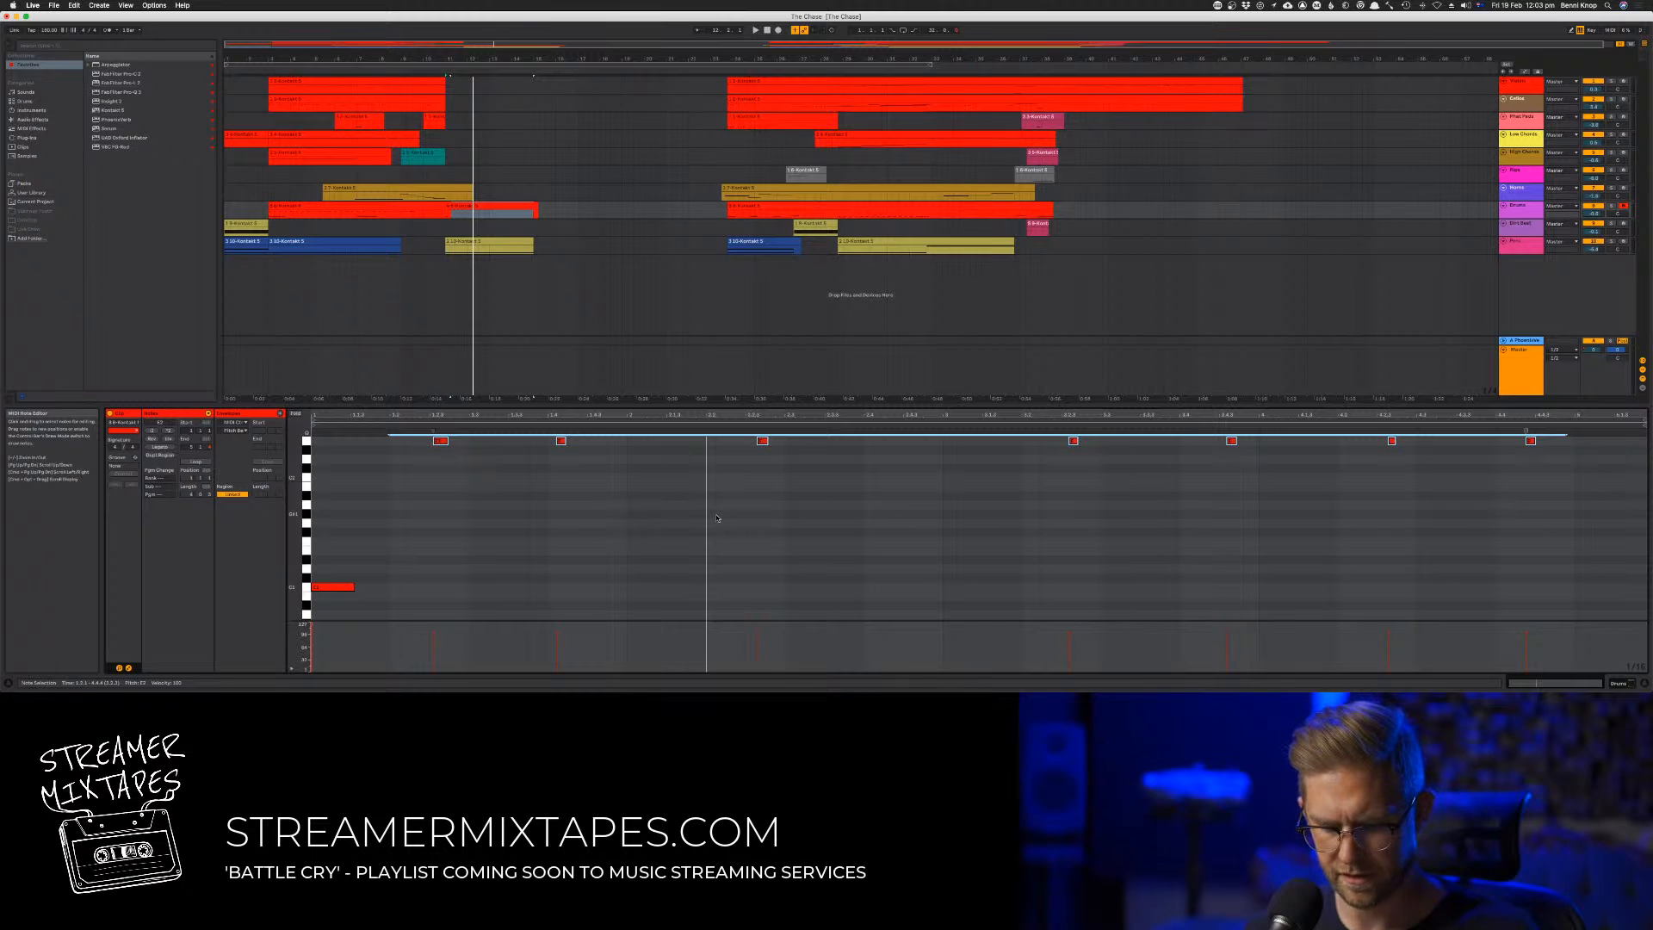
key(super+shift+u)
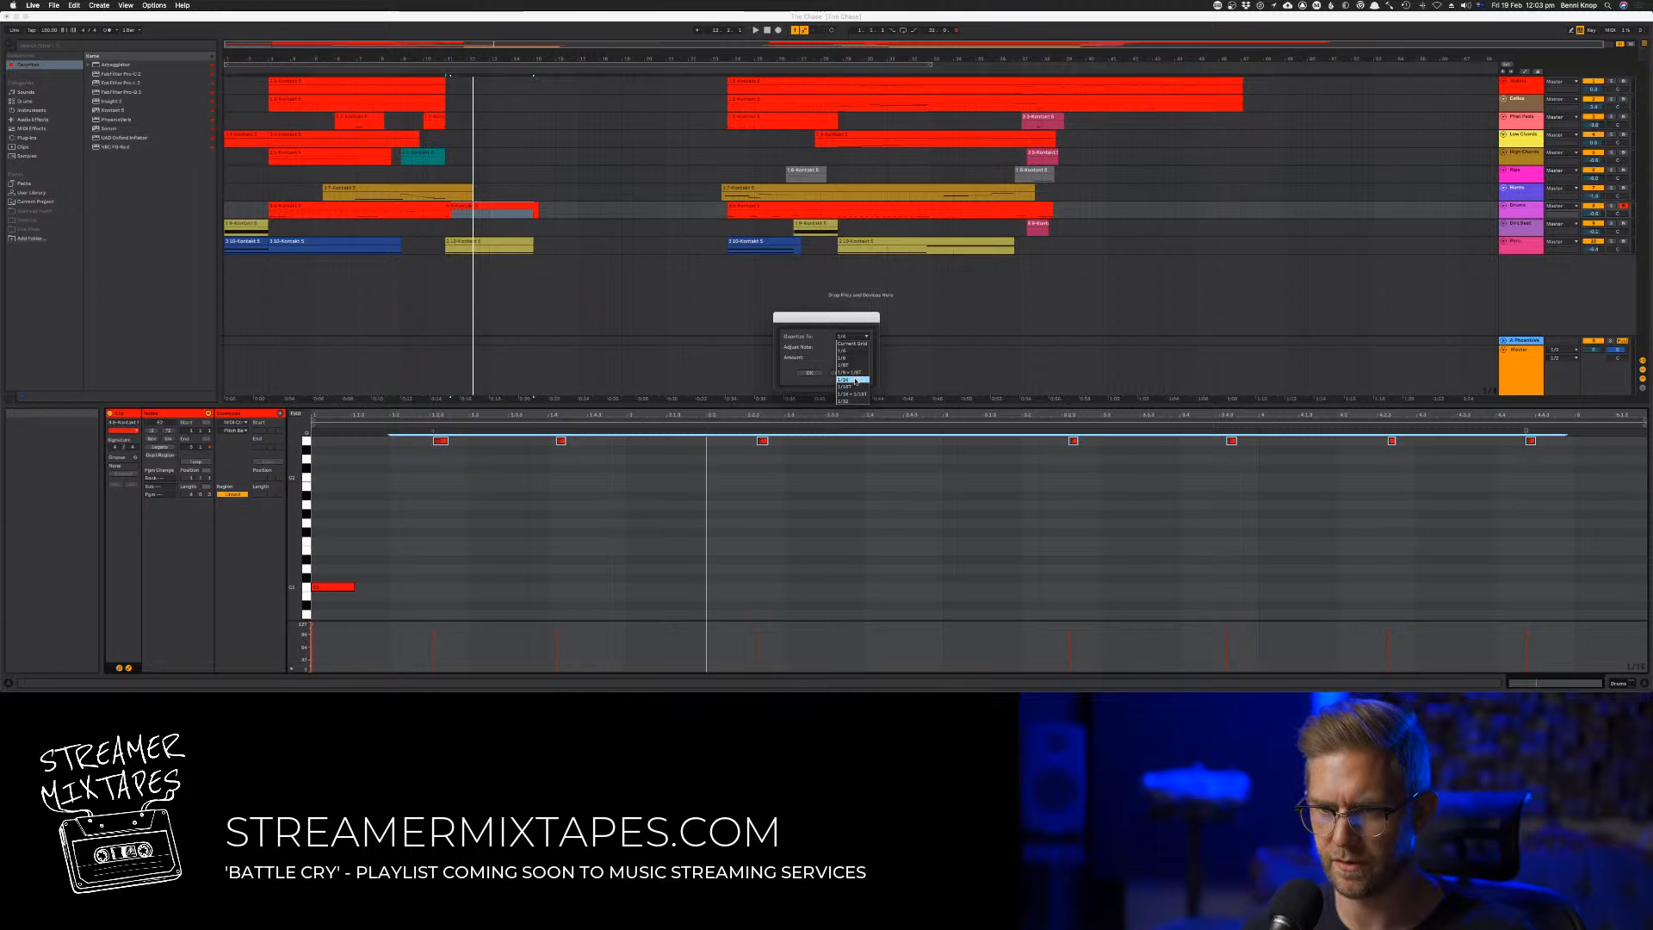
click(854, 380)
click(814, 373)
key(space)
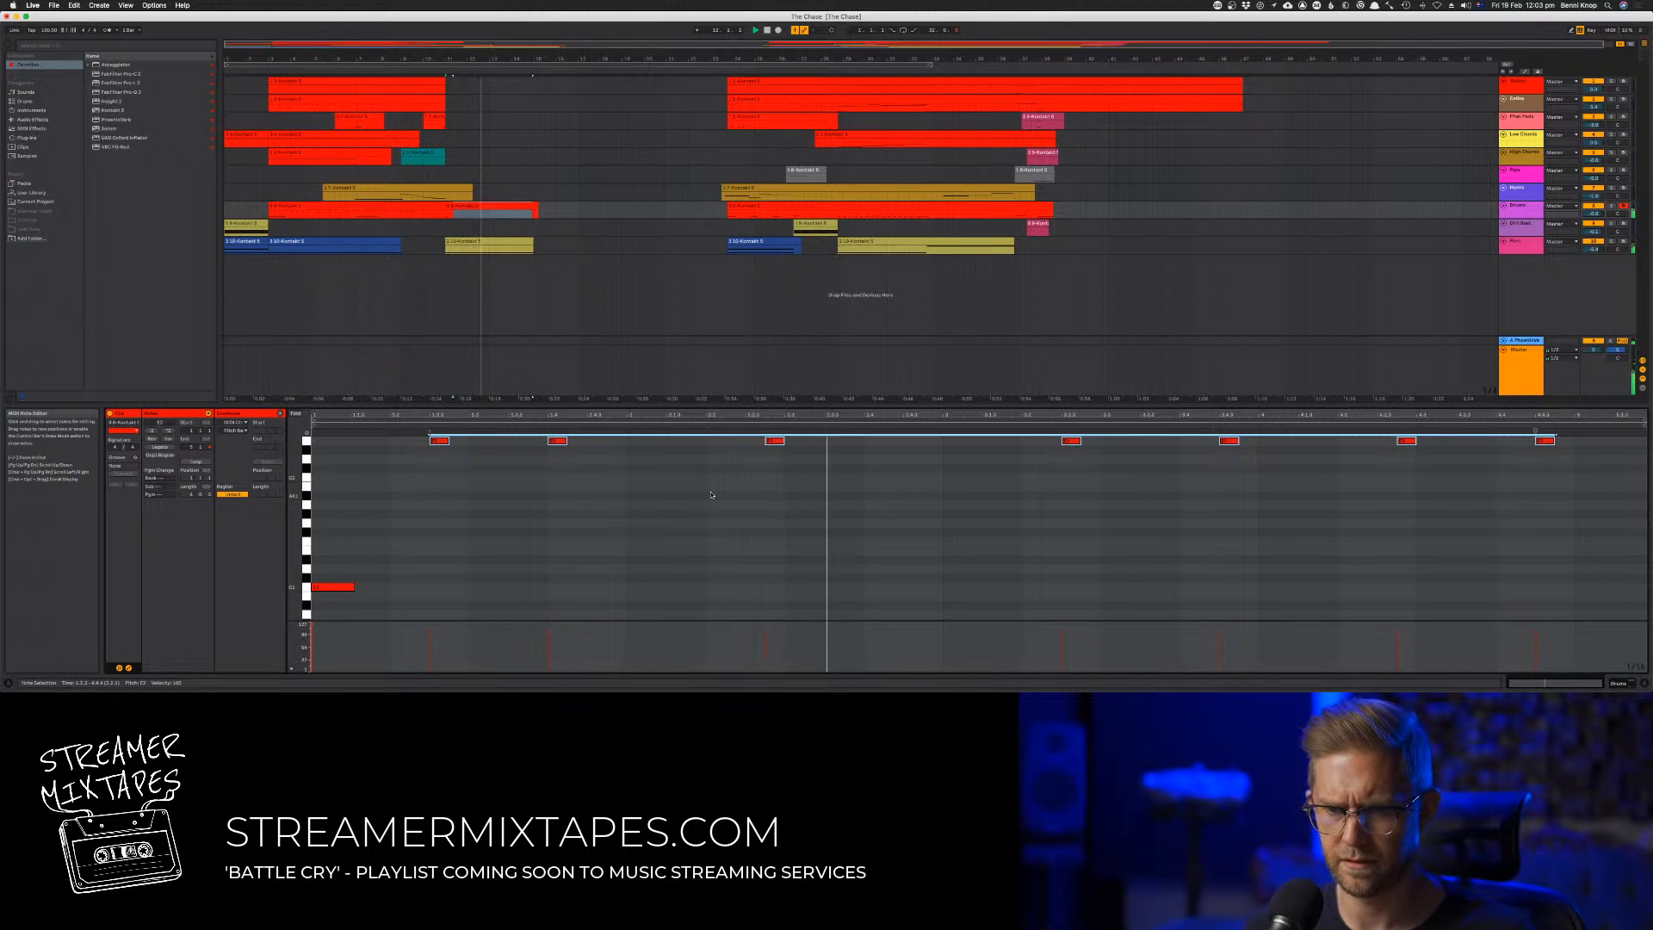
Move the third and sixth high notes one sixteenth earlier in the clip
click(768, 447)
drag(777, 443, 756, 442)
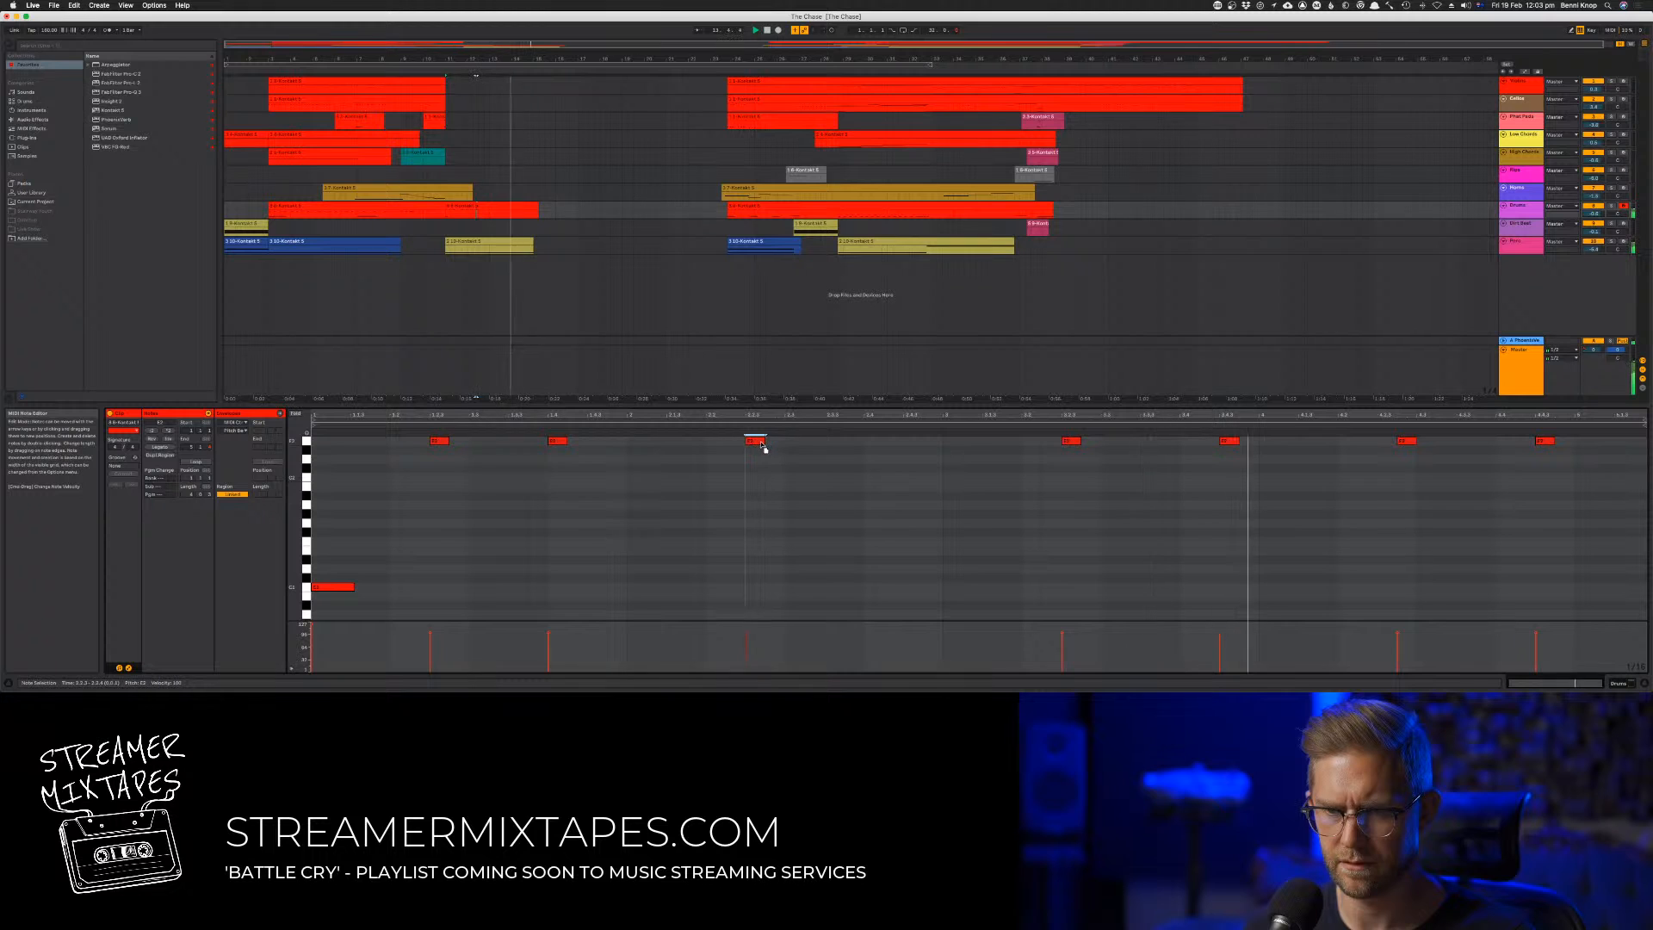
click(750, 466)
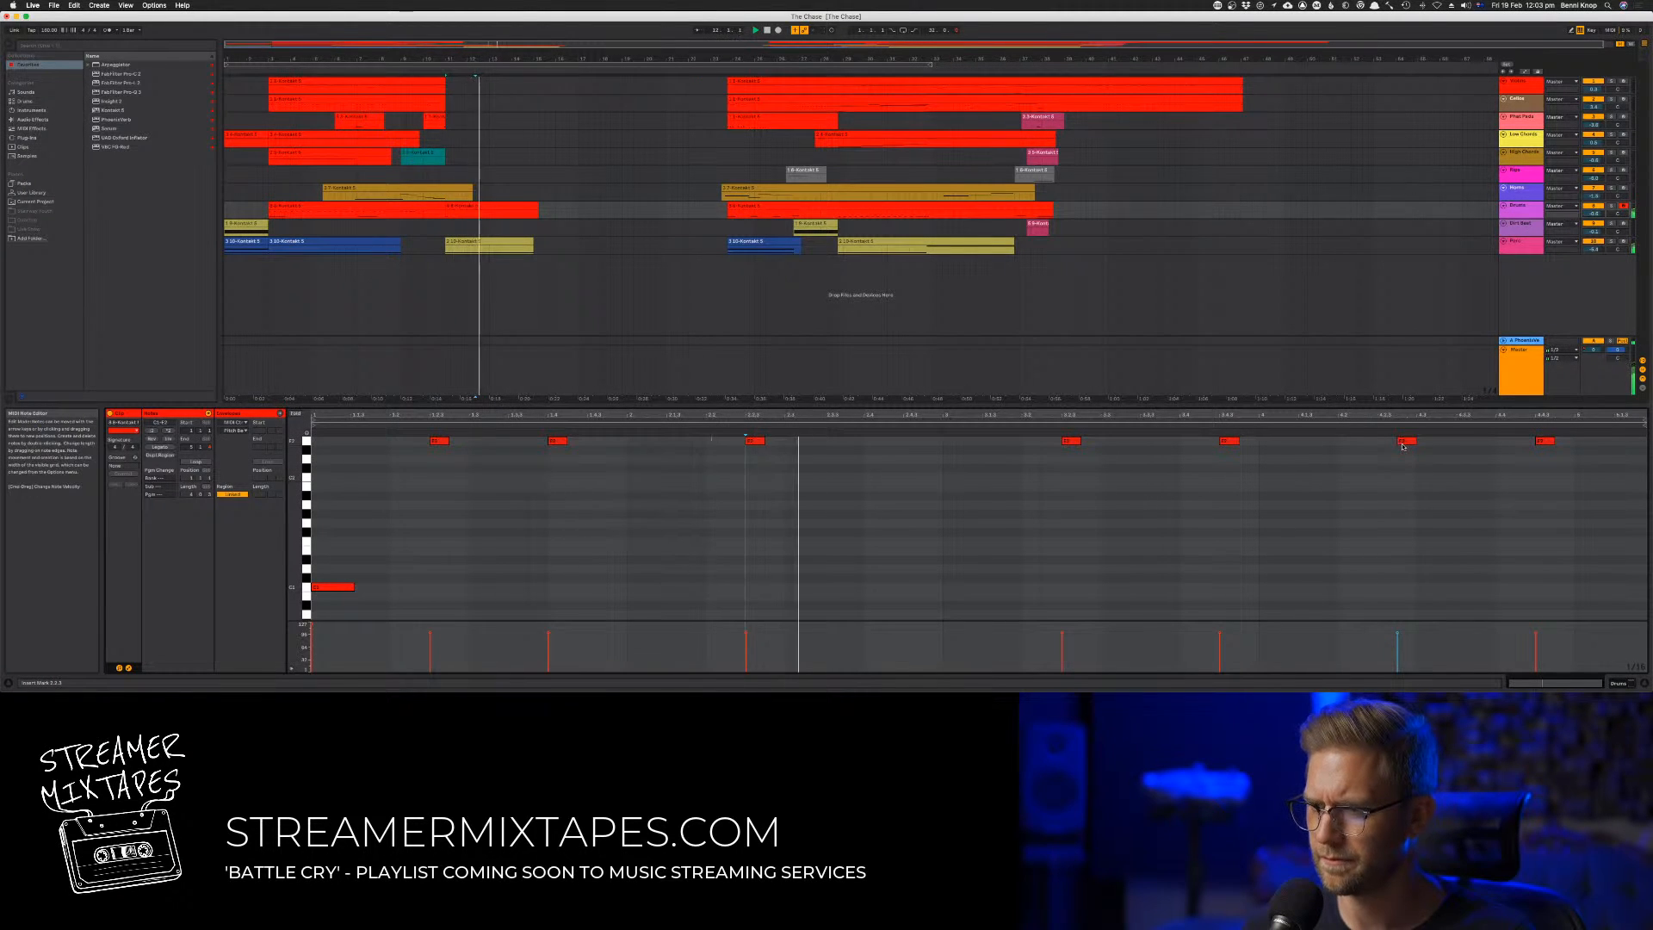
drag(1400, 446, 1388, 447)
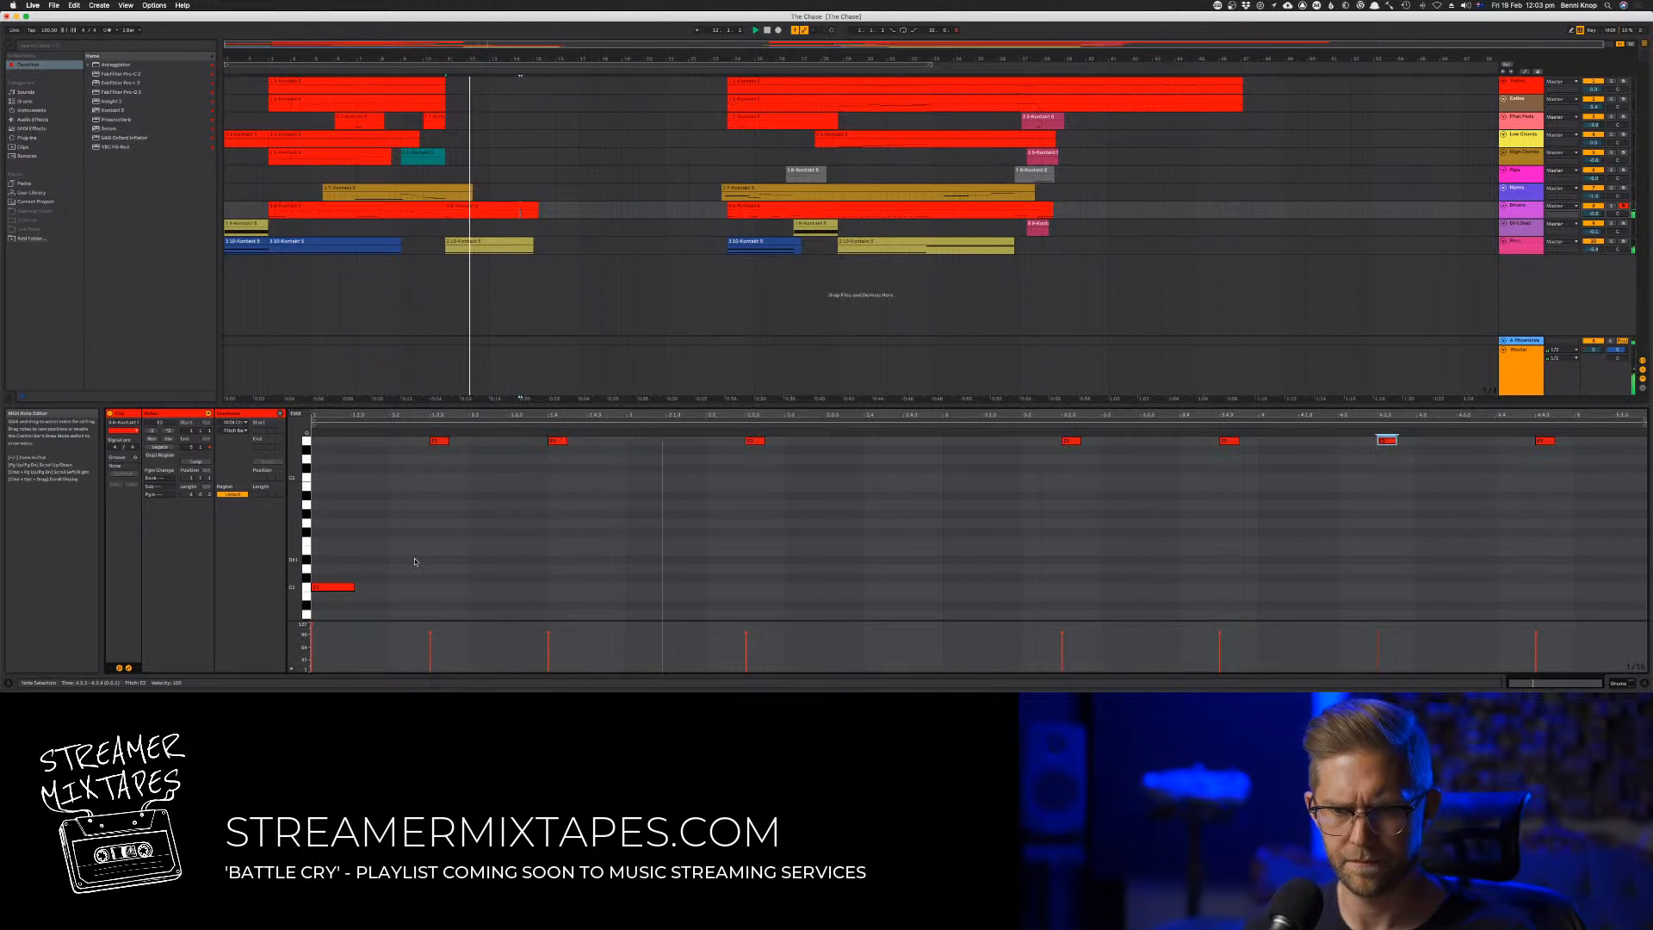
Copy the low opening note to three more positions between the high notes, the last at the start of the clip's third bar
drag(333, 588, 544, 594)
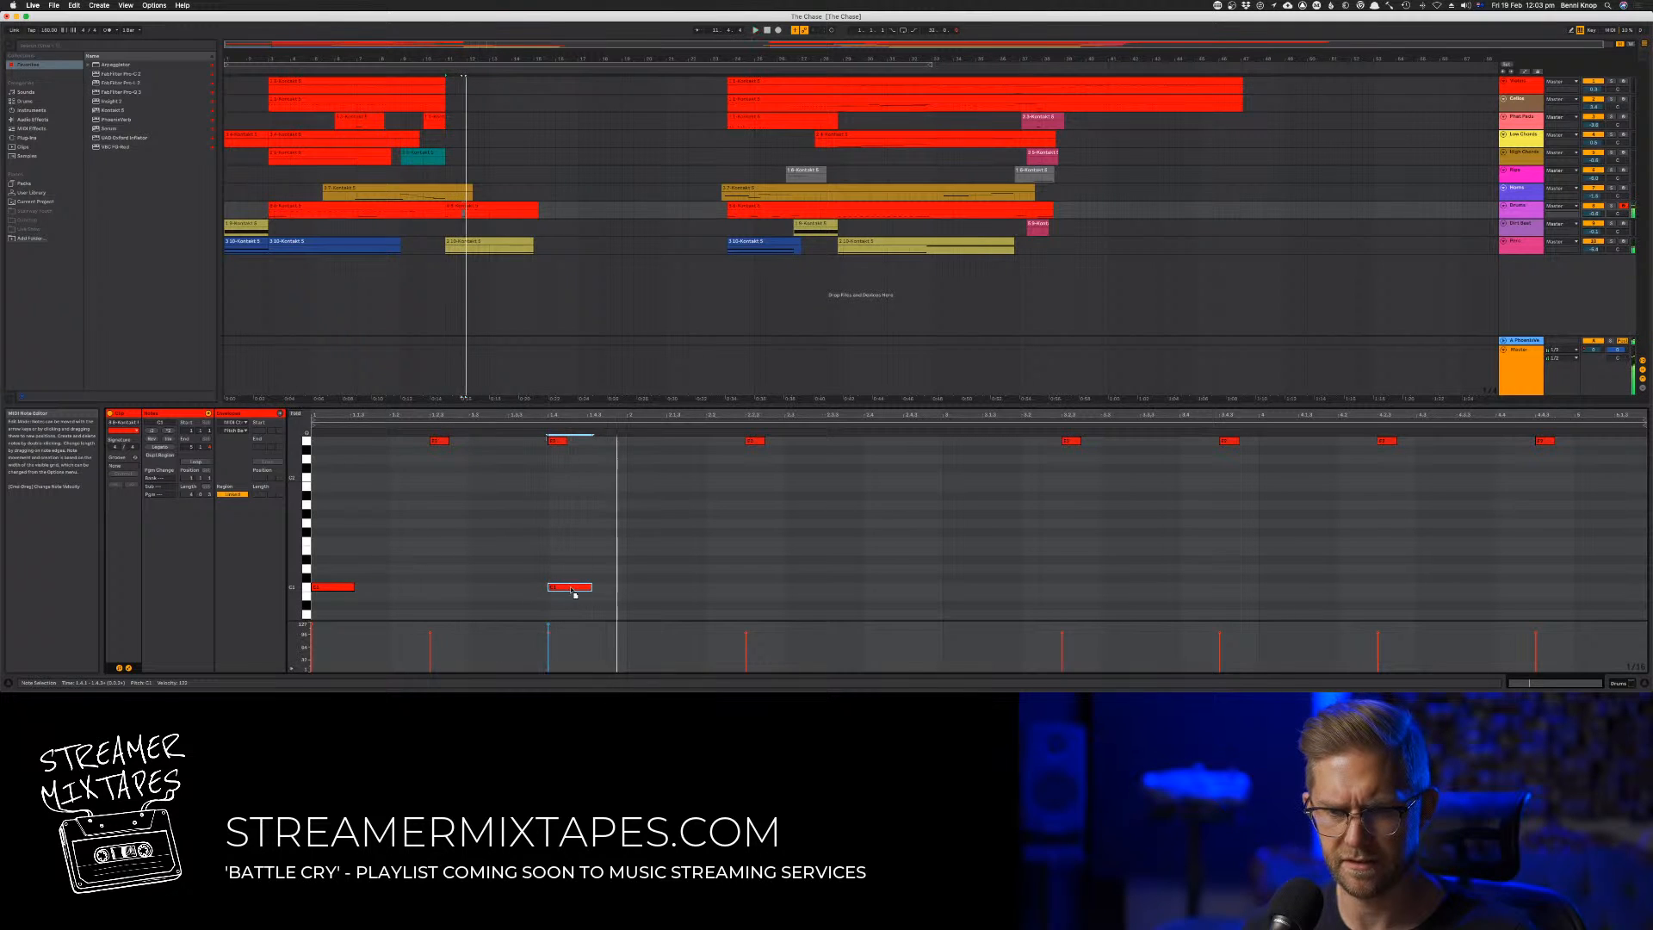
drag(872, 605, 842, 590)
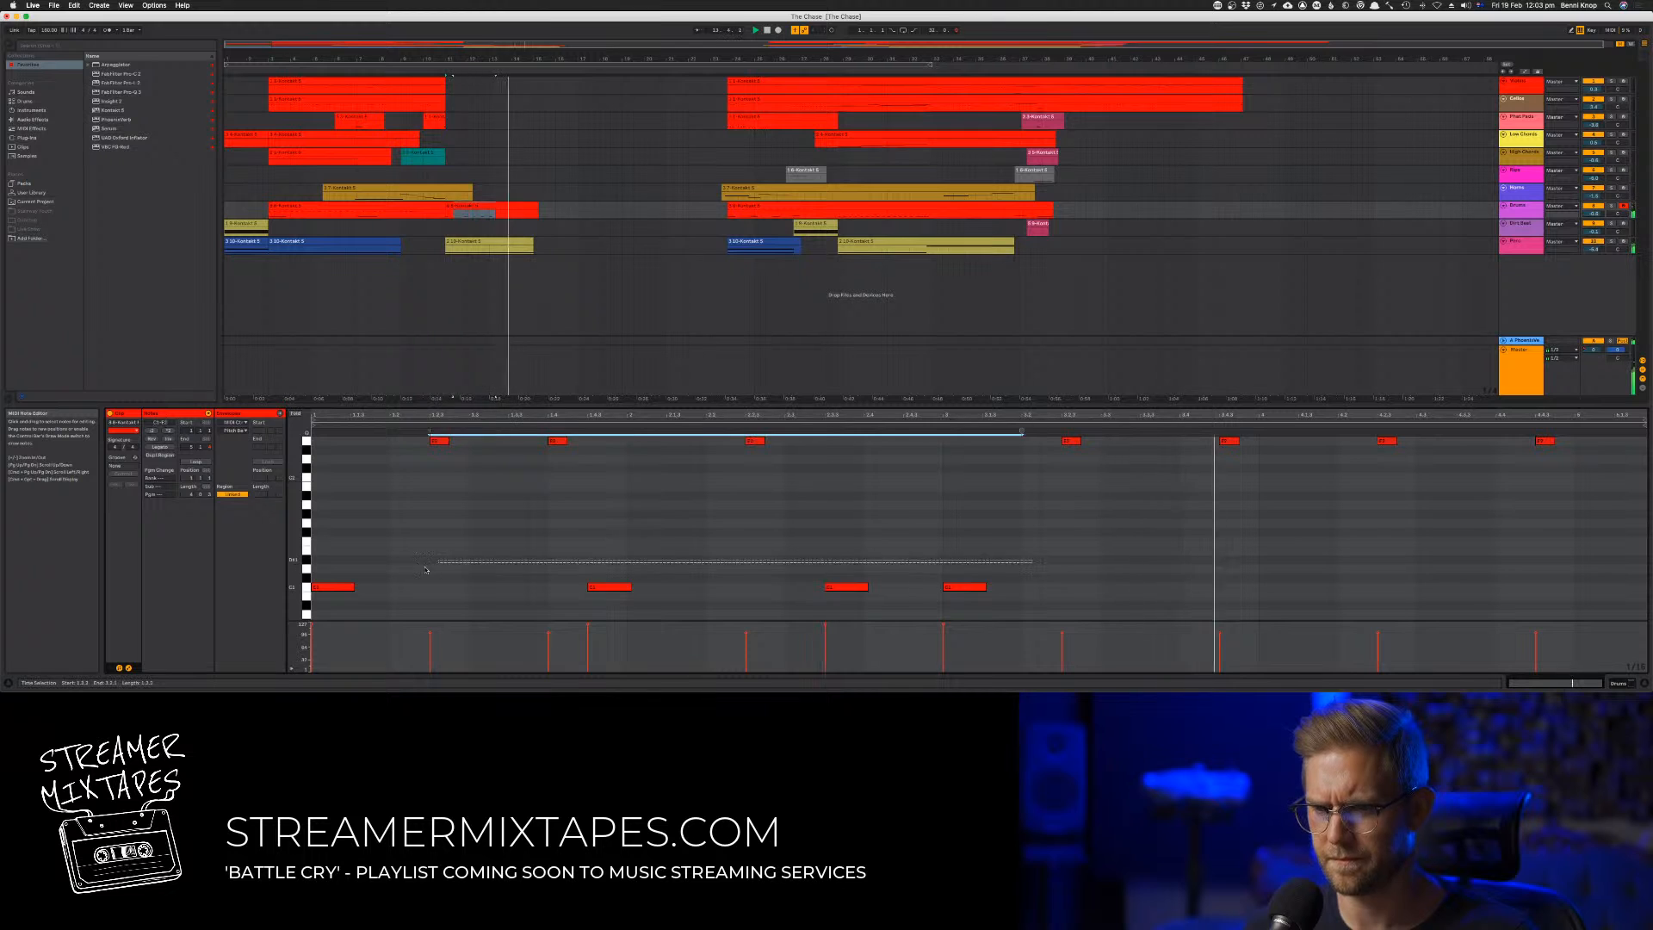
Delete the low note at the start of bar three and duplicate the first two bars' low notes into bars three and four
click(947, 586)
drag(943, 574, 305, 595)
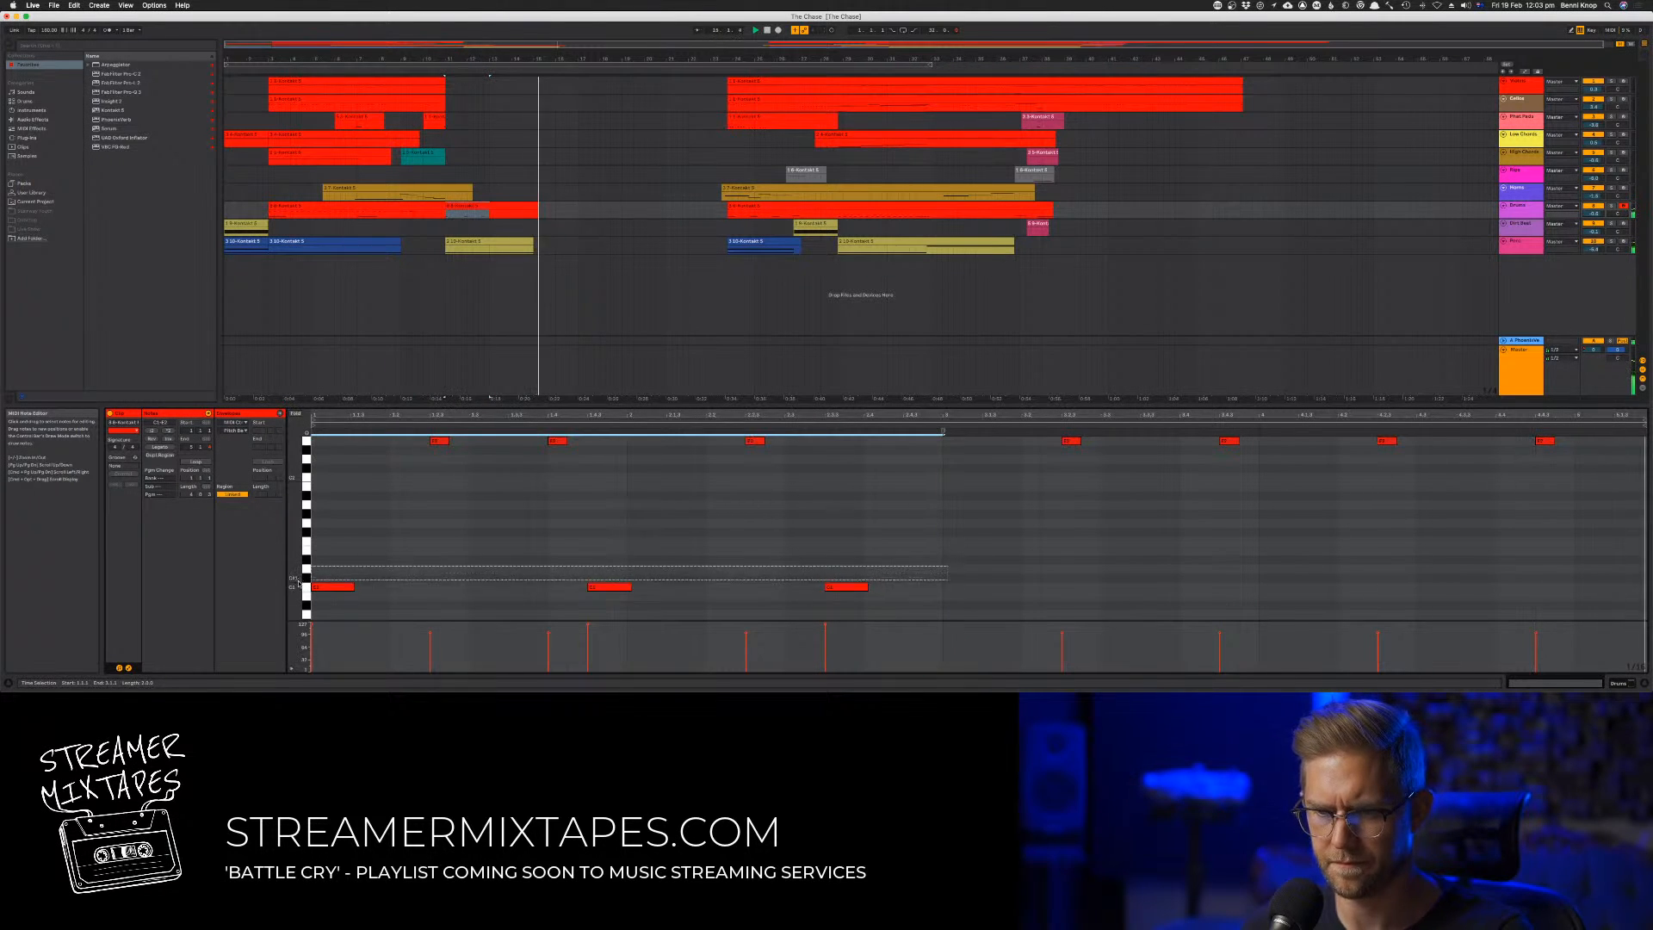
key(super+d)
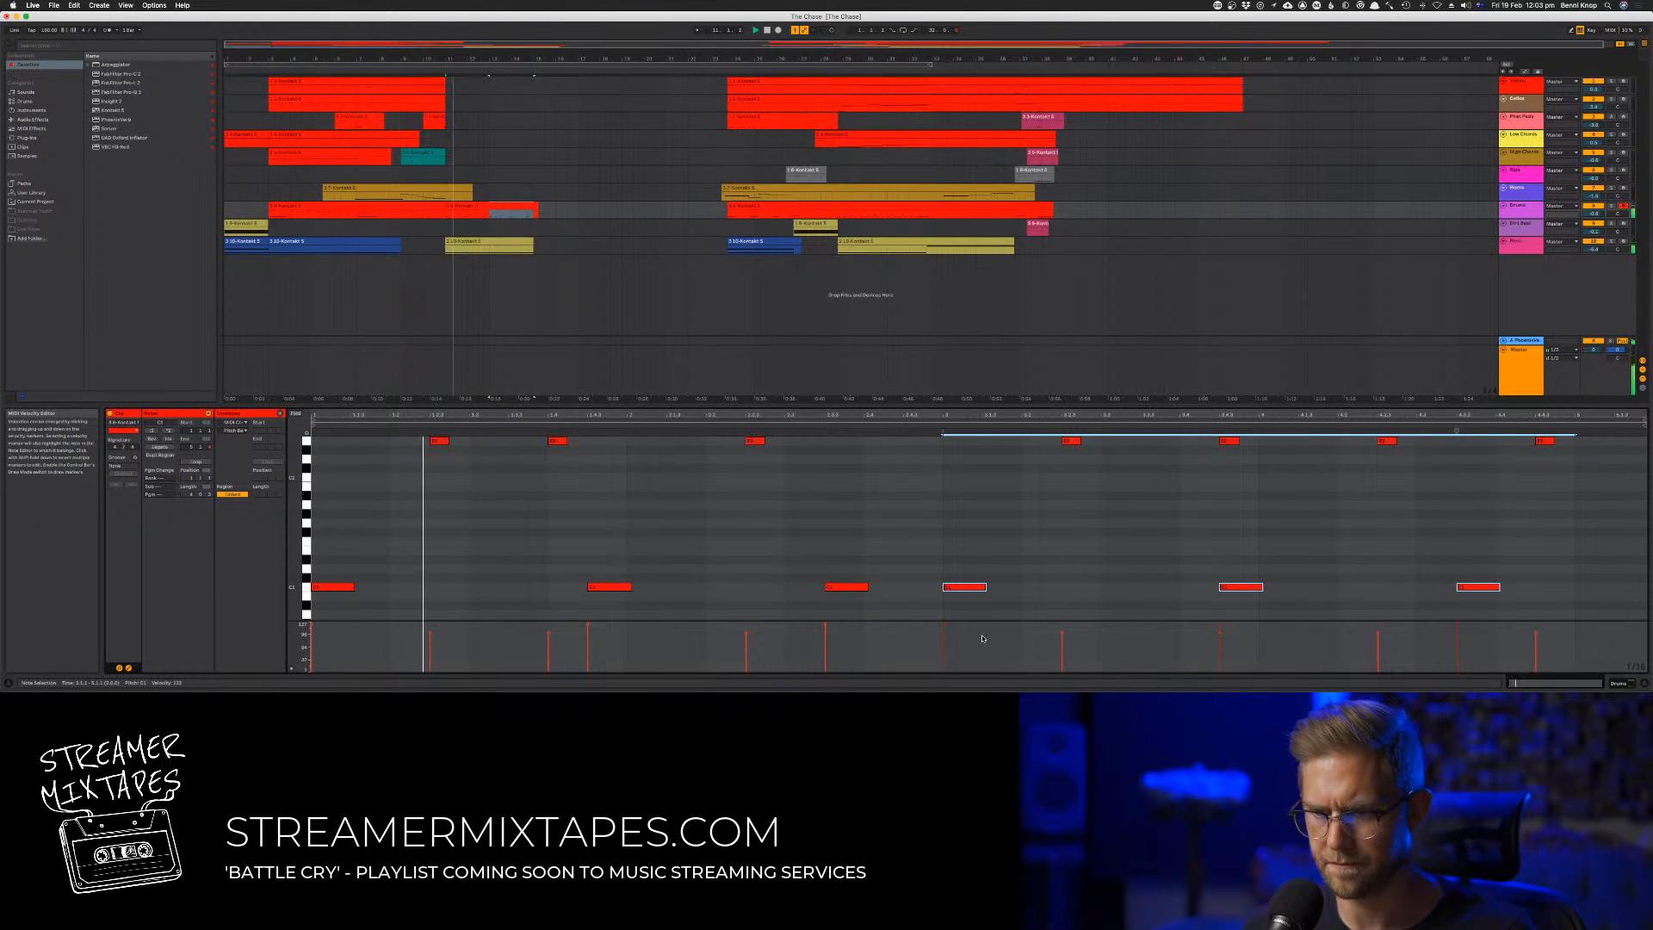
click(1377, 561)
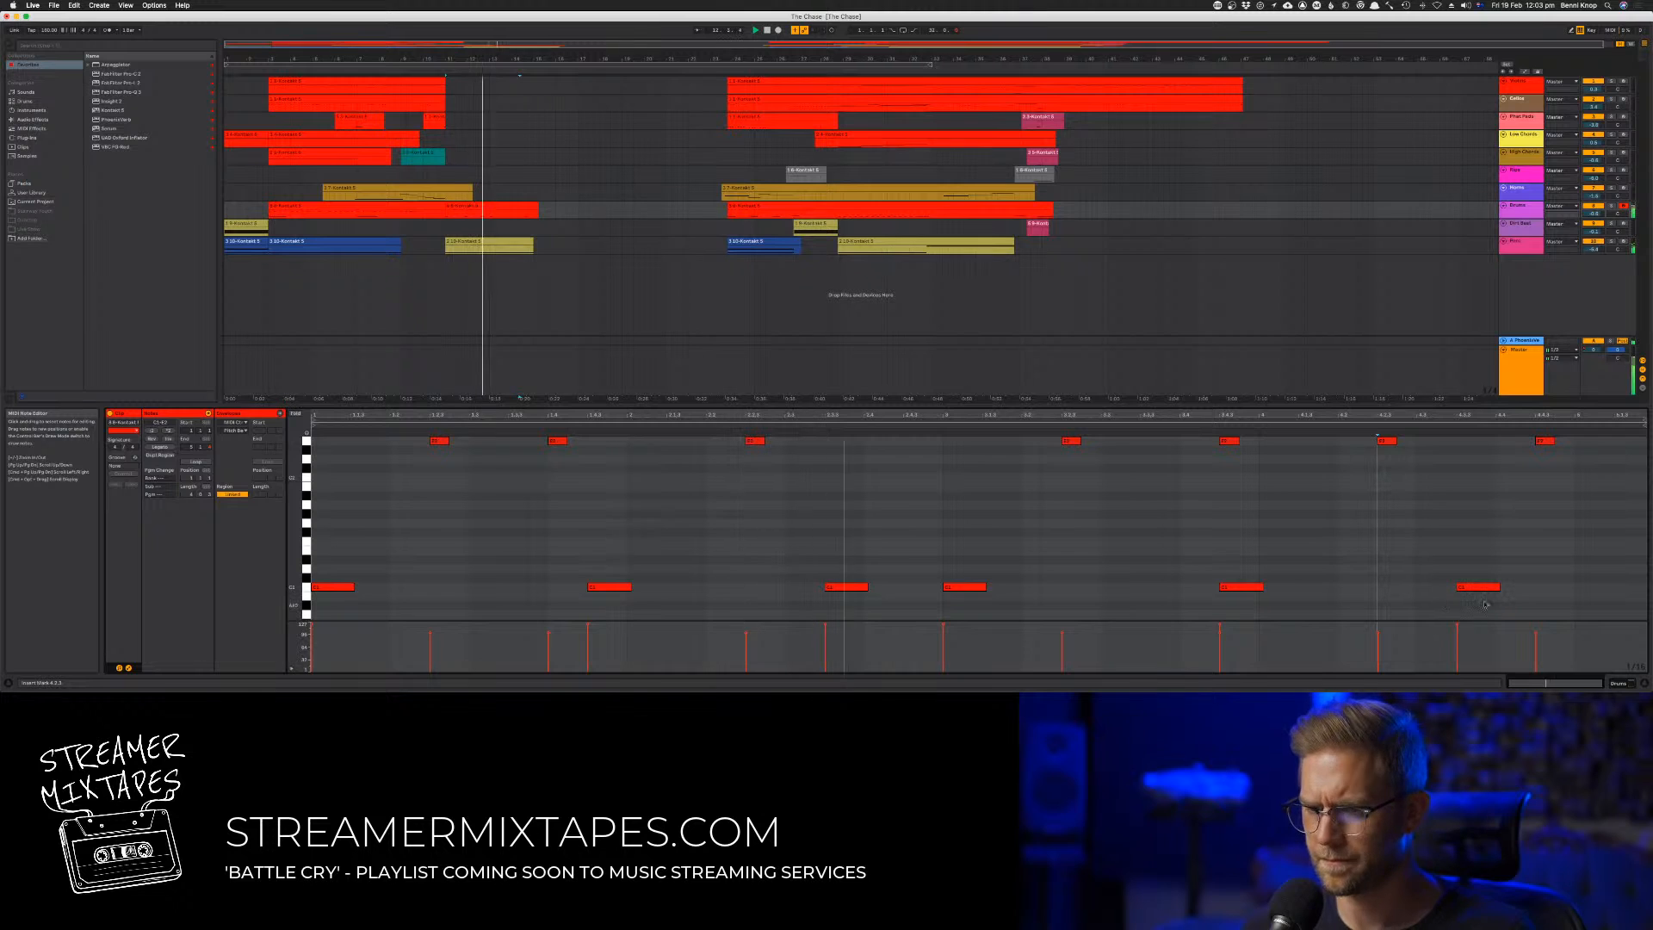
Add a low note at the start of the clip's fifth bar and trim the clip to end after four bars
double_click(1615, 589)
drag(1617, 594, 1597, 592)
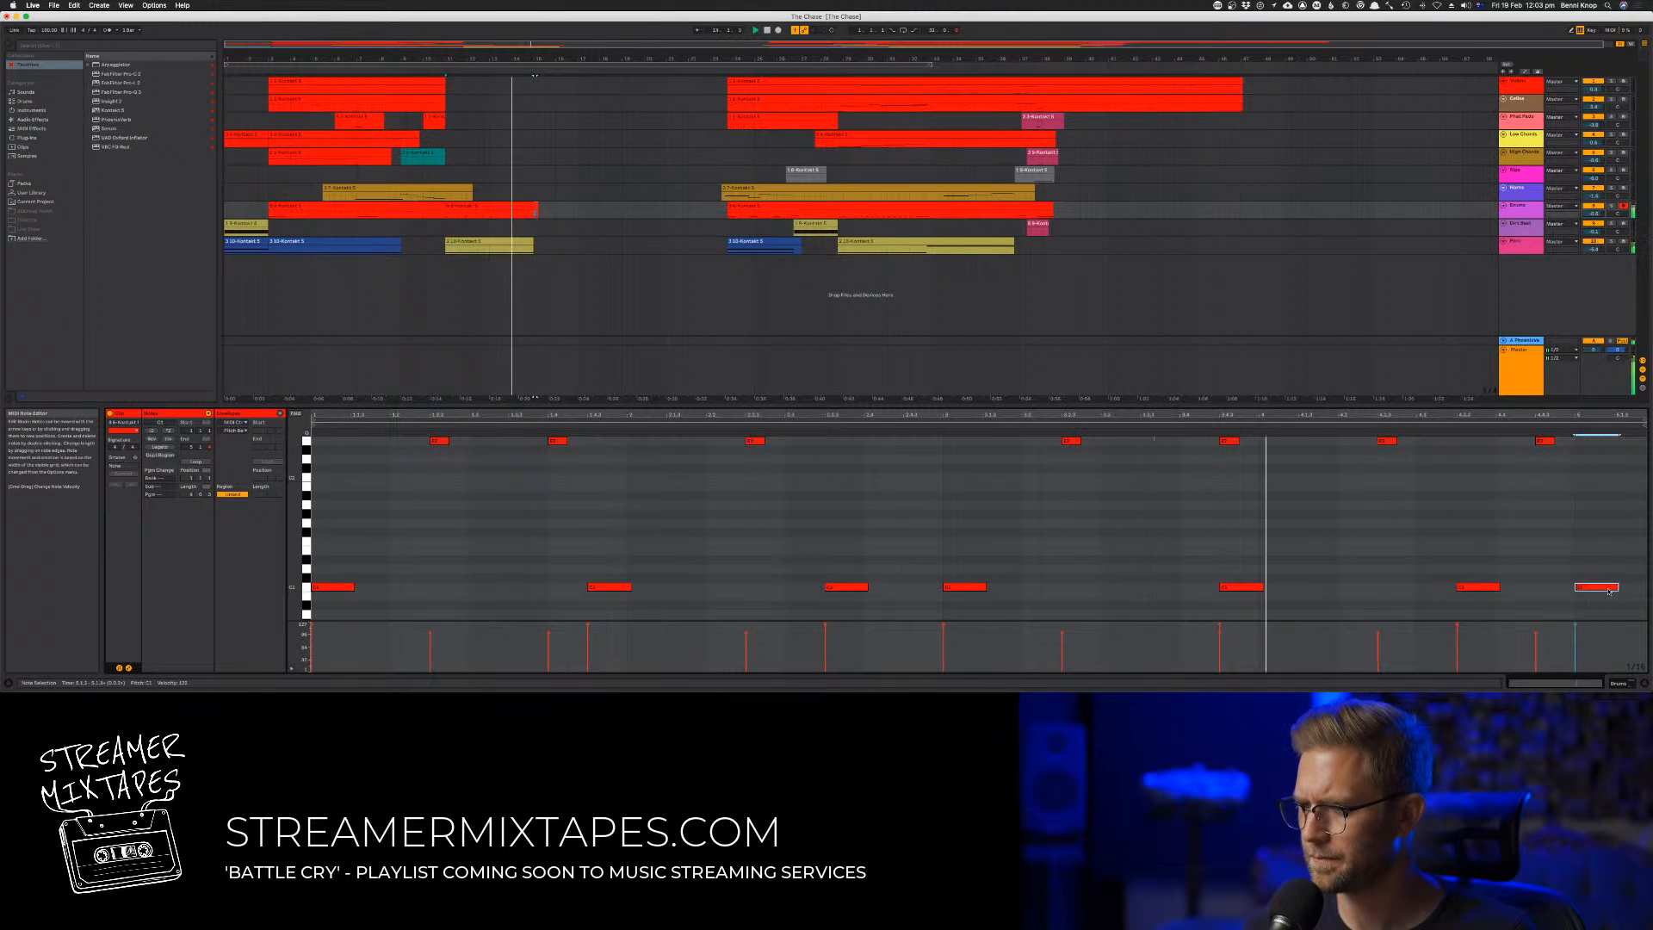
click(1306, 517)
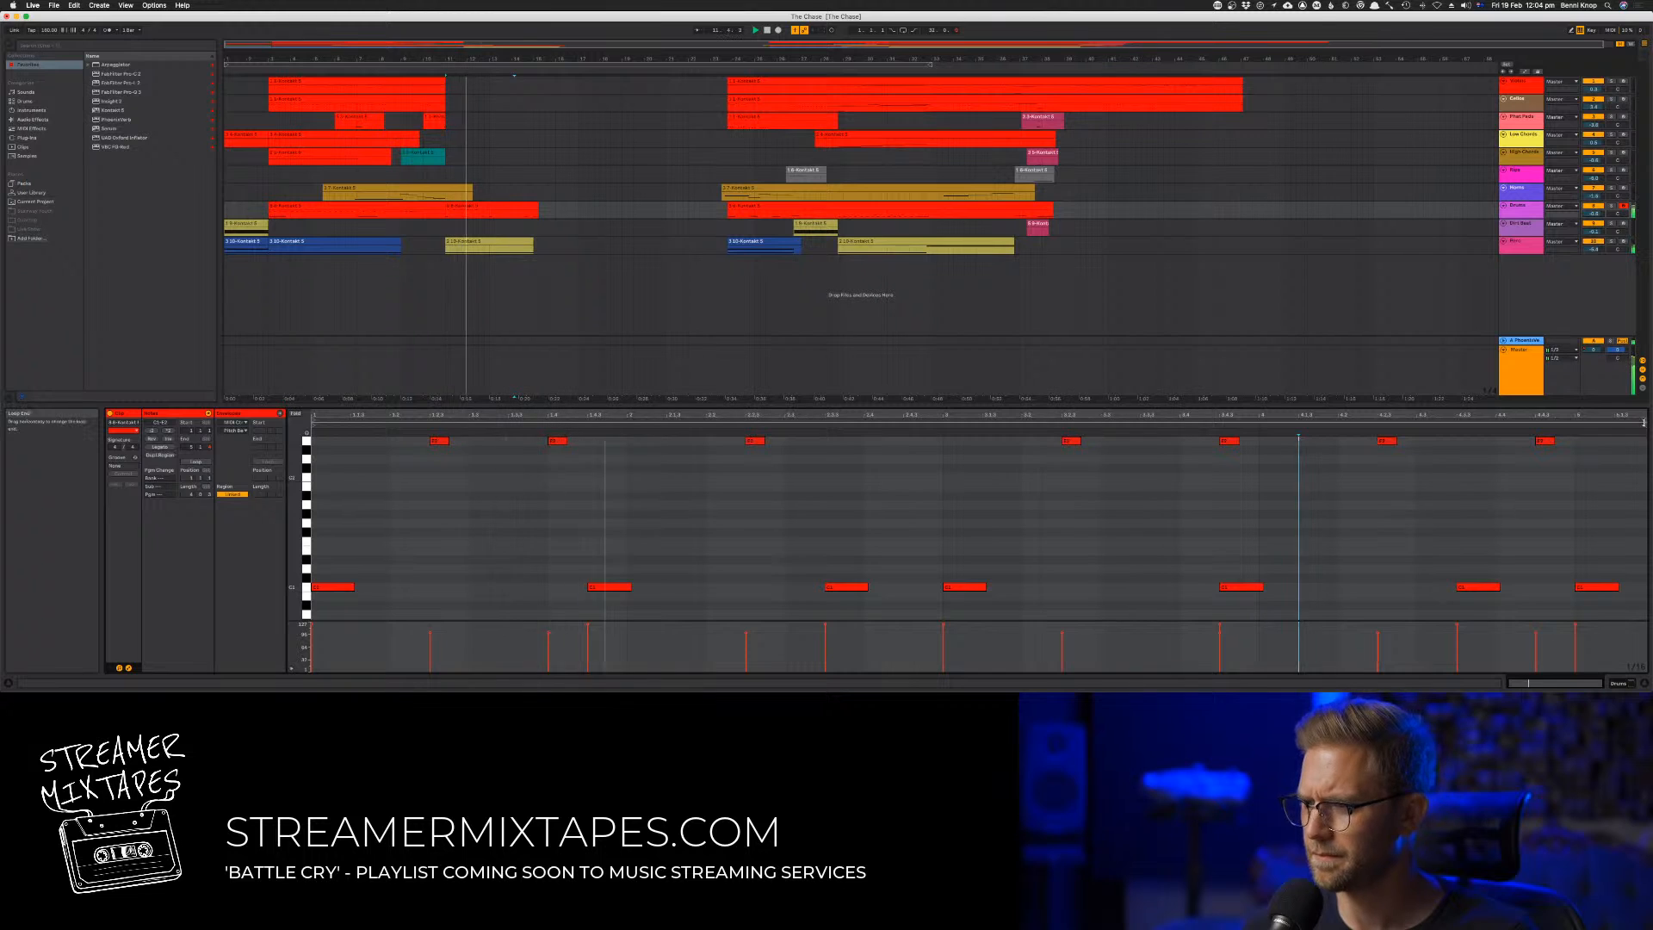
click(1575, 425)
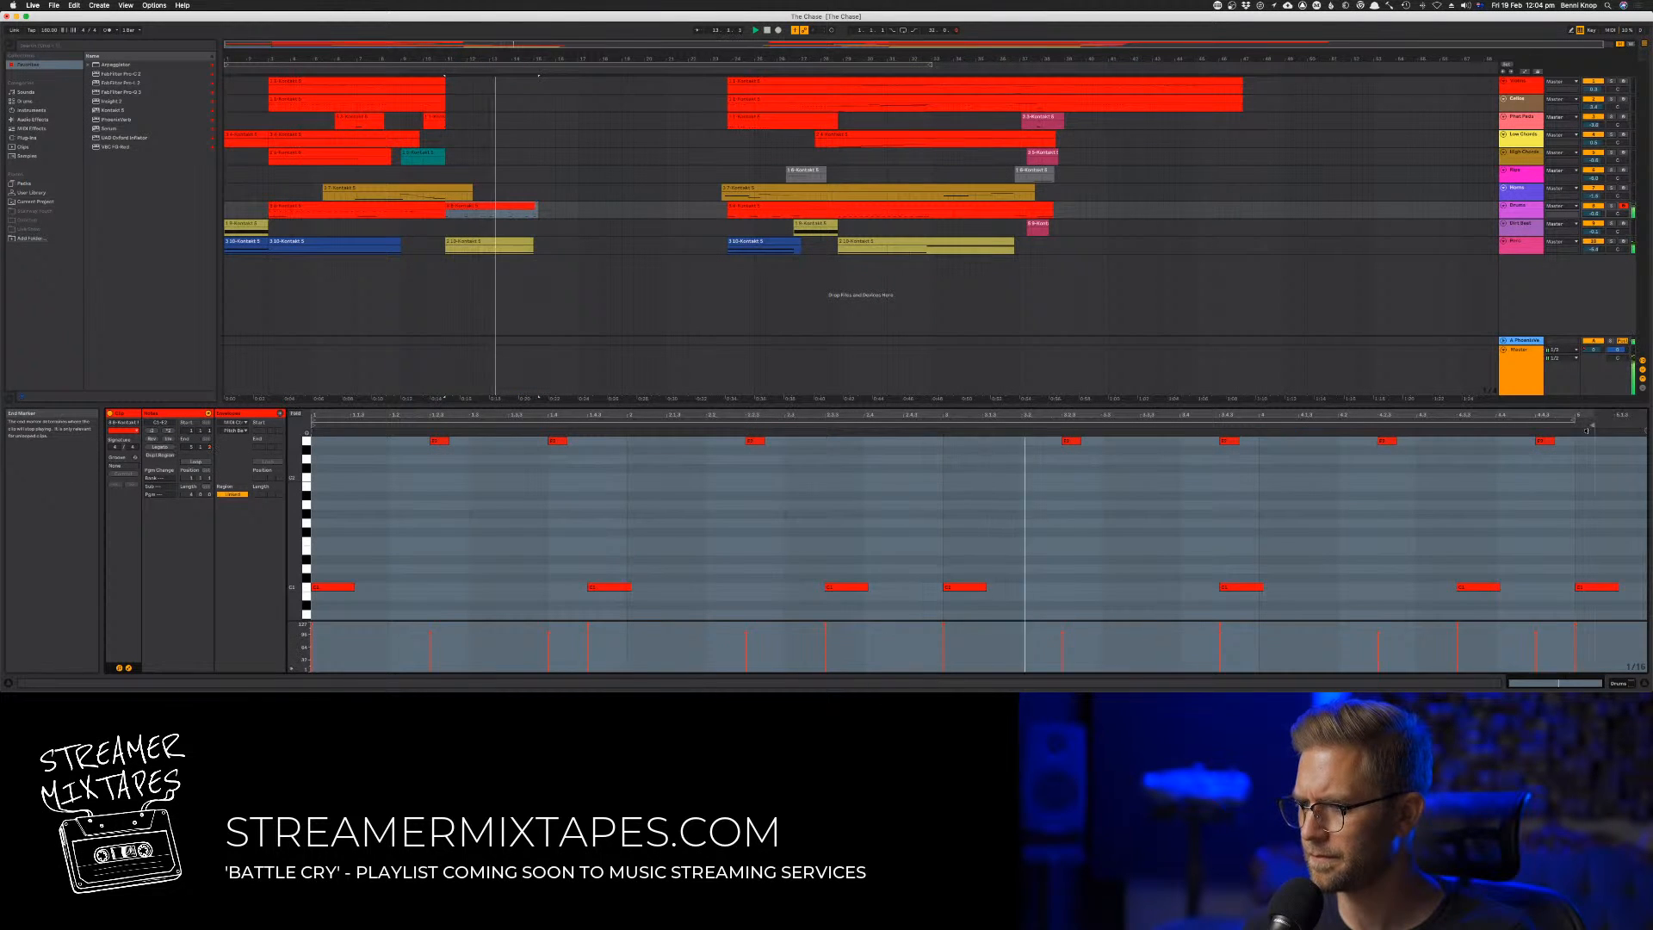
click(1537, 553)
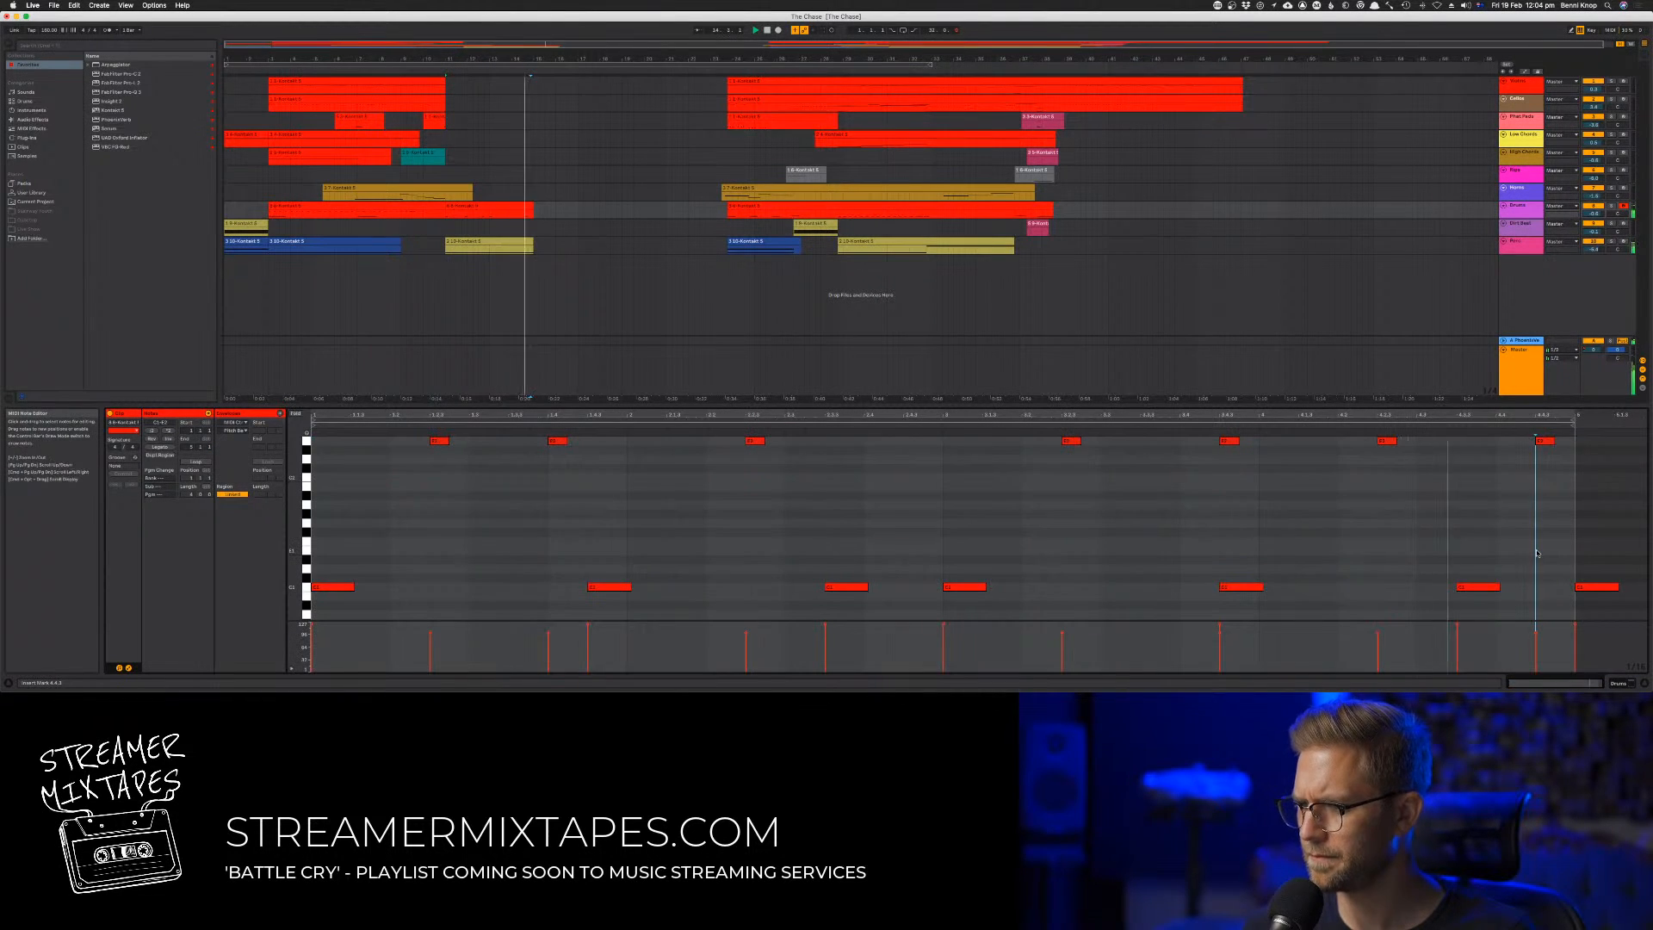
Move the last low note earlier, in line with the last high note, so it fits inside the clip
drag(1599, 592, 1552, 588)
key(space)
click(1436, 527)
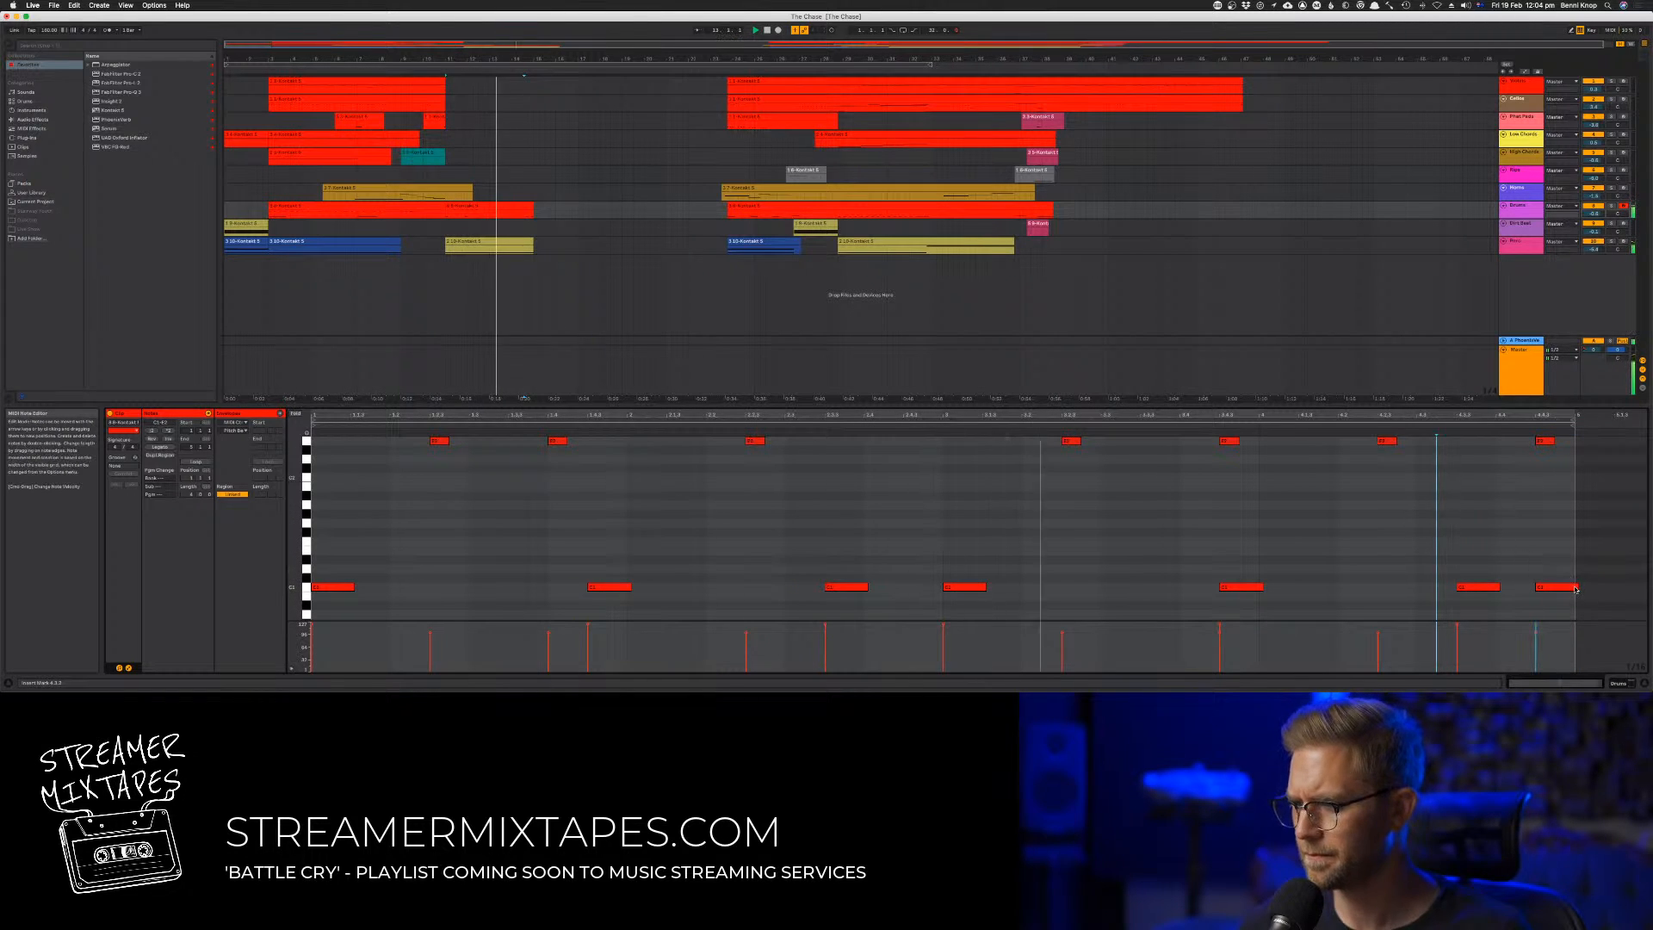
click(1515, 554)
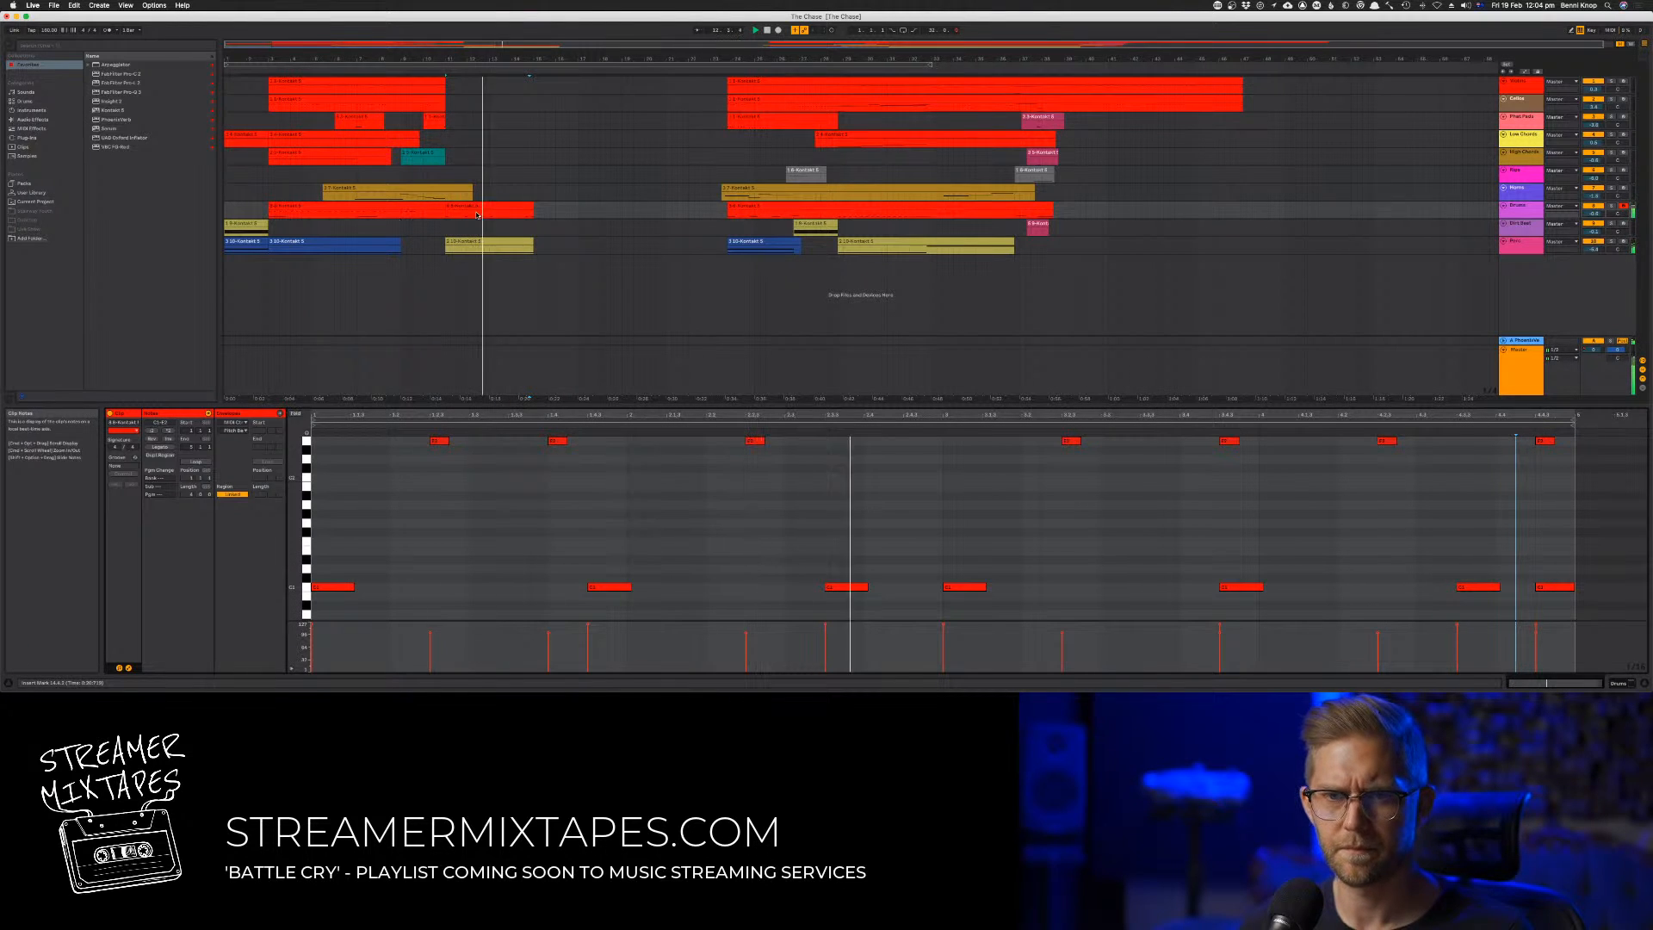
Copy the four-bar drum clip and the yellow clip at bar 11 to bar 15, and play the section
drag(485, 207, 587, 247)
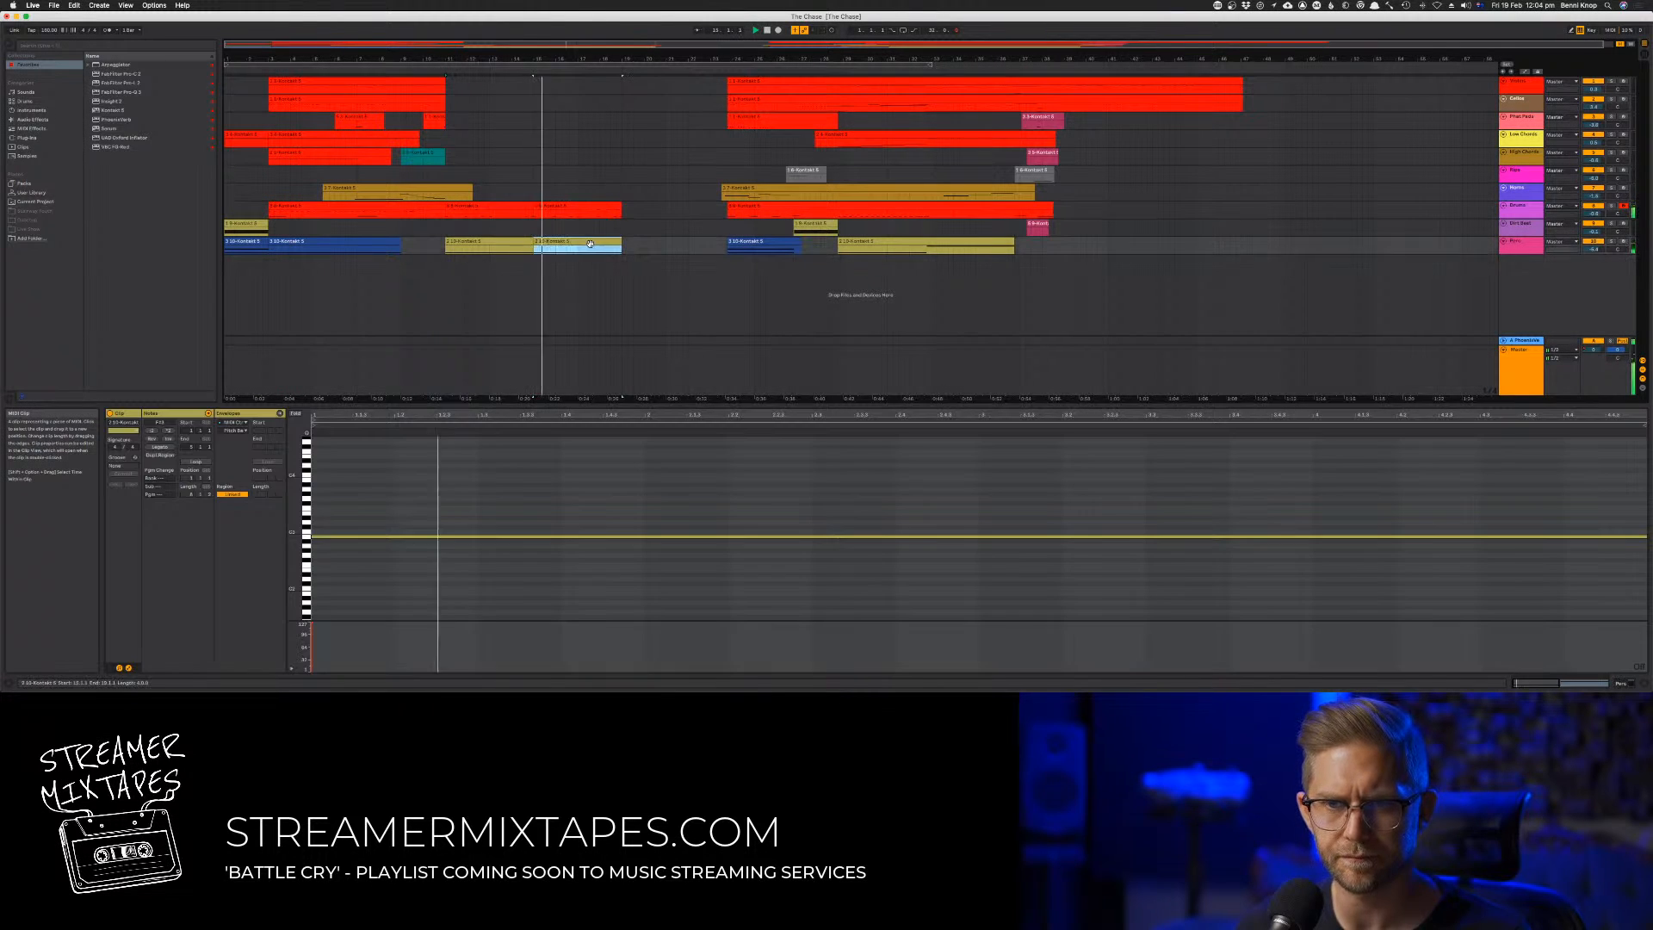
click(438, 71)
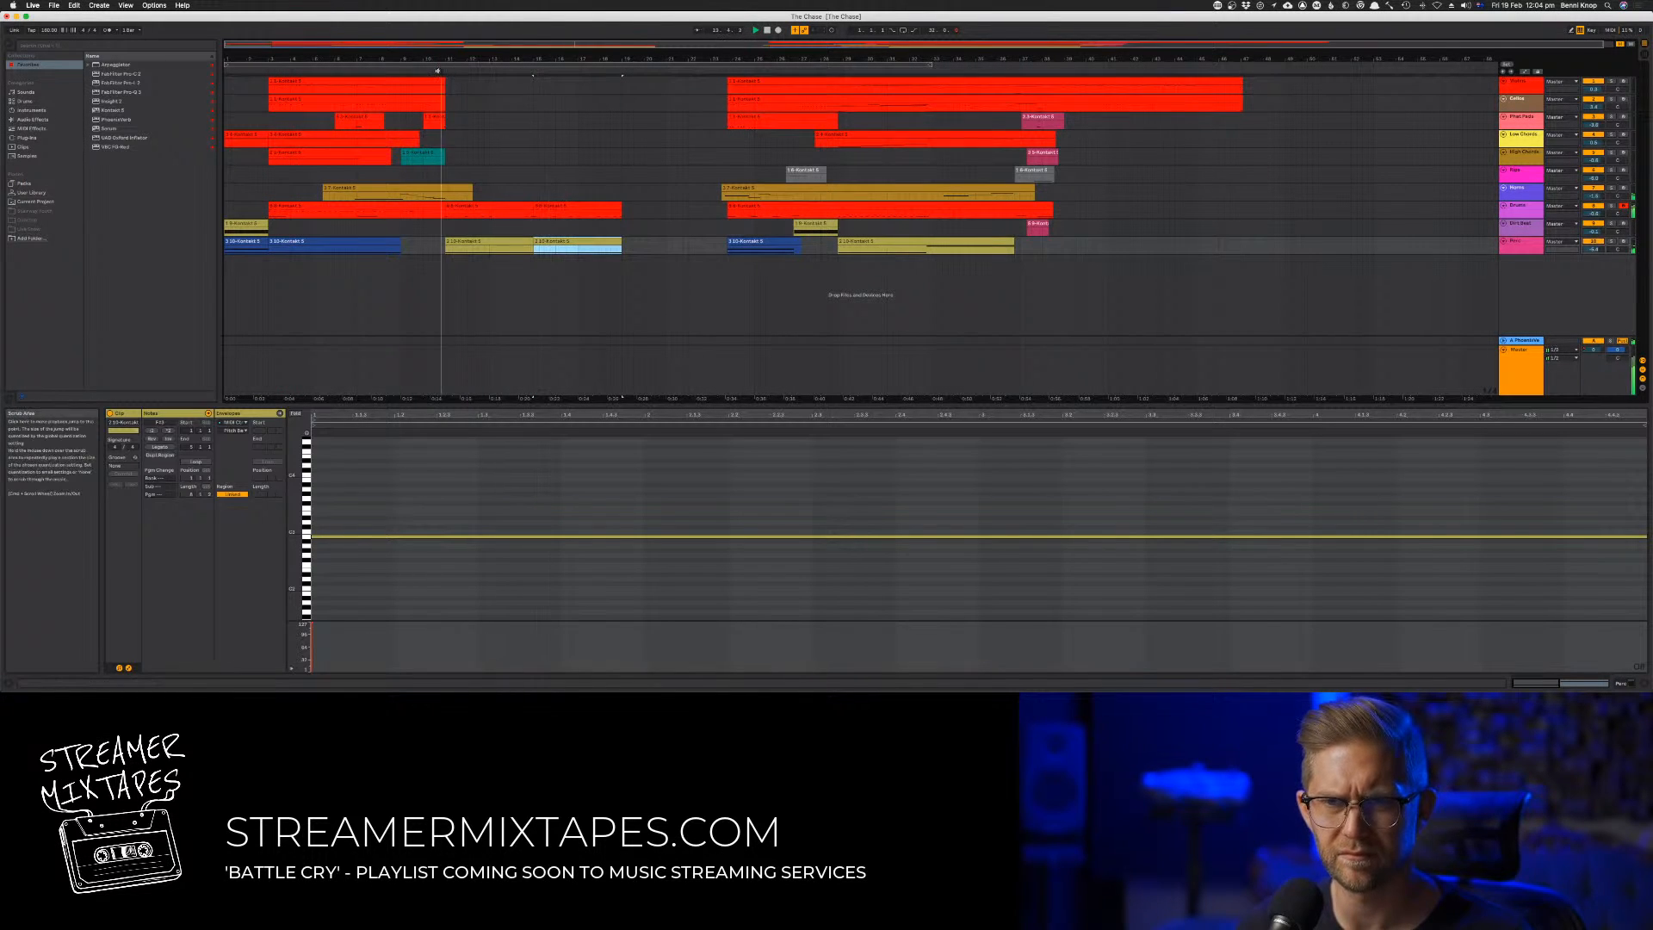
click(507, 210)
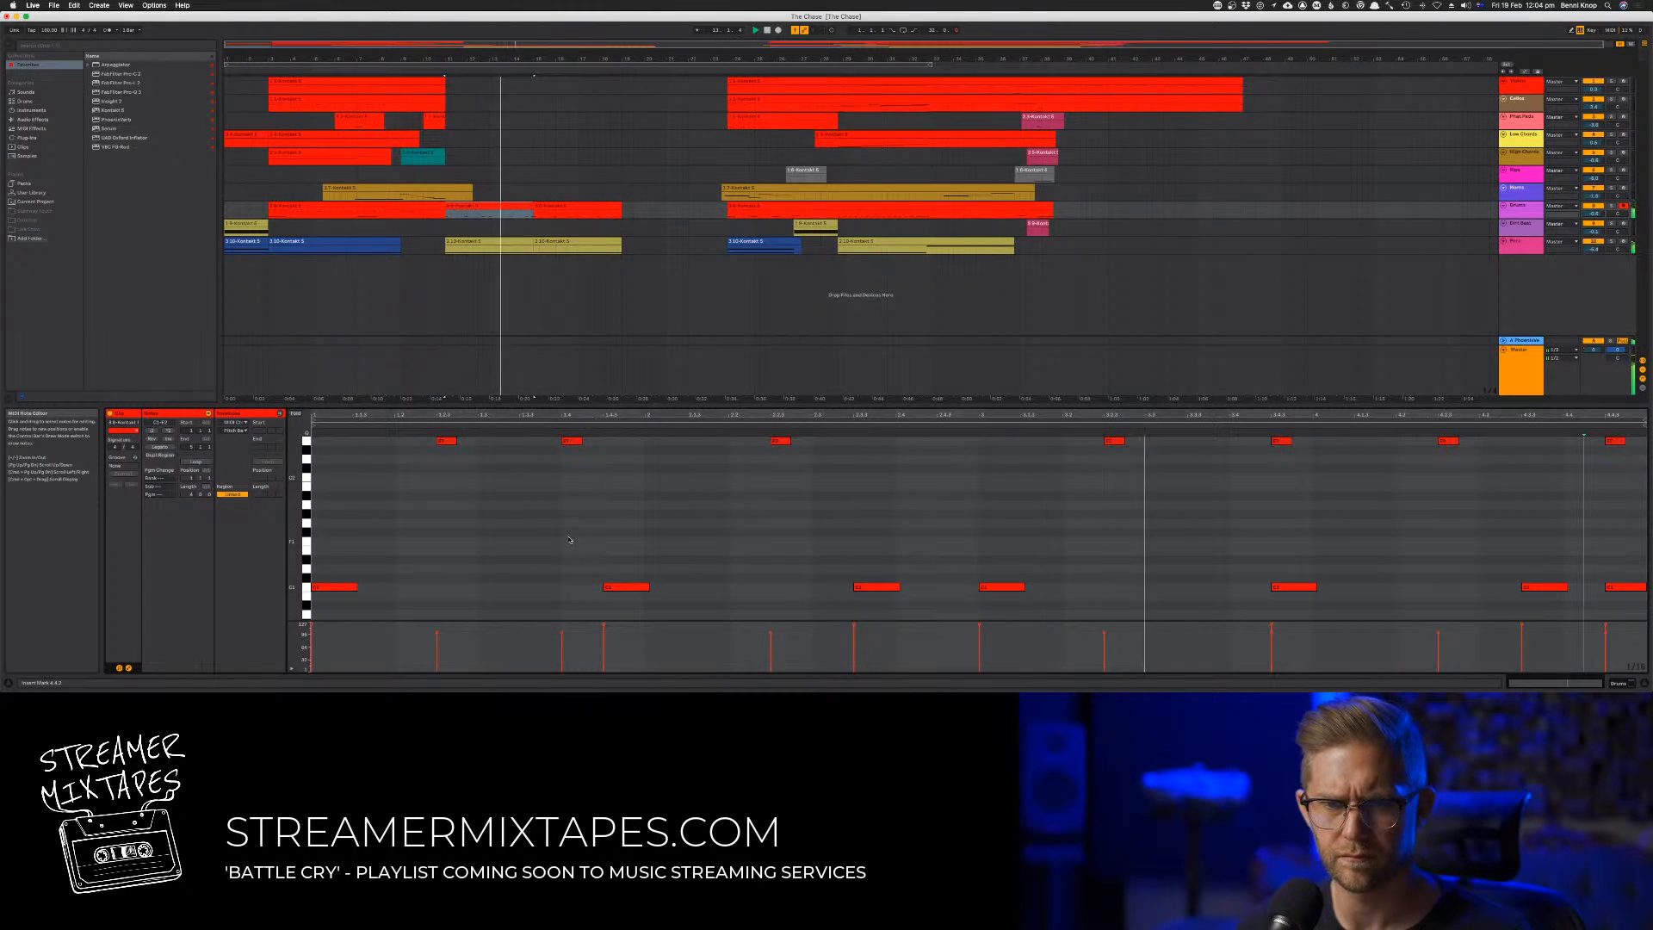
key(z)
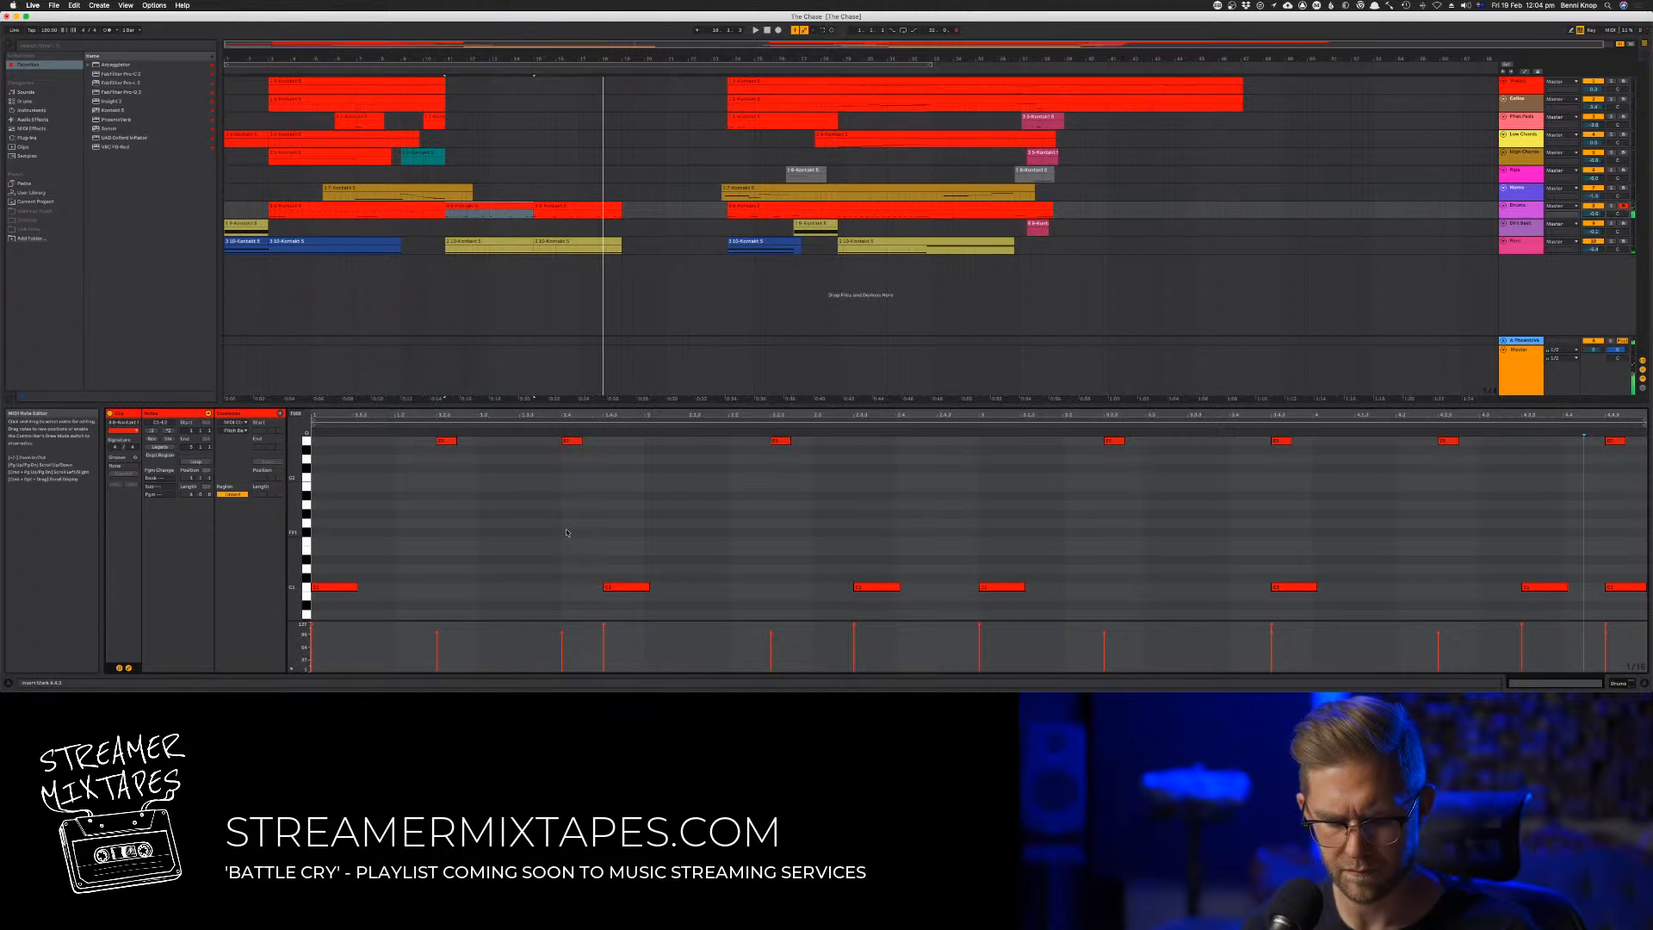
key(space)
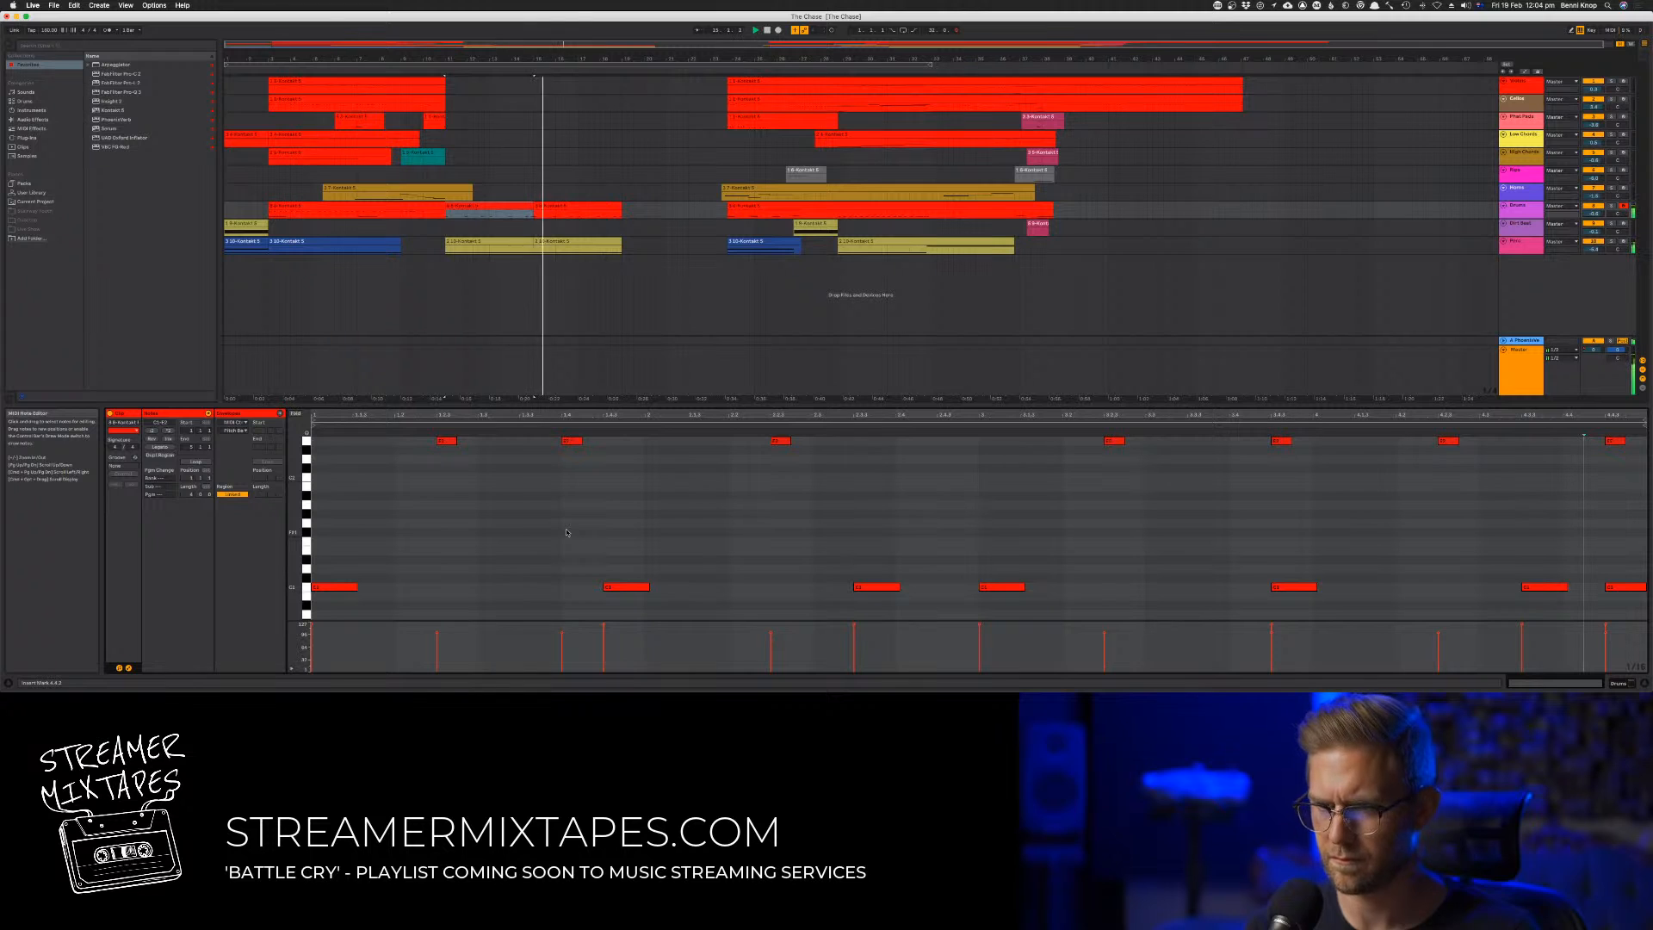
Raise the velocities of all notes in the bar 11 drum clip slightly while playing it back
key(super+a)
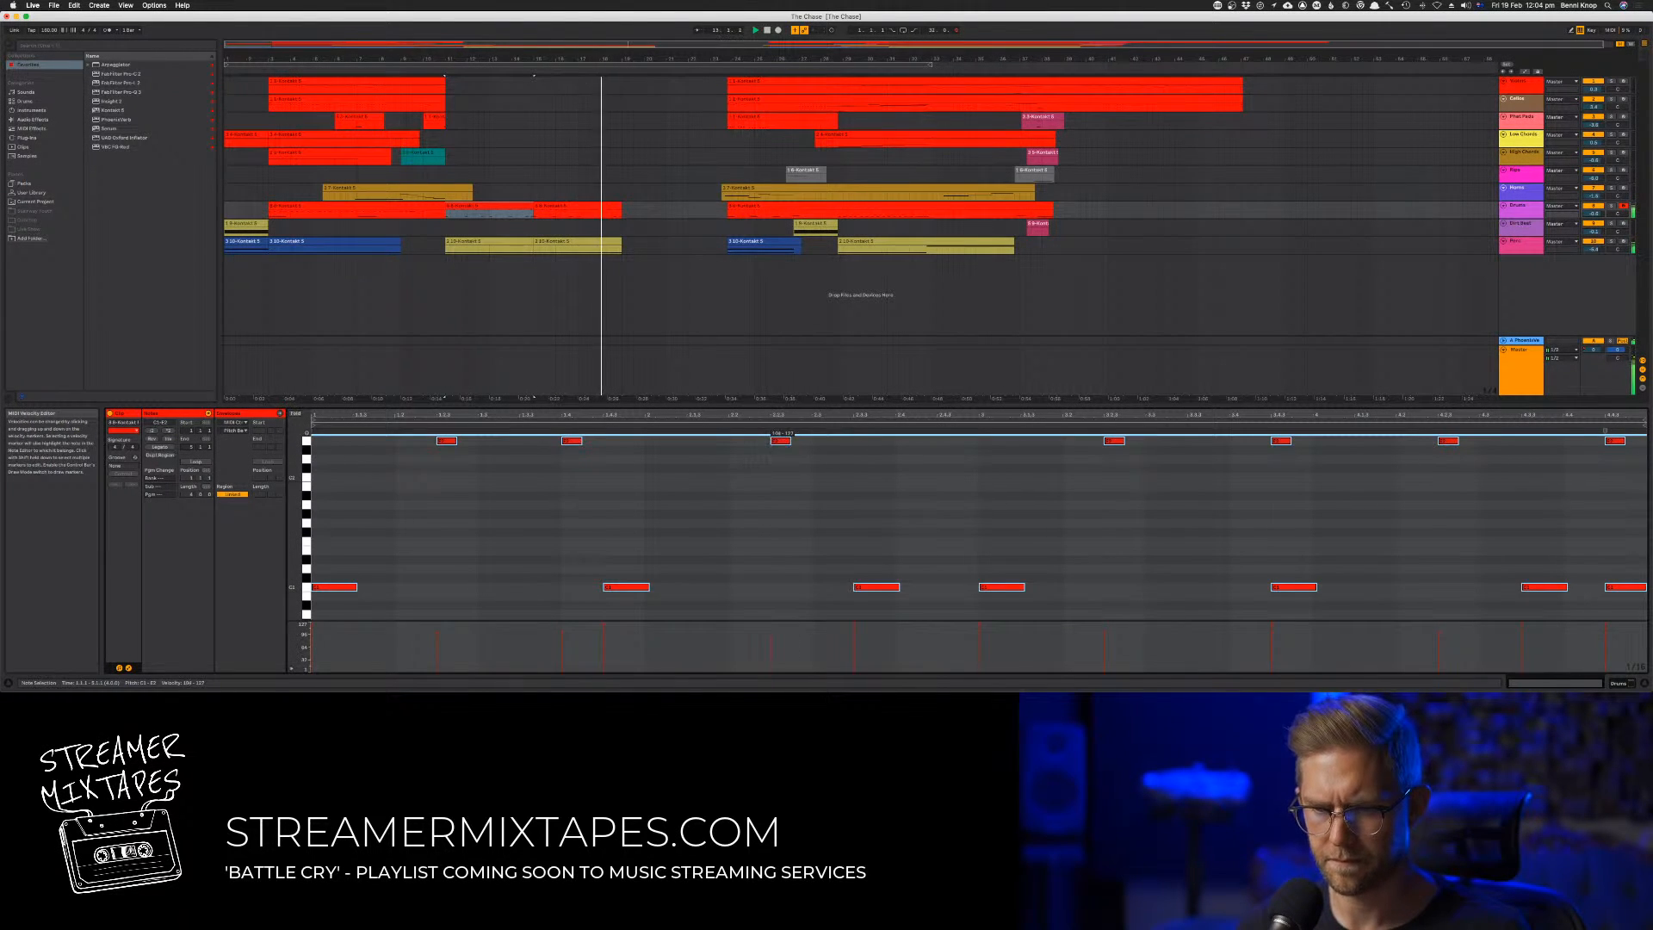
click(781, 577)
click(495, 207)
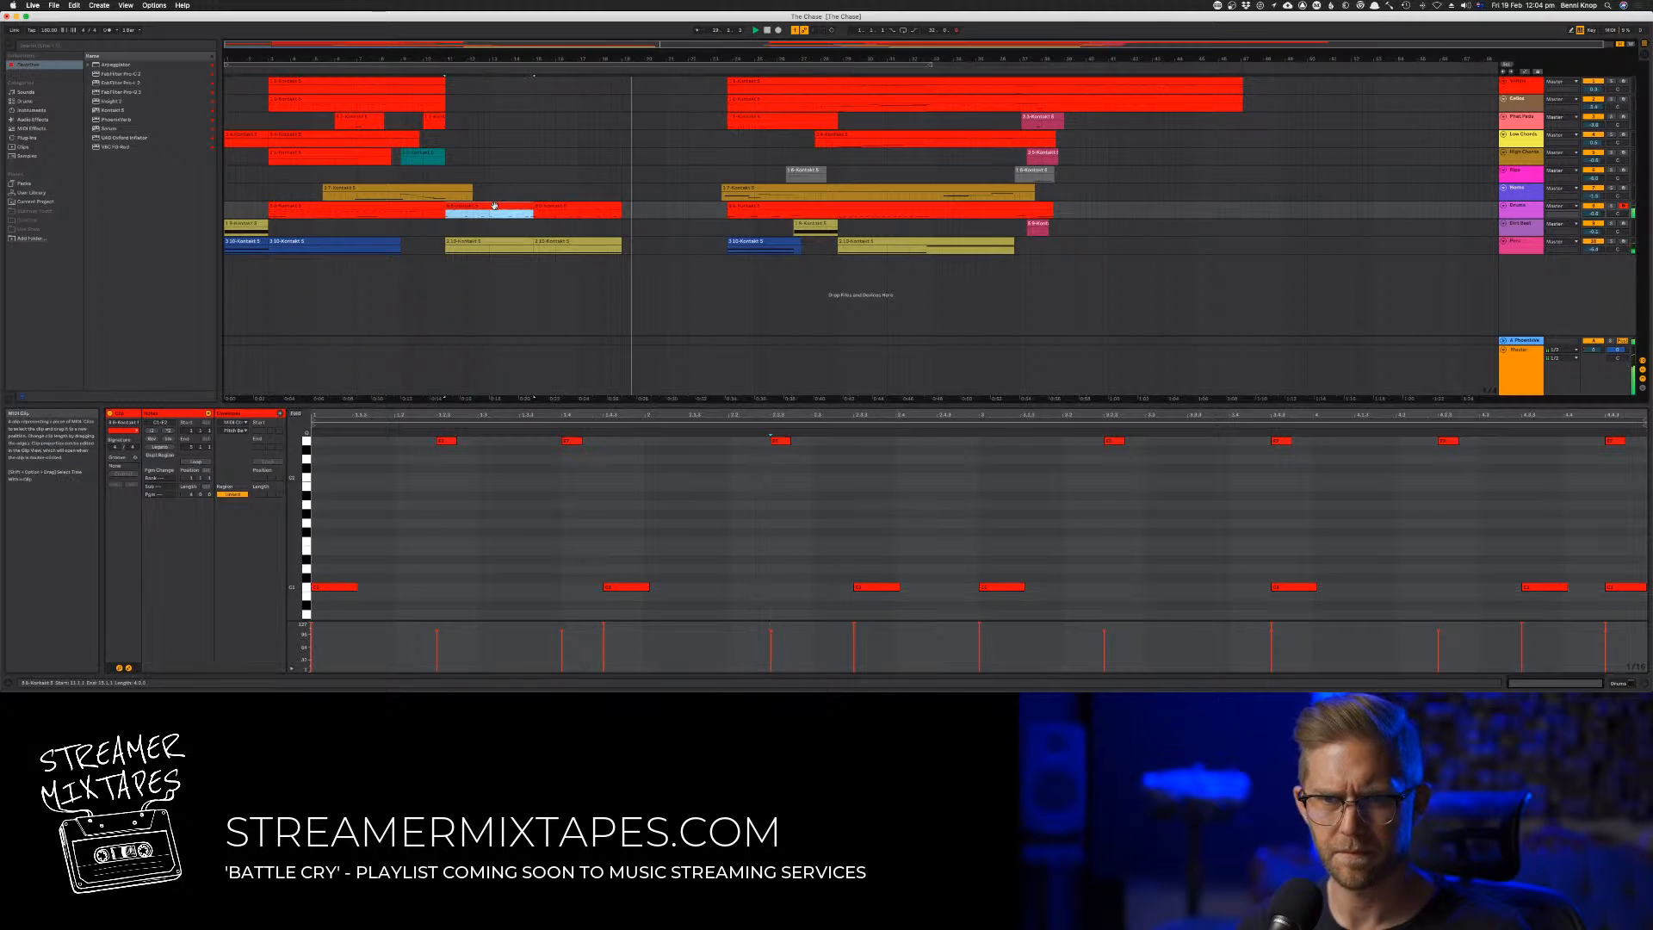
key(space)
key(space)
click(594, 604)
key(super+a)
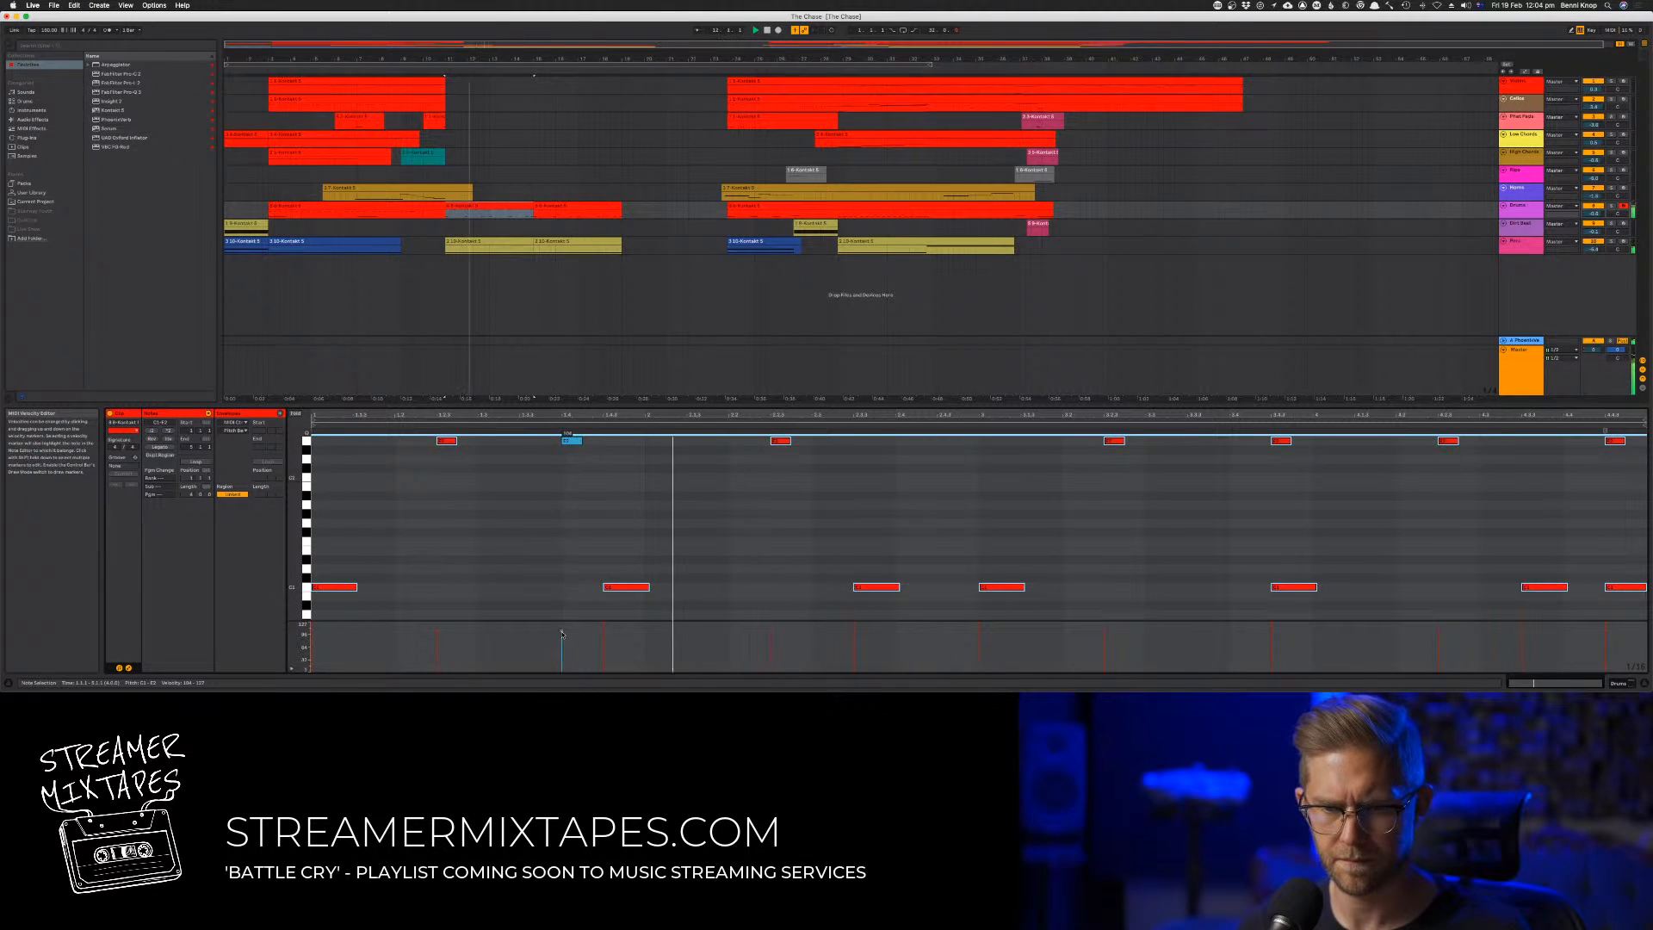
drag(563, 631, 563, 632)
click(564, 541)
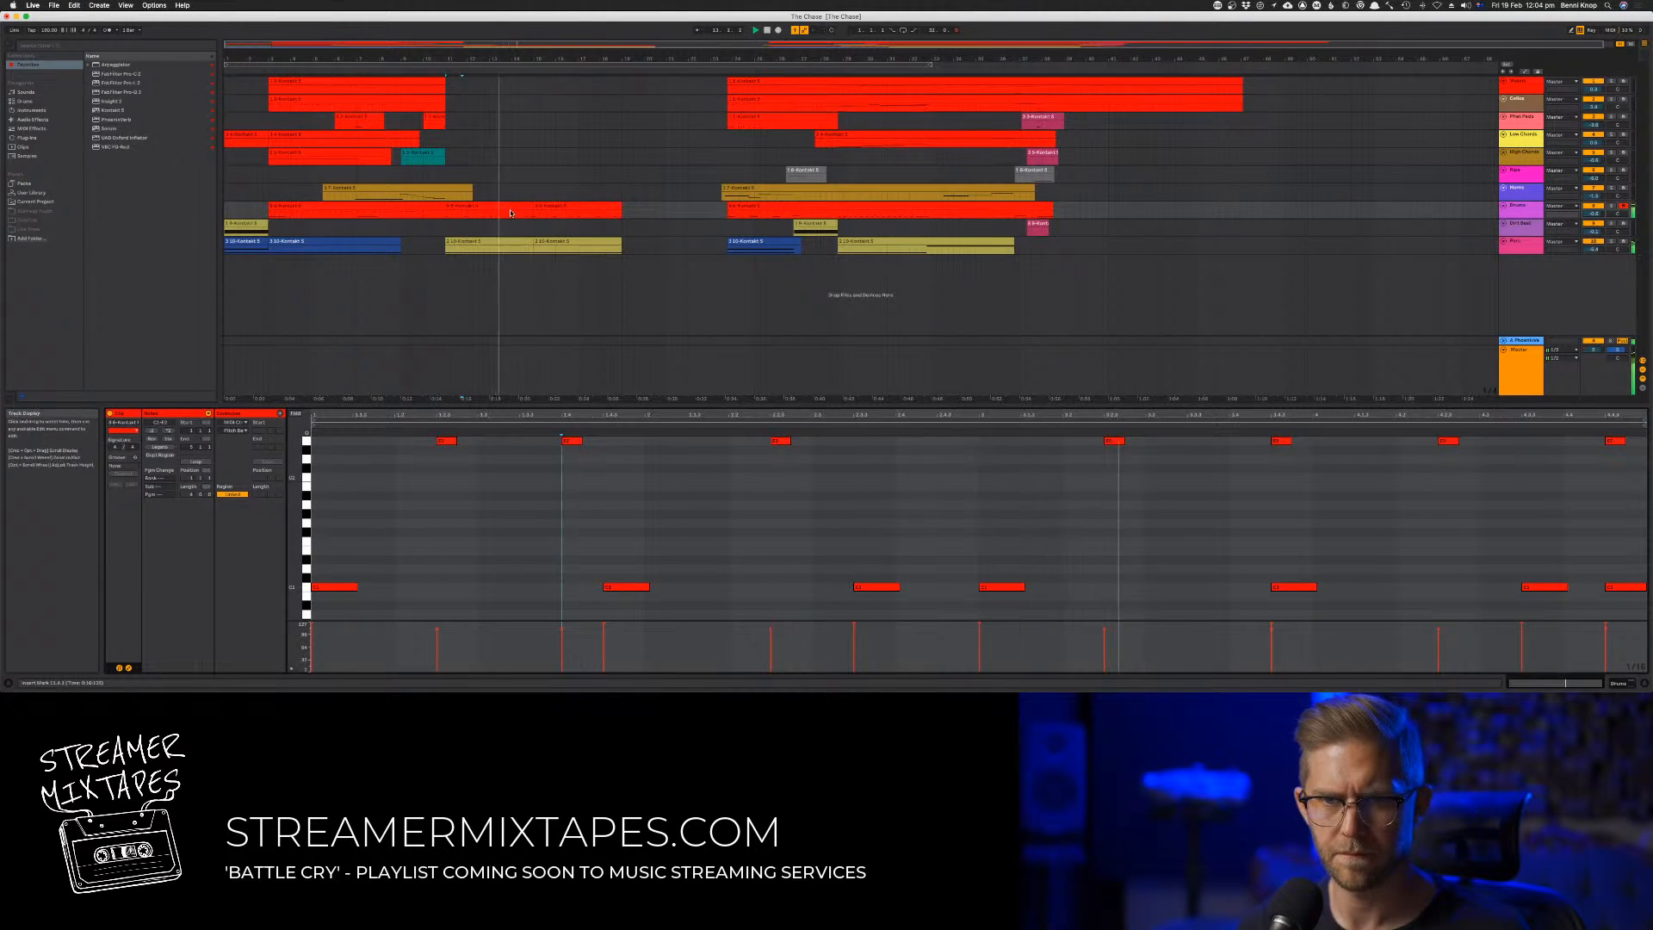
Select only the low notes in the drum clip and lower their velocity slightly
drag(349, 448, 1625, 621)
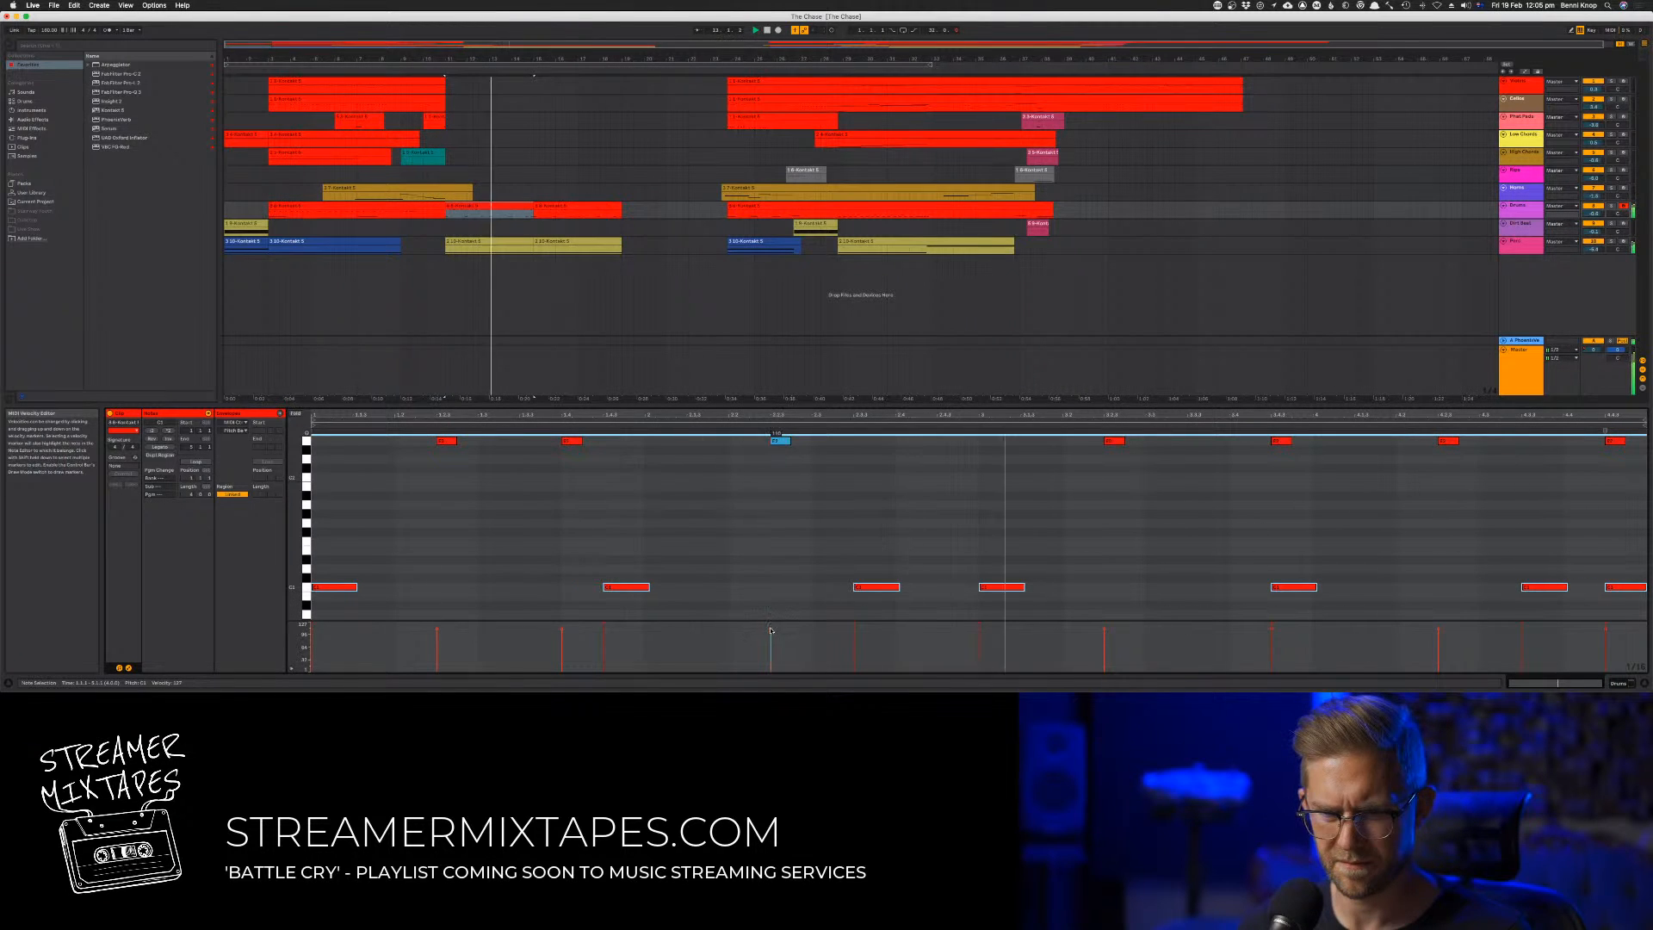
click(780, 440)
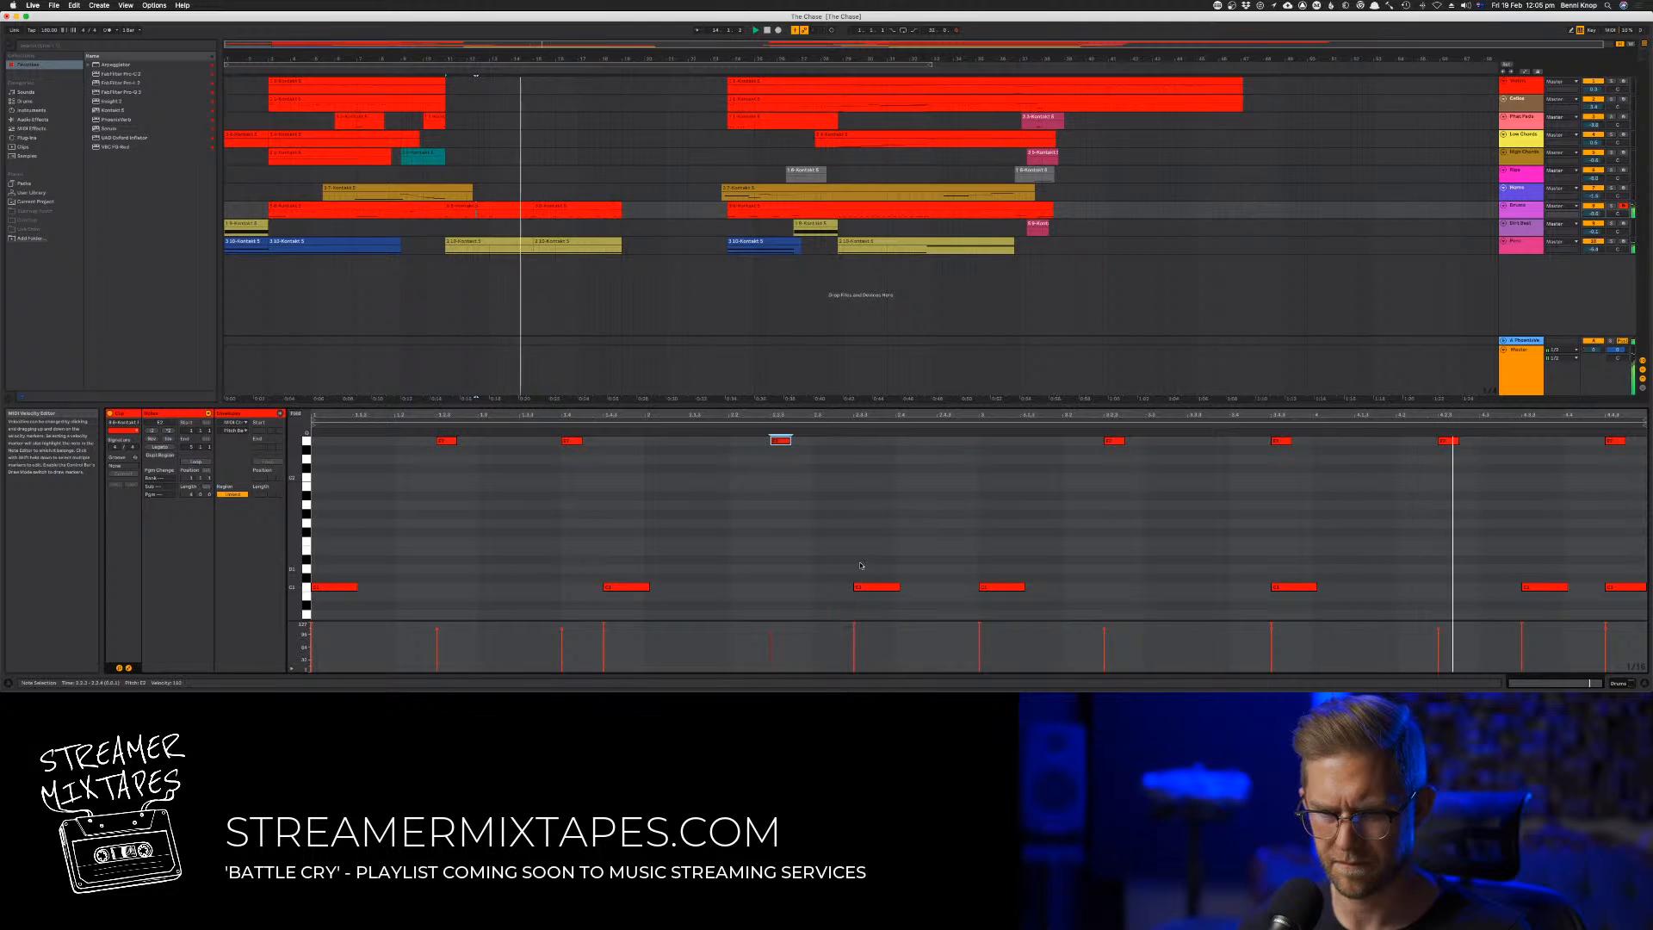
click(833, 565)
drag(331, 566, 1635, 605)
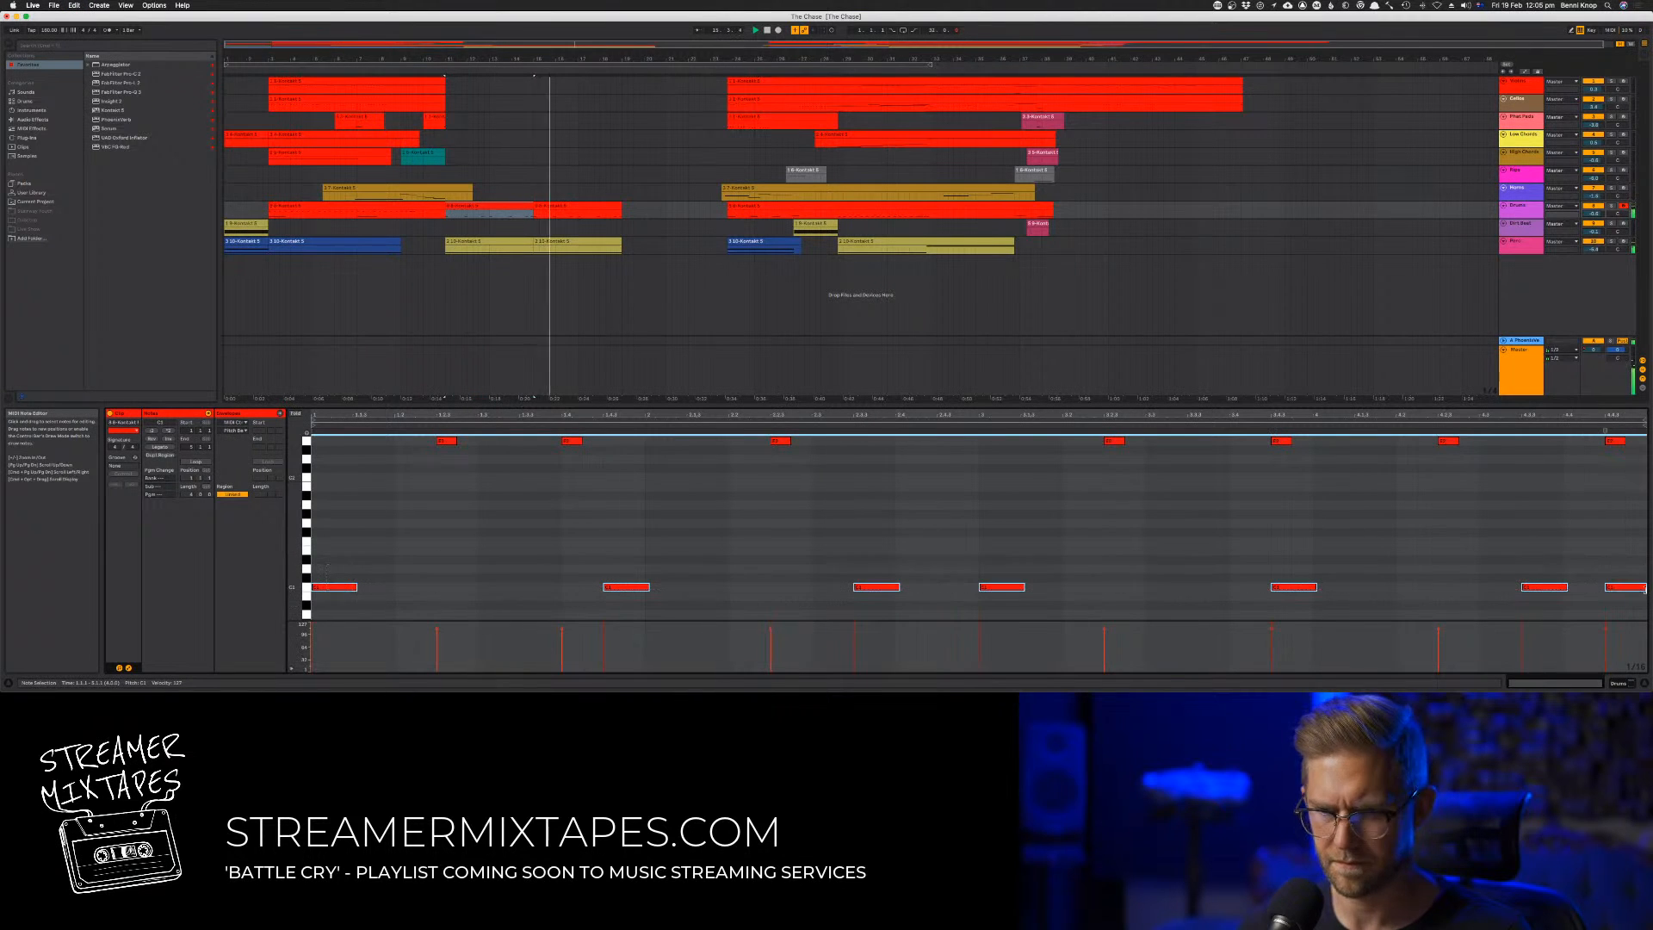
drag(854, 625, 854, 629)
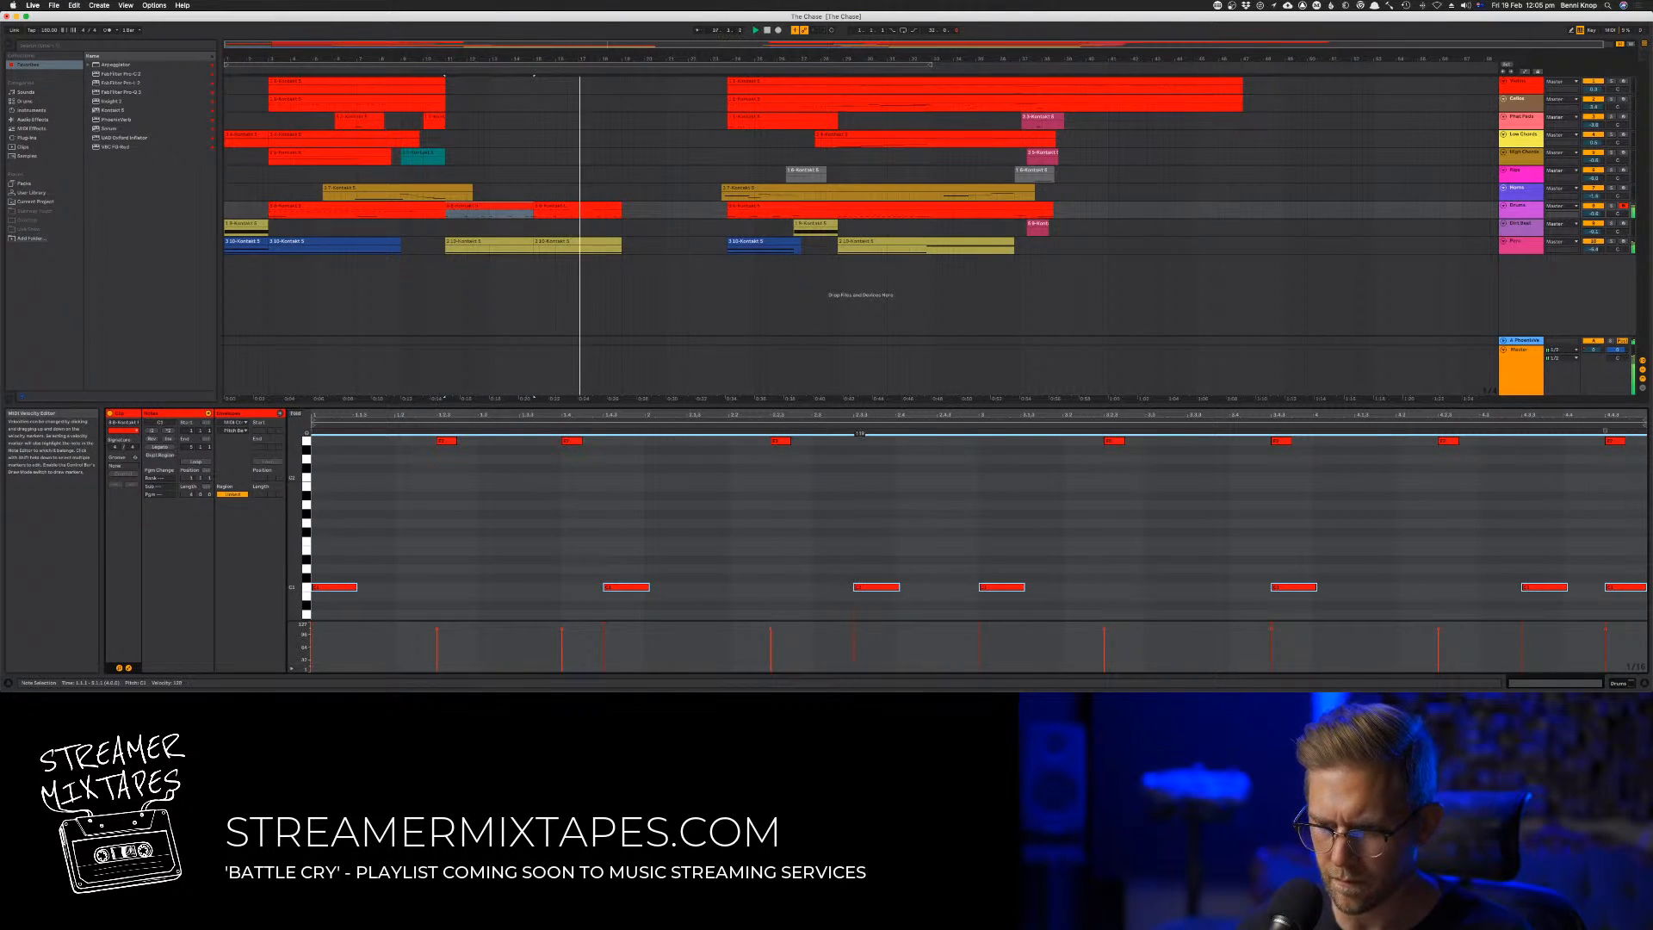
Try the third low note one semitone higher, then return it to its pitch
click(868, 587)
key(Up)
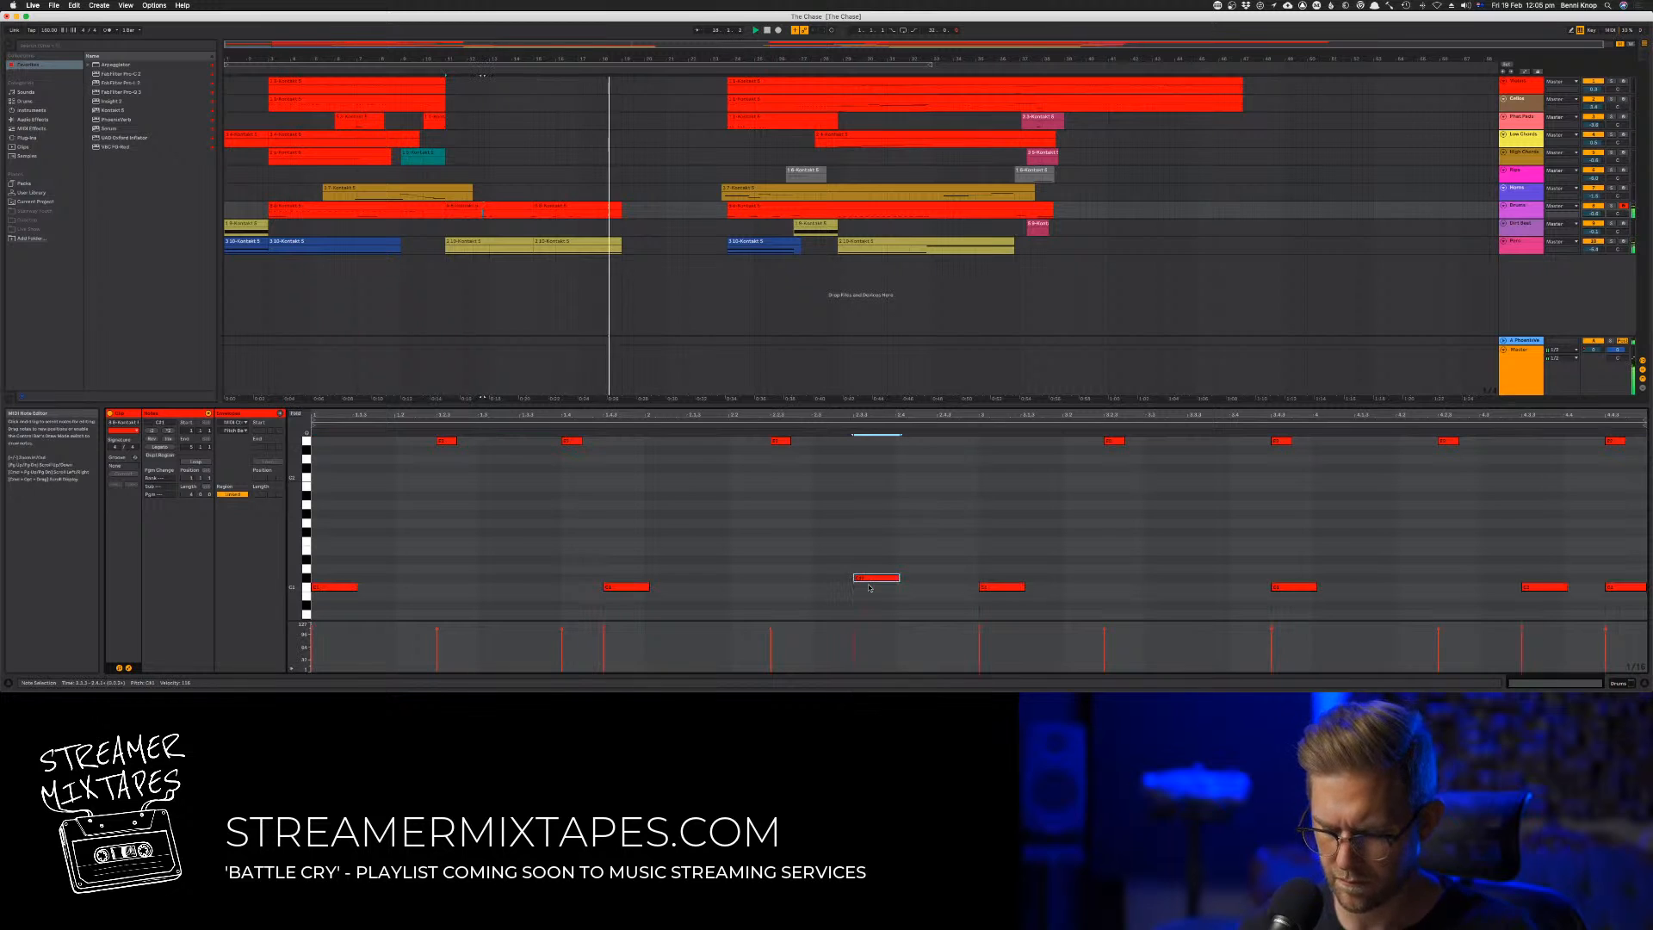
key(Down)
Try transposing all the low notes up and down by a few semitones during playback, ending on their original pitch
drag(1627, 565, 344, 602)
key(Up)
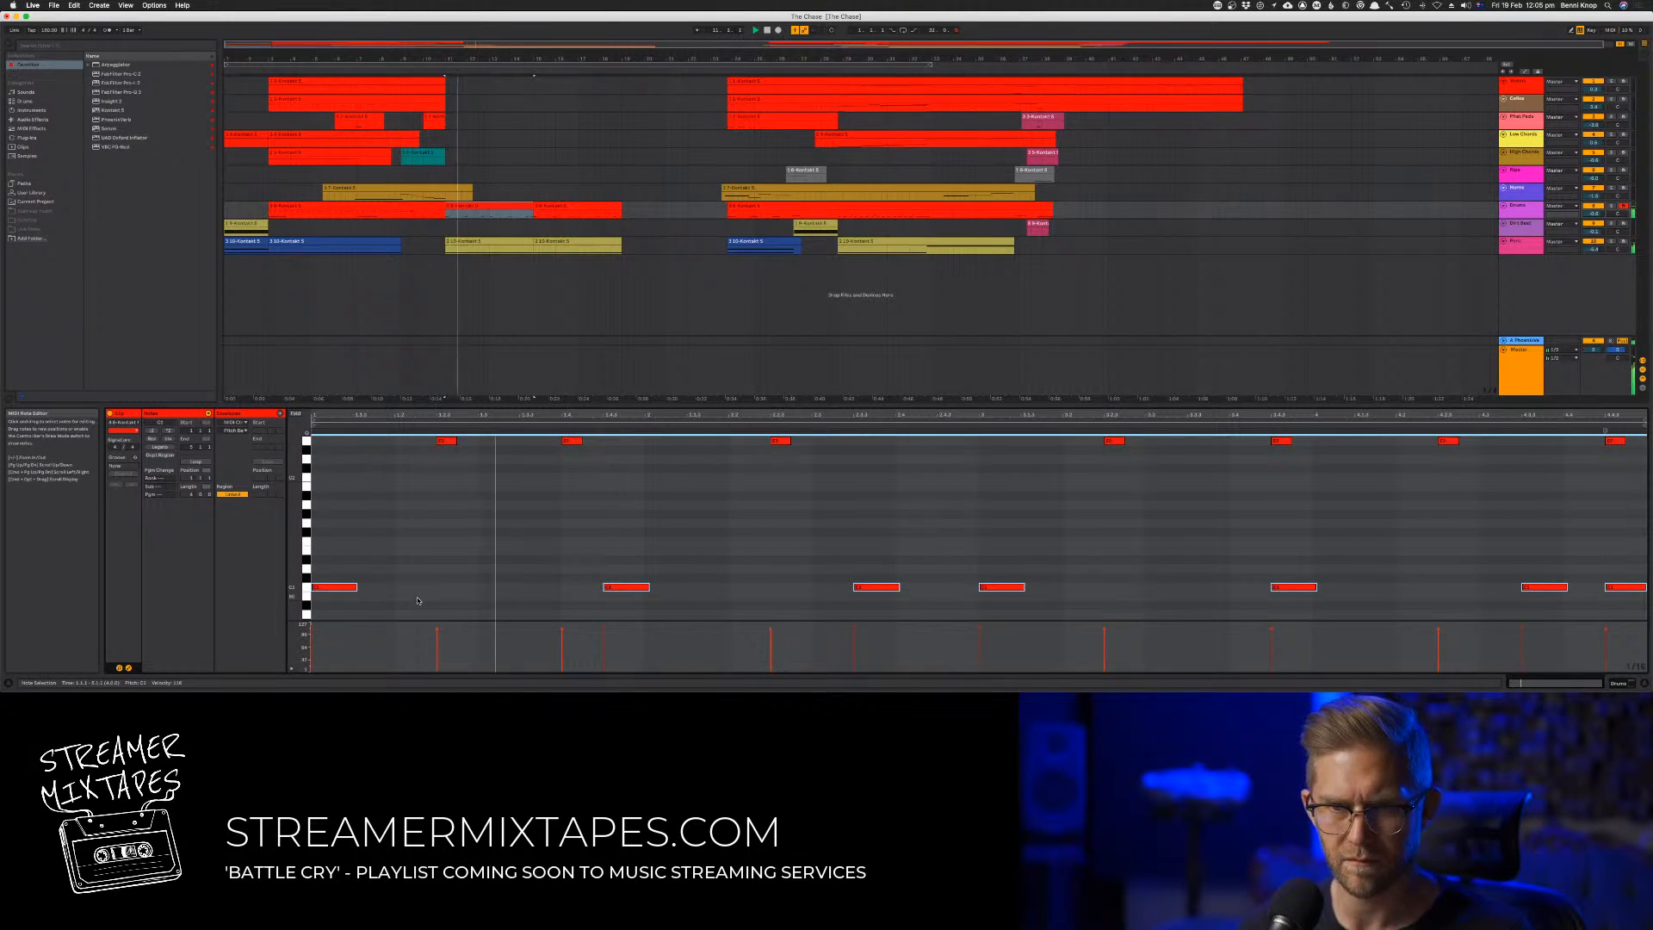
key(Up)
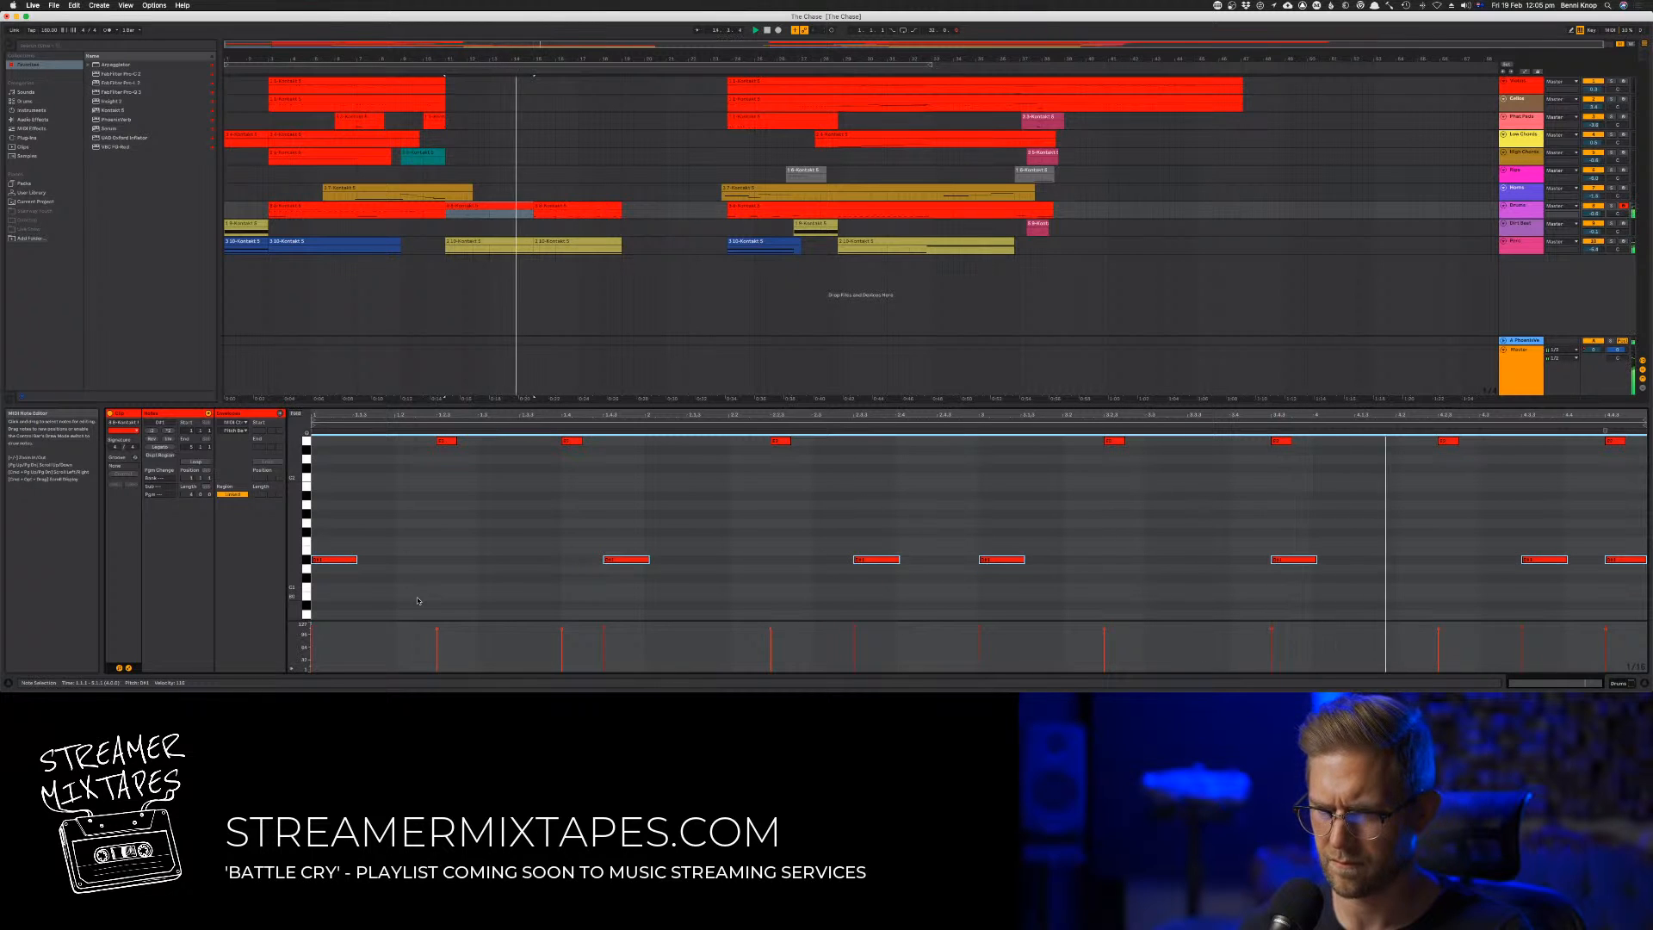
key(Up)
key(Up)
key(Down)
key(Down)
key(Down)
key(Down)
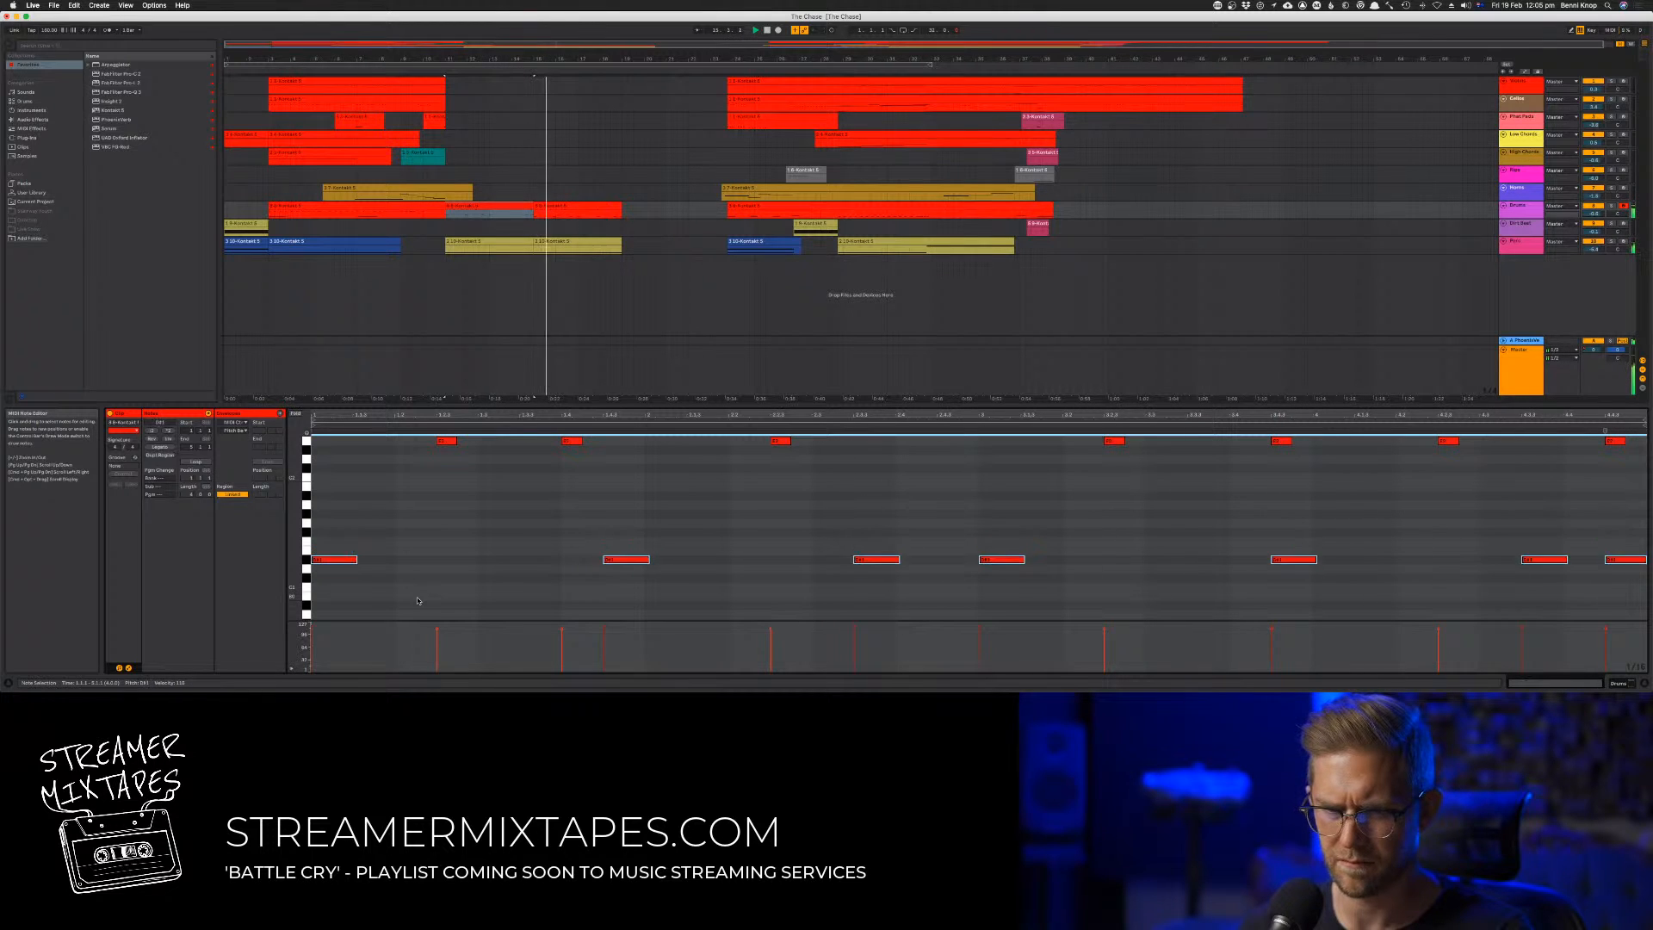
key(Down)
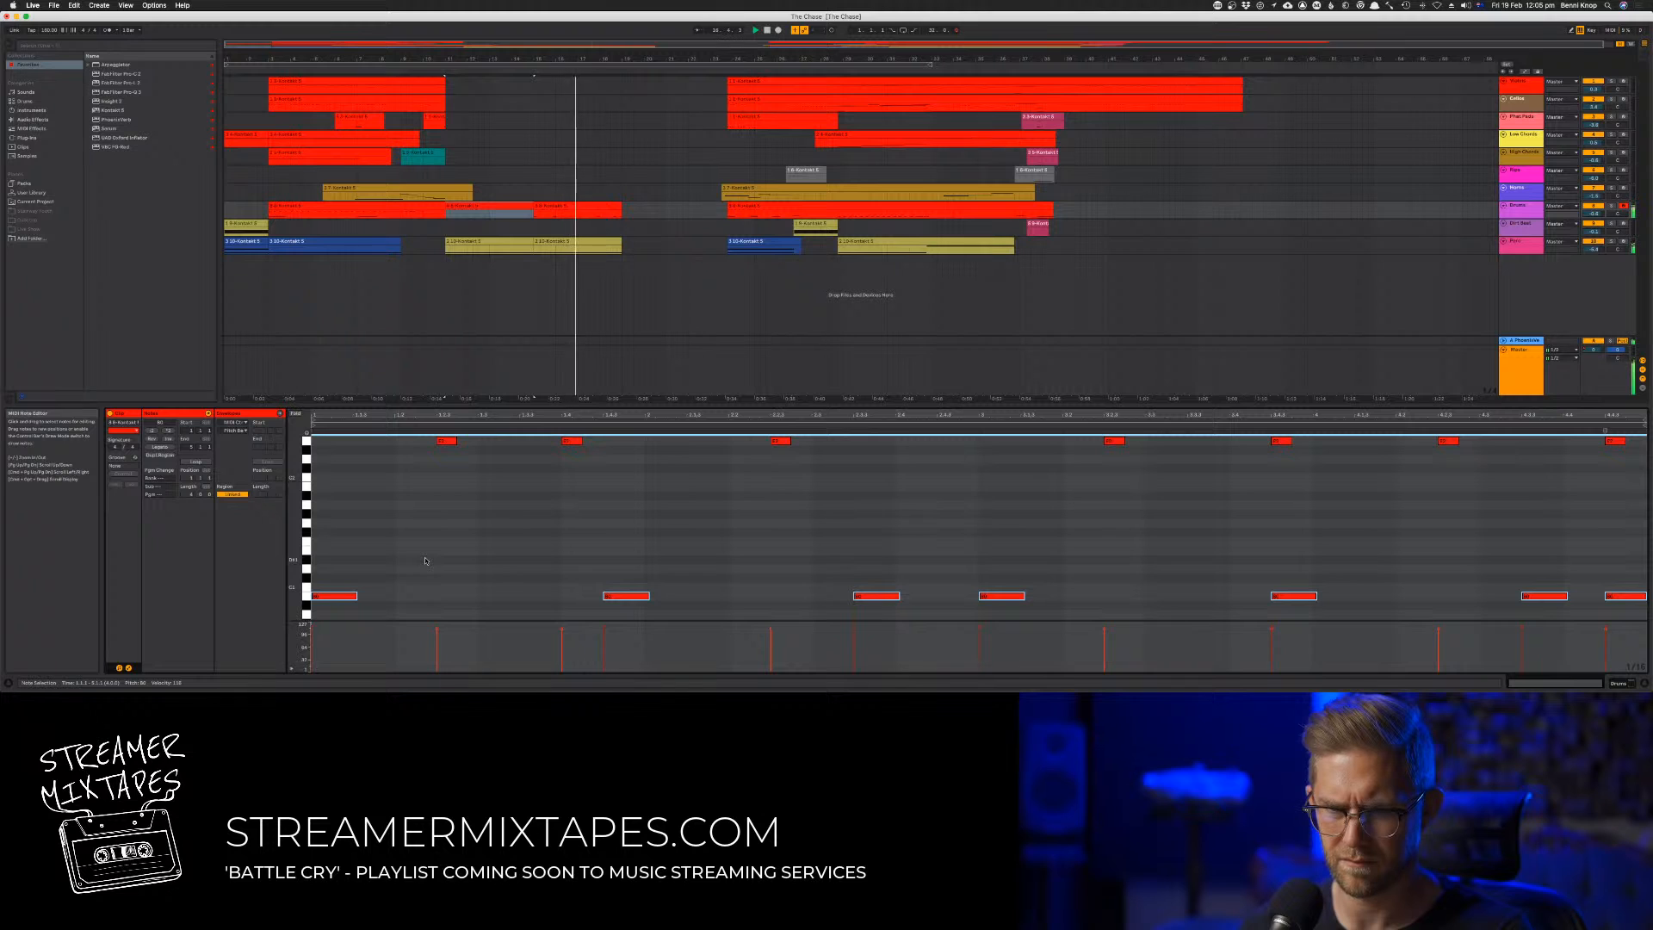
key(space)
key(space)
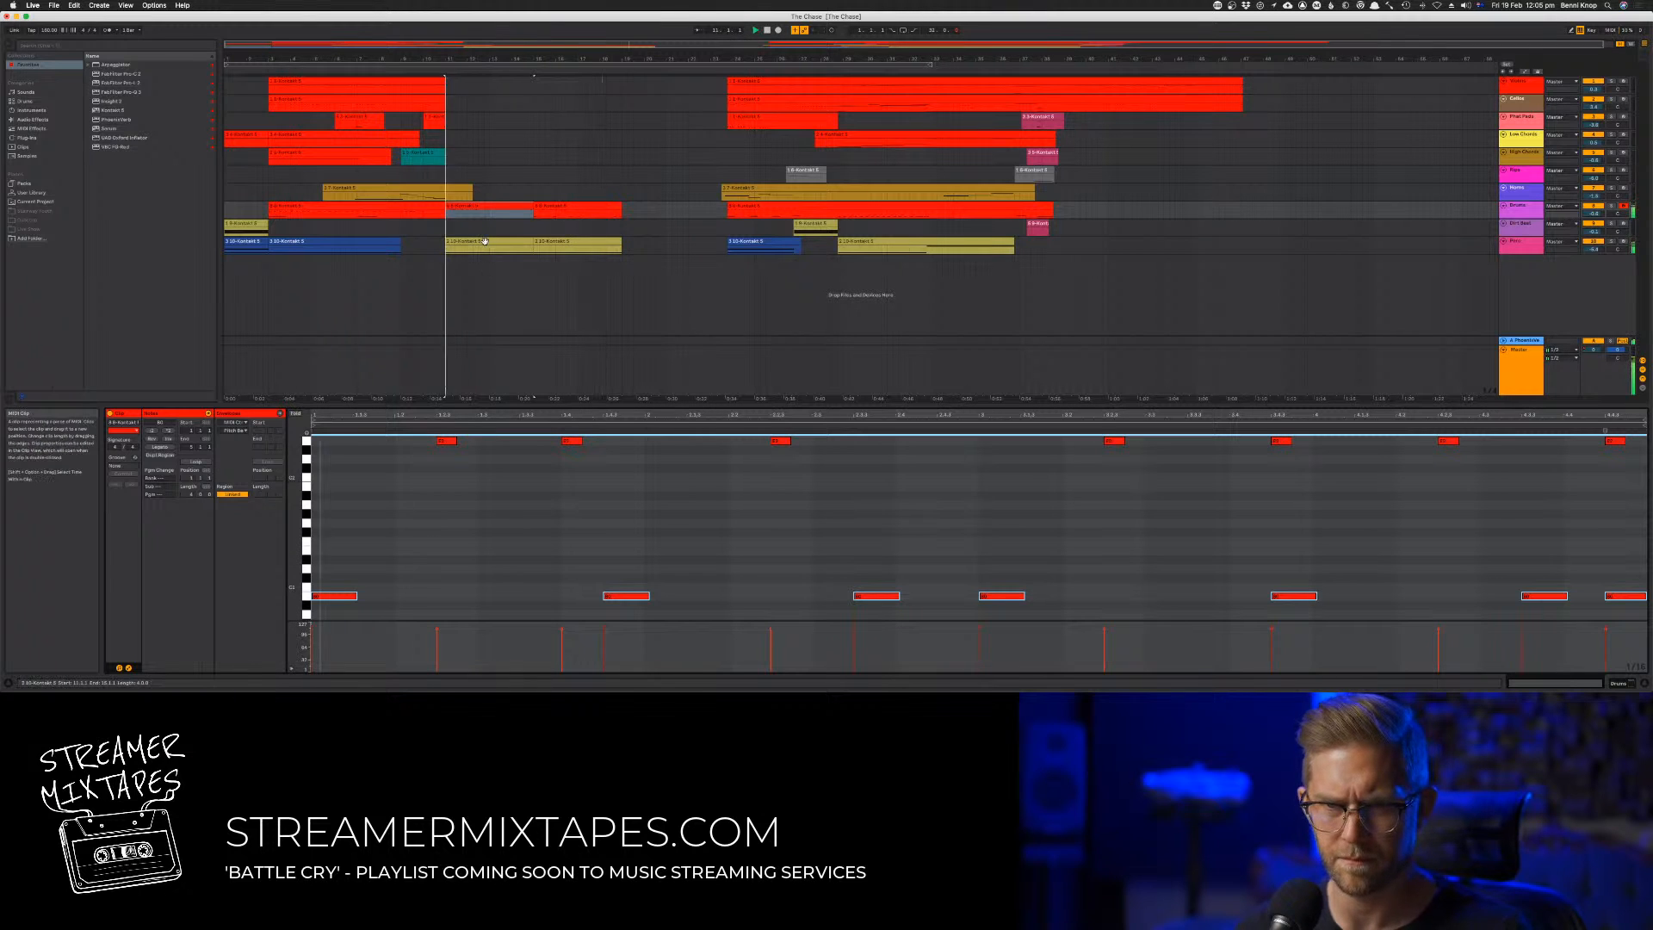
key(Up)
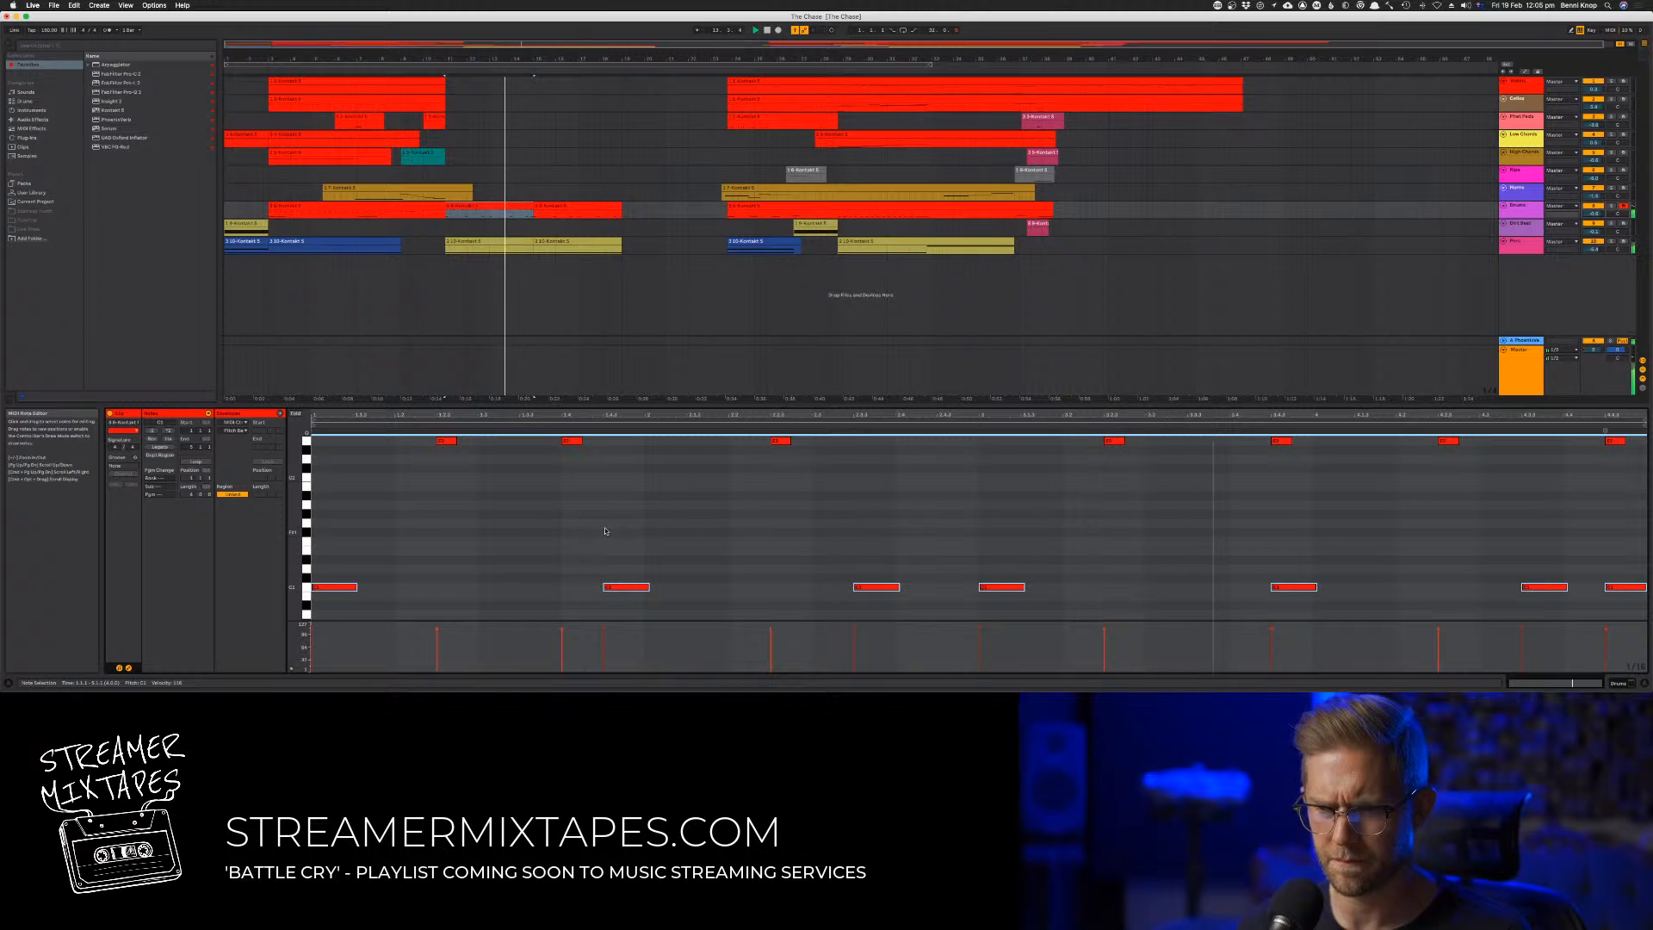
Replace the drum clip at bar 15 with a copy of the edited bar 11 clip, and play the arrangement
click(511, 201)
drag(497, 205, 586, 213)
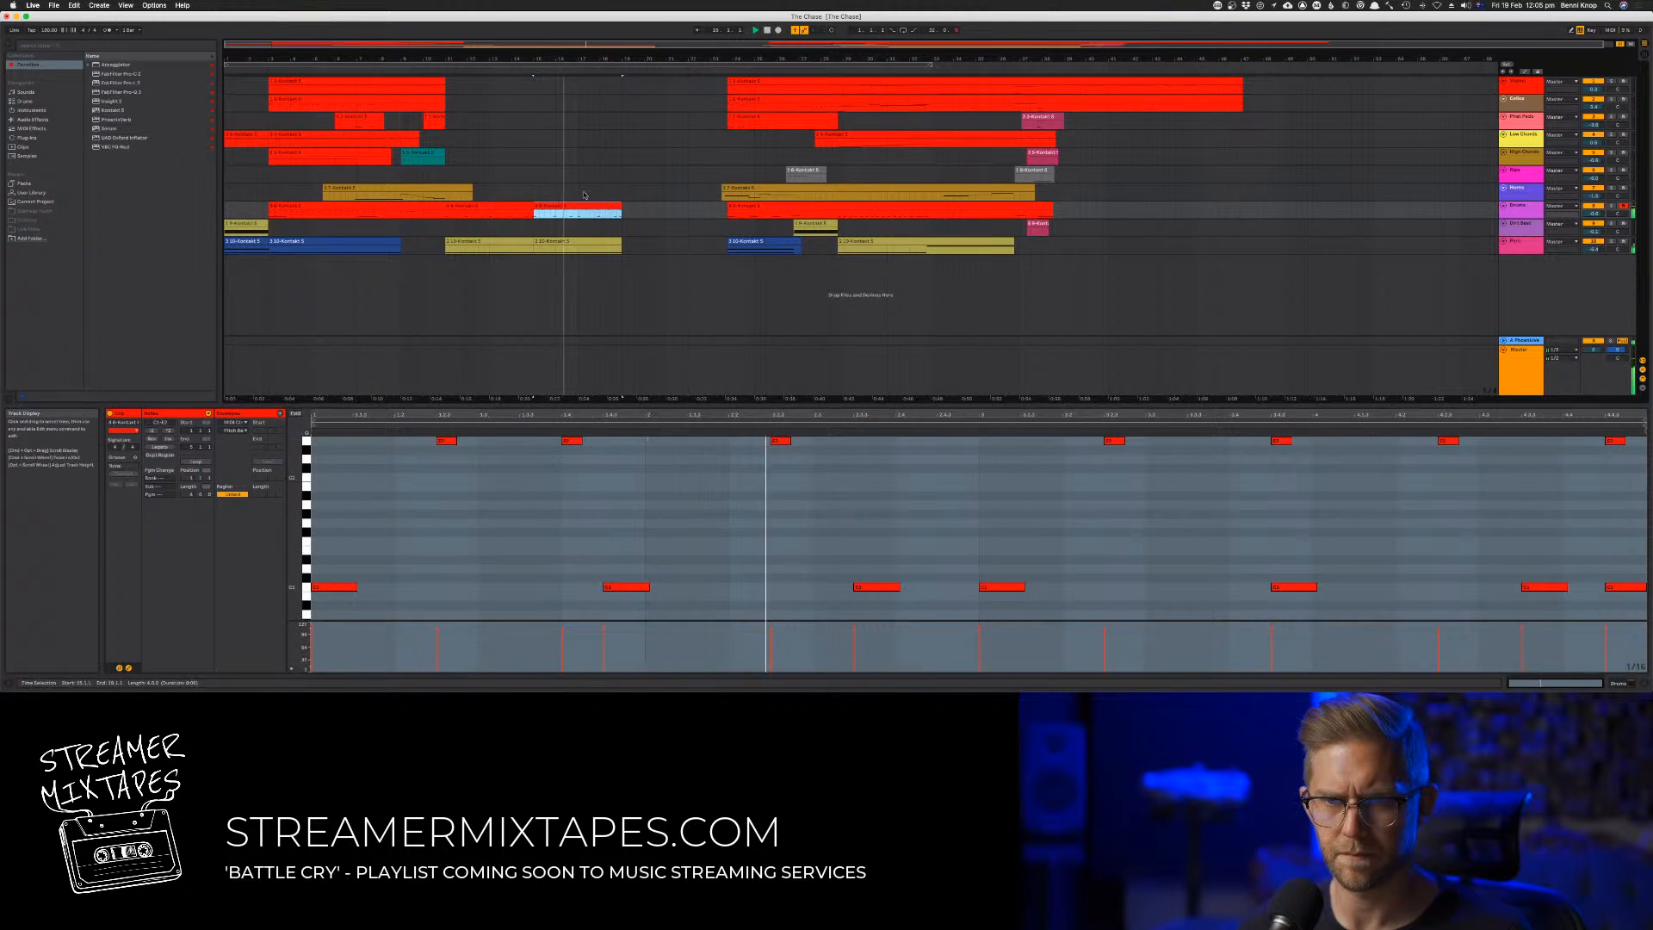
click(594, 191)
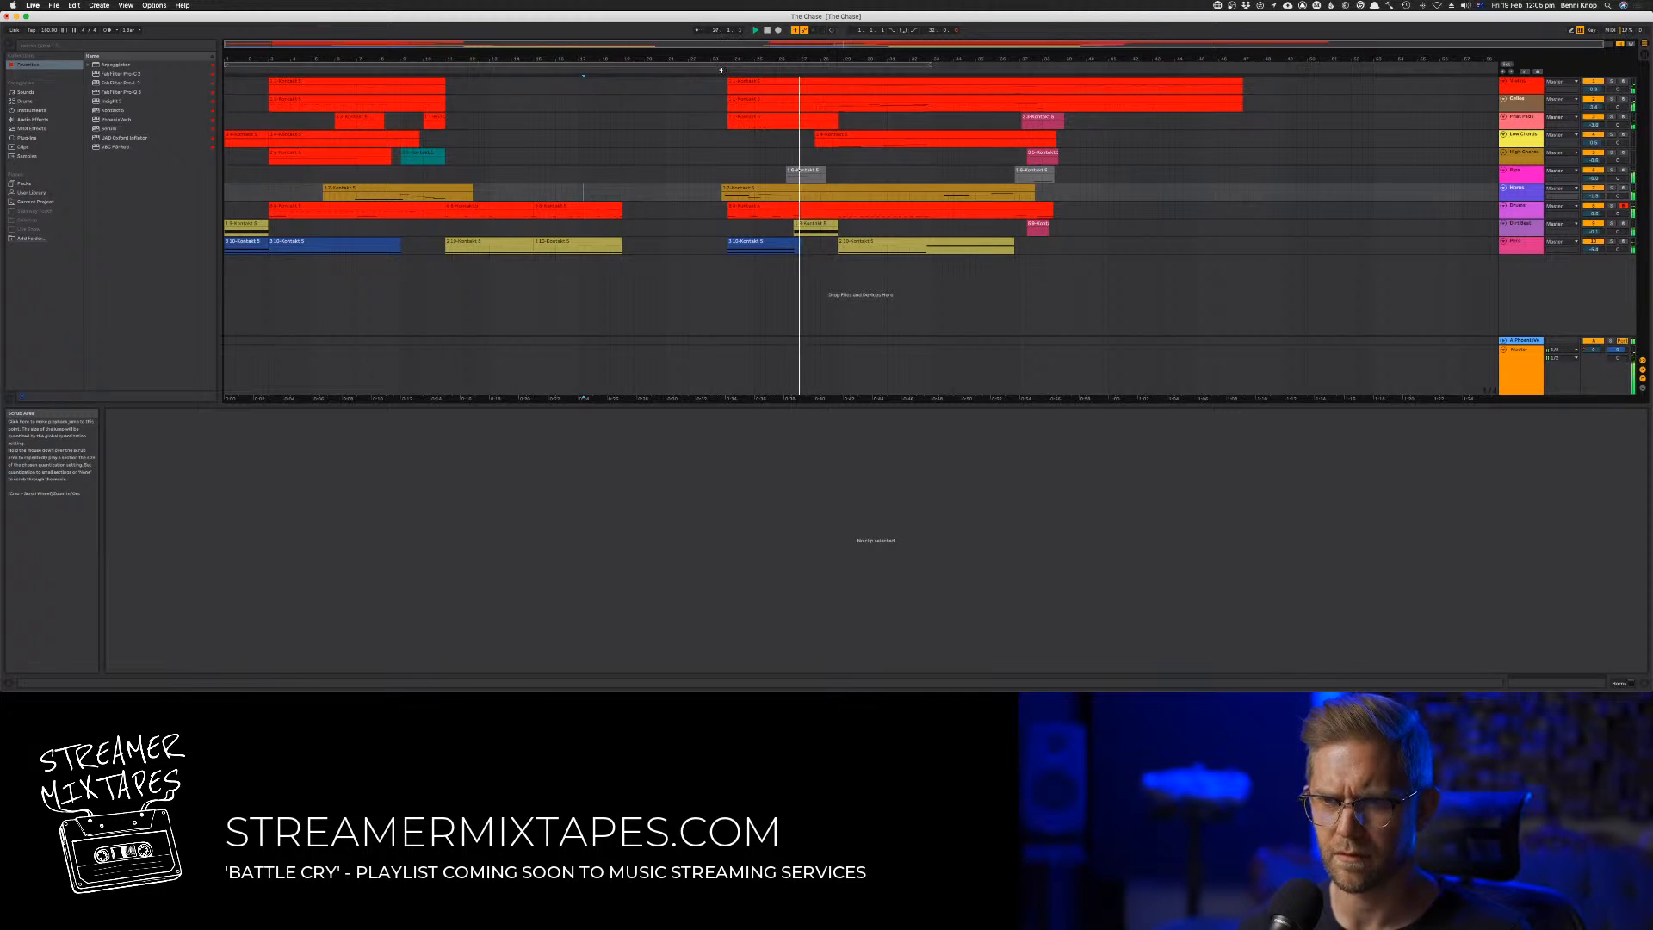
click(429, 74)
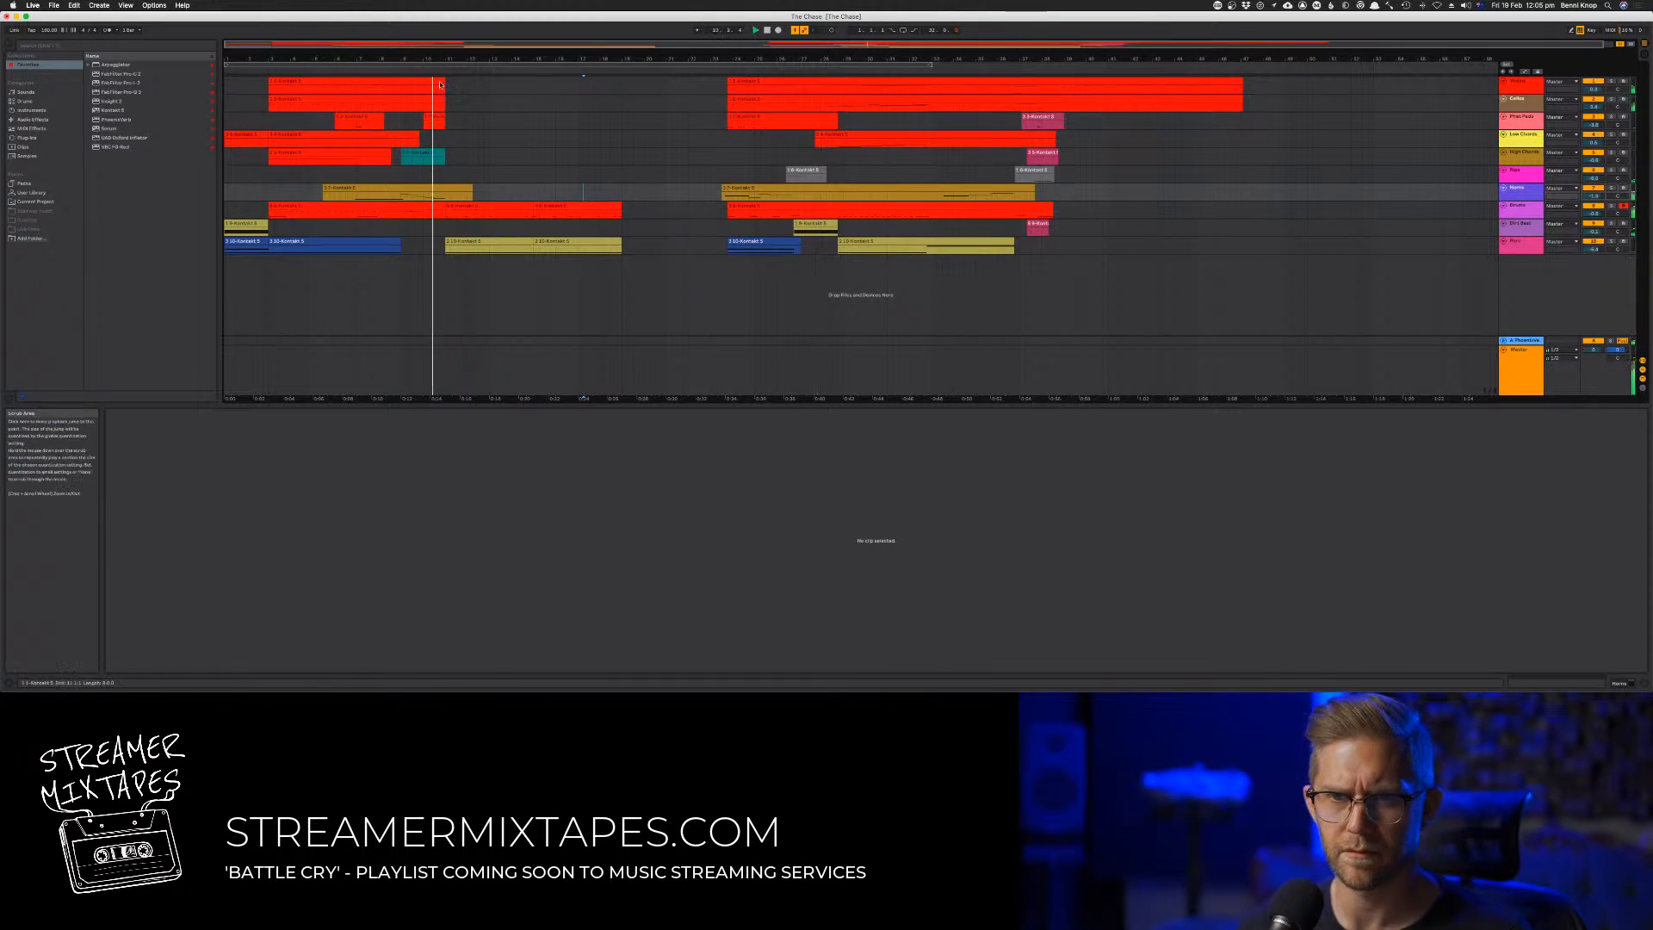
Duplicate the drum clip and the yellow clip from bar 15 to bar 19
drag(563, 175, 600, 245)
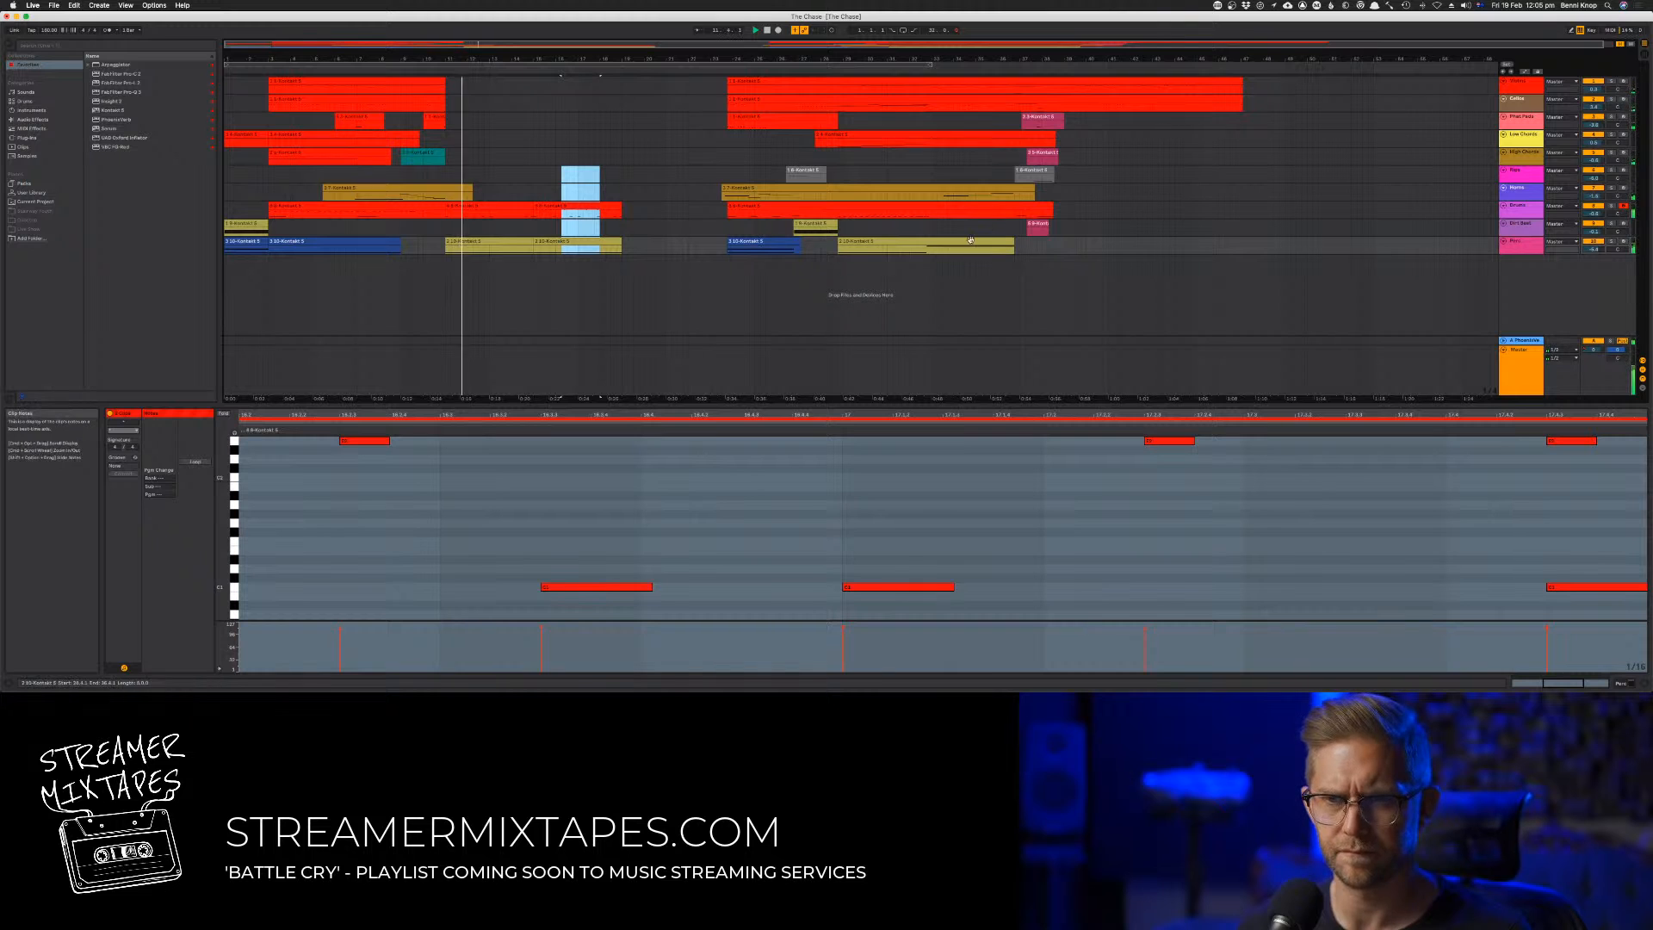
click(571, 207)
shift+click(572, 242)
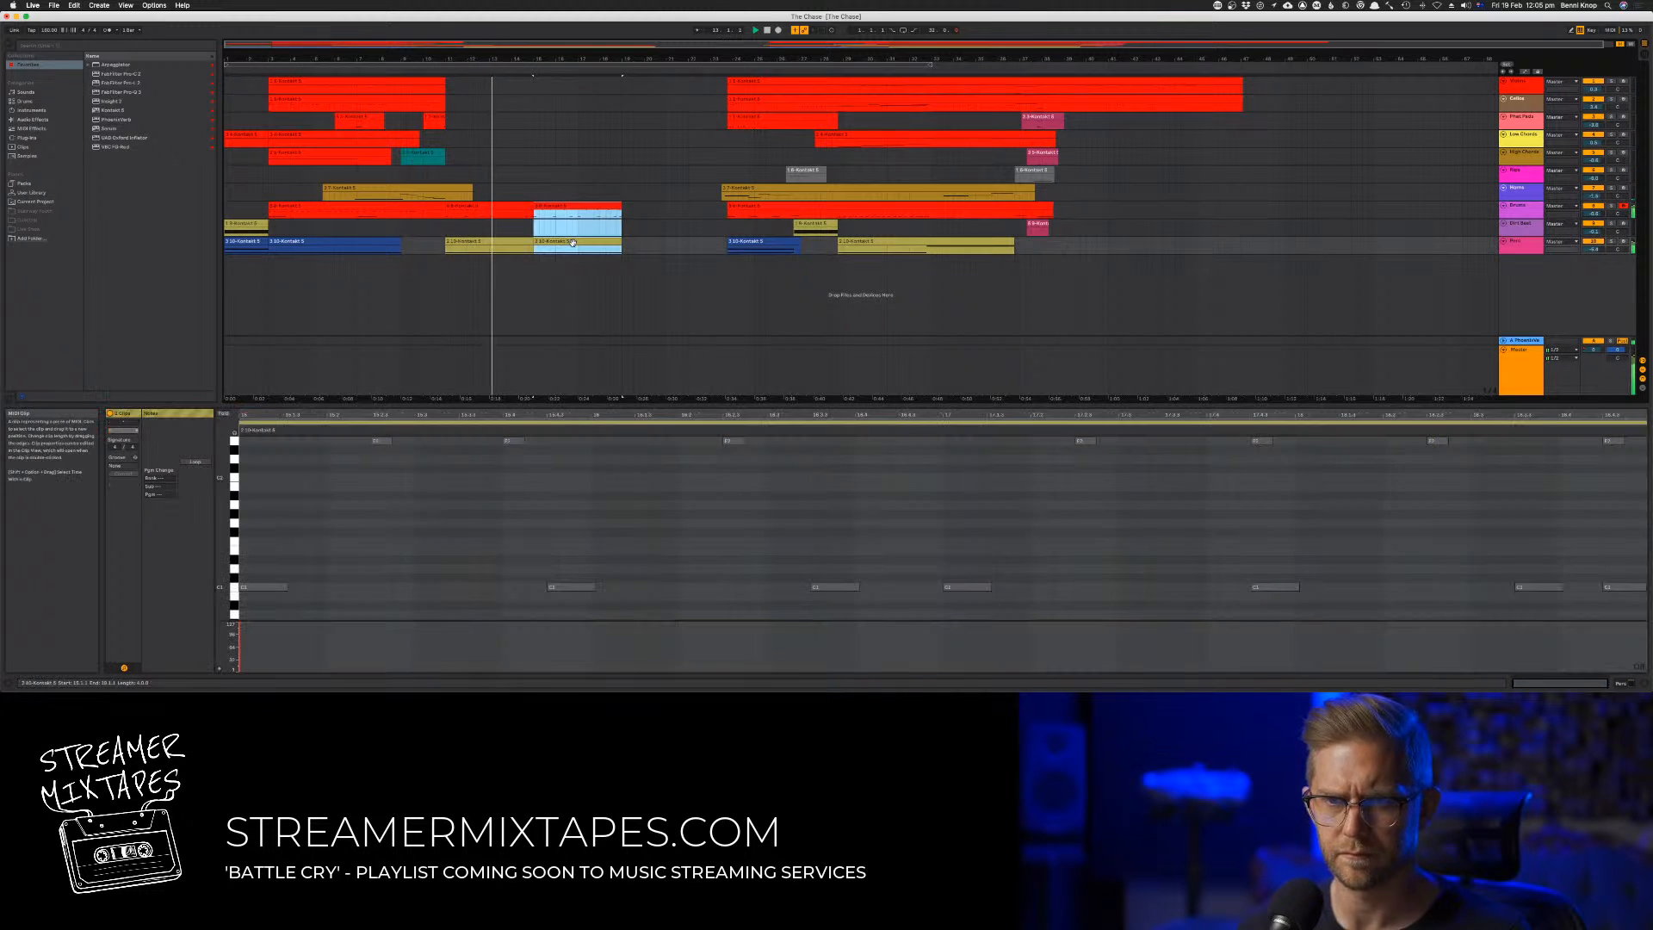
key(super+d)
Move all clips of the later section earlier to follow the new section at bar 23, and extend the loop's end to about bar 47
drag(1291, 251, 728, 87)
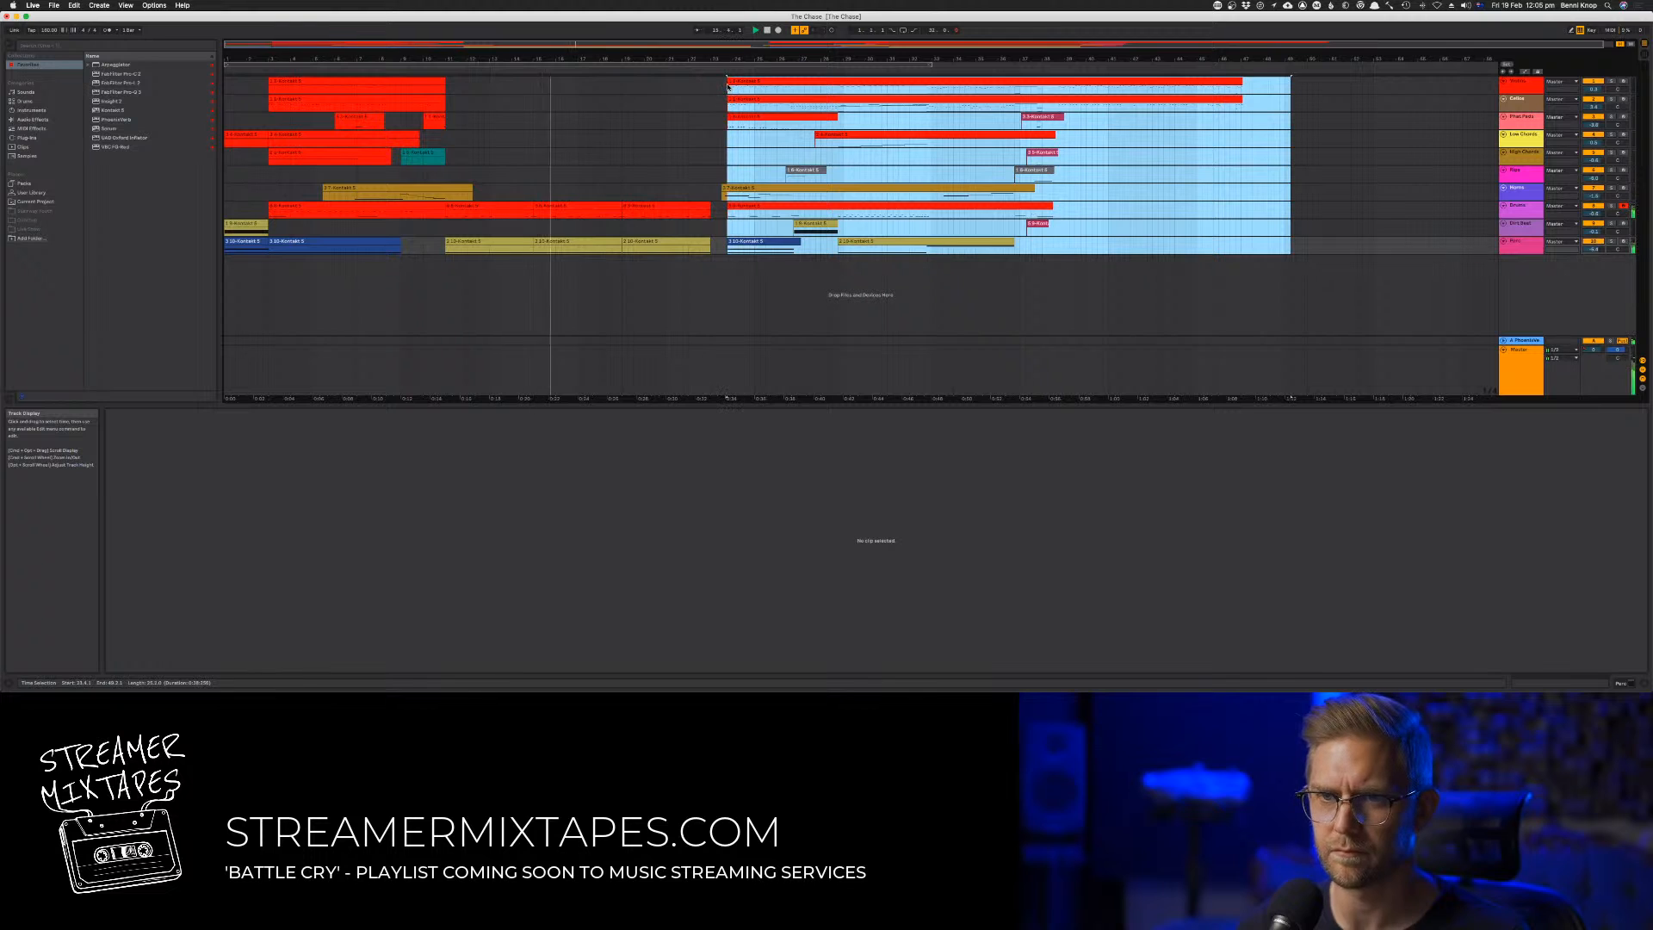
drag(746, 187, 729, 188)
click(714, 188)
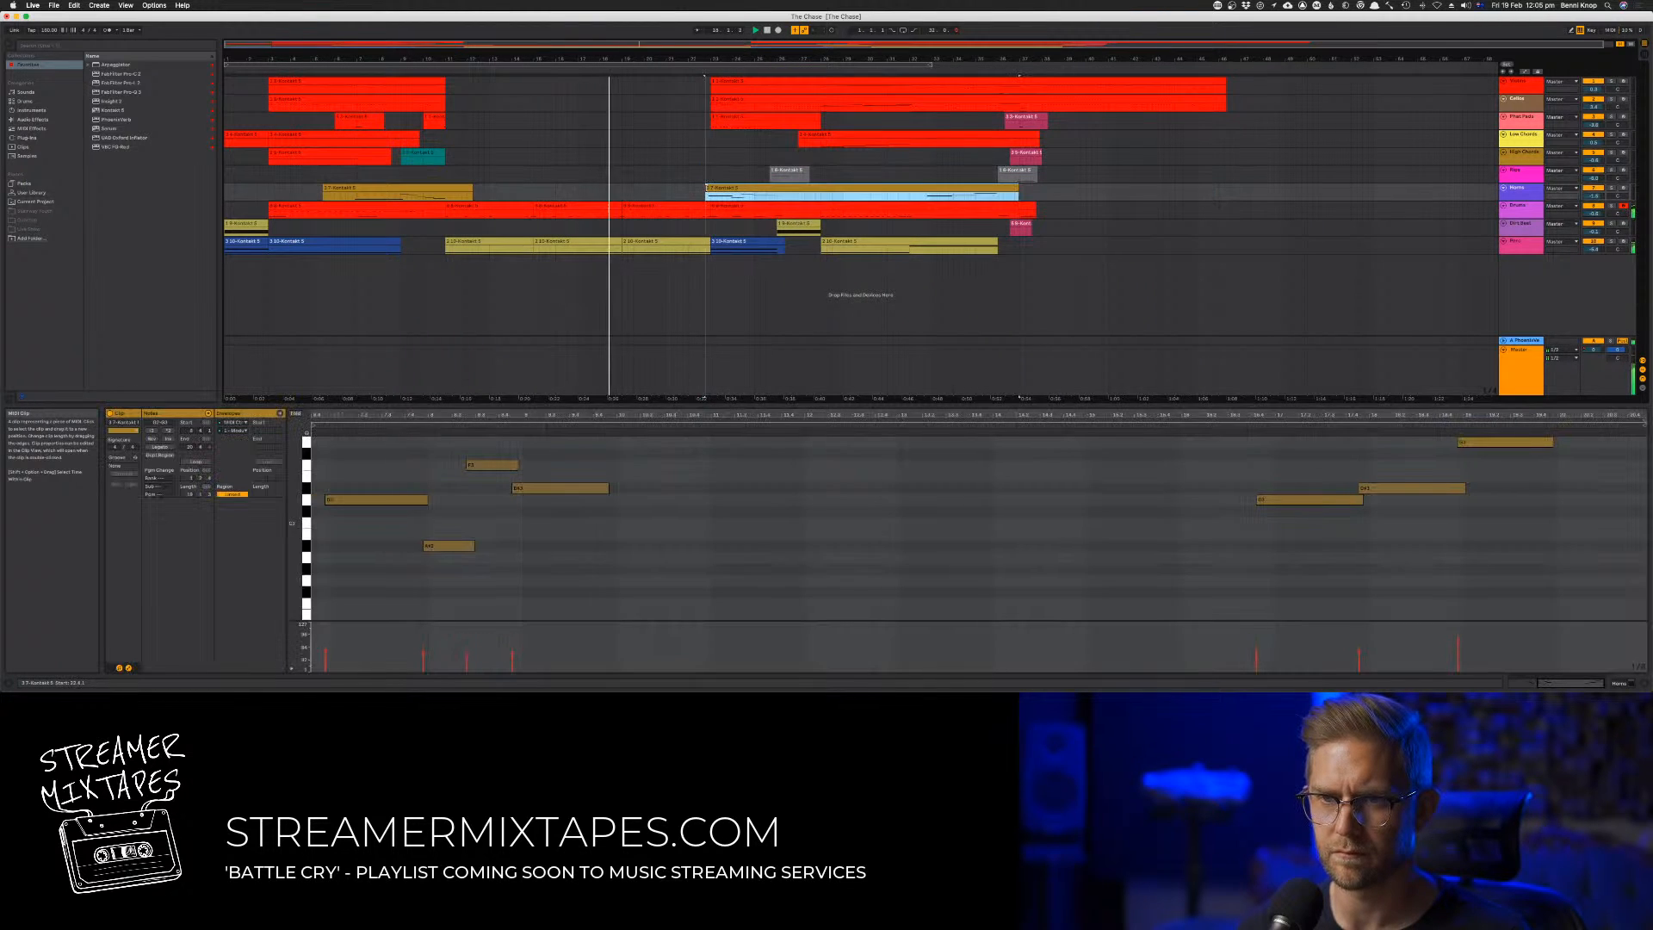
click(693, 191)
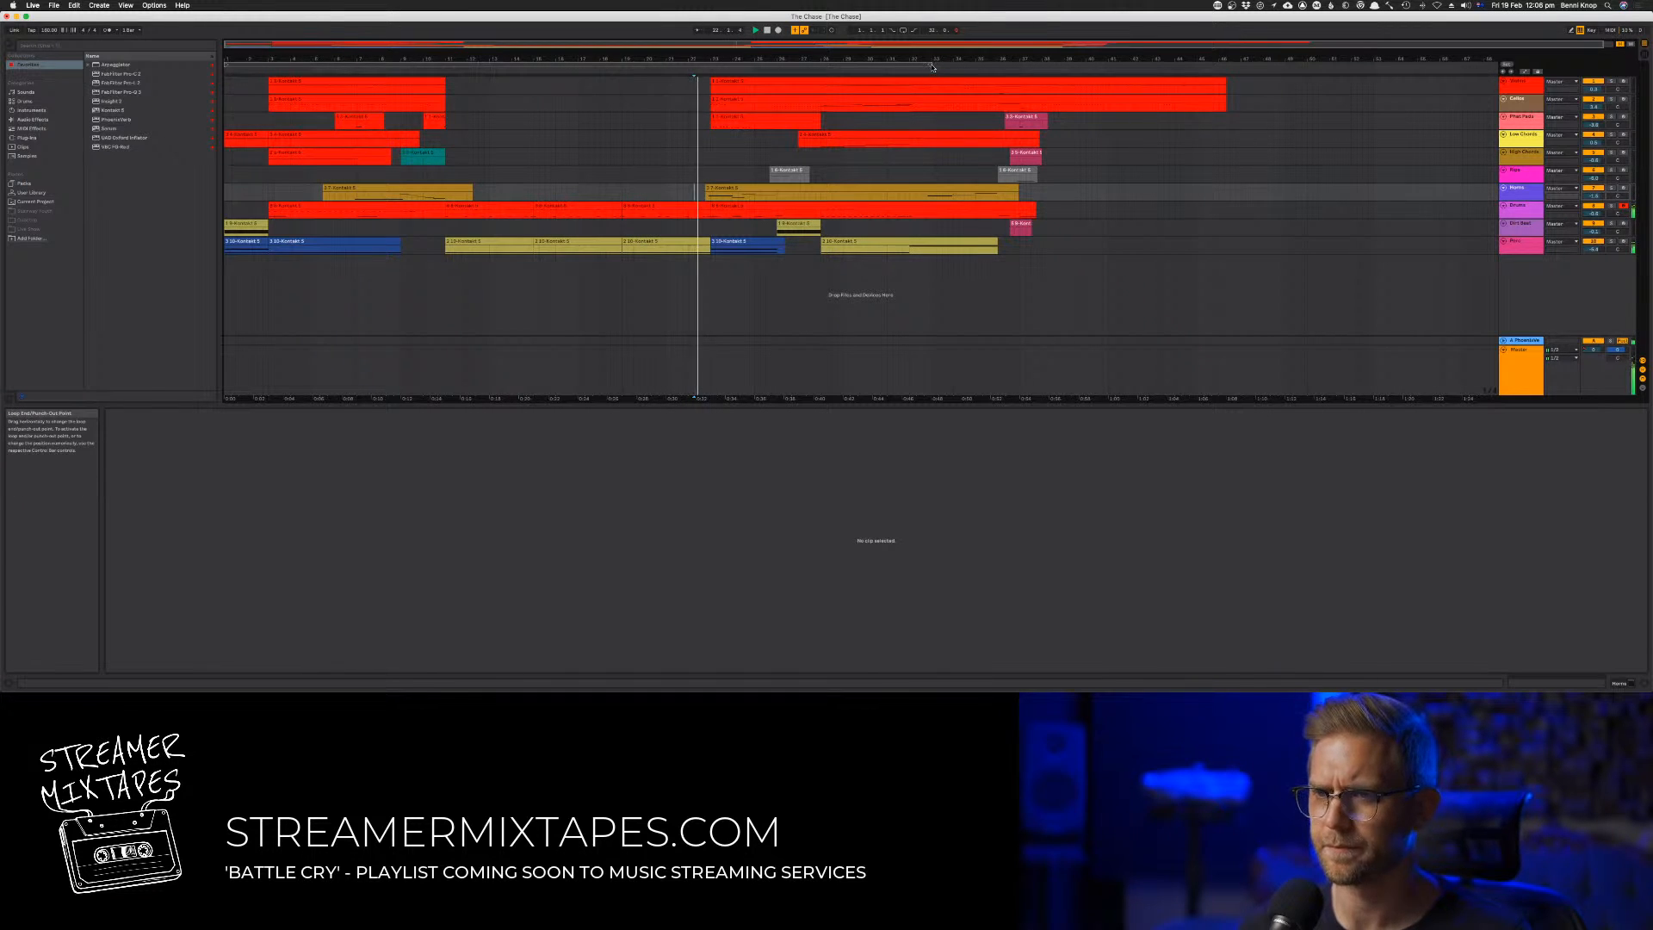
drag(932, 67, 1241, 67)
click(650, 176)
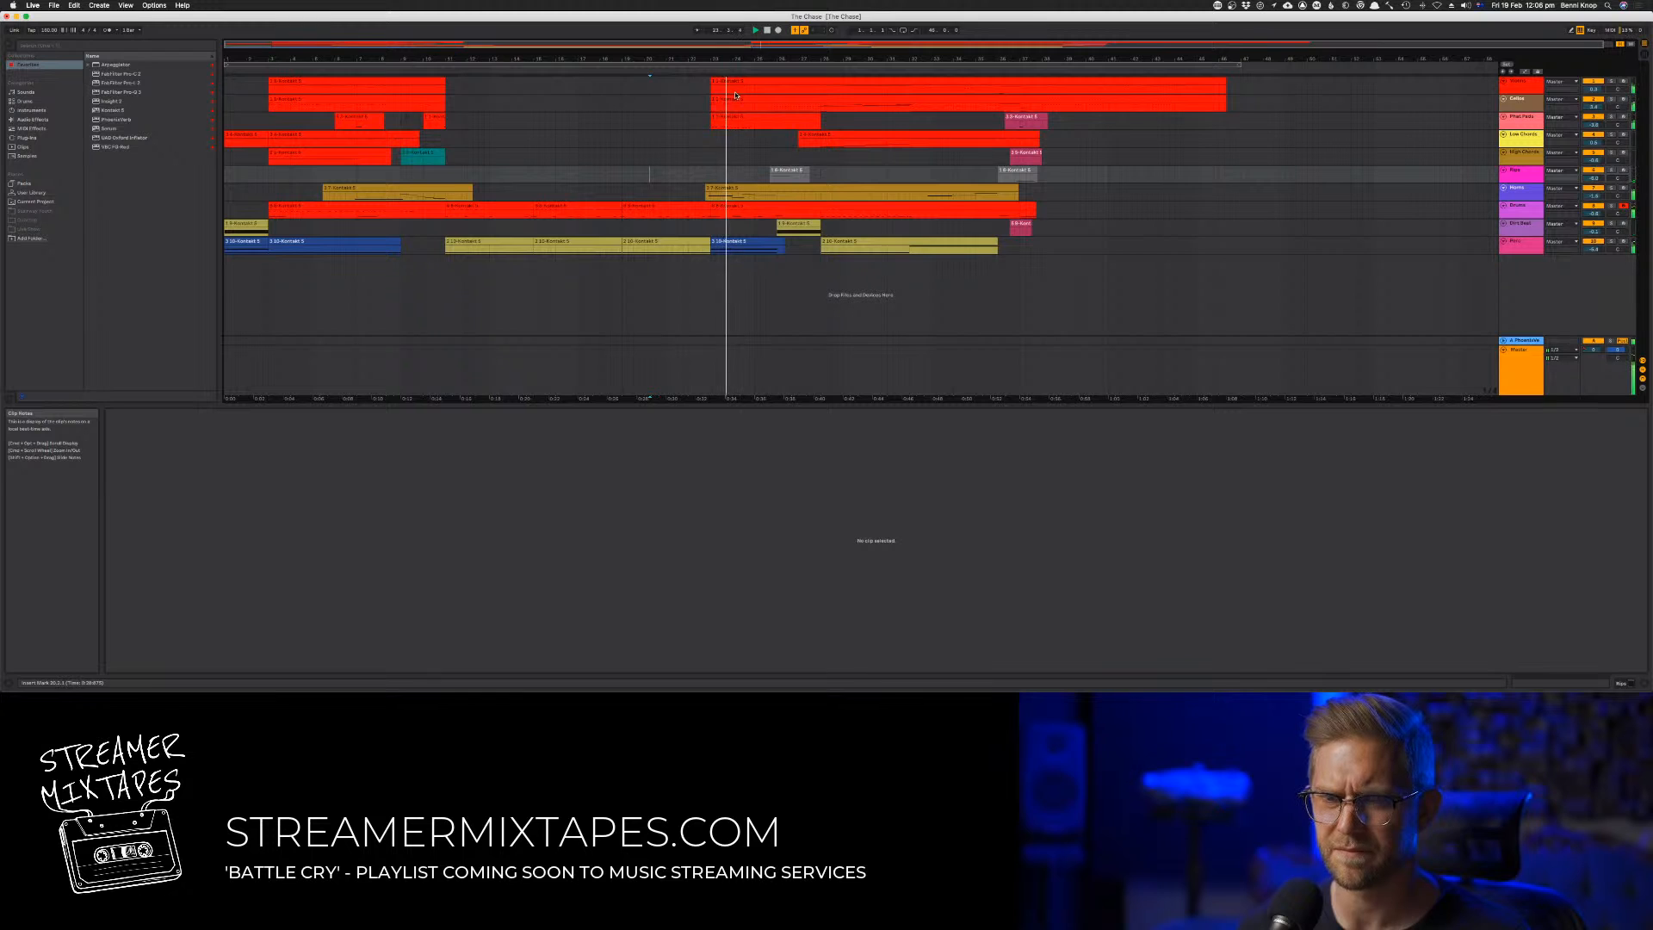
Check the second track's long clip in the later section and raise that track's volume slightly in the mixer during playback
click(736, 102)
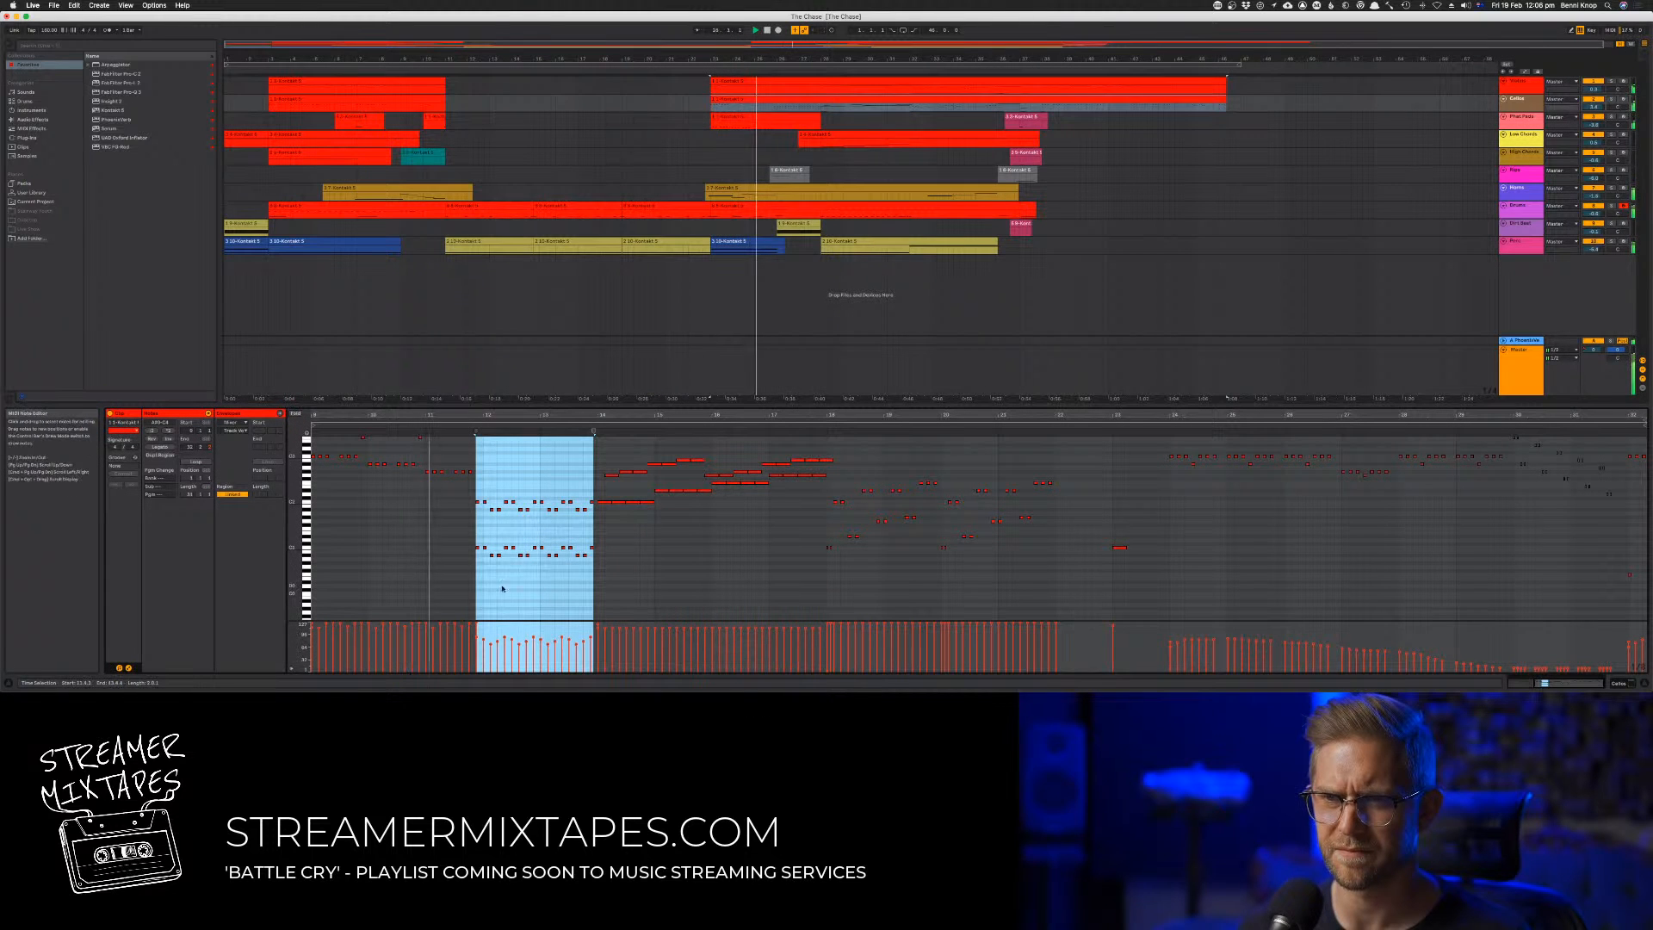
key(Tab)
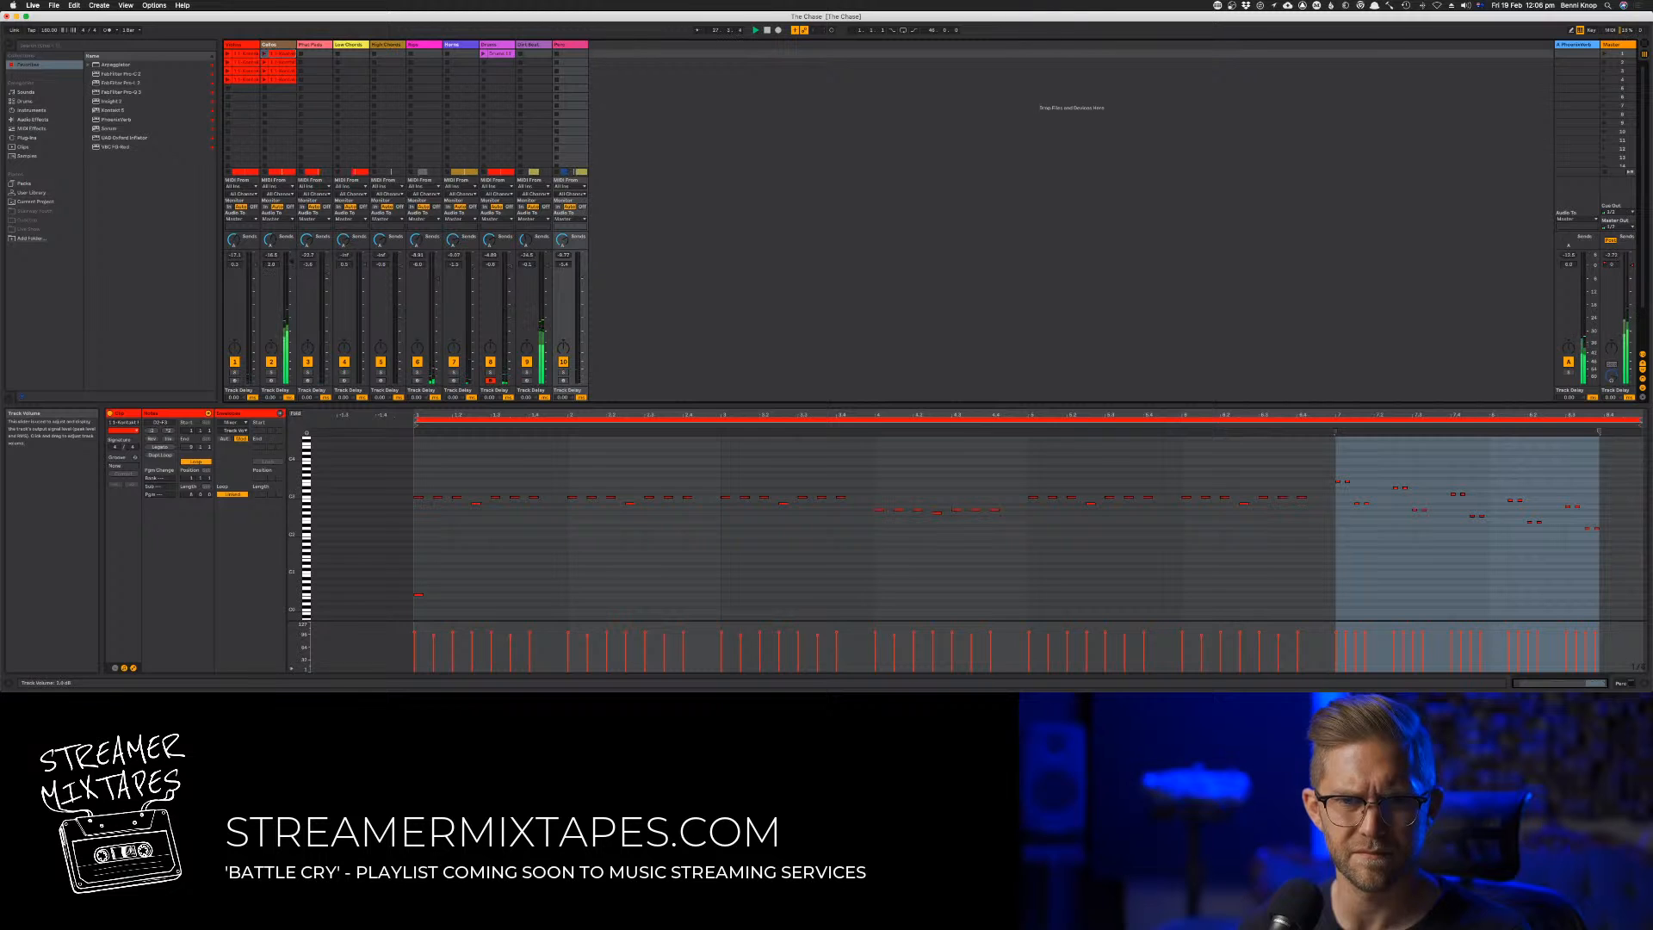
drag(292, 259, 292, 257)
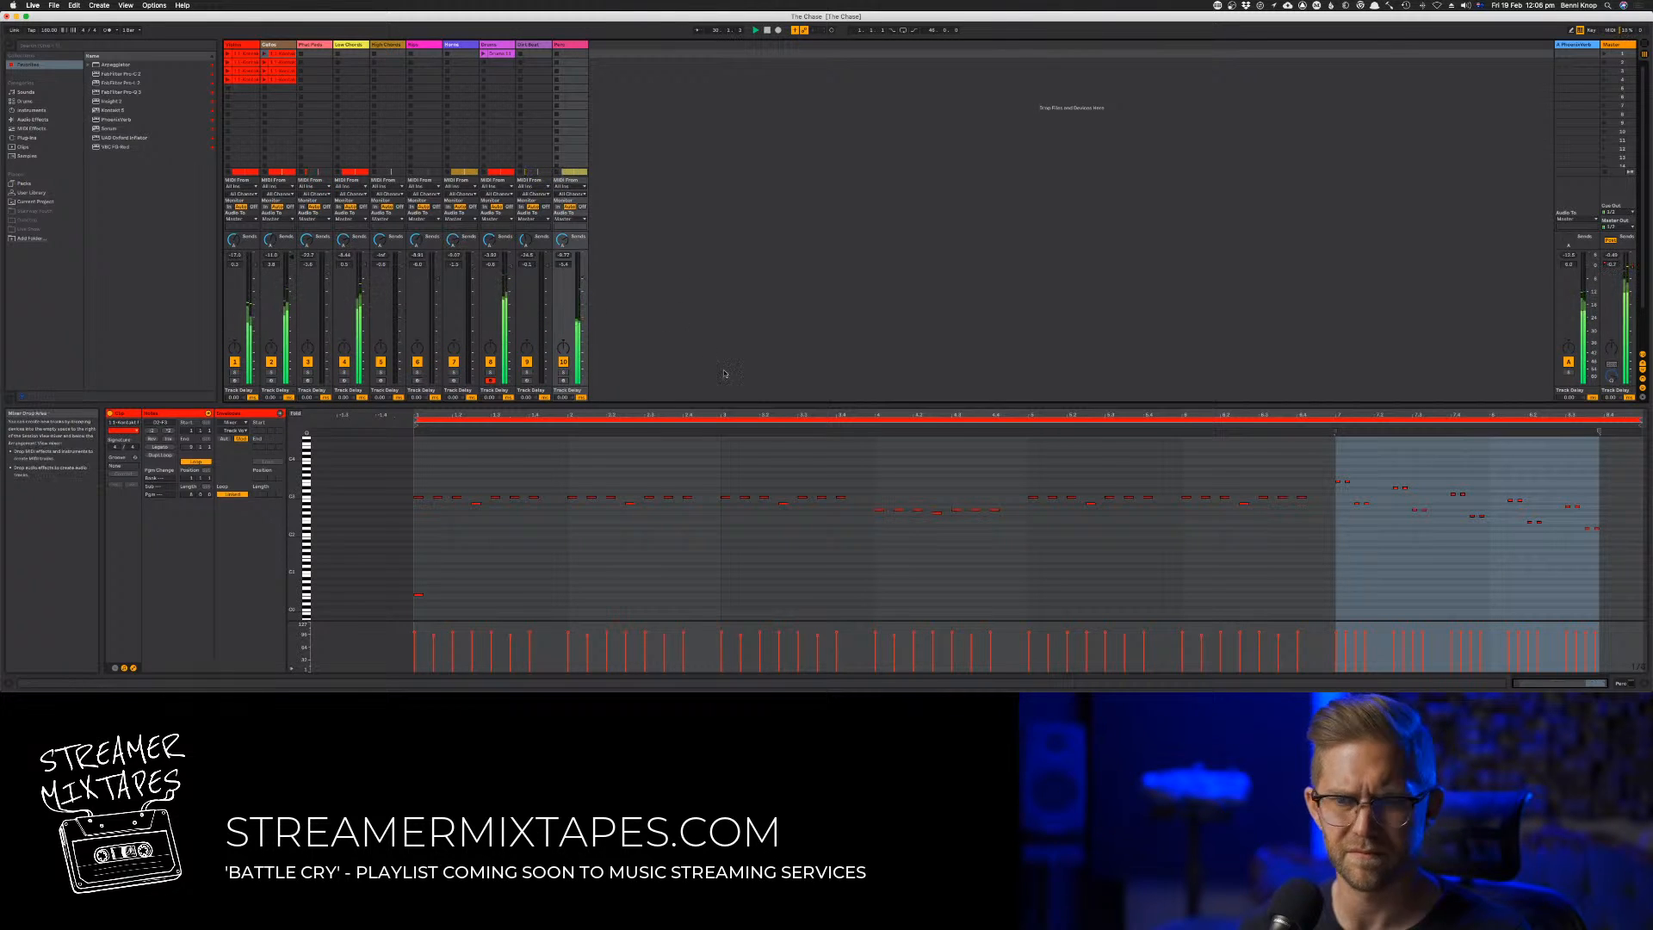
key(Tab)
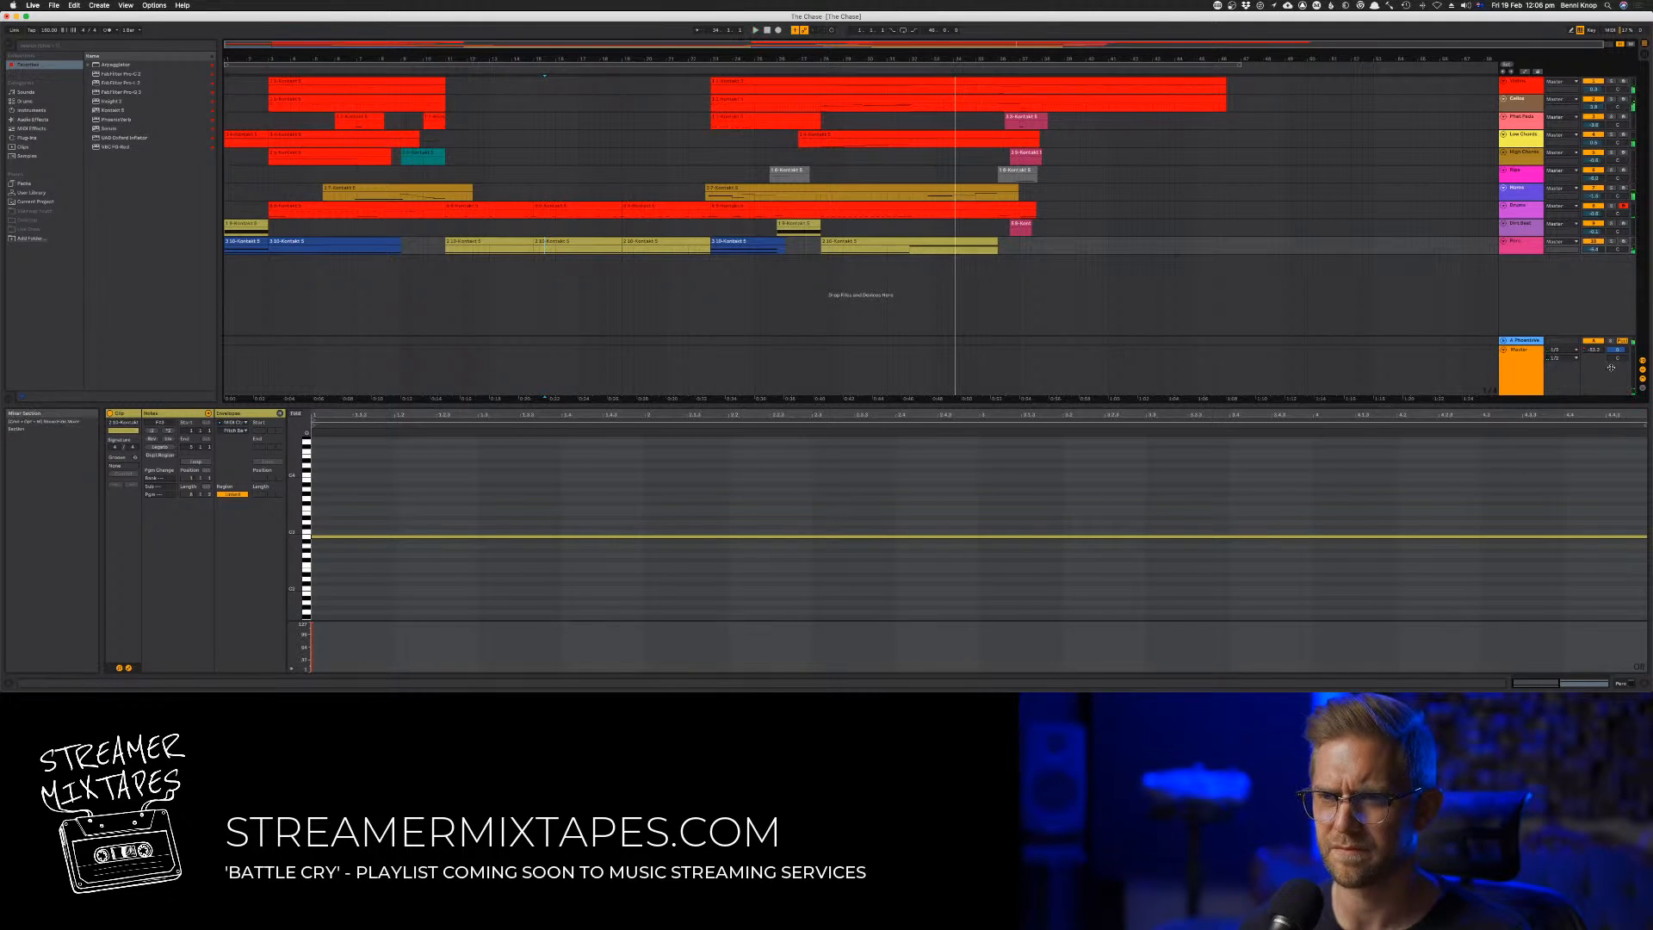
Show the Master track's volume automation, delete its old fade-out between about bars 29 and 37, and play that passage
right_click(1589, 352)
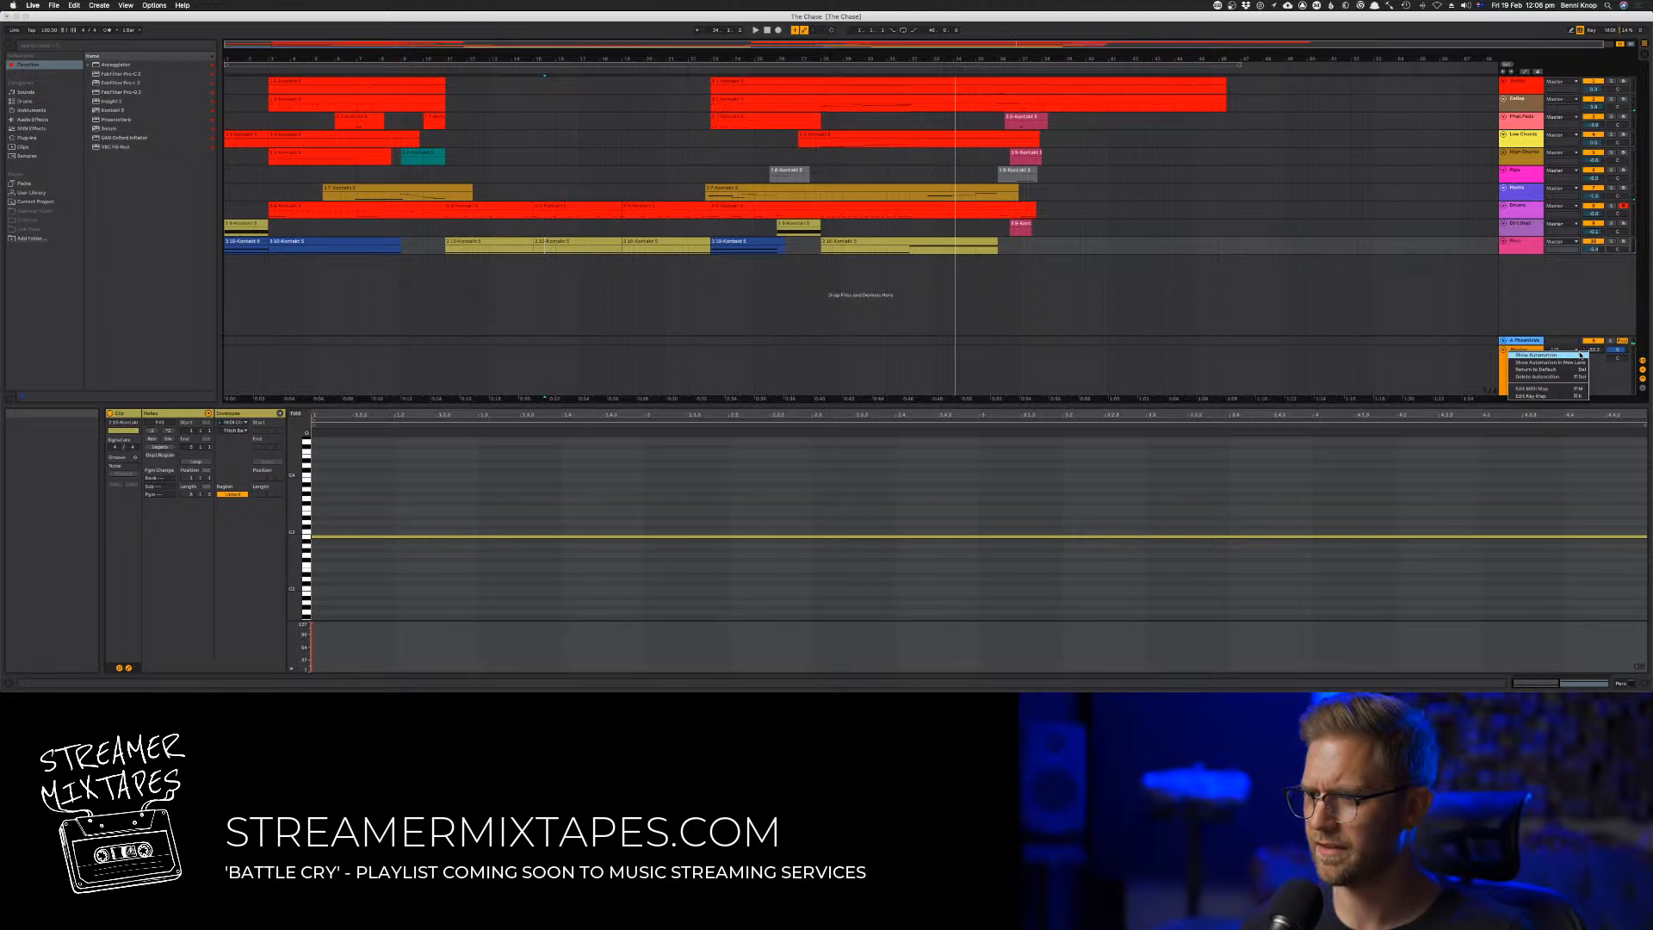
click(1580, 355)
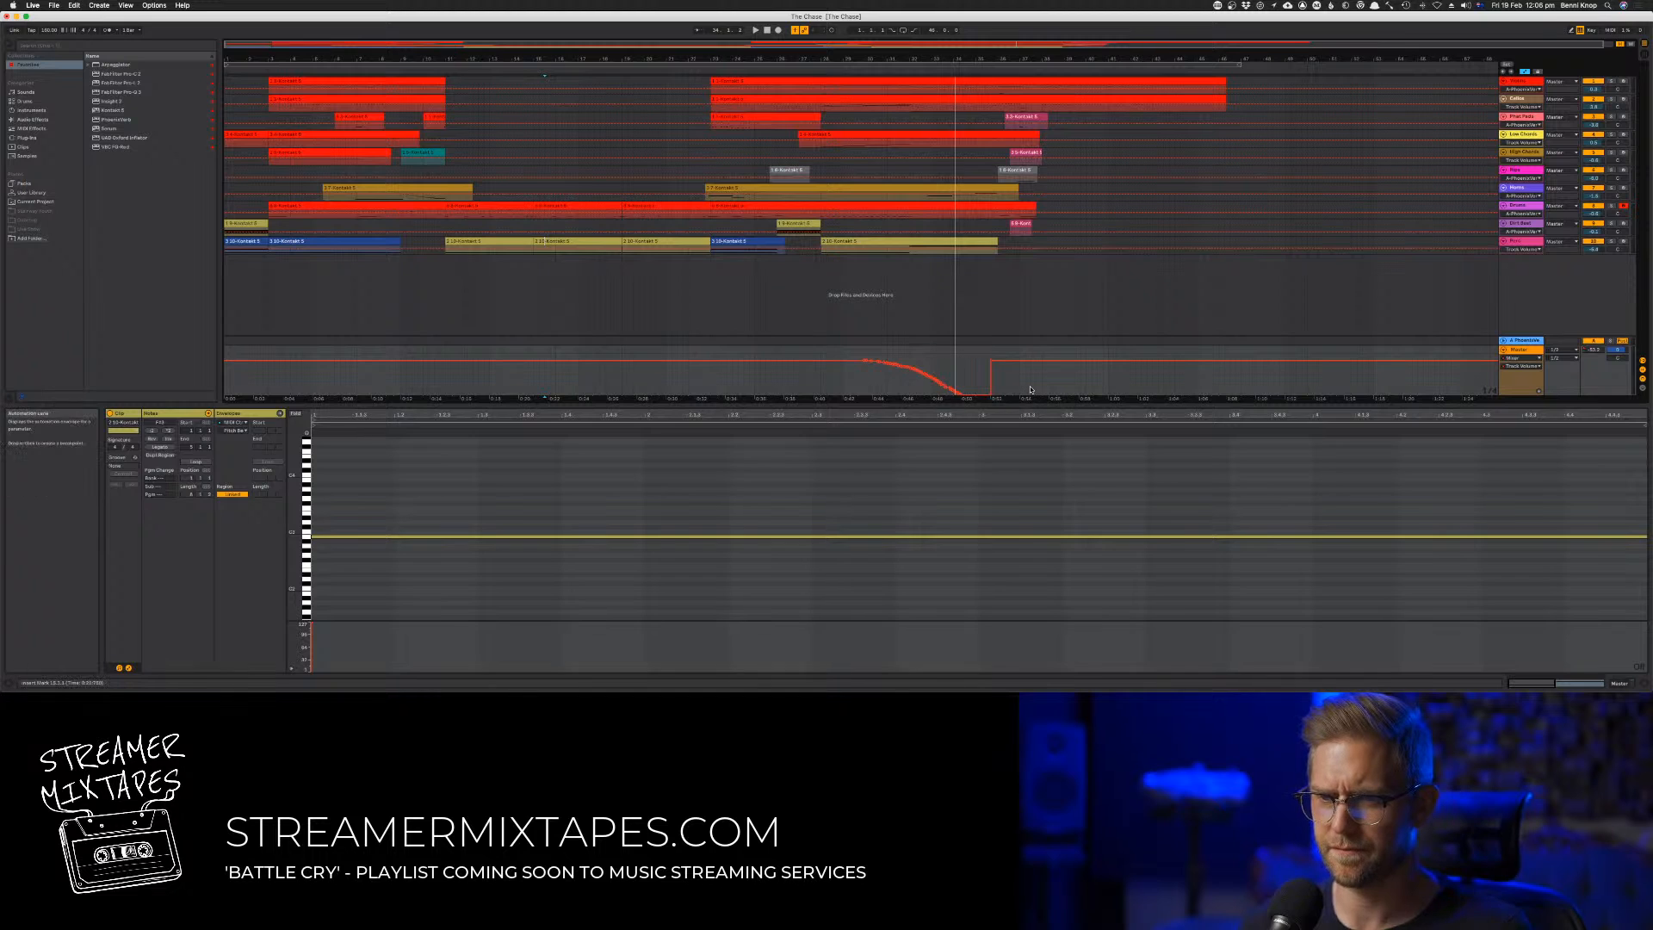
drag(1030, 376, 904, 376)
key(space)
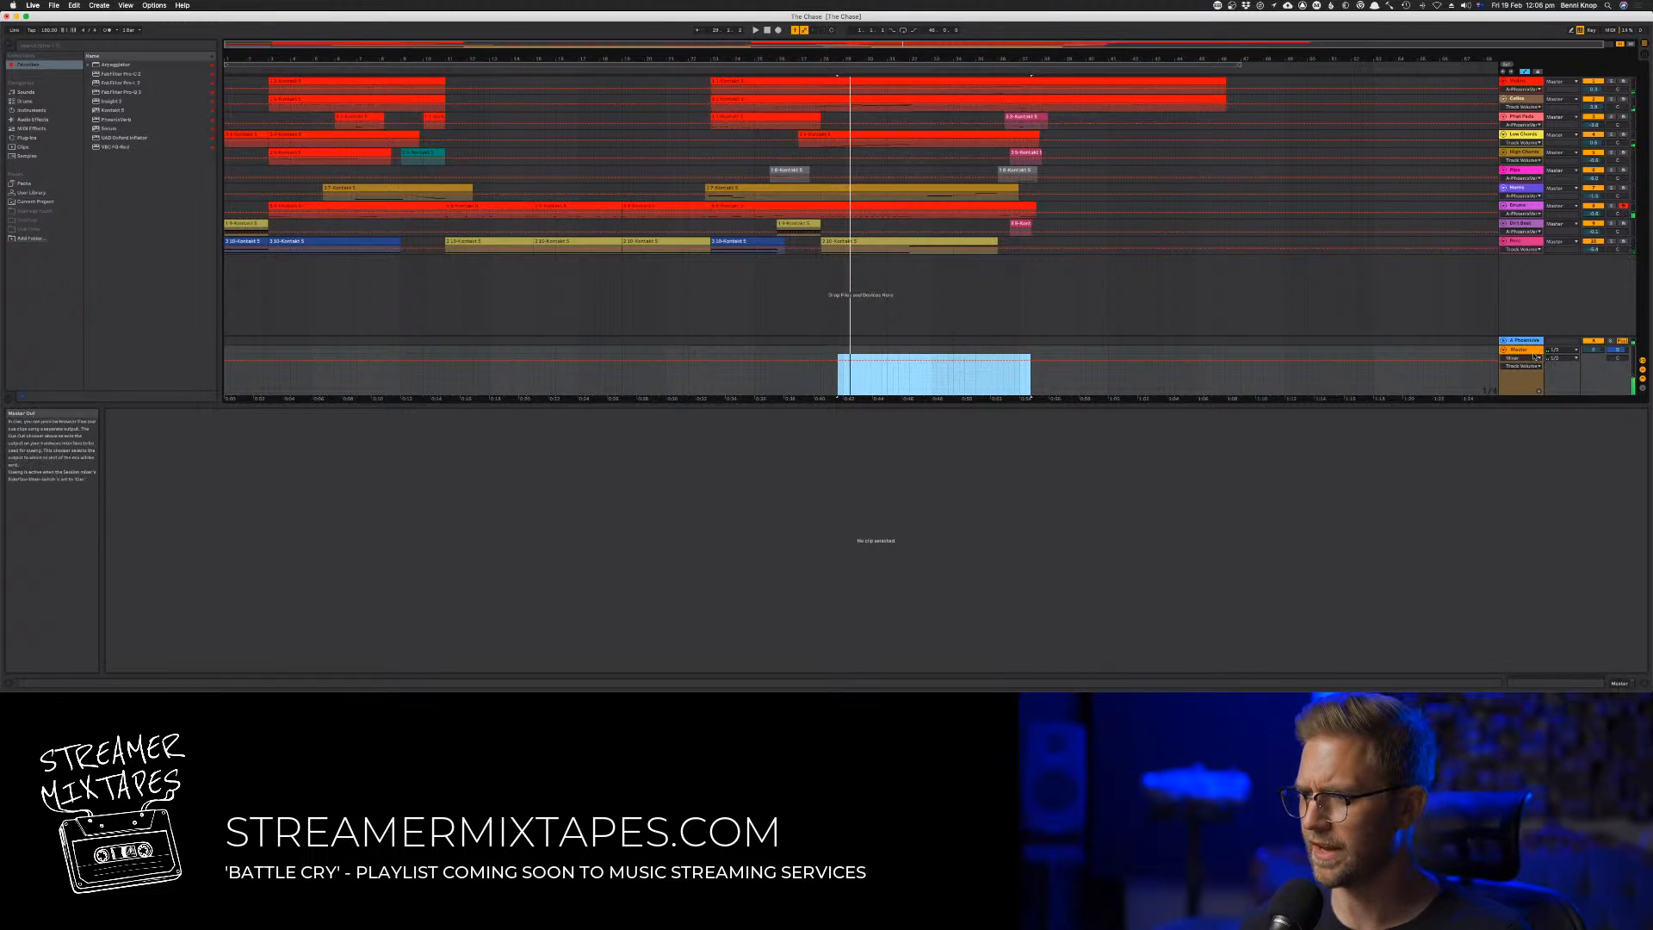
right_click(1591, 372)
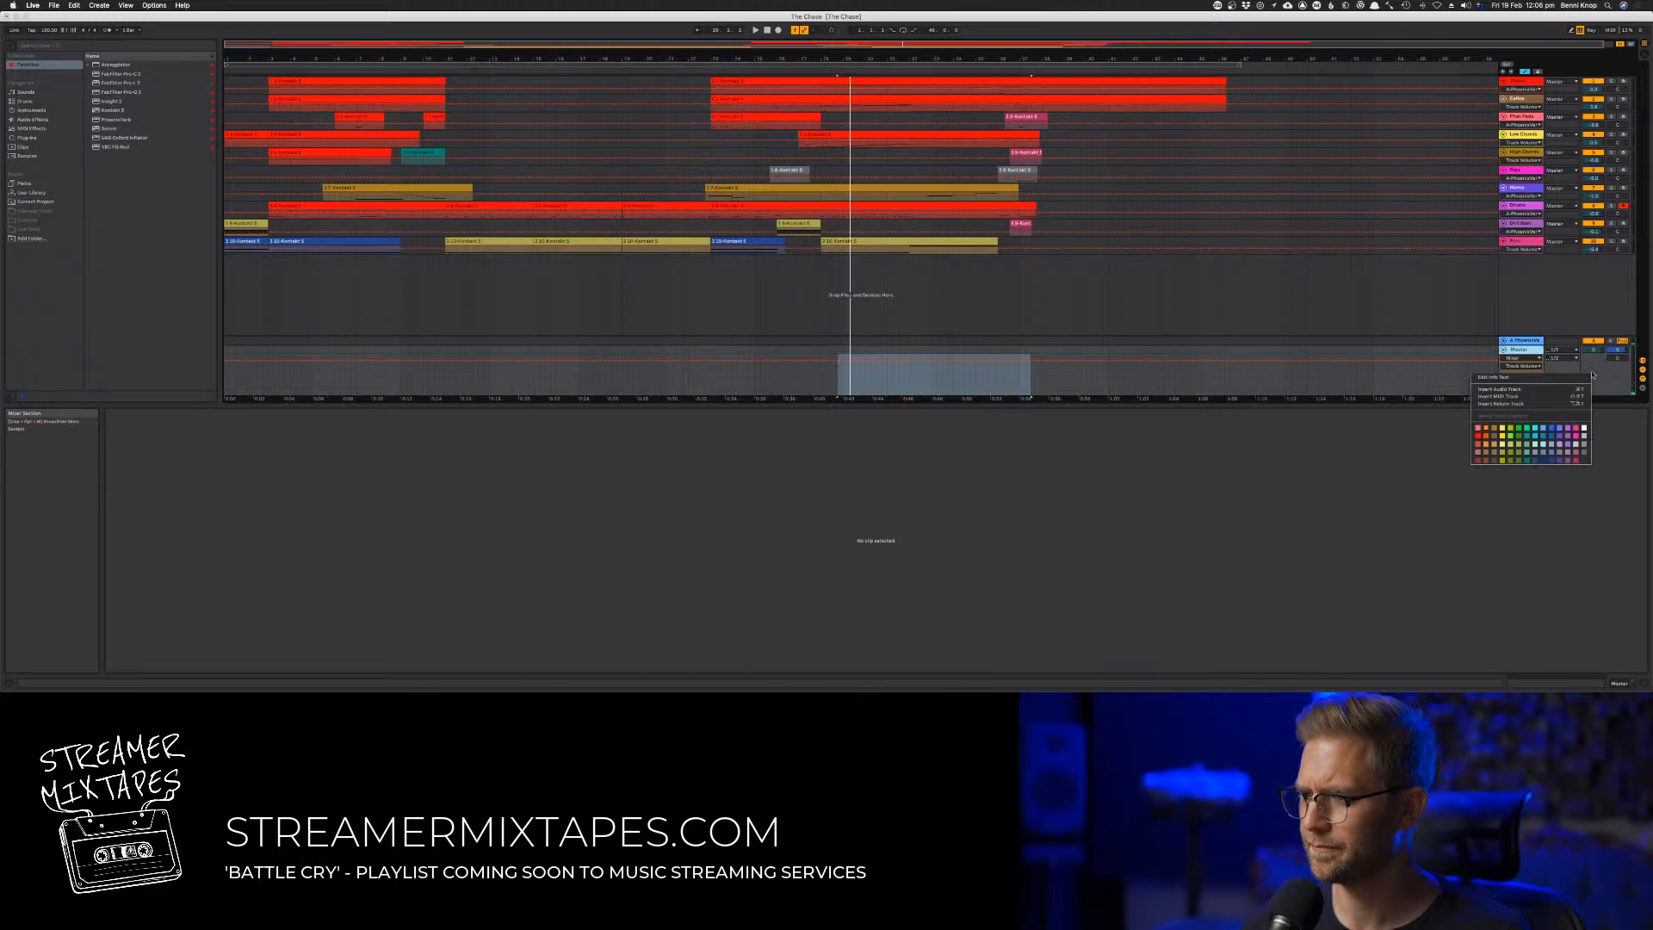
right_click(1478, 368)
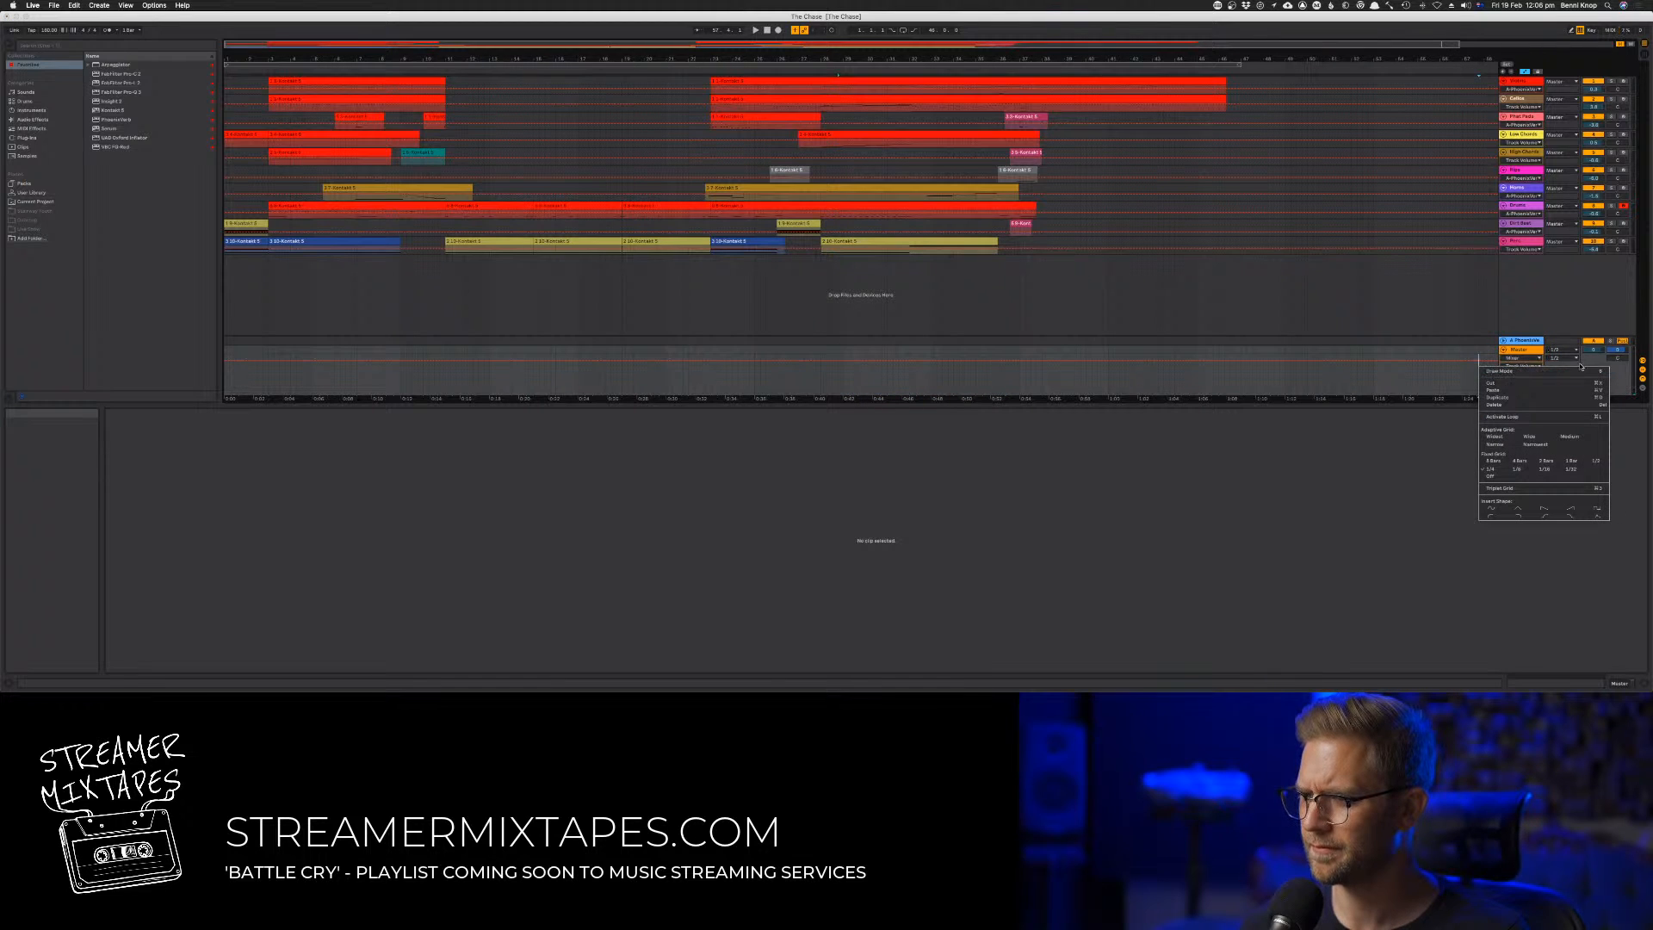
click(1620, 366)
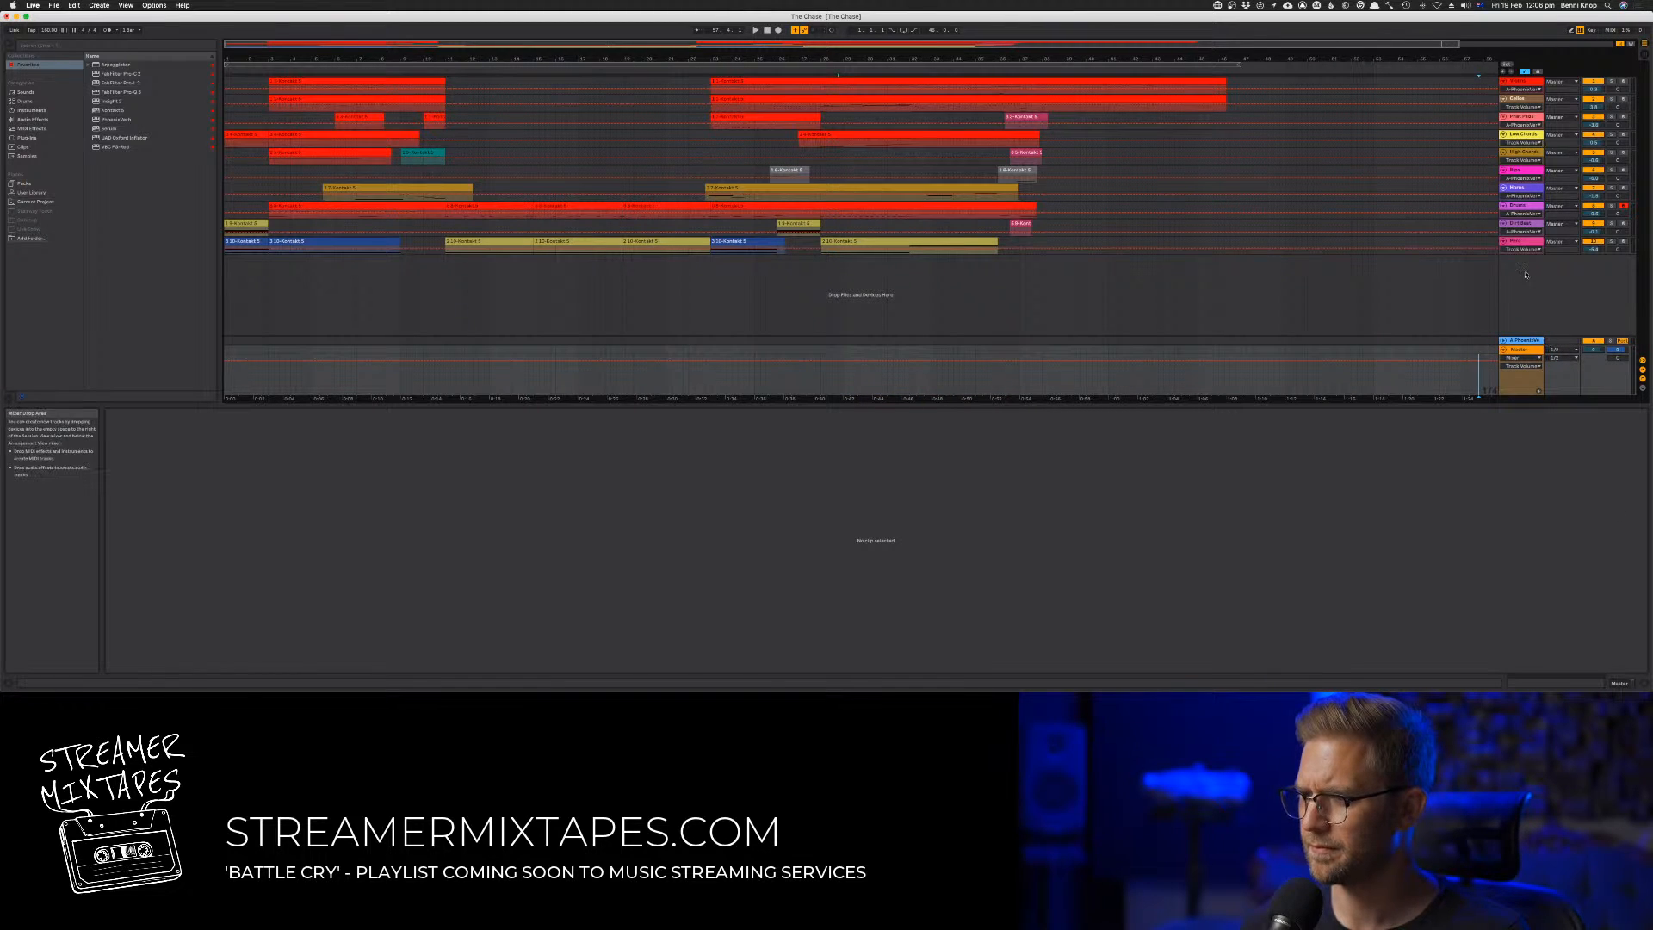
click(1523, 82)
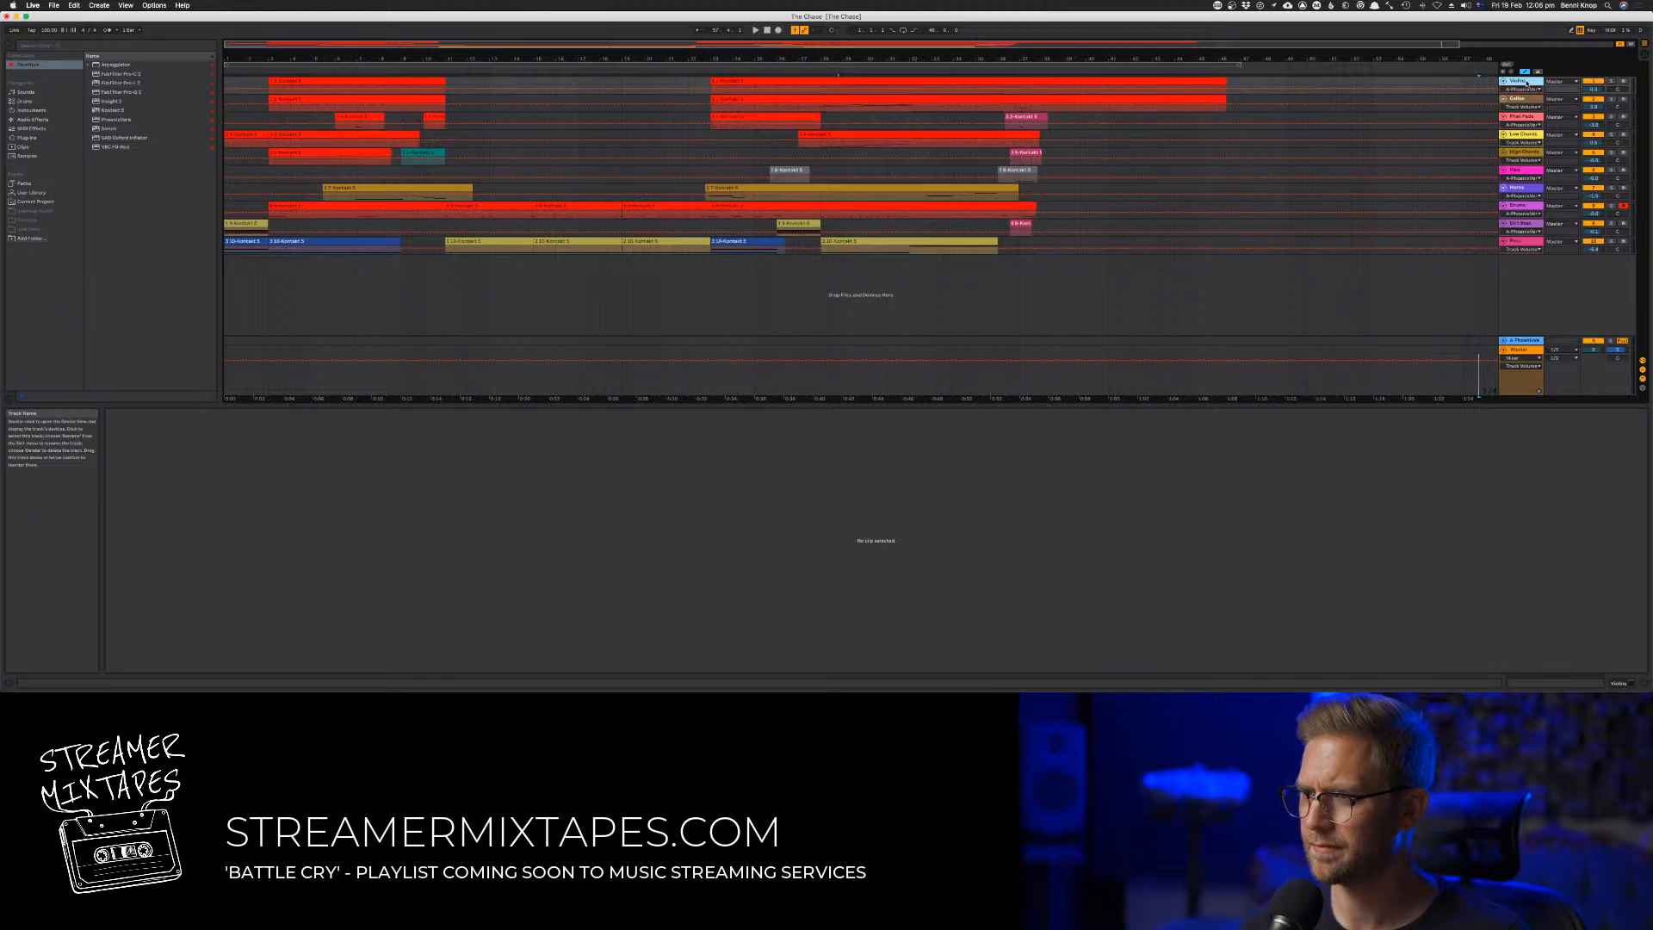
right_click(1527, 83)
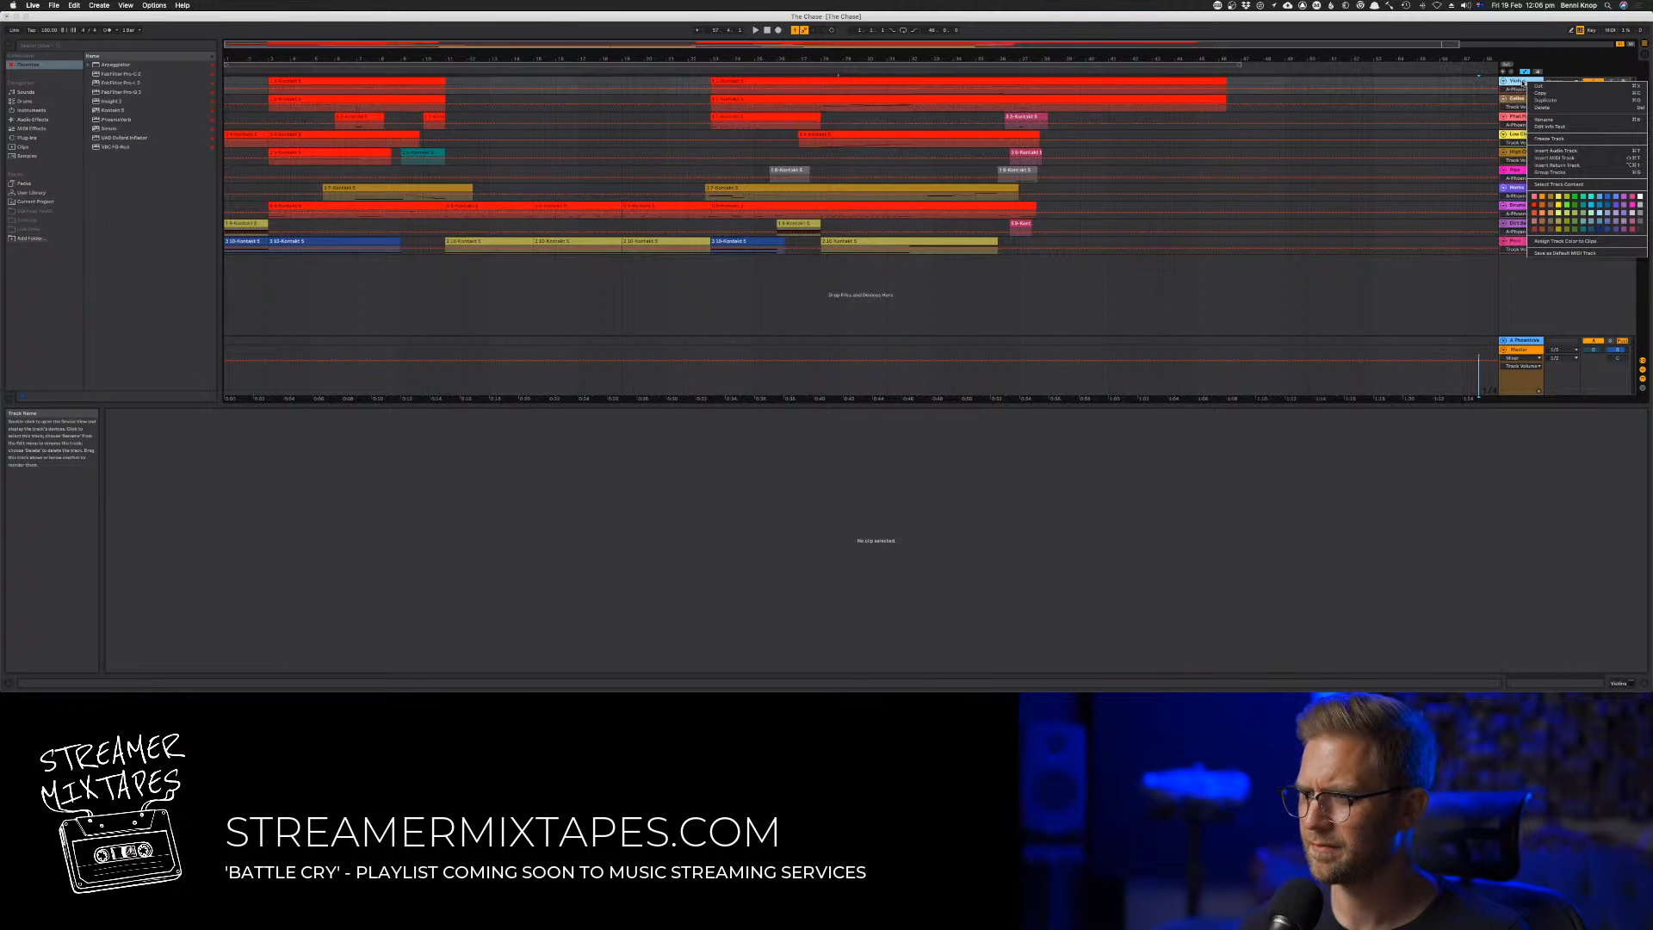
click(1522, 84)
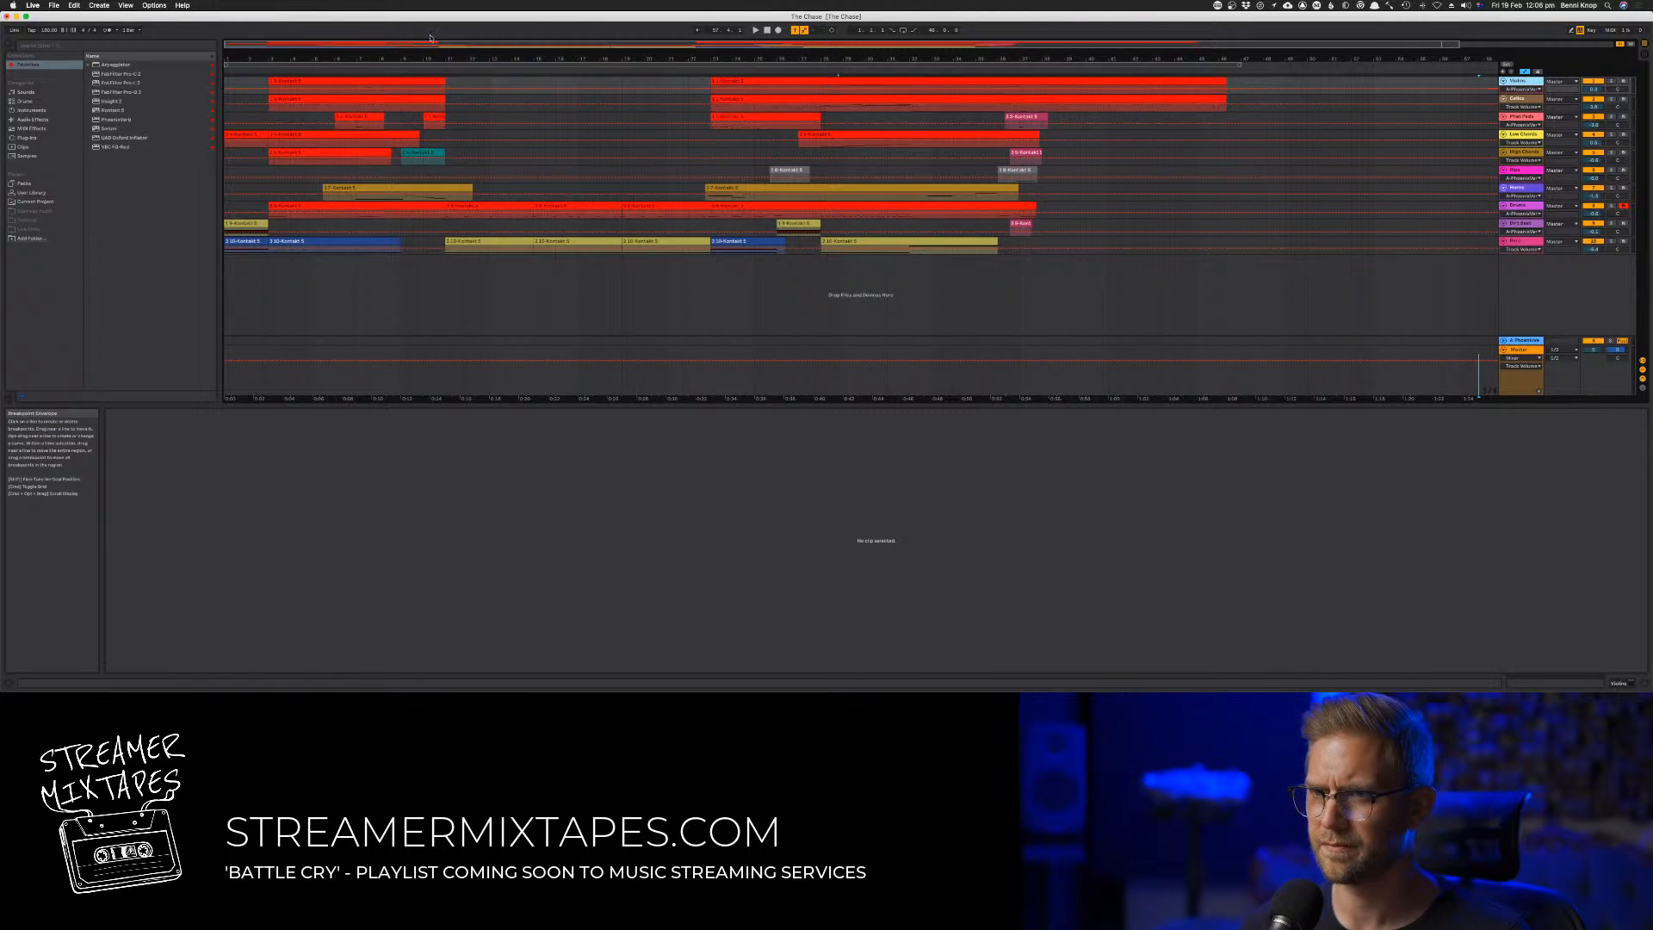
Search the application's commands for "autom" and turn off Automation Mode to hide the automation lanes
click(183, 5)
mouse_move(154, 6)
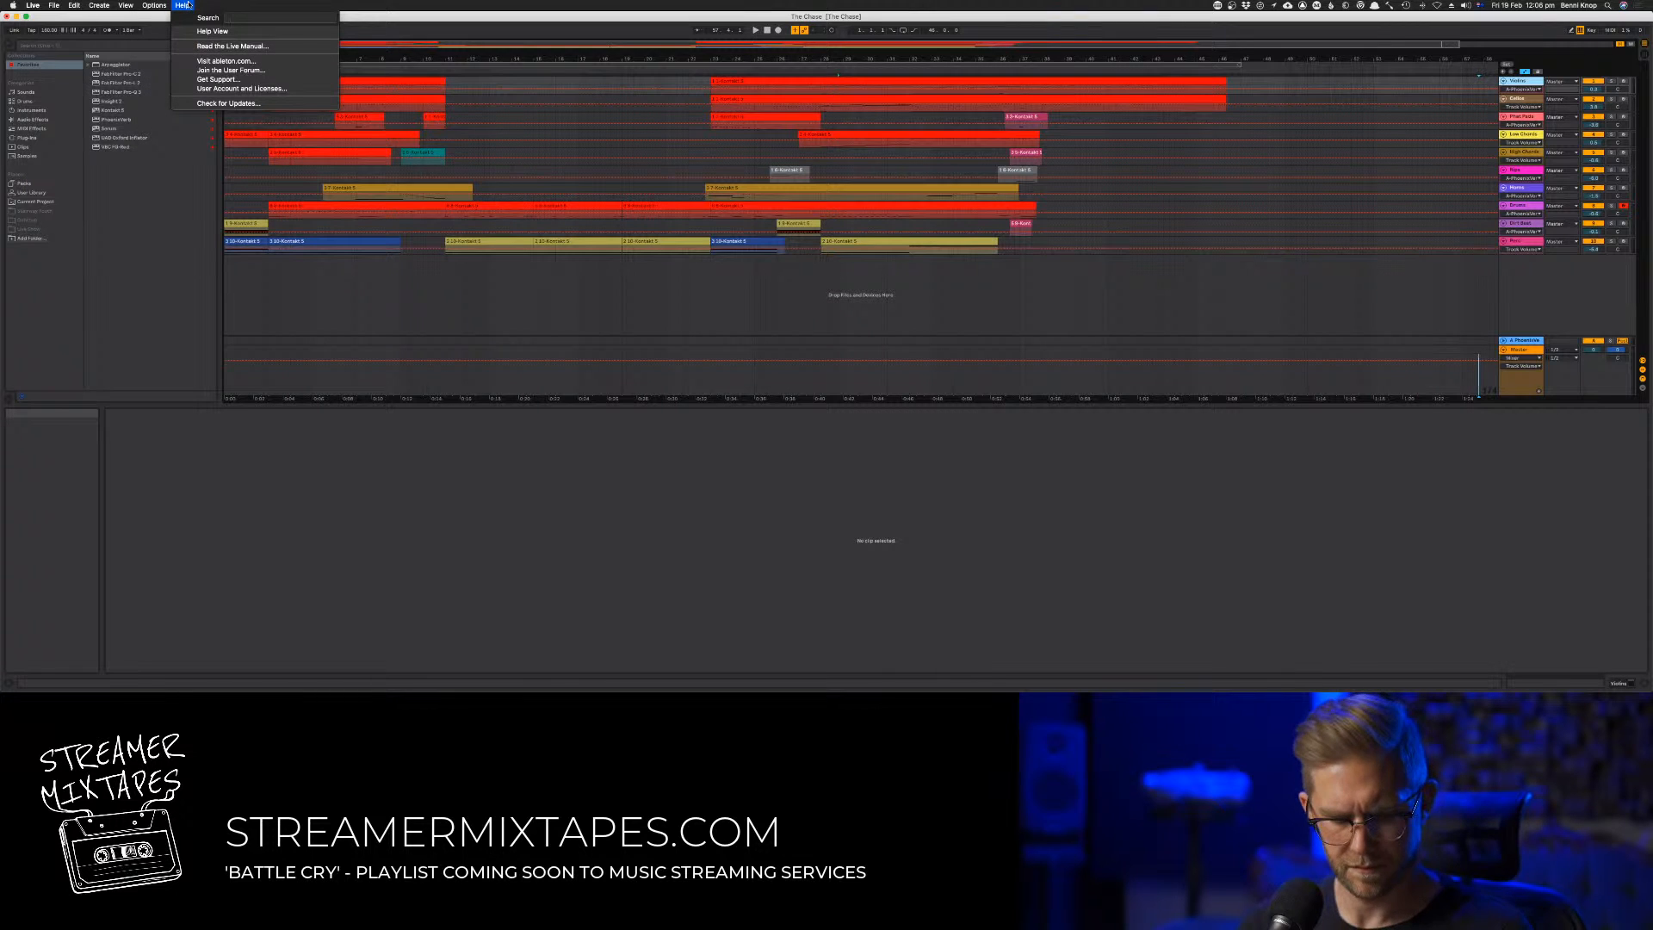
text(autom)
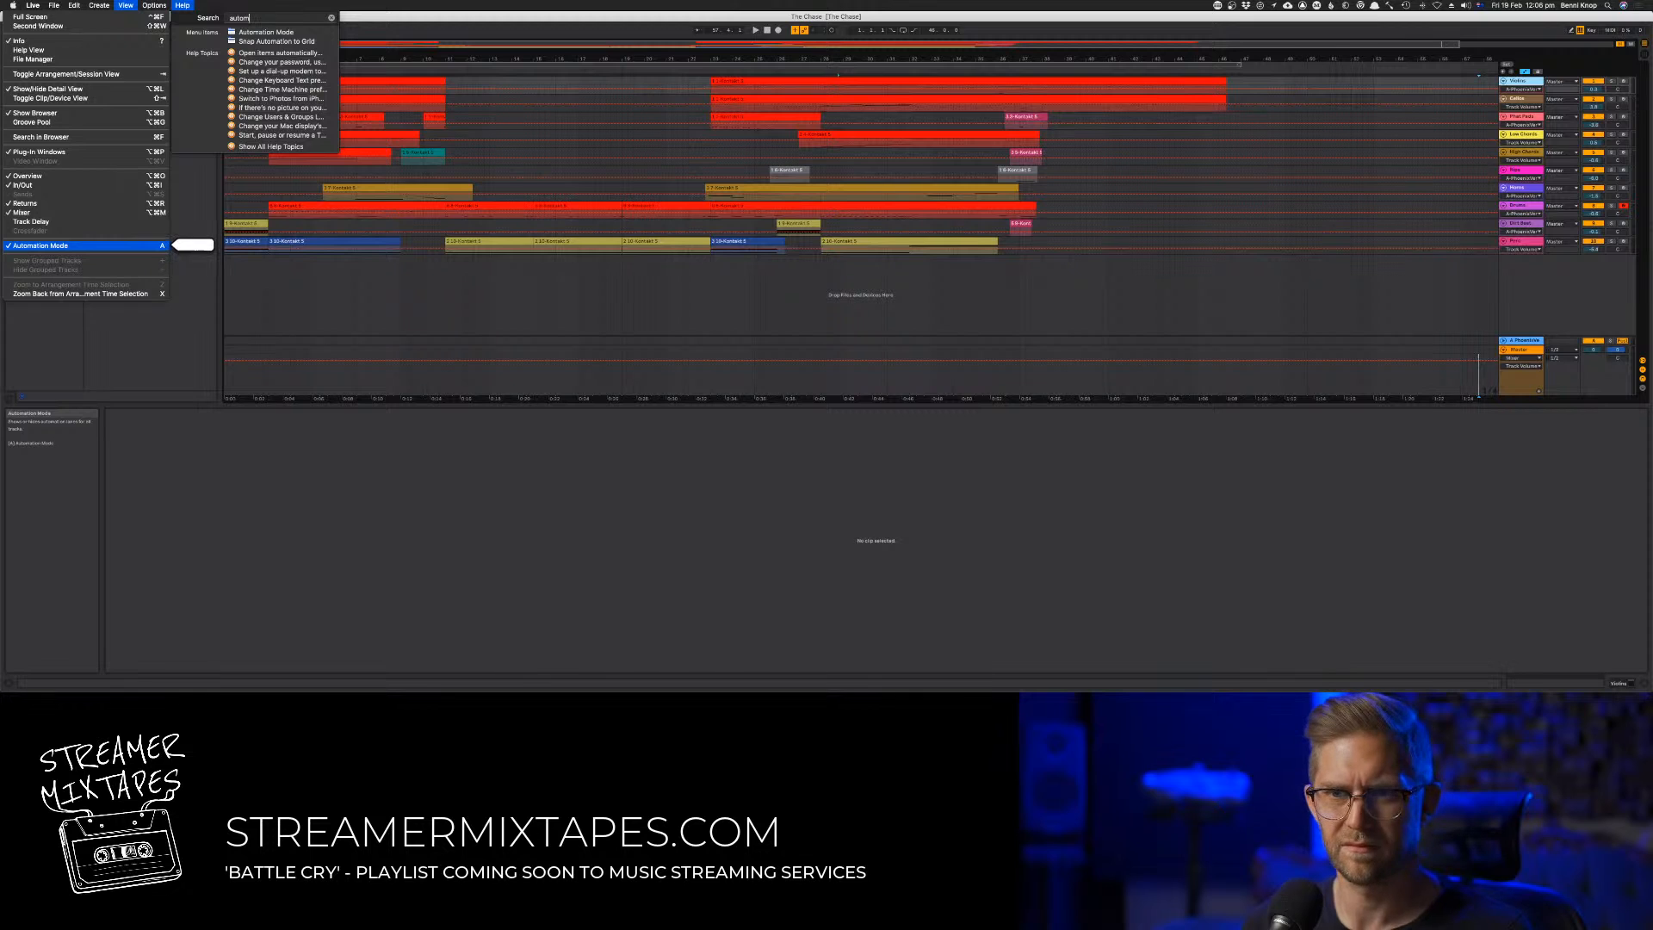
key(Return)
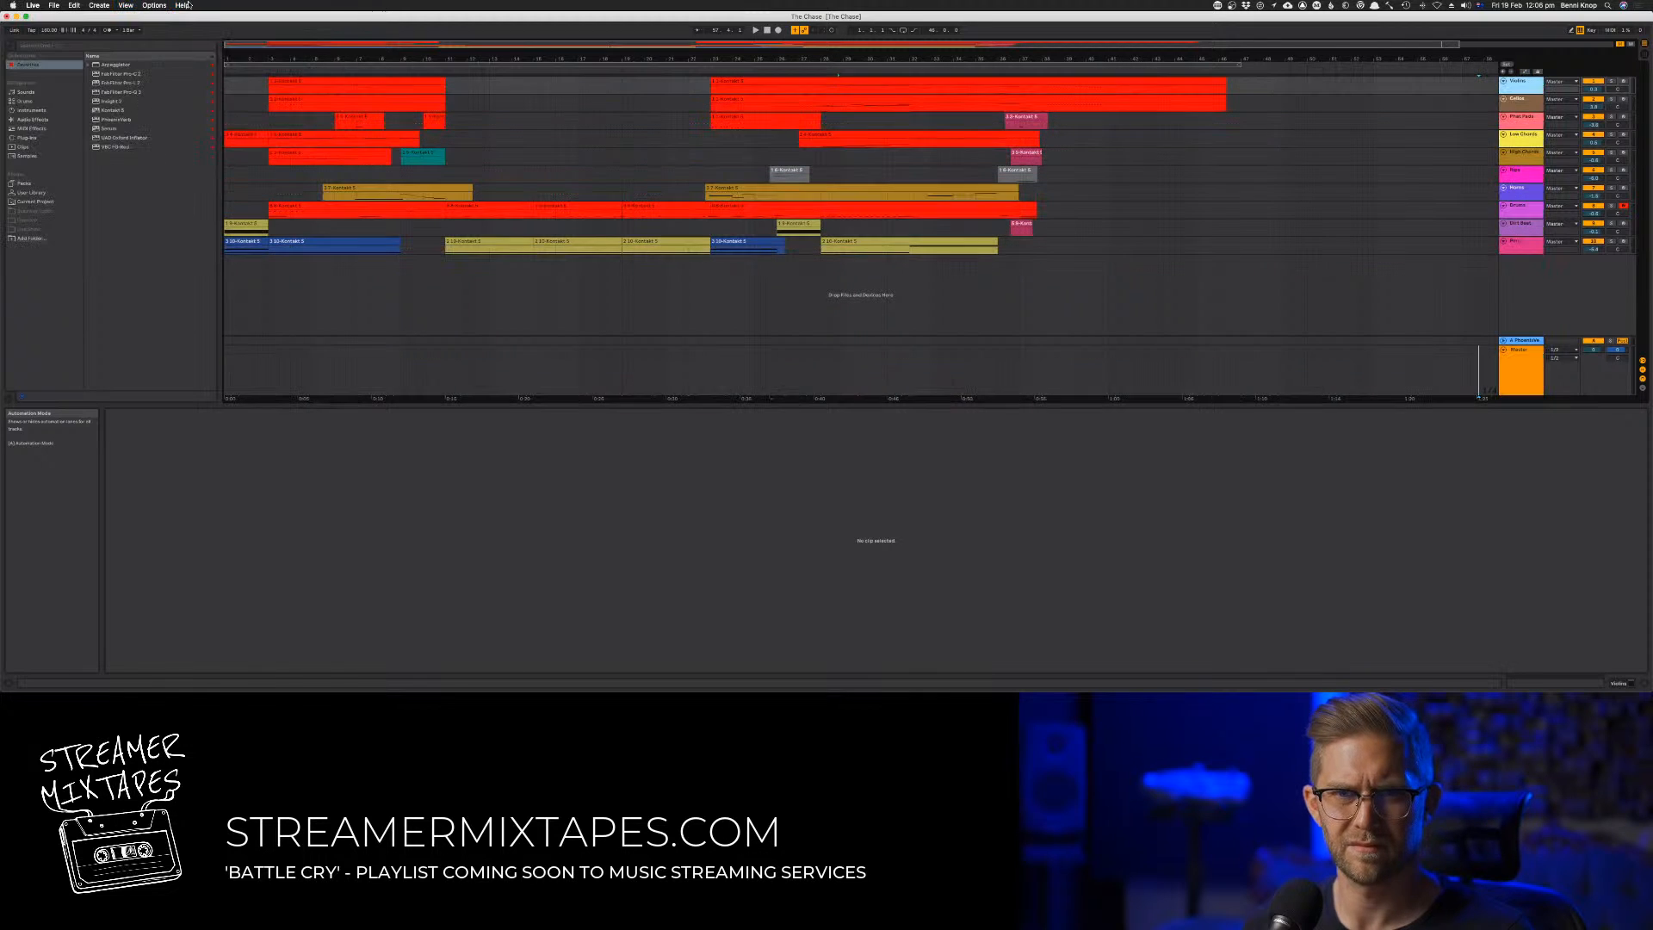
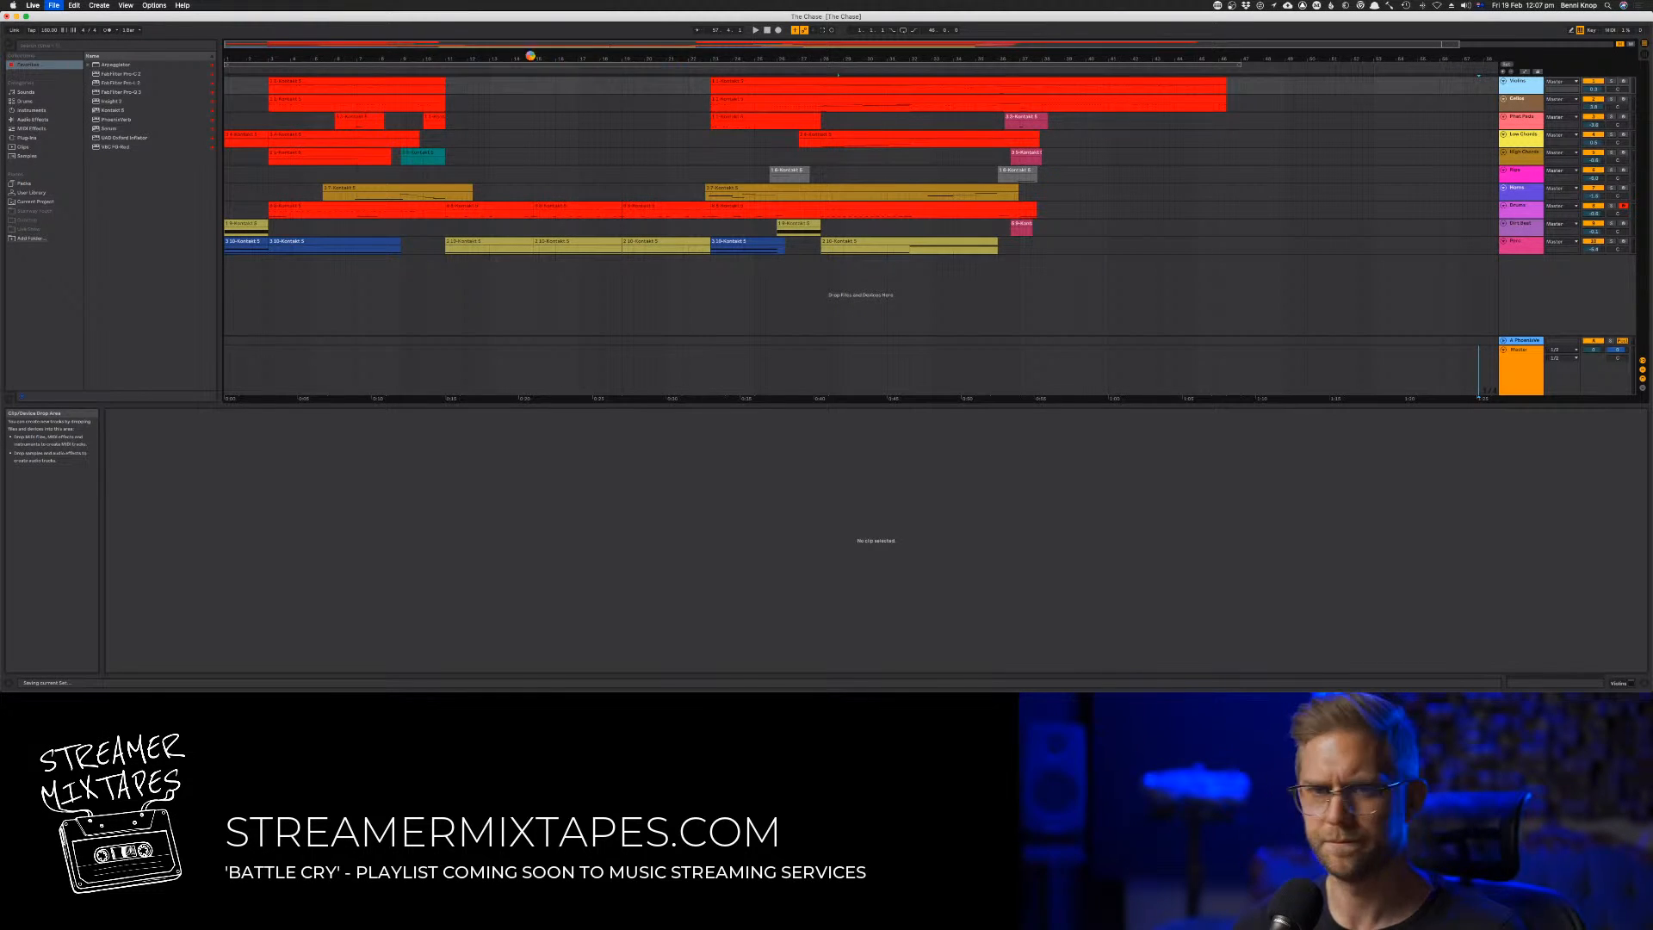
During playback, copy the Low Chords clip of the later section to about bar 18 and trim the copy's end to about bar 25.5
key(space)
click(420, 70)
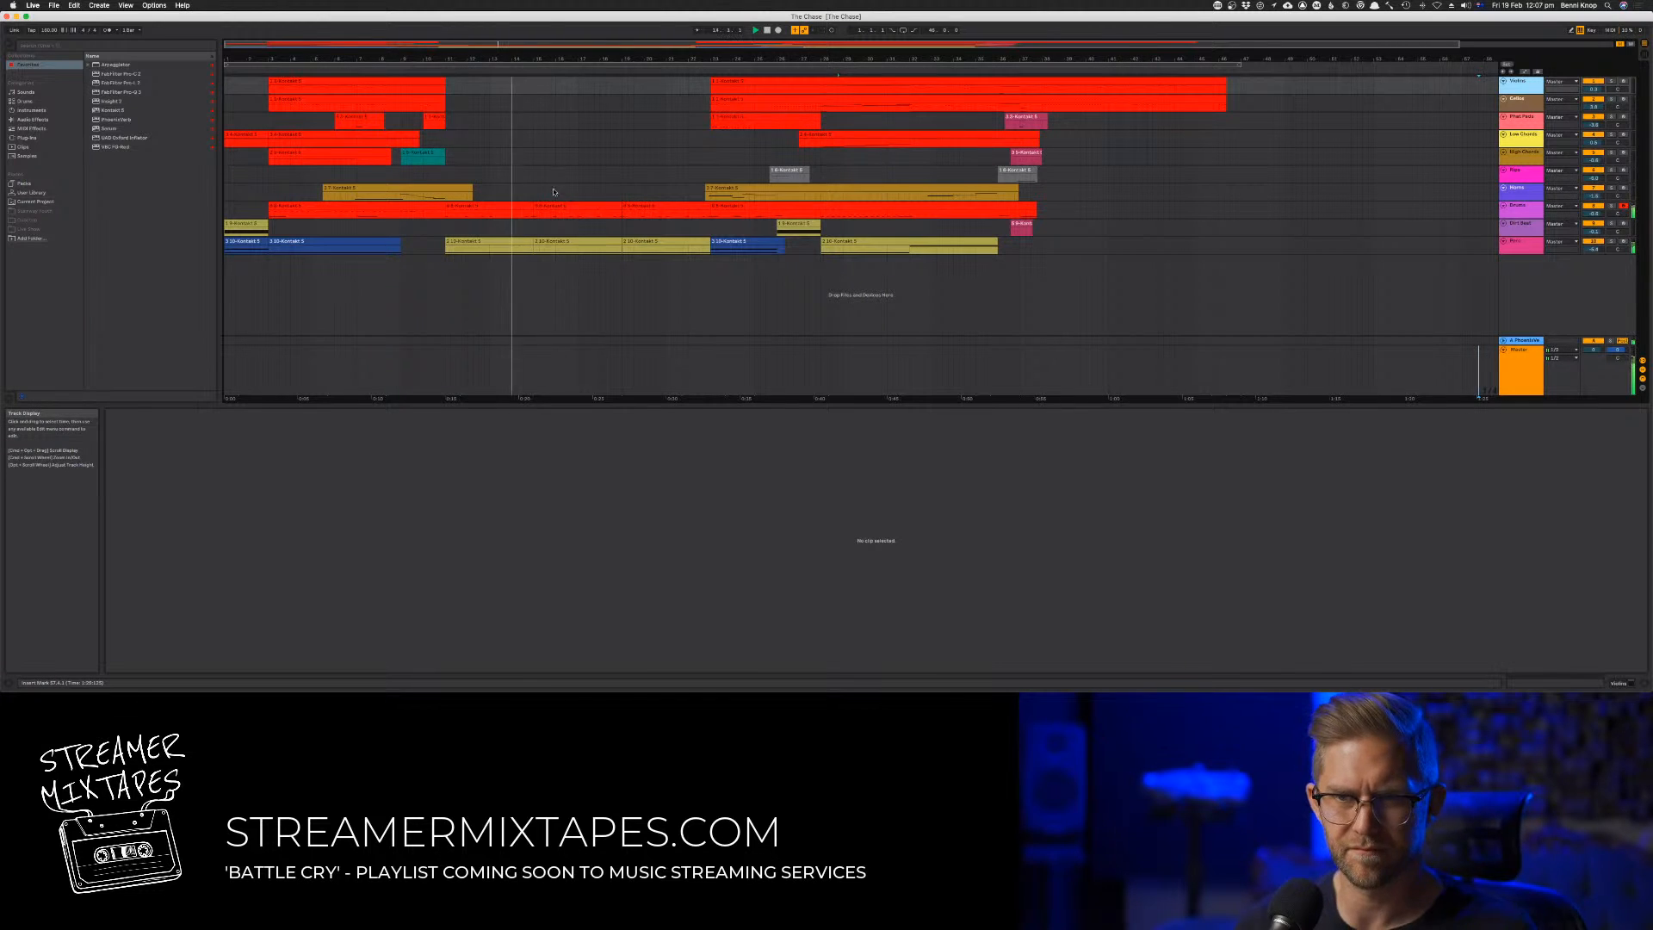
click(841, 136)
drag(841, 136, 673, 144)
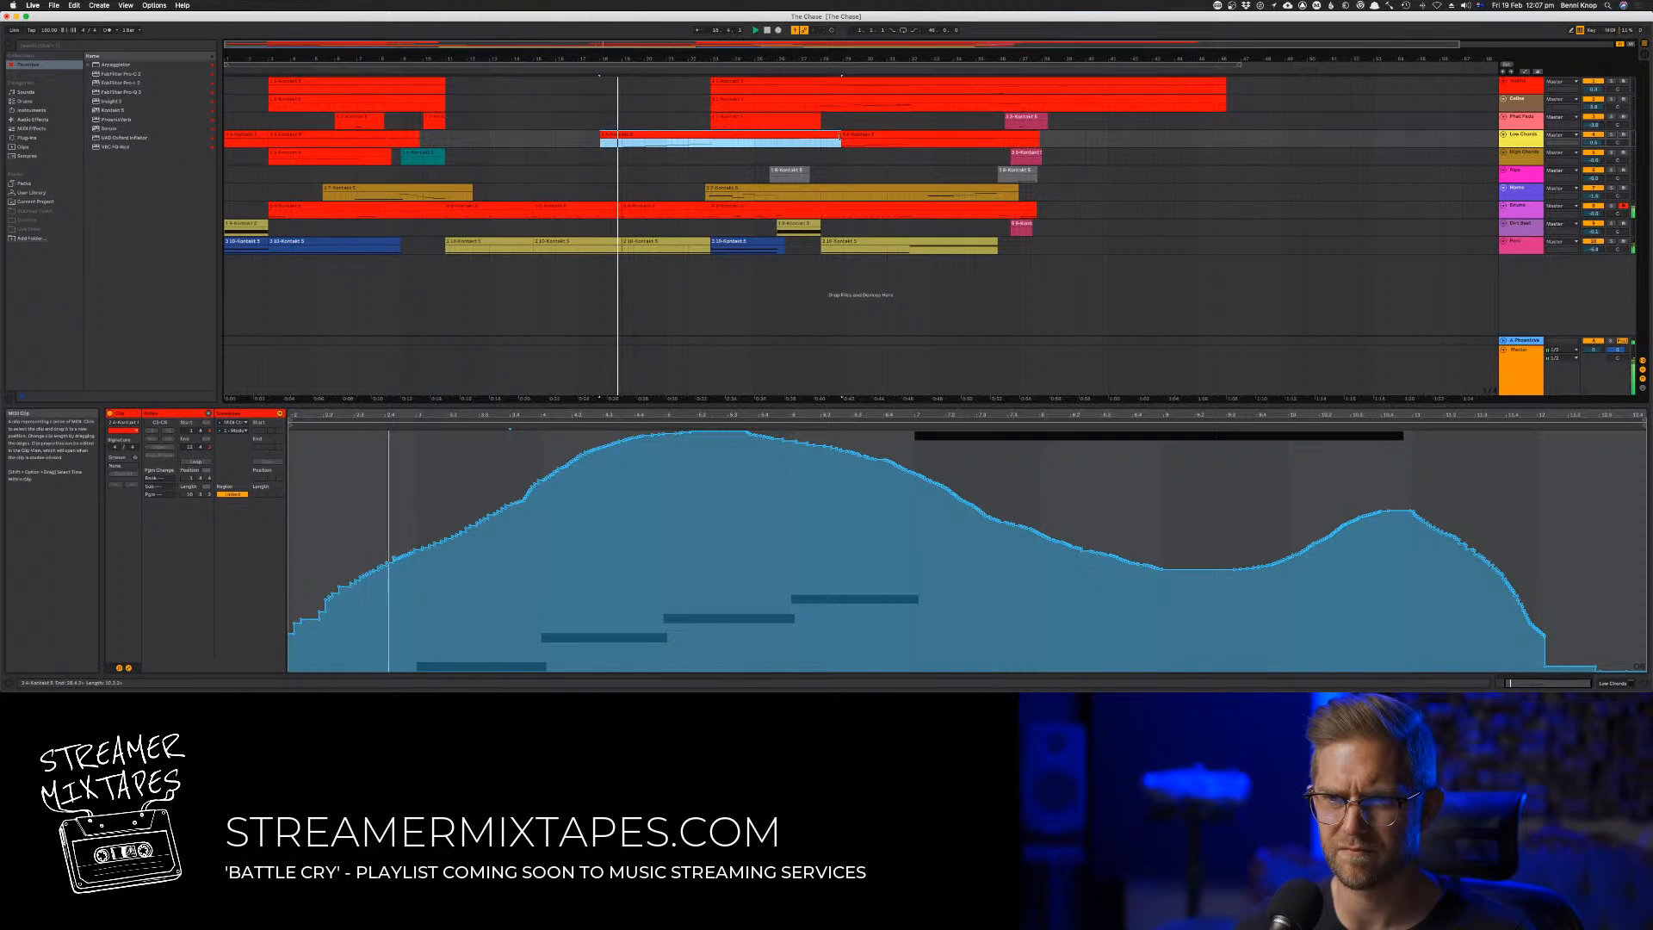
drag(840, 142, 769, 142)
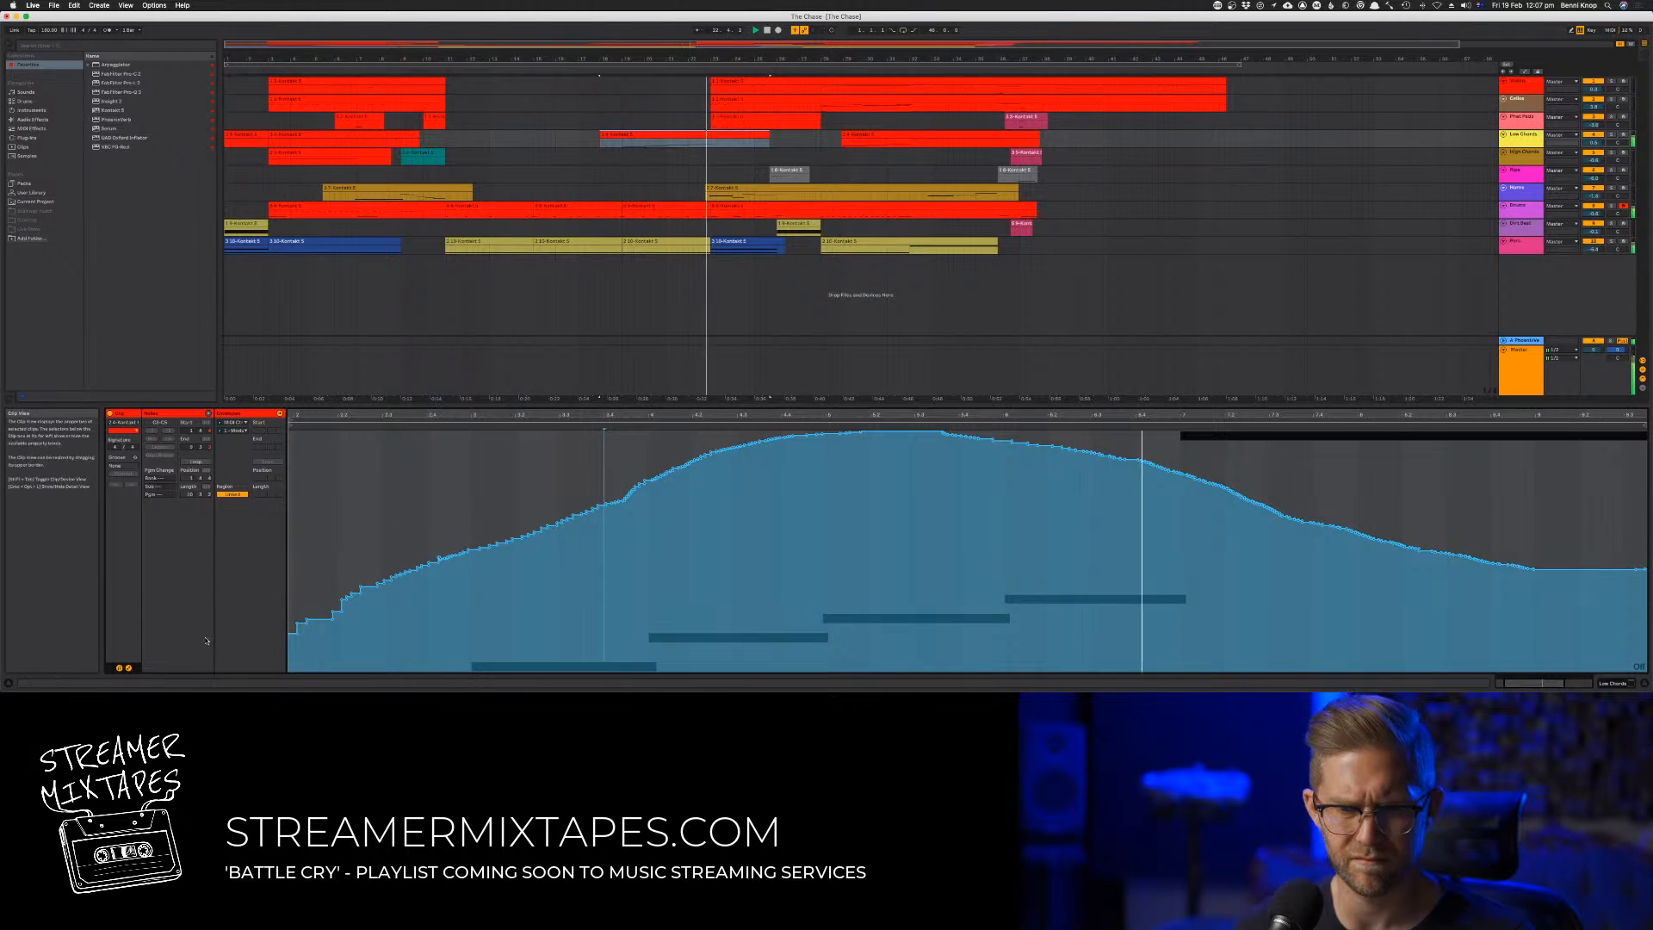
Show the notes of the copied Low Chords clip and delete the long high note after the four rising ones
click(128, 667)
key(super+a)
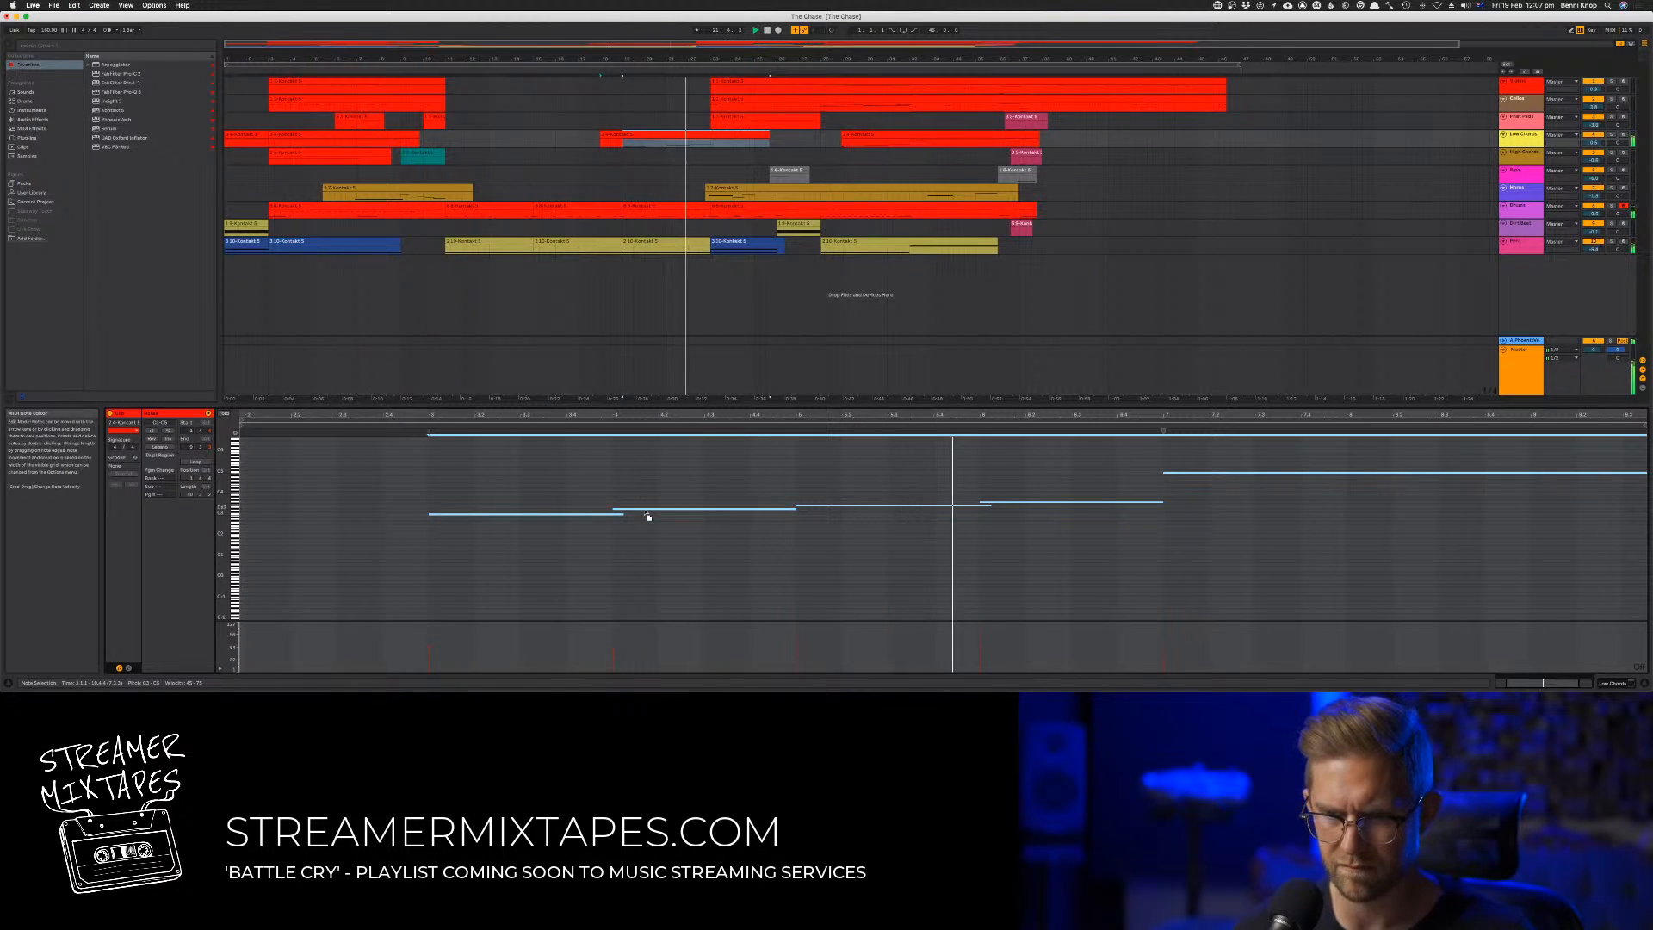
drag(645, 509, 640, 511)
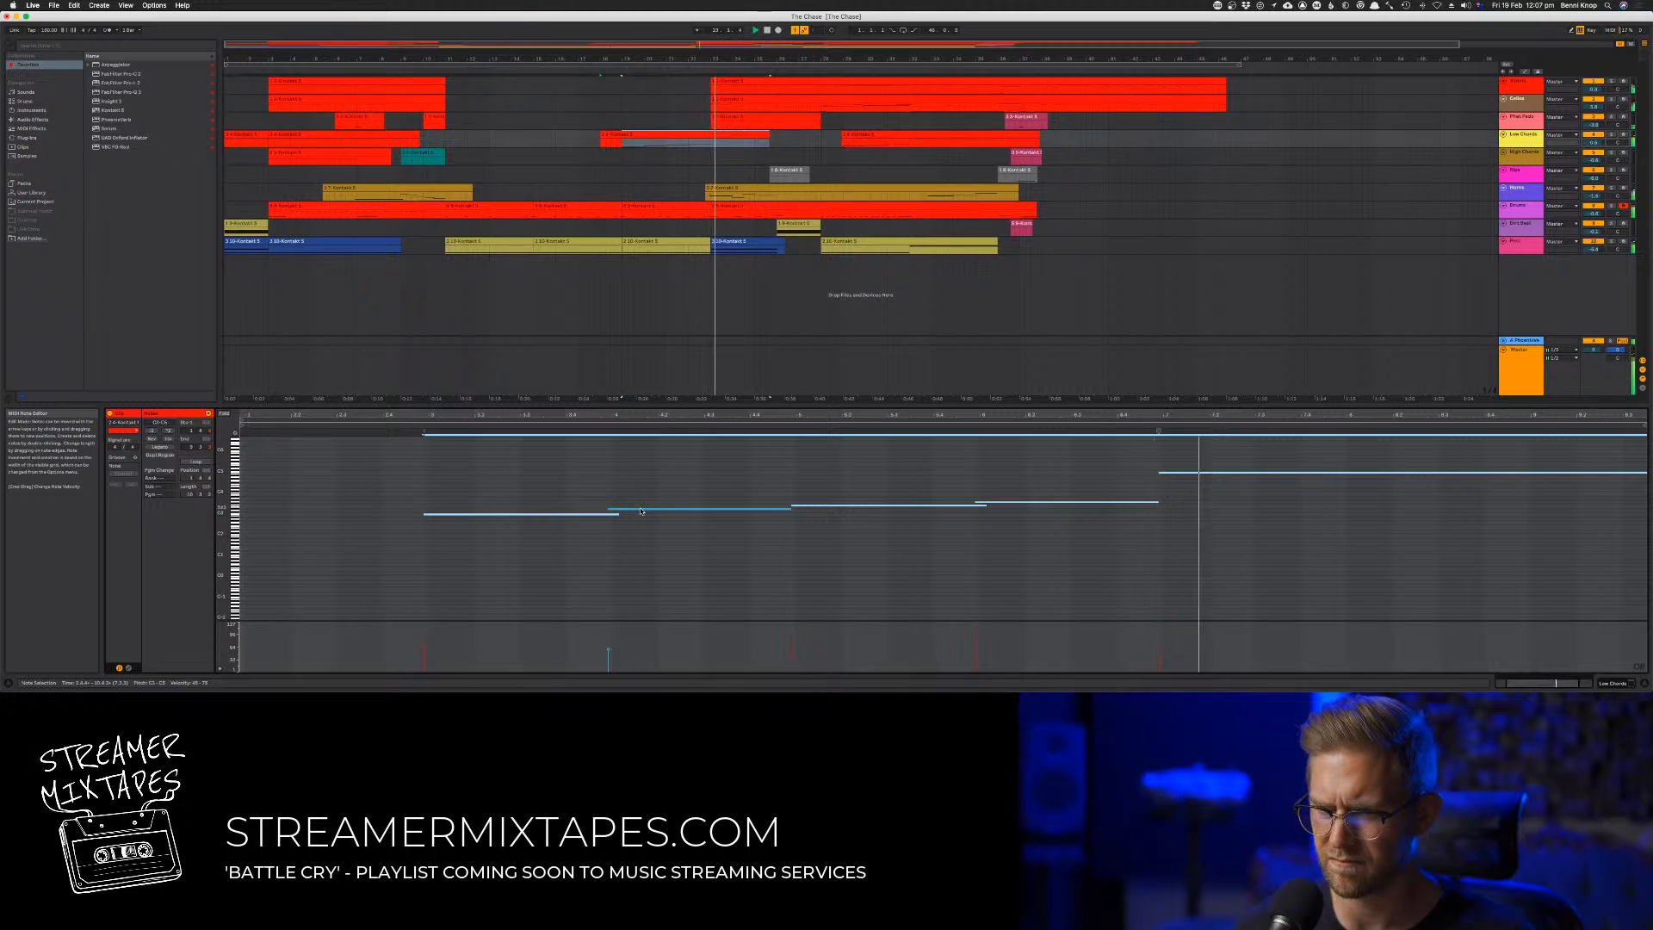
drag(1173, 456, 1262, 508)
key(Delete)
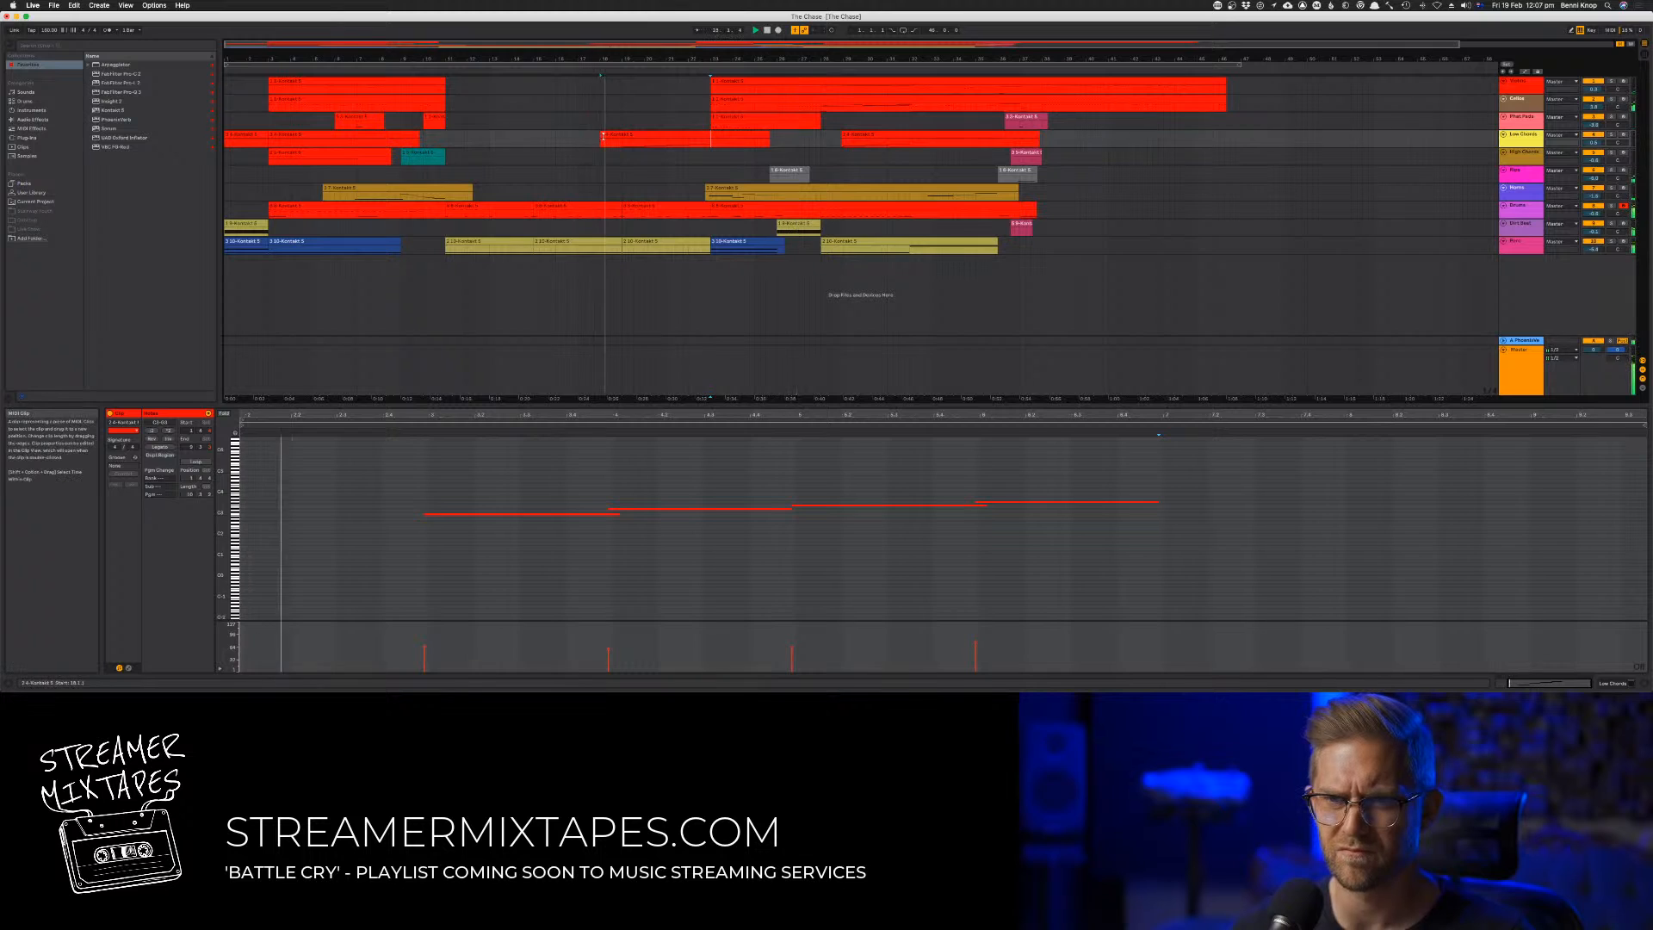
Extend the copied Low Chords clip's start back to about bar 10.5 and the following clip's start to about bar 28
drag(600, 134, 435, 134)
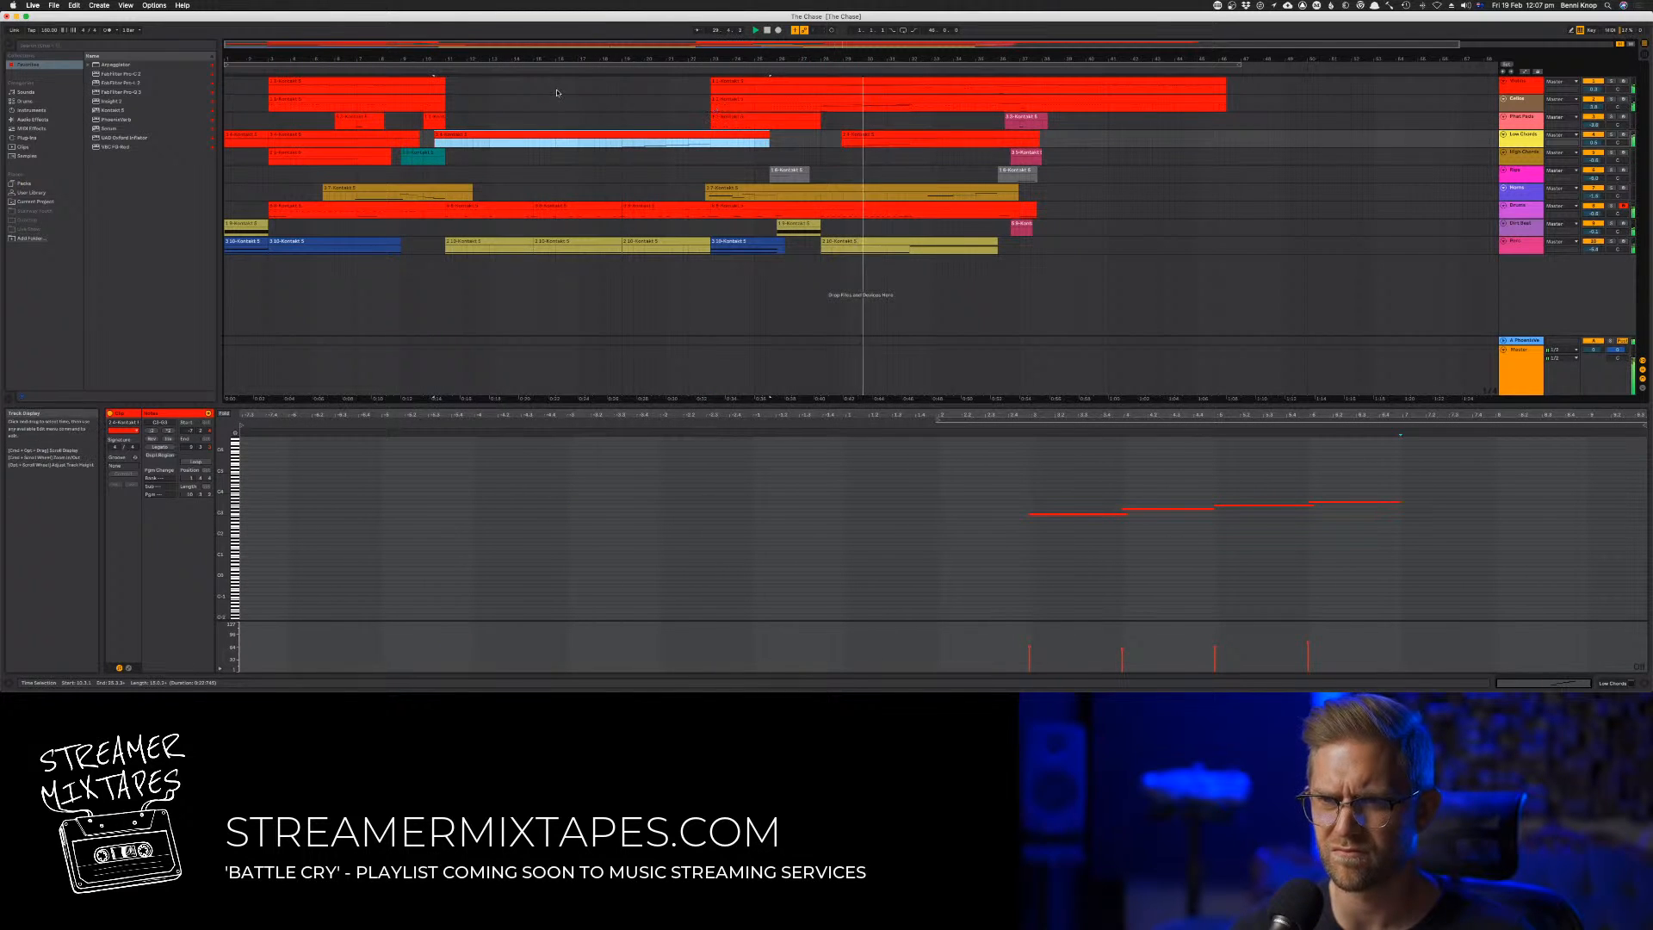
drag(841, 138, 816, 138)
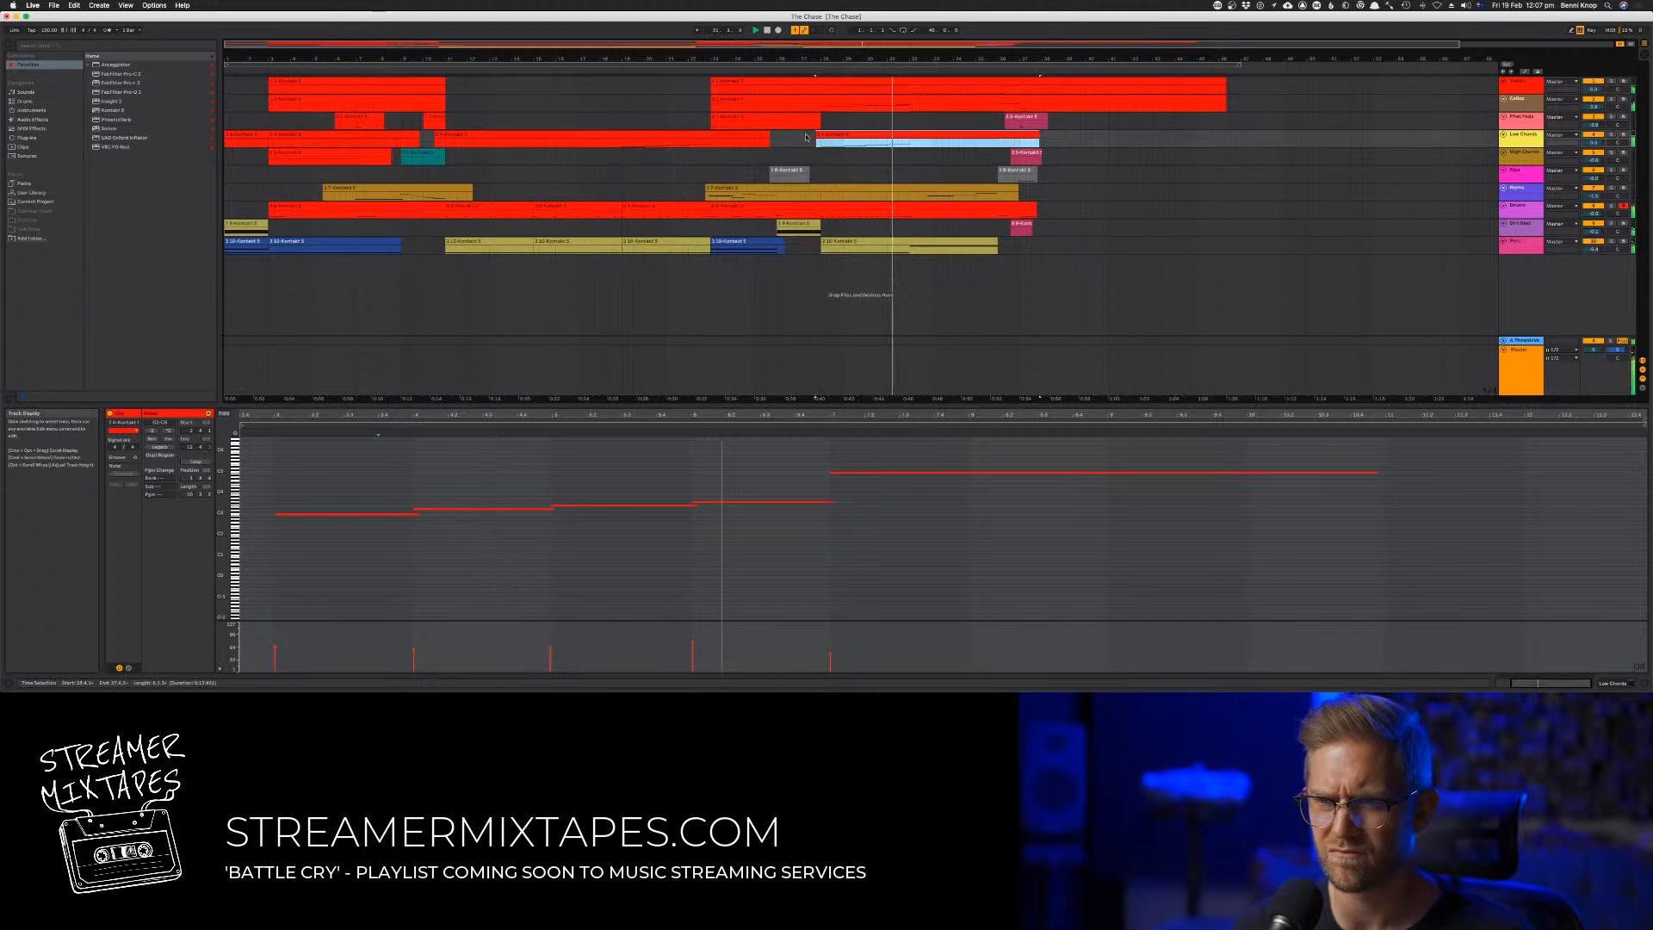
Inspect the notes of the extended Low Chords clip, select the range around them, and stop playback
click(496, 144)
drag(902, 470, 1570, 606)
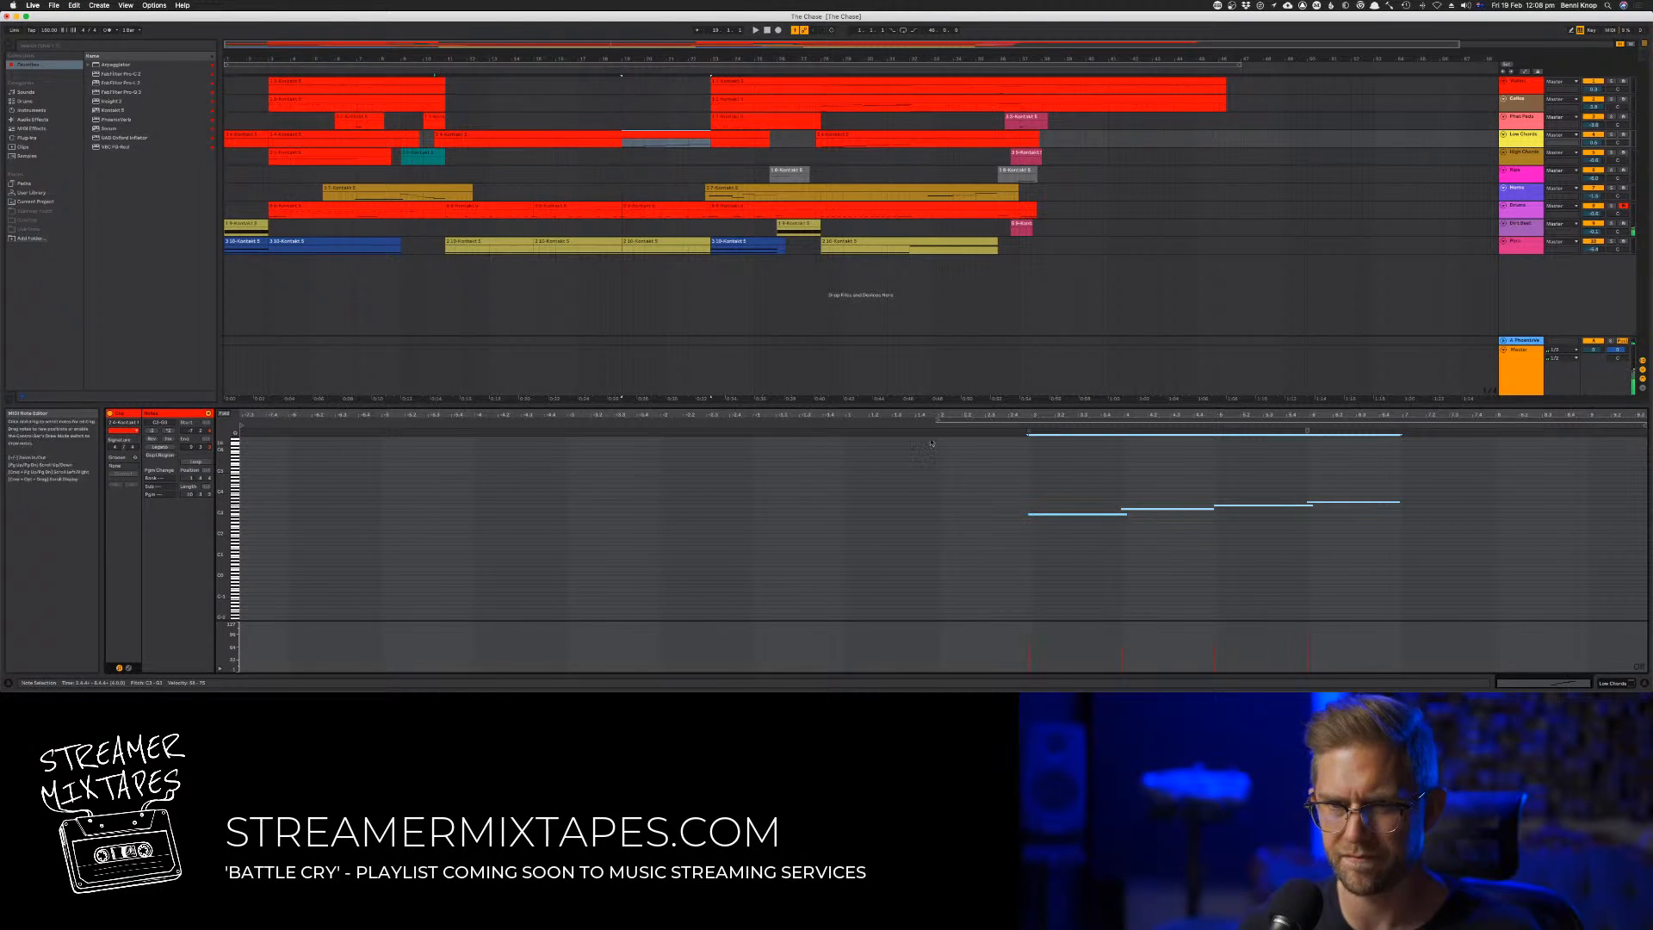
drag(951, 454, 1420, 544)
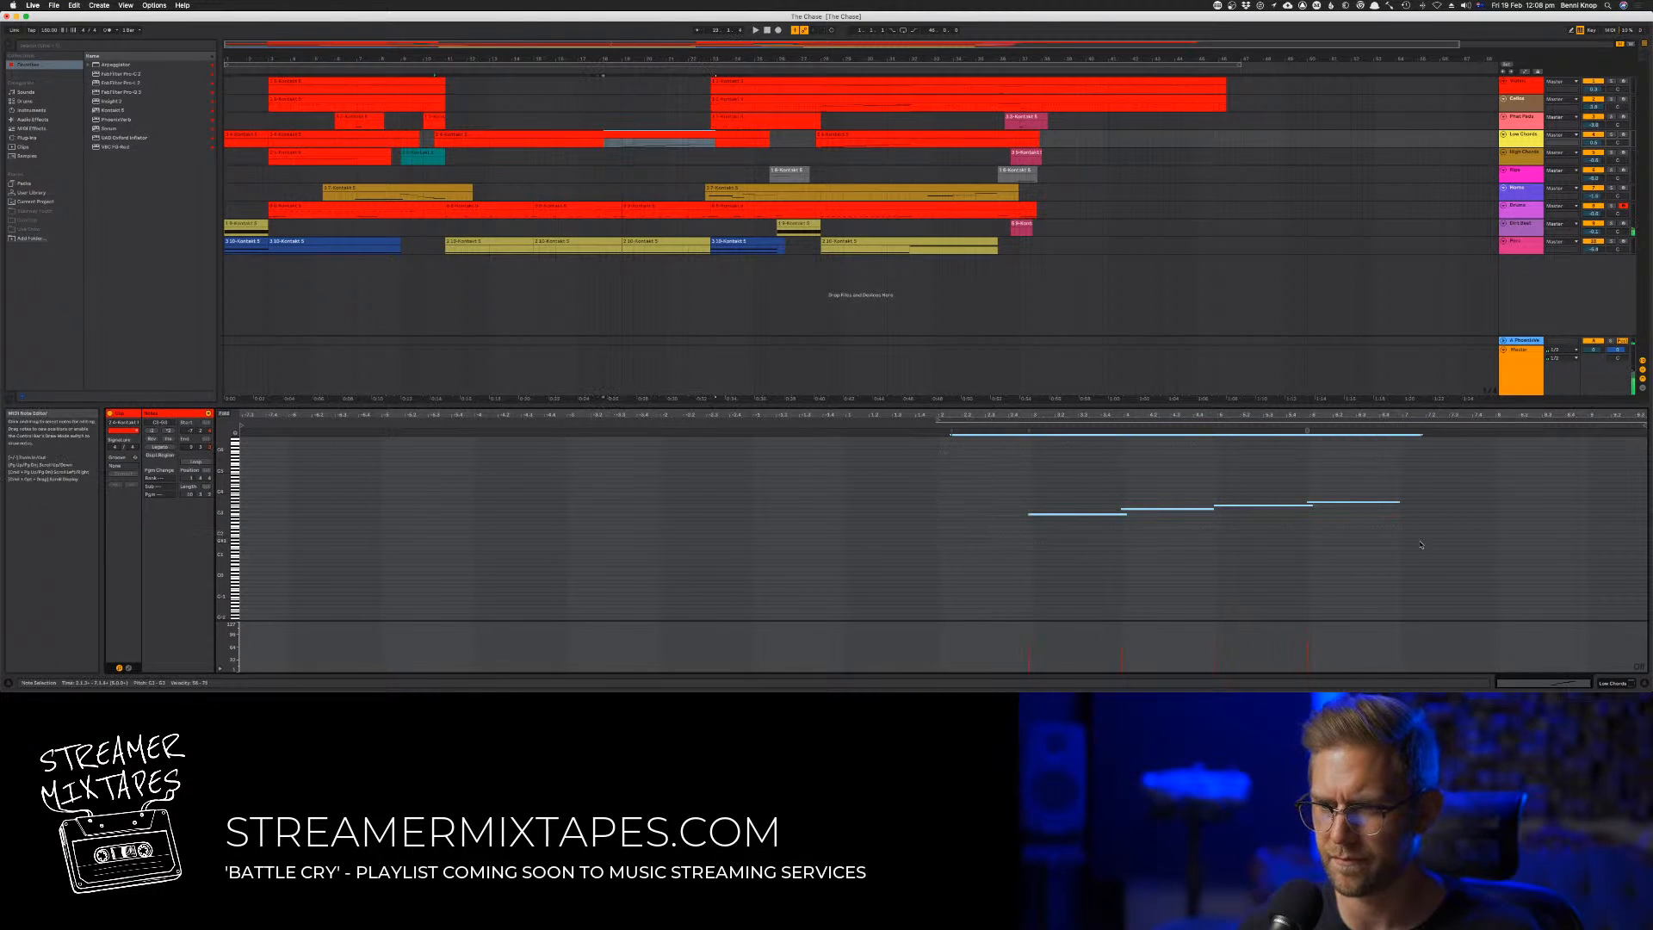
click(482, 416)
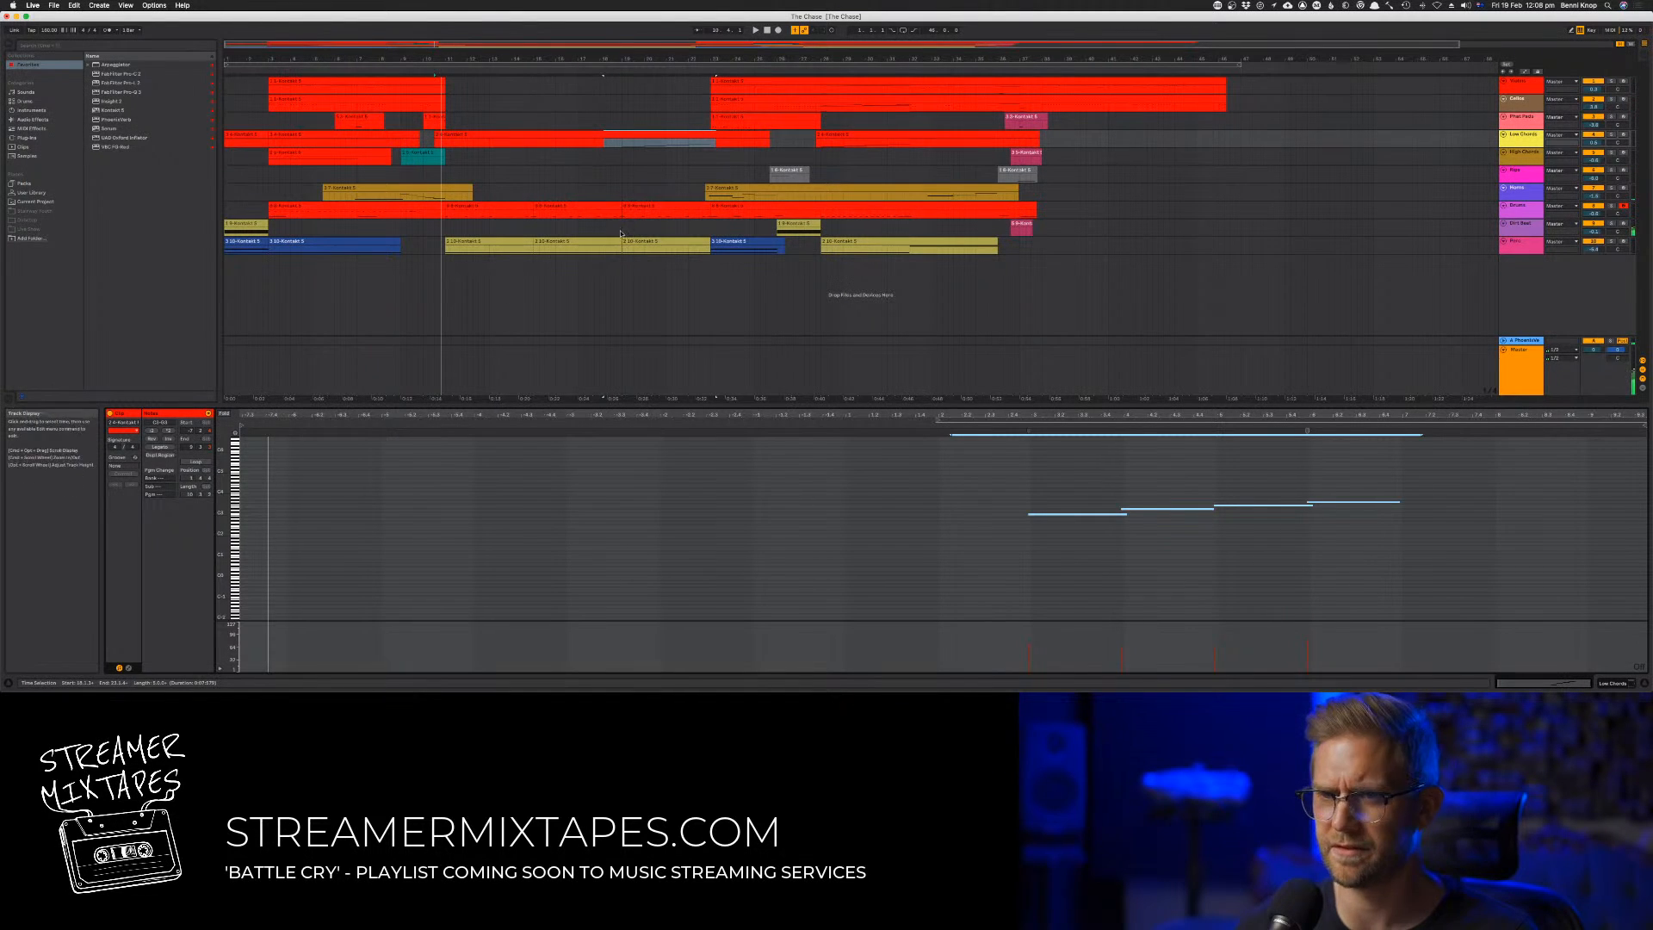
click(767, 30)
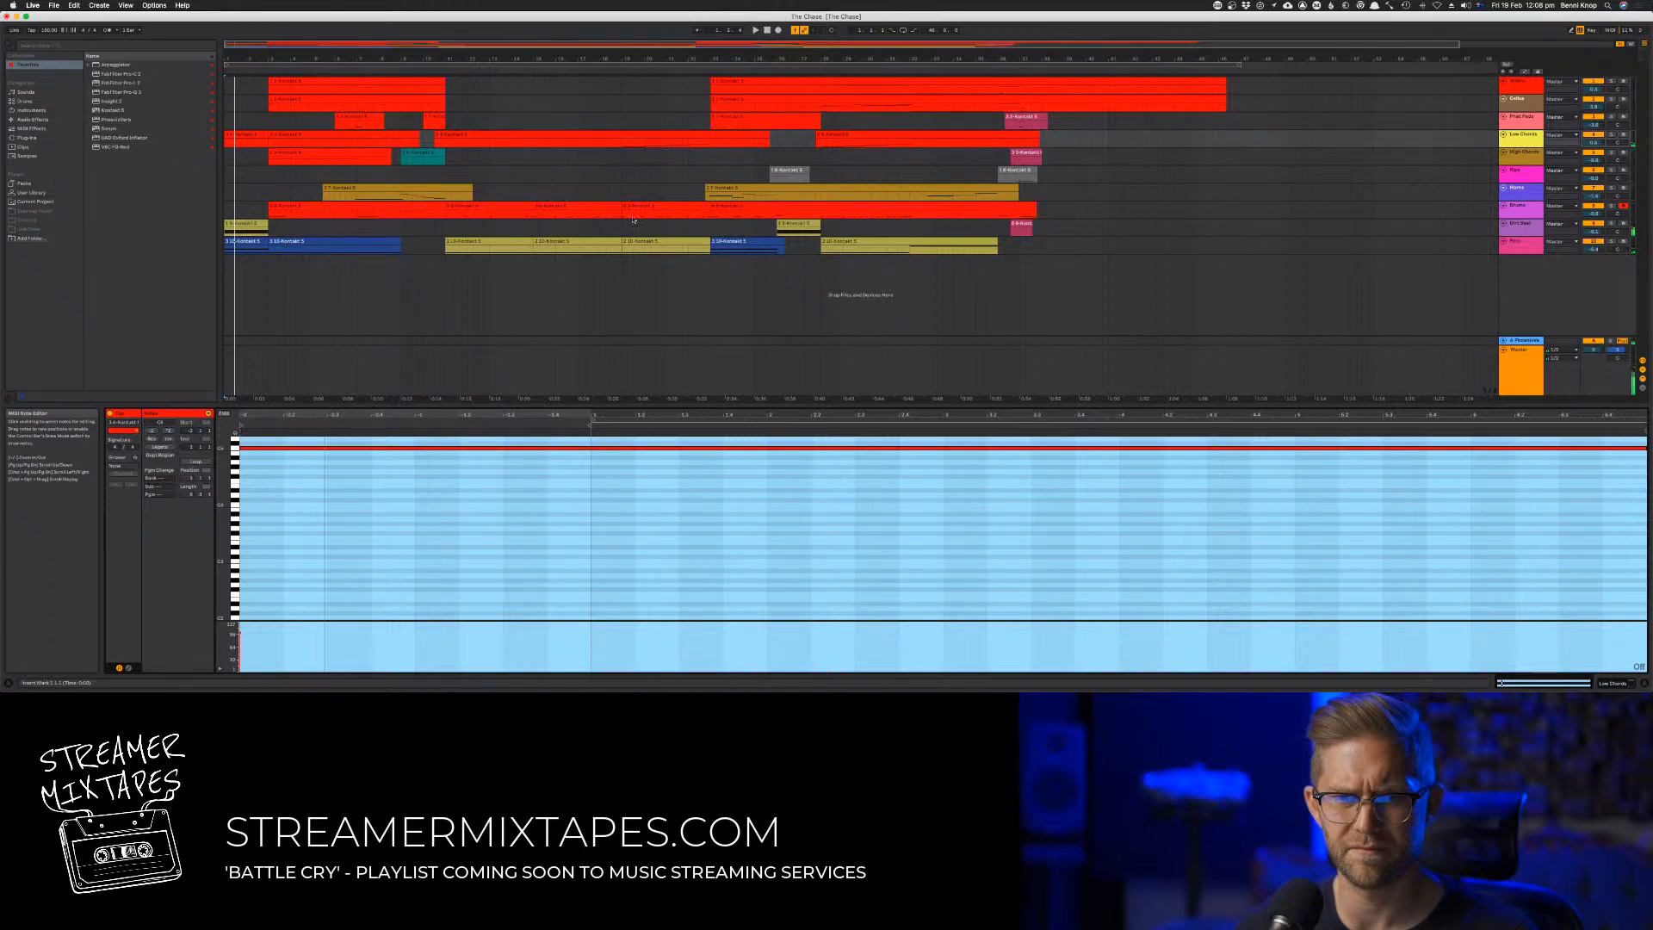
Check the ninth track in the mixer and inspect its Kontakt instrument, toggling the instrument's mute before closing the plug-in window
key(Tab)
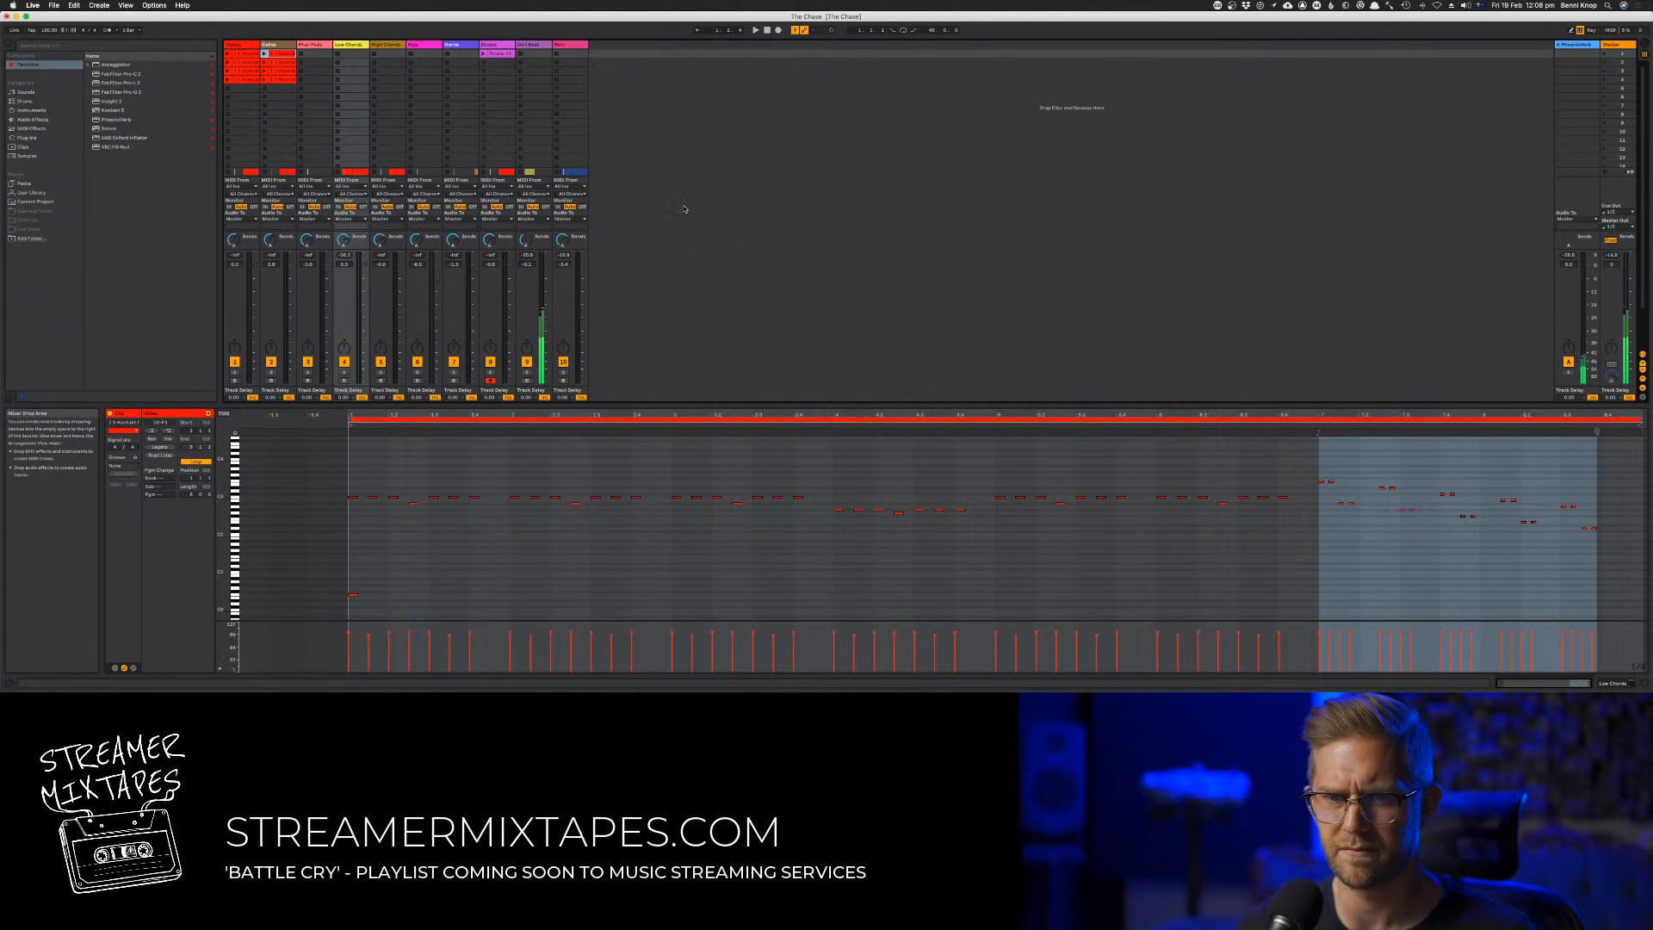
click(528, 46)
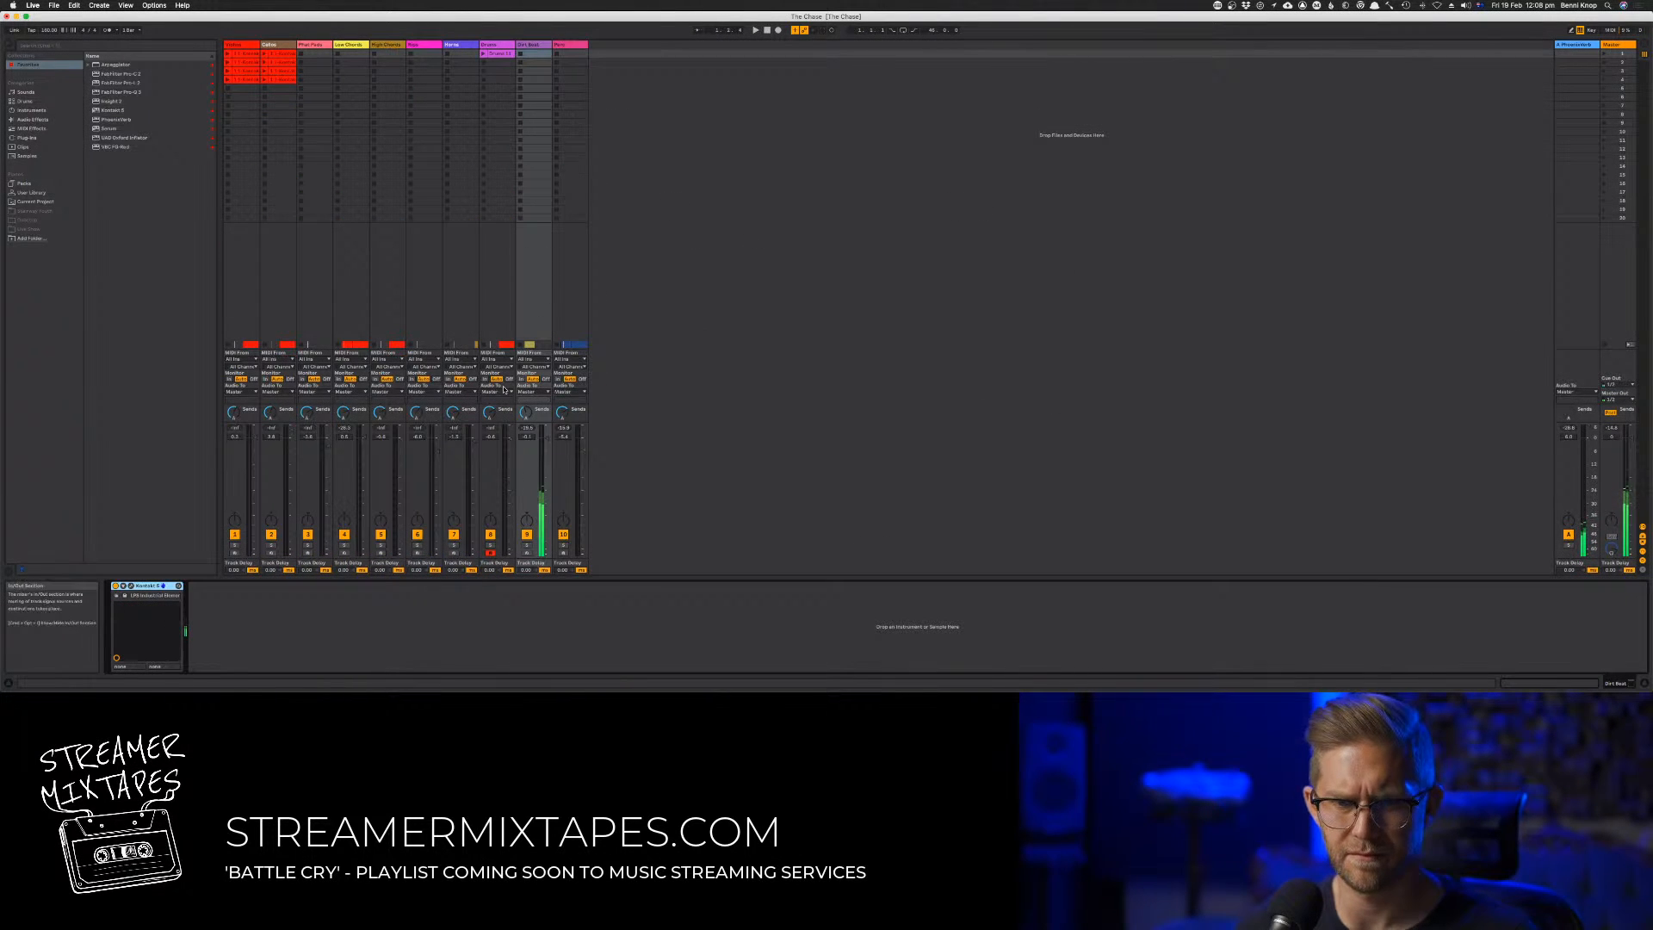
click(526, 554)
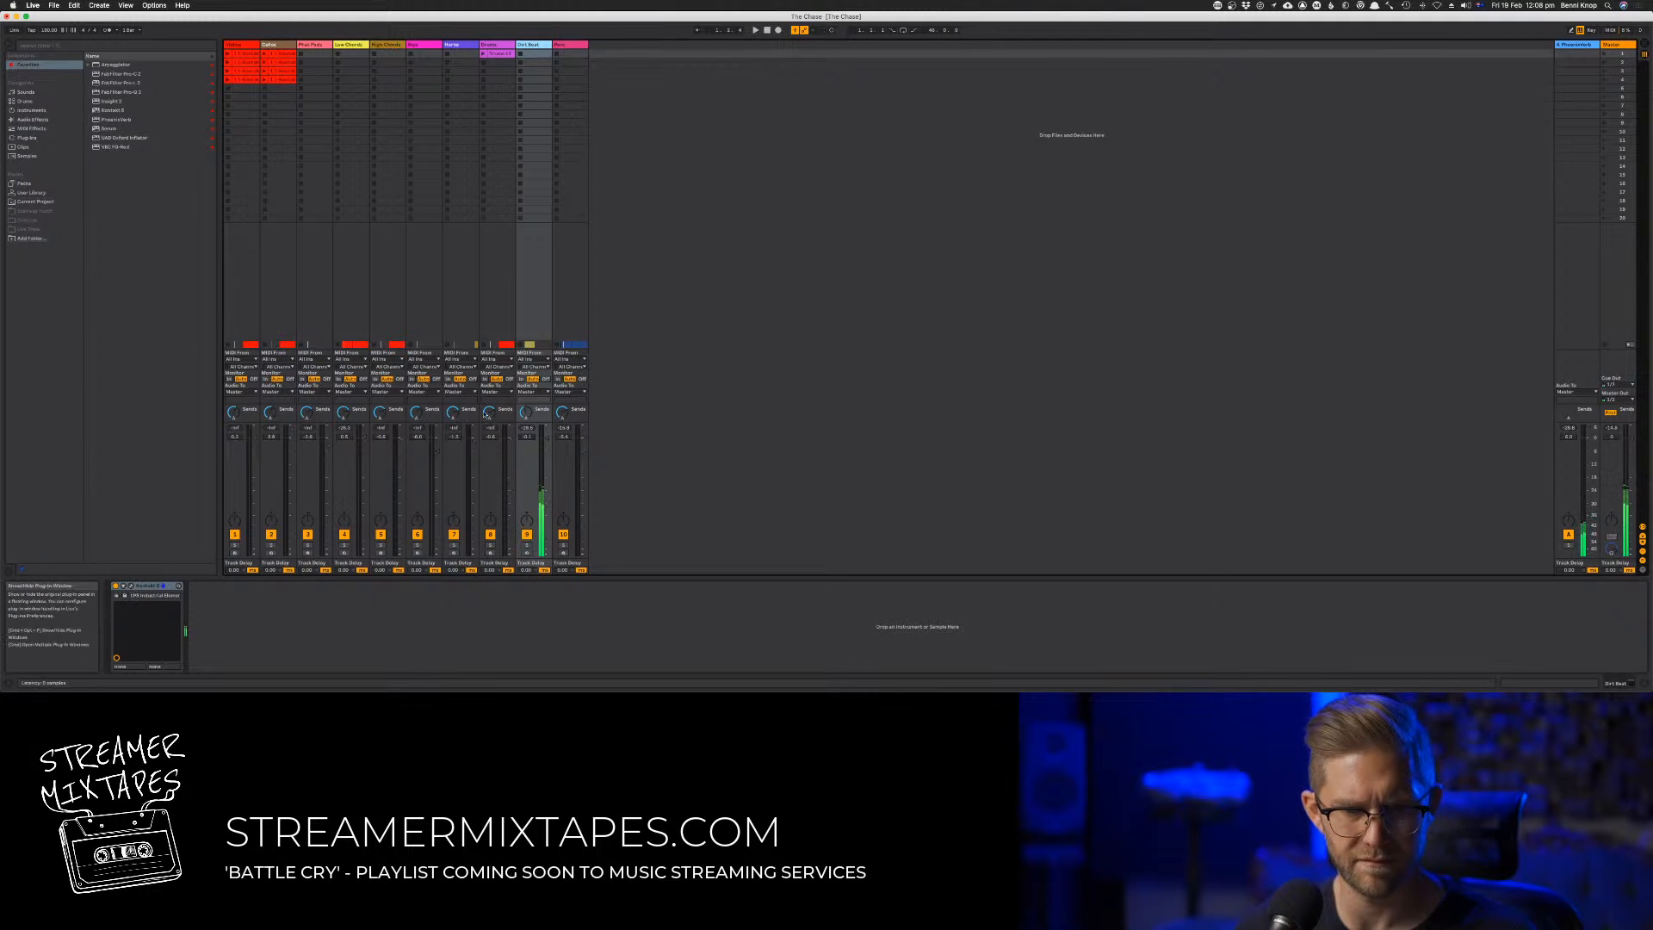
click(131, 587)
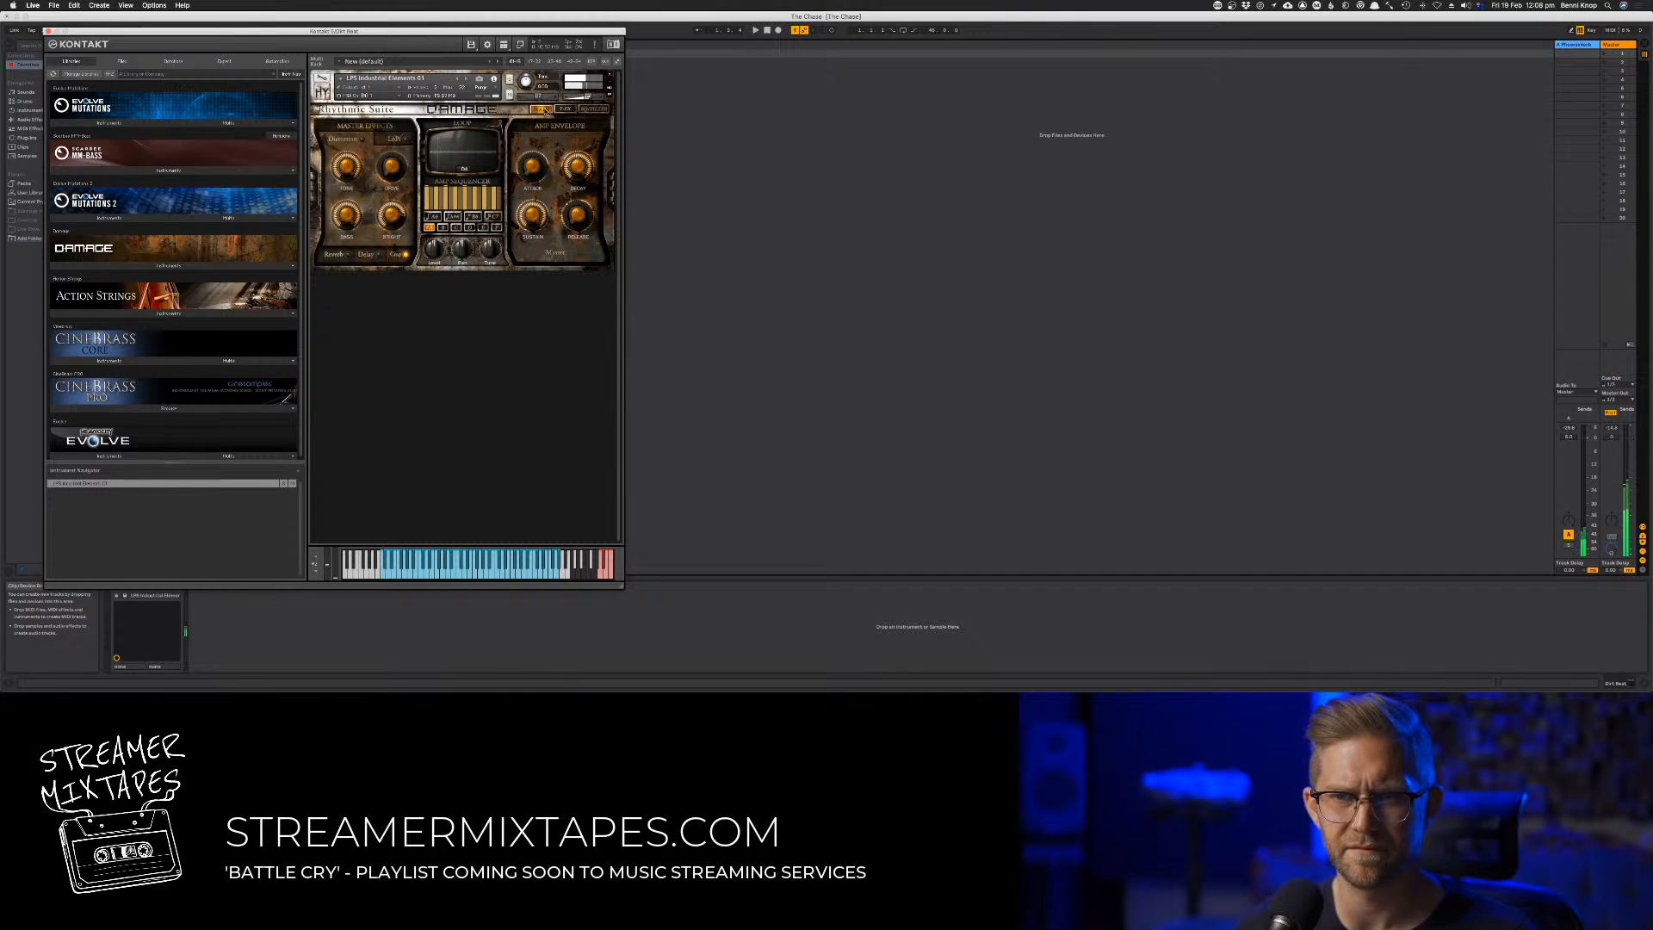
click(560, 111)
click(542, 111)
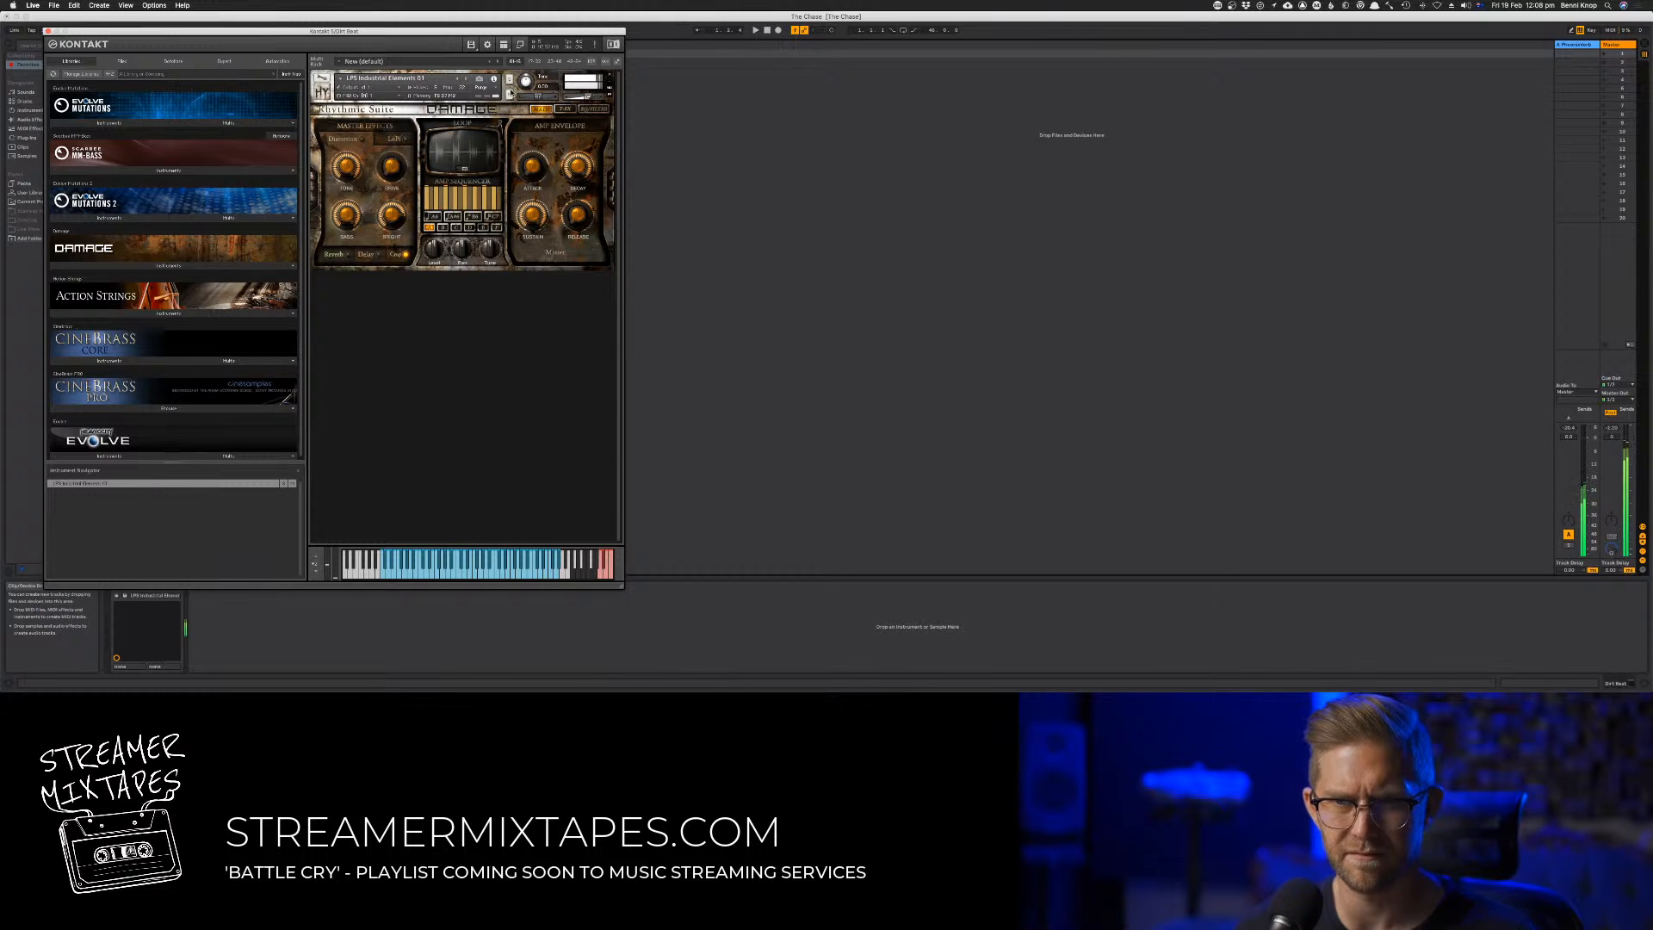
click(509, 93)
click(510, 94)
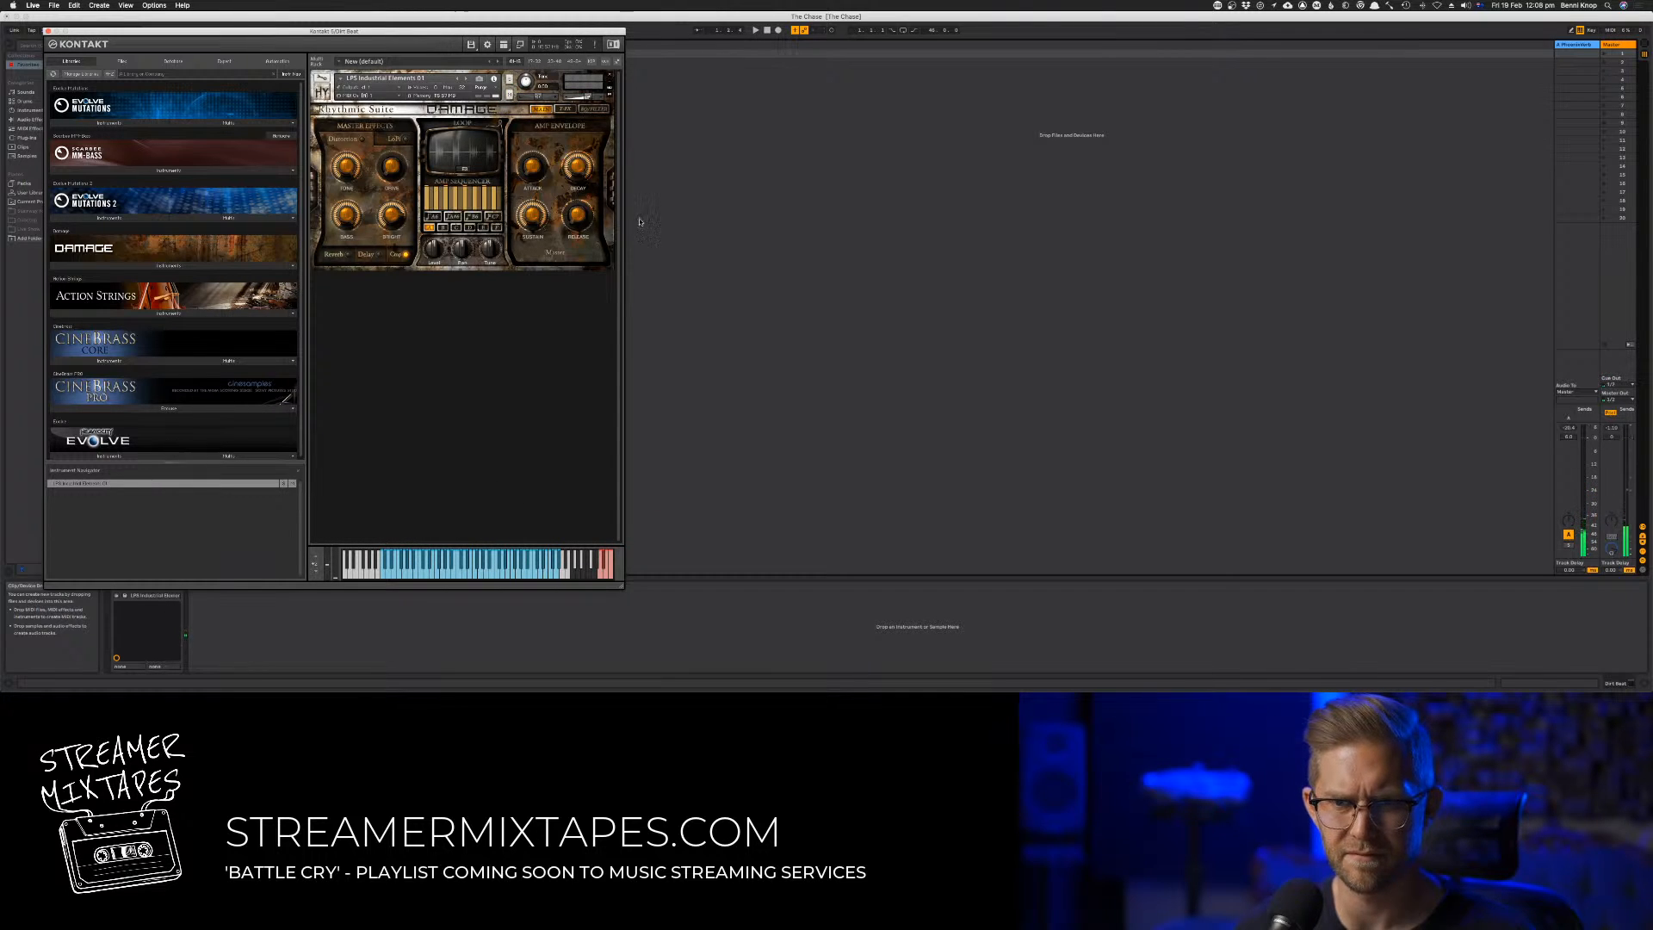
click(47, 31)
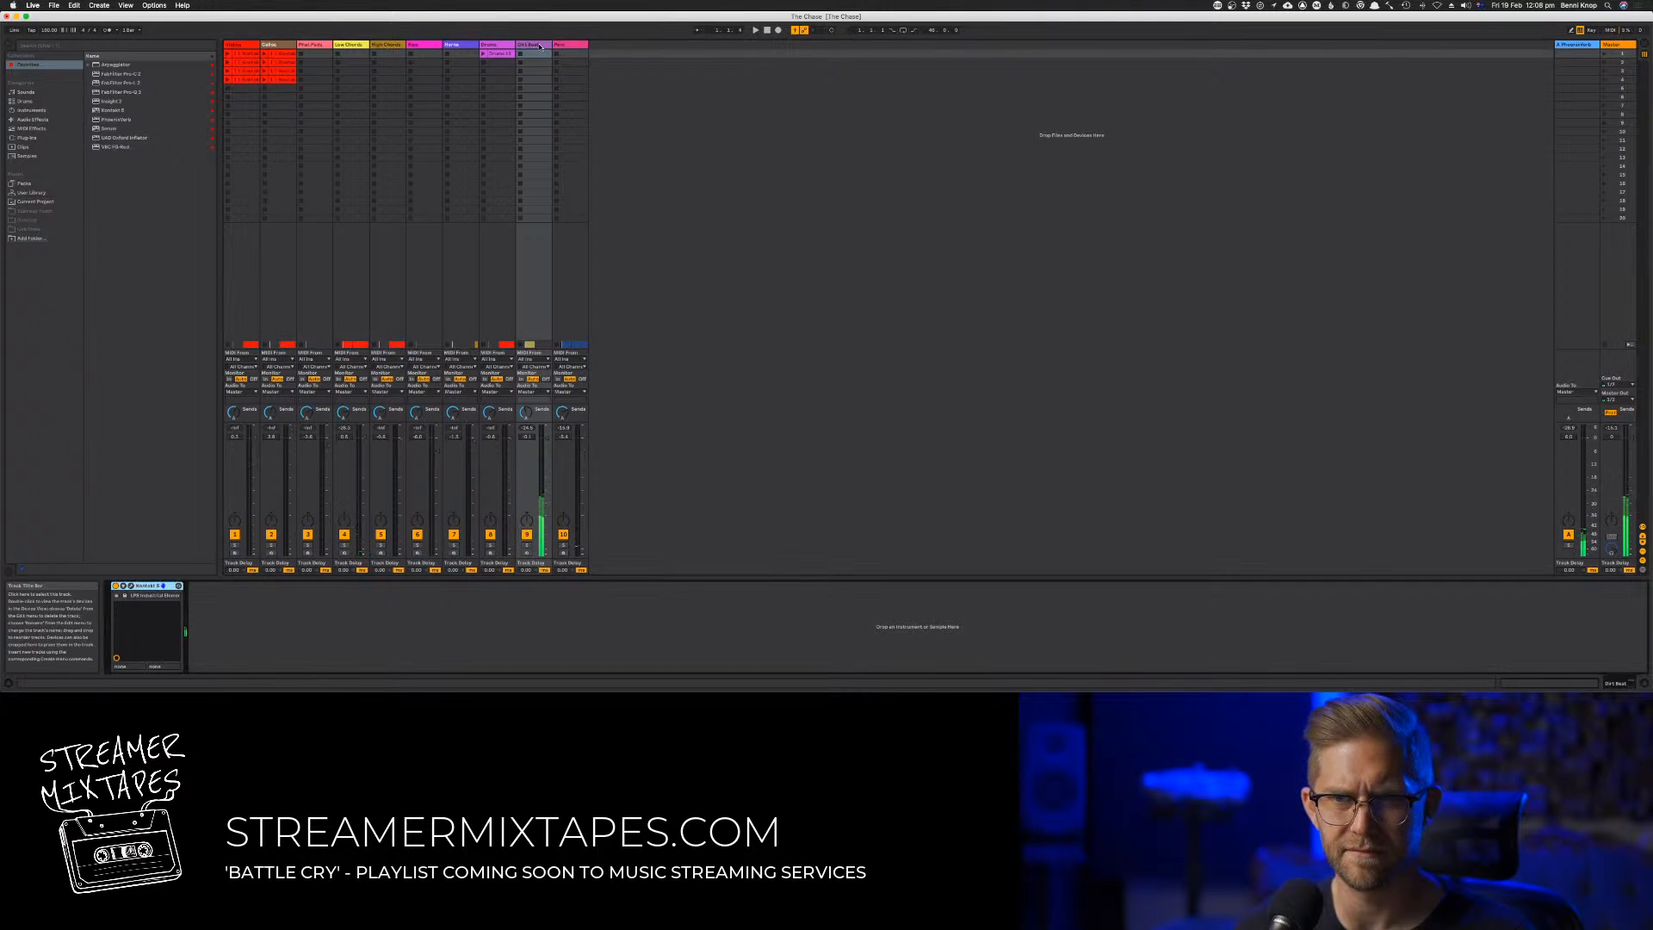
Reopen the ninth track's Kontakt instrument and look through its file browser, library list and instrument edit view
click(131, 584)
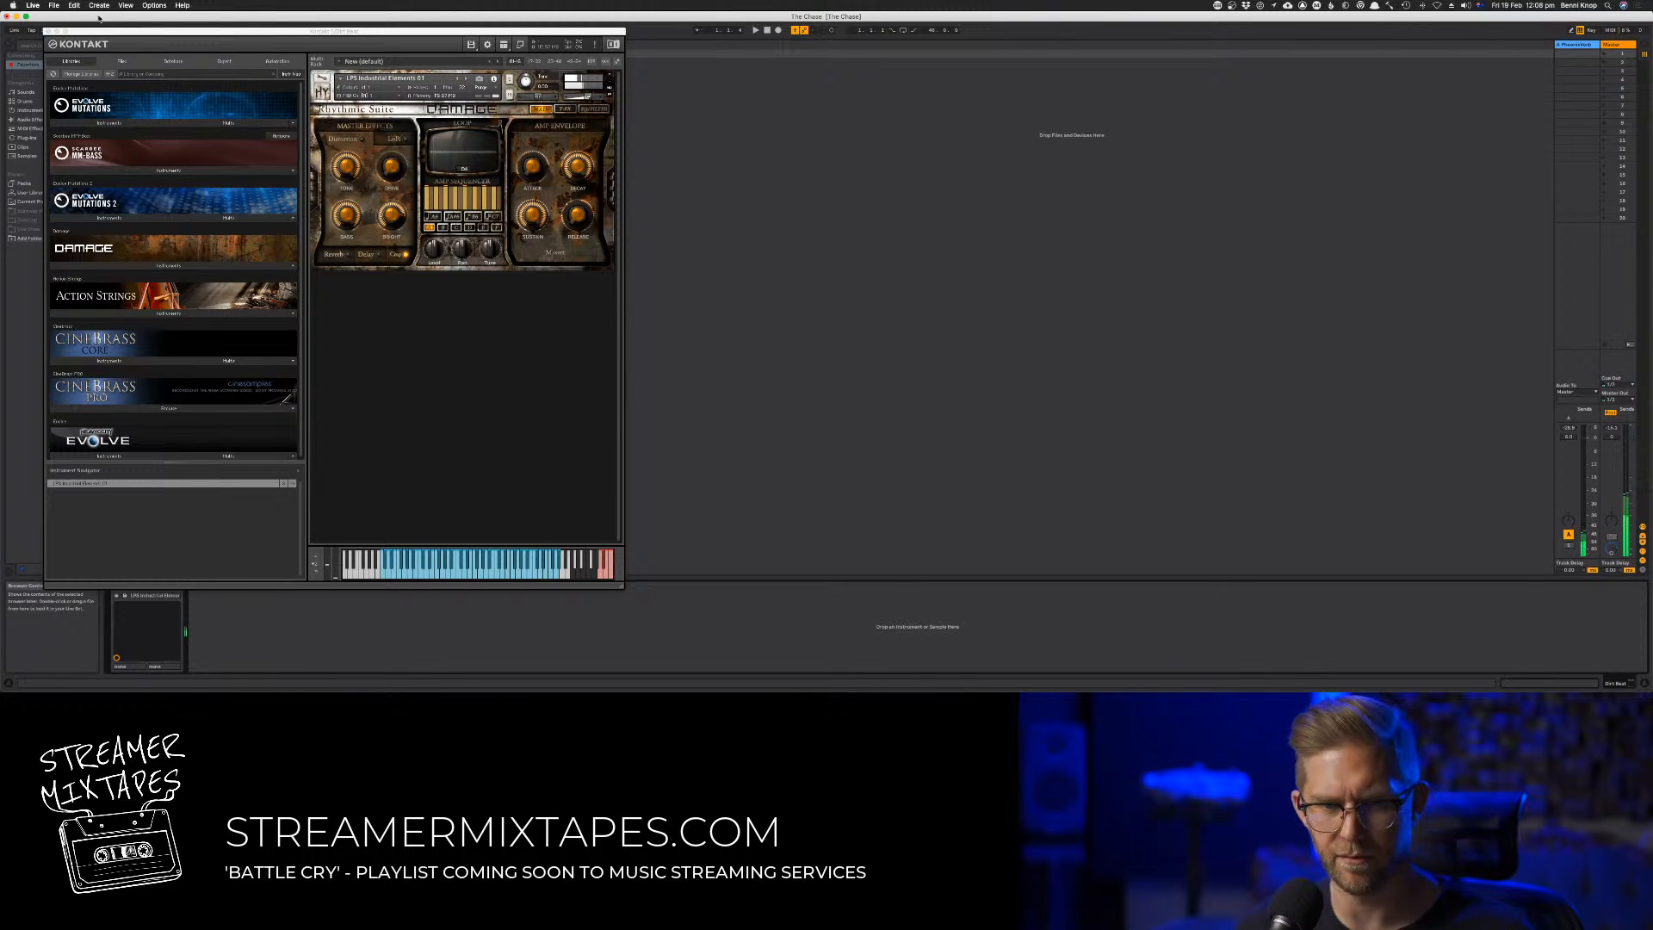
click(121, 61)
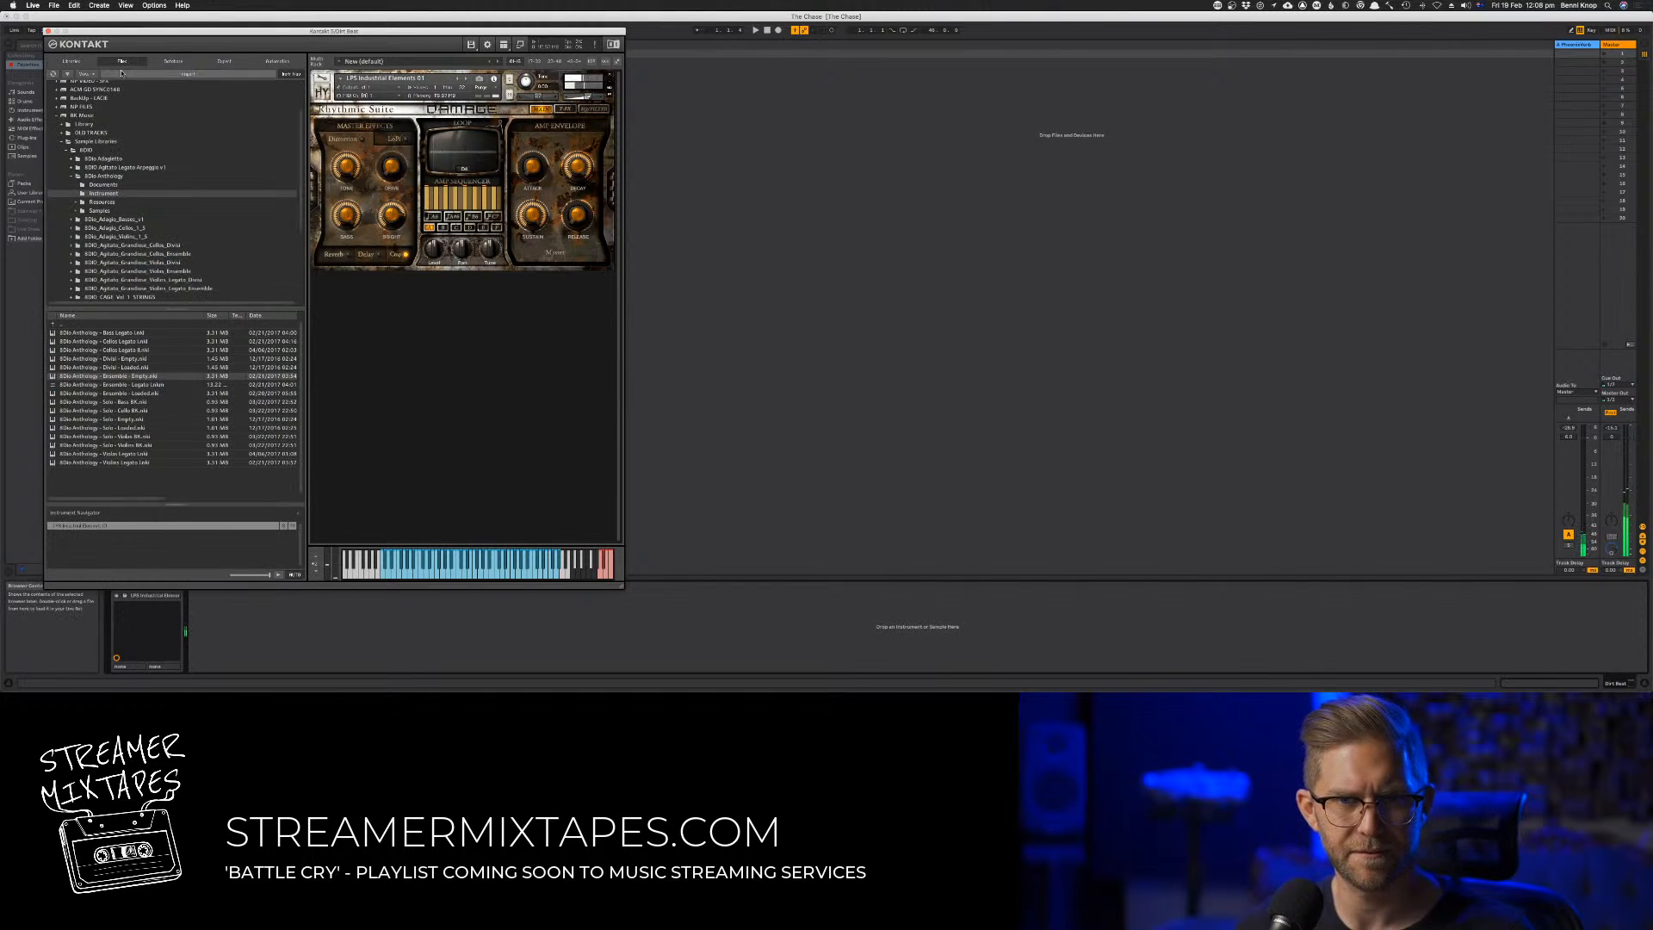
click(169, 66)
click(75, 63)
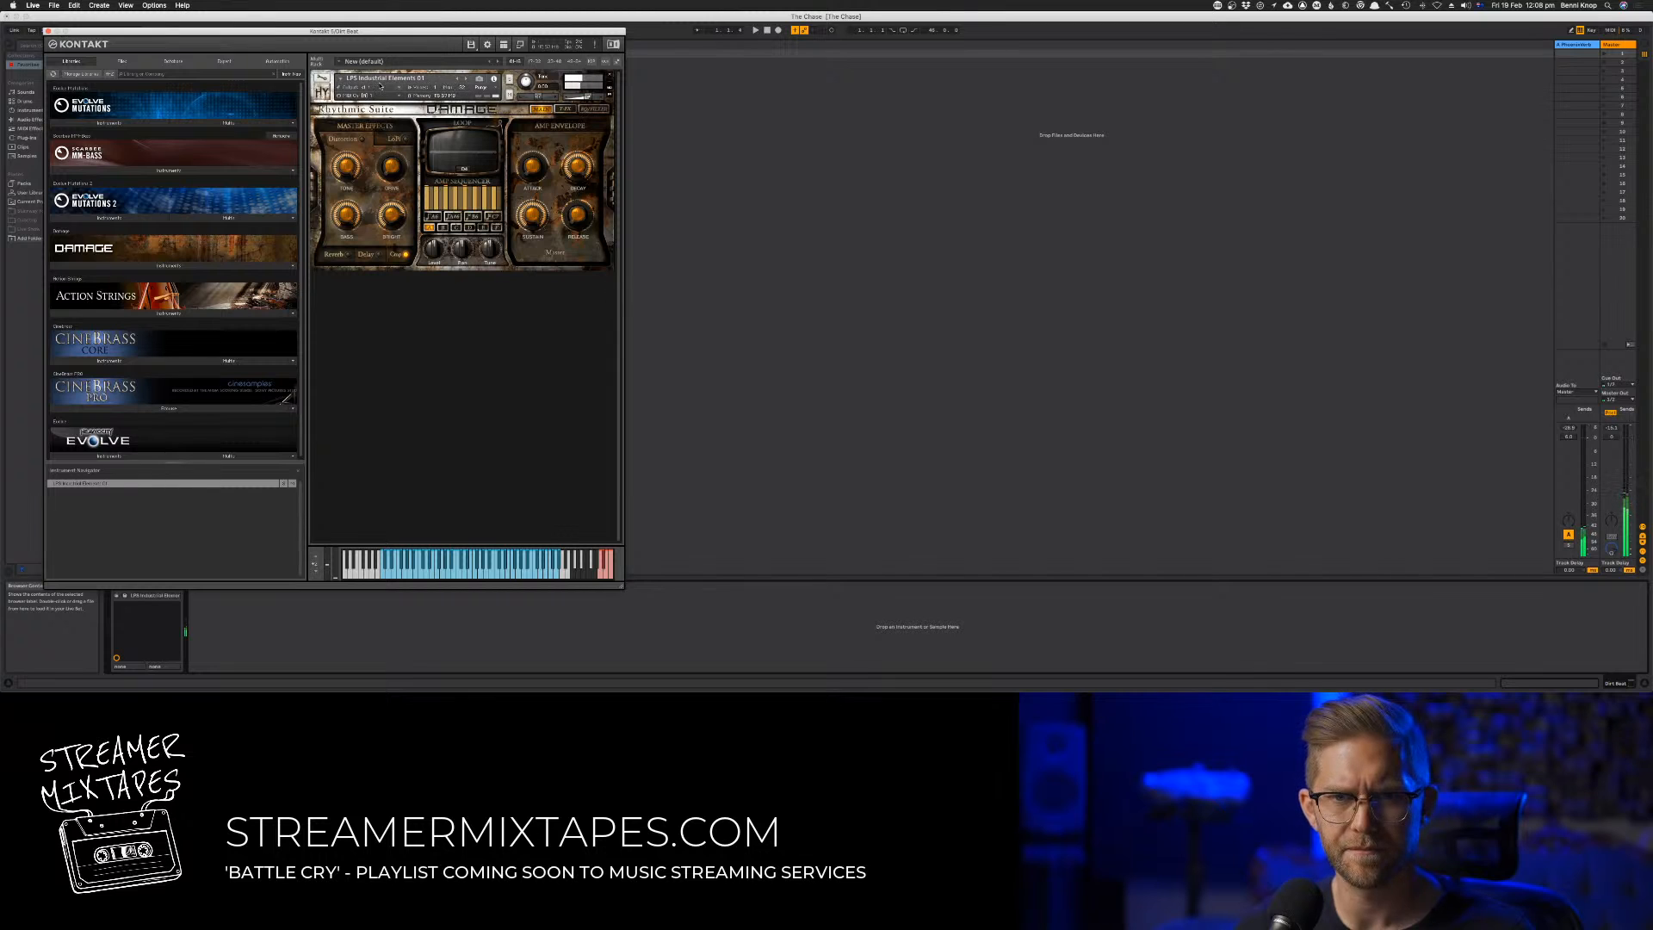
click(322, 80)
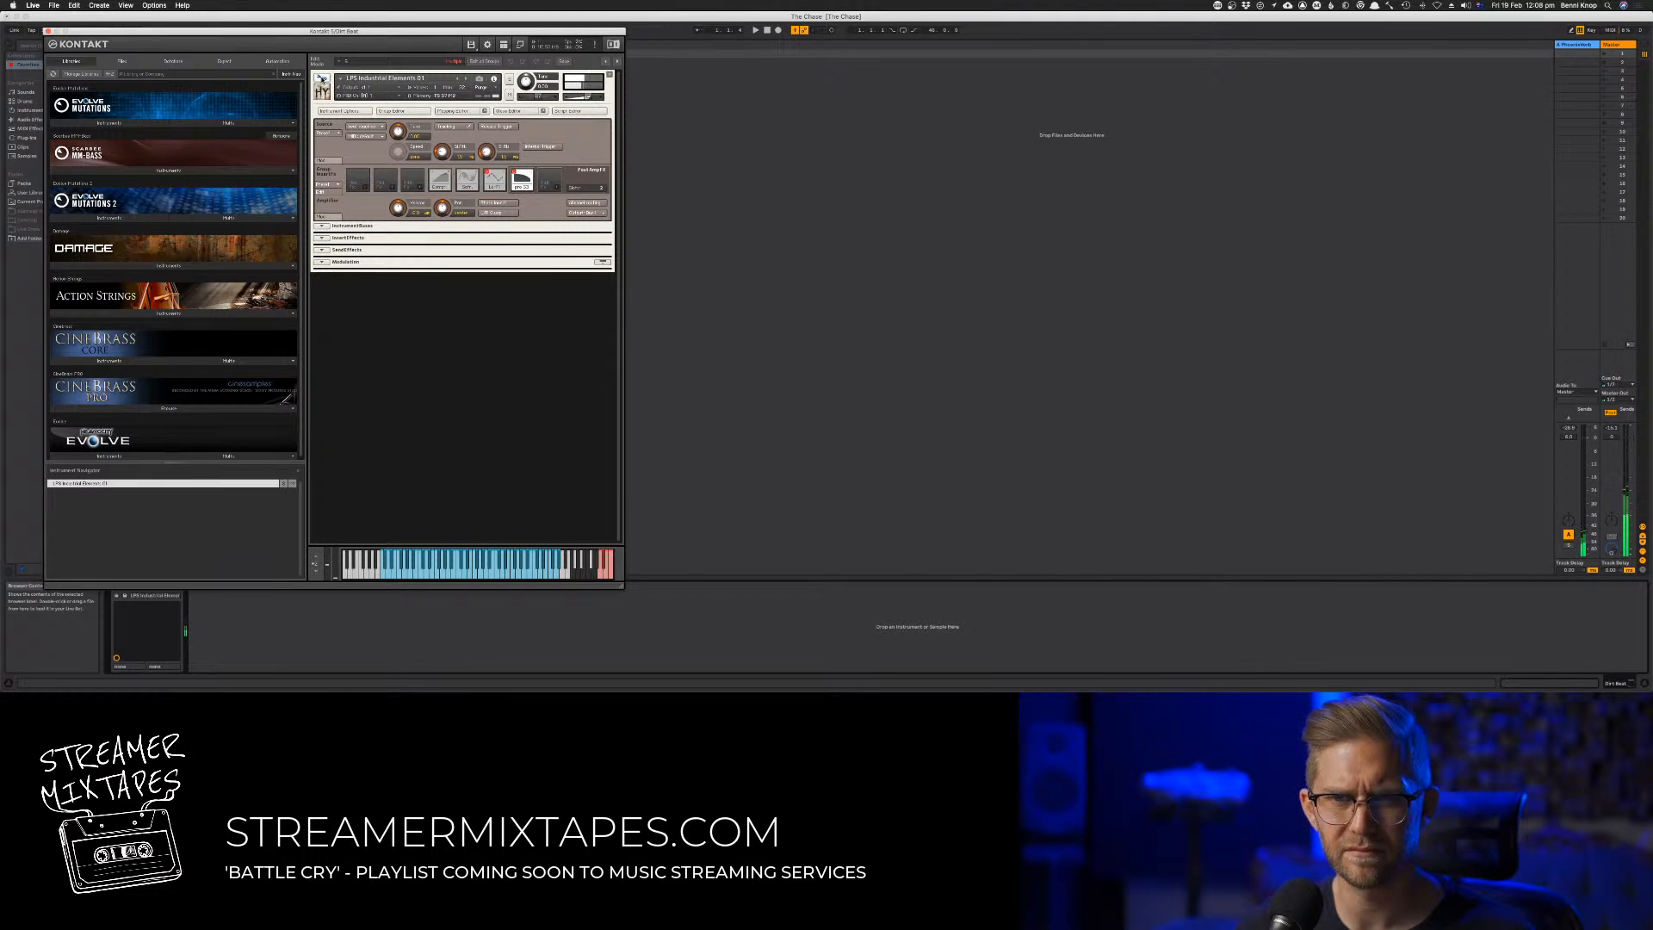
click(321, 79)
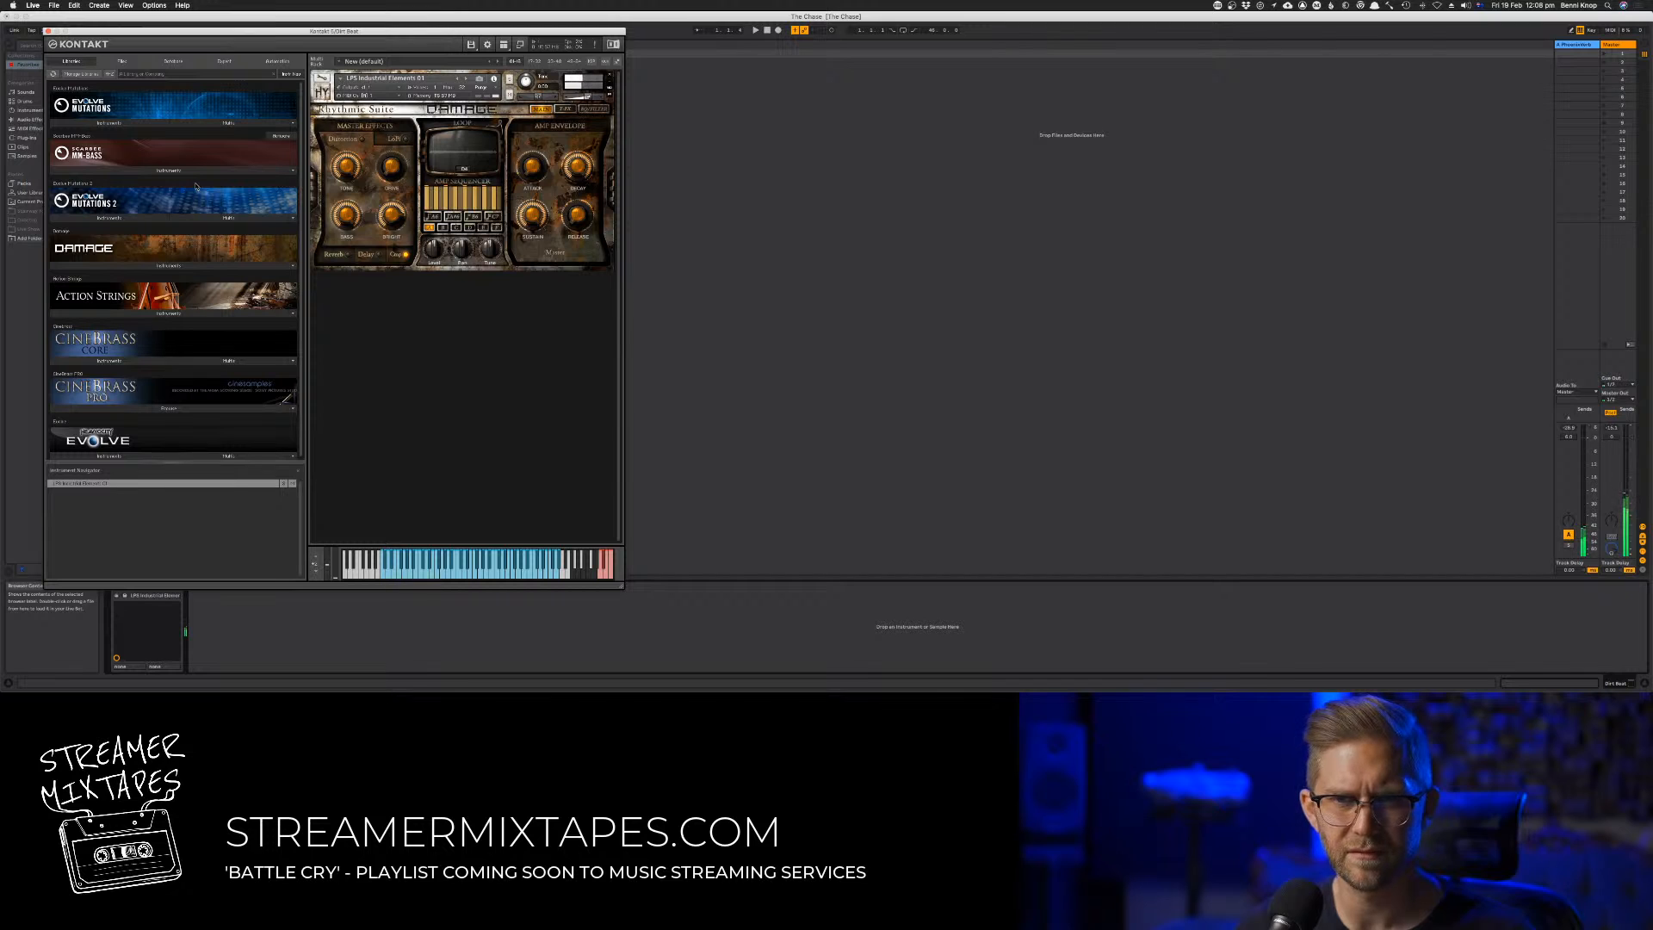
Replace the loaded instrument with LPS Industrial Elements 01 from the Damage library's loop menus and view its effects pages
click(169, 265)
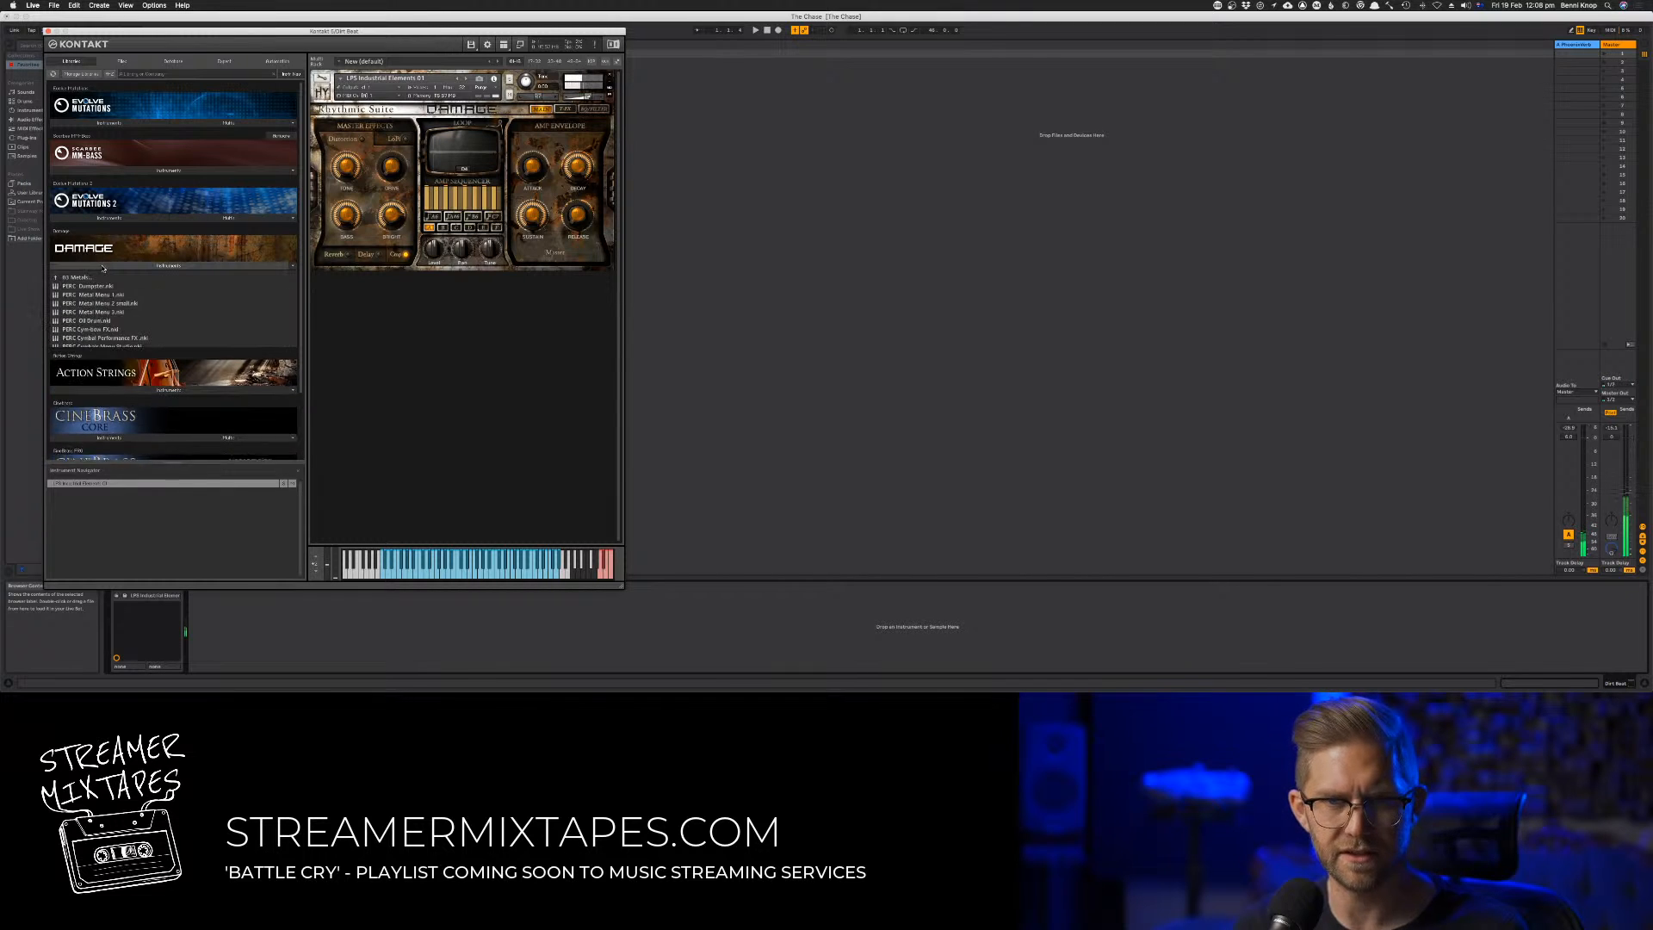
click(79, 278)
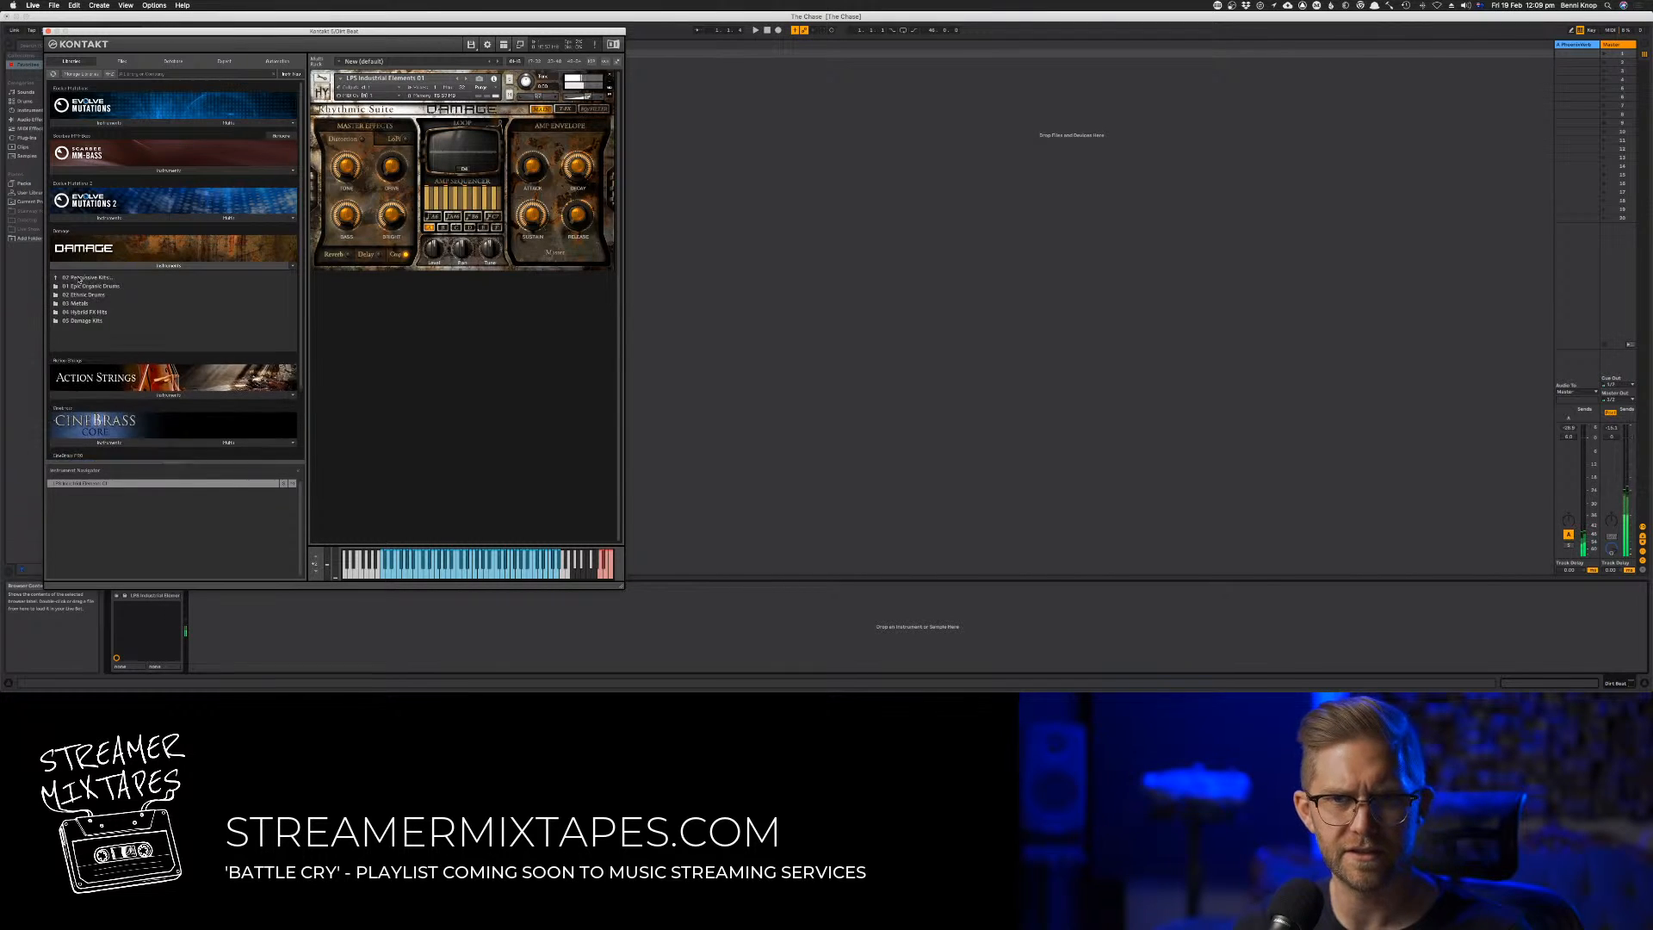
click(82, 278)
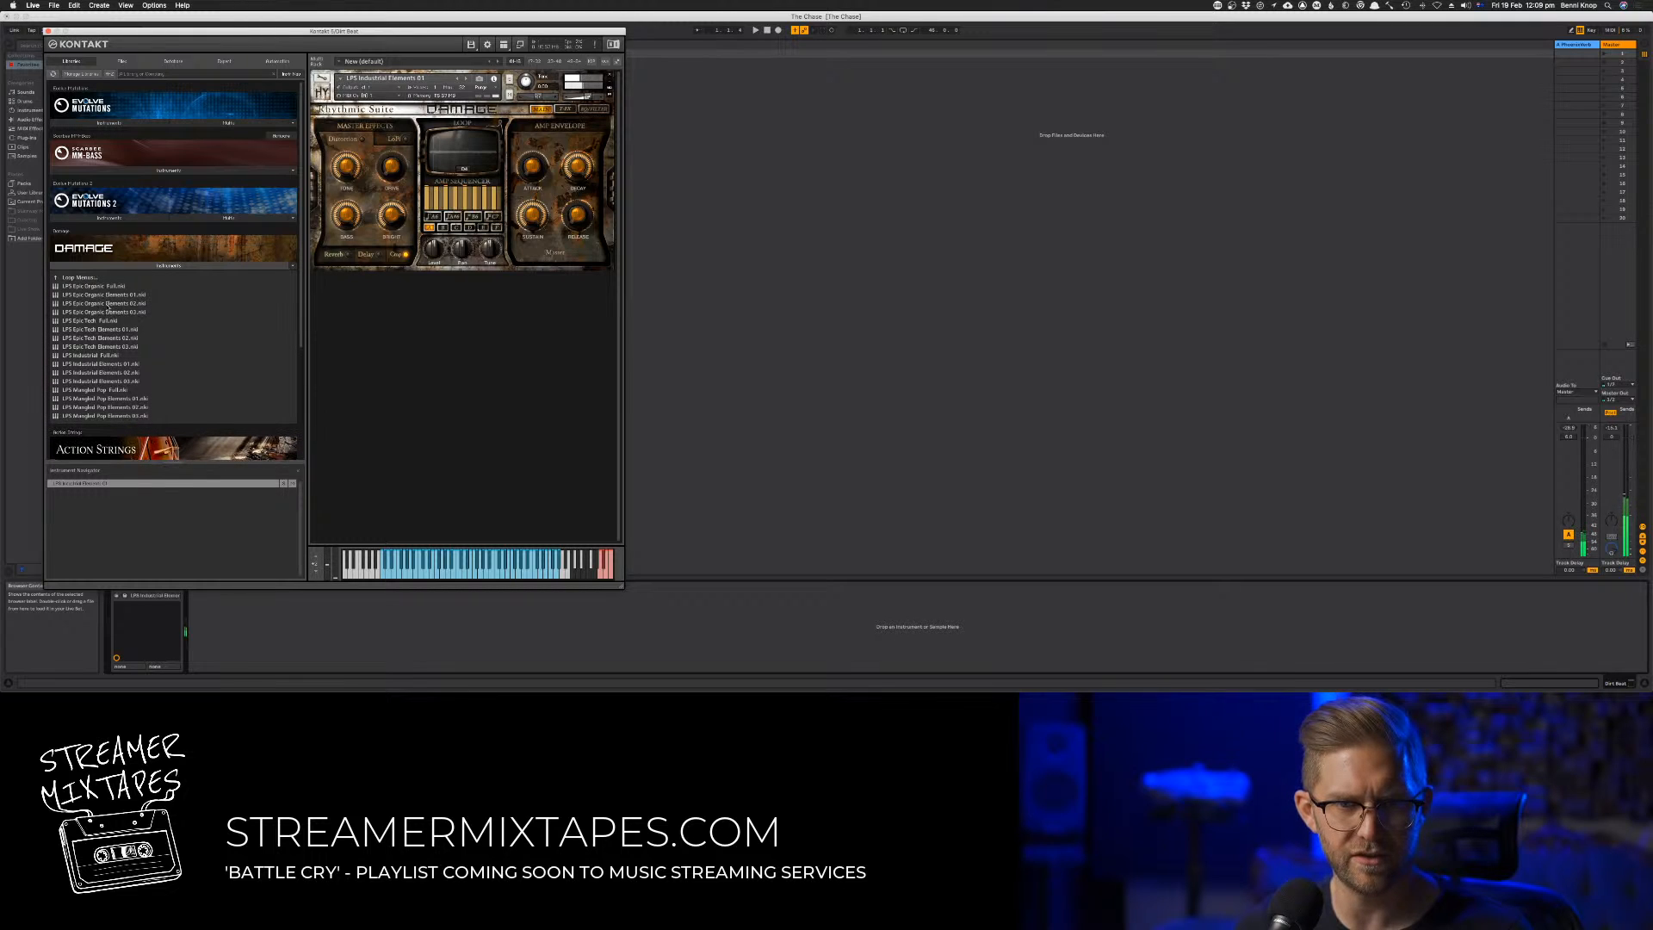
click(93, 365)
drag(408, 225, 418, 201)
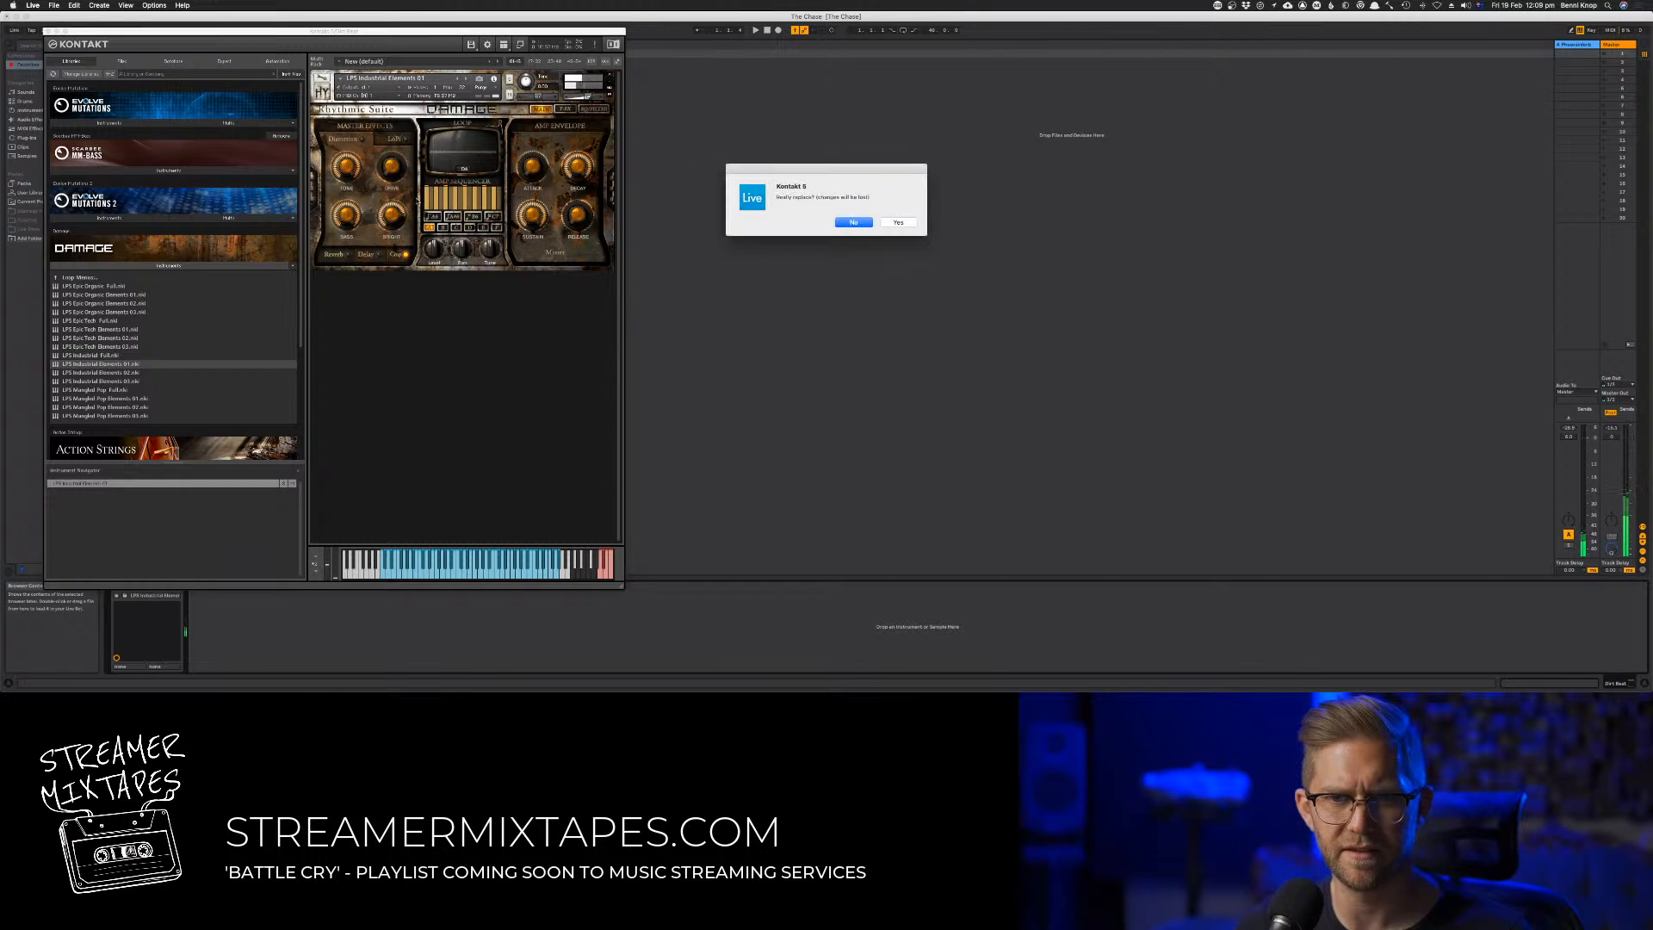
click(898, 223)
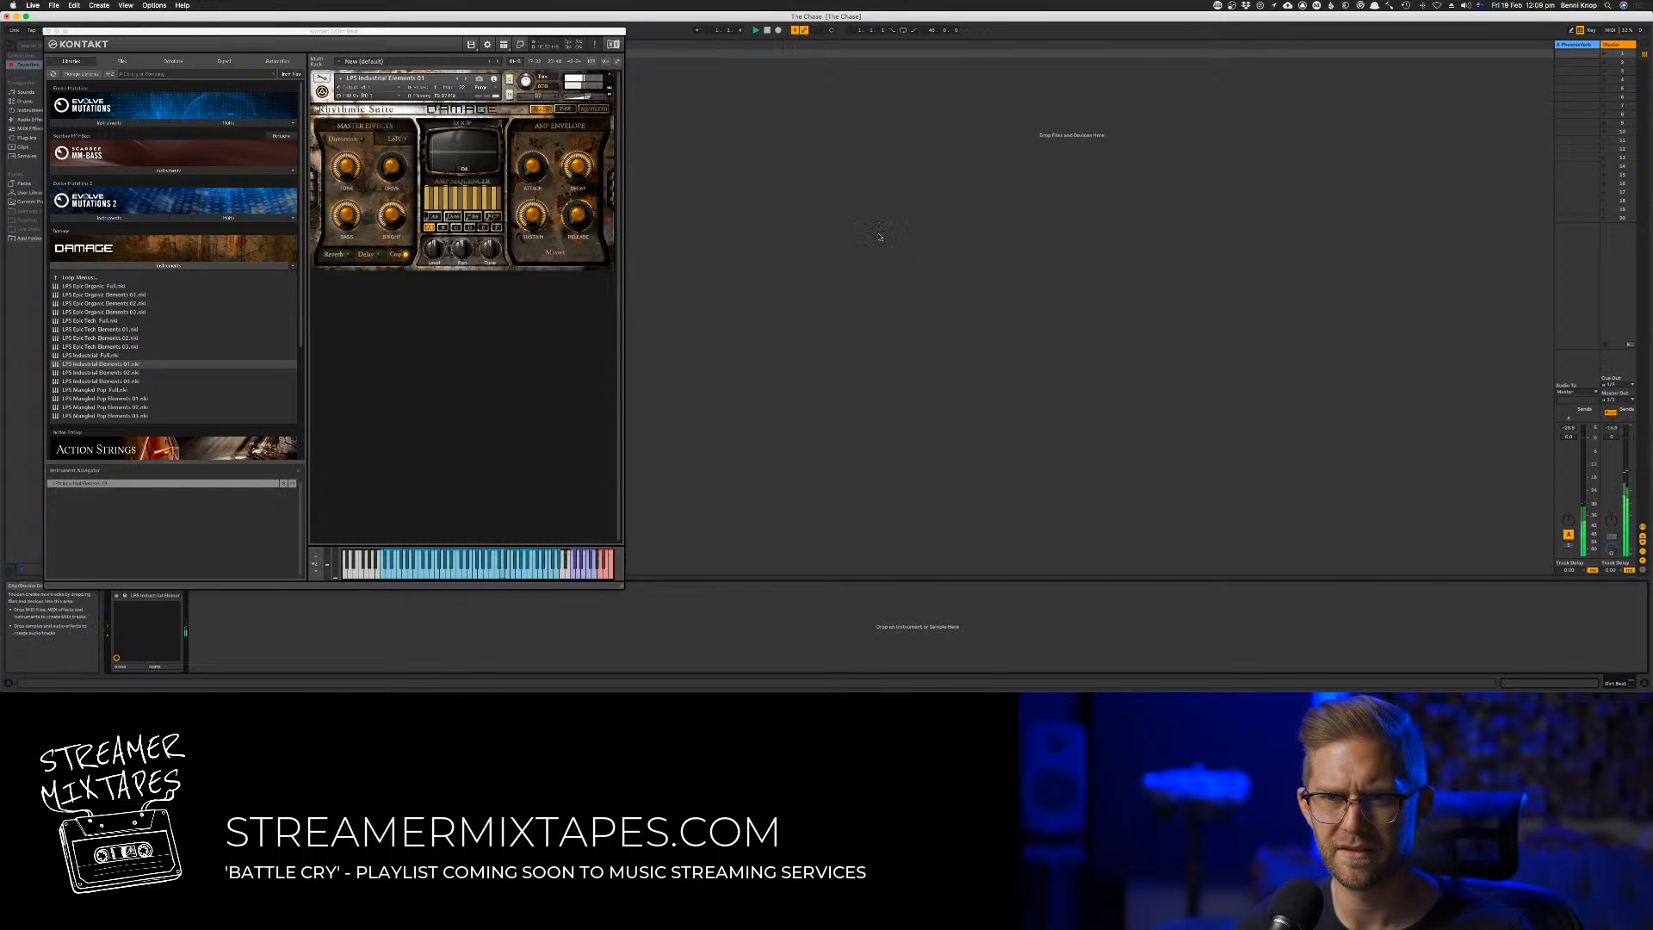
click(590, 114)
click(591, 110)
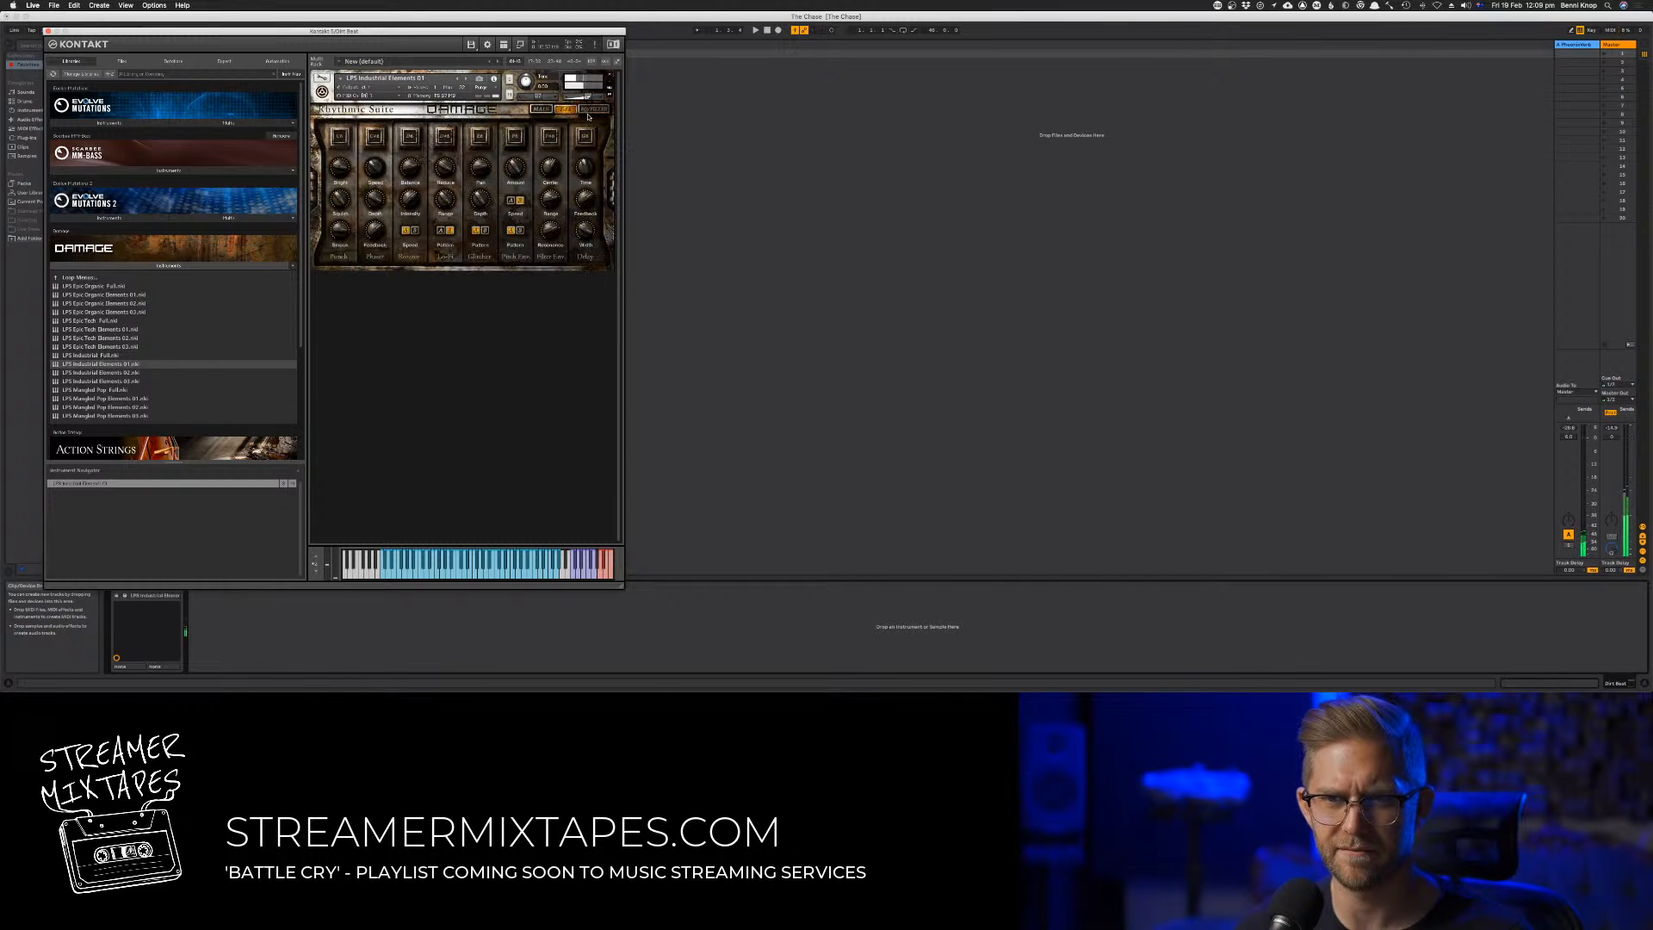
Turn off the Computer MIDI Keyboard option and close the Kontakt window
click(763, 209)
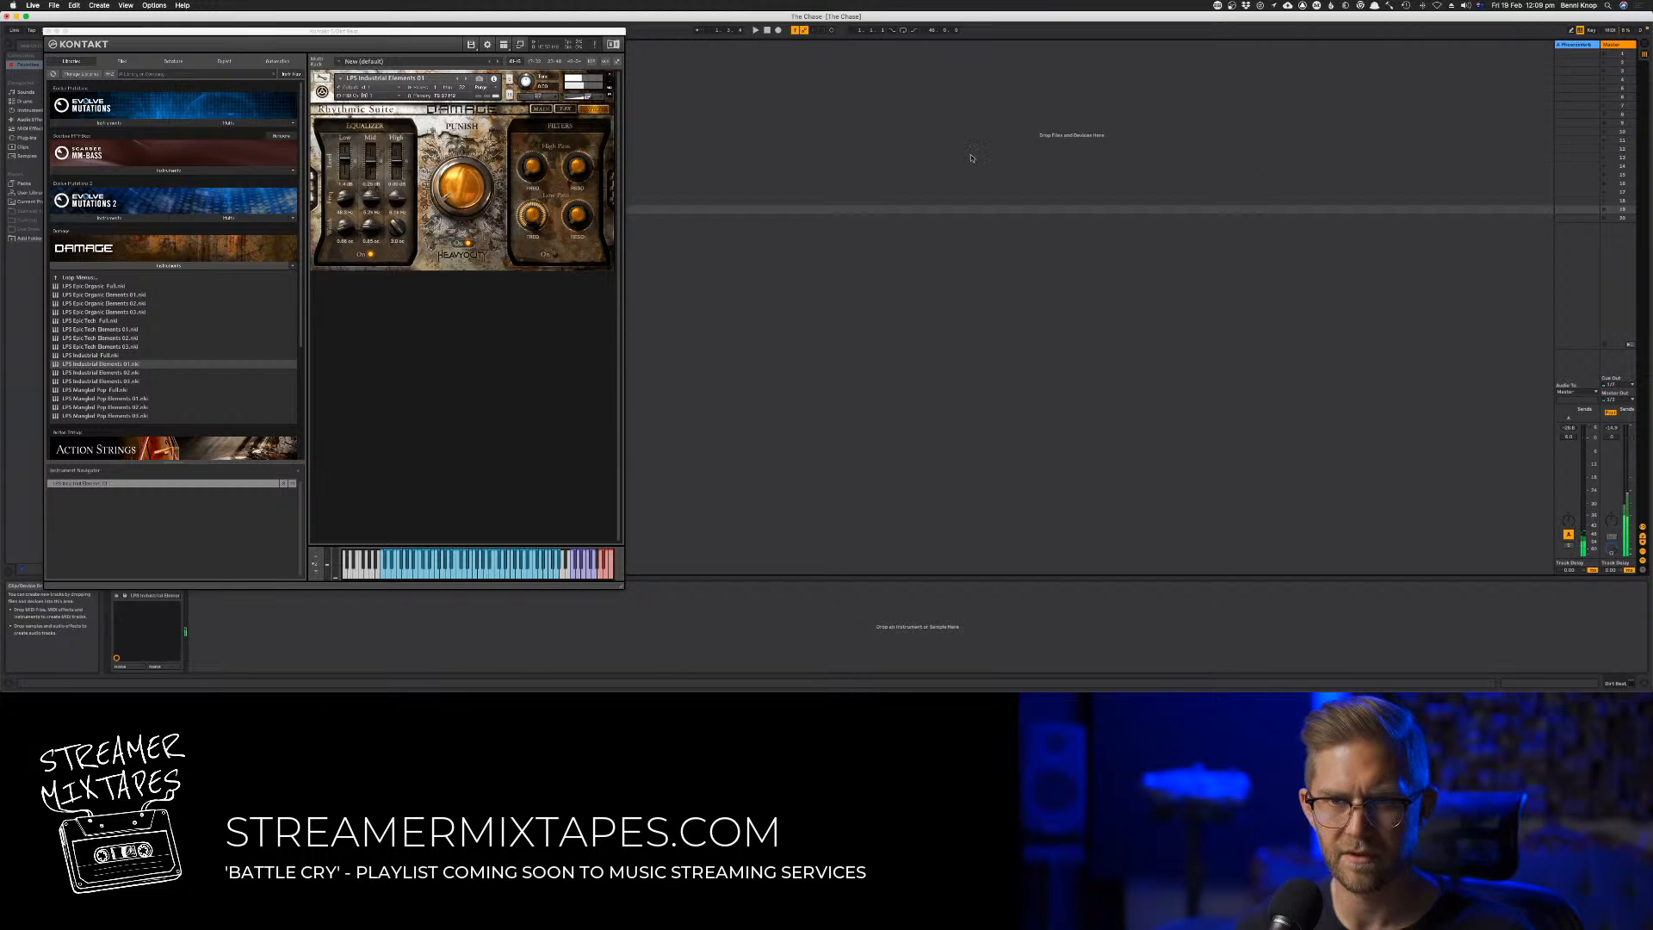
click(1004, 104)
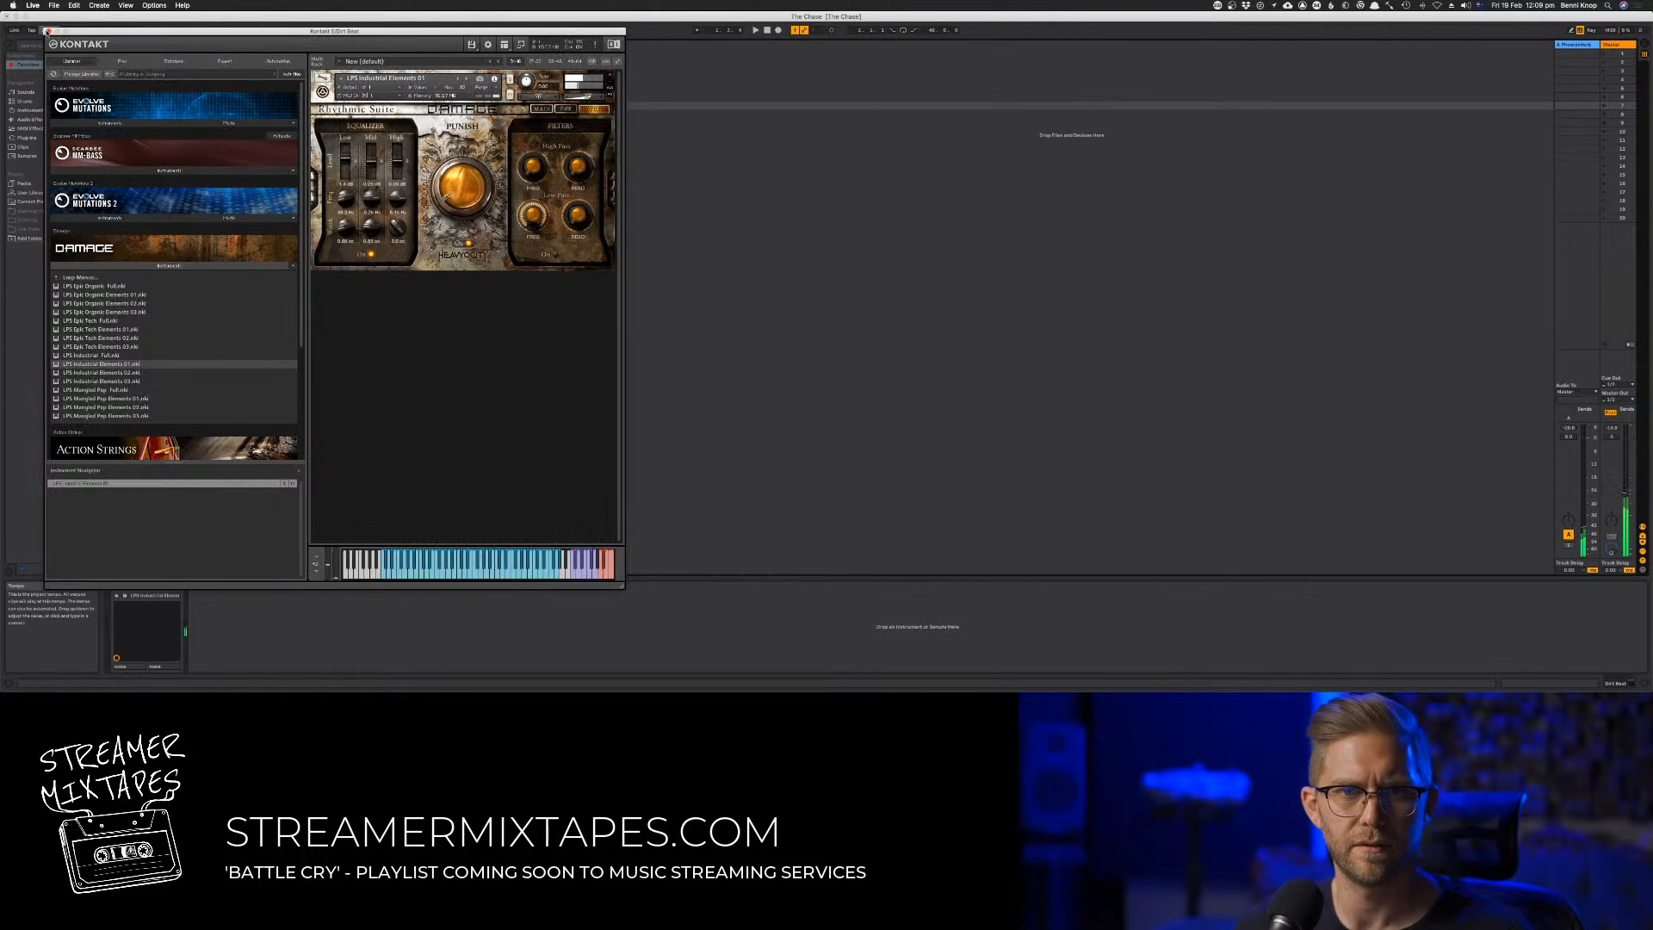
click(154, 5)
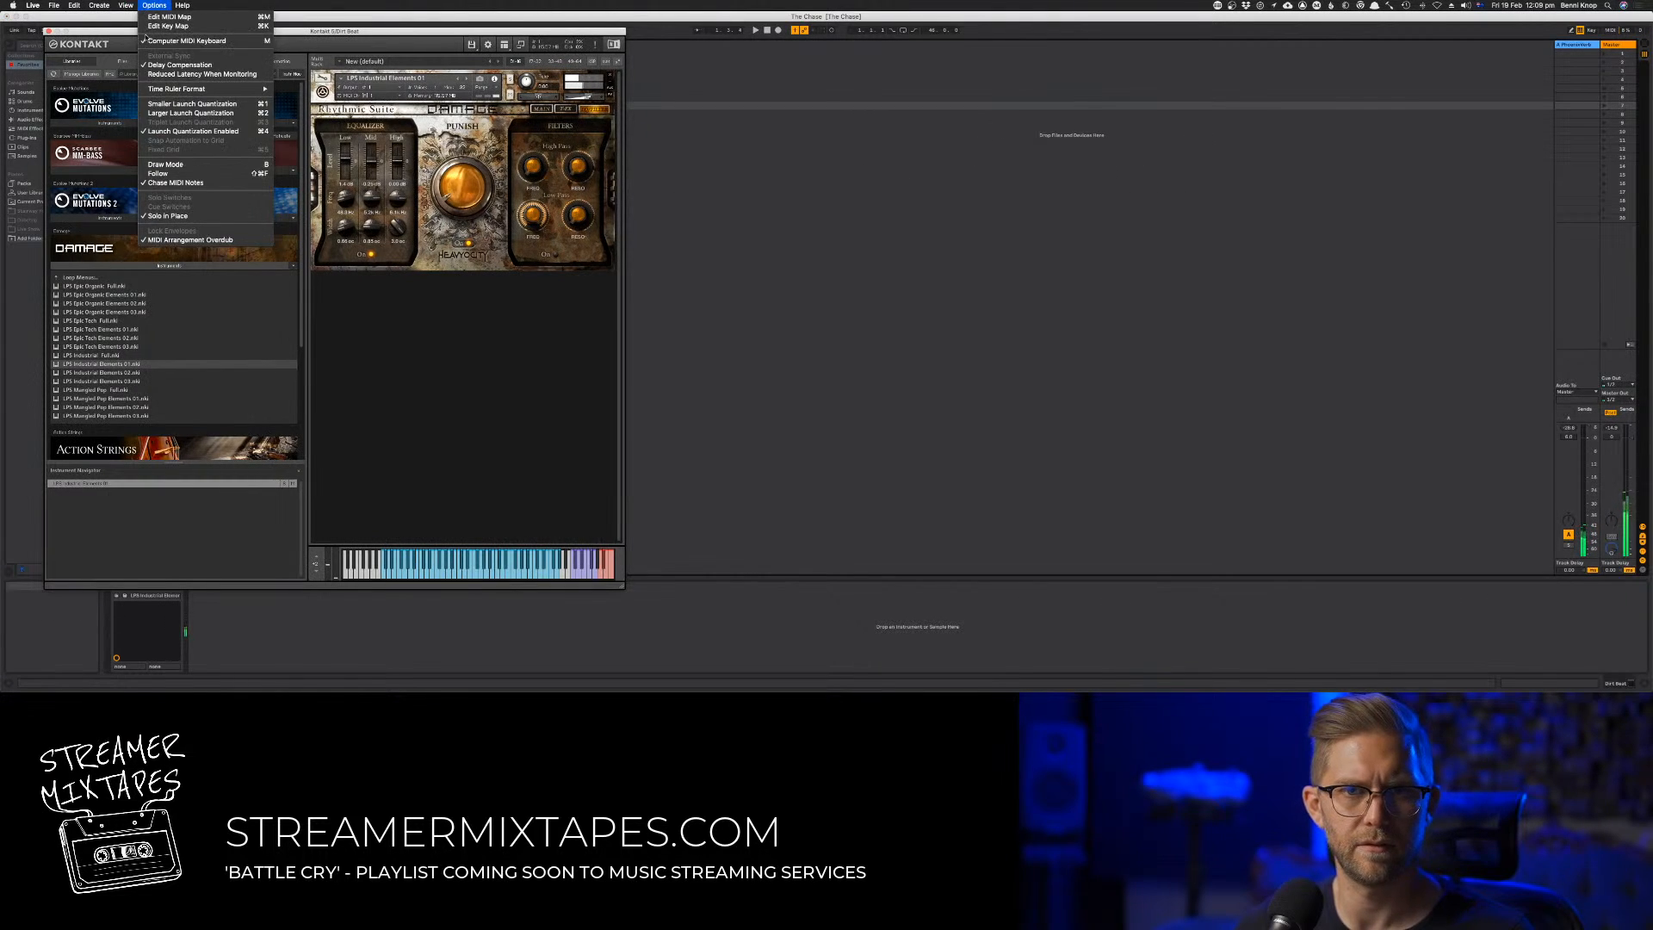
click(49, 31)
Return to the Arrangement View and play the track from the beginning
click(672, 167)
key(Tab)
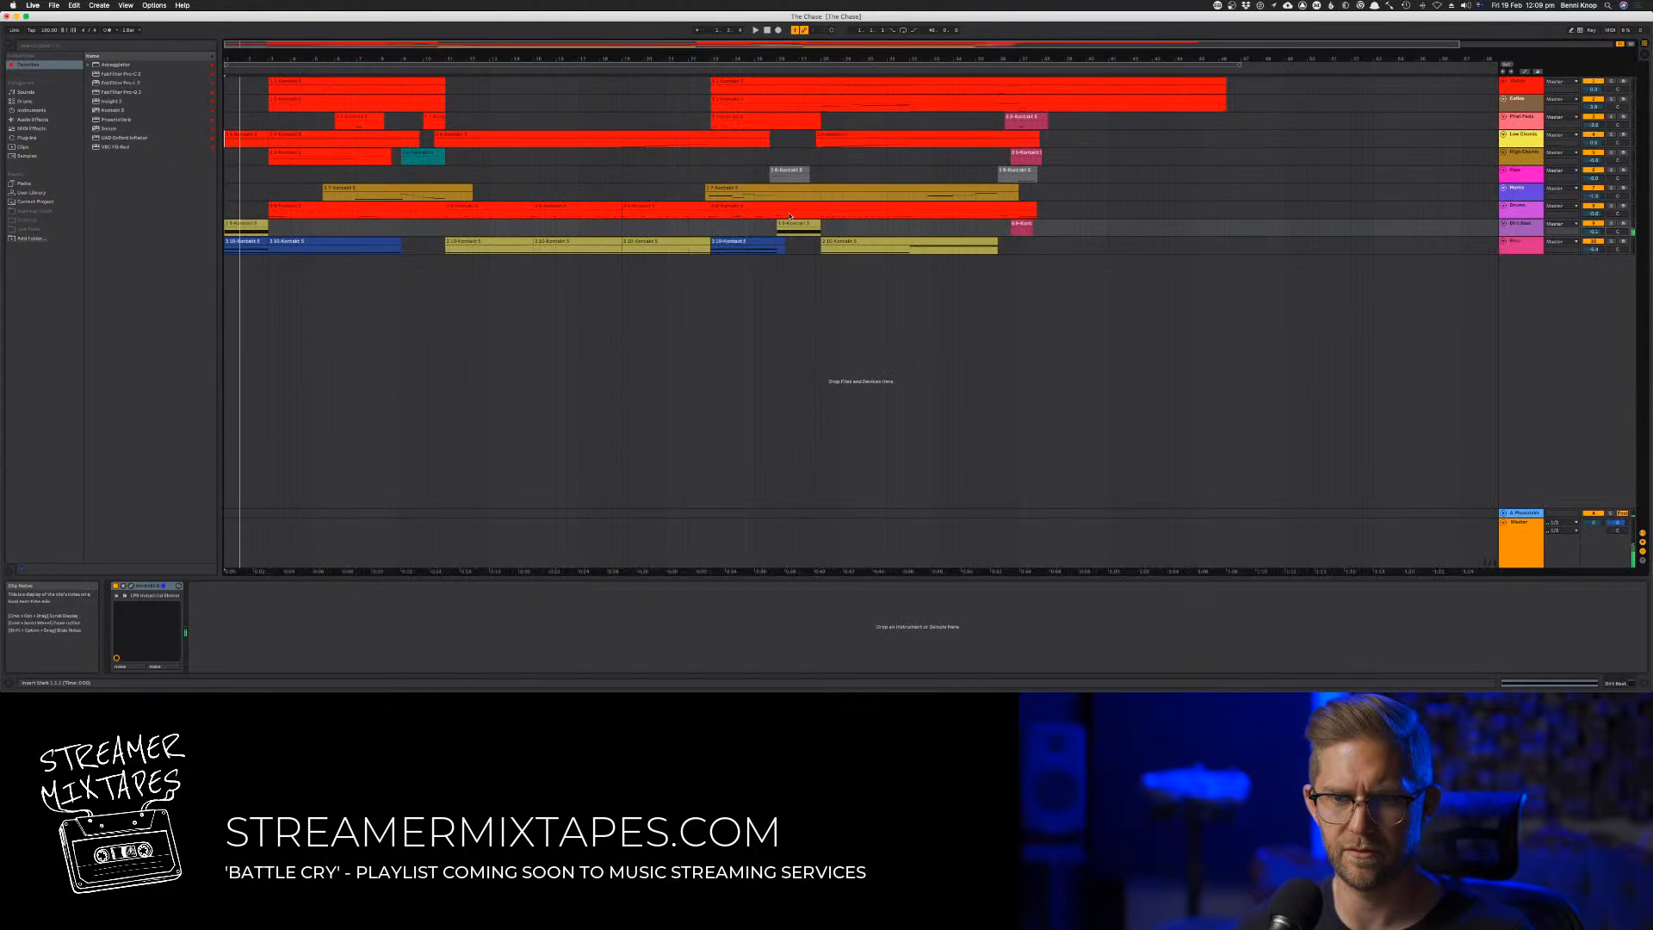
key(space)
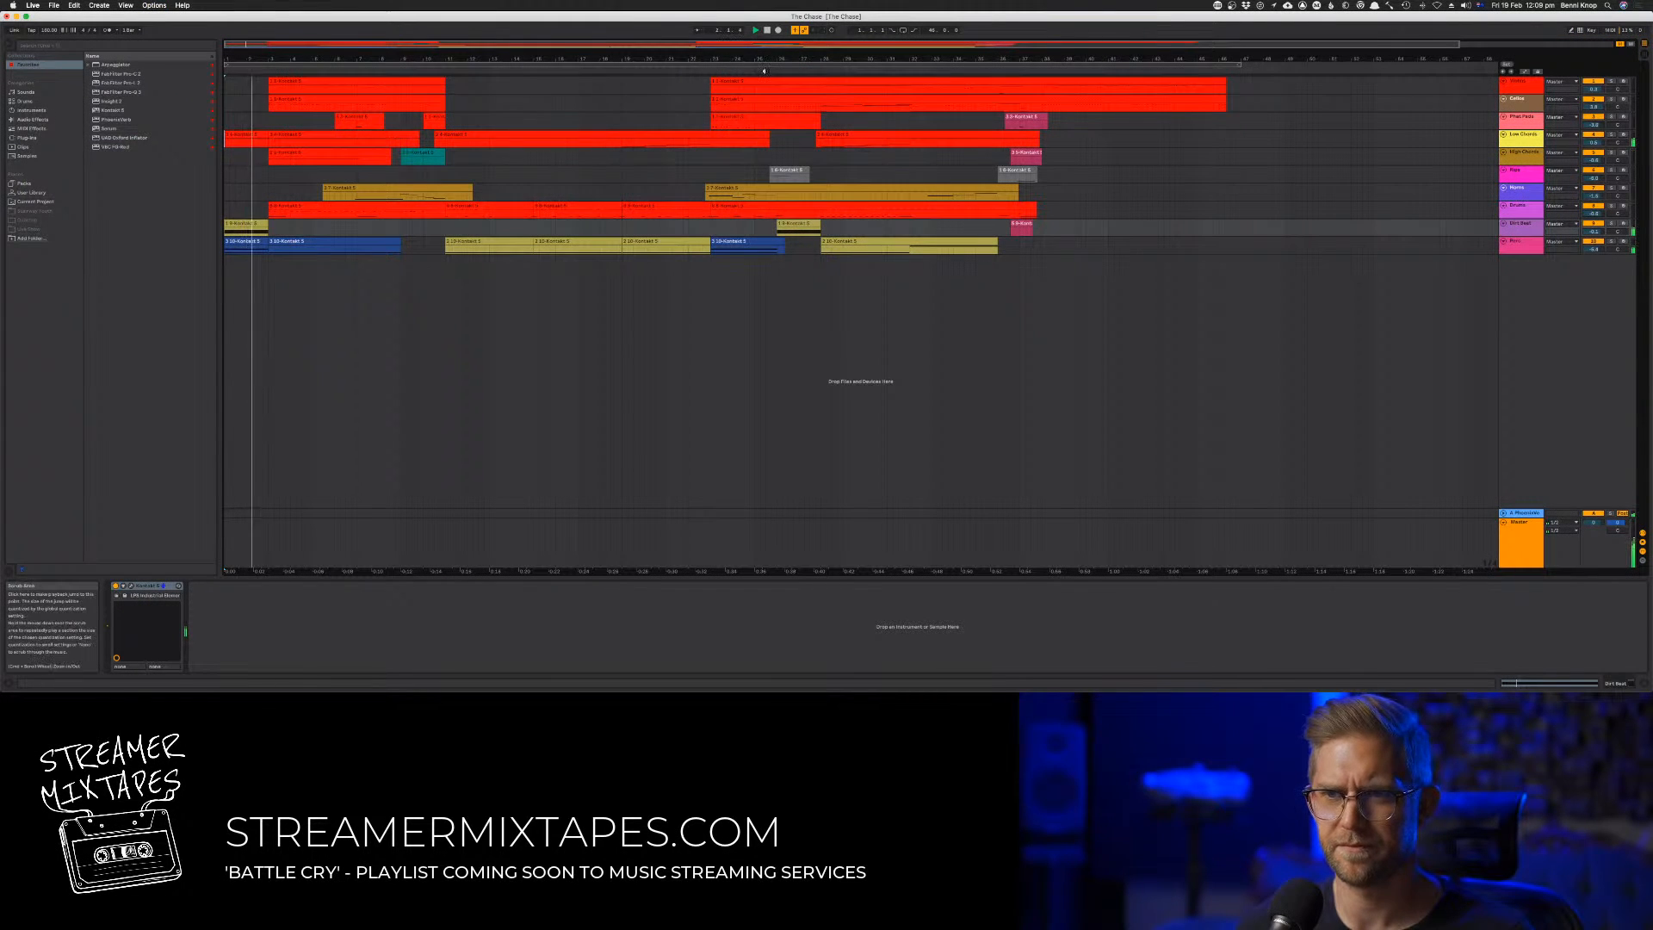
Open the first clip on the ninth track and display its MIDI controller envelope for Channel Pressure
click(763, 70)
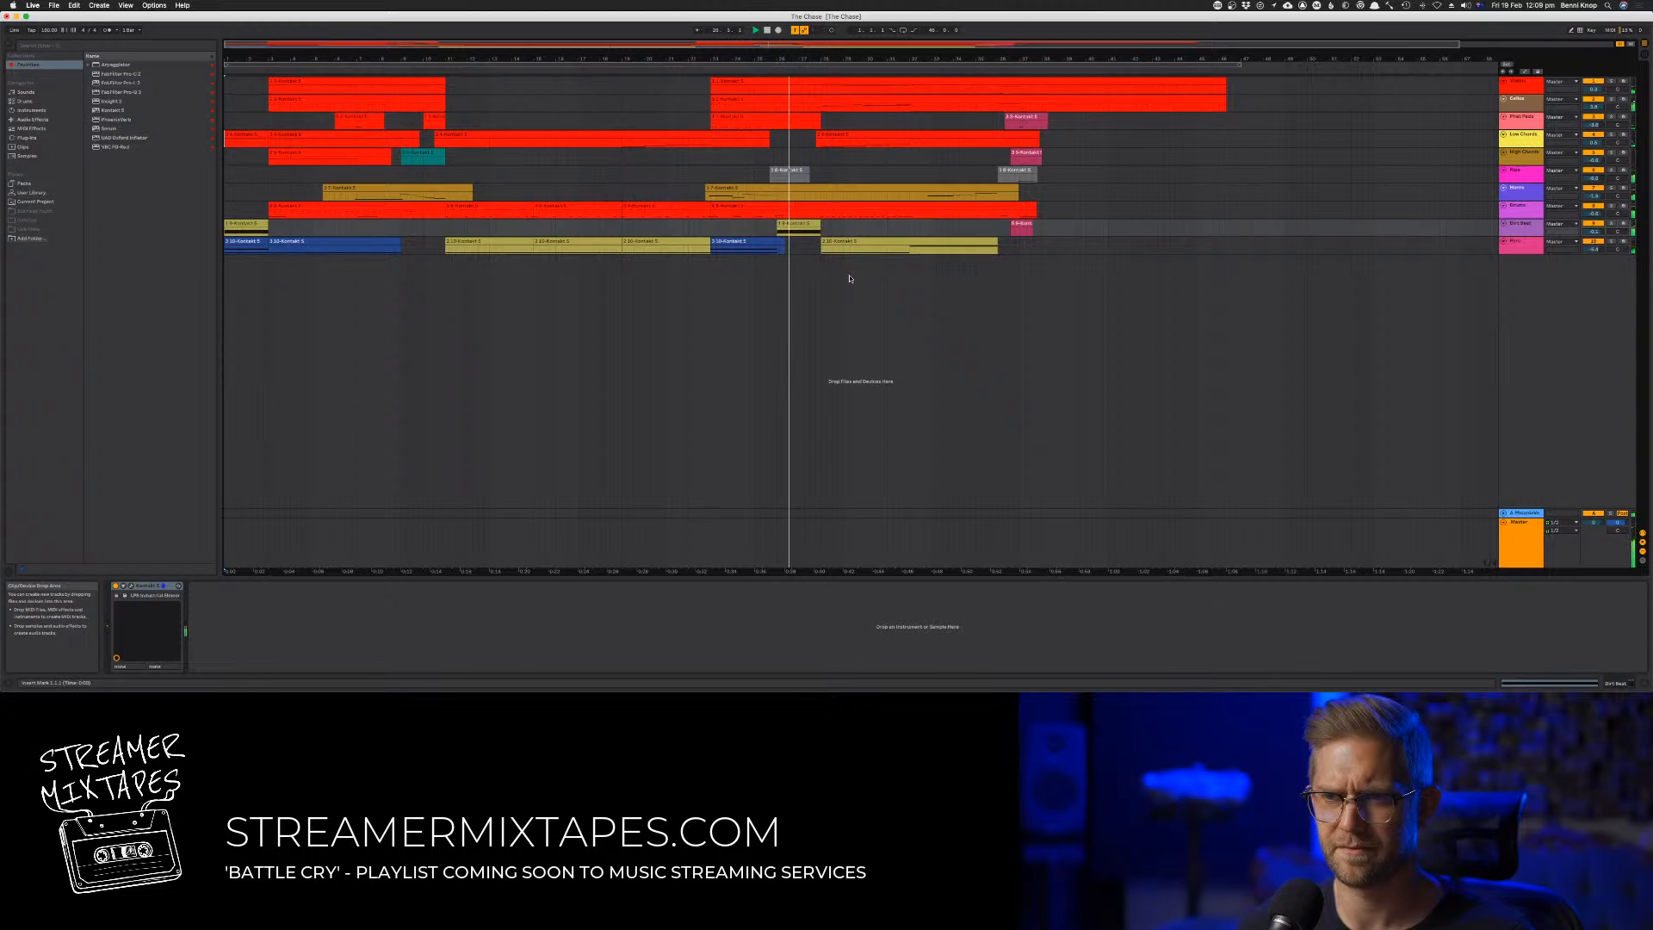
double_click(258, 224)
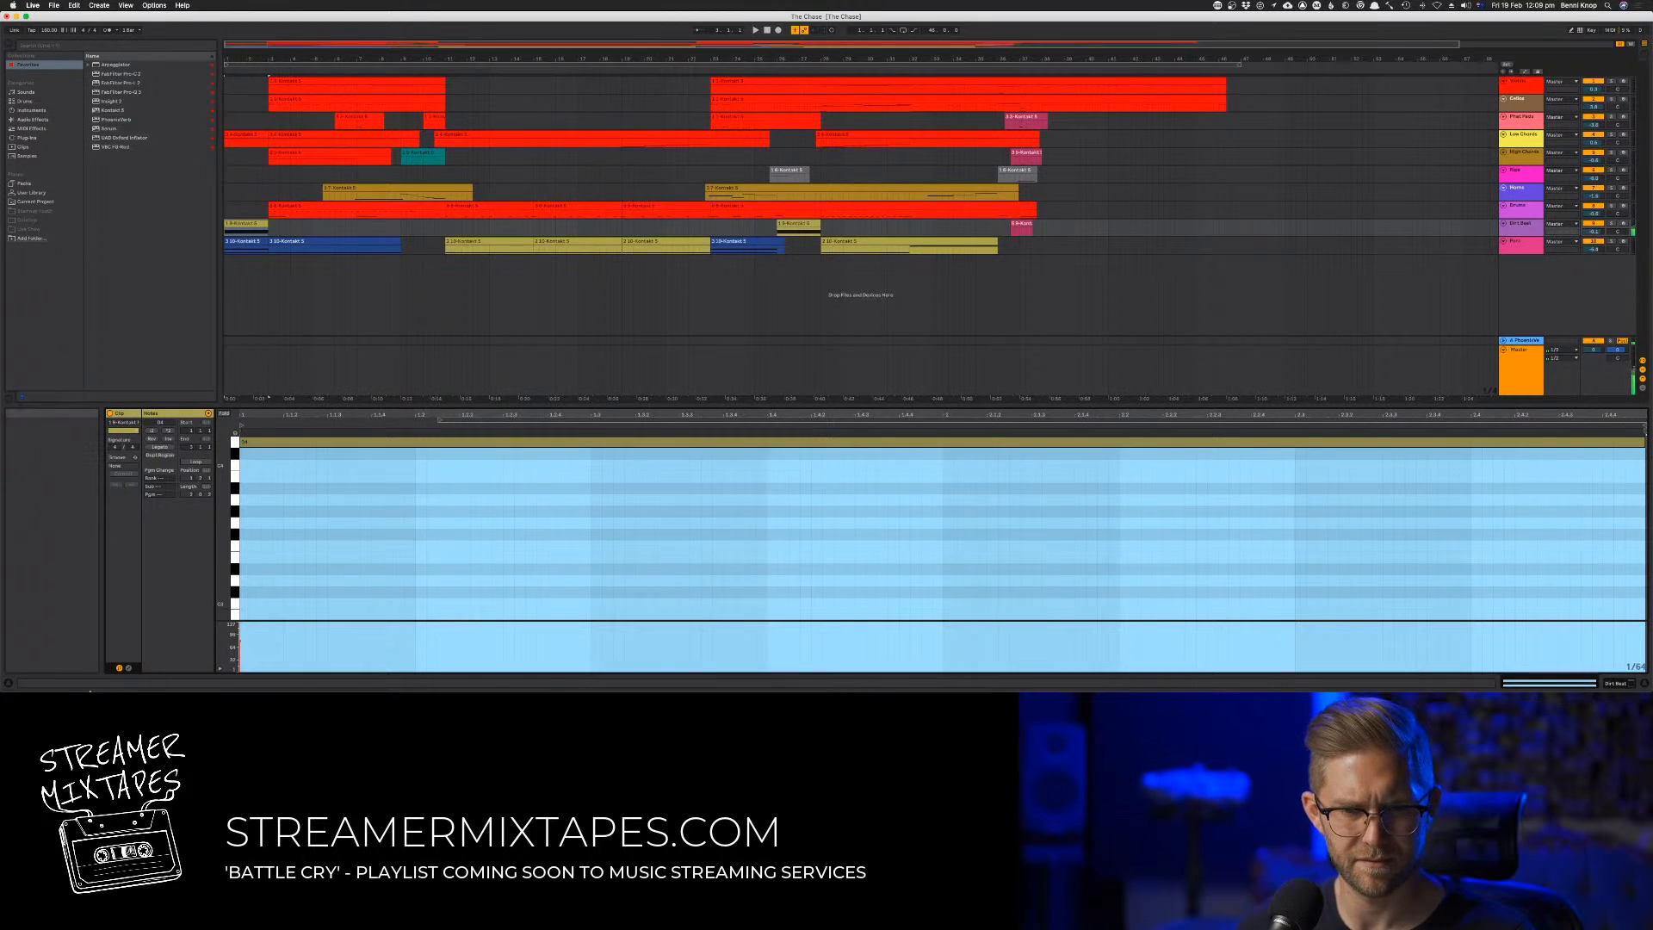
click(129, 668)
click(224, 431)
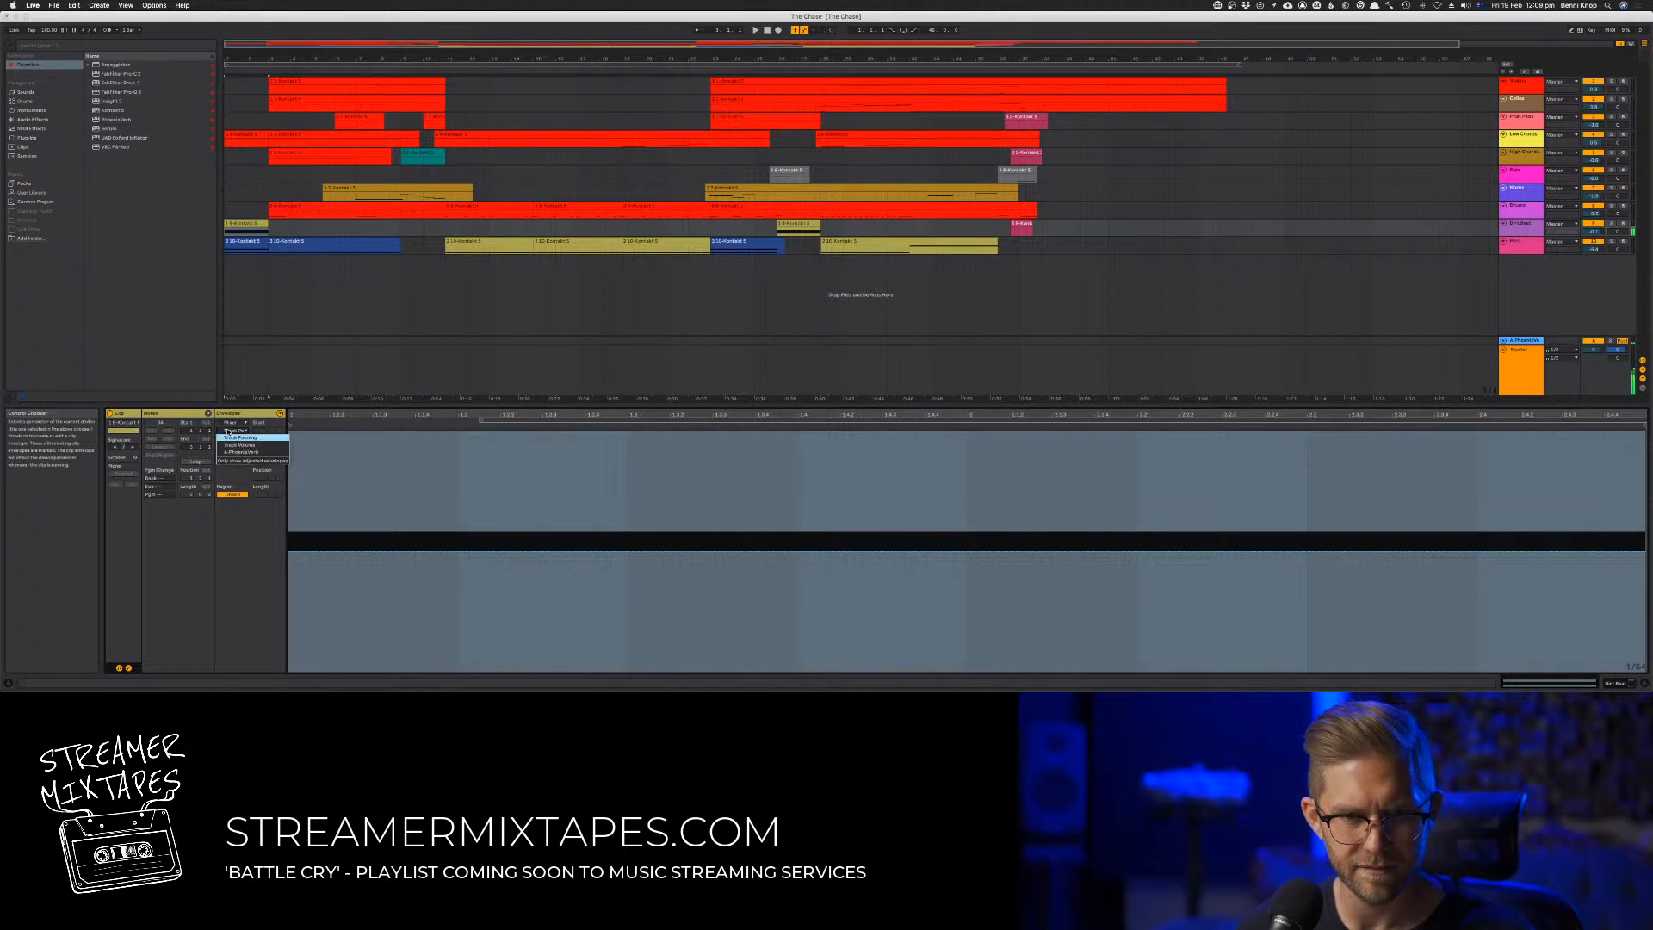
click(225, 422)
click(240, 430)
click(233, 429)
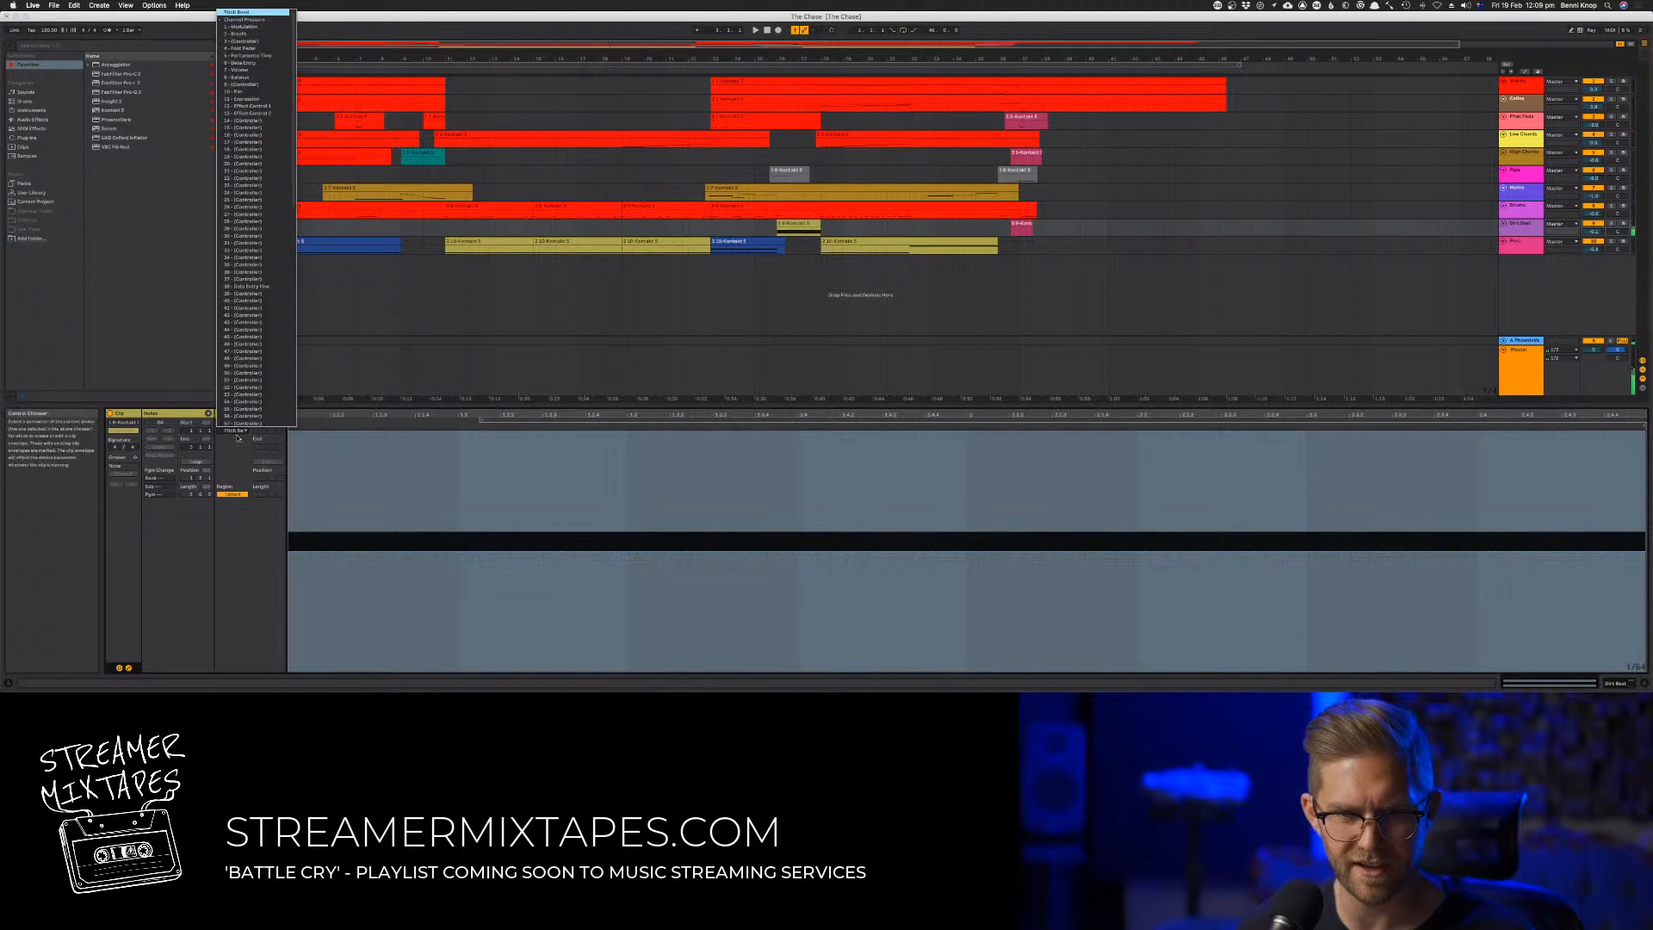
click(260, 27)
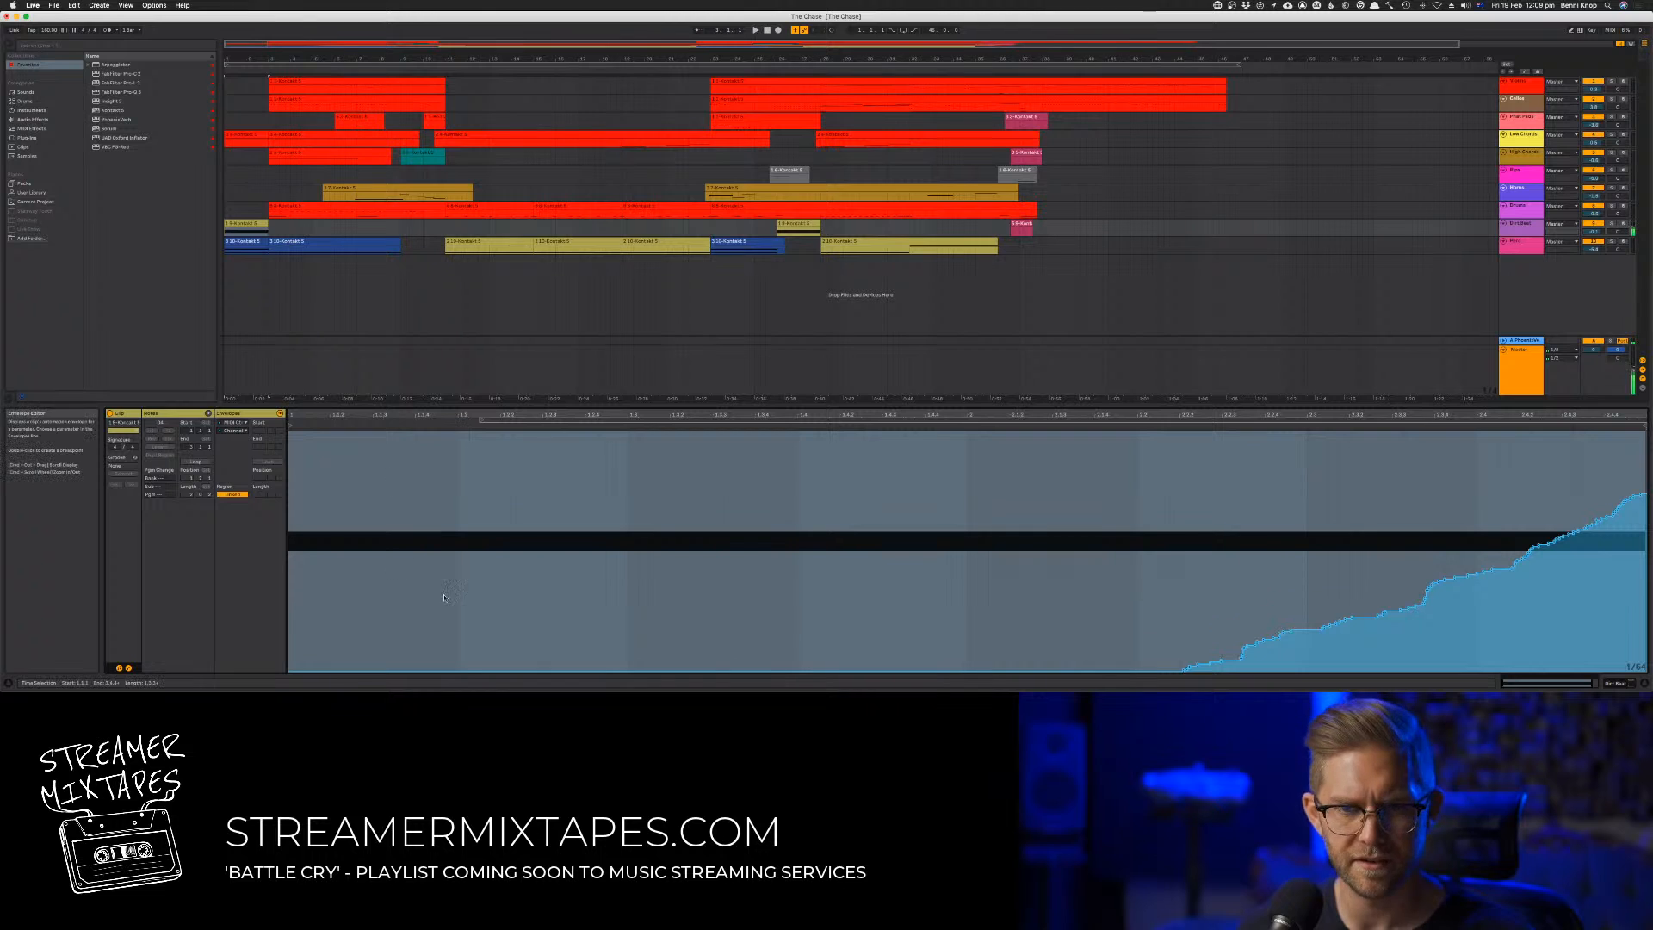
Lower the clip's entire Channel Pressure envelope and check it with playback
key(super+a)
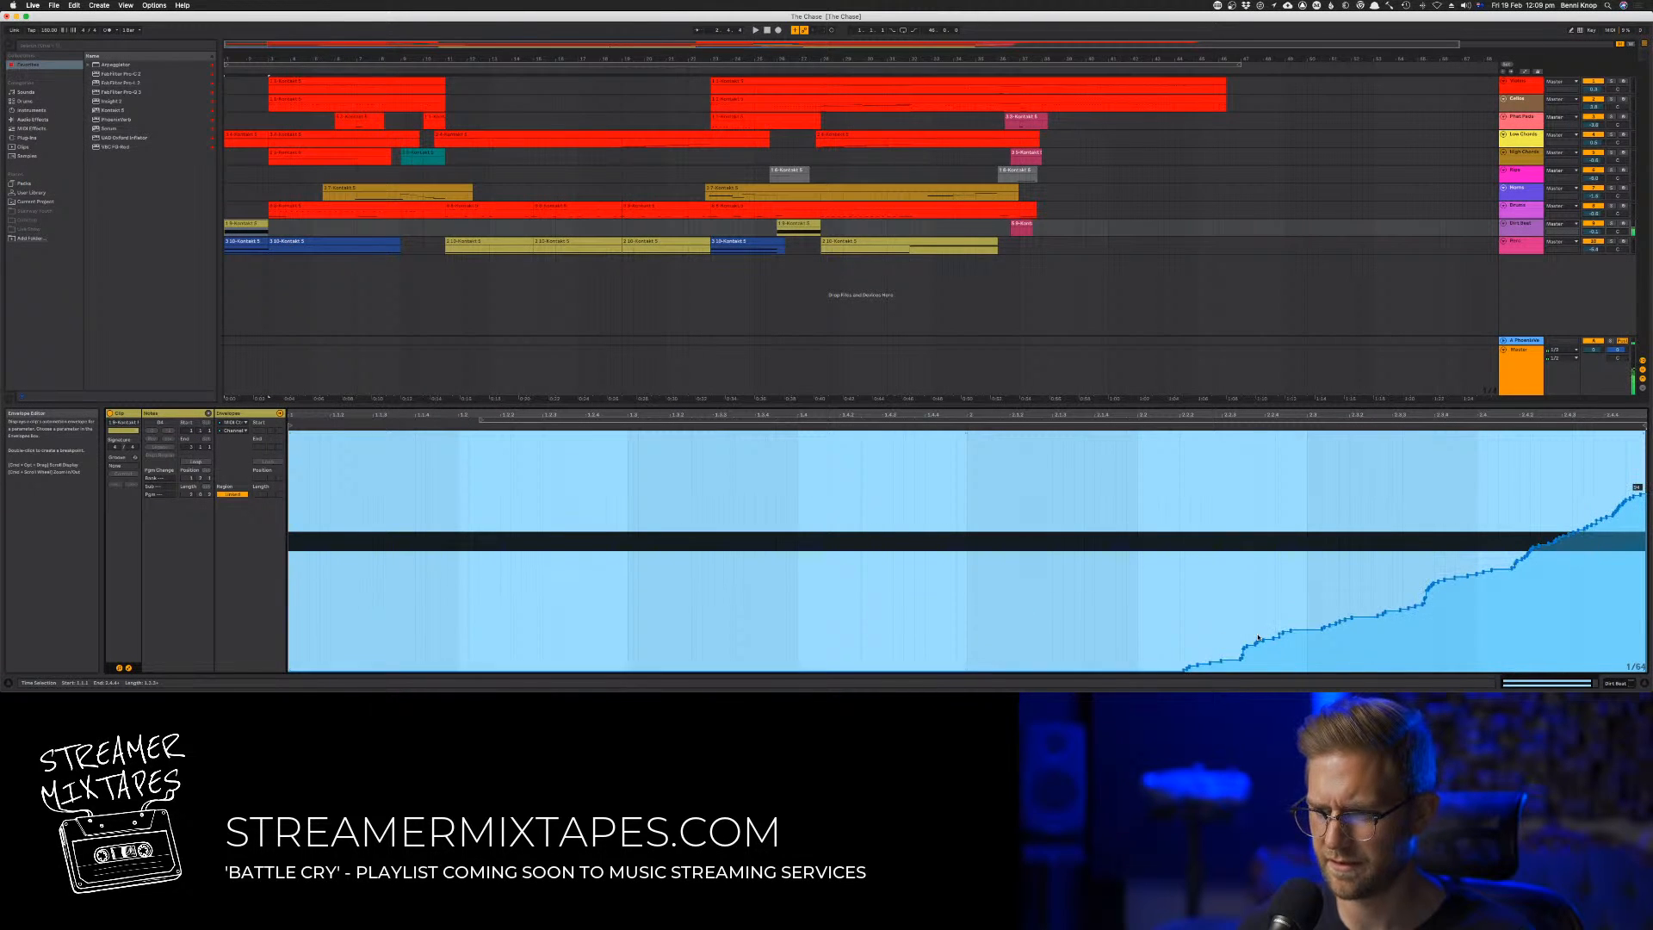
drag(1263, 640, 1264, 675)
key(space)
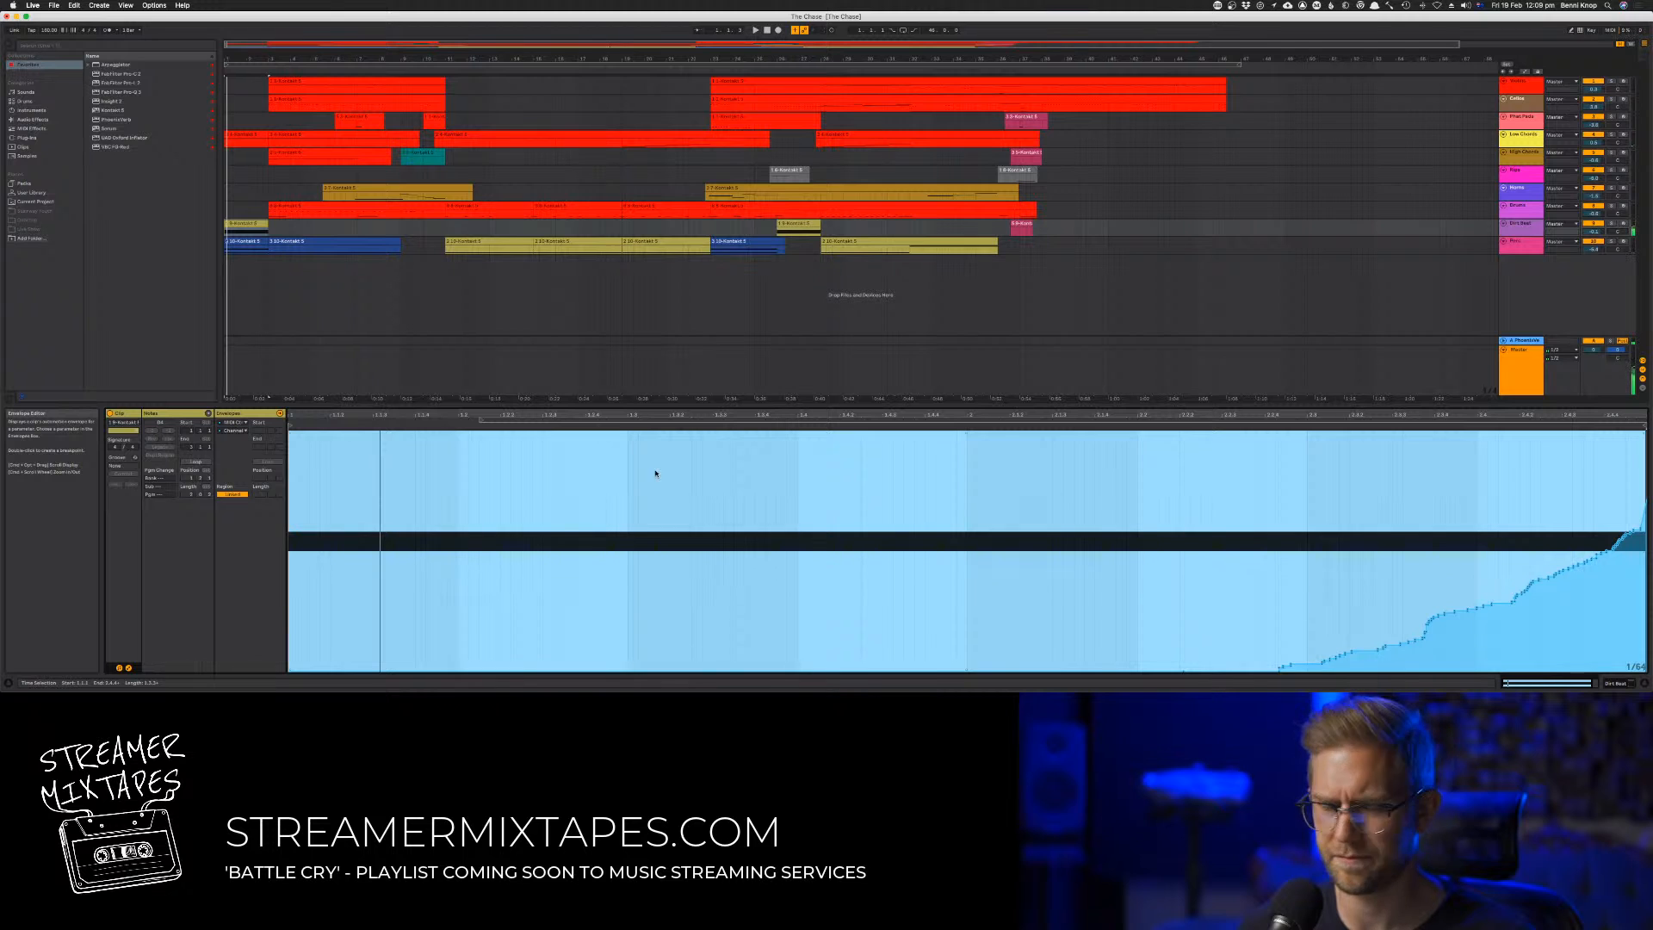
Check the clip's envelopes for controller 3 and Foot Pedal at their lowest level, and play the clip briefly
click(236, 430)
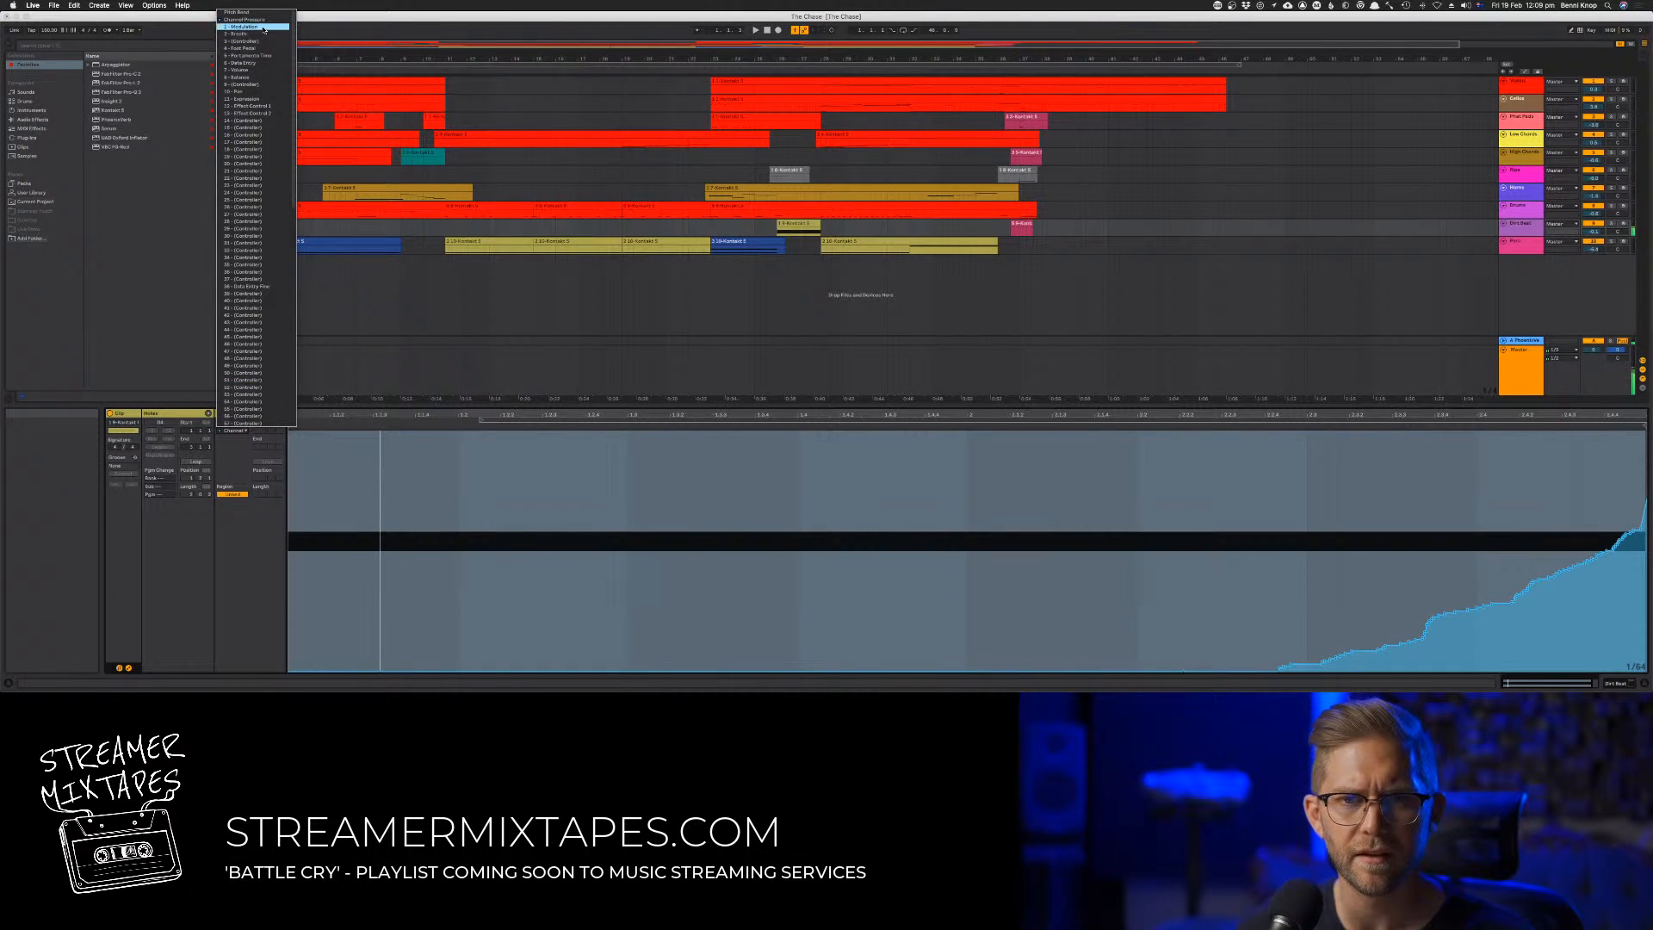
click(264, 41)
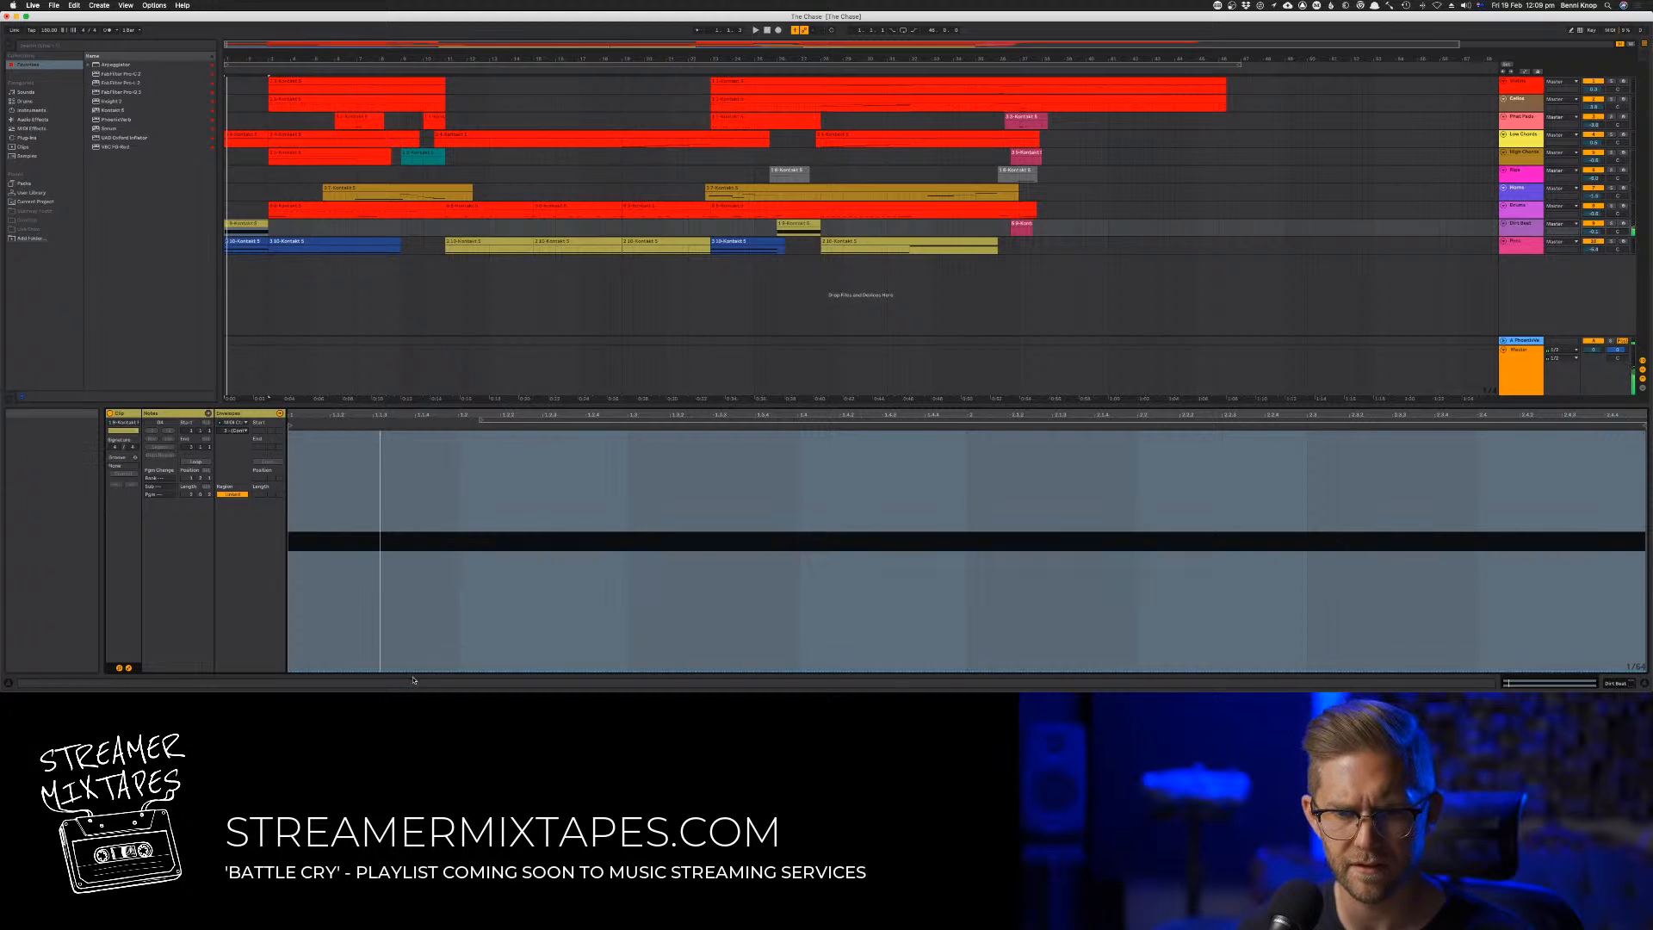
drag(411, 669, 373, 669)
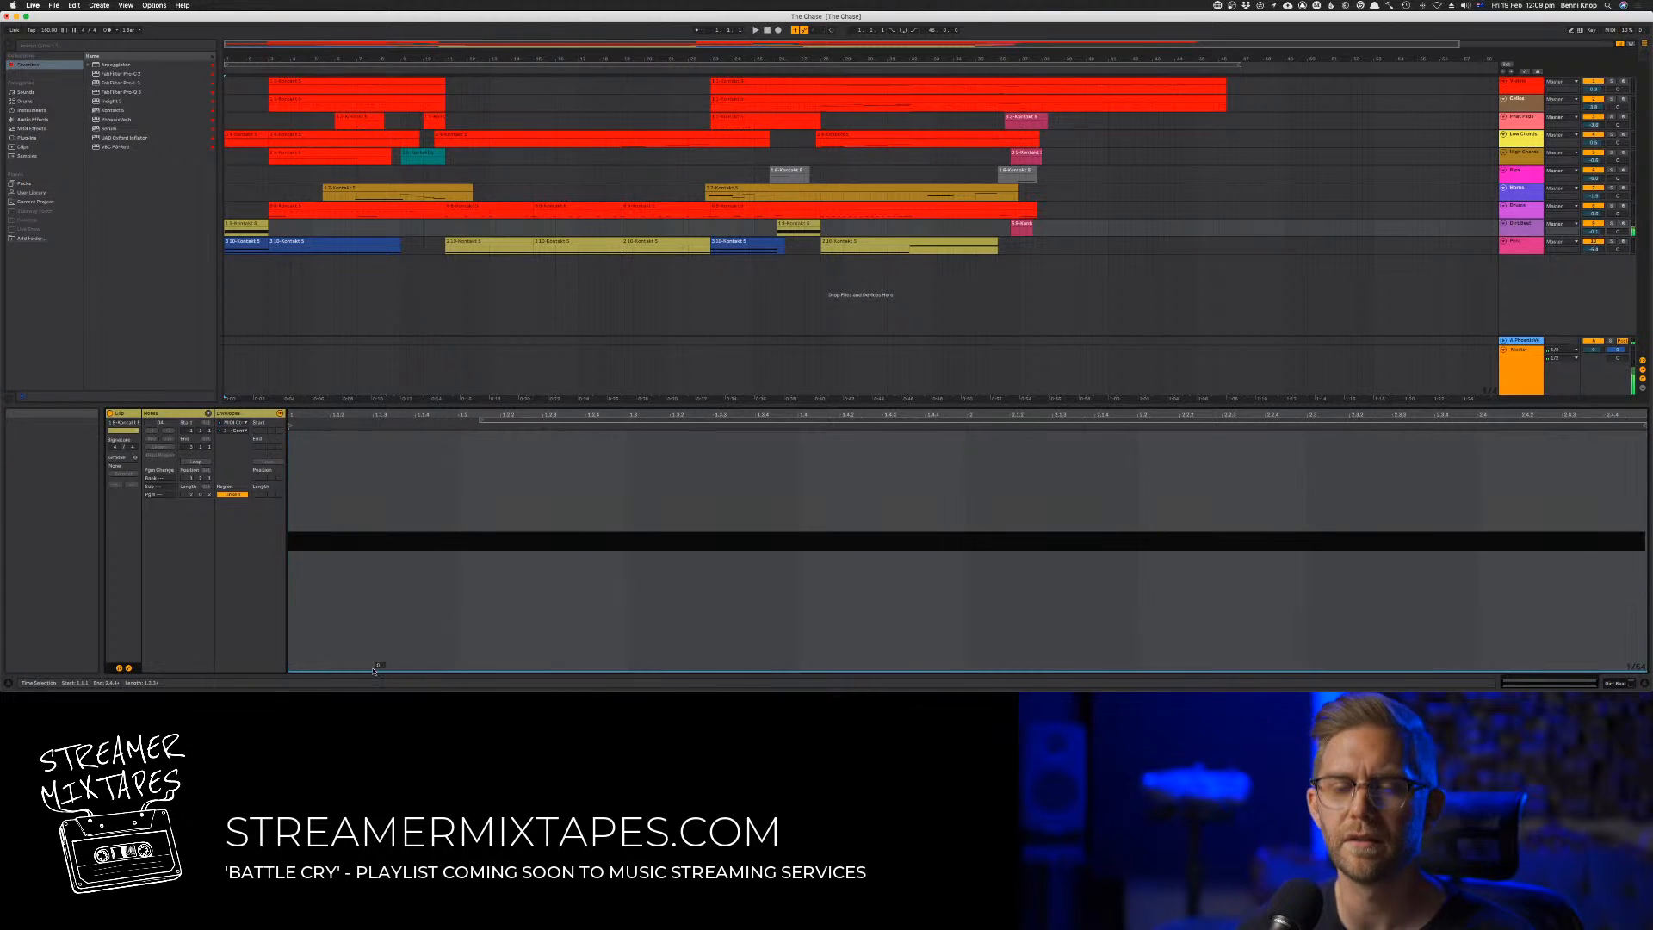
click(234, 430)
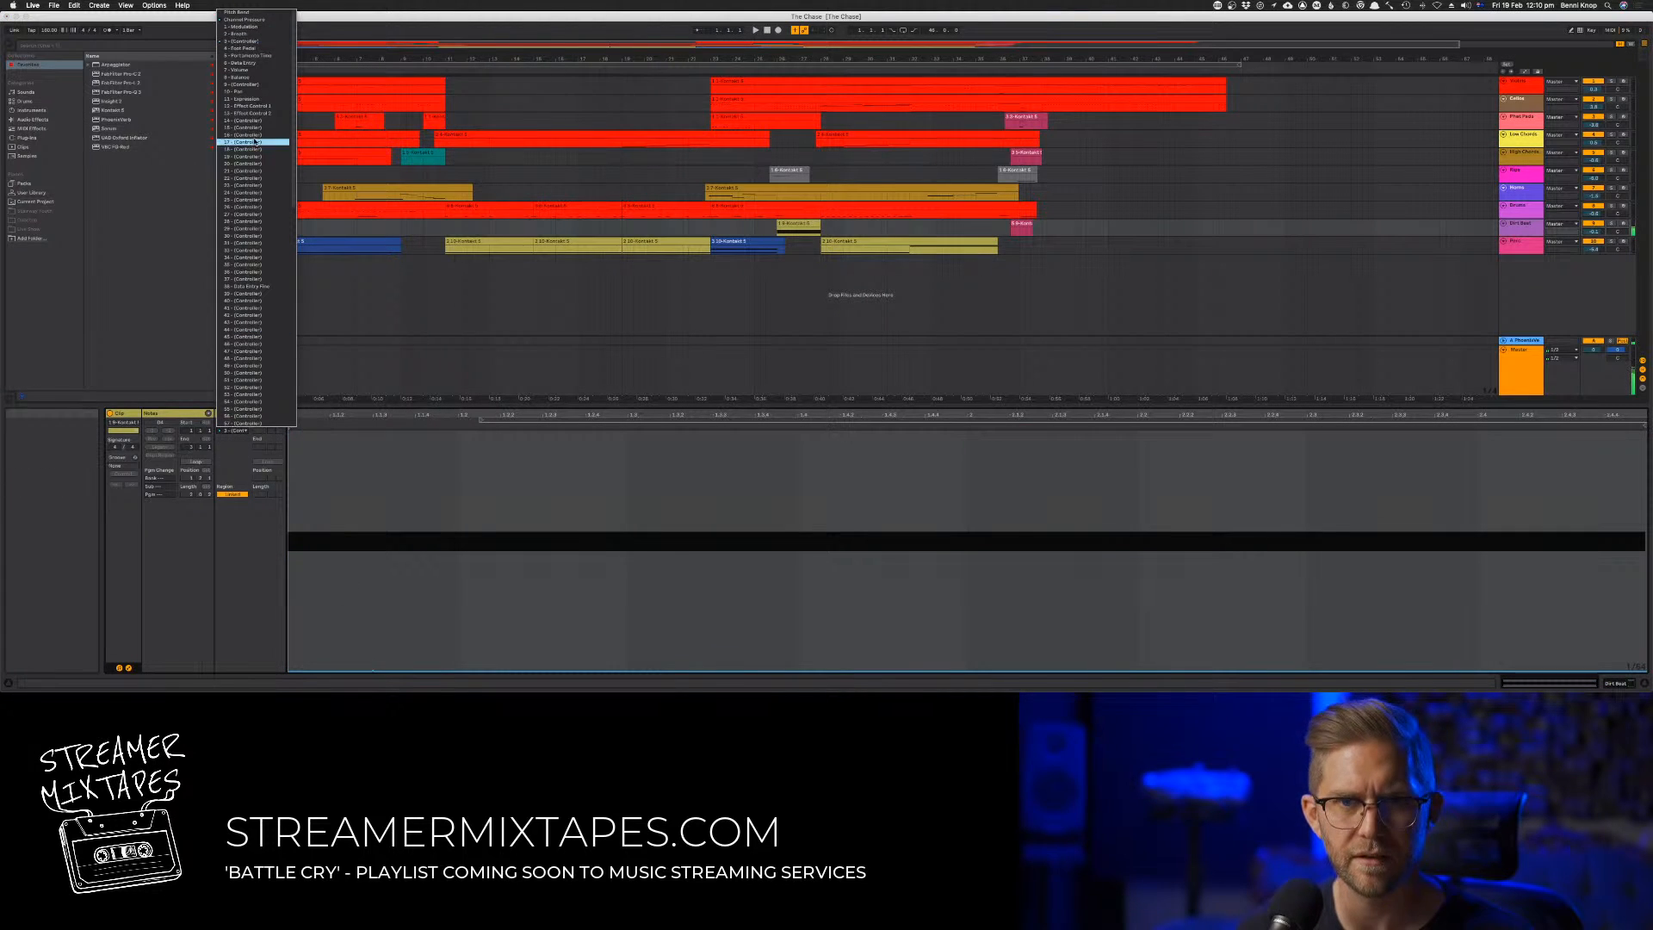
click(259, 49)
mouse_move(414, 668)
mouse_down()
mouse_move(417, 435)
mouse_move(401, 668)
mouse_up()
key(space)
key(space)
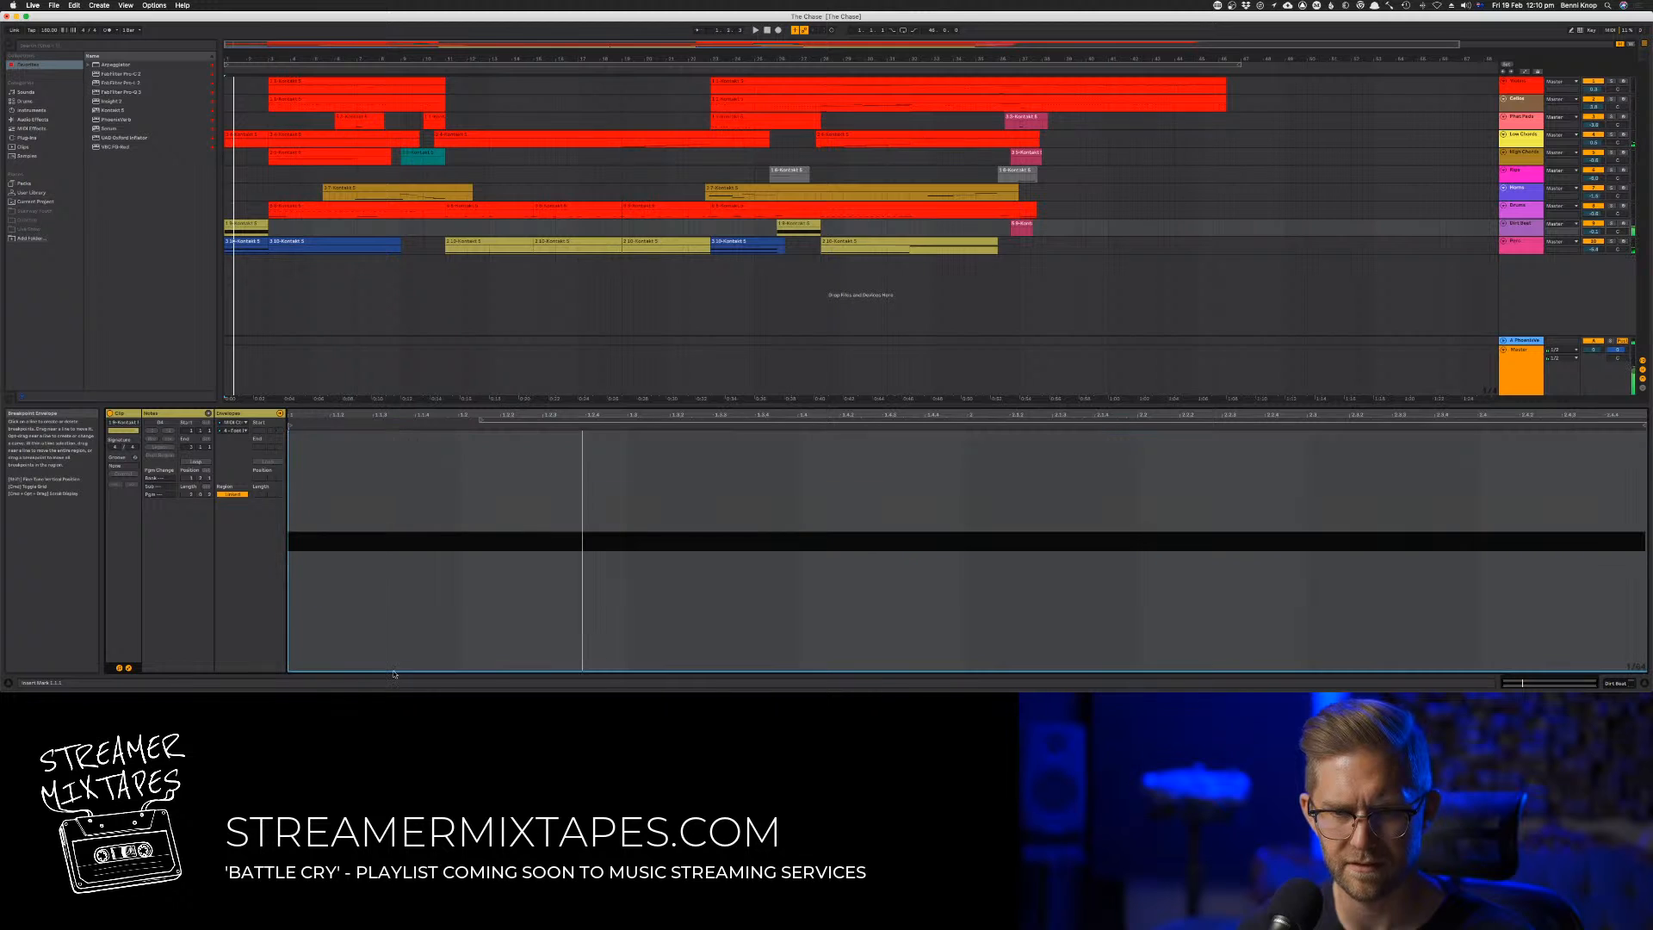
Check the clip's Effect Control 1 envelope with brief playback, and display the envelope for controller 14
click(238, 428)
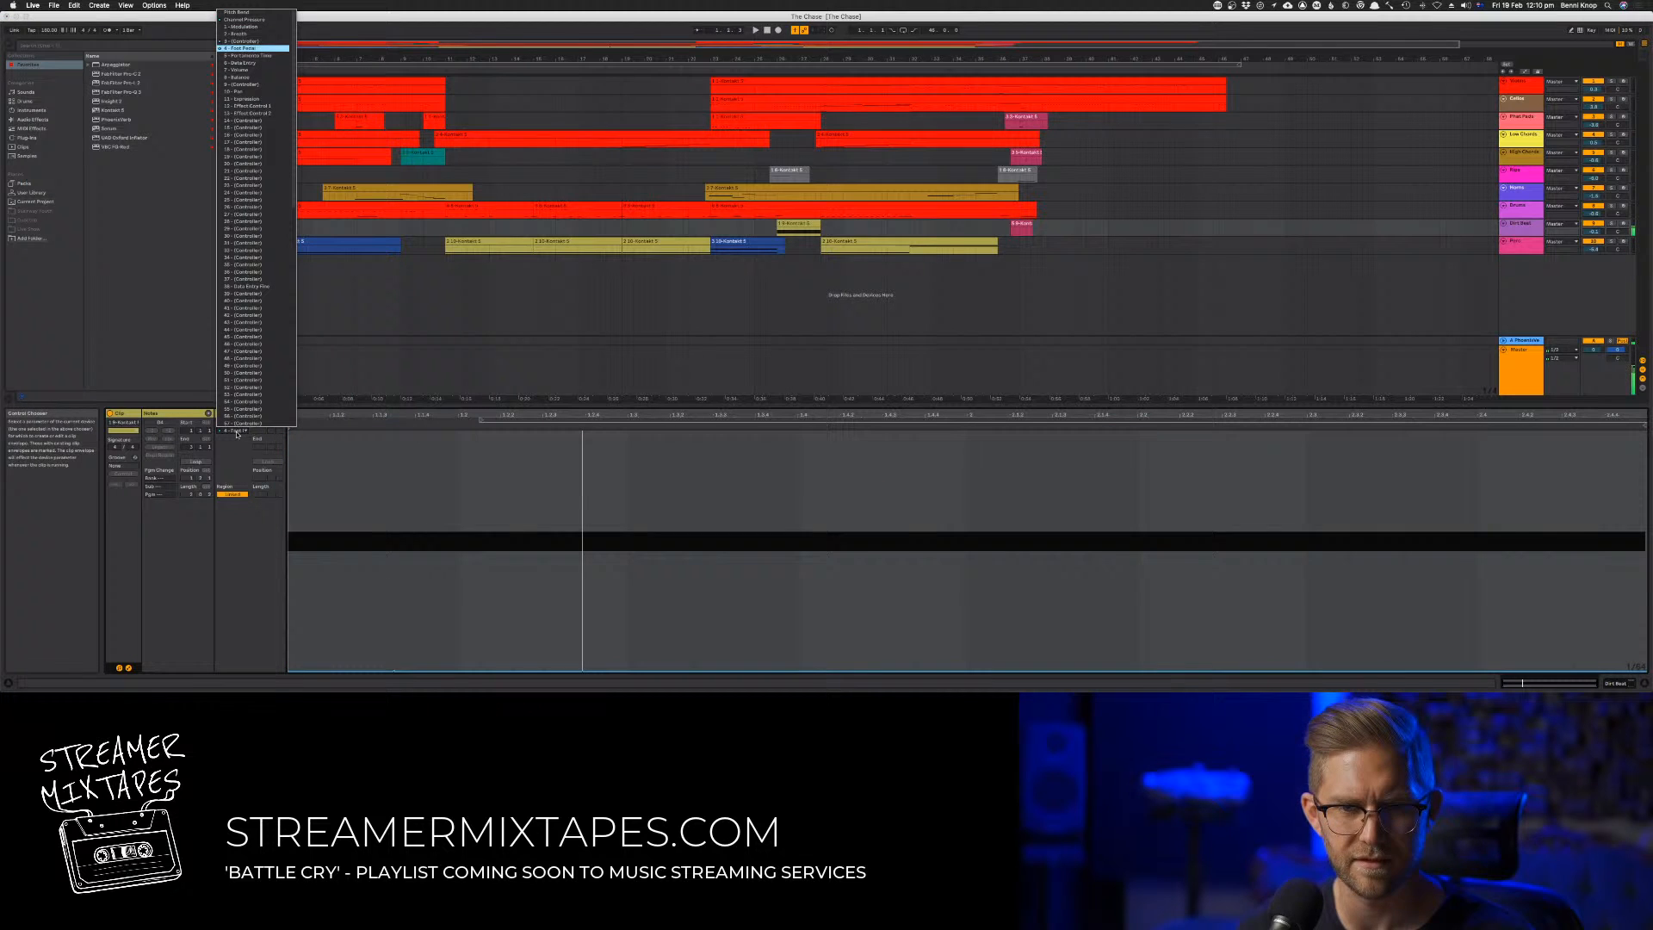
click(270, 106)
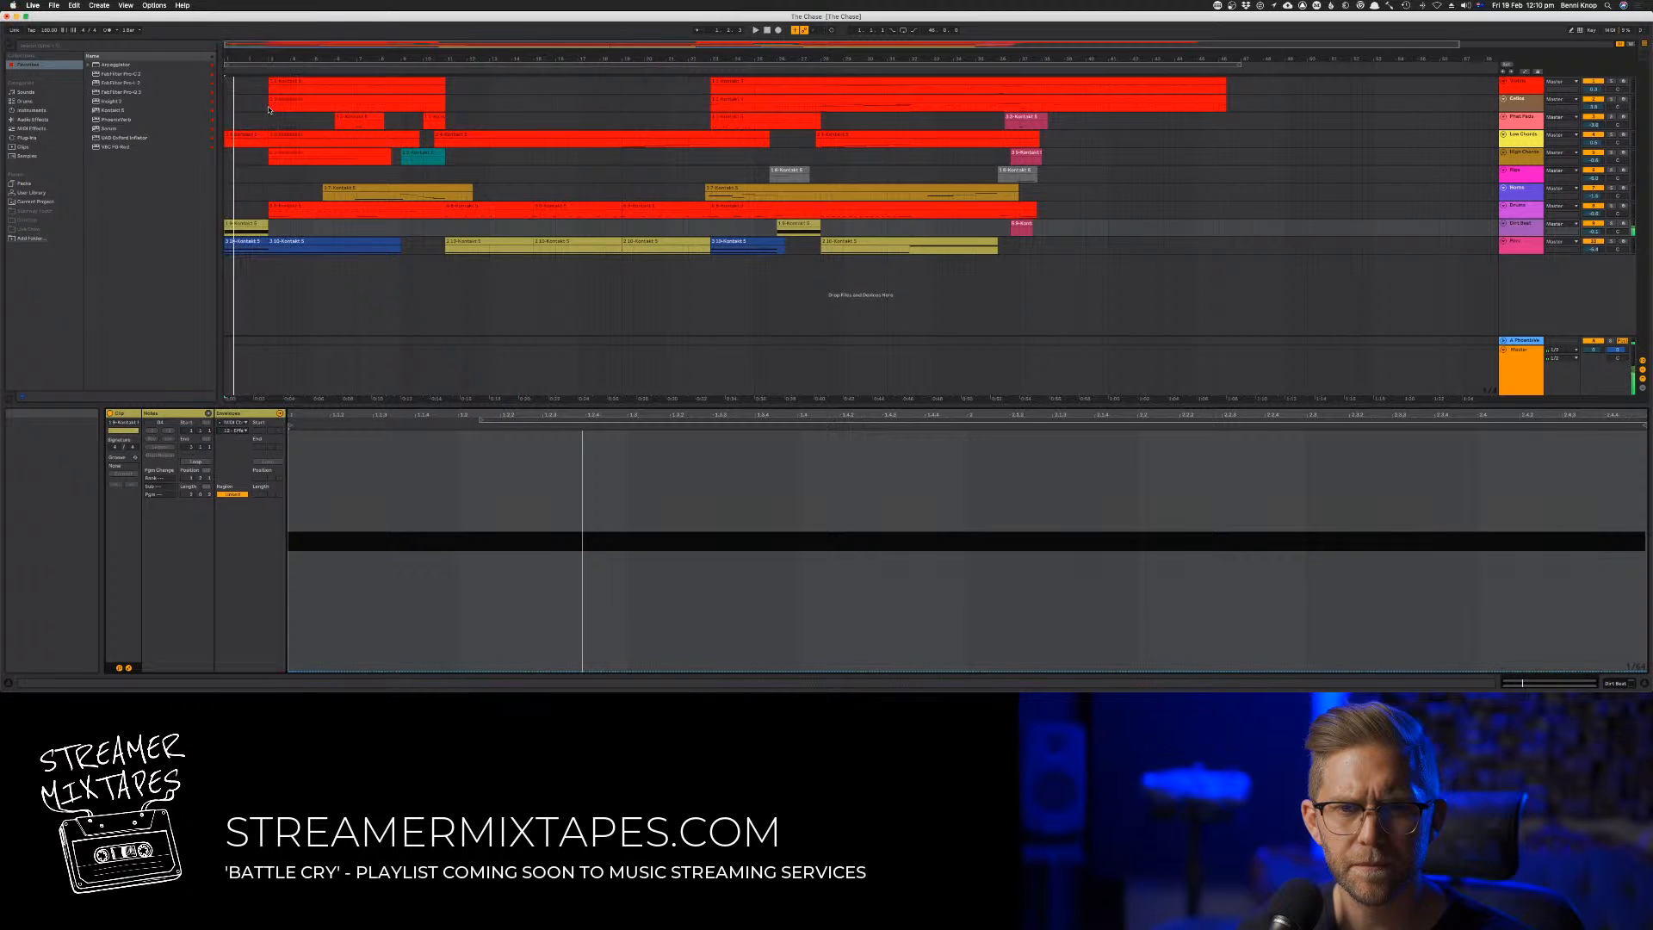
drag(358, 669, 347, 577)
key(space)
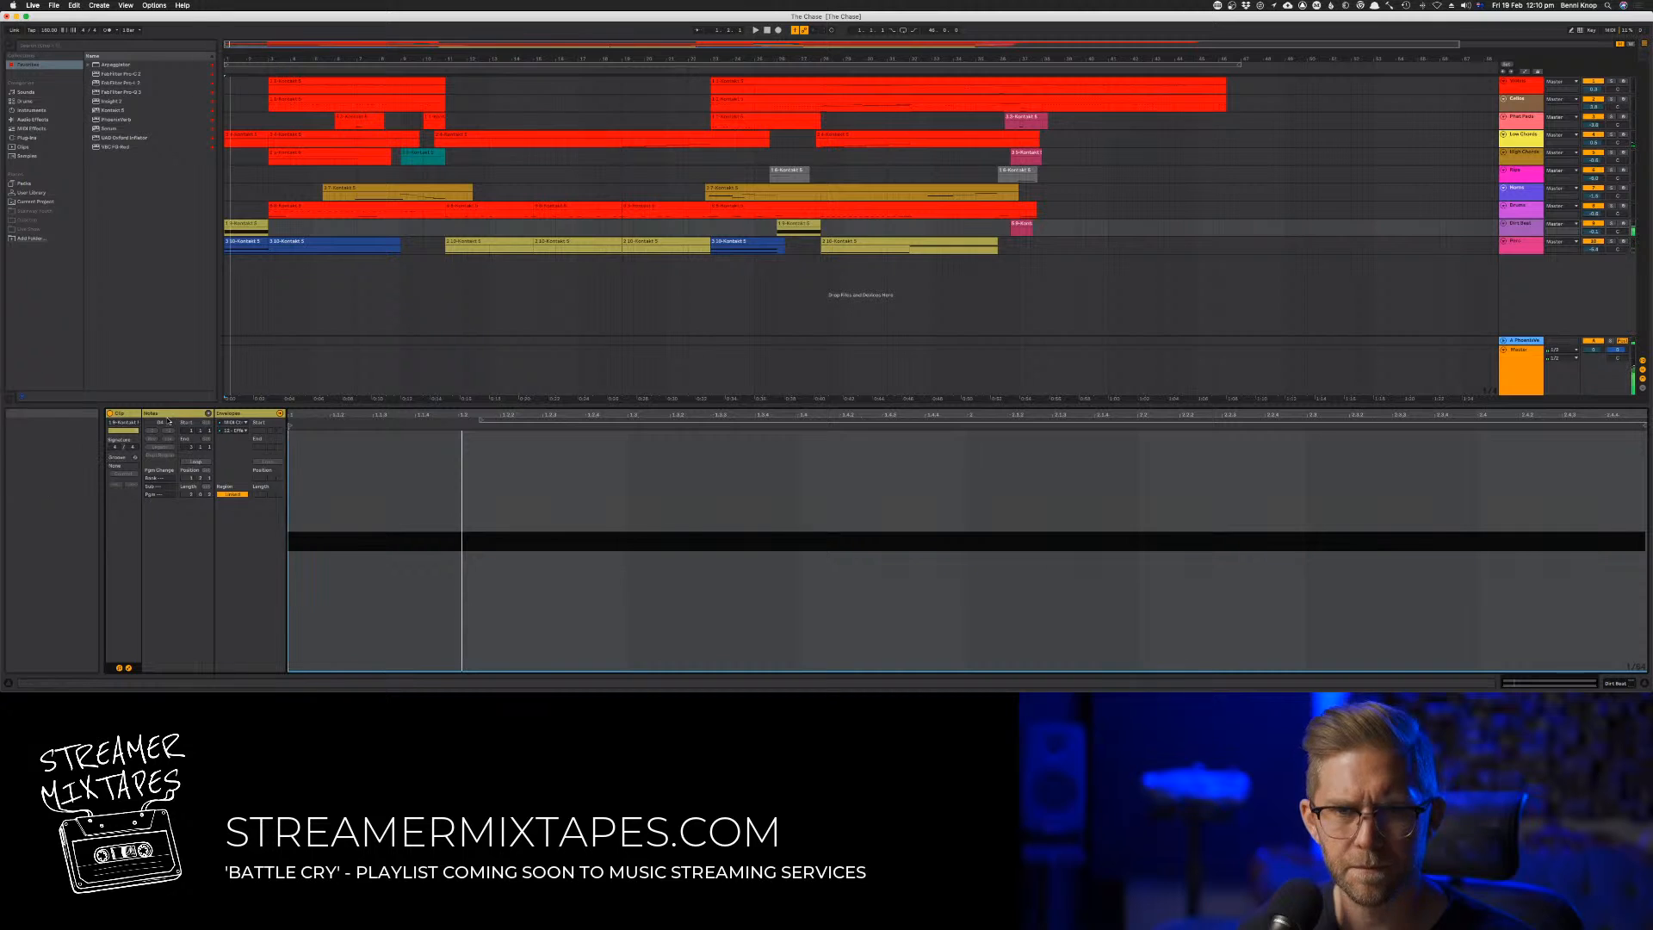
click(234, 431)
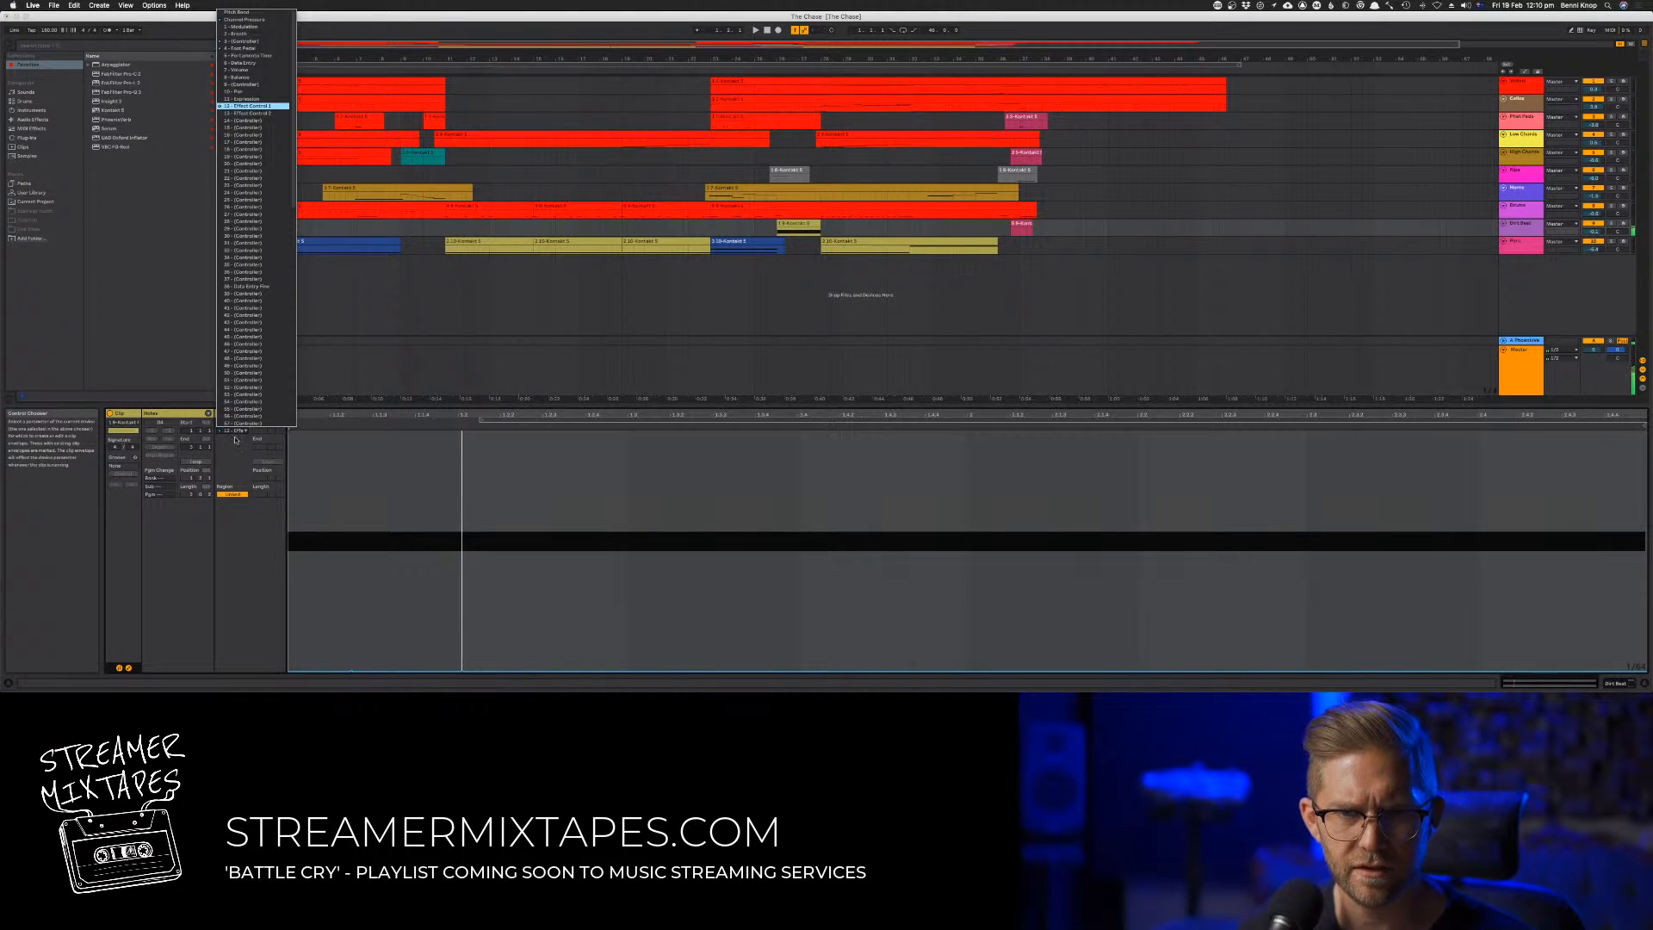
click(246, 121)
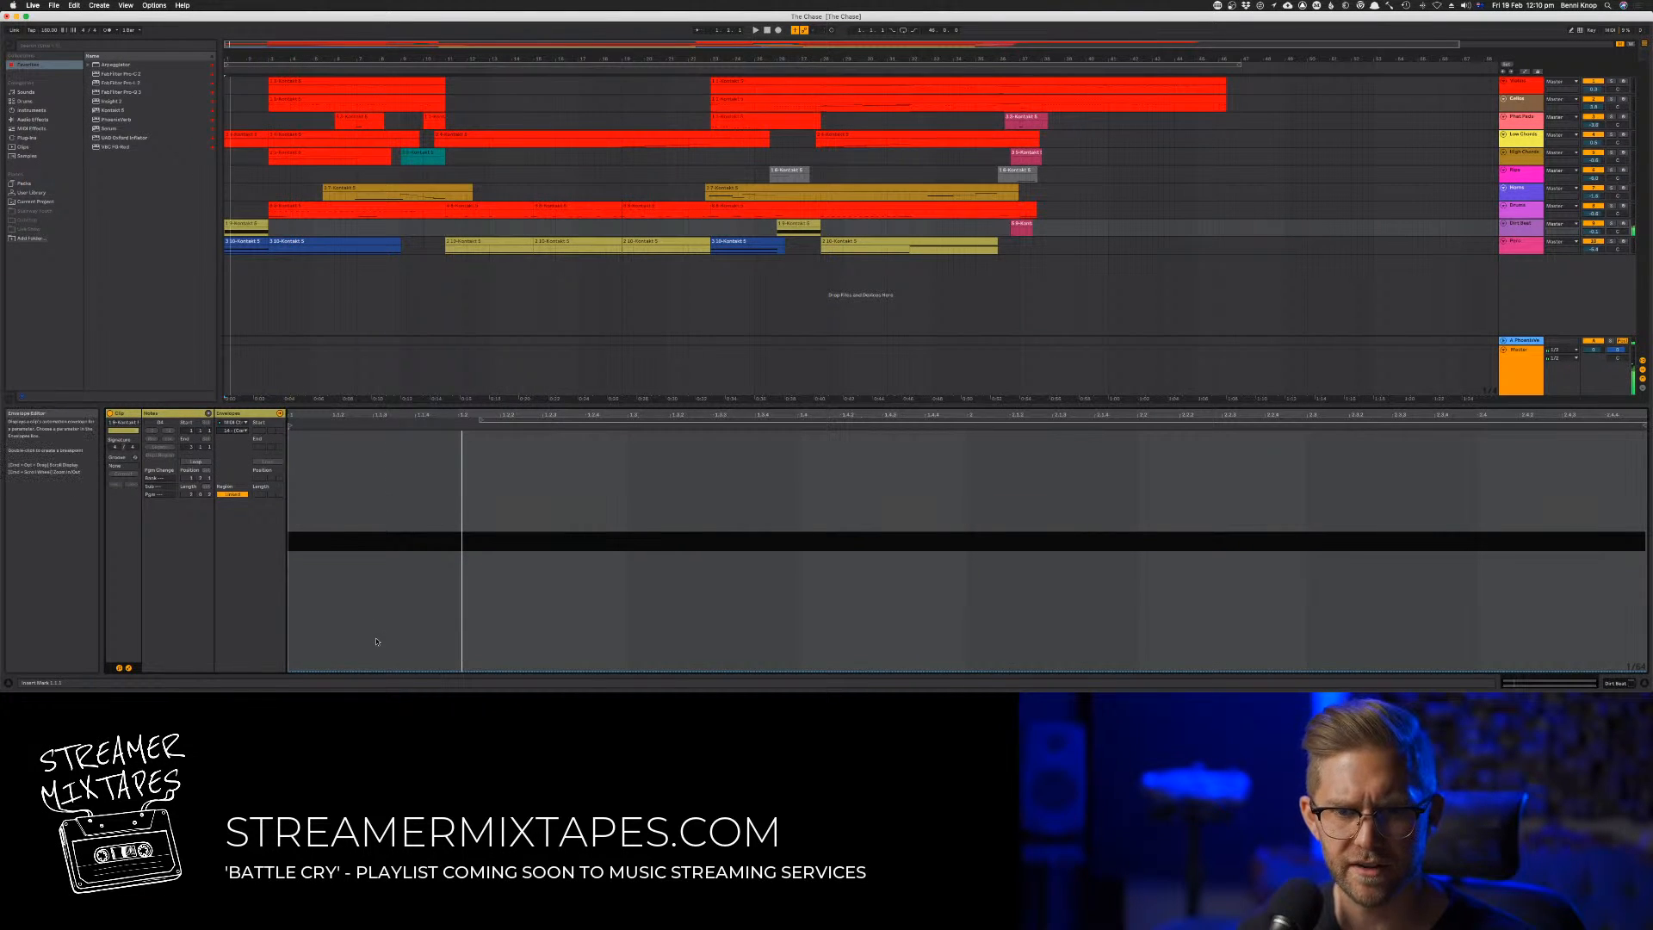
Switch to the Session View, reopen the ninth track's Kontakt instrument and view its master effects page
key(Tab)
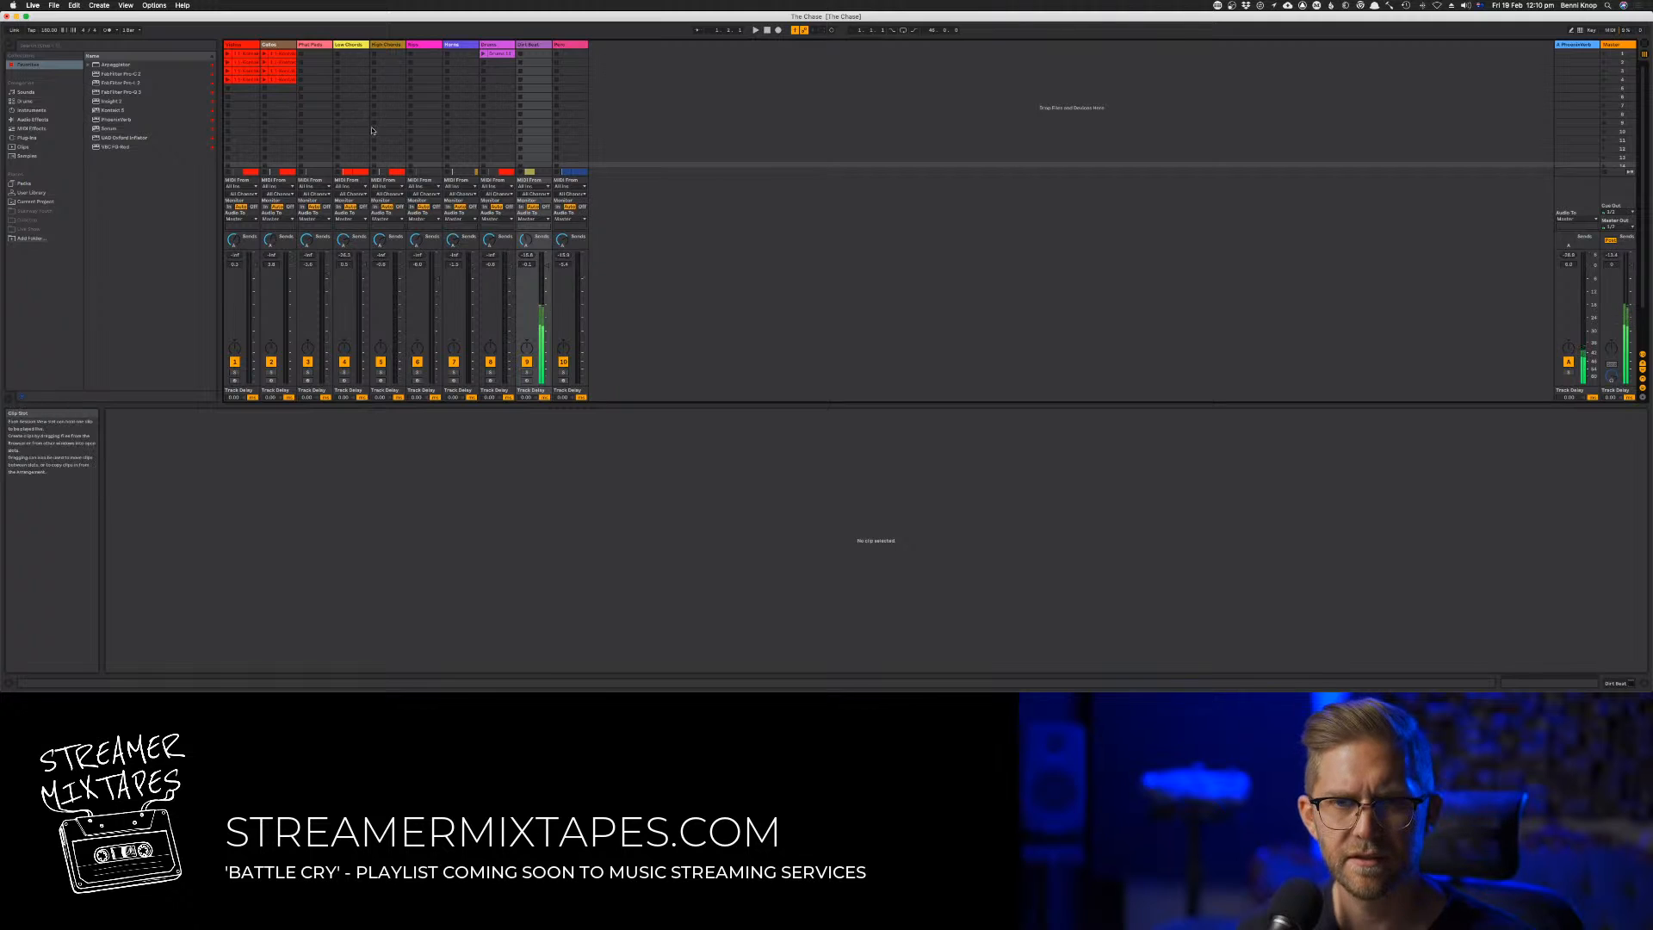
click(539, 47)
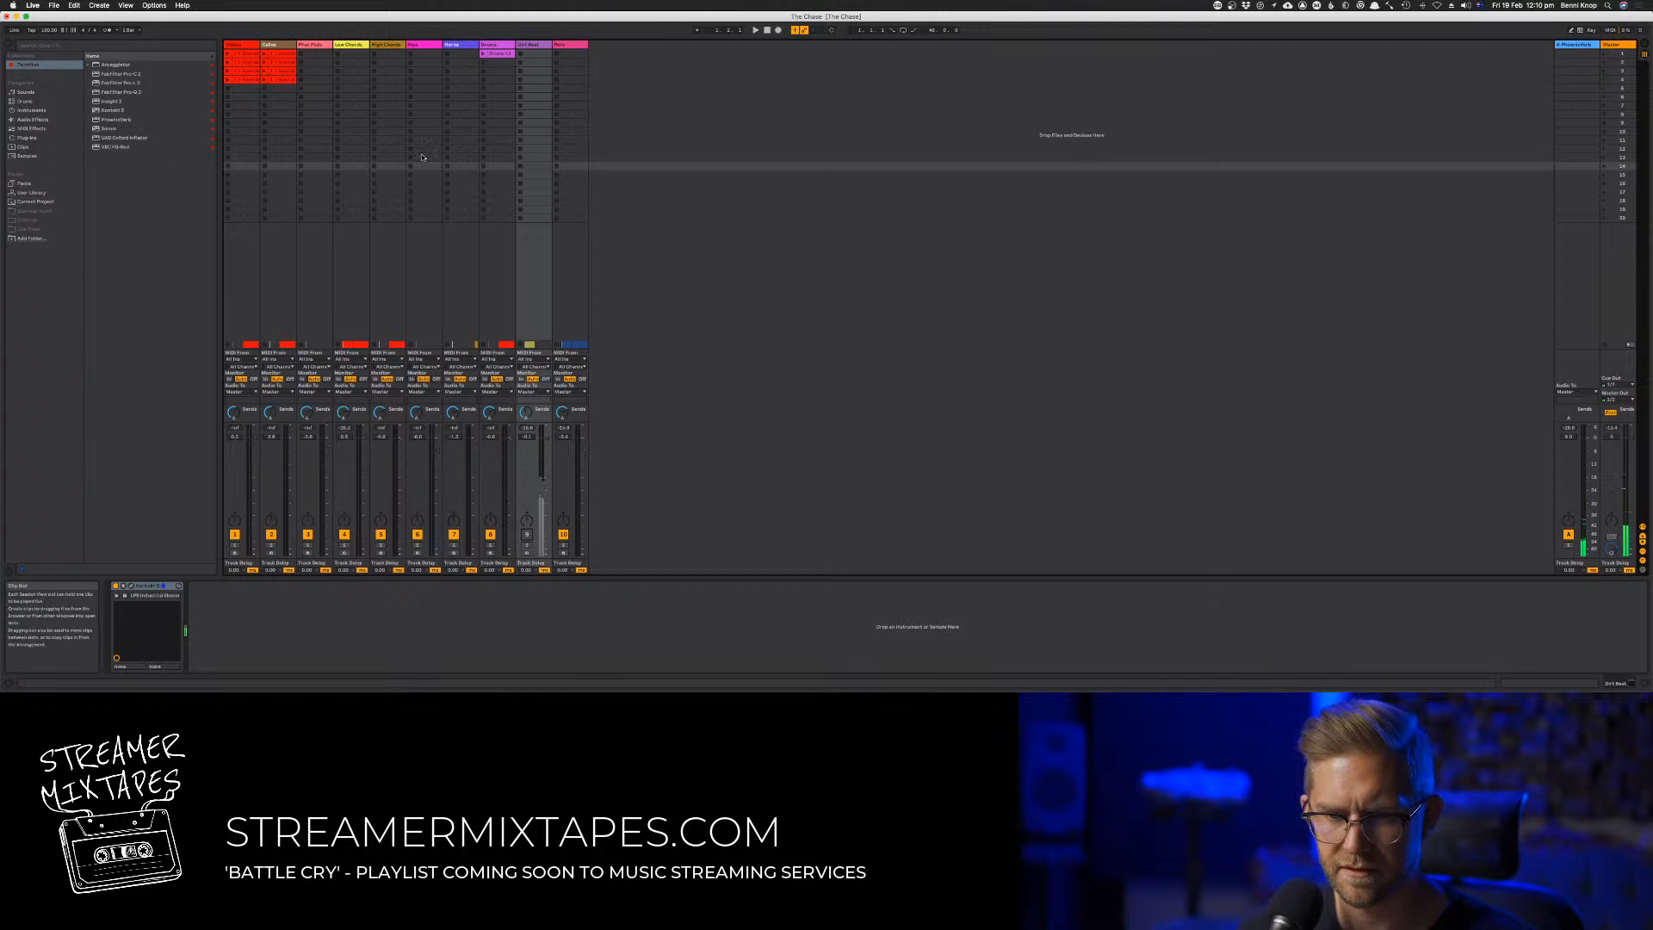
click(131, 586)
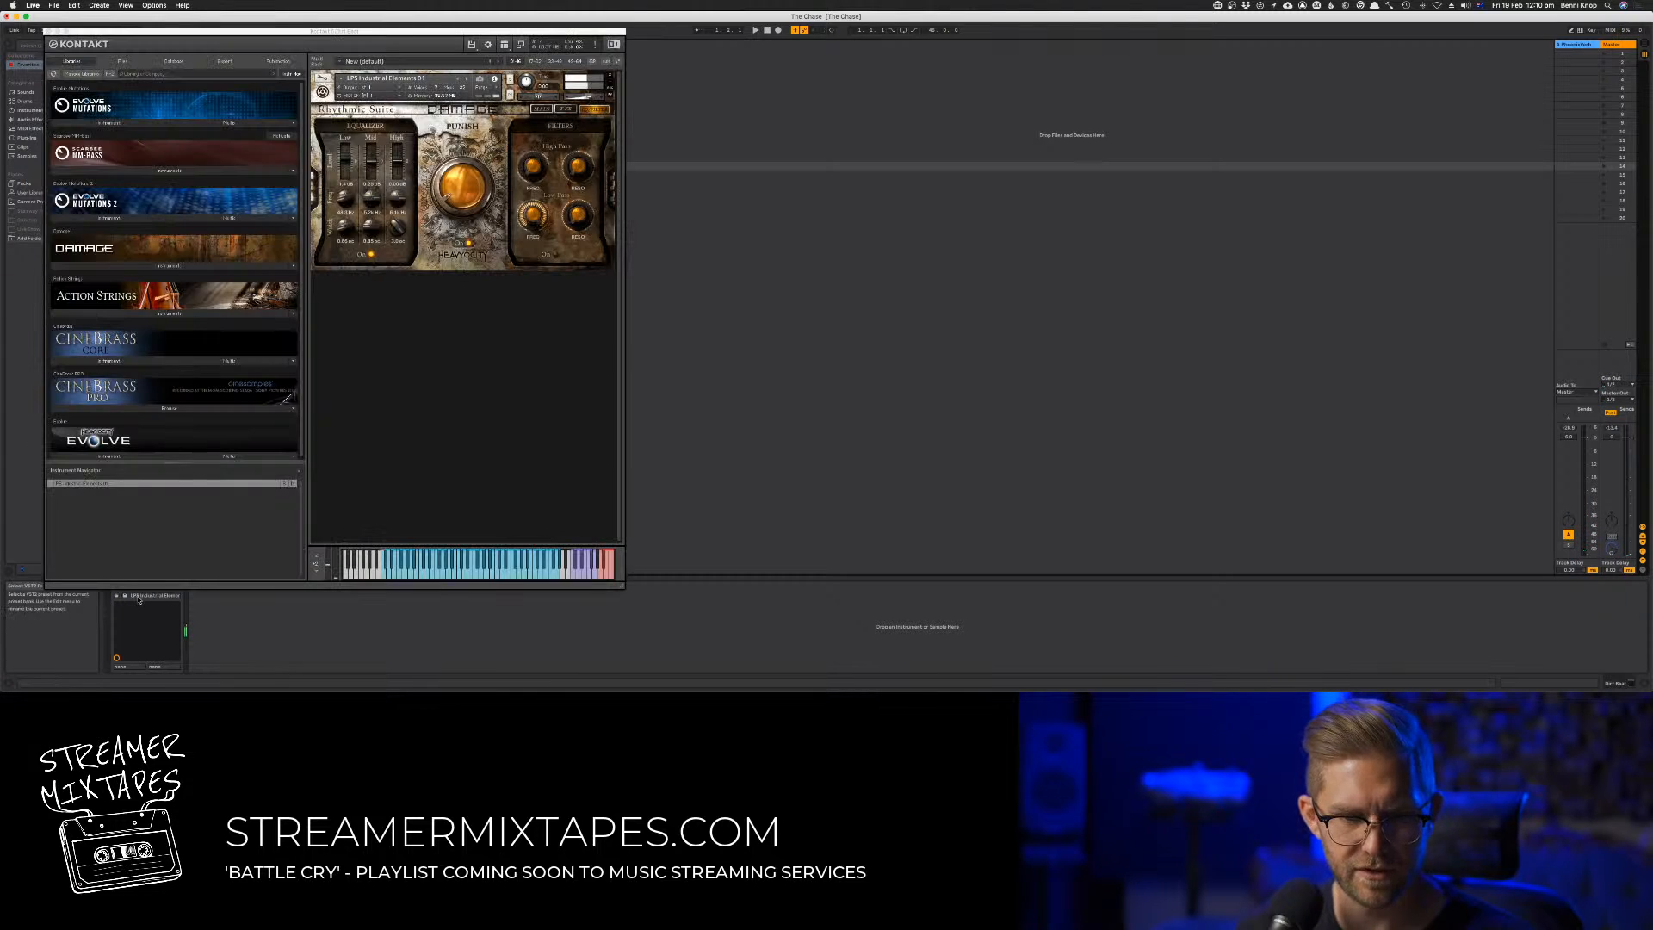
click(177, 603)
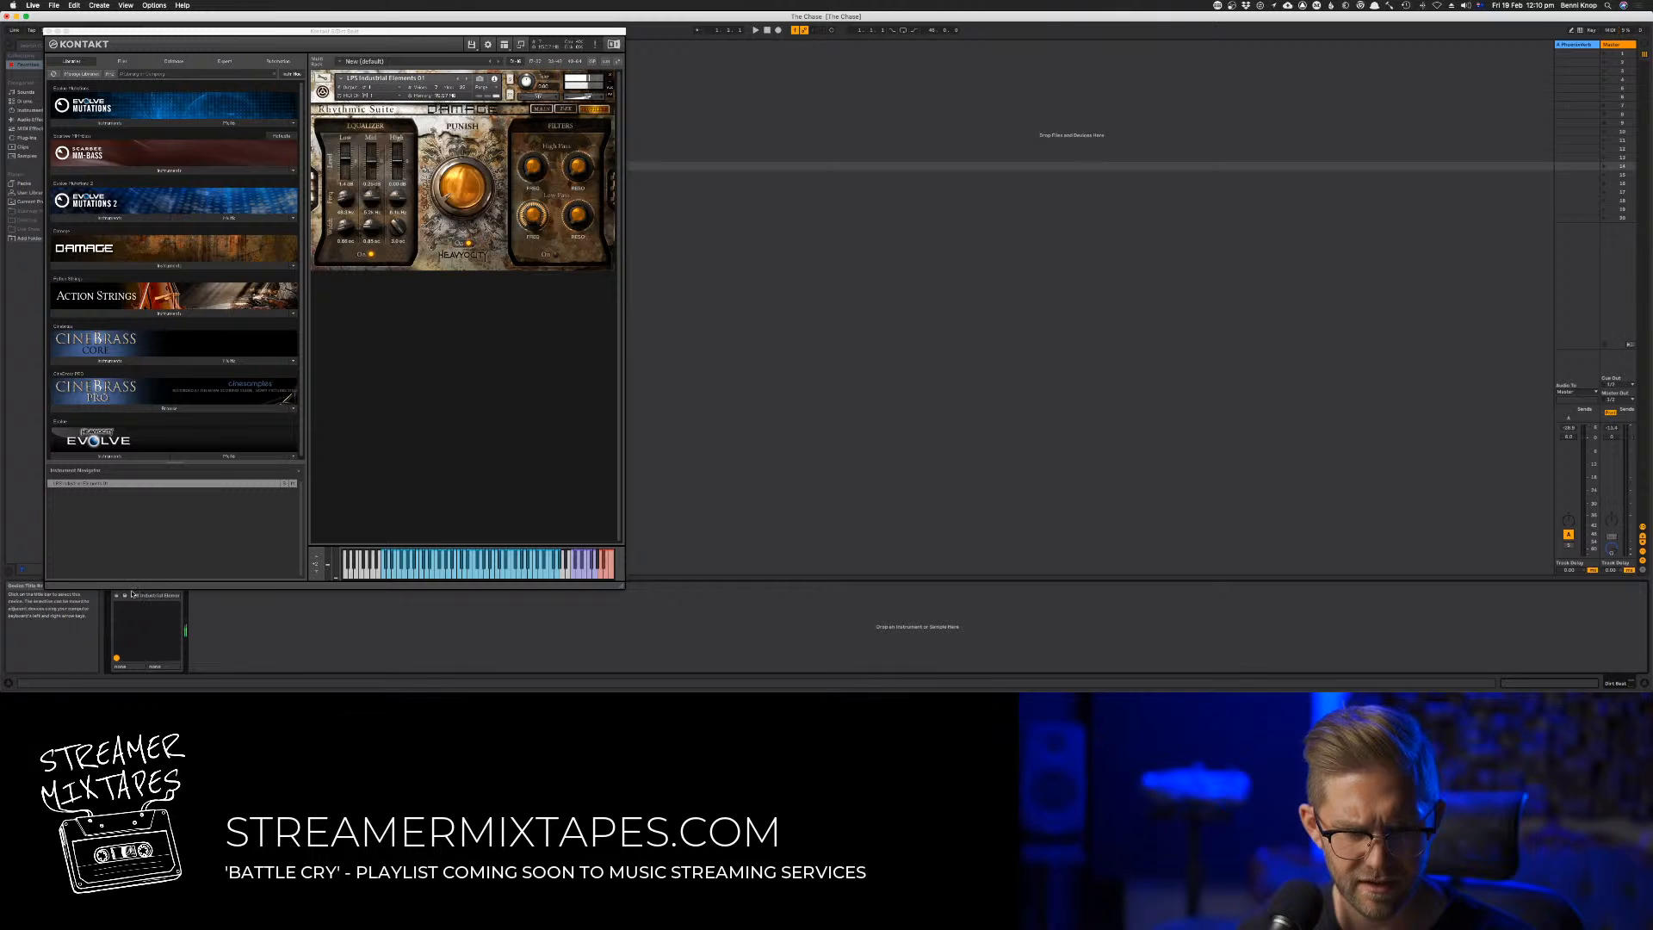
click(476, 491)
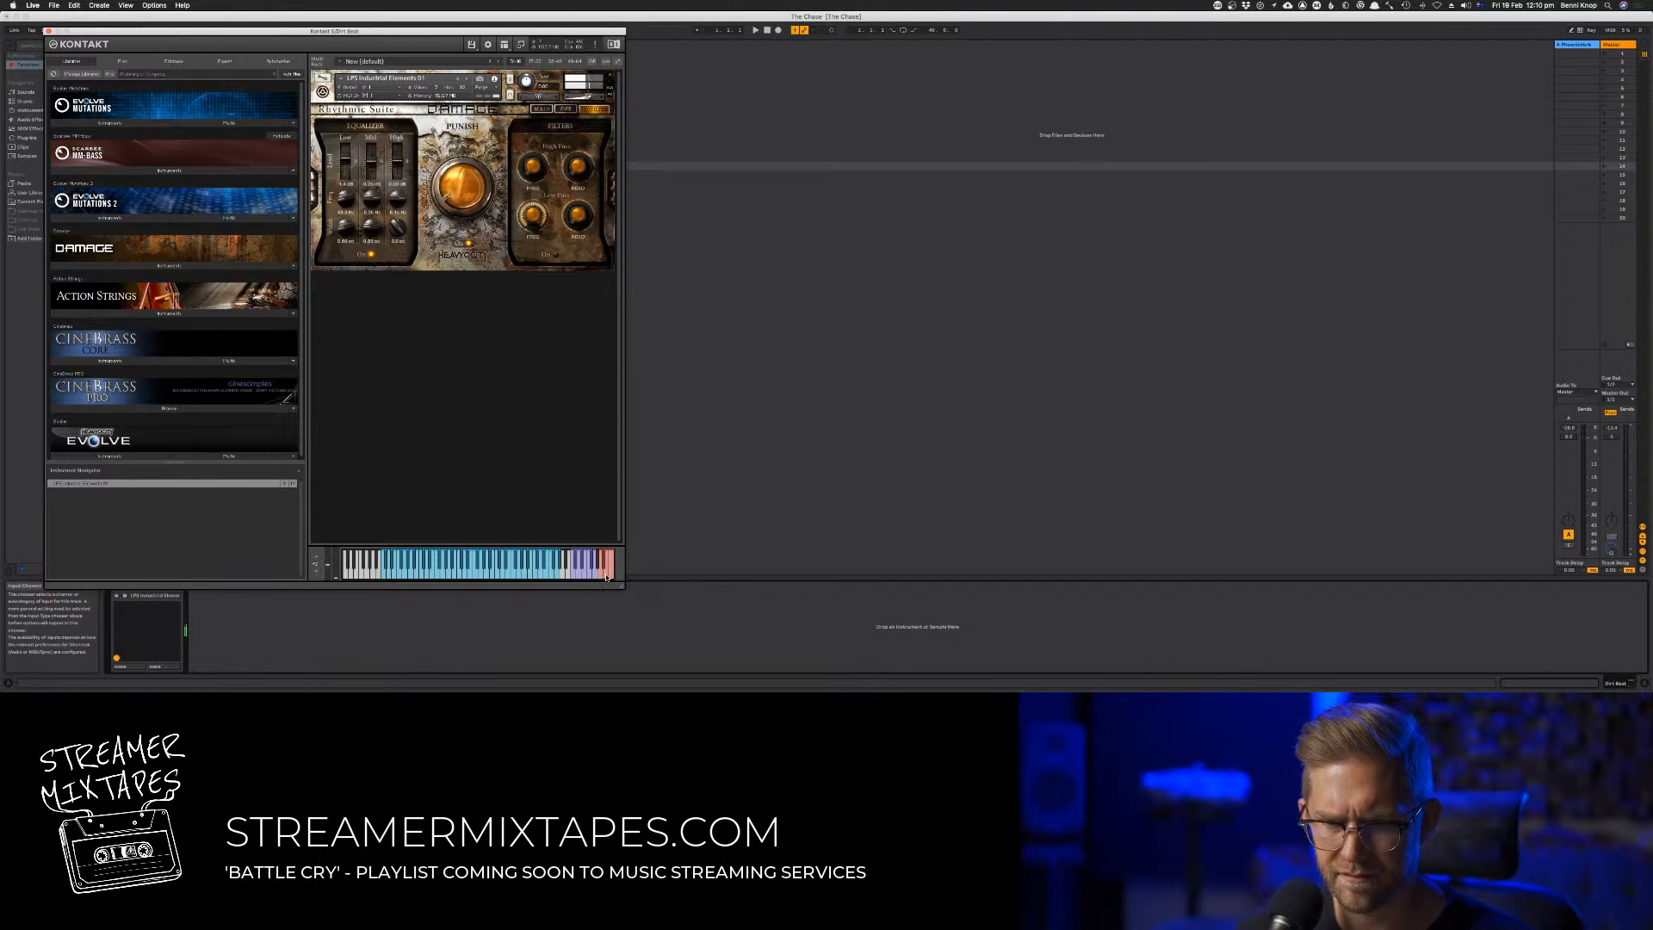
click(541, 109)
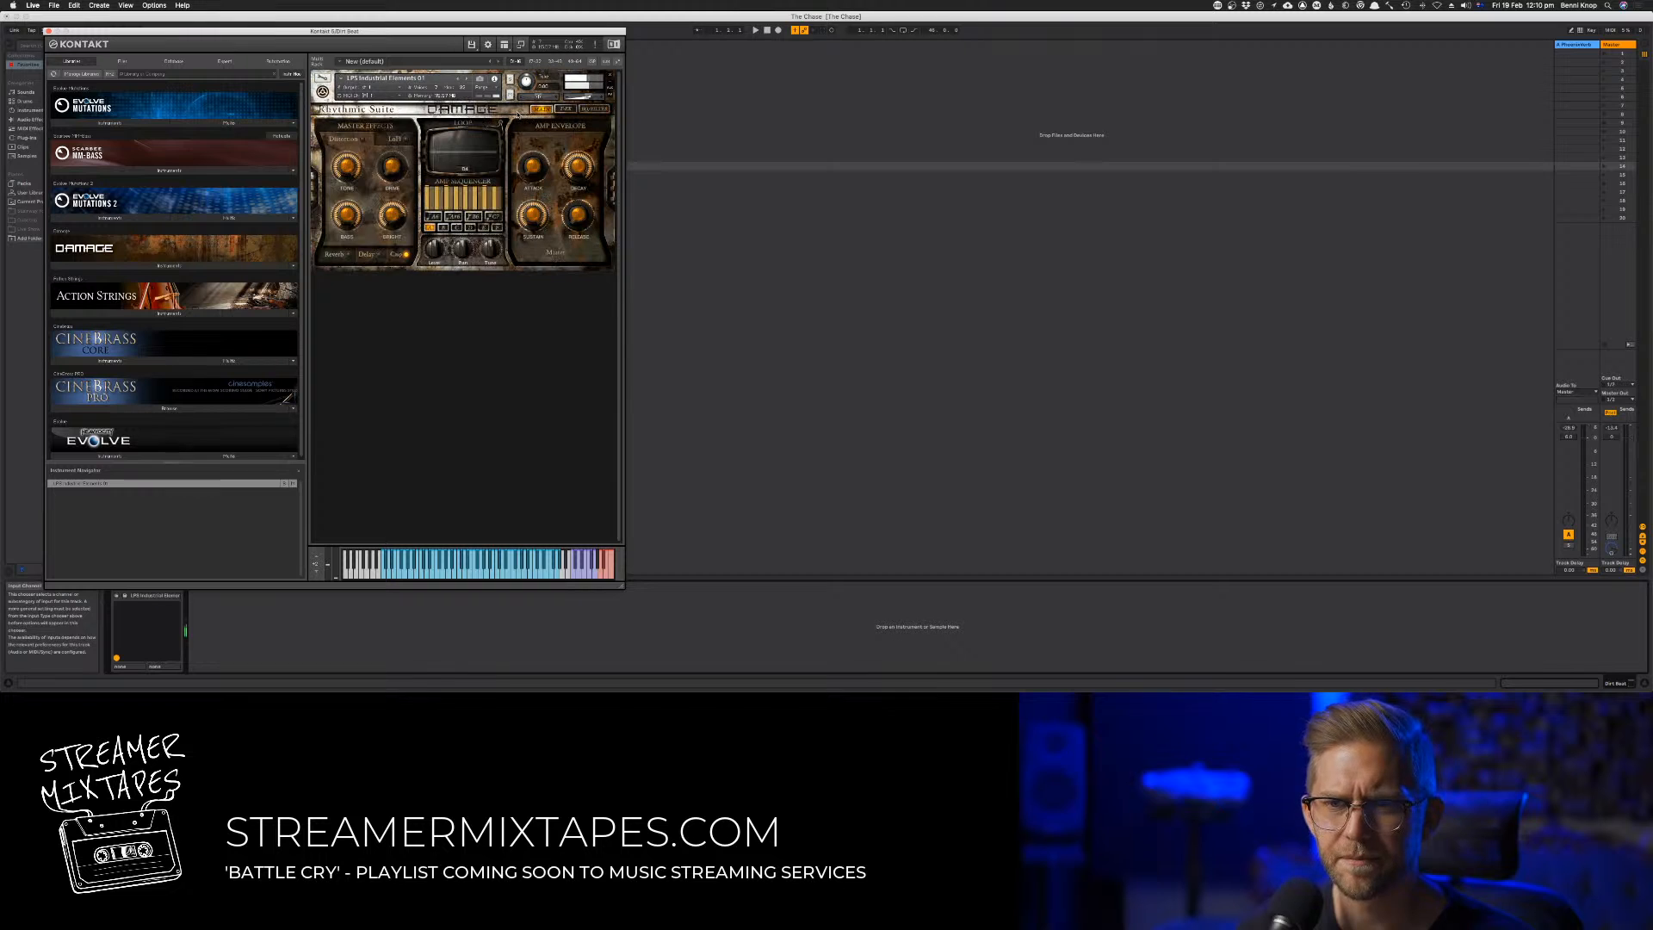
Open the Kontakt instrument's edit view and inspect the source module's preset and MIDI routing options
click(321, 77)
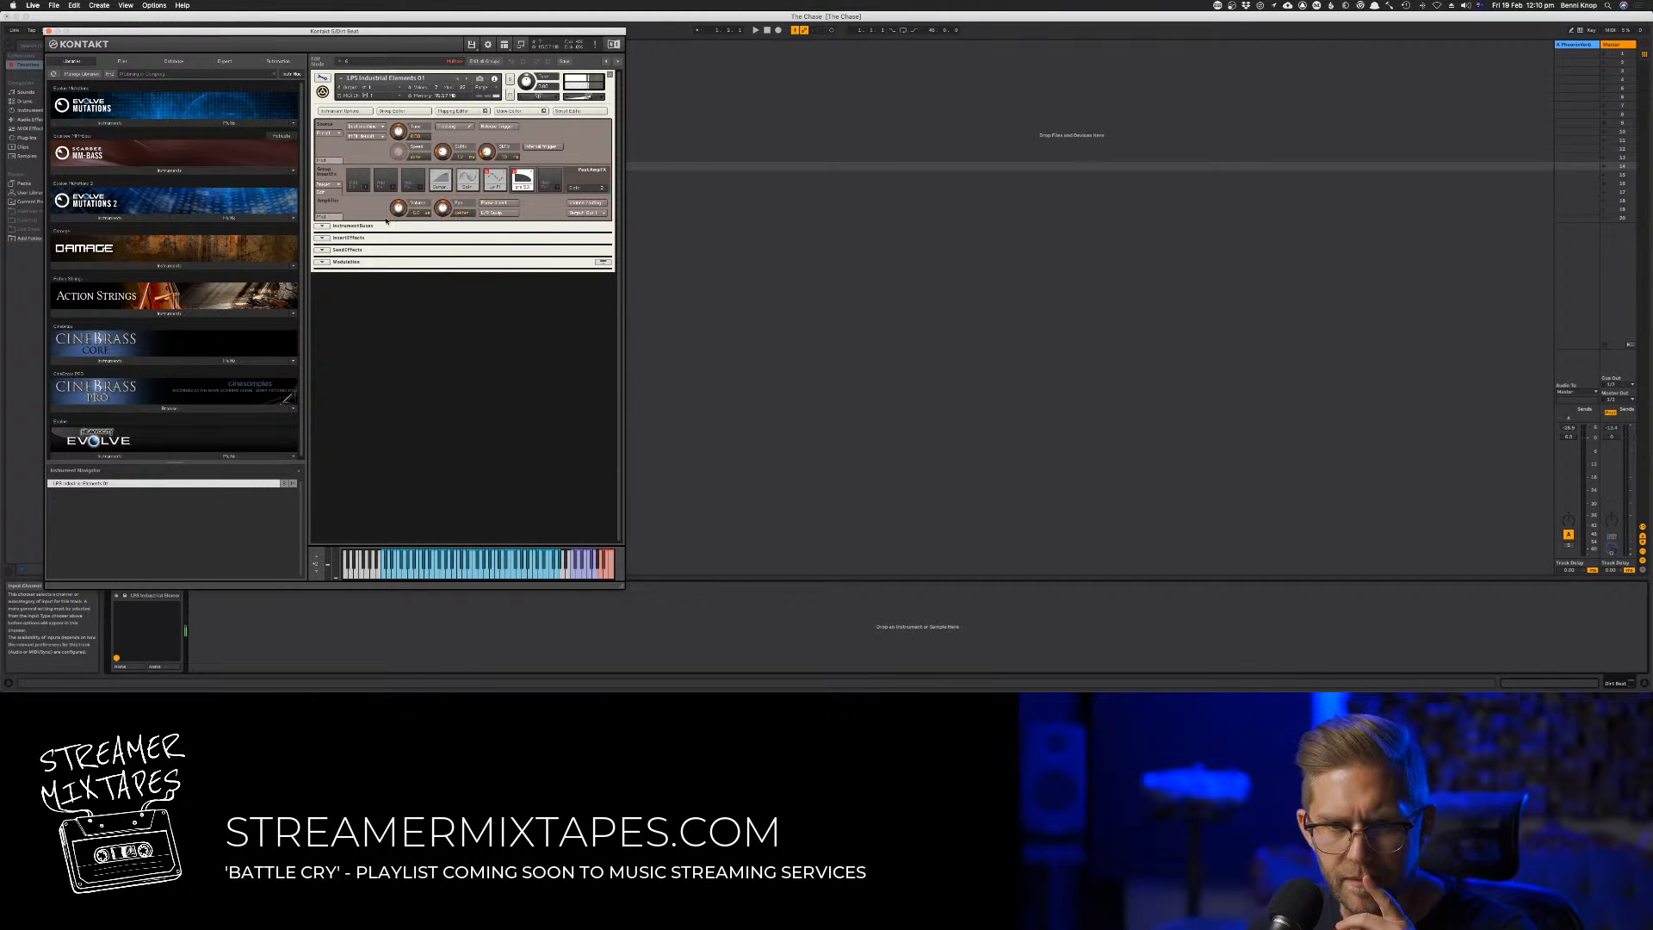
click(368, 128)
click(329, 133)
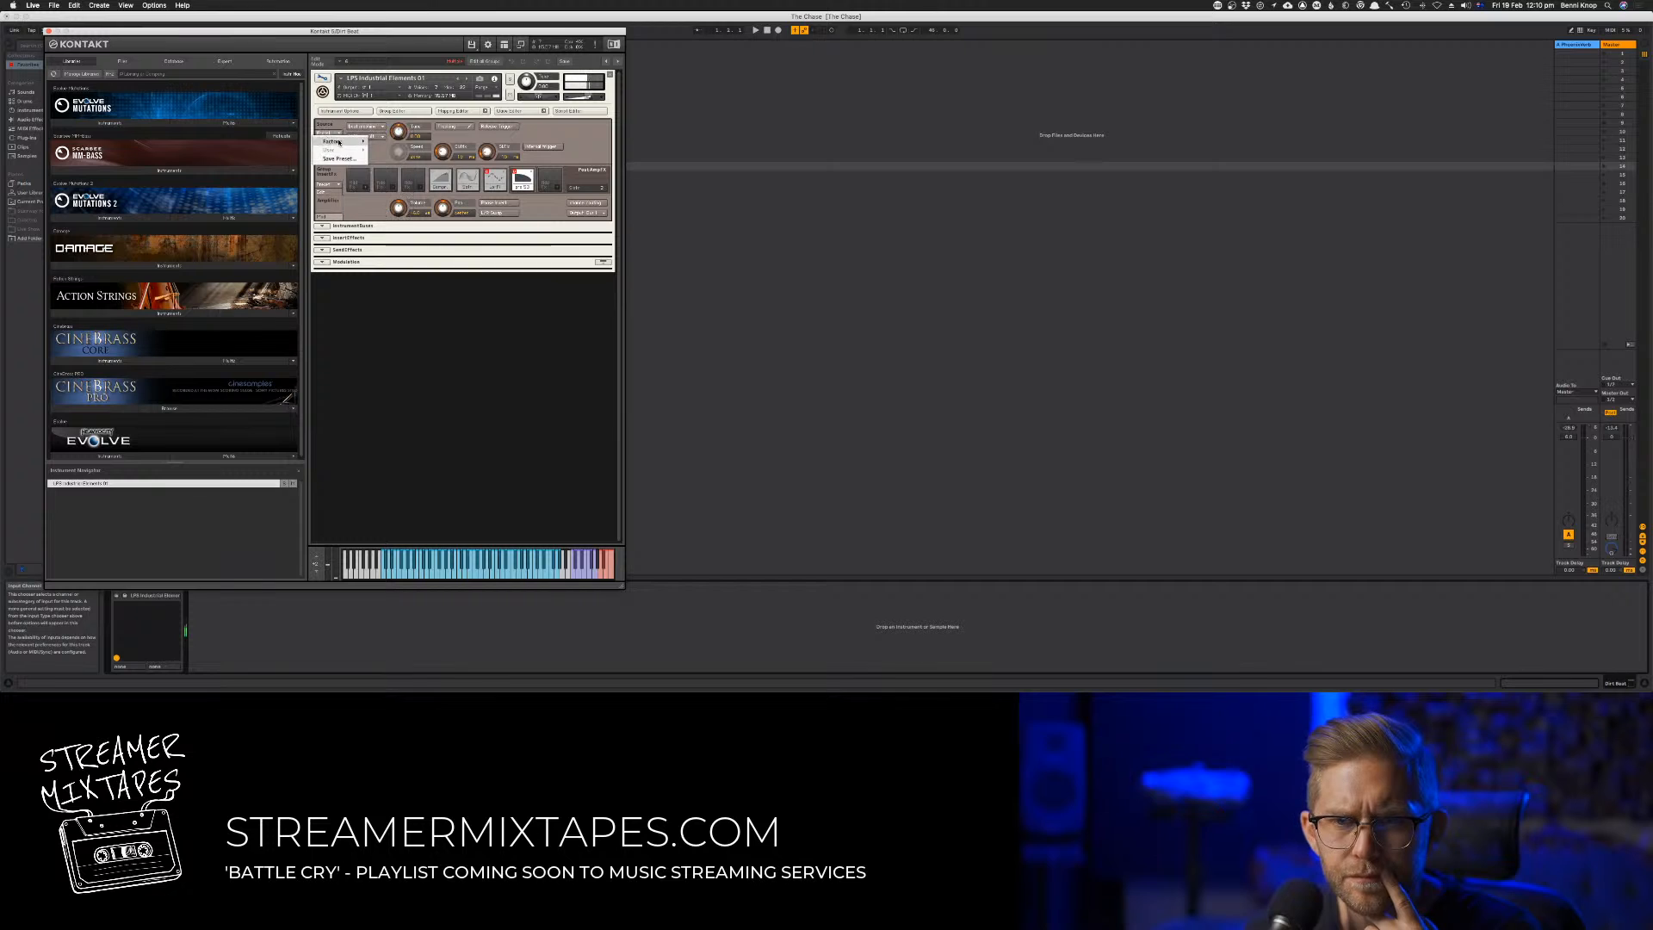
click(365, 140)
click(368, 137)
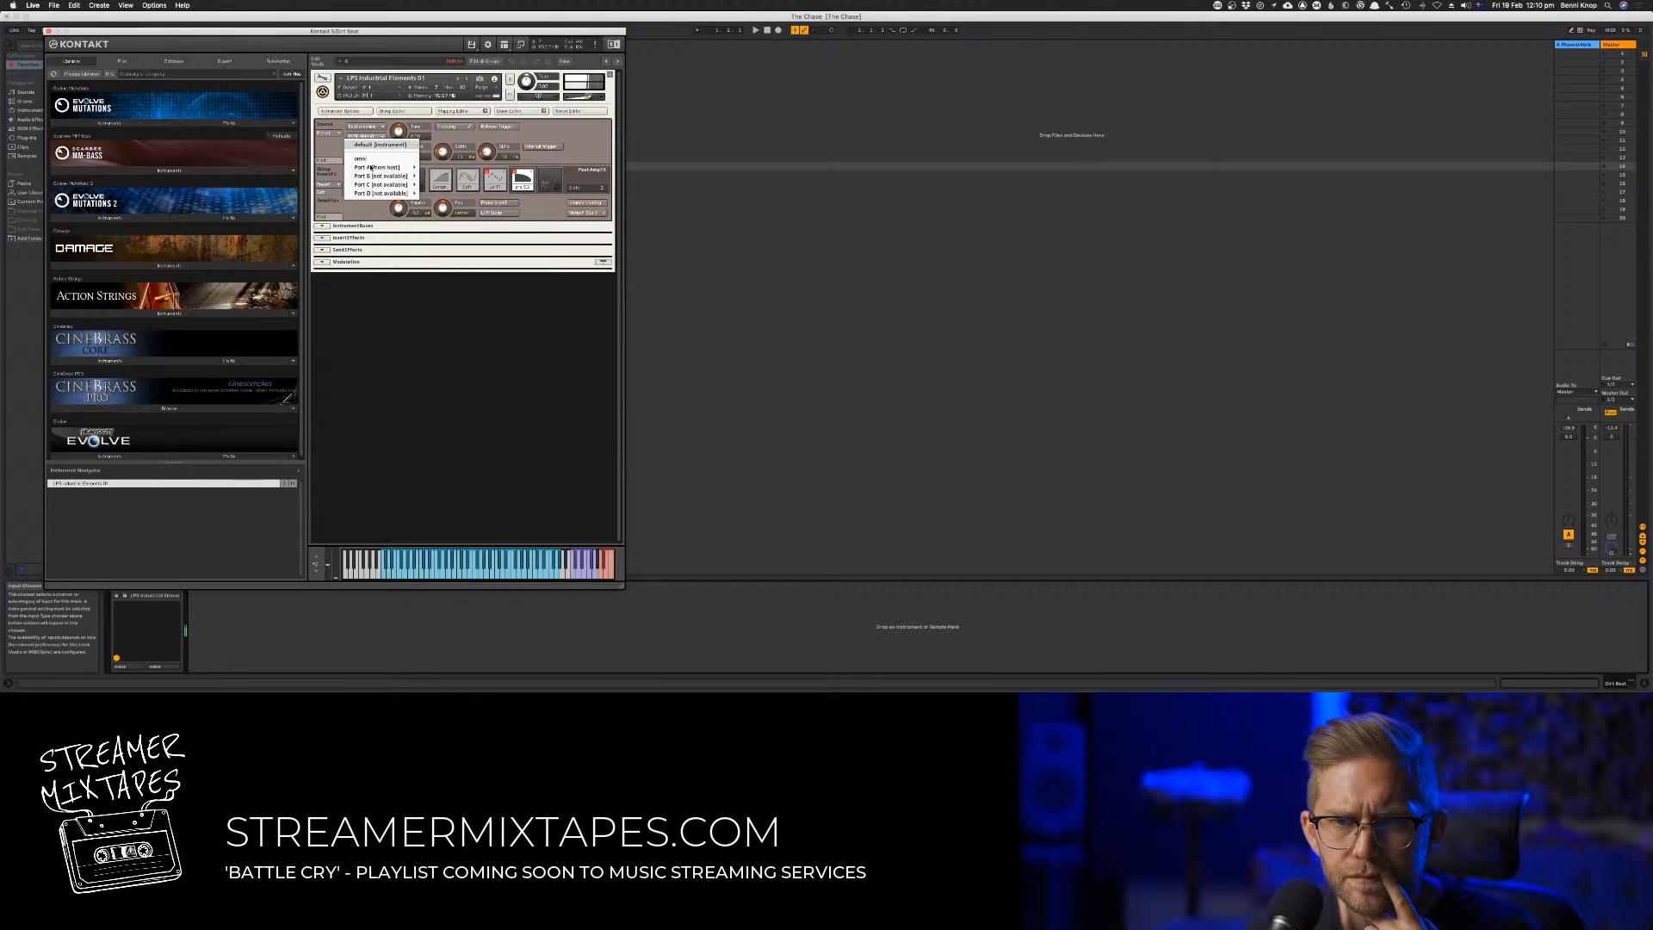
click(456, 137)
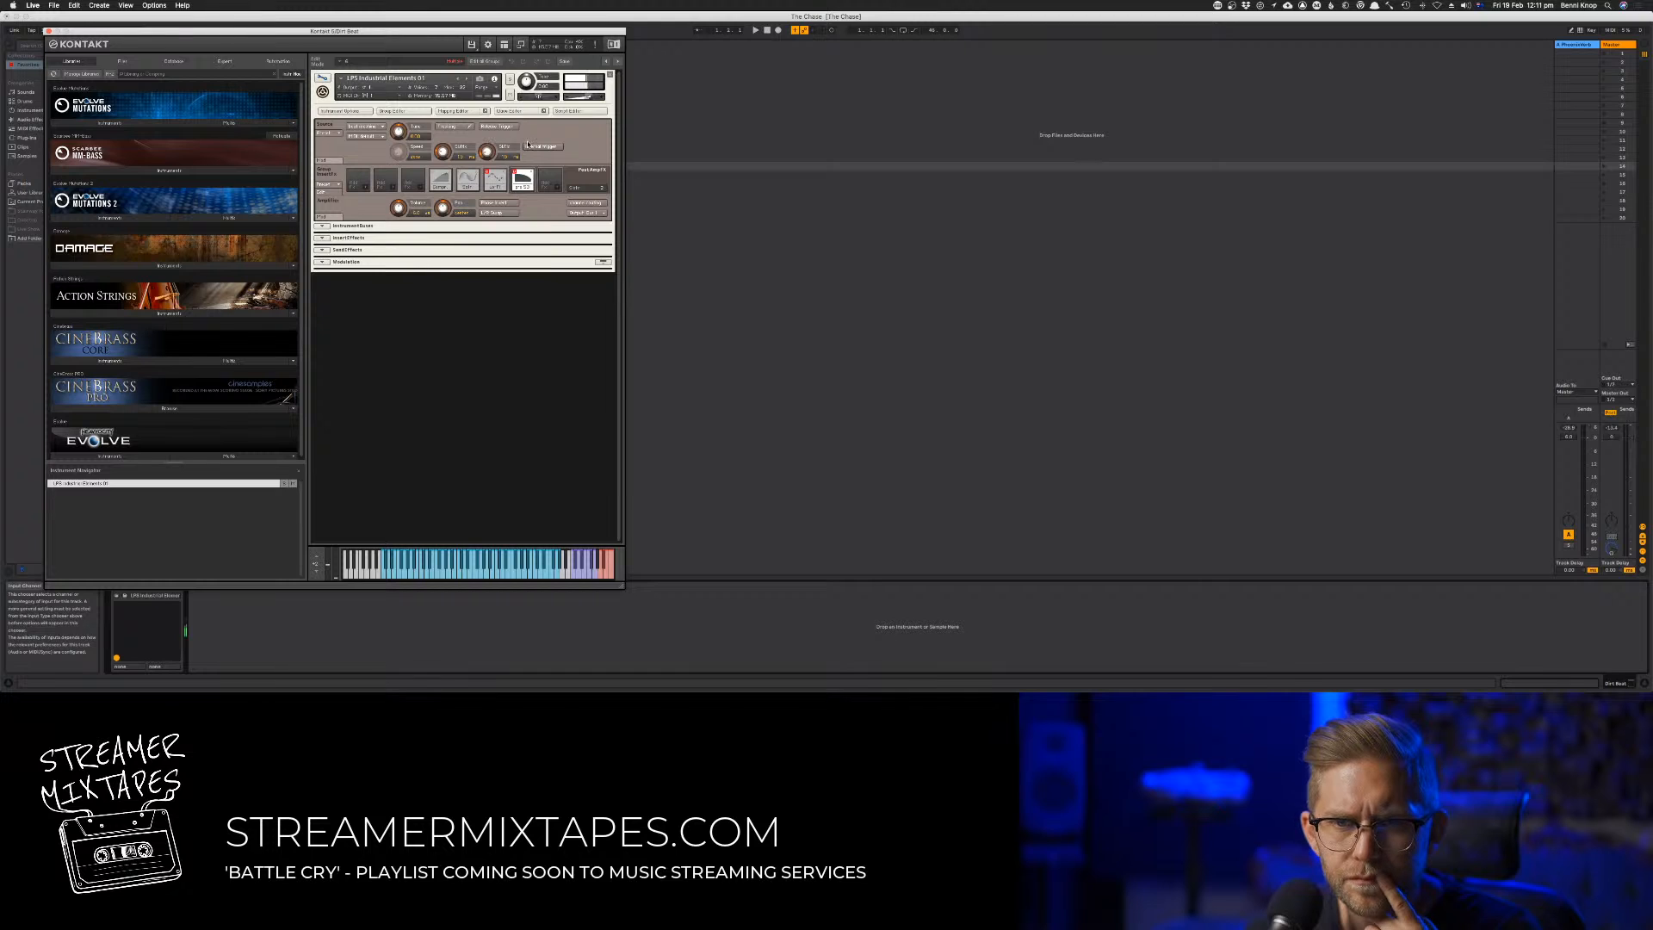
Examine the instrument's Group Editor and Mapping Editor
click(403, 111)
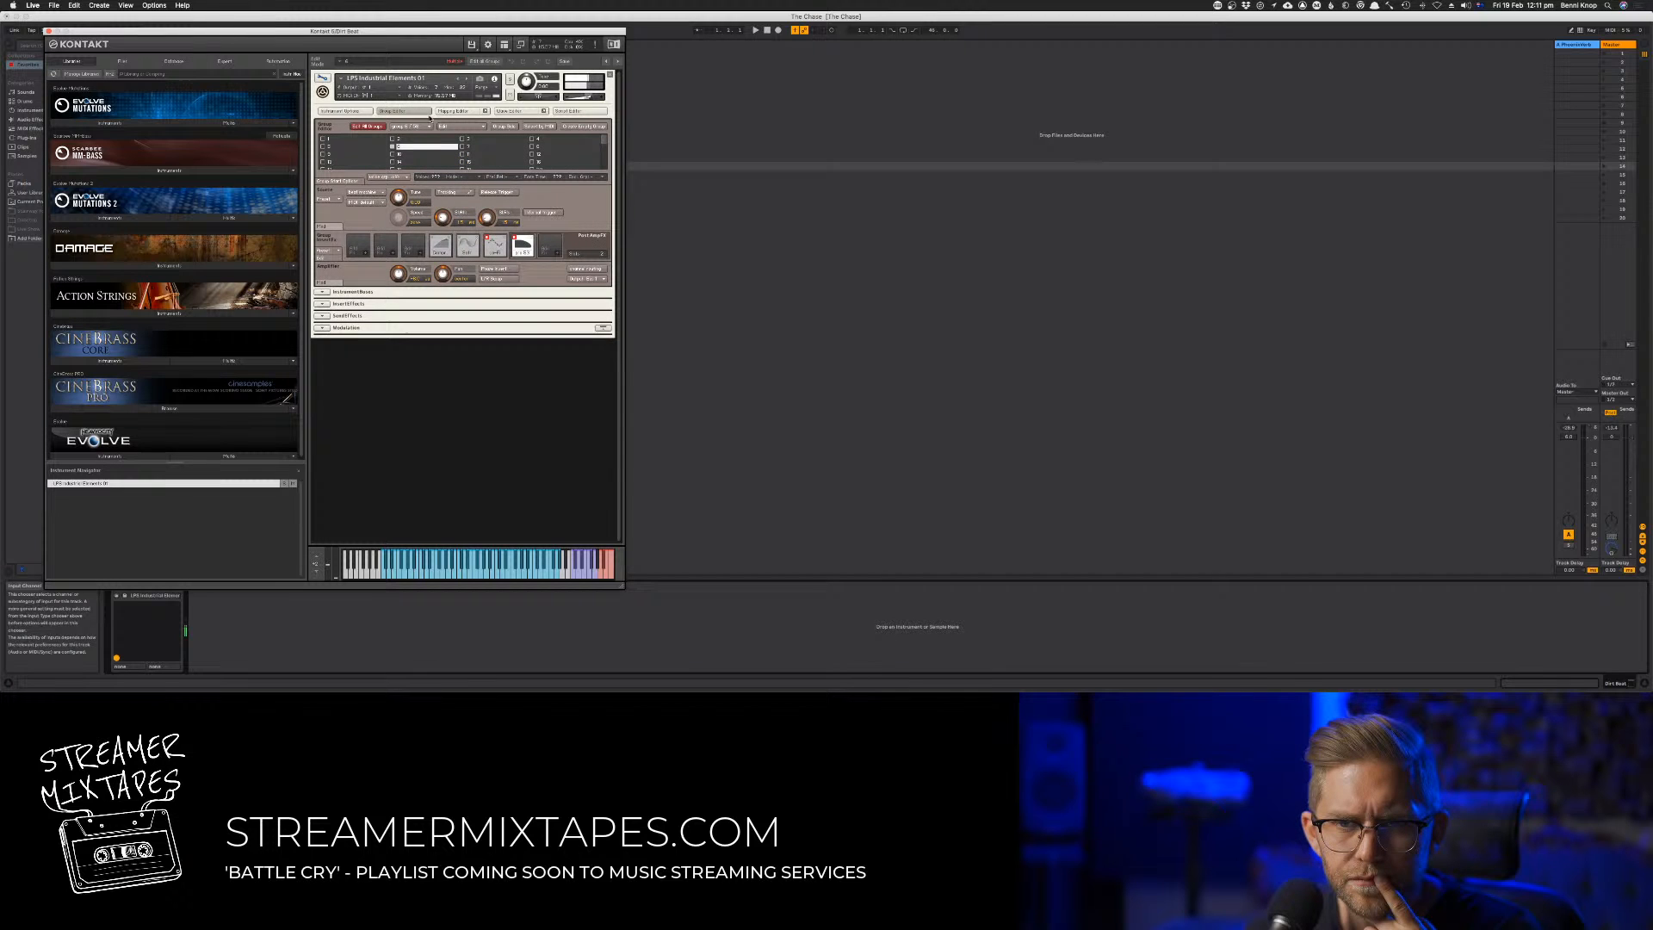
click(450, 112)
click(411, 112)
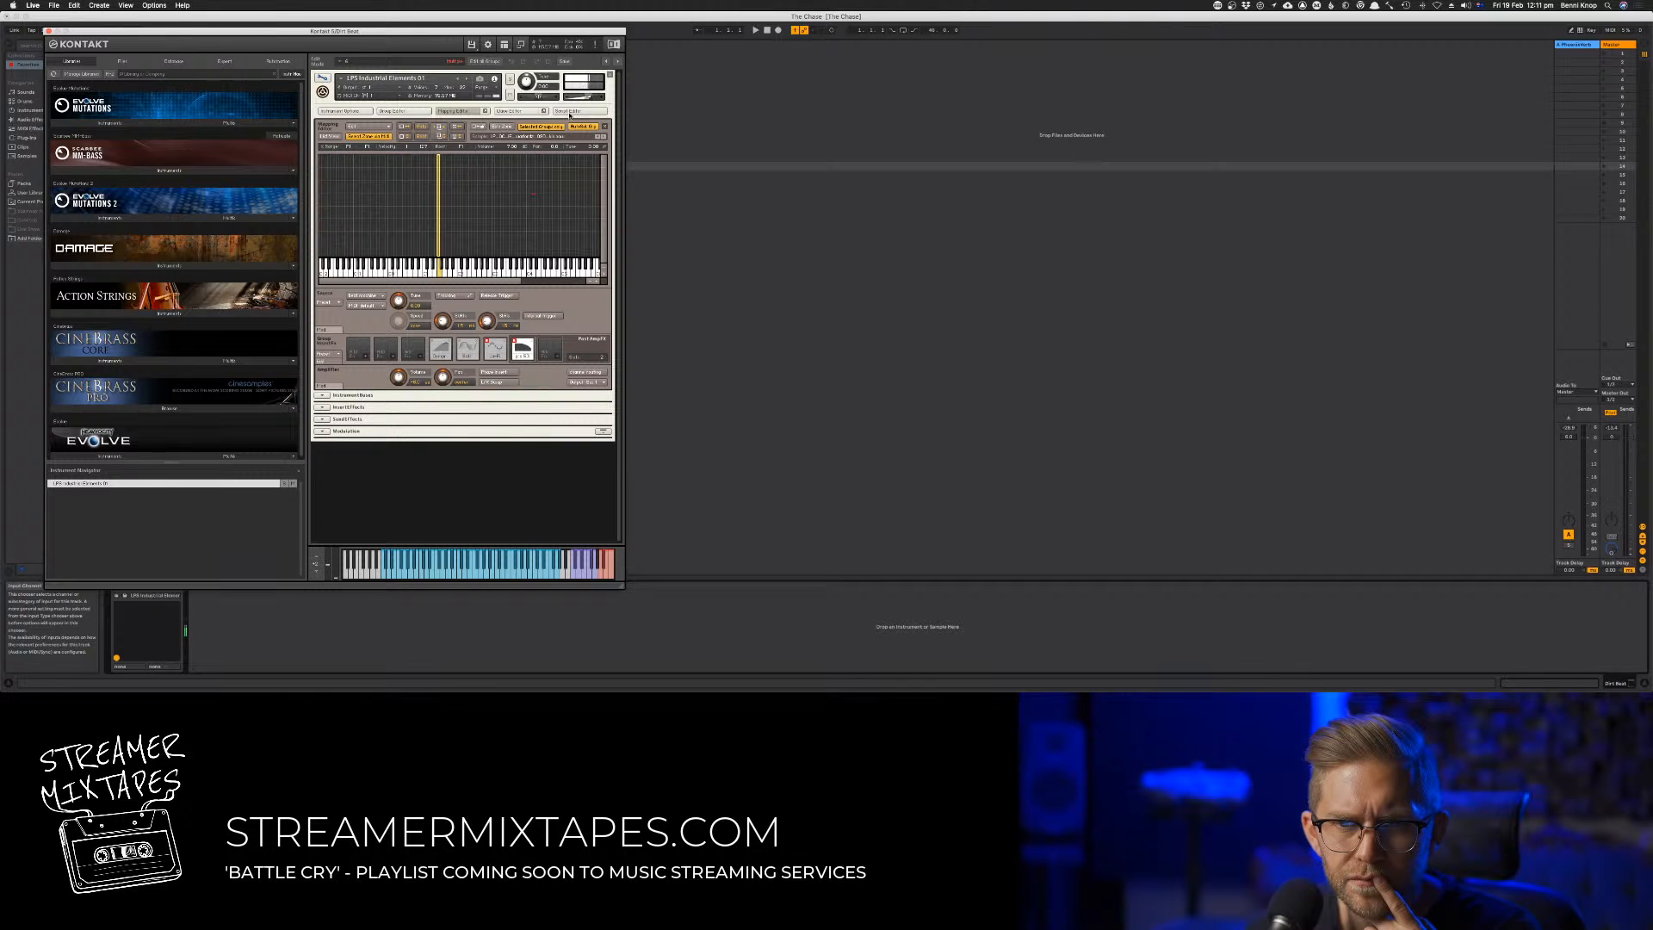
Look through the Instrument Options pages, check the sustain pedal choices under Controller, and close the dialog
click(340, 111)
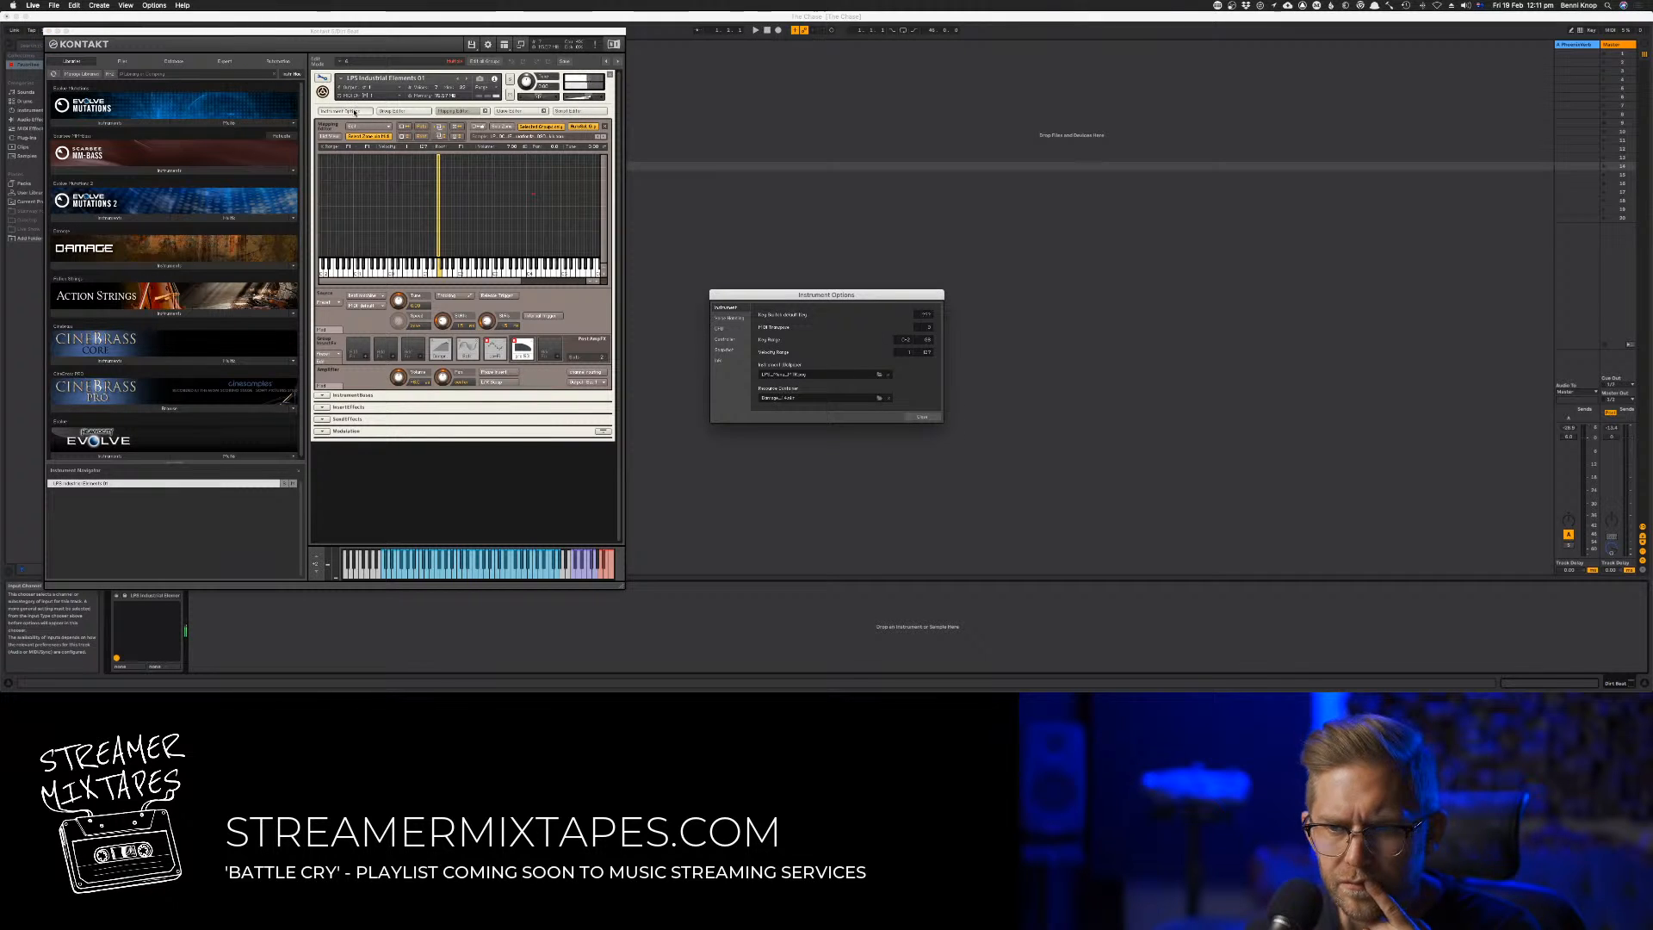
click(733, 319)
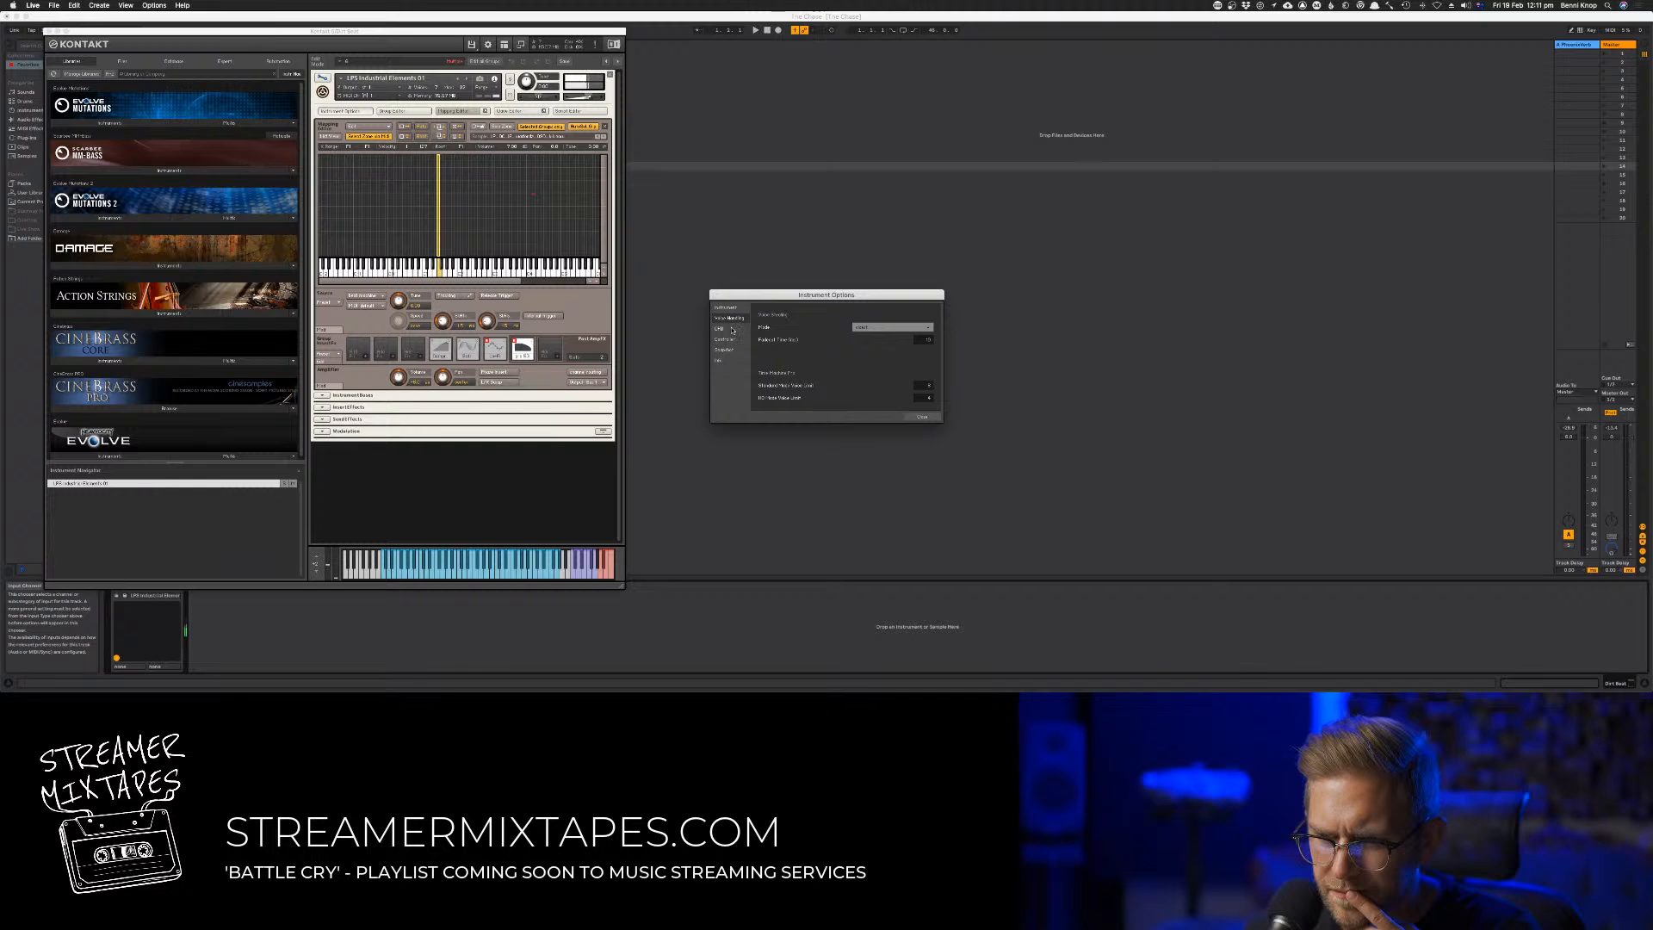
click(733, 328)
click(730, 339)
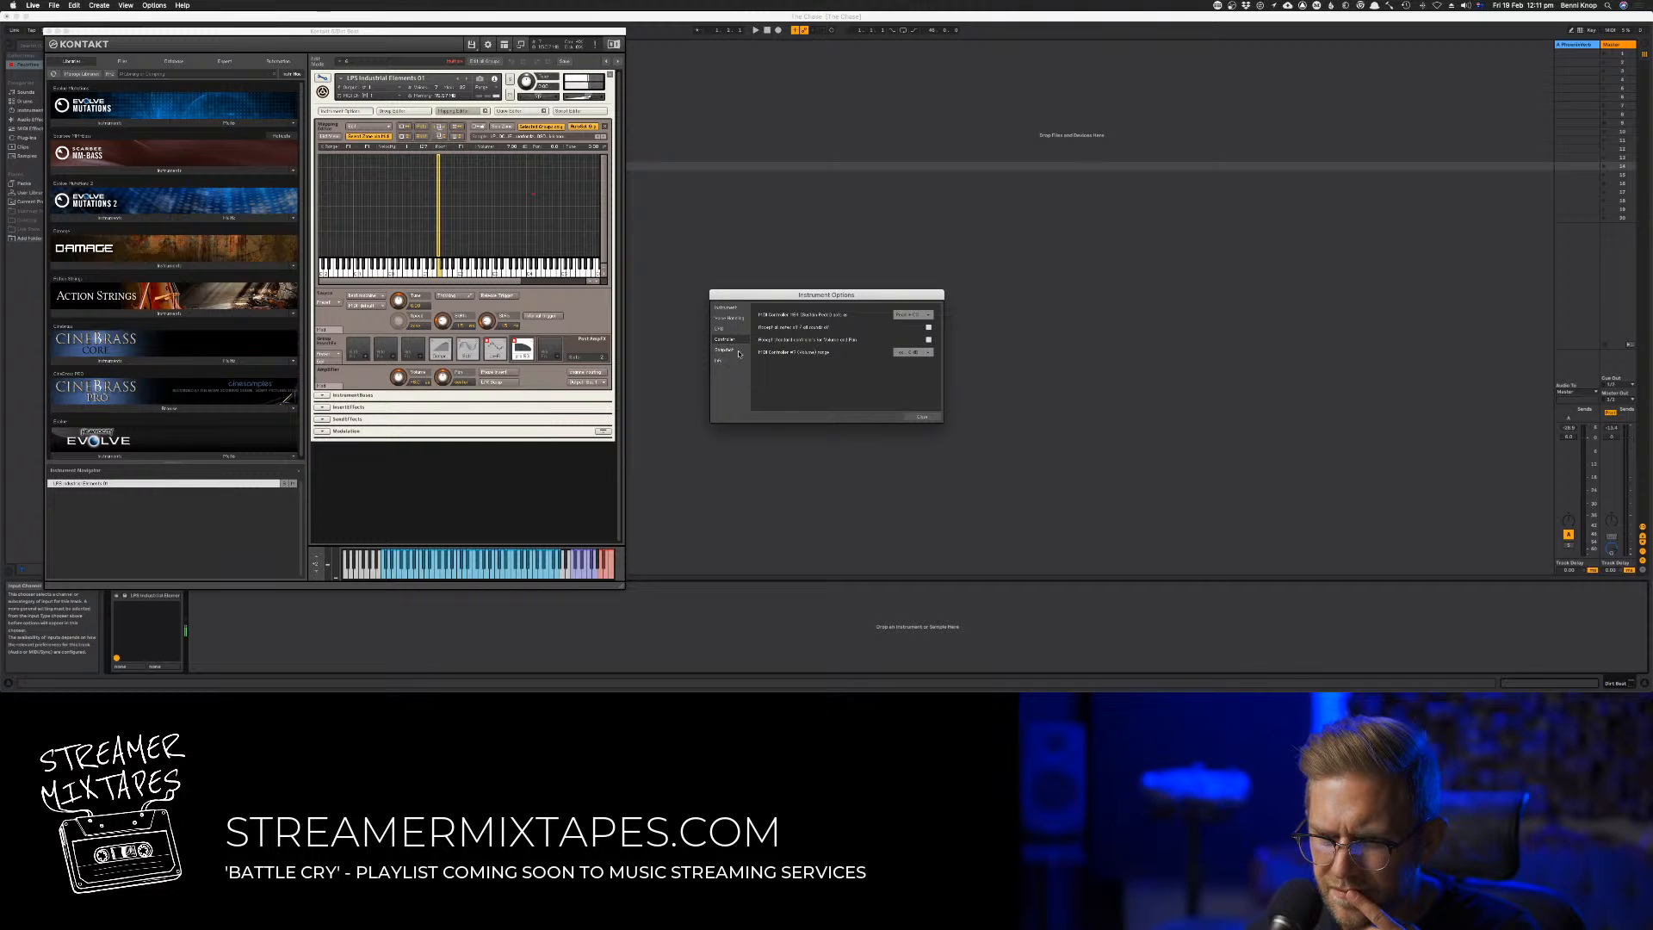
click(914, 315)
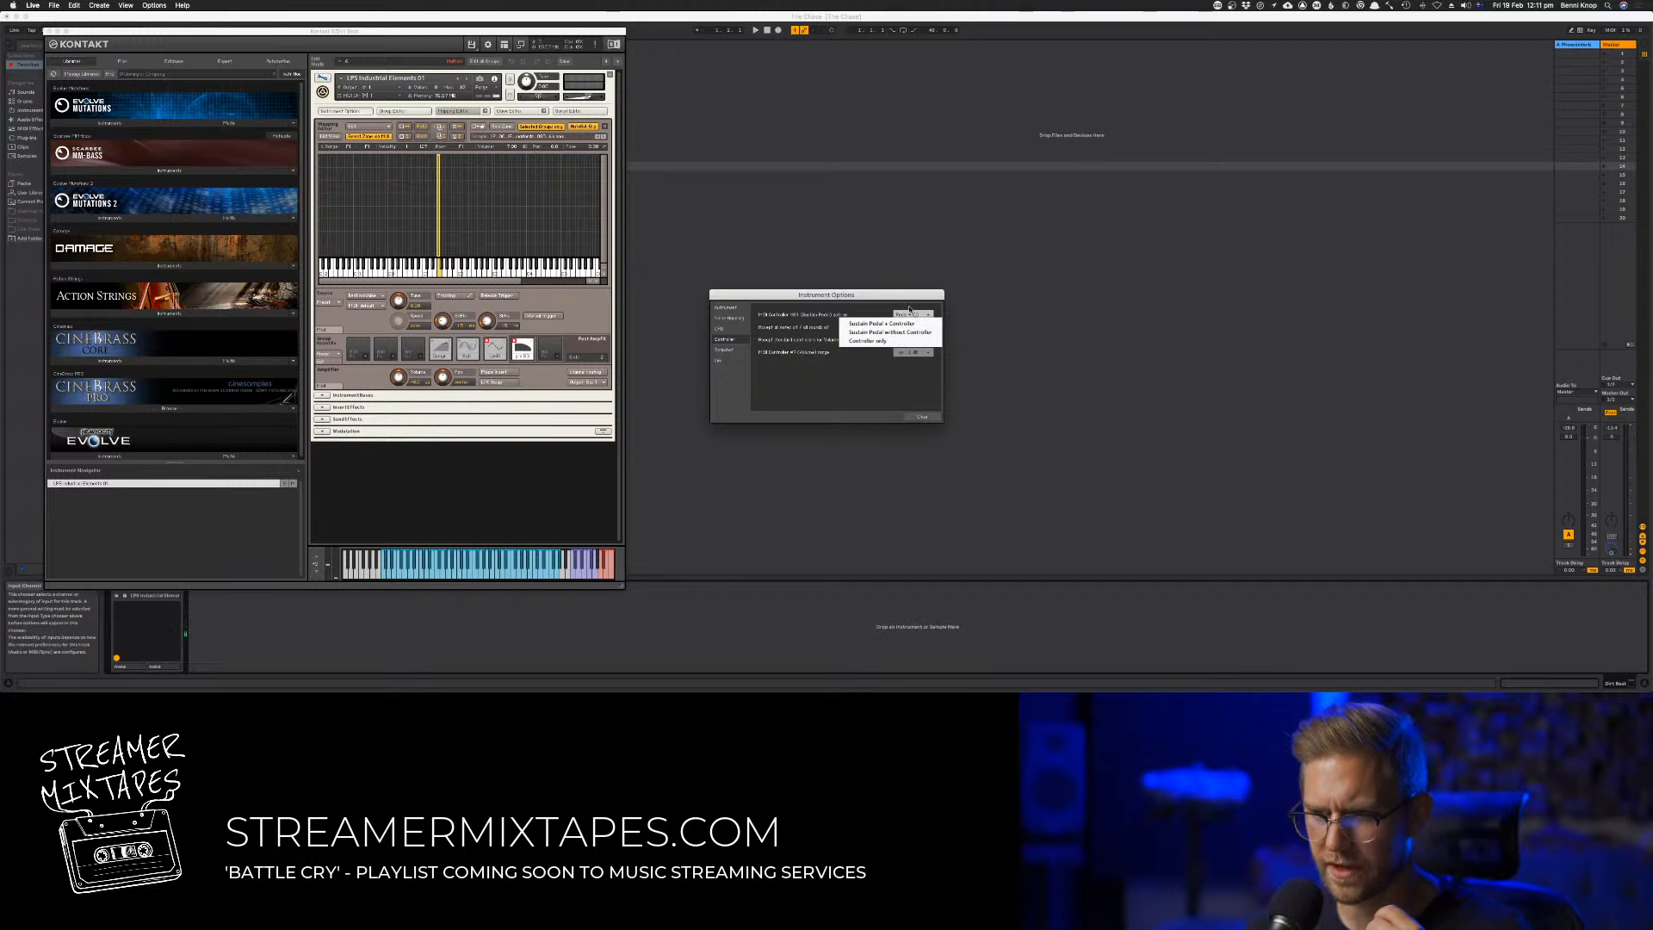
click(865, 310)
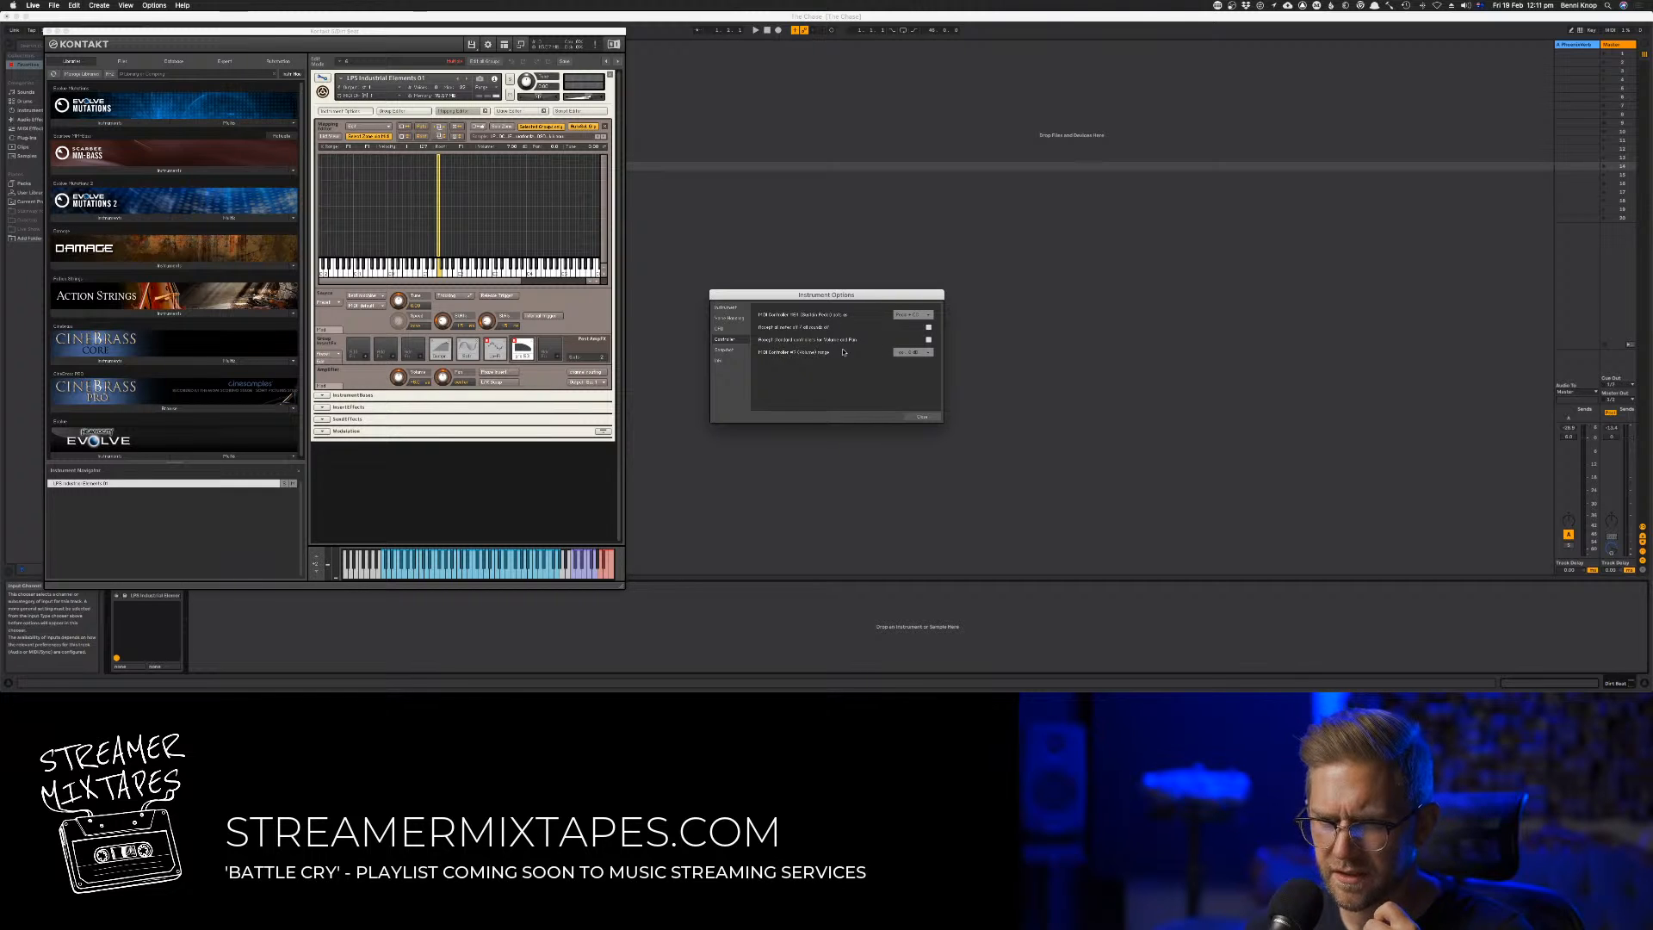
click(921, 417)
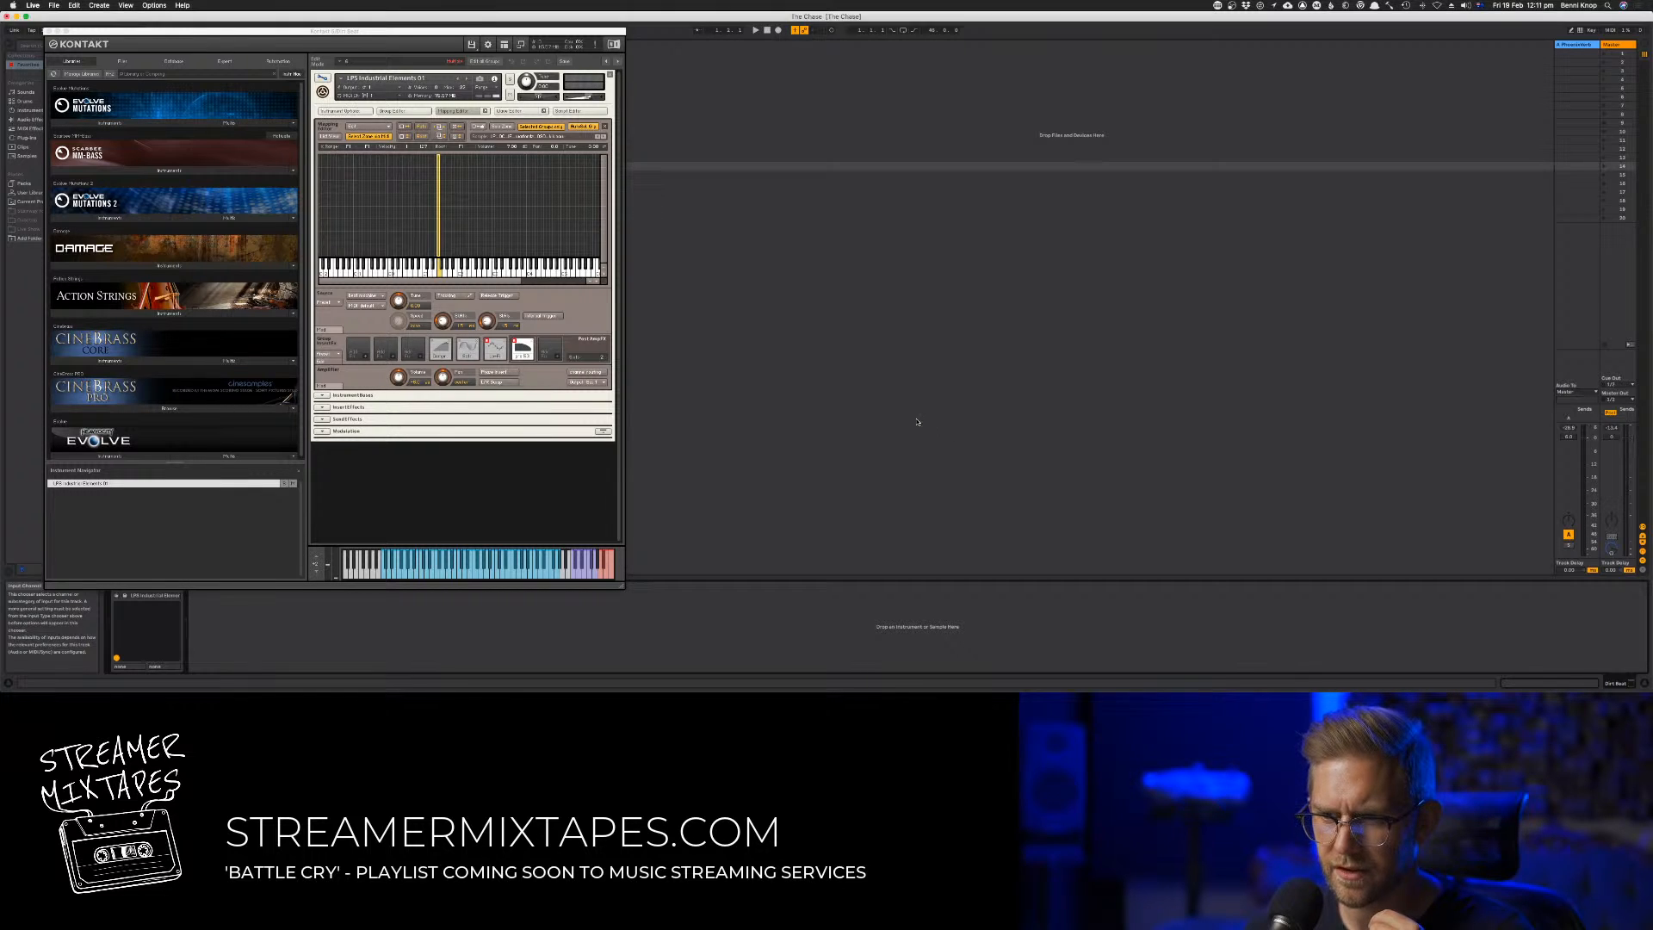
Close the Kontakt window and display the 64 Hold Pedal controller envelope of the ninth track's first clip in the Arrangement View
click(46, 31)
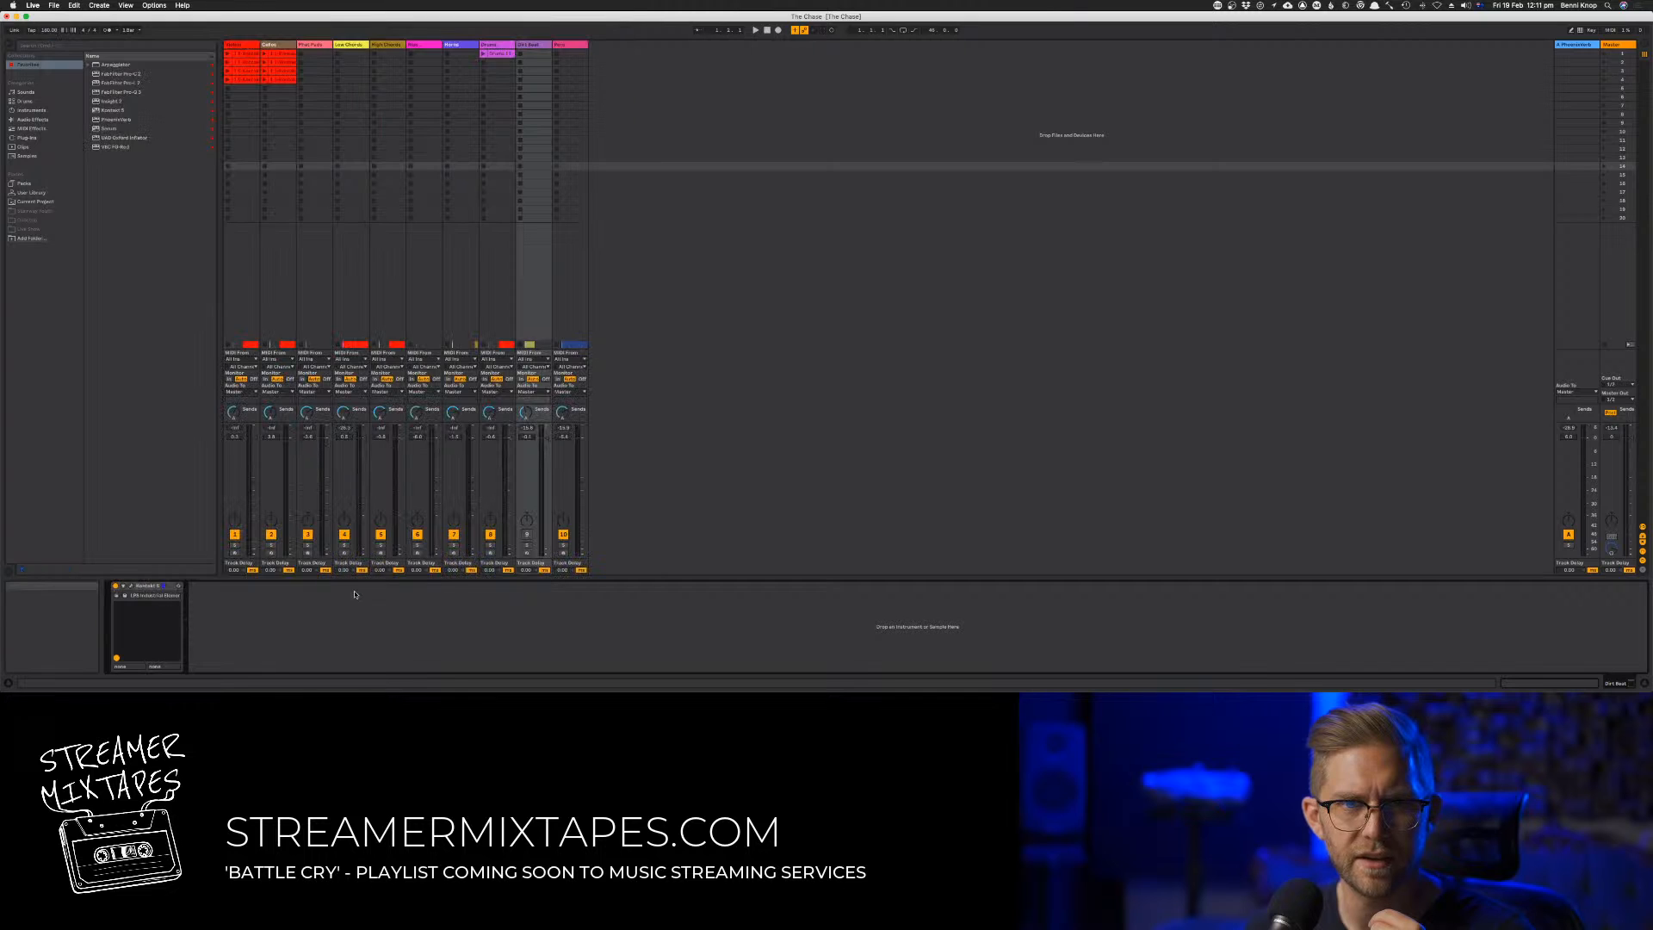
key(Tab)
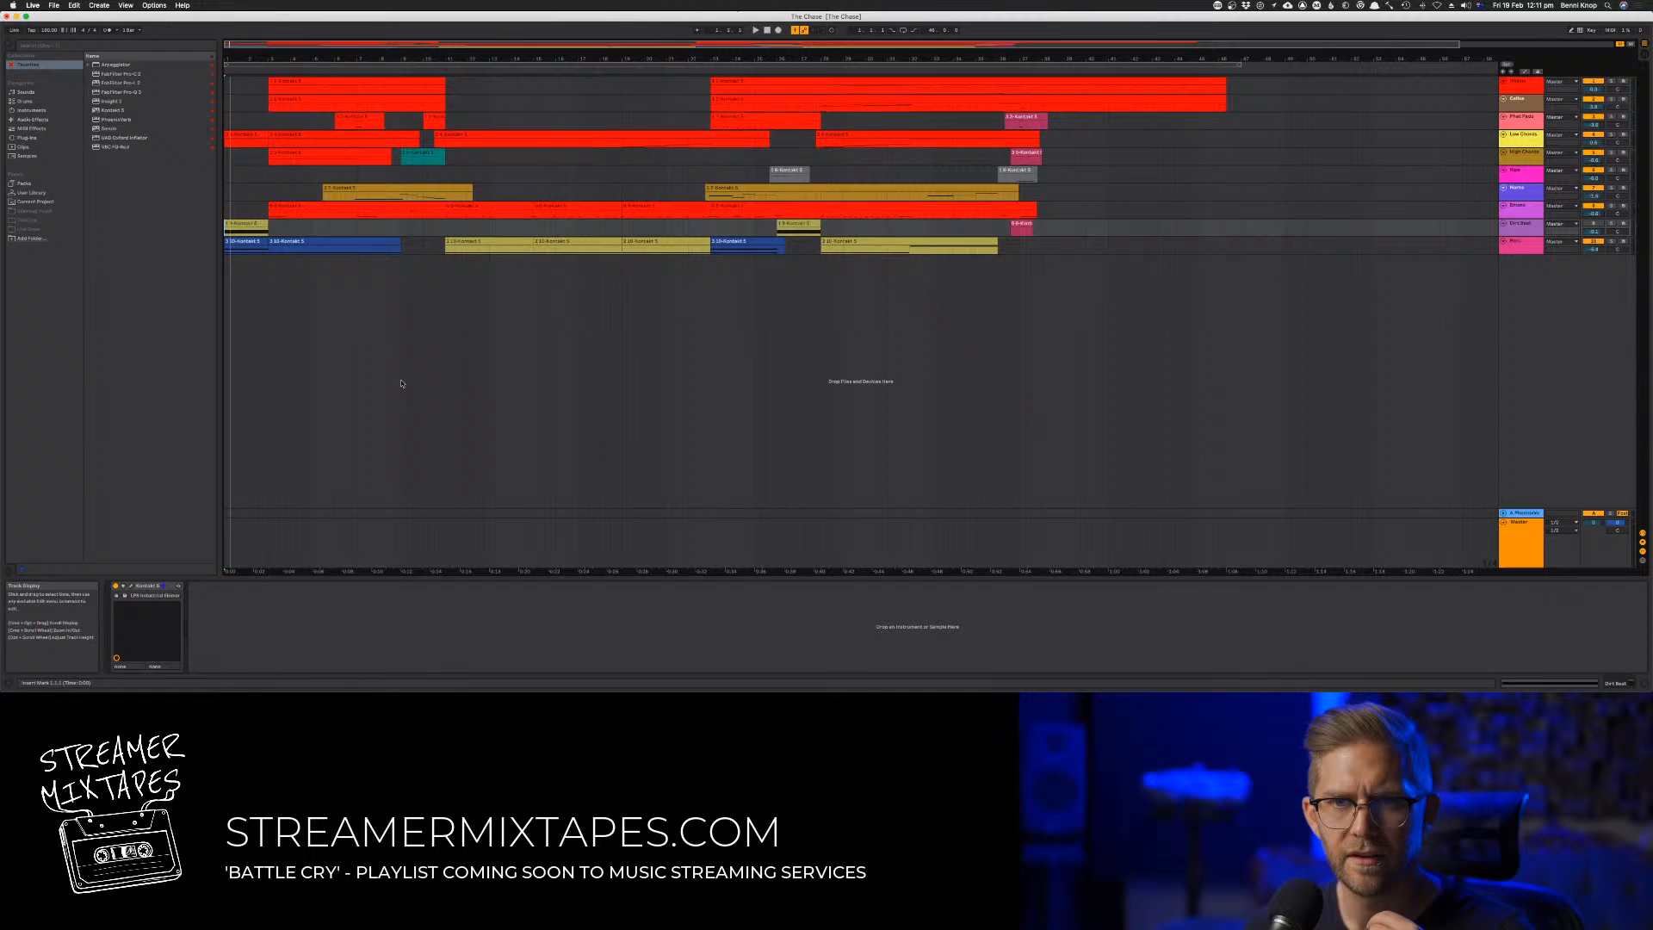
click(248, 226)
double_click(248, 225)
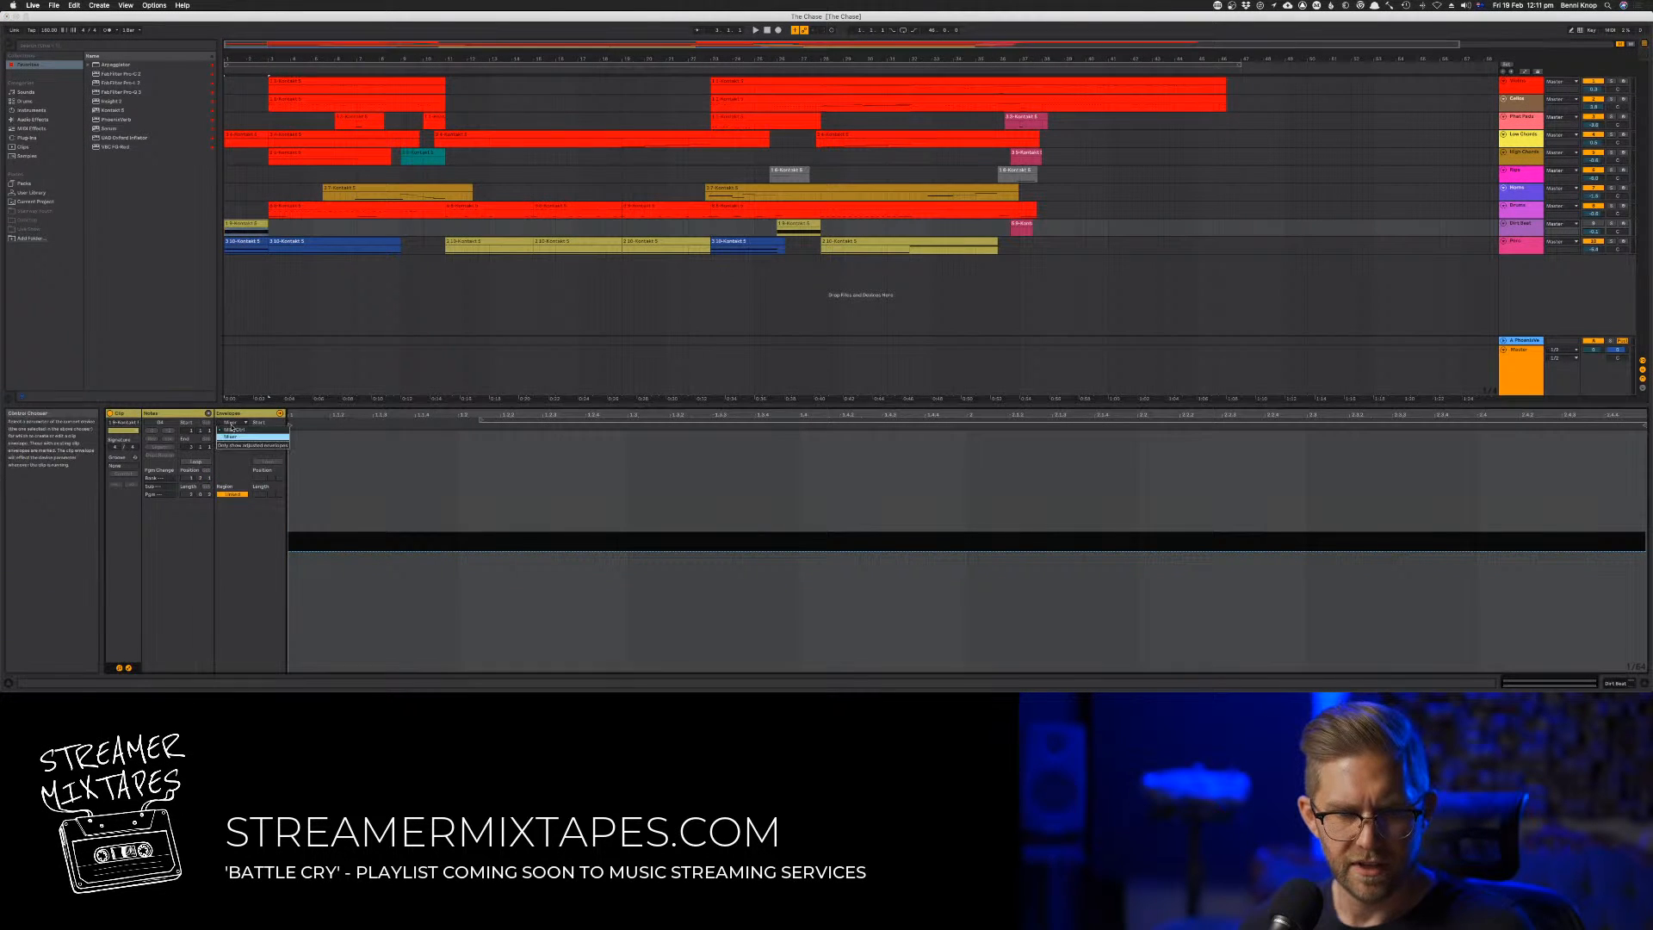
click(232, 423)
click(231, 429)
click(236, 430)
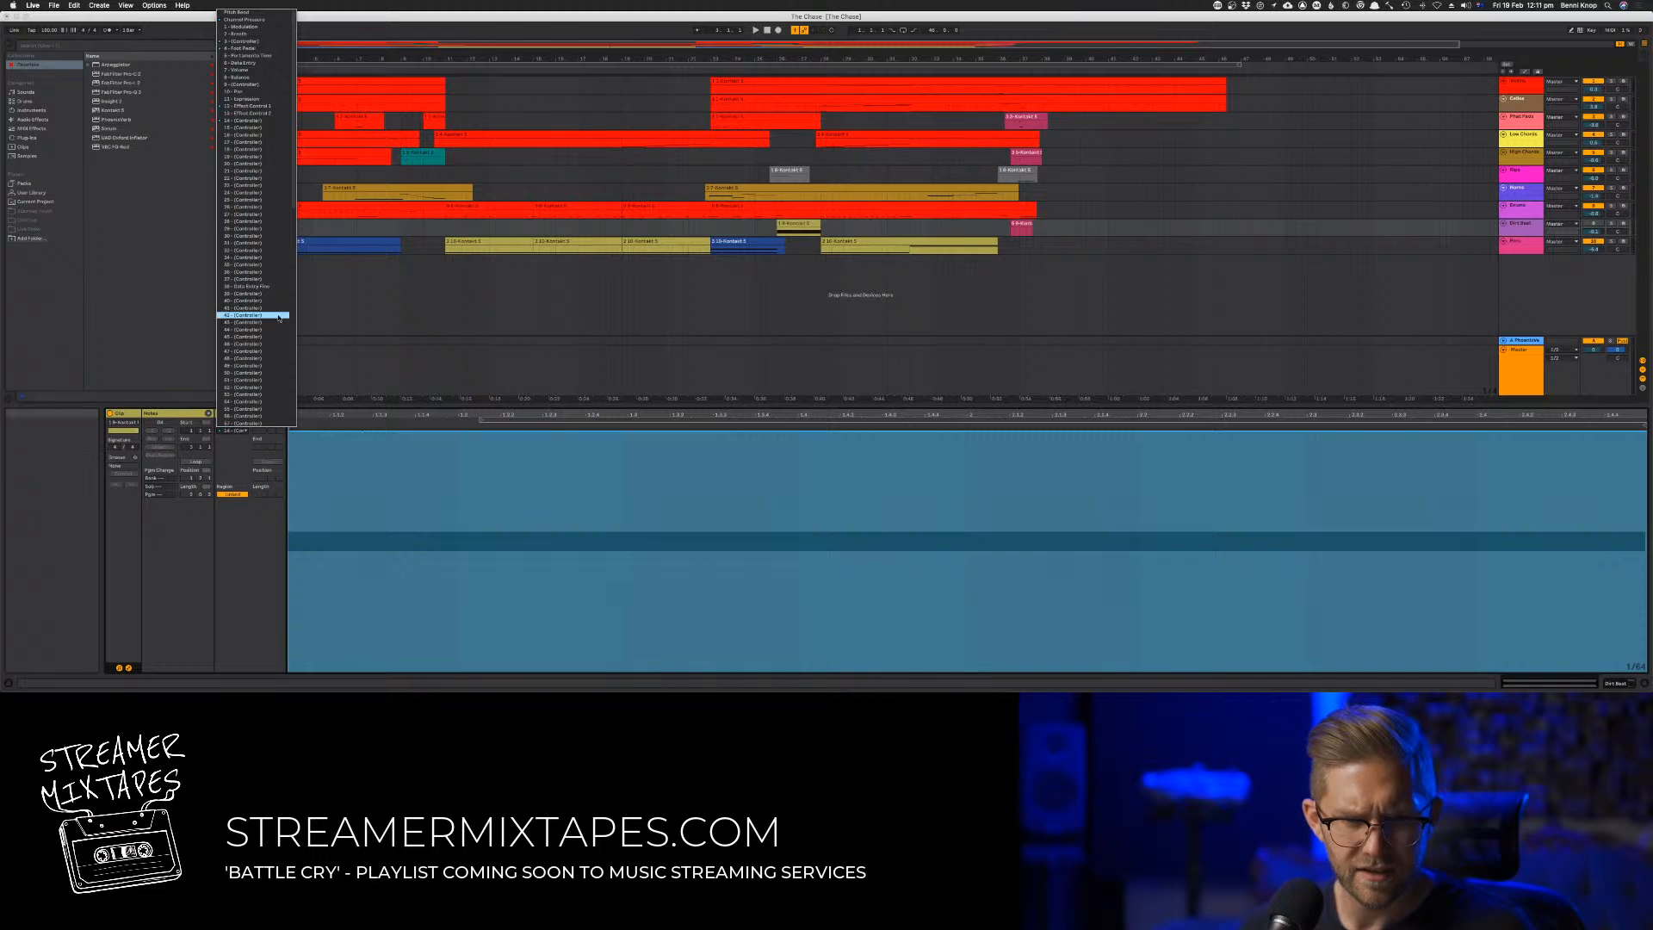
scroll(280, 297, down, 10)
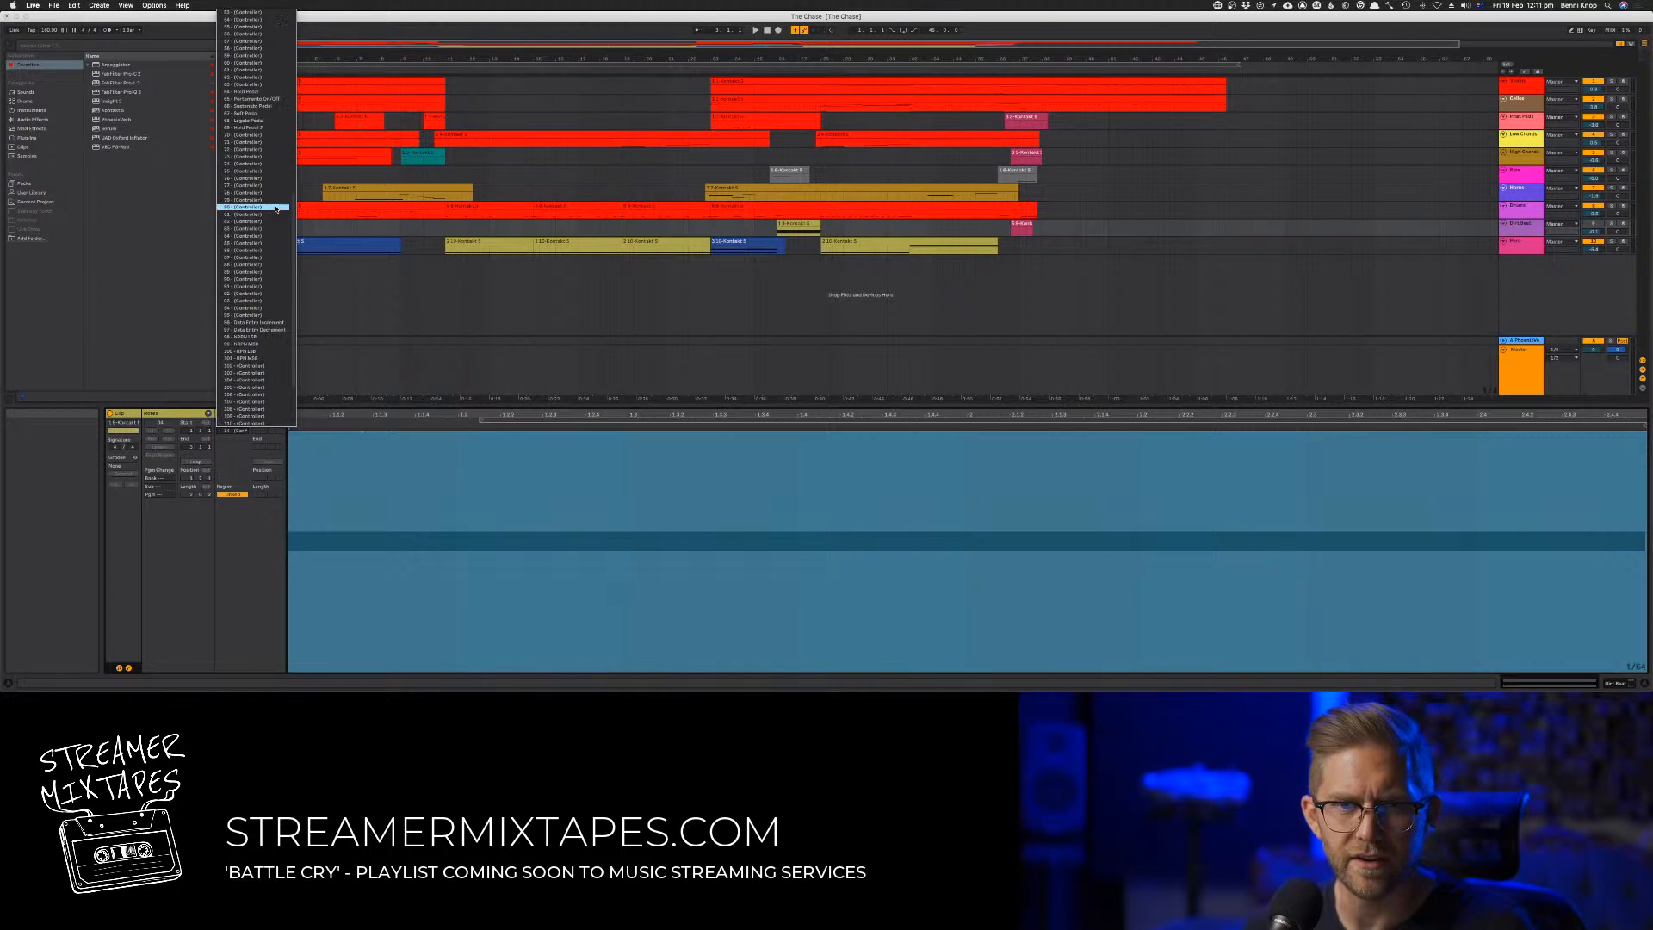
scroll(267, 198, up, 2)
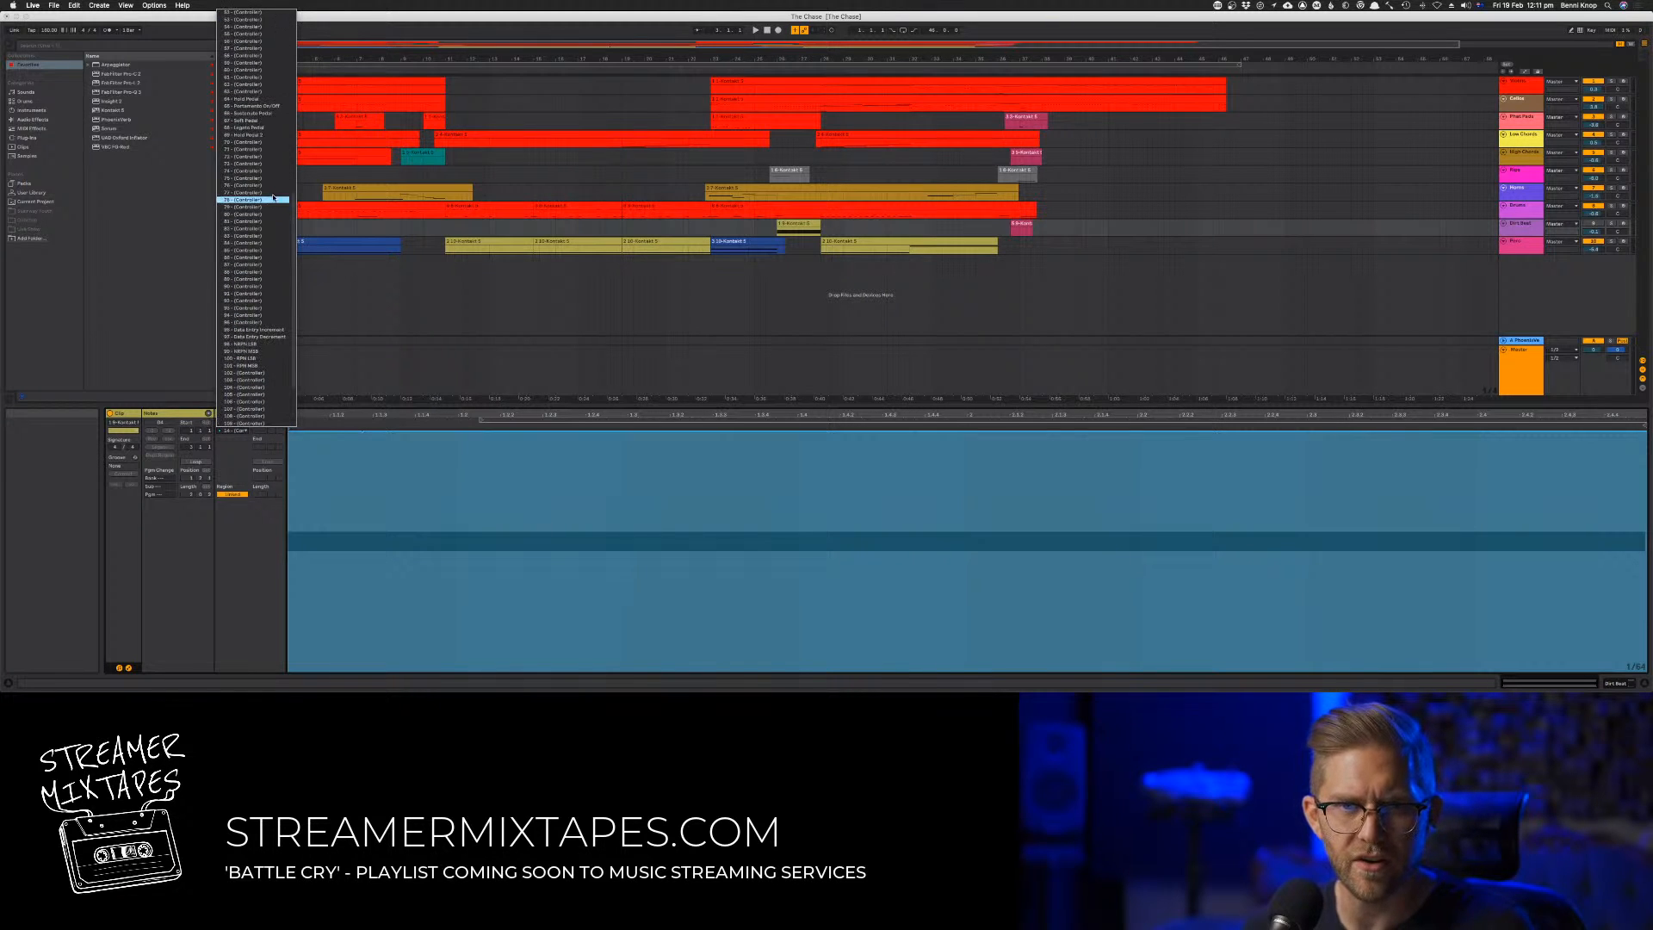
click(262, 100)
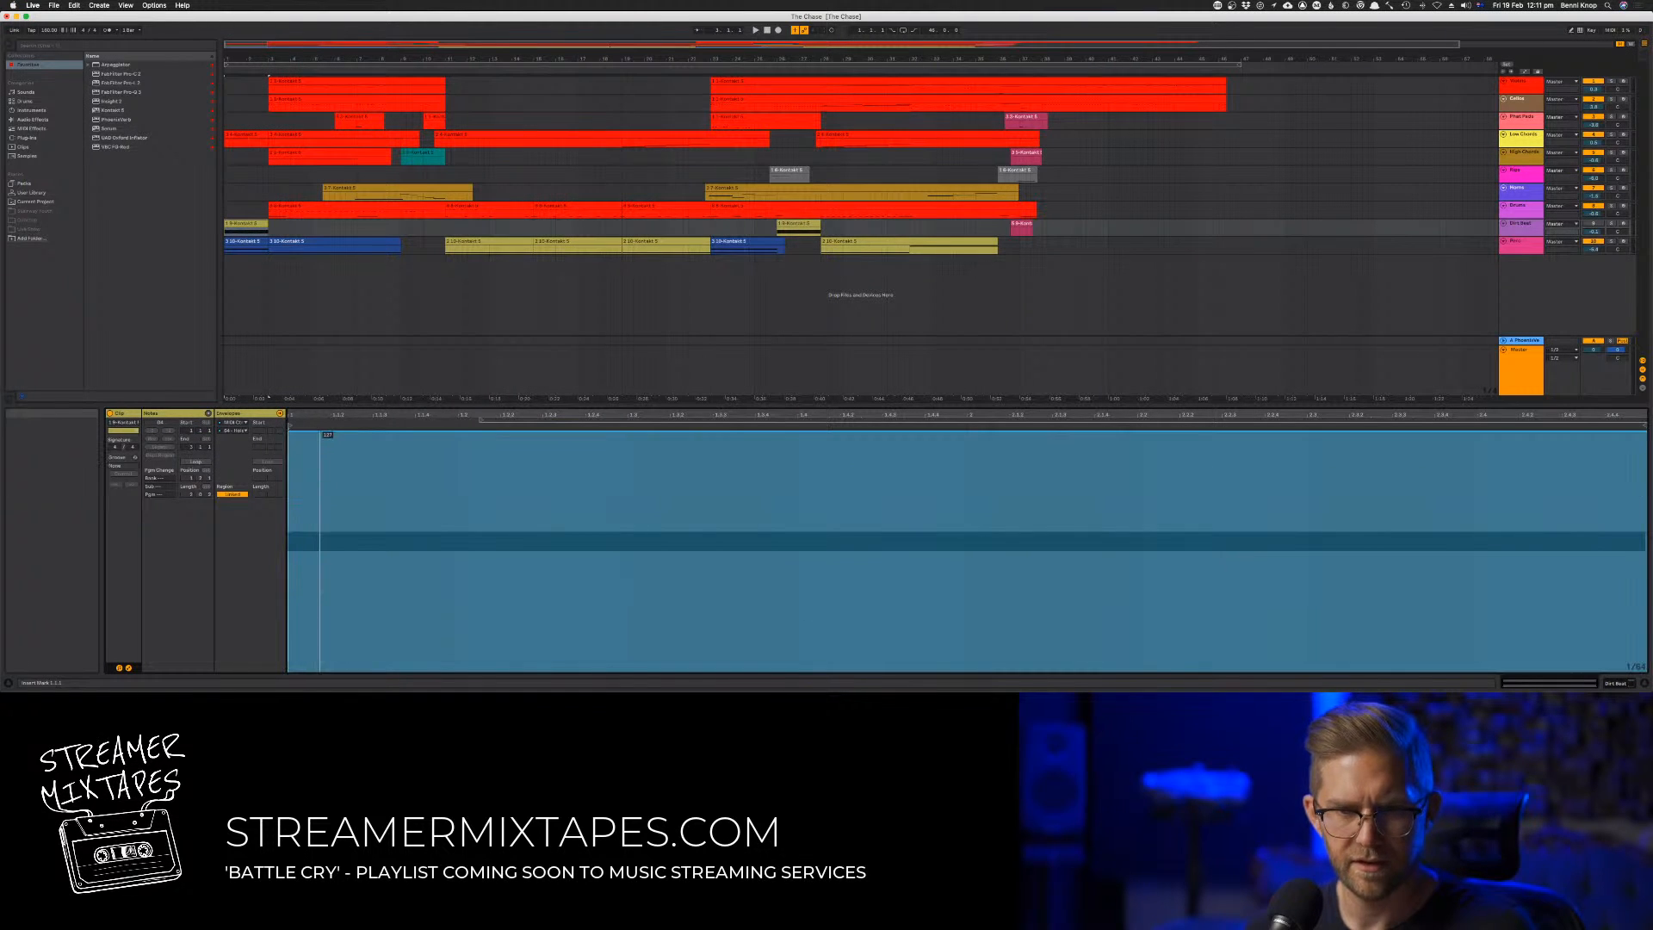
Play the arrangement from the start and reopen the ninth track's Kontakt window, moving it clear of the first clips
key(space)
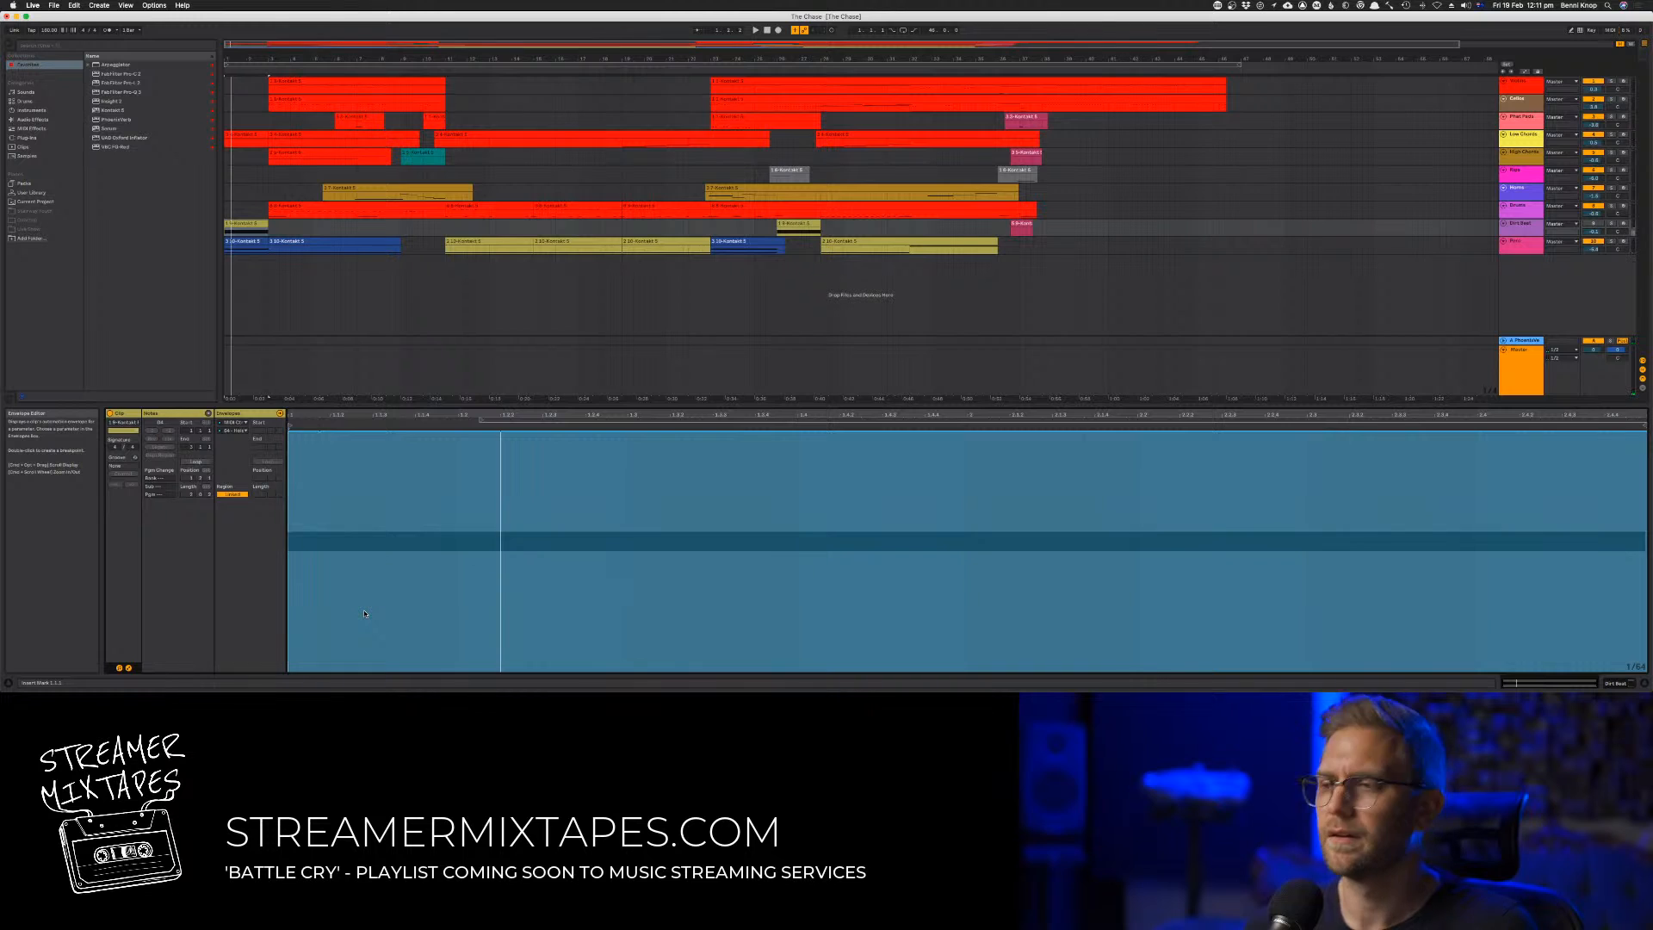
key(Tab)
key(Tab)
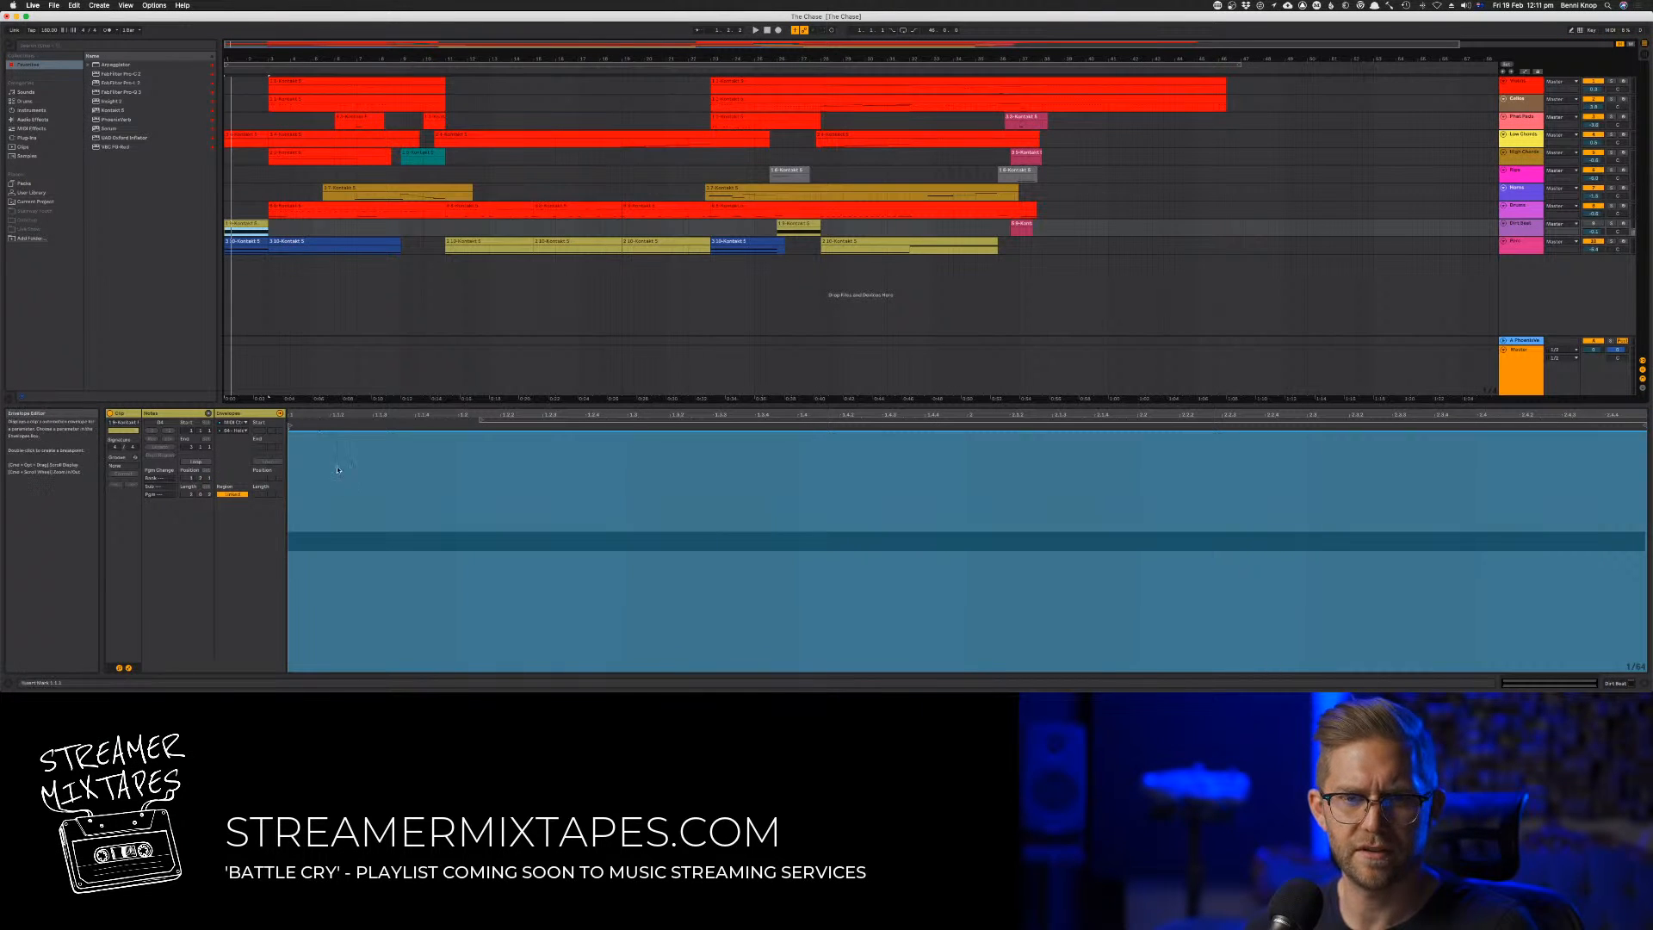
double_click(1517, 224)
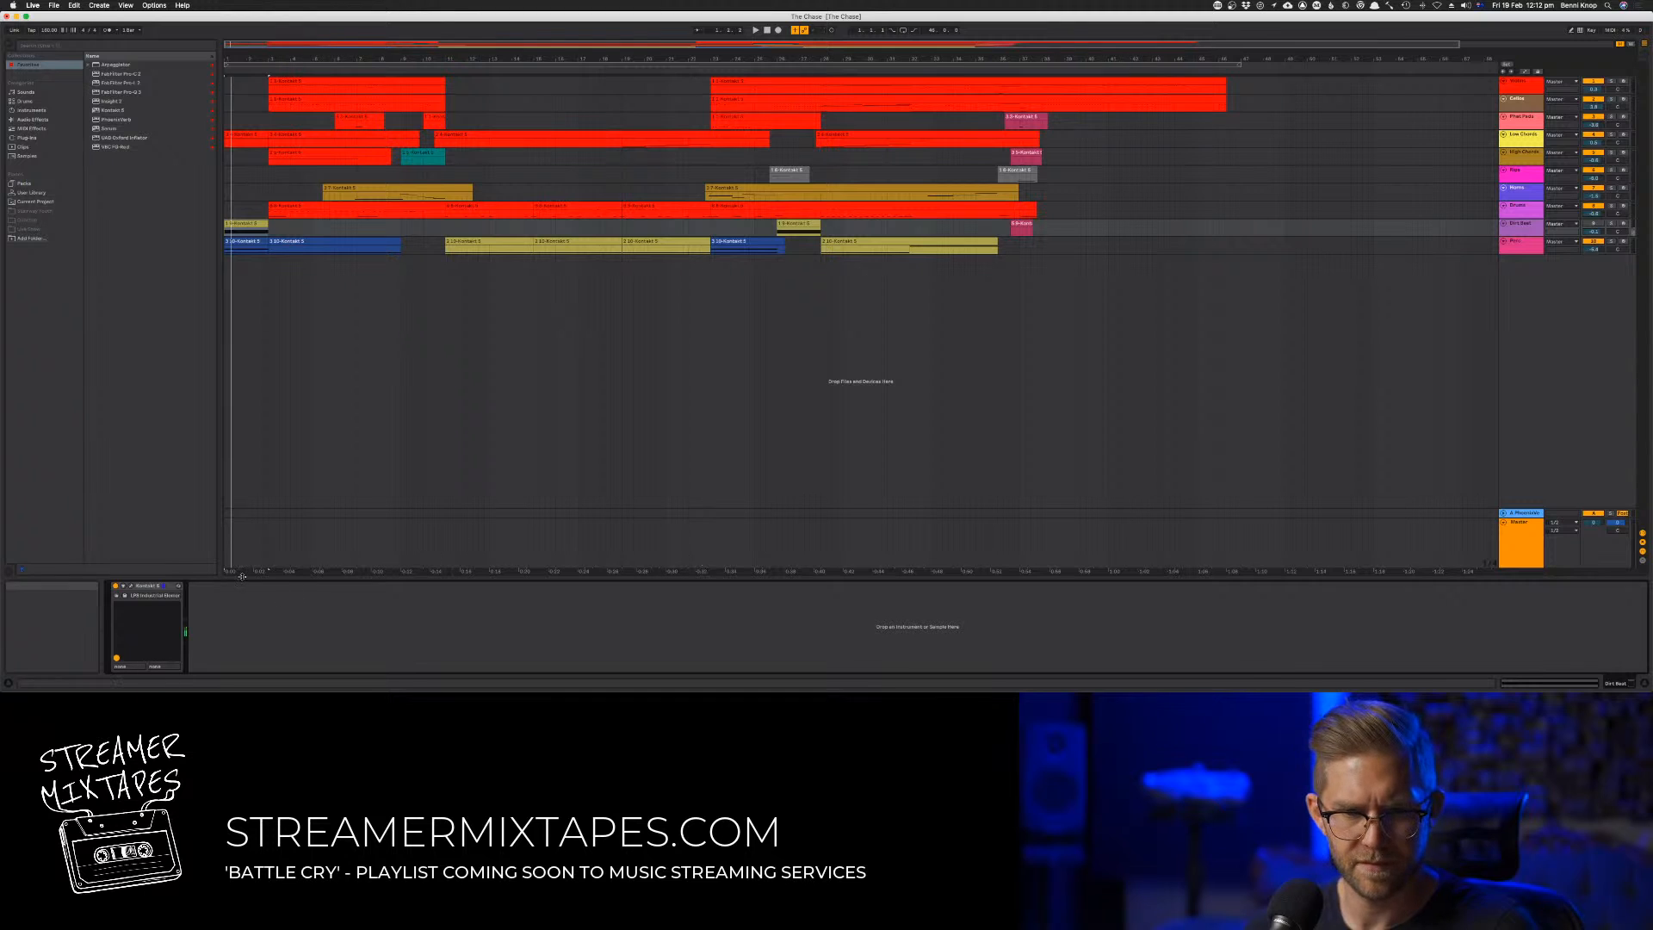
click(131, 586)
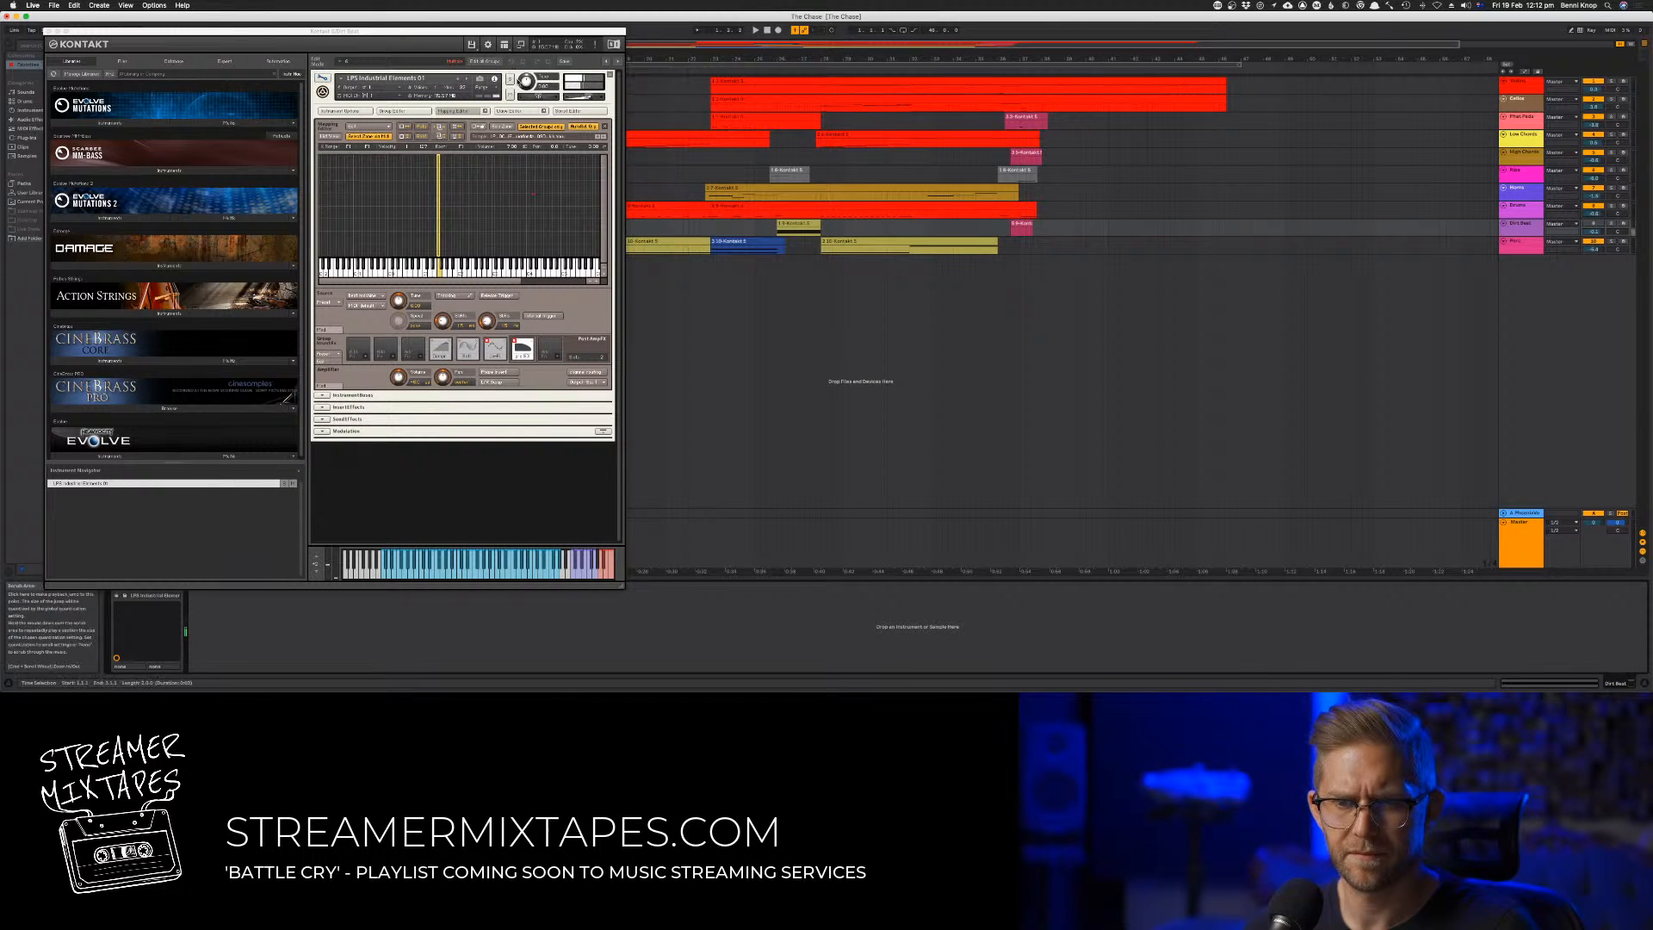
key(space)
drag(482, 31, 1016, 73)
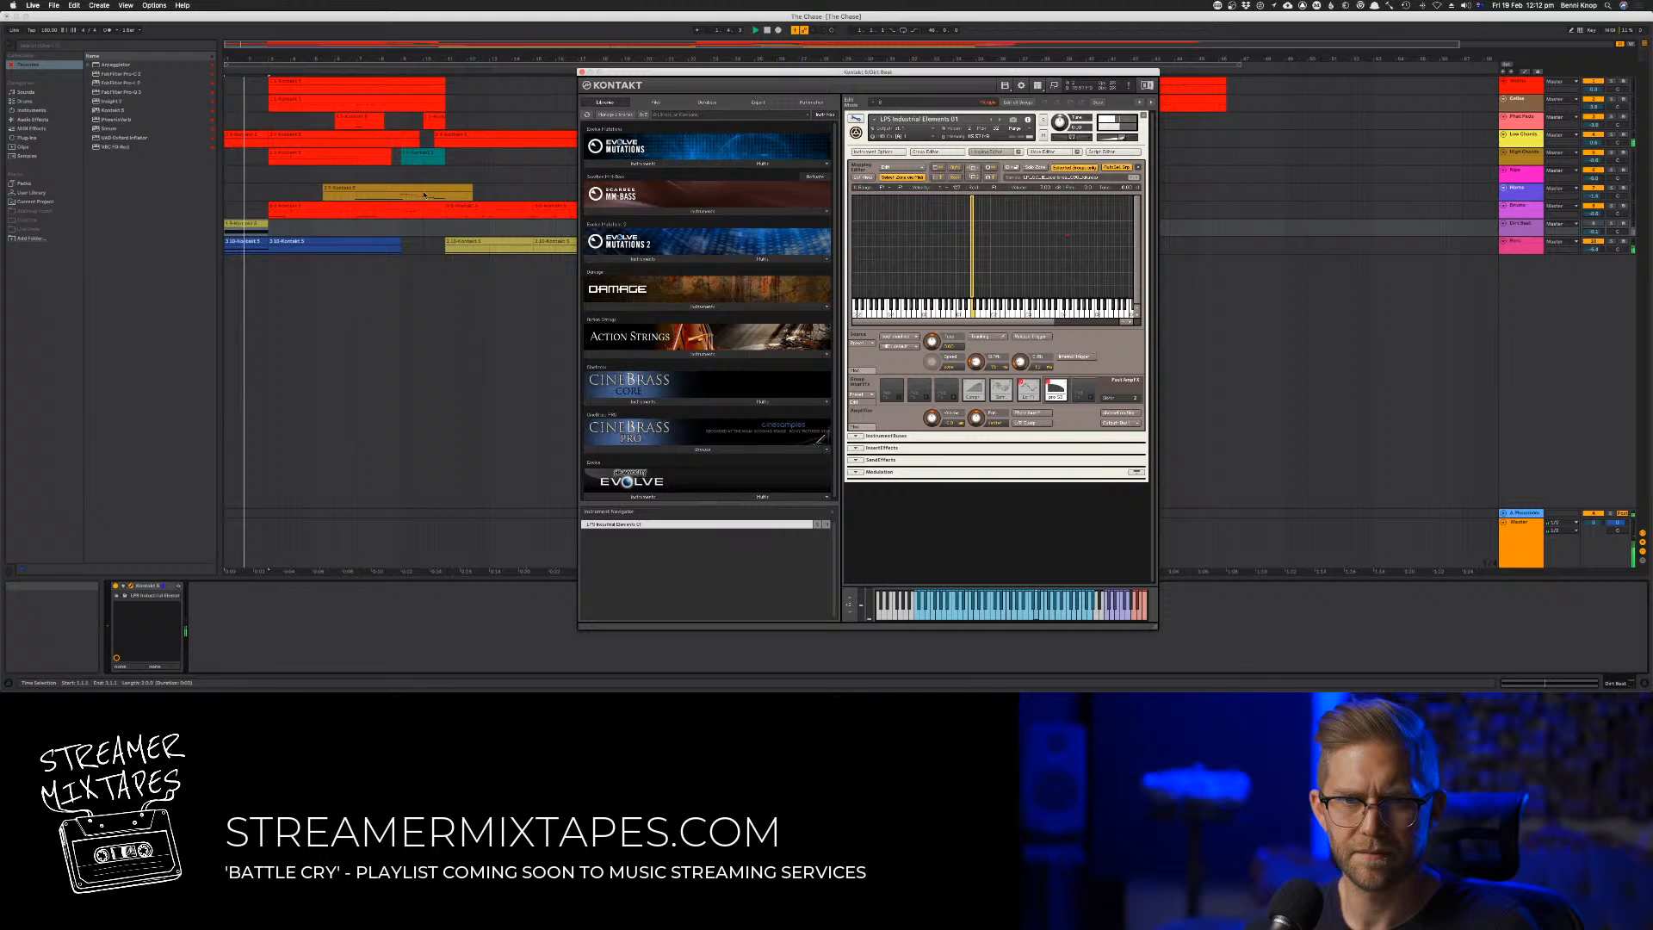
Lower the hold pedal envelope of the ninth track's first clip to its minimum and play the clip
double_click(249, 223)
key(space)
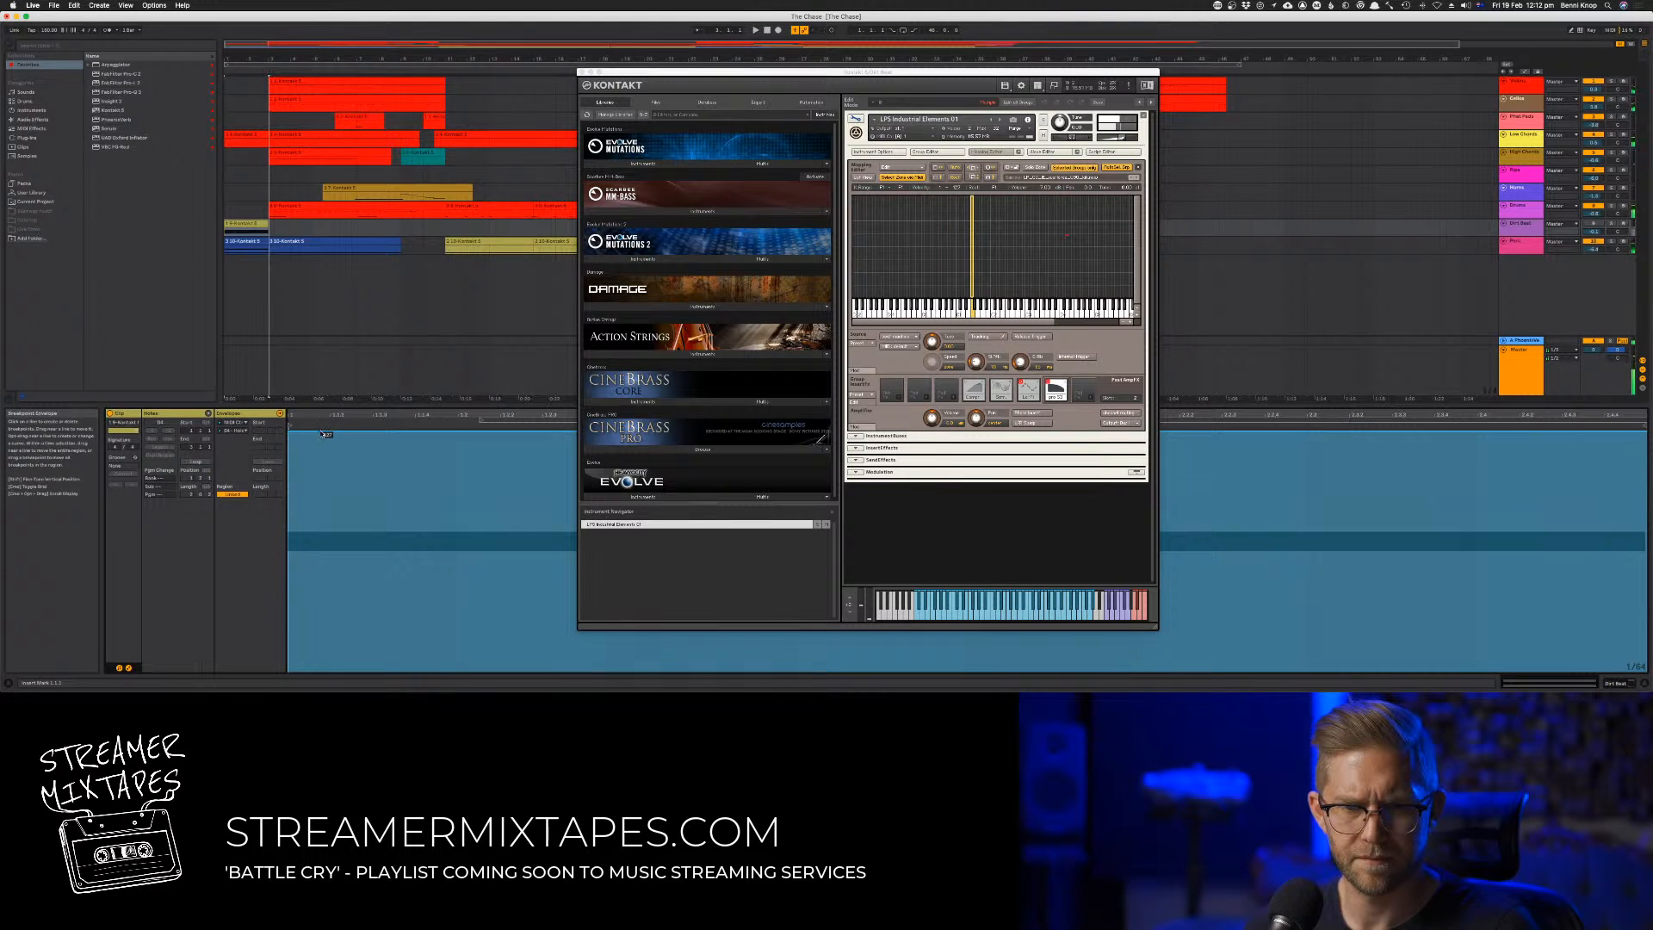
drag(319, 433, 319, 672)
key(space)
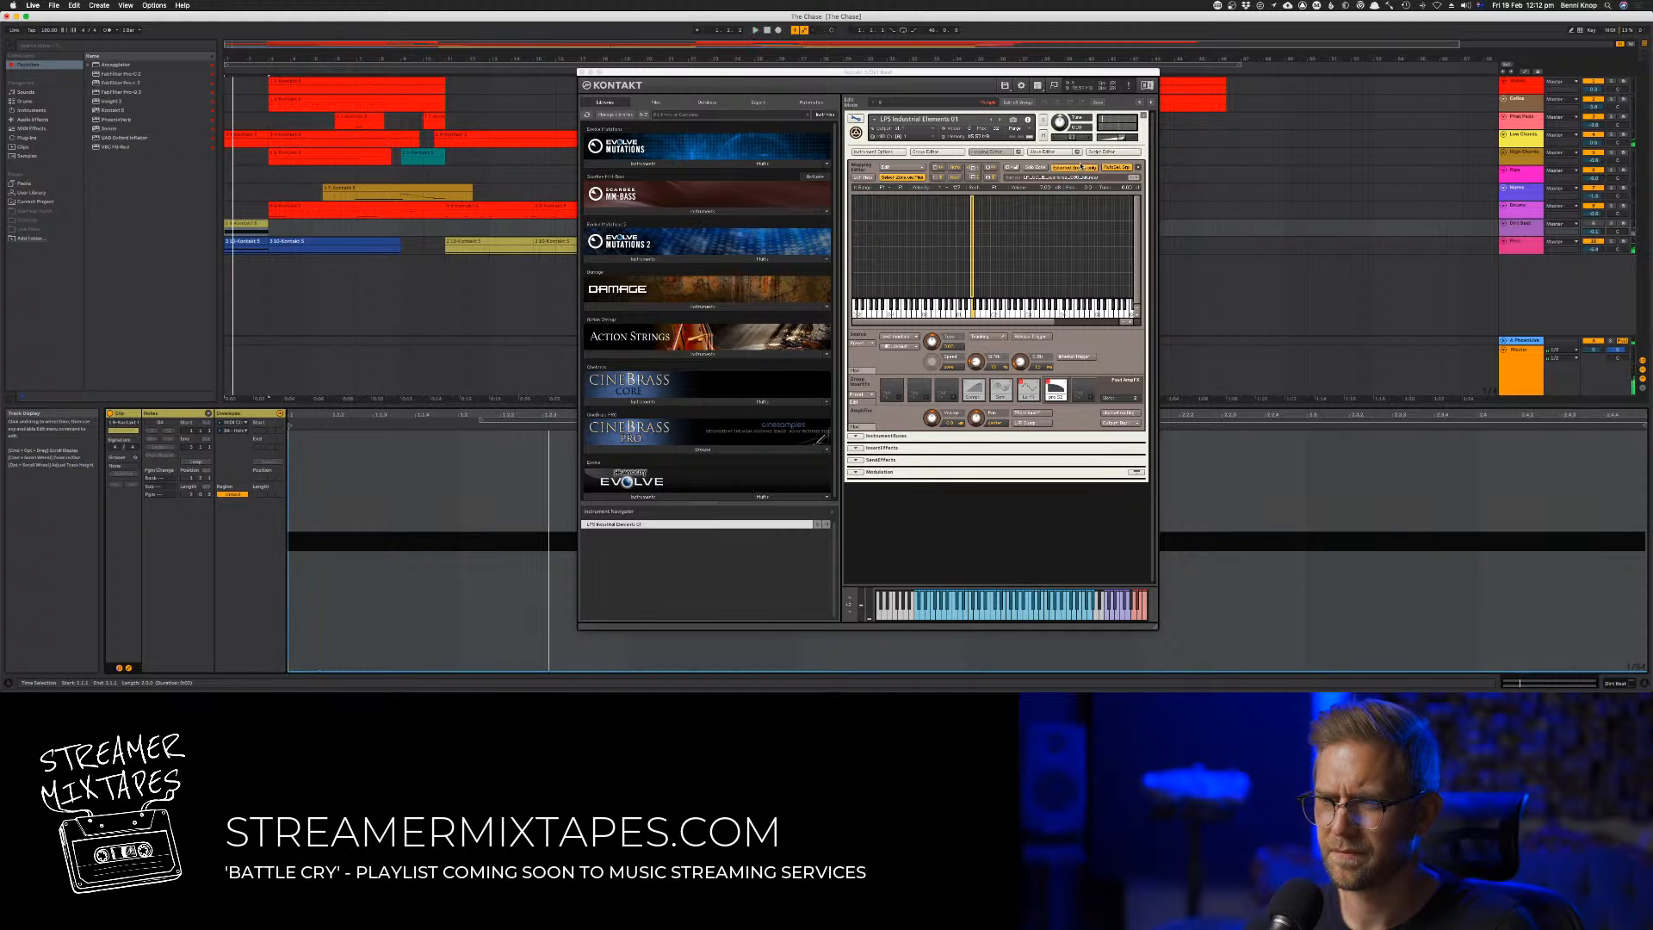
Close the Kontakt window and listen through the arrangement to check how the ninth track sounds
key(Tab)
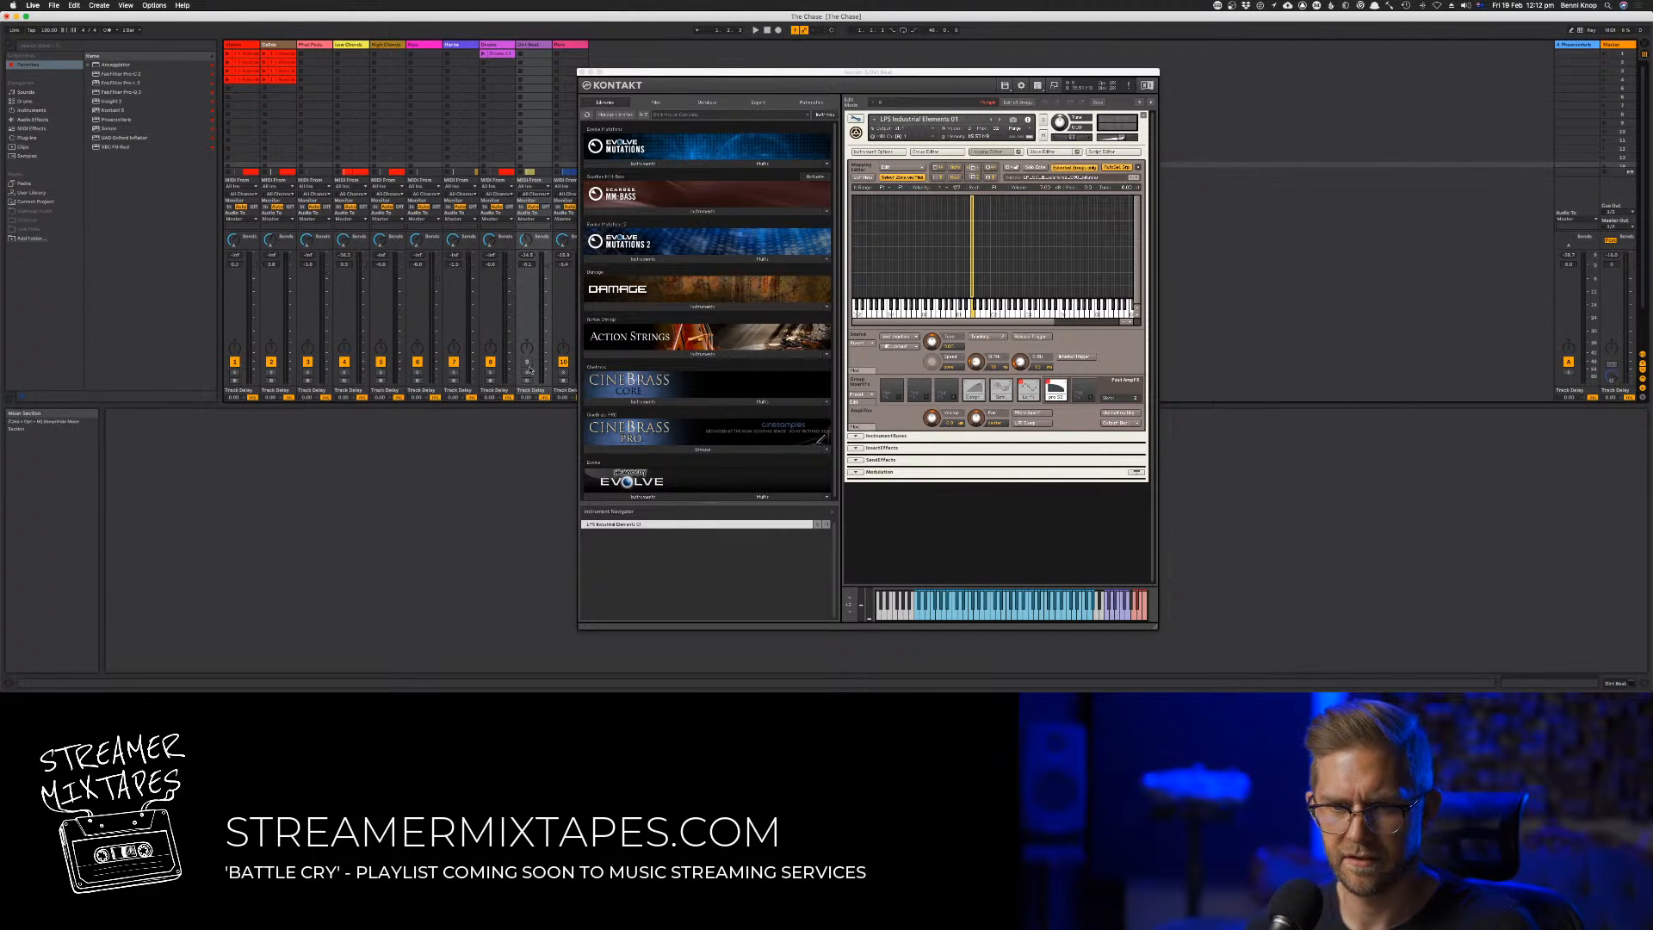
key(Tab)
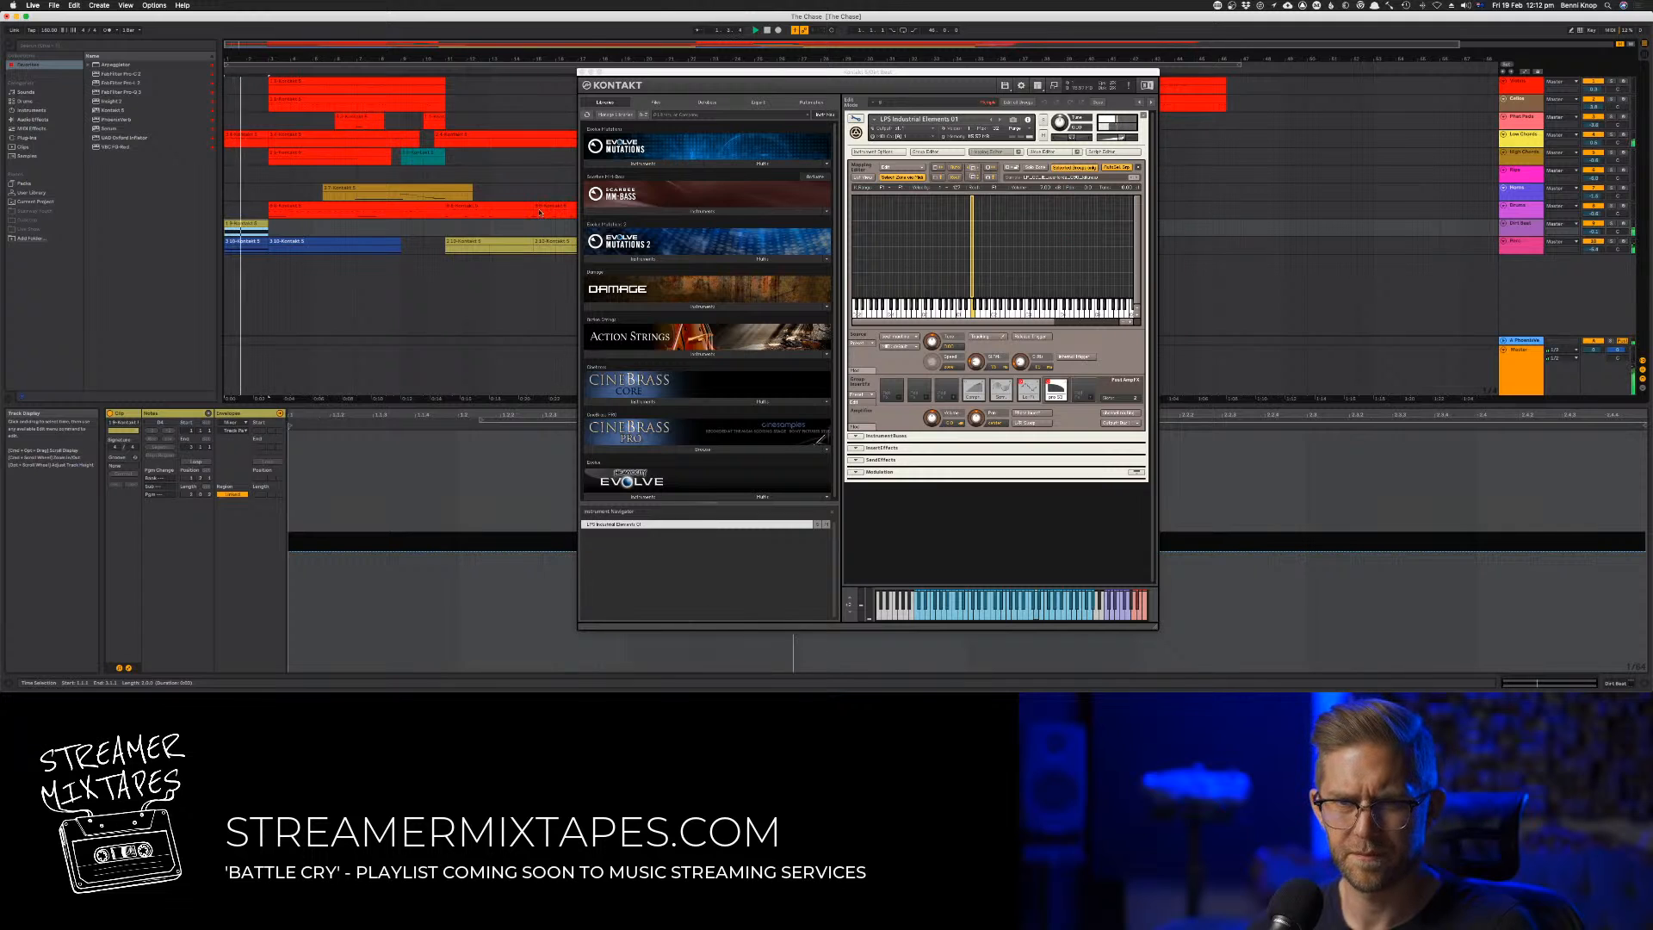
click(581, 72)
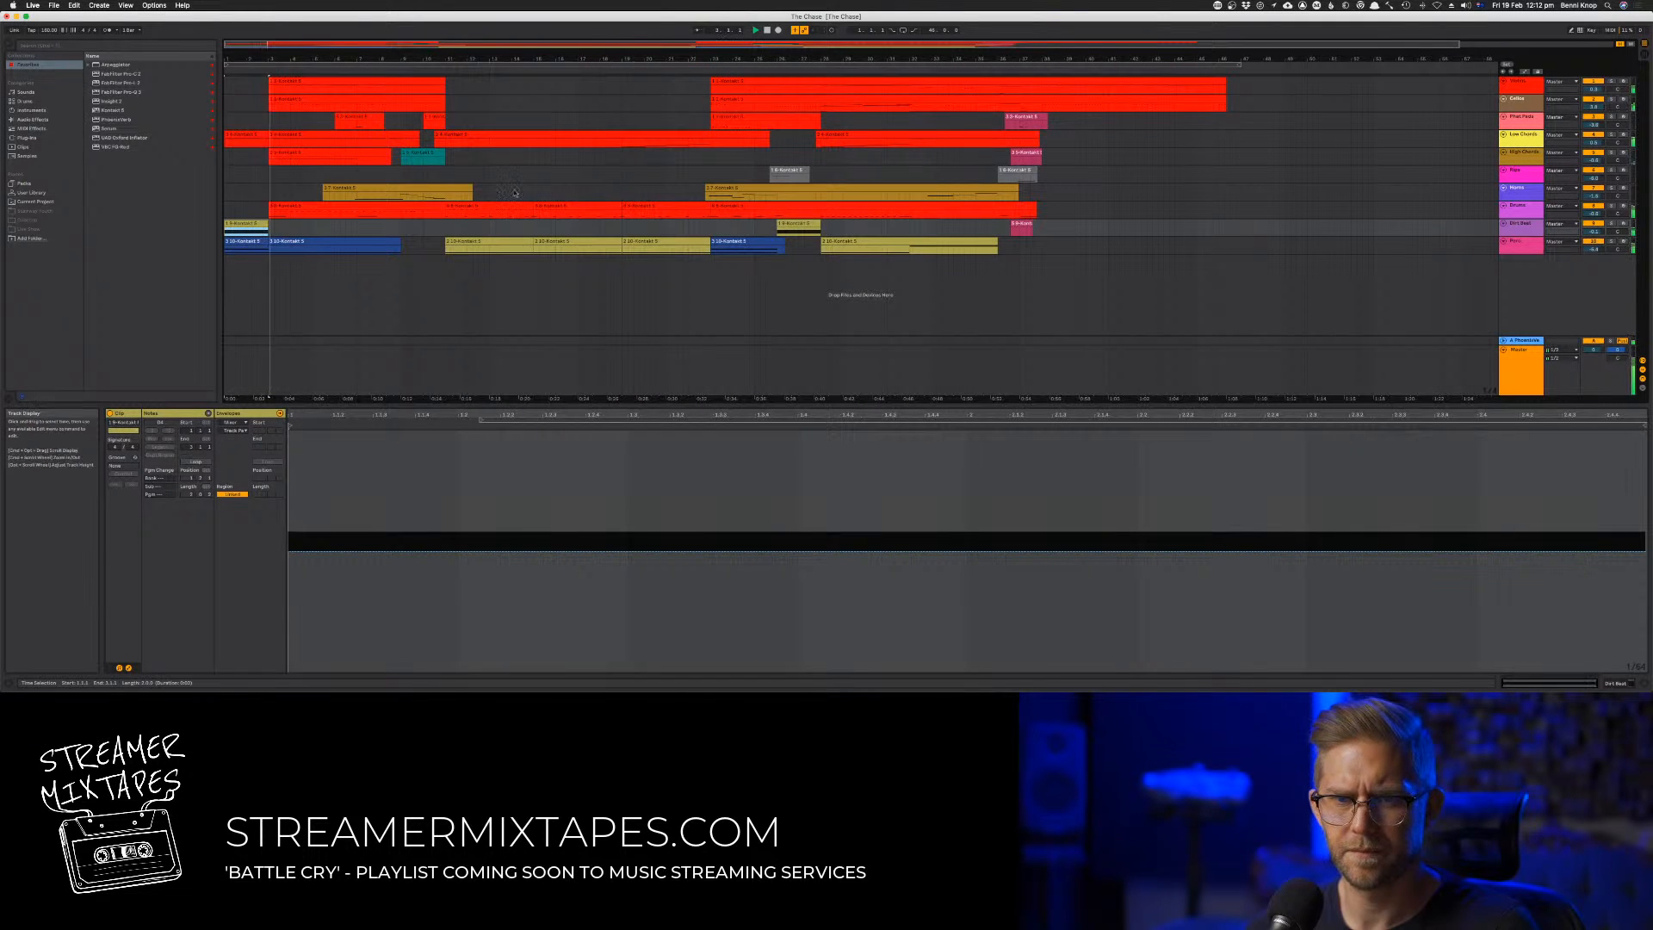
click(756, 70)
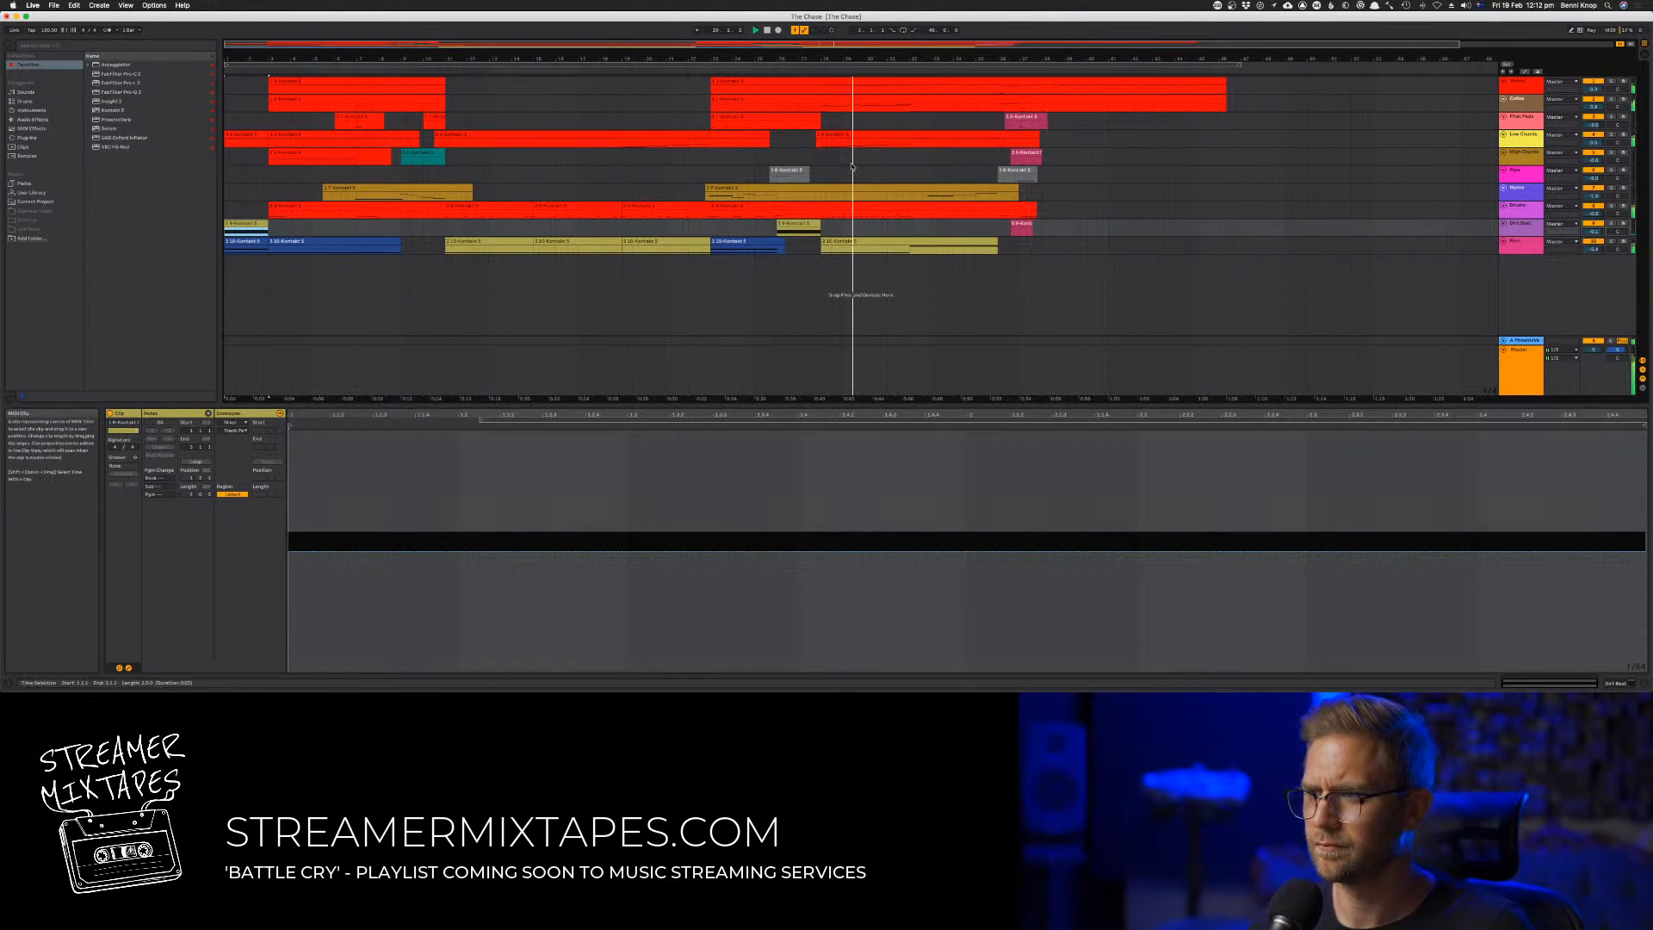
key(space)
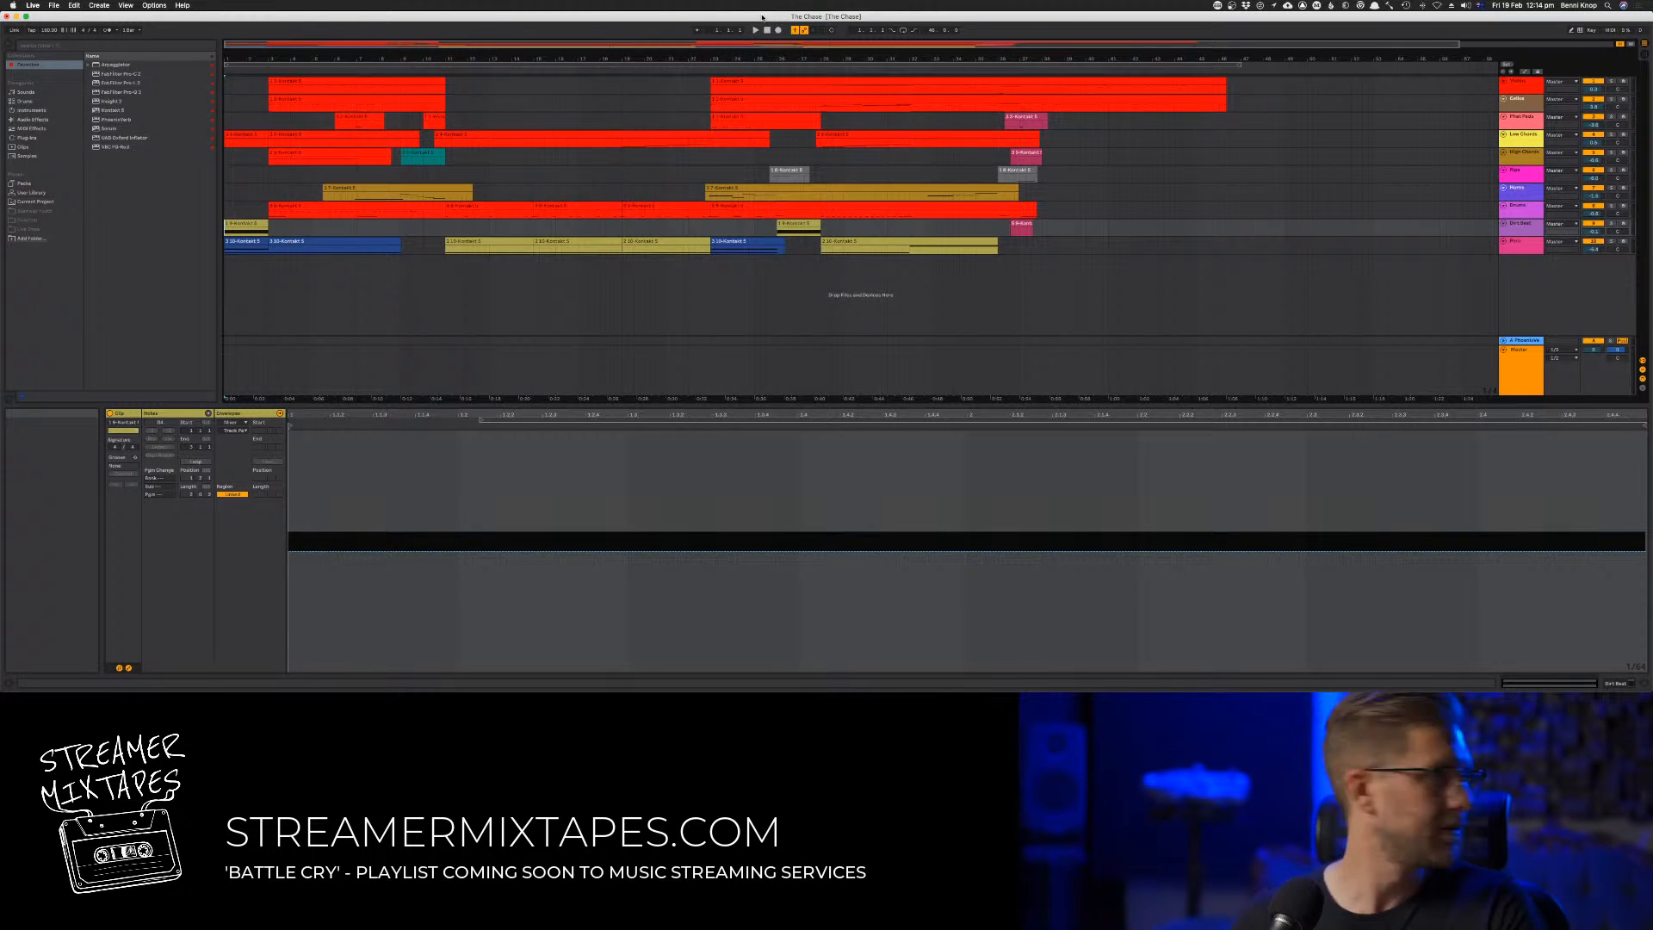
key(space)
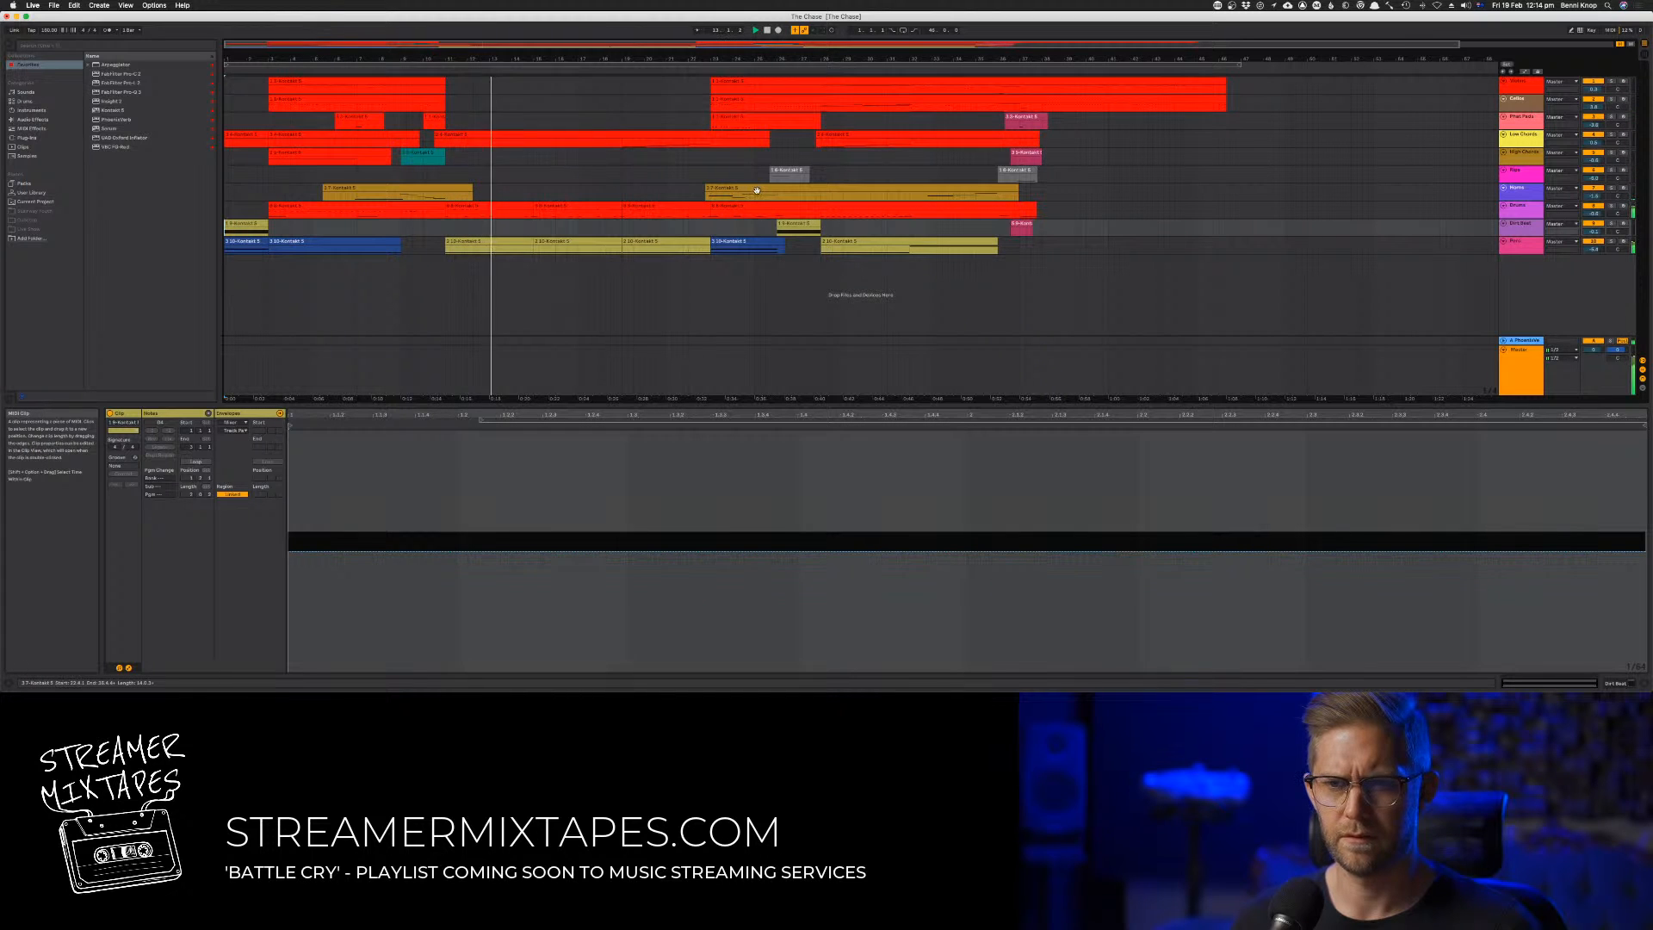
In the Low Chords clip, copy the four rising notes twice into the empty bars before them and play the result
click(663, 135)
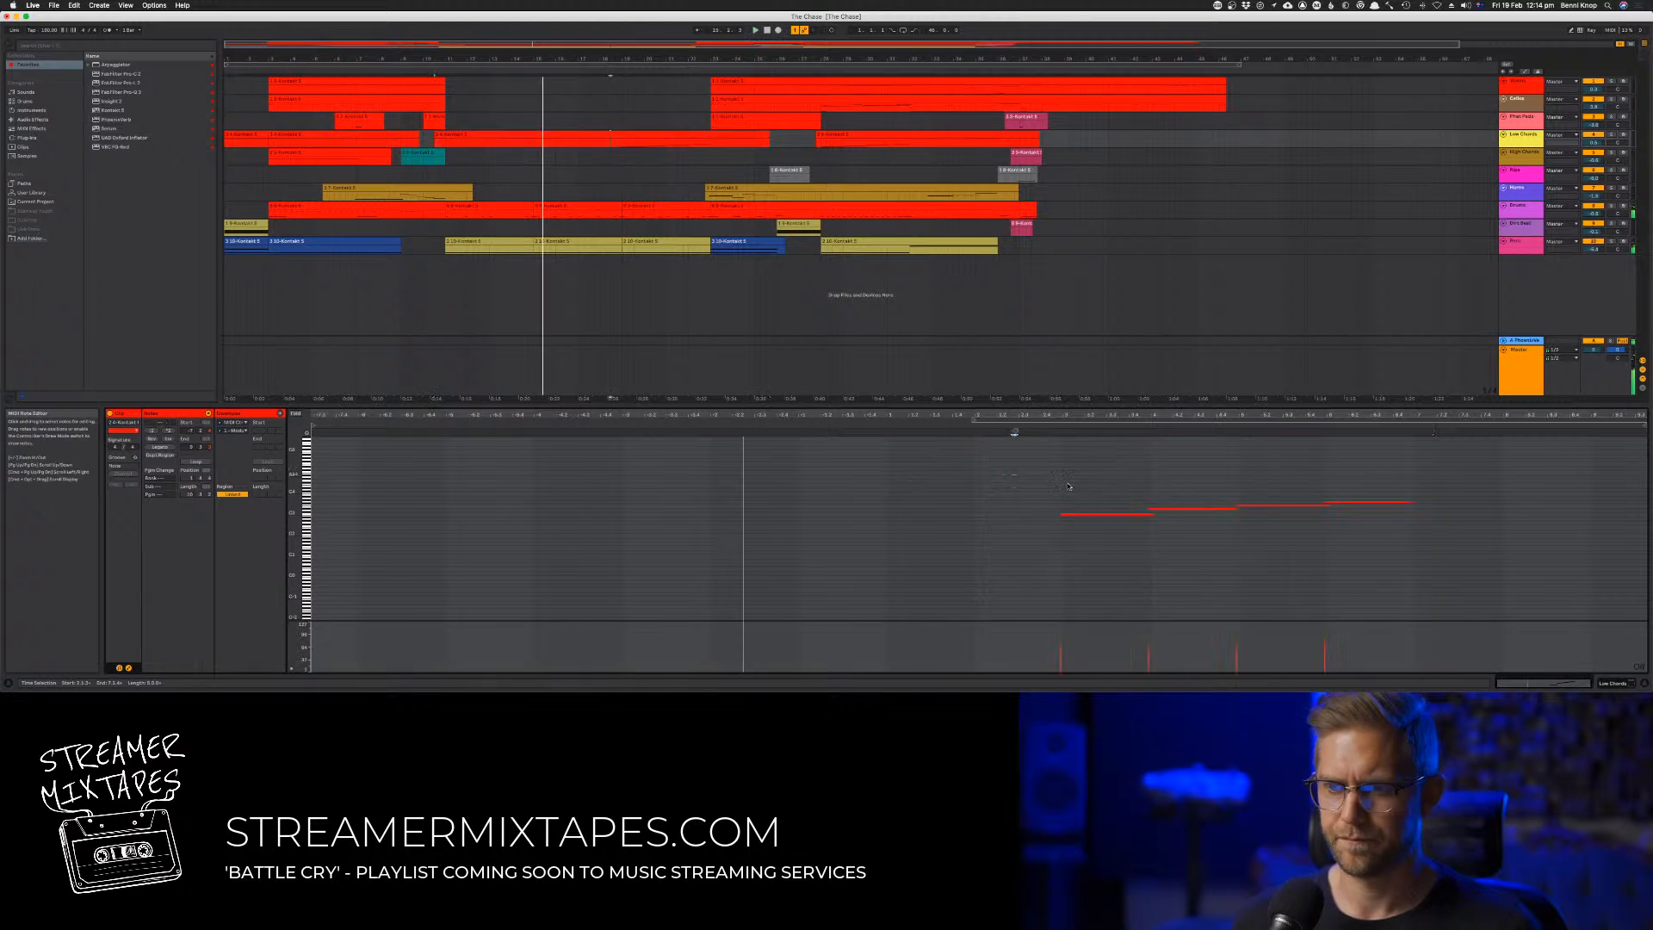
drag(1012, 473, 1387, 567)
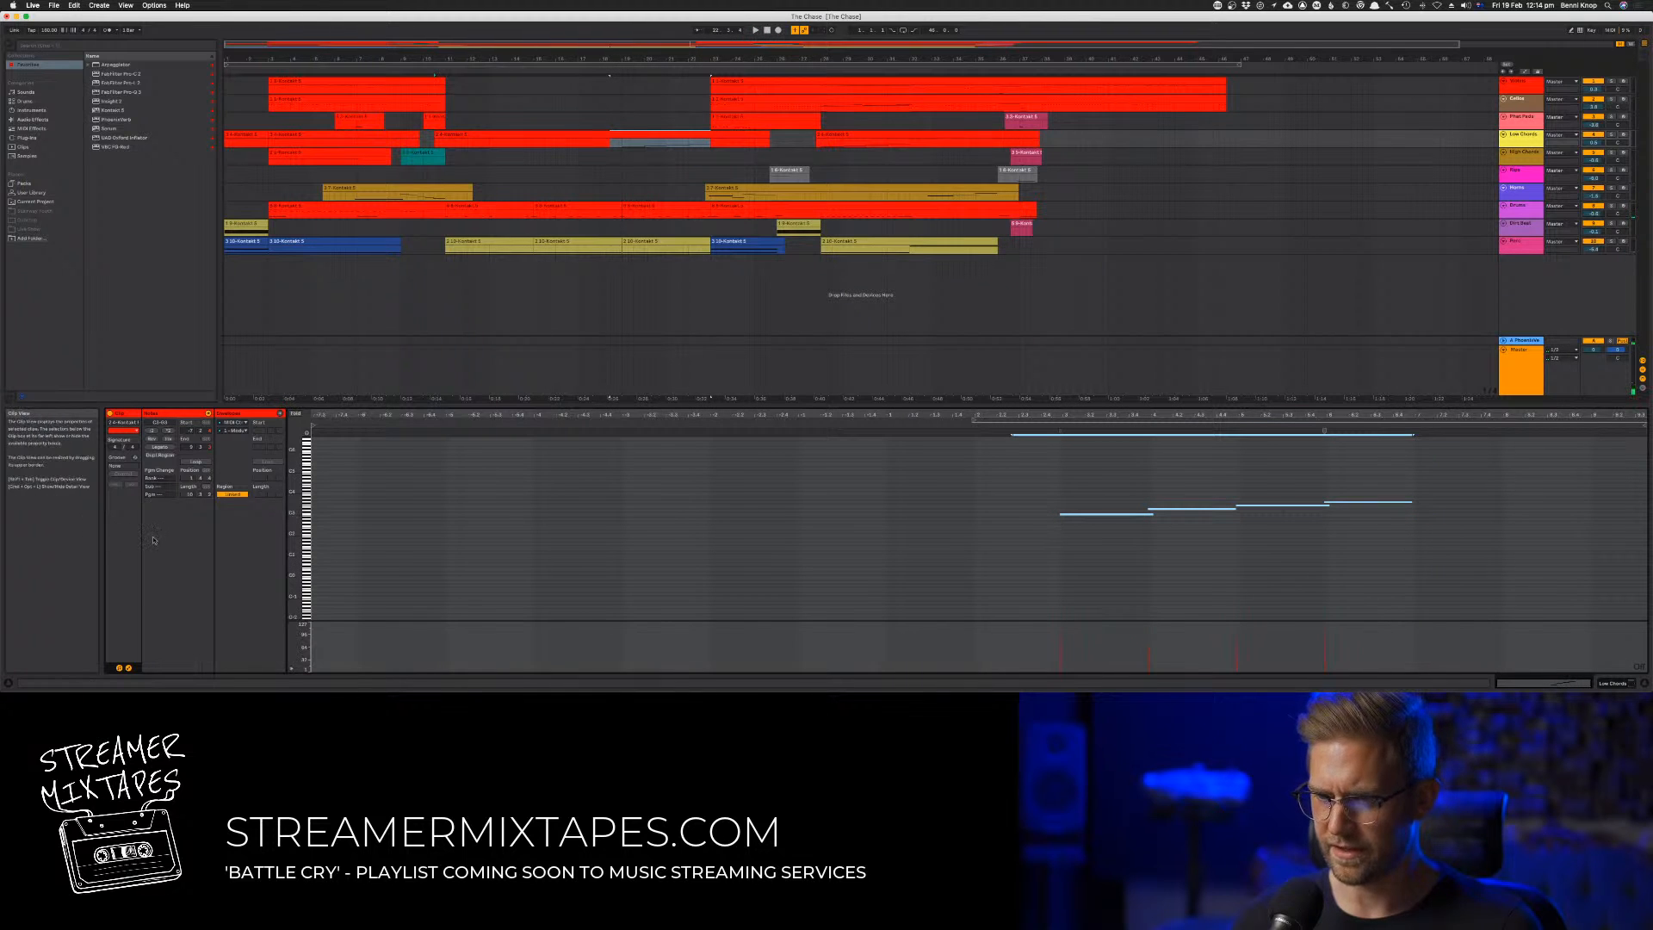
mouse_move(294, 508)
mouse_down()
mouse_move(339, 570)
mouse_move(284, 523)
mouse_move(295, 498)
mouse_up()
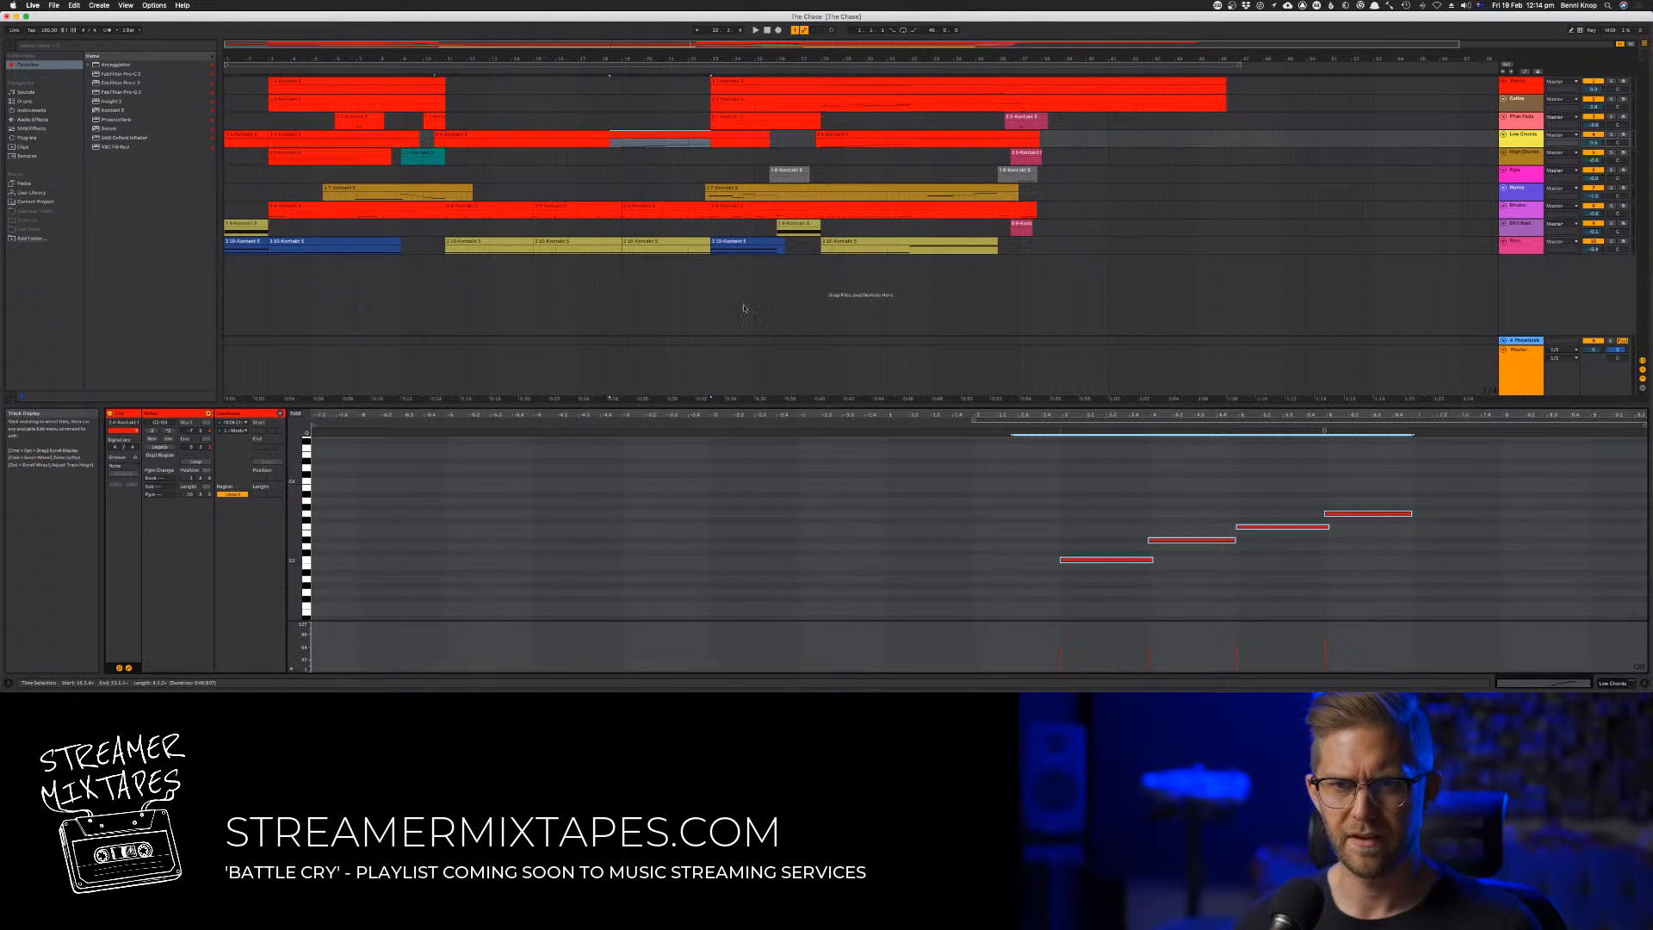
drag(1062, 561, 717, 564)
key(space)
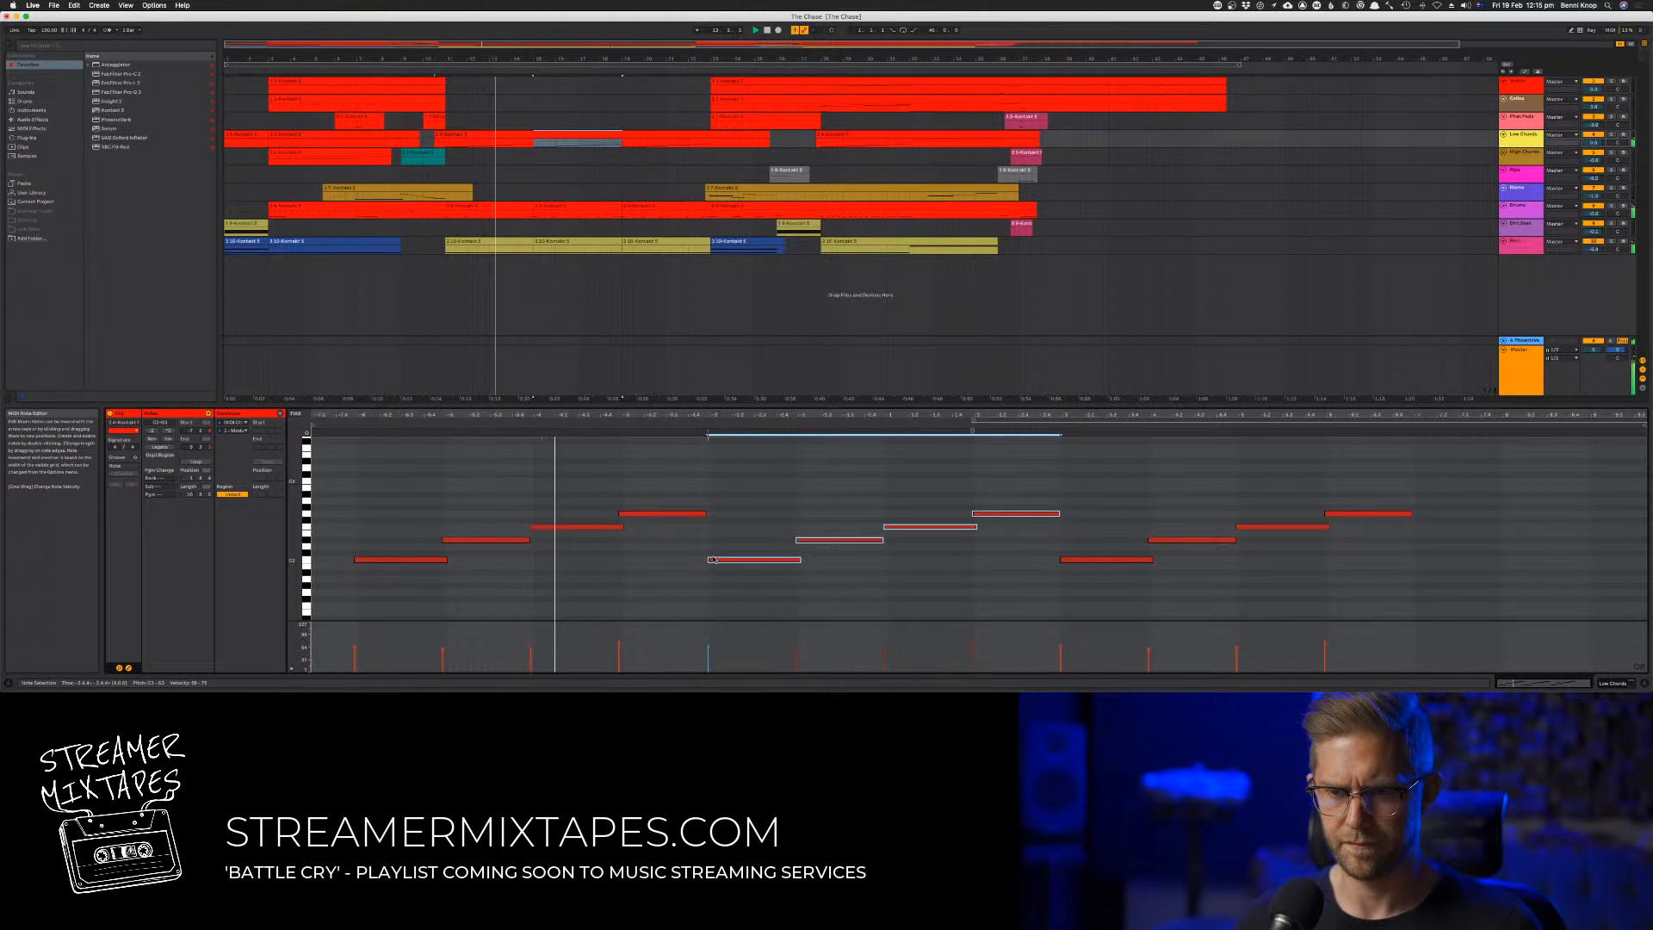
Nudge the middle group of four notes slightly earlier and adjust the end of the note before it
key(Left)
key(Left)
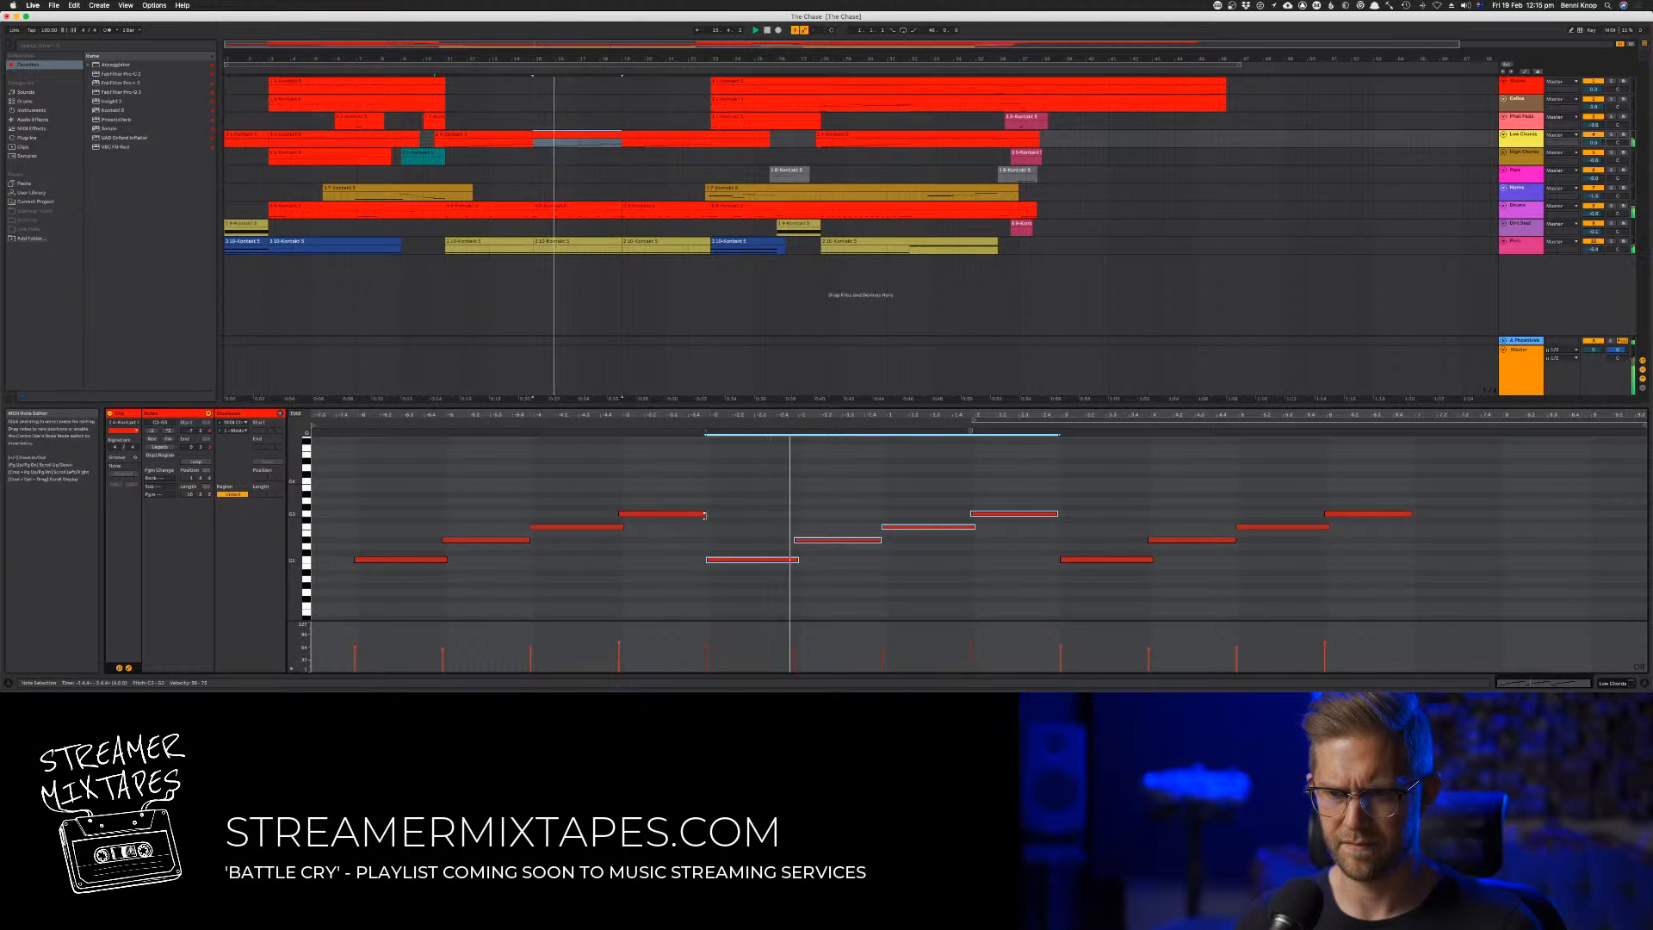
drag(705, 514, 709, 514)
click(666, 568)
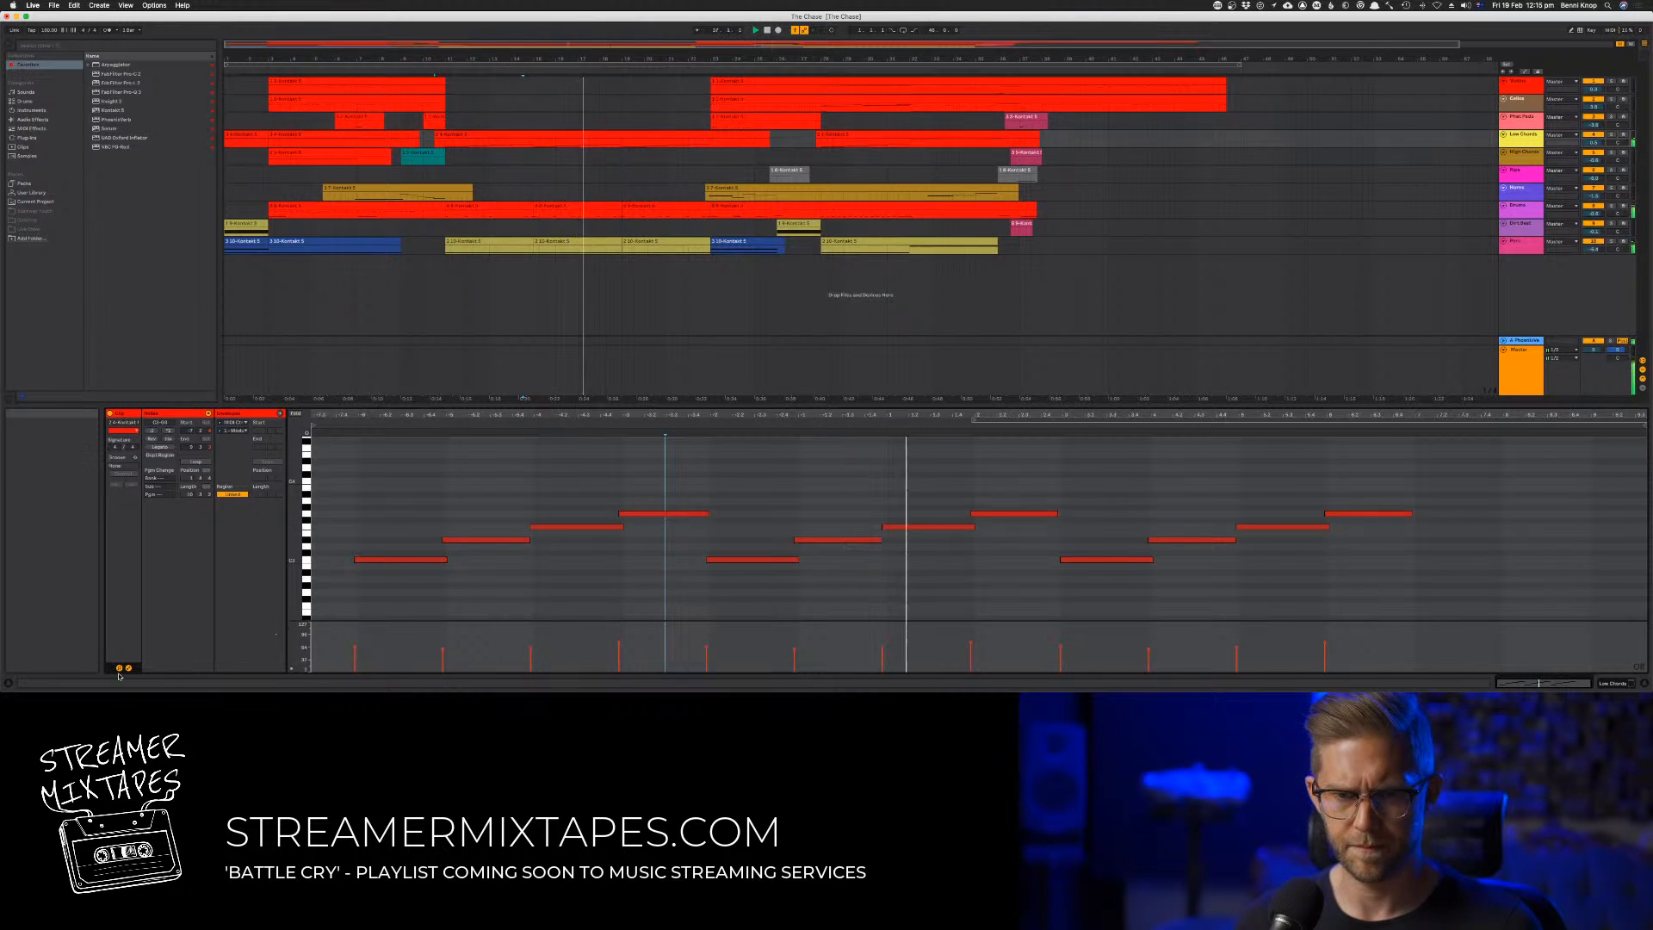
Show the Low Chords clip's modulation envelope and draw two rising and falling swells across the two copied note groups
click(234, 429)
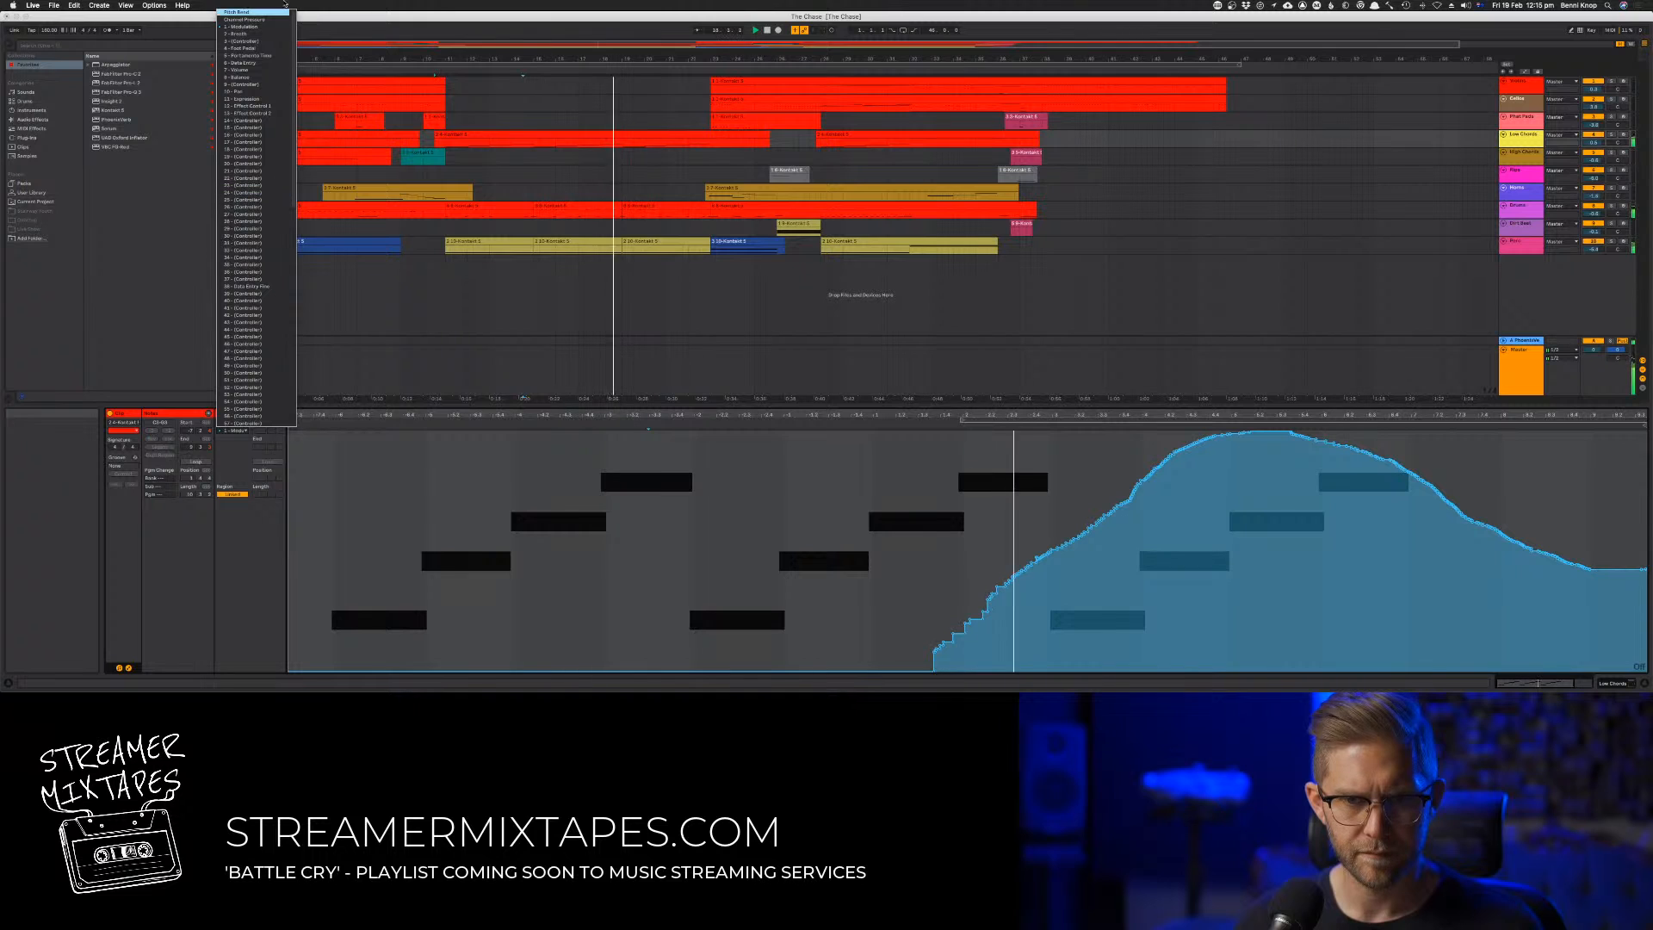
click(250, 27)
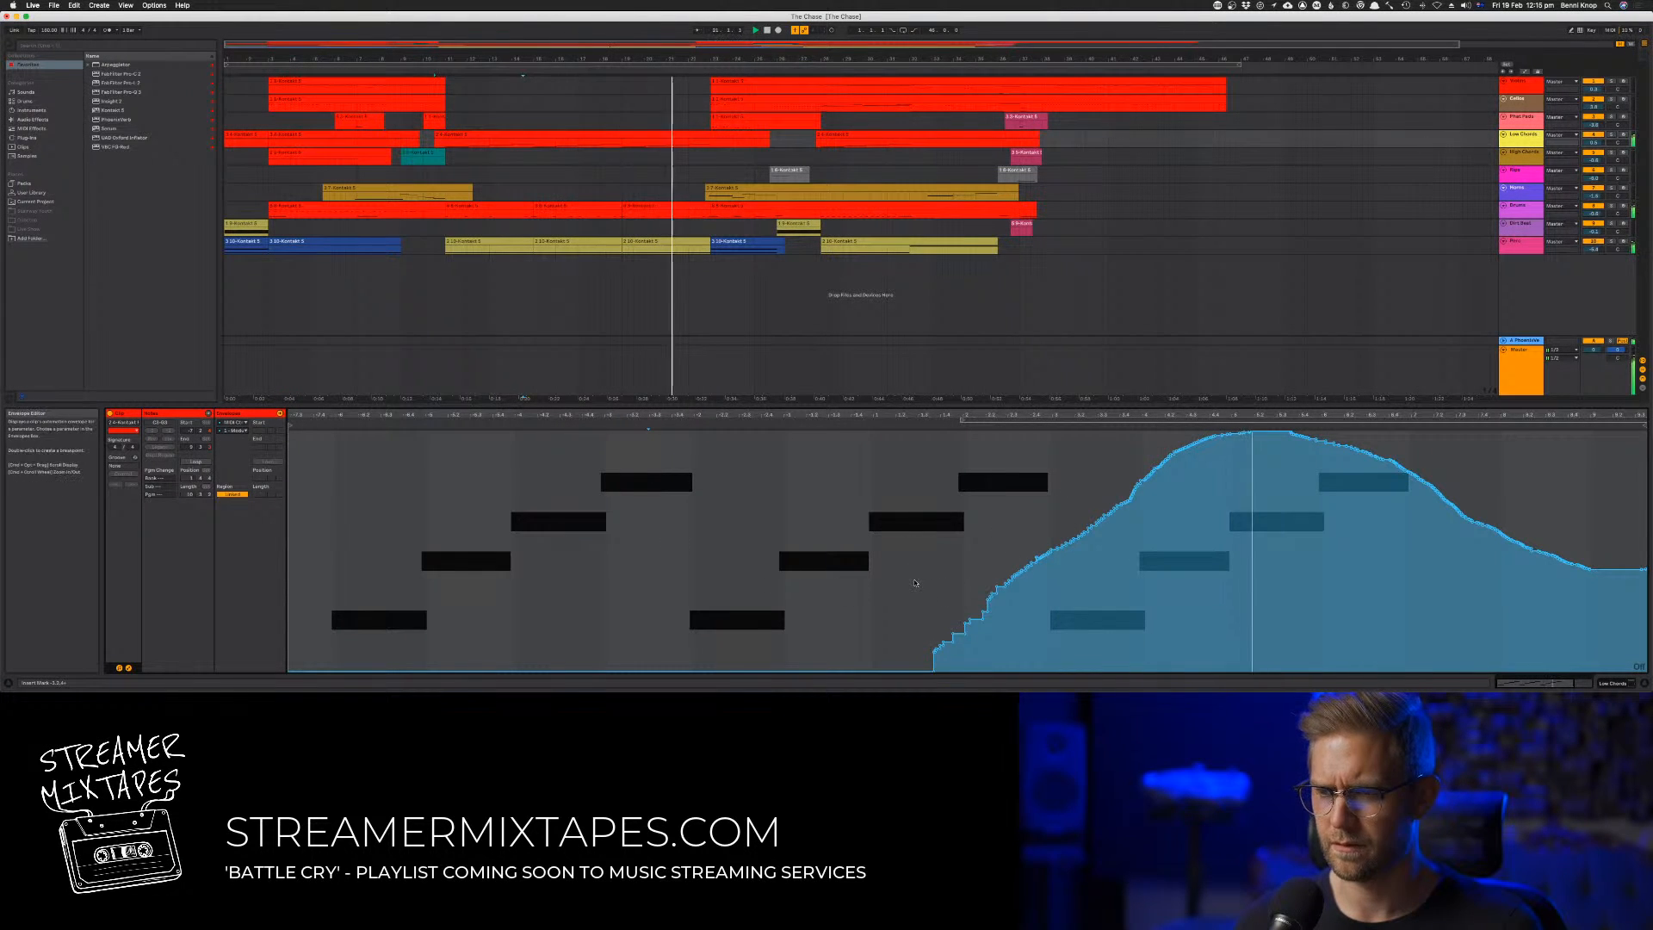
key(space)
mouse_move(308, 609)
mouse_down()
mouse_move(341, 575)
mouse_move(285, 612)
mouse_up()
click(322, 646)
key(b)
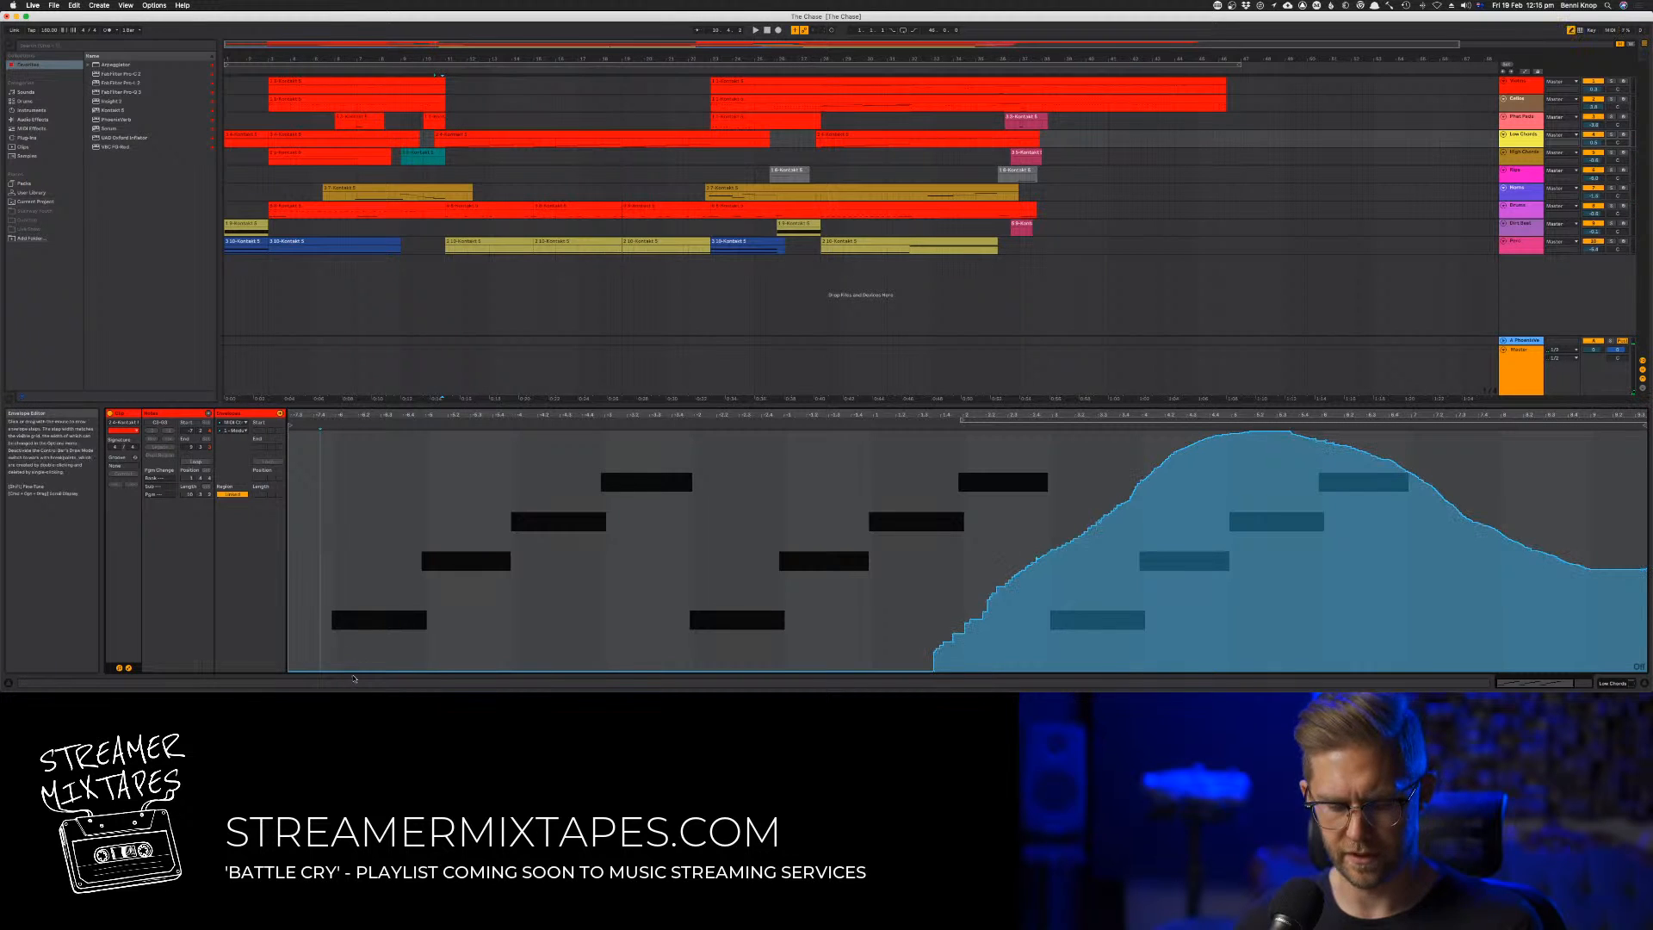
mouse_move(321, 664)
mouse_down()
mouse_move(389, 529)
mouse_move(338, 591)
mouse_up()
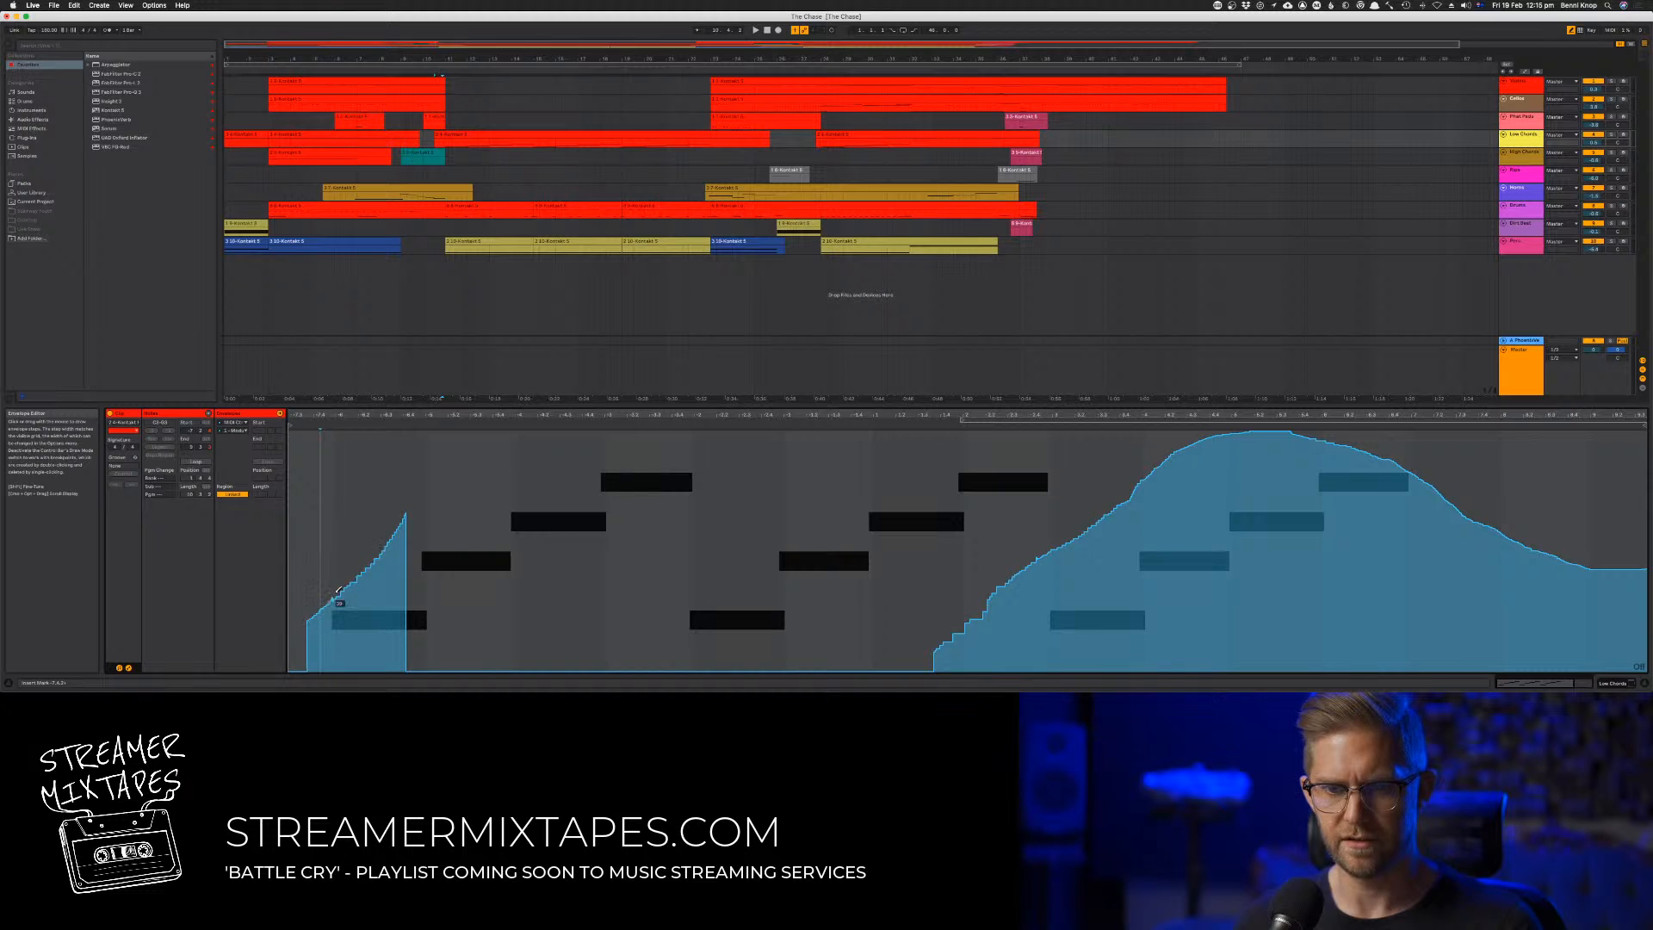
mouse_move(389, 539)
mouse_down()
mouse_move(478, 511)
mouse_move(547, 514)
mouse_move(680, 575)
mouse_move(759, 555)
mouse_move(805, 501)
mouse_move(878, 476)
mouse_move(960, 492)
mouse_move(994, 527)
mouse_up()
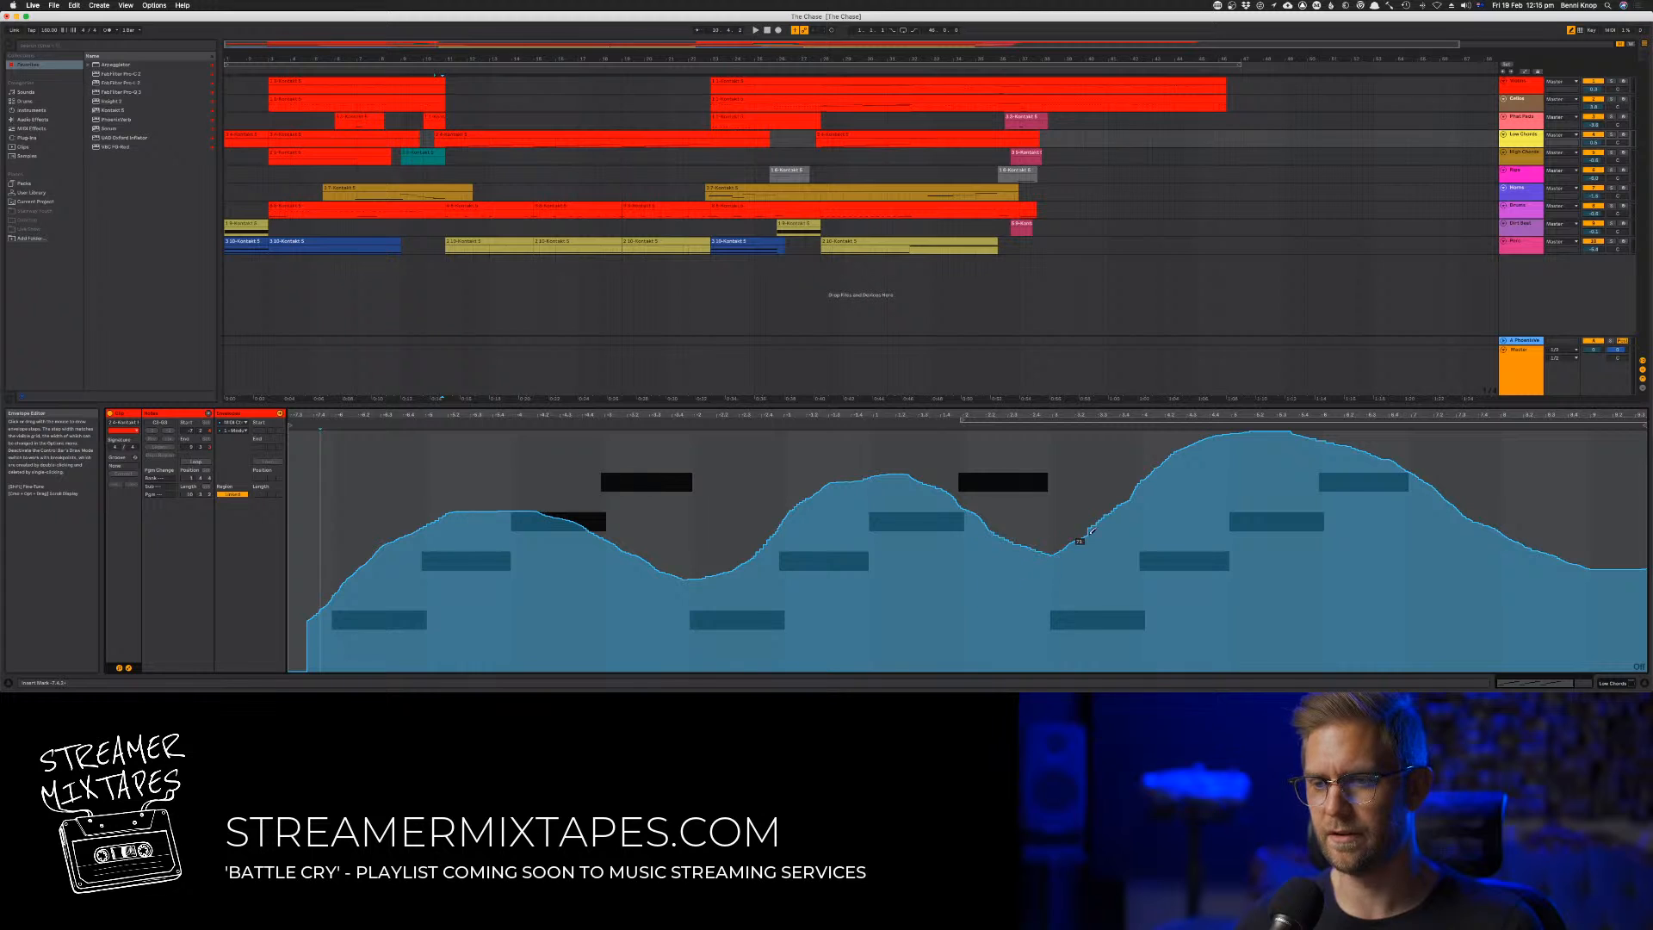
Redraw the modulation envelope's third swell with a broad high peak and a tapering end, refining all three swells during playback
drag(1249, 414, 1066, 496)
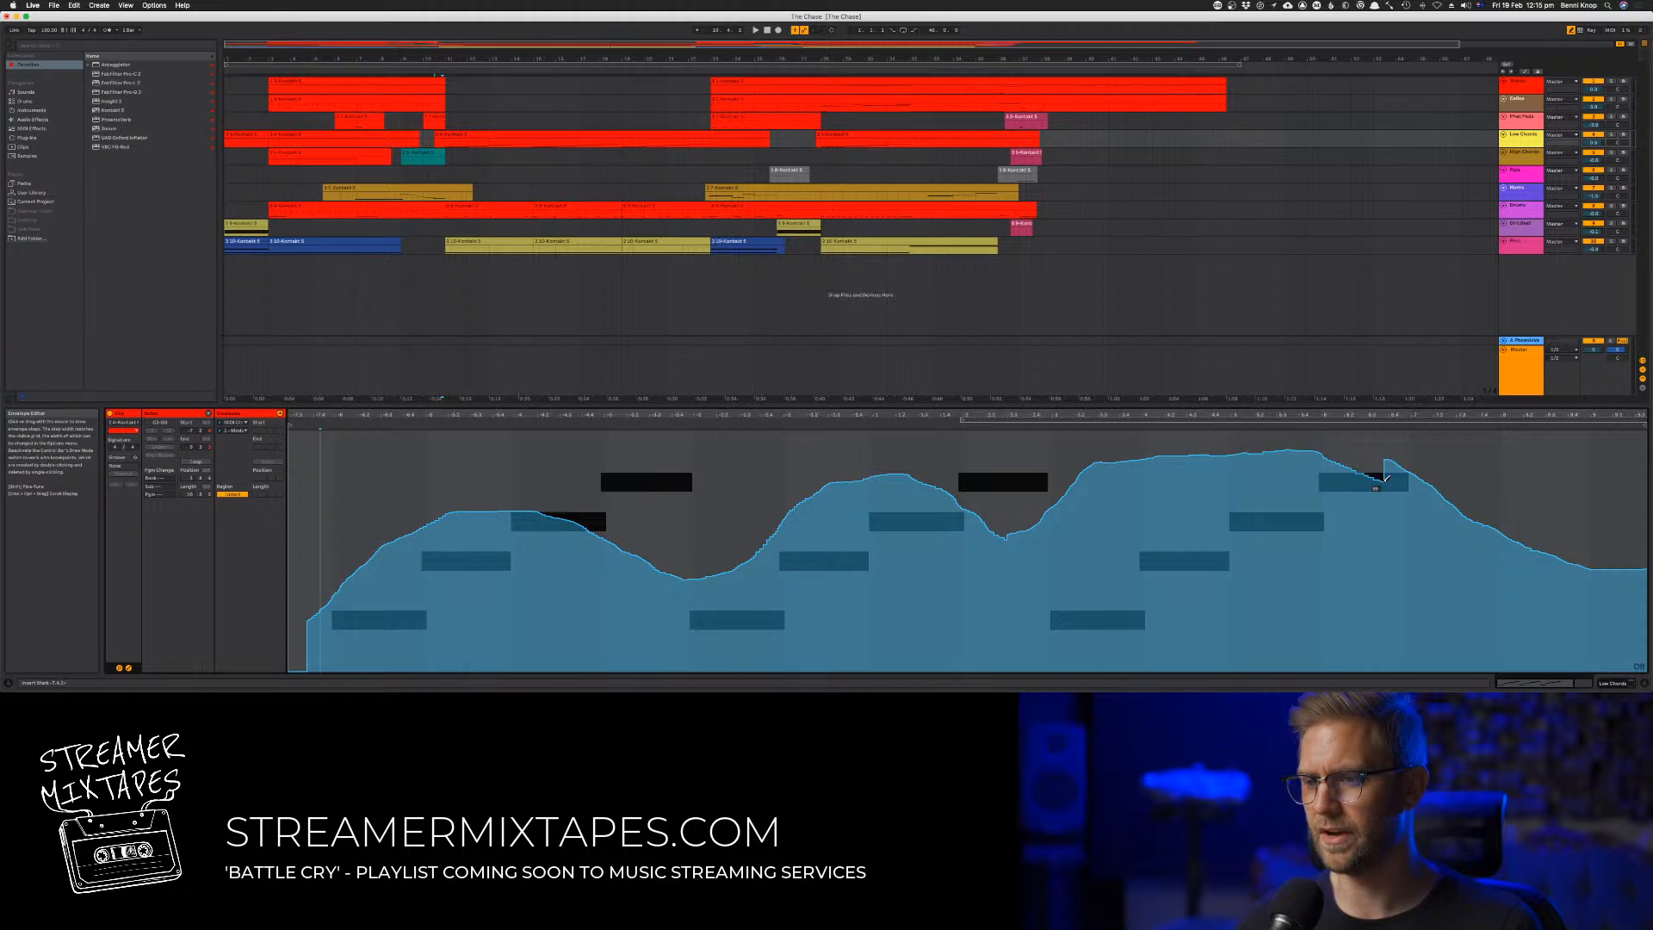
drag(1460, 519, 1636, 627)
key(space)
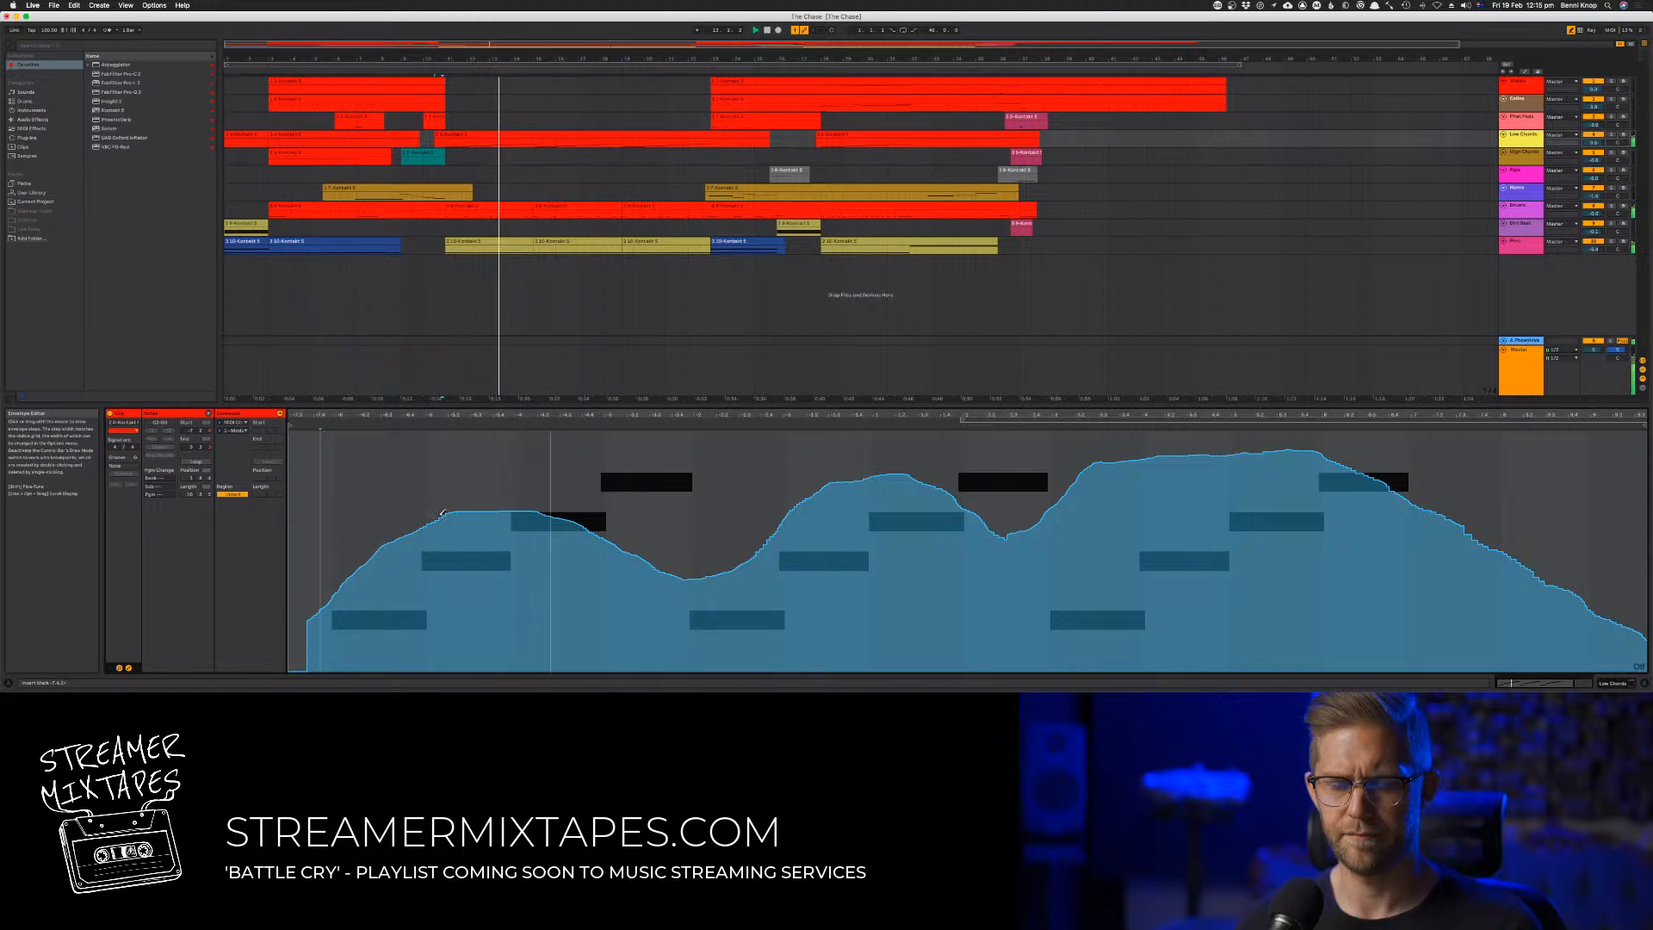
mouse_move(443, 515)
mouse_down()
mouse_move(483, 500)
mouse_move(734, 551)
mouse_move(848, 482)
mouse_move(1033, 509)
mouse_move(1140, 432)
mouse_move(1317, 438)
mouse_move(1446, 515)
mouse_up()
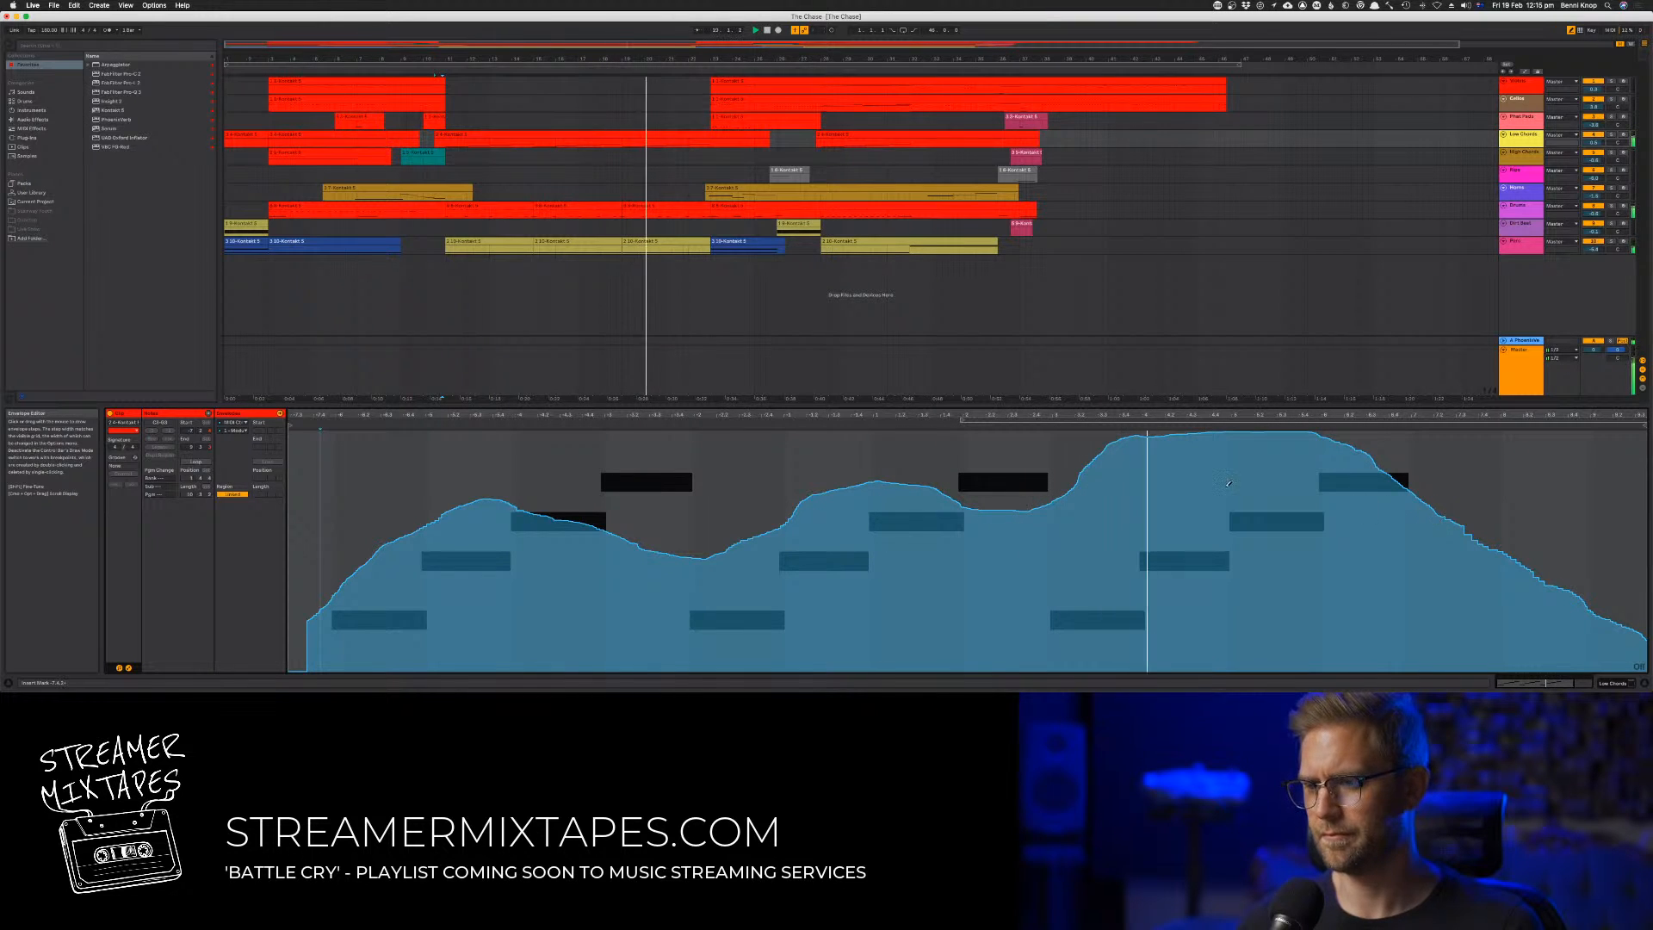
mouse_move(1063, 493)
mouse_down()
mouse_move(1158, 419)
mouse_move(1300, 431)
mouse_move(1416, 498)
mouse_up()
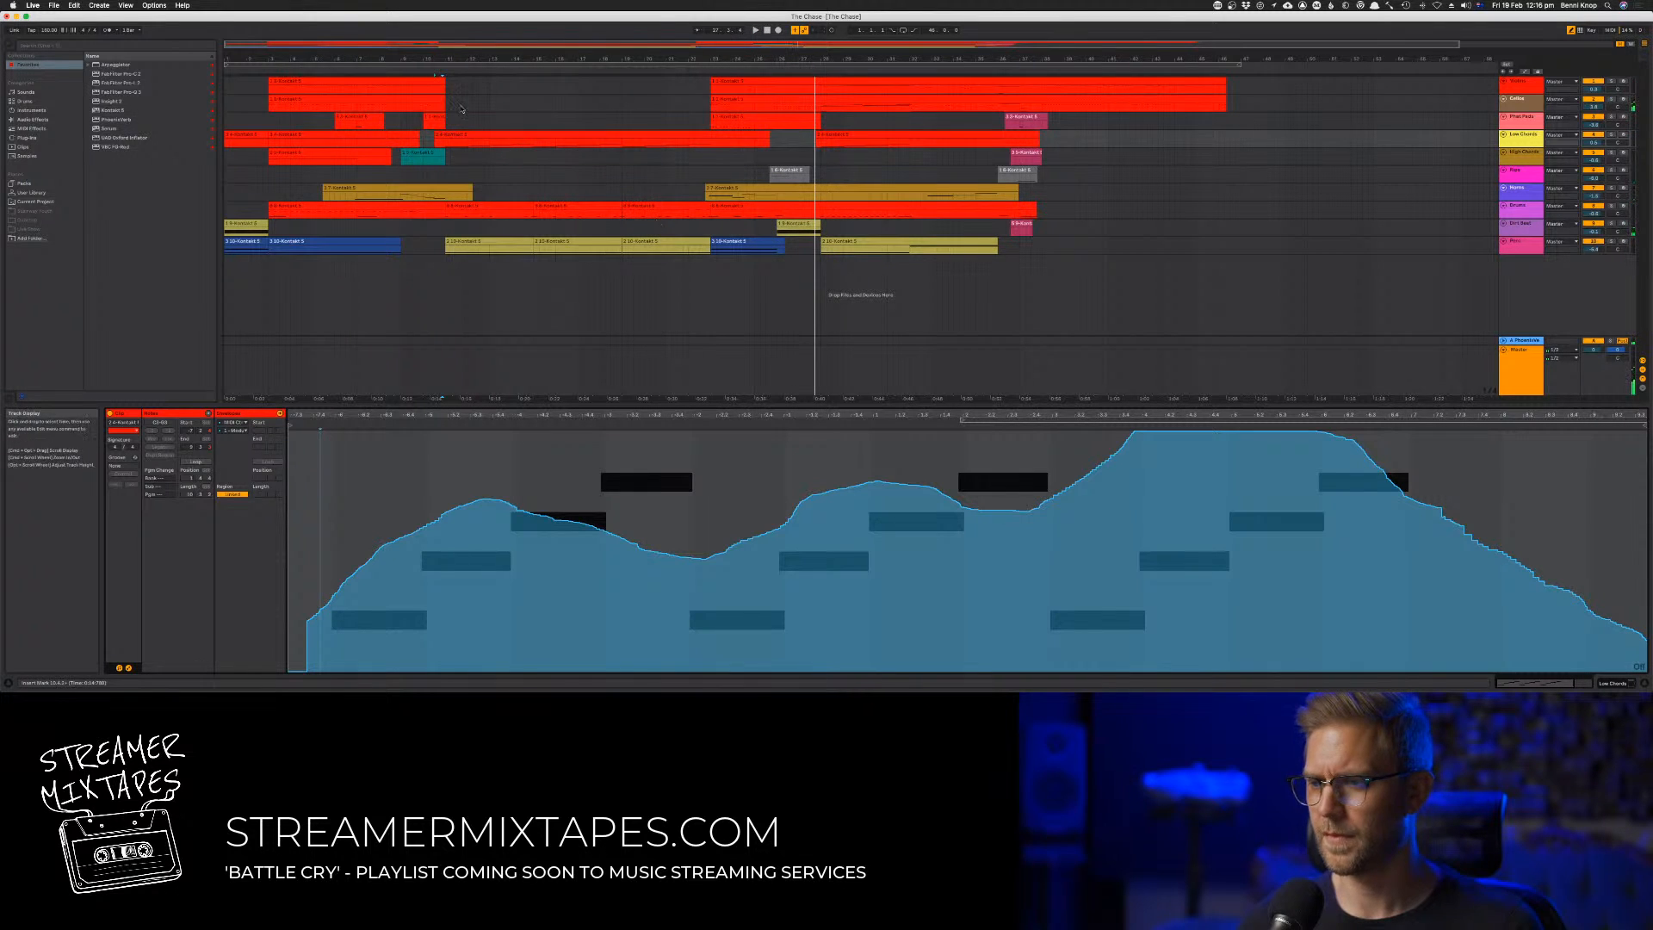
Play the section with the Low Chords clip and copy the third track's short clip over that track's next short clip
click(437, 71)
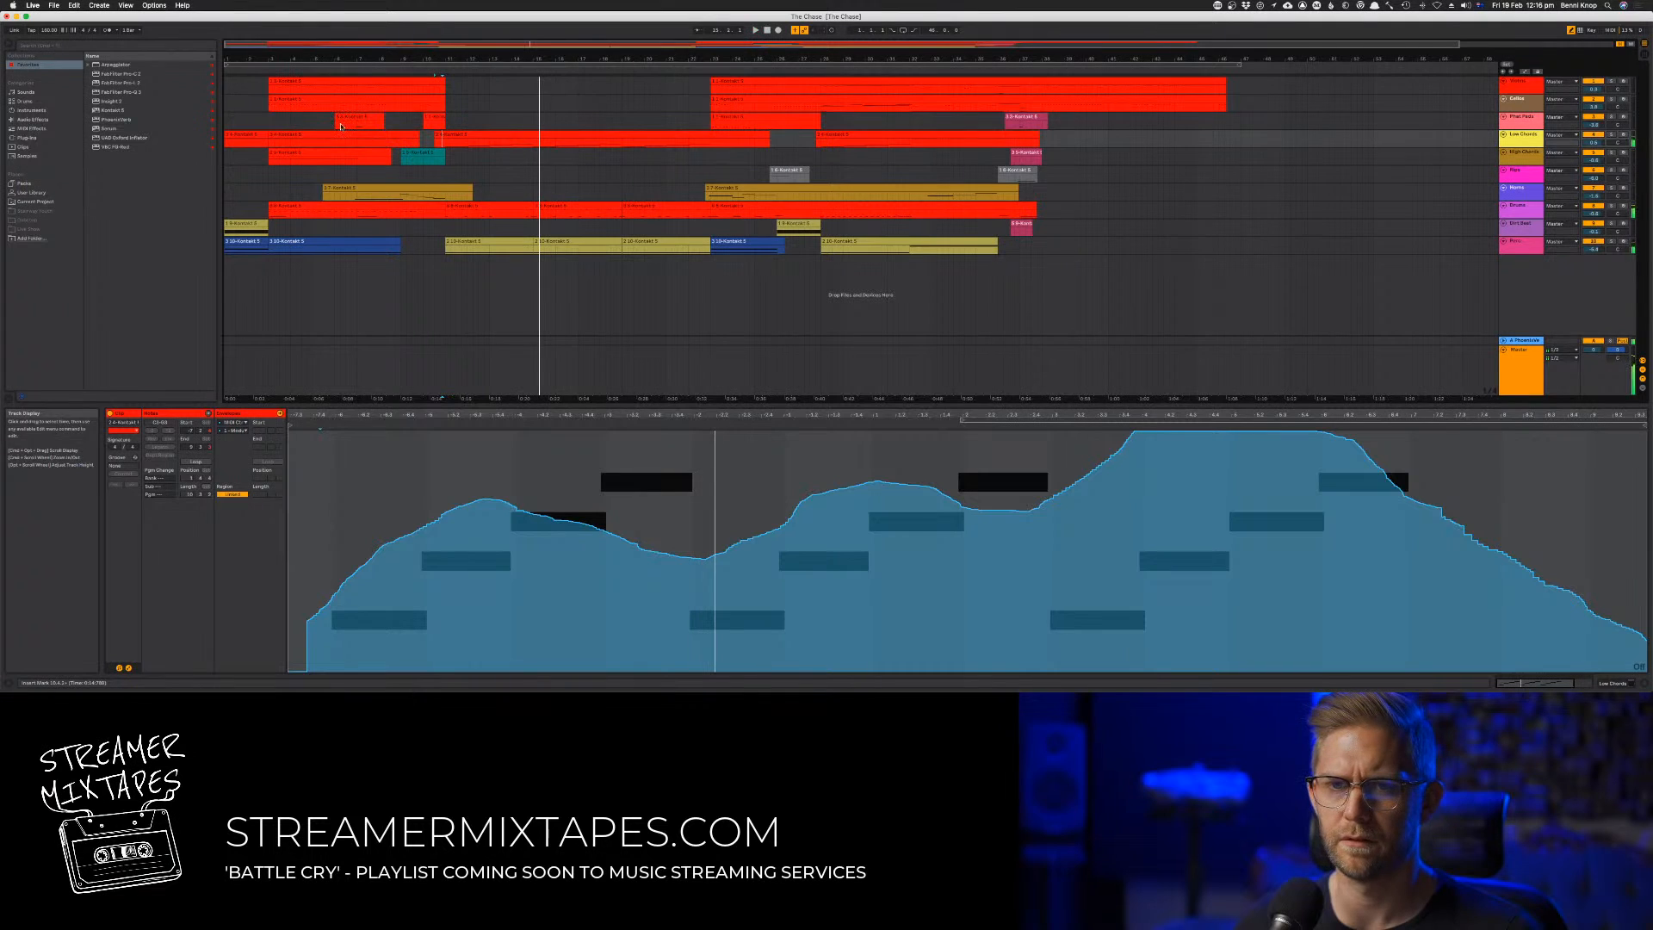
click(510, 136)
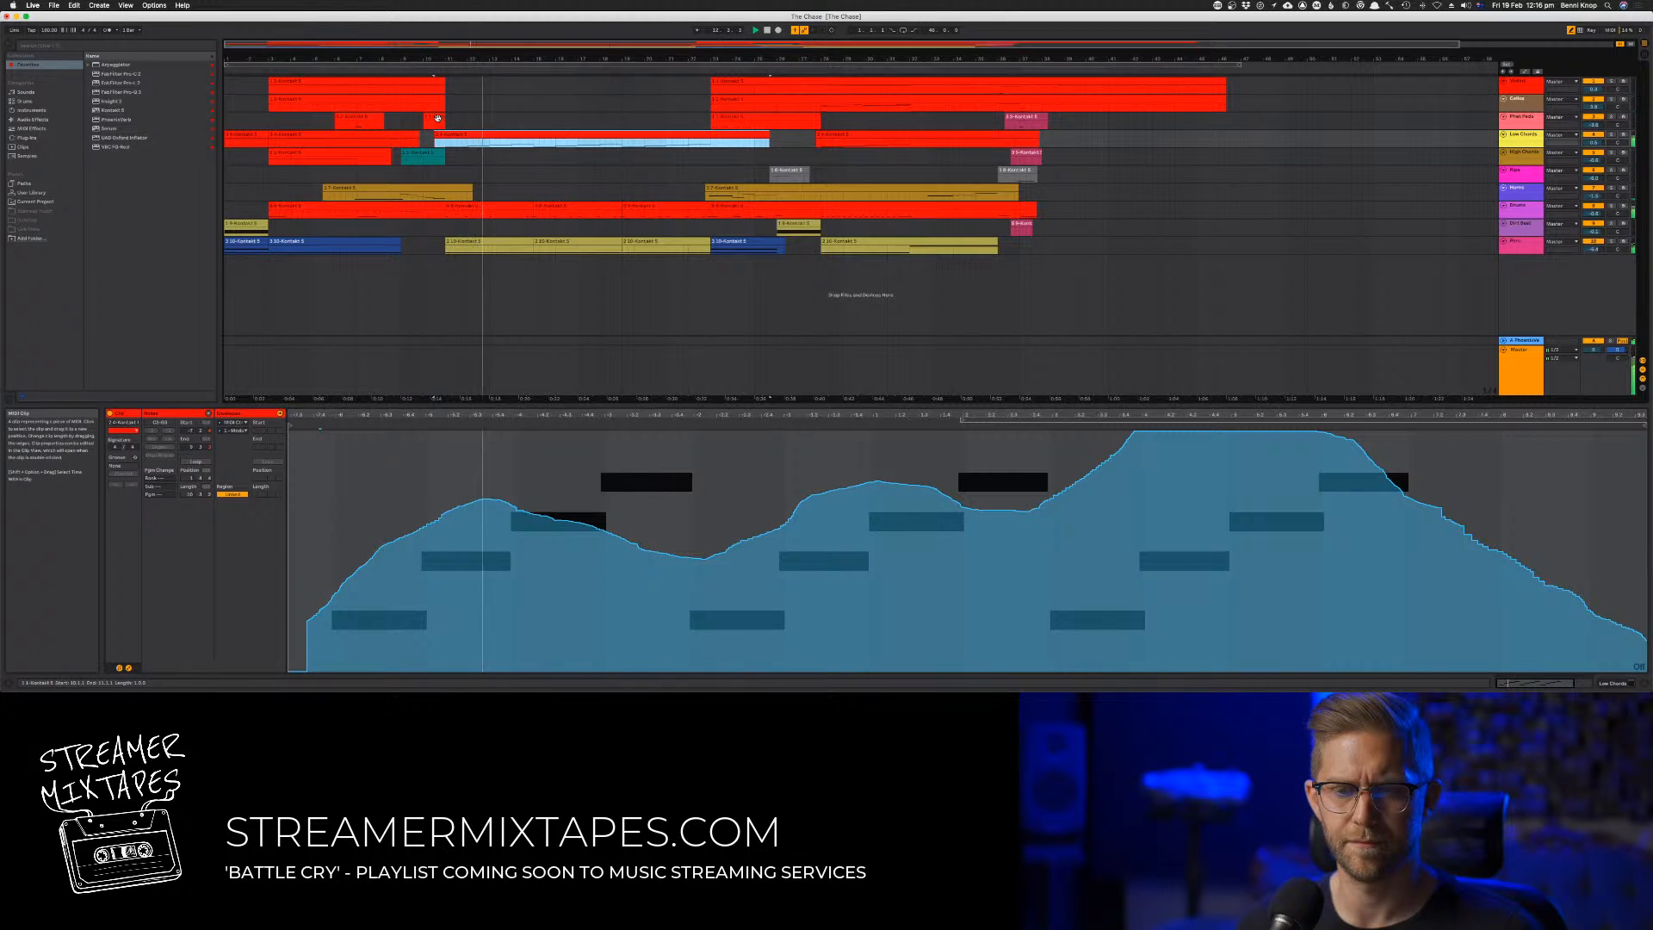
click(463, 123)
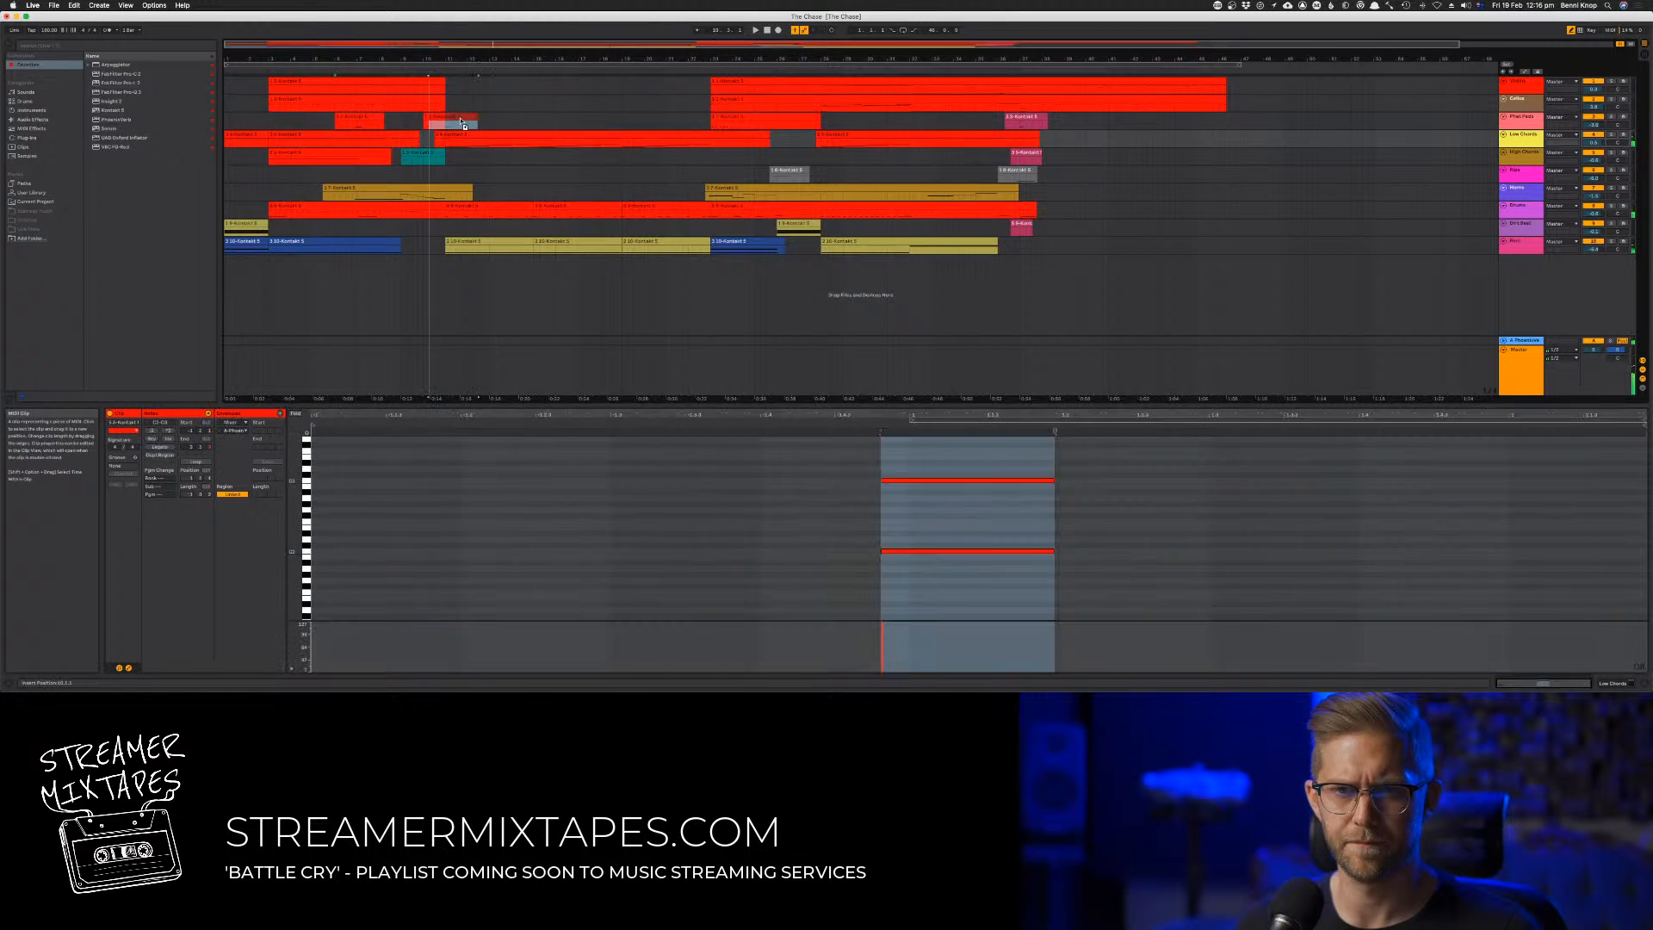
click(363, 119)
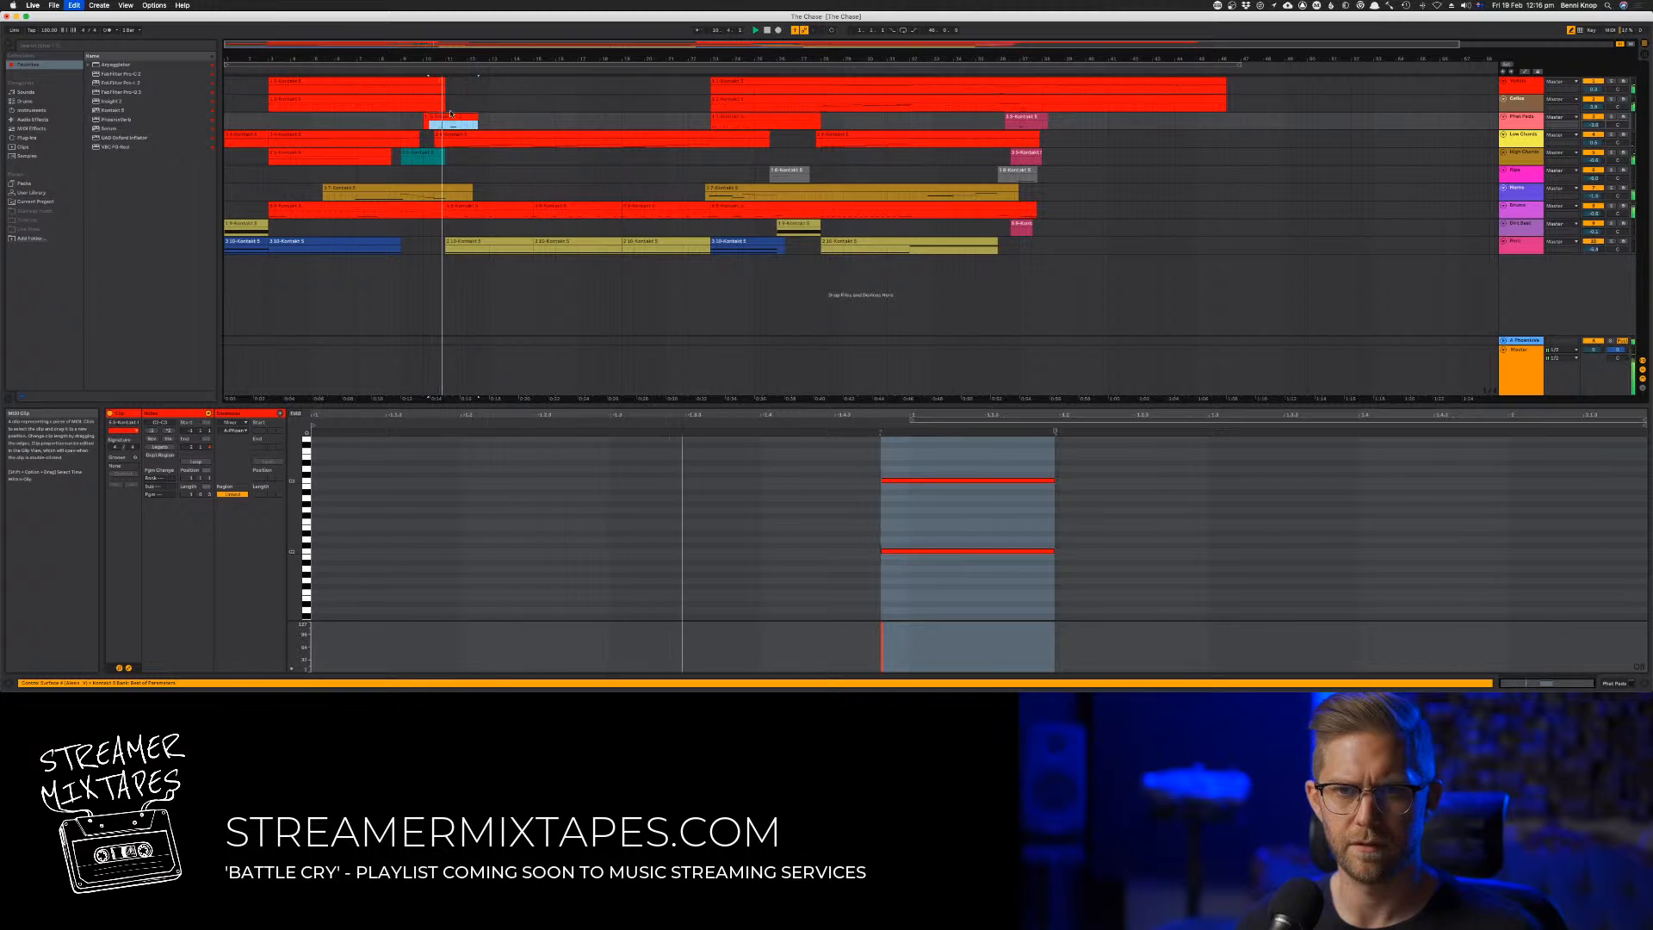
drag(363, 115, 451, 119)
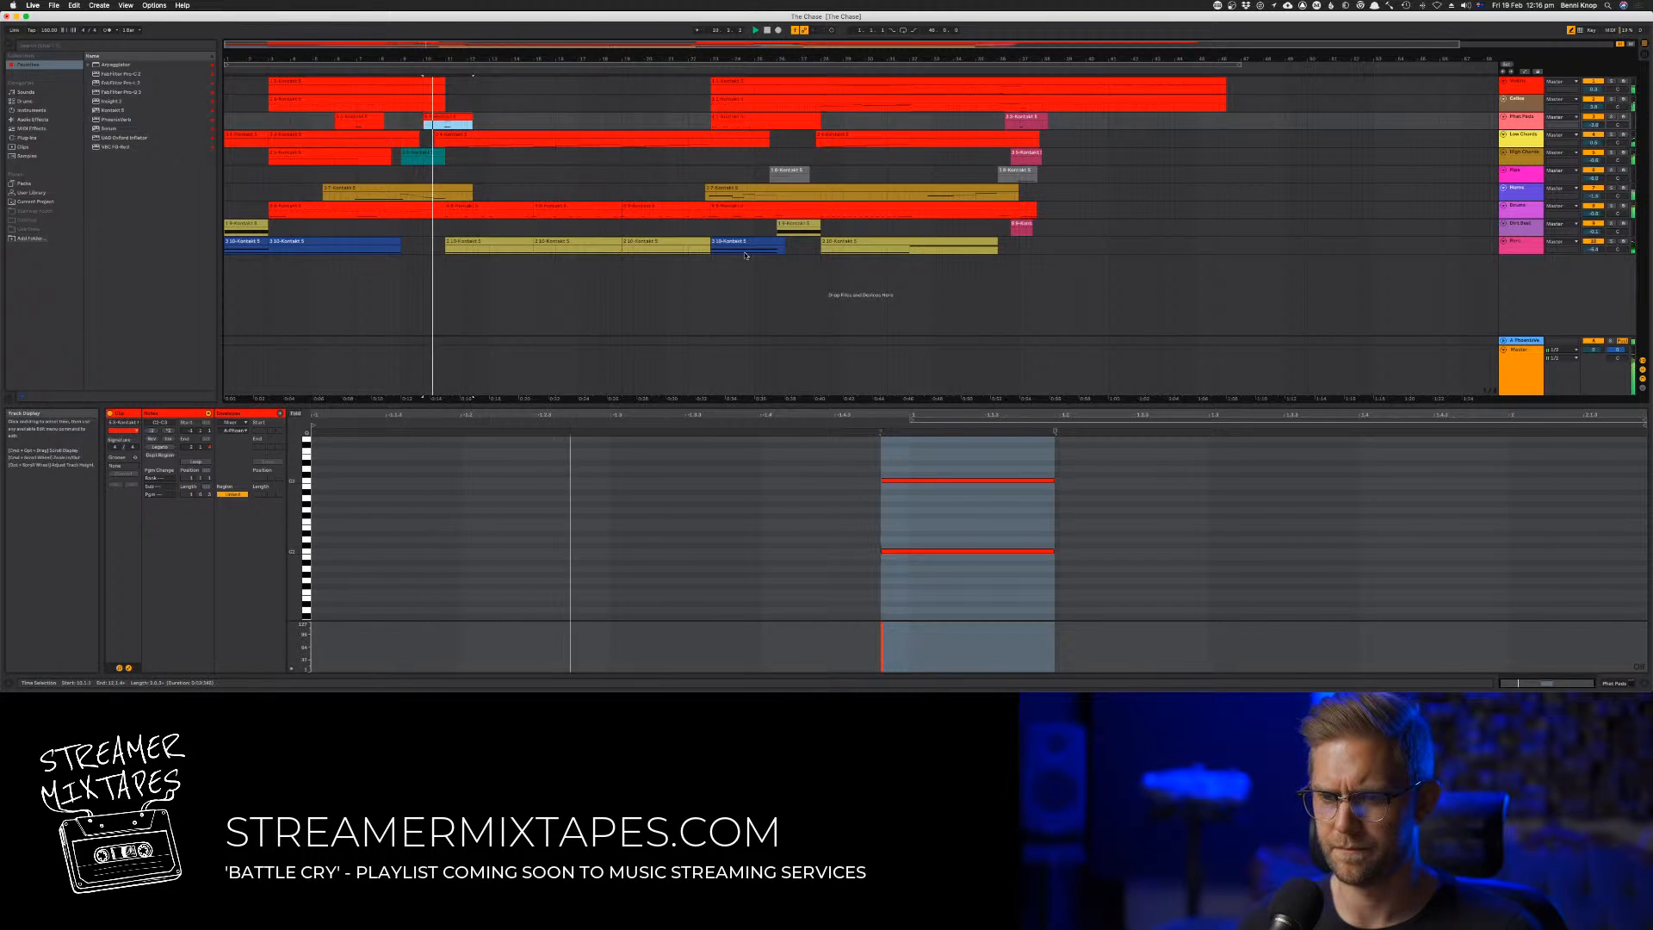
Shorten the copied clip's two octave notes to about half their length and extend the clip to the start of the track's next clip
drag(1083, 560, 1022, 484)
click(457, 118)
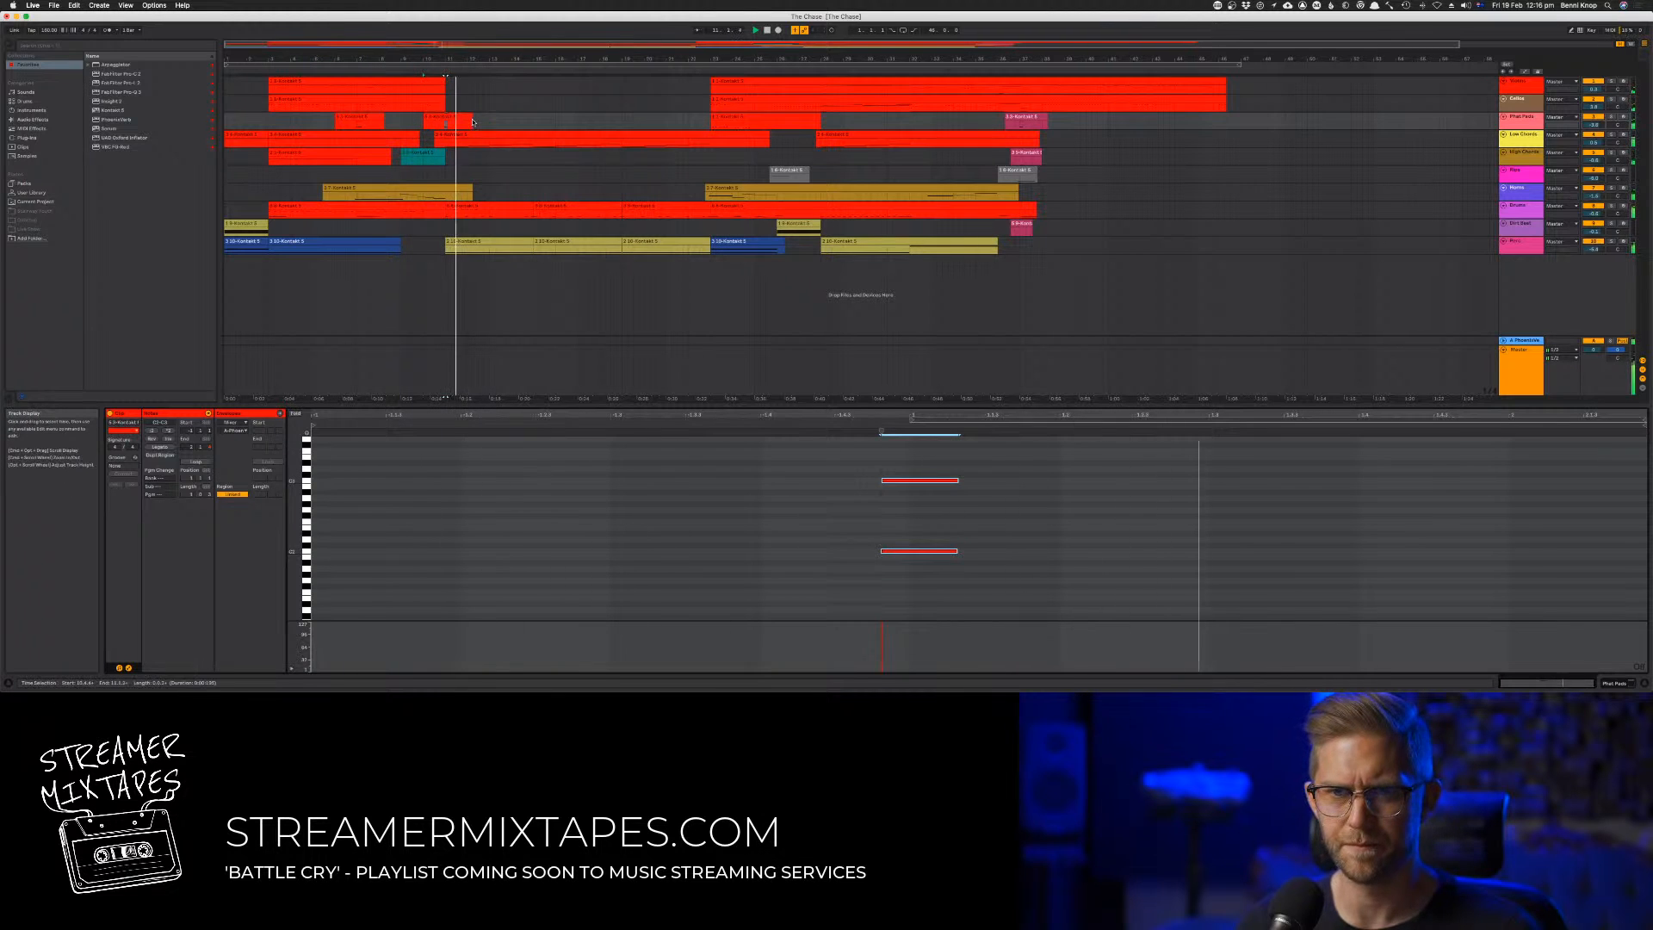
drag(471, 121, 710, 127)
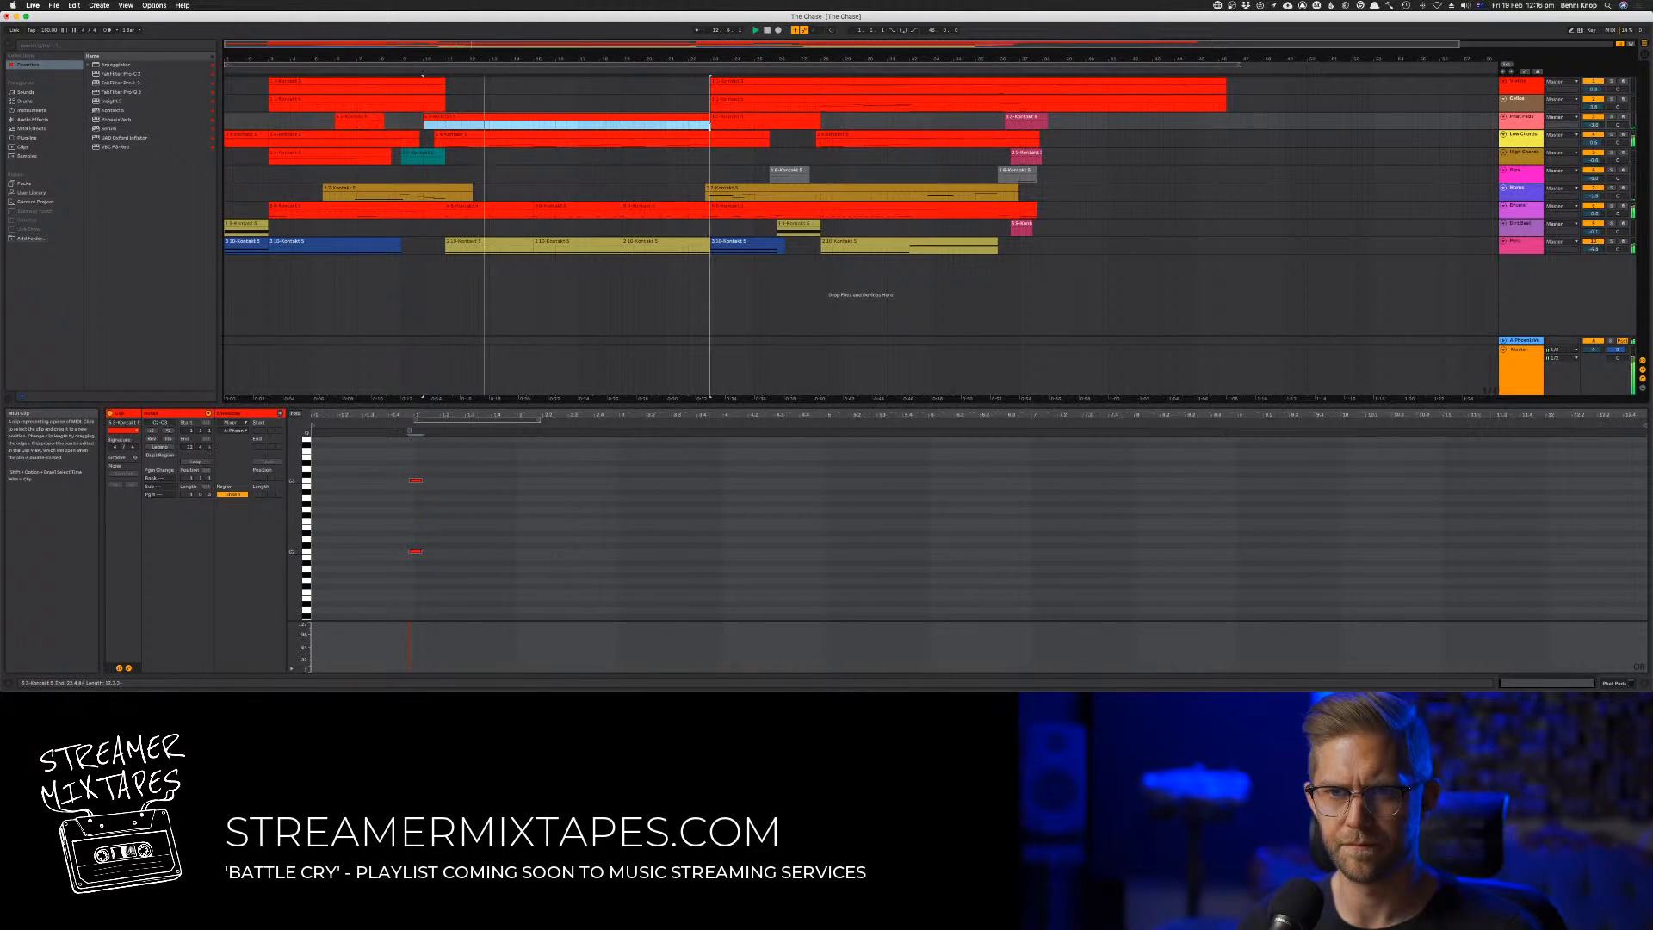
Play the extended clip and copy its two octave notes to a later position, four semitones higher
key(space)
key(space)
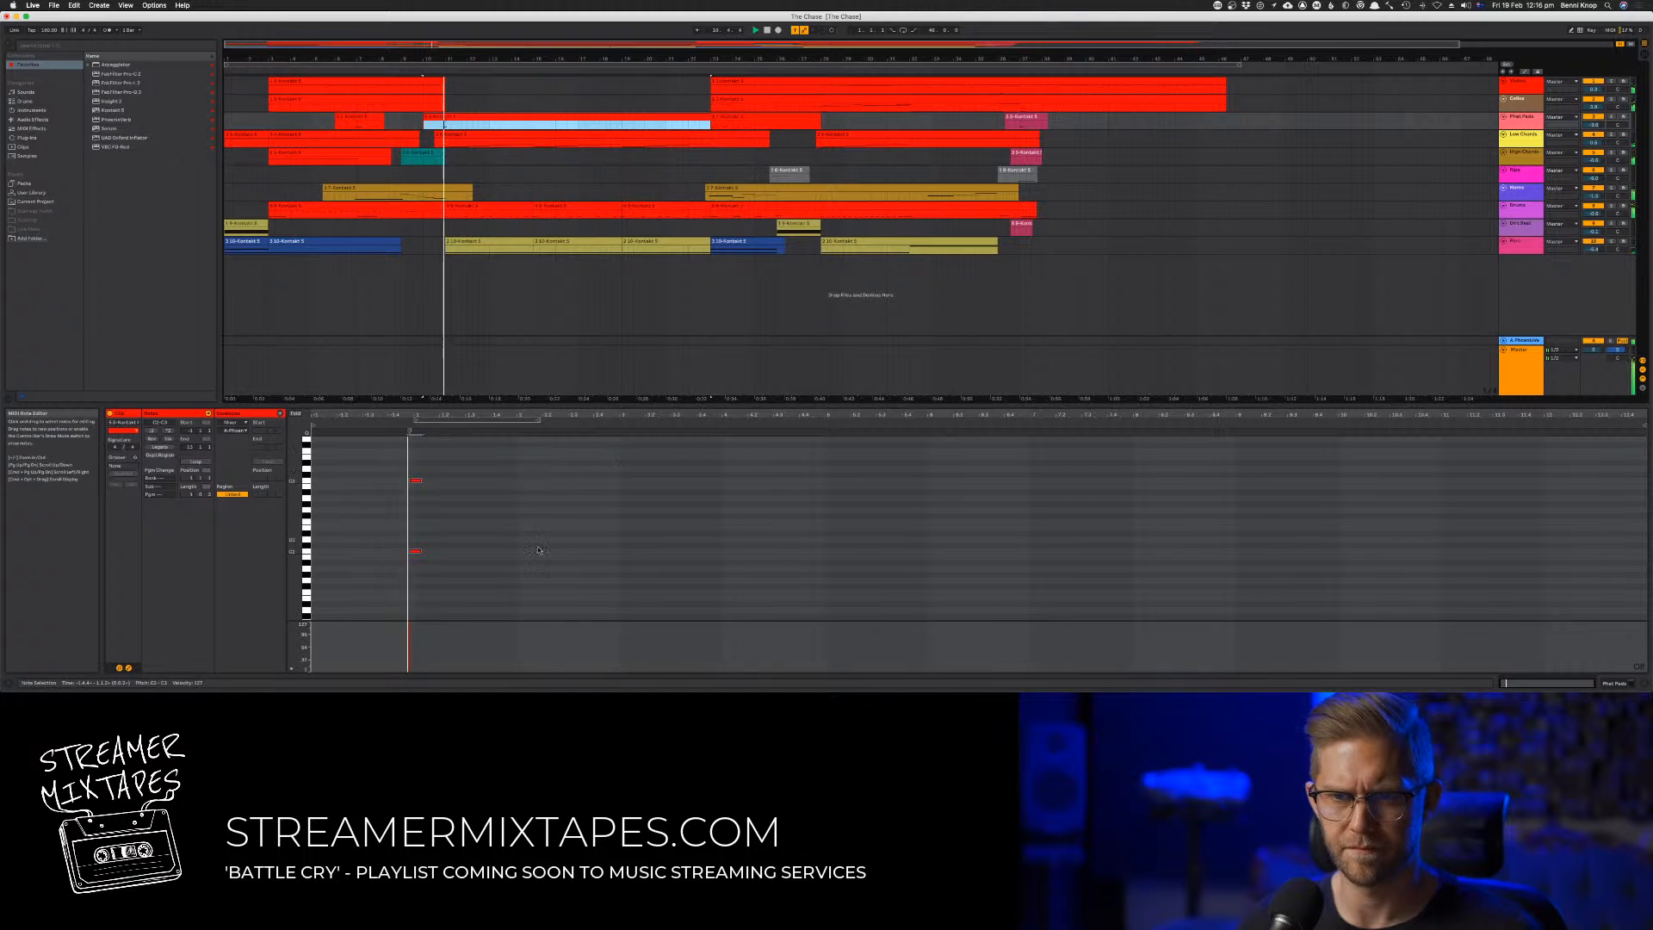
drag(503, 576, 528, 470)
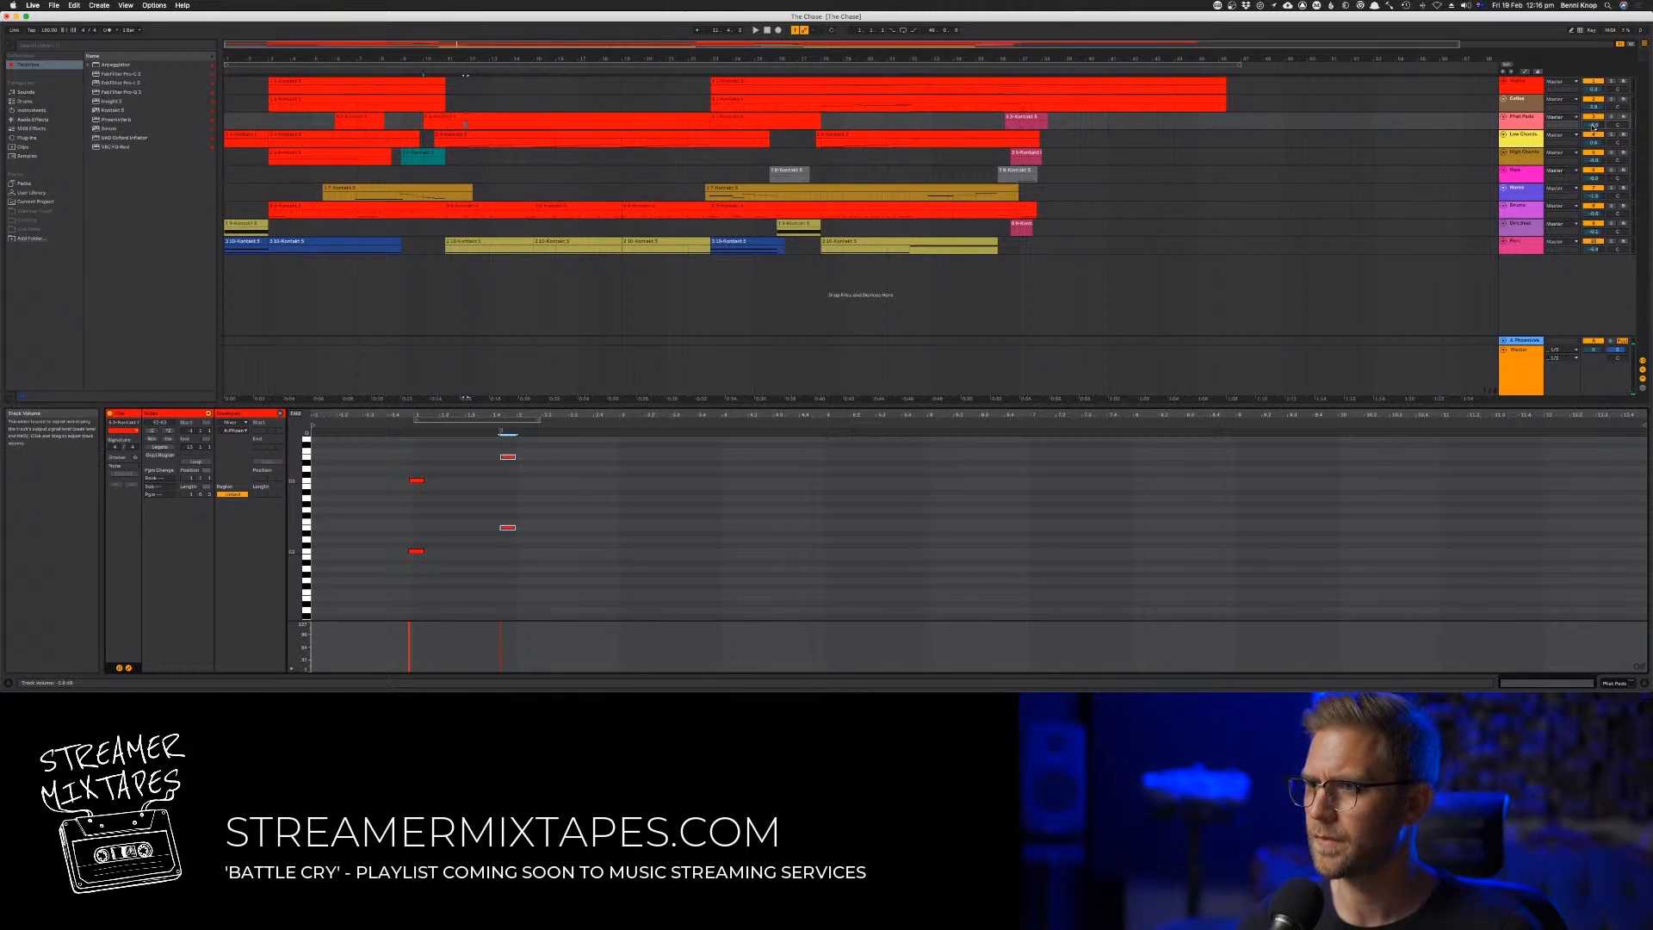
Enable the Computer MIDI Keyboard and arm the third track for recording
click(148, 5)
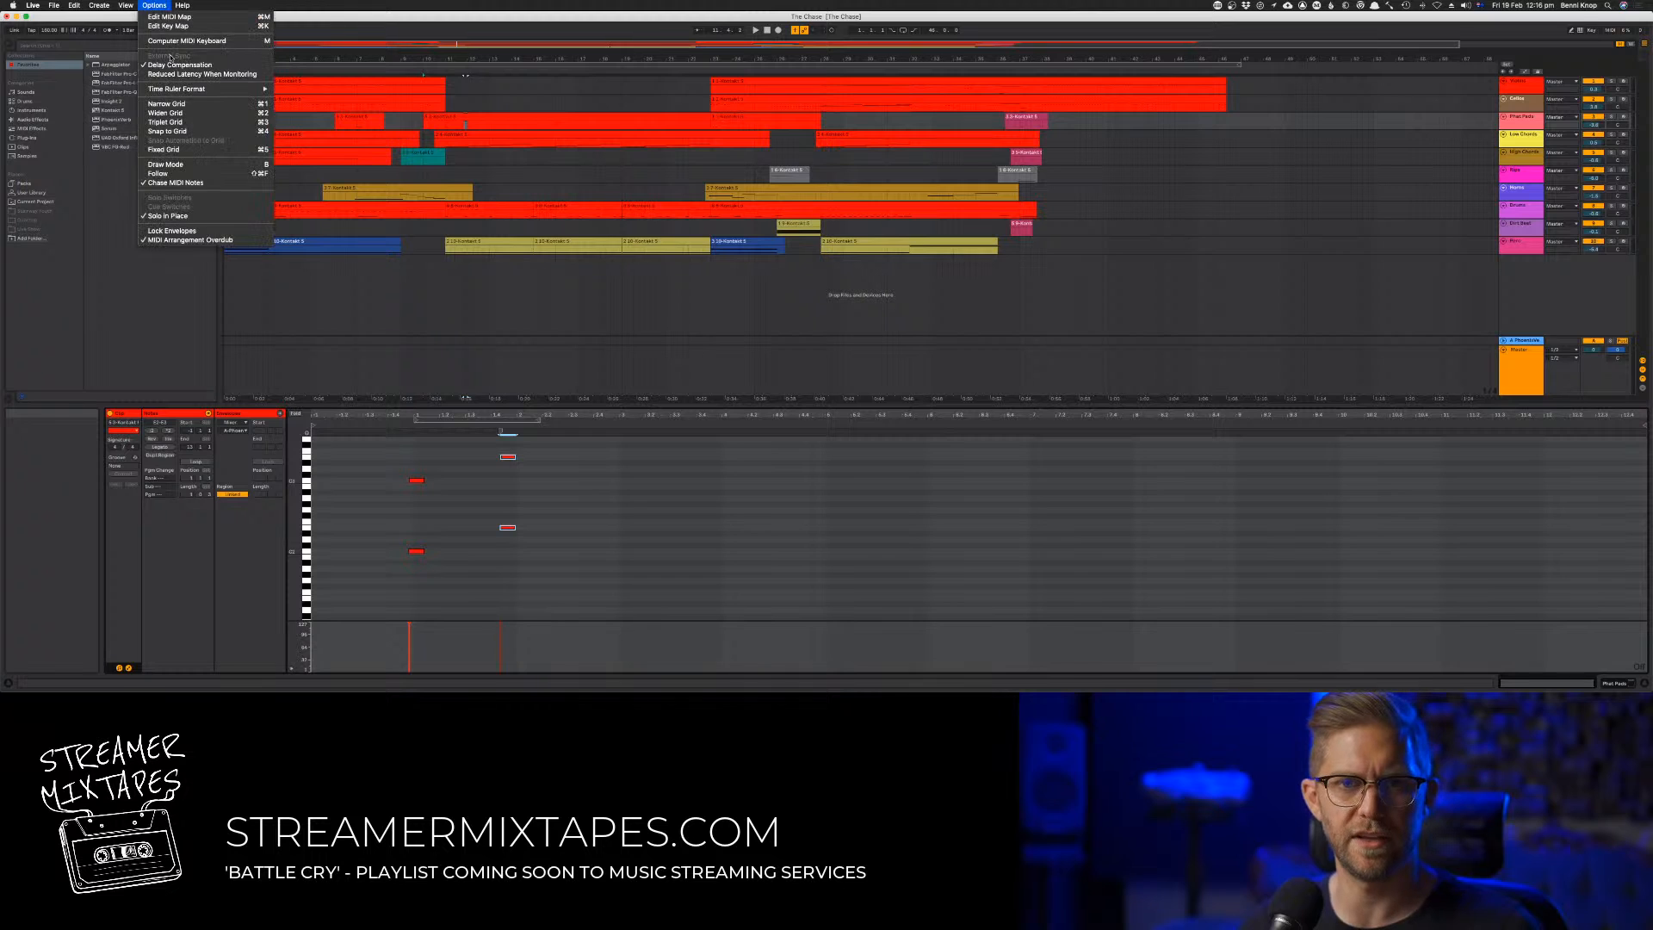
click(176, 42)
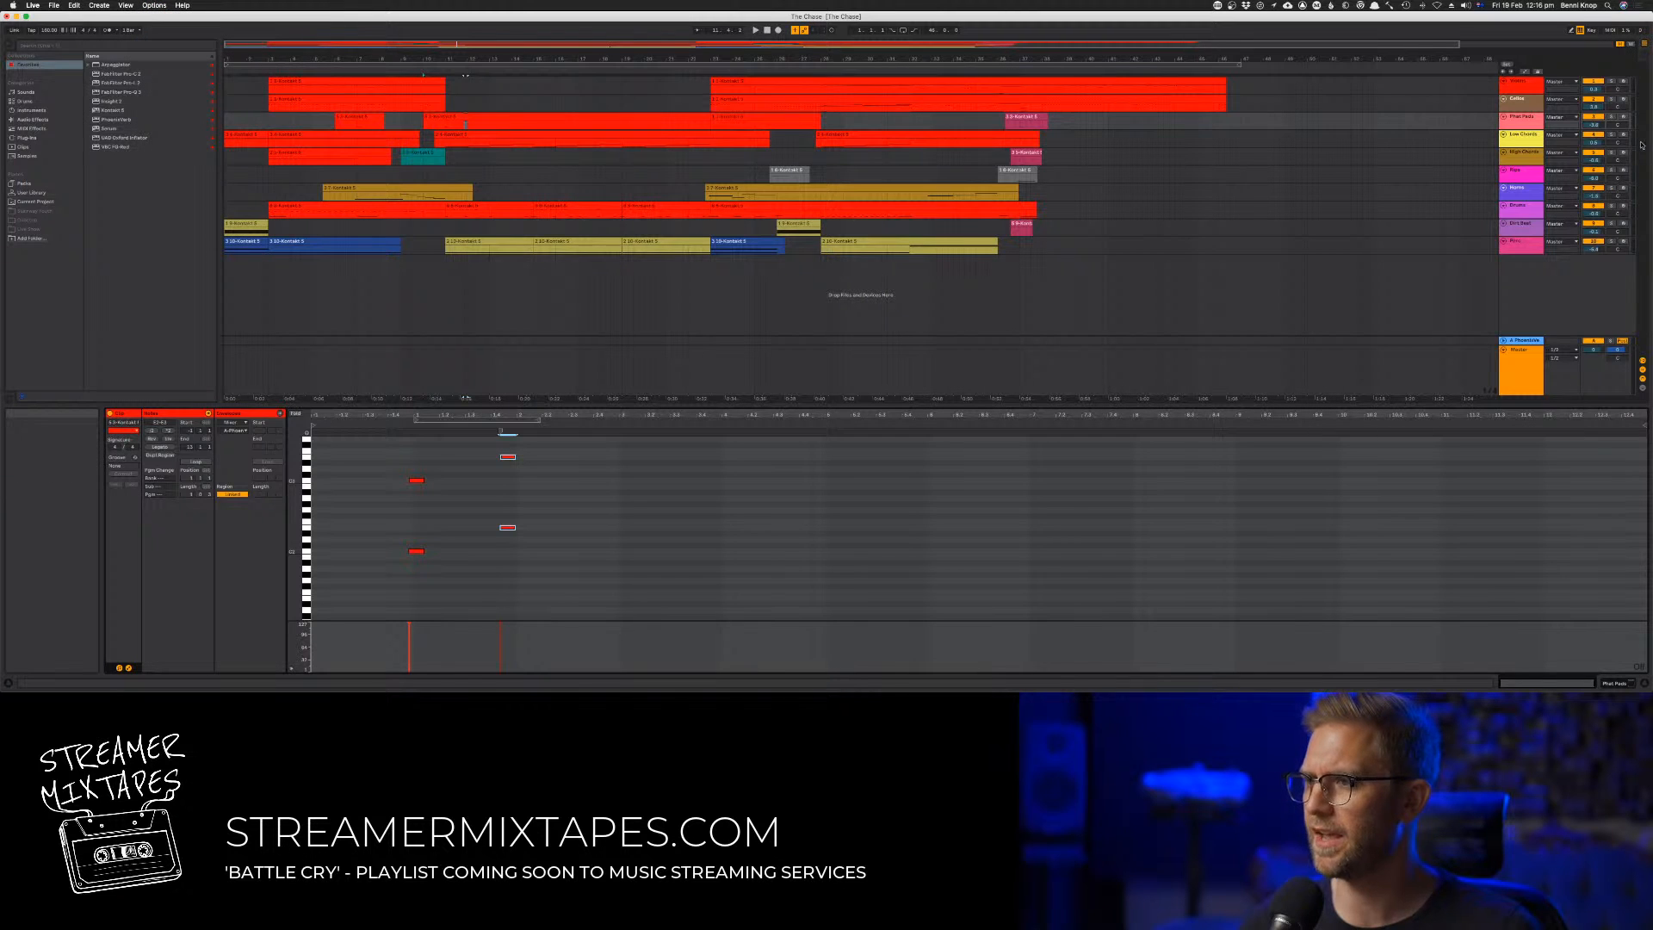
click(1623, 117)
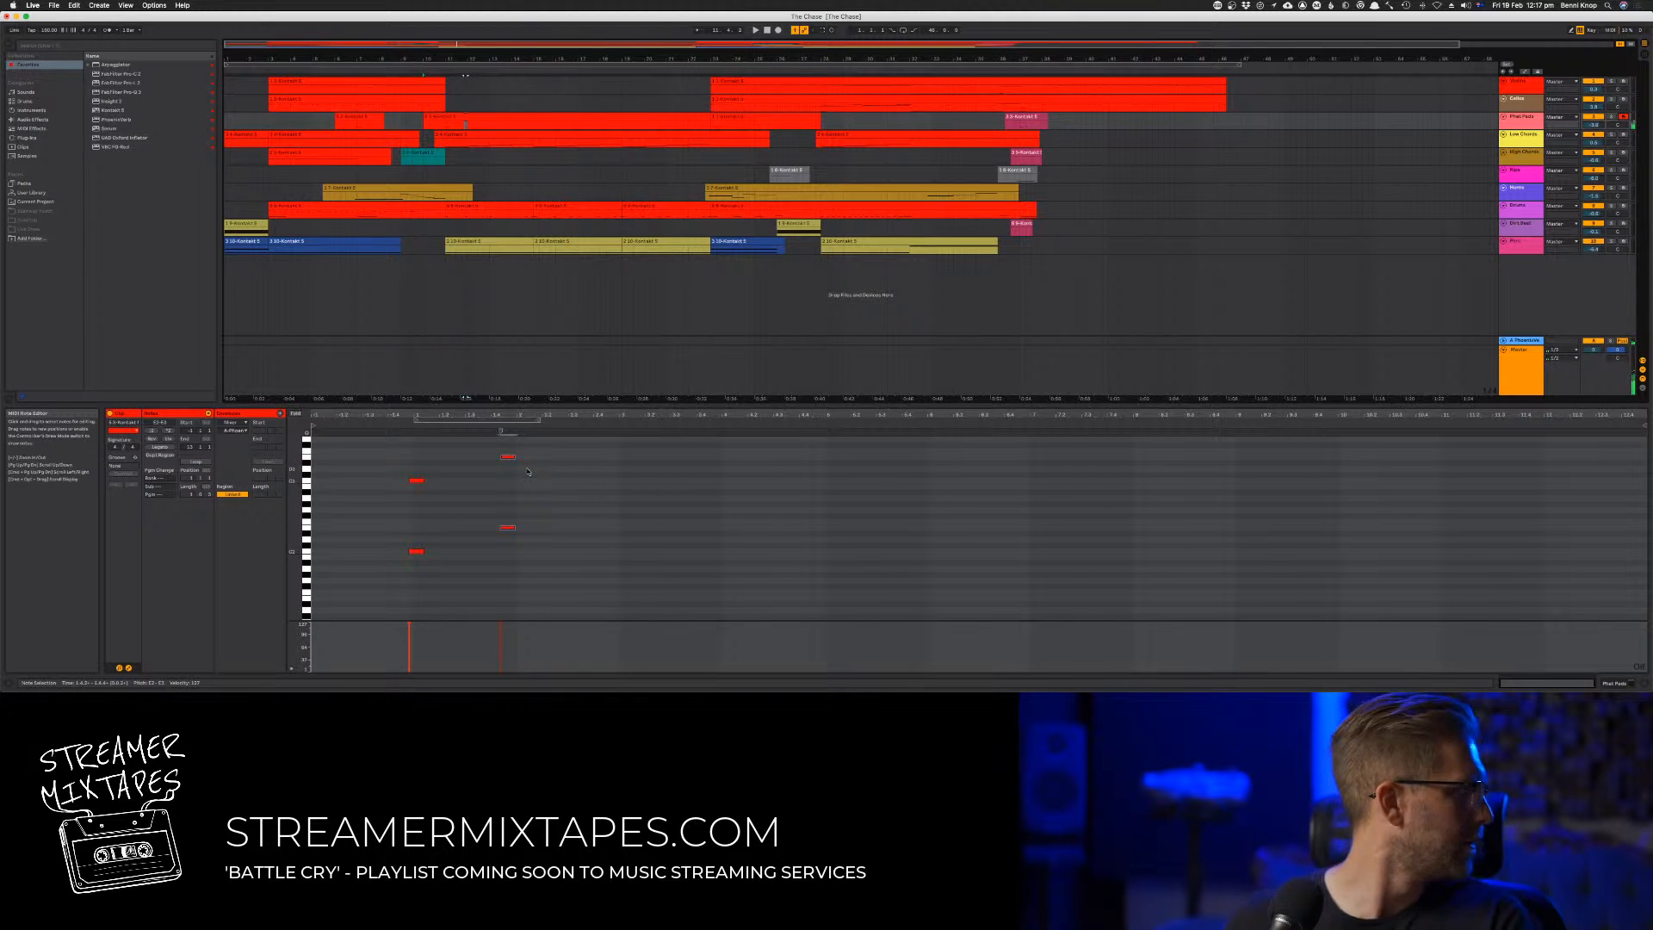
Lower the second pair of octave notes by one semitone and play the result
drag(567, 562, 486, 440)
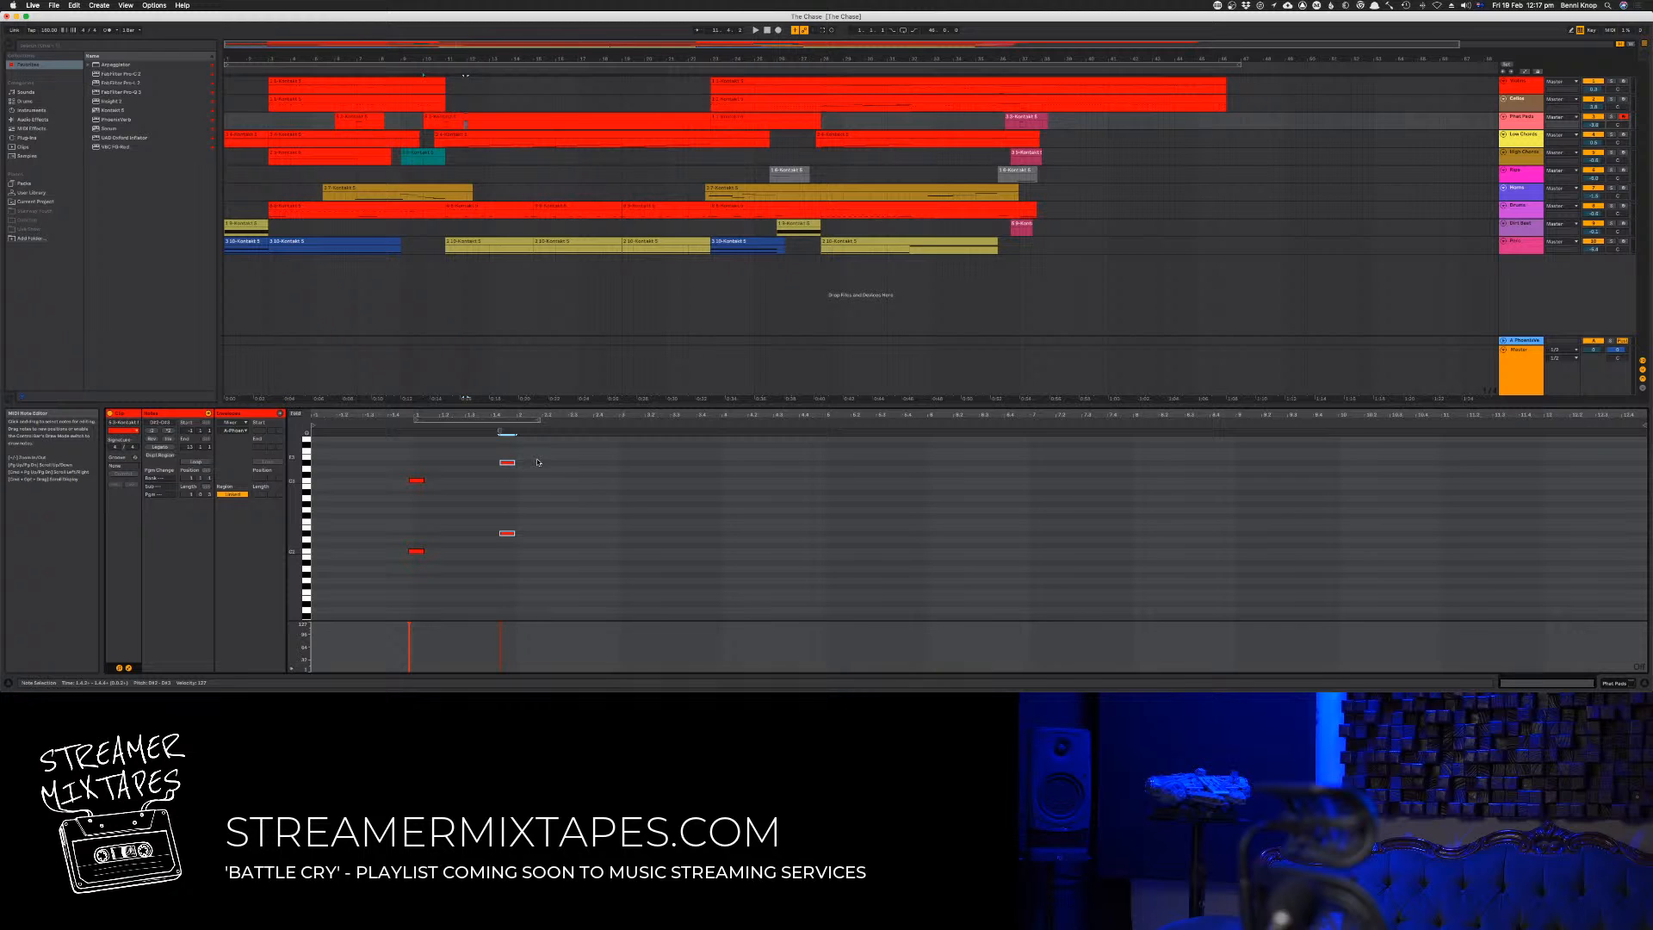
key(space)
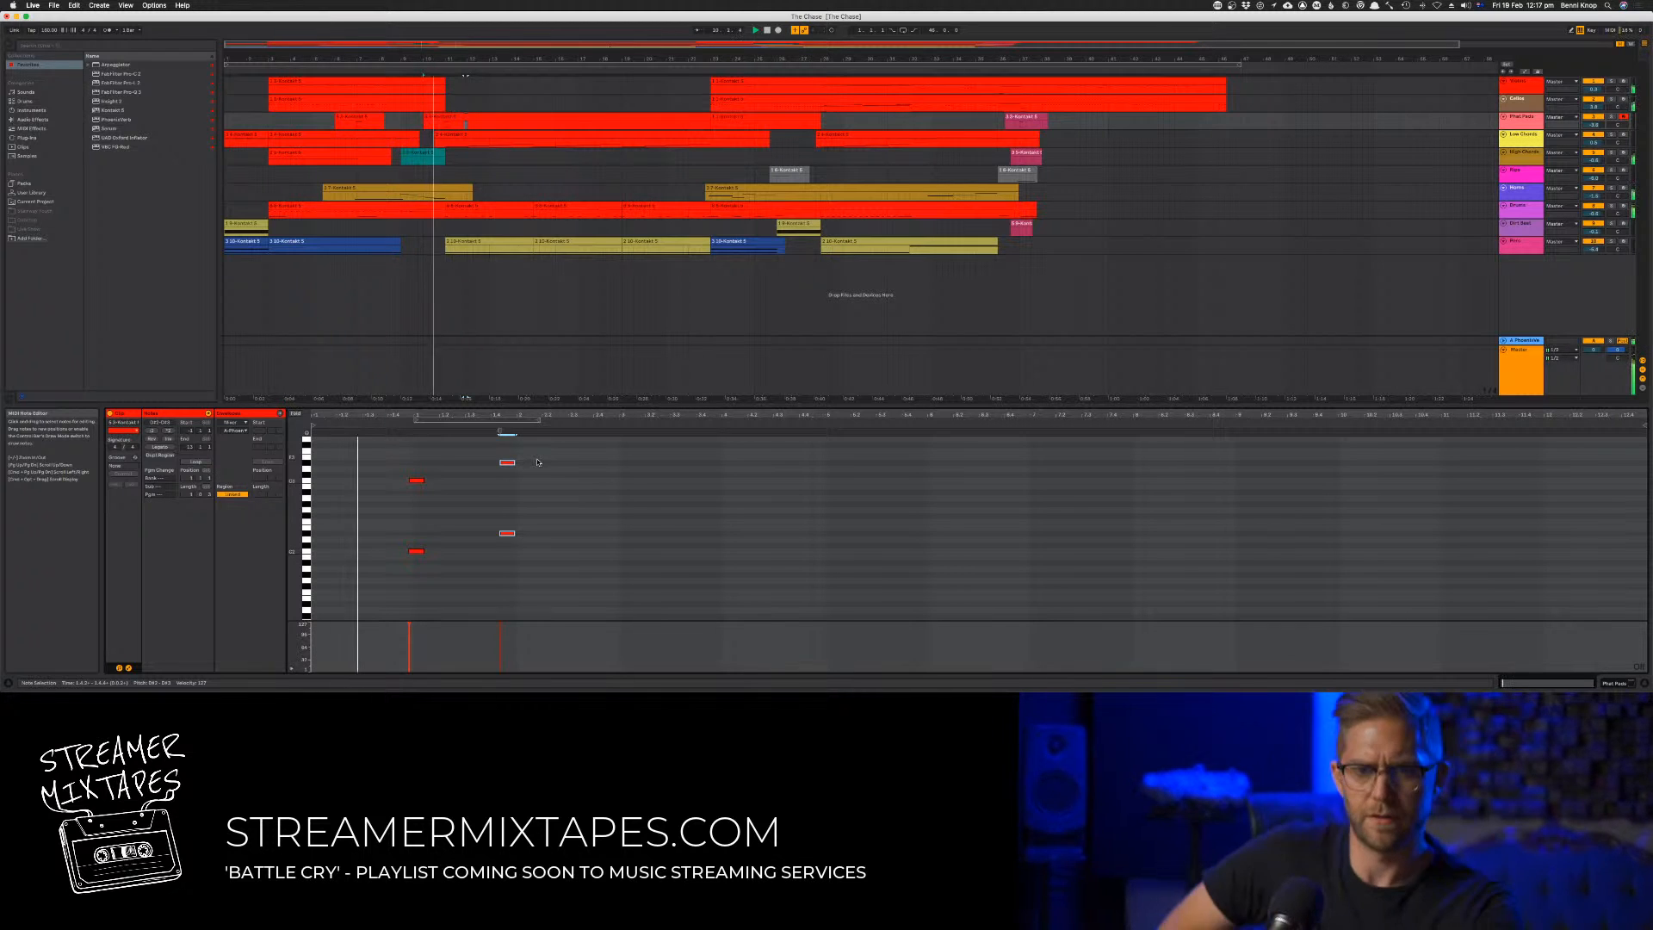
key(space)
Copy both note pairs' lower notes down an octave and lengthen all six notes slightly during playback
click(522, 523)
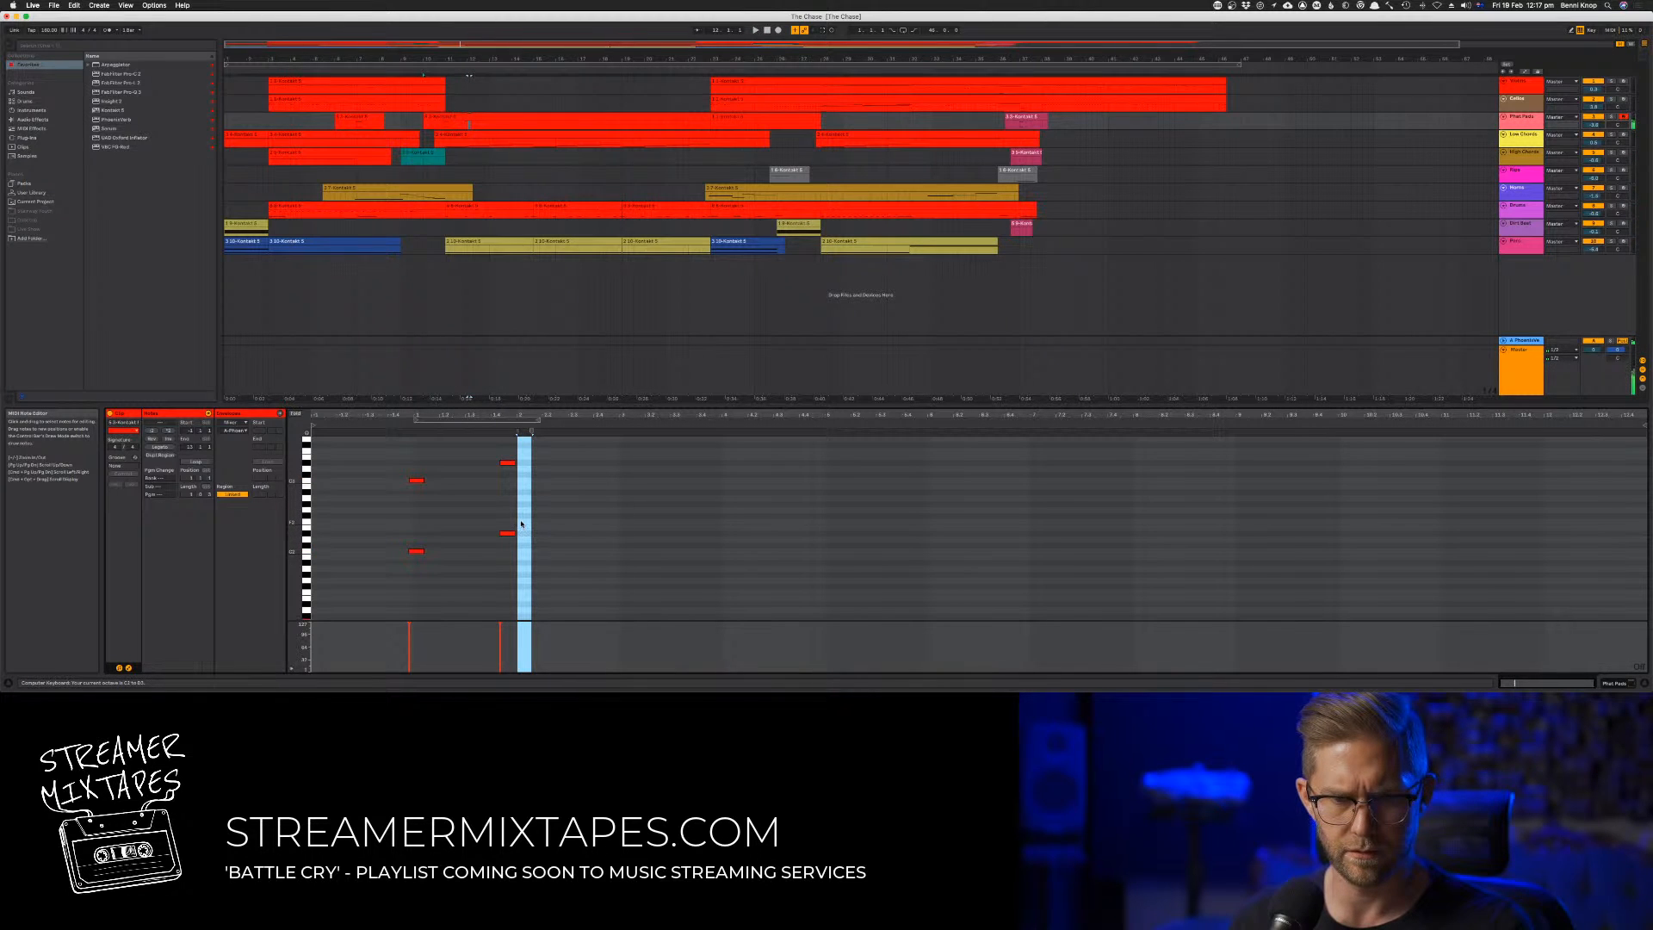
drag(573, 595, 379, 463)
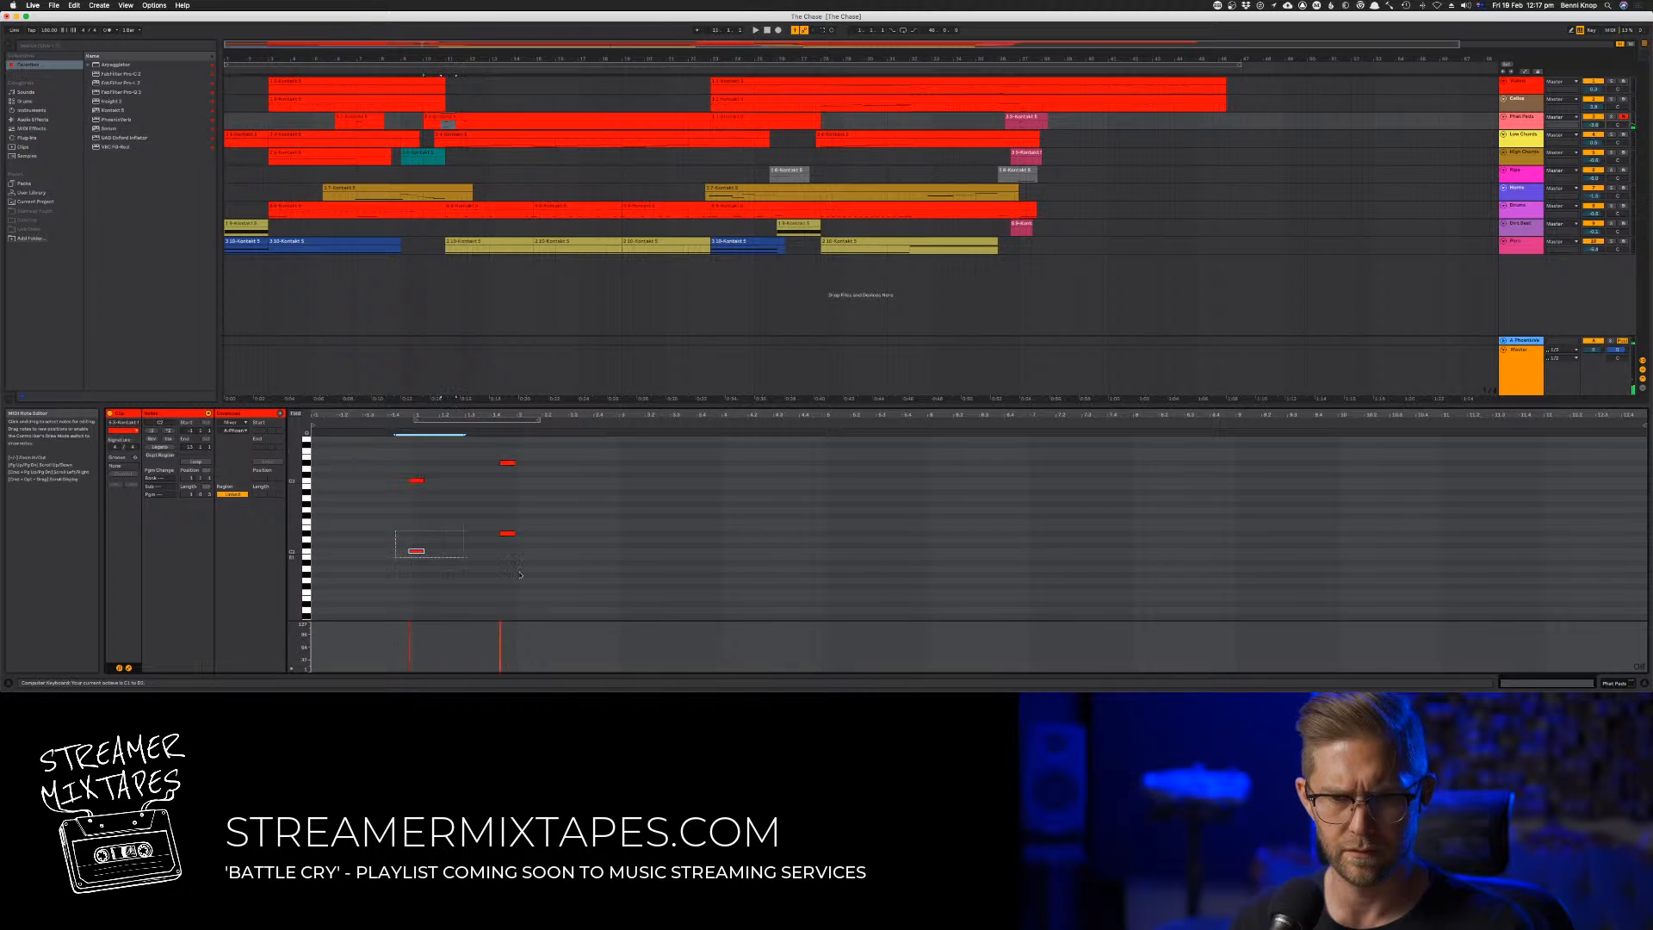
scroll(563, 593, down, 1)
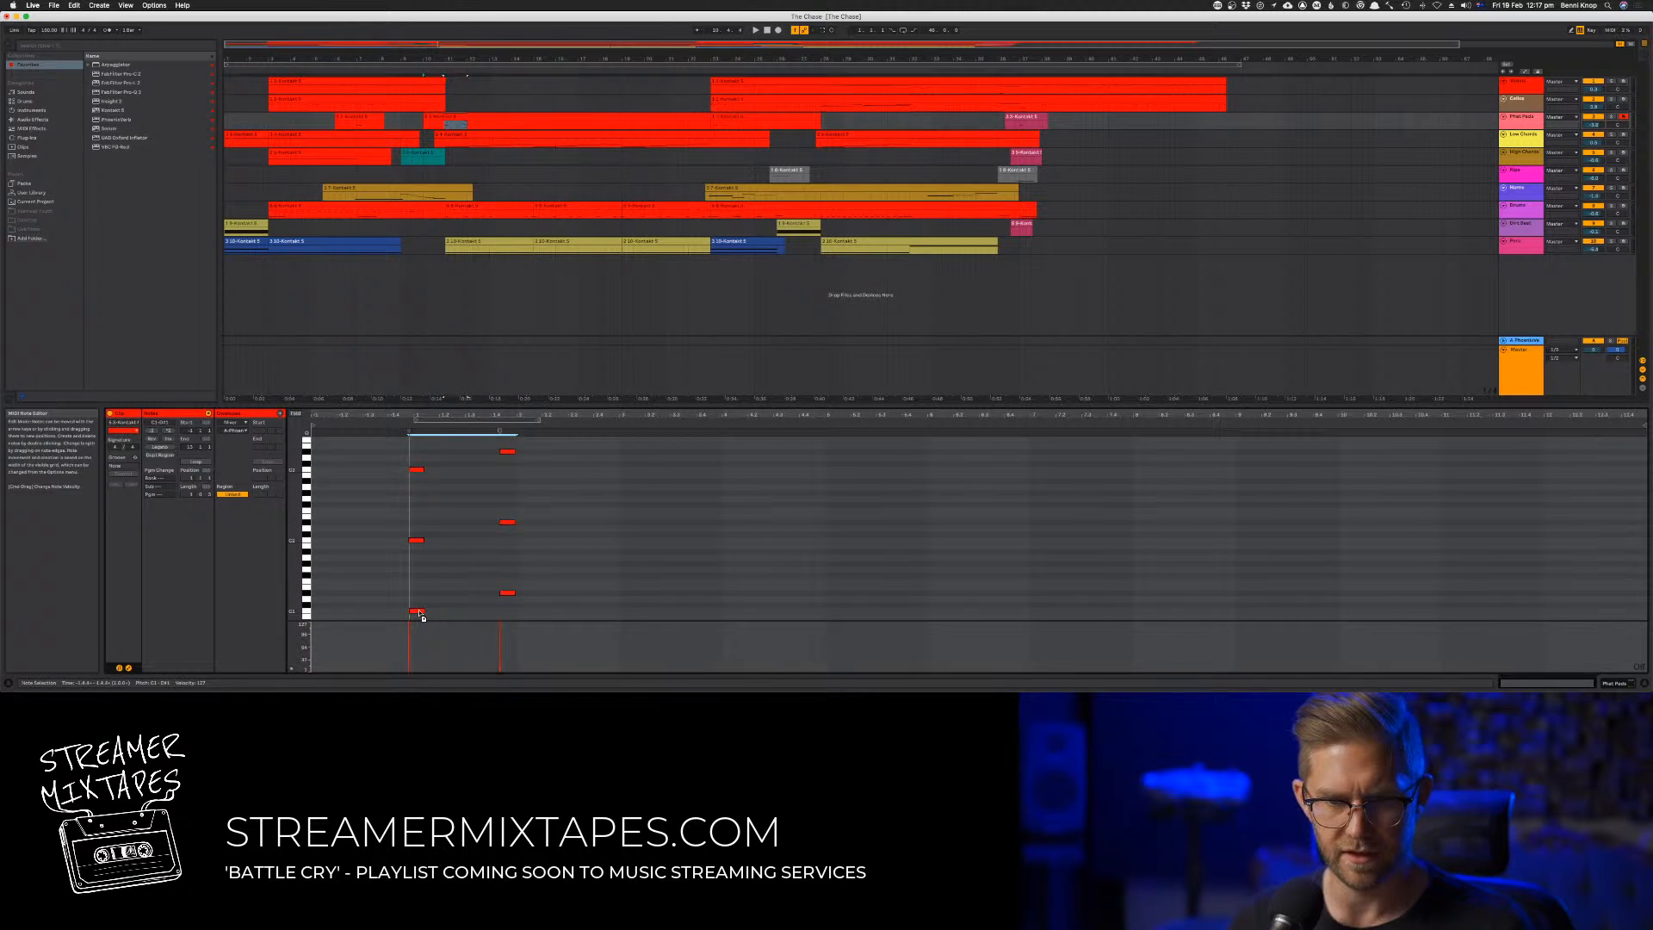
key(space)
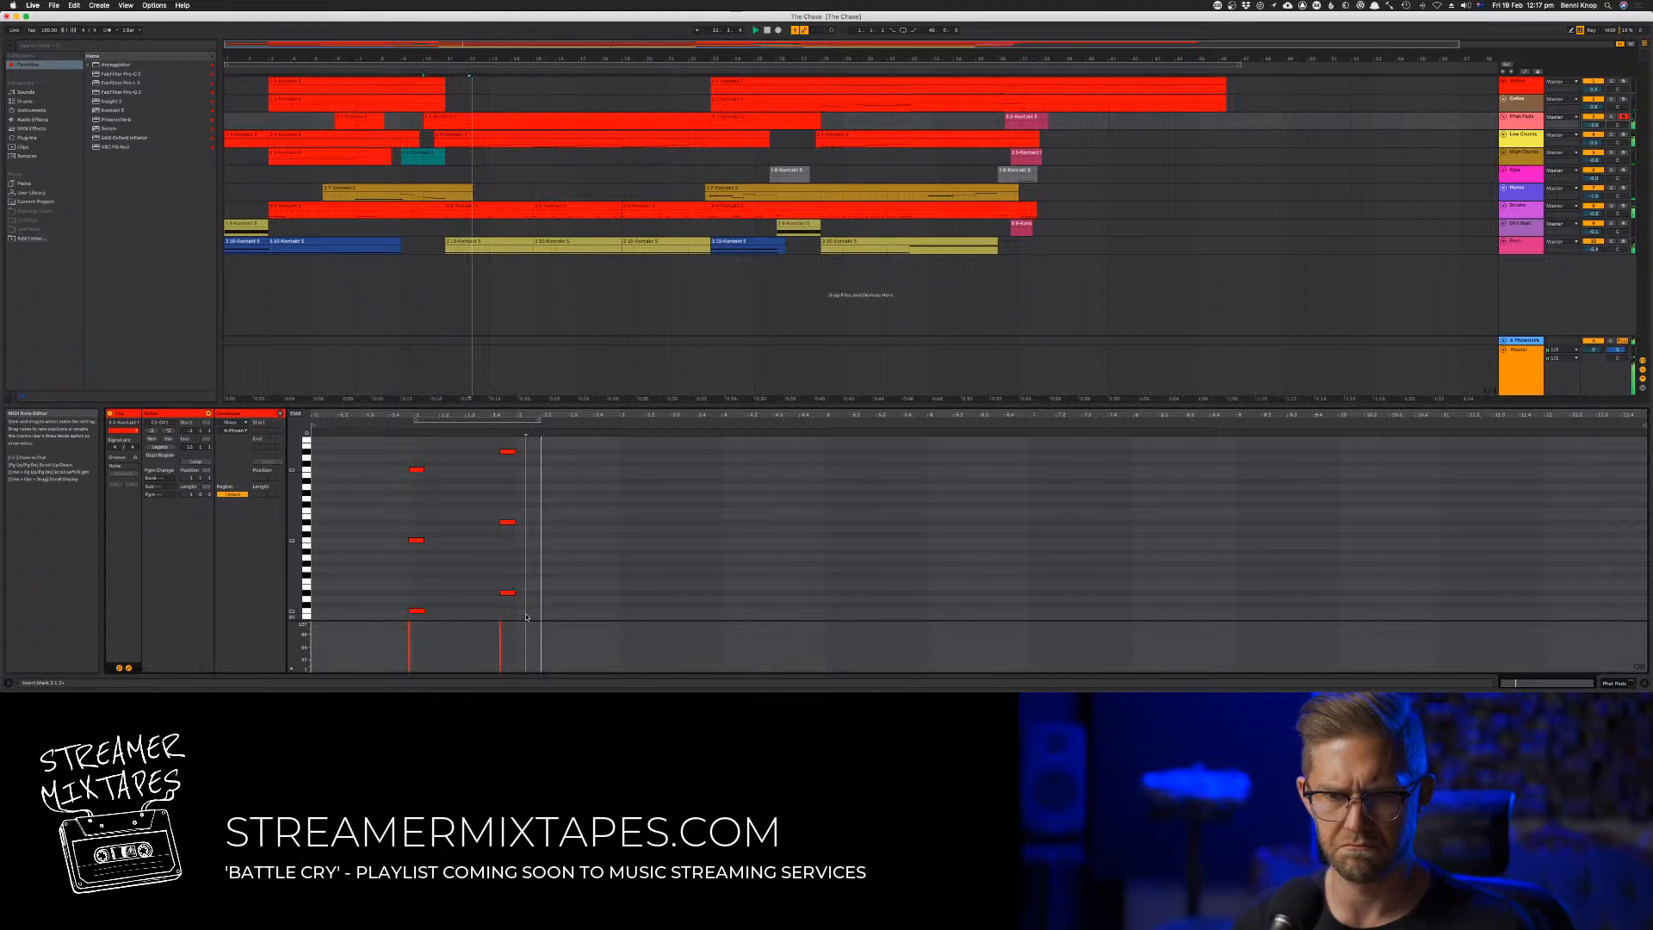
key(shift+Right)
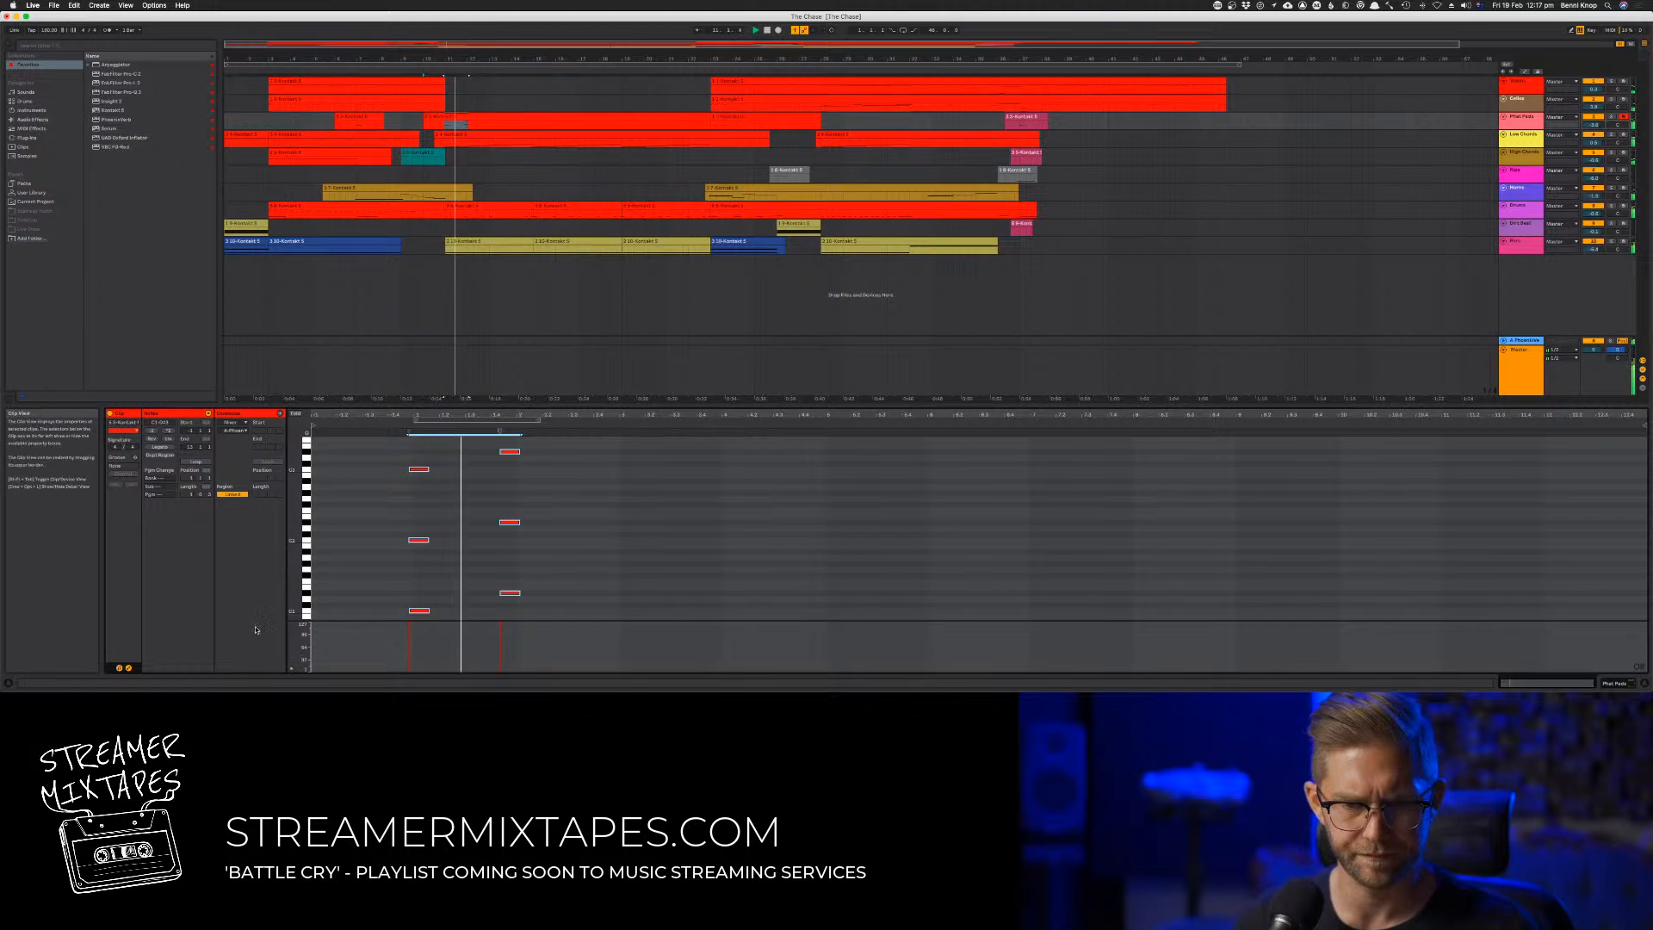
Try the clip's 64 - Hold Pedal envelope at maximum during playback and bring it back down to zero
click(230, 430)
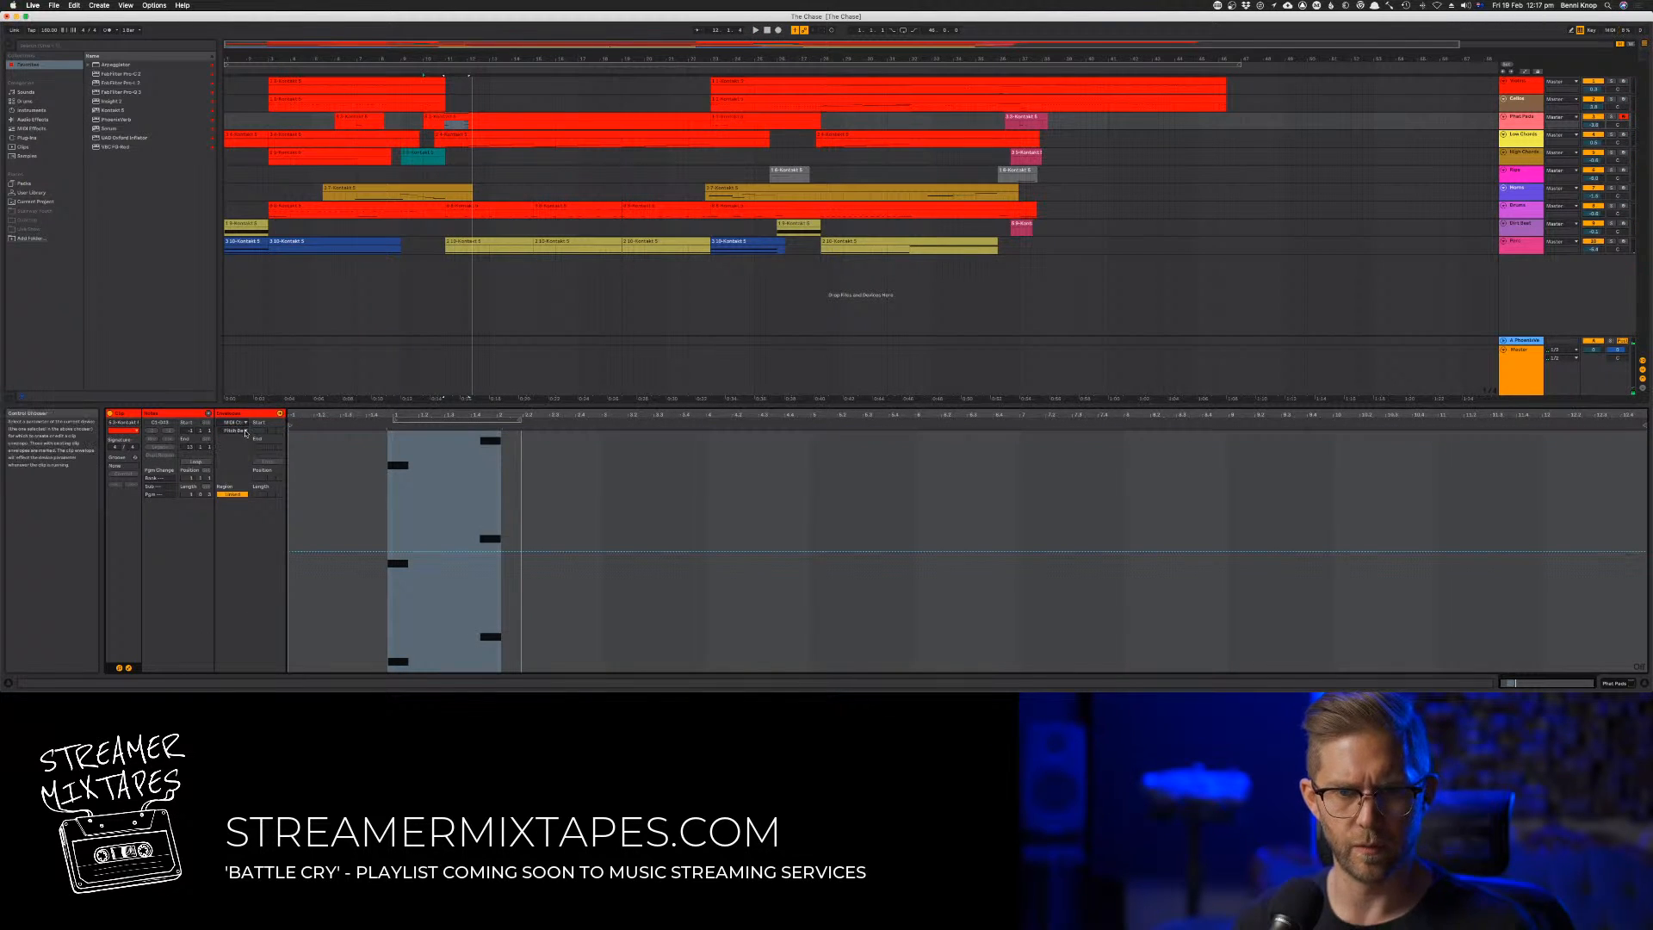
click(233, 430)
scroll(272, 198, down, 3)
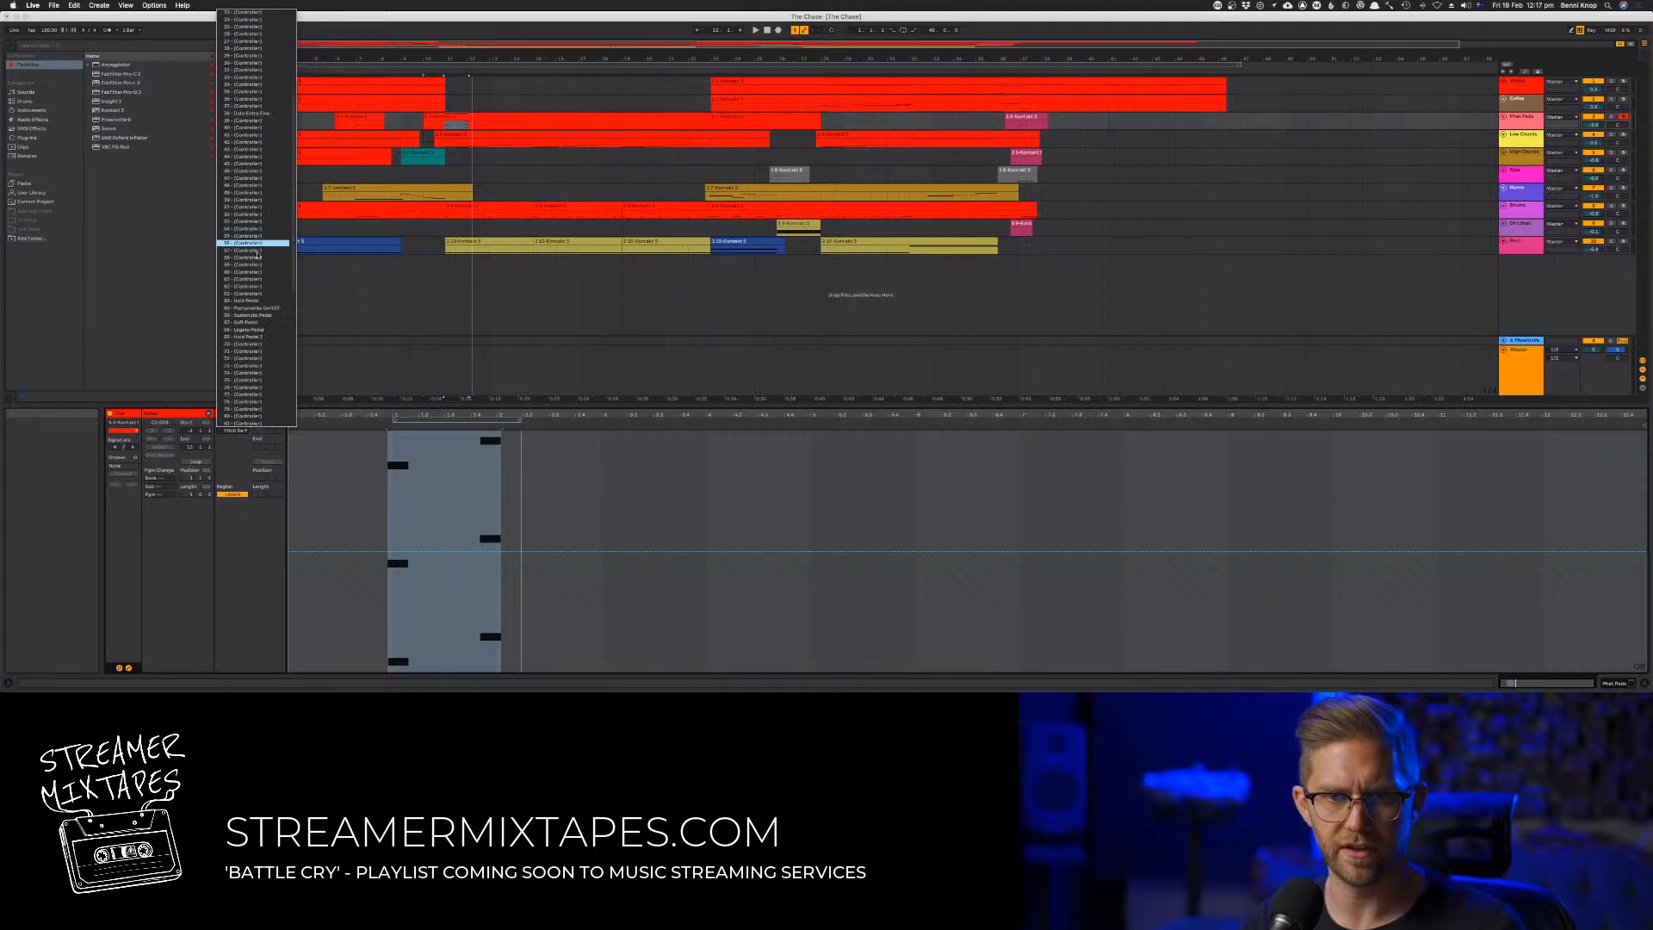
click(260, 303)
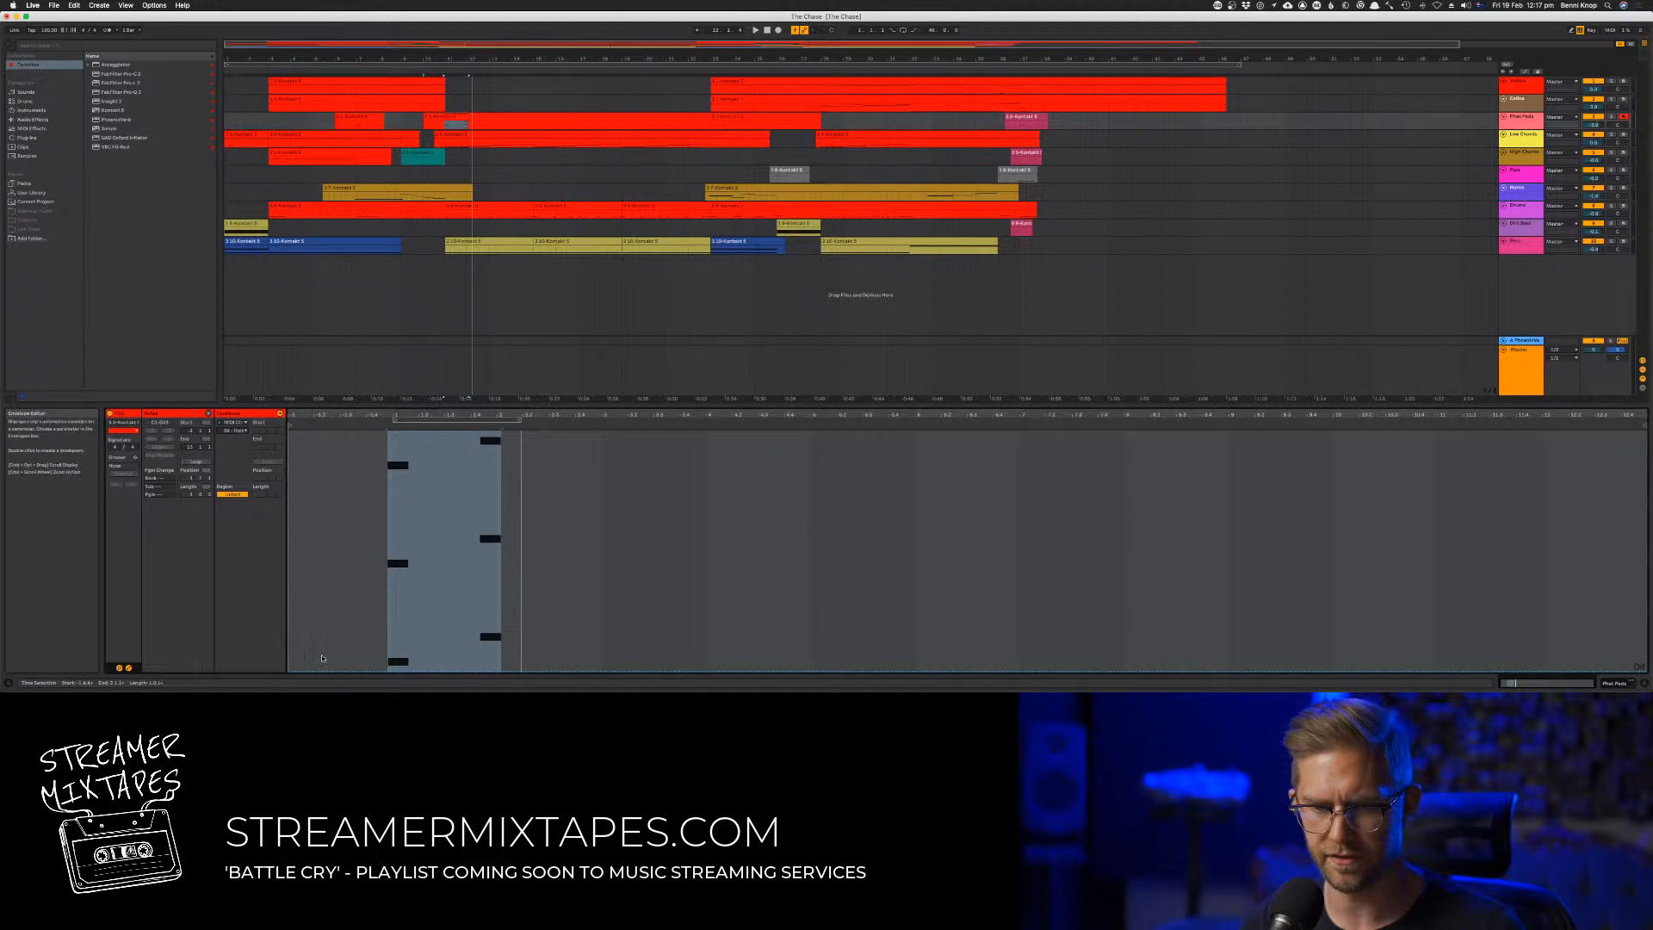
click(358, 664)
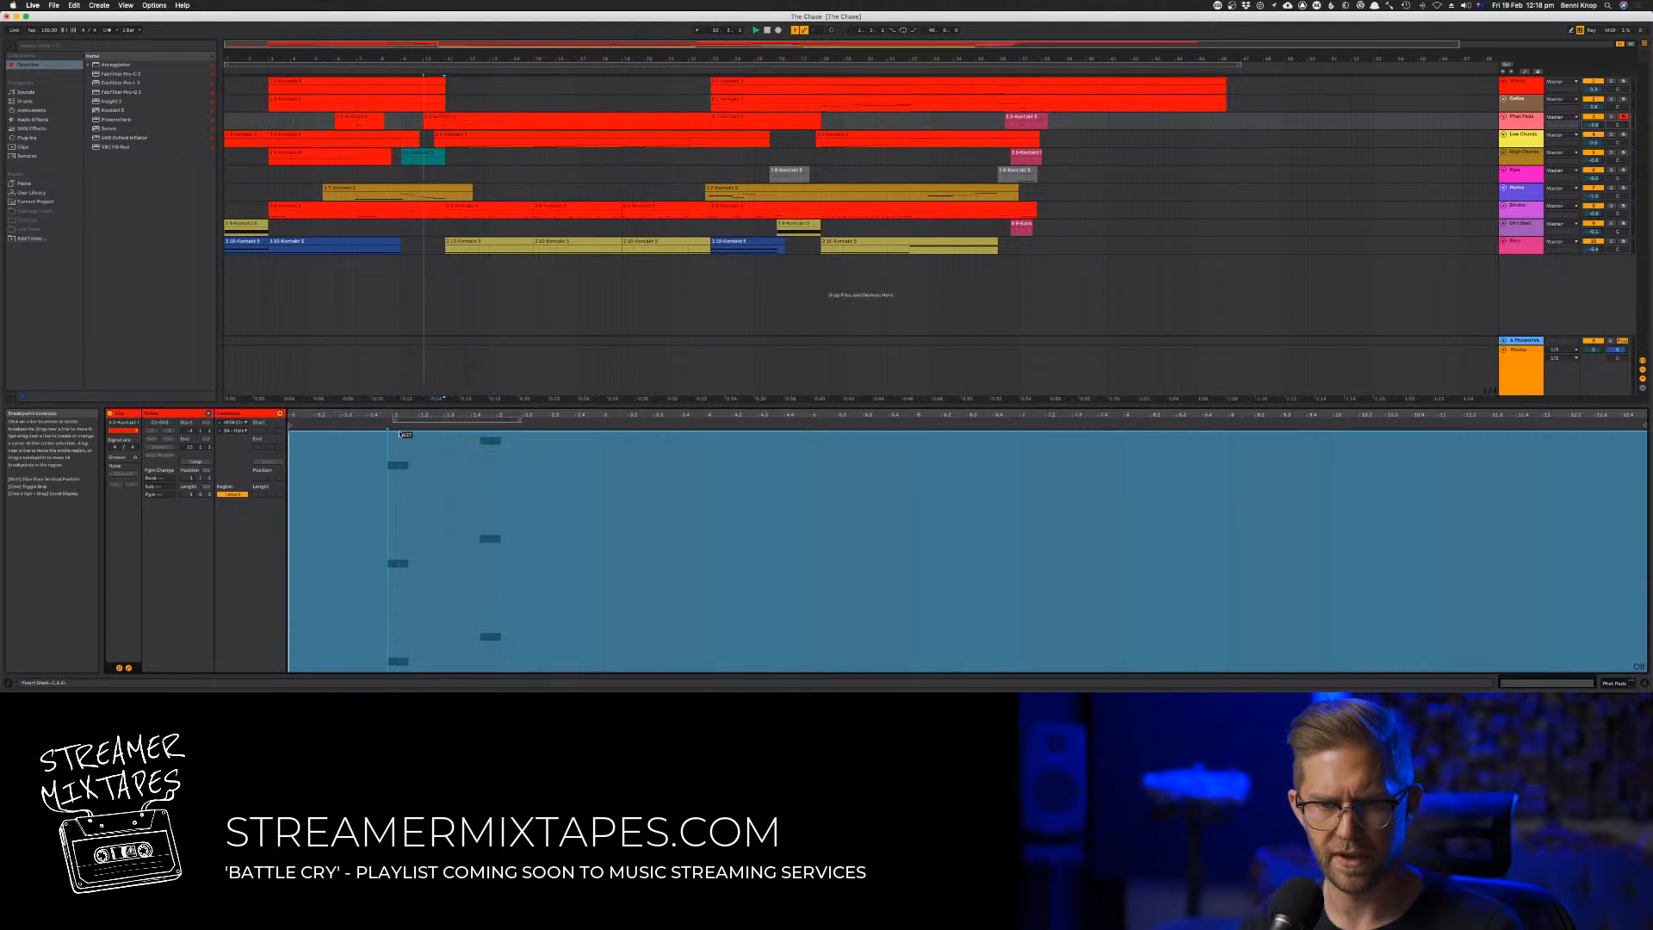
key(space)
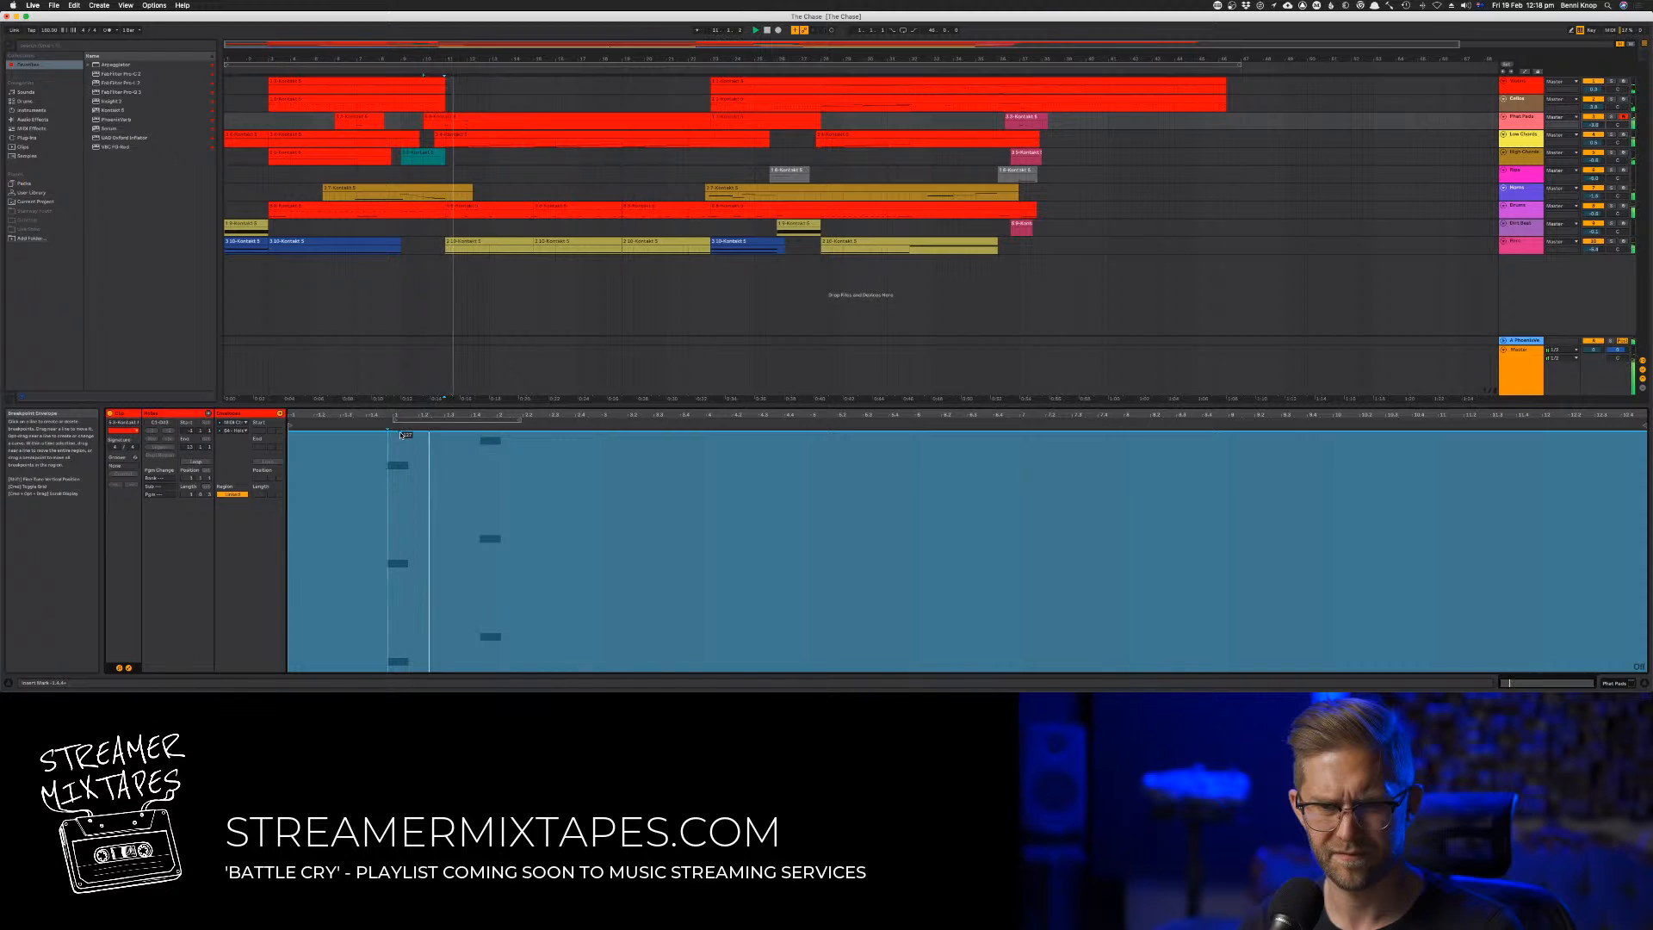
drag(402, 435, 395, 673)
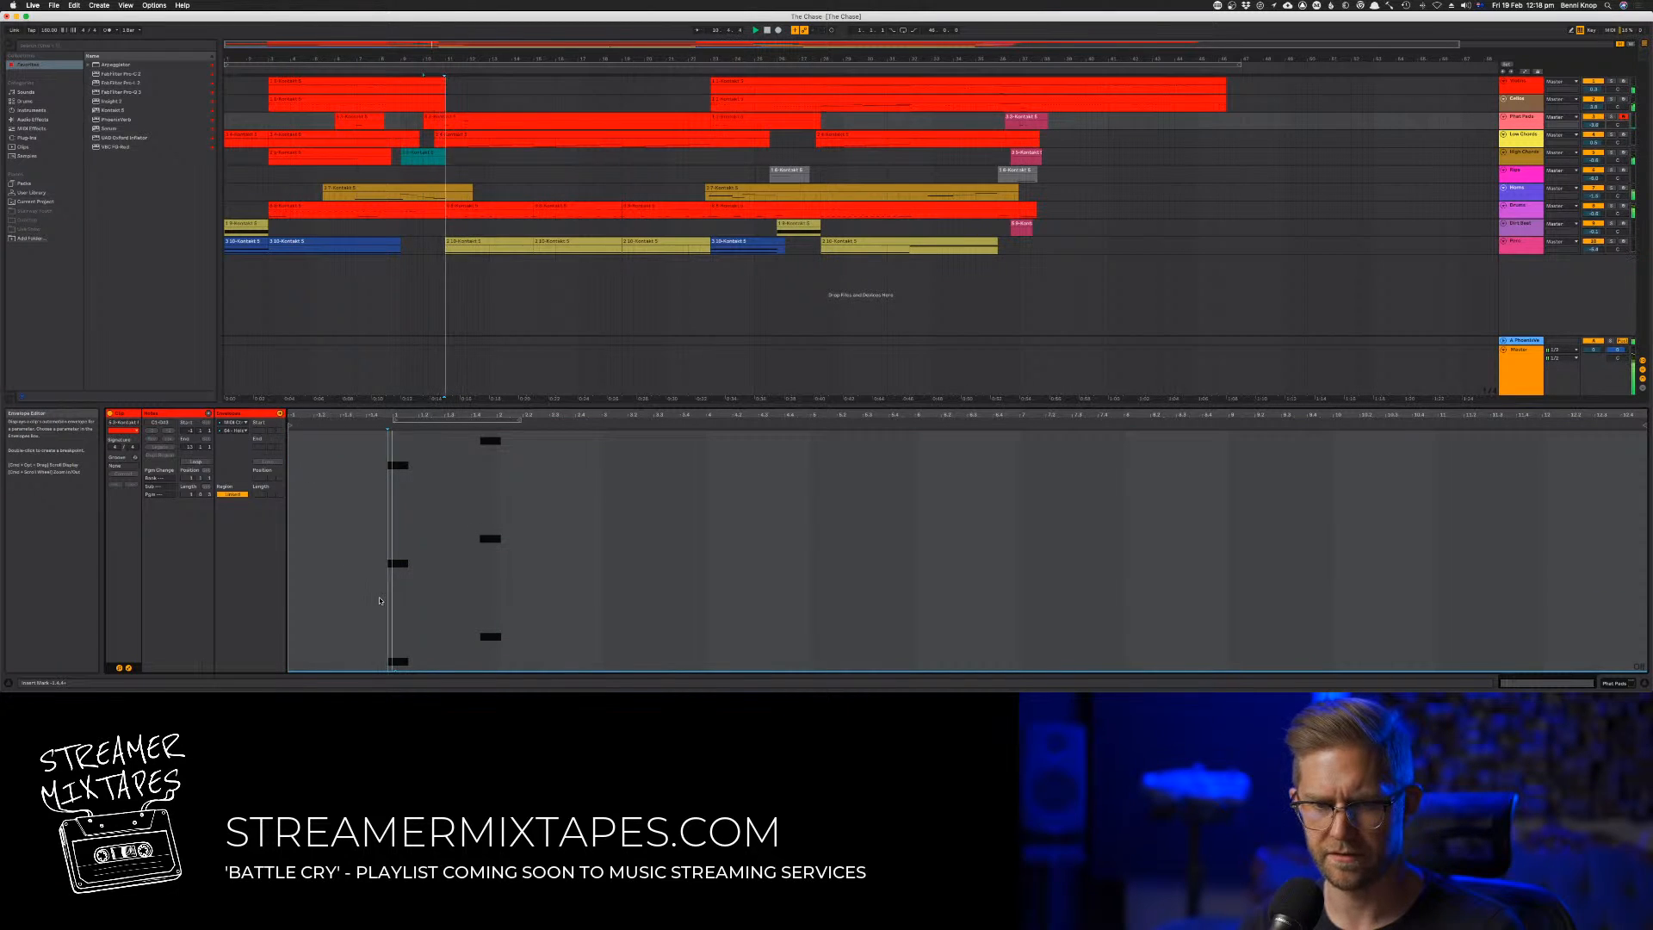
Hide the clip's envelope display and move the second octave chord slightly earlier
click(517, 117)
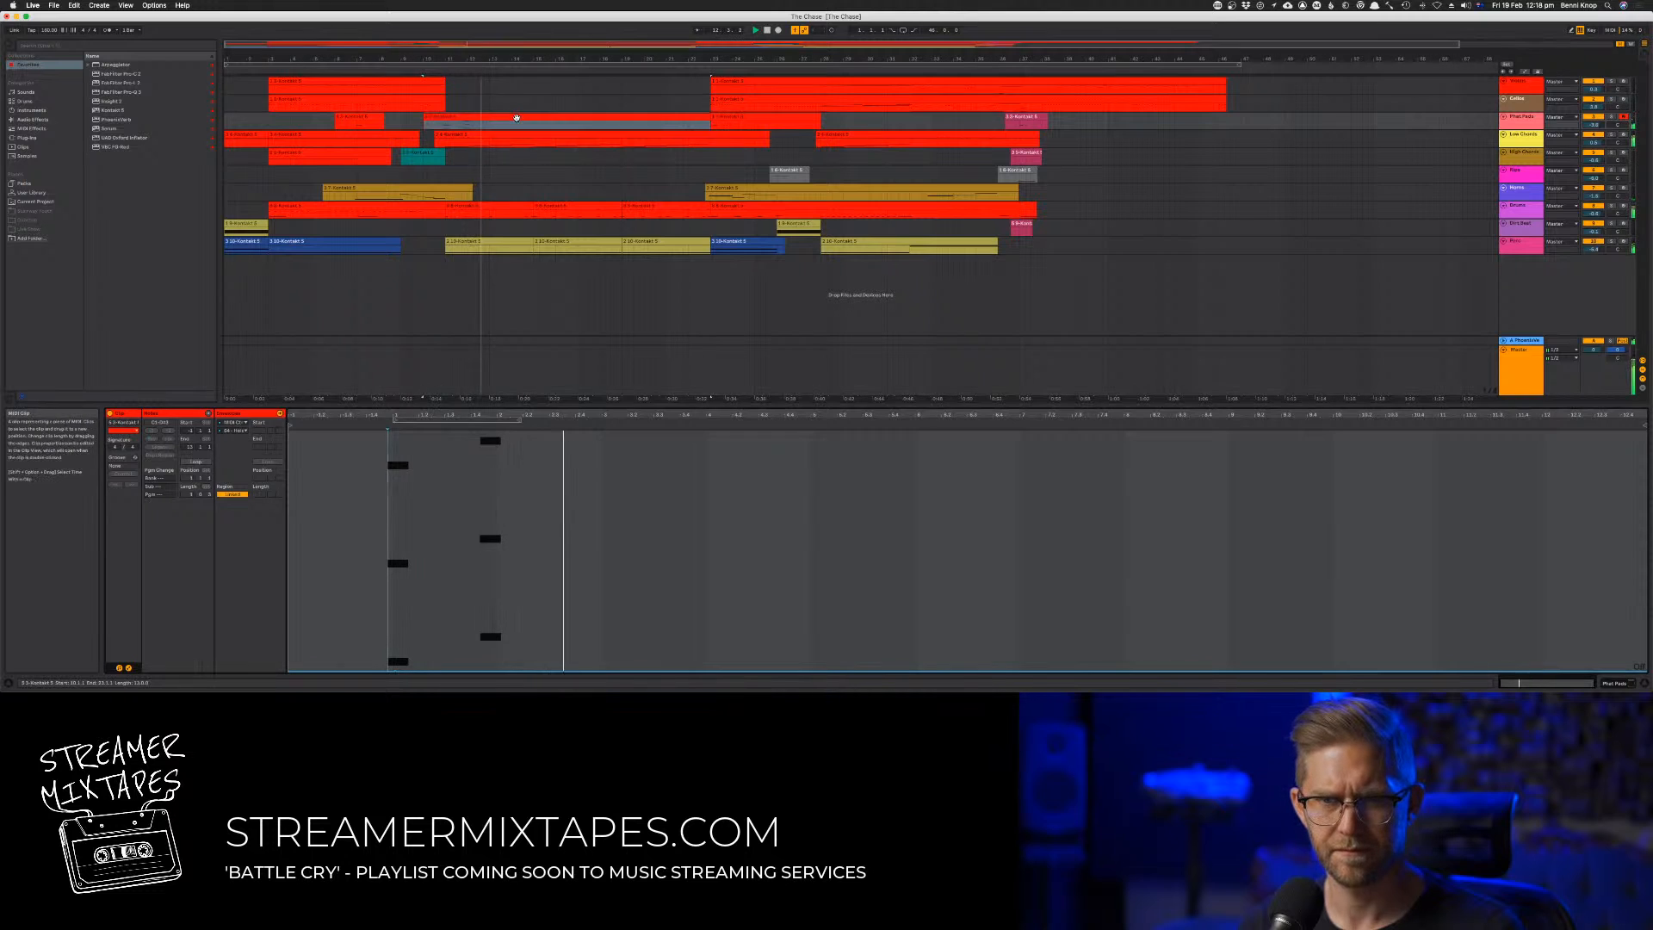
click(129, 669)
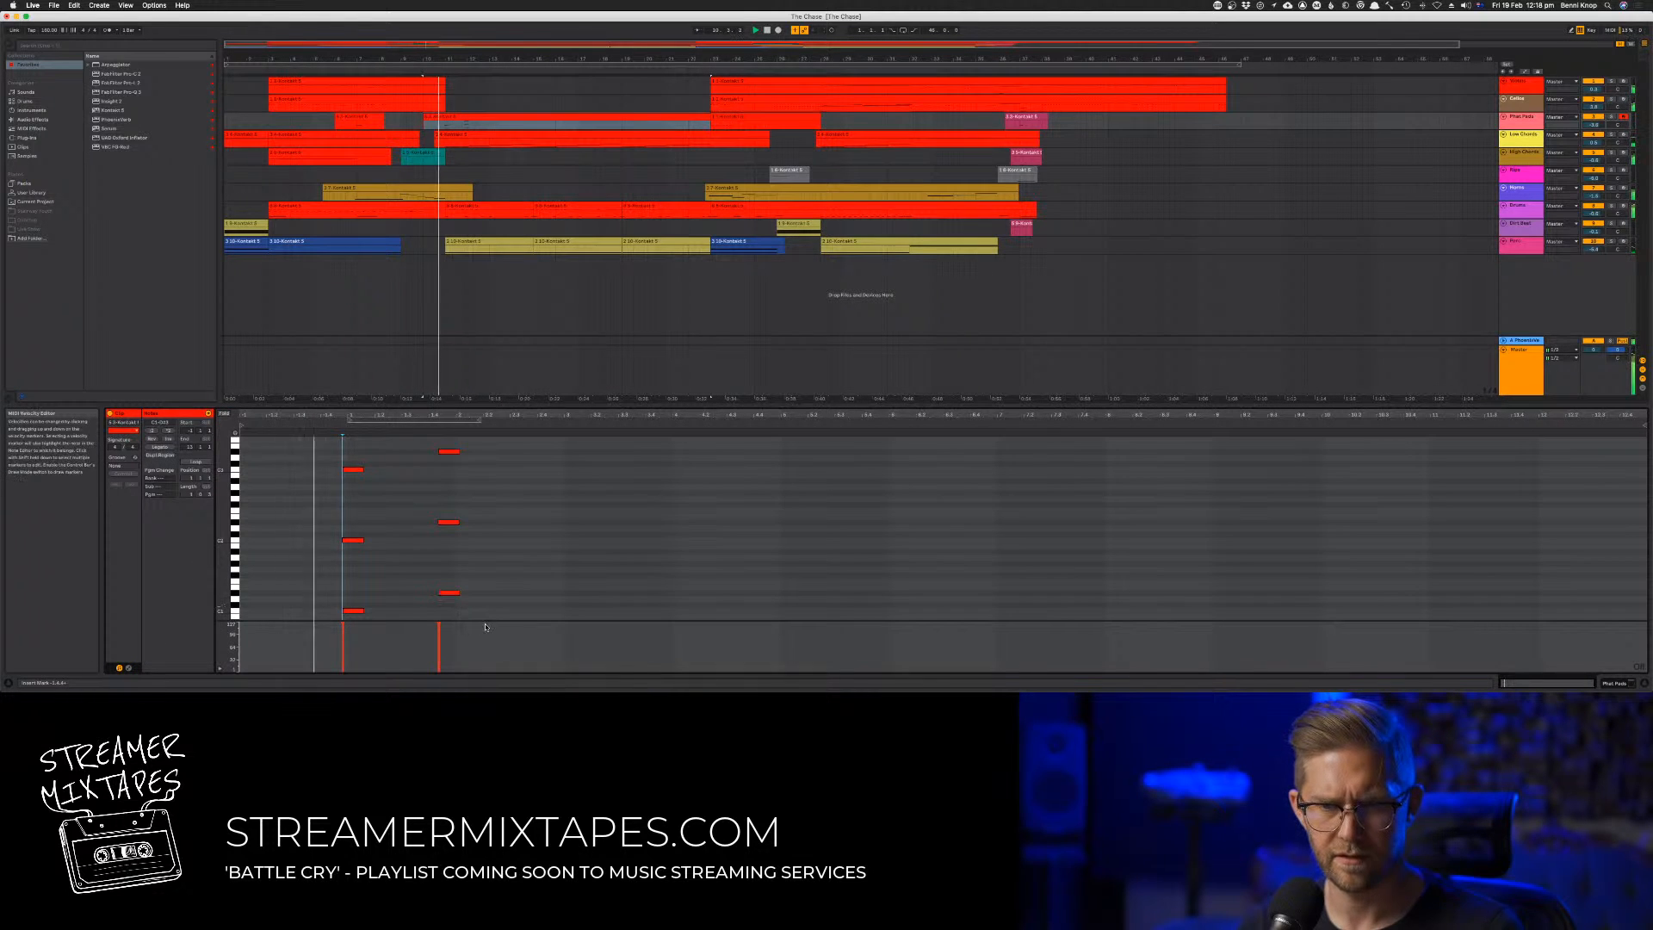
drag(223, 509, 200, 510)
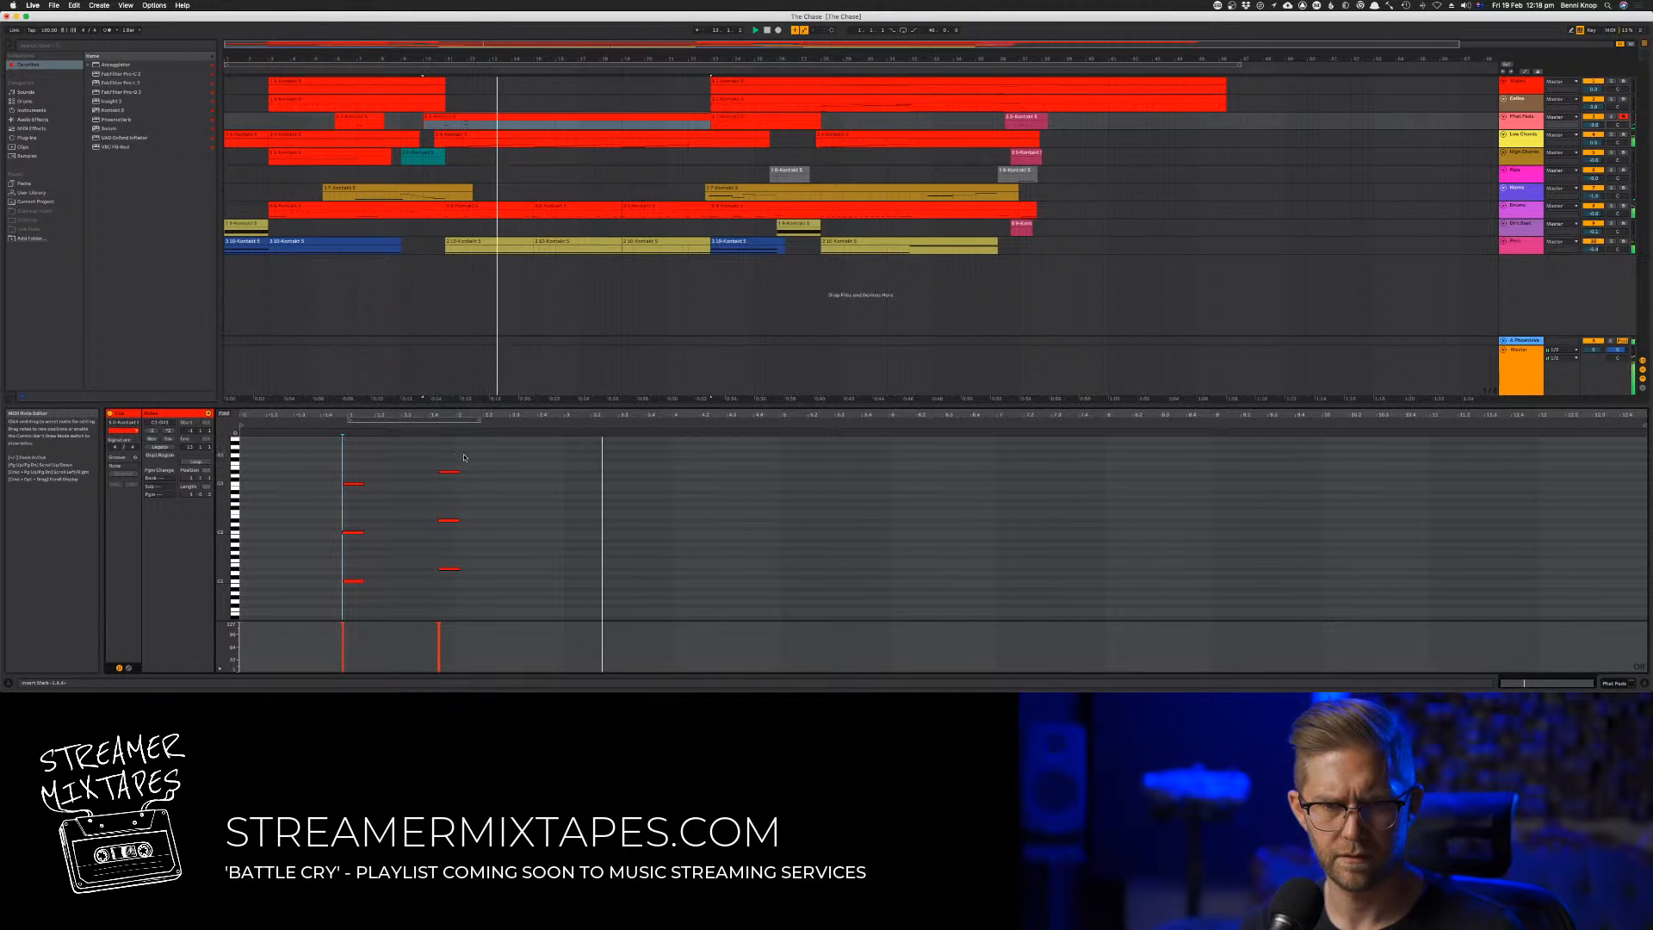
drag(463, 457, 452, 583)
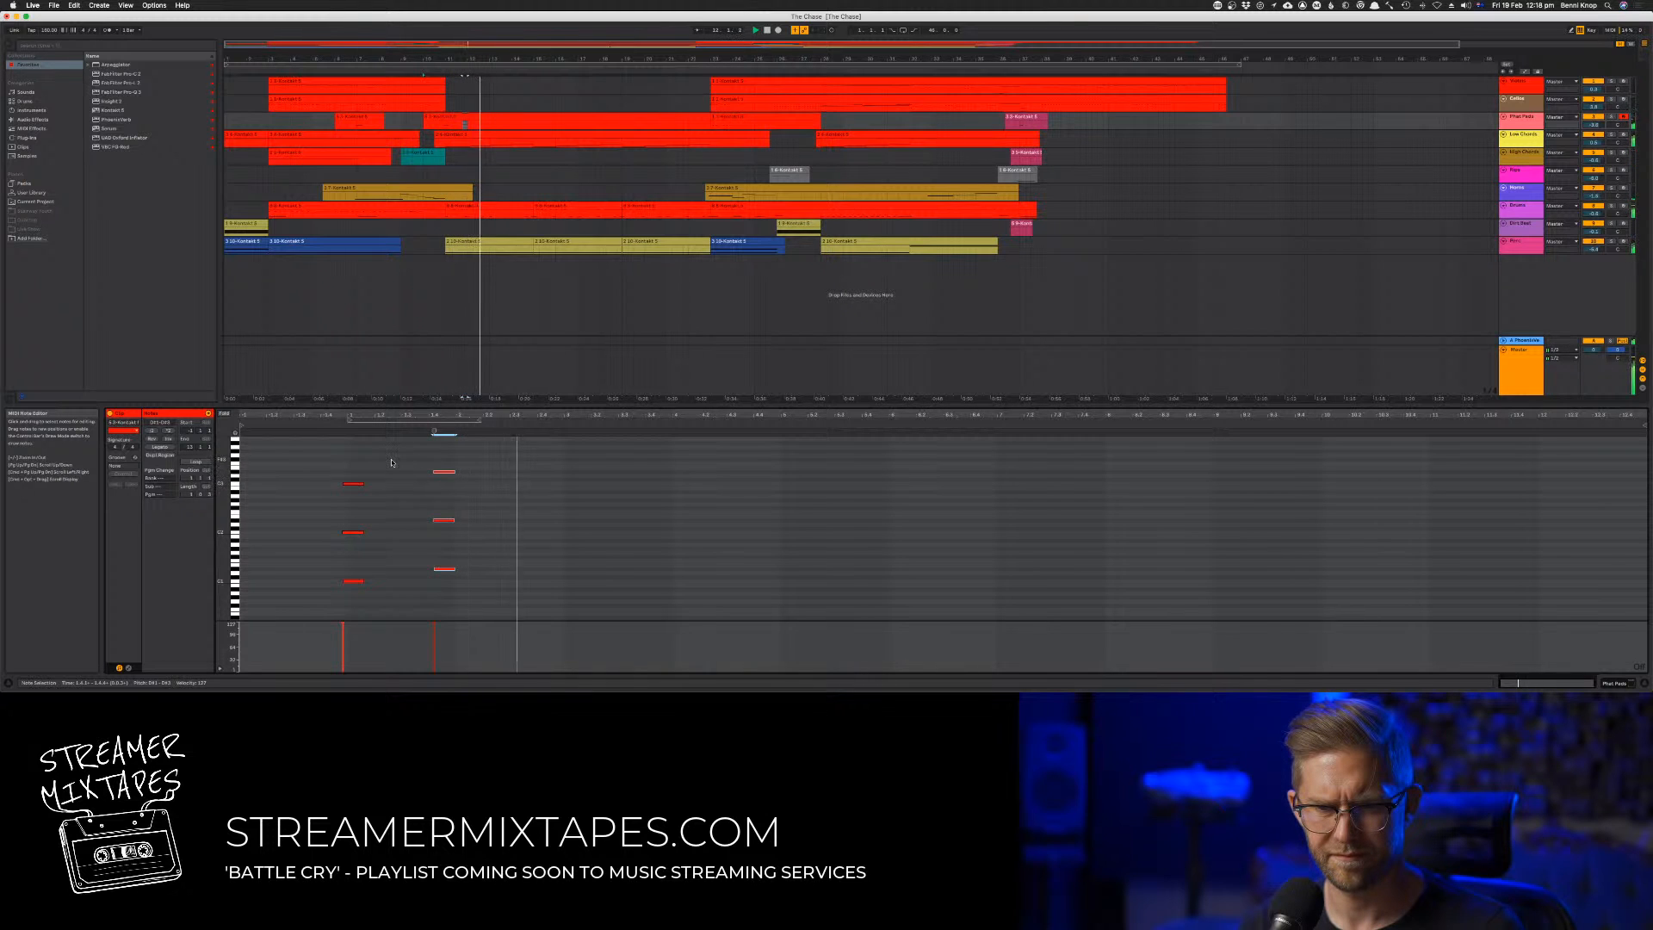
Add a third and a fourth chord by copying the octave chord further along, each two semitones higher than the one before
drag(421, 462, 496, 602)
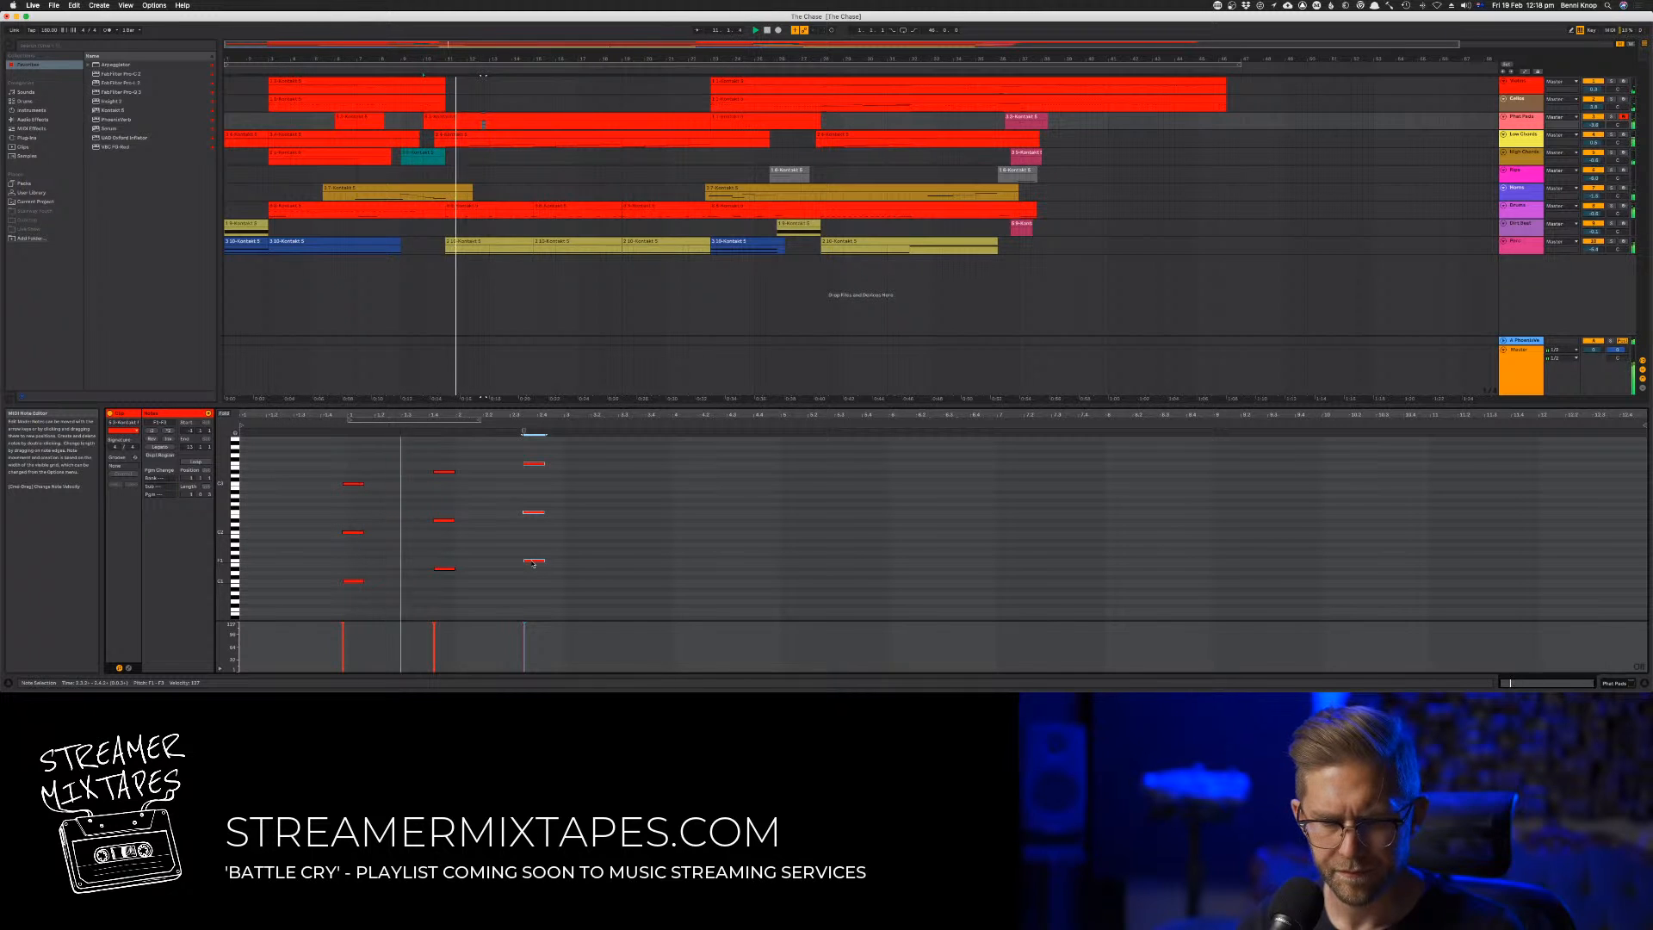
drag(533, 563, 650, 555)
key(super+a)
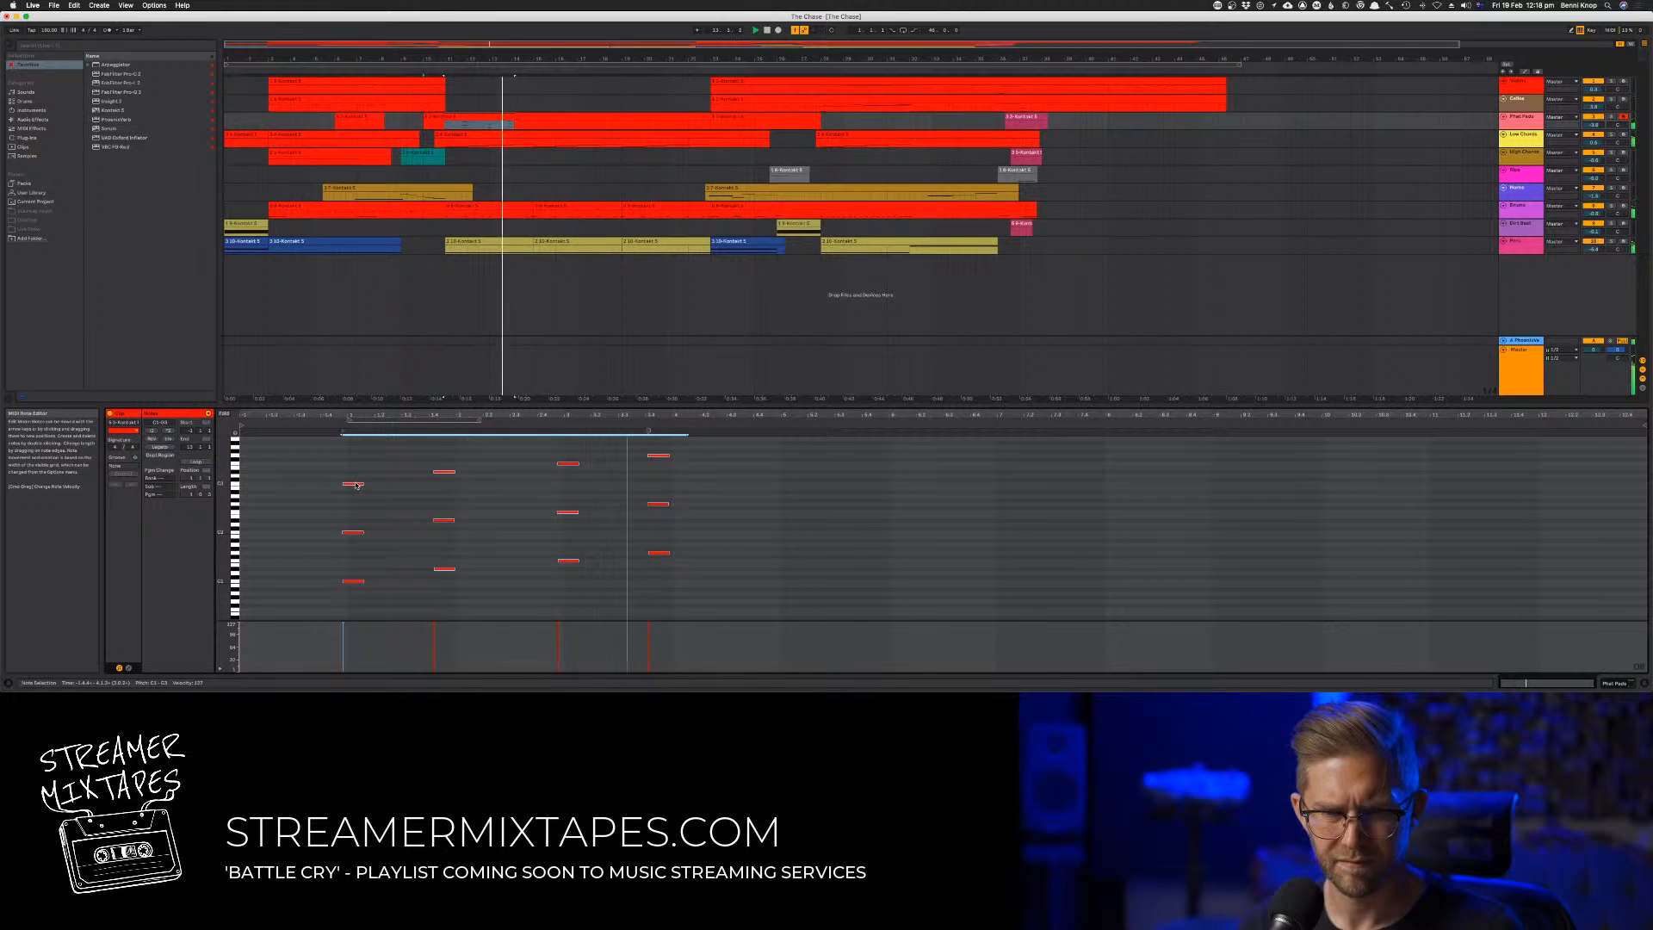
Nudge the last two chords slightly later and select all four chords during playback
drag(544, 444, 664, 561)
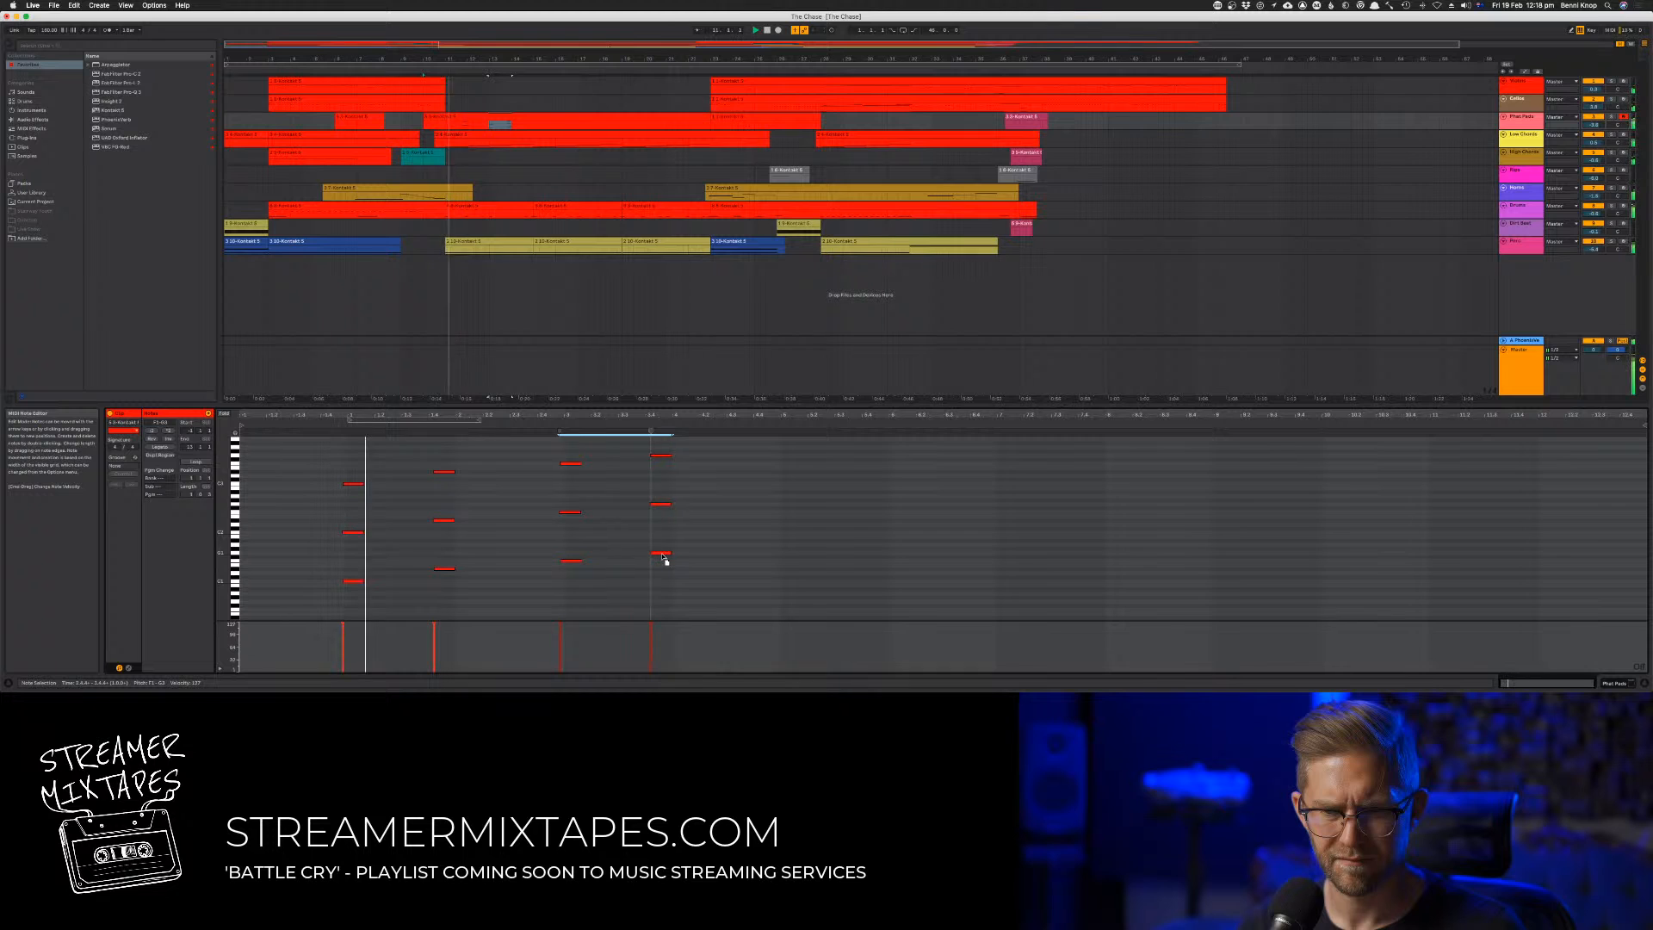
click(542, 466)
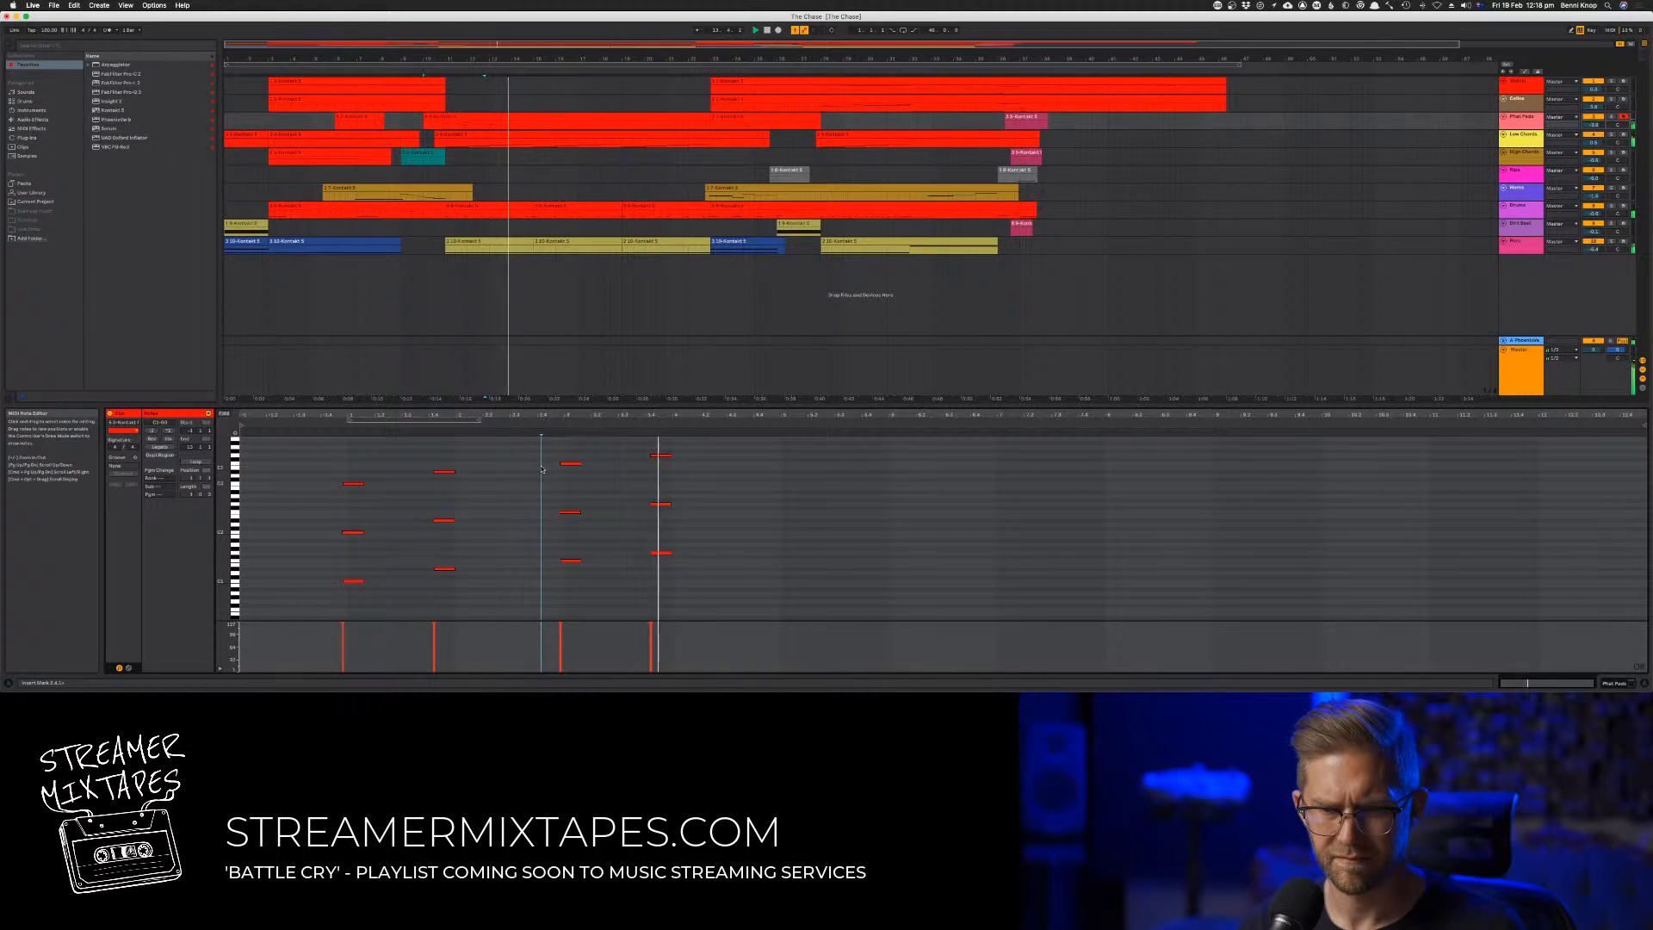
key(space)
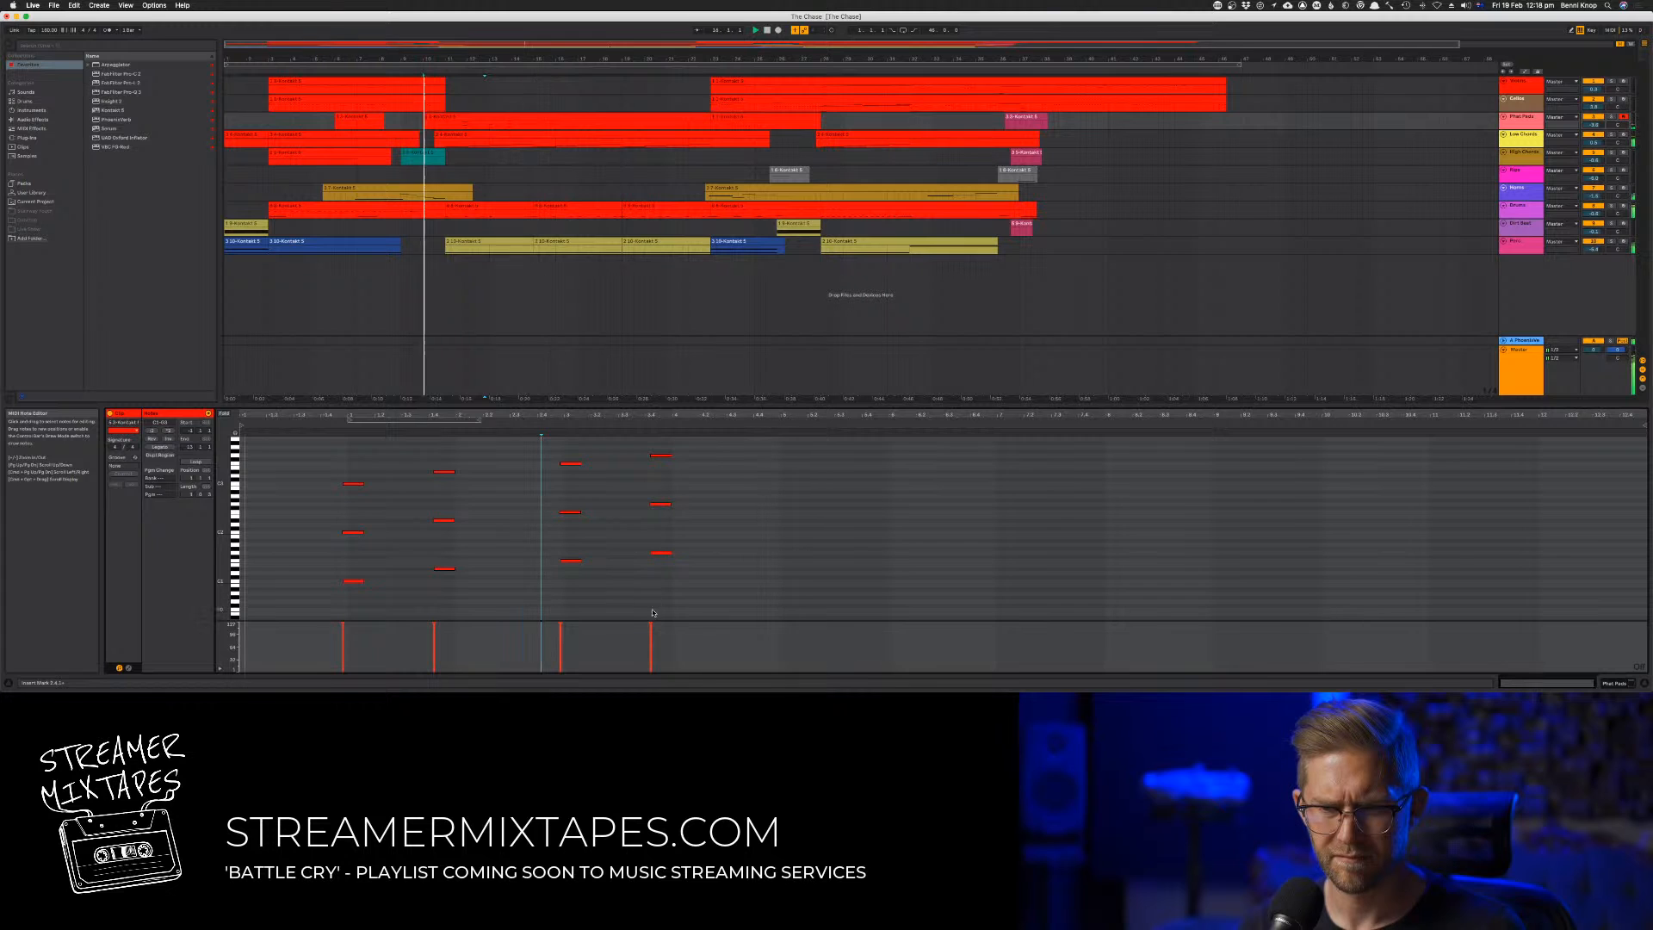
drag(721, 609, 313, 438)
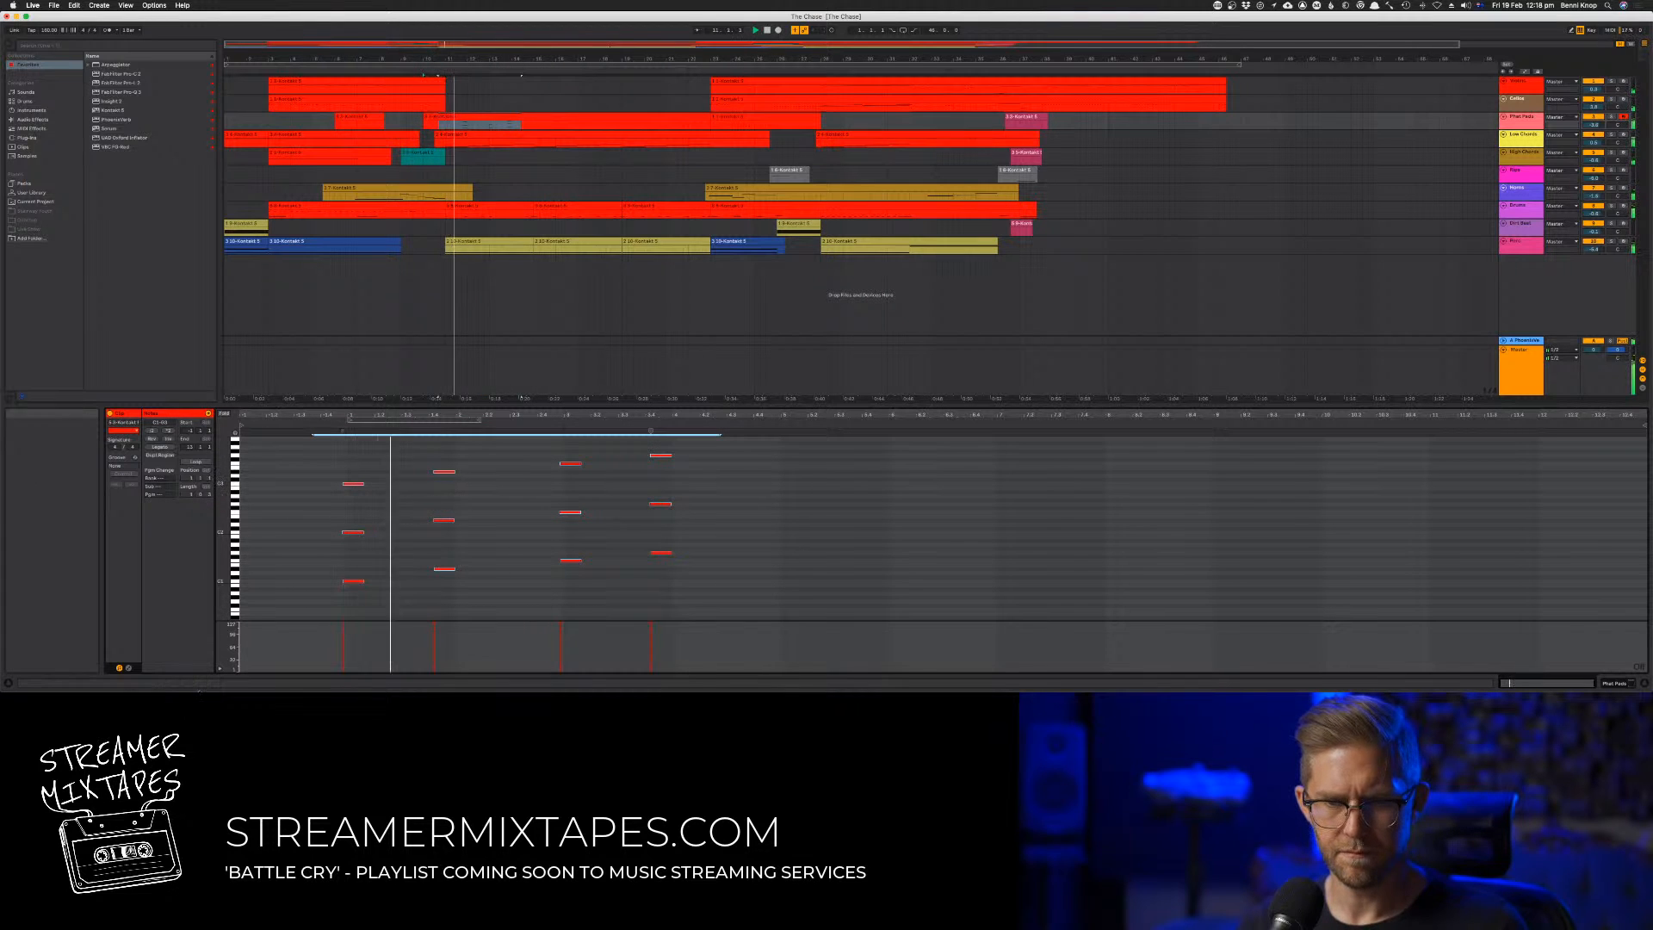
Show the clip's 1 - Modulation envelope, try lowering it, play the passage and hide the envelope display again
click(128, 668)
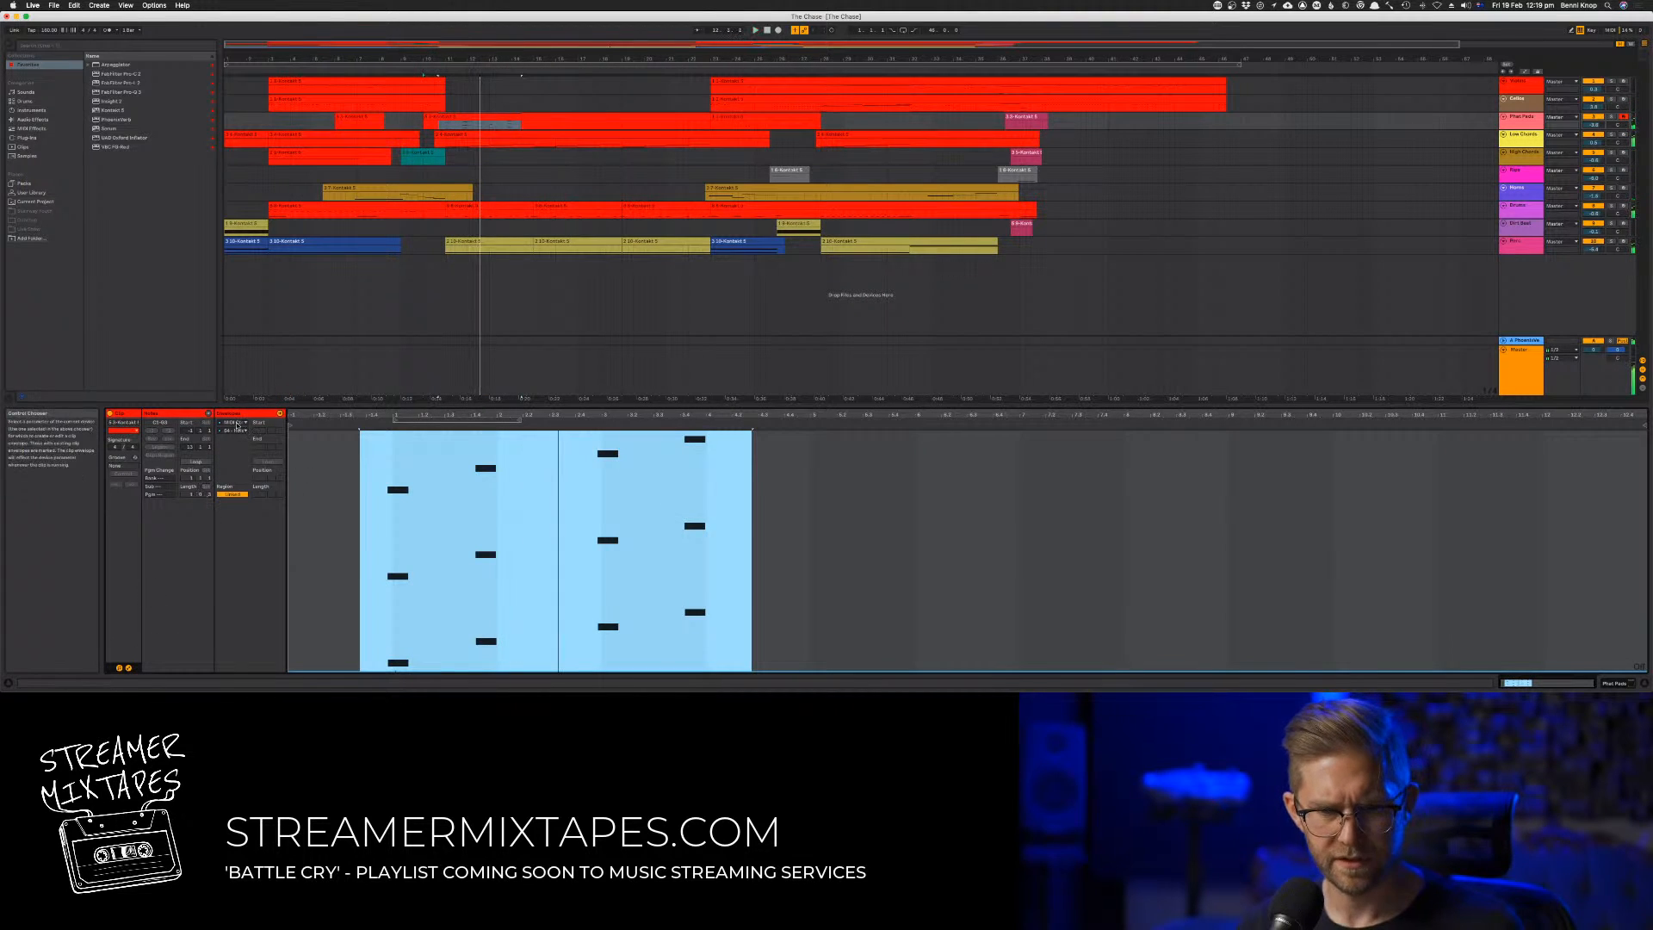
click(235, 430)
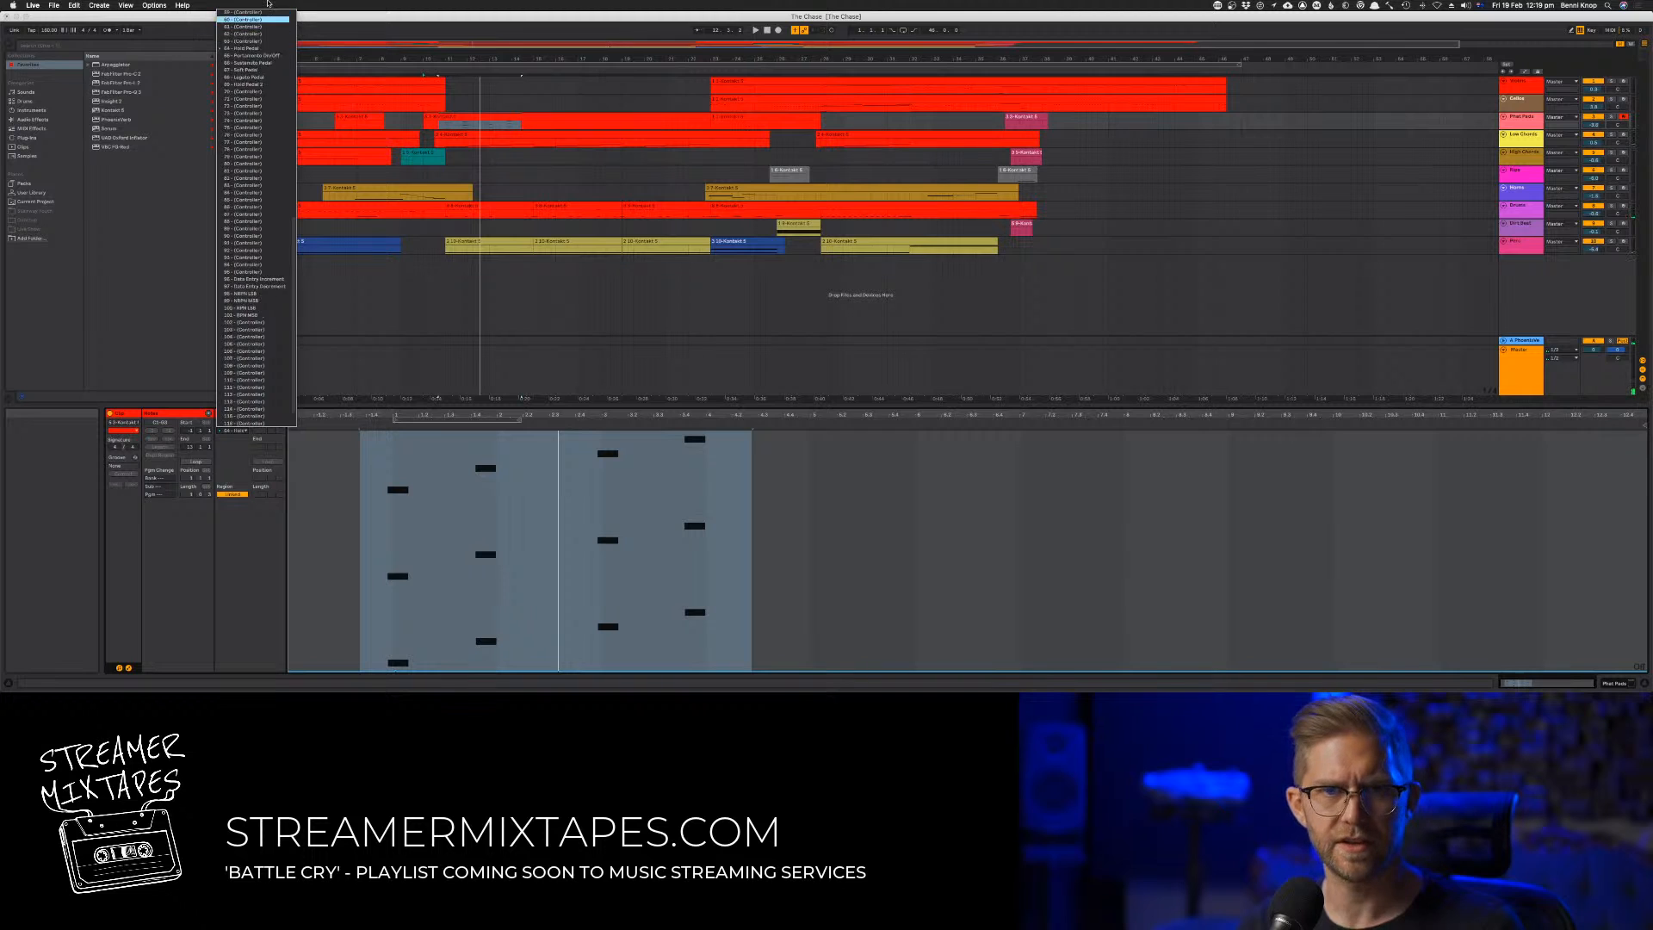
mouse_move(267, 5)
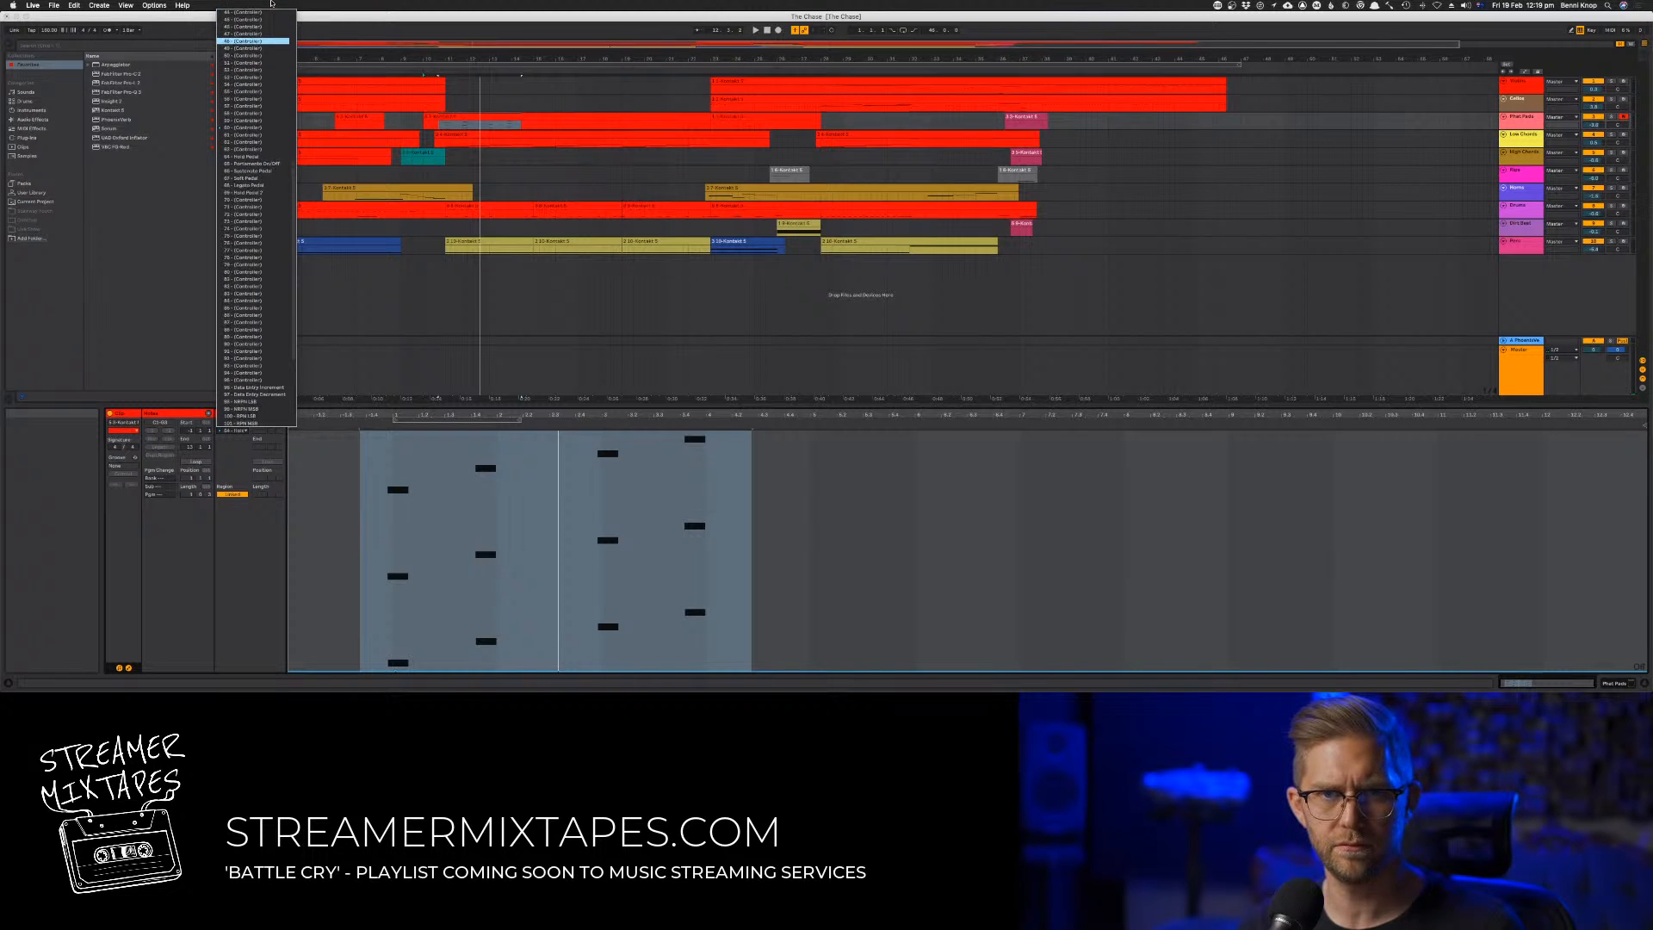
scroll(263, 66, up, 10)
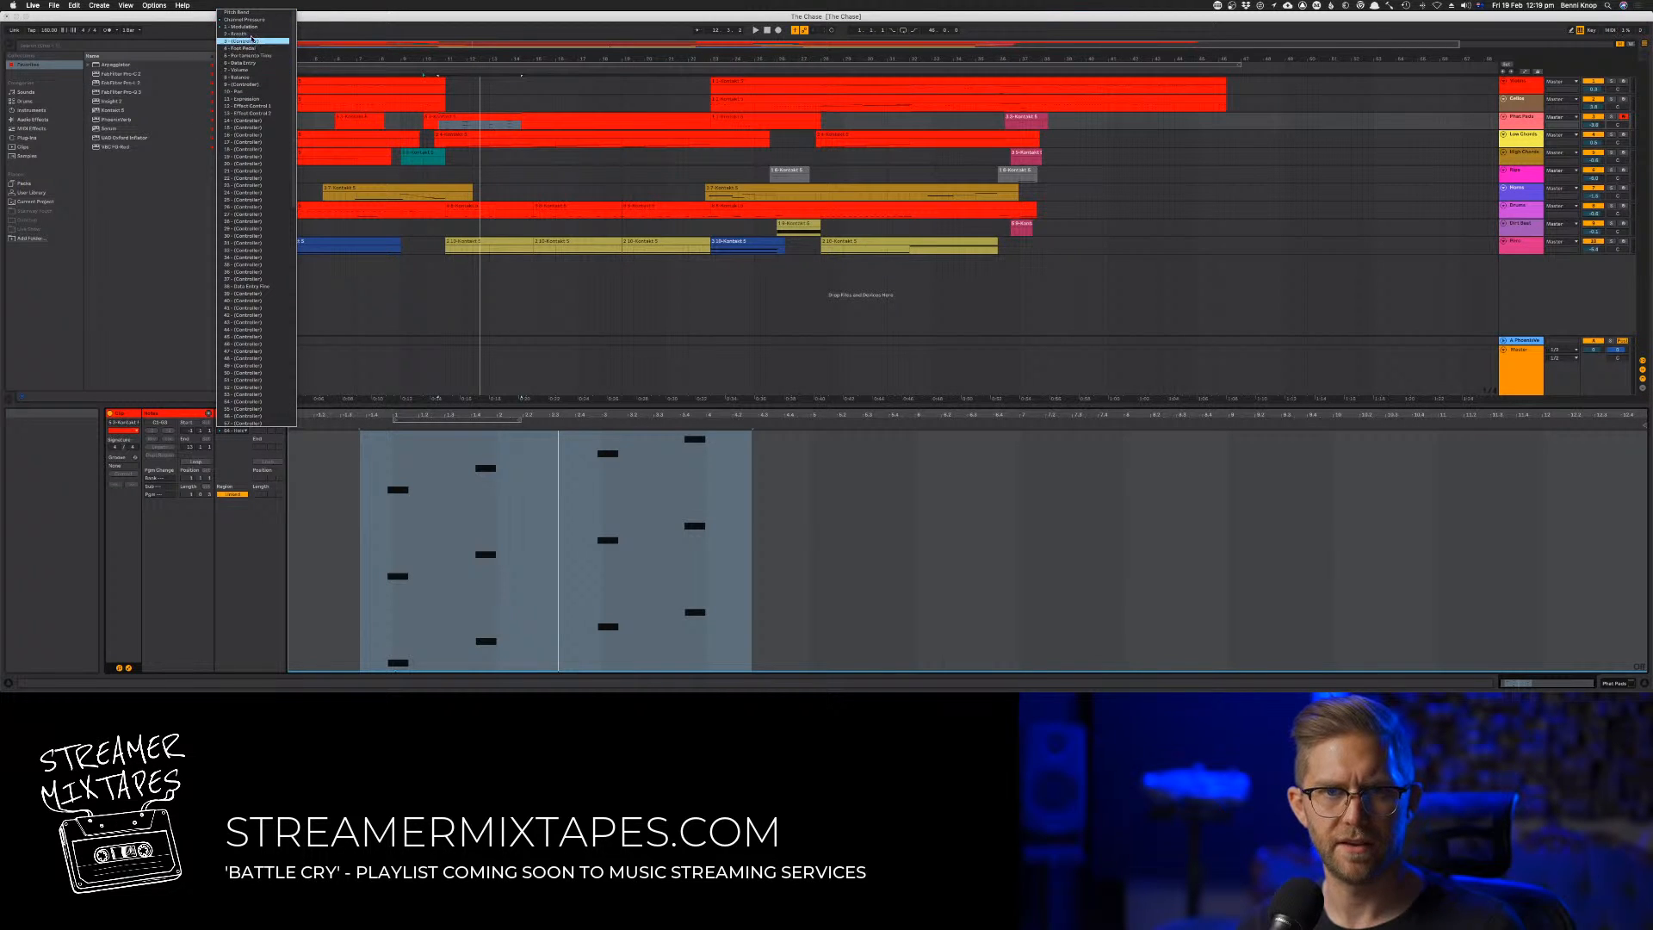
click(246, 27)
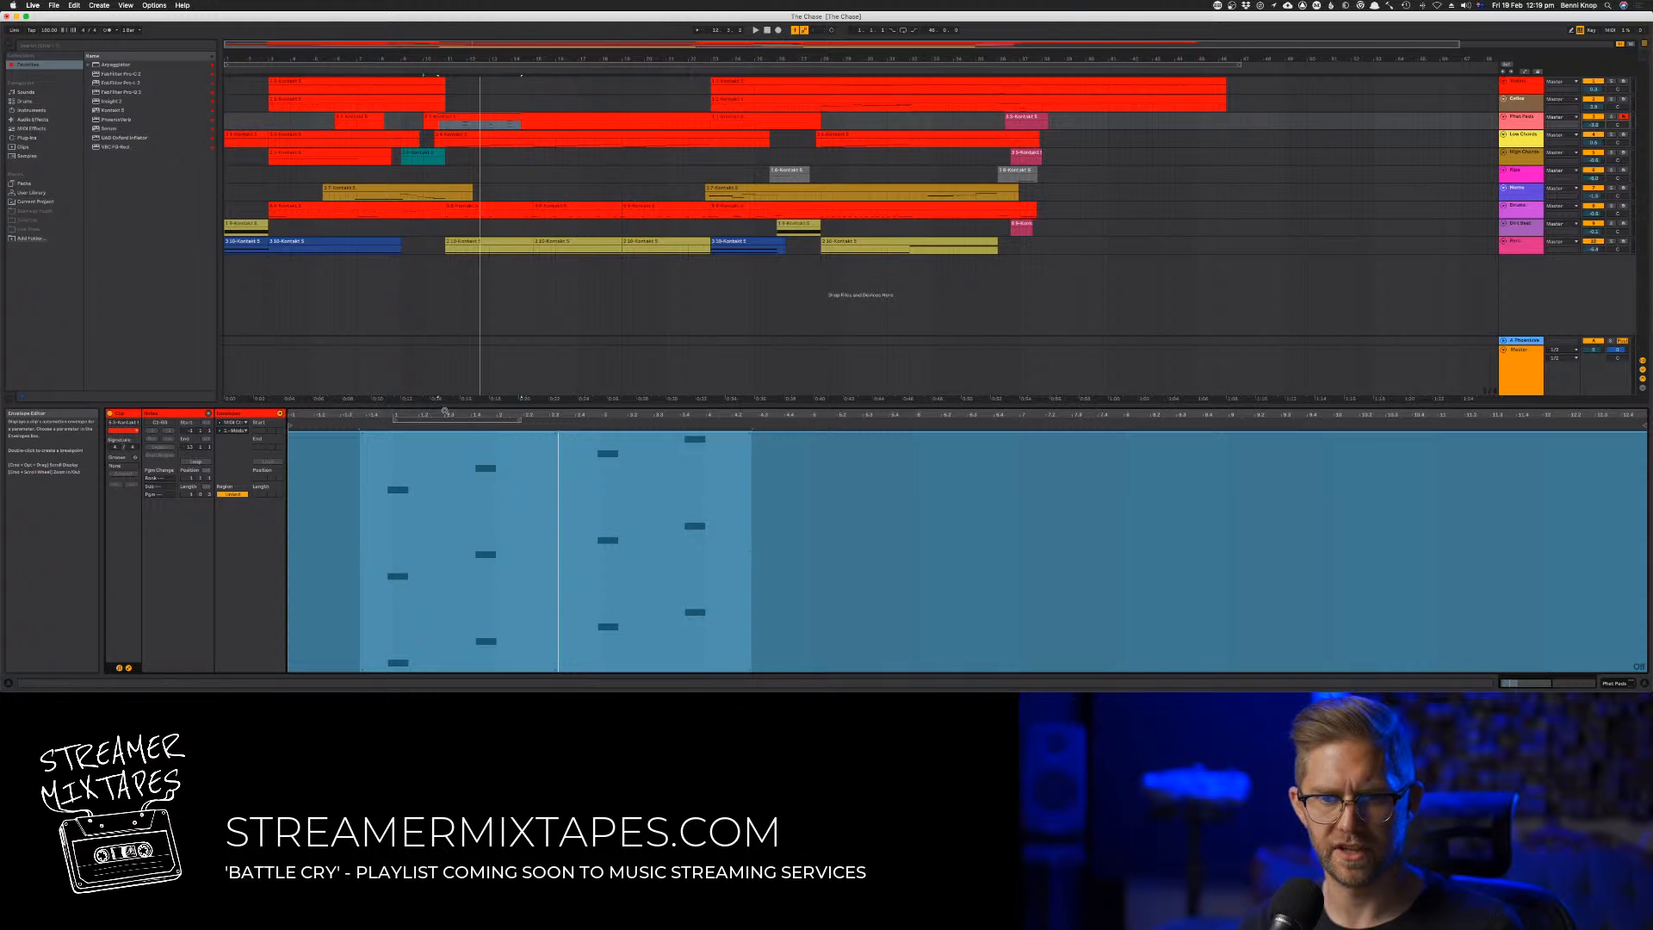
drag(376, 434, 377, 491)
key(super+z)
key(space)
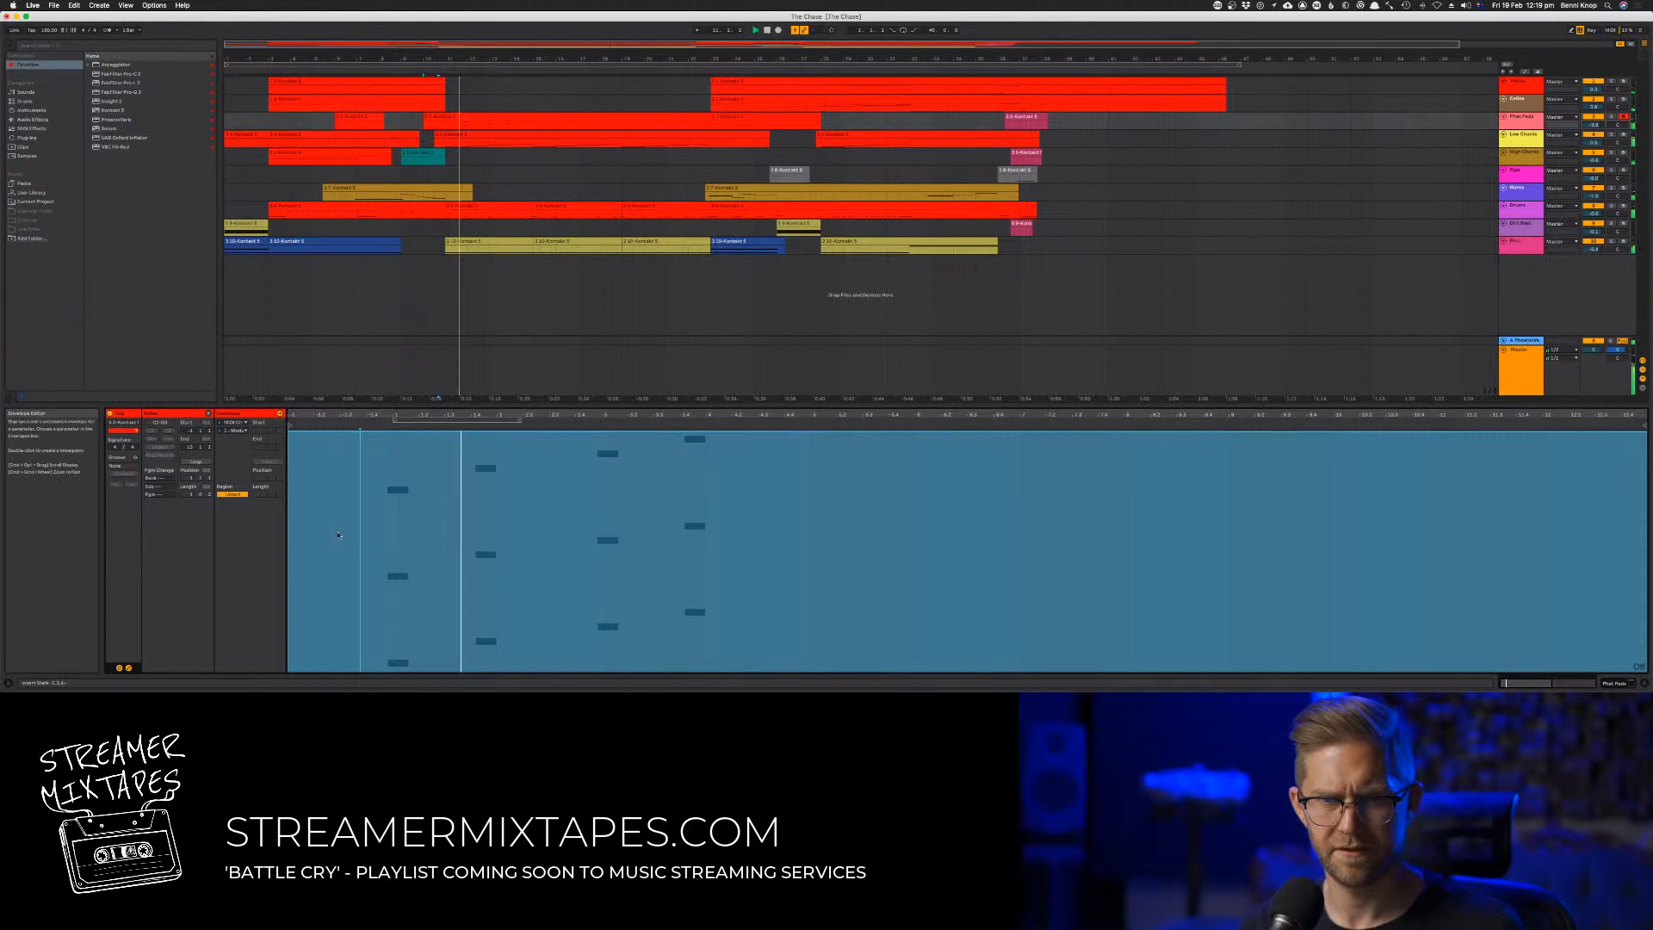
click(487, 117)
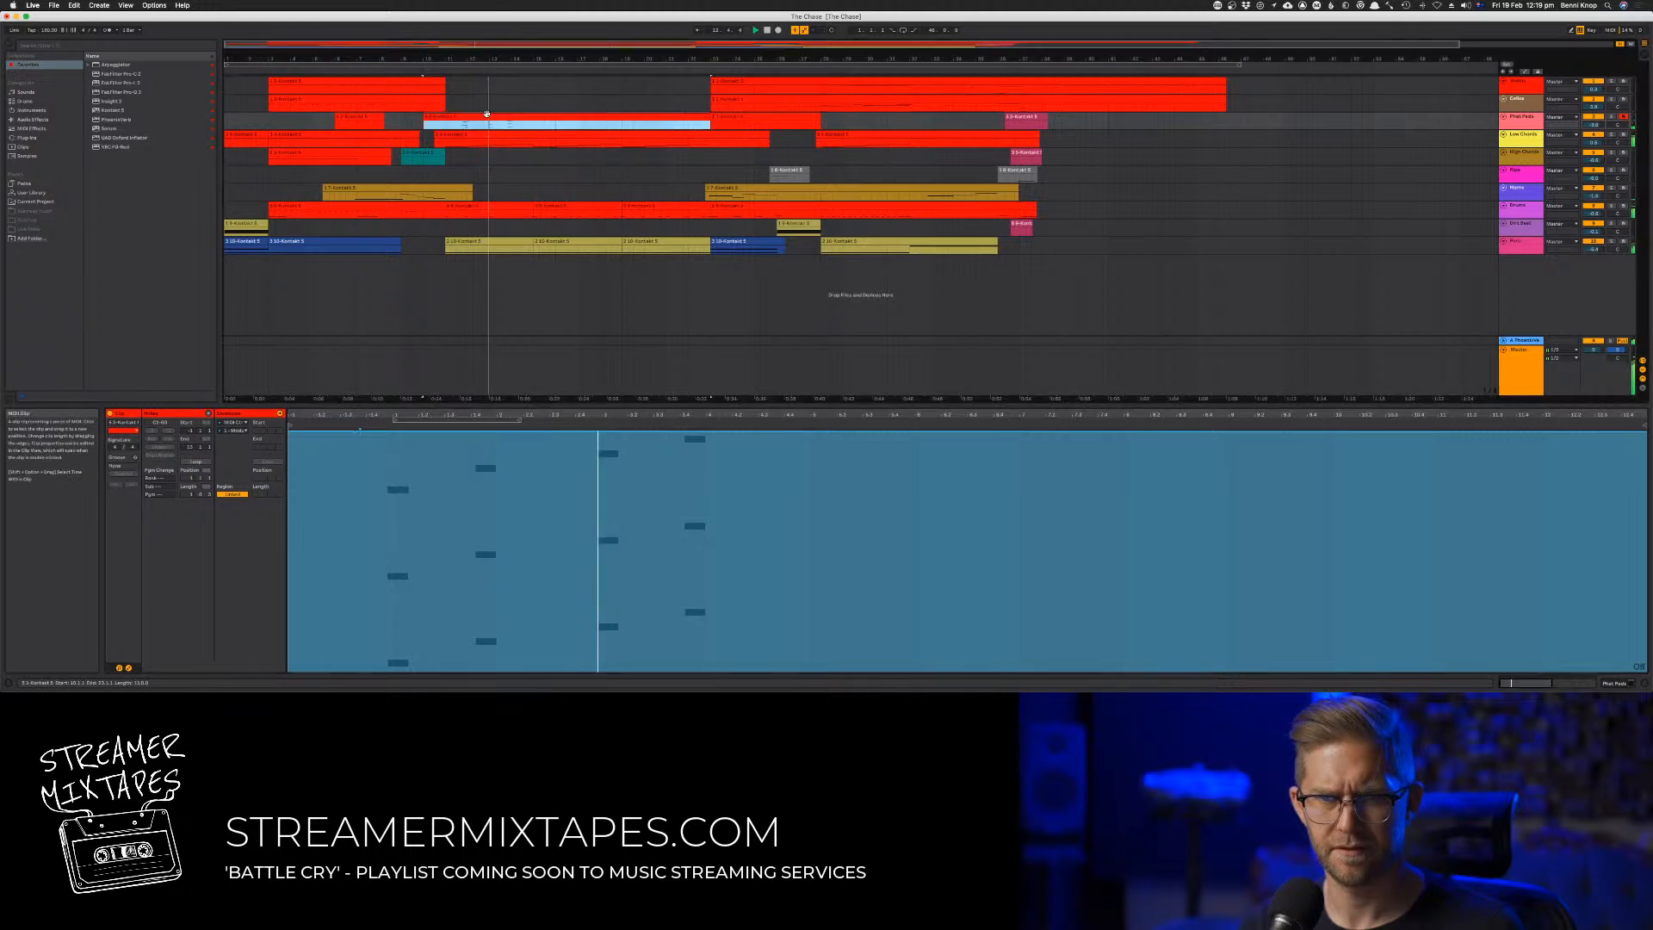
click(129, 668)
Select all four octave chords, lengthen their notes and trim the ends back slightly while listening
key(super+a)
key(space)
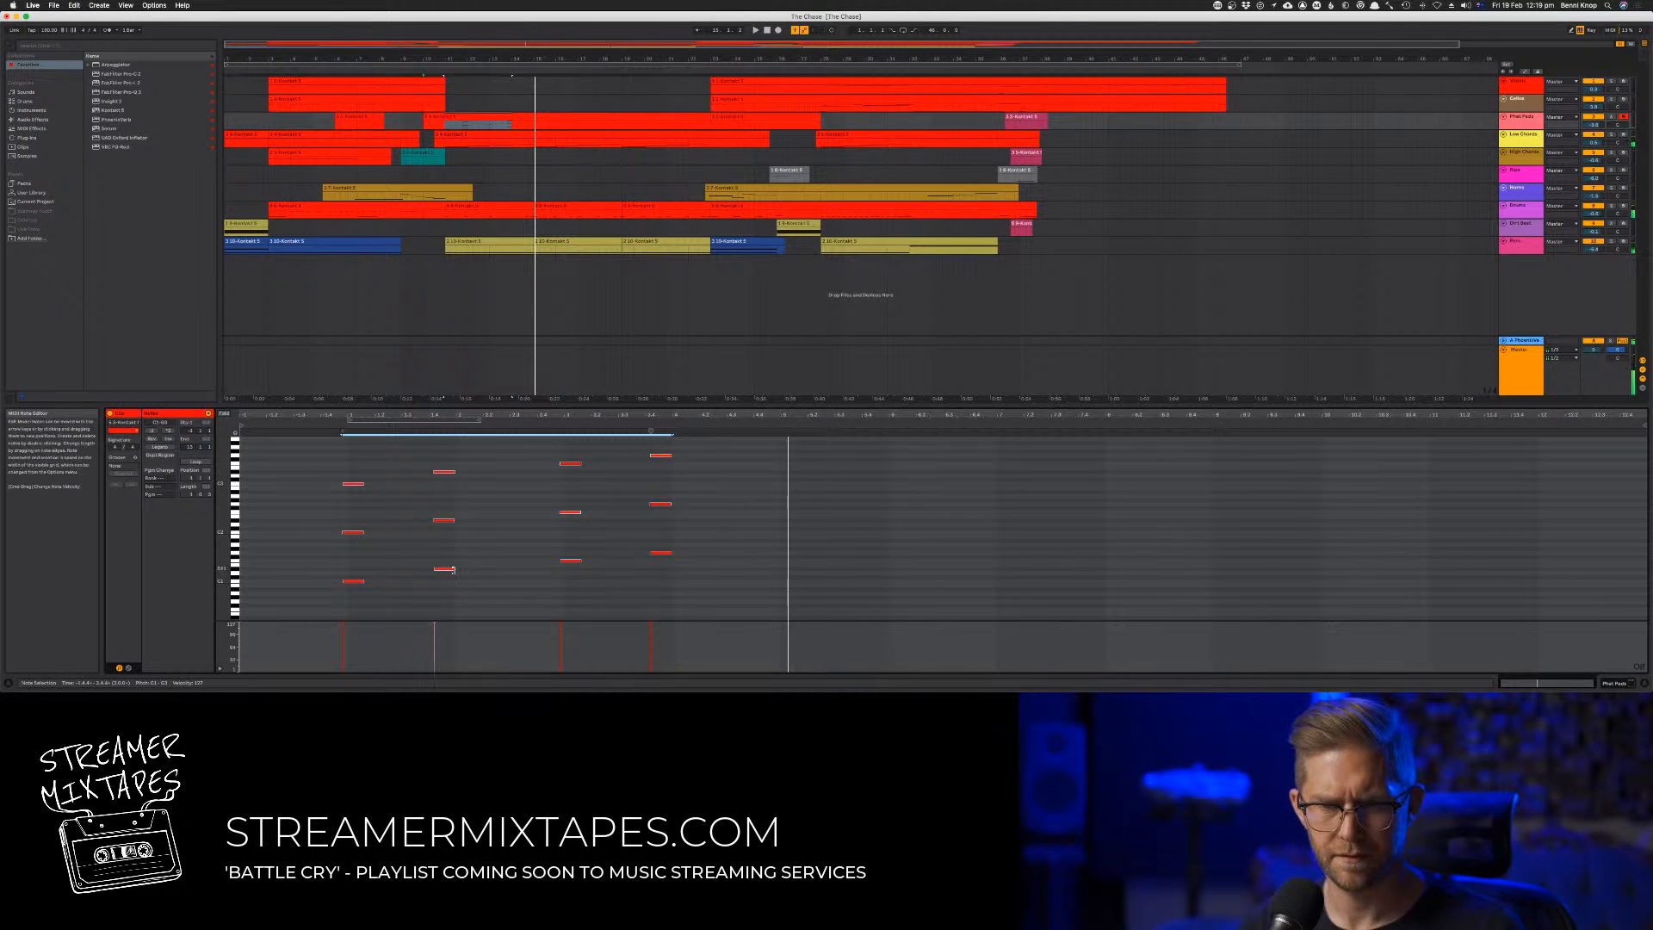
drag(451, 570, 457, 570)
key(space)
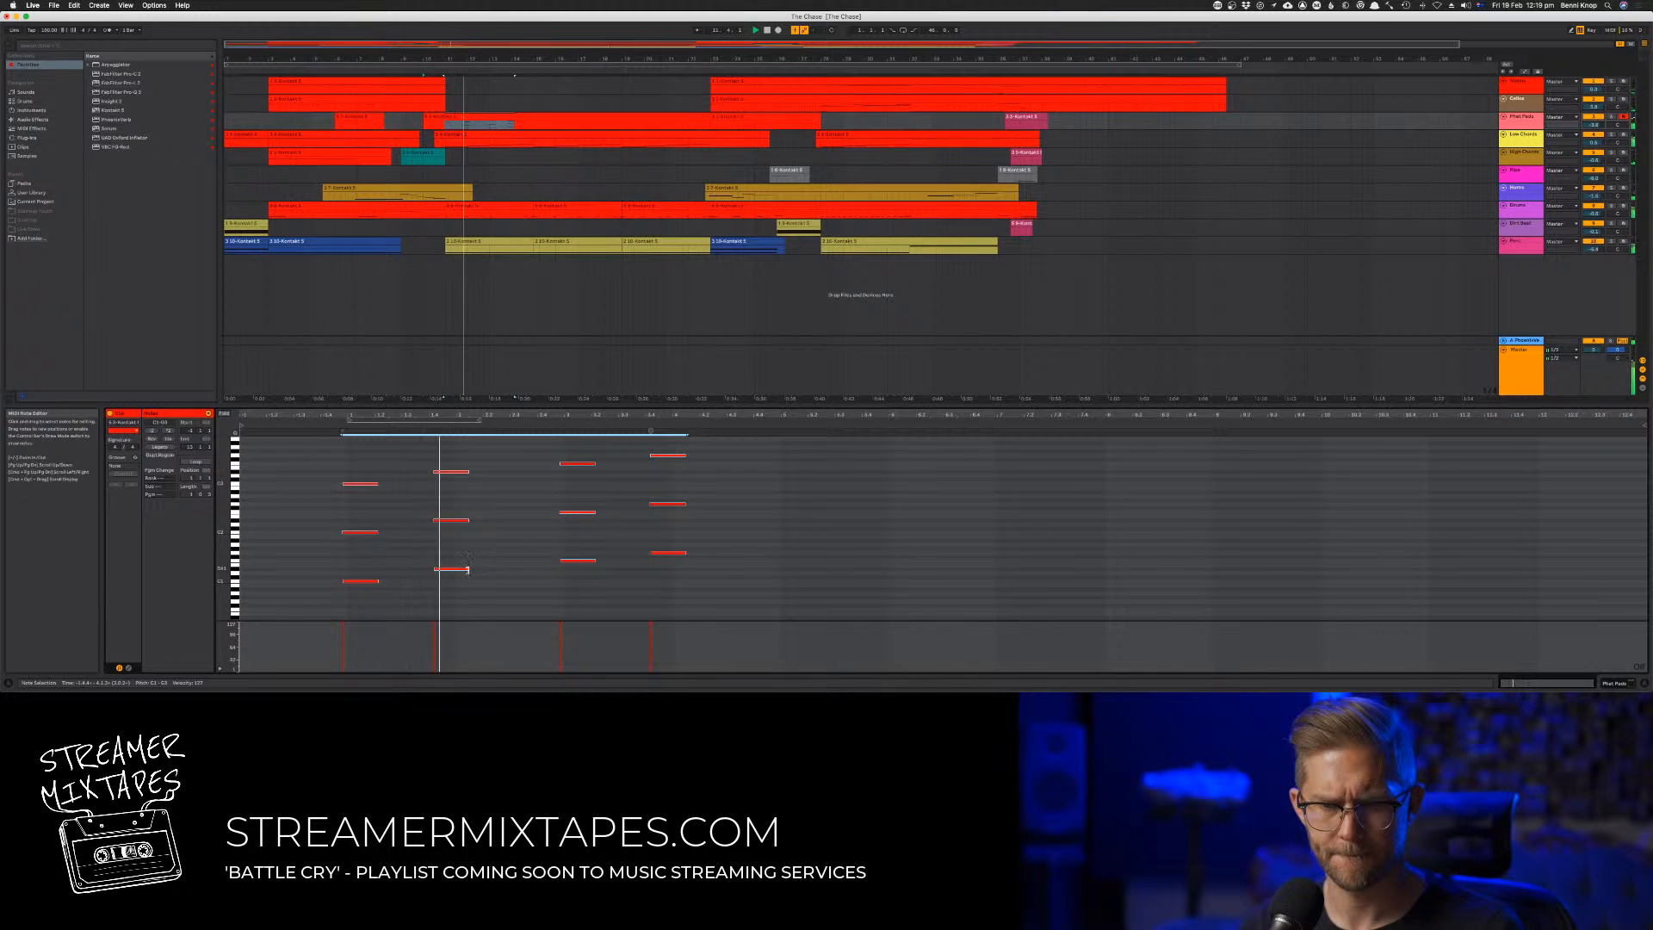
drag(467, 570, 463, 570)
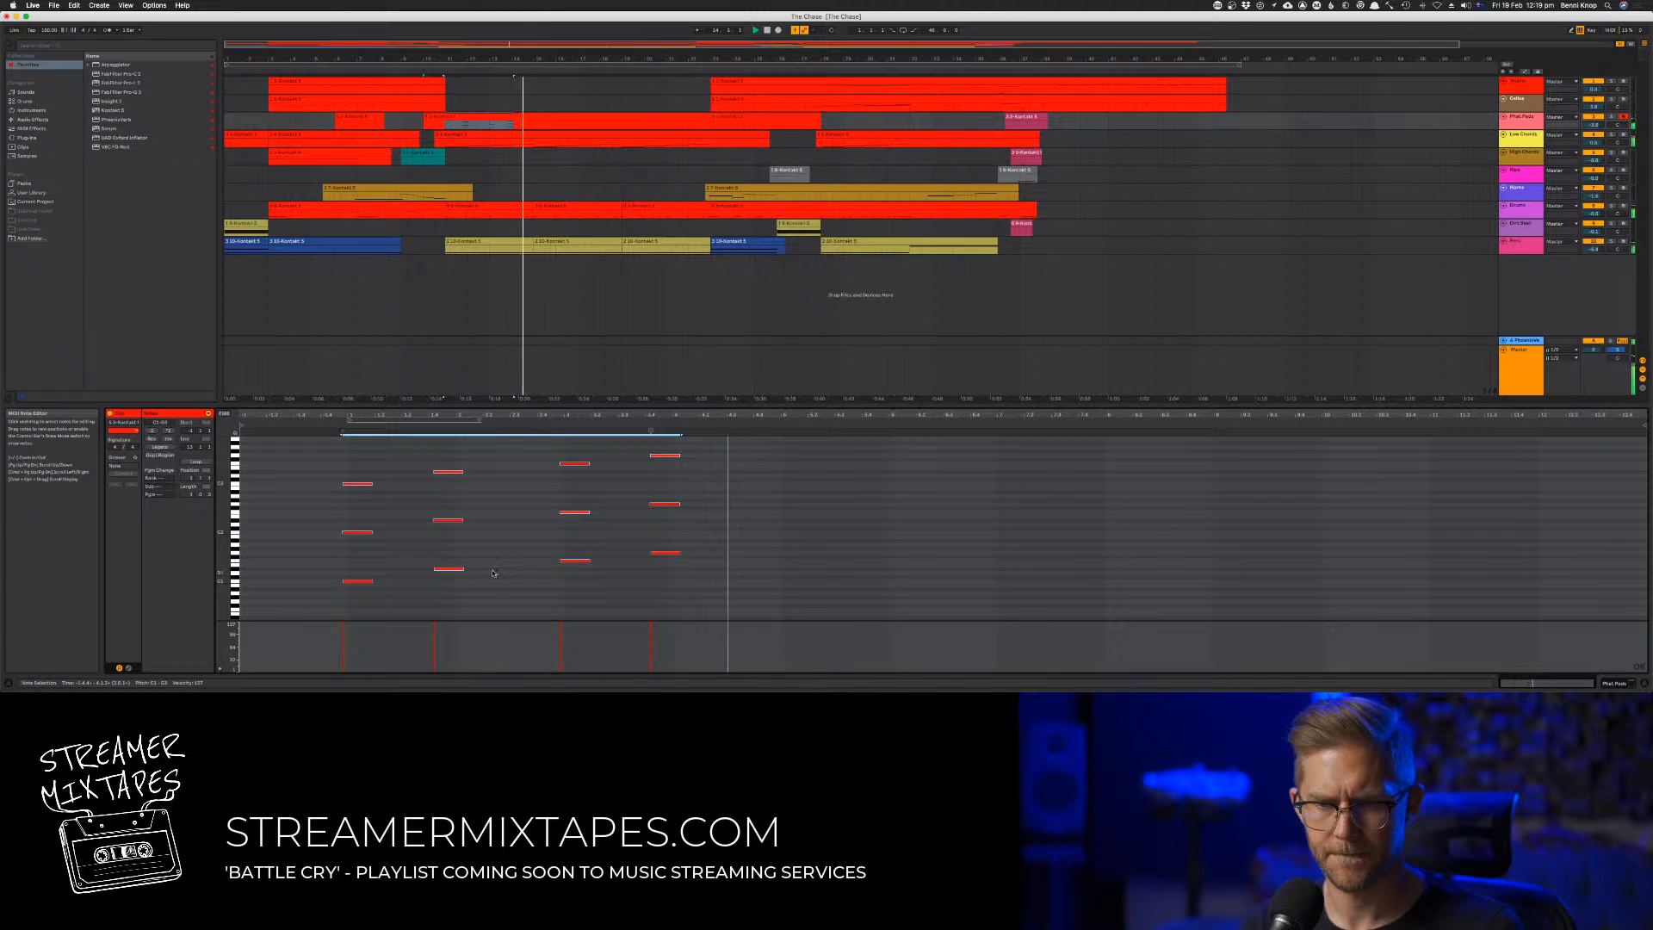
Duplicate the four-chord phrase directly behind itself and shift the duplicated chords slightly later
click(492, 602)
drag(738, 600, 335, 439)
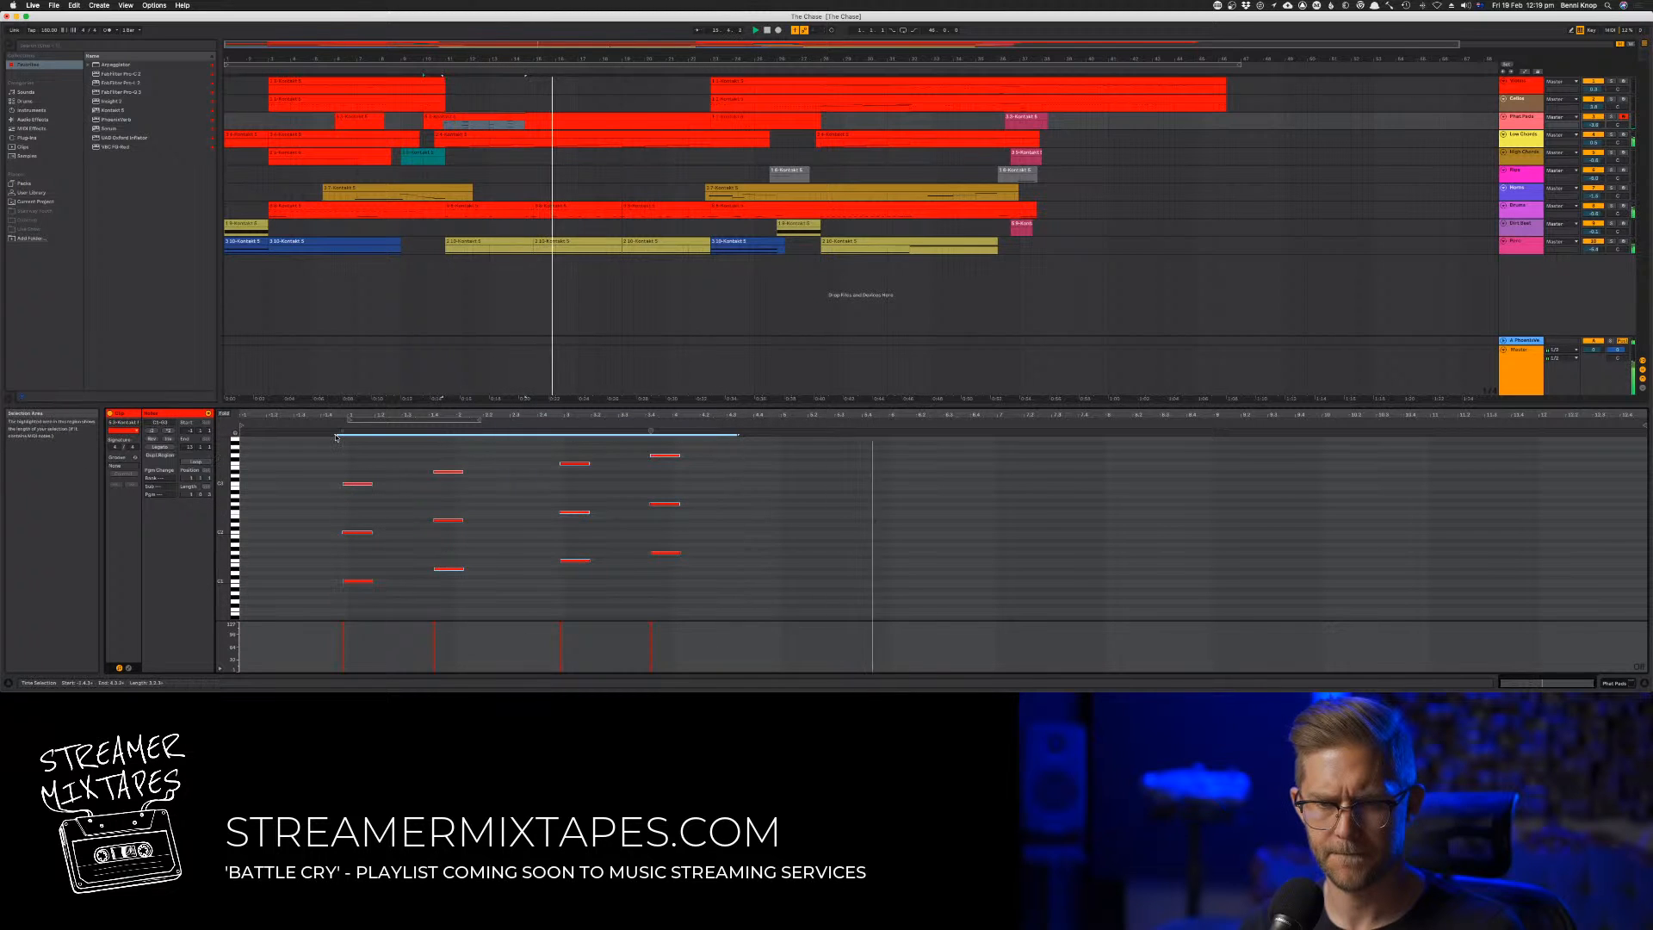
key(super+d)
key(space)
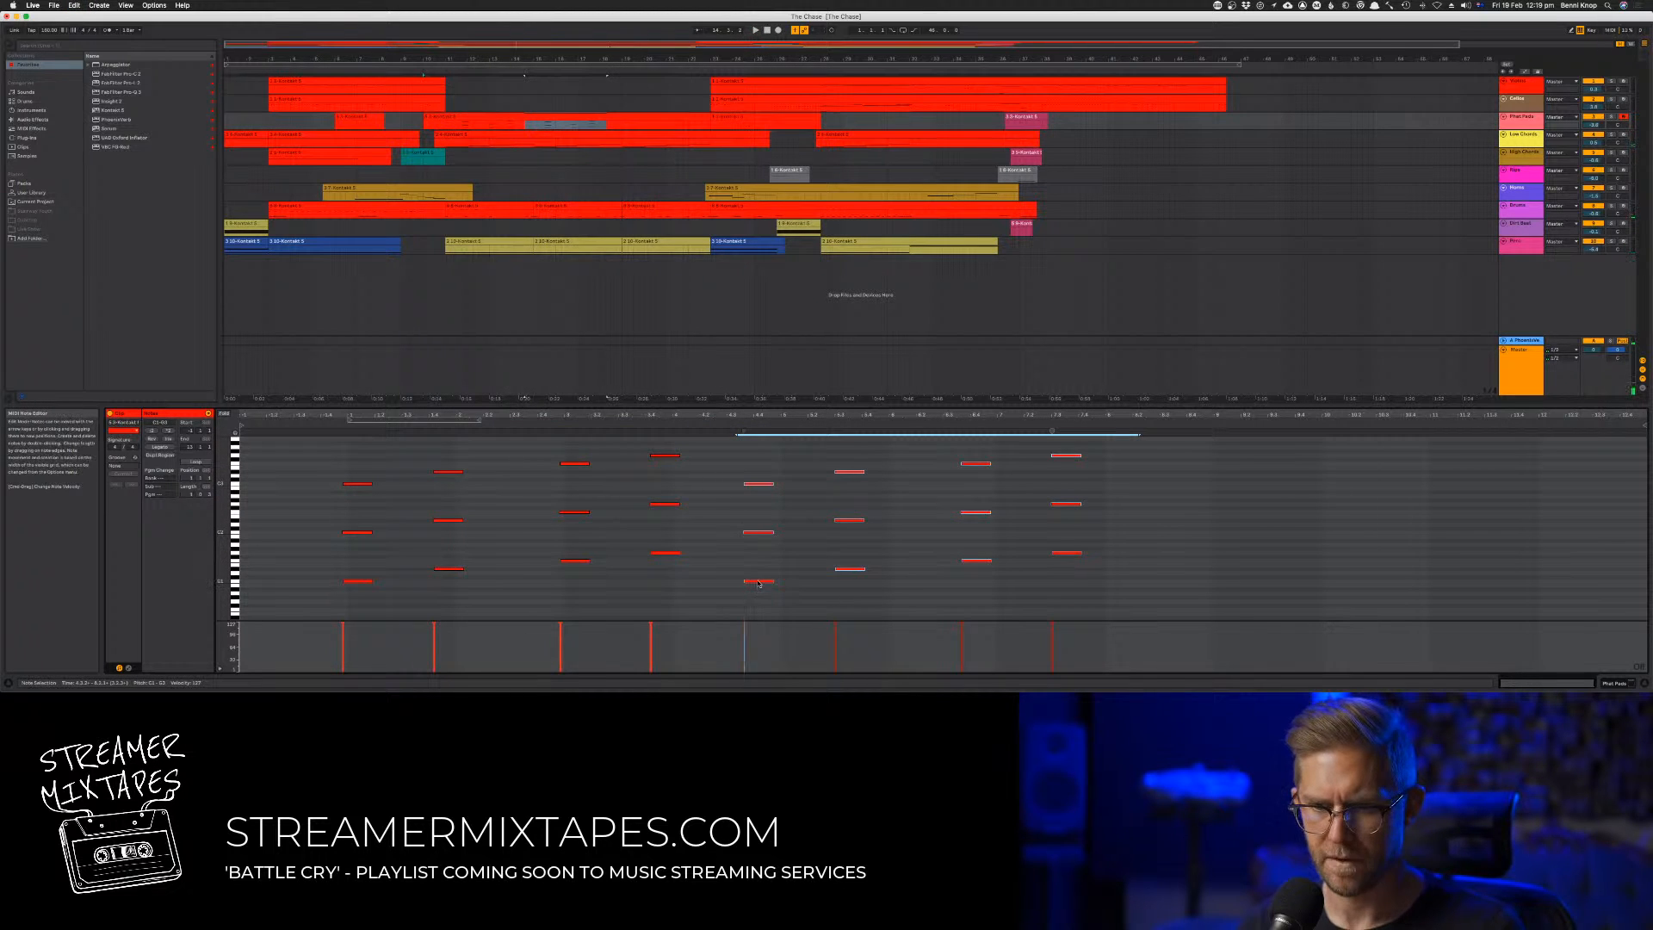
drag(758, 584, 793, 589)
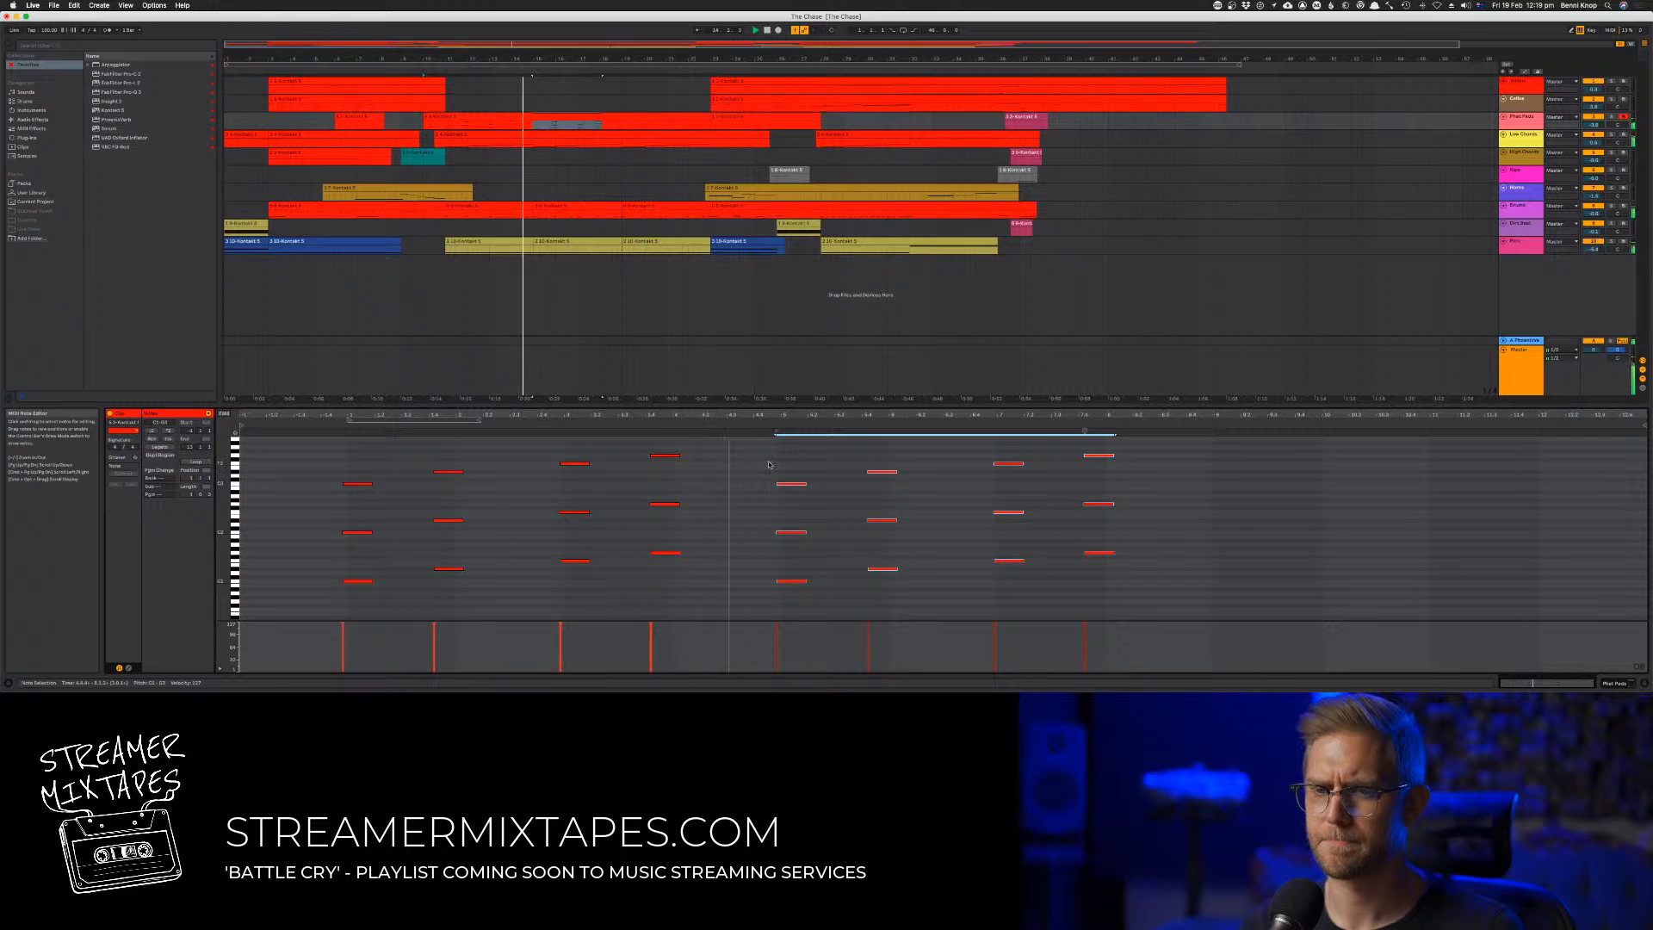
Try the second chord of the duplicated phrase about five semitones lower and play the phrase back
drag(848, 455, 952, 603)
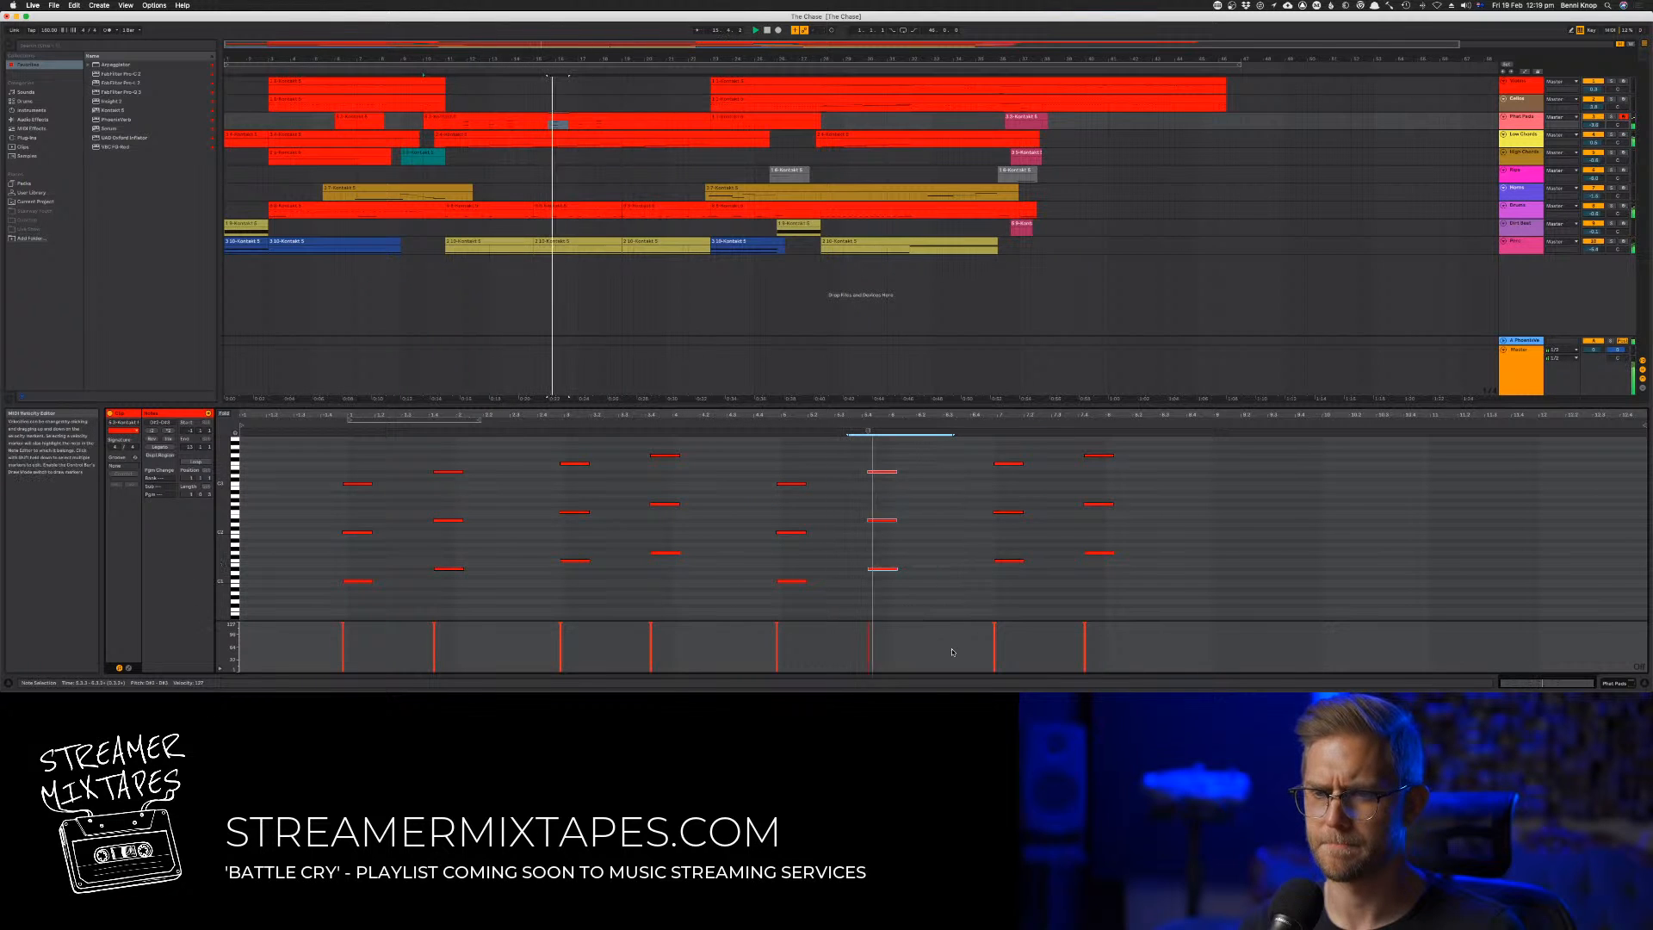
key(Down)
key(space)
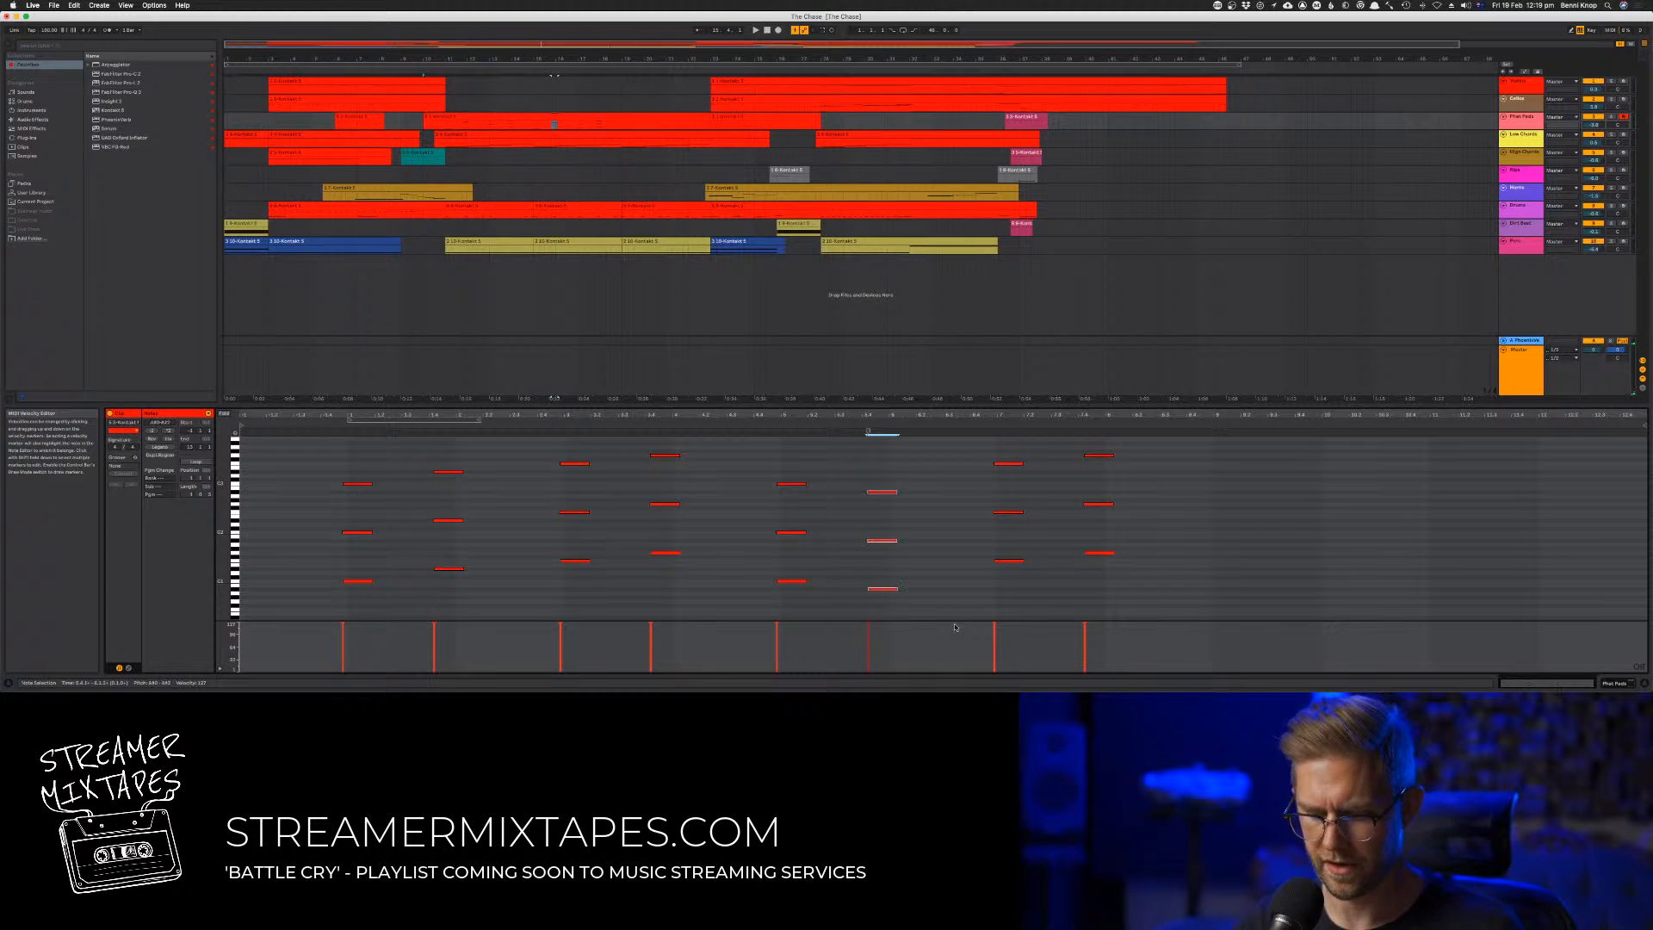
click(772, 423)
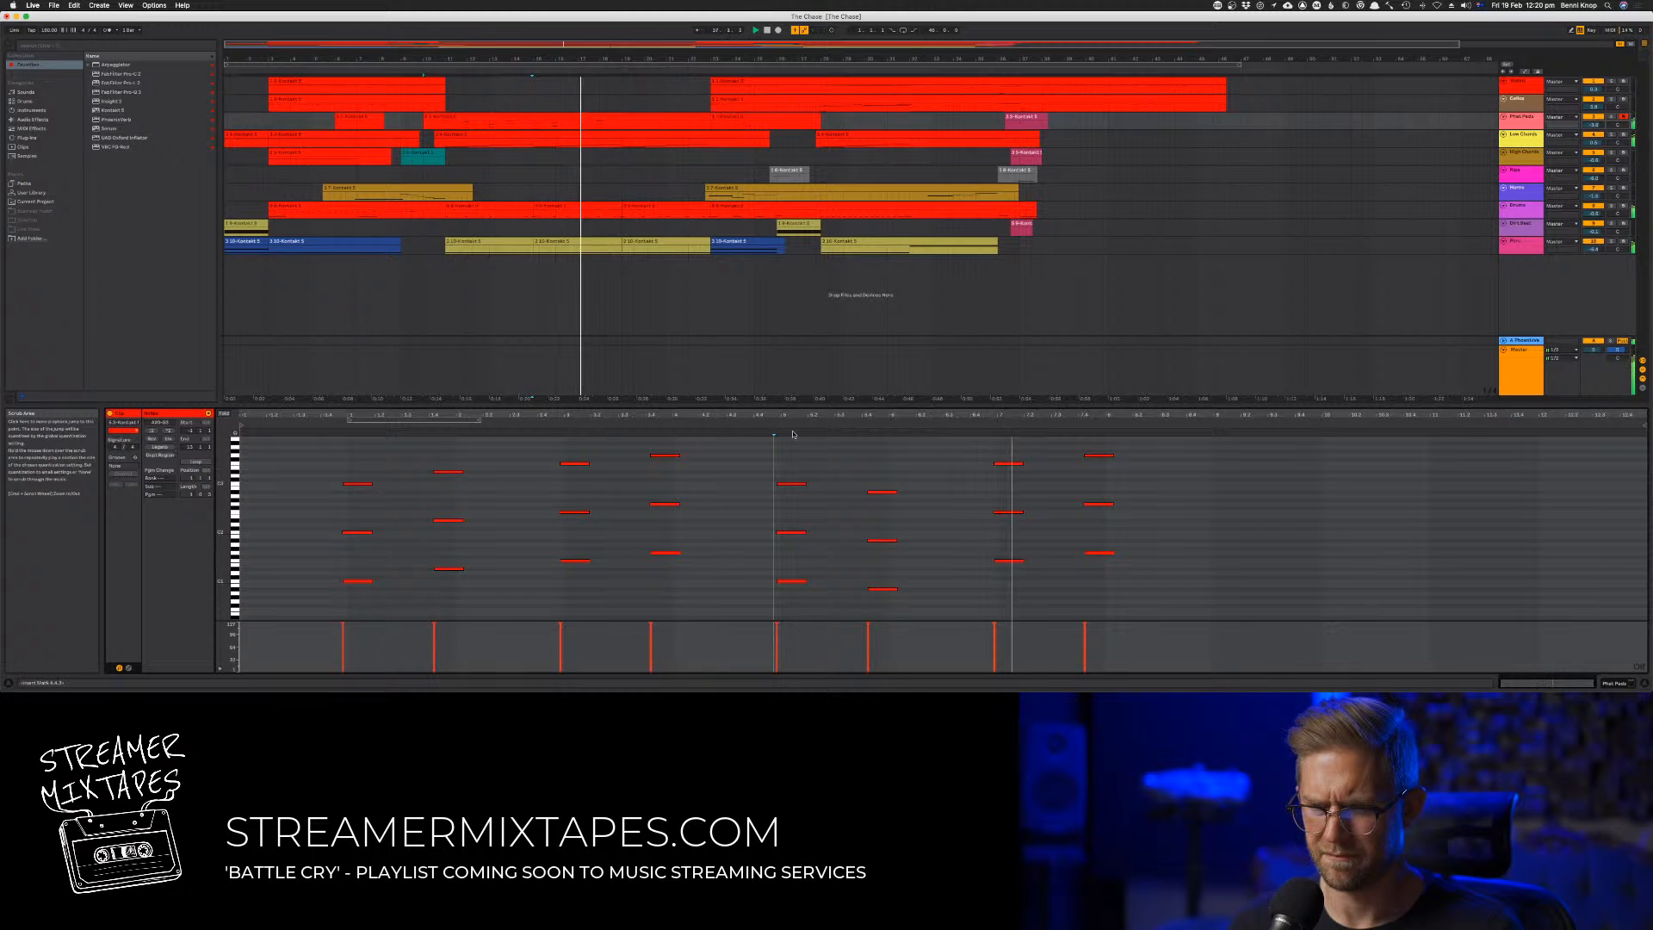
Try an extra note one octave above the lowered chord's top note and audition the phrase
click(885, 492)
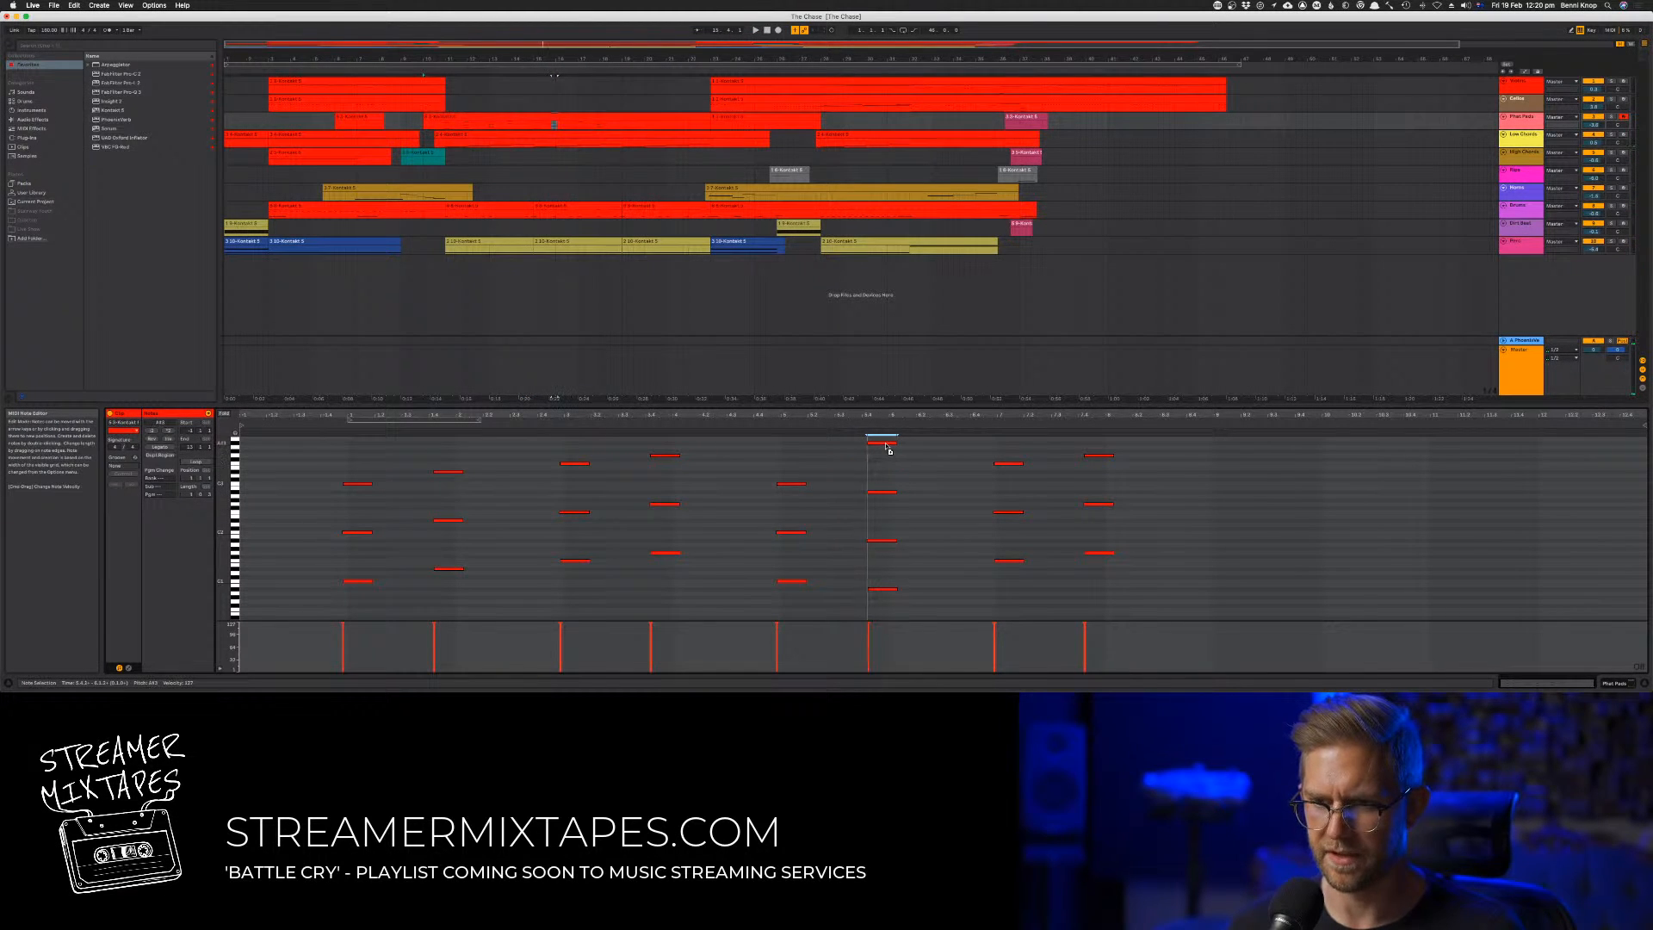
click(831, 434)
key(space)
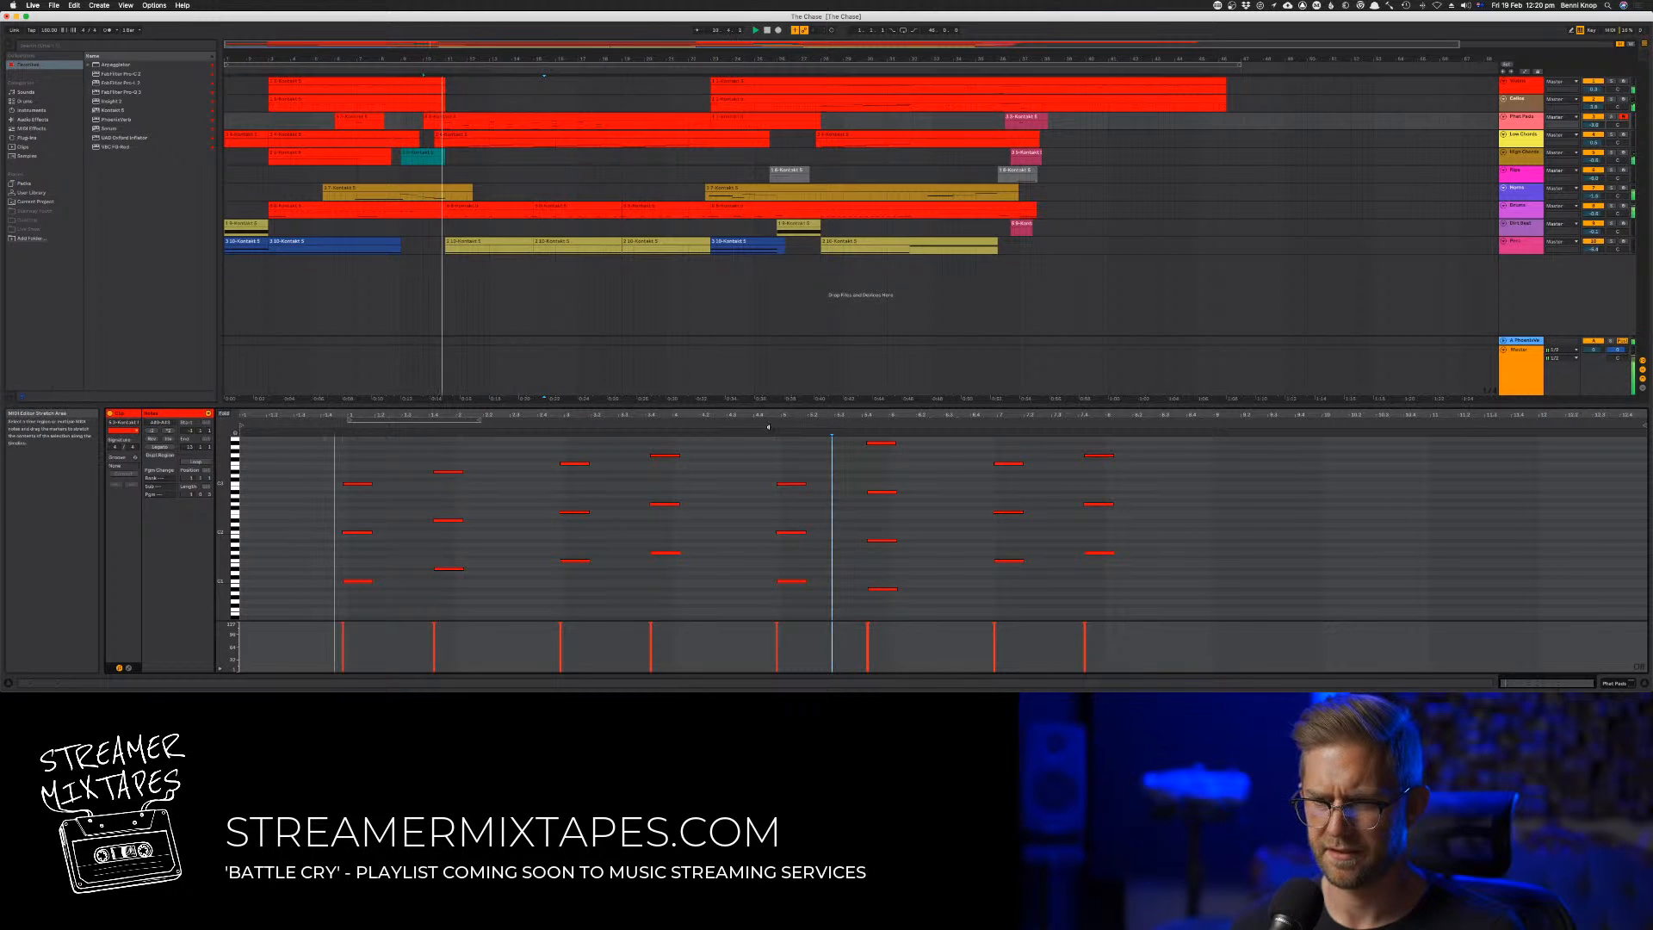
click(784, 432)
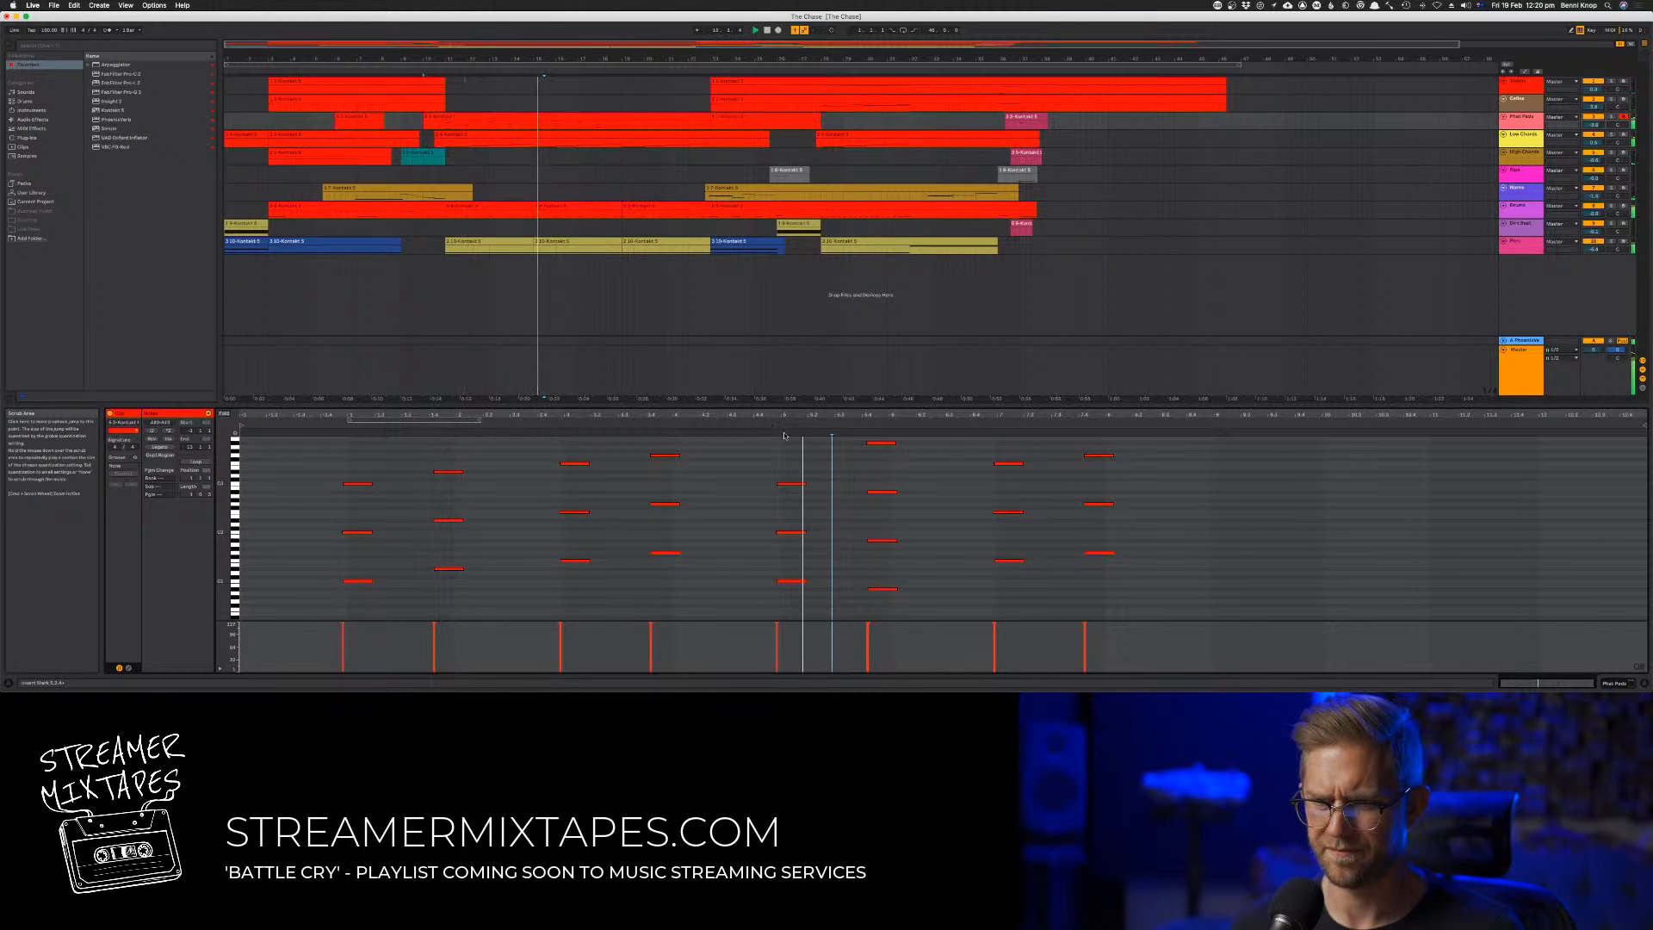
click(882, 443)
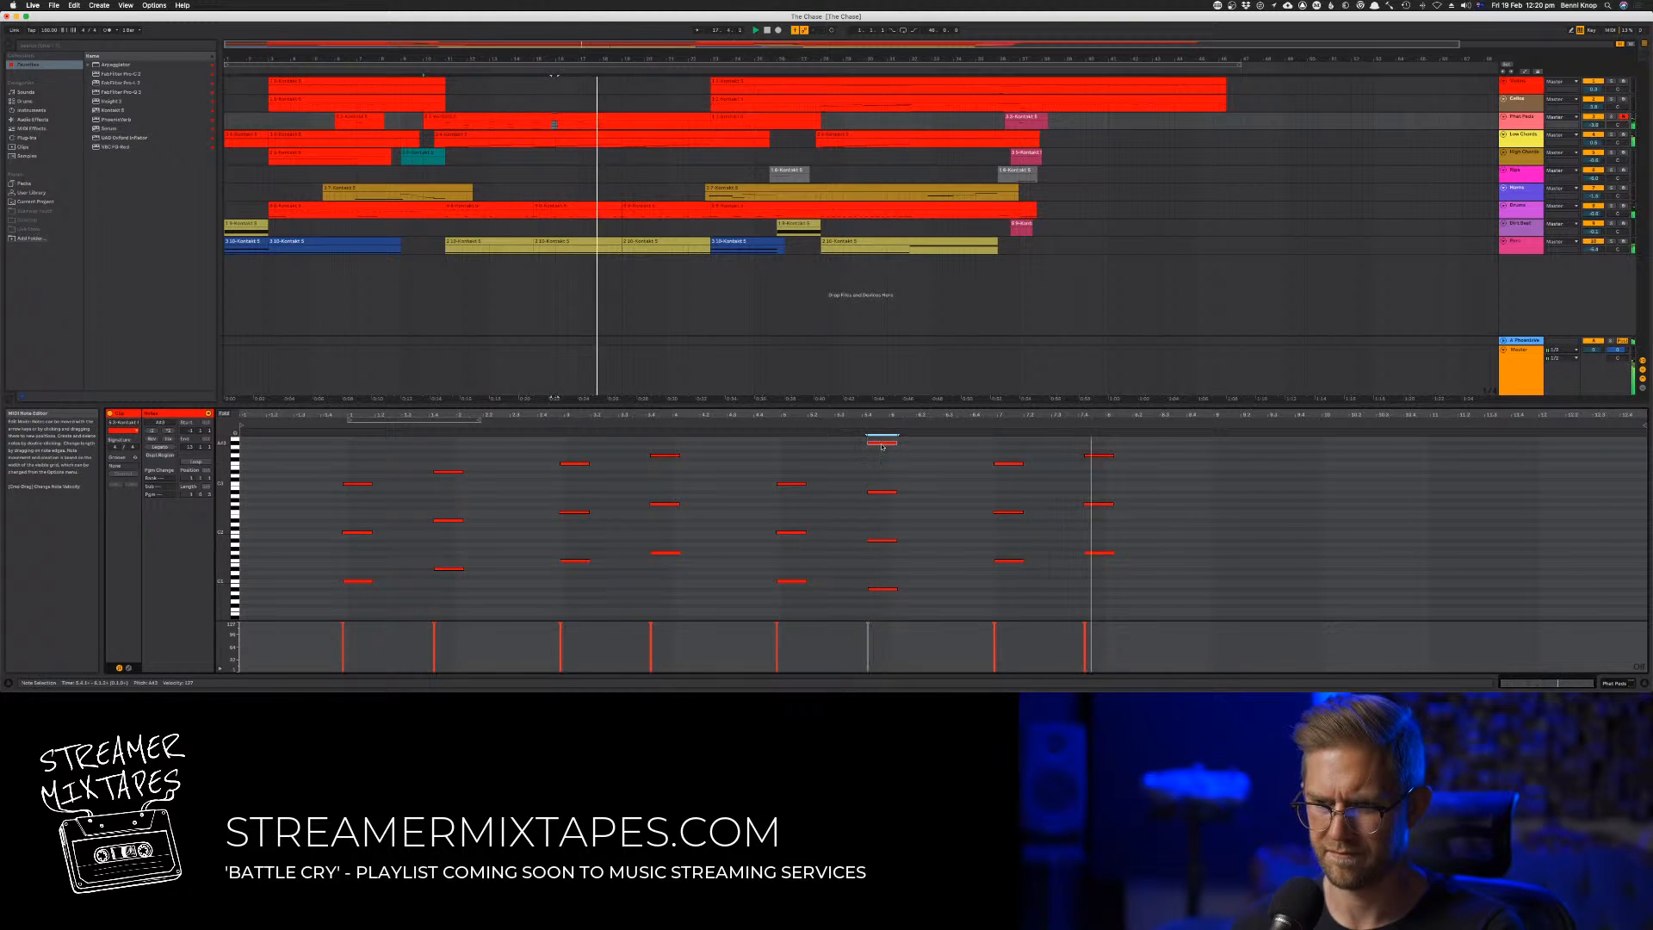
click(859, 448)
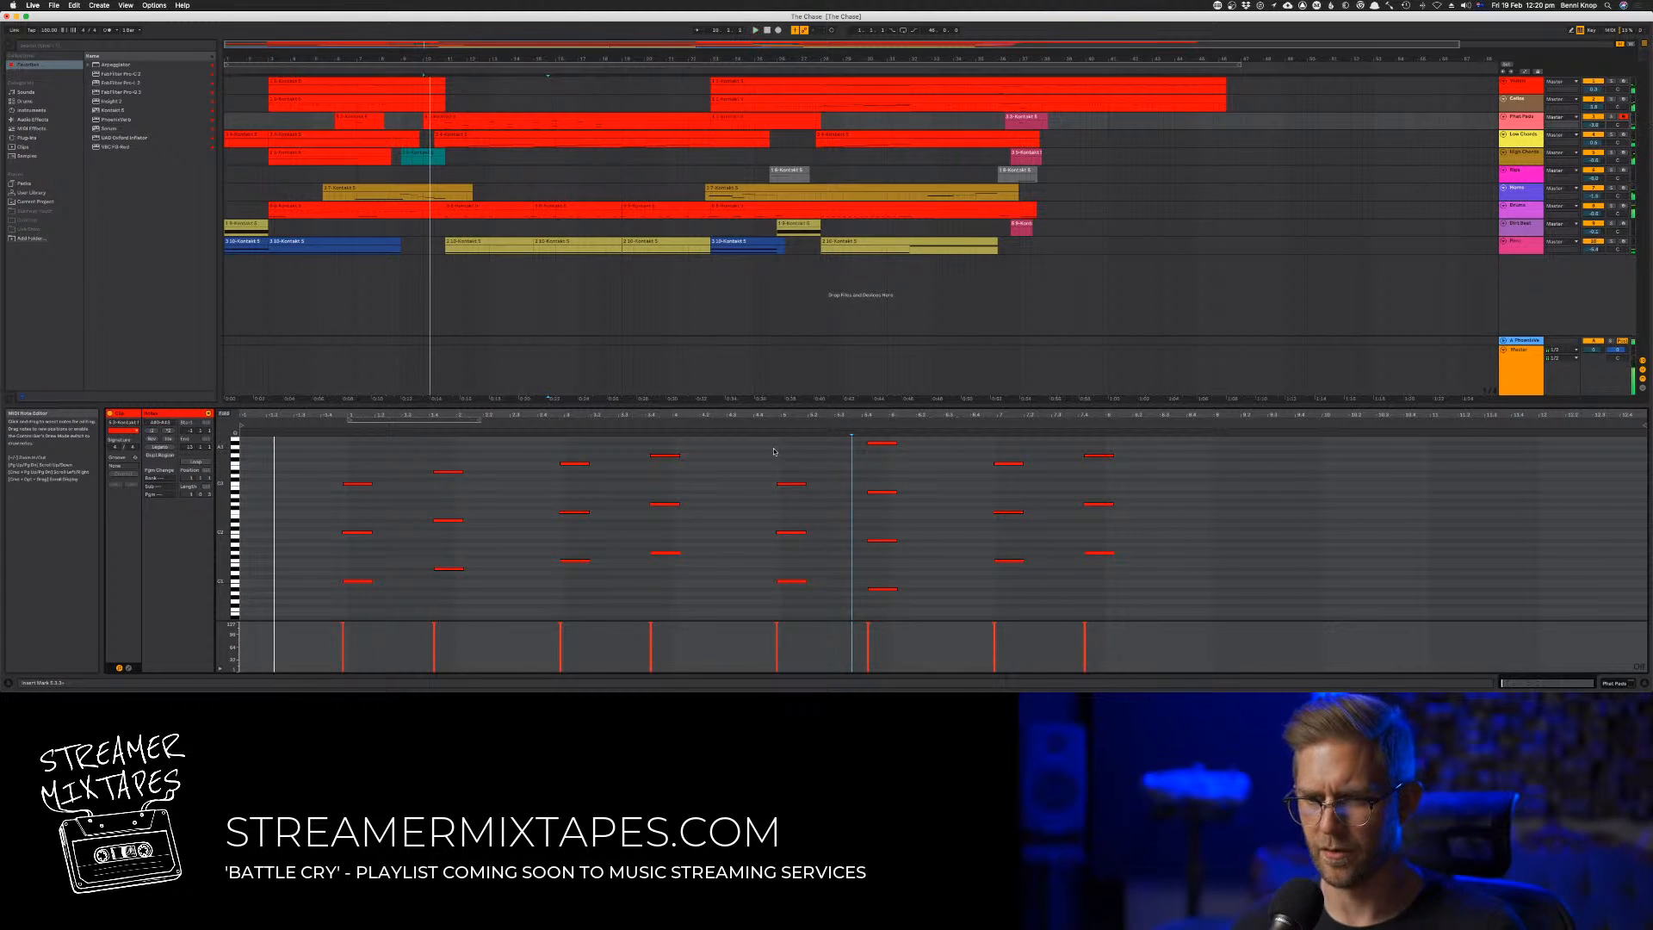
Undo the changes to the second duplicated chord and the shift of the duplicated phrase, keeping the duplicate
key(space)
key(super+z)
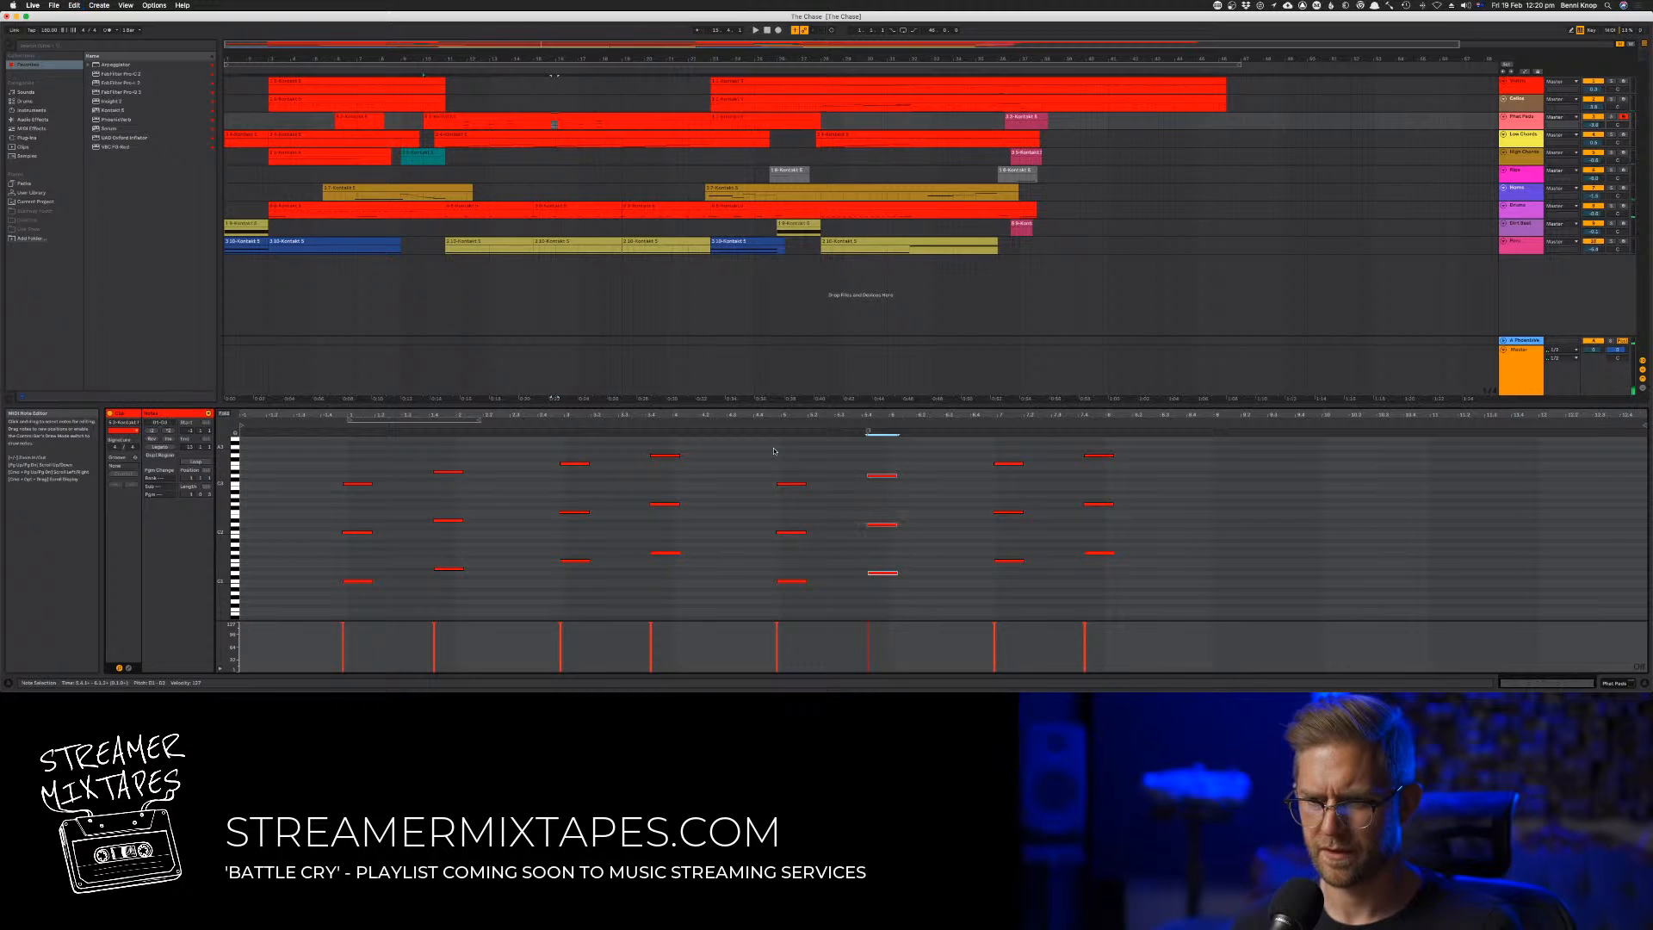
key(super+z)
key(super+z)
key(super+z)
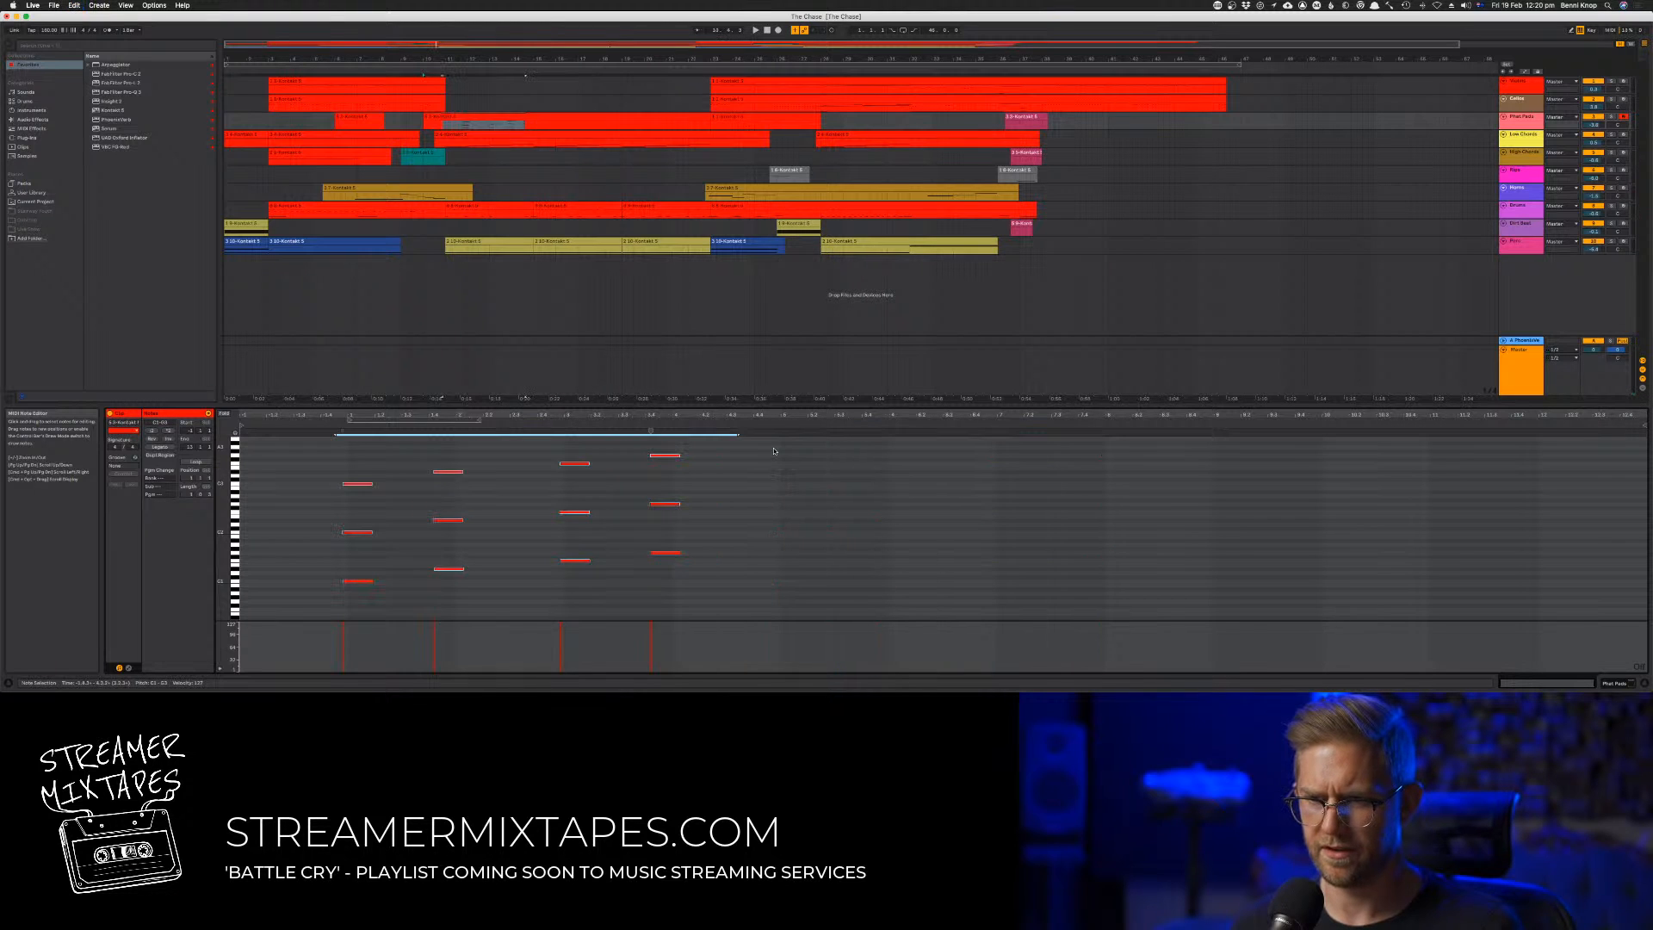
key(super+shift+z)
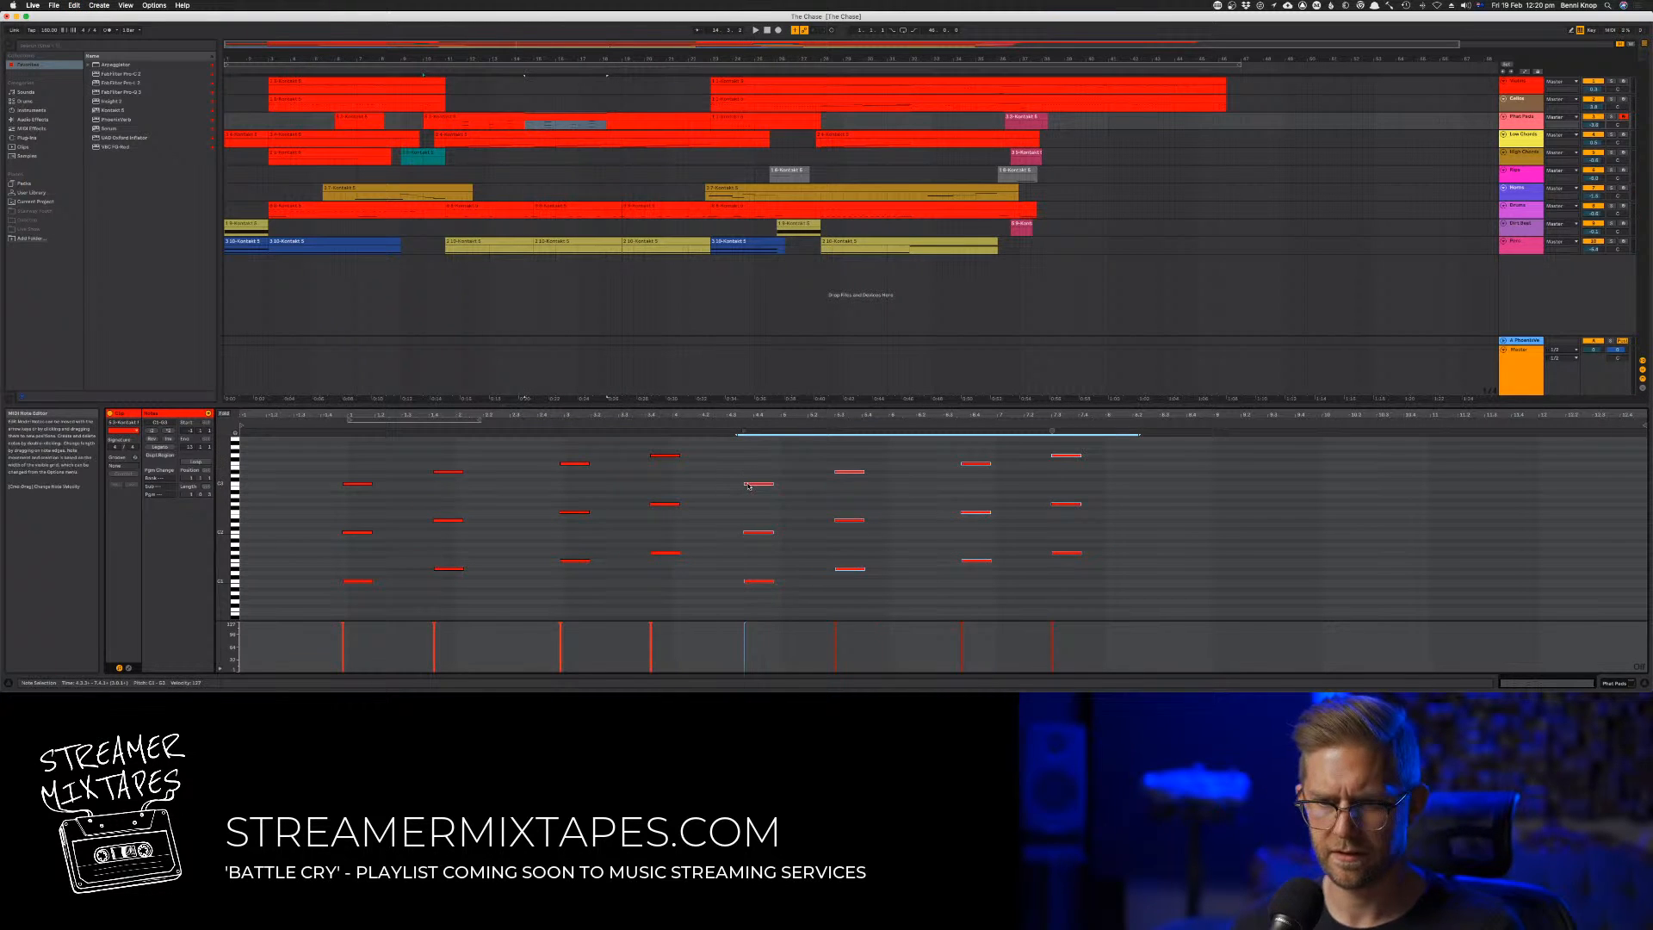
Move the duplicated four chords slightly later and place a copy of them further along as a third phrase
drag(749, 486, 784, 493)
key(space)
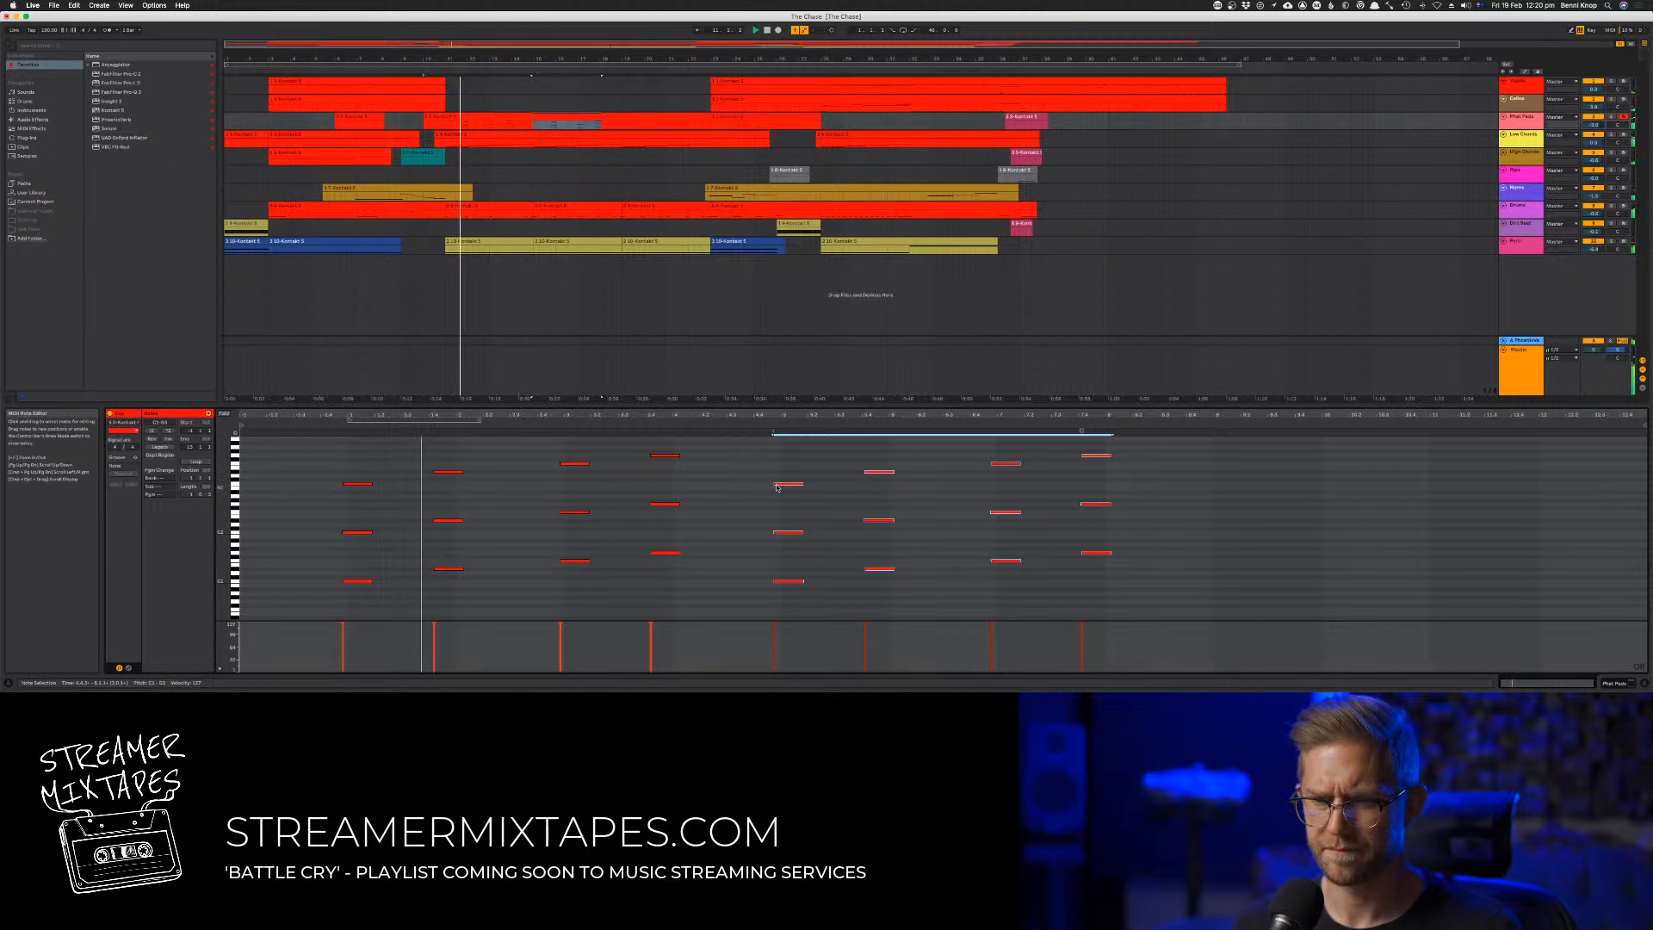
drag(777, 487, 1214, 486)
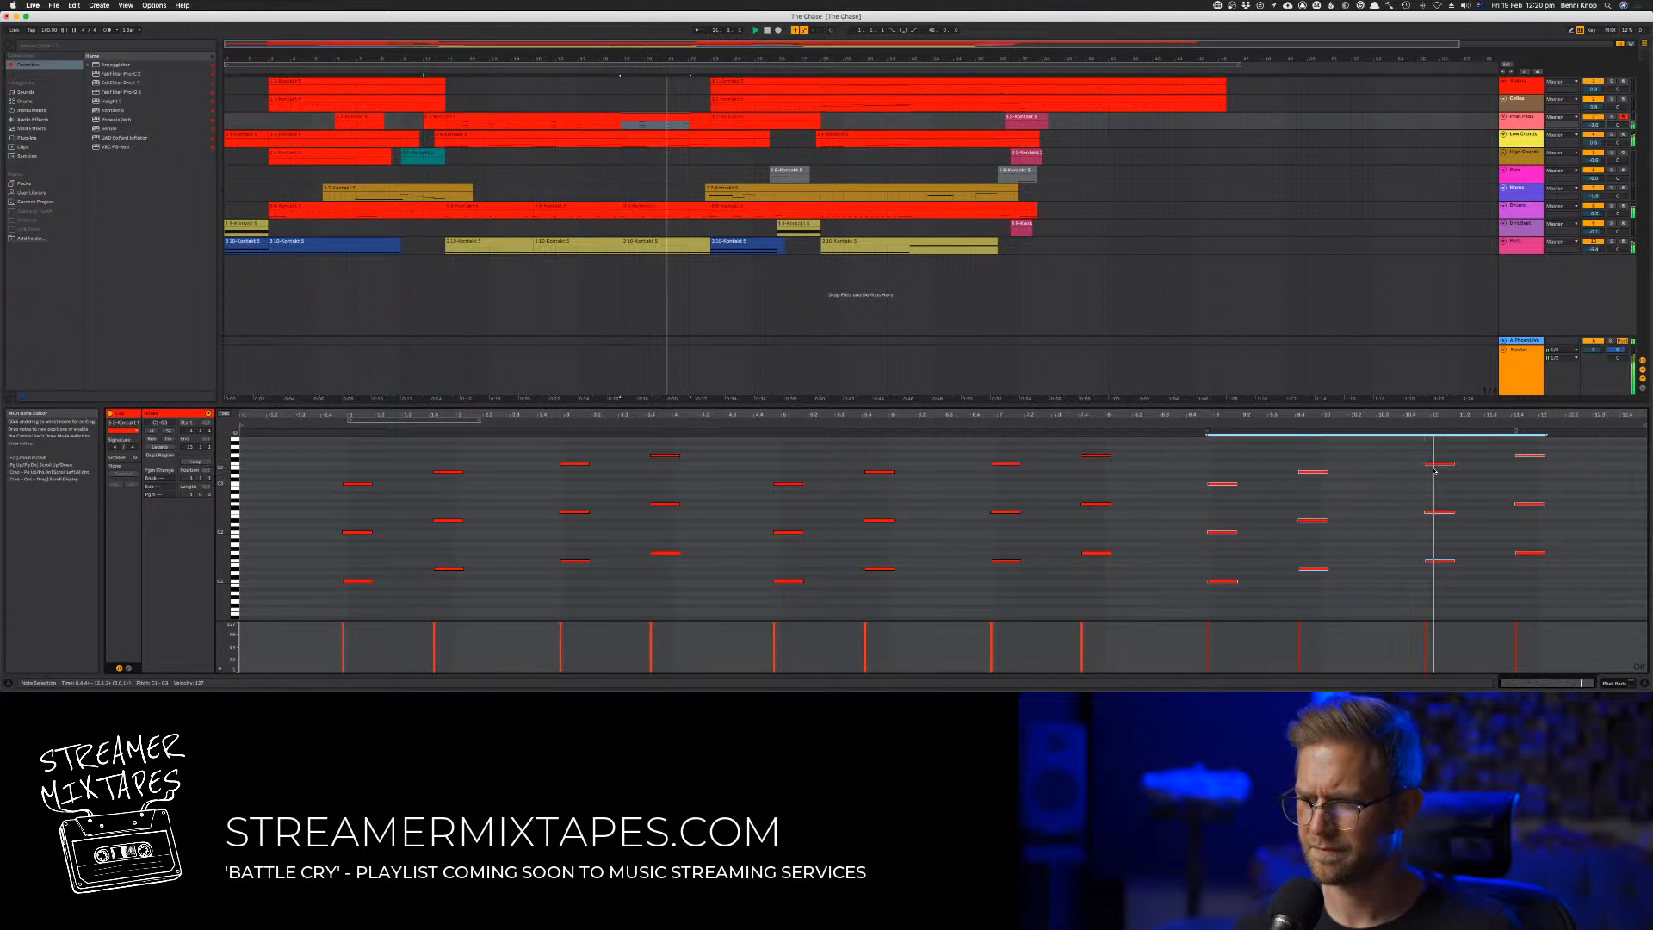
Copy the top notes of the third phrase's four chords one octave higher and audition them
scroll(1304, 518, up, 2)
drag(1212, 466, 1541, 500)
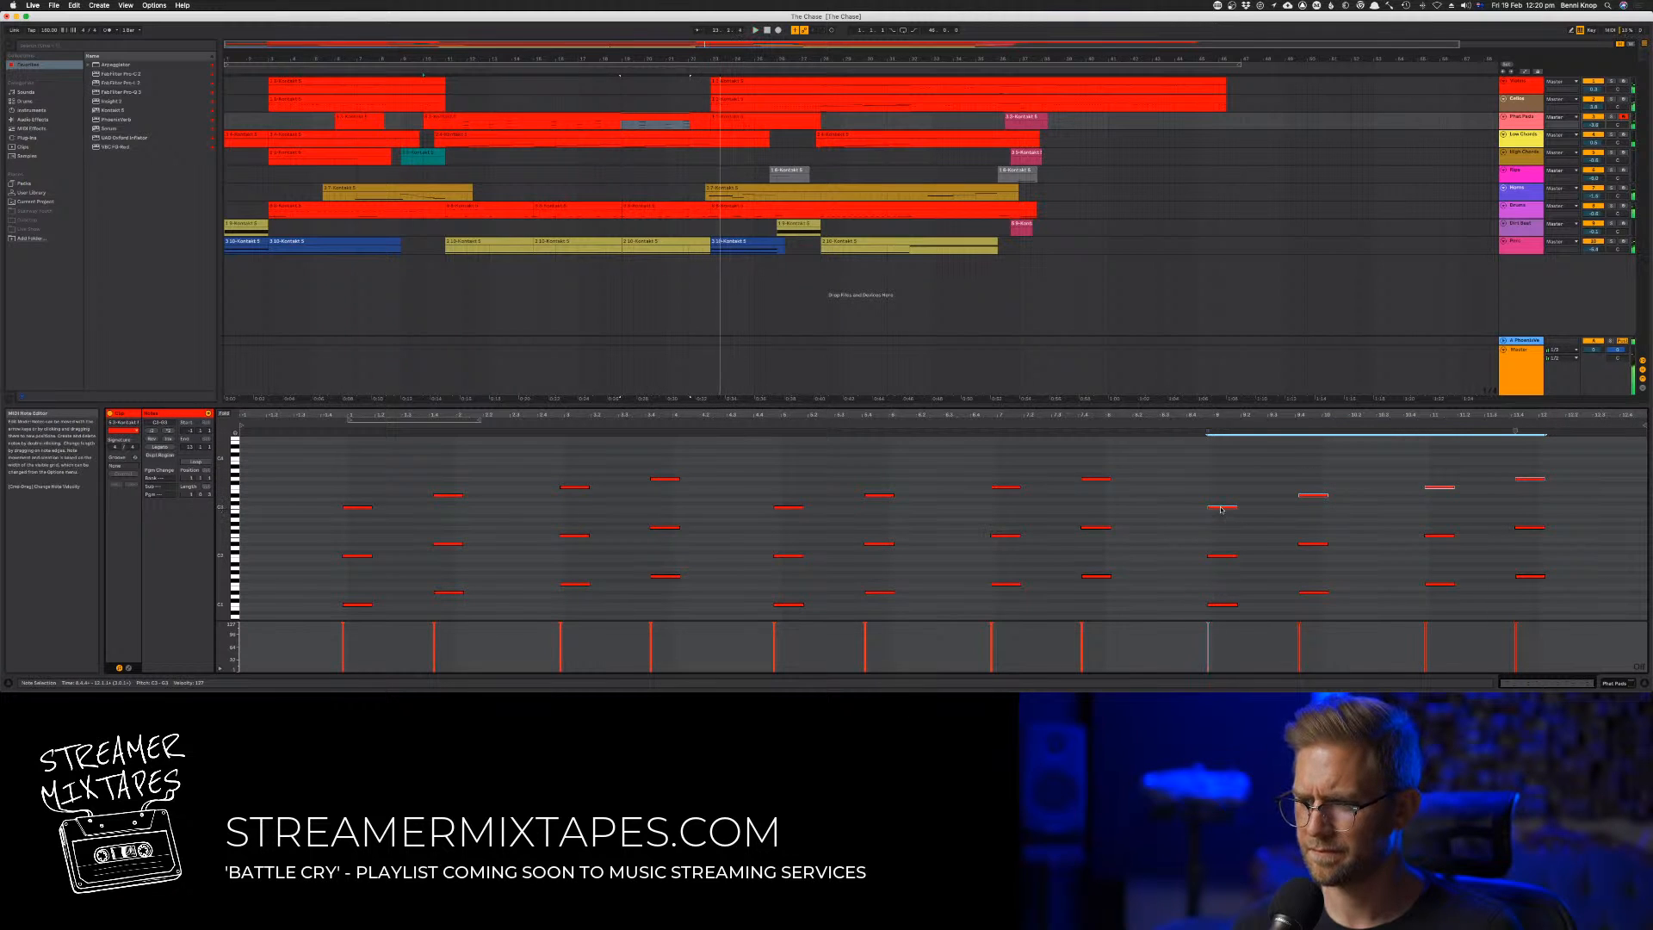
drag(1221, 510, 1223, 470)
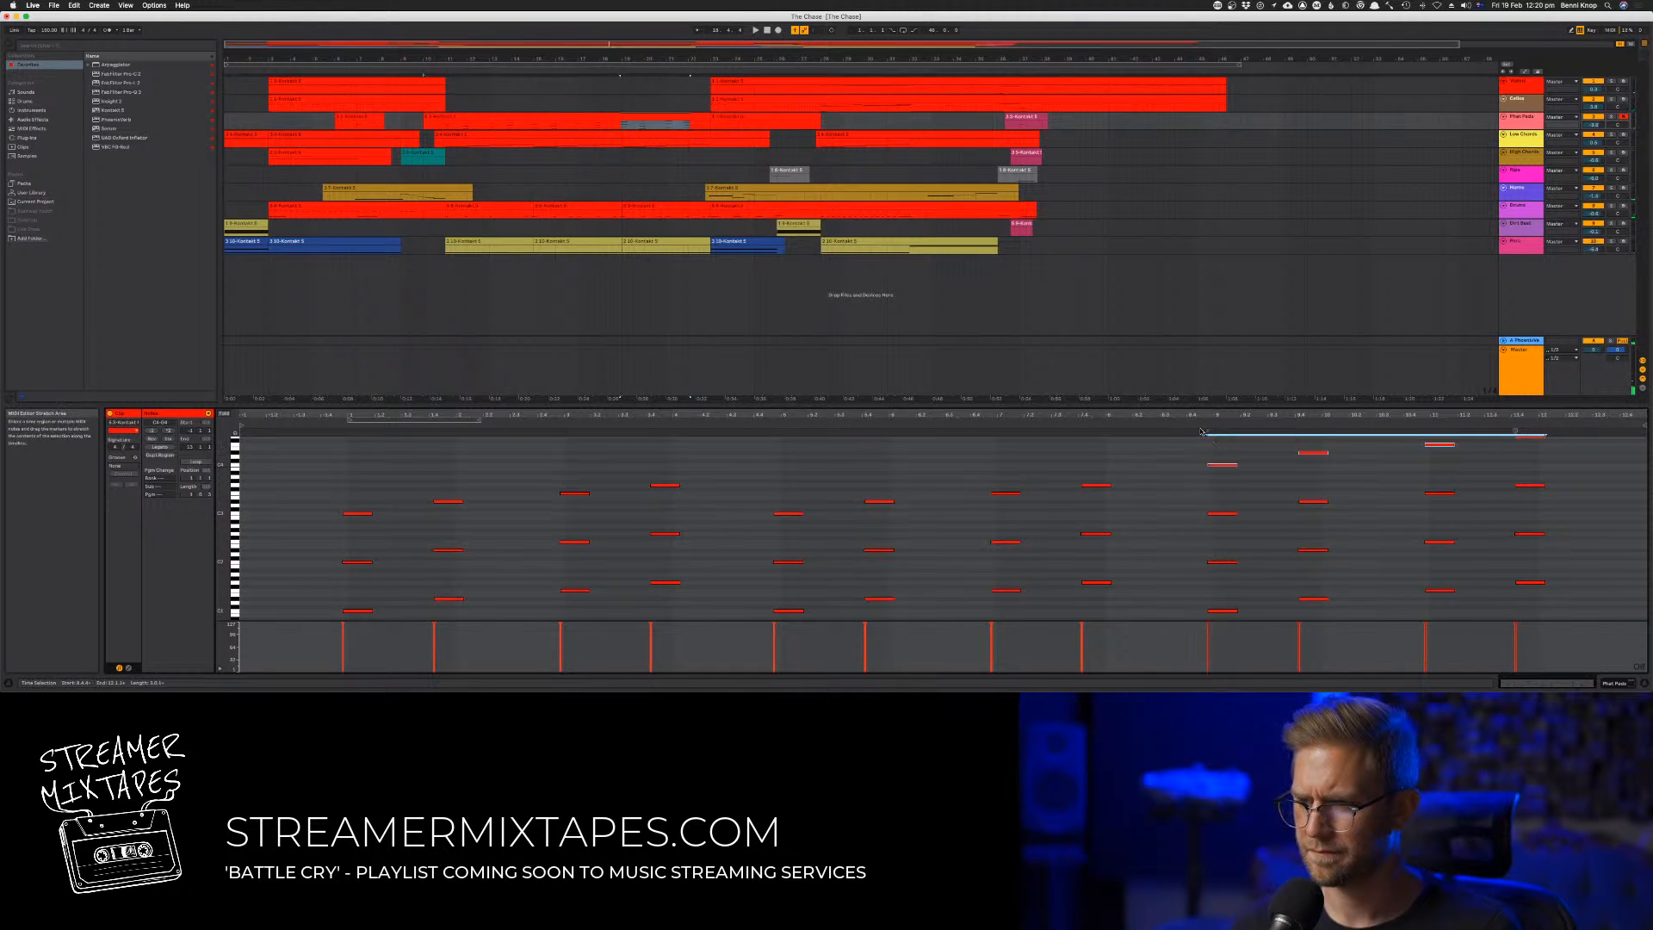
click(1200, 433)
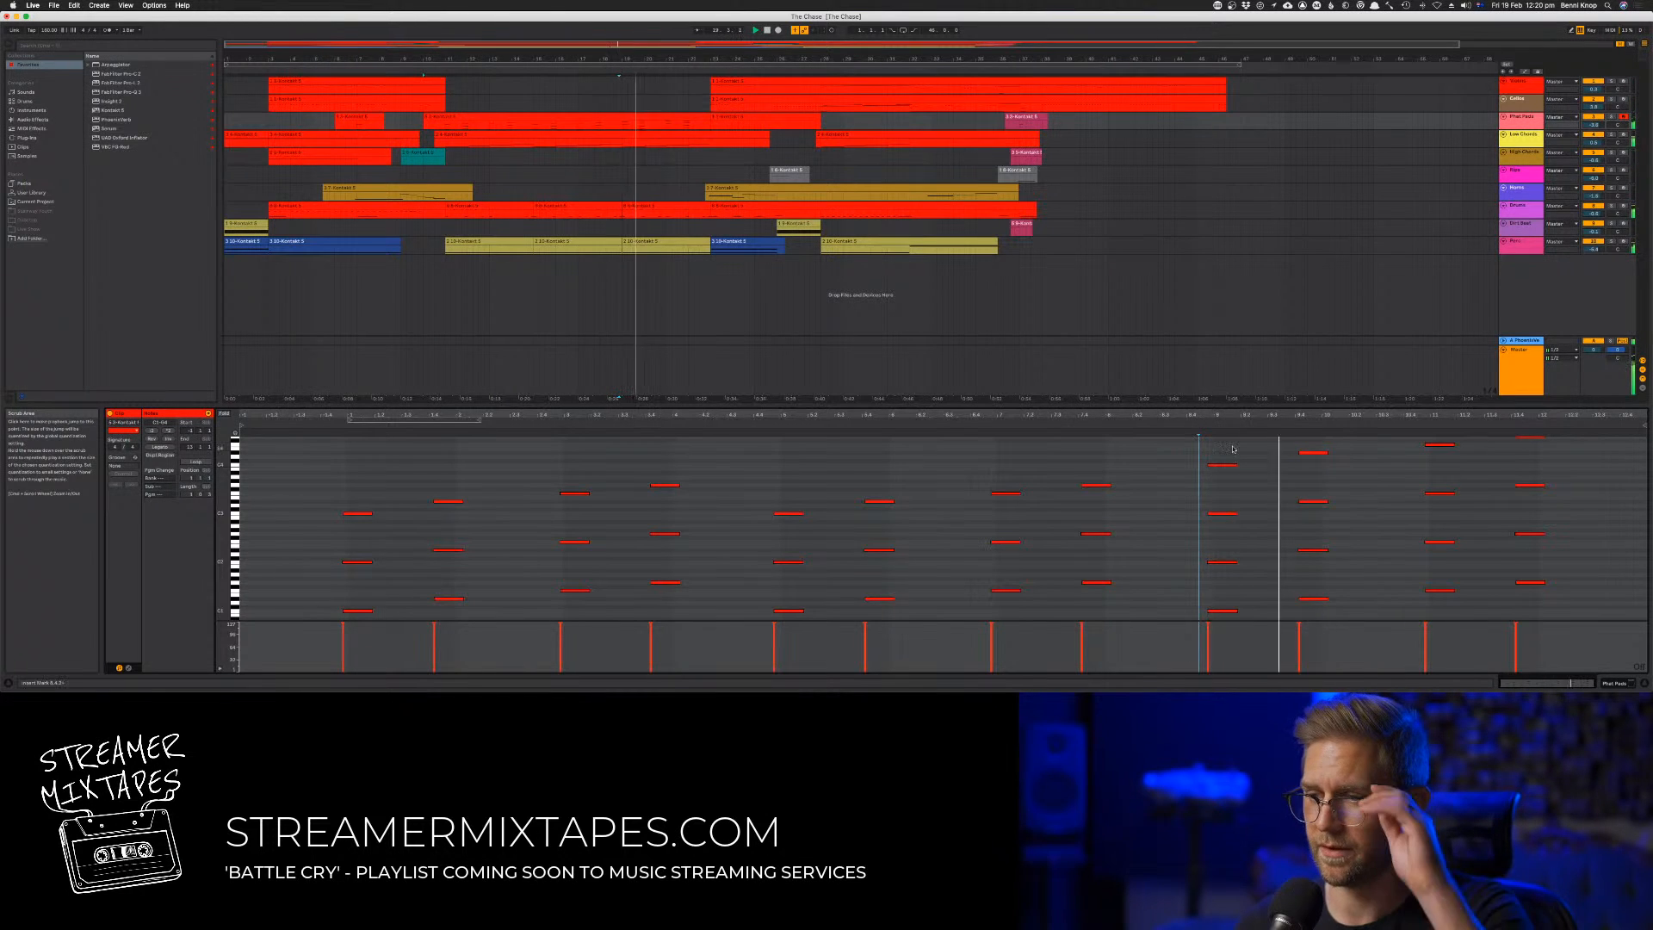
drag(1207, 479, 1607, 437)
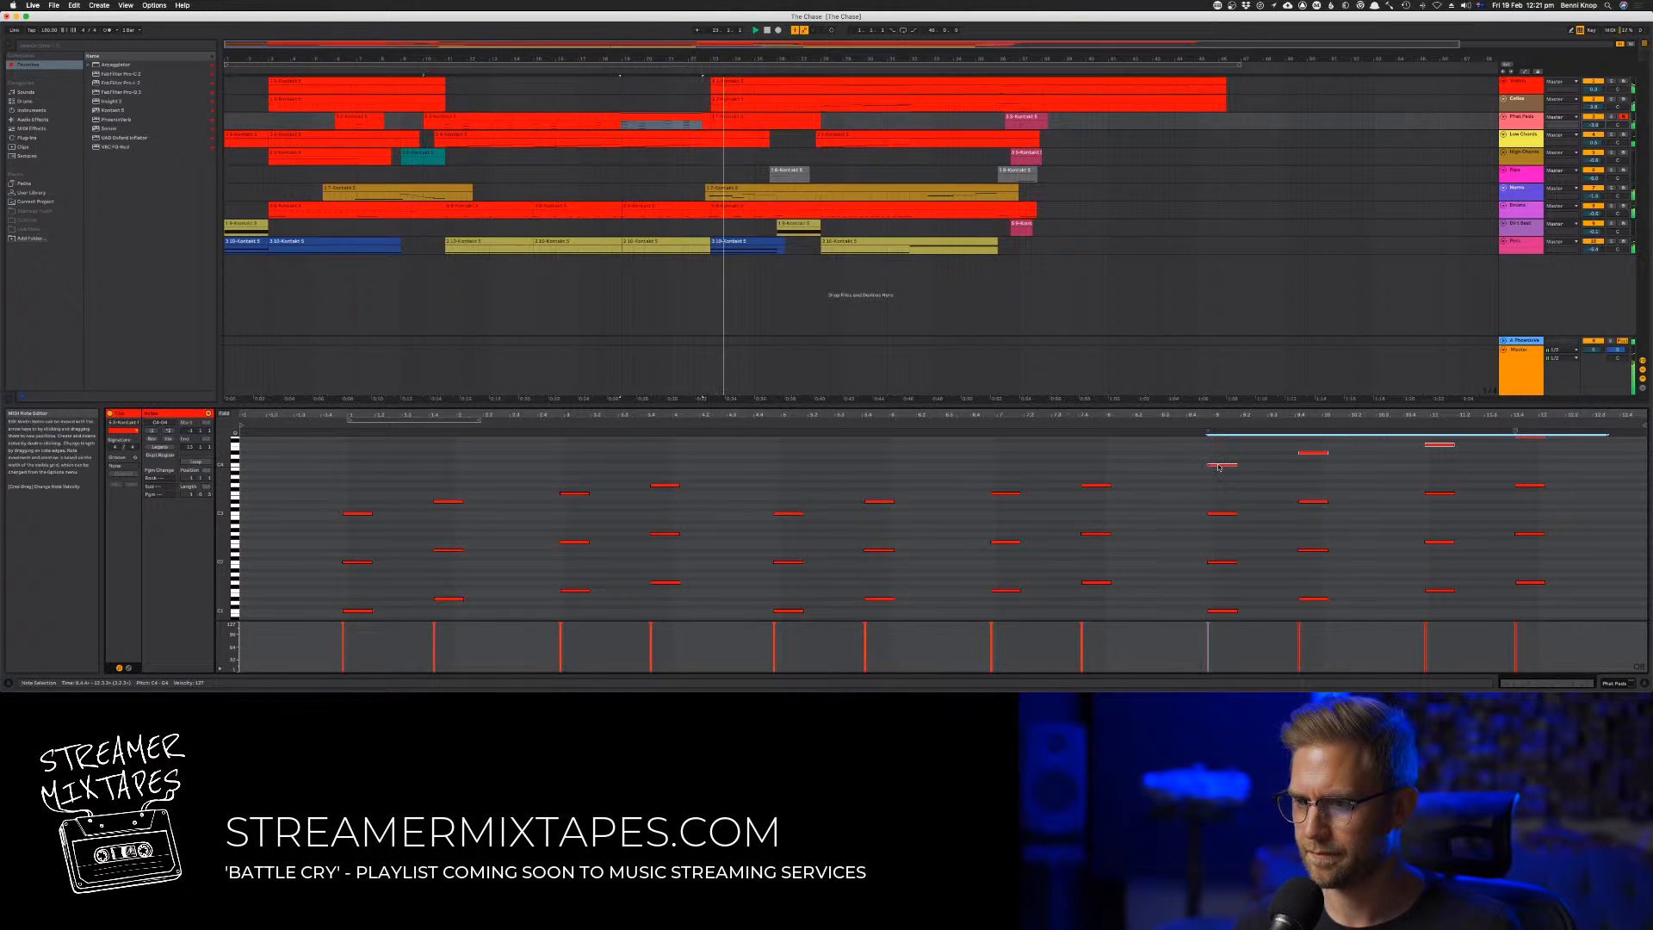
Add a note about five semitones below the top of the third phrase's second chord and copy it one octave lower
click(1290, 463)
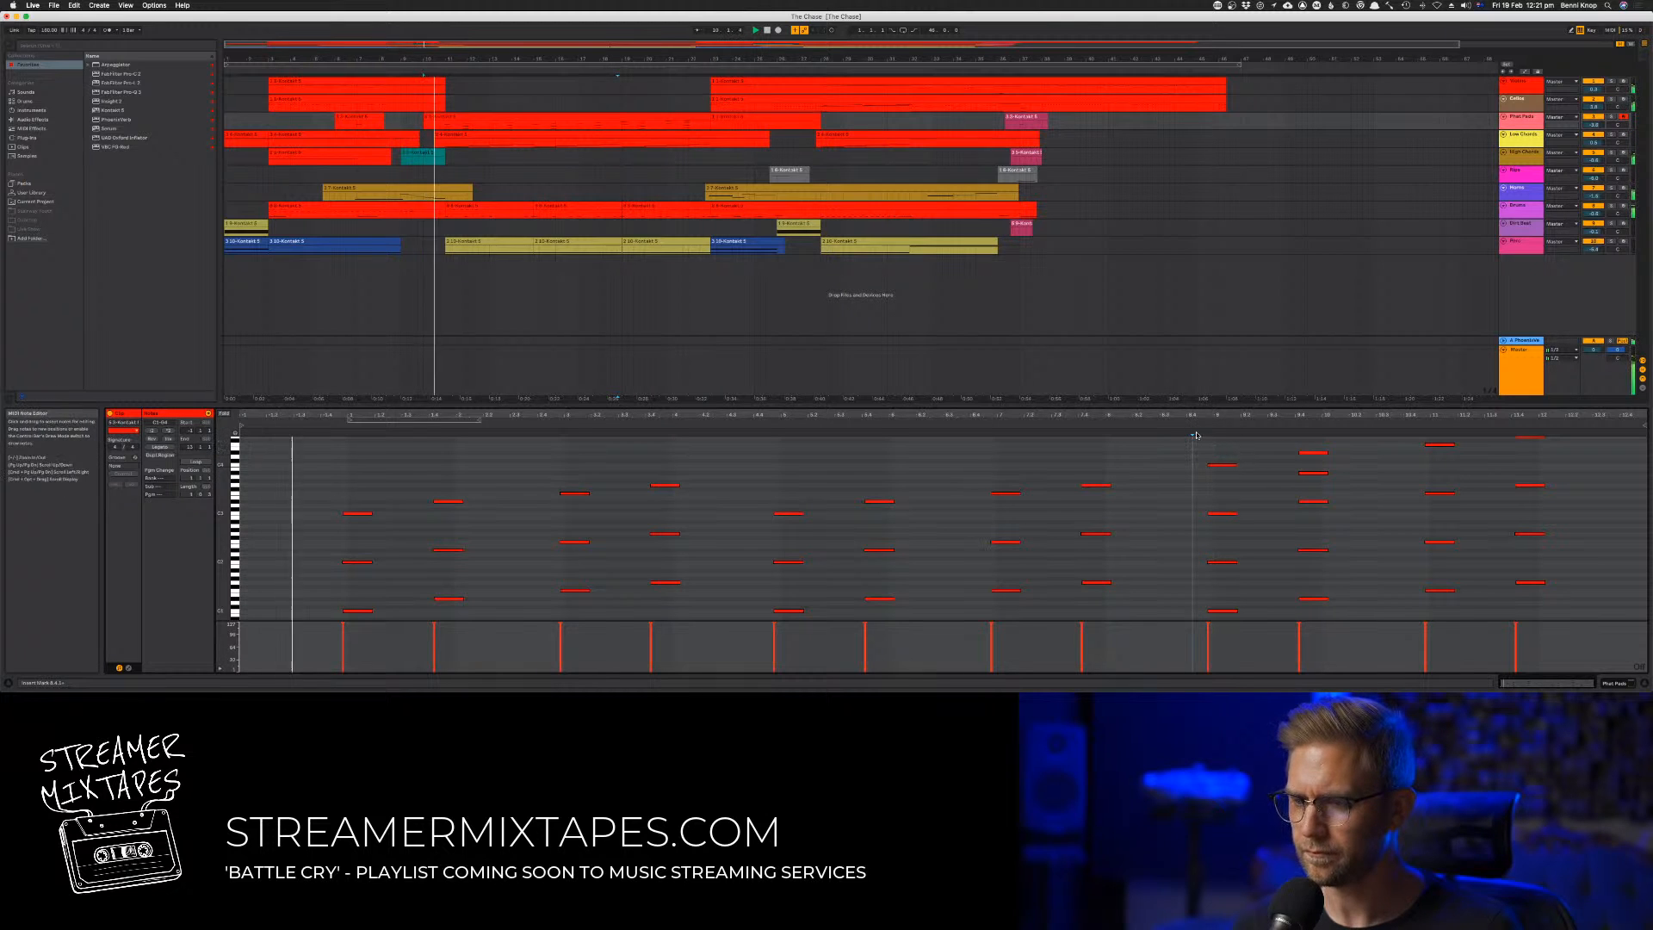
click(1191, 425)
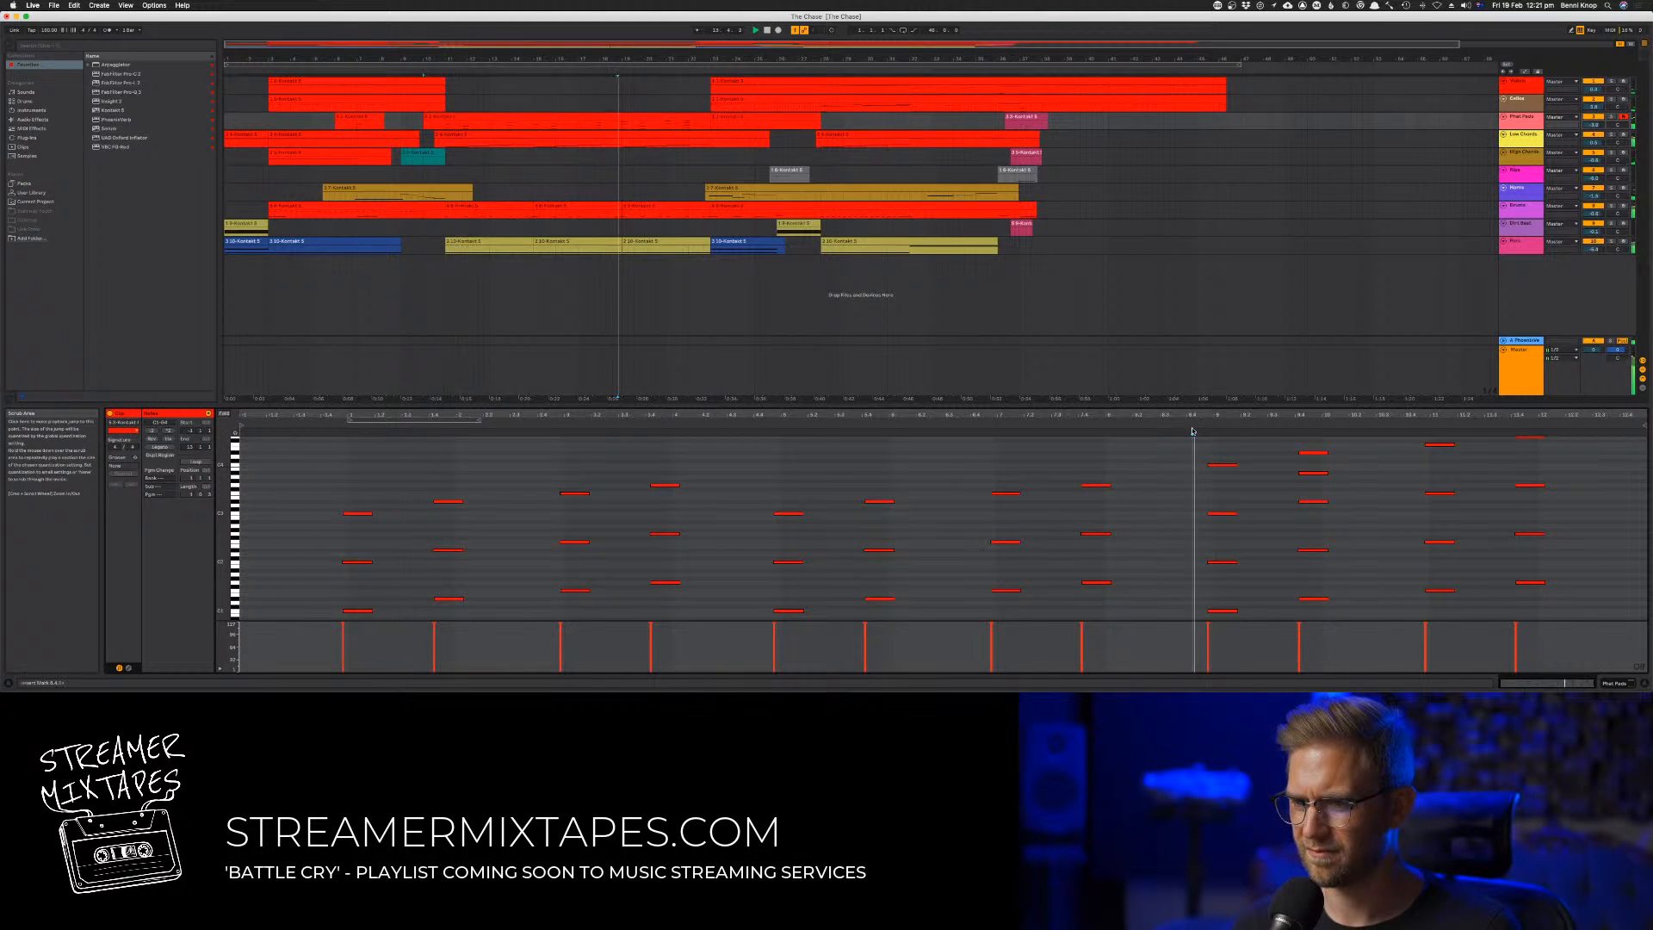
click(1313, 473)
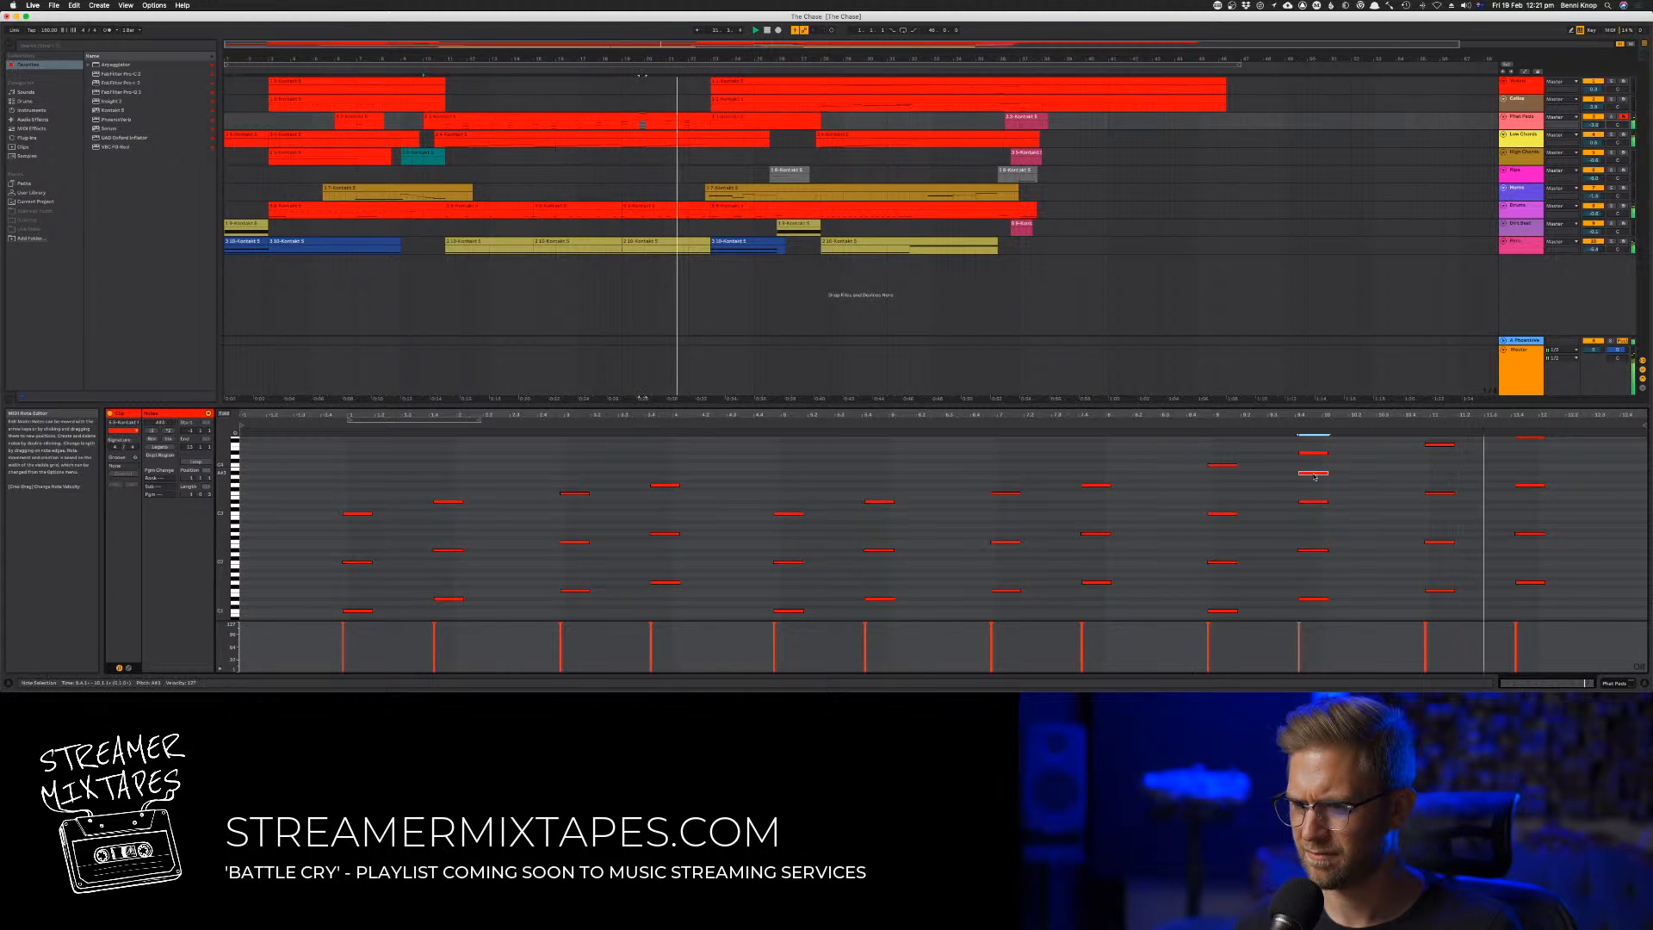
double_click(1309, 521)
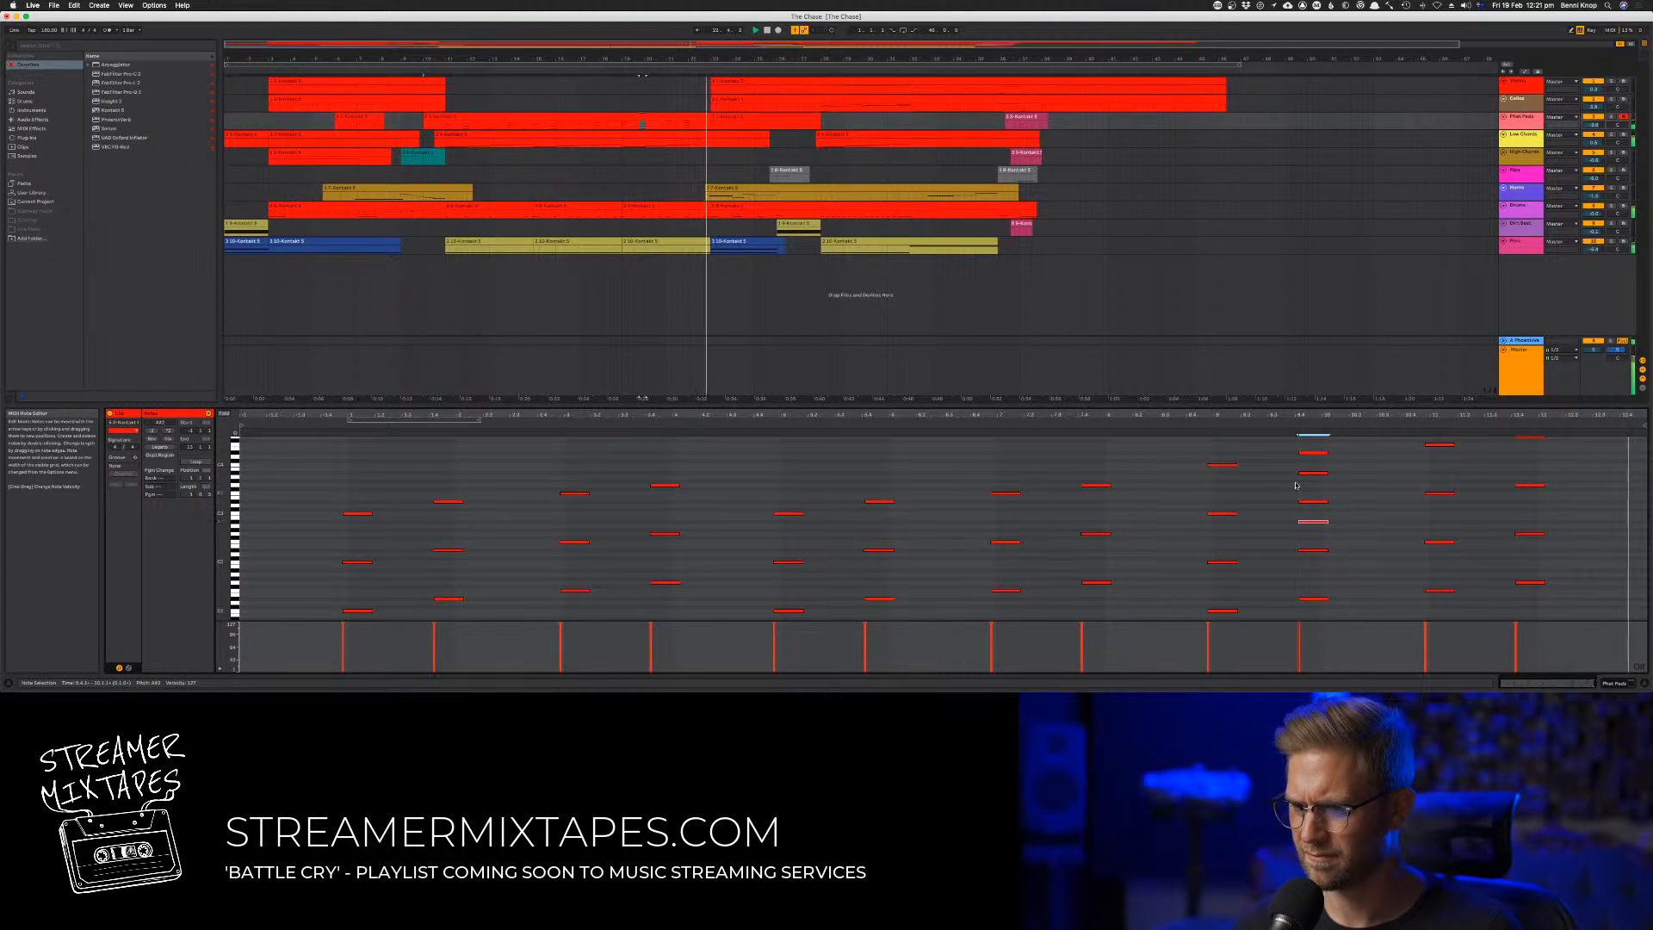
click(1201, 434)
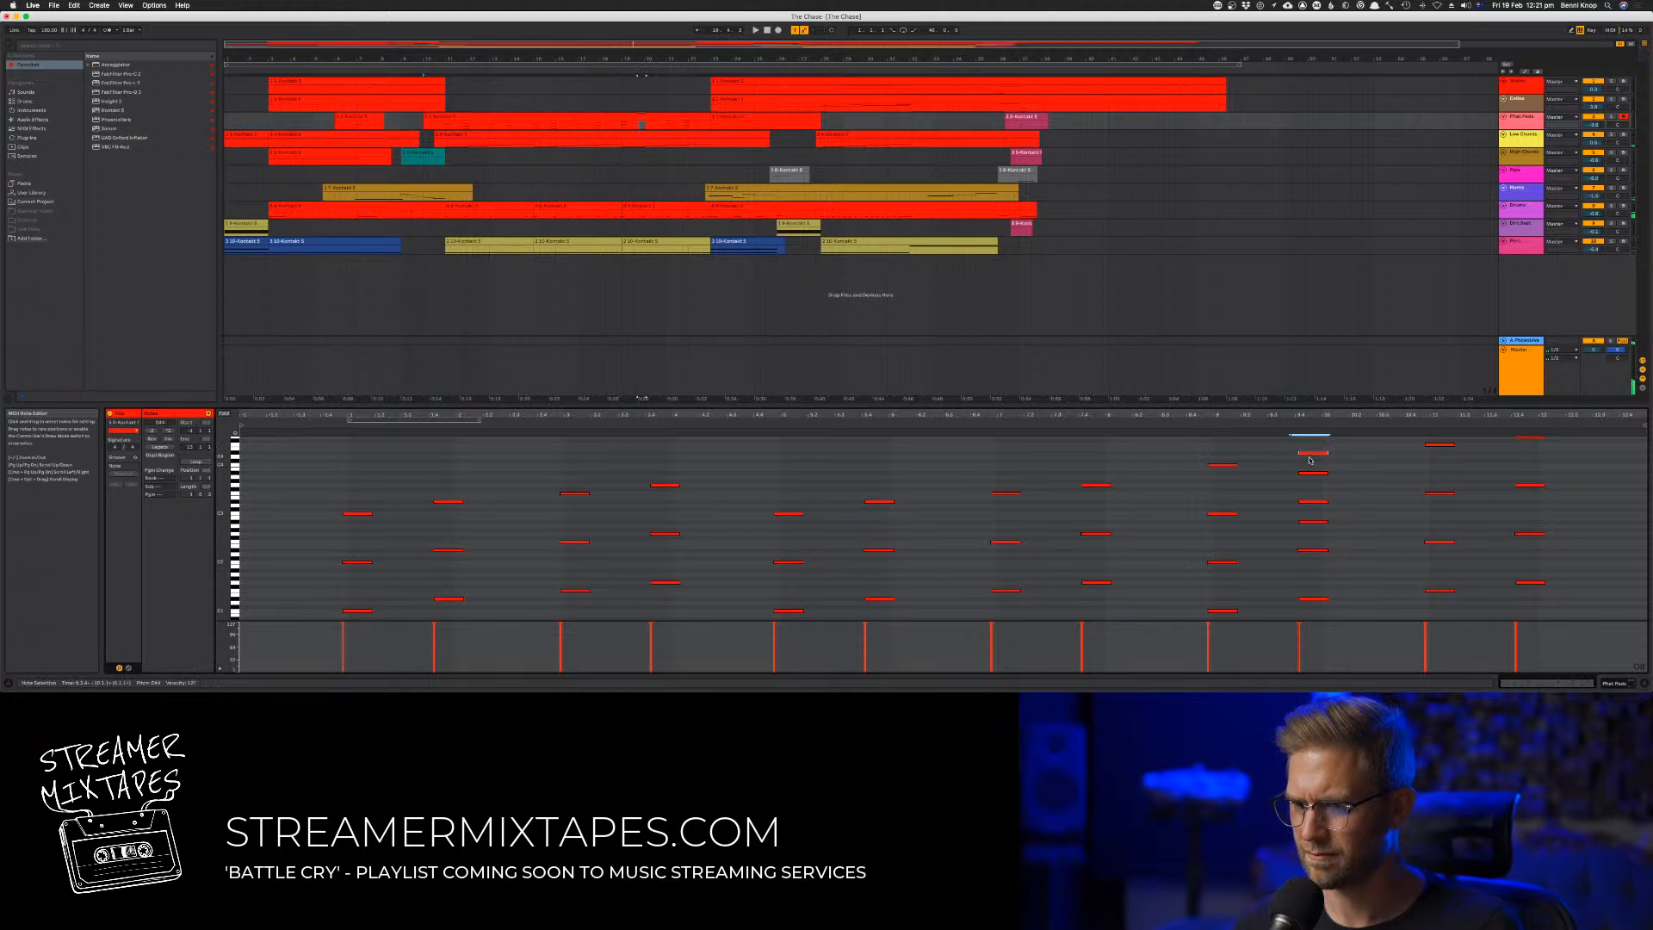
Try removing the note one octave below the top of the third phrase's second chord and audition the phrase
click(1203, 435)
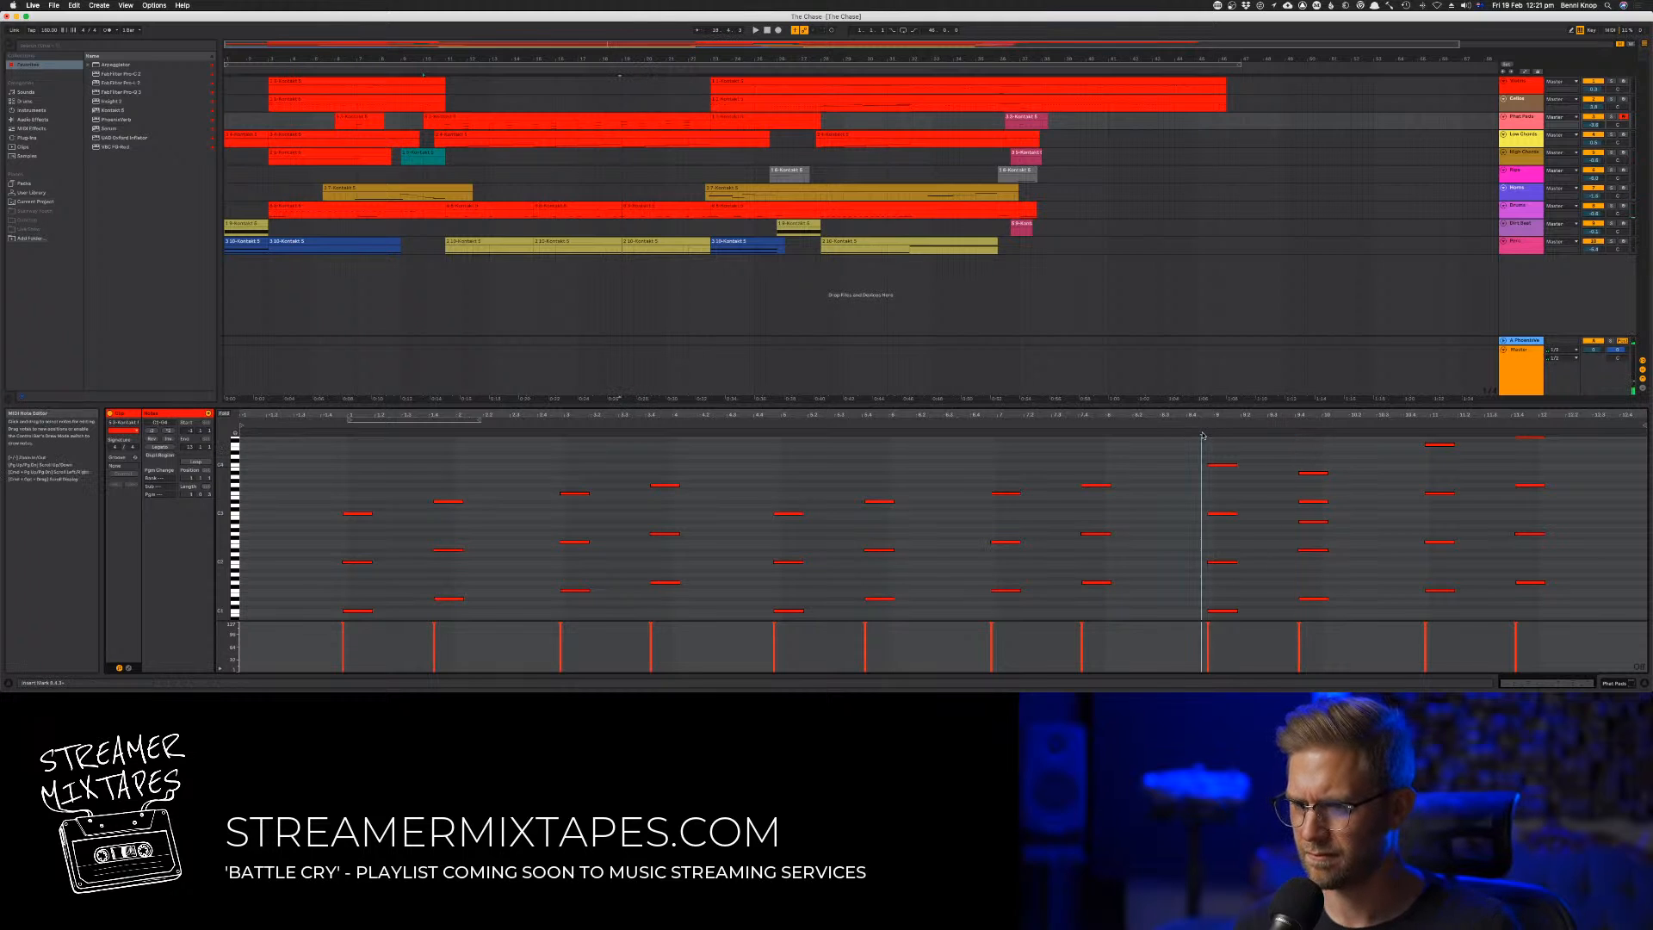
key(space)
double_click(1314, 501)
click(1201, 435)
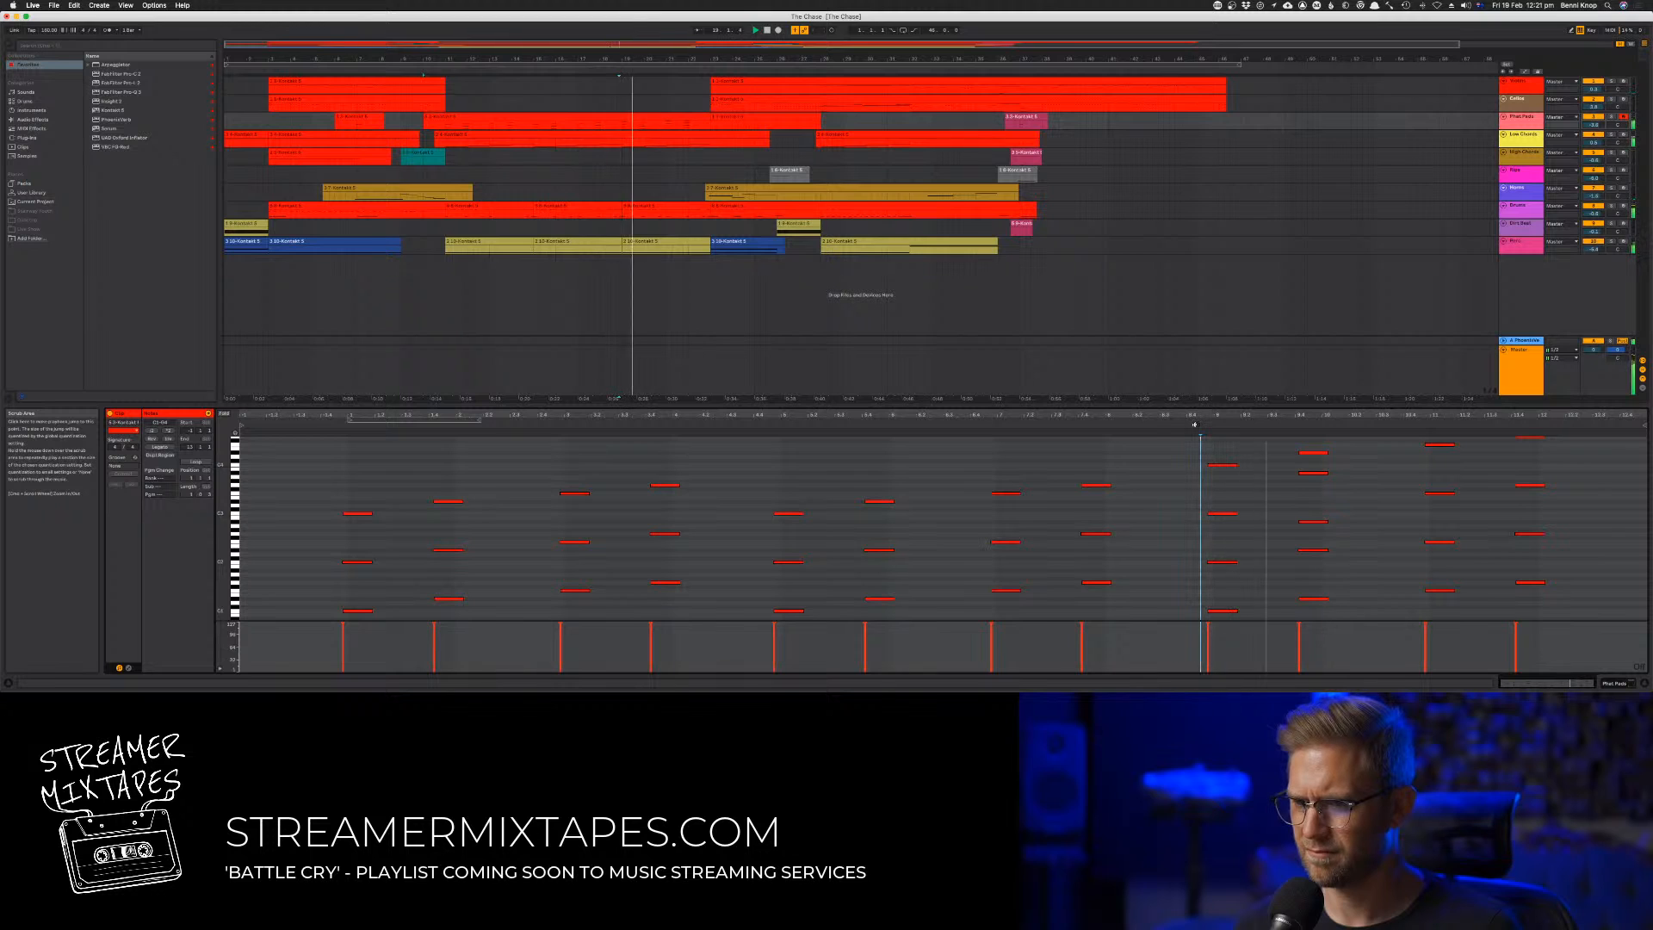
Undo the note removal and the two harmony notes added to the third phrase's second chord
key(super+z)
key(super+z)
key(super+z)
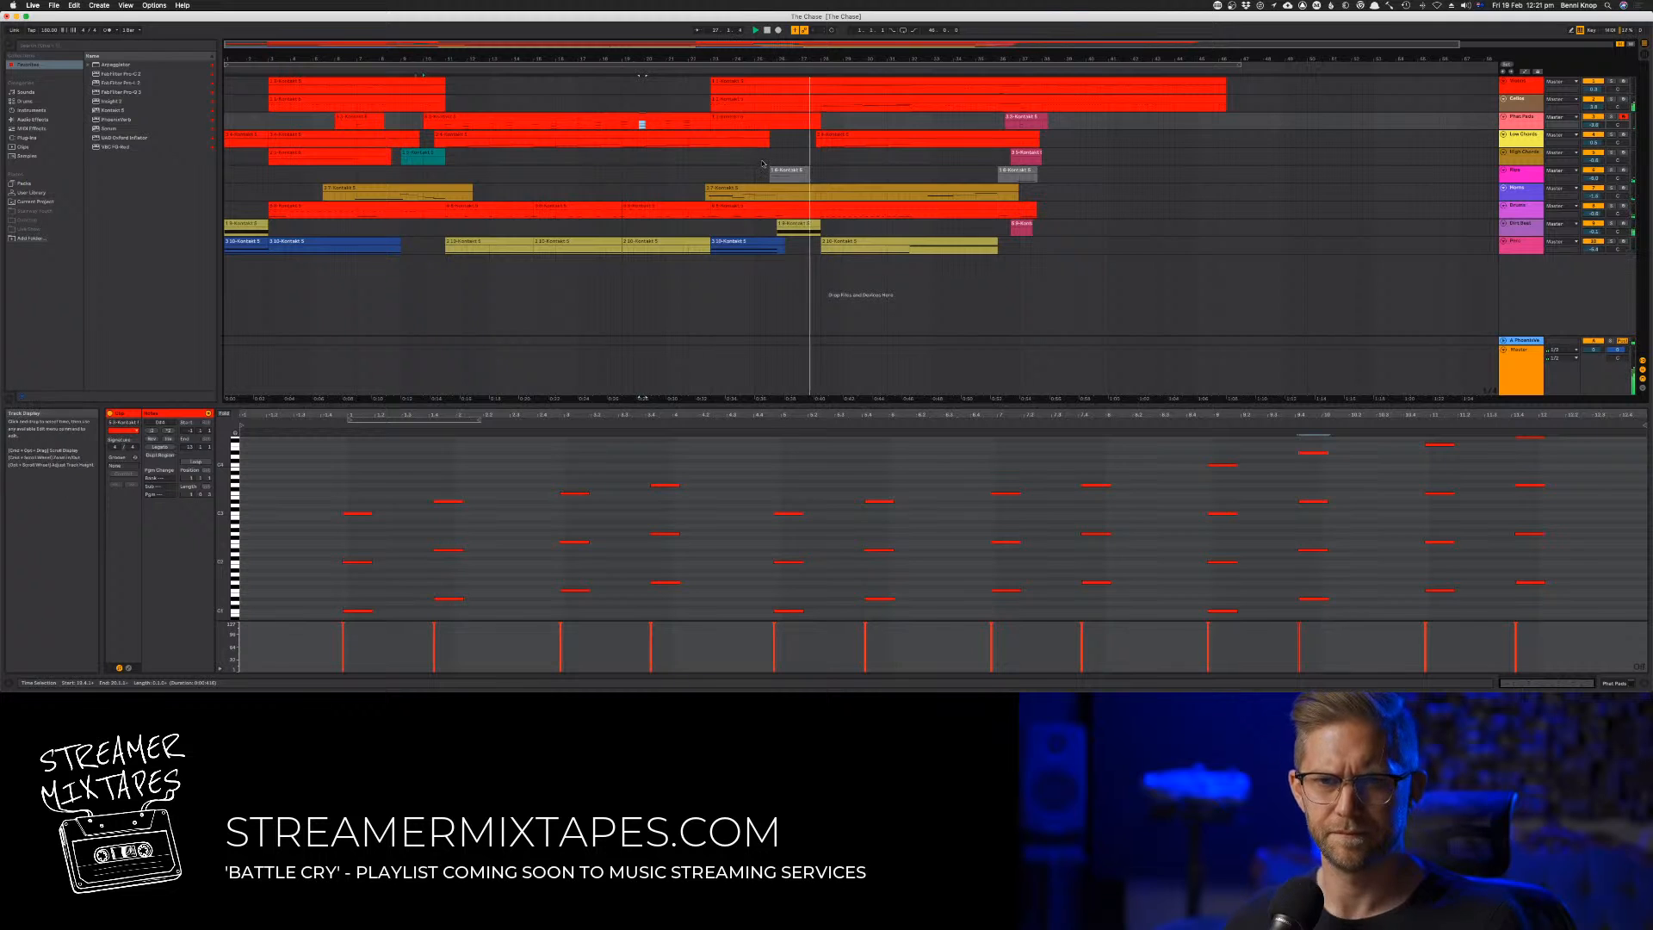
Copy the second track's first clip directly after itself, starting at bar 11, and audition it
click(423, 75)
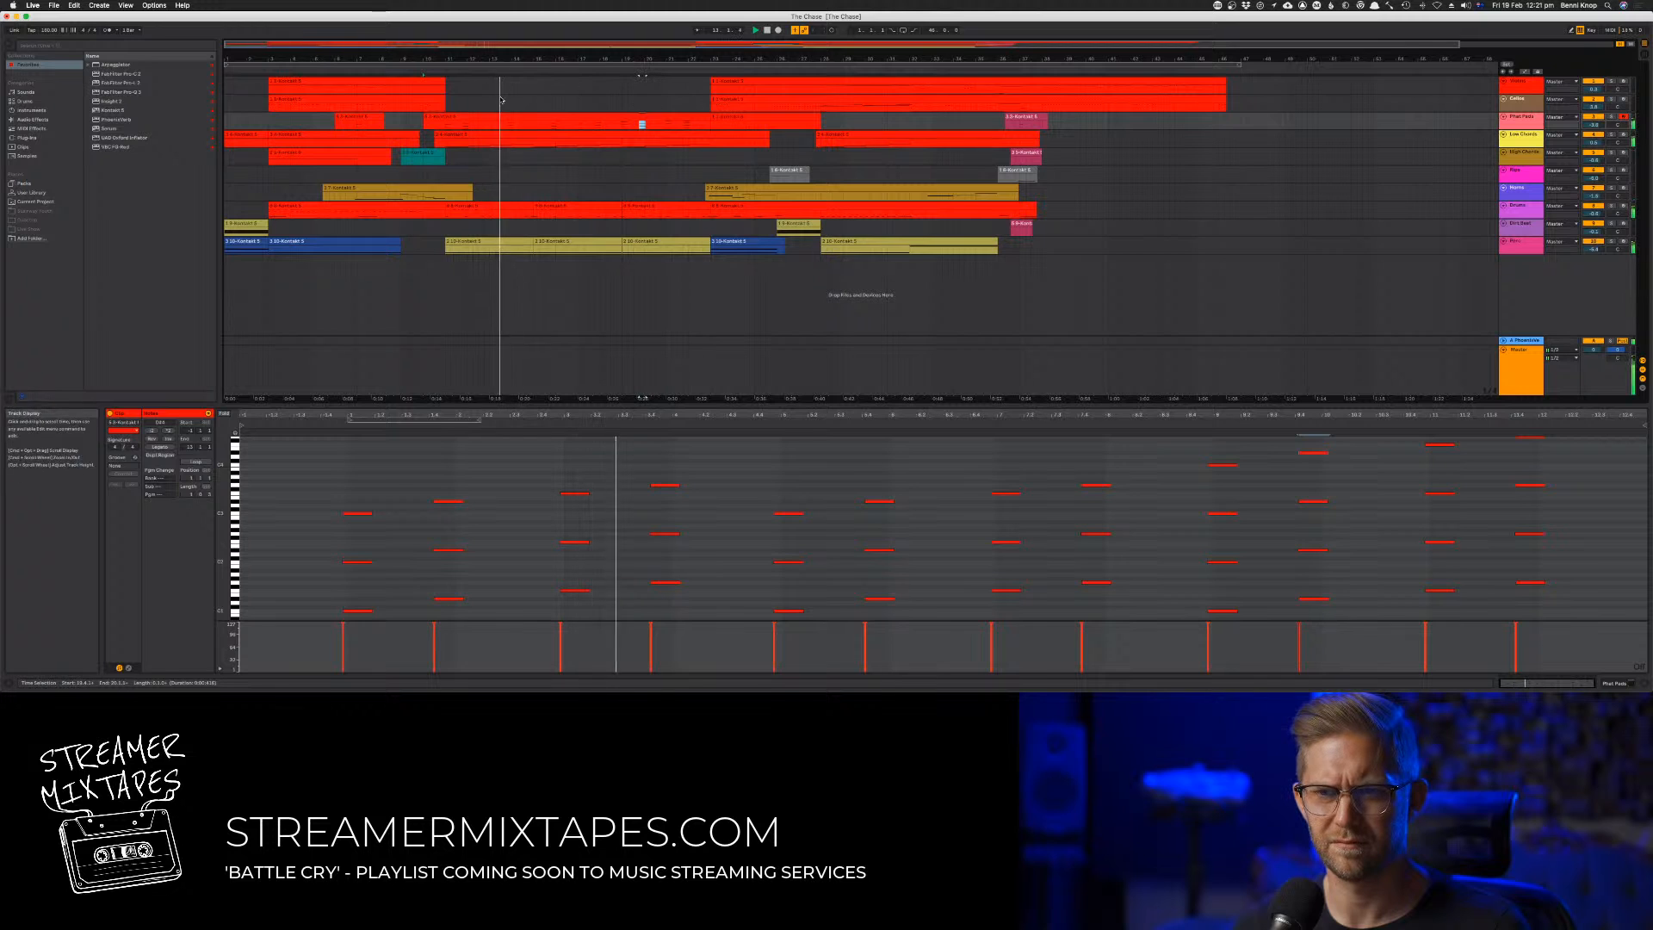
drag(358, 98, 533, 107)
key(space)
key(space)
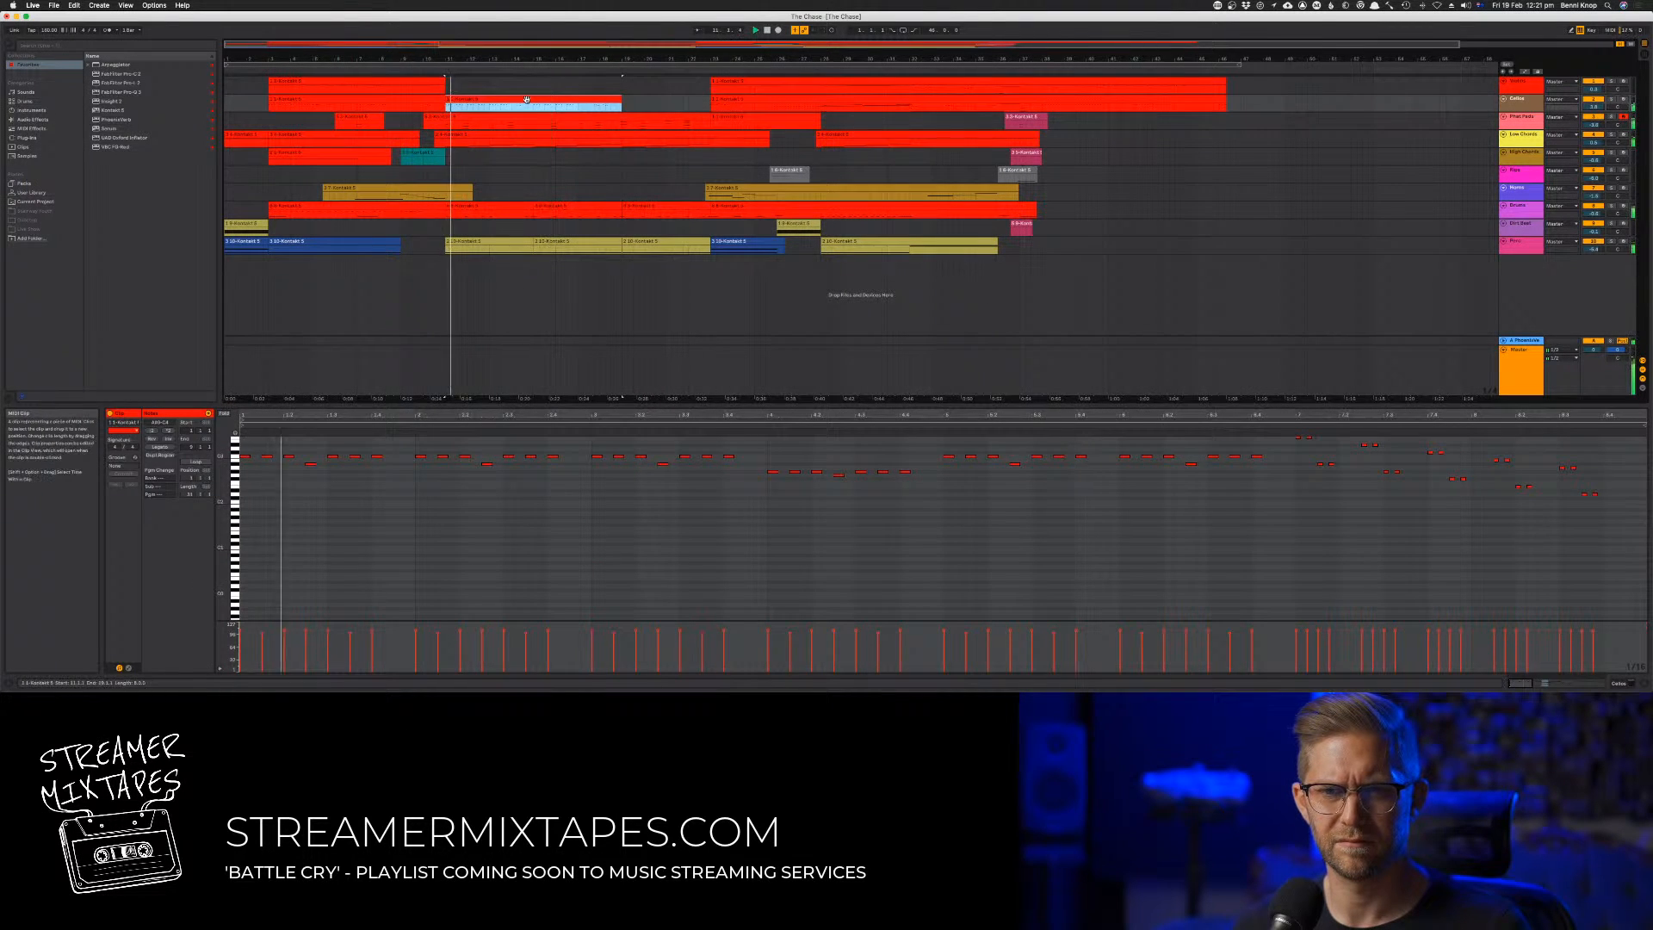
Copy all notes of the second track's copied clip one octave lower
click(436, 455)
click(418, 493)
key(super+a)
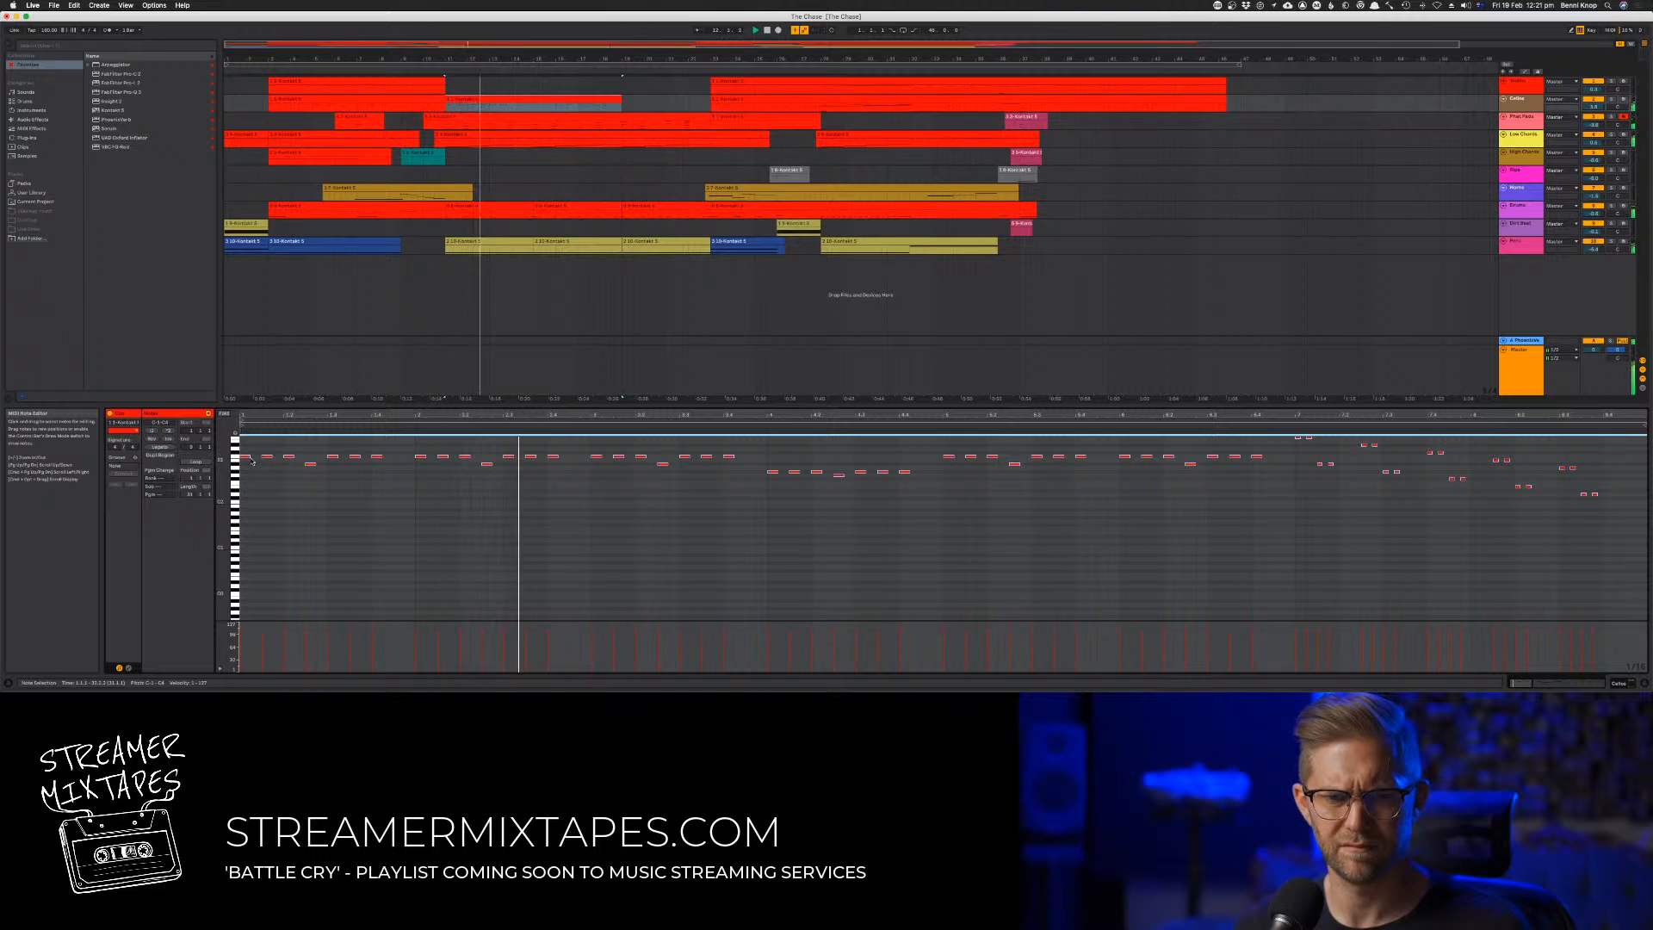
drag(246, 458, 247, 509)
key(super+a)
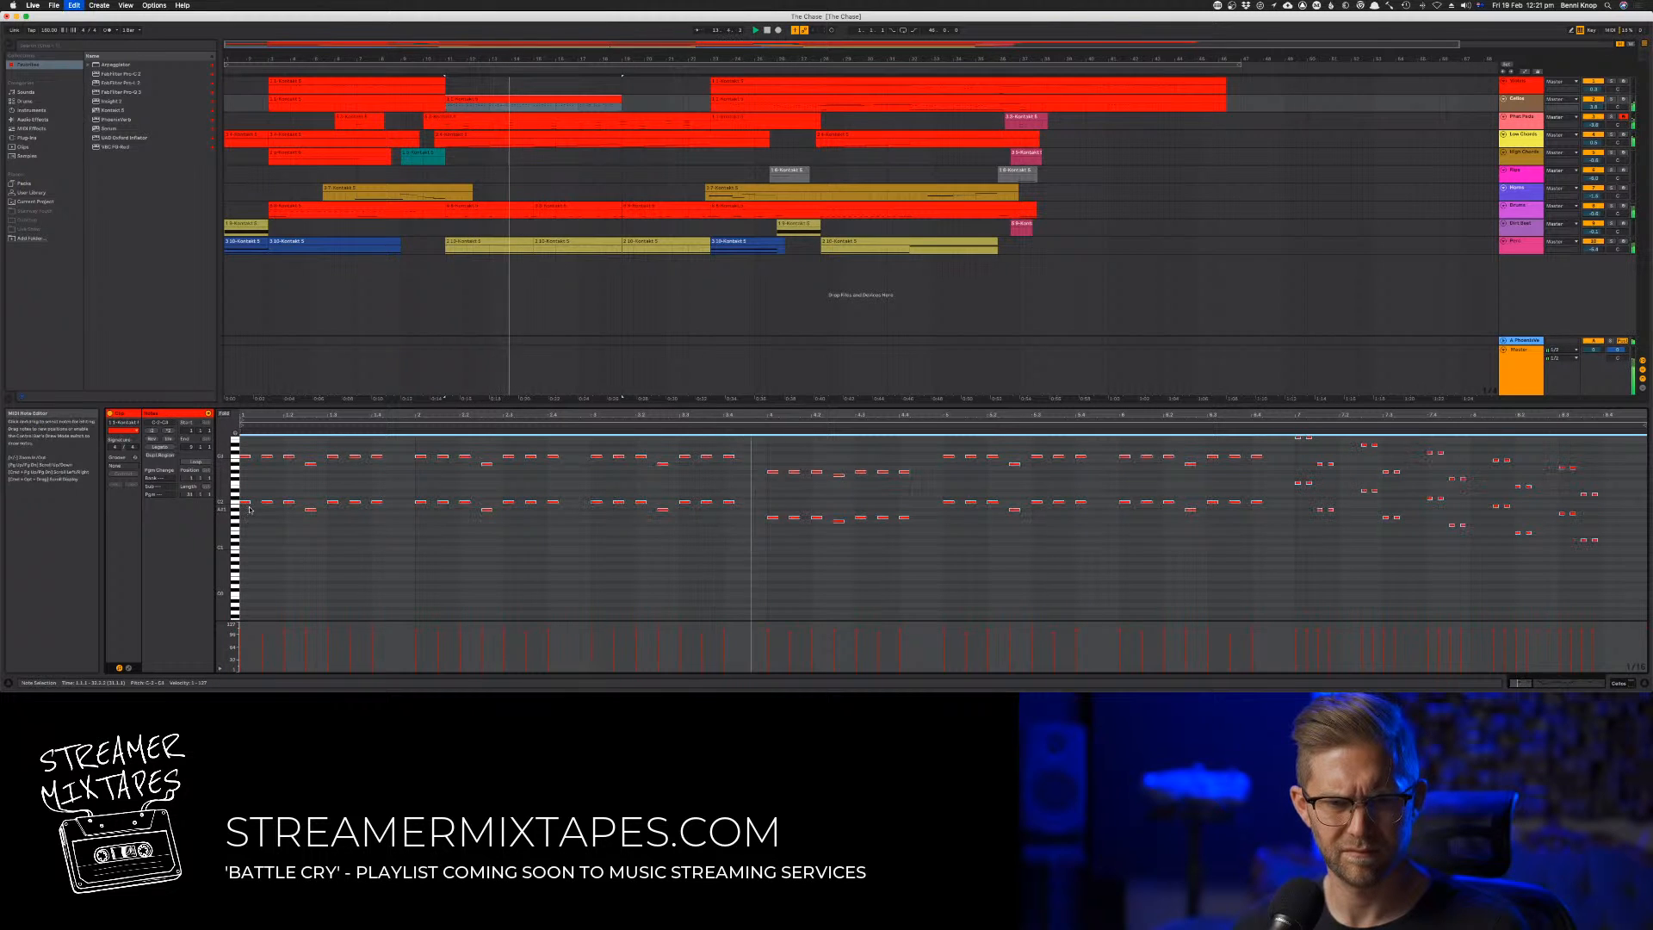
scroll(248, 507, down, 3)
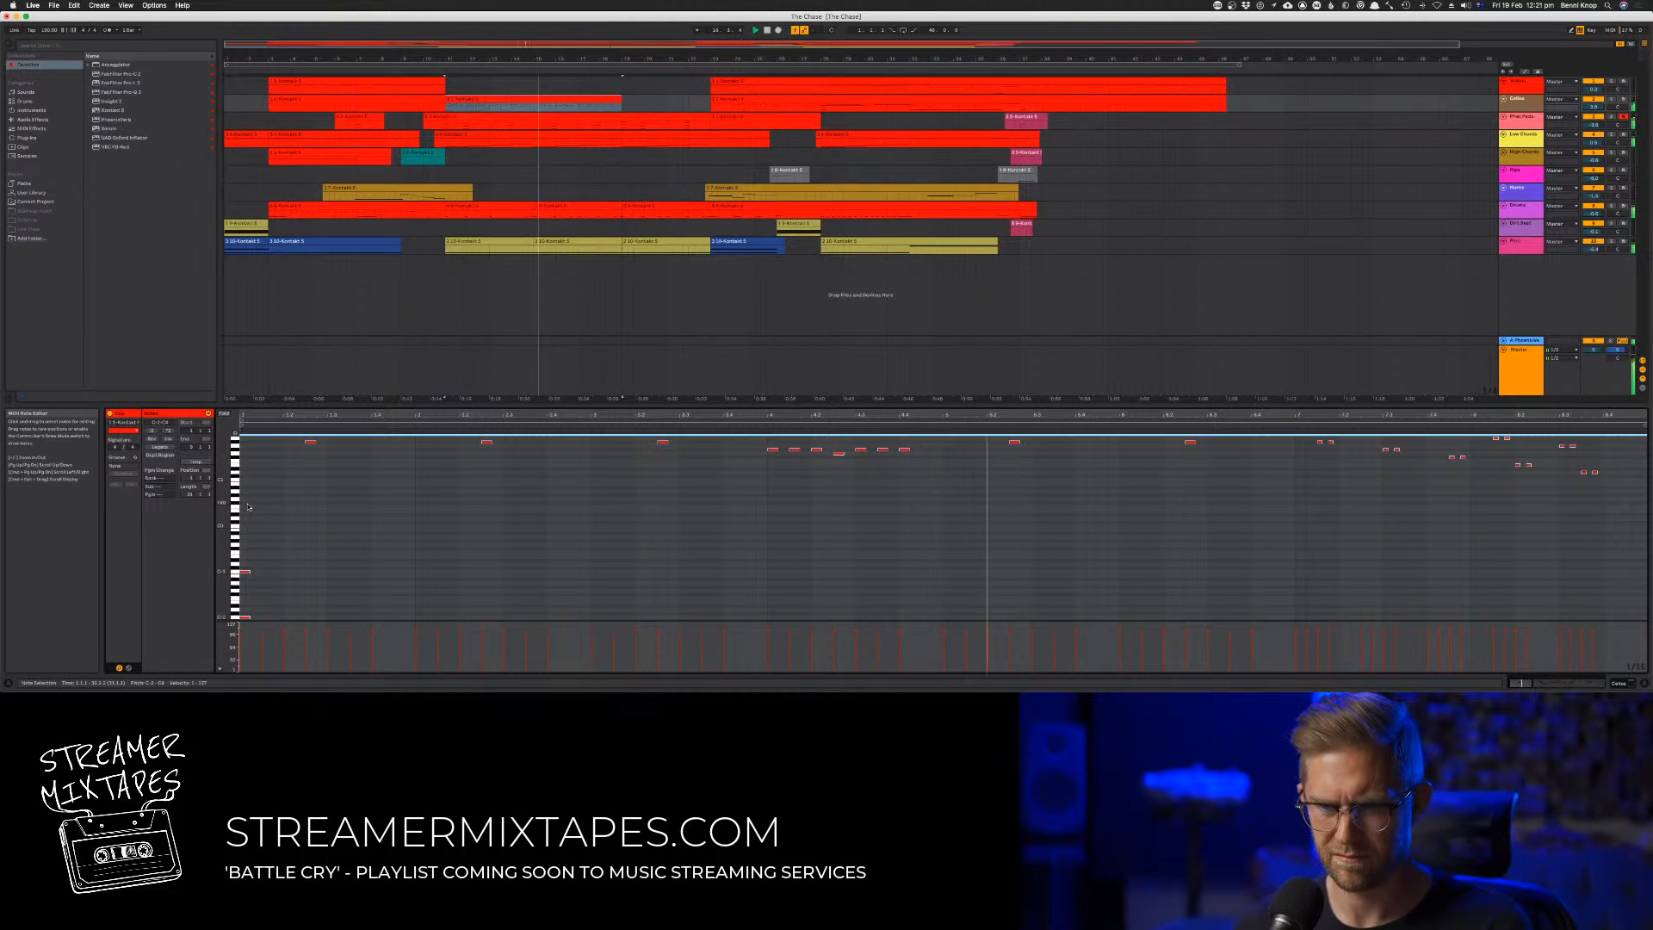
scroll(345, 551, up, 3)
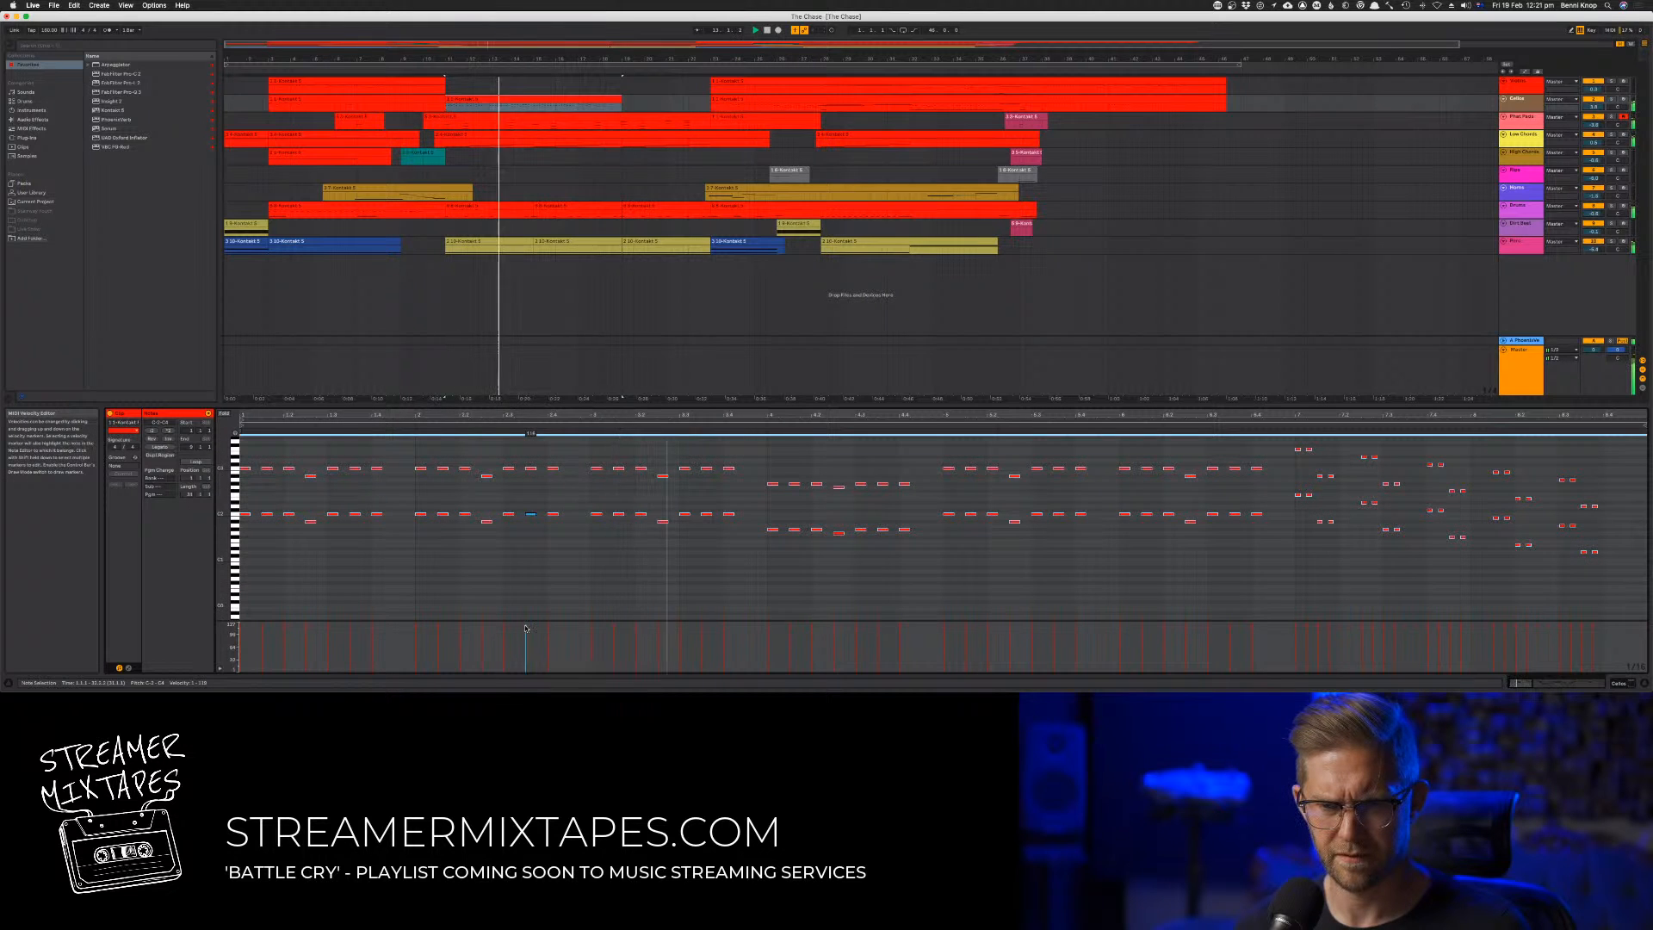
Delete all notes in the copied clip from its fourth bar to the end
drag(772, 452, 1143, 600)
drag(1286, 604, 1612, 594)
key(Delete)
drag(1277, 441, 1311, 462)
key(Delete)
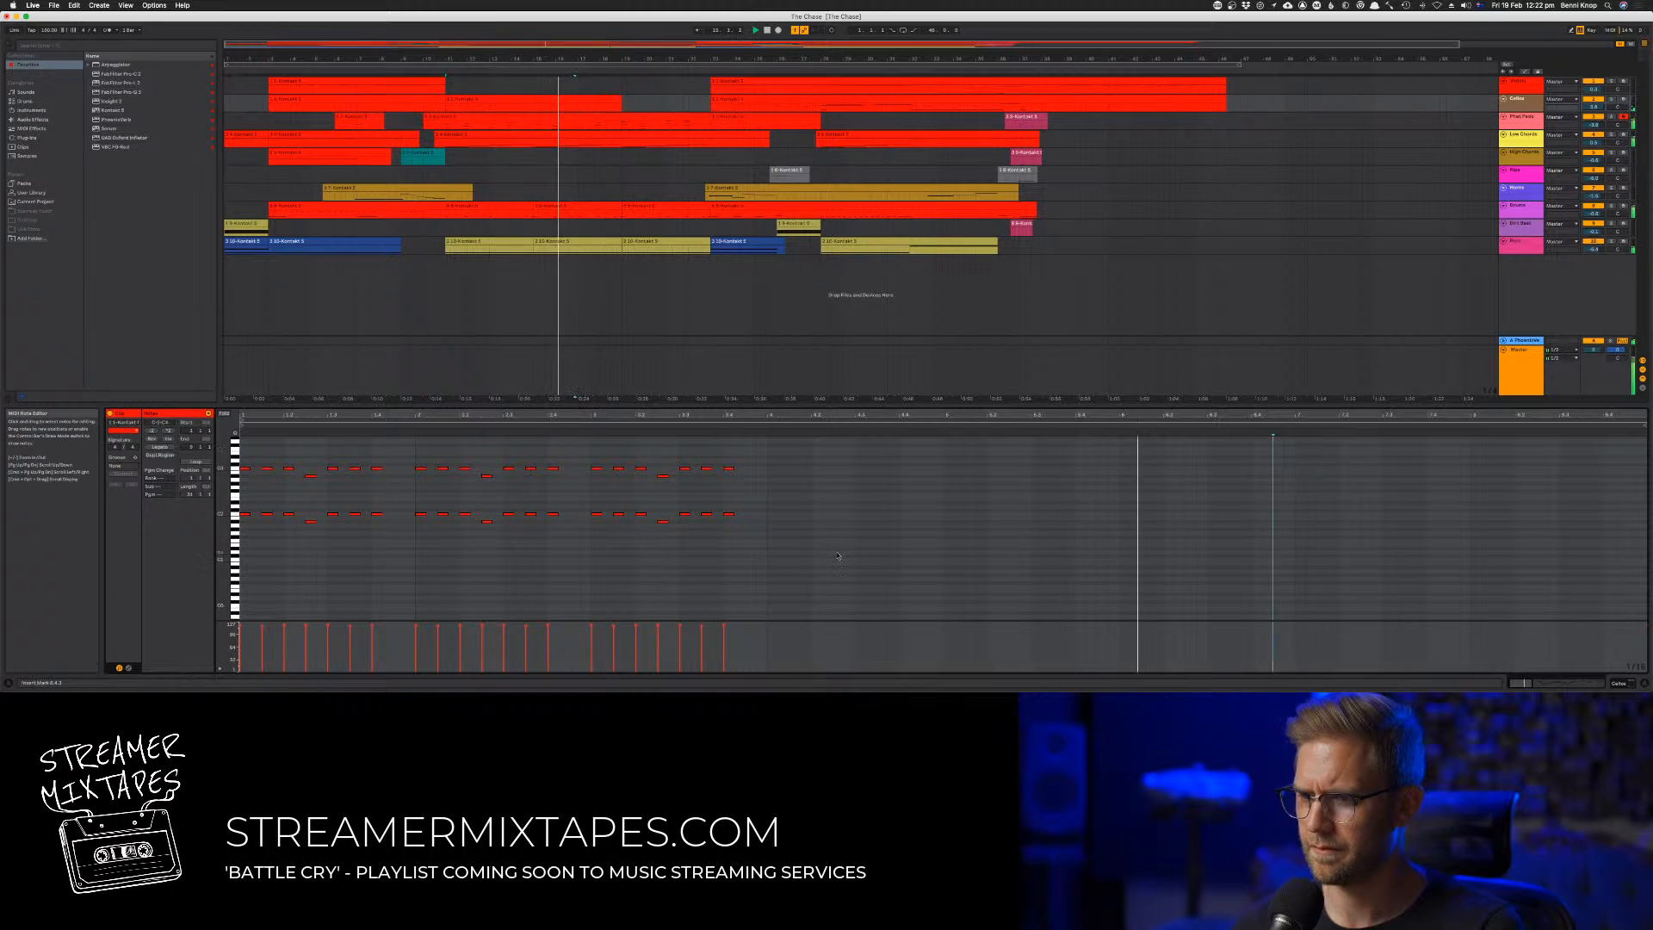
Delete the third bar's notes in both octaves, keeping only the first two bars of the repeated-note pattern
key(super+a)
click(663, 475)
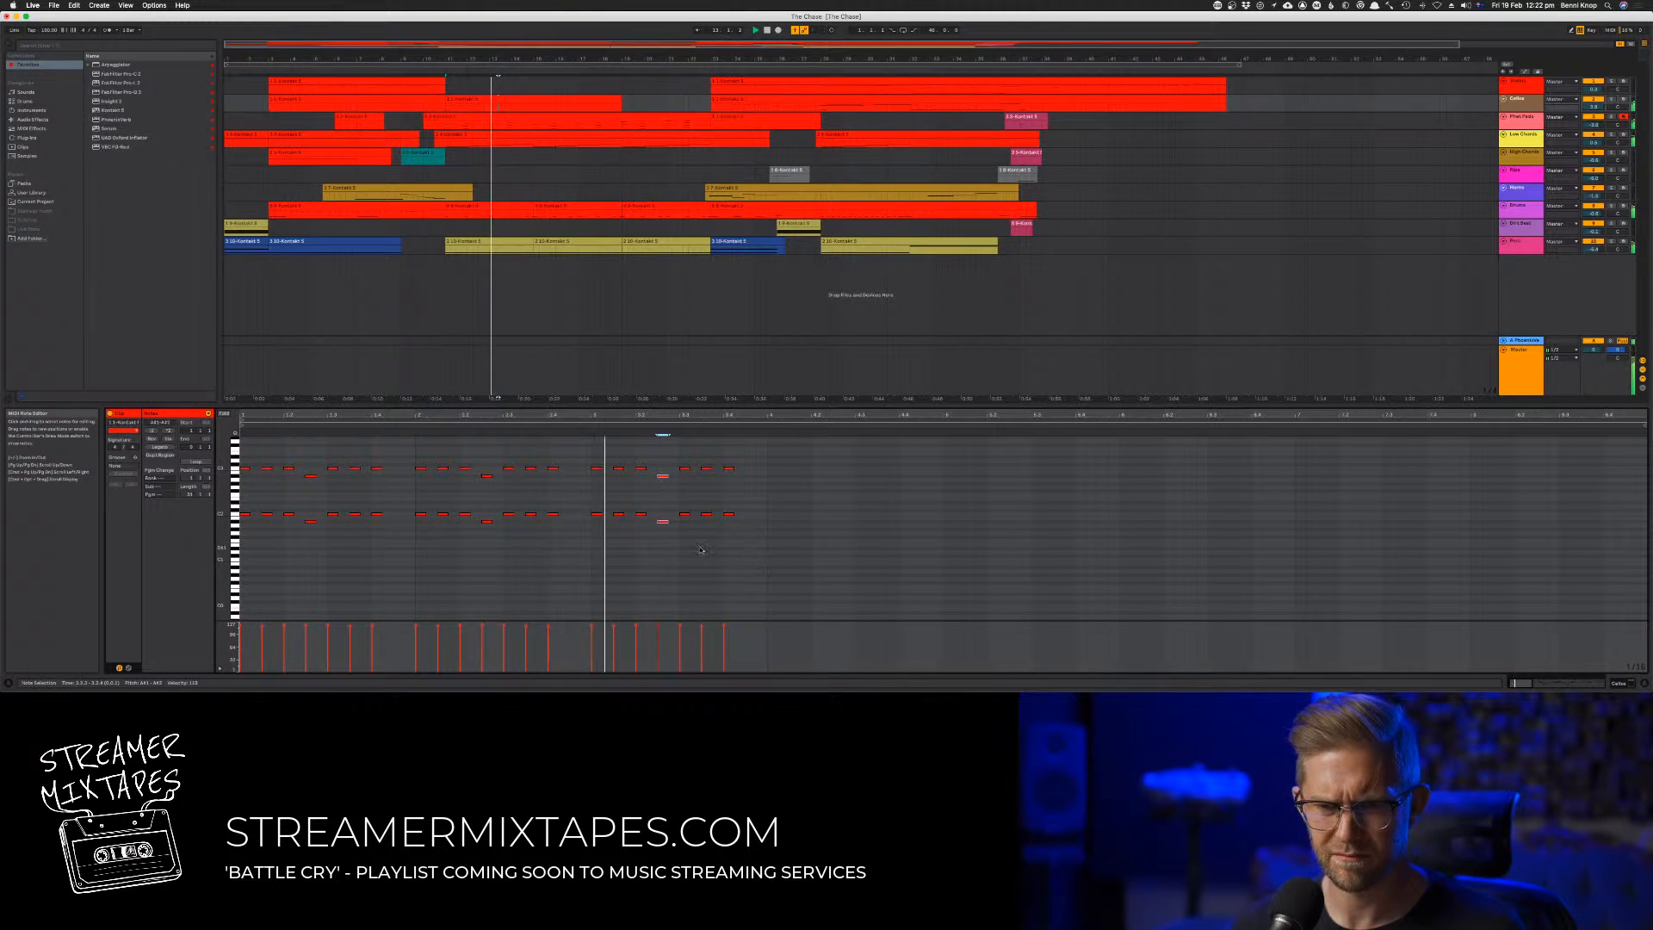
click(757, 540)
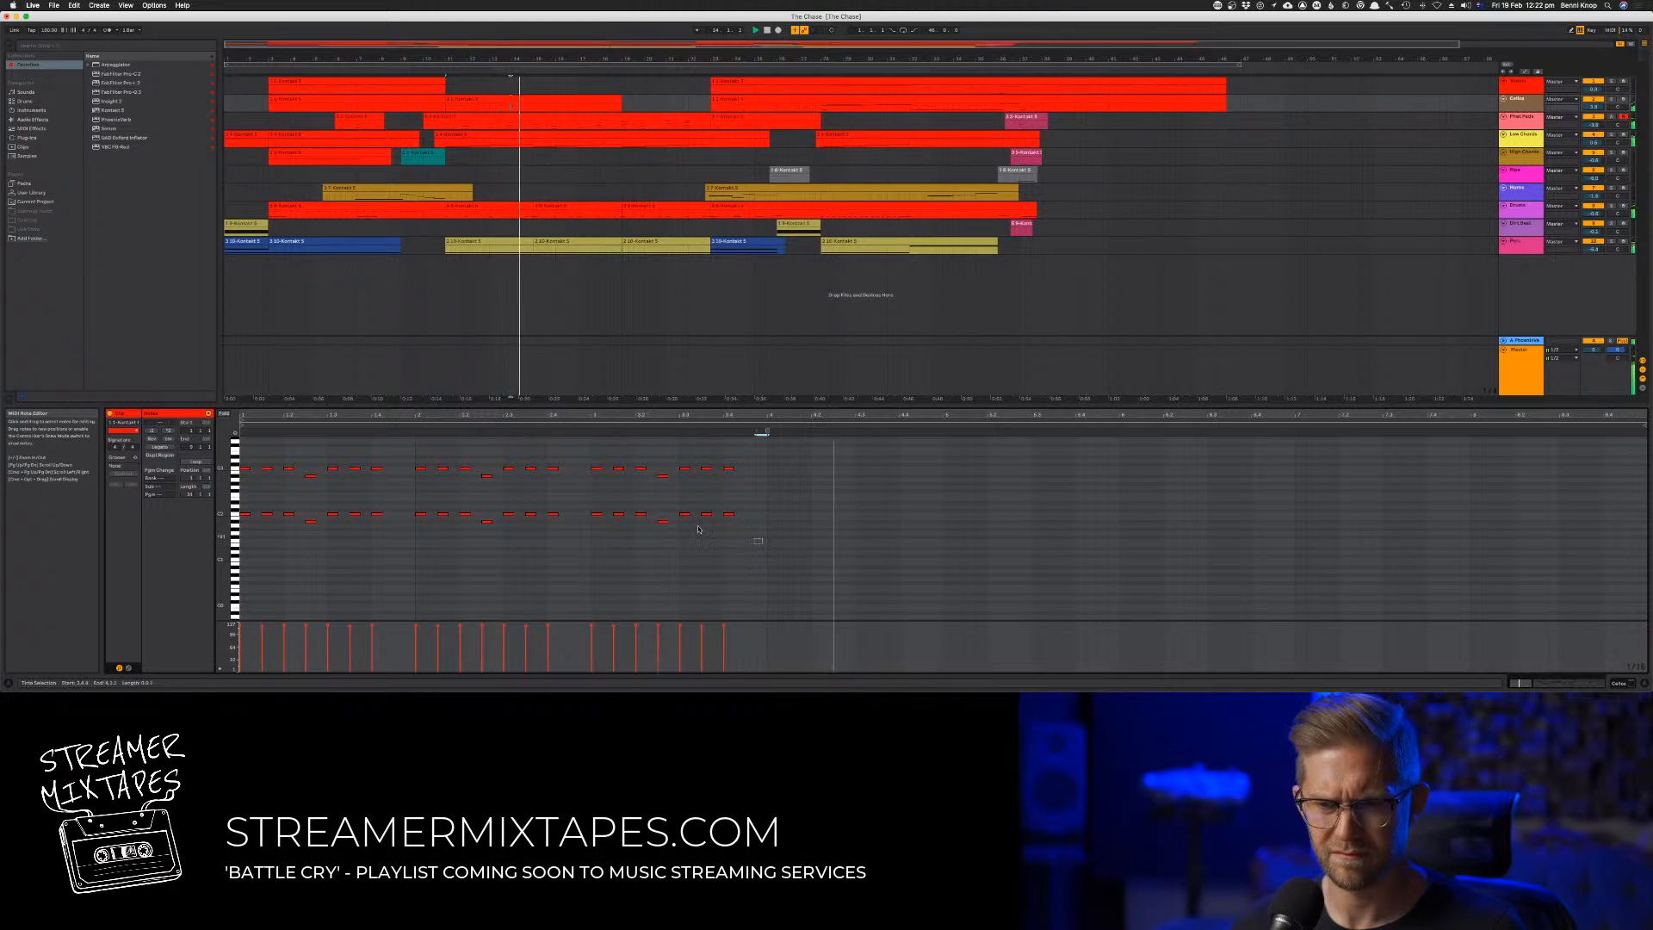
drag(765, 545, 504, 465)
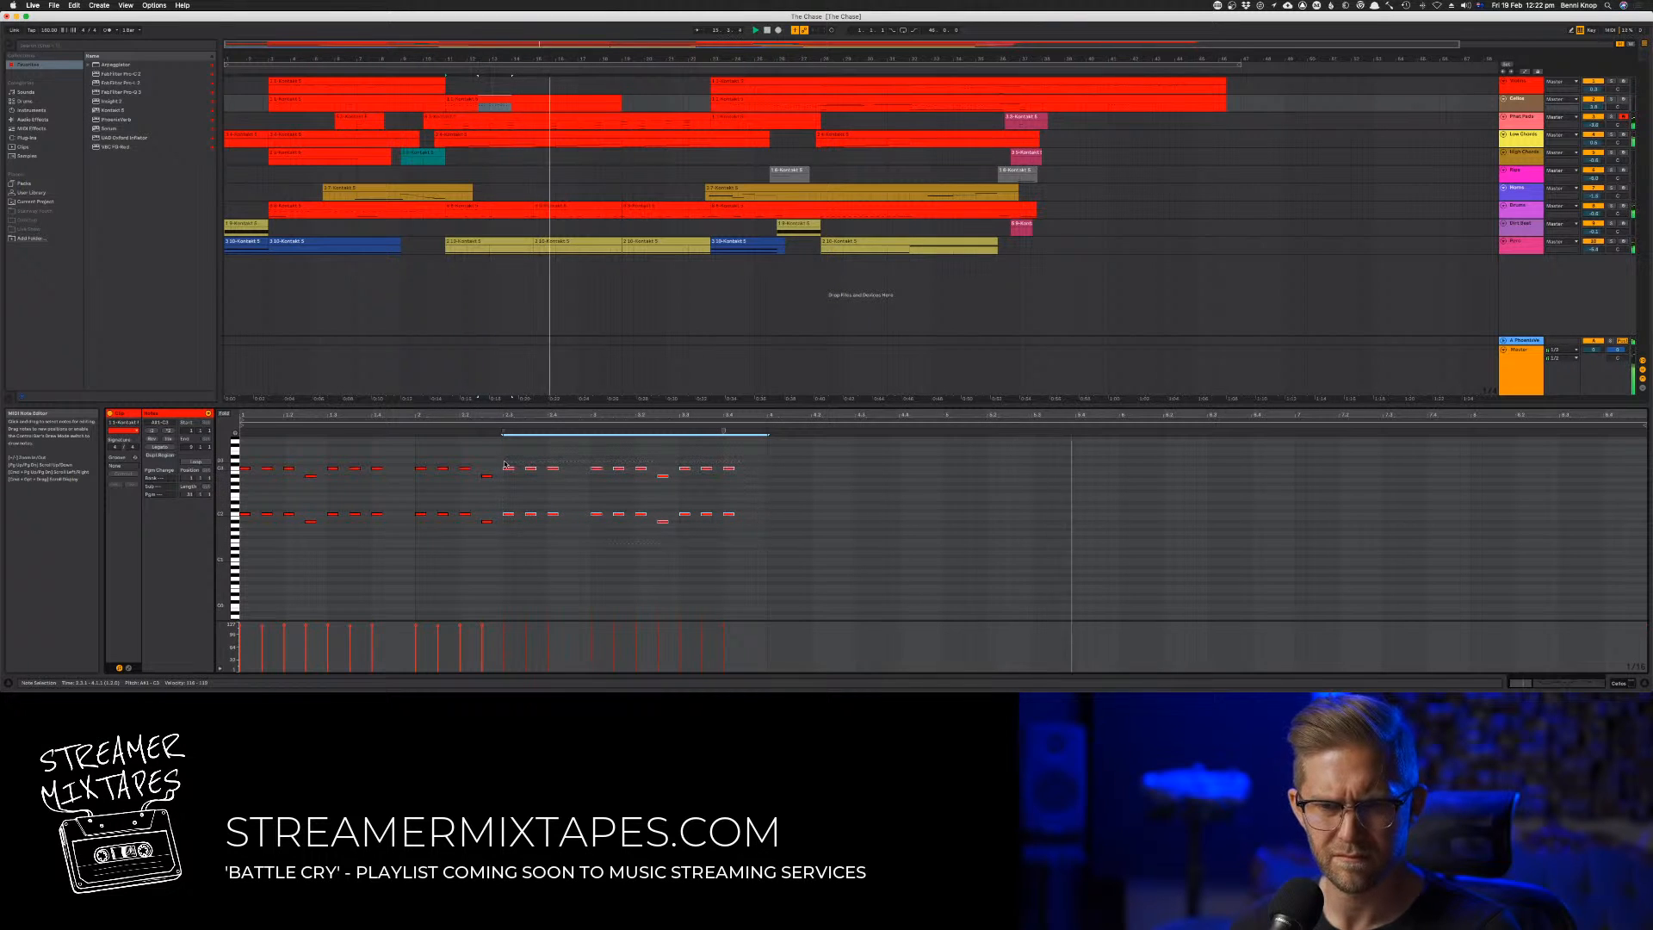
key(space)
key(space)
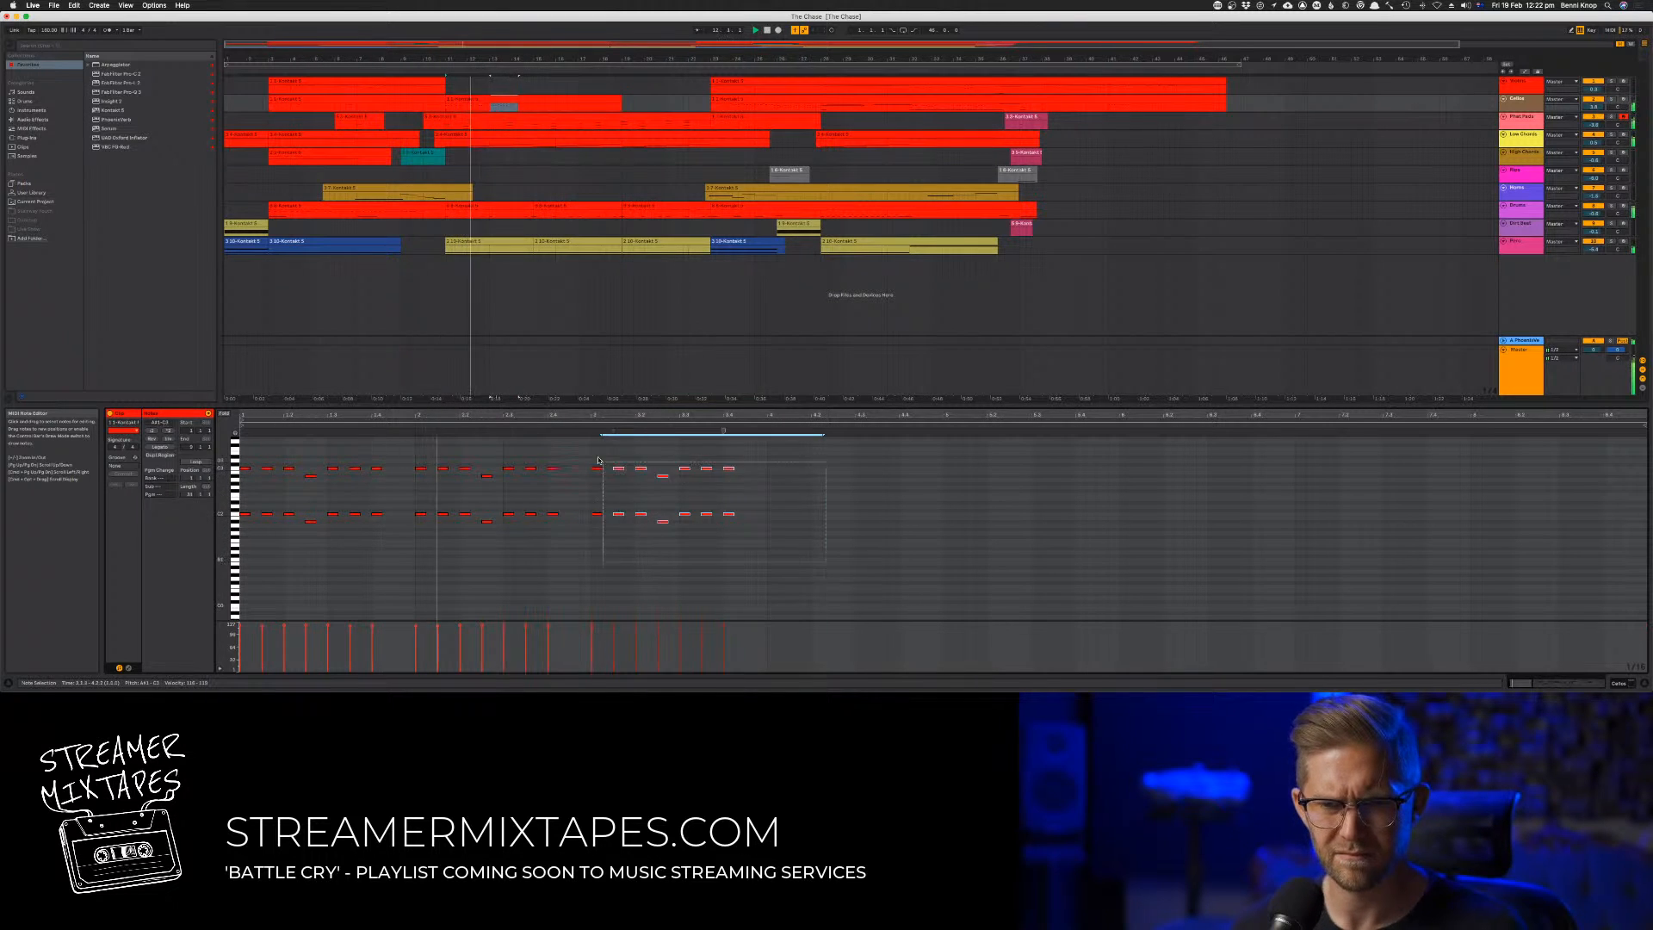
key(Delete)
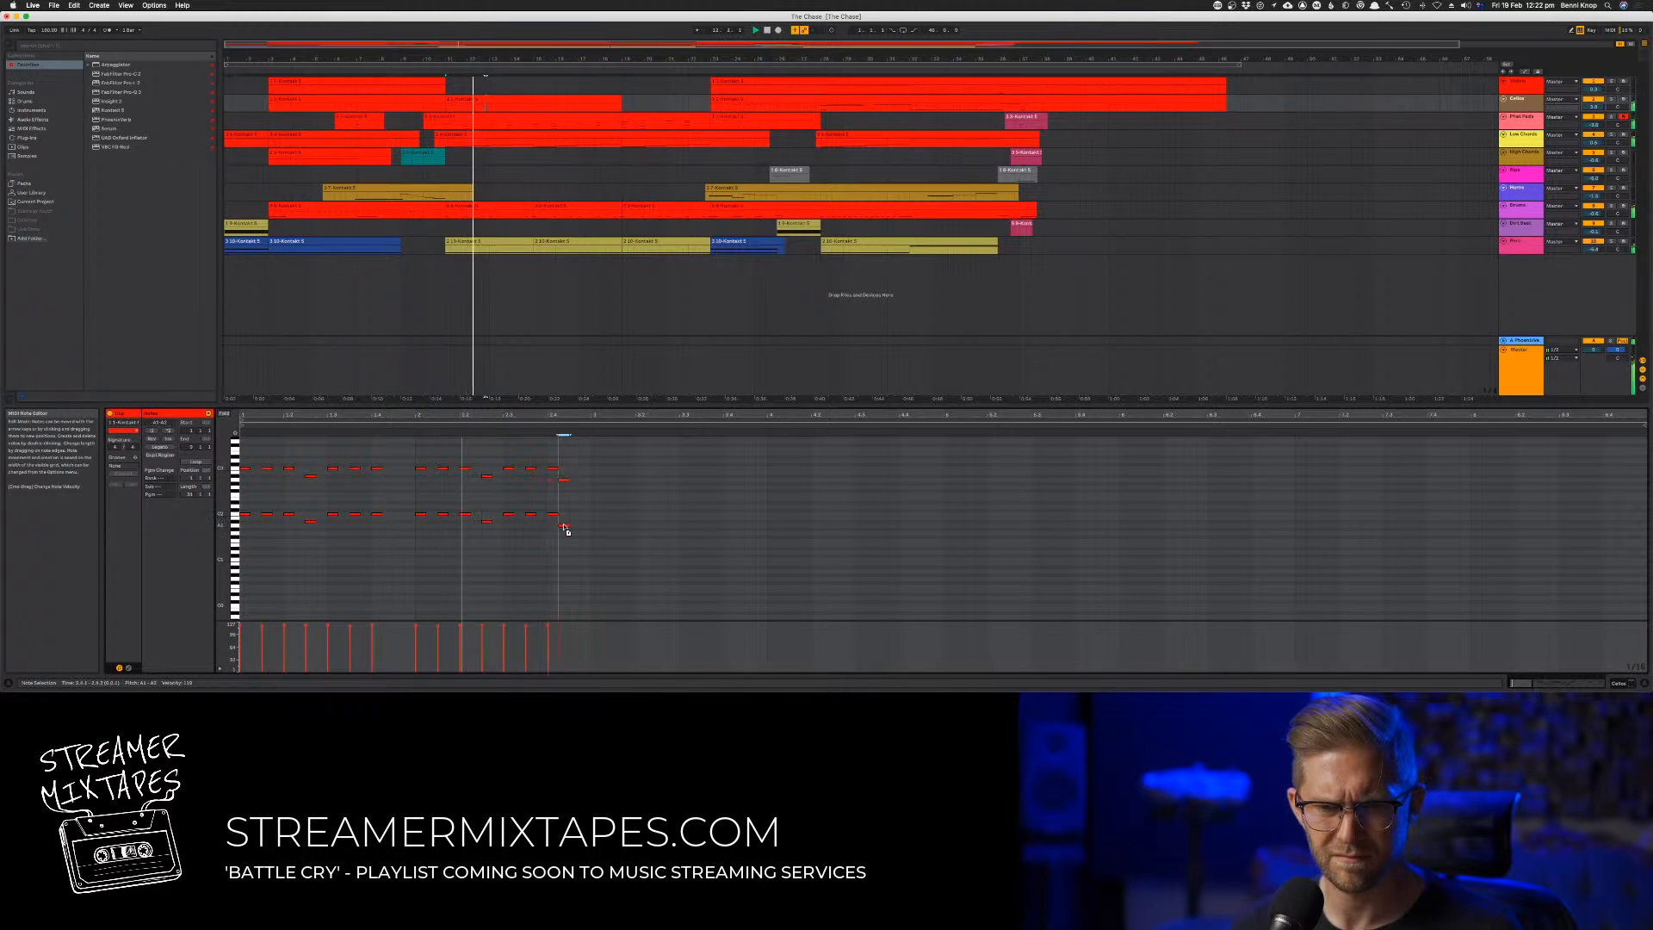
Add a lower octave note pair at the end of the second bar and duplicate the two-bar pattern into bars 3 and 4
key(super+a)
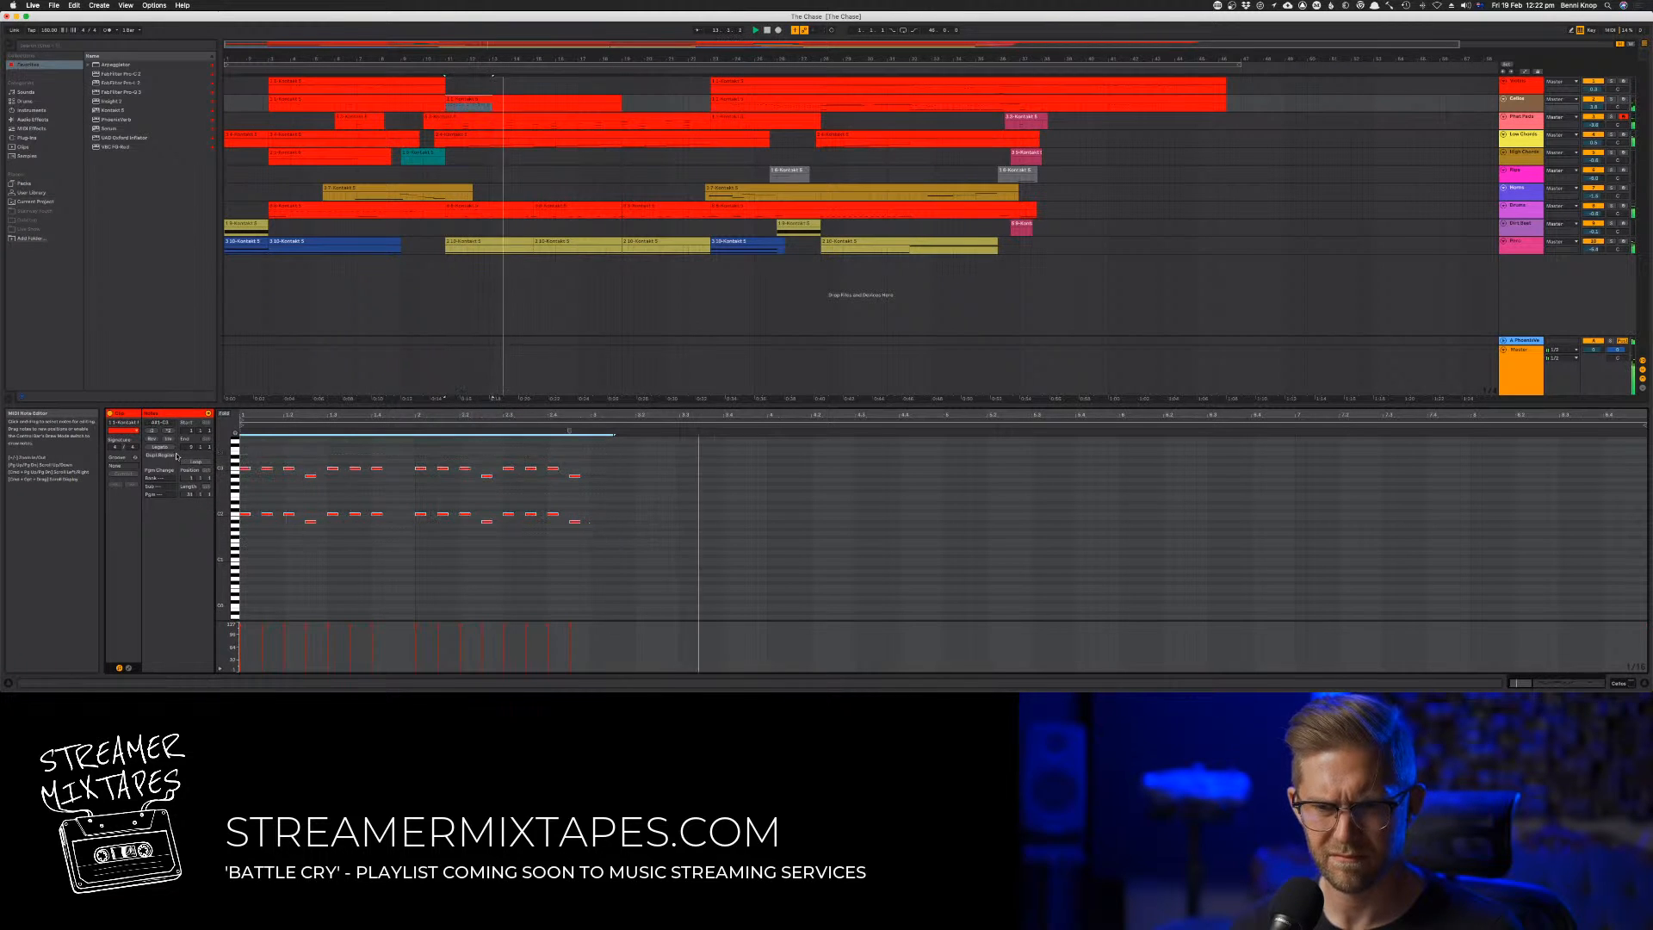
key(super+d)
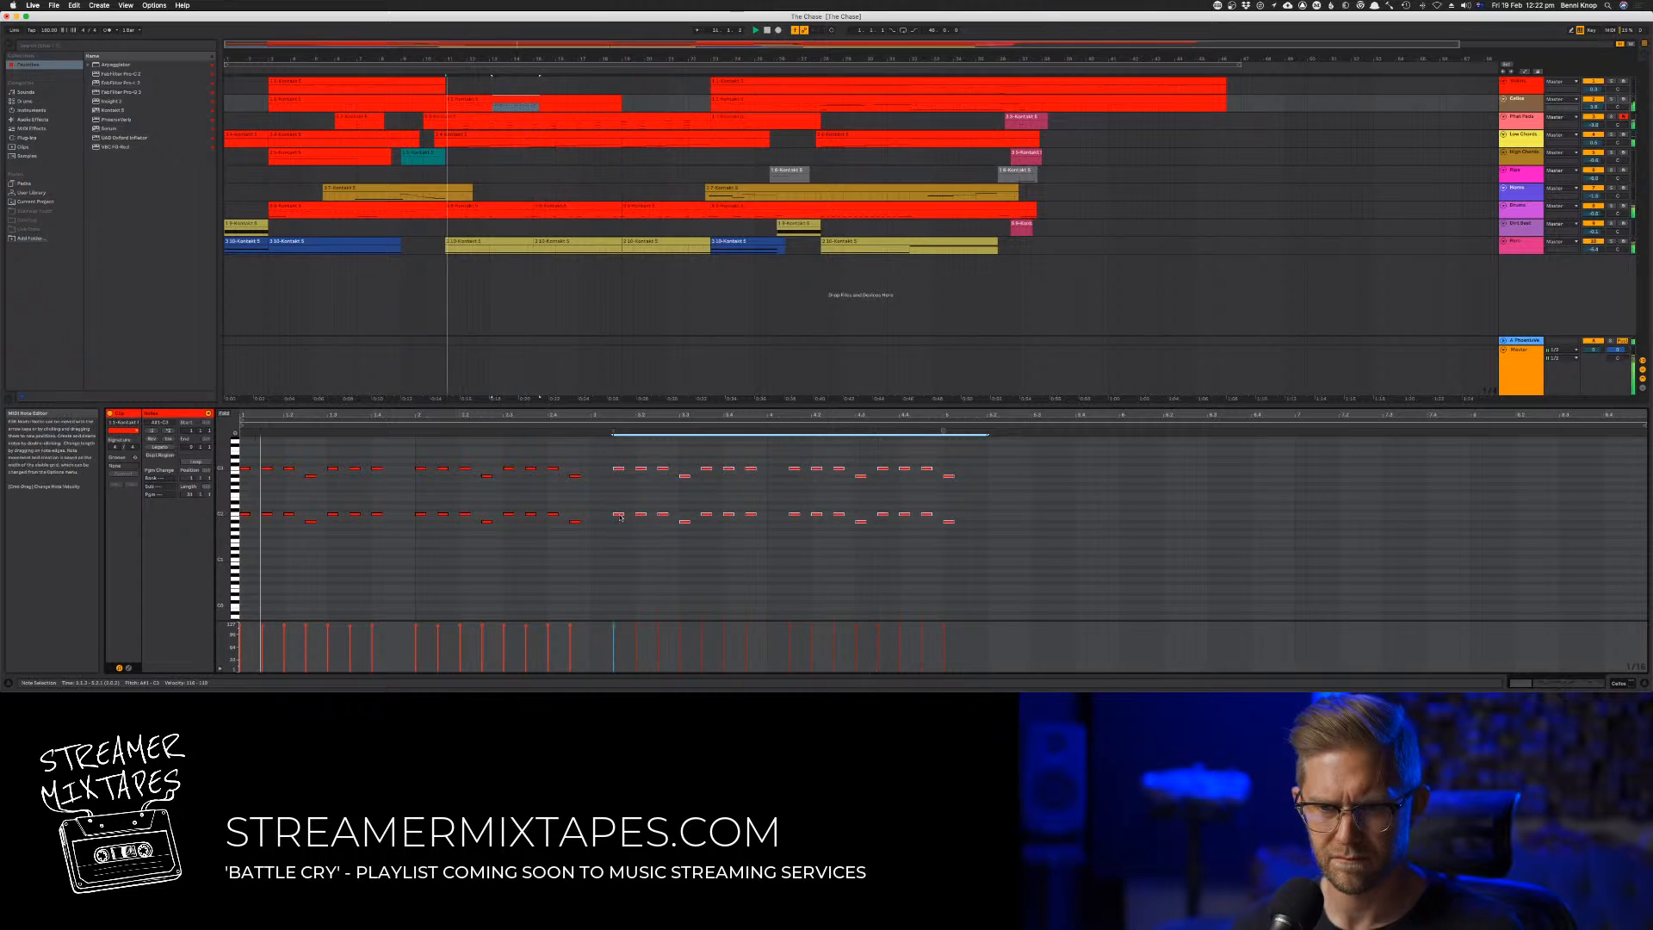
drag(616, 512, 604, 520)
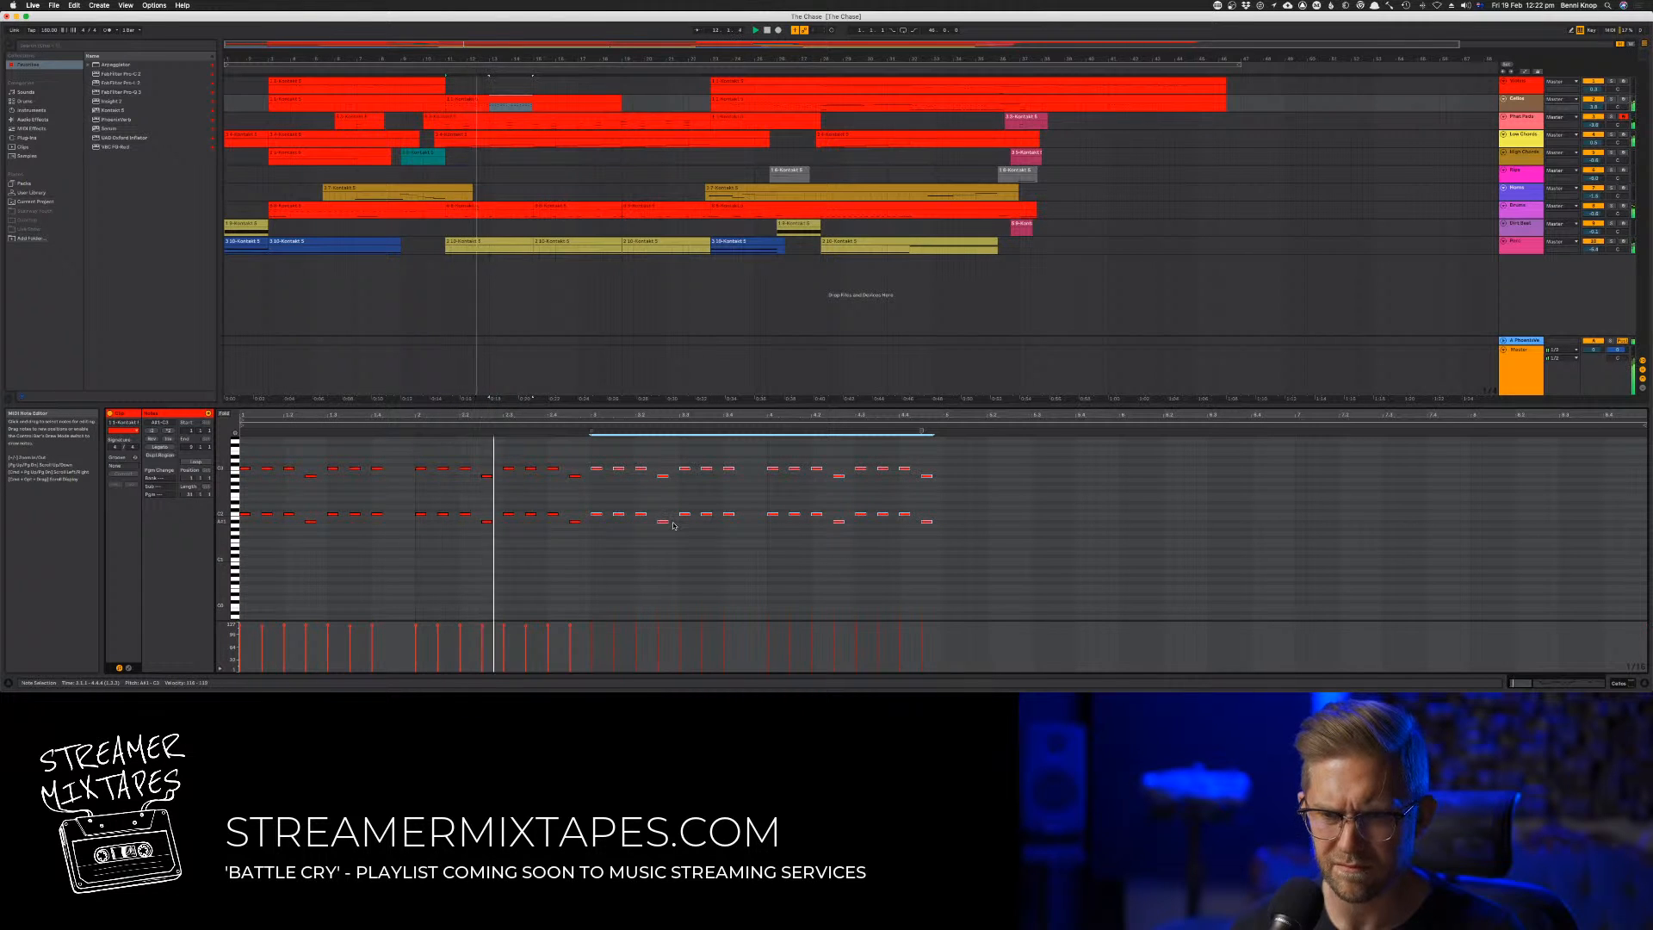
Lower all of the second bar's notes by about two semitones in both octaves
drag(405, 458, 526, 471)
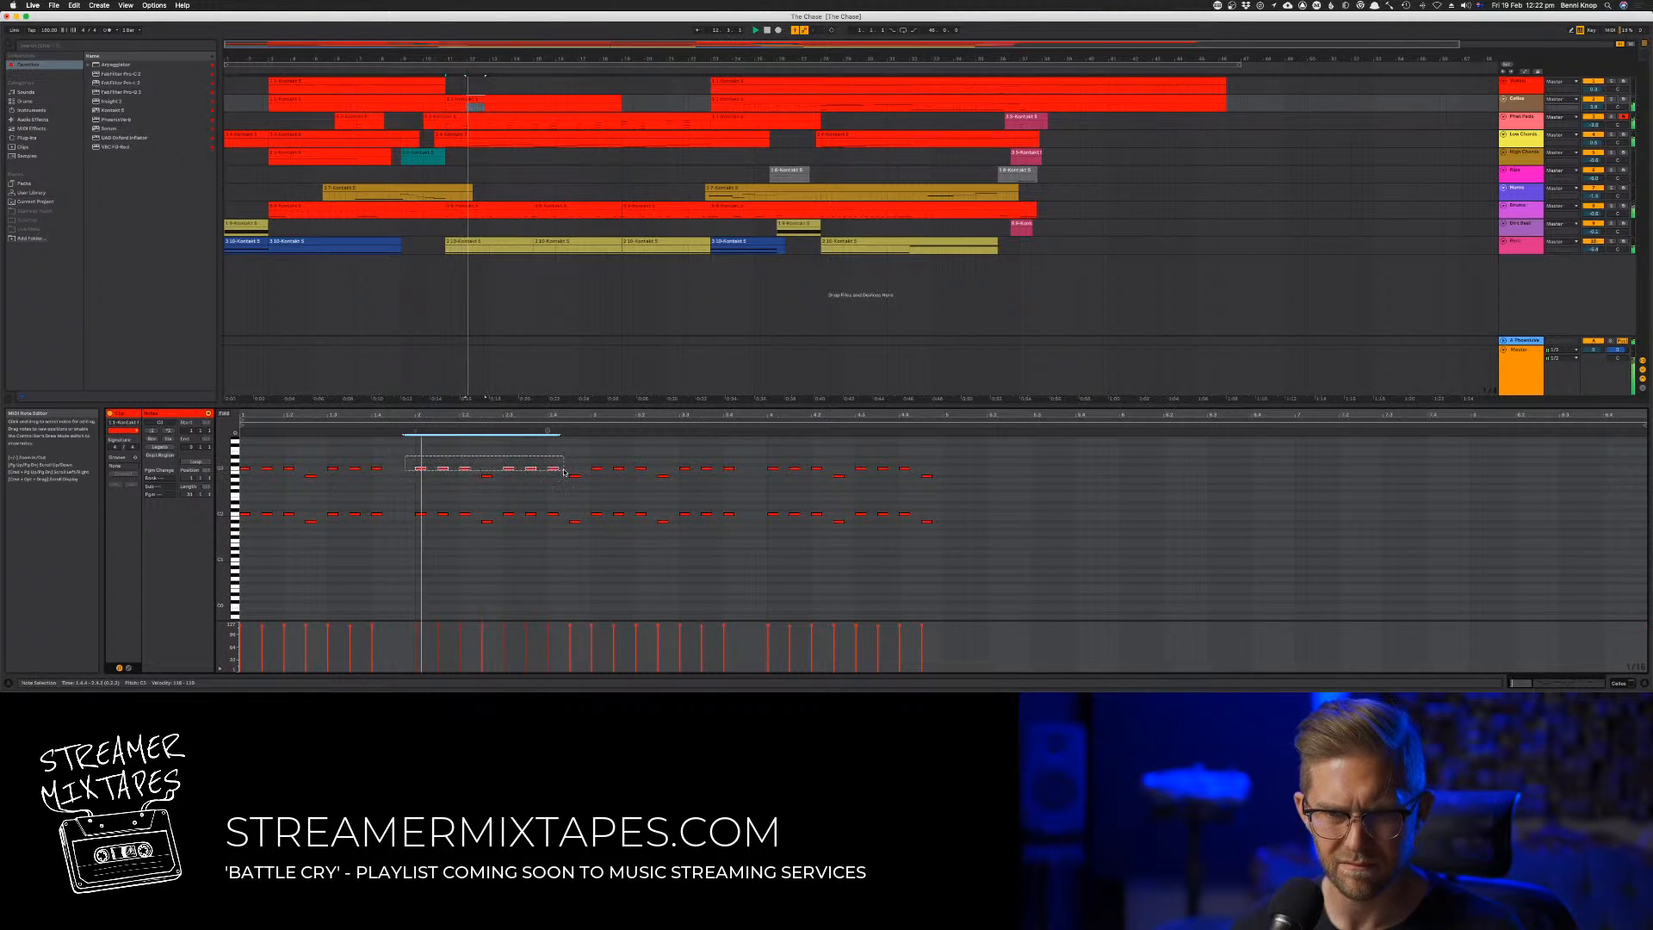
drag(425, 521, 419, 516)
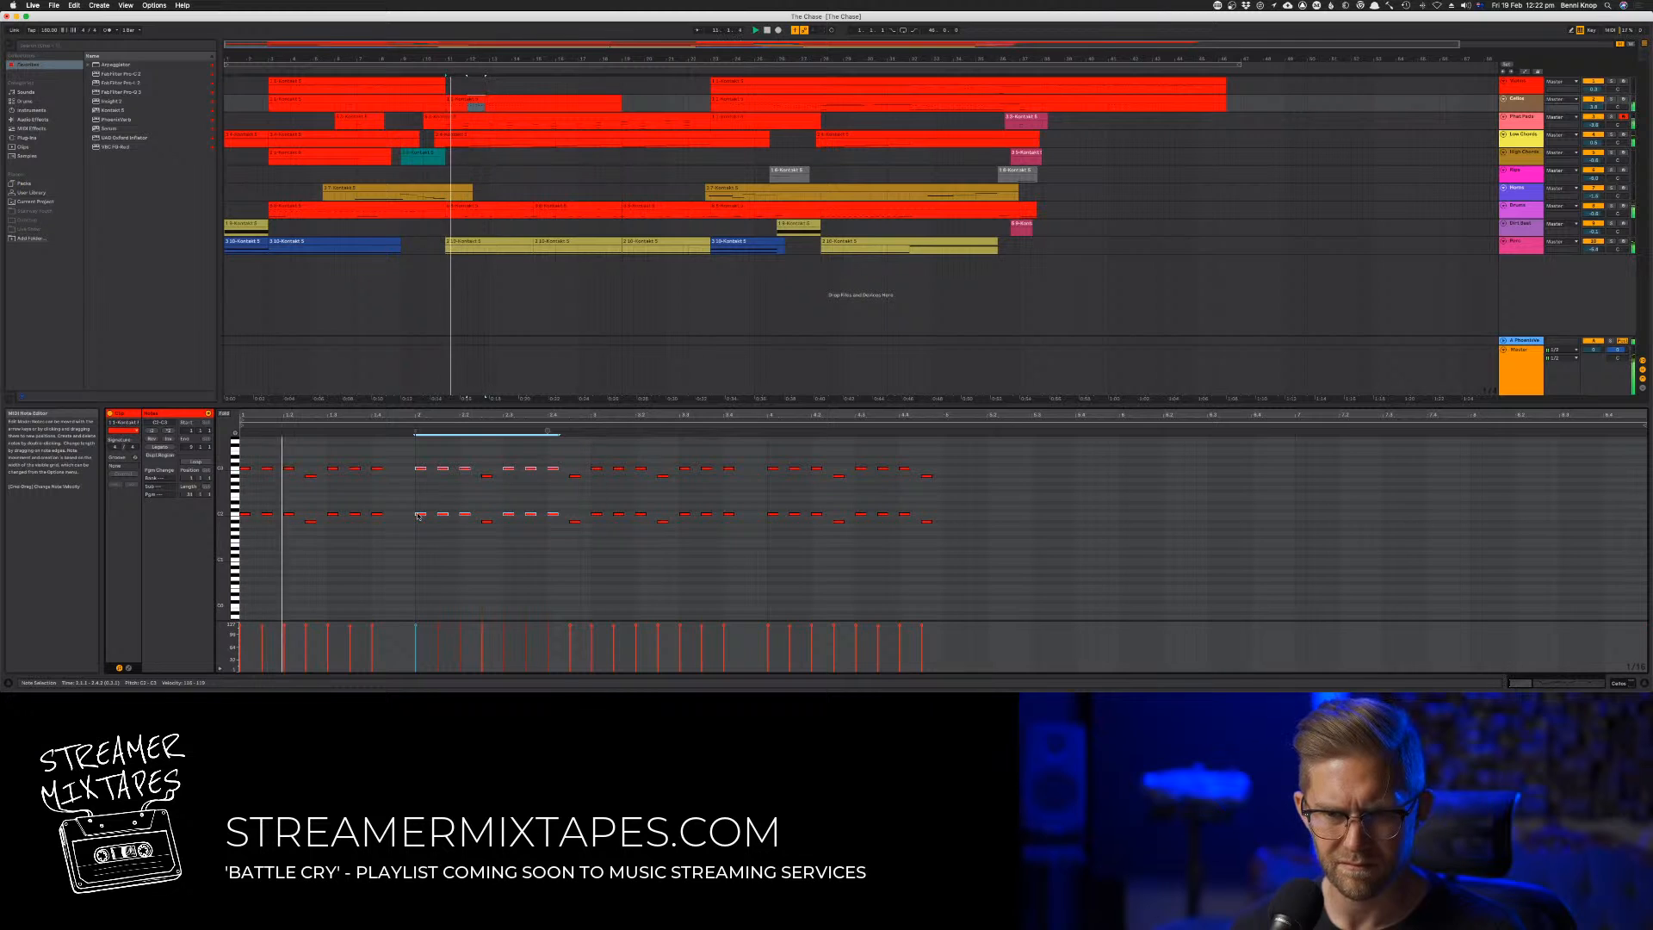
key(Down)
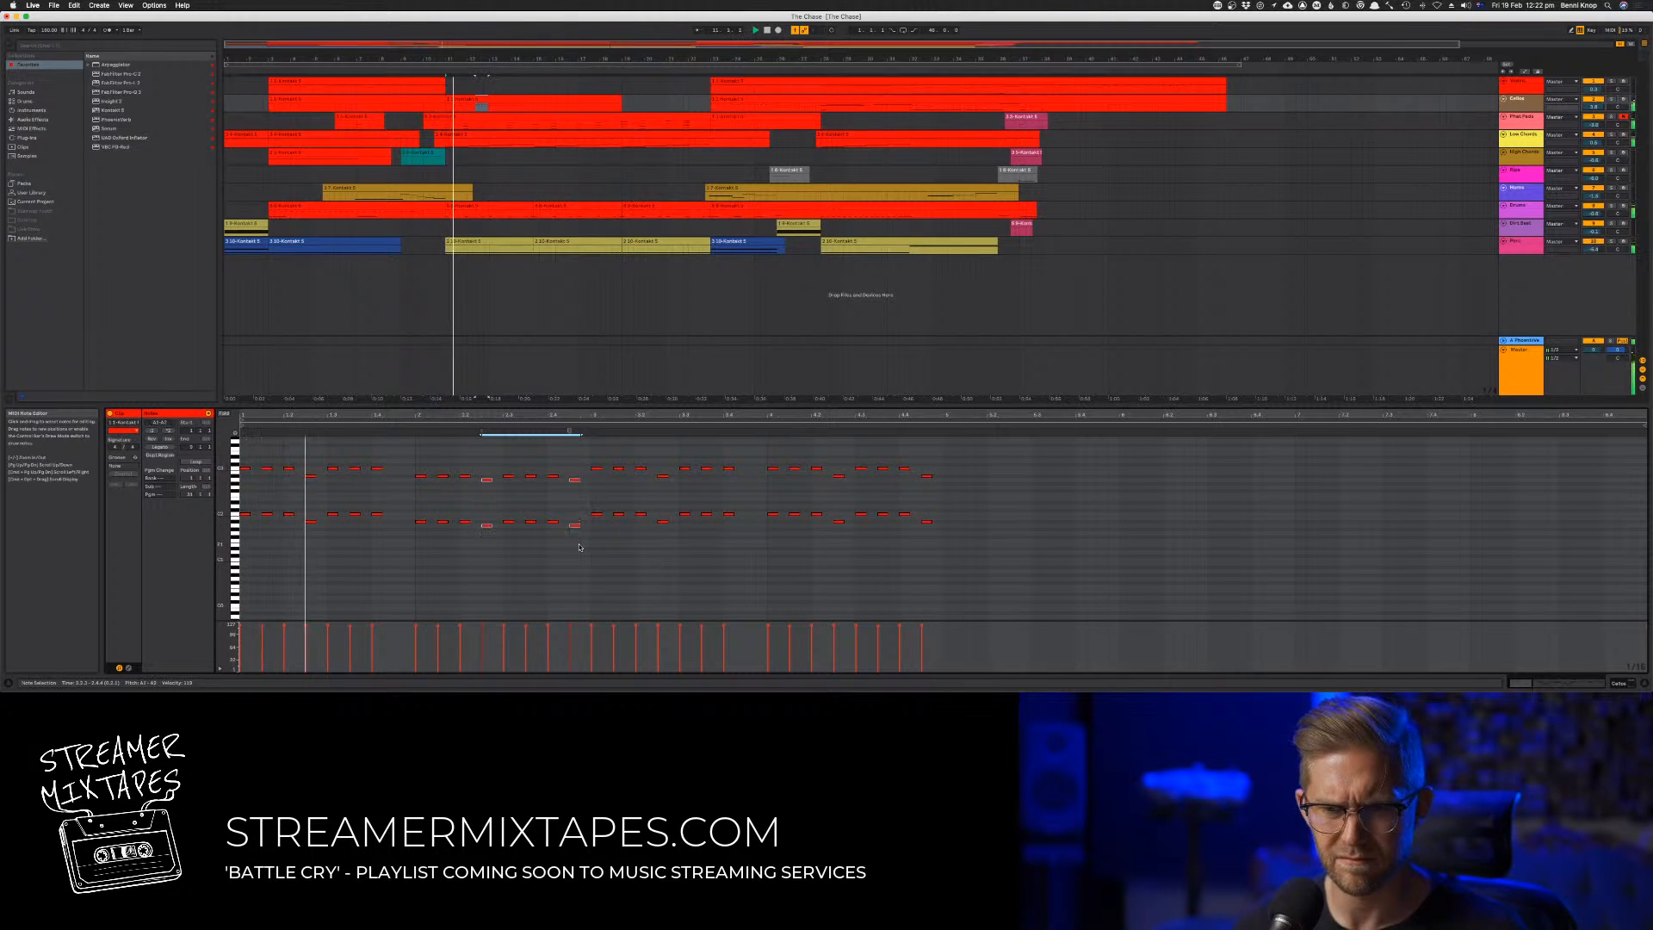
Solo the second and third tracks, then select the lower accent notes of the second bar in both octaves and audition them
click(1612, 117)
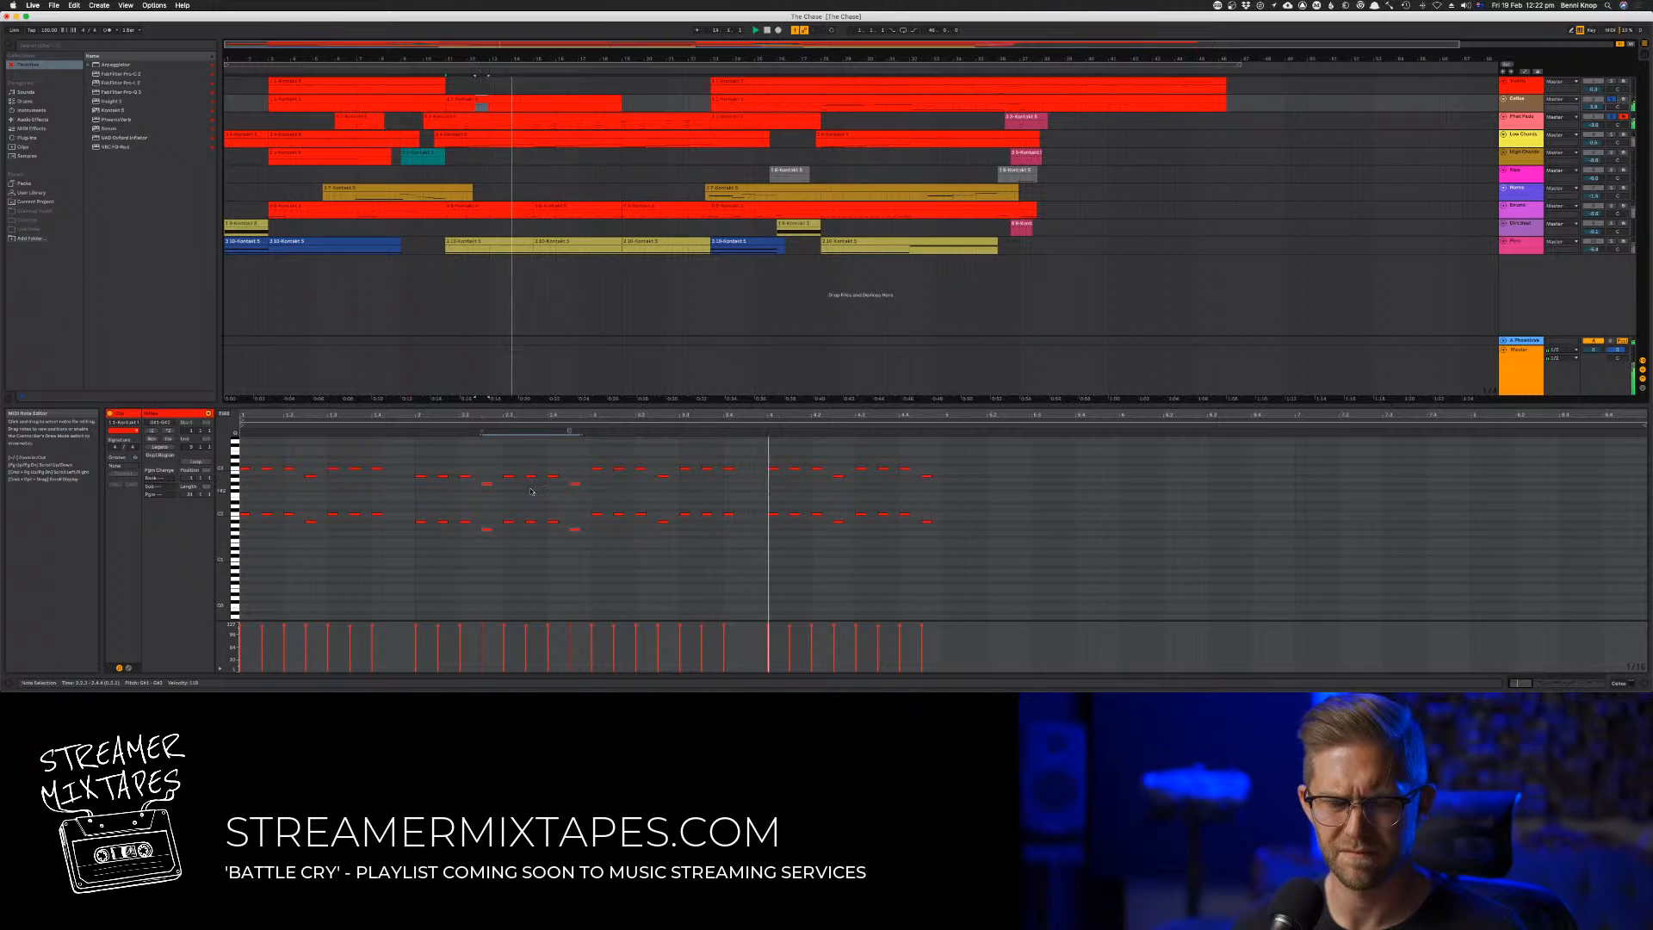
drag(474, 482, 602, 497)
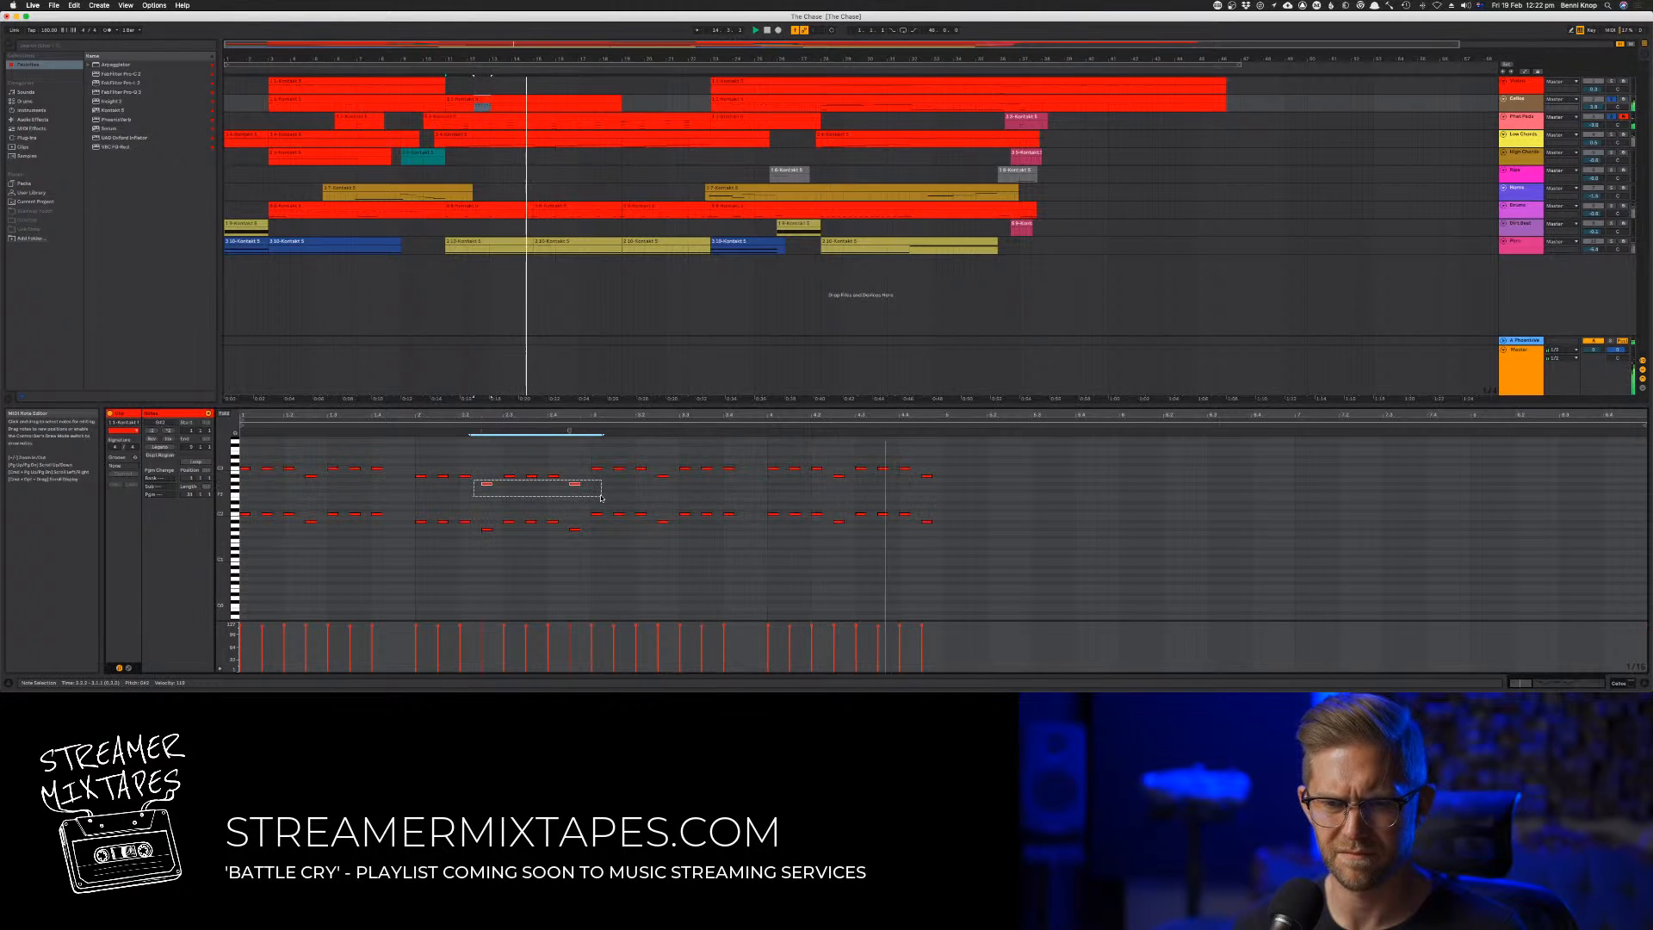
shift+click(574, 531)
shift+click(488, 530)
key(space)
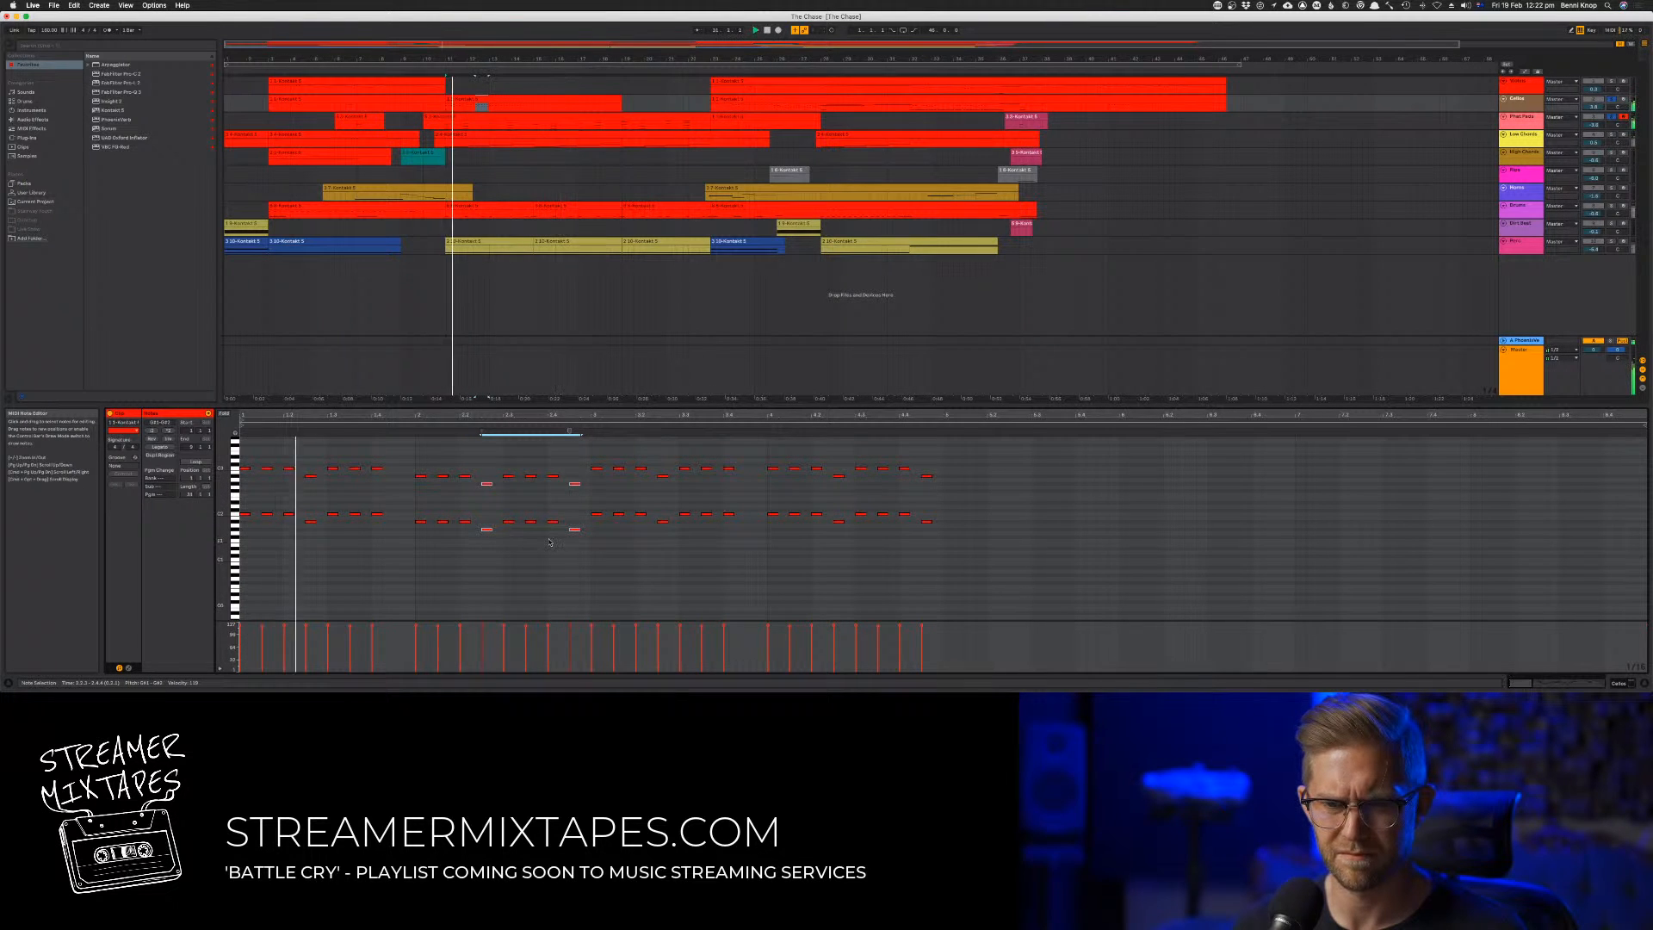
Delete the two very low keyswitch notes at the start of the copied clip and audition the pattern
key(super+a)
scroll(546, 548, down, 4)
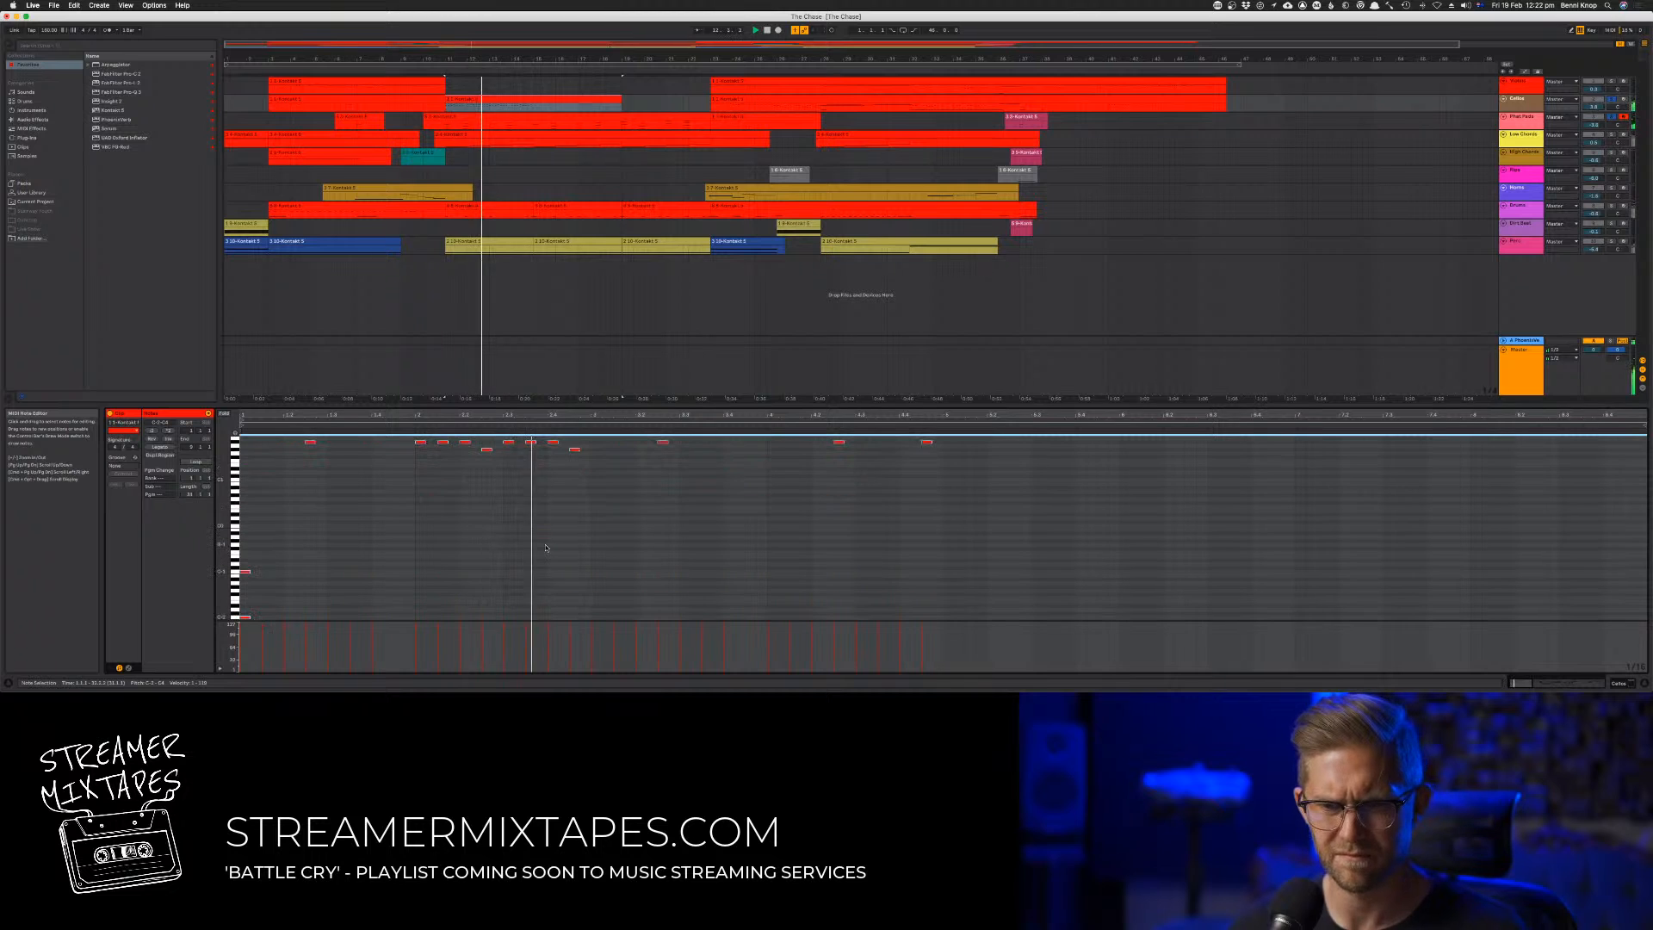
key(space)
key(space)
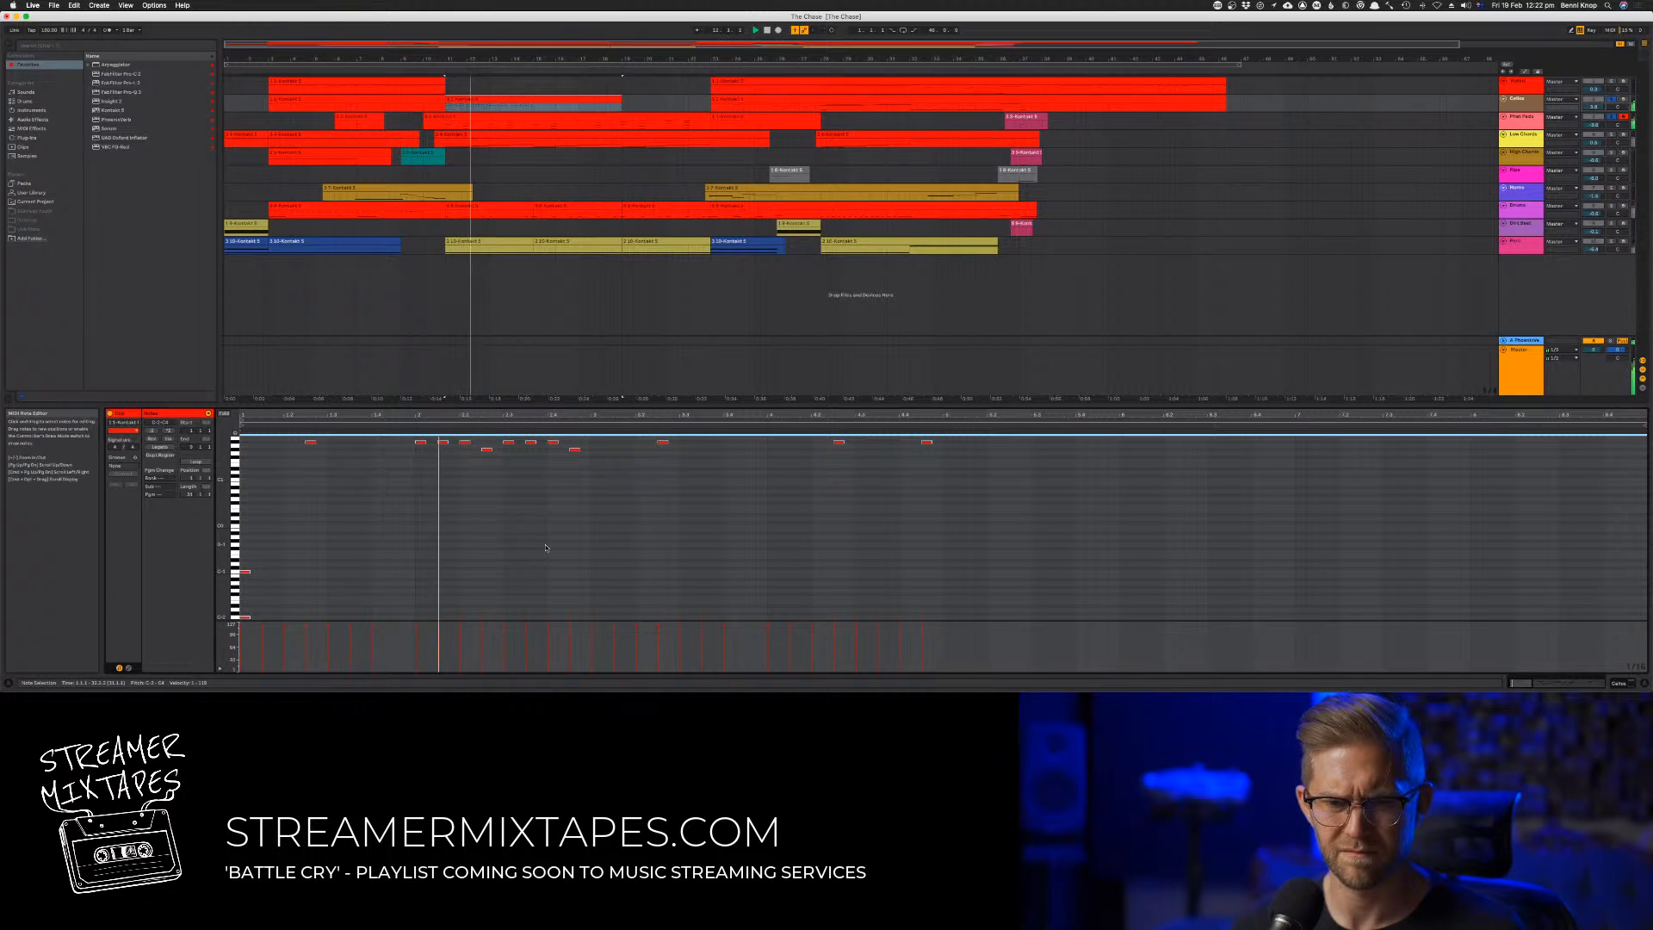
click(251, 571)
click(245, 574)
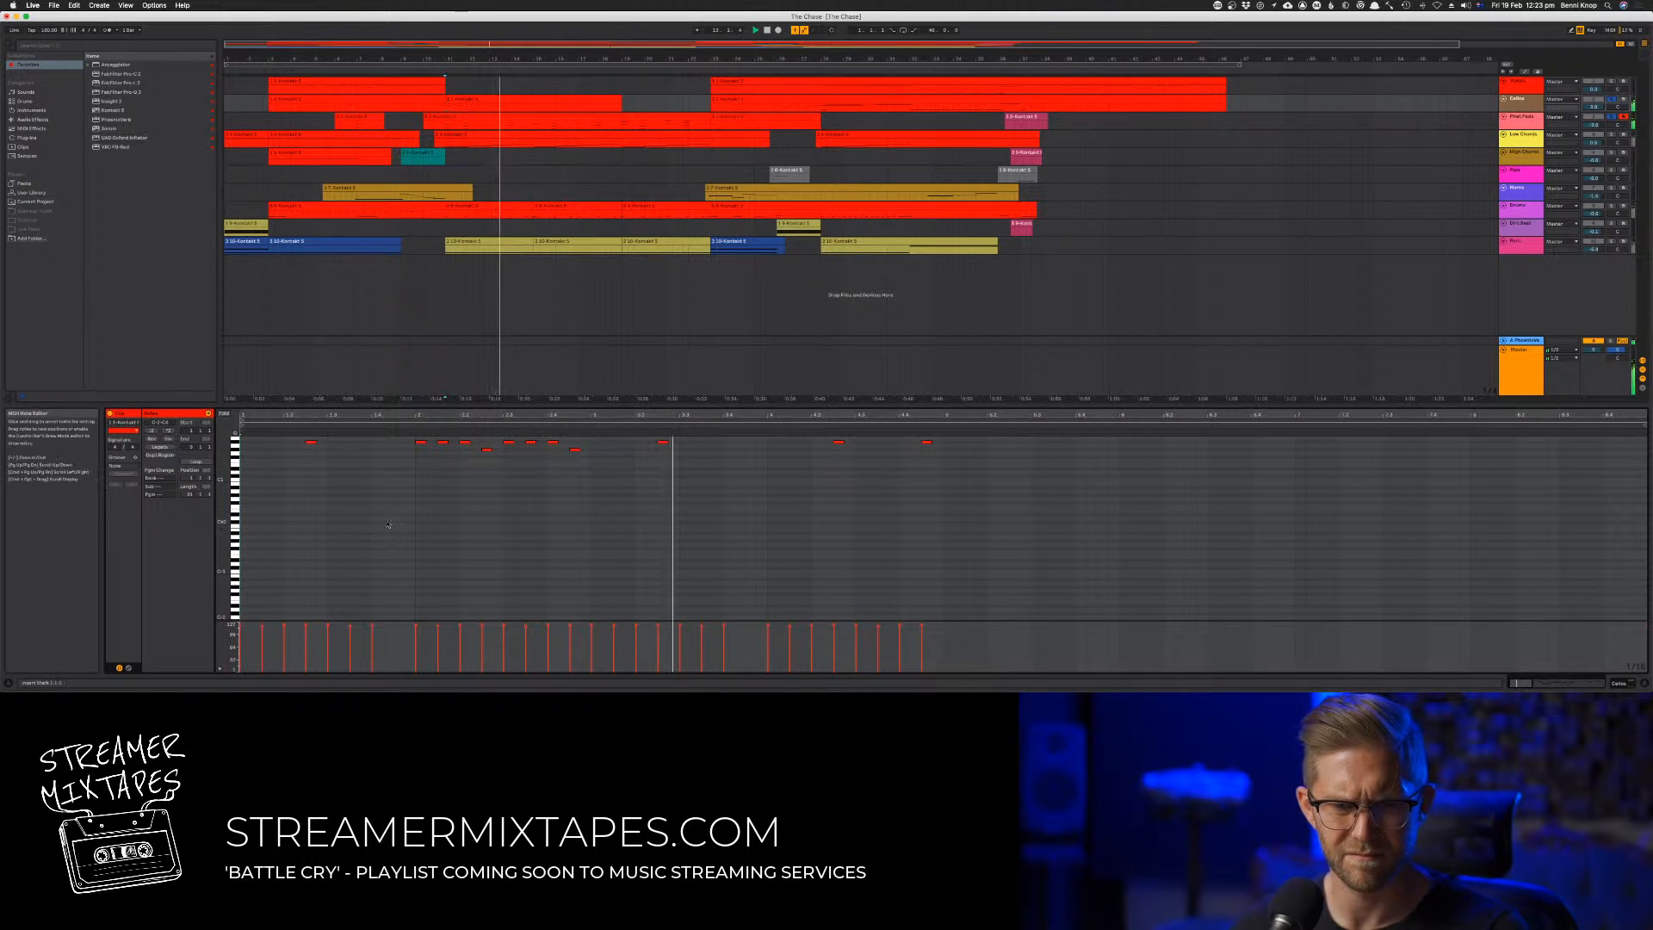
key(space)
key(space)
scroll(430, 523, up, 3)
key(super+a)
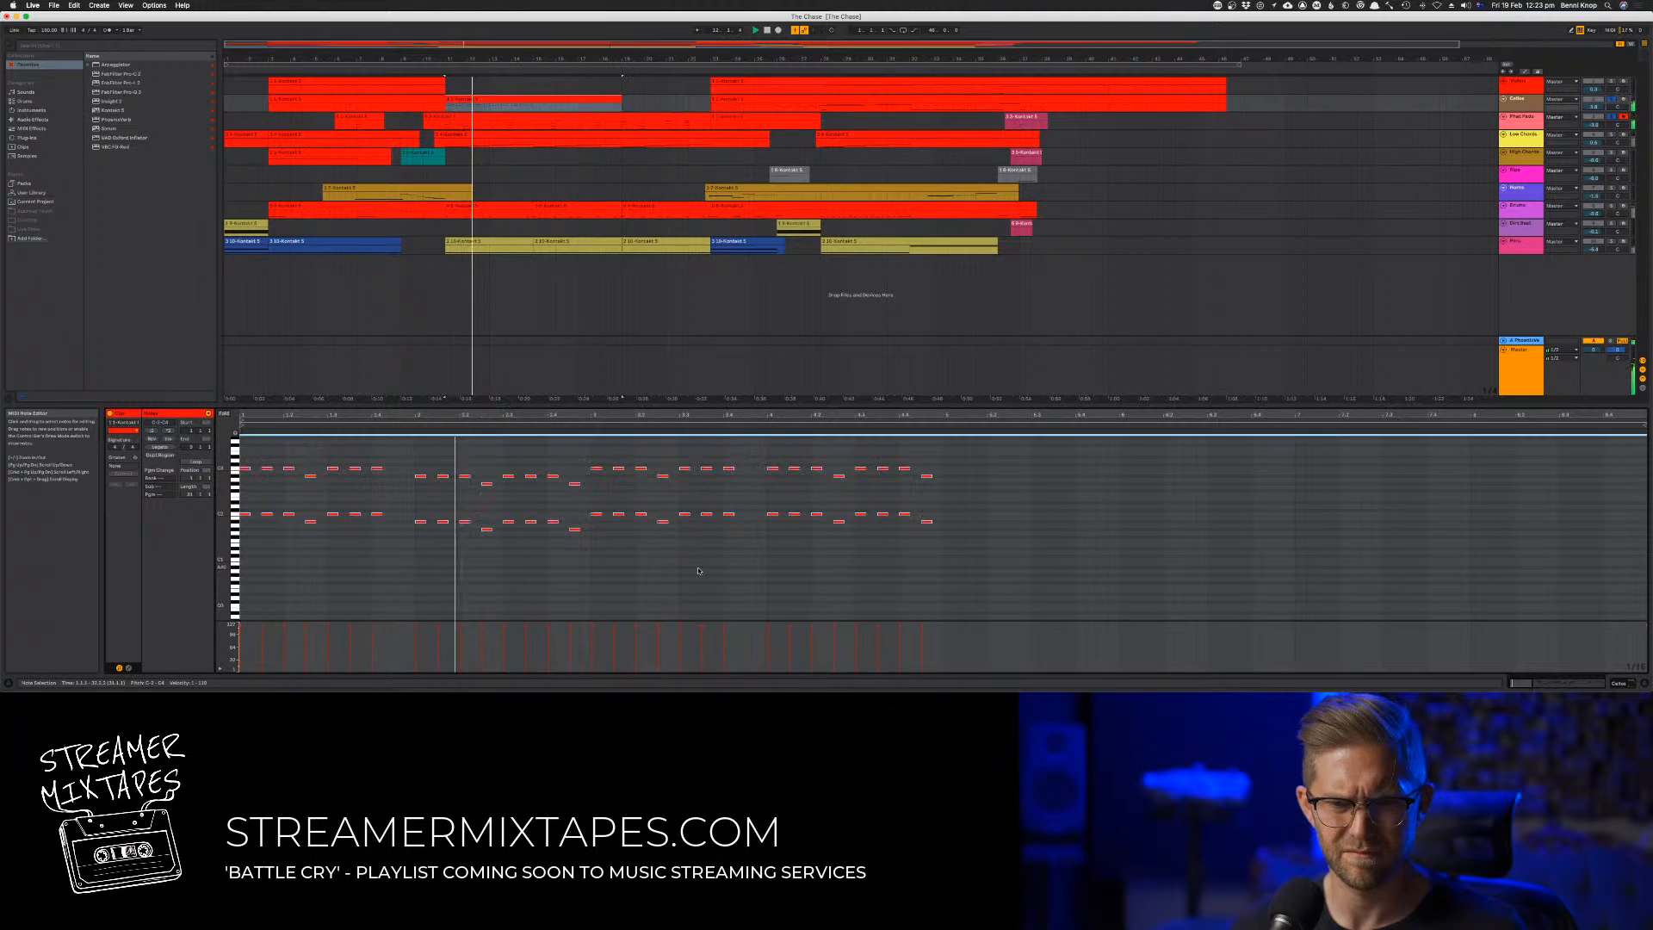
scroll(699, 571, down, 3)
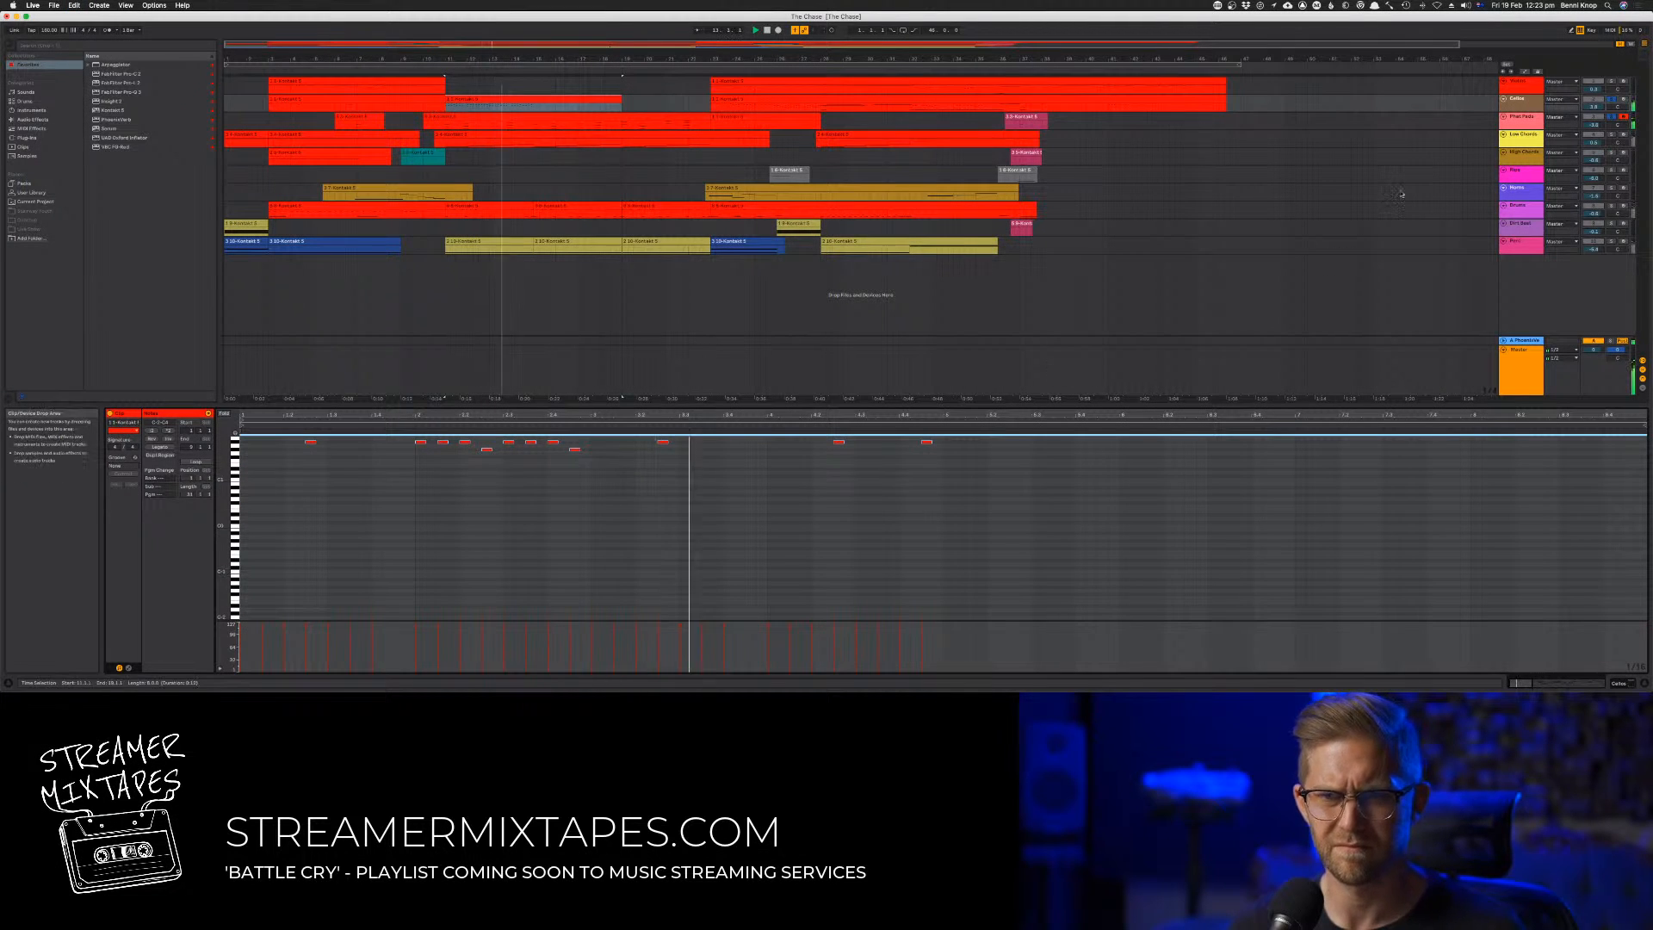
Open the second track's Kontakt instrument, select the second articulation in its list, and close the instrument window
click(1531, 106)
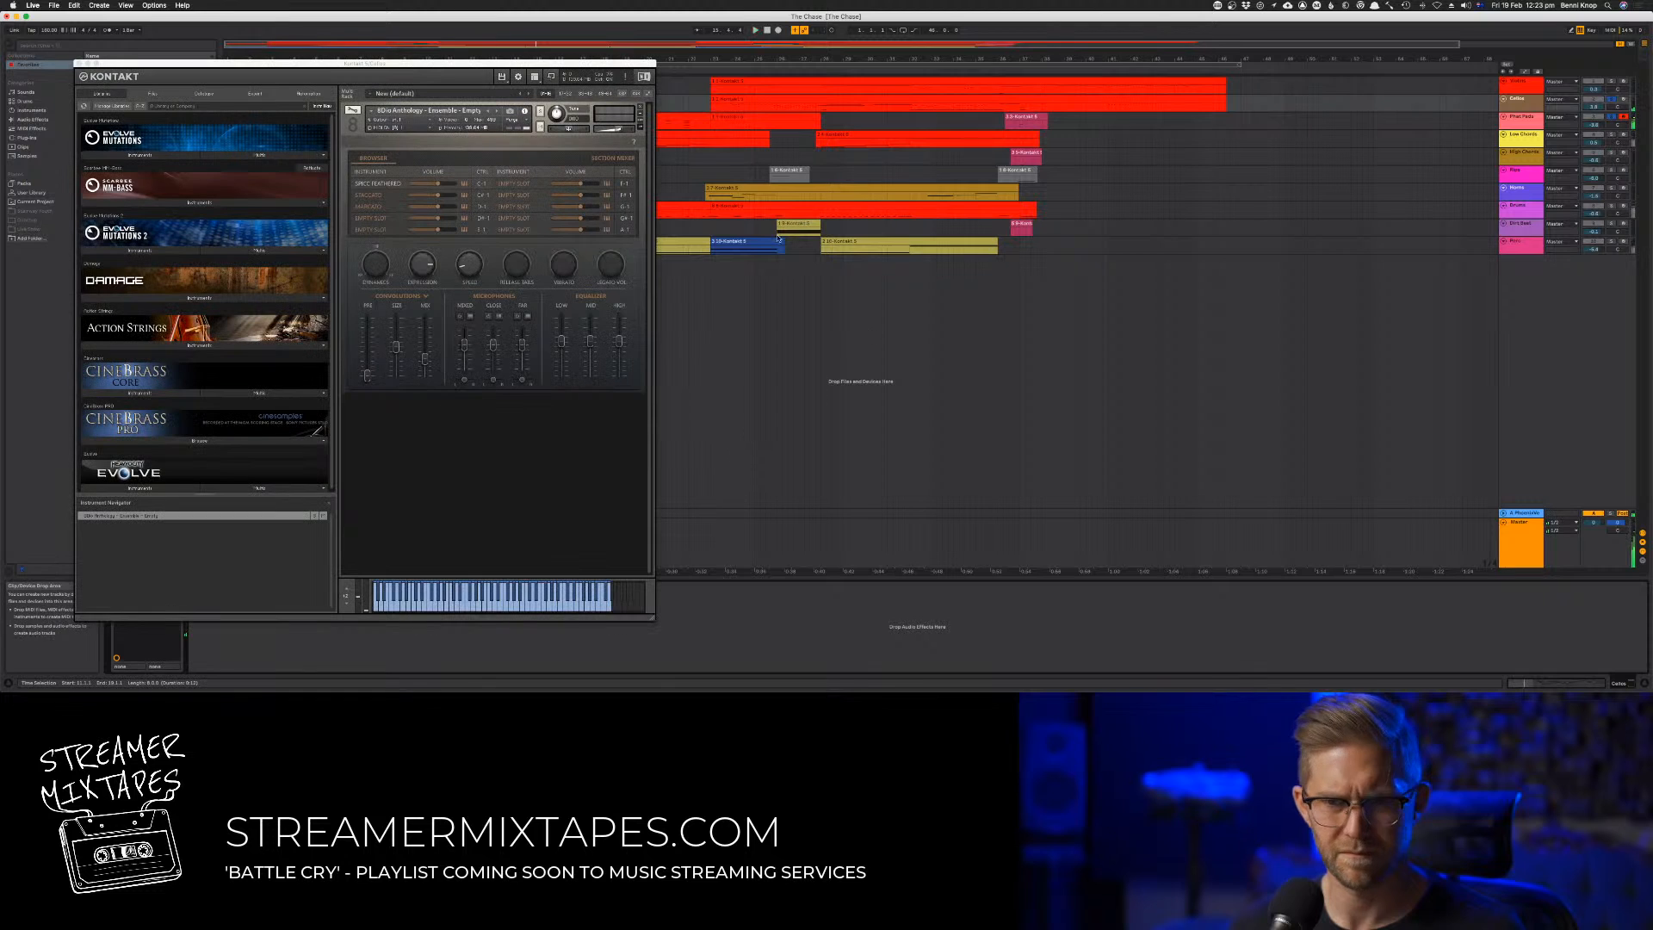
click(391, 188)
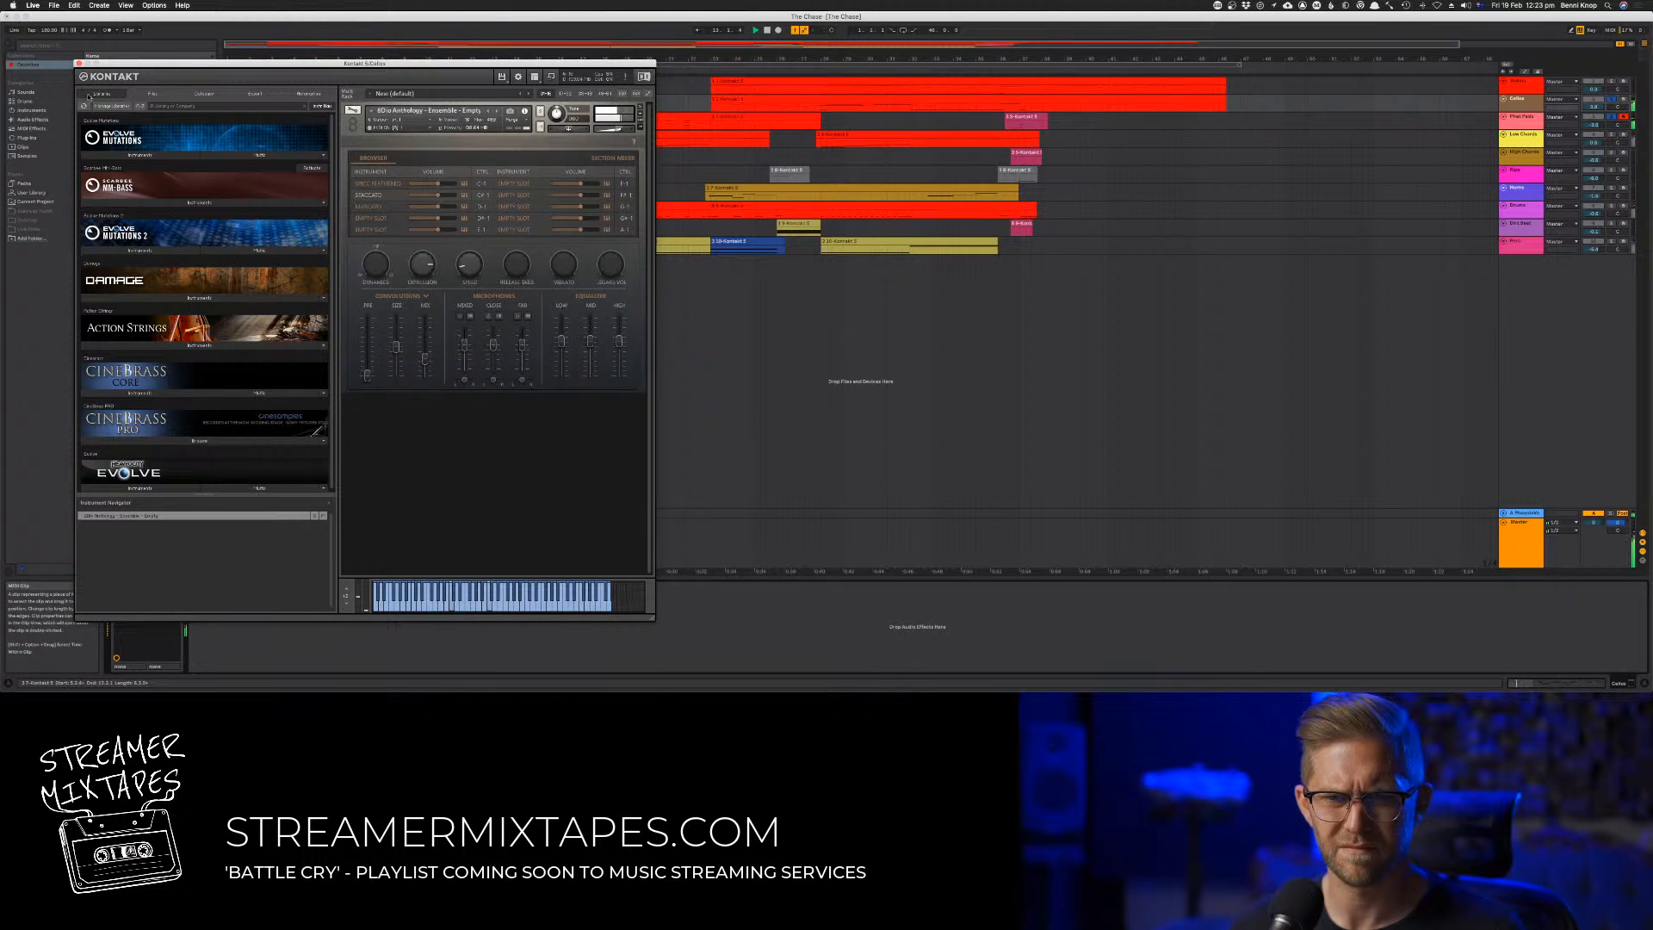
click(80, 64)
Add a low keyswitch note at the start of the second track's copied clip and audition the pattern
double_click(527, 99)
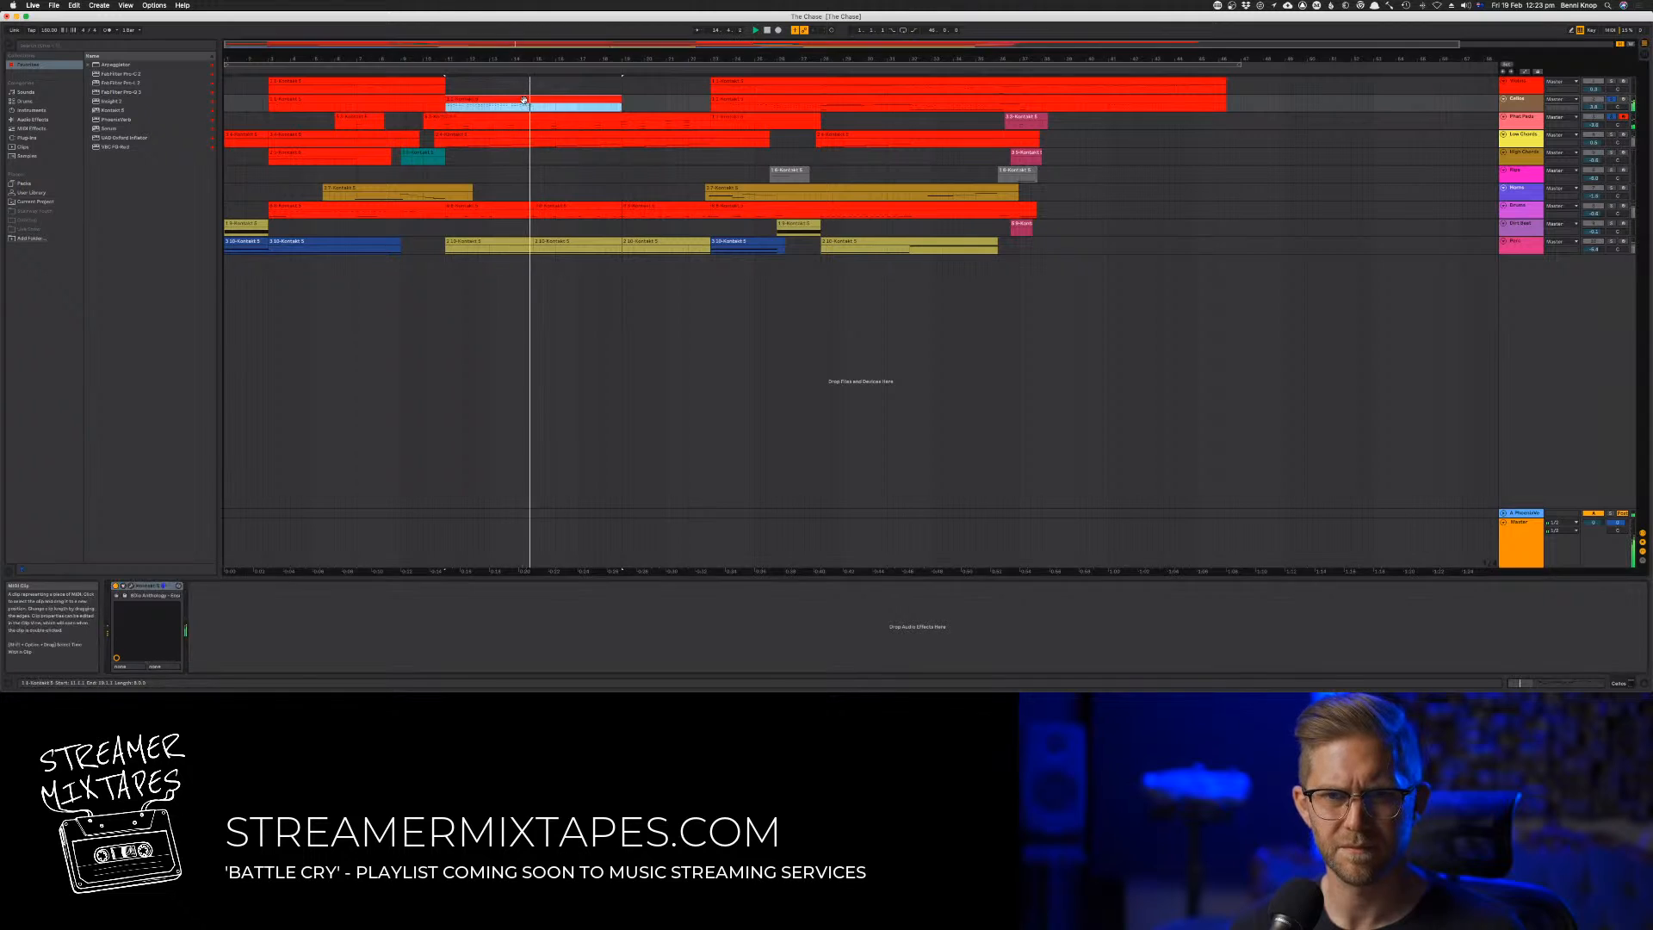
click(518, 521)
key(super+a)
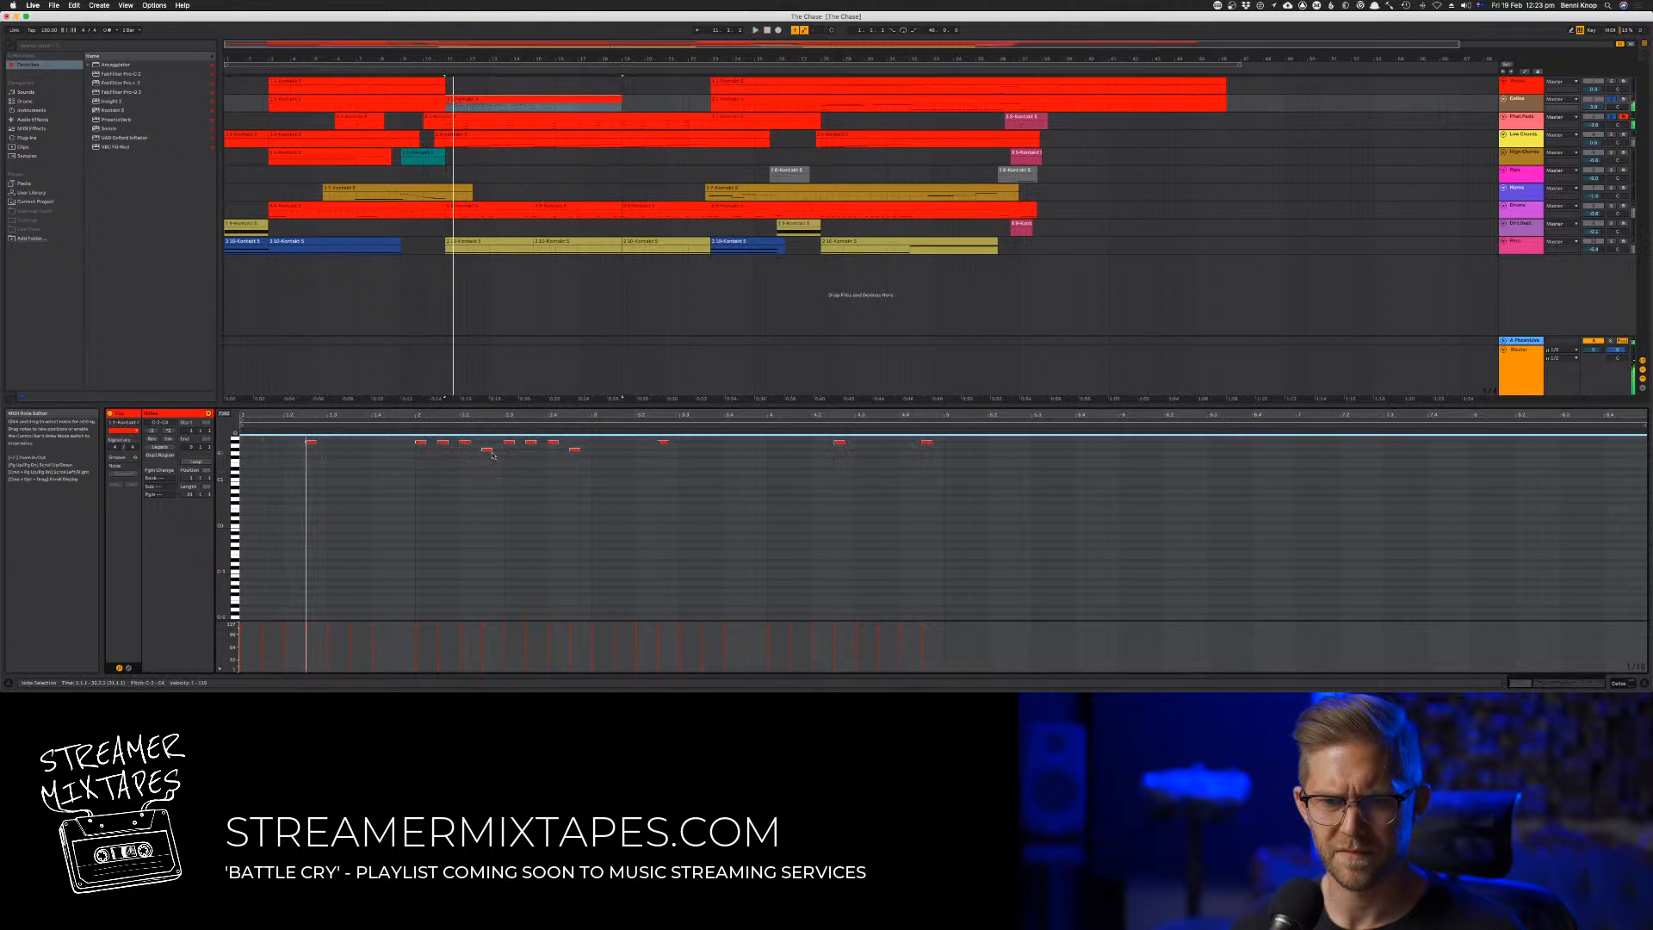
click(485, 451)
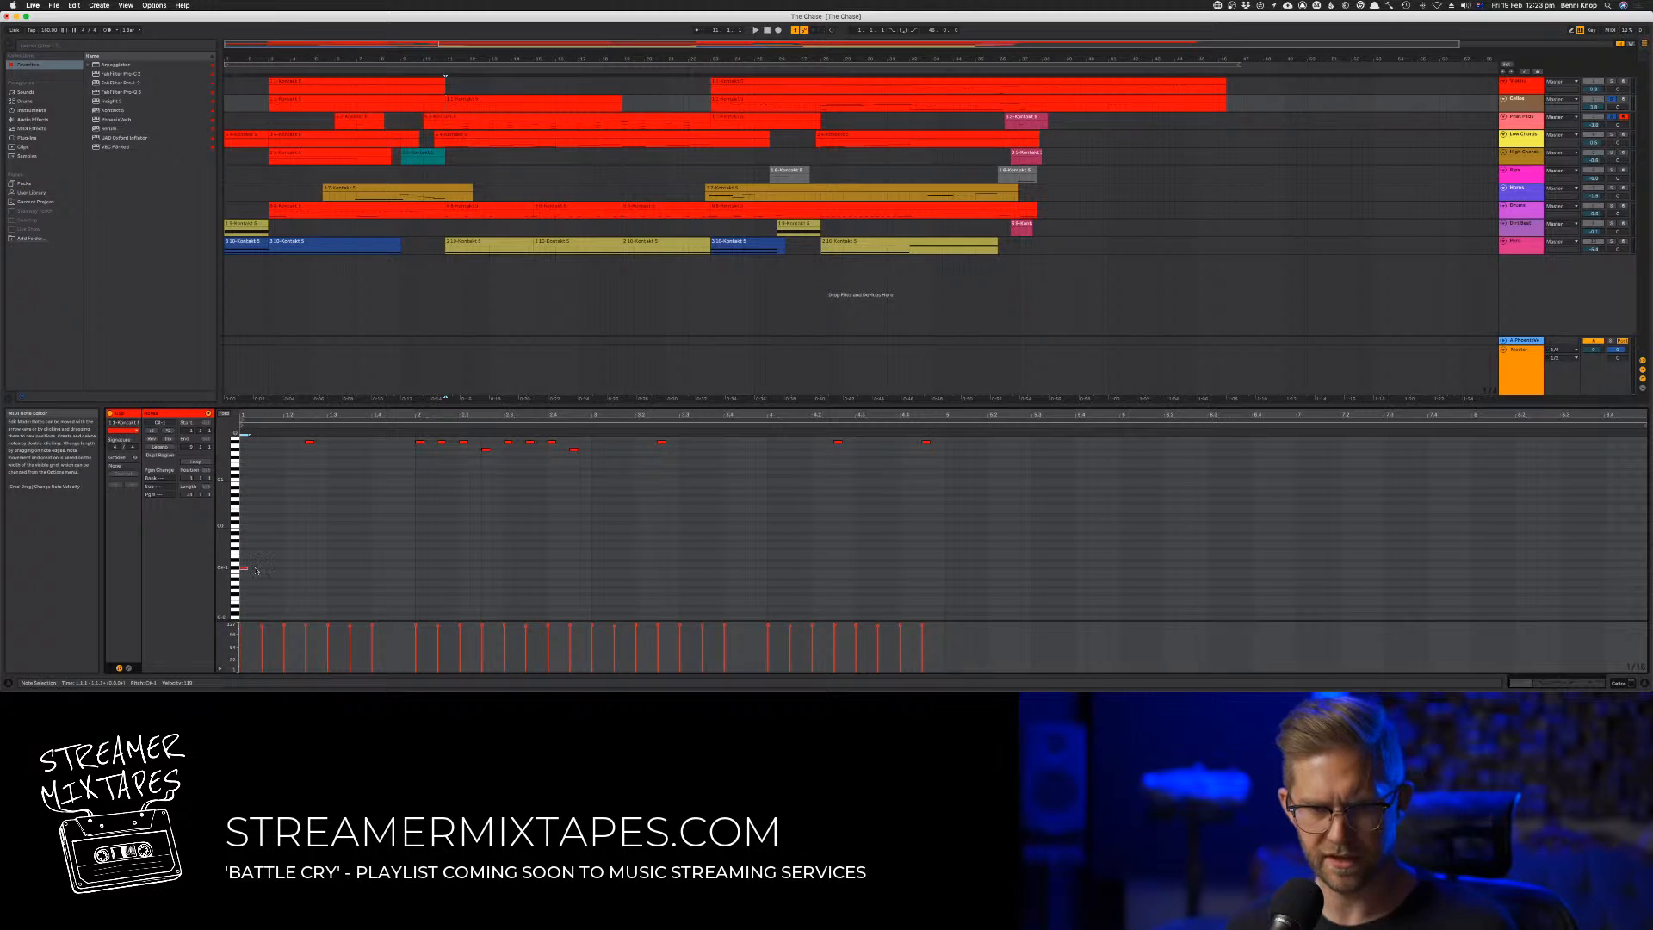
scroll(301, 579, up, 4)
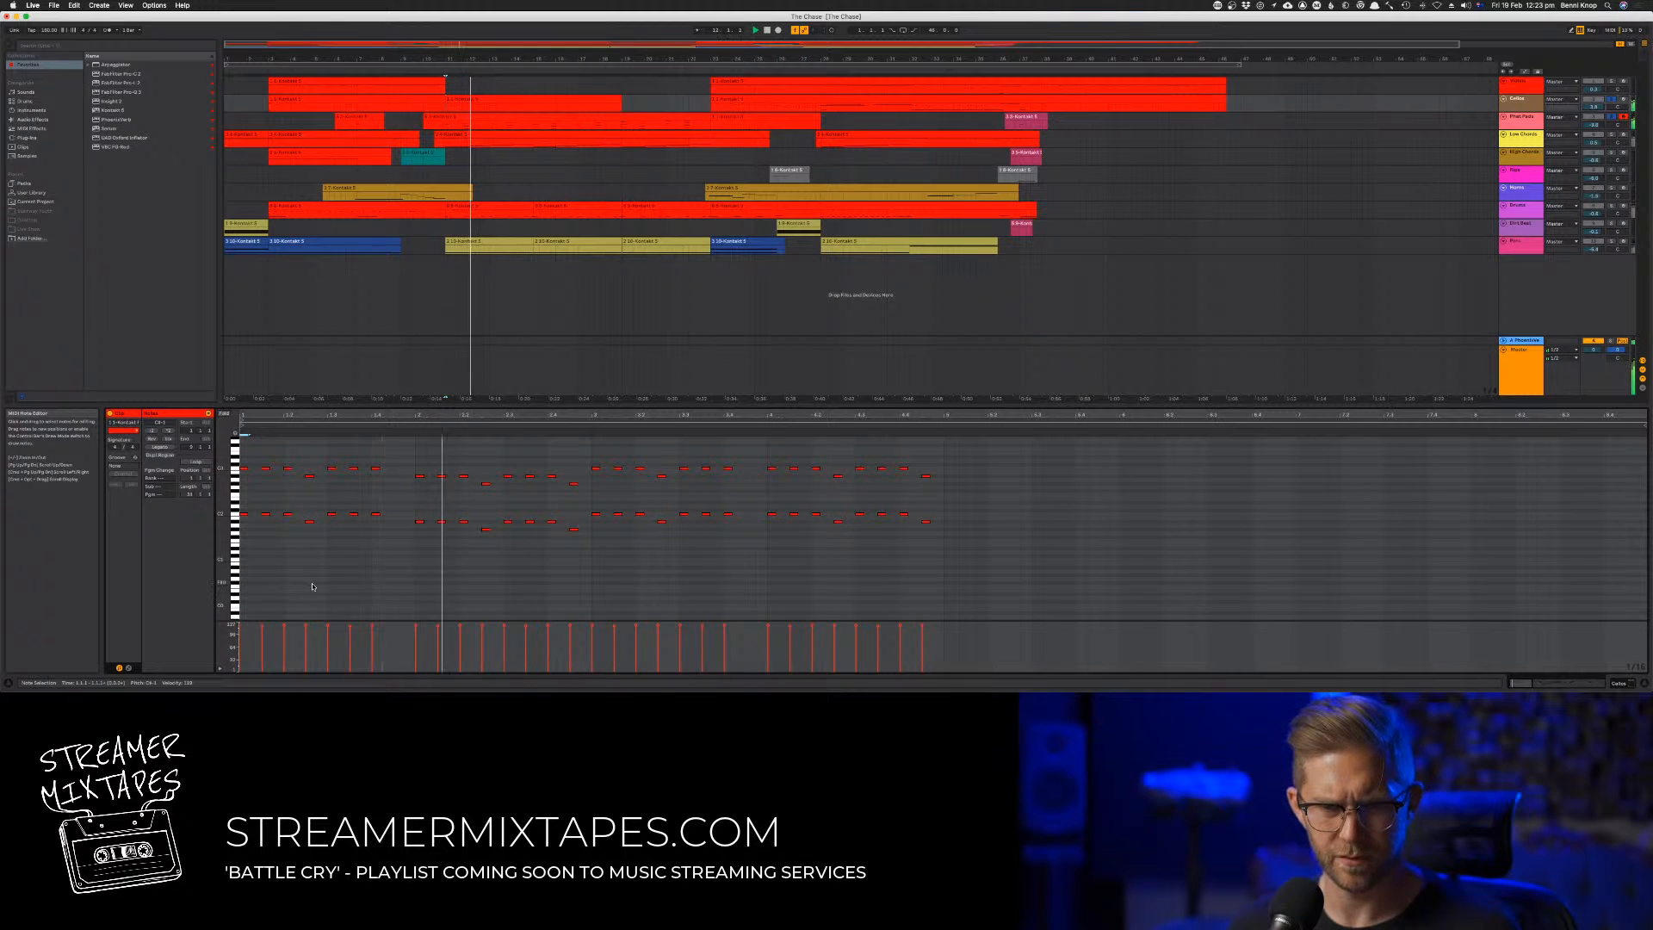
click(668, 559)
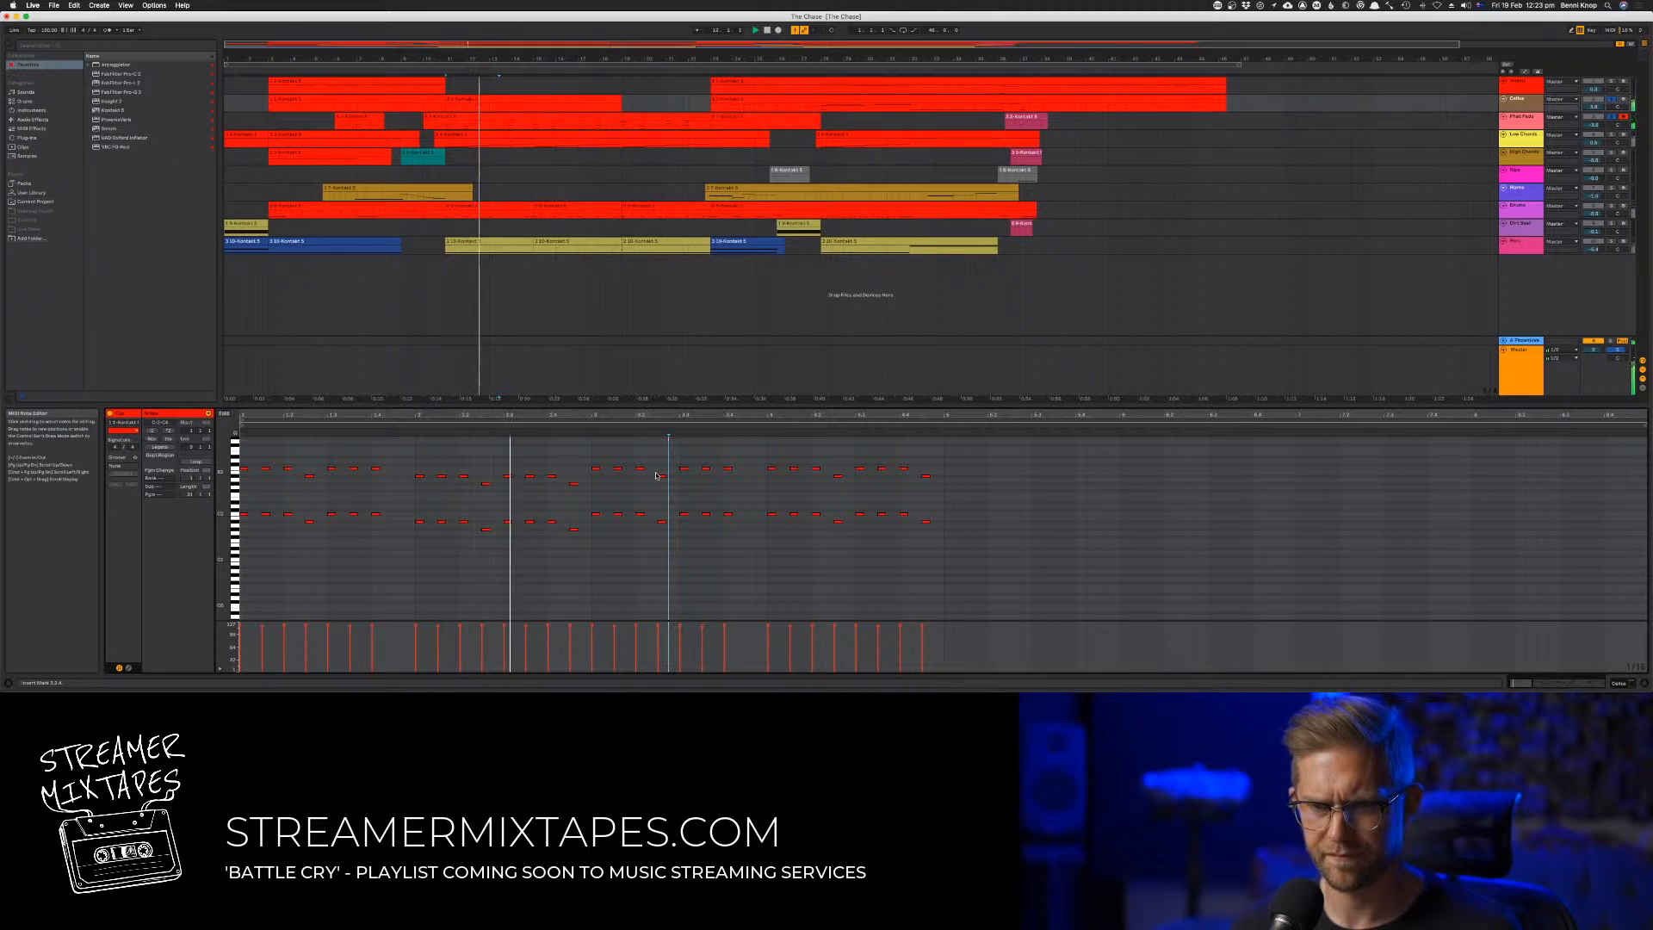
Copy the lower accent notes to the end of the third bar and raise the fourth bar's higher notes two semitones in both octaves
drag(662, 469, 756, 526)
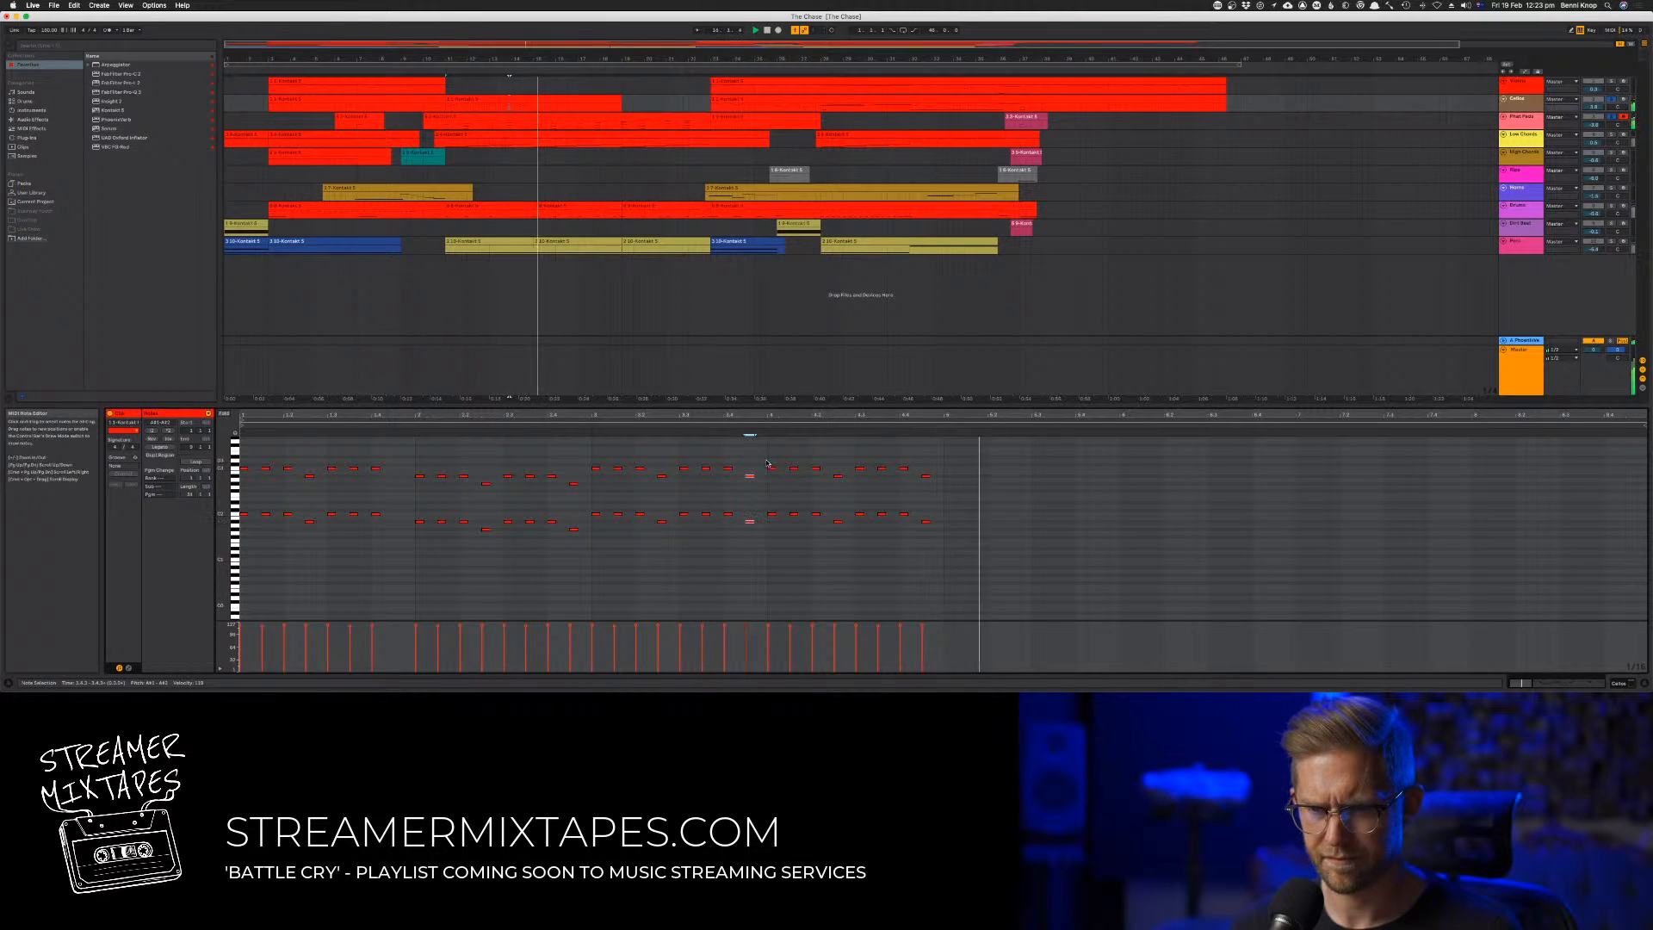
drag(764, 461, 764, 516)
key(space)
key(space)
key(Up)
key(Up)
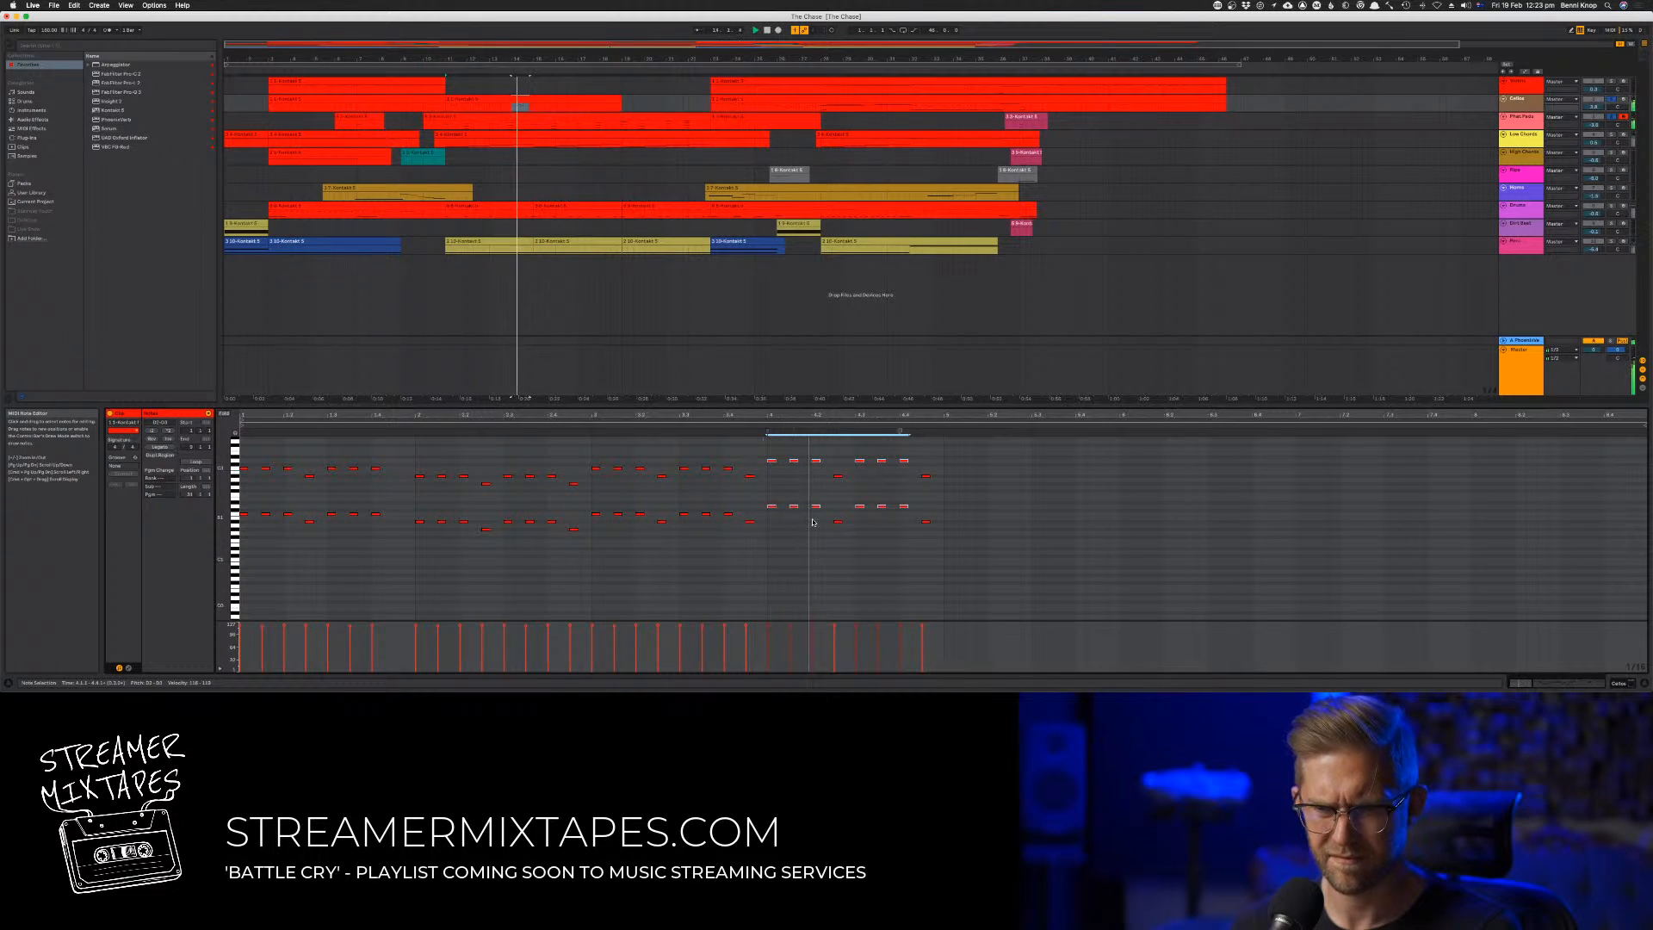
key(space)
key(space)
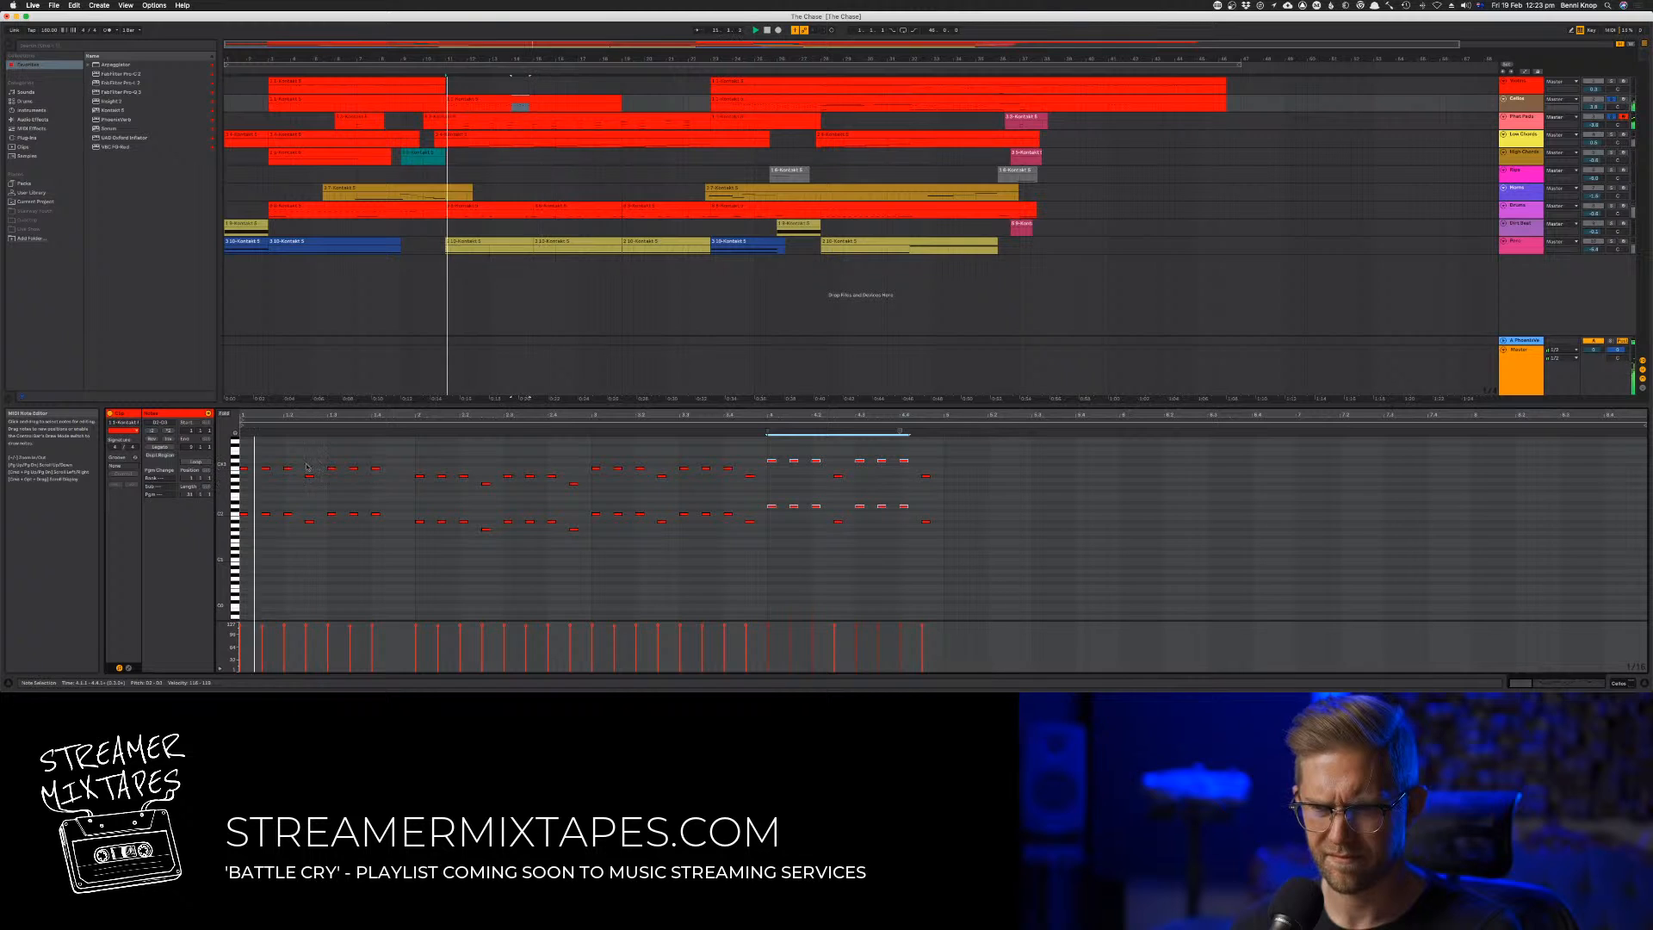
Copy the first bar's lower accent notes in both octaves to the end of that group and lower the copies two semitones
click(309, 476)
shift+click(309, 523)
drag(382, 525, 397, 527)
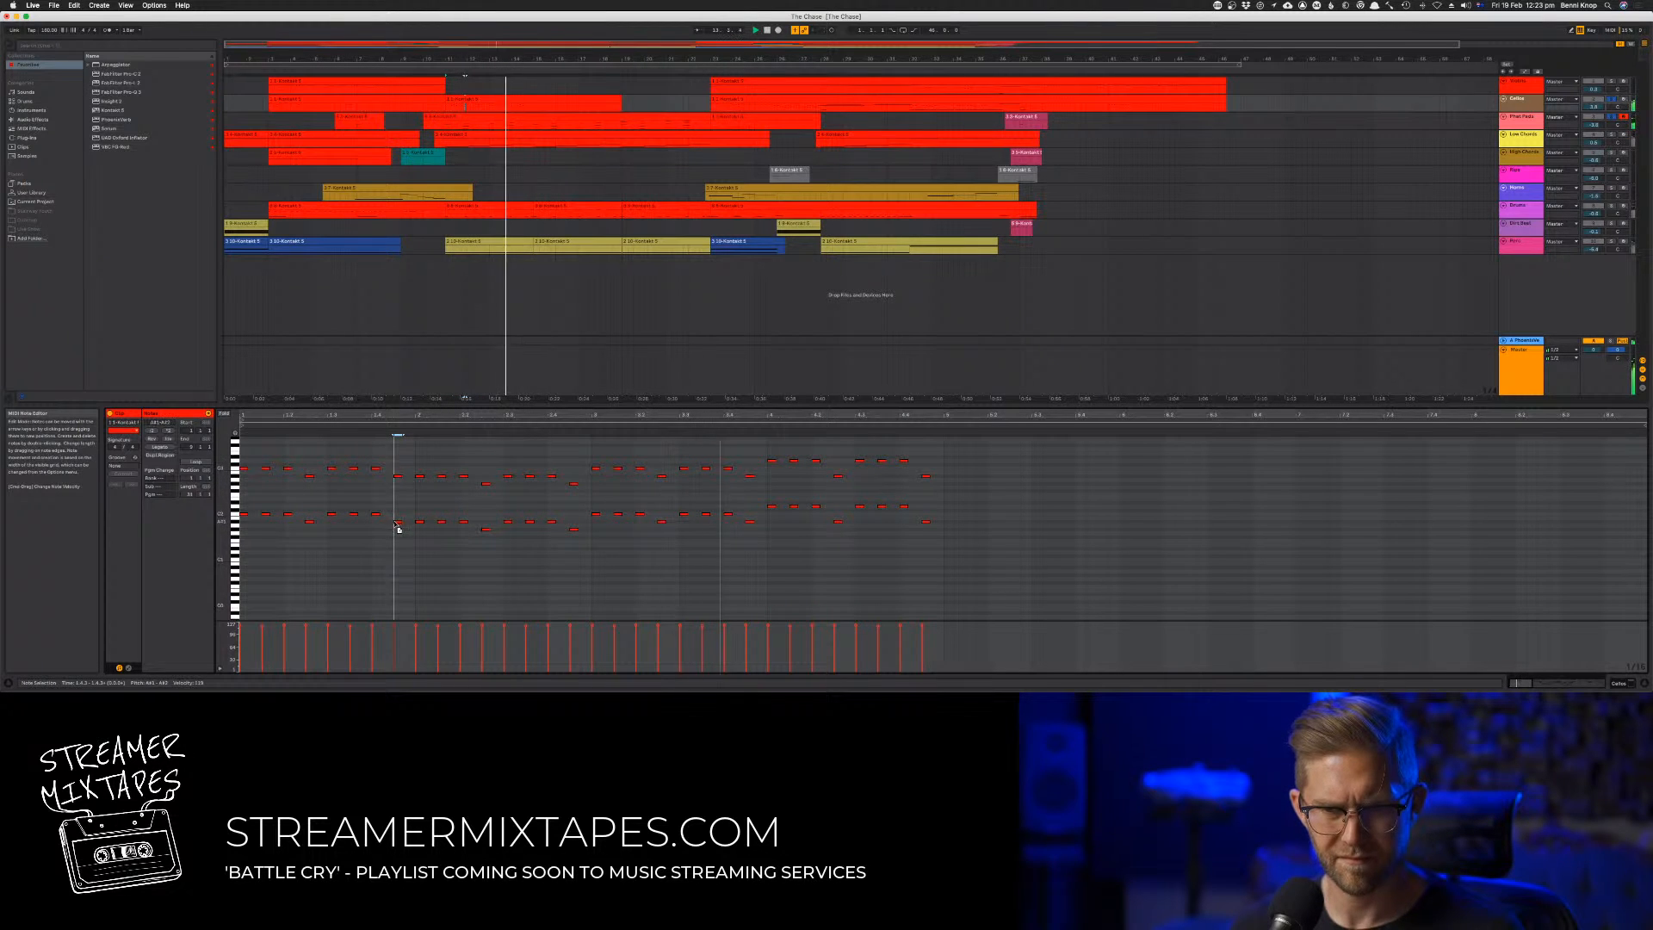
key(Down)
key(Down)
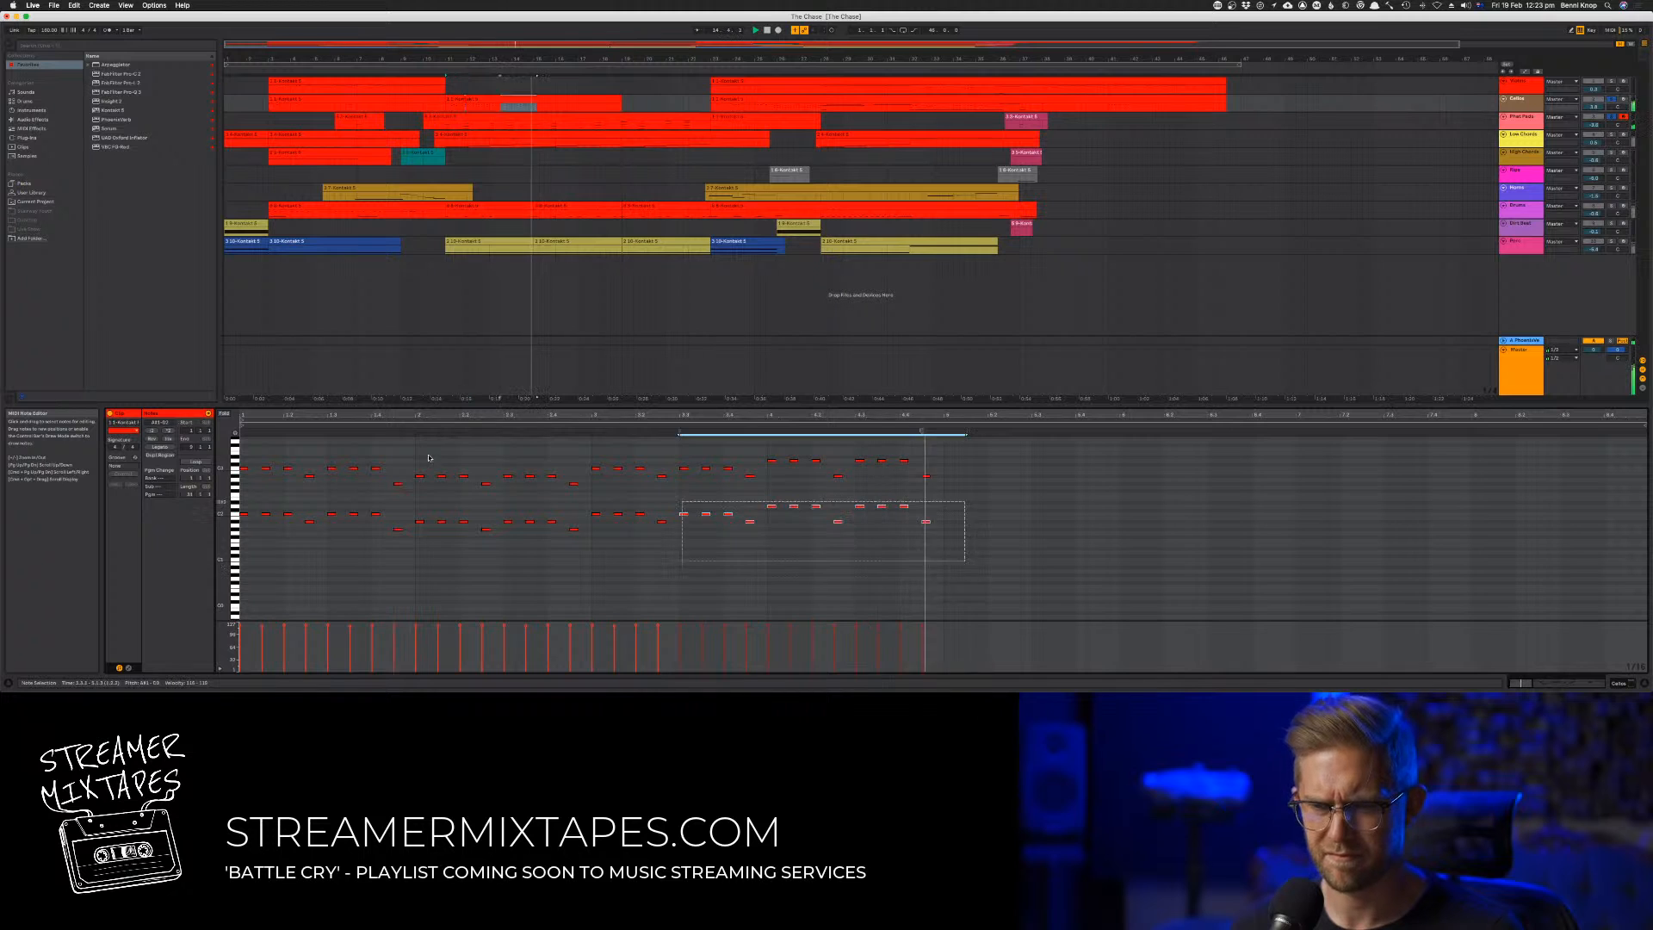
Duplicate all notes of the four-bar pattern and align the copy directly after the original at the fifth bar
key(ctrl+a)
key(ctrl+d)
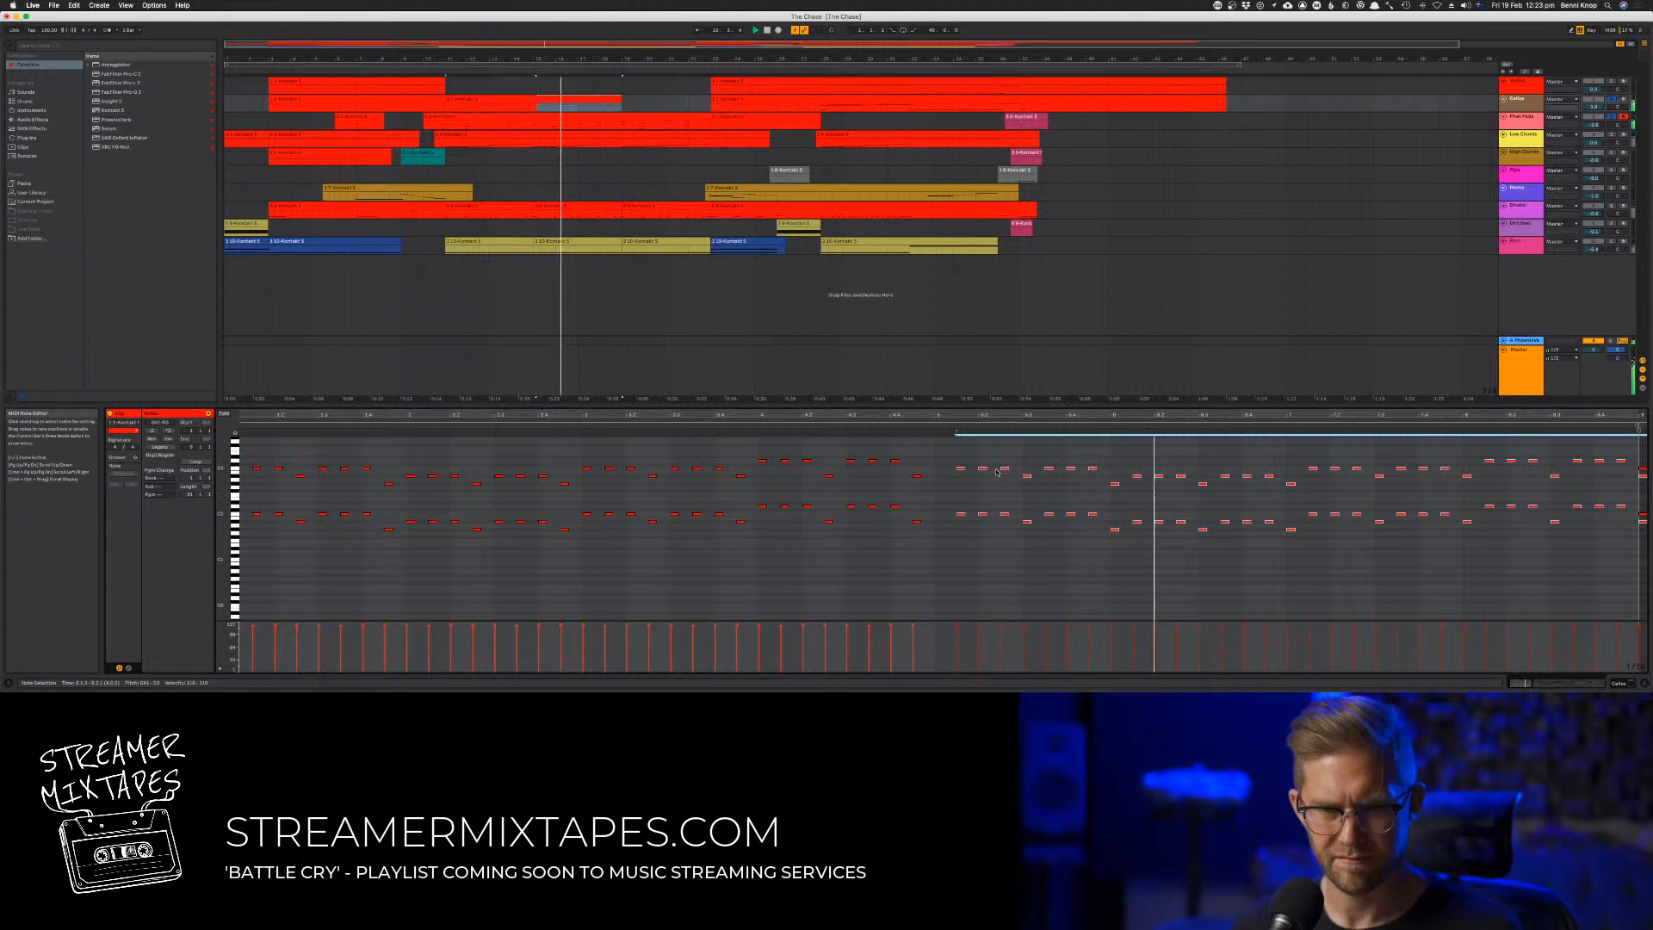
drag(961, 470, 940, 472)
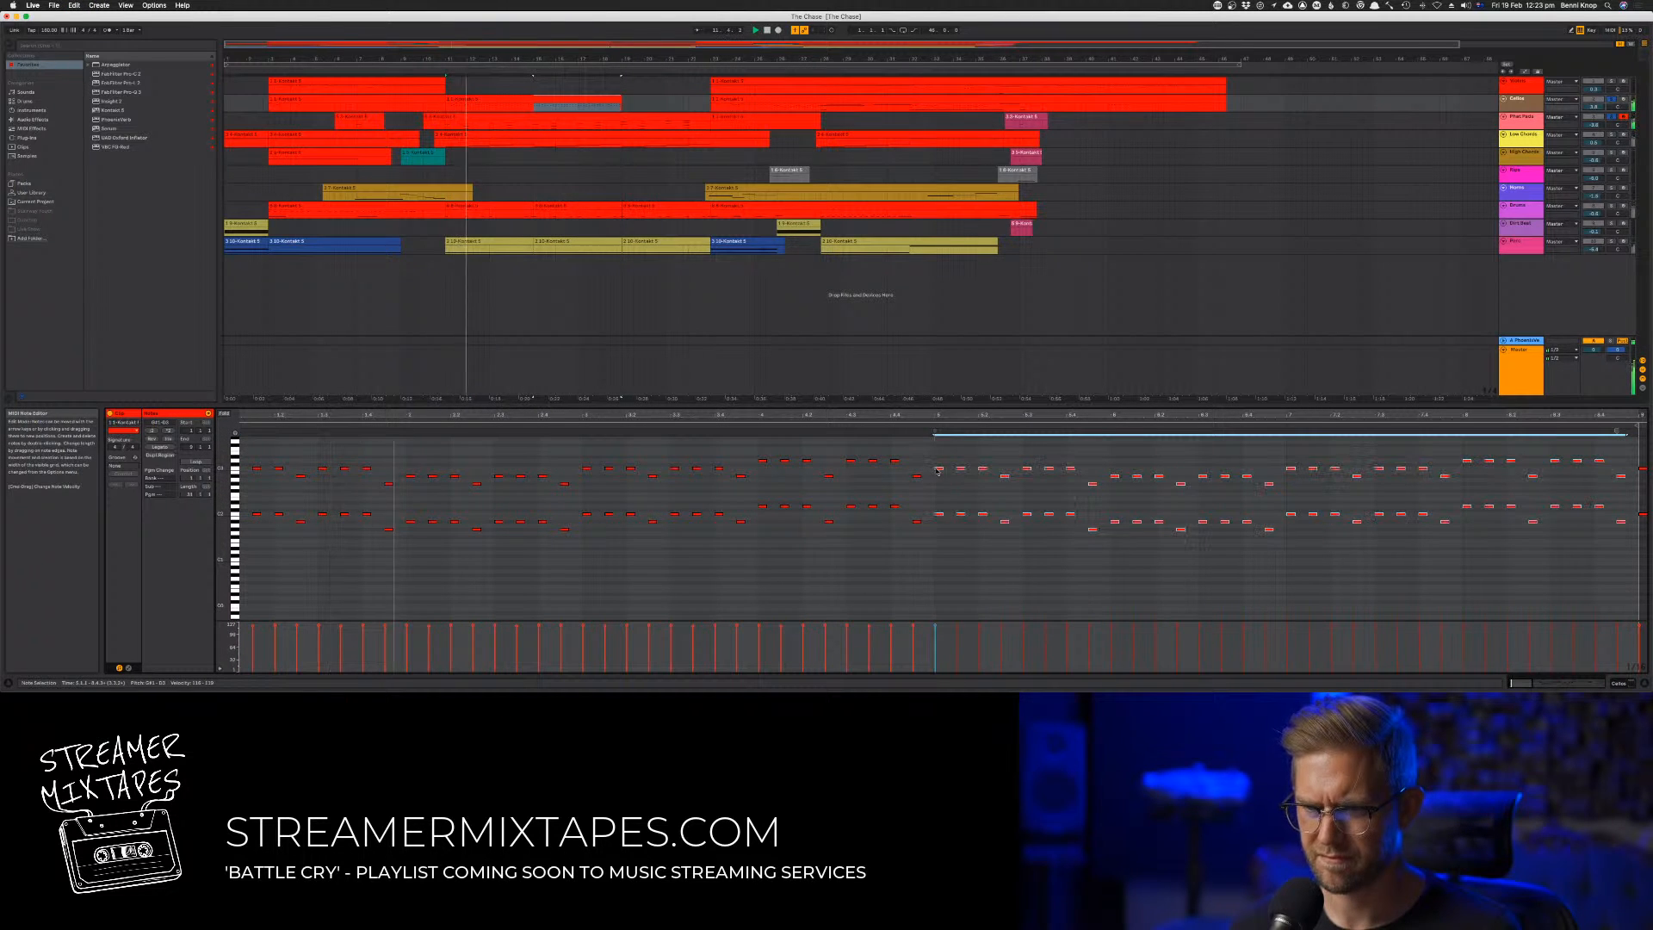
Extend the second track's copied clip to the start of its next clip and delete the old notes from the ninth bar onward
click(638, 100)
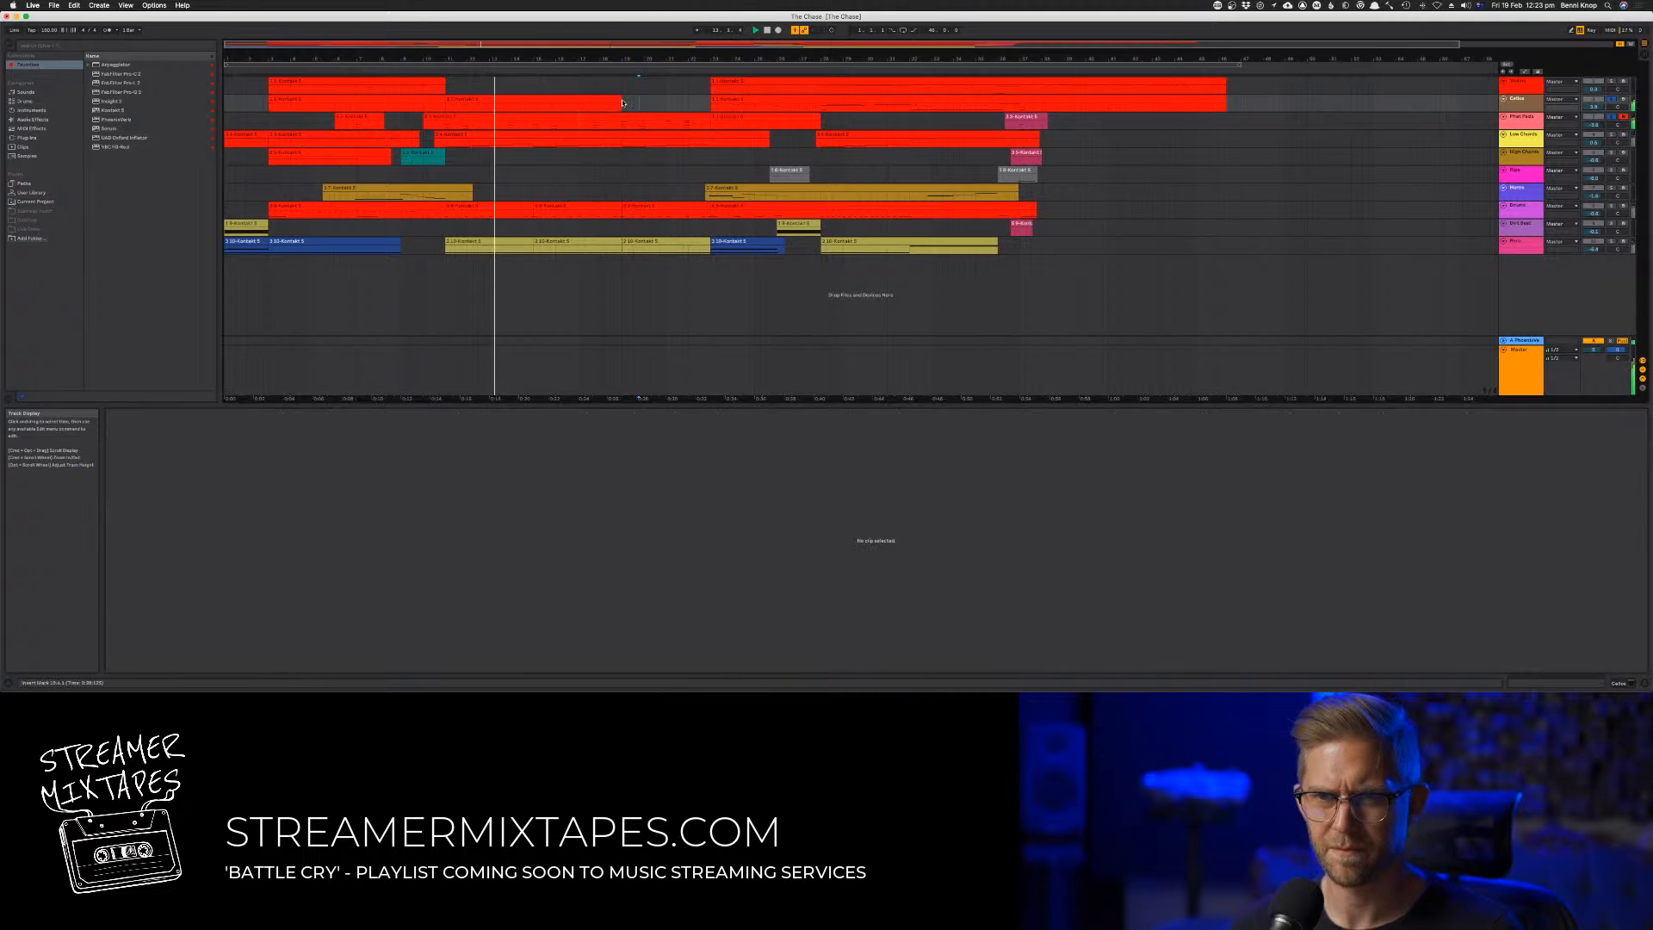
drag(618, 101, 710, 101)
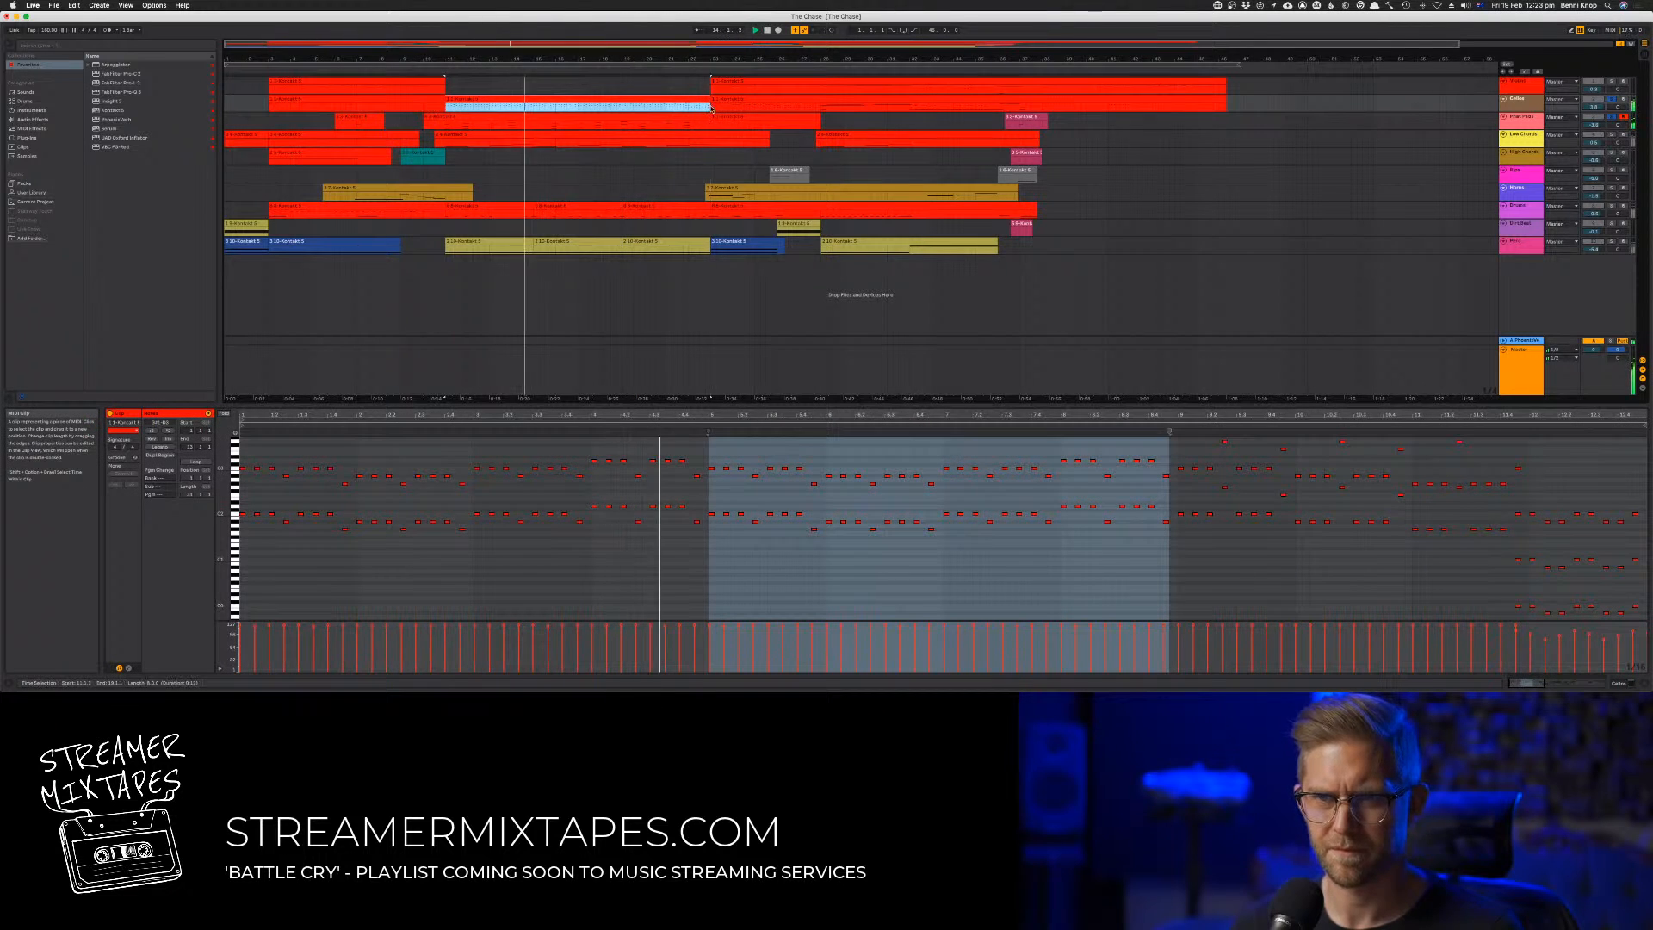
click(1018, 602)
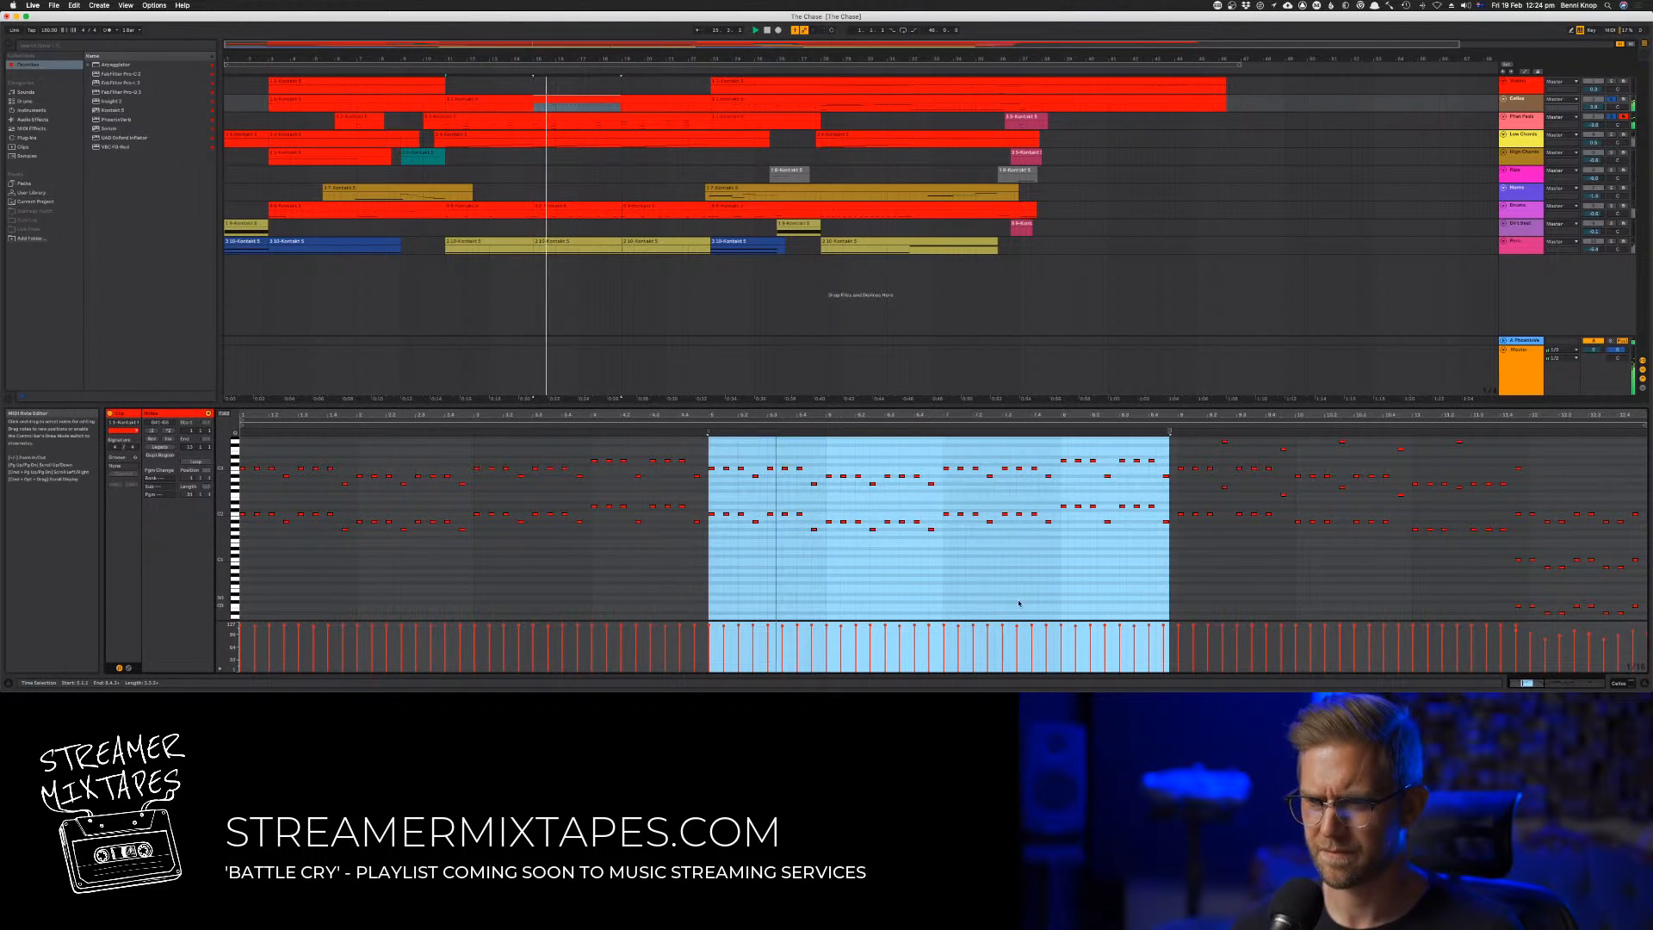
click(1234, 558)
drag(1179, 440, 1647, 619)
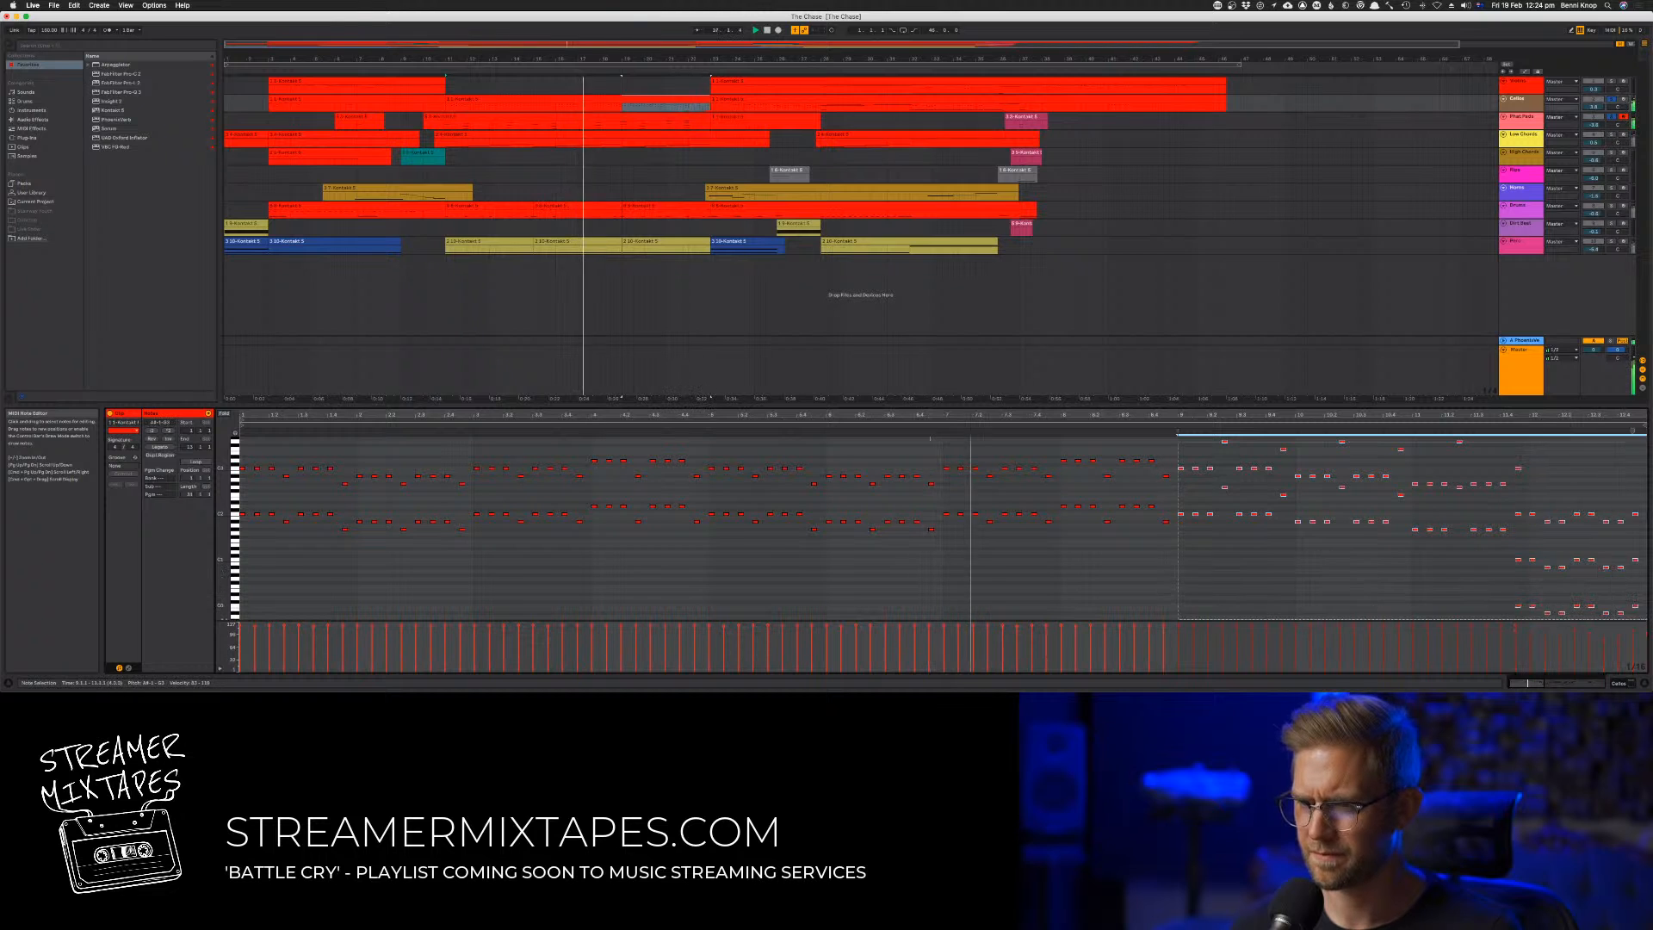
key(Delete)
Duplicate the second four-bar pattern and align the copy at the ninth bar to fill the clip's last four bars
drag(1240, 552, 706, 434)
key(super+d)
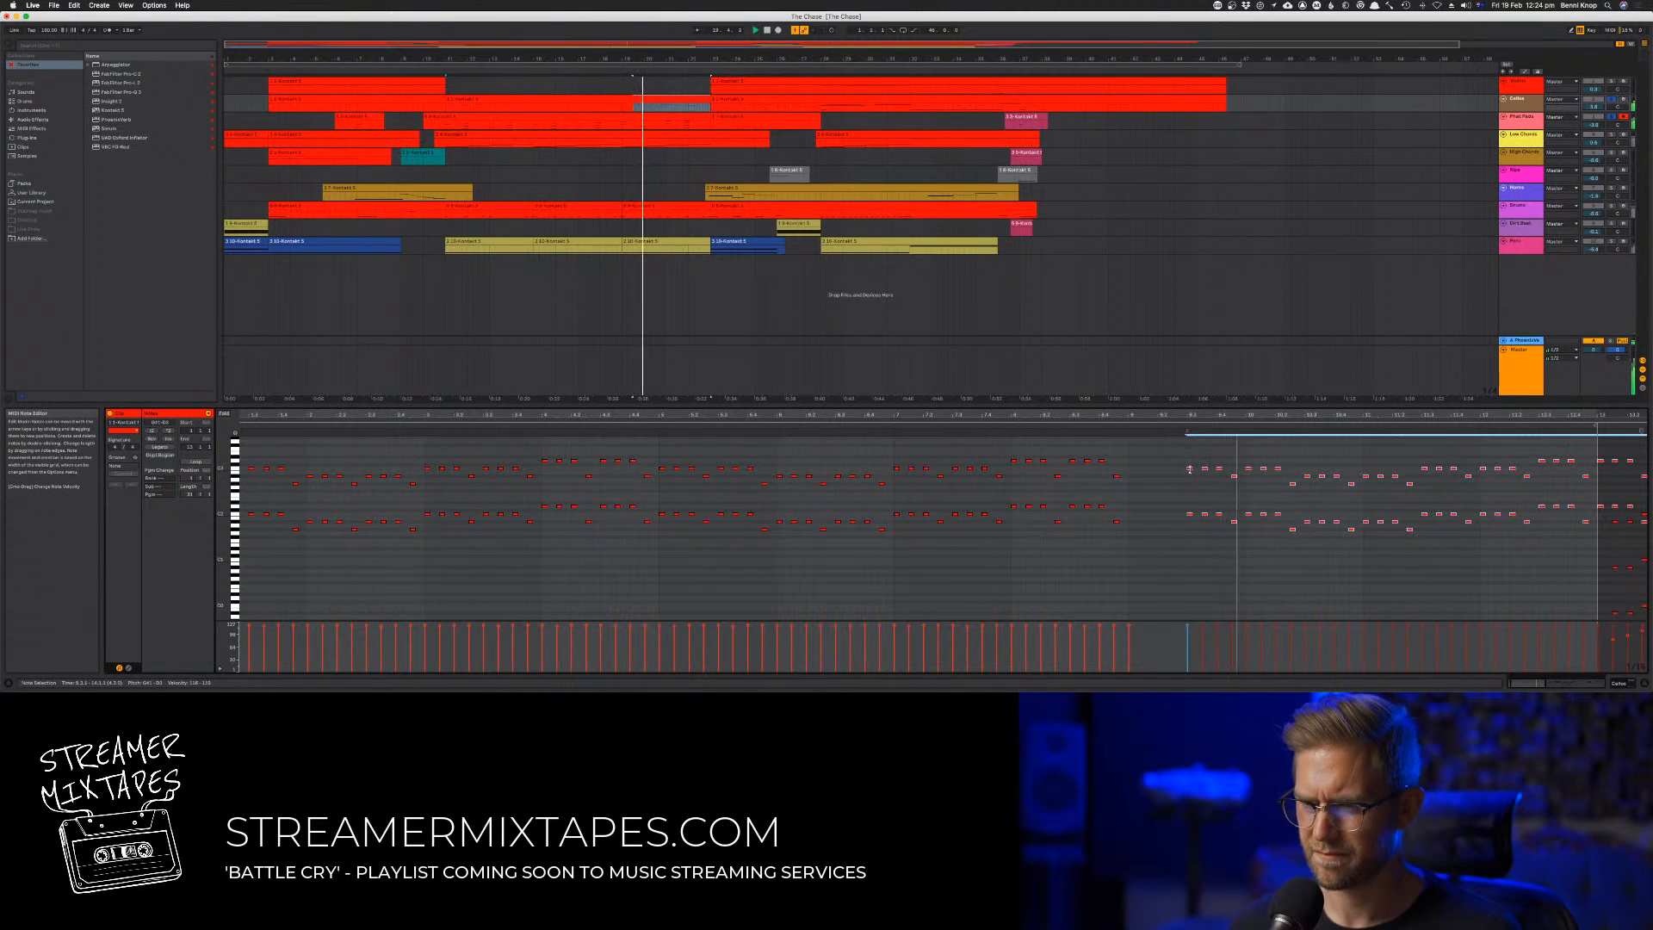
drag(1190, 471, 1132, 473)
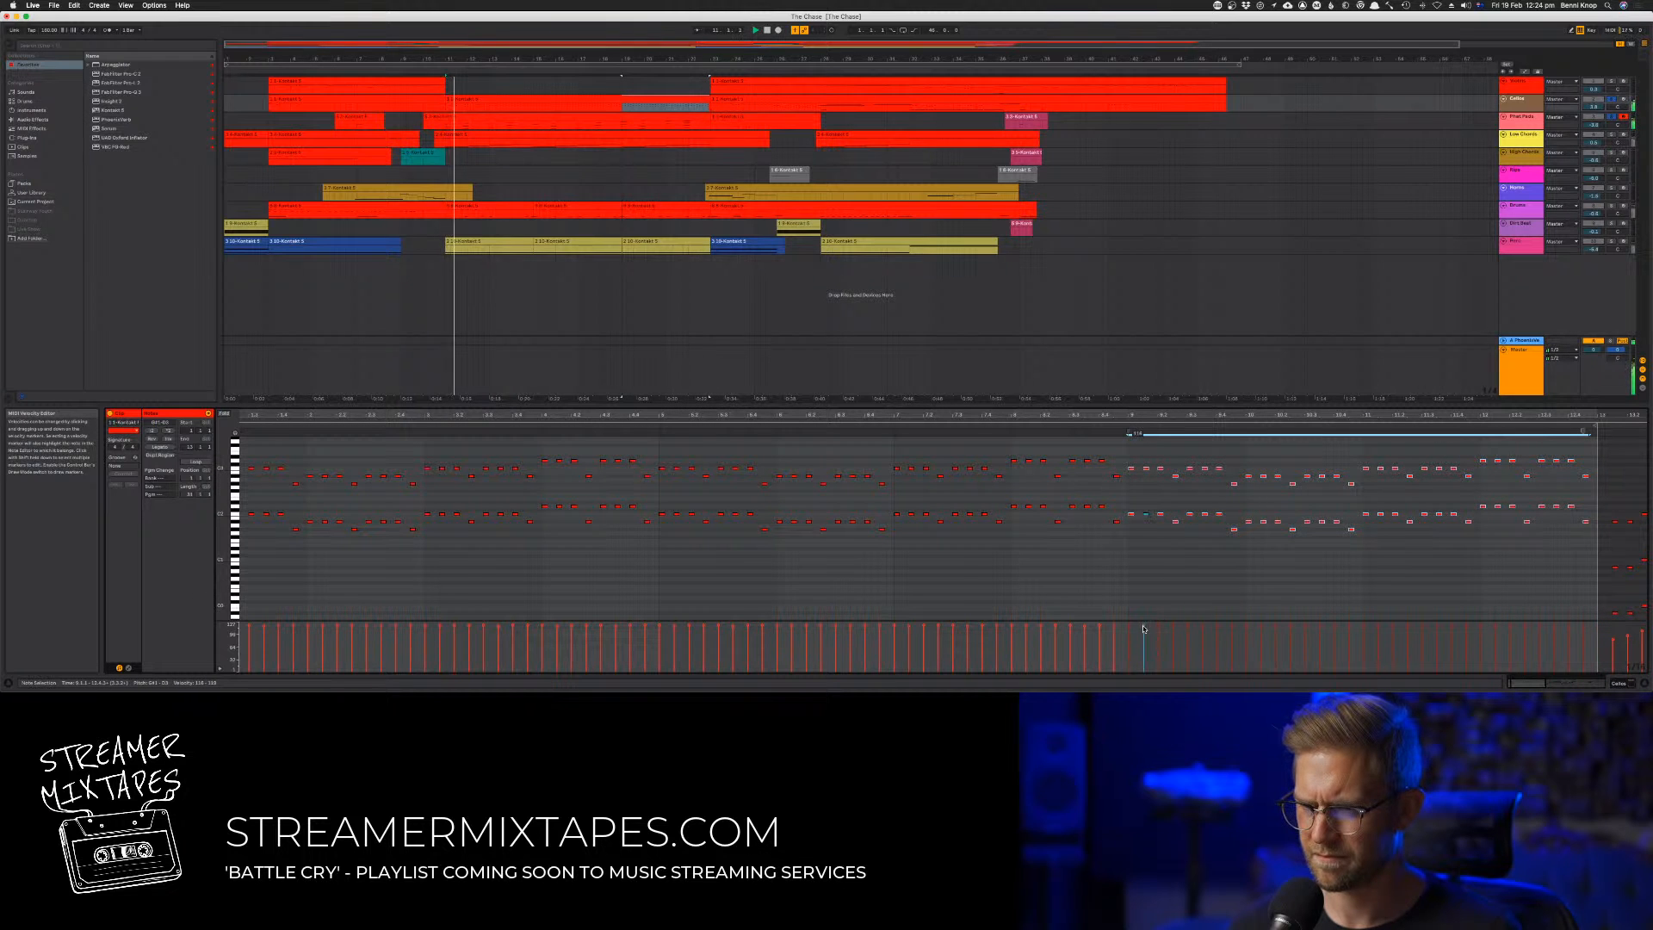
click(1122, 583)
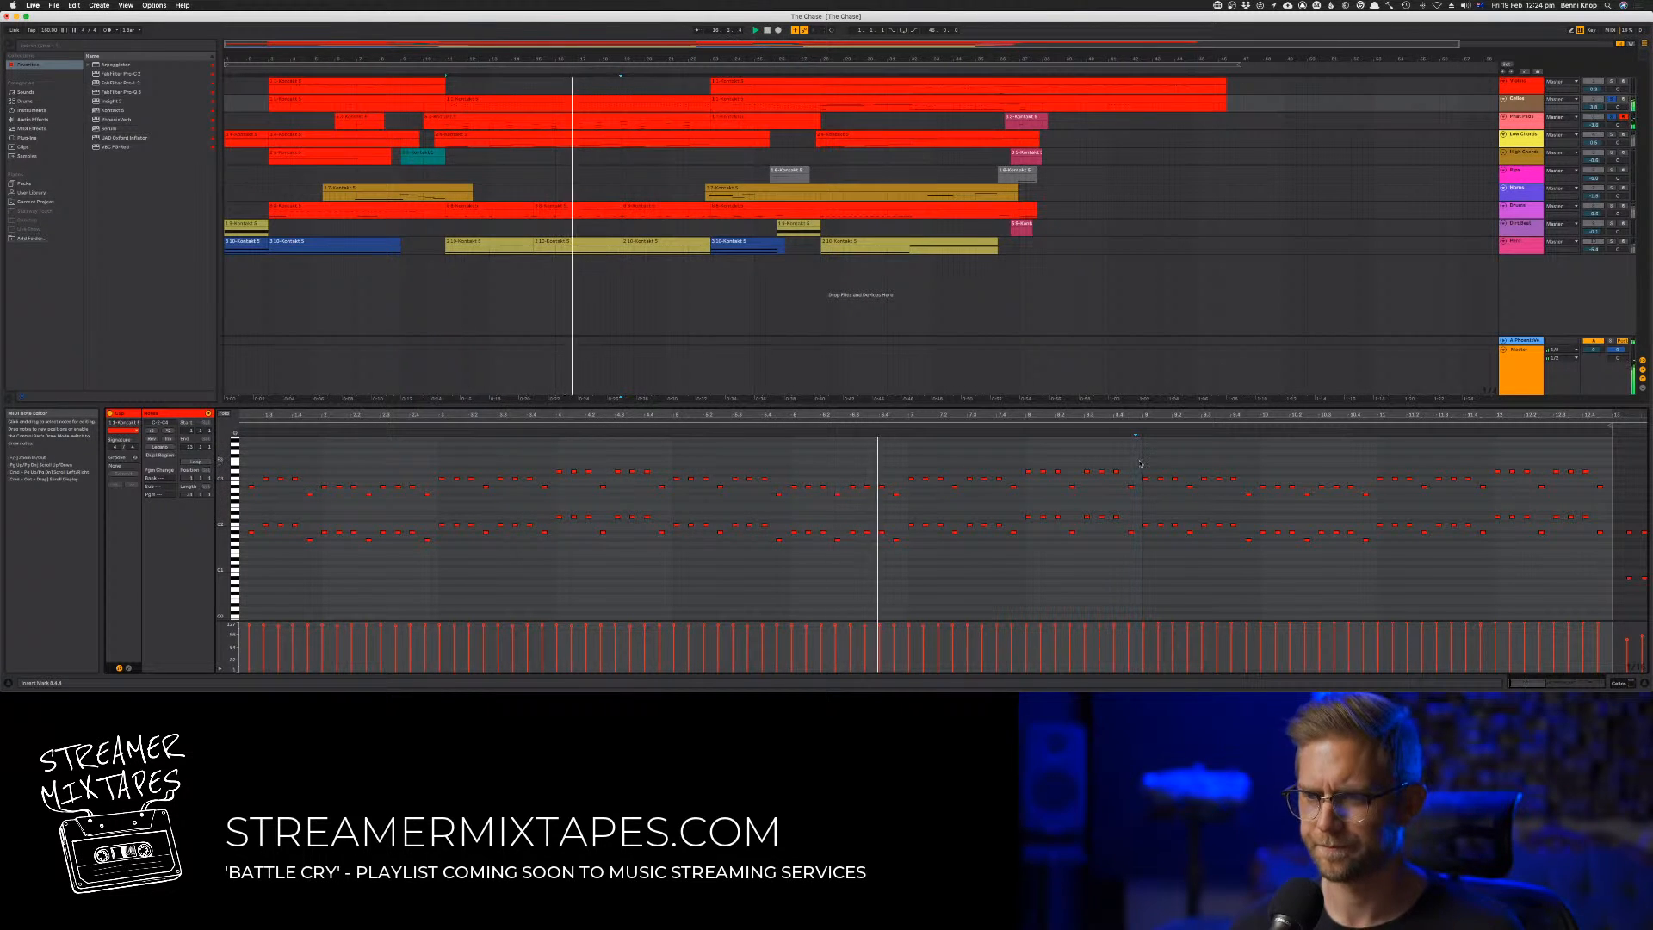
Open the third track's chord clip, select all its notes and examine how the chords rise in the last phrase
click(580, 118)
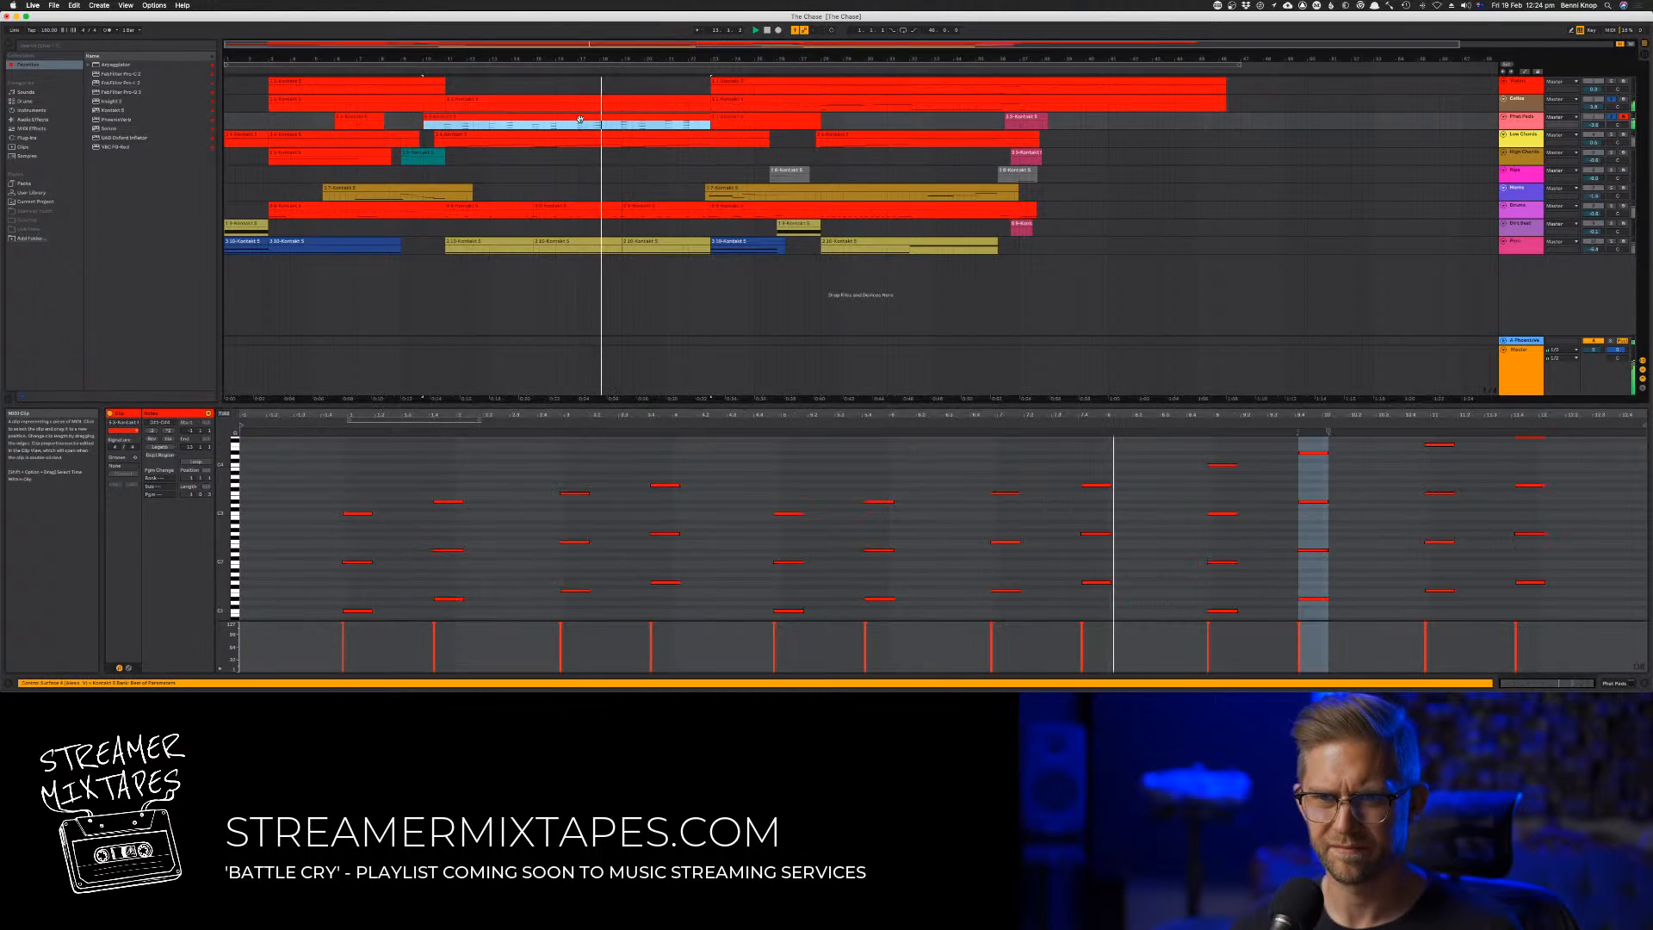
click(833, 448)
key(super+a)
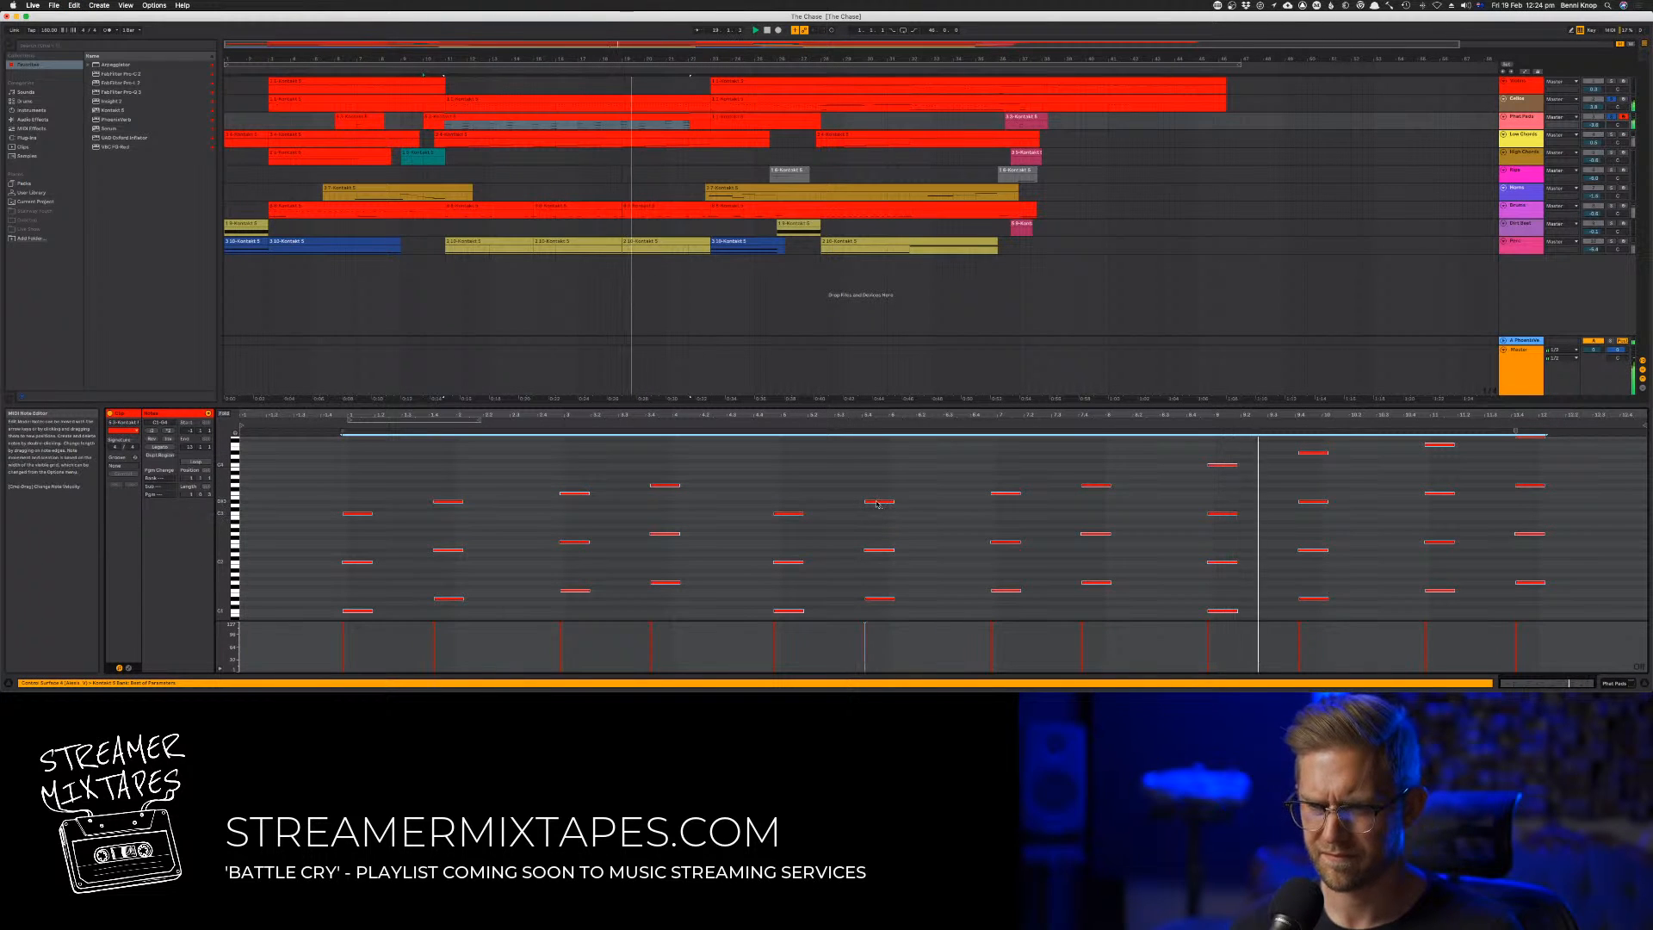
scroll(847, 510, up, 3)
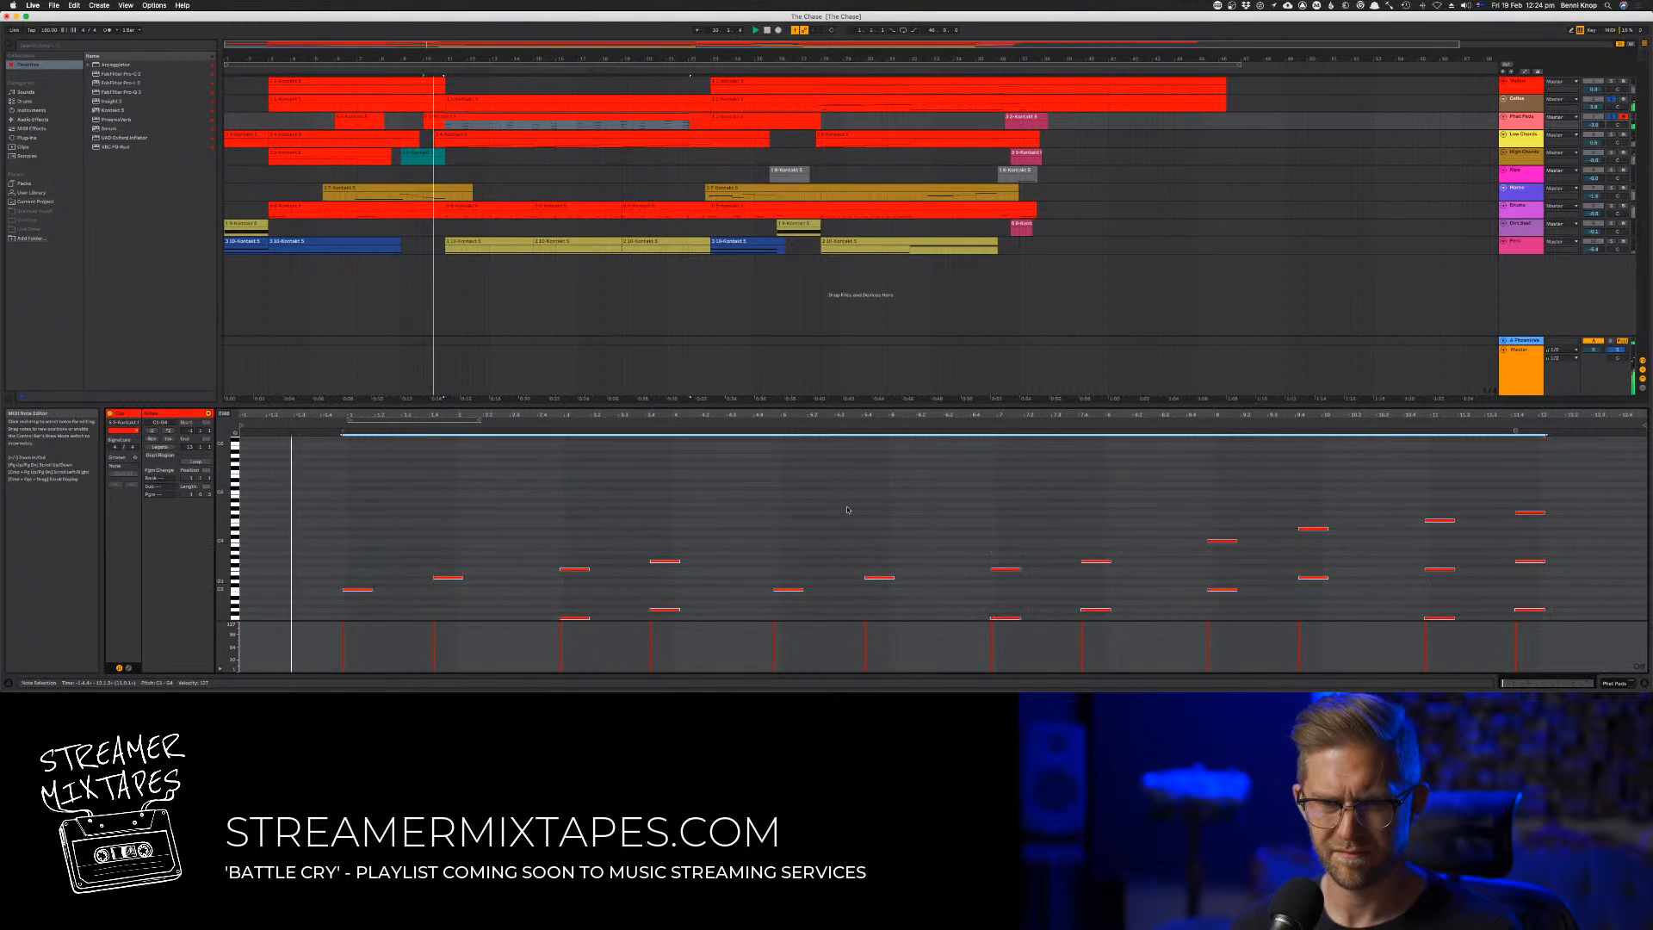
scroll(848, 509, down, 3)
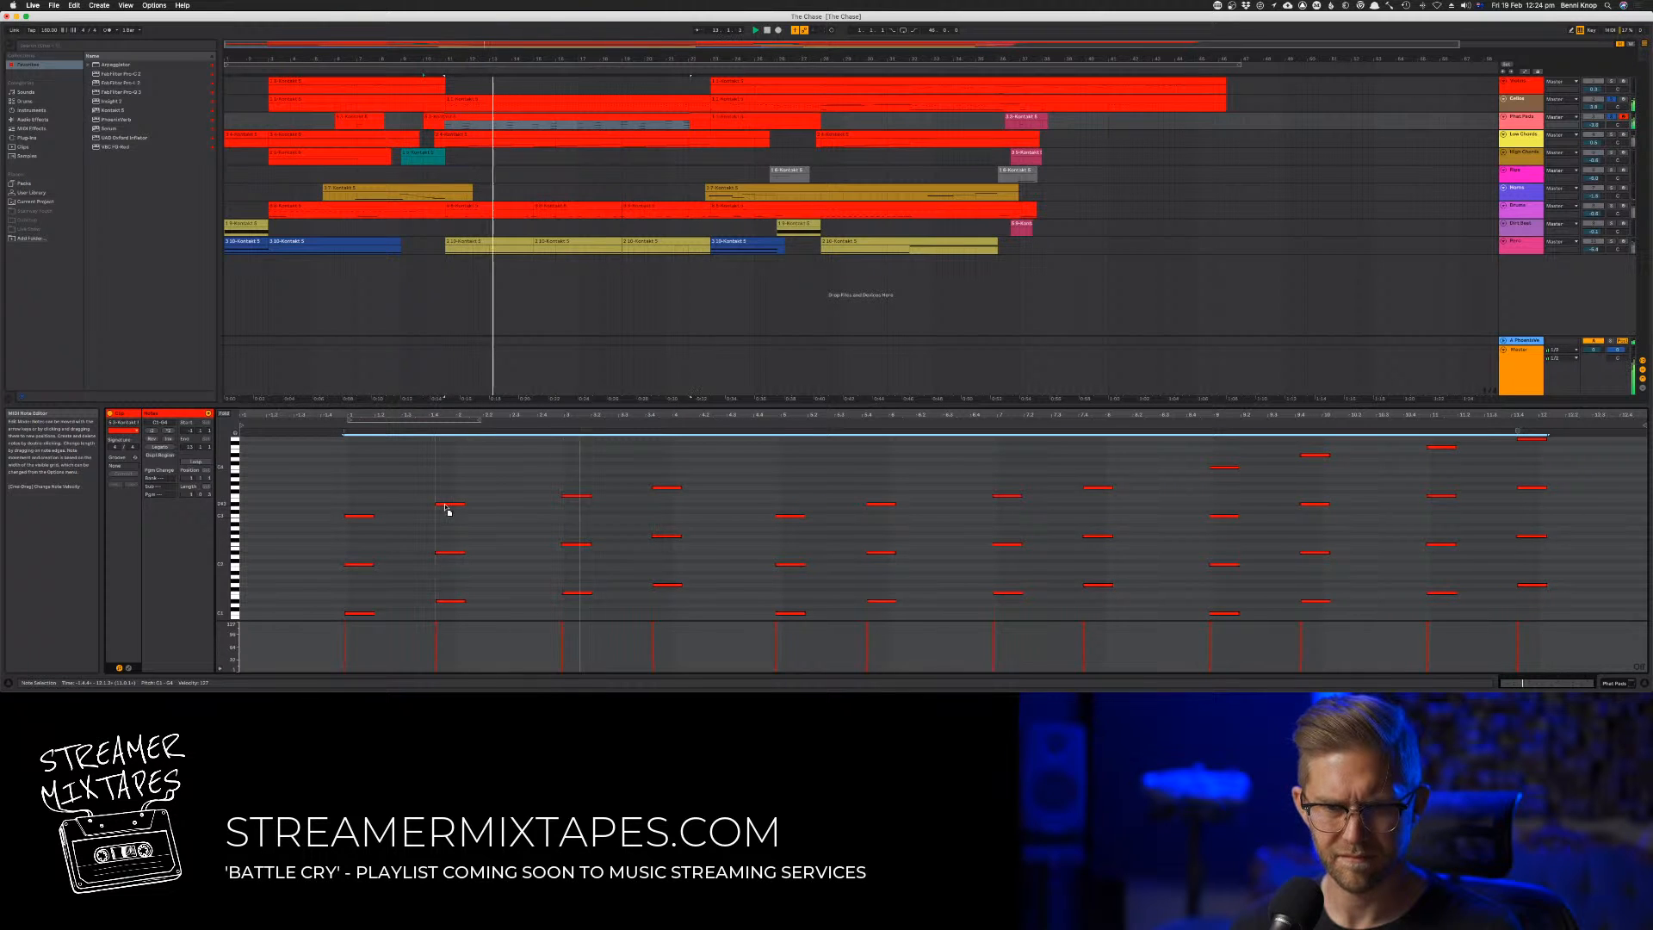
click(445, 505)
click(617, 475)
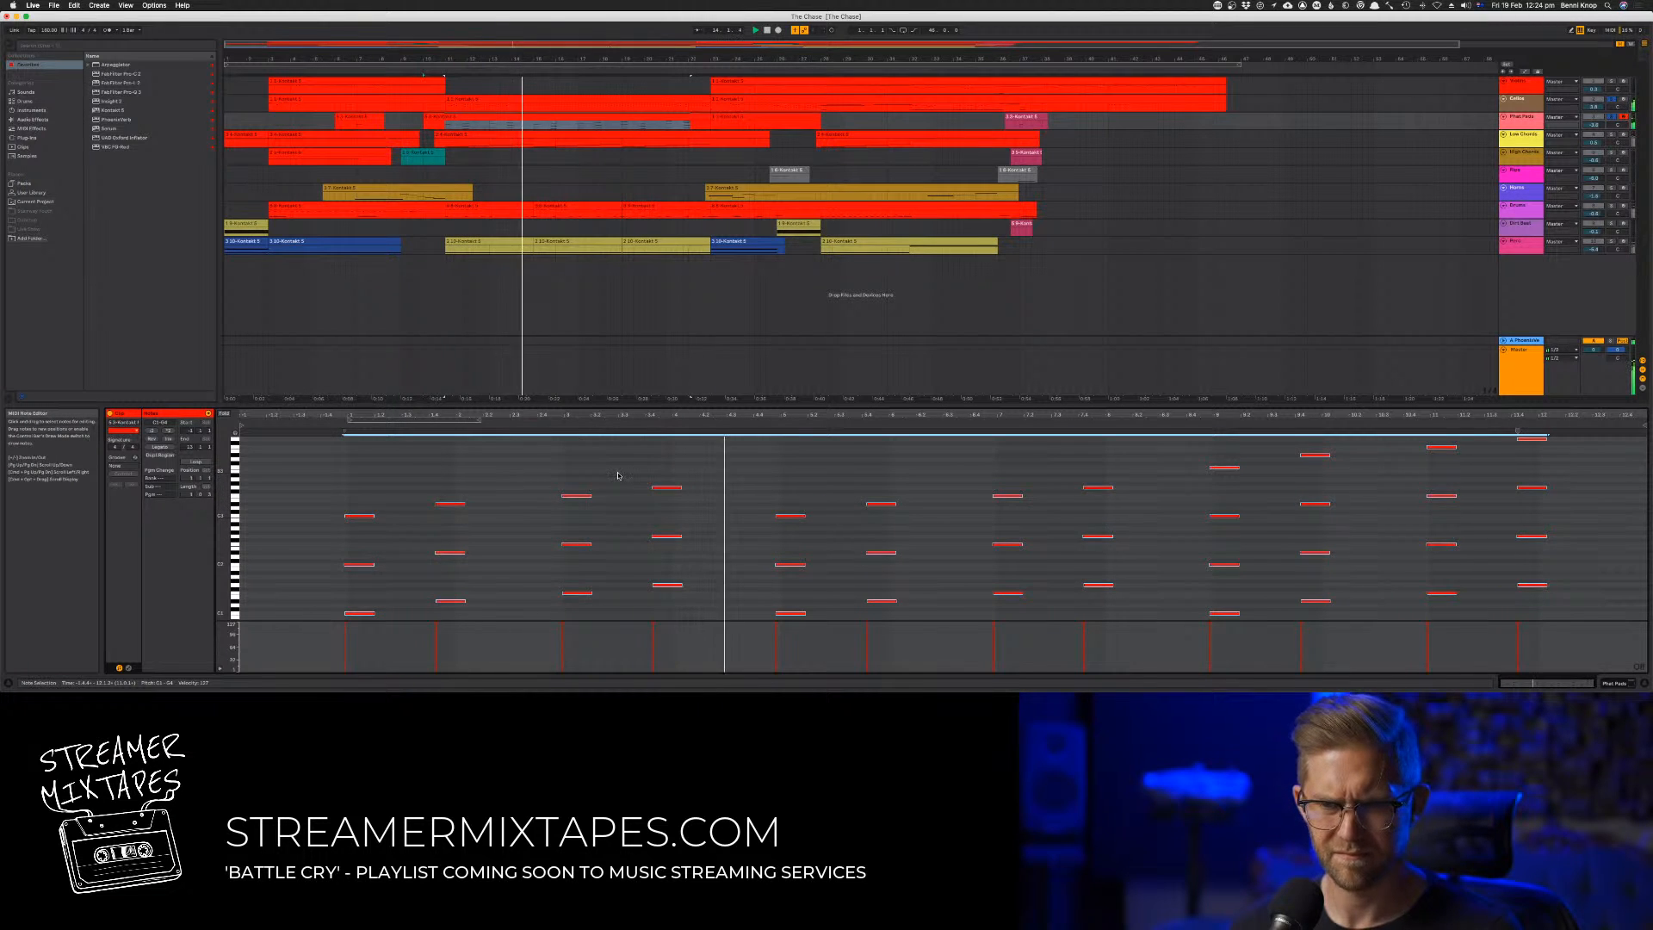
click(618, 476)
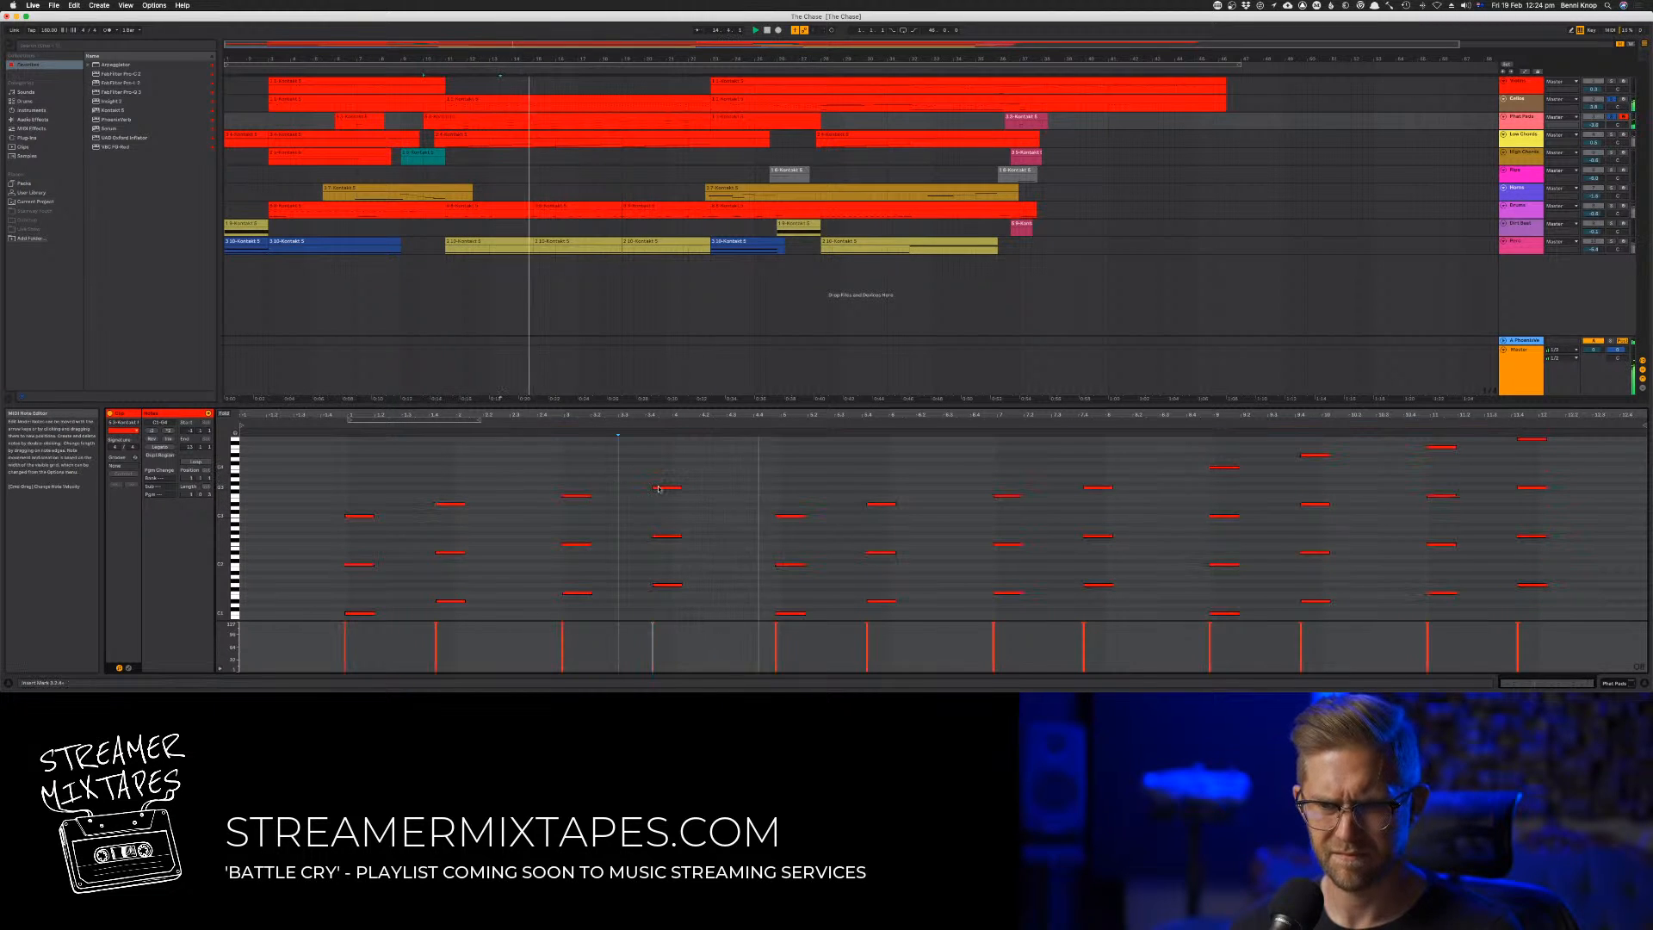
Copy the upper-octave notes of the last four bars in the second track's clip to a higher pitch as a third layer
click(606, 97)
click(940, 508)
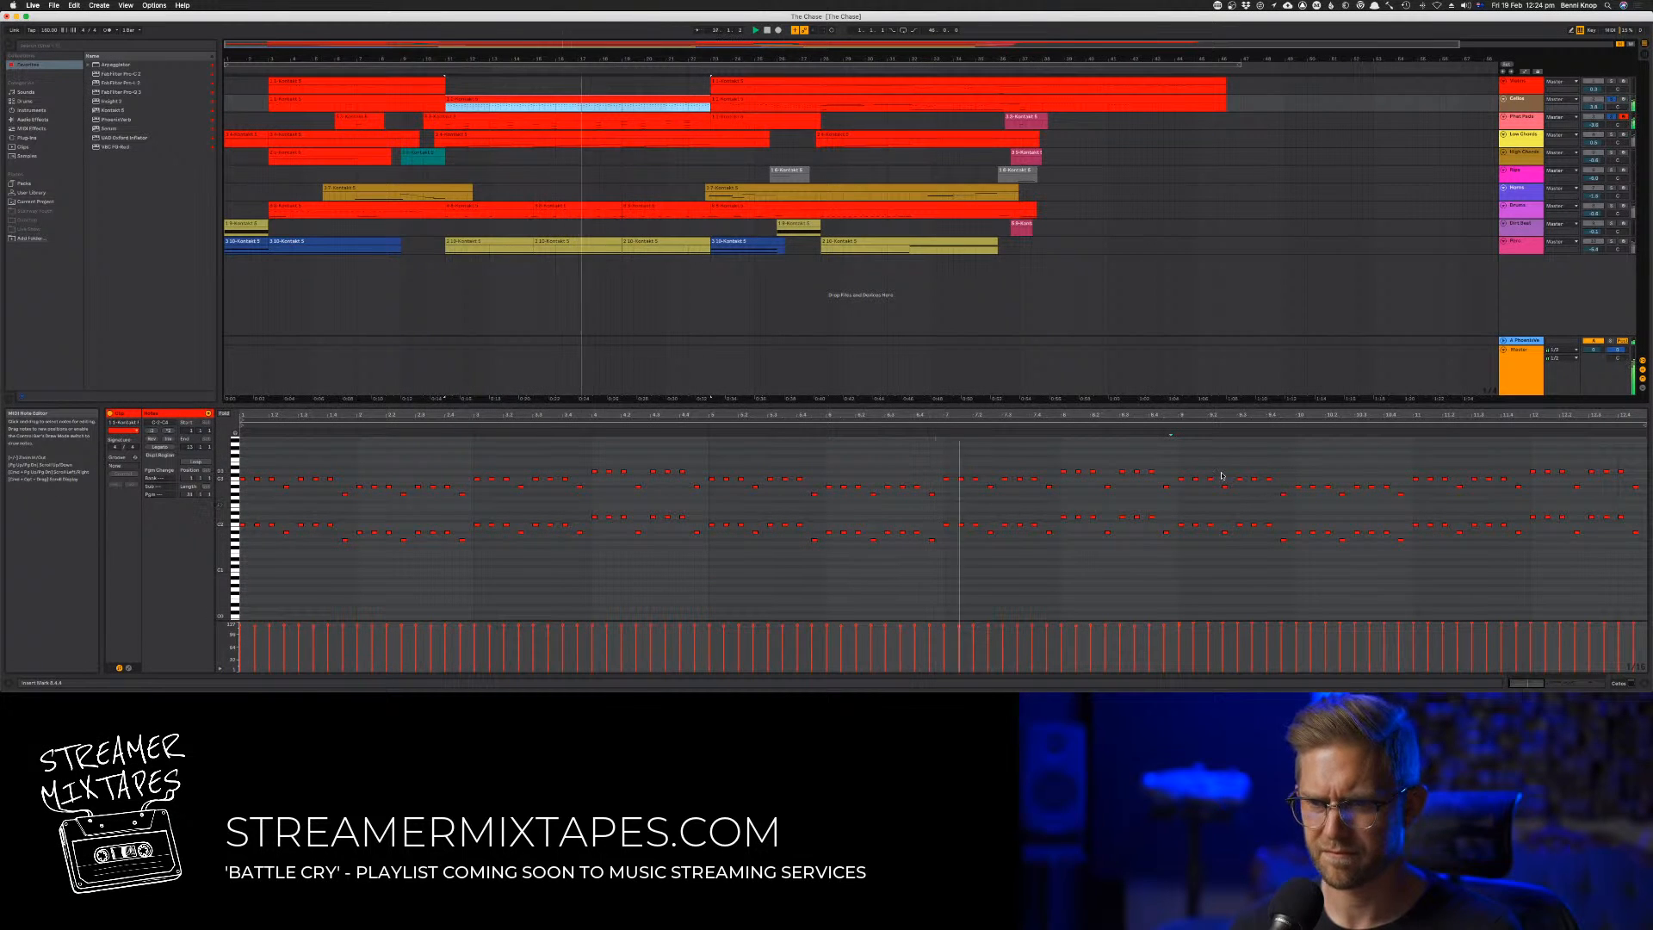
drag(1180, 456, 1647, 503)
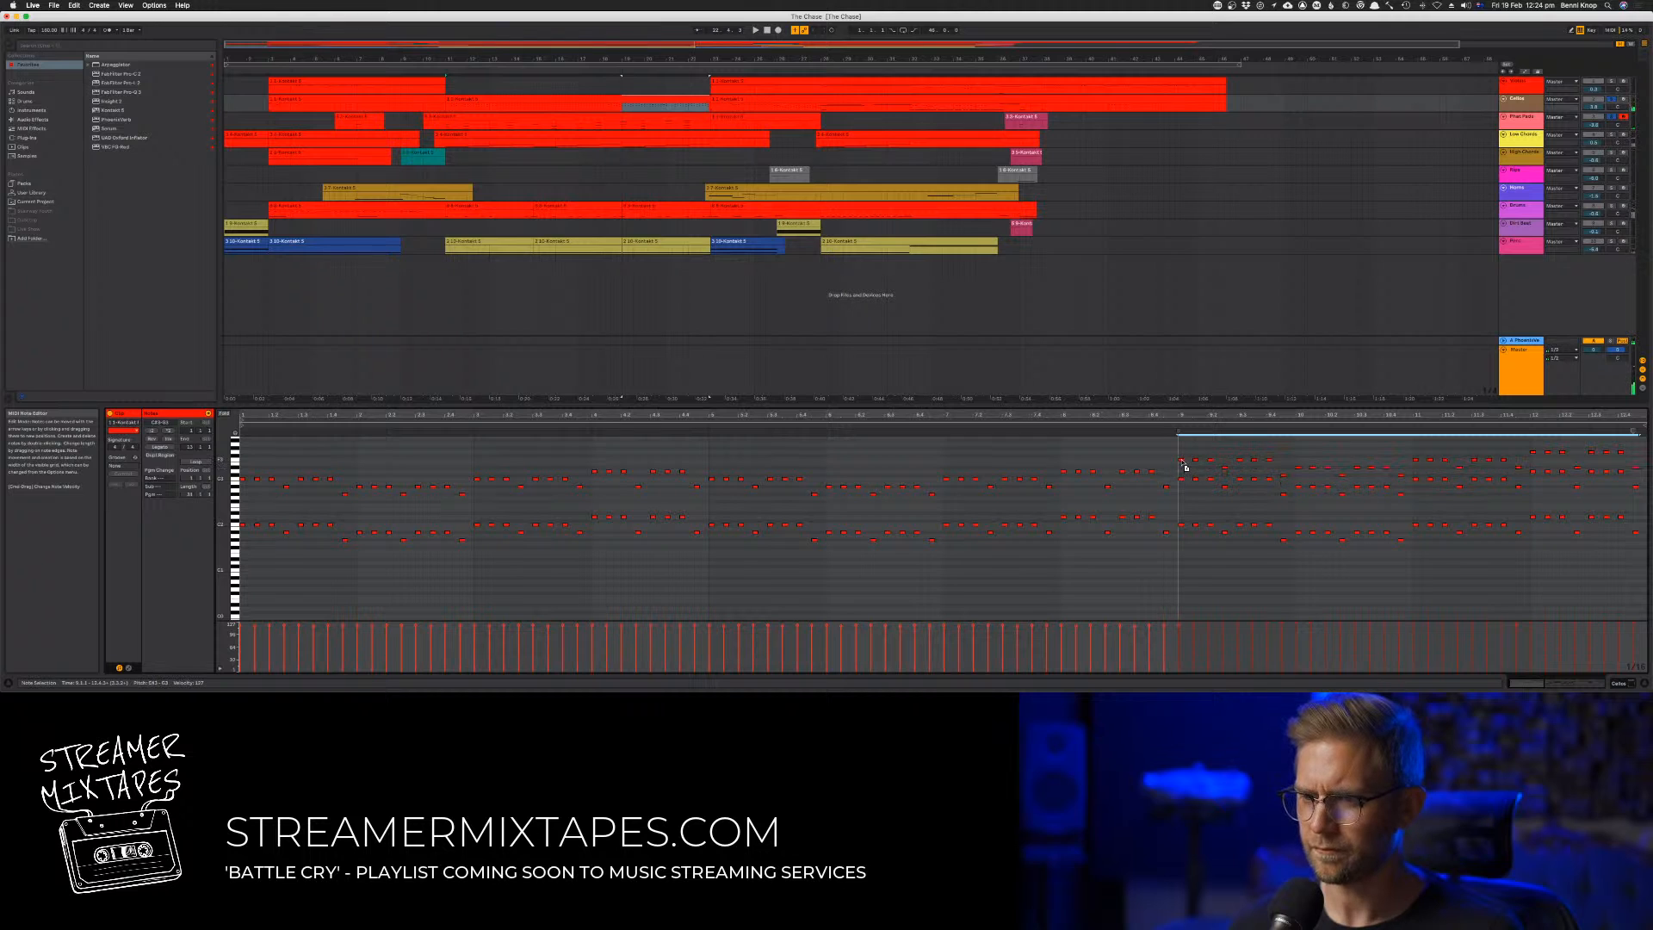
Audition the last four bars with the added top layer and delete the stray high note near the clip's end
click(1168, 424)
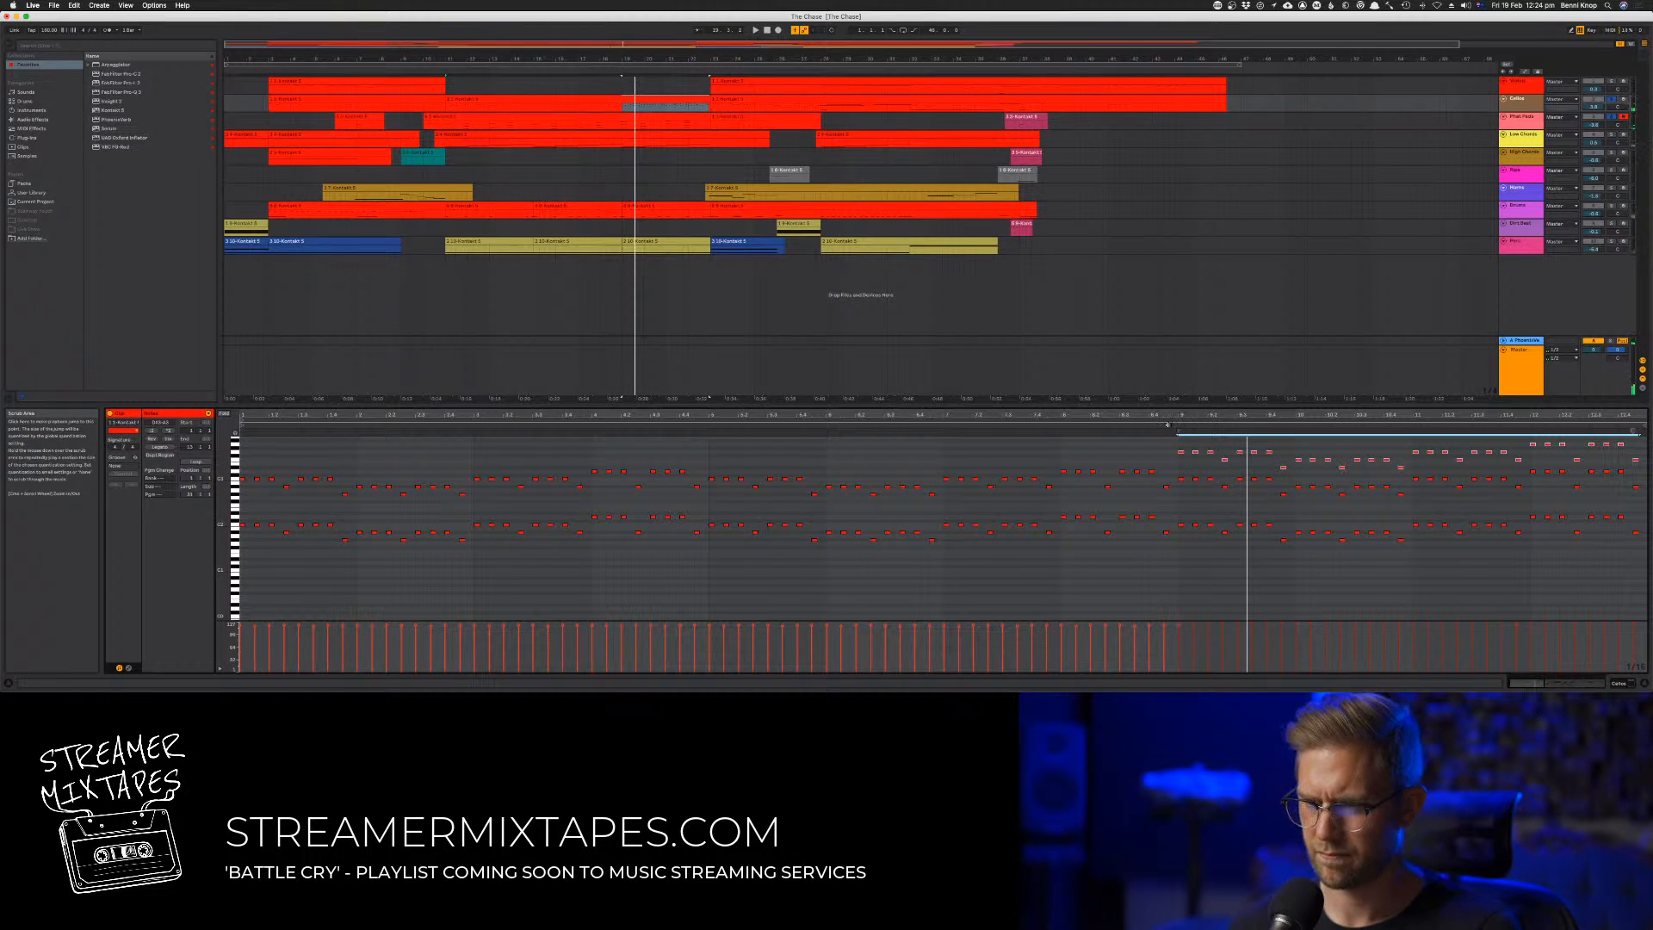
click(1167, 423)
click(1171, 424)
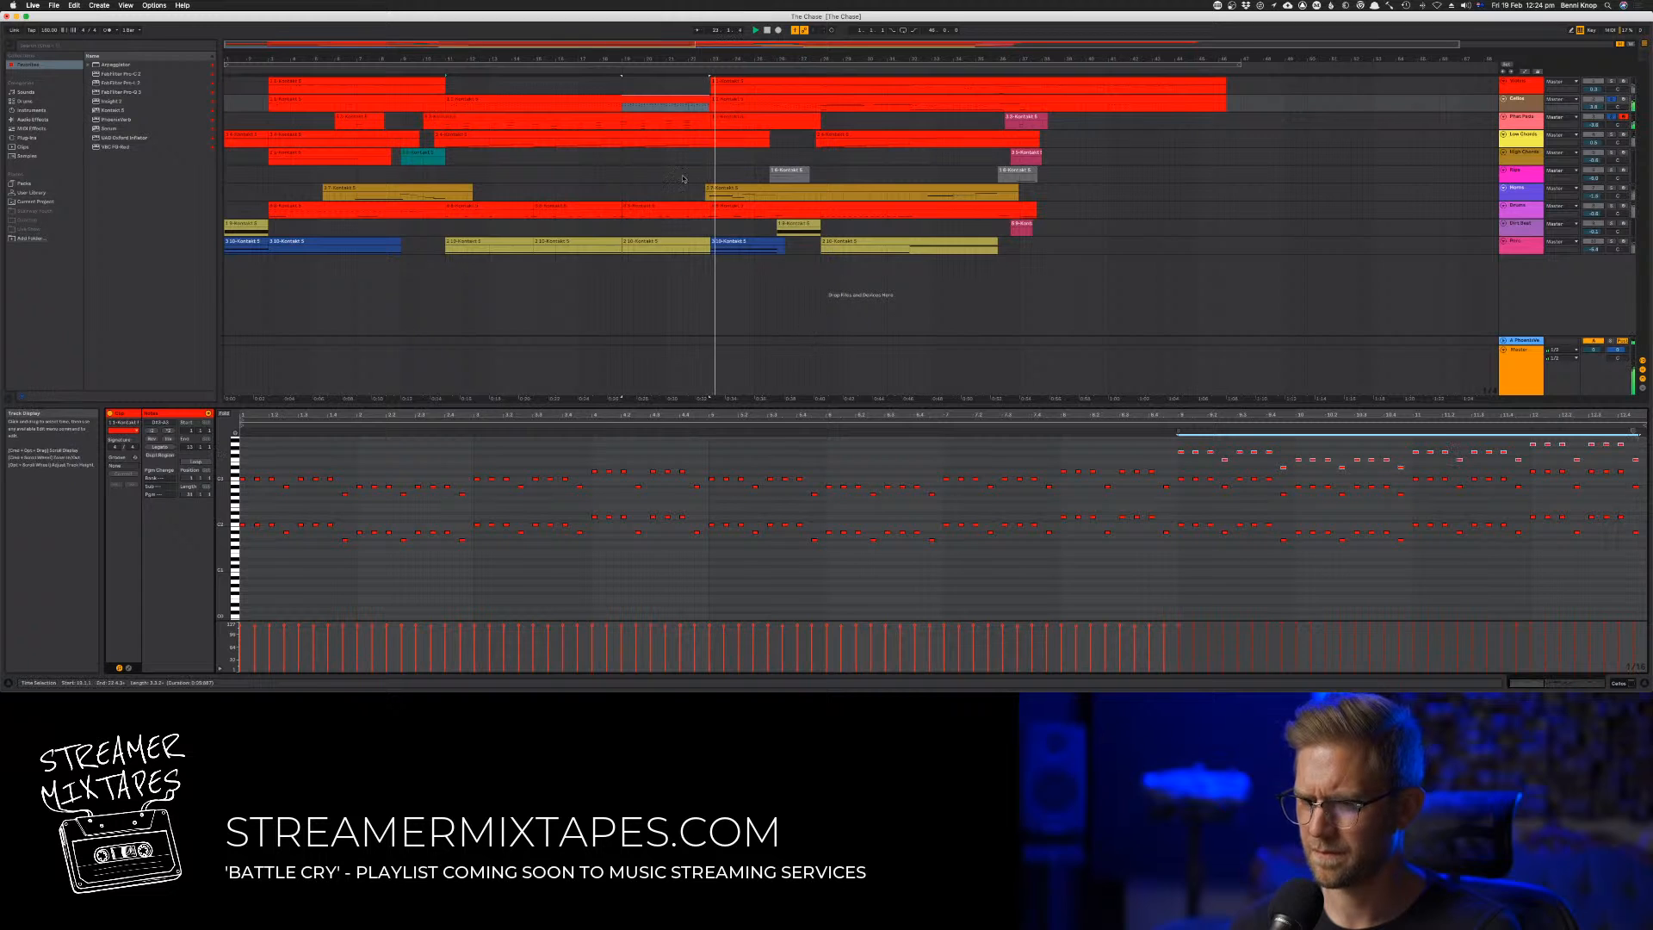
click(608, 67)
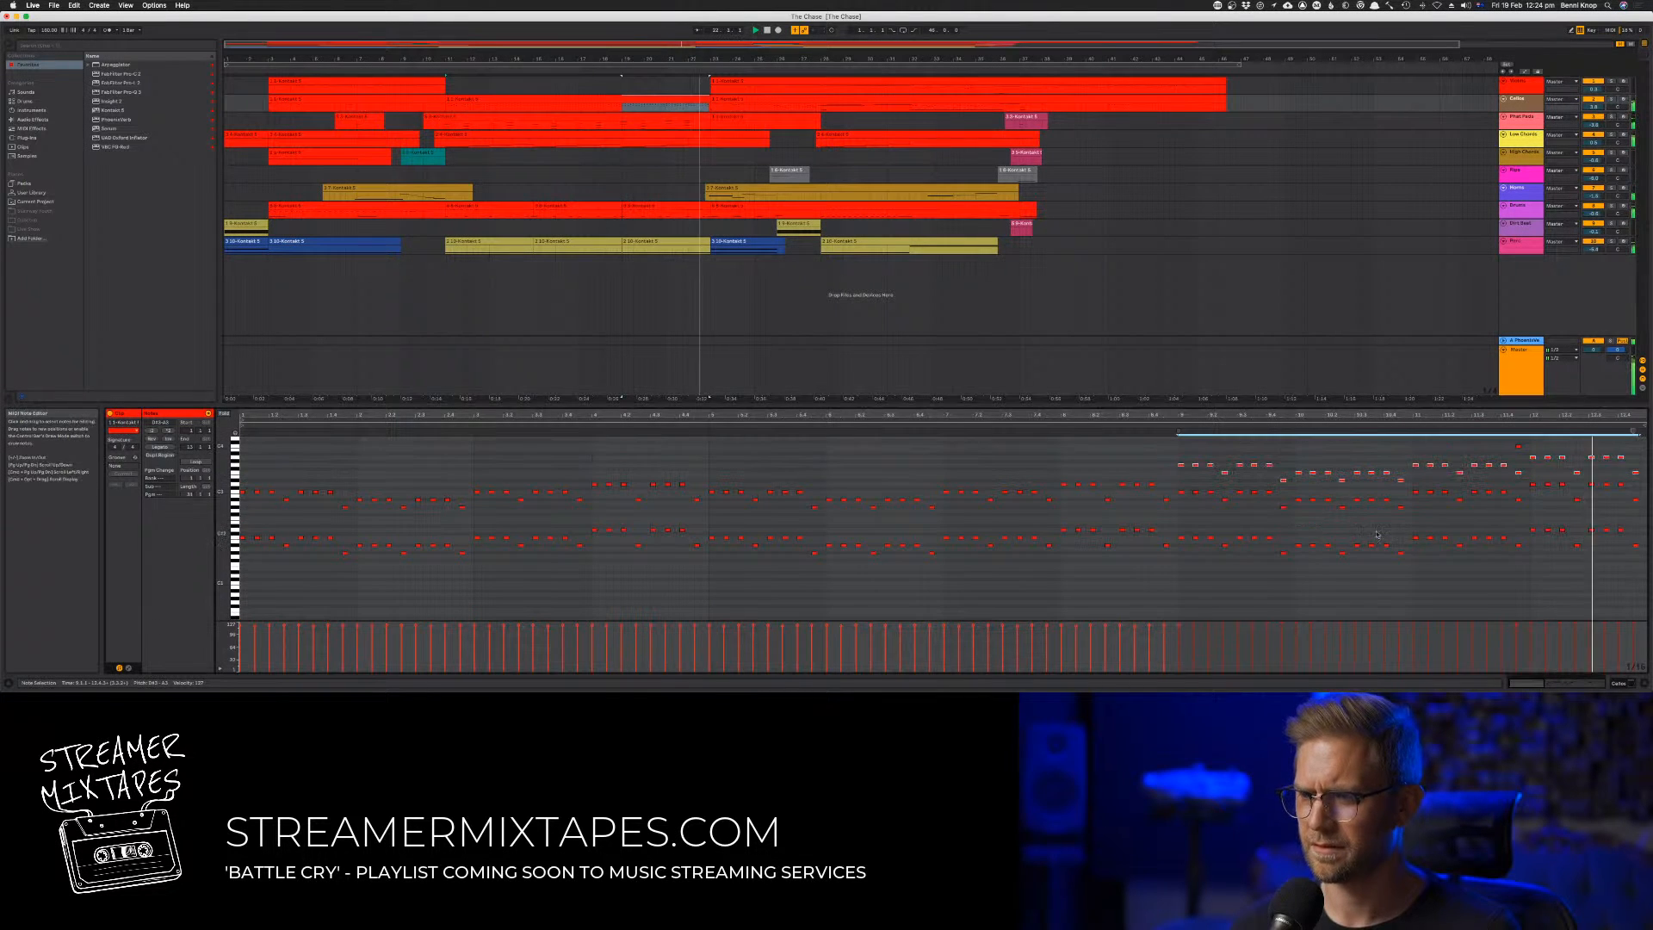
scroll(1494, 519, up, 3)
drag(1503, 448, 1532, 469)
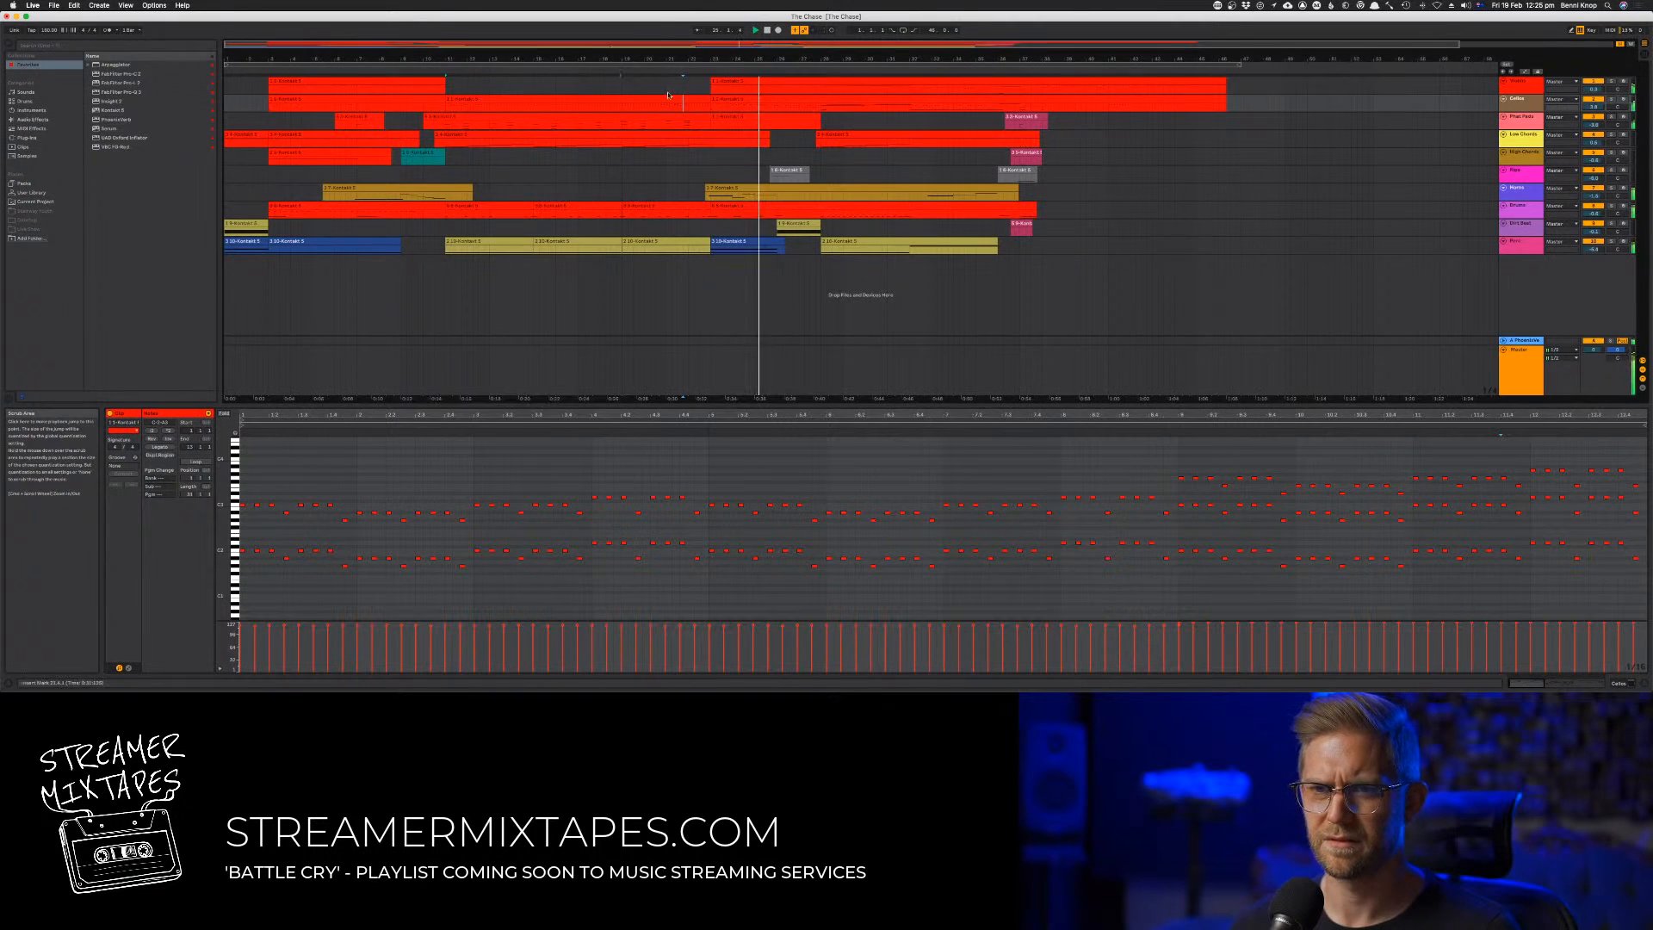
Add a low keyswitch note below the start of the repeated two-octave notes in the second track's next clip
click(726, 100)
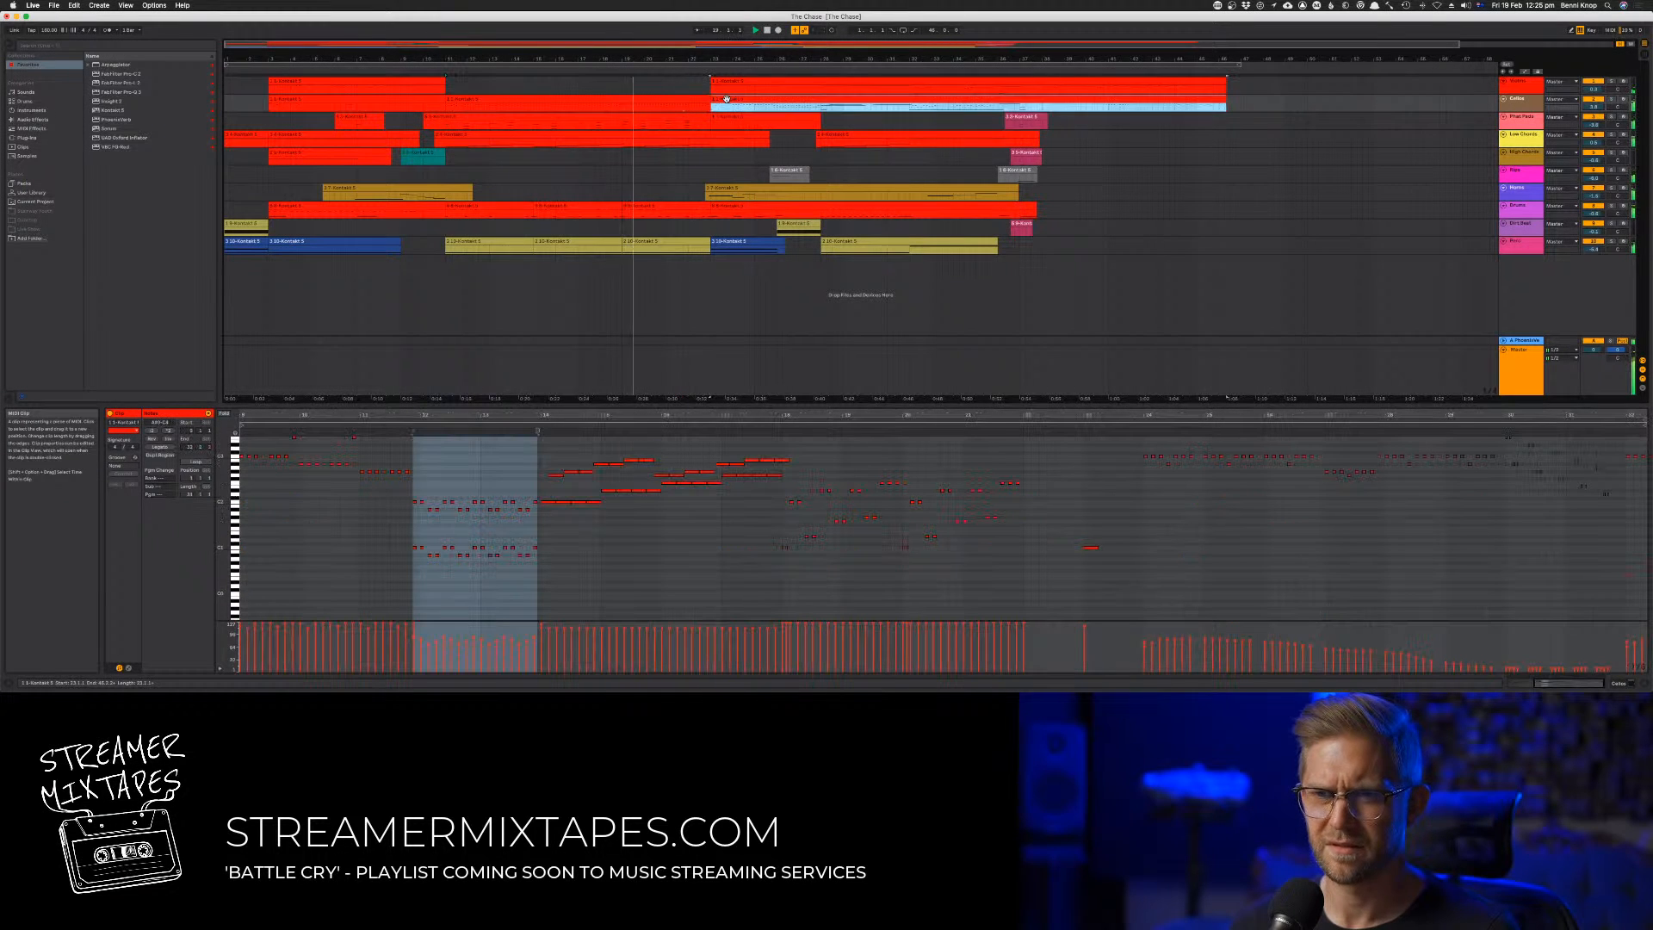
key(space)
key(space)
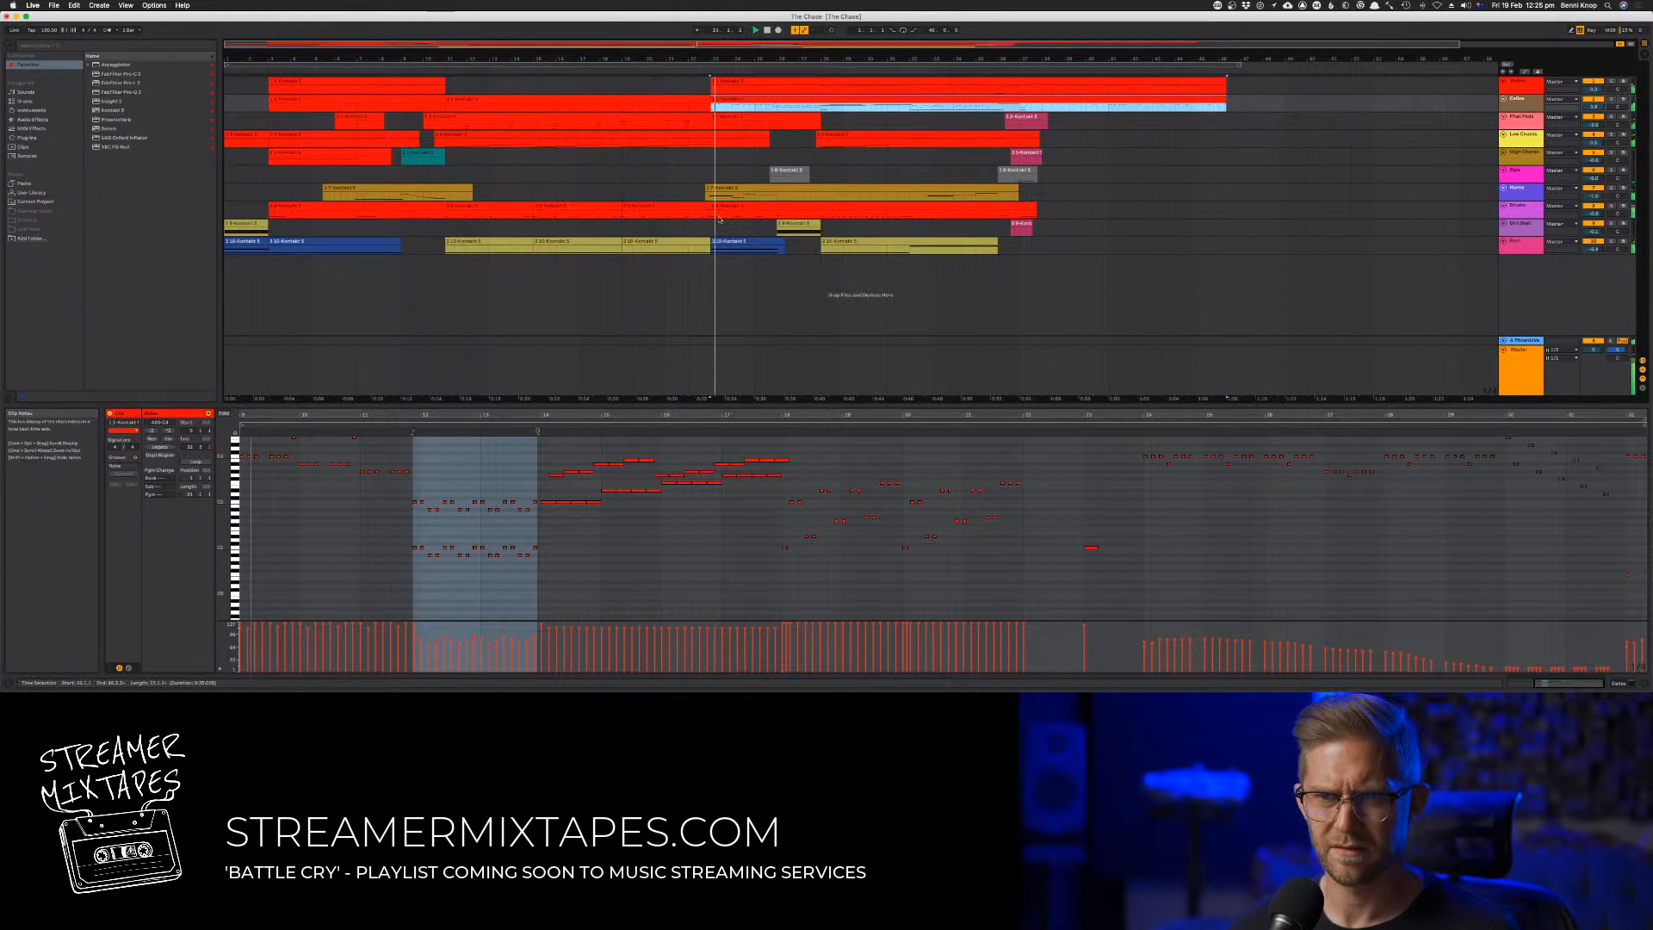
scroll(765, 237, right, 1)
click(315, 559)
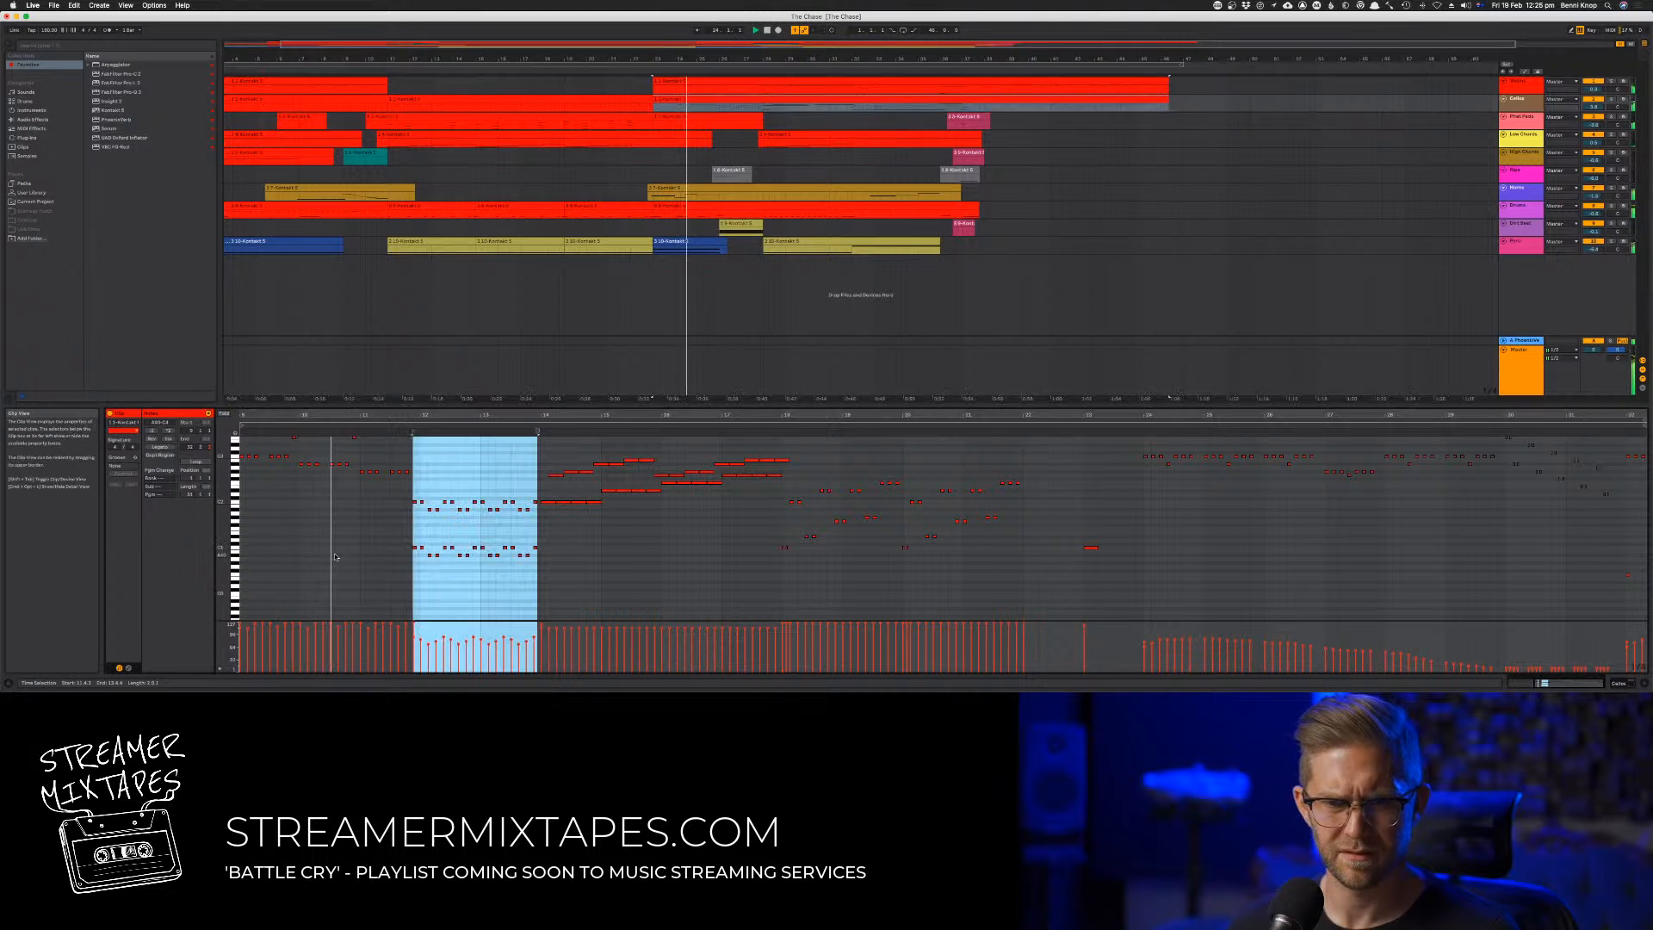
scroll(310, 555, down, 3)
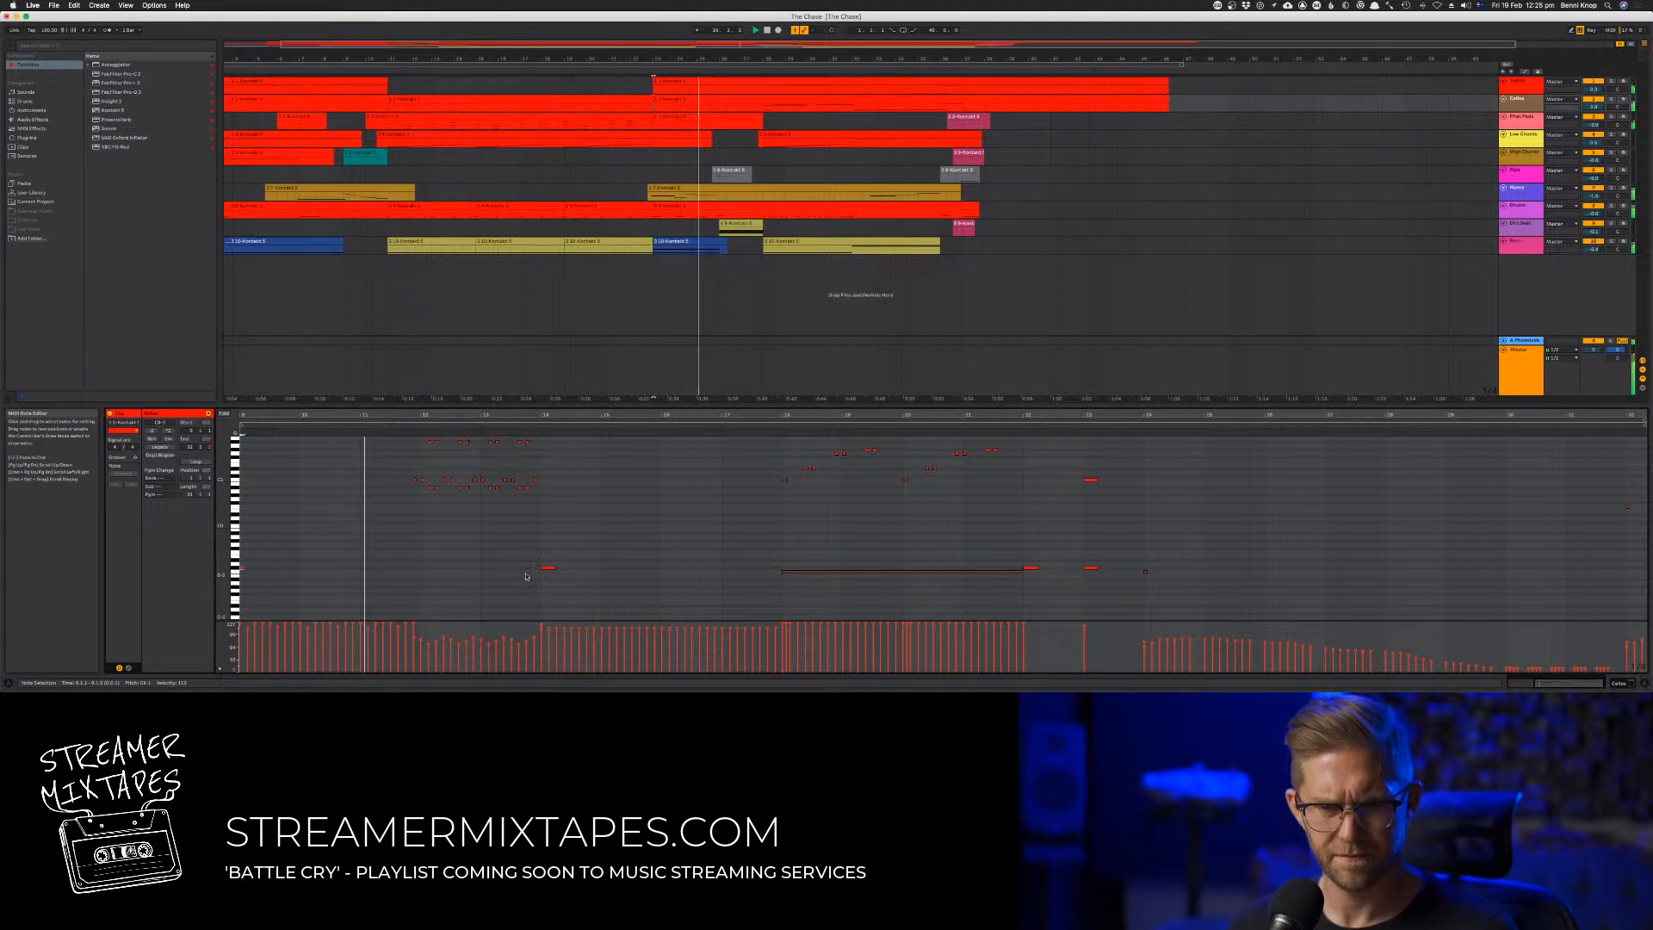
double_click(444, 575)
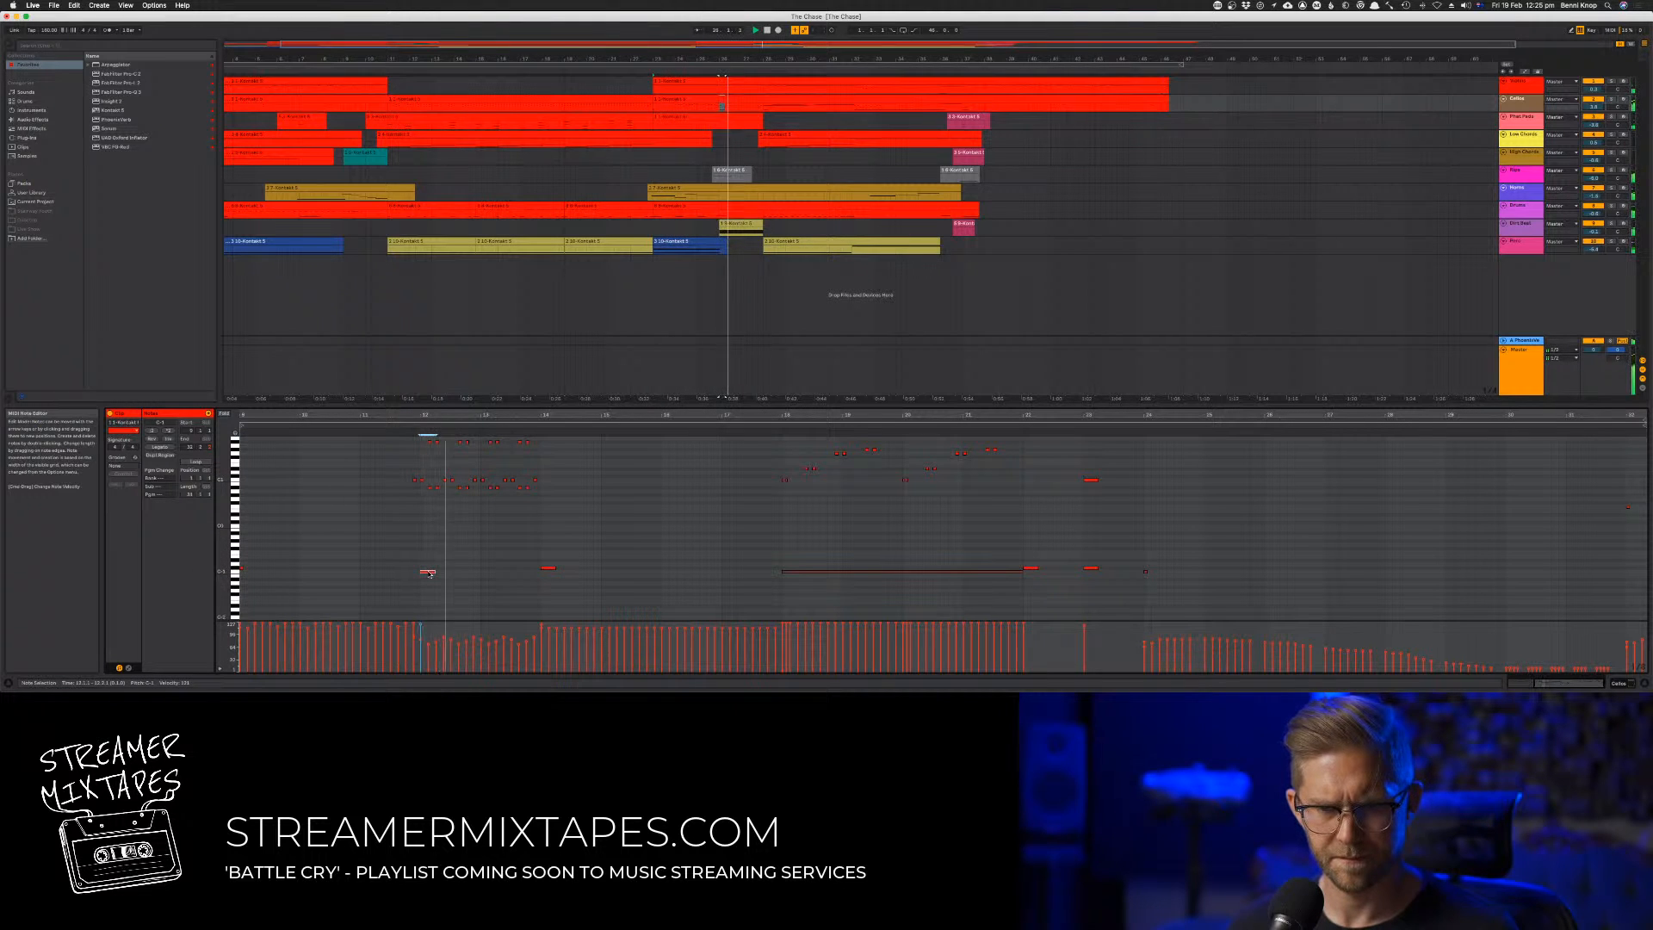
Select the repeated two-octave notes above the new keyswitch and audition the passage
scroll(382, 447, up, 2)
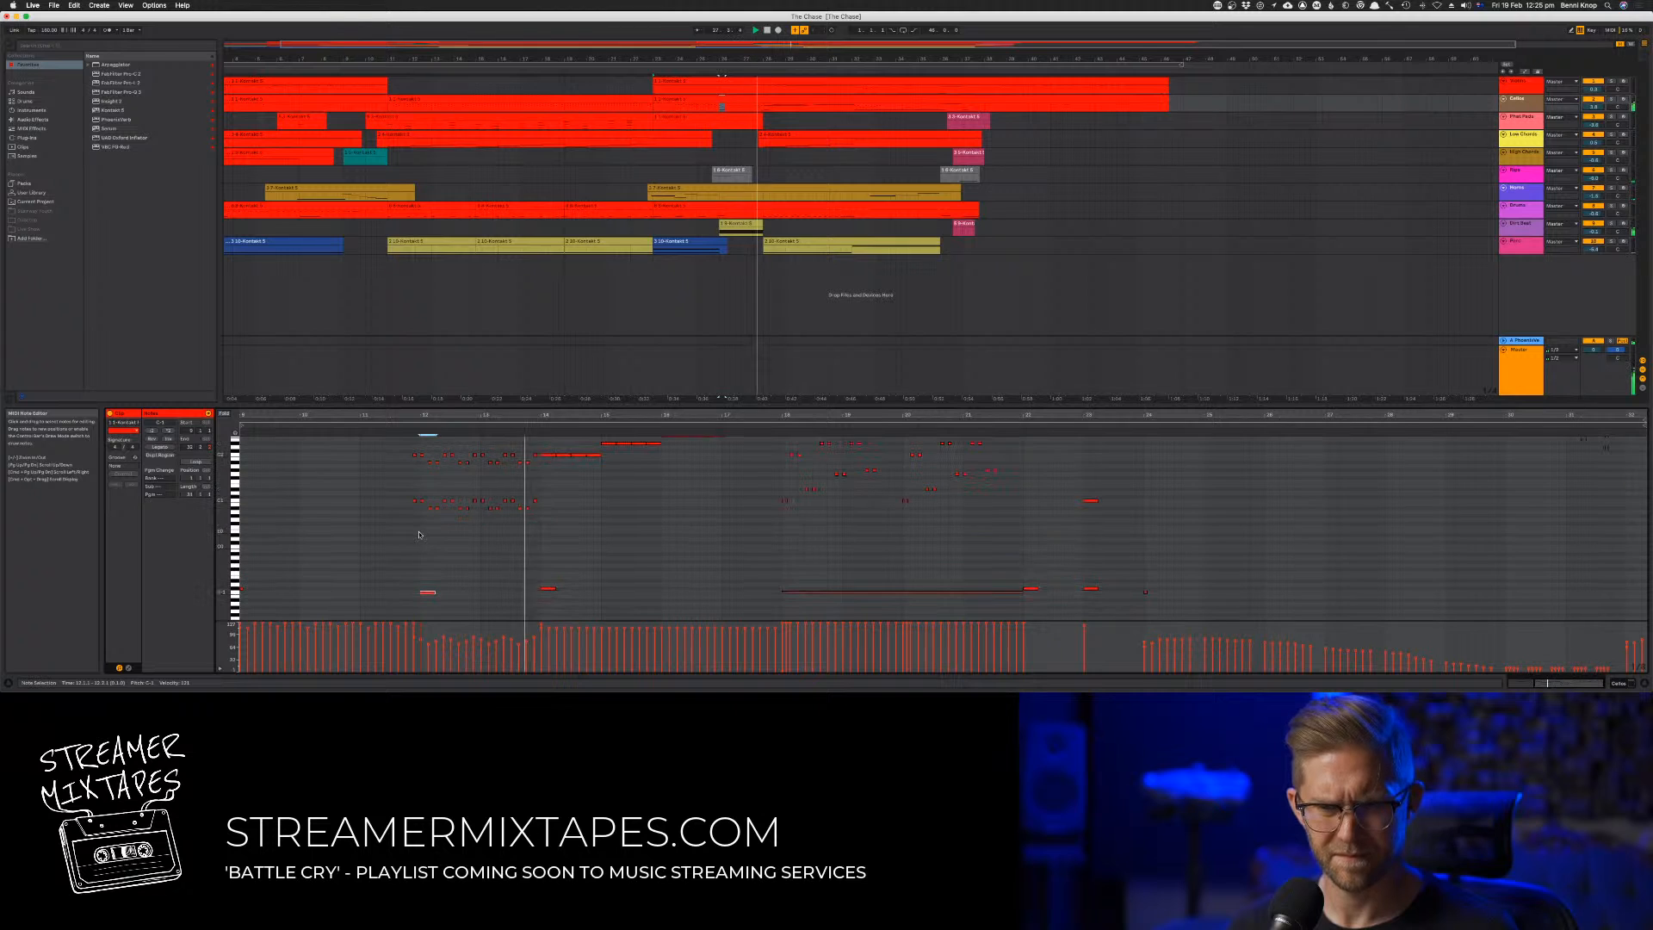
drag(394, 450, 535, 540)
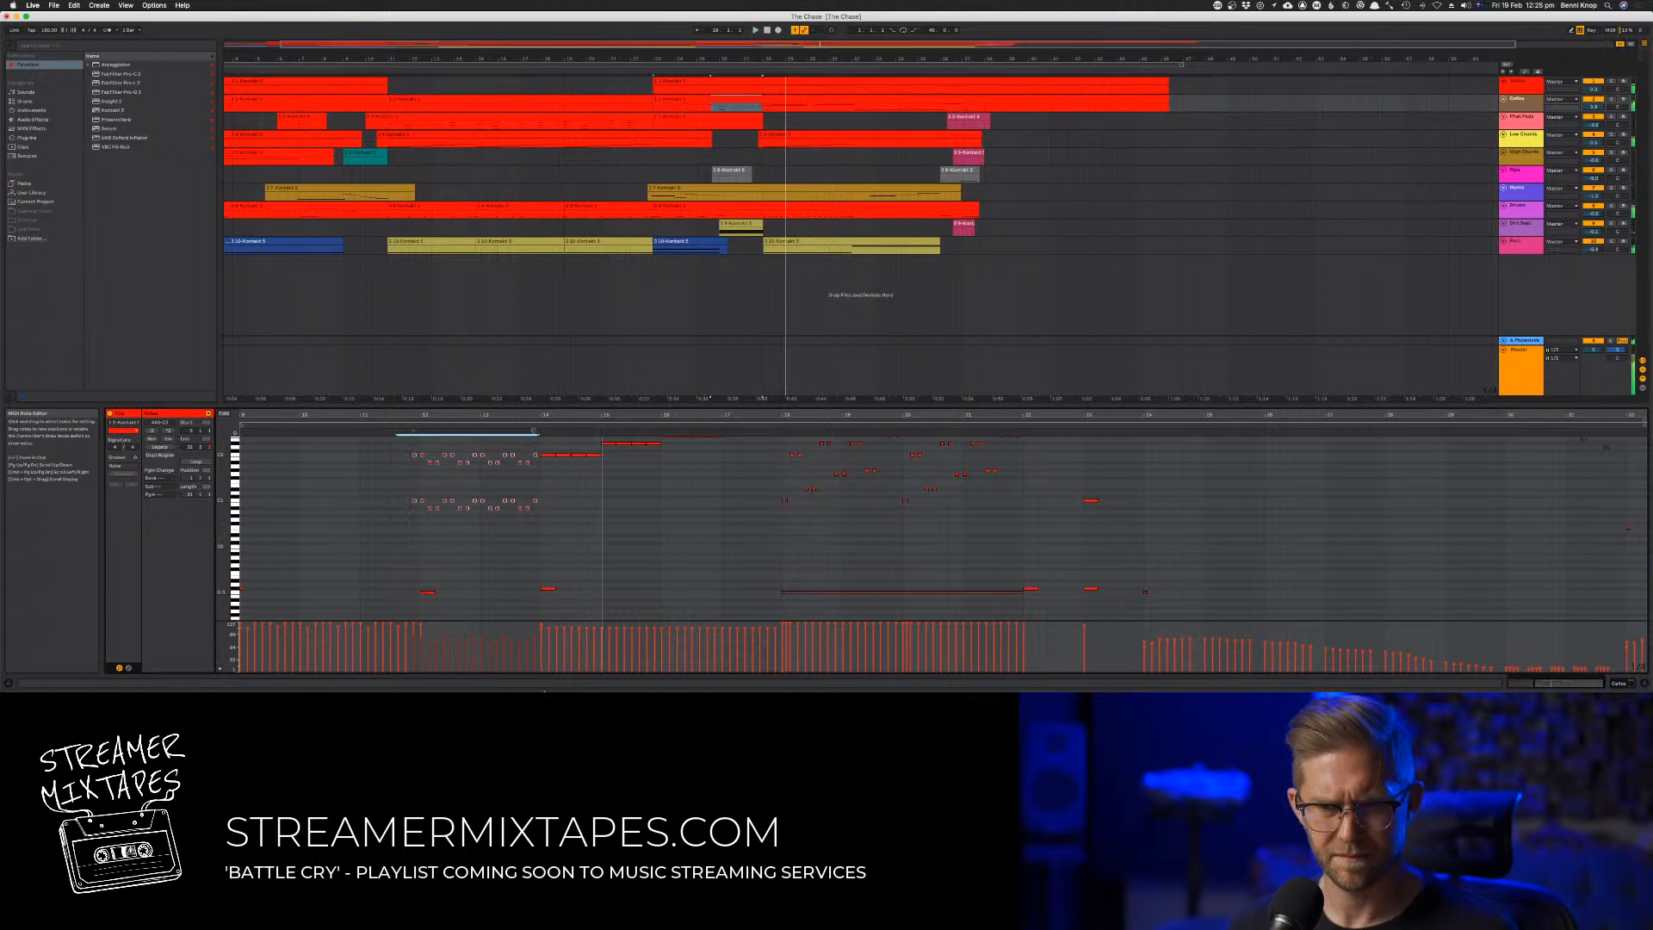
key(space)
key(space)
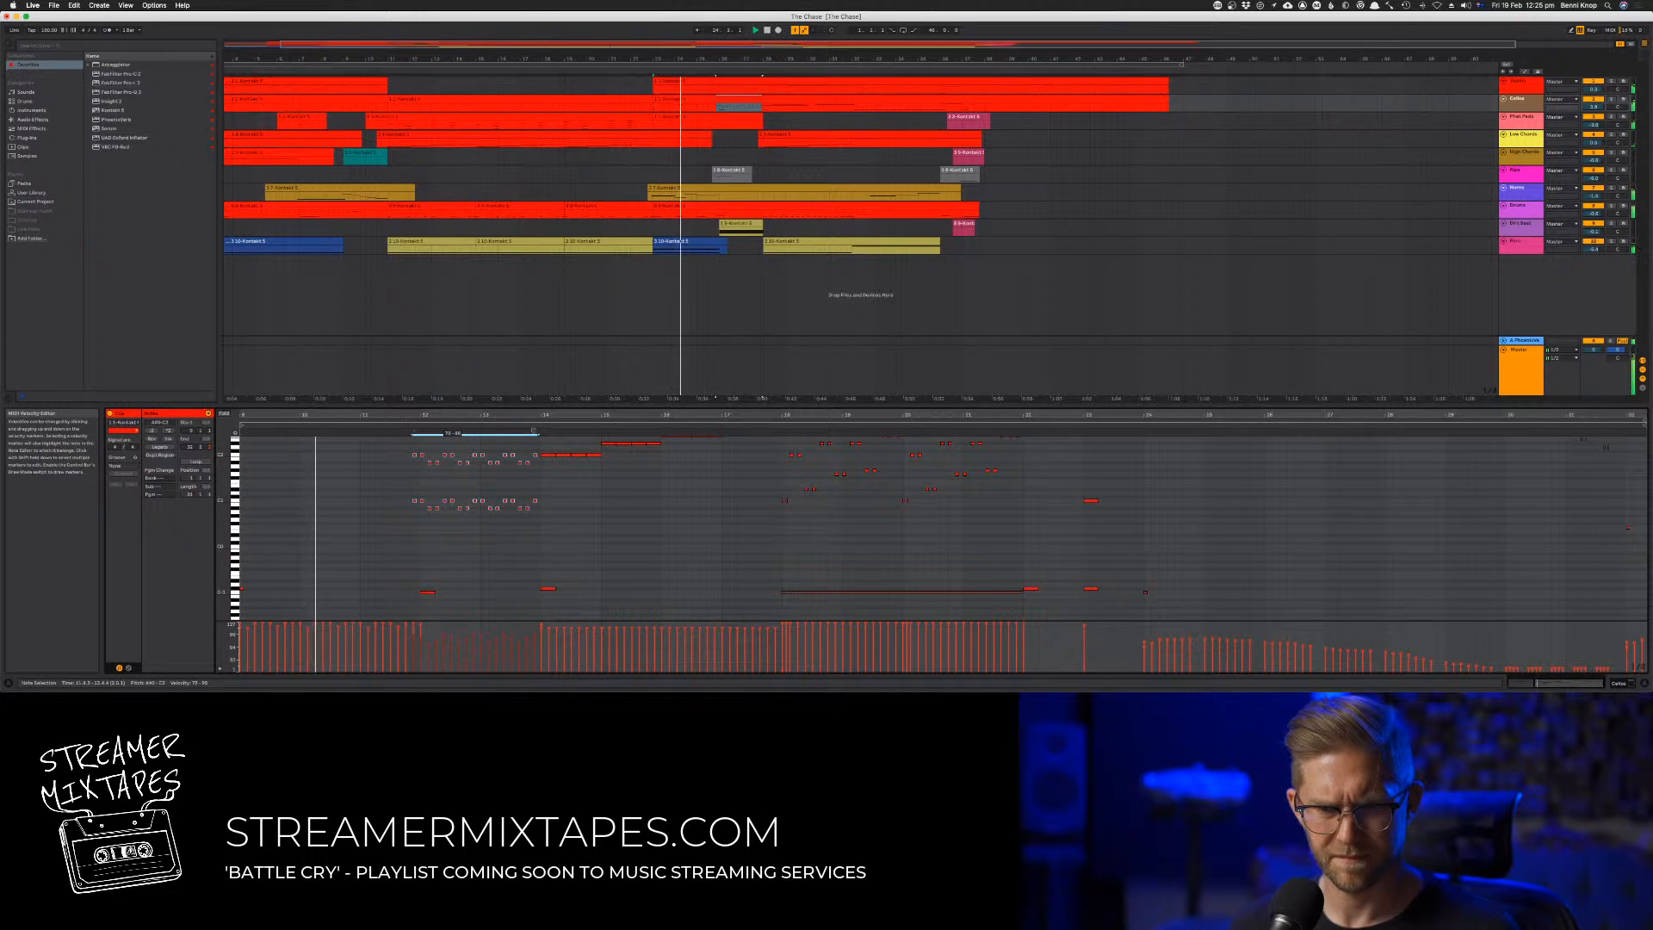
click(395, 569)
scroll(395, 569, left, 1)
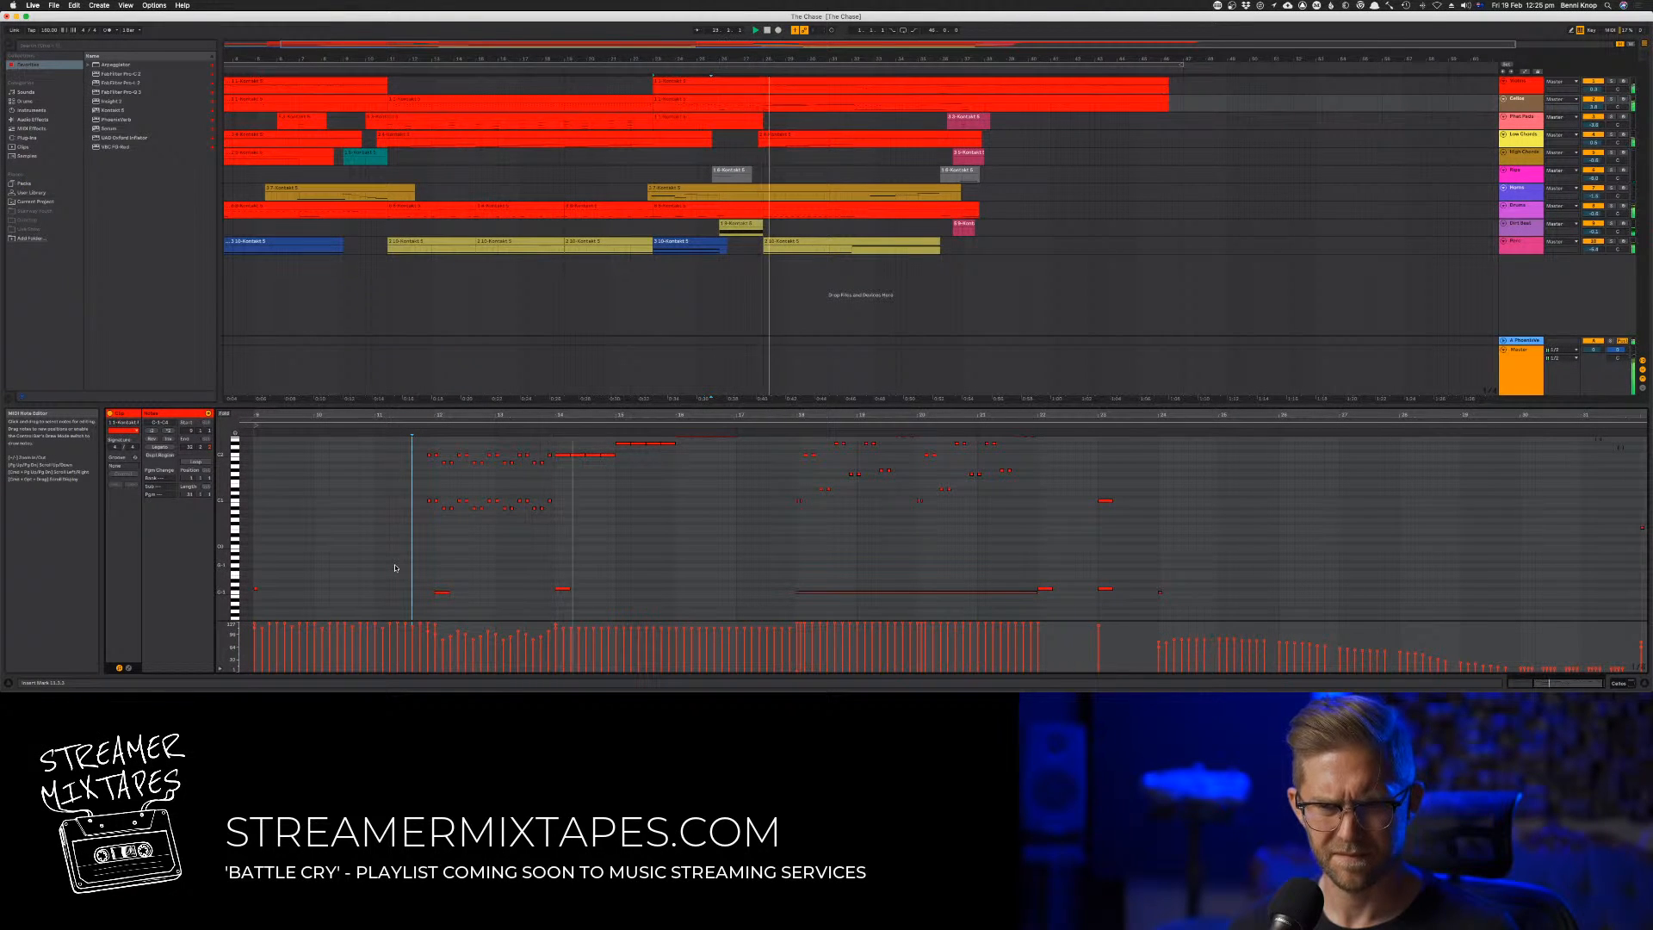
scroll(392, 477, left, 1)
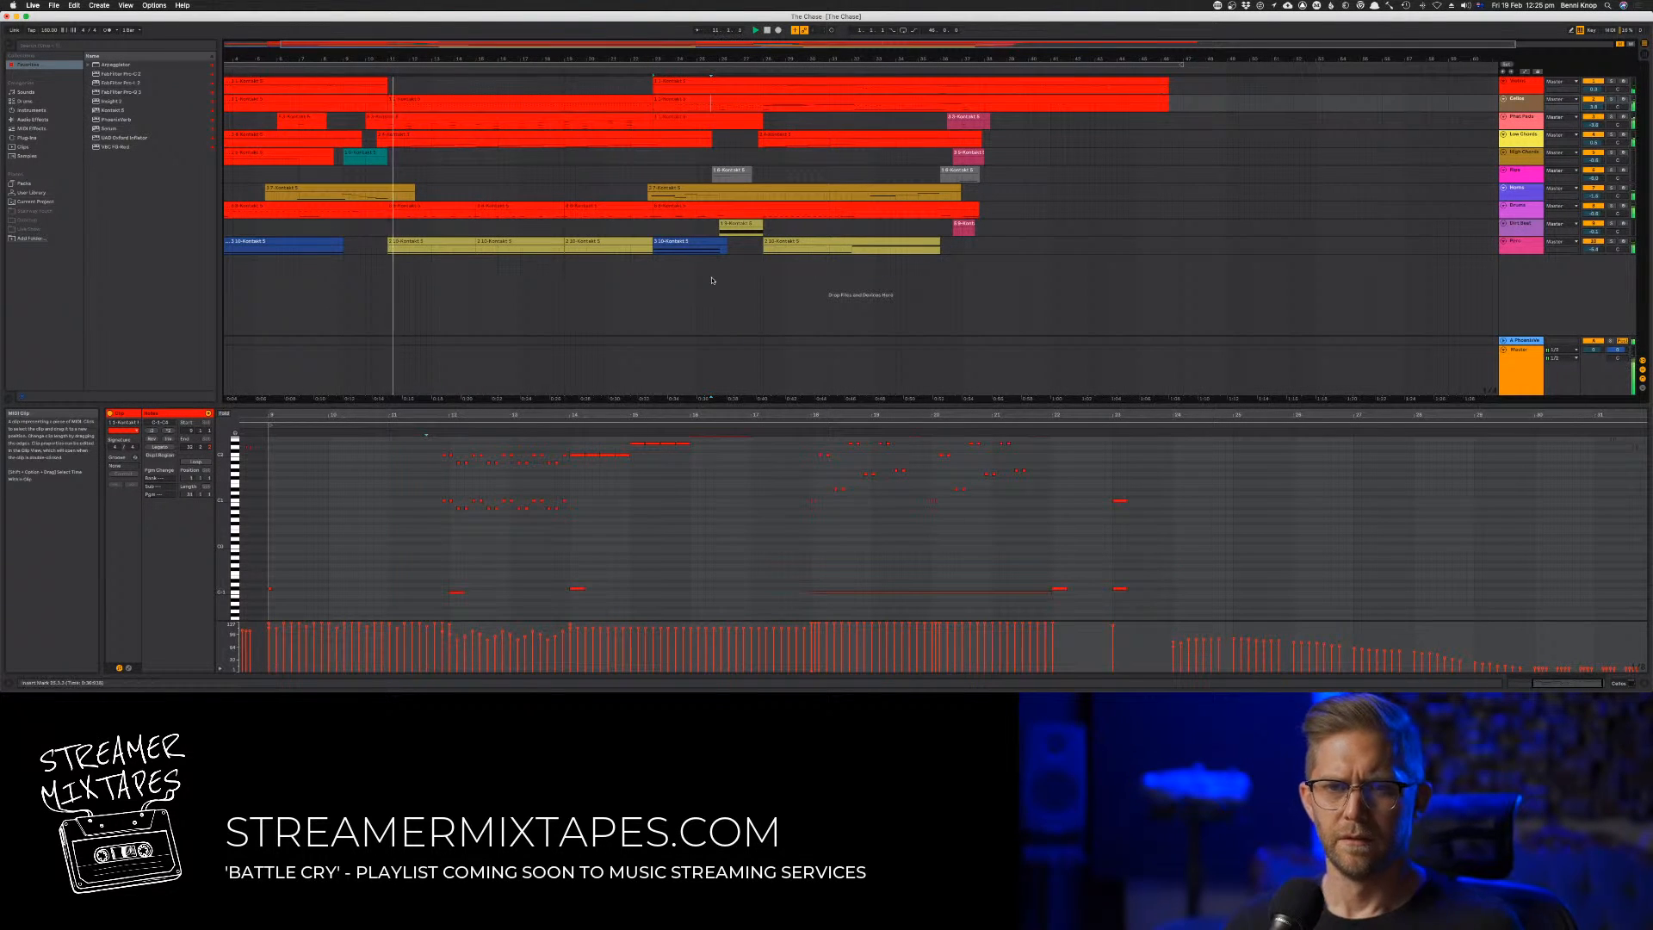
Reopen the second track's extended pattern clip and place the insert marker at its fifth bar
click(522, 101)
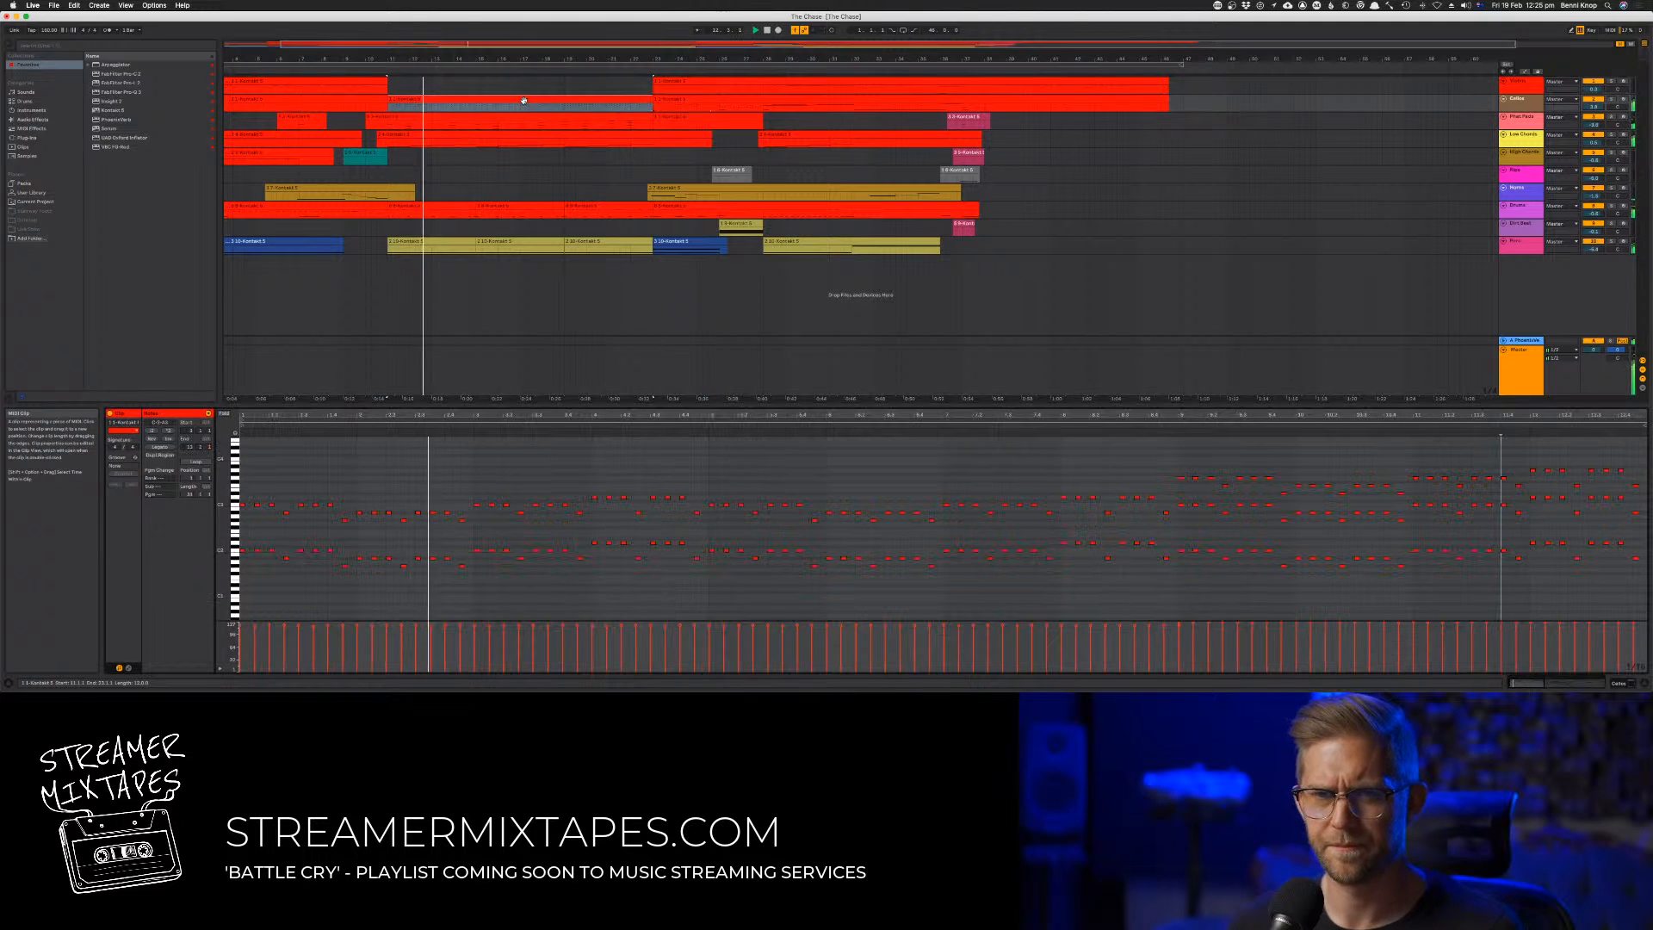
click(709, 473)
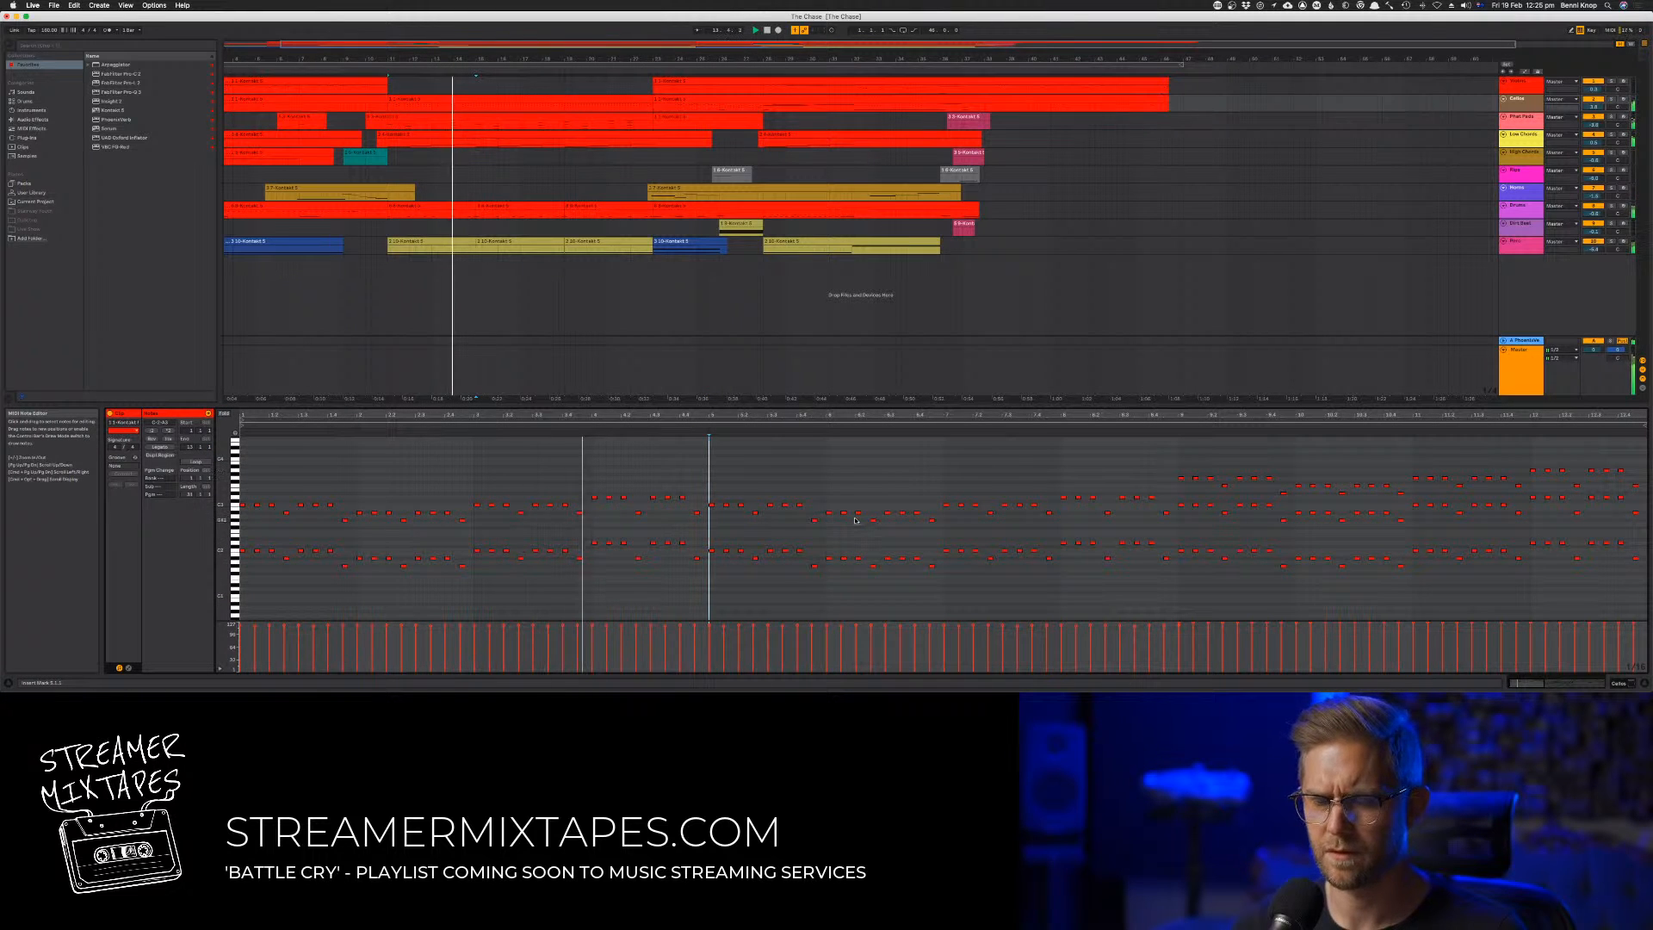
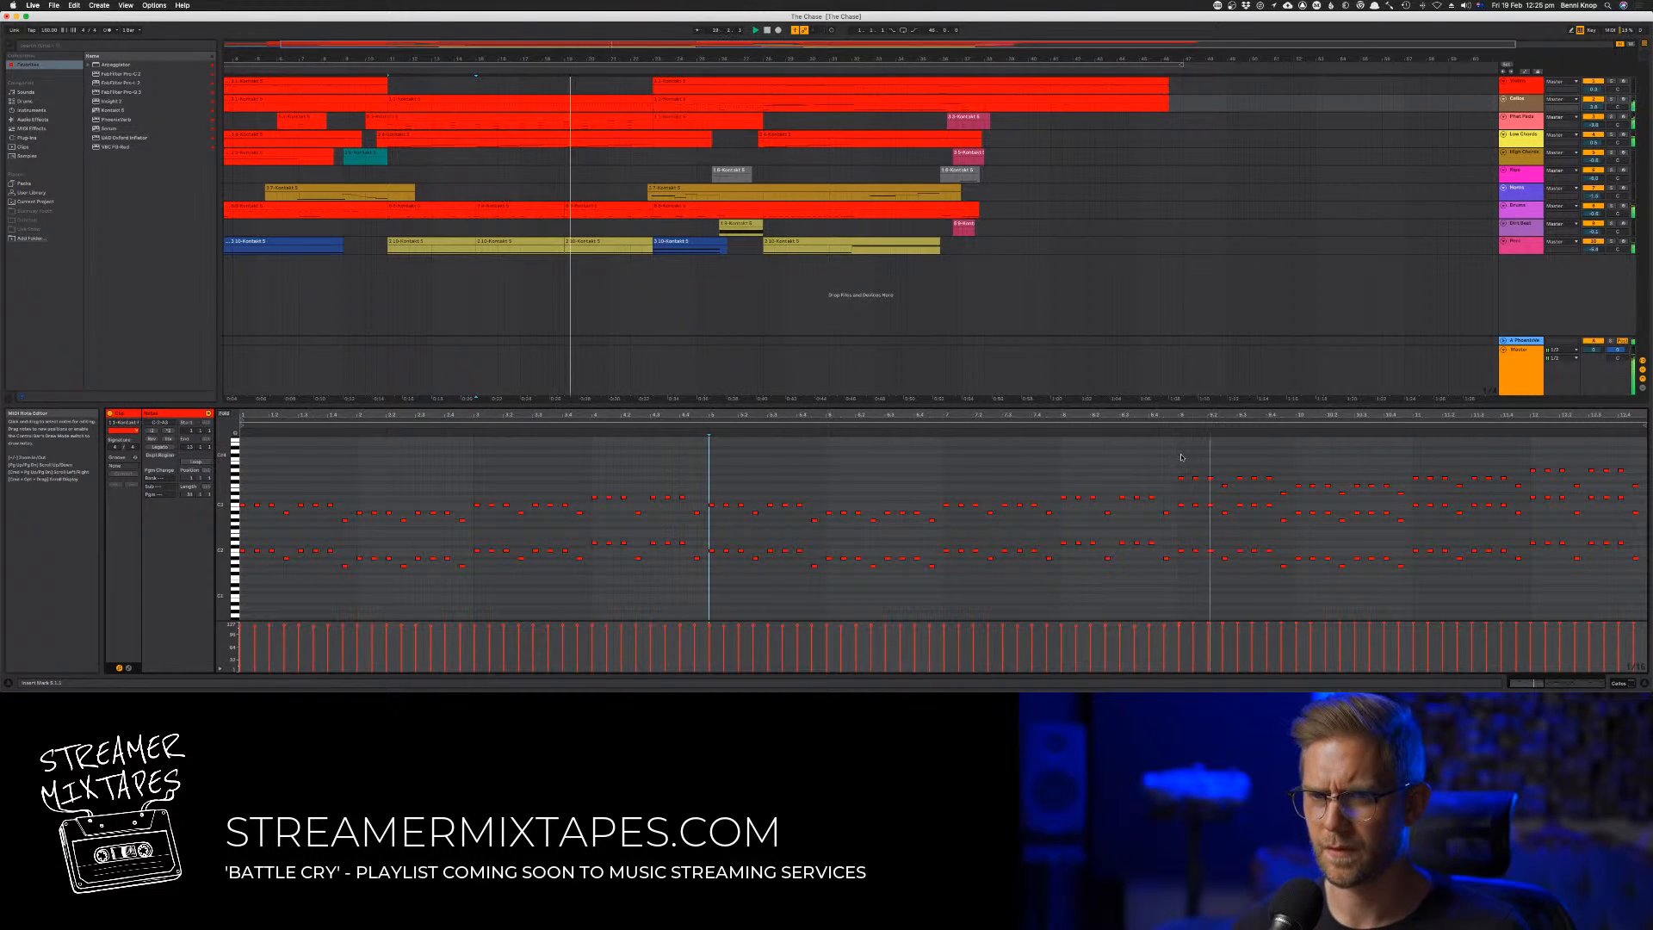
Select the upper-voice notes around bar 10 of the open clip and play the passage from several points around bar 9
drag(1175, 457, 1380, 494)
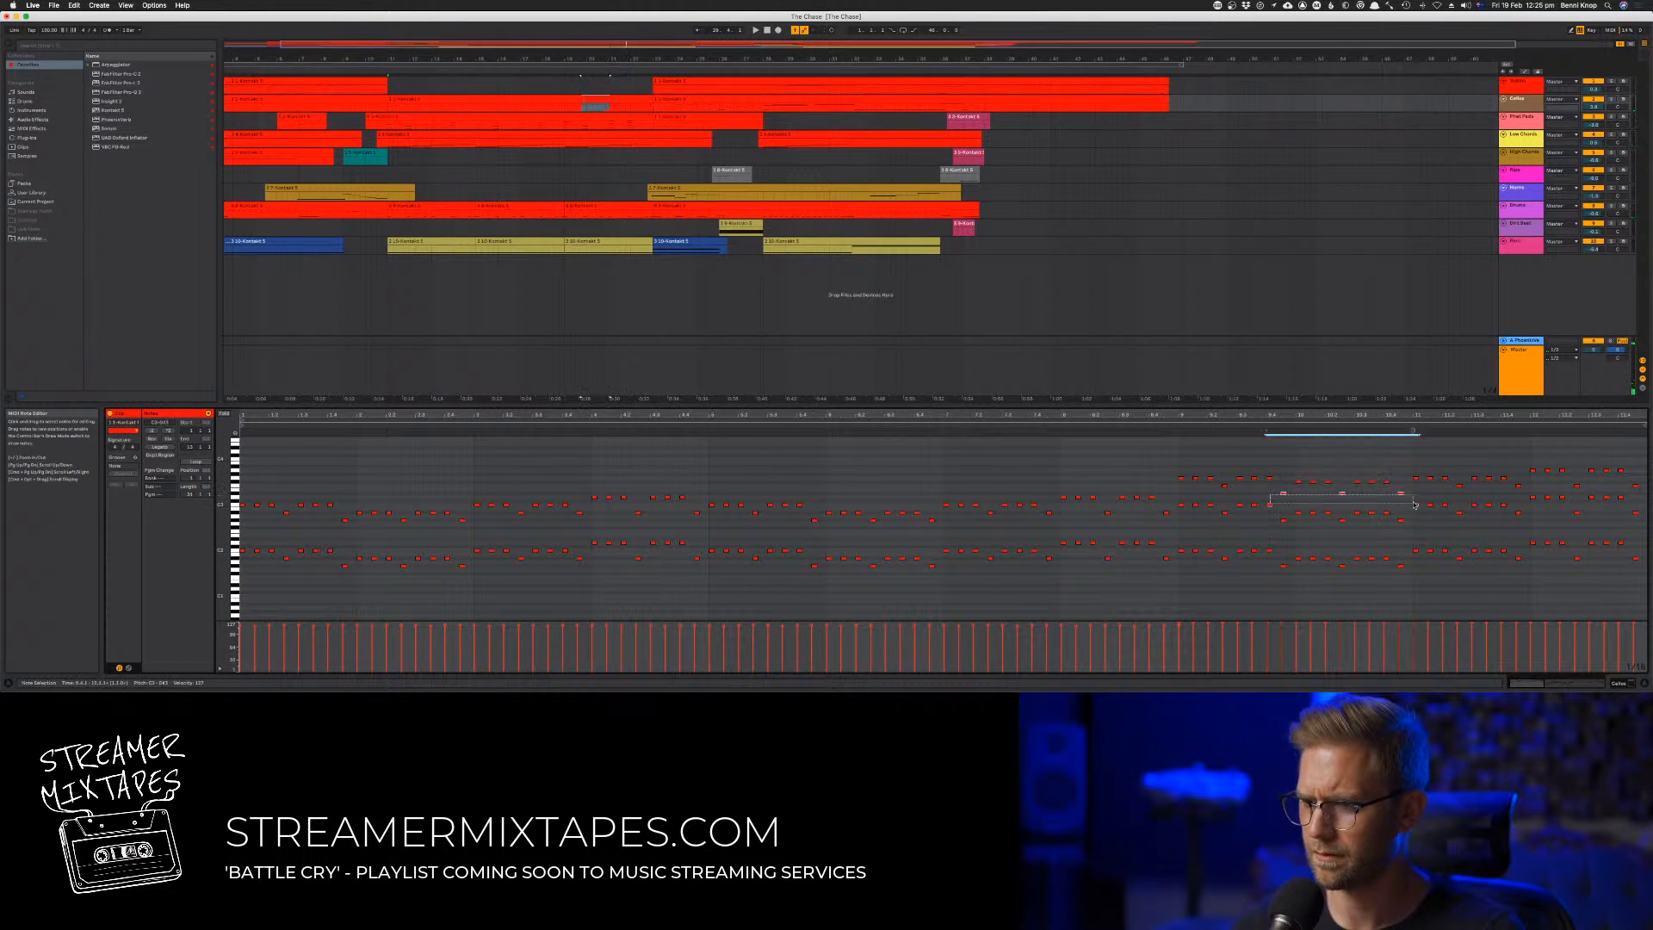
click(1273, 434)
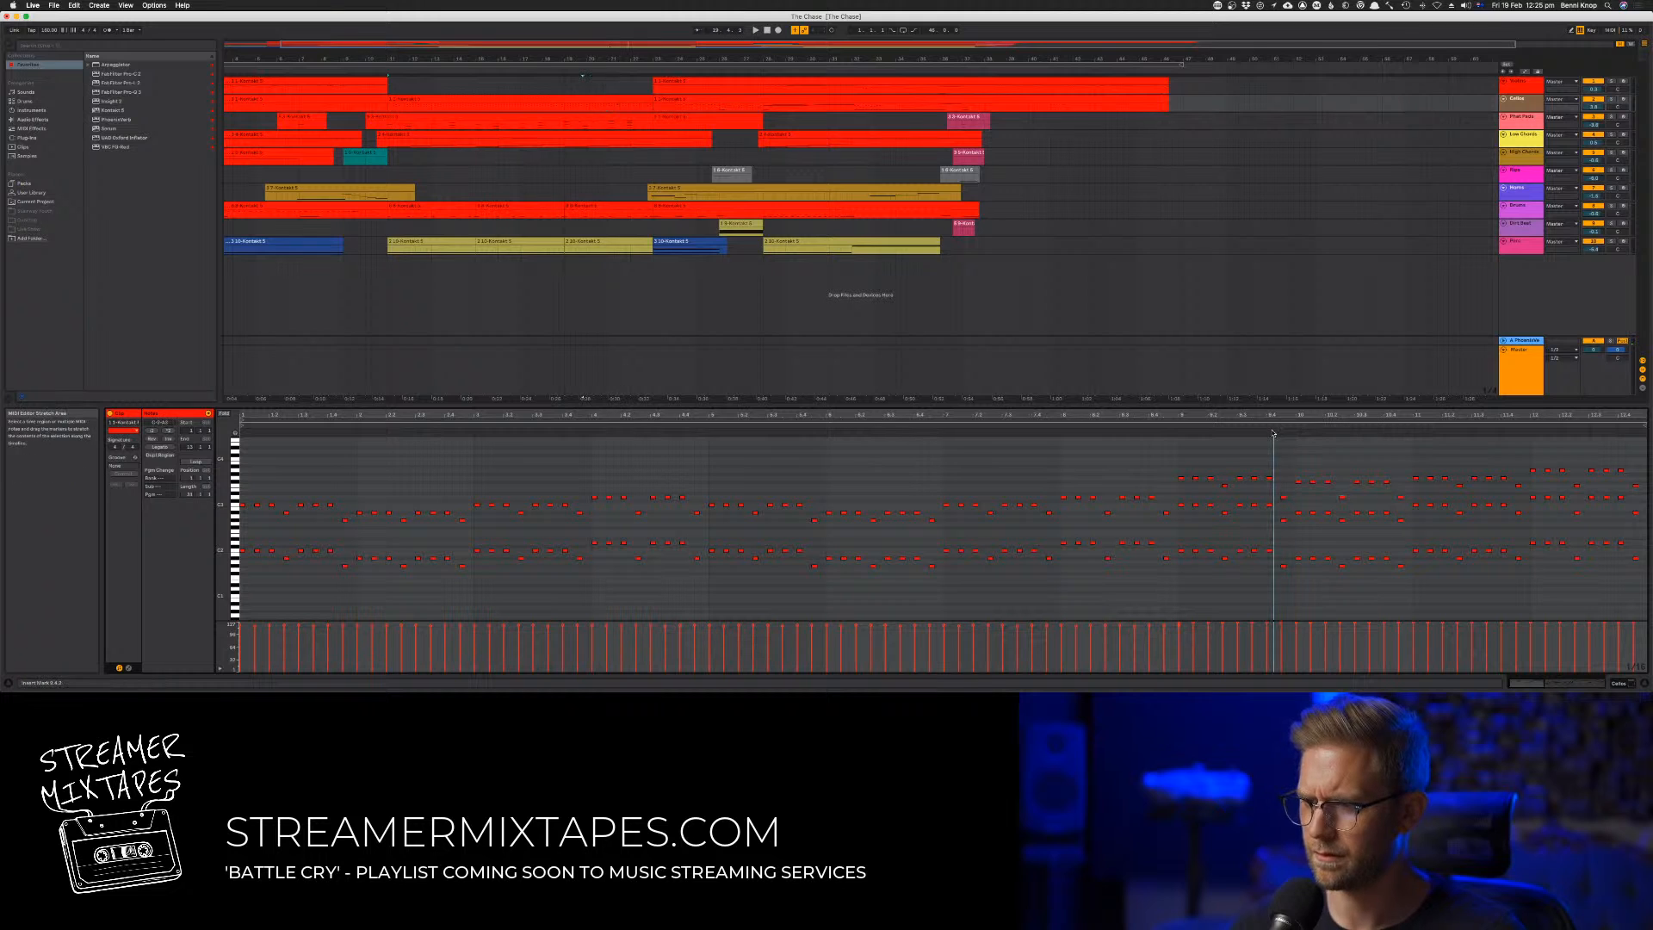
click(1167, 426)
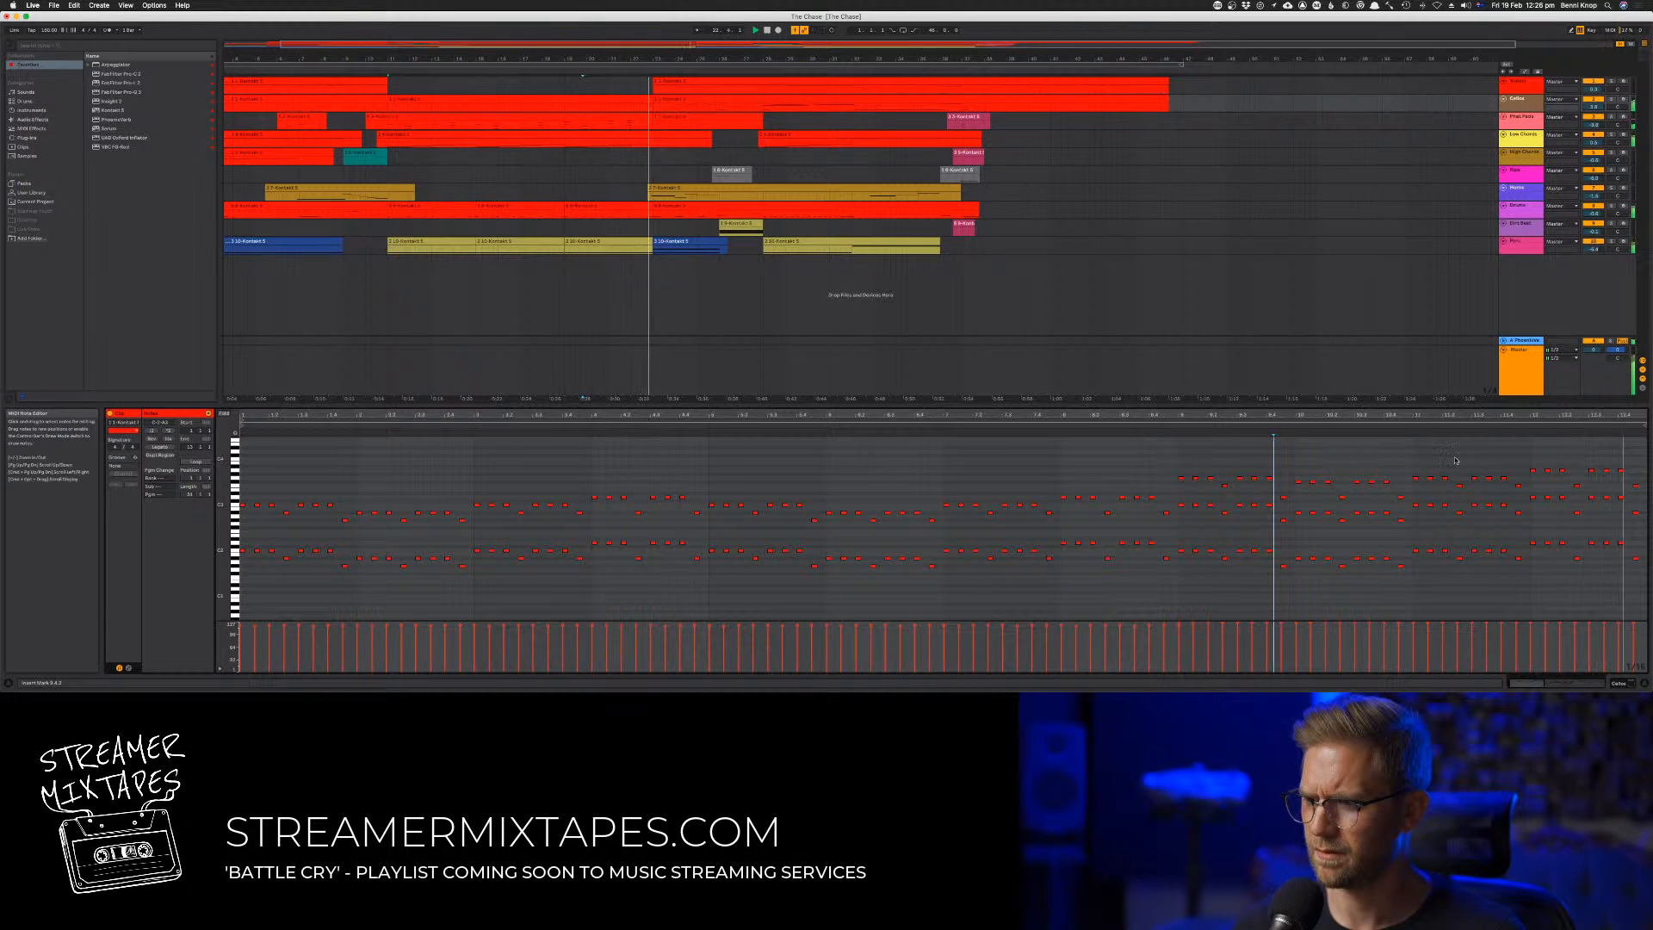
click(565, 70)
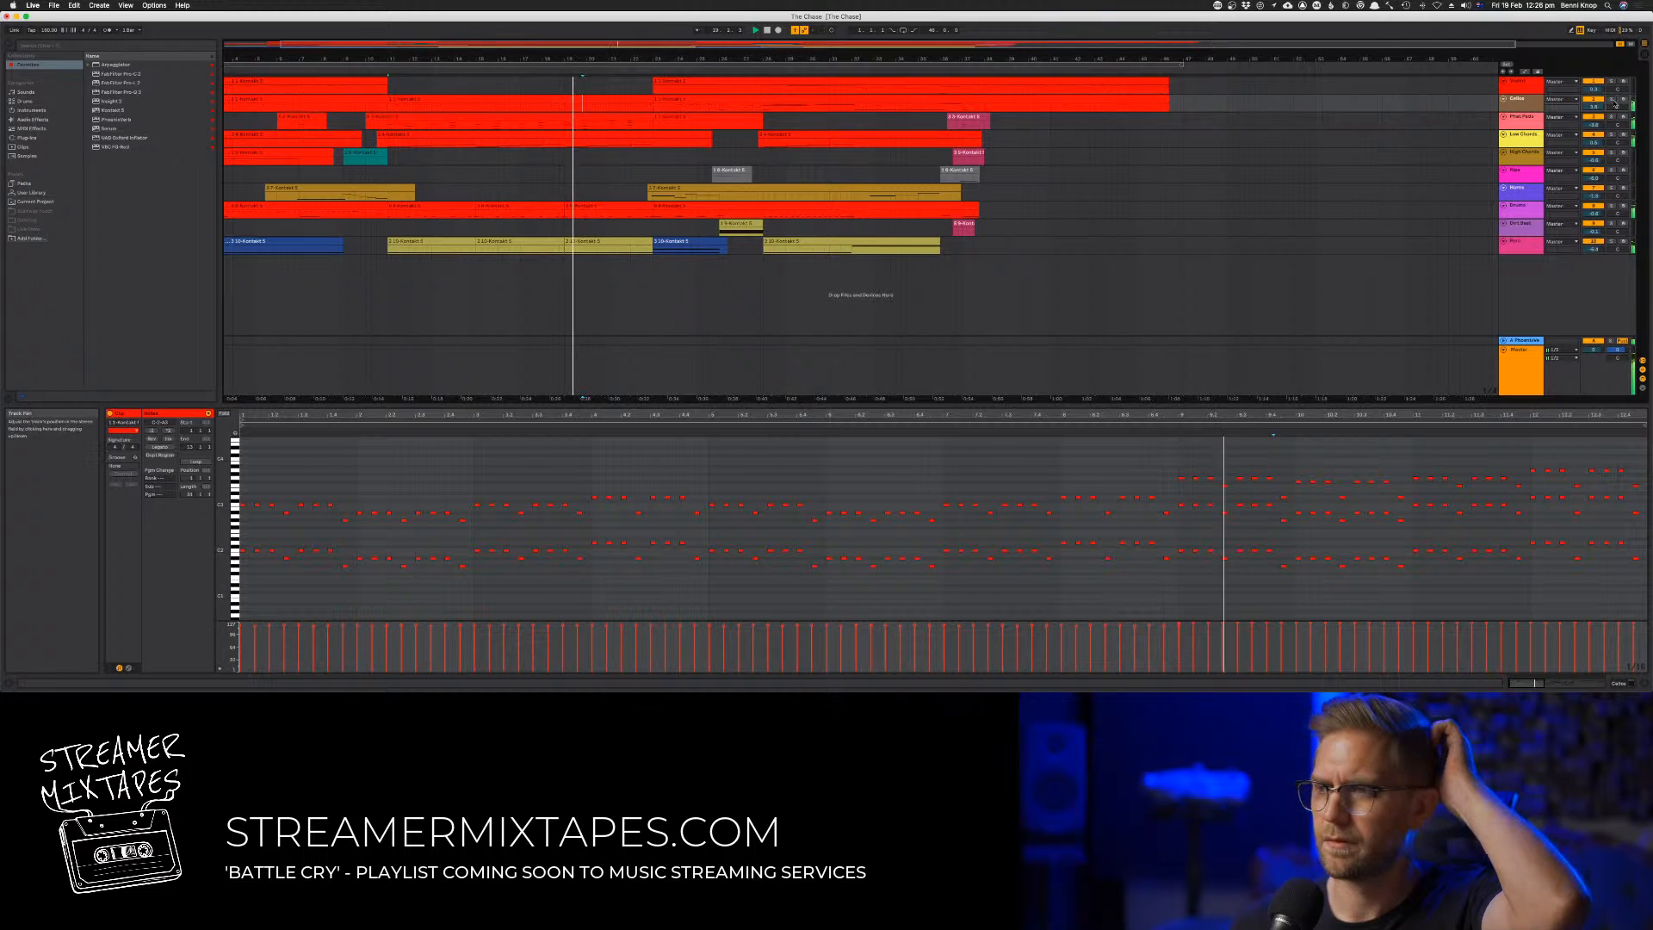
Solo the Cellos track together with the yellow chords track, arm Cellos for recording, and replay the passage around bar 10
click(1611, 120)
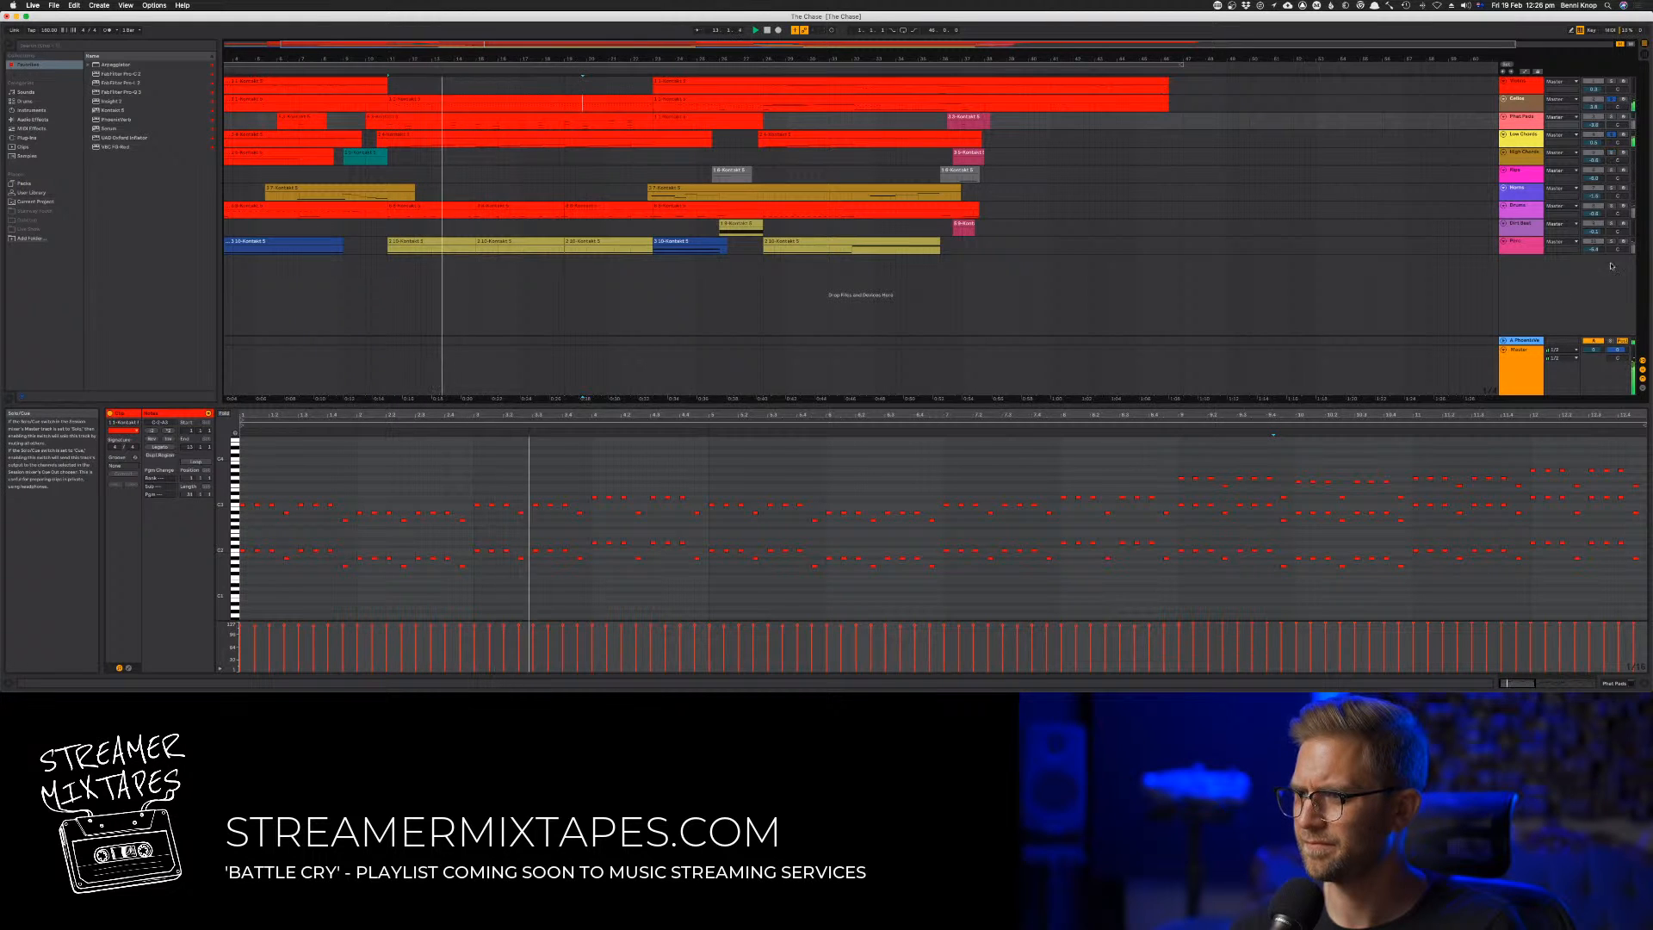
click(1149, 423)
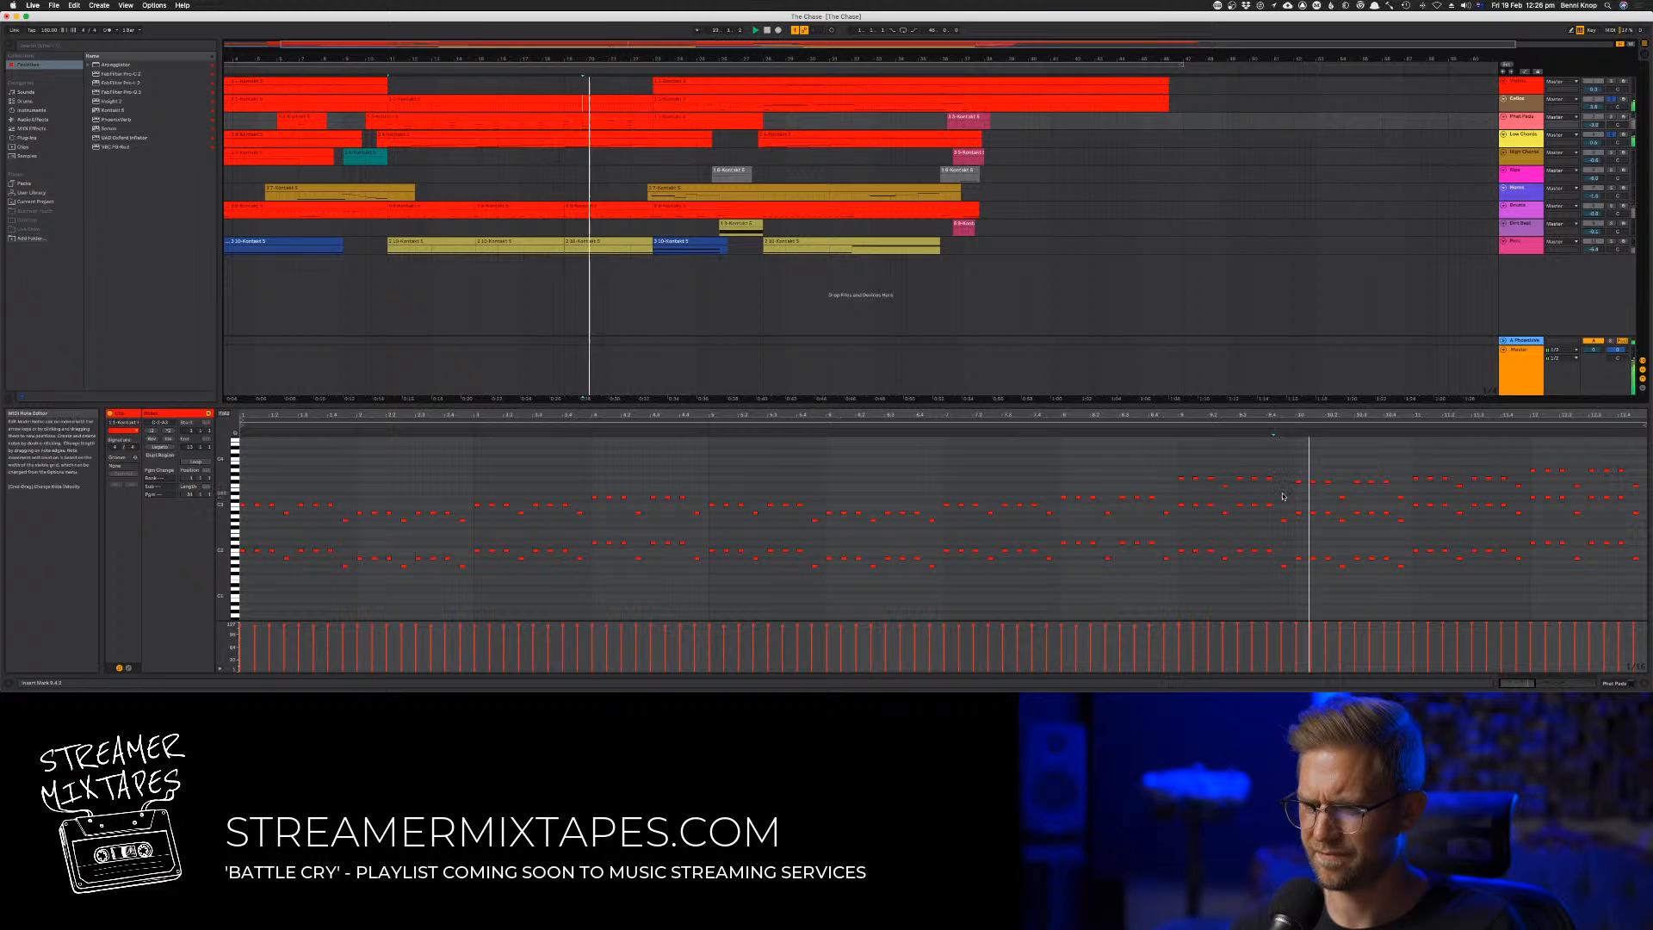
drag(1283, 497, 1412, 501)
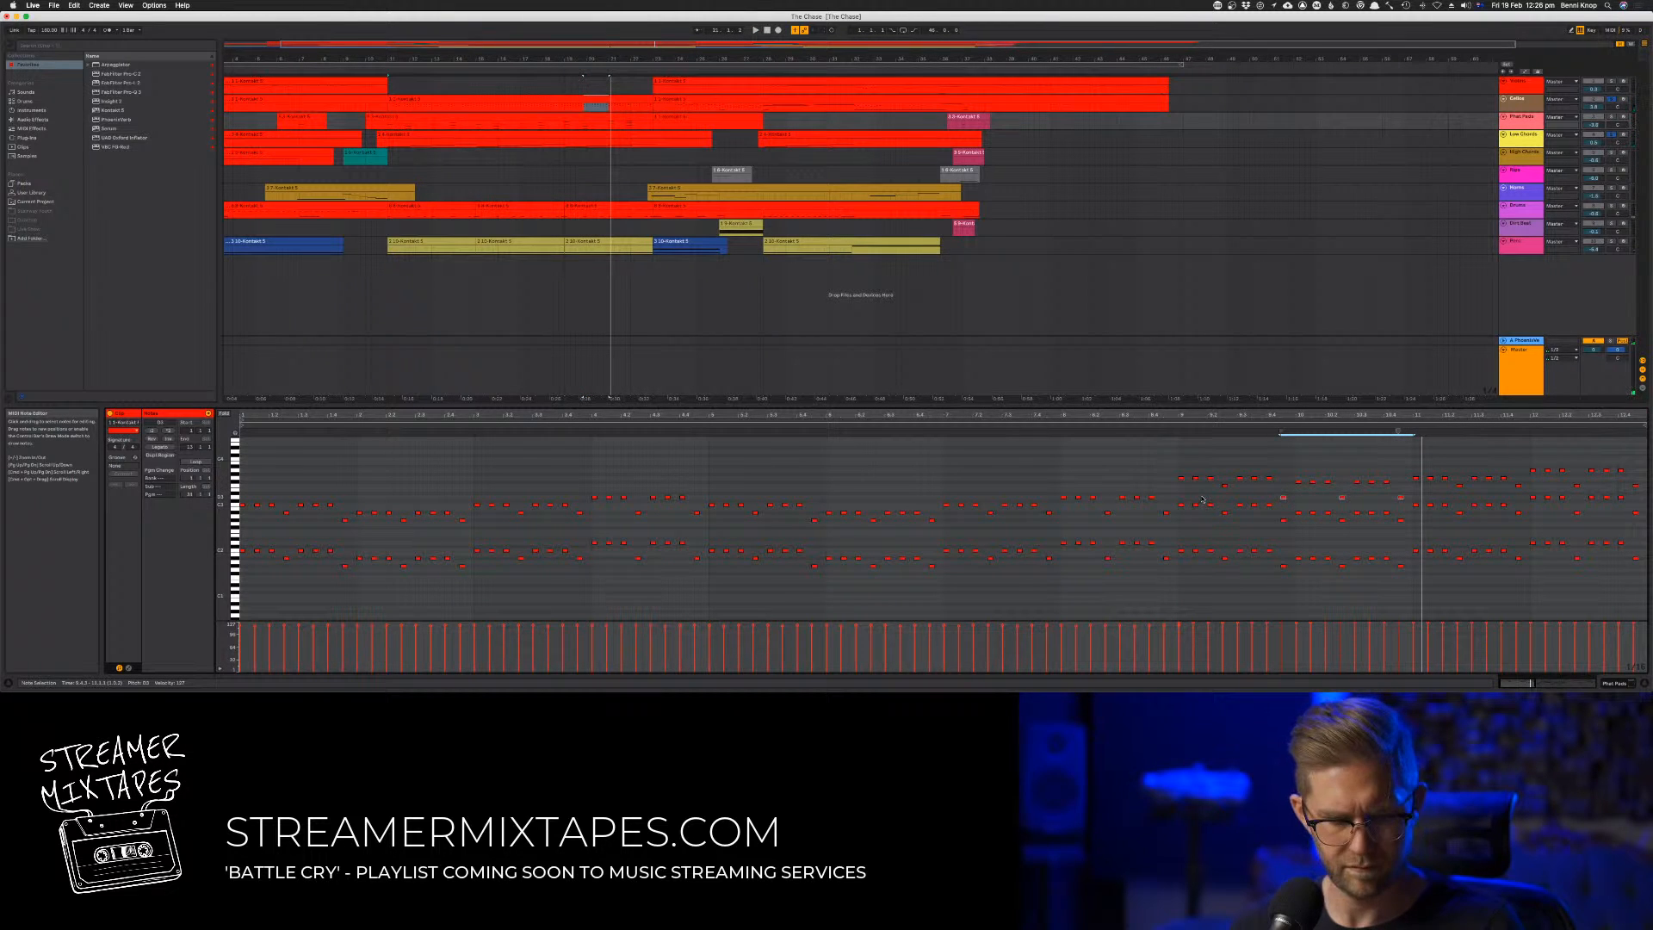
click(1624, 118)
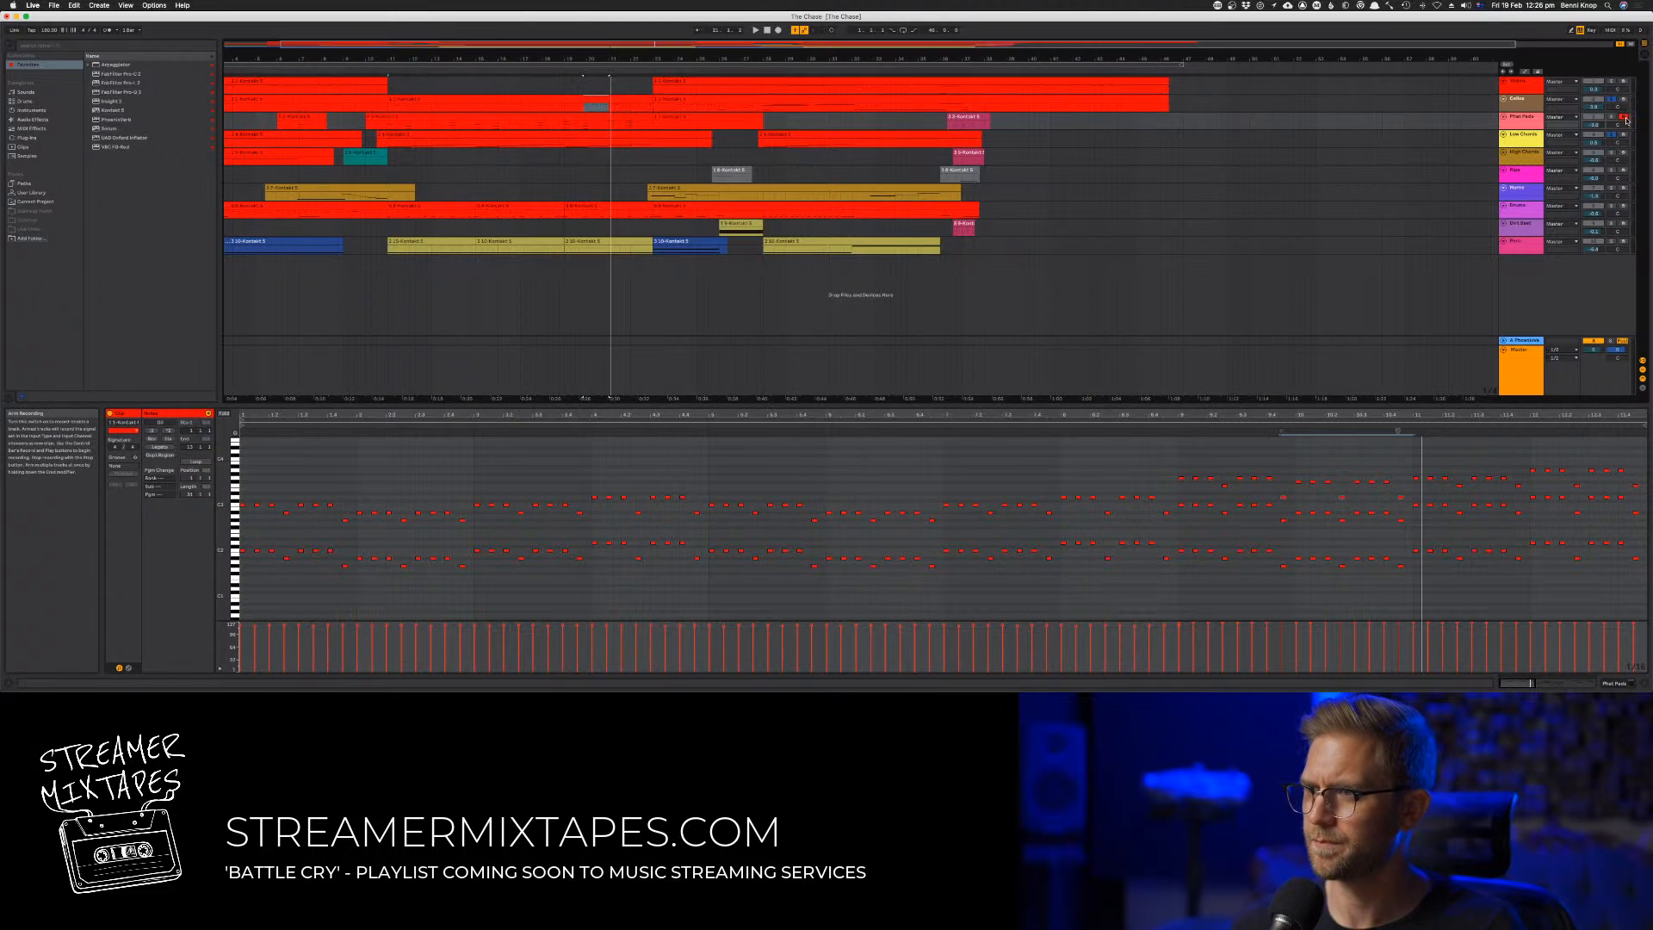
click(1624, 100)
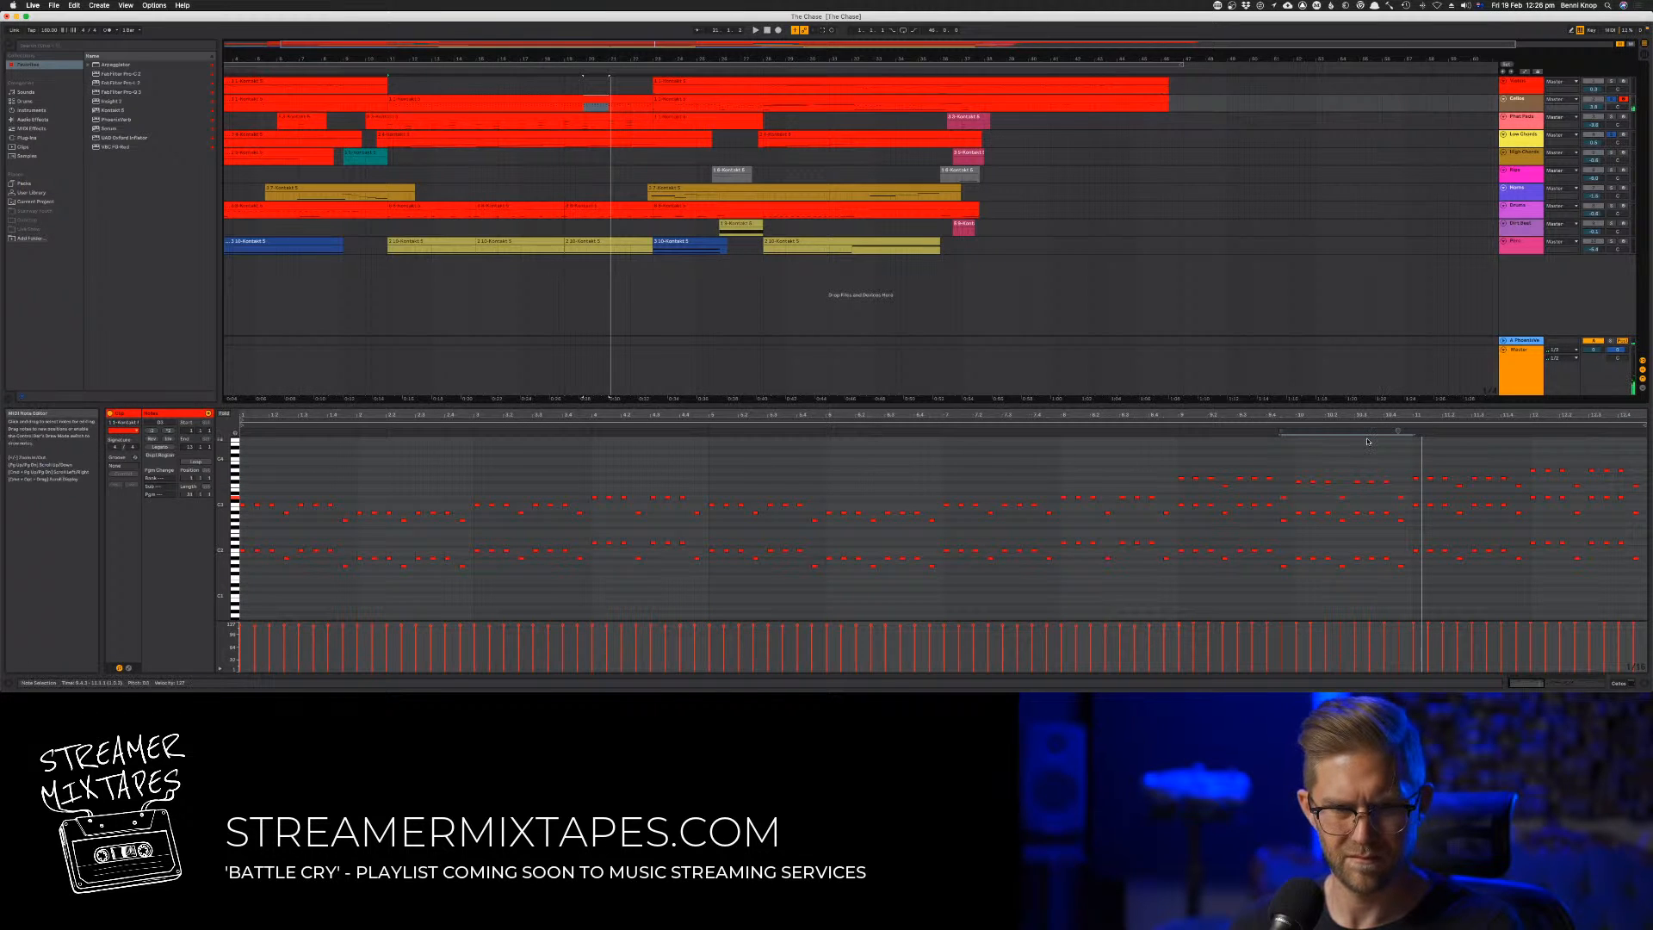
click(1270, 428)
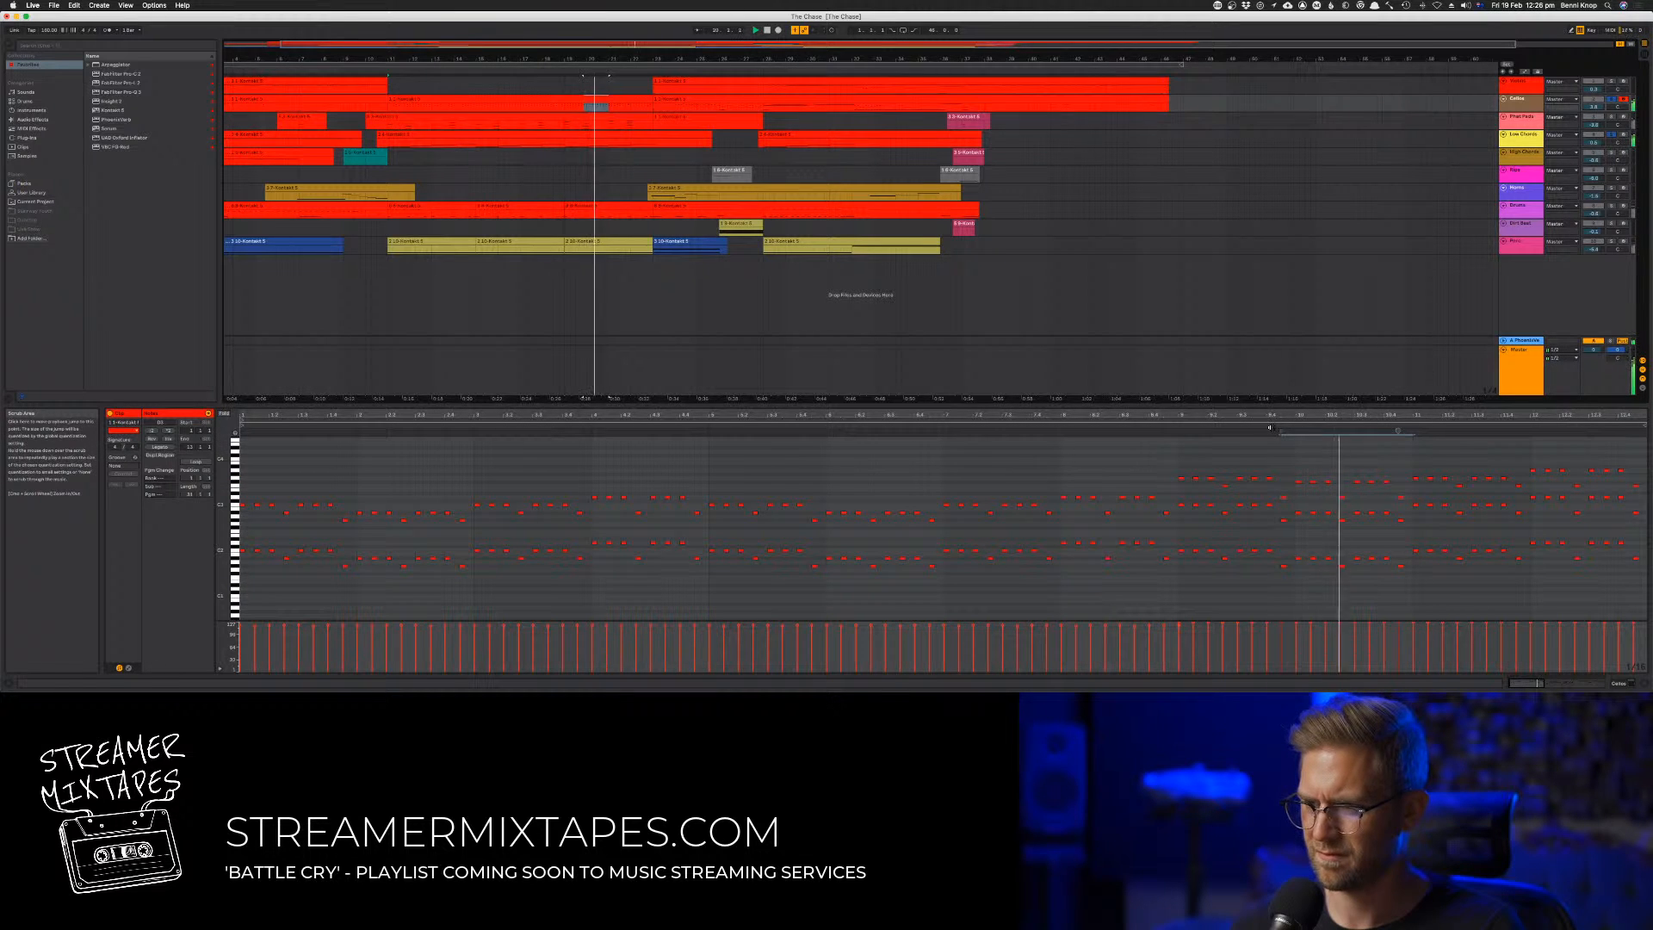
Lower the repeated upper-voice notes in bar 10 of the Cellos clip and play the passage back
drag(1289, 472, 1379, 490)
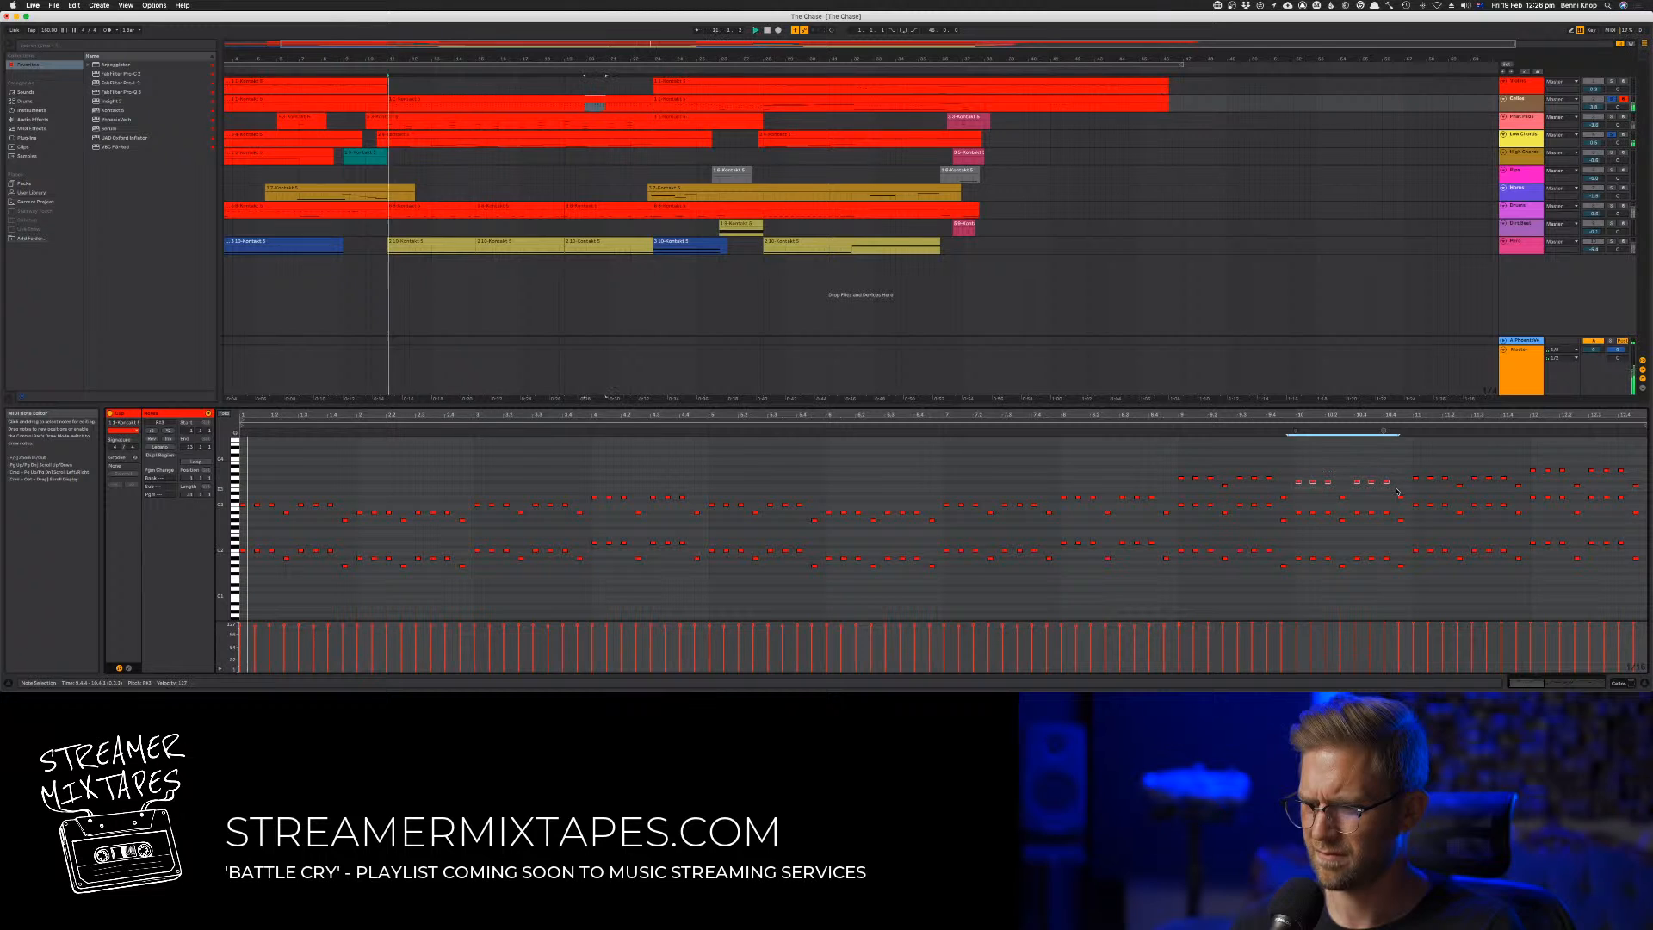
key(Down)
click(1277, 426)
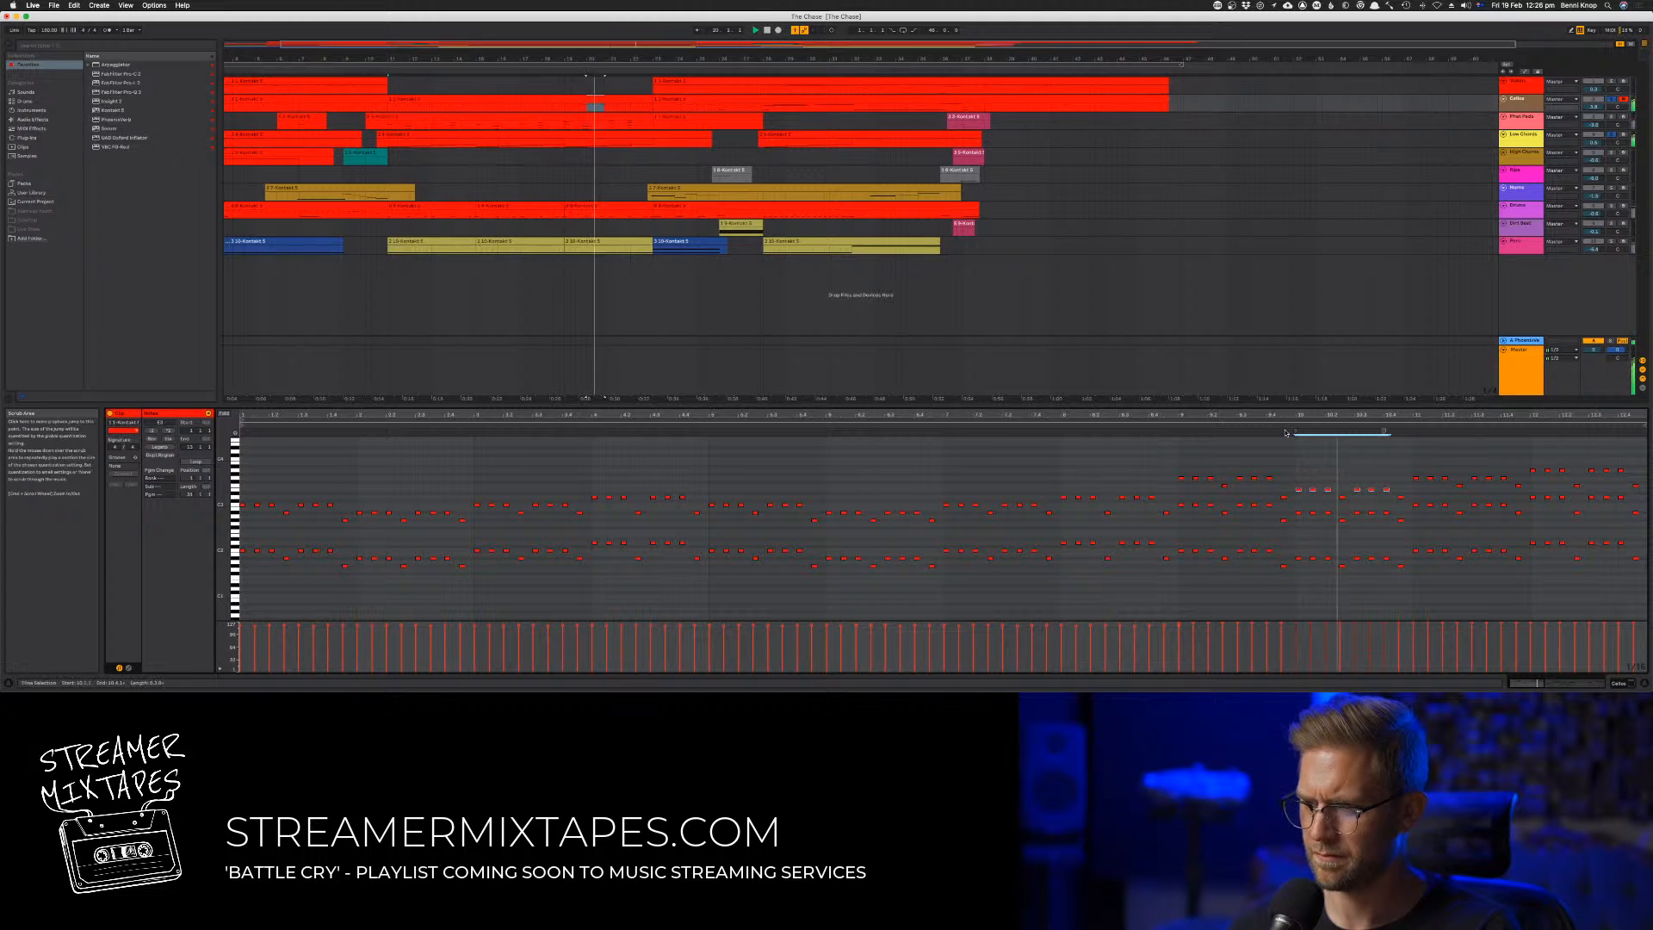
click(1312, 489)
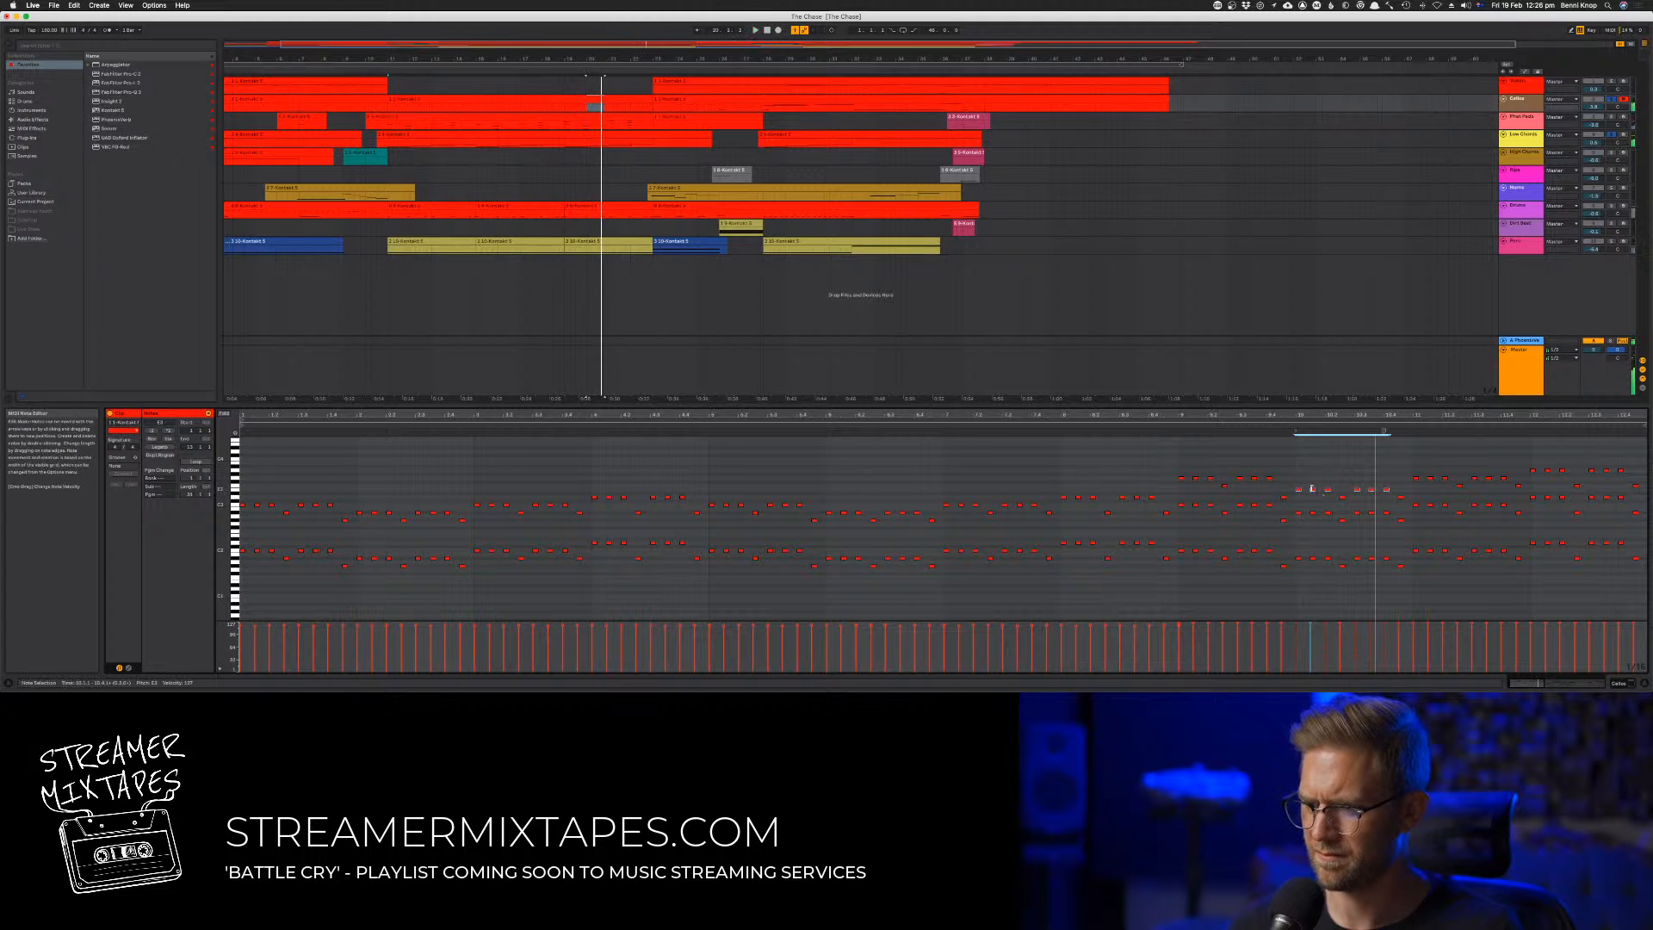
click(1267, 430)
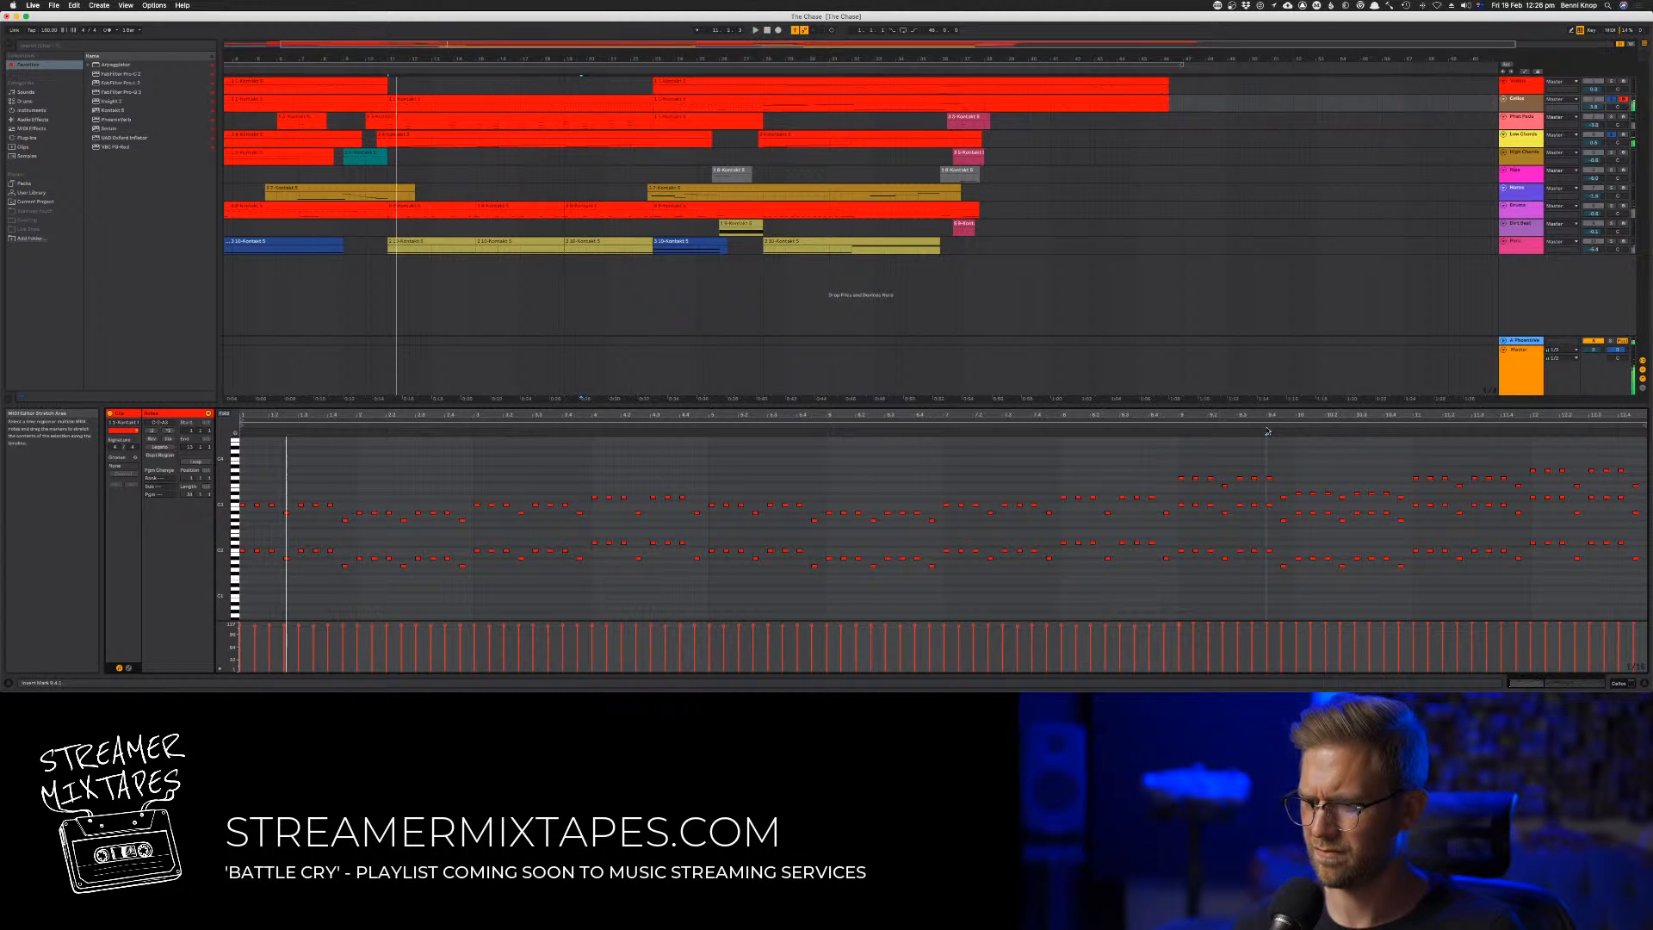
key(space)
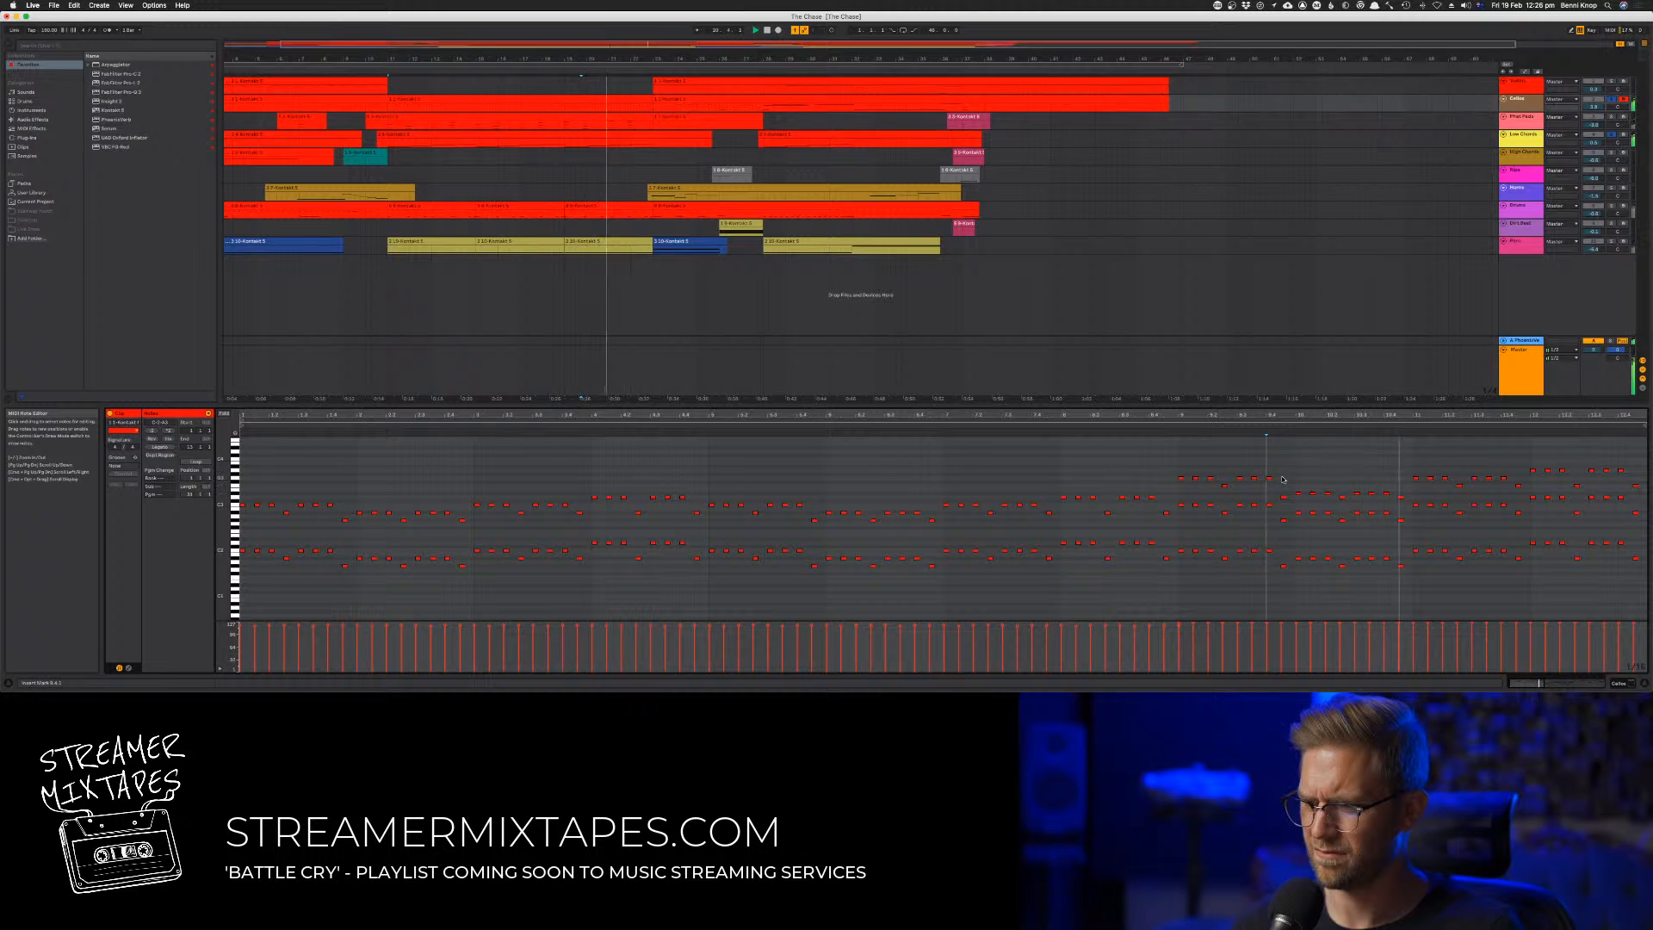
Lower the upper-voice notes in bars 11 and 12 of the Cellos clip and re-pitch the last upper note of bar 9
drag(1396, 469, 1523, 486)
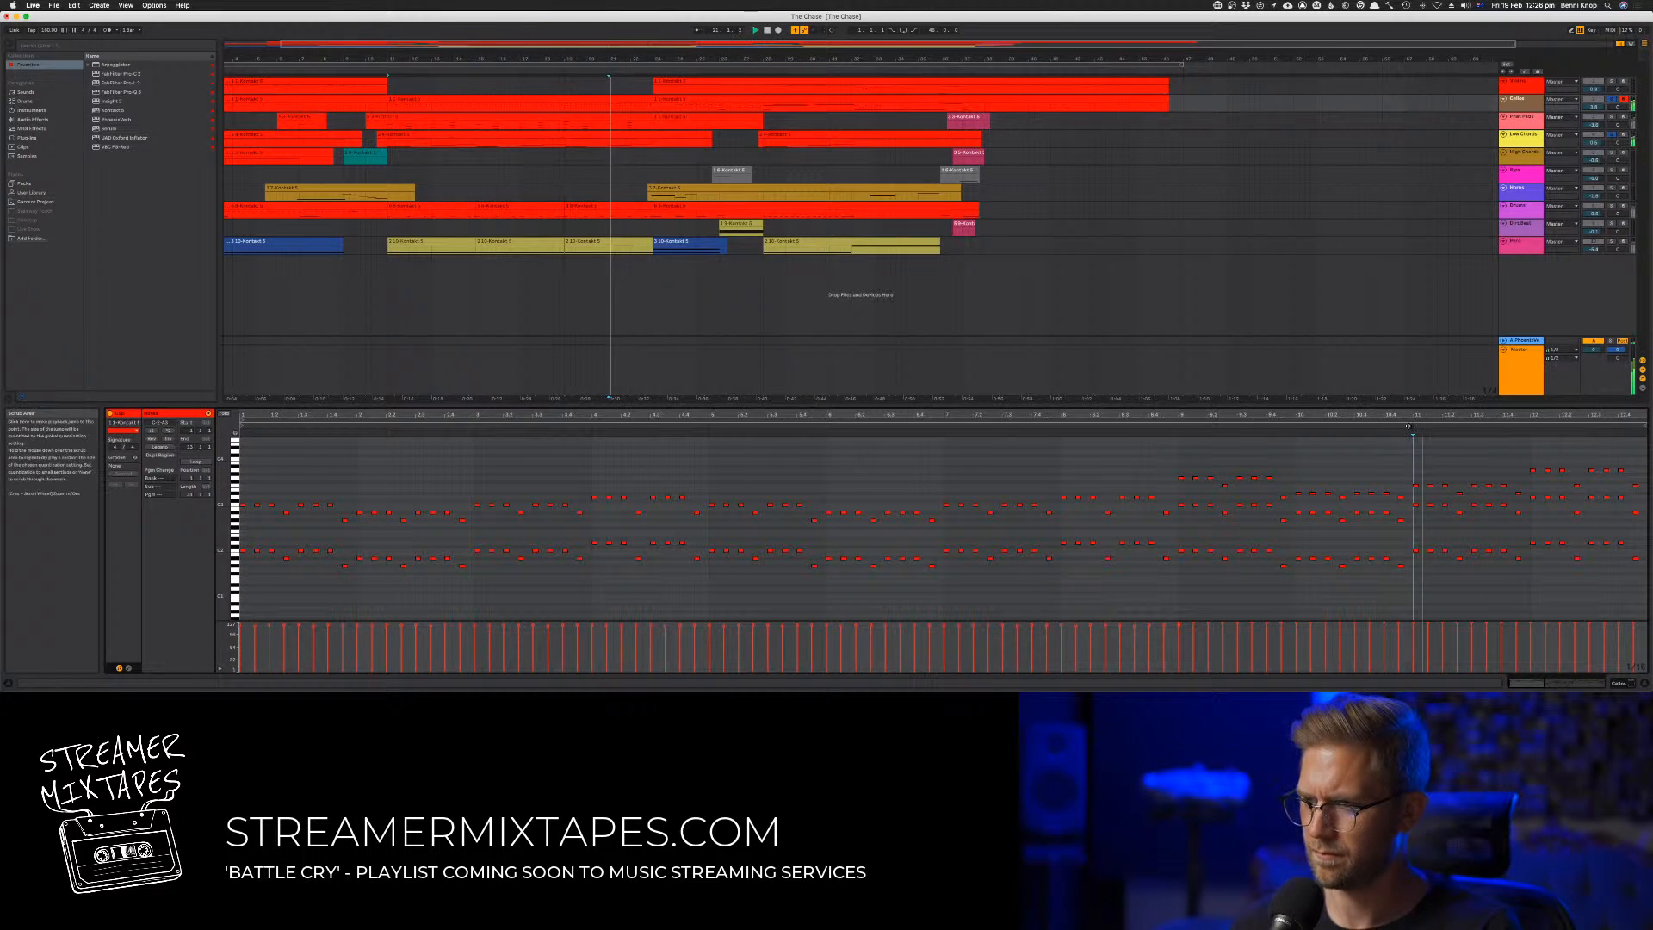
click(1429, 478)
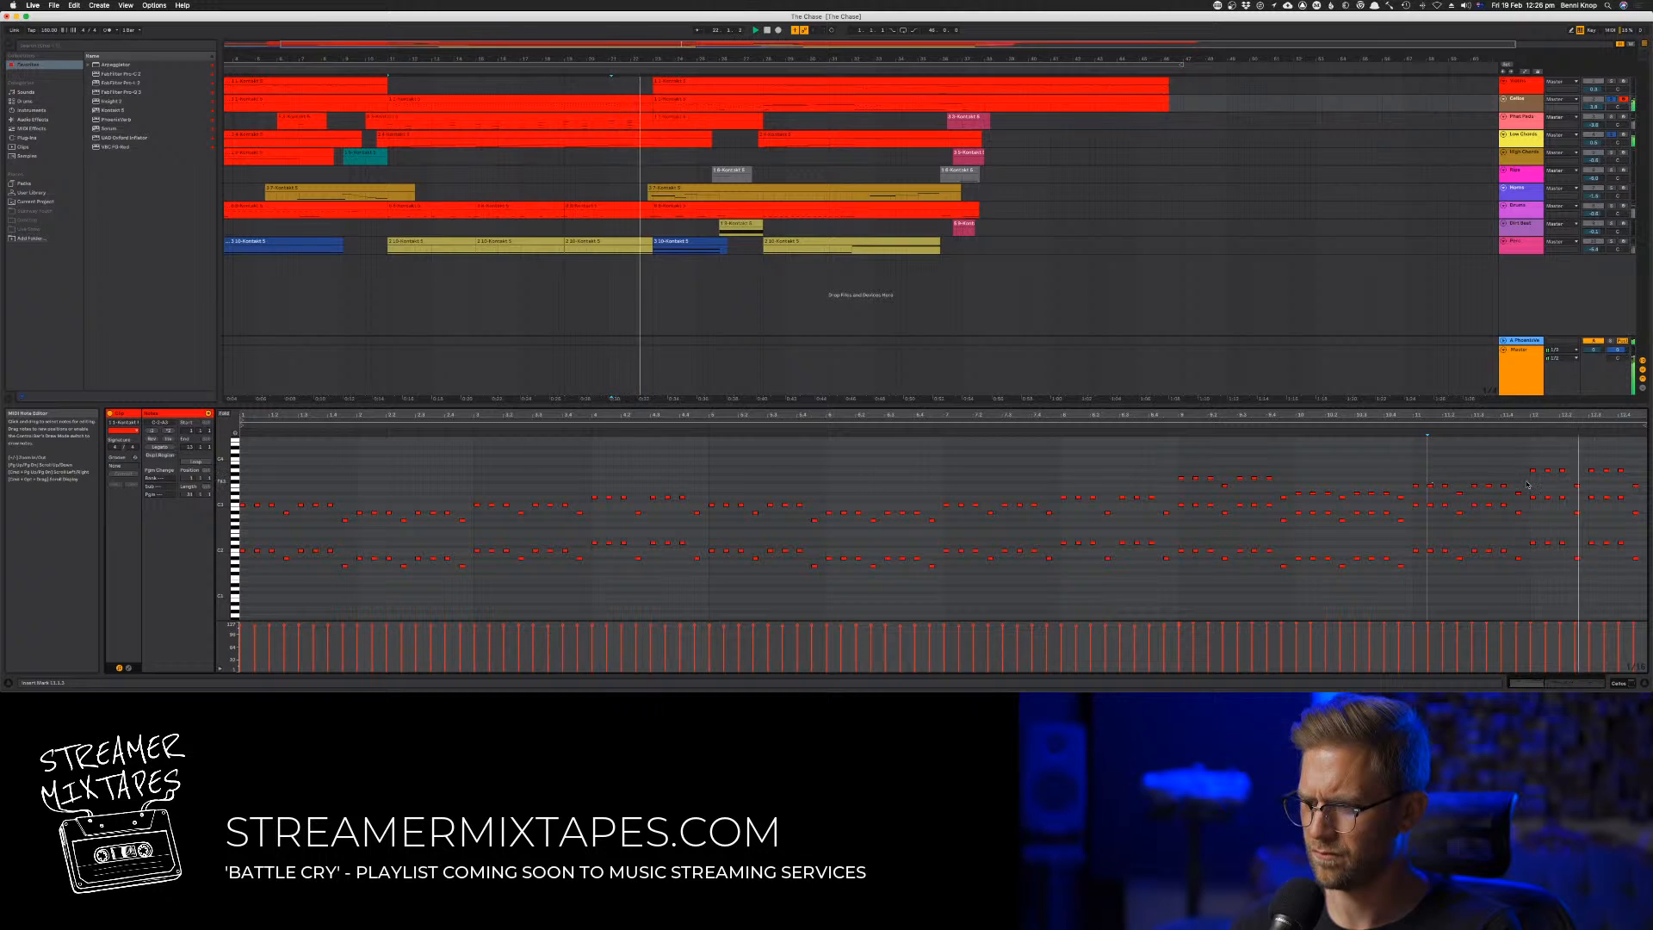
drag(1516, 465, 1626, 476)
key(Down)
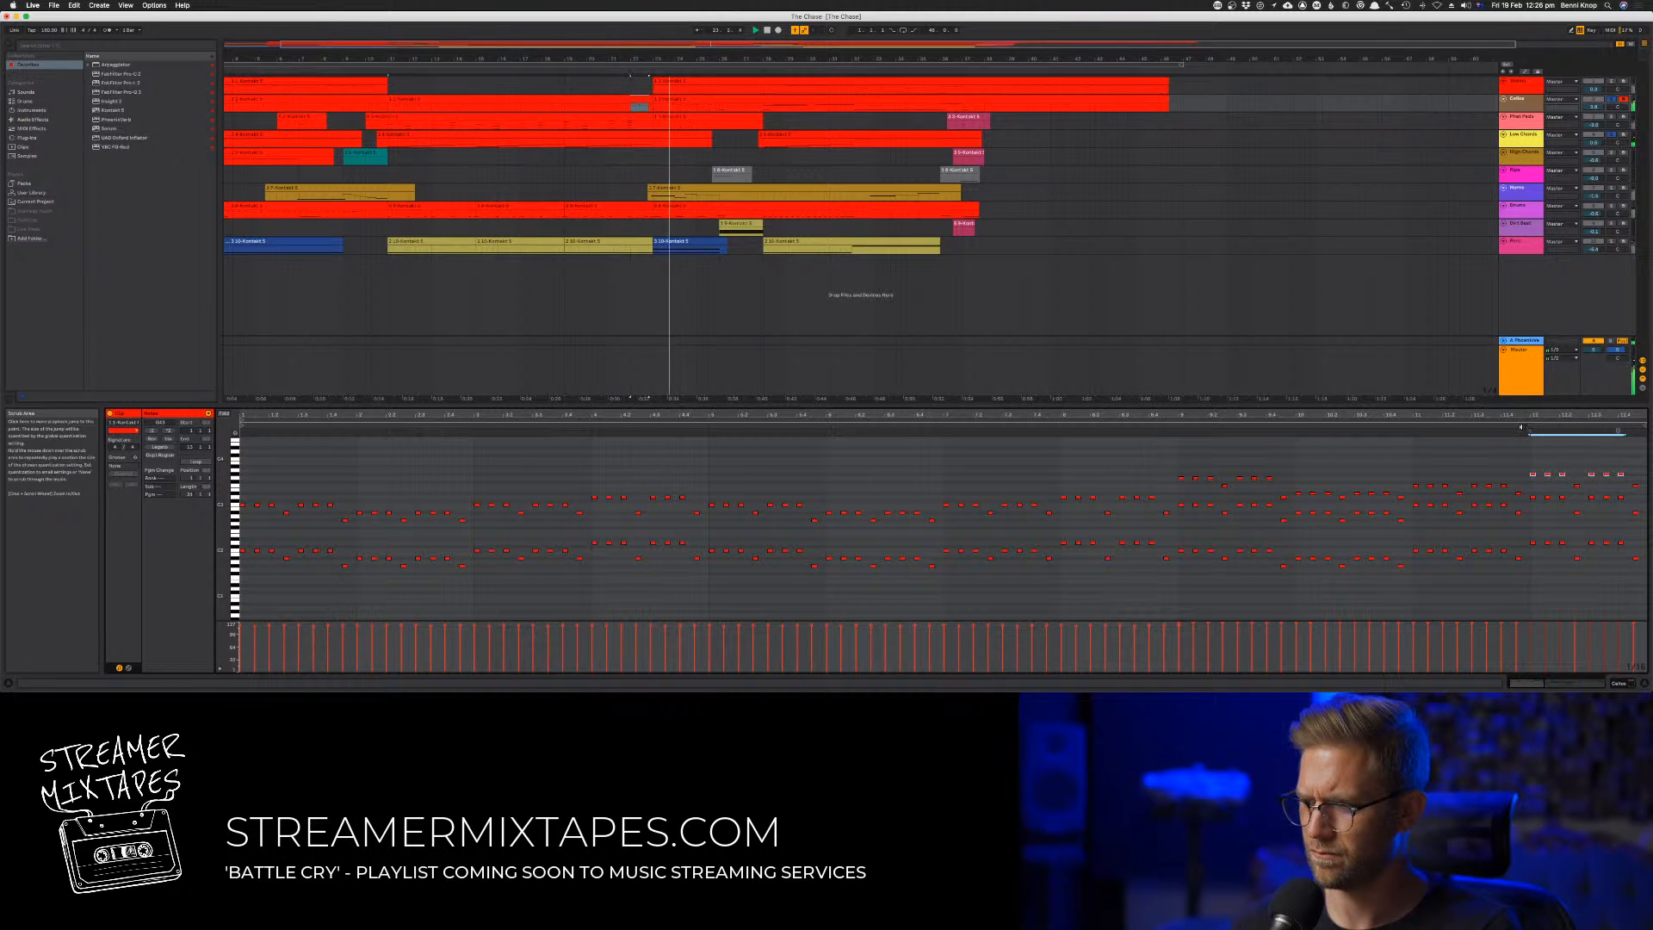
click(1520, 427)
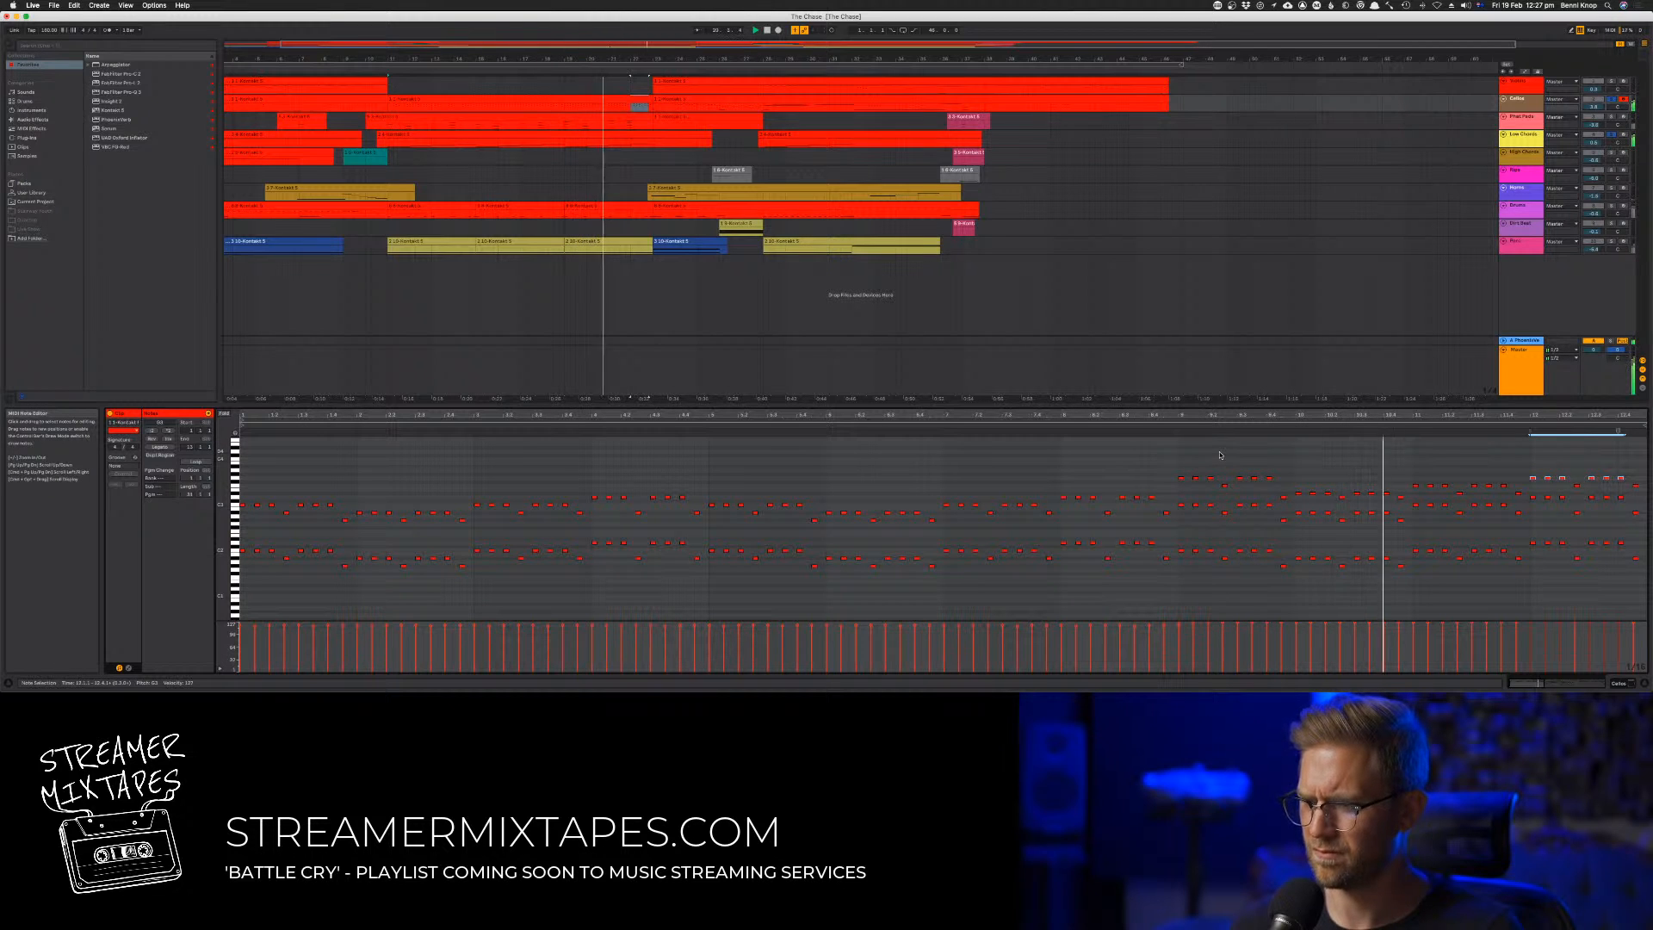
double_click(1282, 488)
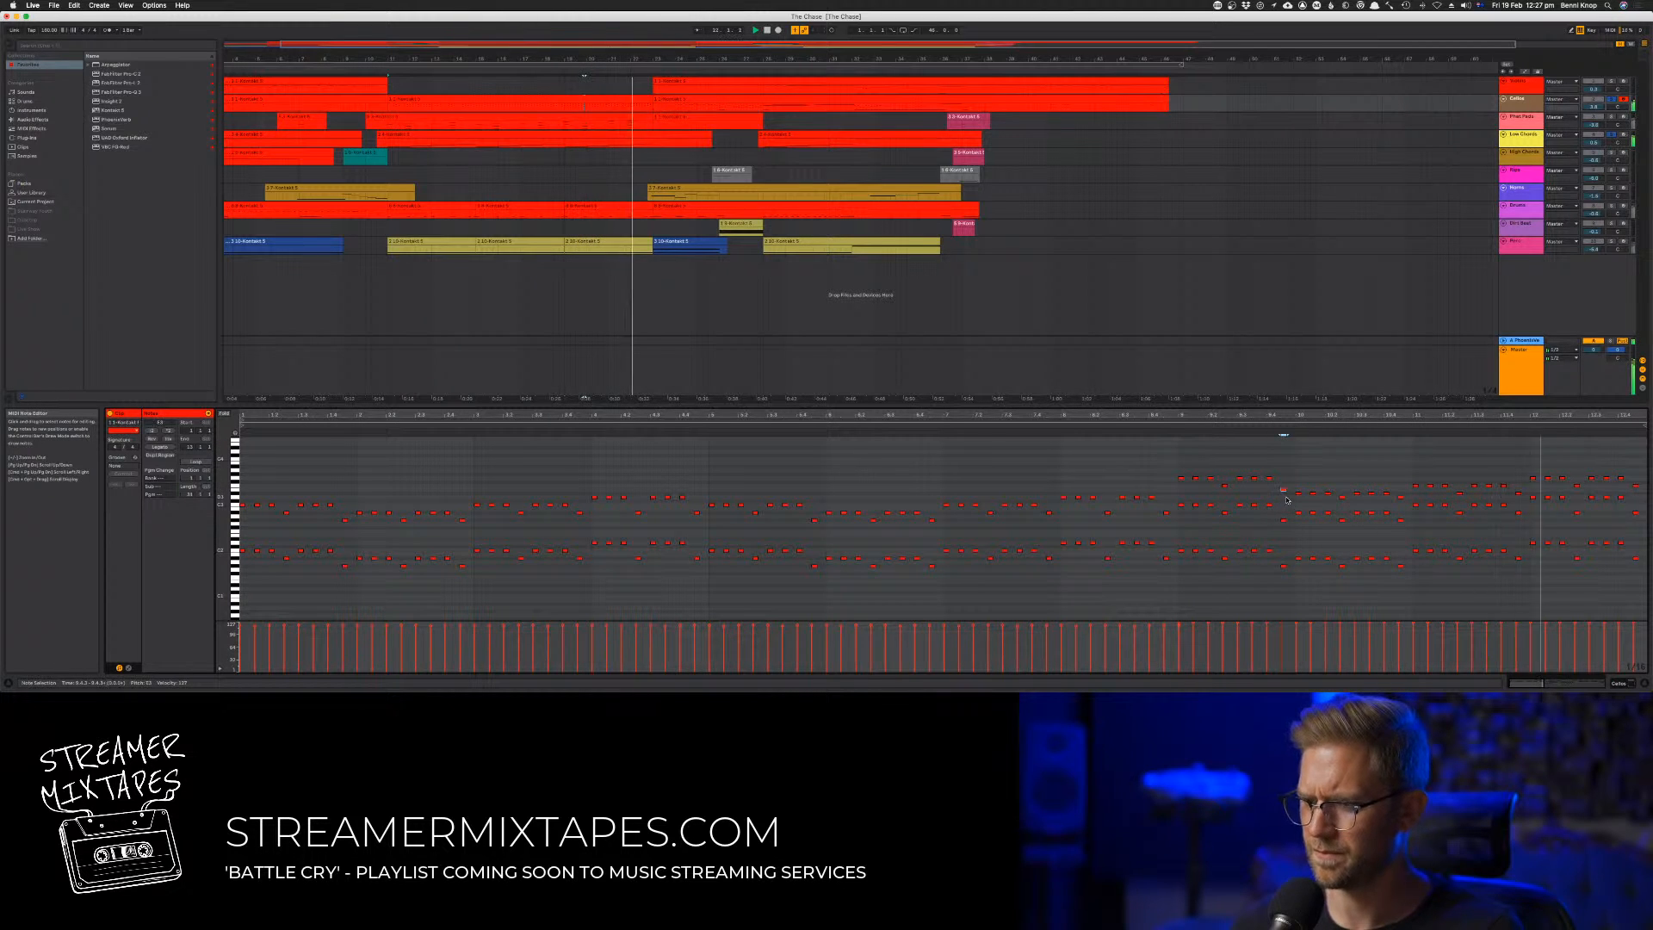
click(1294, 472)
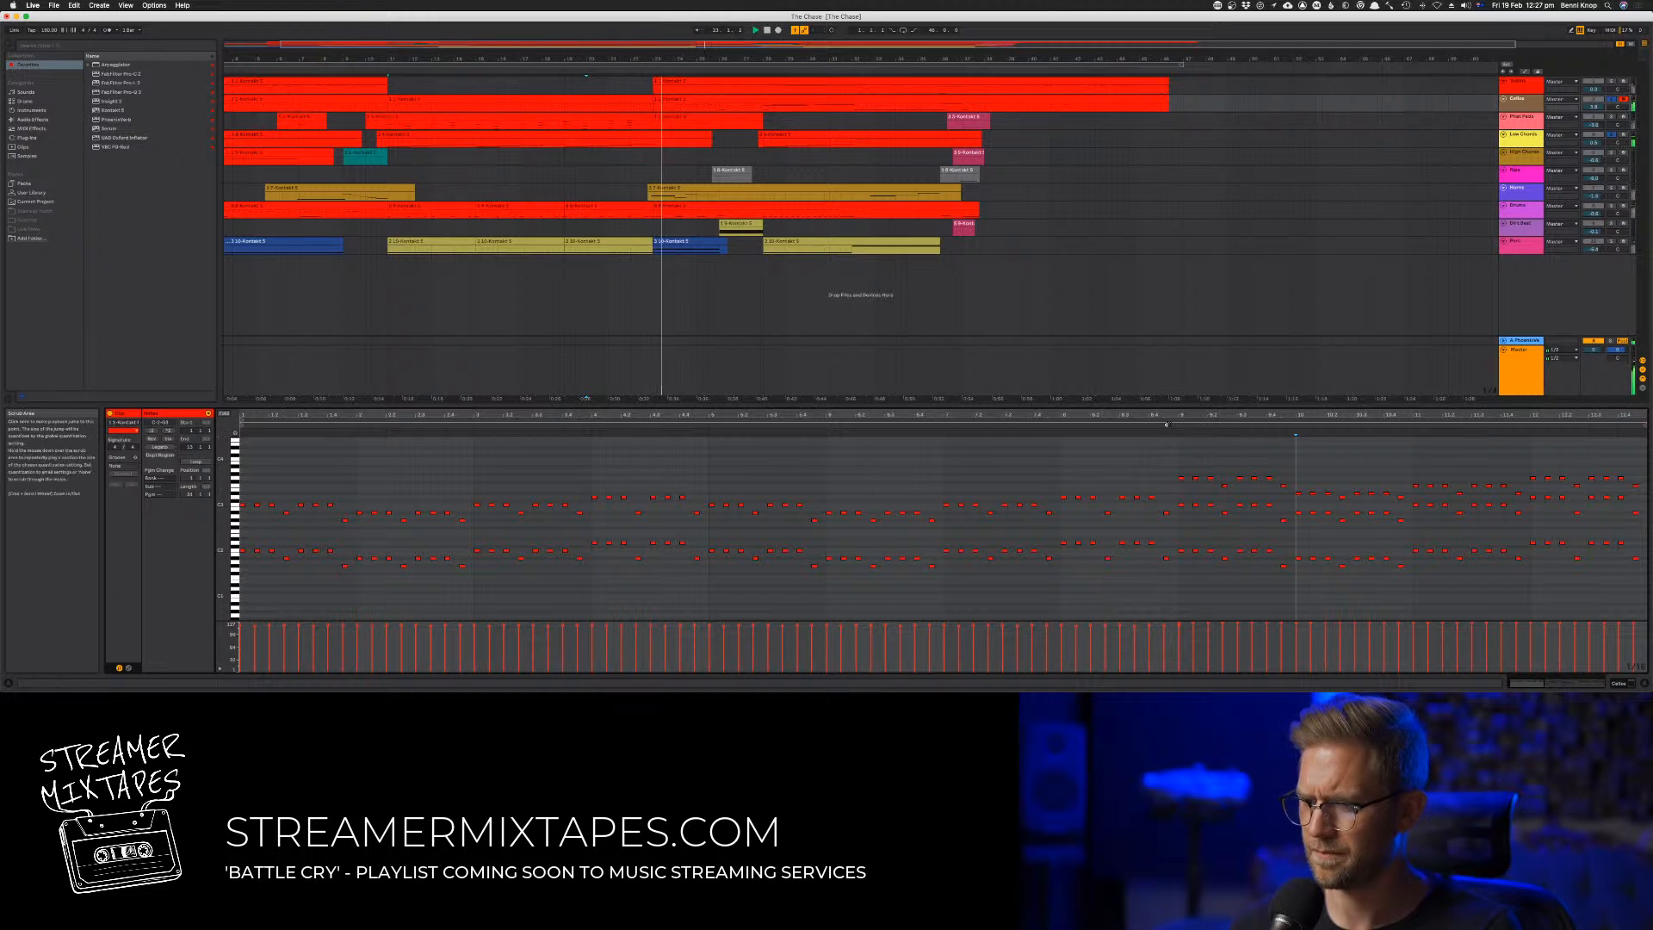
Try doubling the upper-voice notes of bars 9 to 12 an octave lower, then an octave higher
drag(1162, 460, 1646, 489)
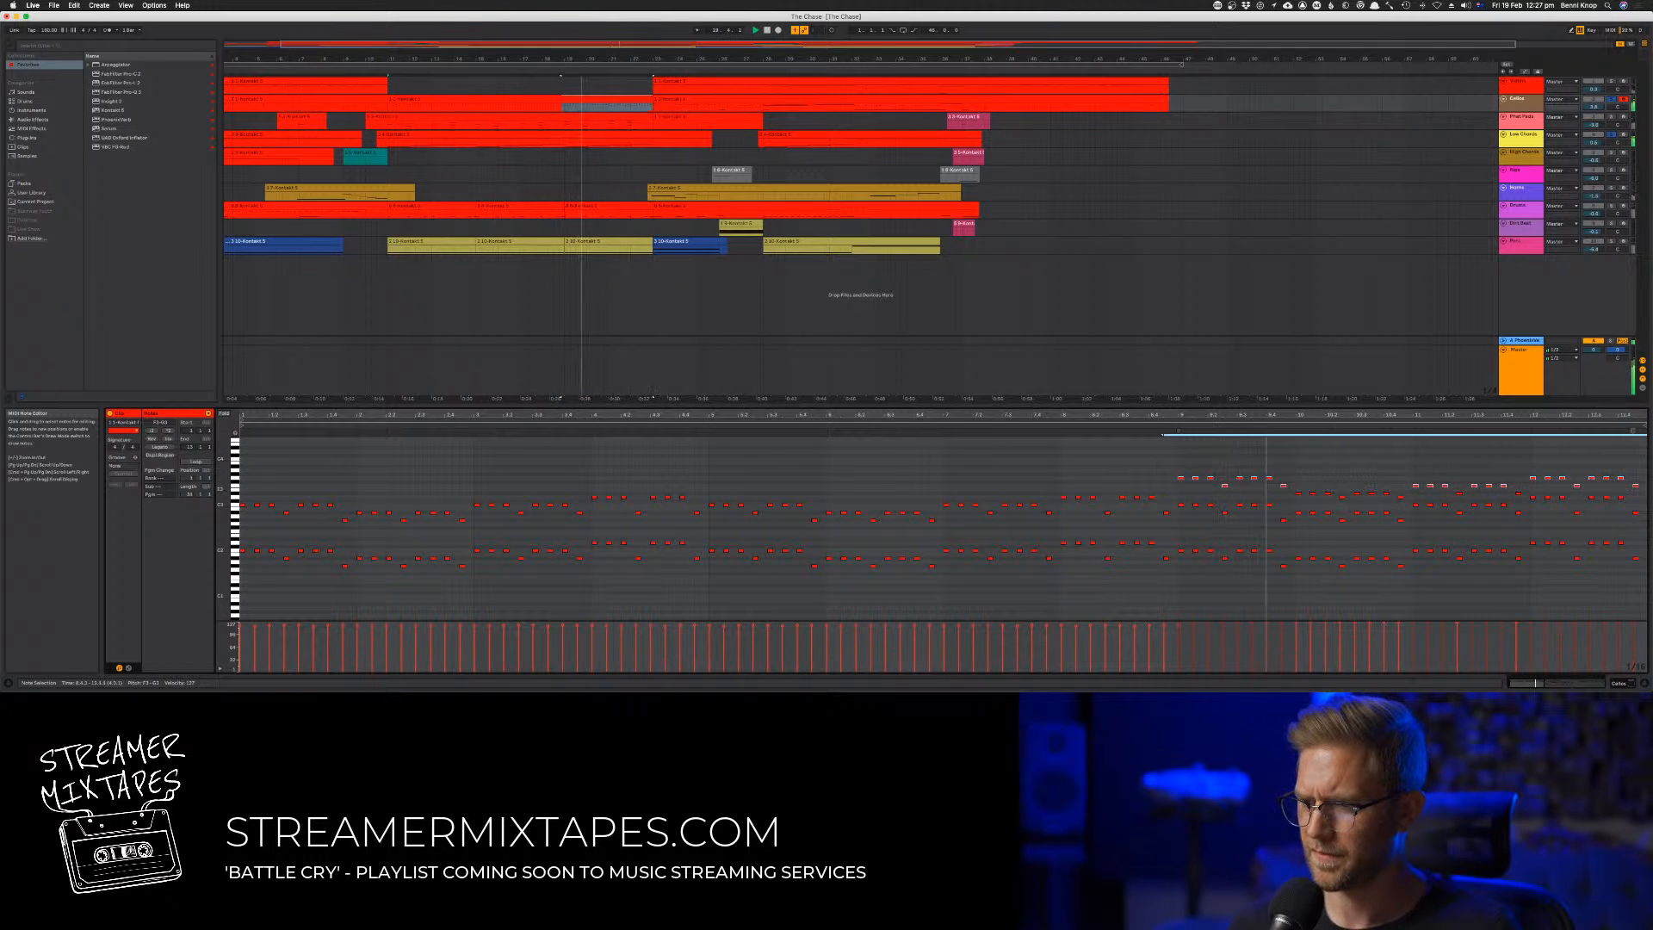
drag(1297, 486, 1523, 497)
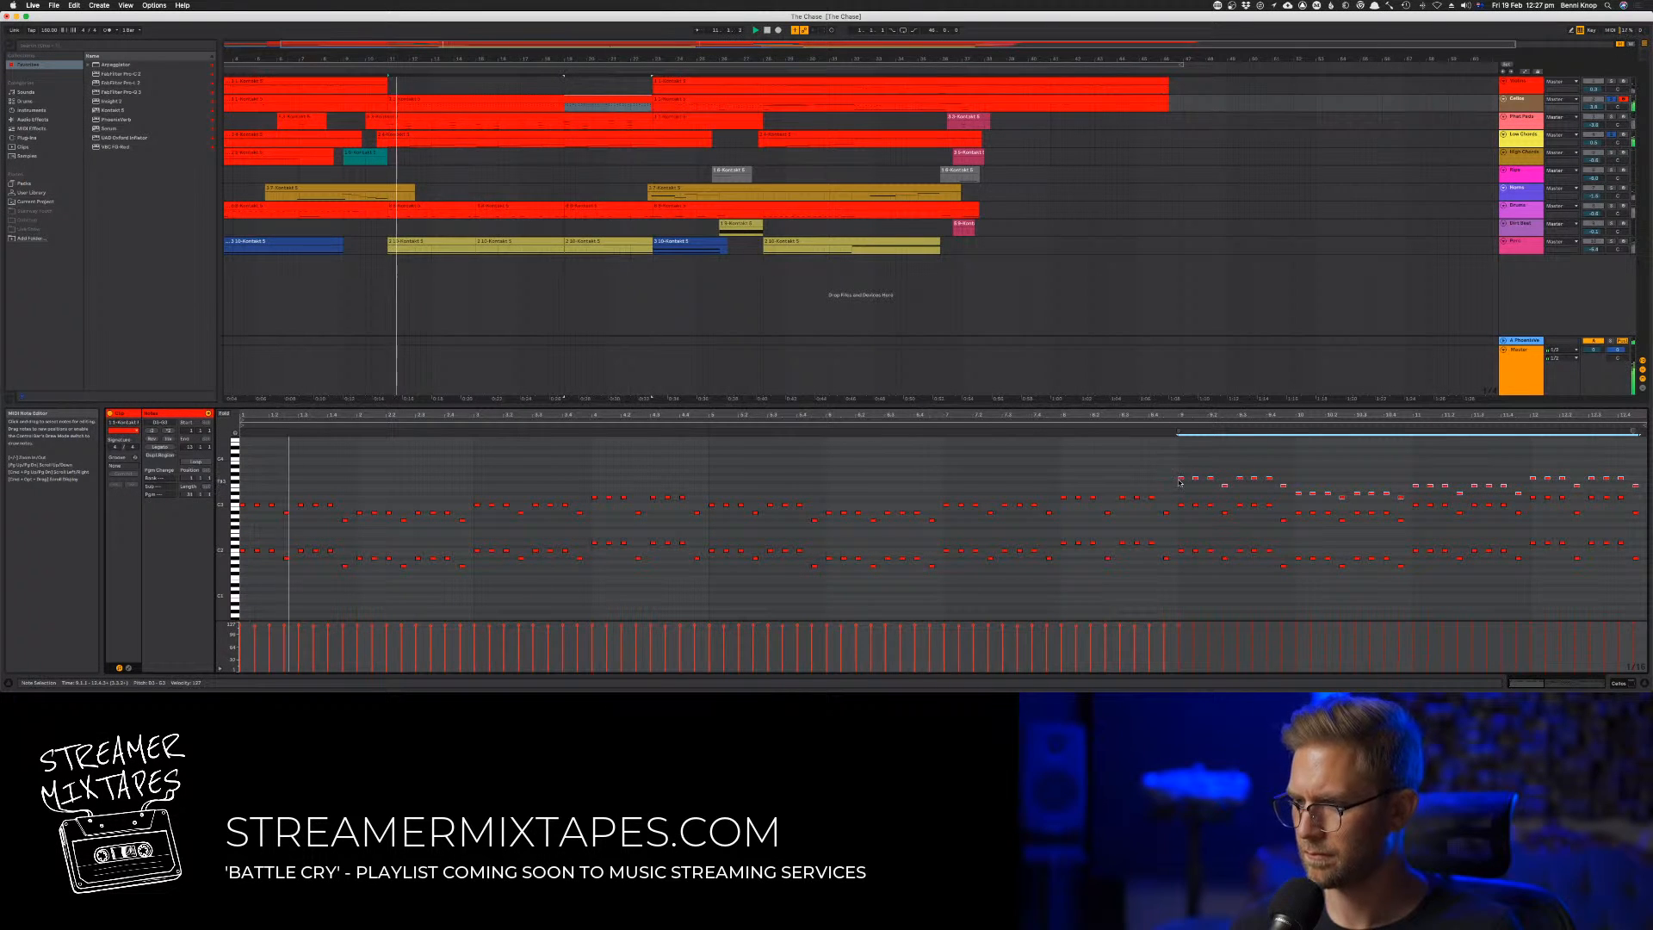
drag(1181, 478, 1183, 527)
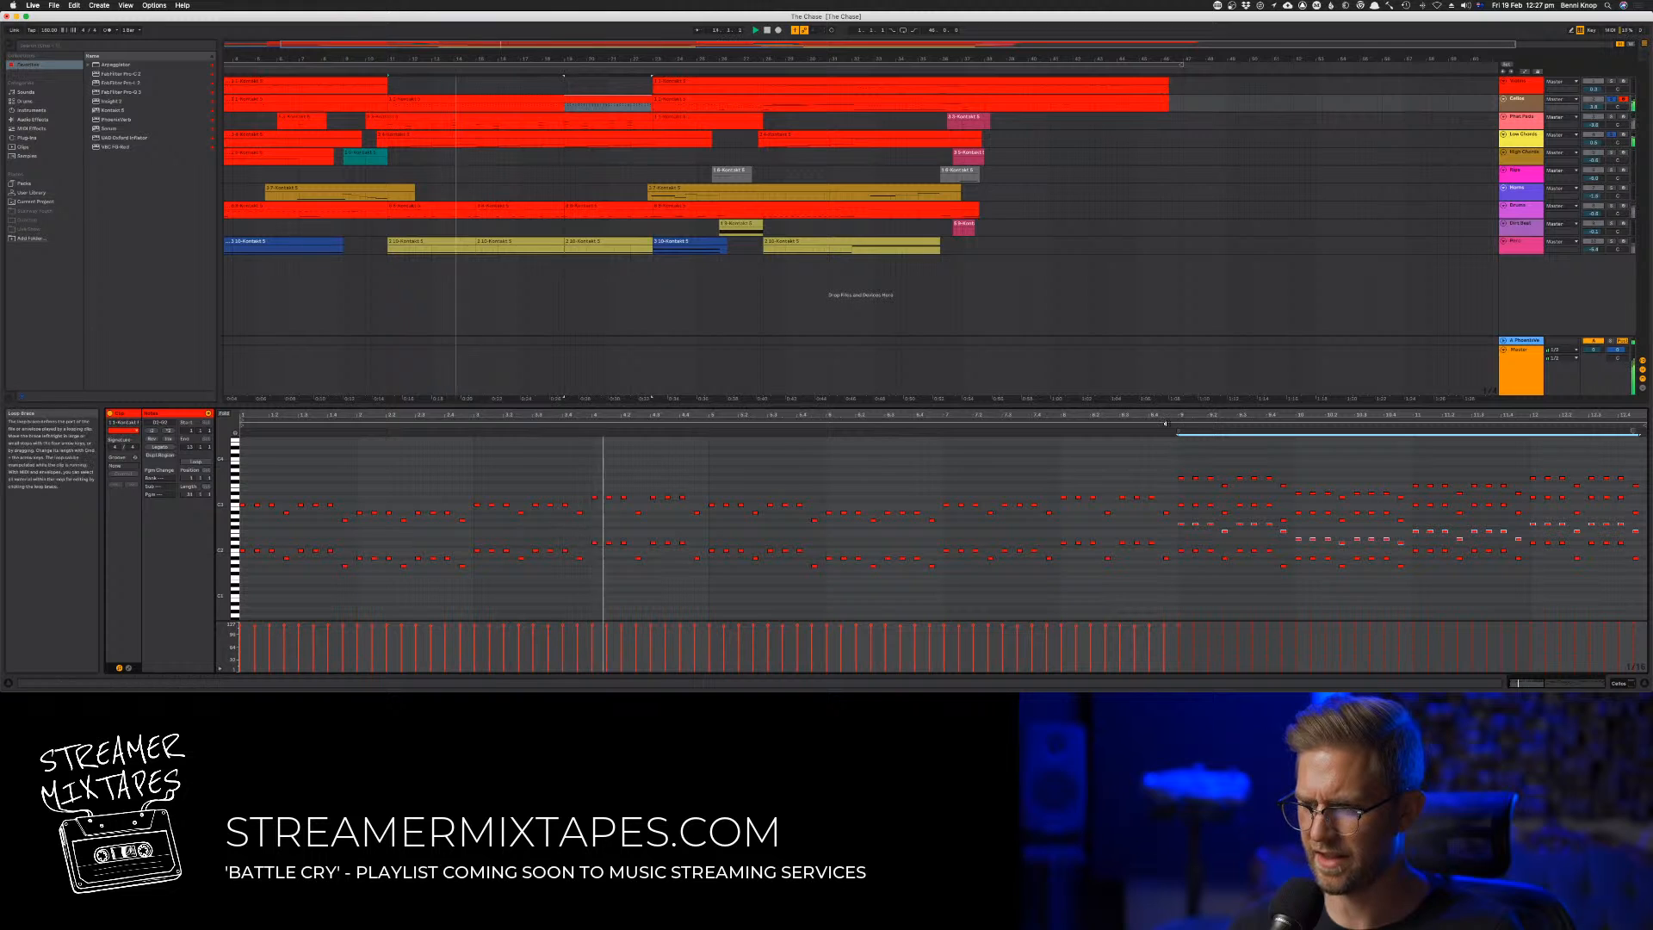
click(1182, 440)
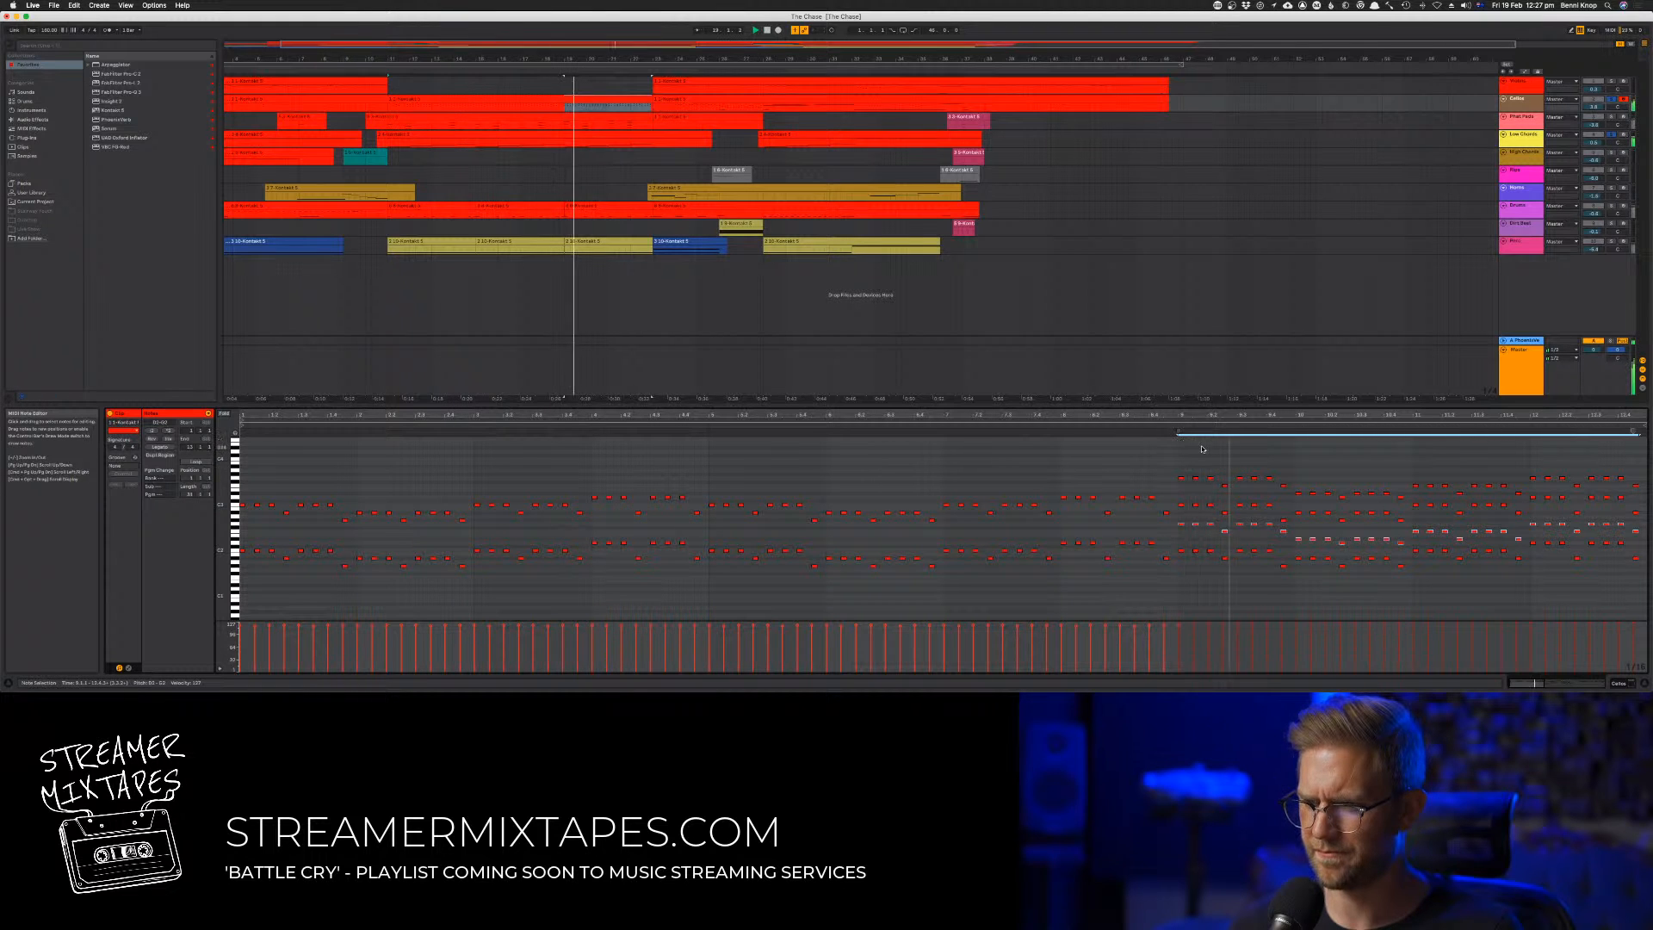
key(shift+Up)
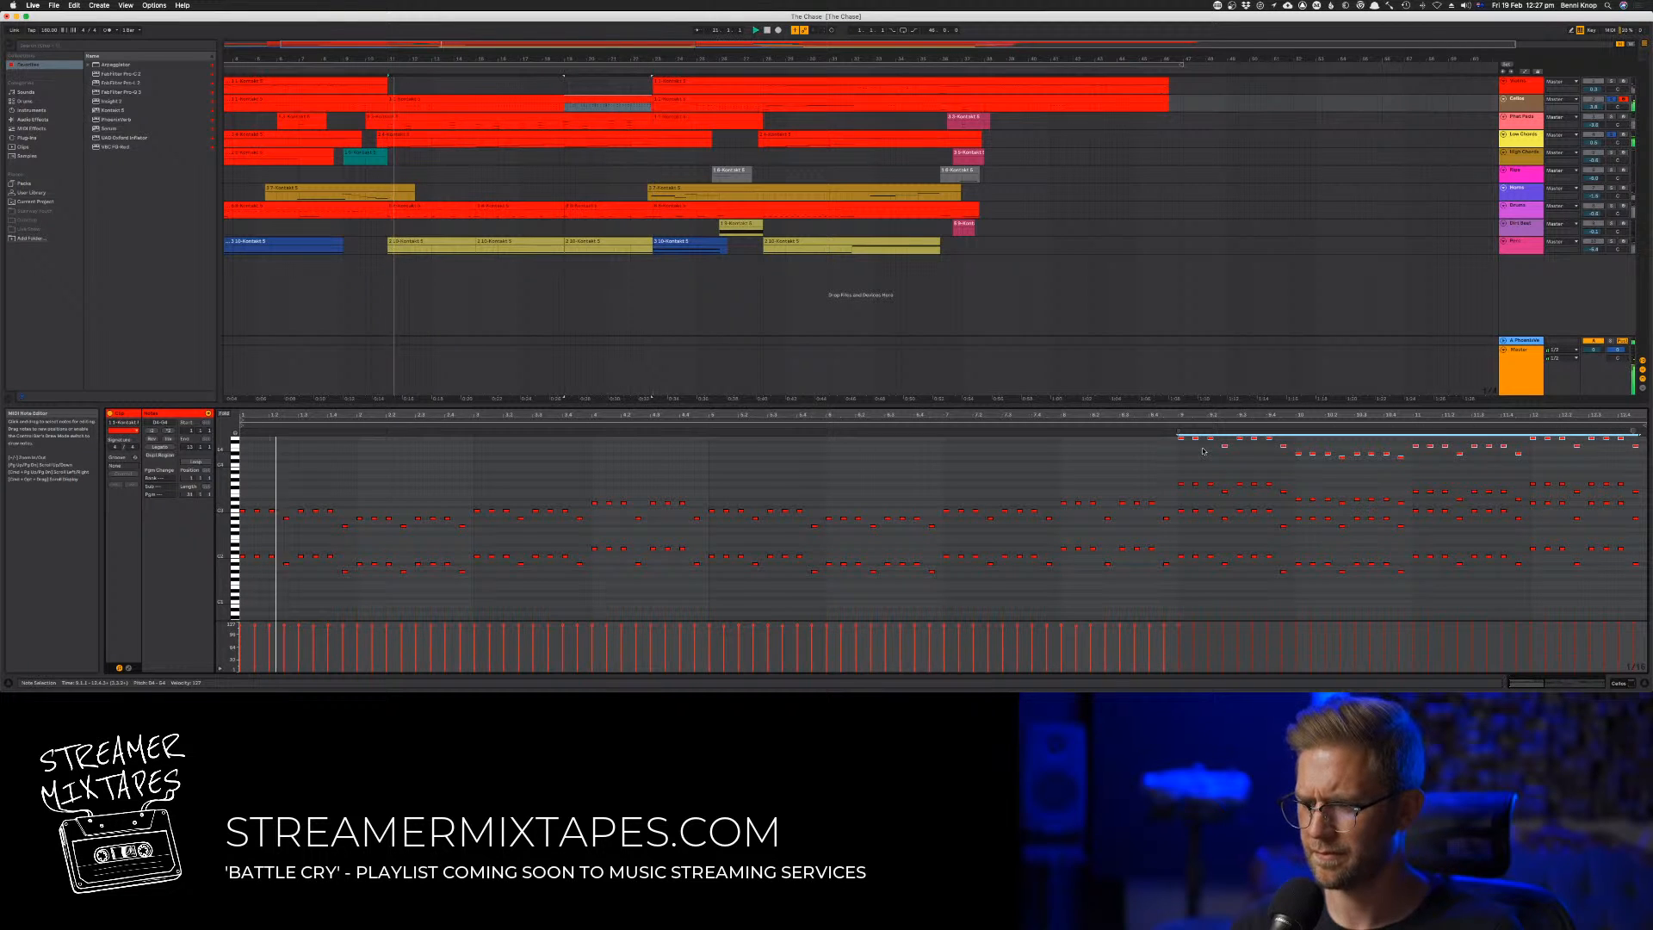
key(shift+Down)
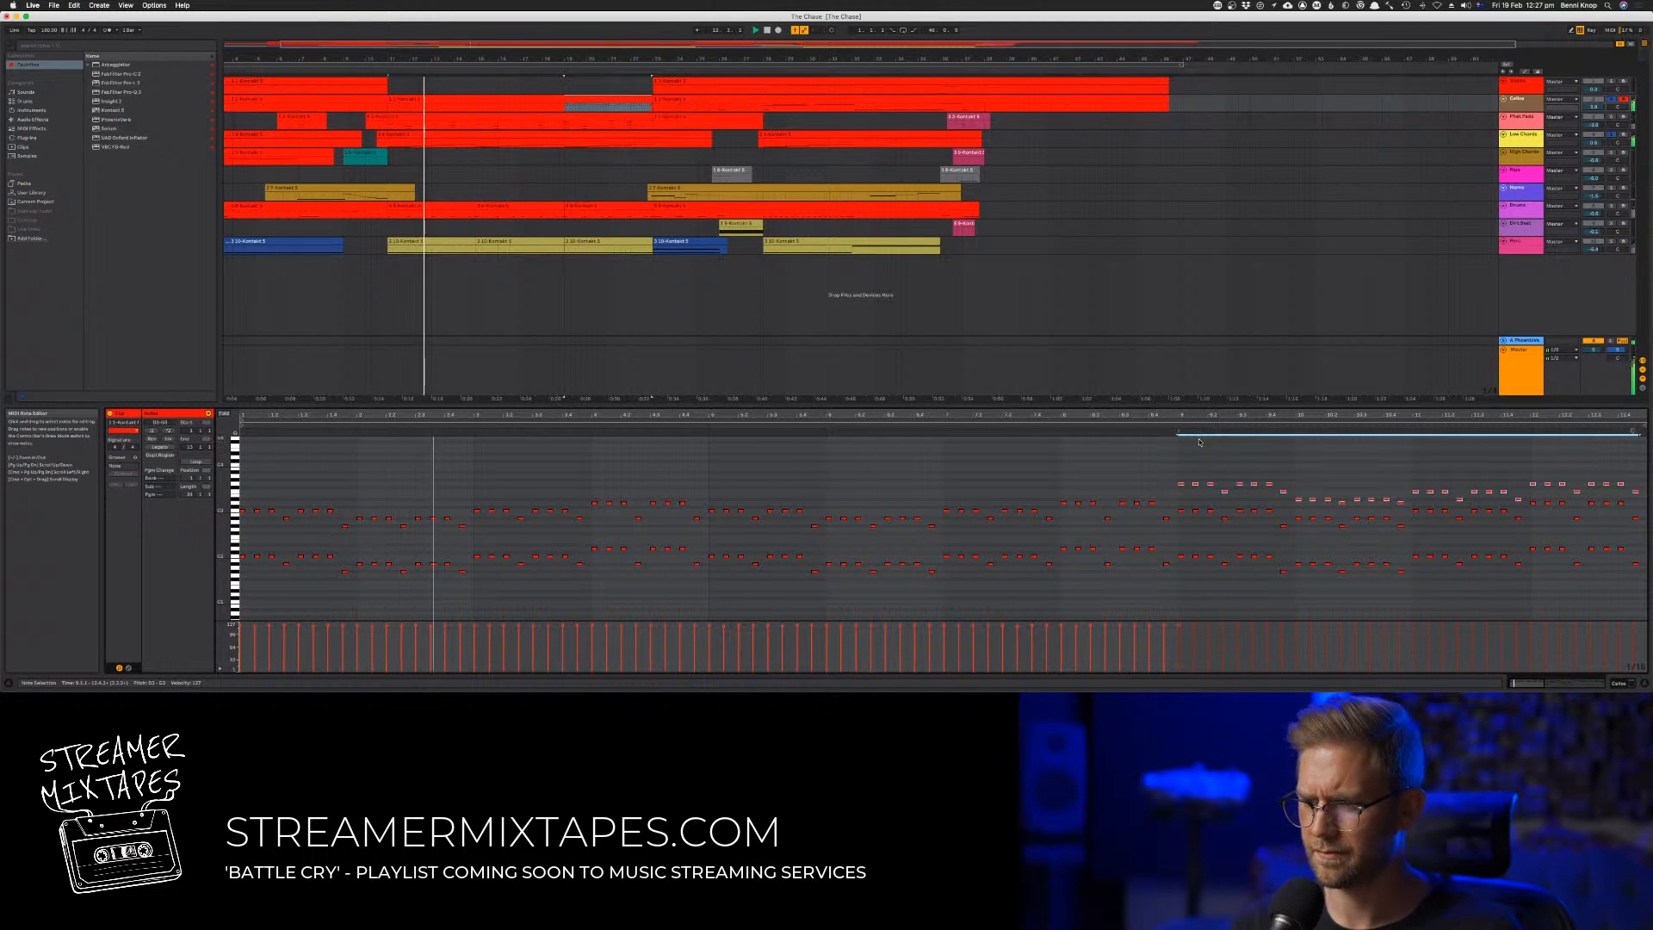
Copy the edited Cellos clip into the gap on the track above and trim its start so only the last four bars remain
click(571, 99)
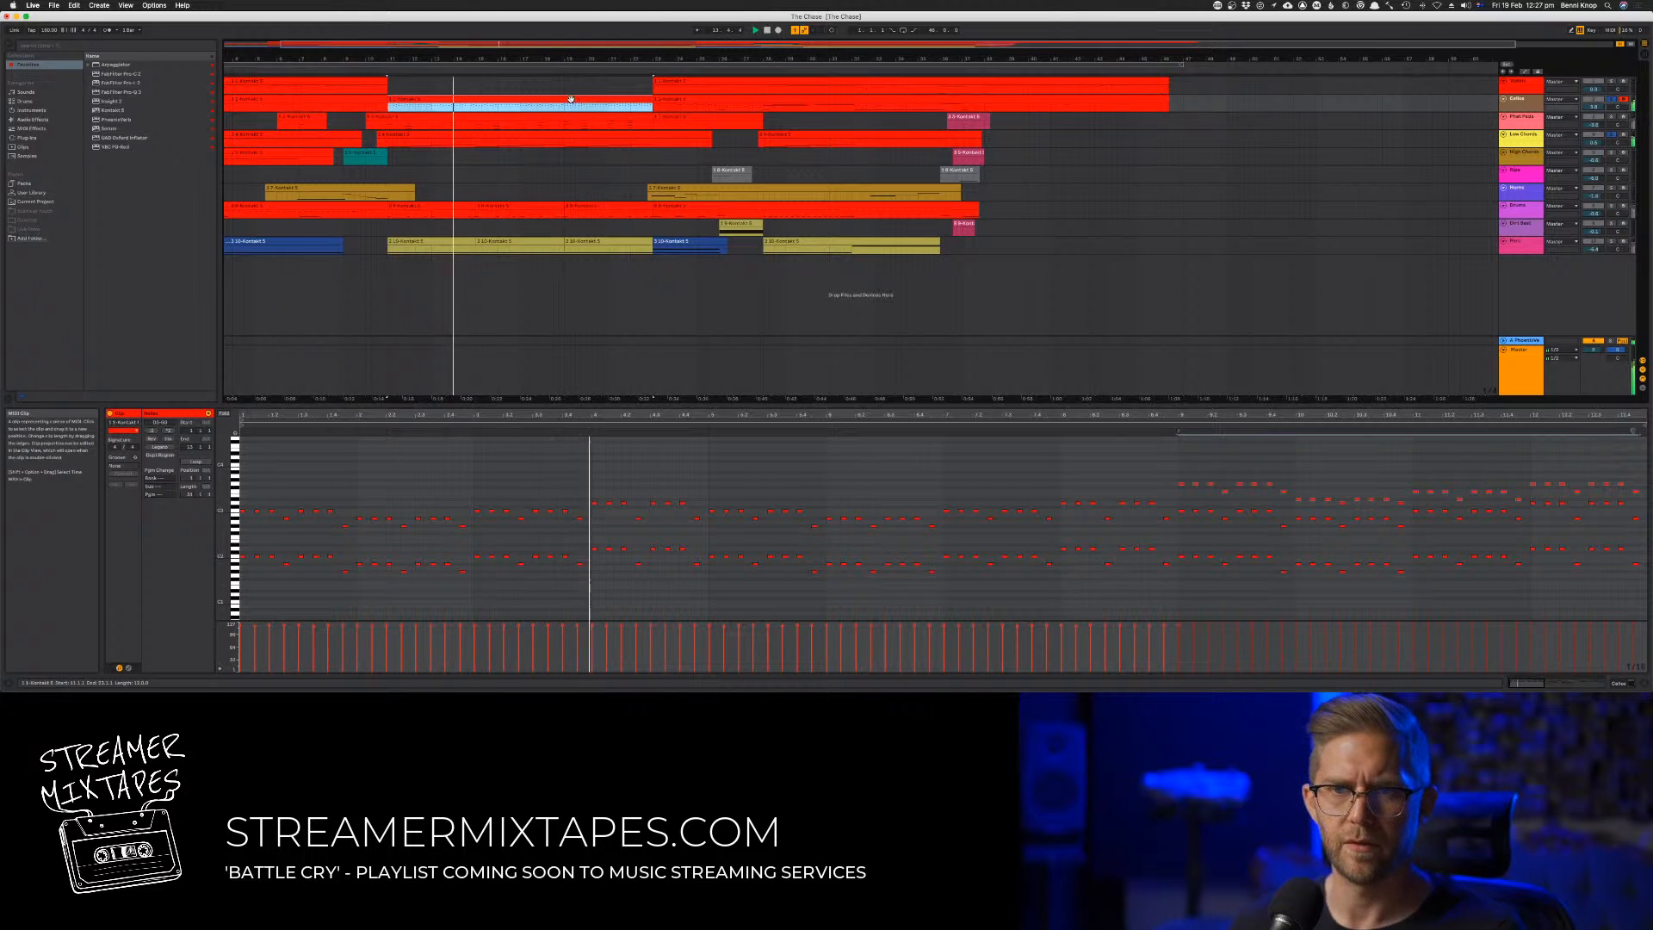
click(558, 81)
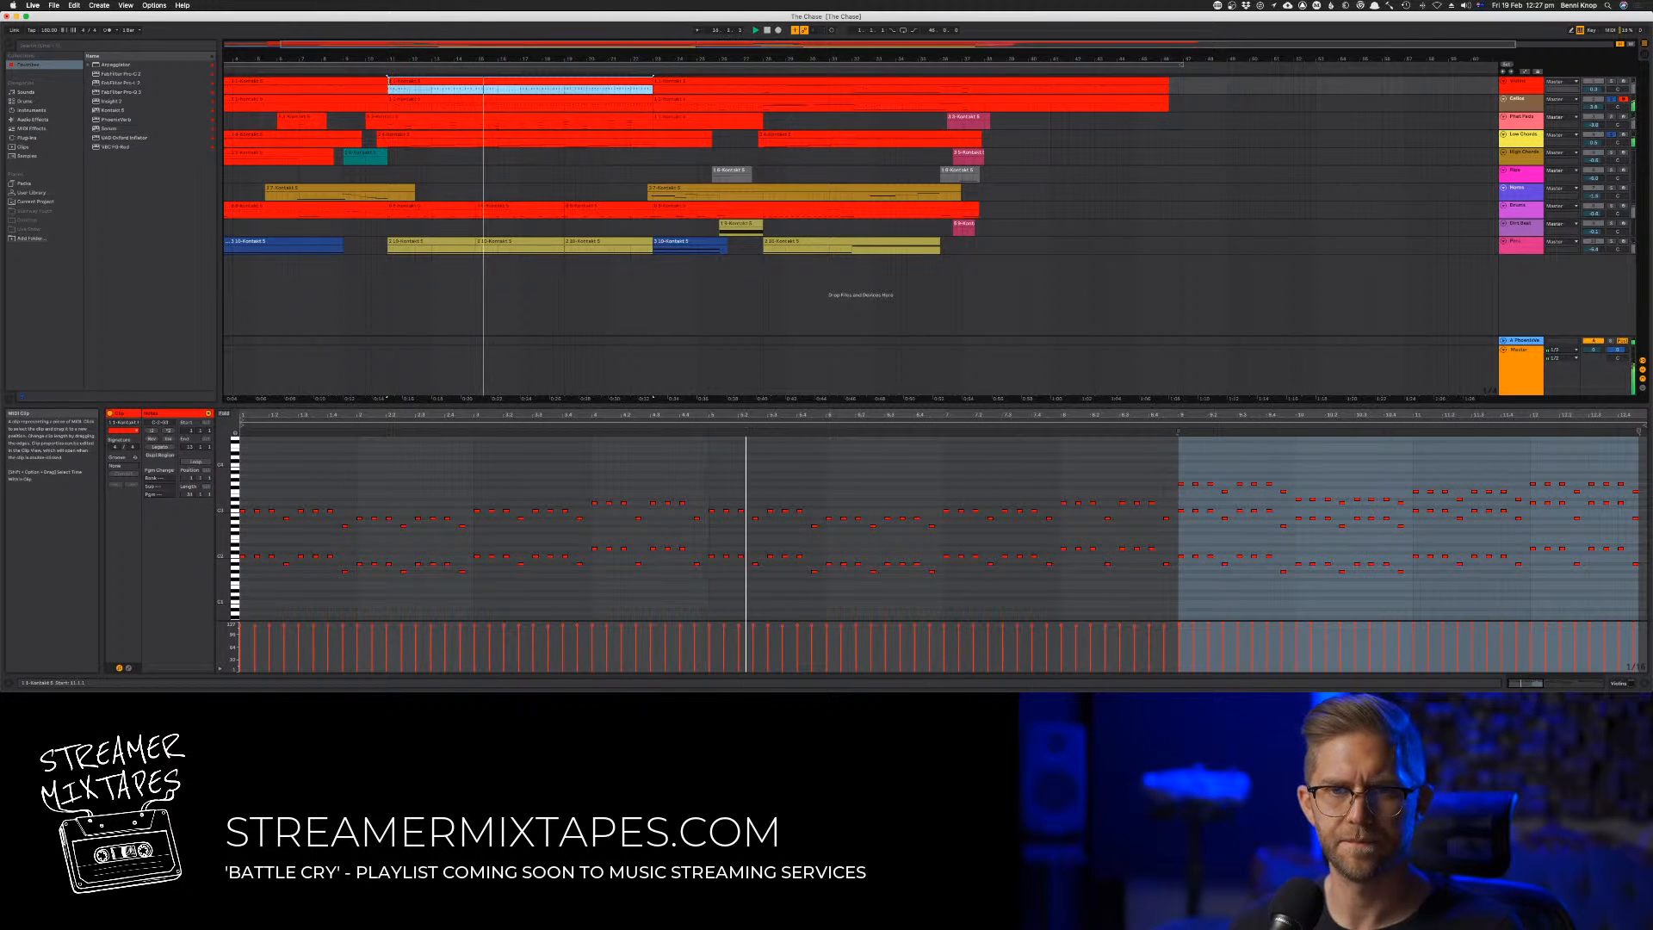
drag(391, 85, 565, 84)
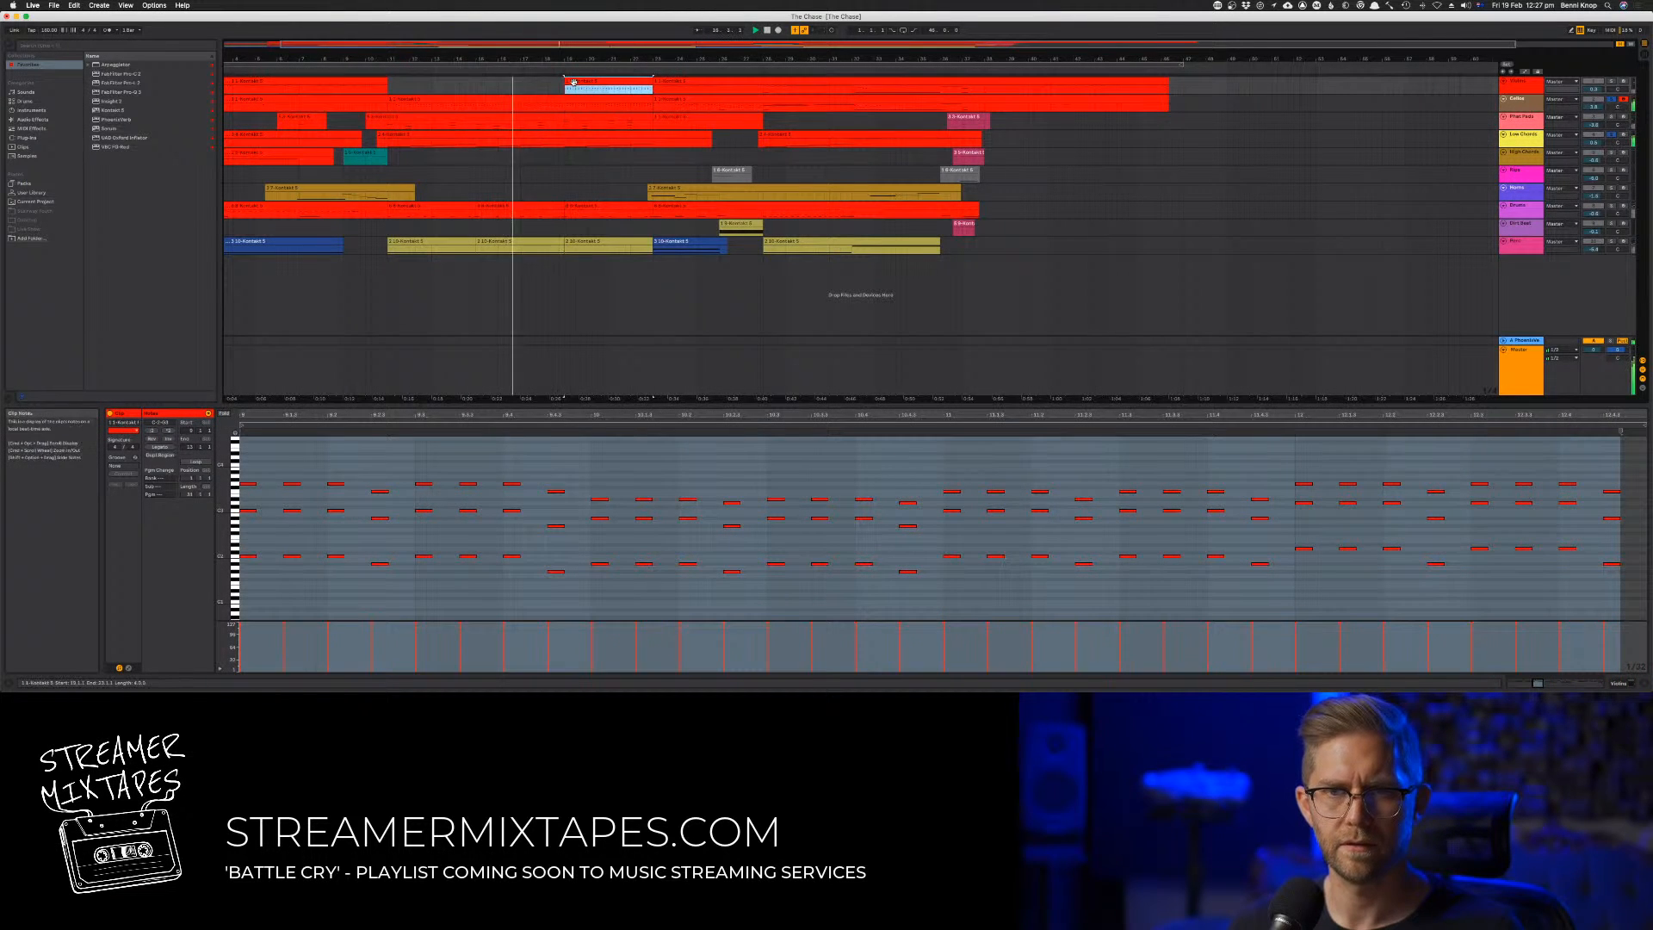
Transpose all notes in the trimmed clip on the uppermost track up by octaves
click(566, 486)
key(super+a)
key(shift+Up)
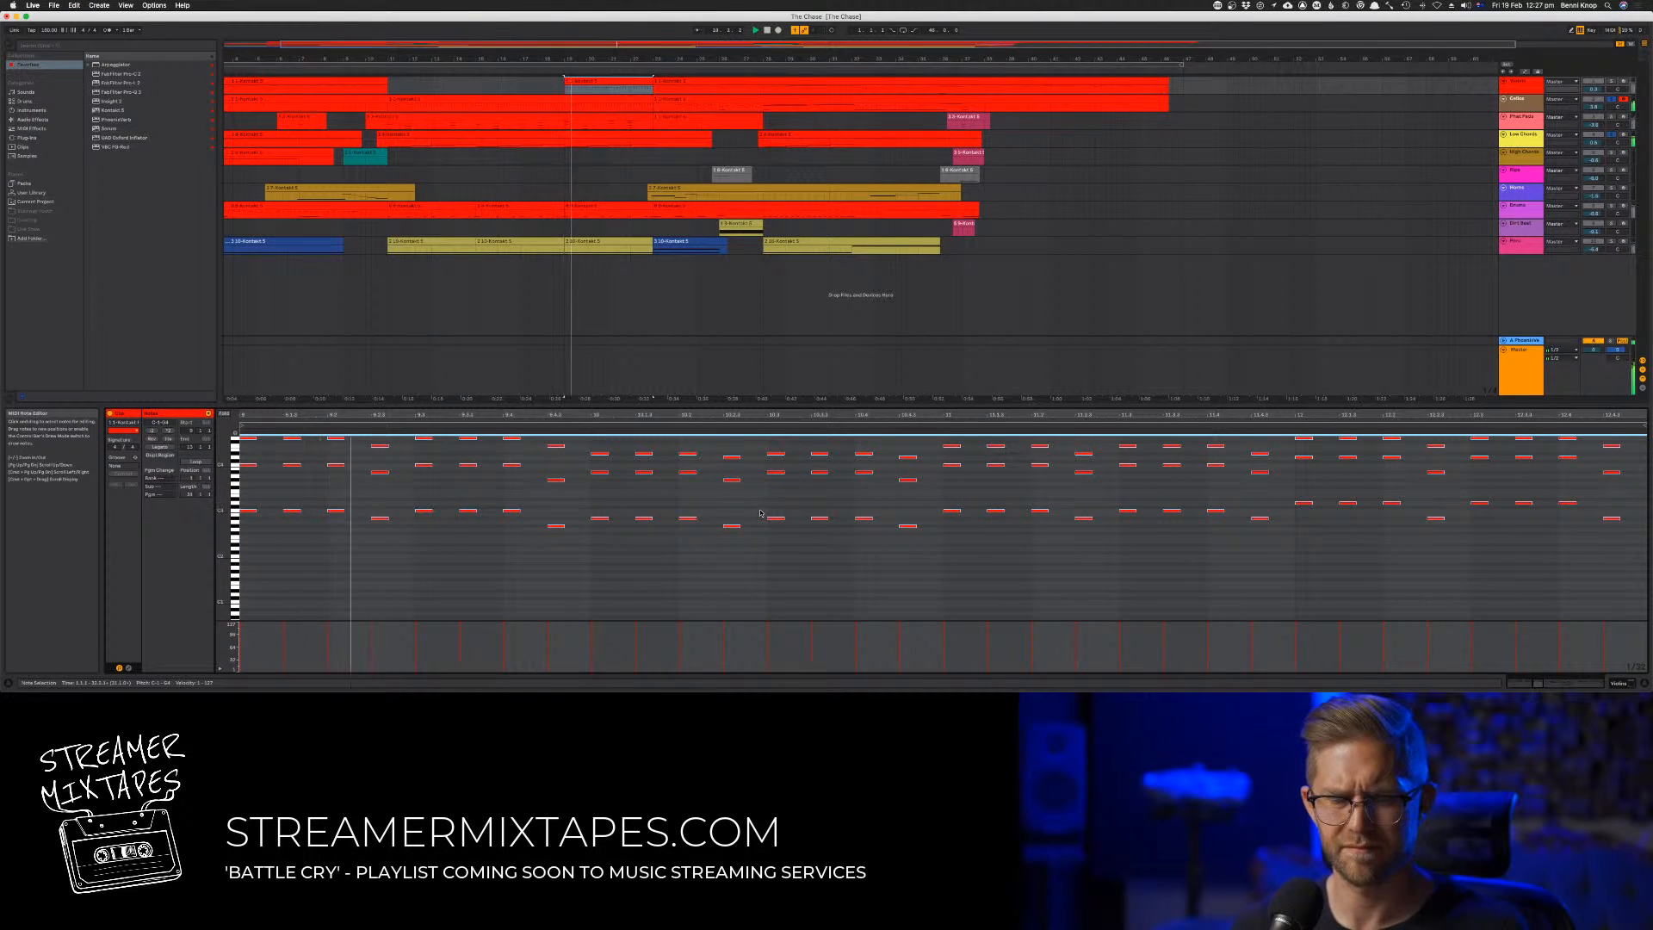
key(shift+Up)
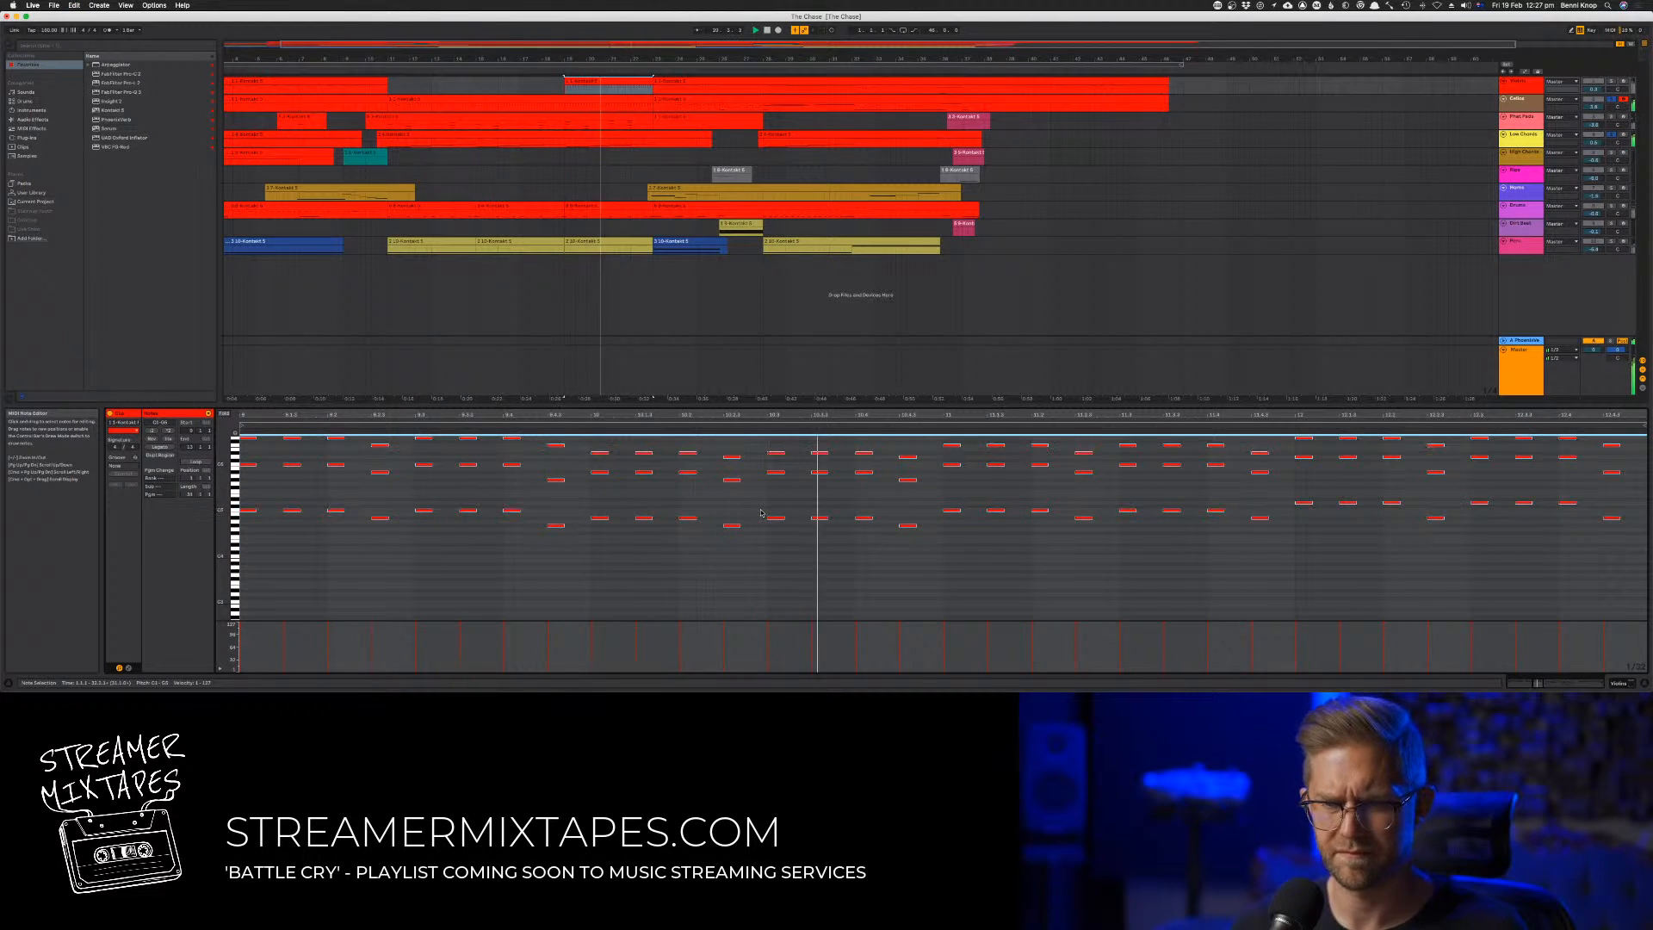
Delete the two very low notes at the start of the trimmed clip
scroll(761, 513, down, 3)
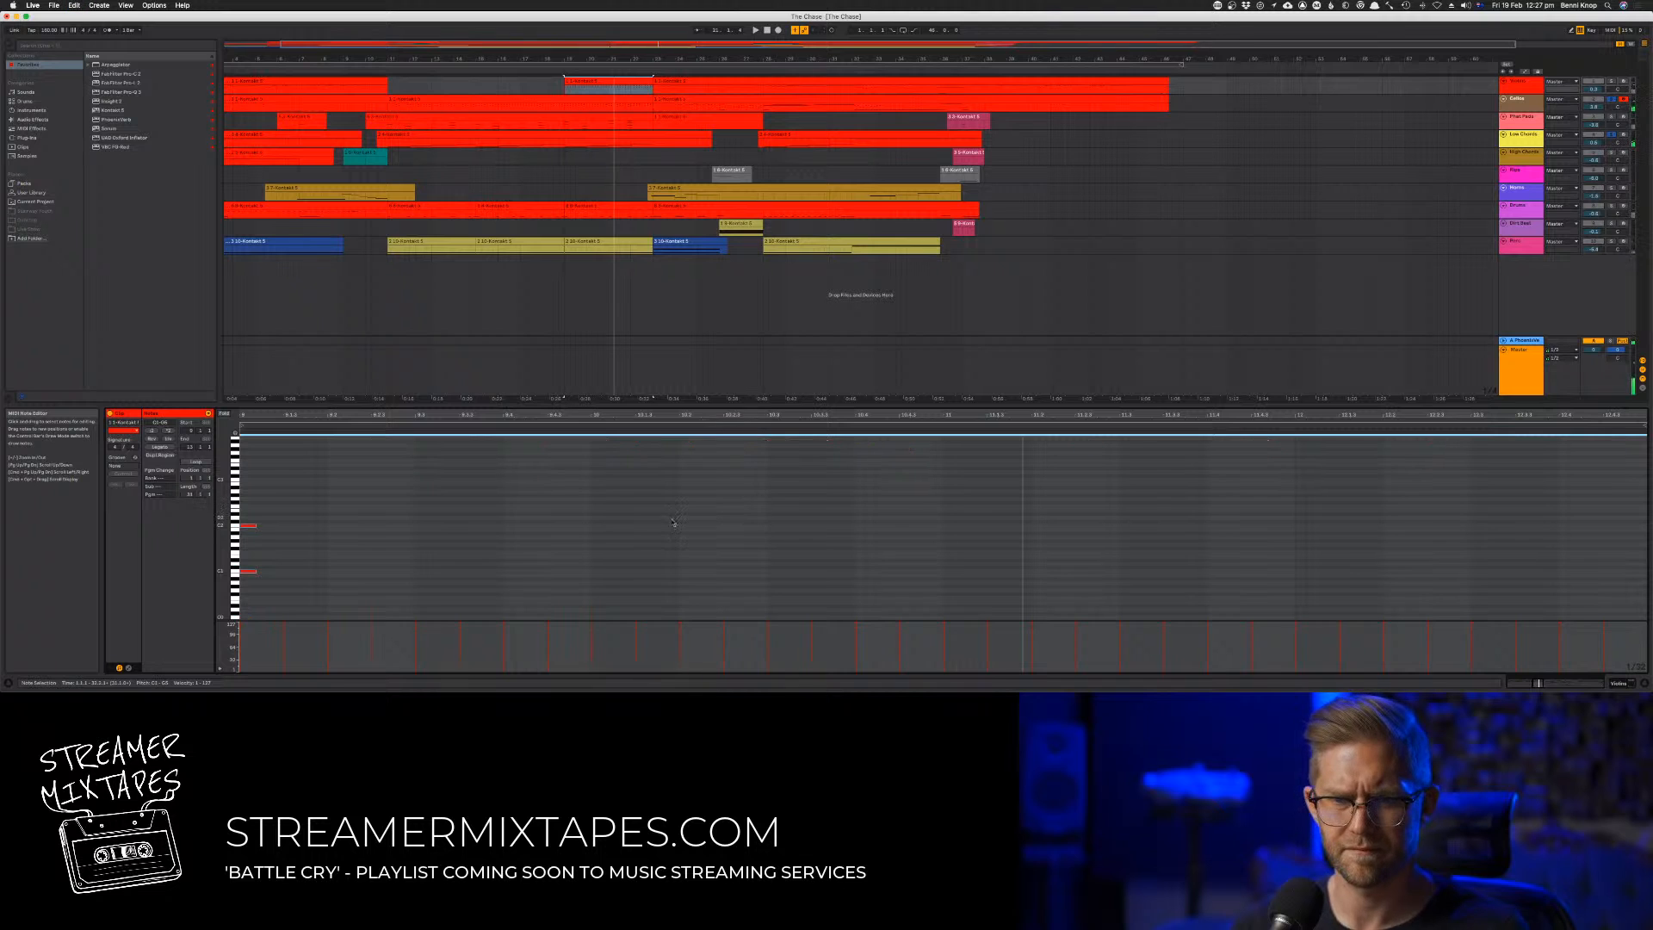
scroll(598, 538, left, 2)
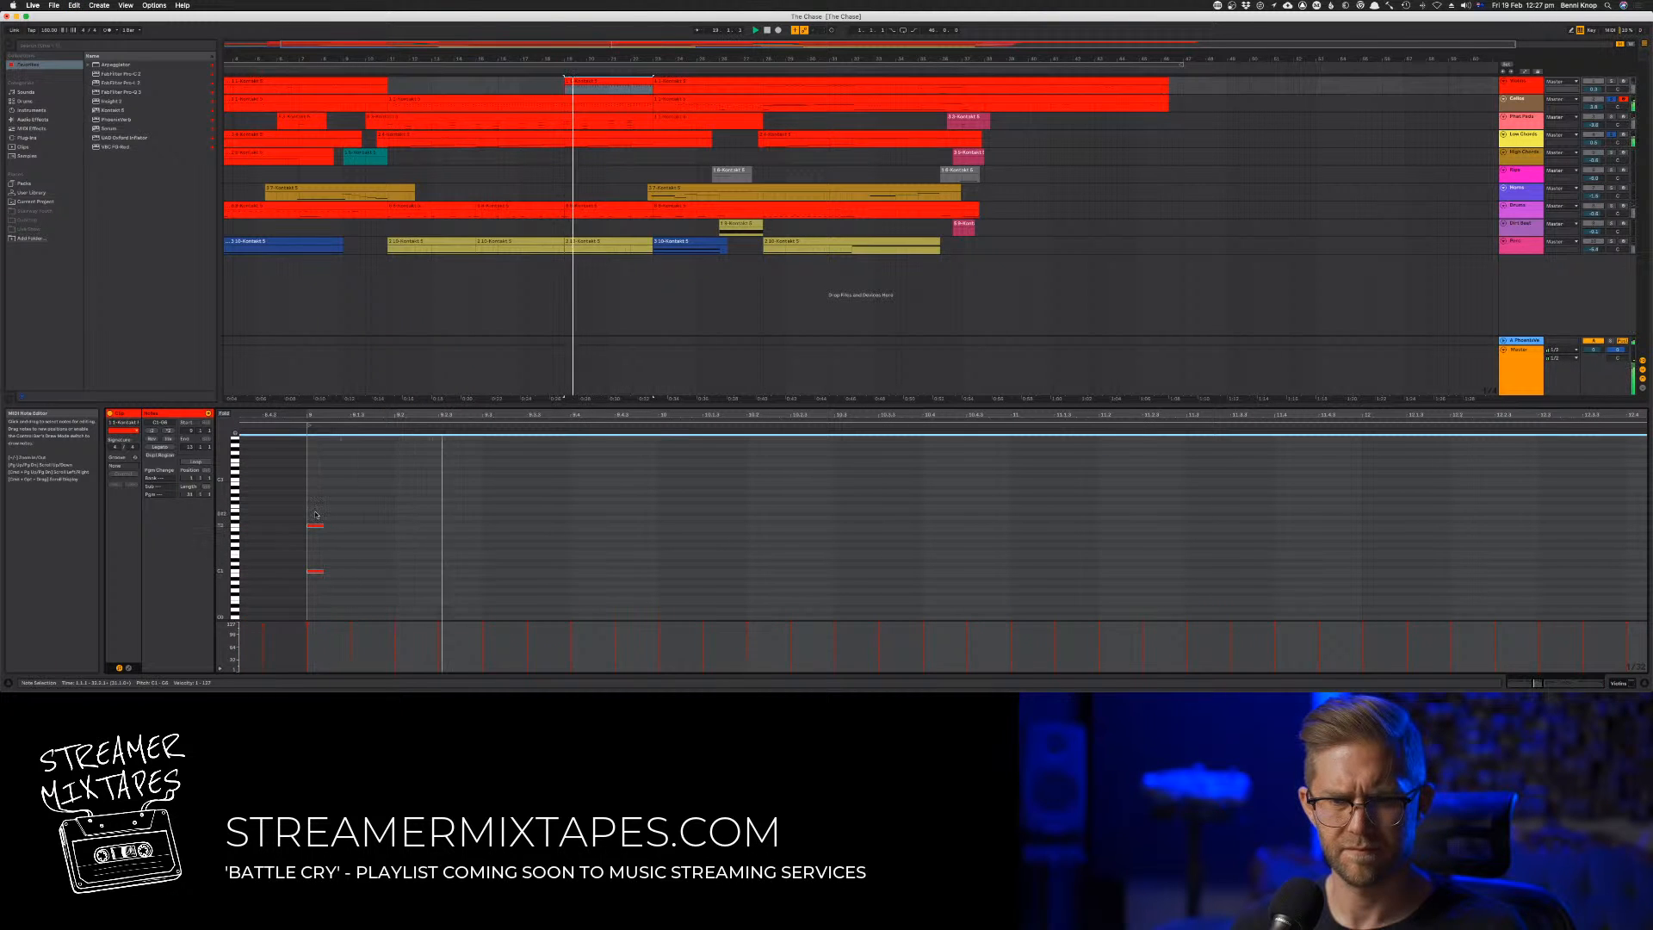
drag(318, 505, 284, 613)
key(Delete)
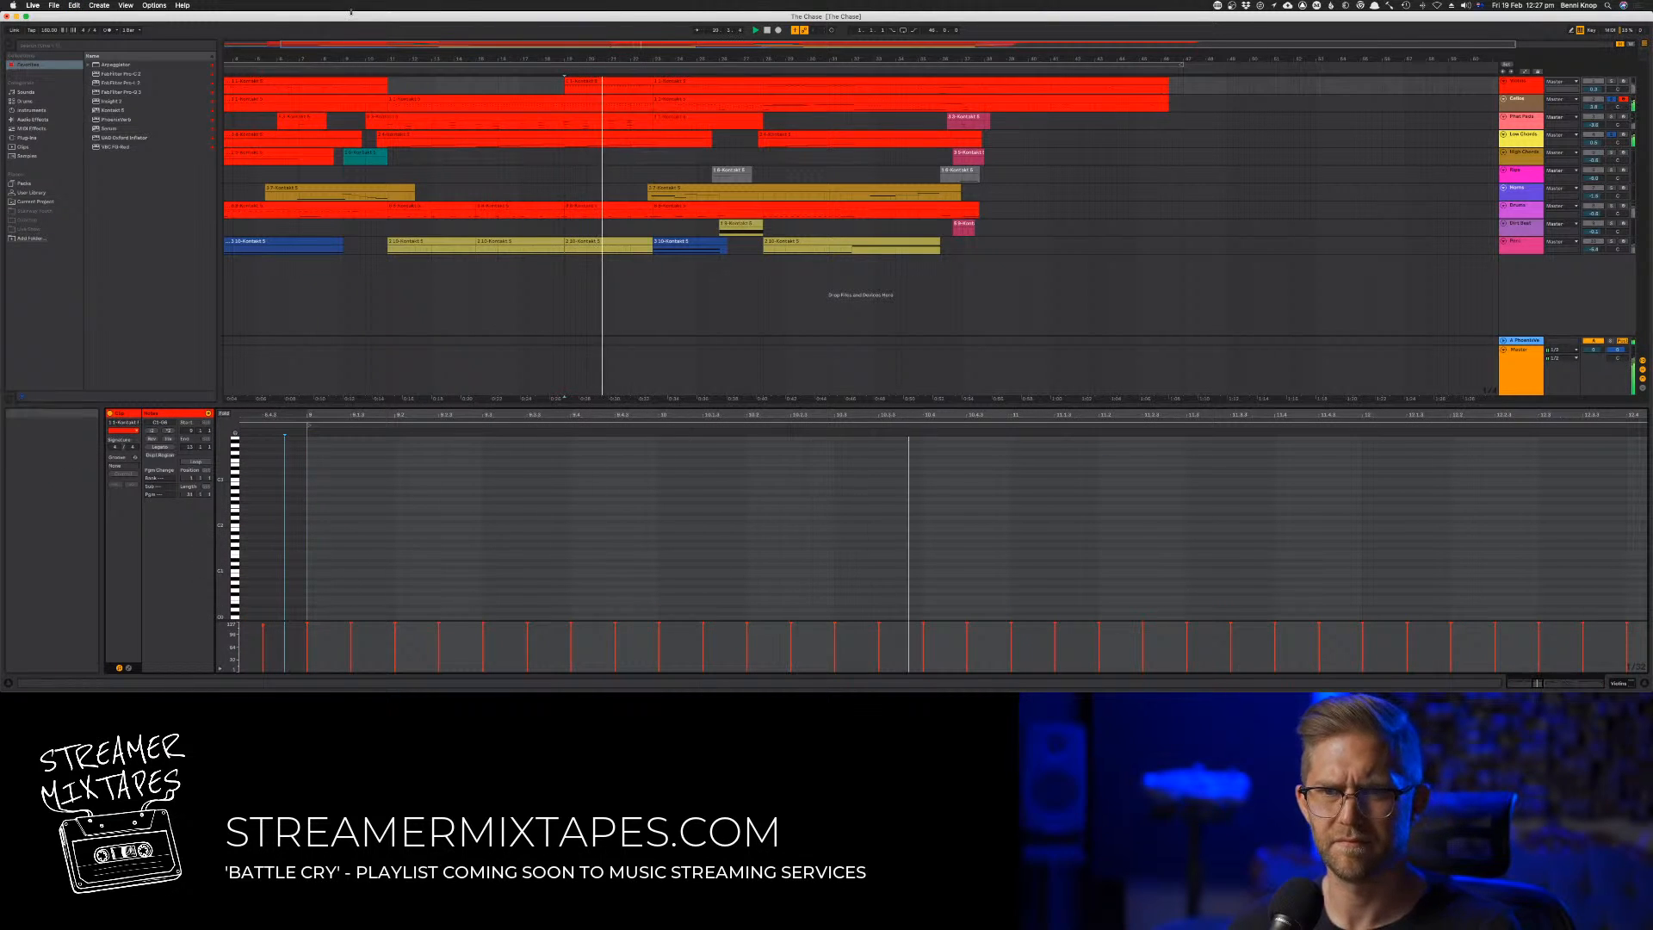
Inspect the Kontakt instrument loaded on the first track, then return to the arrangement
key(Tab)
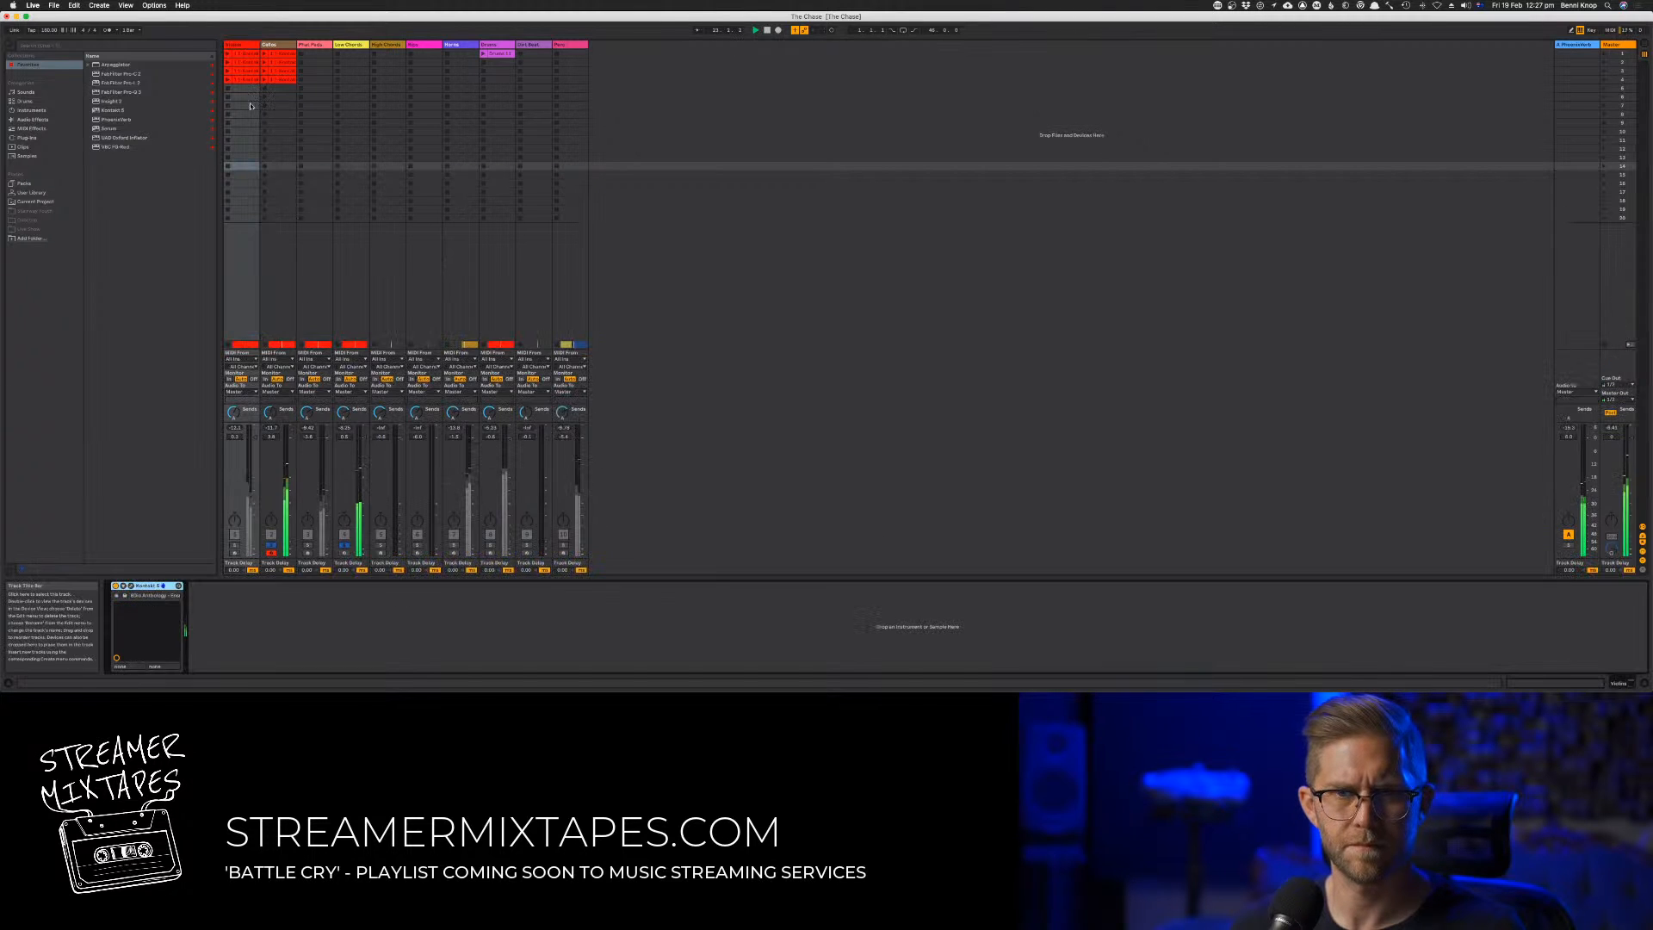
key(shift+Tab)
click(131, 587)
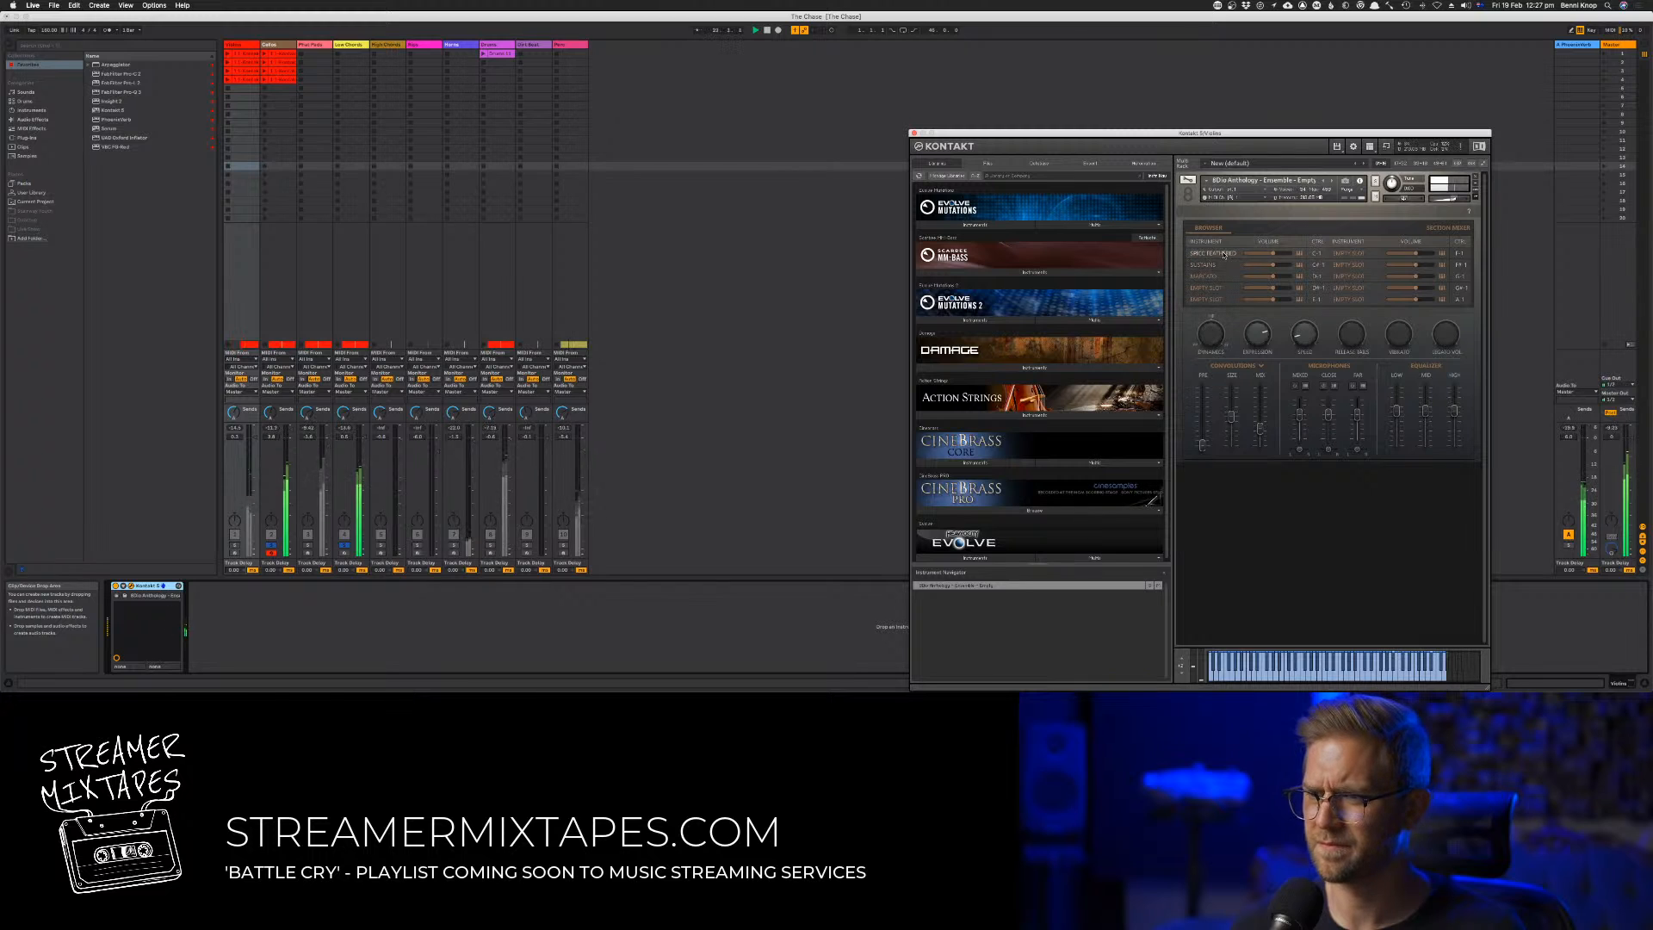
click(750, 176)
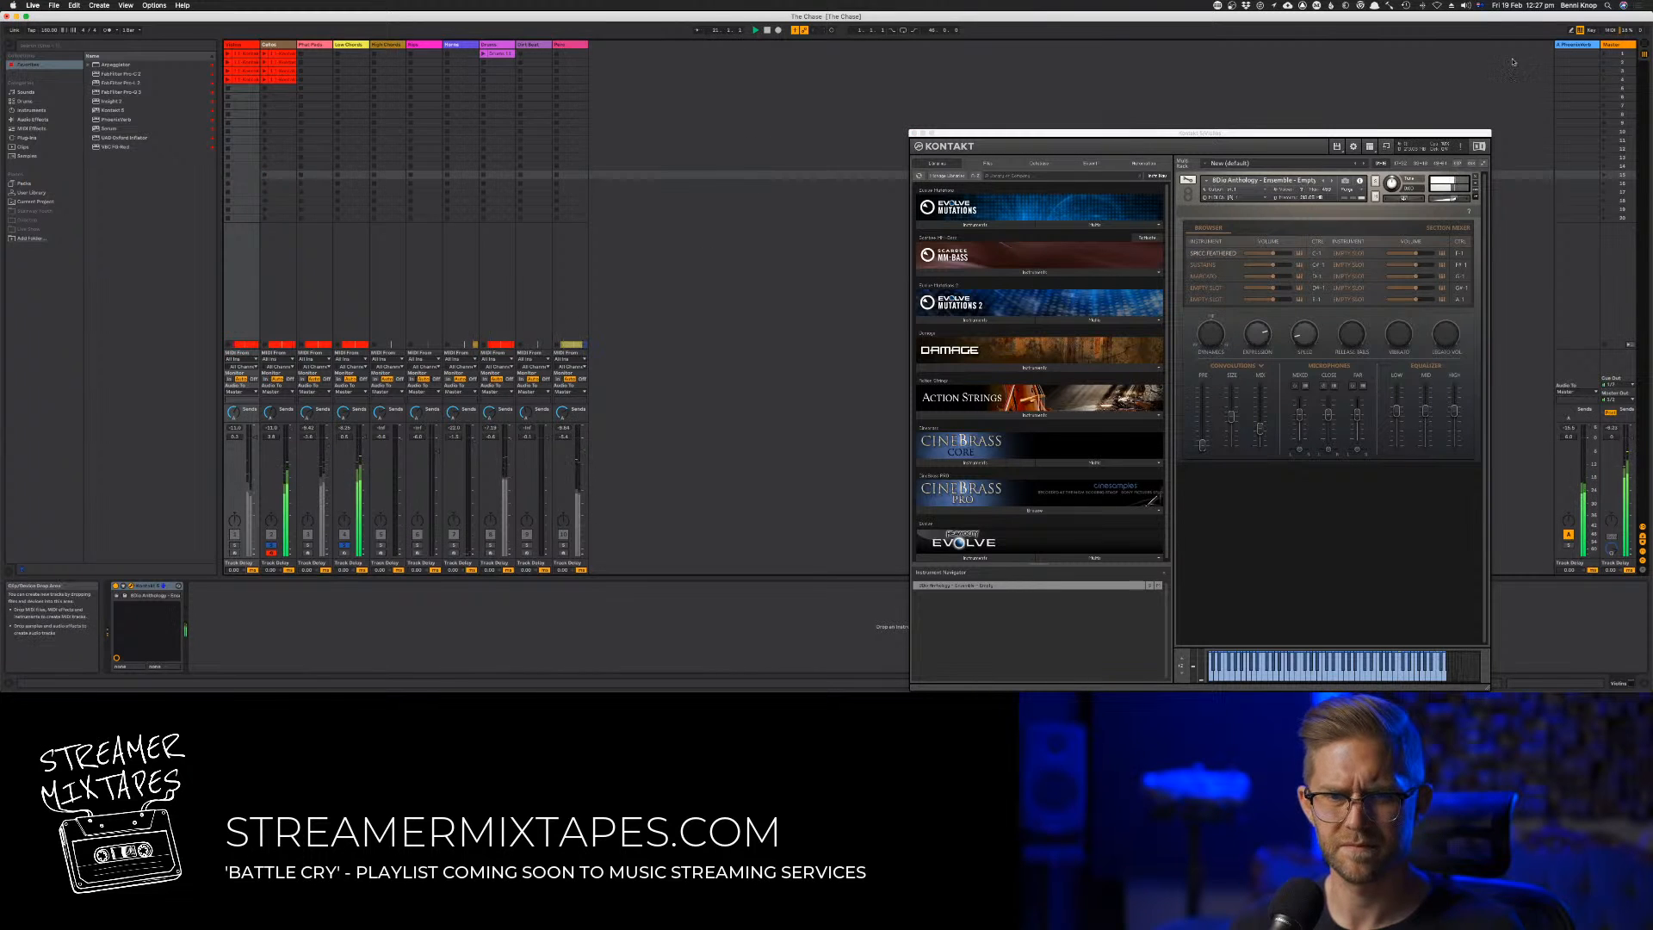
key(Tab)
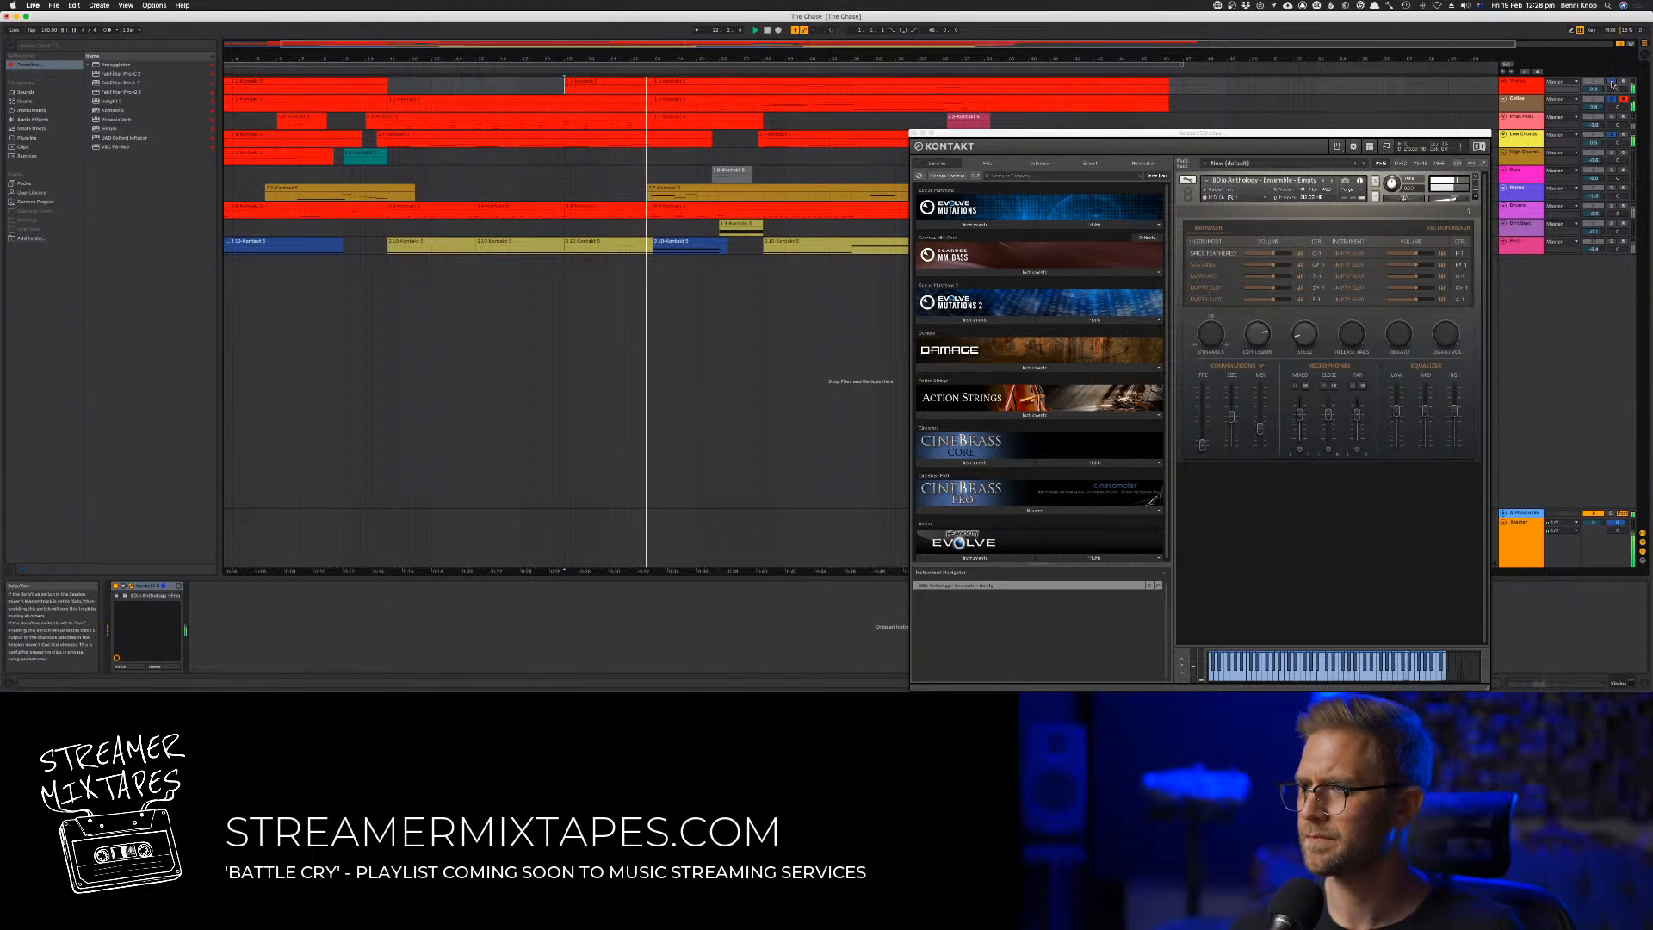
Slightly lower the velocity of all notes in the trimmed clip on the uppermost track, closing the Kontakt window
double_click(587, 83)
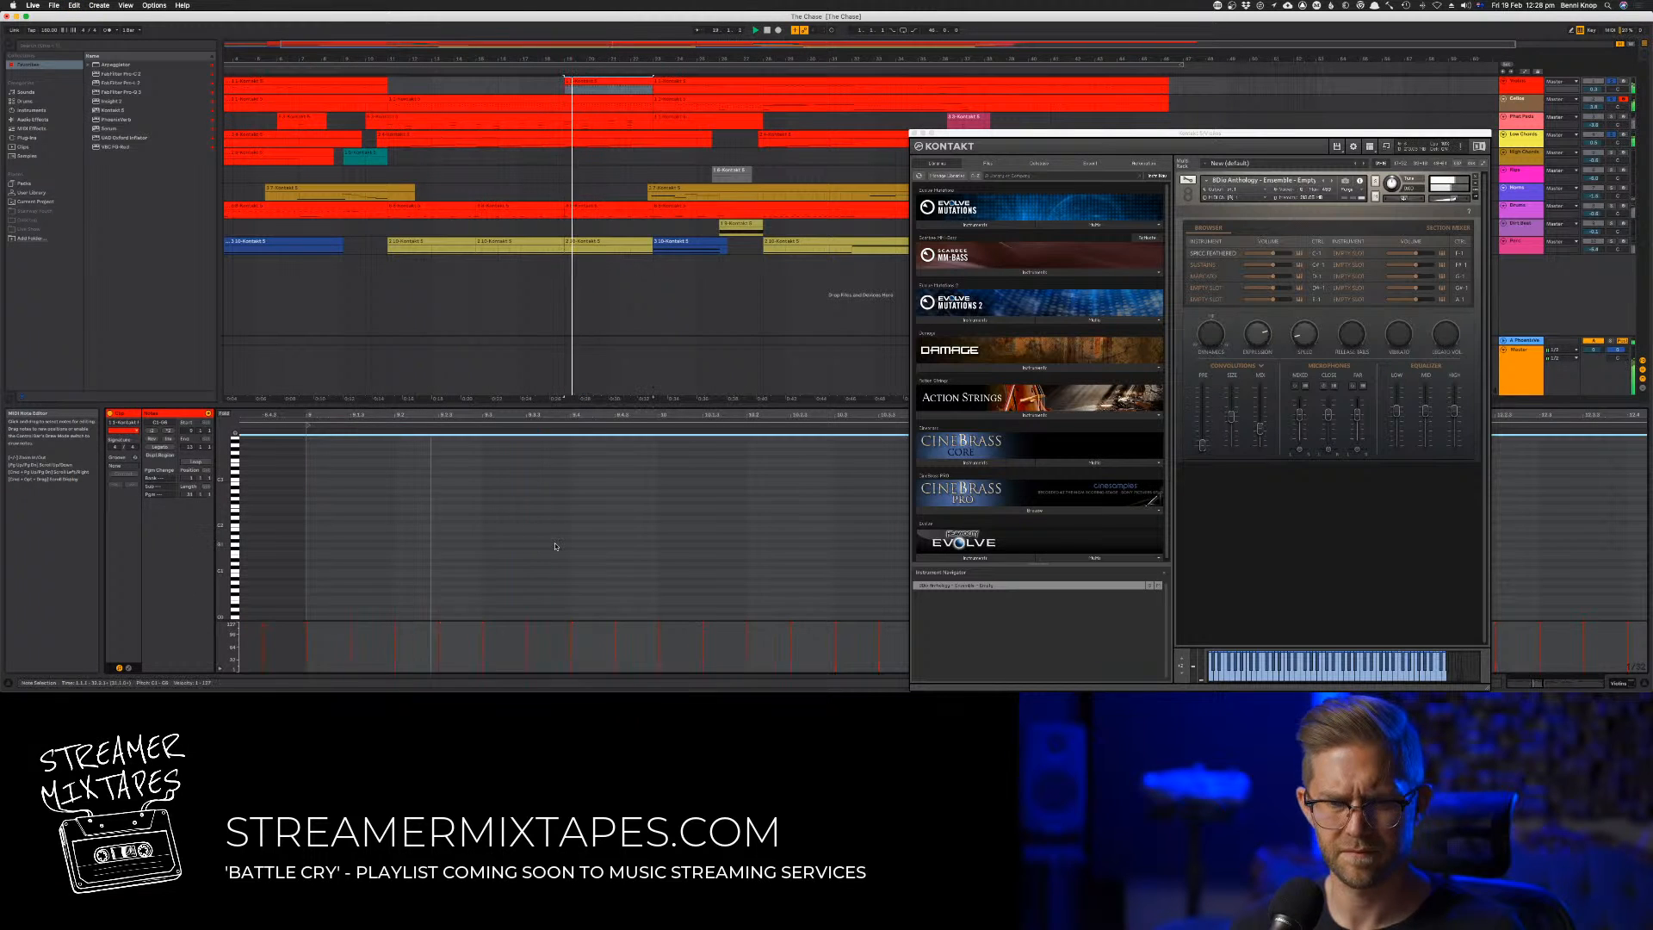
click(527, 629)
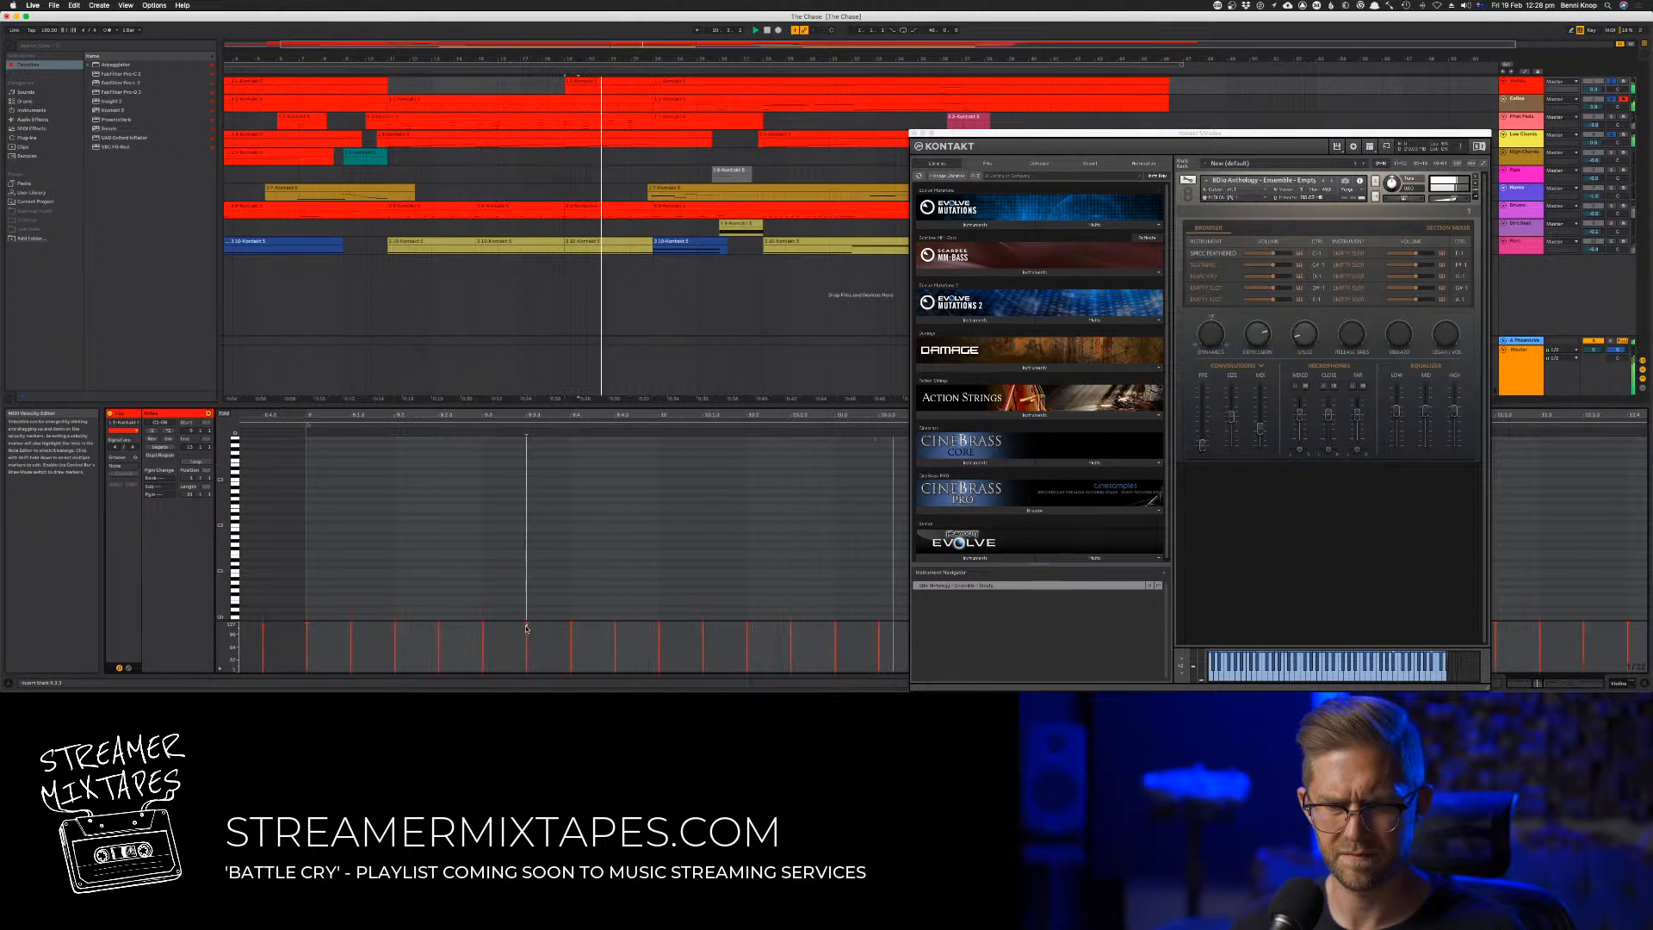
key(super+a)
click(527, 630)
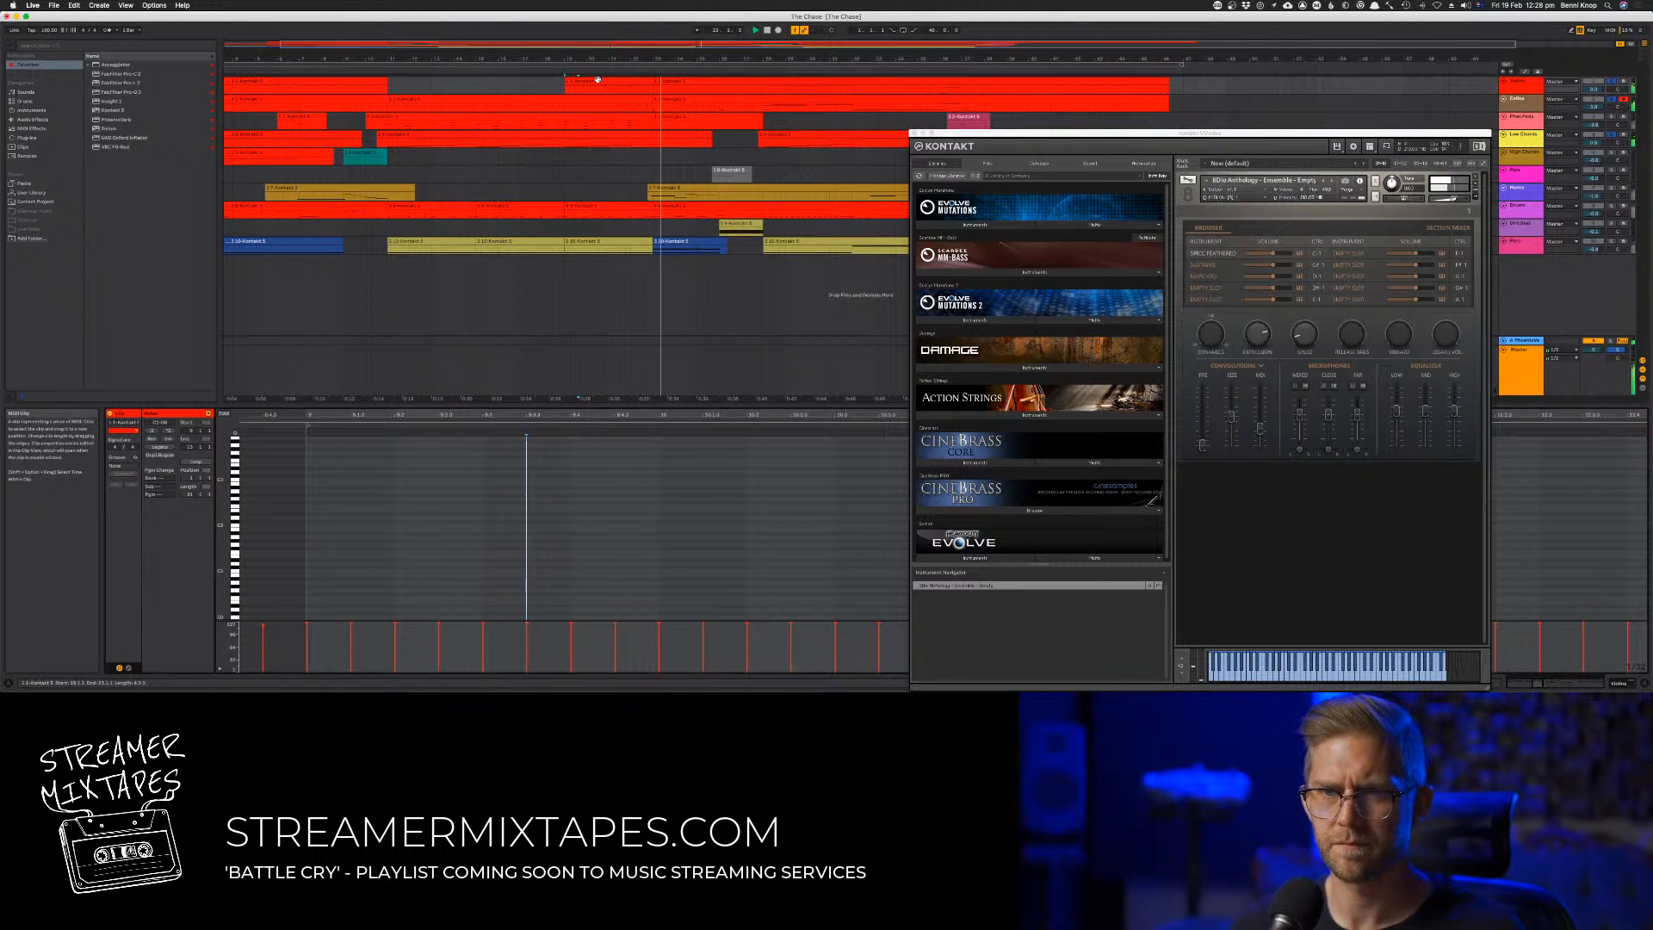
click(914, 133)
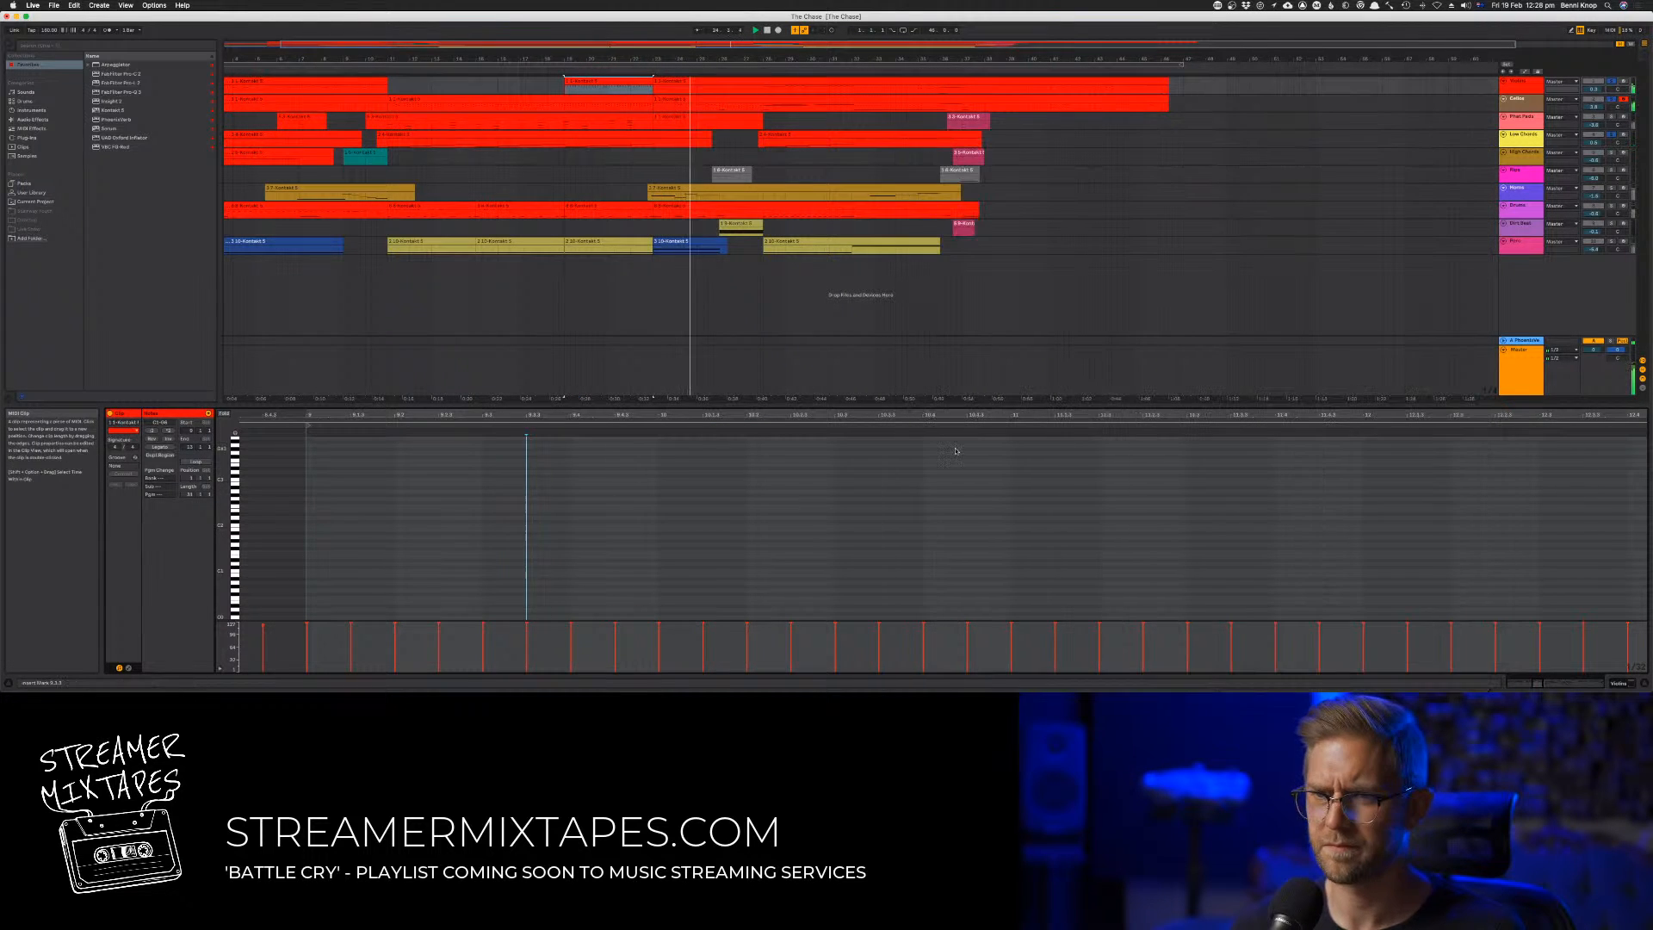
scroll(952, 506, up, 5)
scroll(952, 505, up, 1)
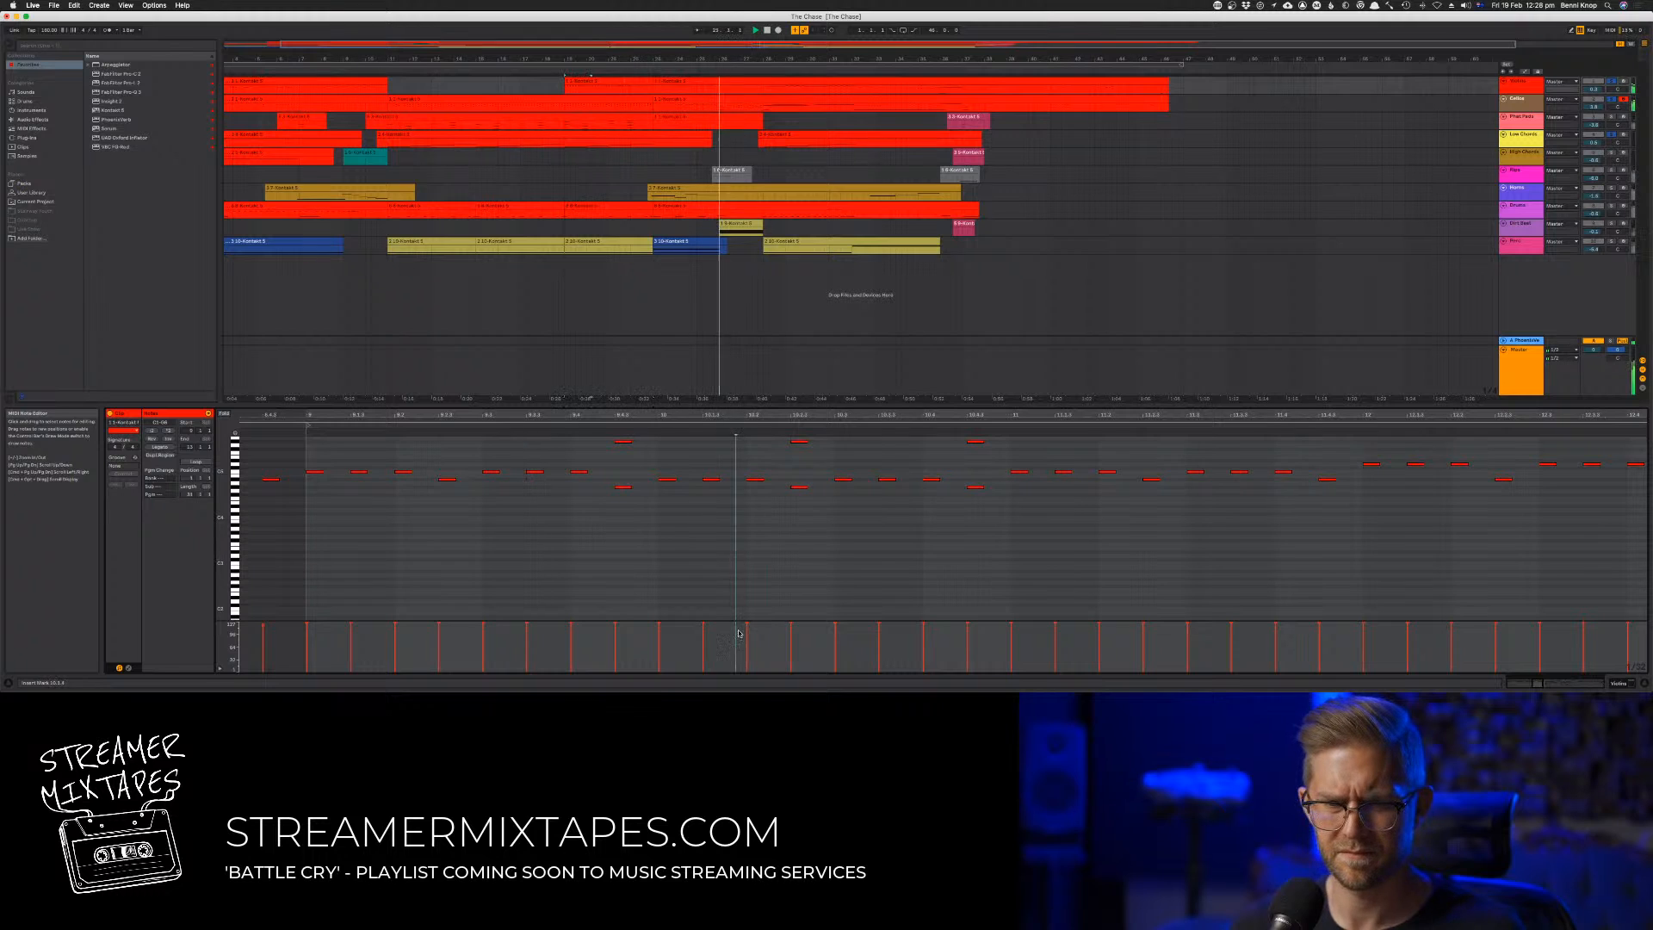
key(super+a)
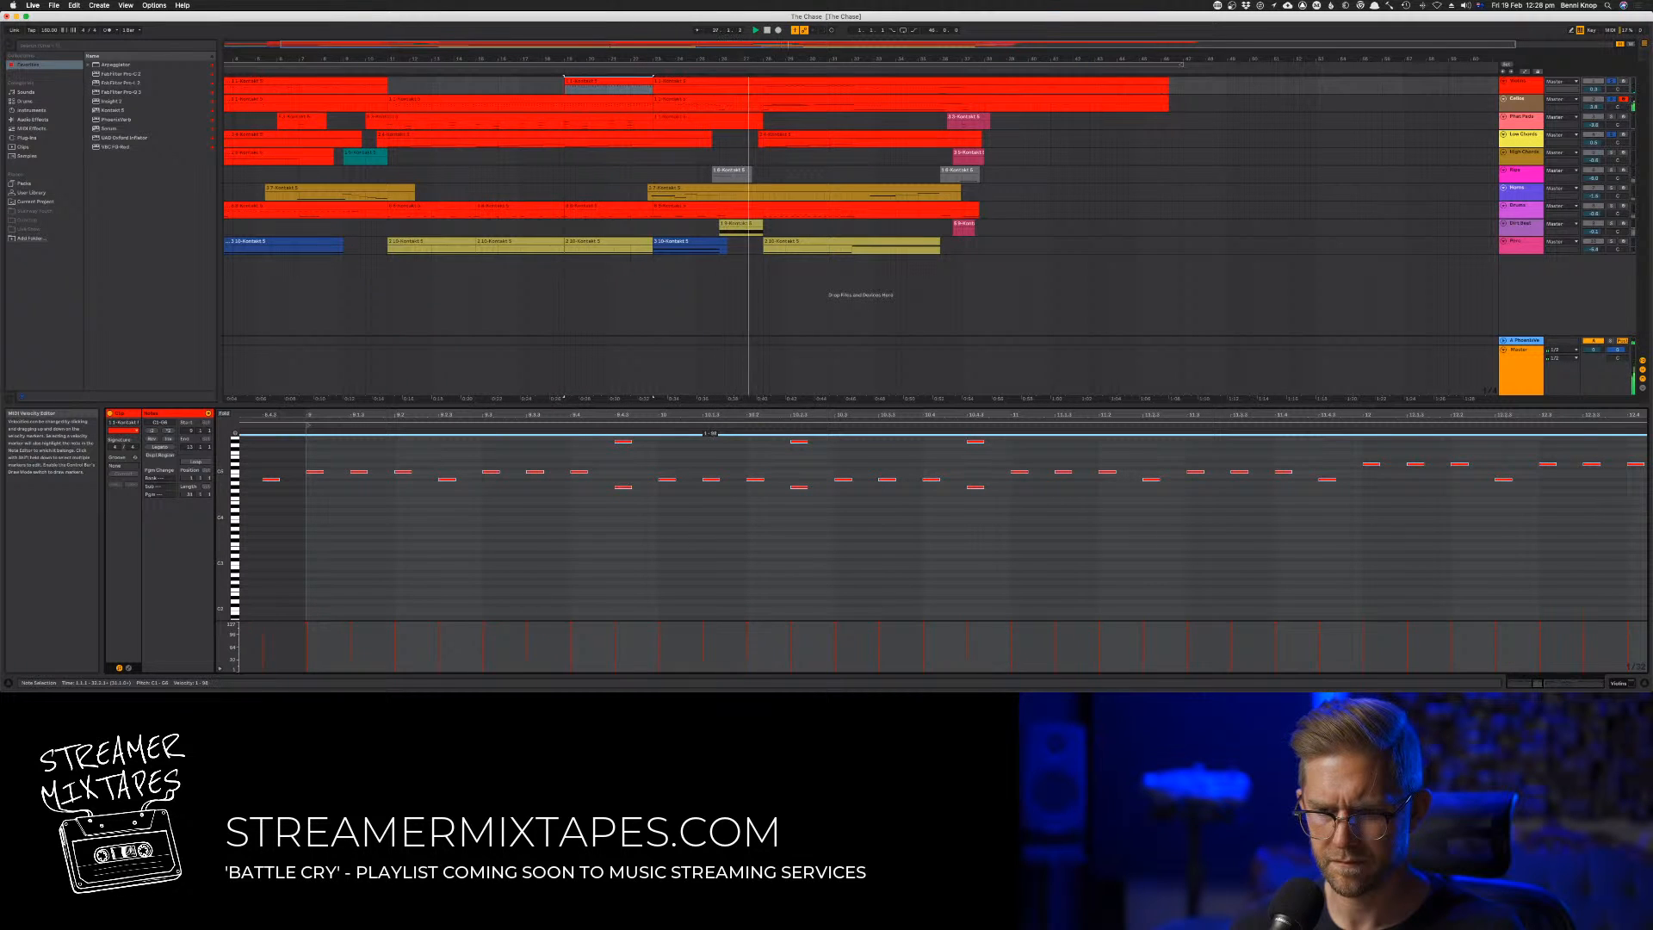
drag(704, 623, 703, 634)
key(space)
key(space)
Try lowering the two lowest top-voice notes in bar 10 of the trimmed clip by a semitone and listen back
scroll(698, 606, up, 2)
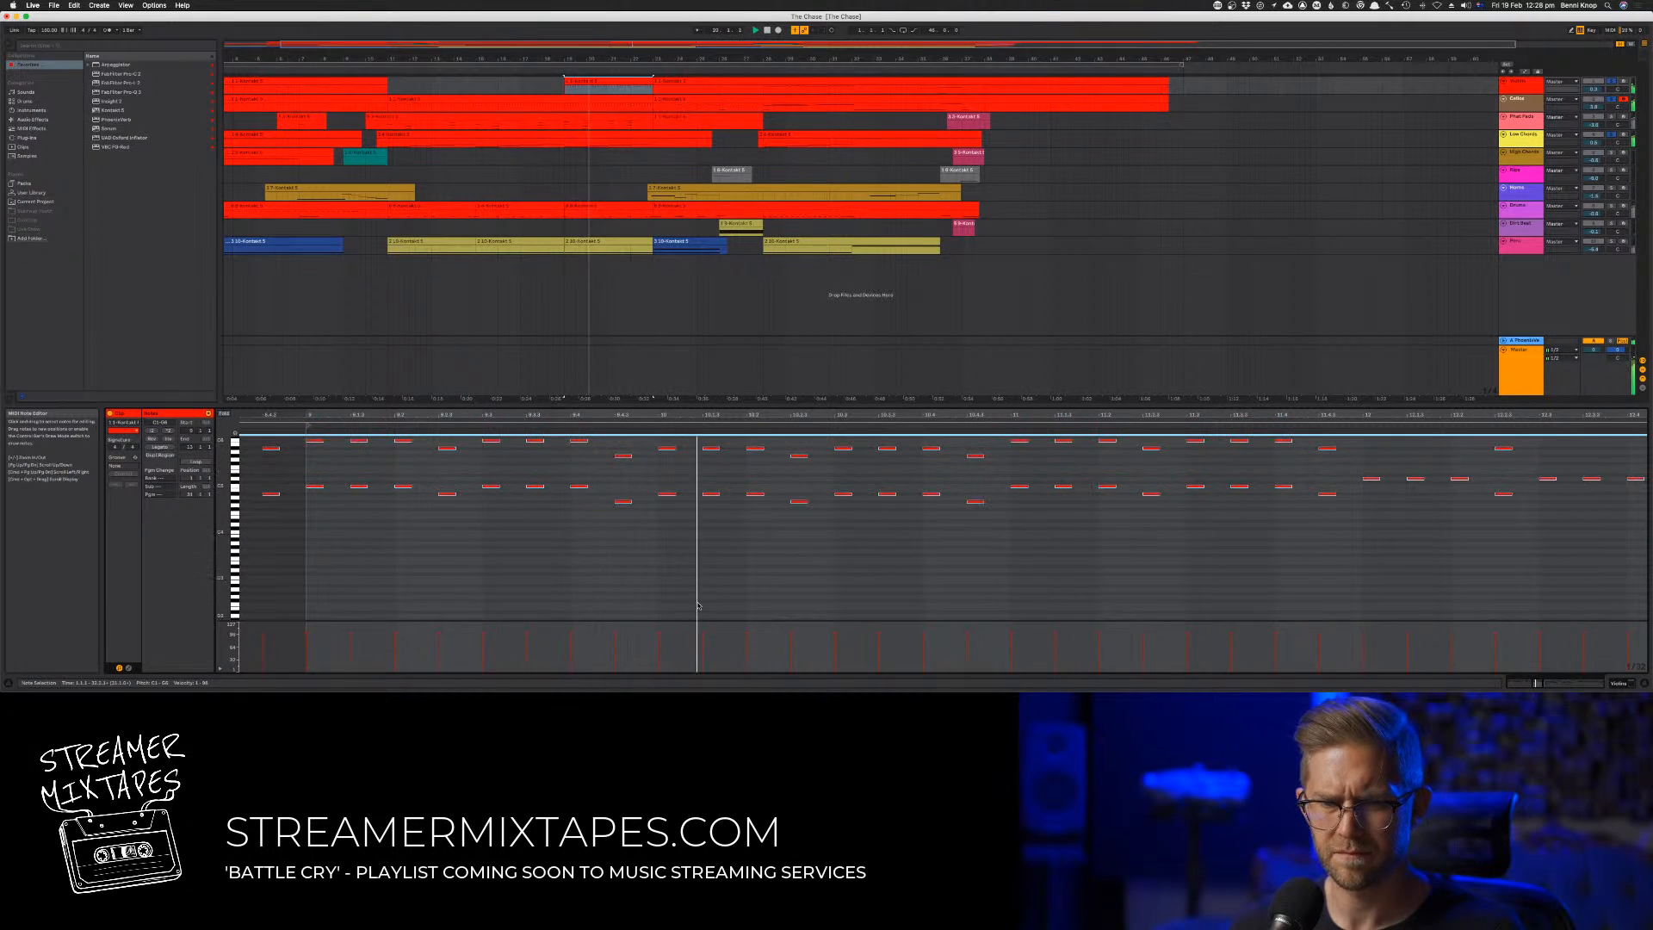
click(725, 568)
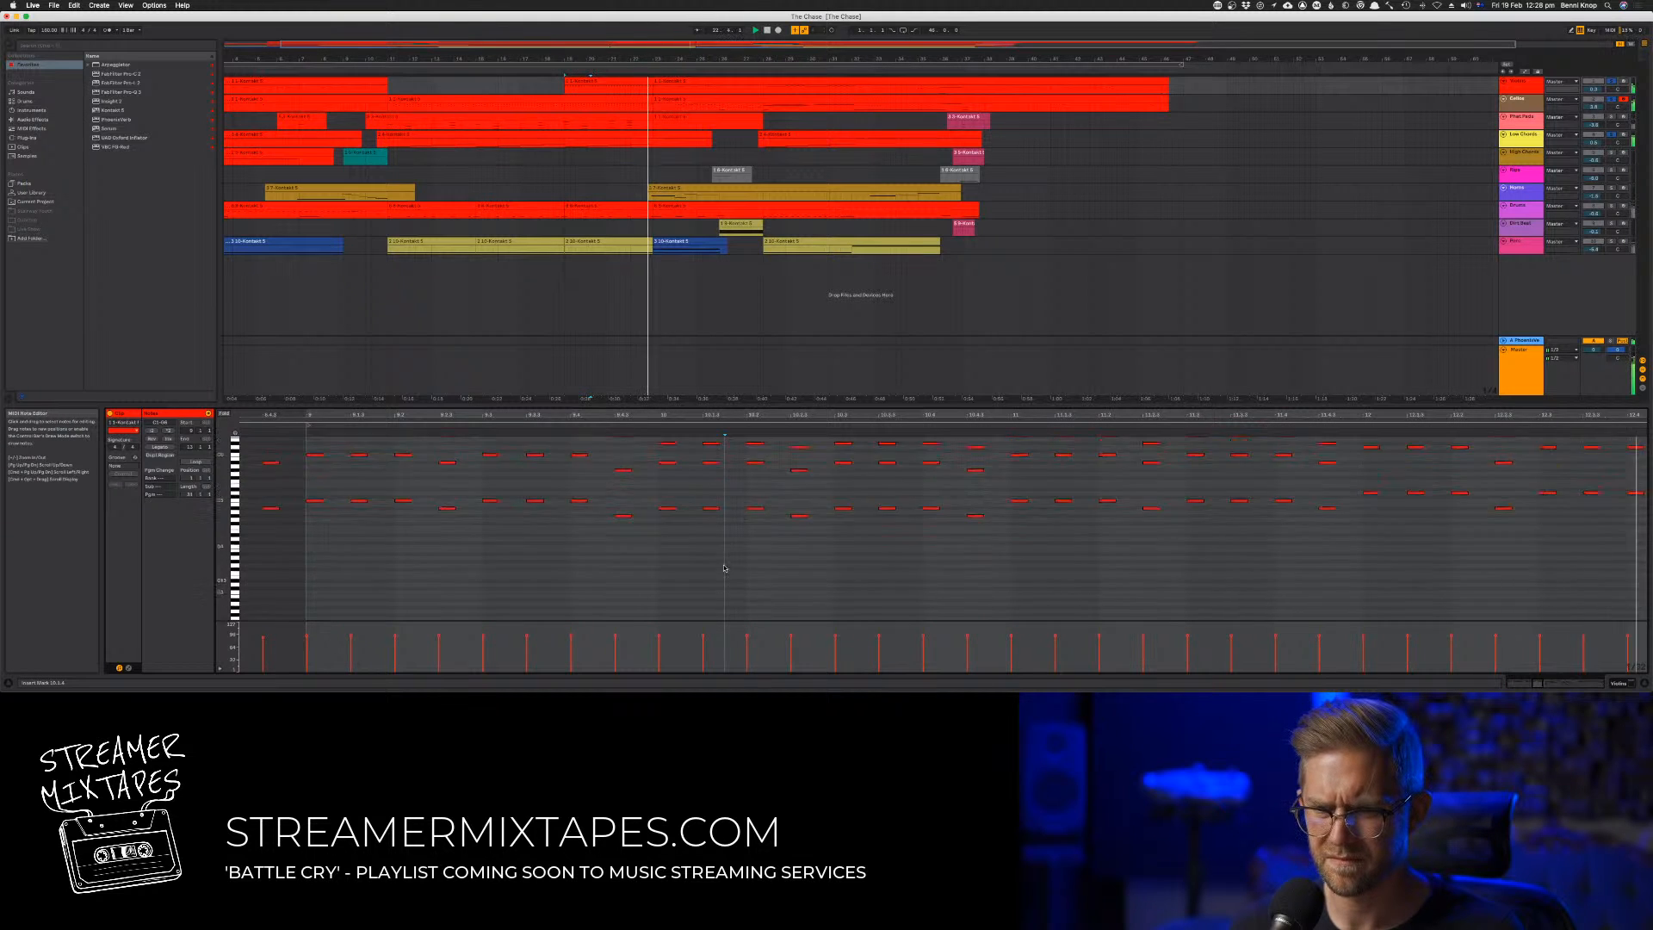
scroll(728, 567, up, 3)
key(space)
click(805, 517)
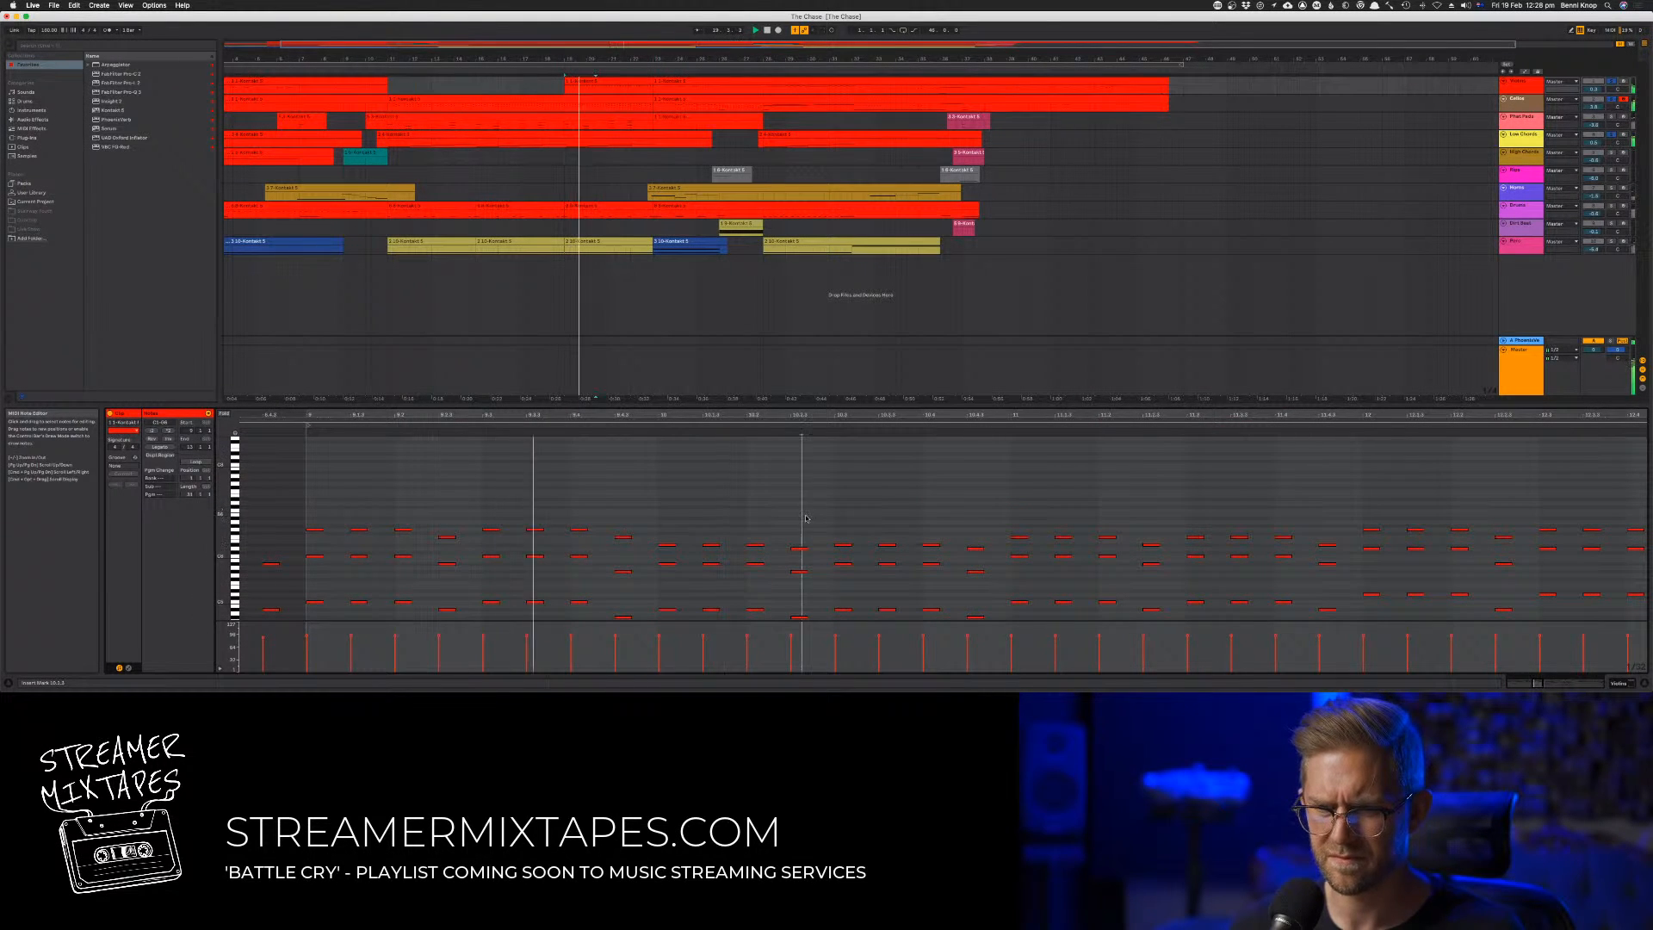
click(798, 549)
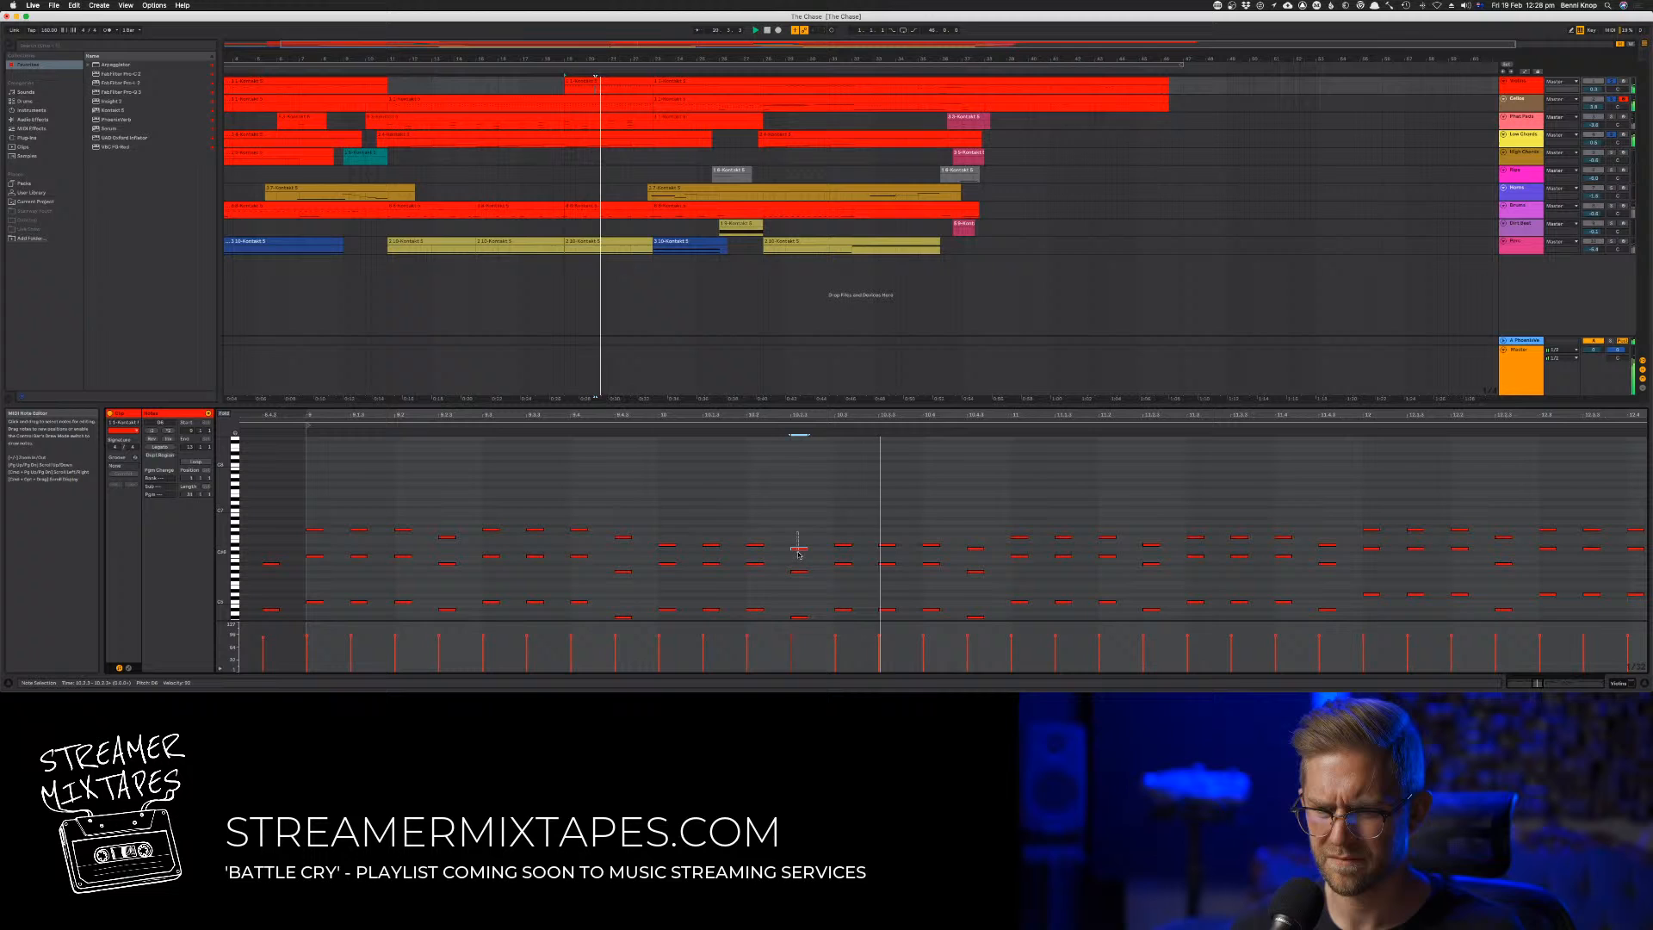
key(Down)
click(974, 548)
key(Down)
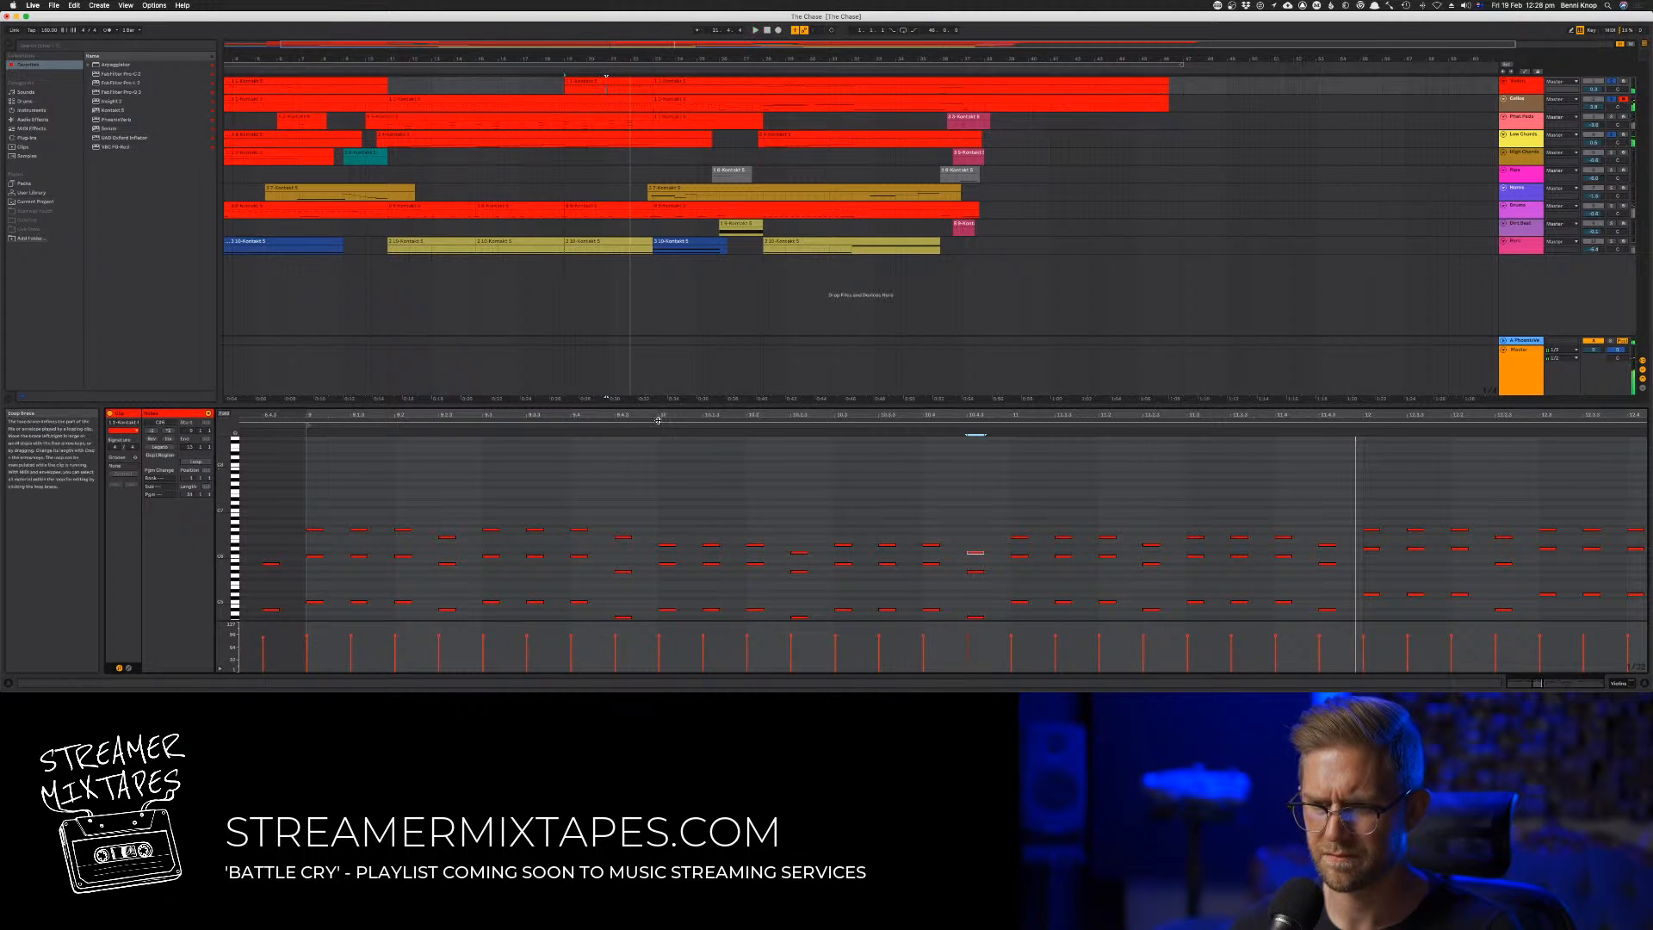
click(658, 420)
click(657, 422)
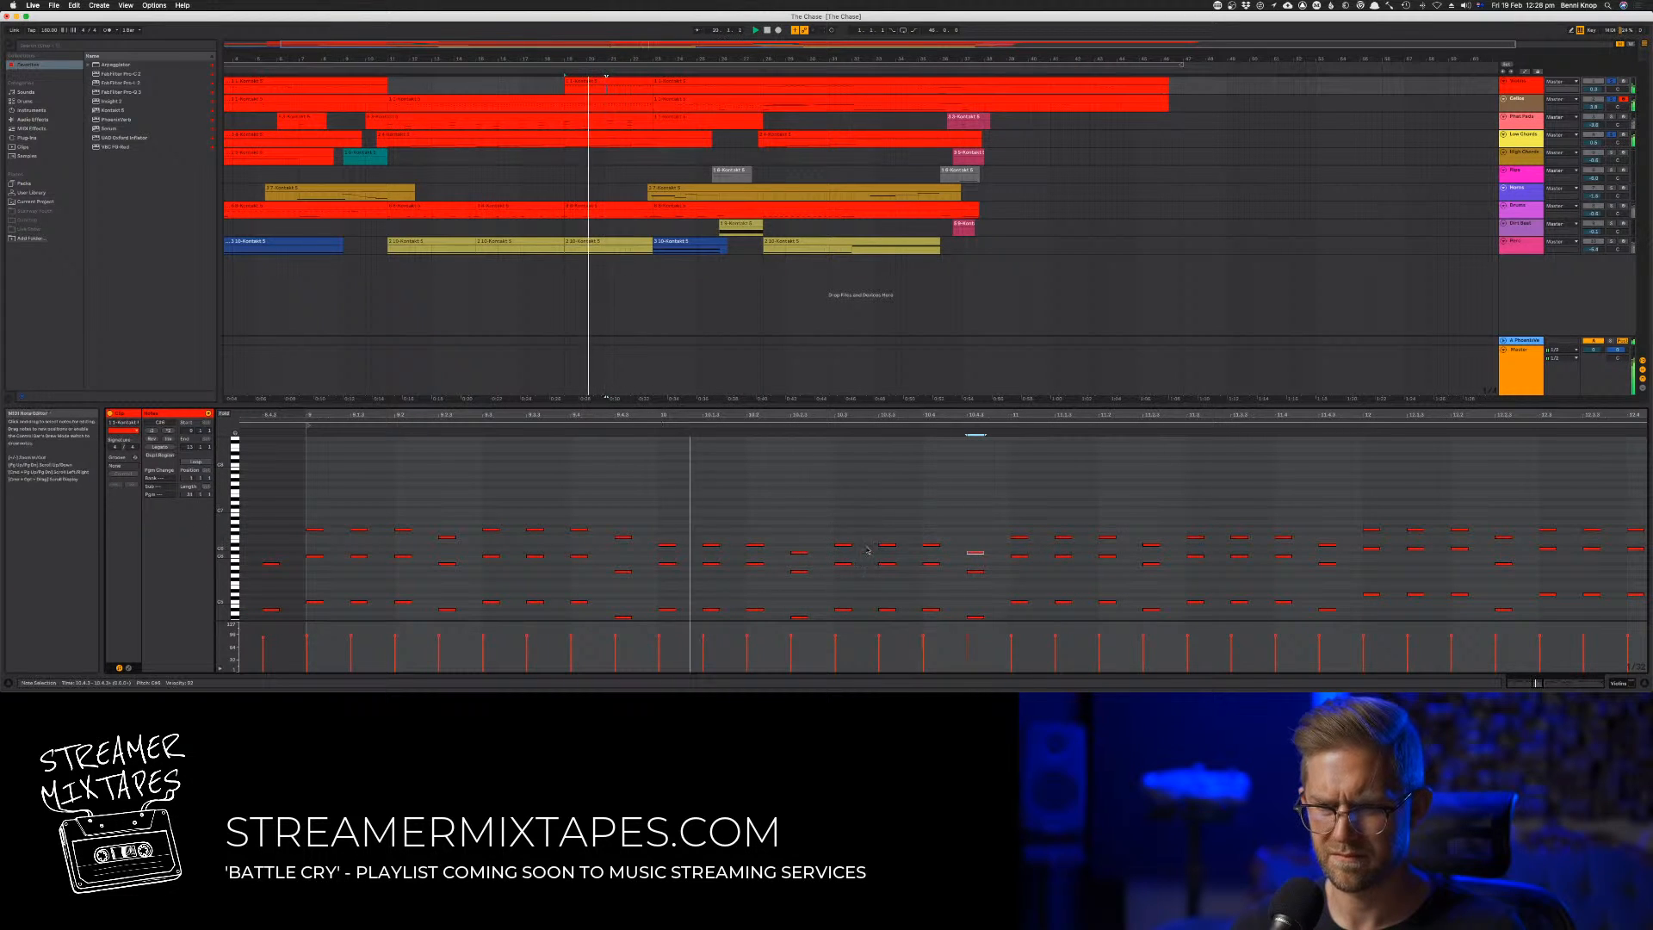
scroll(849, 556, down, 1)
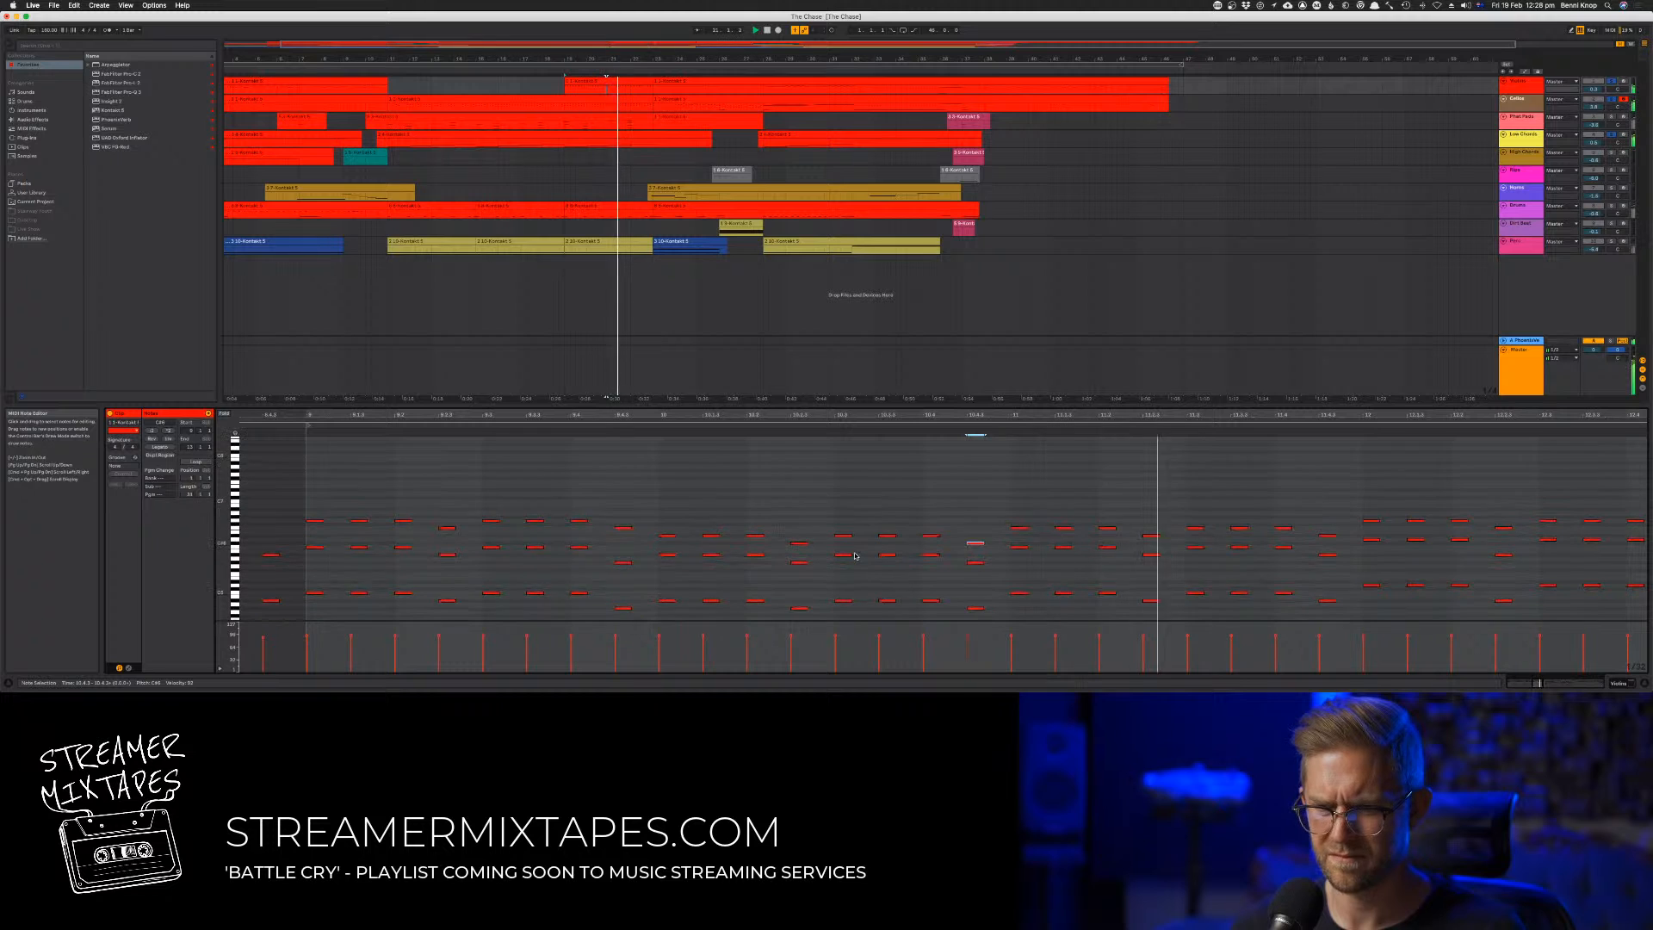
click(591, 425)
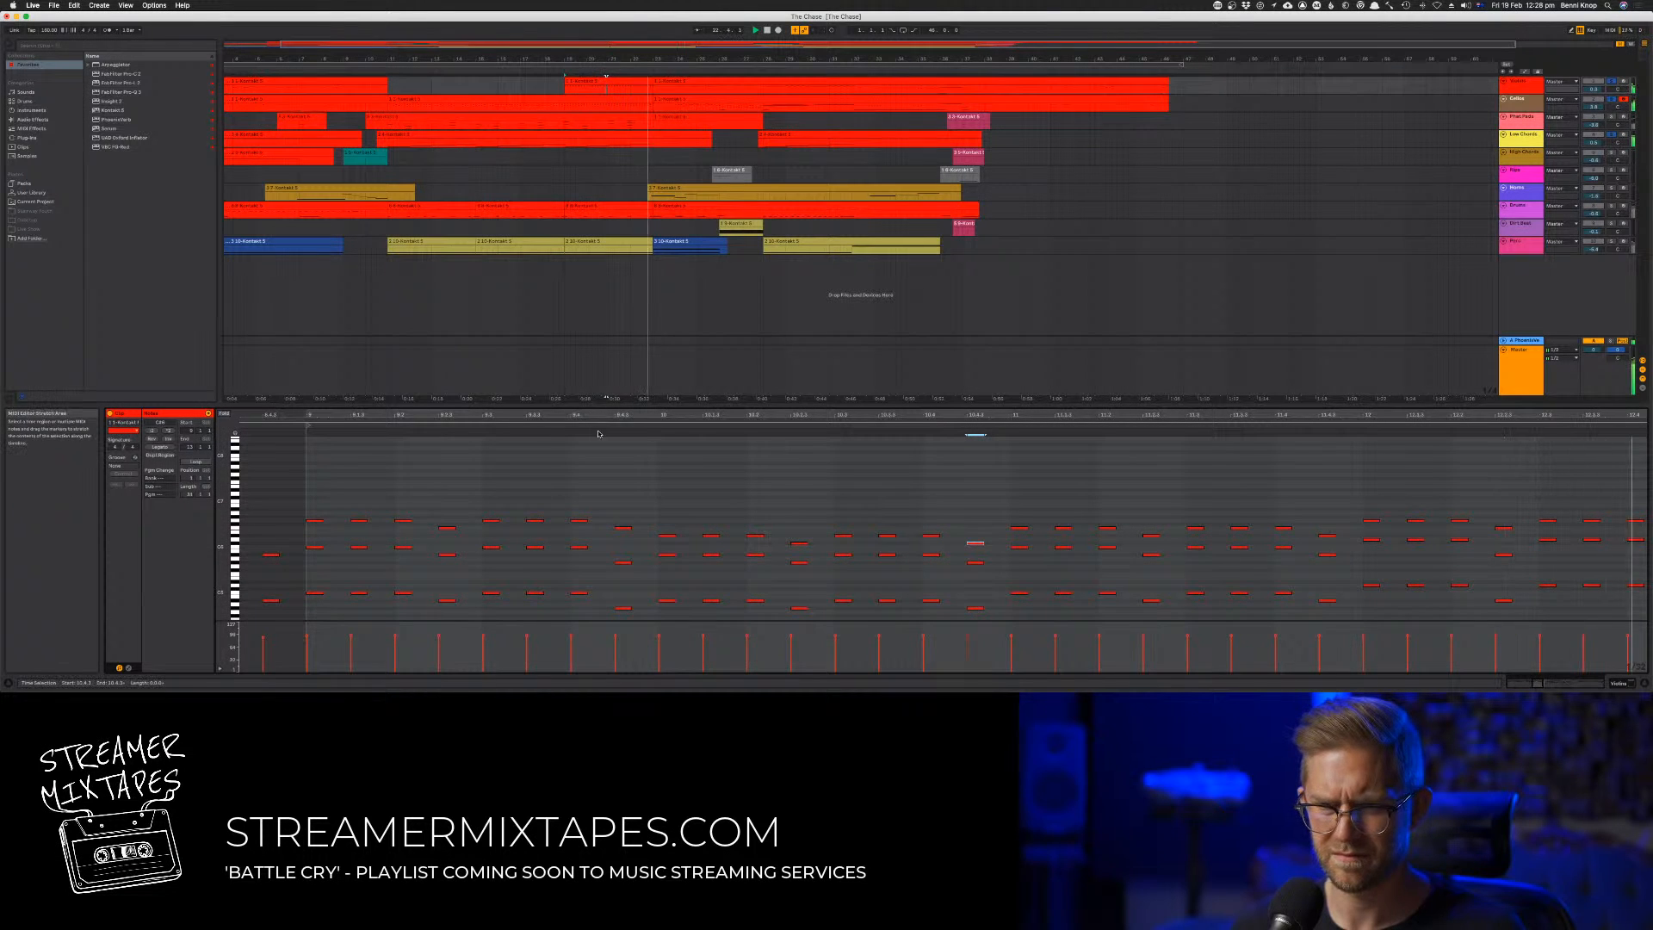
Transpose all notes of the trimmed clip down an octave and raise the two lowered top-voice notes in bar 10 by a semitone
key(super+a)
key(shift+Down)
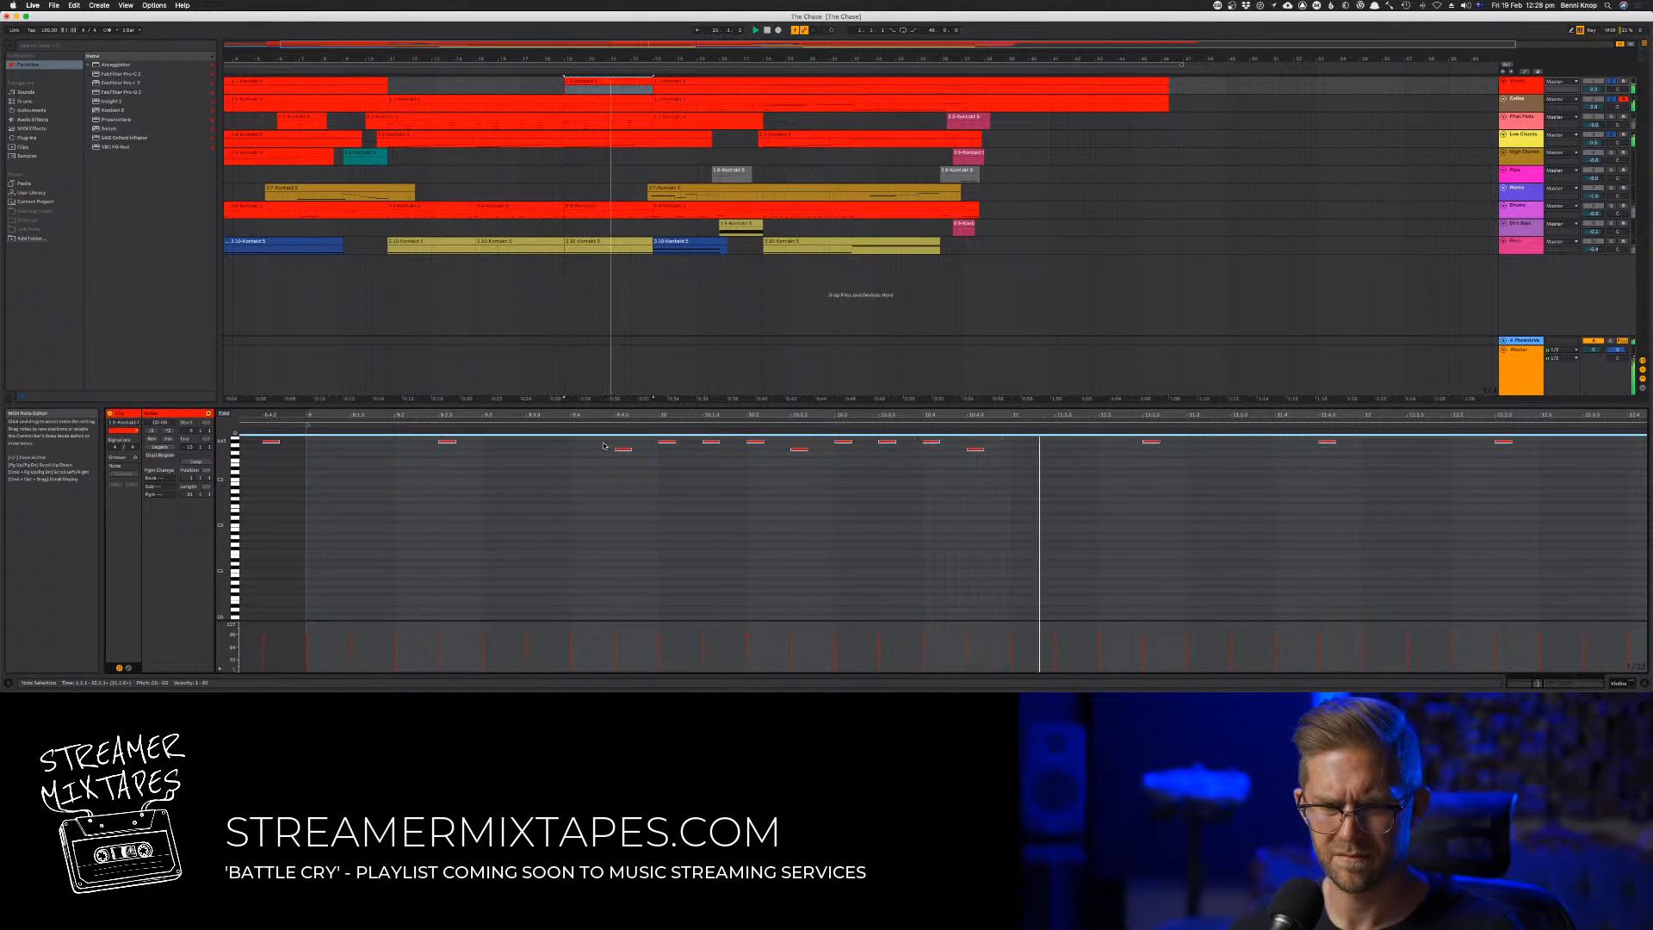
scroll(801, 465, up, 5)
click(802, 467)
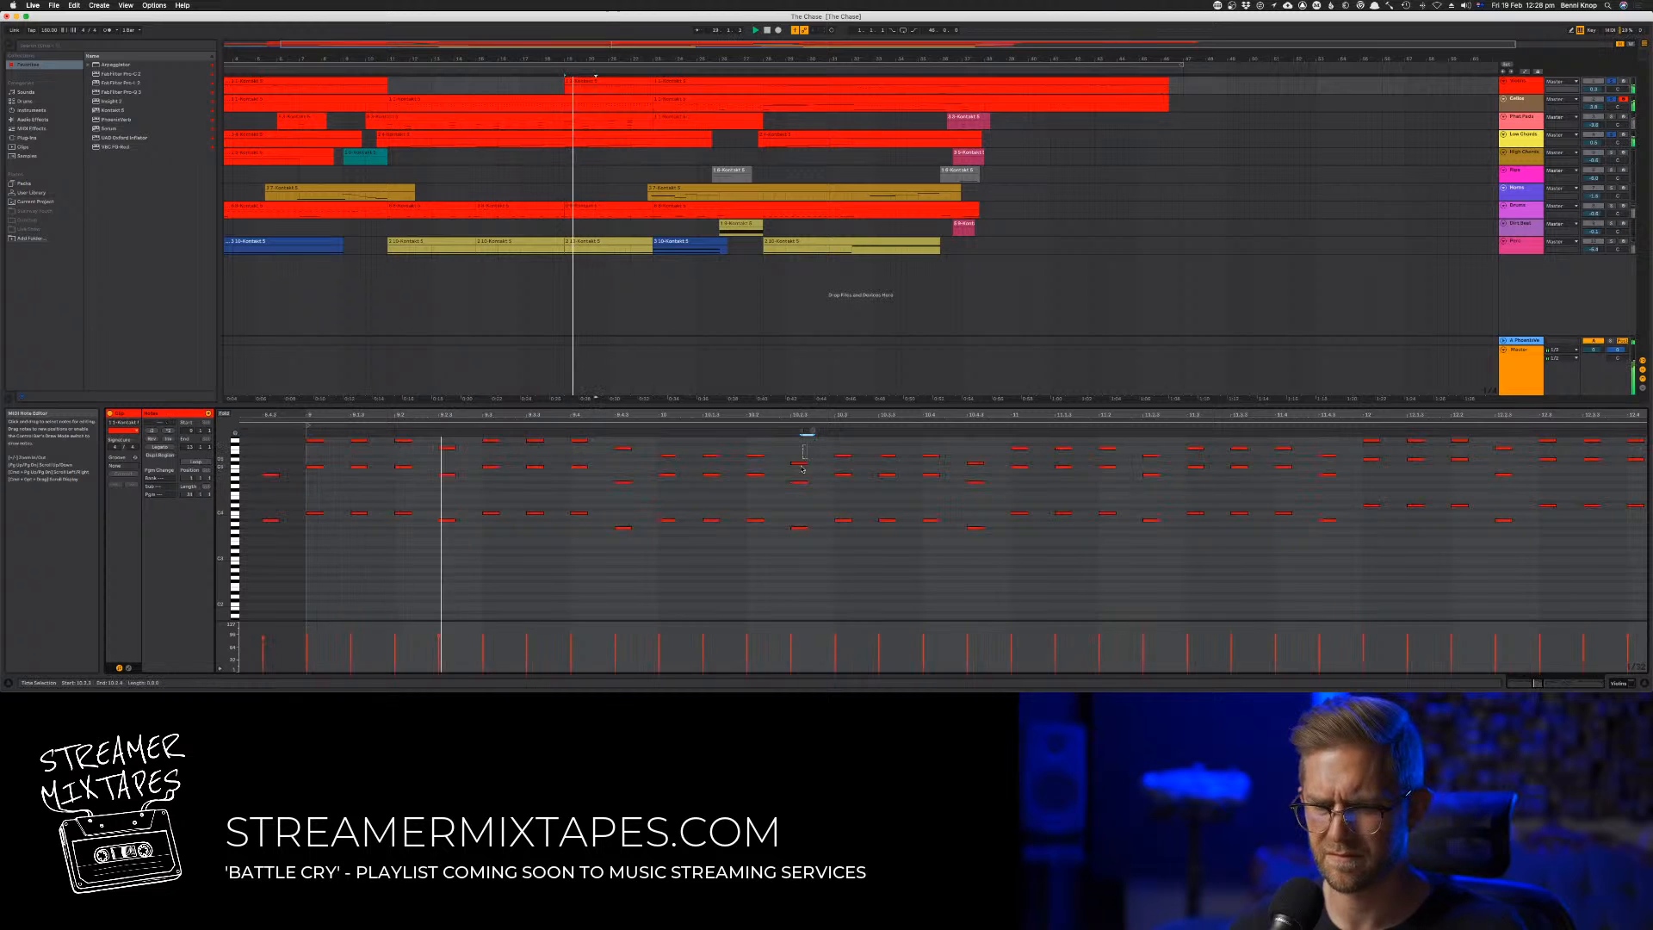
click(975, 458)
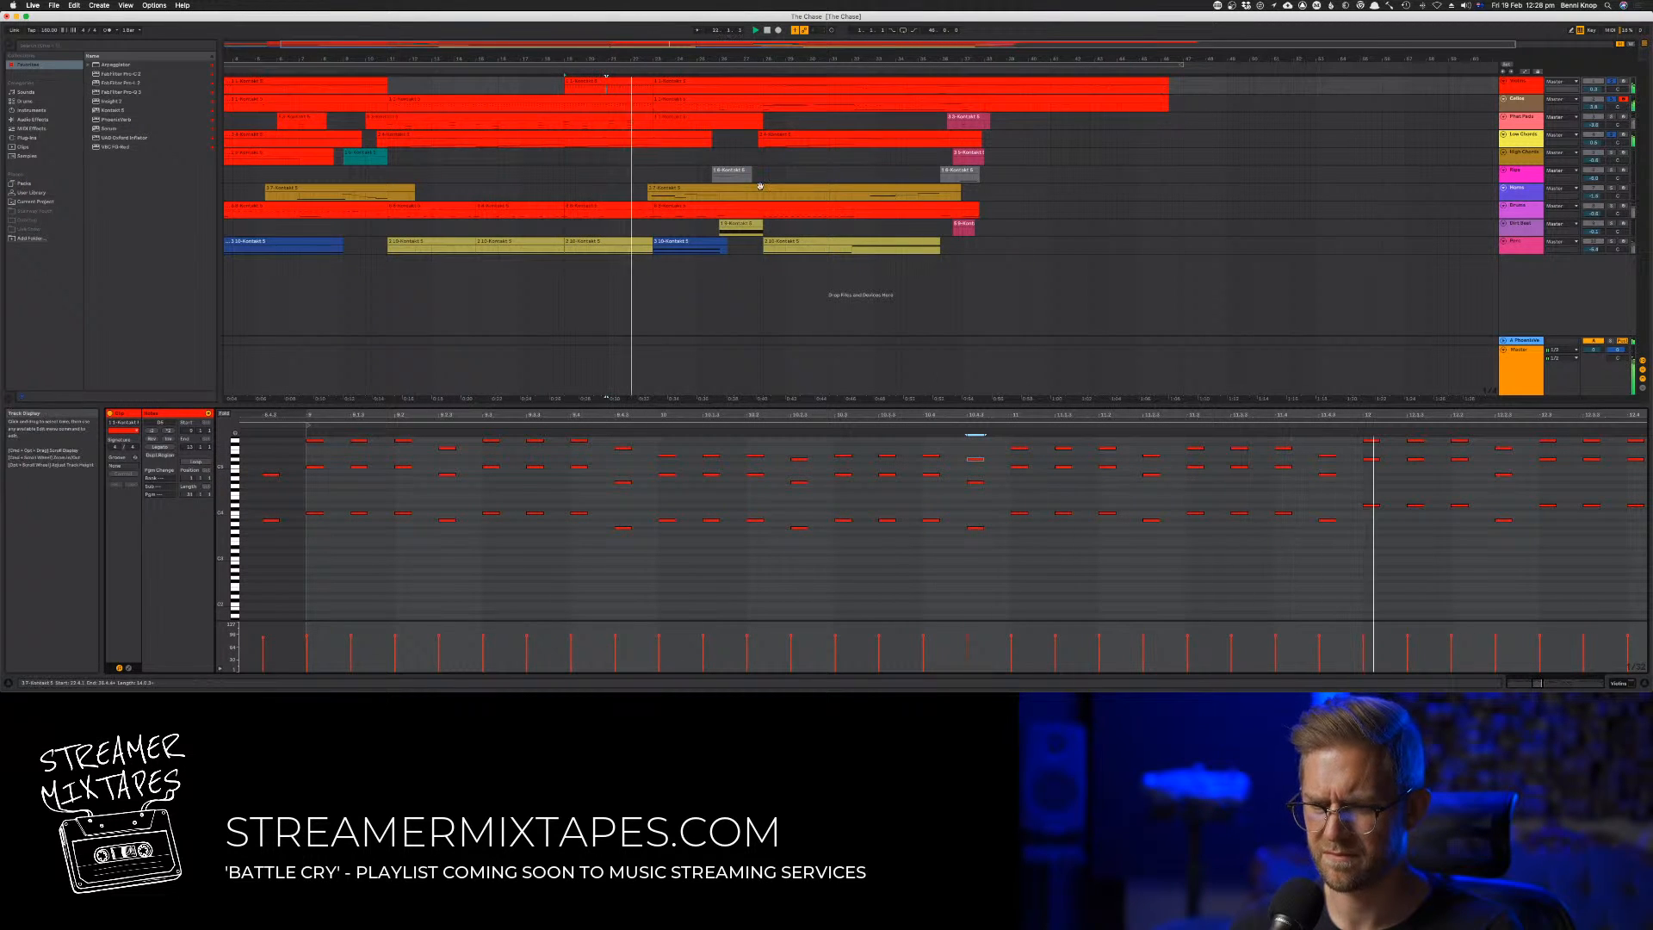
Open the long clip that follows the trimmed one on the uppermost track for note editing around bar 9
click(648, 73)
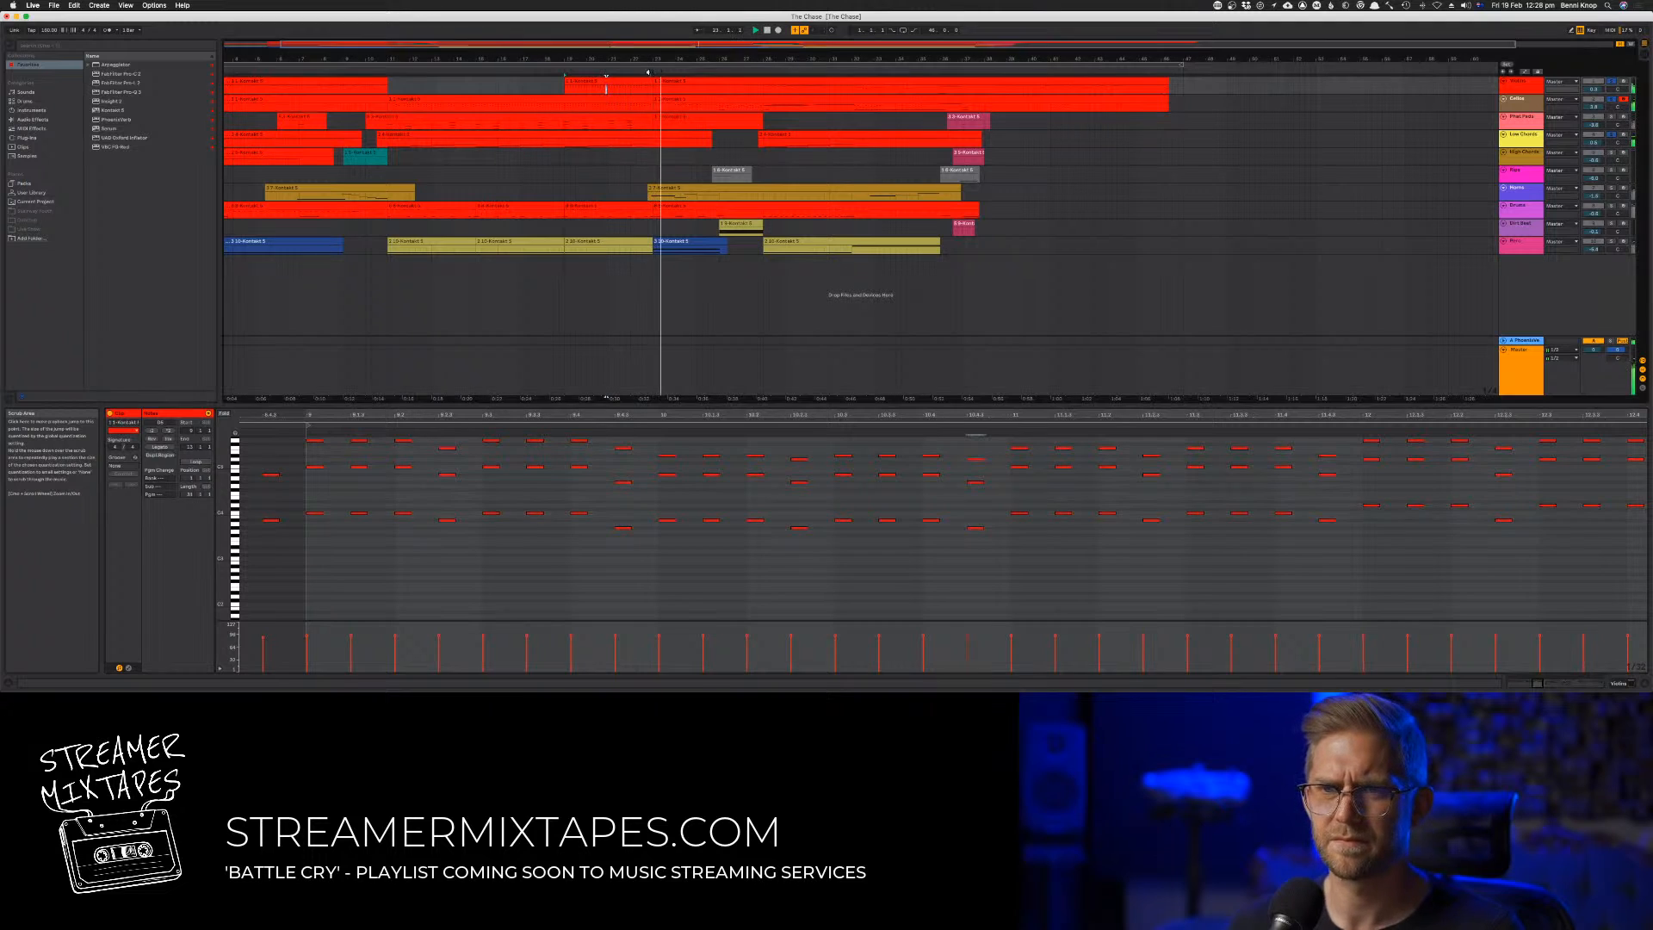
click(697, 82)
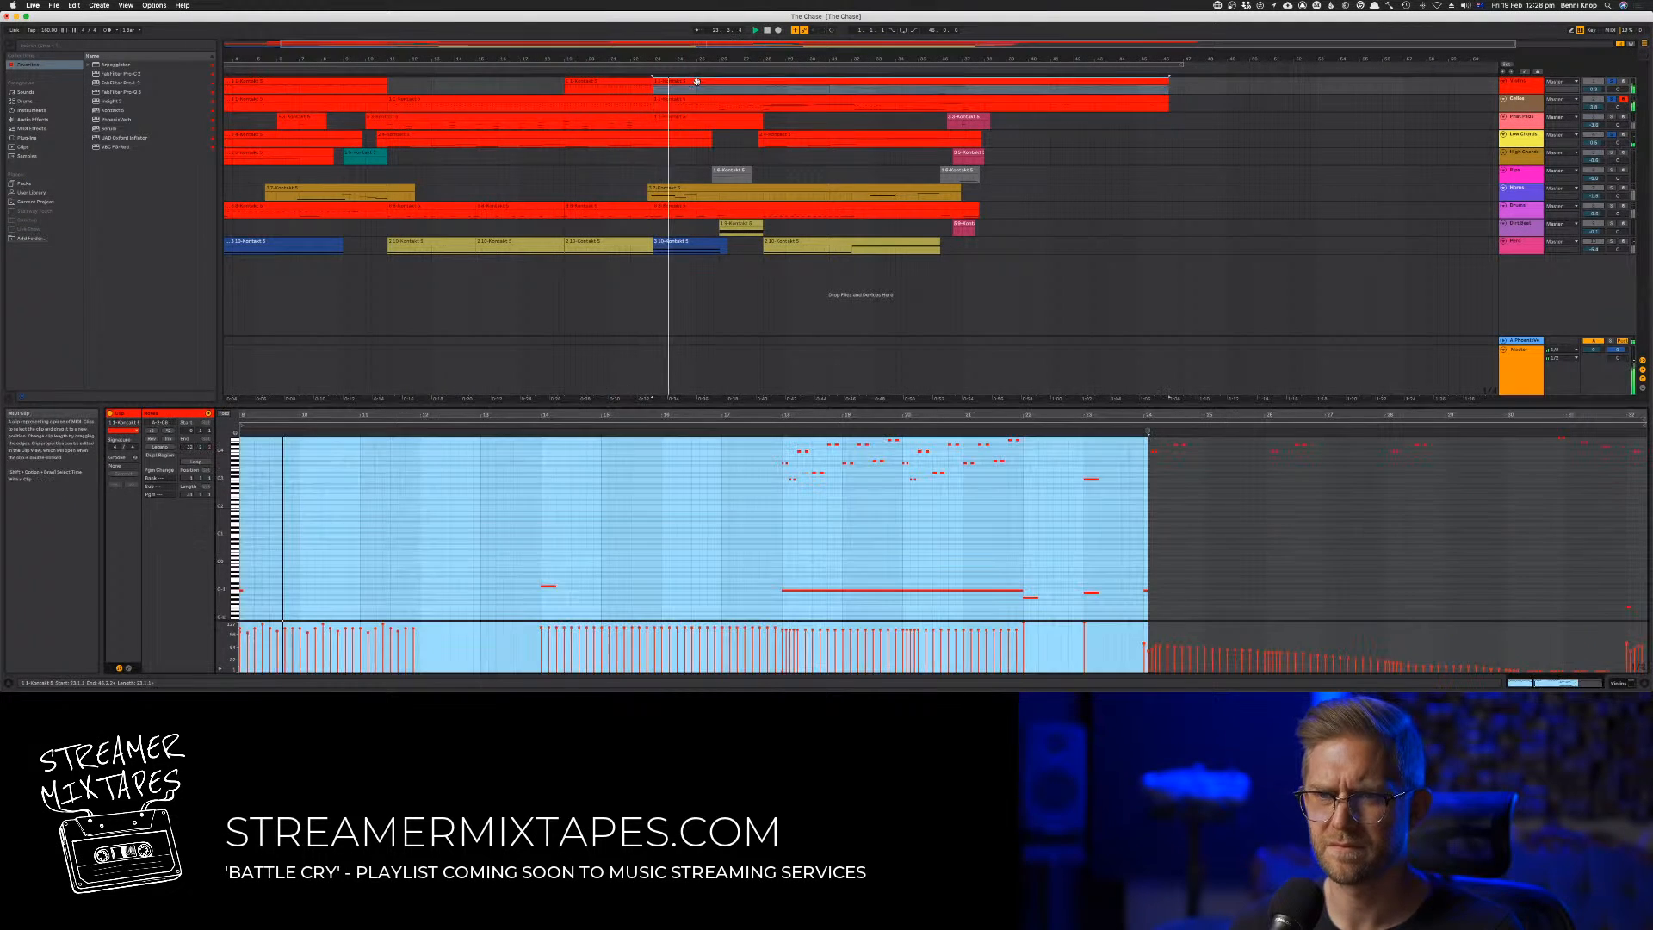
click(471, 499)
scroll(472, 500, left, 2)
scroll(472, 499, up, 3)
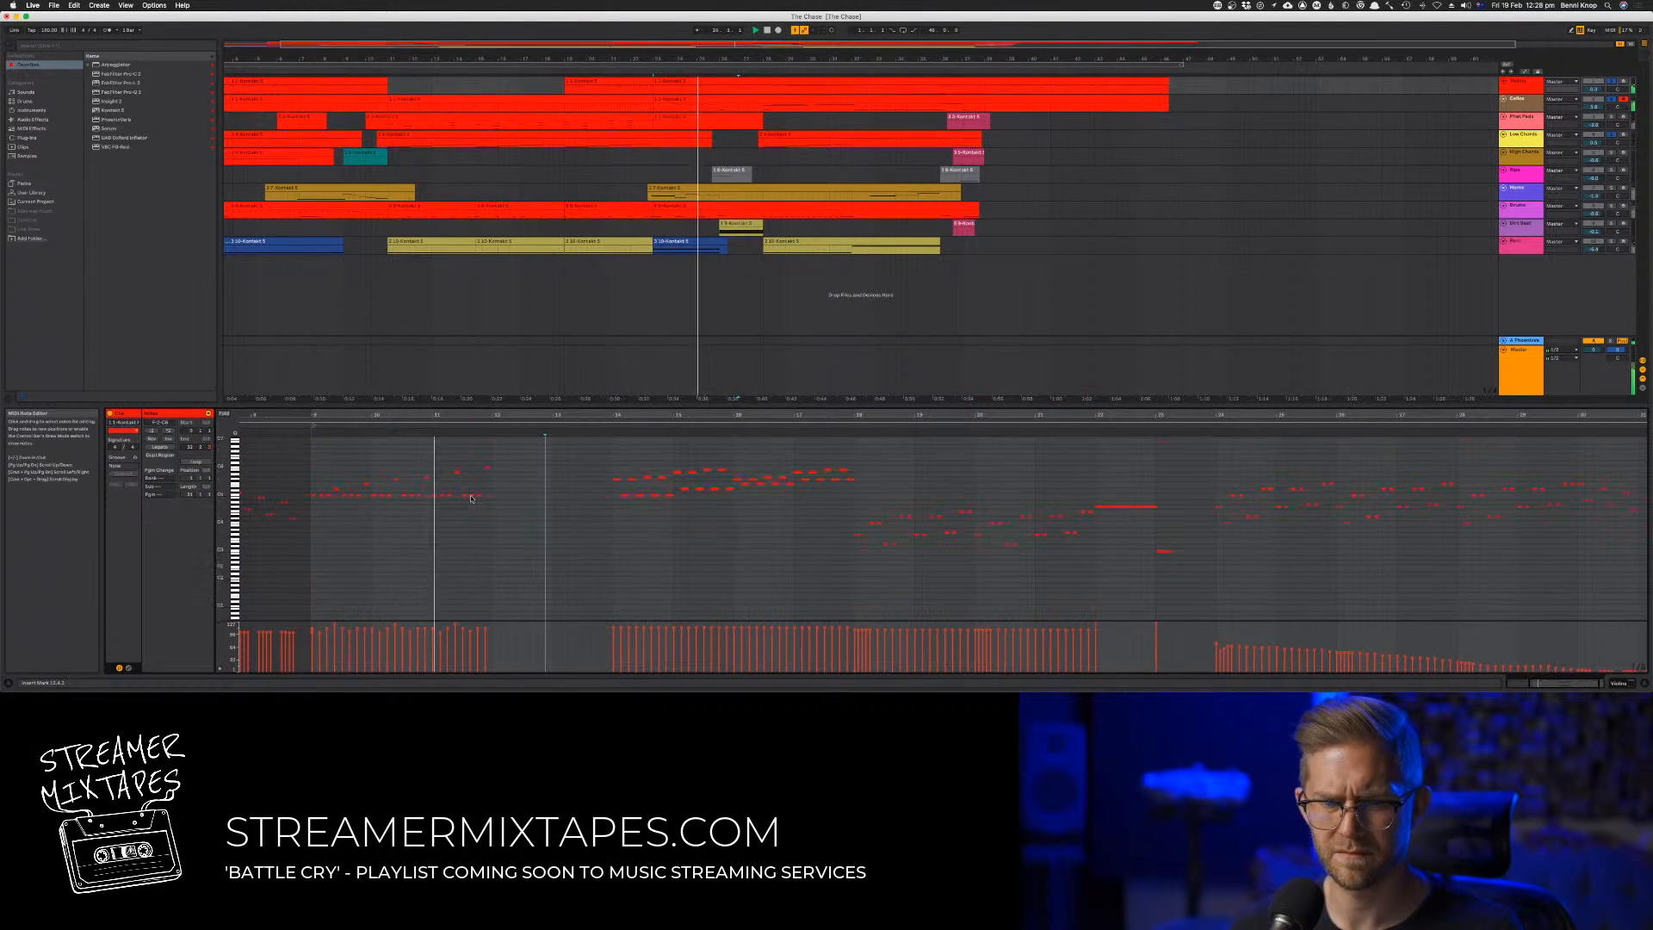
Try doubling the long clip's notes in bars 9 to 11 an octave lower, then undo it
drag(526, 449, 309, 539)
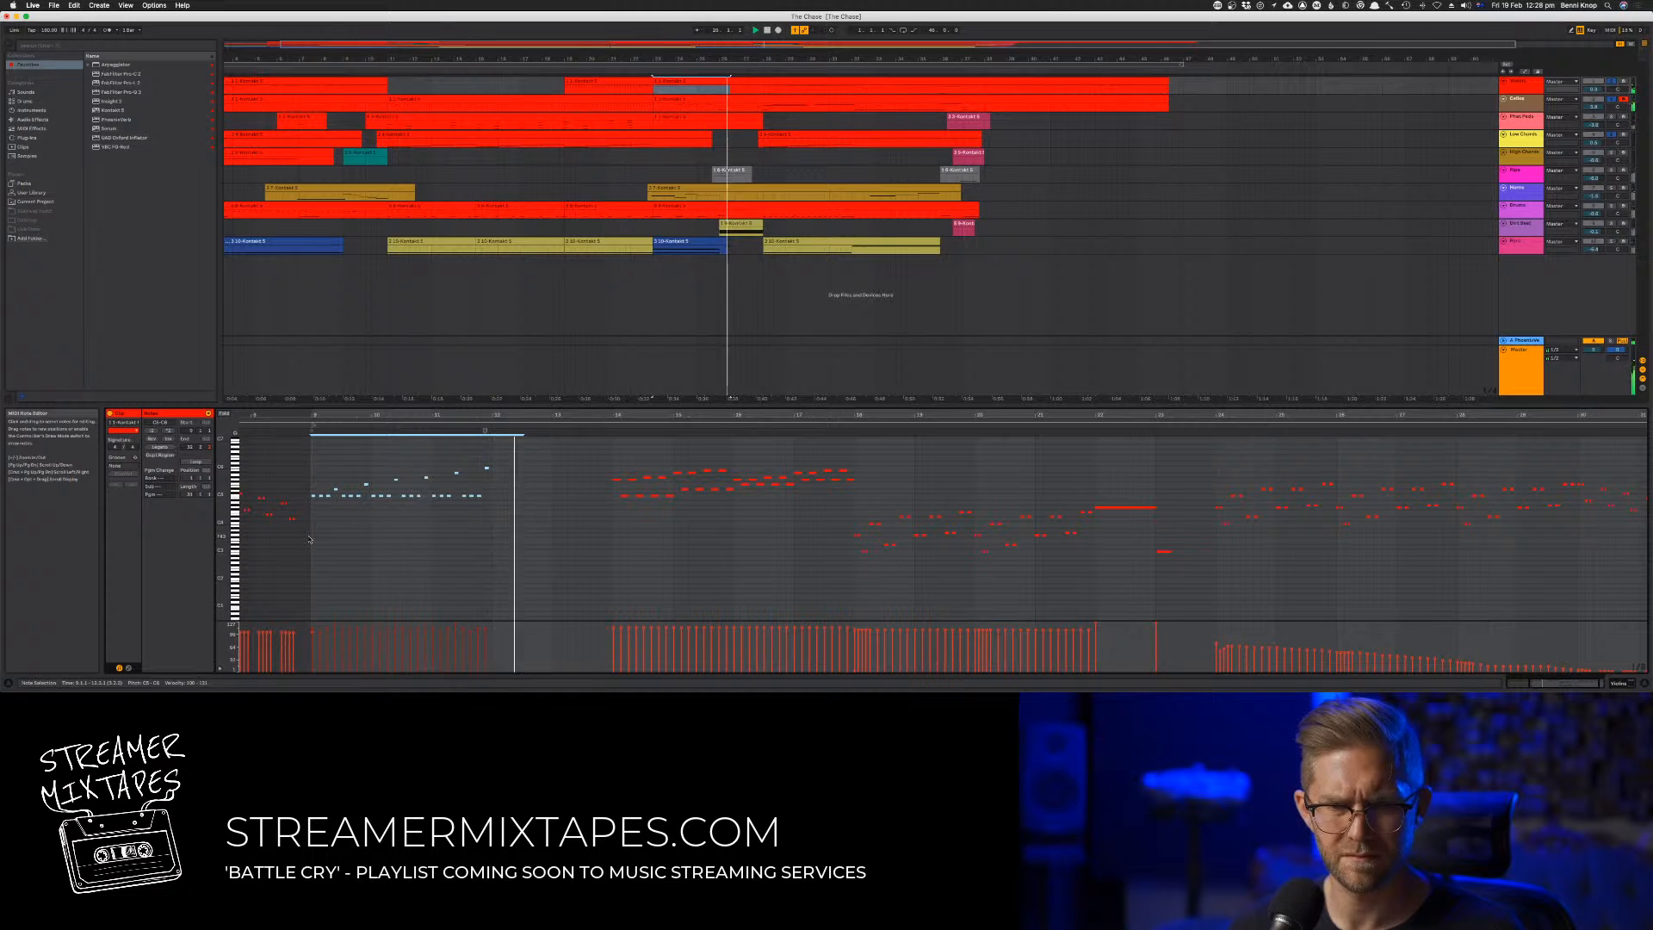
click(311, 529)
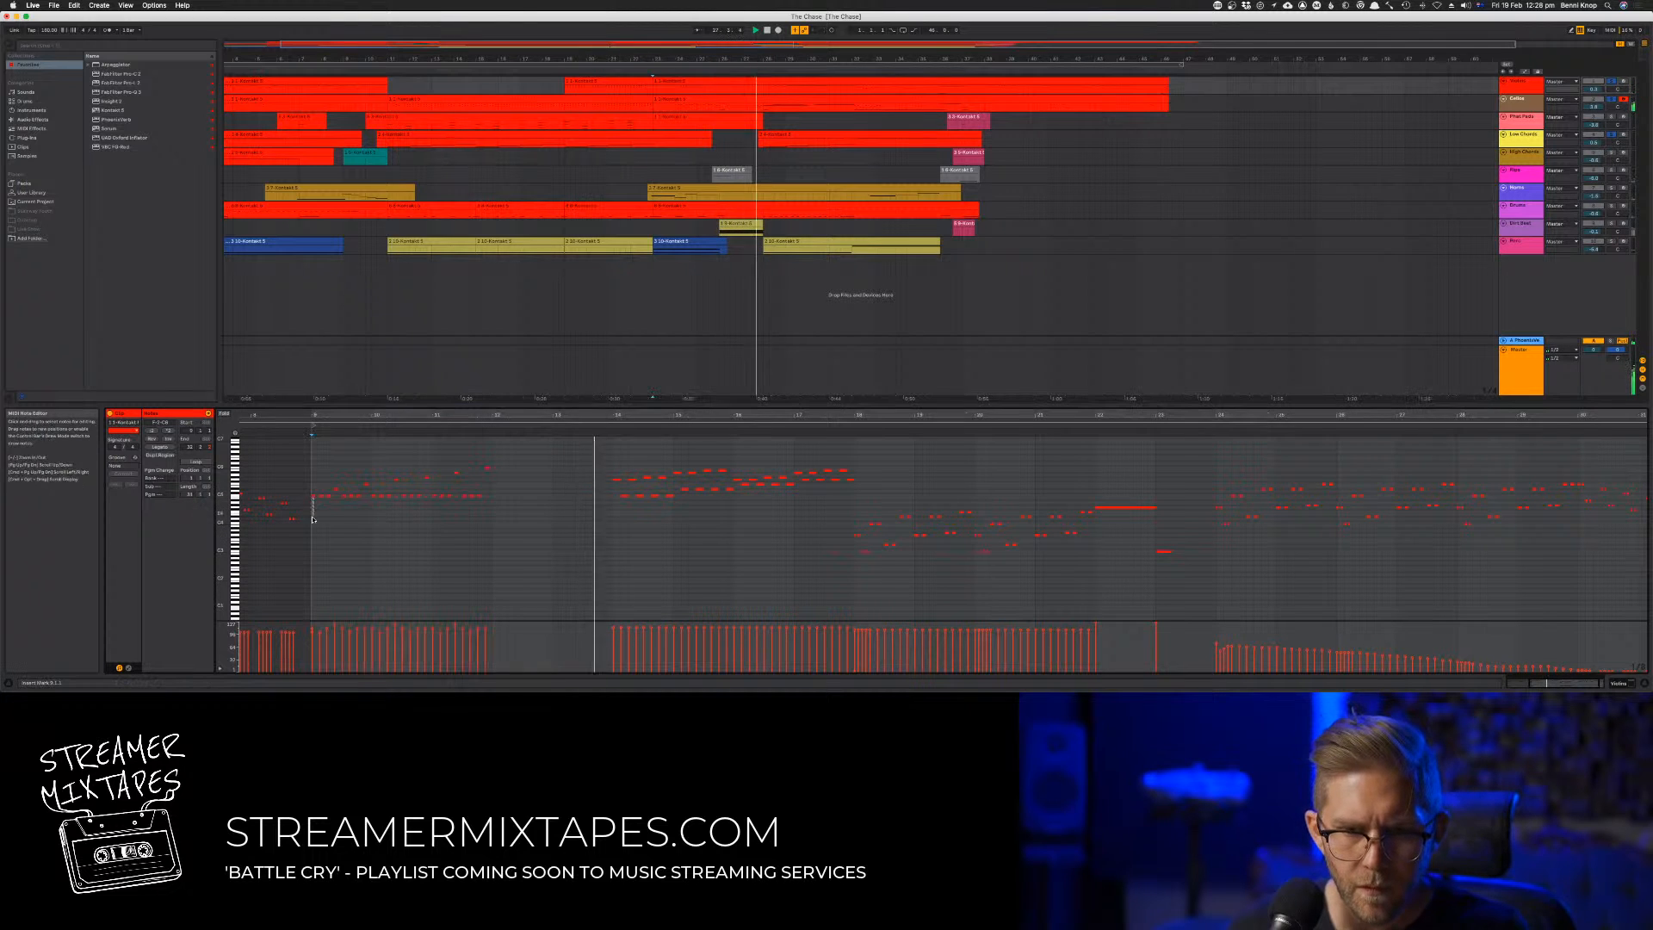
drag(310, 529, 528, 459)
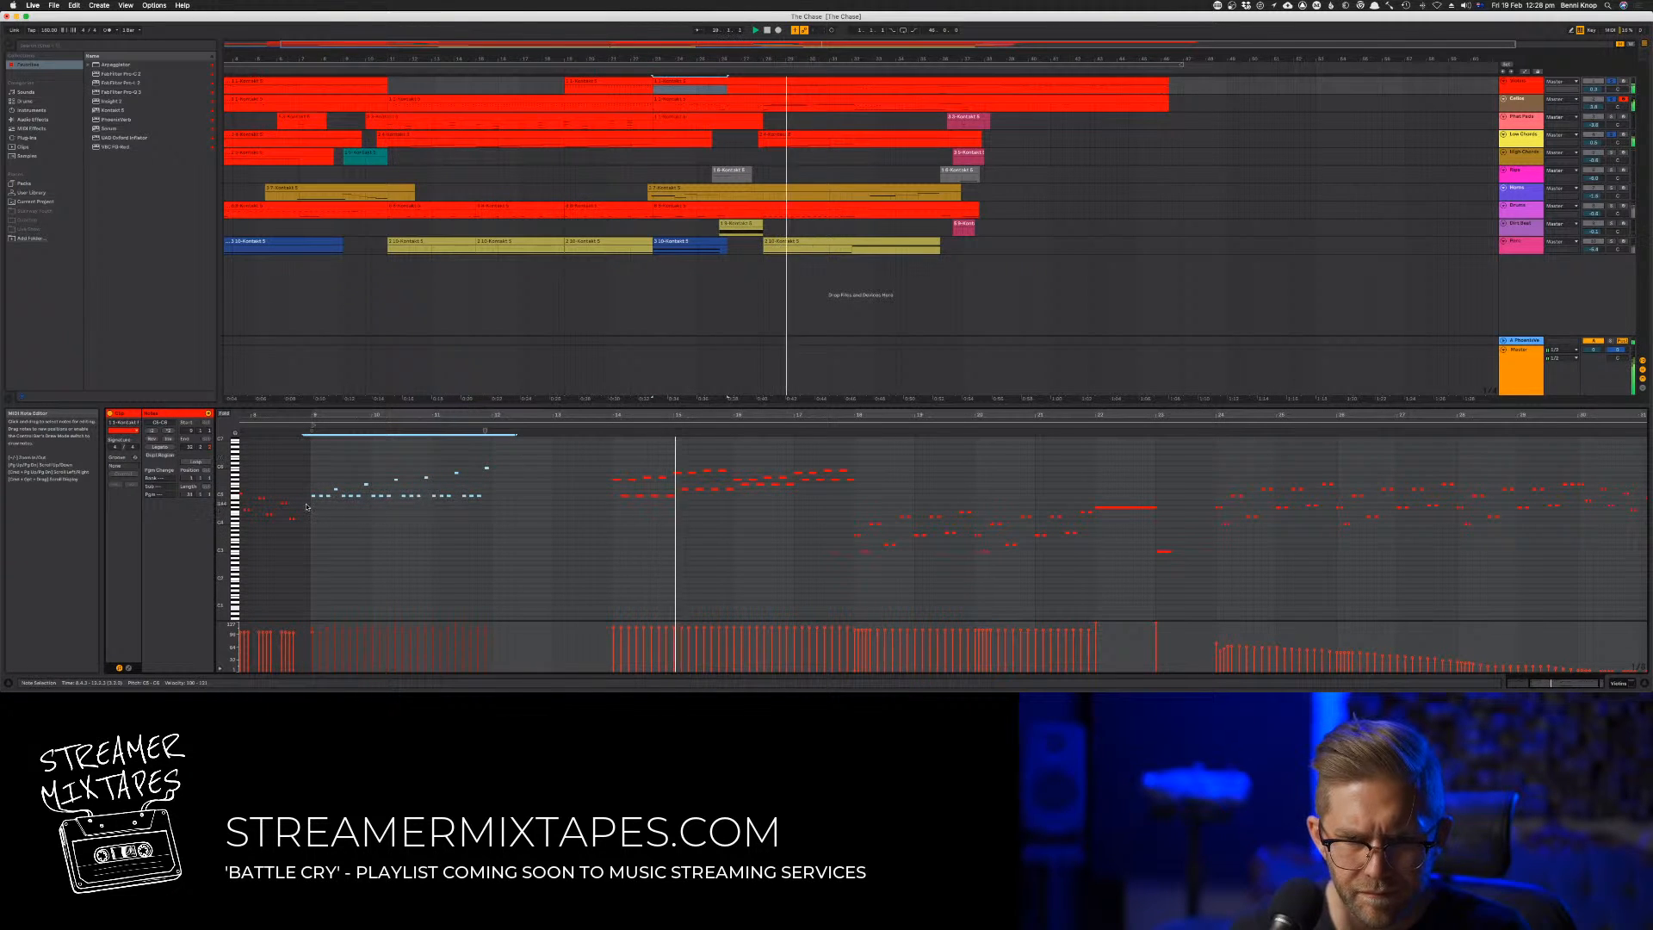
drag(315, 497, 317, 521)
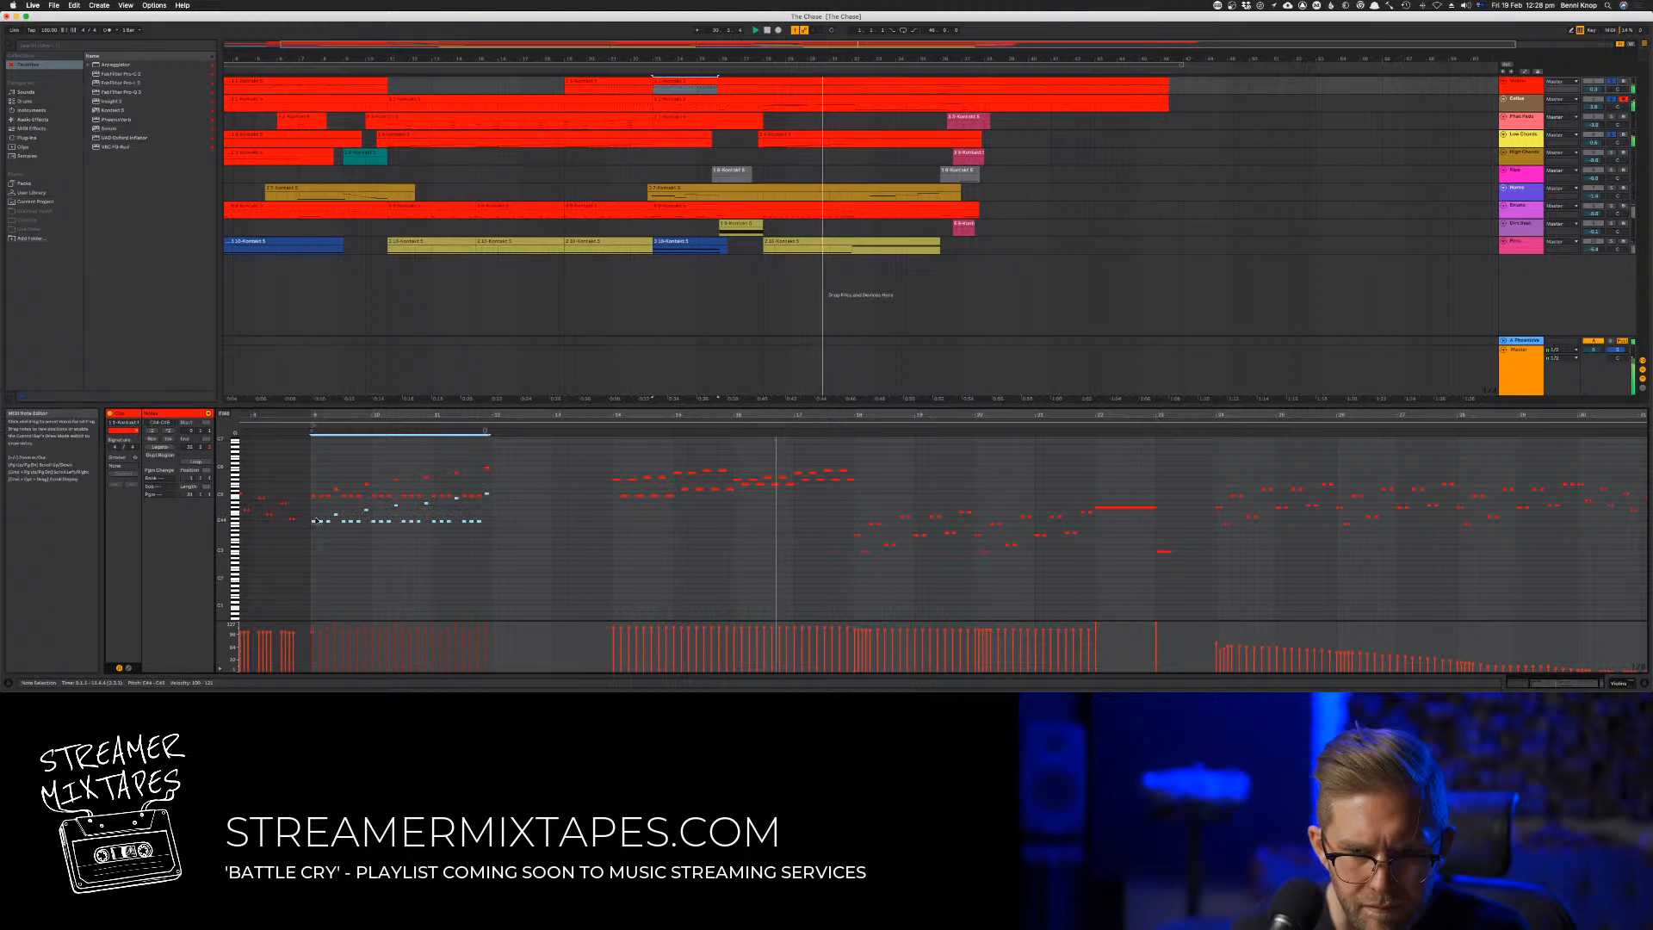
click(307, 426)
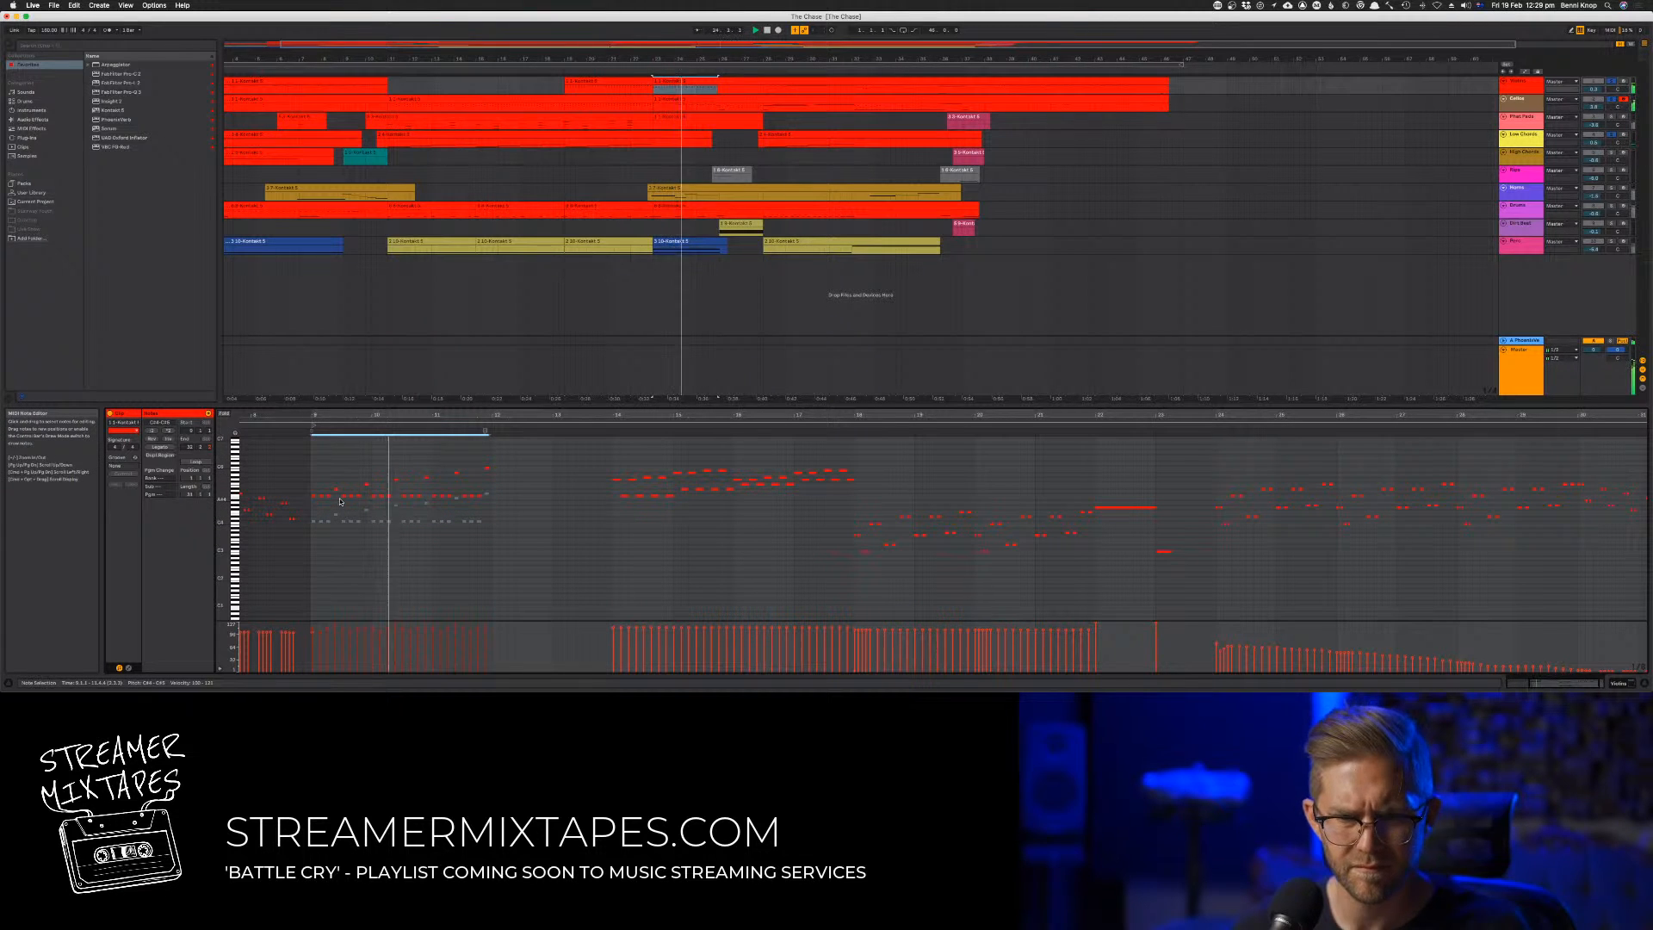
click(499, 537)
key(super+z)
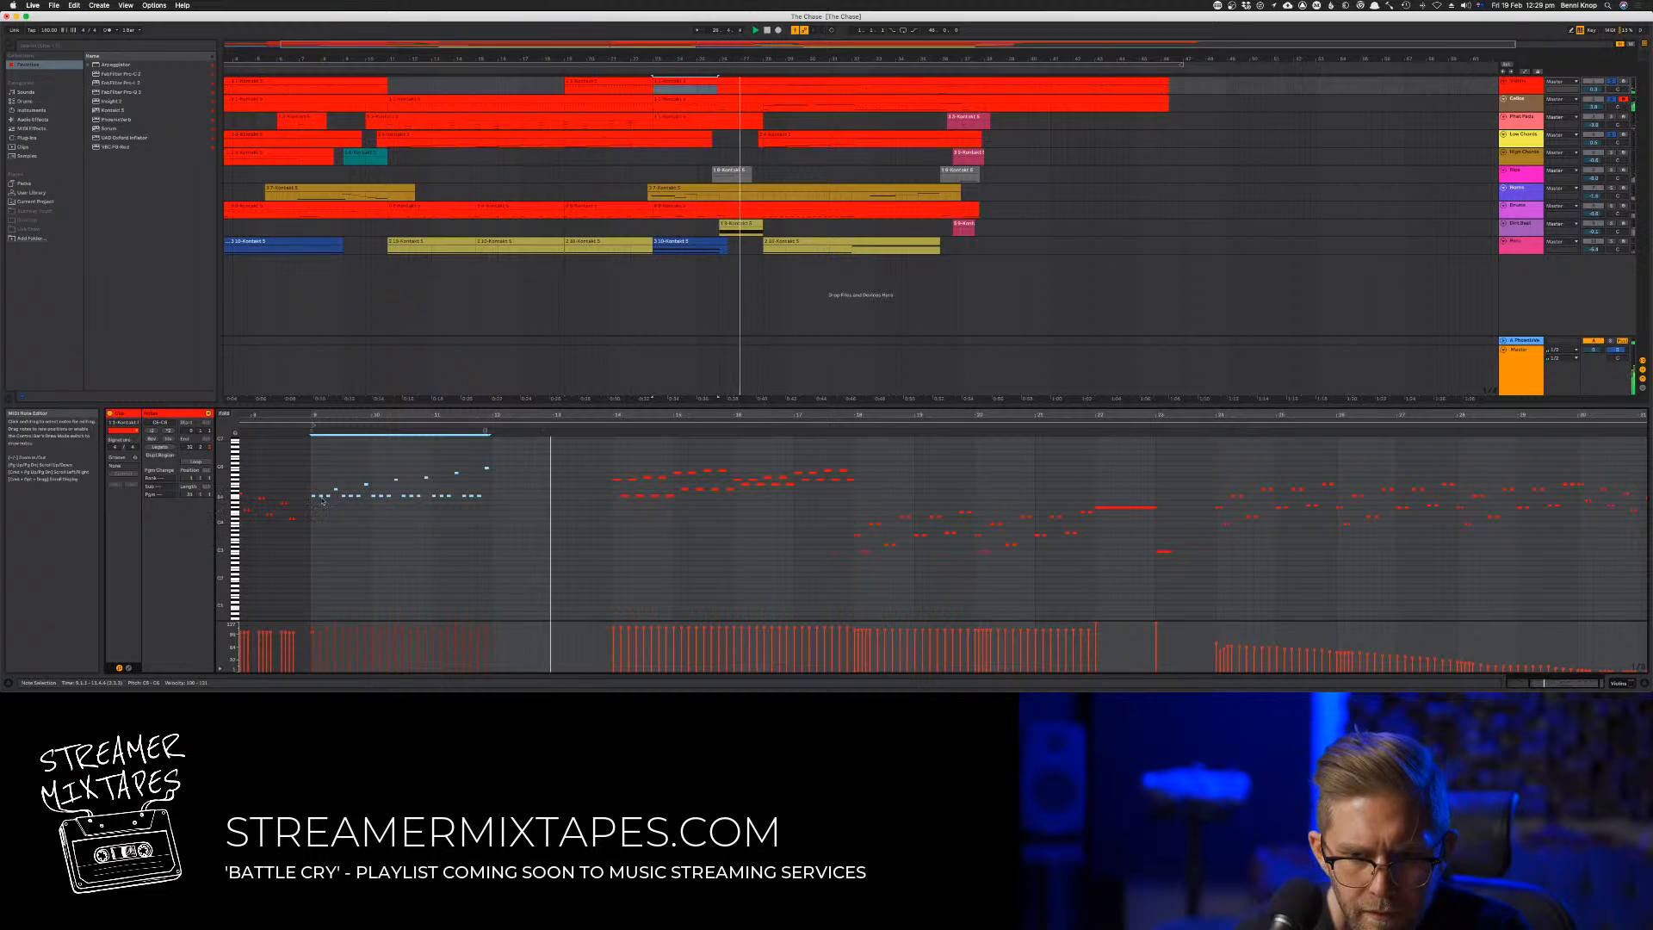
Duplicate the notes of bars 9 to 11 in the long clip and place the copy two octaves lower
click(305, 474)
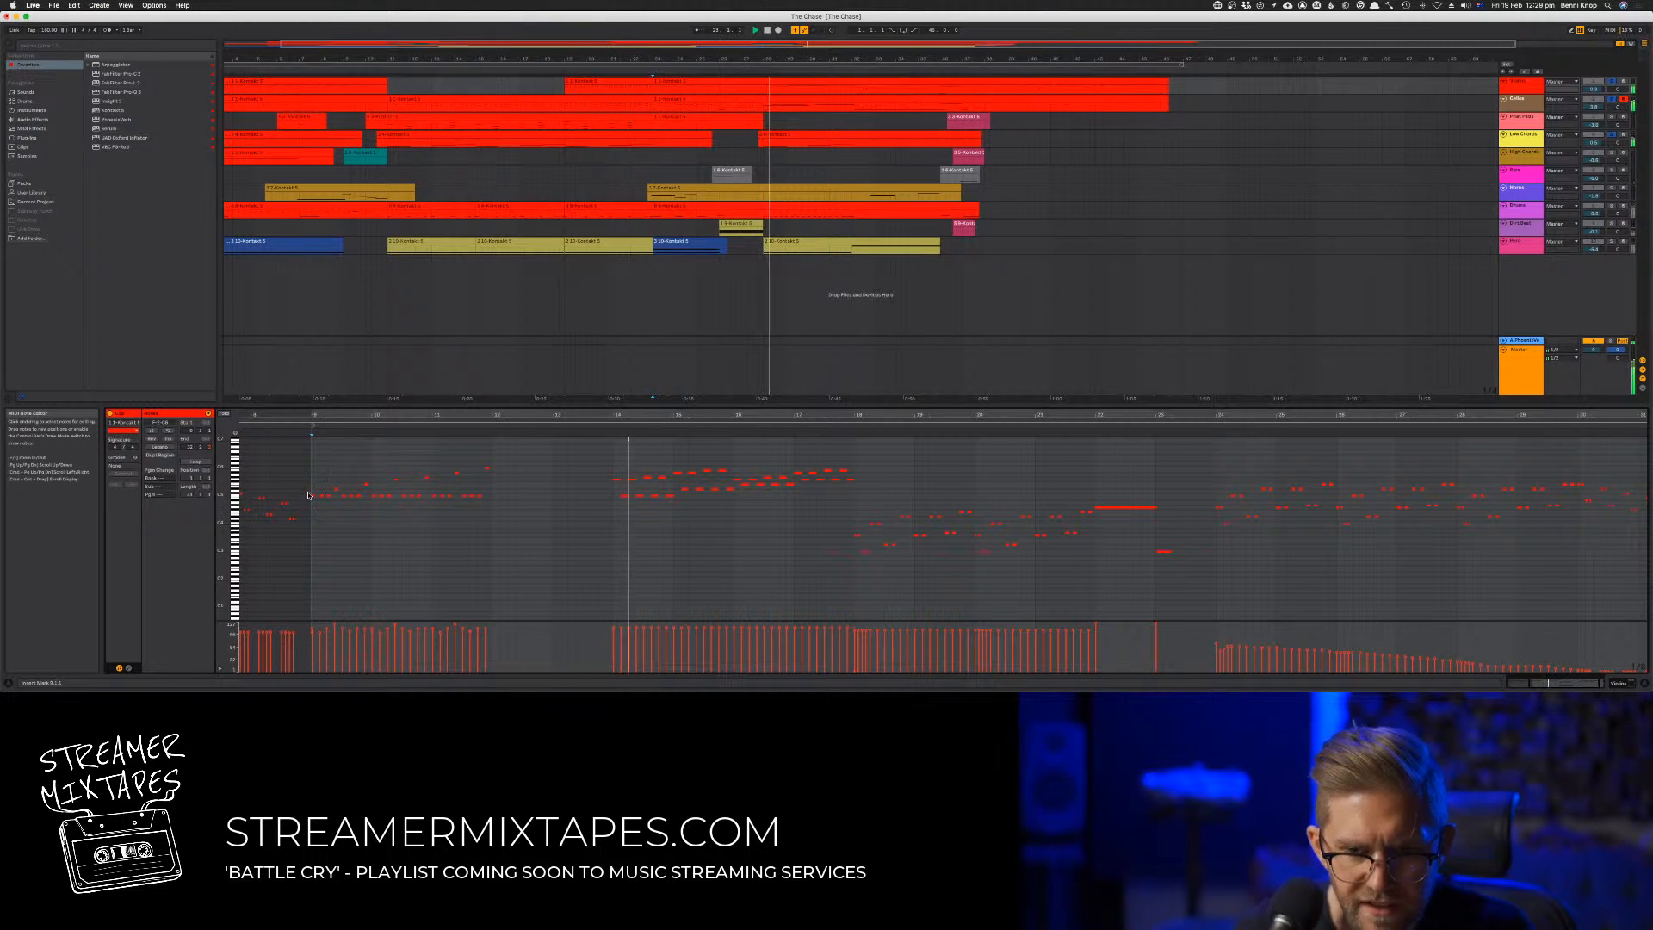
key(plus)
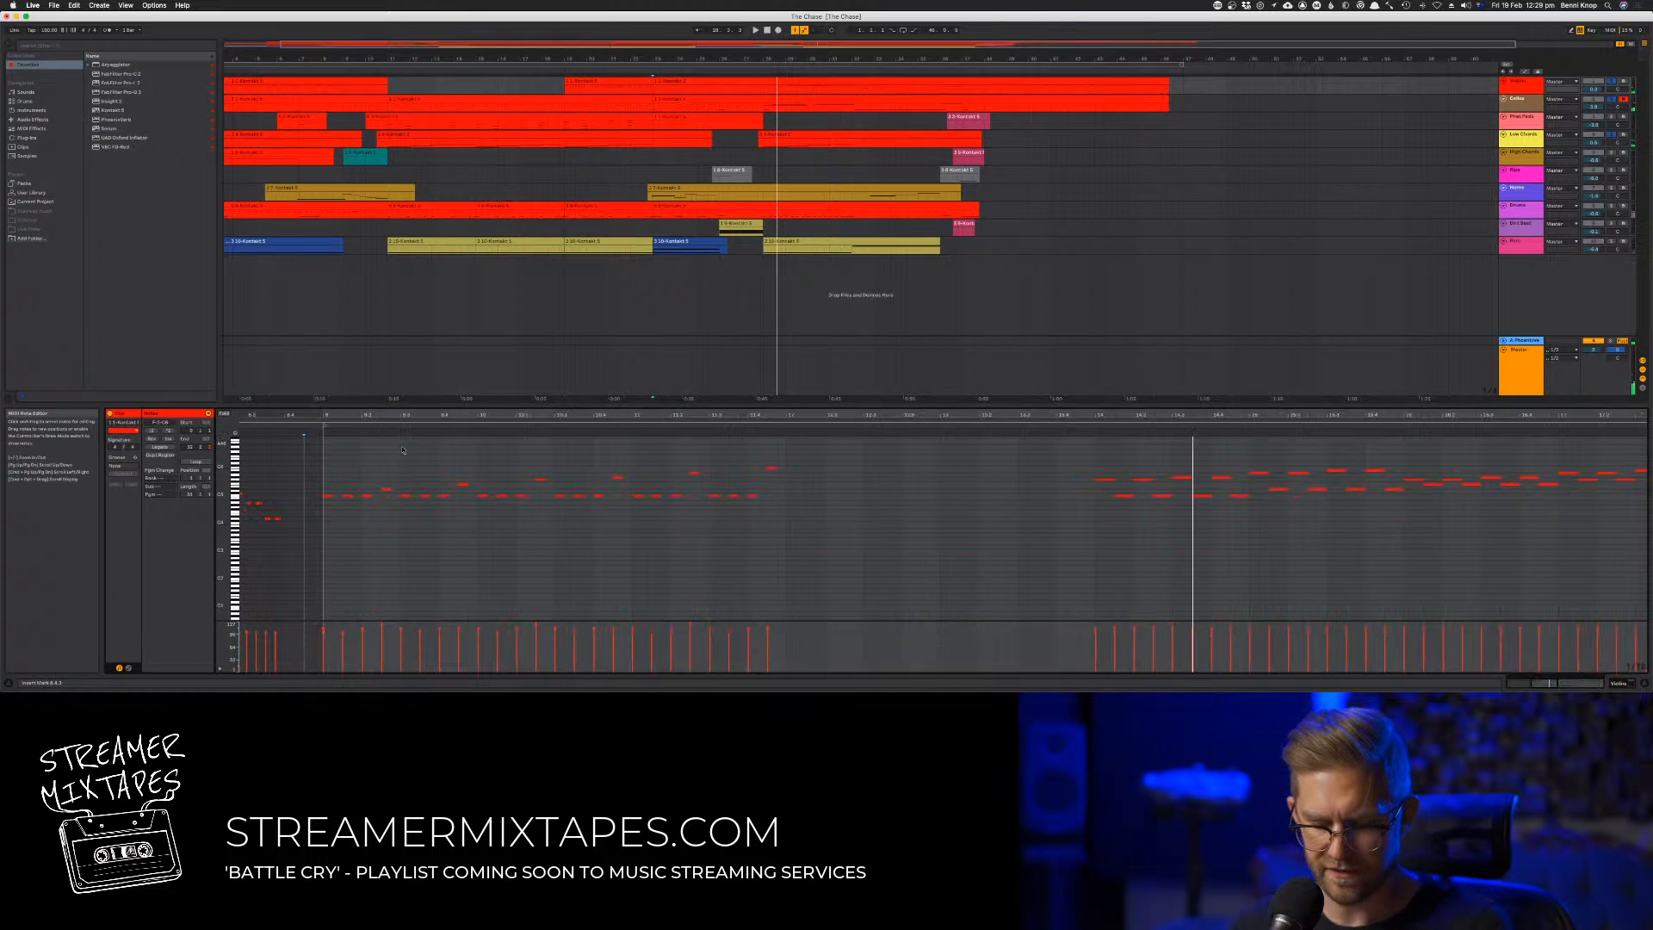
key(space)
drag(324, 460, 854, 547)
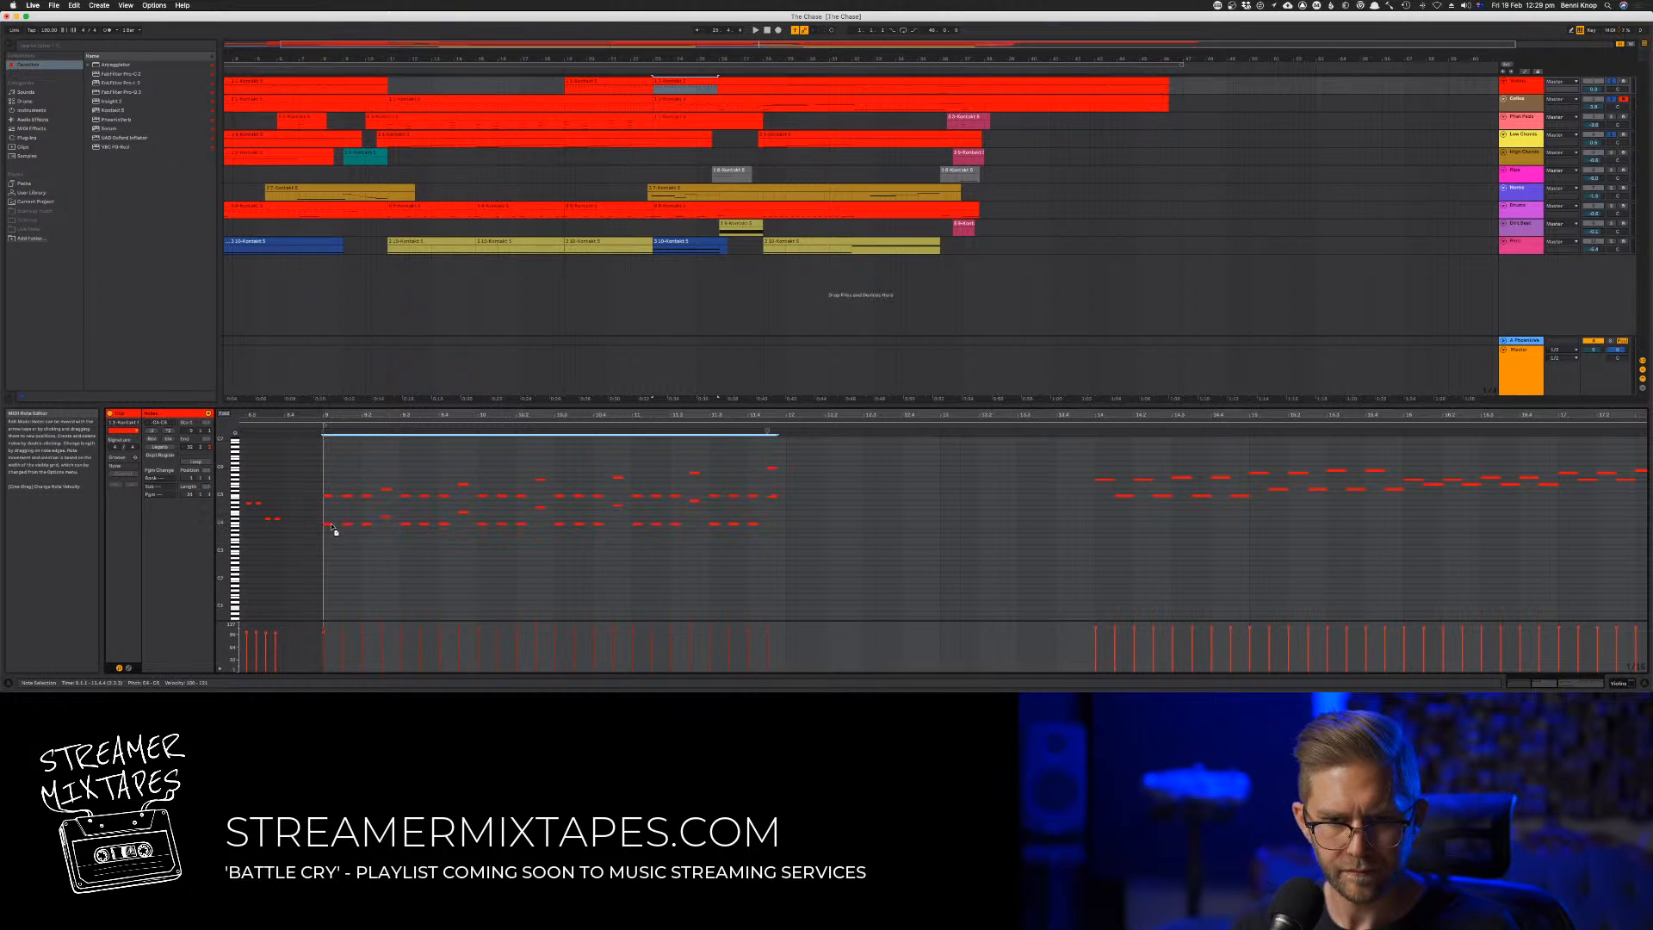
key(space)
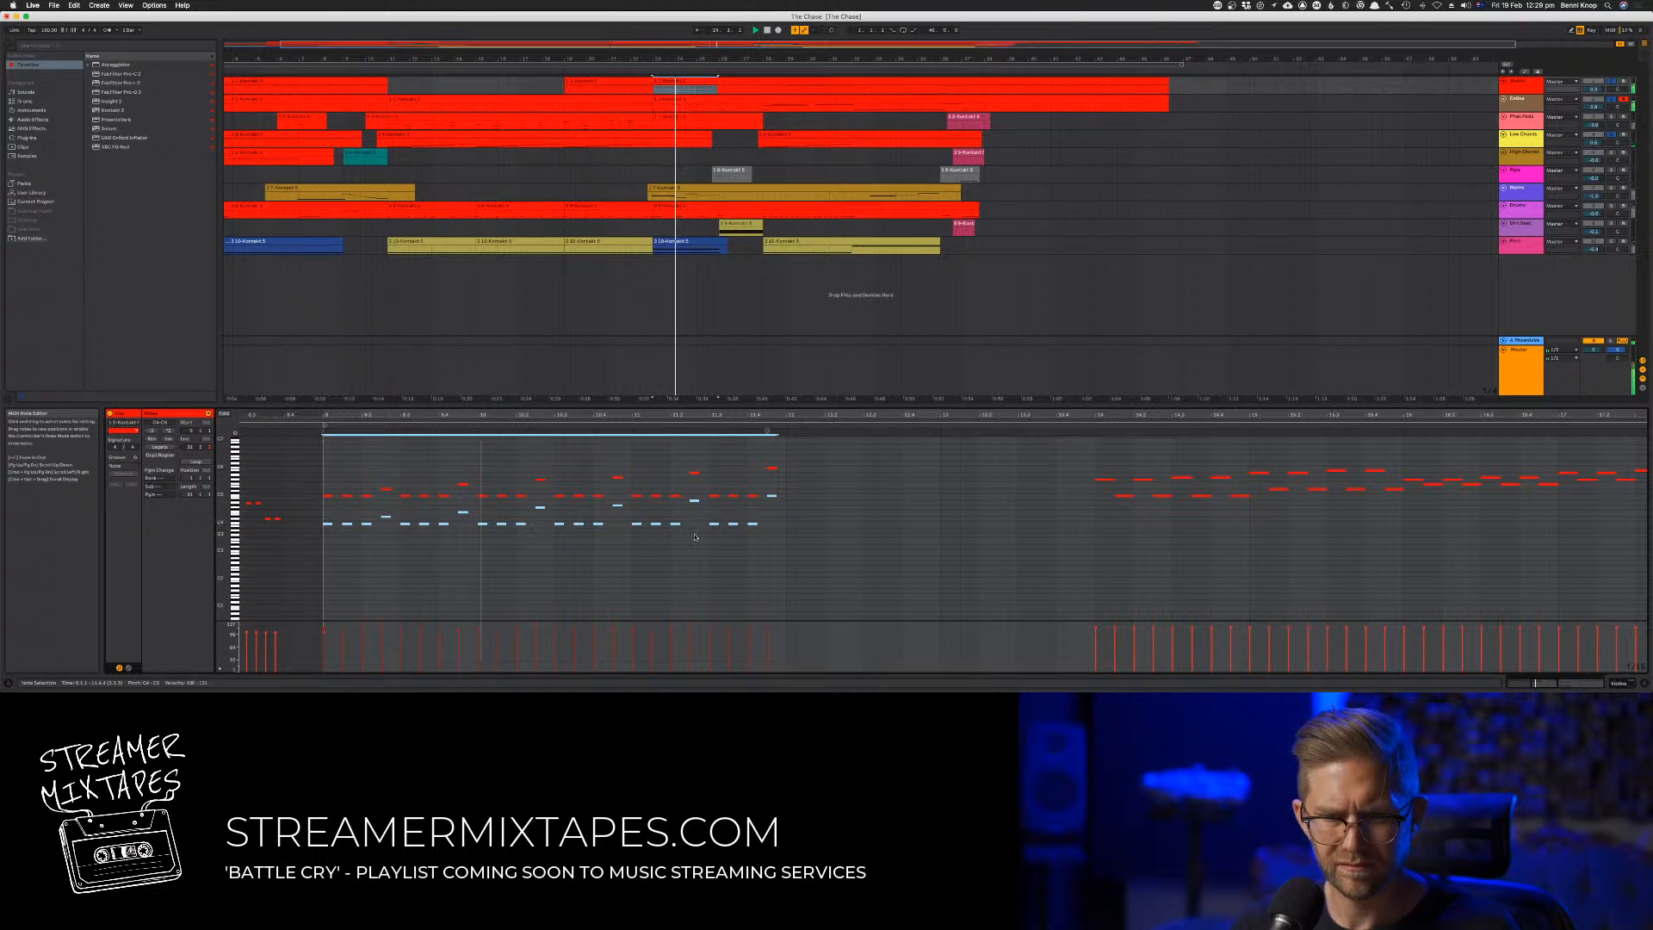
key(shift+Down)
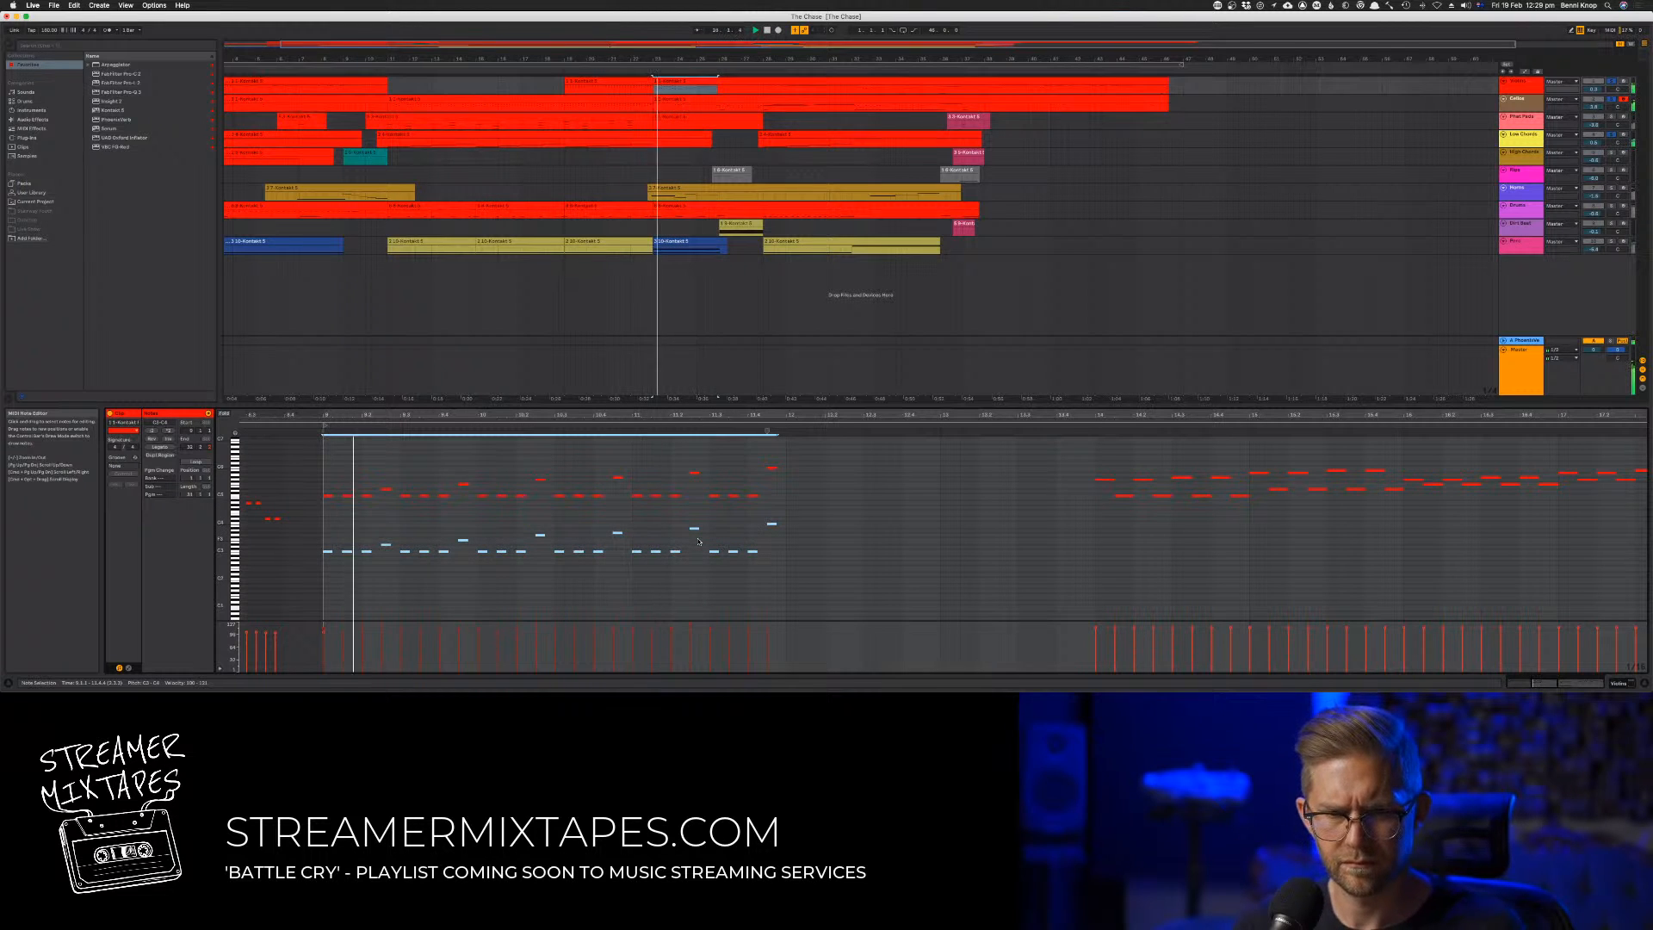
Raise the duplicated low notes by an octave and double bars 9 to 11 of the second track's clip one octave lower
key(shift+Up)
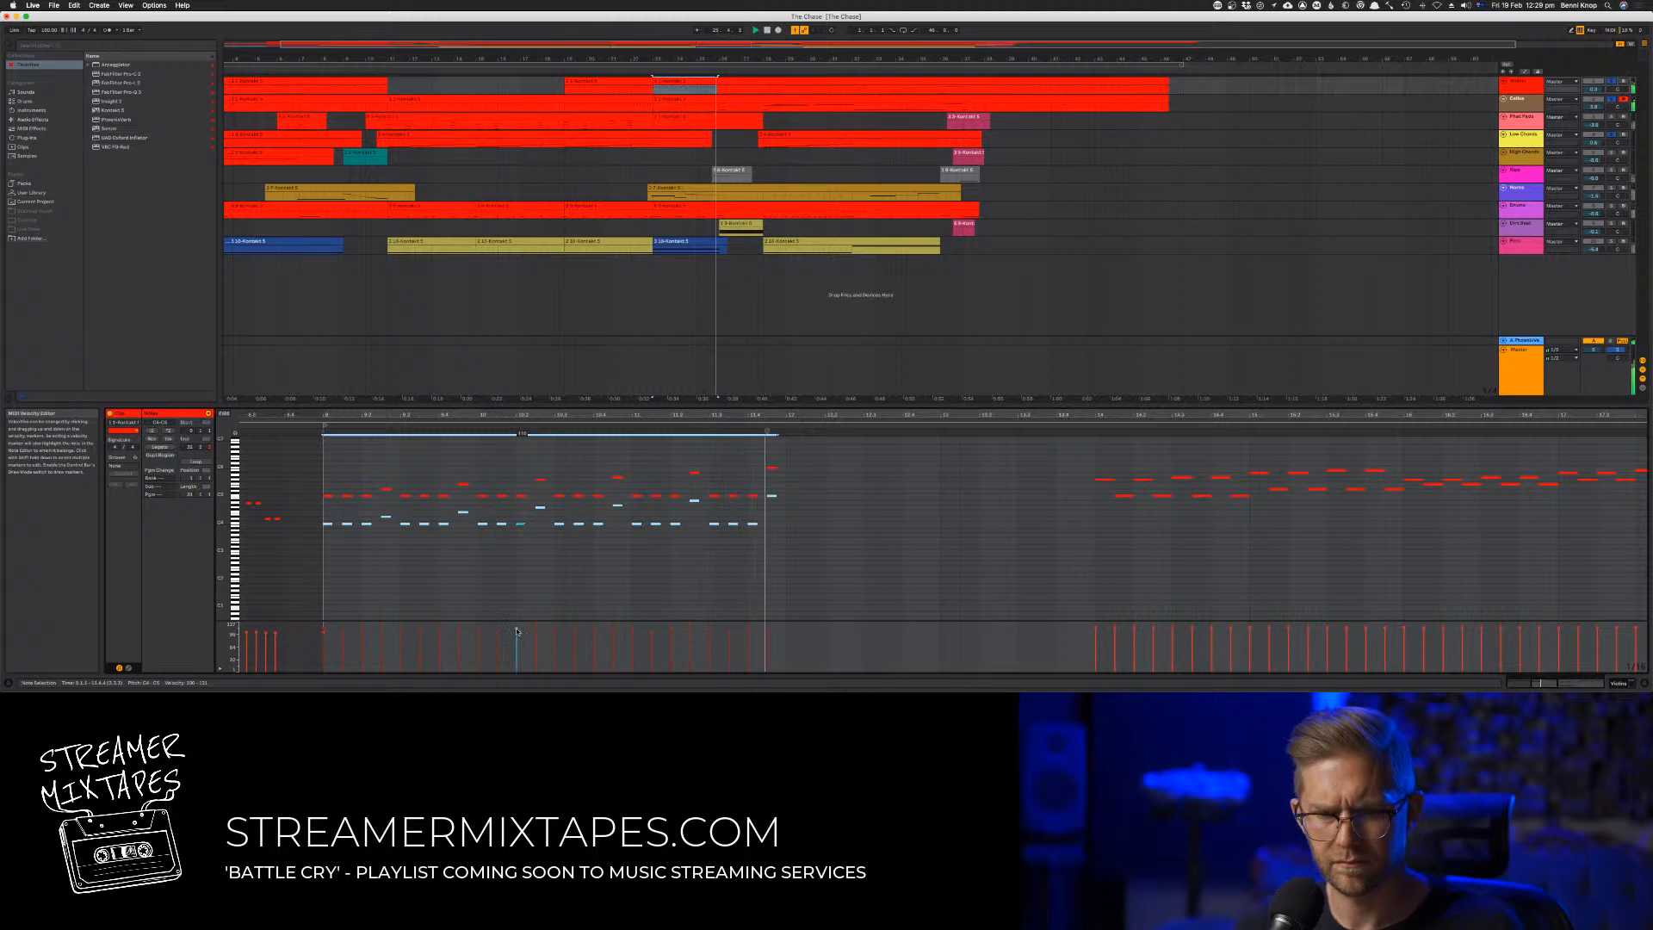
click(691, 102)
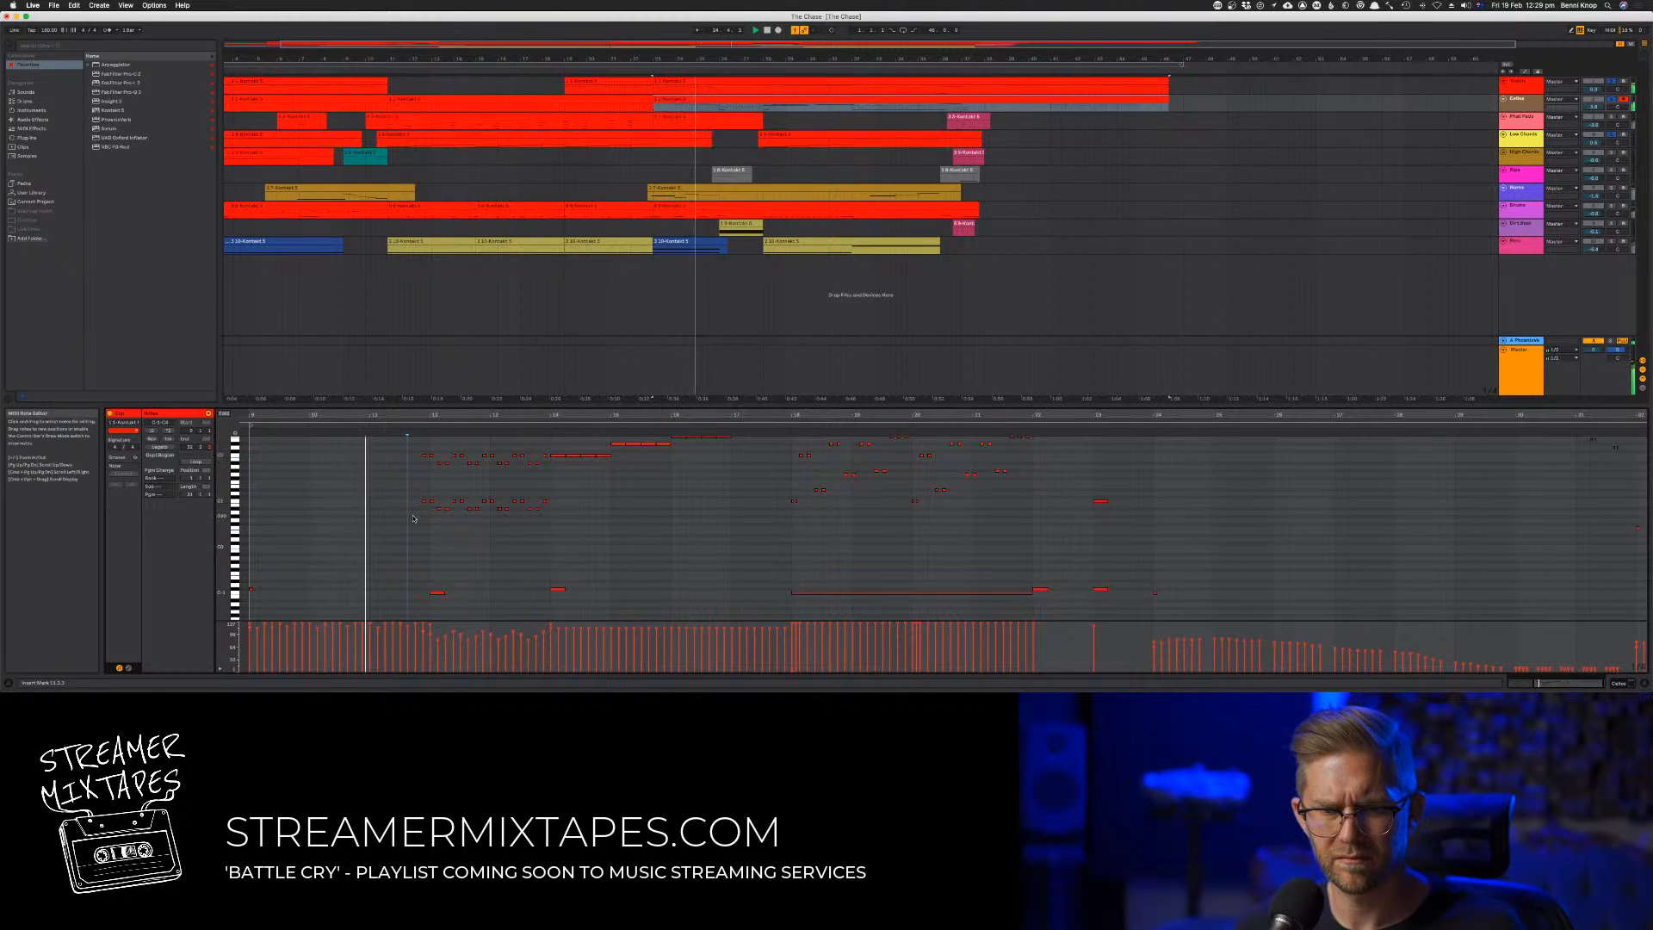
scroll(413, 518, up, 5)
drag(439, 485, 340, 489)
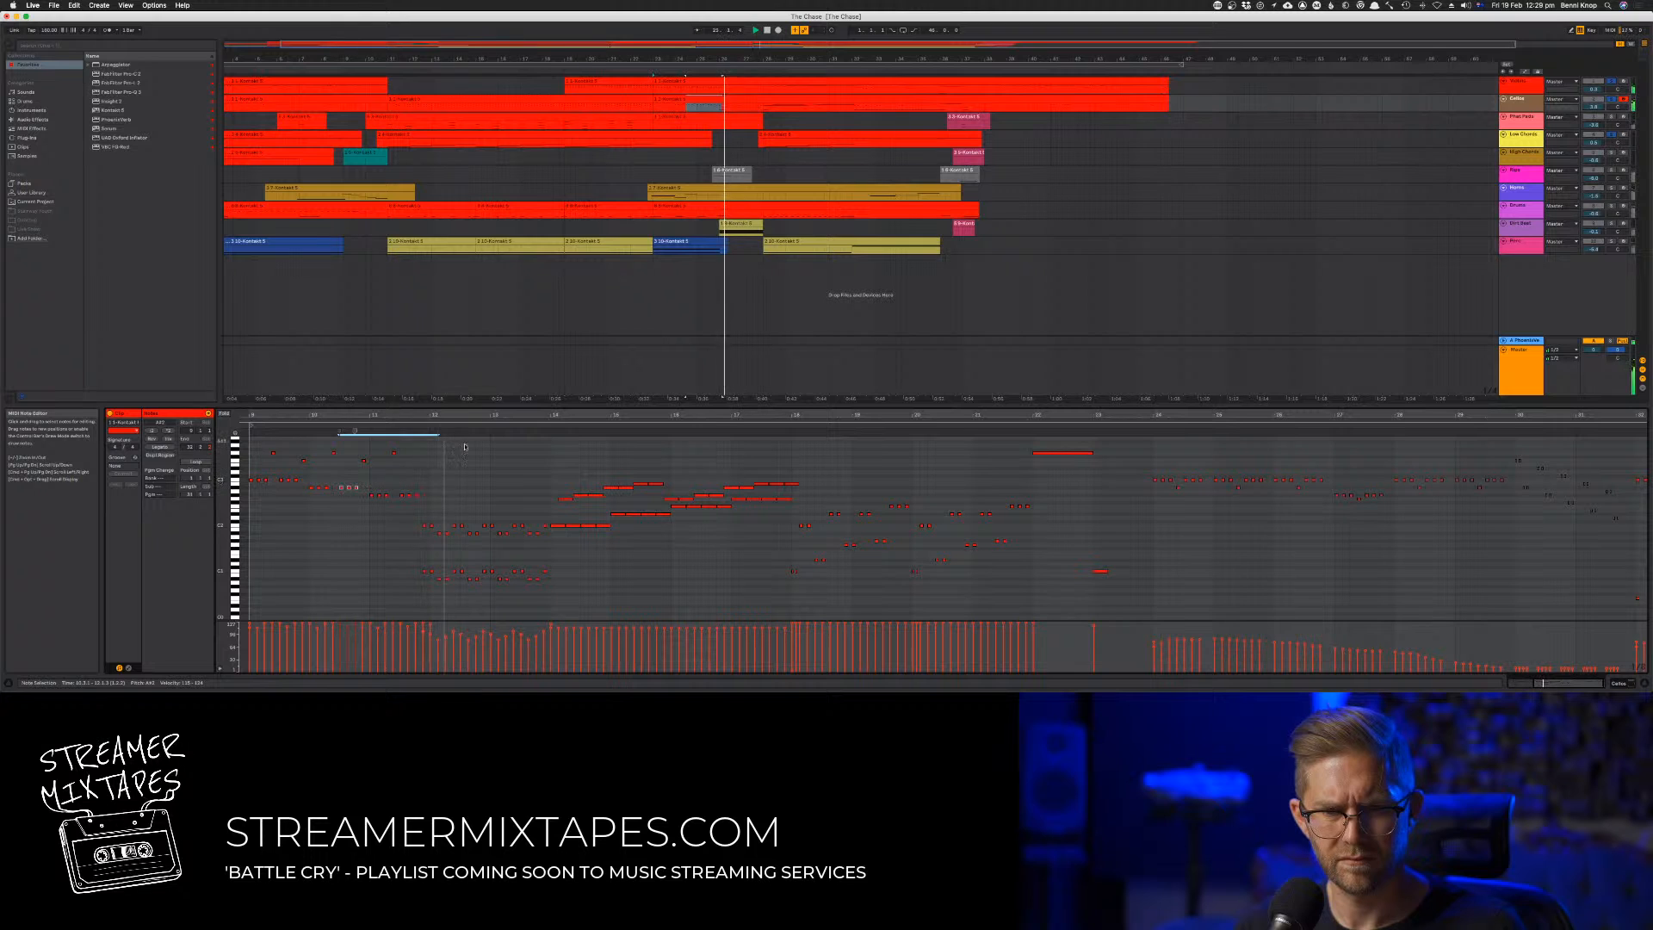
drag(477, 442, 236, 502)
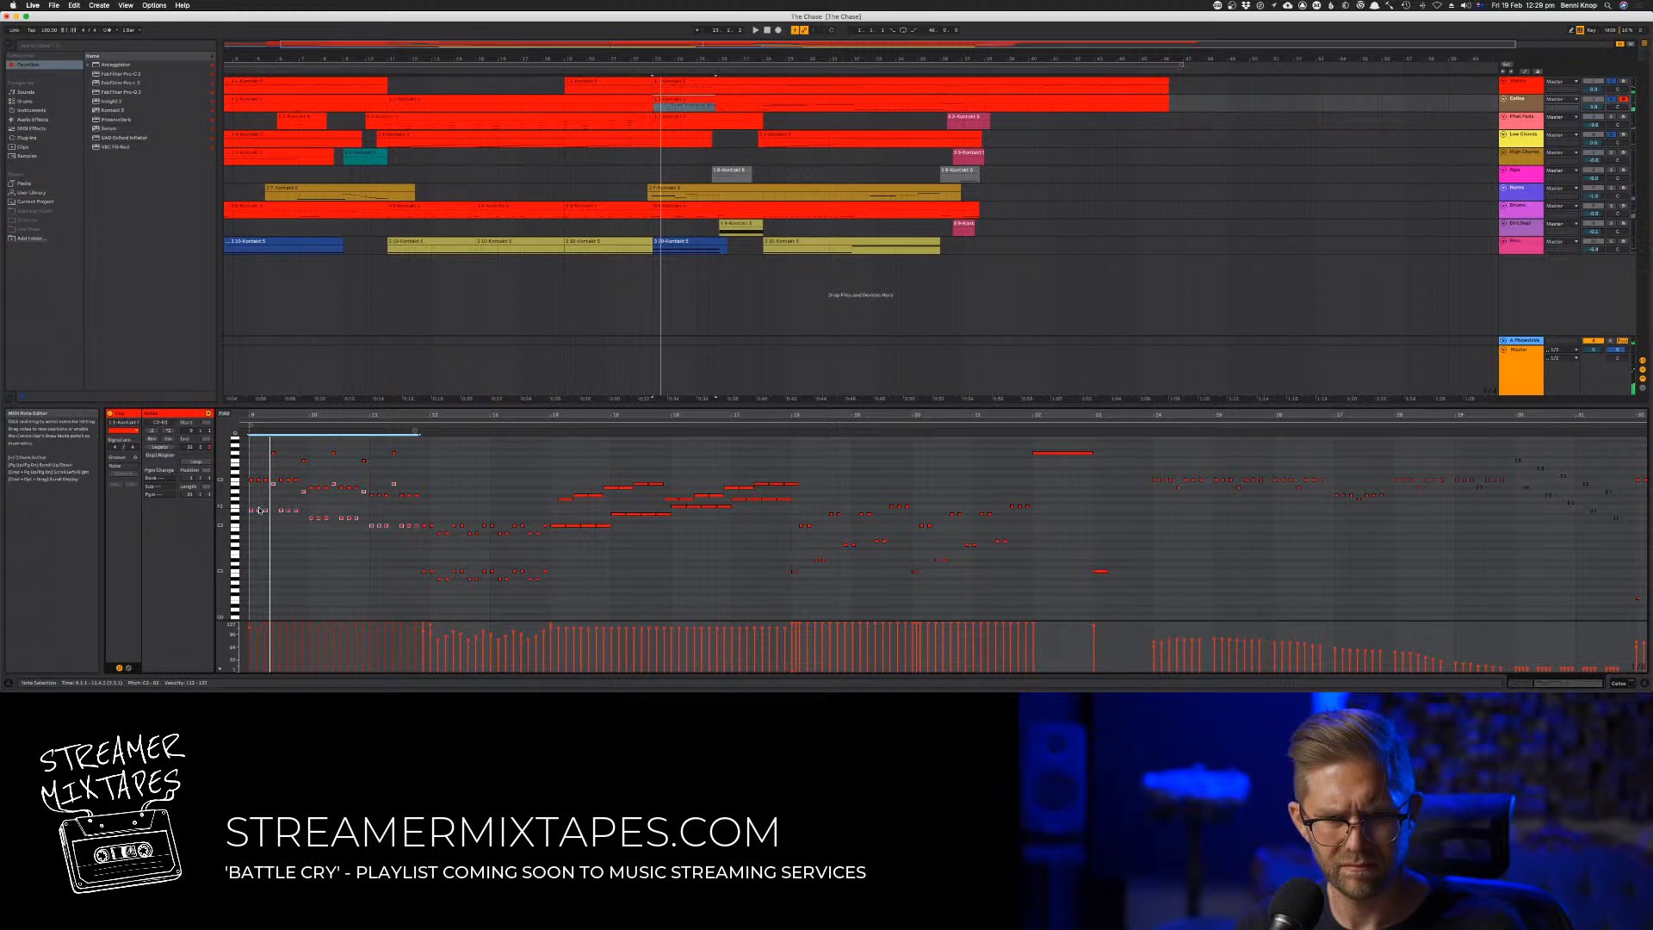
key(Down)
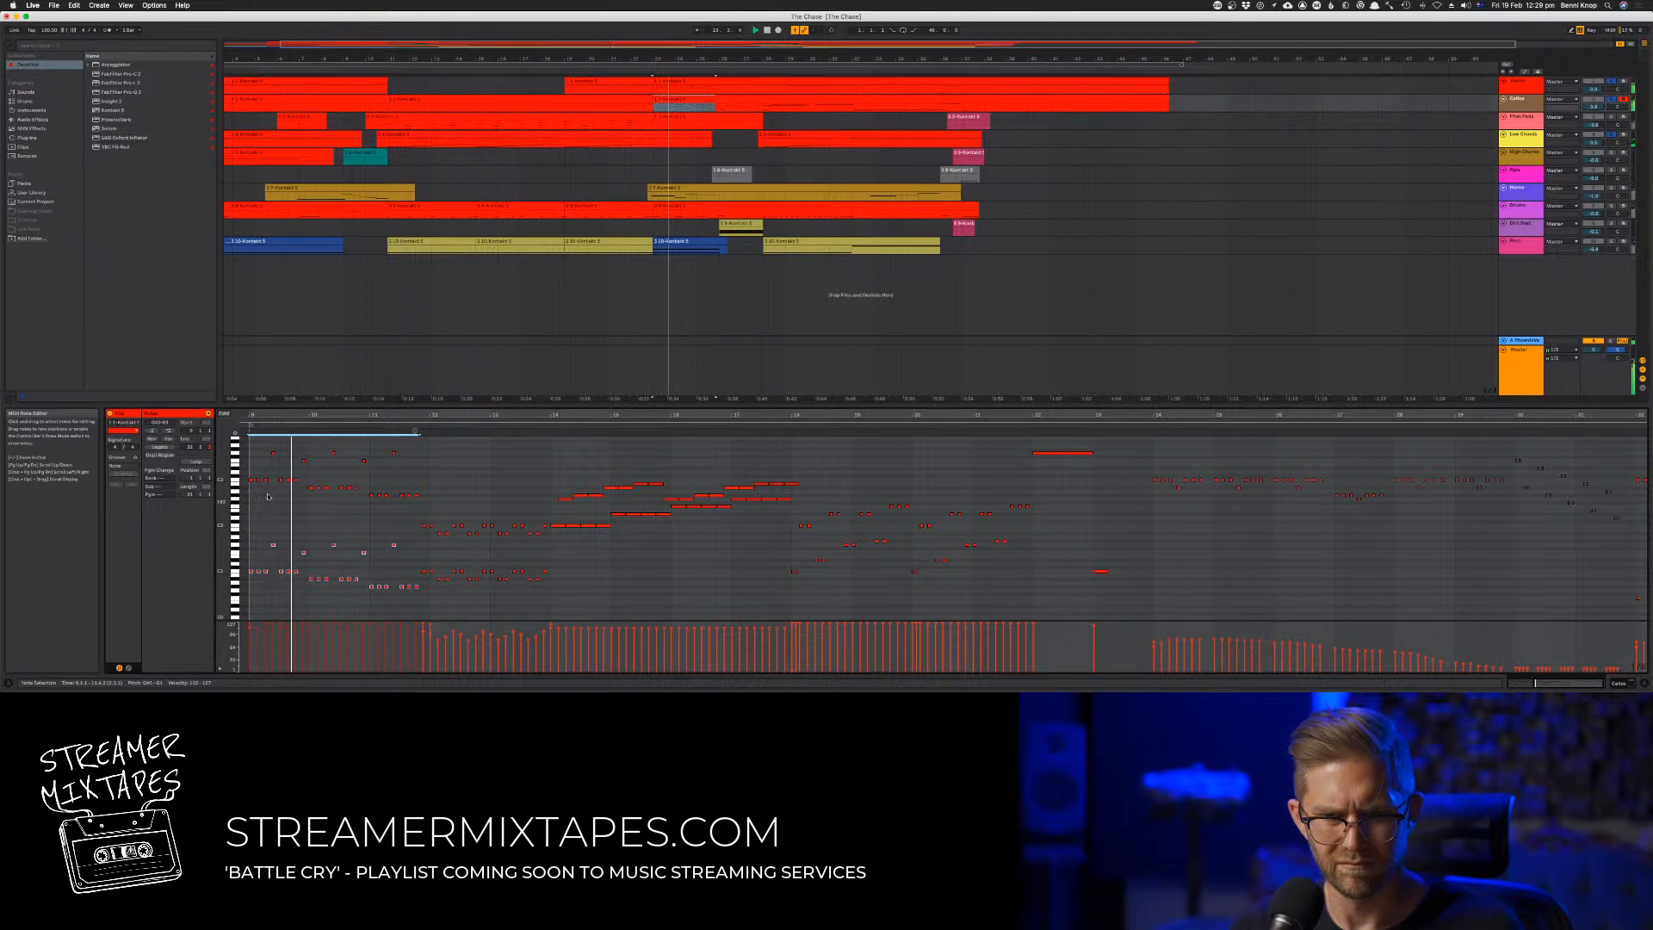
key(shift+Down)
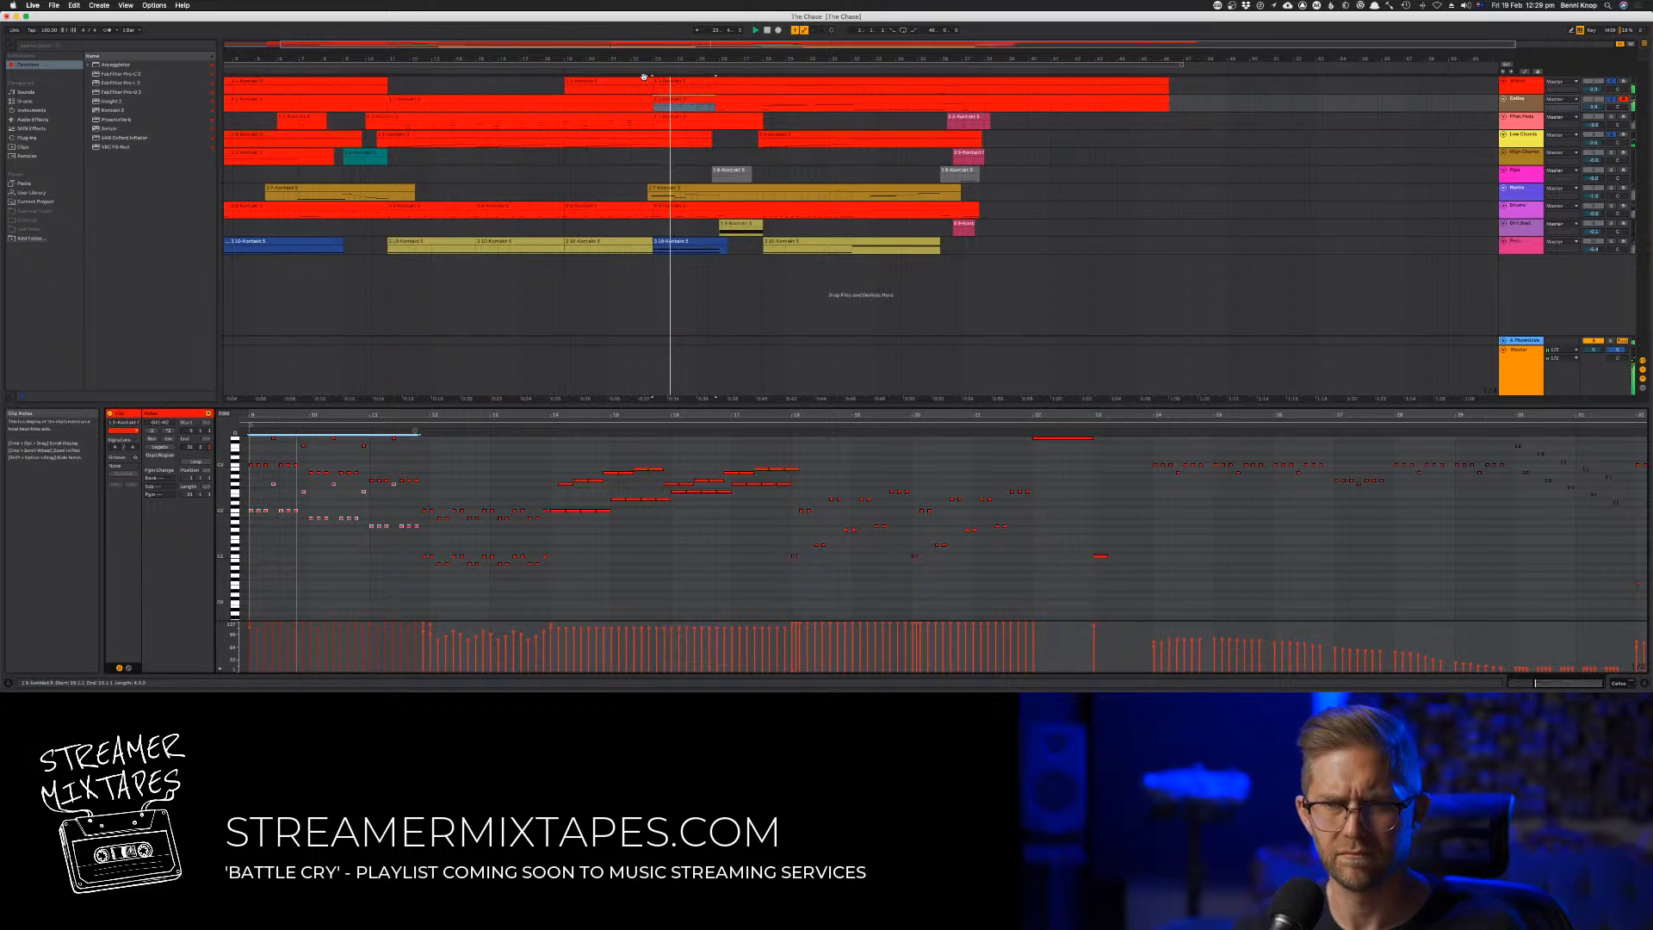
Play the arrangement from bar 19 and open the uppermost track's clip there for note editing
click(768, 31)
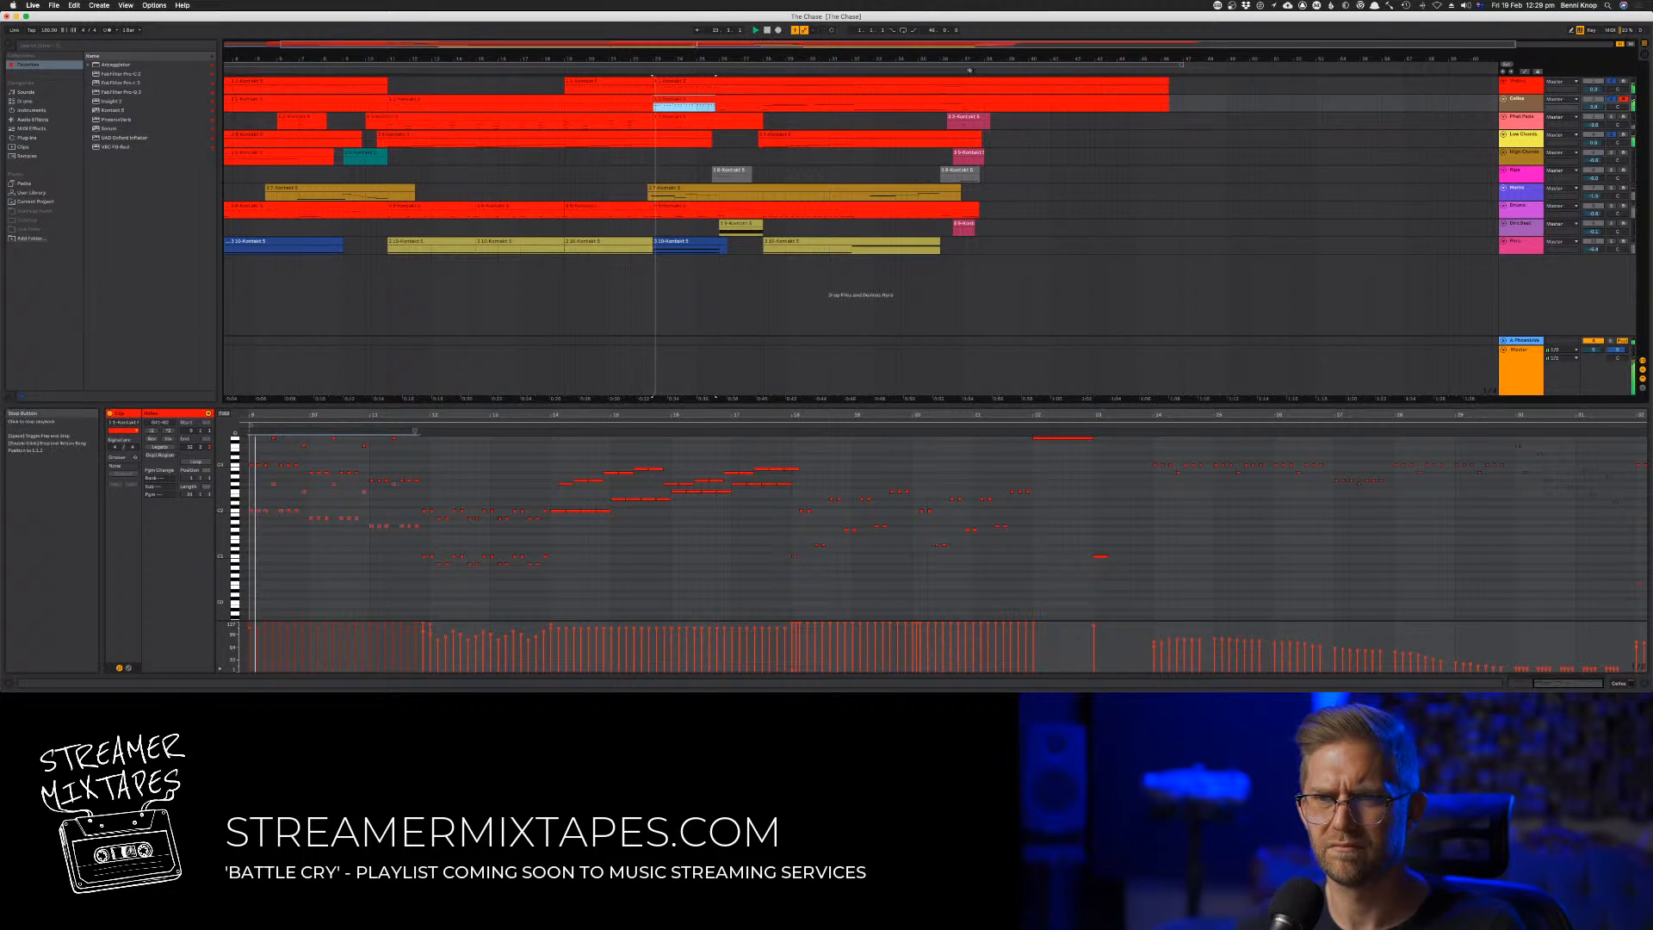
click(564, 74)
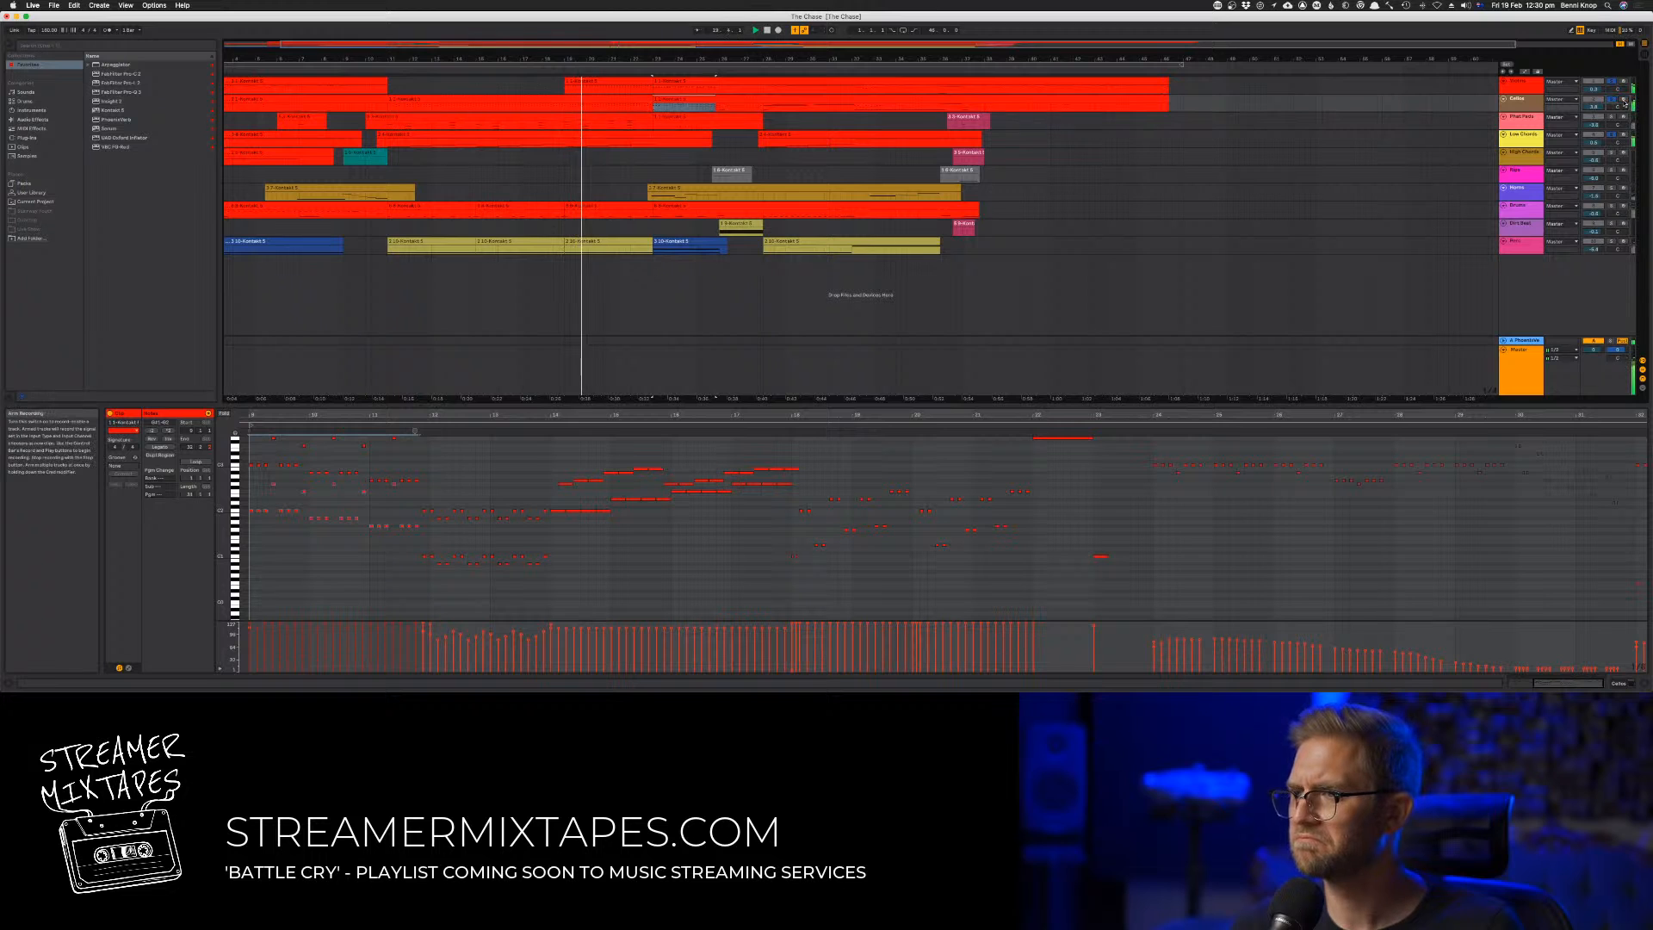
click(606, 80)
double_click(606, 80)
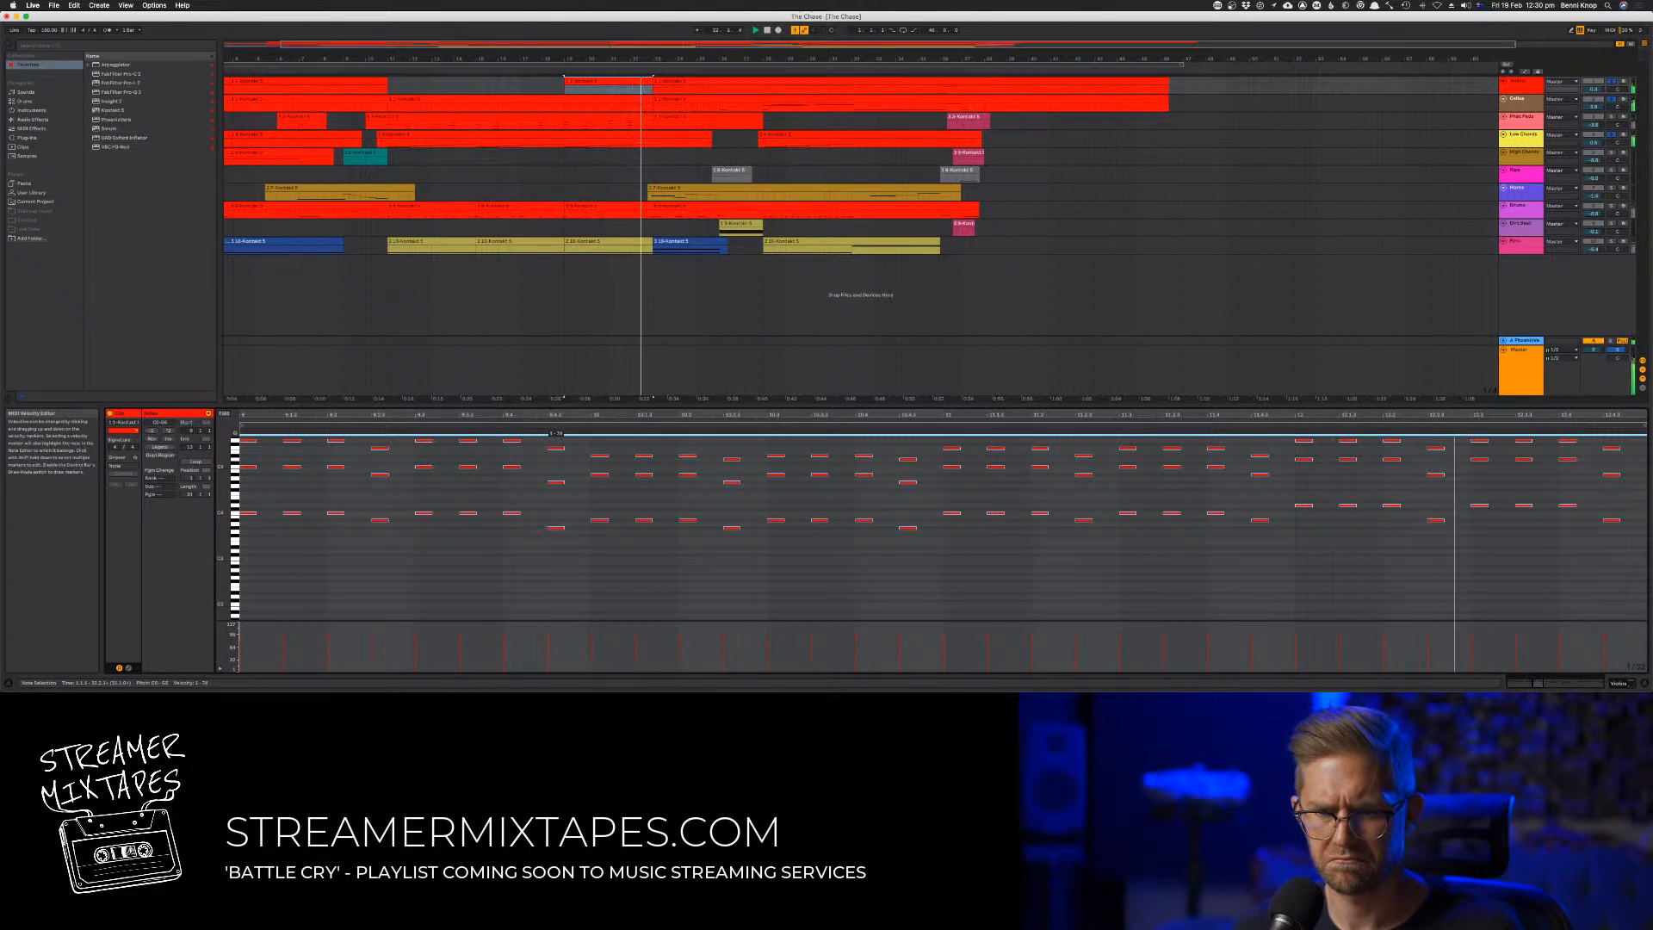
click(560, 608)
scroll(612, 593, left, 1)
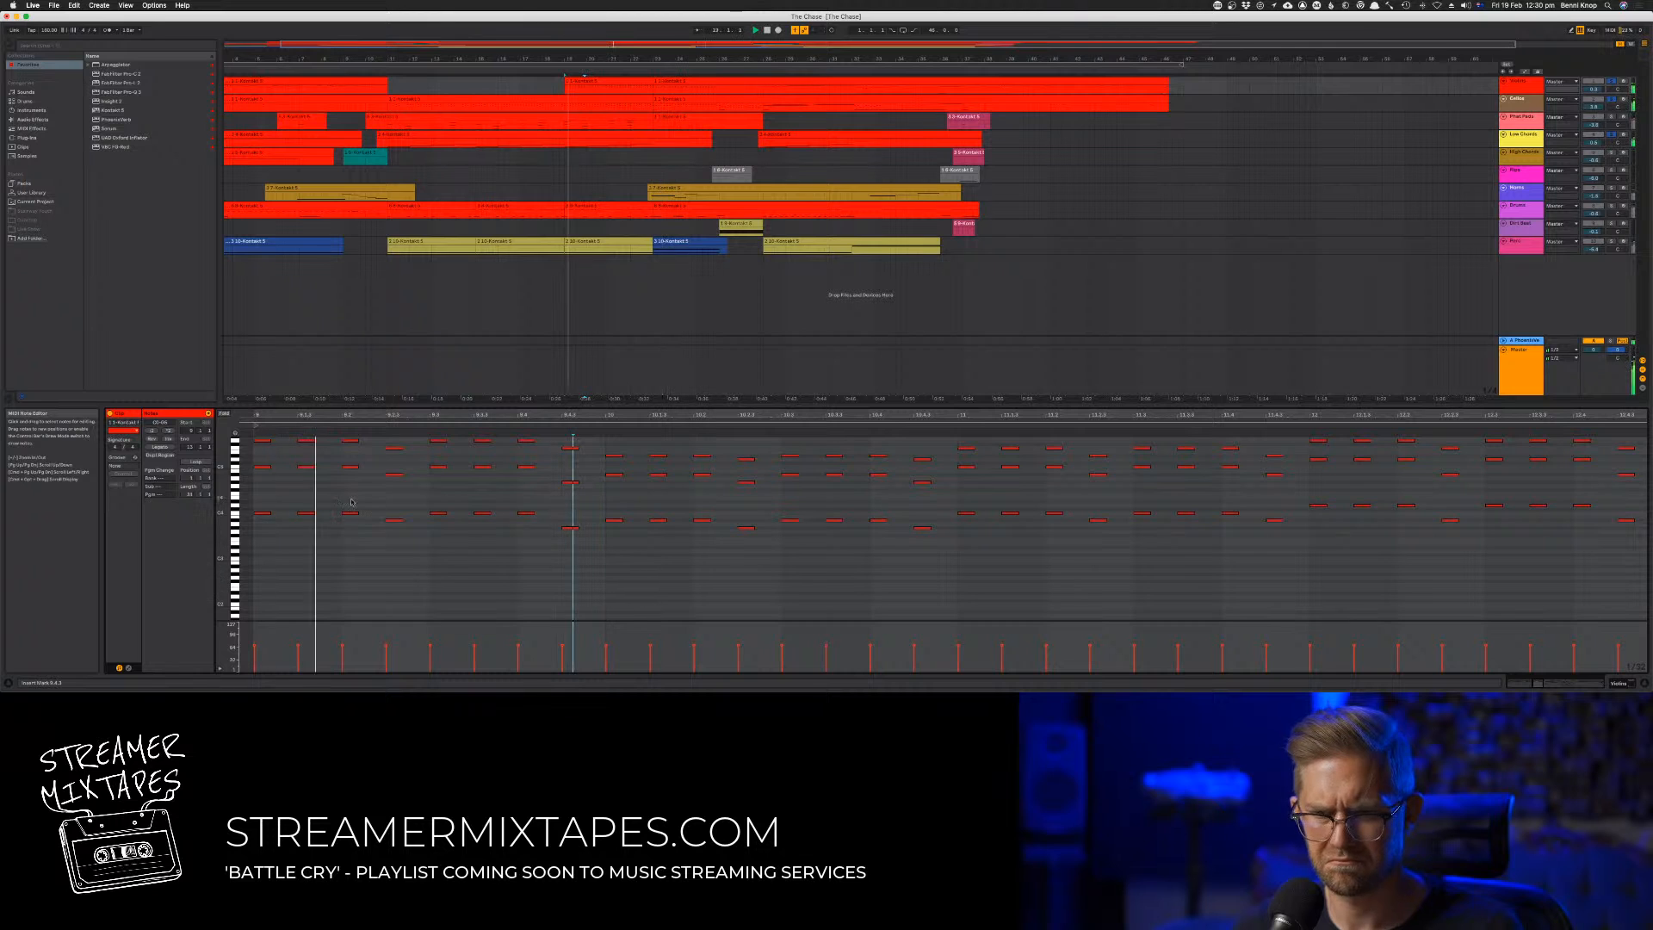
Delete the middle-voice notes throughout the clip, leaving only the upper and lower octave voices
mouse_move(248, 461)
mouse_down()
mouse_move(783, 515)
mouse_move(1264, 517)
mouse_move(1245, 500)
mouse_up()
click(426, 514)
drag(605, 497, 239, 462)
key(Delete)
mouse_move(594, 474)
mouse_down()
mouse_move(949, 496)
mouse_move(1640, 484)
mouse_up()
key(Delete)
key(Delete)
key(Delete)
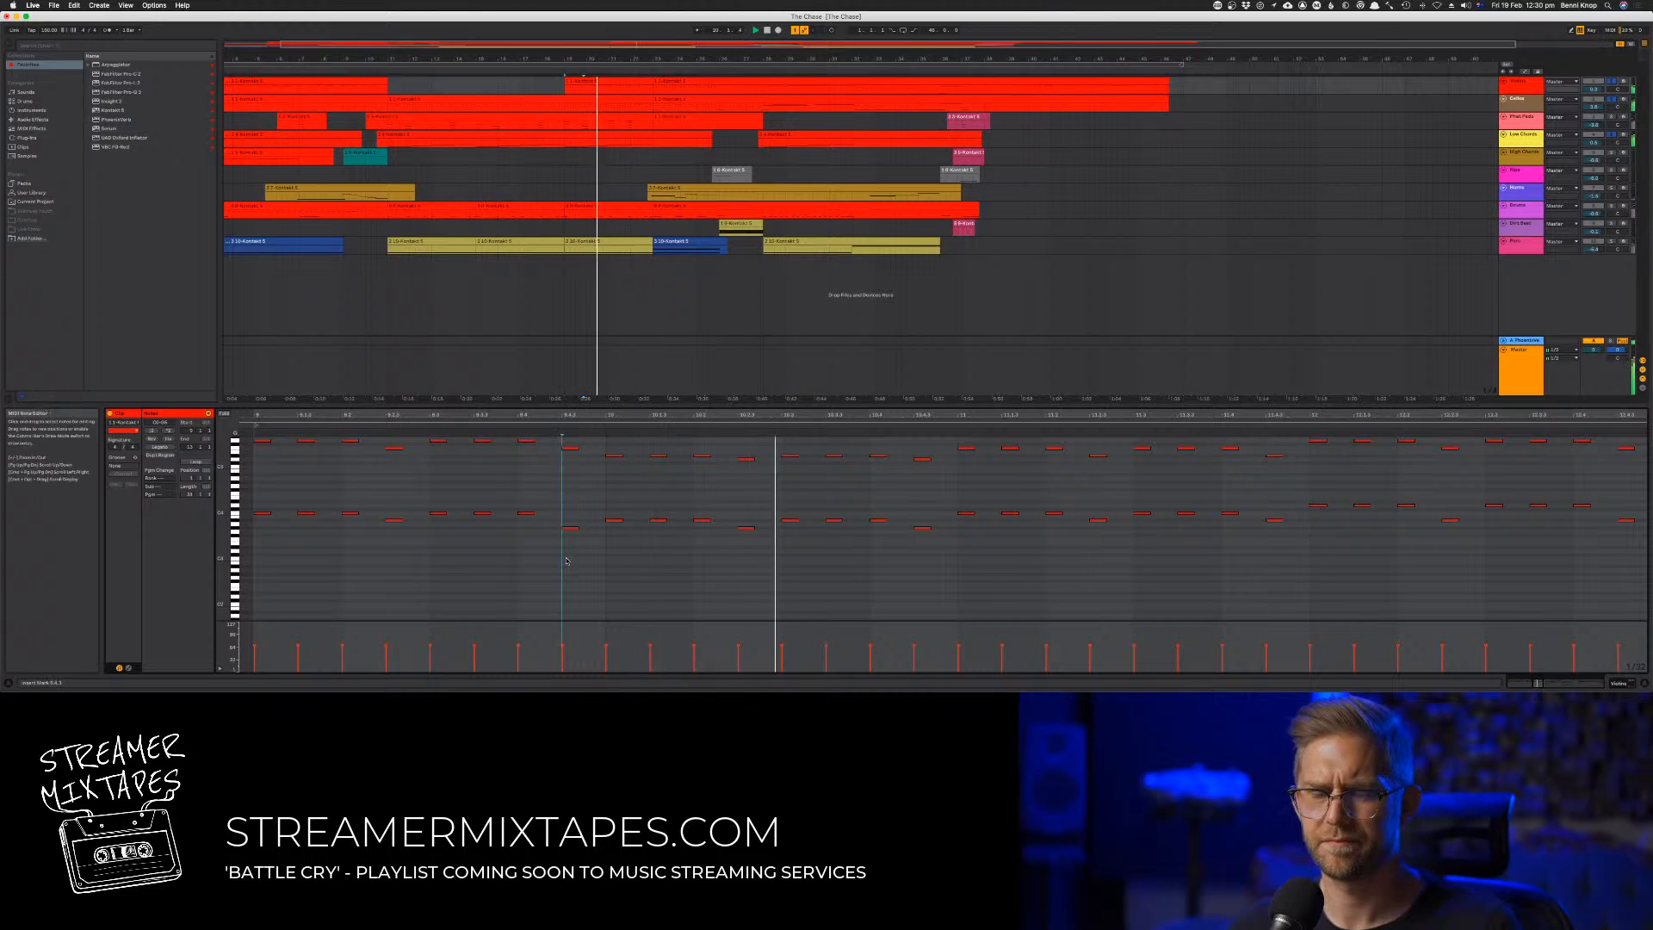
Adjust the velocities of all notes in the clip and of bars 9 to 12 in the second track's clip
key(super+a)
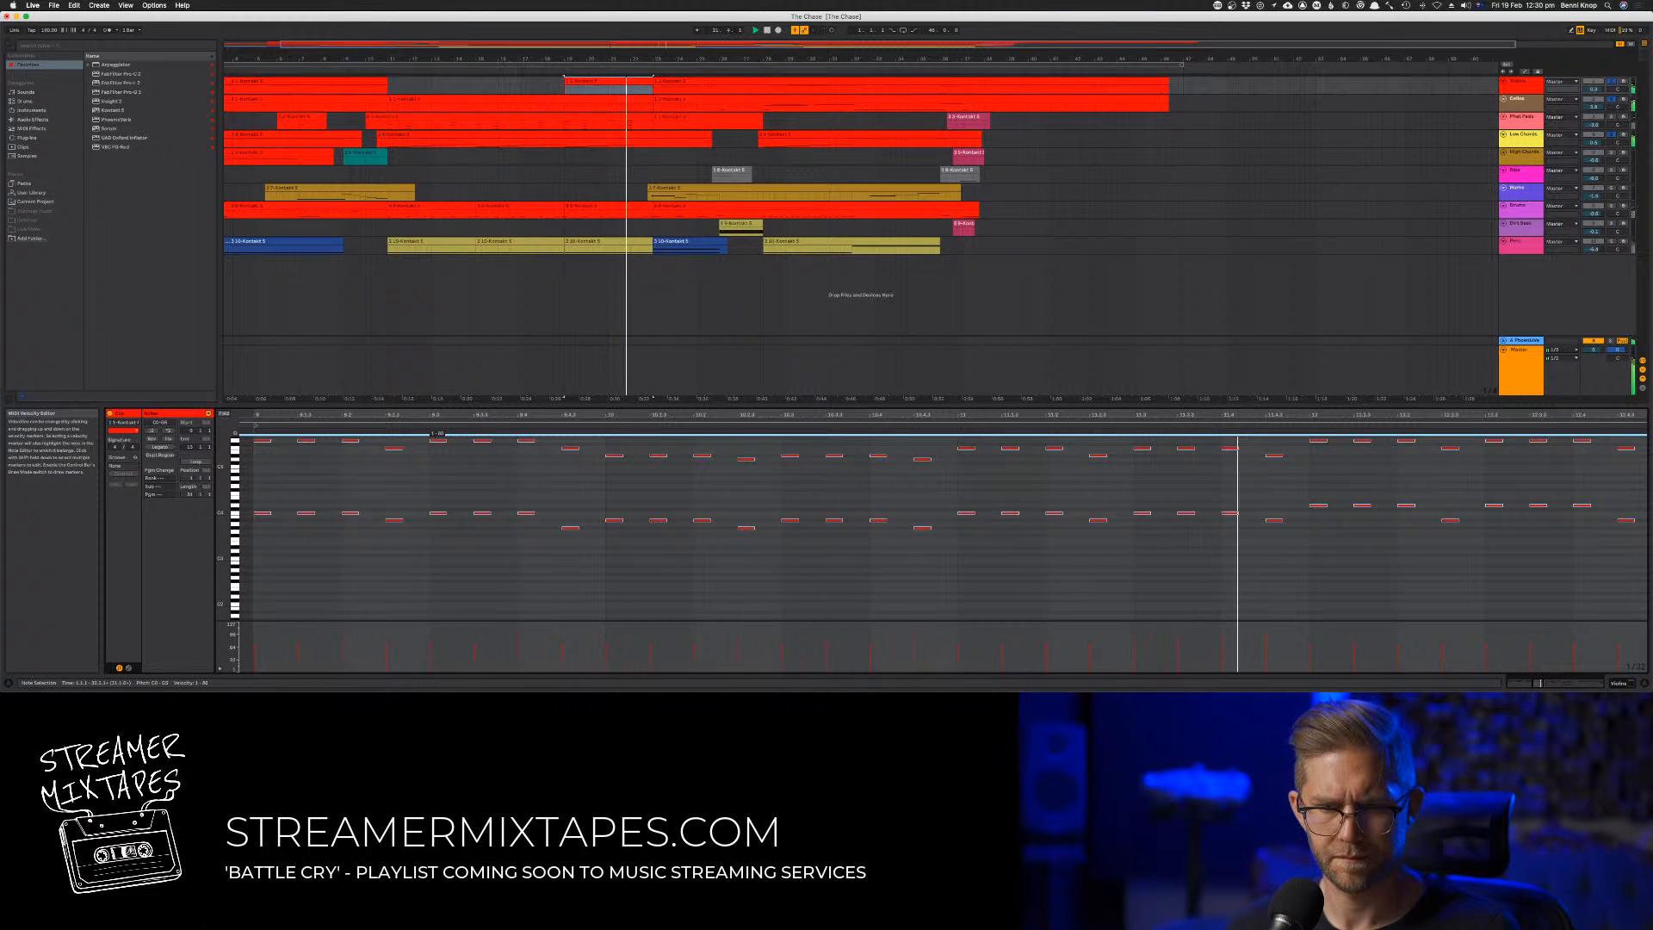
click(444, 558)
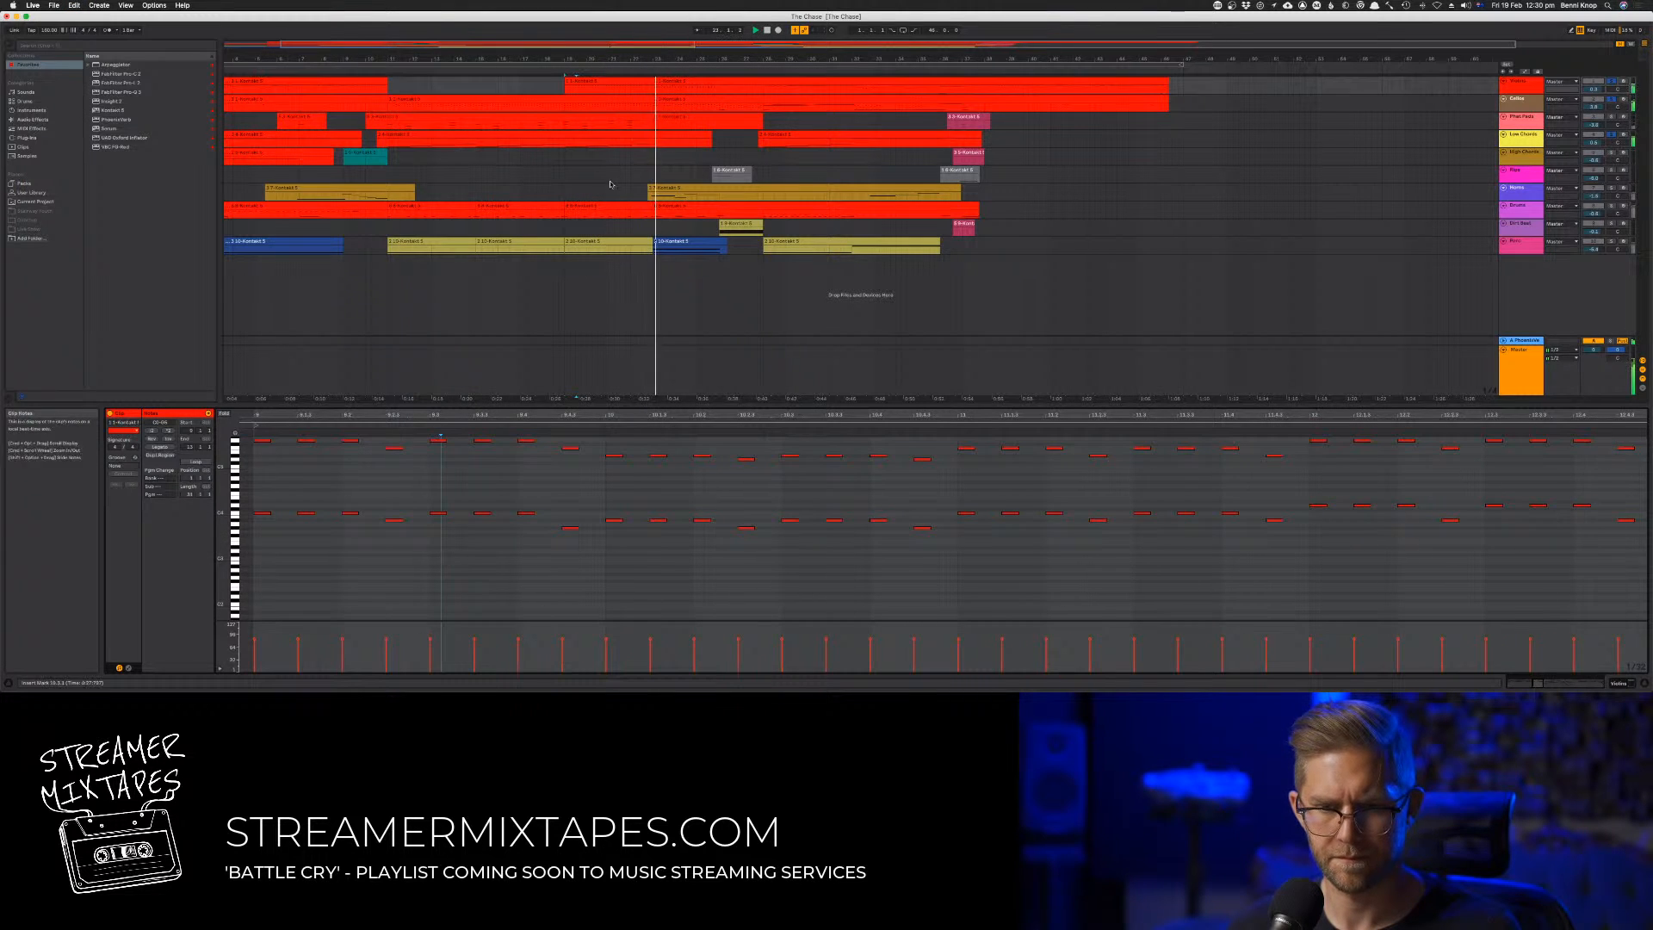
click(582, 99)
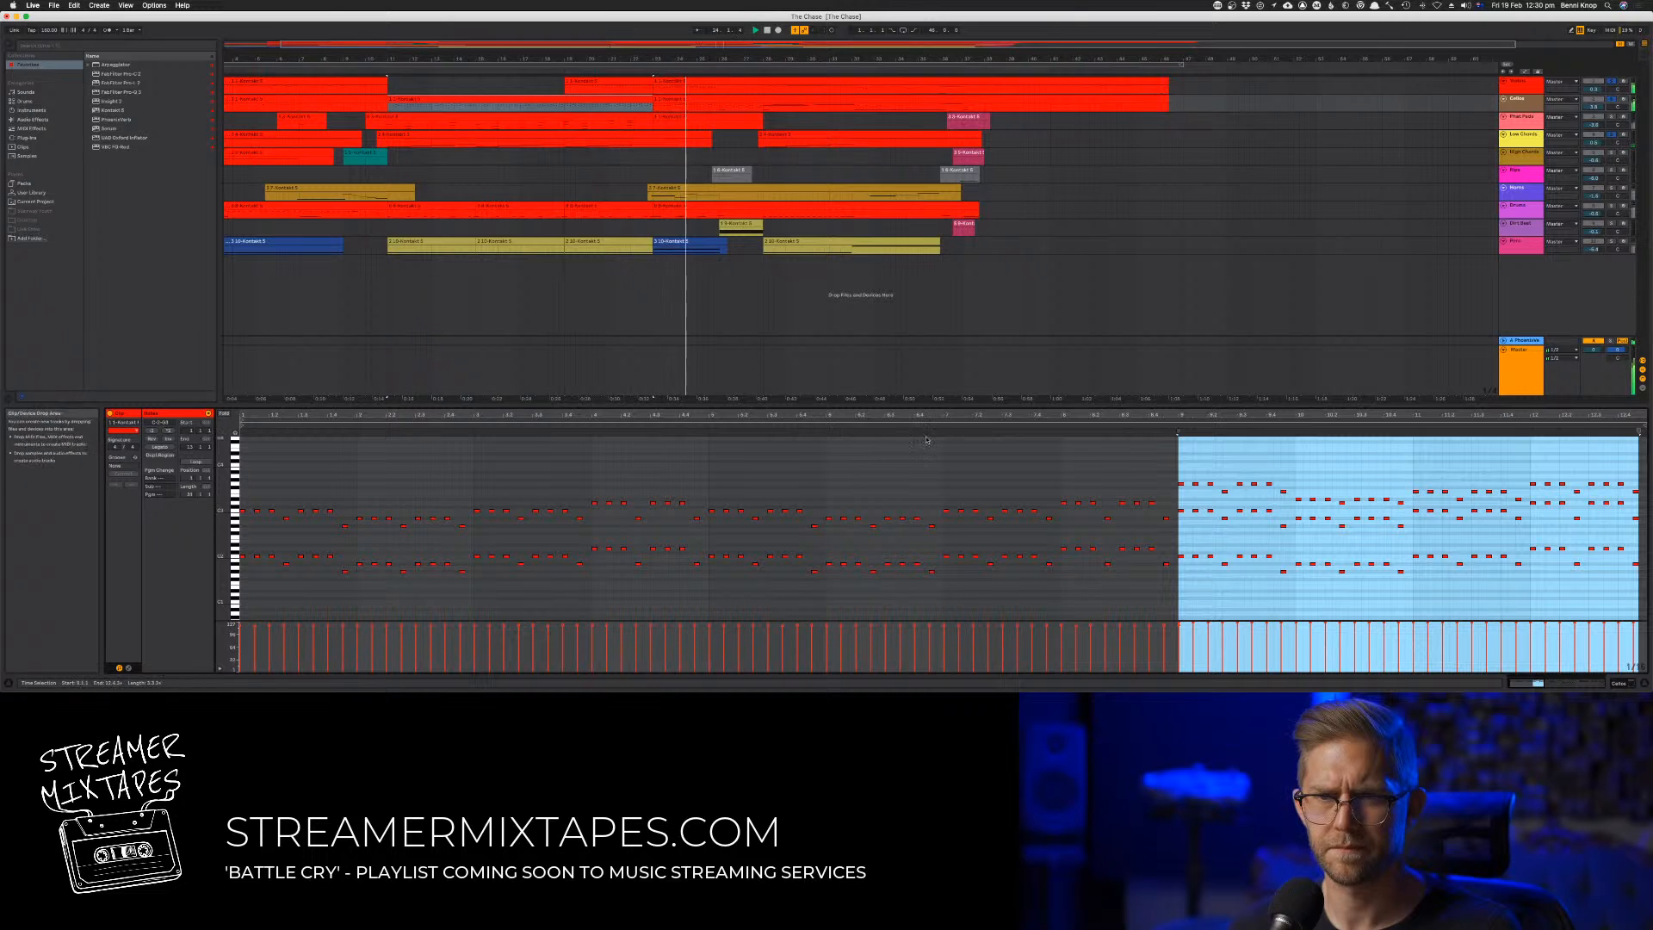
click(908, 451)
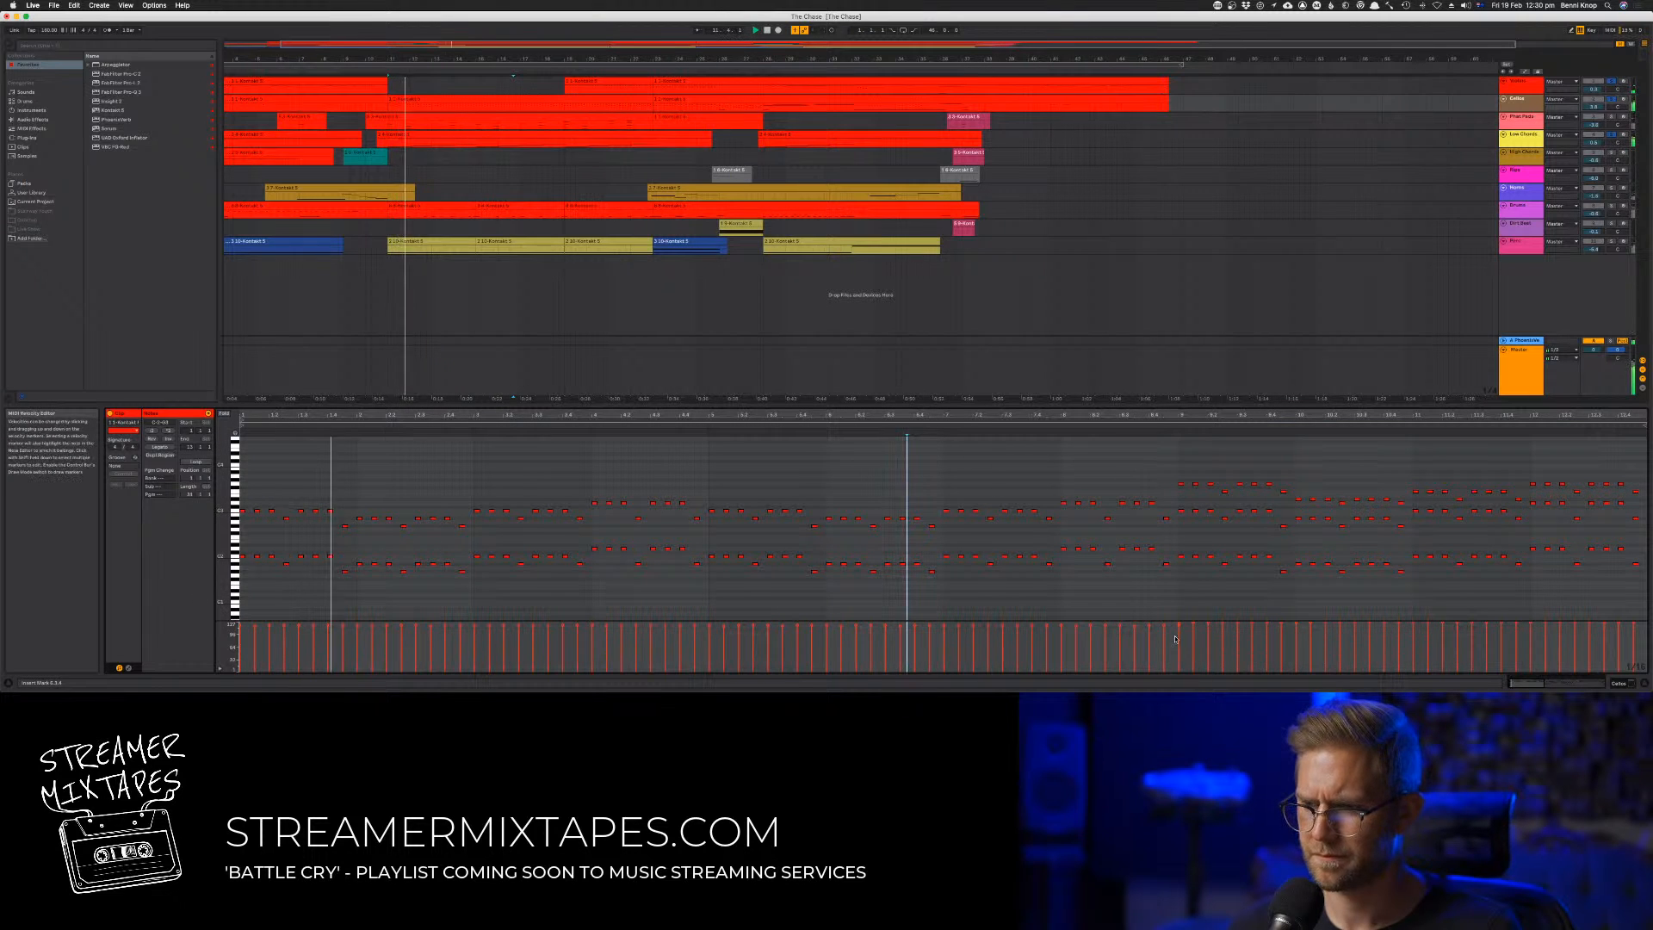
drag(1173, 638, 1642, 618)
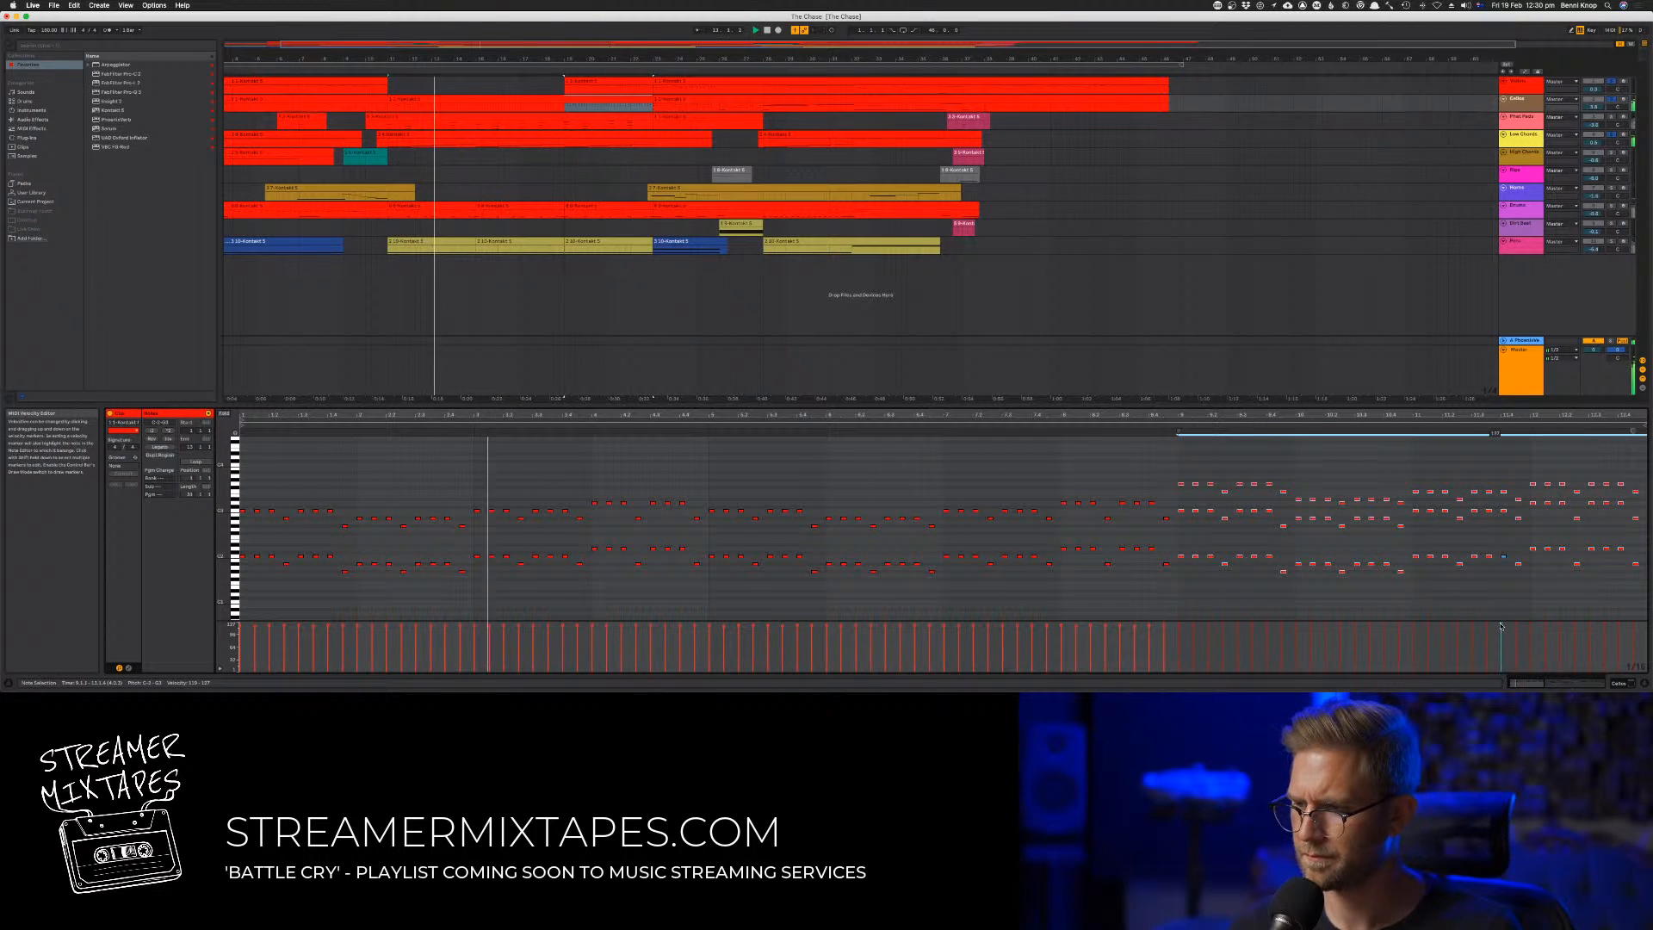
Clear the soloed tracks in the mixer, replay the full mix and return to the arrangement
key(Tab)
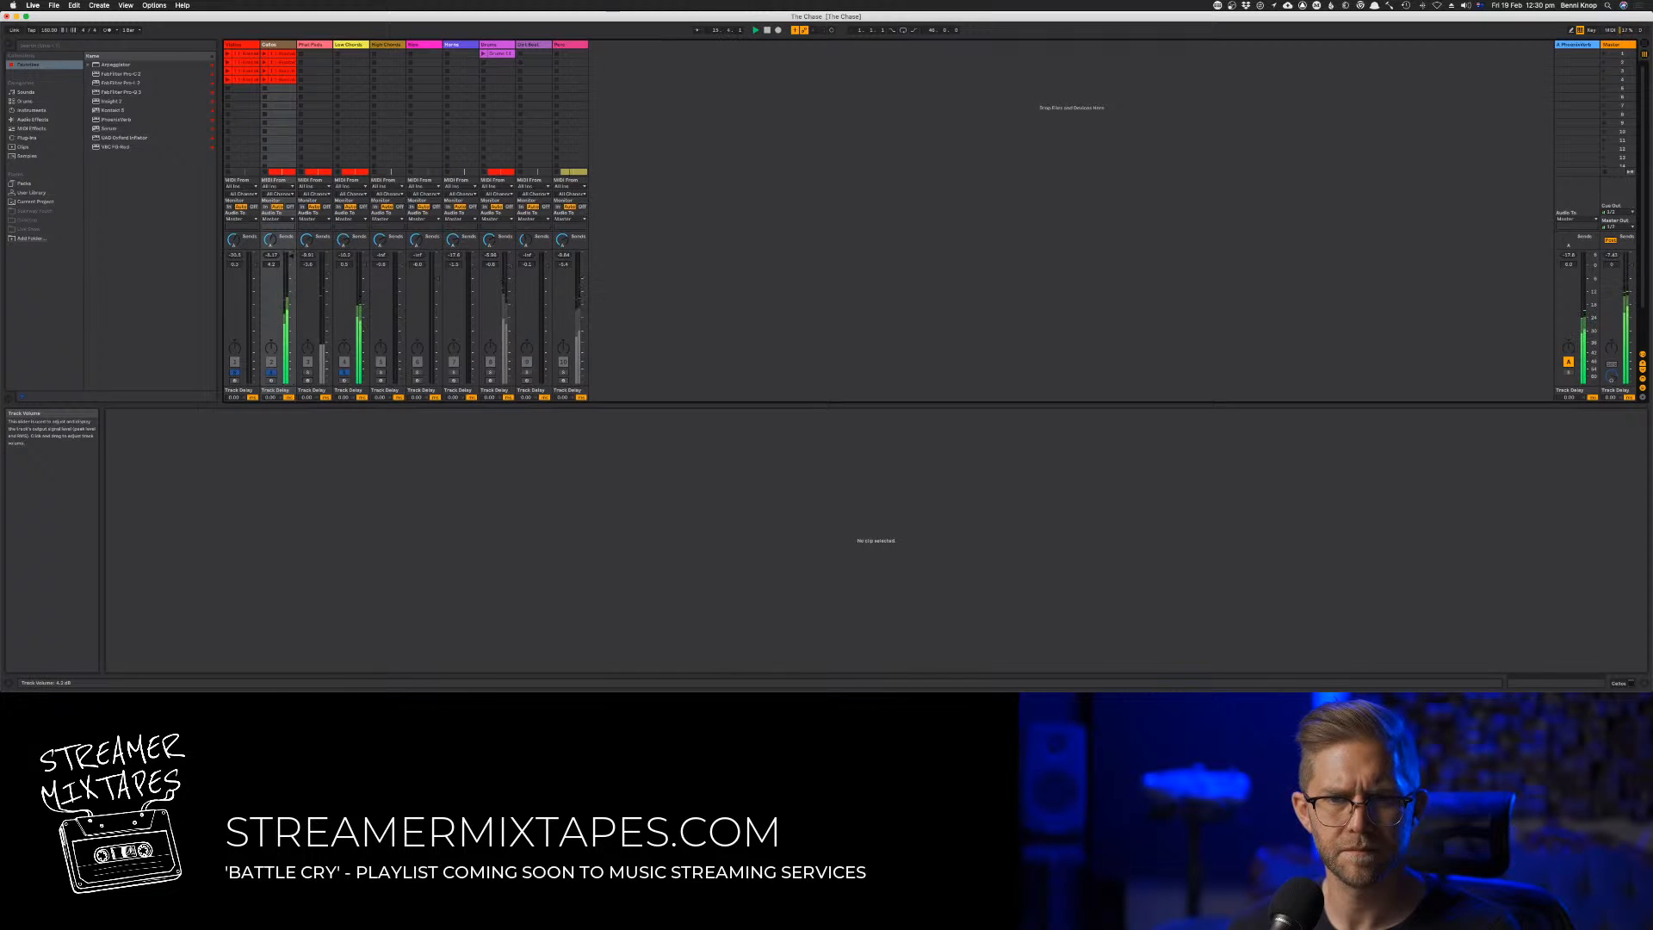
click(278, 376)
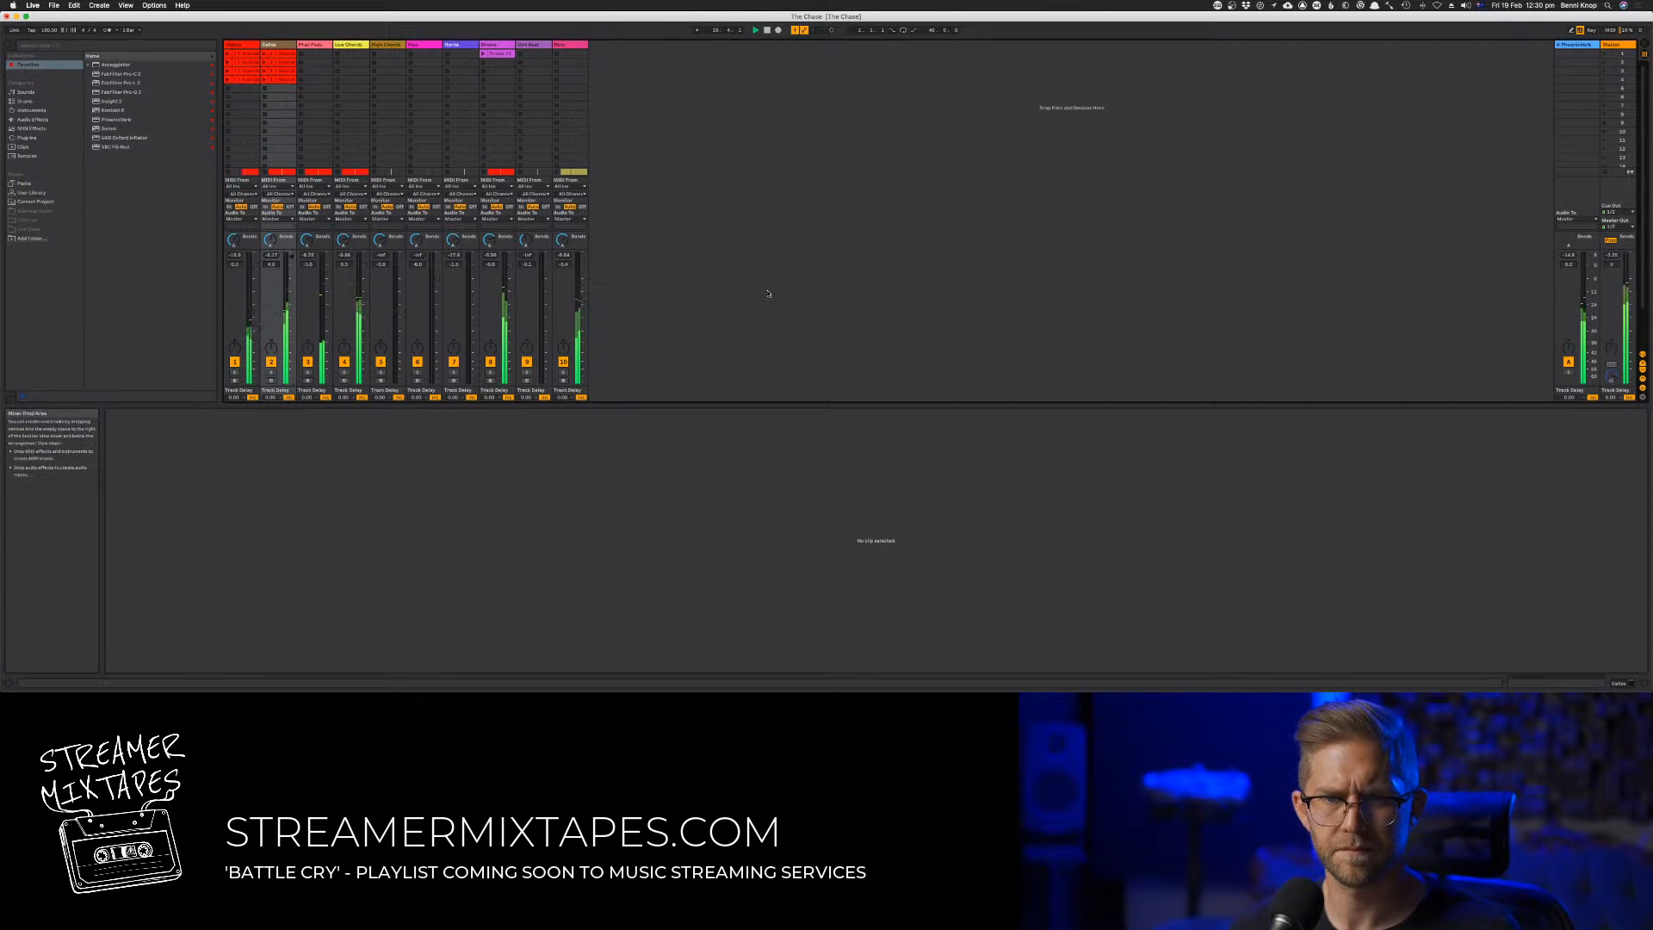
key(space)
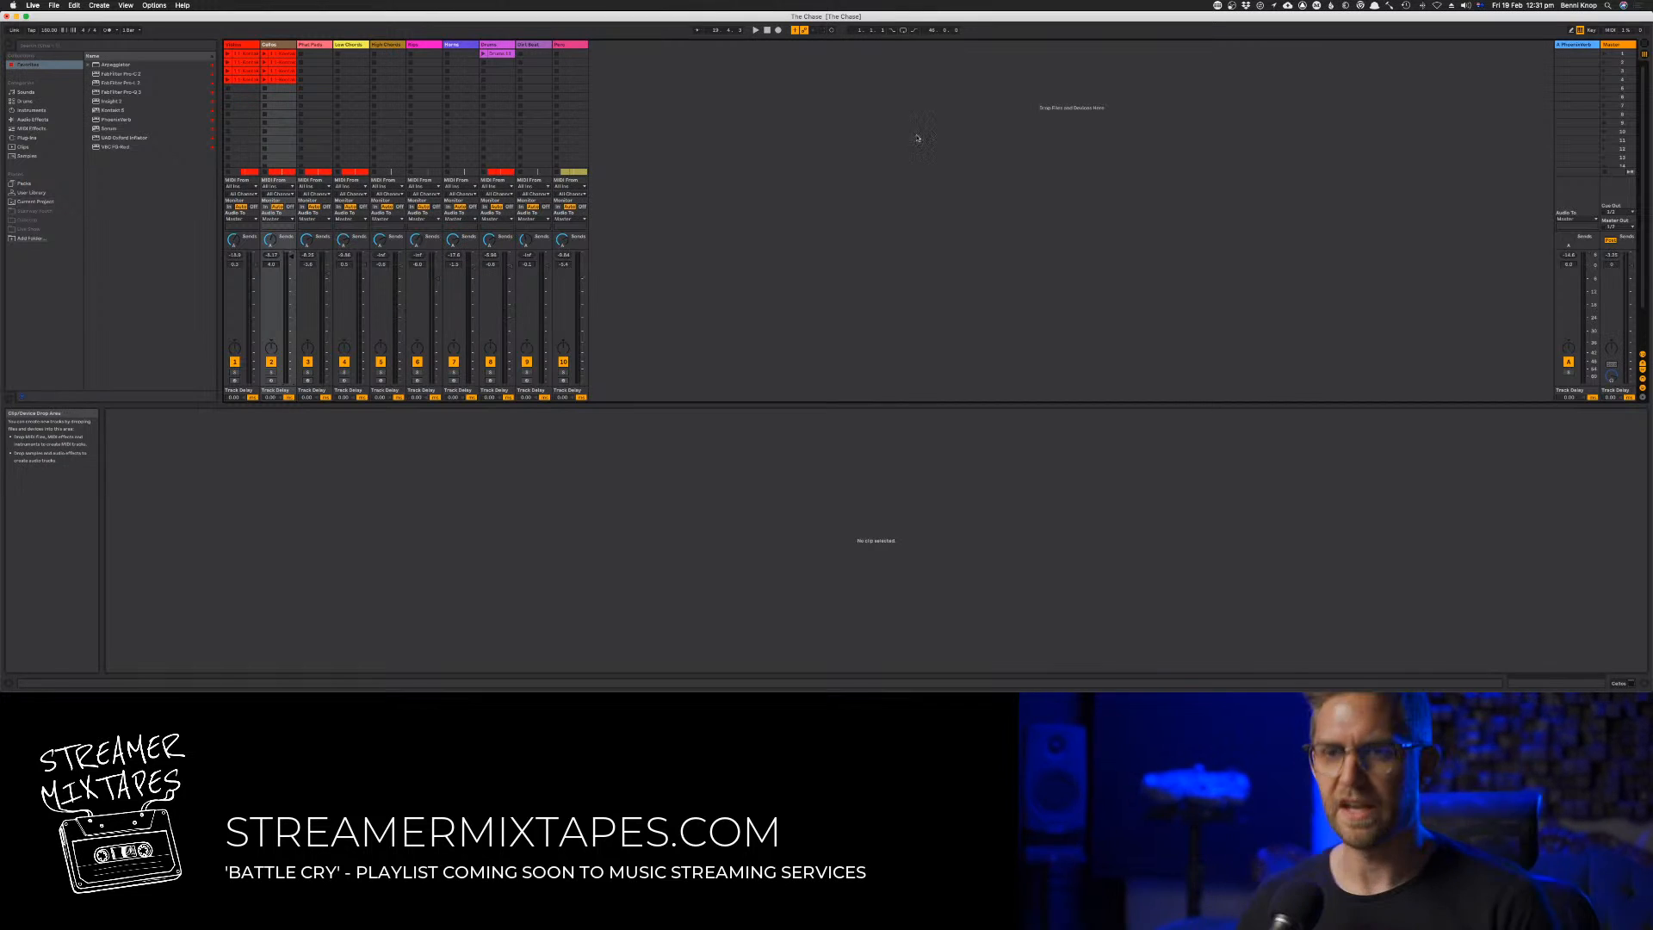
key(space)
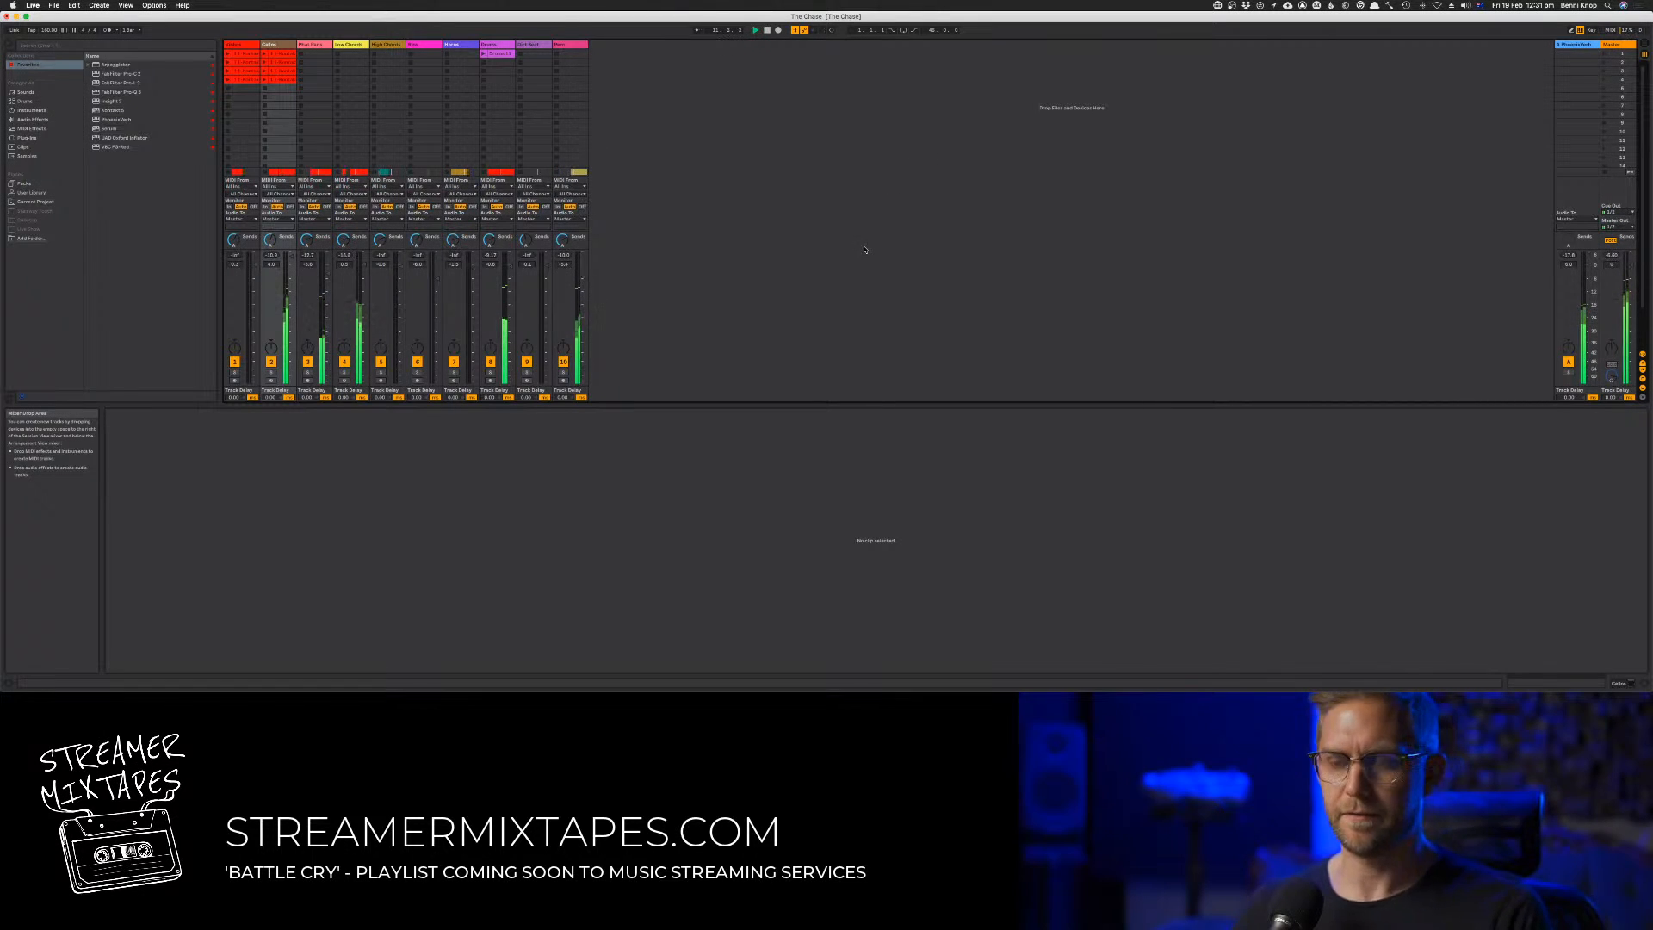
key(Tab)
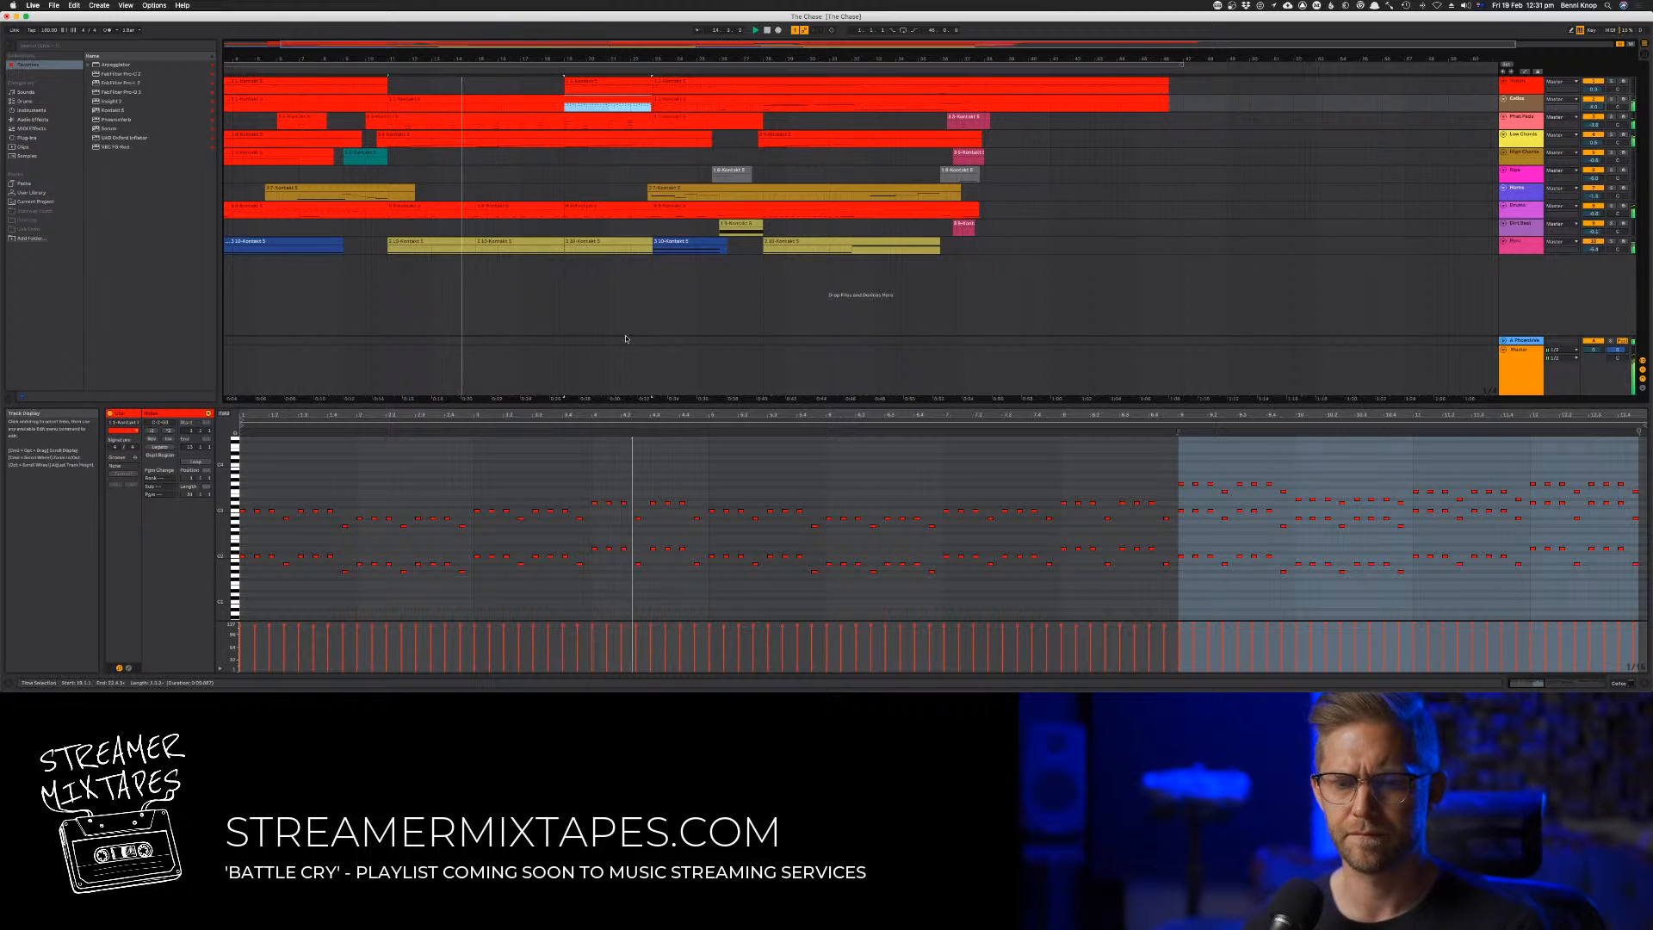
Move everything from bar 32 onward on all tracks four bars later, to bar 36
click(606, 299)
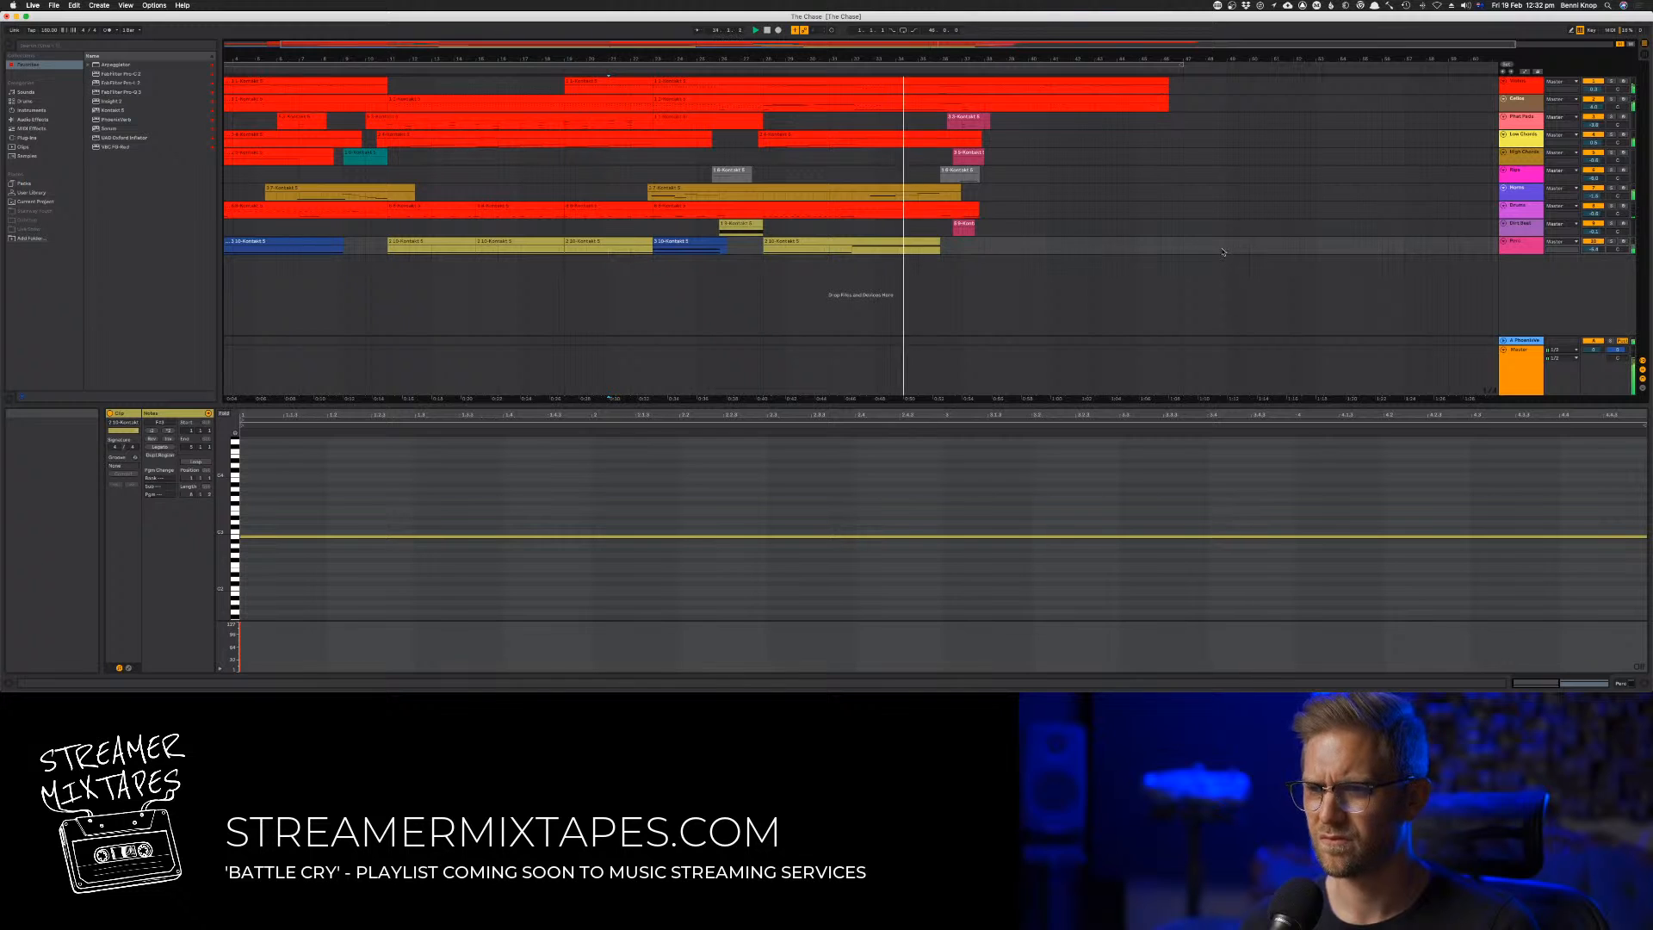
drag(1222, 251, 985, 91)
click(907, 84)
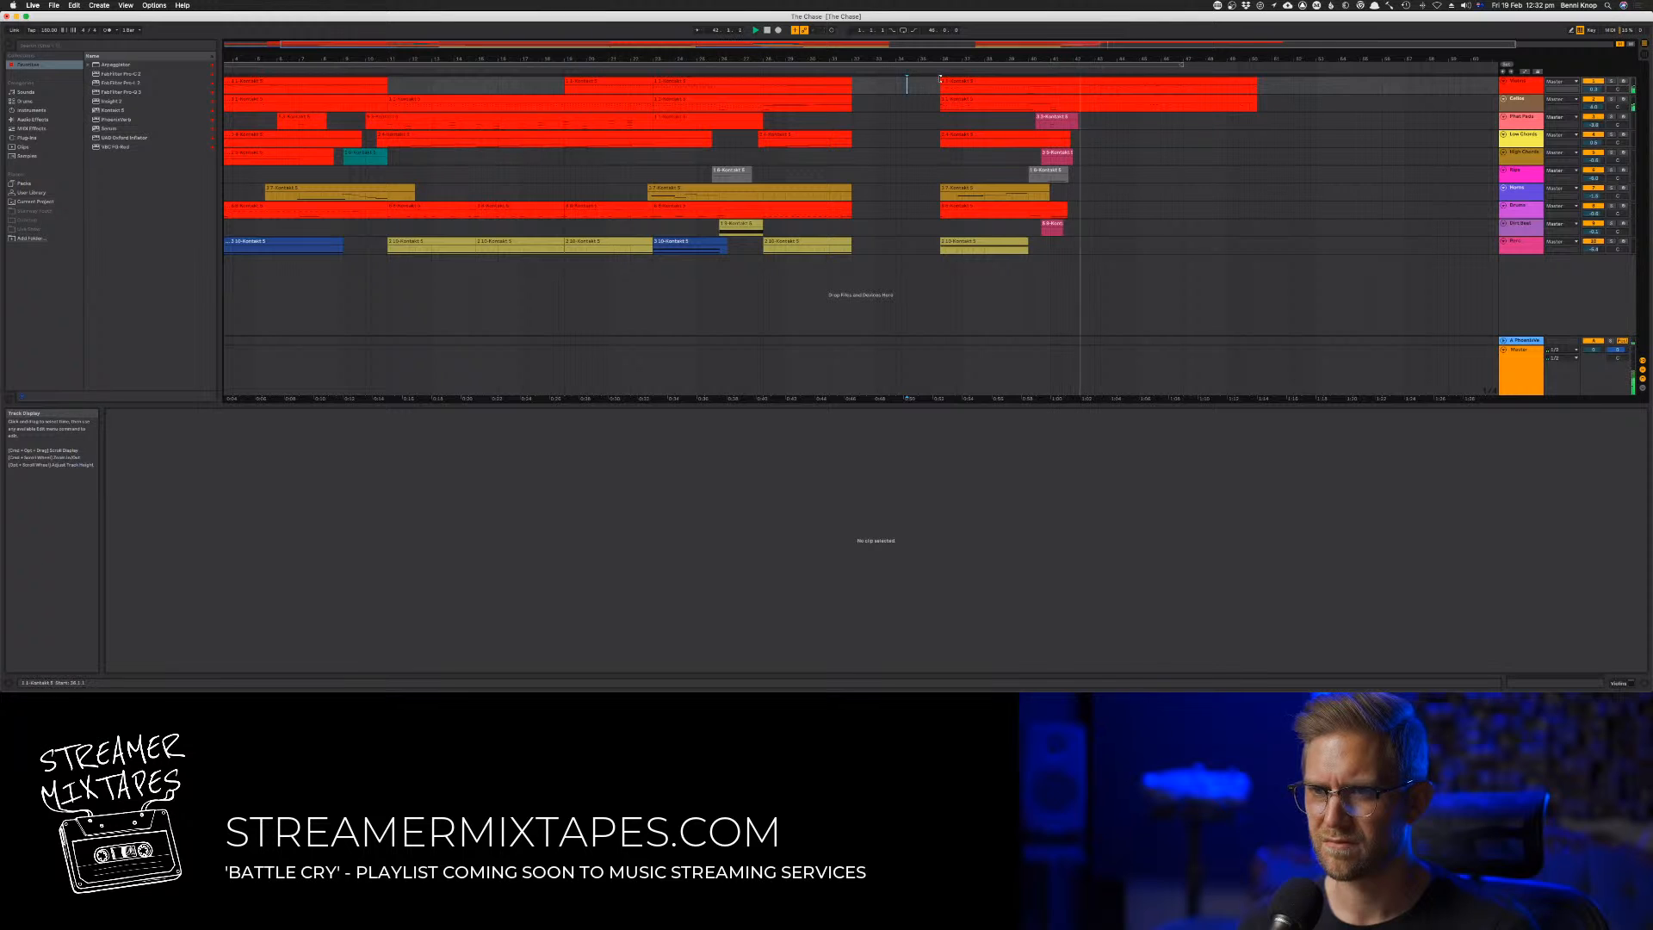
Copy bars 36 to 39 of all tracks into the gap at bar 32 and play from there
click(949, 244)
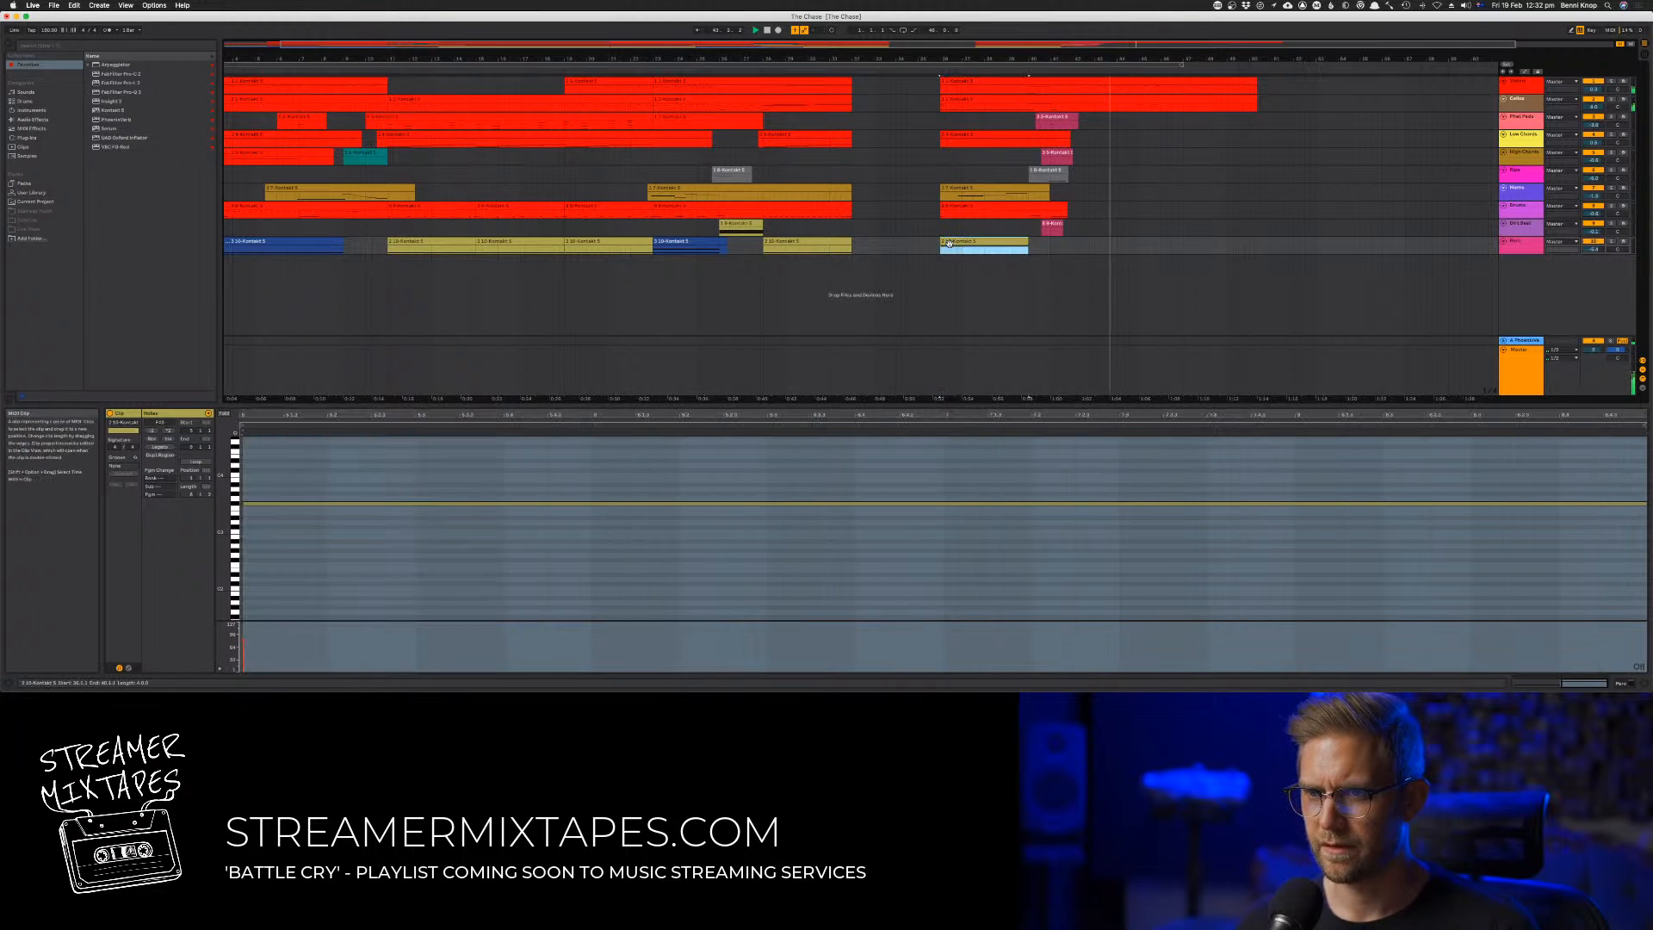
key(shift+Up)
key(shift+Up)
key(shift+Up)
key(shift+Up)
key(shift+Up)
key(shift+Up)
key(shift+Up)
key(shift+Up)
key(shift+Up)
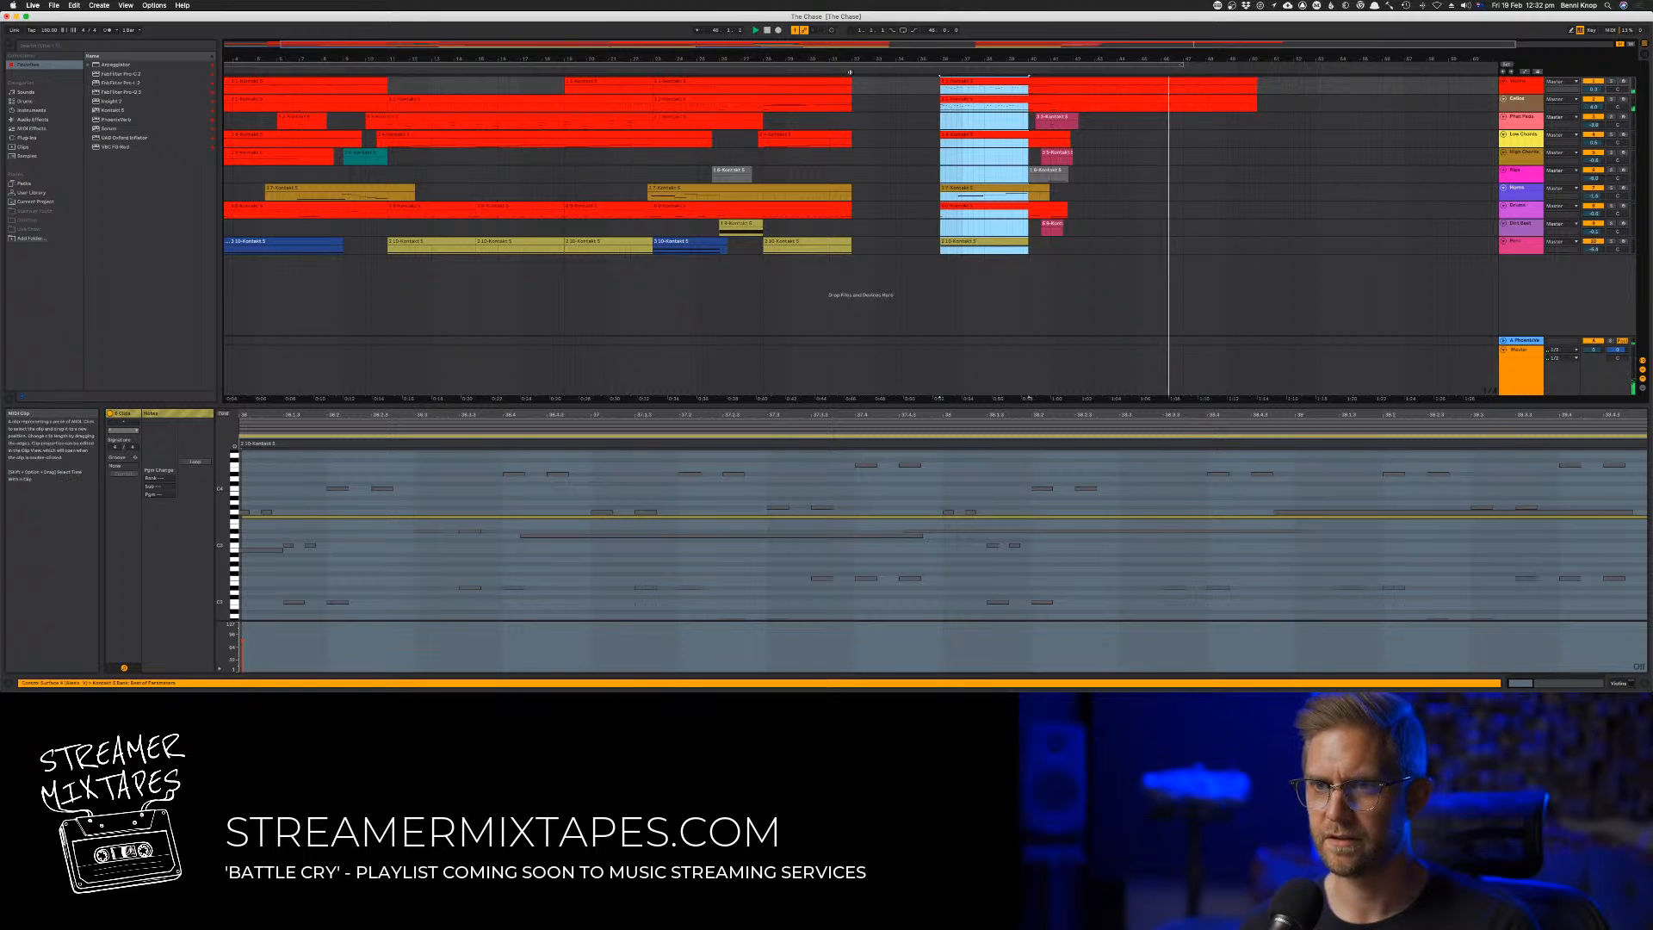
click(850, 86)
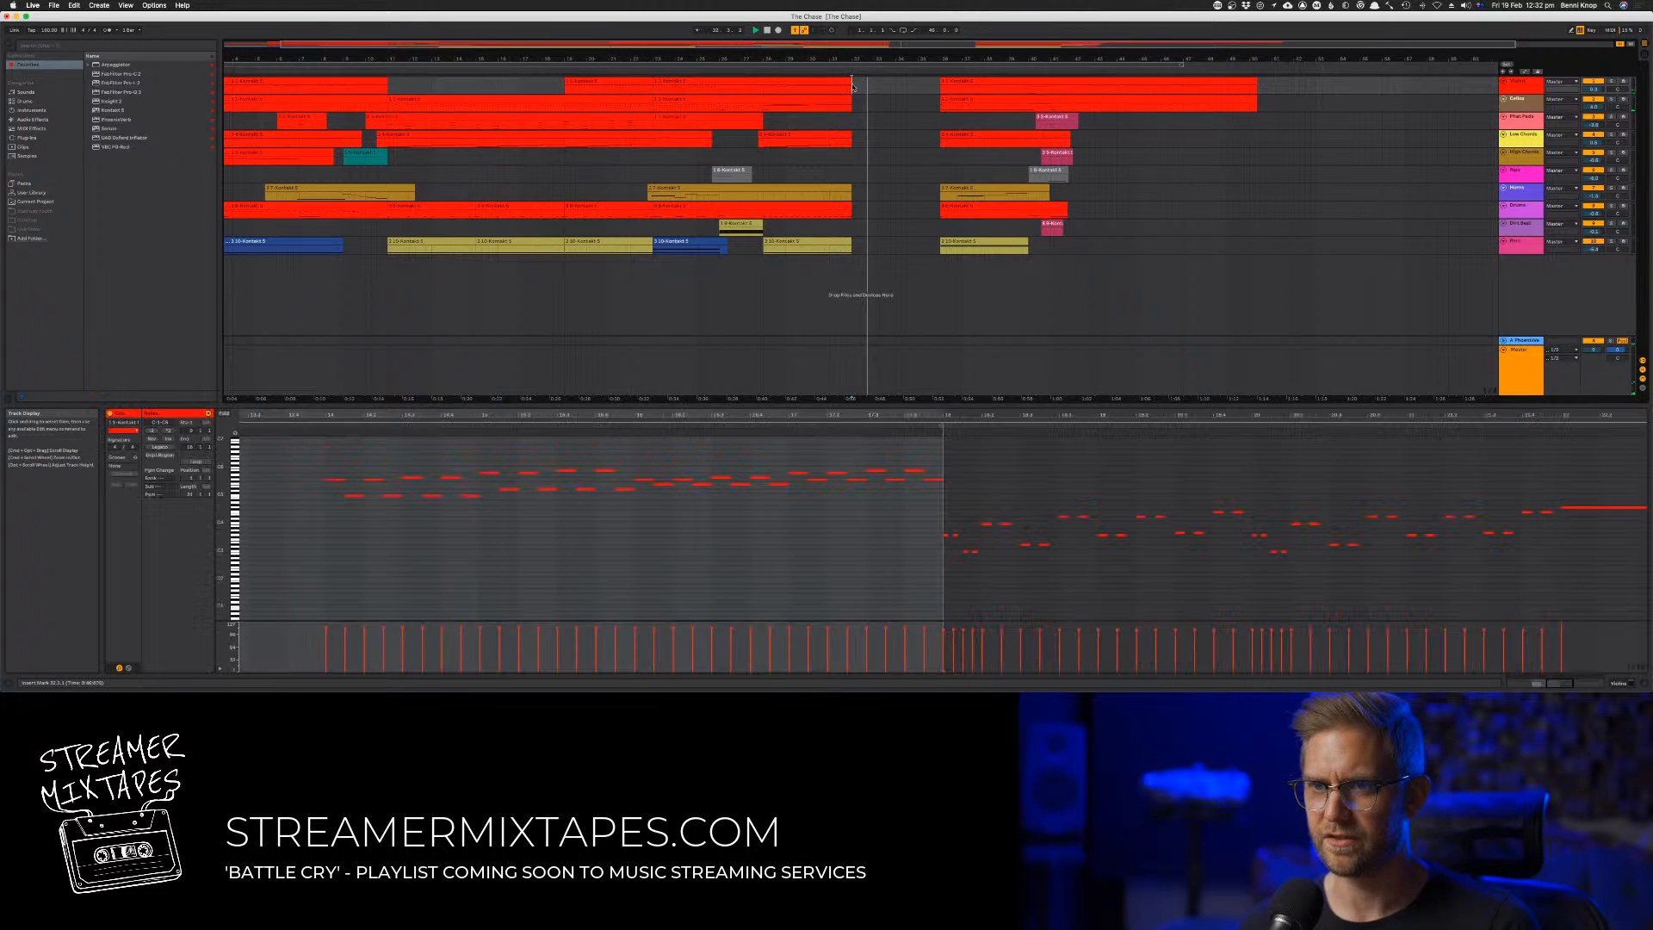
key(super+v)
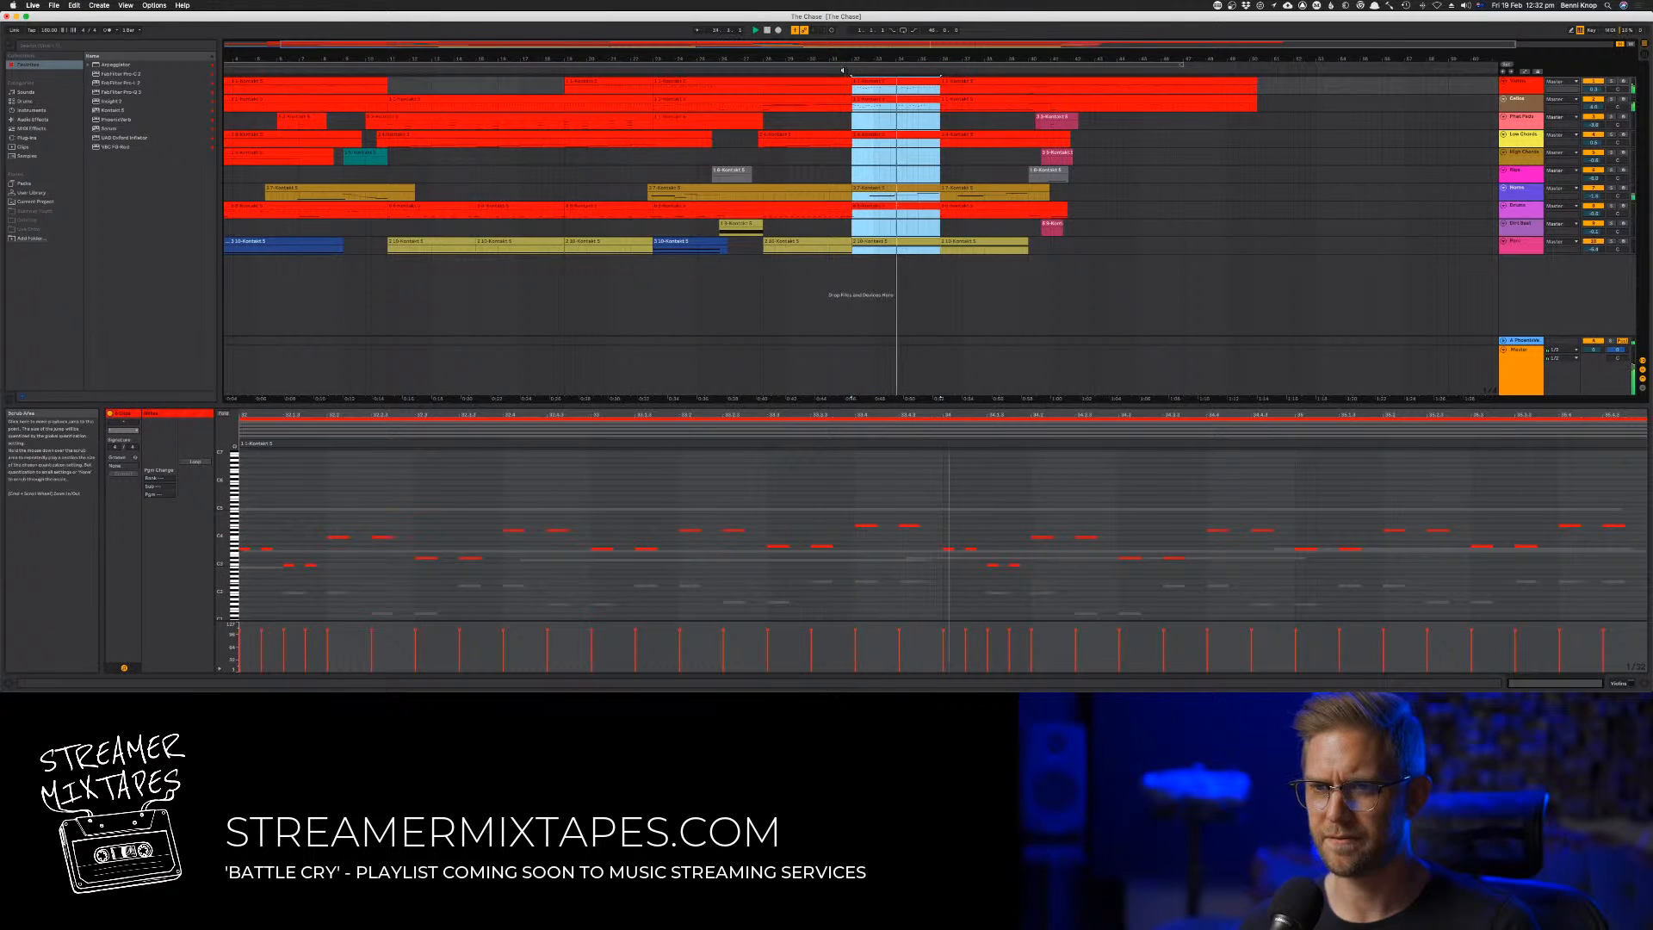
click(843, 71)
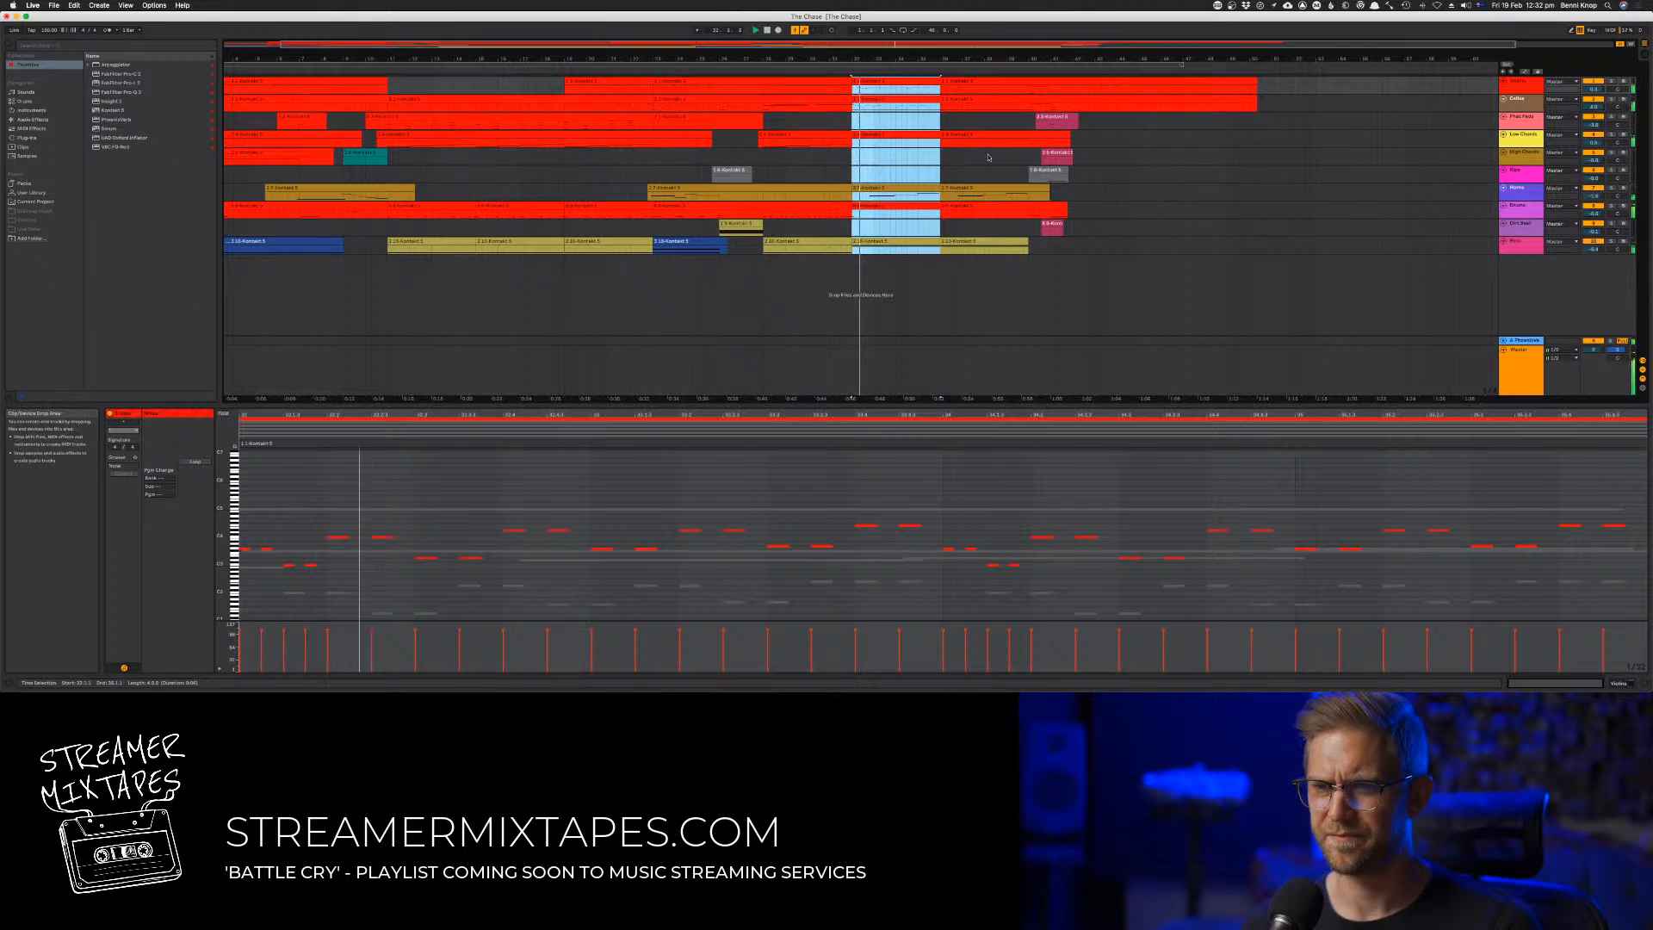
Delete the pasted clip in bars 32 to 35 on the seventh track
click(1117, 176)
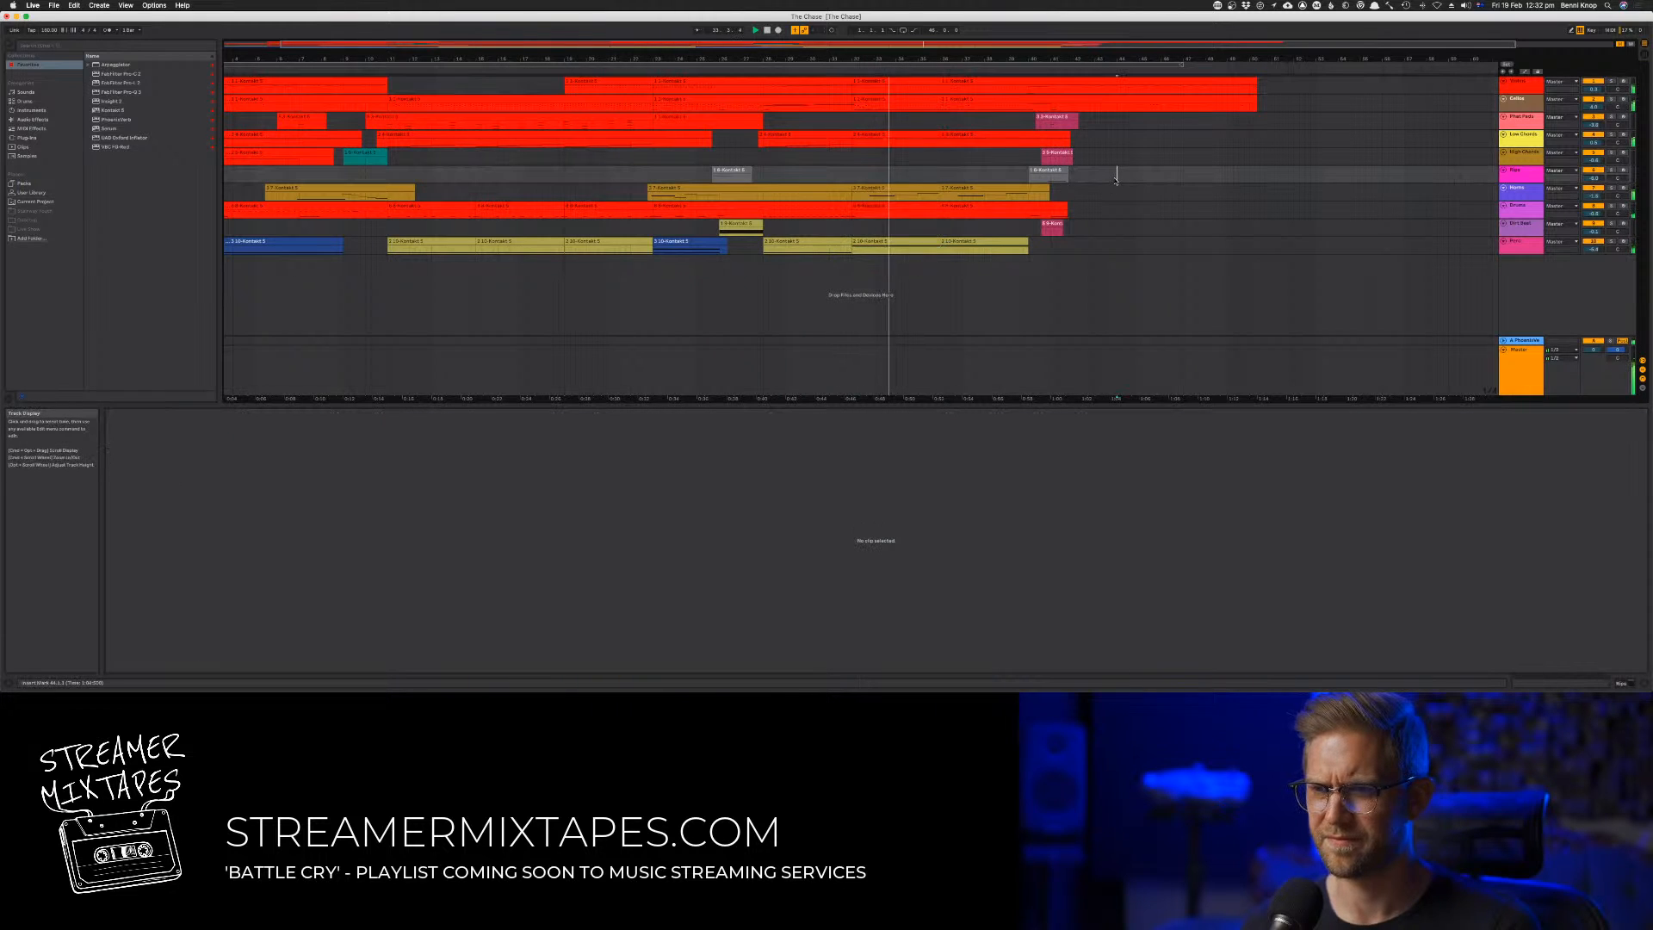
click(926, 189)
key(Delete)
click(928, 178)
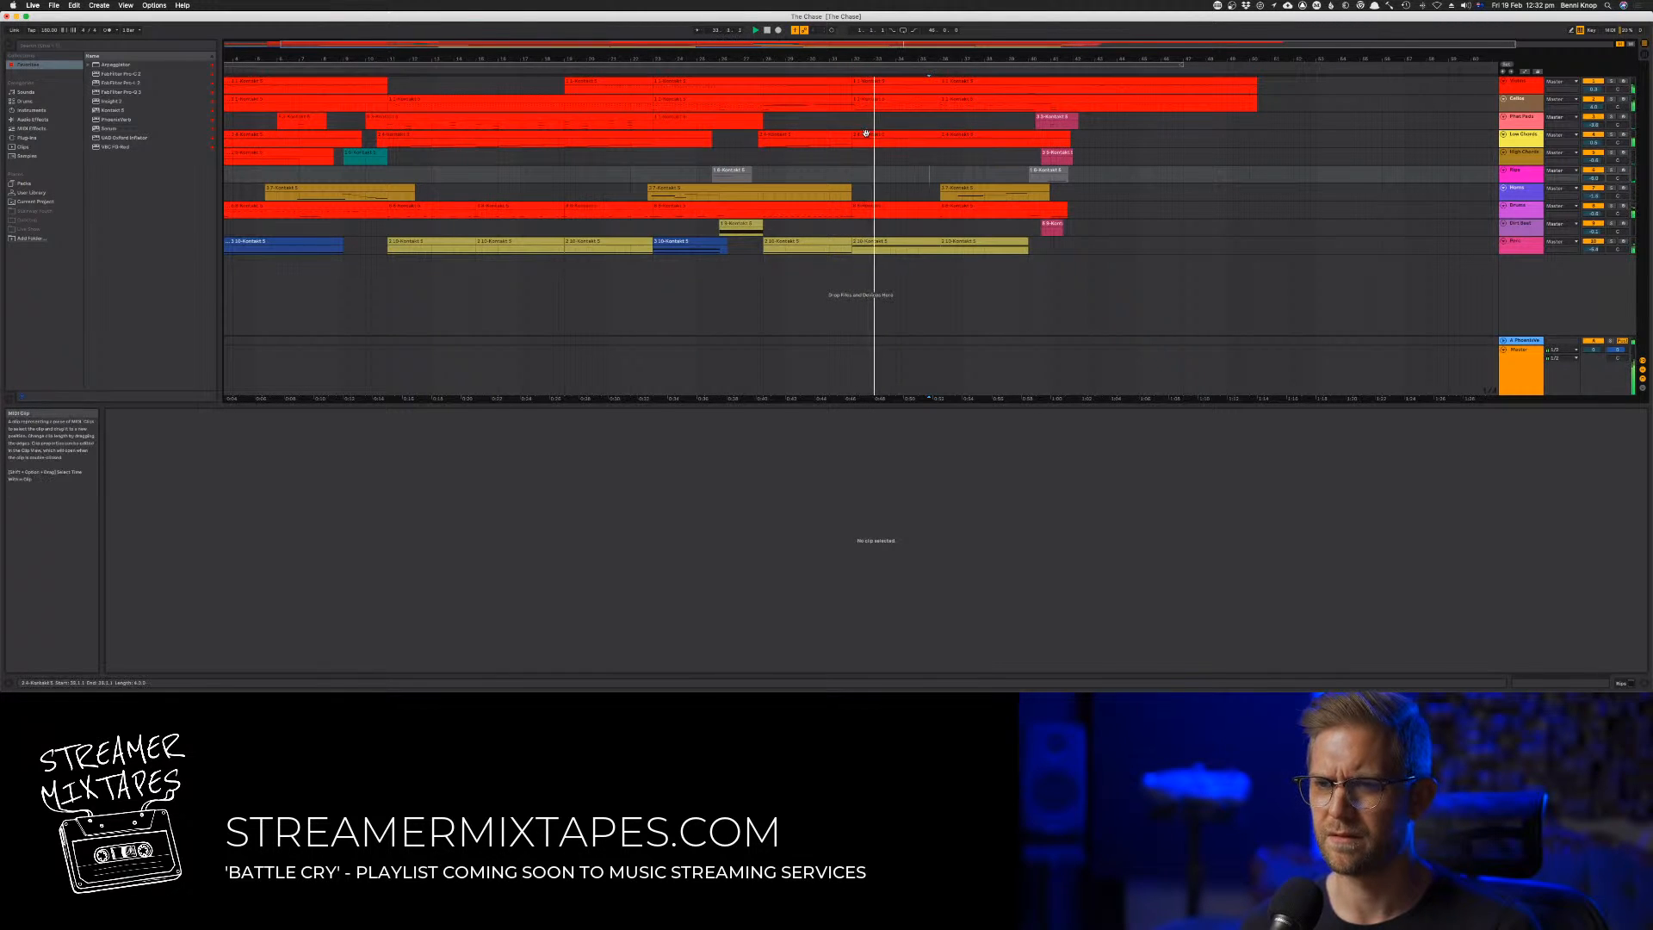
Try placing the Low Chords clip from around bars 28 to 31 over bars 36 to 39, and undo it
drag(826, 136, 1008, 136)
click(1135, 148)
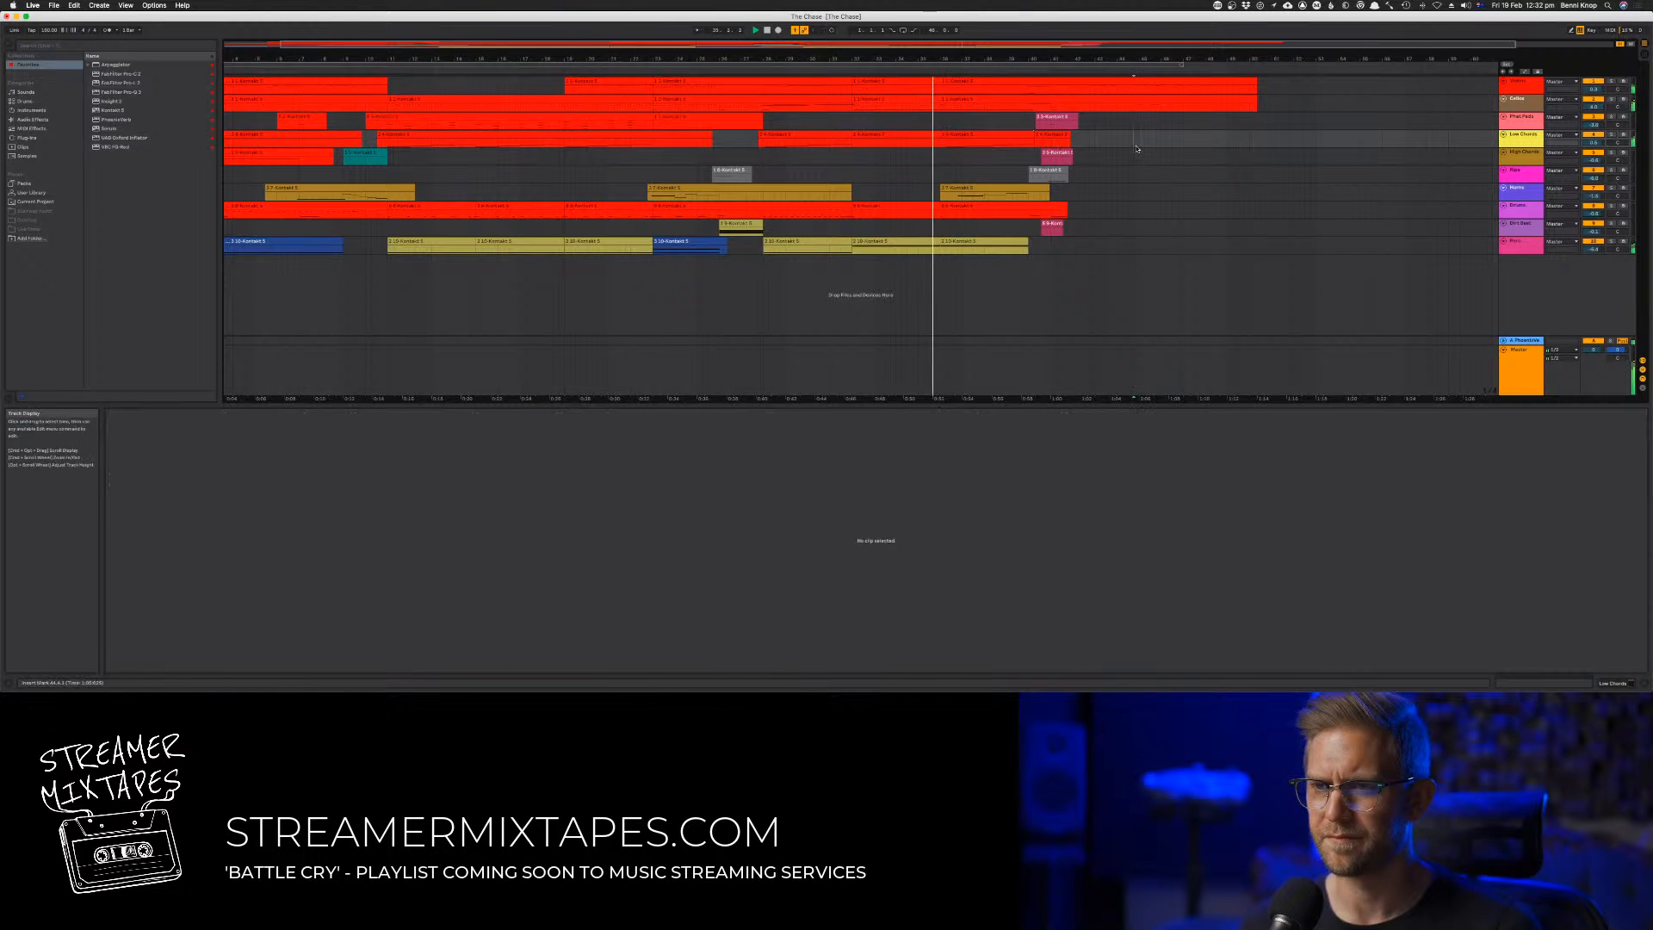
click(966, 135)
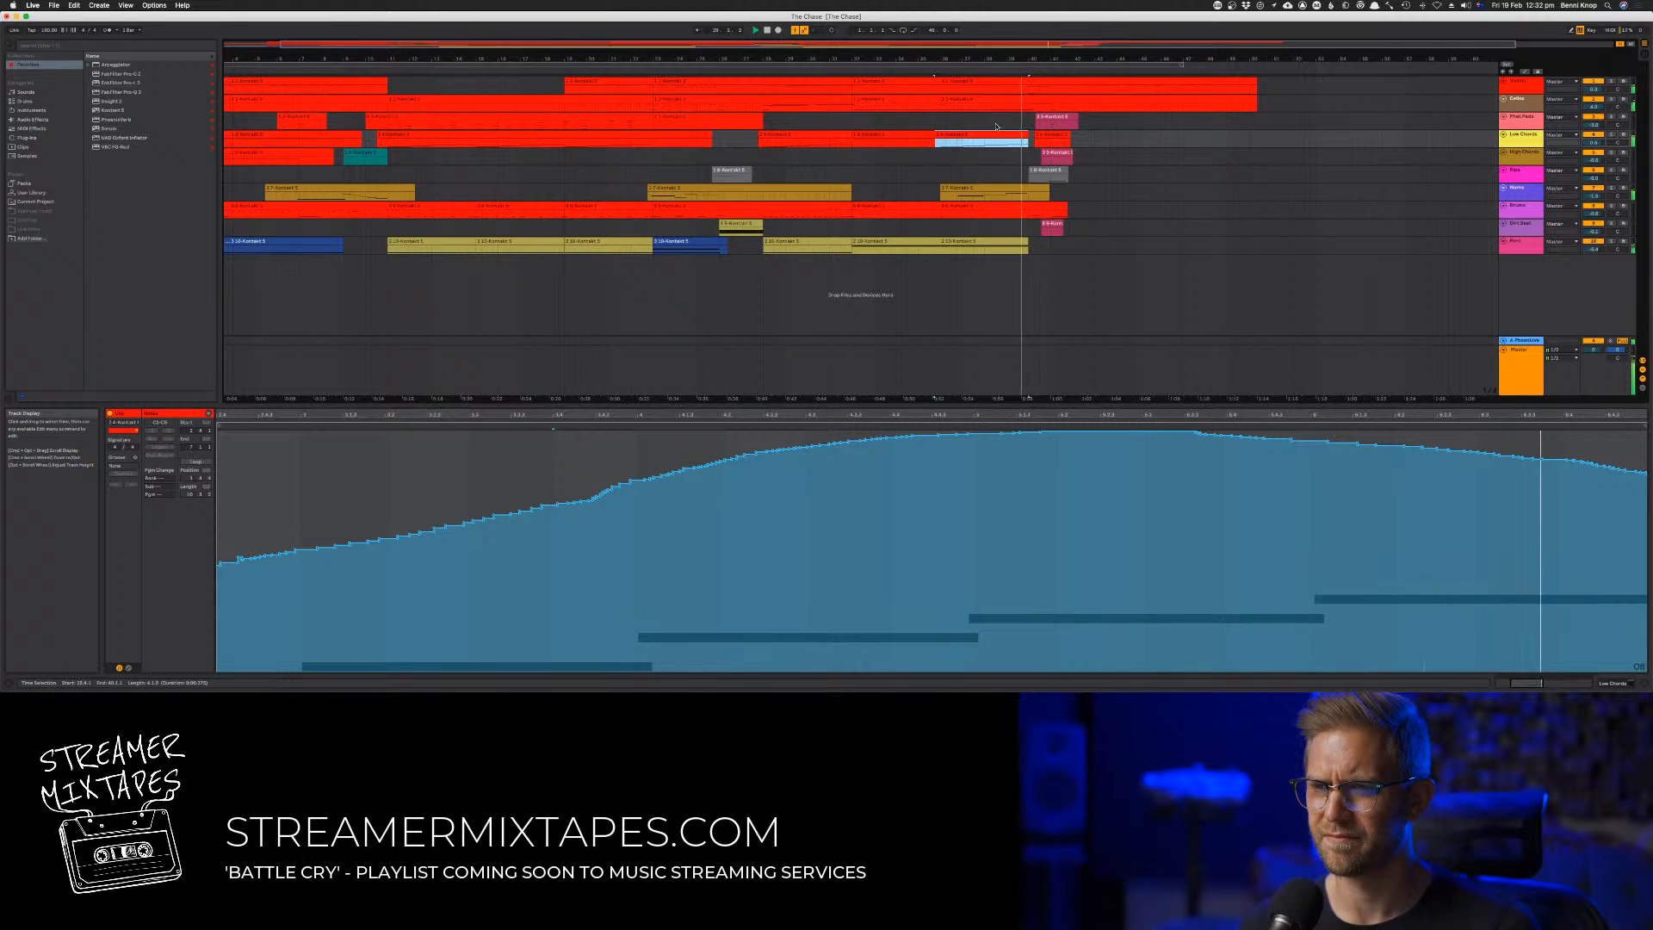
key(super+z)
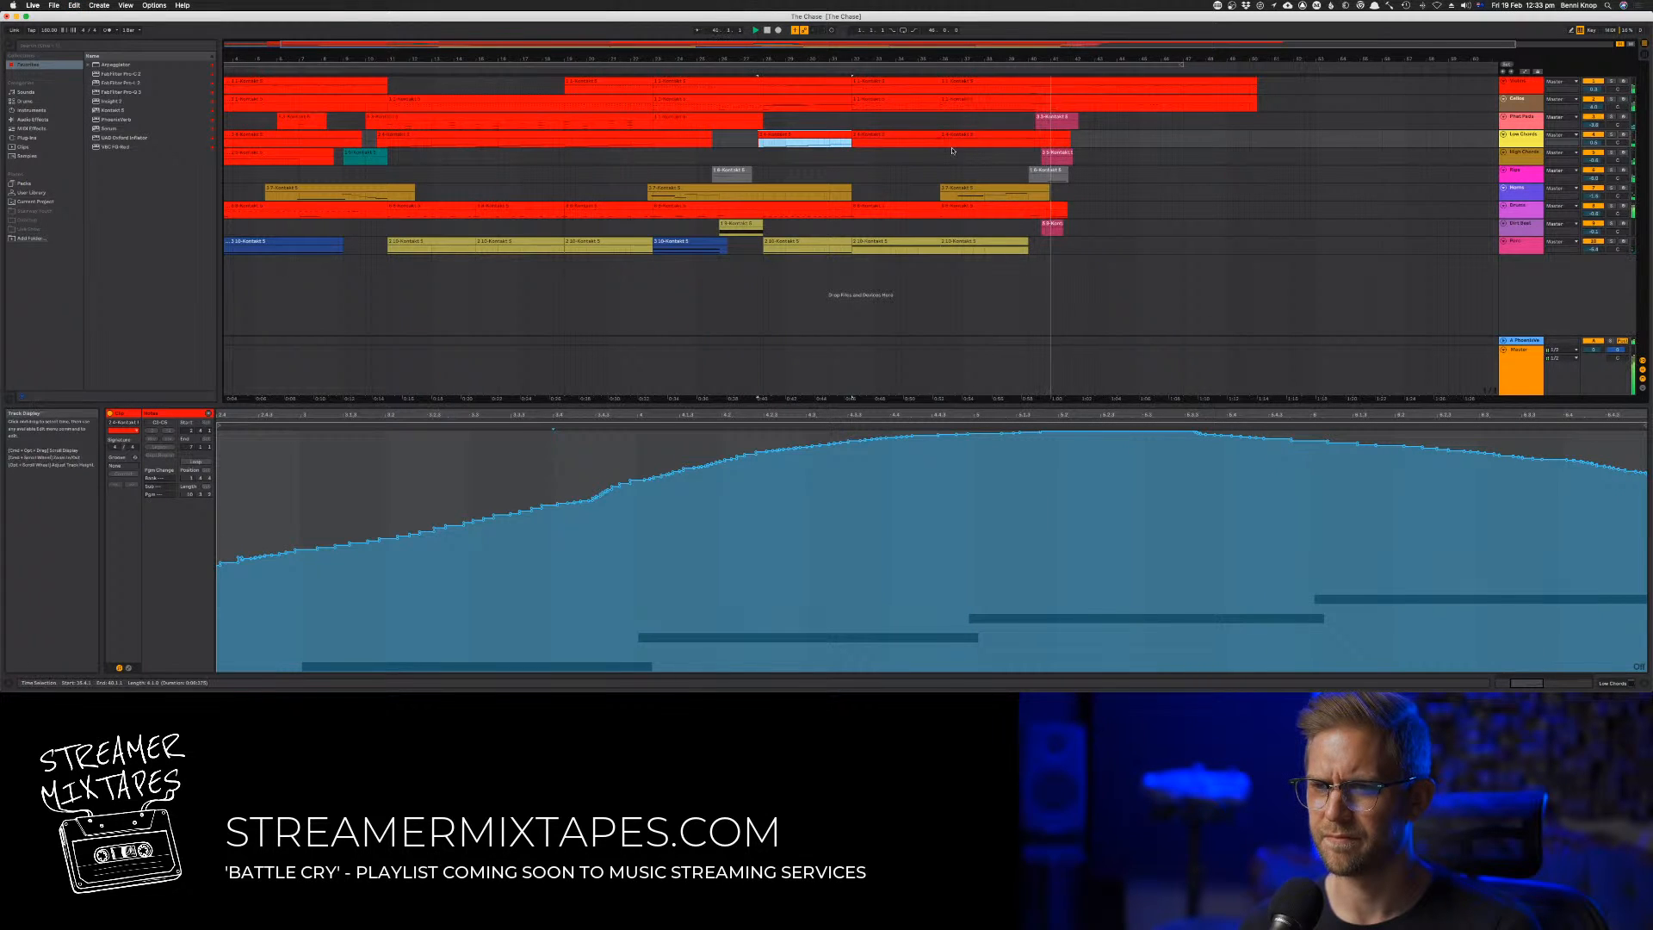
Consolidate the adjoining Low Chords clips from around bar 28 to the end of the track into one clip
click(930, 135)
click(923, 136)
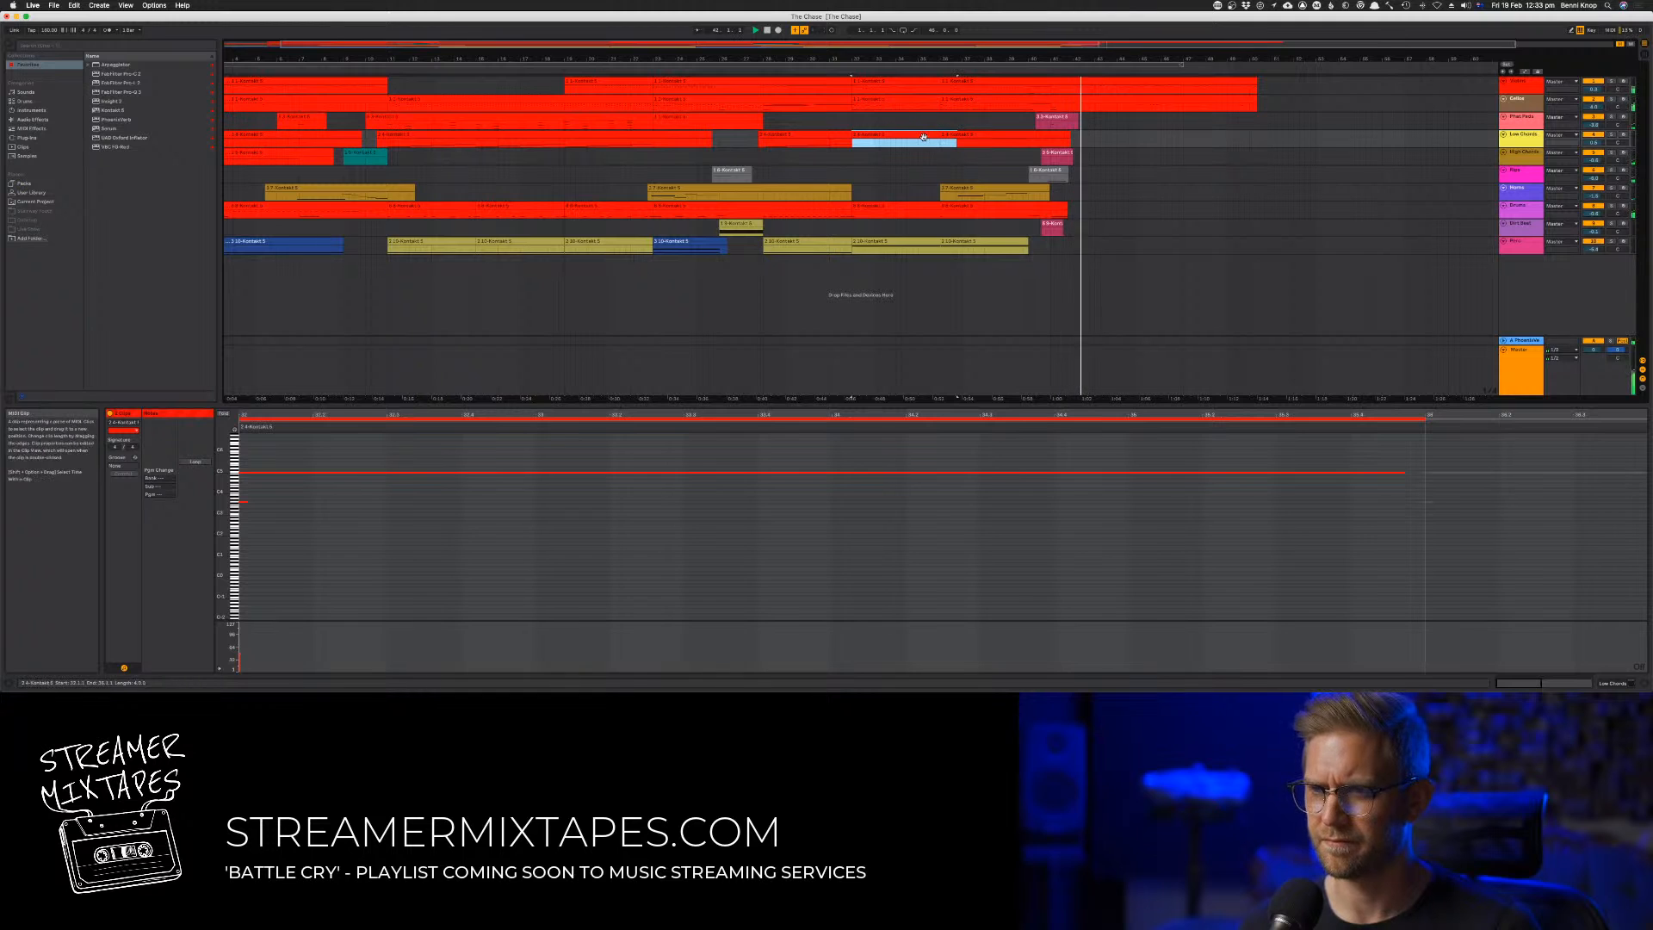
click(844, 144)
shift+click(994, 135)
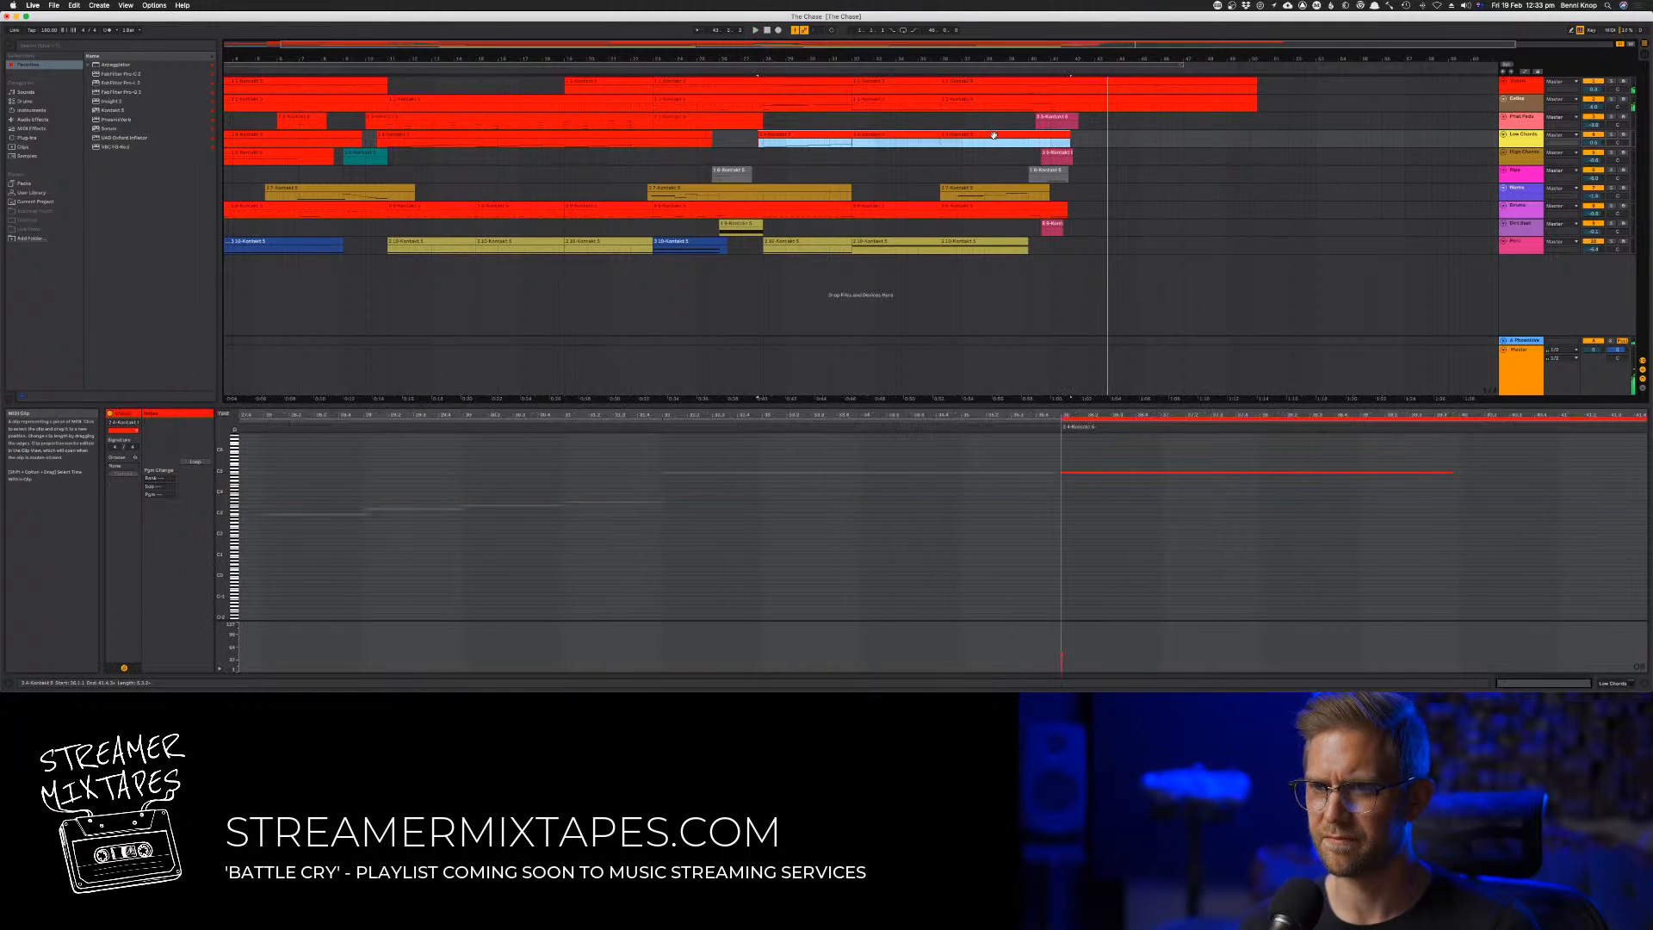
key(super+j)
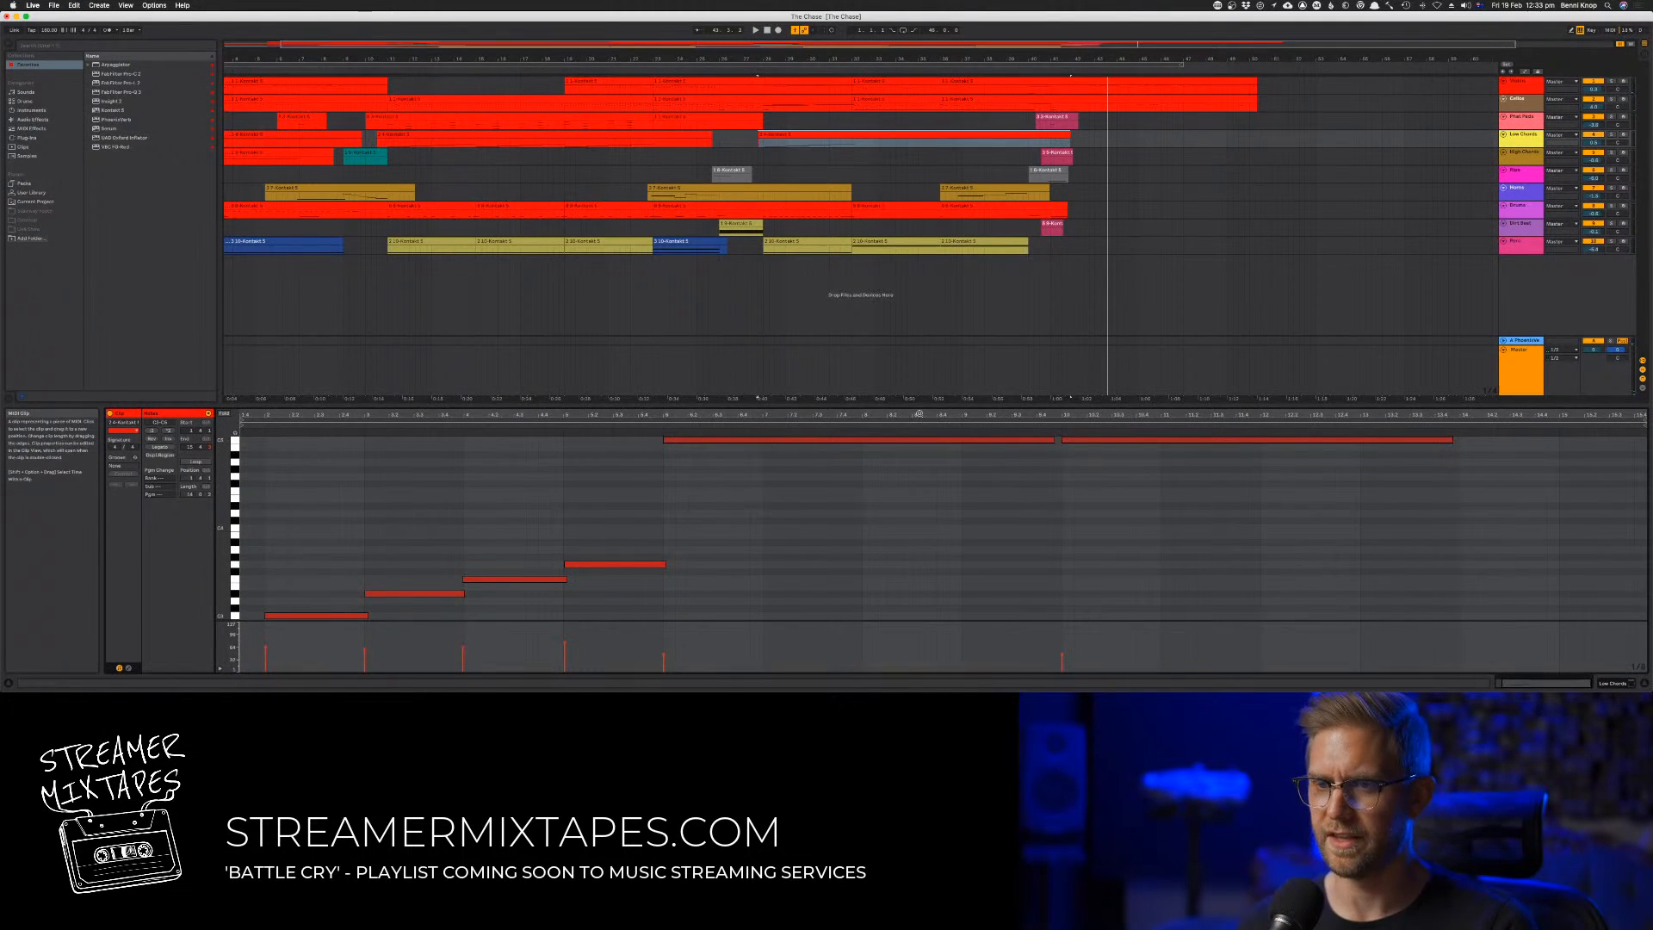
Draw a rough controller envelope over the high held notes of the consolidated Low Chords clip, dipping and swelling twice
key(space)
drag(1046, 445, 1460, 448)
click(128, 668)
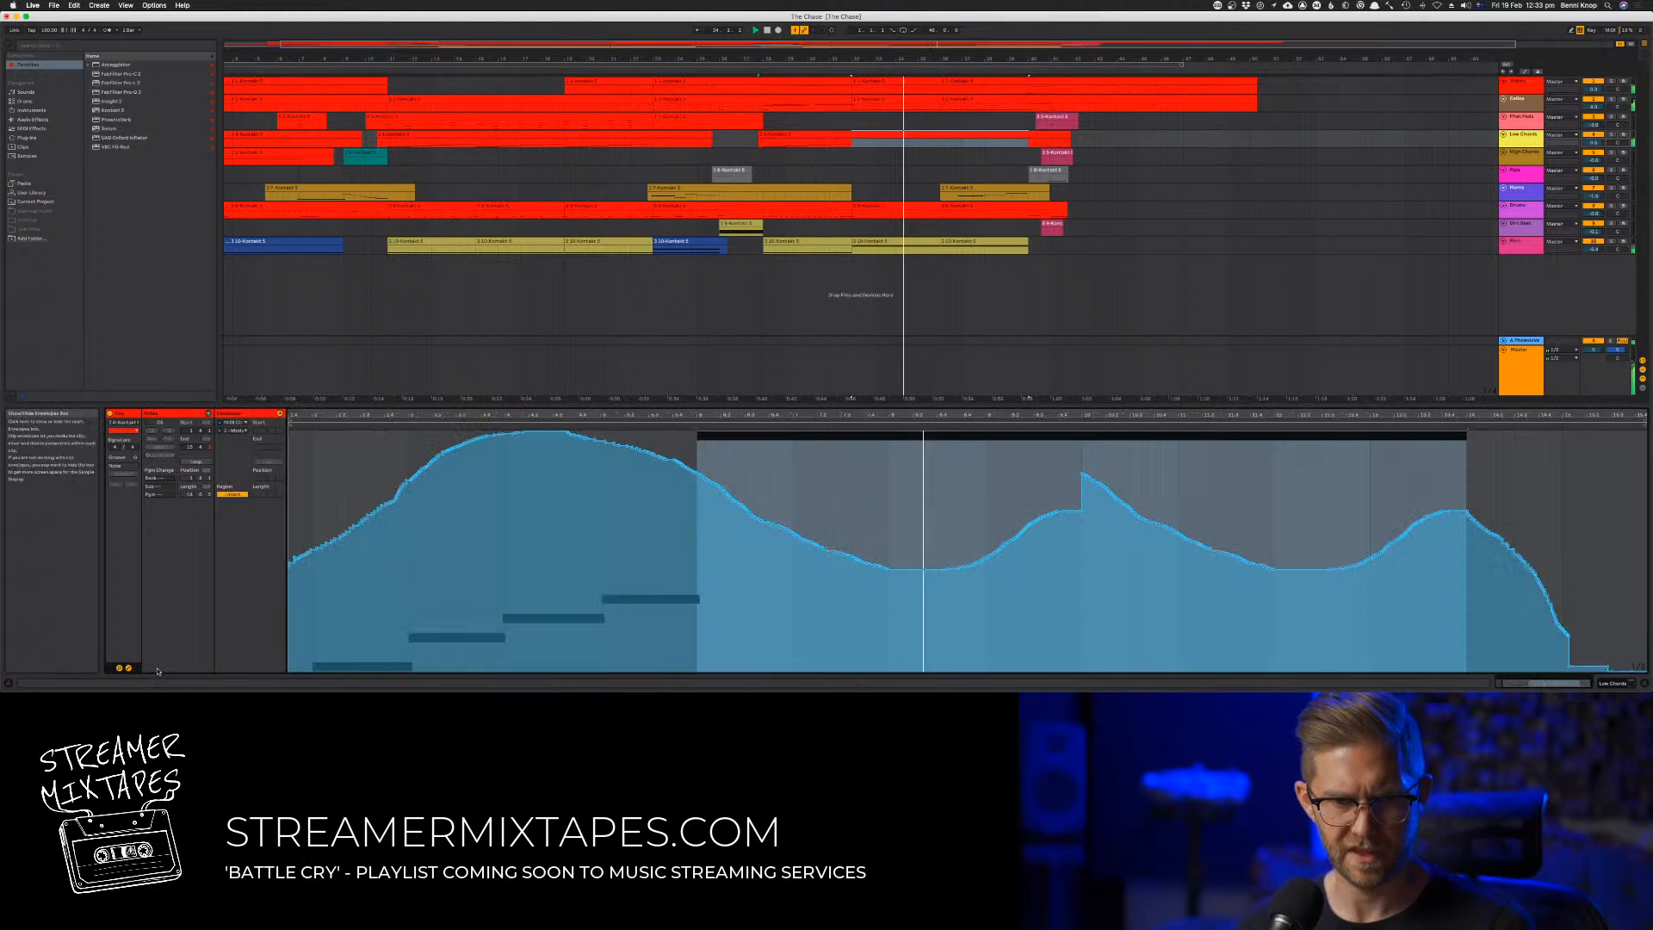
click(686, 455)
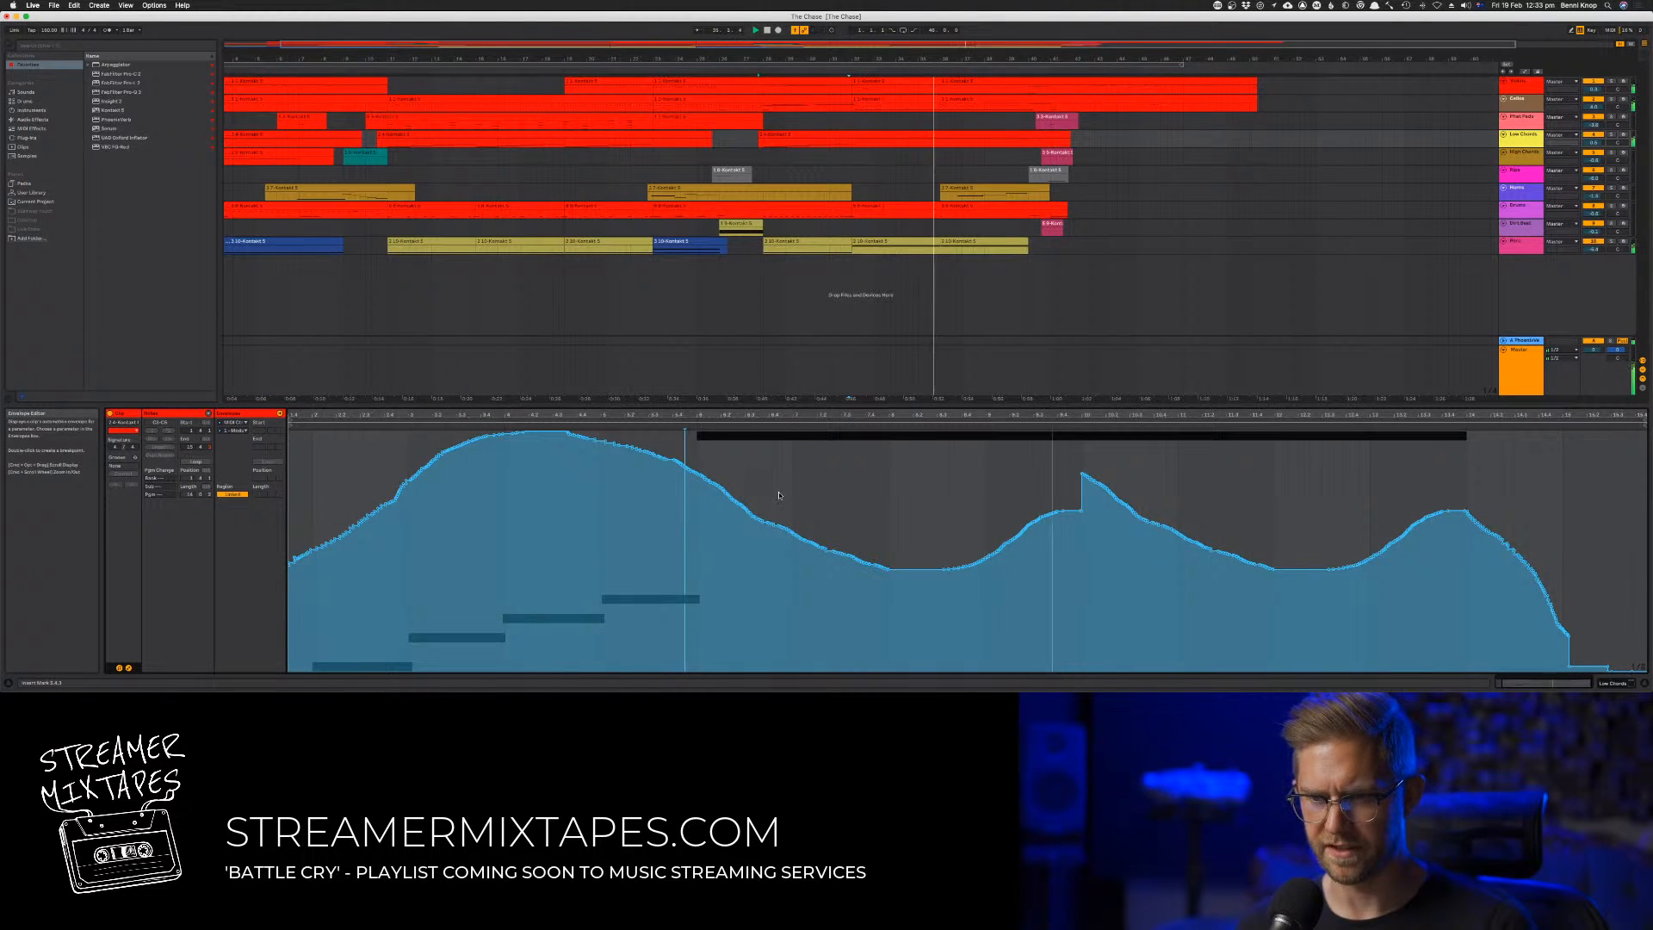
mouse_move(779, 495)
mouse_down()
mouse_move(912, 551)
mouse_move(1083, 452)
mouse_move(1180, 521)
mouse_move(1335, 542)
mouse_move(1433, 498)
mouse_move(1503, 408)
mouse_up()
click(914, 555)
key(b)
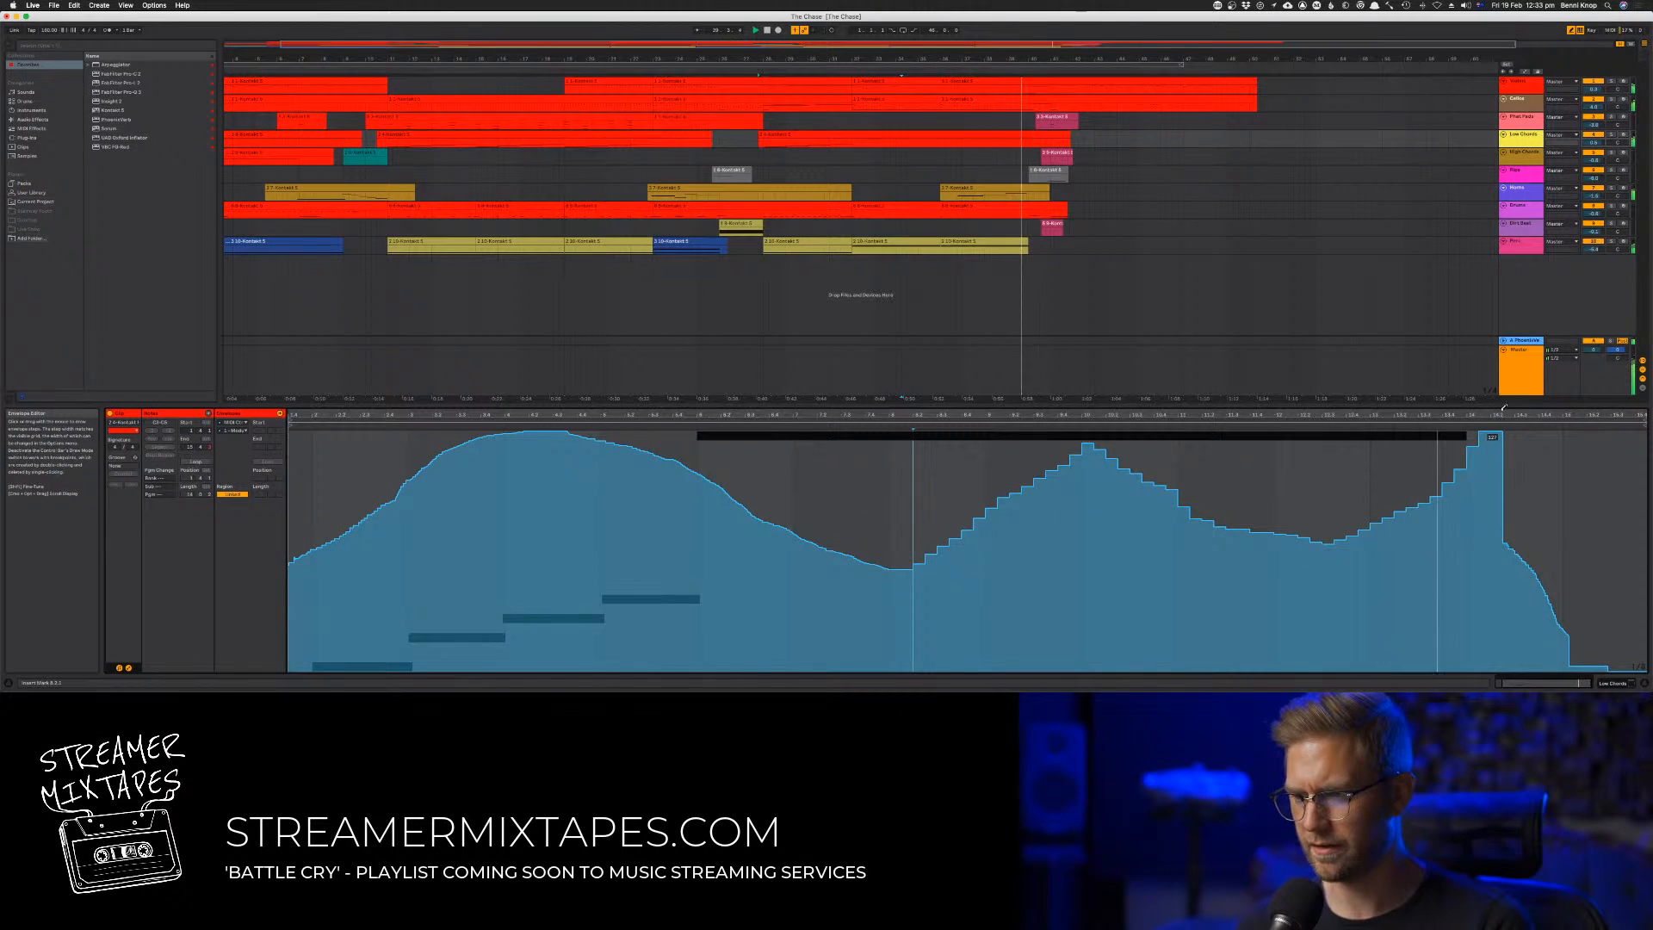
Change the envelope grid and redraw the Low Chords curve over the held notes with finer dips and swells
right_click(1106, 558)
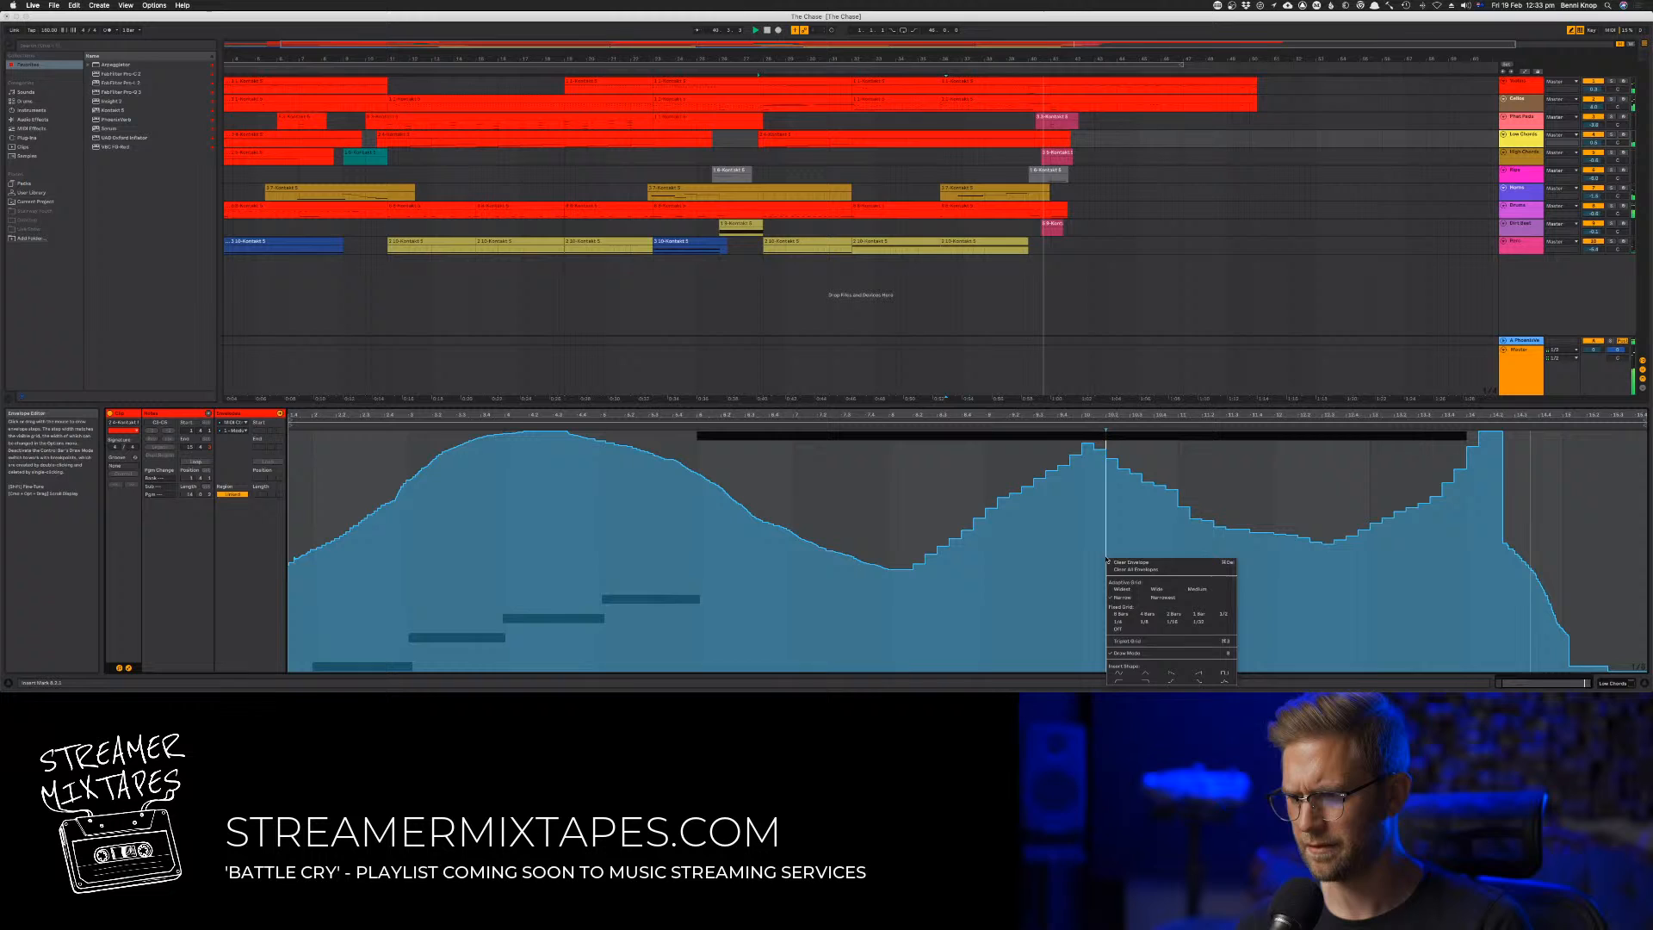
click(1146, 621)
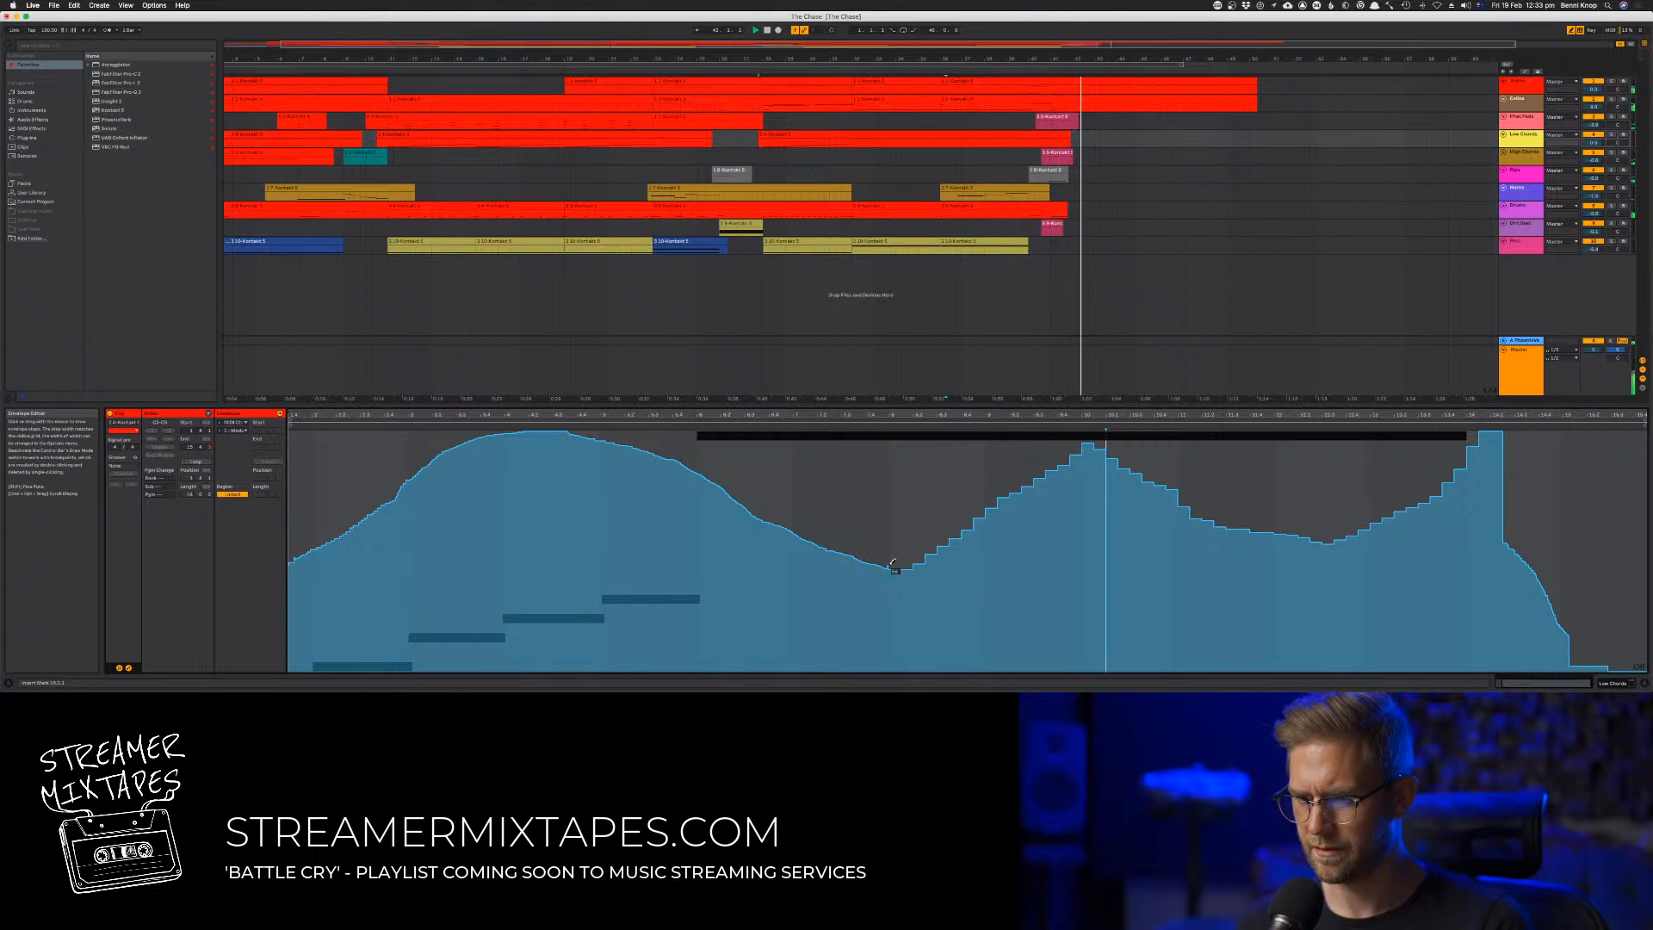
drag(891, 564, 1034, 452)
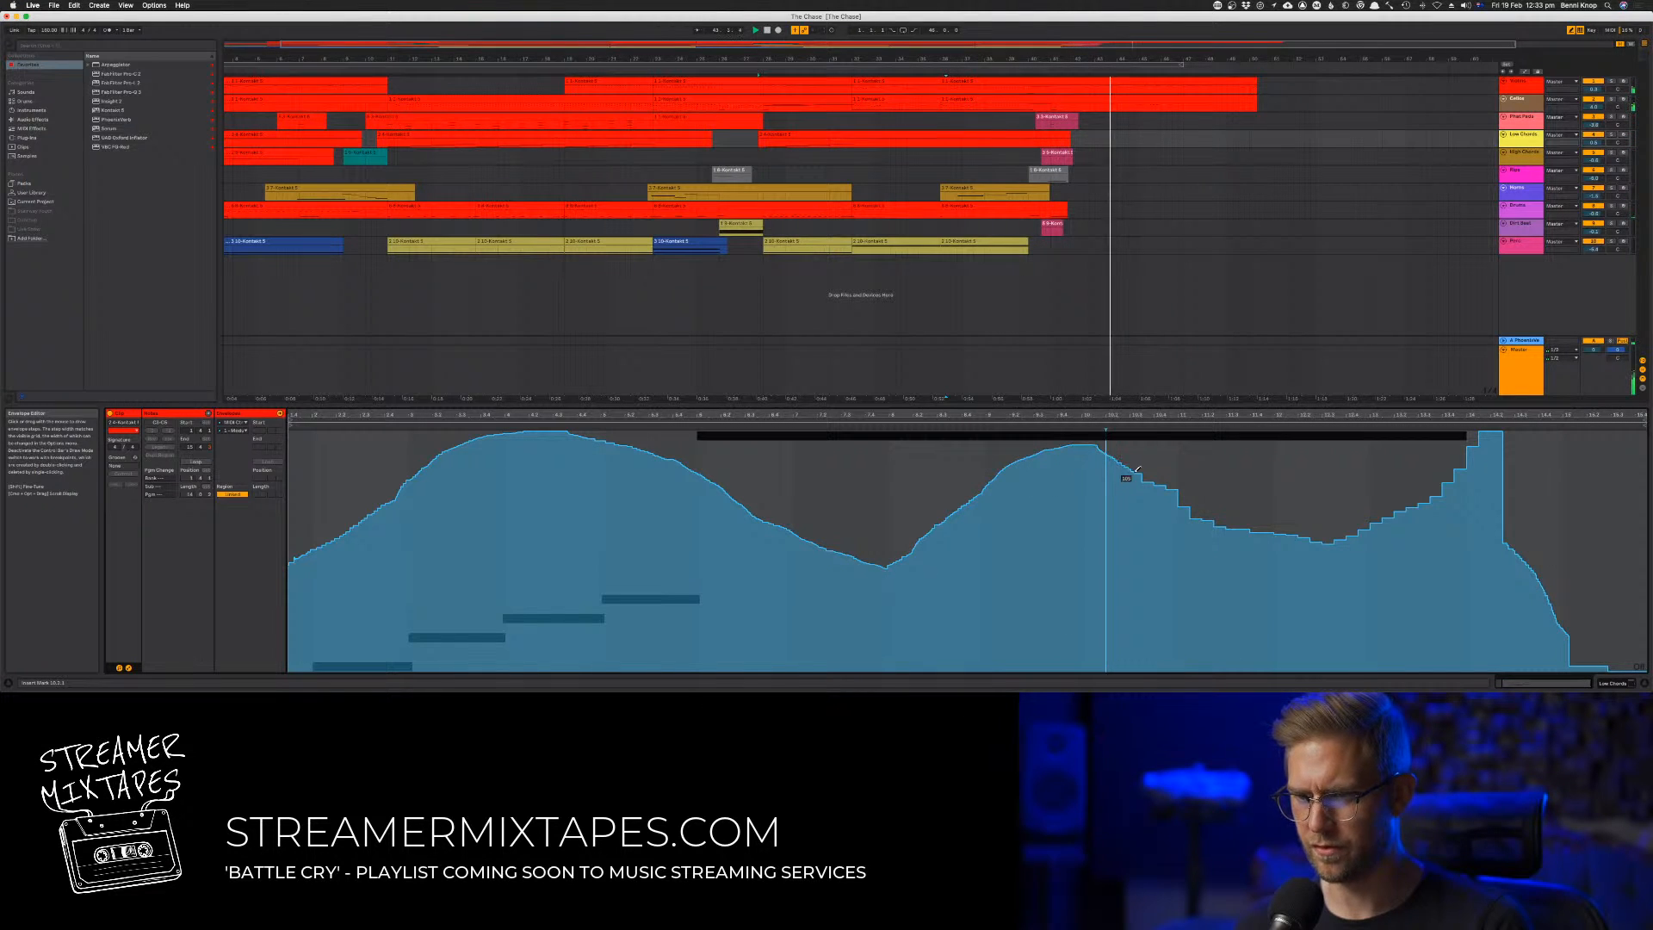
mouse_move(1310, 515)
mouse_down()
mouse_move(1360, 509)
mouse_move(1476, 437)
mouse_up()
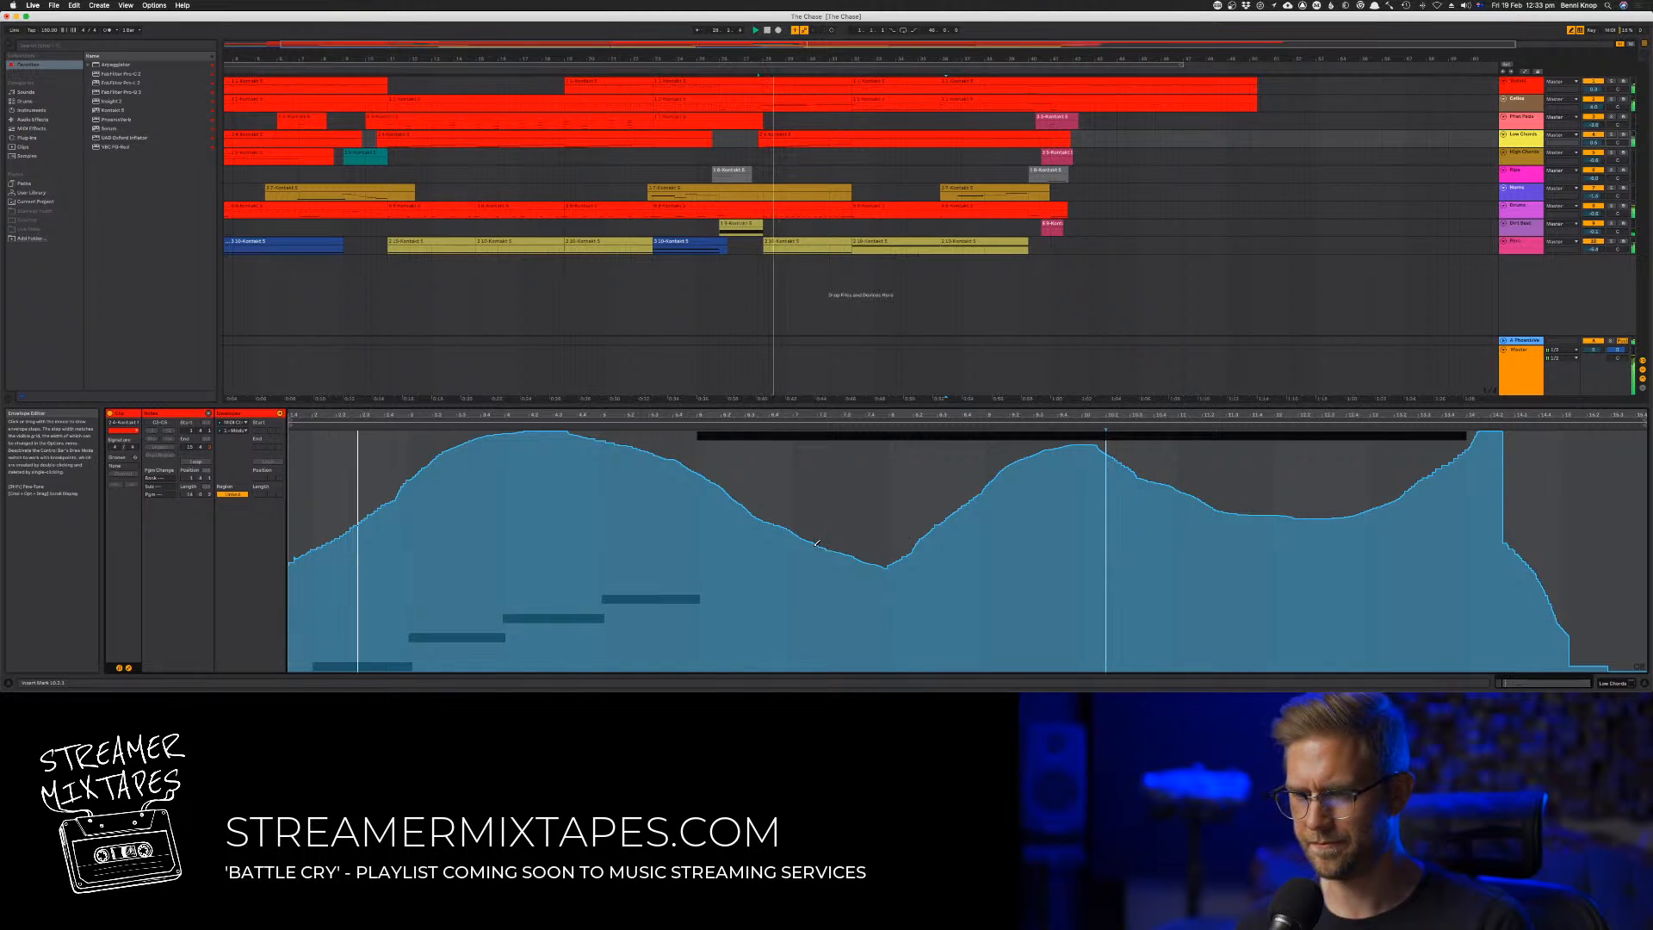
mouse_move(870, 565)
mouse_down()
mouse_move(1046, 456)
mouse_move(1109, 461)
mouse_move(1218, 520)
mouse_move(1310, 517)
mouse_move(1447, 420)
mouse_up()
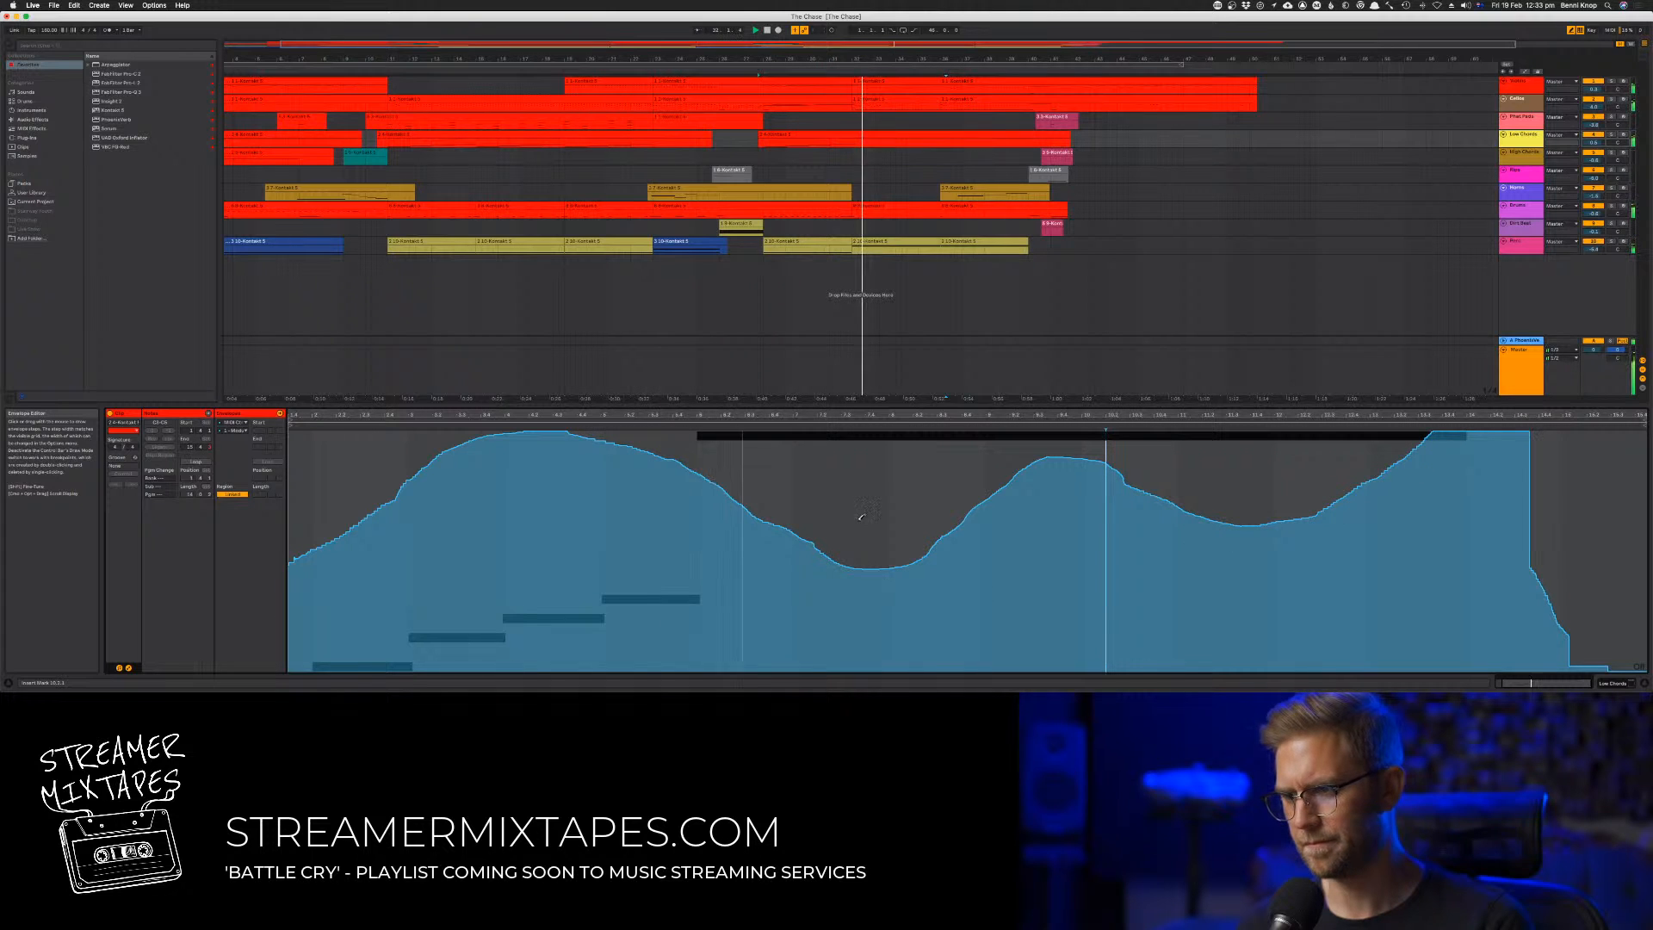
mouse_move(699, 475)
mouse_down()
mouse_move(848, 529)
mouse_move(911, 524)
mouse_move(1042, 441)
mouse_move(1111, 440)
mouse_move(1130, 465)
mouse_move(1252, 506)
mouse_move(1326, 497)
mouse_move(1436, 421)
mouse_up()
Redraw the controller envelope of the seventh track's clip at bar 36 as a rising swell across its three notes, and play the passage
click(990, 192)
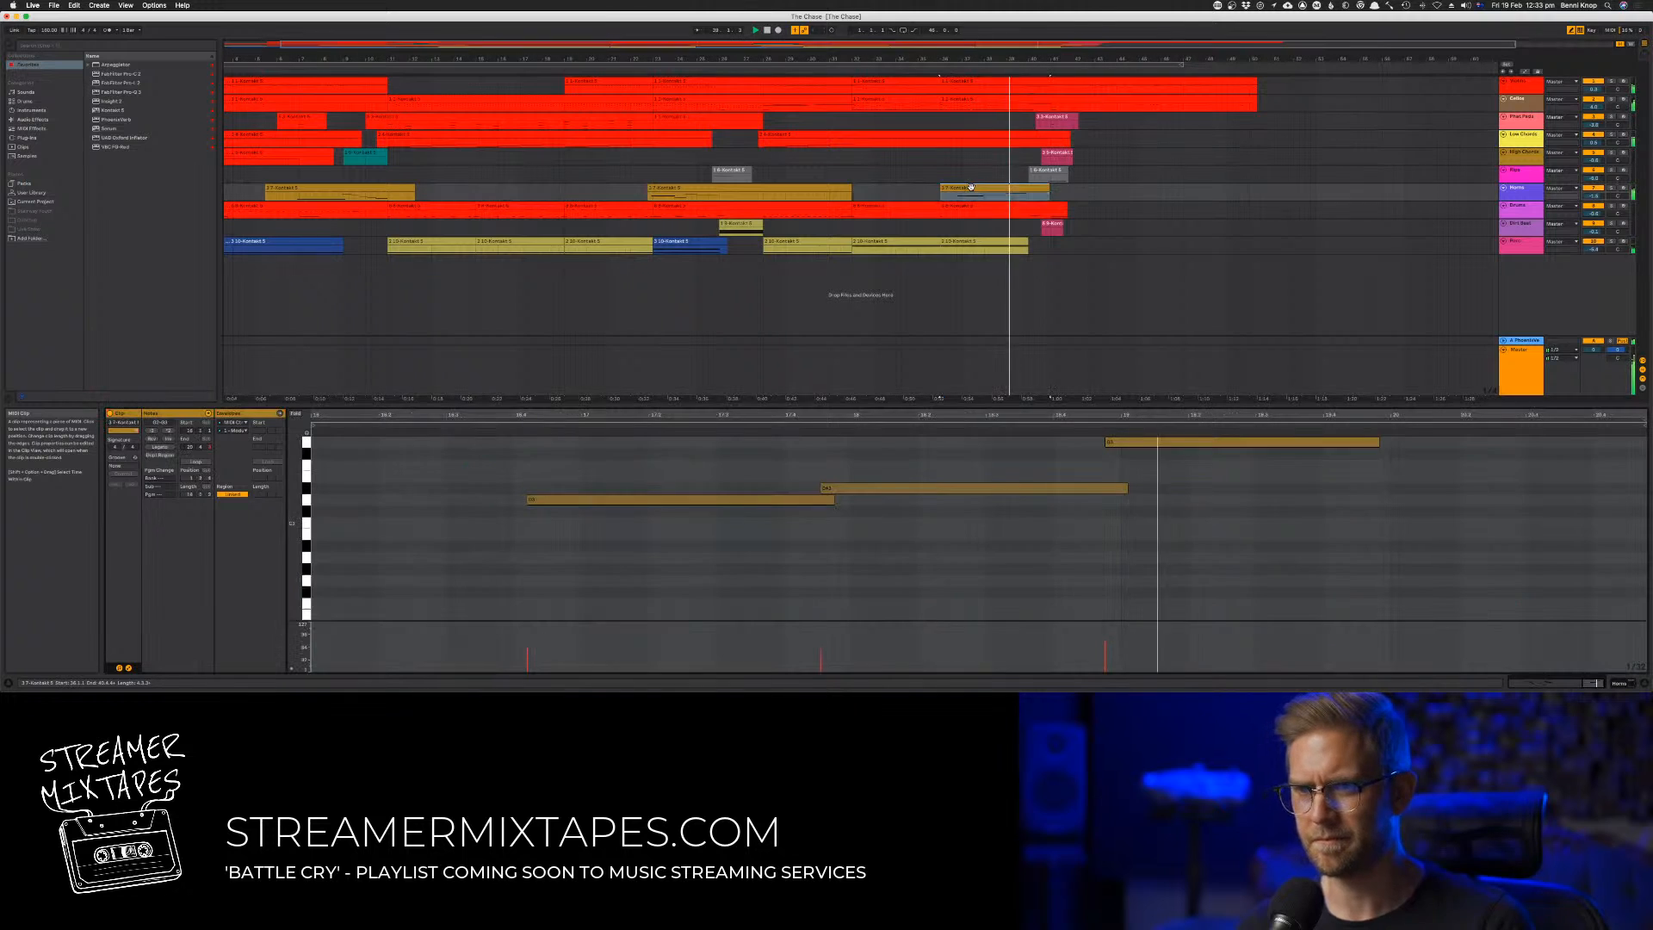
click(237, 430)
click(272, 28)
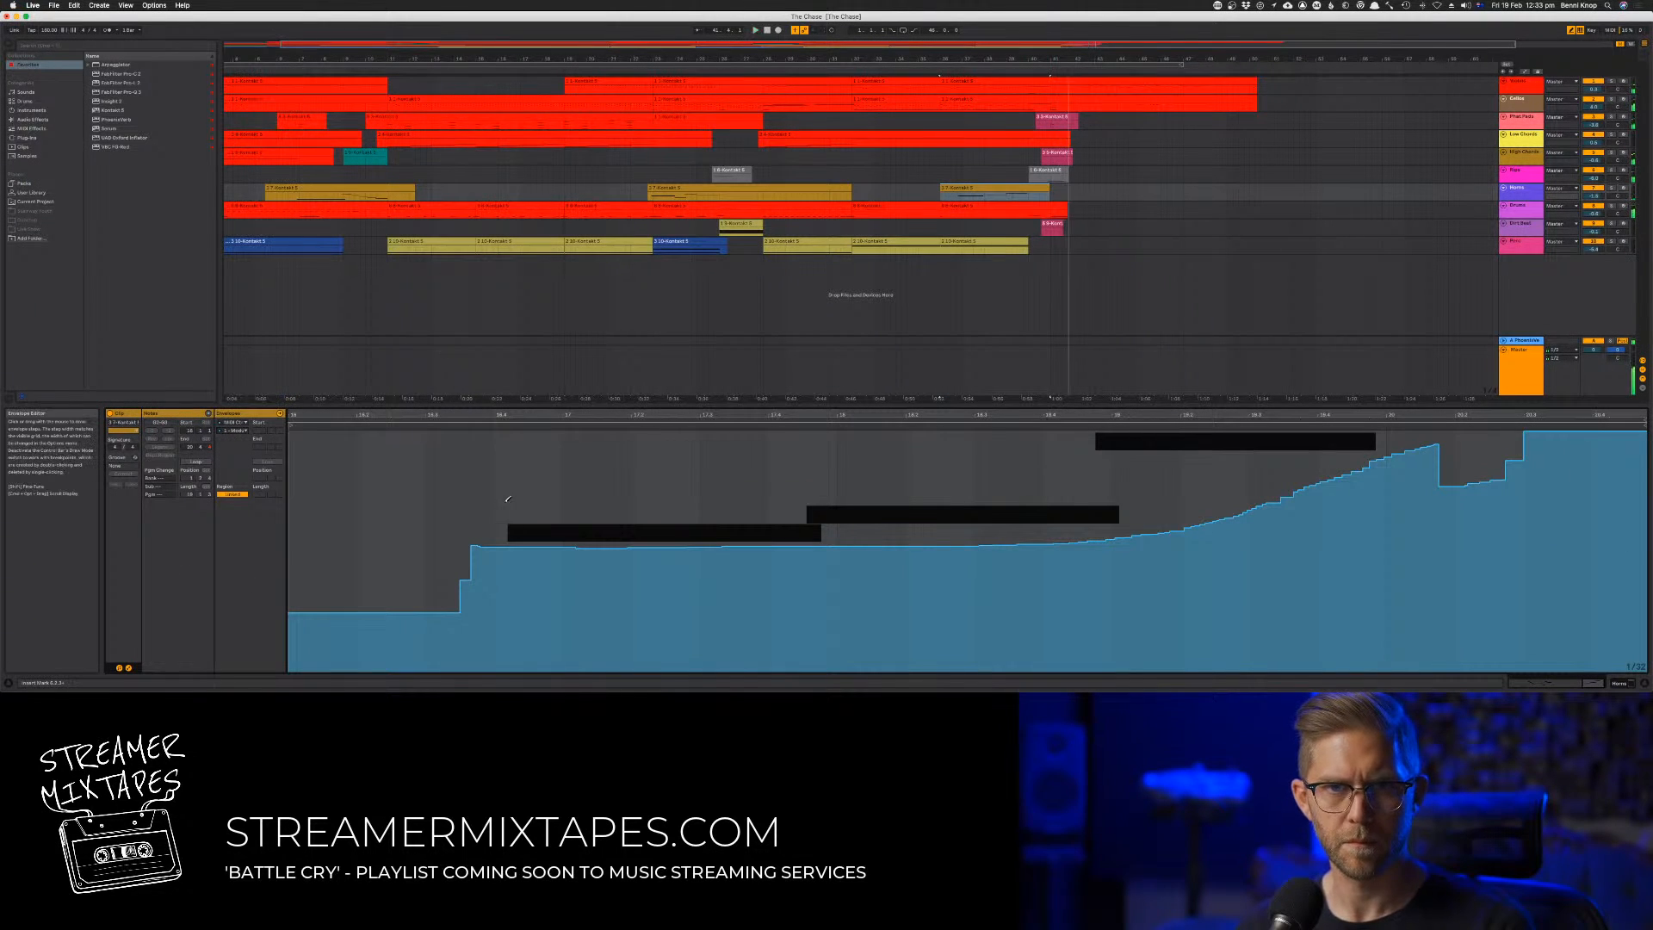
mouse_move(505, 568)
mouse_down()
mouse_move(520, 534)
mouse_move(870, 557)
mouse_move(1306, 436)
mouse_move(1418, 431)
mouse_up()
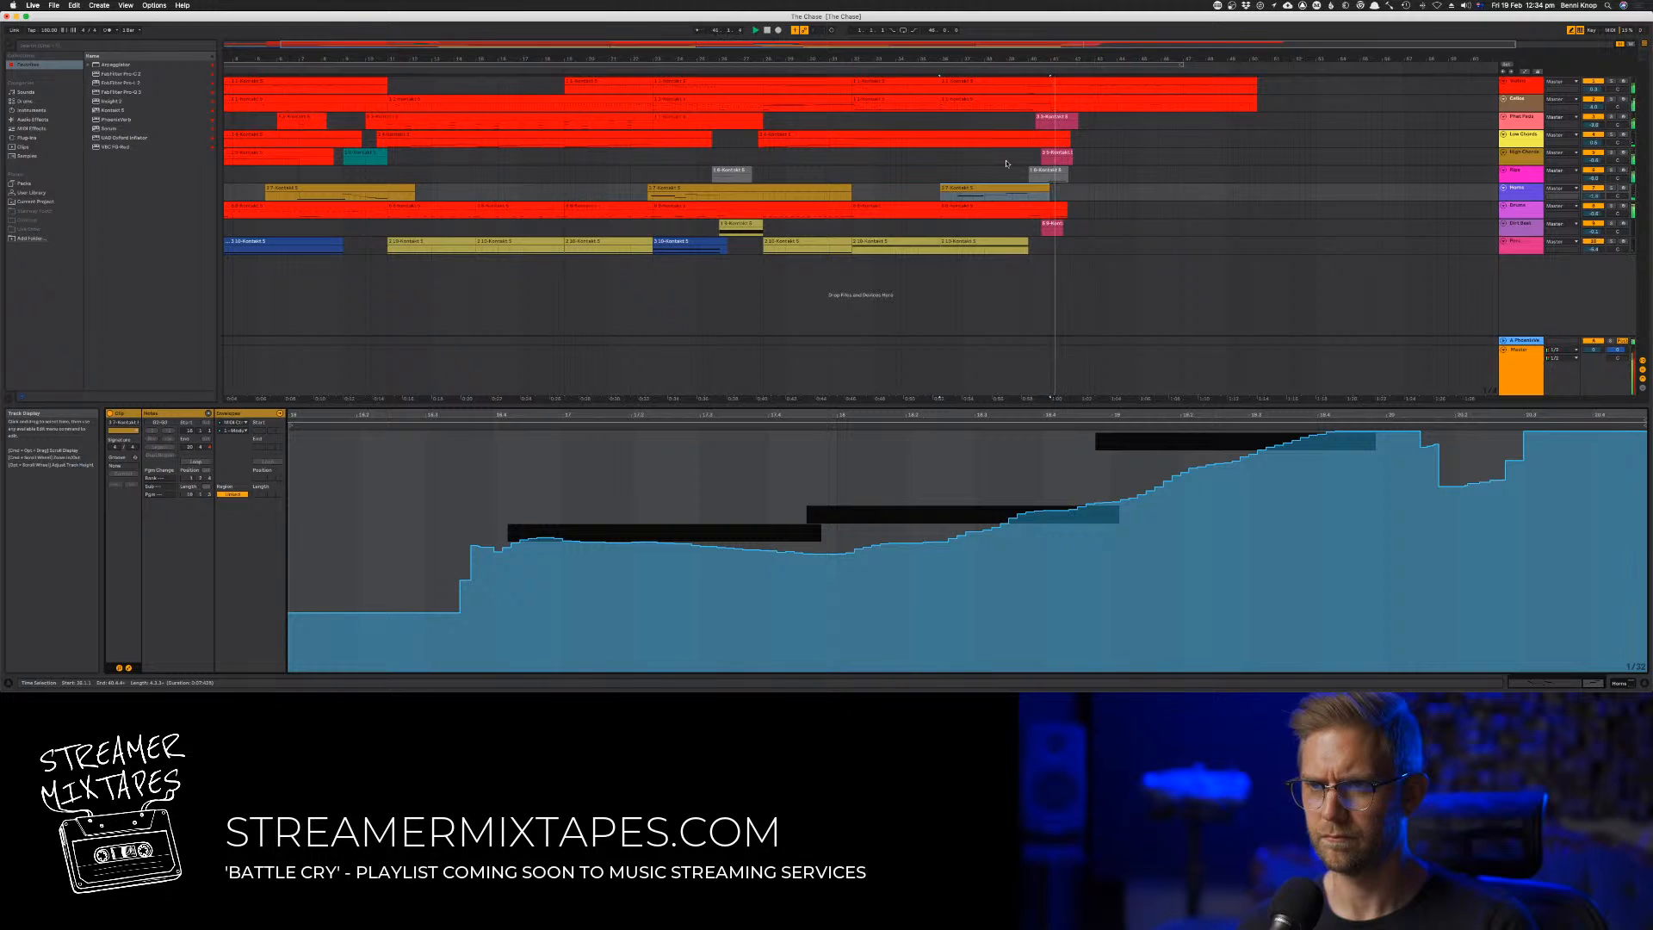
click(831, 68)
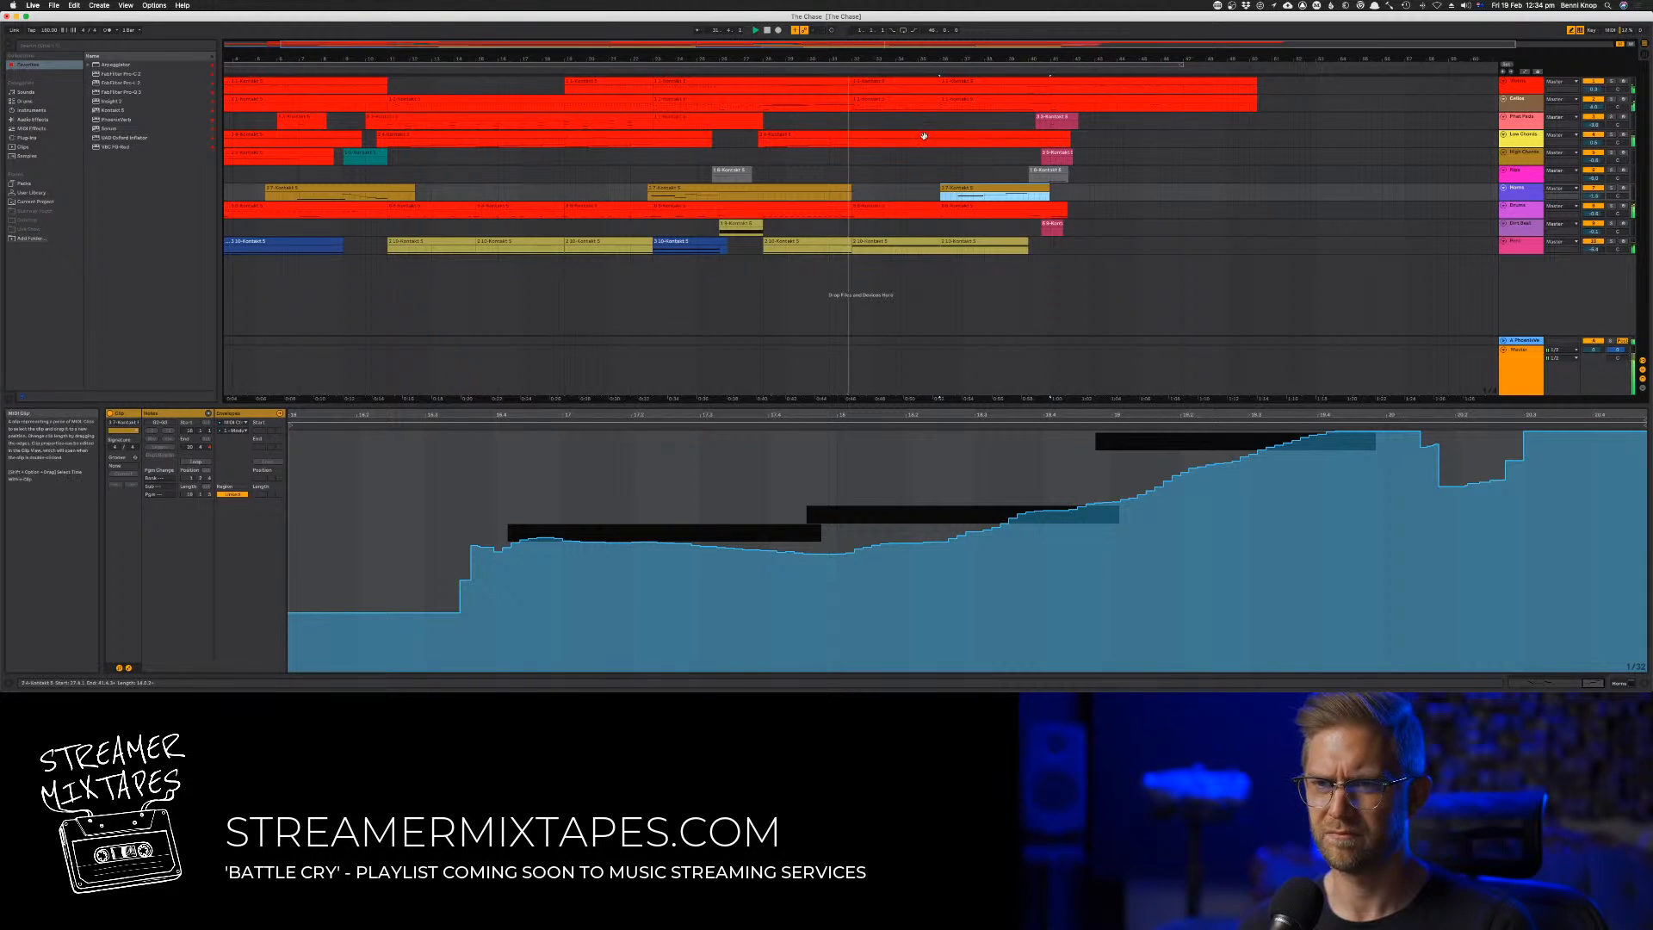
Consolidate the first track's clips from bar 23 onward into one clip
click(924, 98)
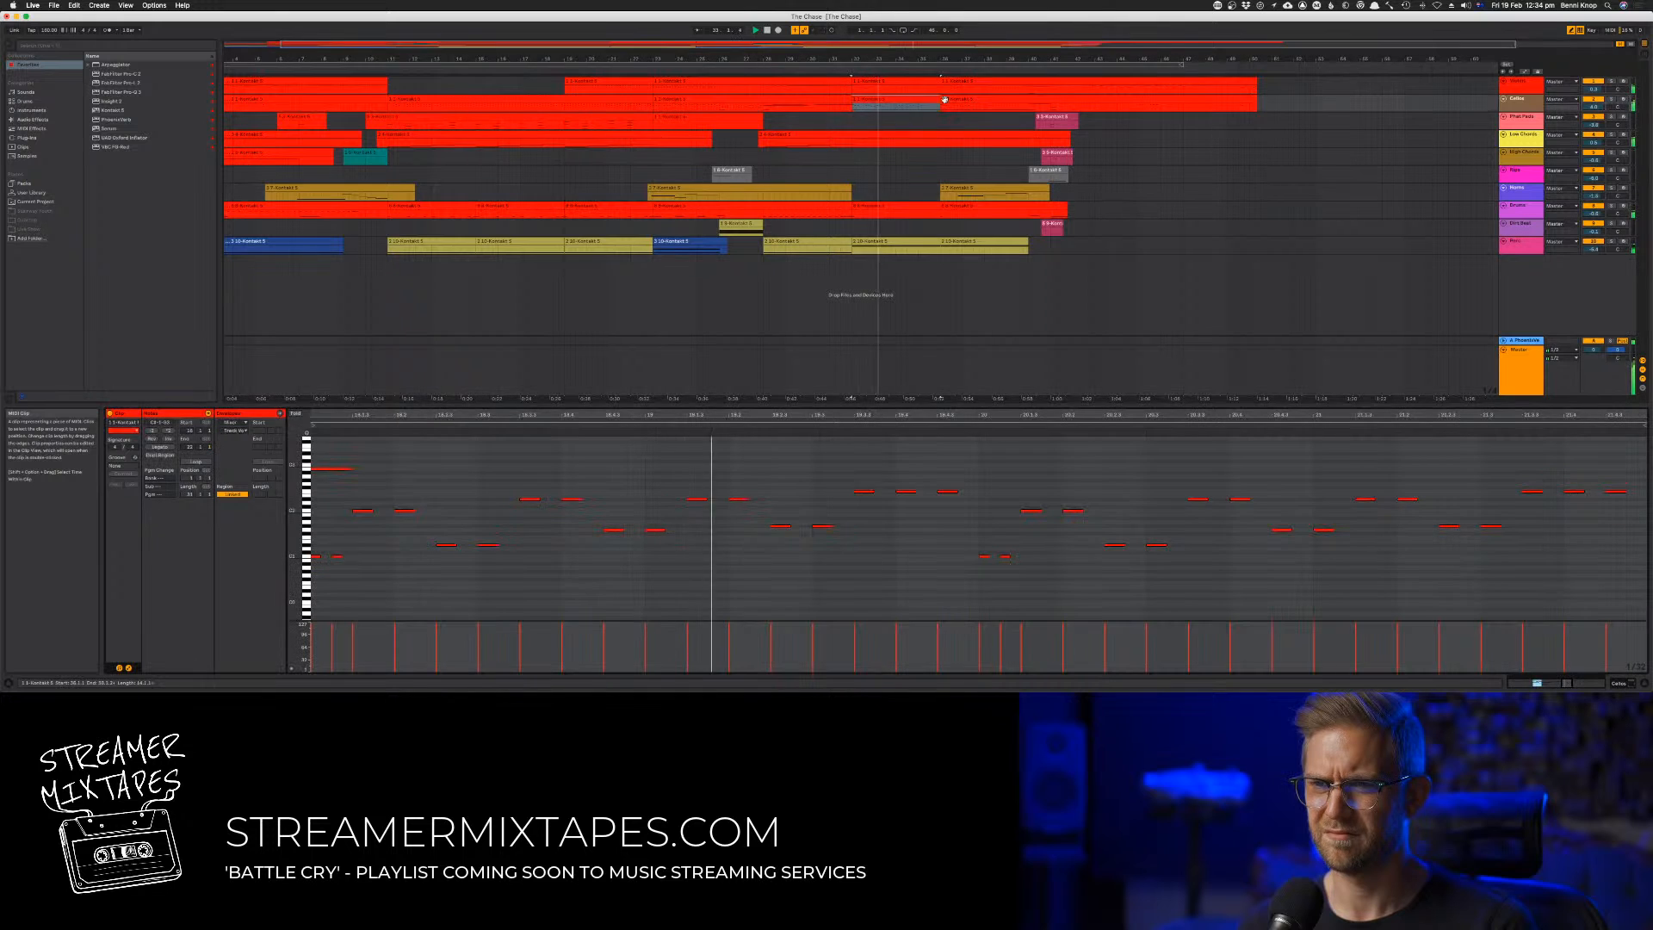
click(956, 98)
click(957, 84)
click(957, 80)
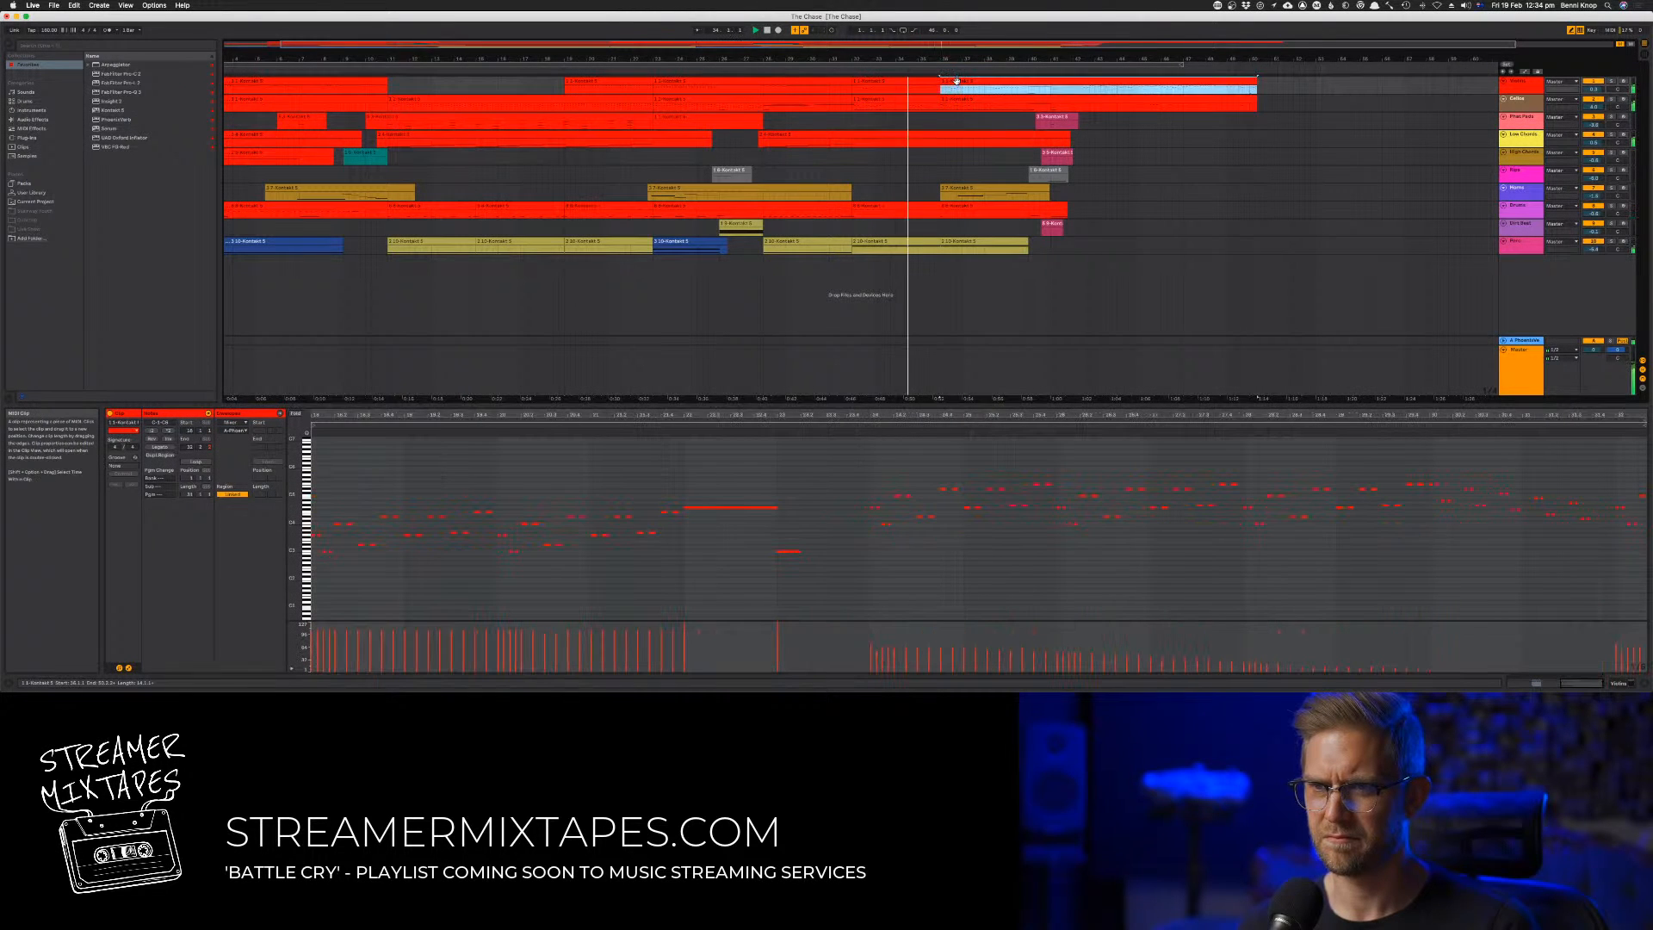
drag(806, 417, 1262, 414)
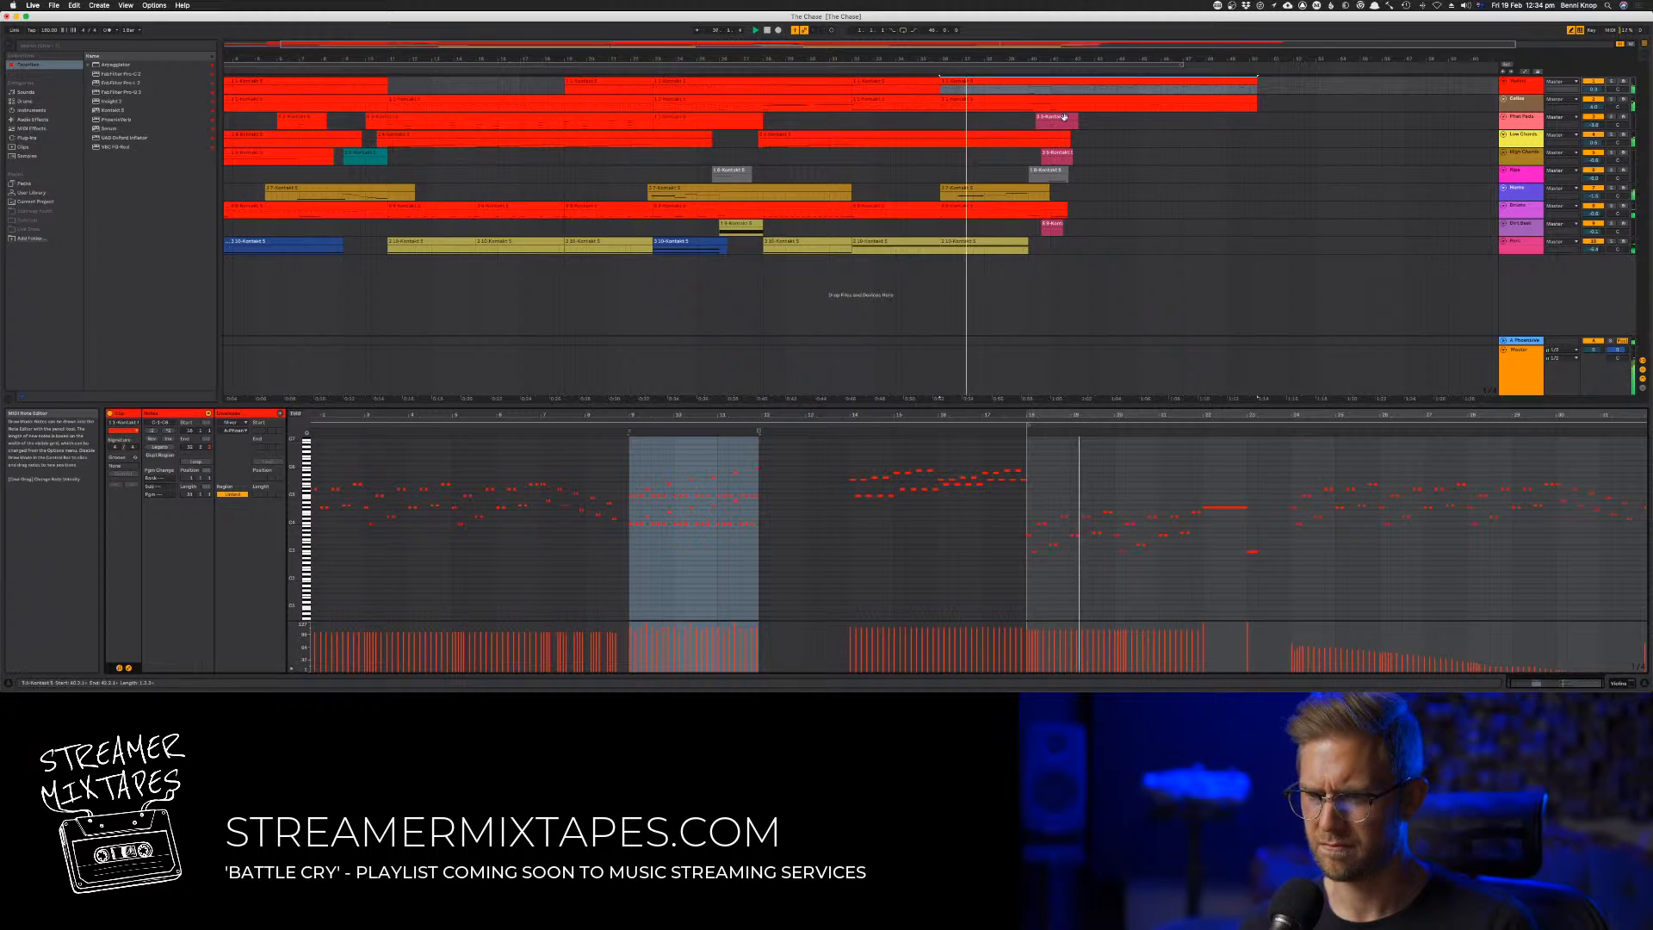
shift+click(825, 87)
right_click(827, 85)
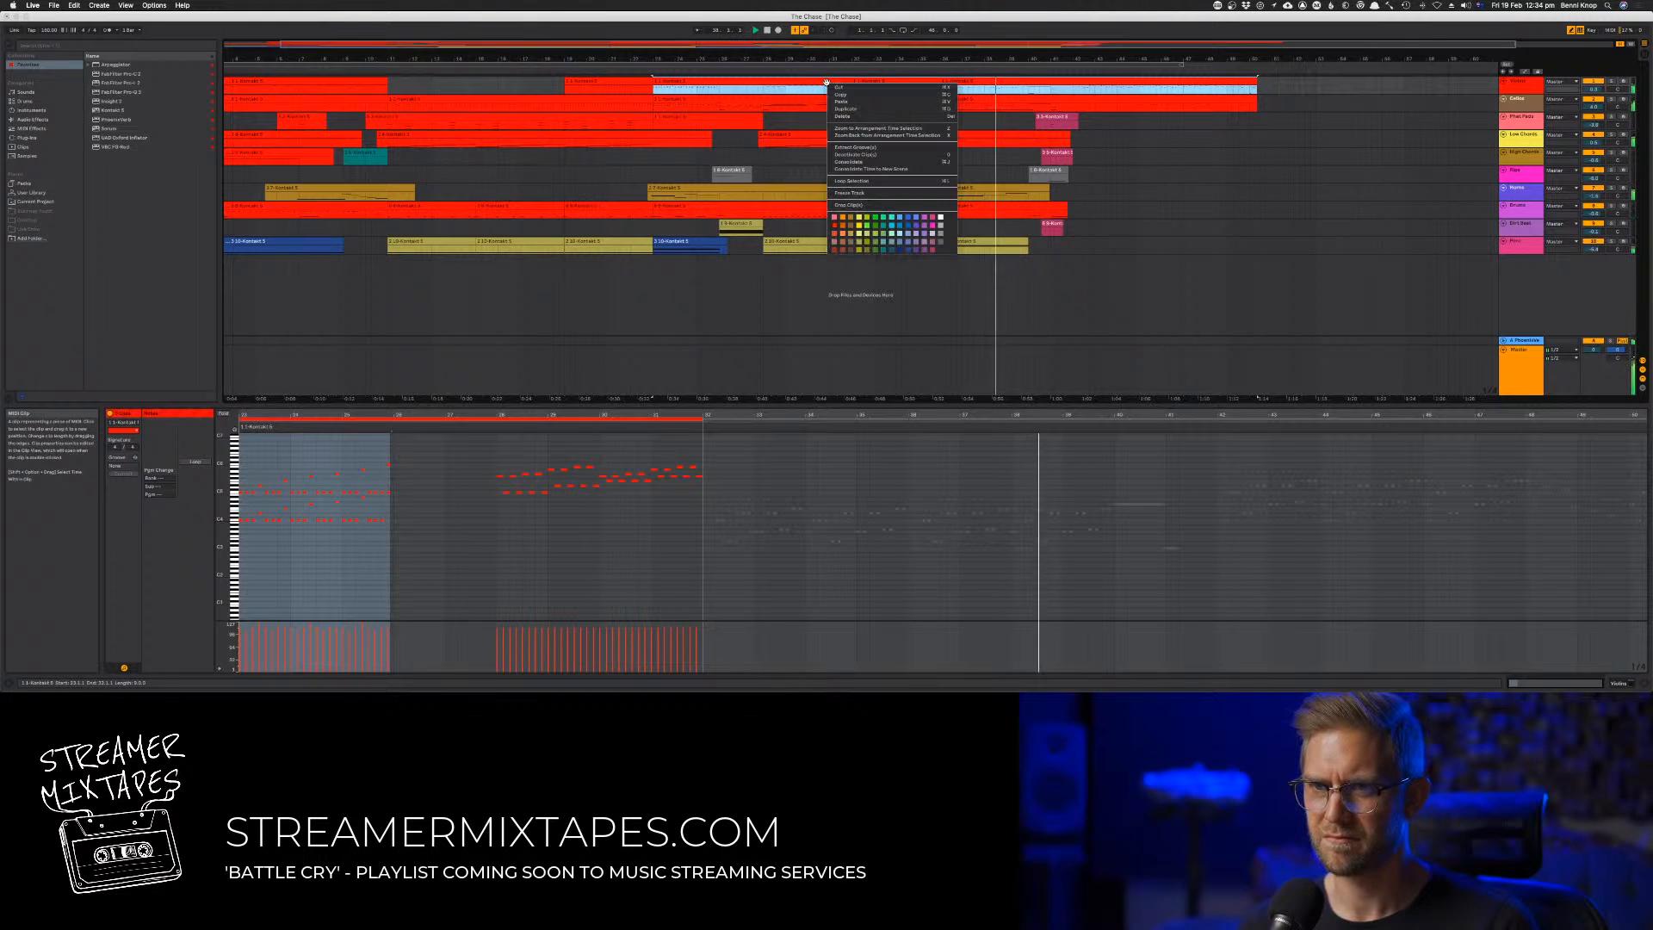
click(859, 161)
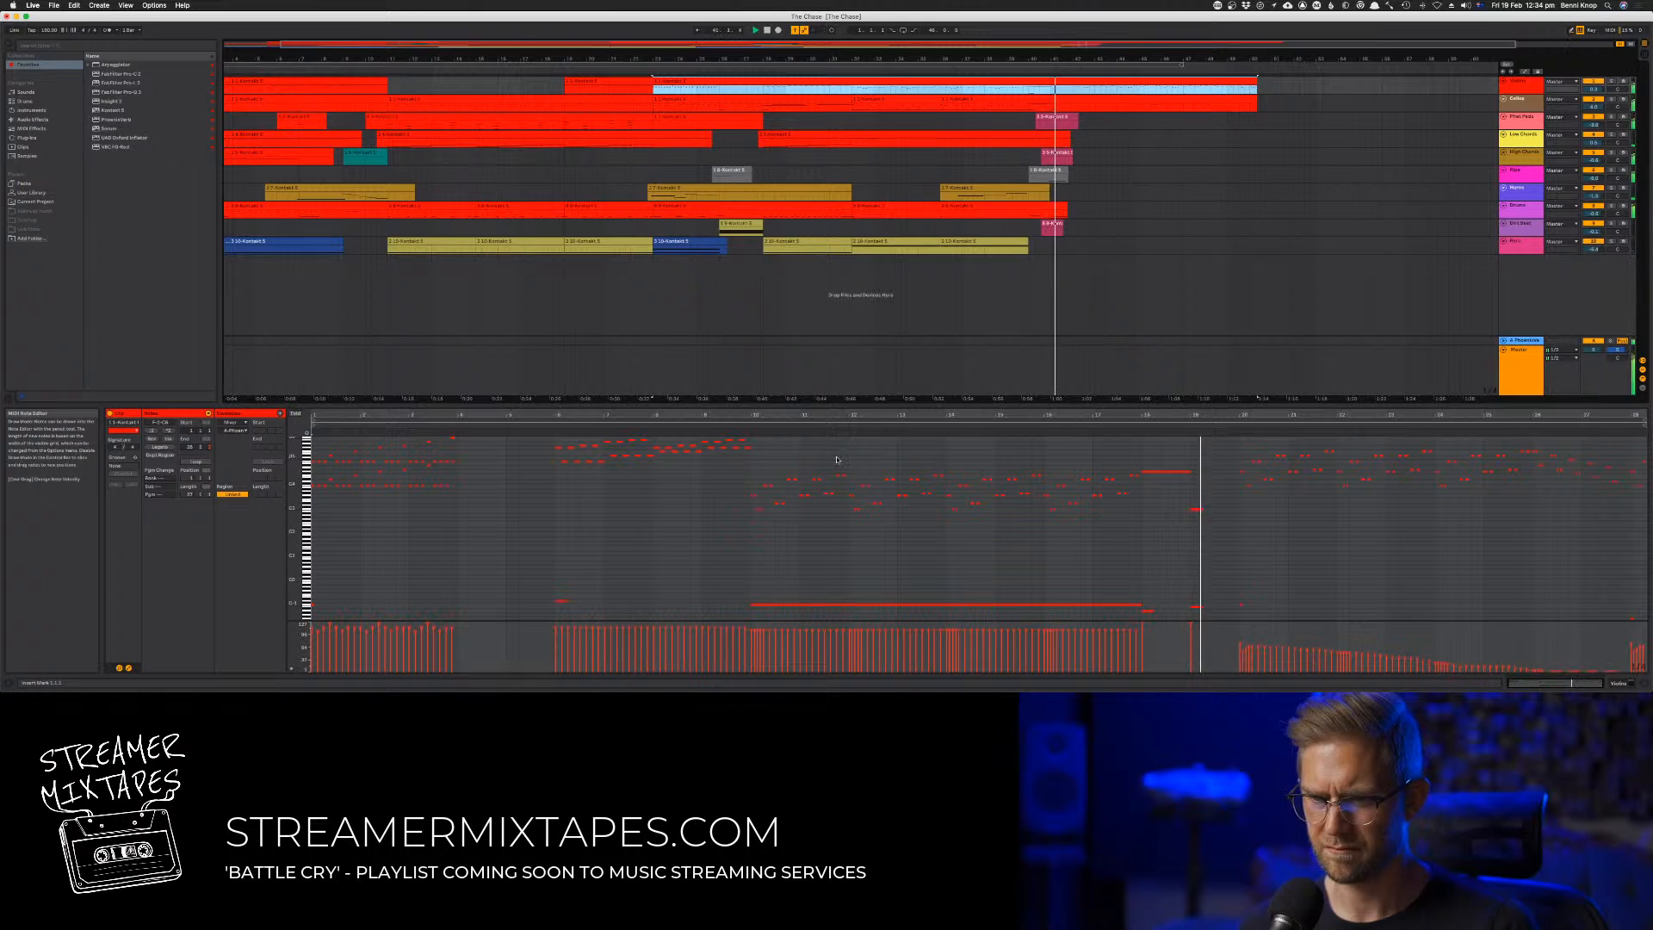
Double the first track's moving notes in bars 36 to 39 with copies an octave higher
key(space)
drag(748, 469, 1150, 540)
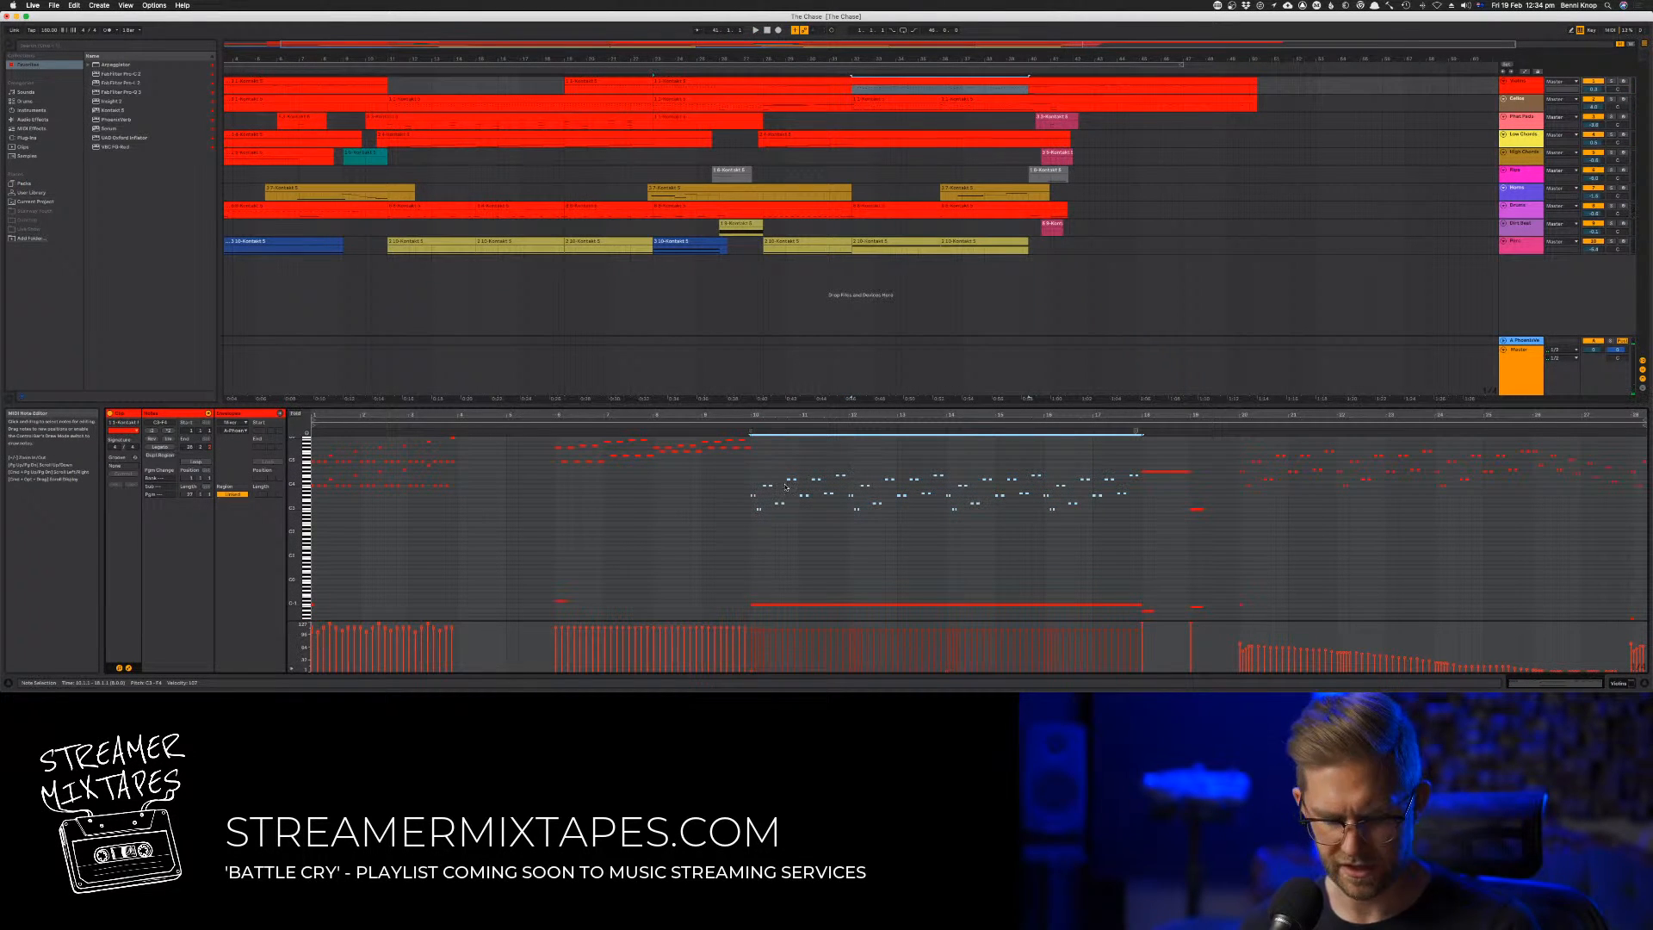
key(space)
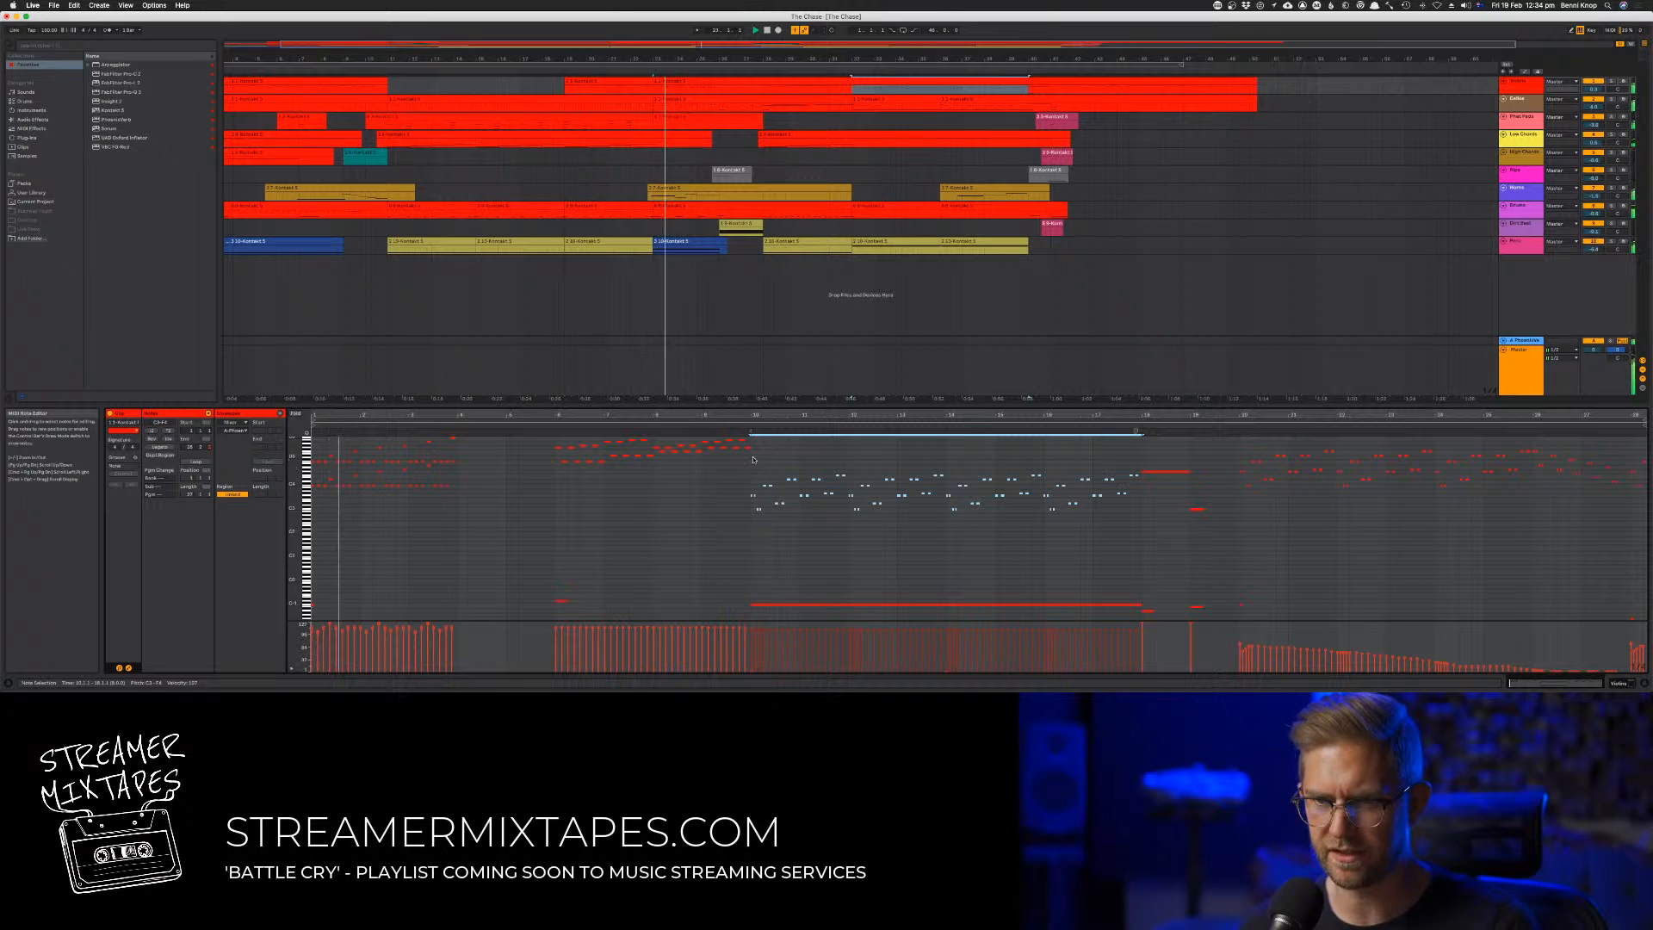
click(711, 430)
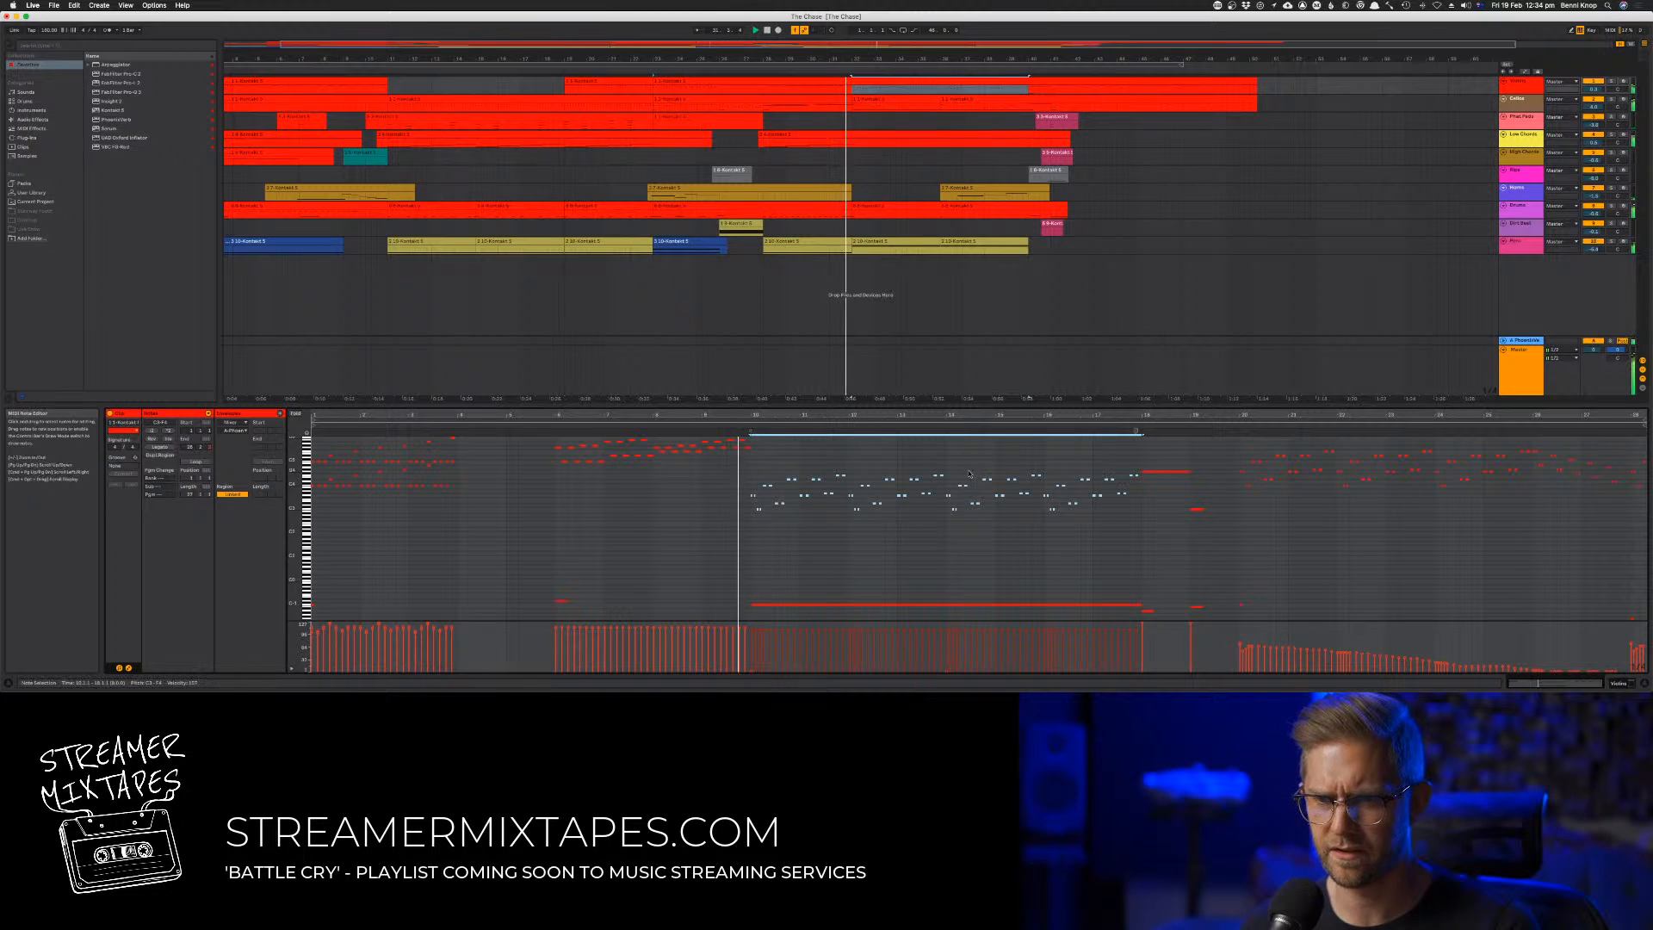
drag(947, 470, 1137, 545)
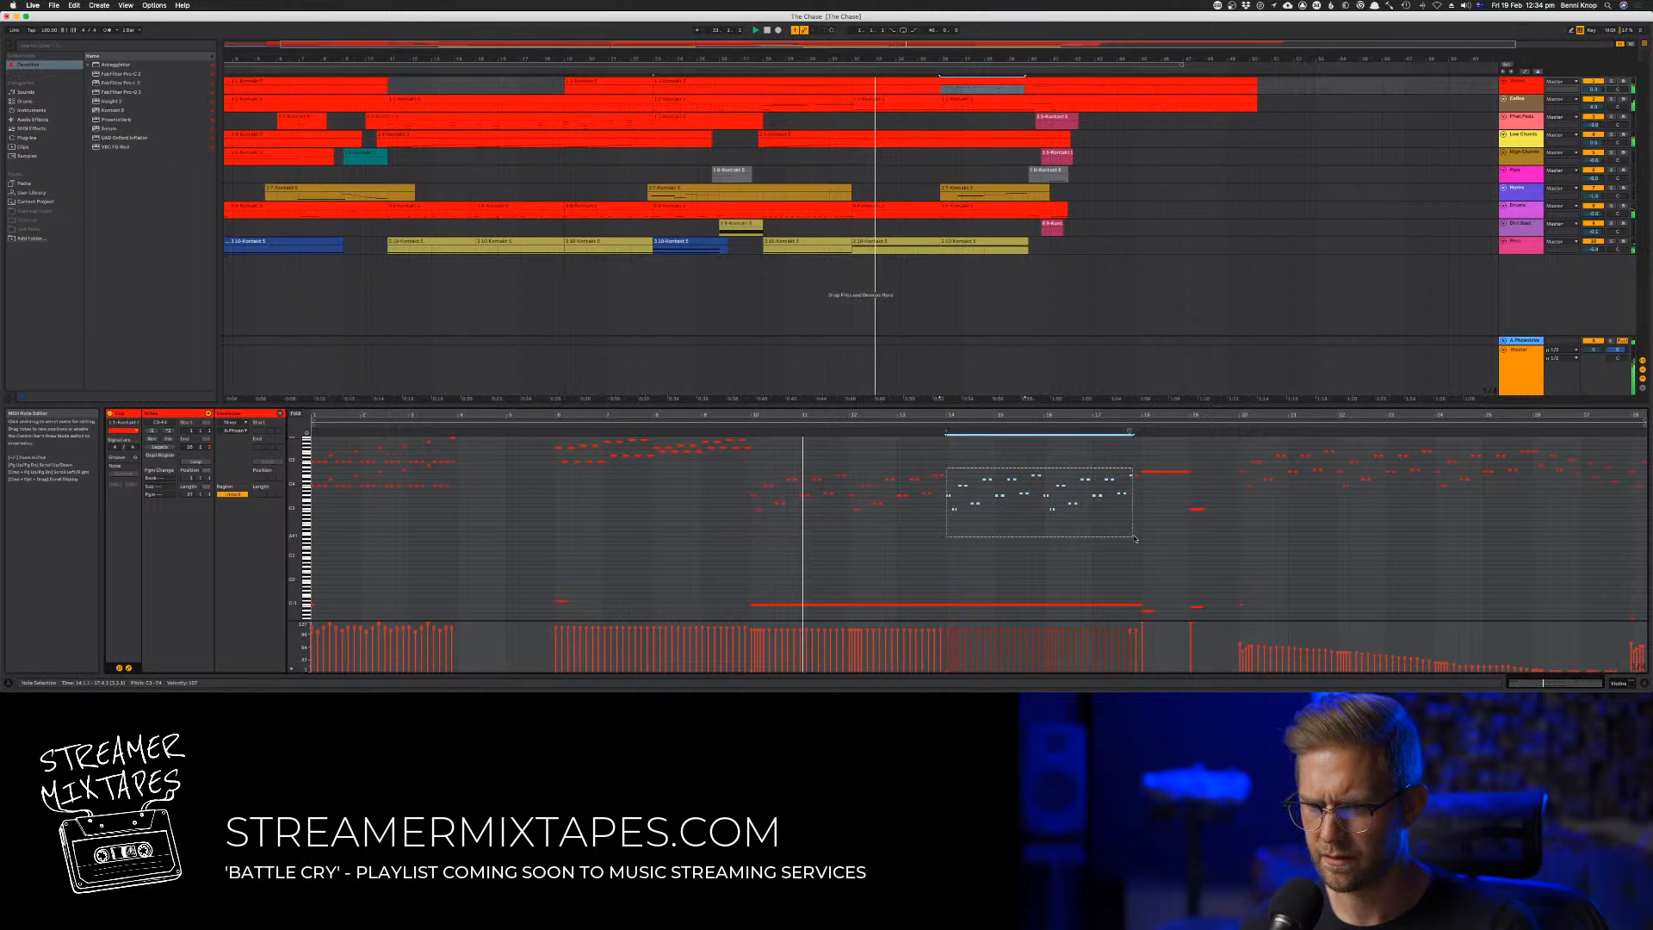
drag(962, 485, 962, 451)
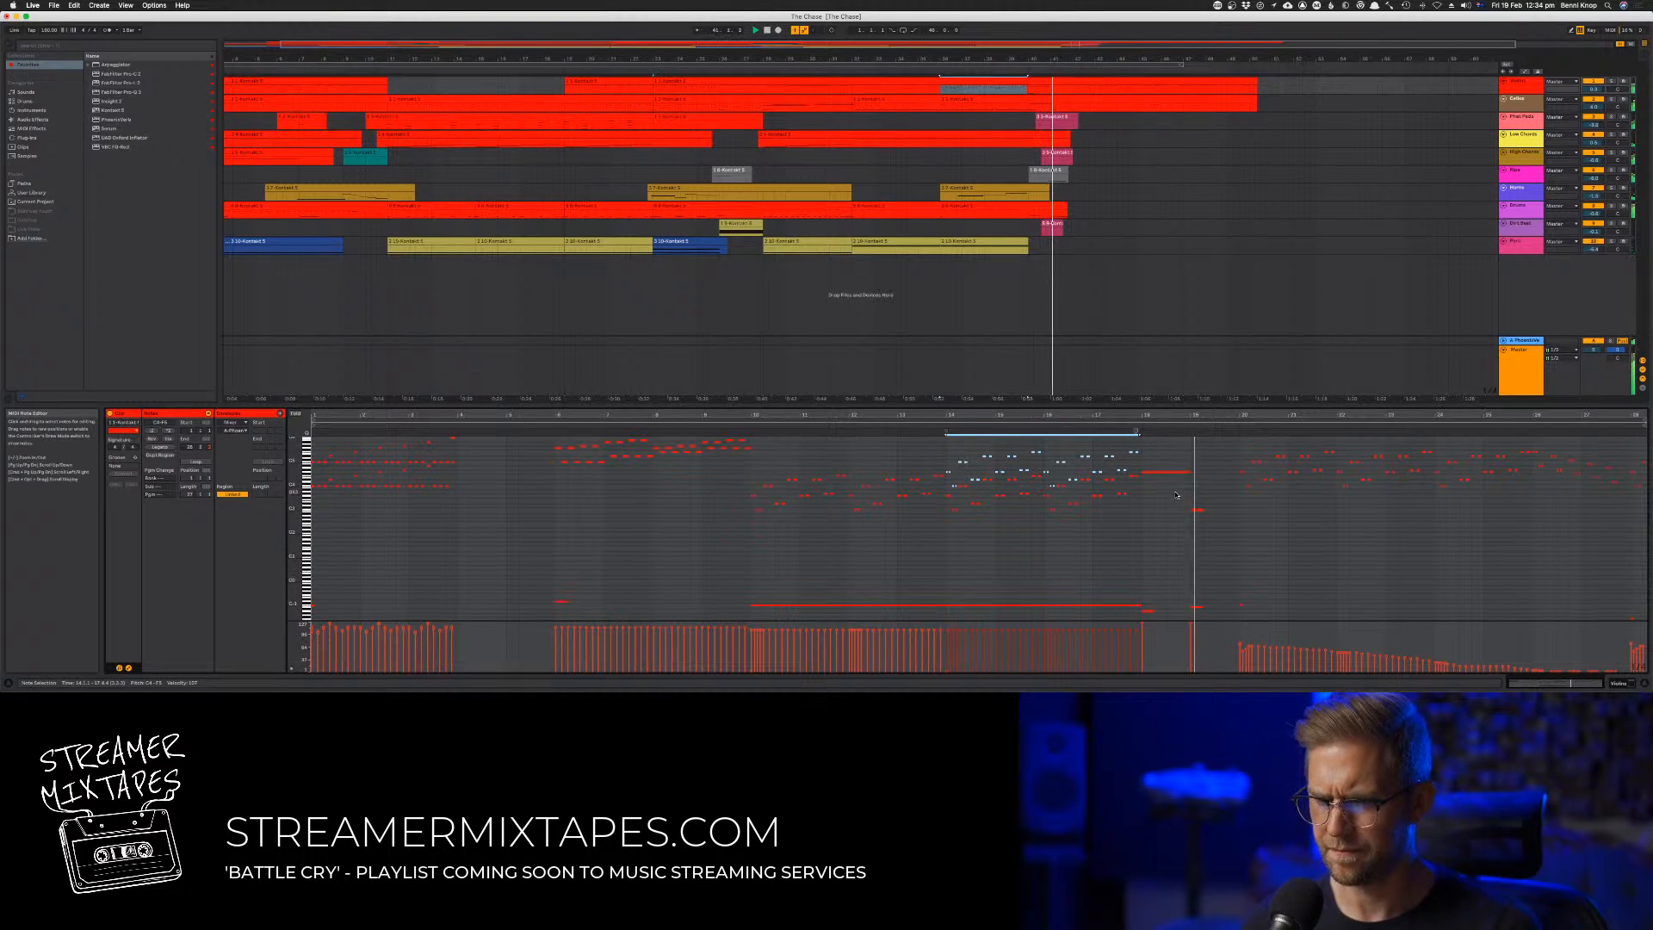
Add a higher copy of the long note at bar 40 on the first track and play the passage around it
scroll(1175, 495, up, 2)
key(space)
drag(1174, 484, 1168, 521)
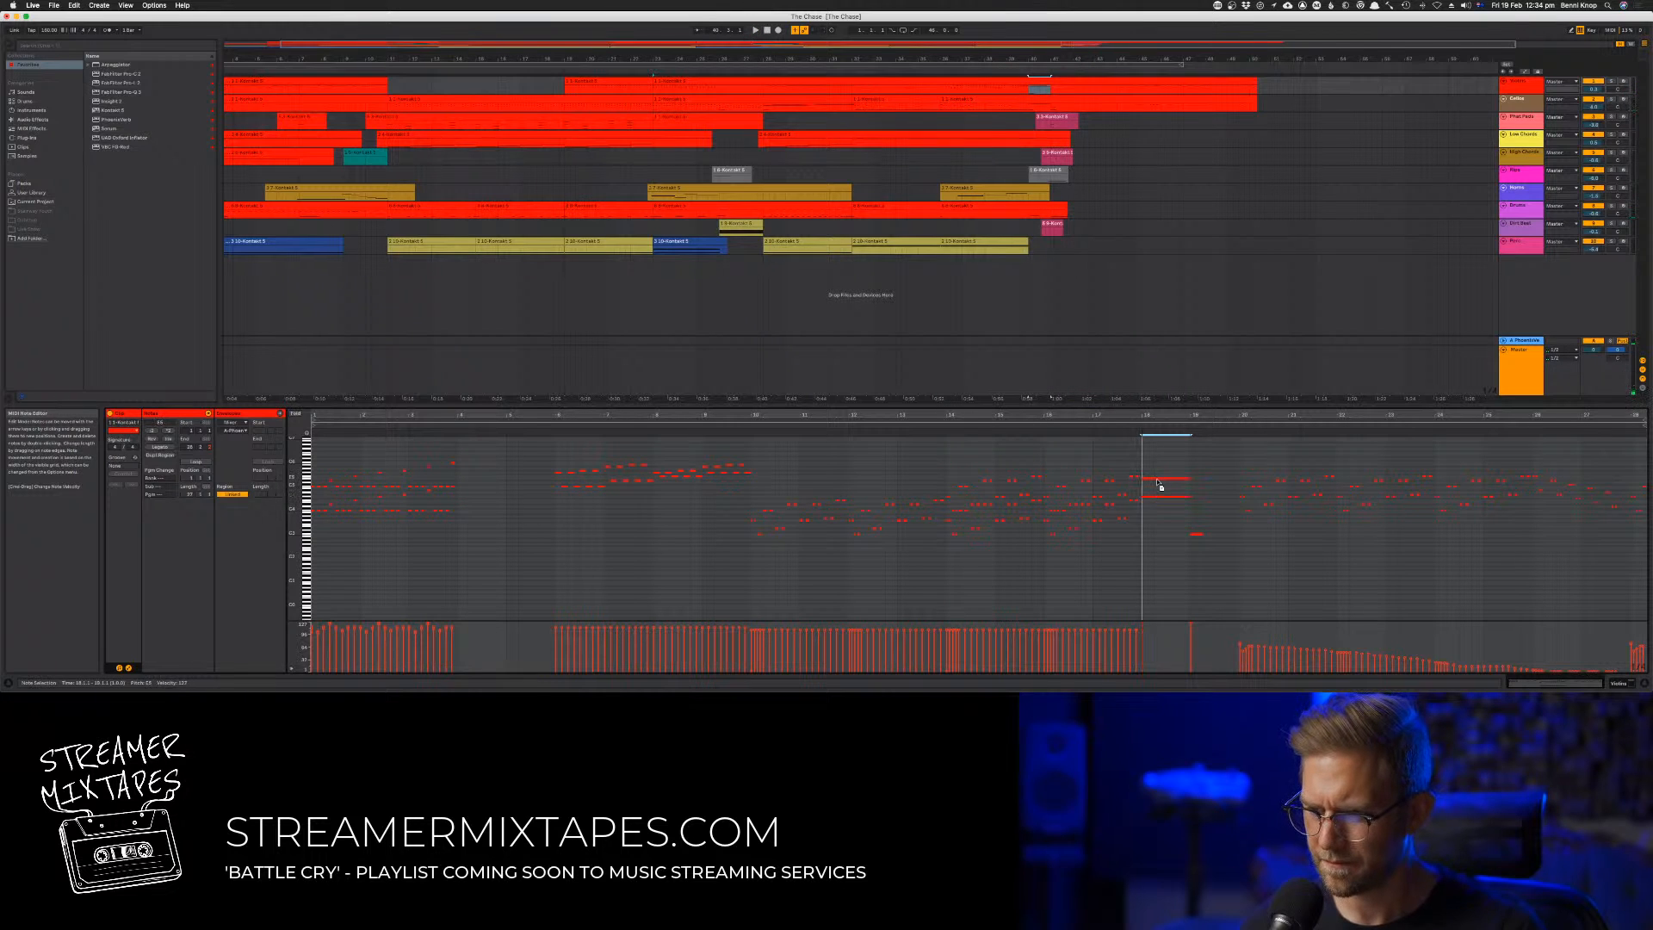
key(space)
click(1137, 419)
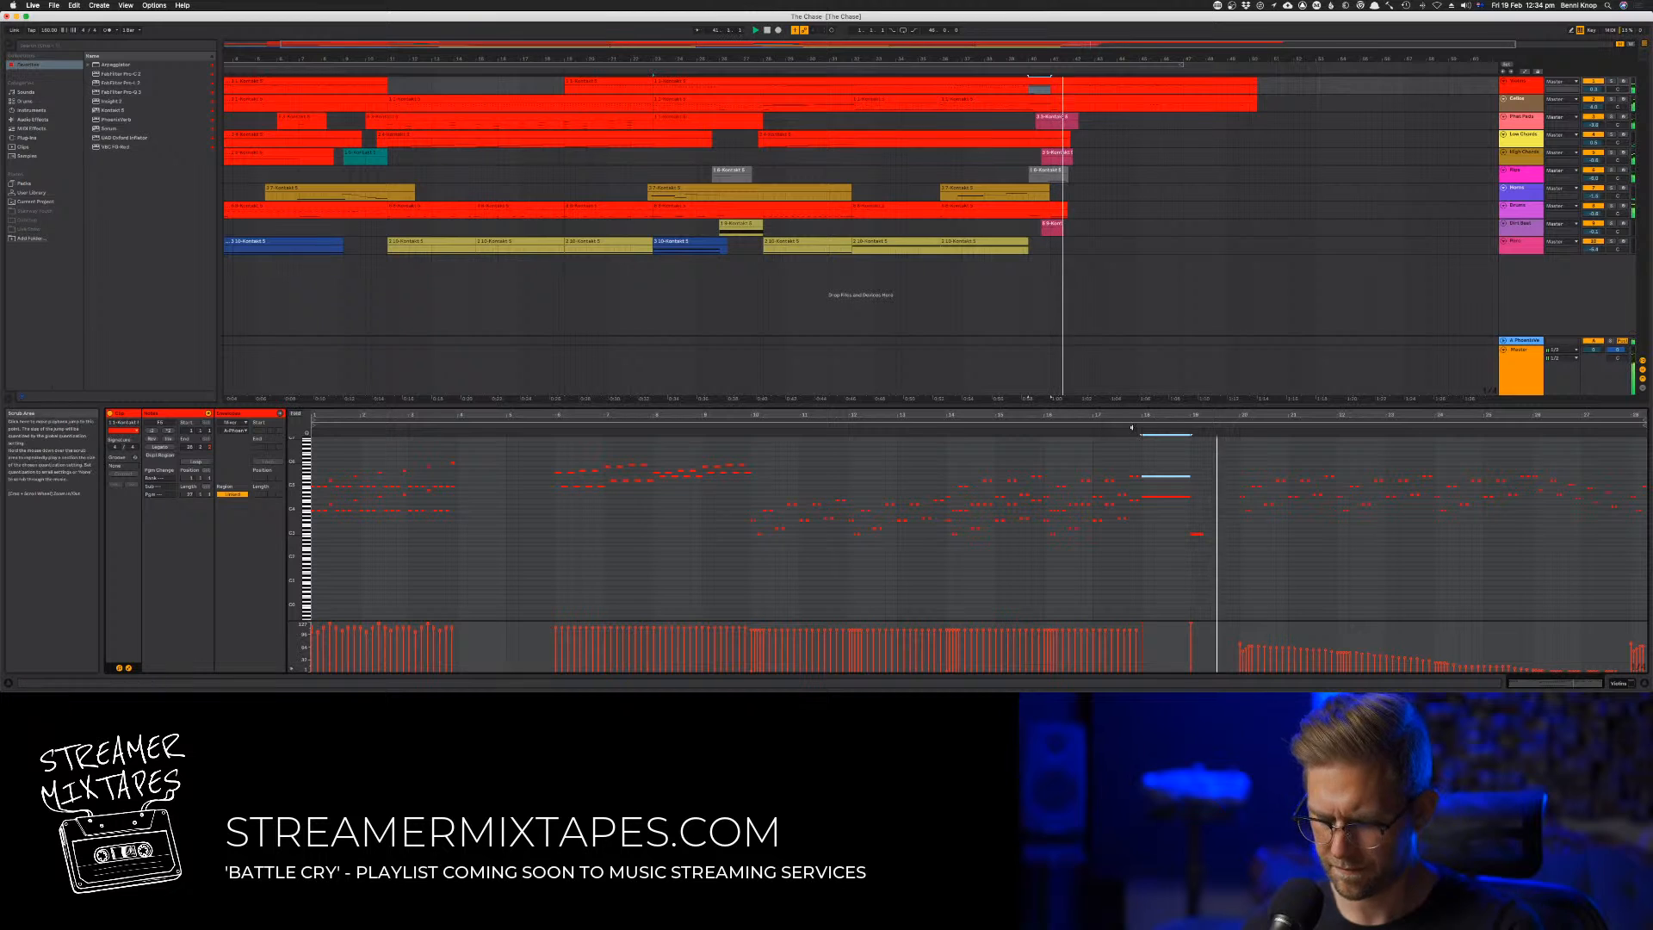
click(1132, 425)
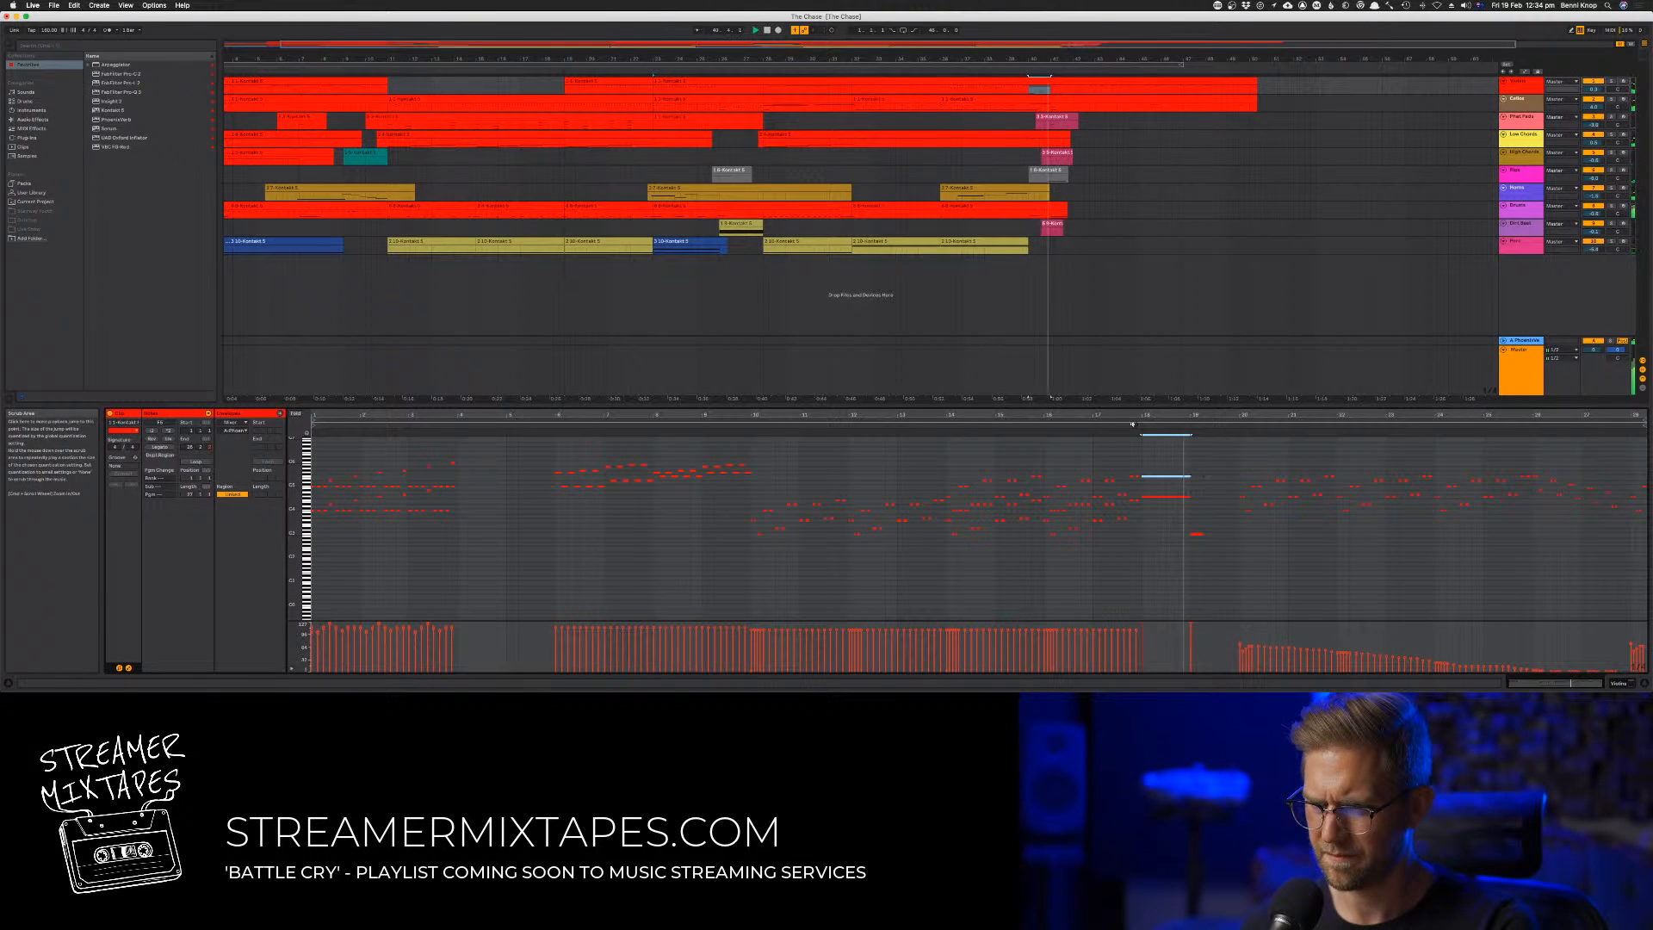
Play back the extended ending to check how the layered parts sound together
click(749, 443)
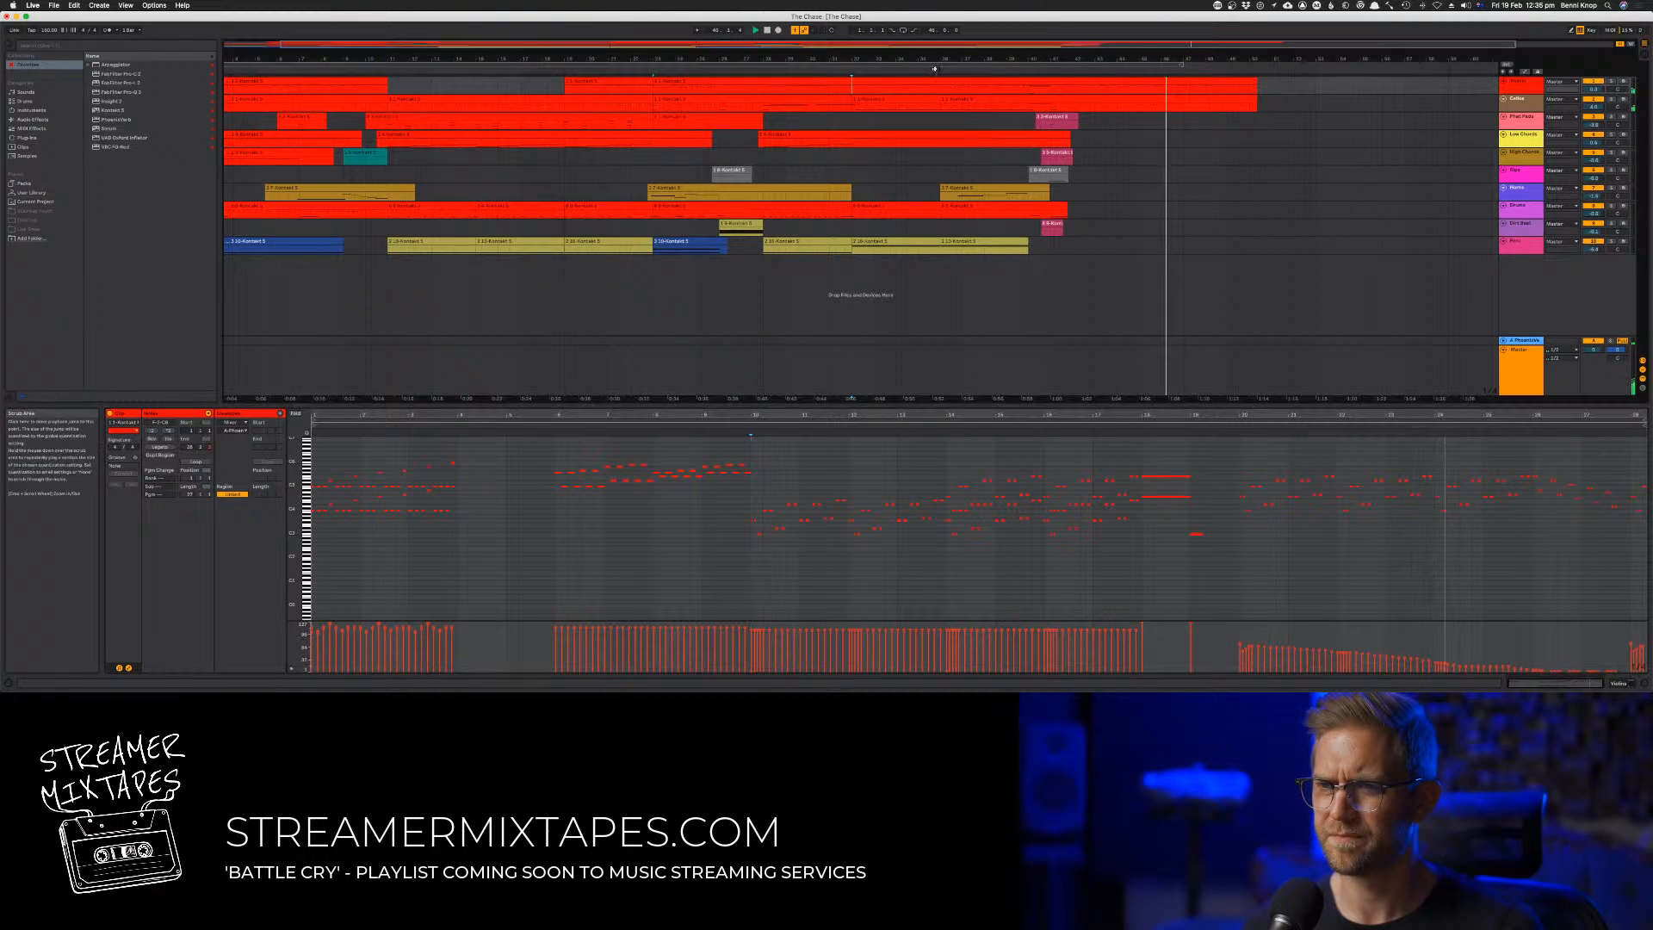
click(974, 99)
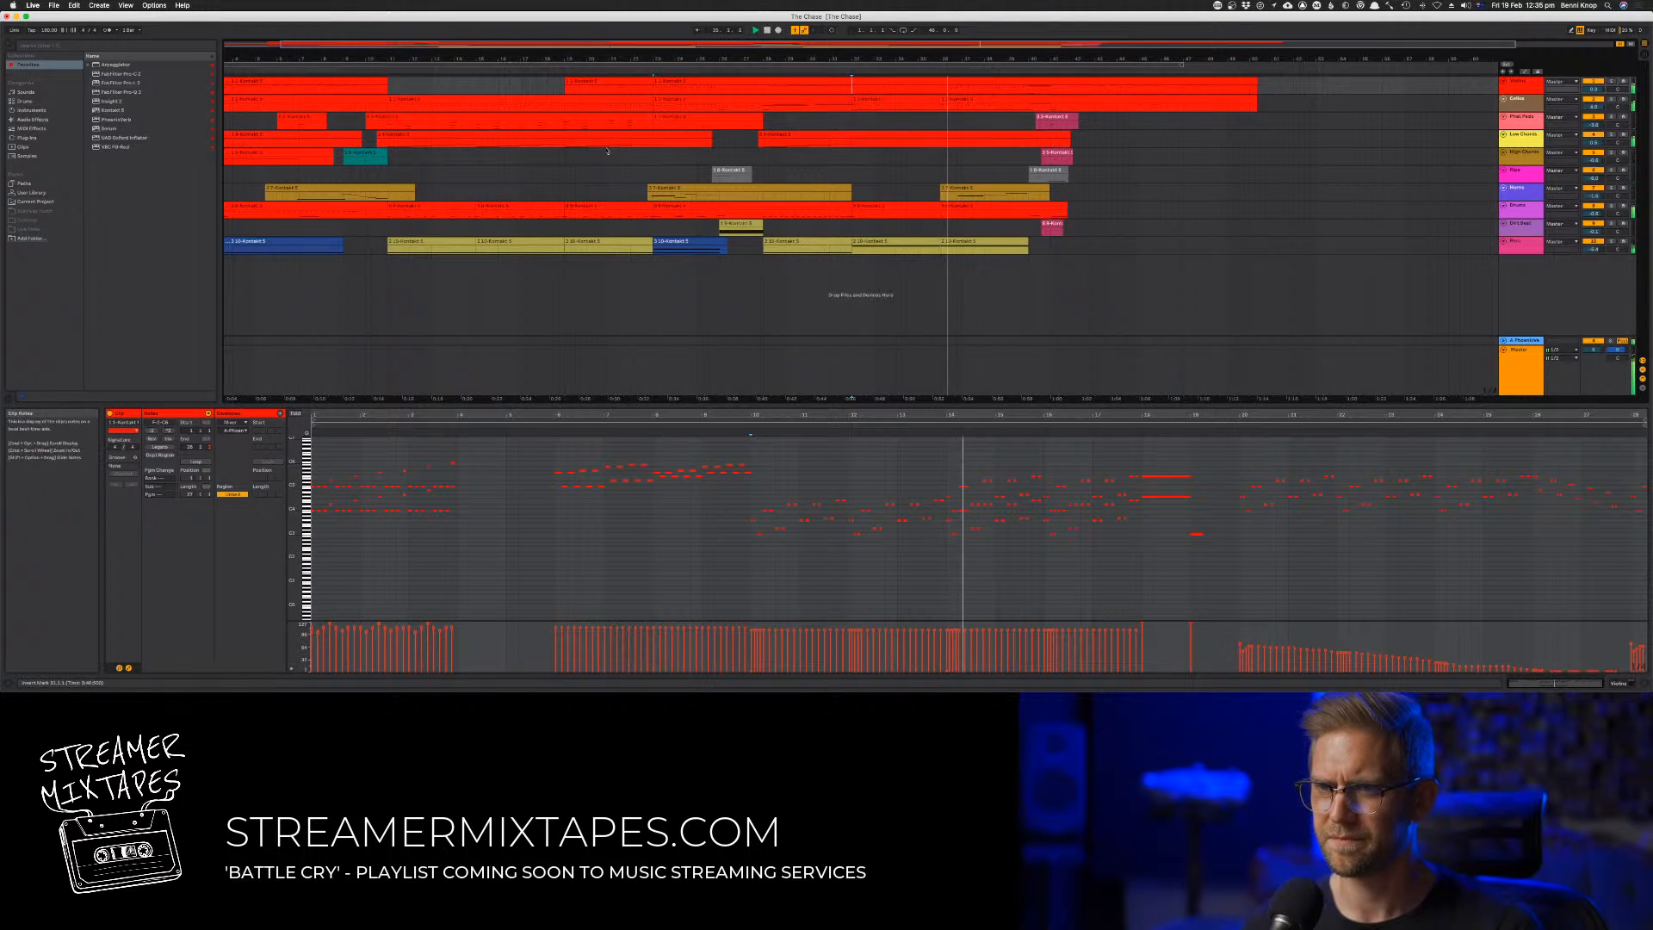
click(416, 120)
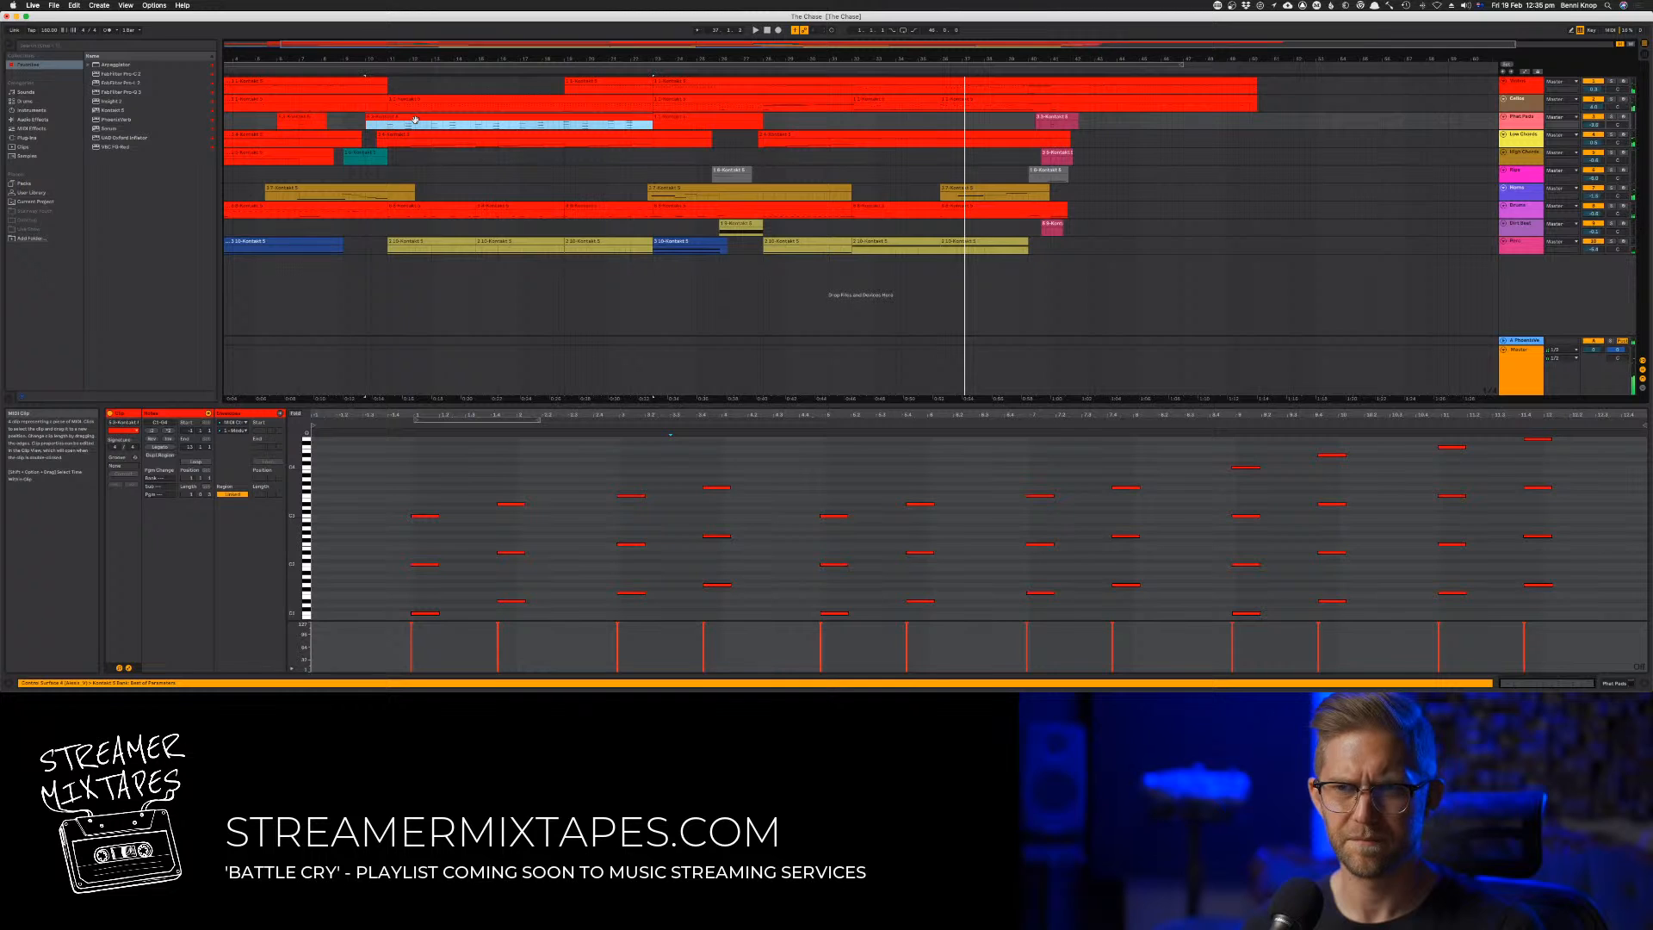
In the eighth track's clip at bar 36, move the low notes just before clip bars 2 and 4 onto those bars' first beats
drag(420, 207, 973, 213)
key(space)
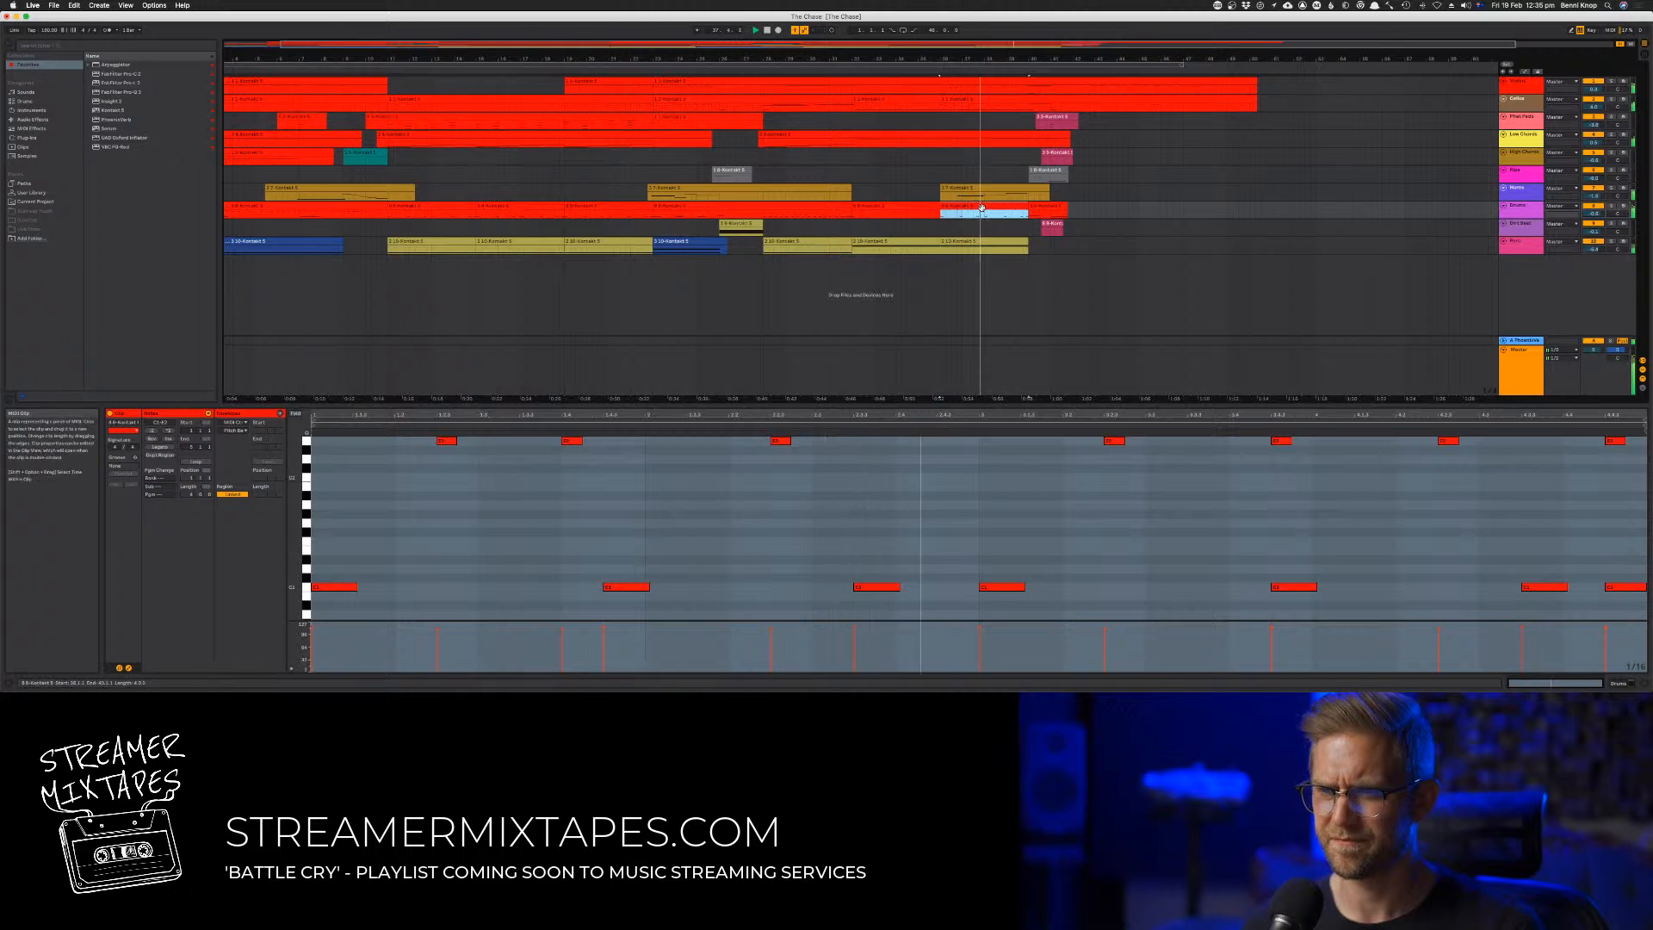
click(729, 568)
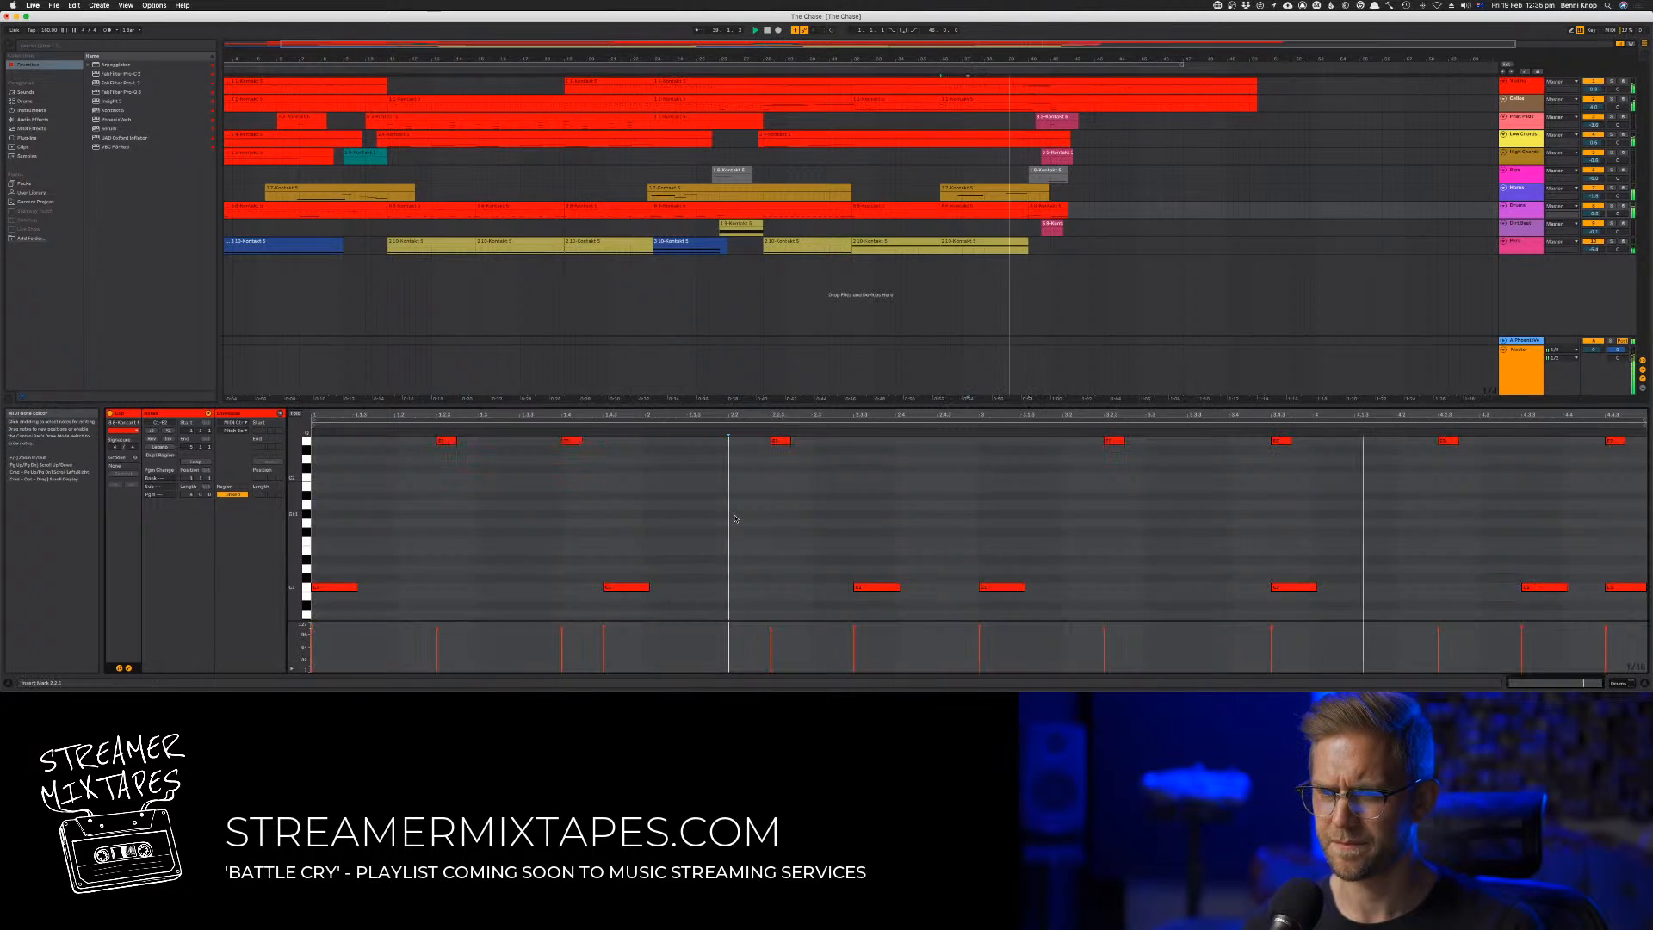
drag(626, 587, 668, 586)
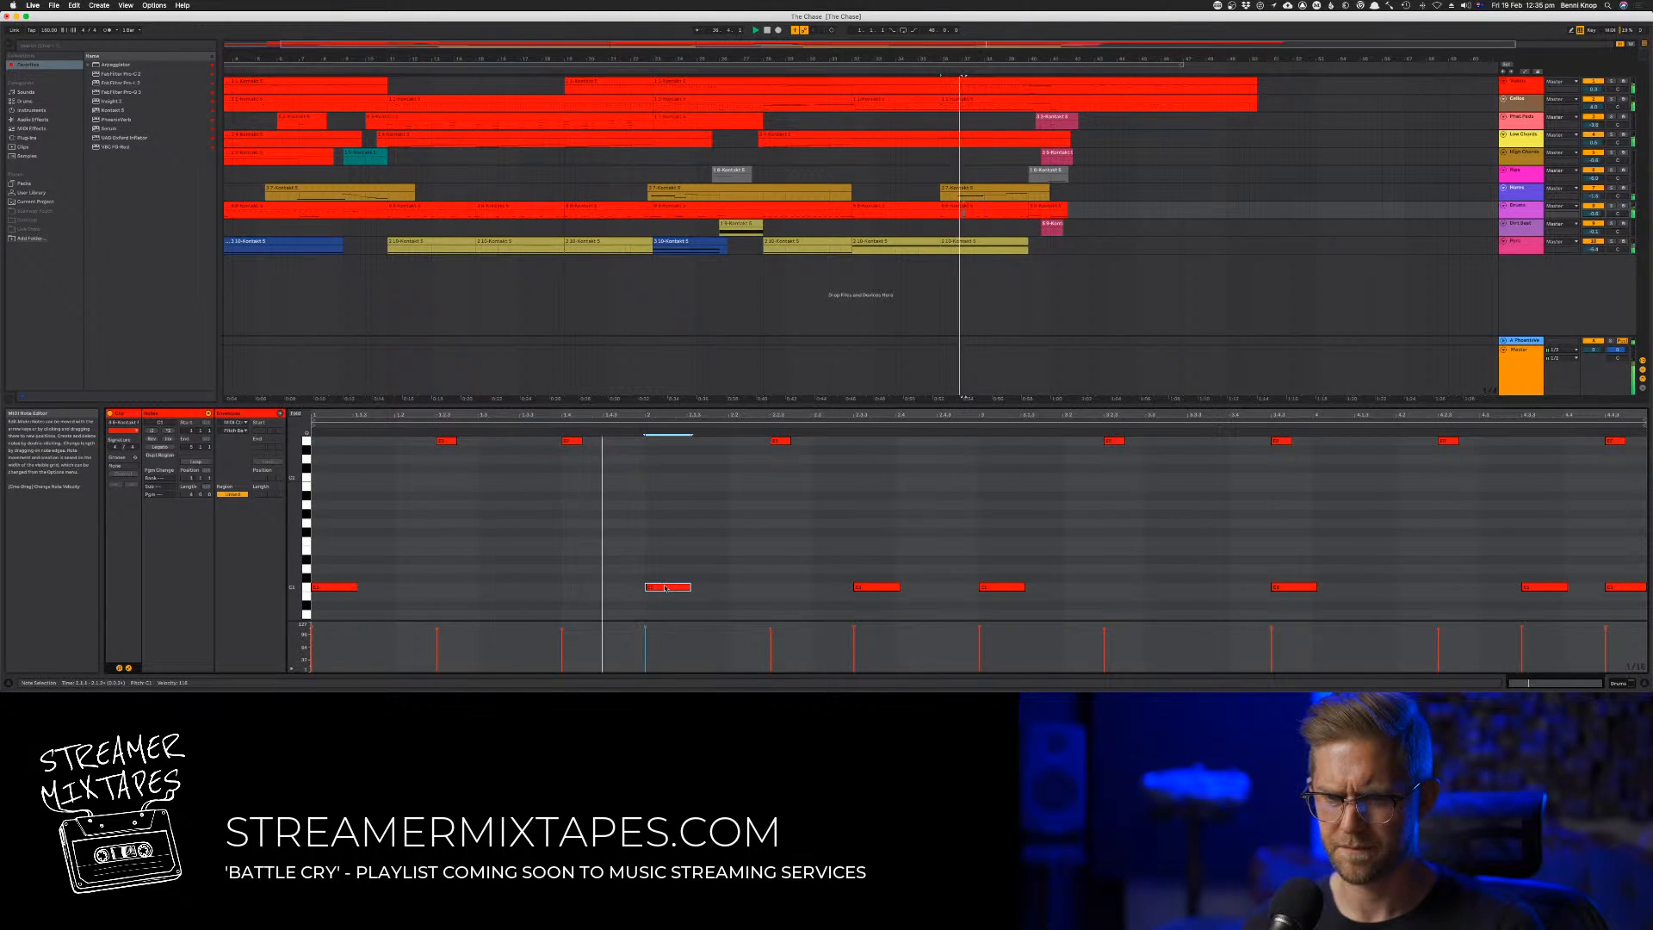
drag(1300, 587, 1341, 587)
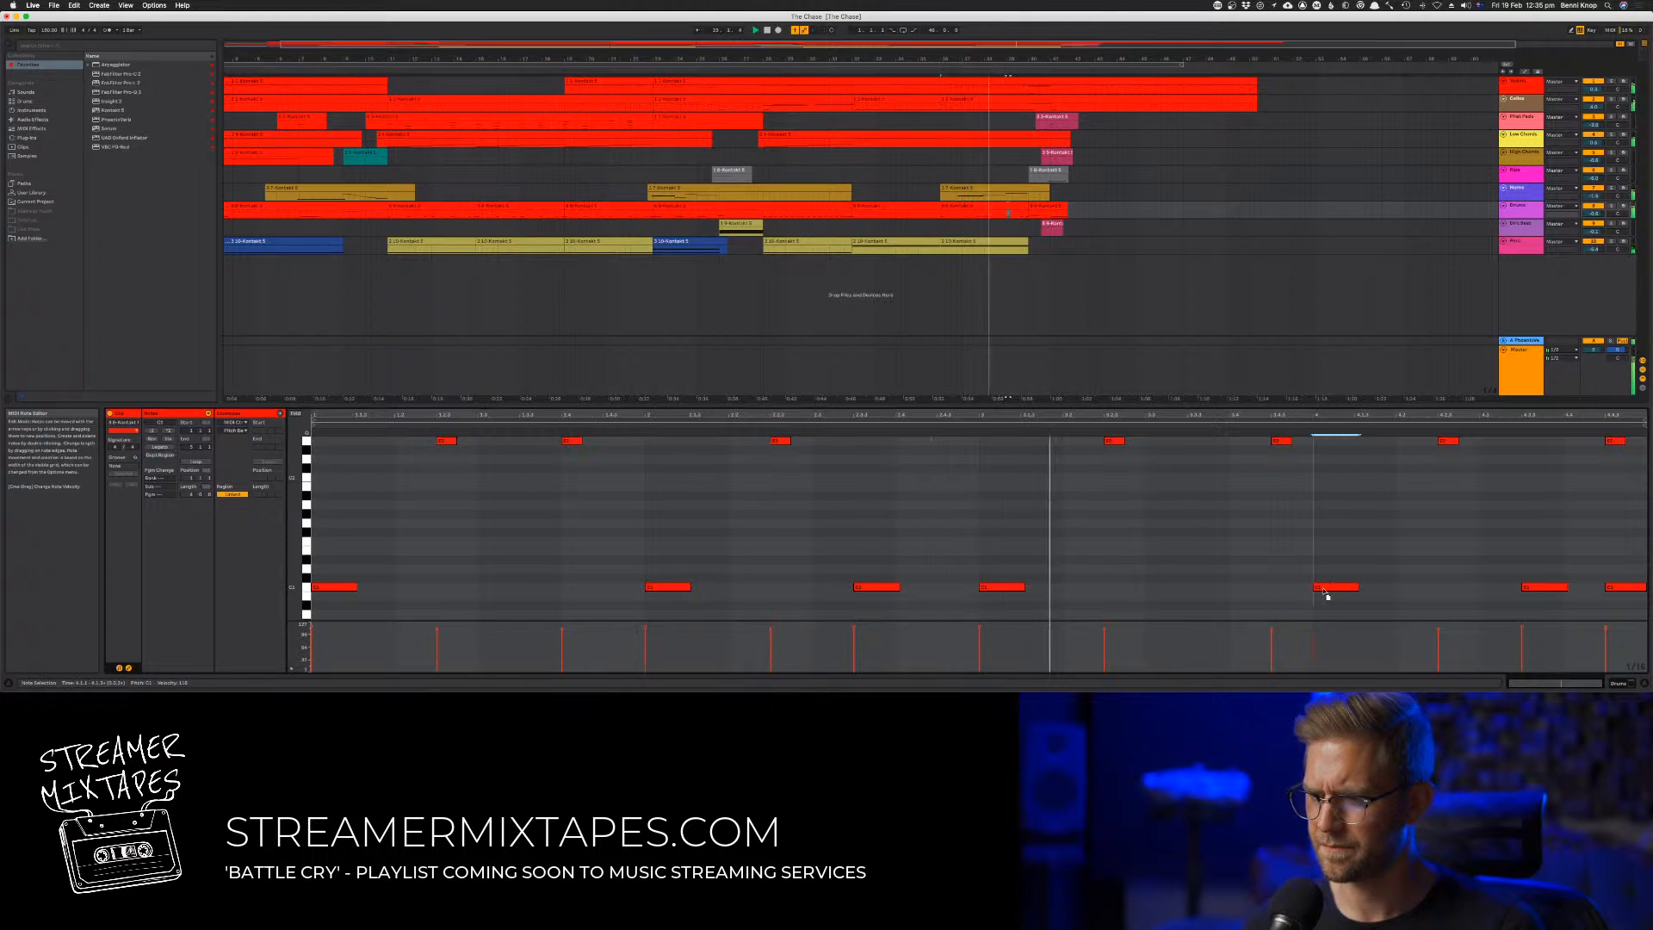
Raise the velocity of all notes in the eighth track's clip at bar 36 and delete its final low note
click(1296, 570)
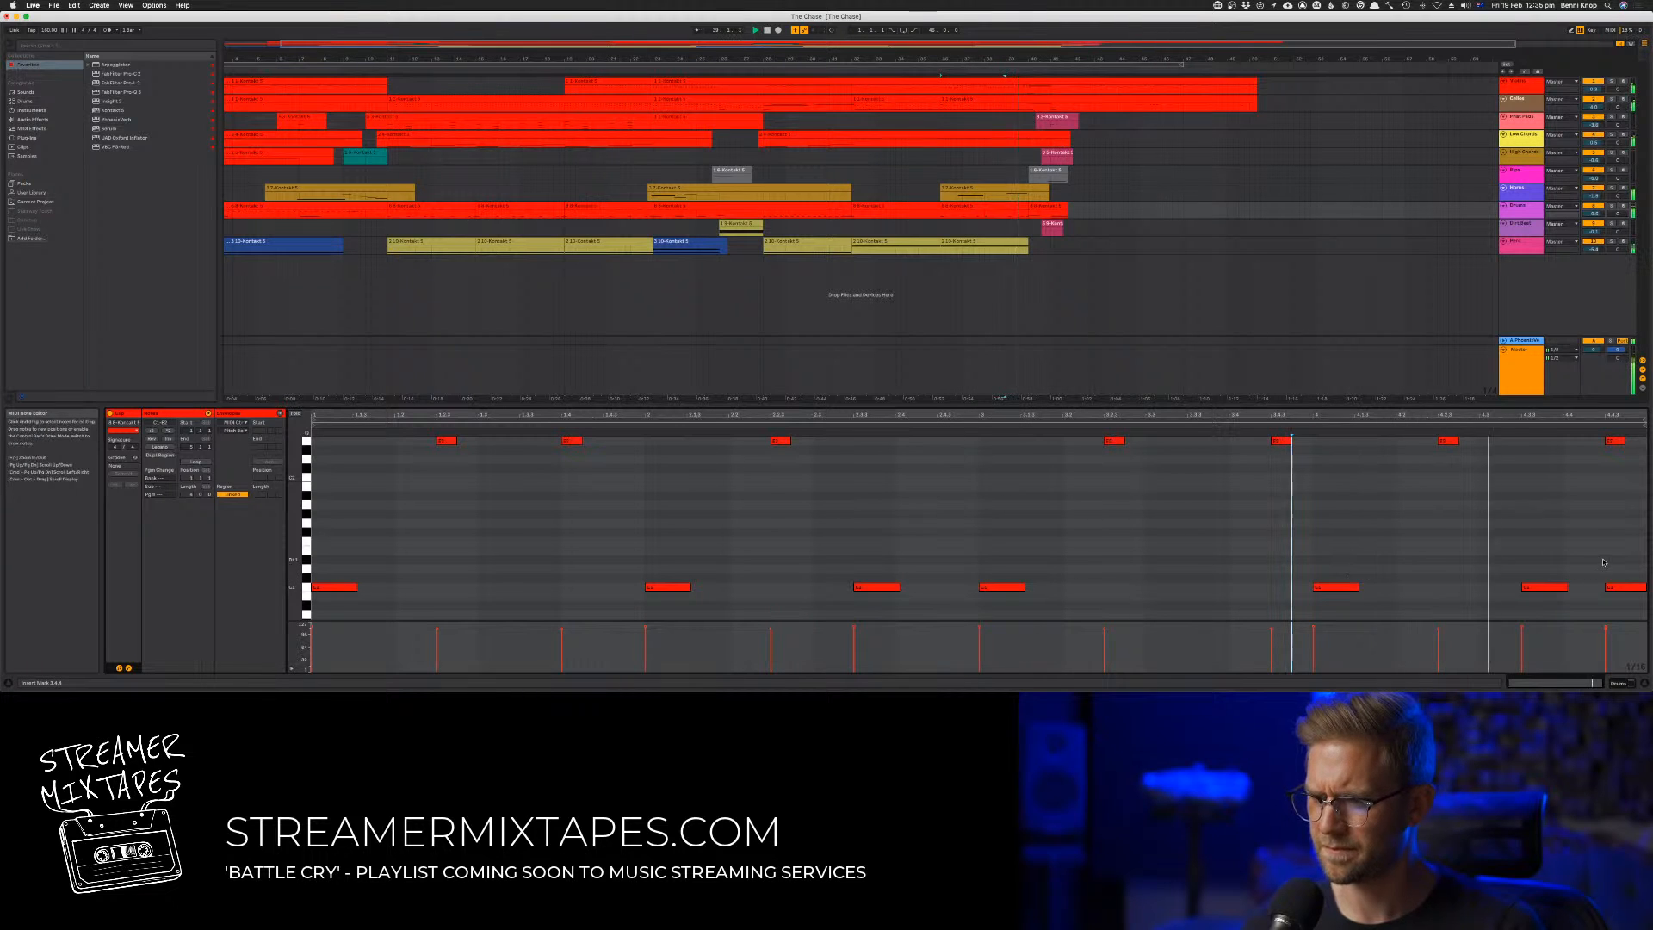
key(super+a)
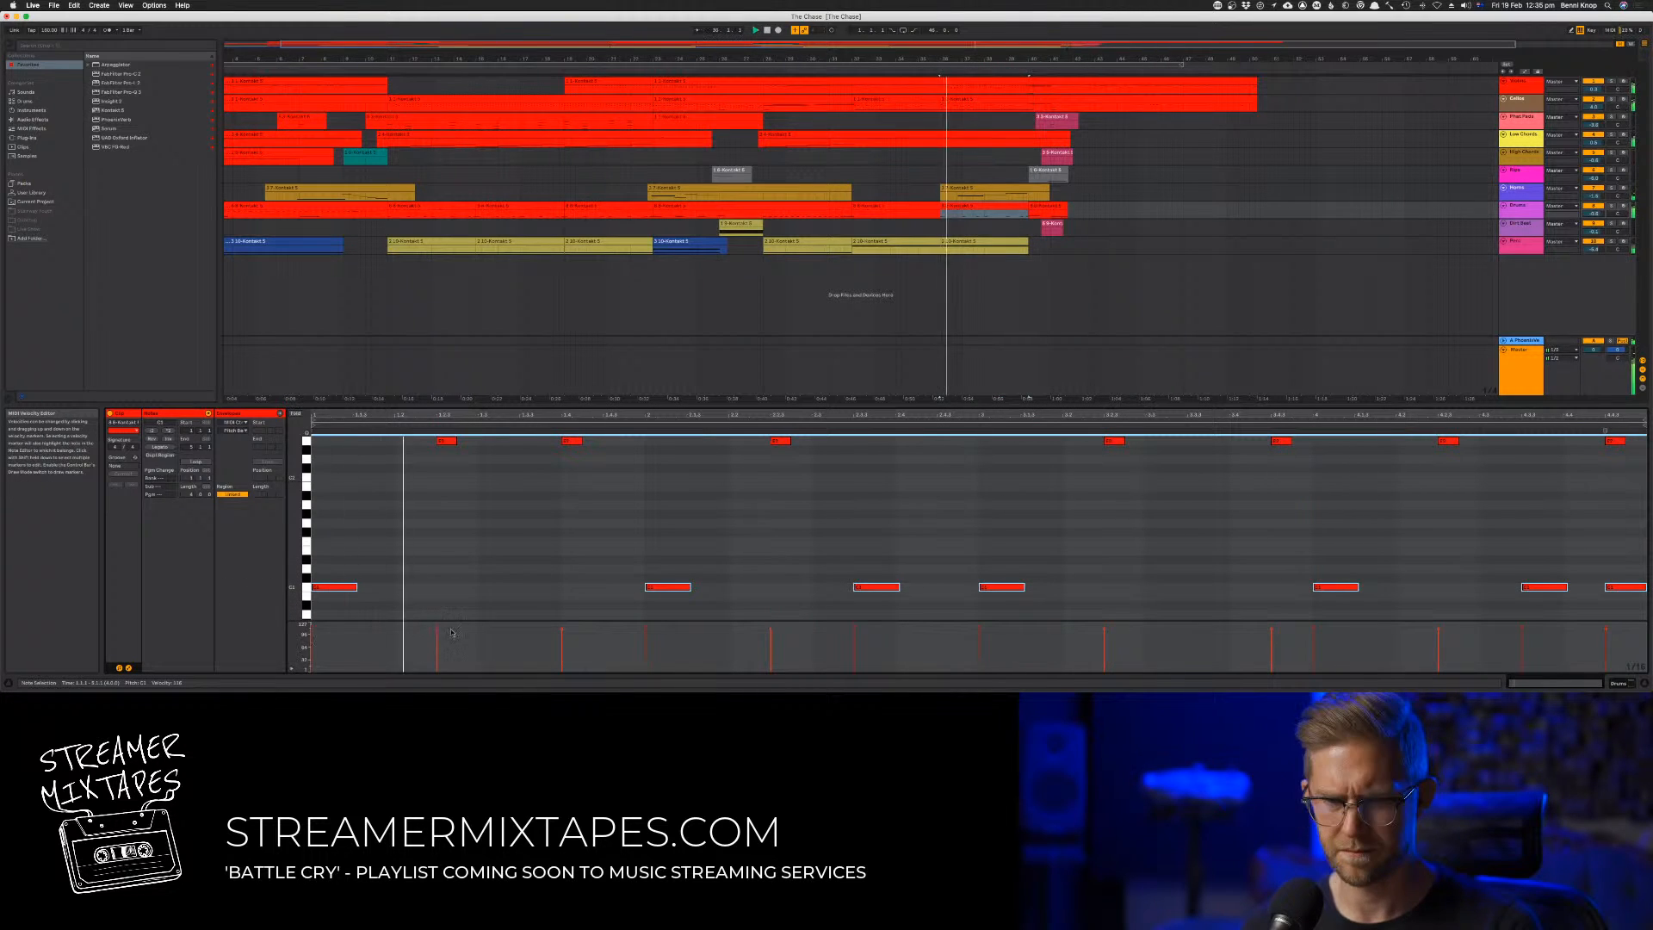
click(648, 630)
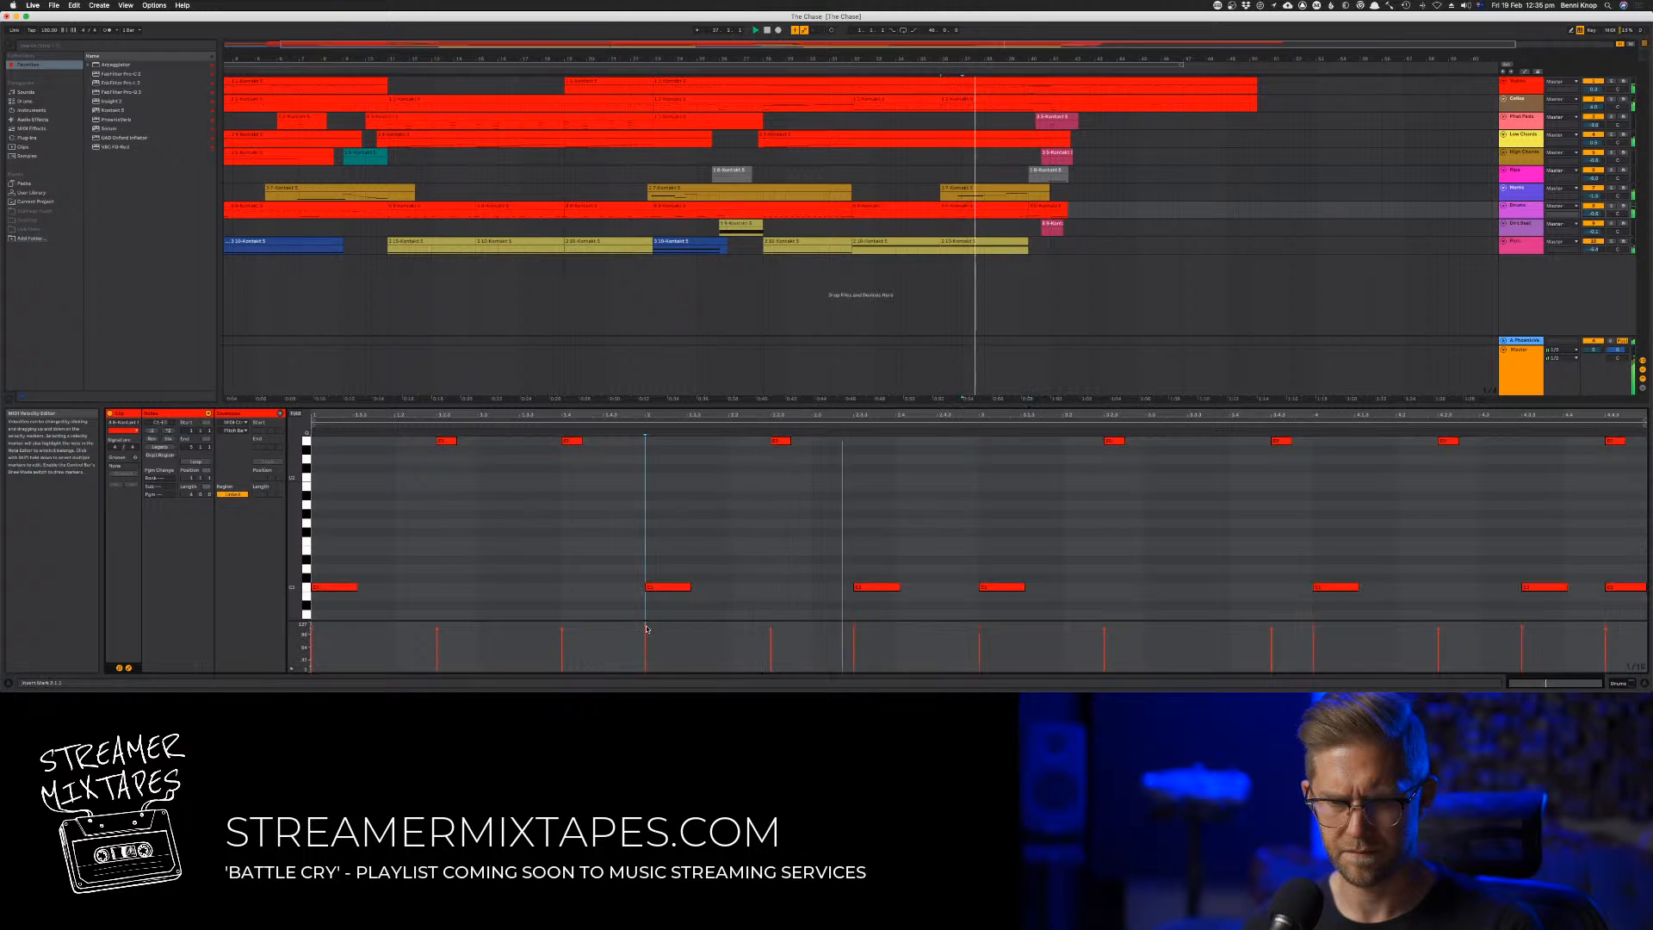
key(super+a)
drag(647, 628, 647, 623)
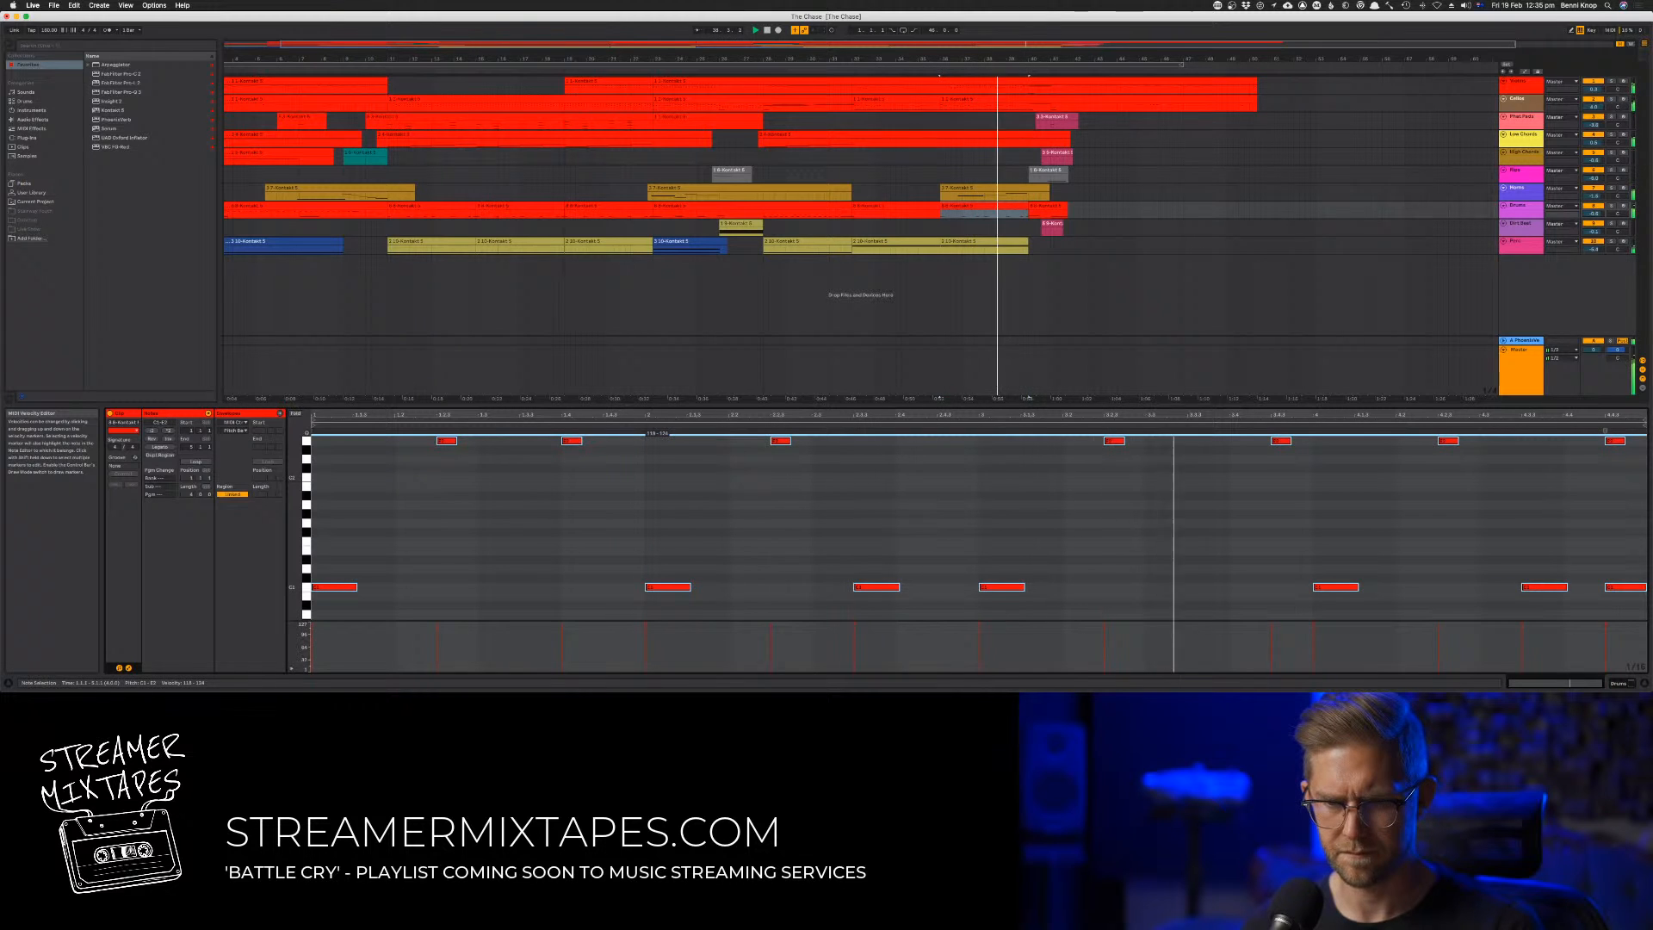
click(646, 626)
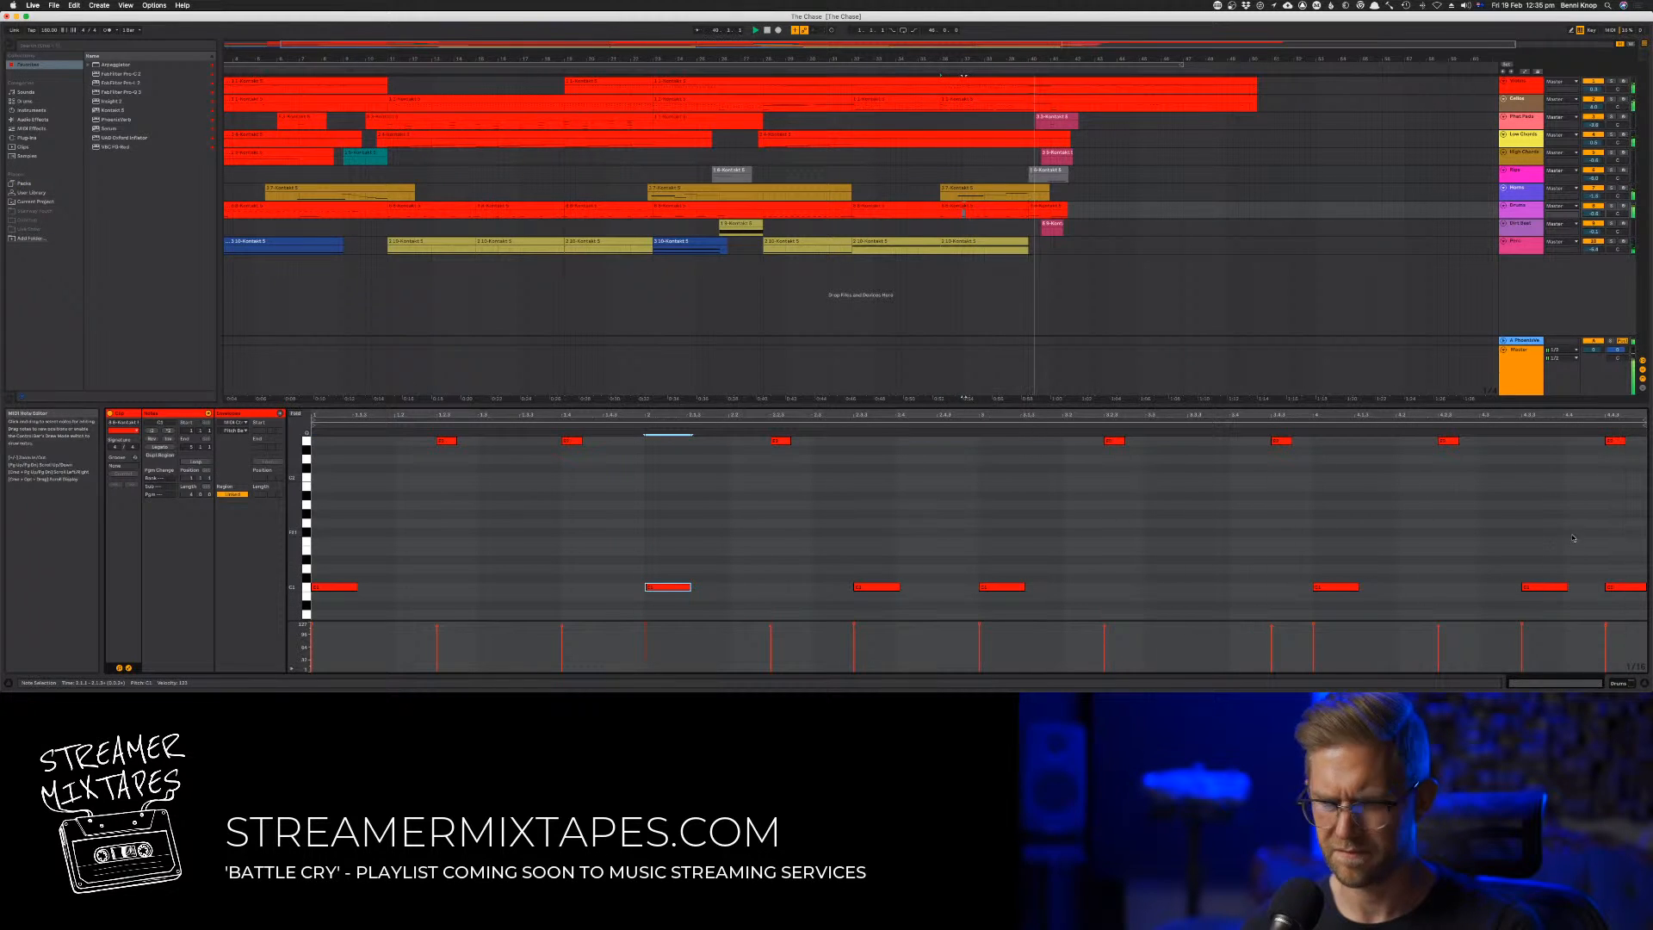
click(1564, 502)
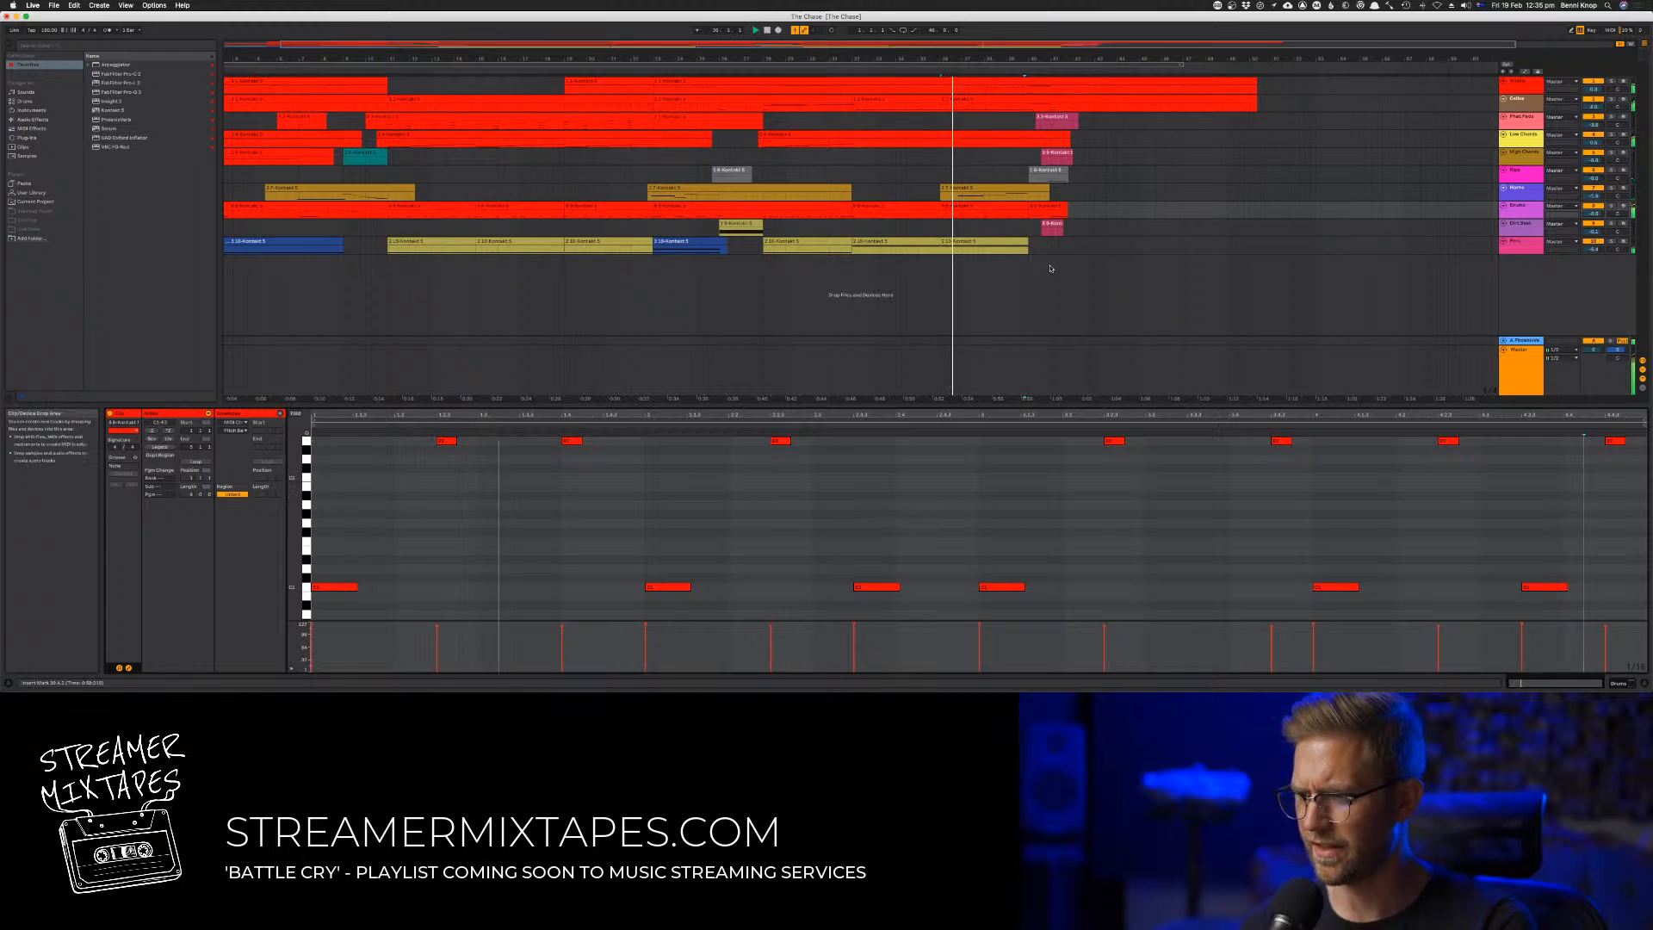
Raise the velocity of the long note in the tenth track's clip at bar 36 and restart playback
click(964, 244)
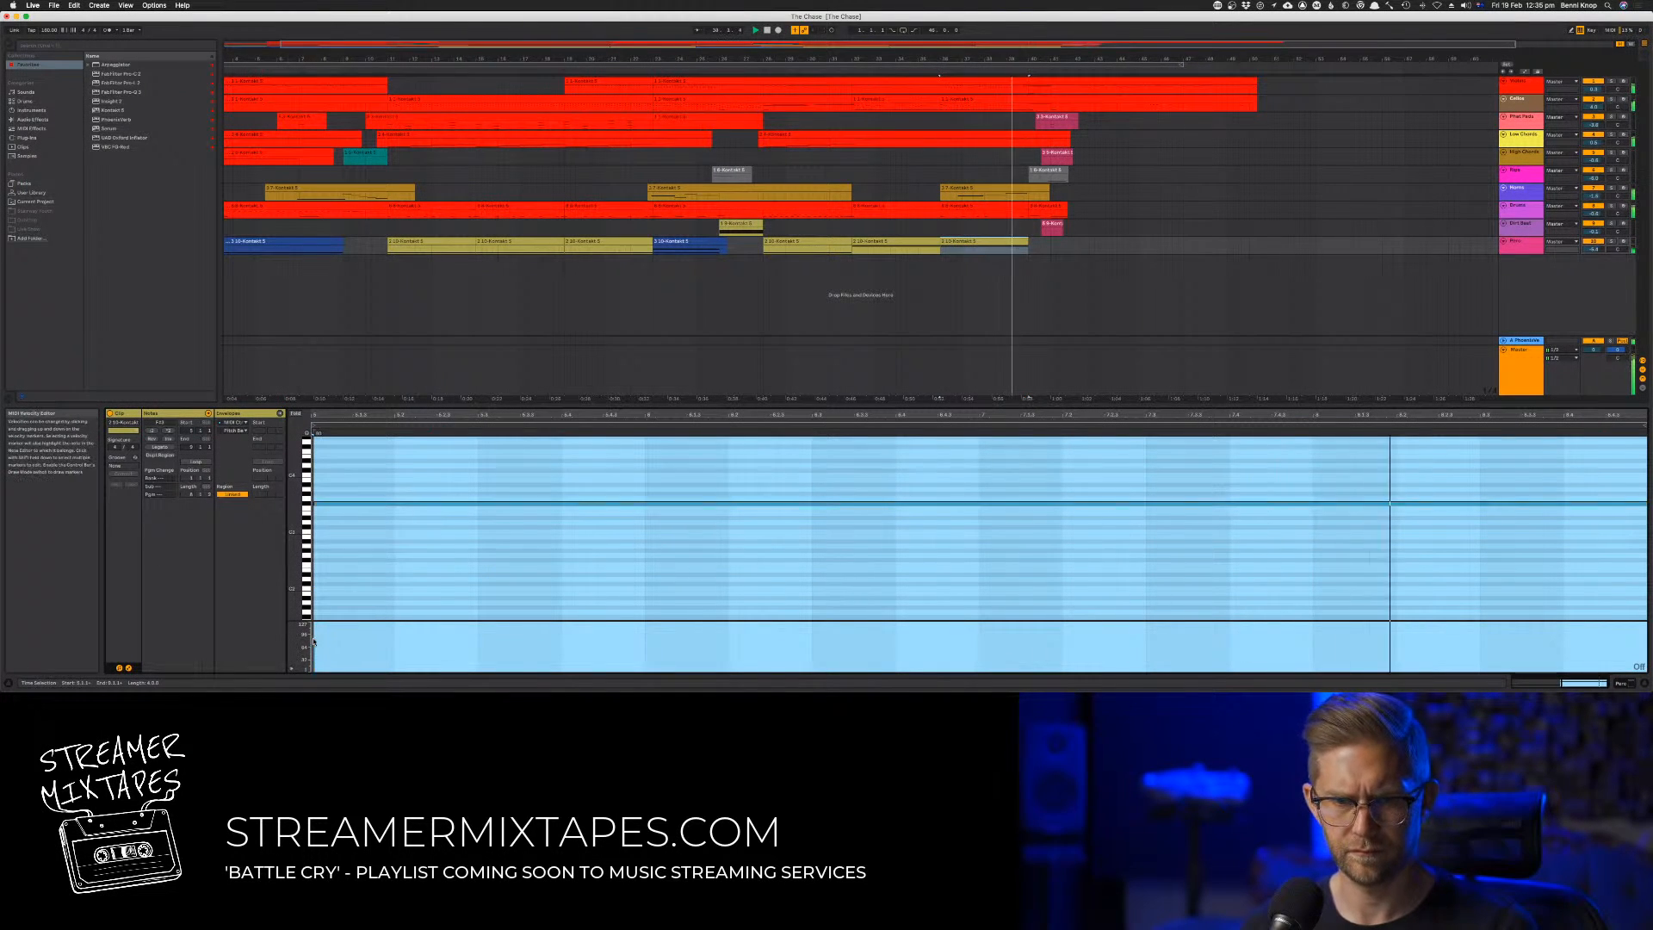
drag(313, 640, 313, 634)
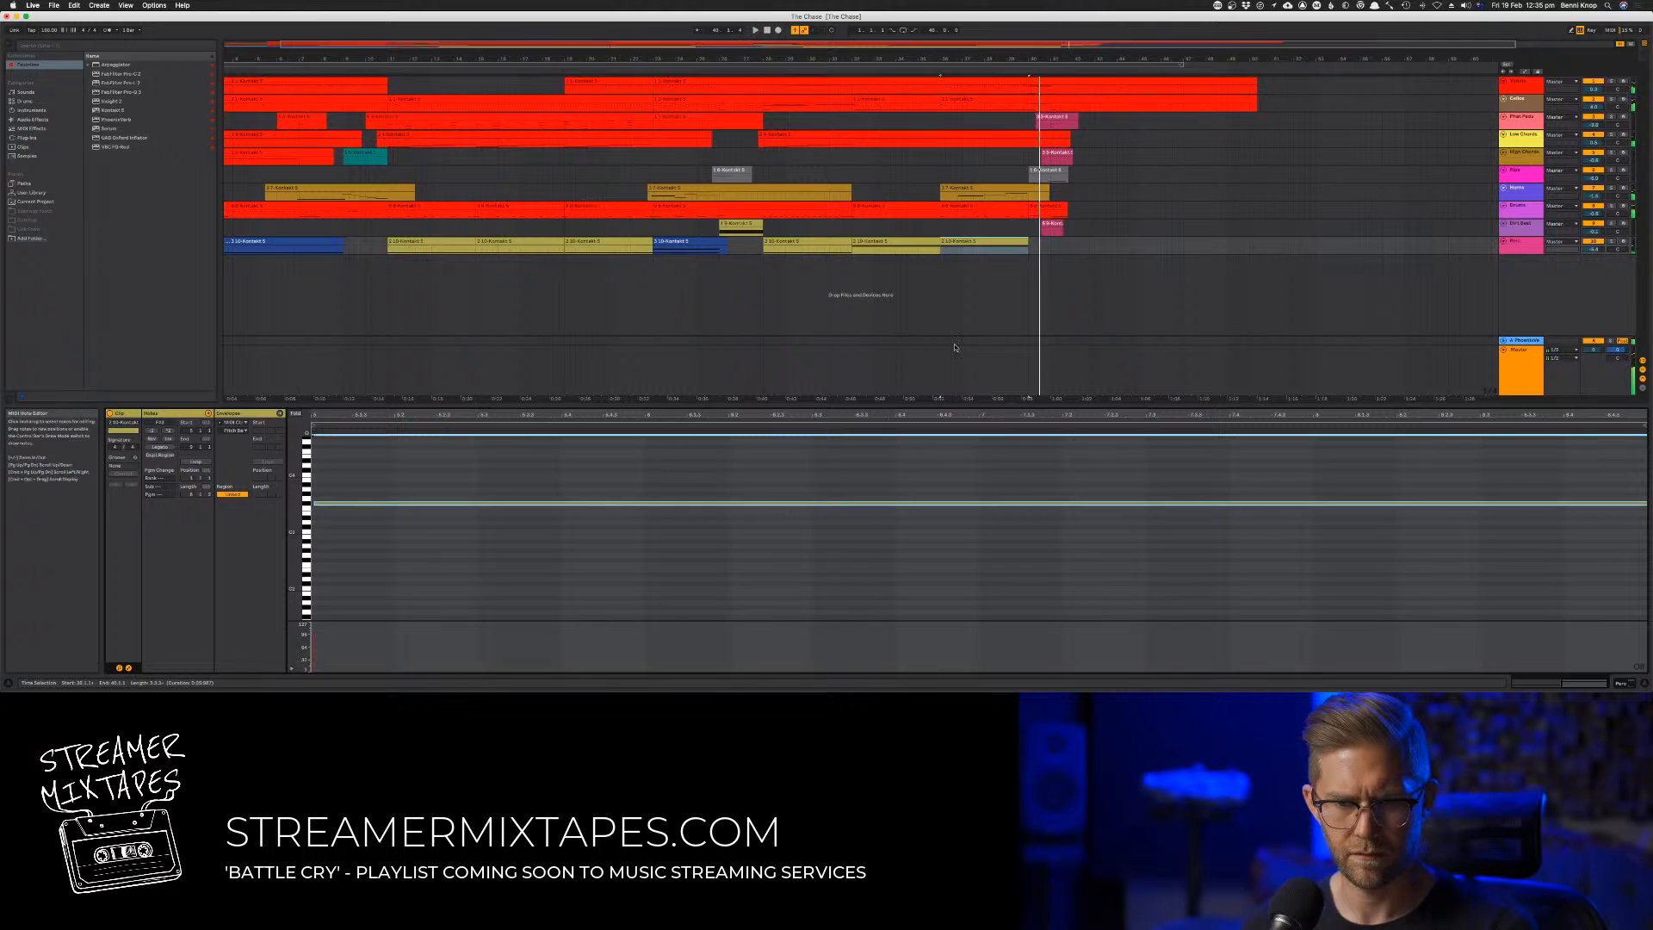
key(space)
key(space)
Replace the last high note in the eighth track's clip at bar 36 with a new one near the clip's end and adjust its velocity
click(1019, 206)
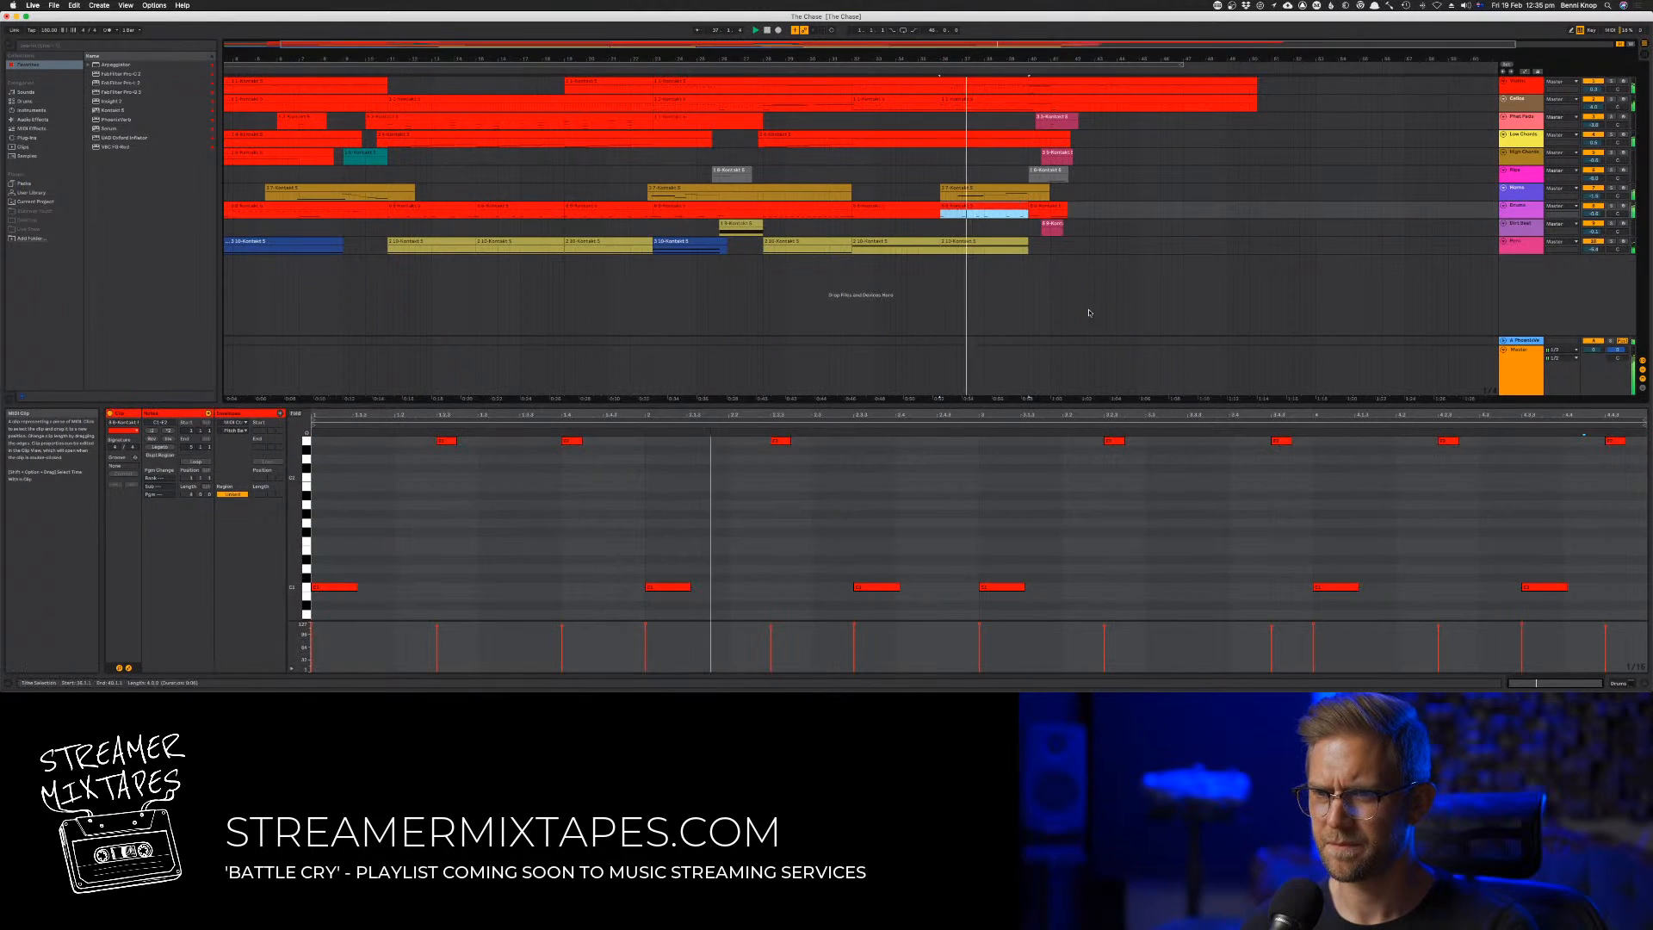
click(1332, 538)
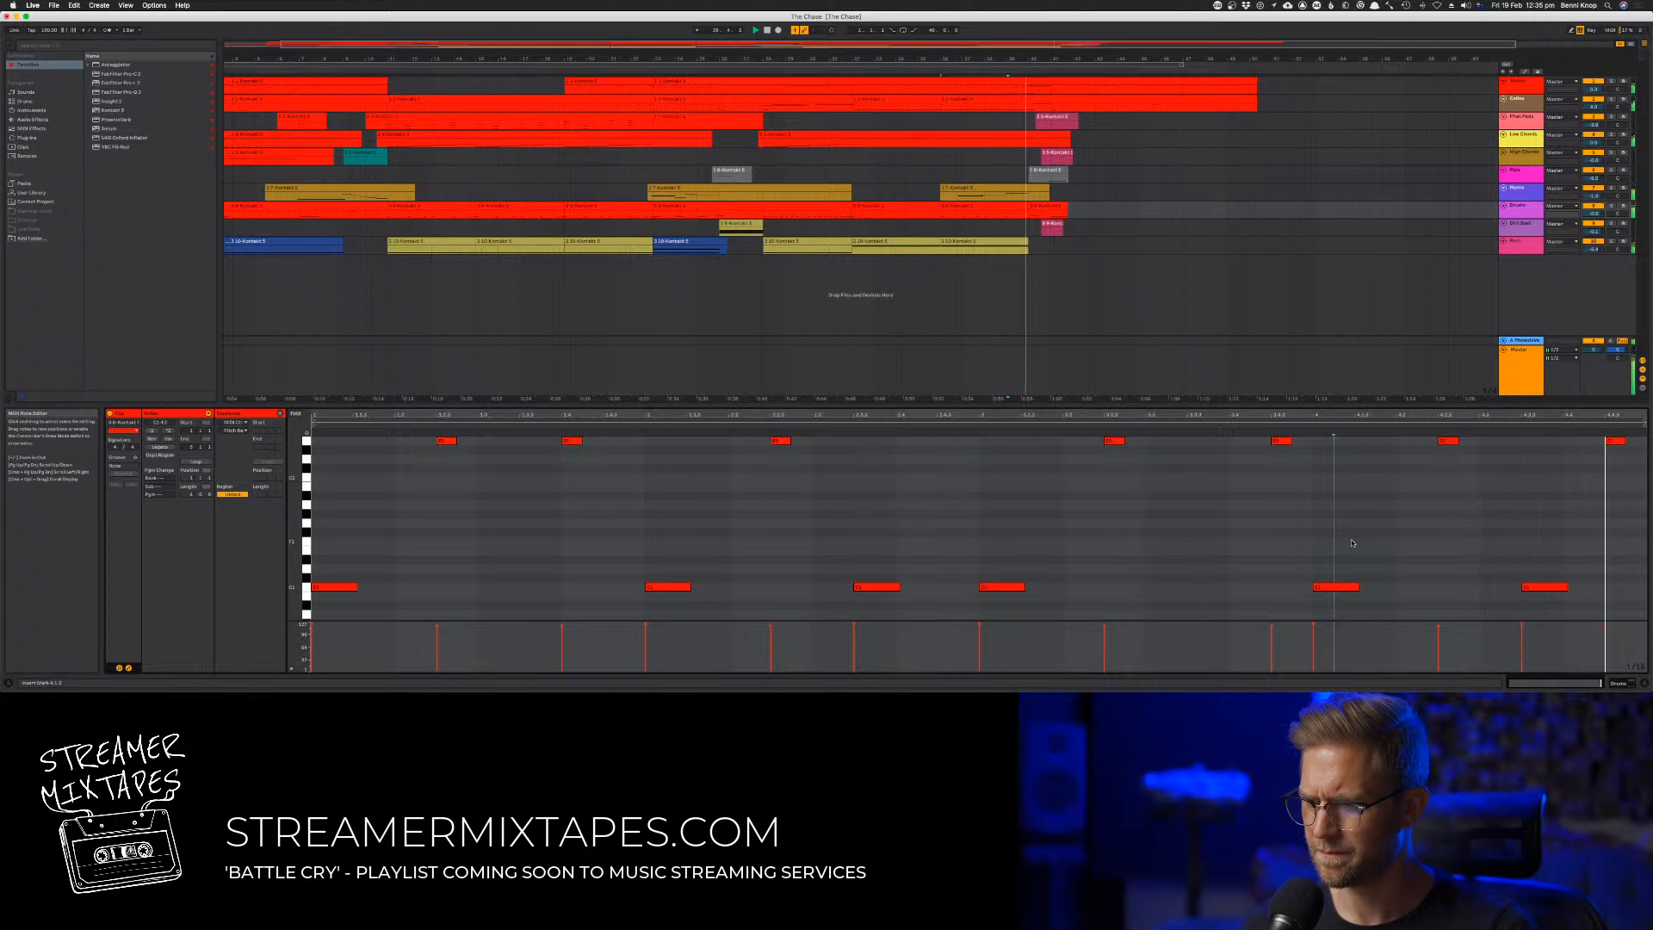
click(1616, 445)
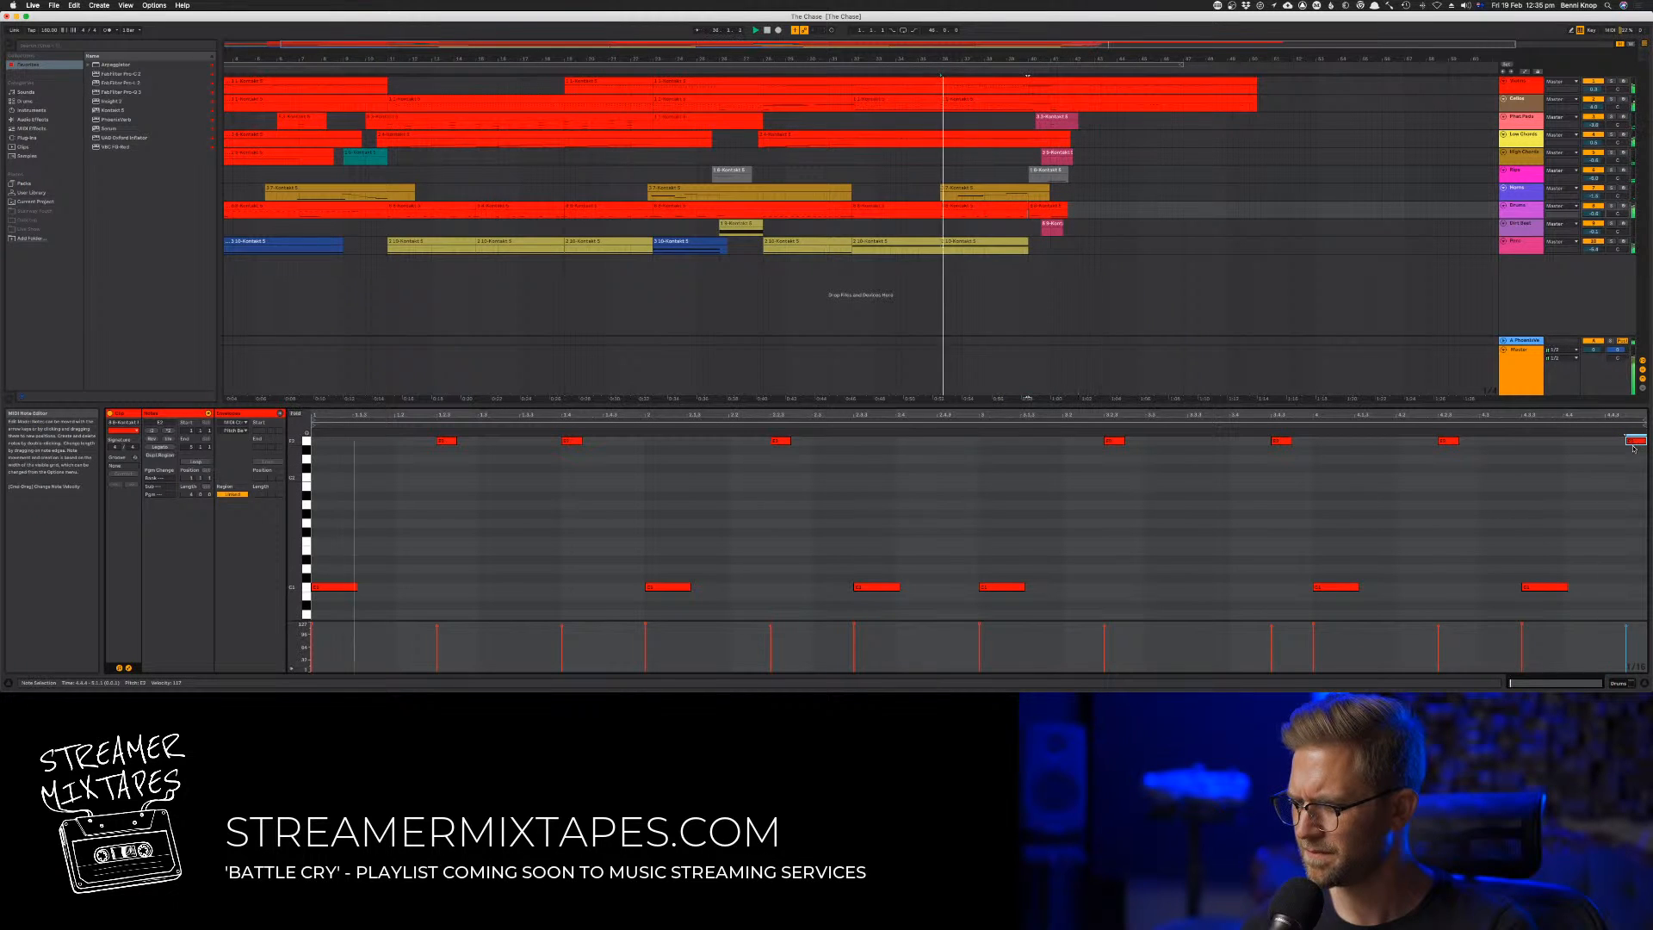
key(Delete)
click(1437, 492)
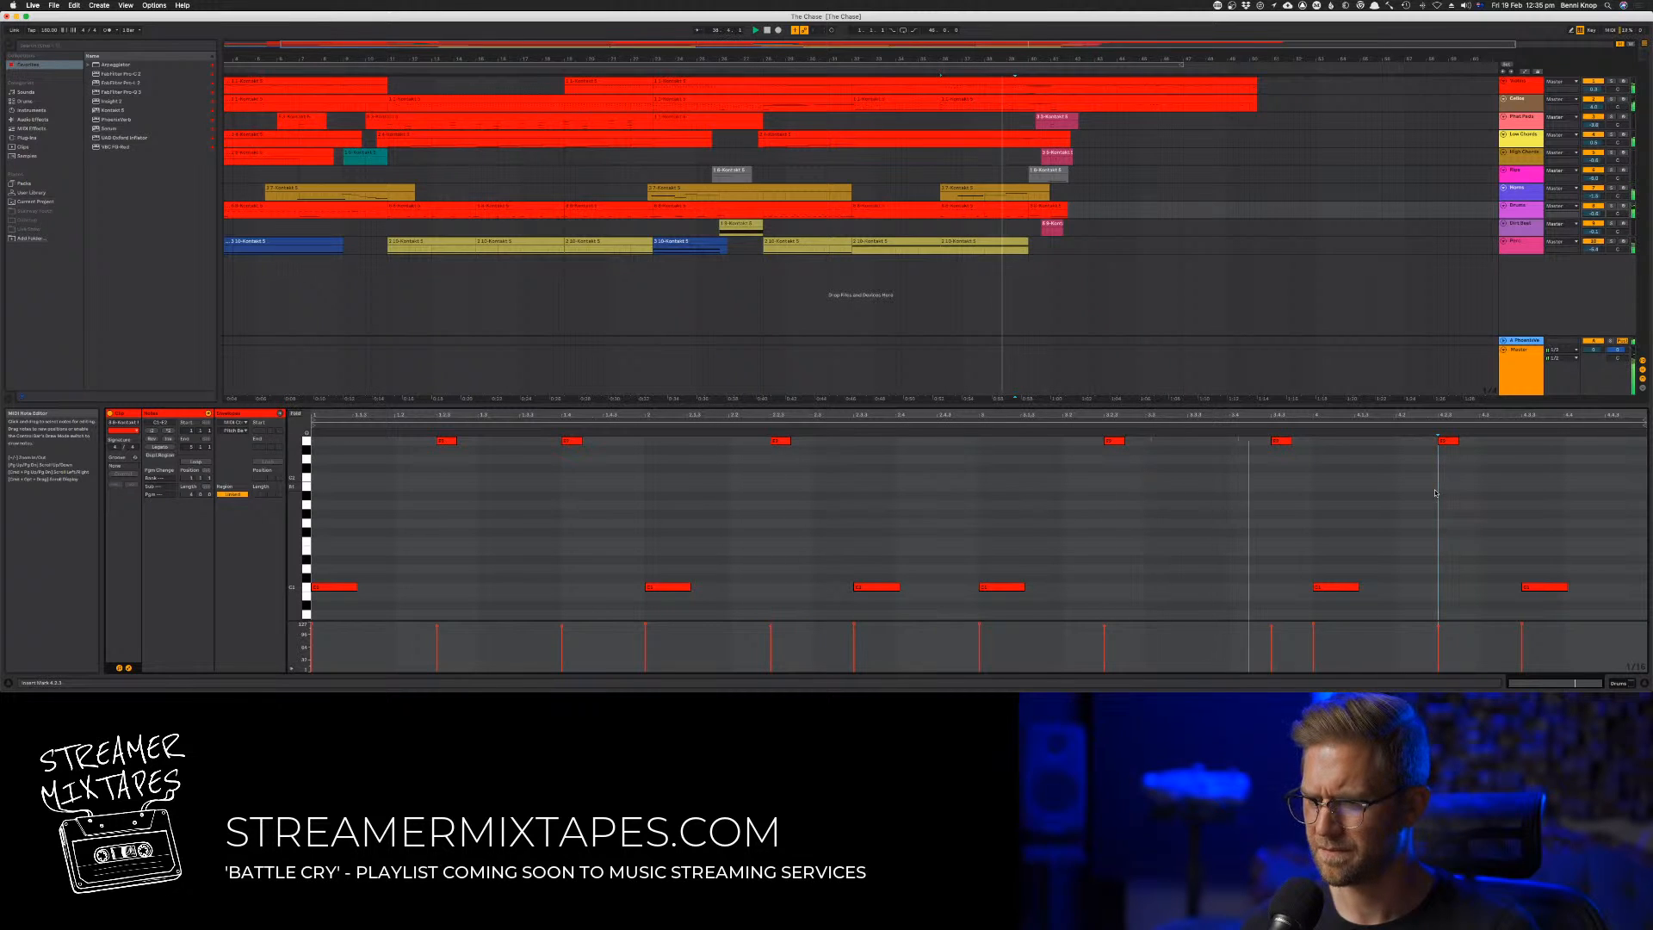
double_click(1635, 441)
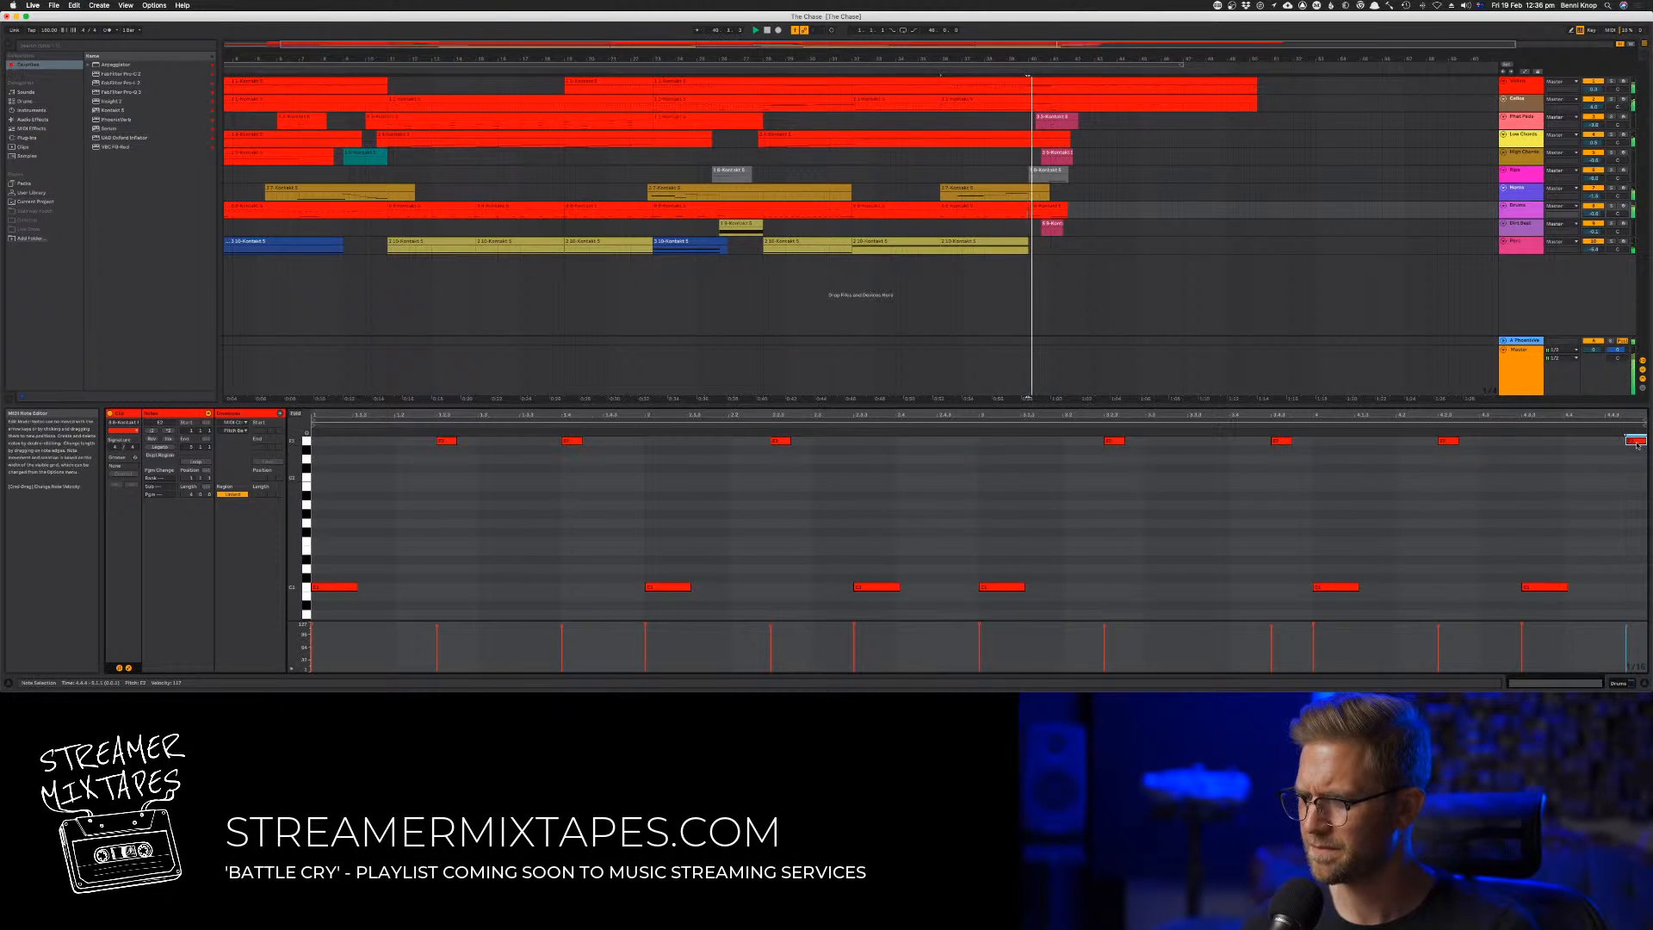
drag(1628, 449, 1619, 448)
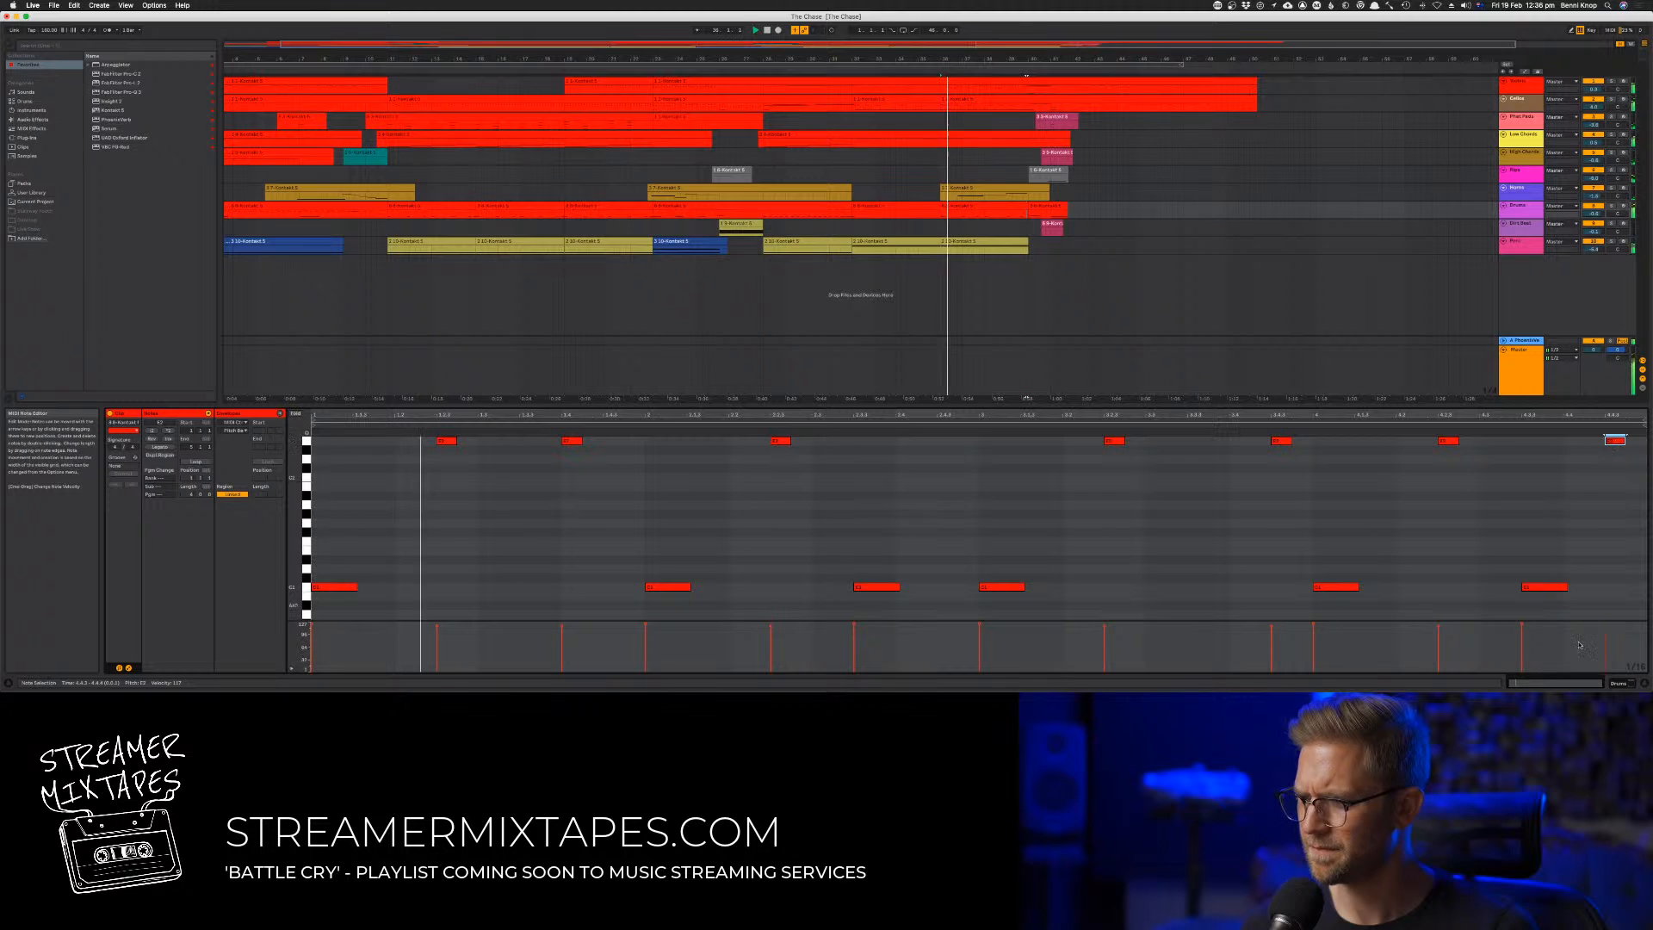
drag(1605, 630, 1606, 634)
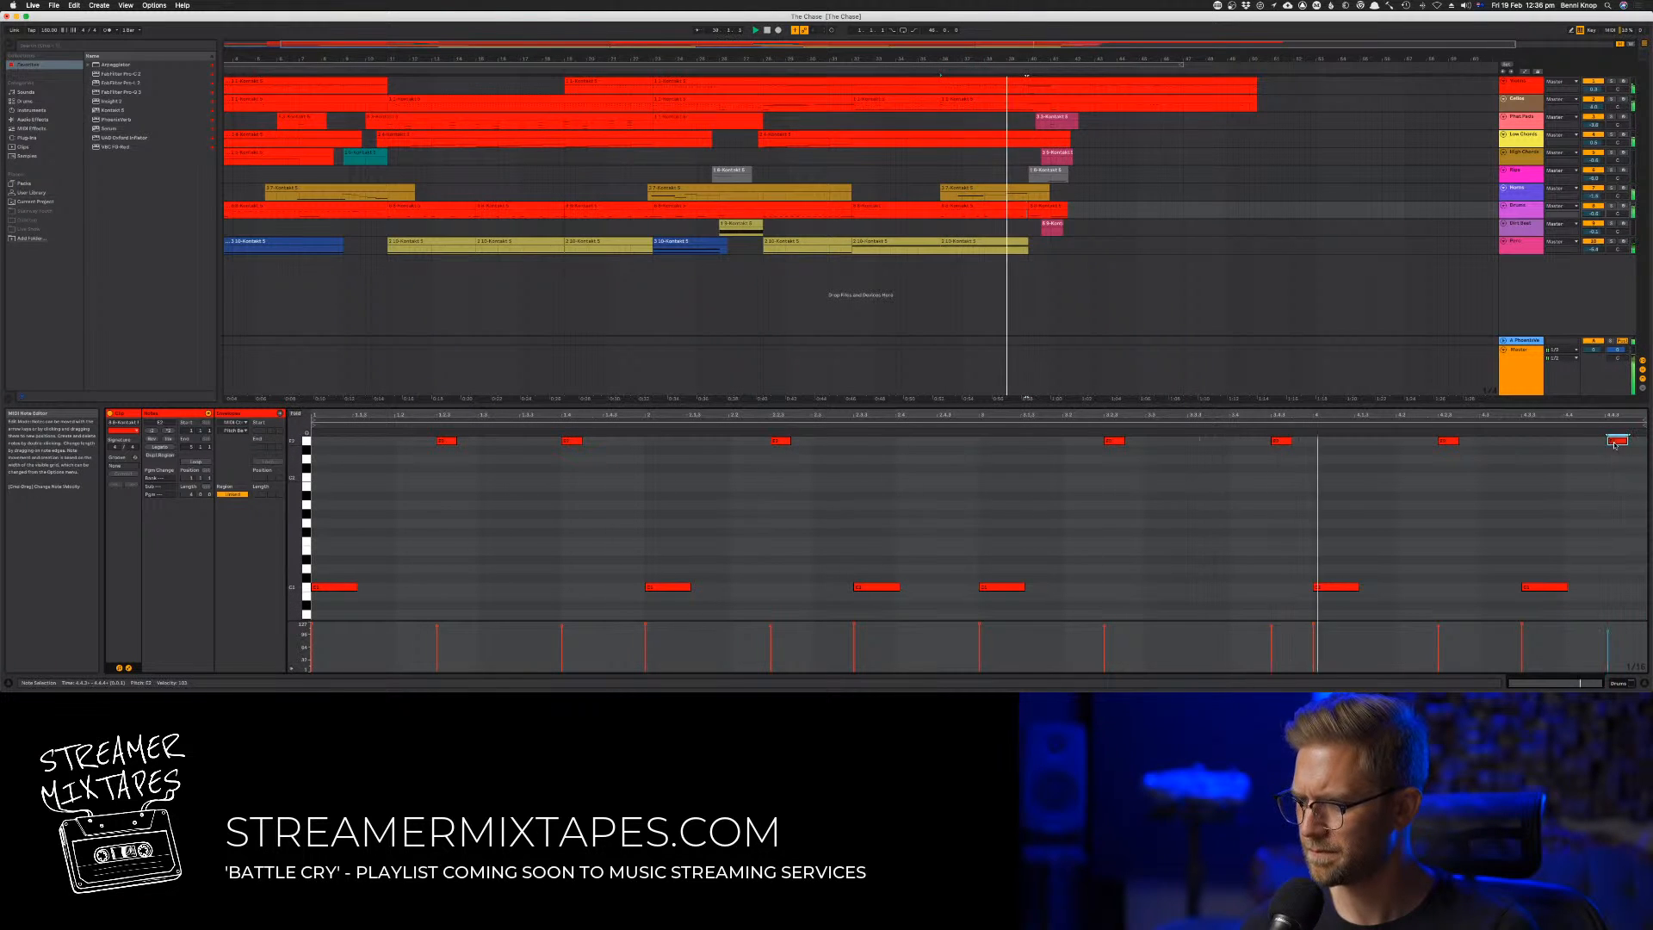
In the eighth track's clip at bar 40, layer a copy of the opening long note above the original
click(1041, 208)
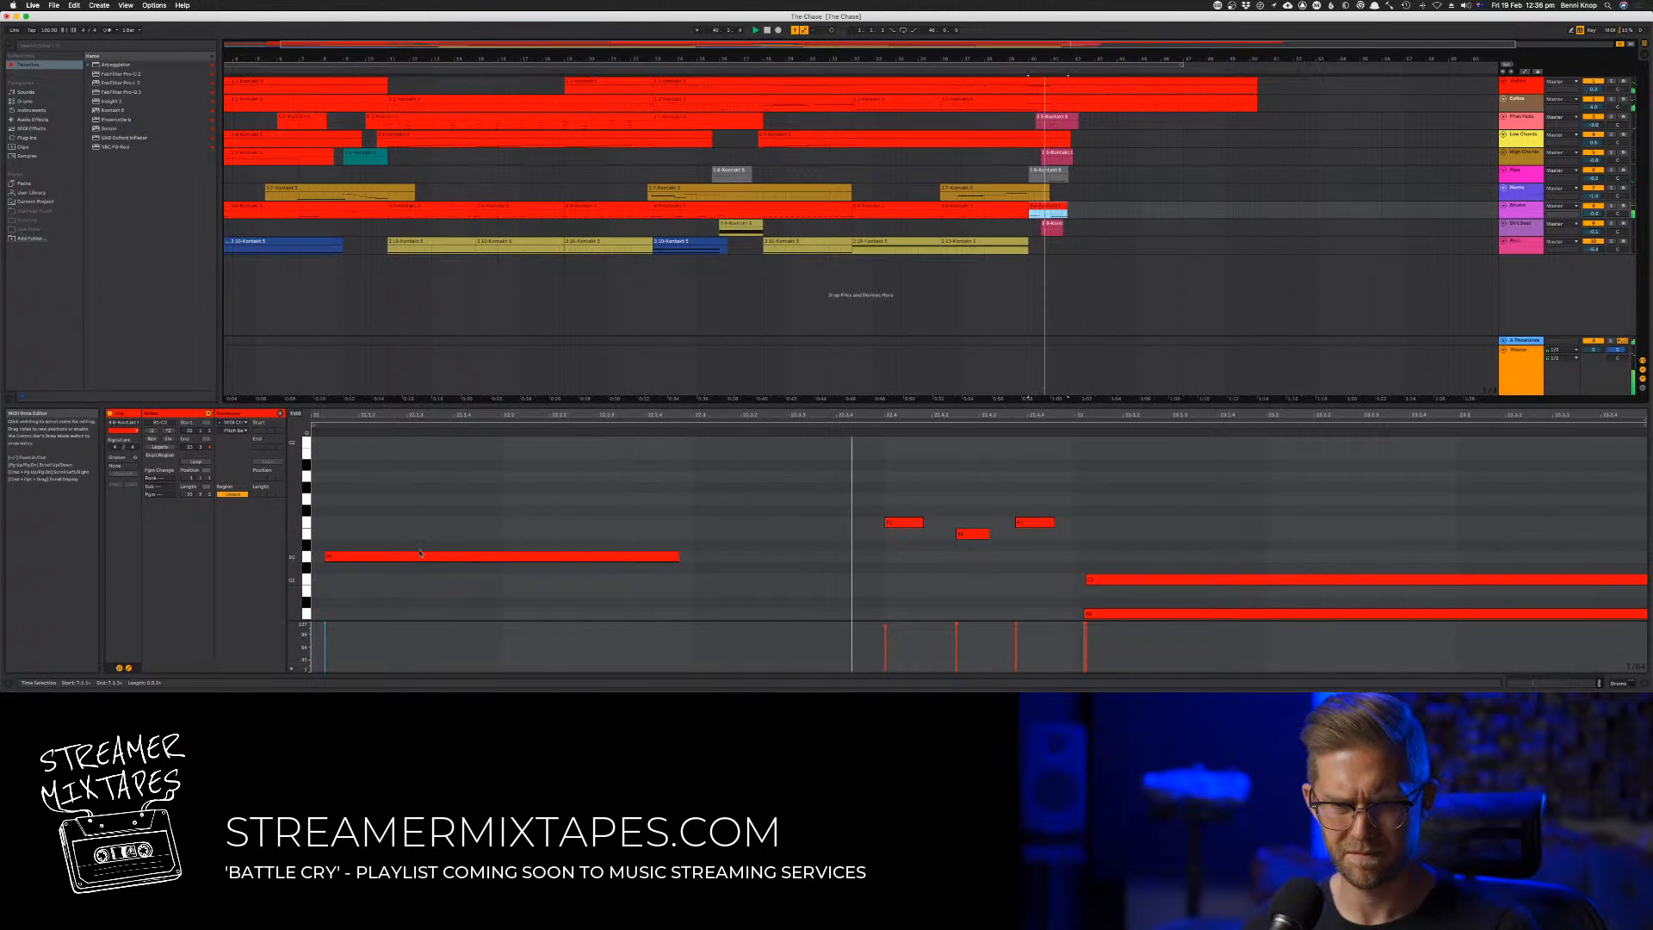
drag(414, 558, 413, 586)
key(space)
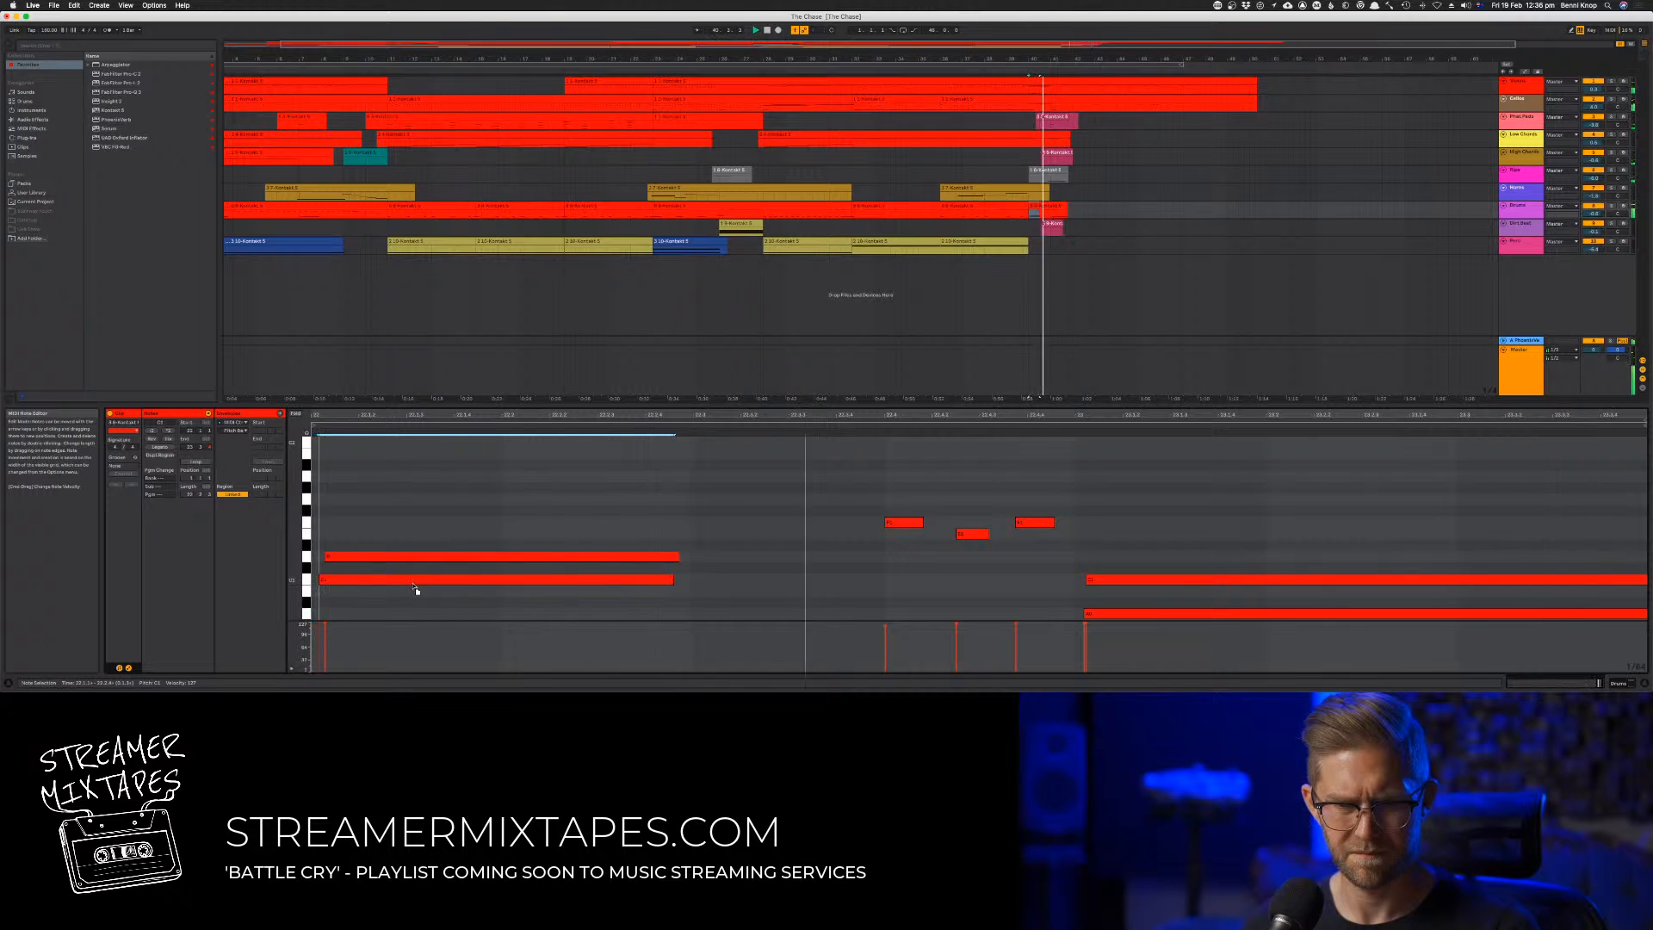
click(320, 637)
click(340, 579)
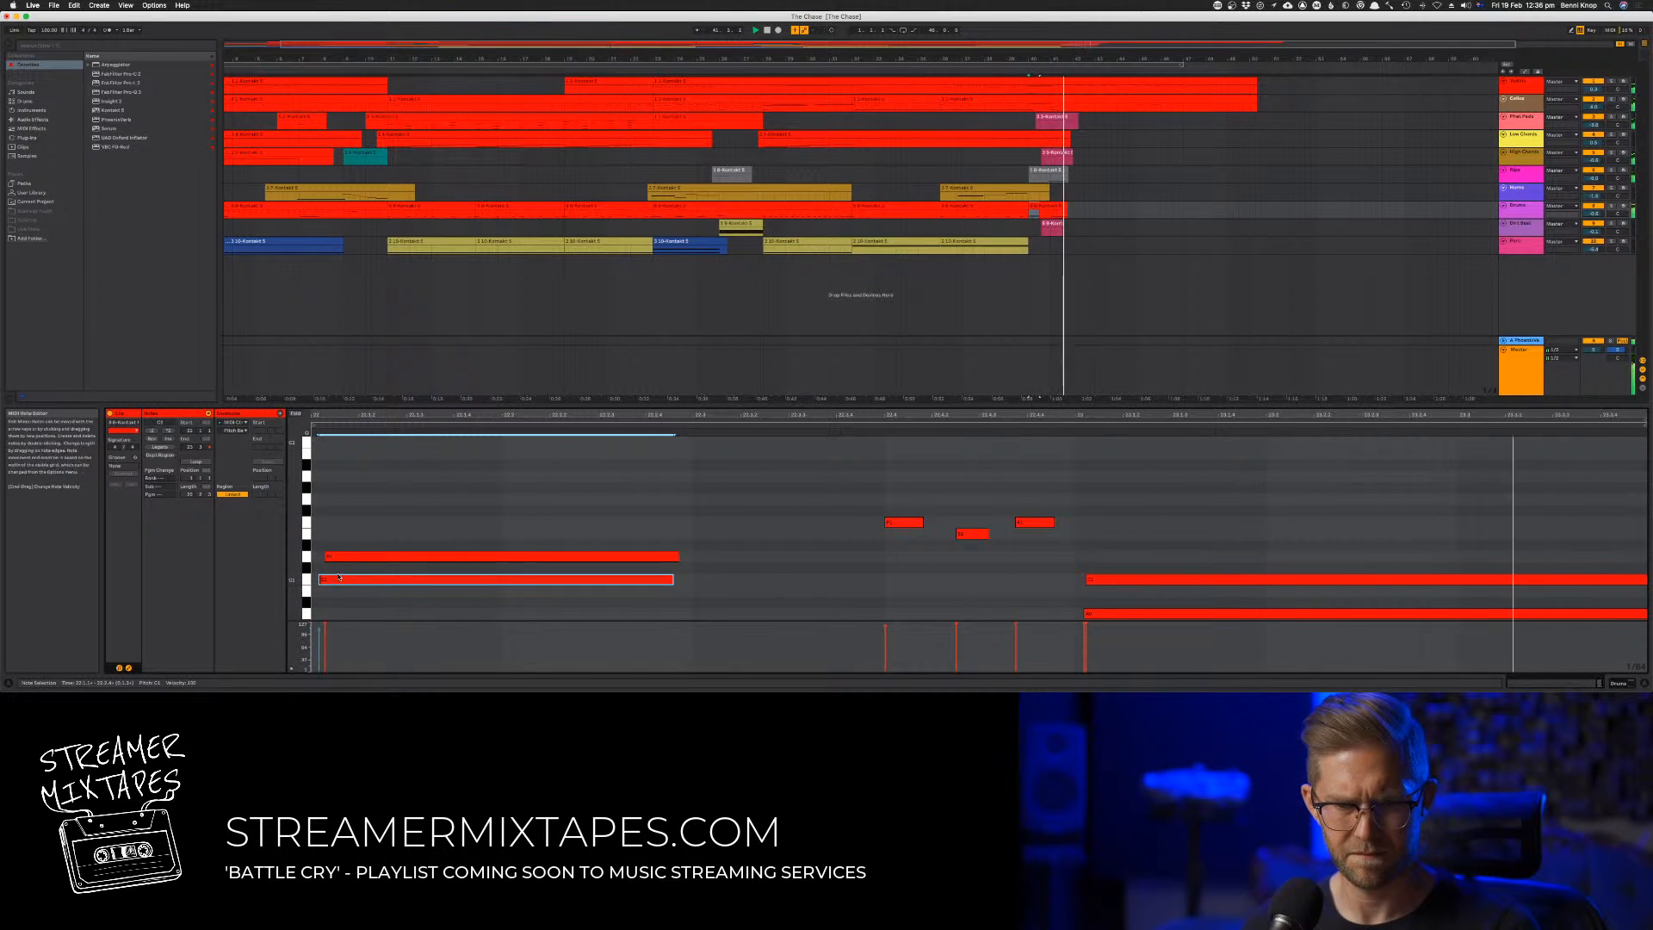
drag(339, 578, 343, 479)
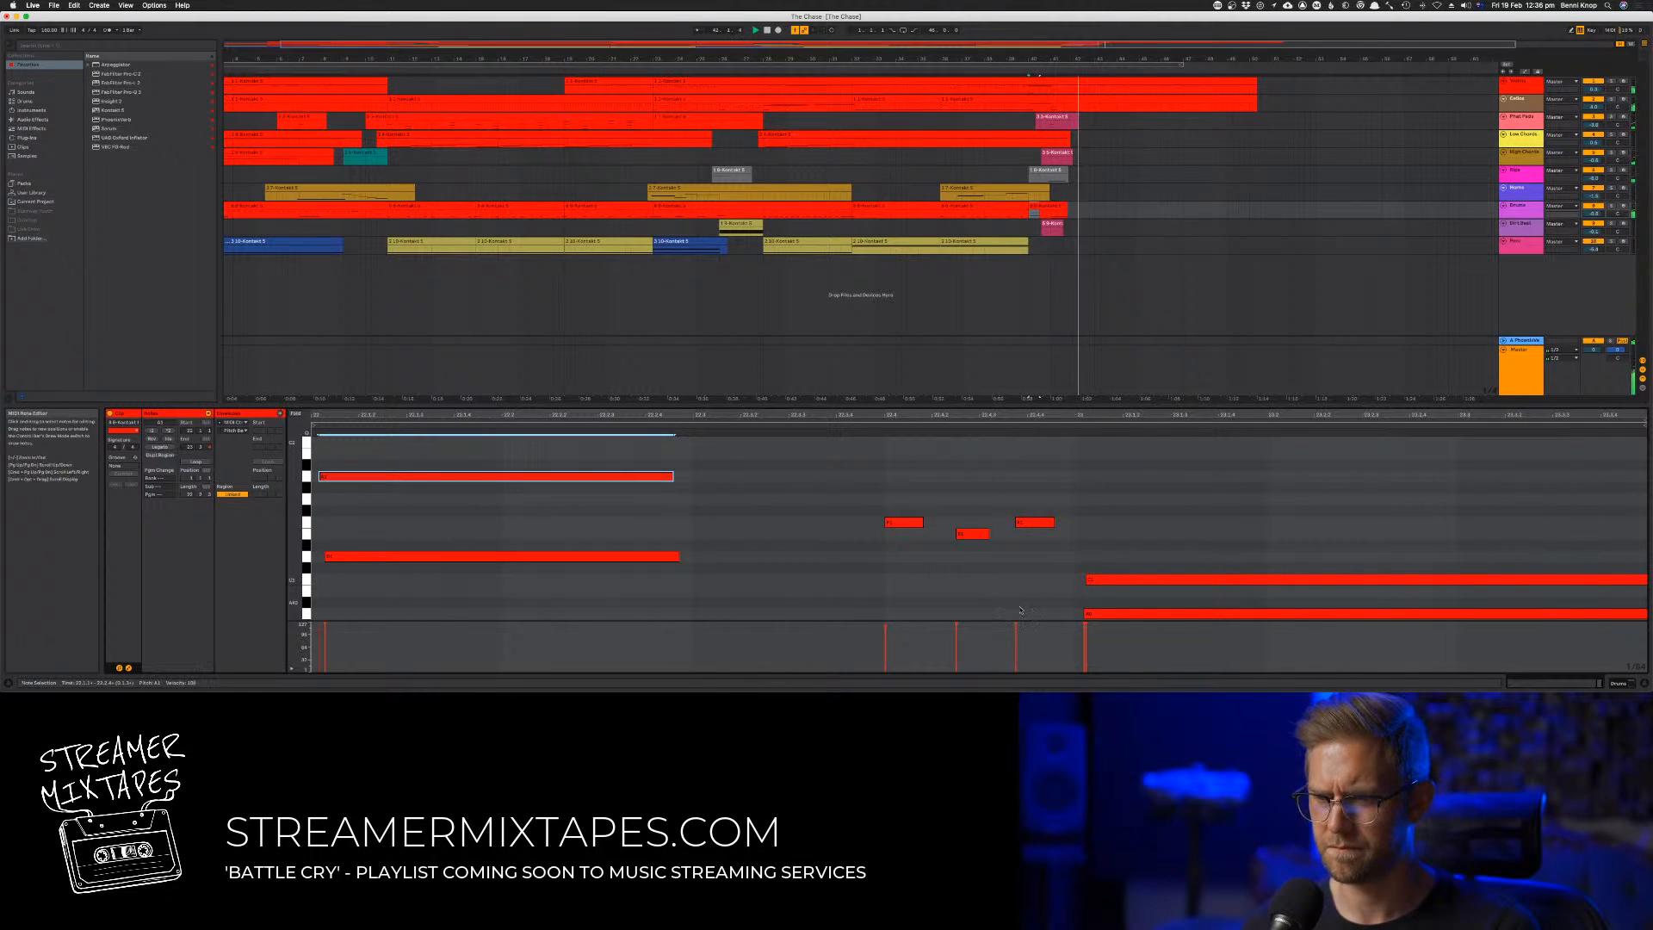
Play the whole arrangement from the start to check the parts together
click(751, 68)
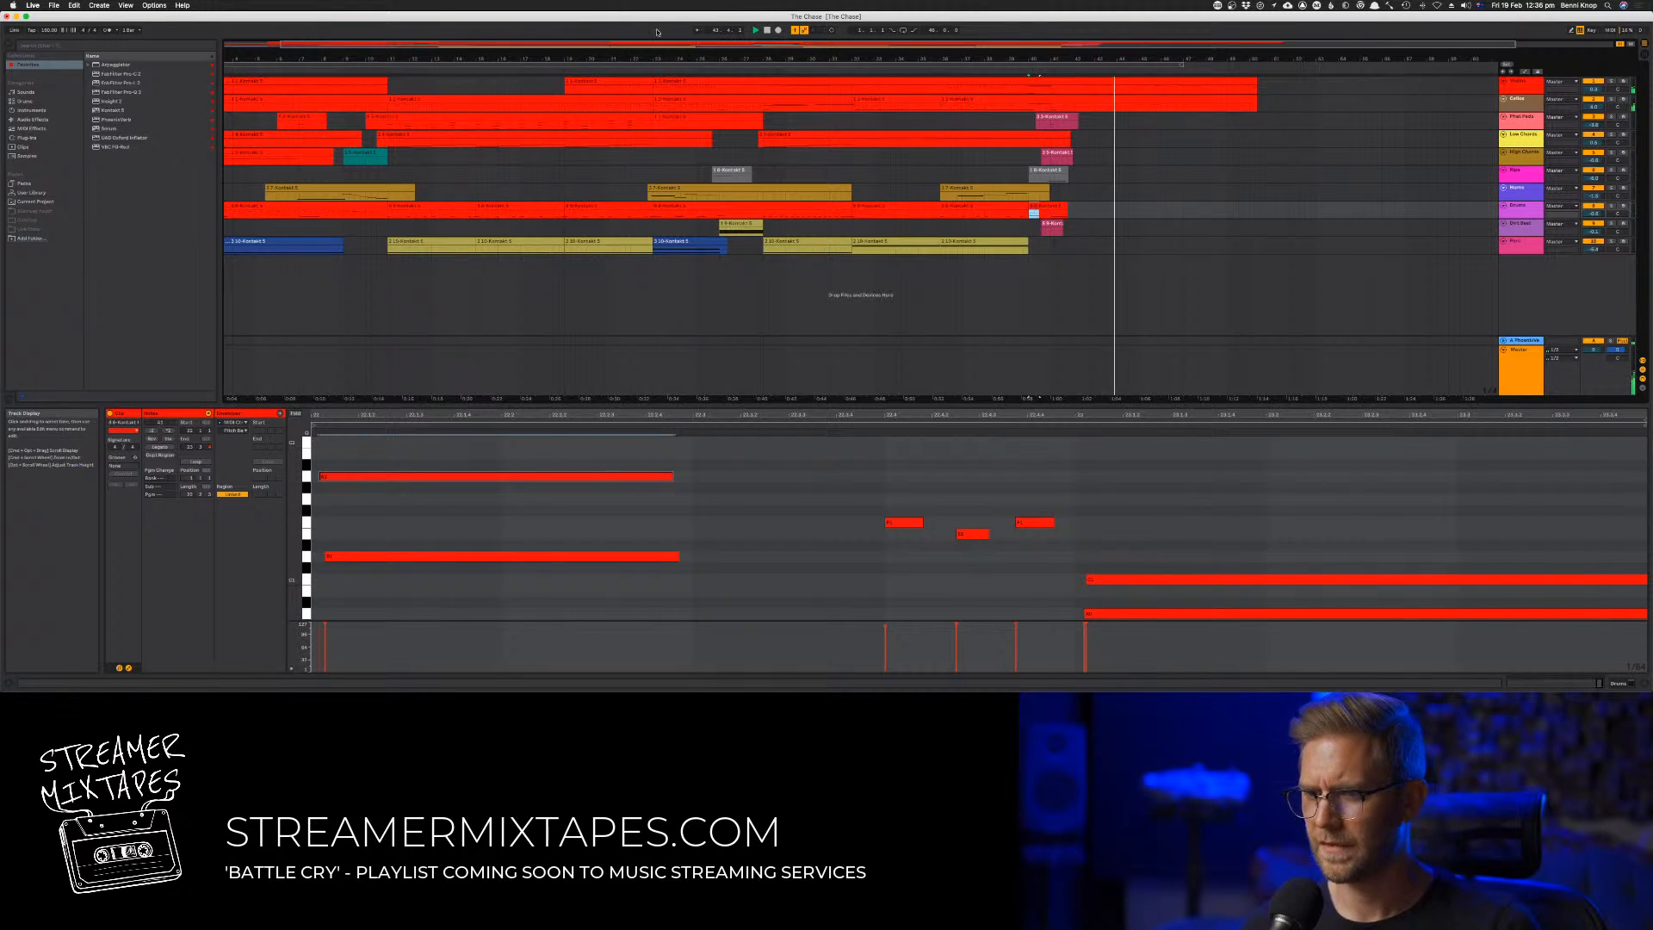
double_click(767, 30)
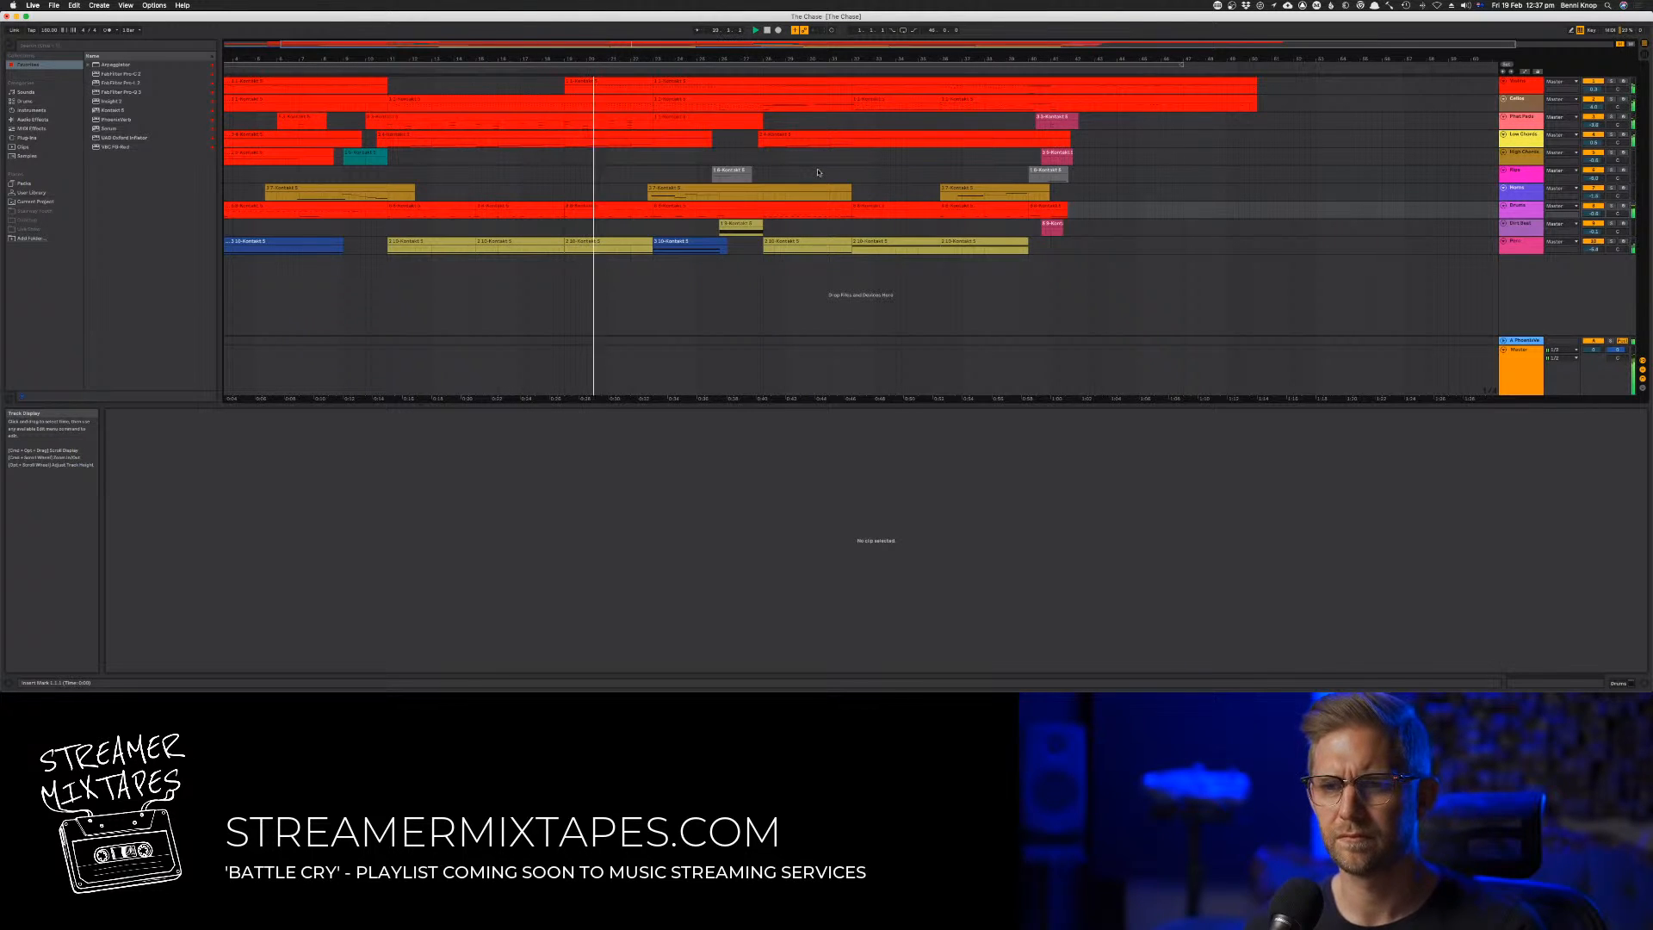
Open the third track's clip around bar 23 and solo the track for playback
click(686, 121)
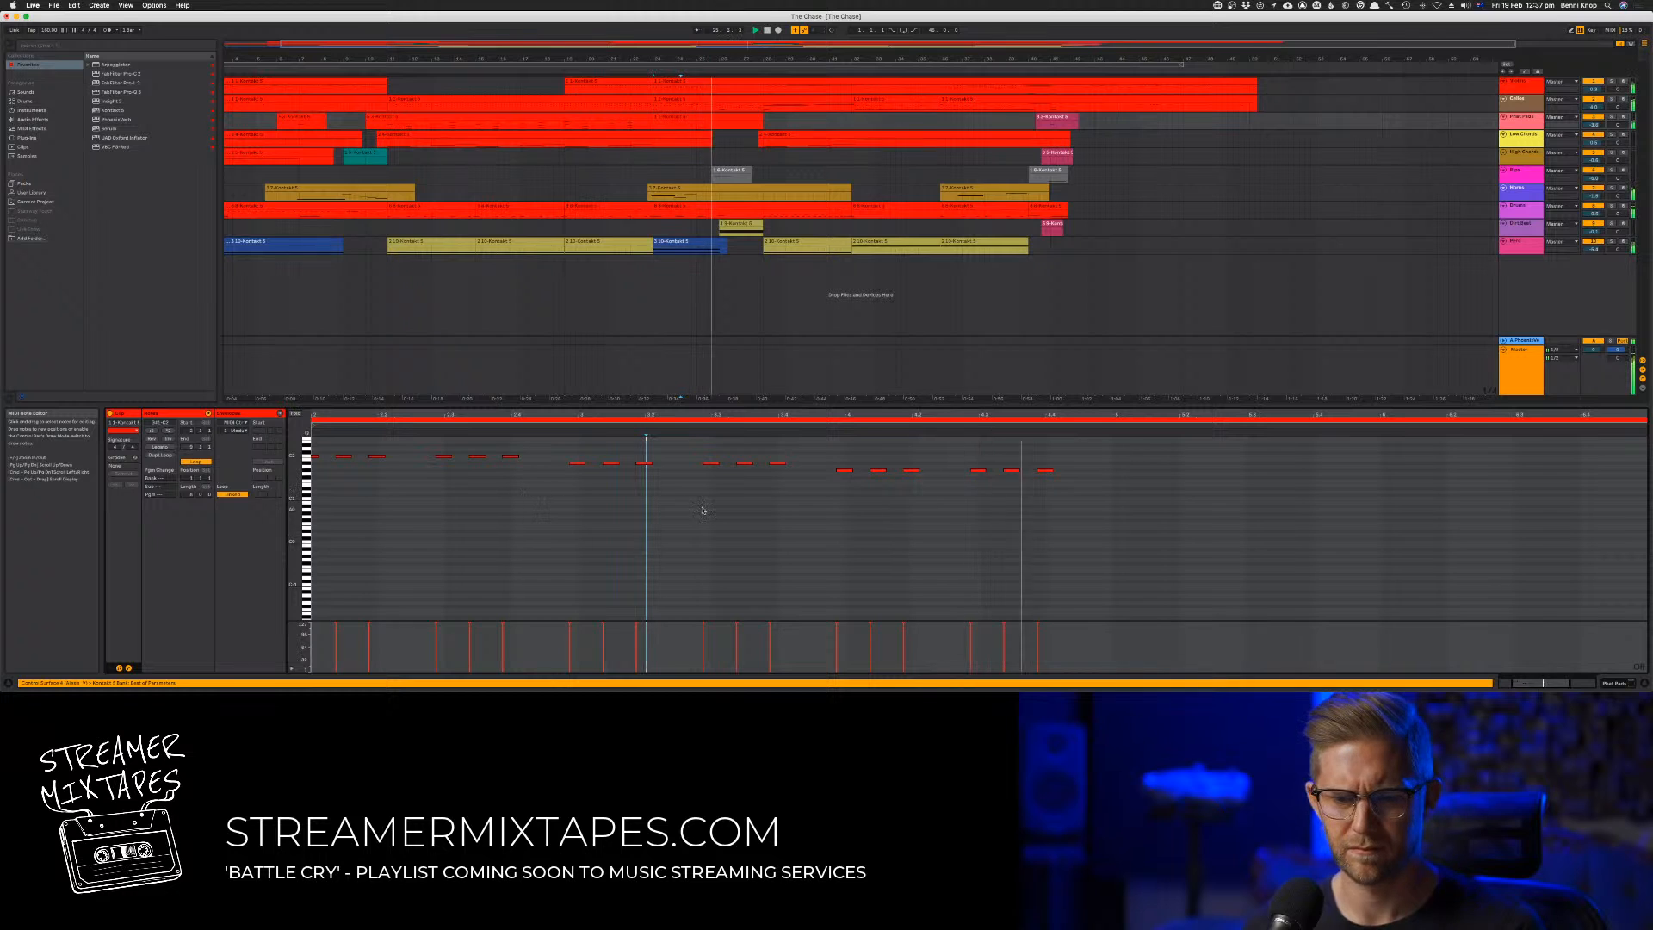
key(space)
key(space)
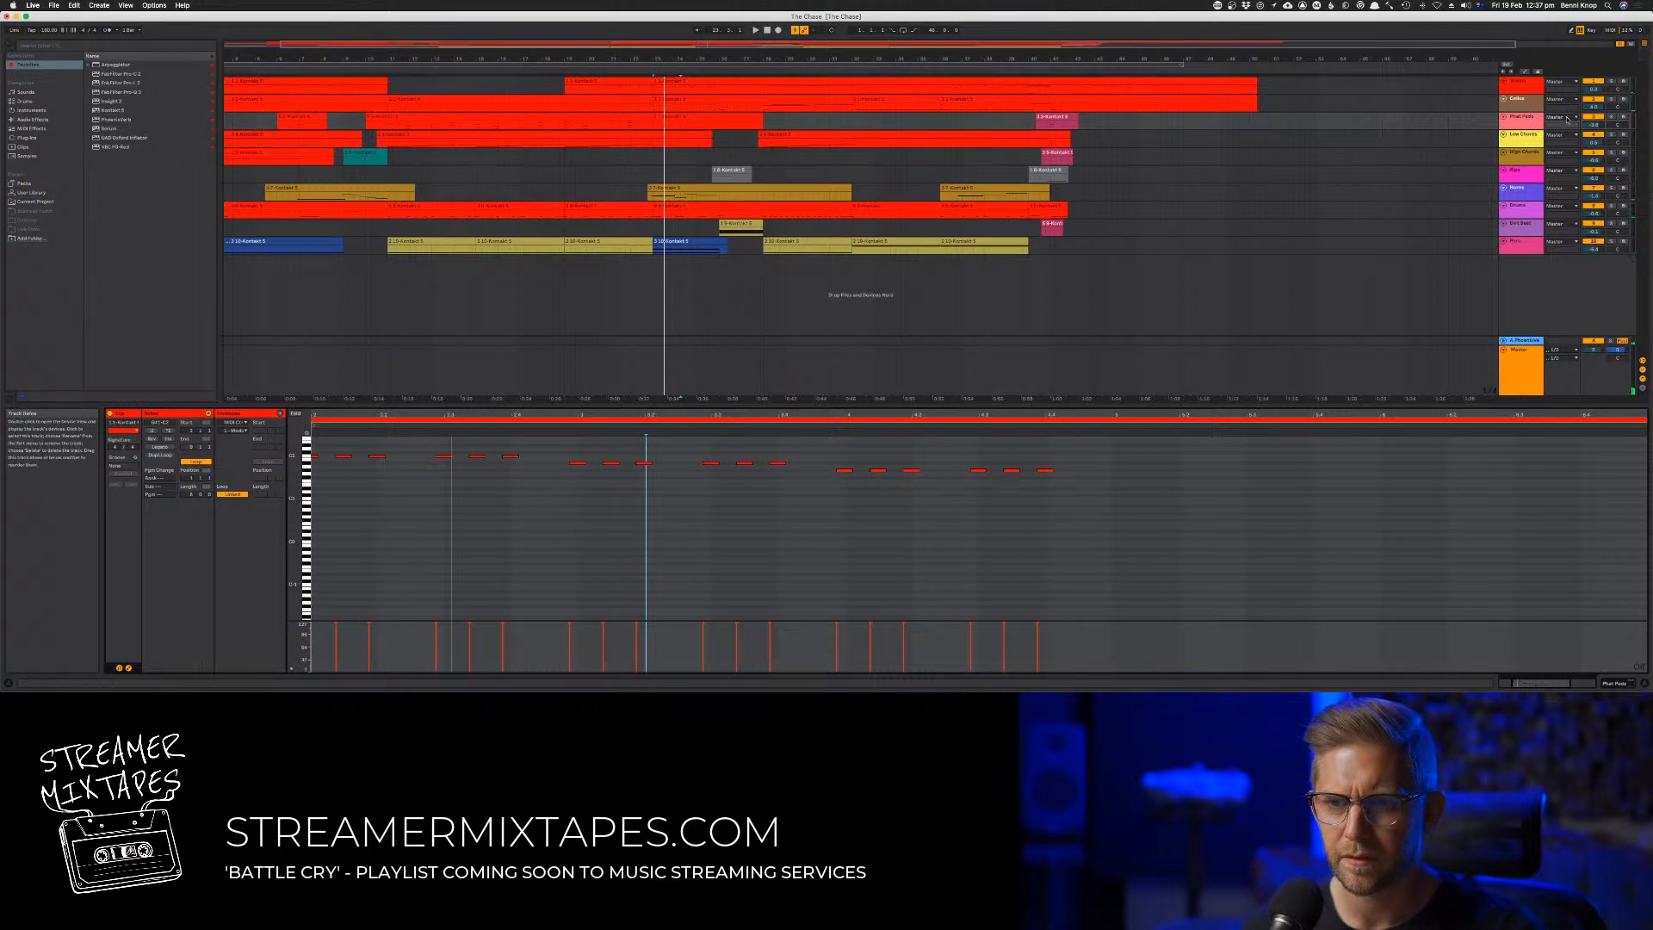
click(1610, 118)
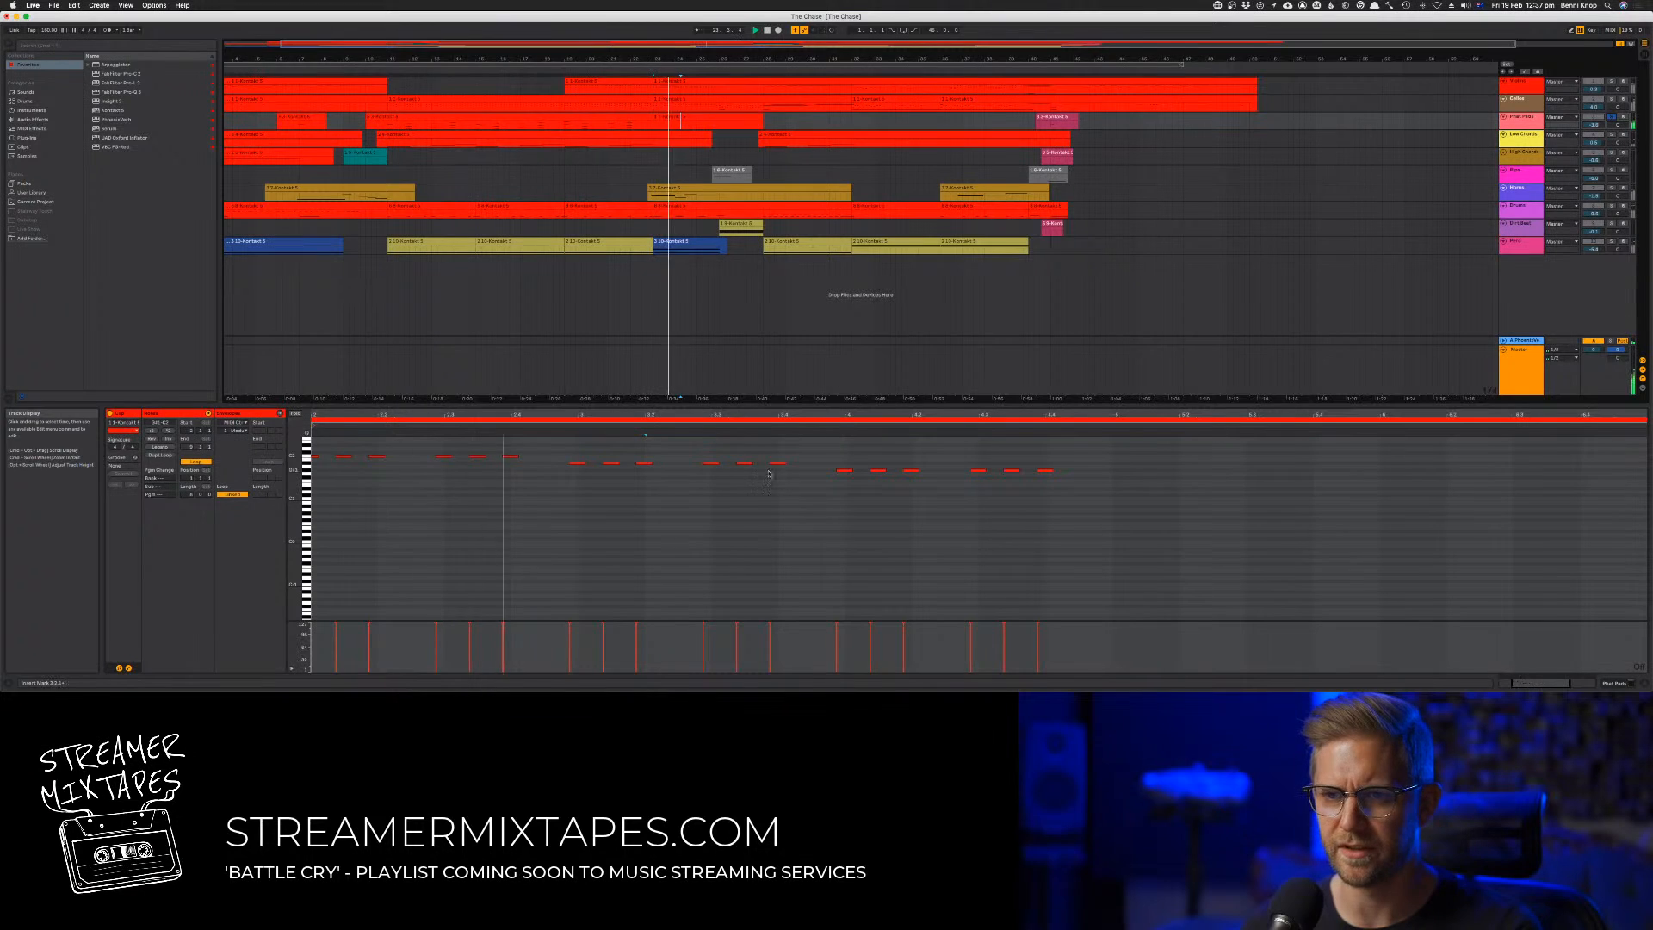
Duplicate all notes in the third track's clip around bar 23 two octaves higher while listening to the soloed part
click(741, 540)
scroll(569, 538, up, 3)
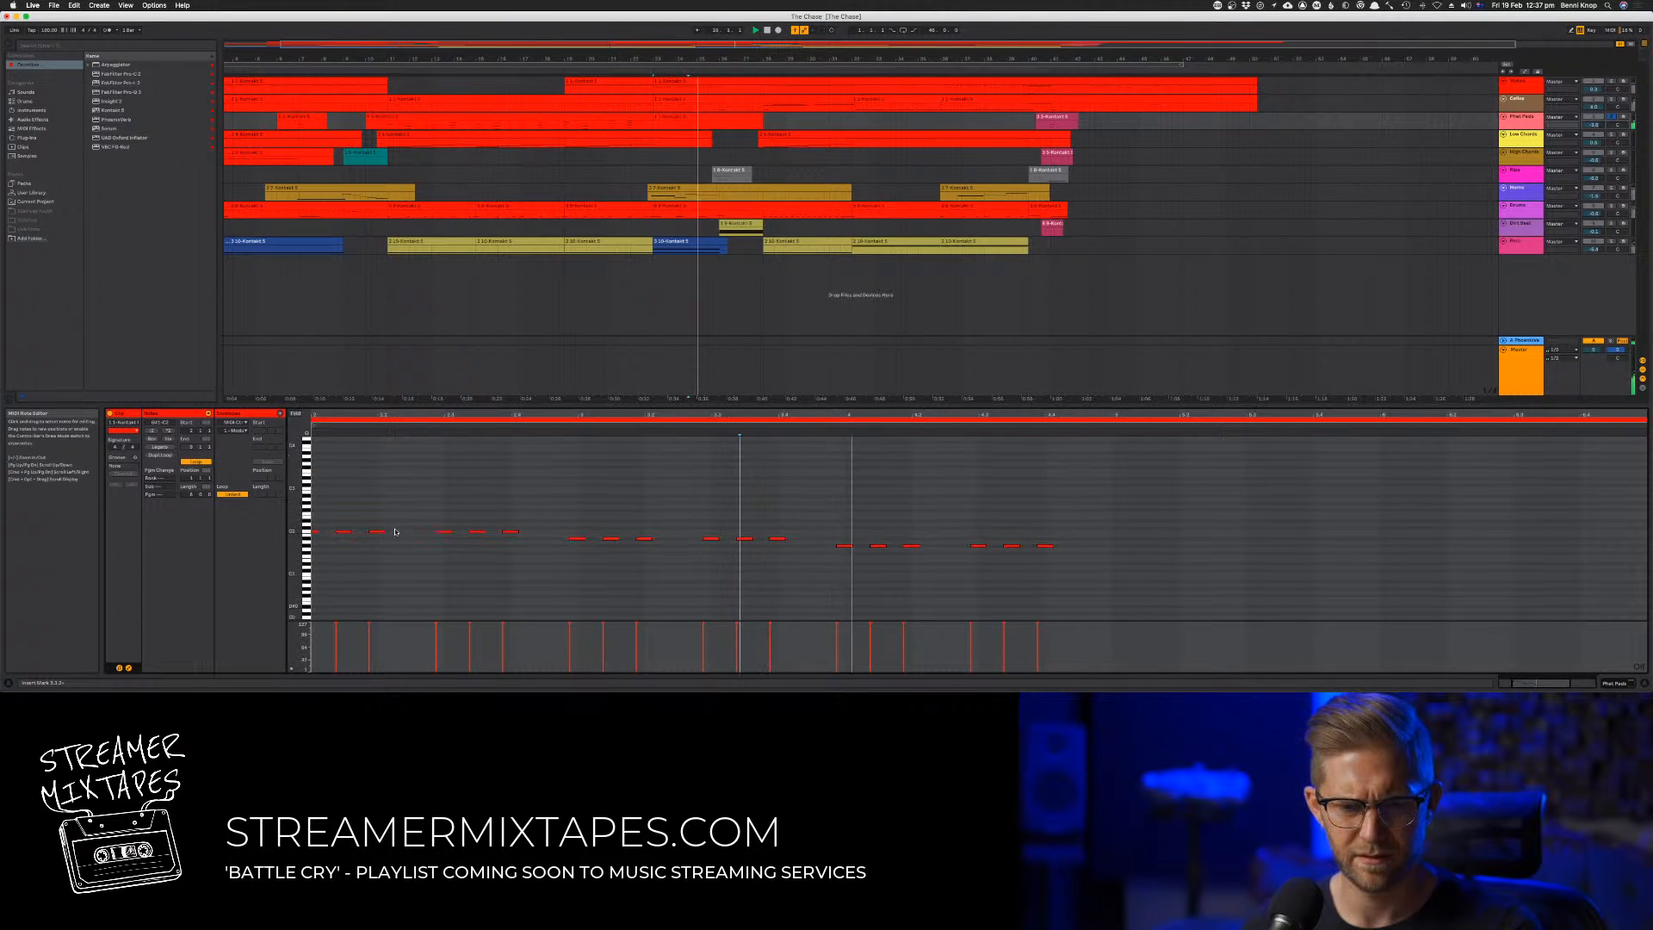
click(400, 536)
key(super+a)
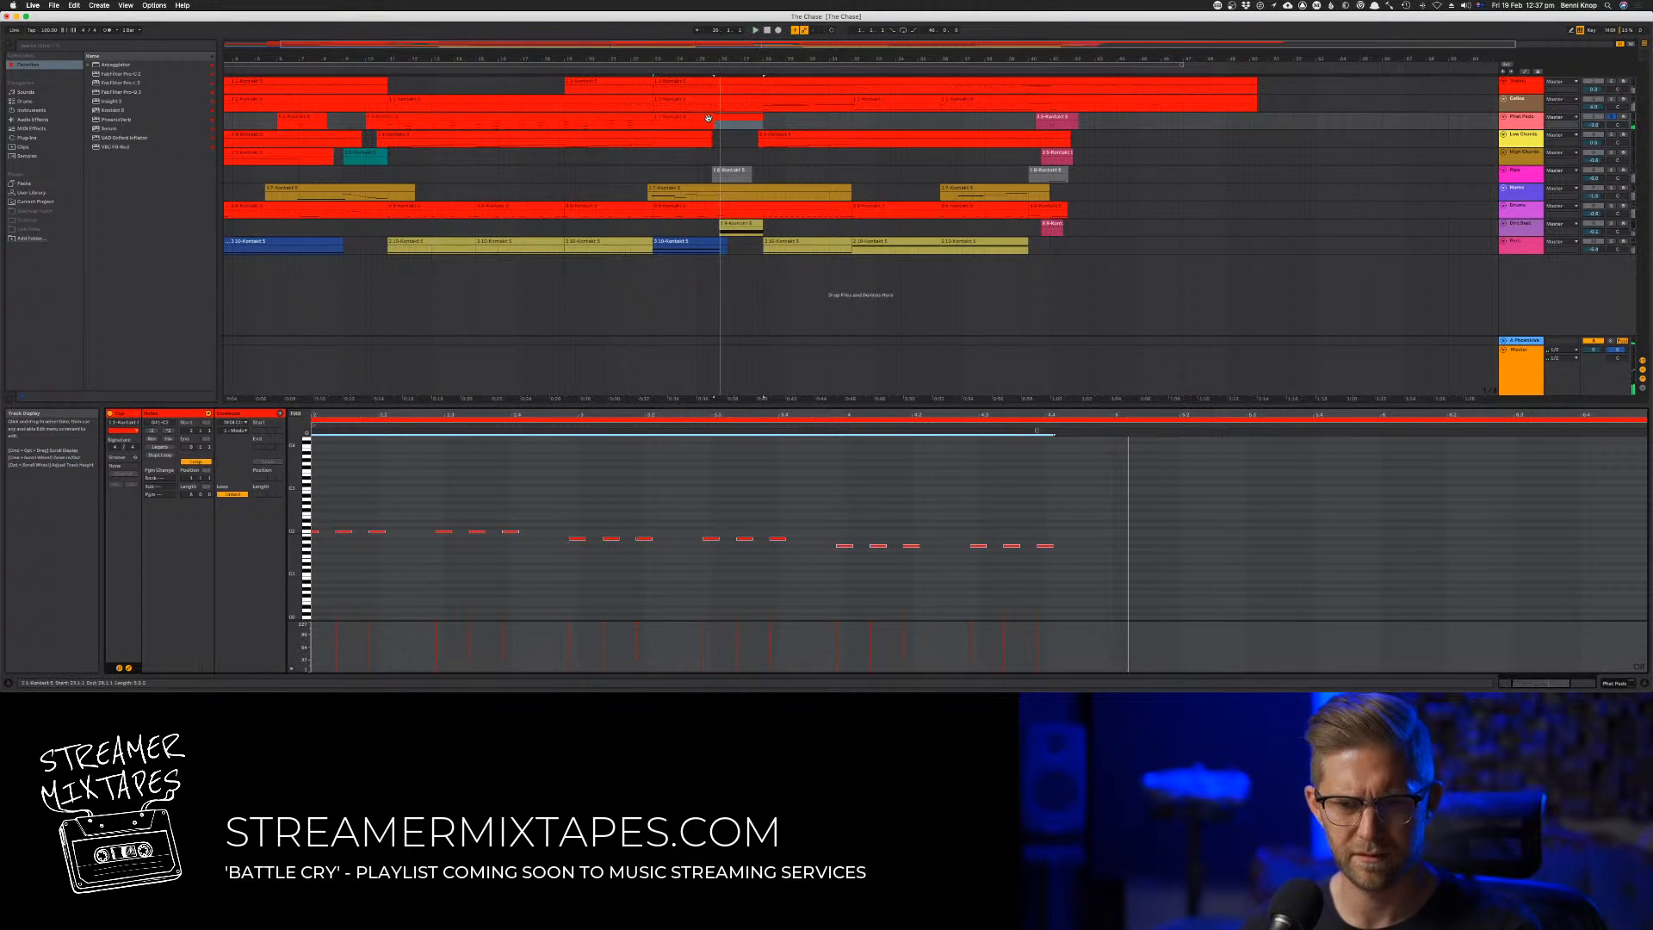
click(656, 117)
key(space)
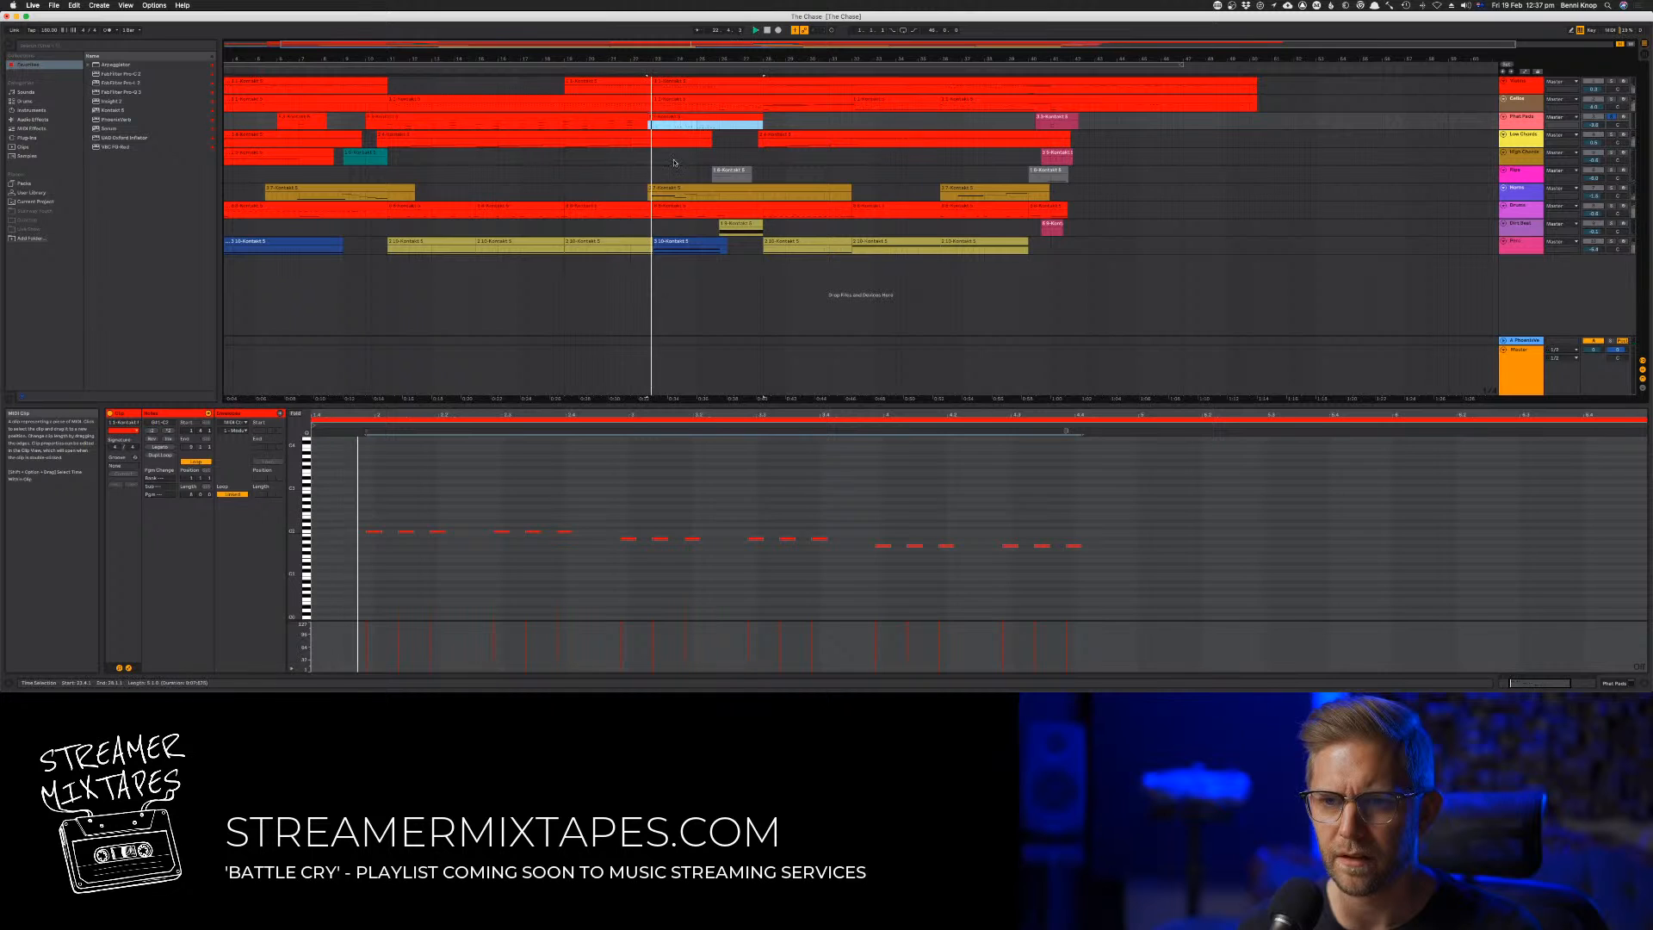
drag(362, 517, 1199, 635)
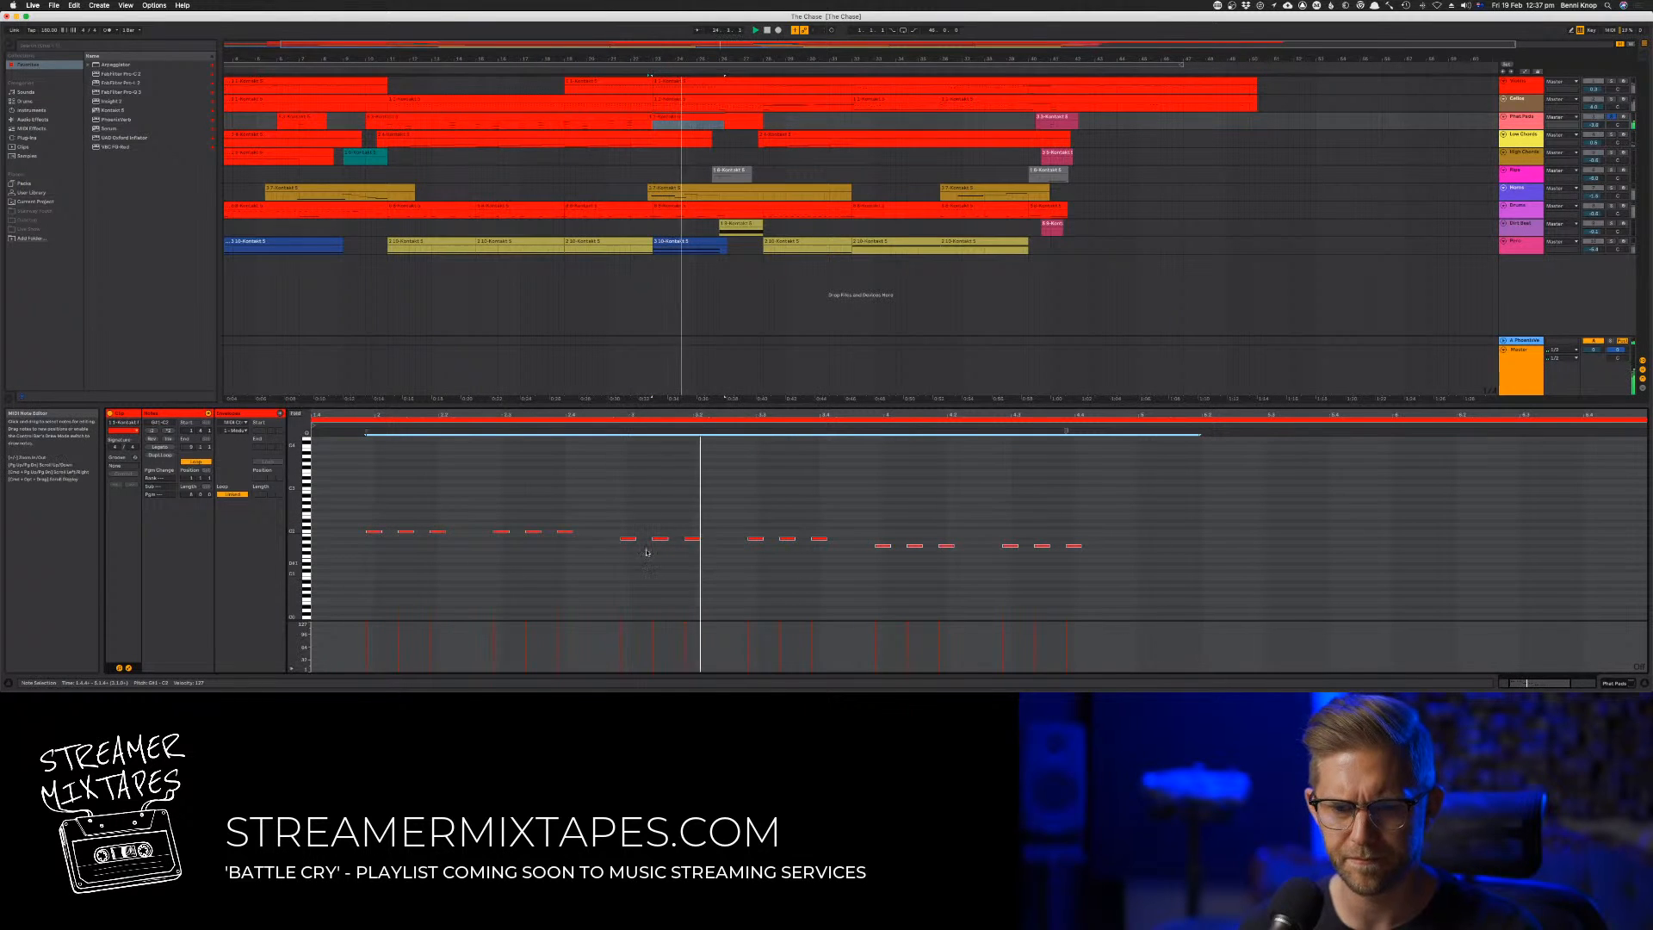
drag(381, 533, 384, 509)
key(space)
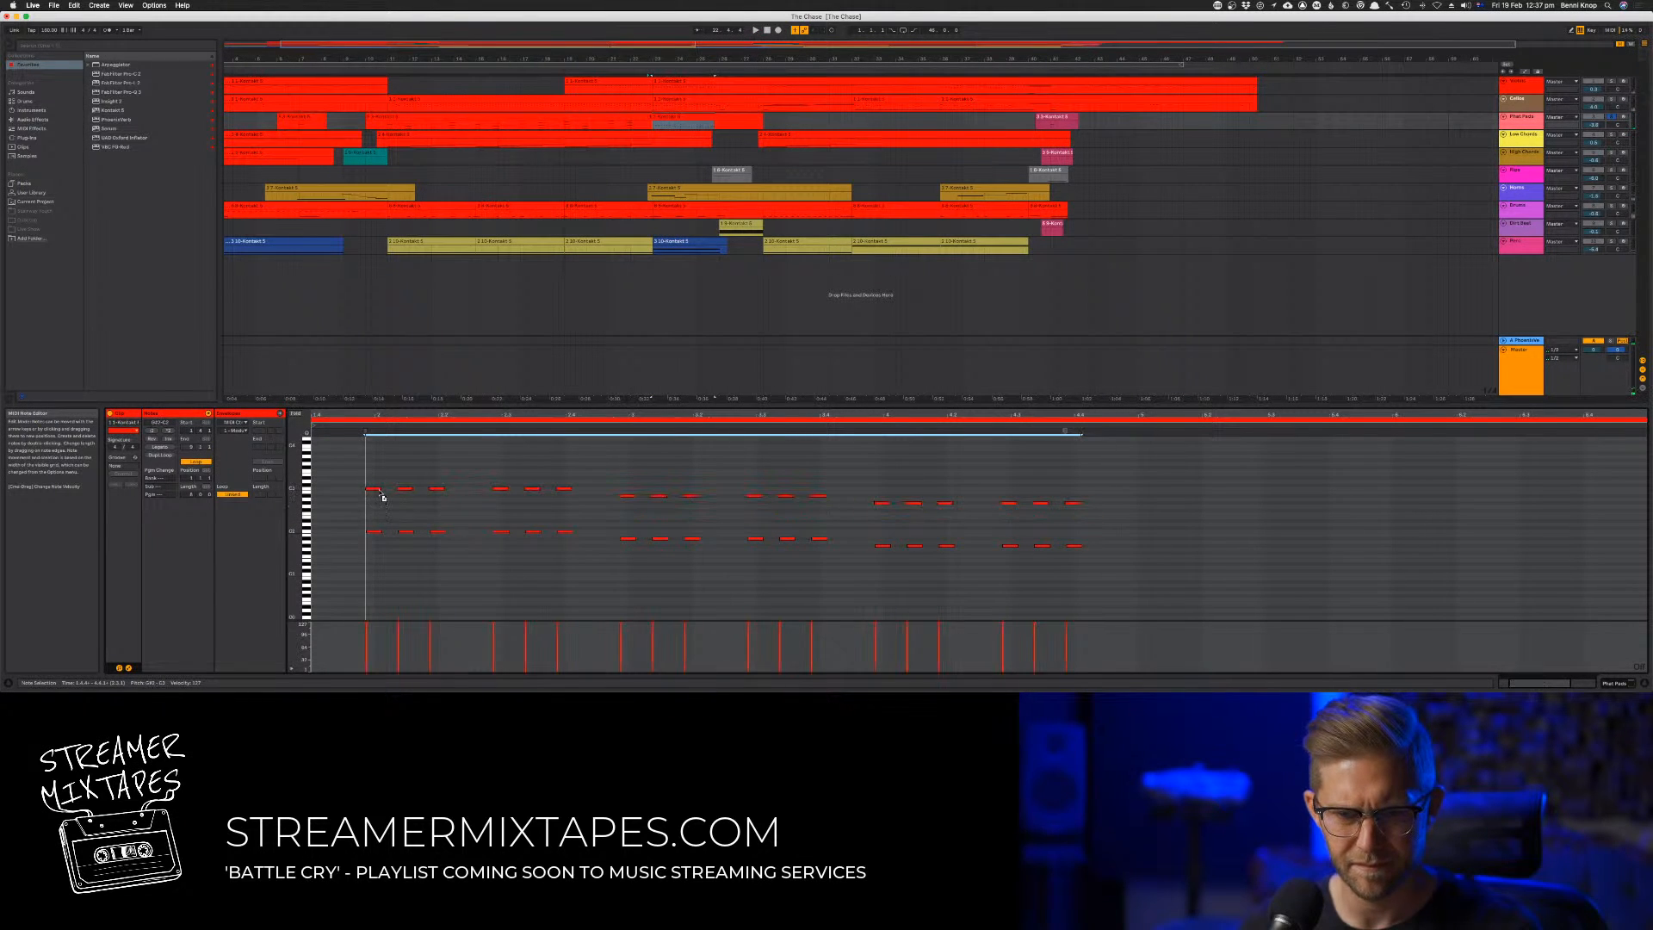
key(space)
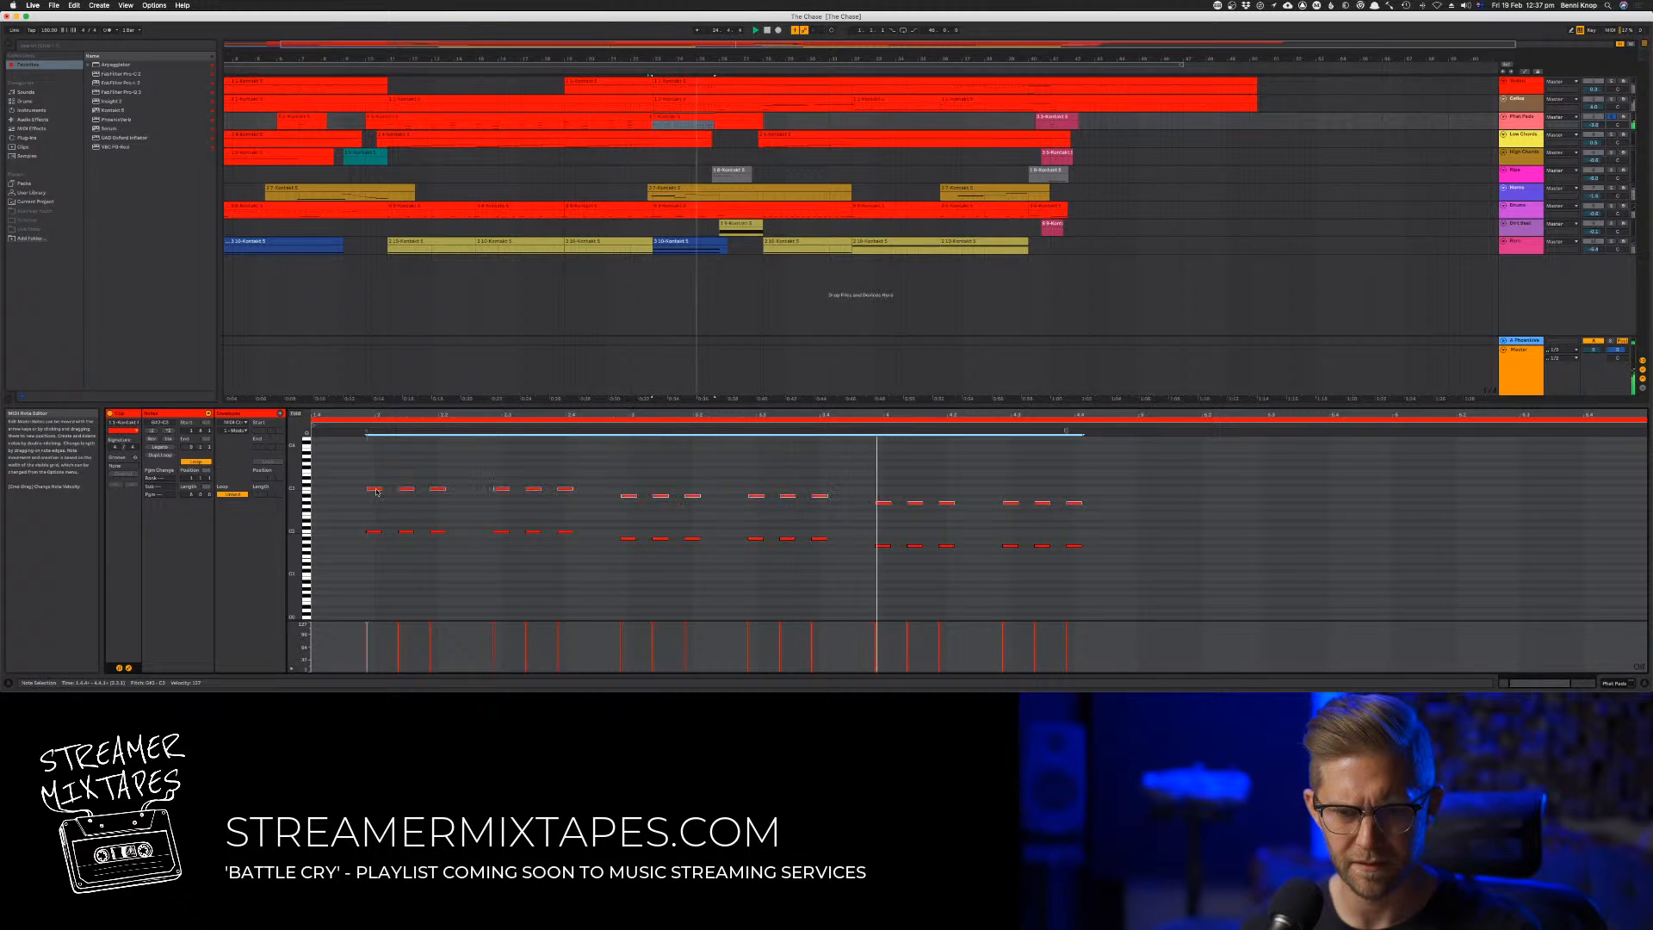
key(shift+Up)
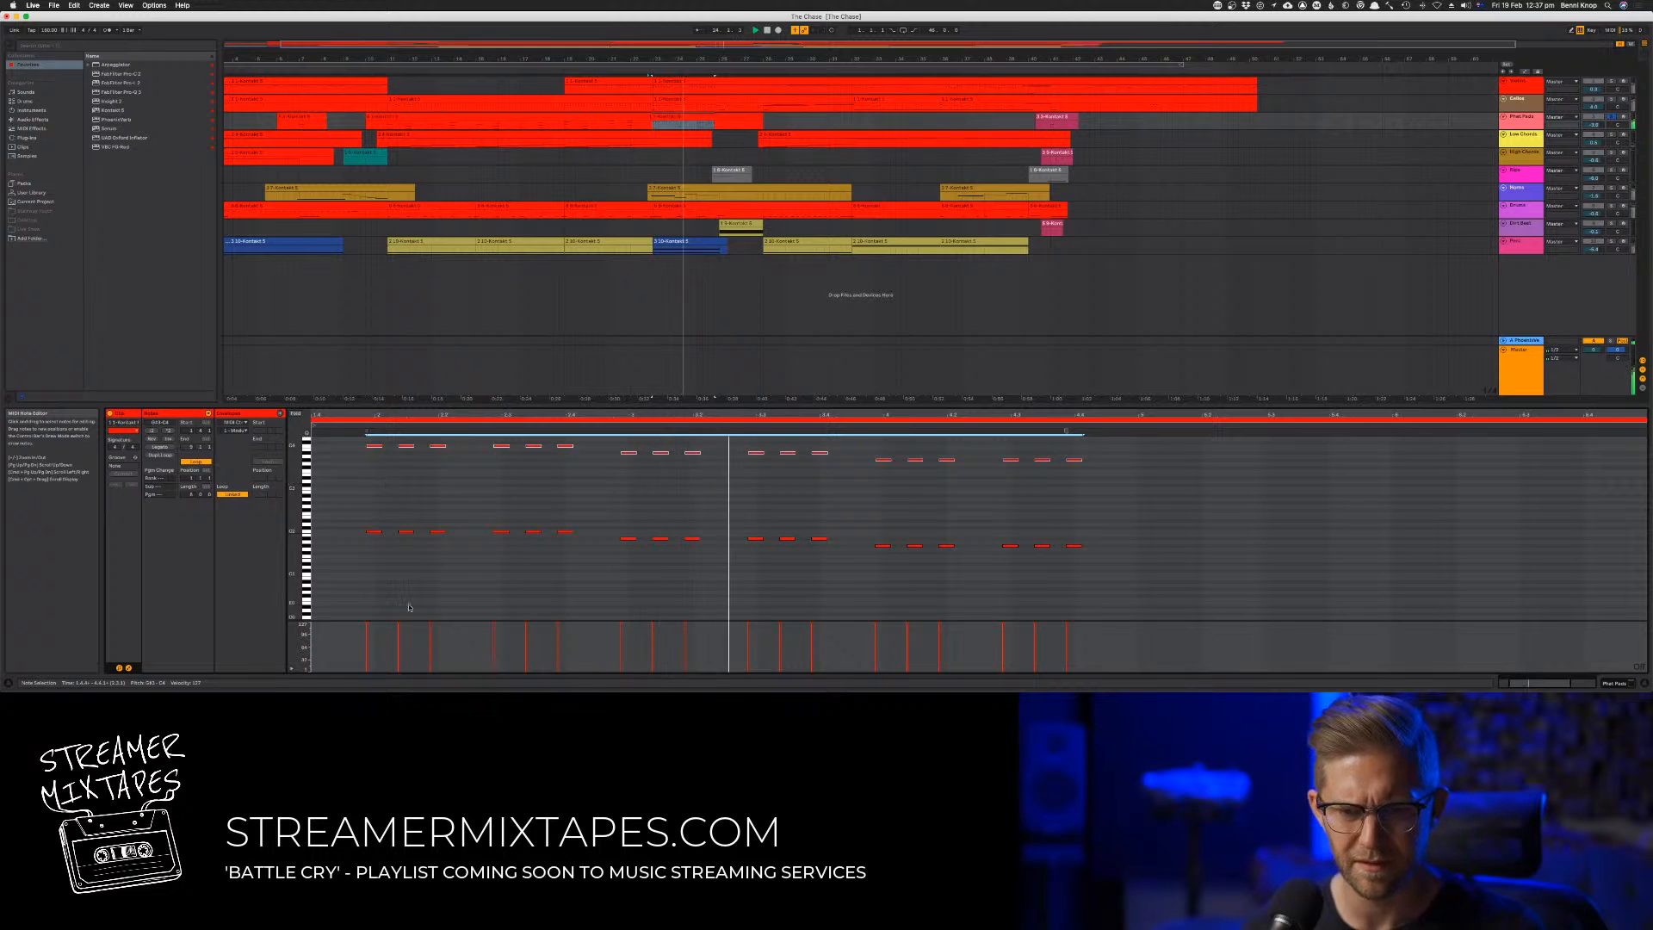
Lower the velocity of the middle note in each three-note group of the clip's upper octave, checking it in playback
click(406, 446)
shift+click(534, 446)
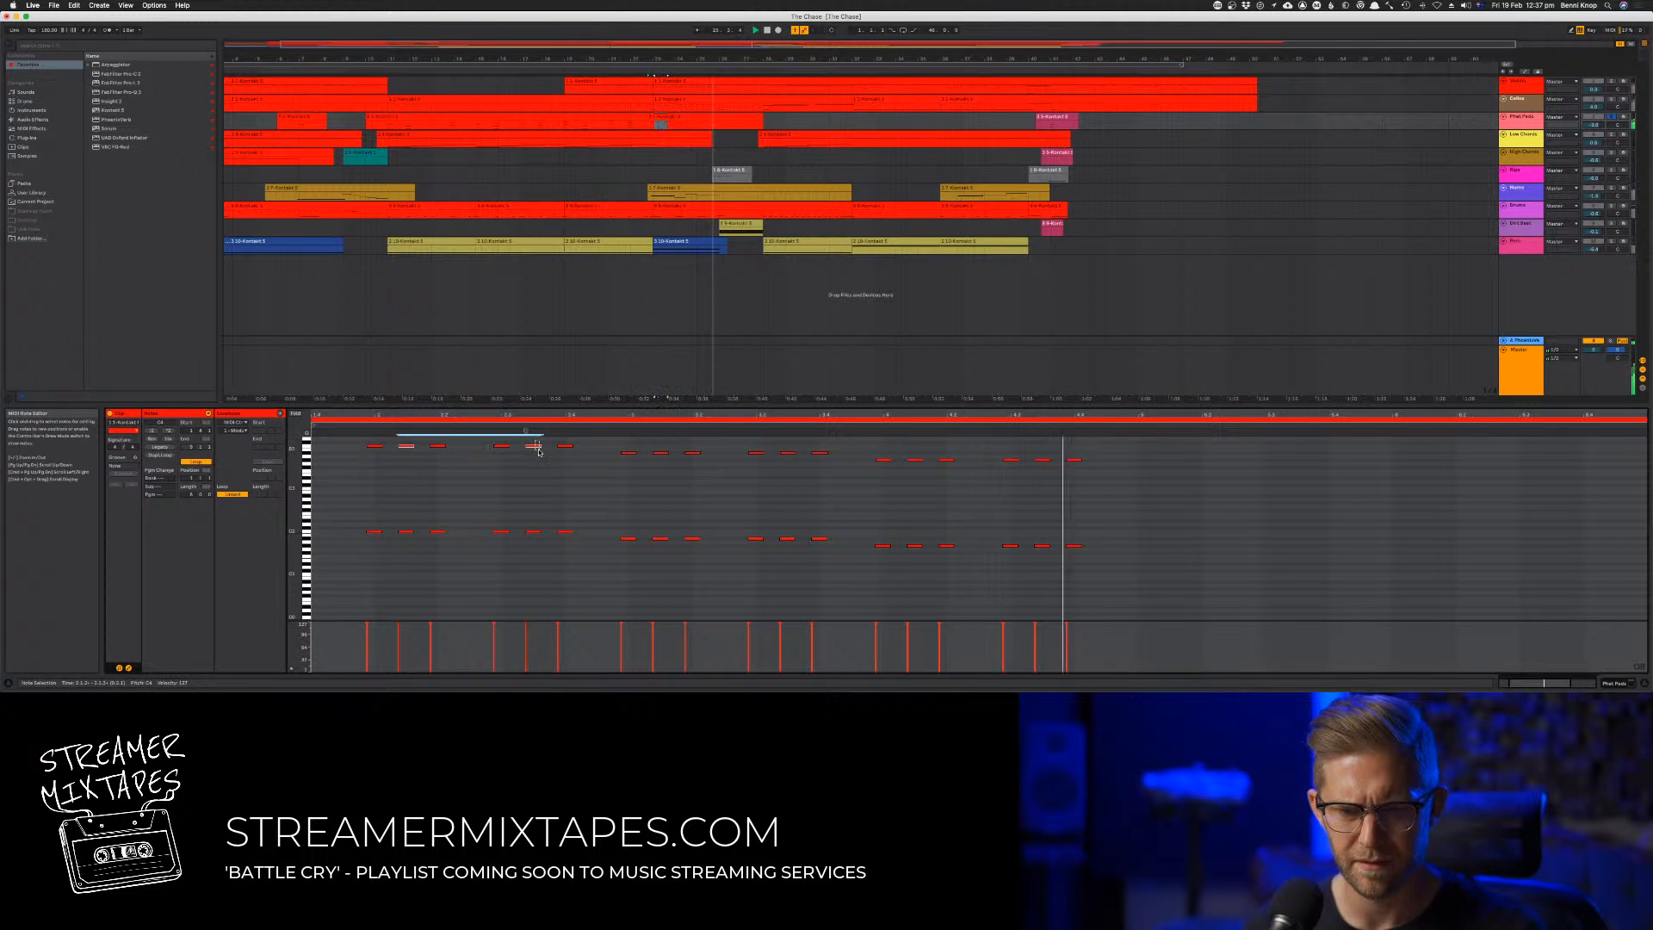
shift+click(660, 452)
shift+click(788, 451)
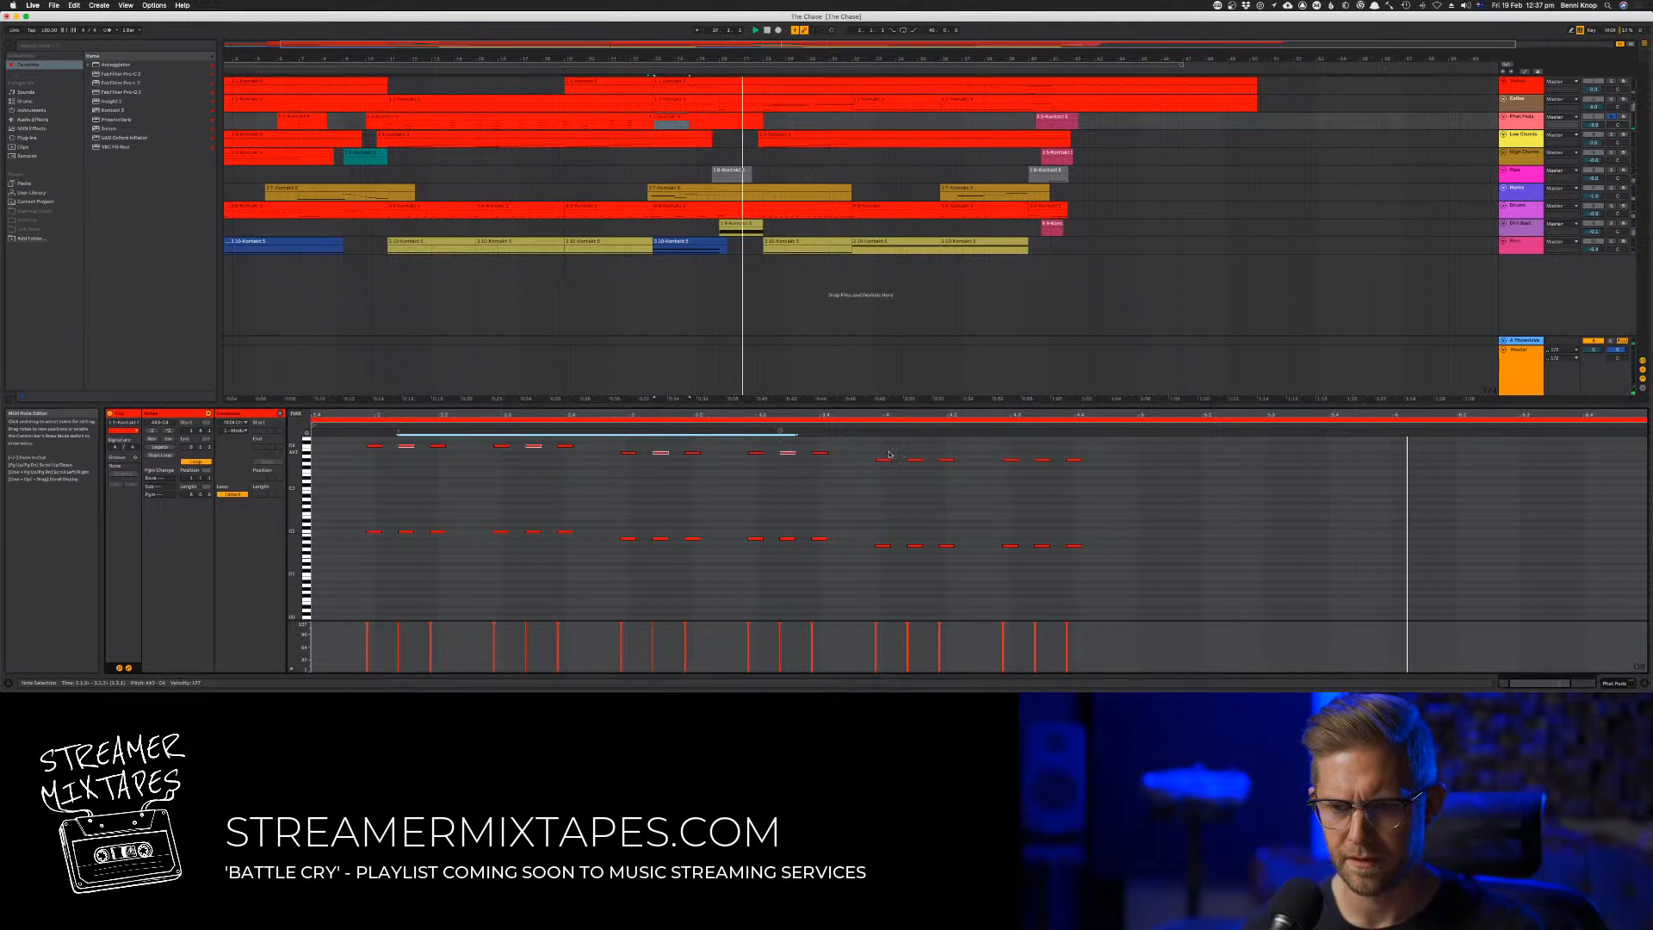
shift+click(915, 460)
shift+click(1043, 460)
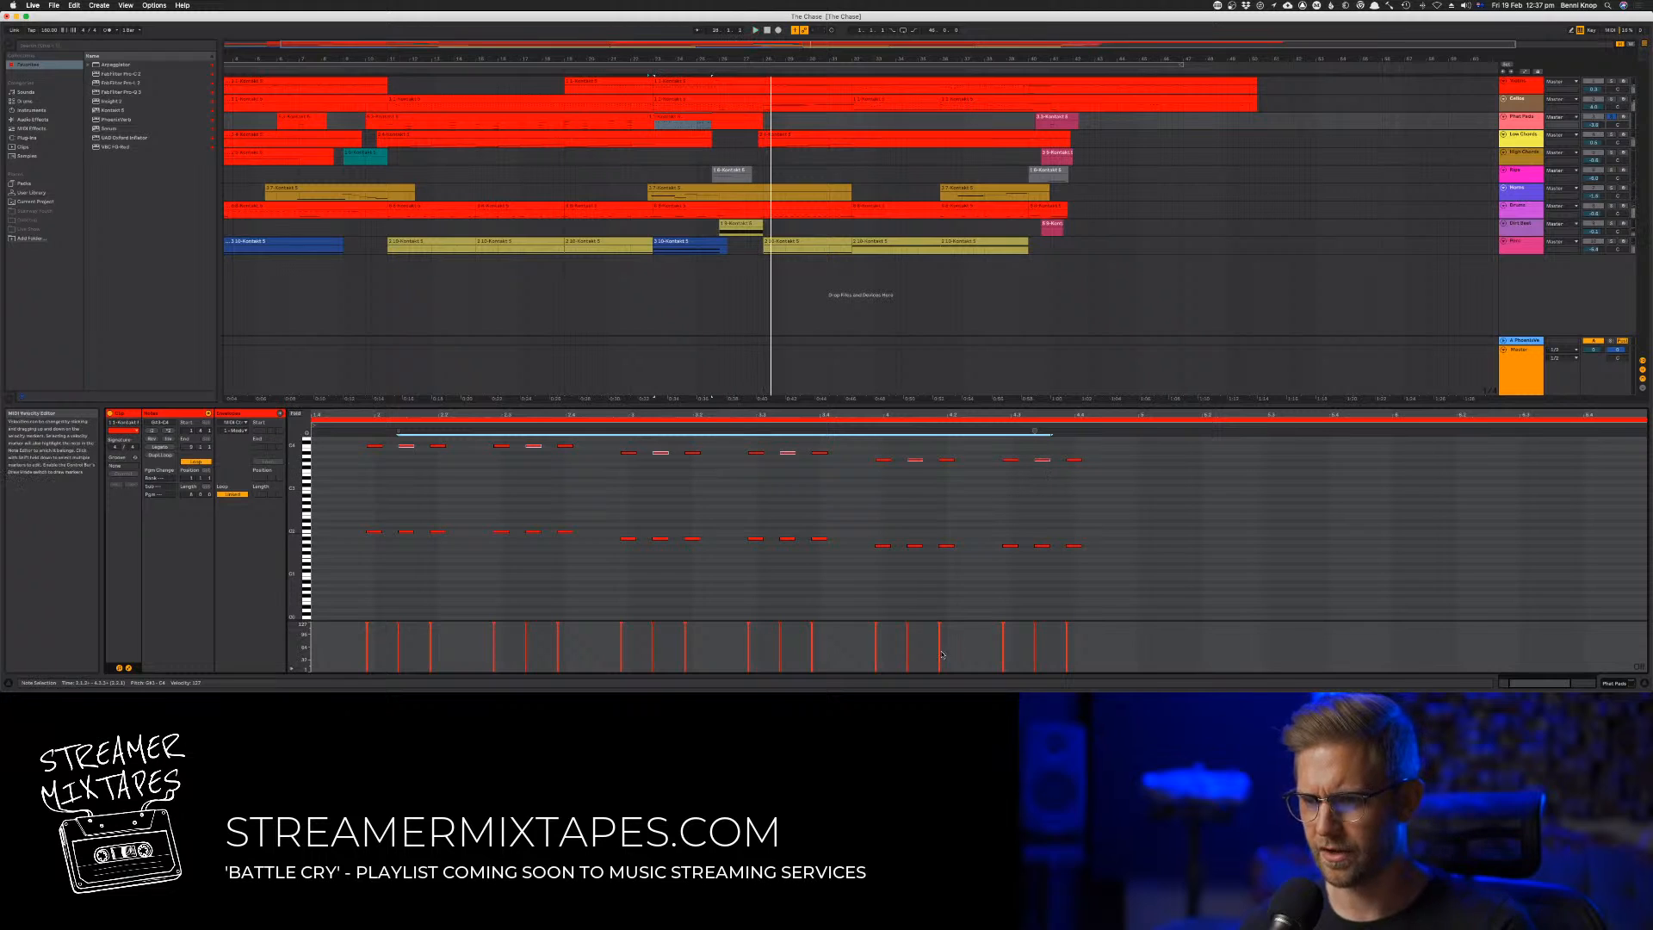
click(1035, 627)
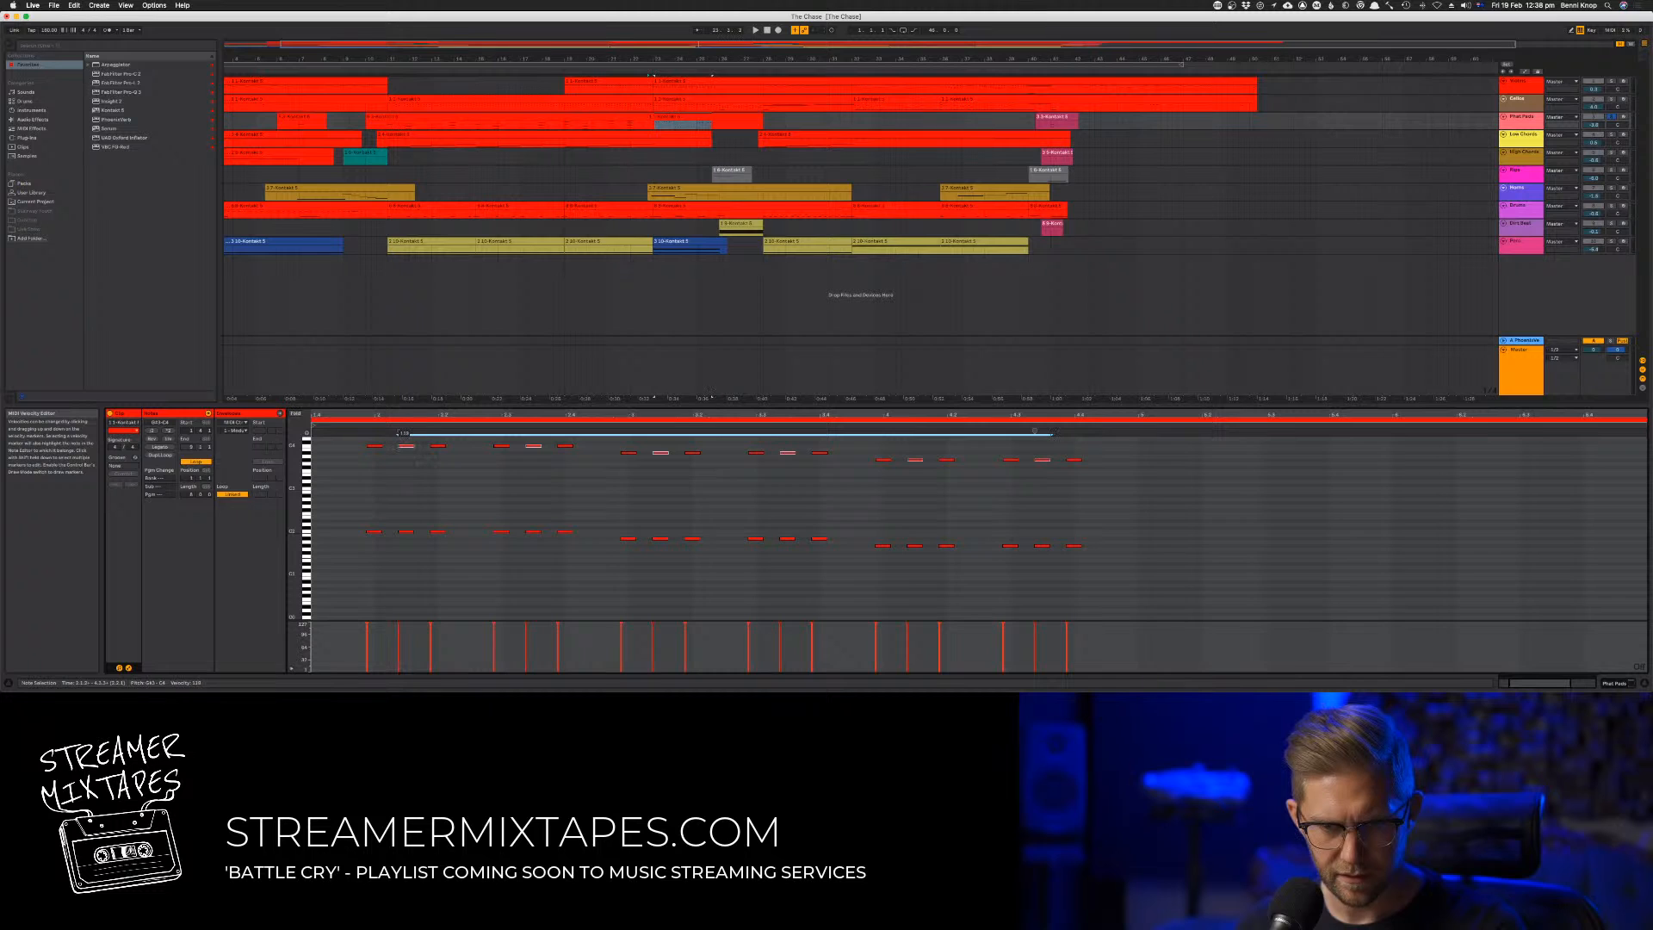
key(space)
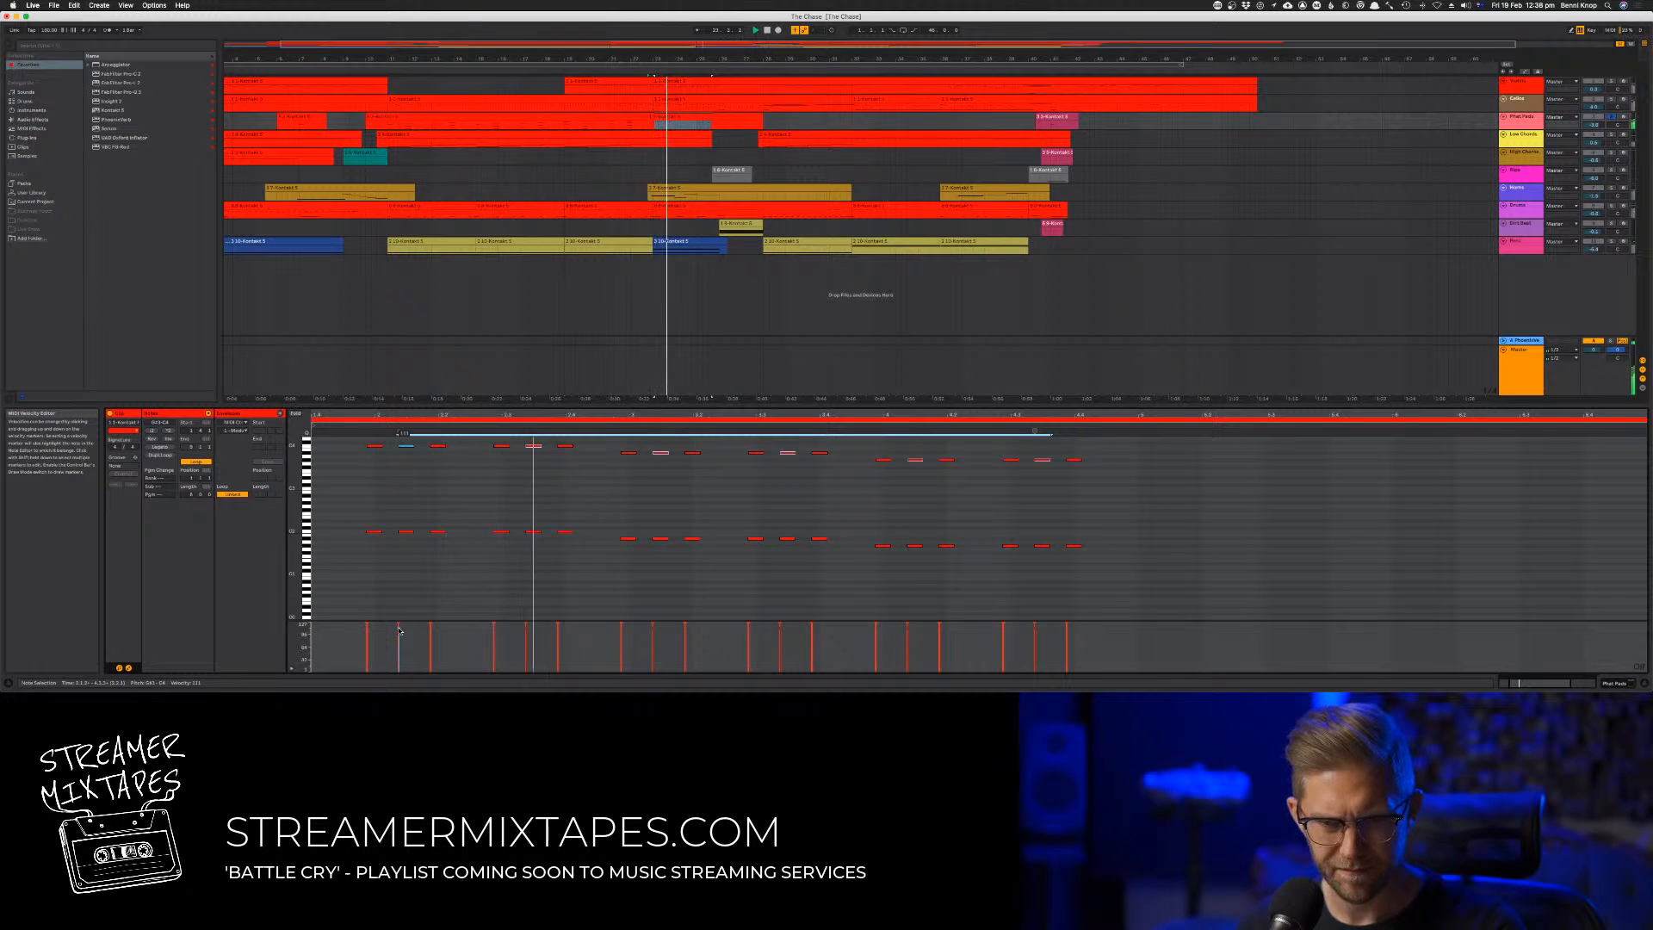
drag(398, 631, 398, 635)
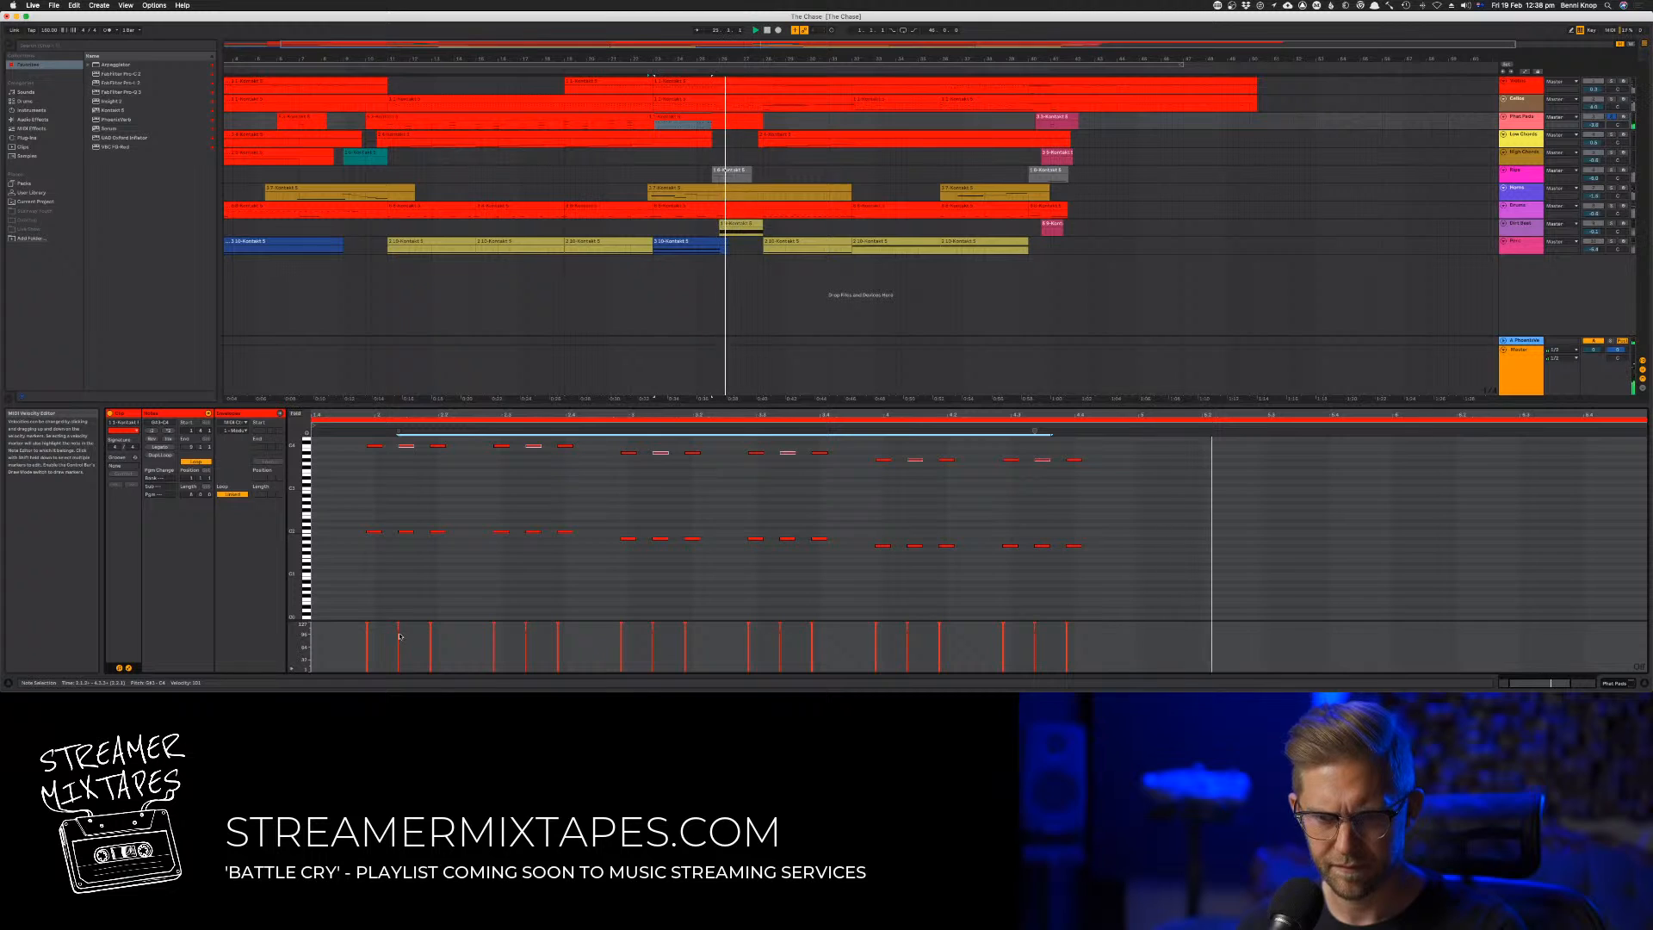
Lengthen all notes in the clip slightly and unsolo the third track to hear it with the full arrangement
key(super+a)
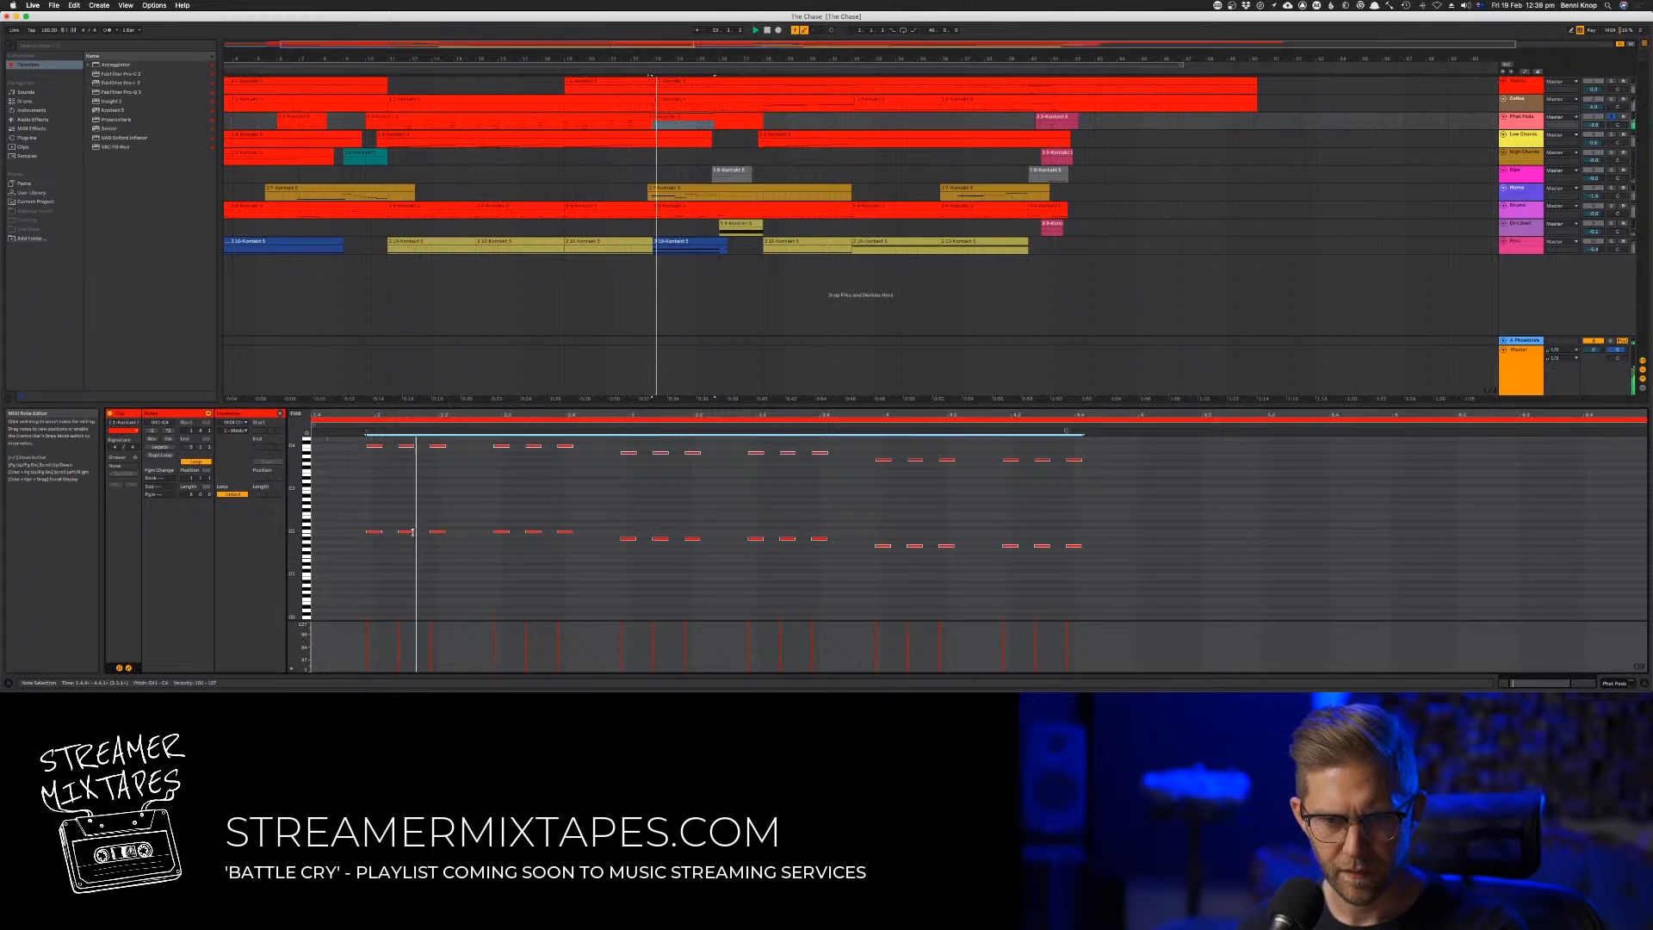
drag(412, 532, 422, 533)
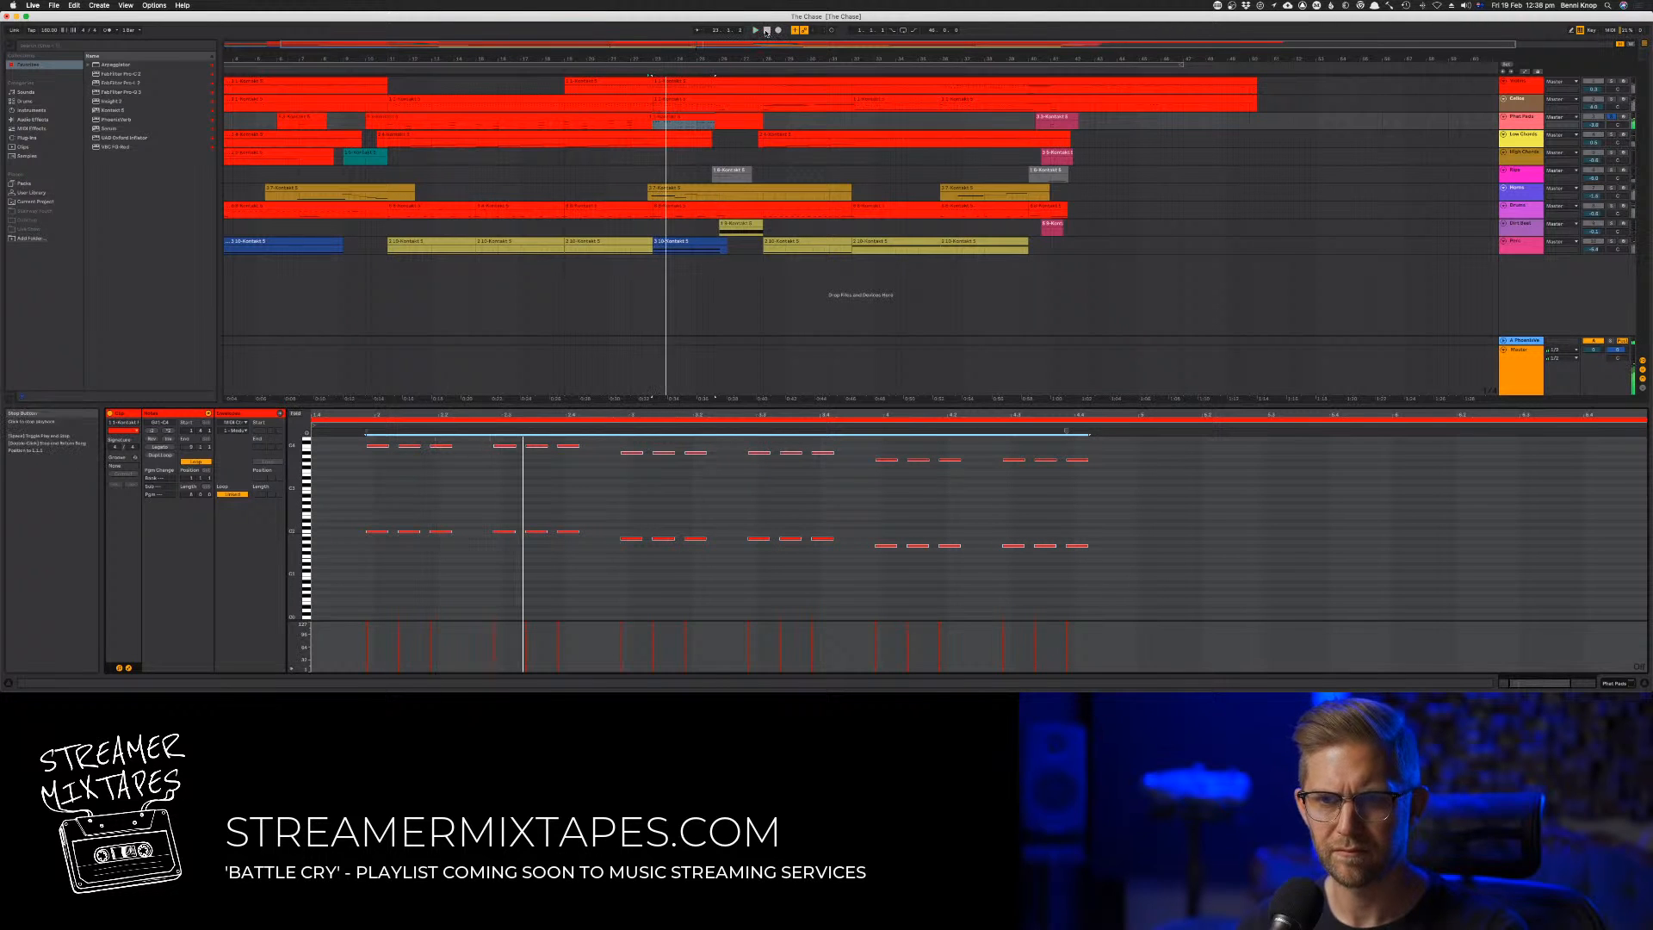
click(1612, 119)
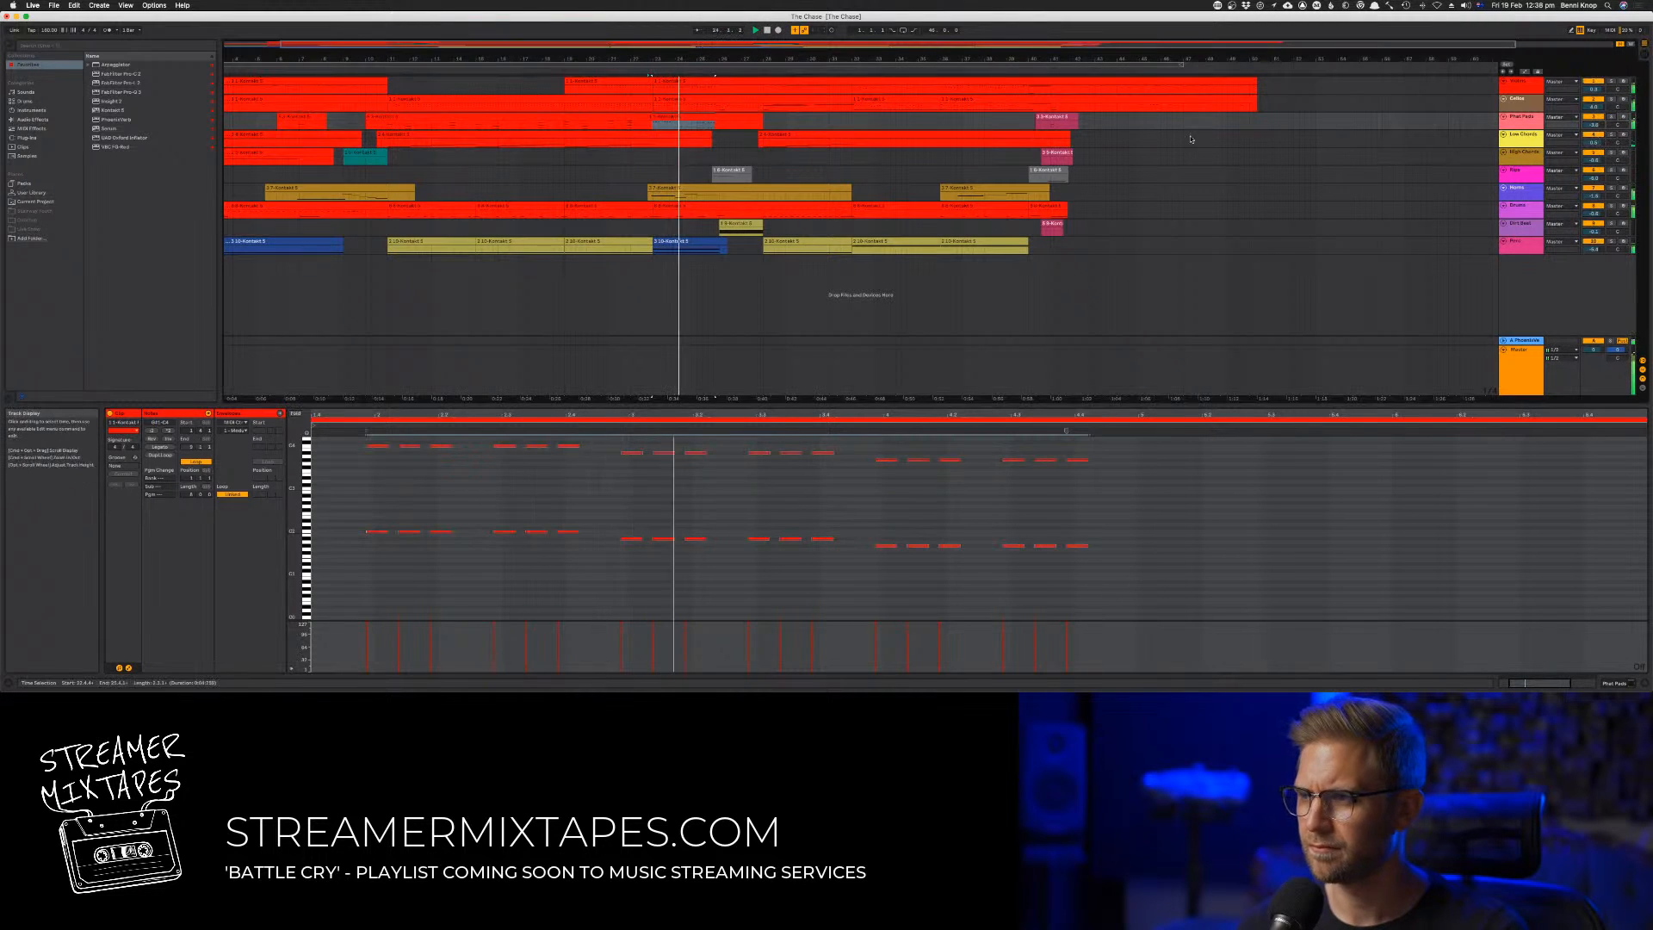
click(648, 76)
Duplicate the clip's lower row of notes one octave down and compare the part soloed and in the full mix
drag(338, 519, 1116, 576)
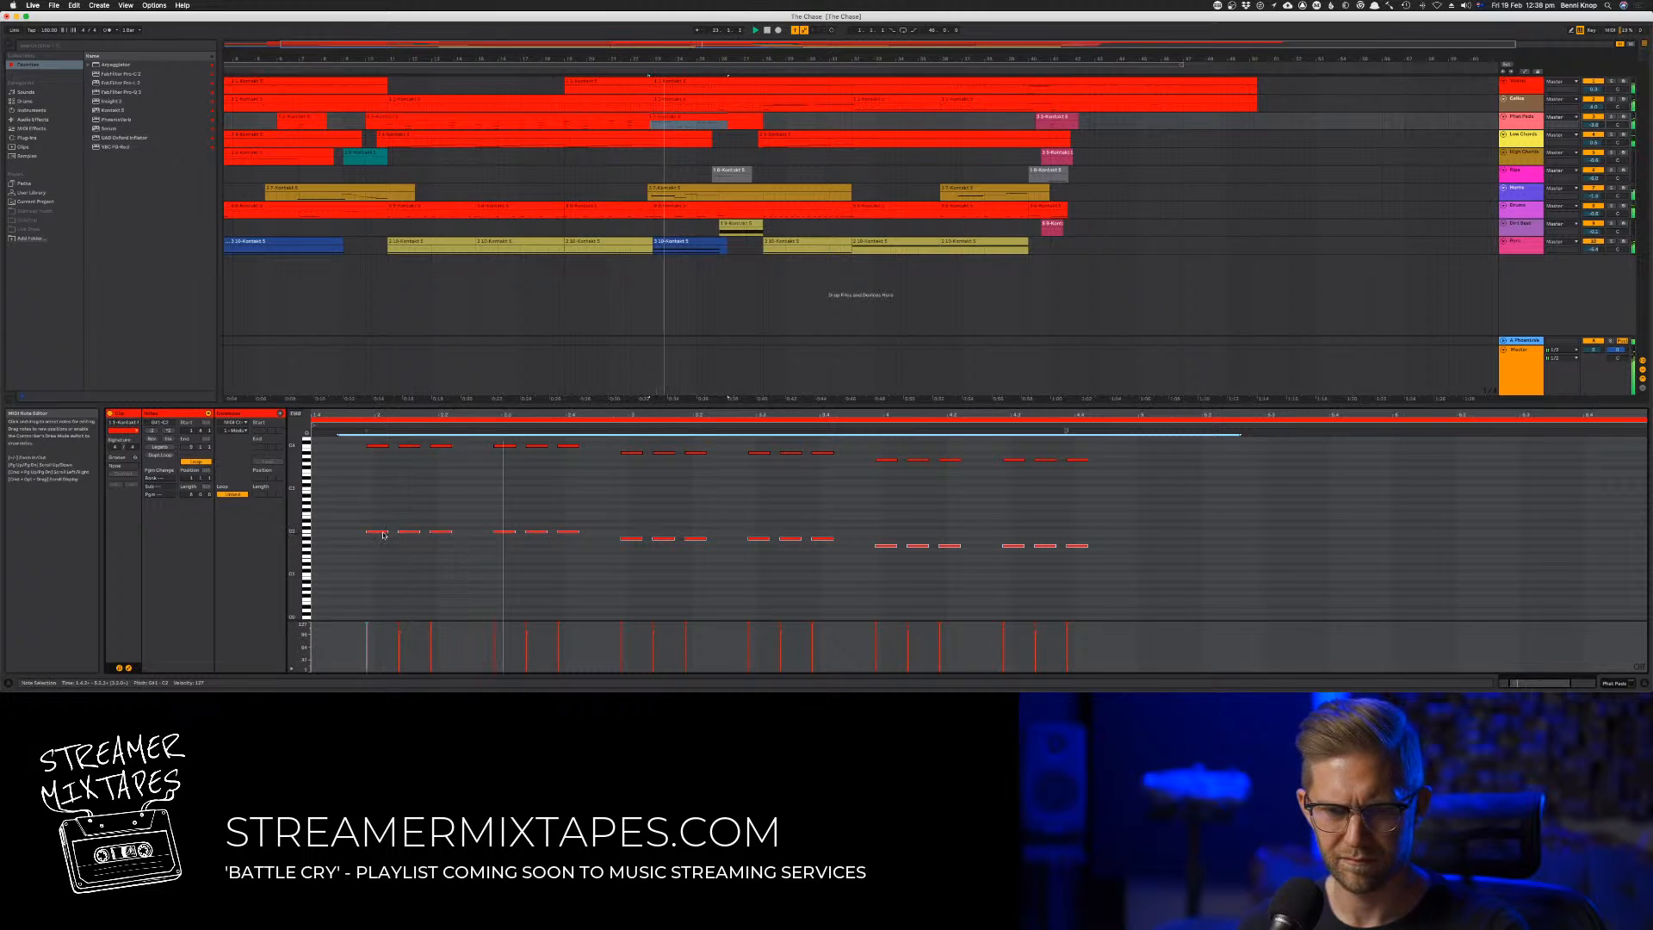
drag(383, 534, 380, 580)
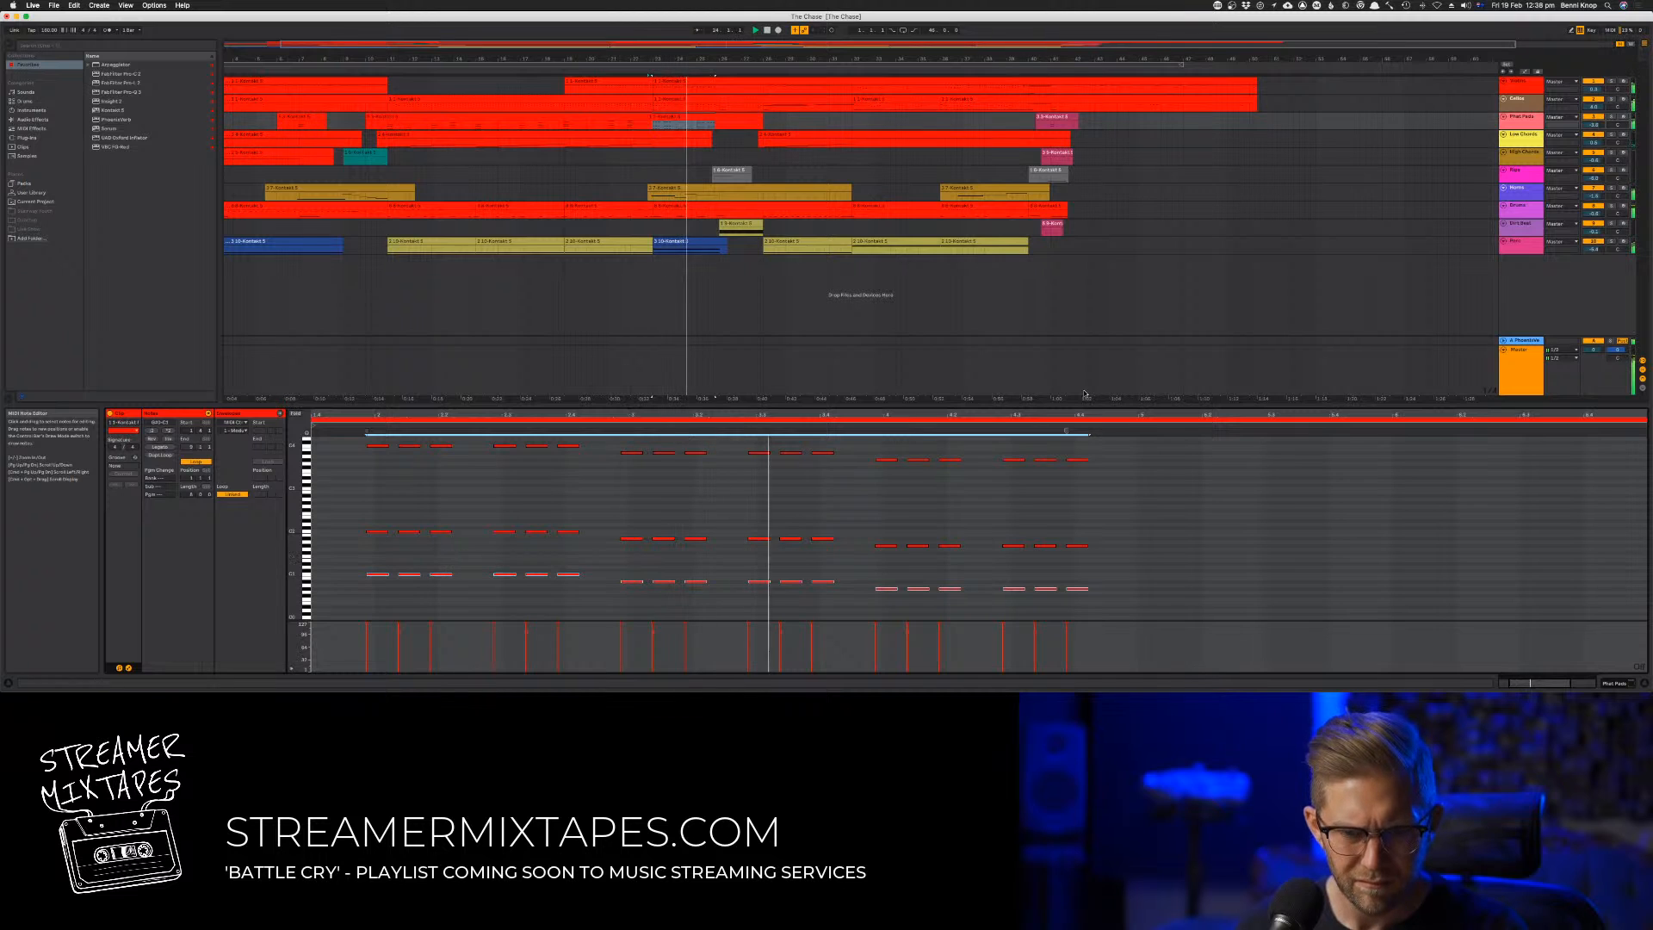
click(1609, 117)
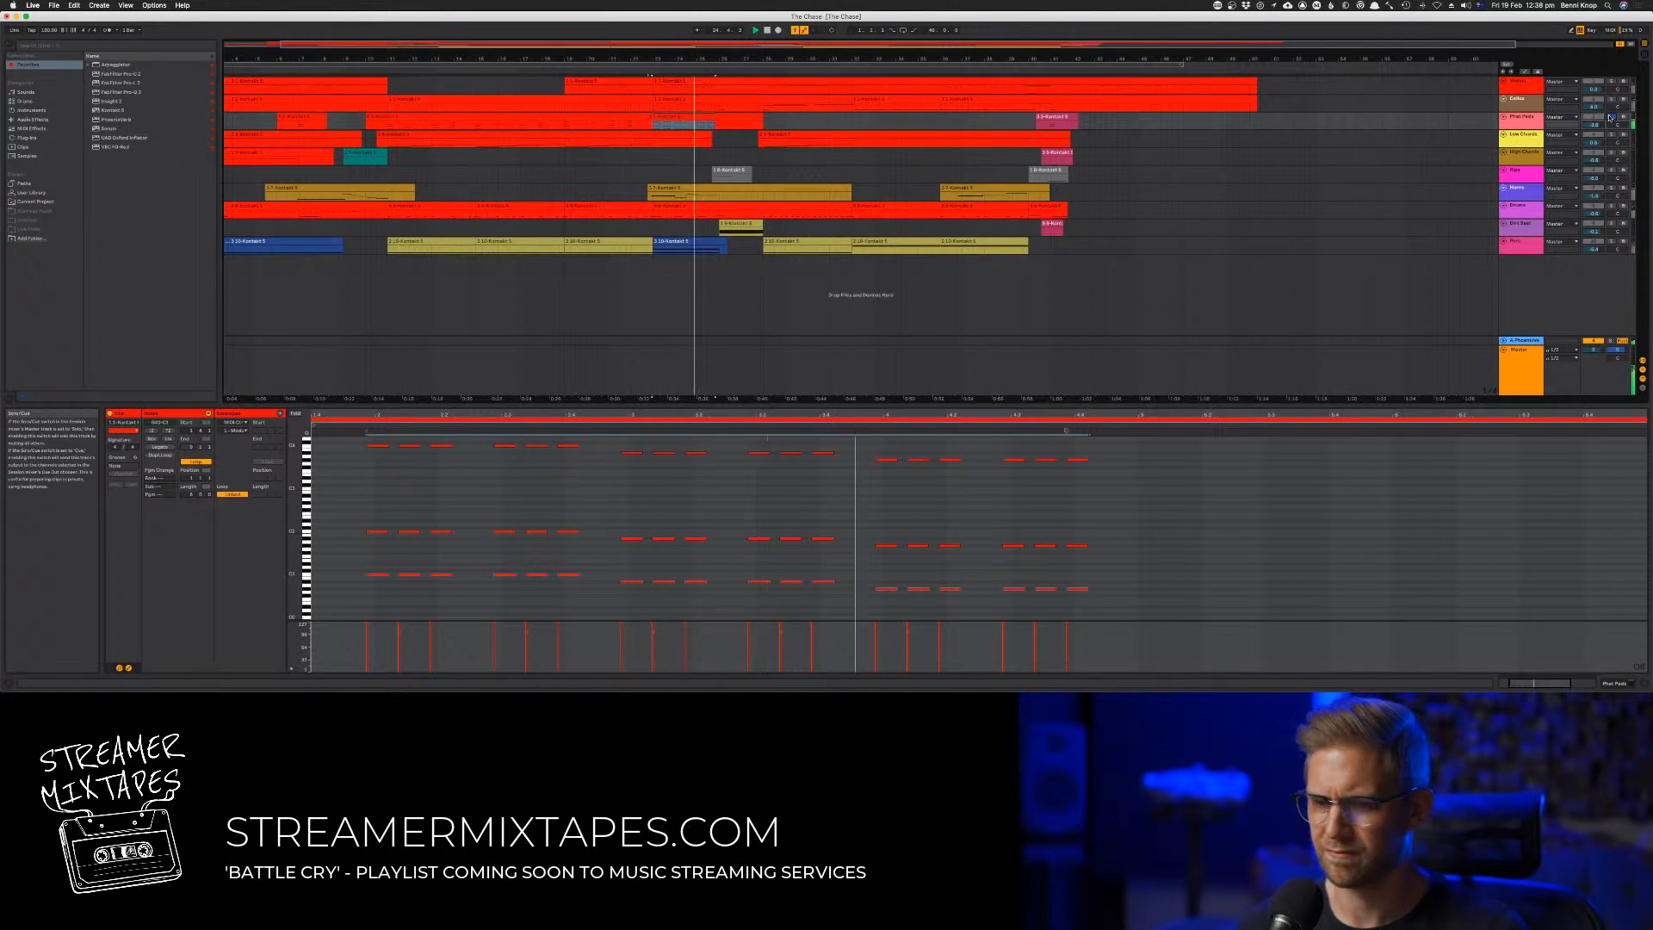
click(1610, 117)
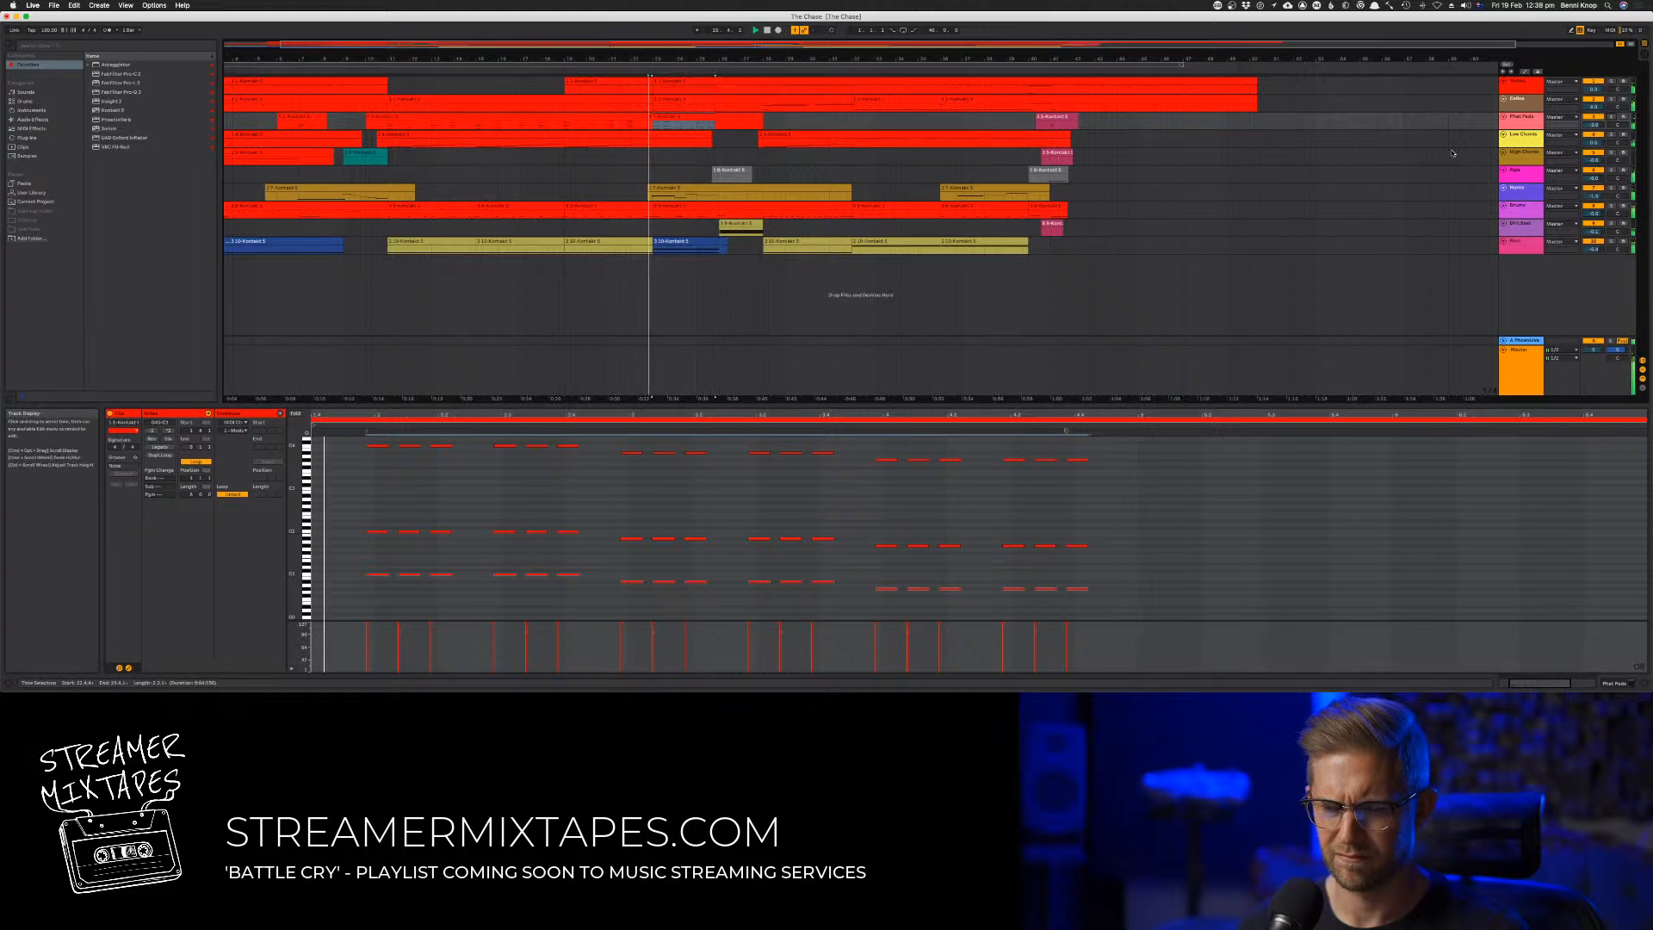
click(689, 159)
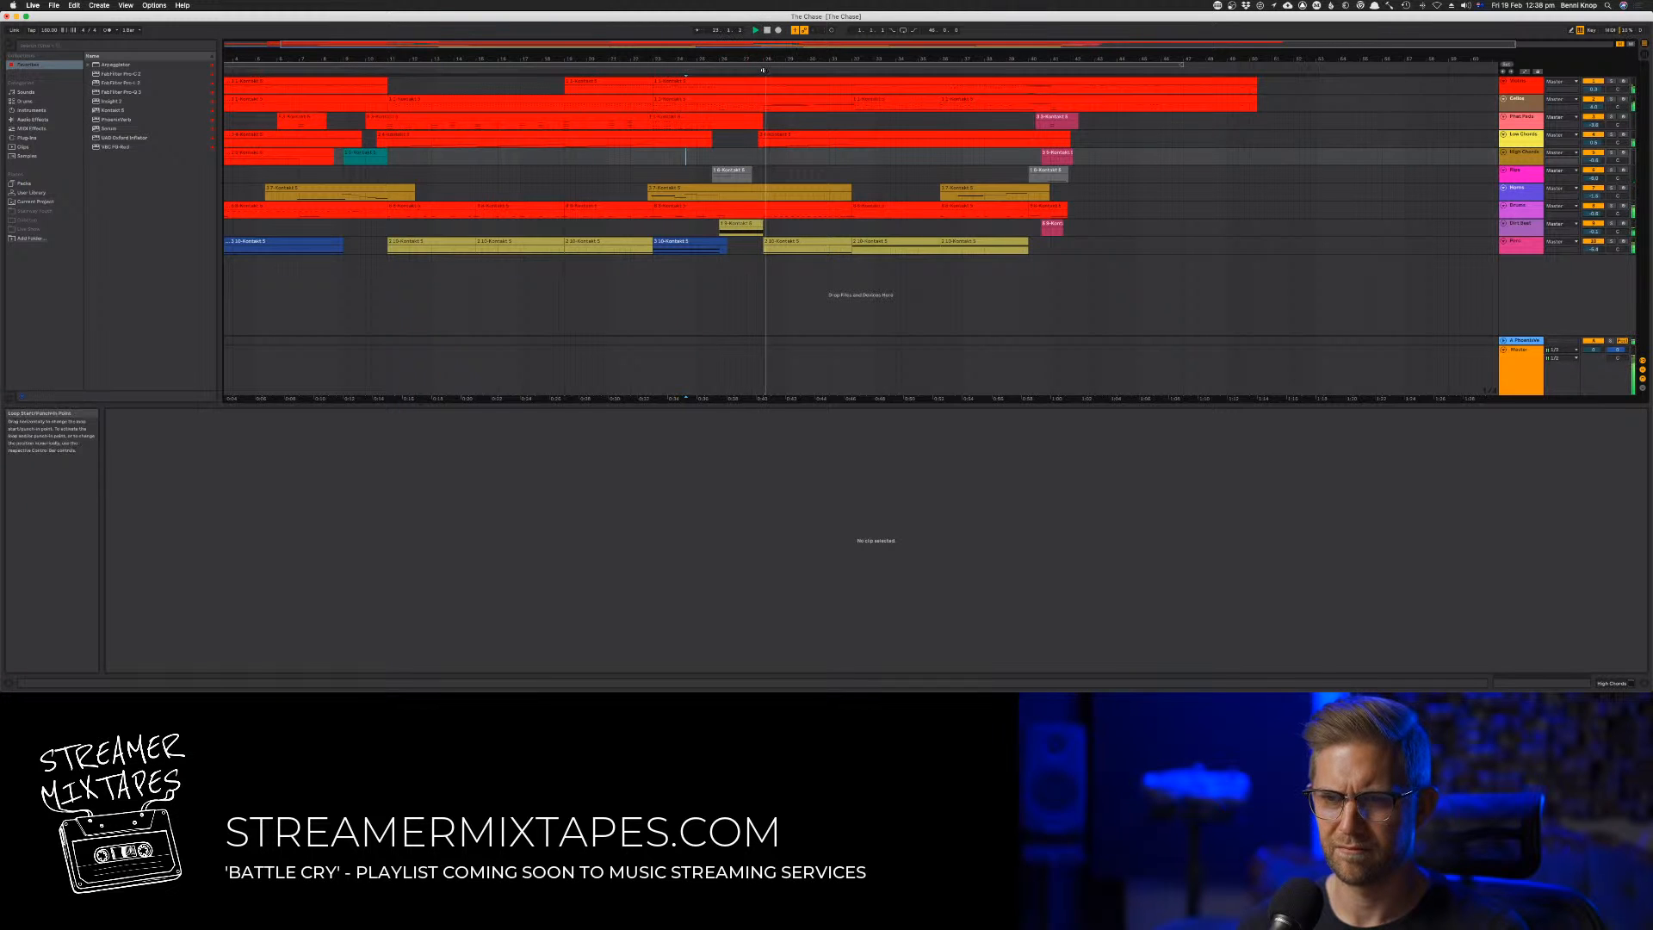
In the second track's clip, move the octave-doubled note pattern around bar 26 one note step later, dropping its last note
double_click(744, 97)
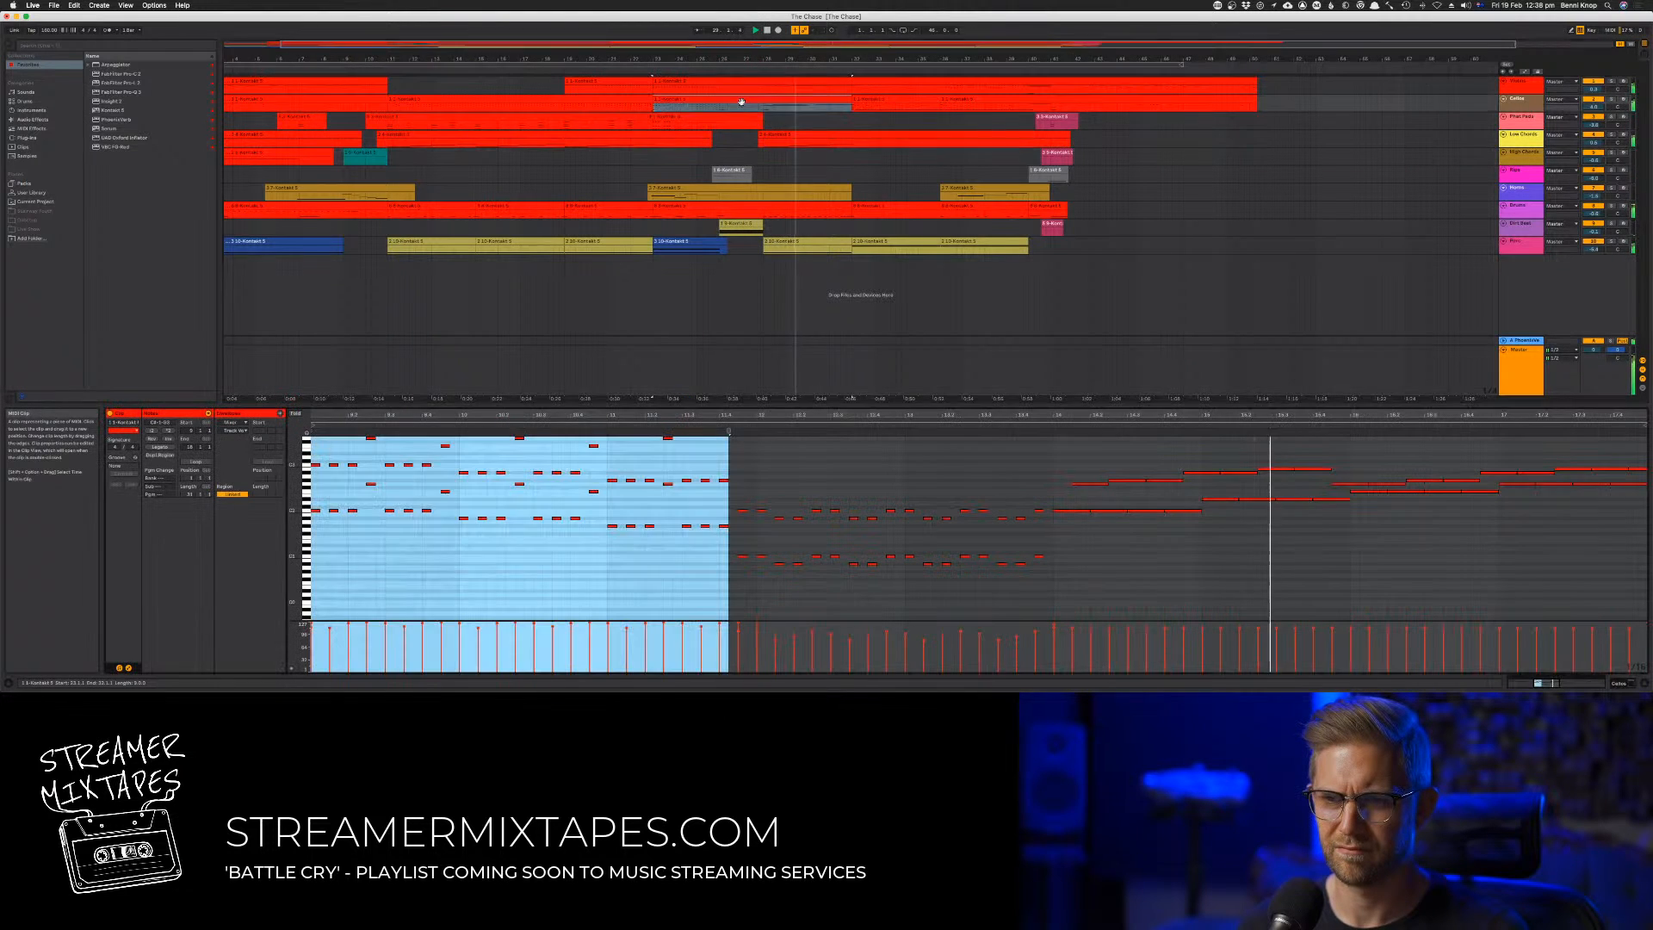
key(space)
key(space)
click(654, 509)
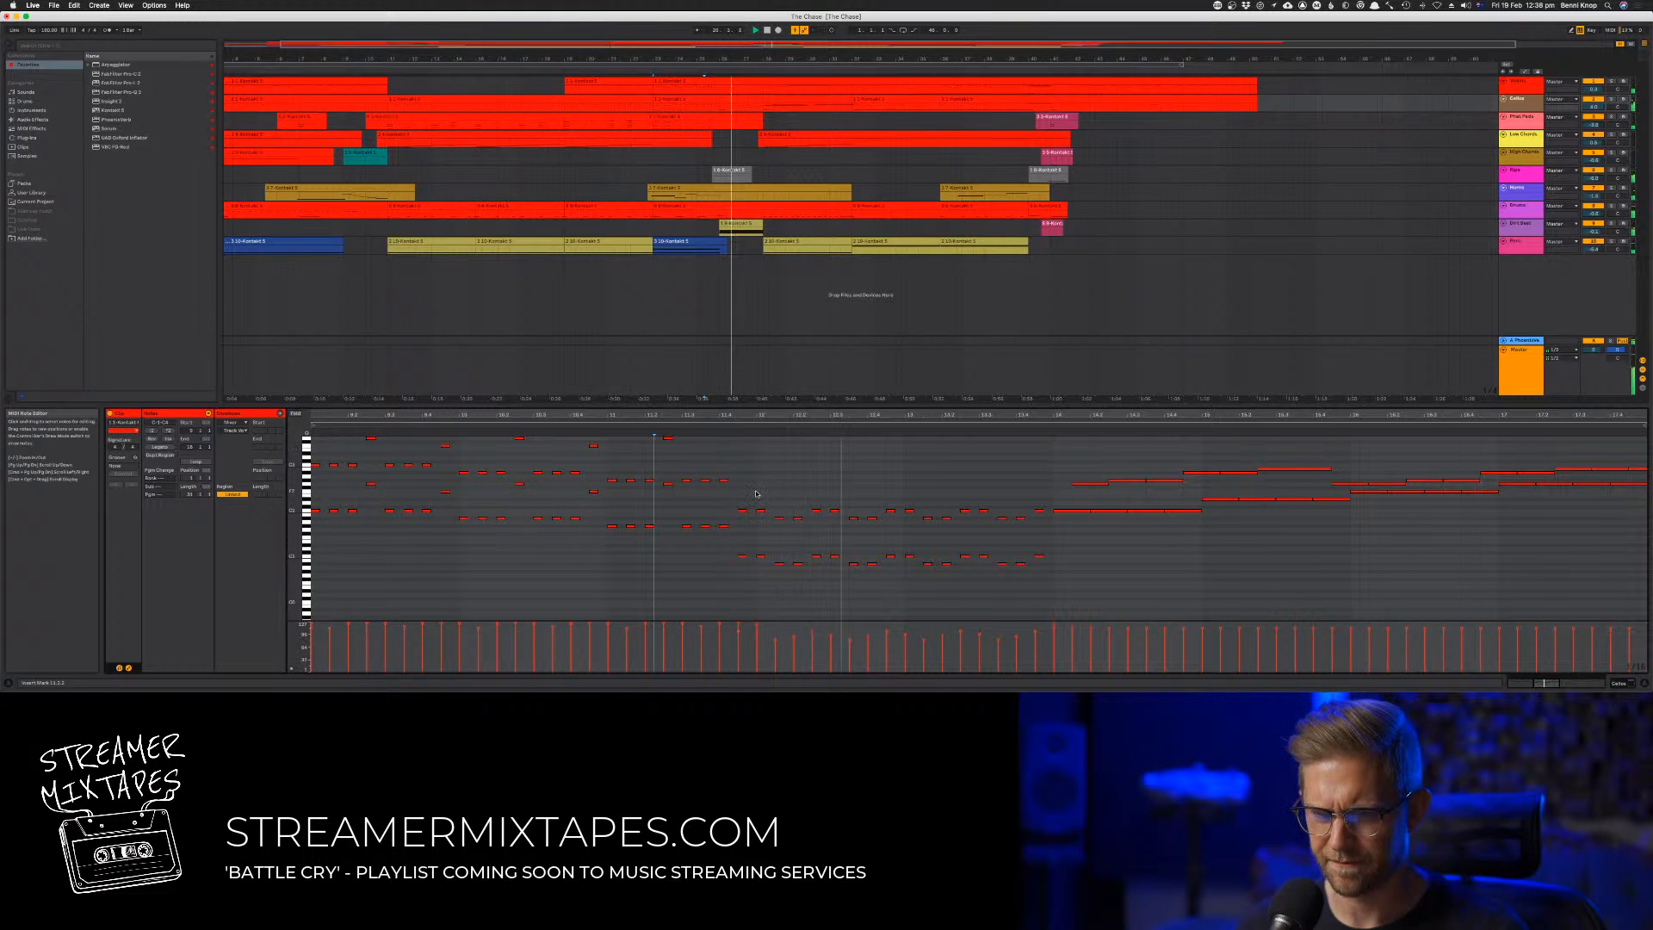
drag(743, 493, 1017, 591)
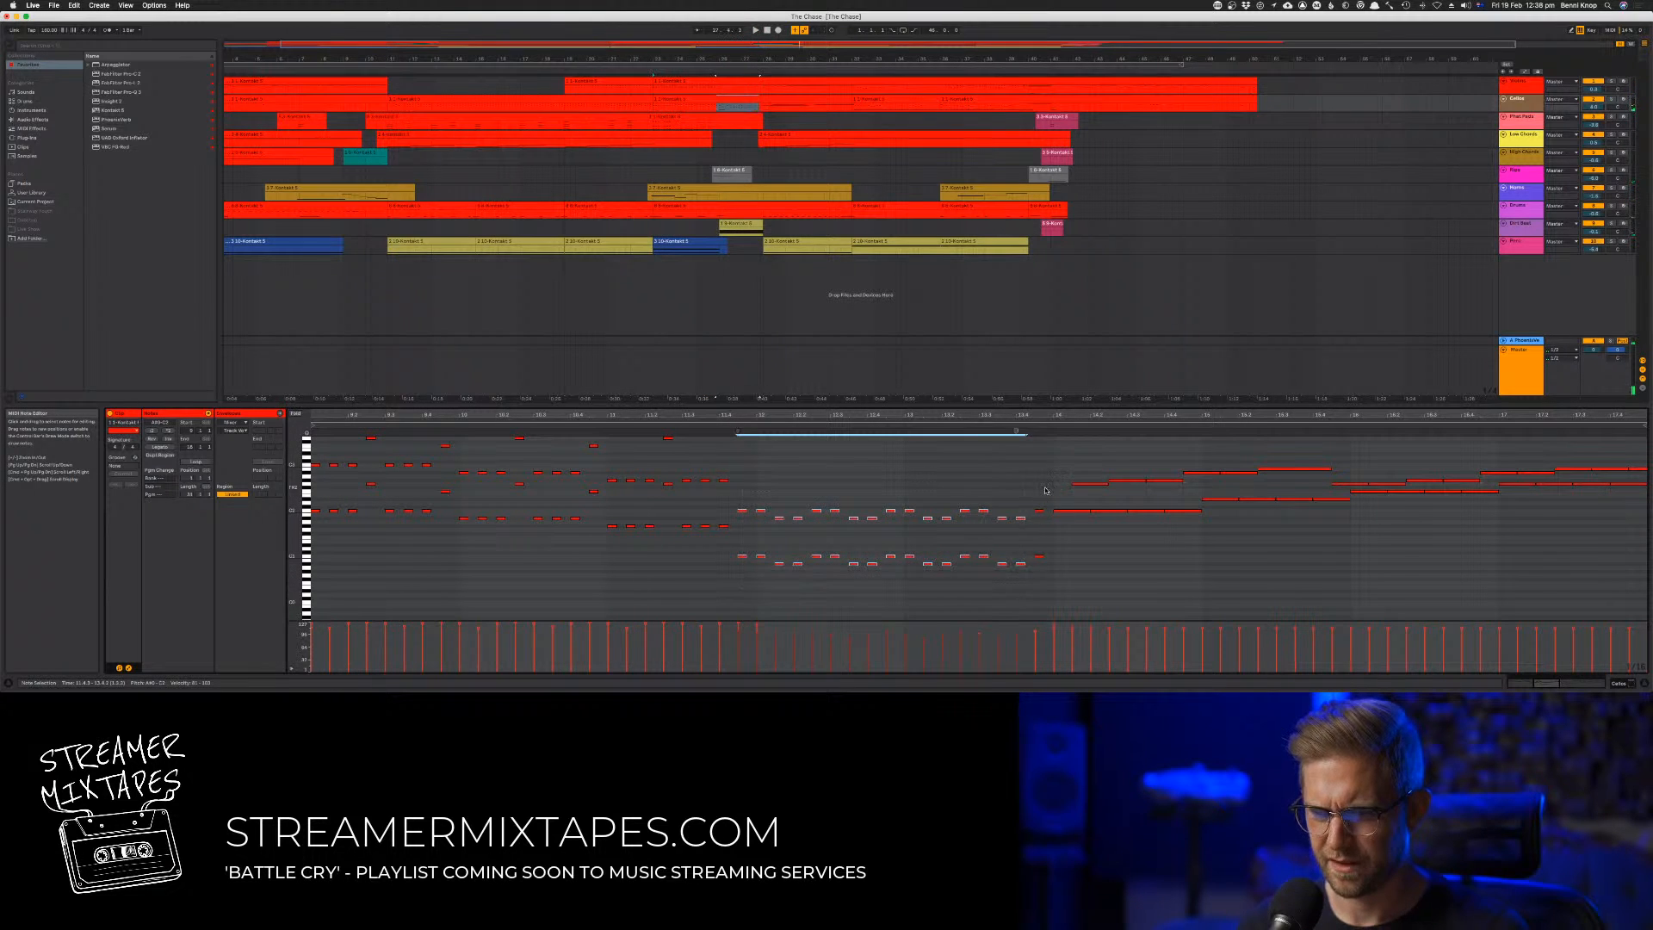
drag(1045, 491, 1044, 561)
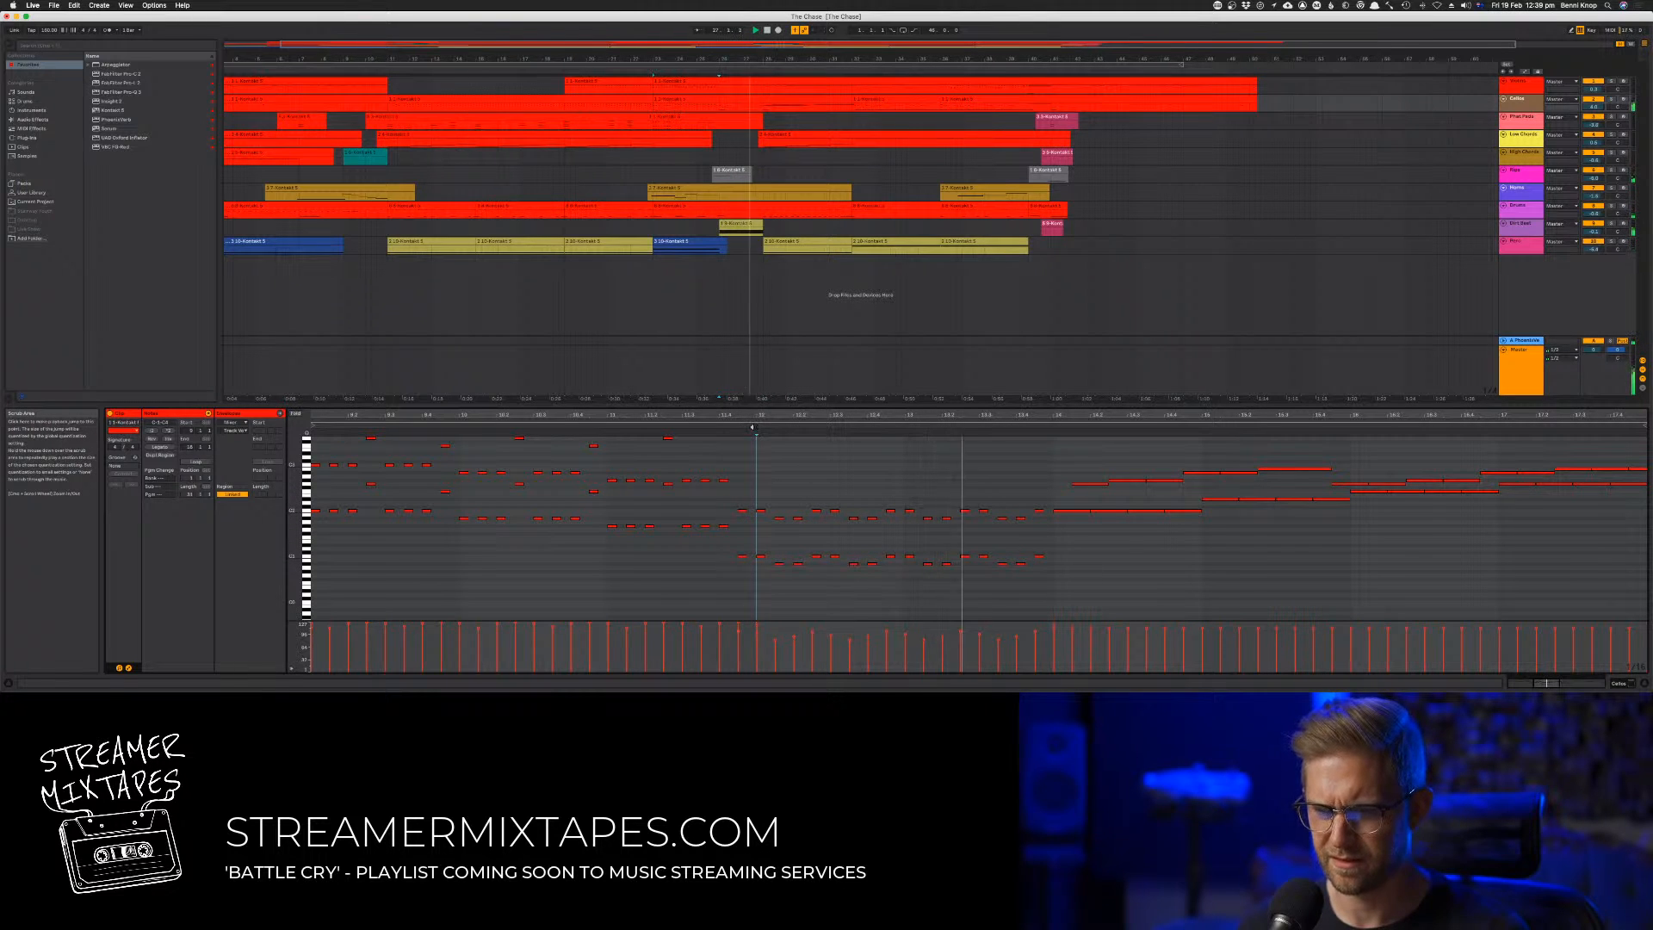
drag(1040, 496, 749, 493)
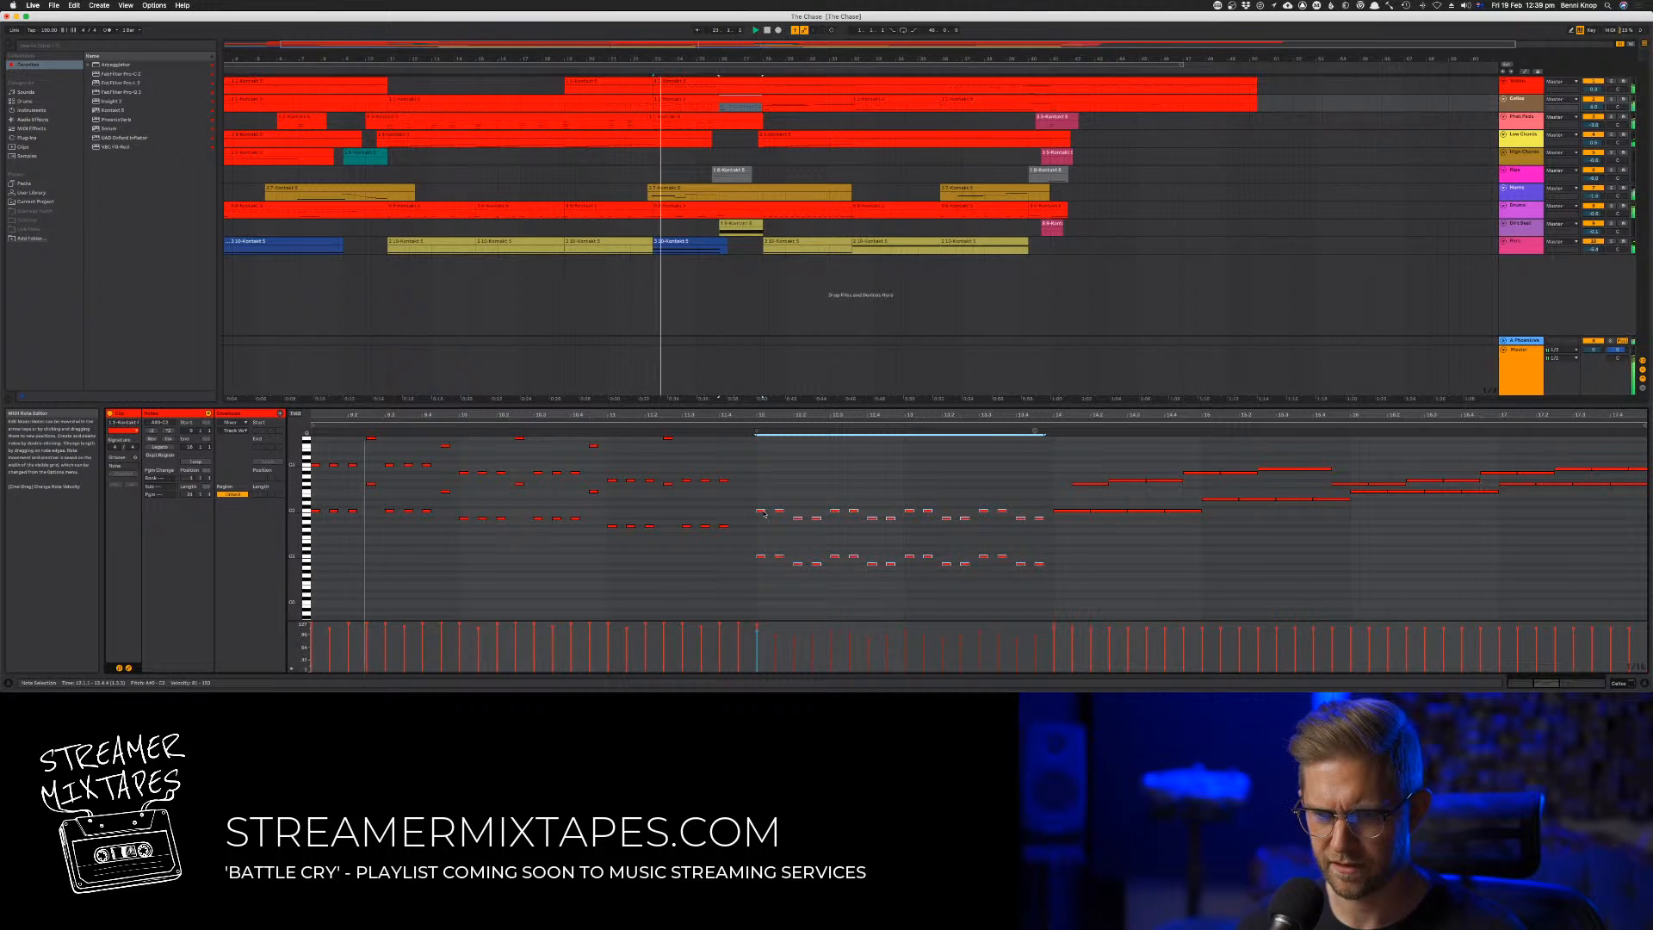
drag(761, 515, 763, 515)
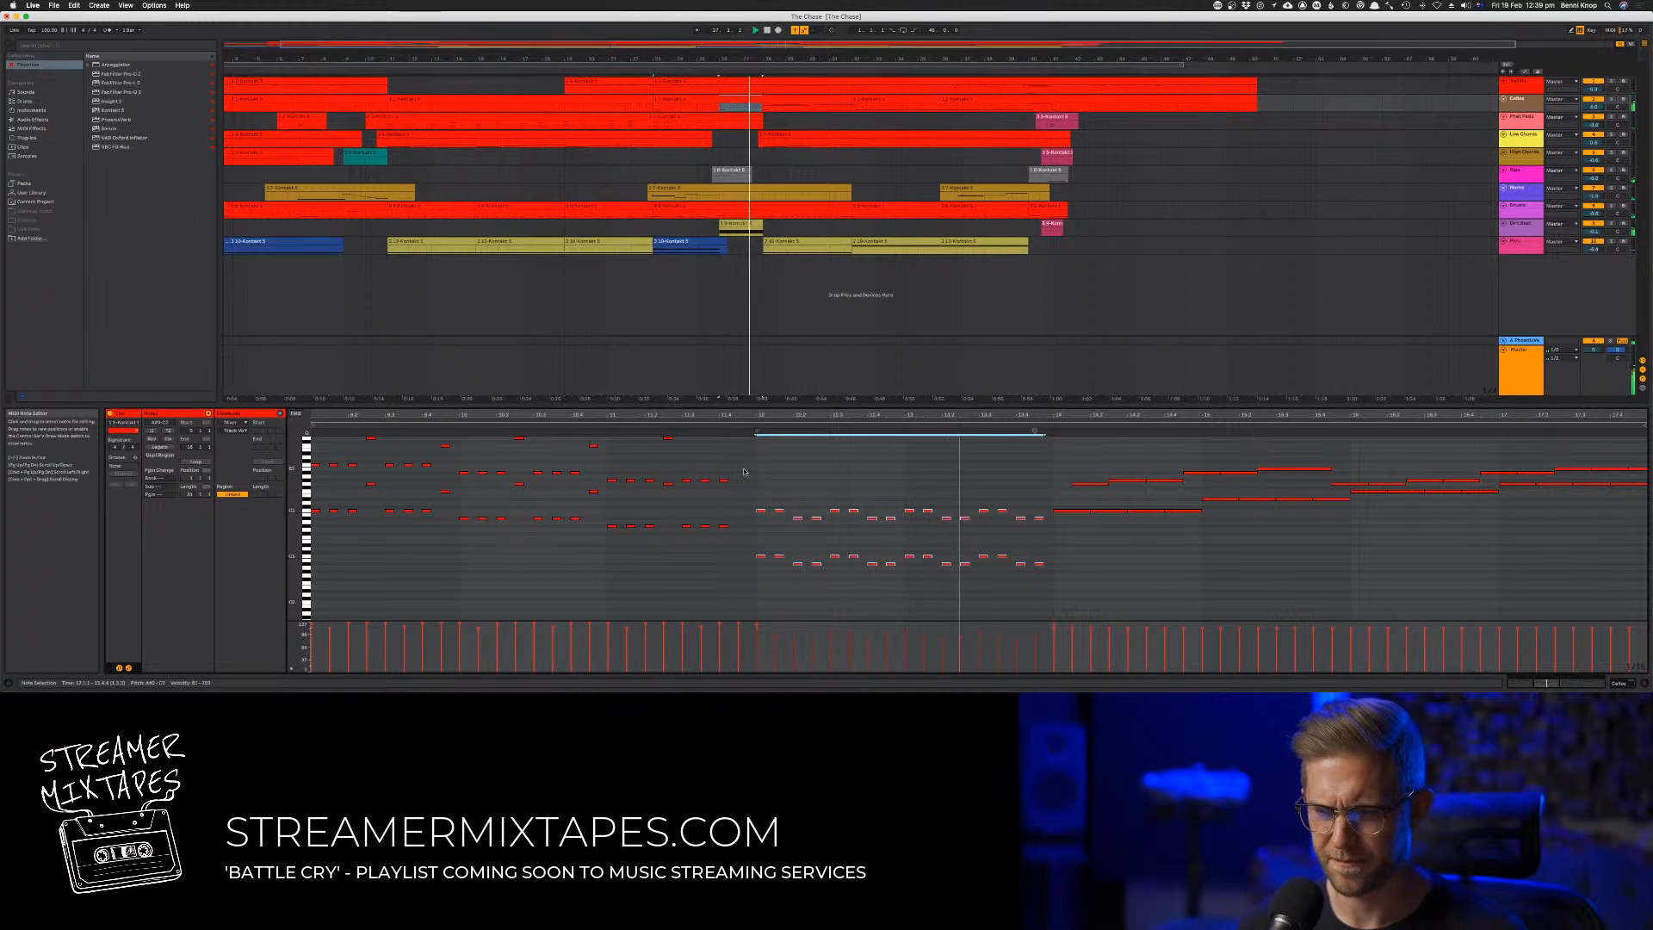
click(773, 467)
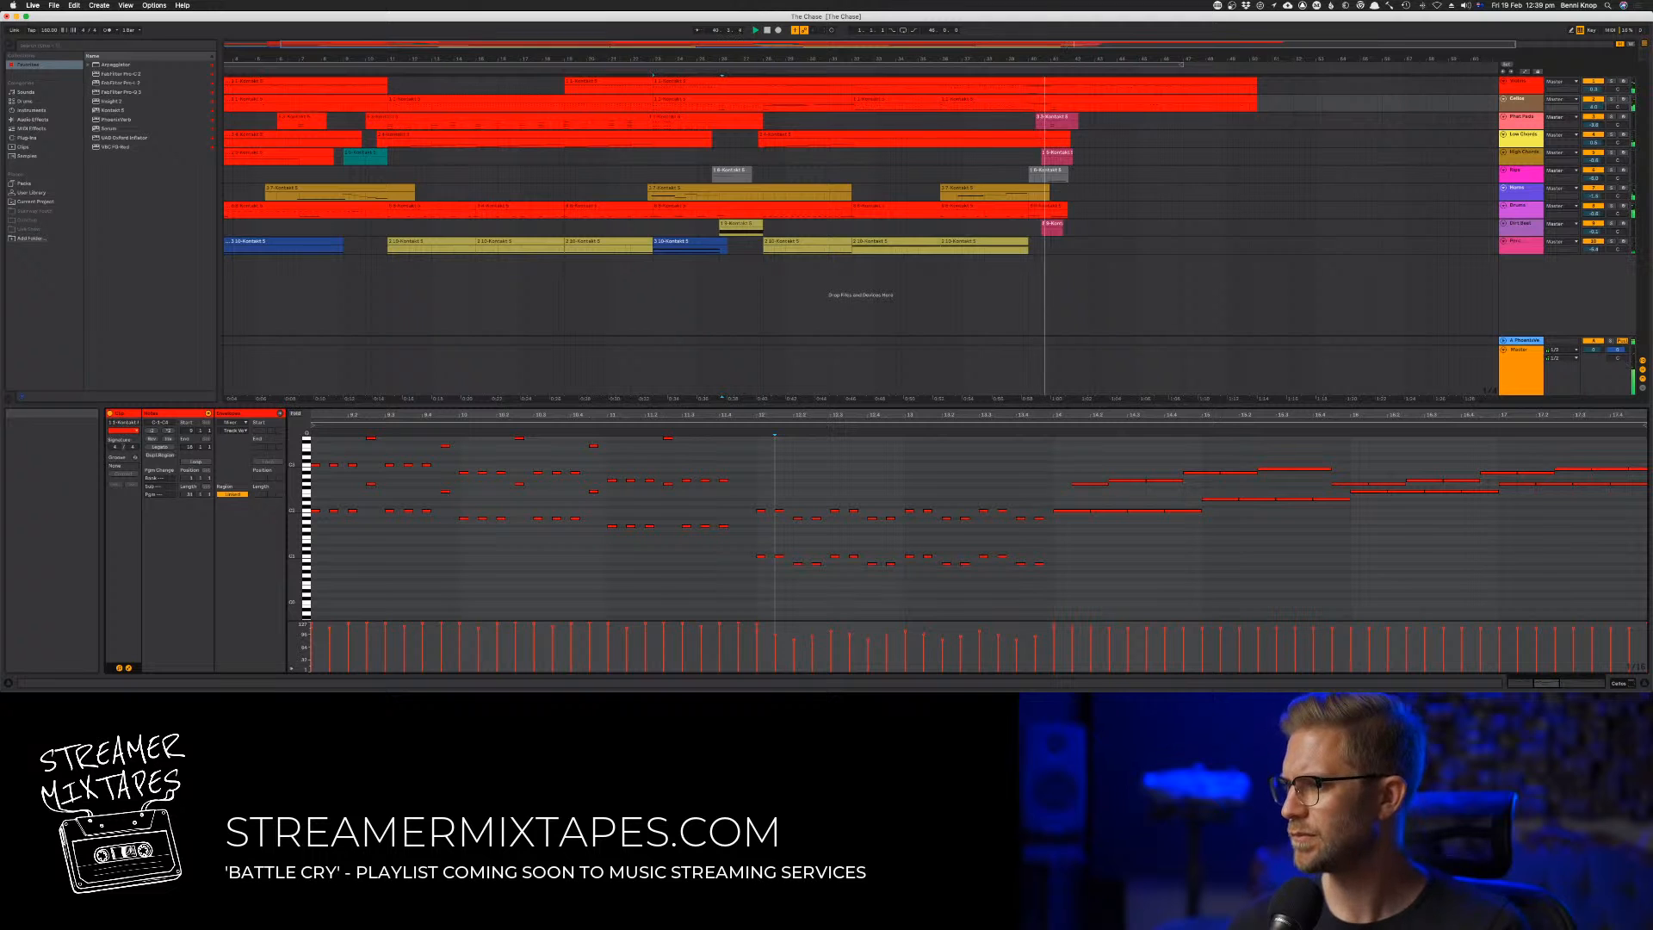
Check the first track's long top note around bar 40, arm the track, and play through the ending
click(1026, 76)
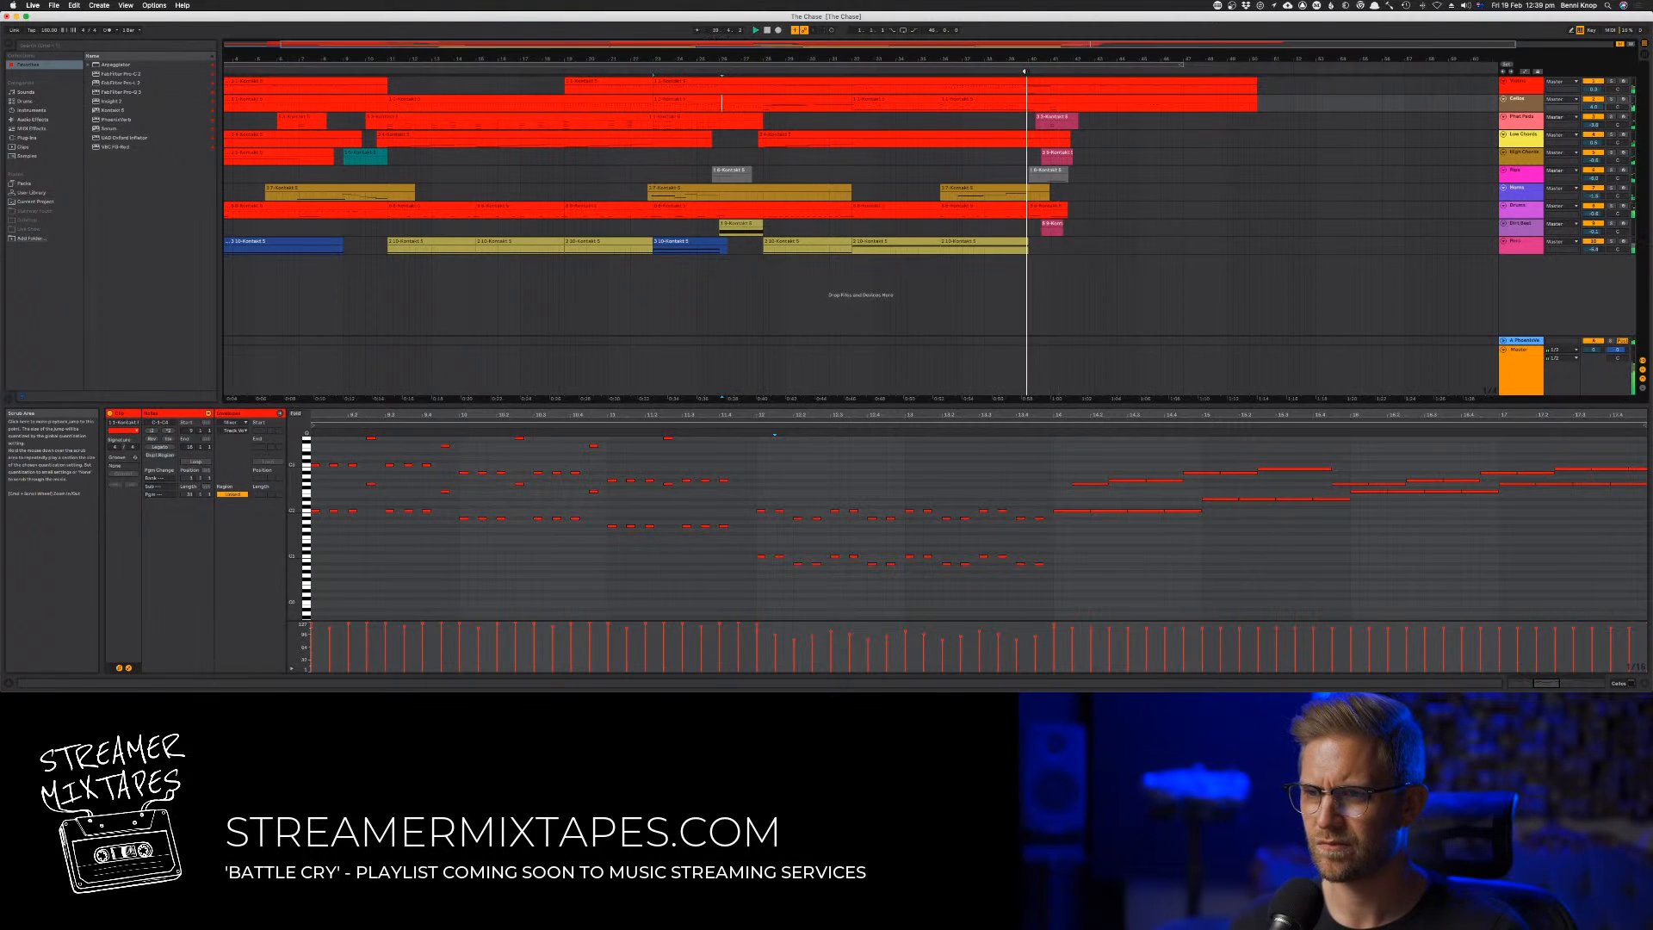
click(1040, 80)
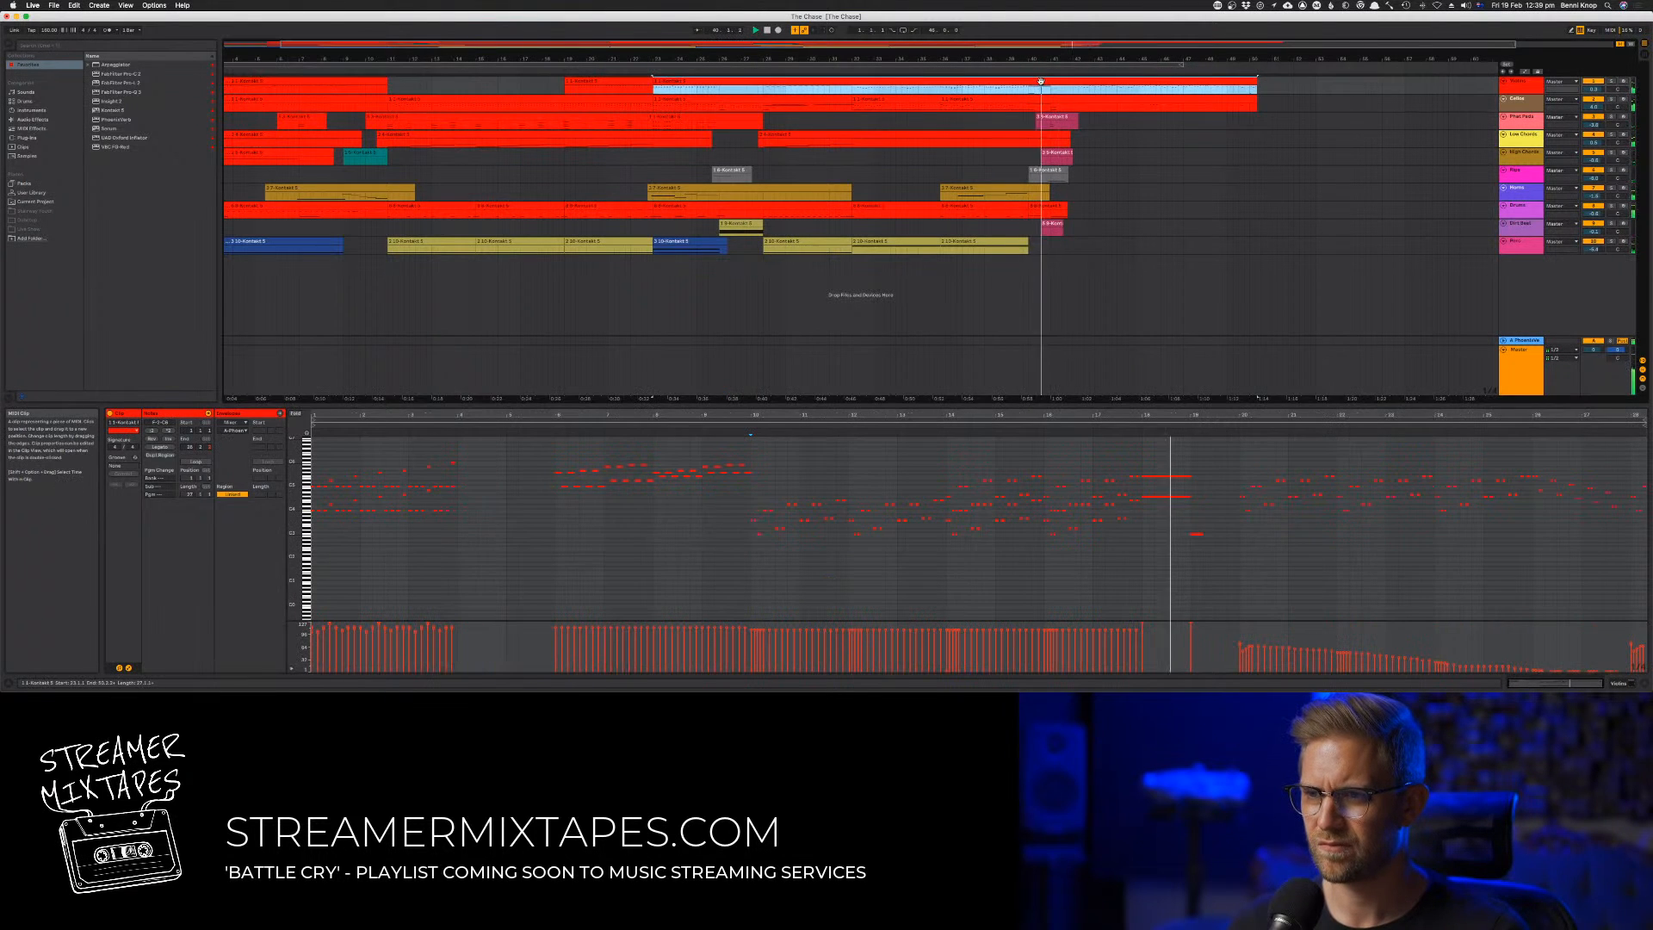
click(1165, 475)
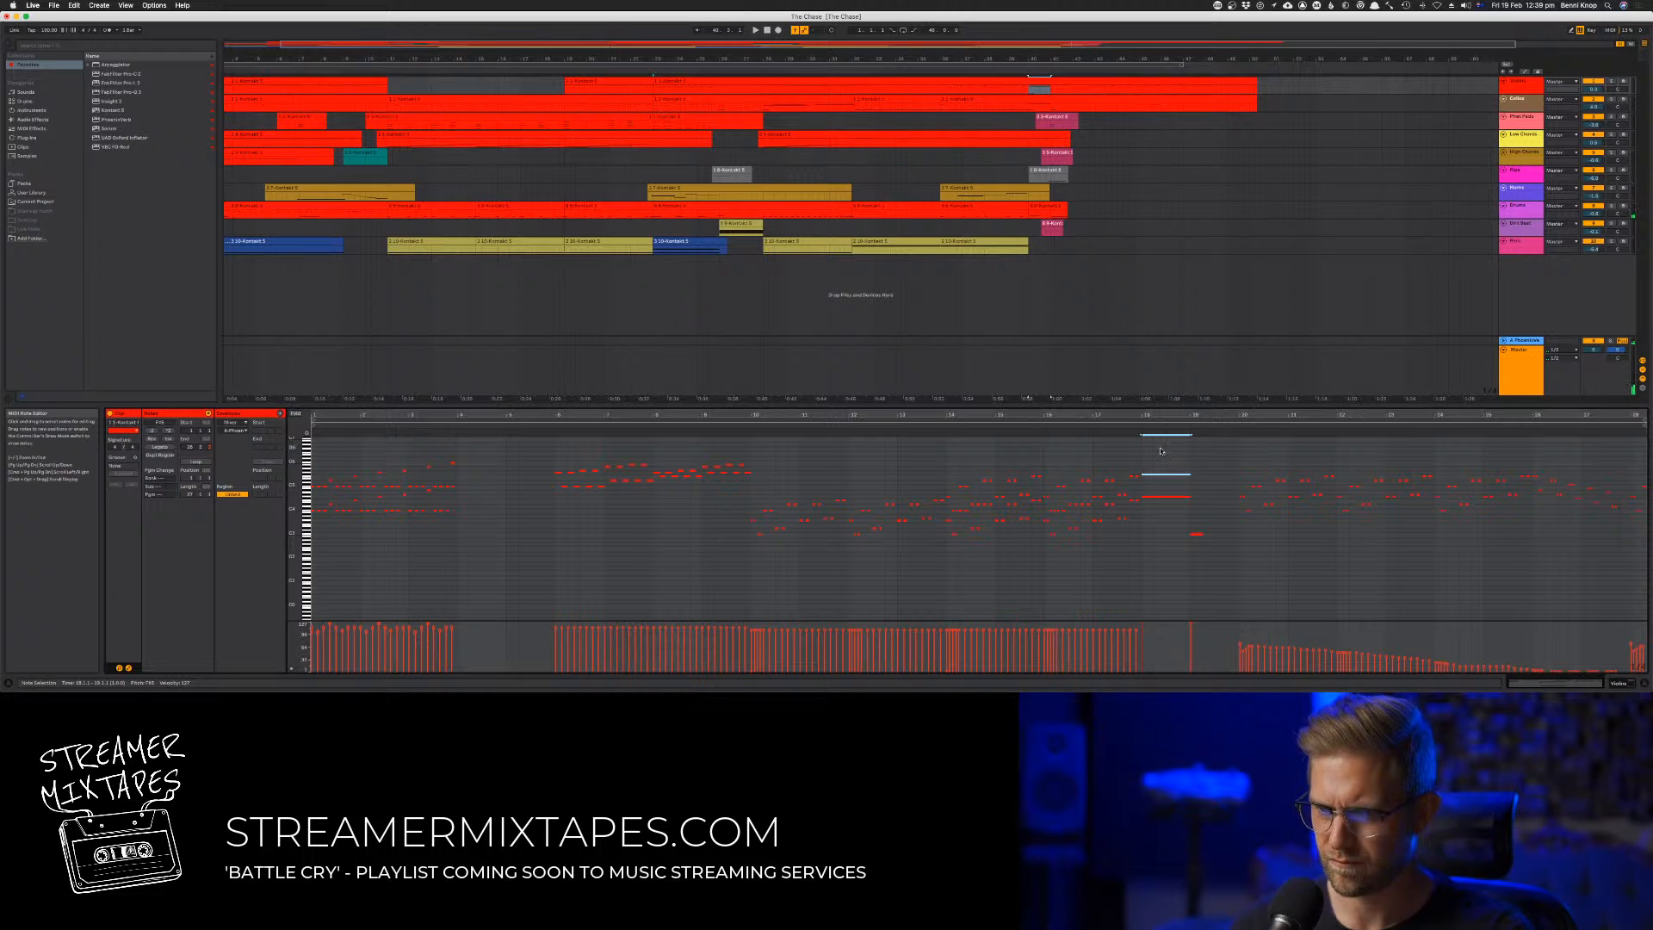
click(1624, 81)
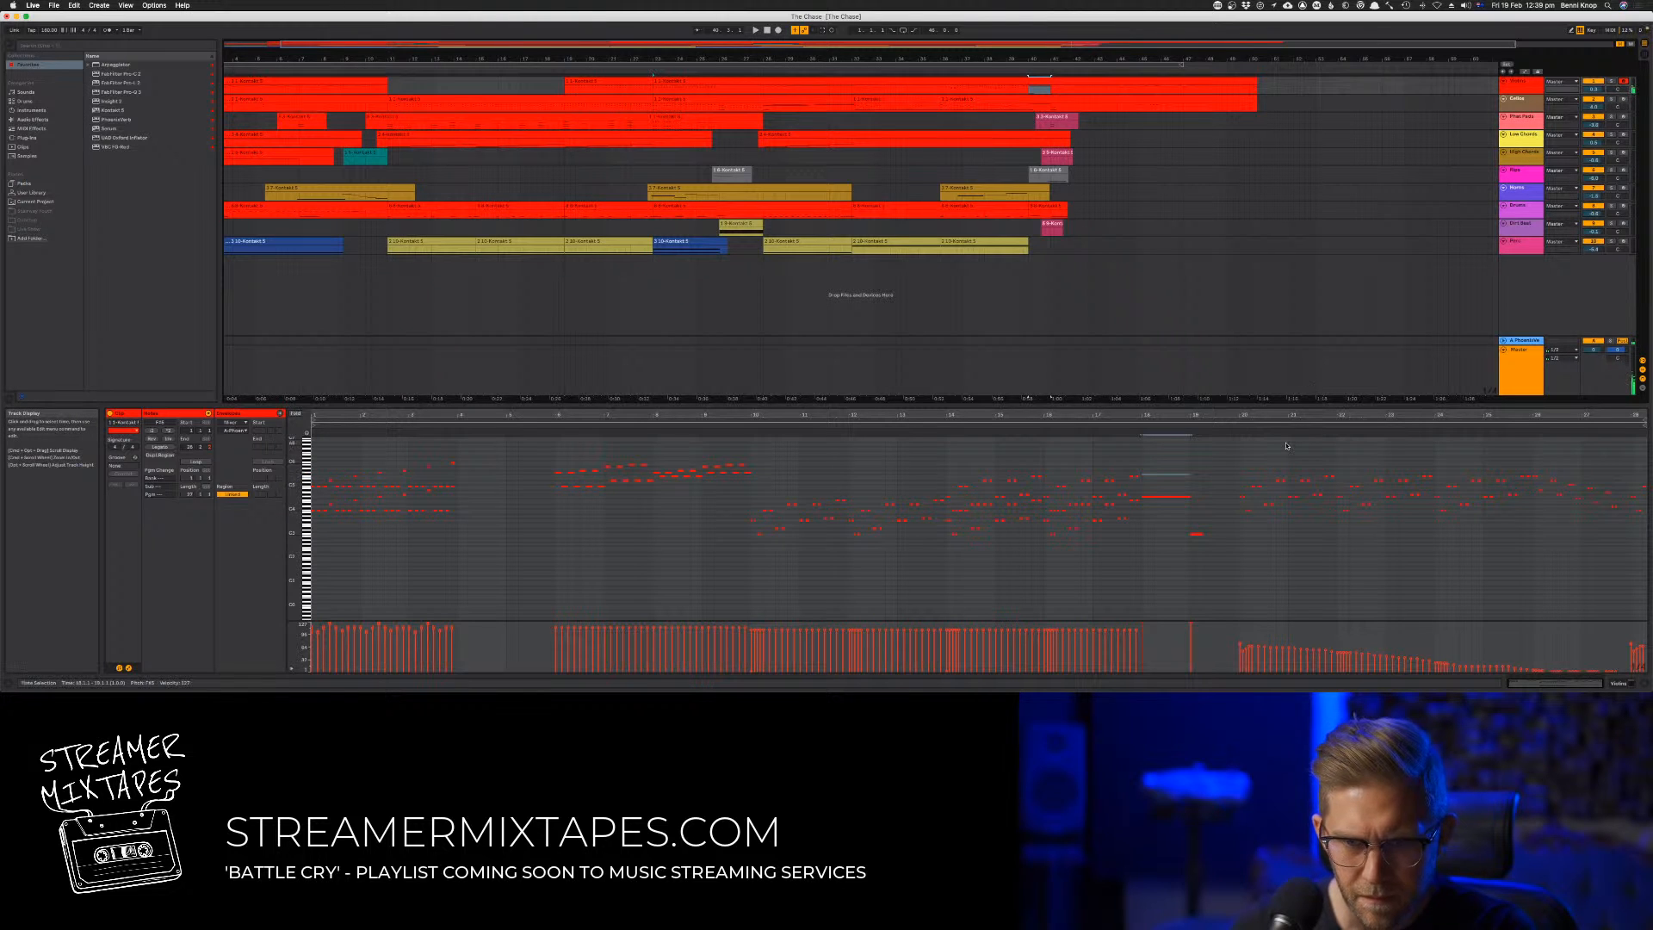
click(1129, 426)
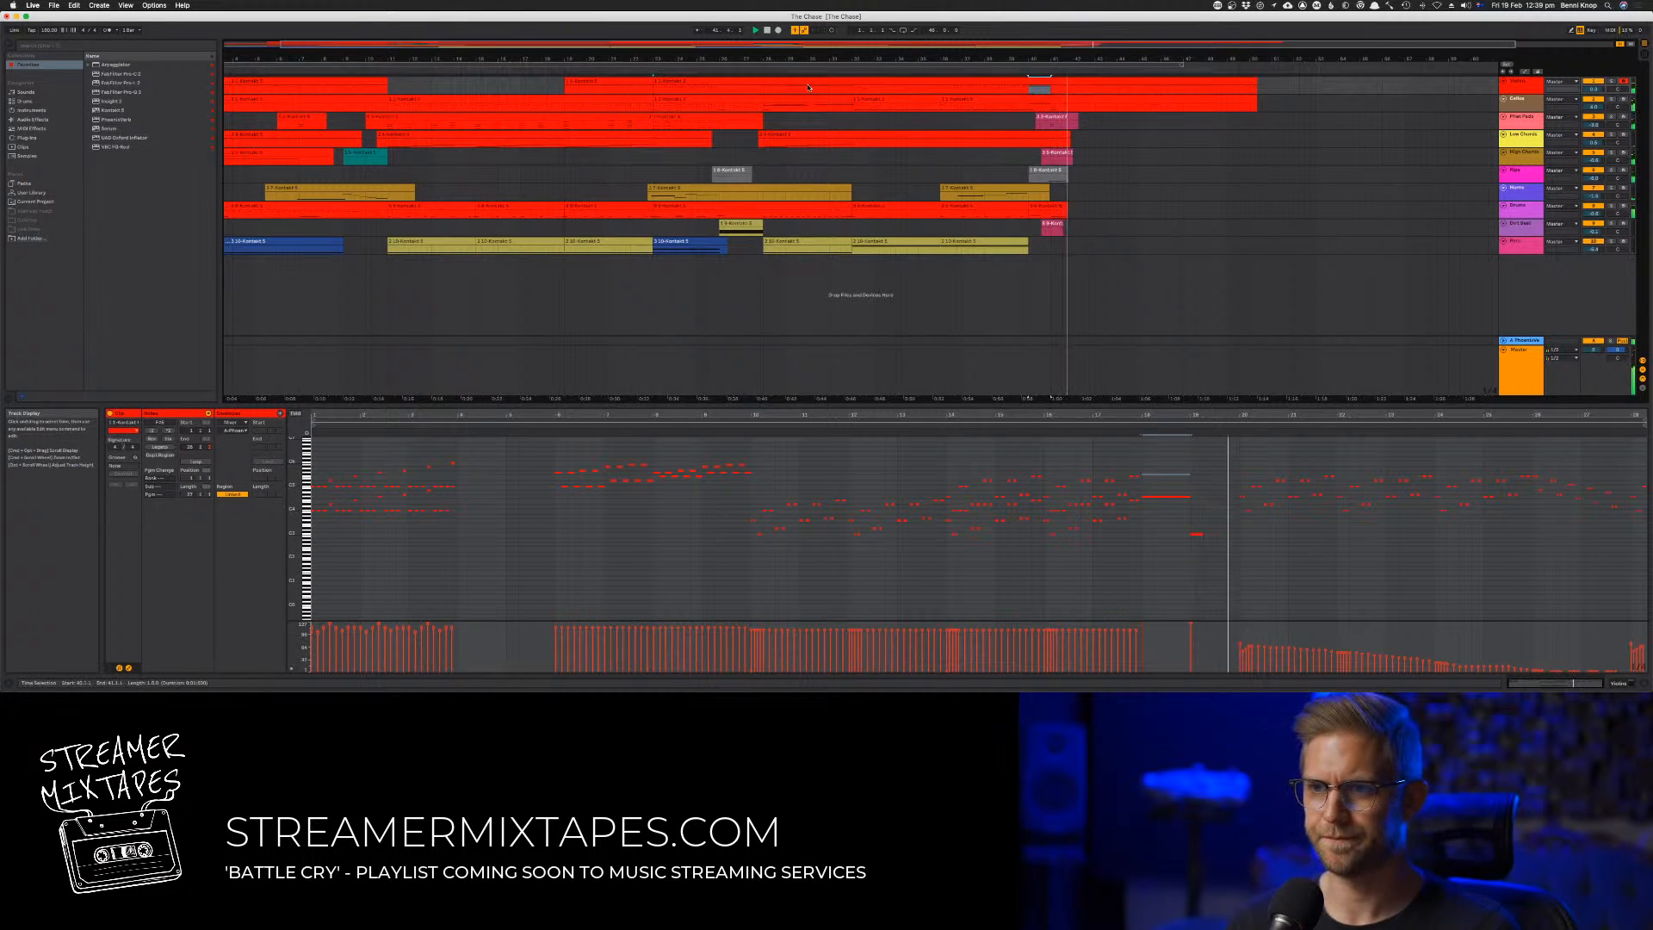
double_click(767, 31)
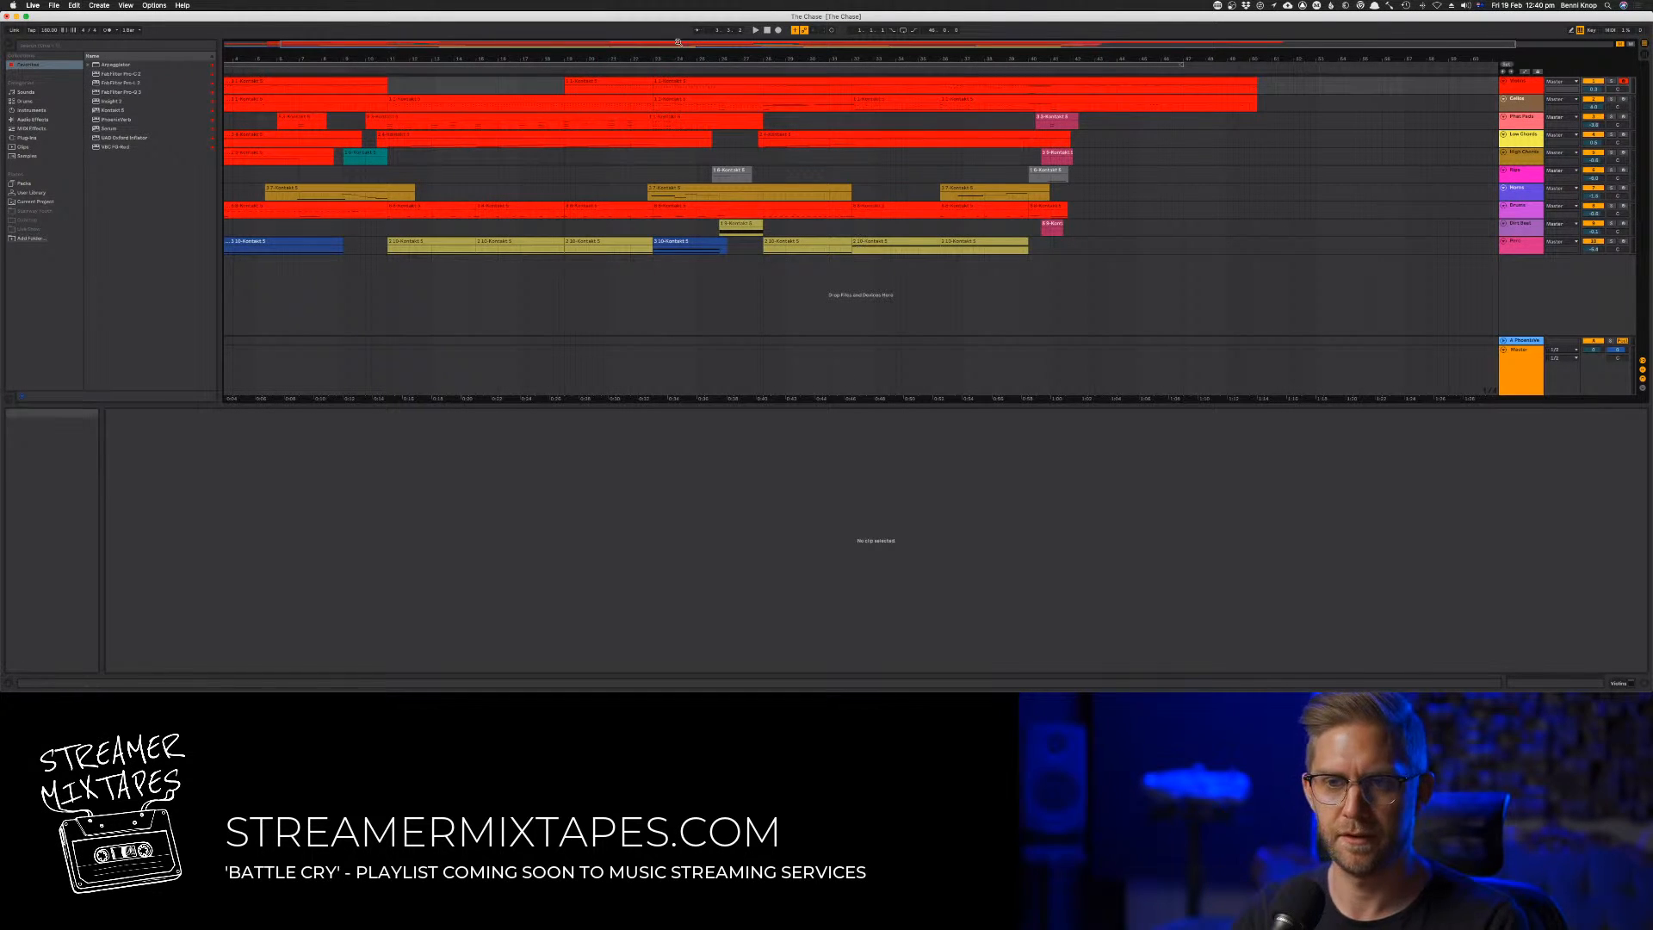
Play the arrangement and check the track levels in the mixer alongside the timeline
click(376, 69)
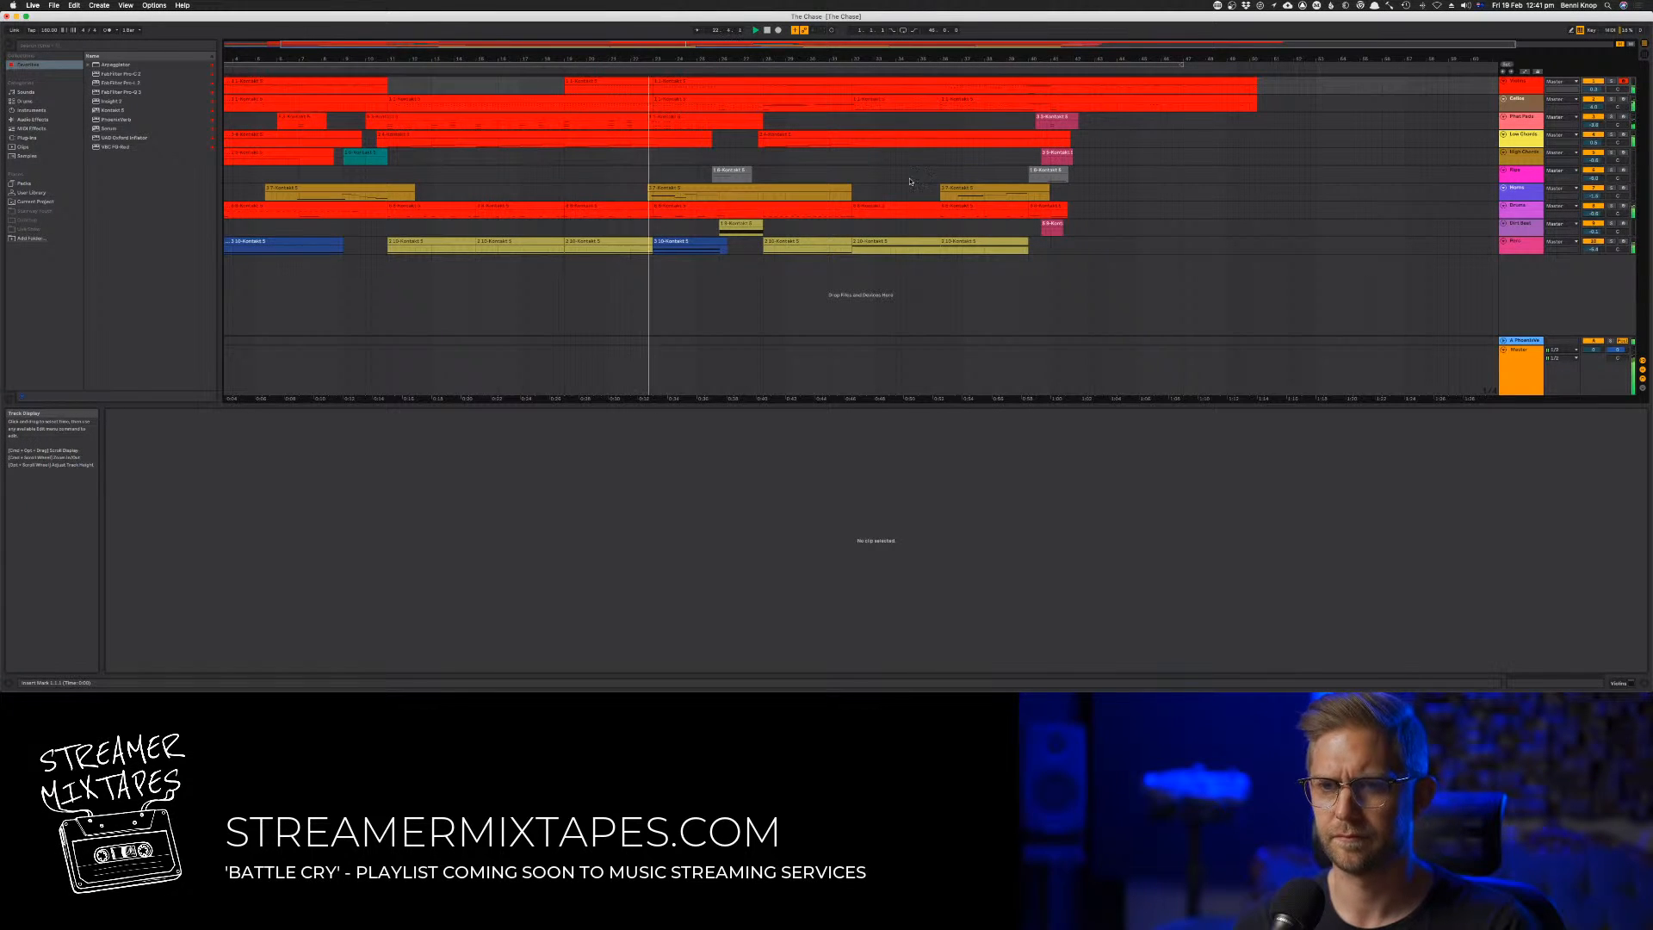
key(Tab)
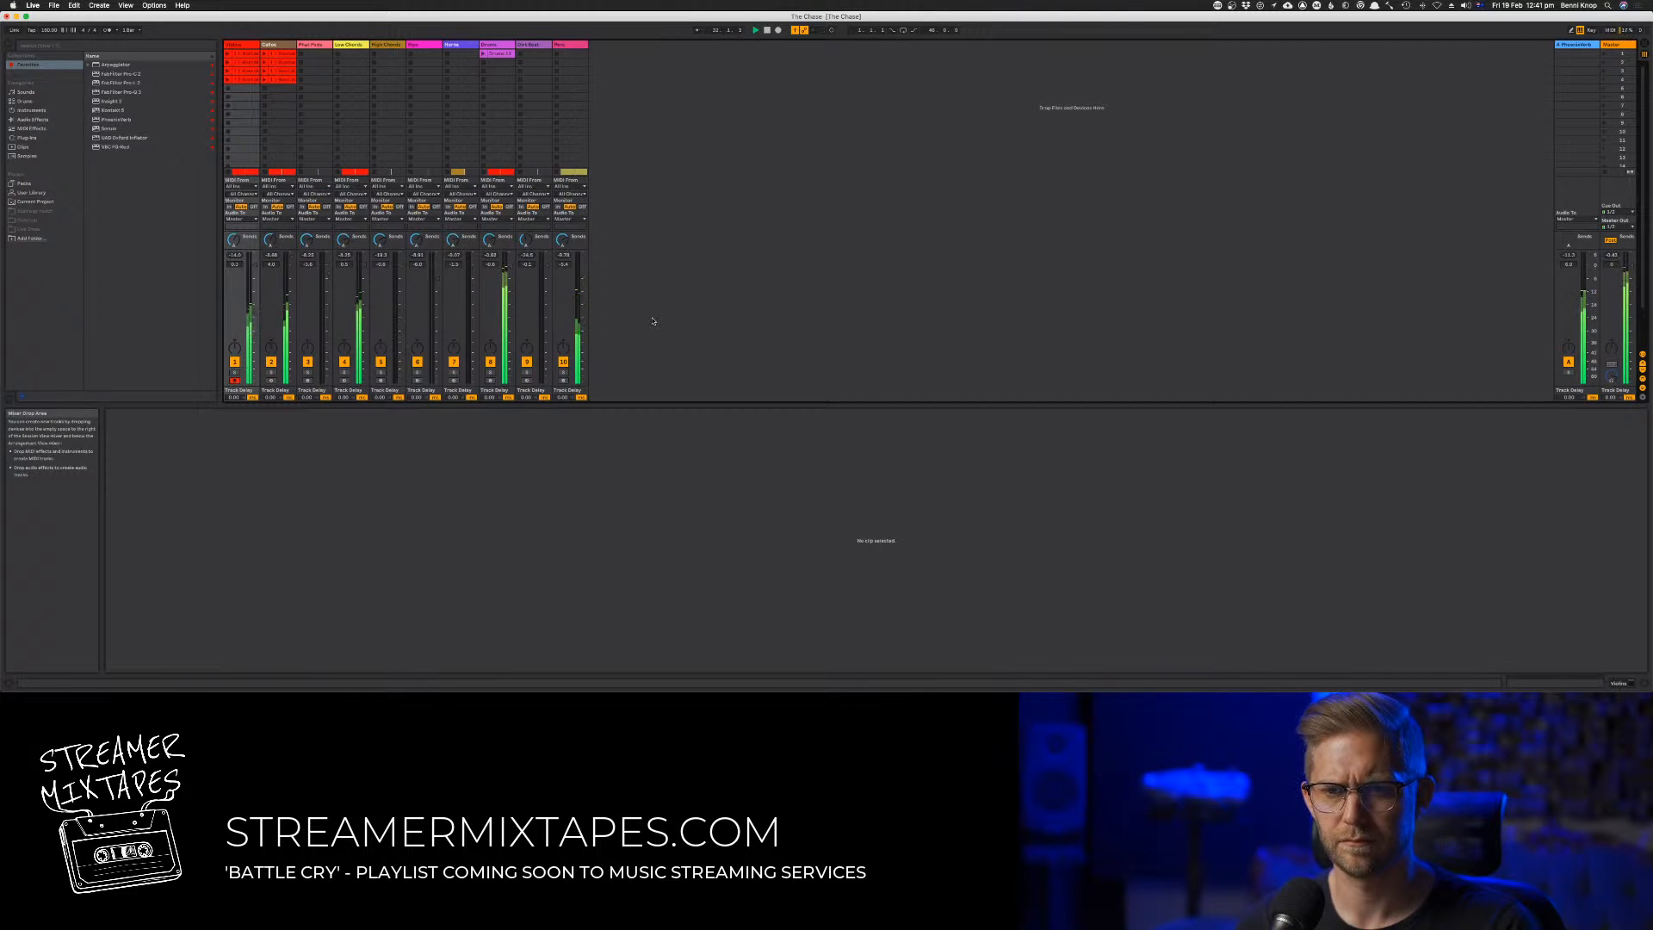
key(Tab)
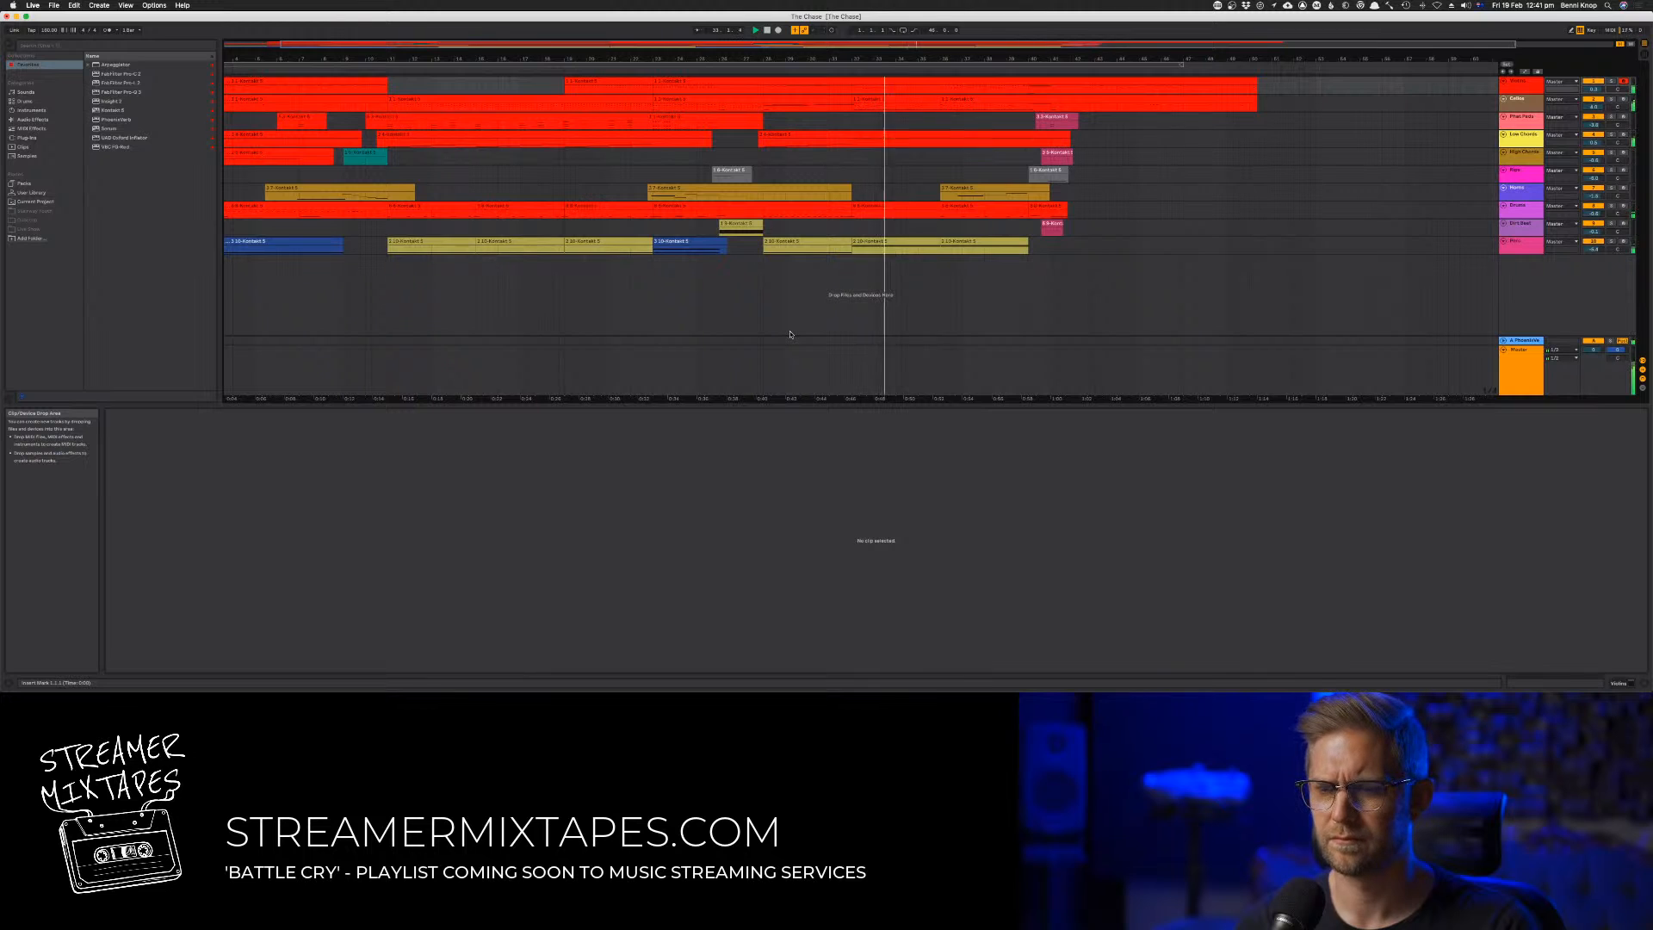
key(Tab)
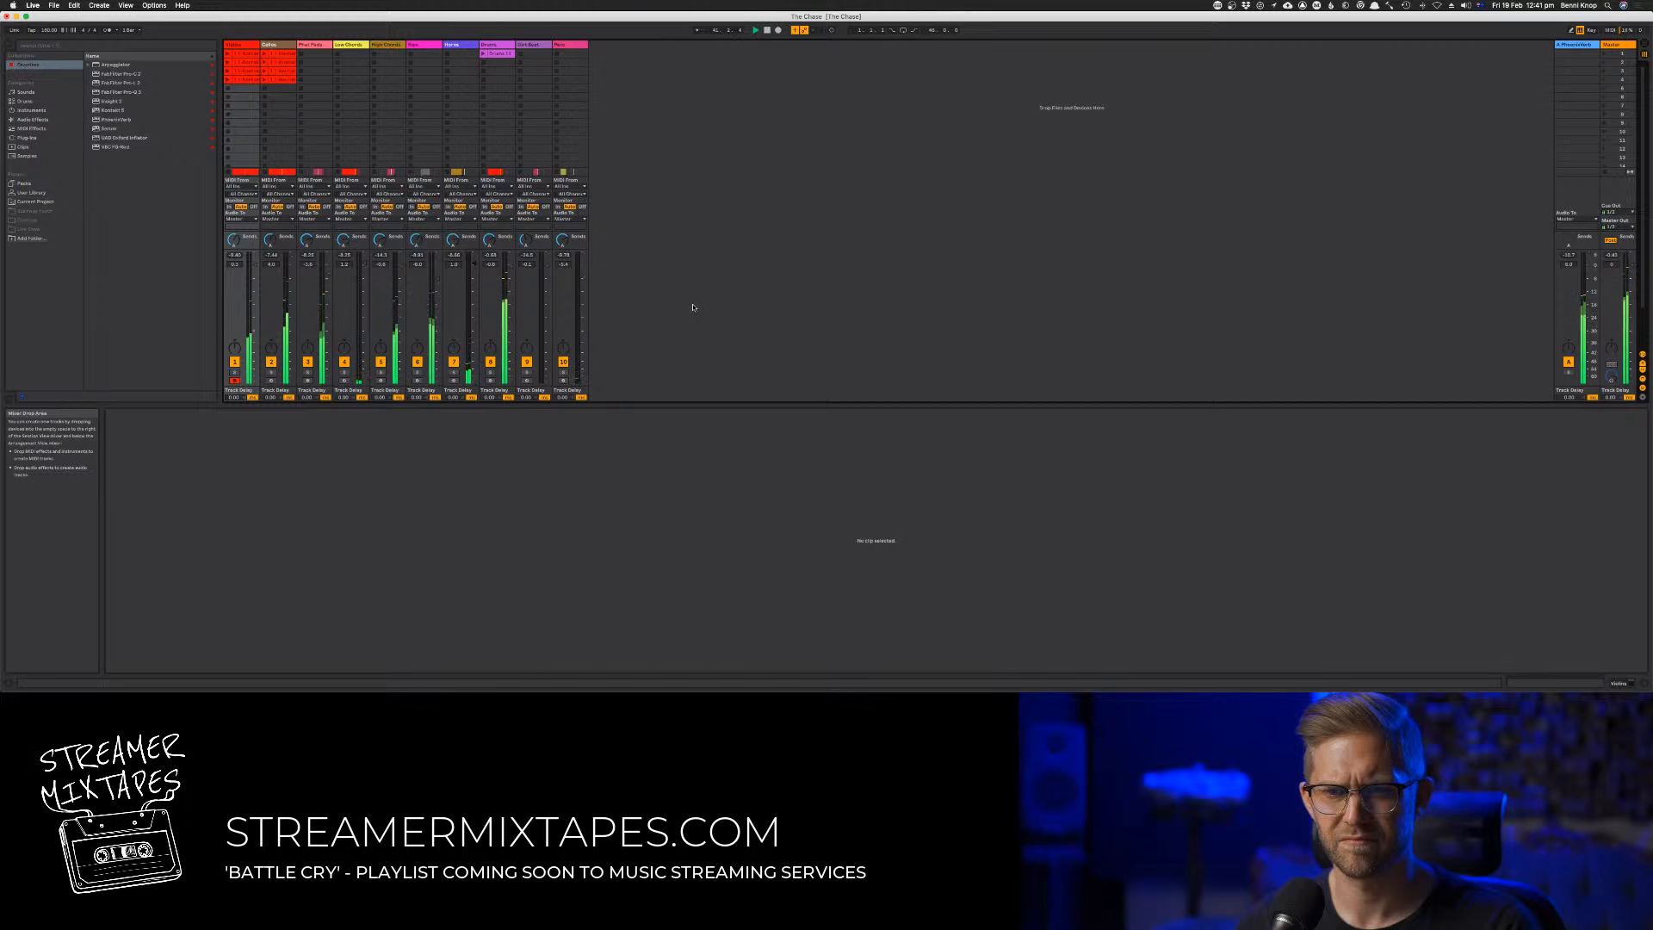
key(Tab)
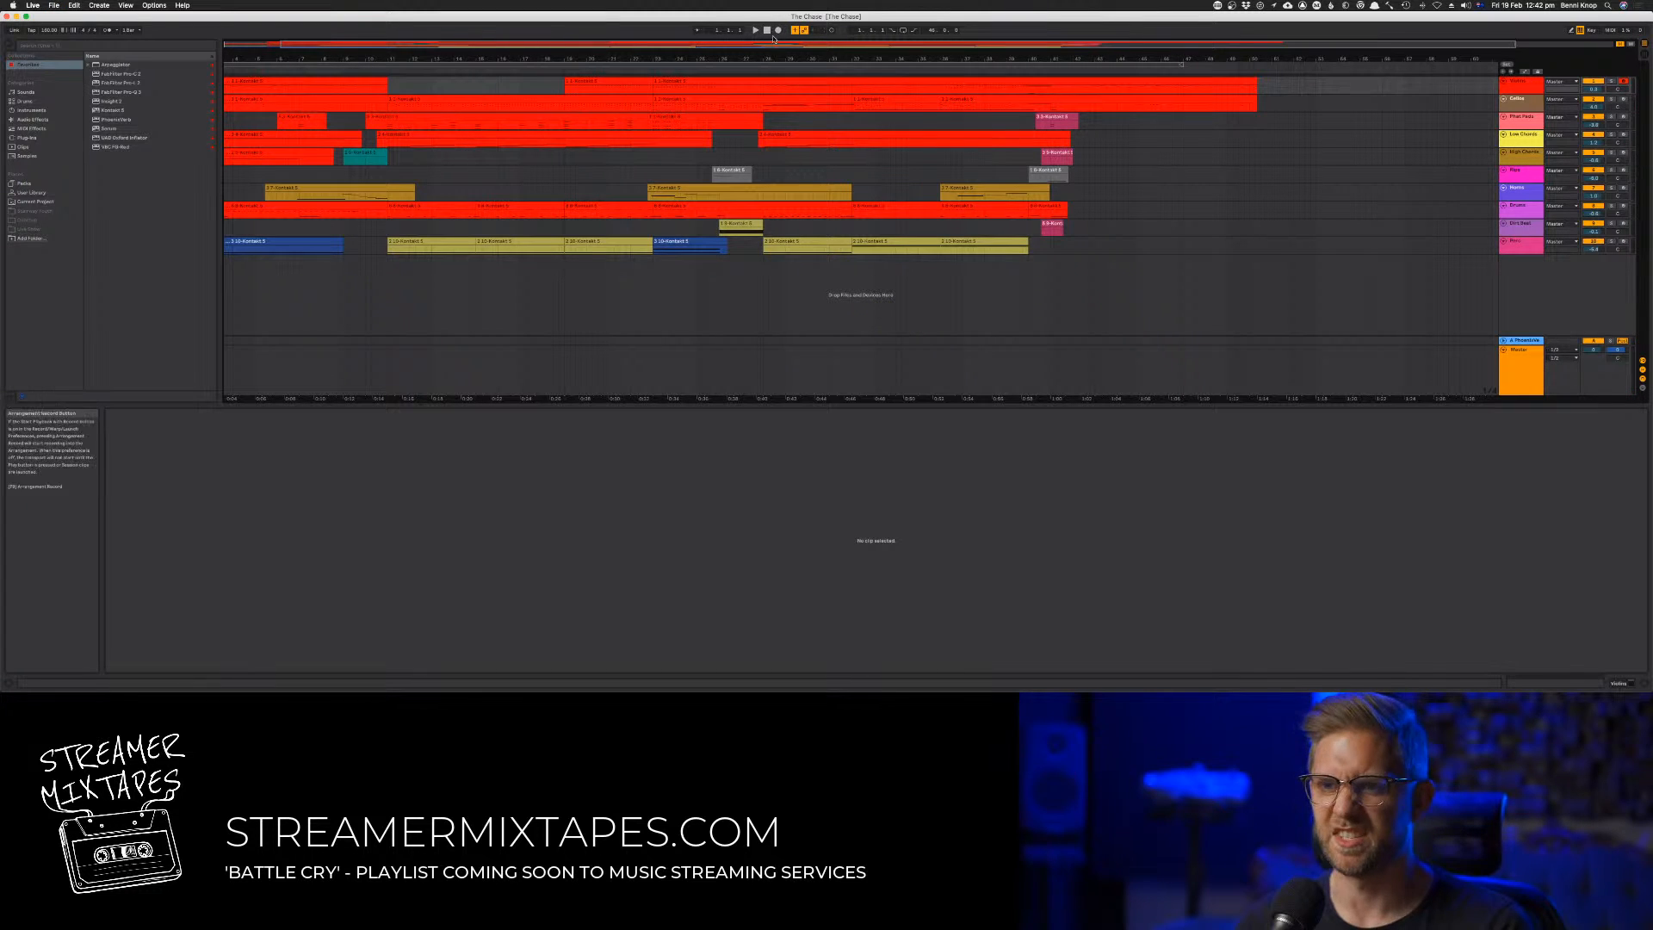
Play the arrangement and select all notes in the first track's opening clip to check their velocities
key(space)
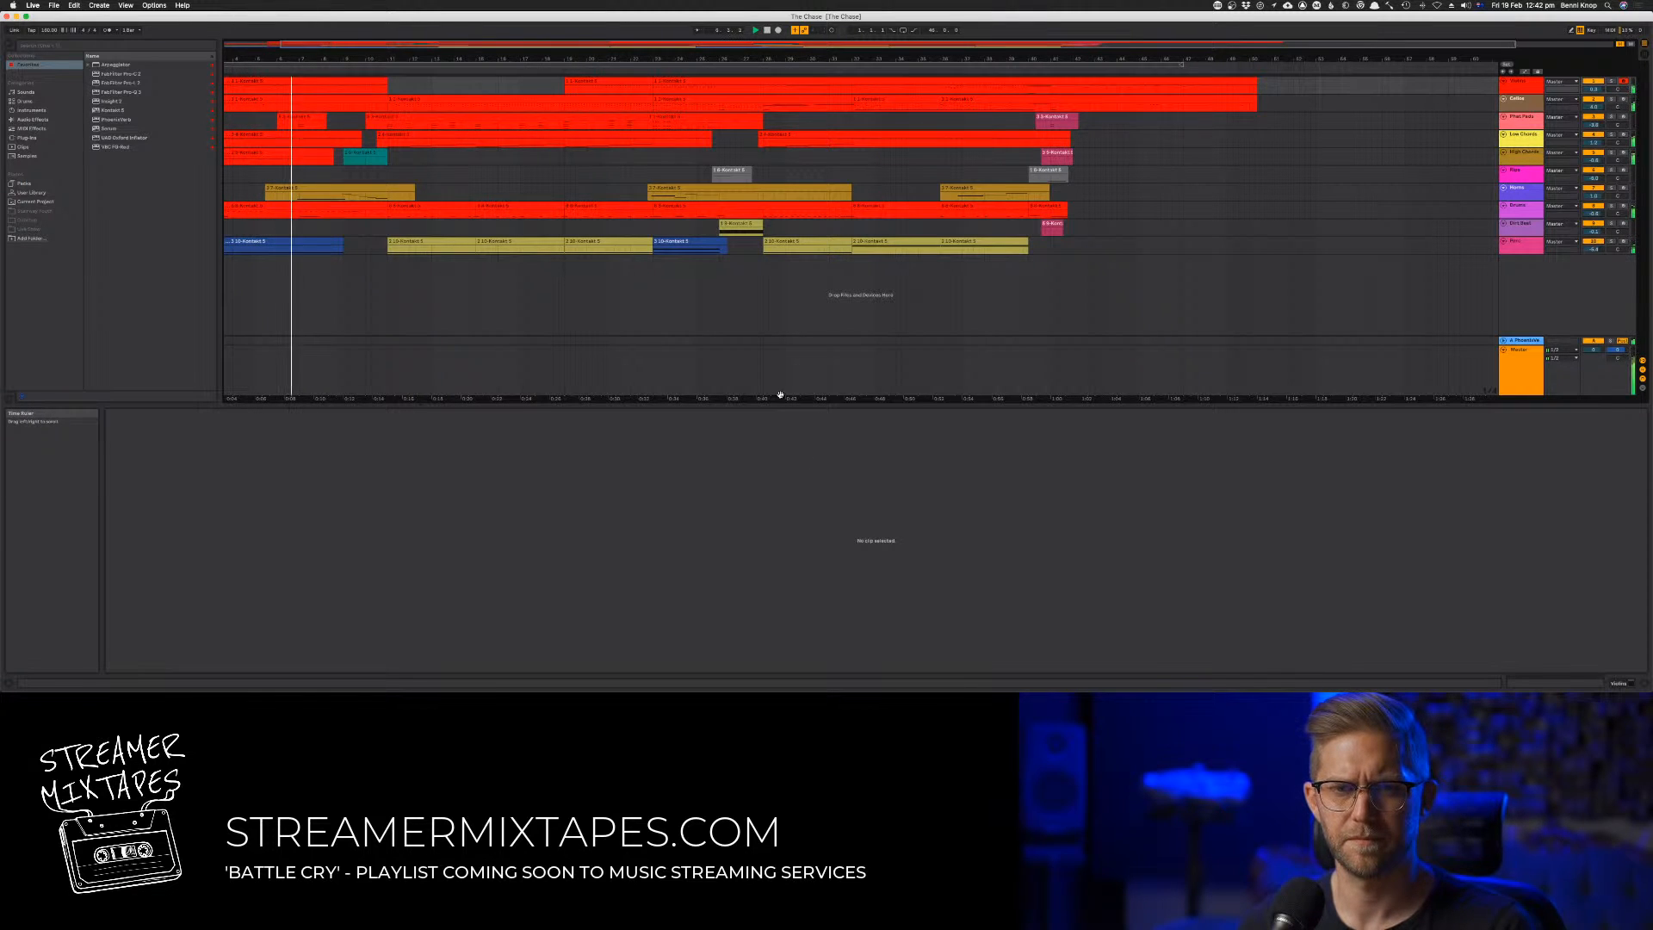
click(344, 83)
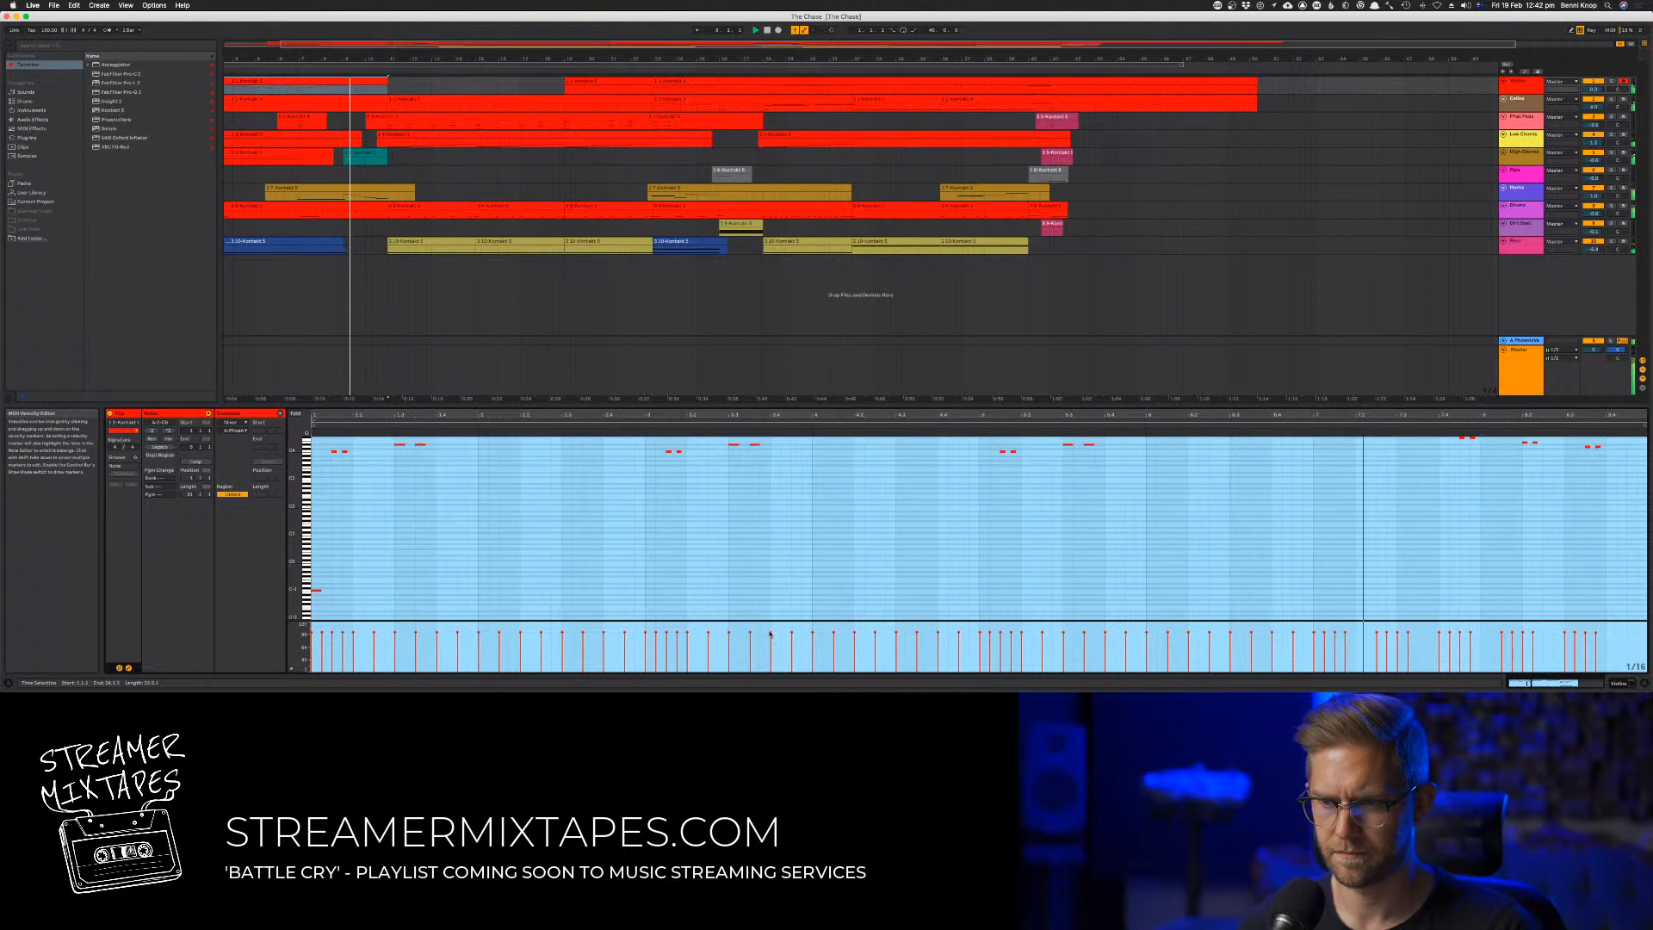
click(771, 433)
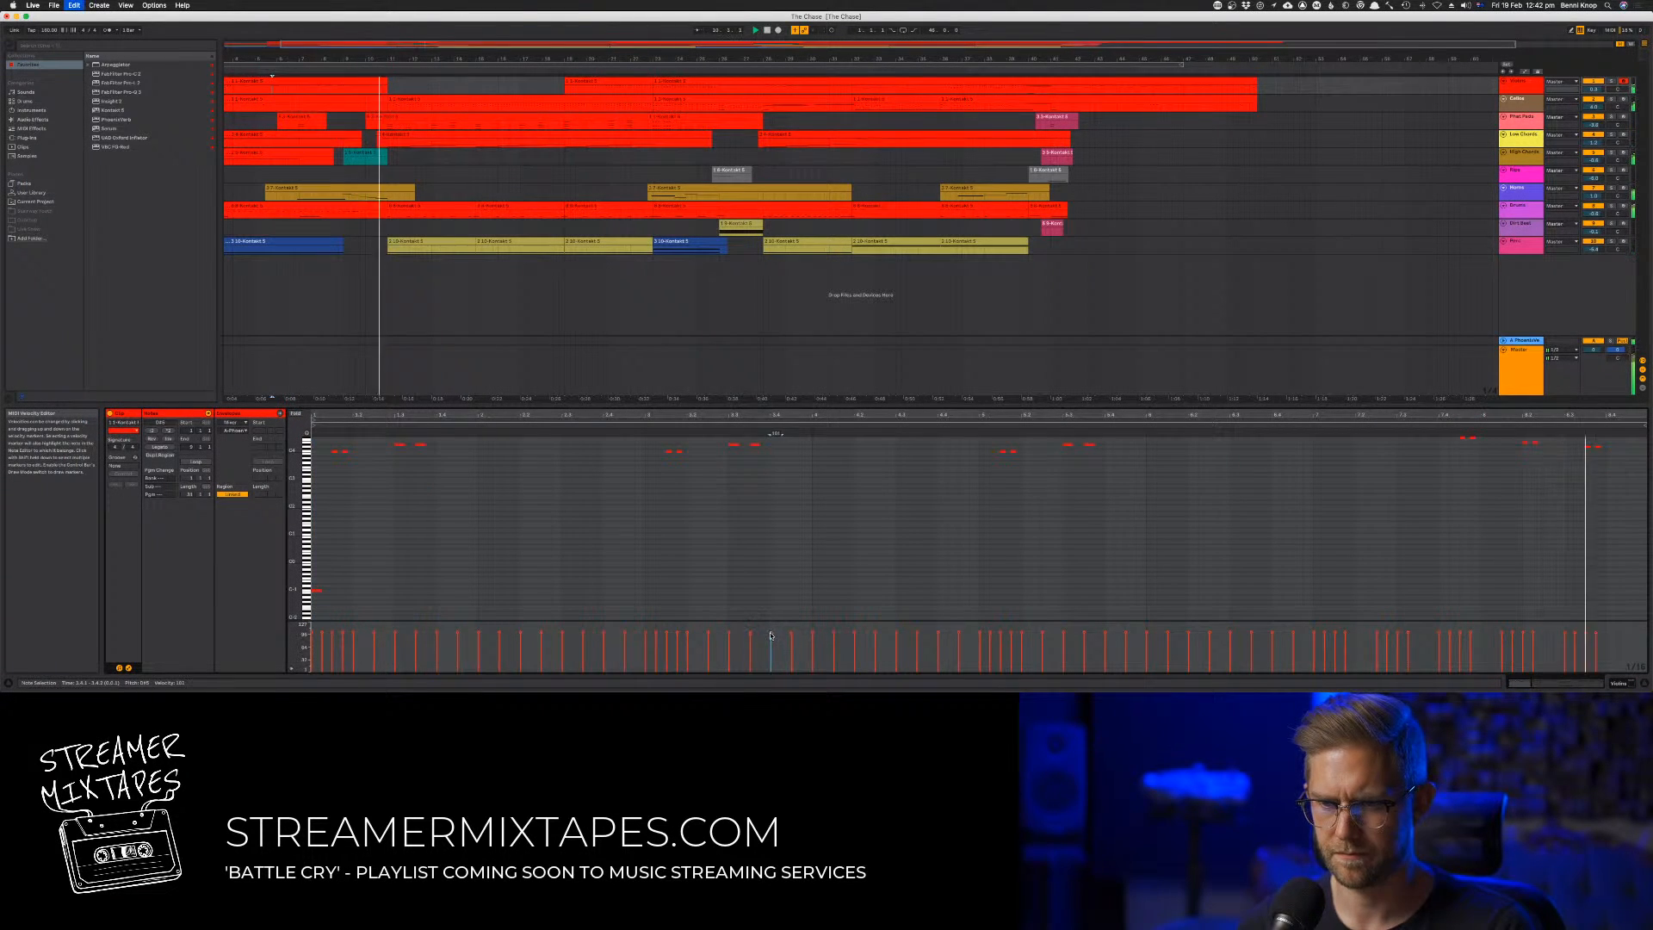
key(super+a)
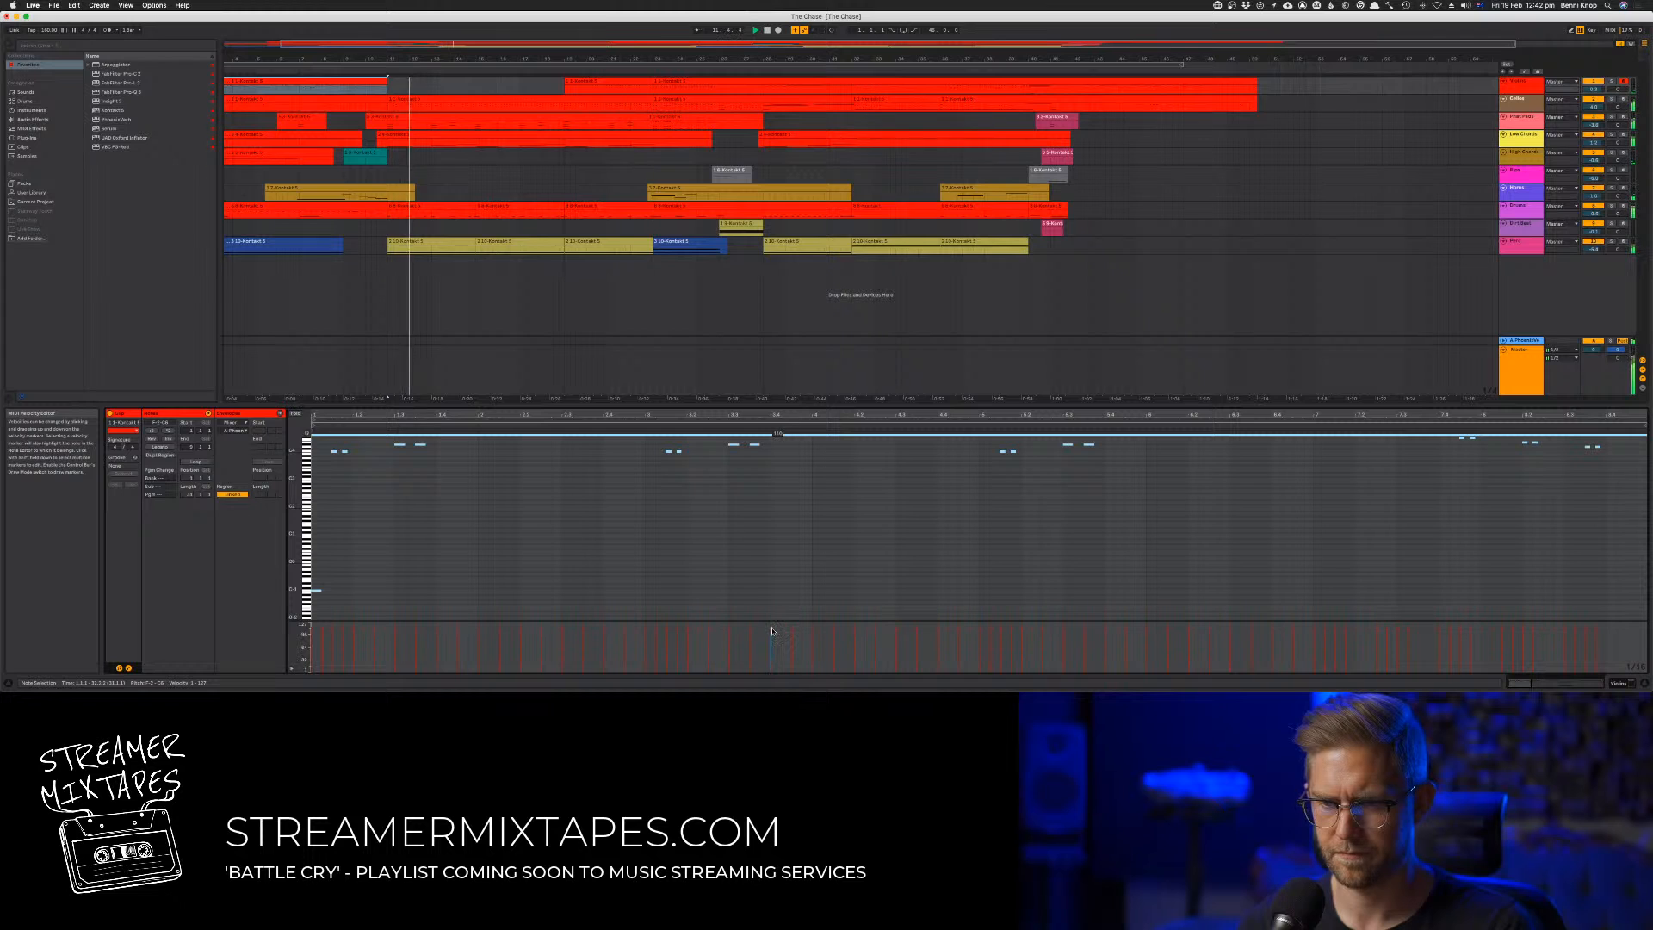
click(452, 280)
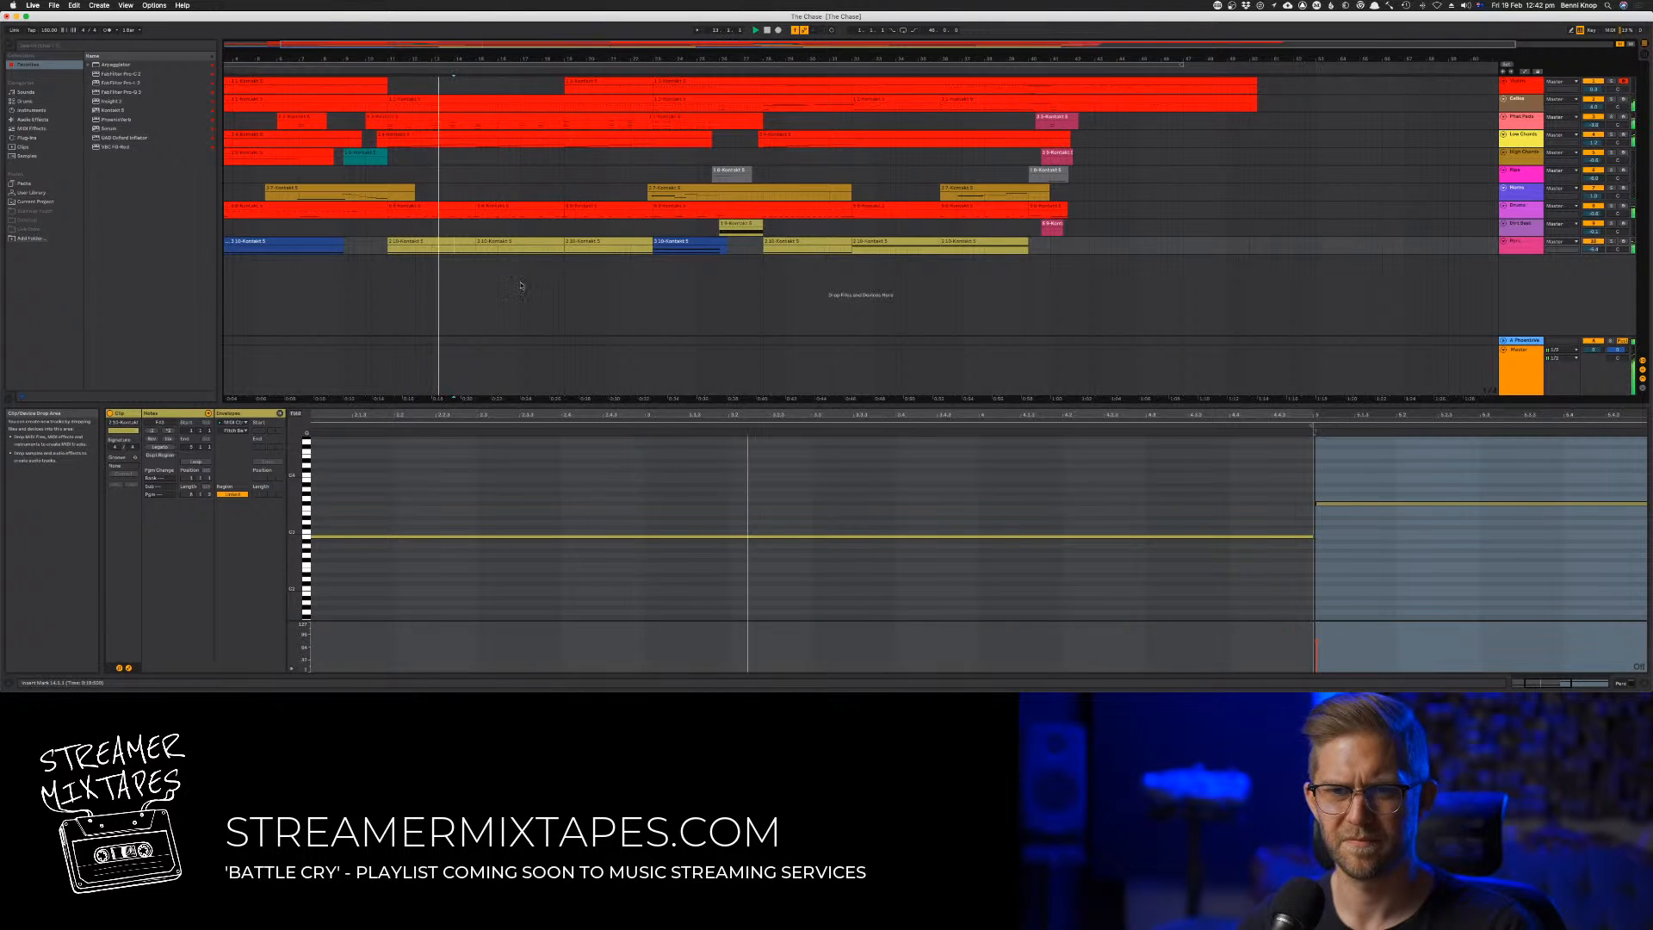
click(534, 291)
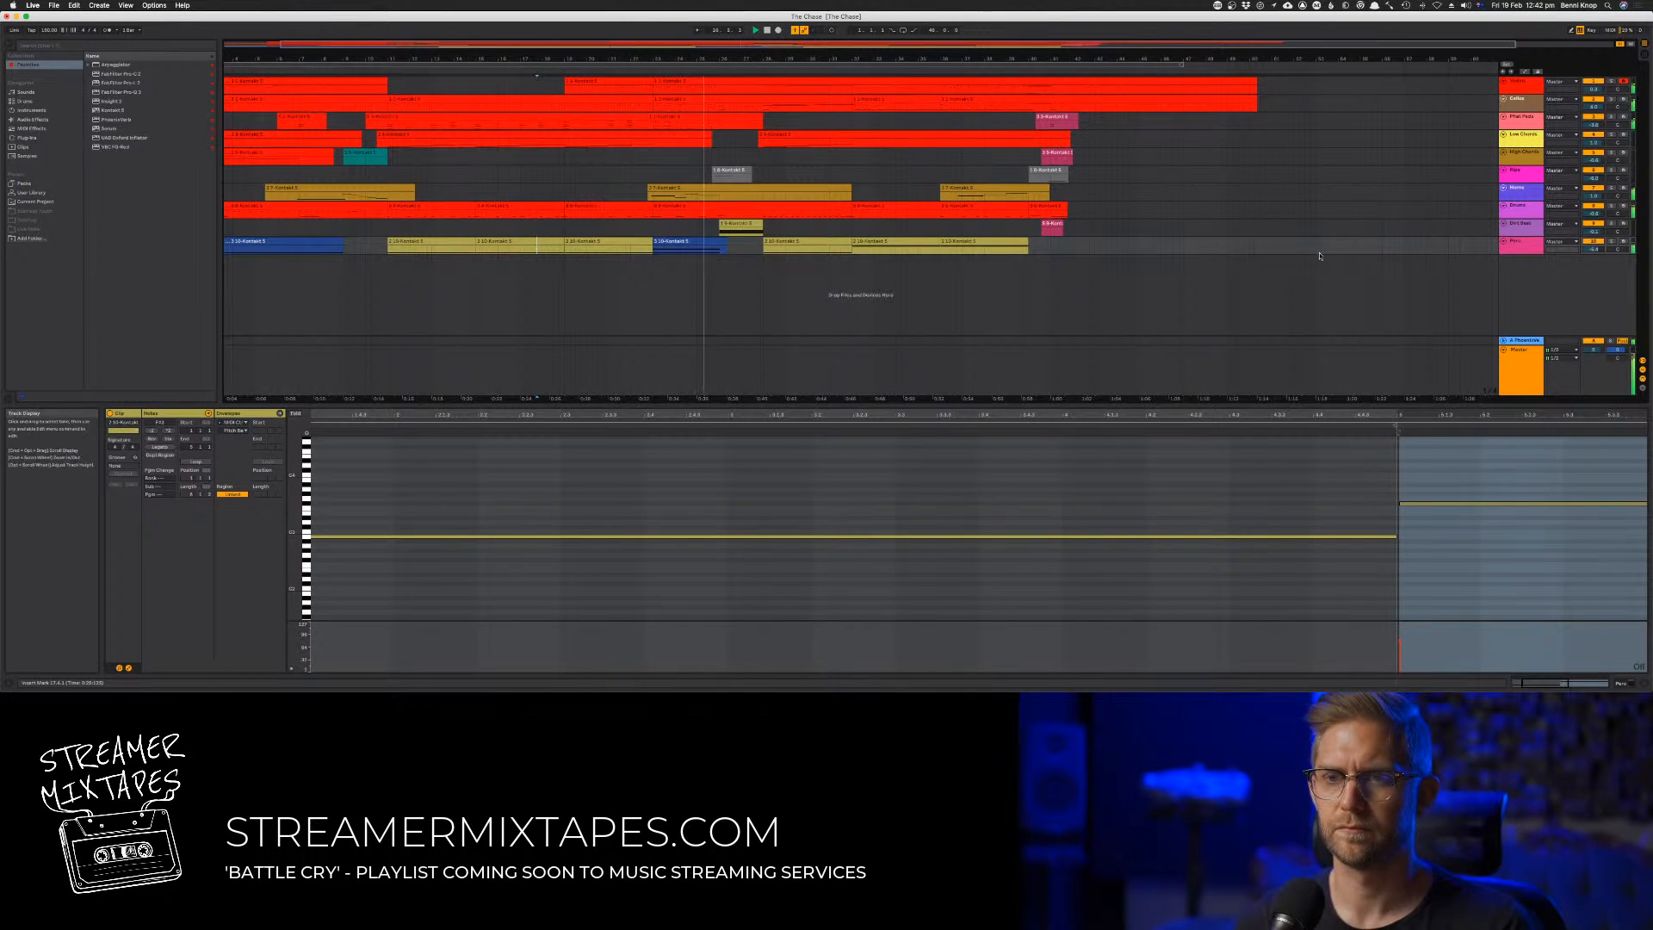
Shift everything after about bar 23 four bars later on all tracks and fill the gap with a copy of the preceding four bars
drag(1315, 251, 772, 88)
click(626, 242)
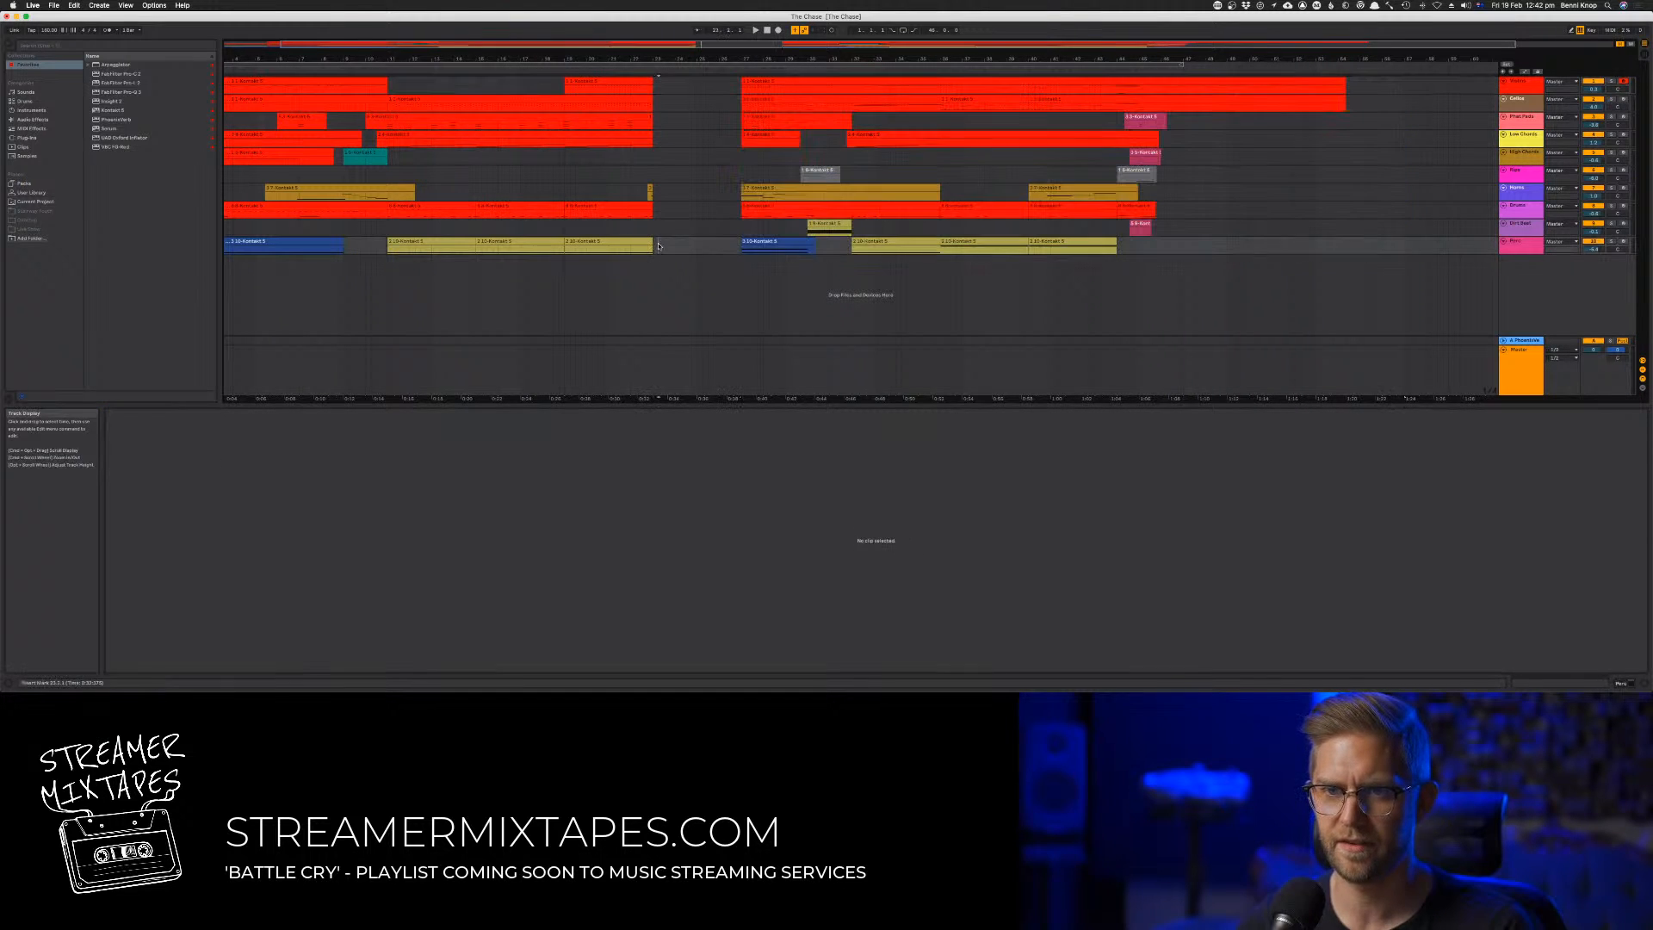
key(shift+Up)
key(shift+Up)
key(shift+Up)
key(shift+Up)
key(shift+Up)
key(shift+Up)
key(shift+Up)
key(shift+Up)
key(shift+Up)
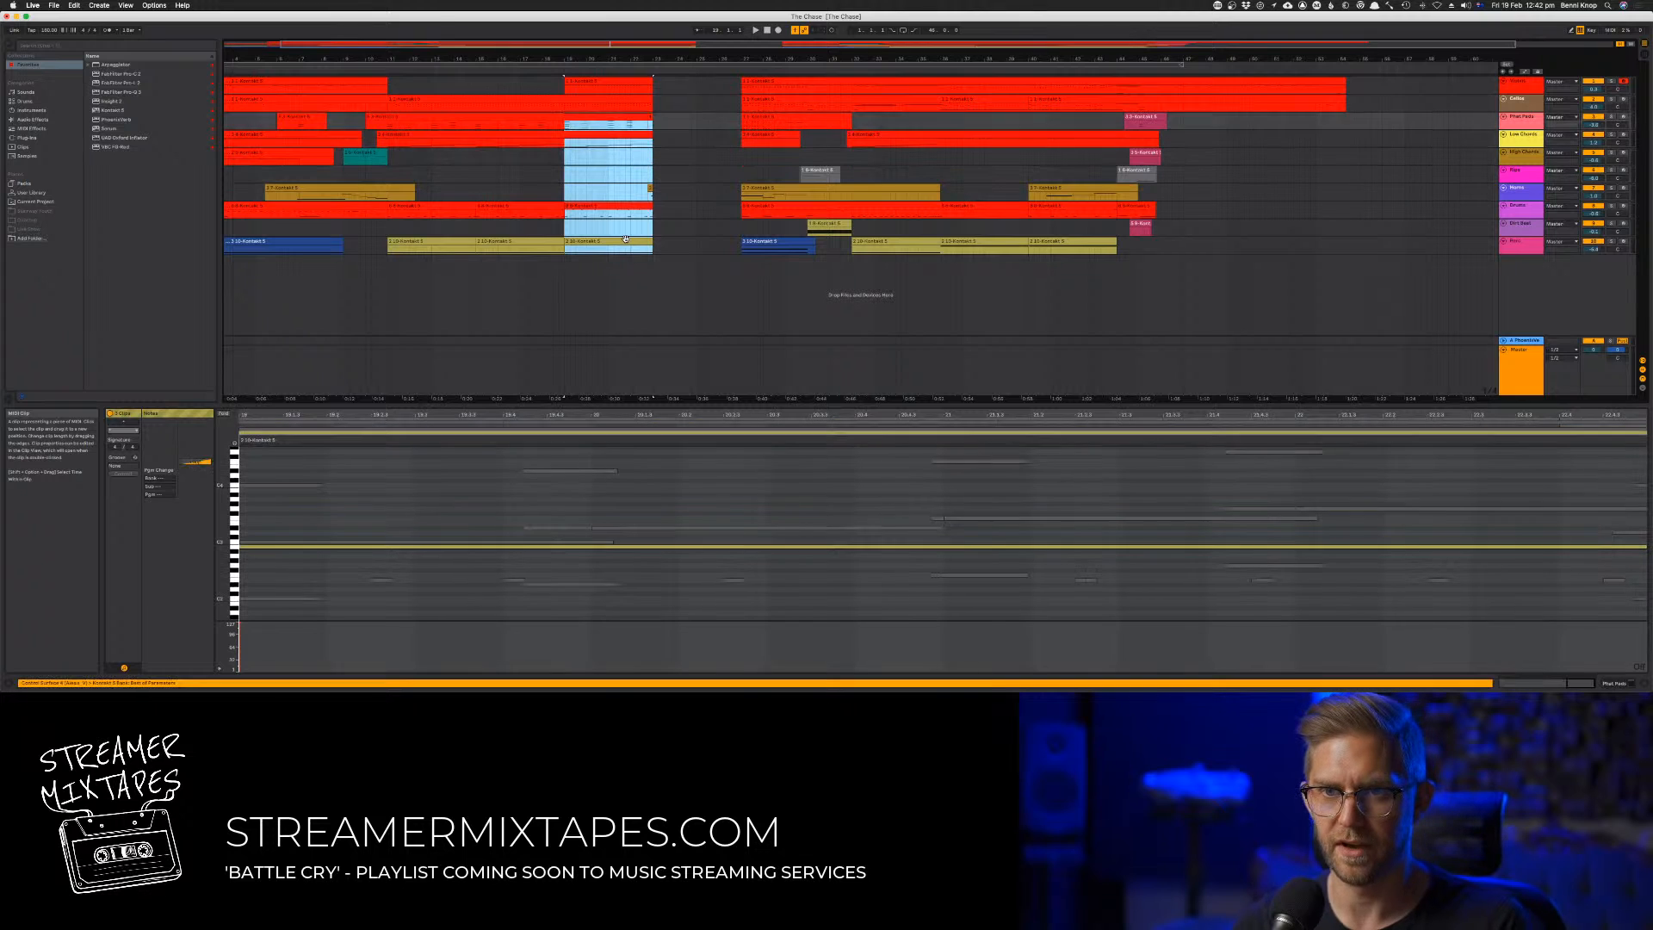
drag(572, 109, 661, 109)
key(space)
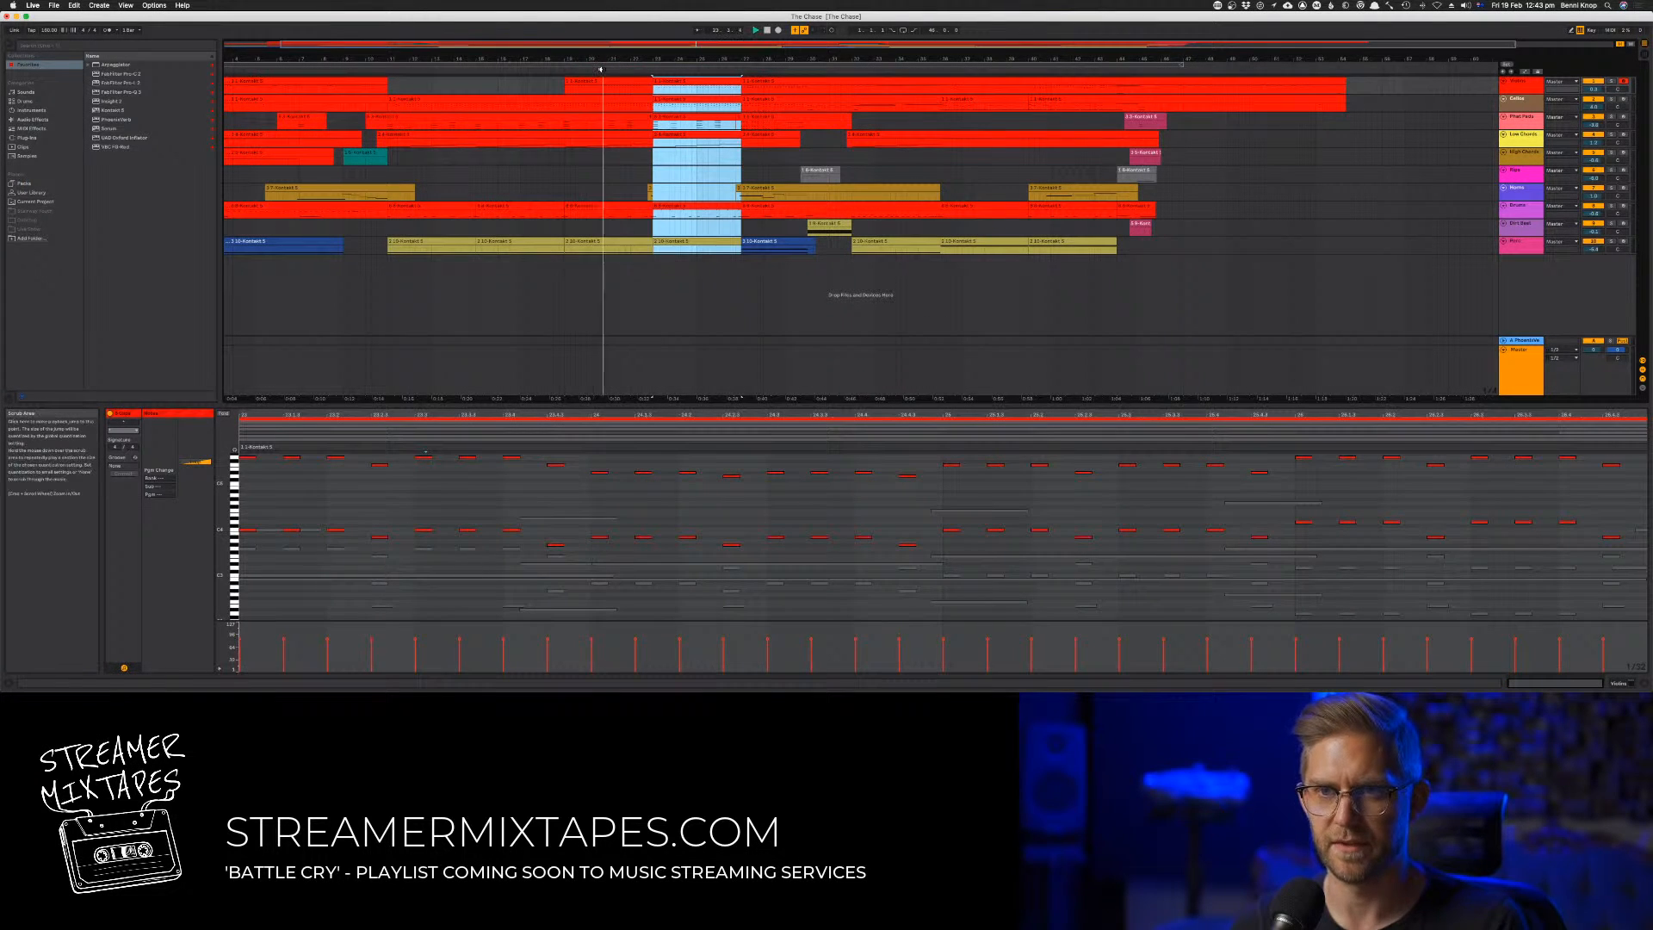
Delete the leftover clip fragment on the seventh track and extend its following clip's start back to about bar 21, checking it in playback
click(637, 196)
click(737, 199)
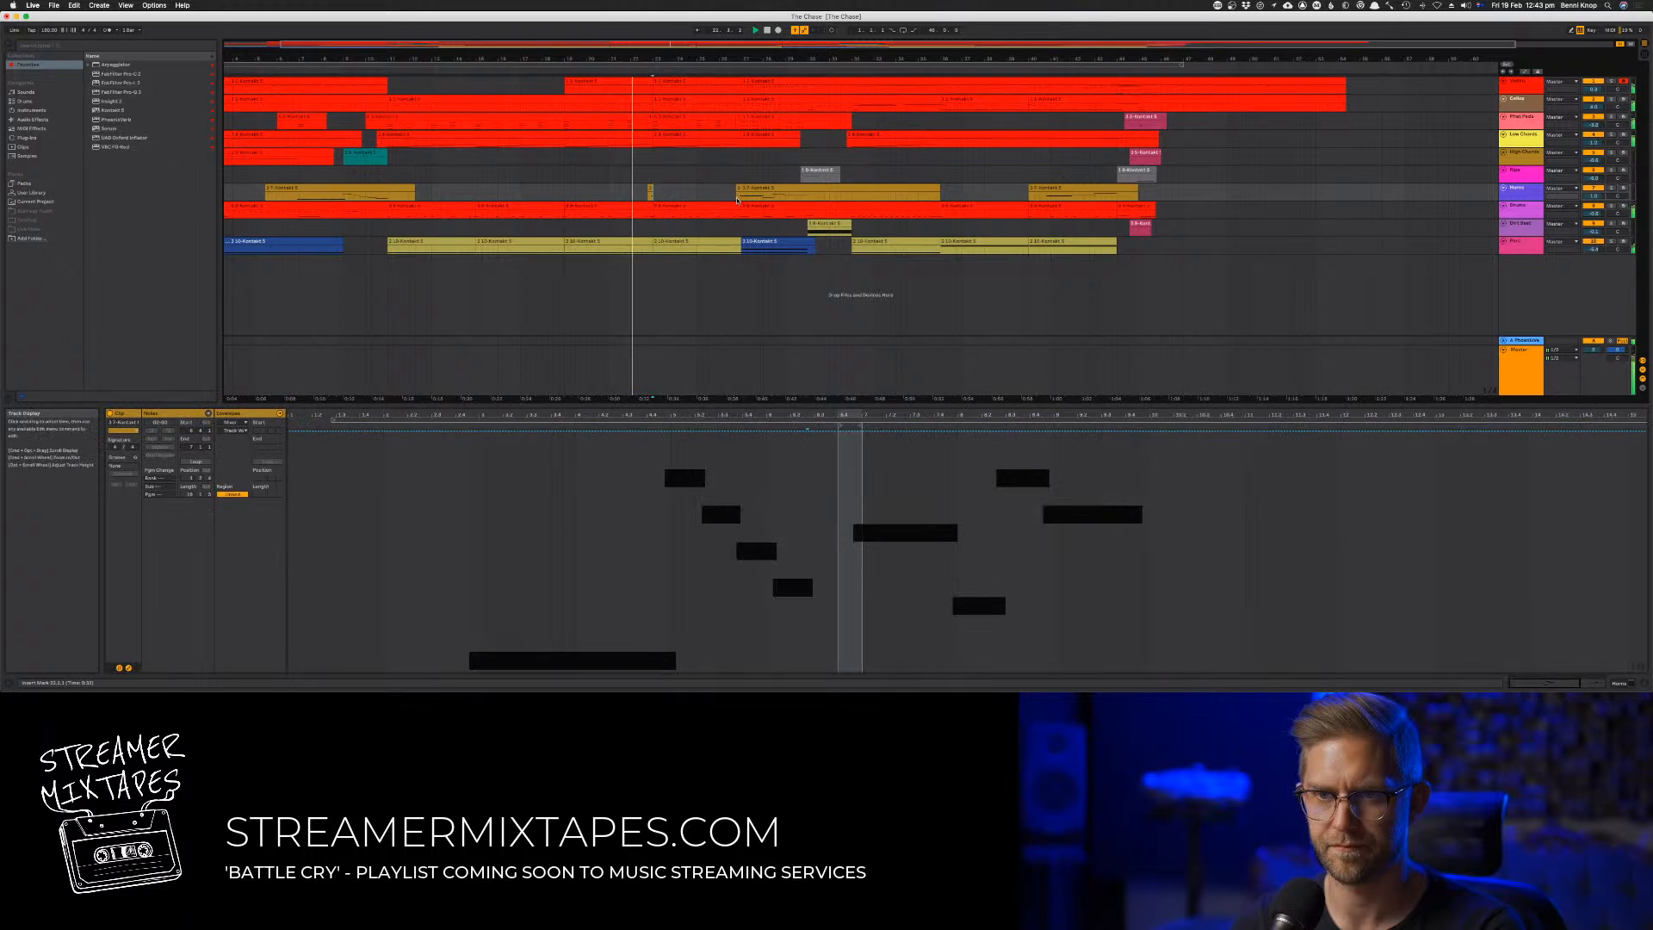
click(664, 191)
click(736, 191)
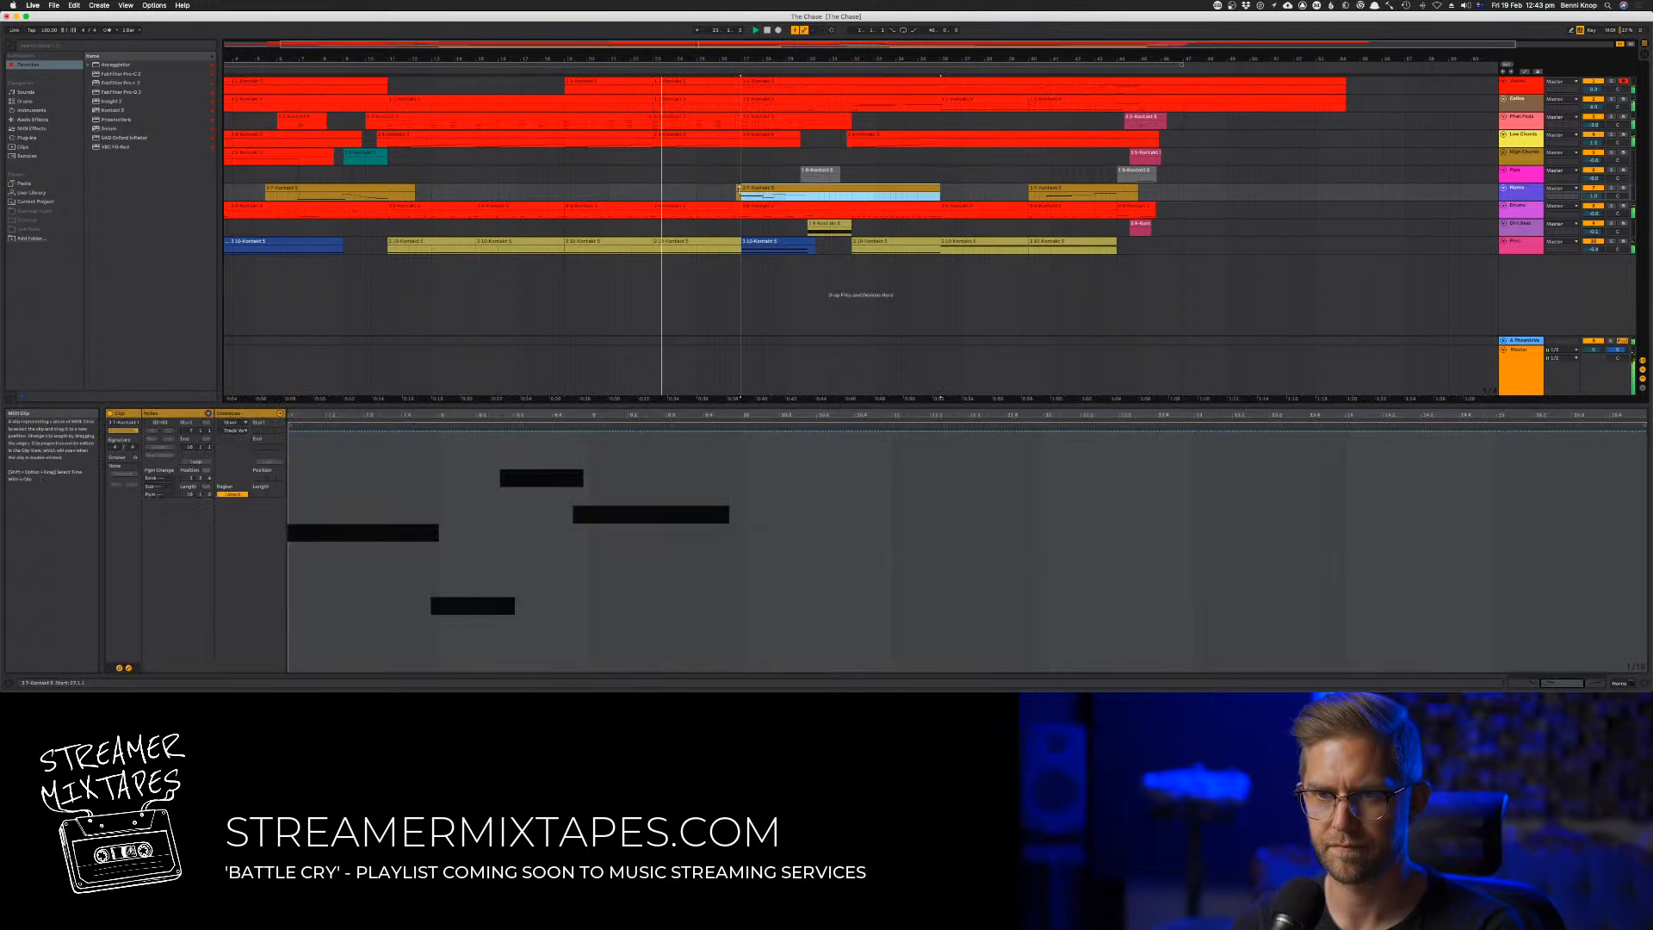
click(719, 191)
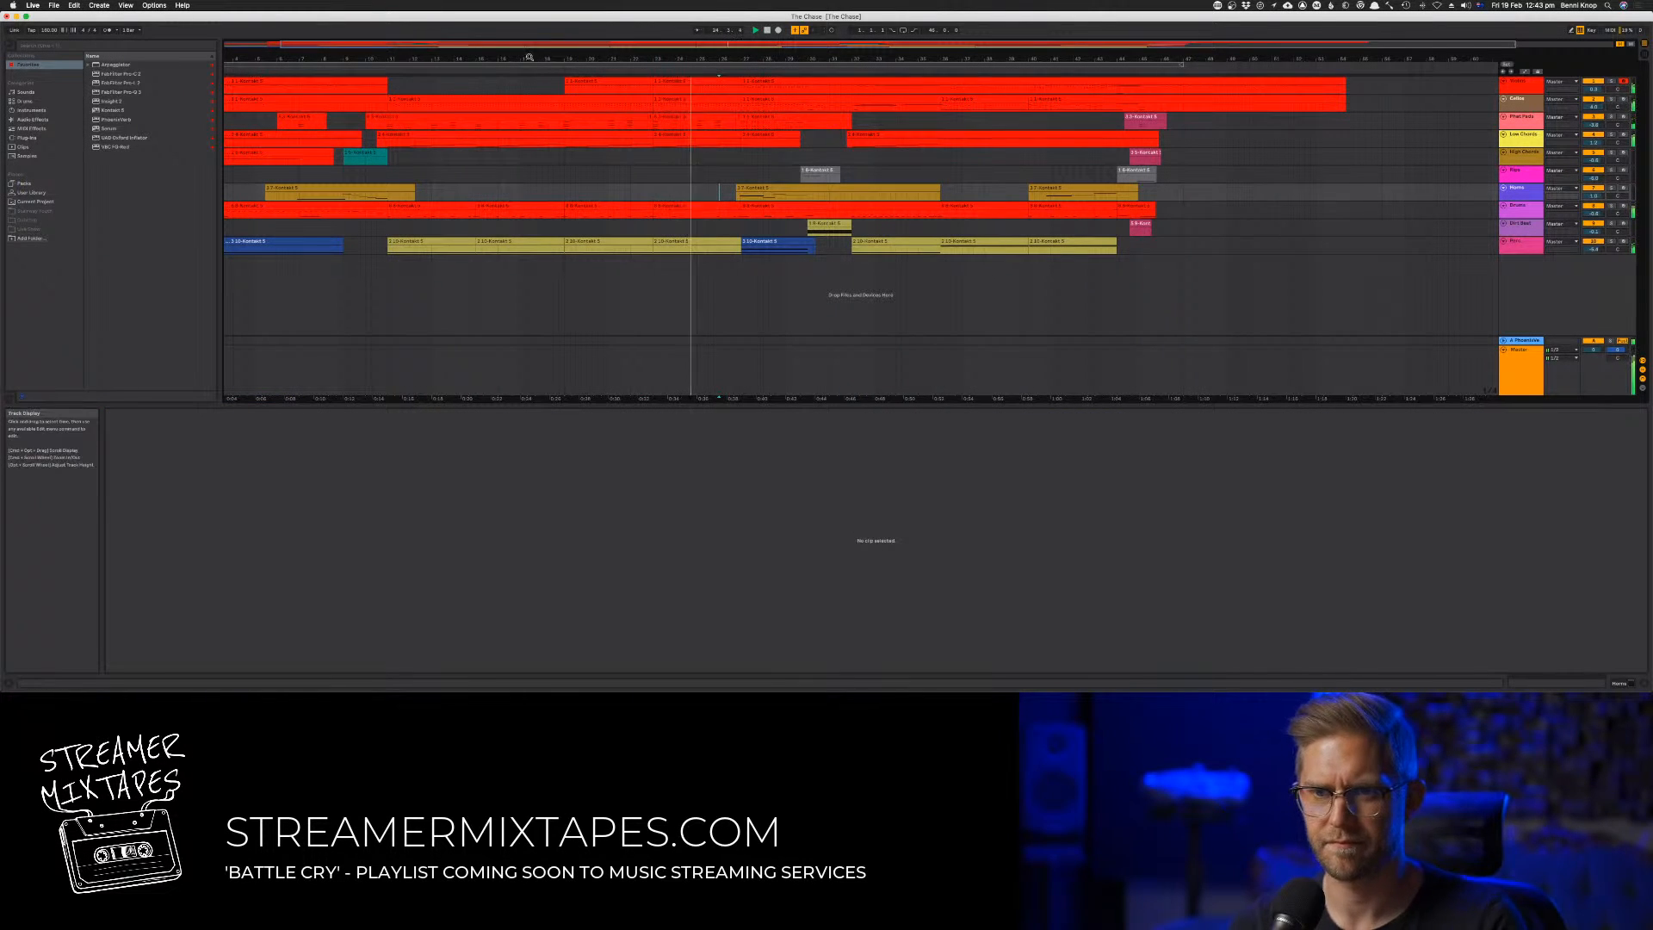
click(555, 73)
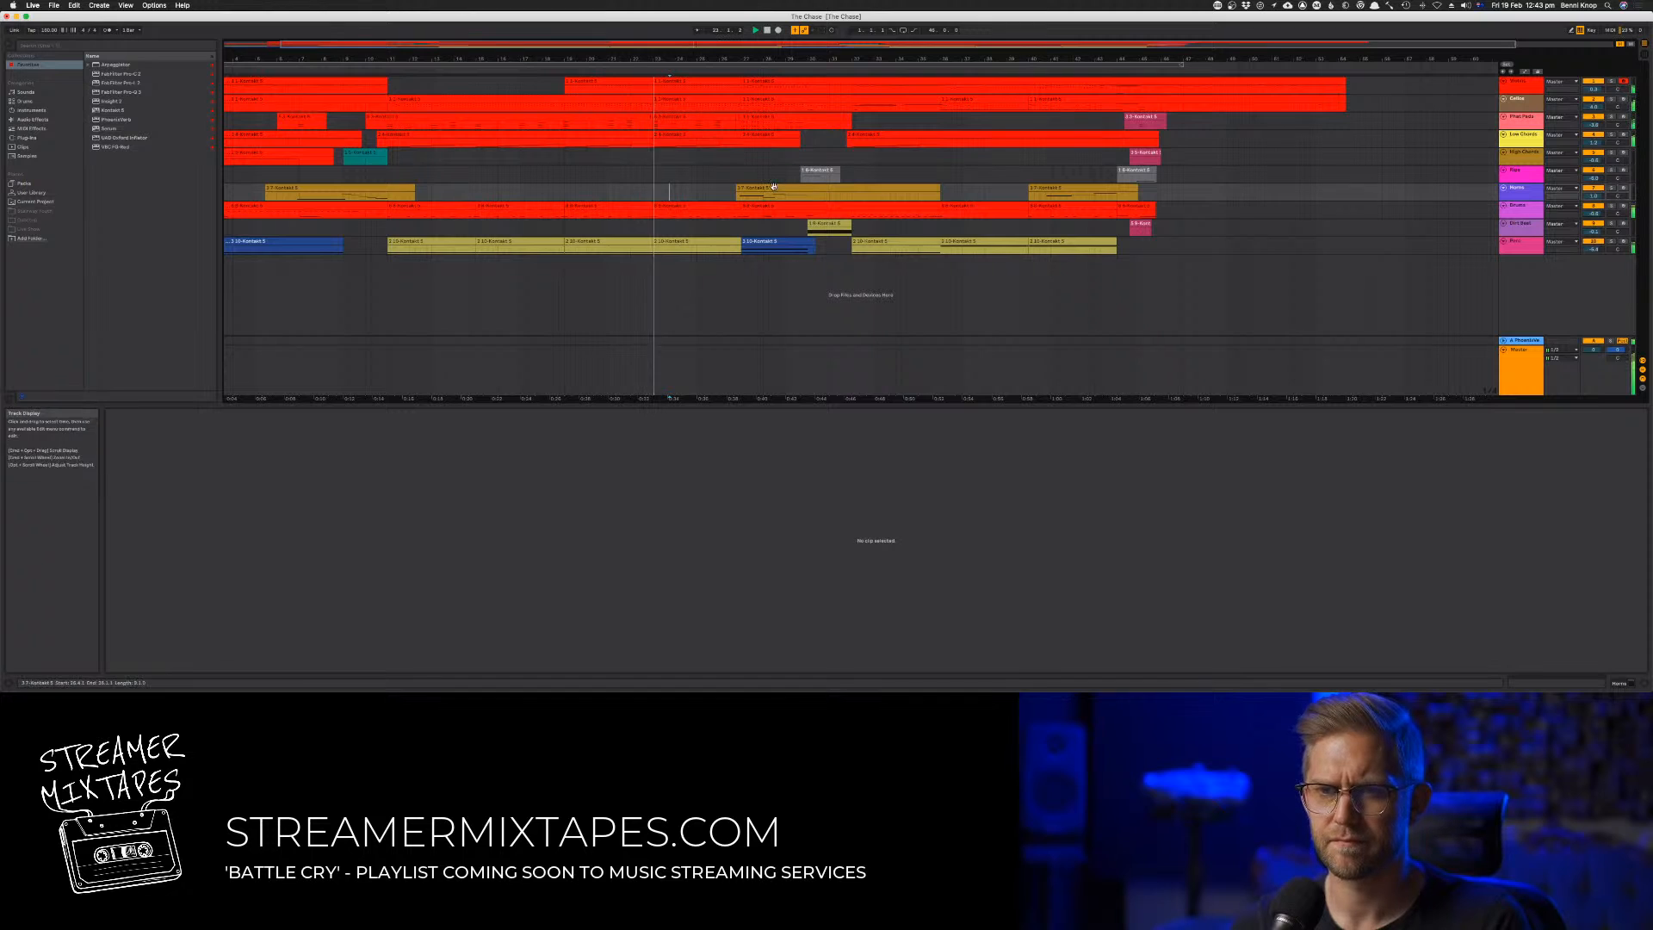
drag(737, 189, 613, 190)
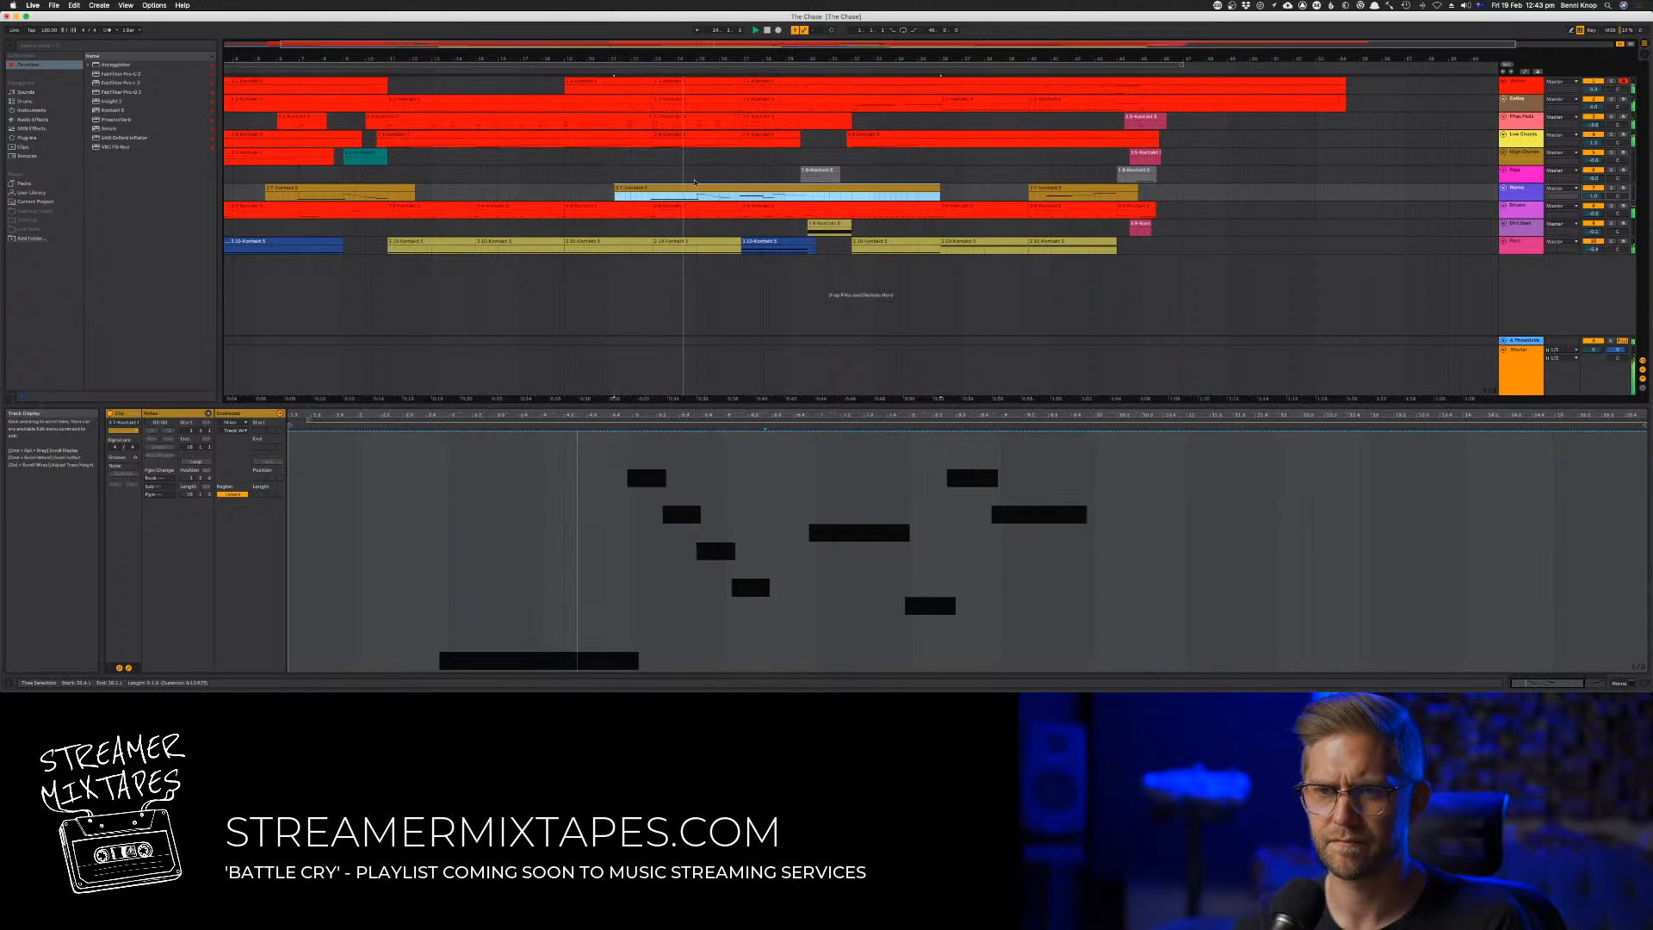
key(space)
key(space)
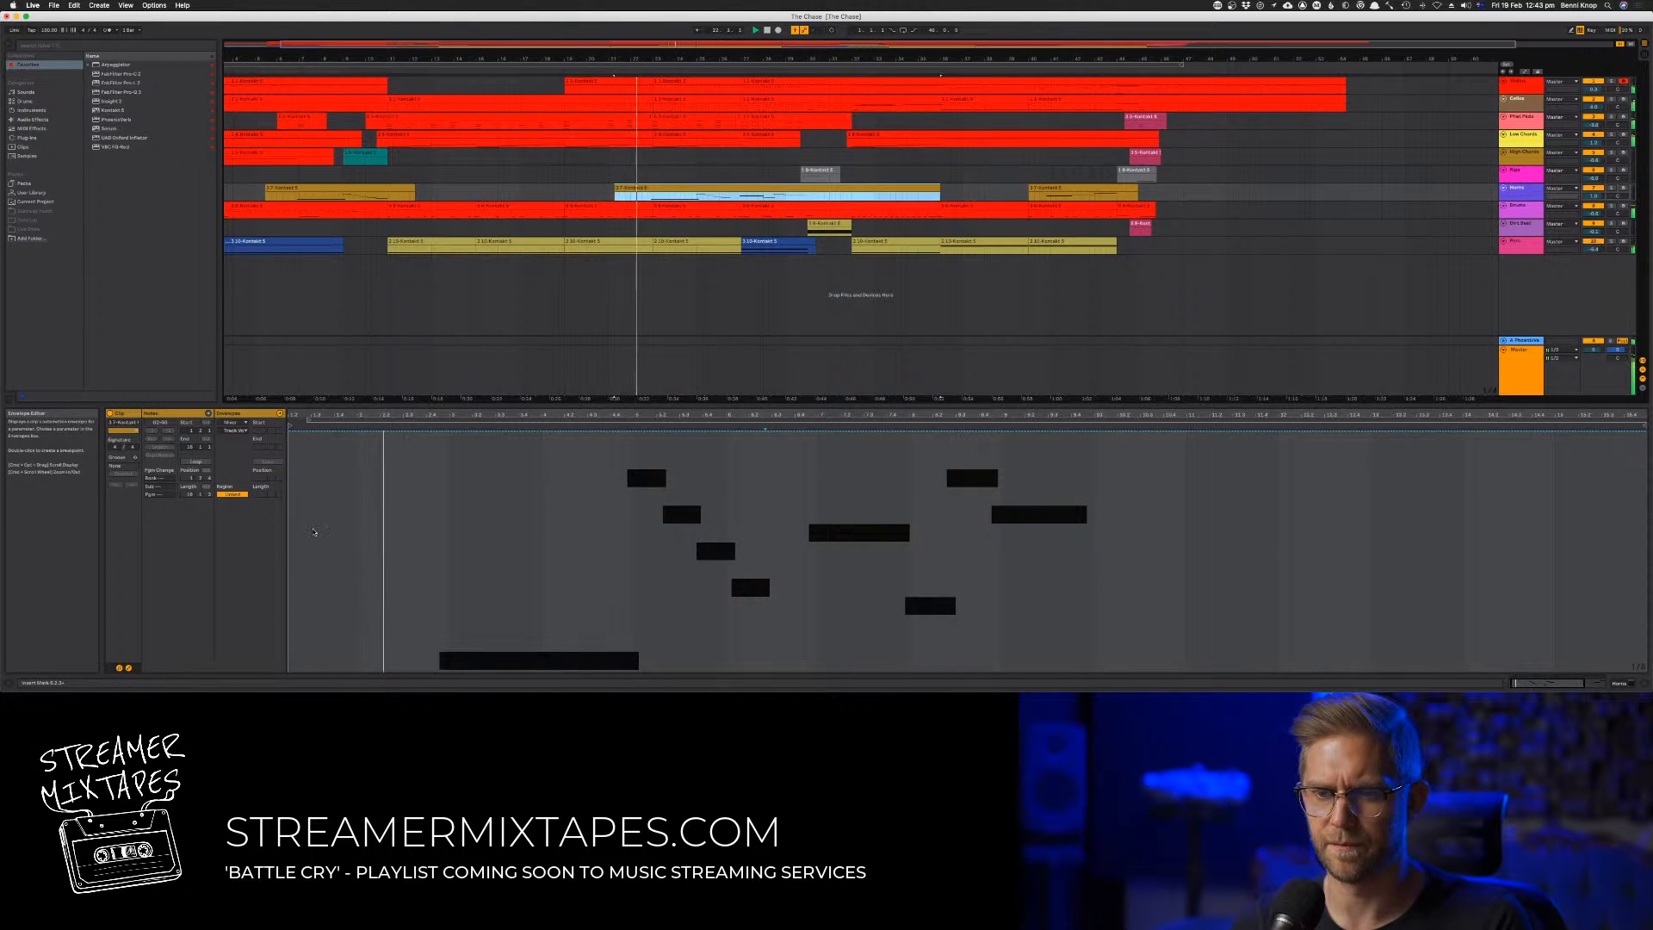
In the extended clip, shorten the long low note to roughly half its length and delete the four descending notes after it
click(129, 668)
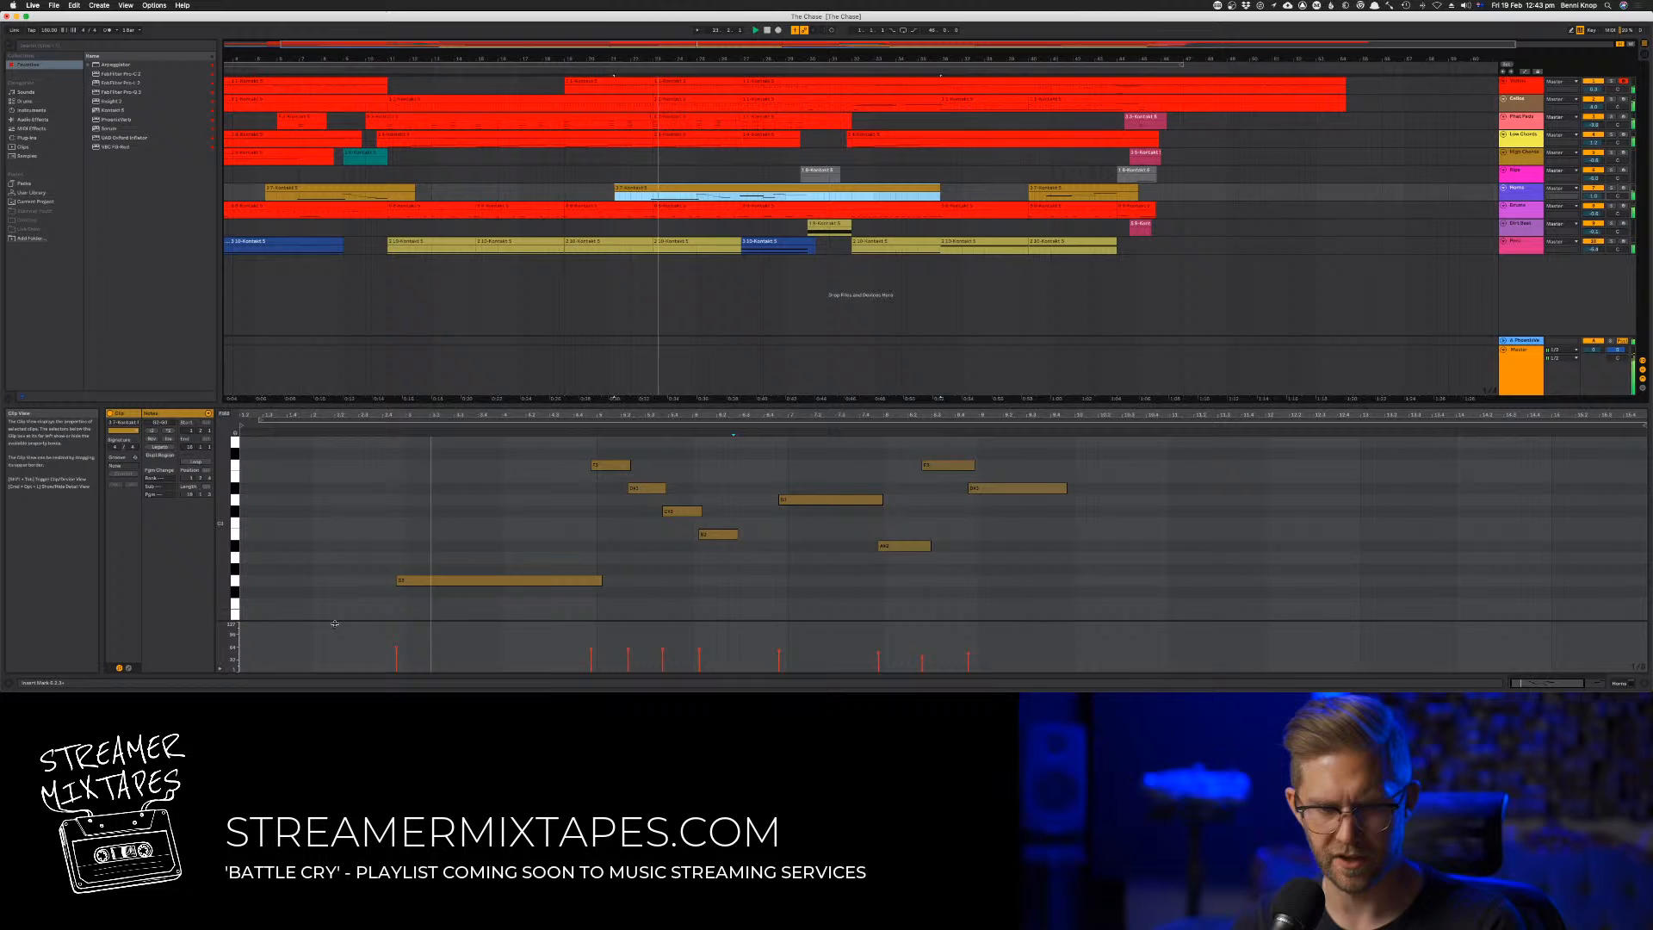
click(405, 546)
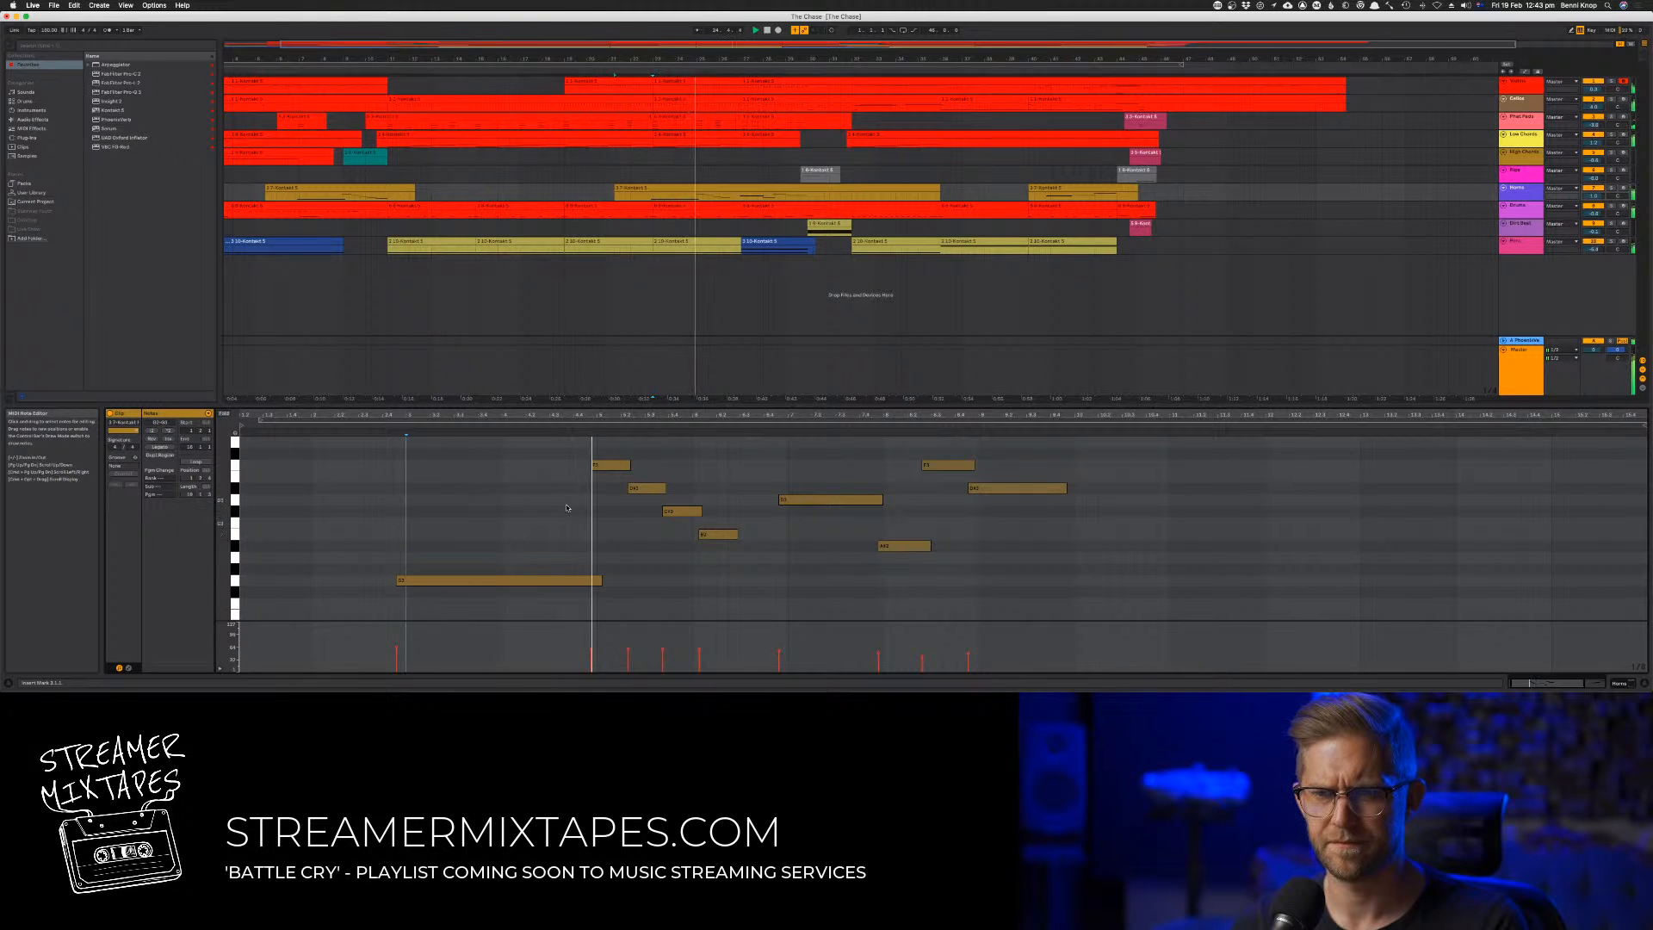
click(597, 581)
drag(598, 581, 508, 581)
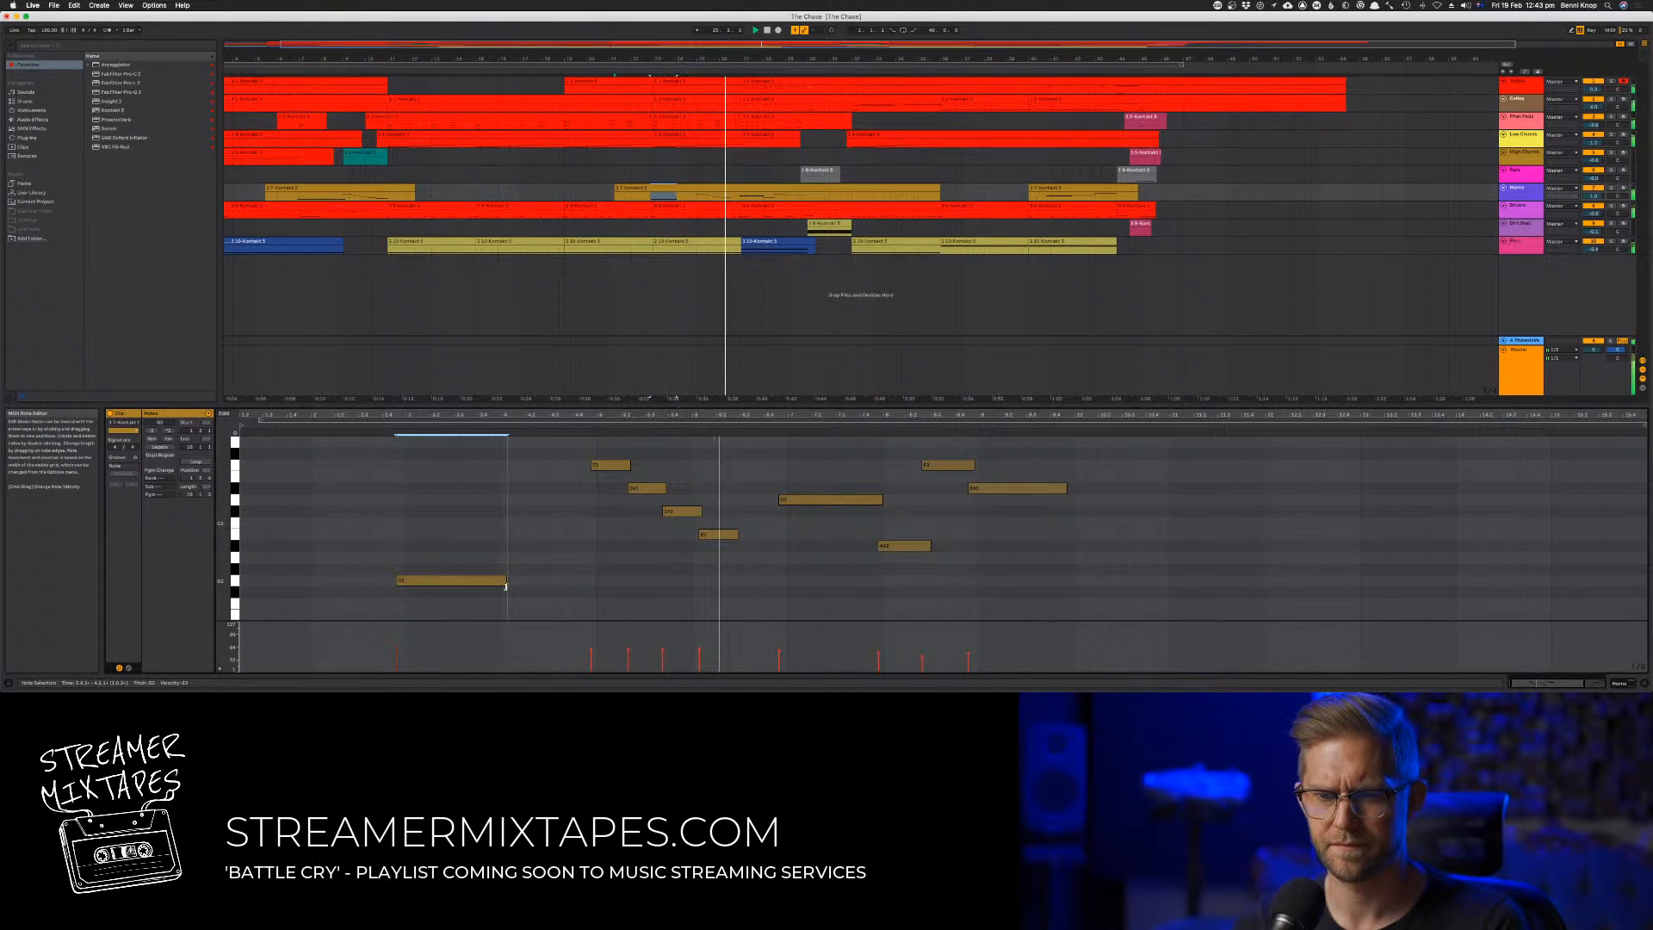
drag(589, 450, 739, 573)
key(Delete)
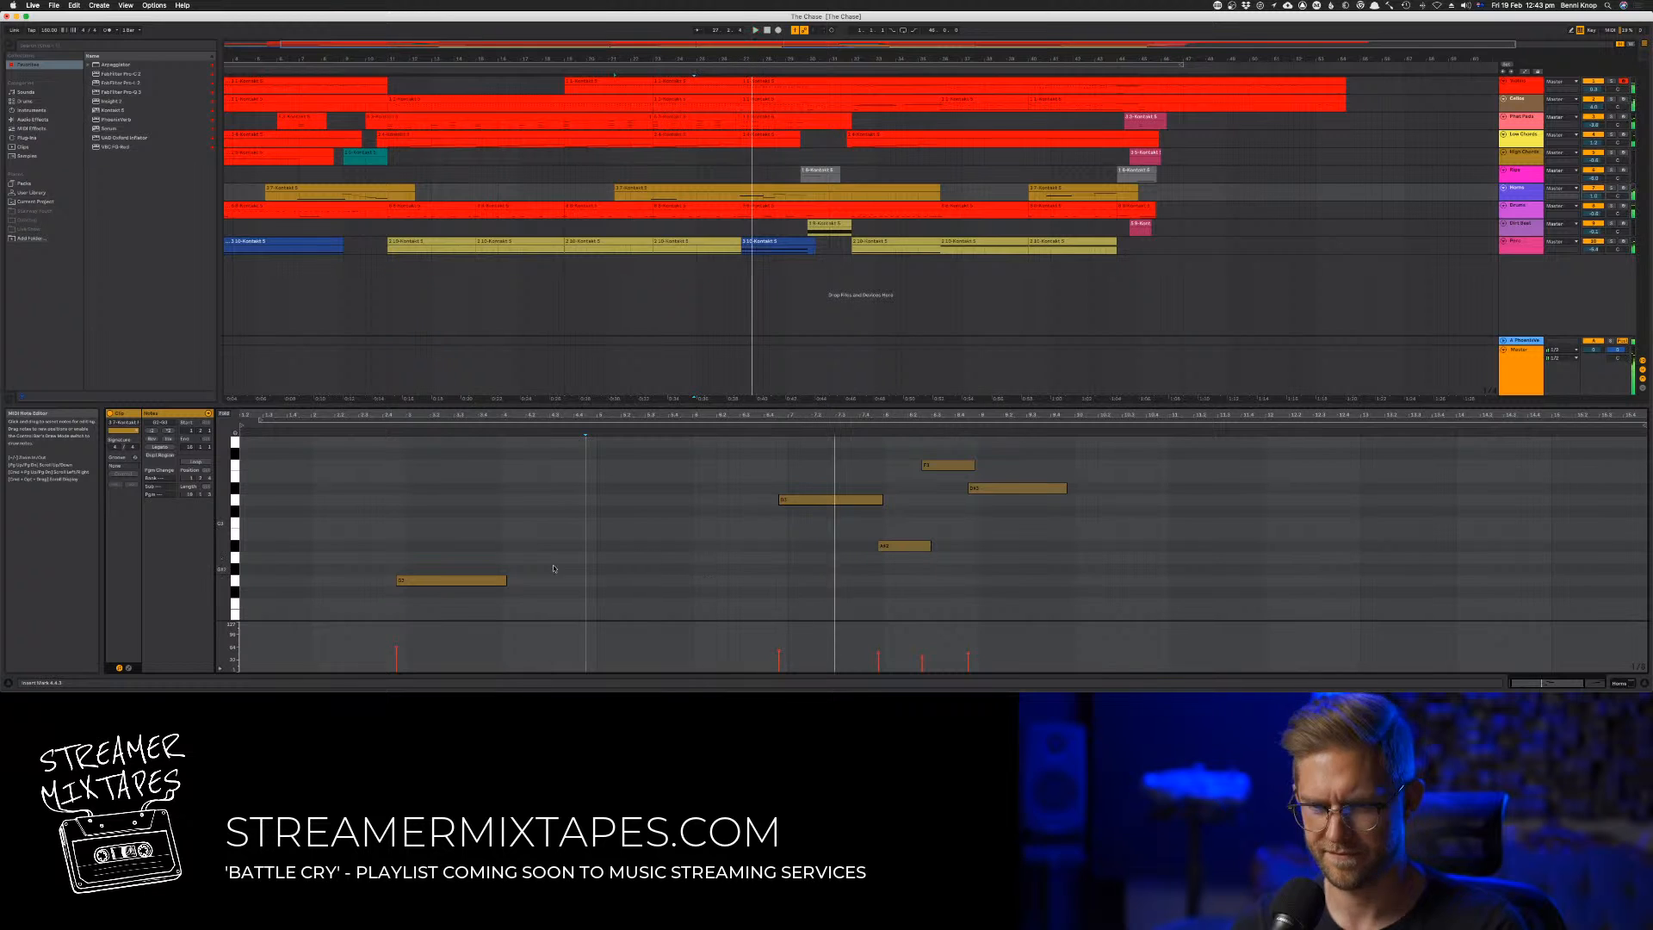
Copy the shortened low note directly after itself, seven semitones higher, and arm the seventh track for recording
click(383, 453)
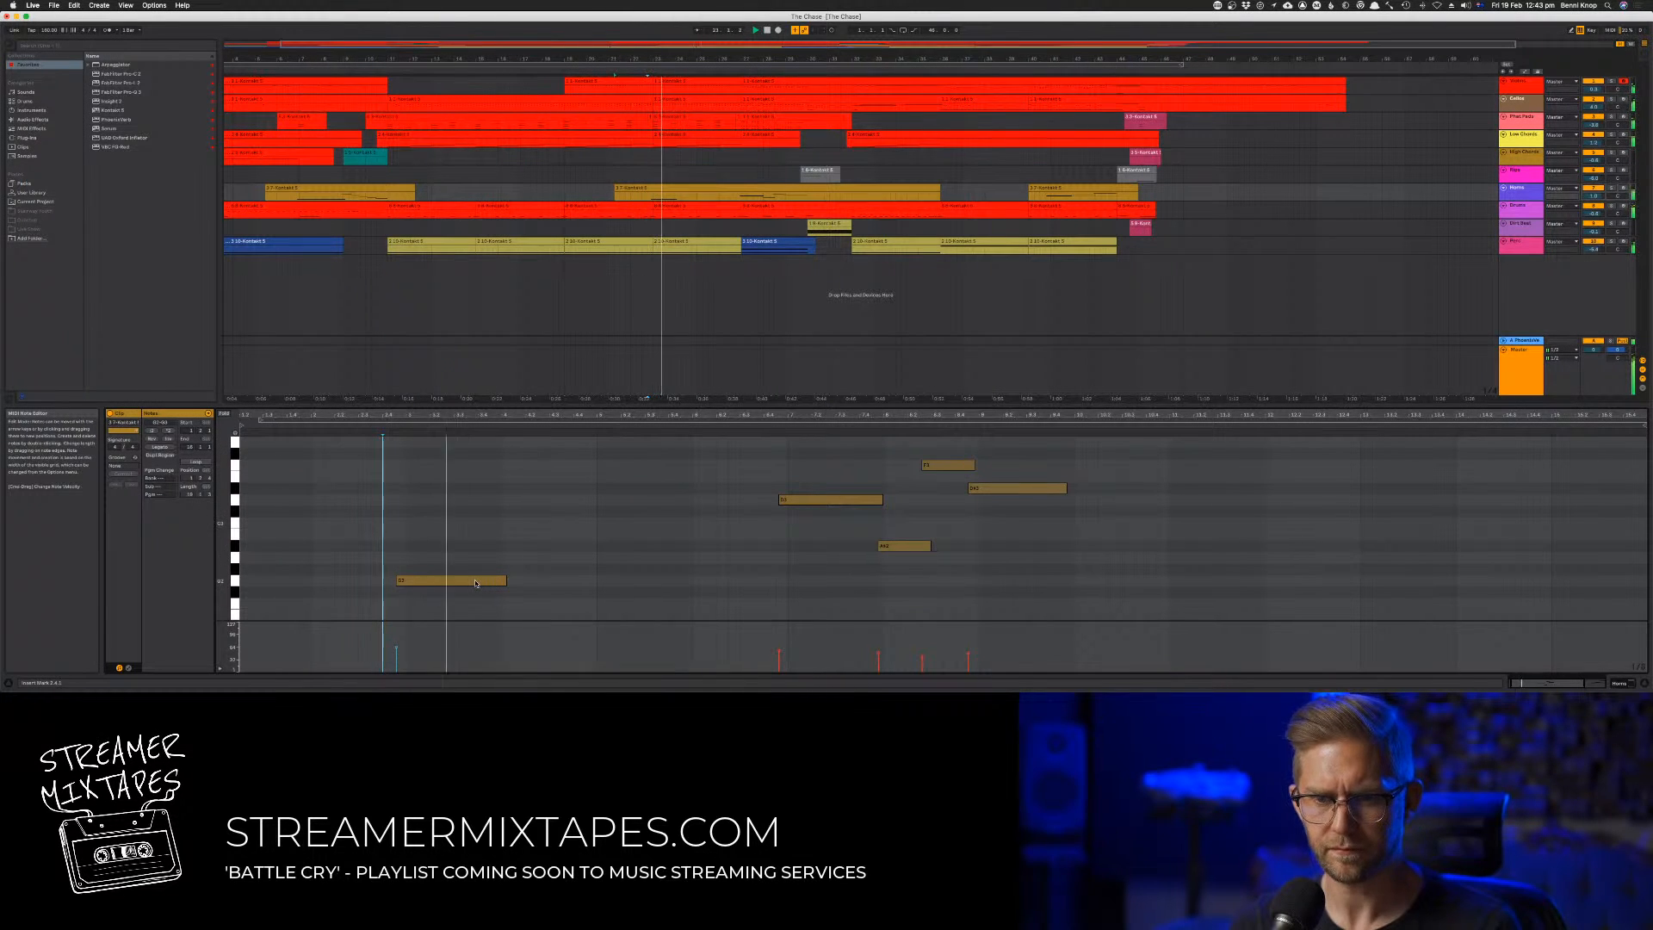
drag(472, 583, 572, 509)
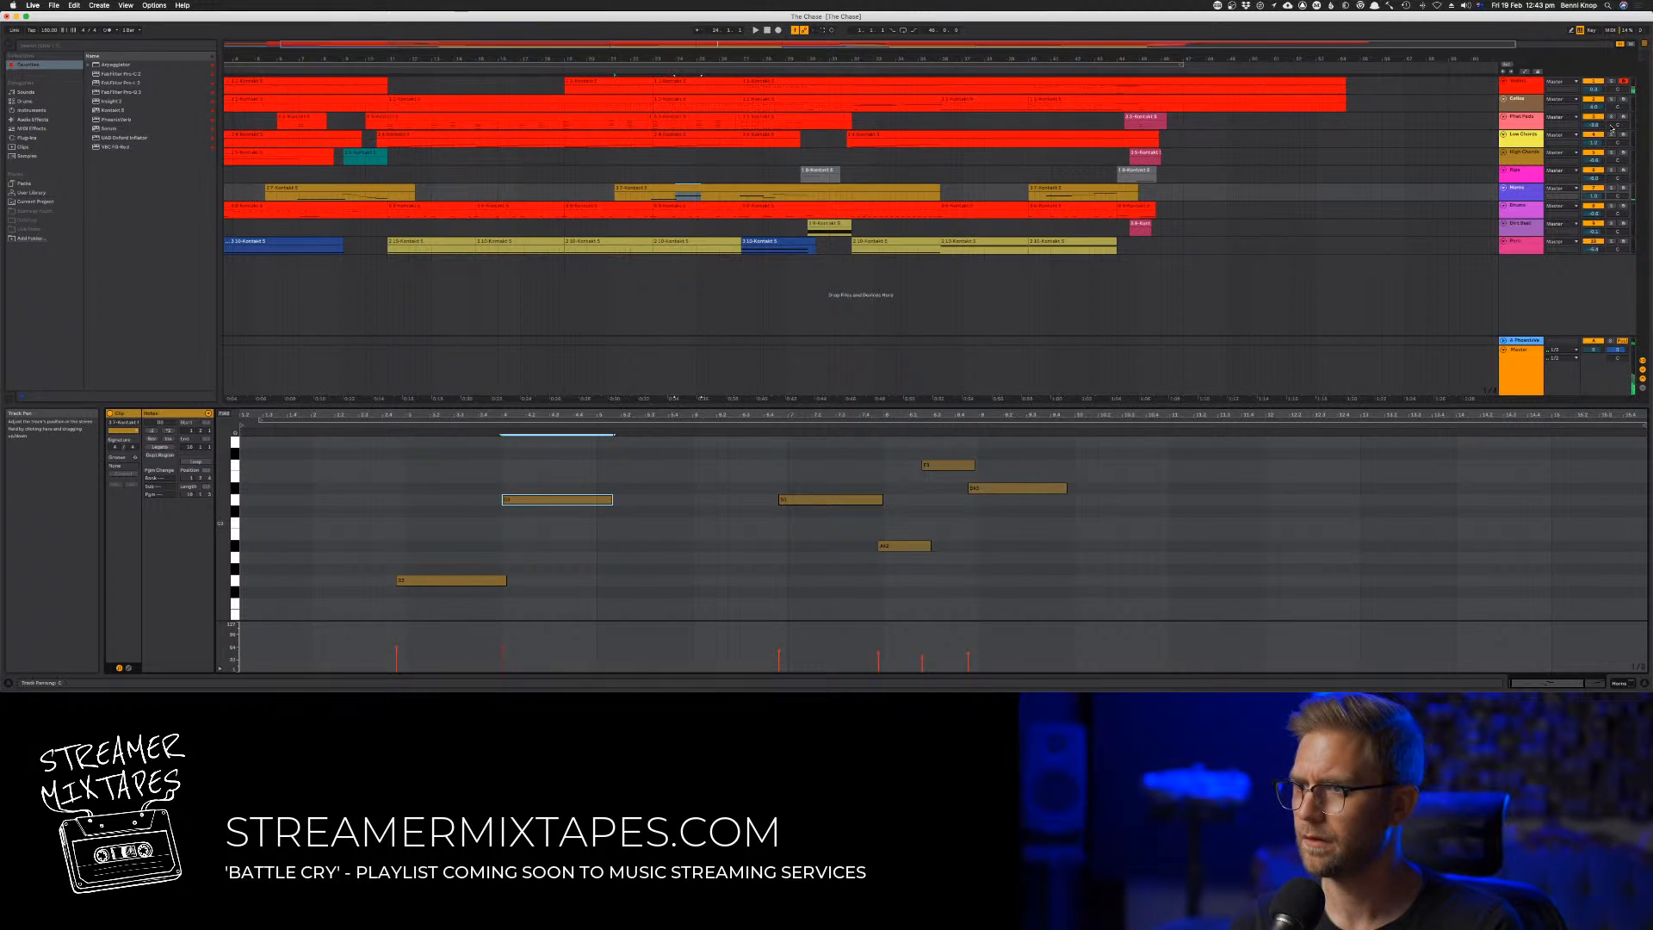
click(1623, 188)
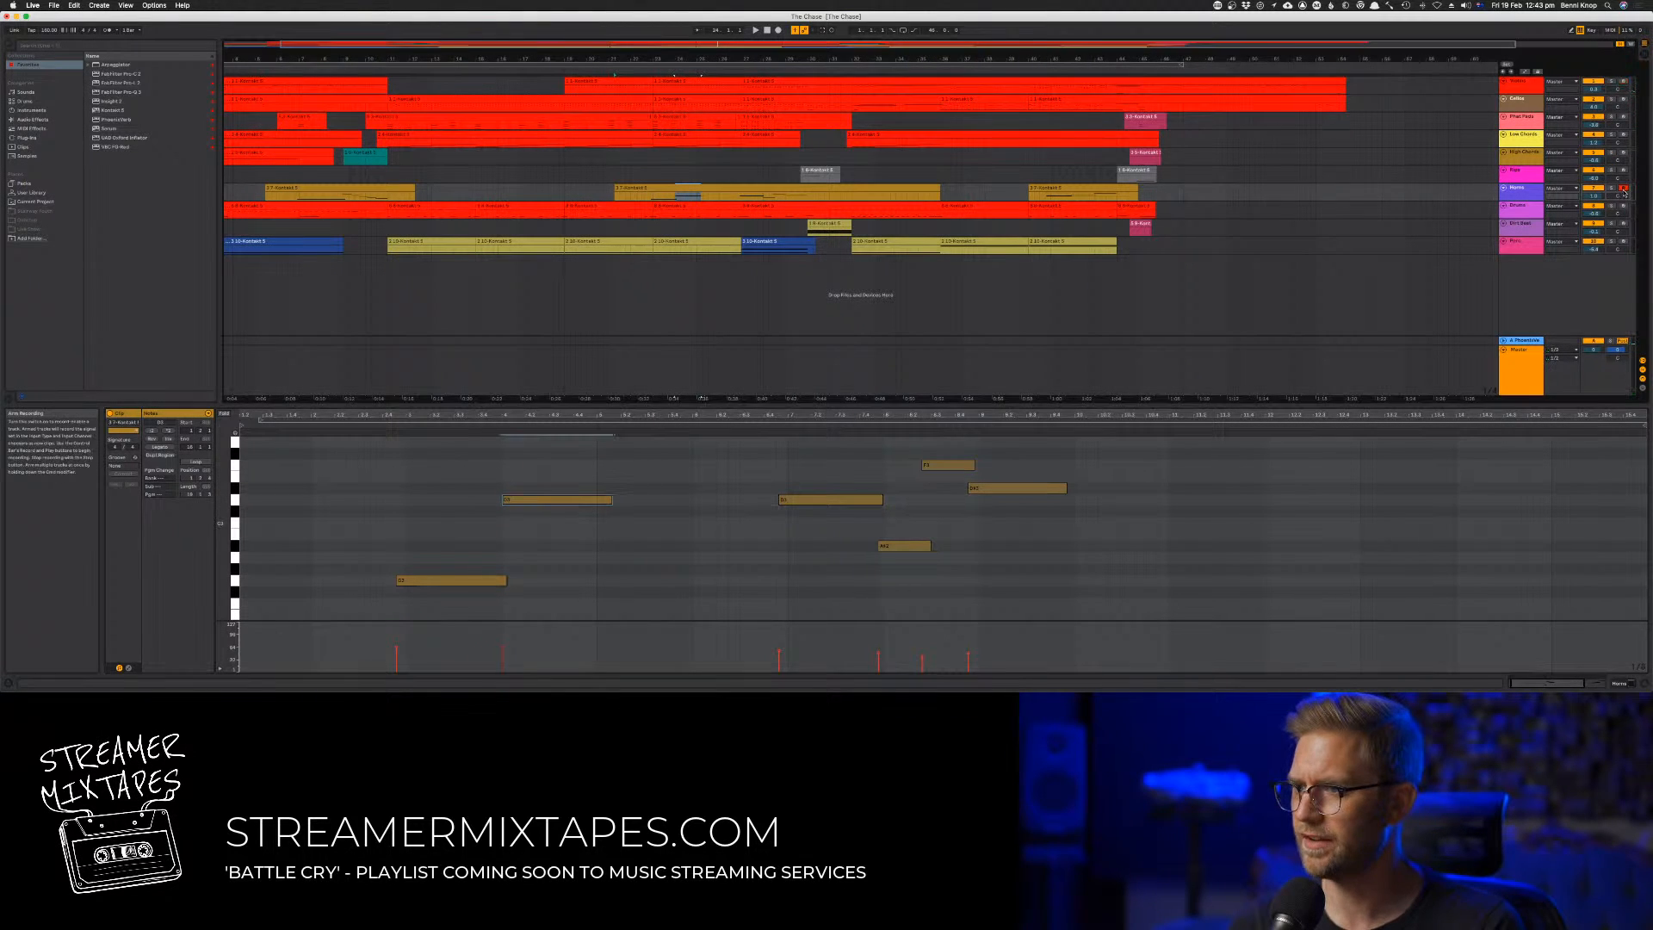
Search the program's commands for "record" and "arm" to find a track-arming command
click(182, 6)
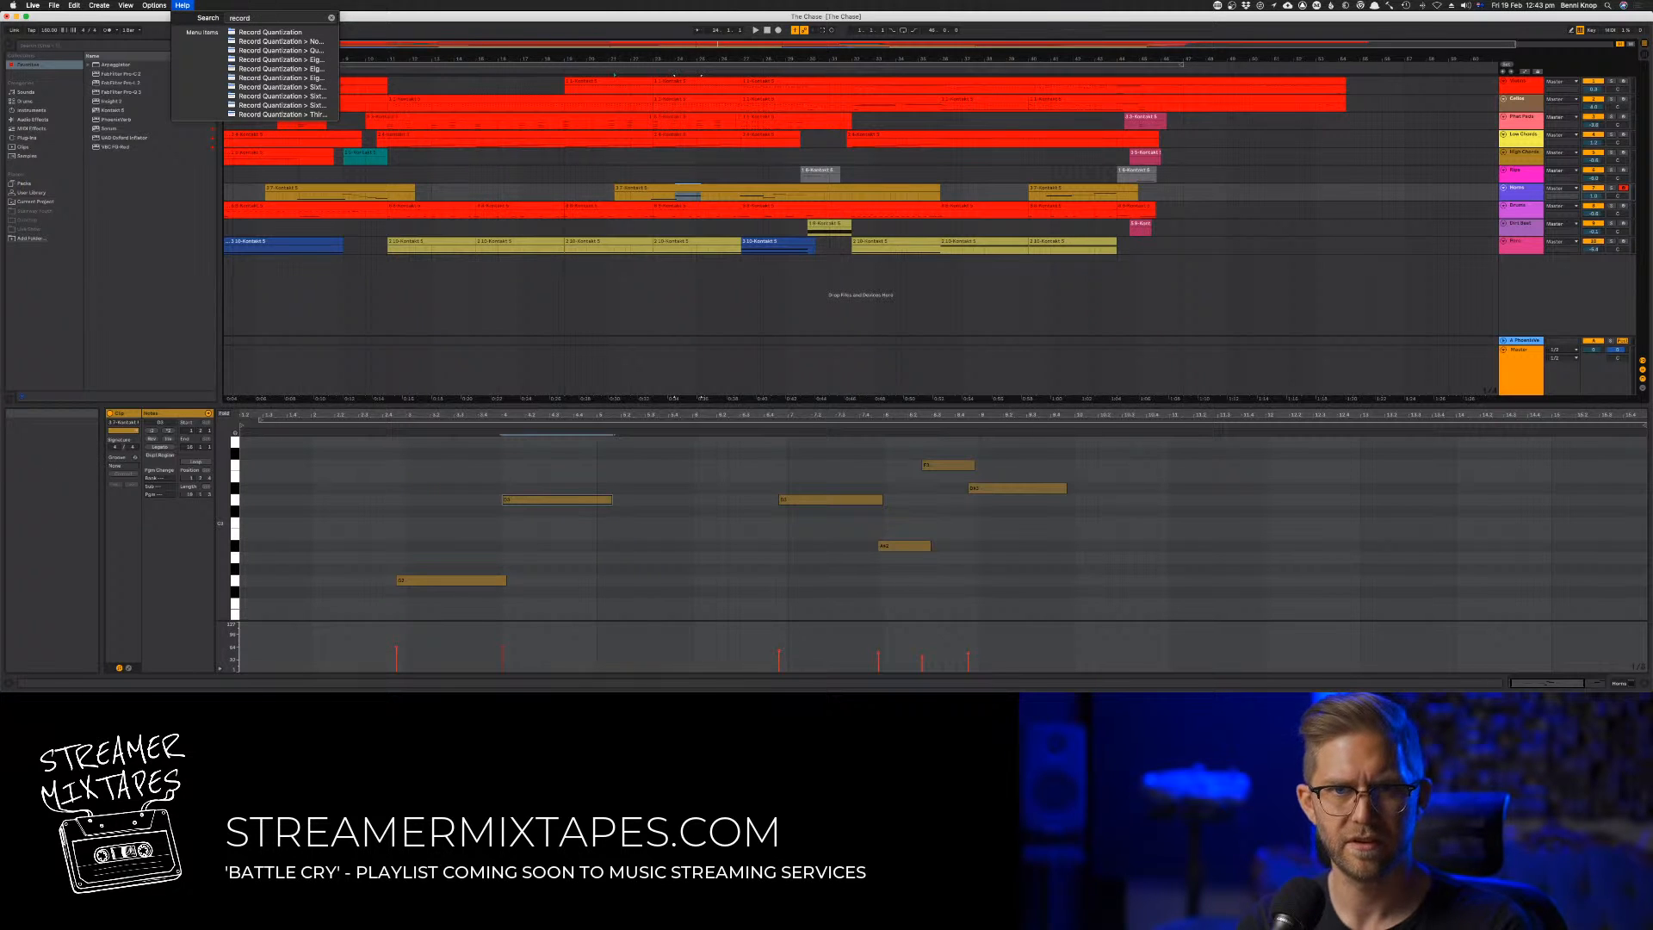
key(Down)
click(182, 6)
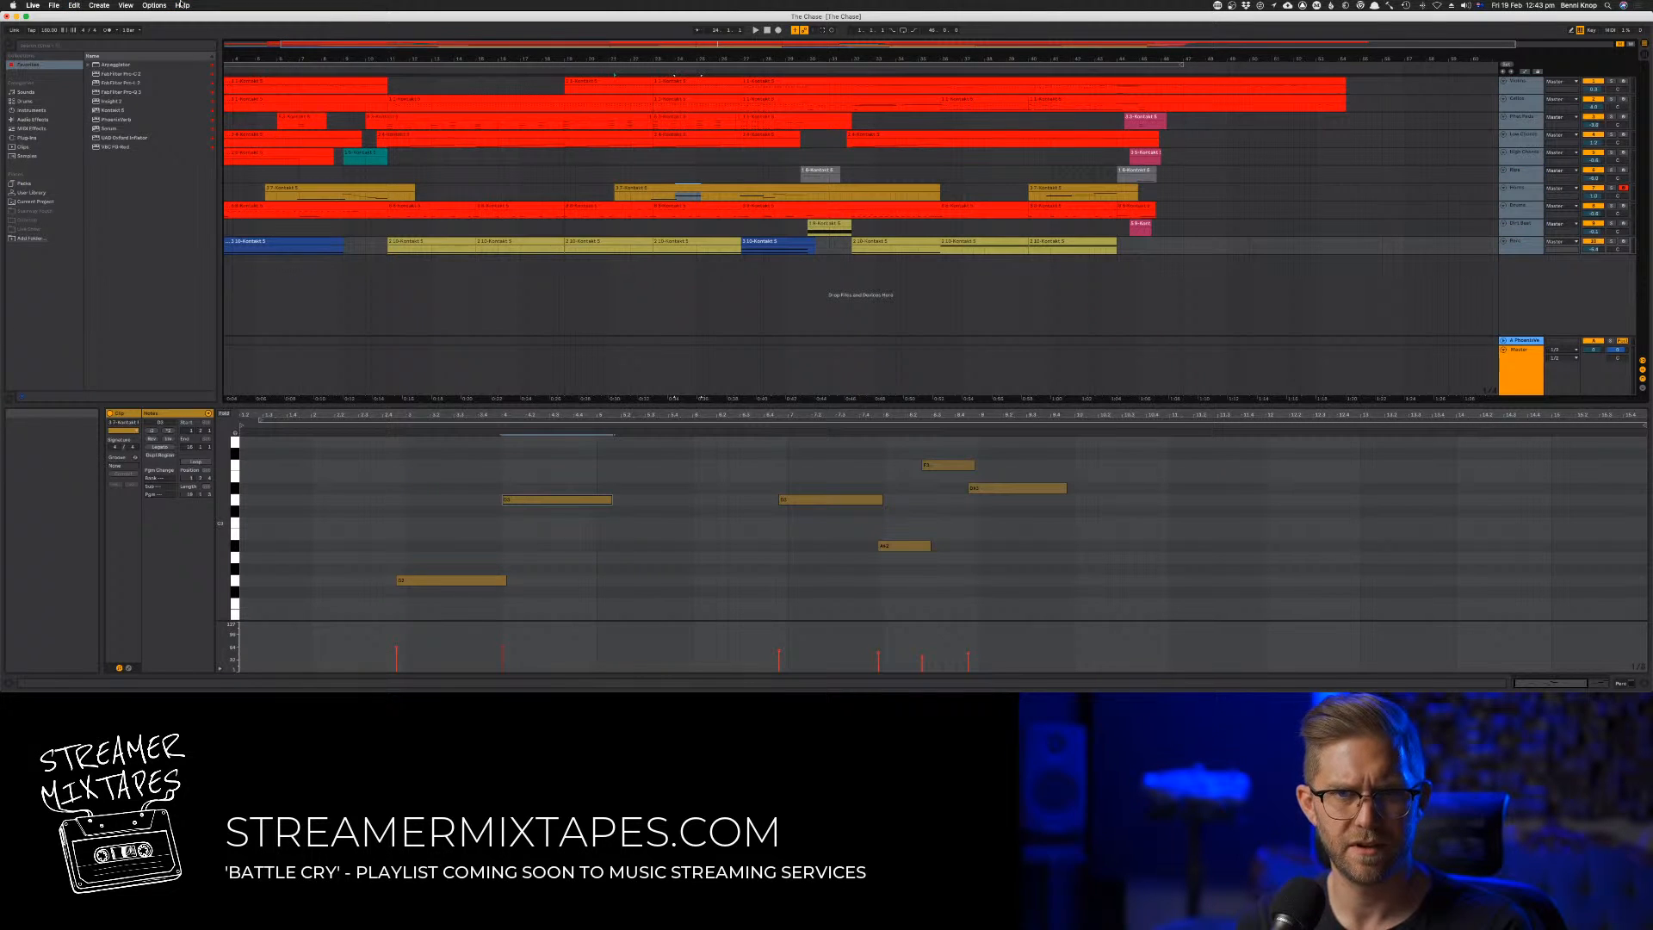
click(182, 6)
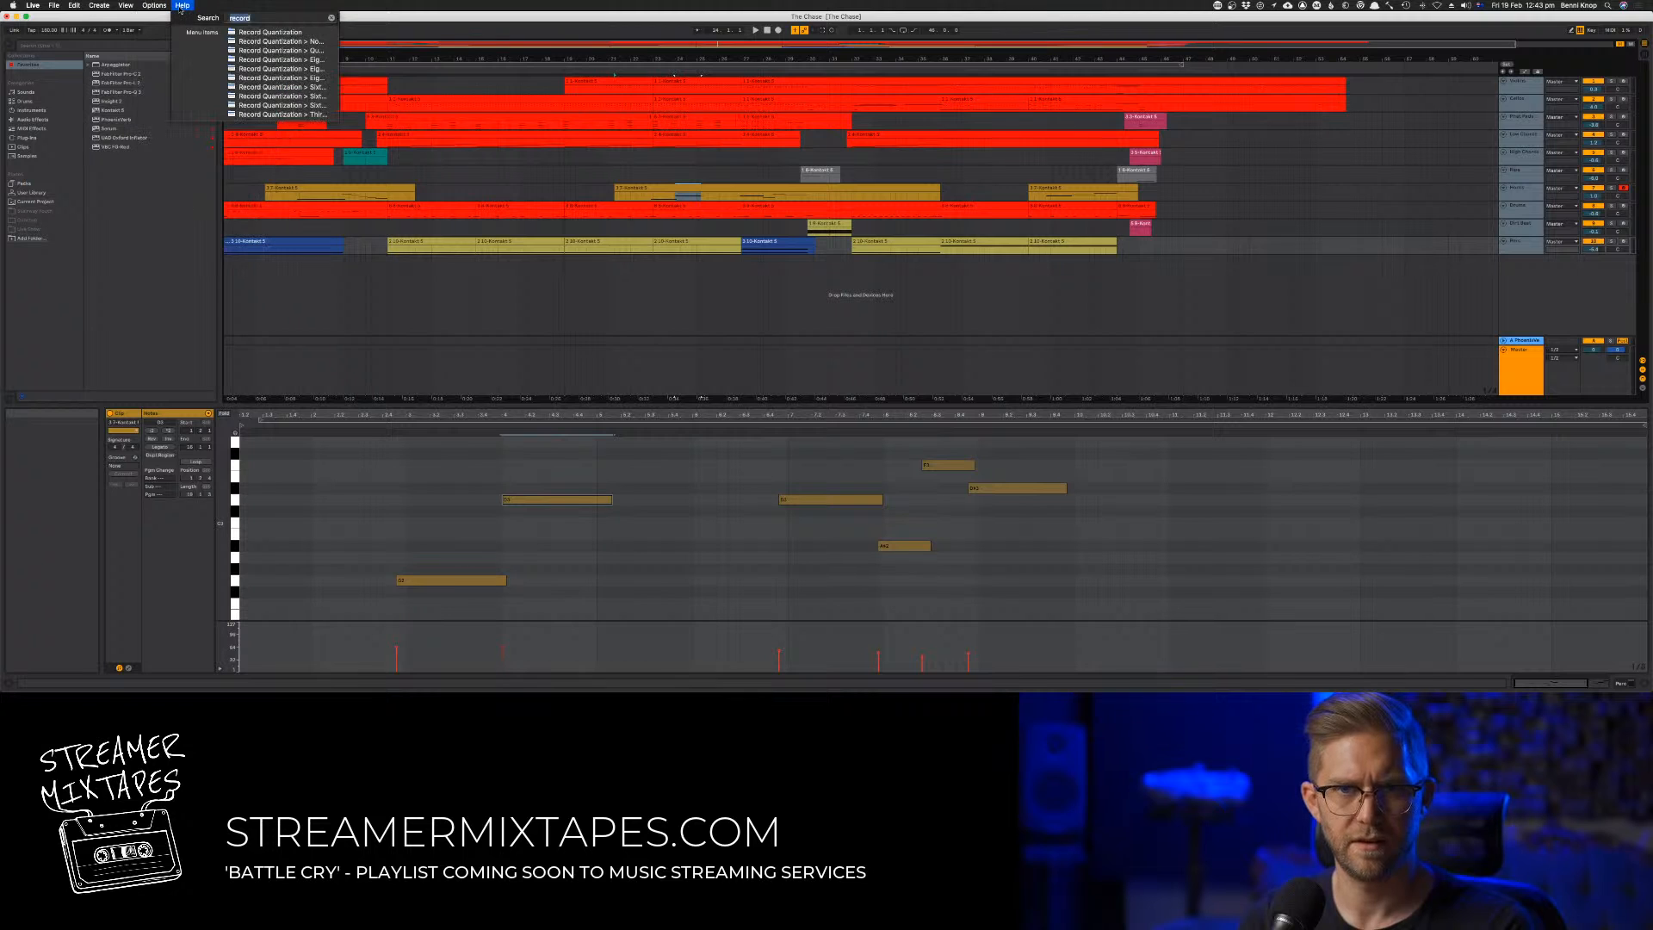
text(arm)
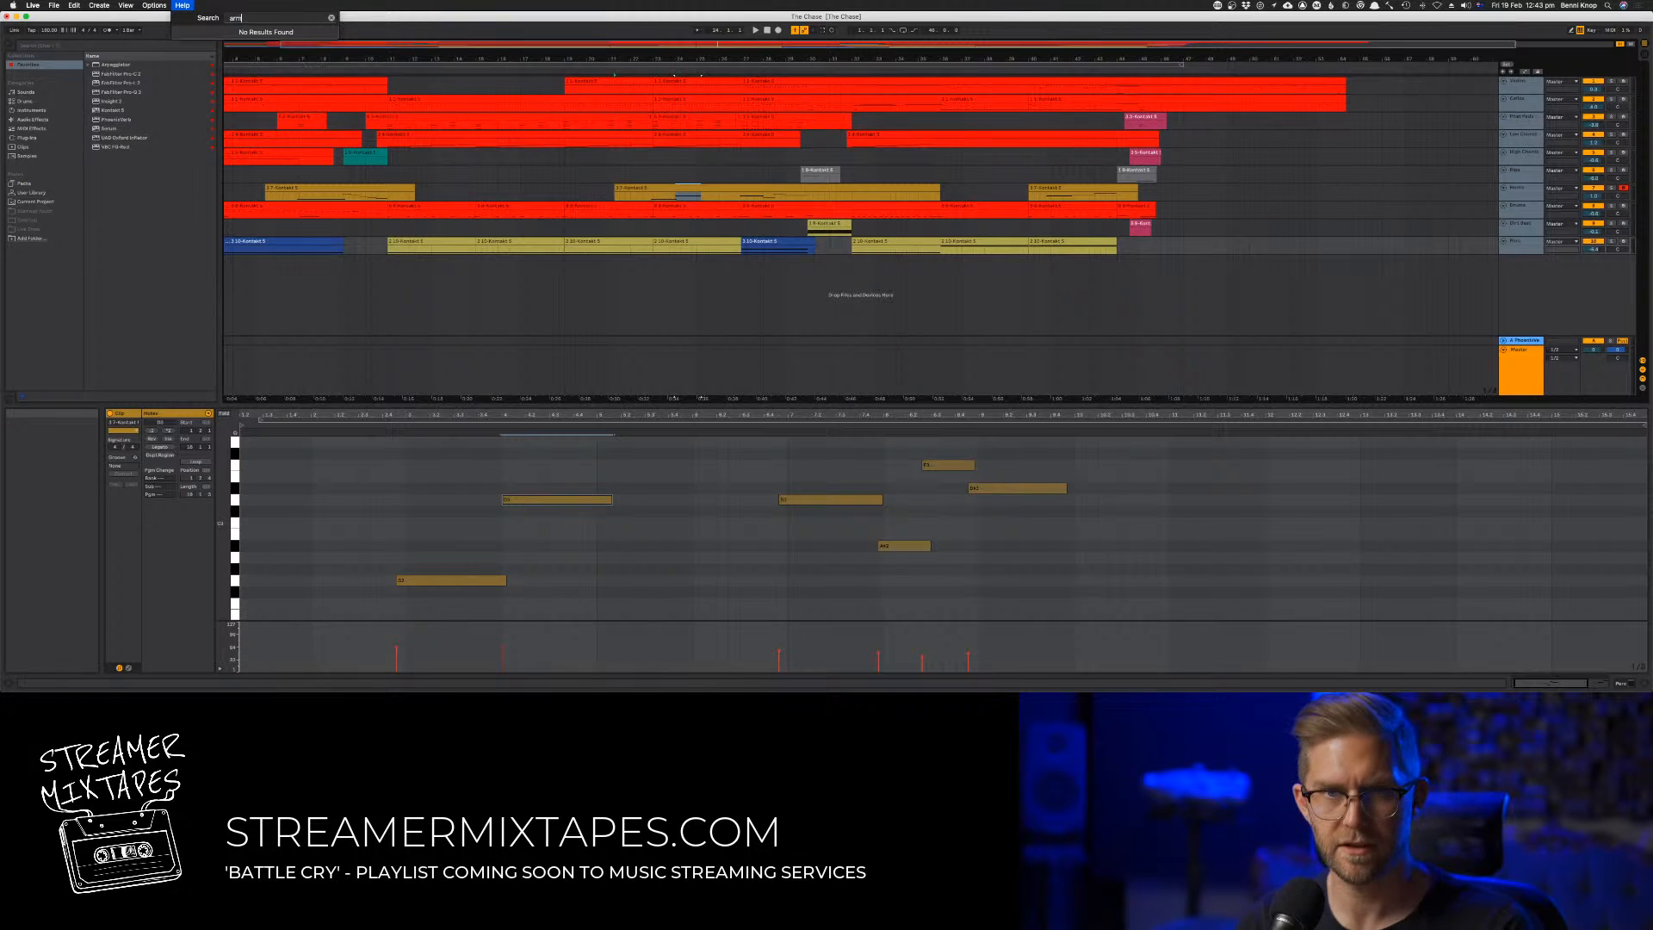
key(BackSpace)
key(BackSpace)
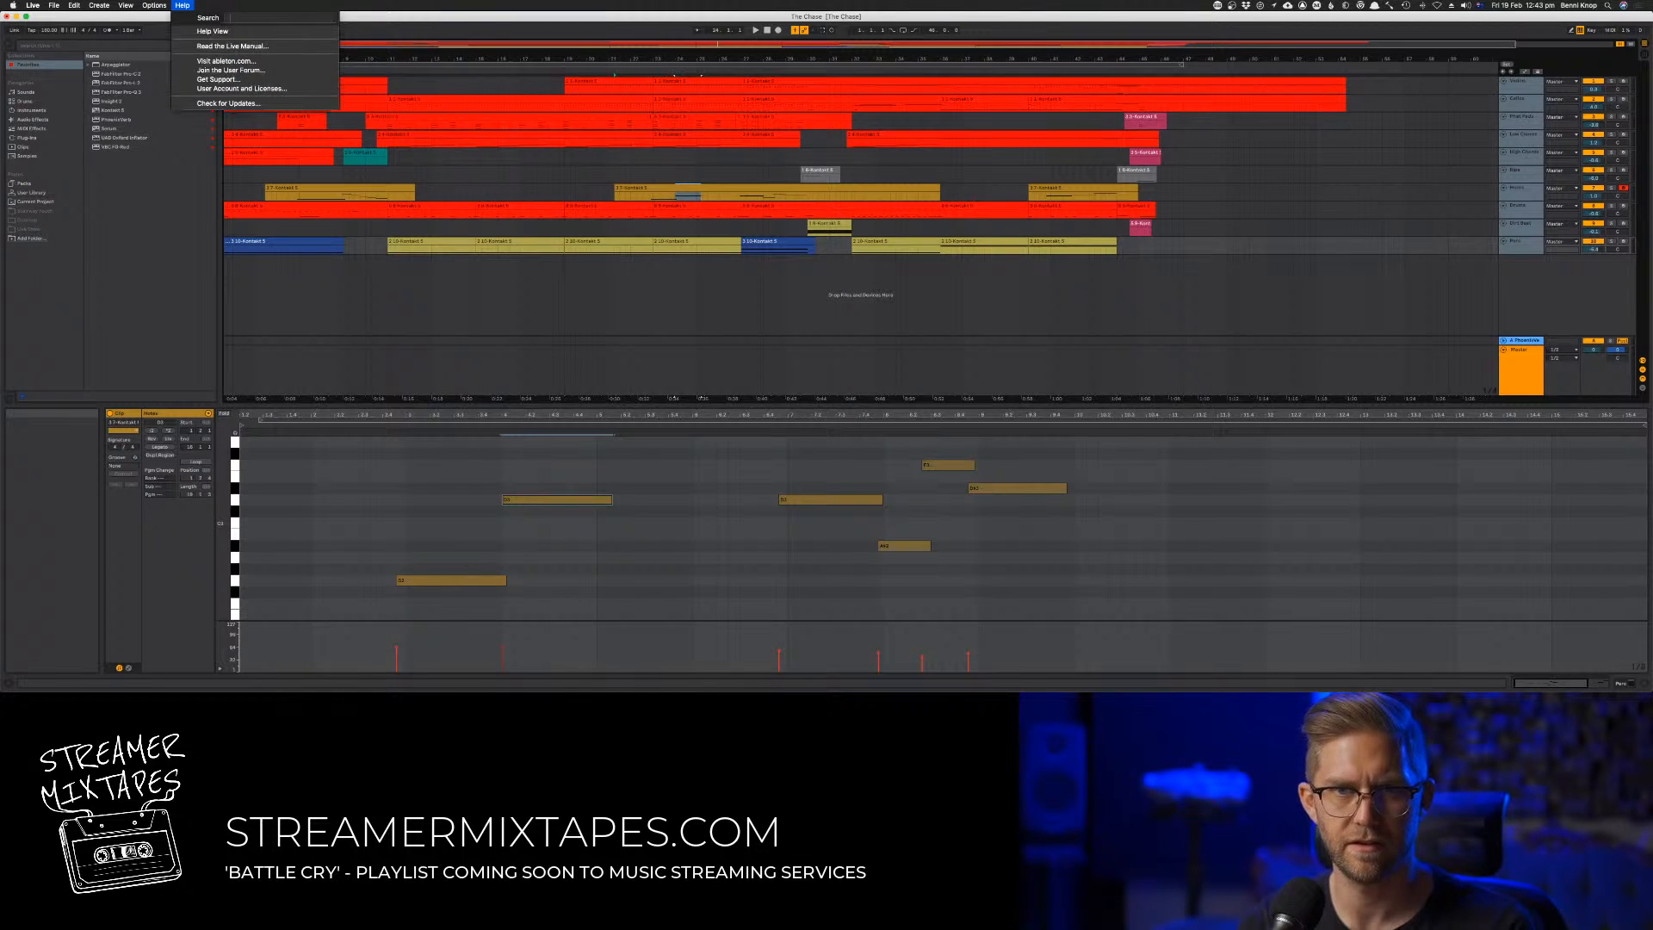
text(tr)
key(BackSpace)
key(BackSpace)
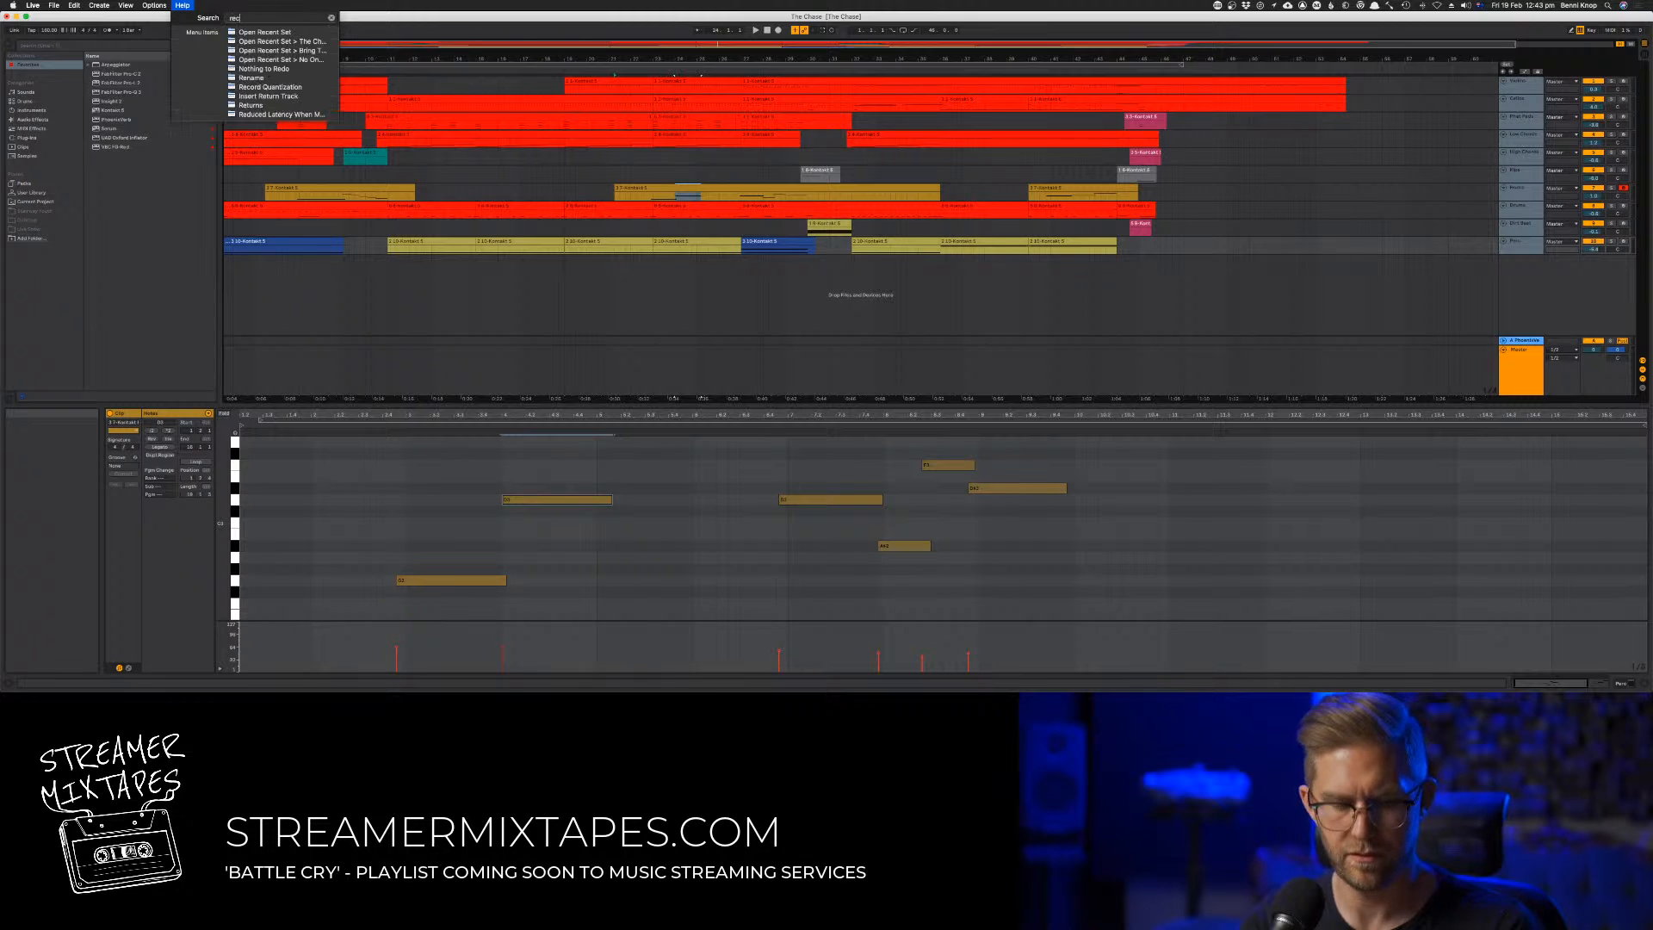
text(rec)
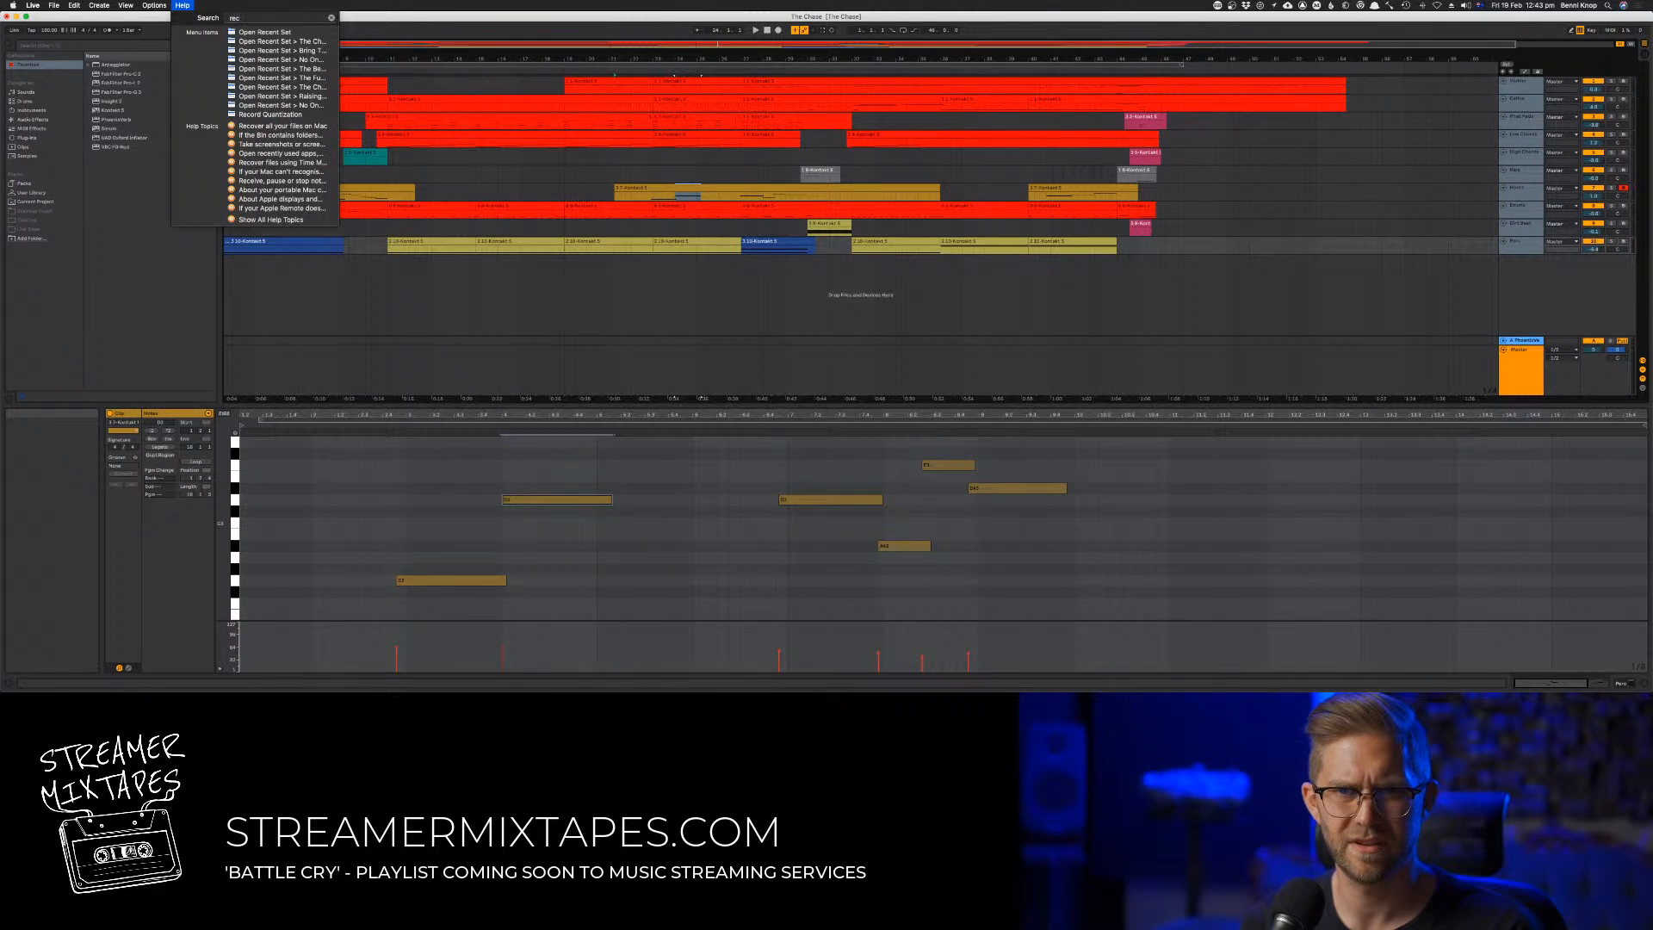
key(Down)
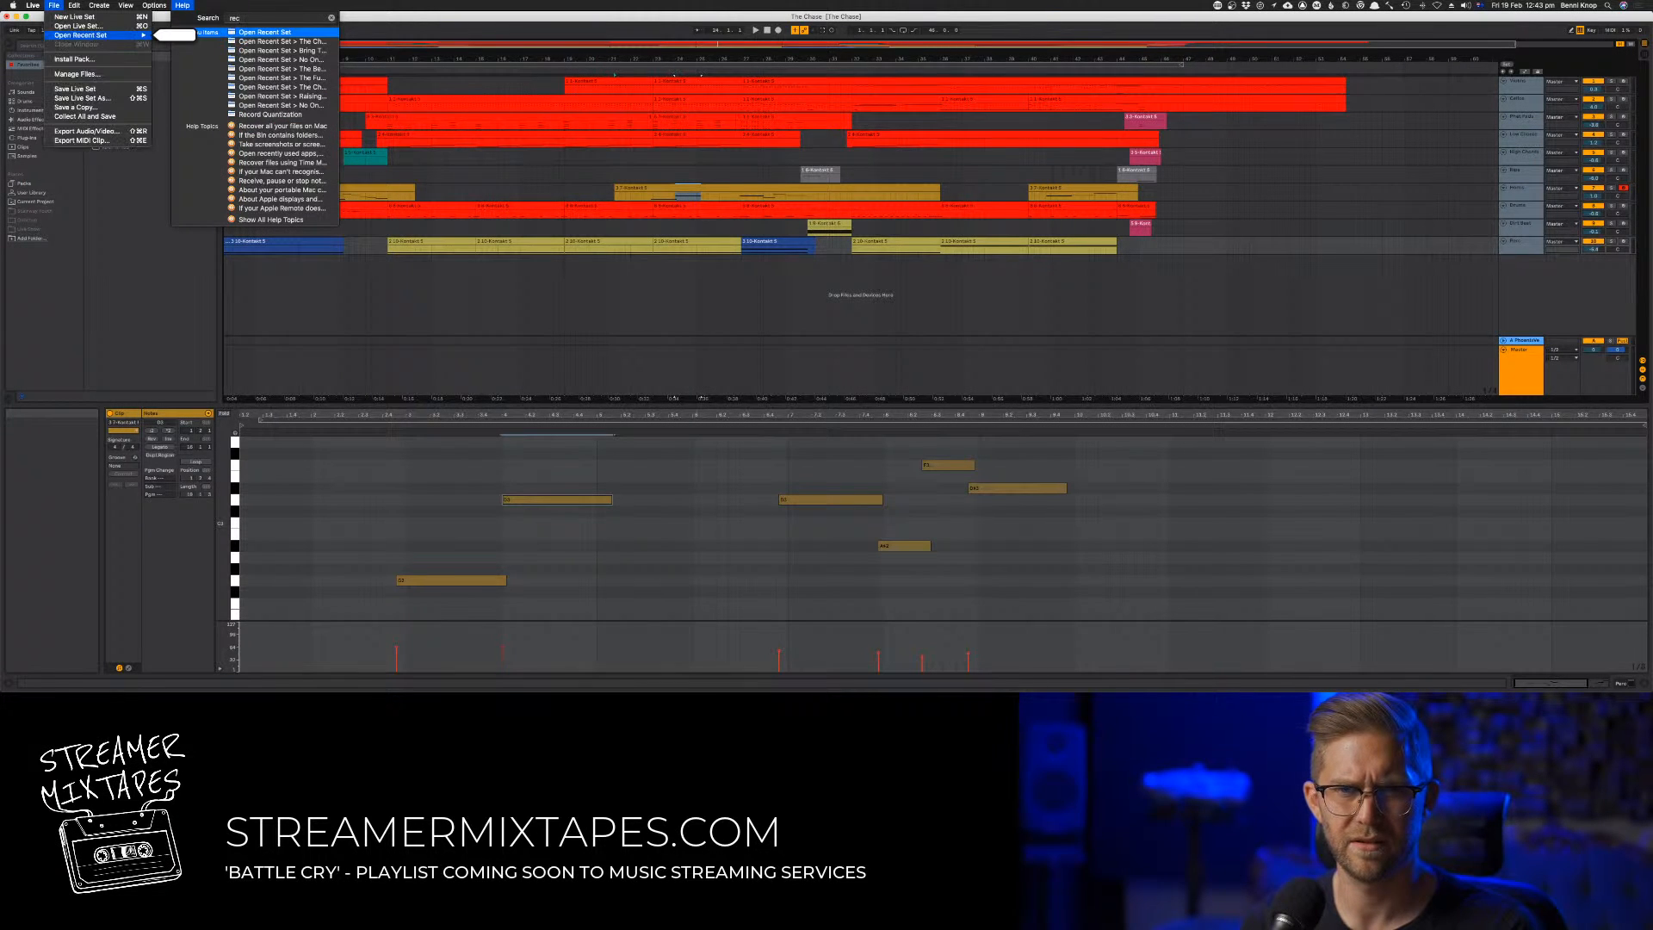
text(ord)
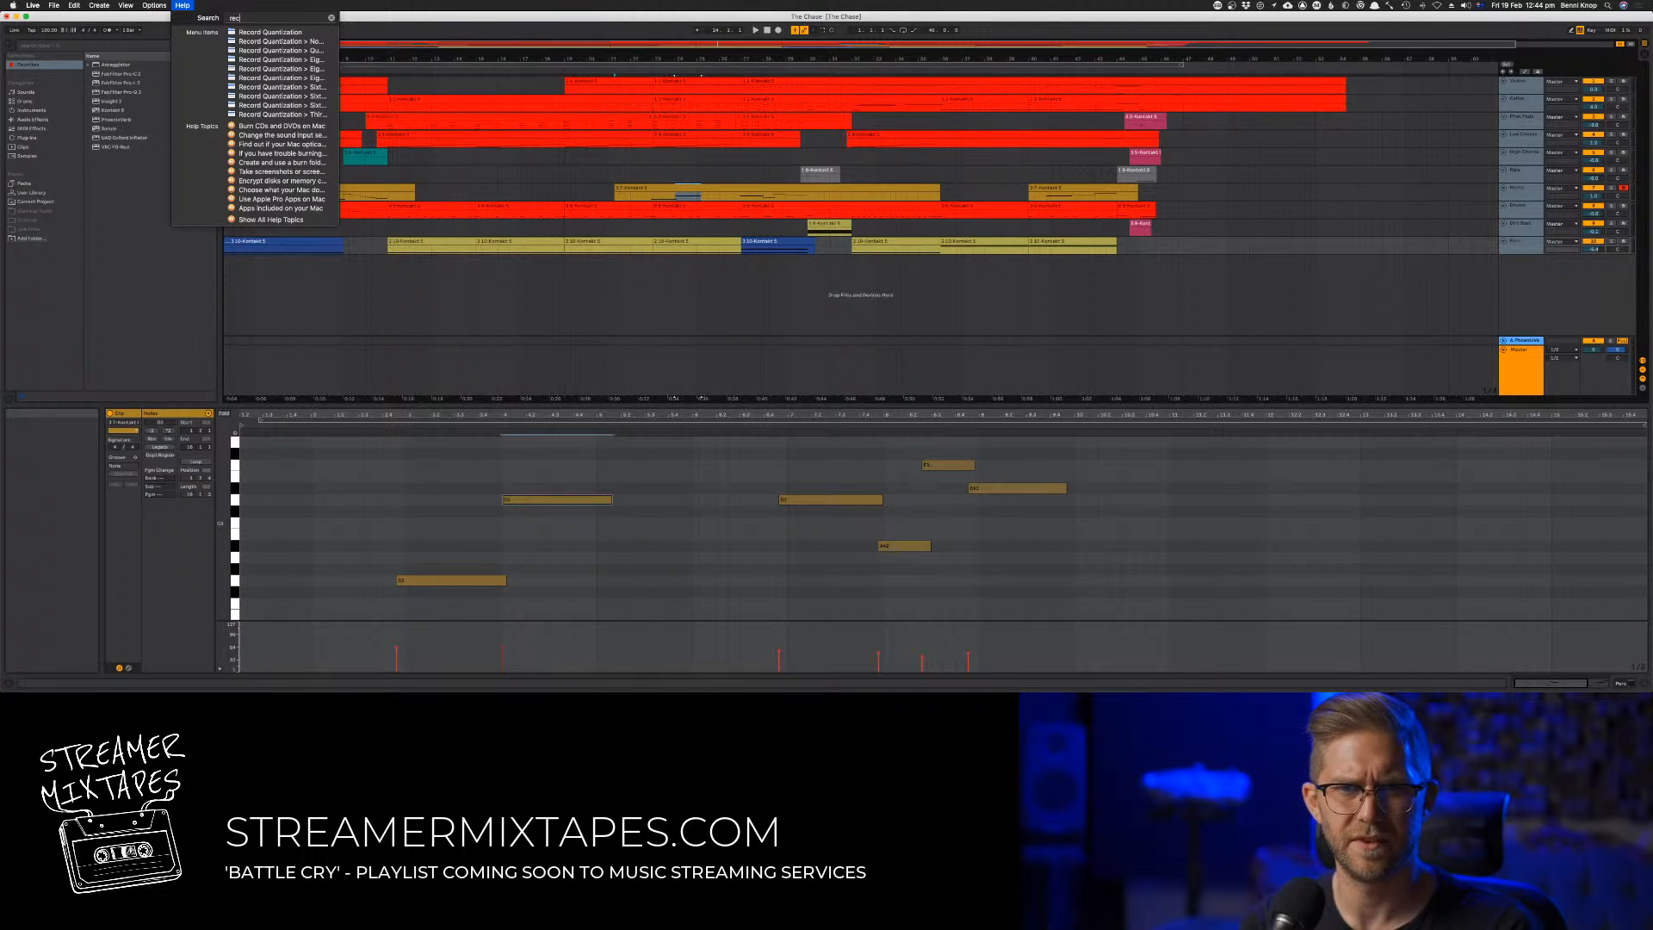
click(75, 5)
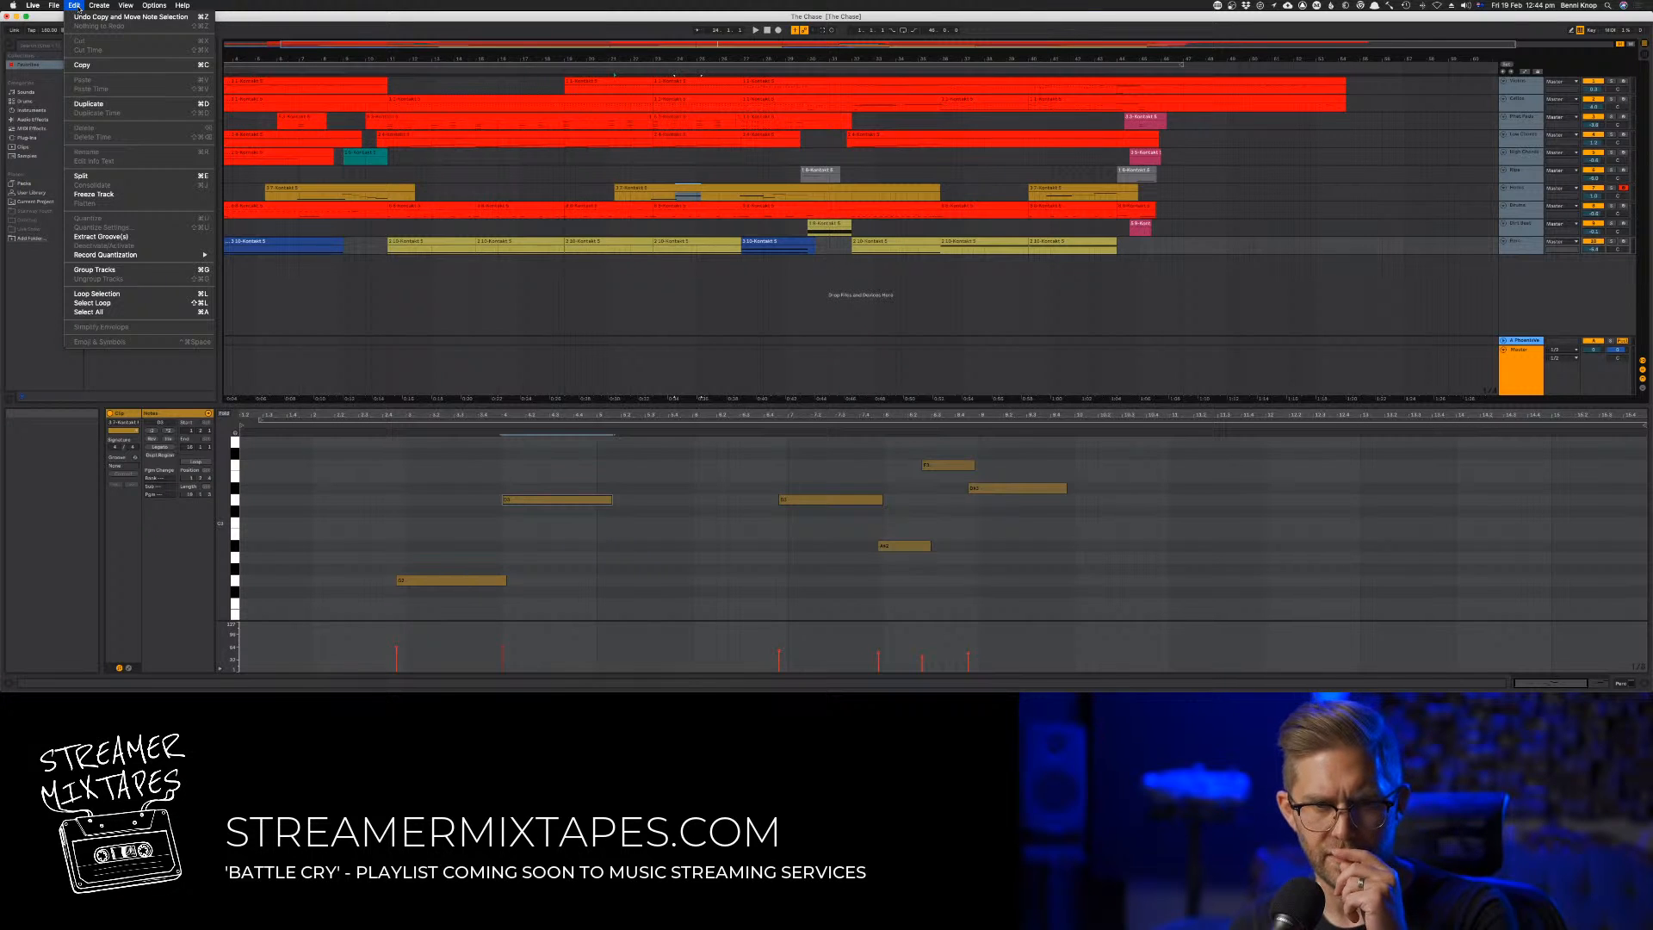
click(49, 6)
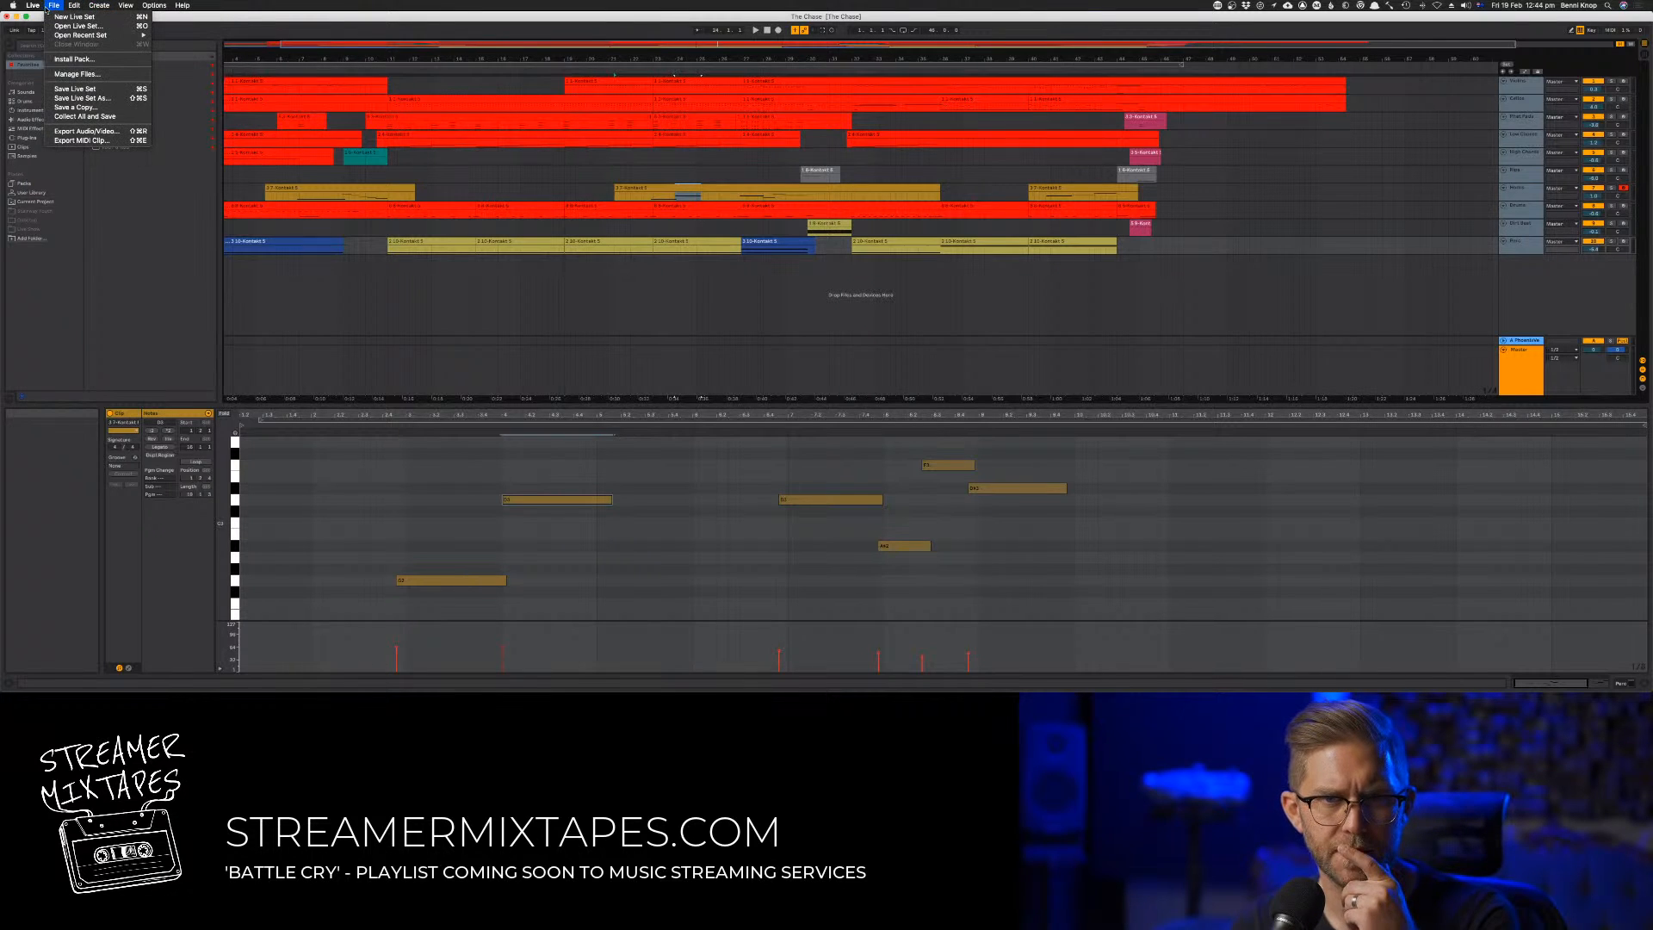
click(148, 5)
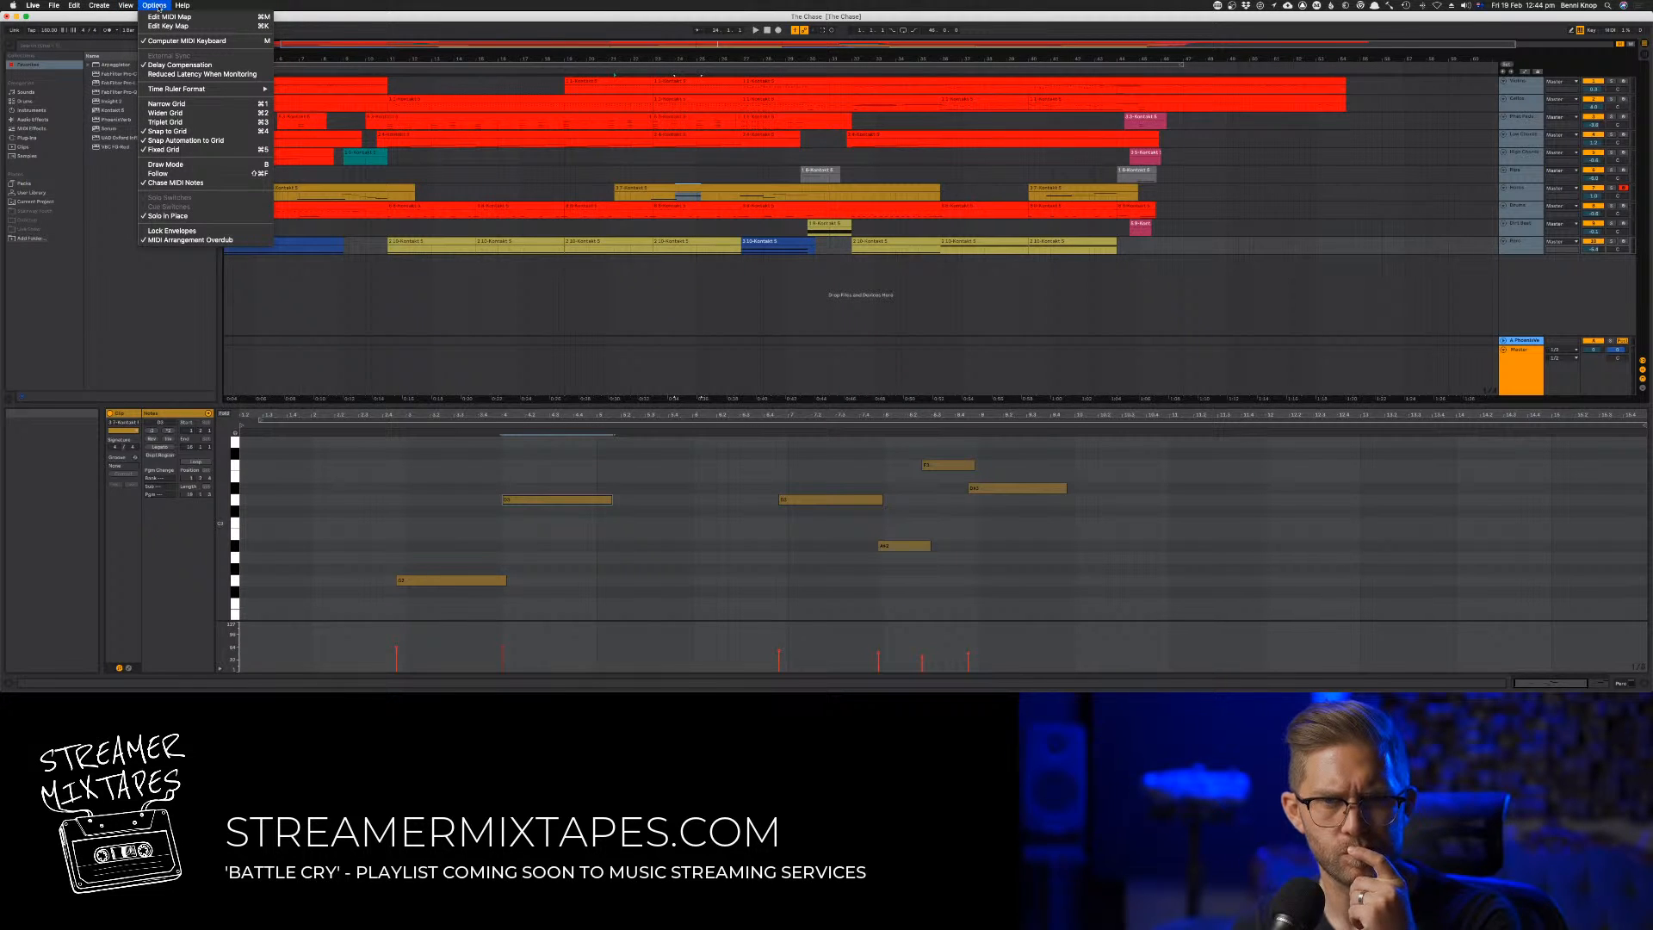
mouse_move(55, 5)
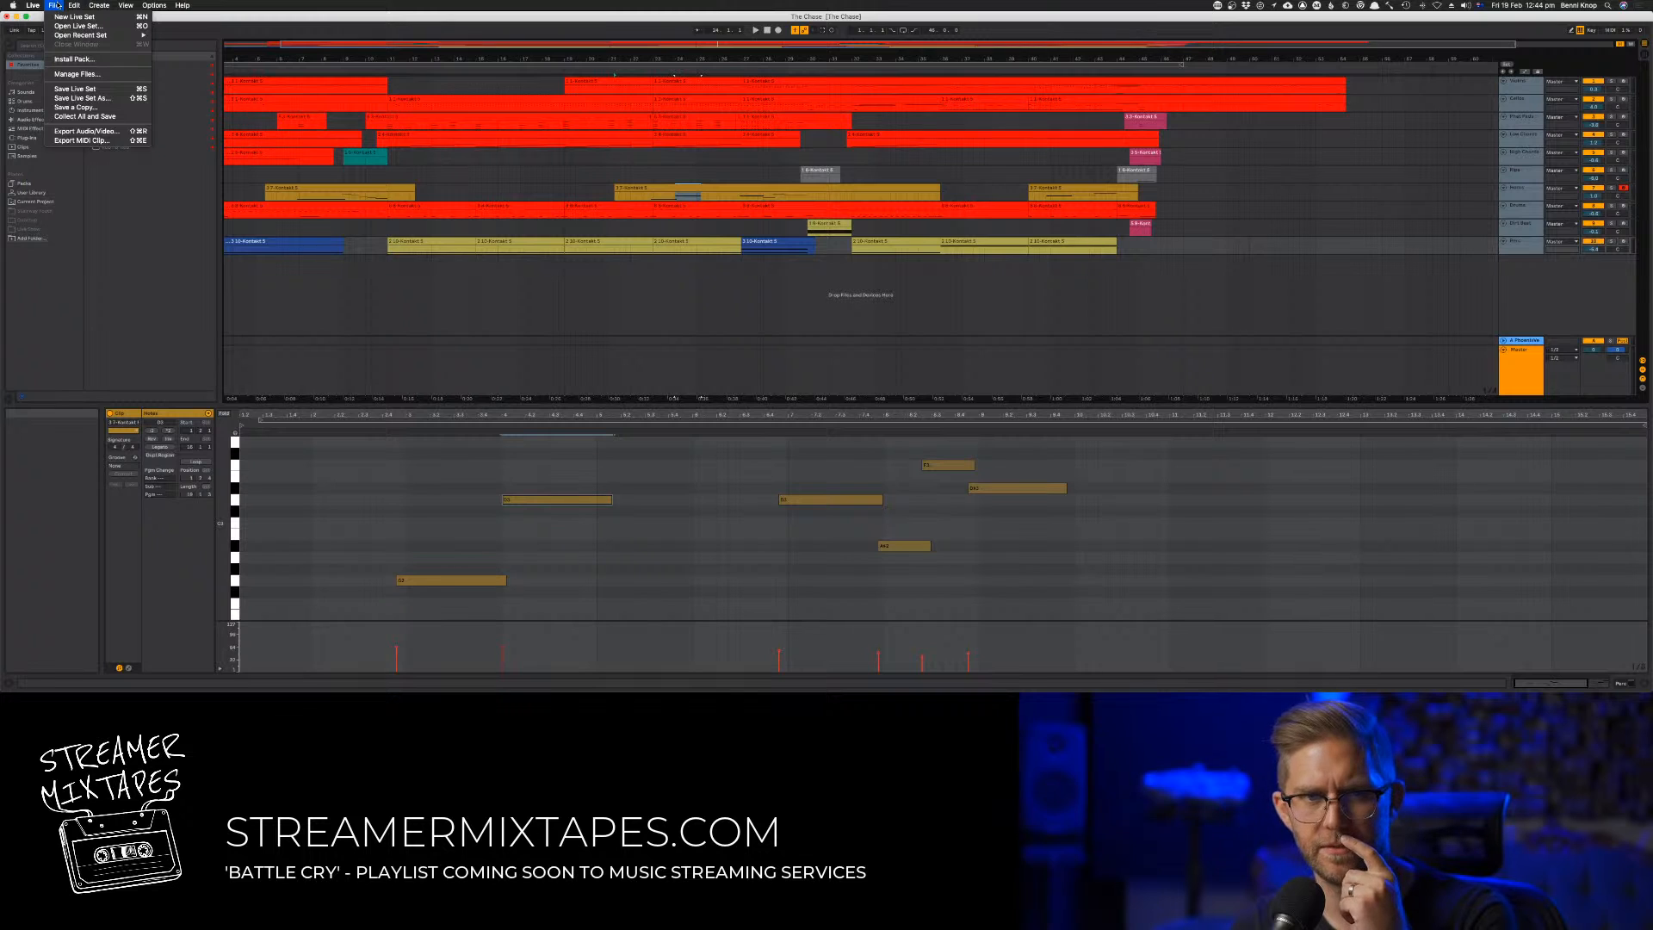
click(124, 276)
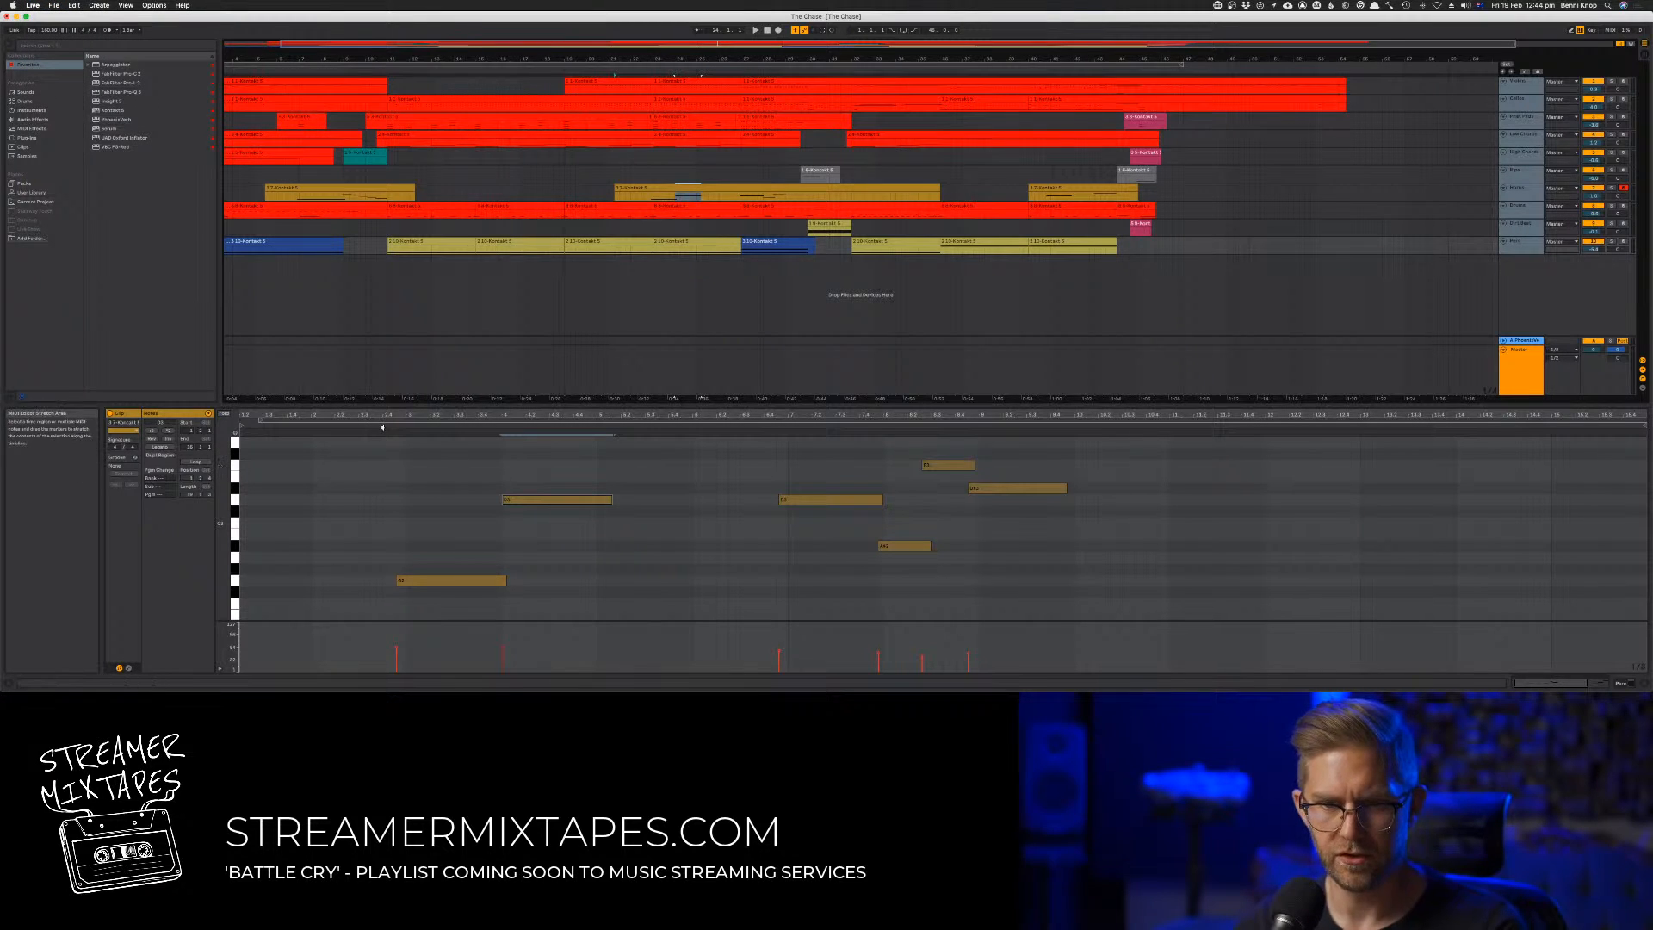
Play the seventh track's clip from around its first long note, and try out a pitch for the melody with the computer MIDI keyboard
click(455, 519)
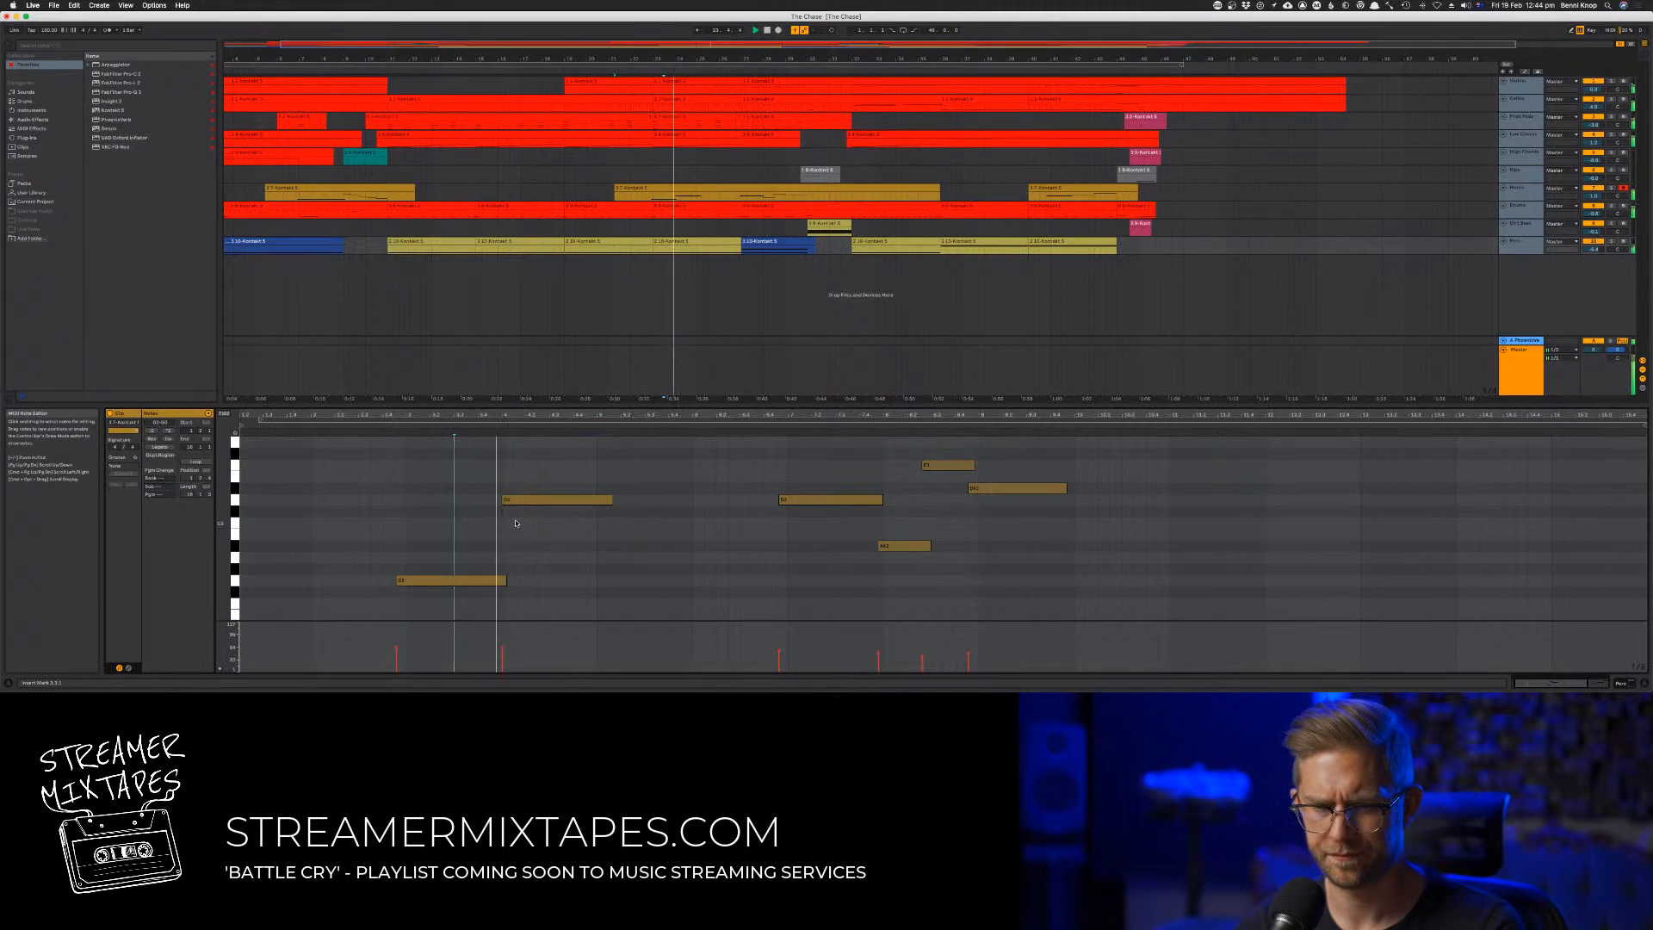
click(460, 558)
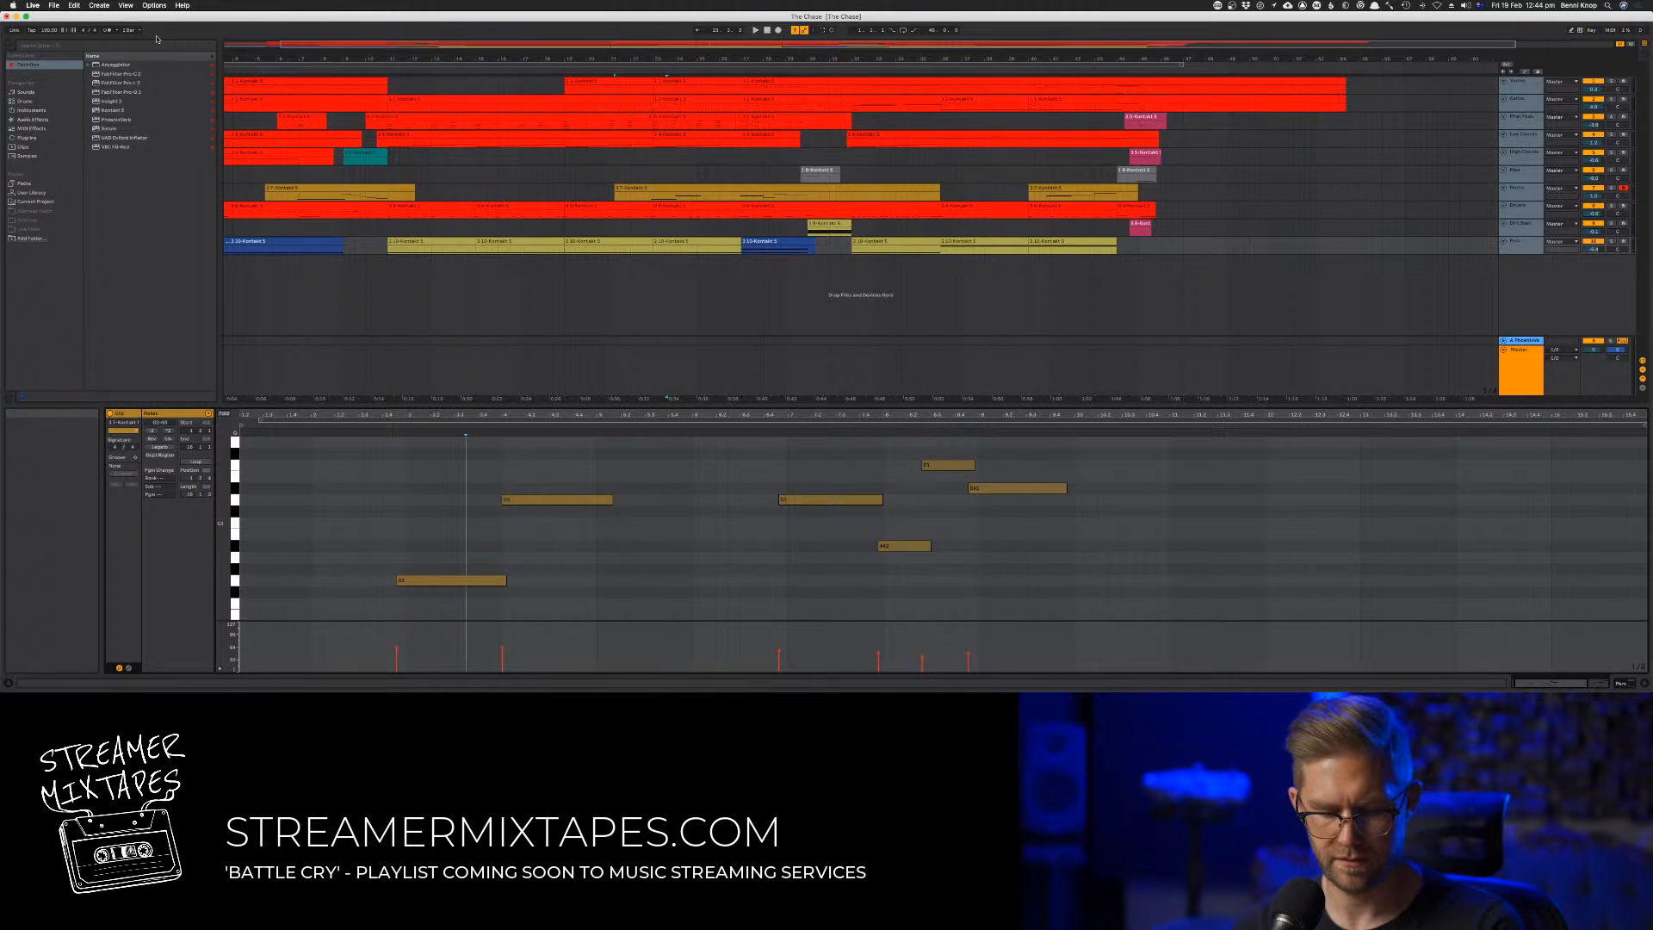
key(a)
key(a)
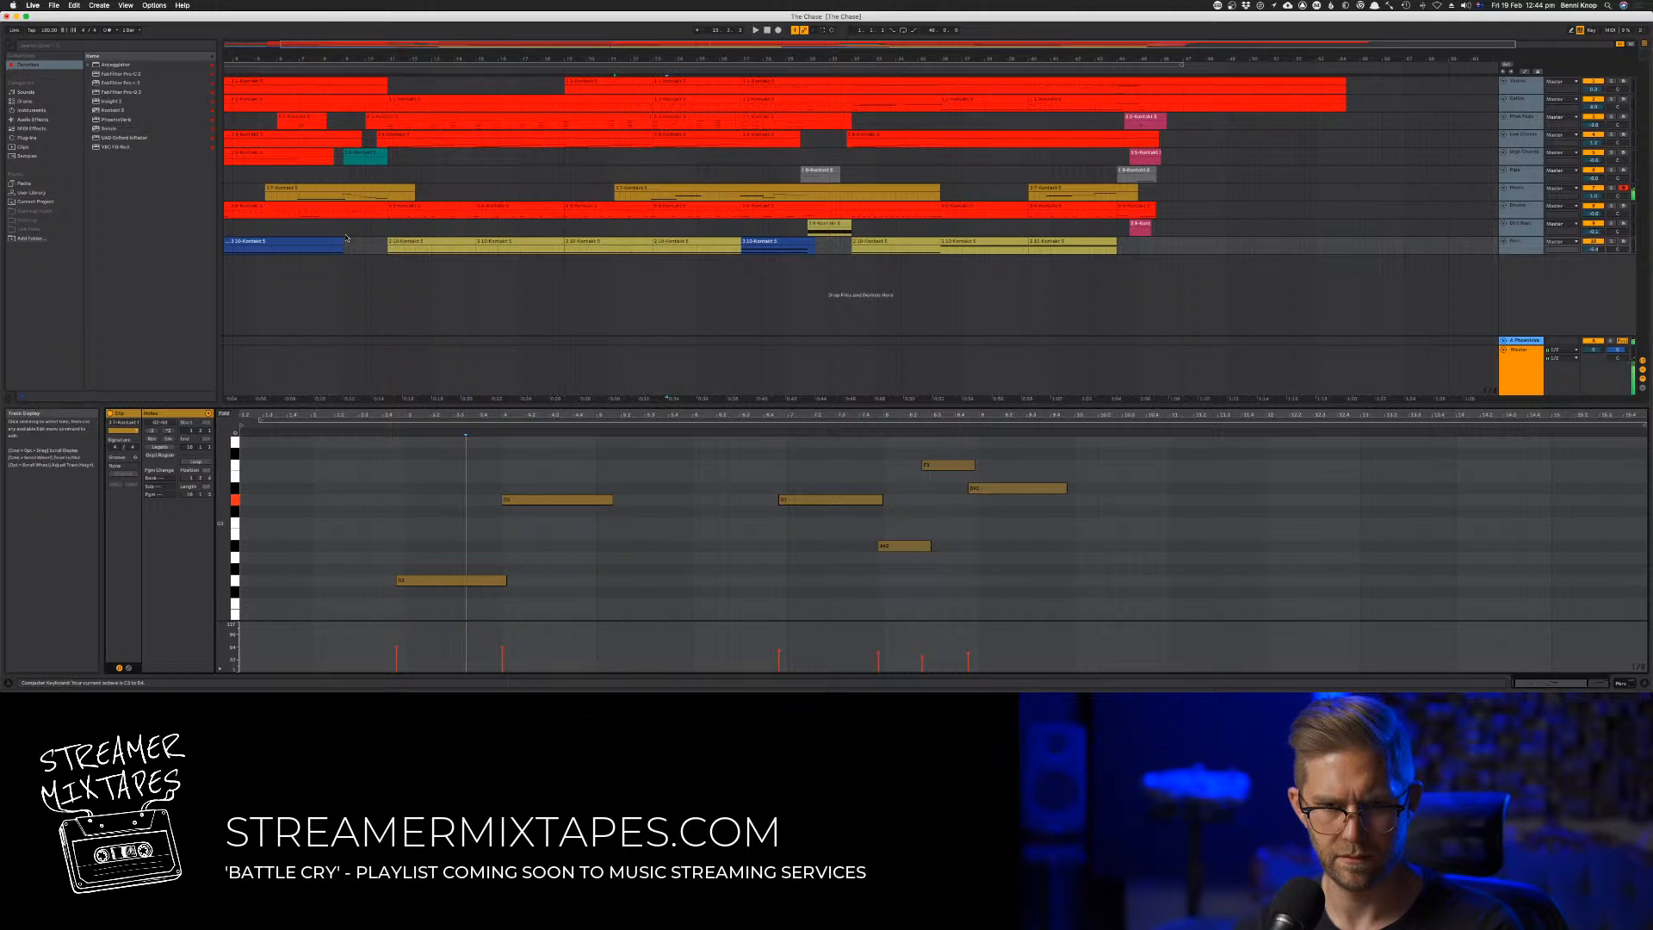
During playback, raise the clip's second long note by one semitone and shift it slightly earlier
key(space)
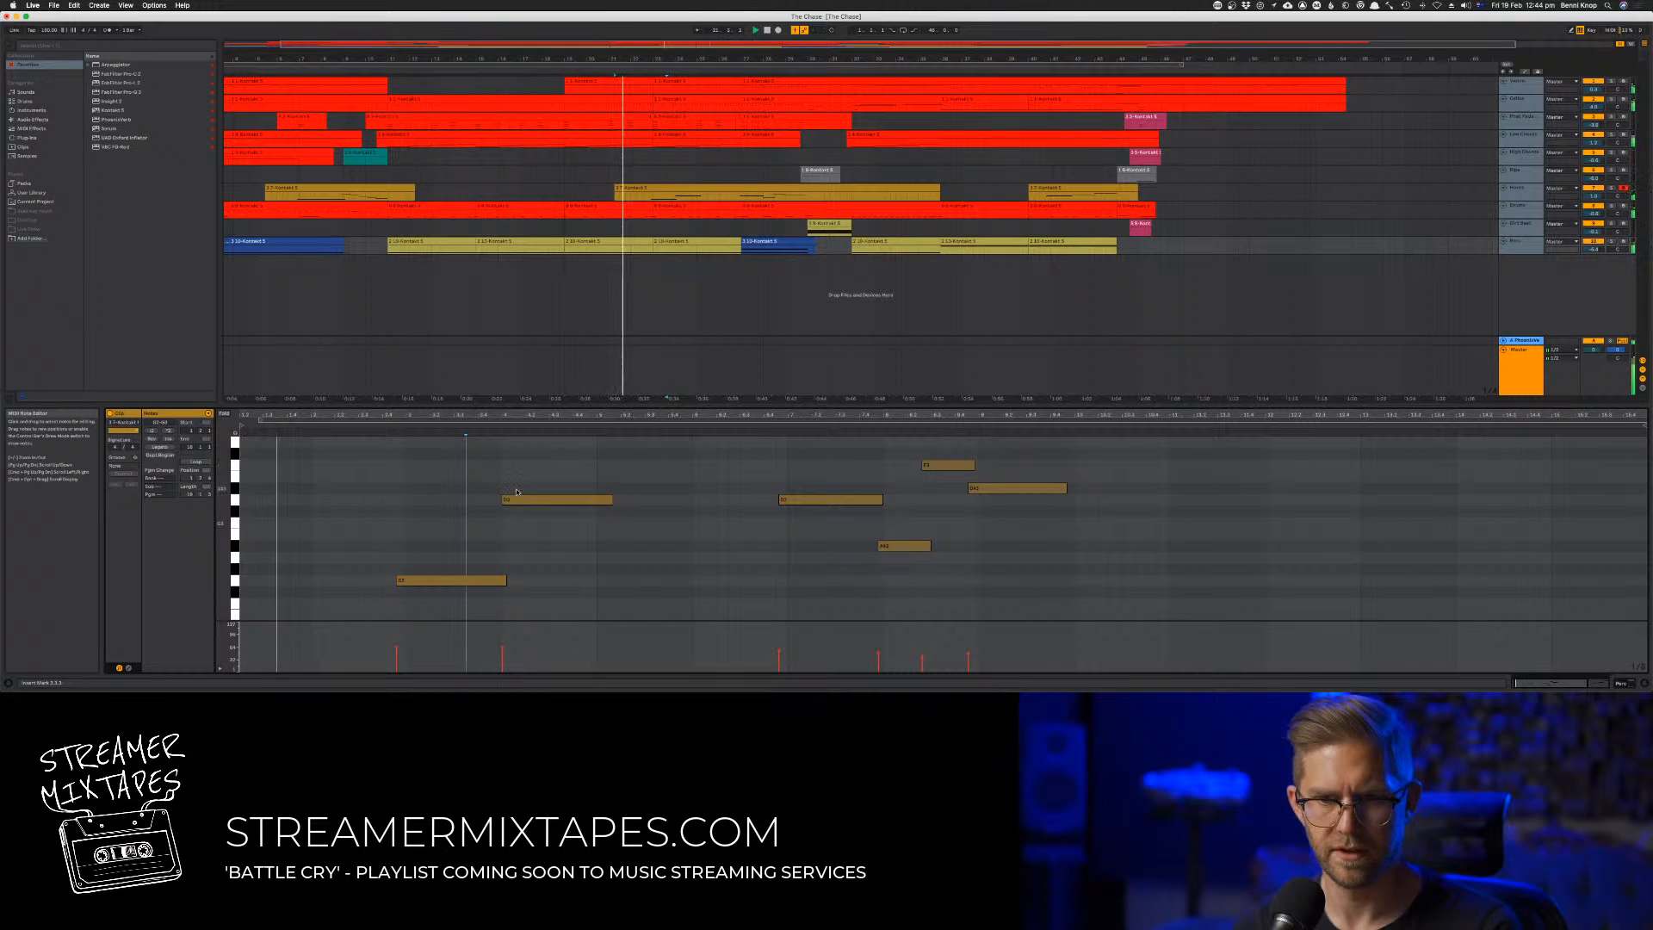
click(514, 501)
drag(514, 497, 515, 490)
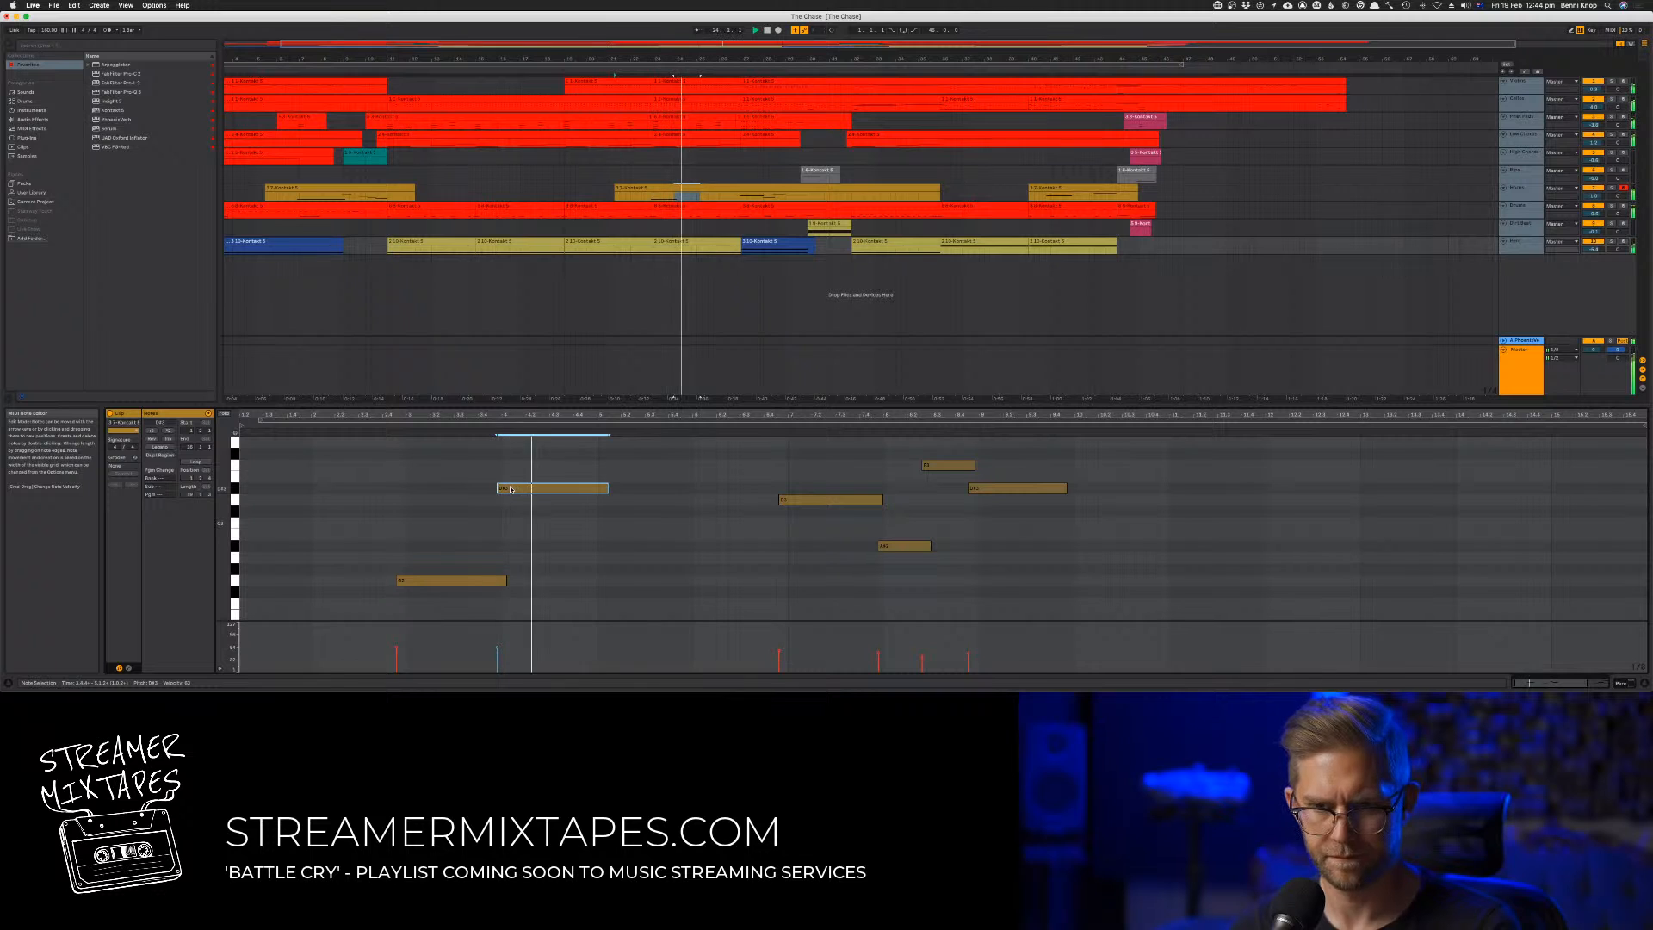
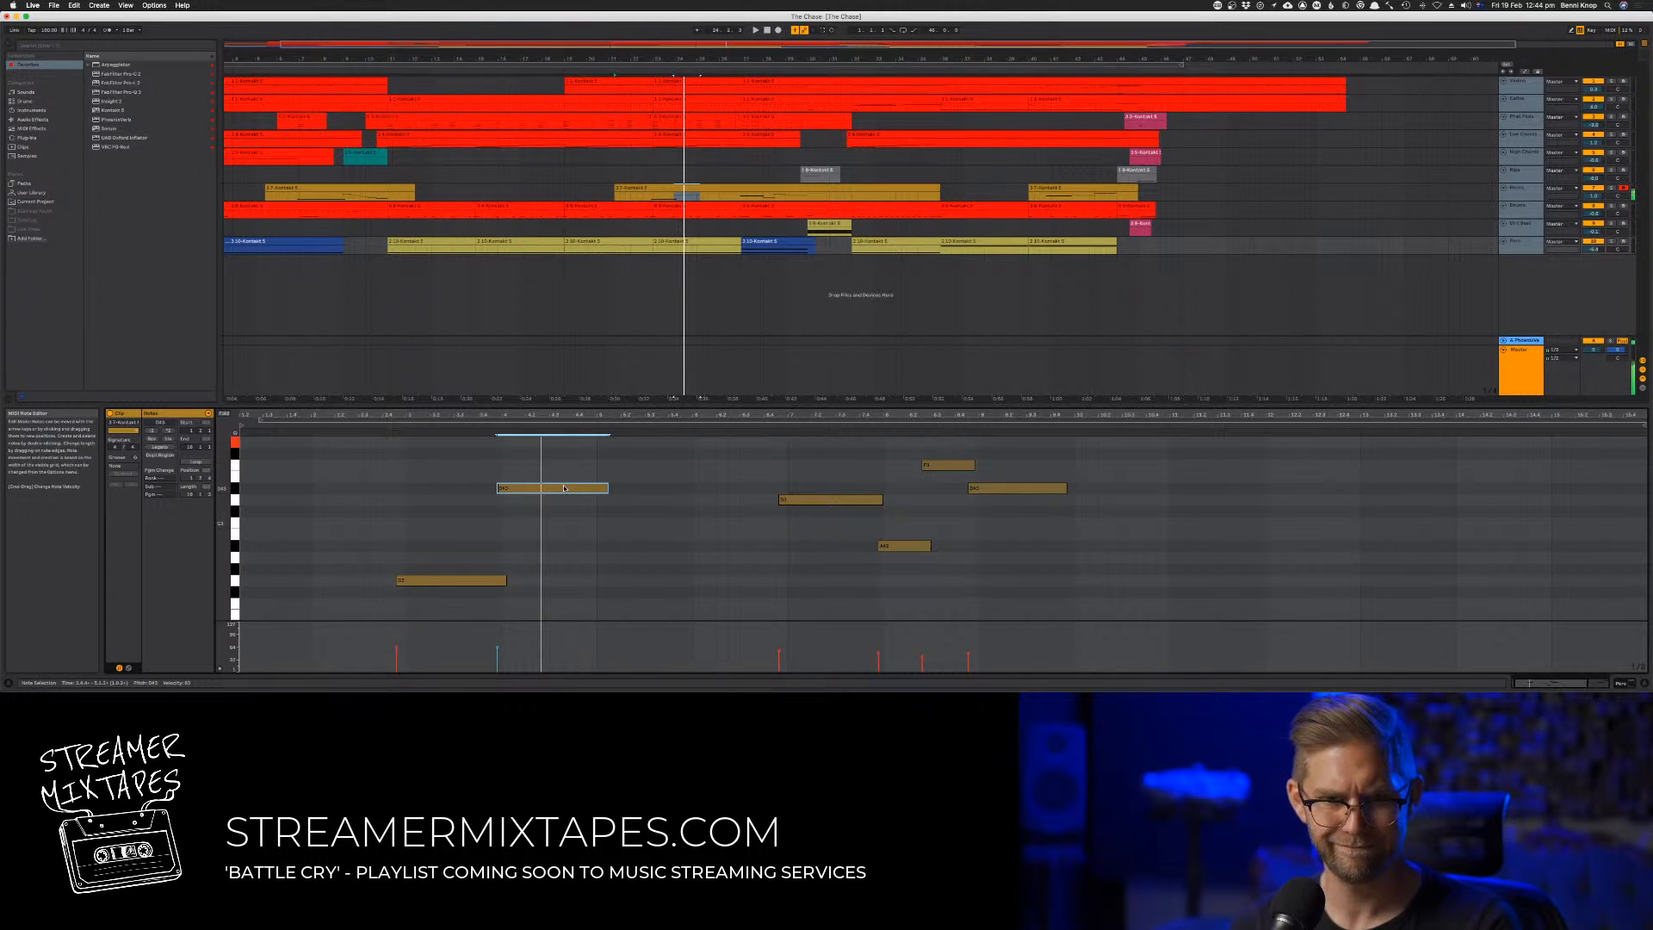
Try the clip's second long note four semitones higher and listen to it in playback
key(Delete)
key(super+z)
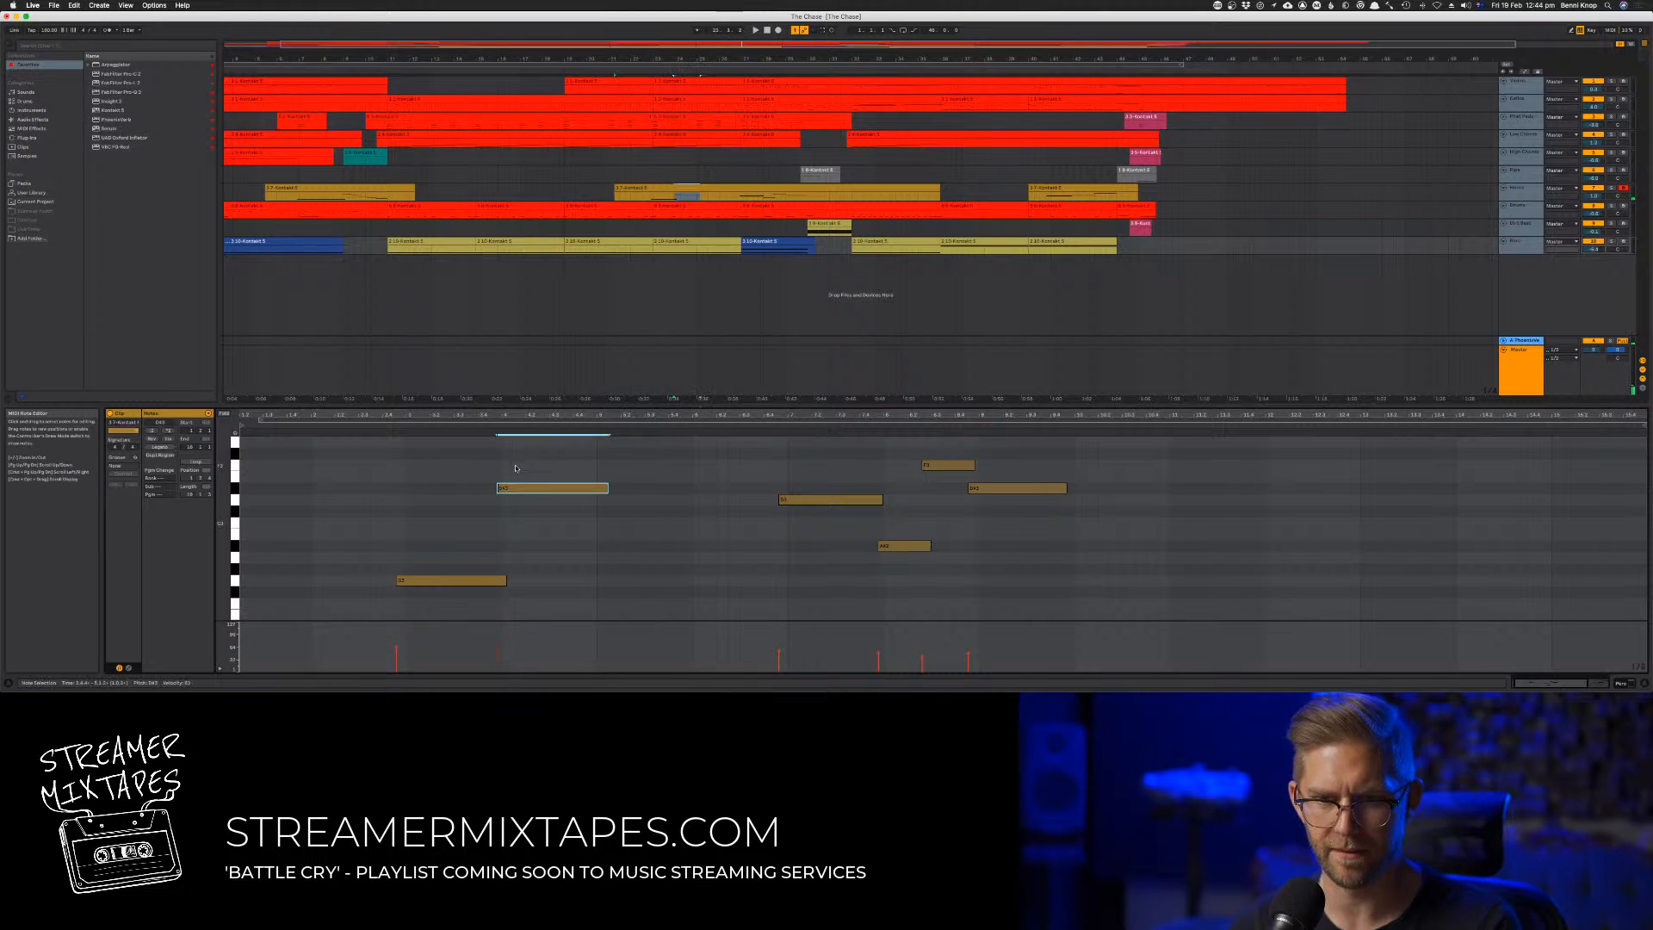
key(Up)
key(Up)
key(Up)
key(Up)
key(space)
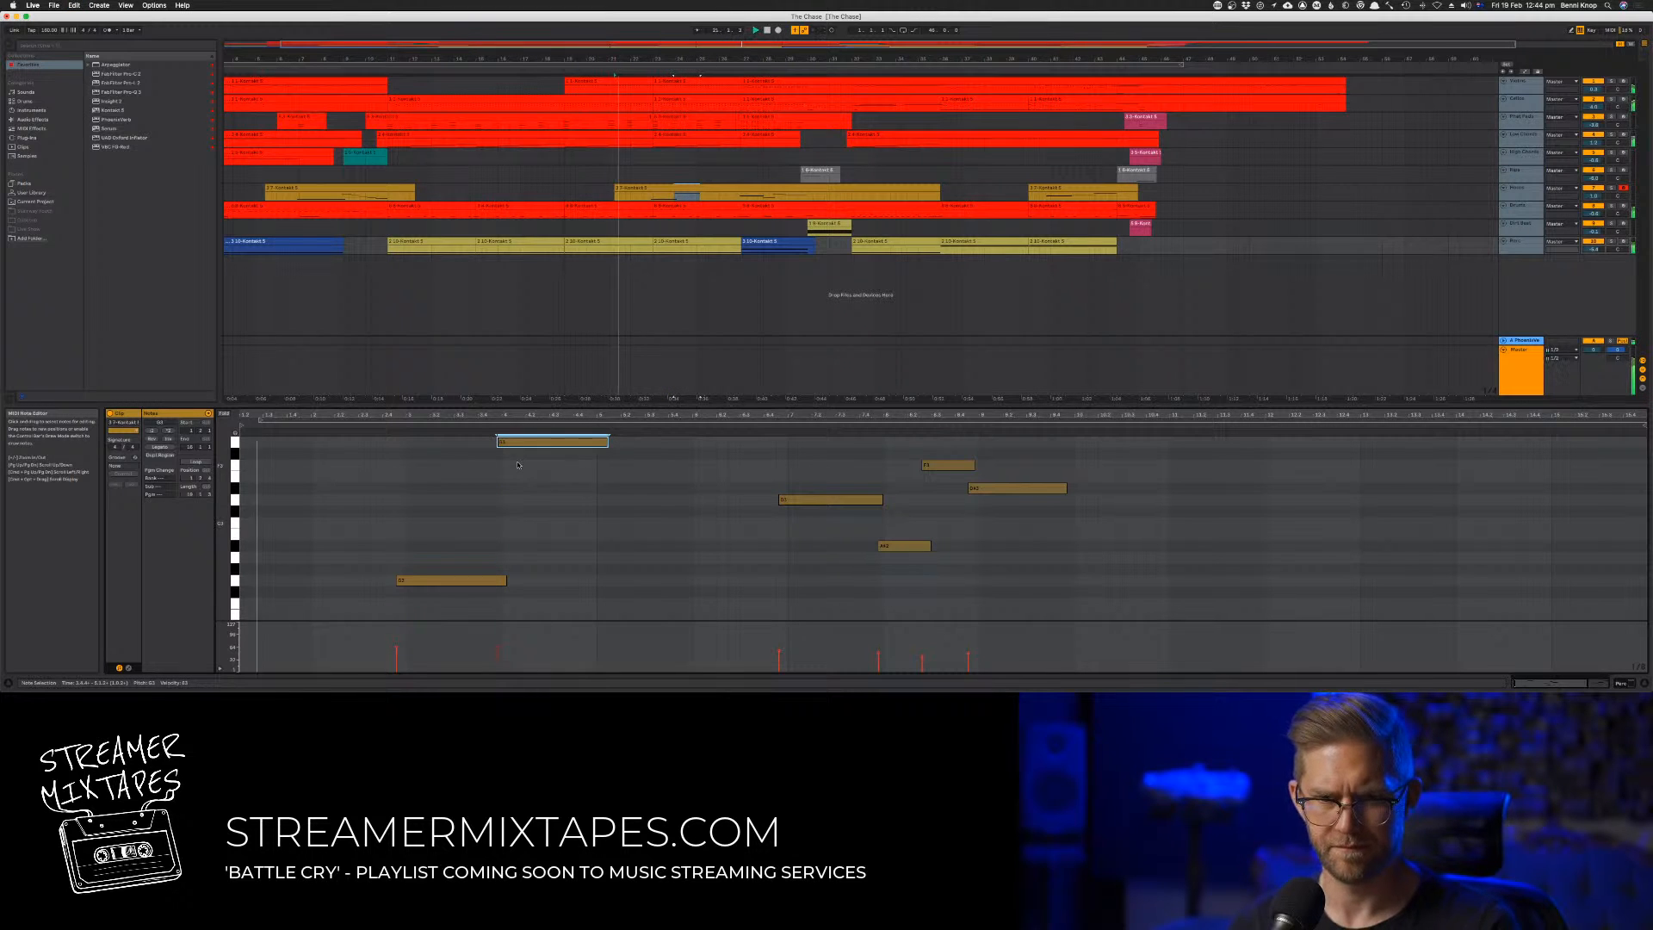
scroll(496, 514, up, 1)
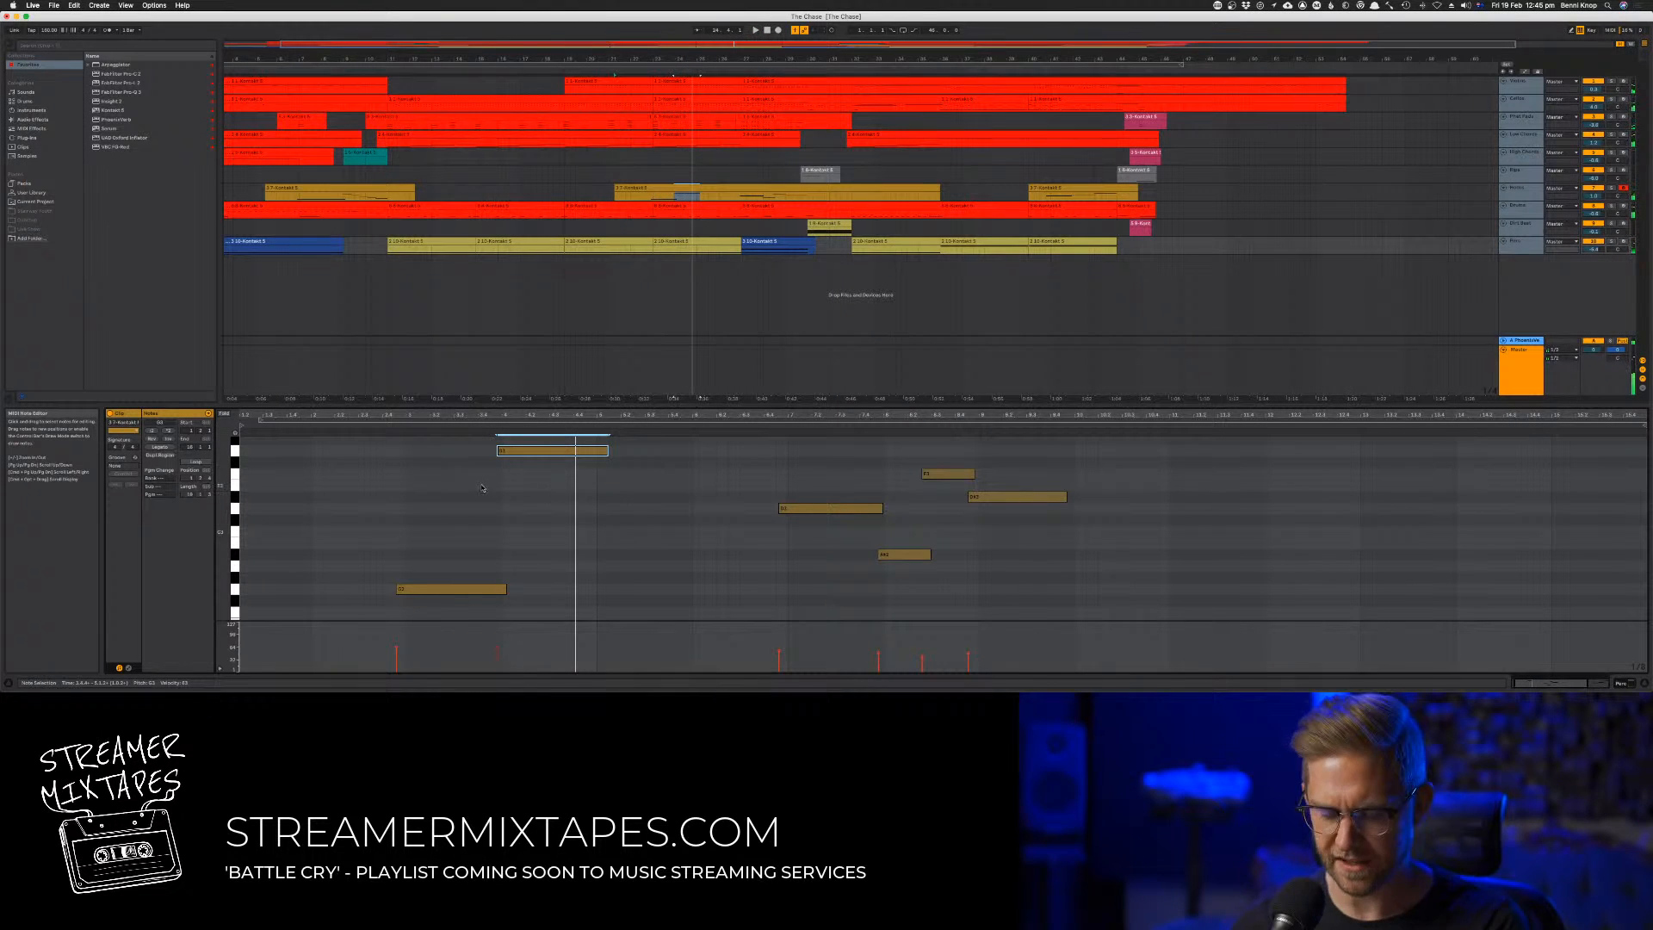
Lower the second long note by four semitones in two stages, playing from before the first note to compare
click(521, 460)
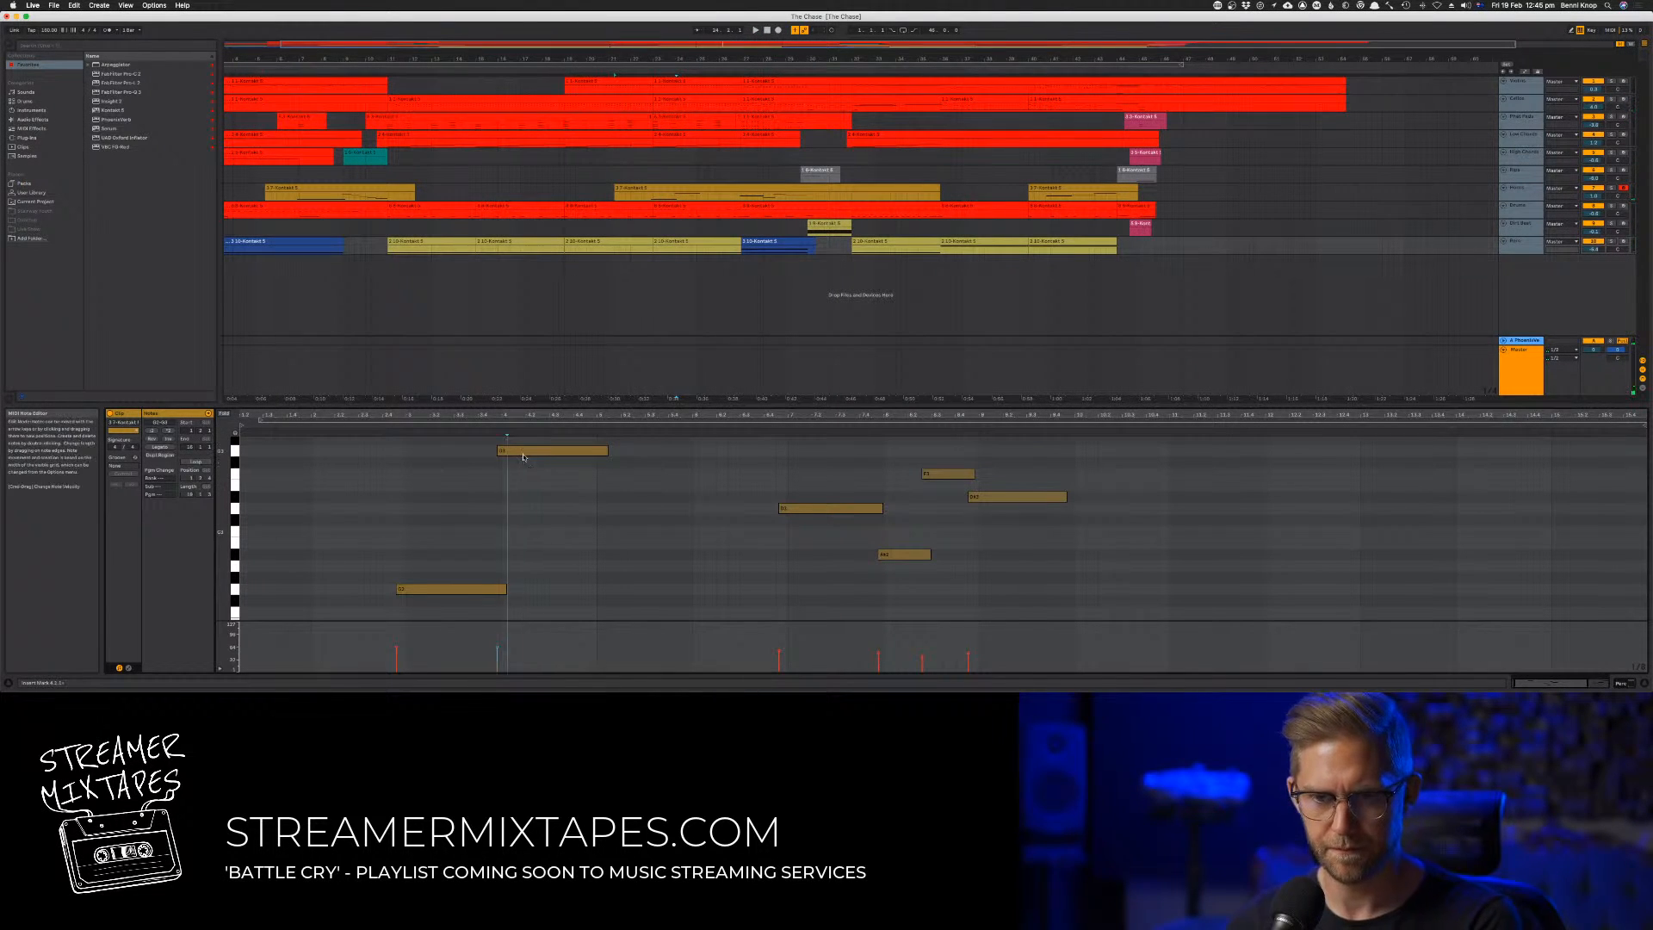
click(523, 453)
key(Down)
key(Down)
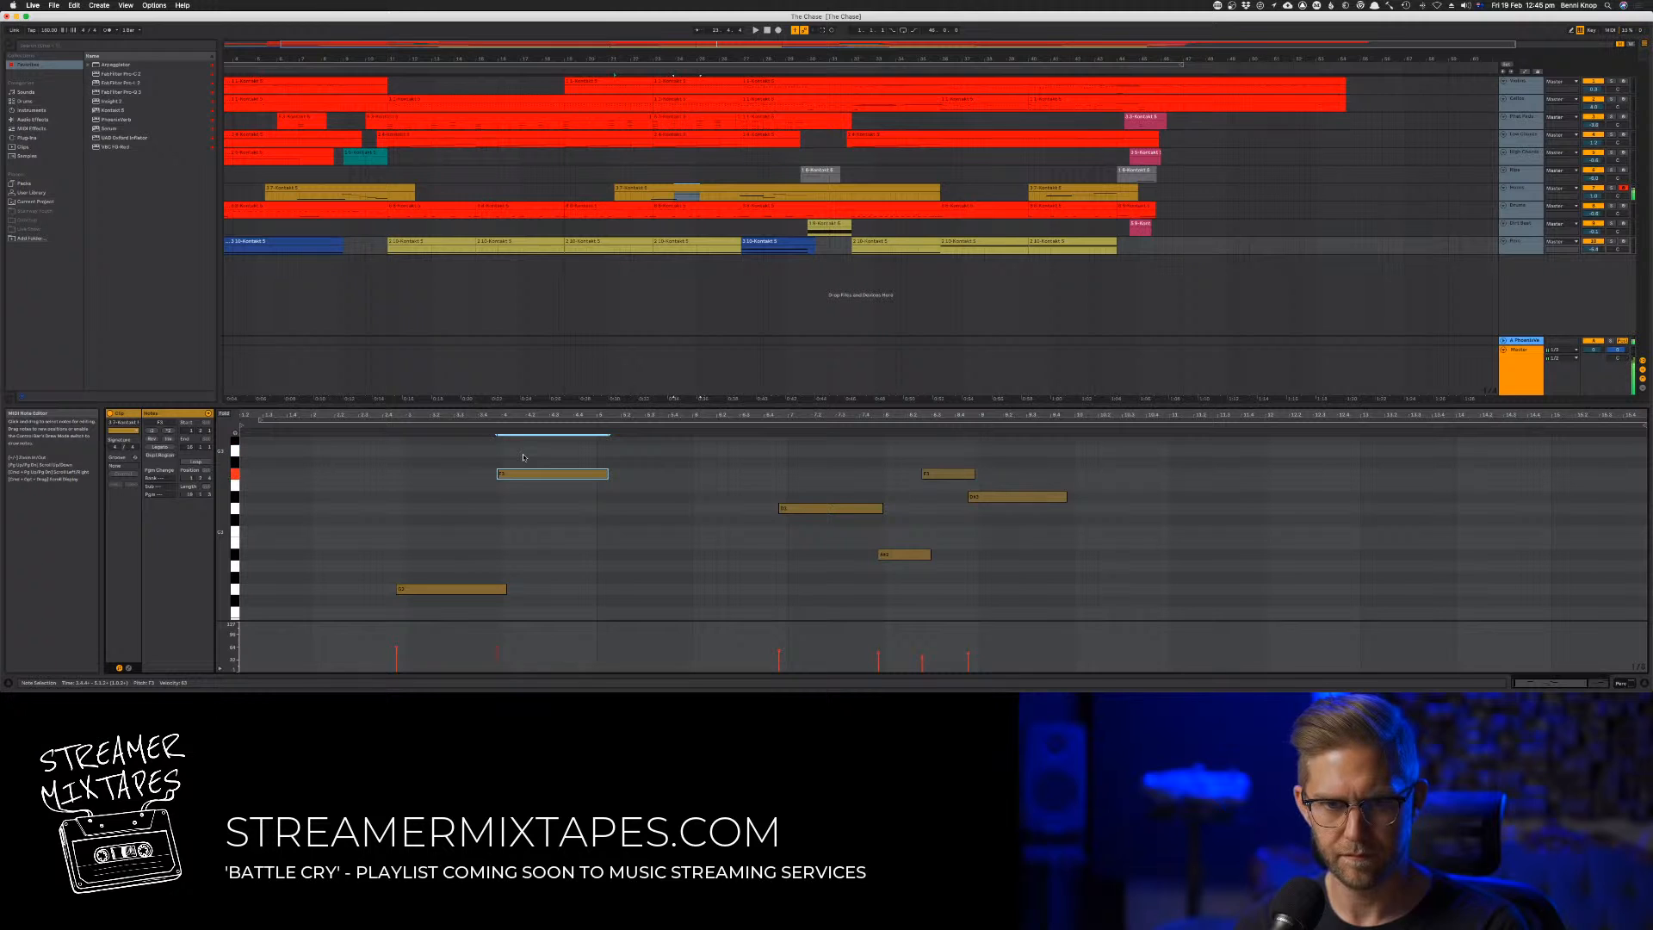
click(393, 439)
key(space)
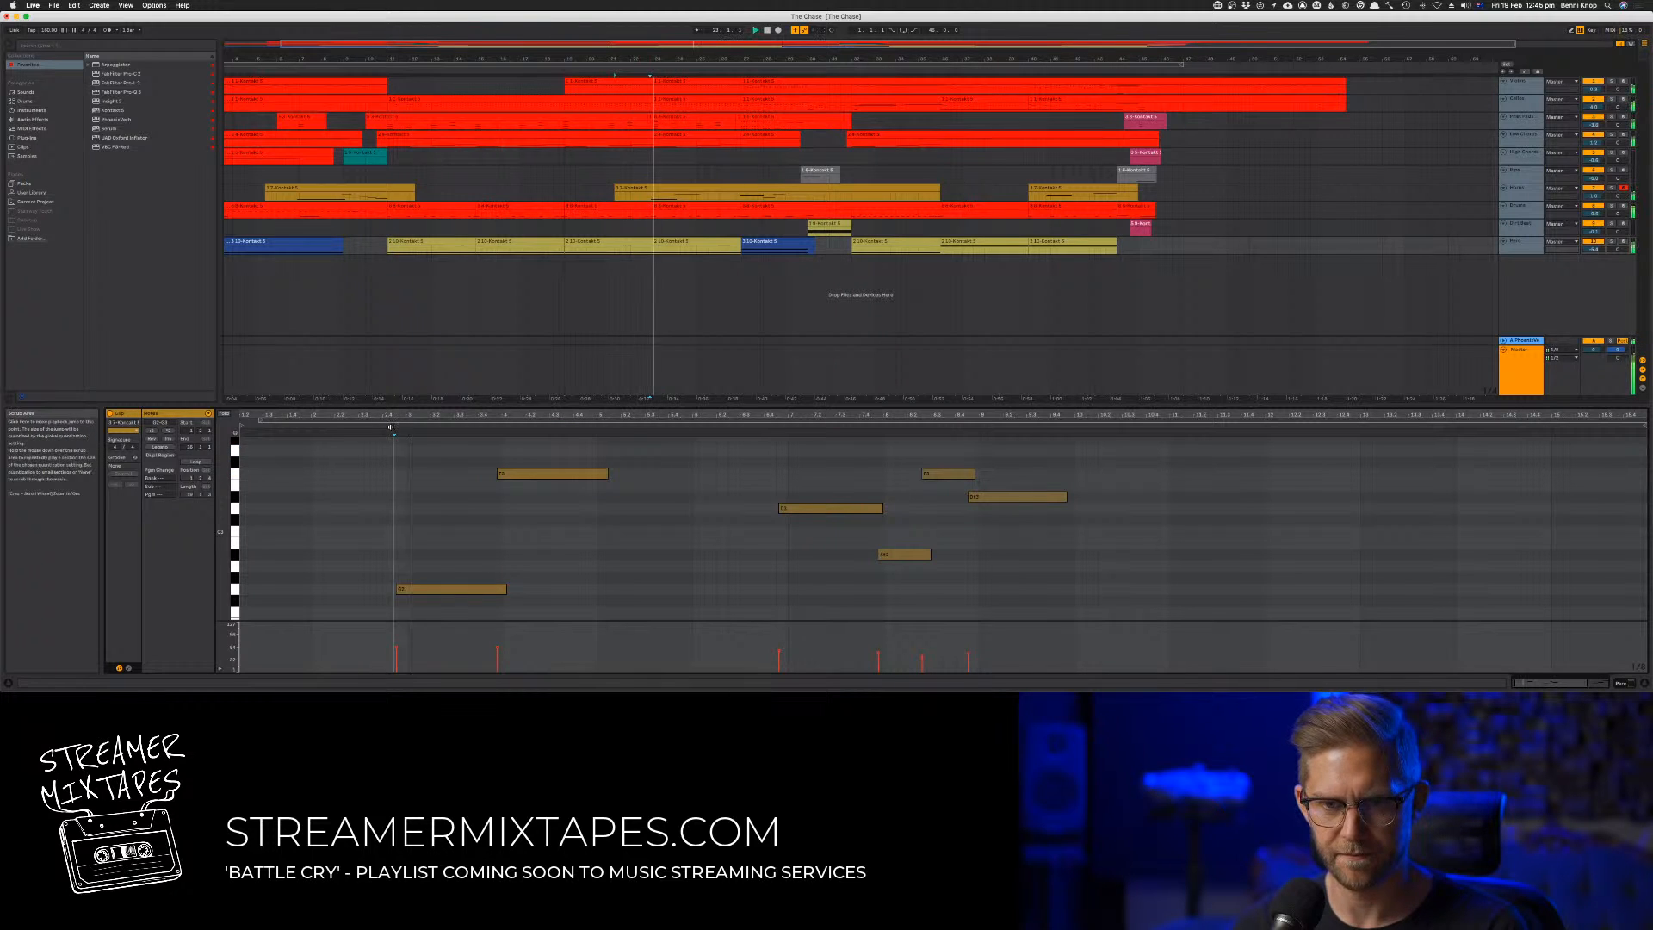
click(555, 475)
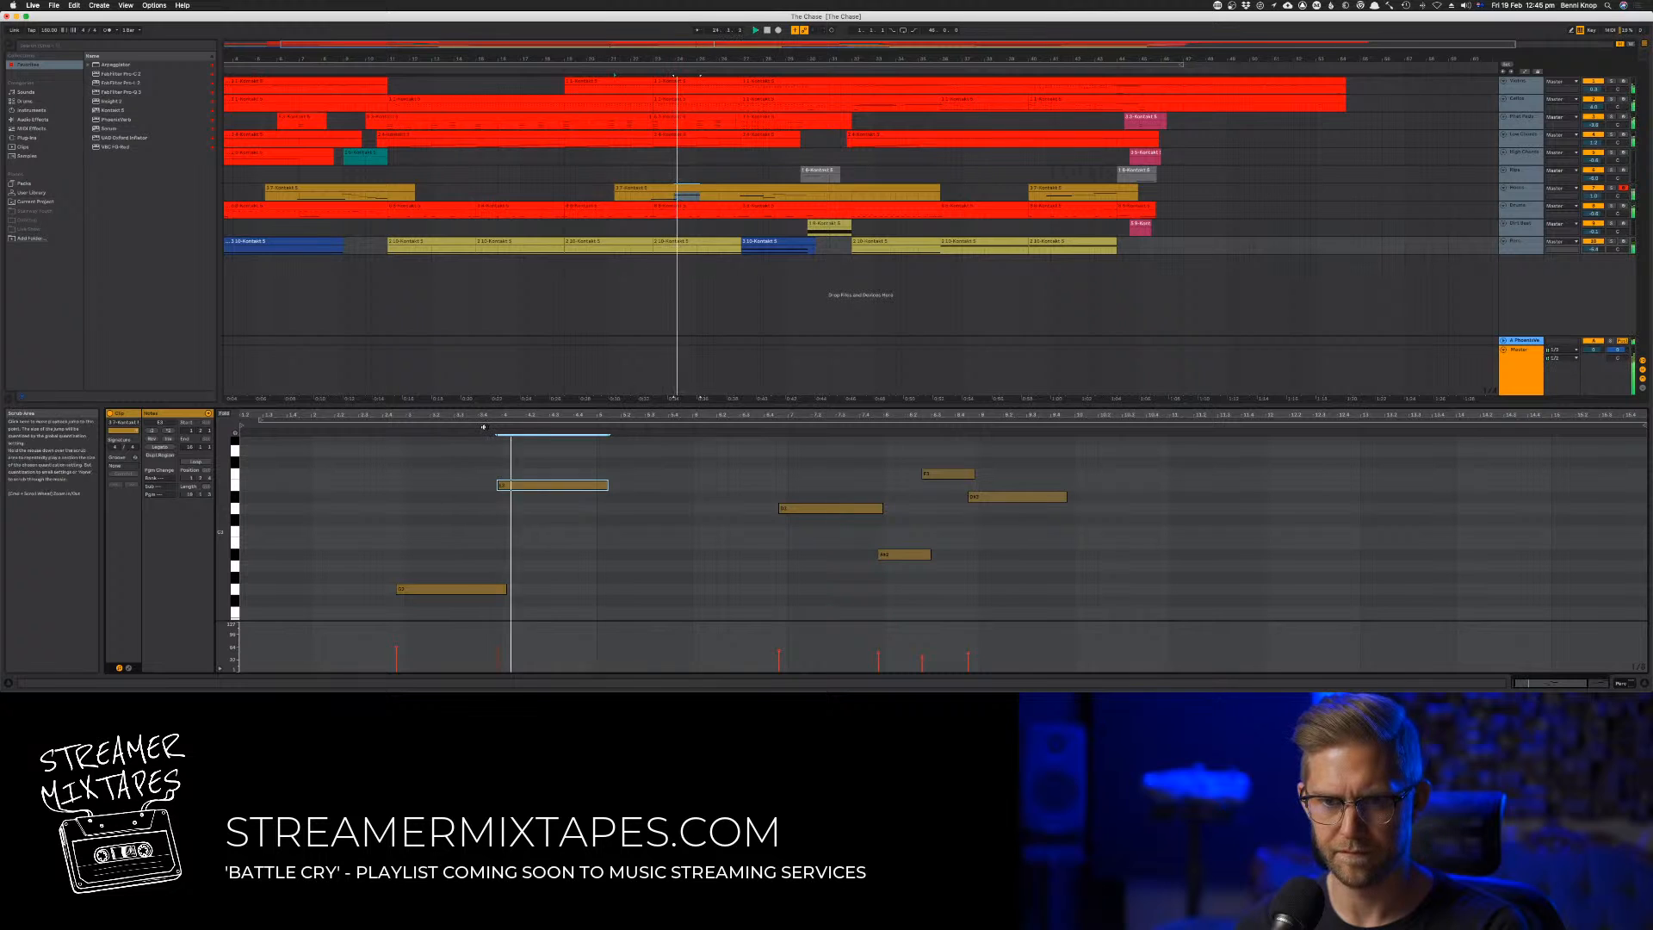
key(Down)
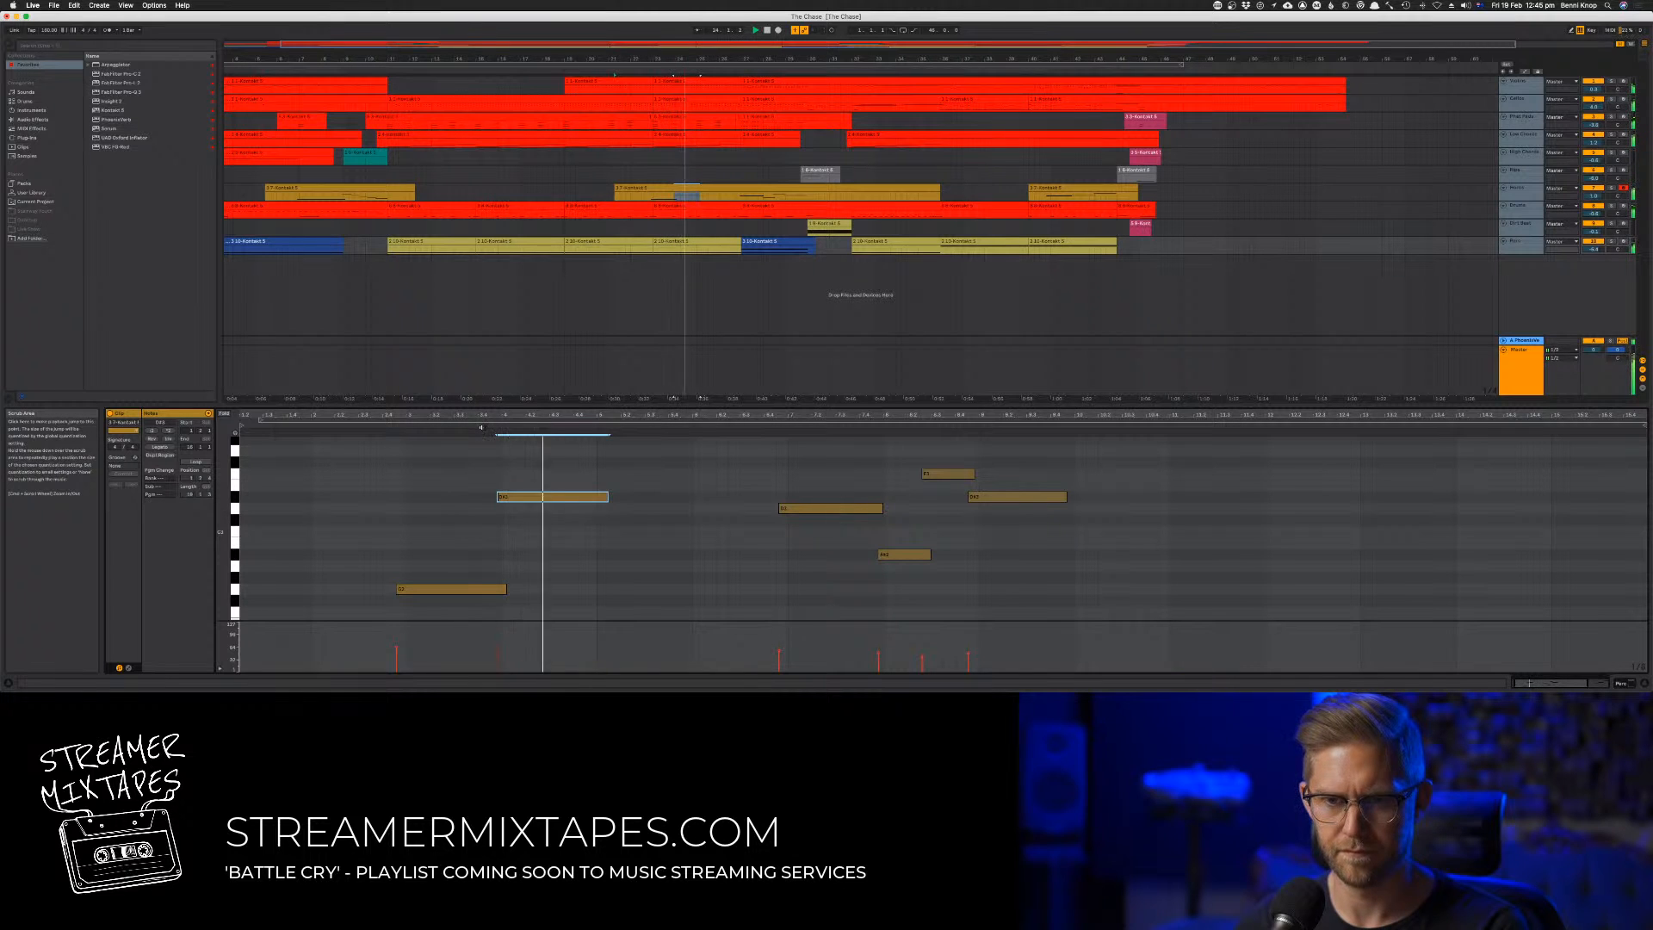
key(space)
click(387, 427)
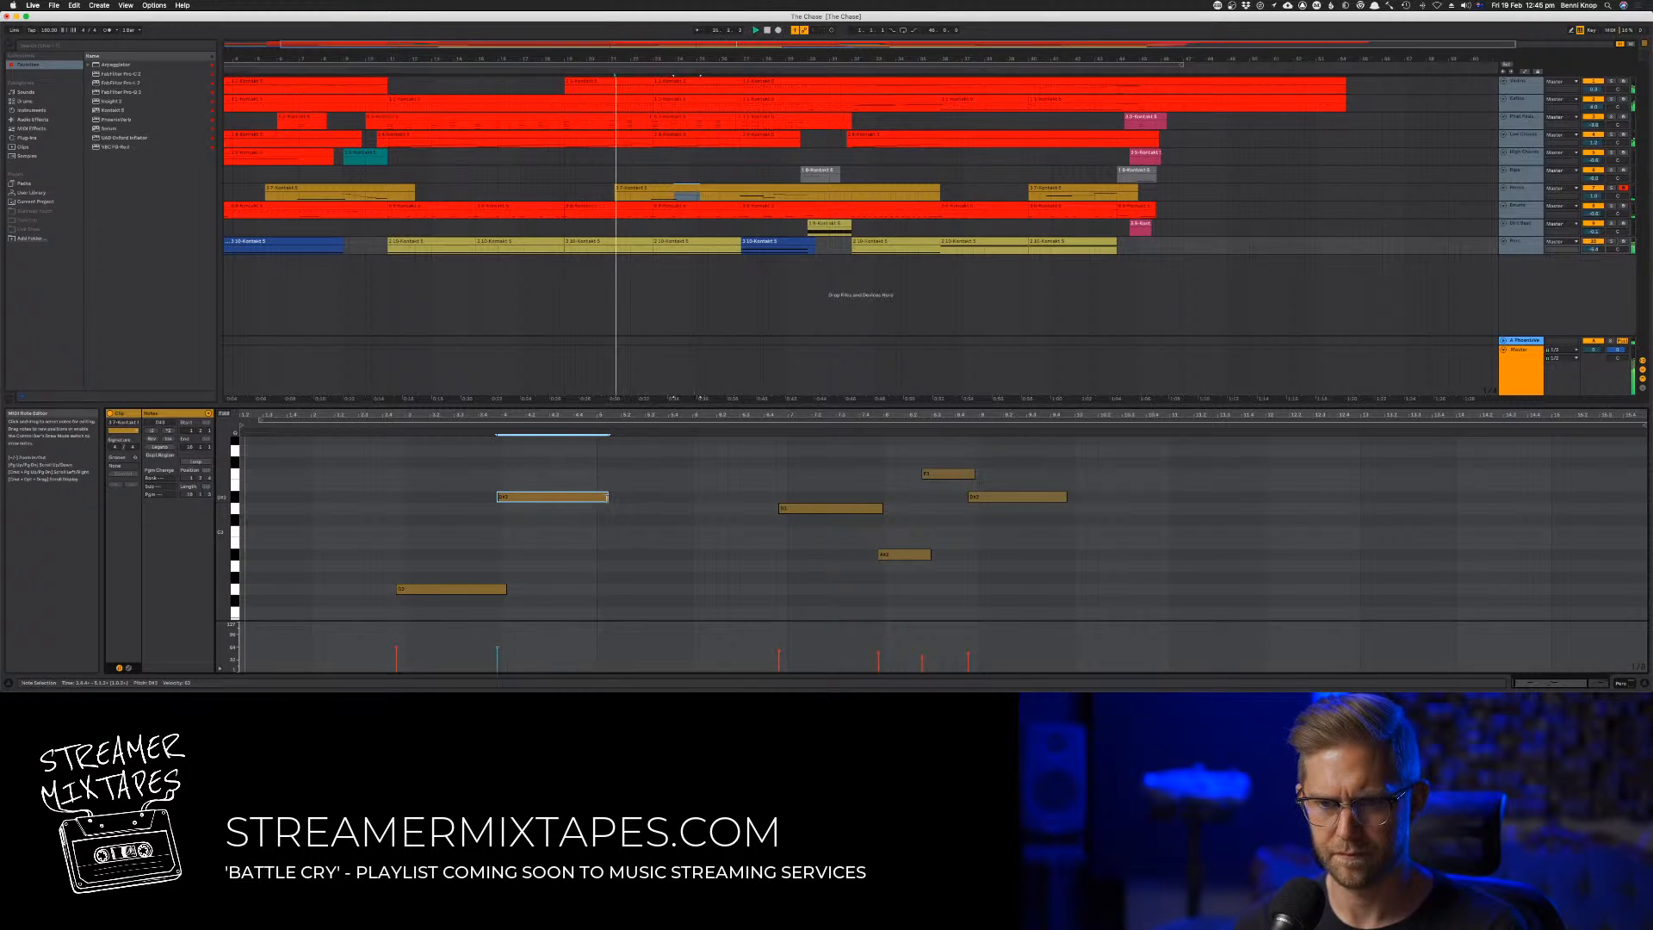
During playback, try the second long note three semitones lower and one semitone lower
key(Down)
key(Down)
key(Down)
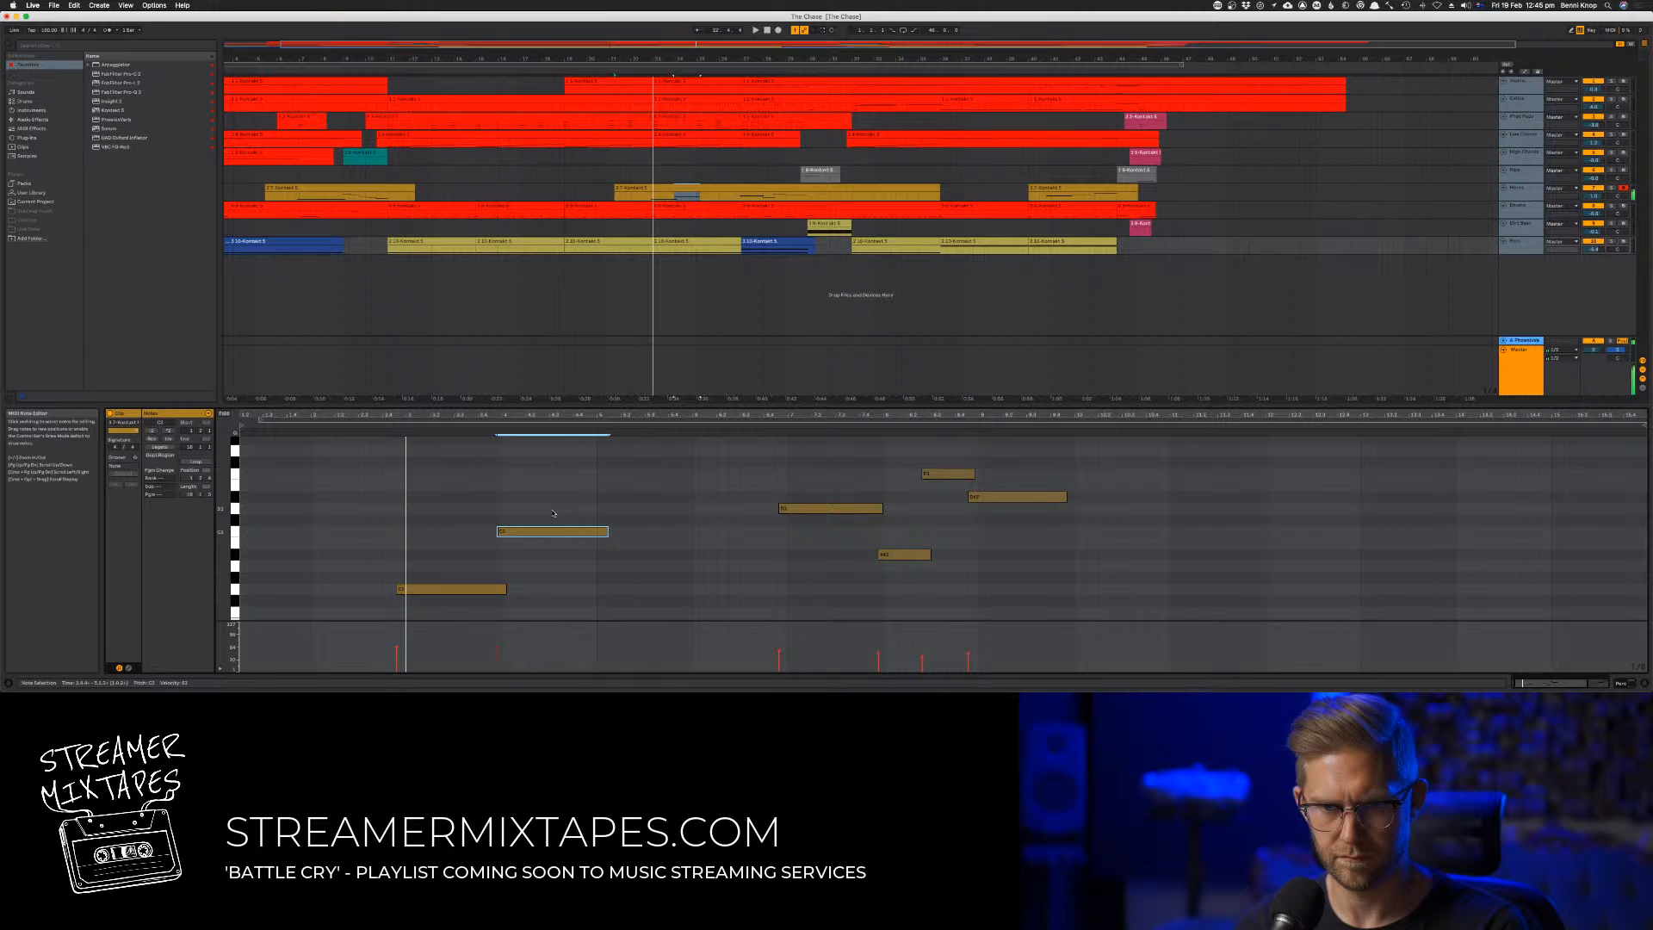
key(Up)
key(Up)
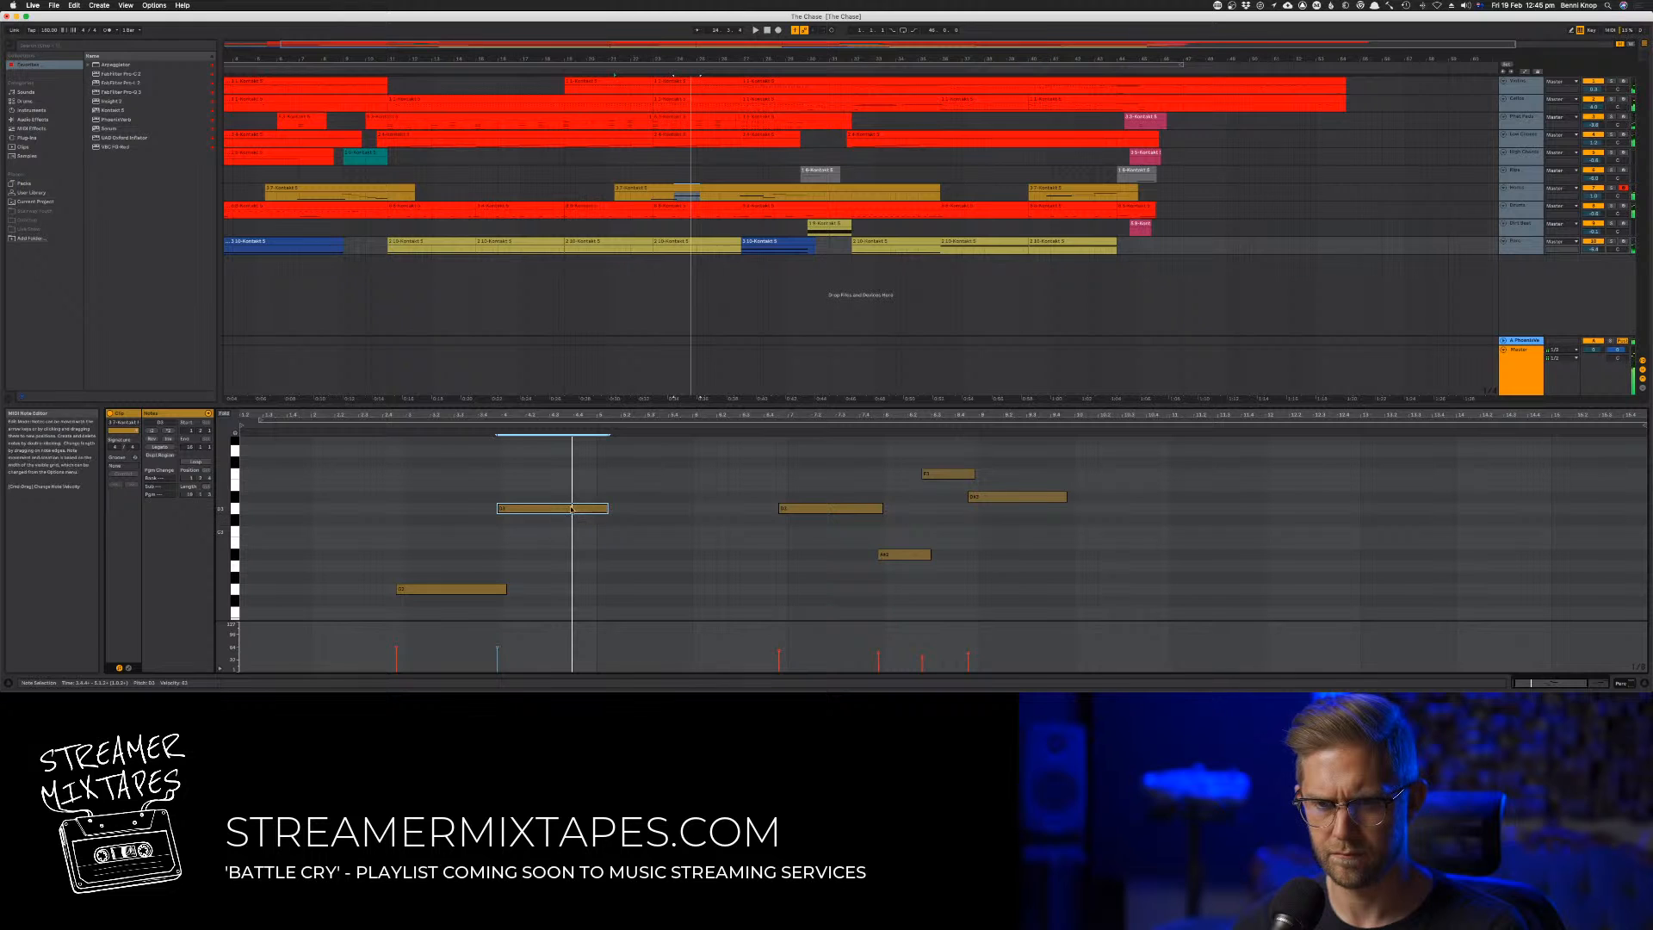
Turn the second long note into two overlapping short notes, the first one semitone higher than the second
key(Up)
key(Up)
mouse_move(607, 485)
mouse_down()
mouse_move(556, 503)
mouse_move(595, 514)
mouse_up()
key(space)
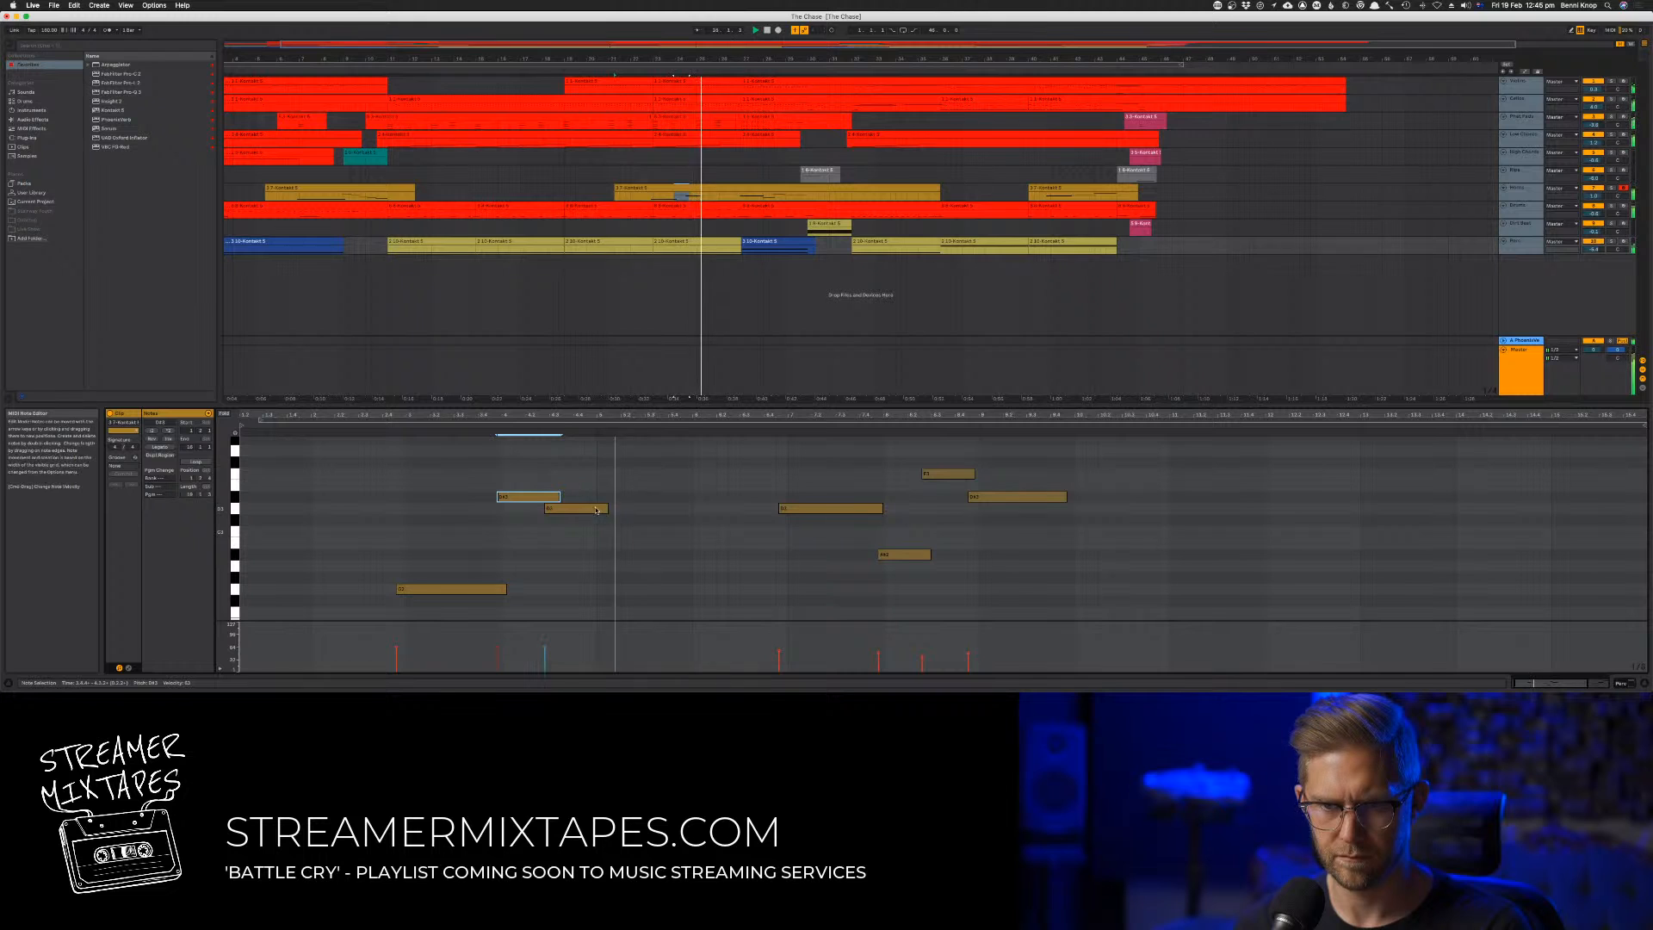
Trim the end of the second short note slightly, raise the velocities of the clip's first three notes, and play the phrase
drag(605, 510, 546, 513)
click(540, 511)
drag(546, 647, 547, 635)
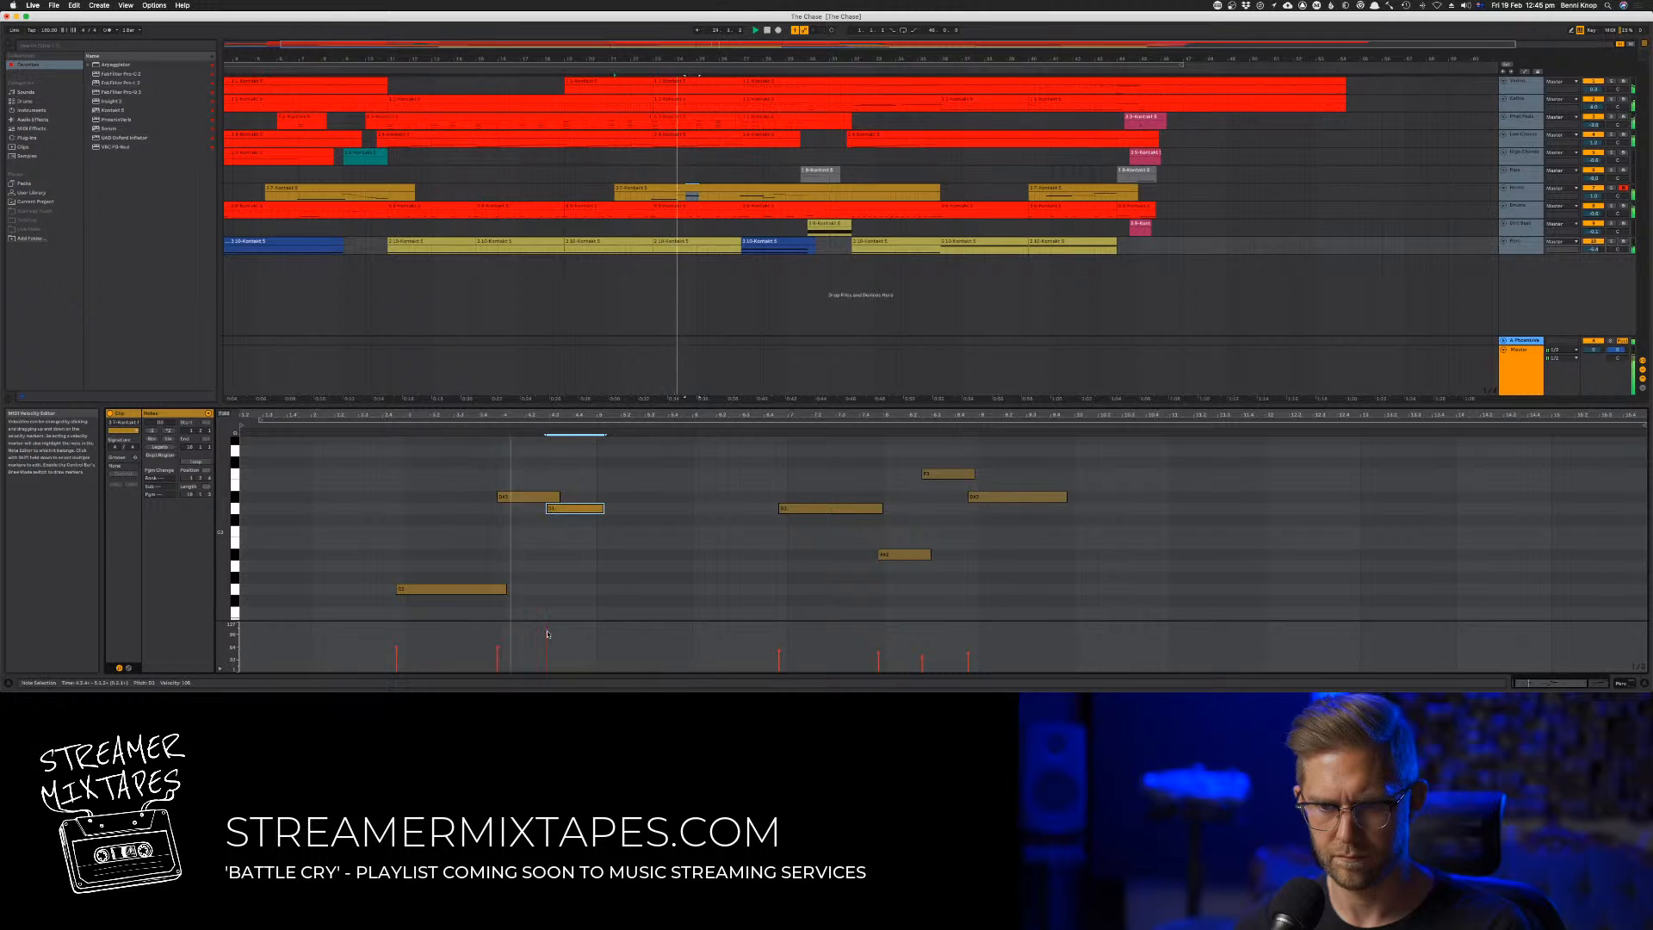
click(497, 641)
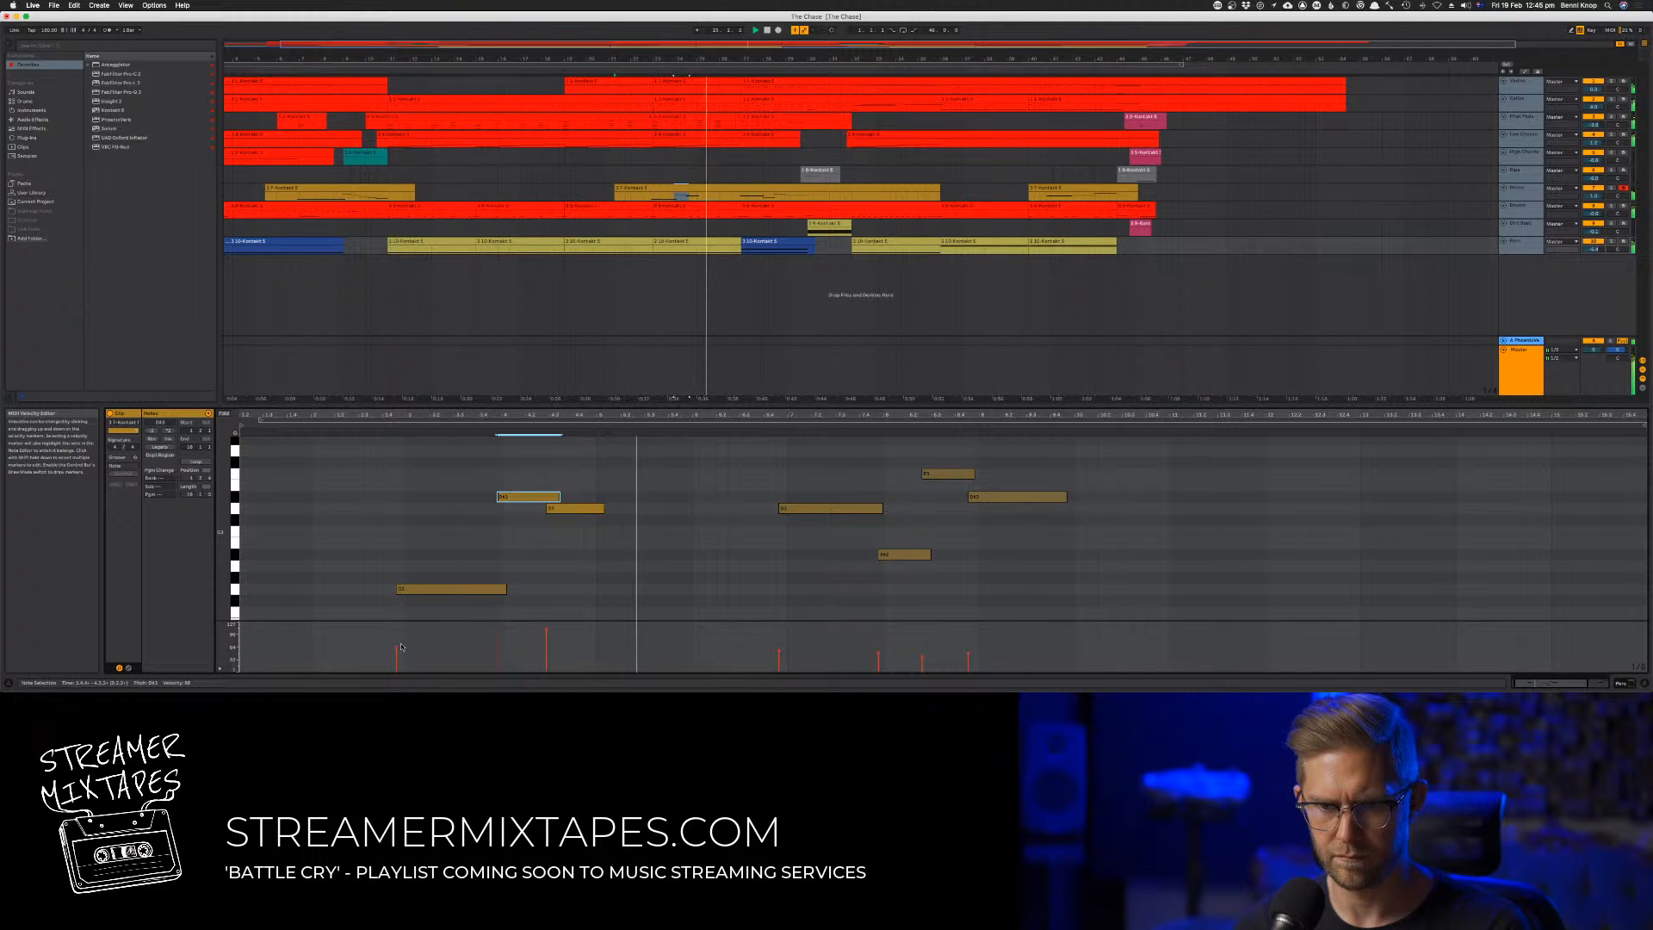
click(439, 589)
key(space)
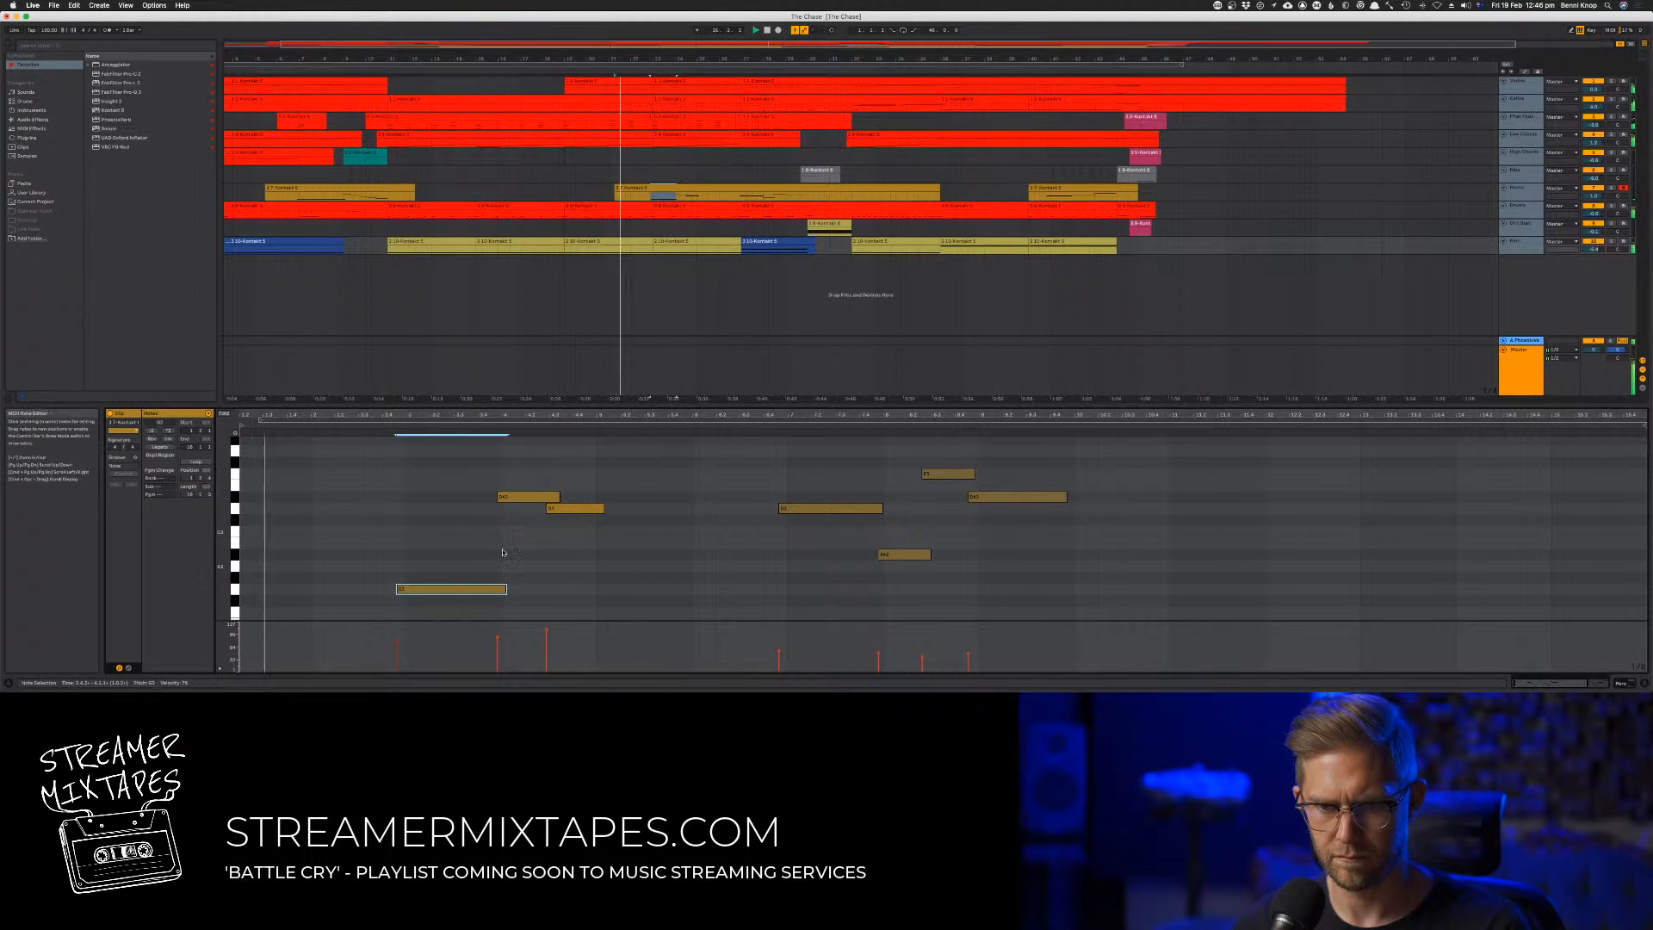
click(455, 519)
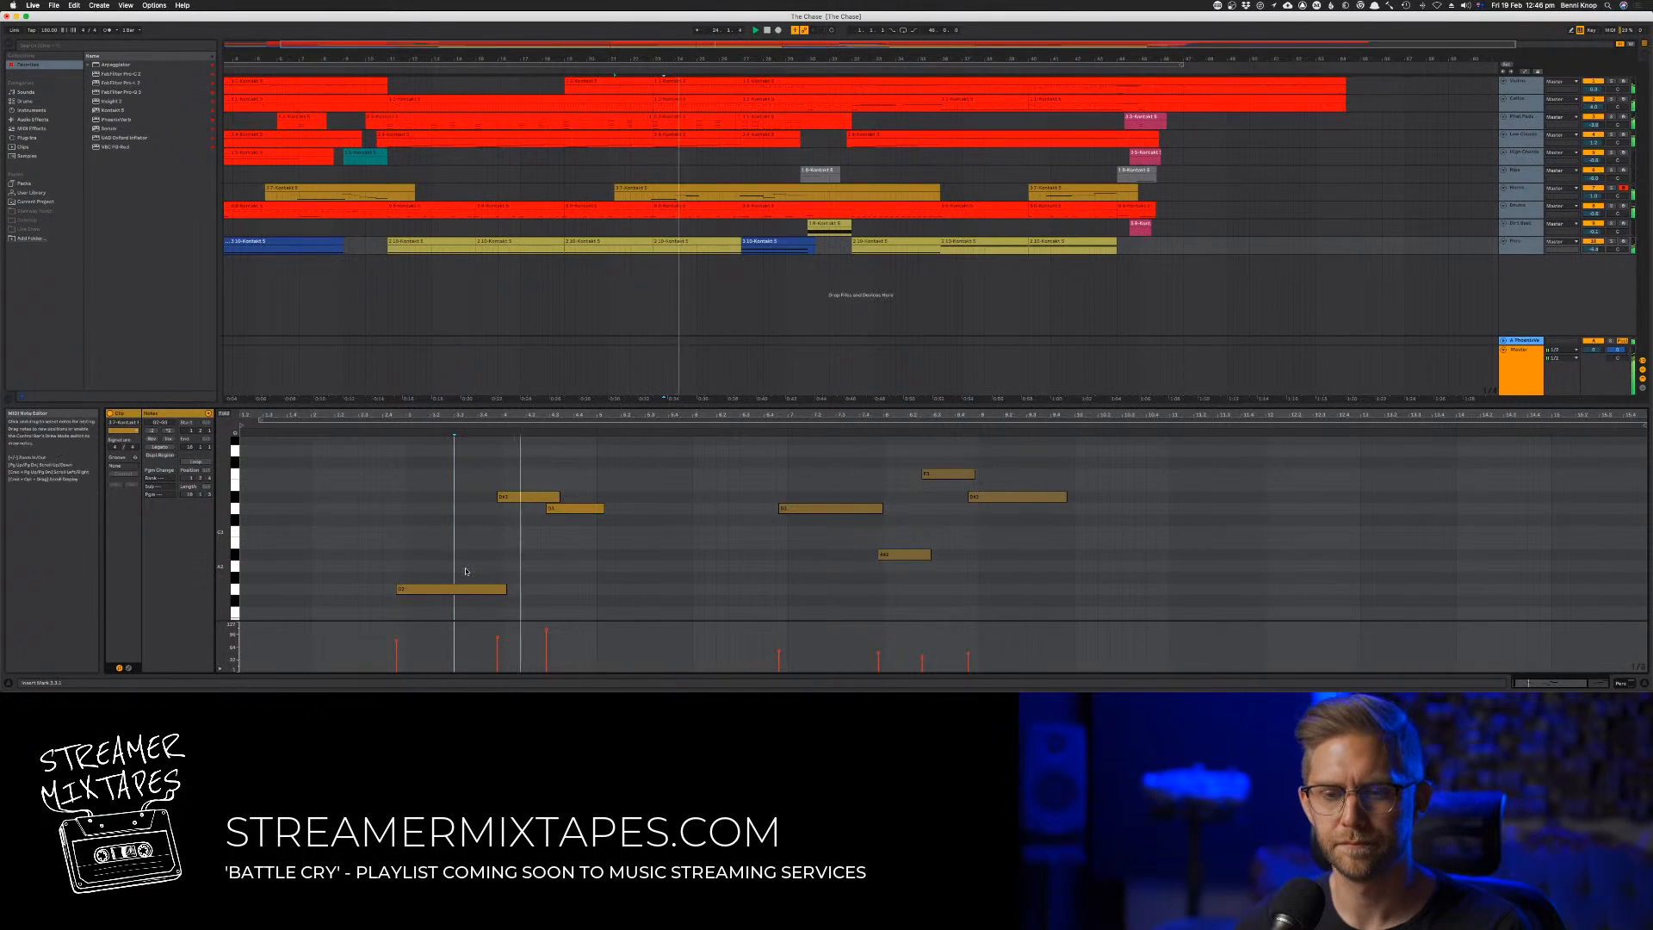
click(523, 551)
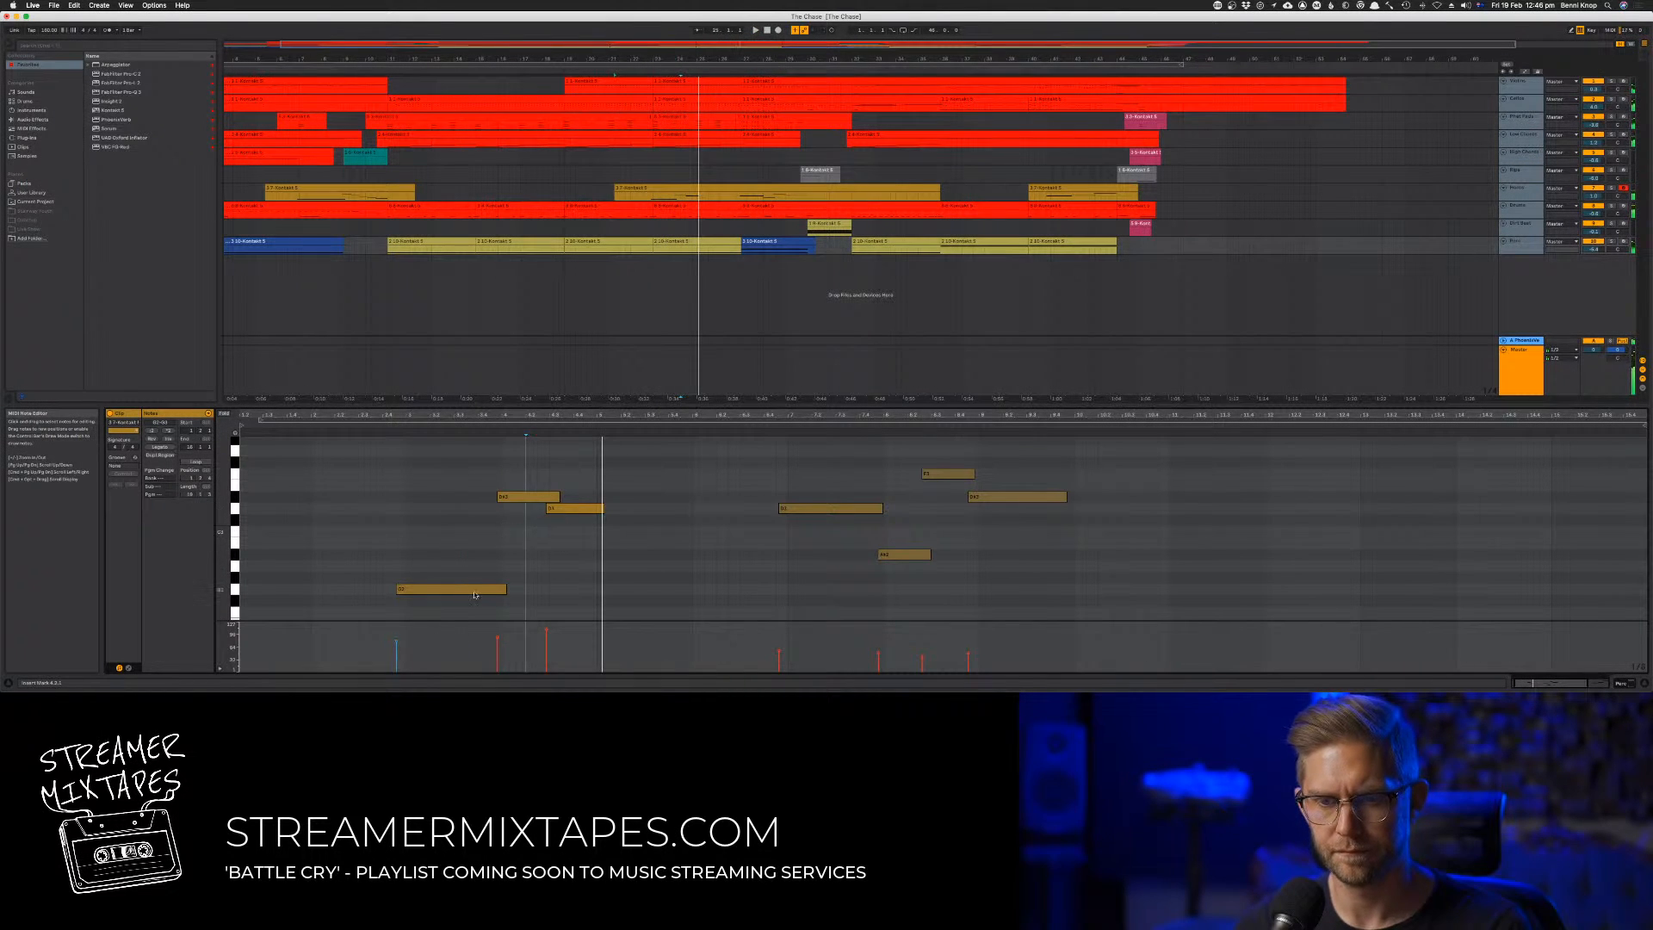
key(space)
Copy the low first note to follow the short pair, one semitone higher and slightly early, and raise its velocity
drag(470, 591, 691, 564)
click(672, 555)
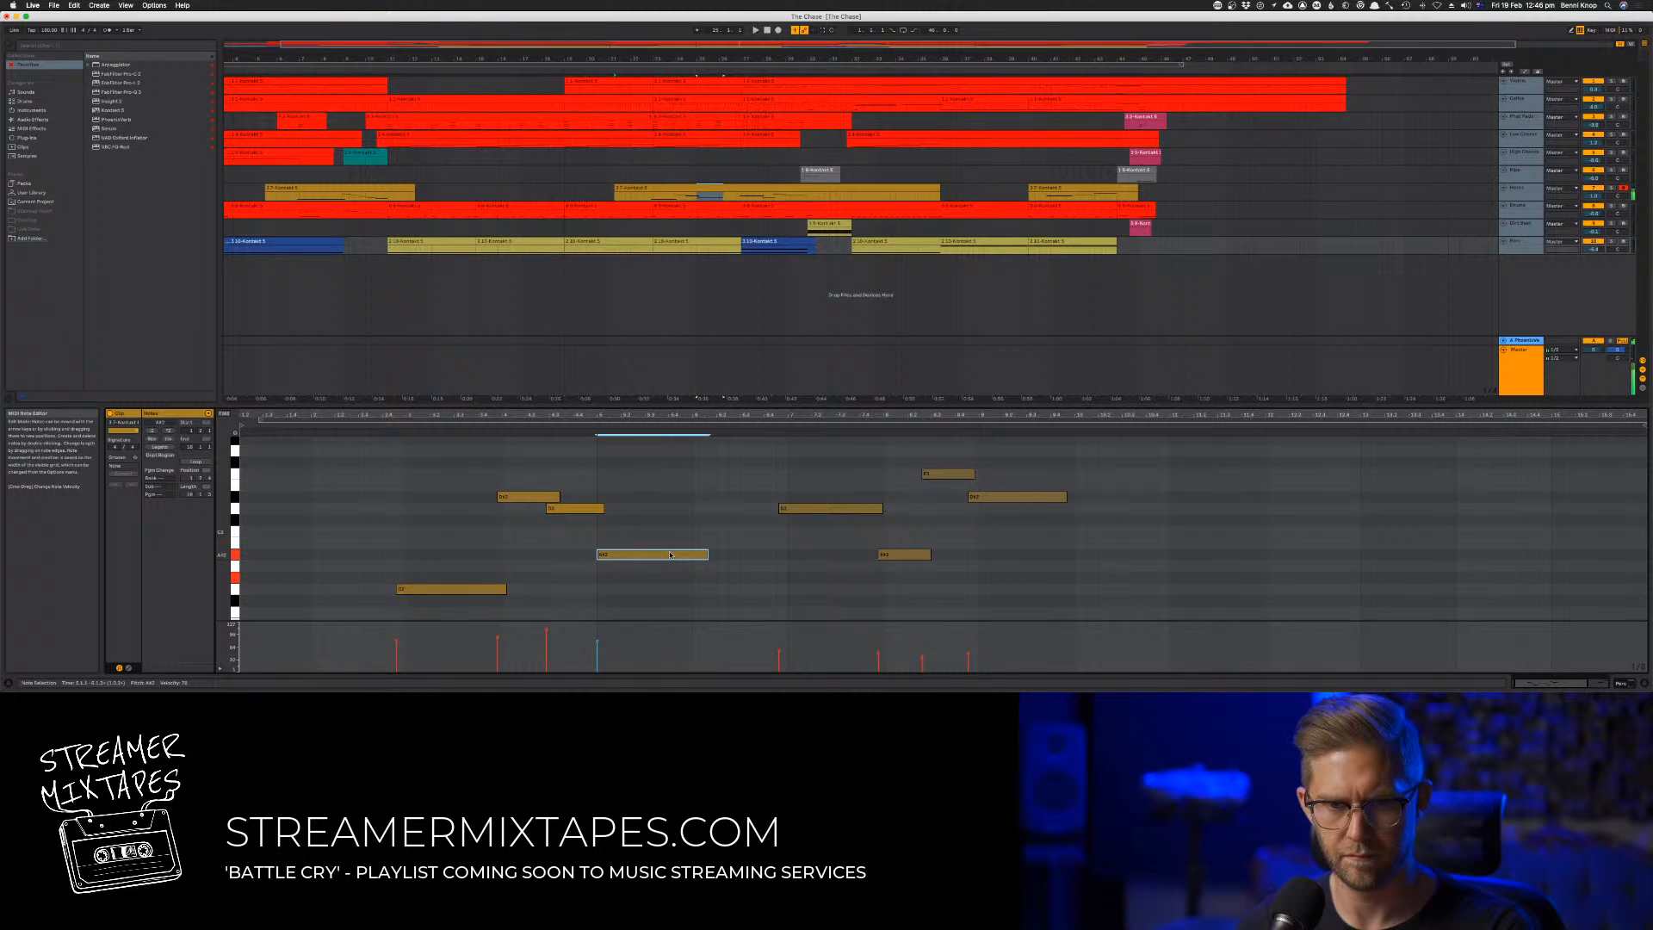
drag(671, 554, 615, 580)
key(space)
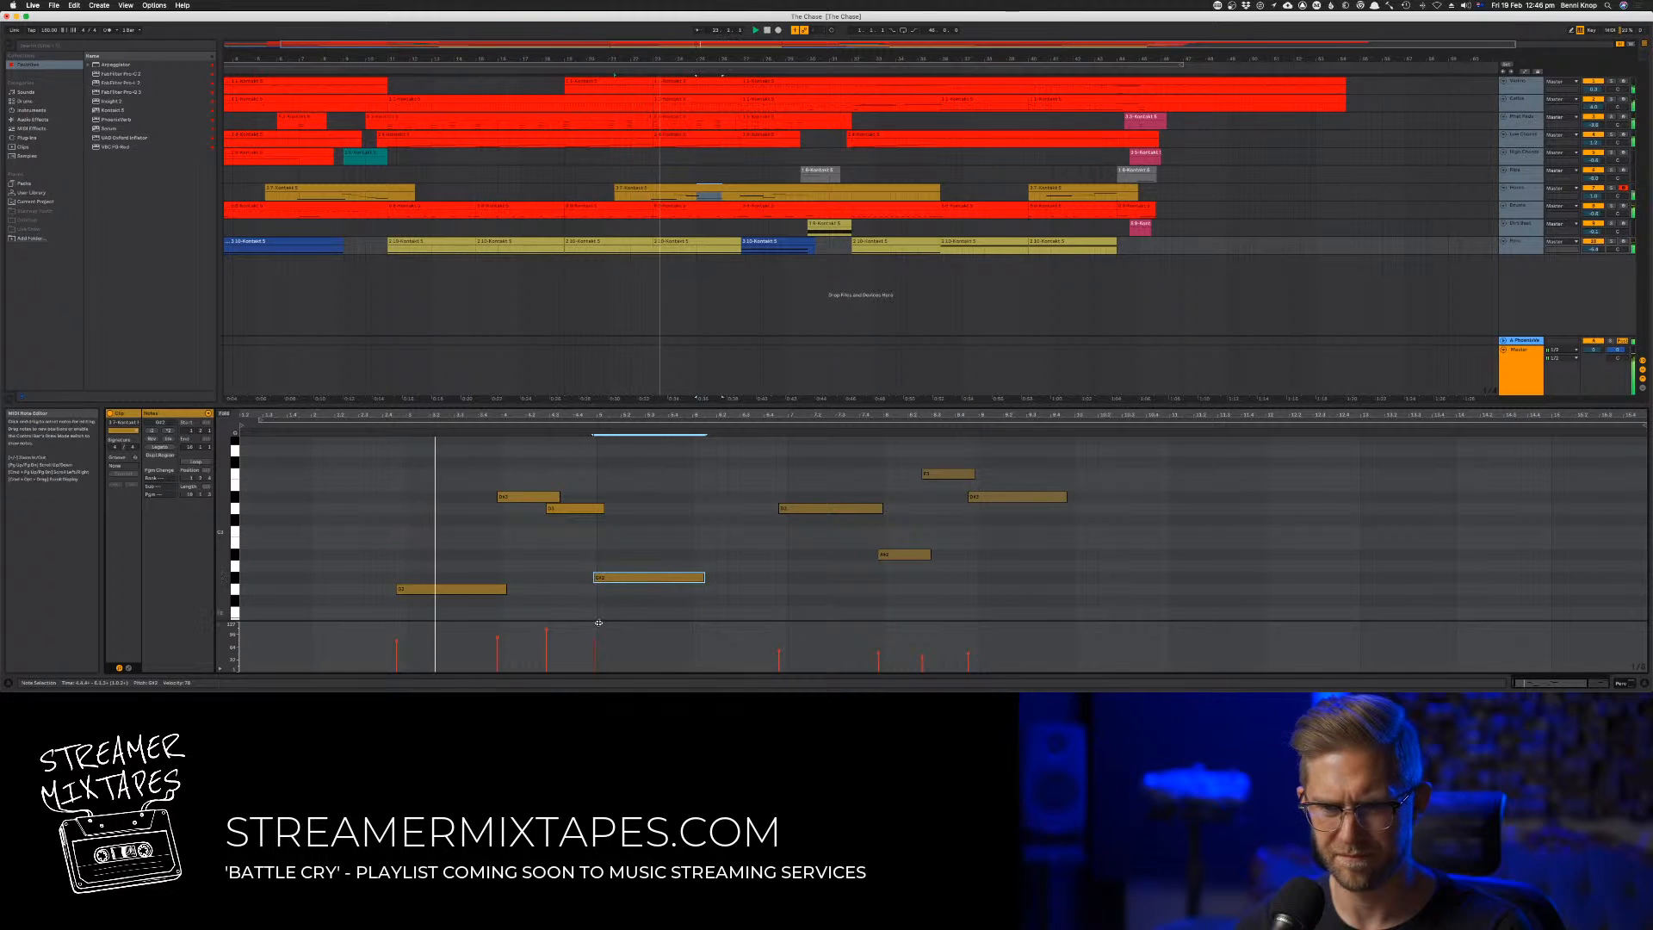
drag(594, 641, 594, 634)
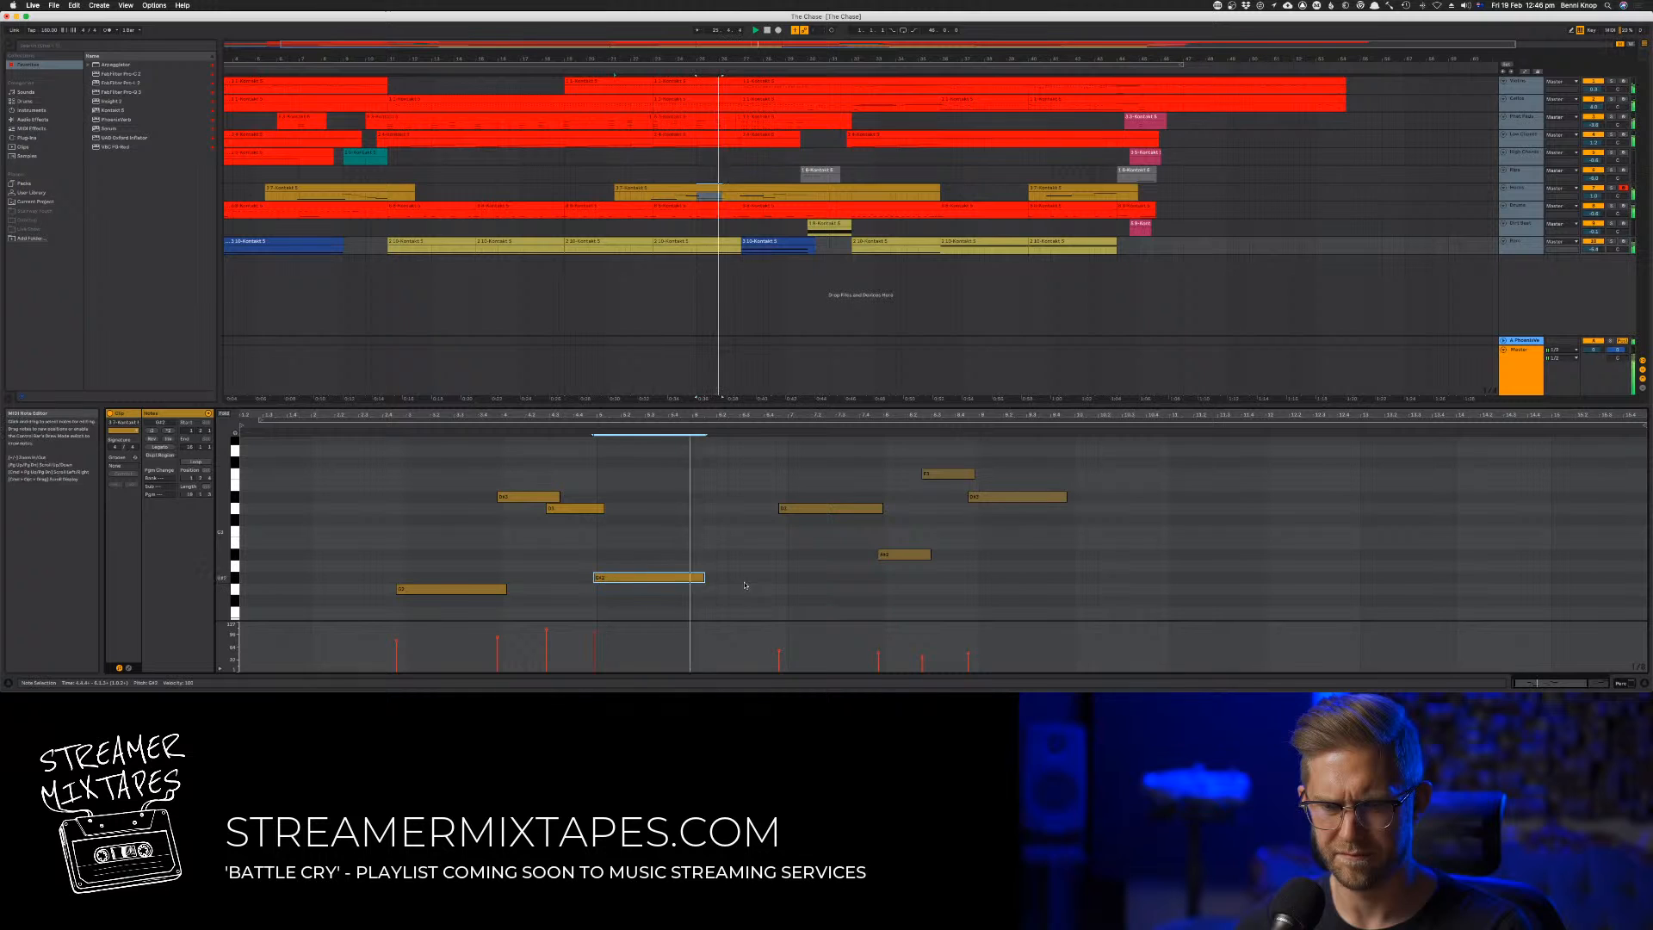
Copy the pair of short notes to overlap the end of the second low note, two semitones higher, and play the phrase
drag(539, 484, 700, 487)
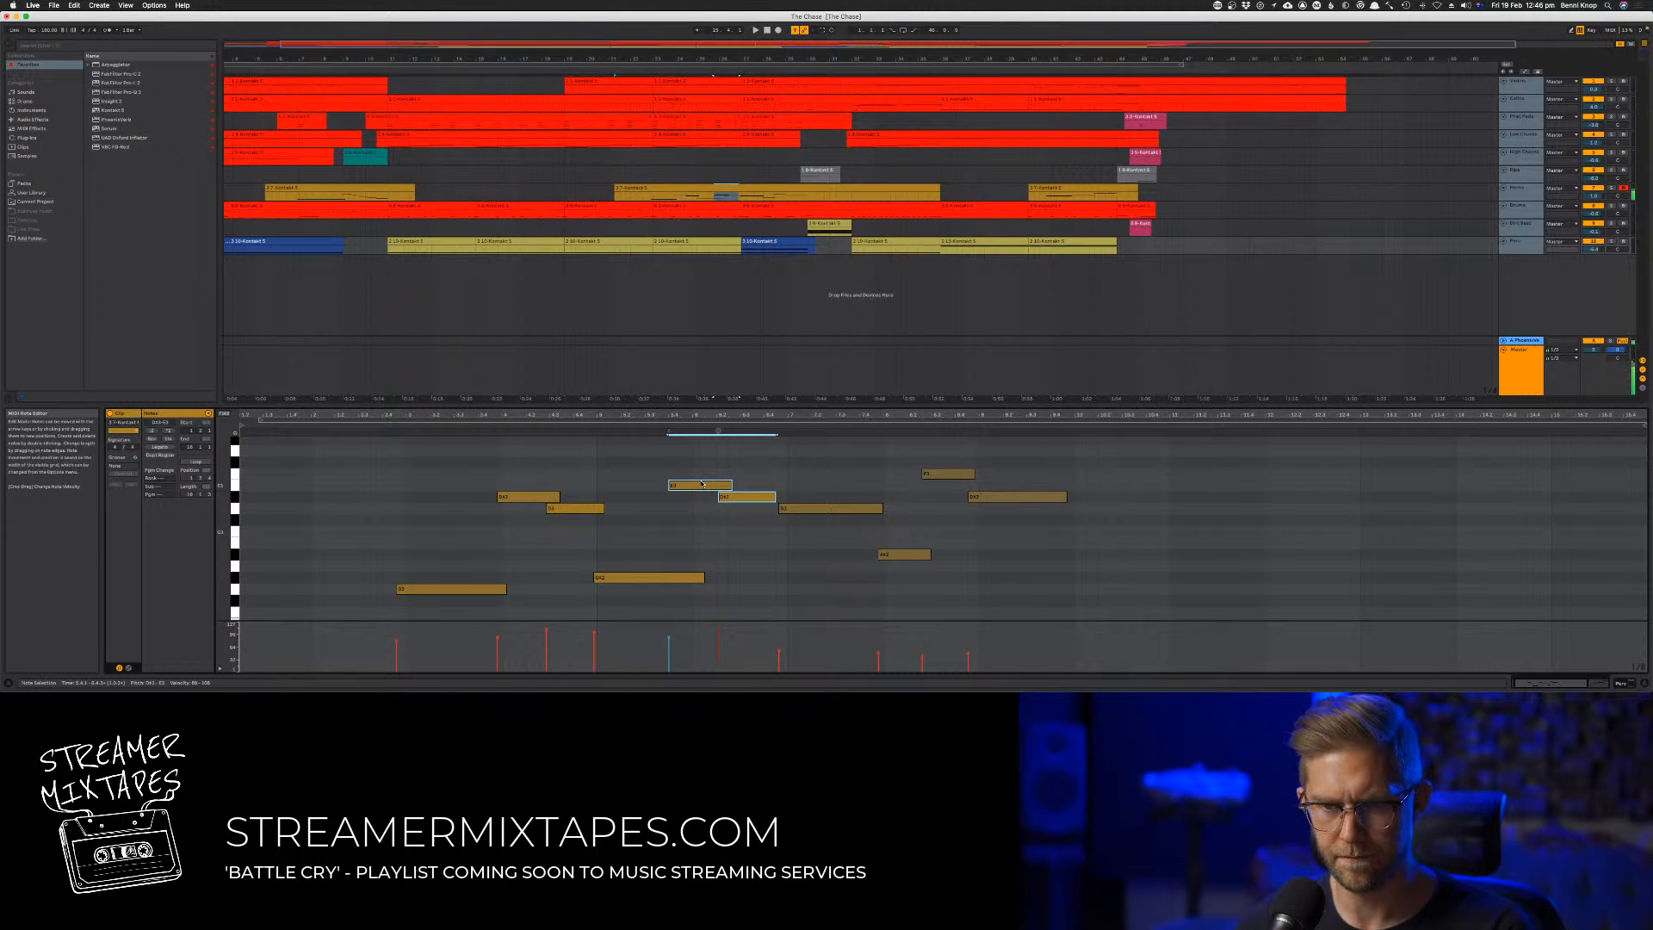
key(x)
key(f)
click(693, 484)
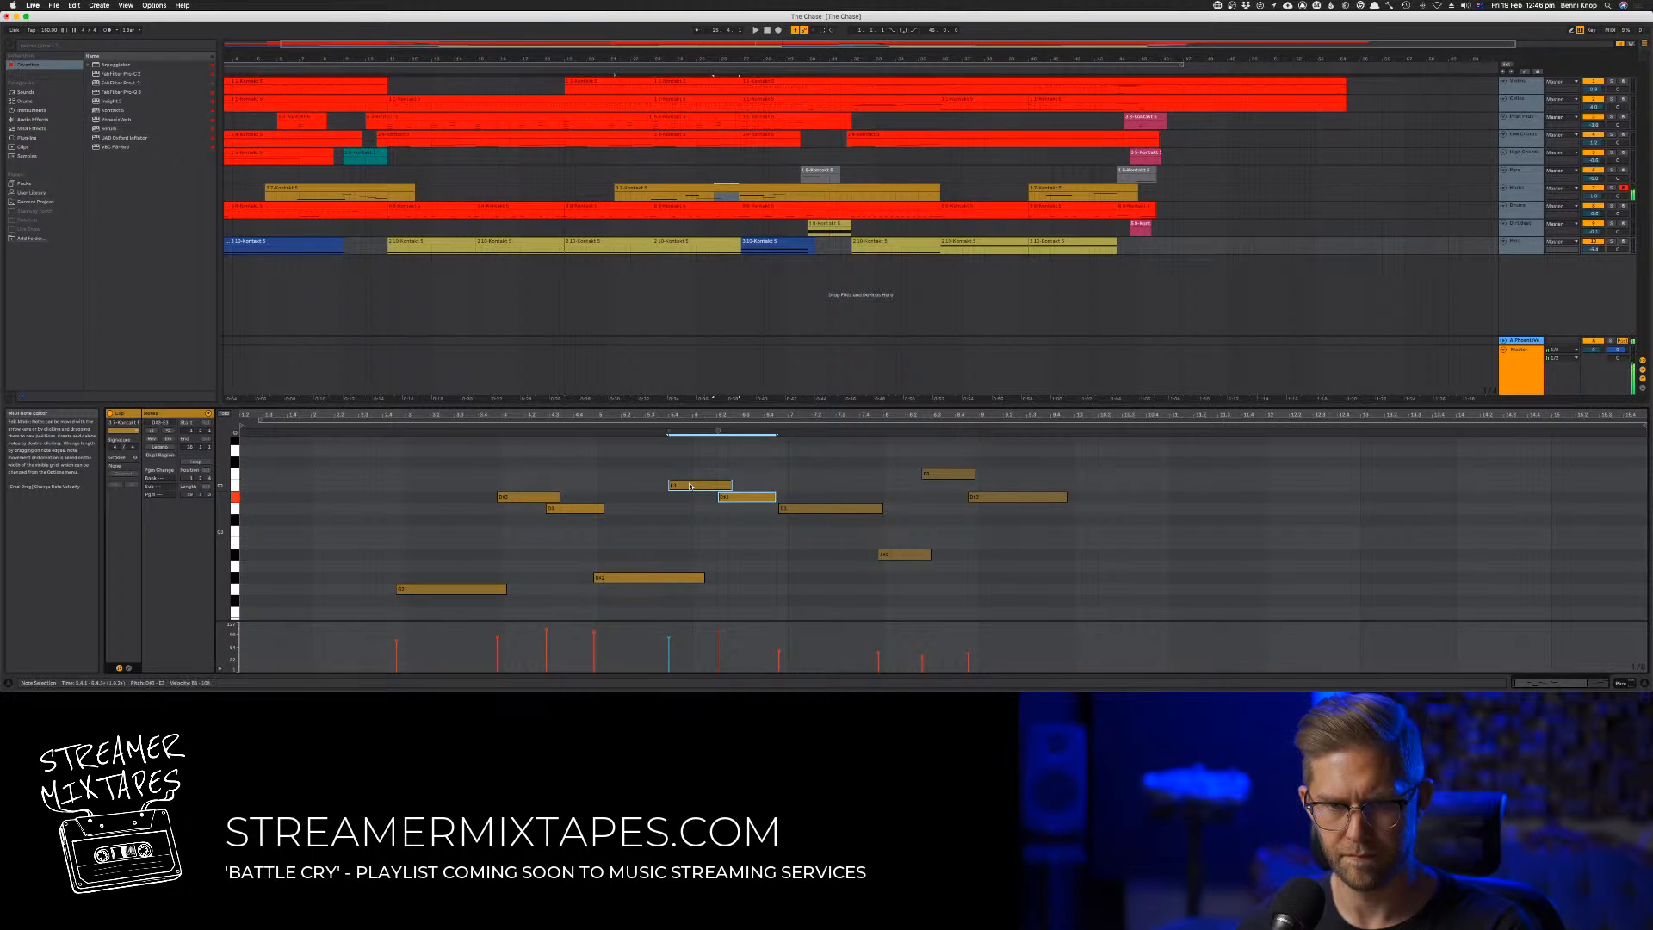
key(Up)
key(space)
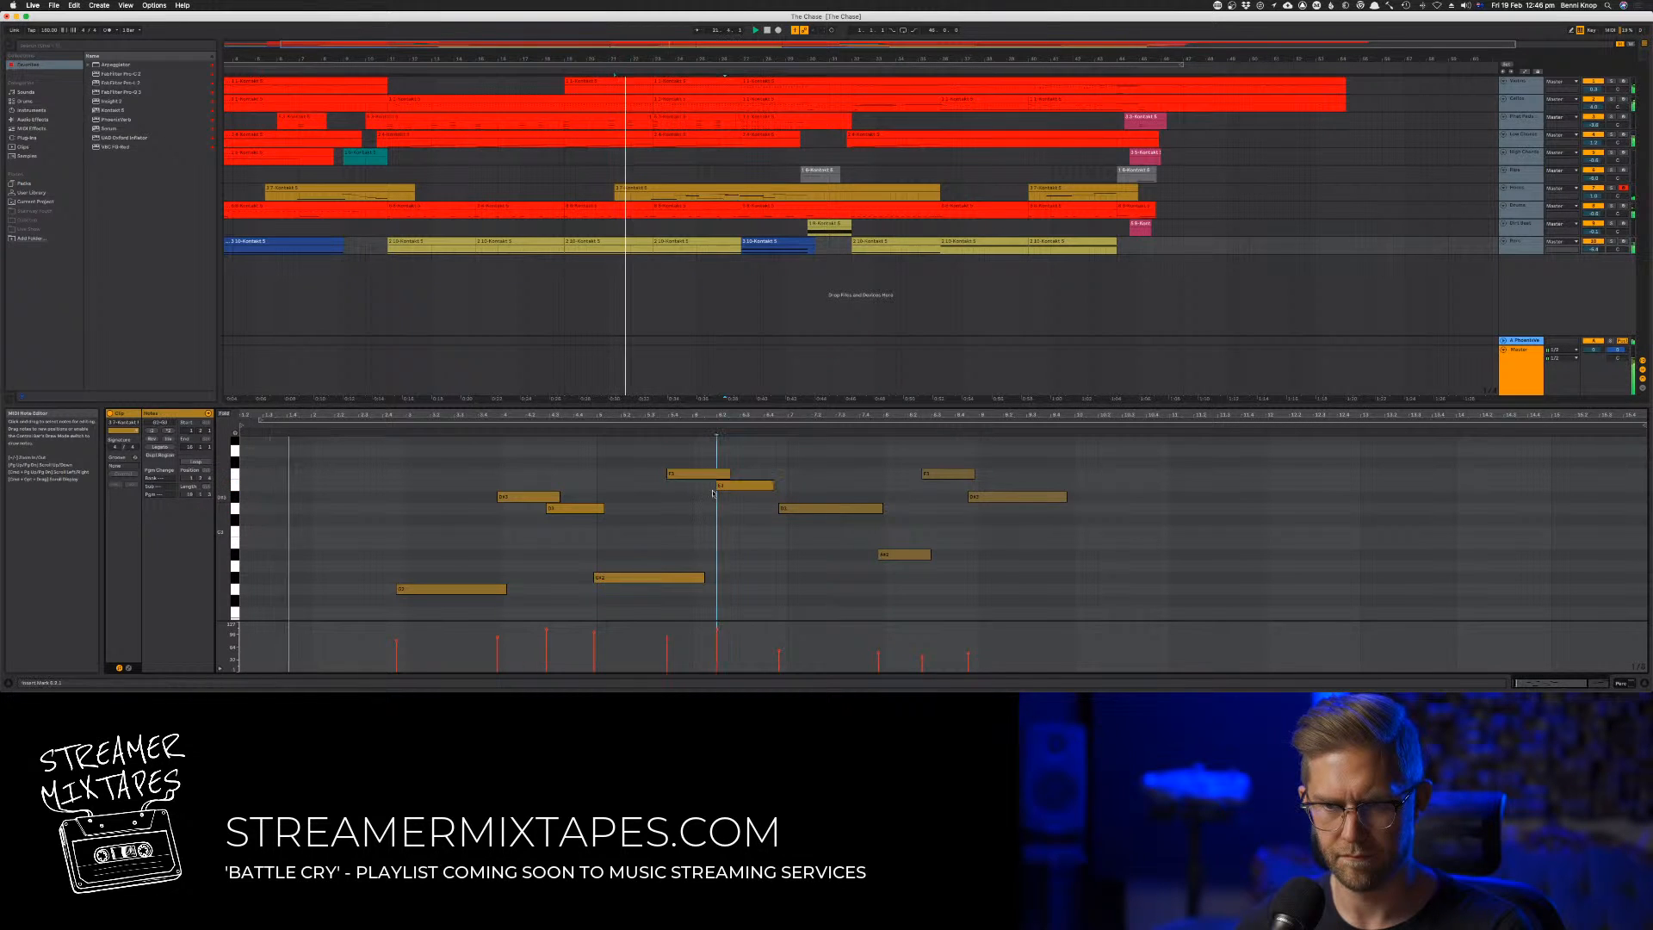
Lower the second note of the copied pair by one semitone and shift the pair slightly later
click(723, 497)
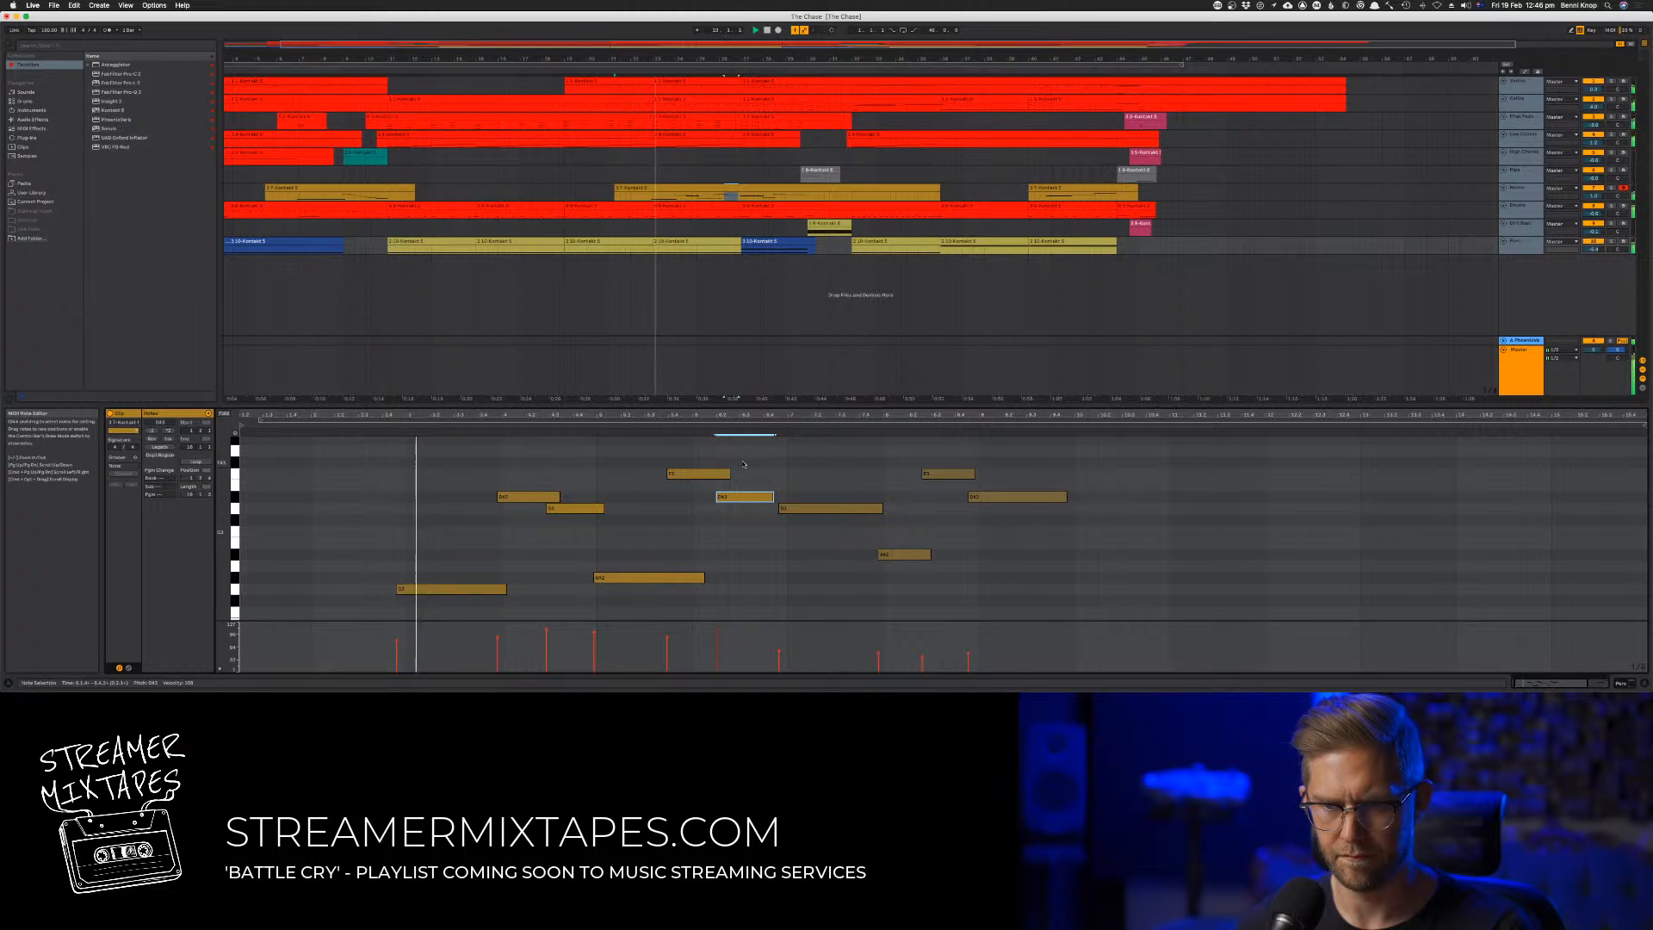
mouse_move(743, 464)
mouse_down()
mouse_move(719, 499)
mouse_move(722, 481)
mouse_move(700, 480)
mouse_move(719, 479)
mouse_up()
click(779, 546)
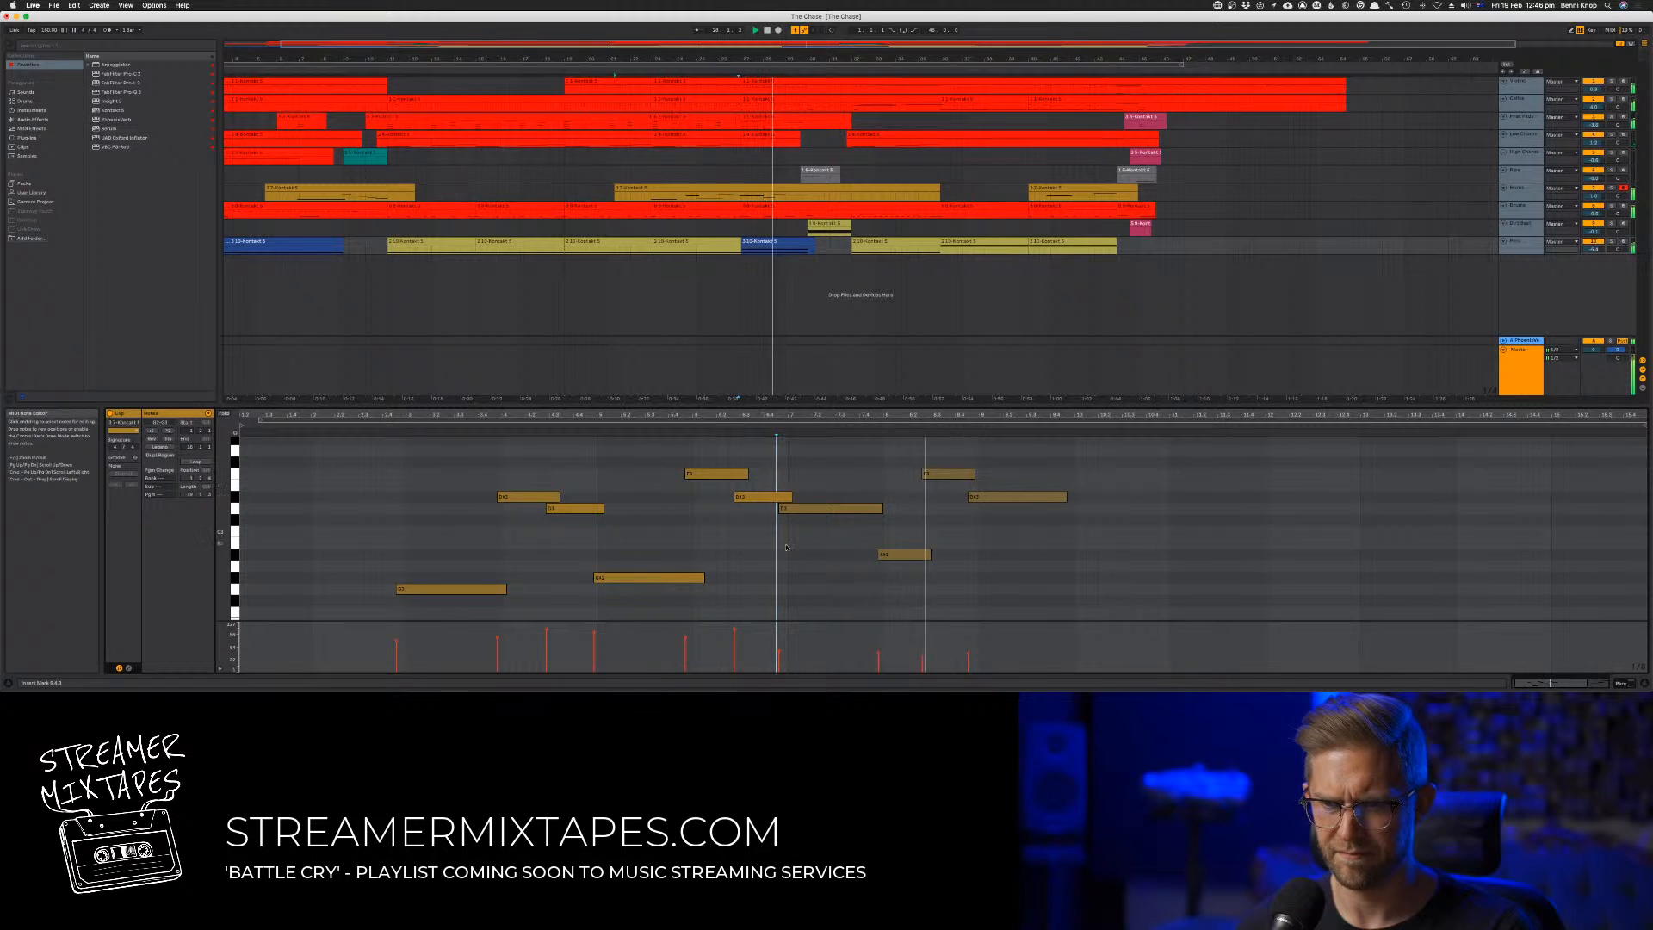
Raise the velocities of the clip's last four notes slightly and restart playback
mouse_move(768, 640)
mouse_down()
mouse_move(993, 672)
mouse_move(966, 649)
mouse_up()
key(space)
key(space)
key(space)
key(space)
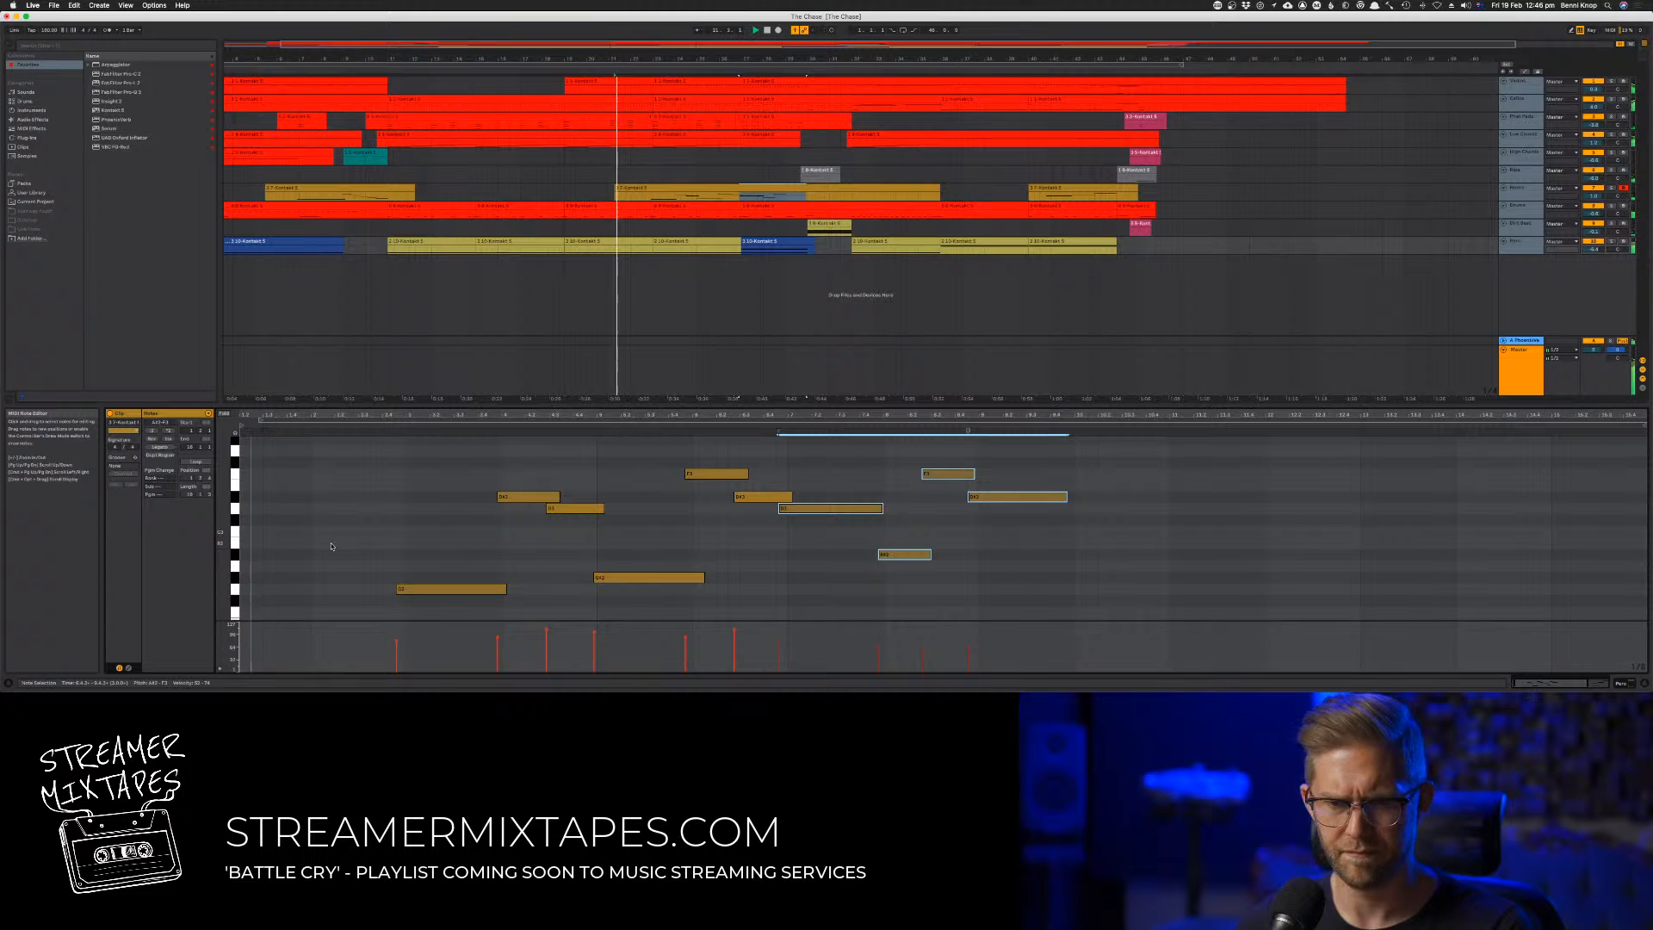
Show the clip's modulation envelope and redraw its curve from before the first note through the second short pair
click(128, 668)
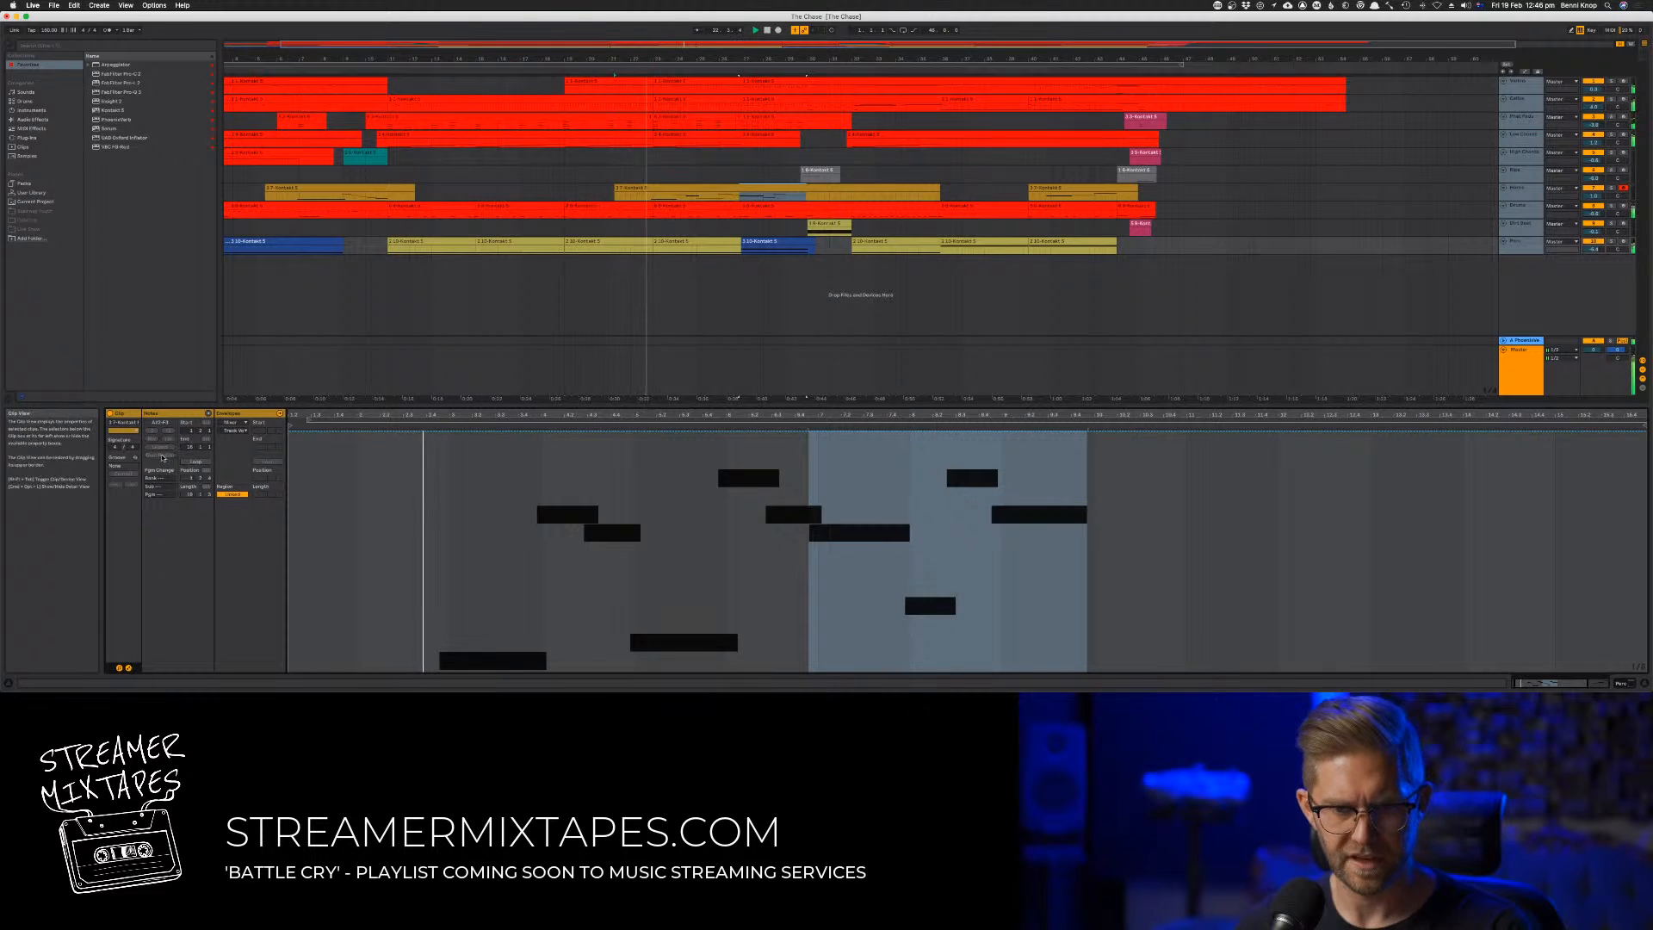
click(232, 422)
click(236, 430)
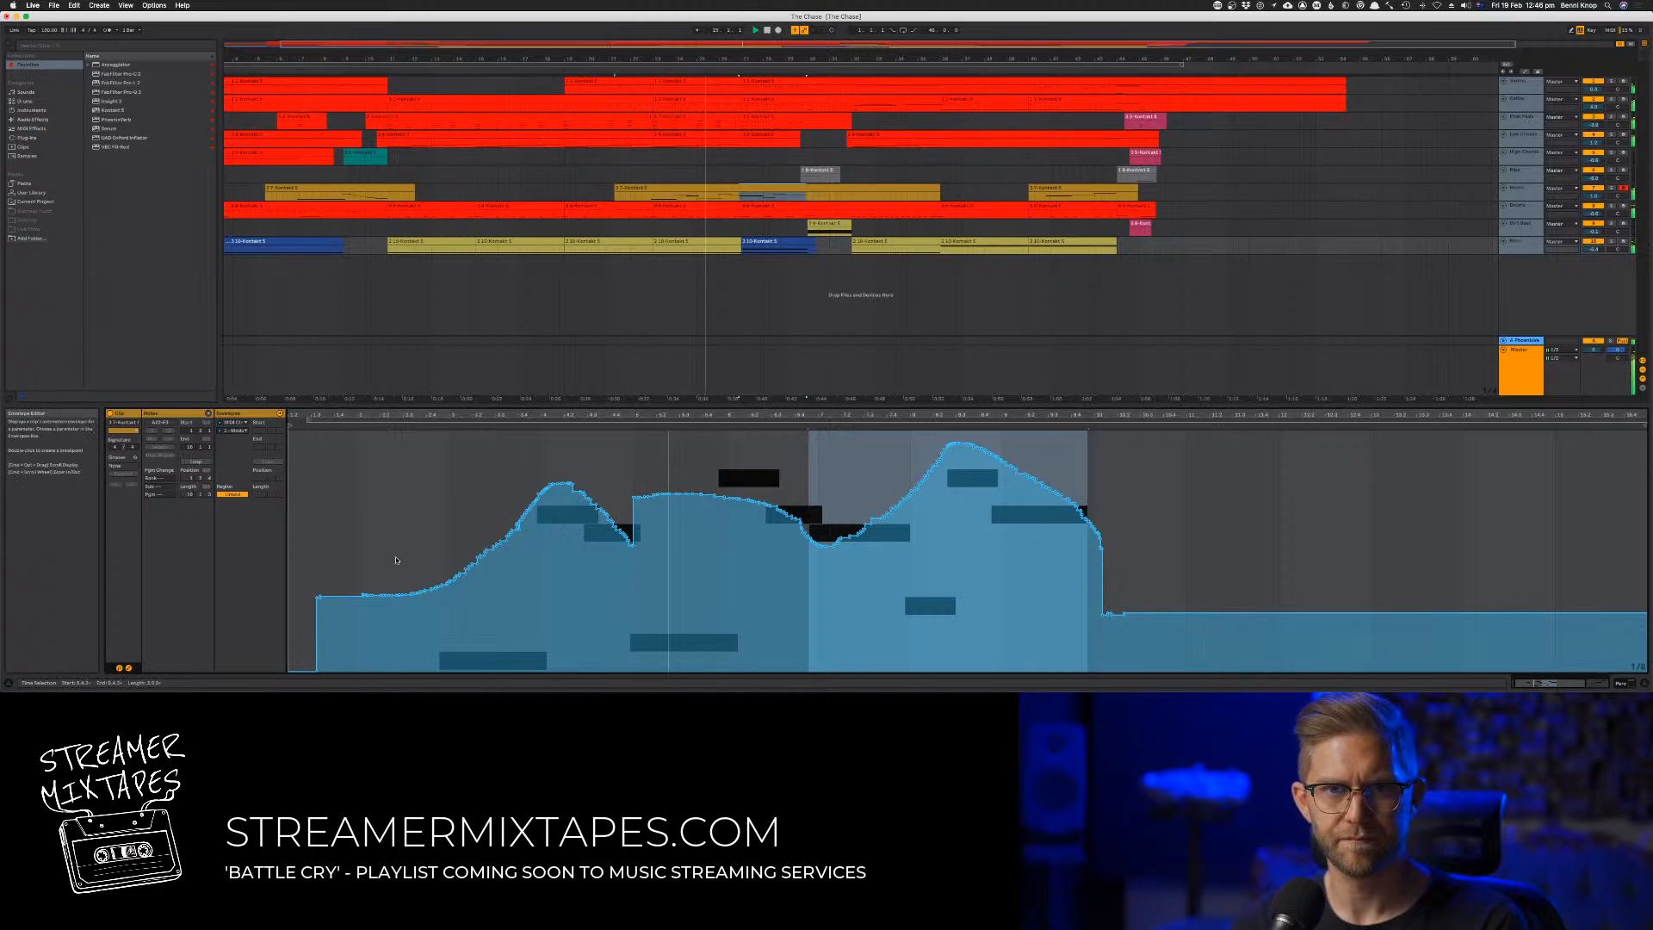
mouse_move(415, 544)
mouse_down()
mouse_move(507, 538)
mouse_move(462, 523)
mouse_move(580, 462)
mouse_move(626, 516)
mouse_move(745, 469)
mouse_move(852, 531)
mouse_up()
click(448, 503)
Turn the envelope grid off, redraw the modulation freehand as a smooth three-peak curve over the melody, and return to the notes
key(b)
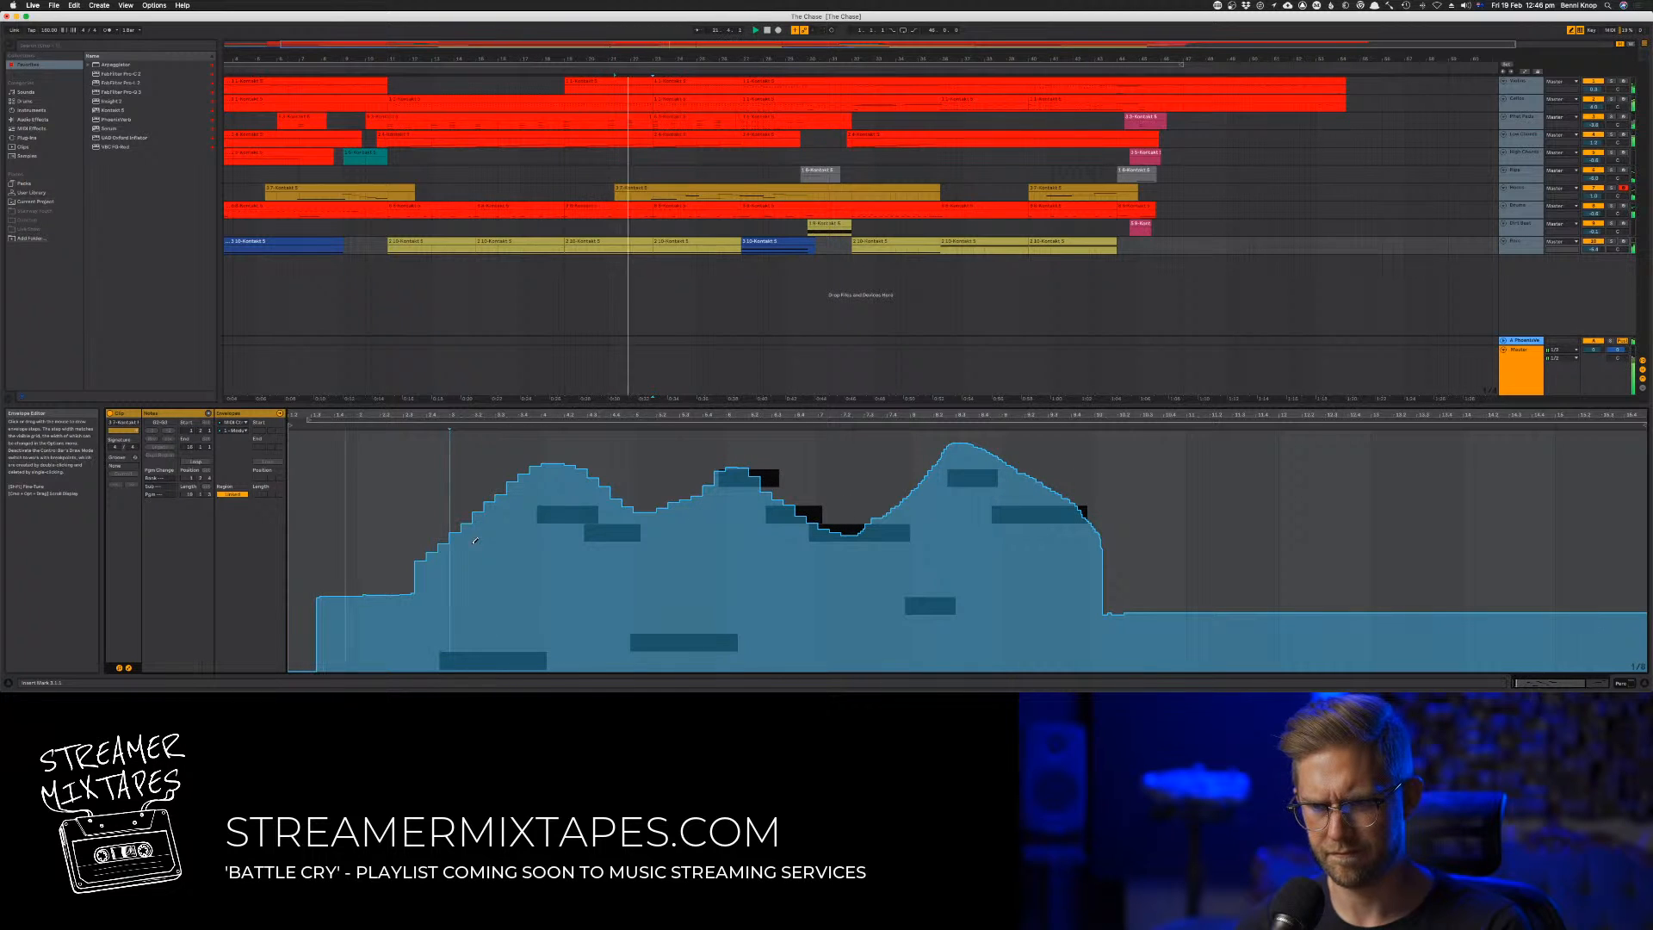
drag(474, 540, 419, 564)
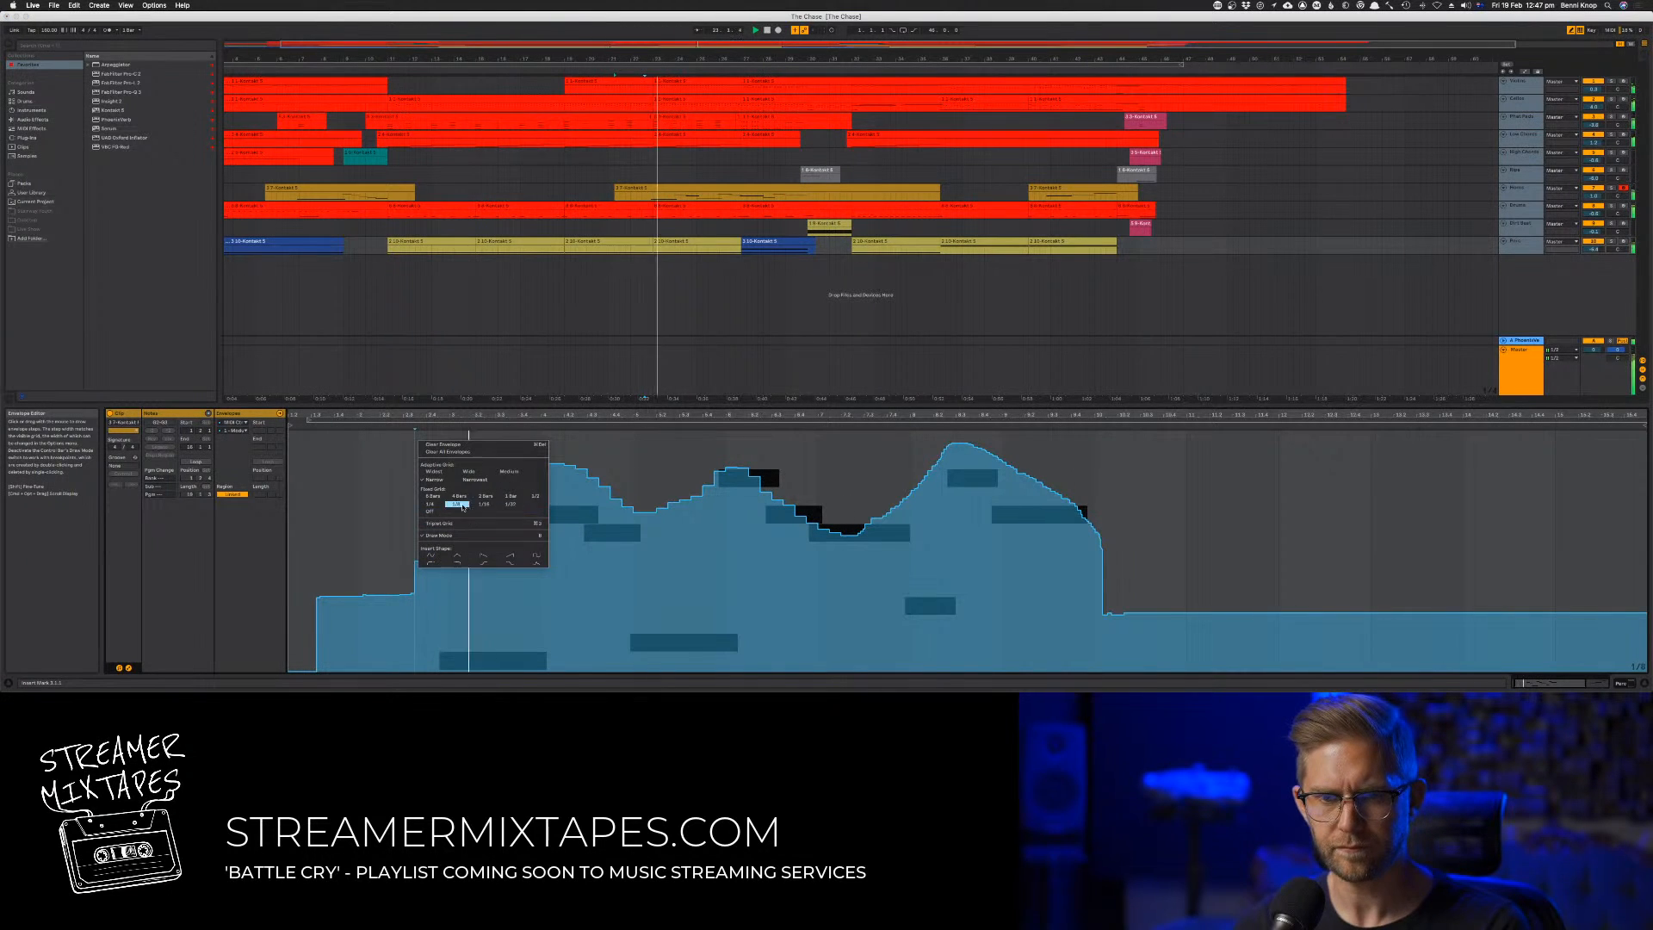
click(429, 510)
mouse_move(421, 558)
mouse_down()
mouse_move(516, 461)
mouse_move(571, 456)
mouse_move(648, 497)
mouse_move(728, 445)
mouse_move(857, 523)
mouse_move(972, 437)
mouse_move(1072, 496)
mouse_move(1111, 550)
mouse_up()
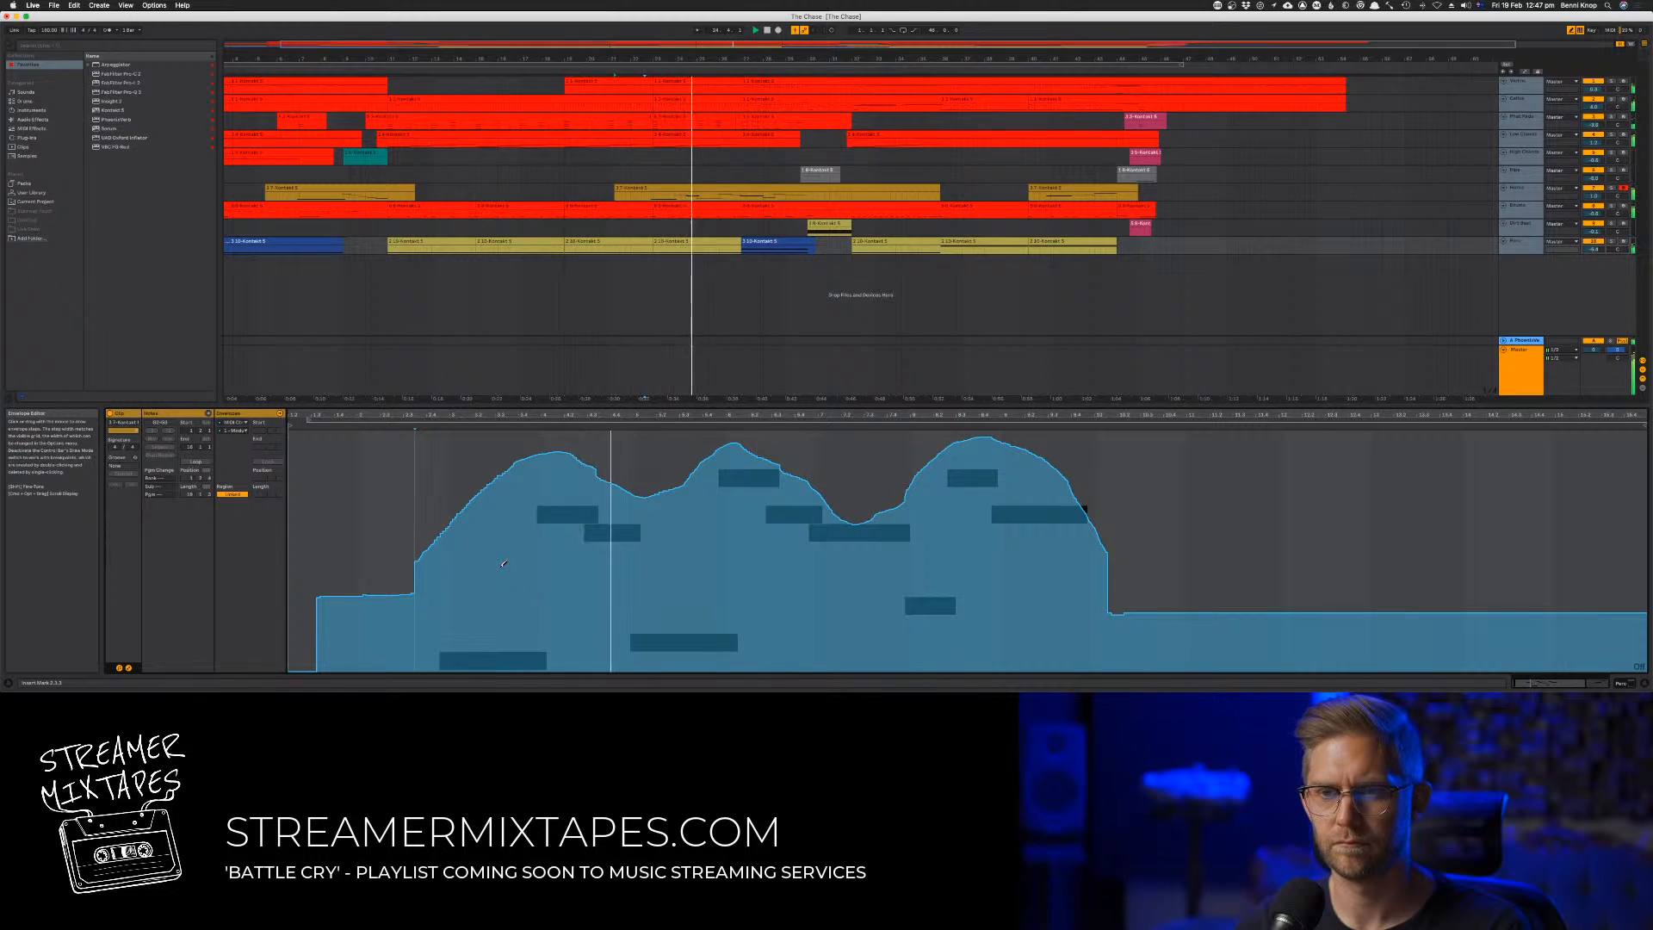
click(128, 668)
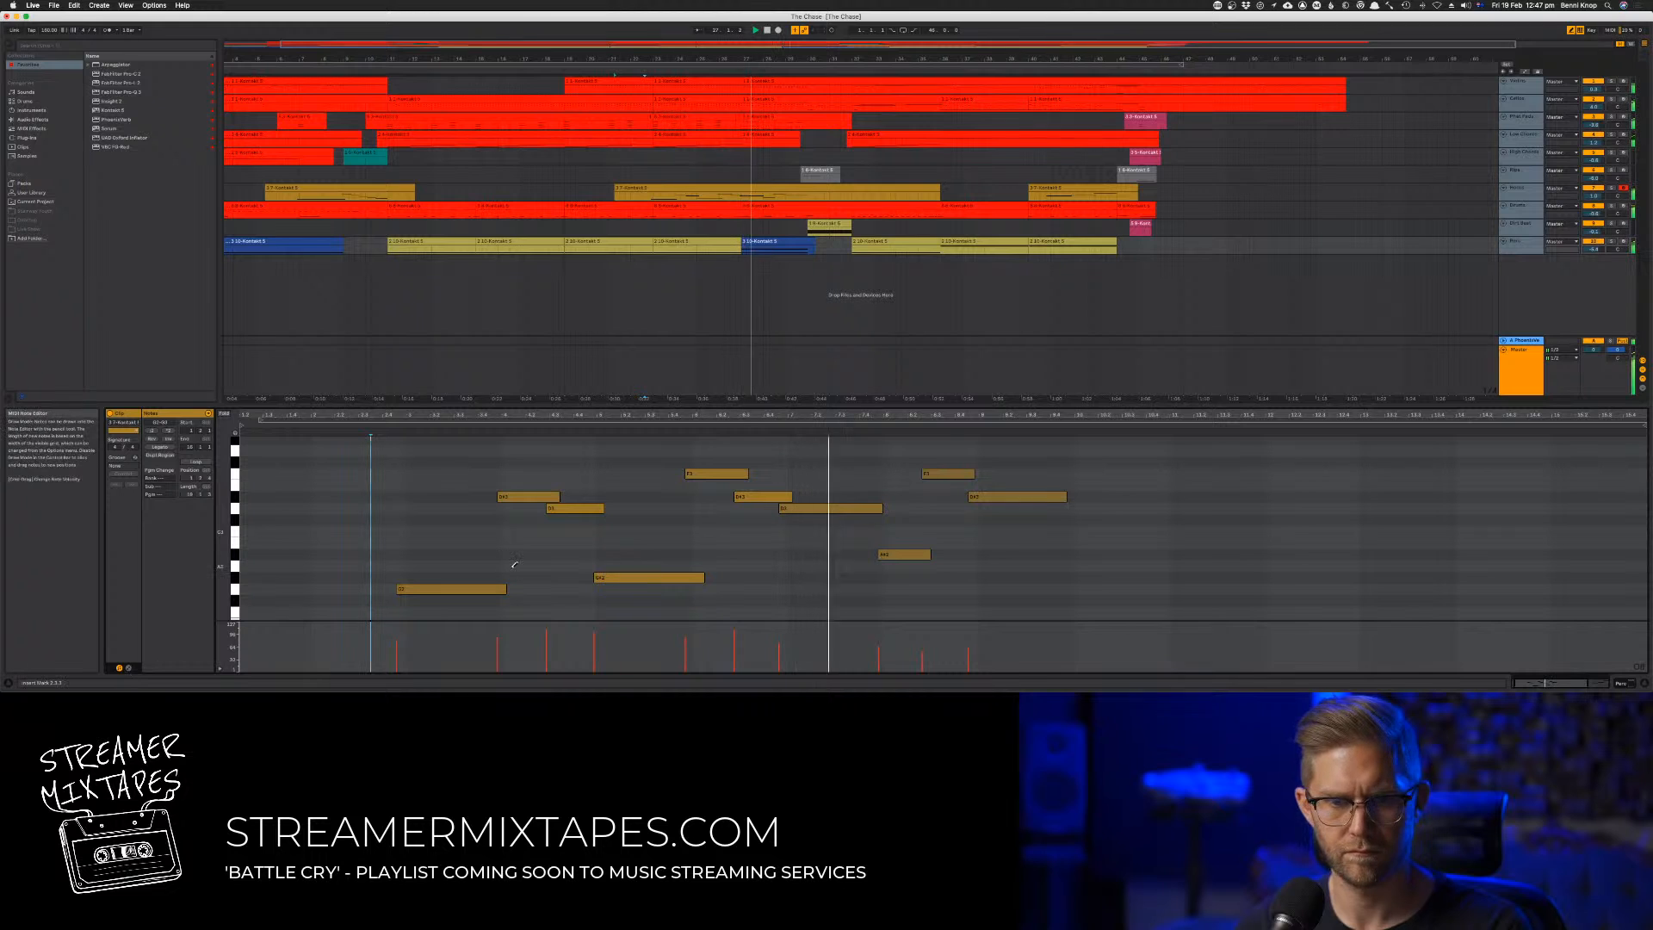
Shift the second pair of short notes slightly earlier and play from just before the clip's first note
drag(671, 476, 752, 503)
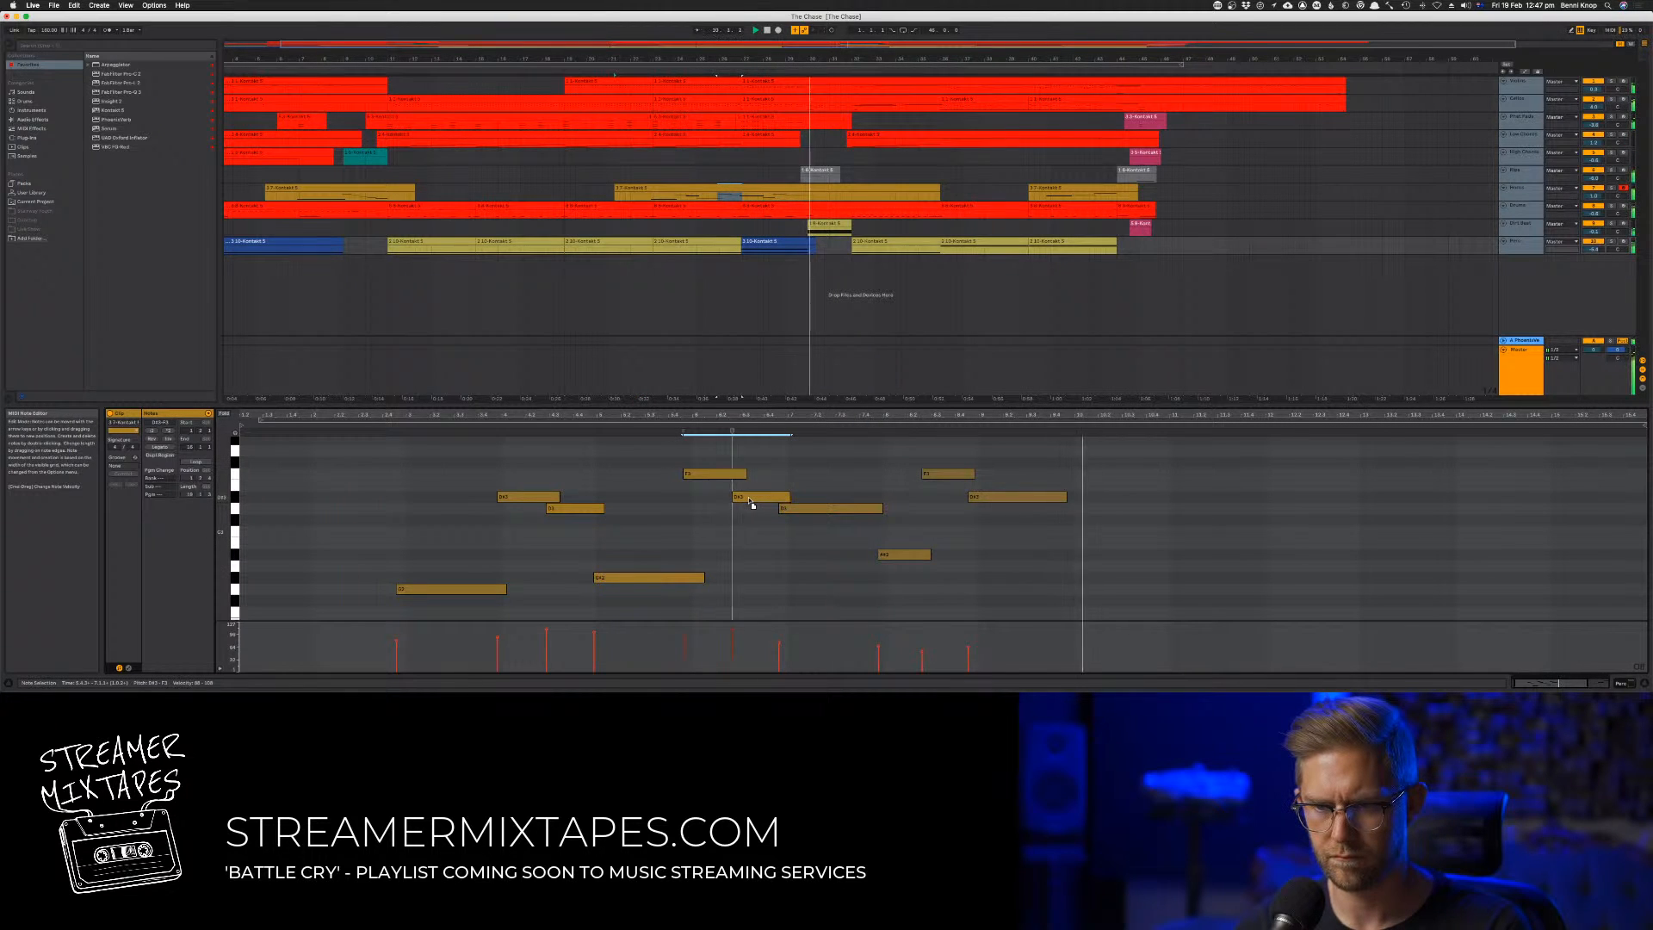
click(372, 482)
key(space)
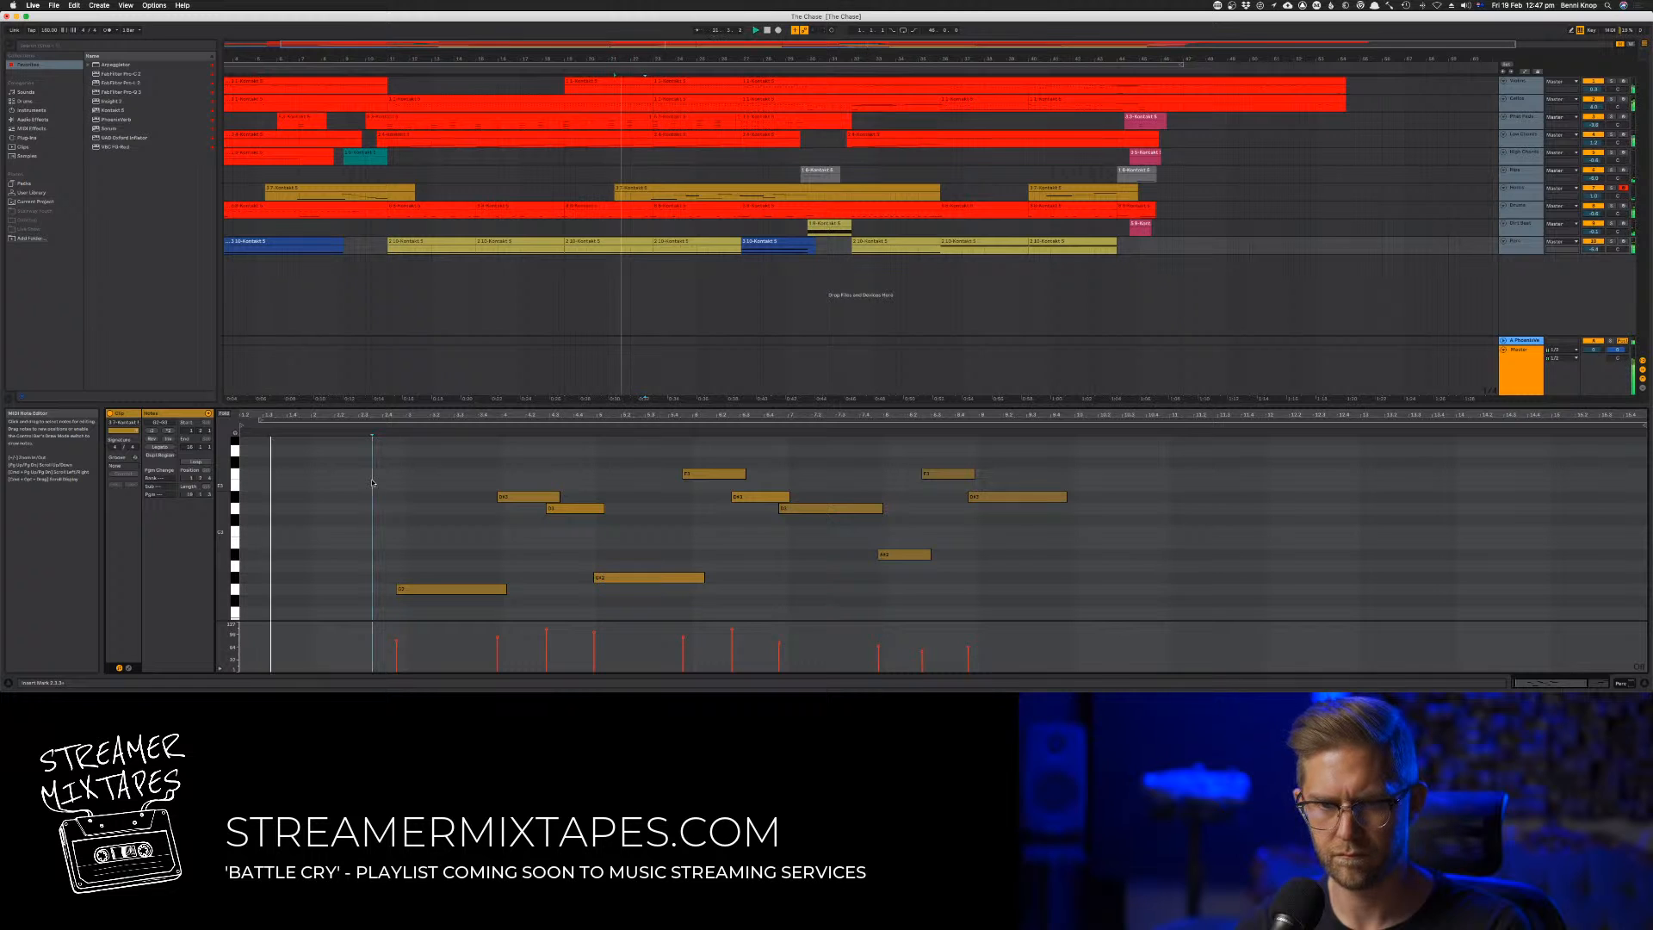
Inspect the middle-section clips on the second, third and tenth tracks and check the mixer levels during playback
click(686, 105)
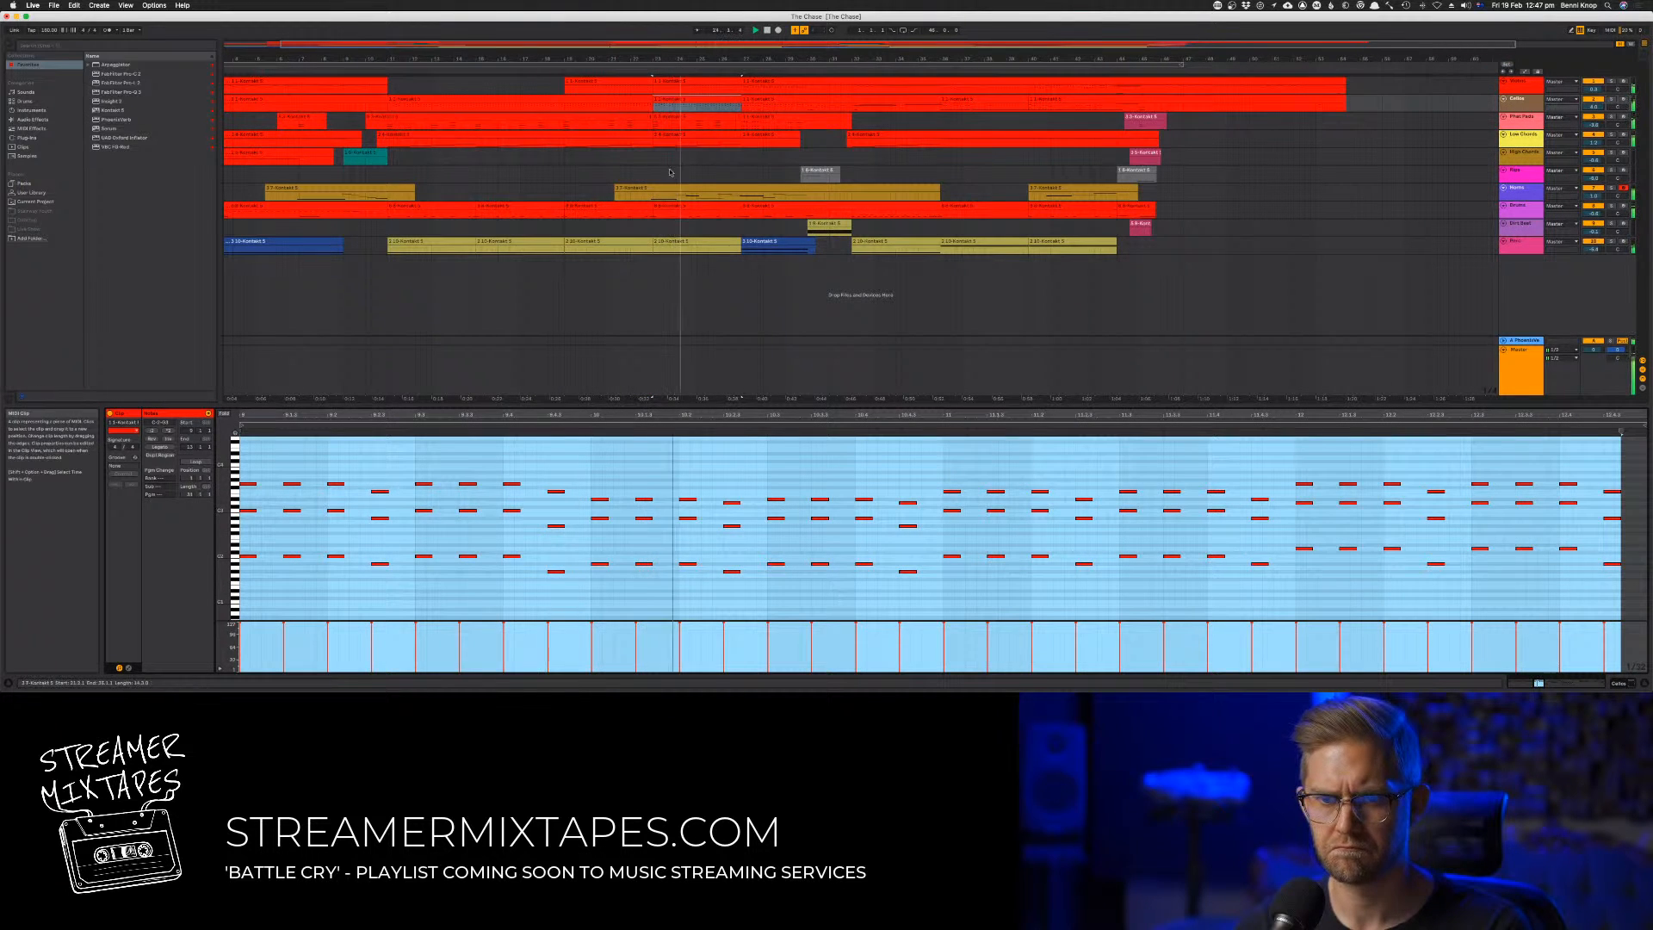
key(Down)
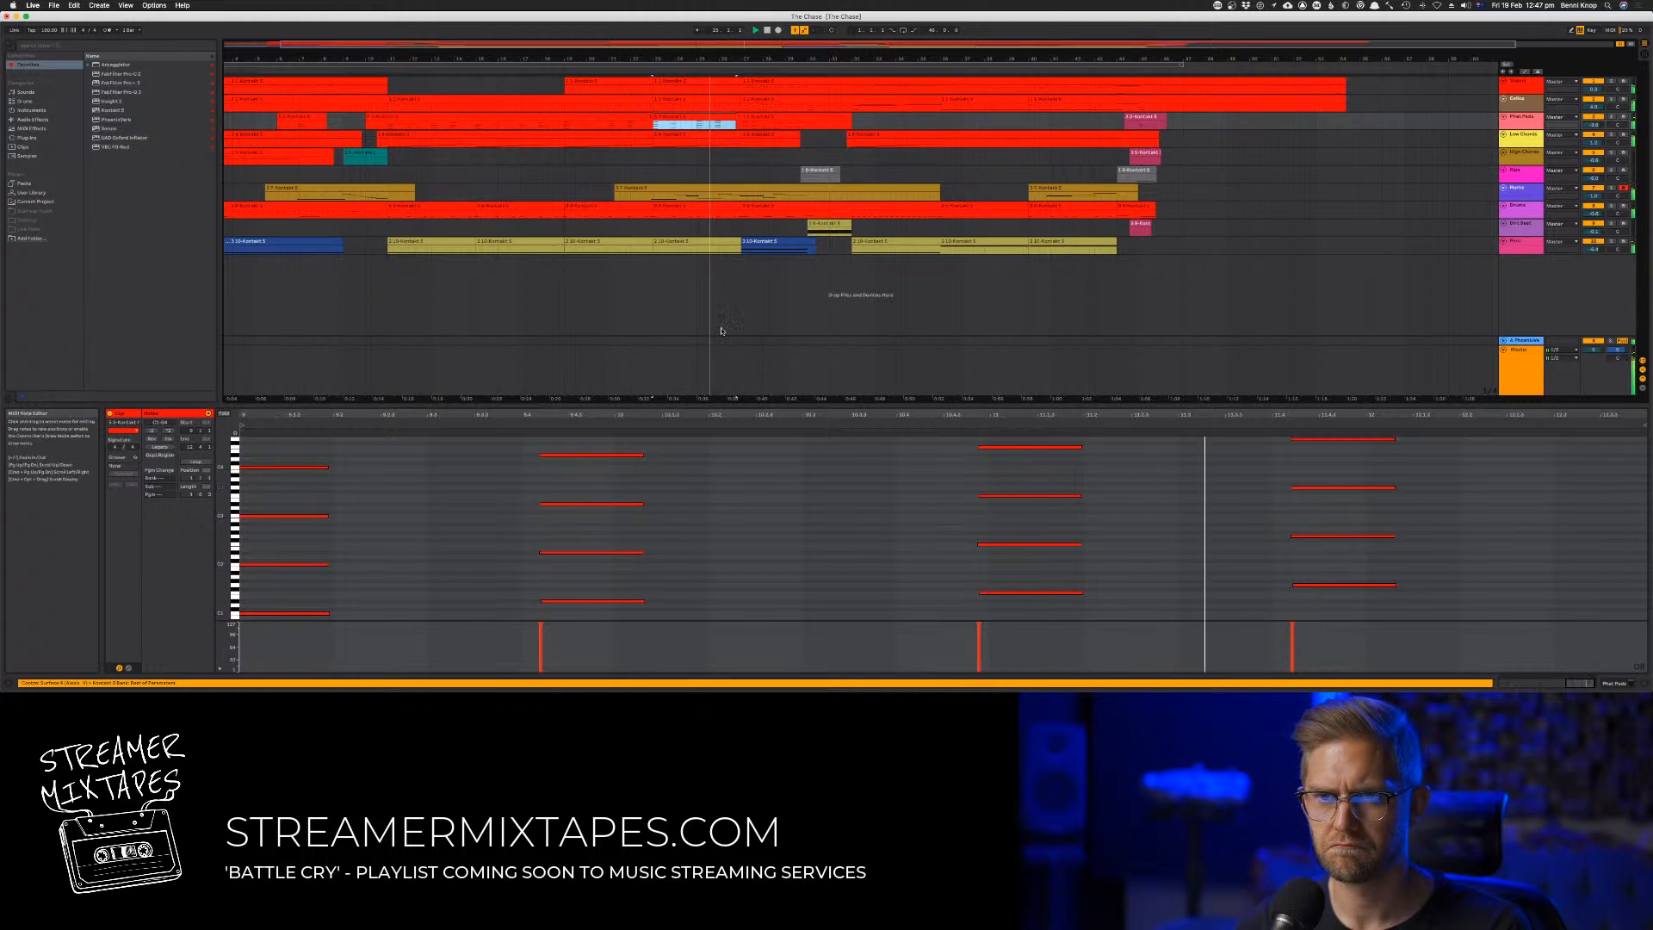
click(691, 247)
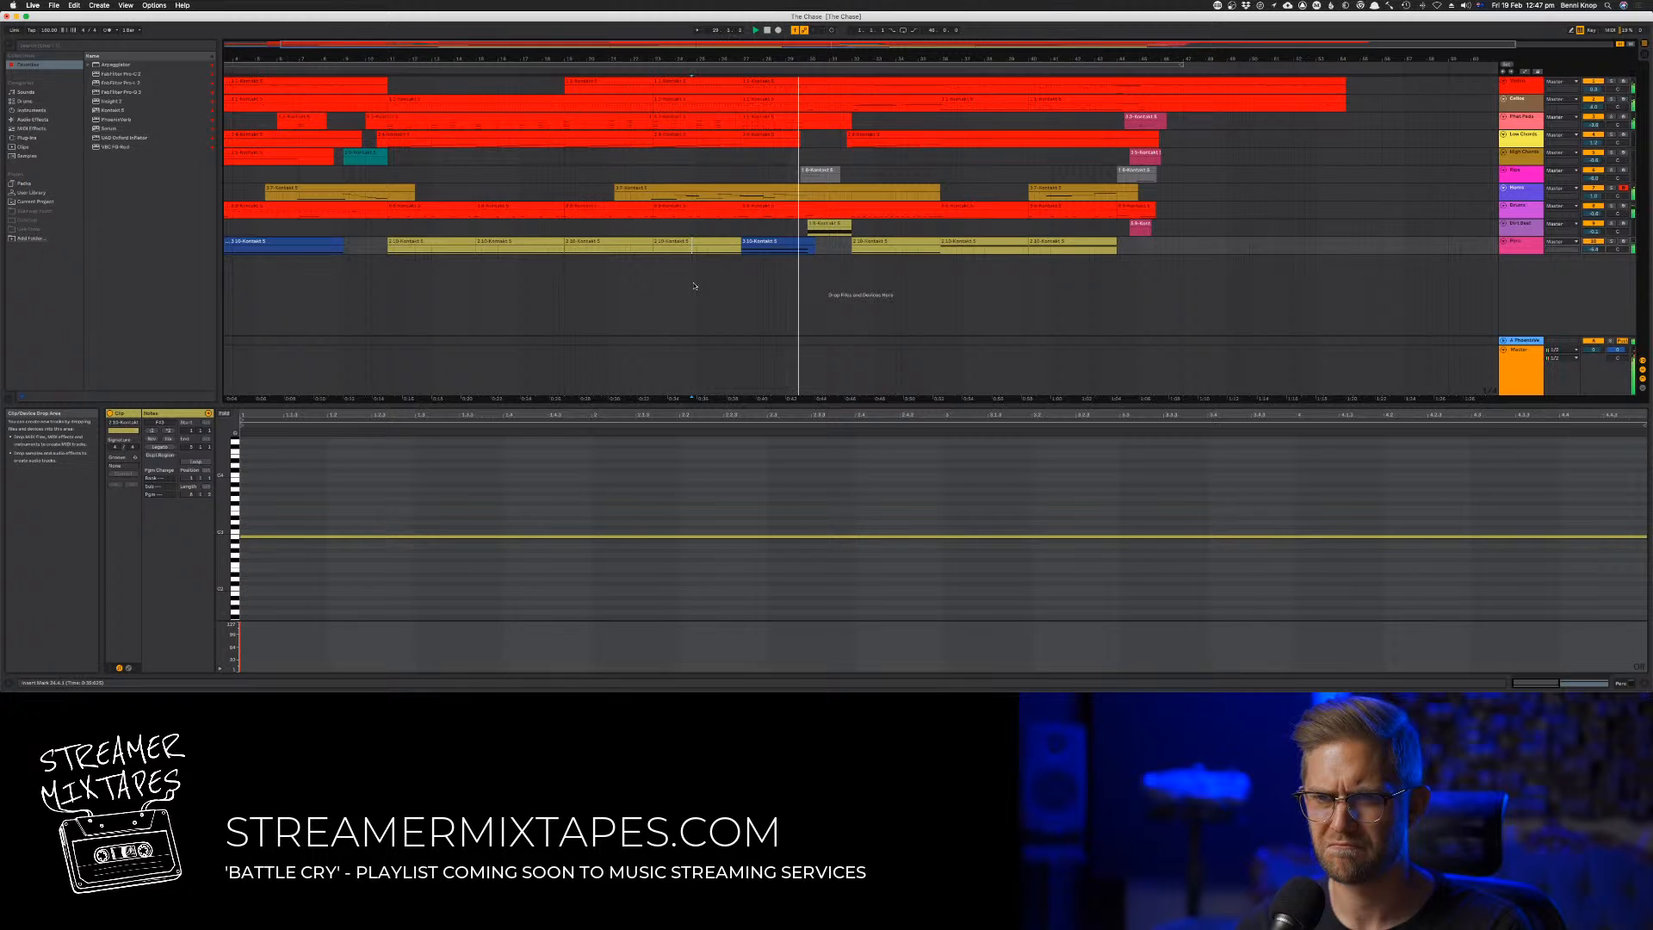
key(Tab)
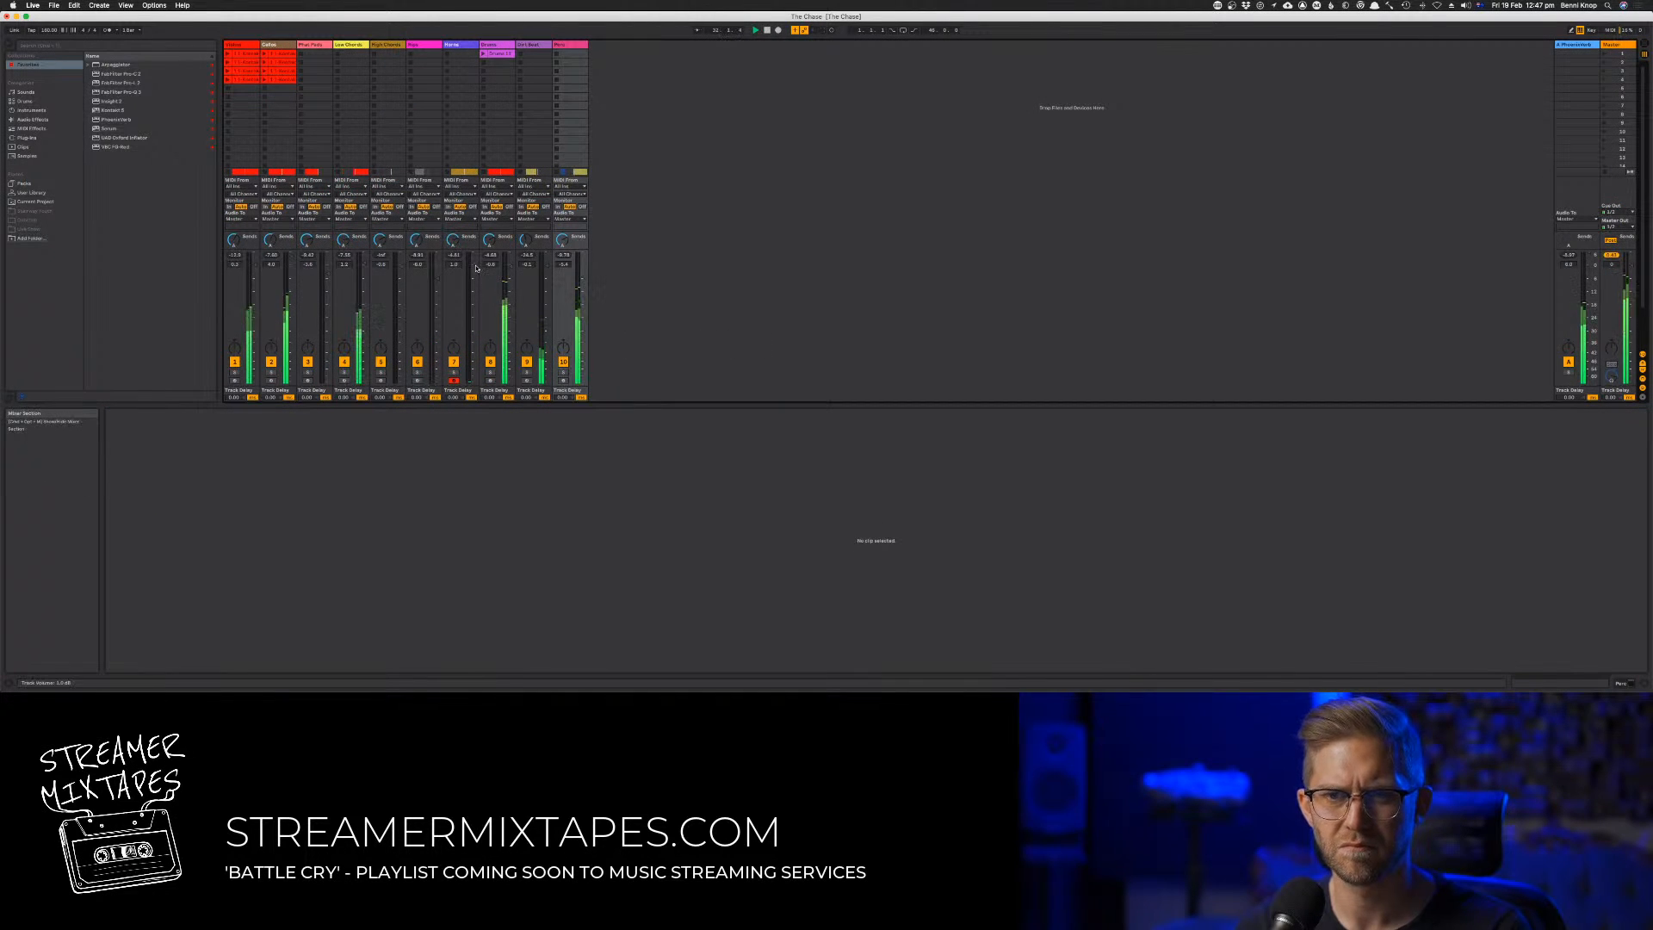
key(Tab)
key(Tab)
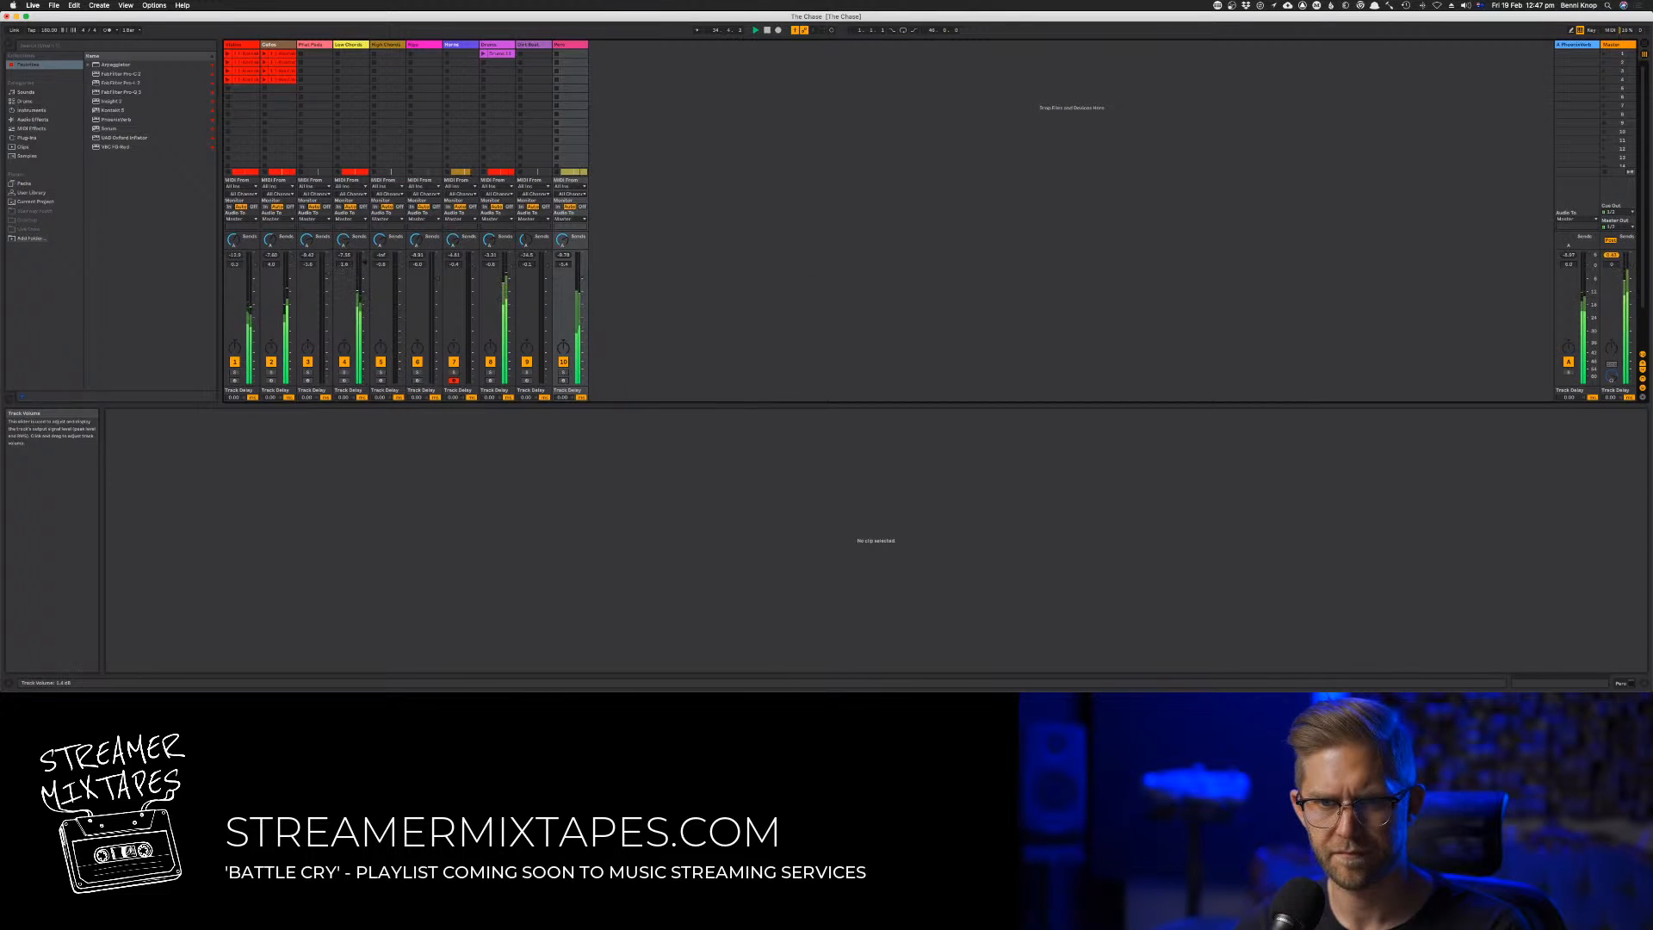
key(Tab)
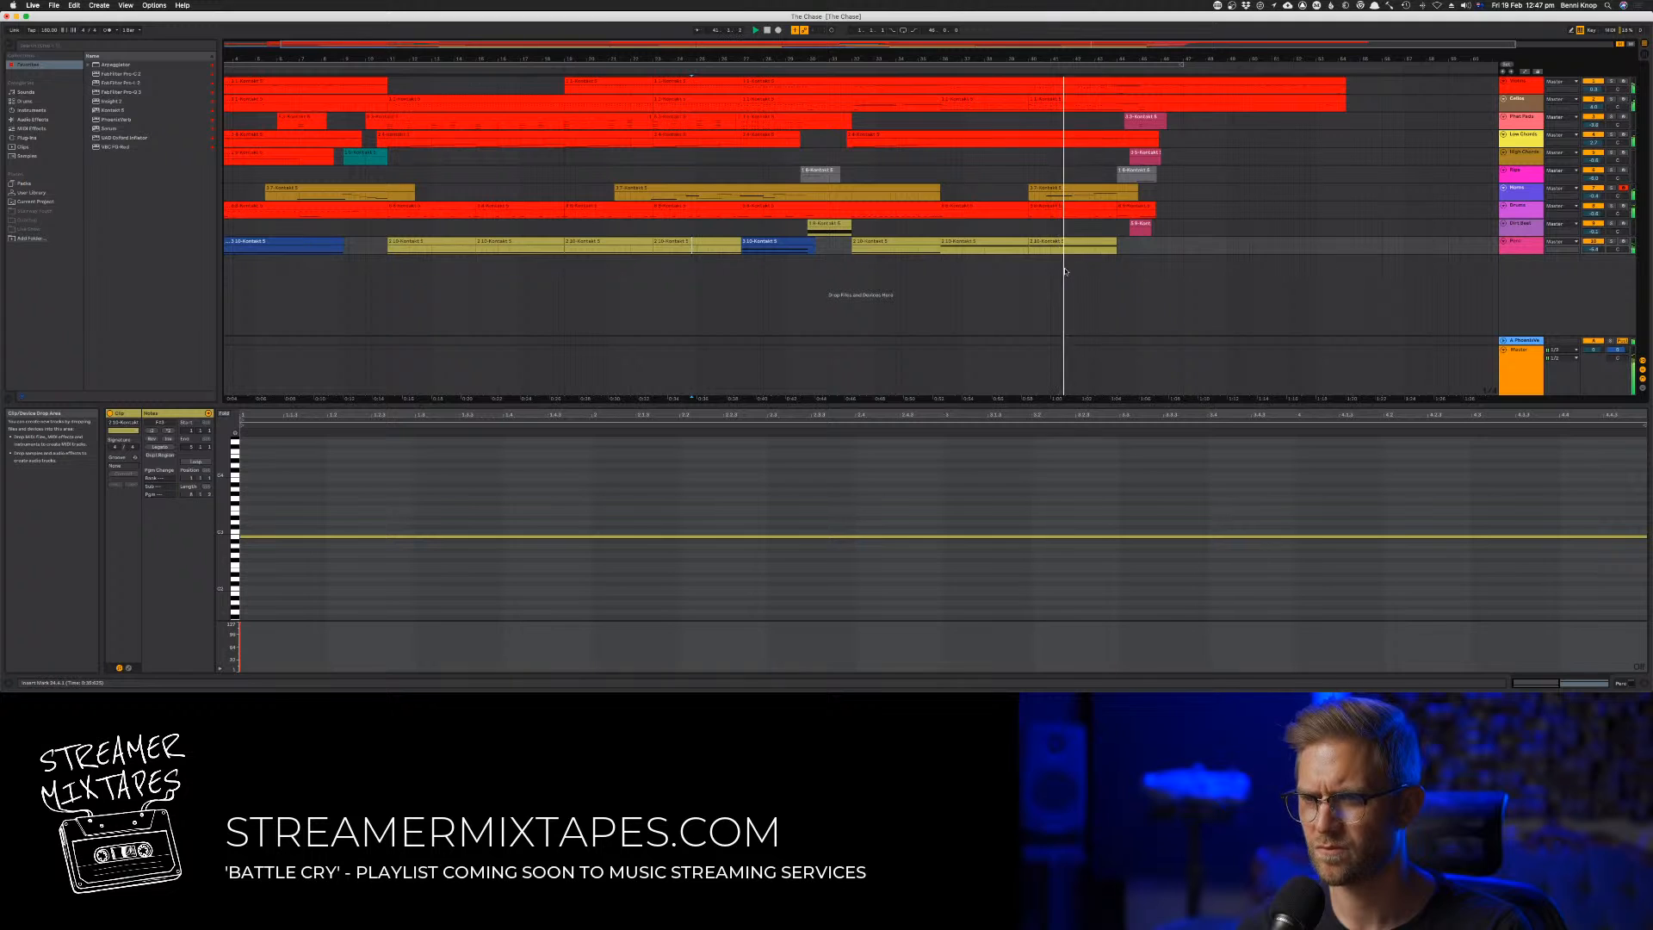
Show the modulation envelope of the seventh track's last clip and redraw a higher, gradually rising curve across its three notes
click(1067, 189)
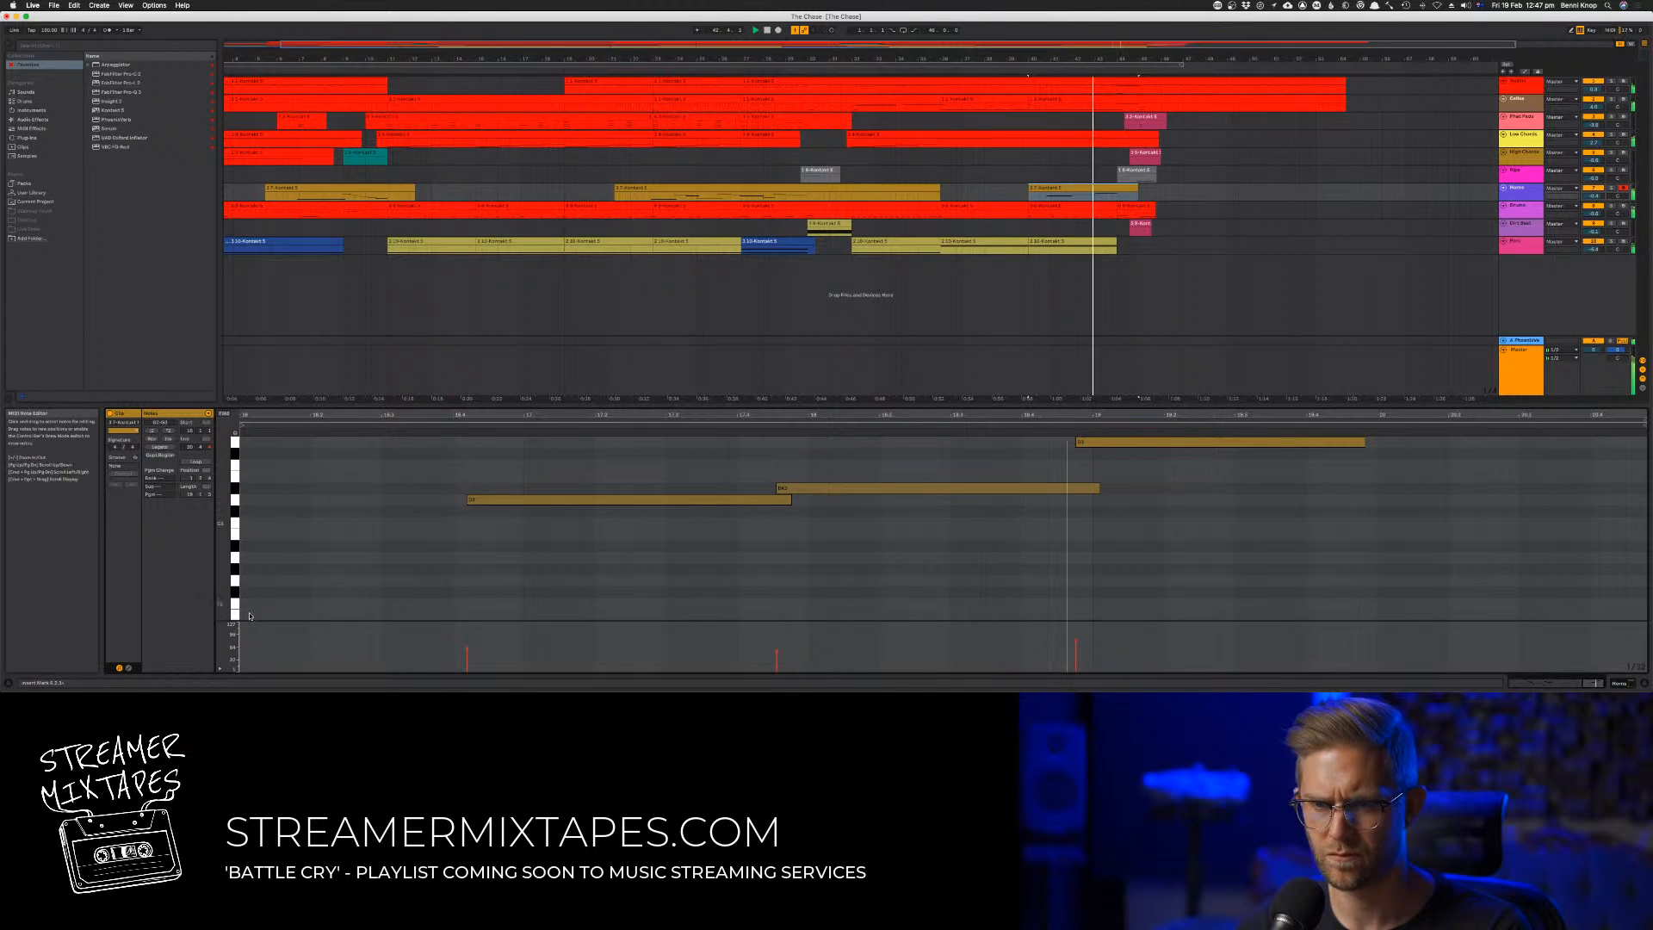
click(129, 667)
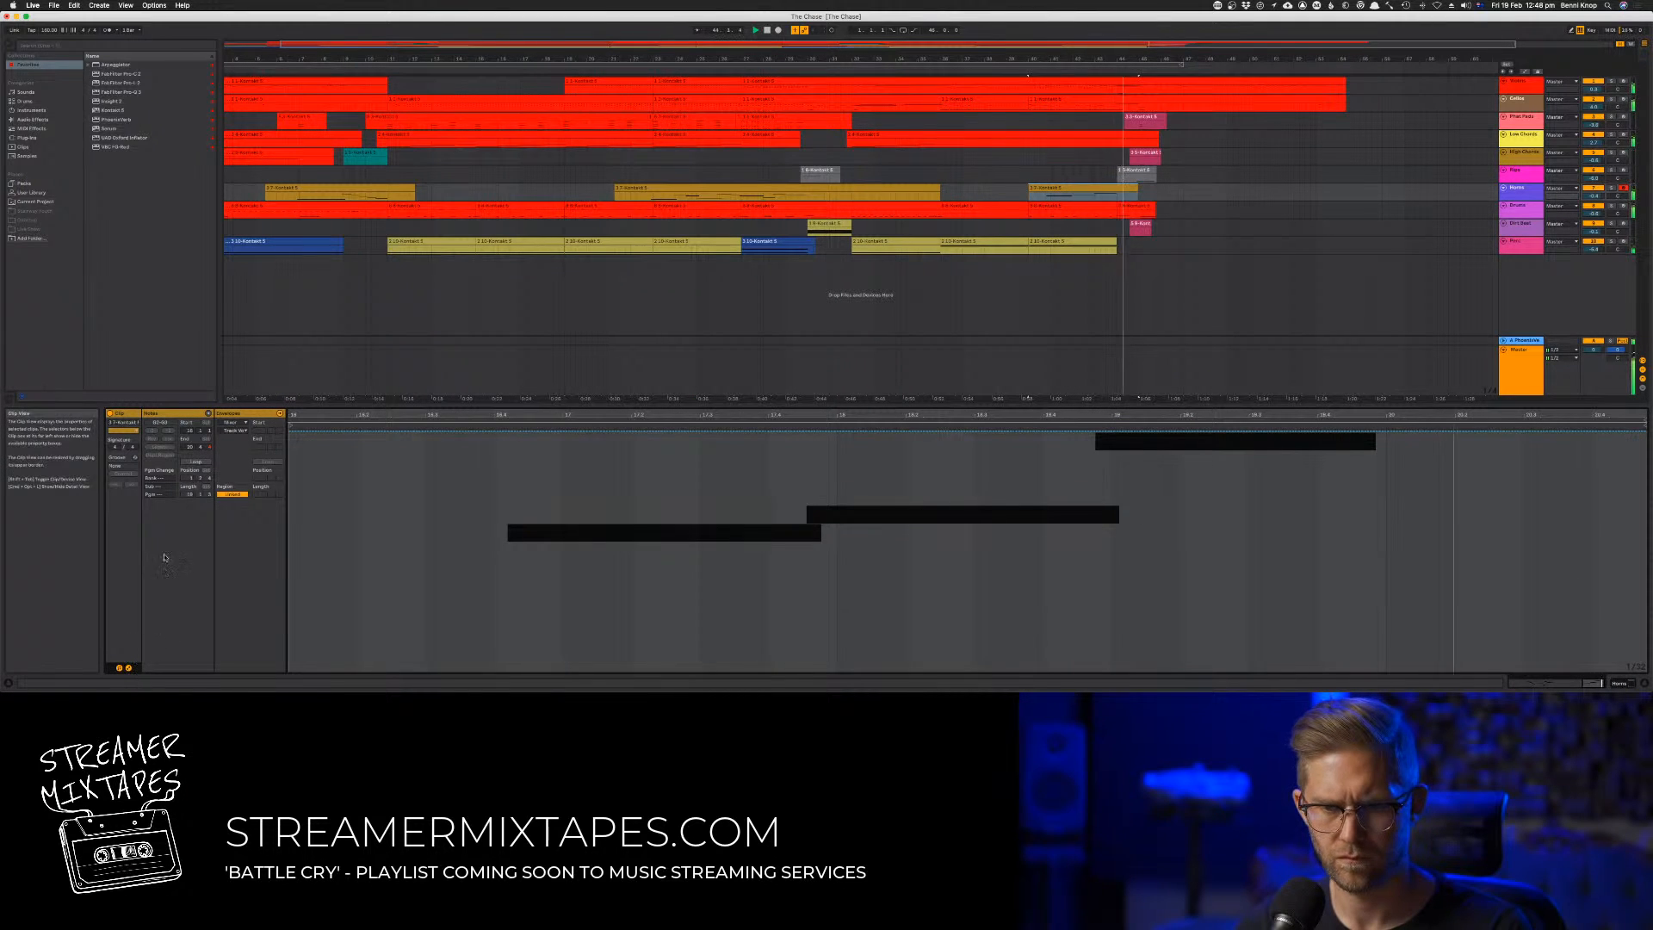
click(234, 422)
click(235, 432)
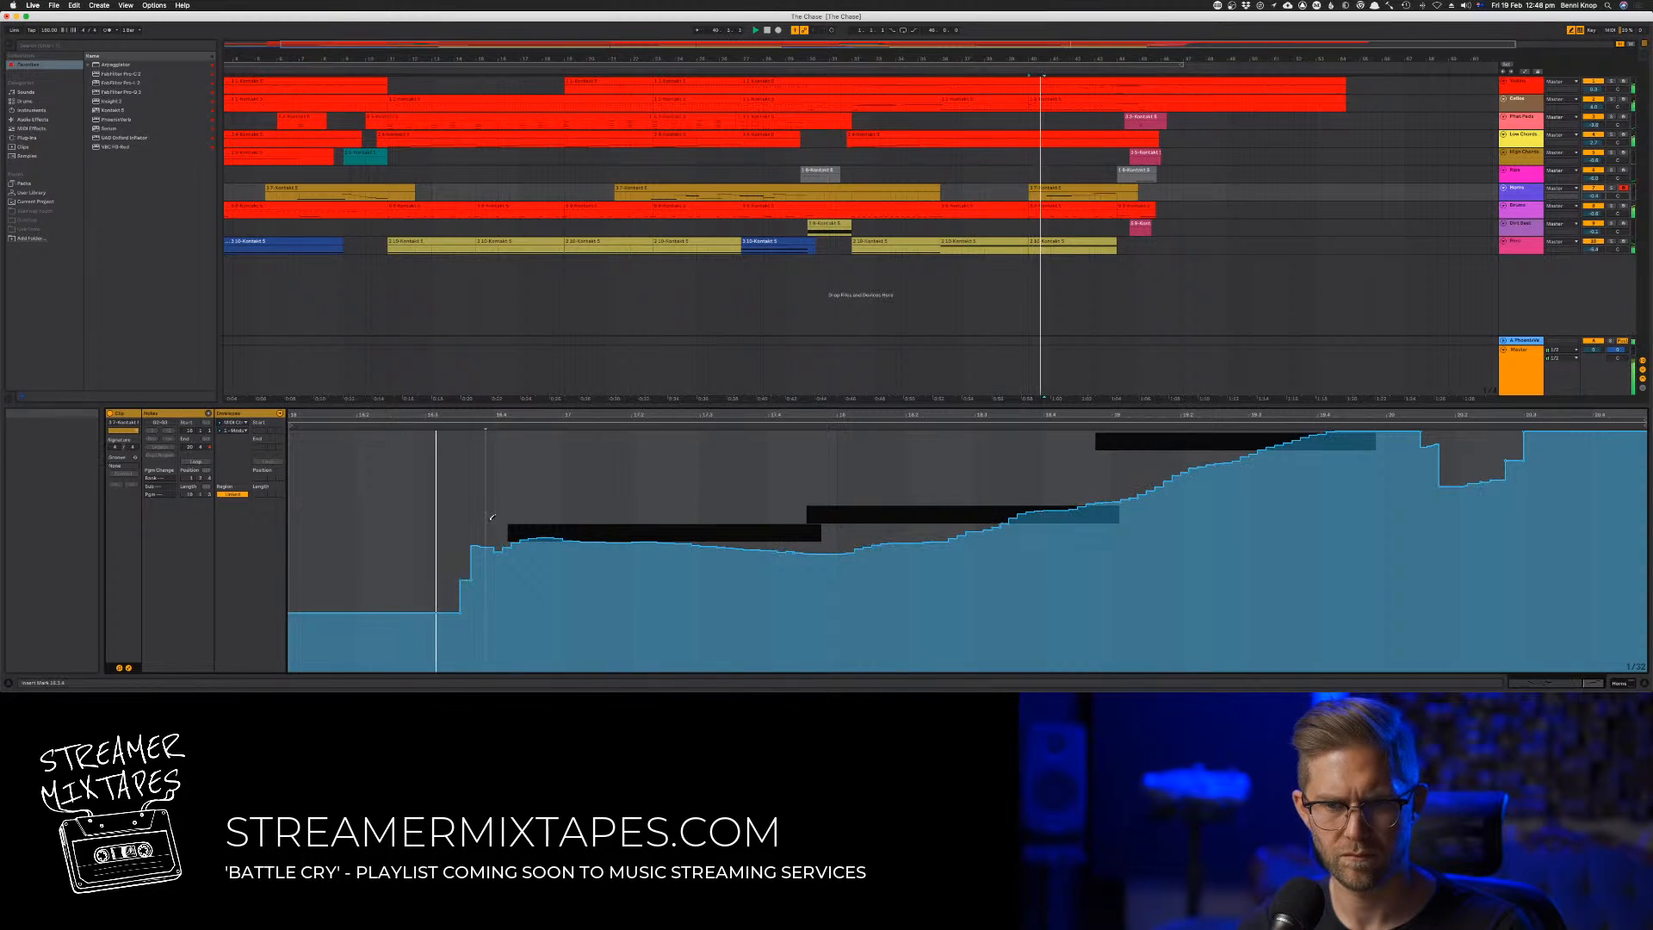
mouse_move(486, 517)
mouse_down()
mouse_move(796, 509)
mouse_move(1200, 445)
mouse_move(1299, 400)
mouse_up()
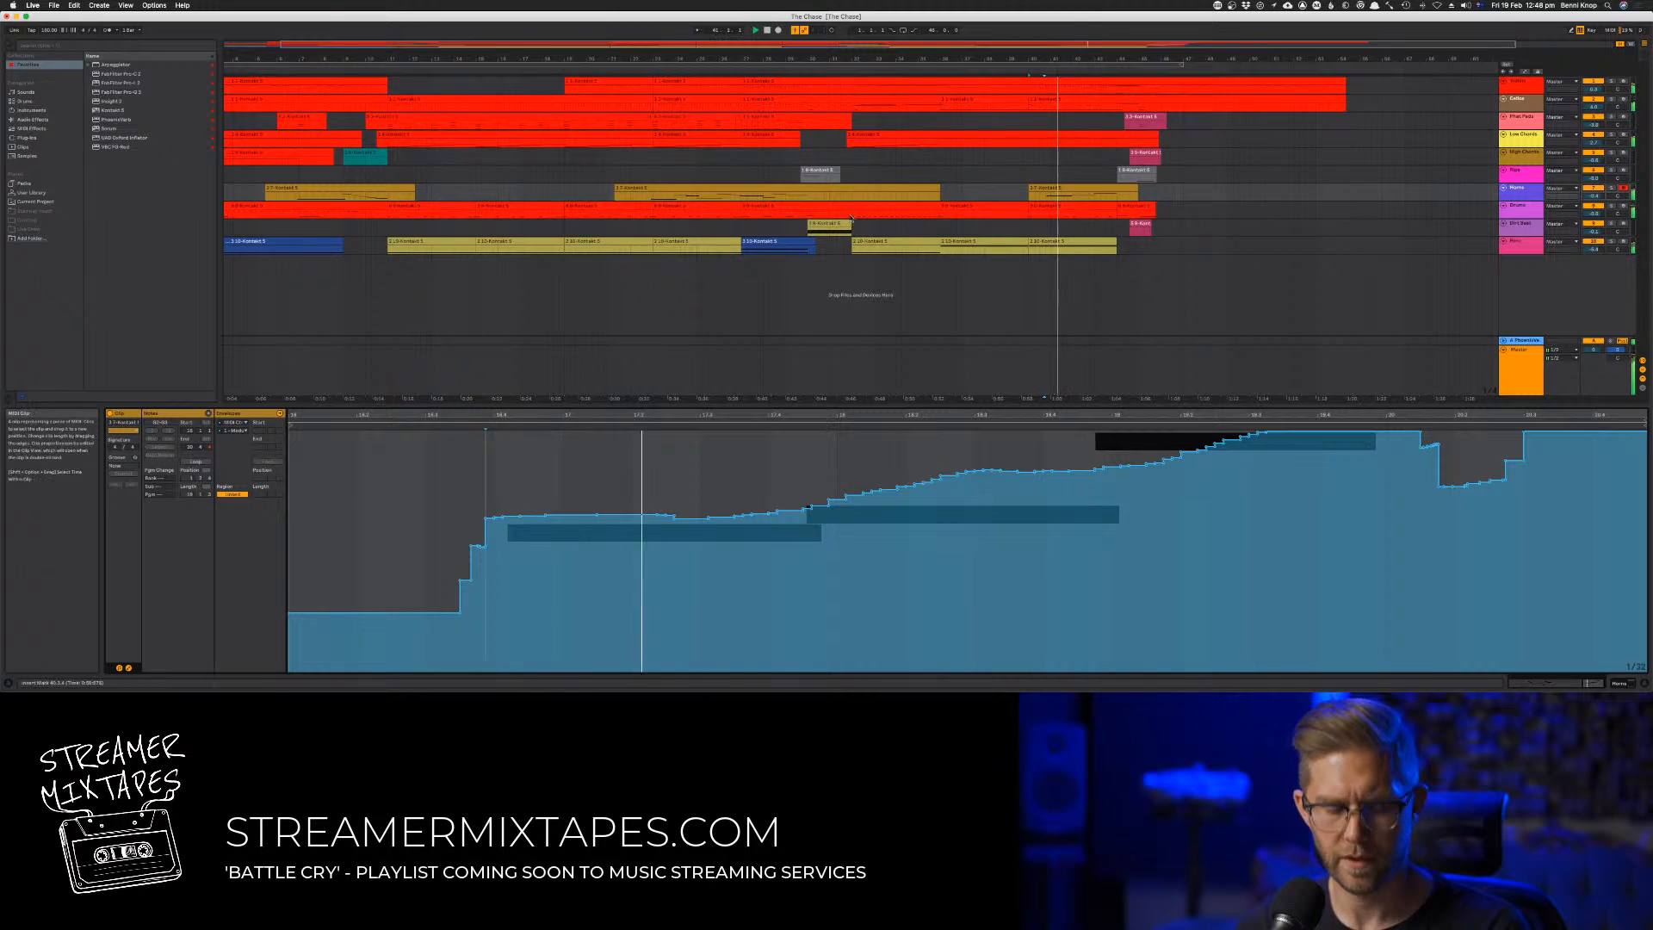
Audition the transition clips on the ninth and sixth tracks, and play from just before the sixth track's final clip
click(741, 226)
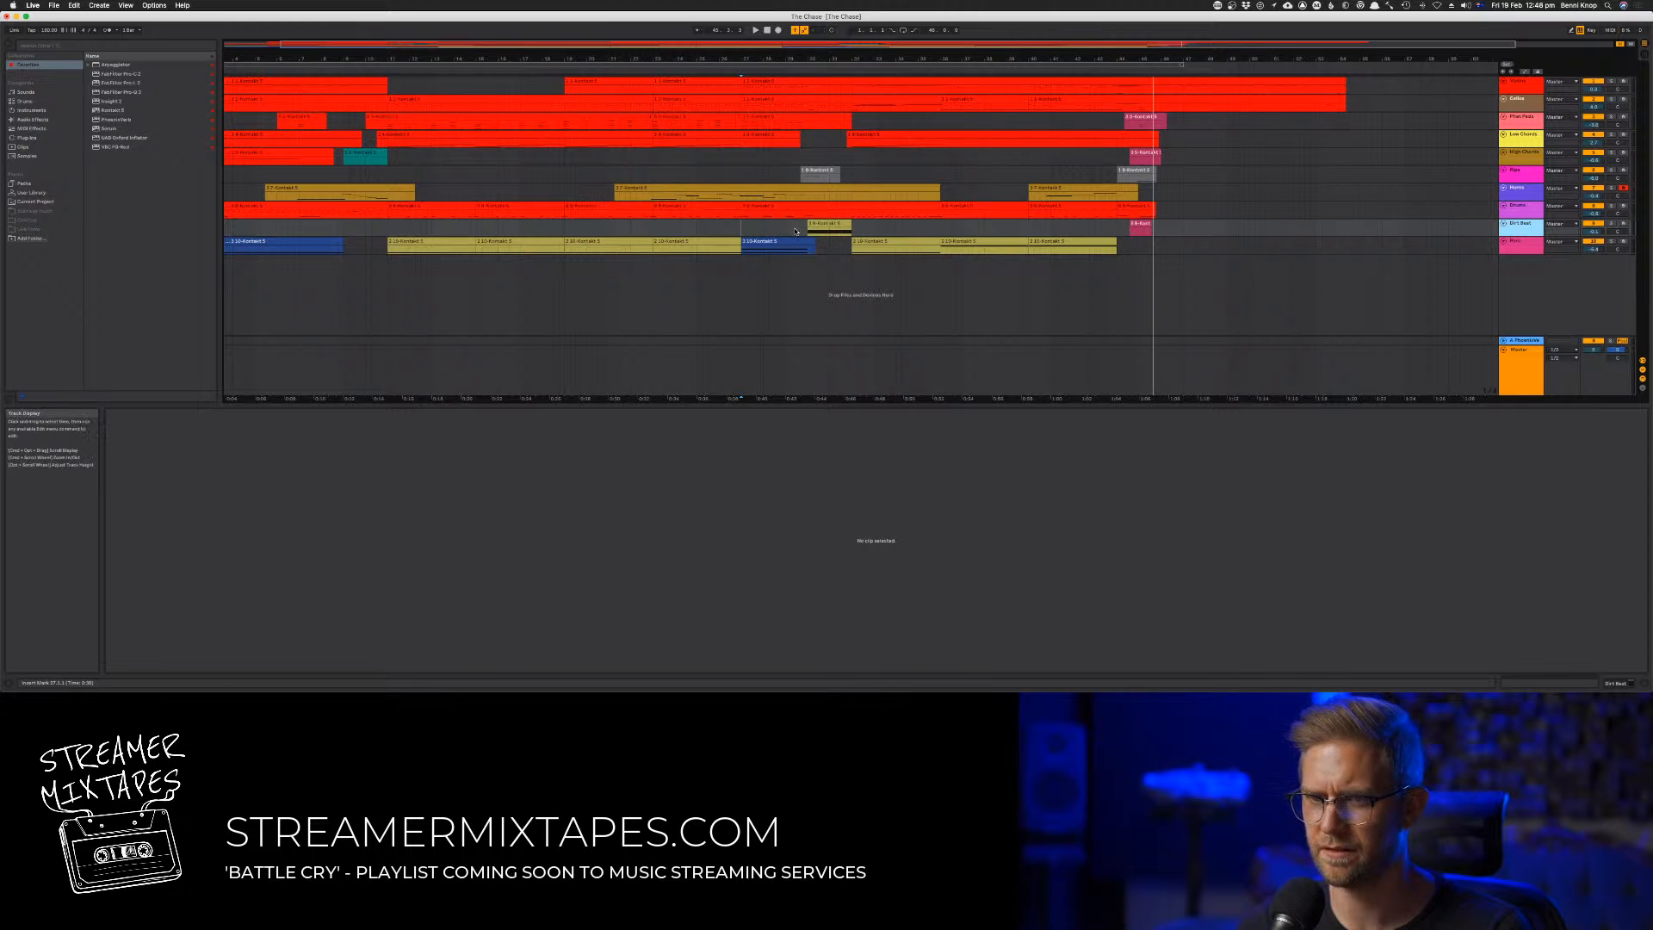
click(814, 225)
key(space)
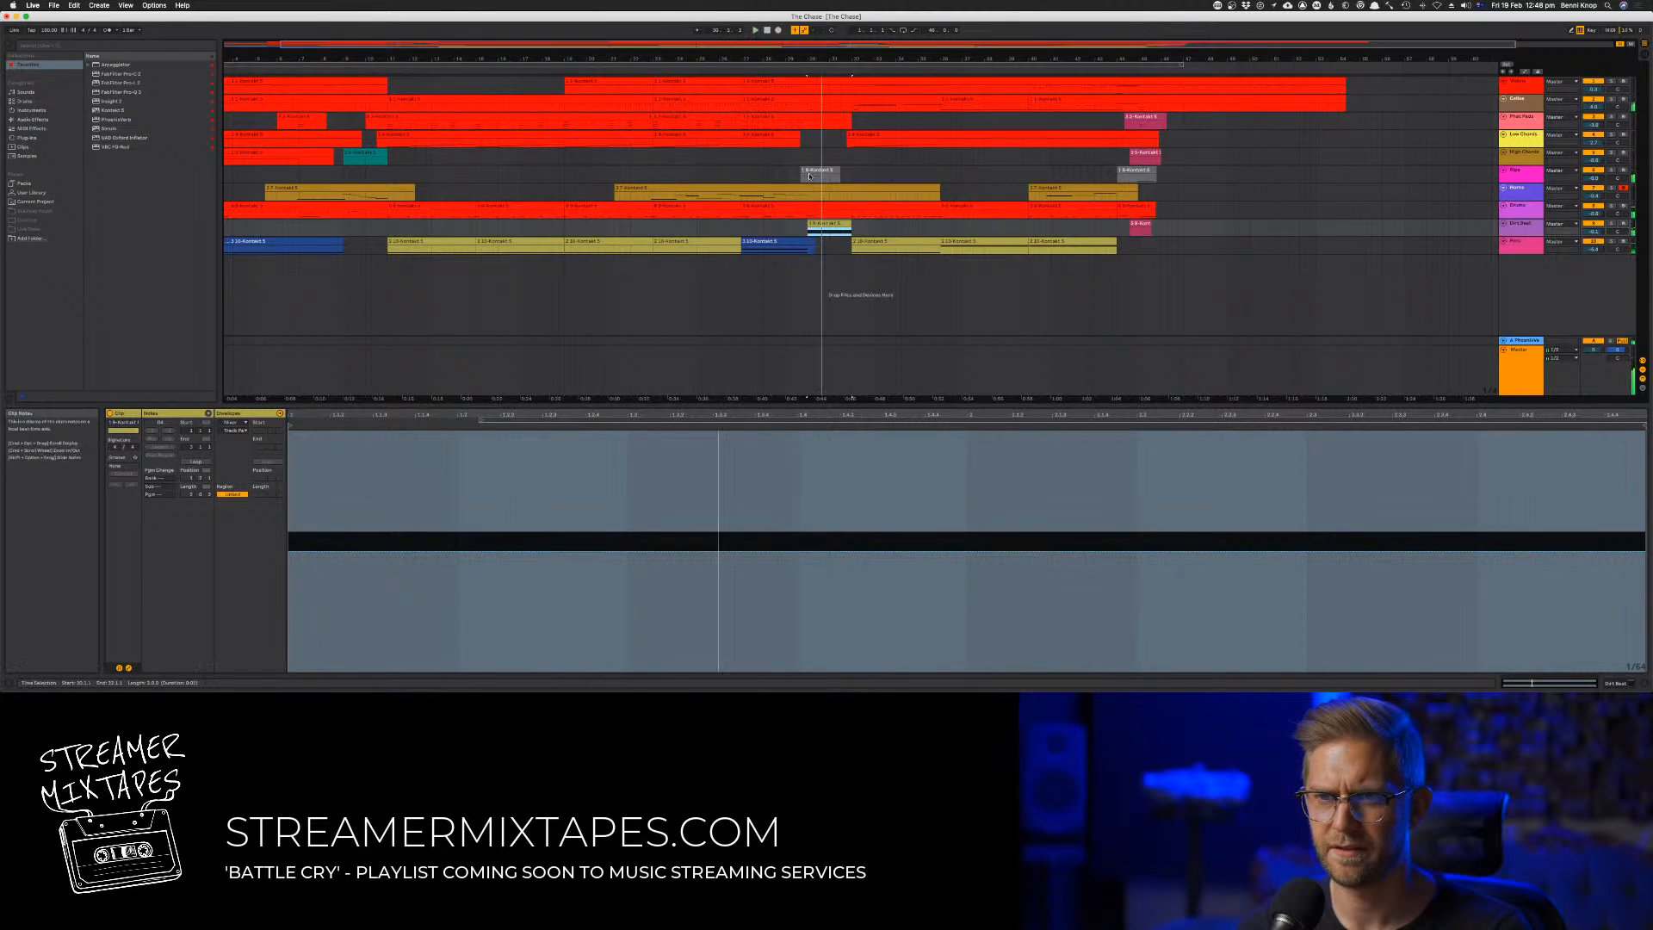
click(810, 172)
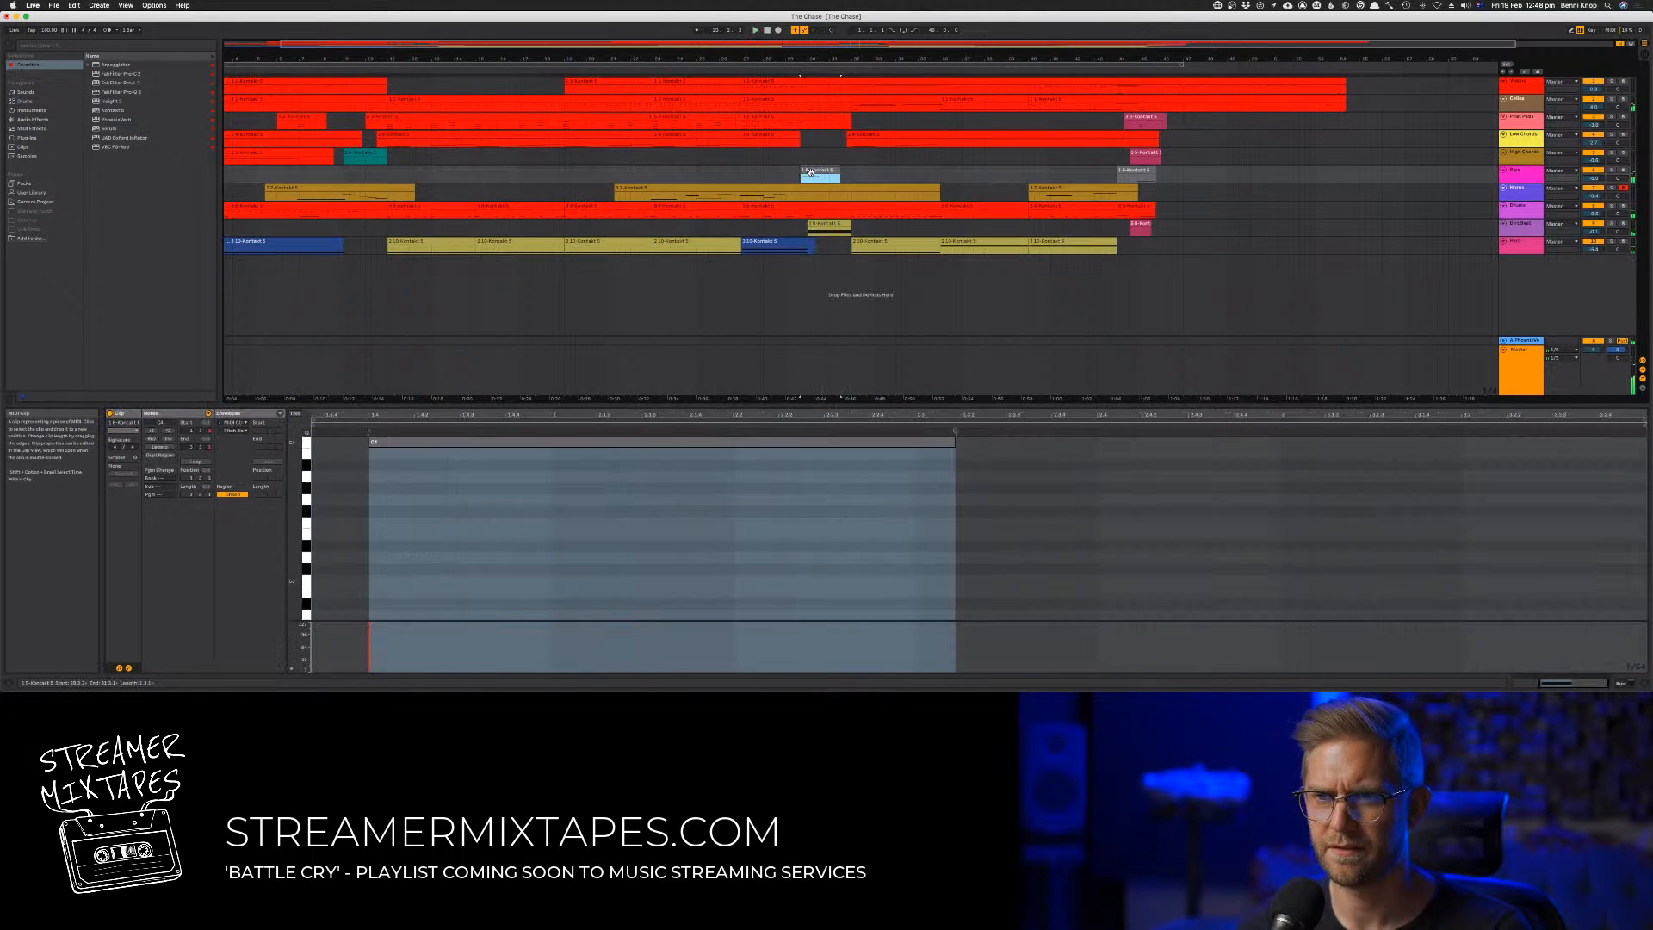
click(1121, 70)
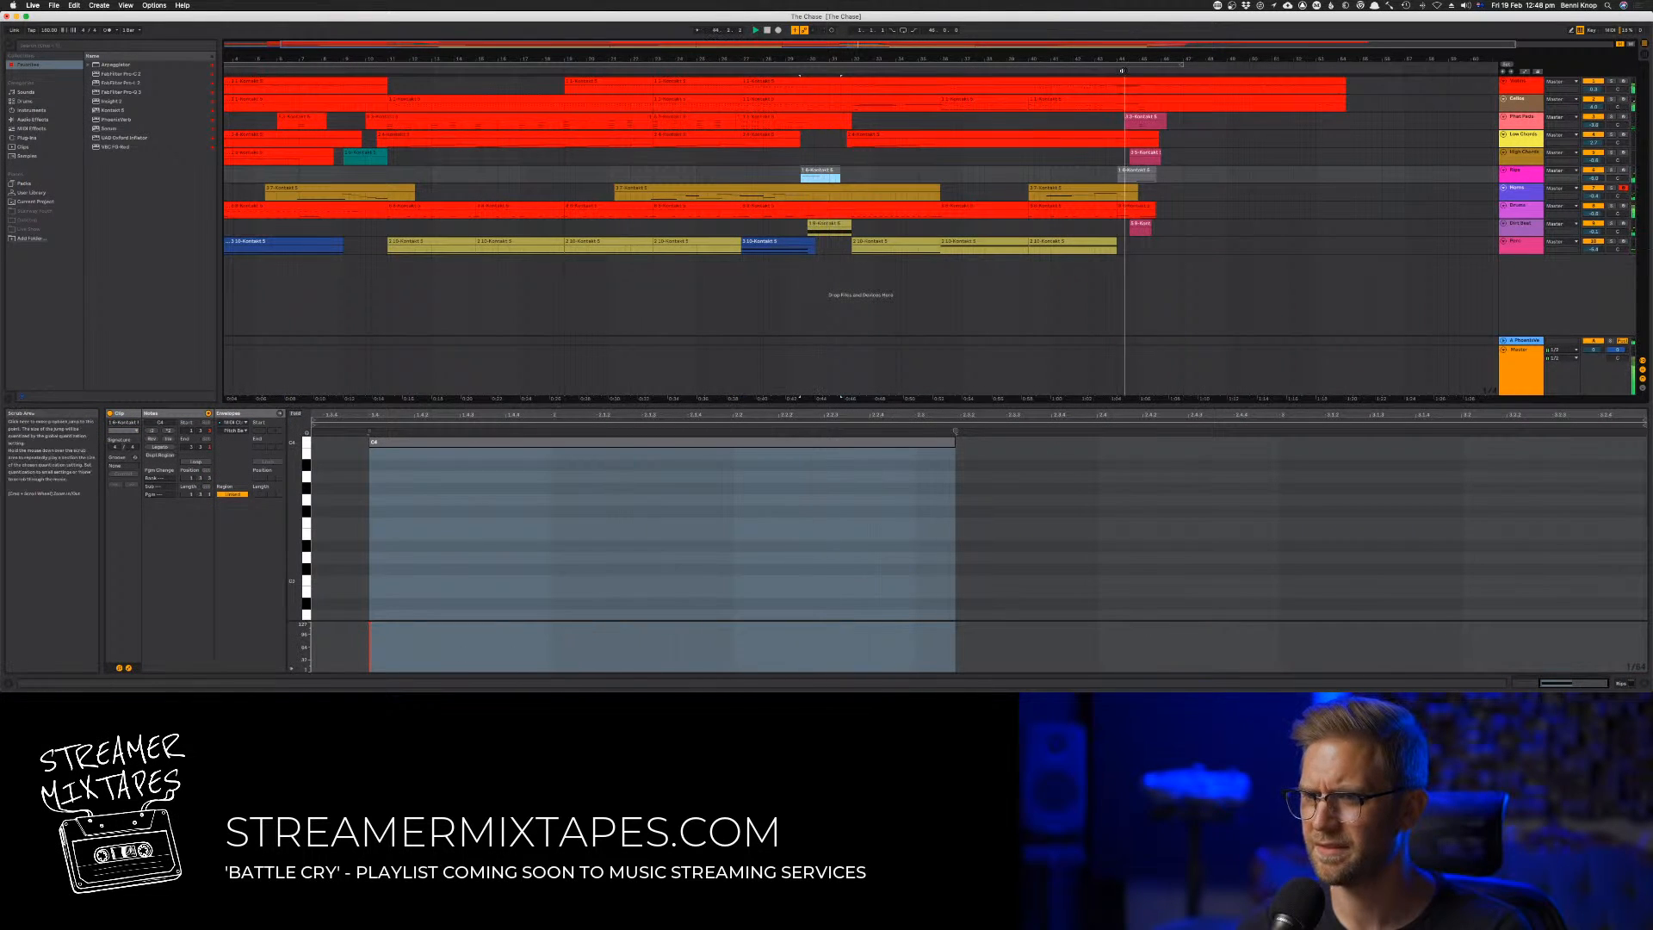
Open the sixth track's final clip and examine the placement of its single sustained note
click(1139, 173)
drag(1013, 481, 1057, 549)
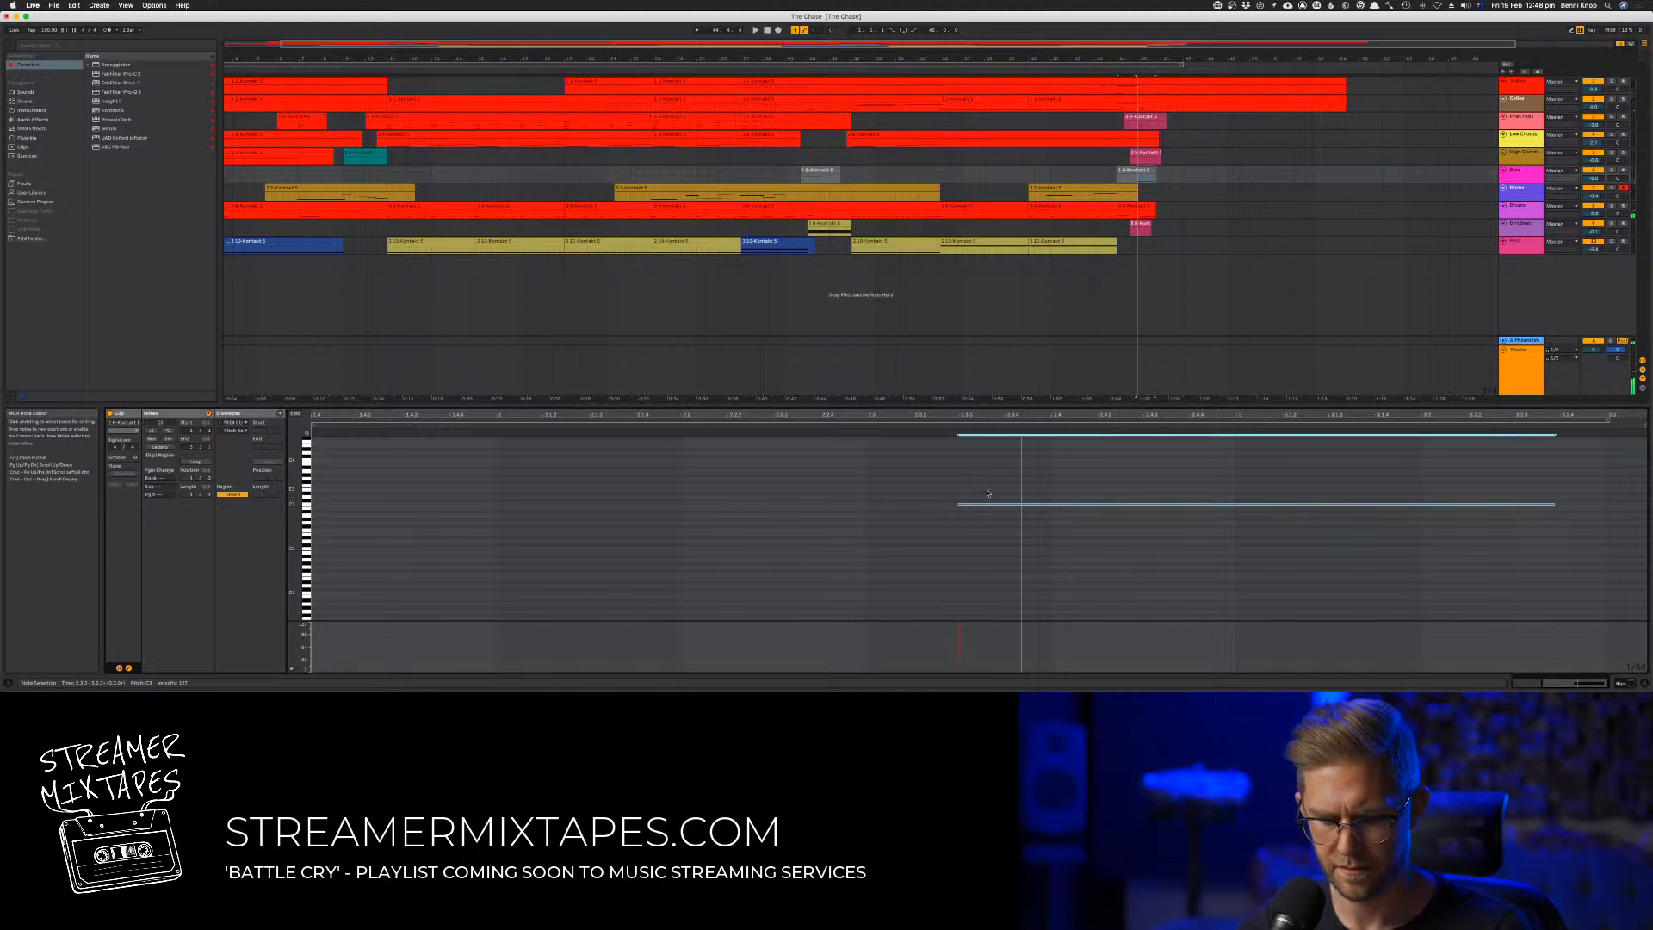
right_click(1141, 172)
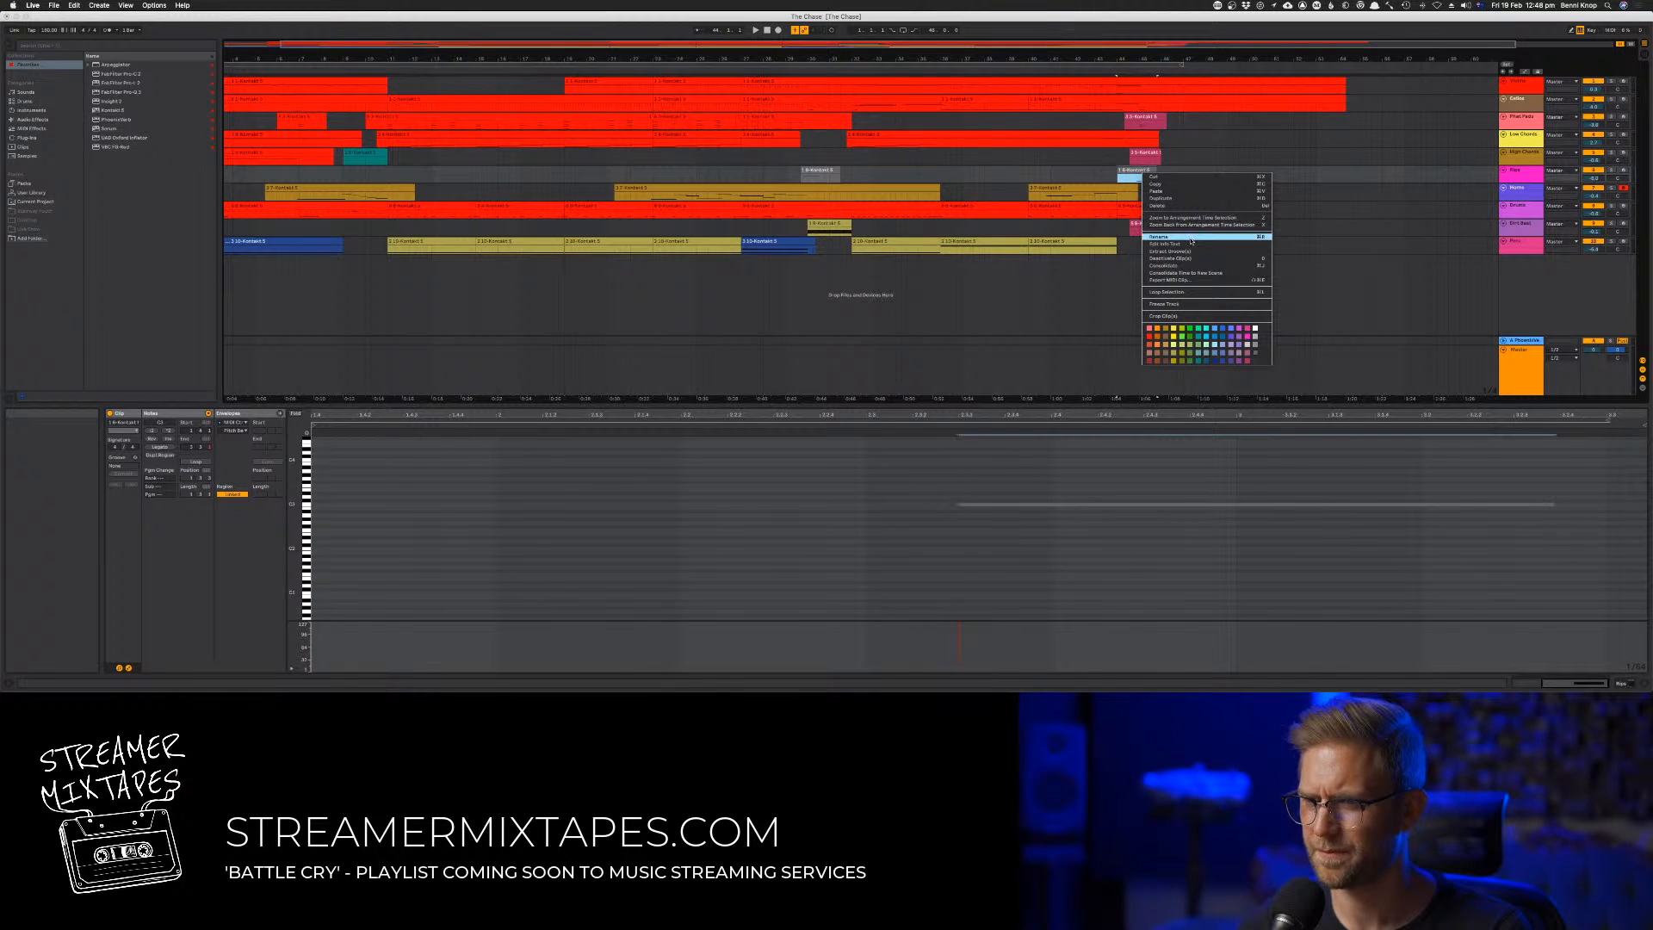
click(1049, 476)
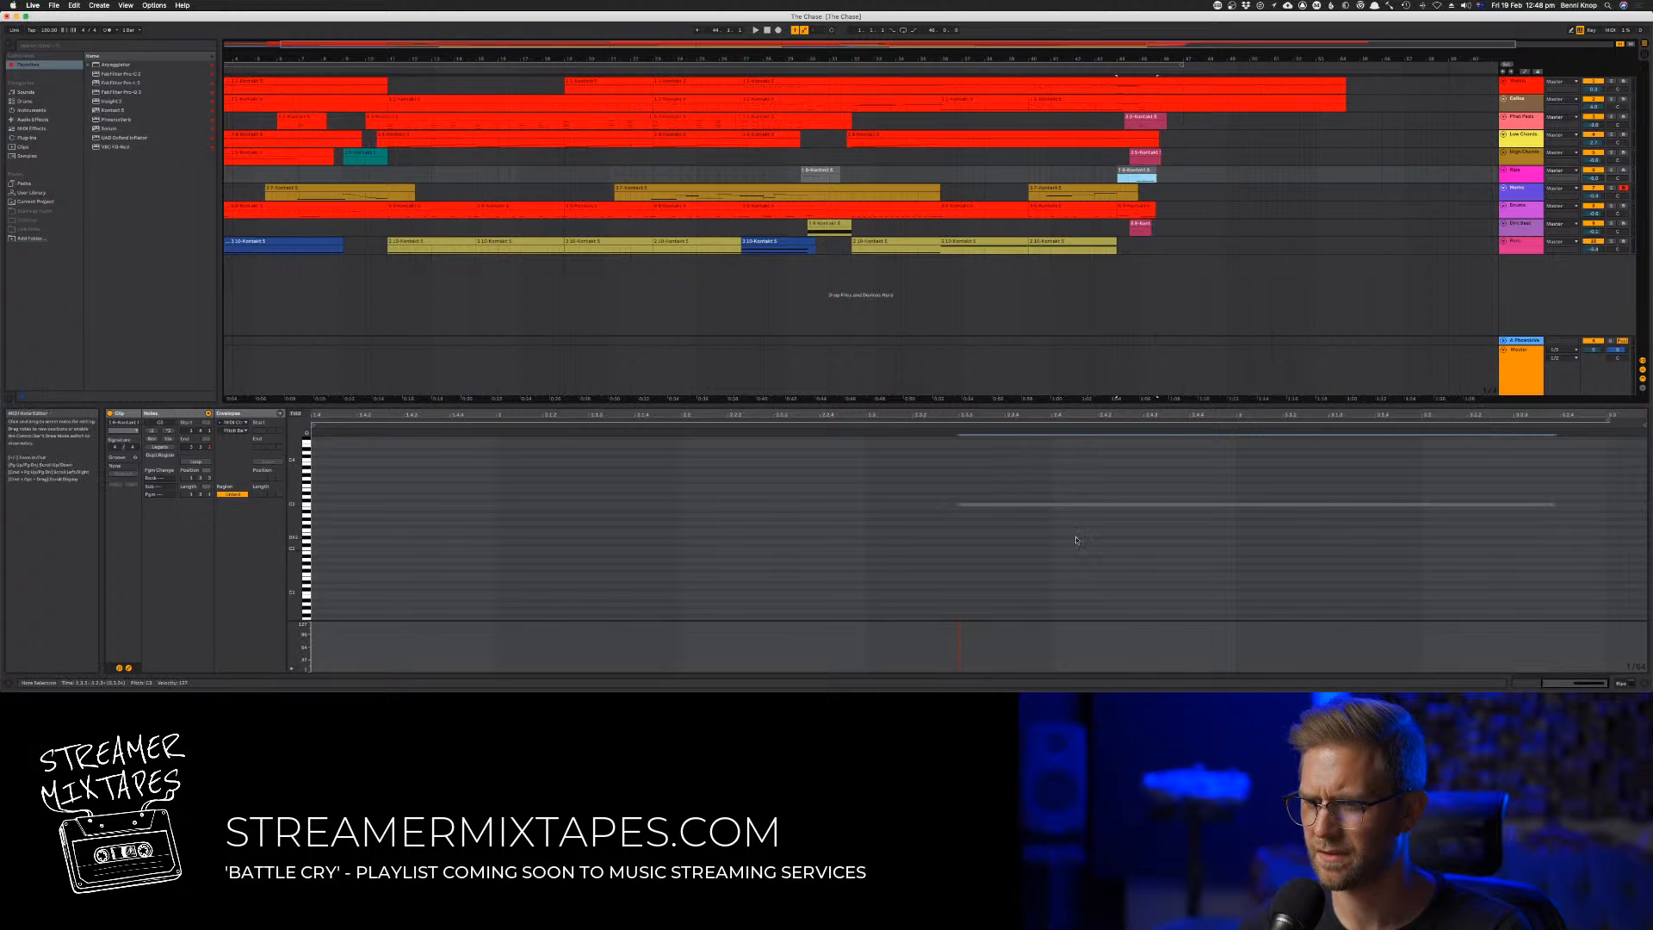
drag(1046, 488, 1058, 535)
right_click(1059, 509)
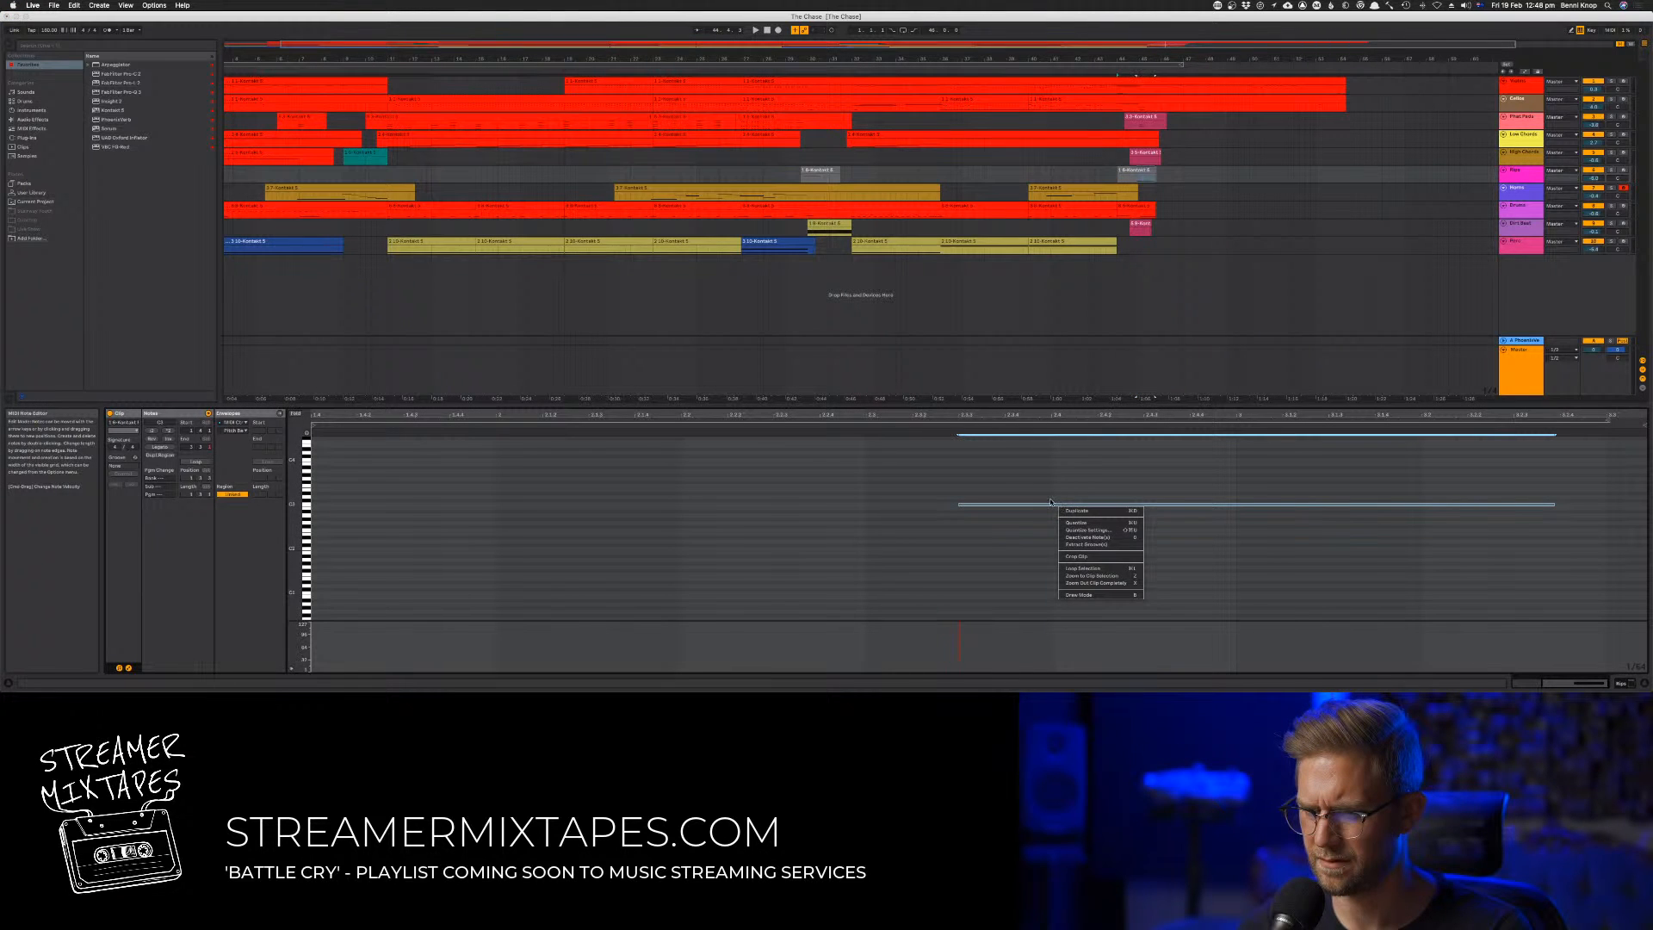
click(990, 482)
click(953, 476)
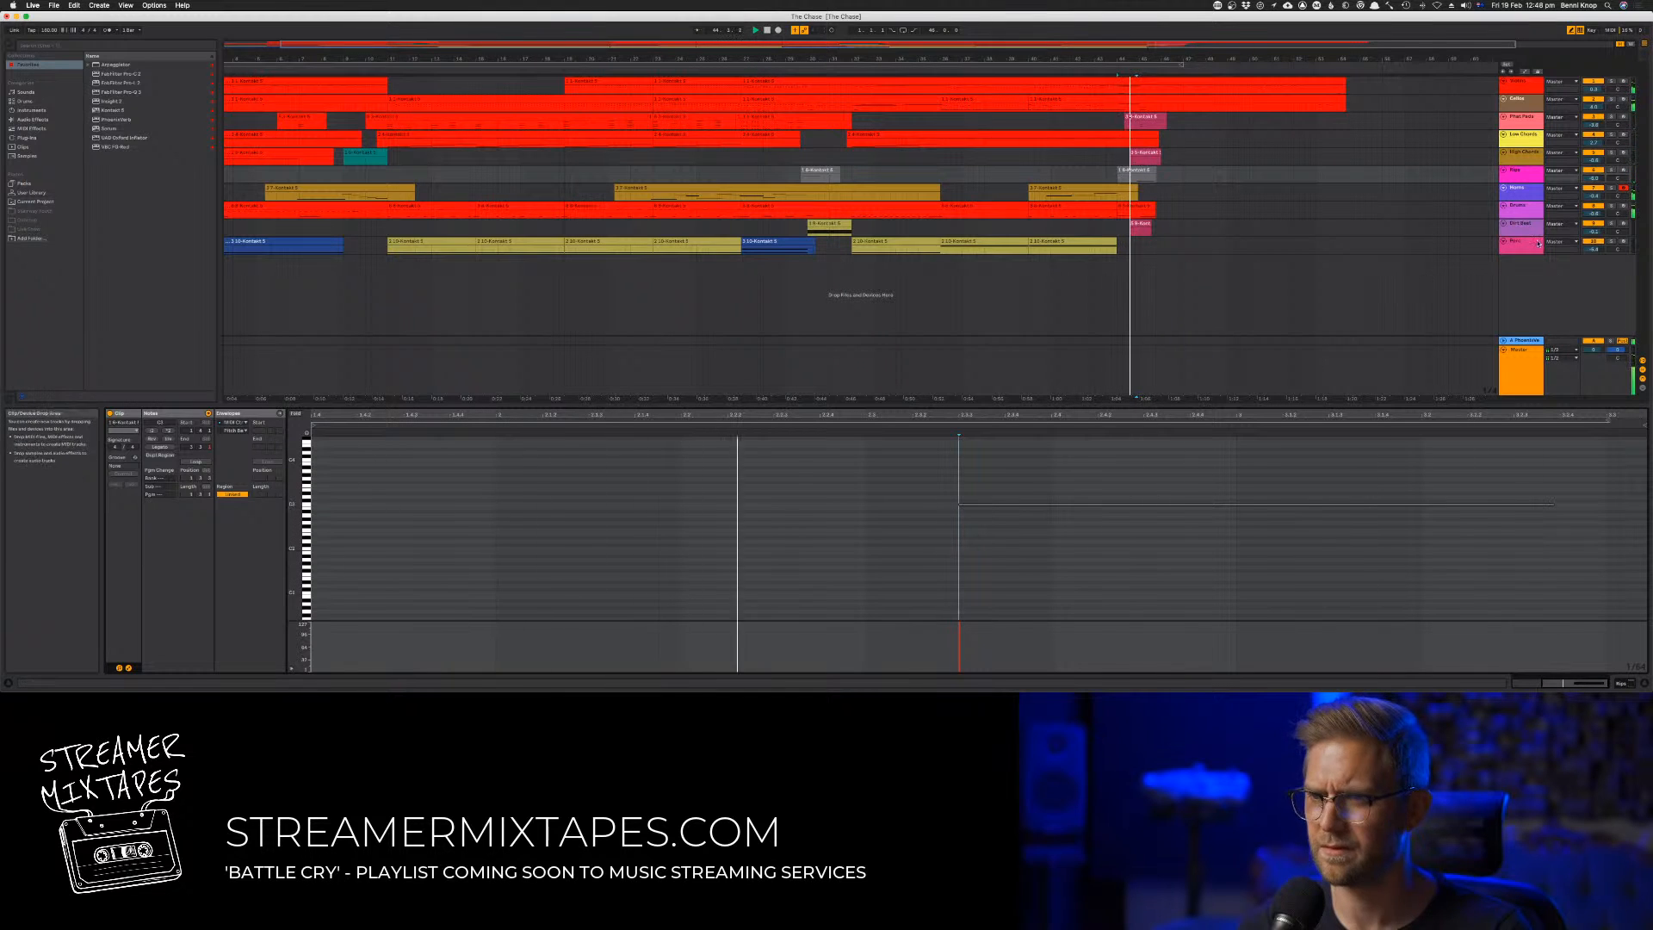
Audition the sixth track's ending in solo and shift the sustained note in its final clip slightly earlier
click(1612, 154)
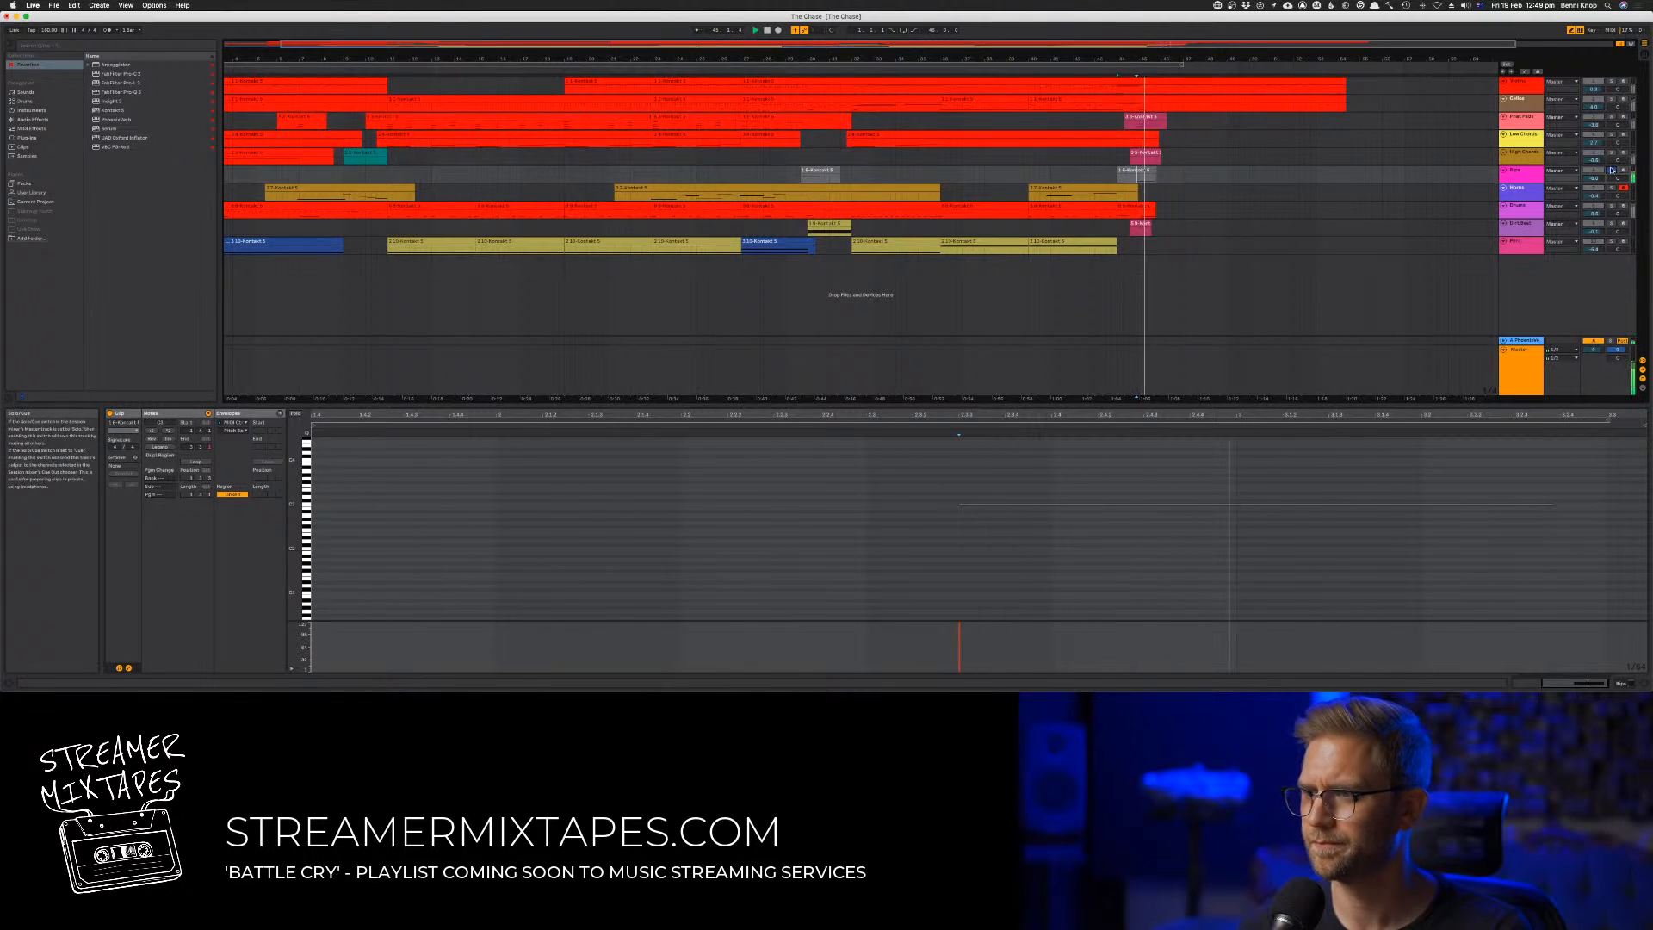
click(1121, 130)
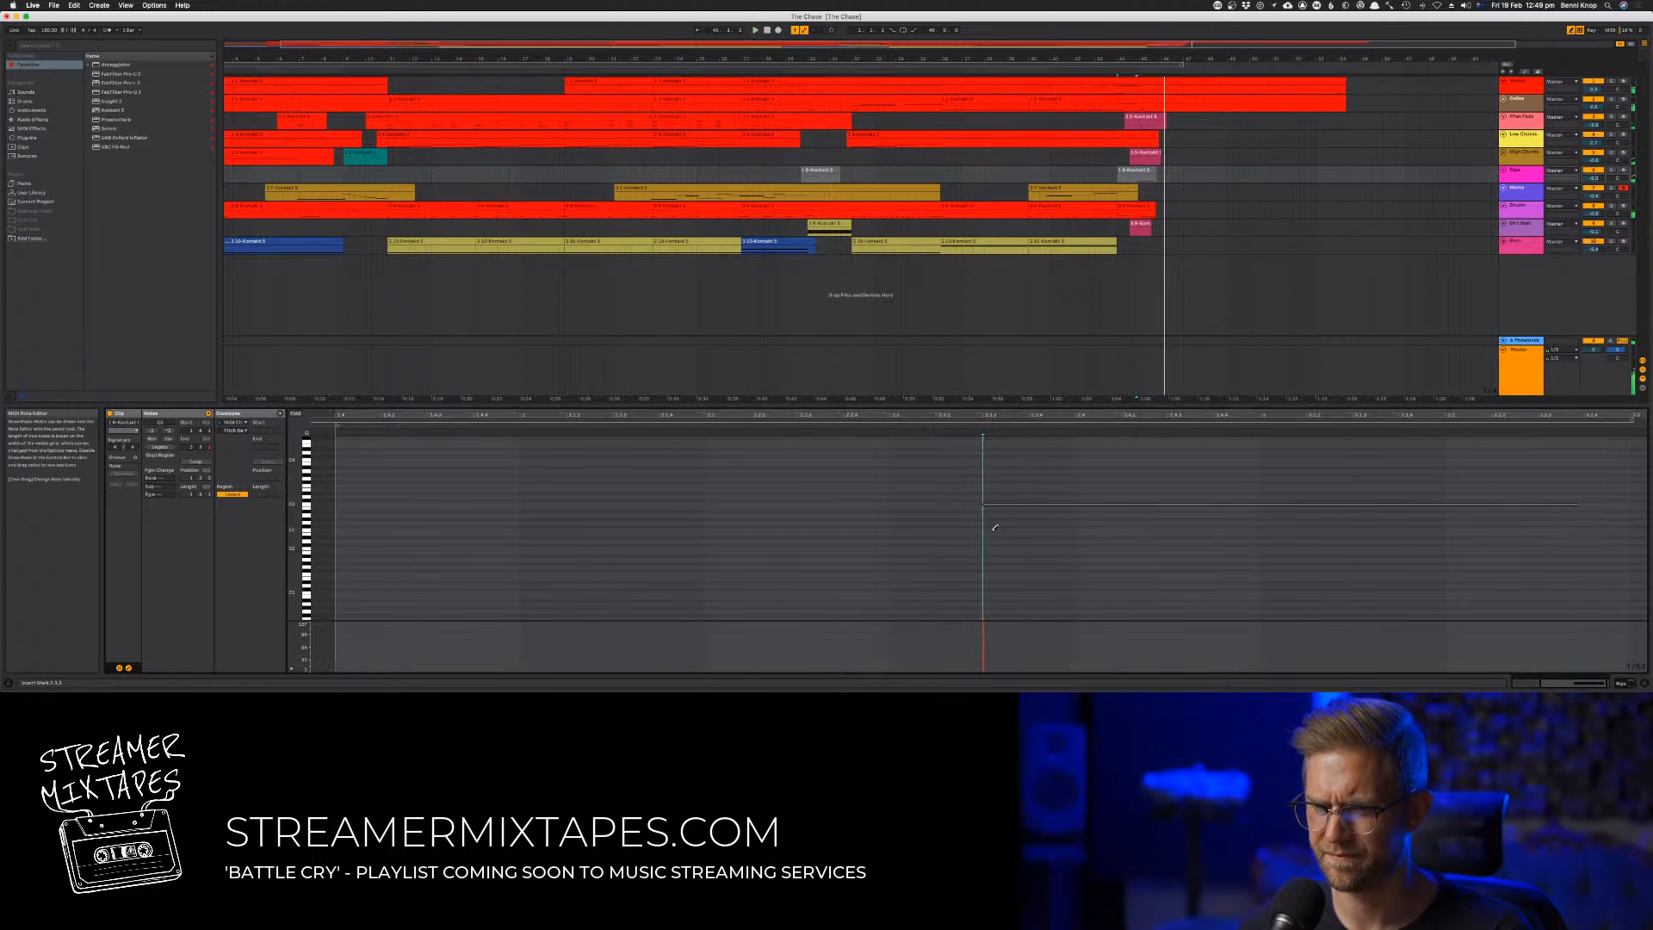
drag(990, 506, 942, 509)
key(space)
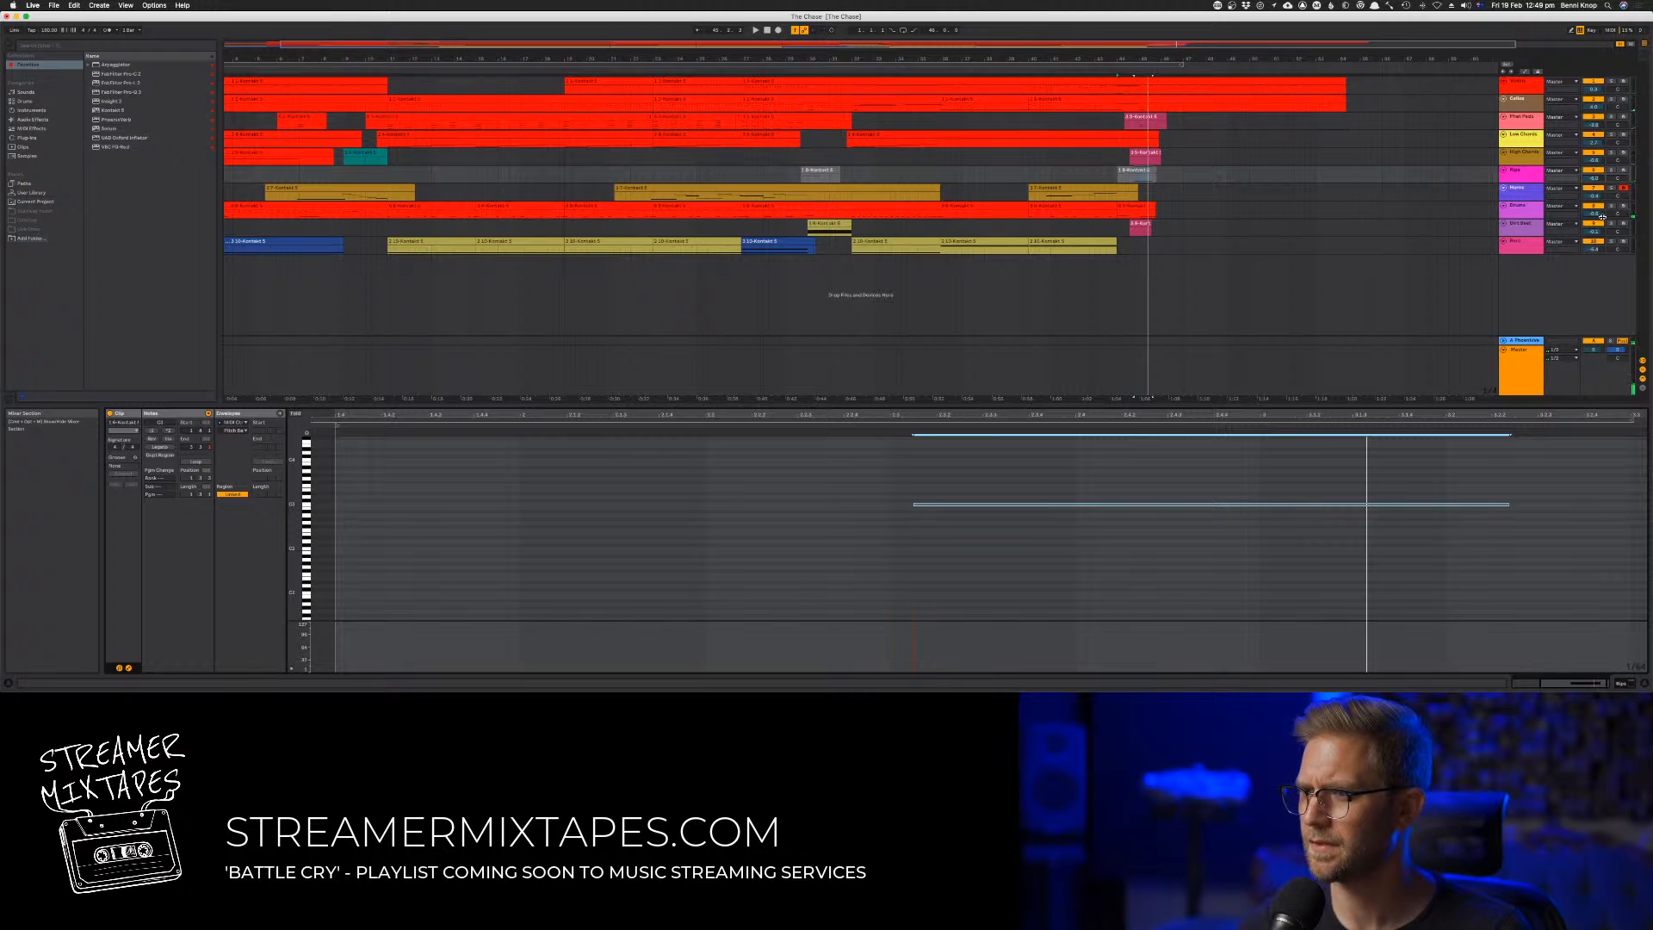
Try moving the sixth track's final sustained note a little further forward in time, checking it in solo and with all tracks
click(1136, 174)
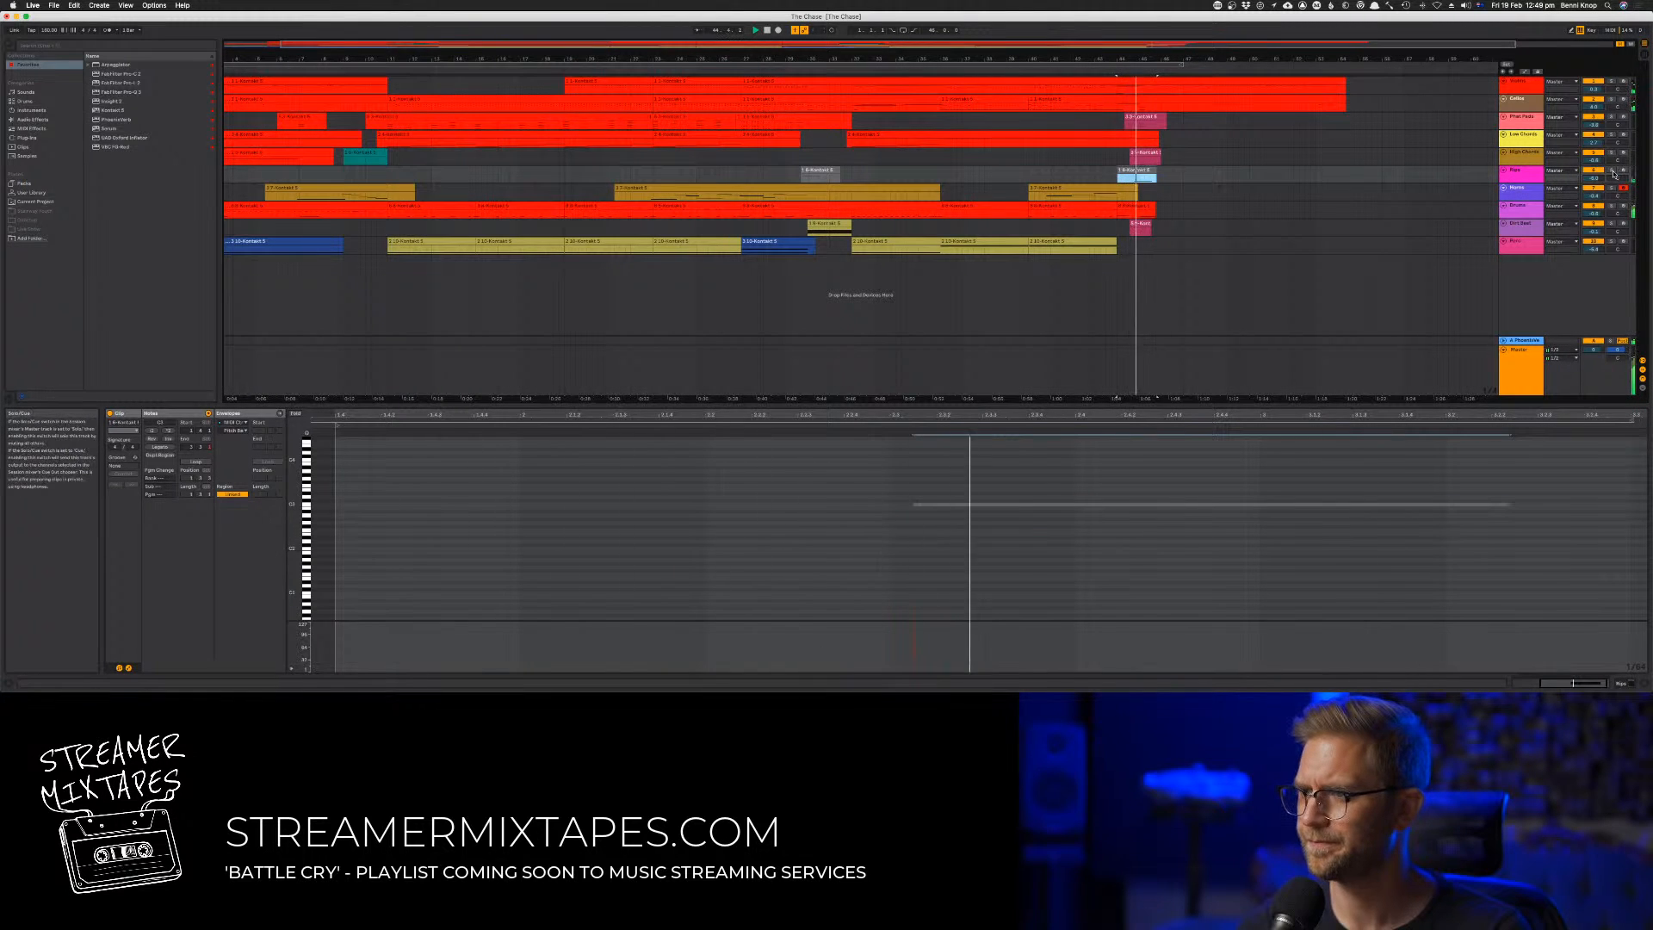
click(947, 498)
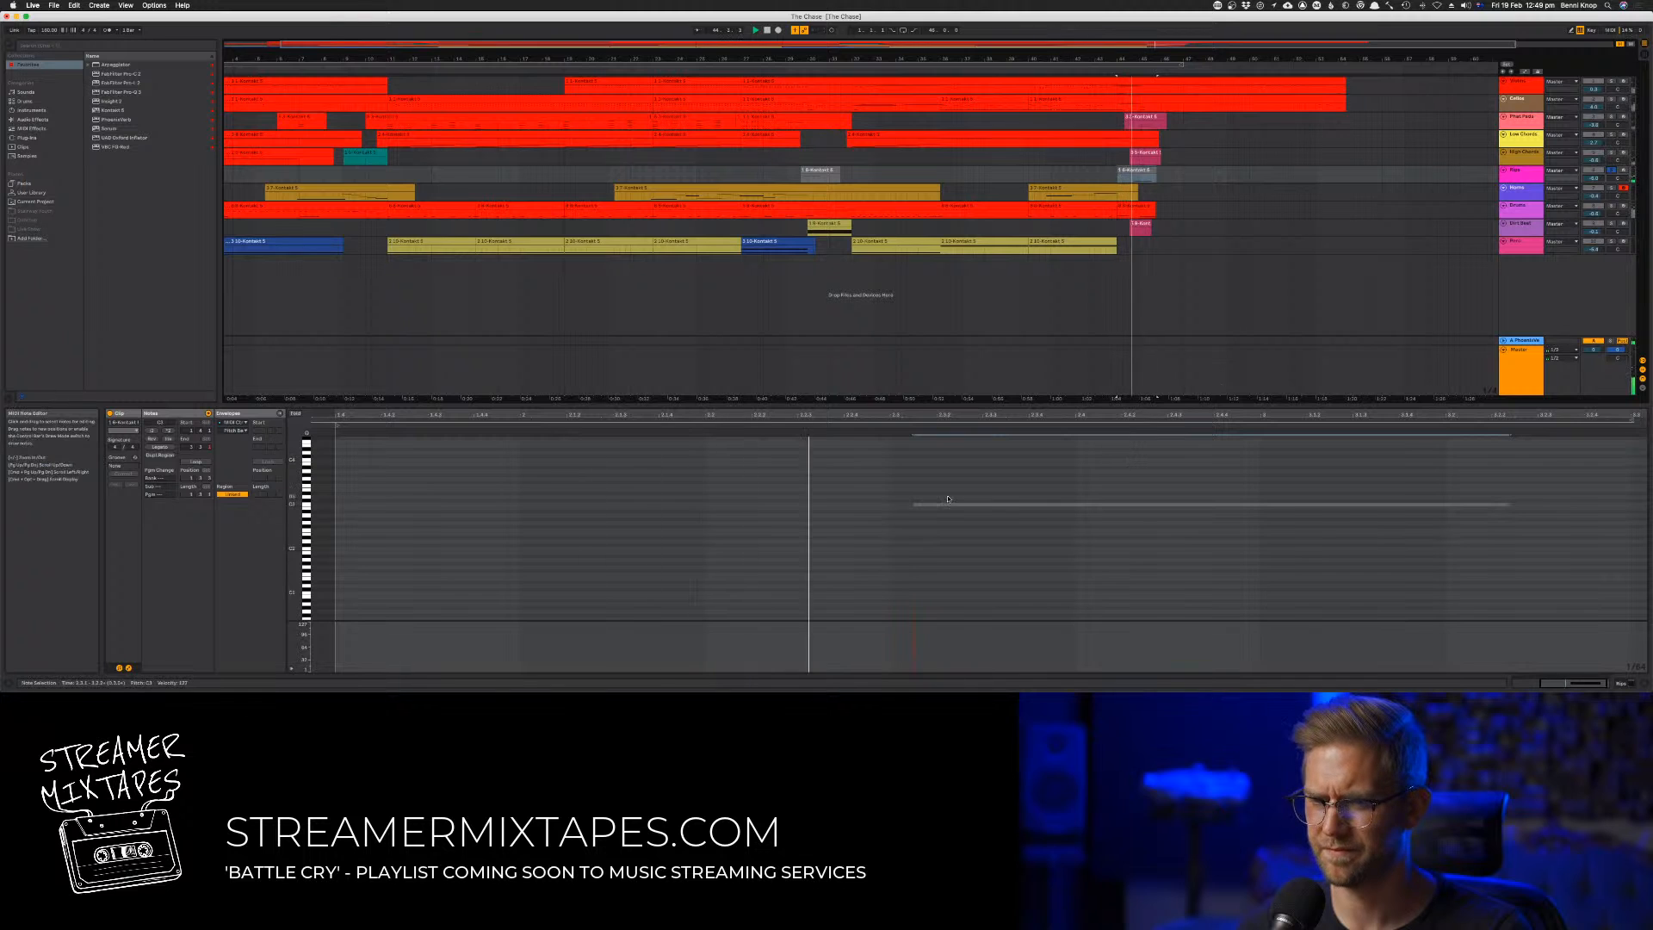
drag(938, 503, 901, 507)
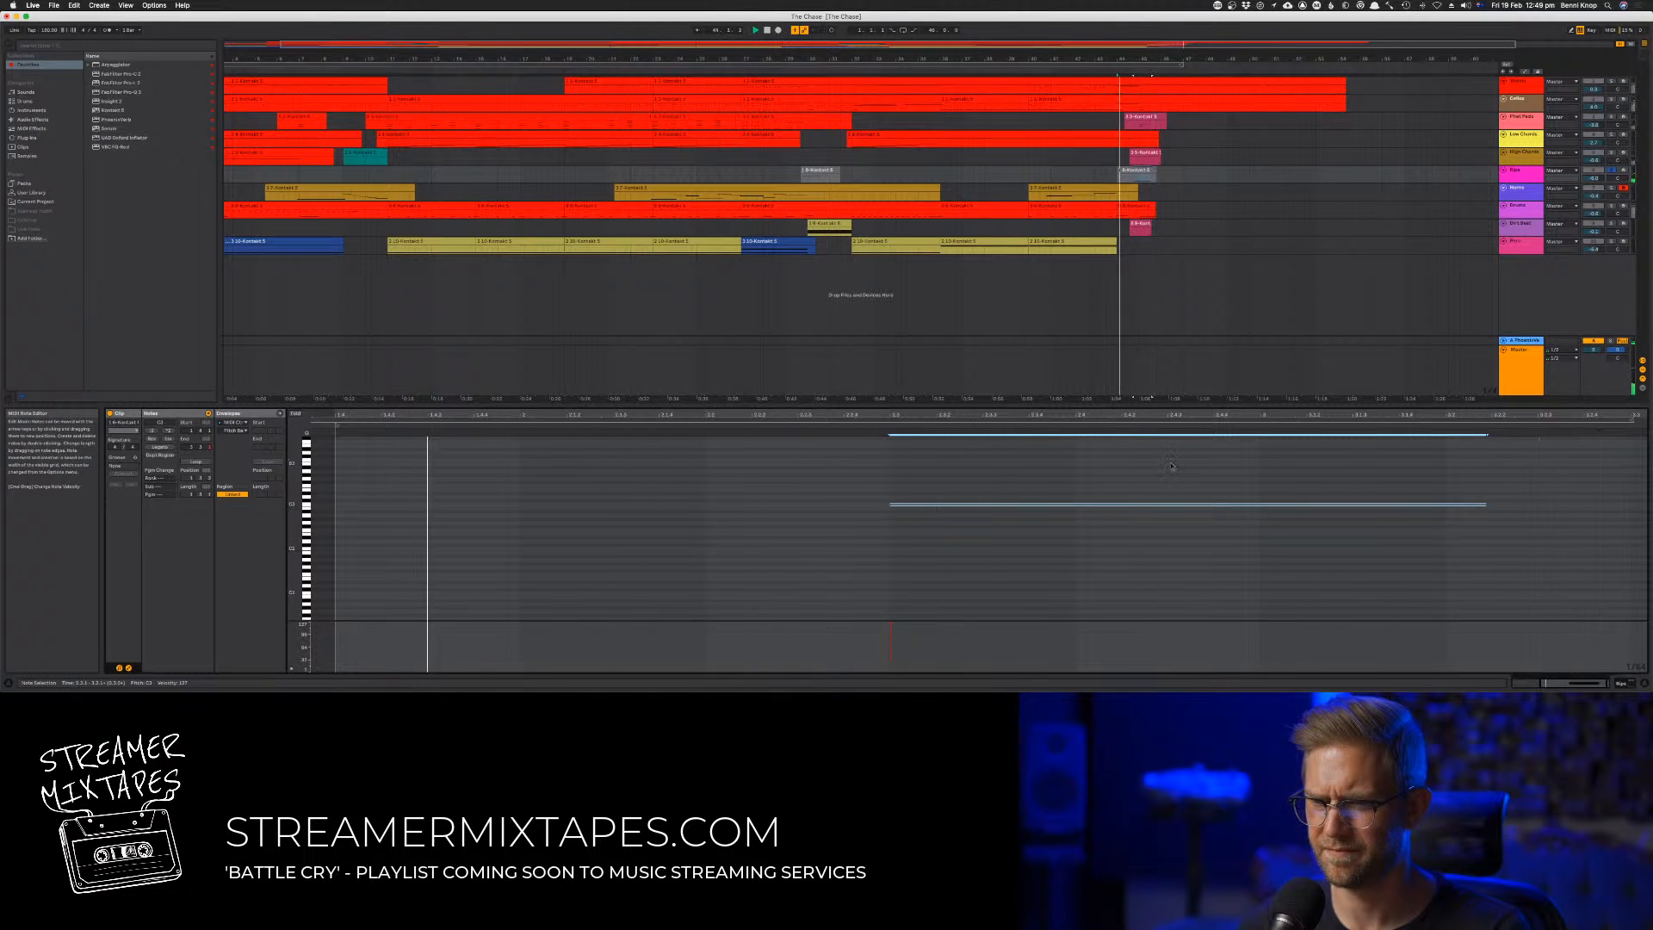
click(1610, 170)
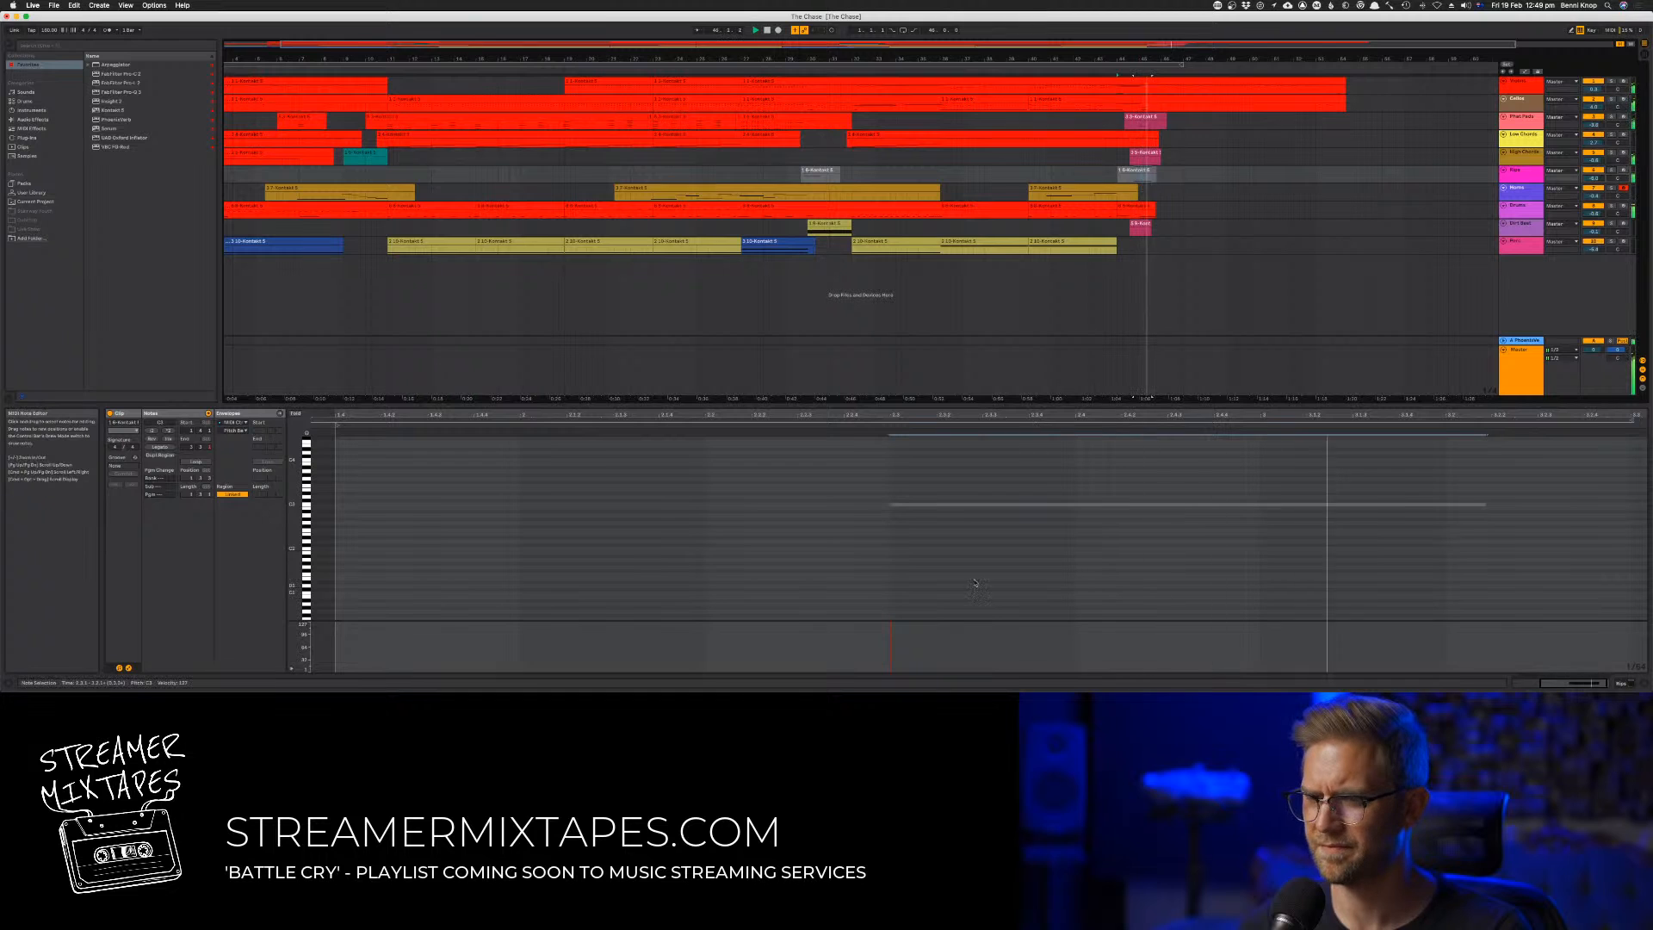
Copy the sustained note one octave higher with a slightly later start, and replay the ending
drag(937, 508, 956, 464)
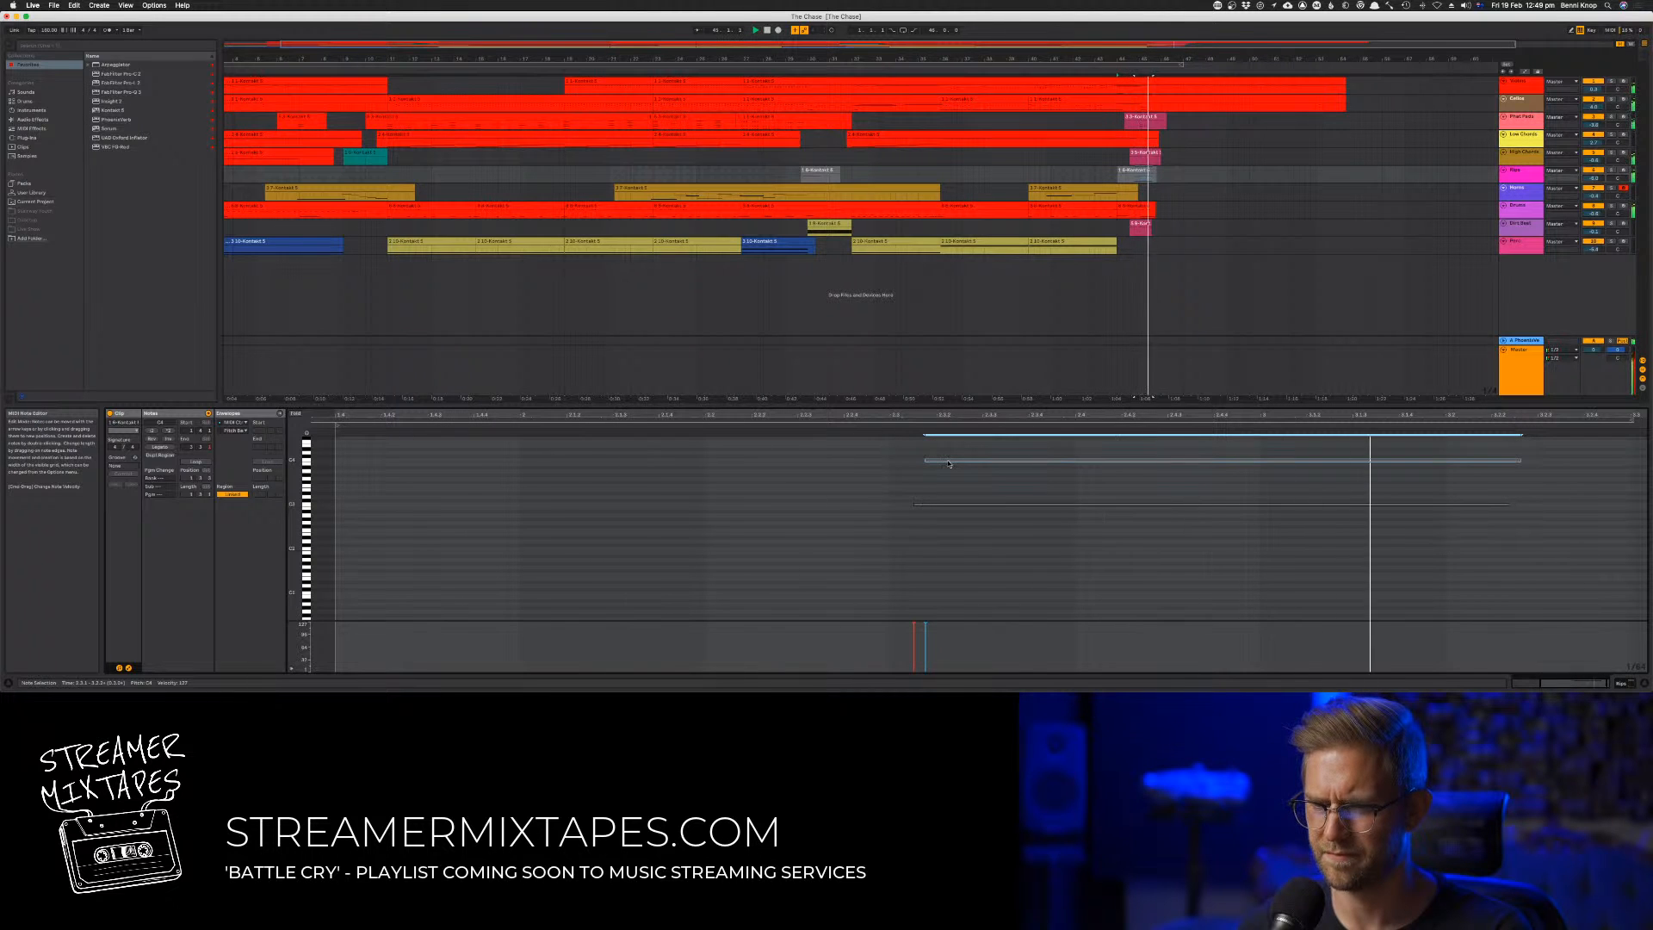
drag(949, 464, 955, 464)
key(space)
key(space)
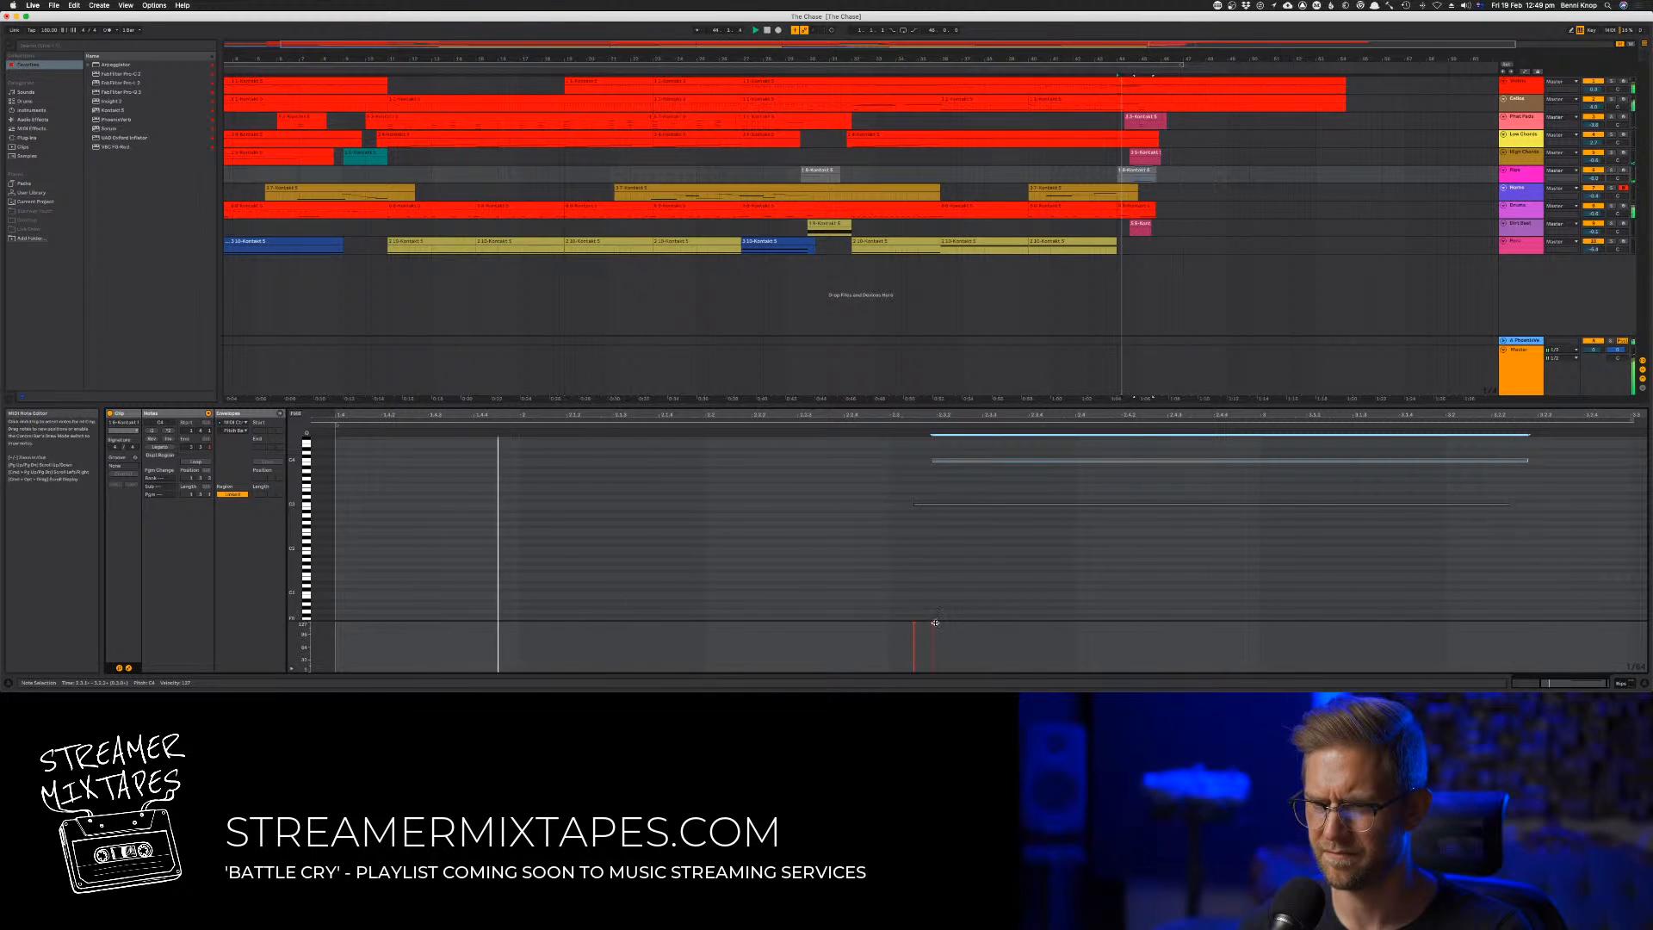
Lower the upper note's velocity slightly, replay the ending and nudge that note a little later
drag(930, 626, 930, 635)
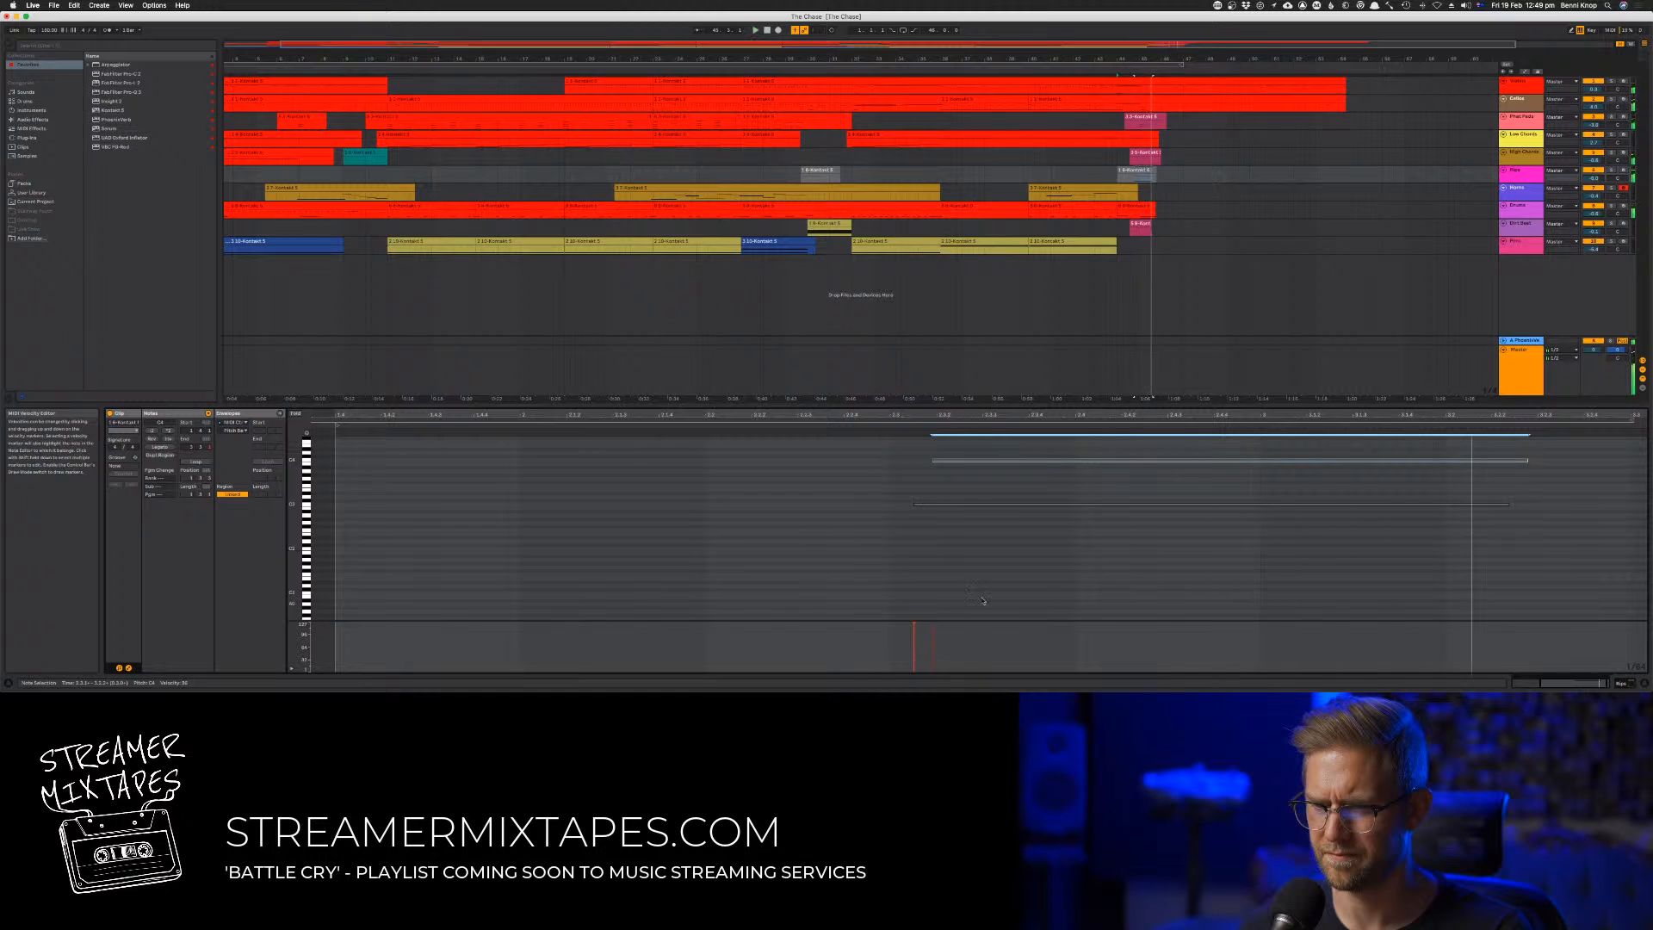
key(space)
key(space)
drag(958, 464, 964, 464)
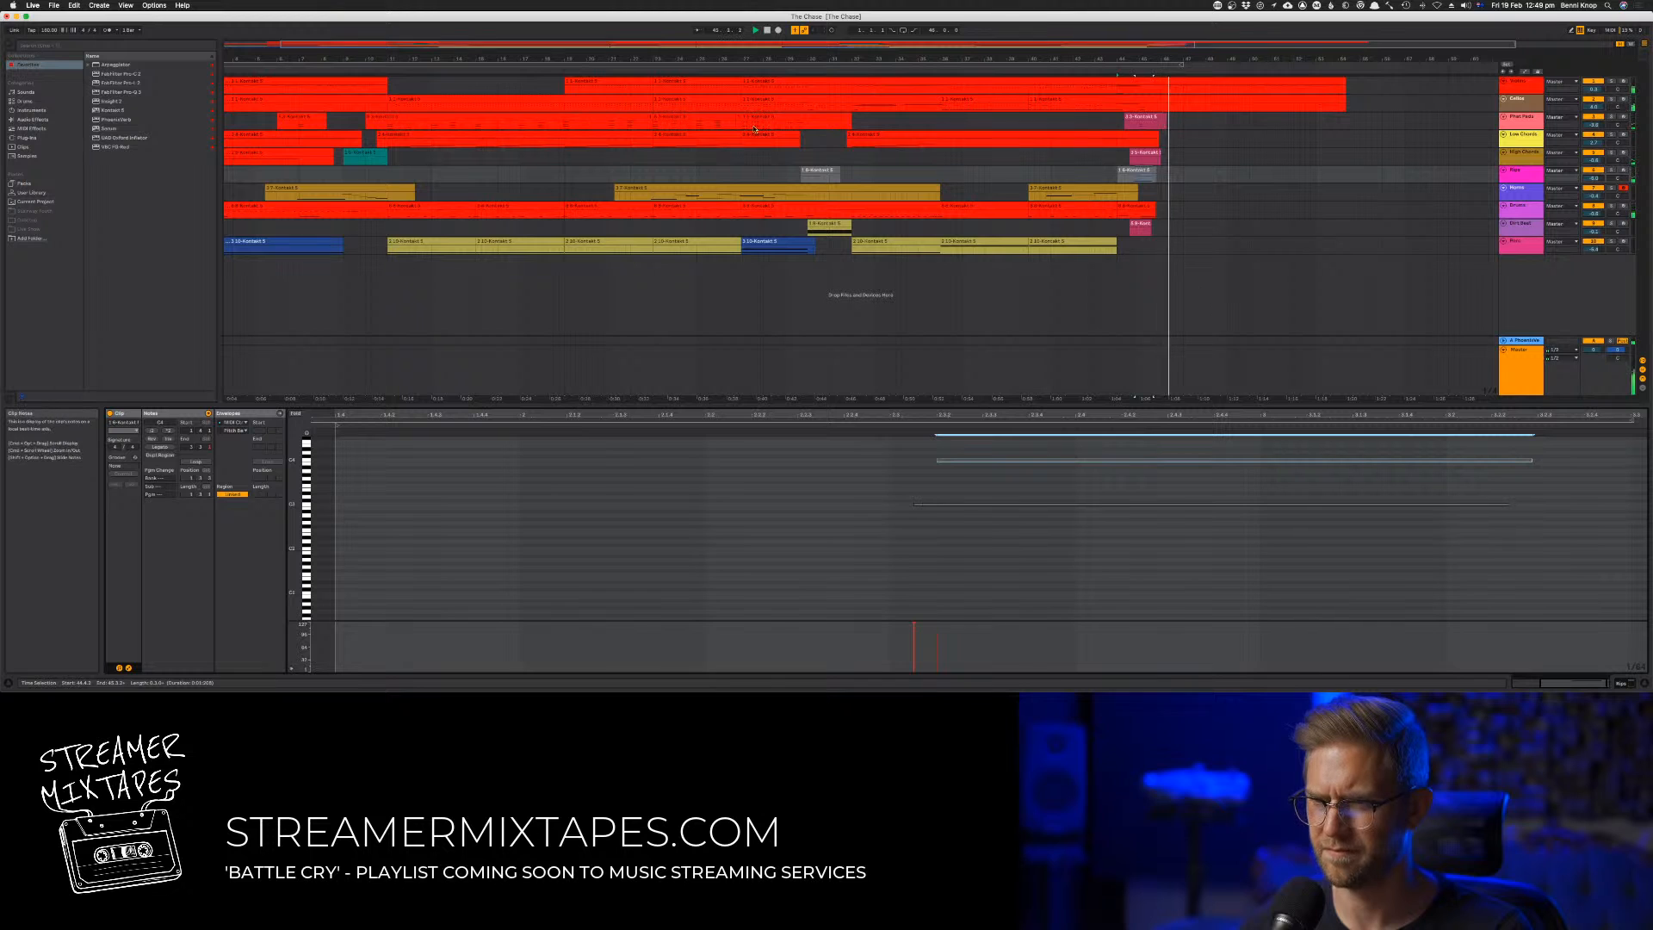
Play the whole arrangement from the beginning and save the project
double_click(767, 30)
key(space)
key(super+s)
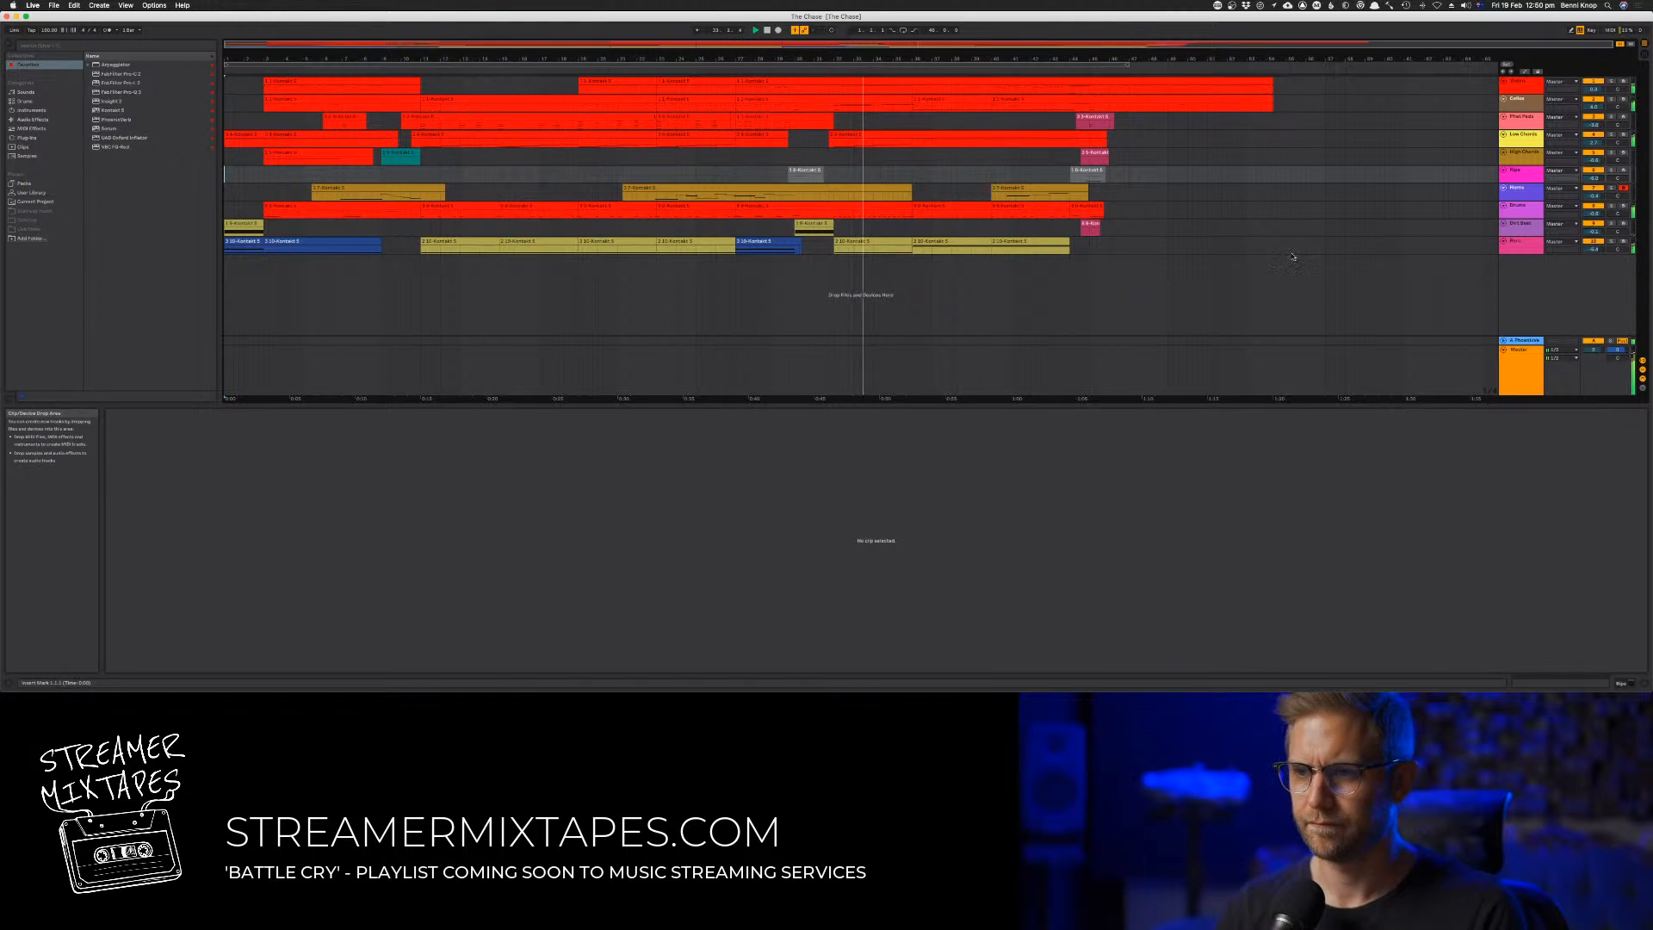
Select all tracks' material from the start of the final section onward and move it about eight bars later
drag(1287, 254, 833, 76)
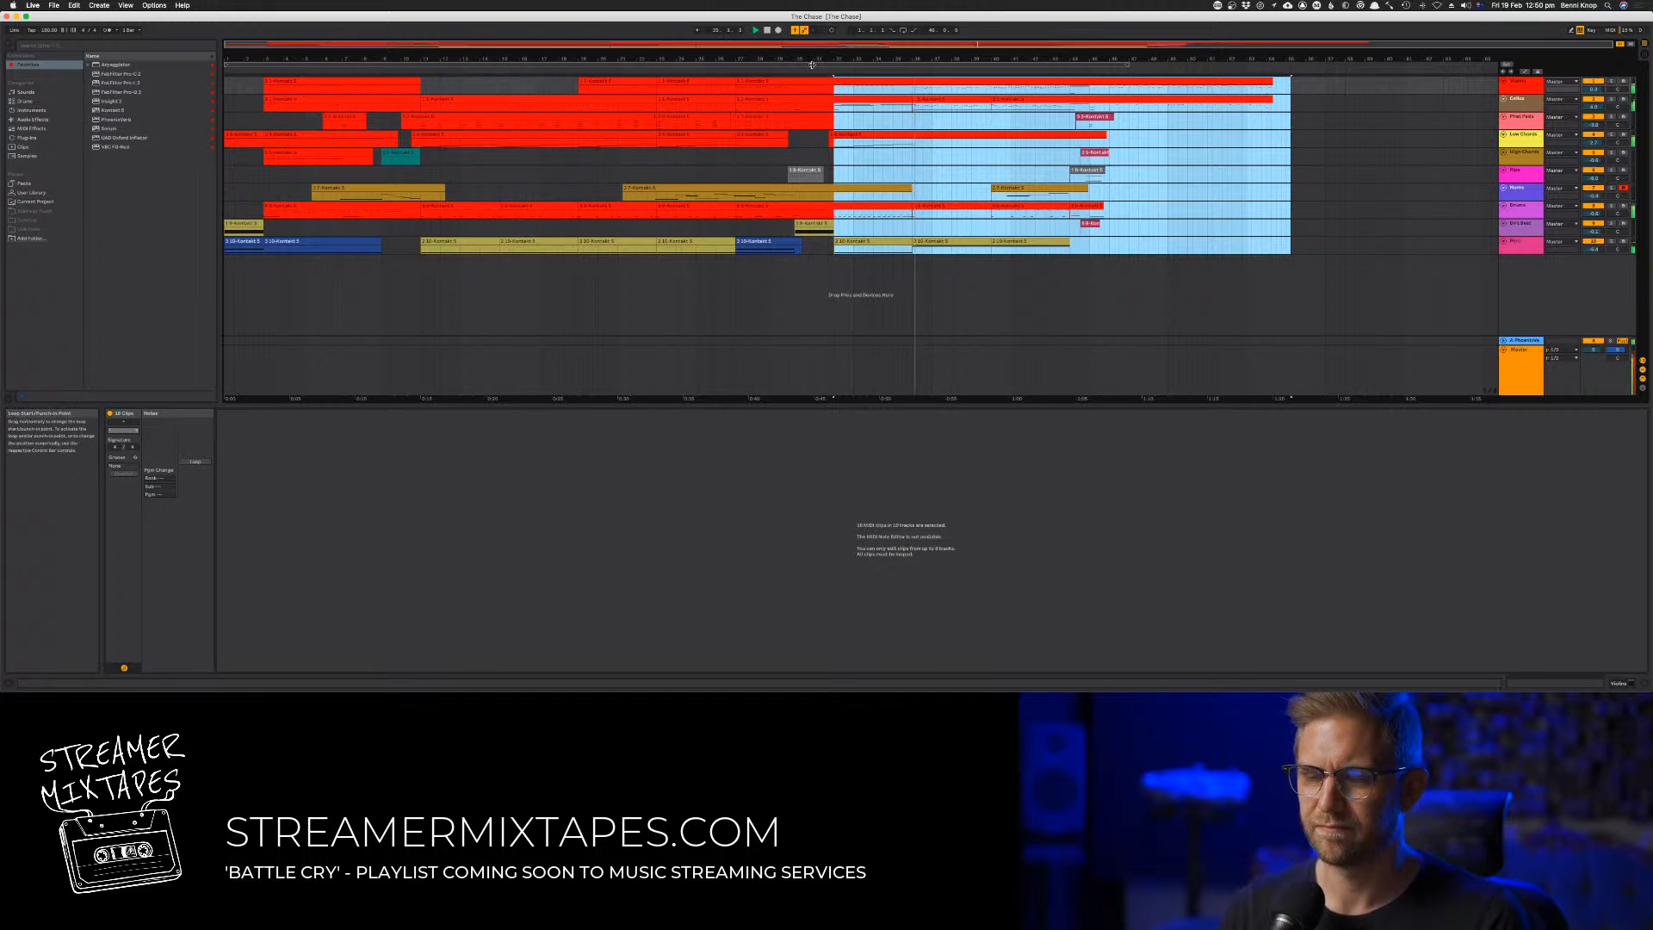
click(799, 65)
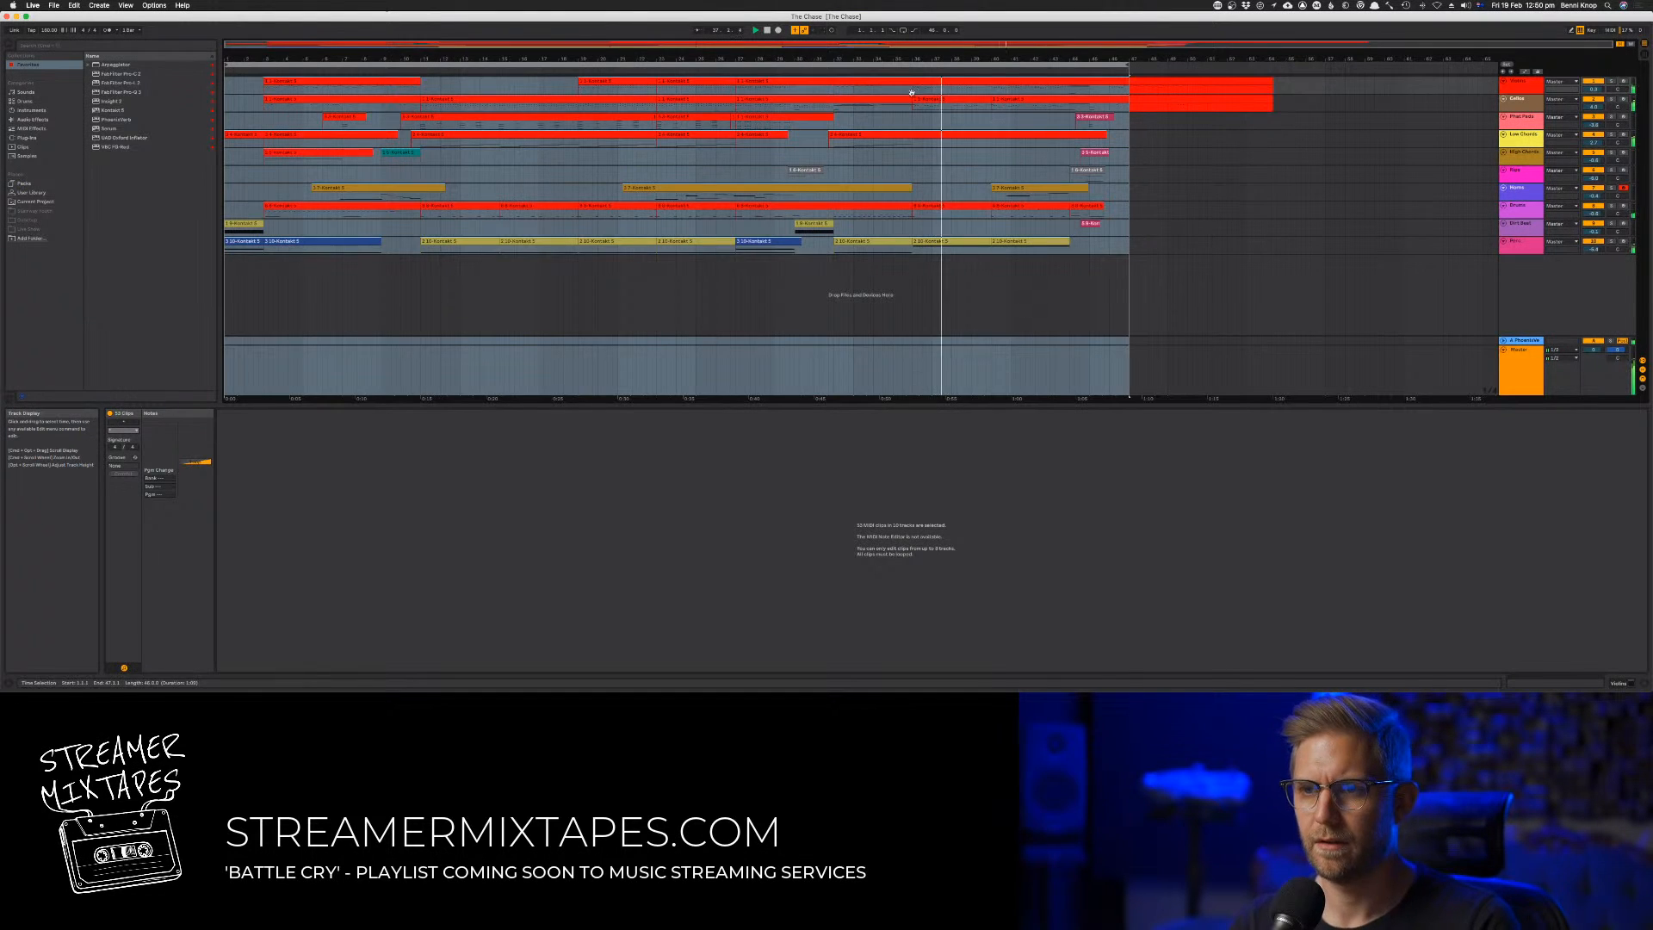
click(802, 62)
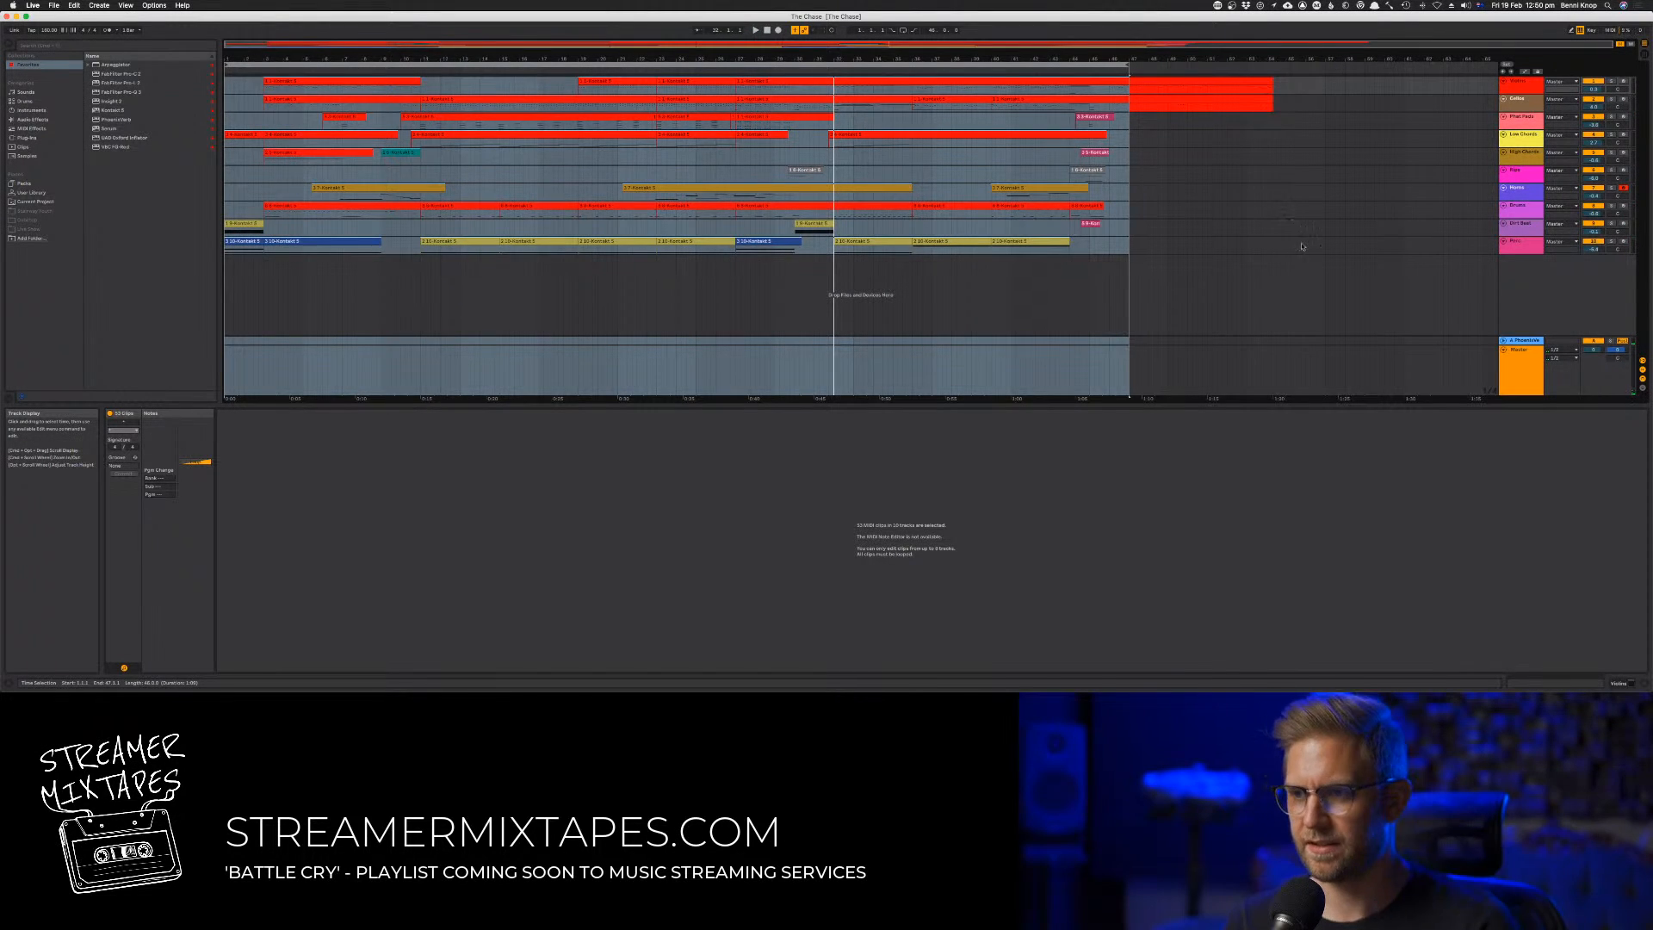
drag(1304, 248, 1024, 93)
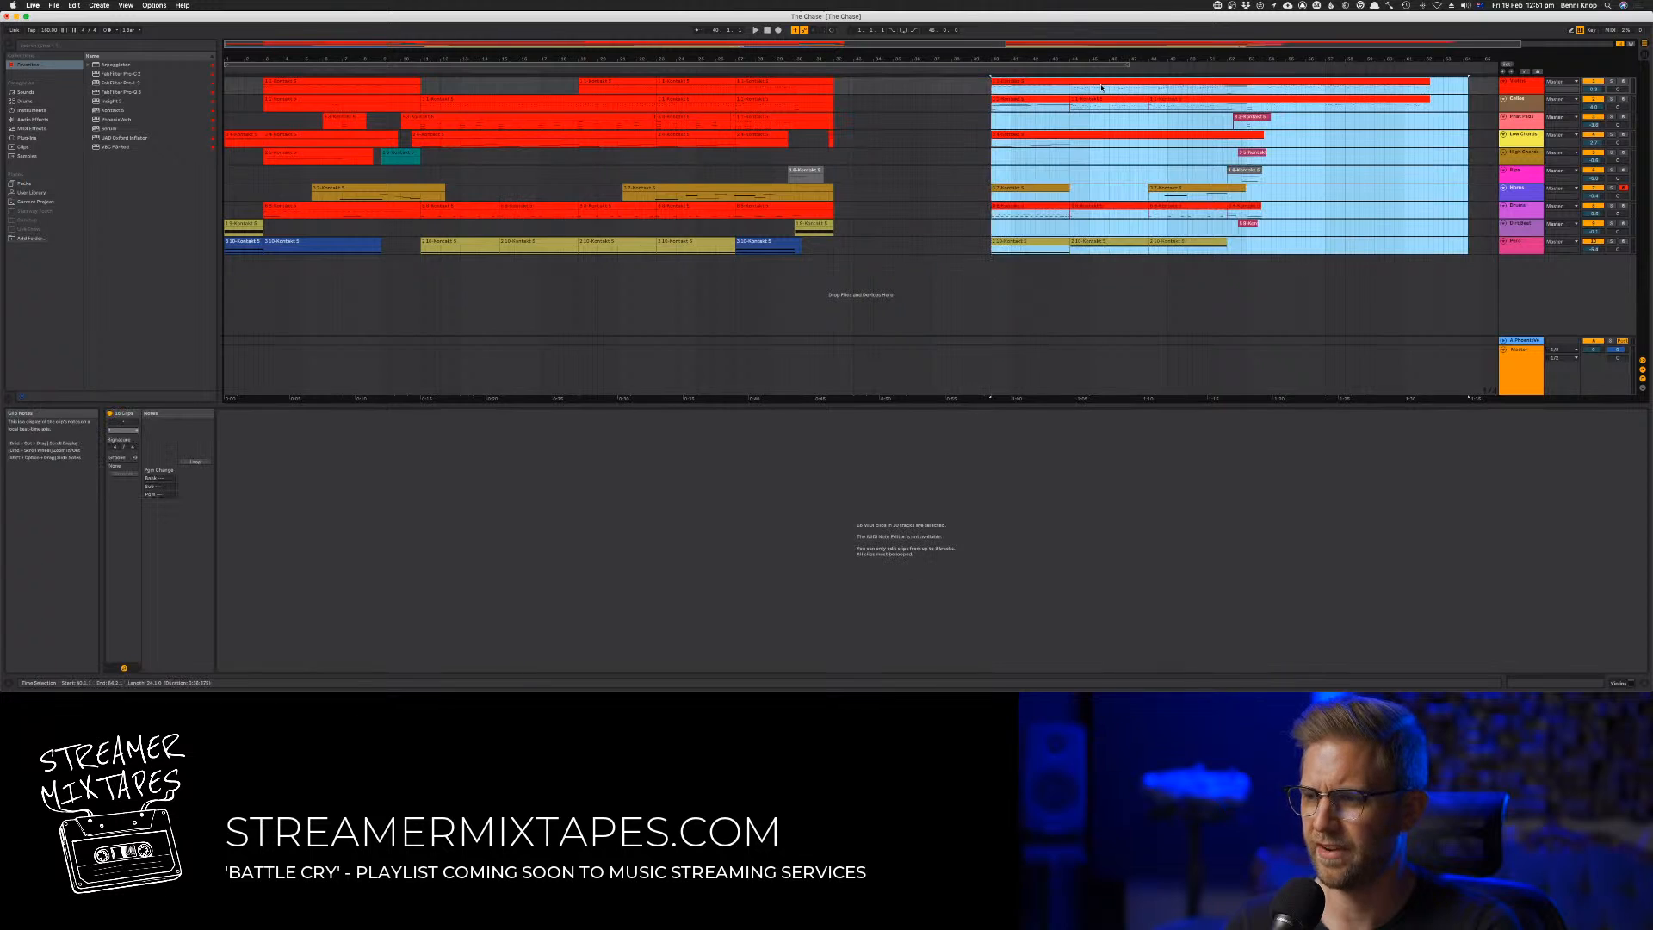
Play the transition into the gap and extend the start of the final section's Low Chords clip slightly earlier
drag(1105, 58, 1045, 52)
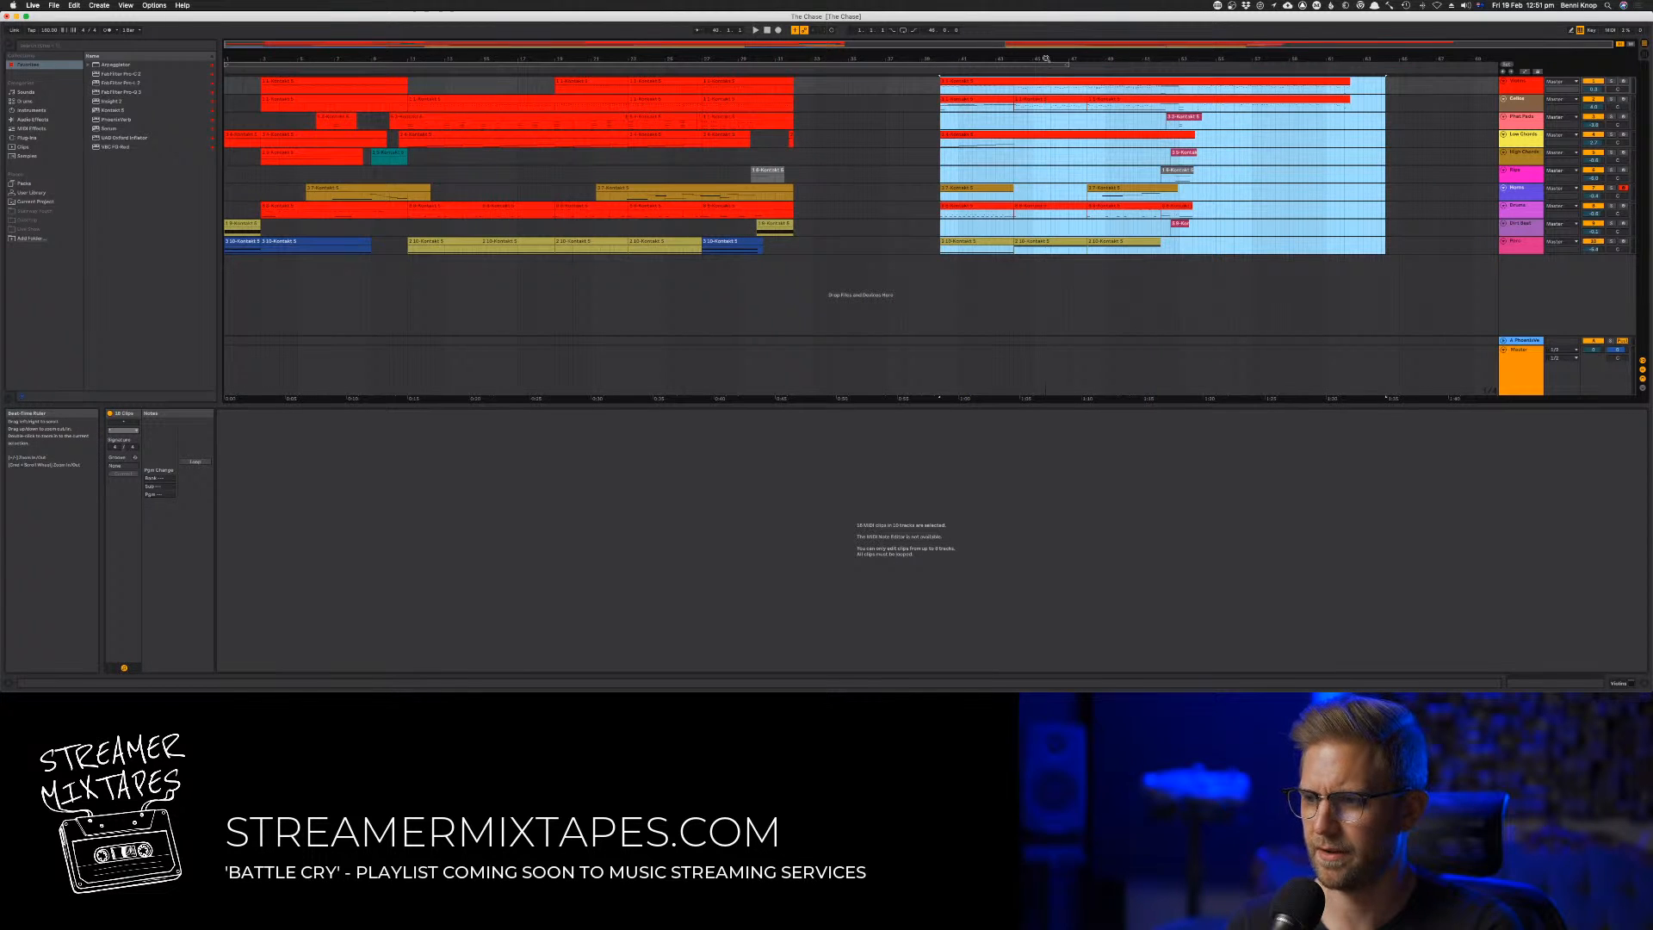
click(876, 160)
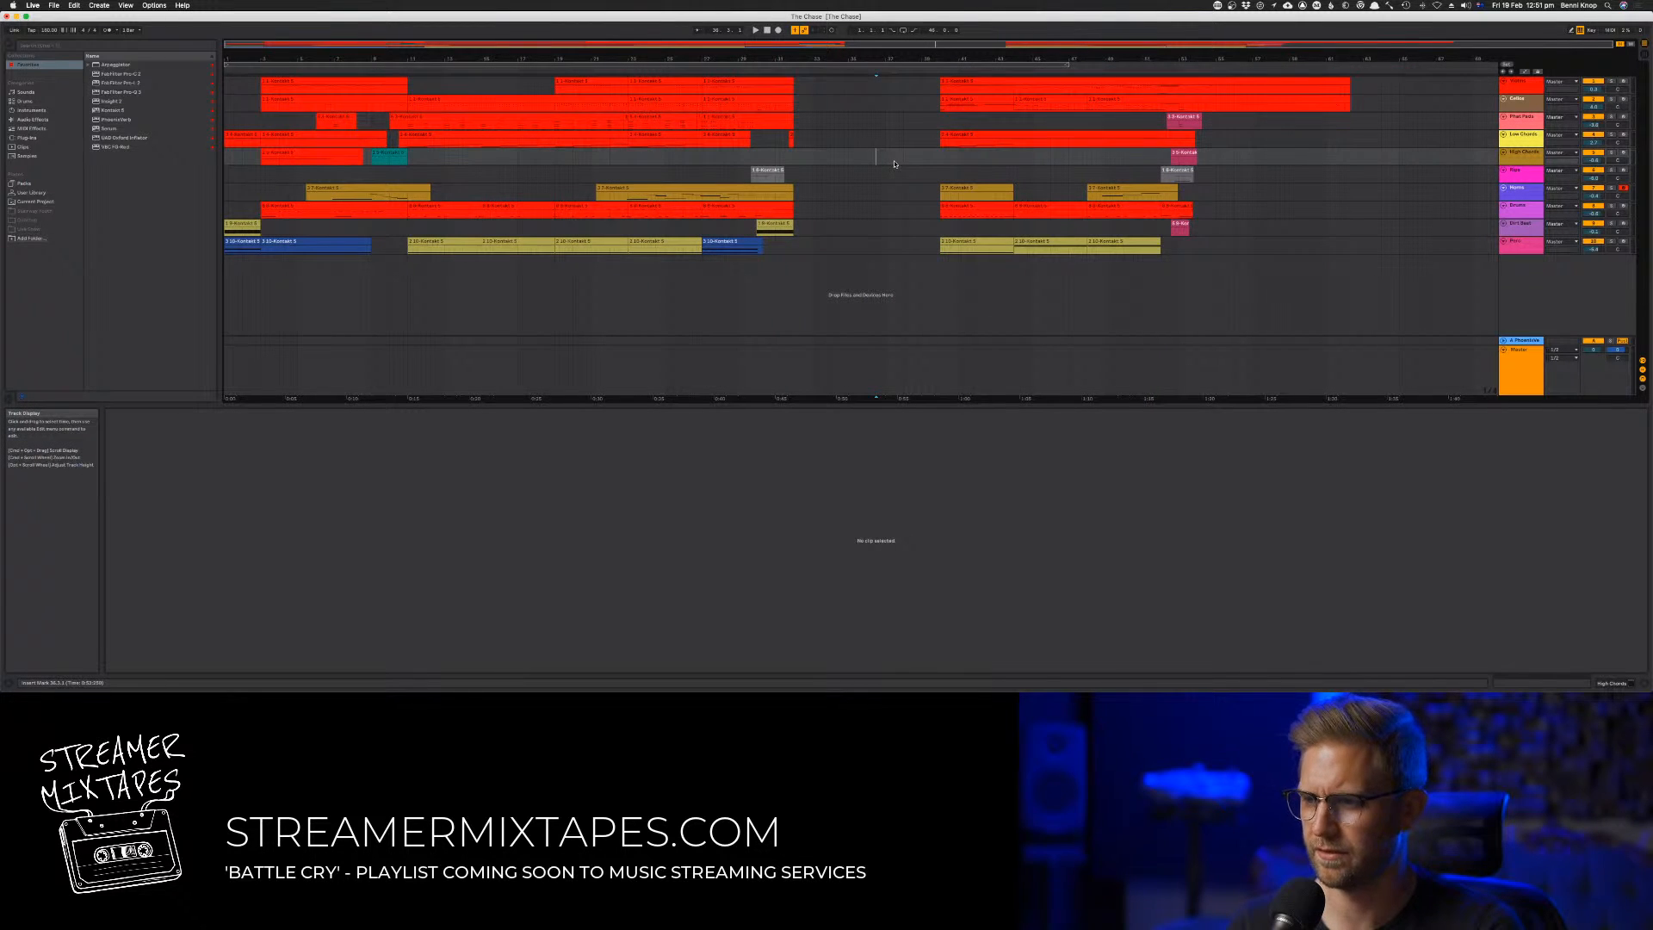
click(748, 69)
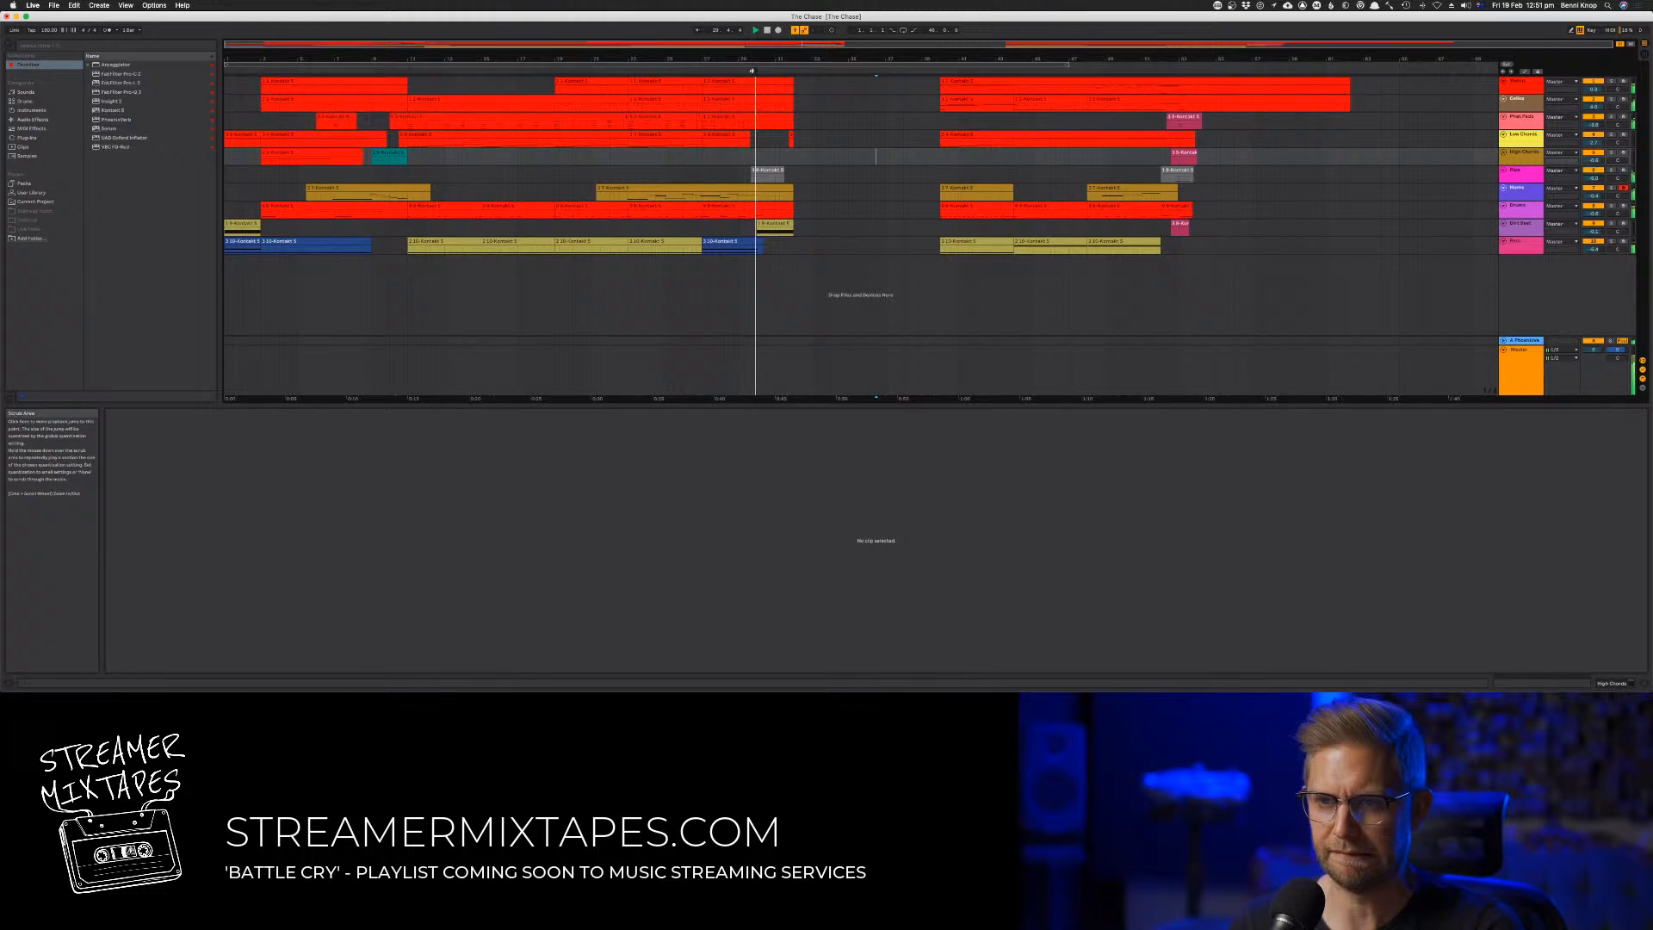
click(844, 139)
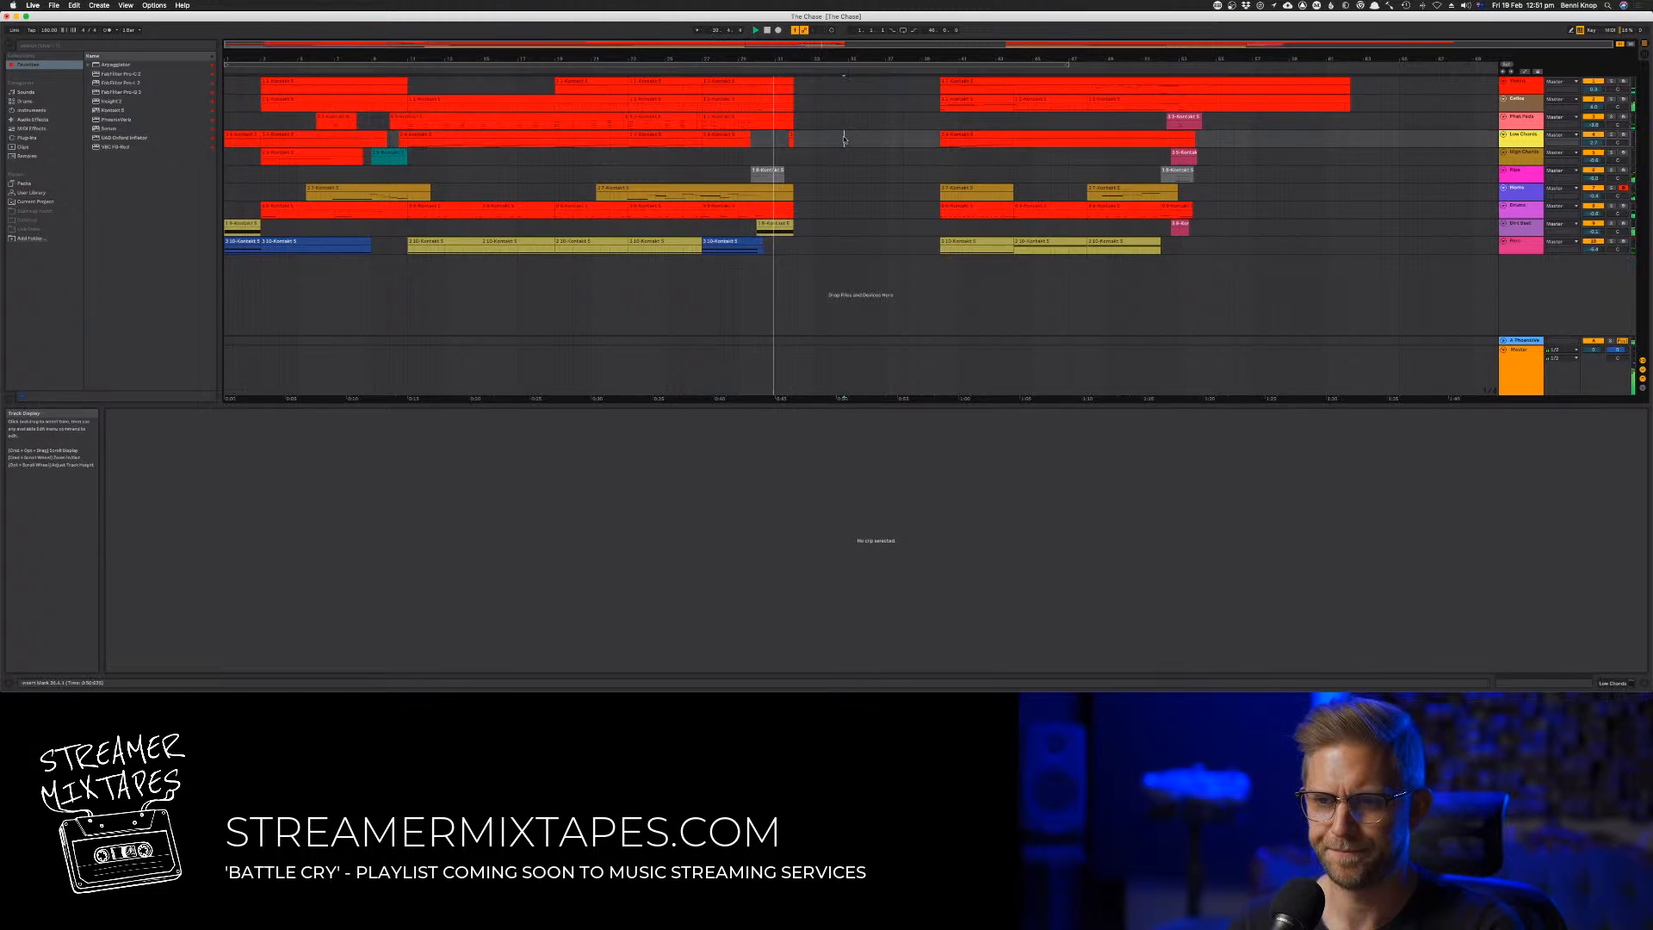
click(936, 140)
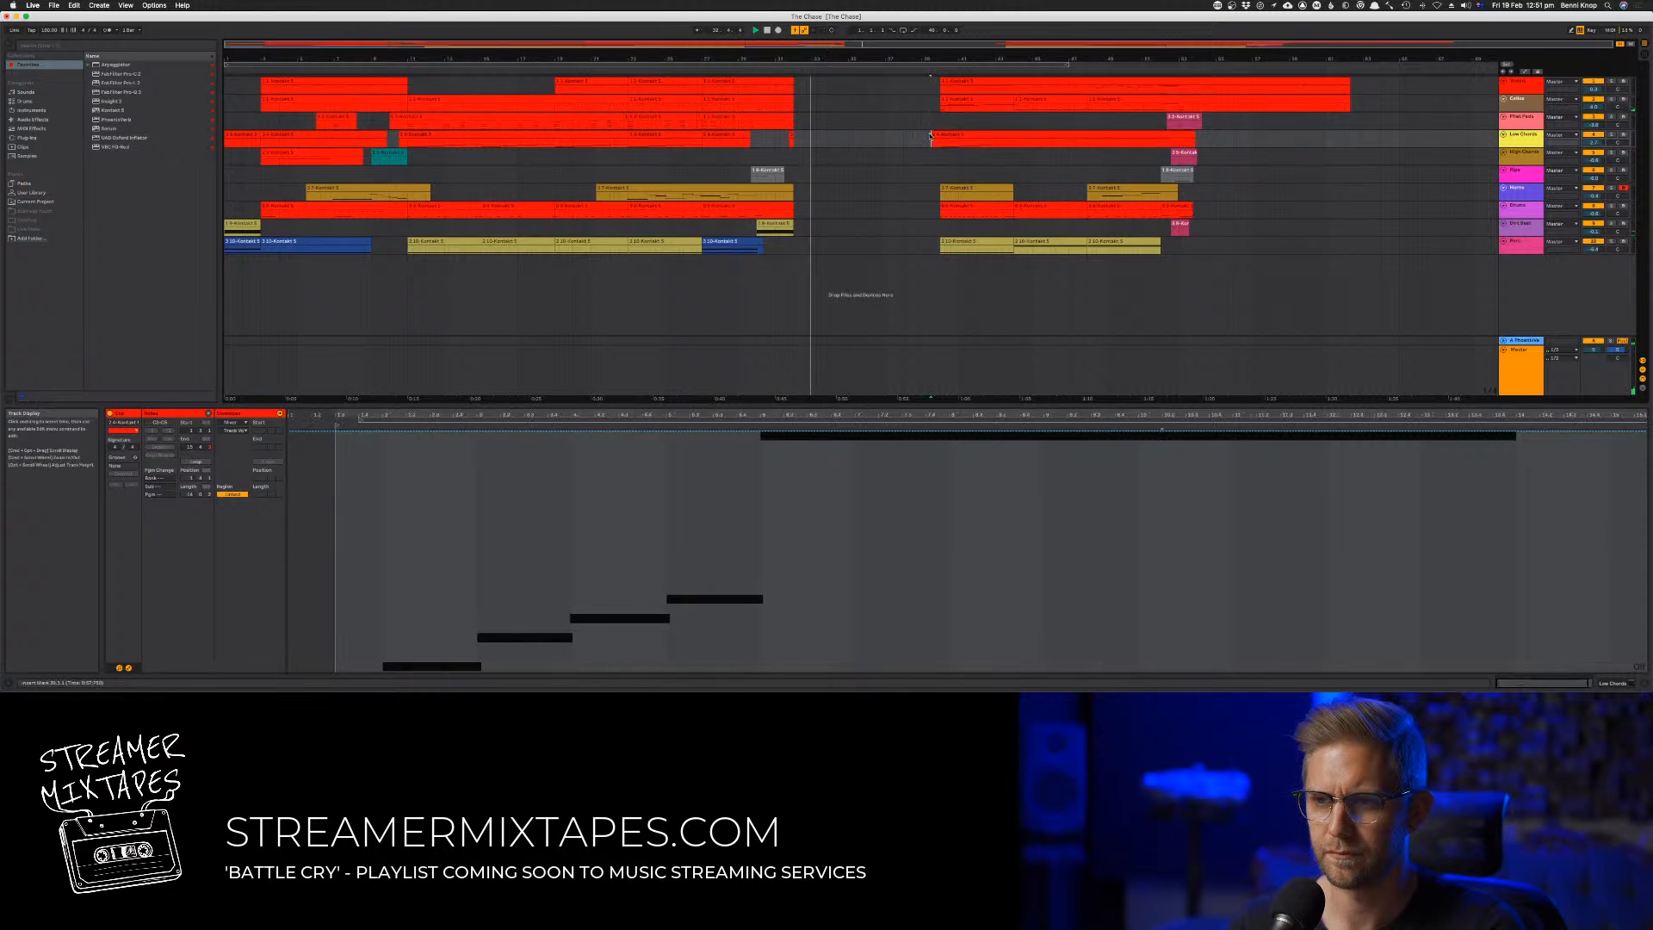
Delete the leftover Low Chords fragment around the start of the gap and replay the transition
drag(775, 139, 825, 140)
key(Delete)
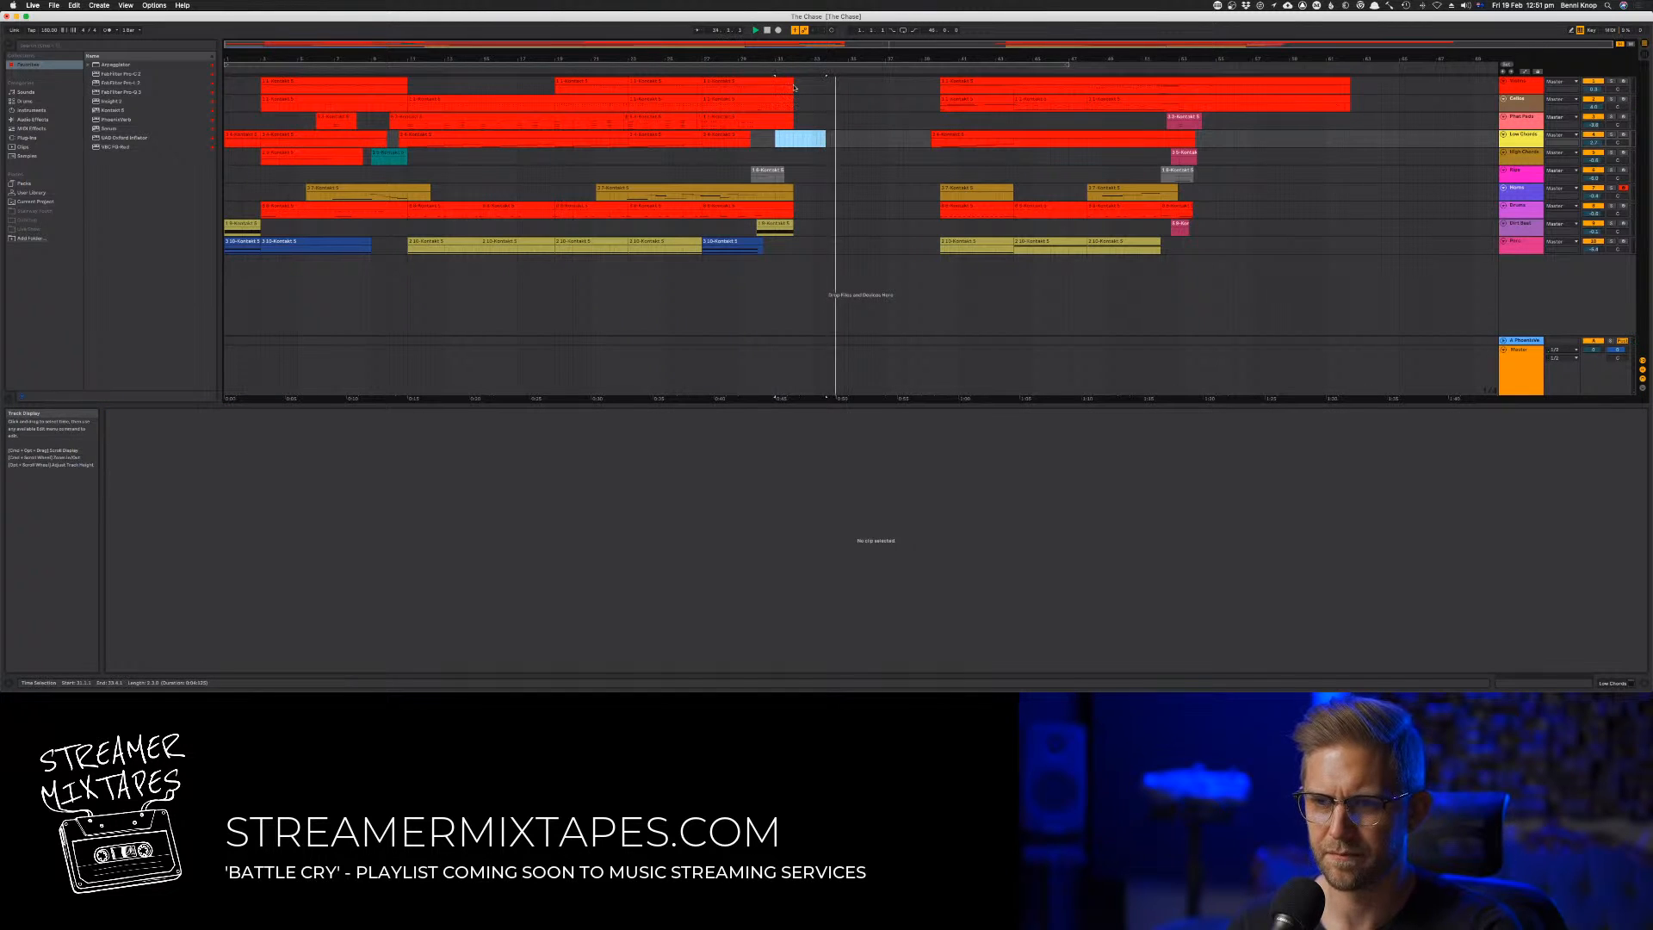
key(space)
key(space)
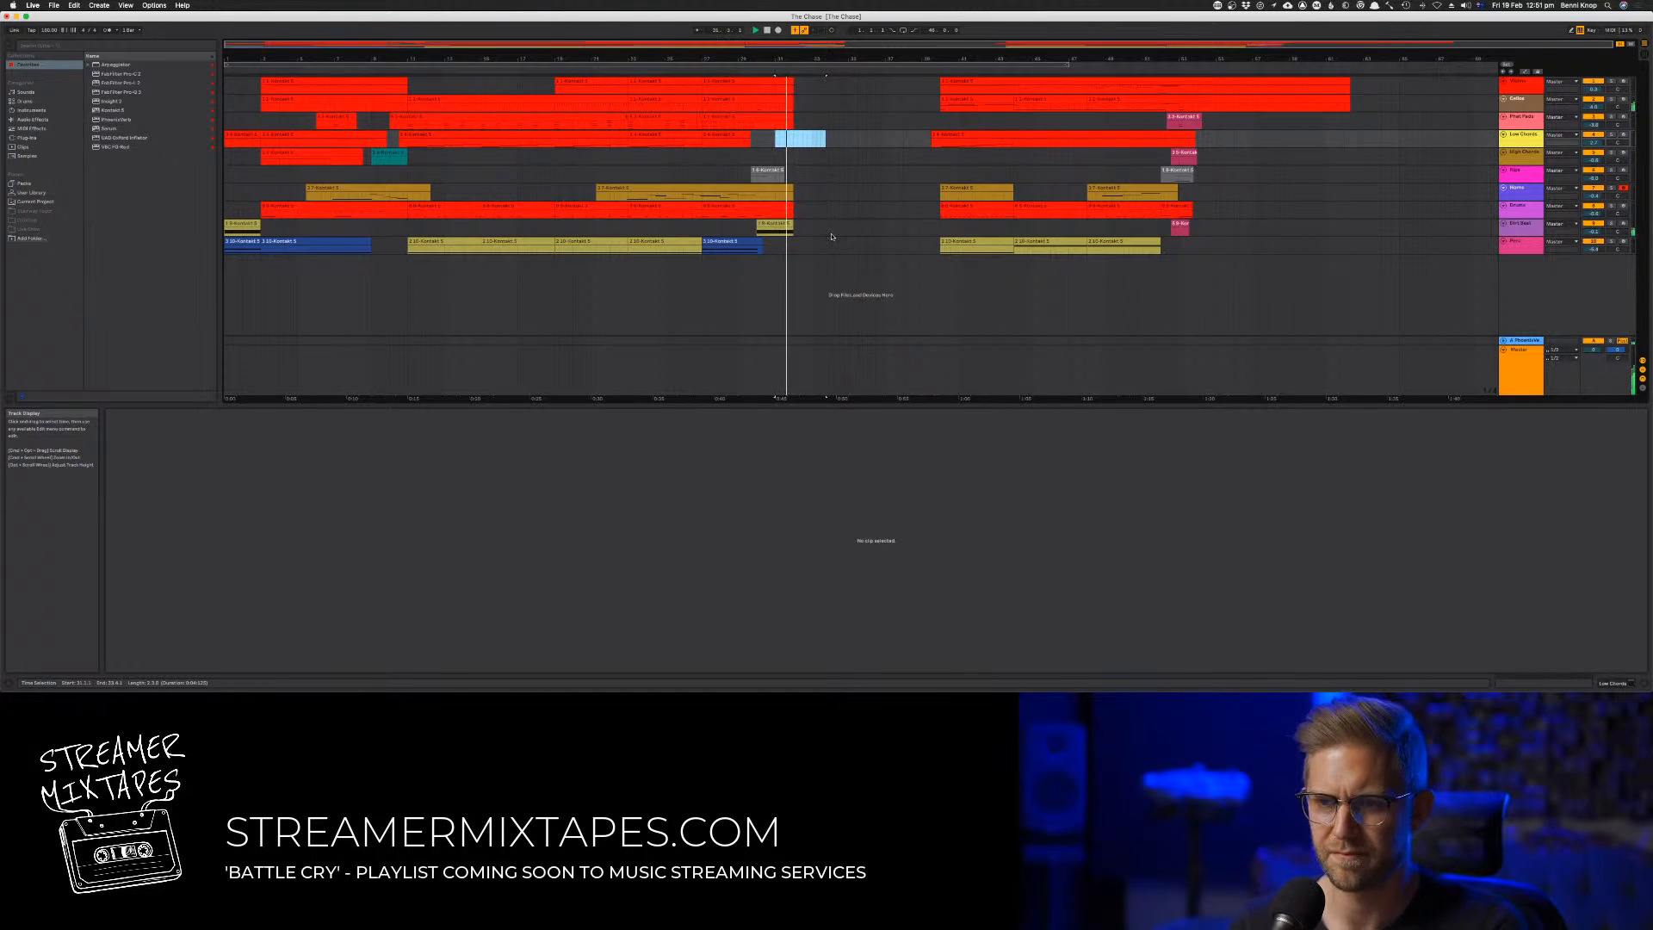
key(space)
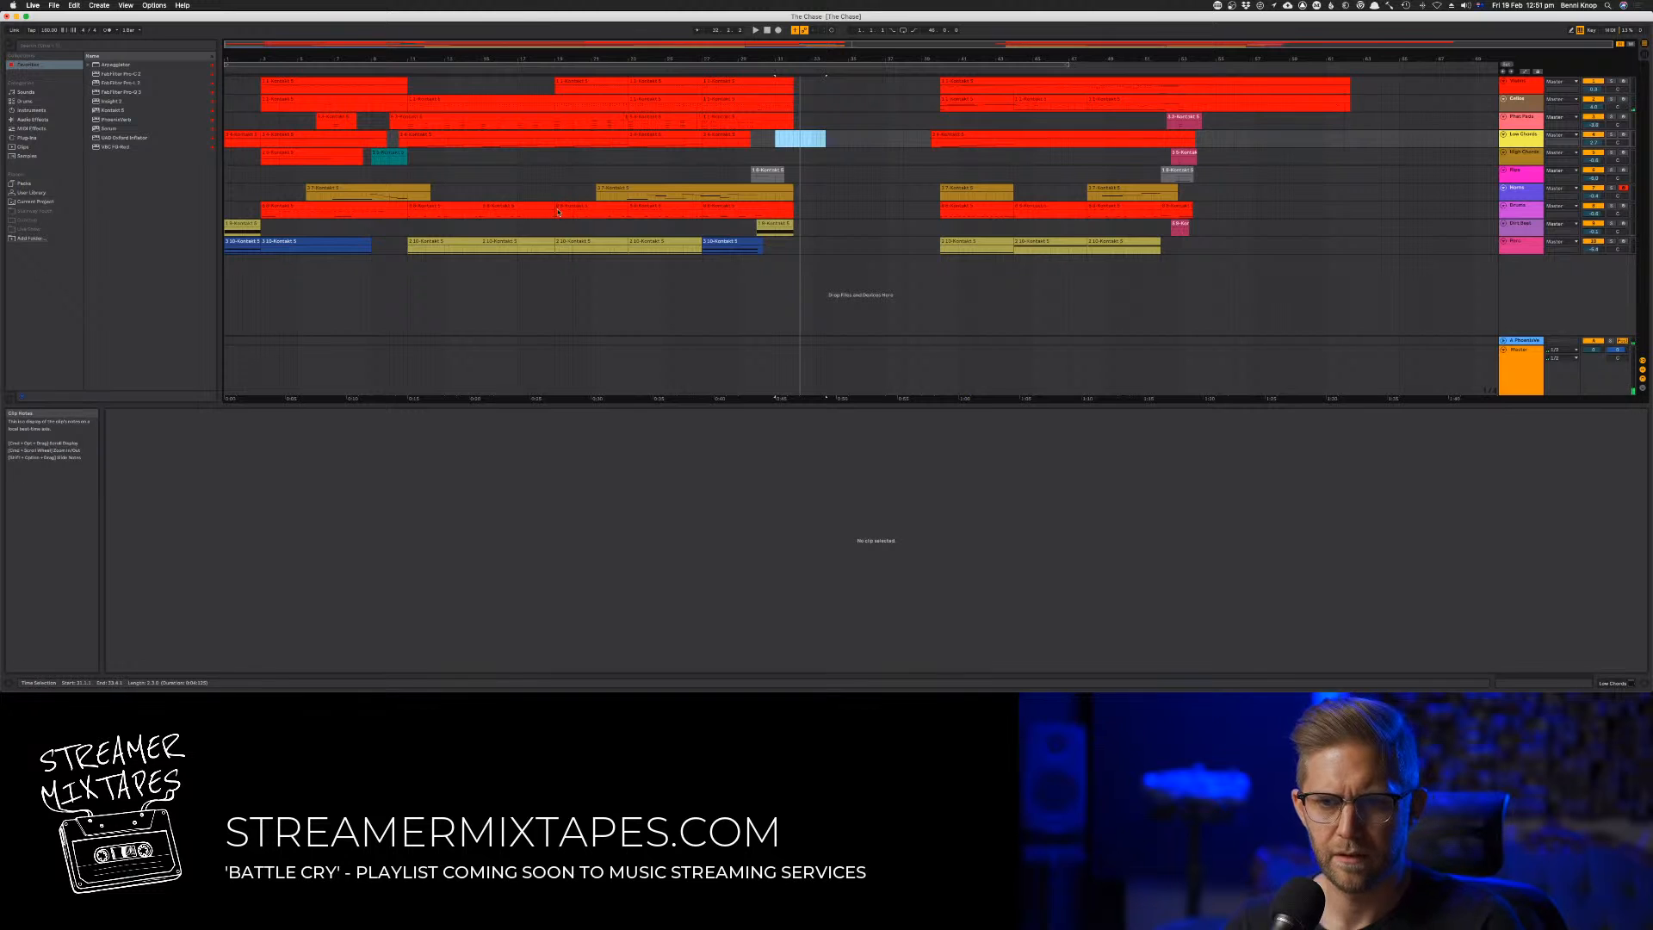
Copy the four-bar drum clip and the sustained-note clip on the track below it to the start of the gap, and show the latter's notes
drag(458, 206, 844, 214)
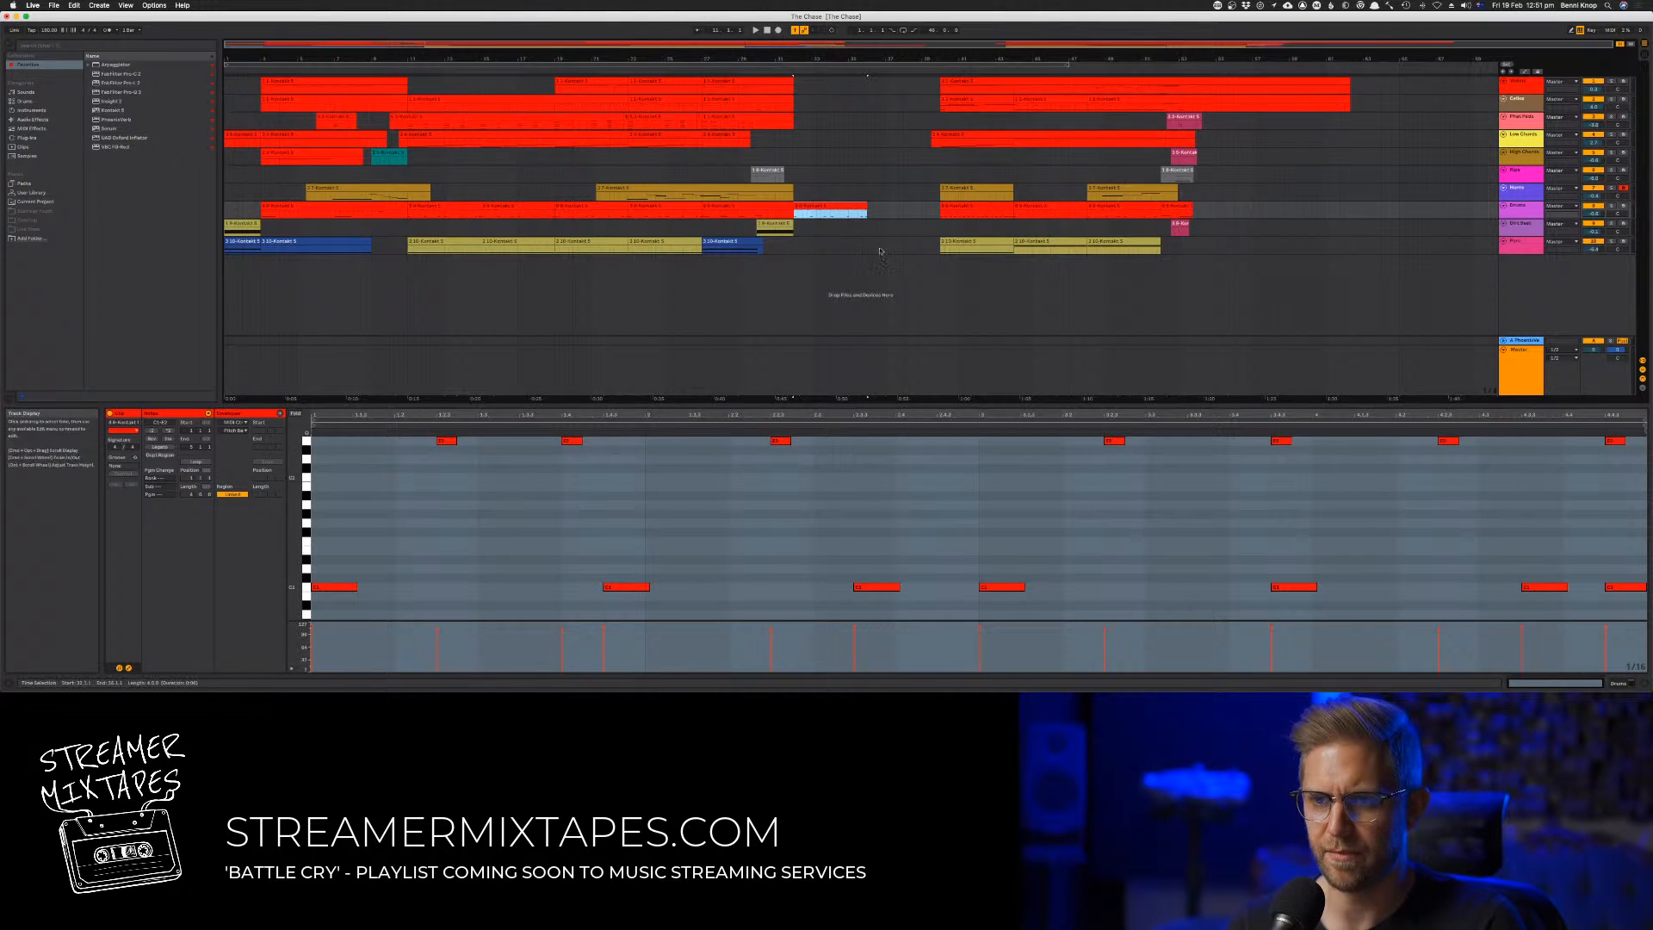
drag(780, 224, 812, 224)
click(713, 531)
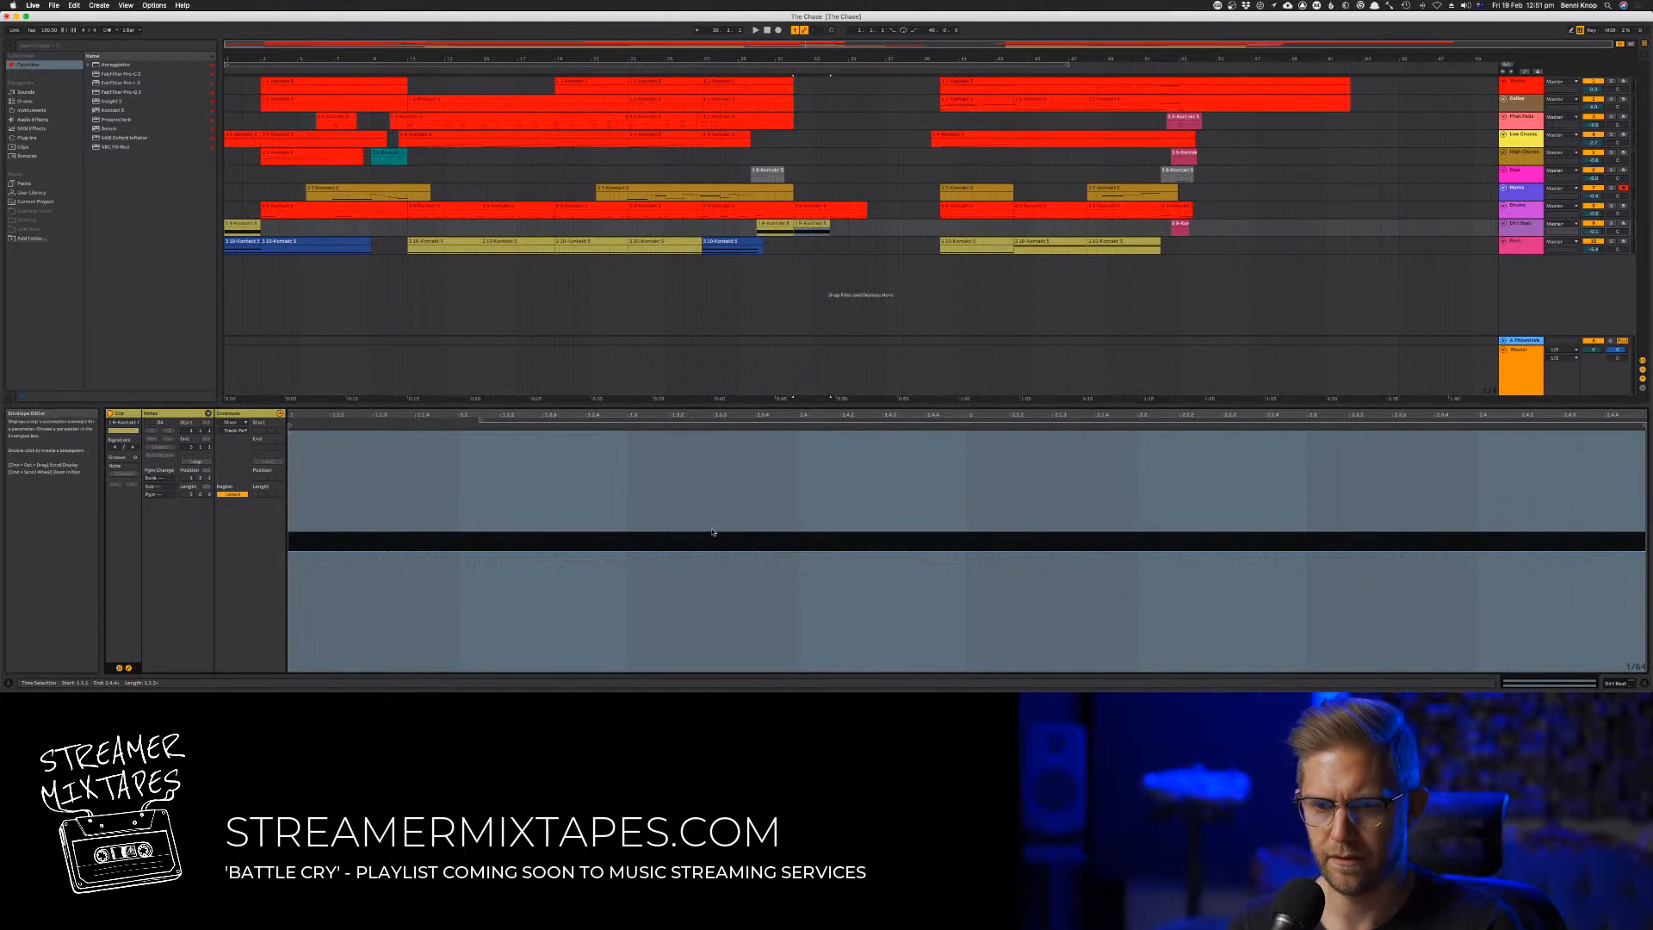
click(129, 667)
Audition the copied sustained-note clip from the start of the gap and raise its long note's velocity
scroll(399, 563, up, 3)
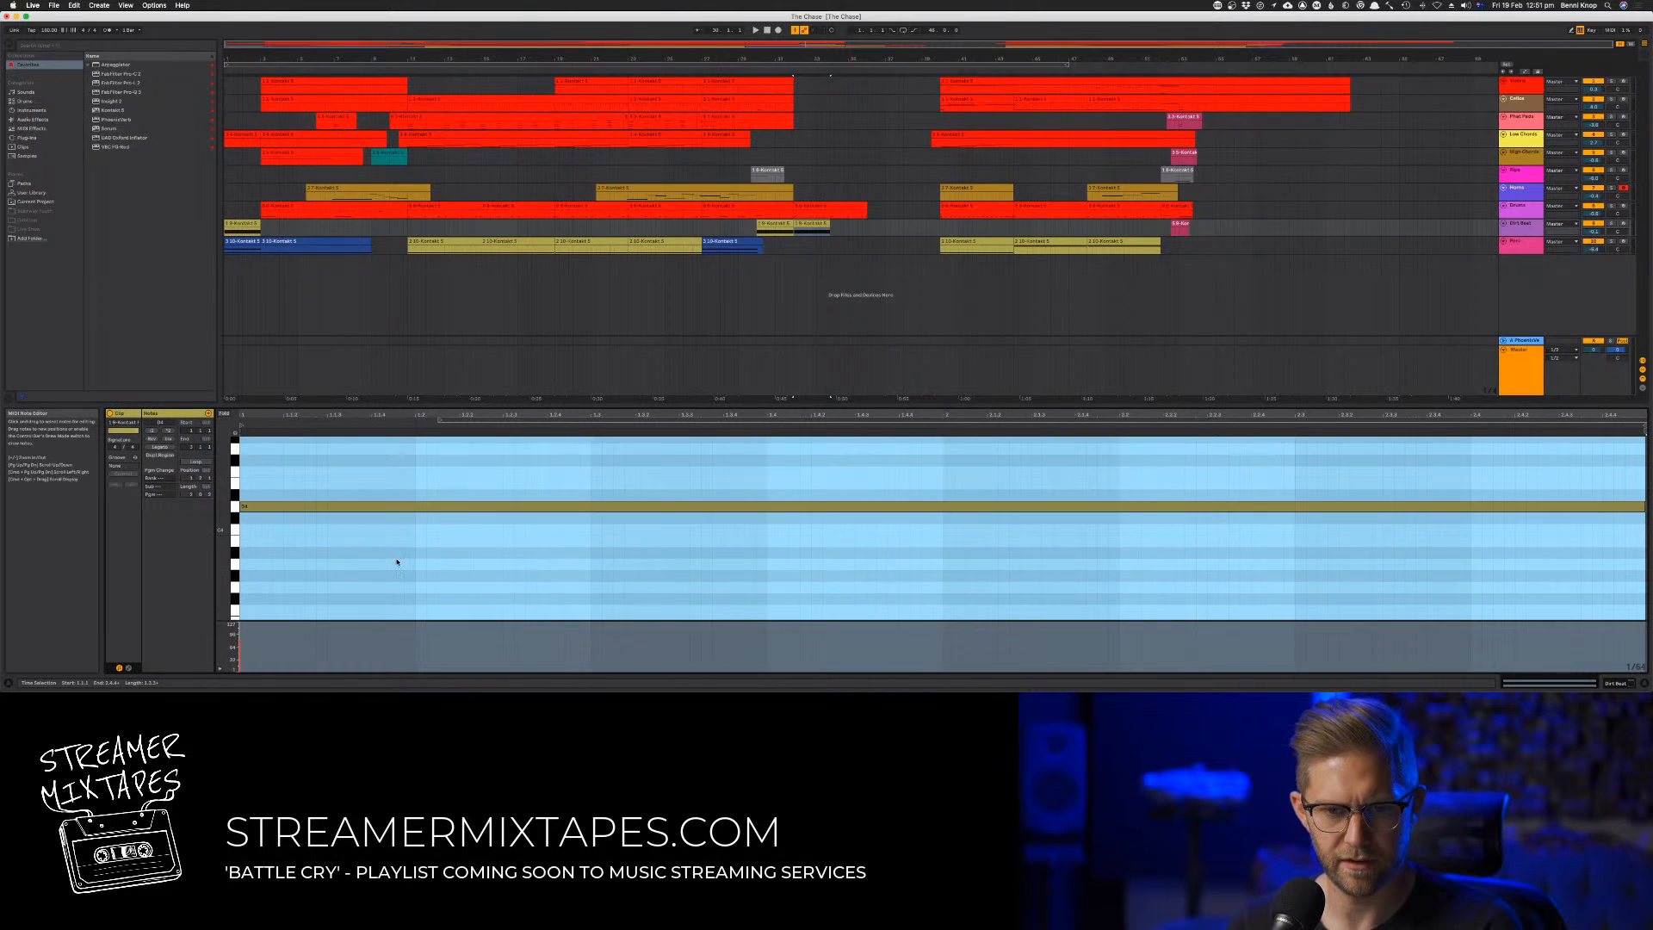
click(262, 507)
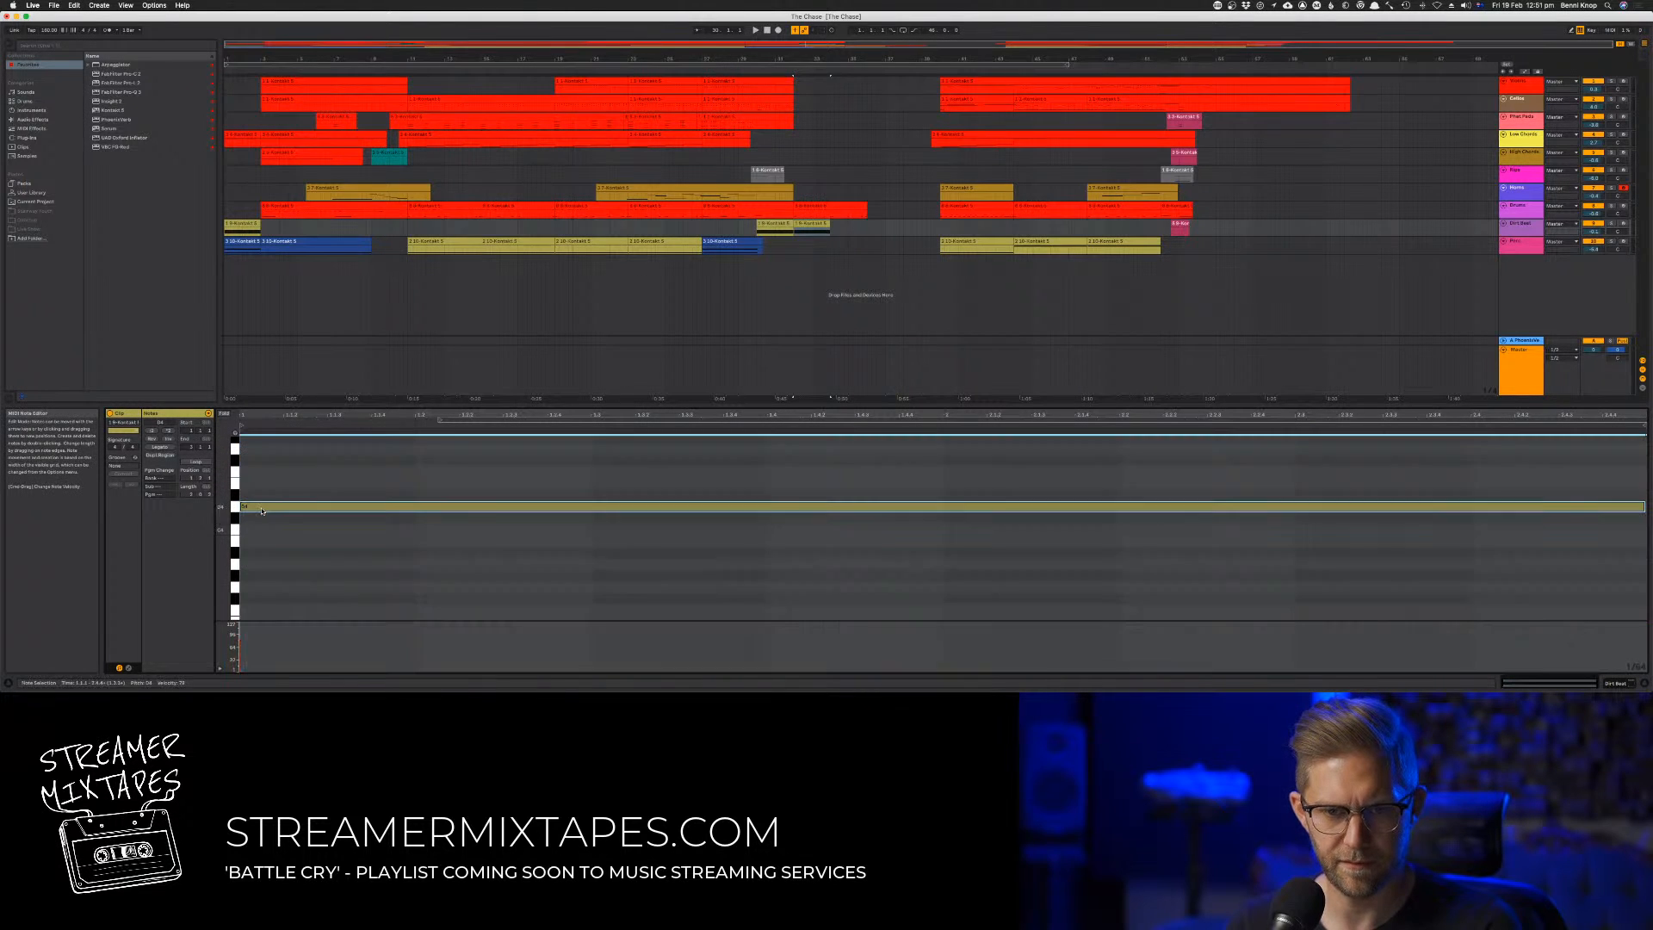
key(space)
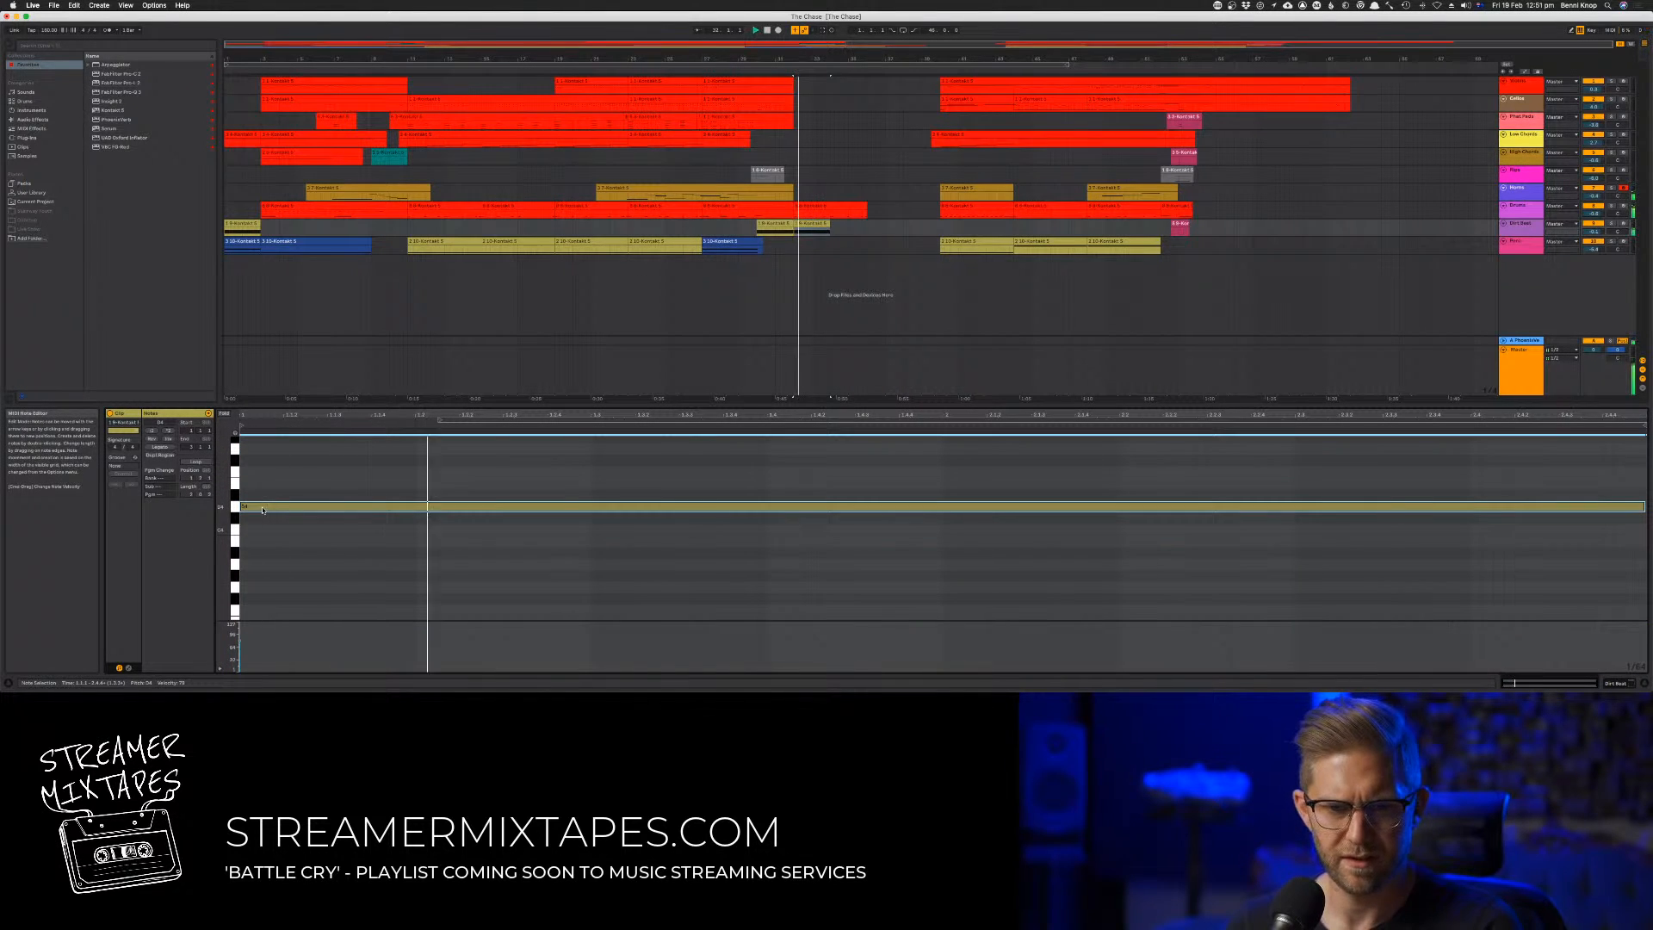
key(space)
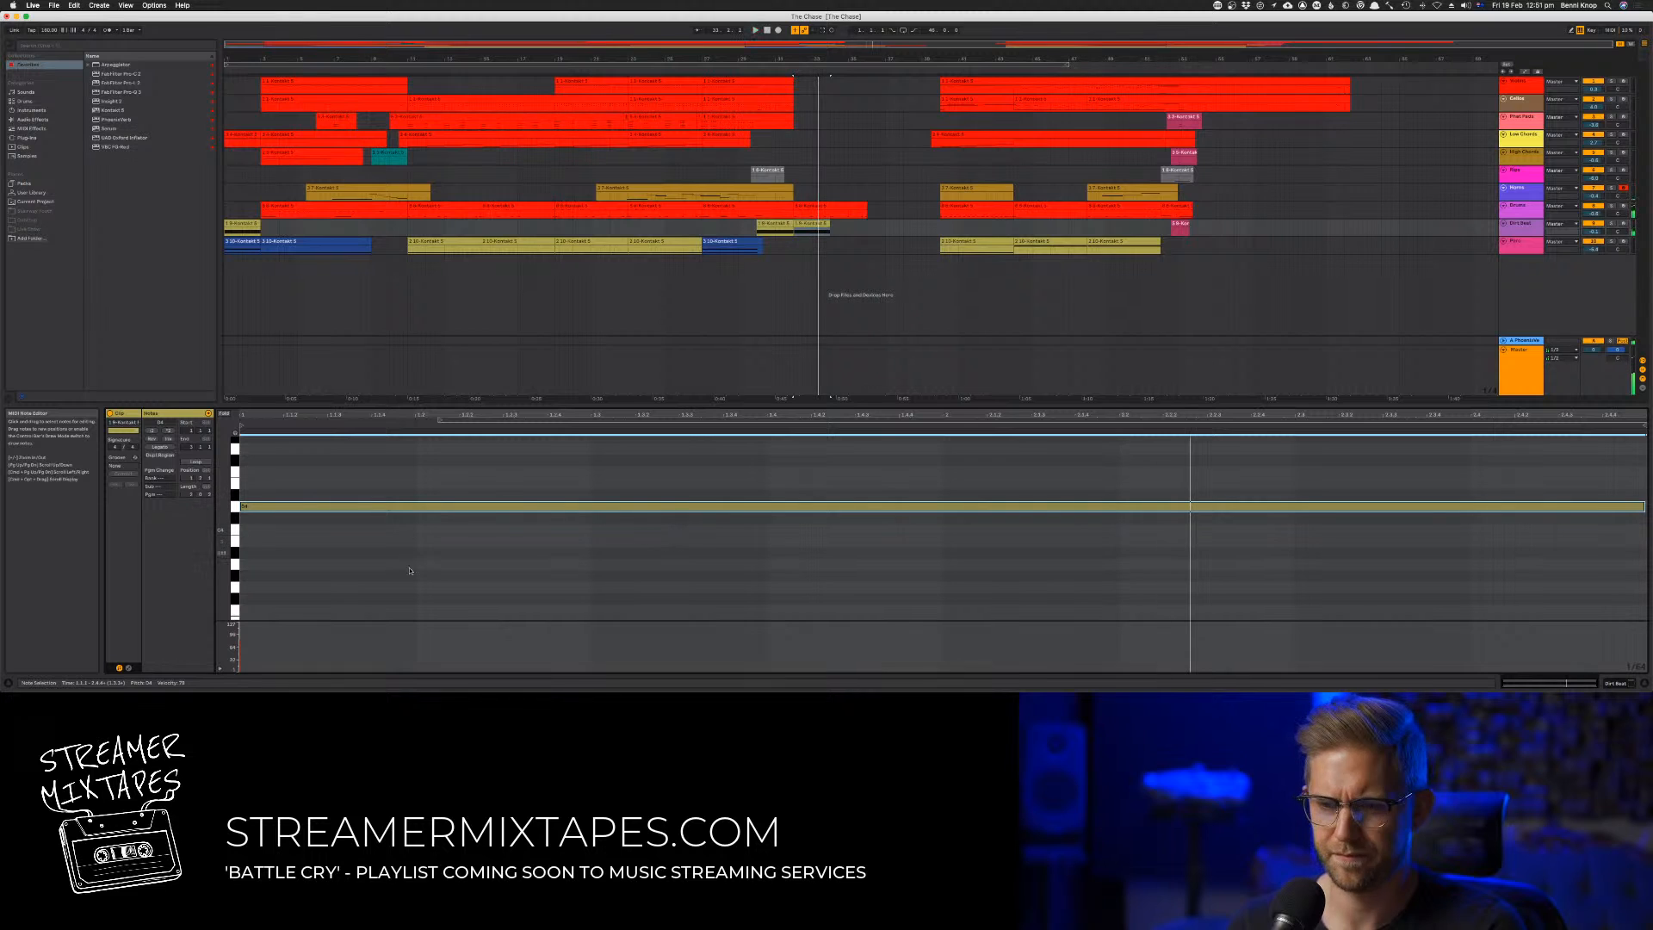
drag(241, 644, 241, 628)
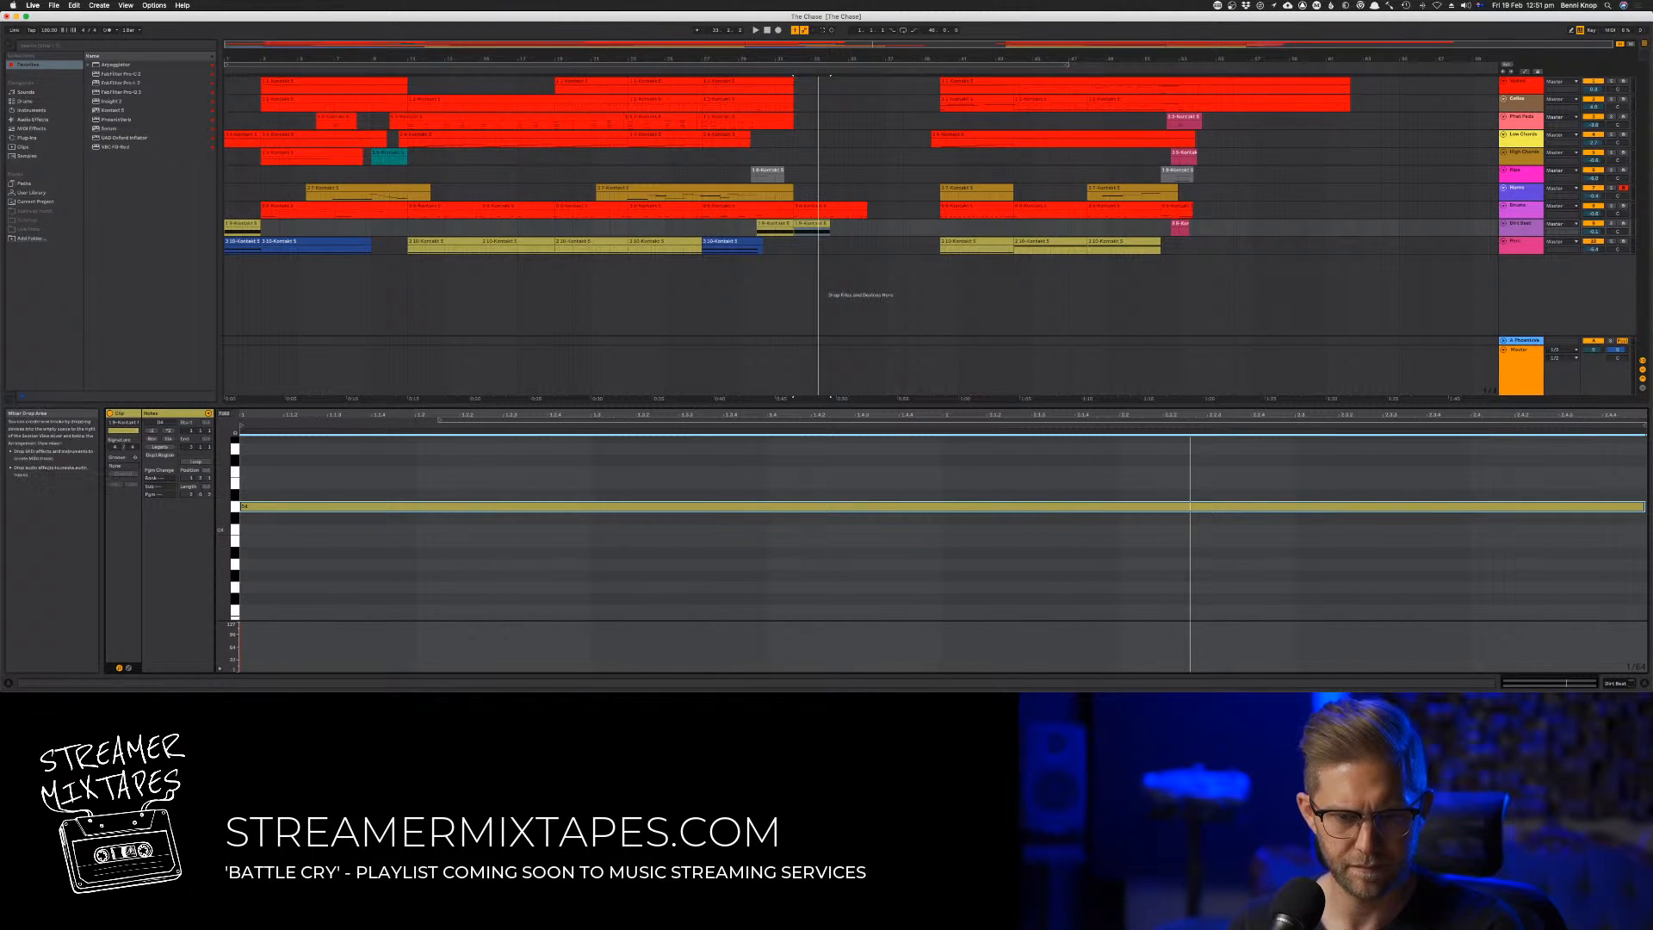
Arm the sustained-note track and find its note's new pitch by ear, trying C and B before settling on F
click(1623, 225)
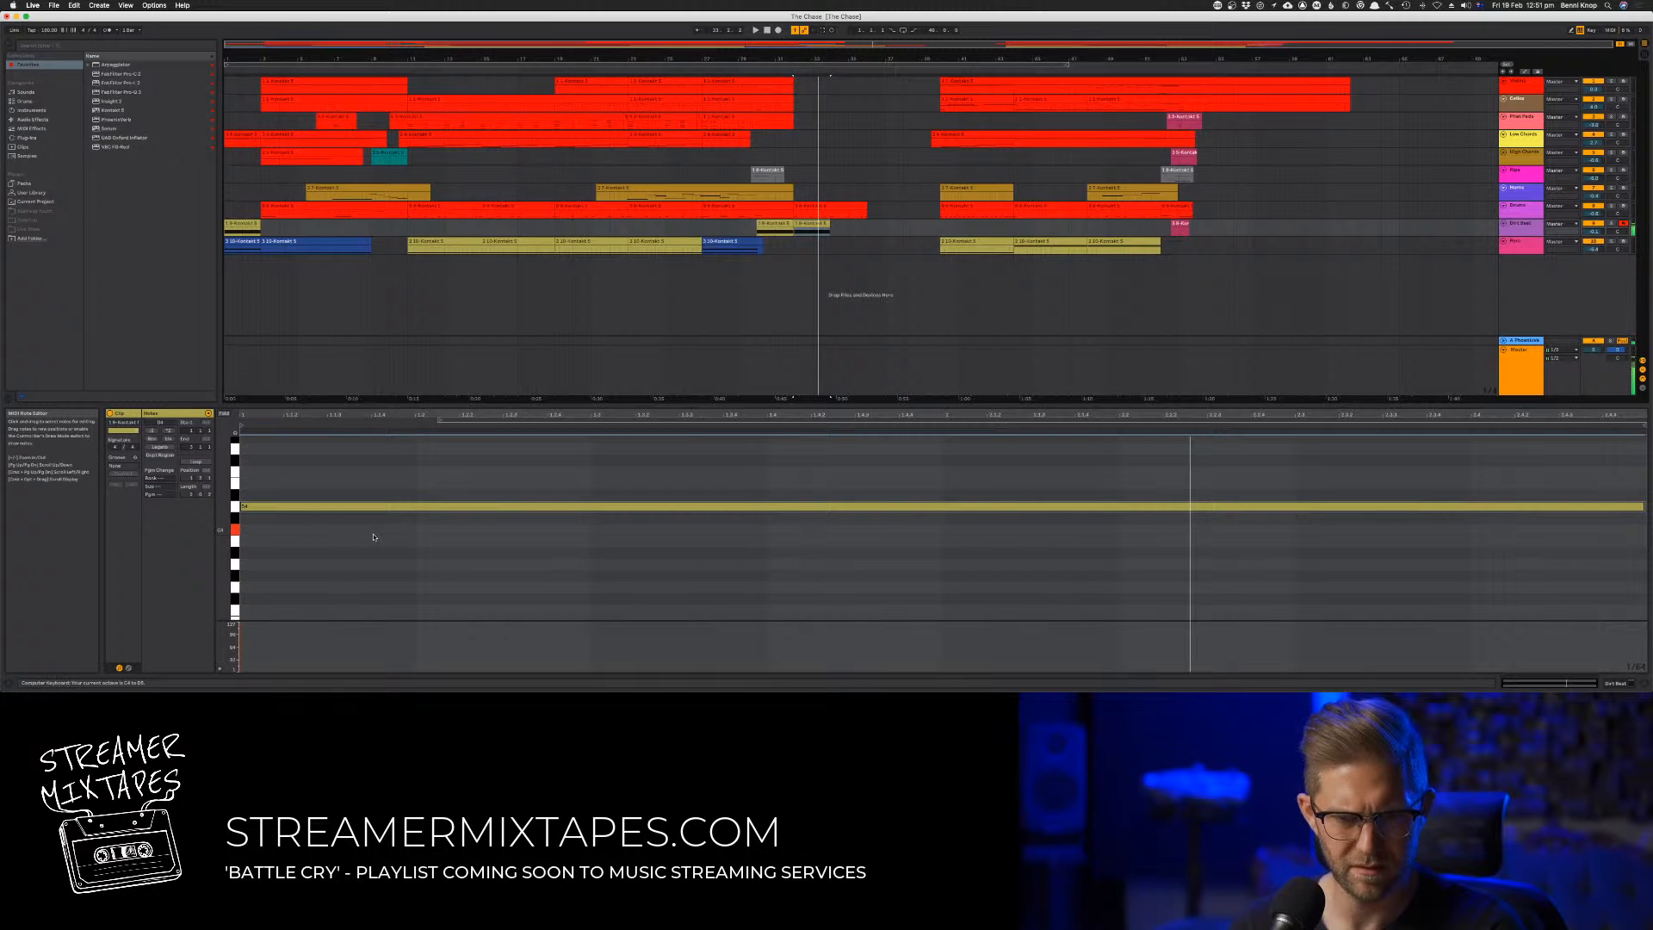
drag(311, 508, 309, 530)
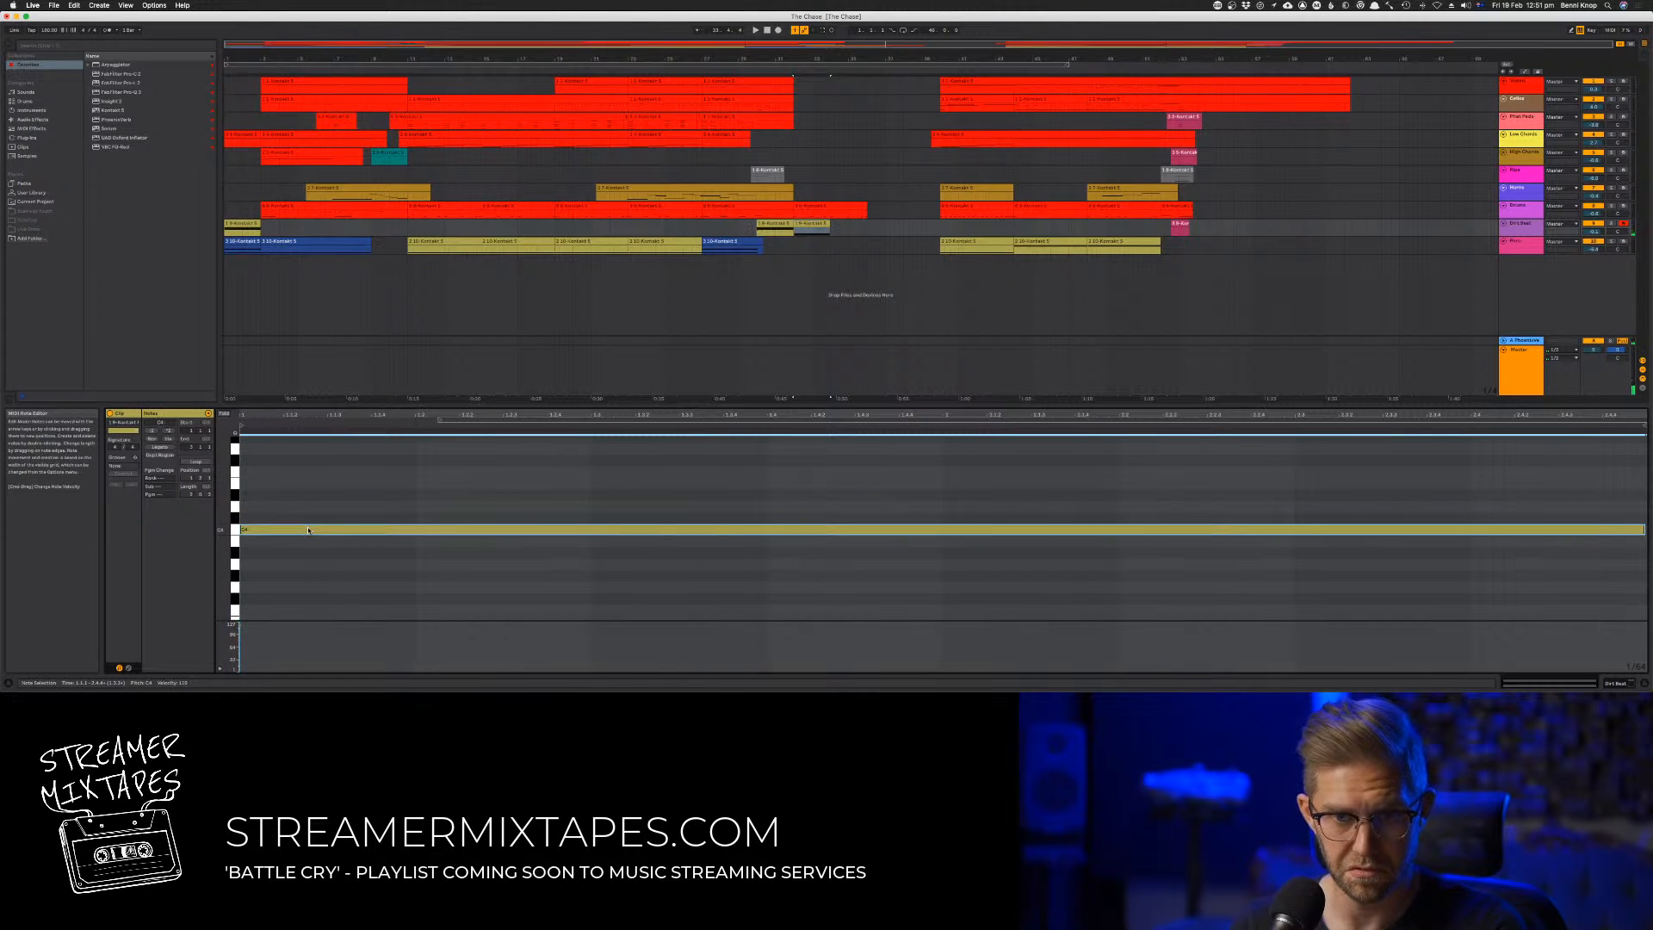
key(space)
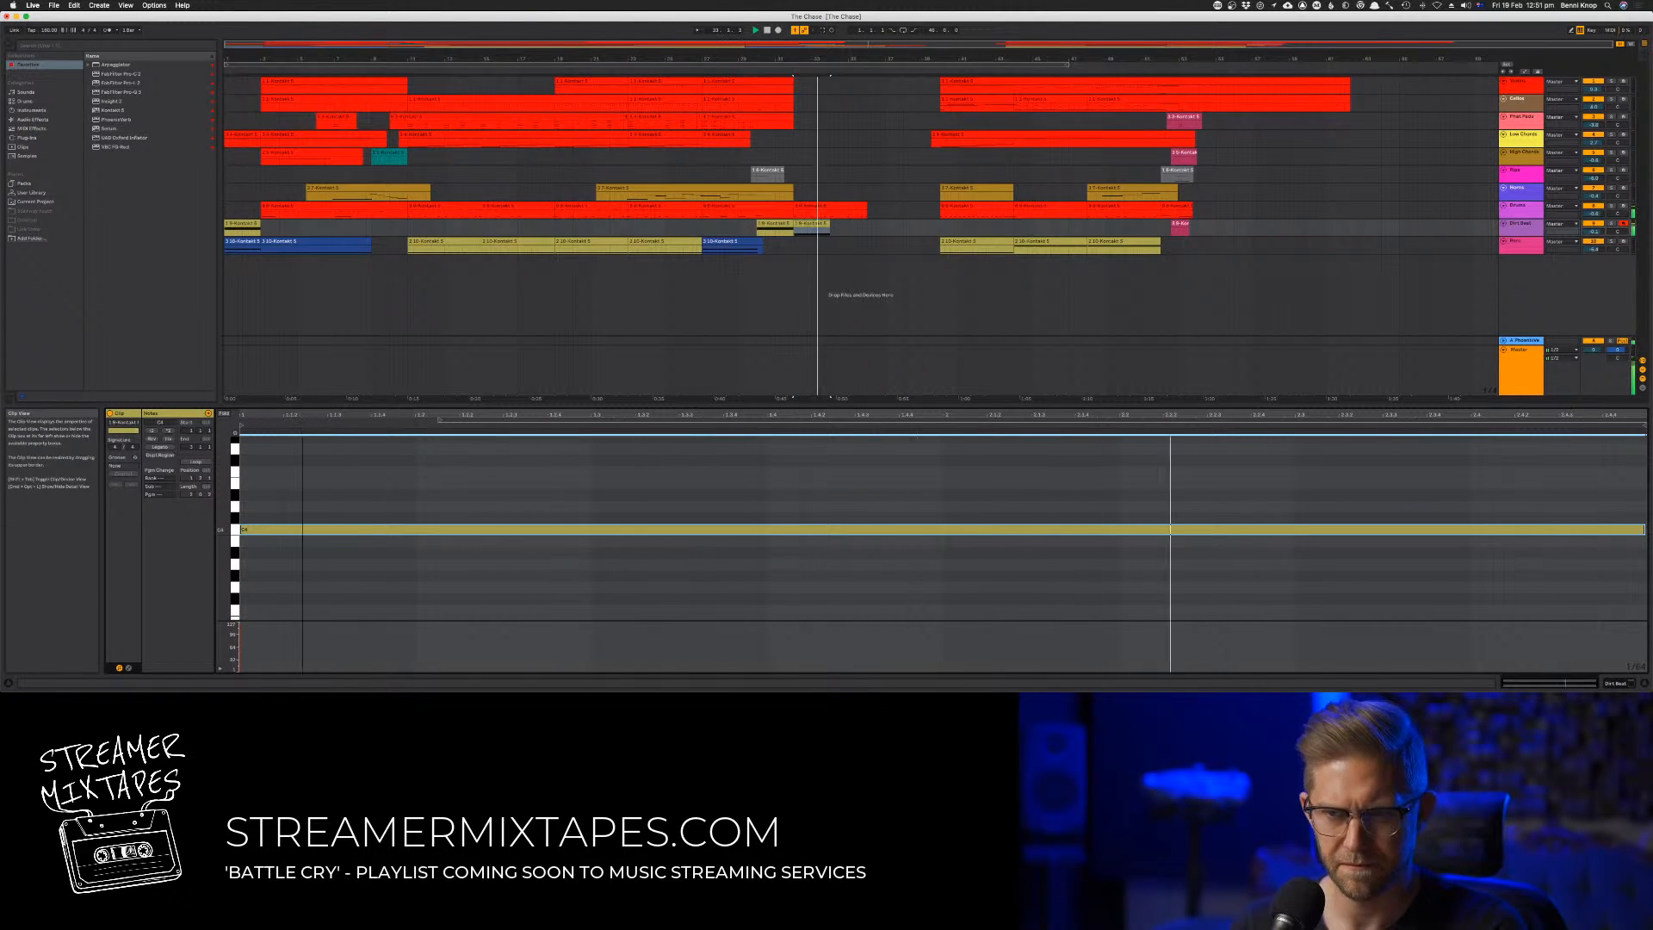
key(Down)
key(space)
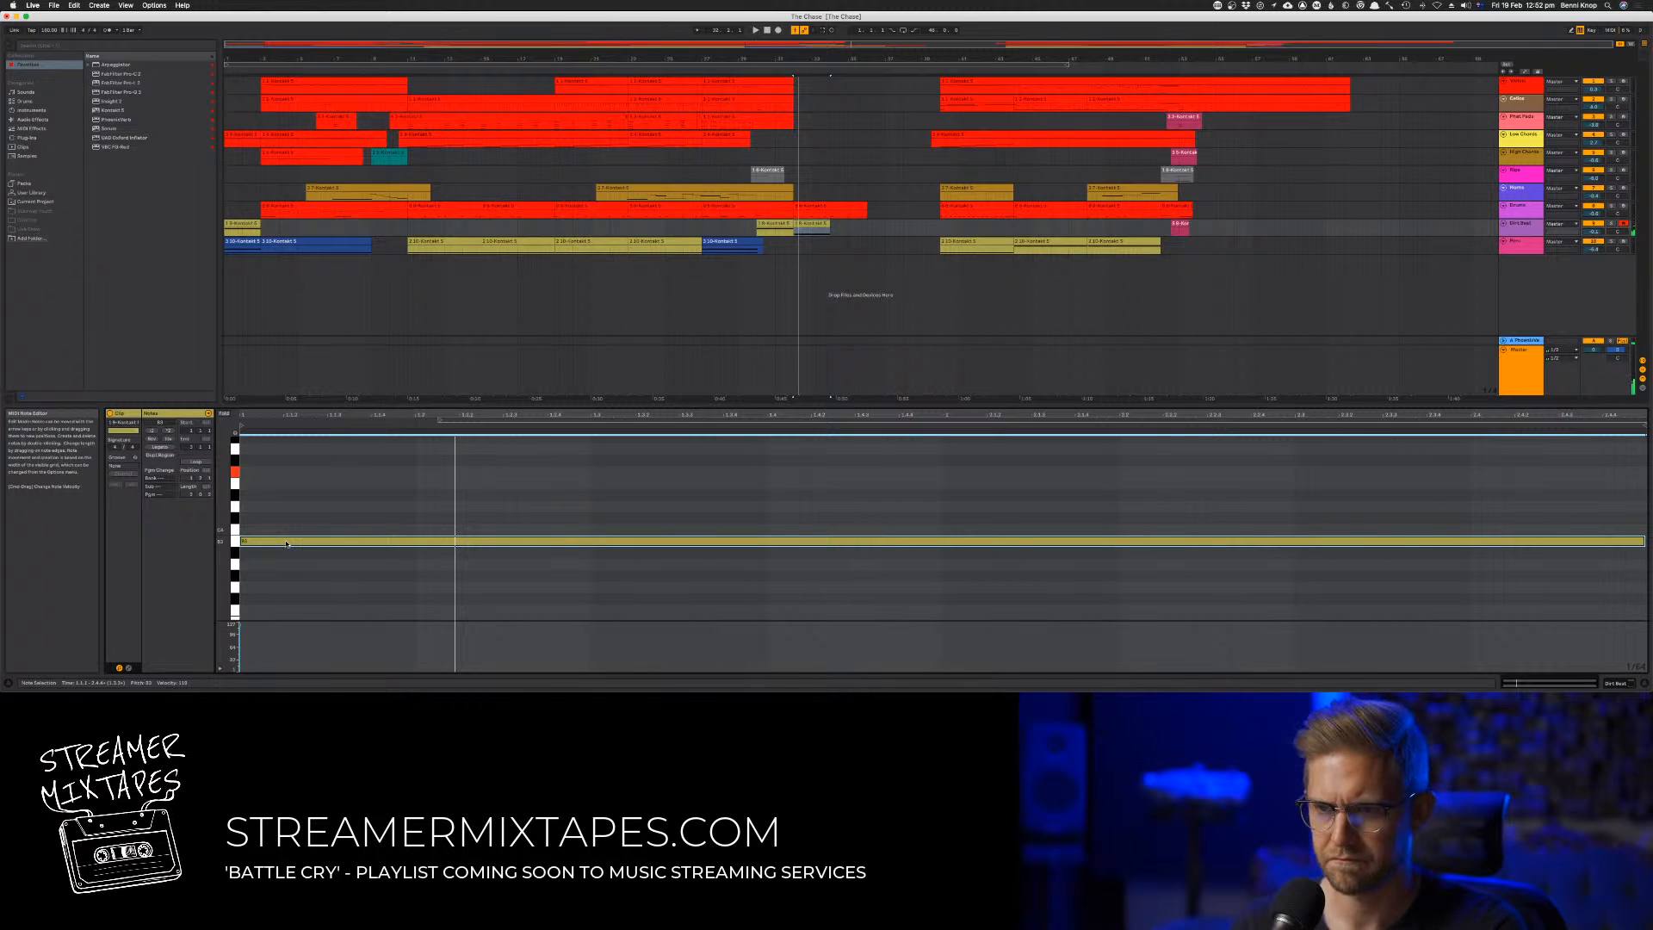
drag(287, 544, 286, 471)
key(space)
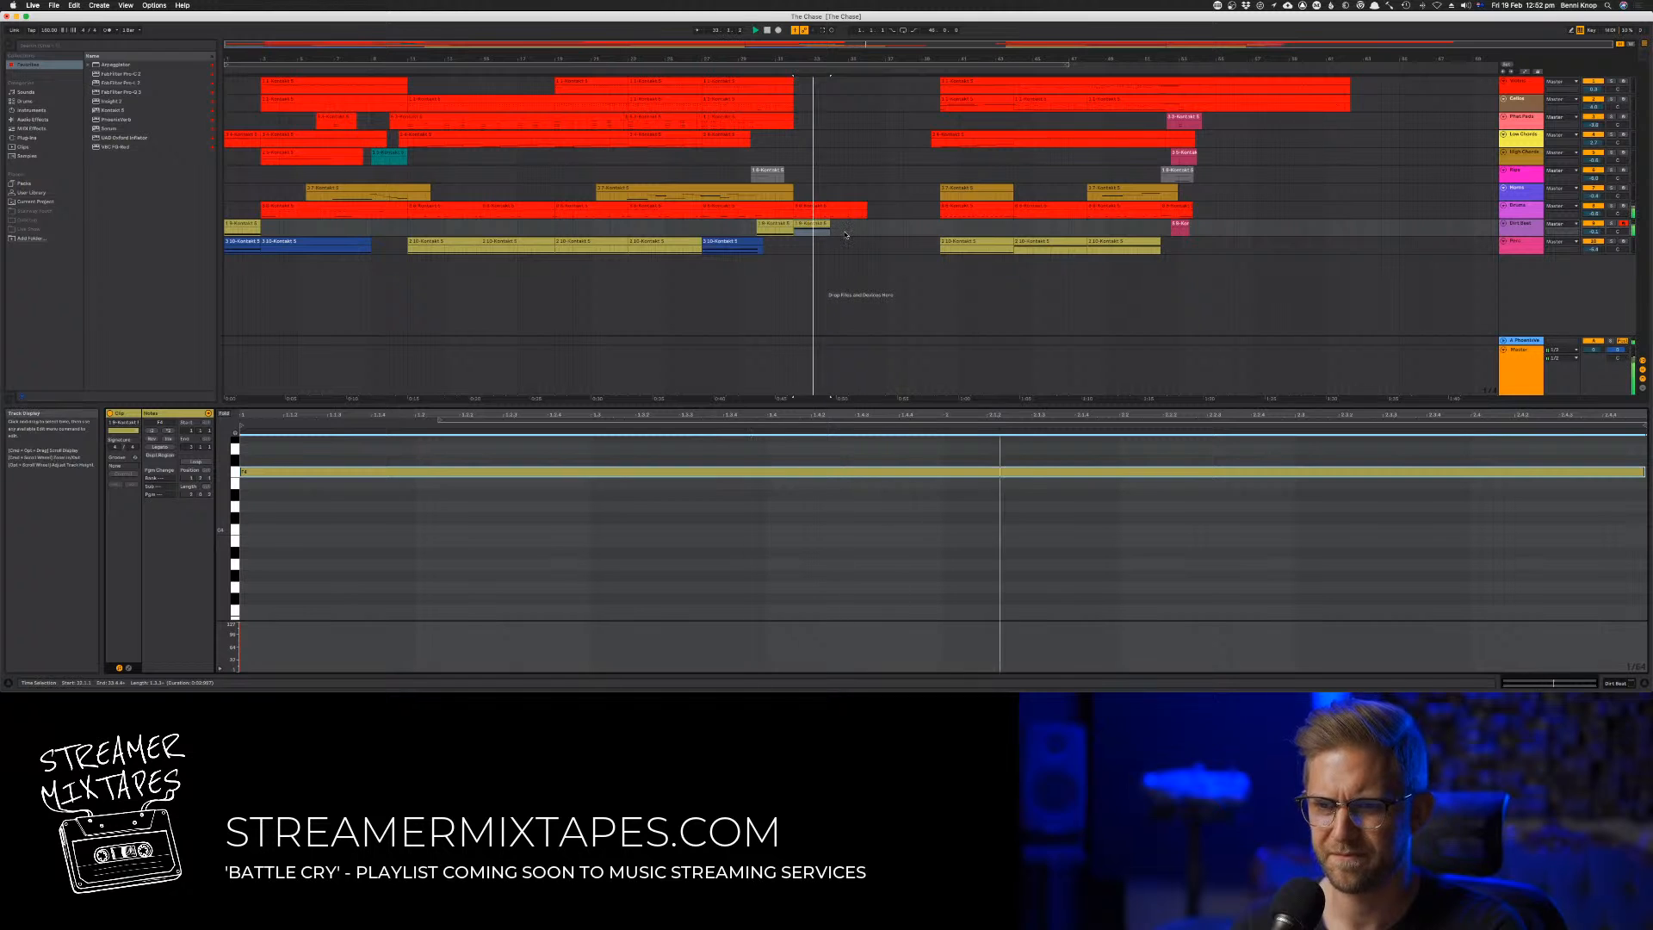
Remove the drum copy from the gap and lengthen the sustained-note clip and its note to about four bars
click(829, 206)
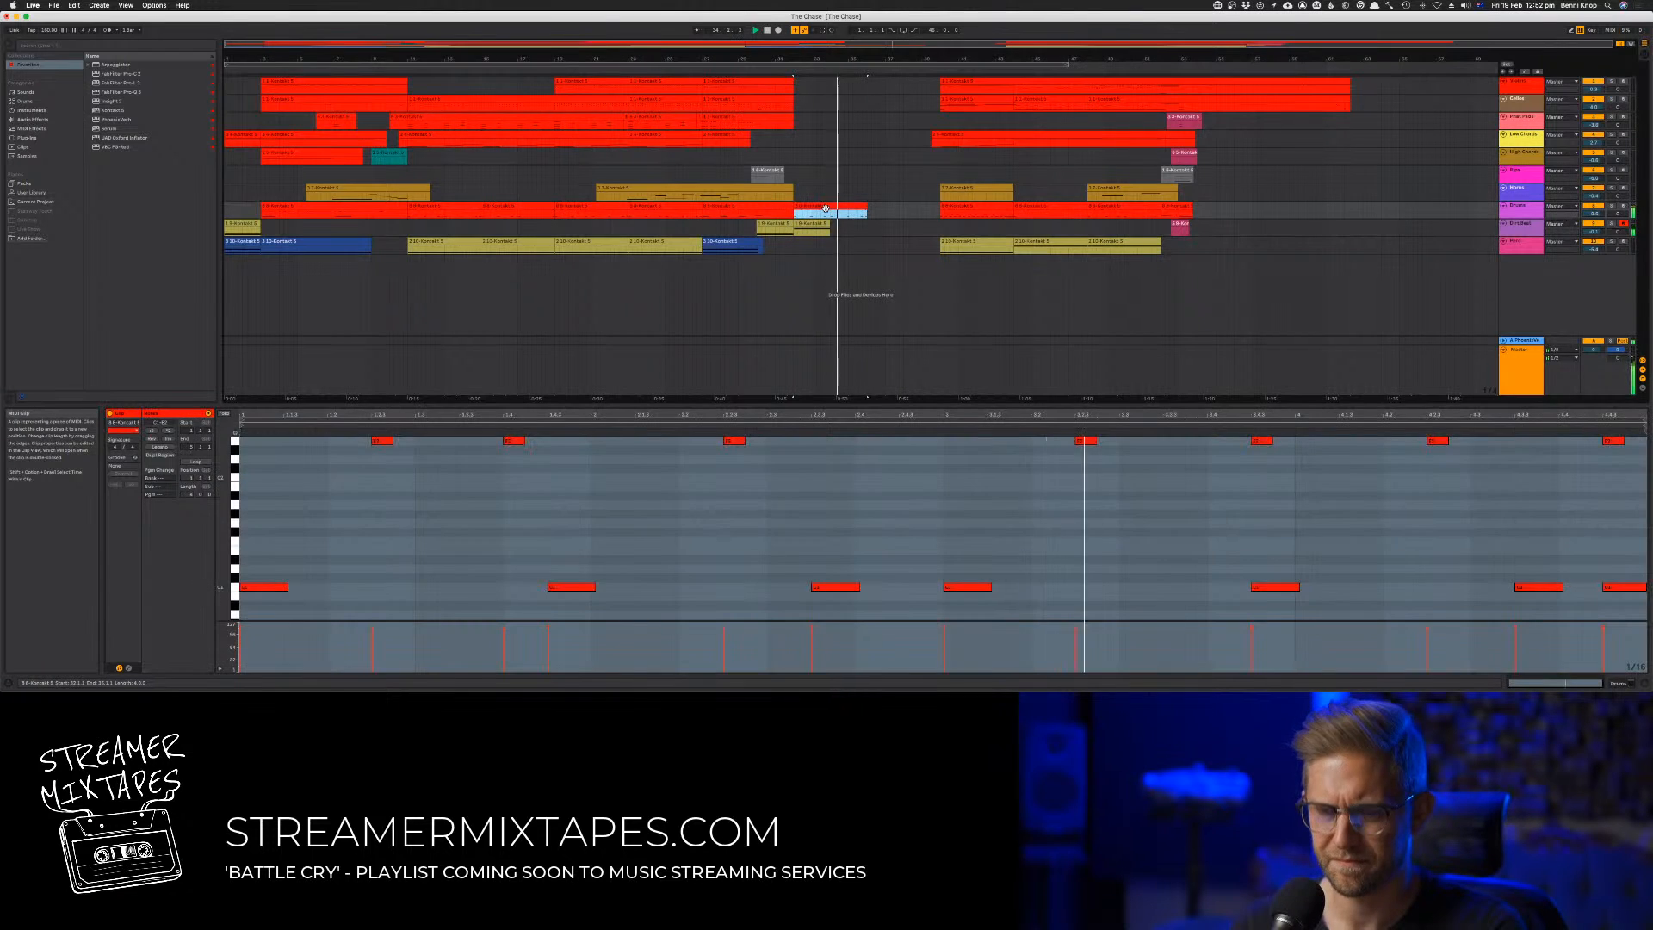
key(Delete)
drag(831, 232, 870, 231)
drag(900, 472, 1563, 491)
key(space)
key(space)
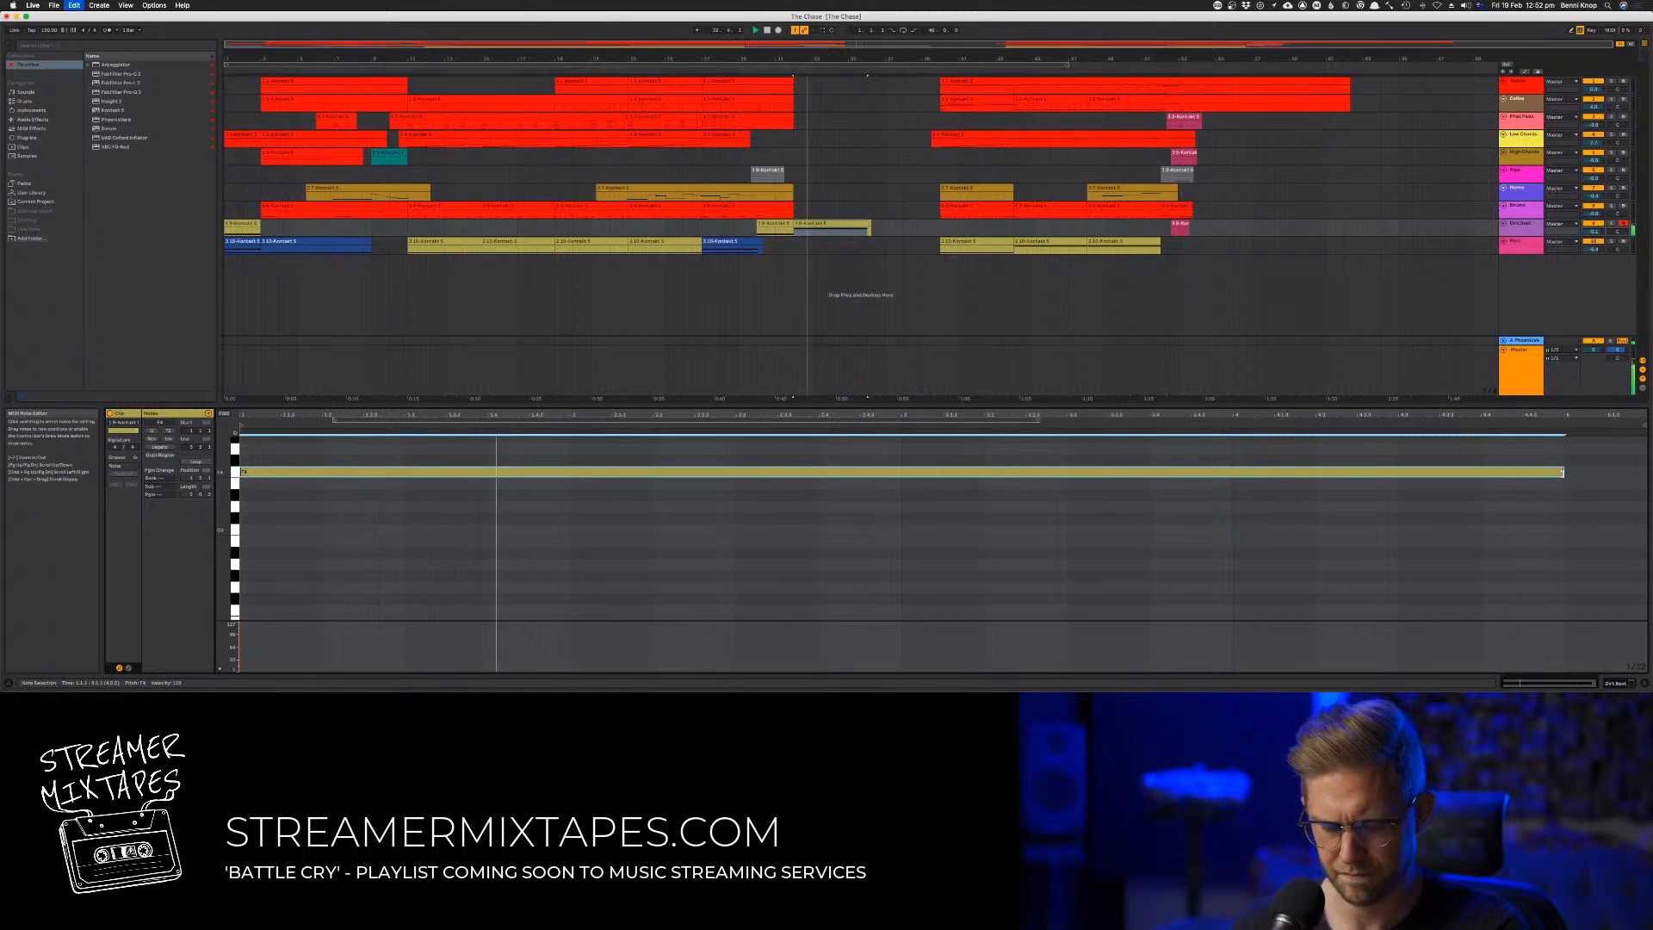
Copy the sustained-note clip directly after itself and move all tracks' final section about eight bars later
click(889, 227)
drag(847, 224, 927, 234)
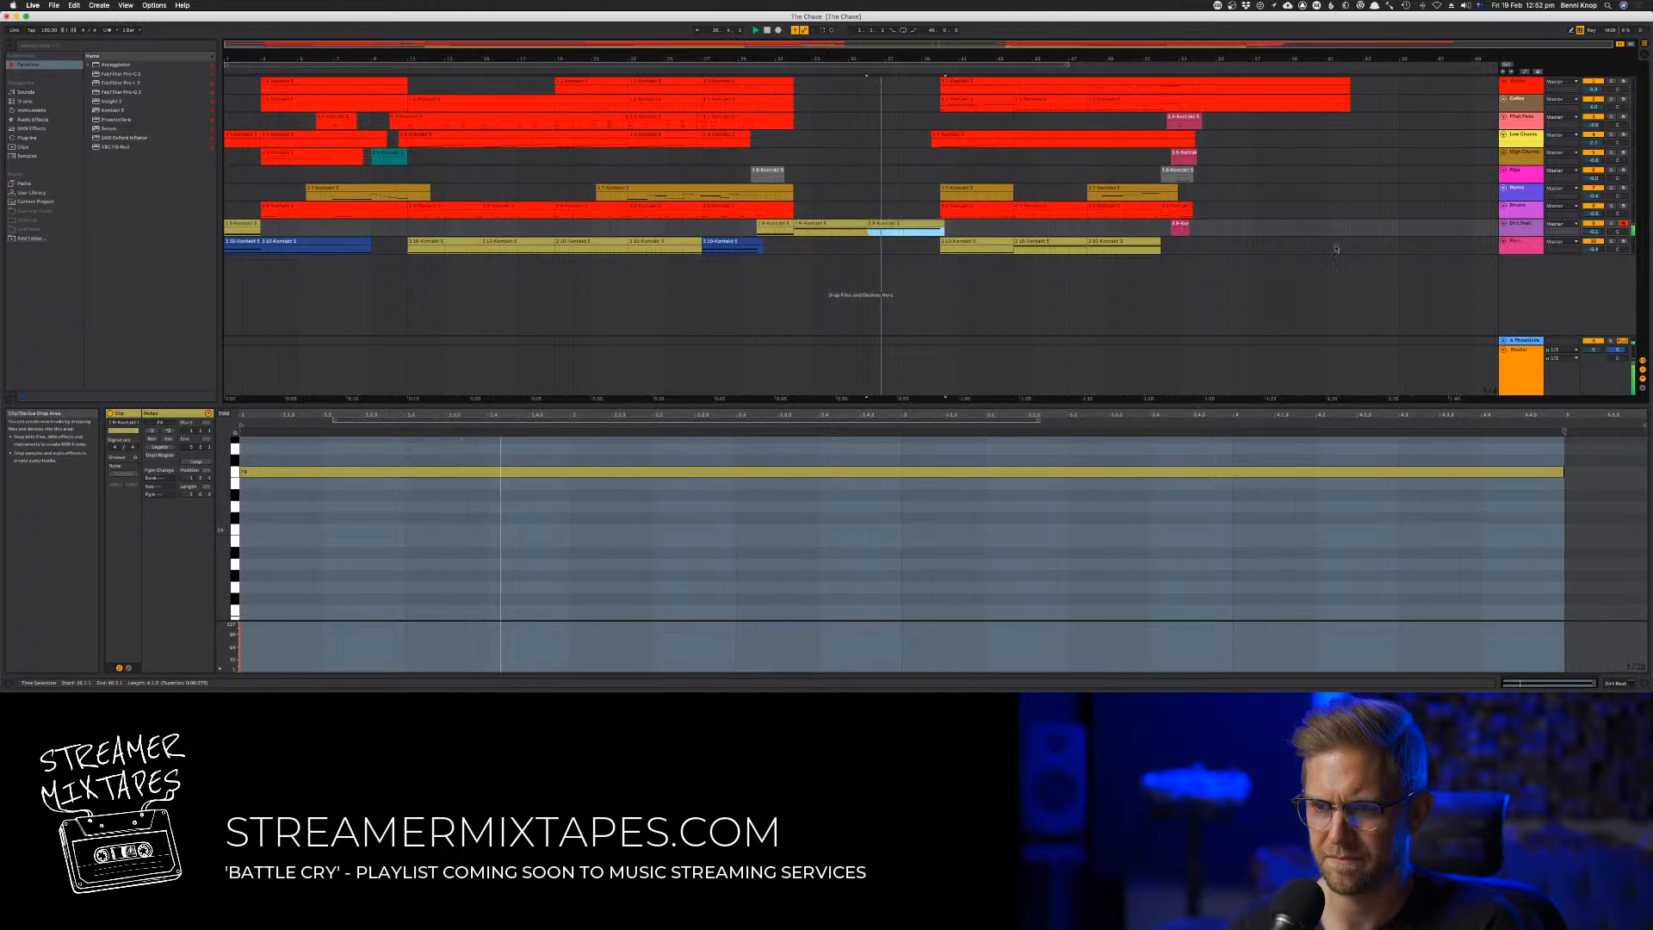
drag(1367, 253, 945, 90)
drag(974, 148, 1102, 154)
Copy the shortened second sustained-note clip twice more along the gap and play up to the final section
click(906, 224)
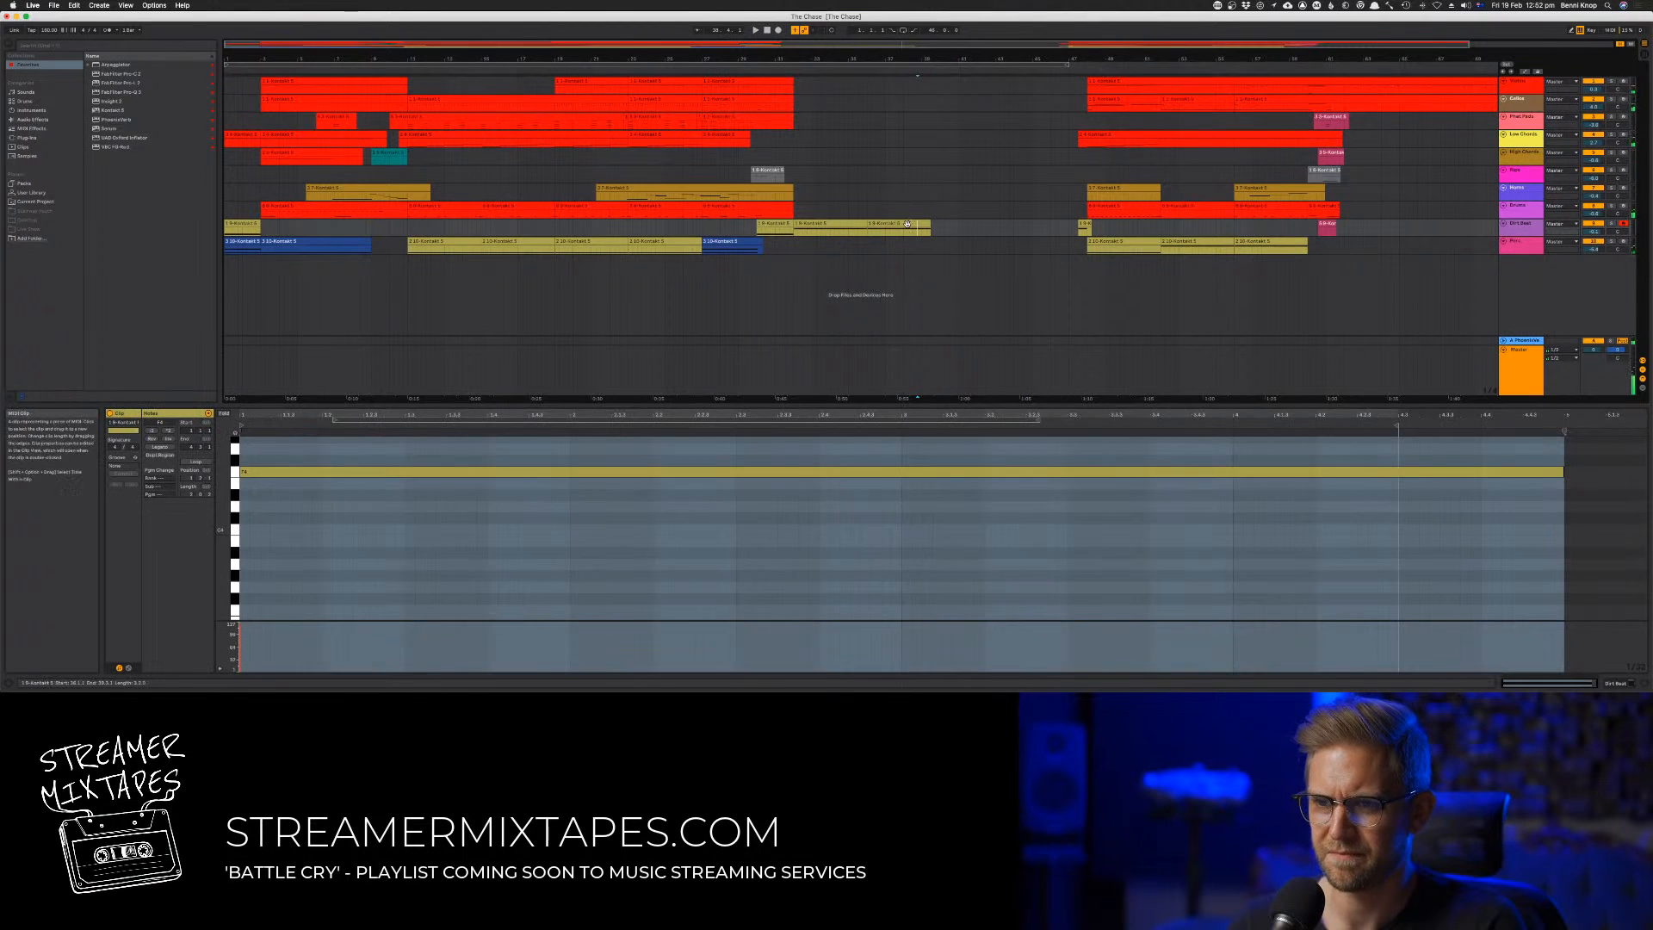
drag(905, 224, 969, 226)
drag(971, 226, 1037, 235)
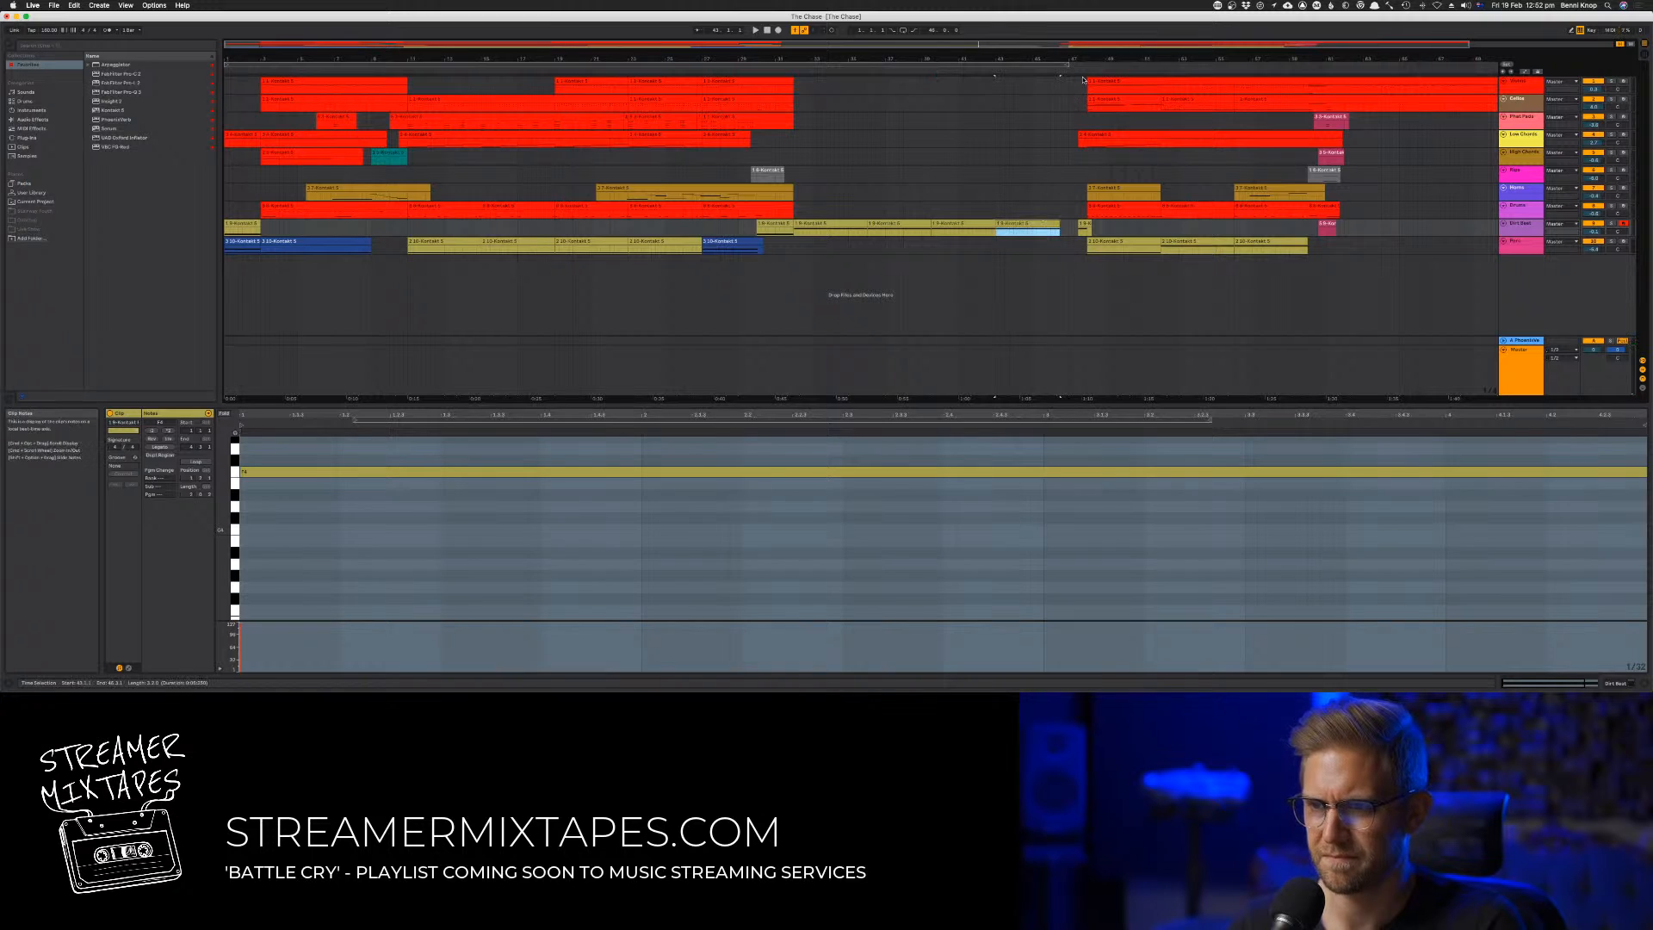
key(space)
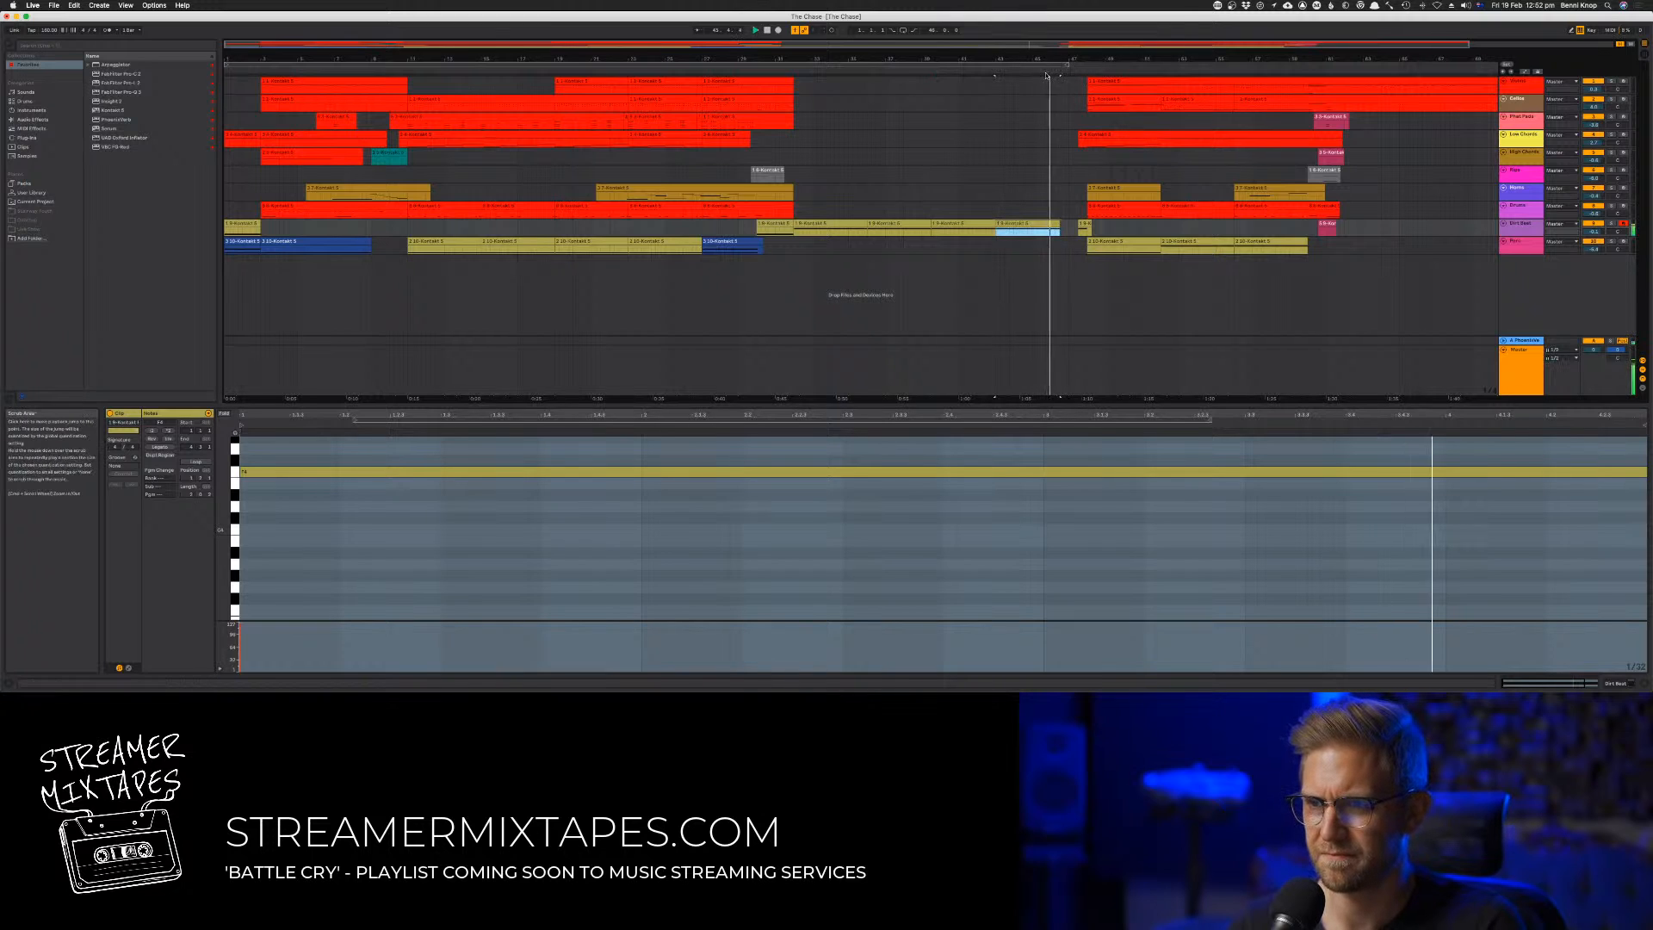
Delete the leftover clip fragment at the final section's start and duplicate the first sustained-note clip three times to fill the gap
click(1082, 225)
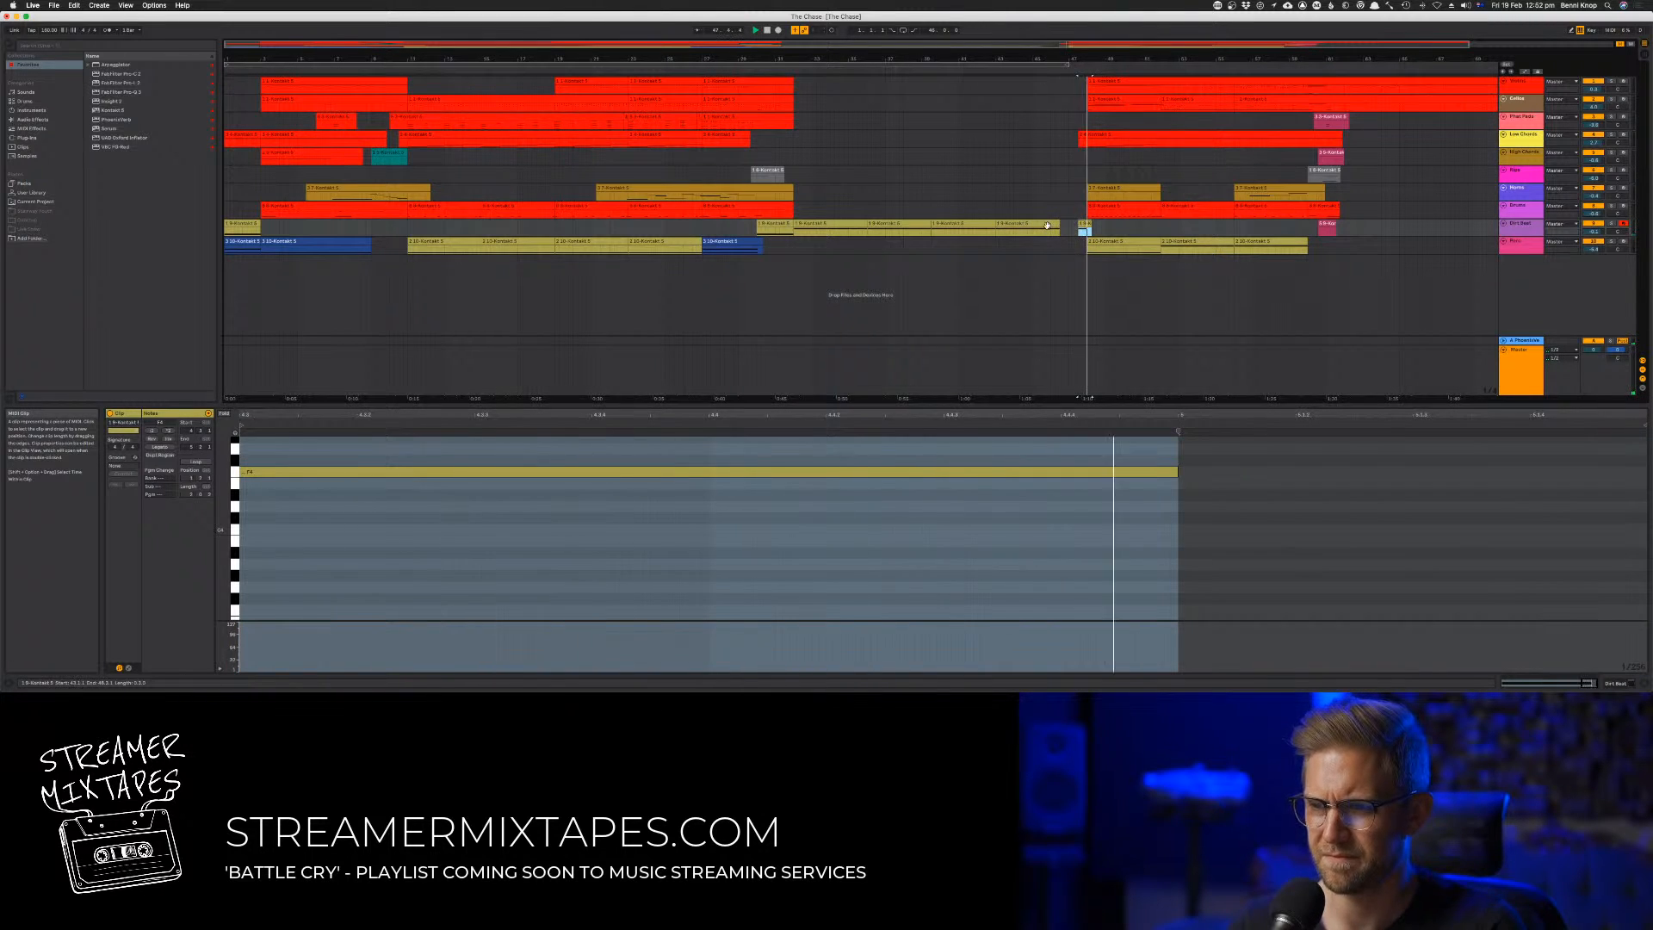
key(Delete)
click(853, 222)
key(ctrl+d)
key(ctrl+d)
key(ctrl+d)
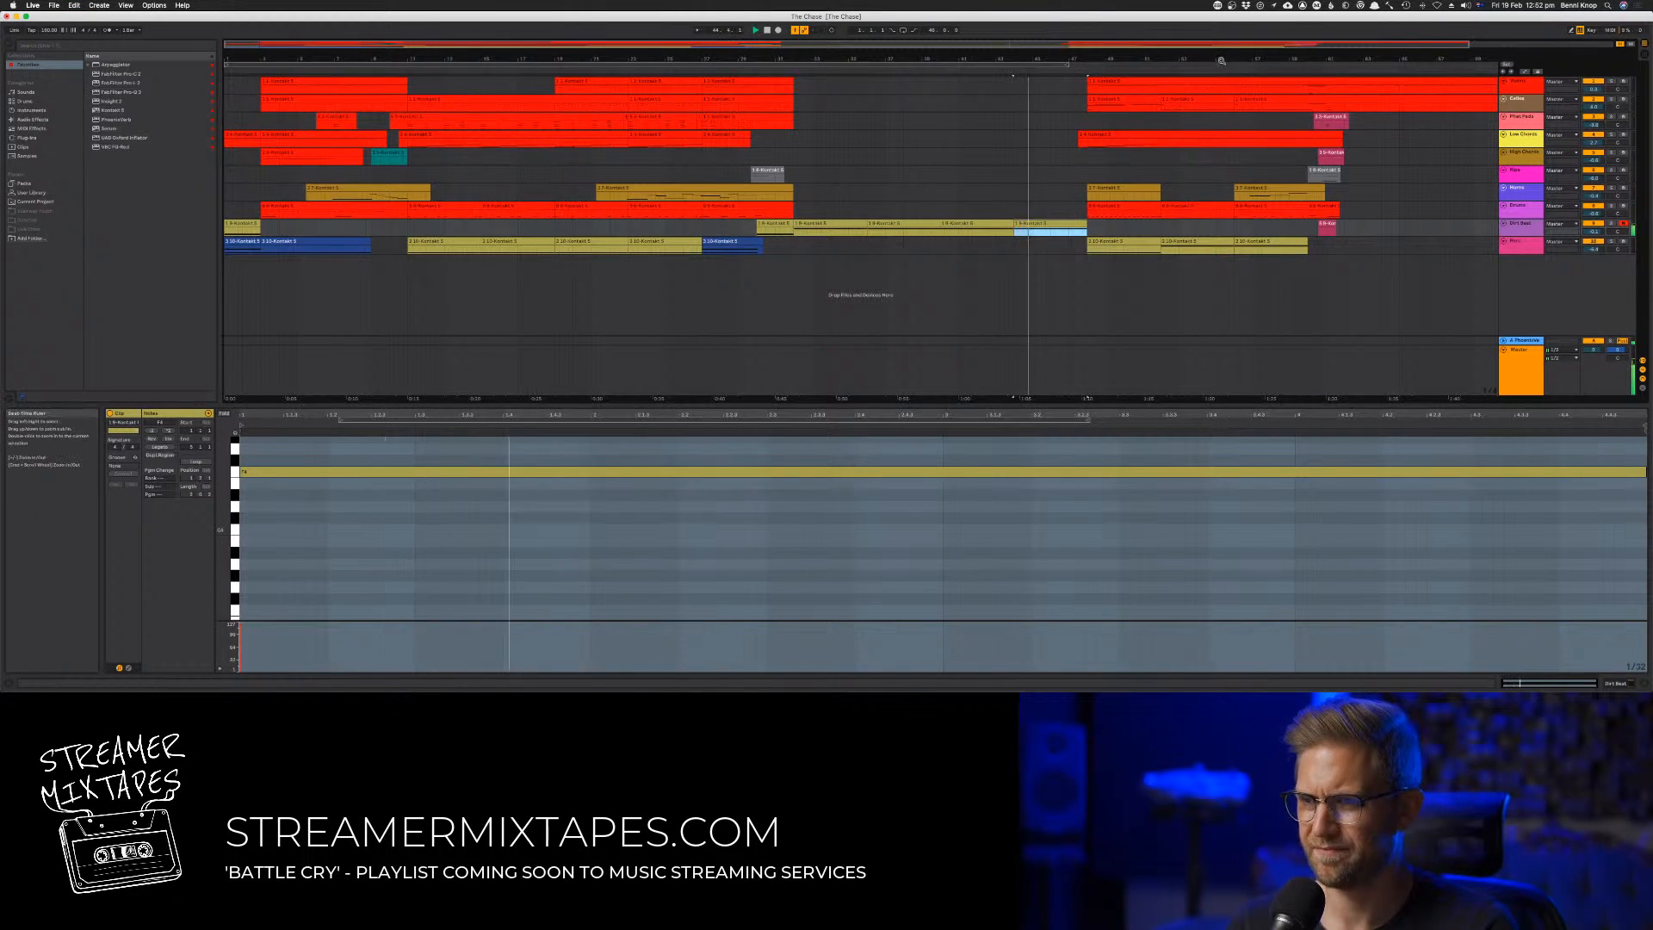
Play into the final section, then replay the transition from just before the new sustained-note passage
key(minus)
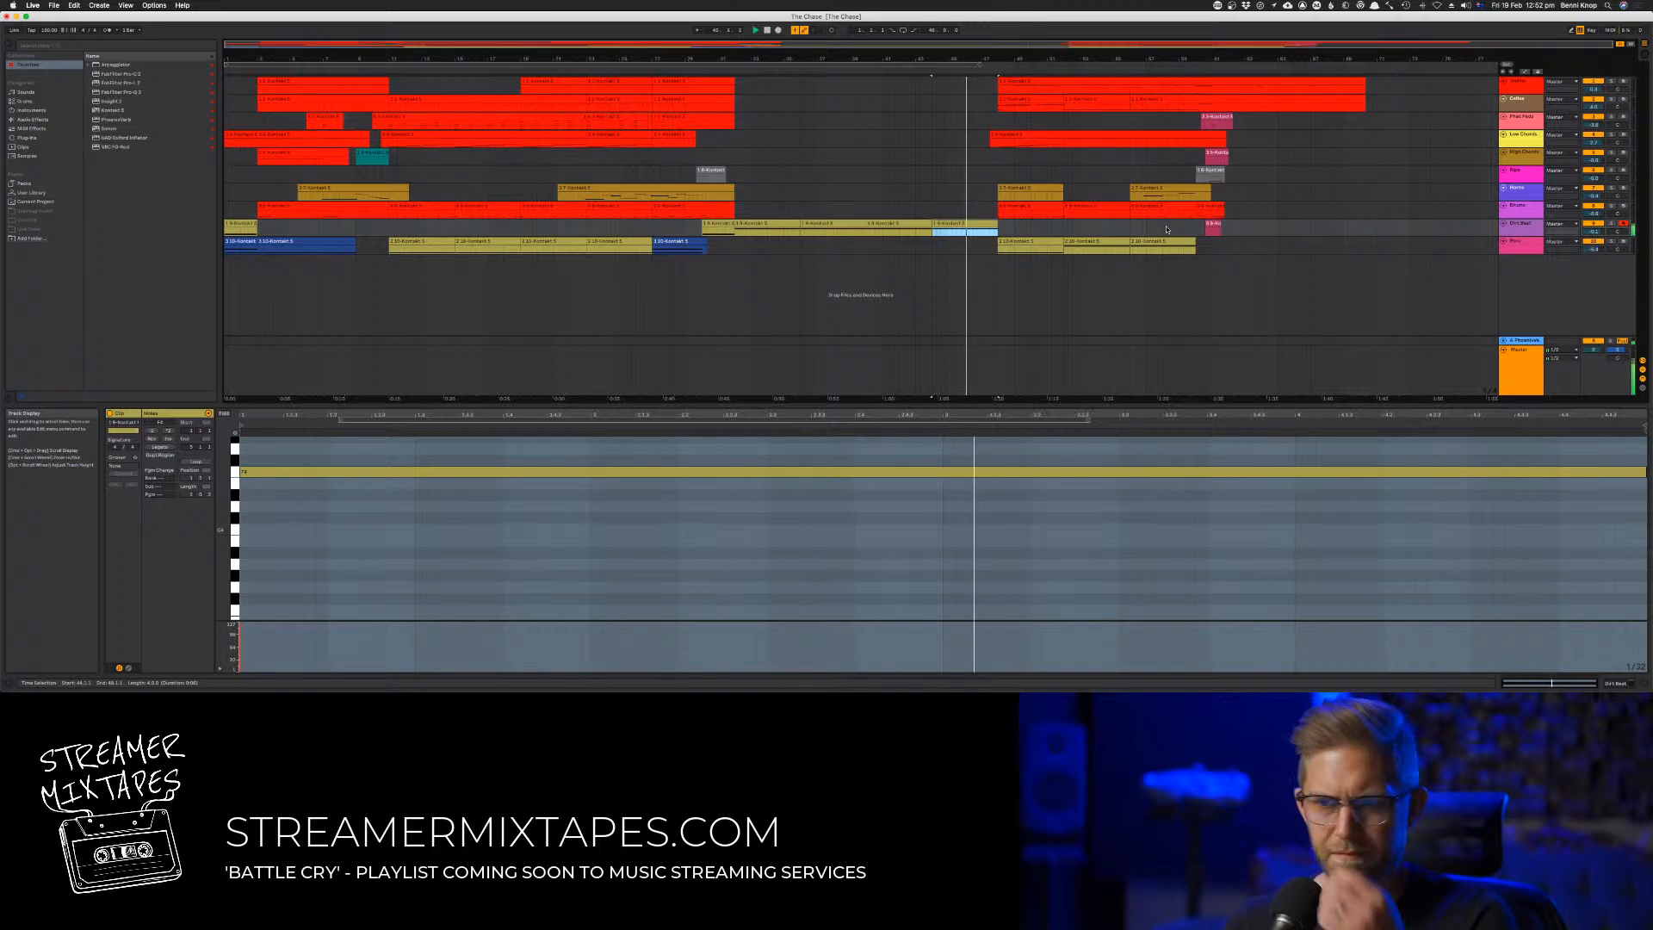
drag(1405, 252, 996, 110)
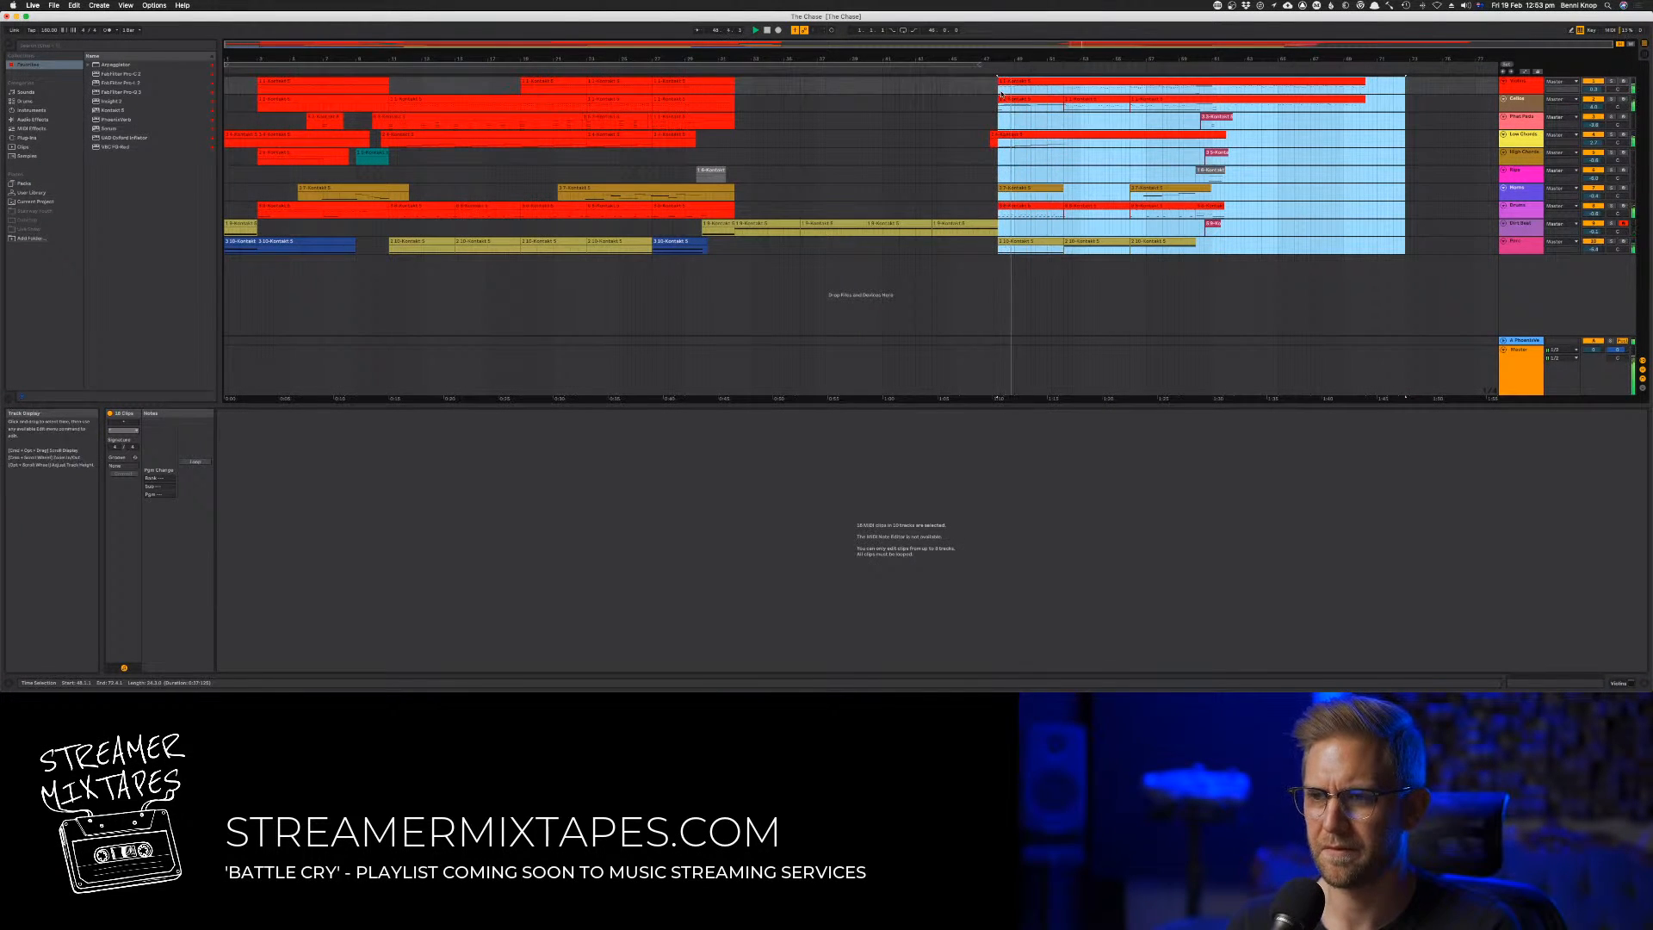
click(944, 121)
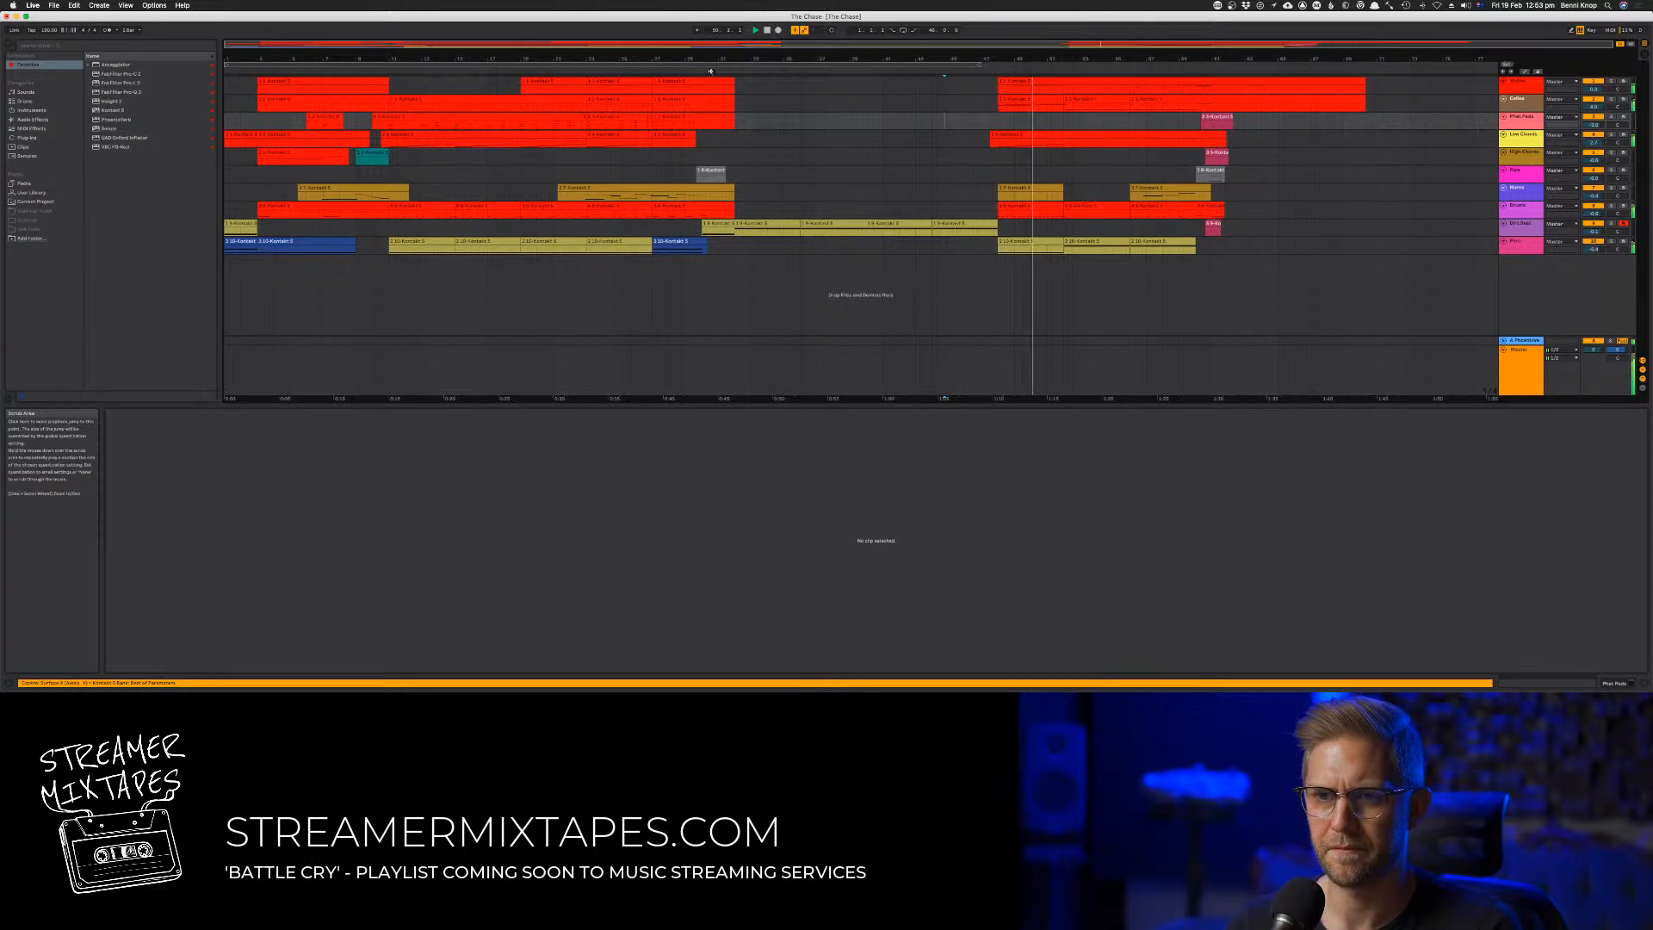
click(710, 71)
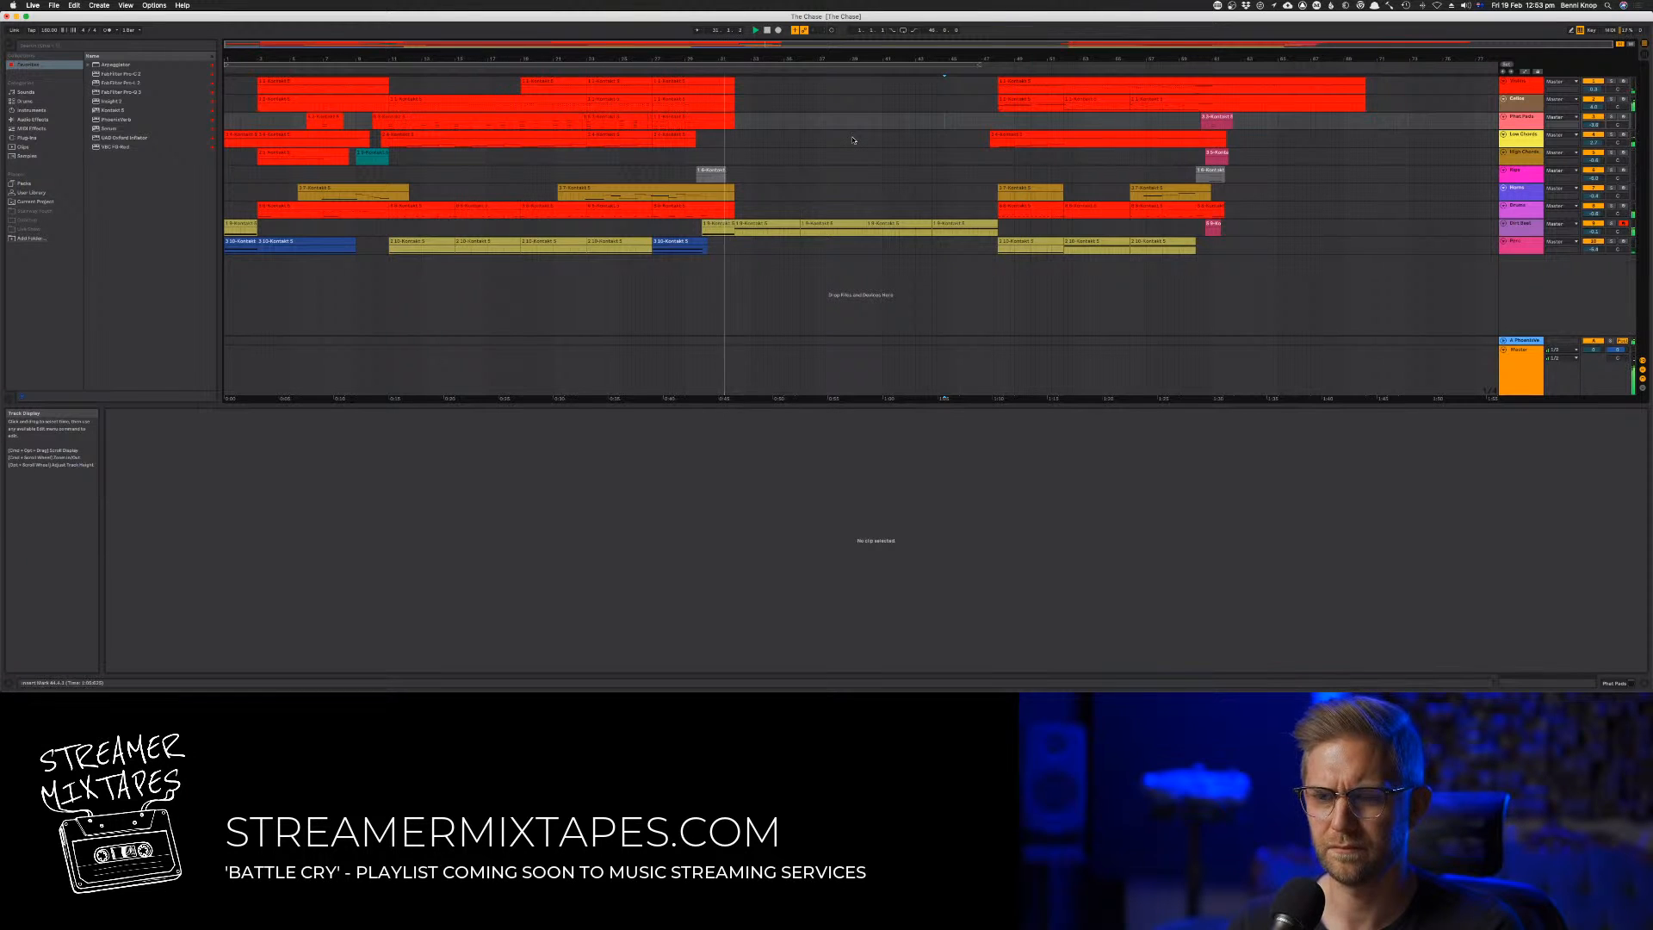
click(820, 174)
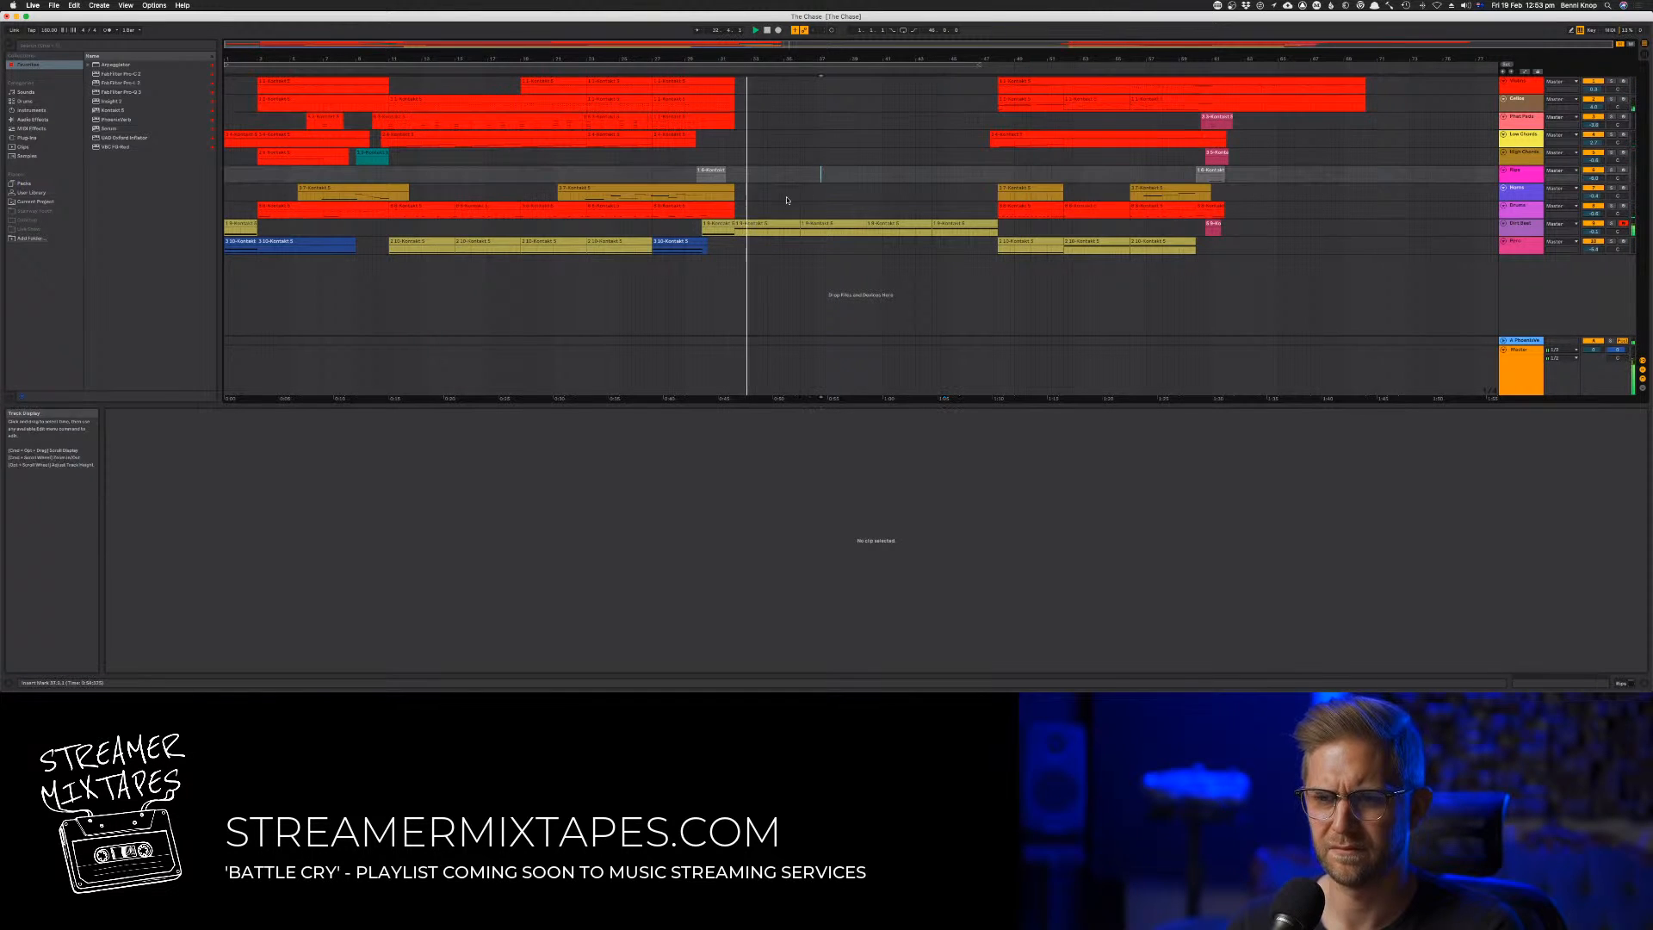
Copy a four-bar drum clip to the start of the new passage and shift its second low drum note to the start of its second bar
drag(411, 207, 757, 208)
key(space)
key(space)
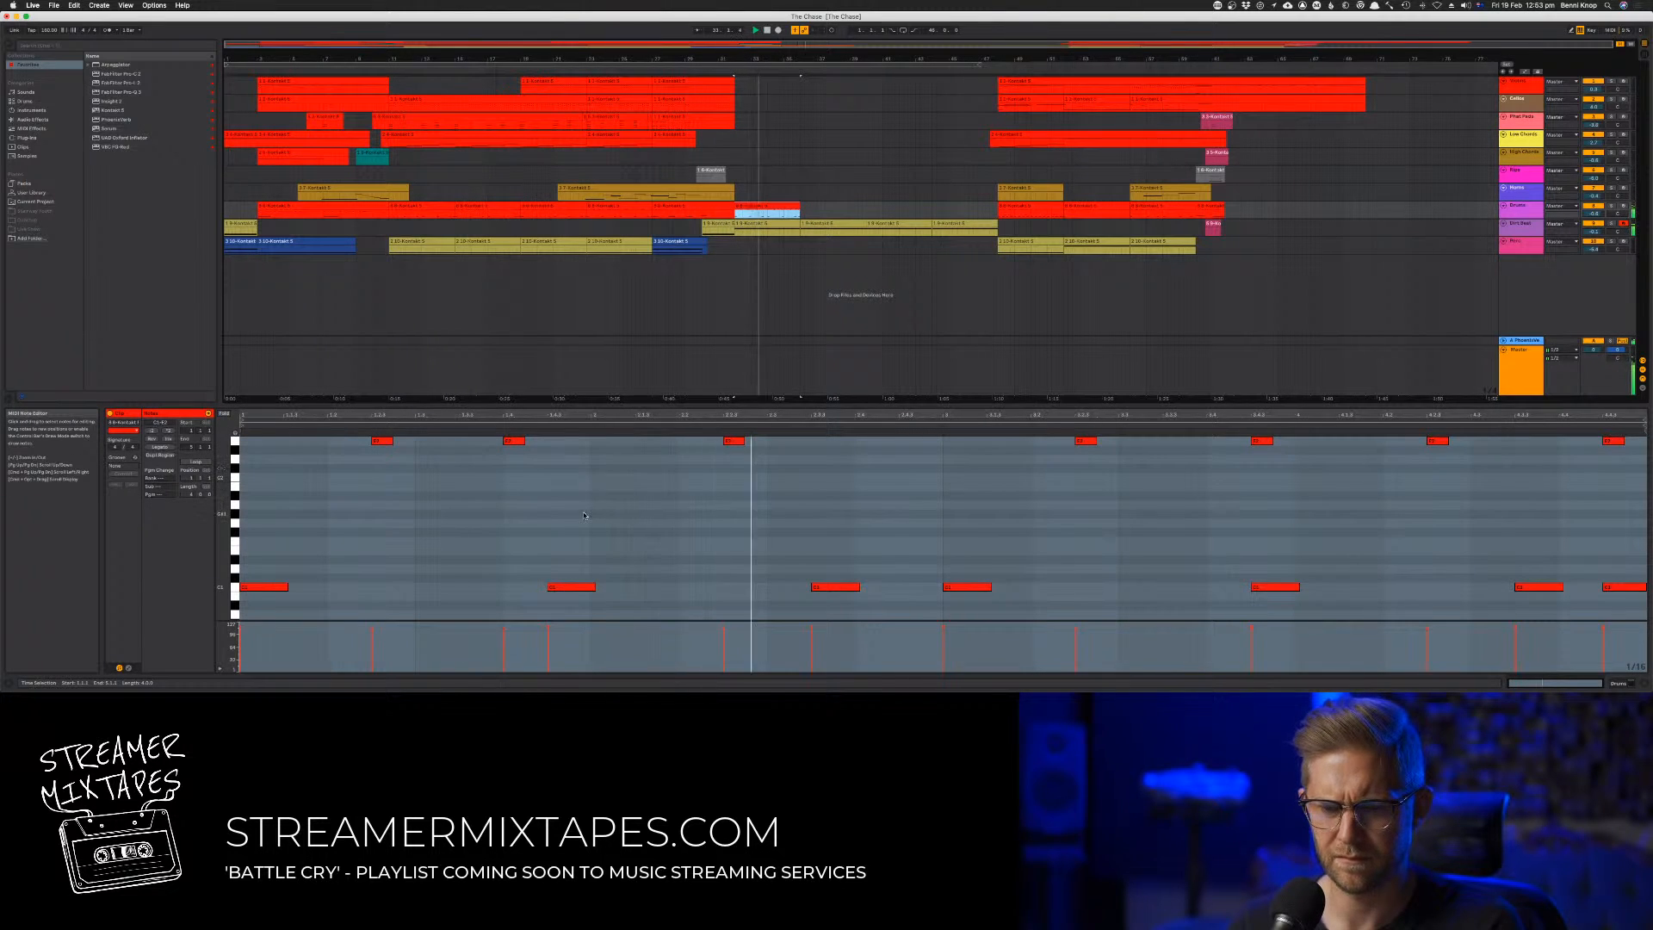
click(573, 588)
drag(572, 587, 624, 588)
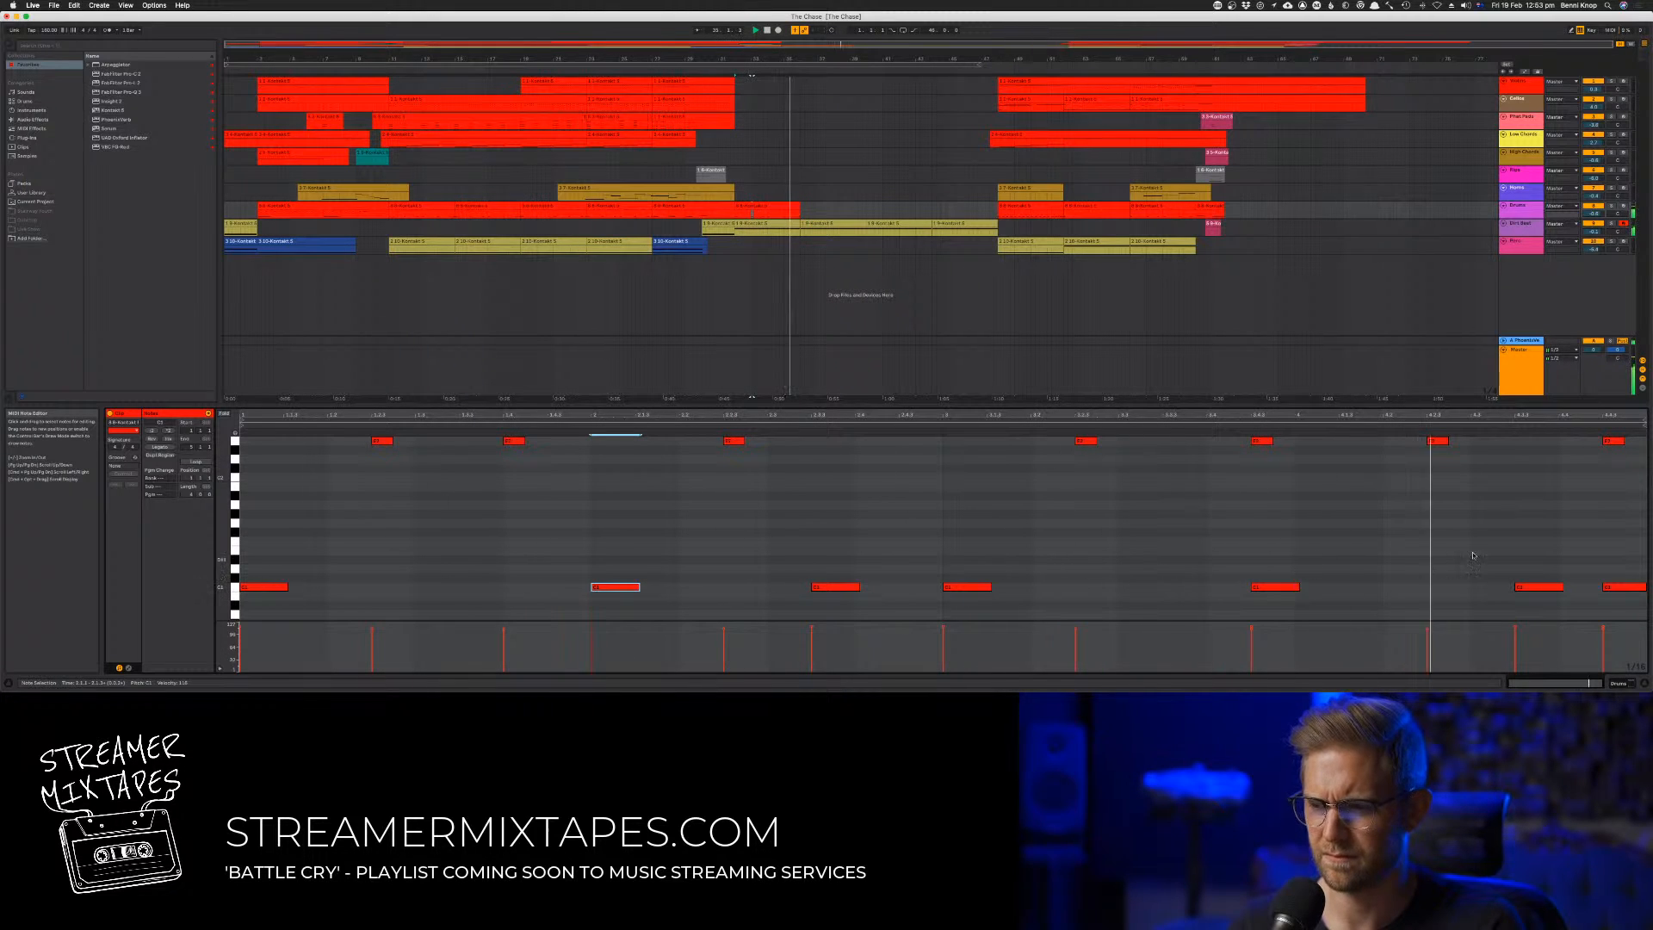
Delete the last two low drum notes in the four-bar clip and nudge all remaining notes slightly later
drag(1429, 475, 1620, 609)
key(Delete)
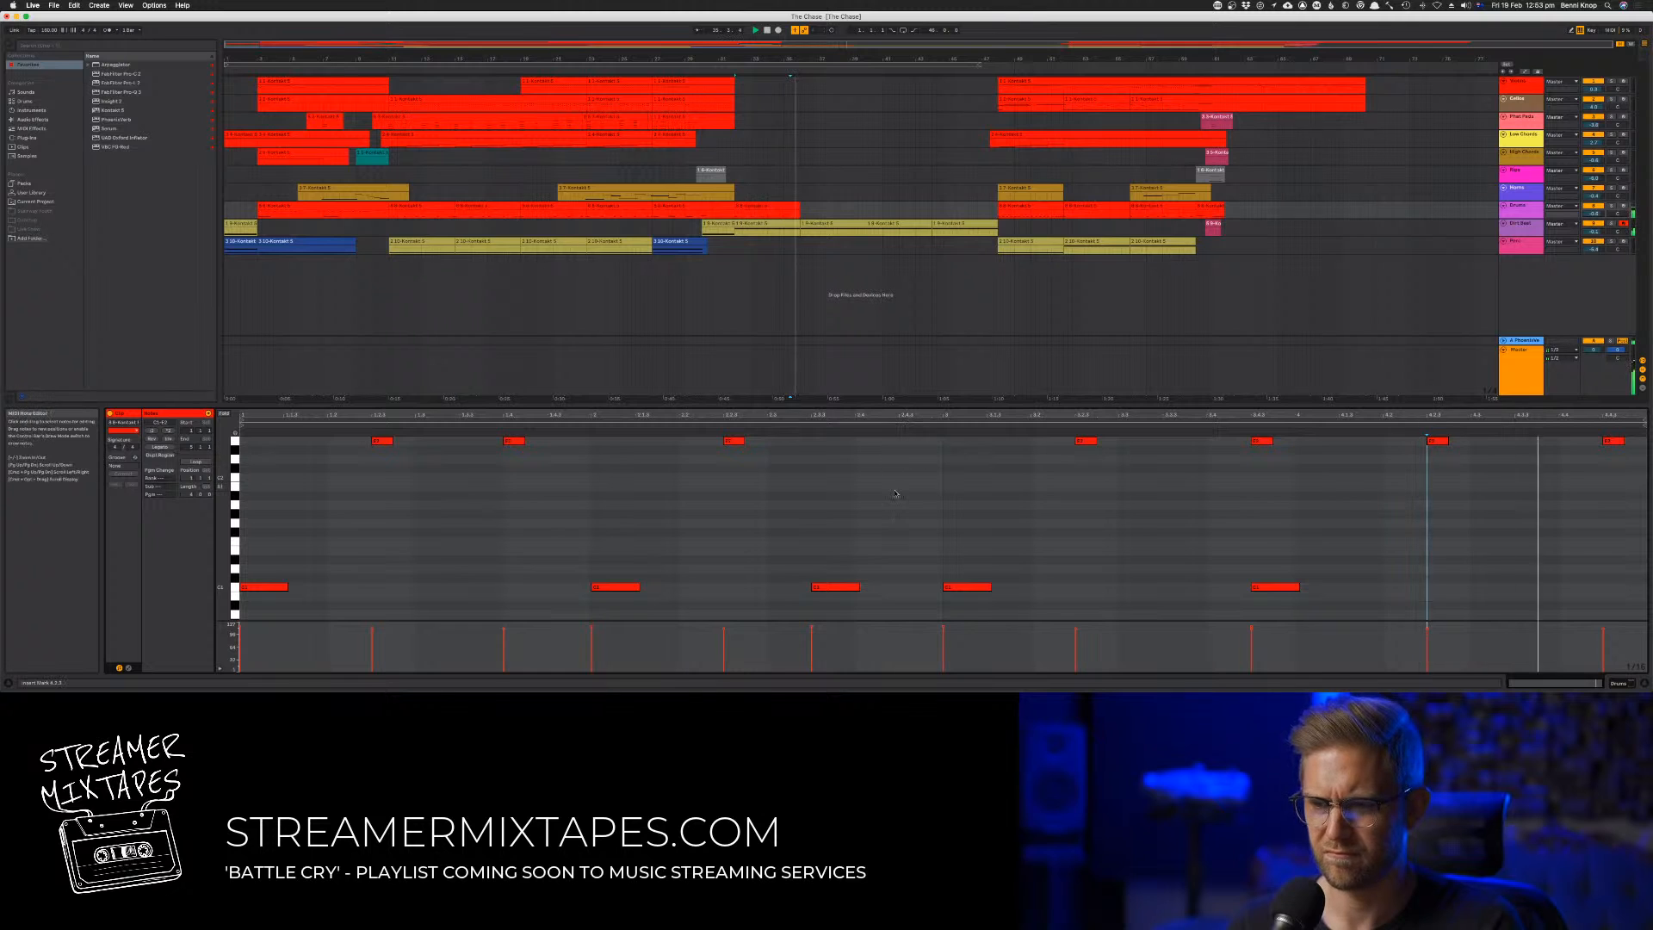
key(super+a)
key(space)
drag(624, 589, 626, 591)
key(space)
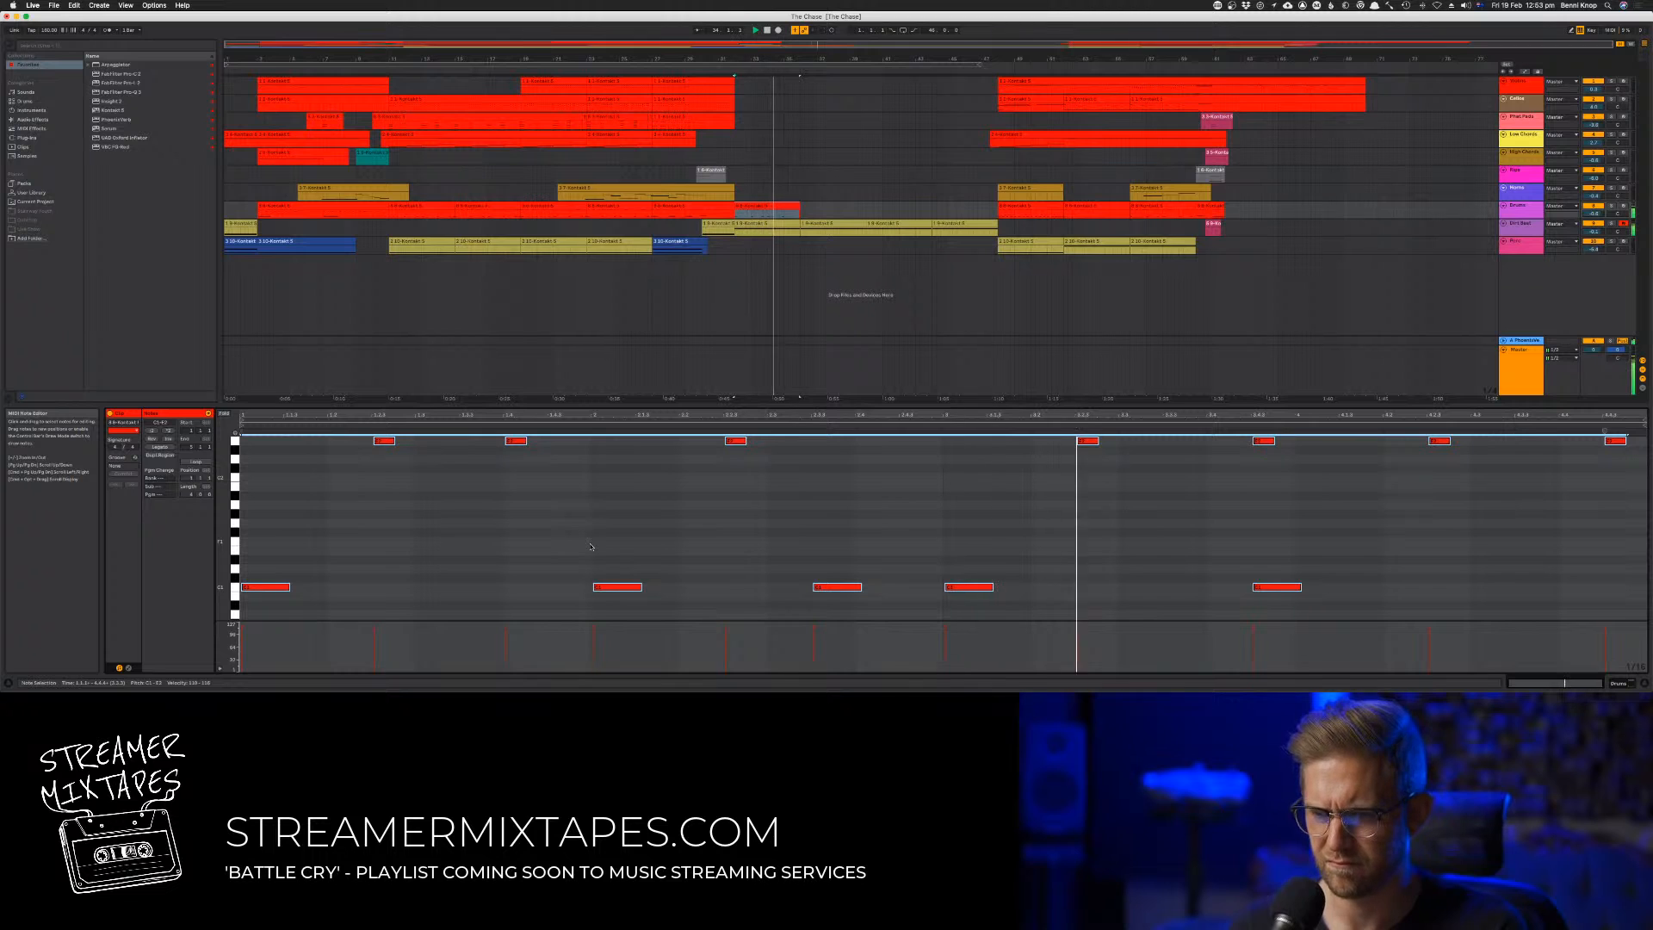
Delete the last two high notes in the drum clip's fourth bar and replay the passage from its start
click(590, 544)
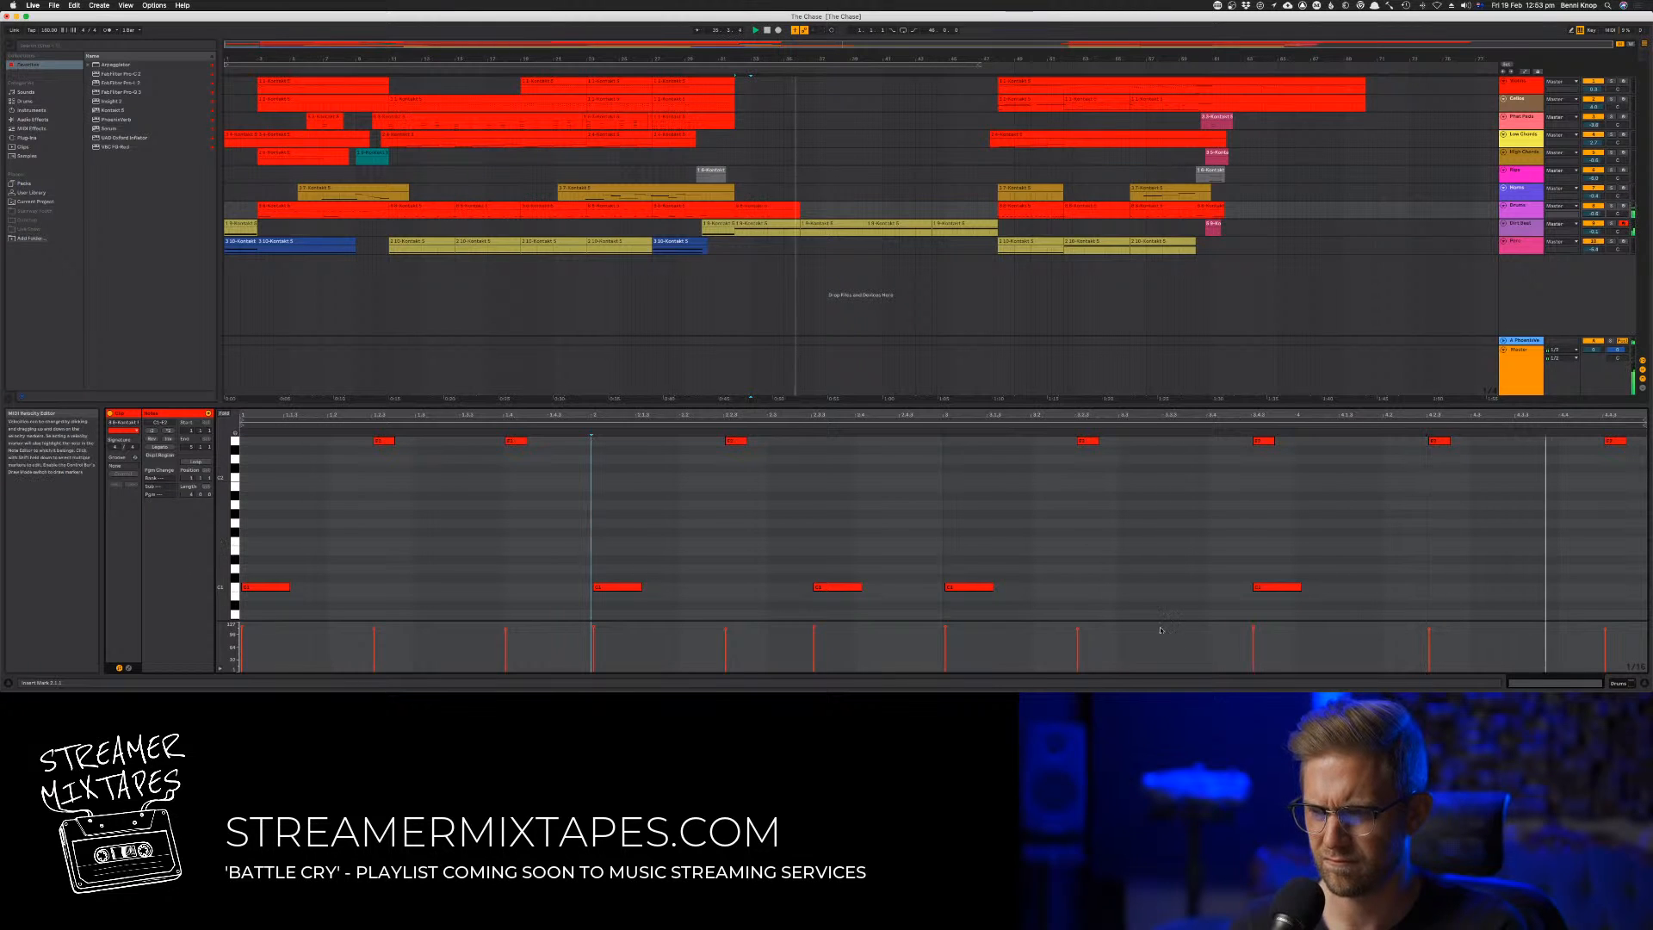
drag(1435, 436, 1633, 445)
key(Delete)
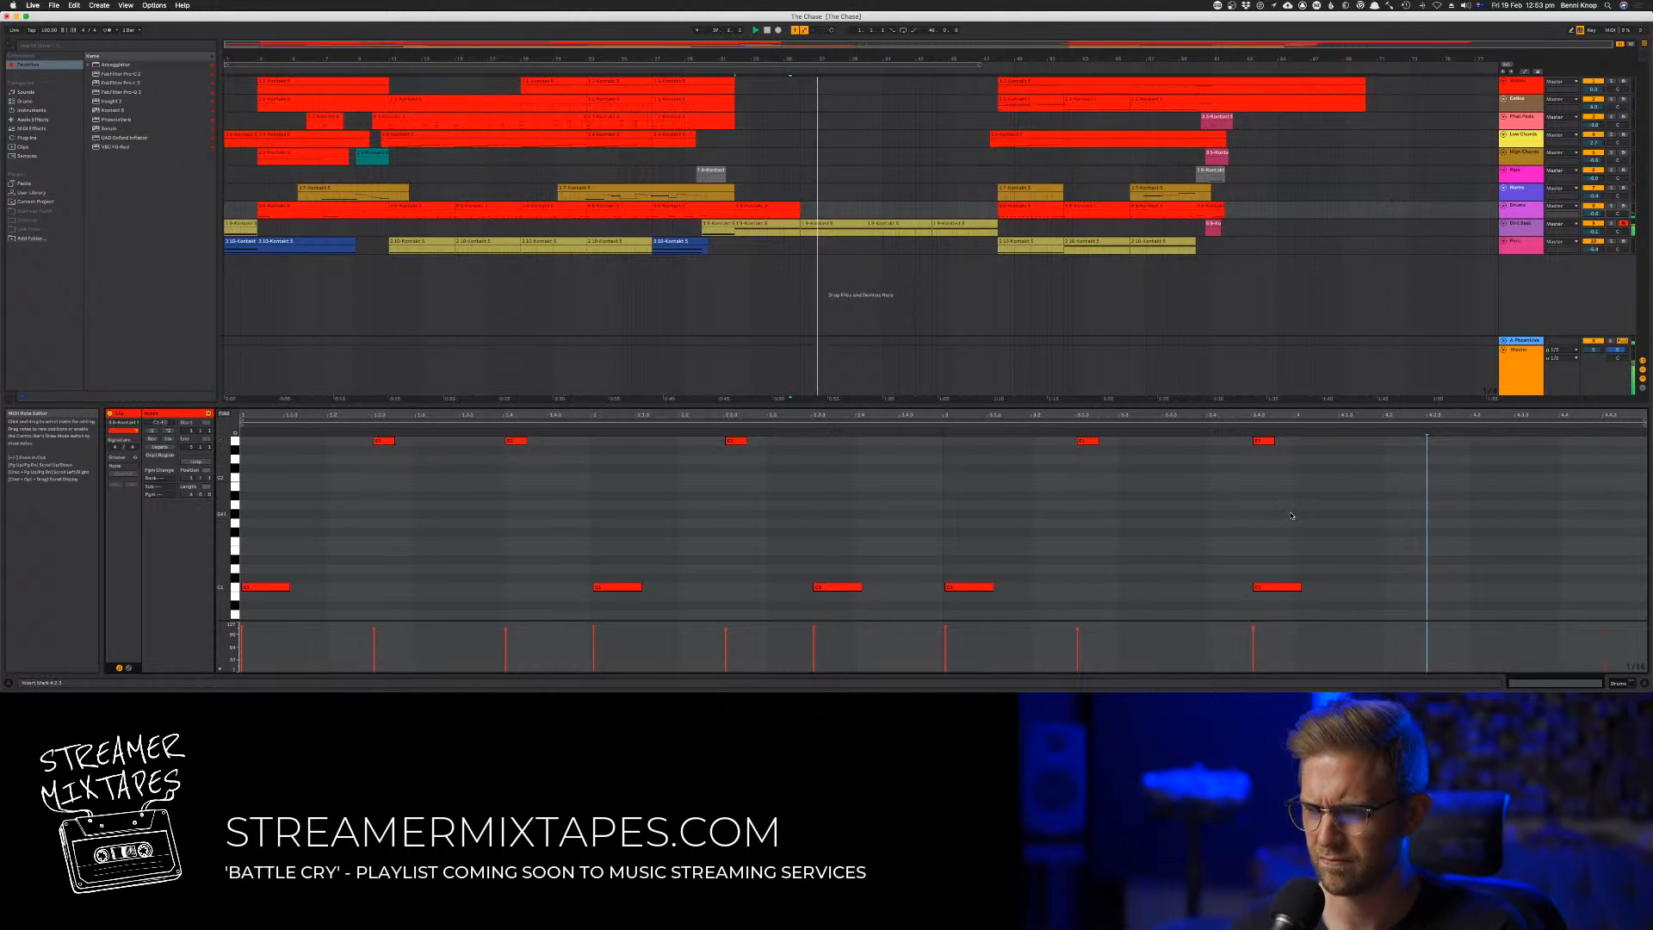
click(1291, 515)
key(space)
key(space)
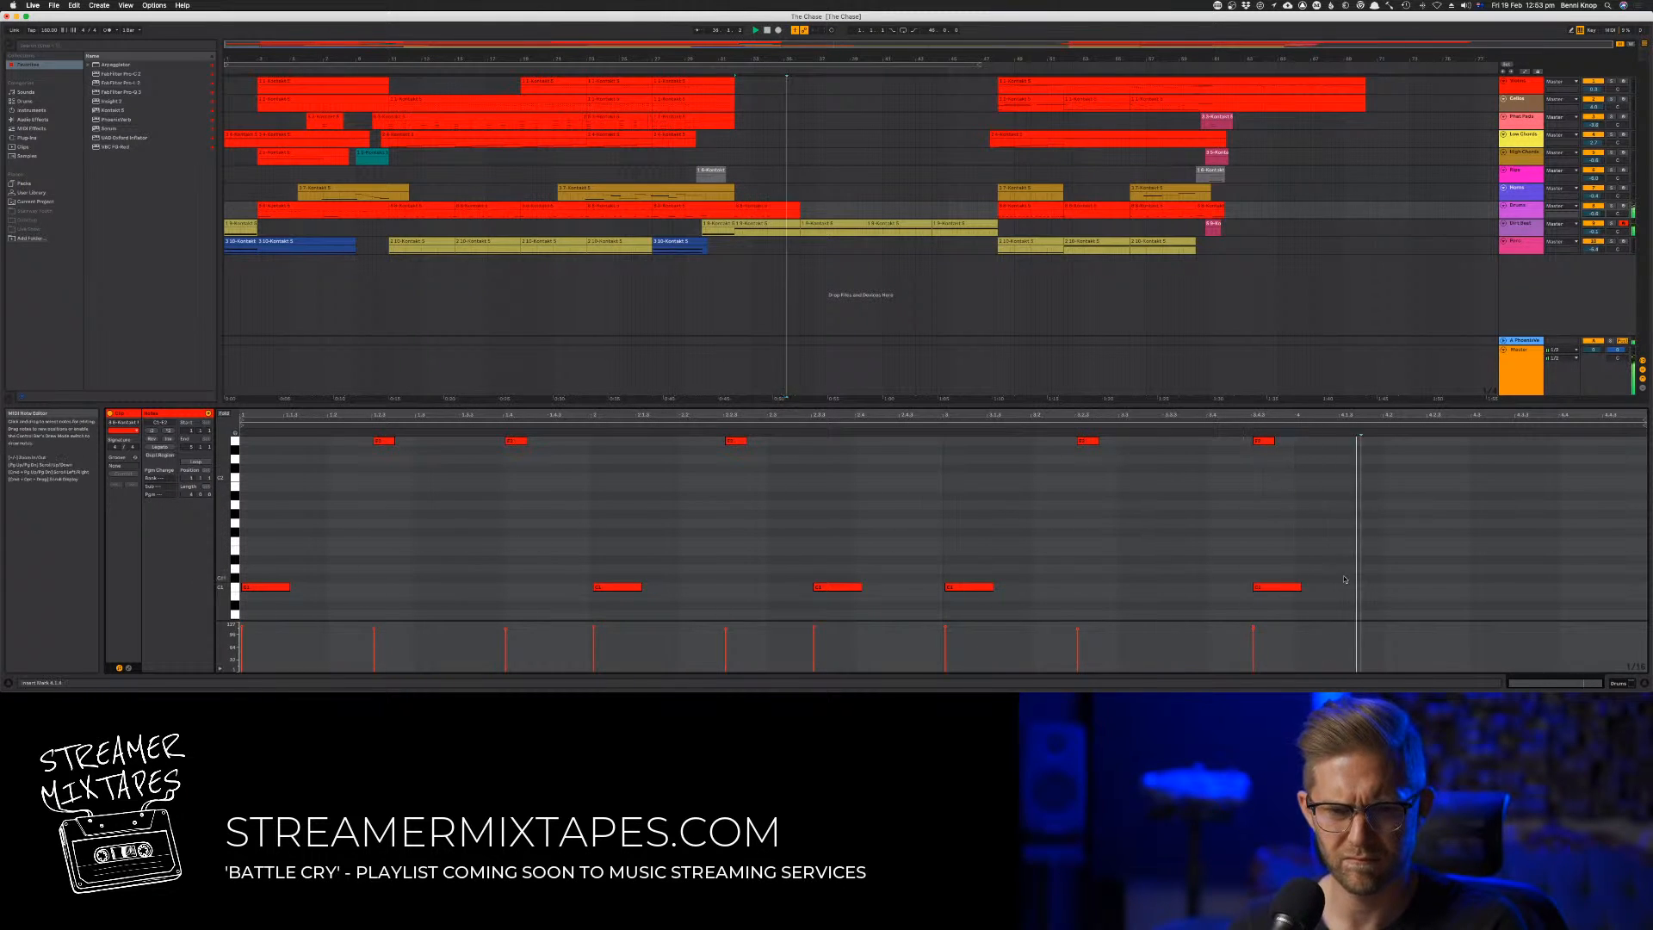
Layer the low drum notes with higher-pitched copies and add a closing fill of four short layered hits at the clip's end
drag(1350, 576, 250, 544)
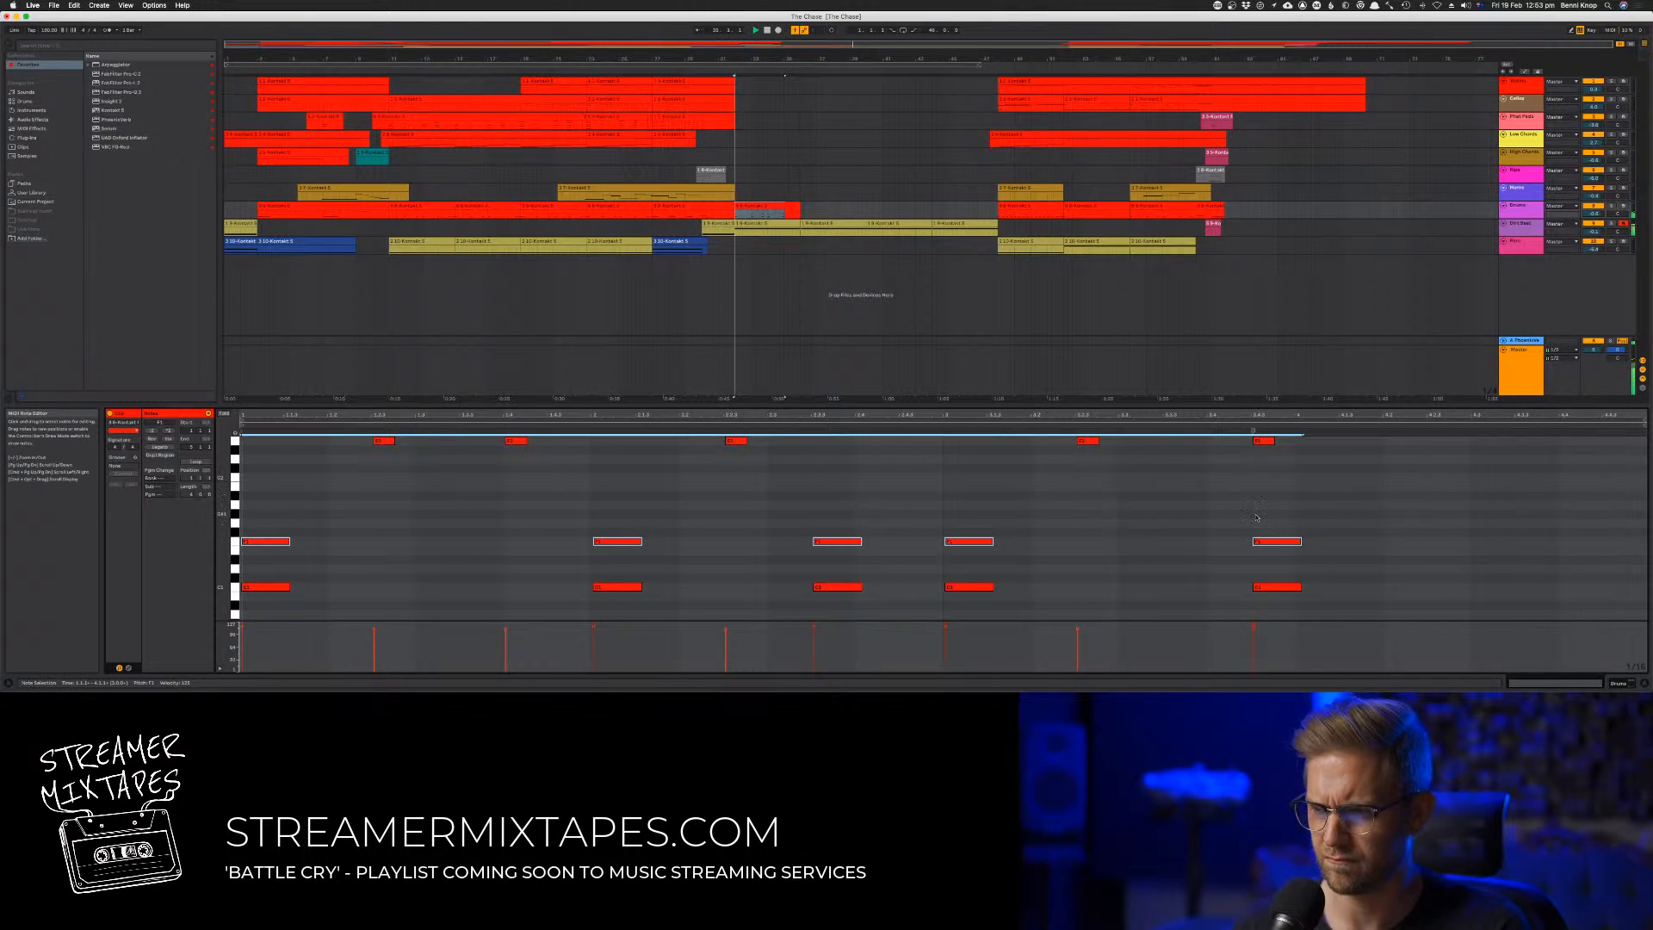
drag(1256, 517, 1465, 593)
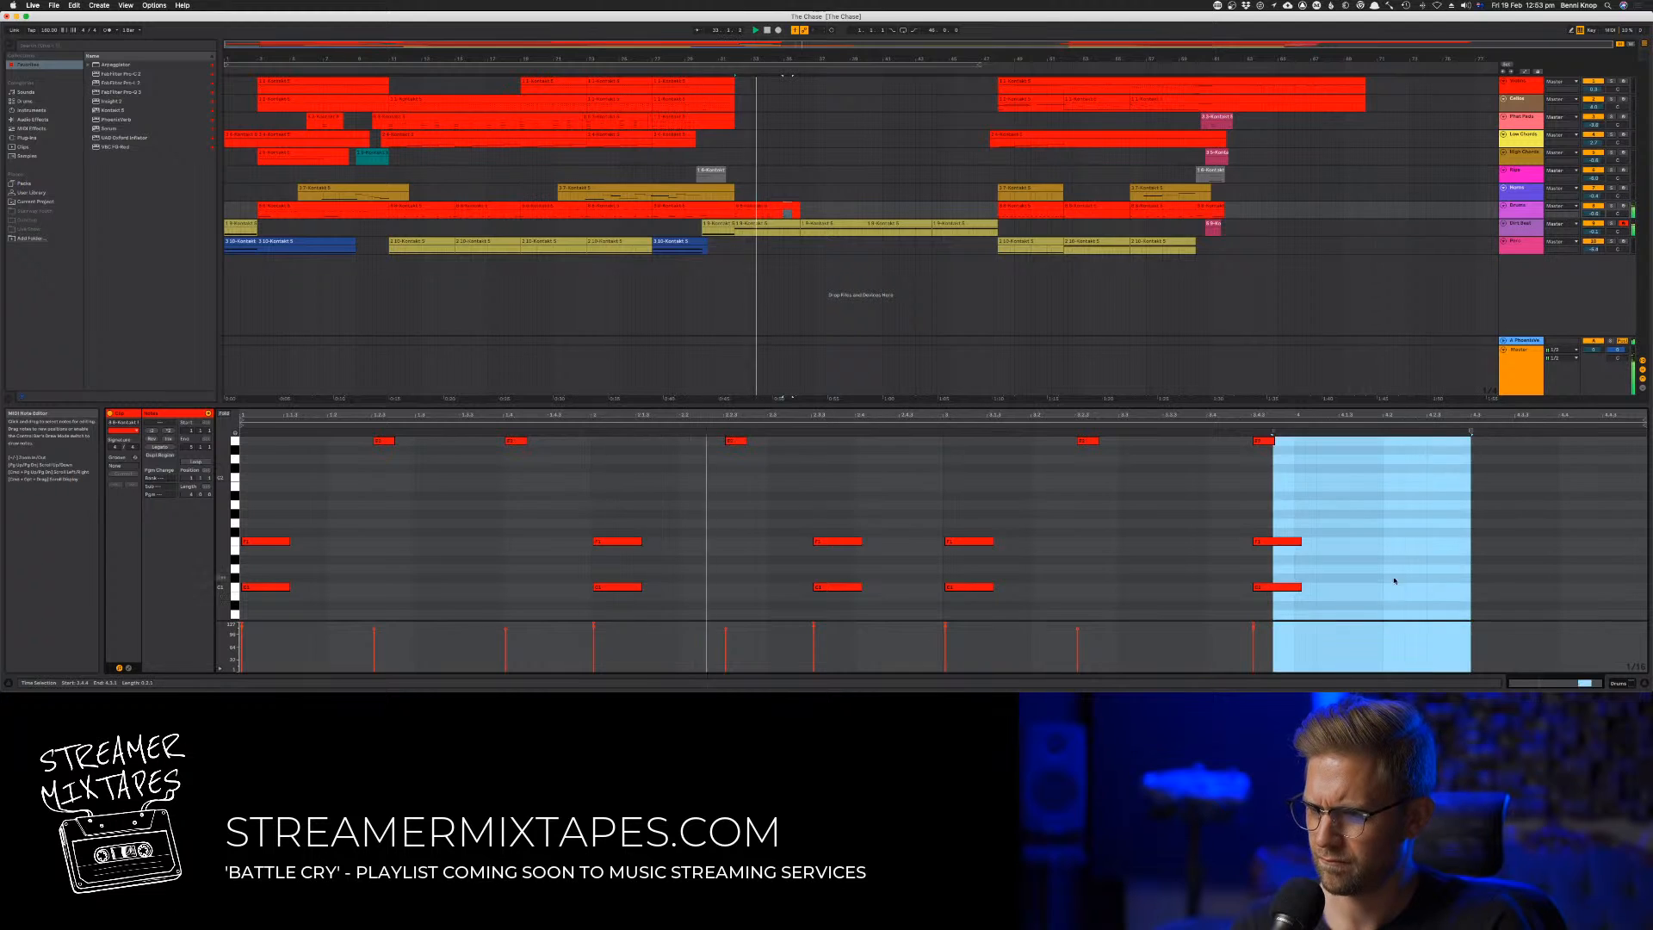
drag(1355, 522, 1486, 590)
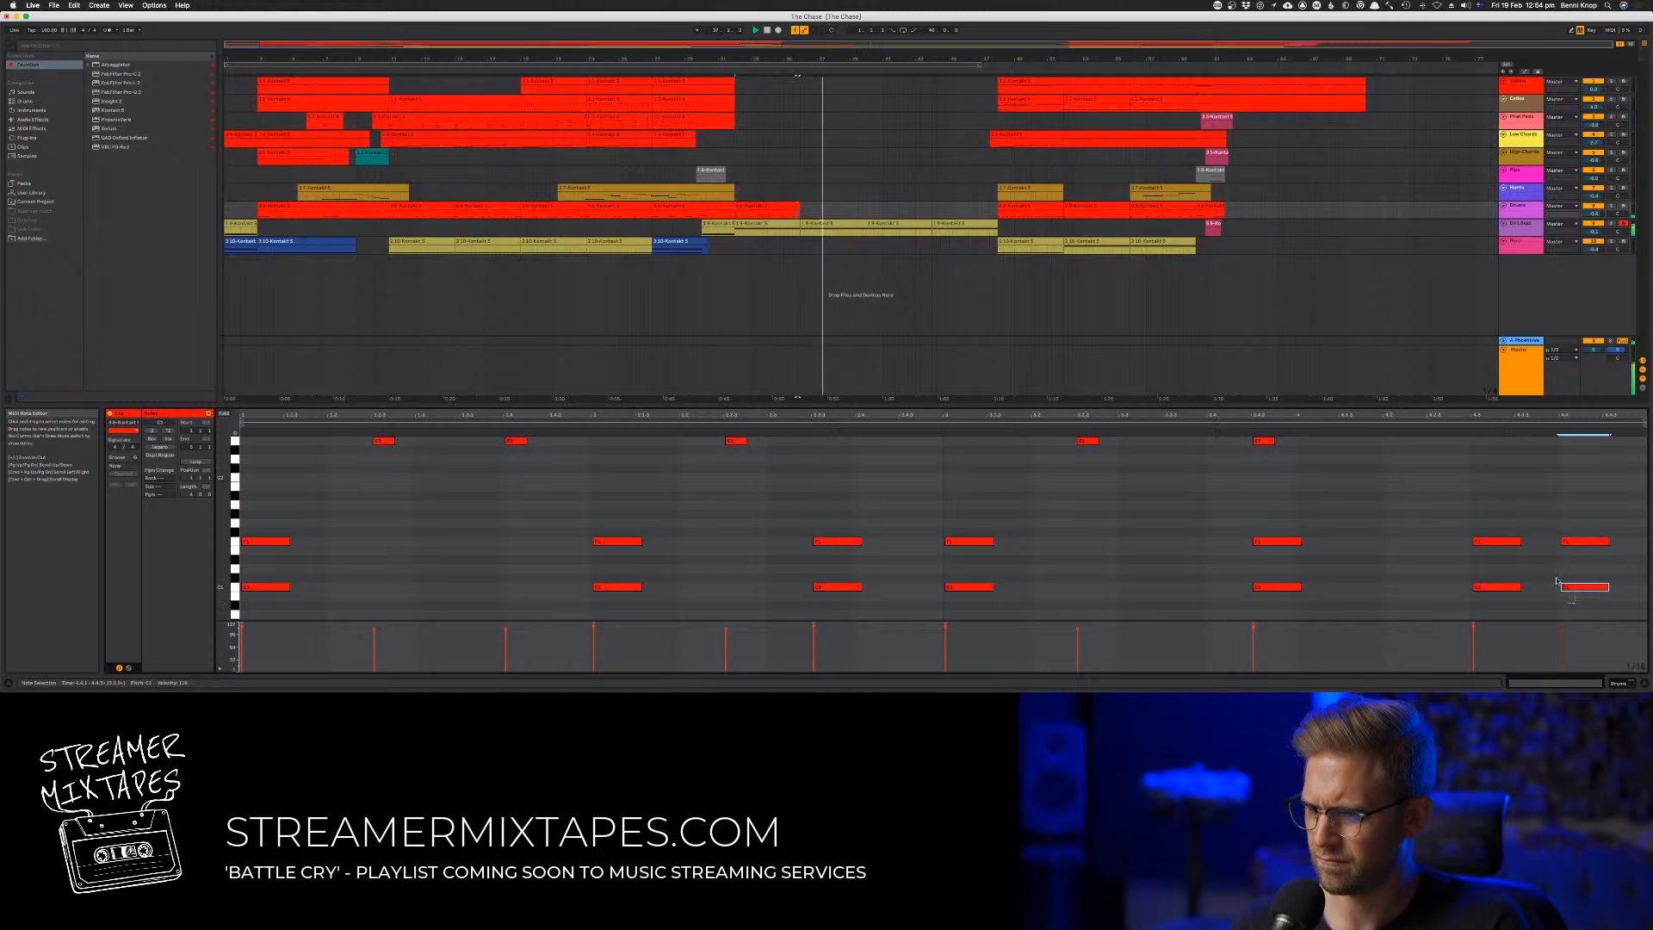
mouse_move(1519, 542)
mouse_down()
mouse_move(1499, 543)
mouse_move(1526, 546)
mouse_up()
key(space)
key(space)
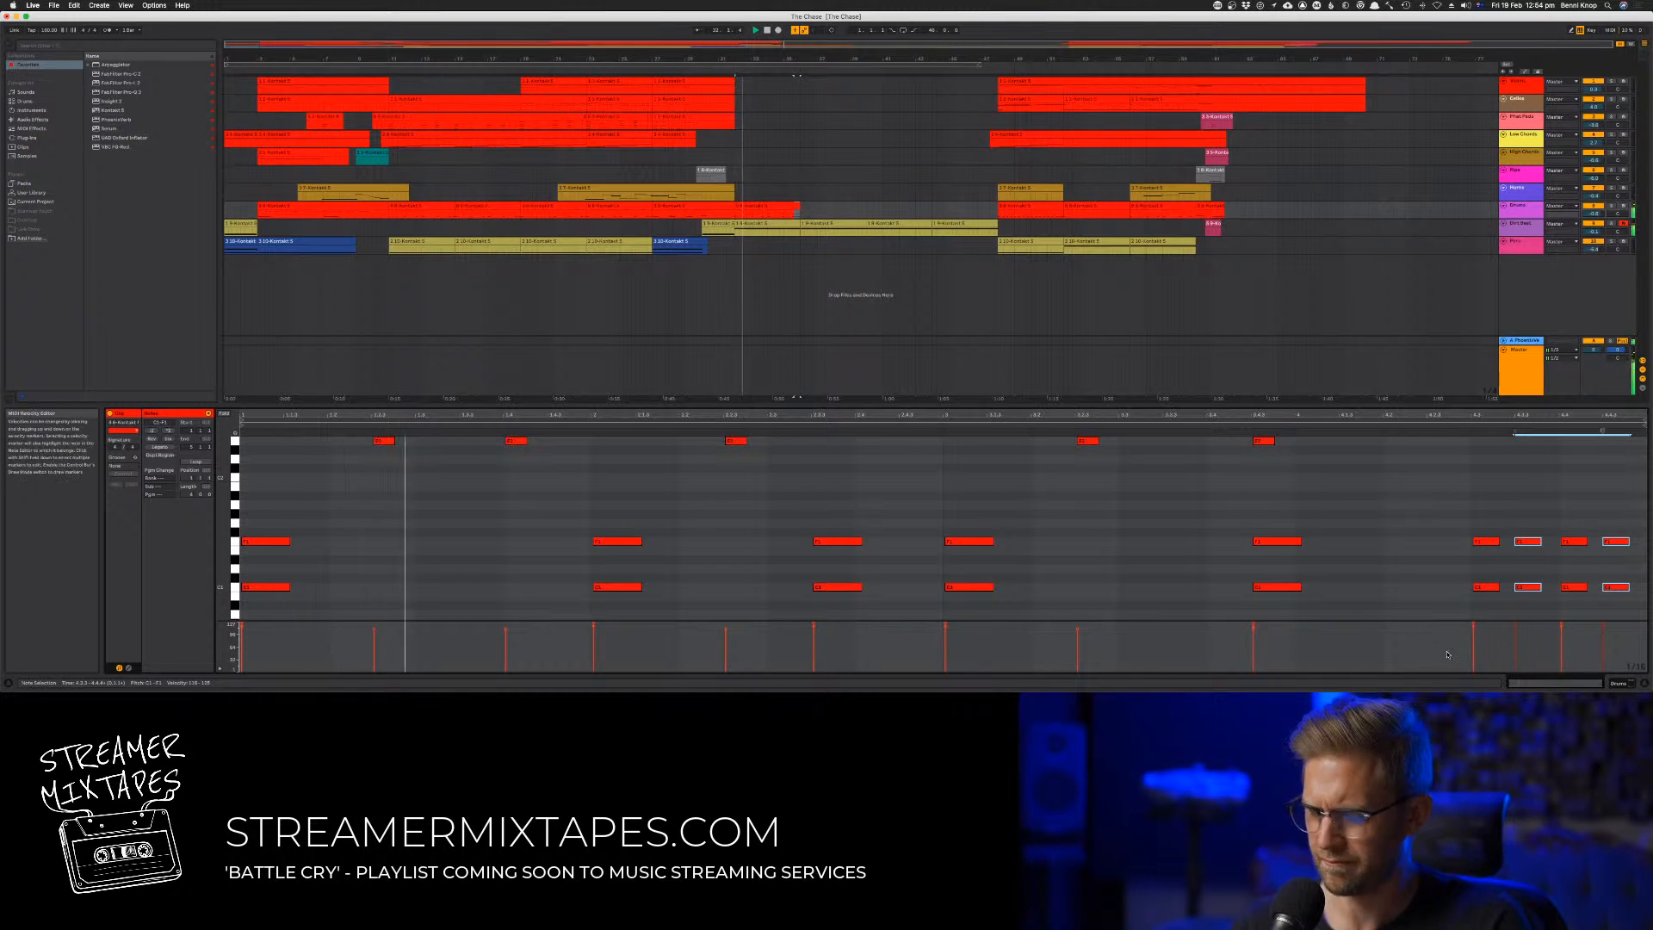
Shape the closing fill's velocities into a rising ramp across its four hits and replay the passage
key(b)
drag(1502, 626, 1614, 626)
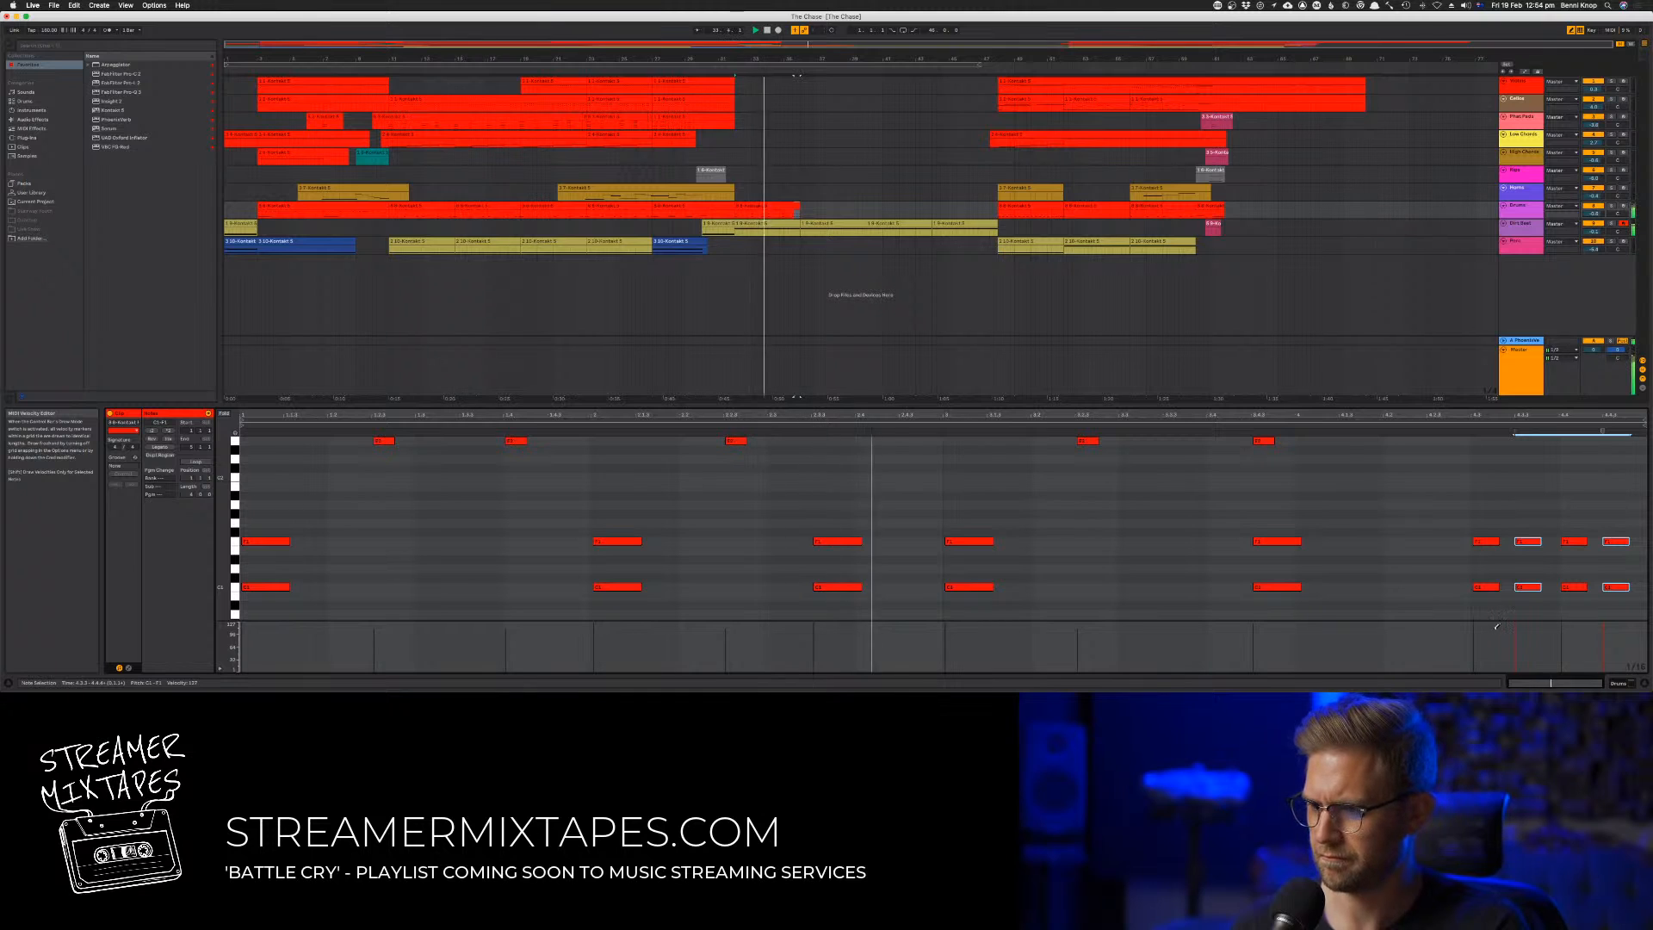
key(super+a)
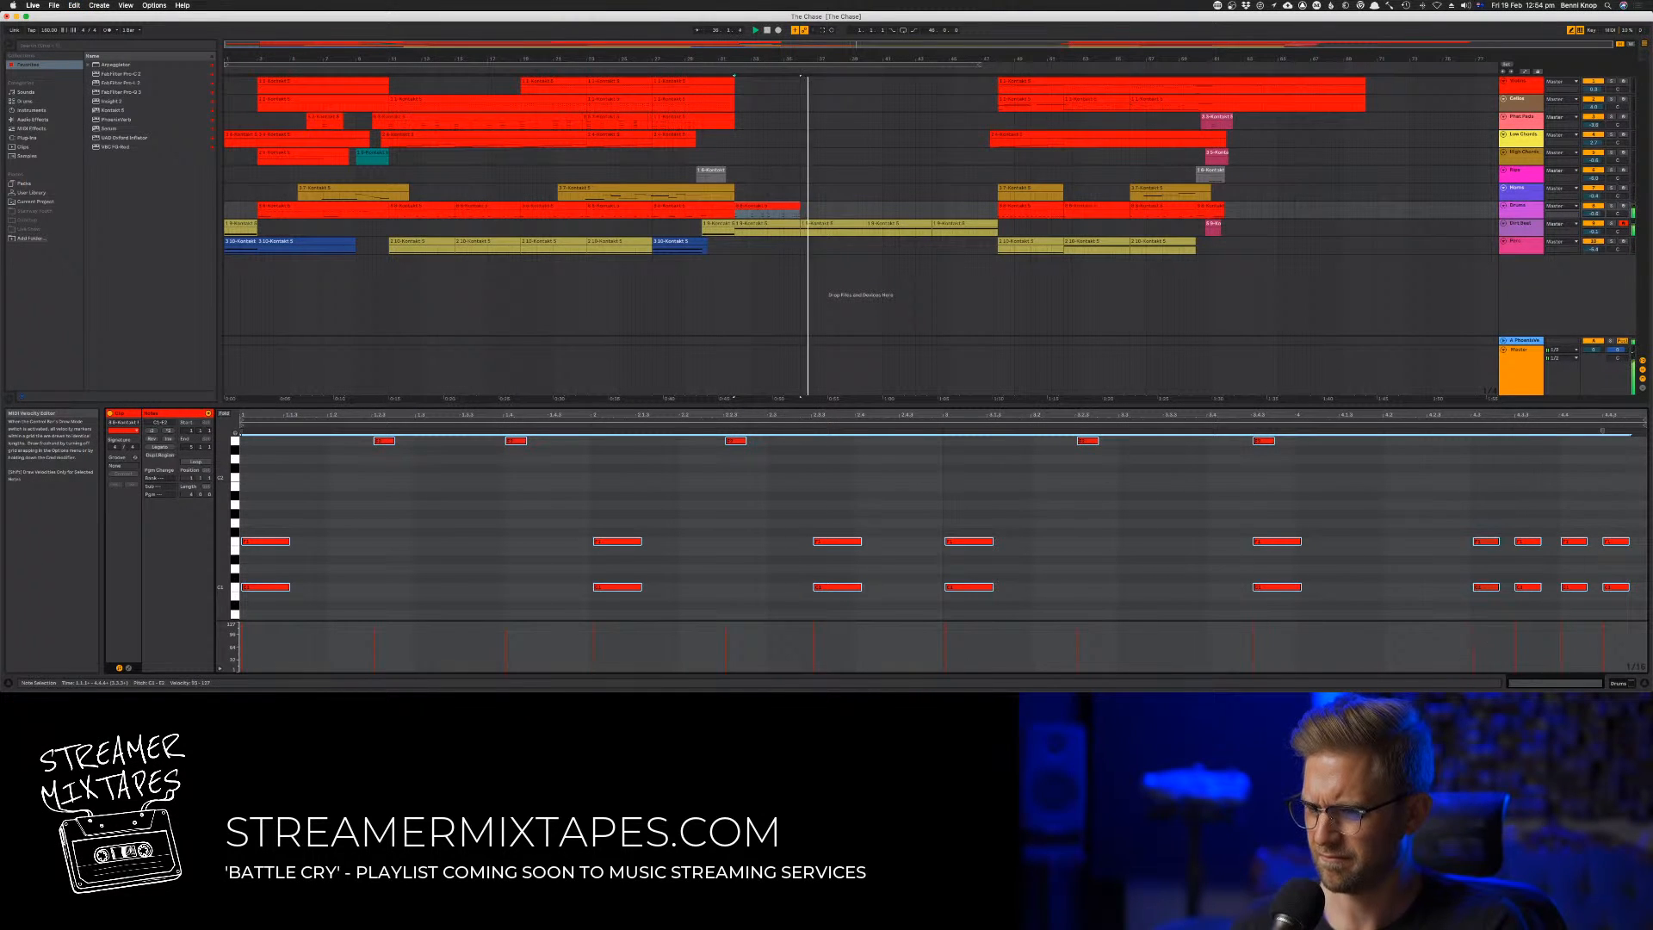
key(space)
key(space)
mouse_move(1605, 629)
mouse_down()
mouse_move(1445, 663)
mouse_move(1604, 625)
mouse_up()
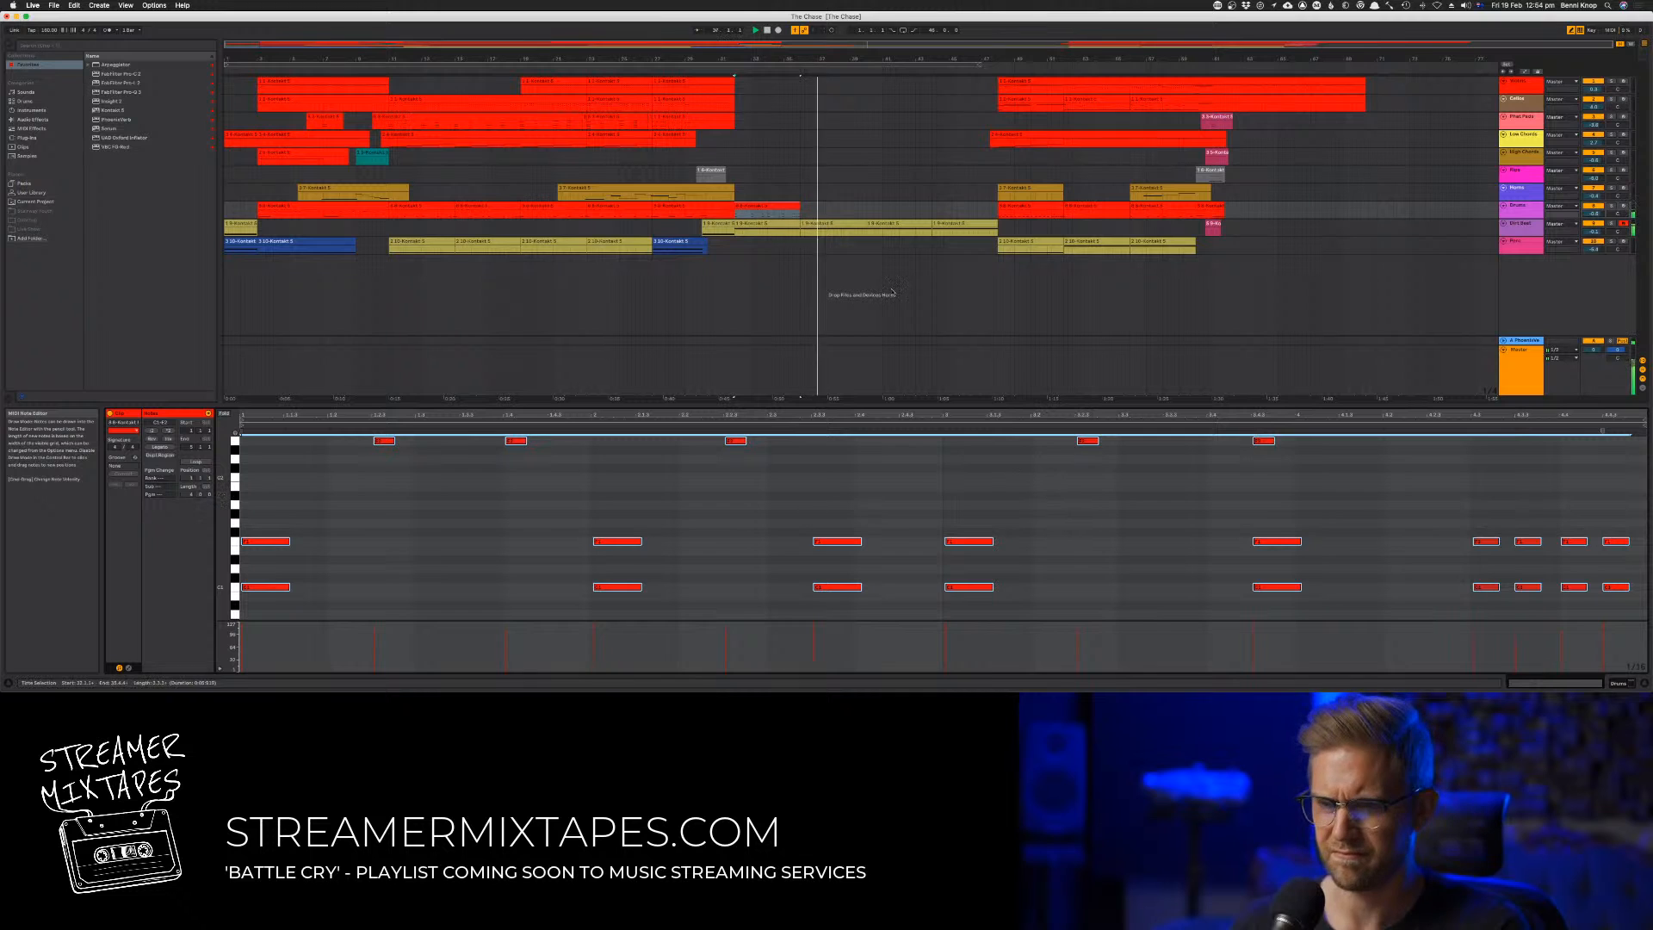
key(space)
key(space)
Duplicate the four-bar drum clip directly after itself and open both copies in the note editor
click(808, 209)
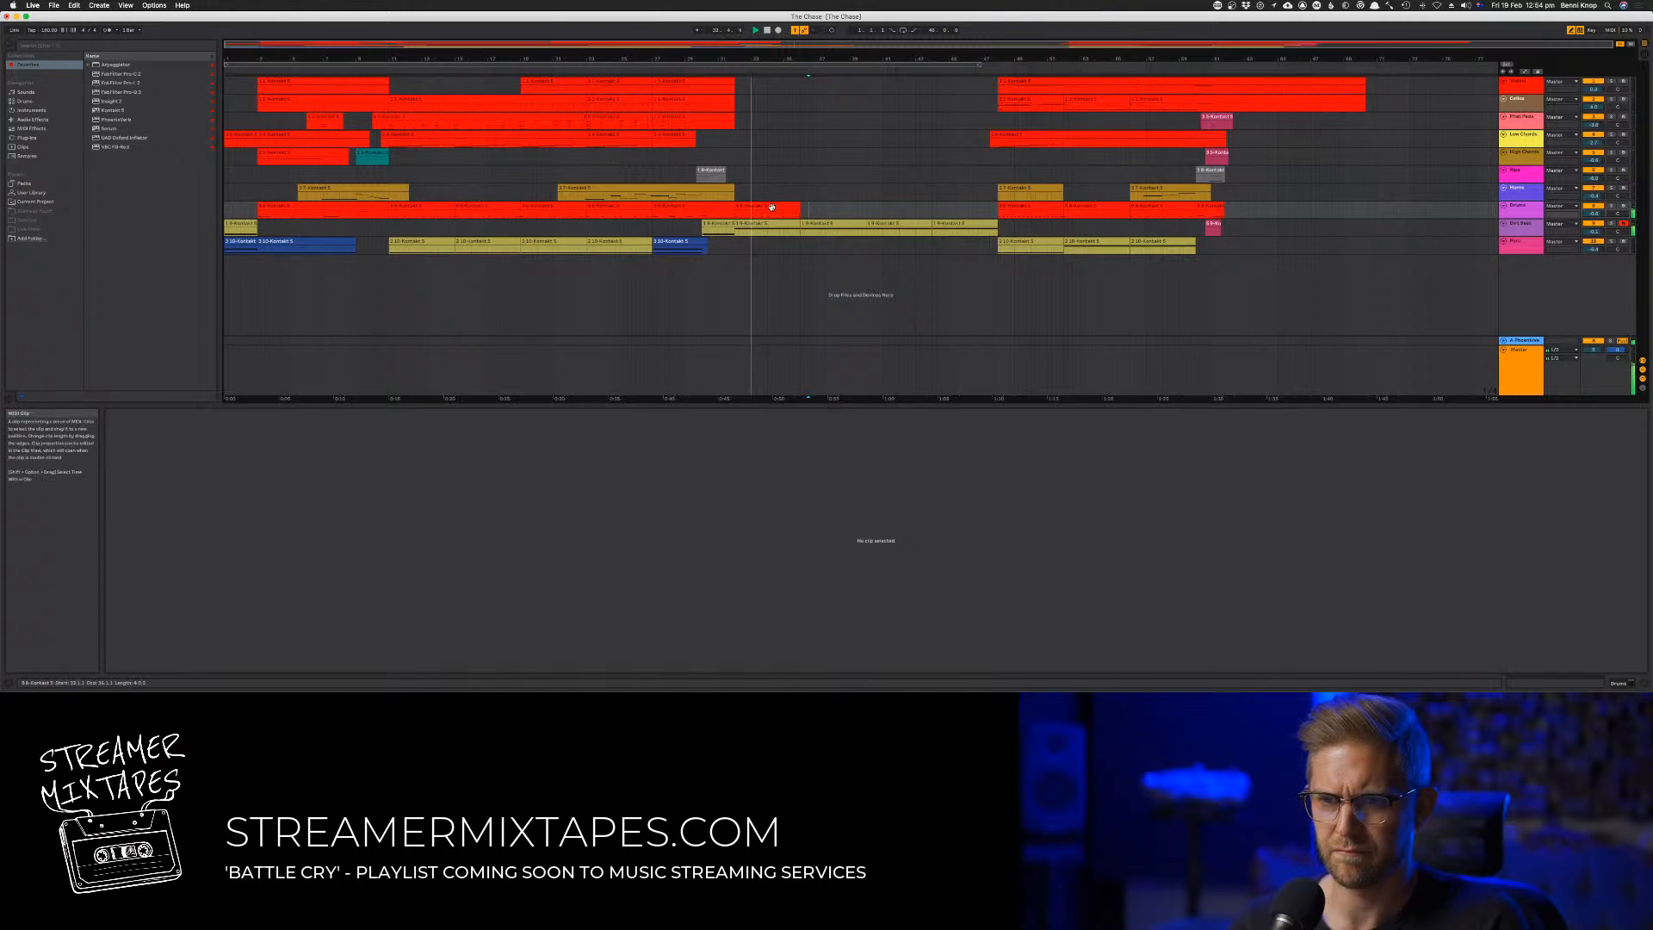
click(771, 207)
key(super+d)
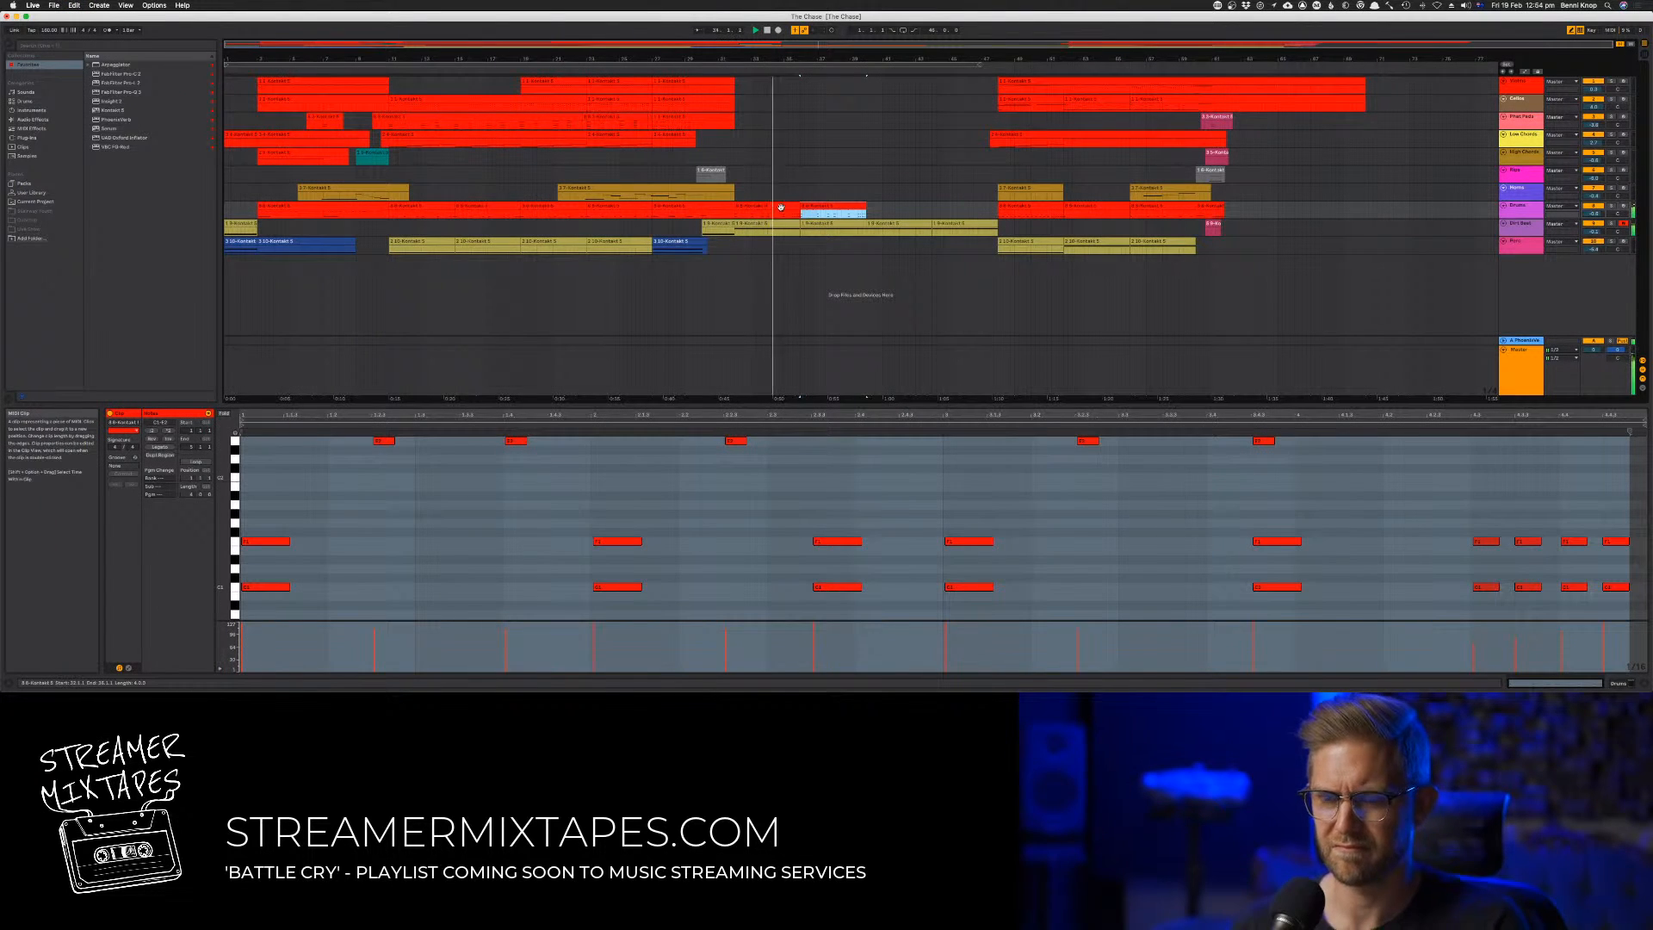
shift+click(777, 207)
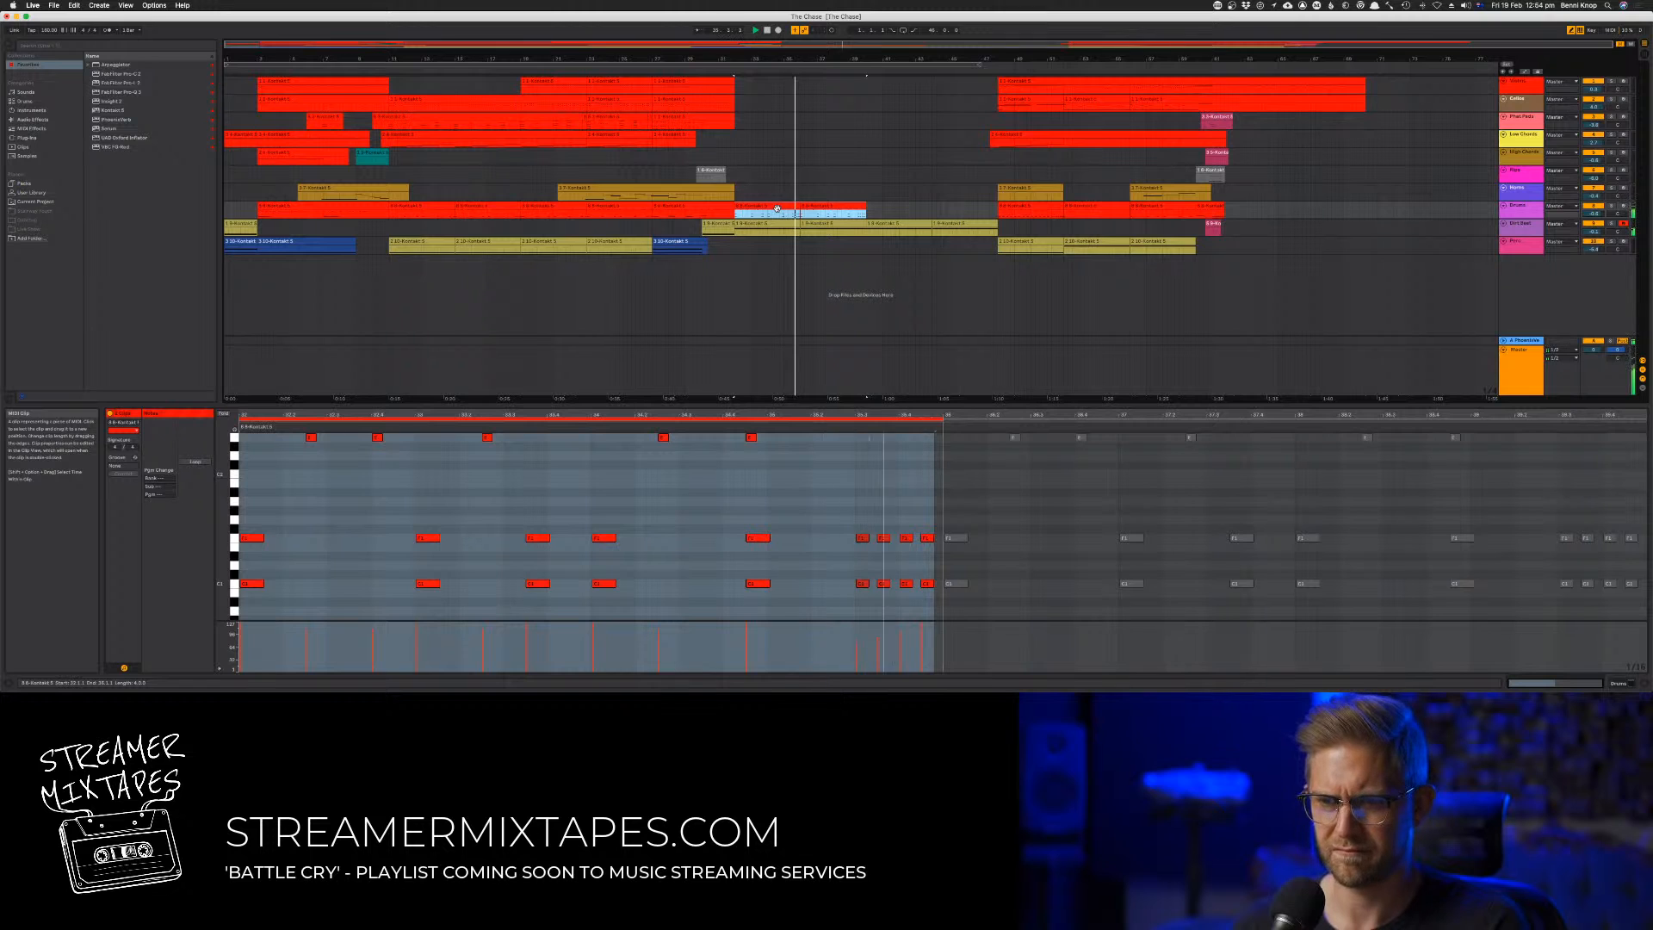
click(871, 465)
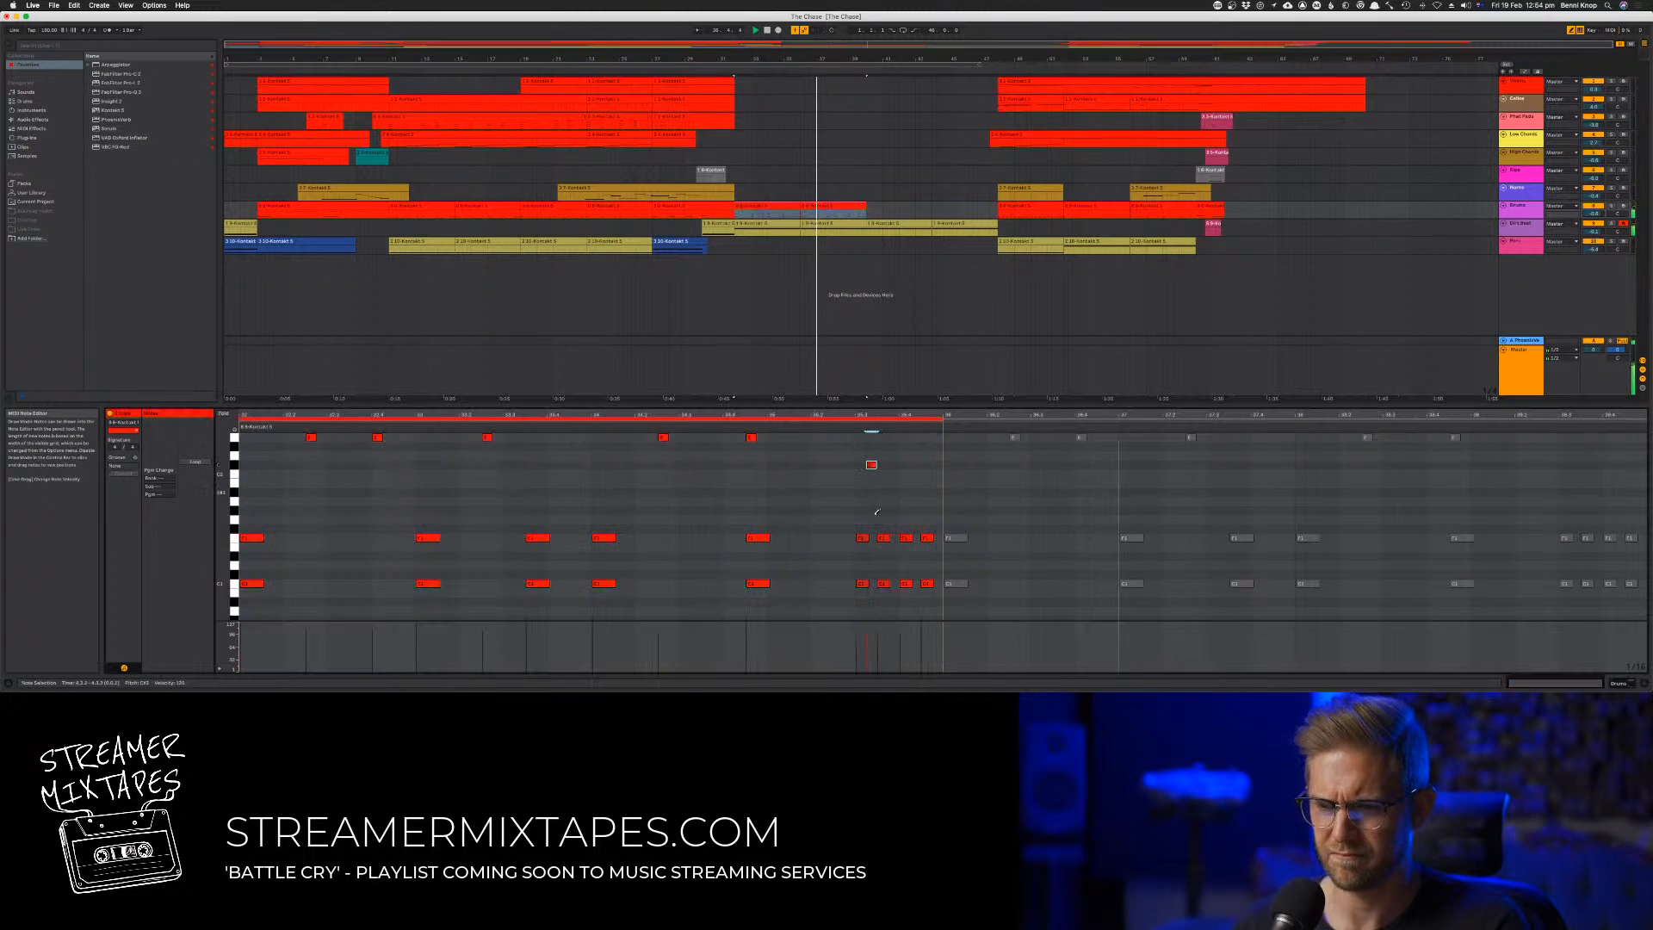
Delete the closing fill and the stray high note from the first of the two drum clips
click(849, 200)
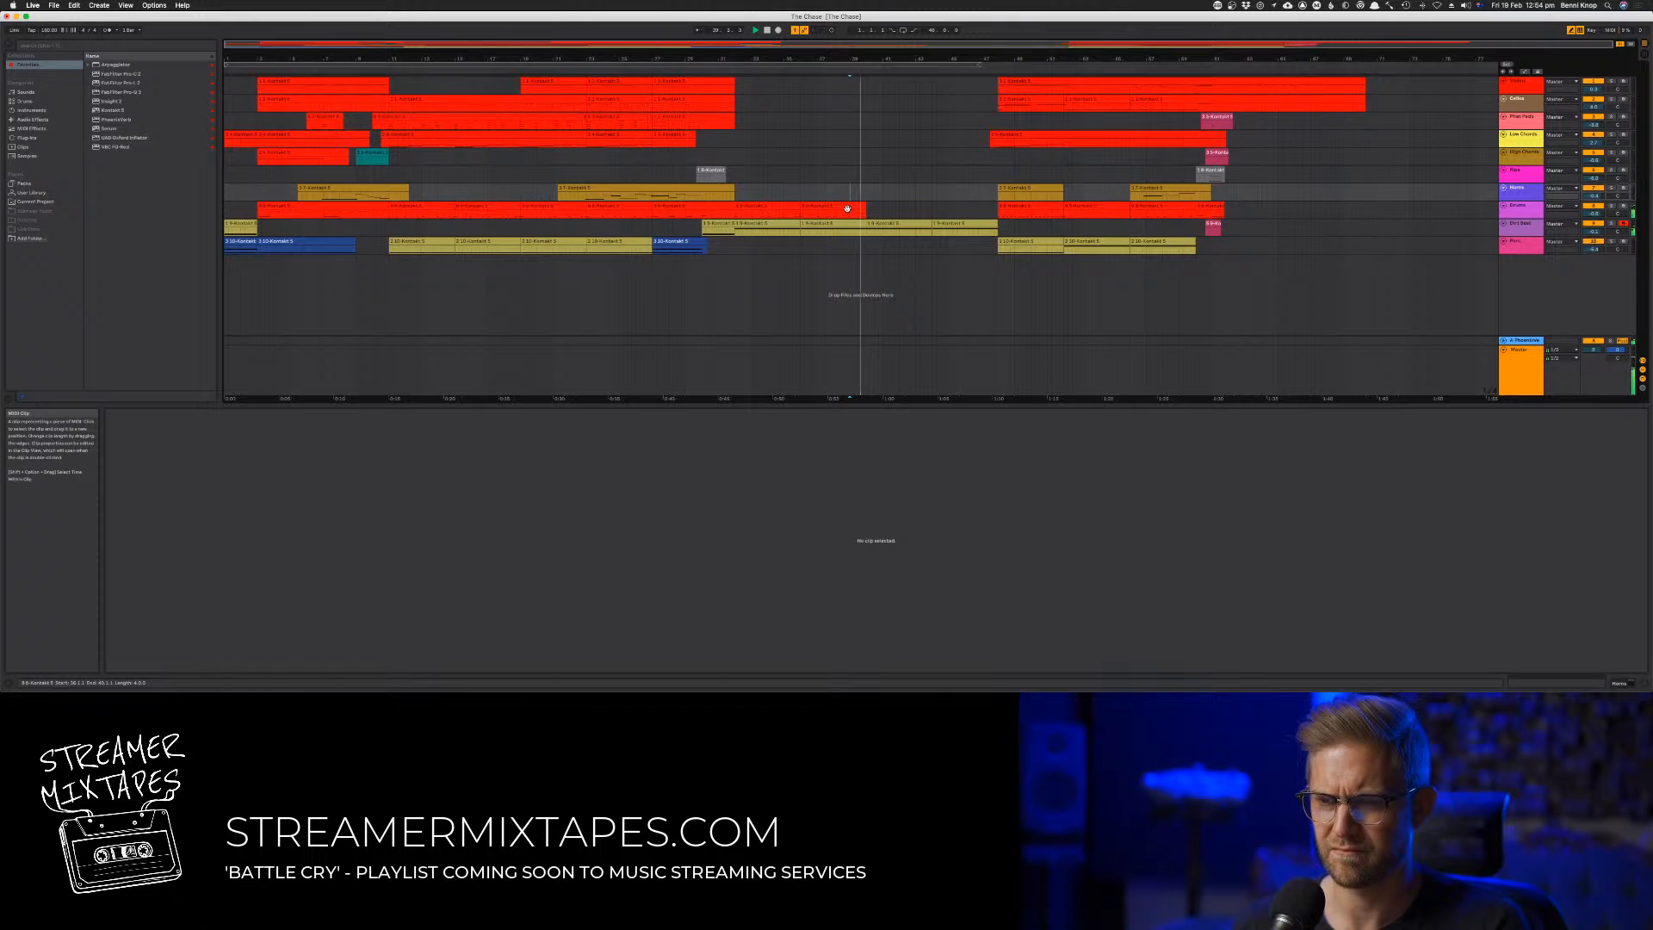
click(847, 209)
click(791, 209)
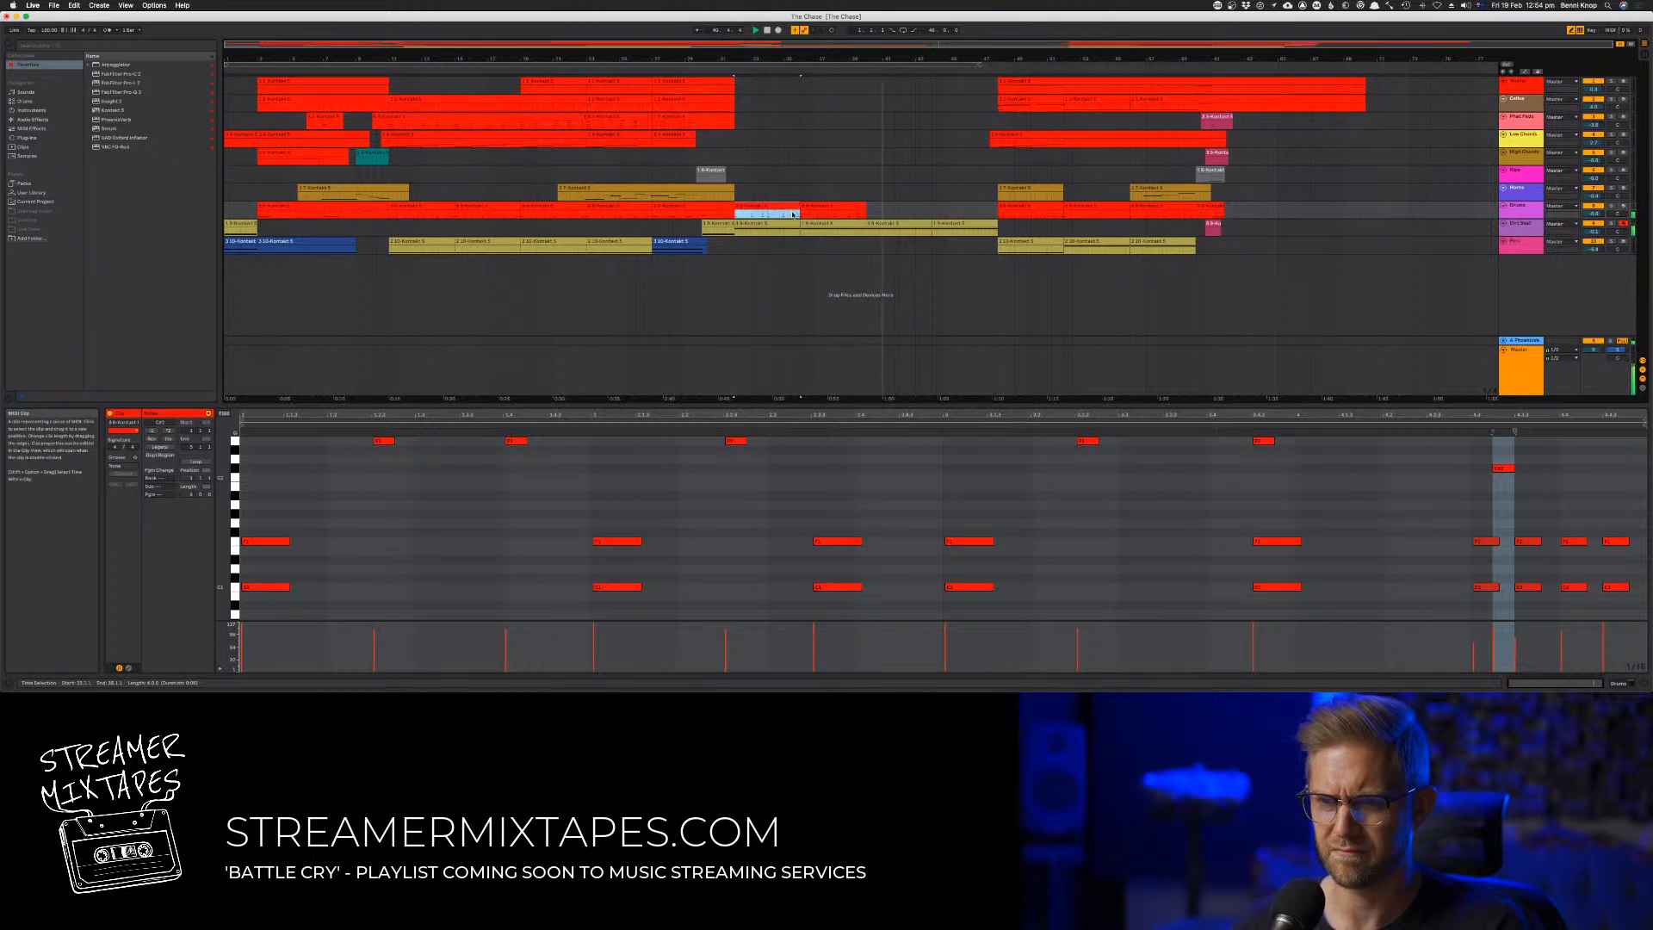
key(space)
key(space)
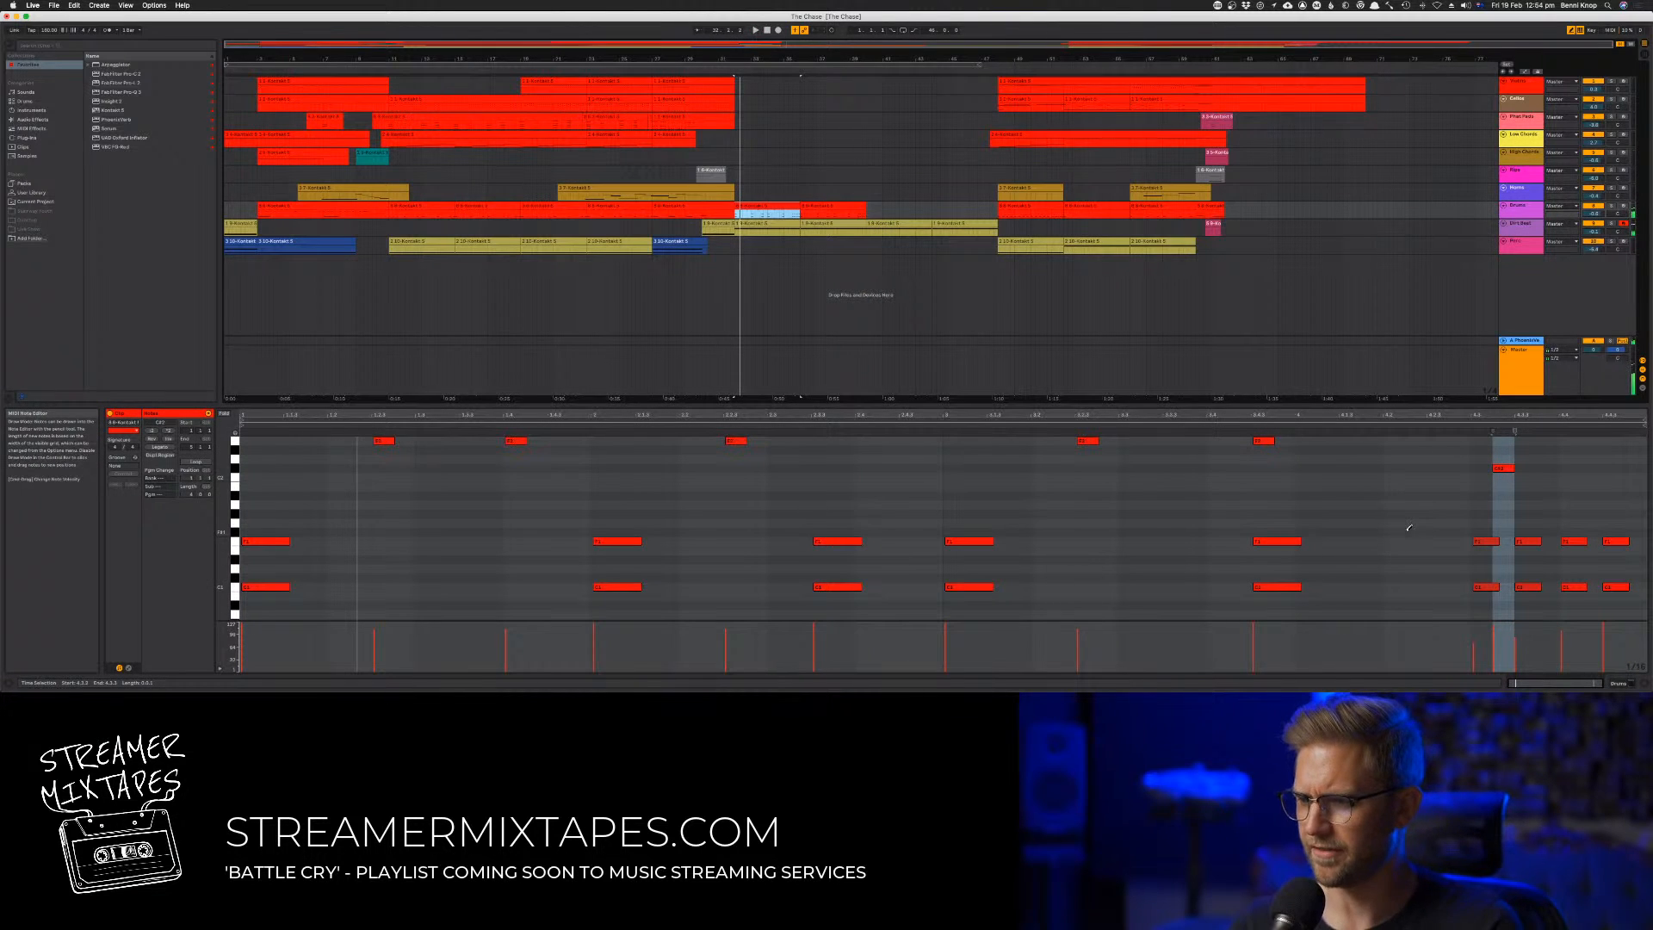
drag(1418, 522, 1636, 613)
key(Delete)
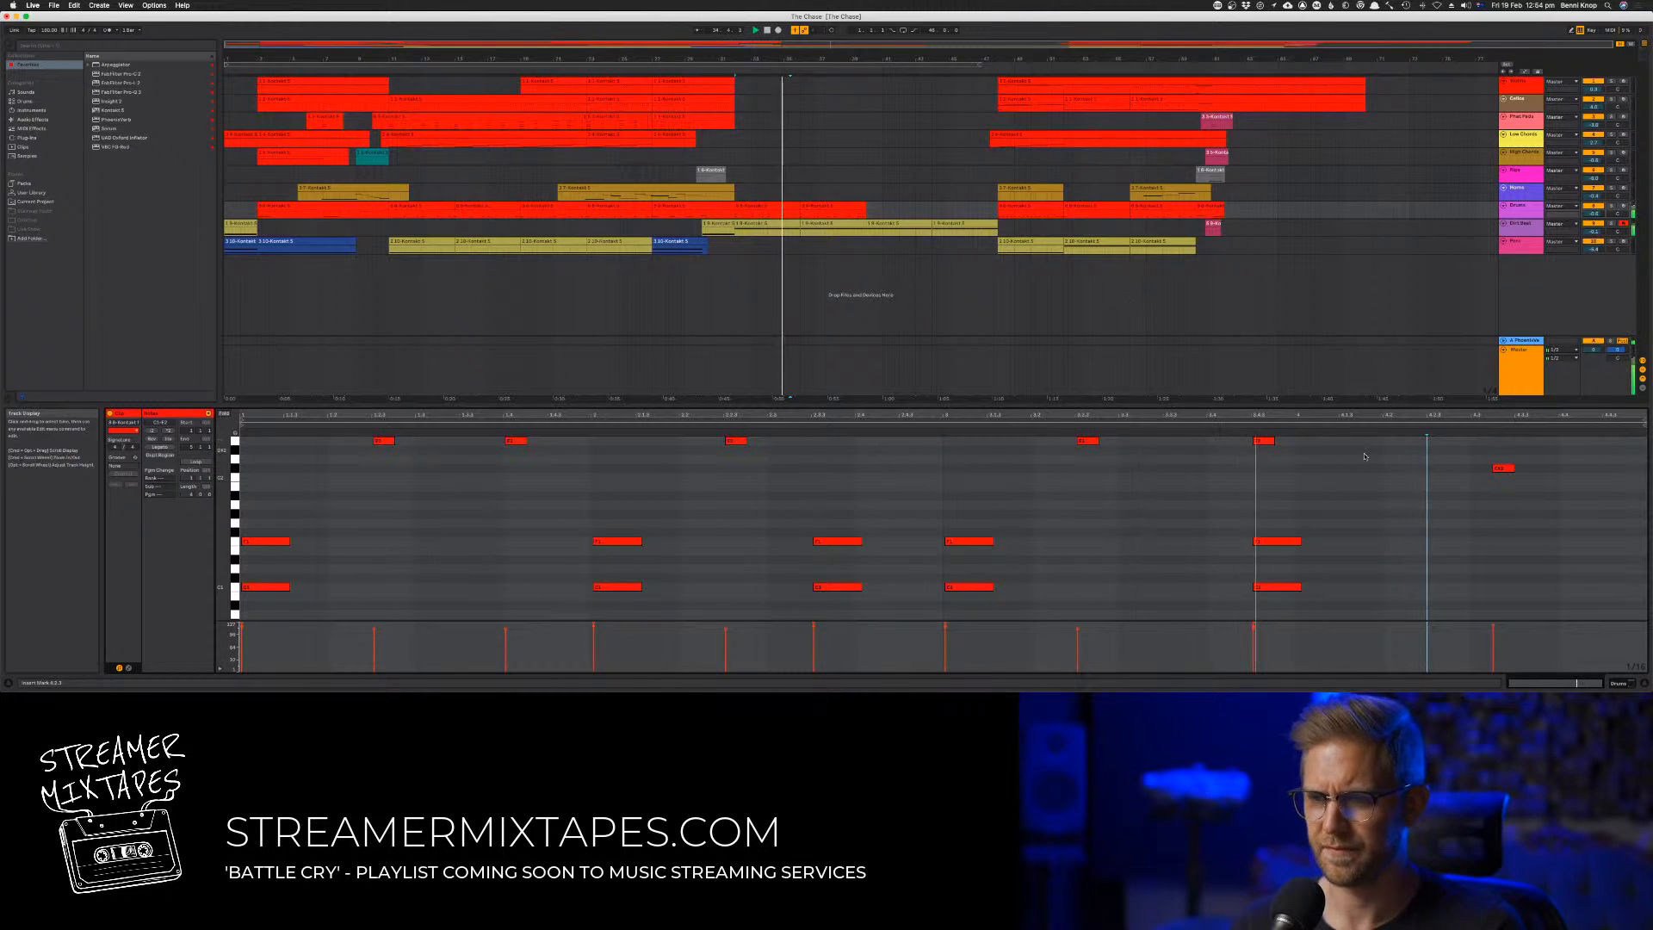
drag(1409, 460, 1527, 523)
key(Delete)
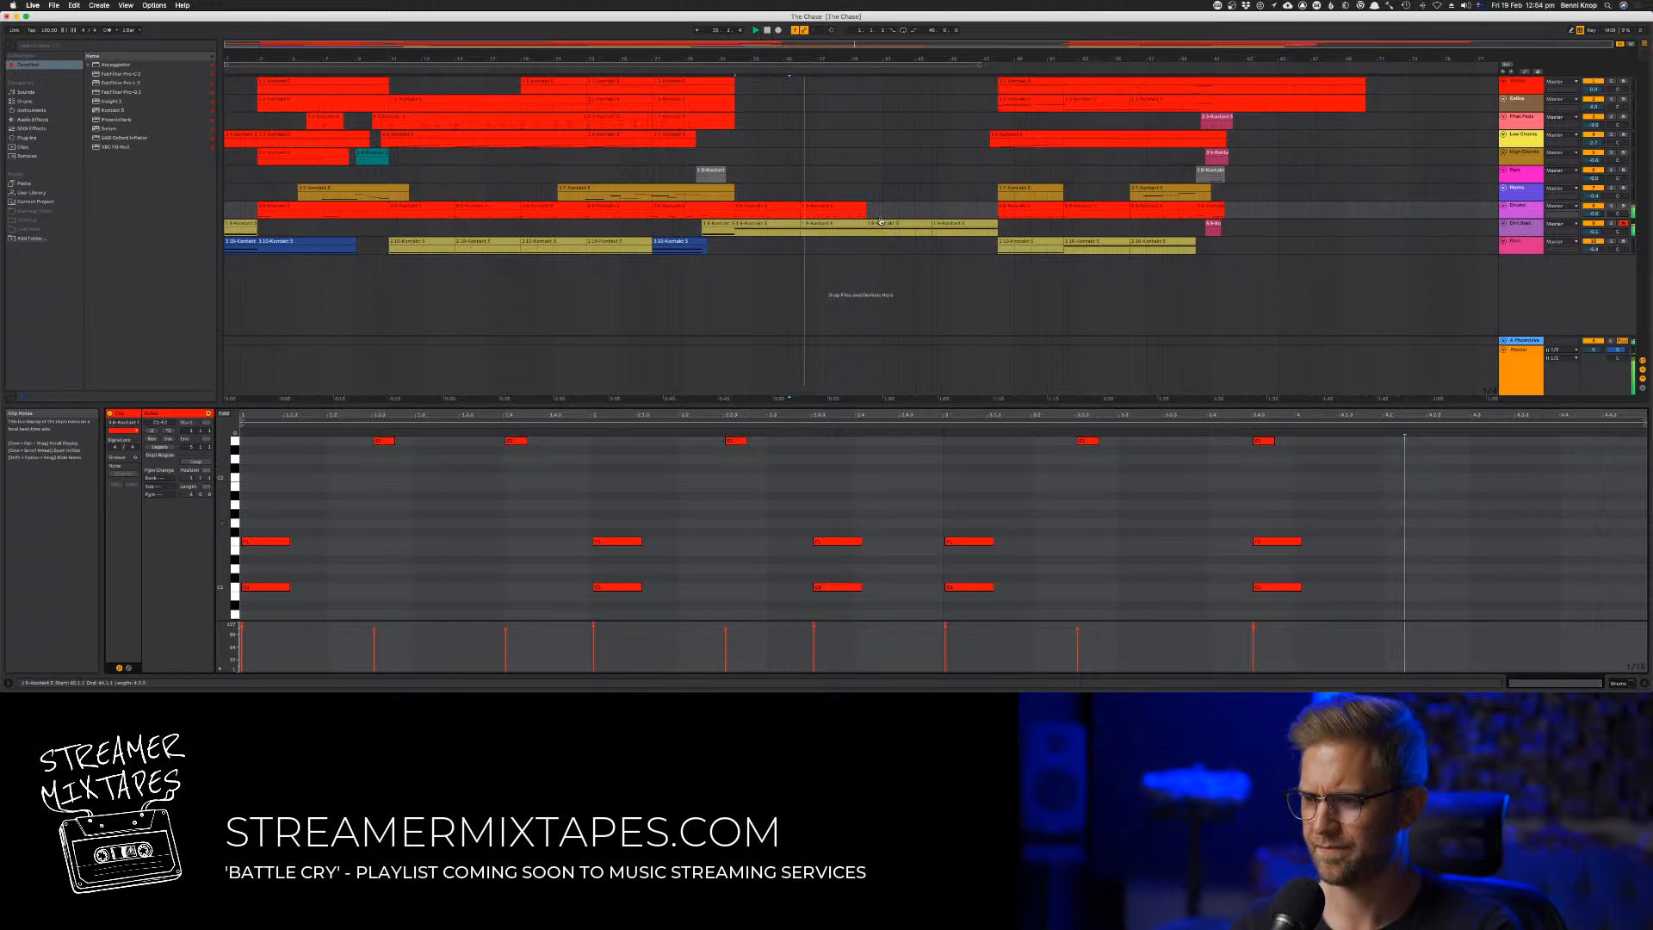
Consolidate the two four-bar drum clips into one eight-bar clip and play it from the start
click(832, 208)
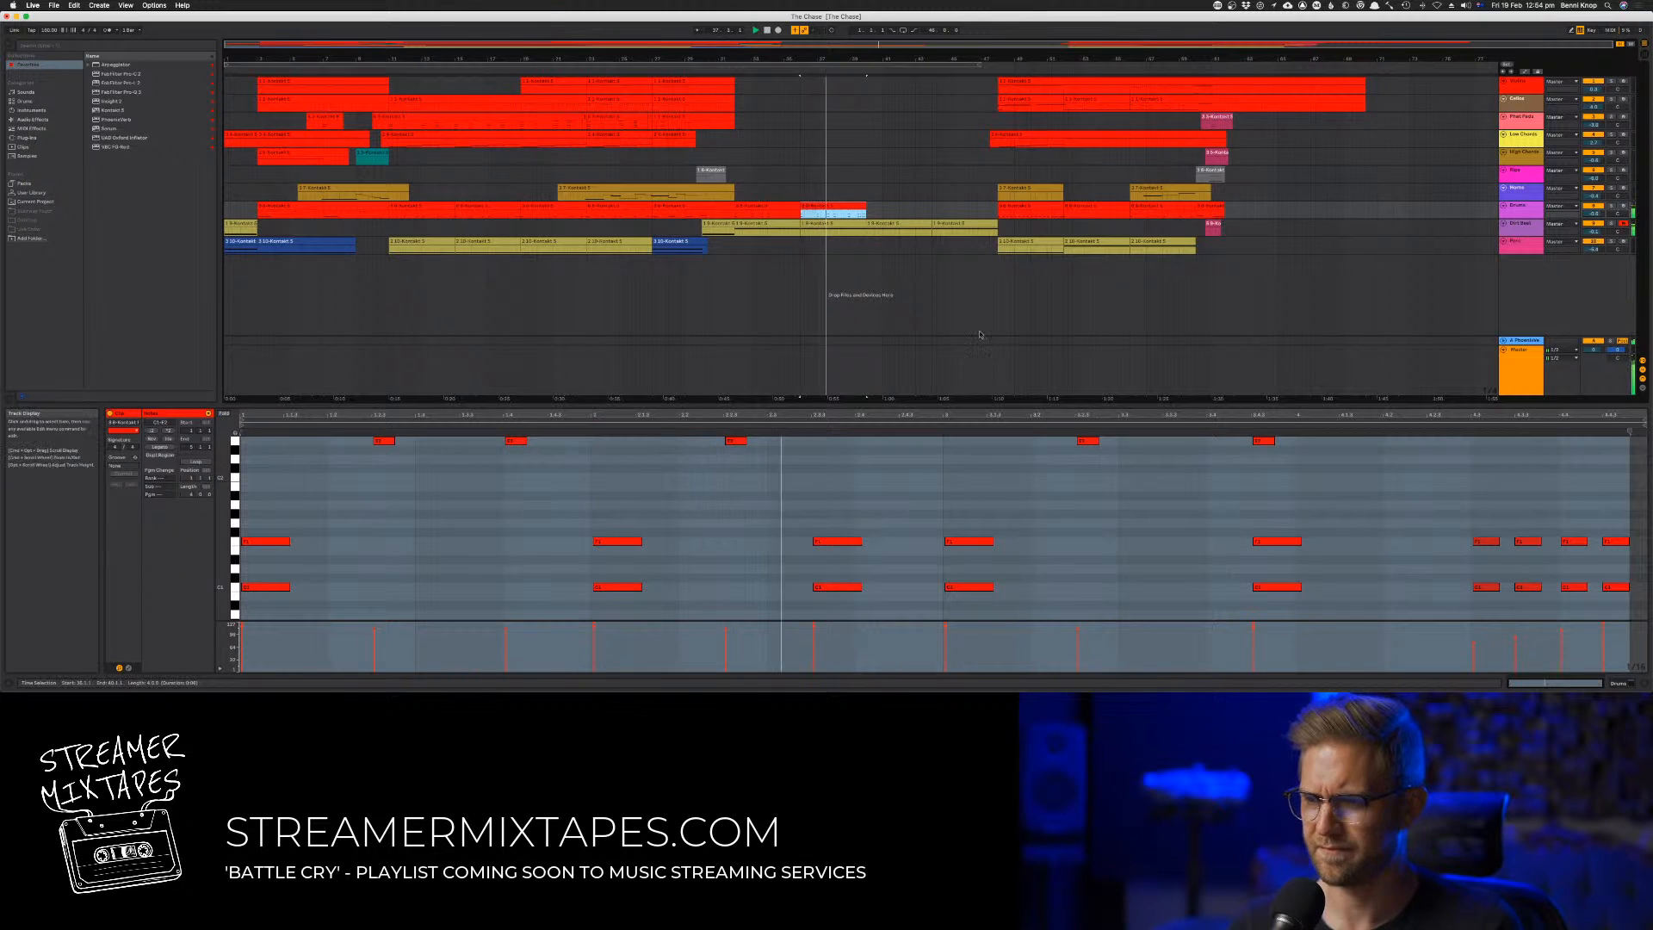
shift+click(772, 204)
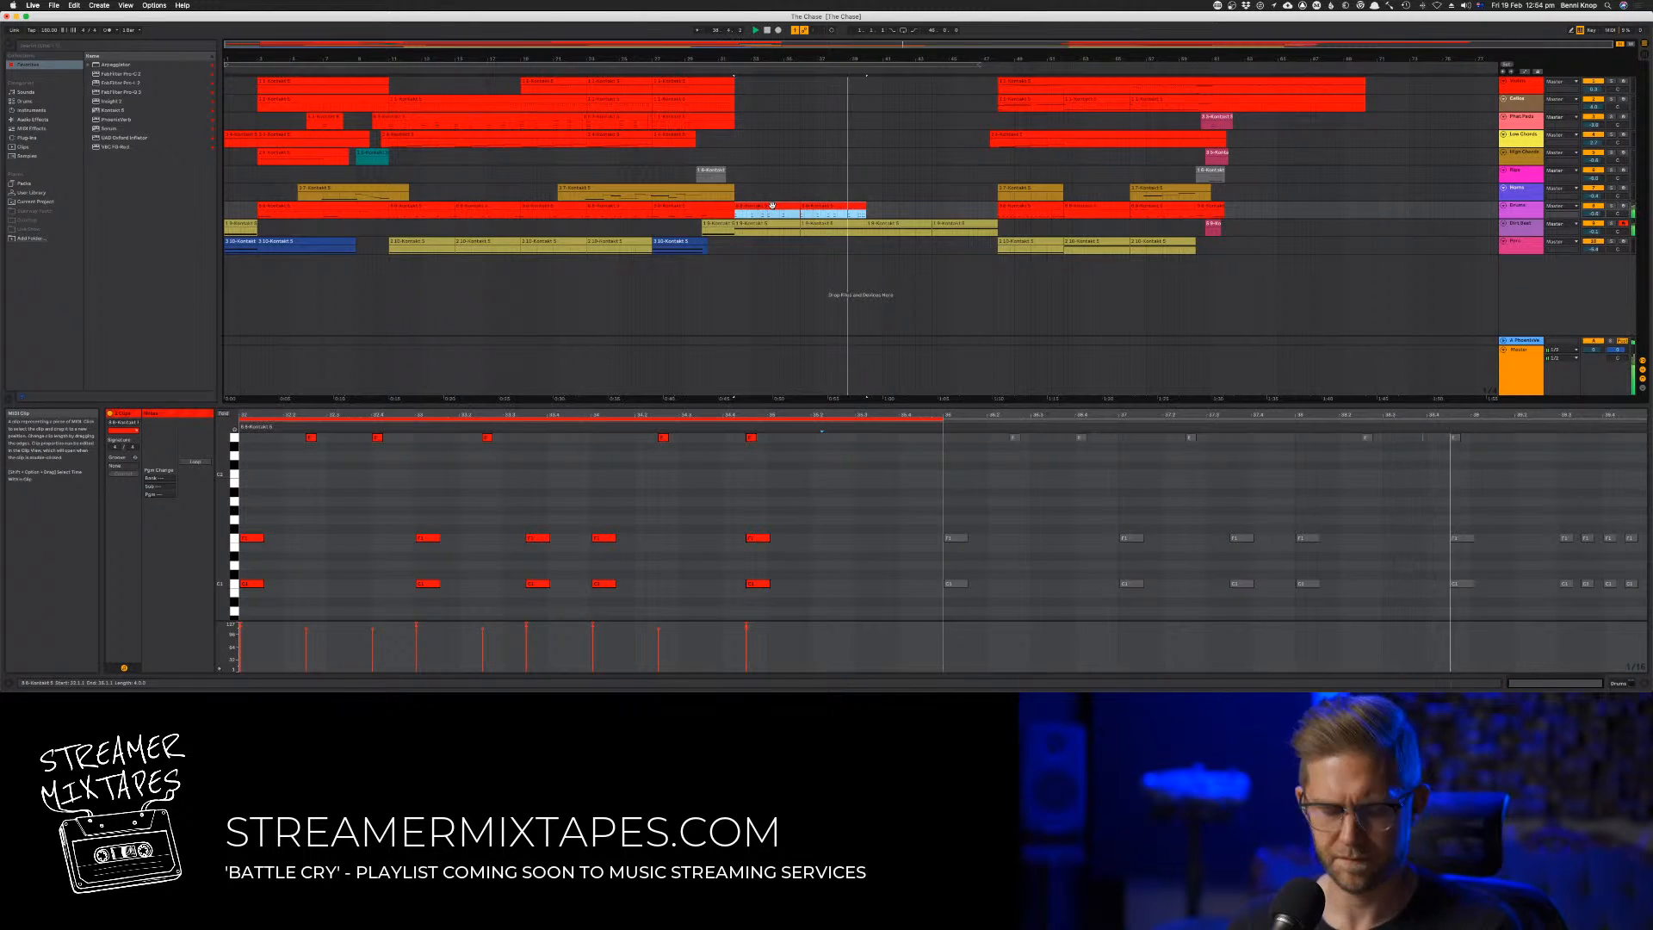
key(super+j)
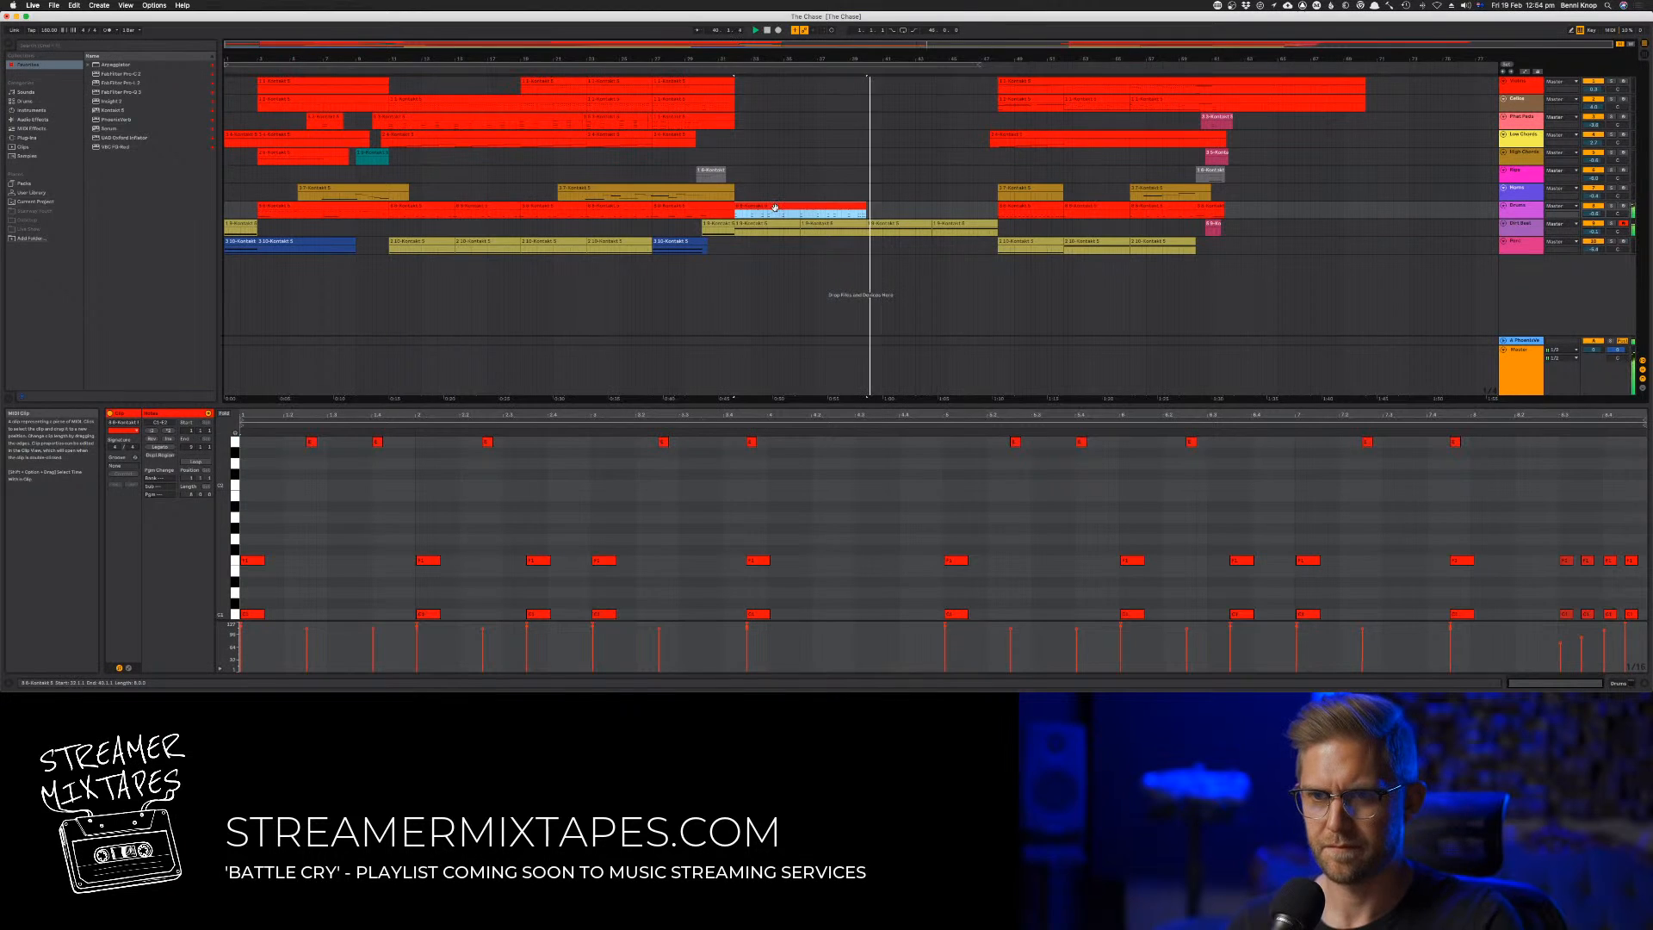
key(space)
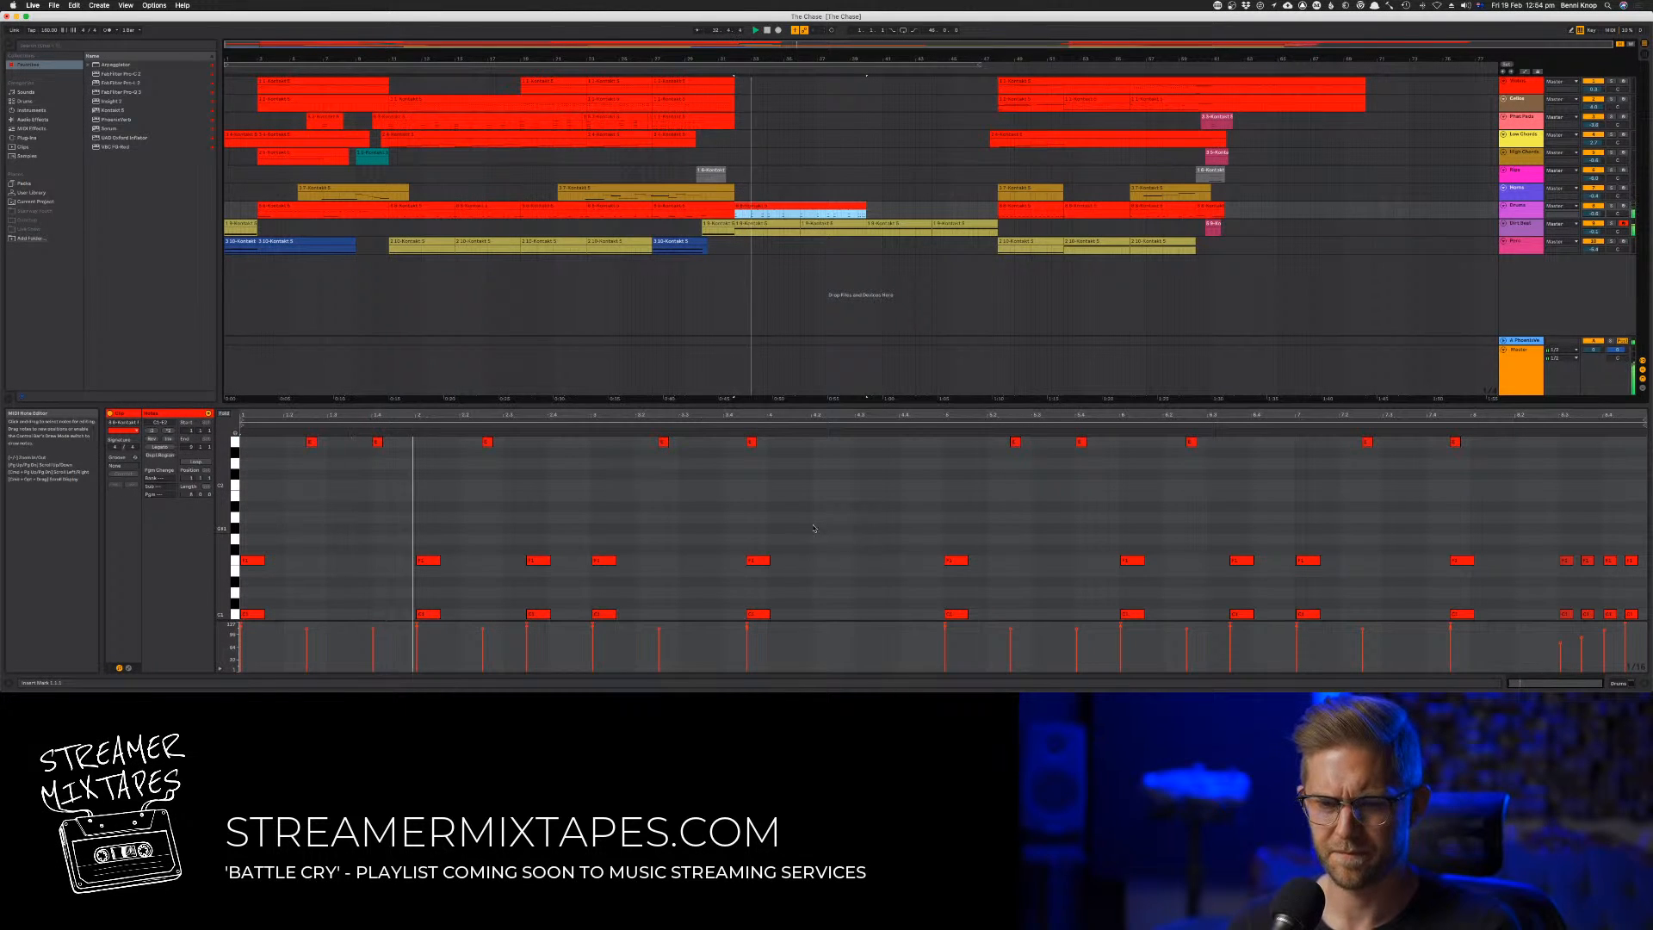
scroll(815, 530, down, 1)
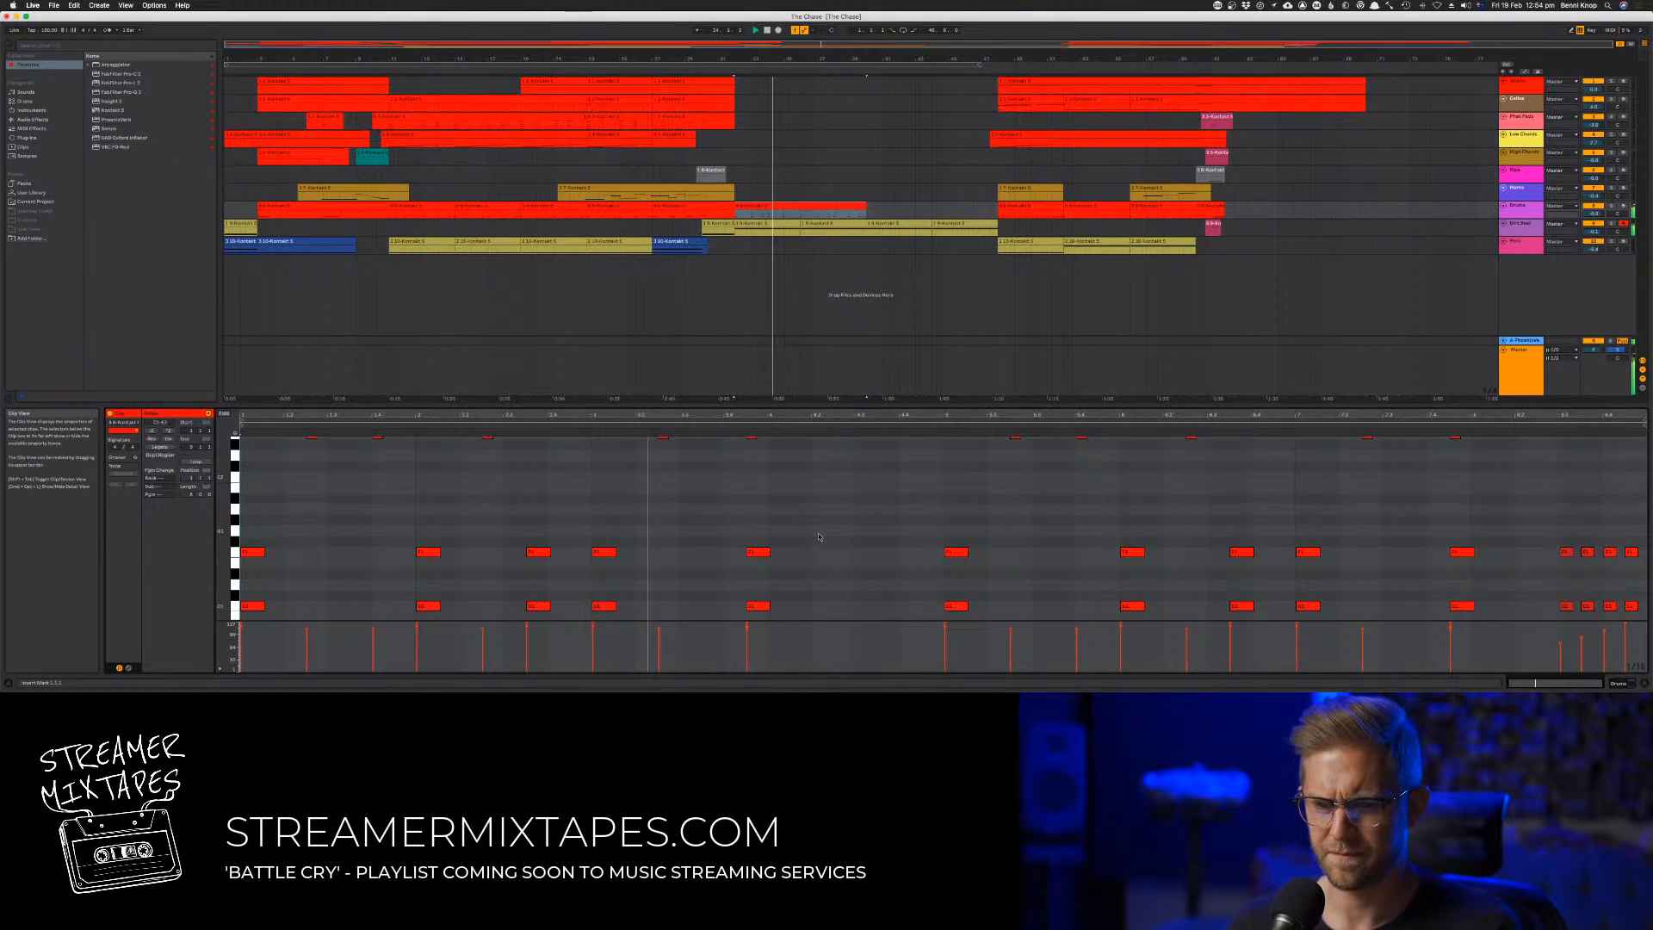
key(super+a)
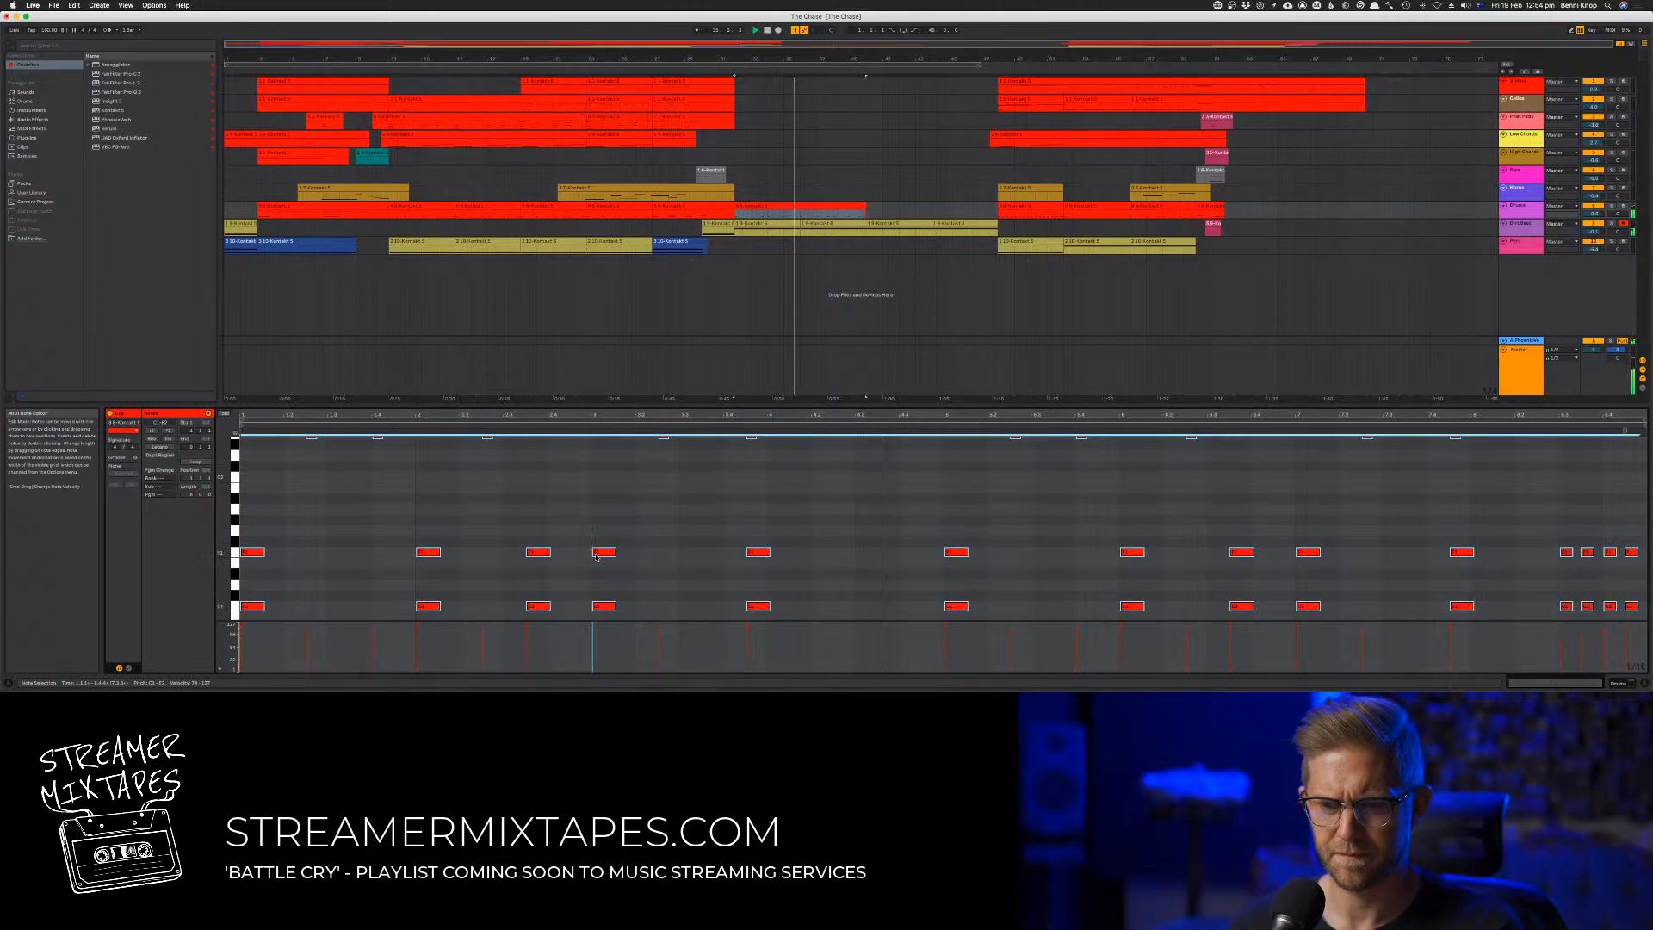
drag(597, 555, 600, 558)
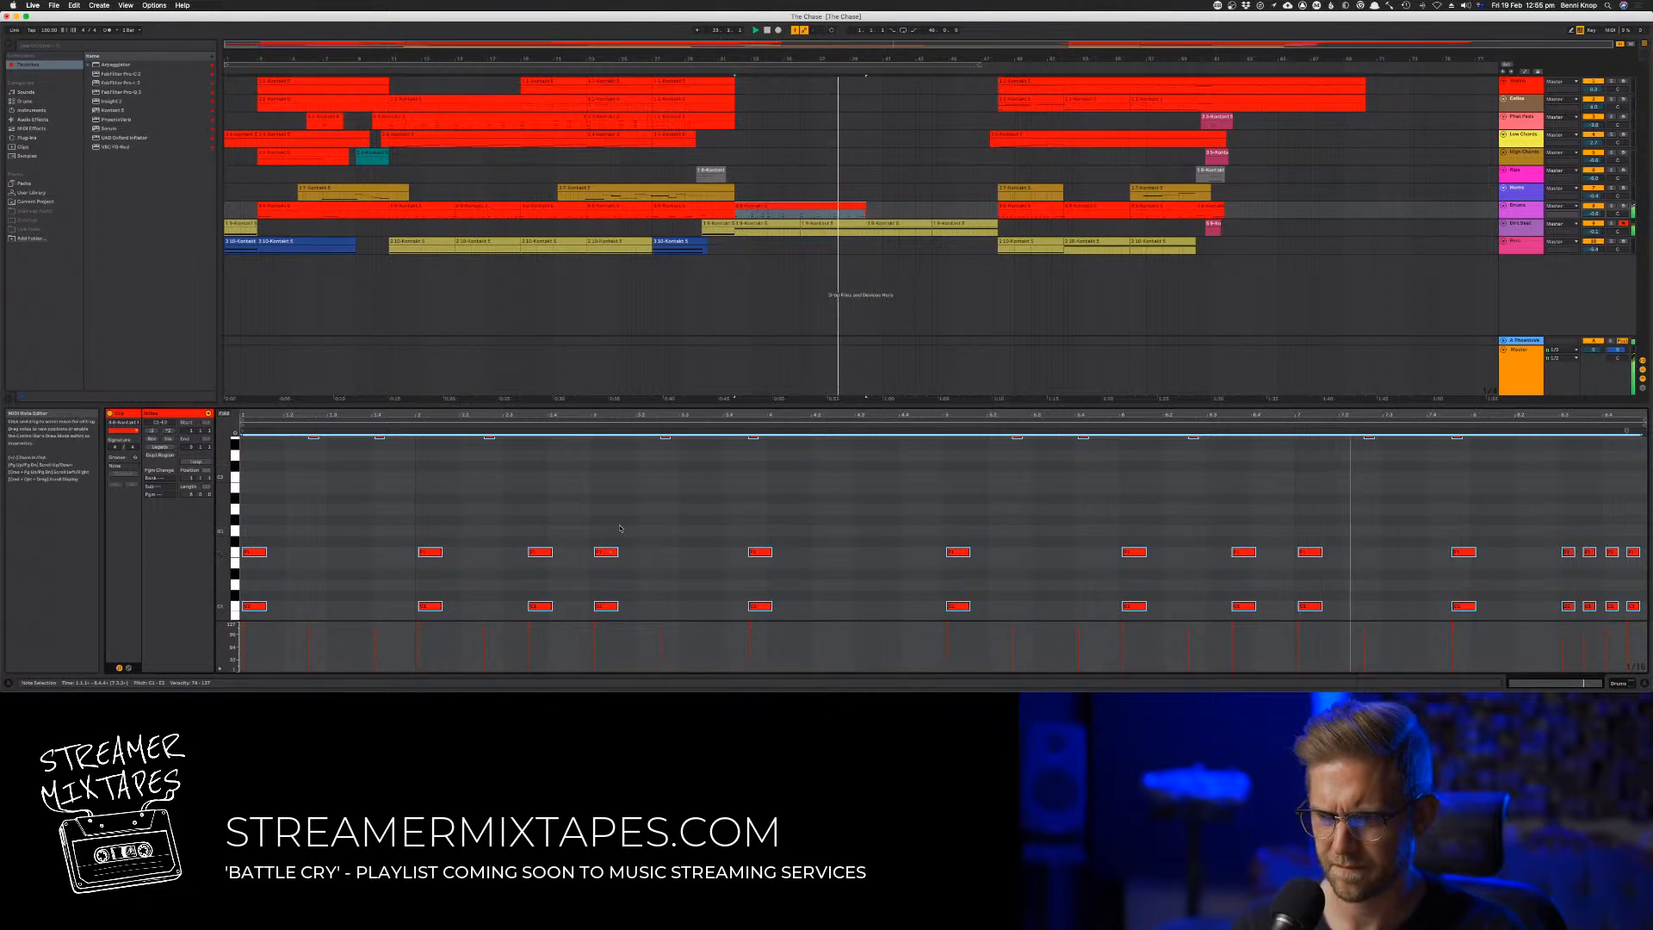
key(super+z)
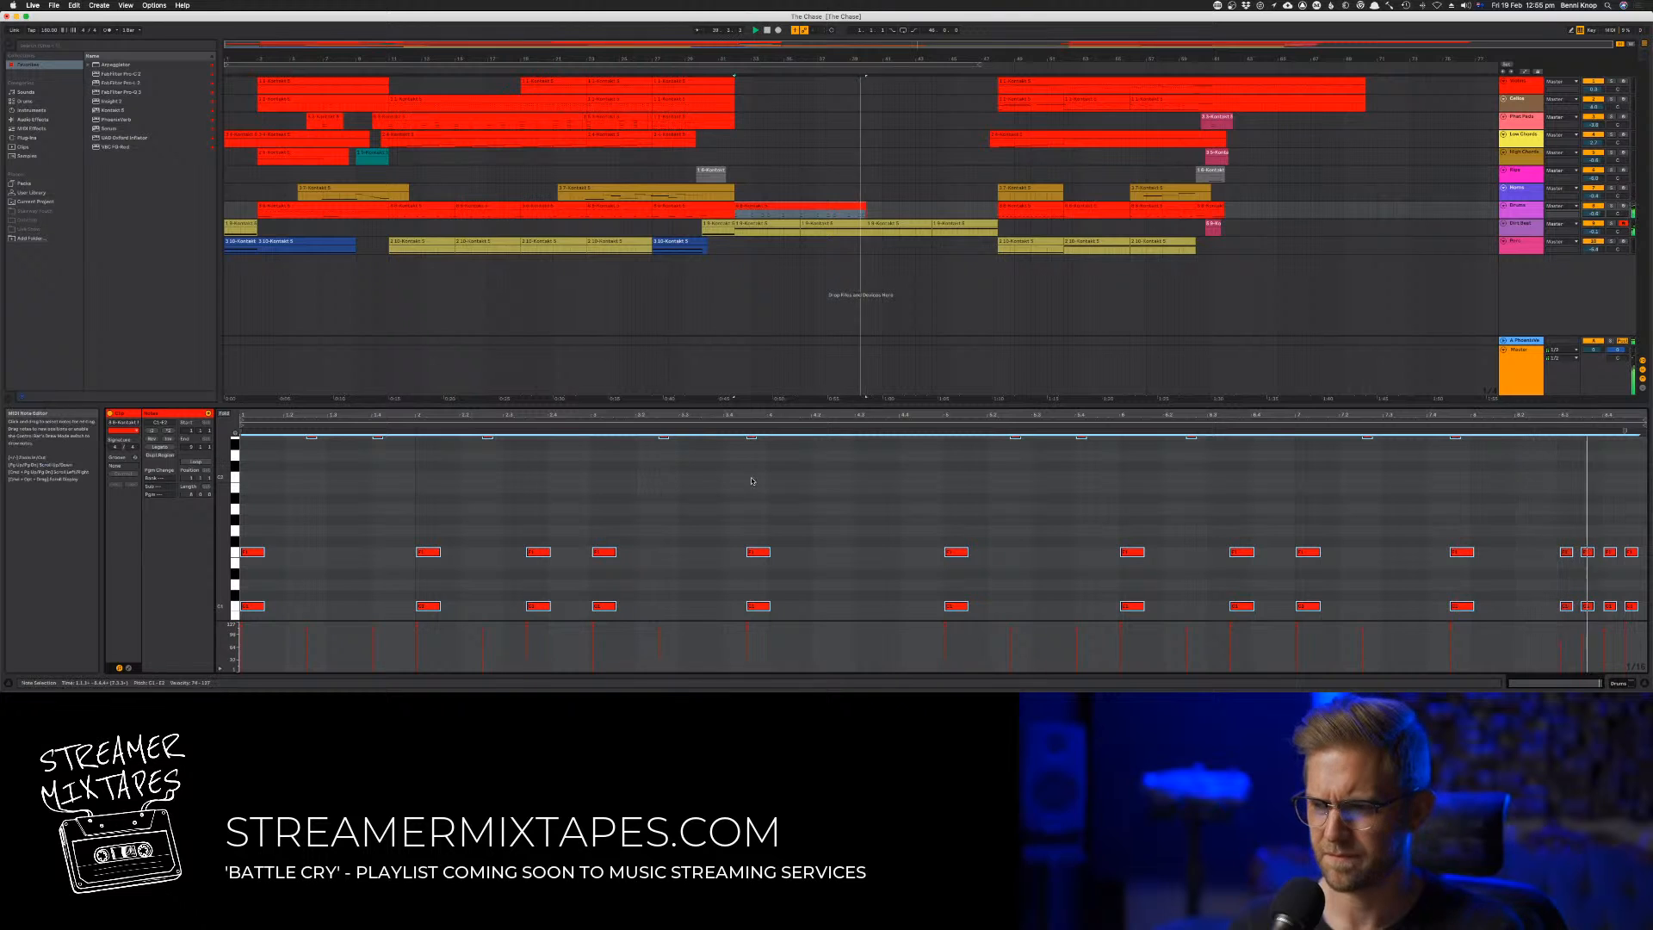
Duplicate the eight-bar drum clip to fill the passage up to the final section and play the transition
click(789, 208)
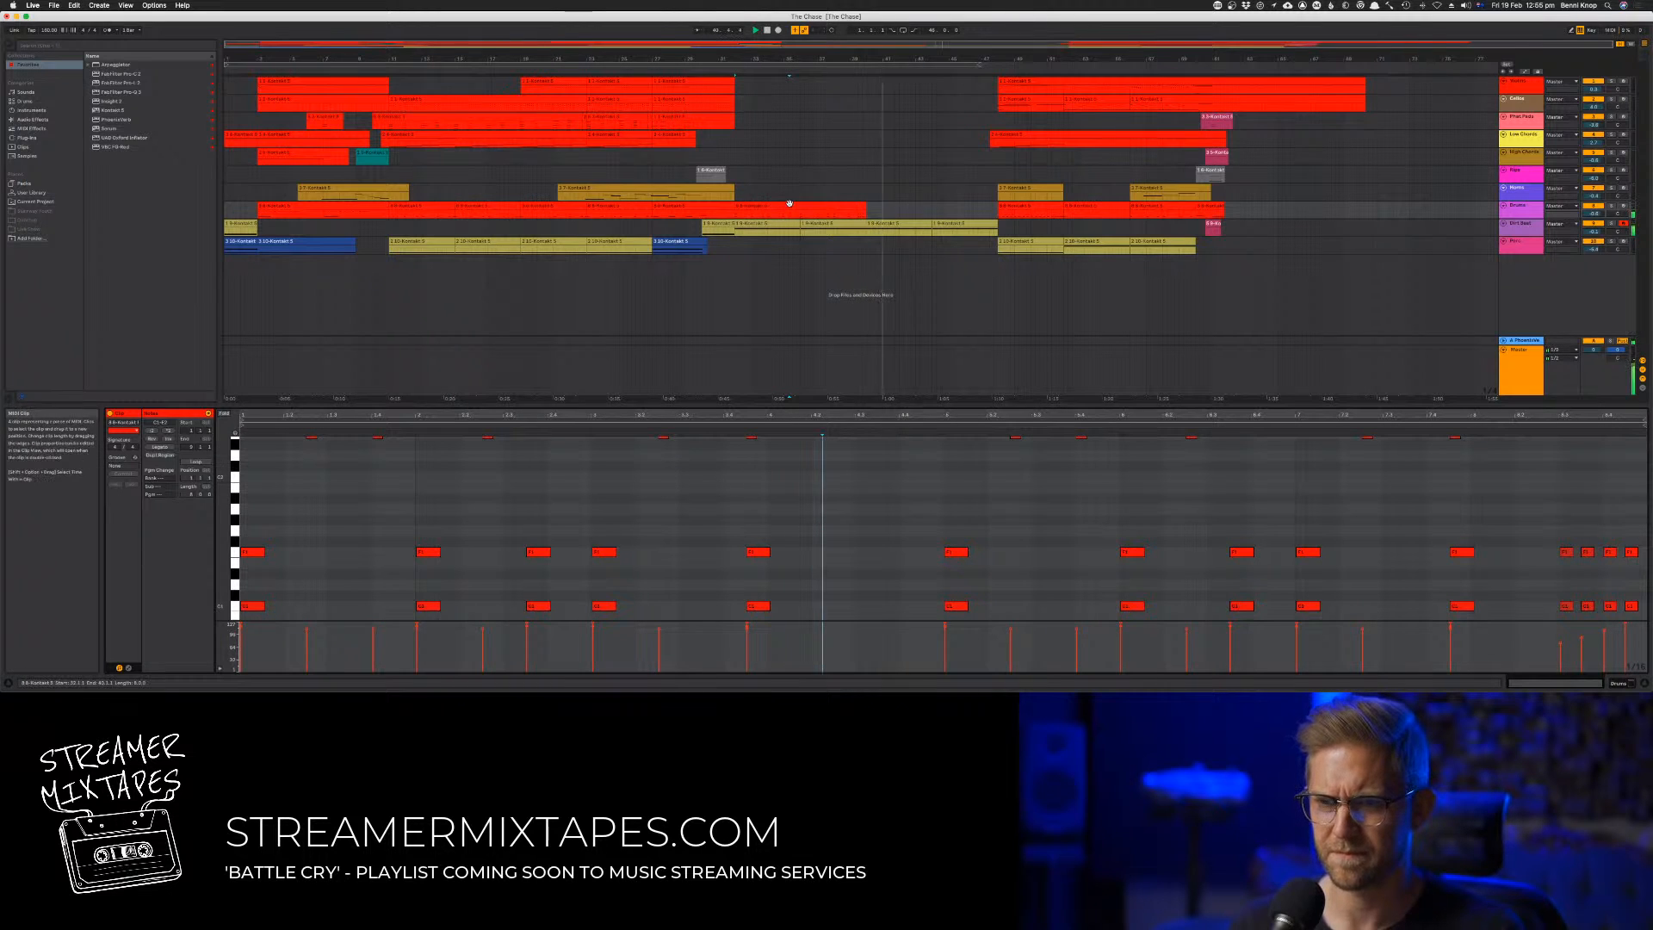
key(super+d)
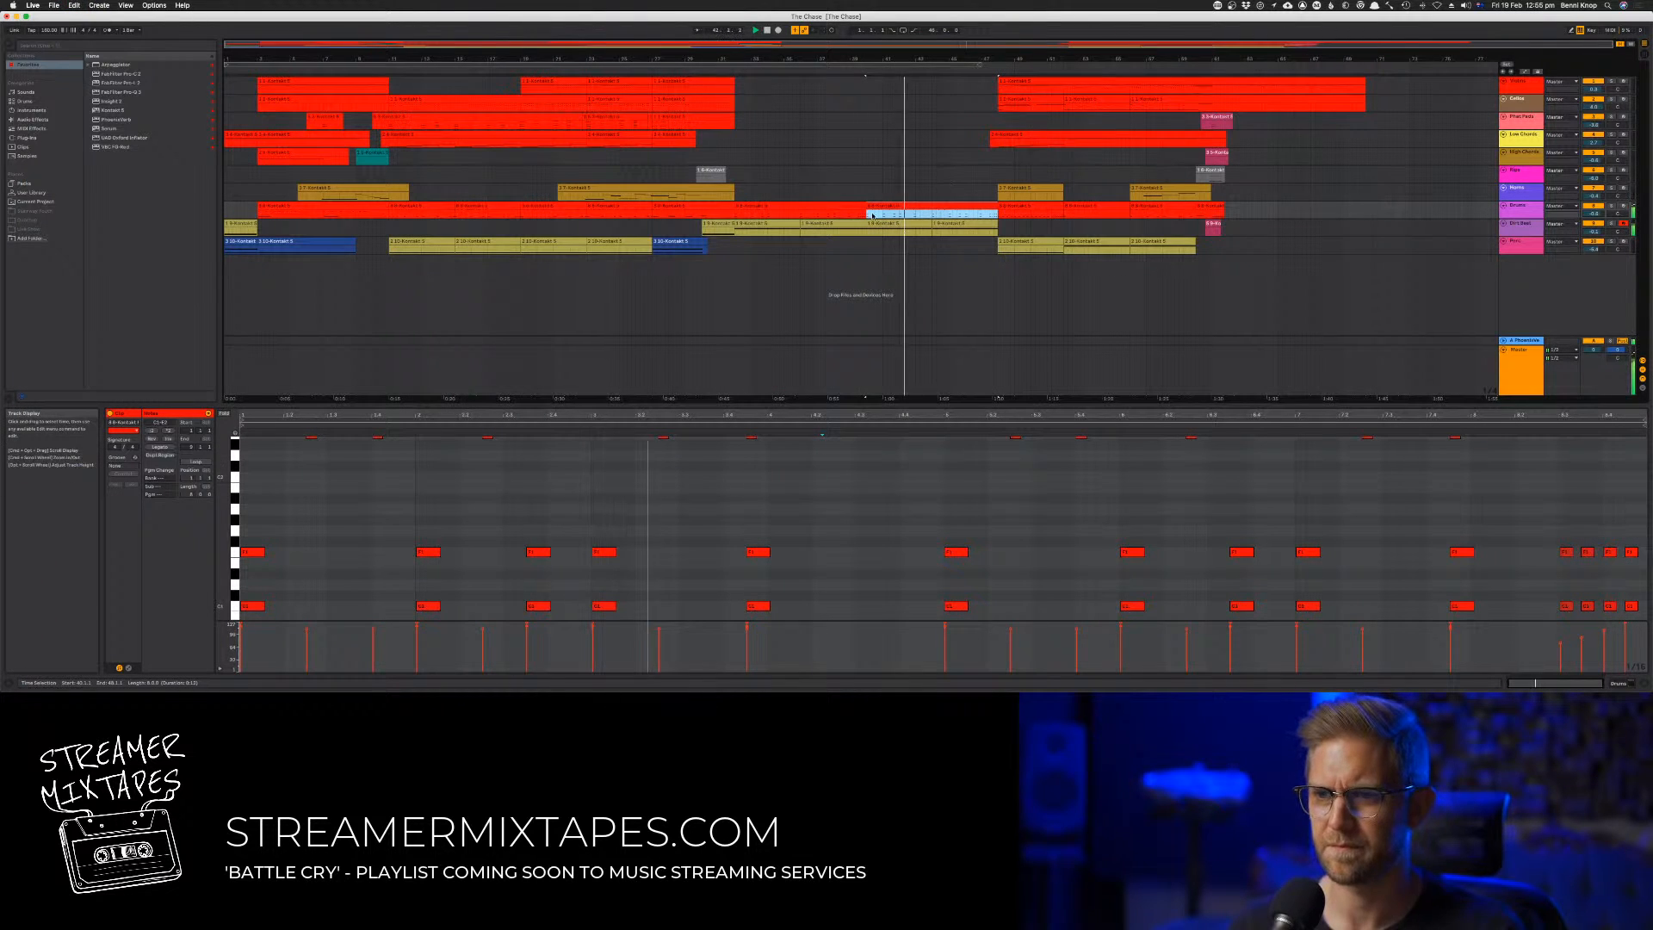
click(986, 72)
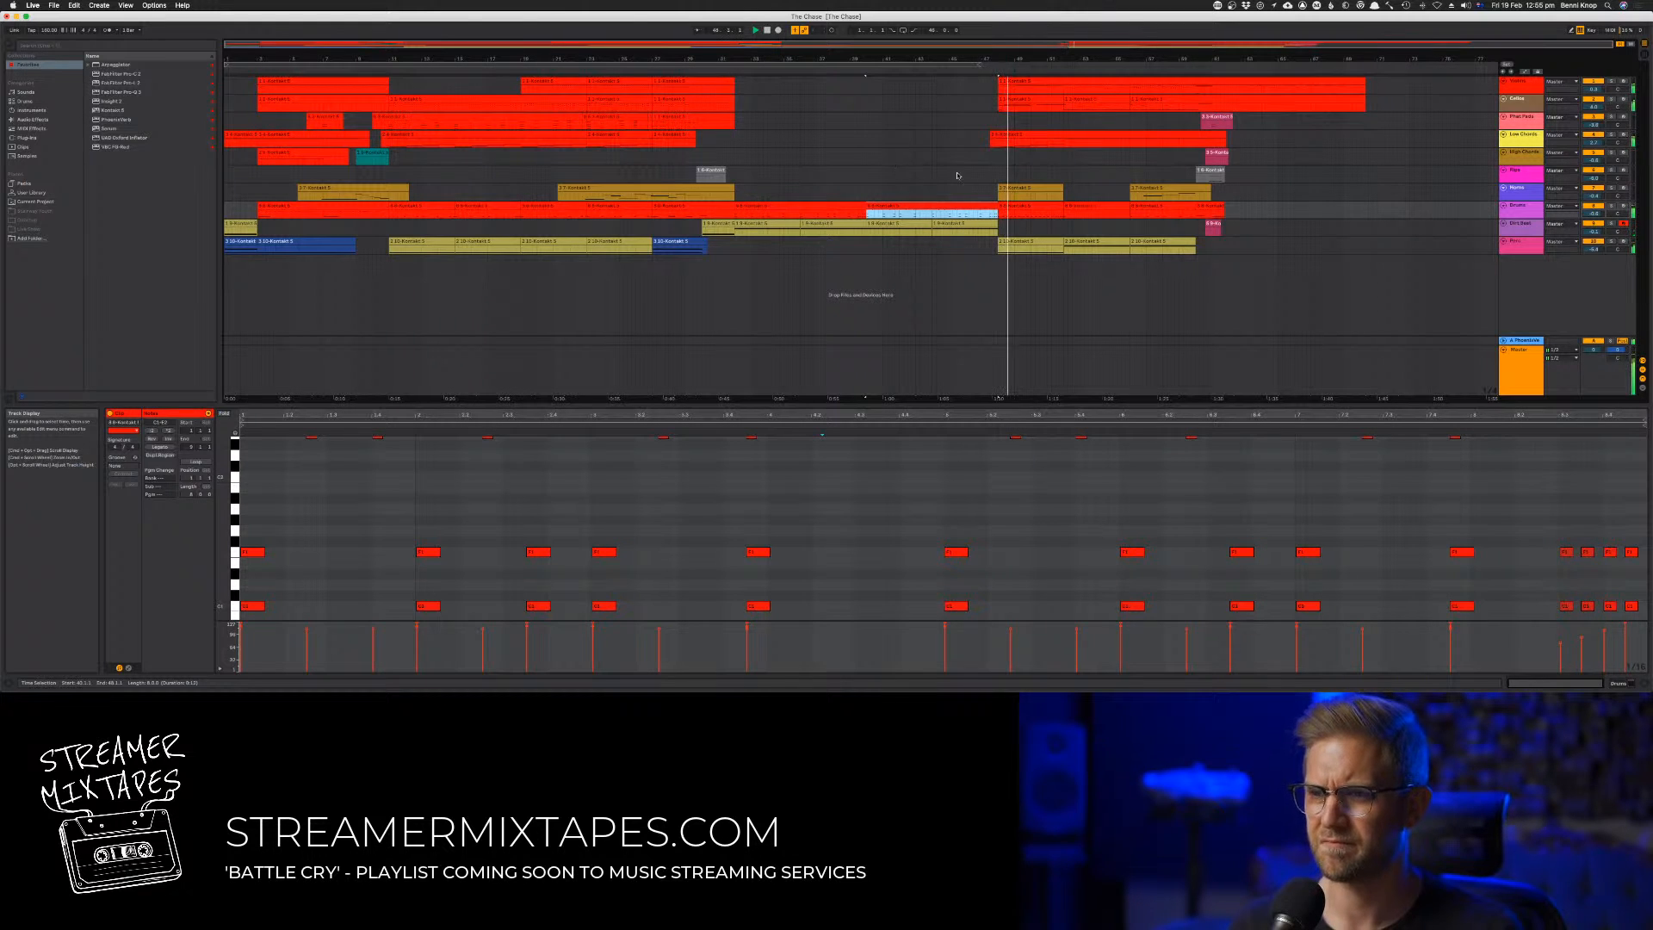
Copy the earlier long pad clip into the new passage and shift it to end just before the final section
click(841, 174)
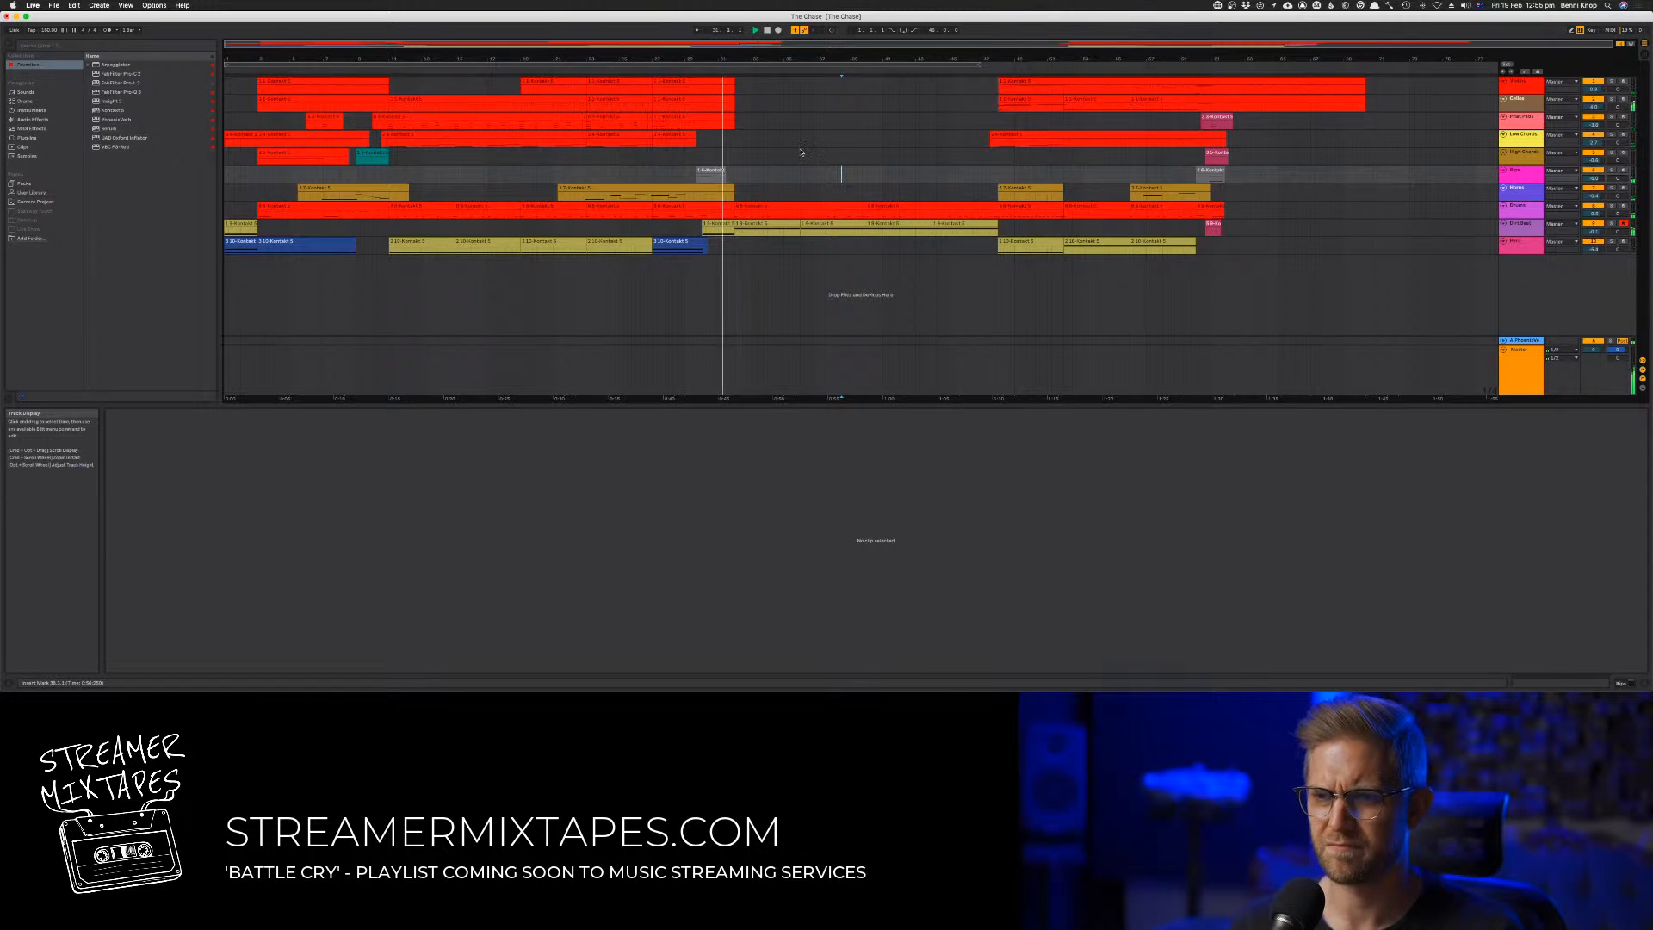
drag(493, 116, 865, 127)
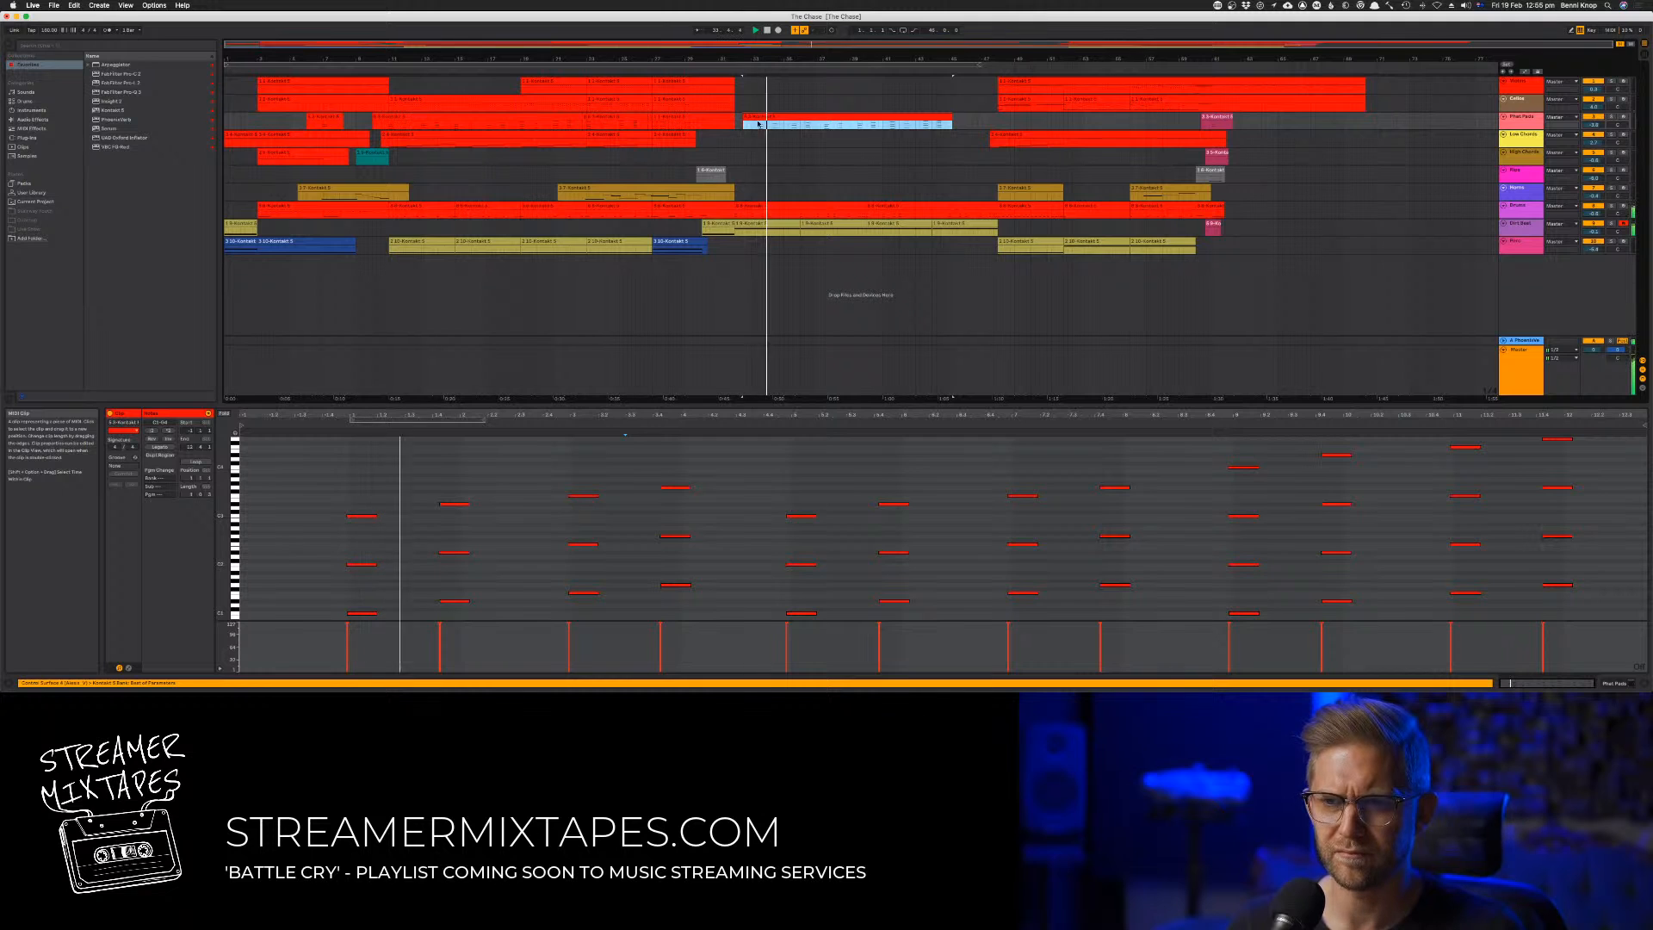
drag(761, 116, 813, 126)
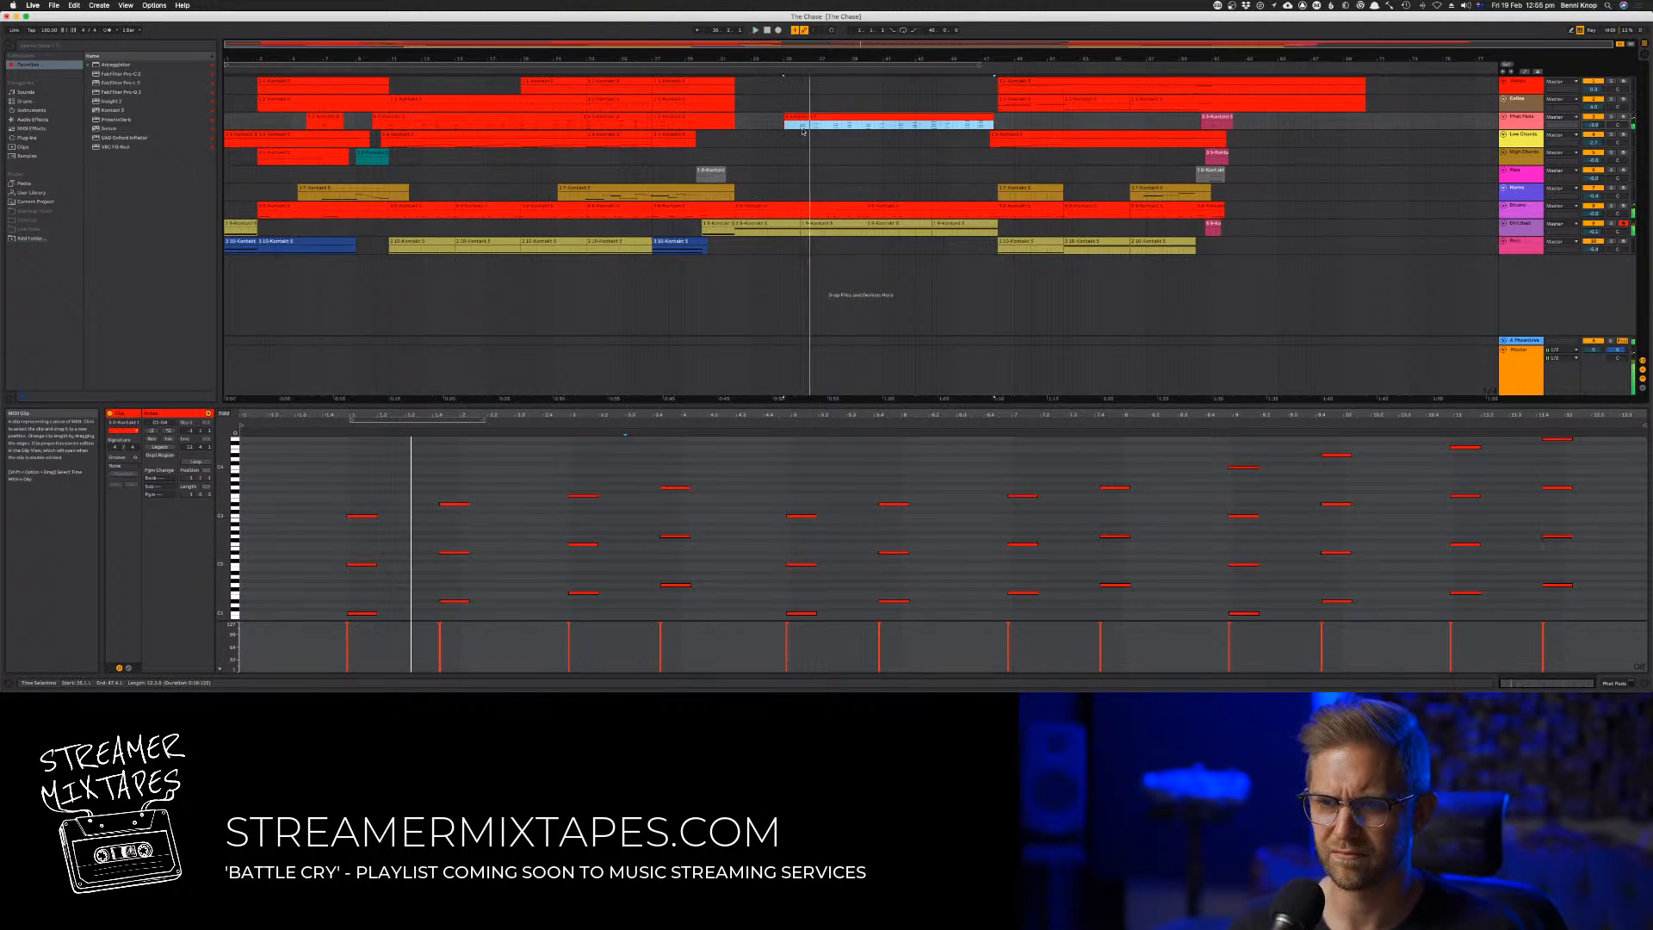
Shorten all the notes in the copied pad clip to roughly half their length
key(super+a)
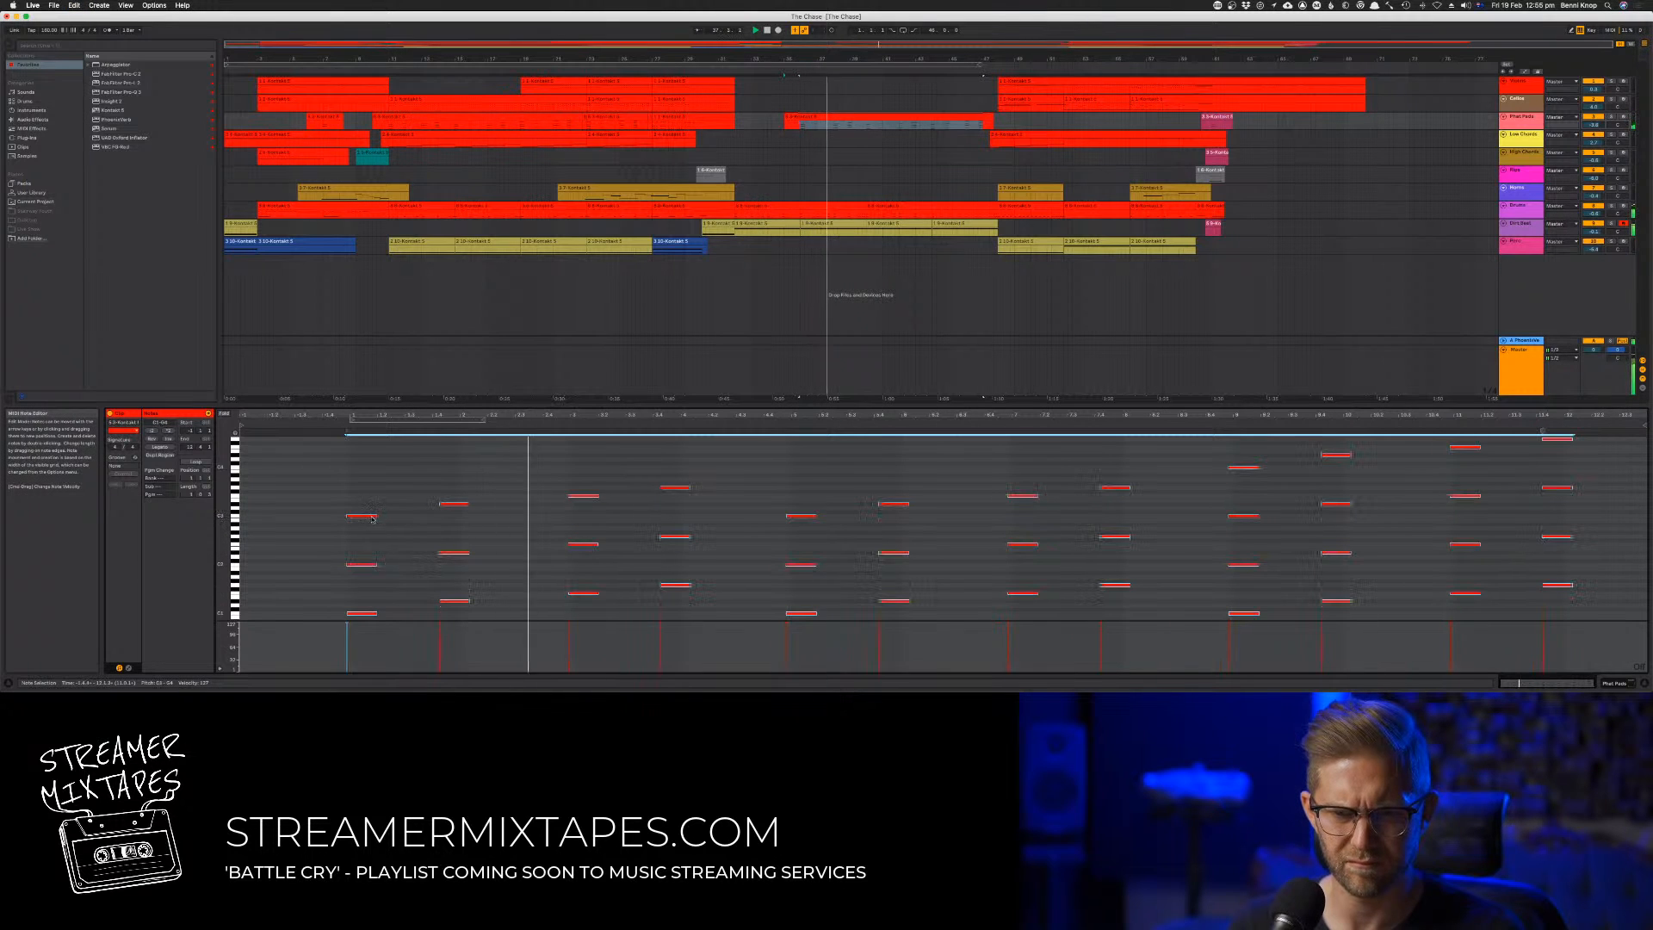
drag(379, 519, 362, 521)
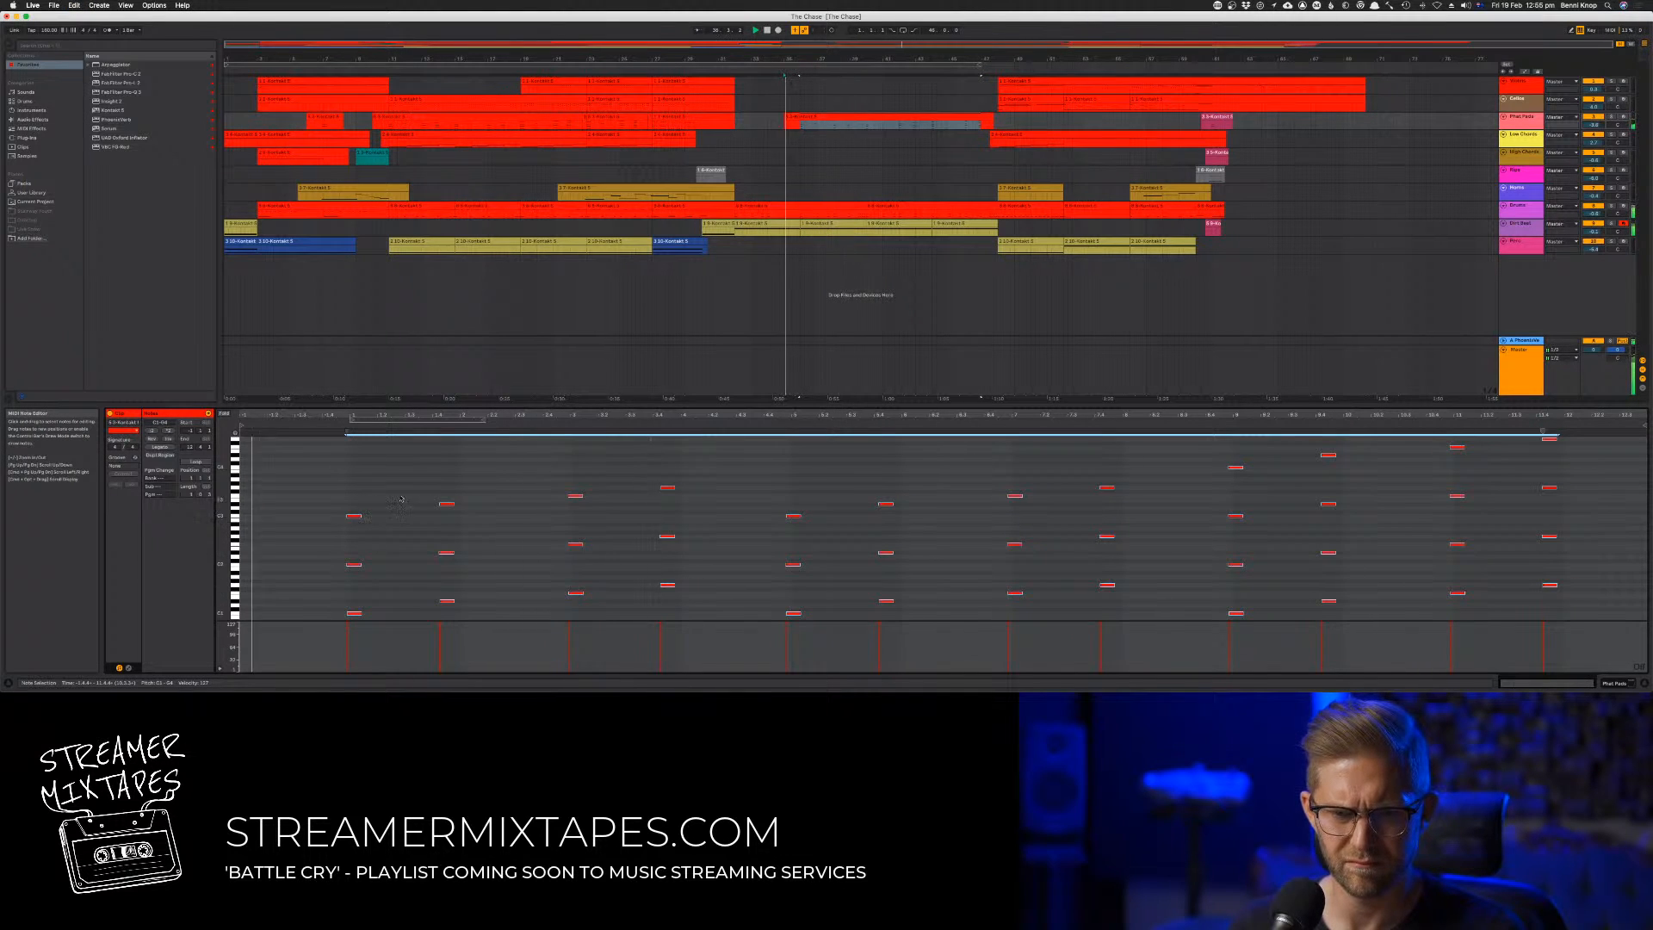
click(377, 491)
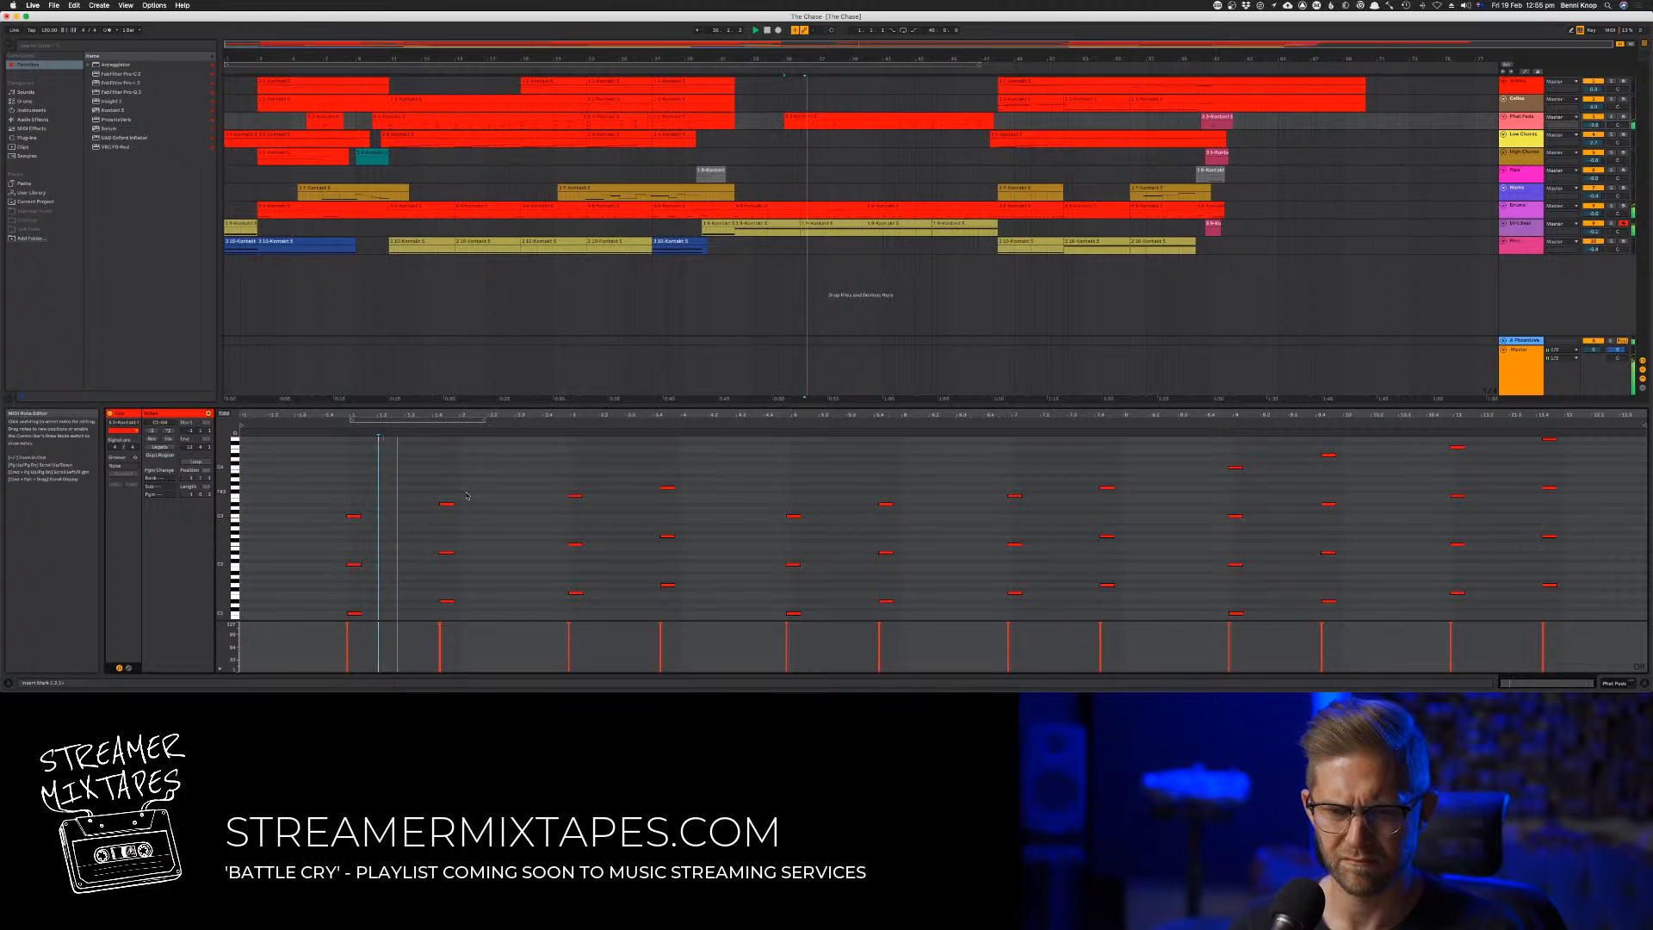
Replace the pad clip's second chord with a copy of the first chord, placed midway between the first and third chords
drag(458, 483, 437, 608)
key(Delete)
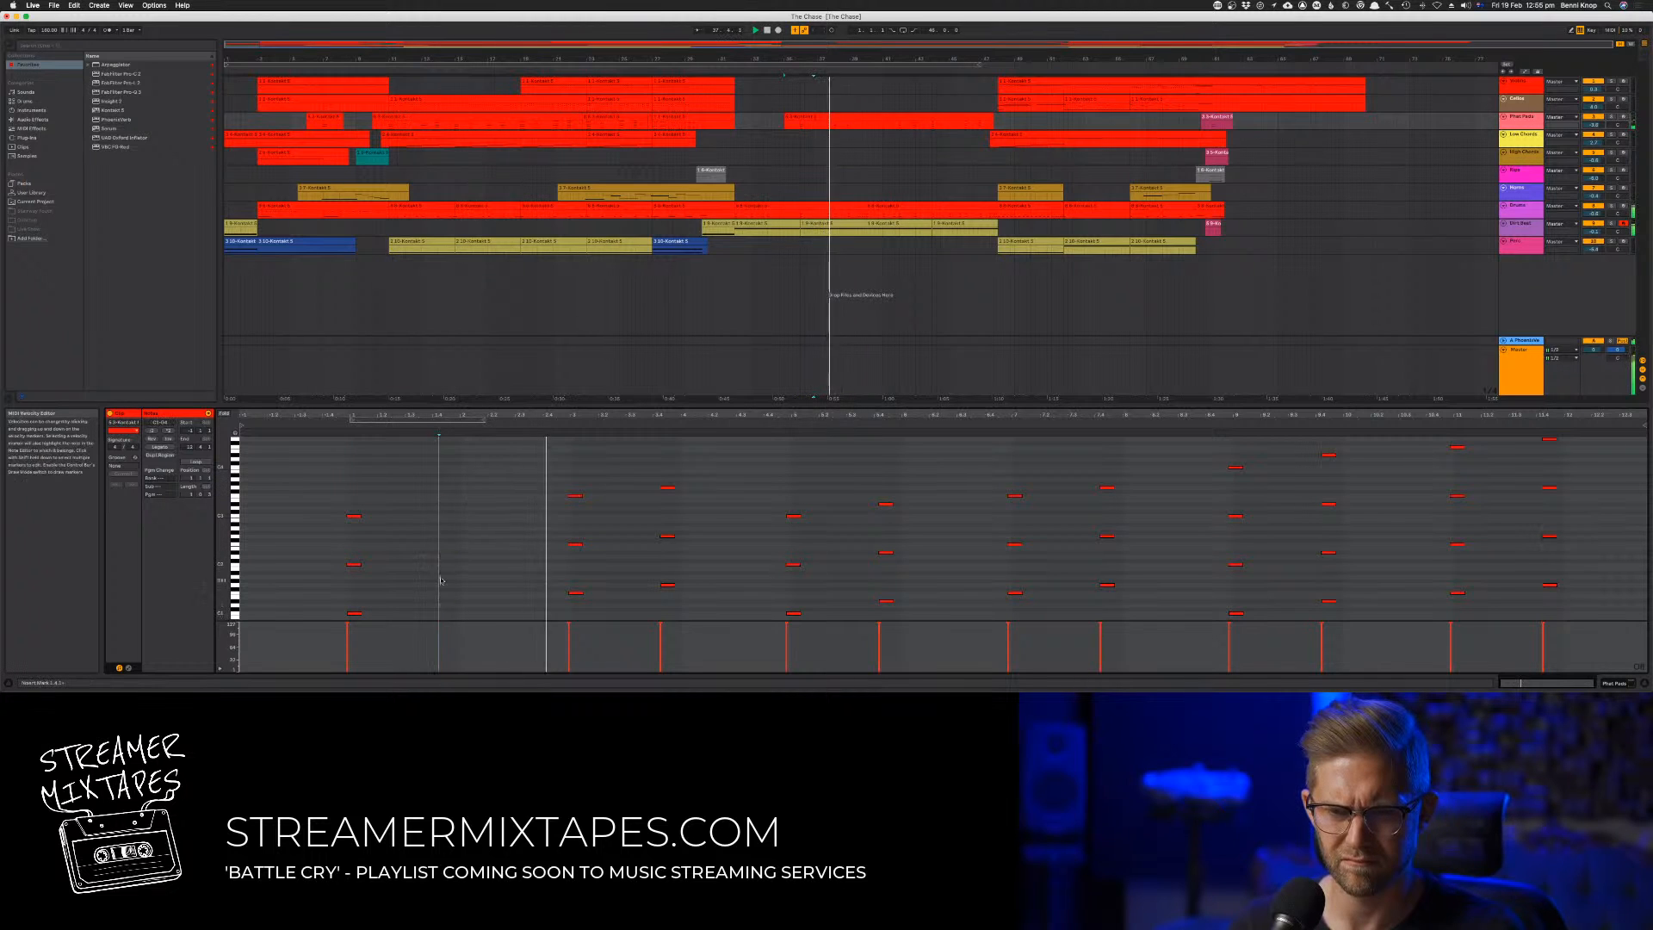
drag(355, 491, 379, 616)
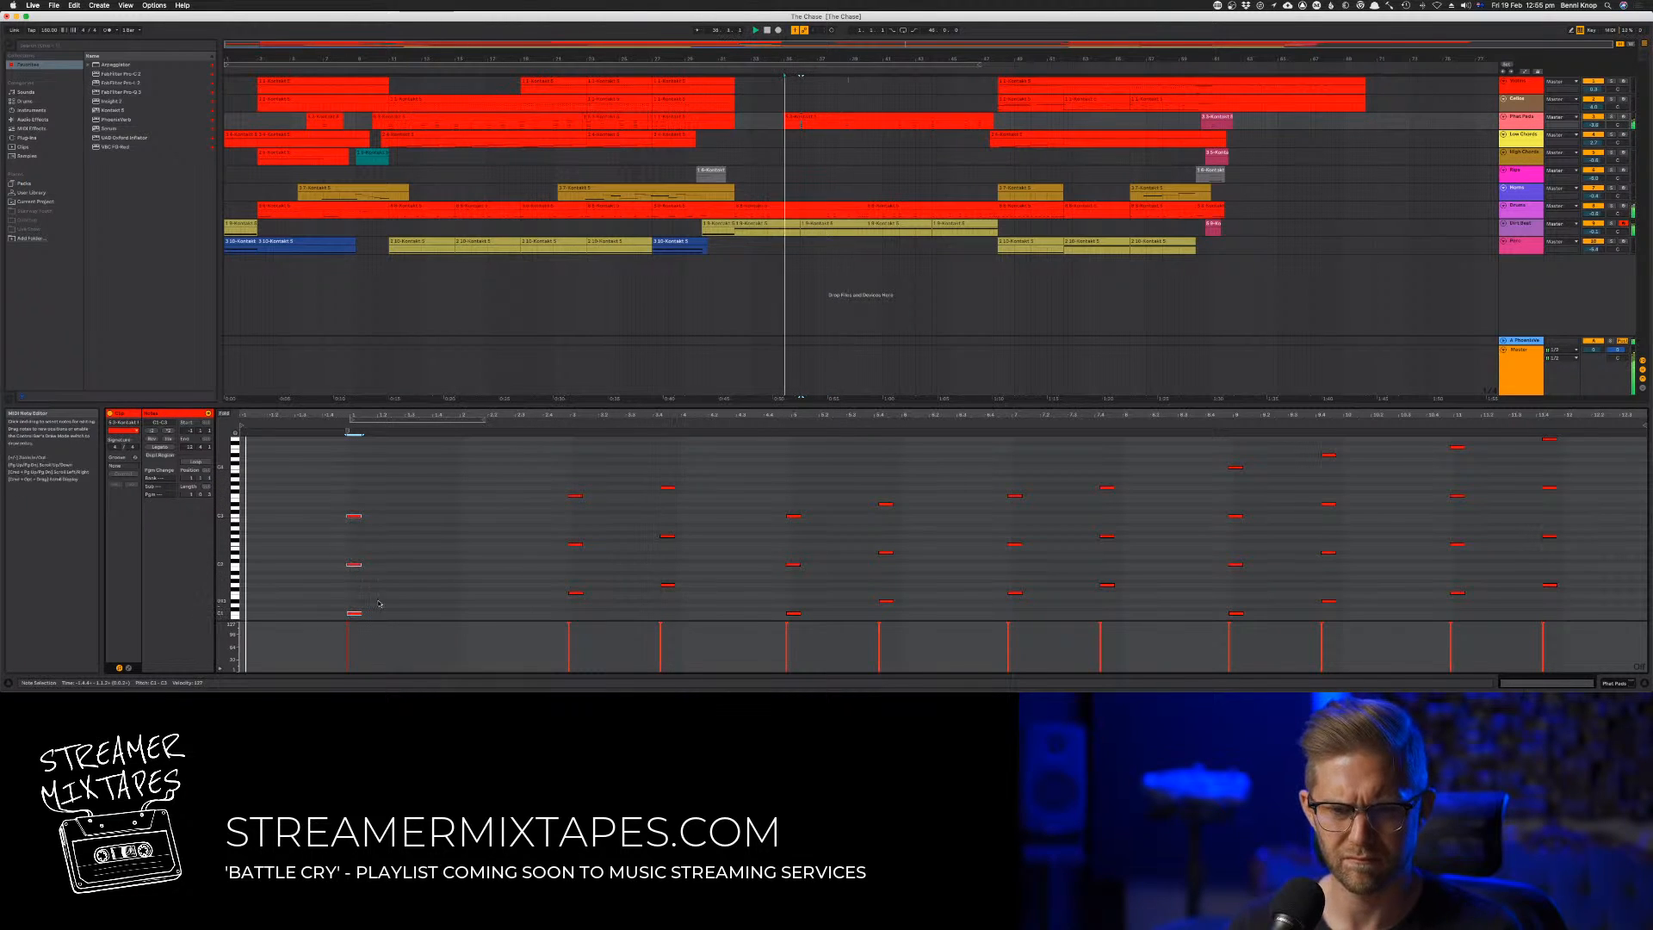
scroll(397, 564, down, 5)
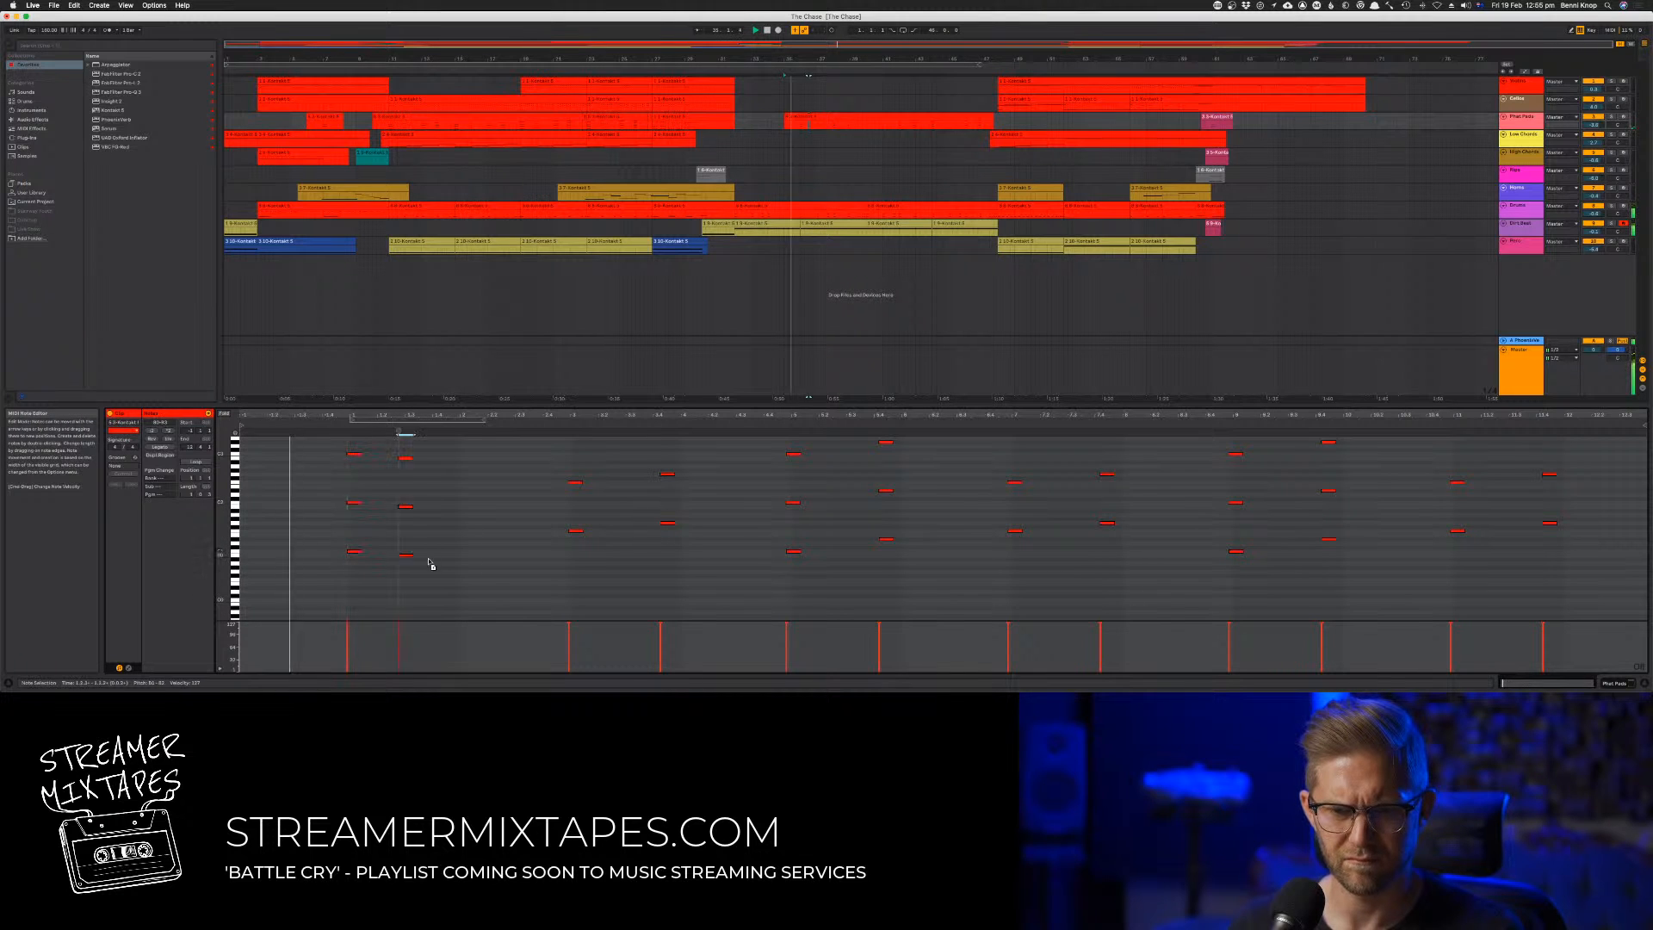
drag(430, 564, 469, 558)
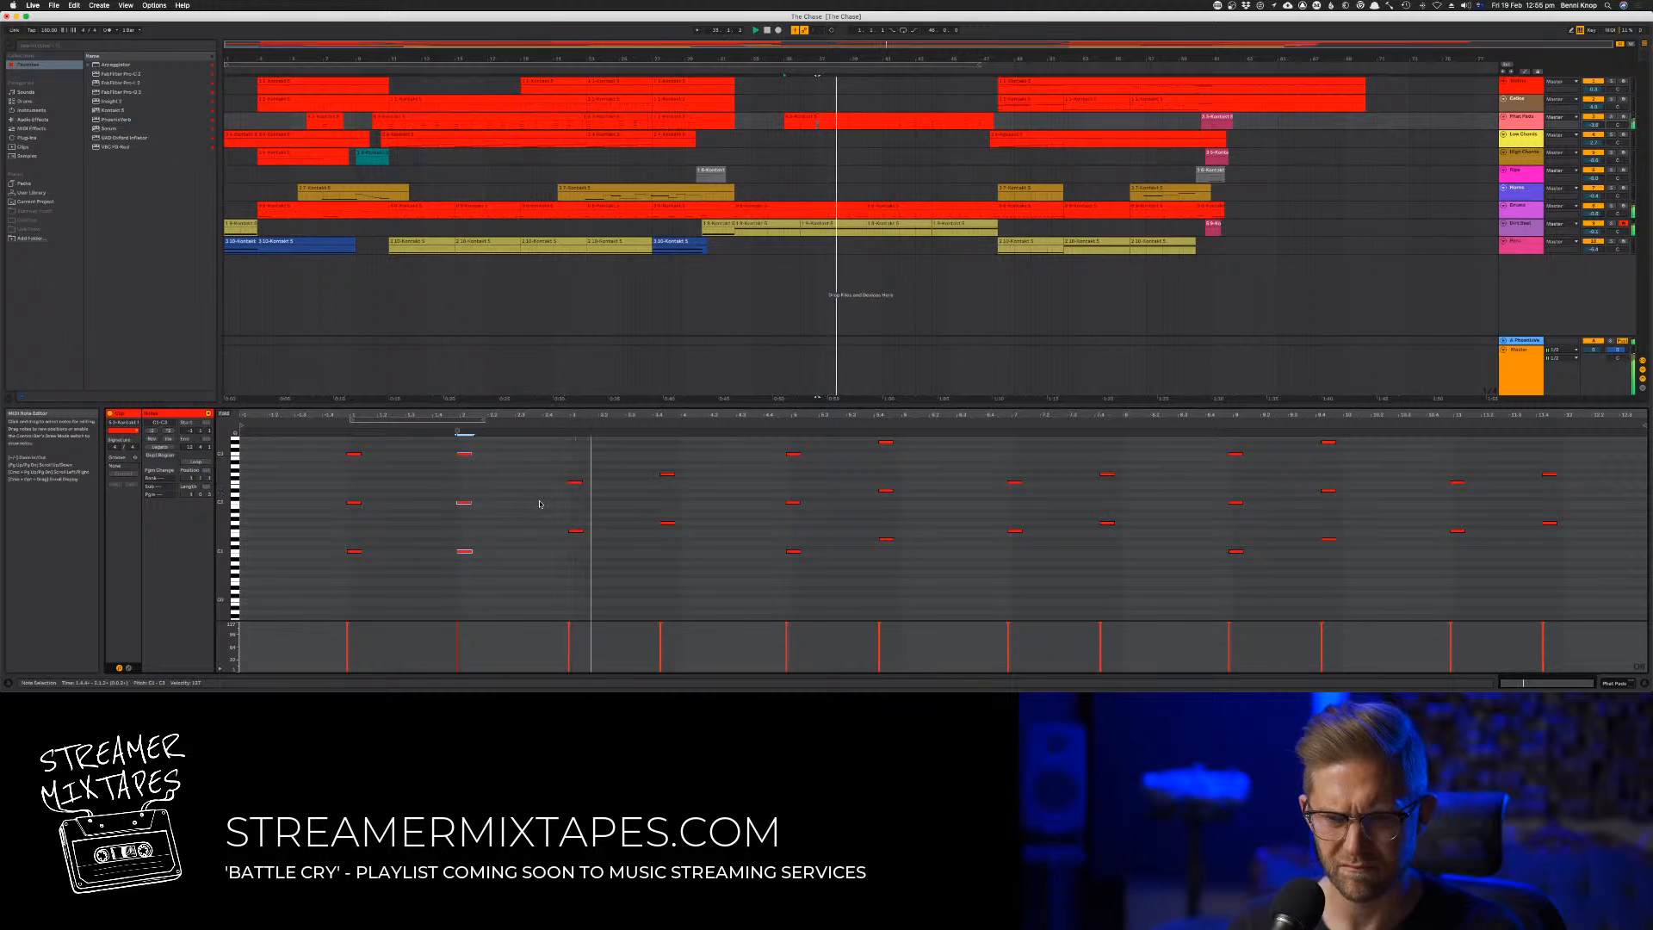
scroll(539, 504, up, 2)
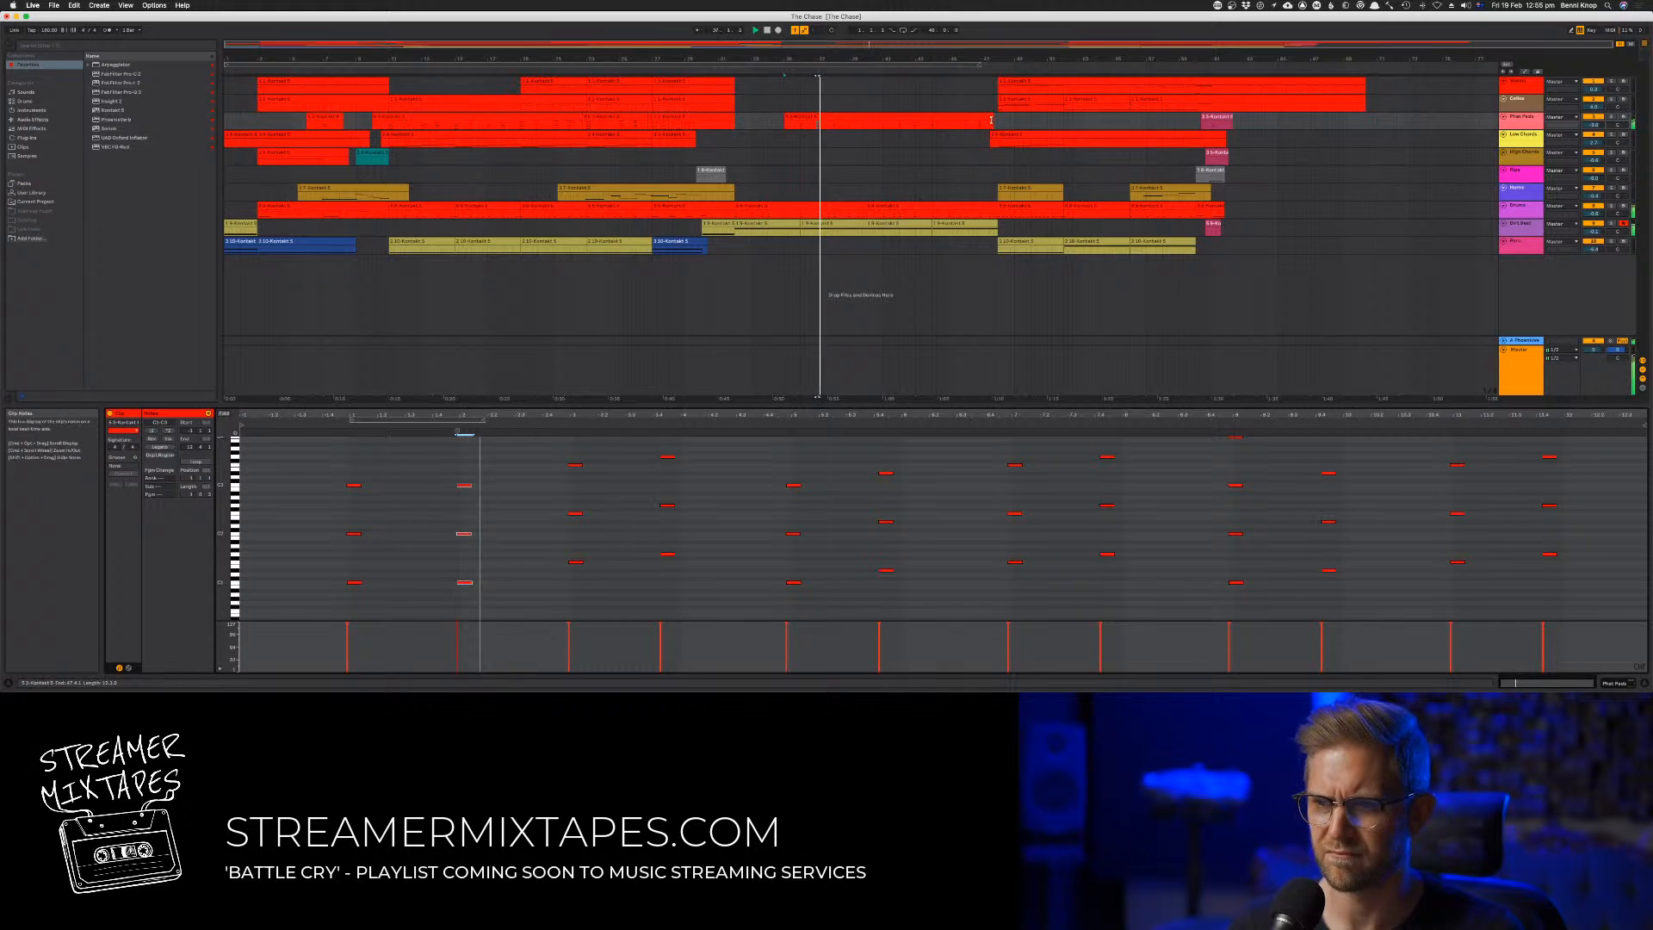
Trim the pad clip to its first two chords and place a copy of the trimmed clip directly after it
drag(989, 122, 829, 130)
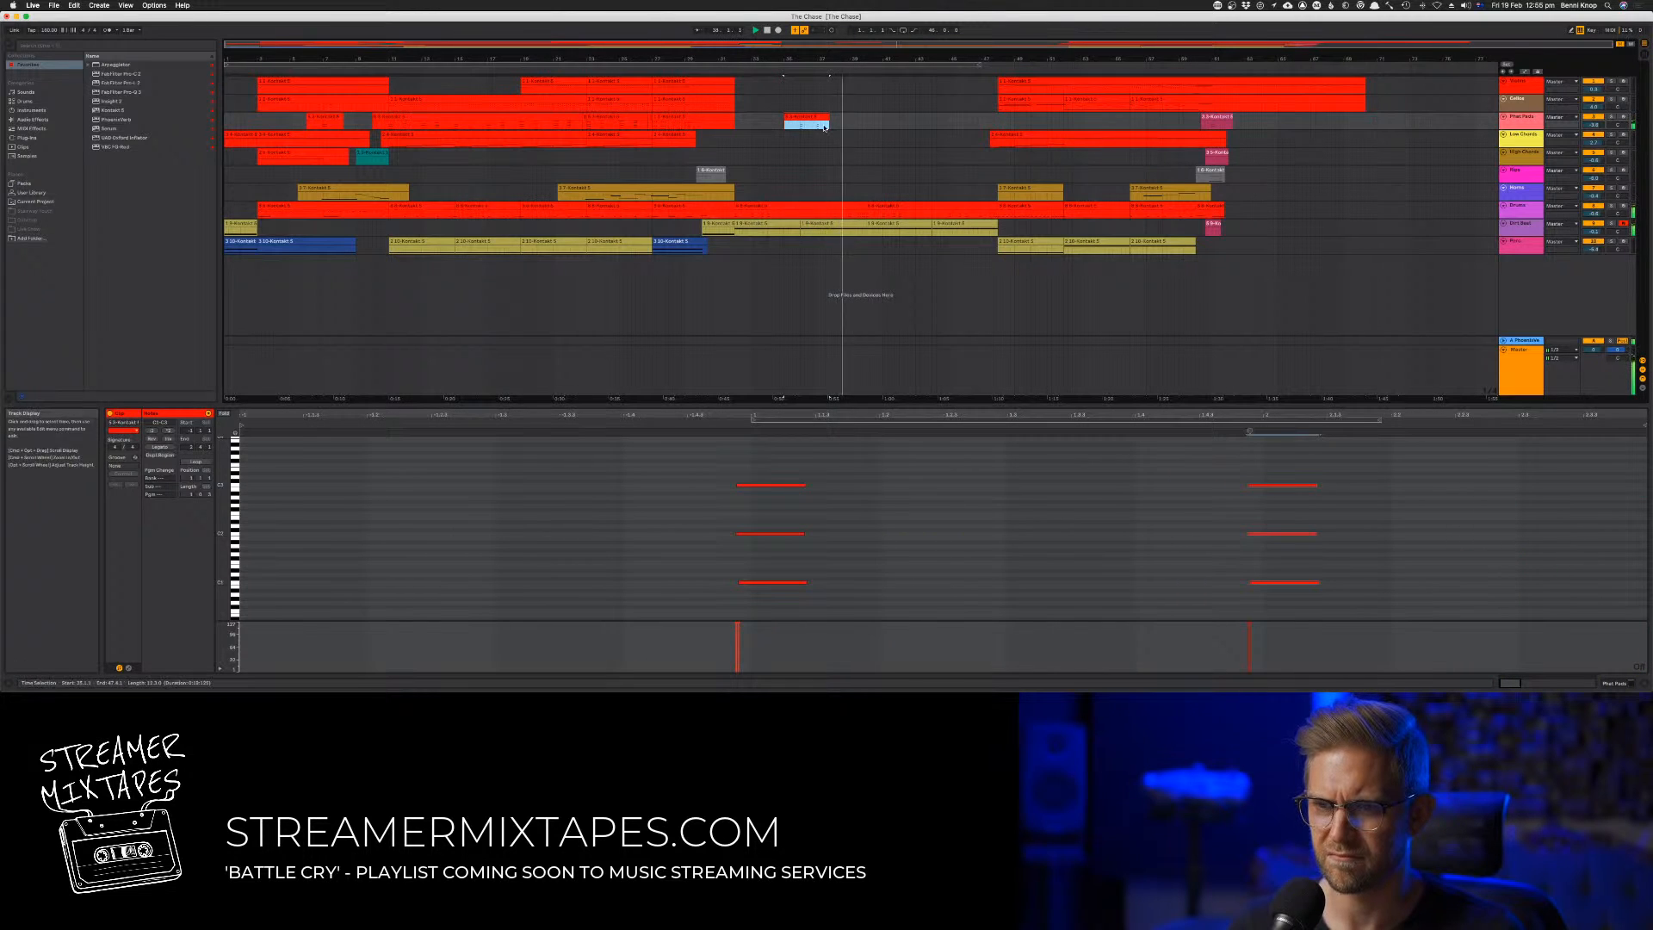
click(806, 116)
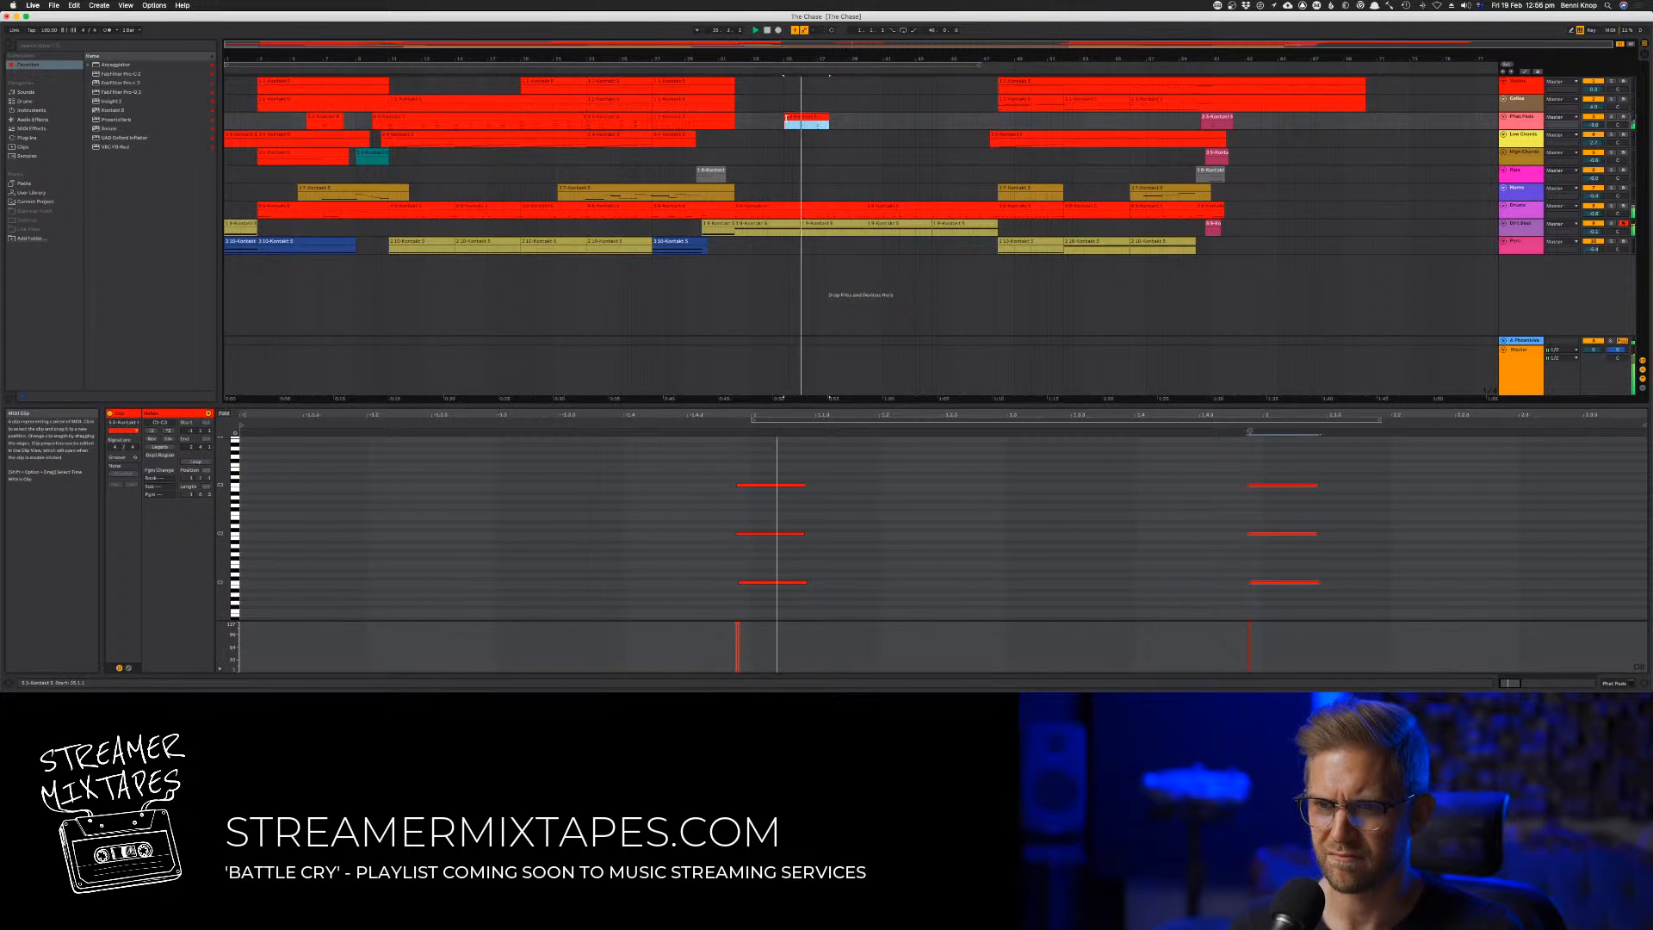
drag(786, 118, 824, 120)
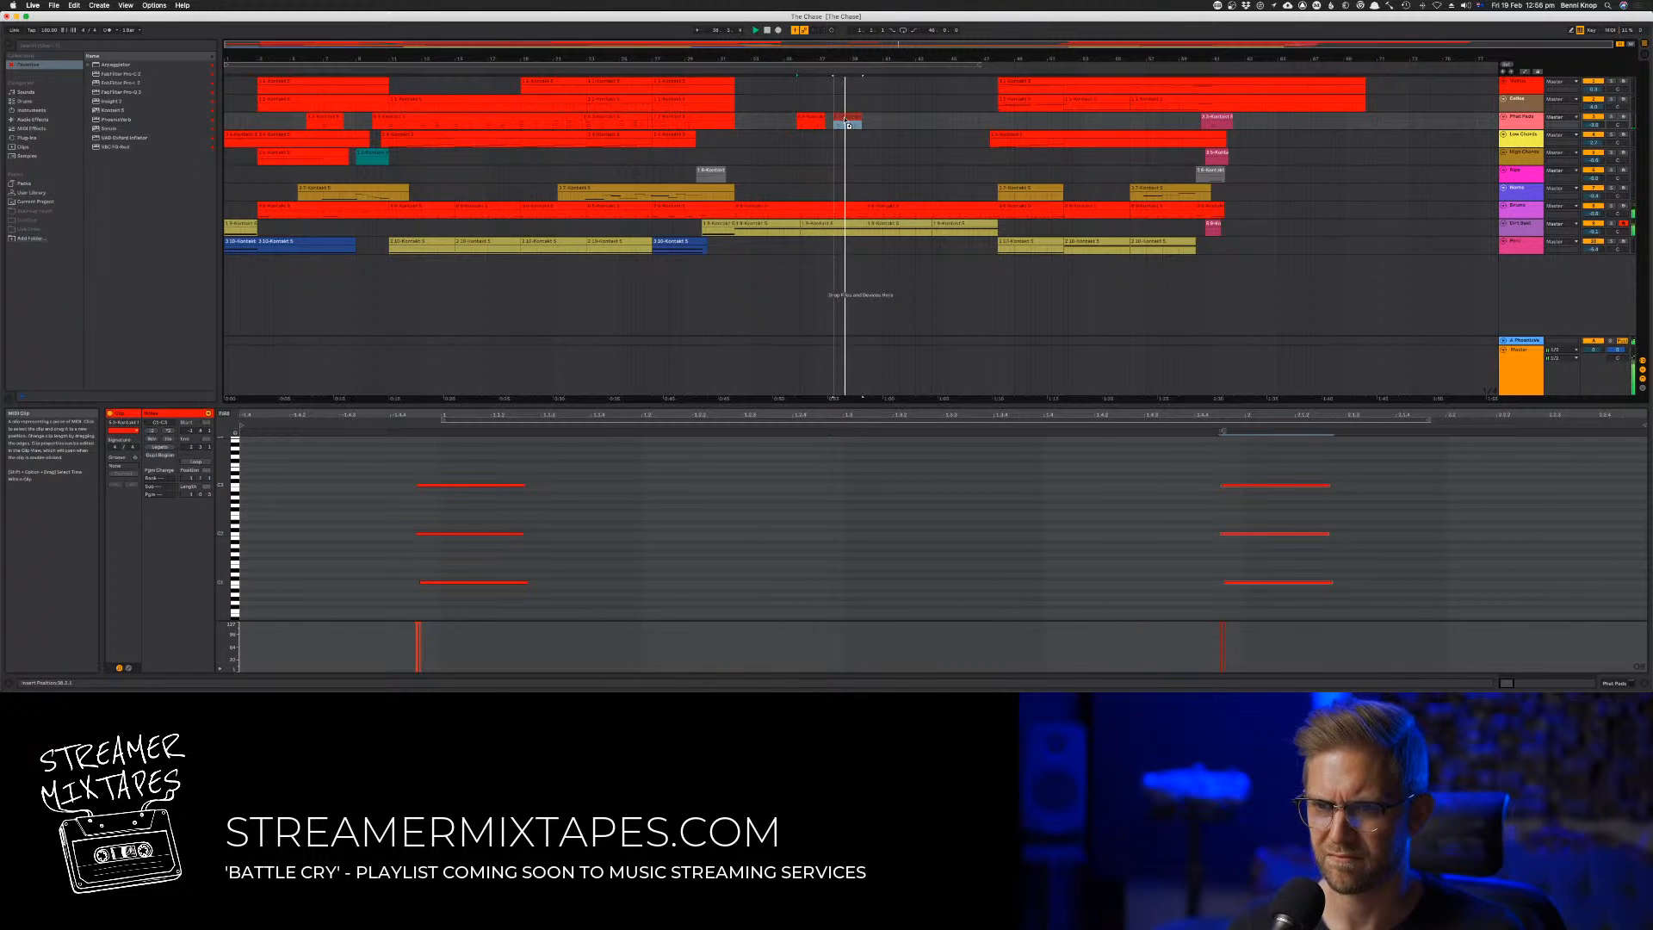
click(843, 117)
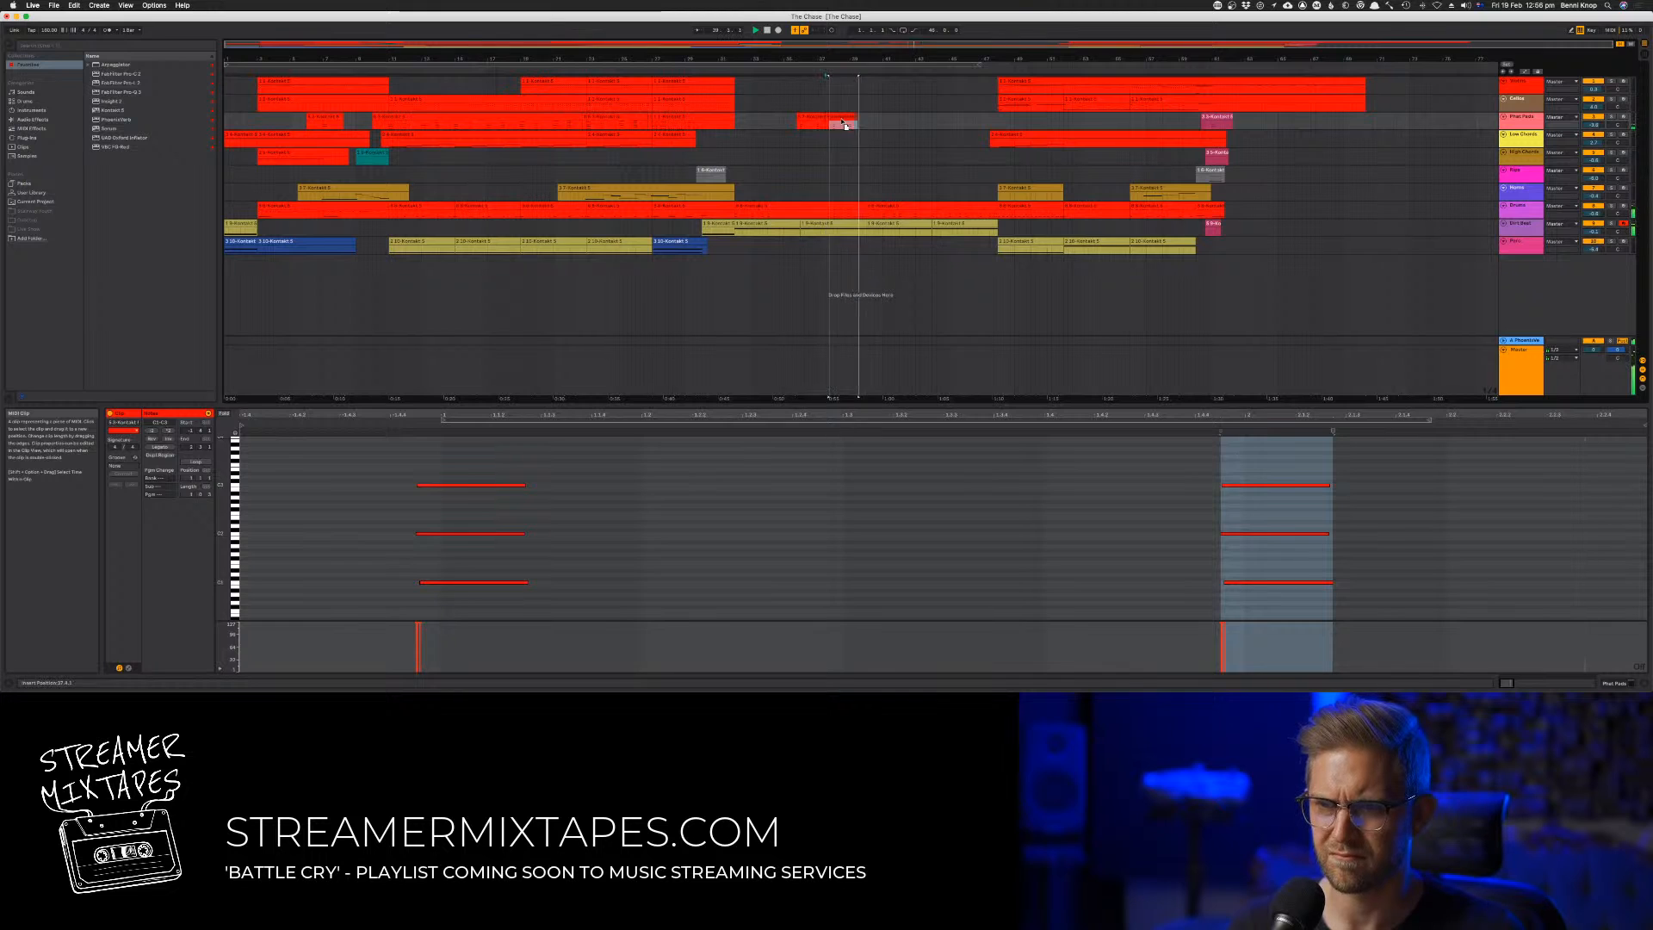
shift+click(812, 116)
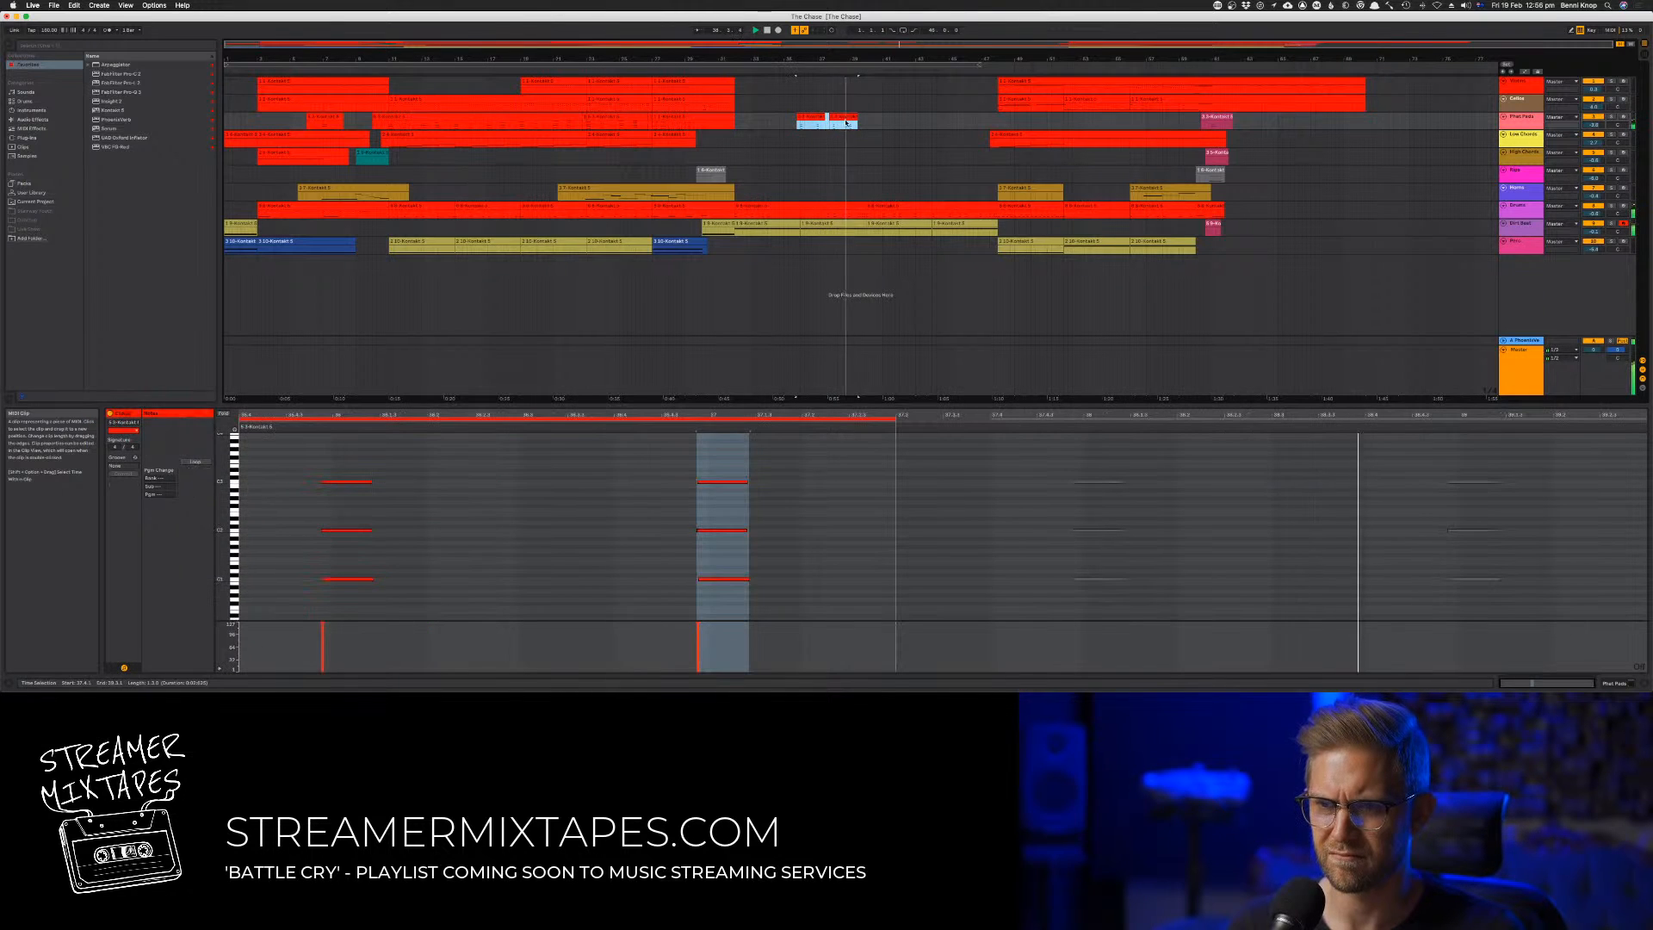
click(870, 126)
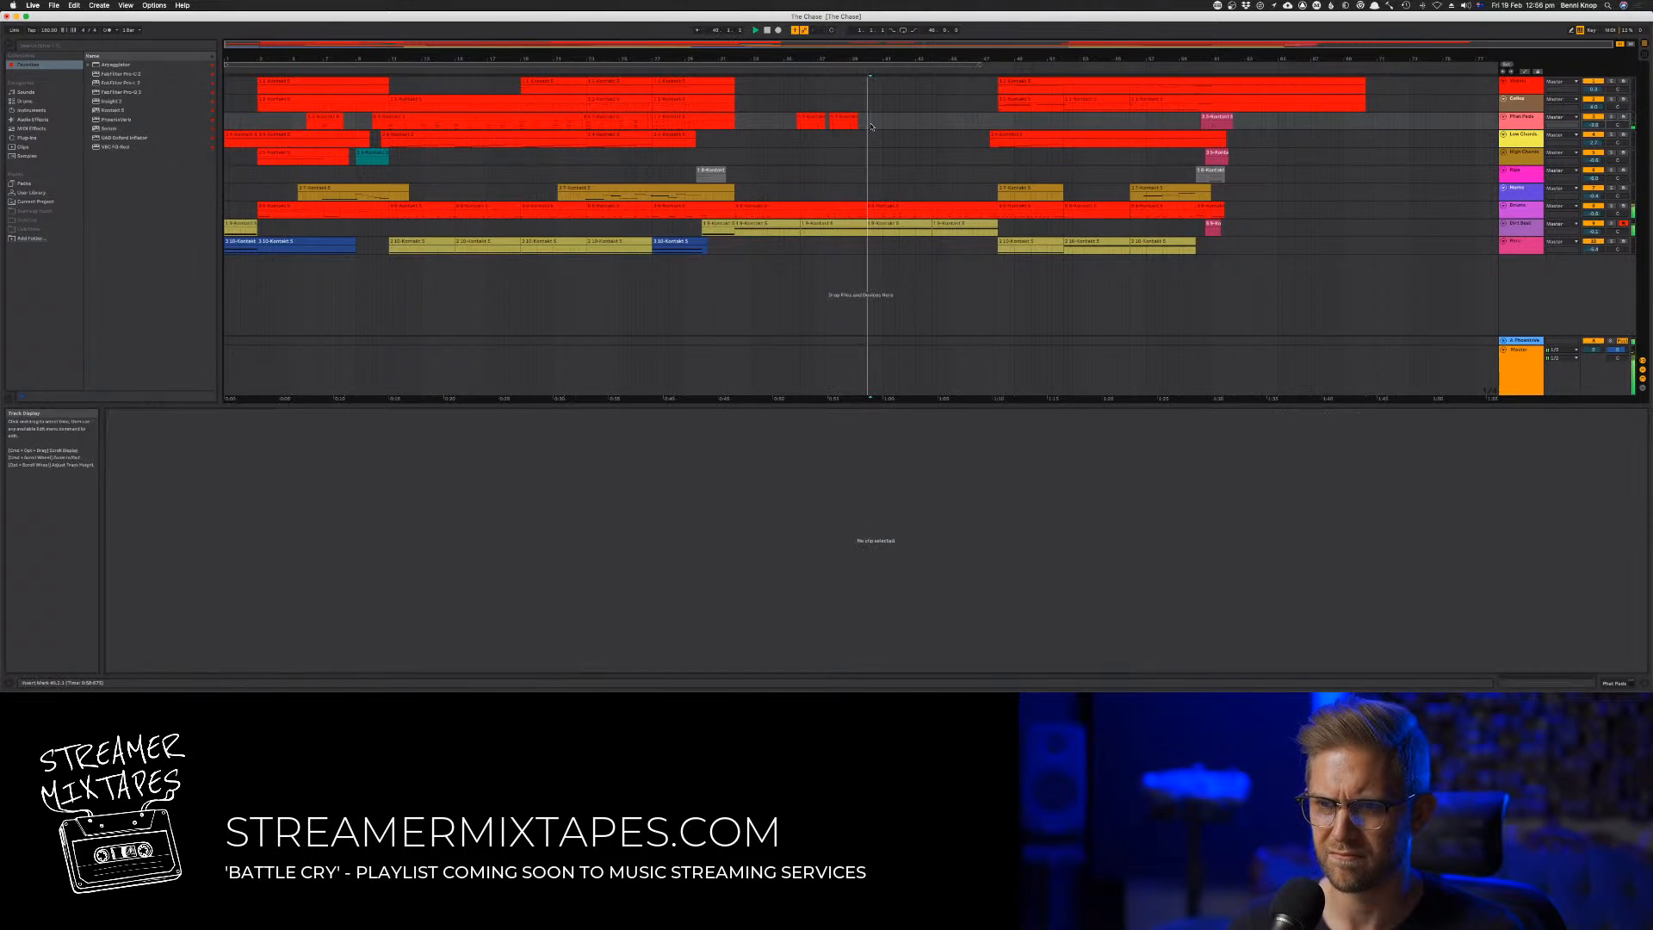
Move the second chord in the copied pad clip slightly earlier and play the result
click(848, 116)
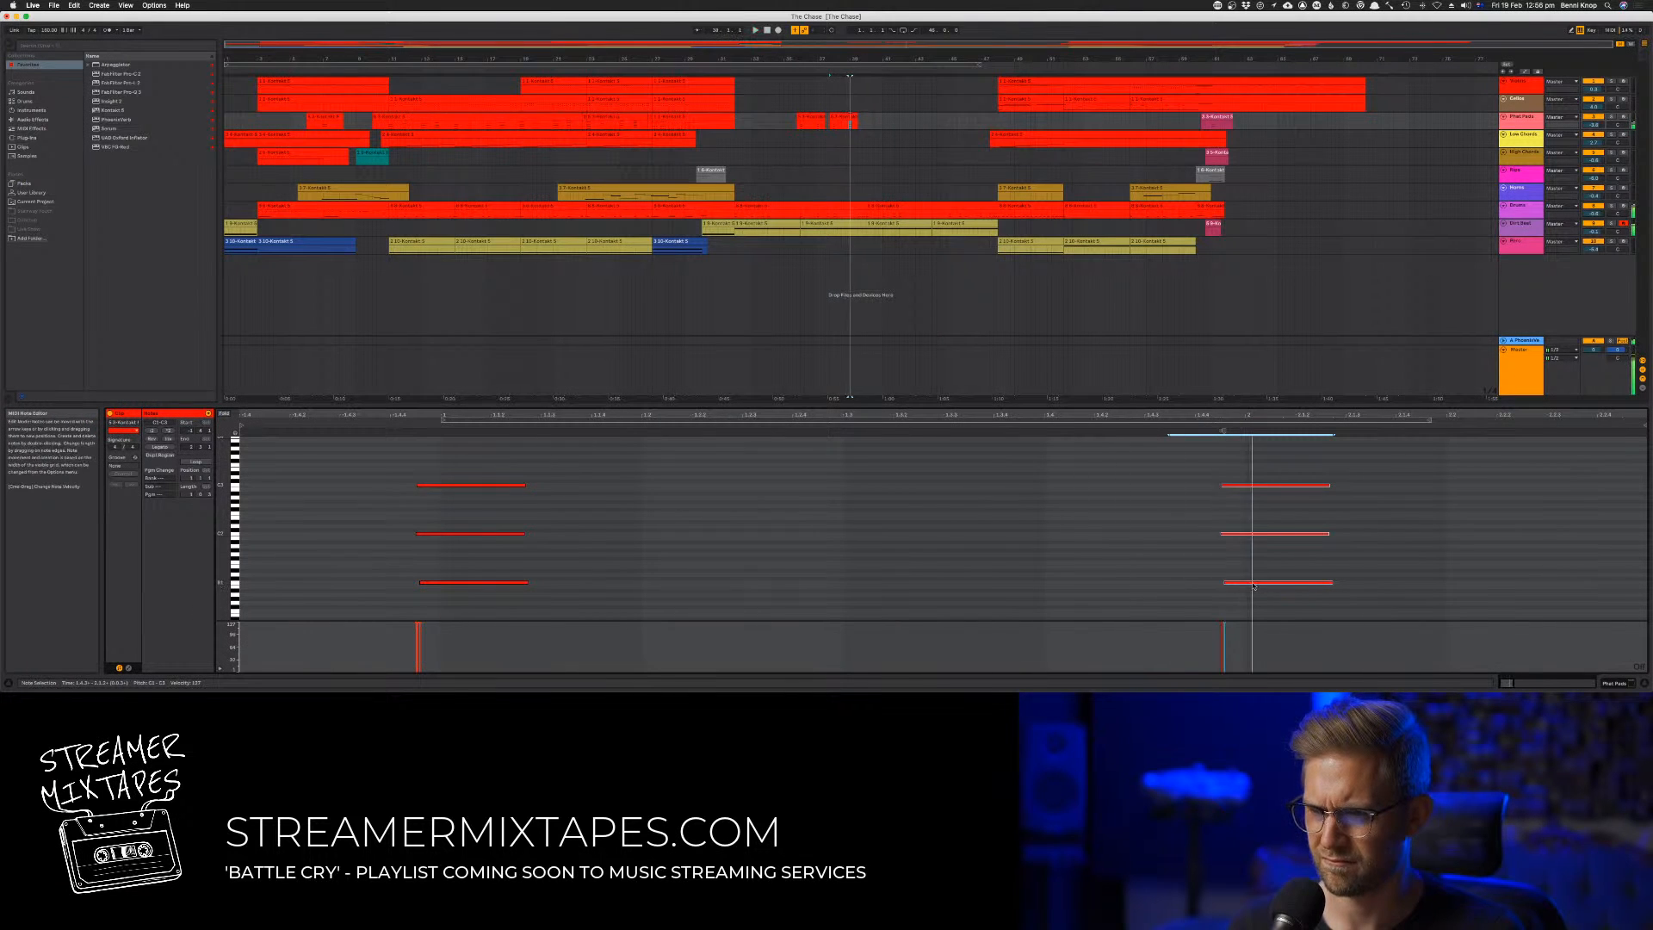
drag(1259, 589, 1162, 587)
key(space)
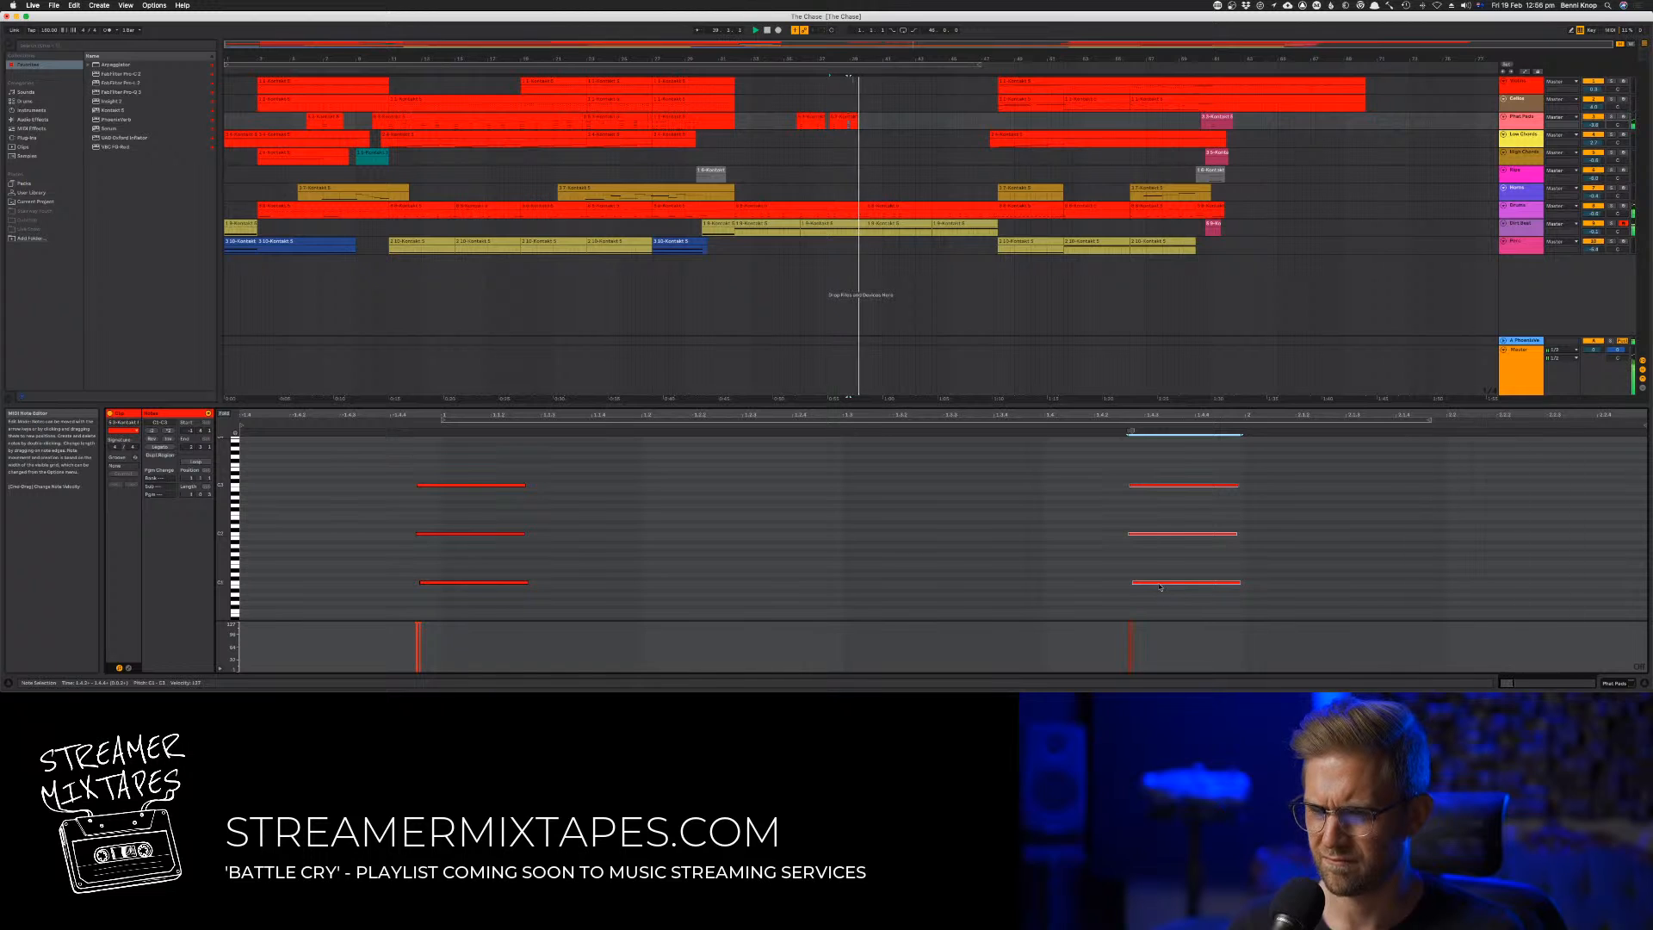
Duplicate the pair of short pad clips further into the new passage
click(811, 116)
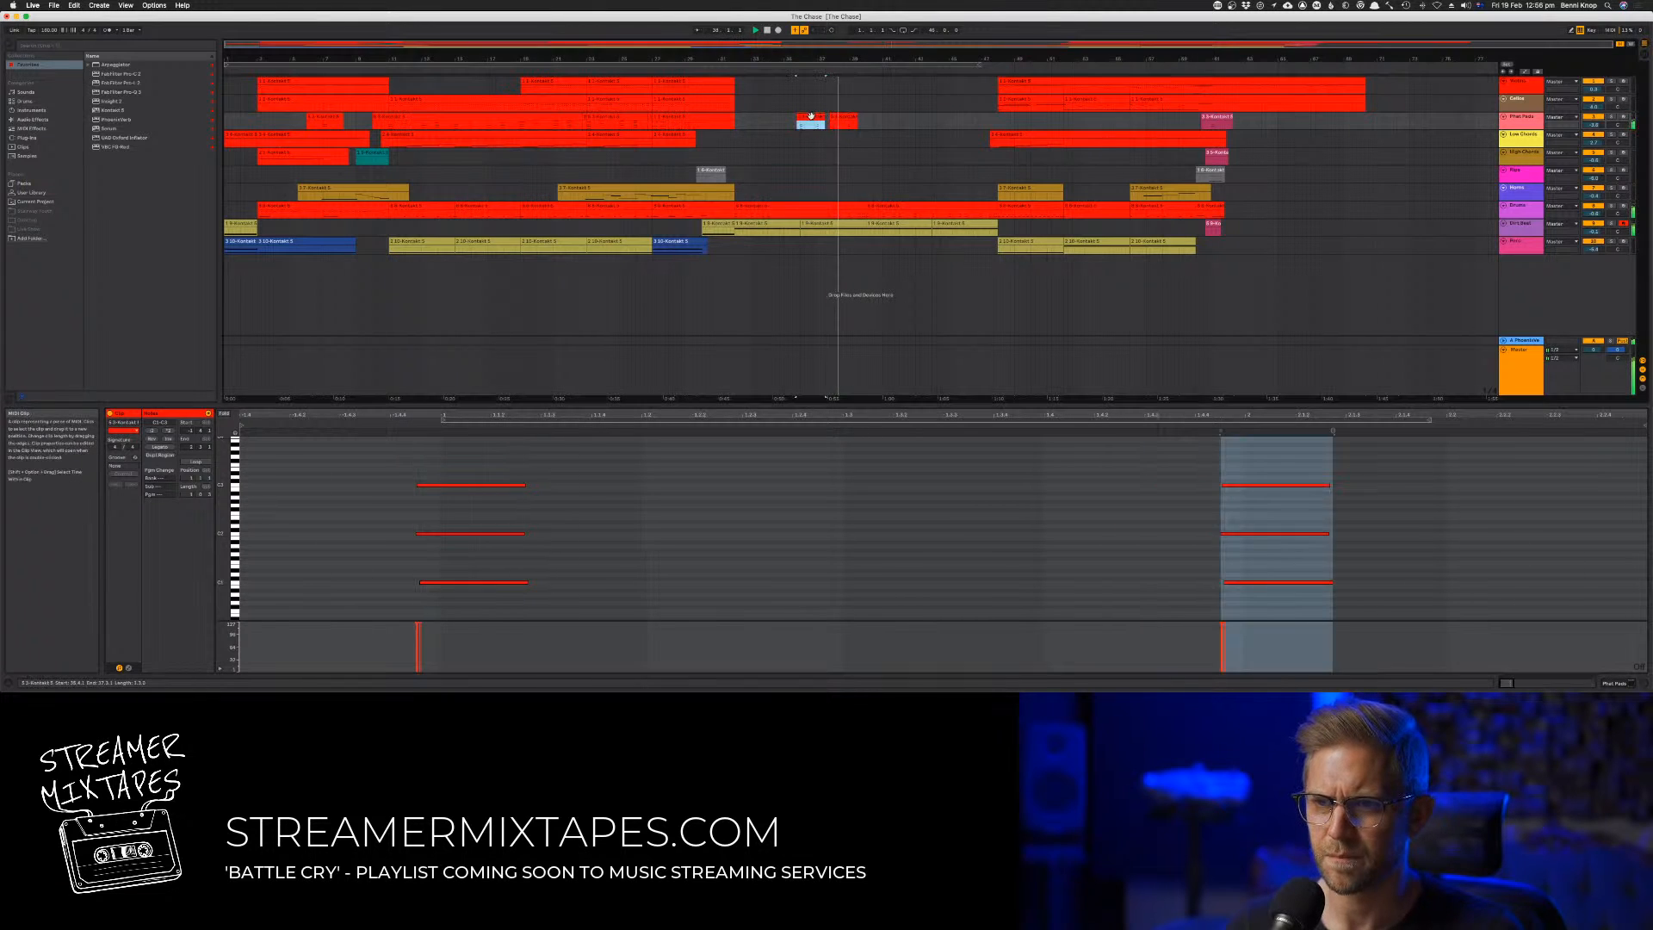
shift+click(841, 119)
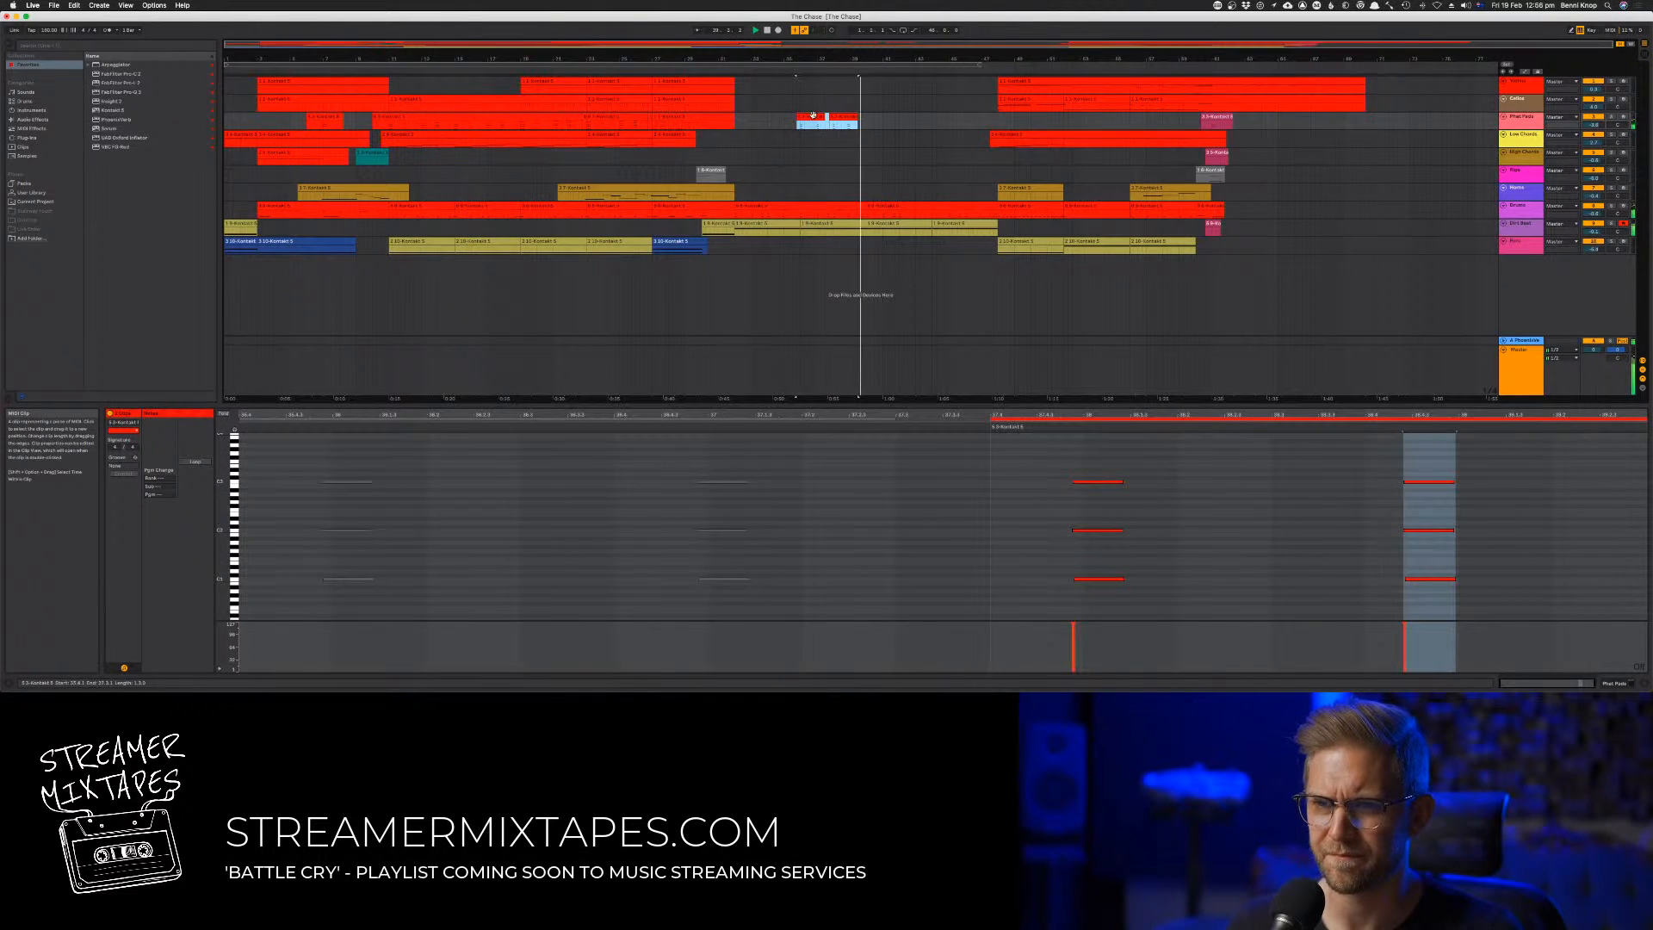
drag(792, 121, 868, 129)
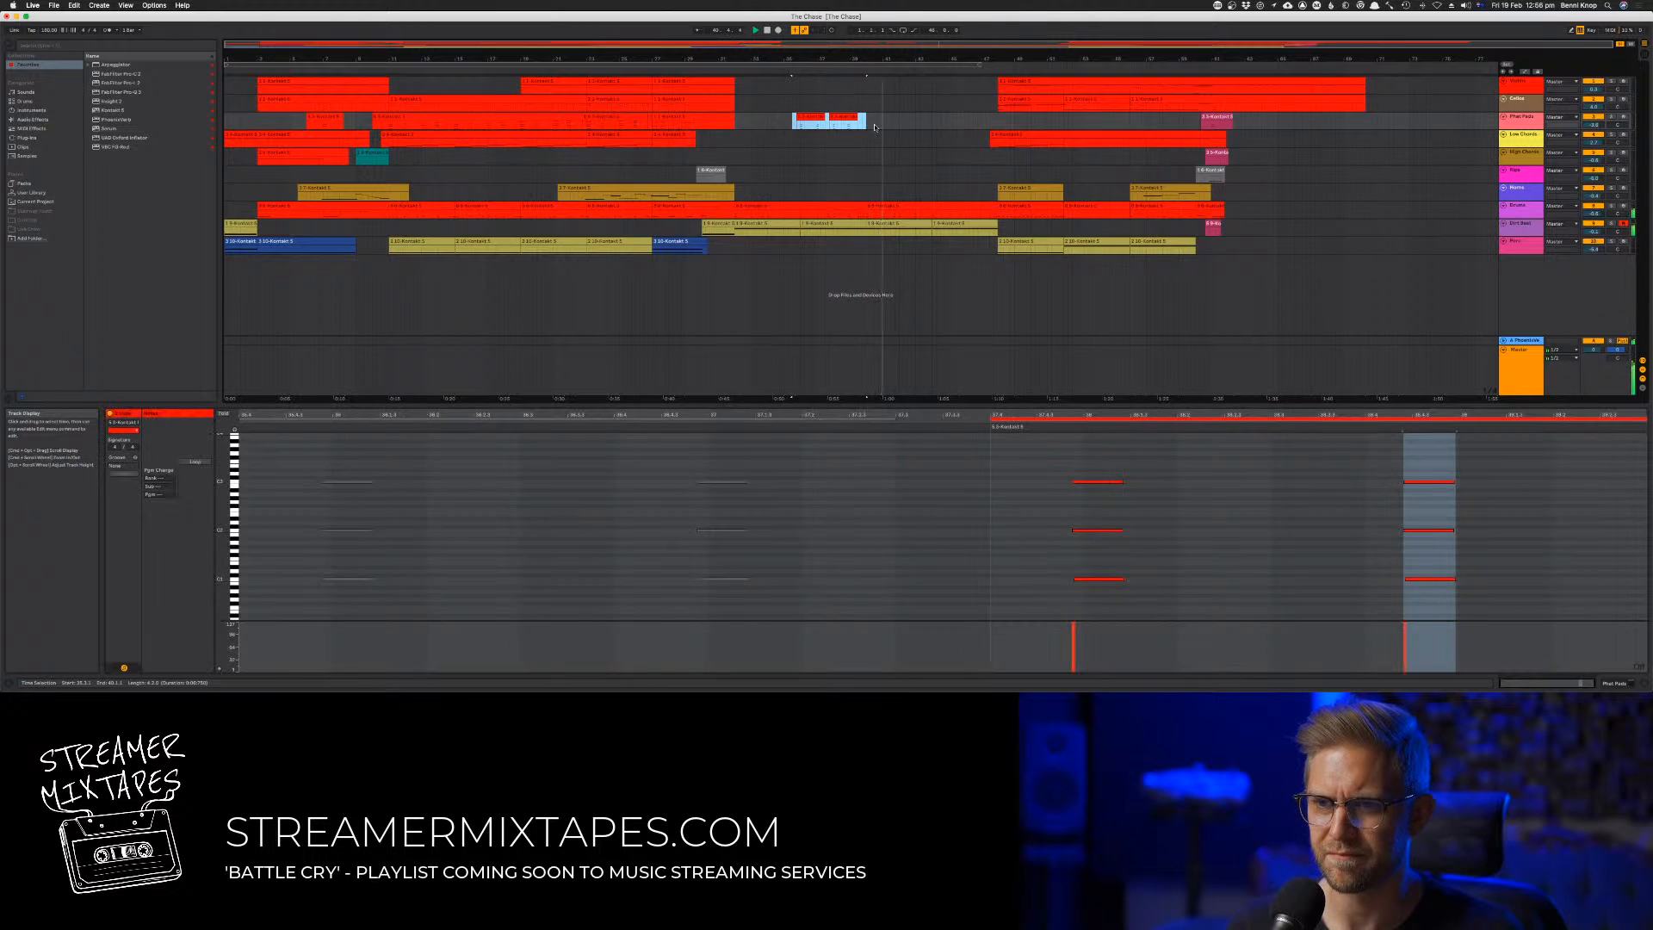
click(879, 122)
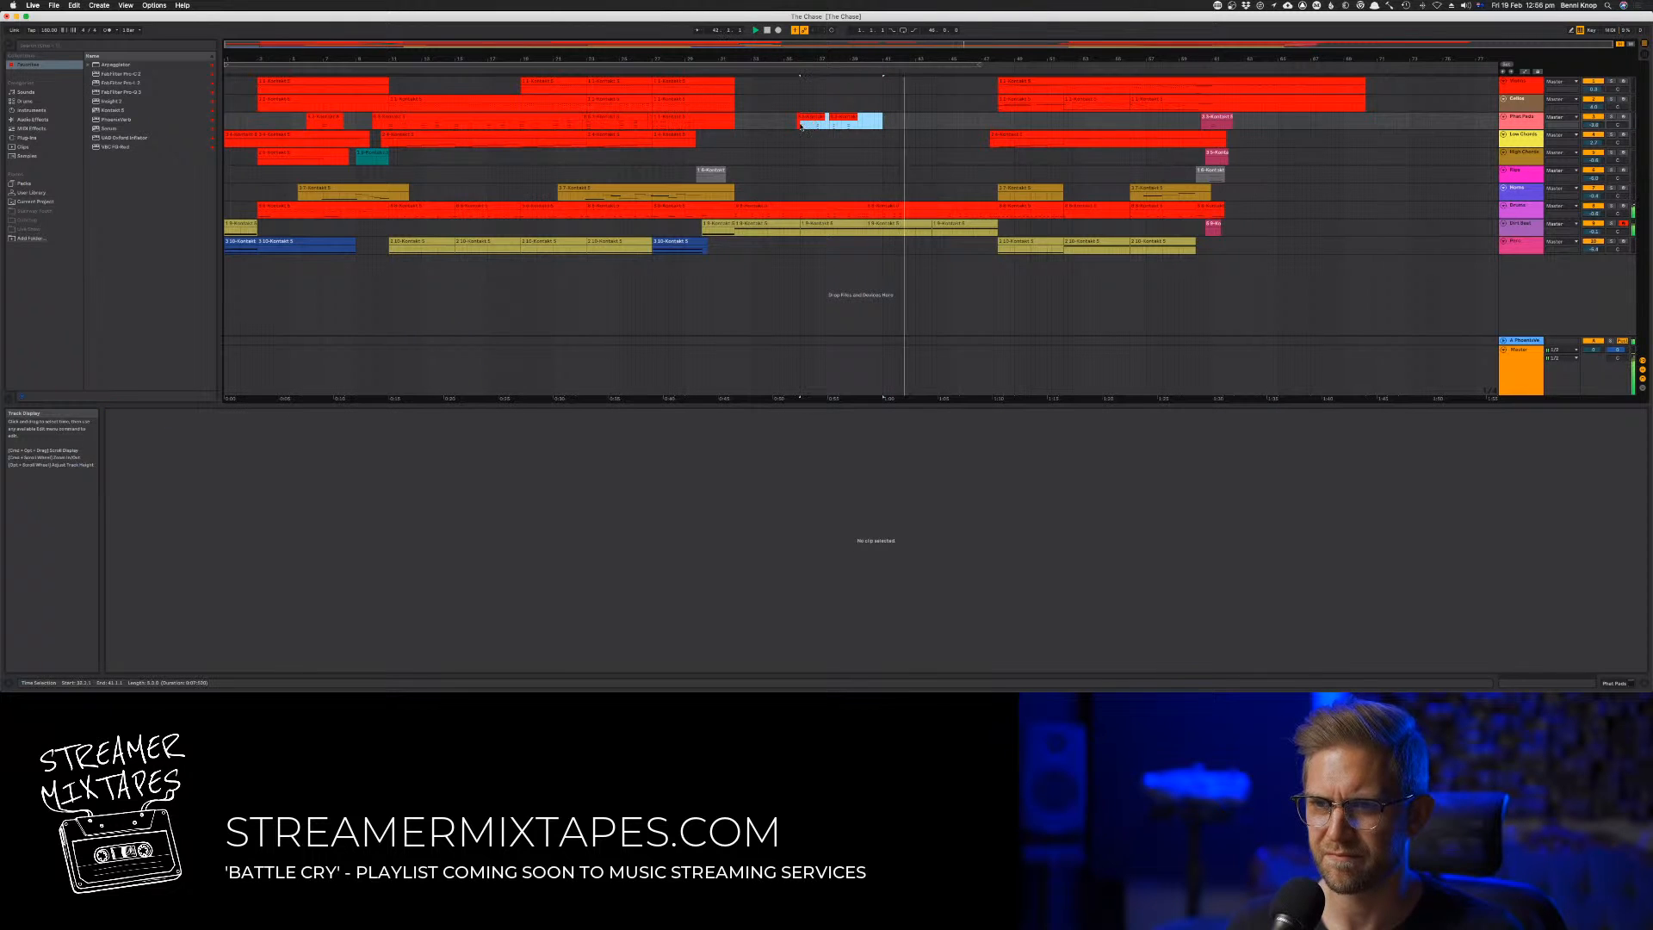
key(space)
key(space)
drag(798, 126, 885, 125)
click(865, 118)
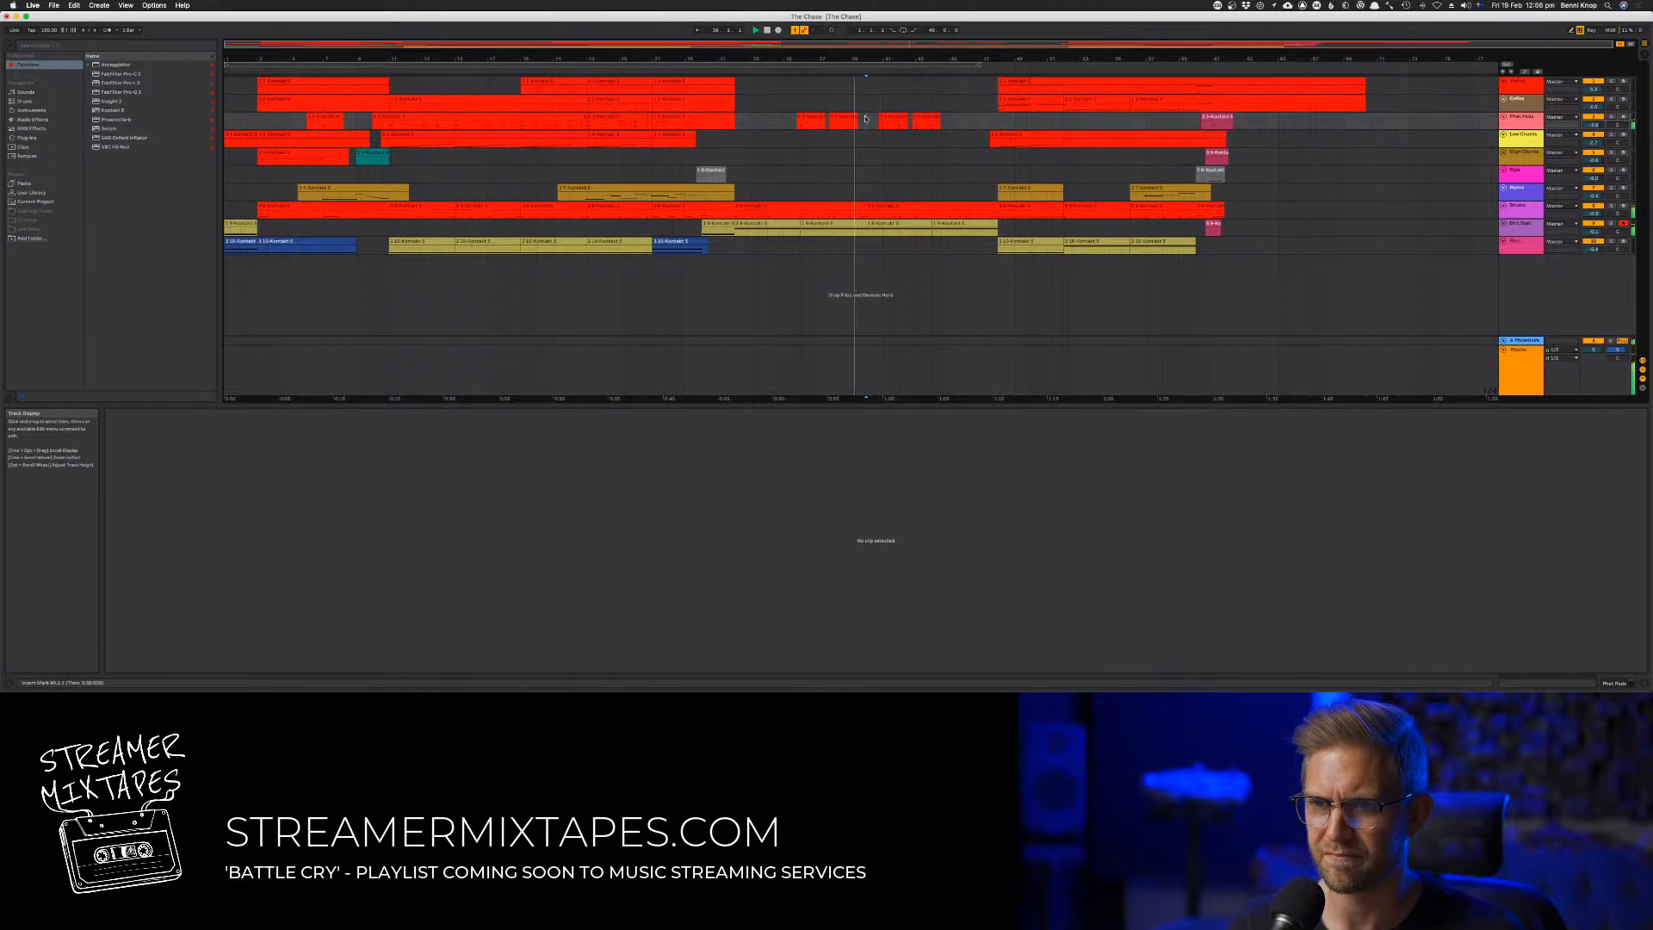
Shift the duplicated pair of pad clips earlier so it follows the first pair without the wide gap
click(871, 125)
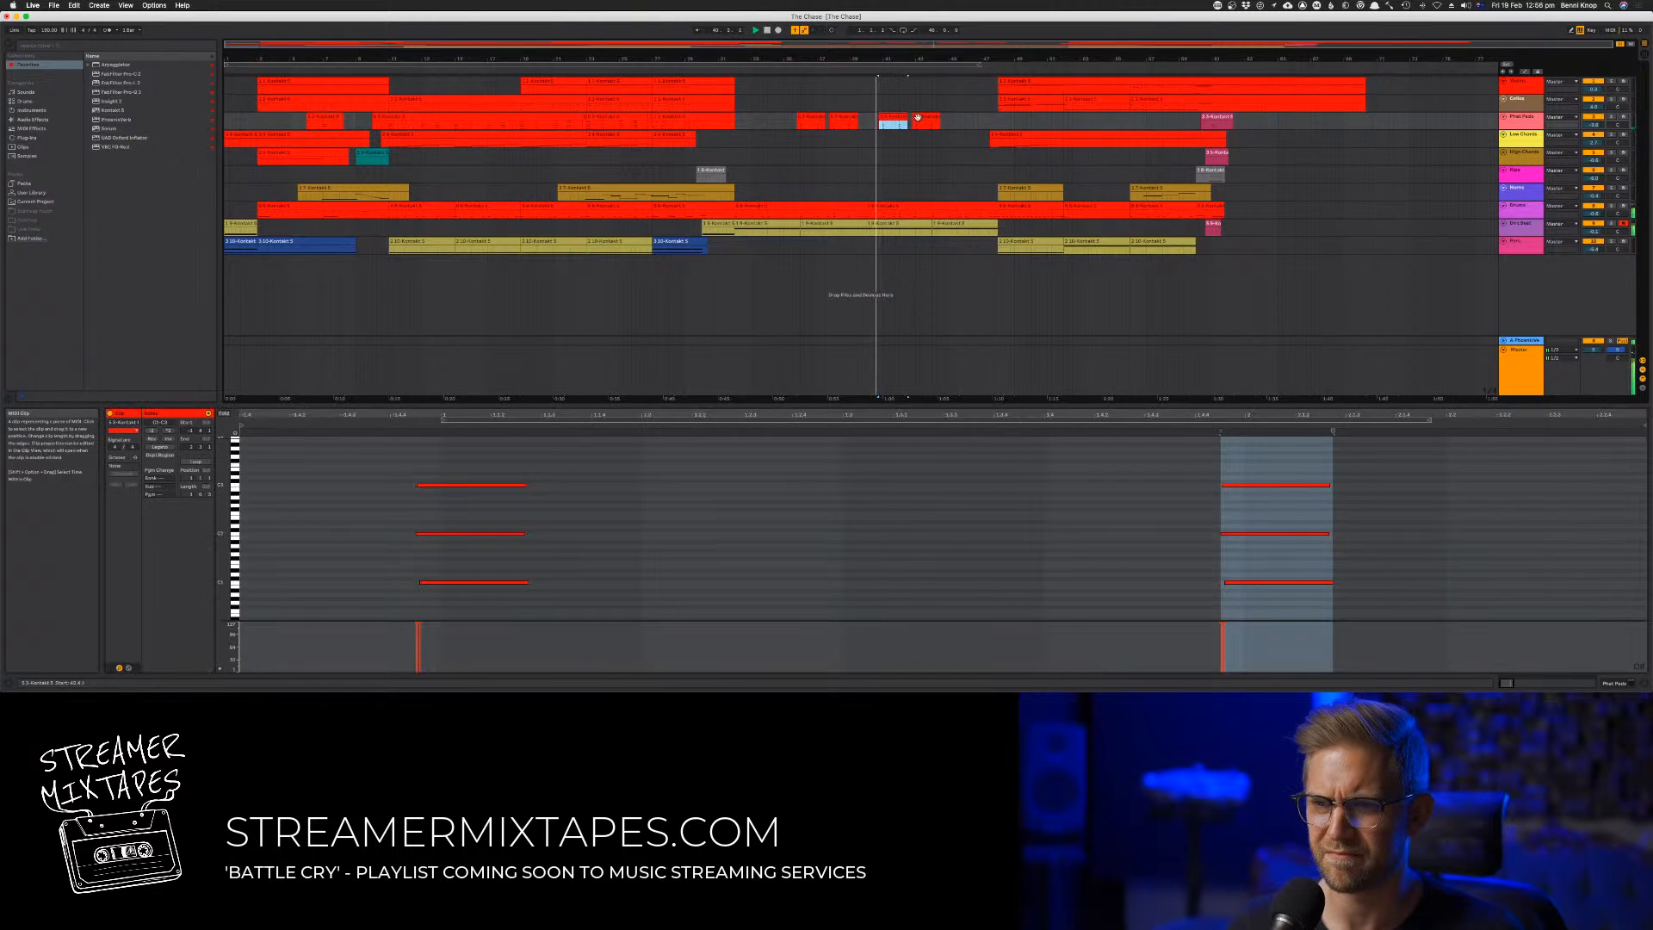
drag(869, 121, 868, 122)
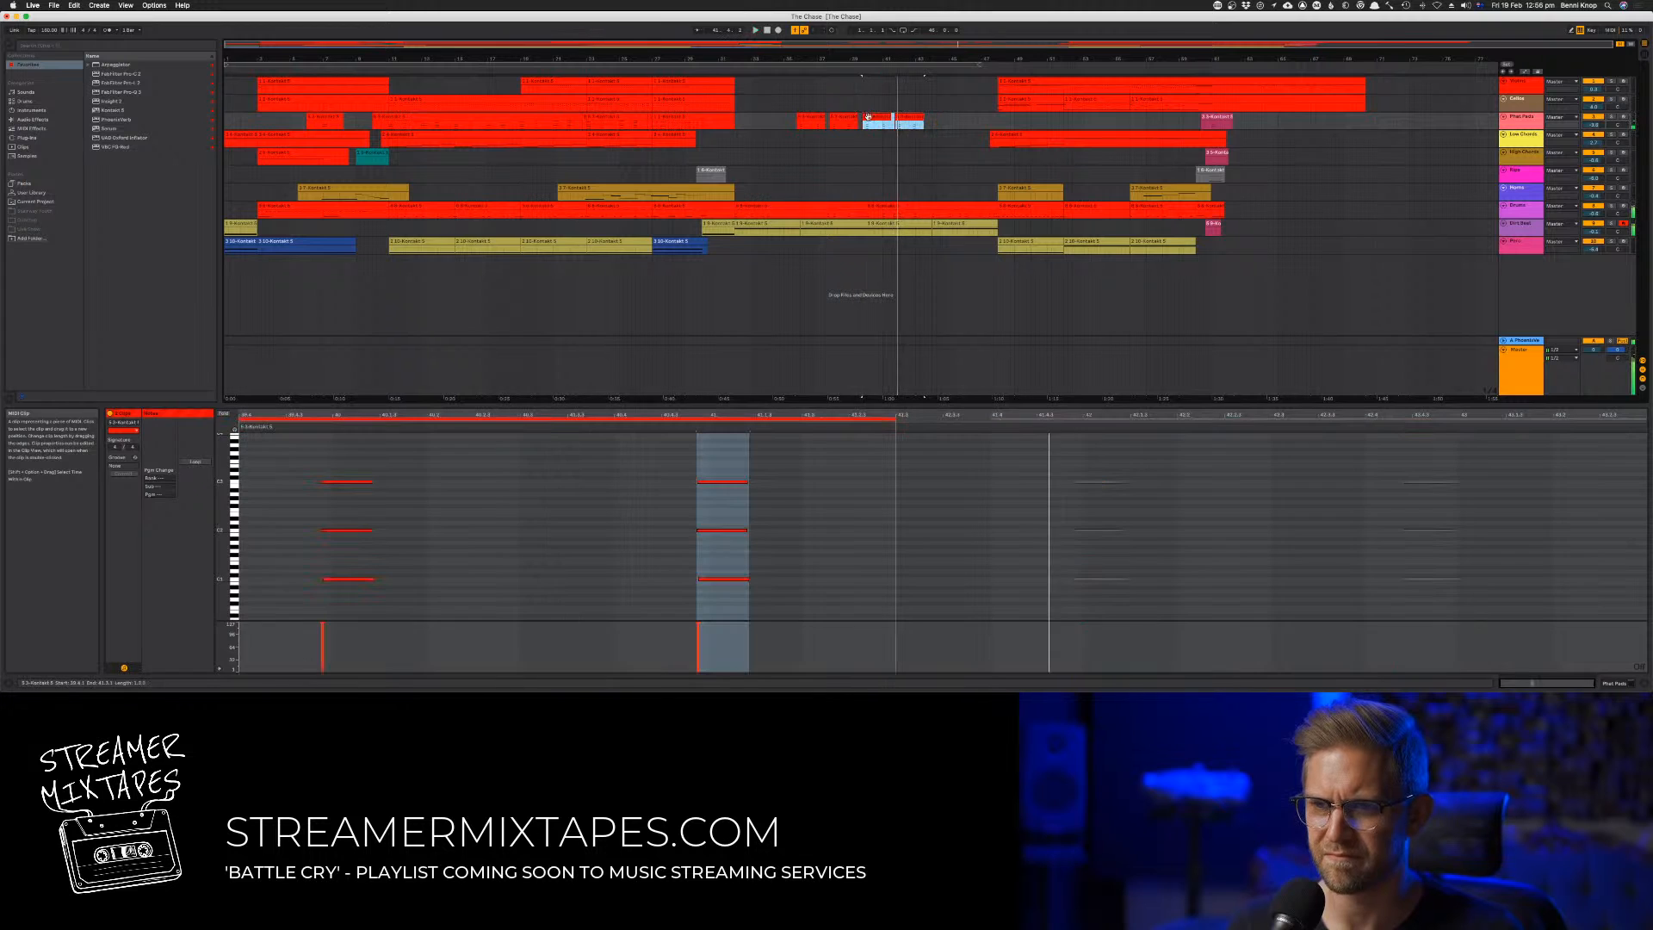
key(space)
key(space)
click(895, 140)
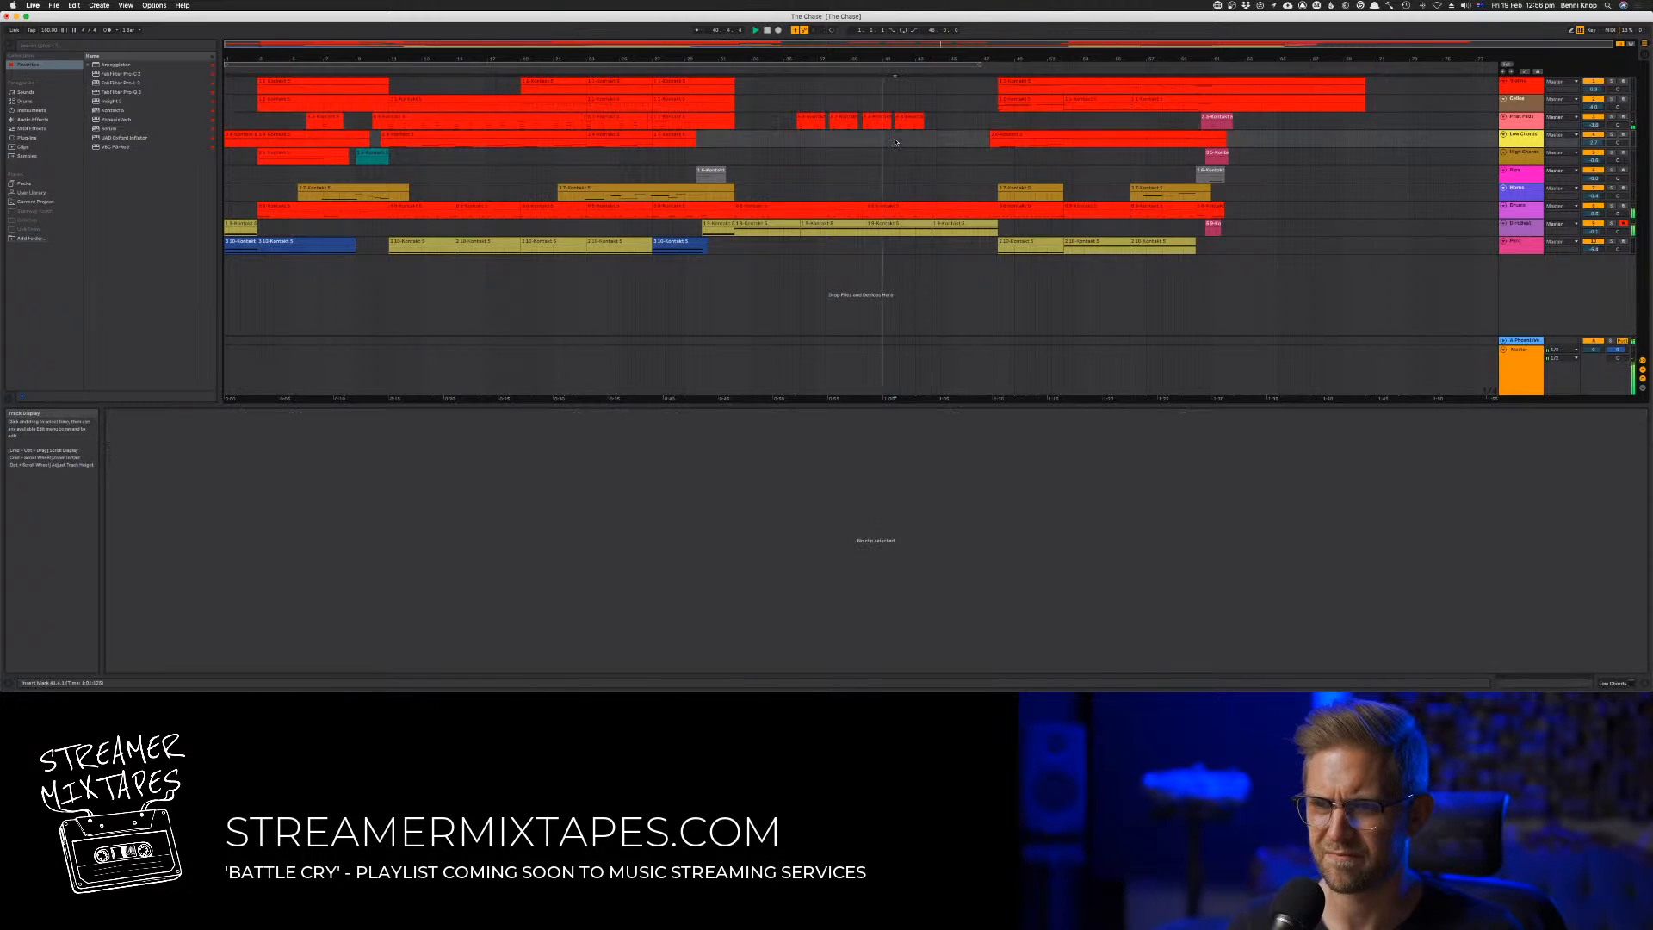
Copy the two-clip pad pattern once more to fill the passage up to the final section
click(909, 120)
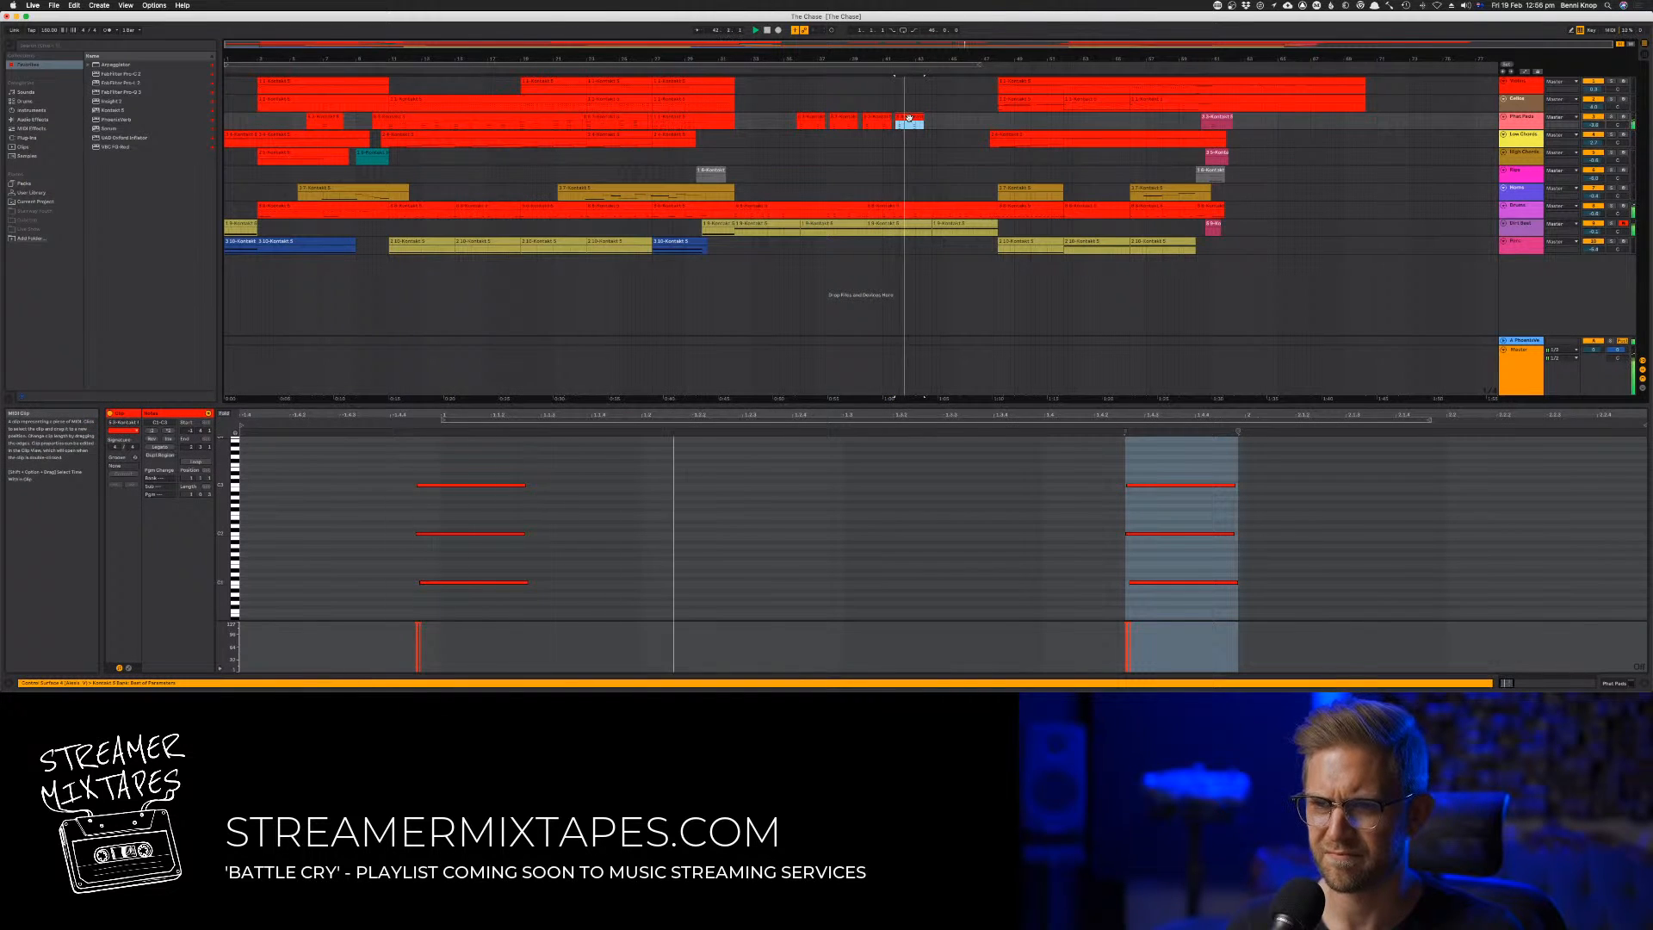
shift+click(874, 121)
drag(875, 122, 943, 126)
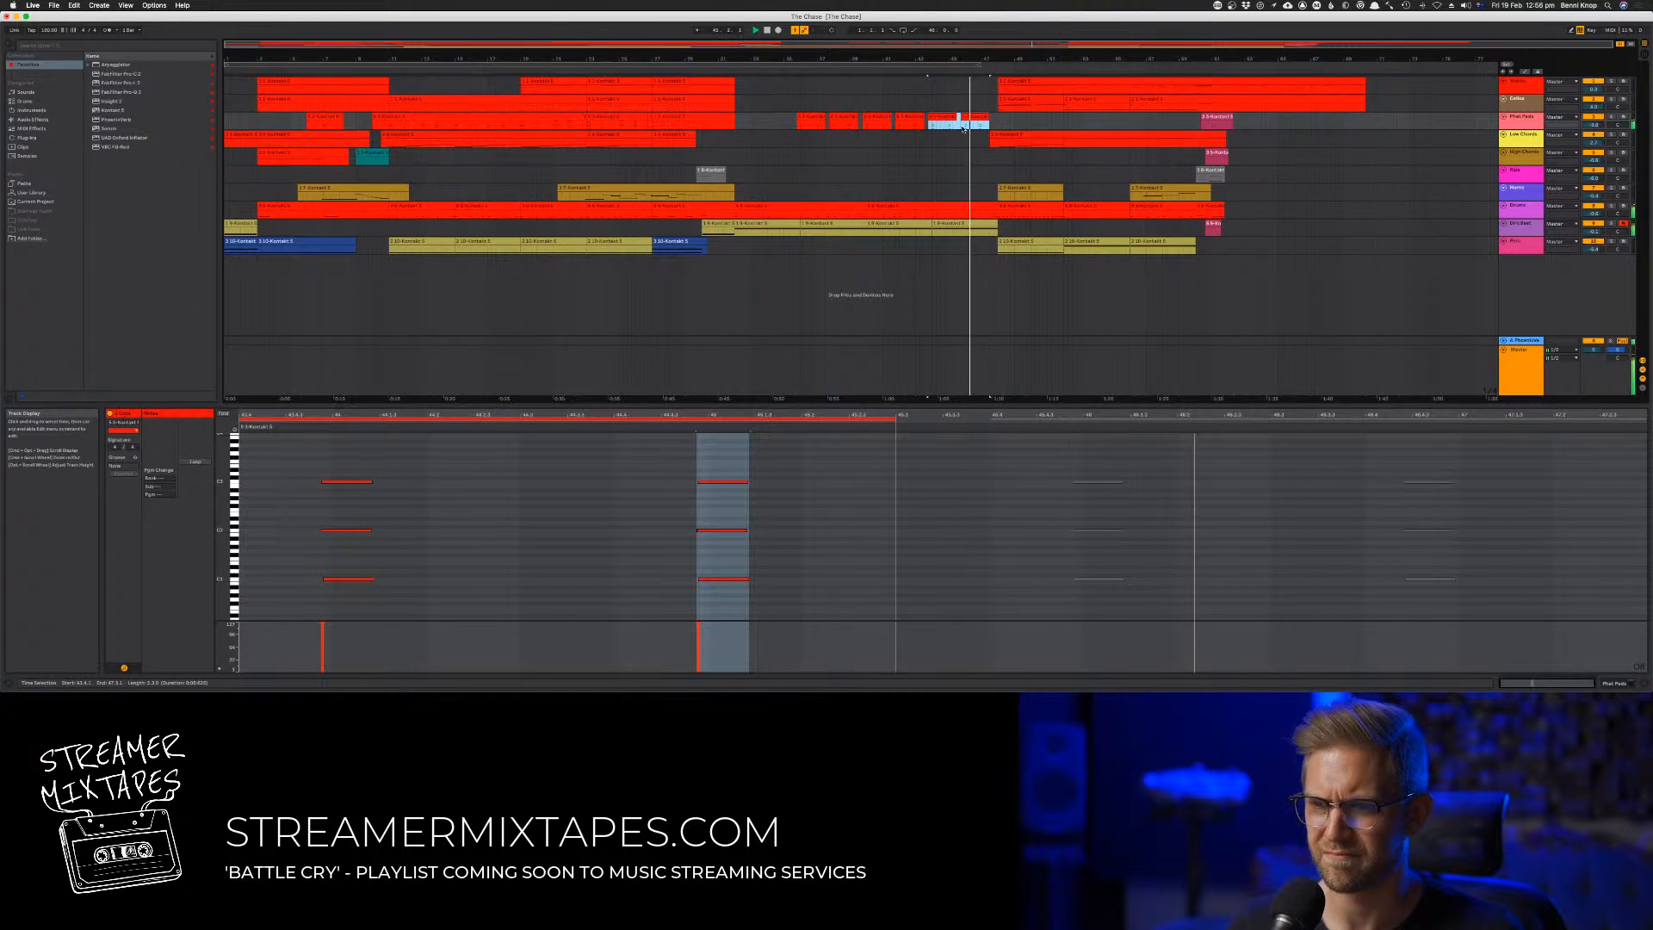
click(961, 135)
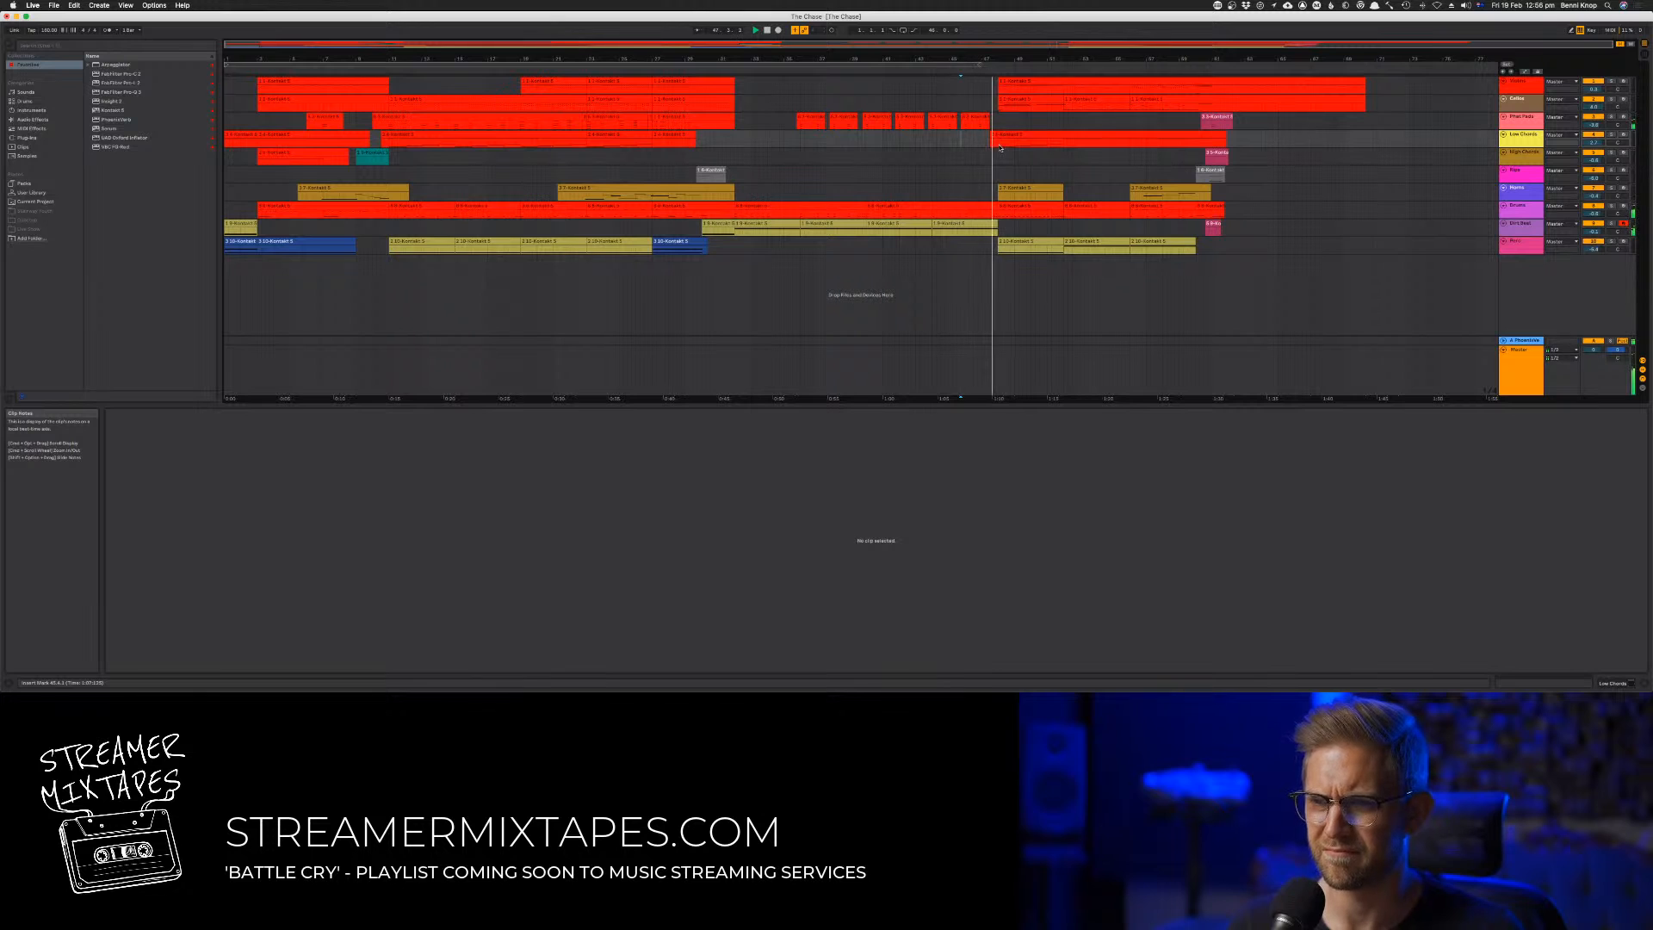
Copy the grey two-note clip from the song's ending to just before the final section and play it
click(1200, 172)
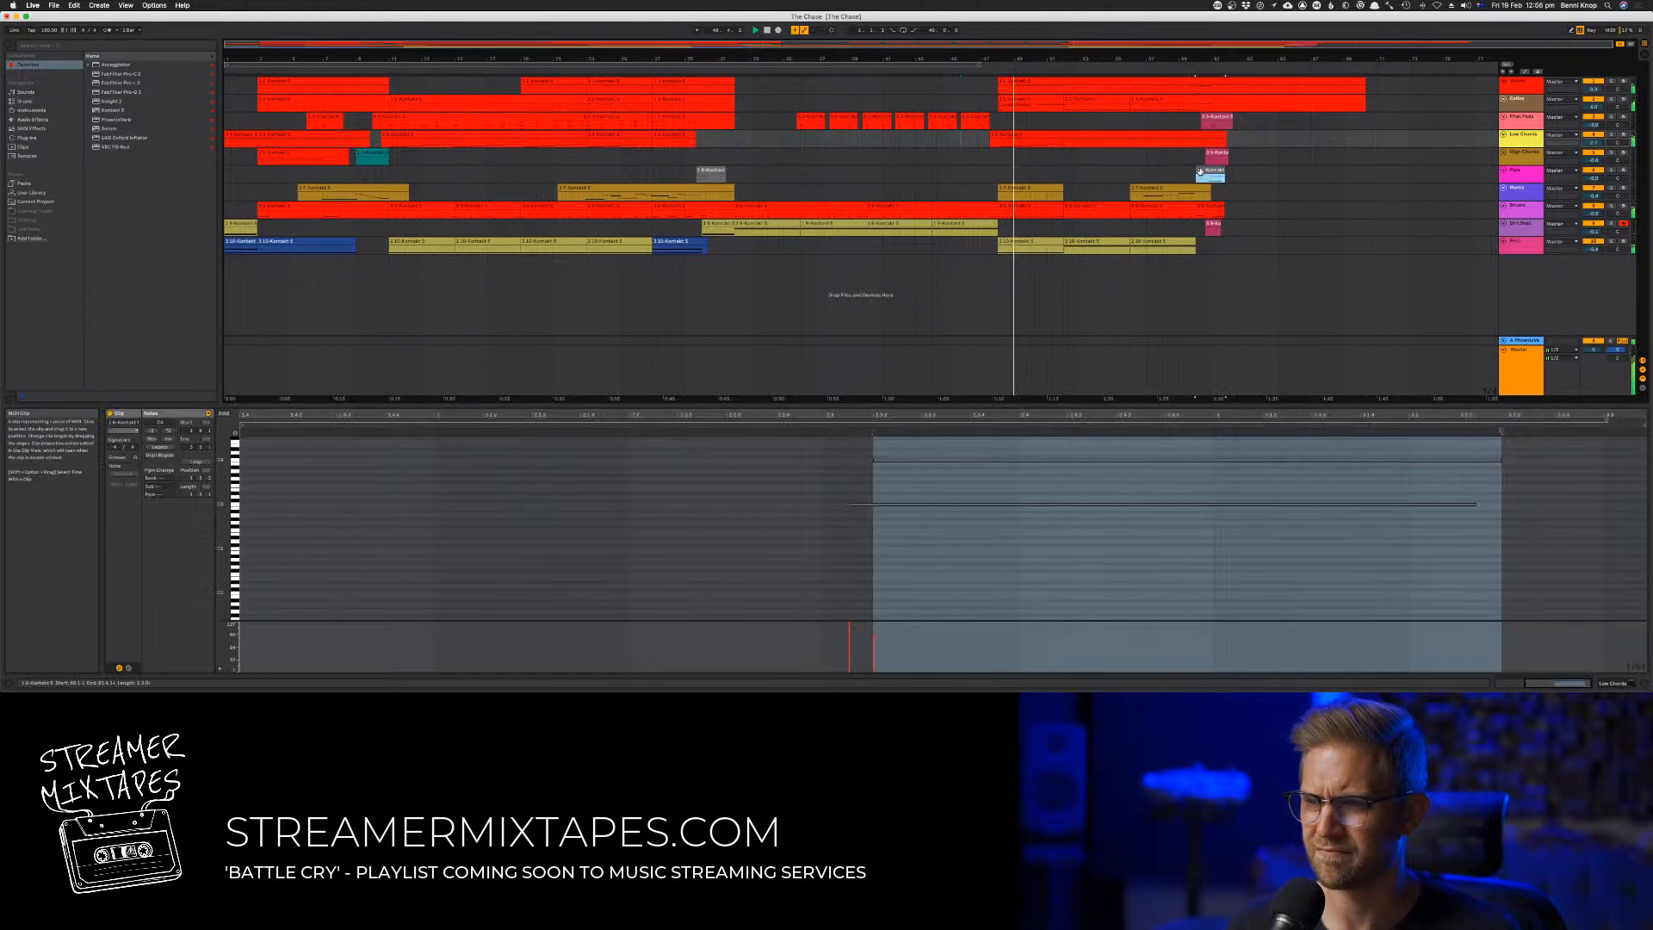
drag(1200, 171, 980, 179)
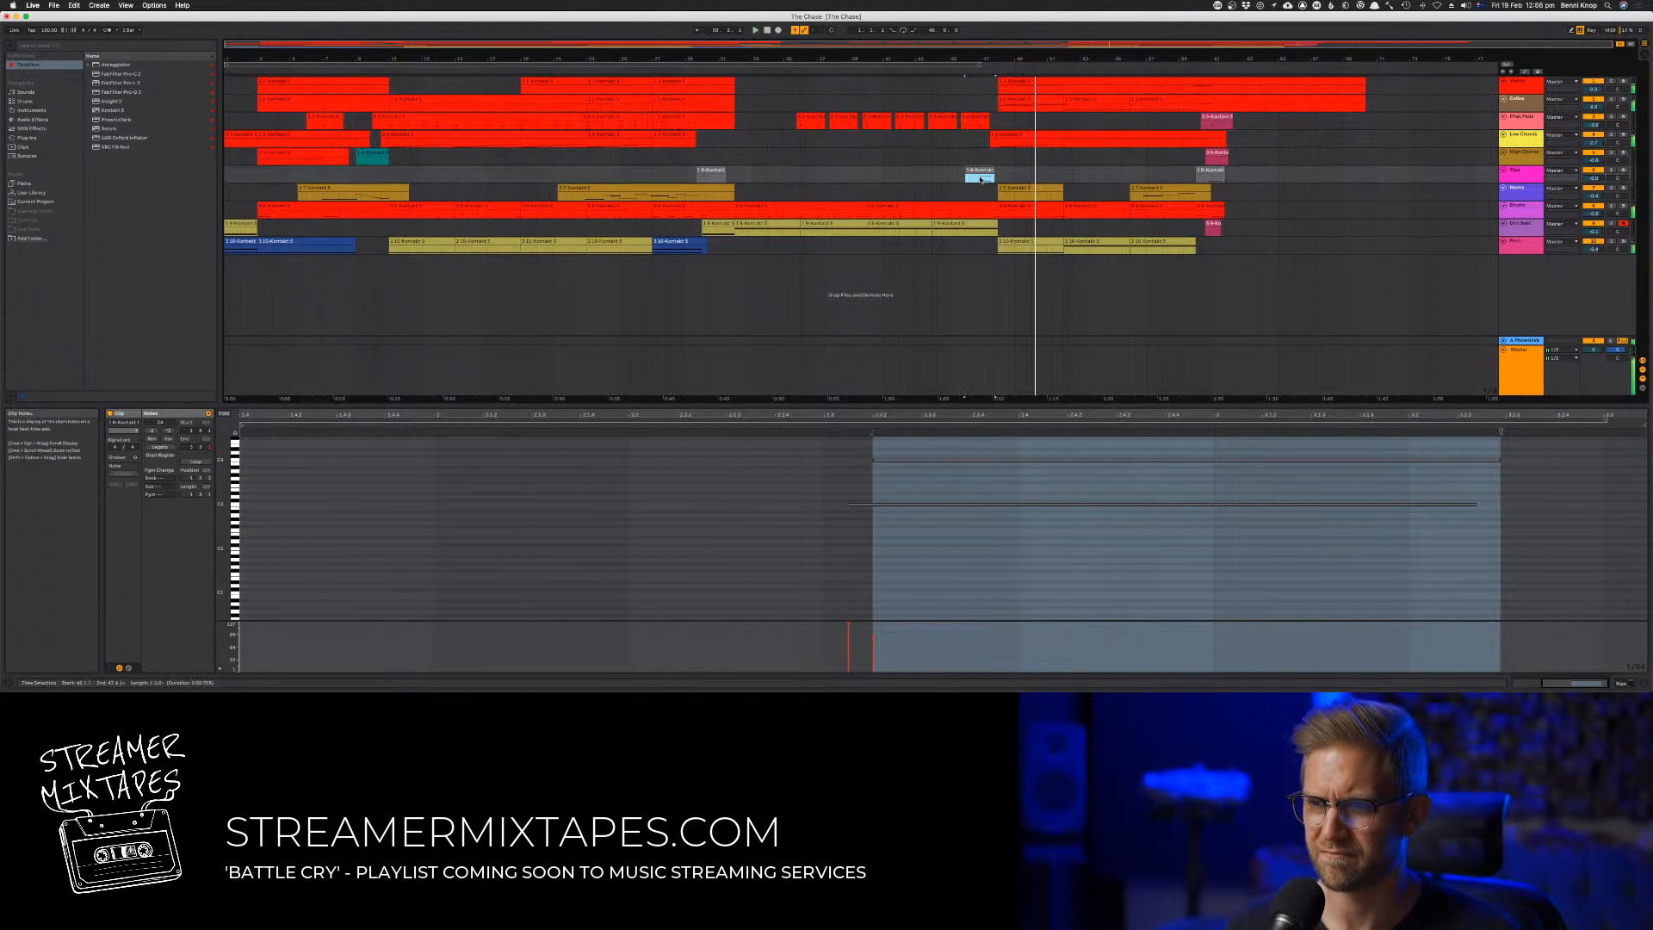
key(space)
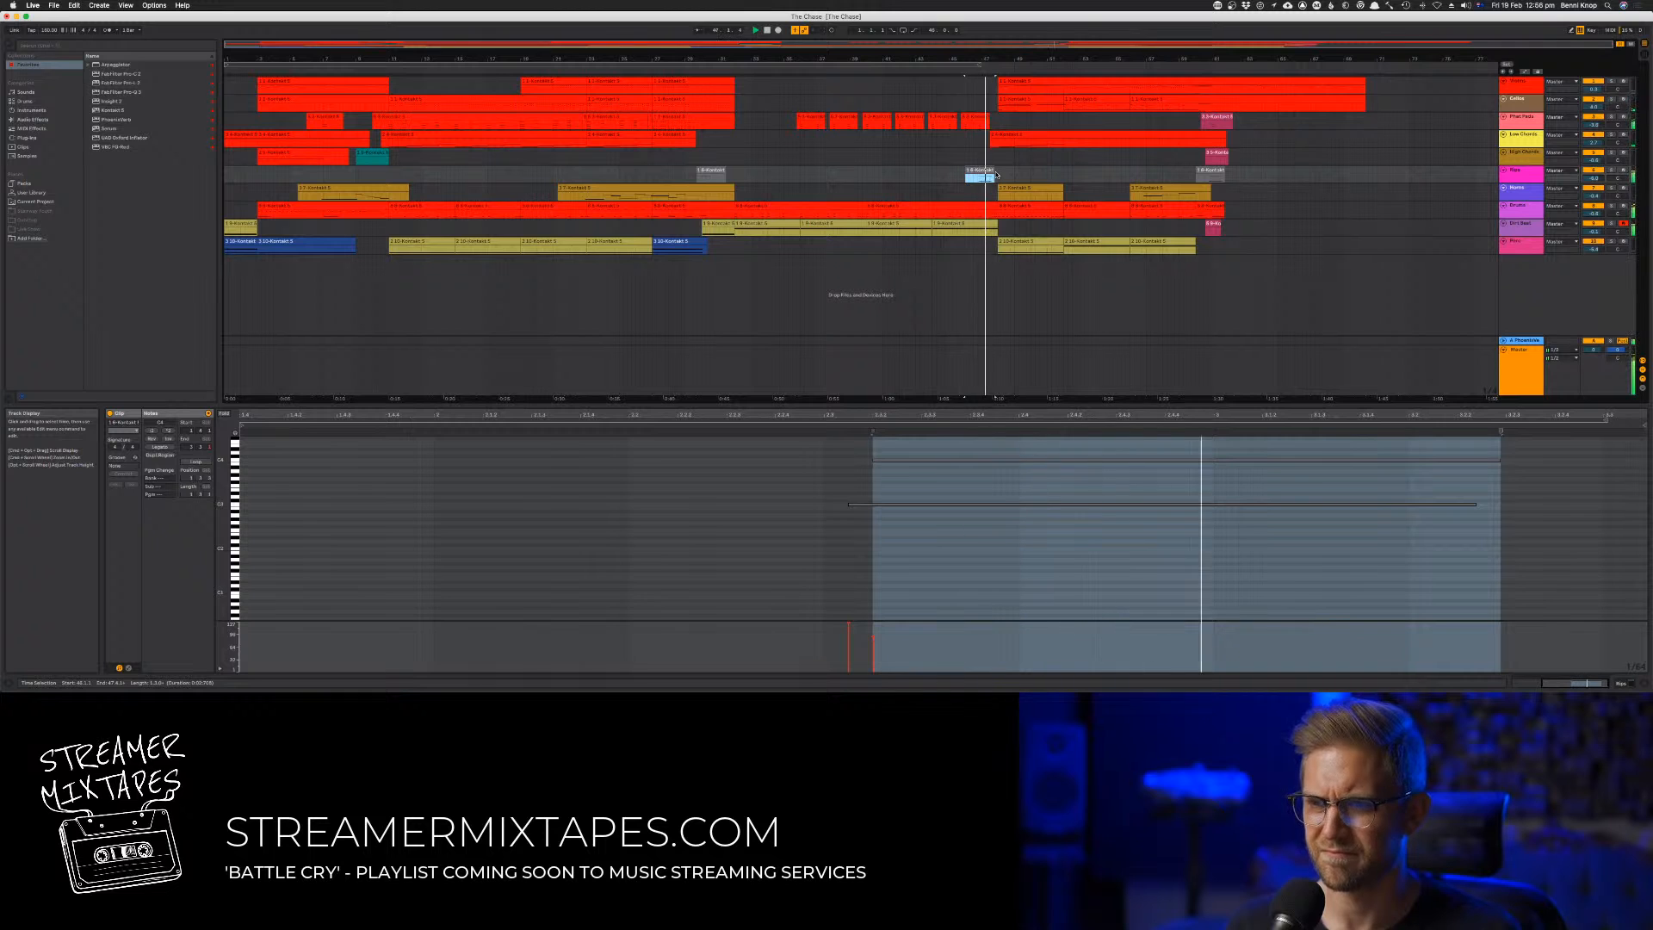
Shift both sustained notes in the copied grey clip earlier and play the transition
drag(841, 448, 965, 520)
key(space)
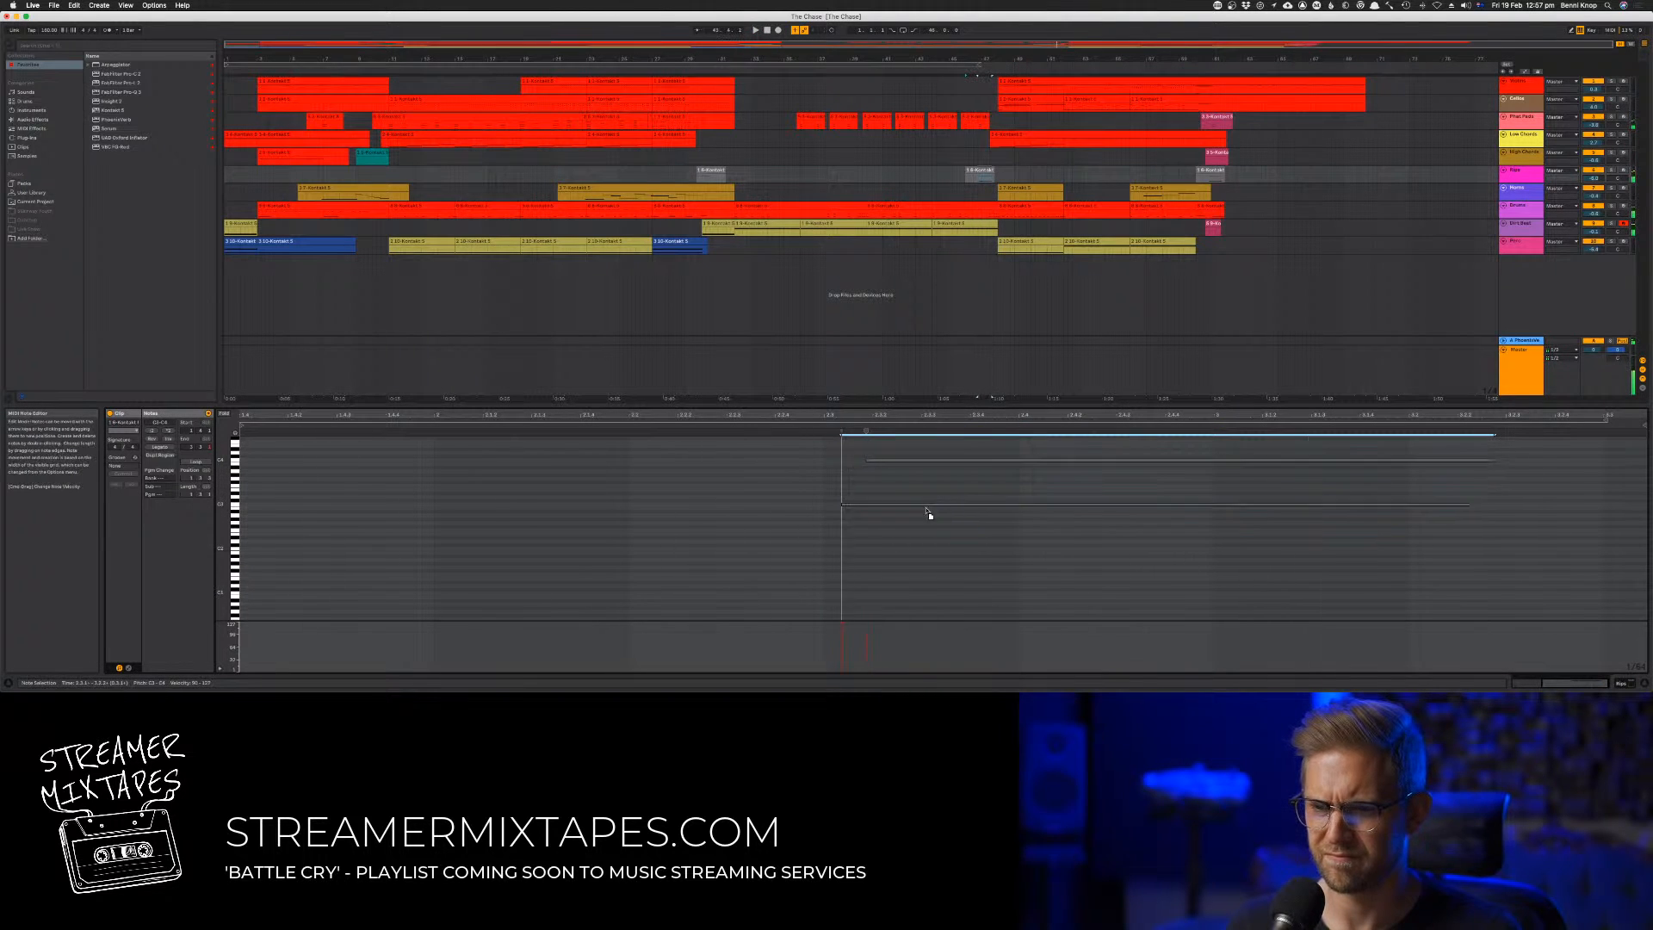
drag(909, 511, 884, 509)
key(space)
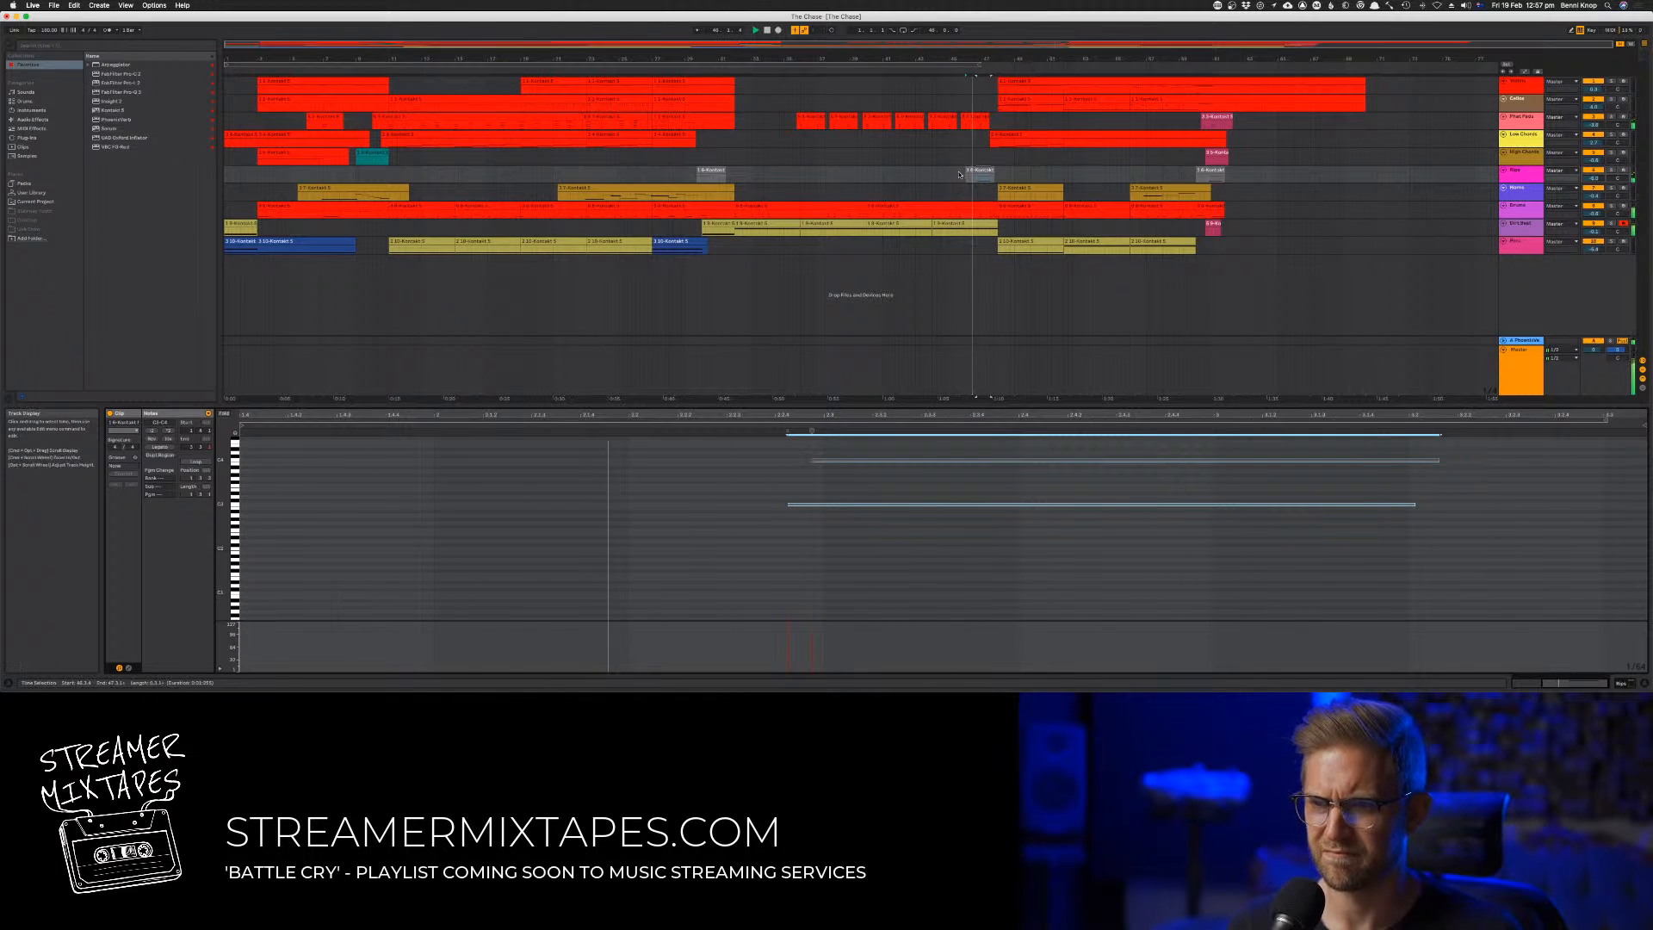
Add another copy of the adjusted grey clip about four bars earlier in the passage and play into the final section
click(853, 172)
key(super+v)
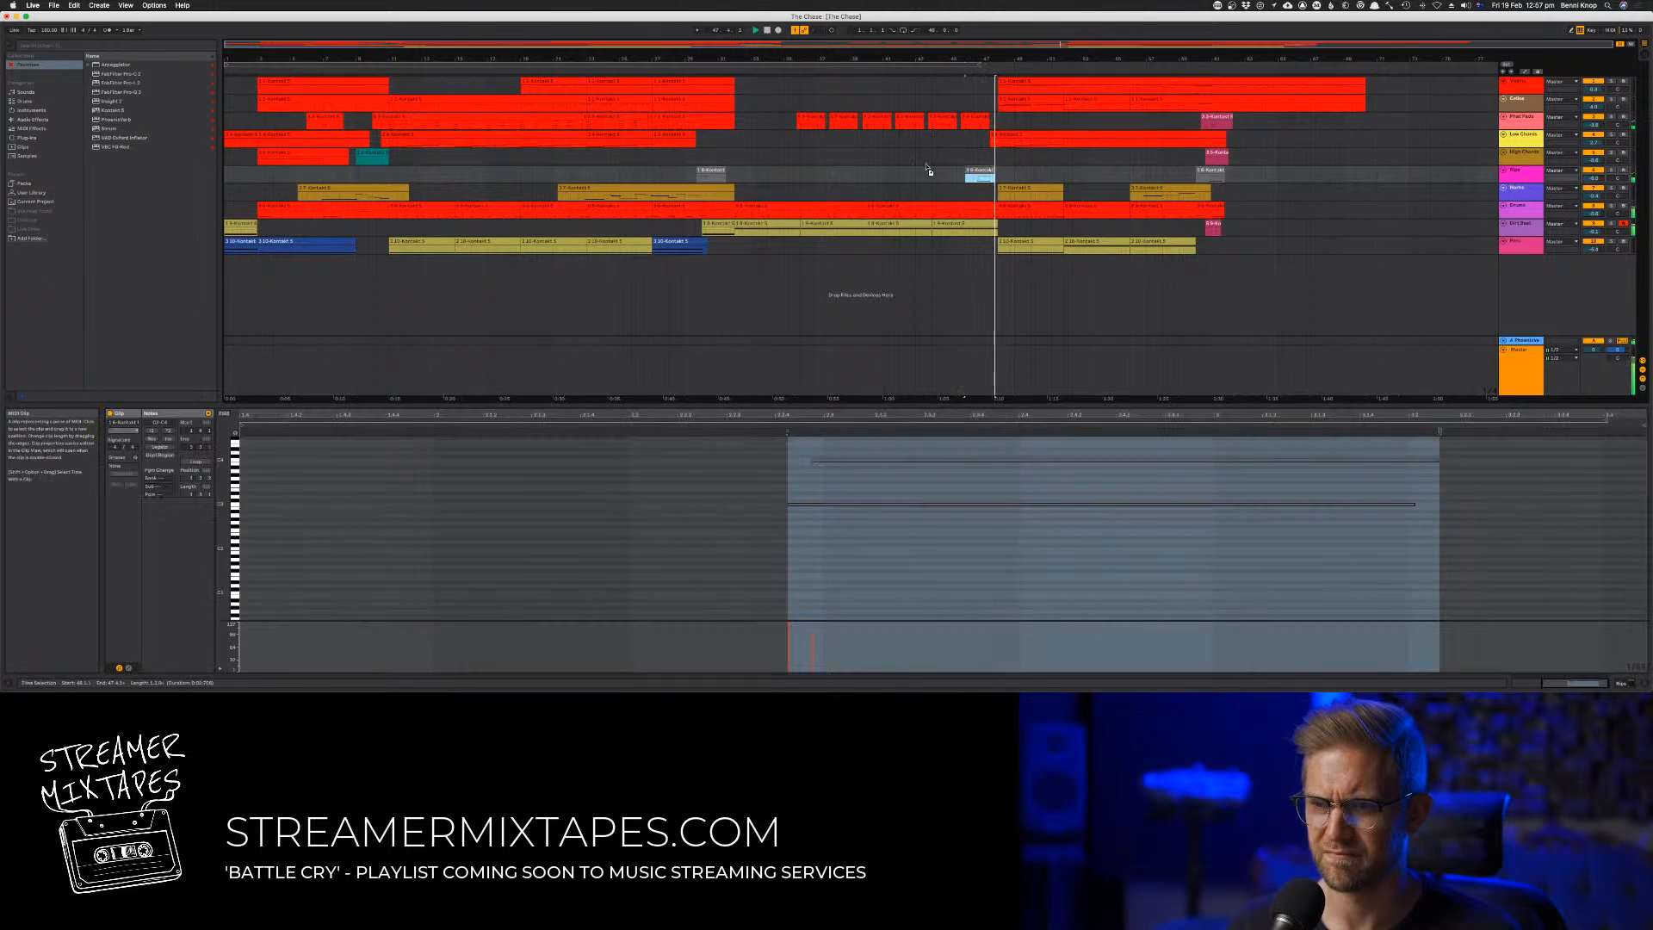
drag(871, 172, 922, 171)
click(934, 175)
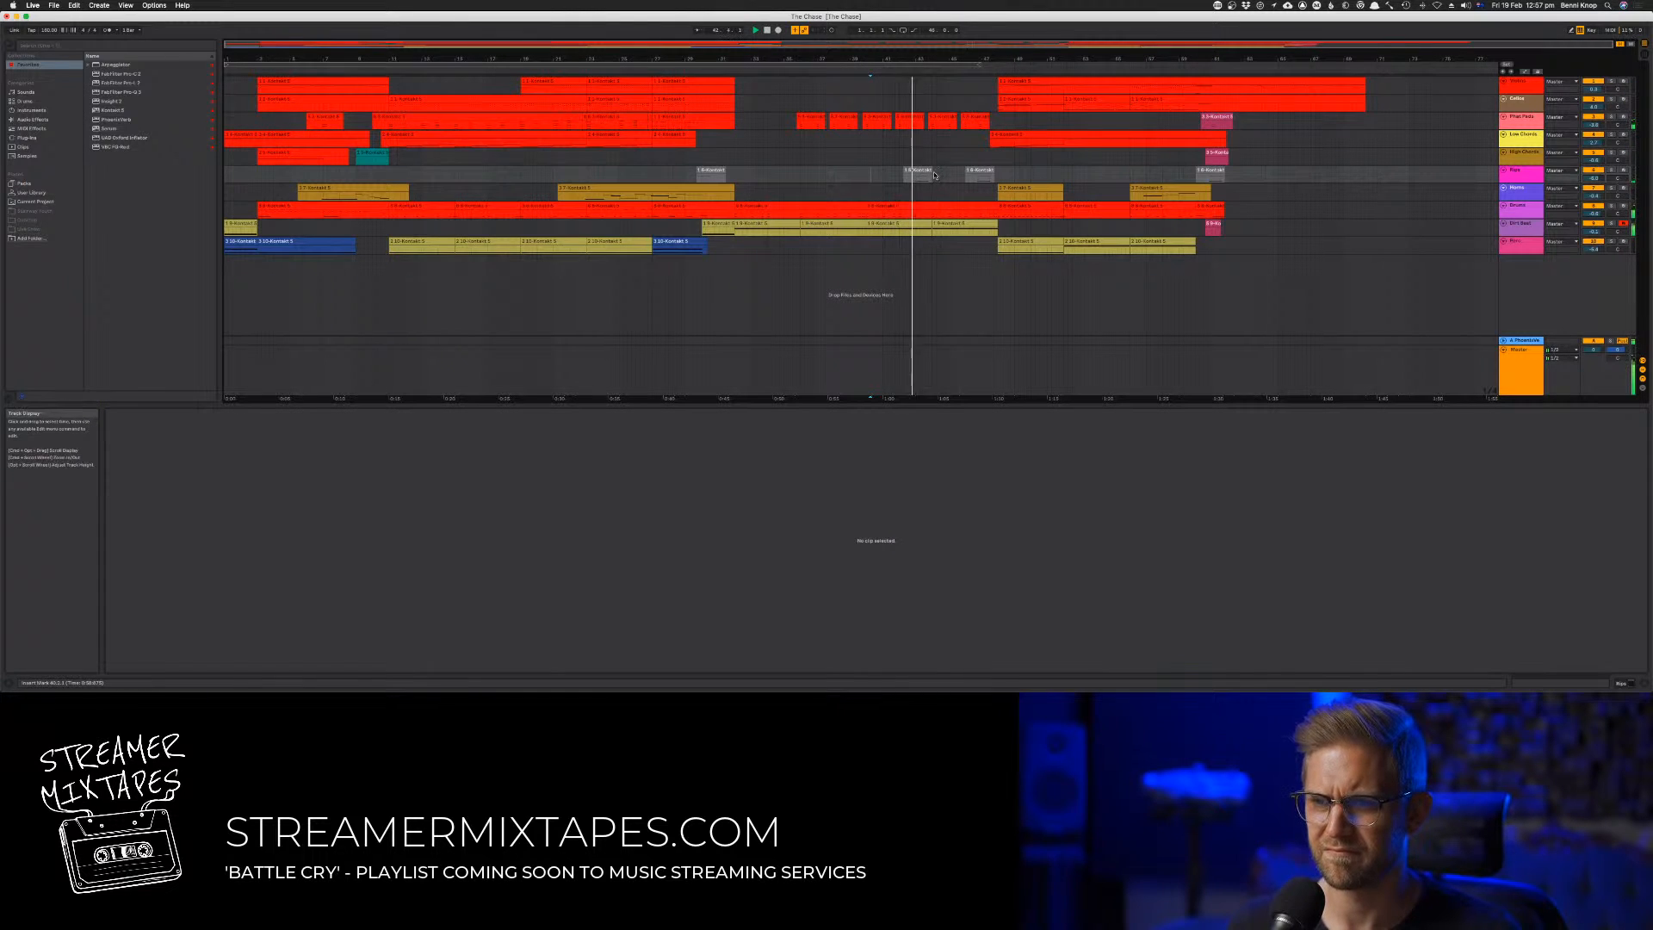
drag(921, 170, 917, 170)
click(963, 172)
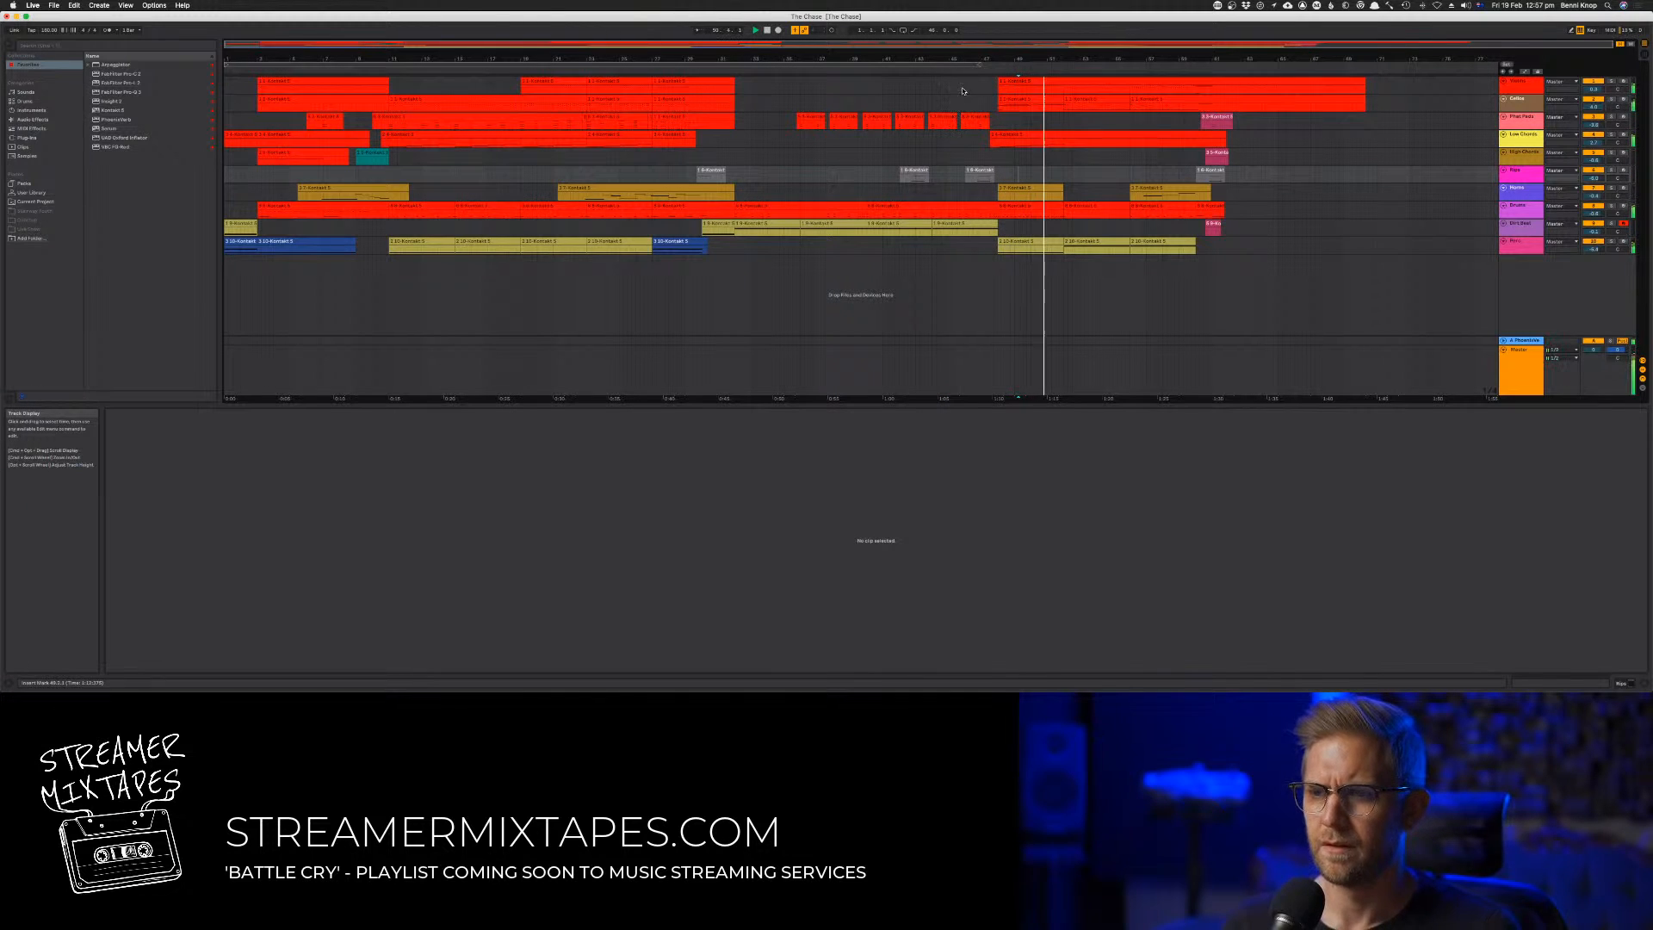
Play the start of the passage, then move its first two bars on all tracks to the empty area after the ending
click(691, 67)
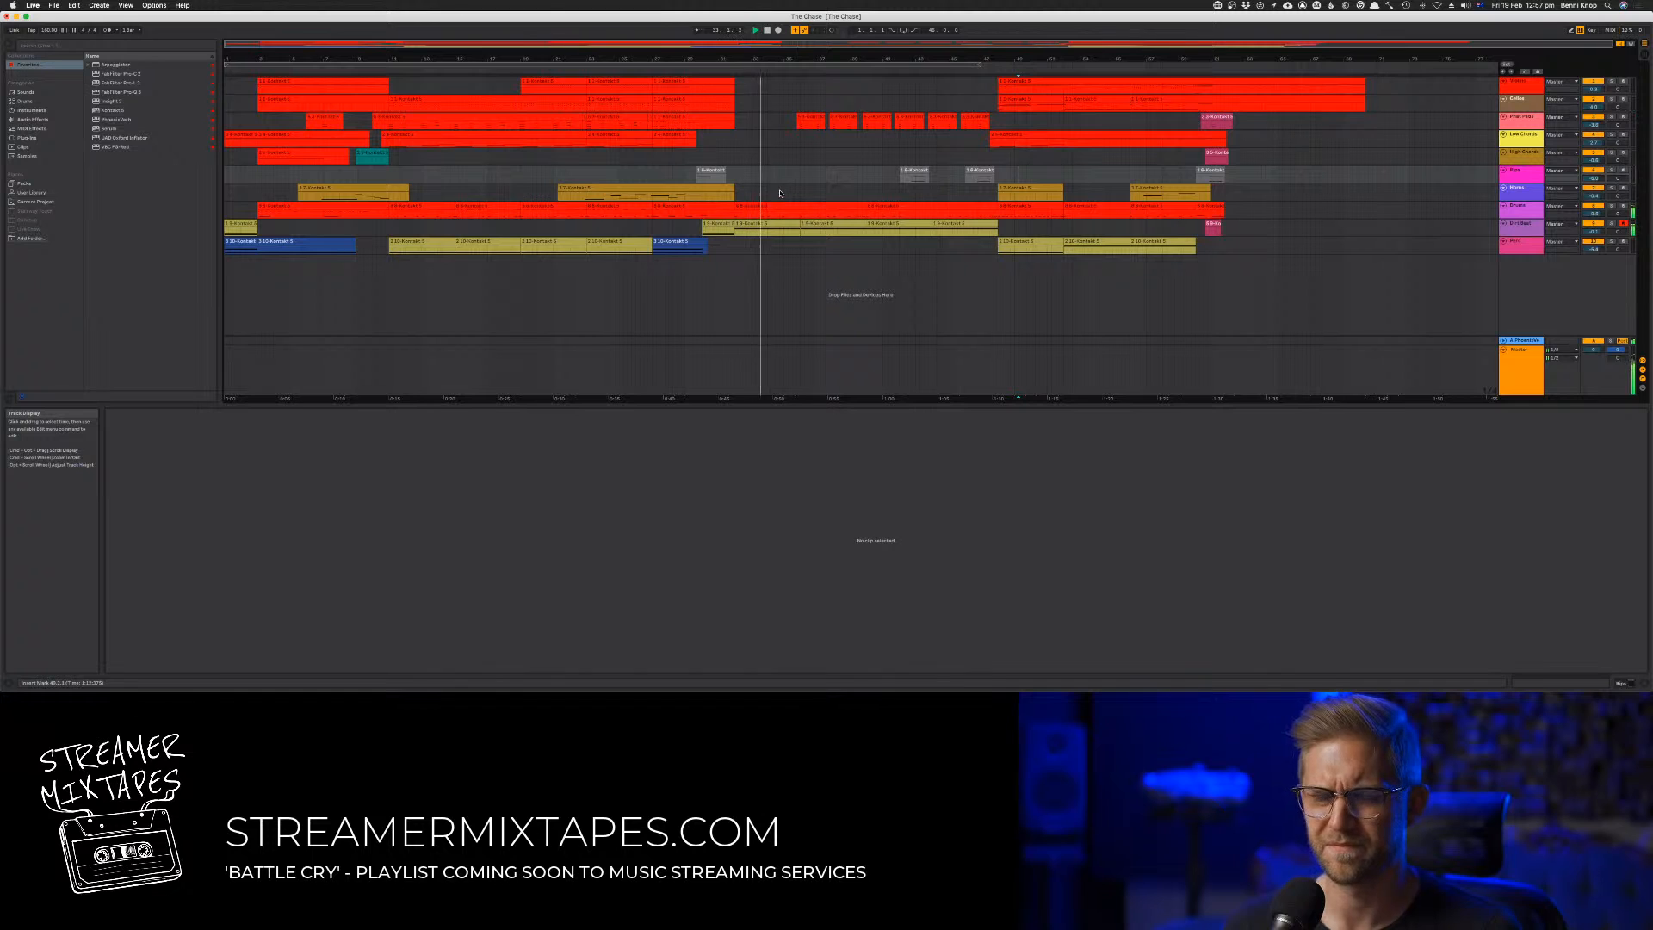
click(681, 72)
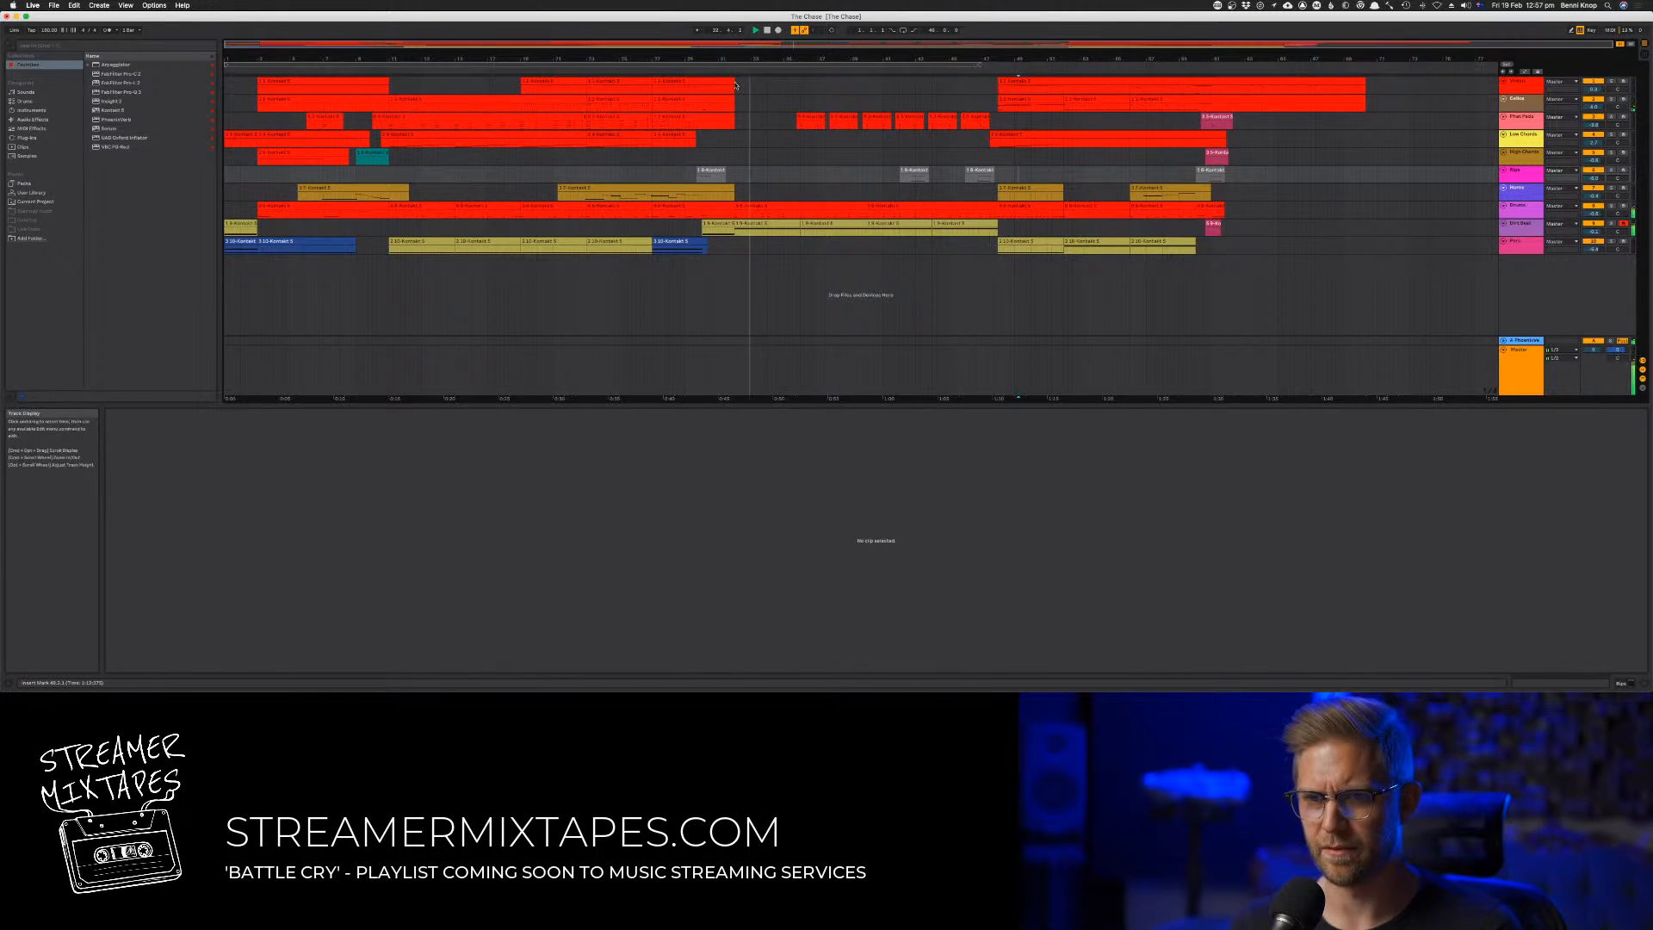
drag(735, 250, 703, 79)
key(space)
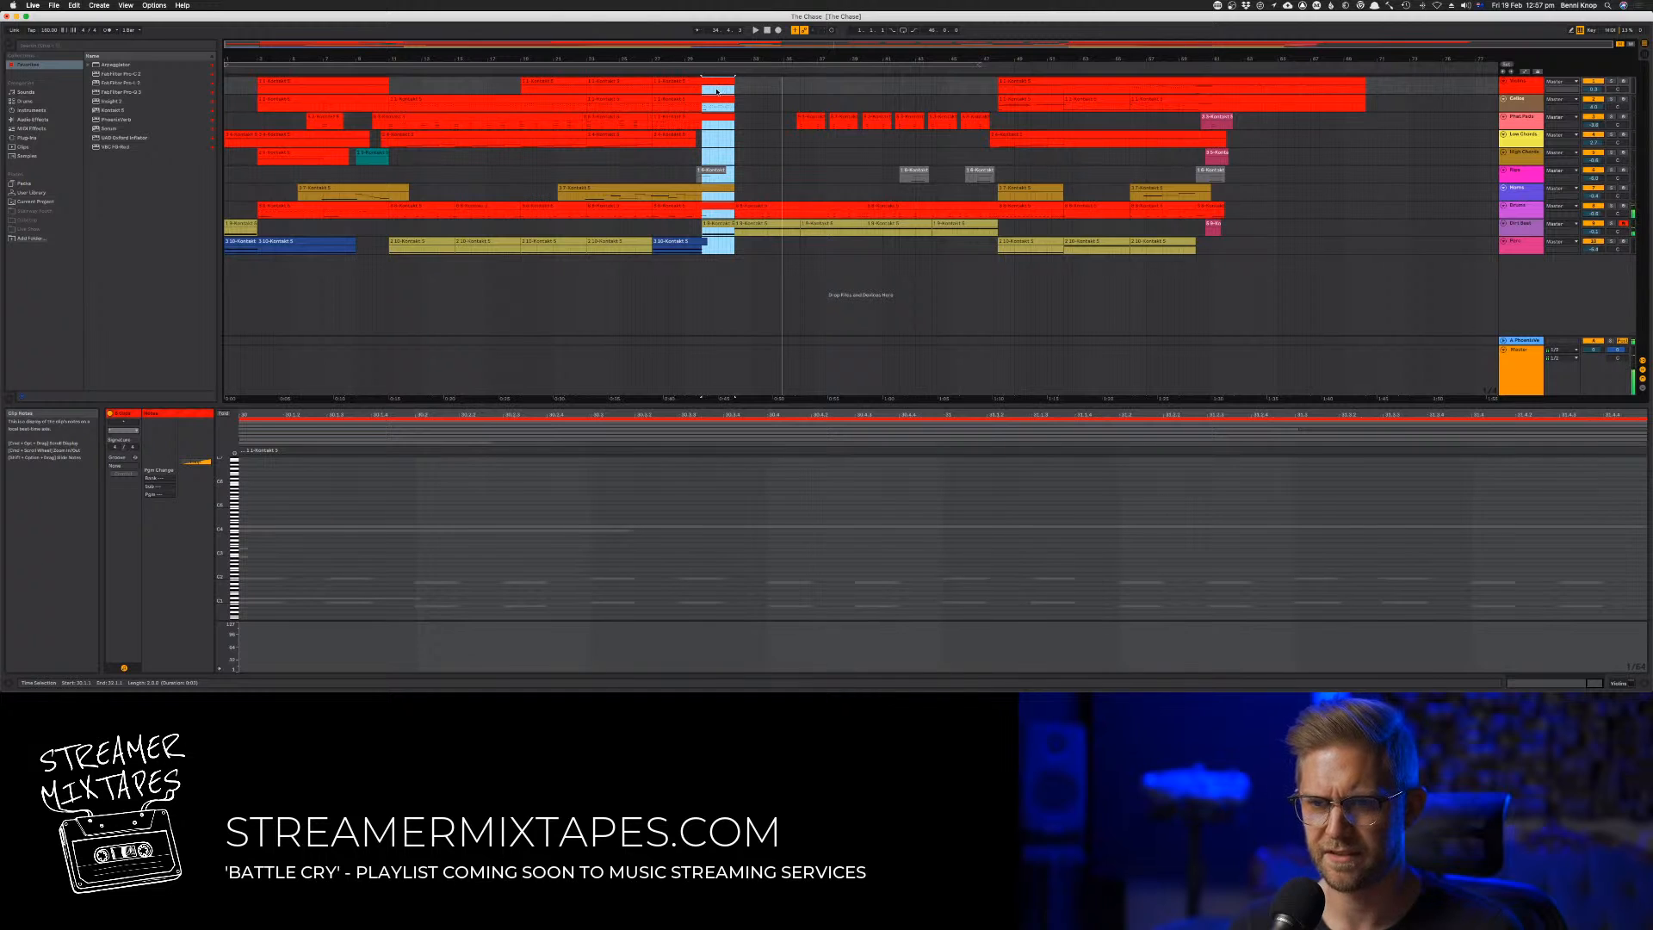
drag(712, 82, 1420, 88)
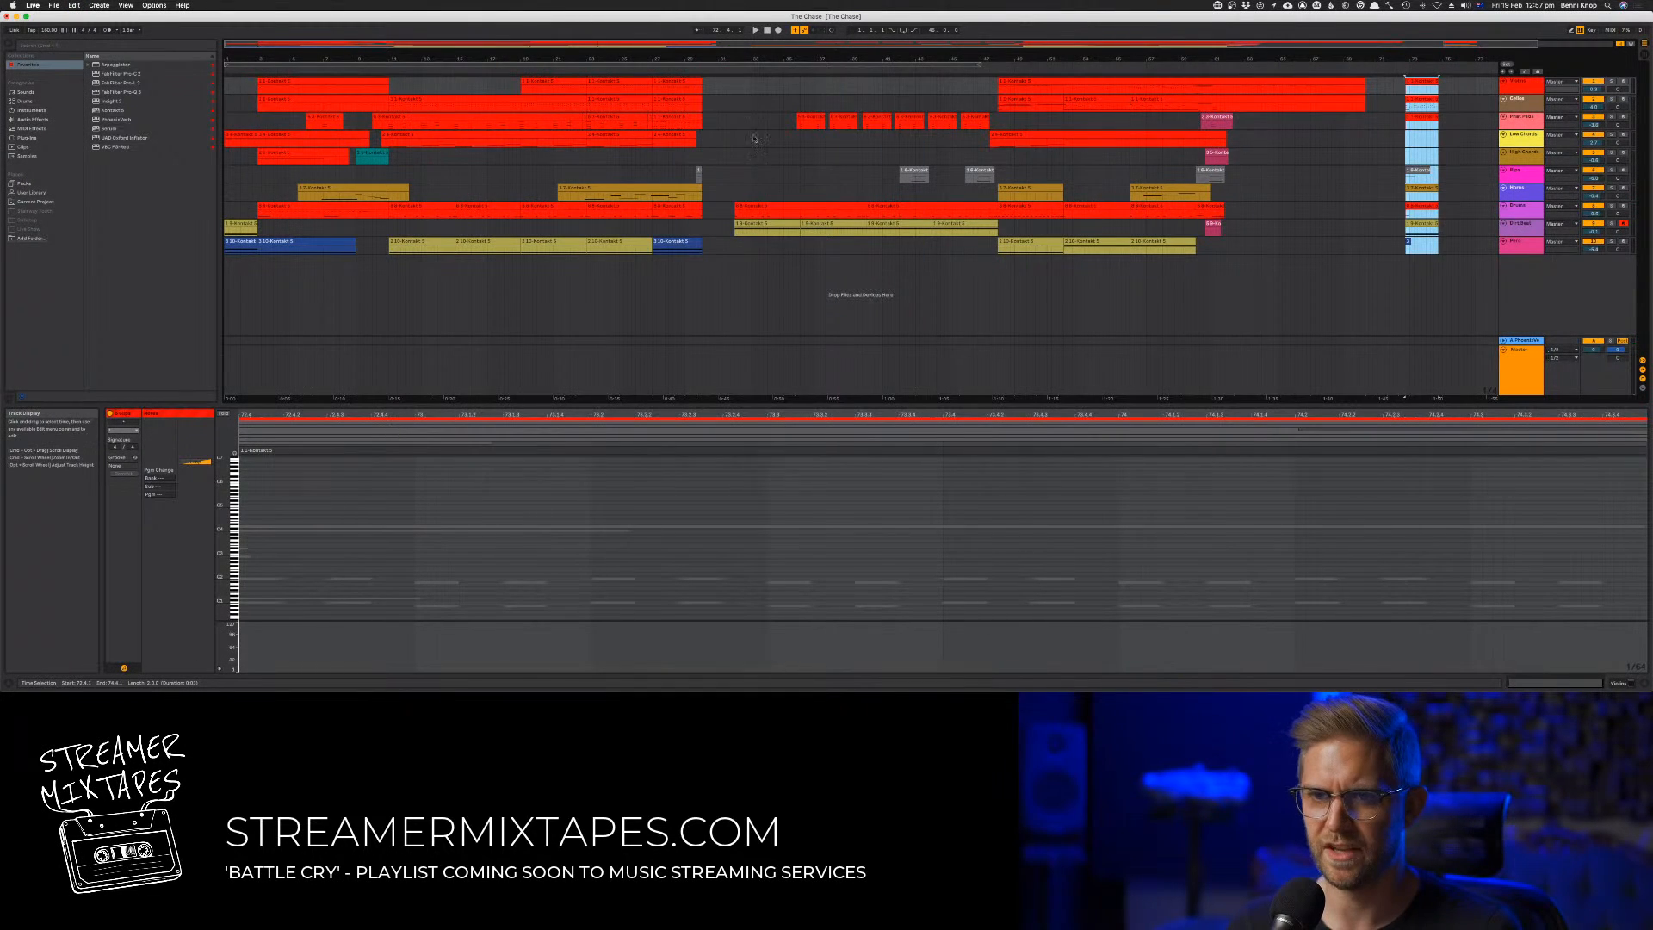
Shift the remaining passage two bars earlier to close the gap and place the parked two-bar block directly before the final section
drag(731, 98, 951, 209)
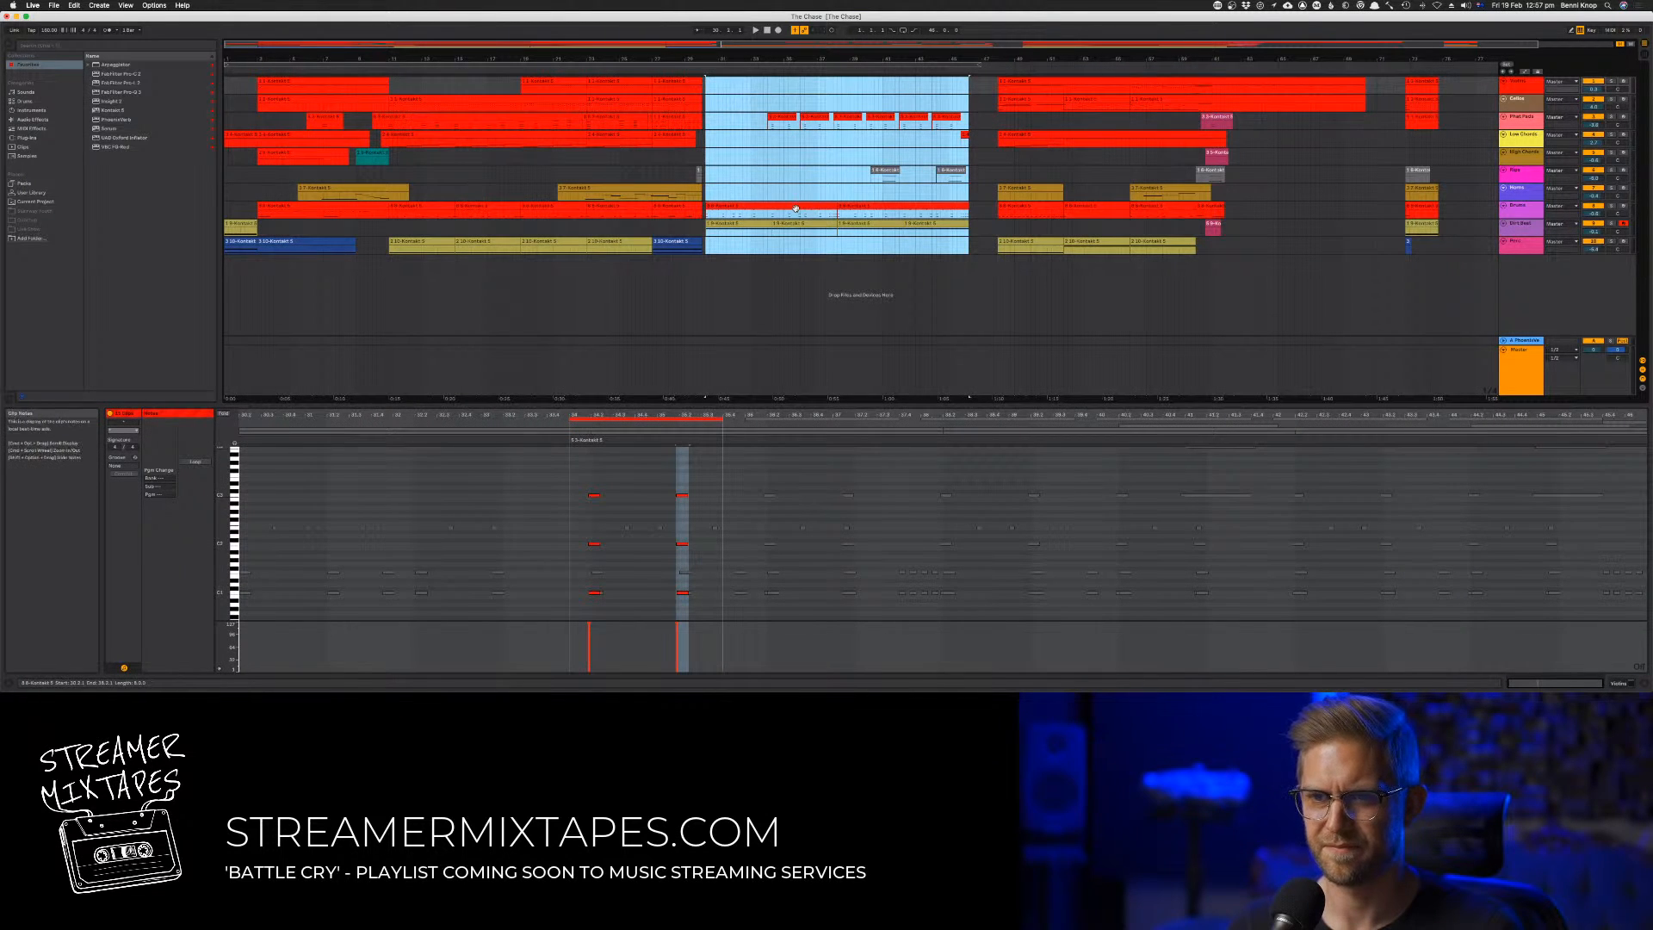
drag(795, 207, 792, 207)
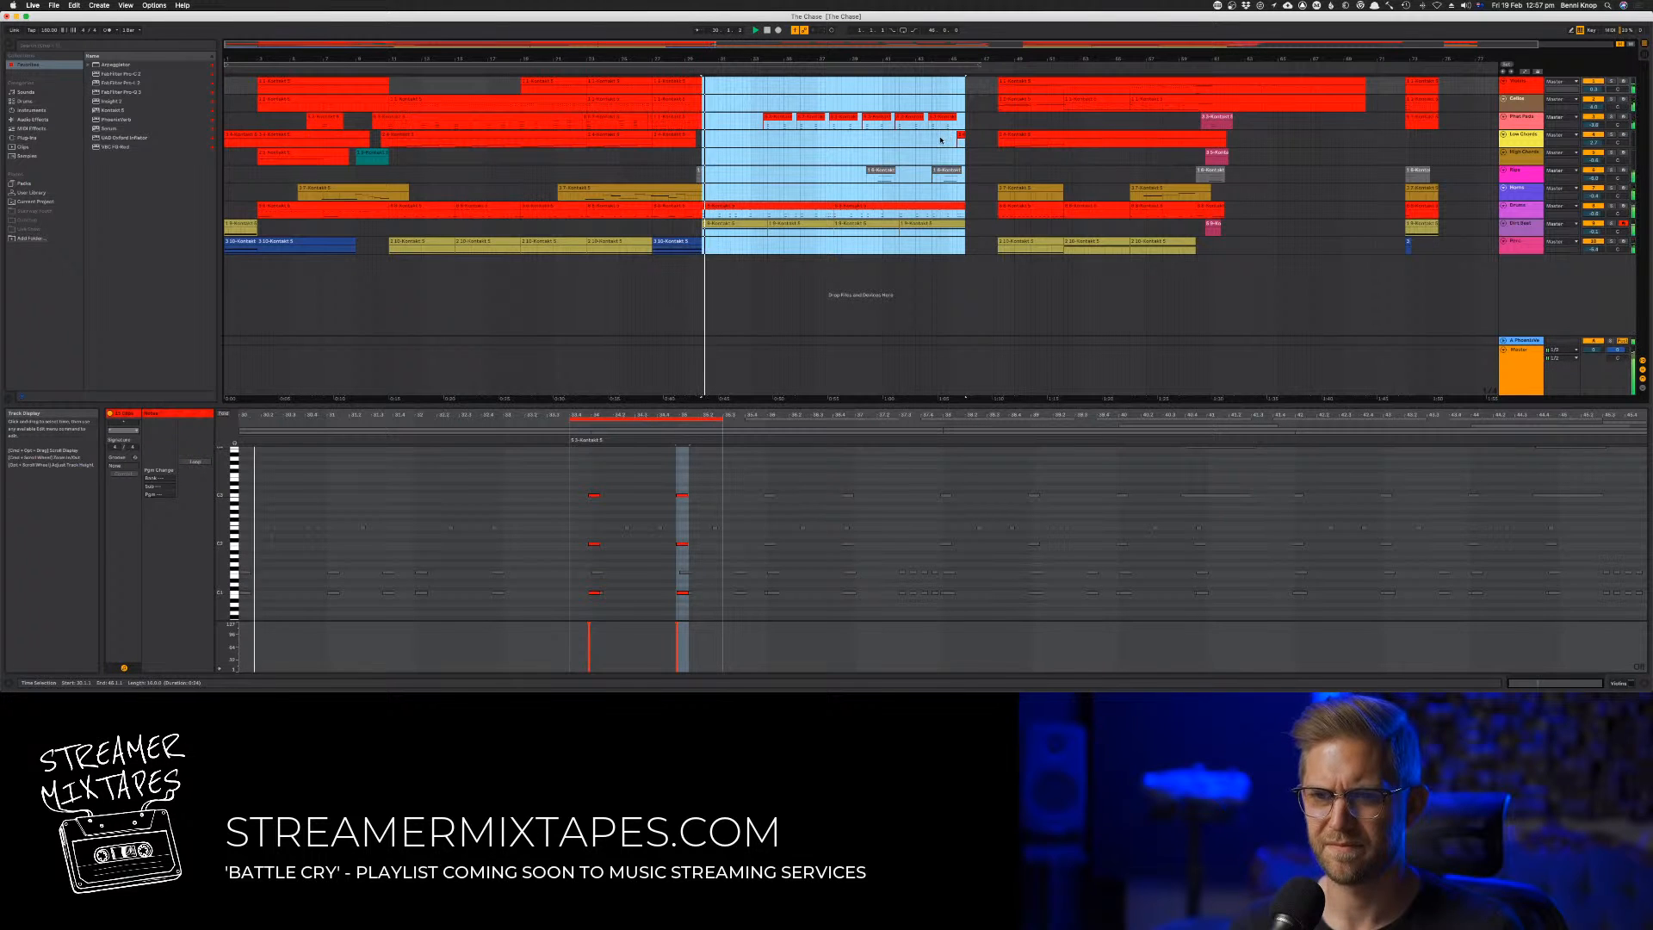
click(1420, 88)
shift+click(1409, 242)
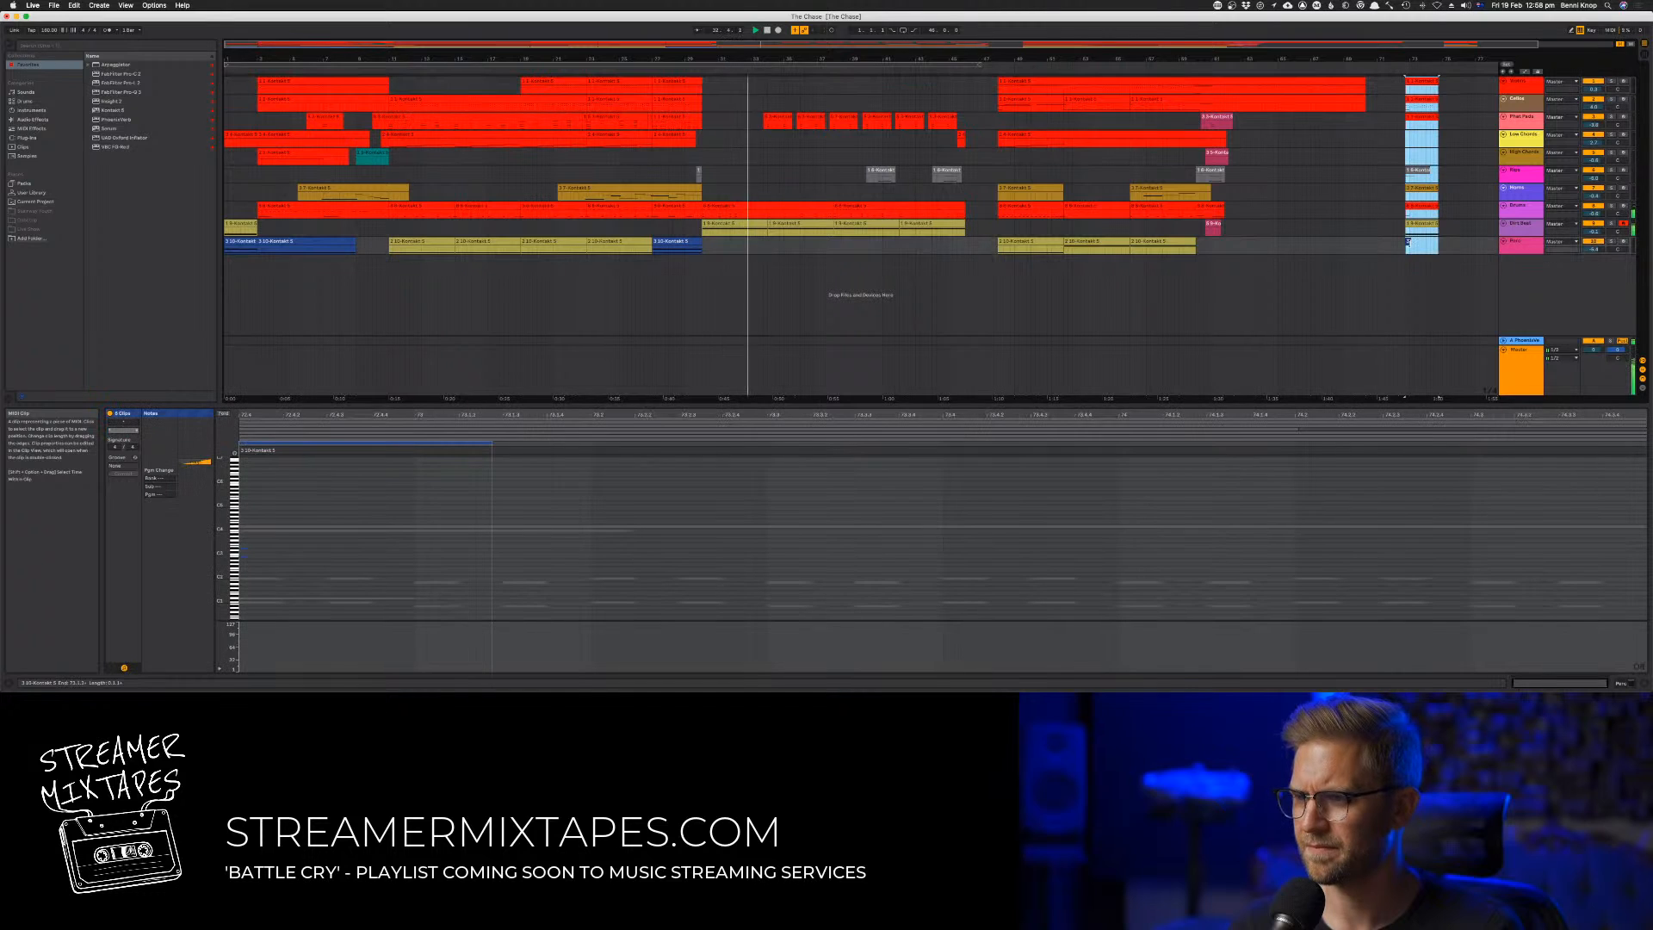
drag(1420, 82, 981, 78)
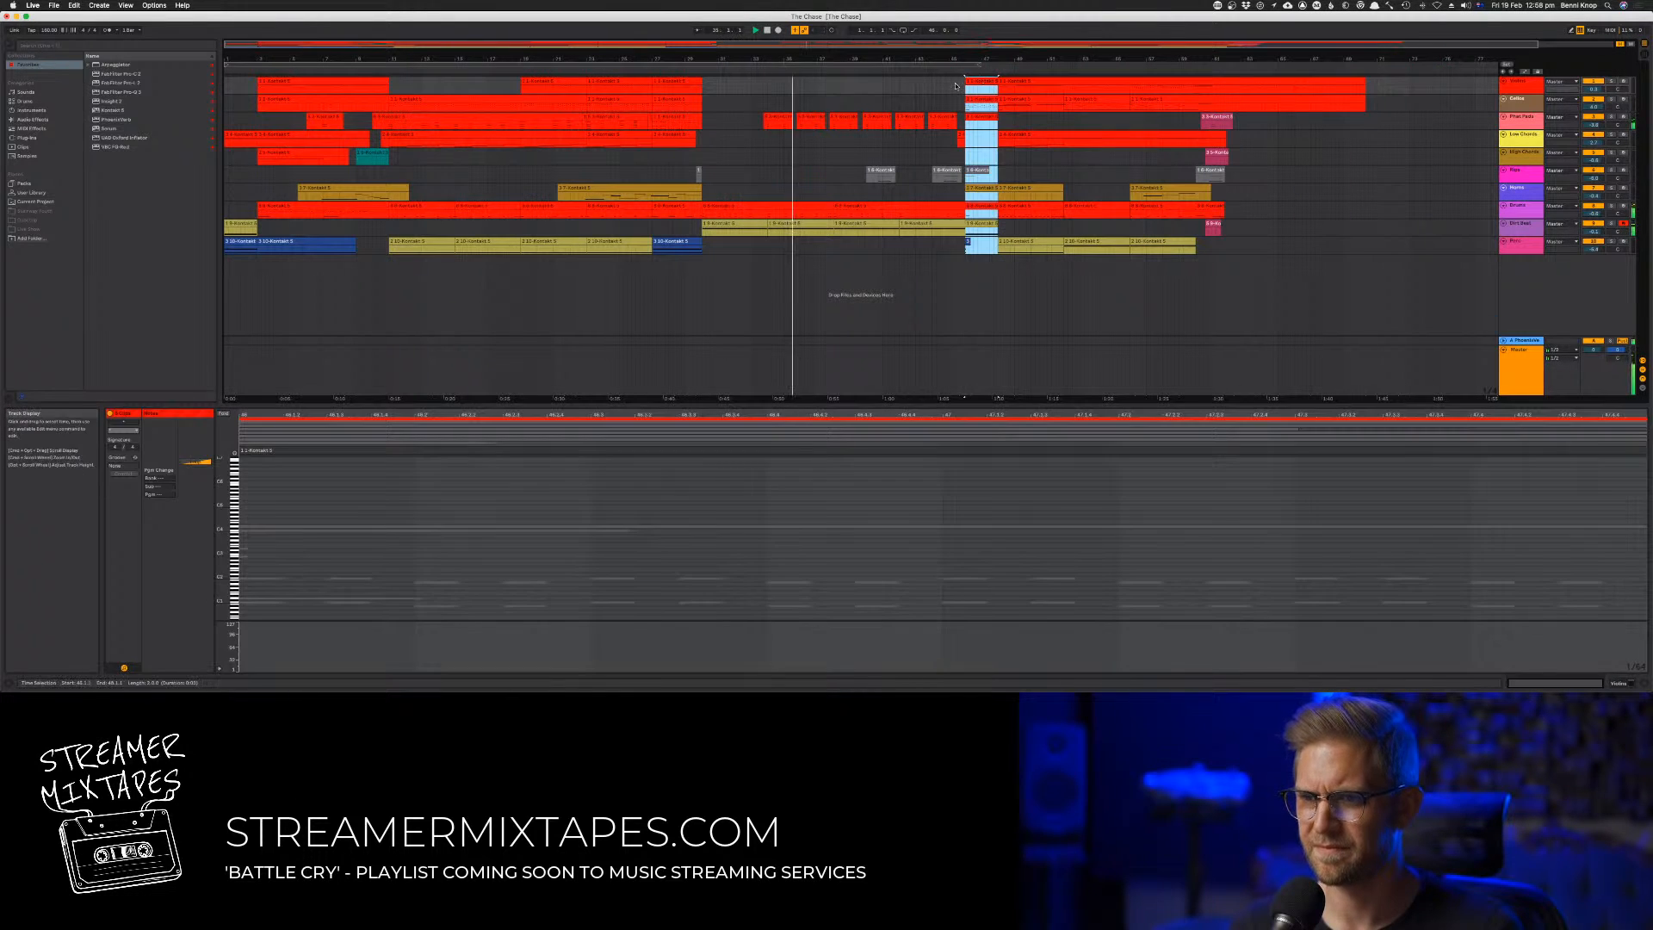
Play into the moved two-bar block and delete its grey clip and the short blue clip fragment
click(953, 71)
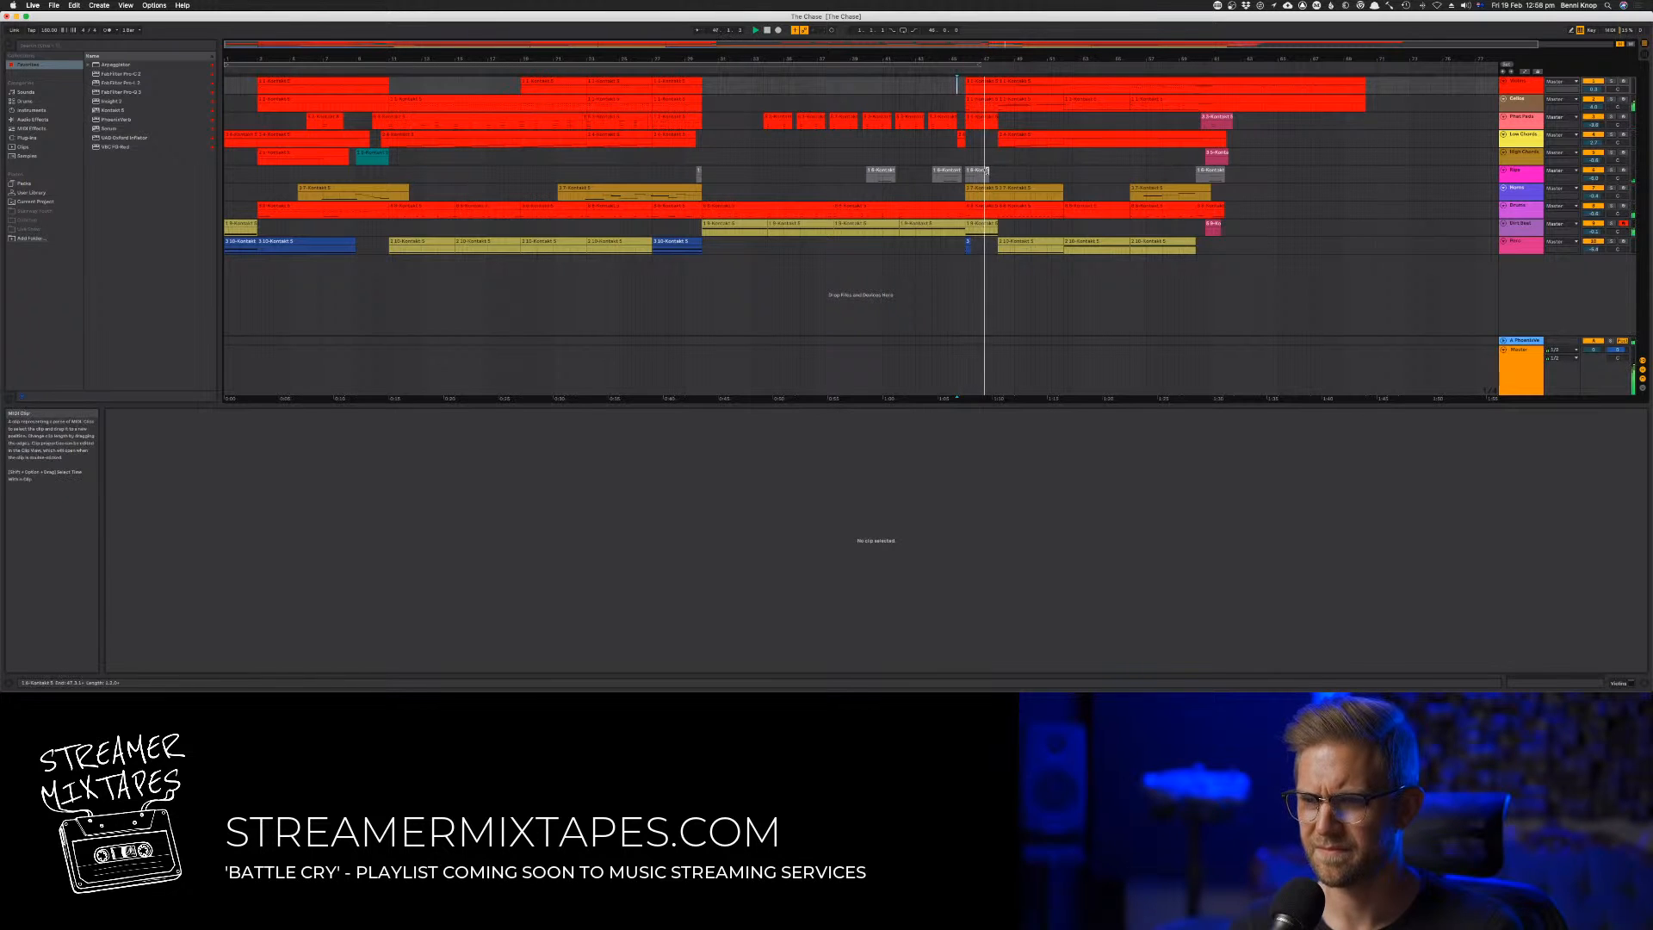
click(936, 71)
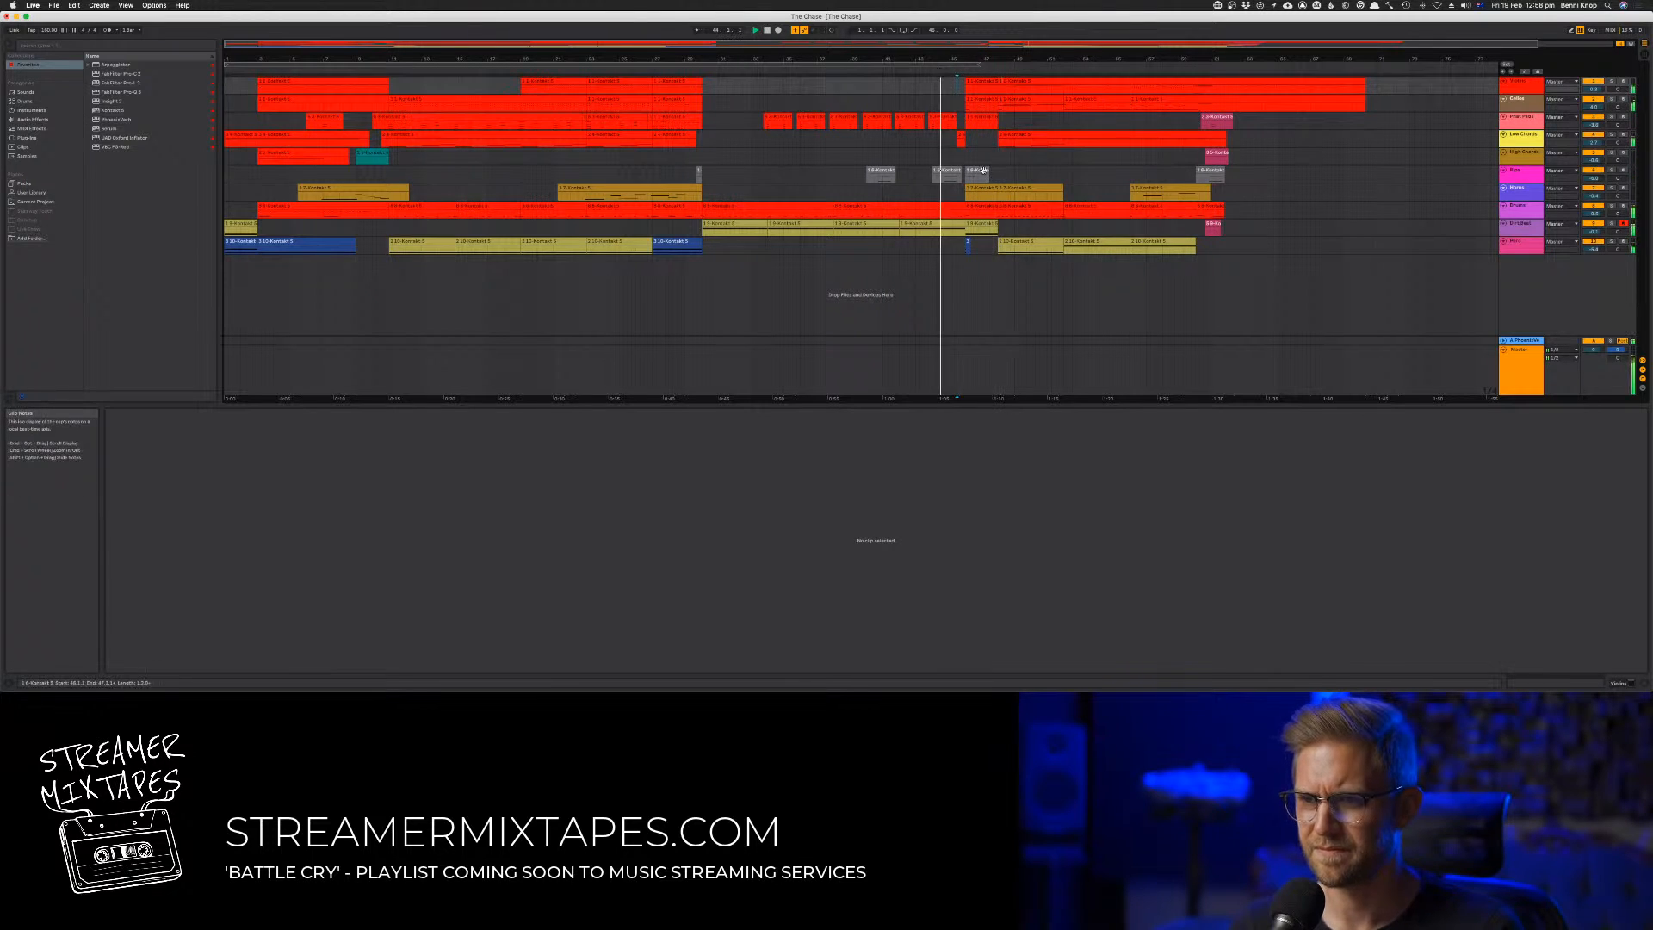
click(981, 170)
key(Delete)
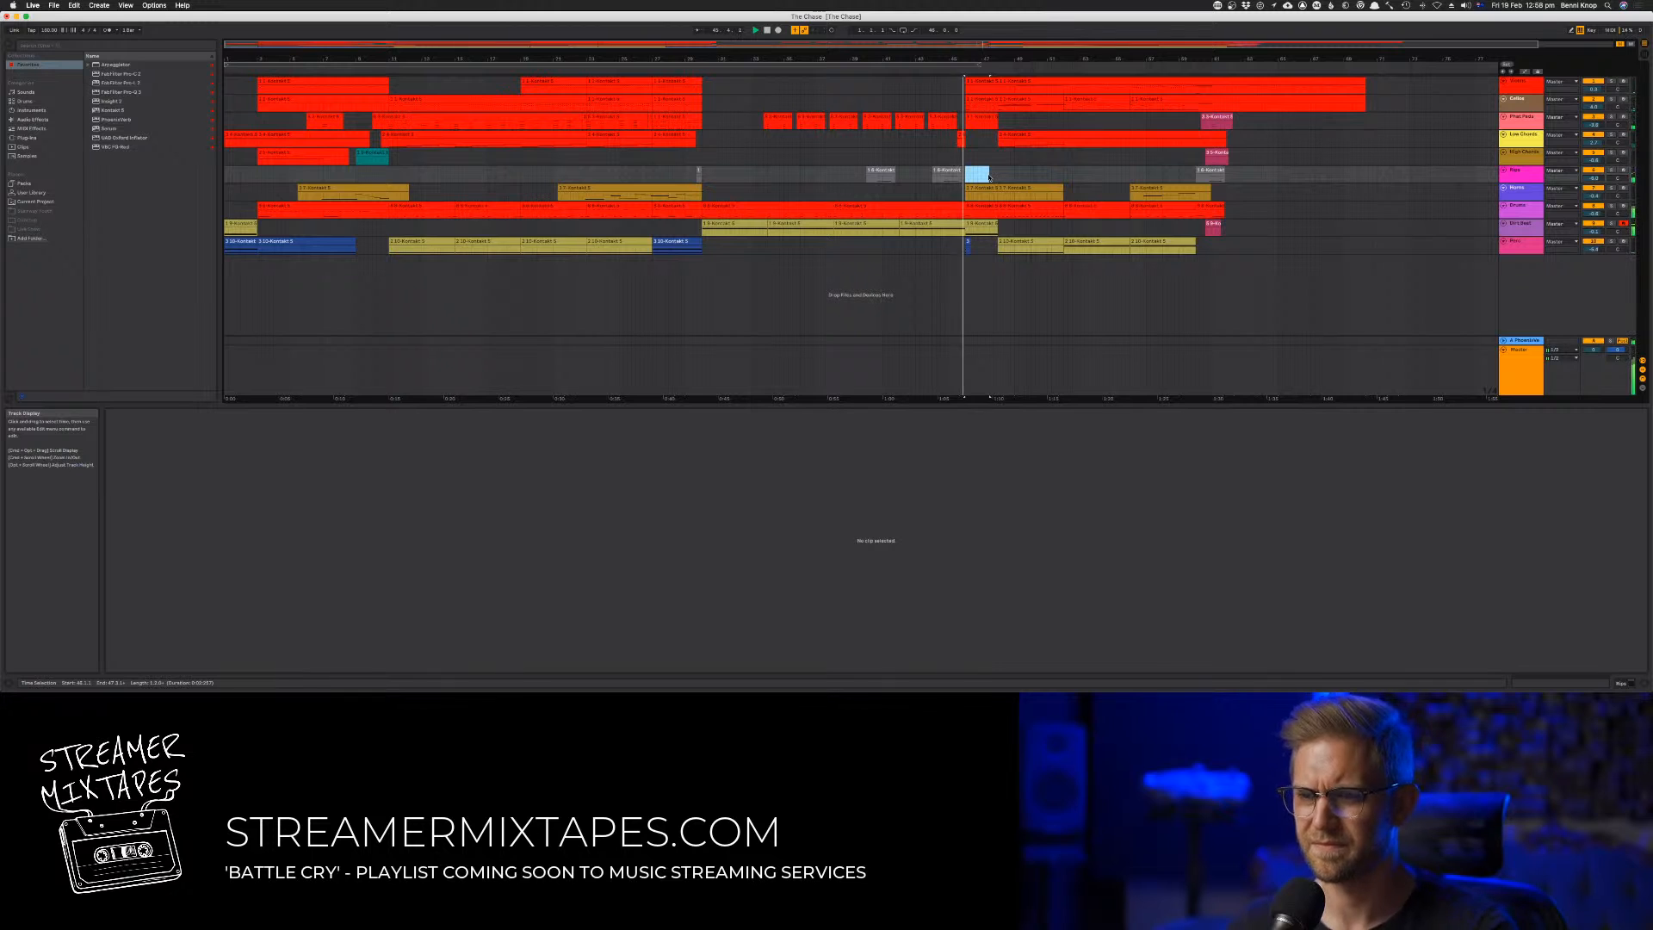
click(890, 69)
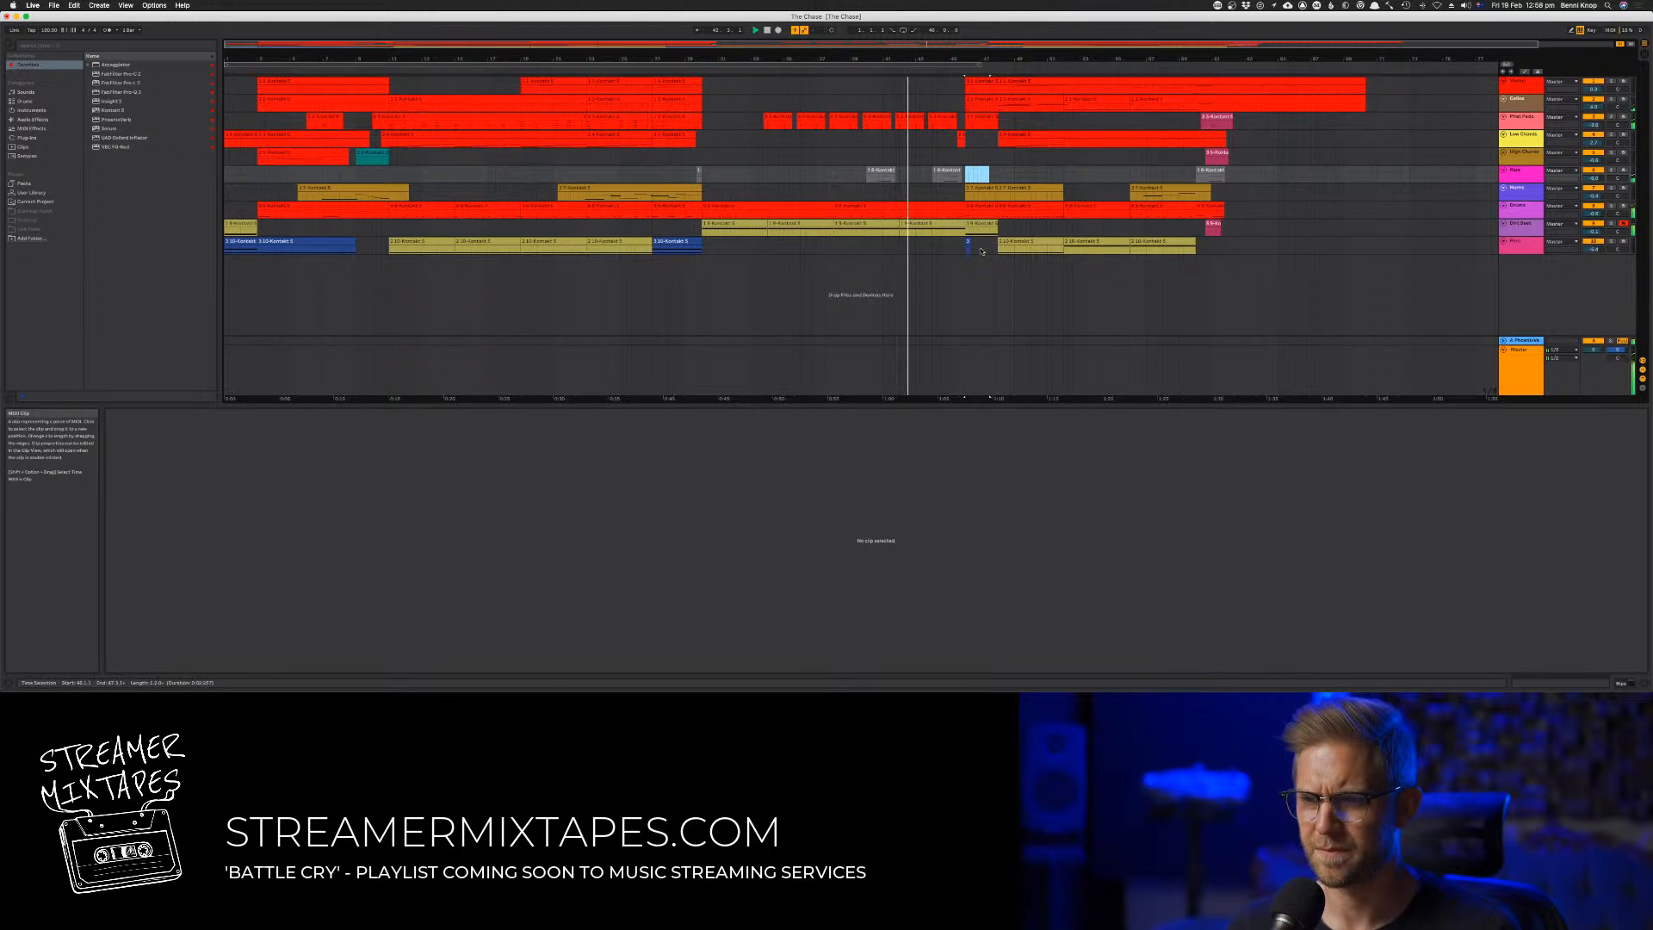
click(969, 246)
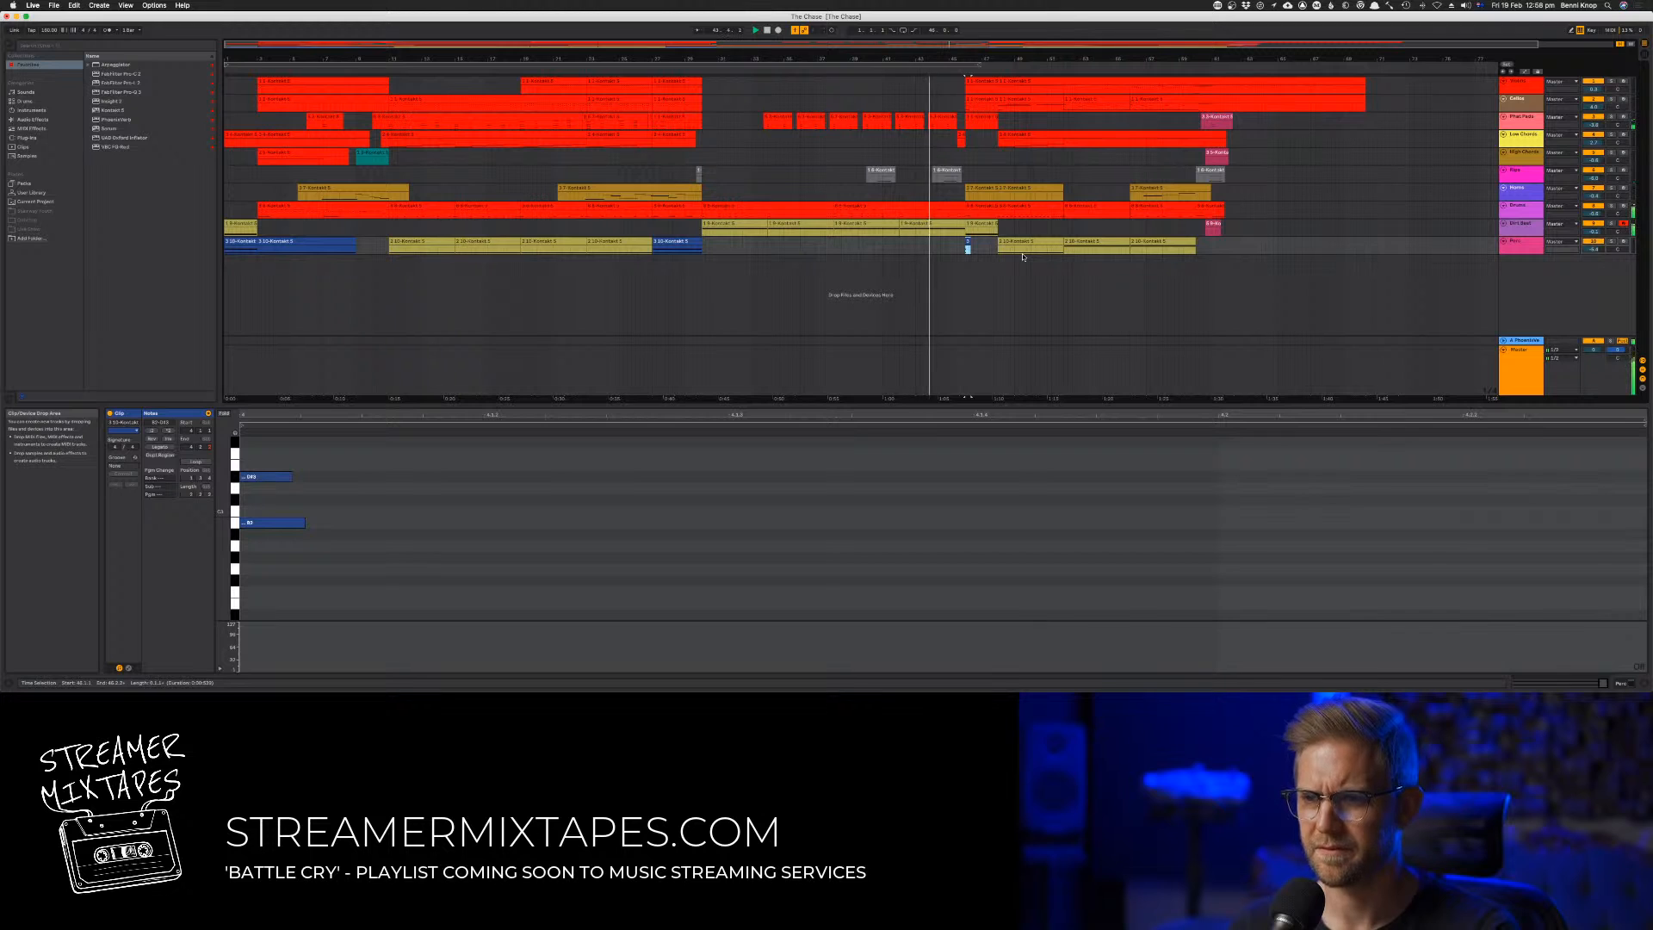
click(950, 244)
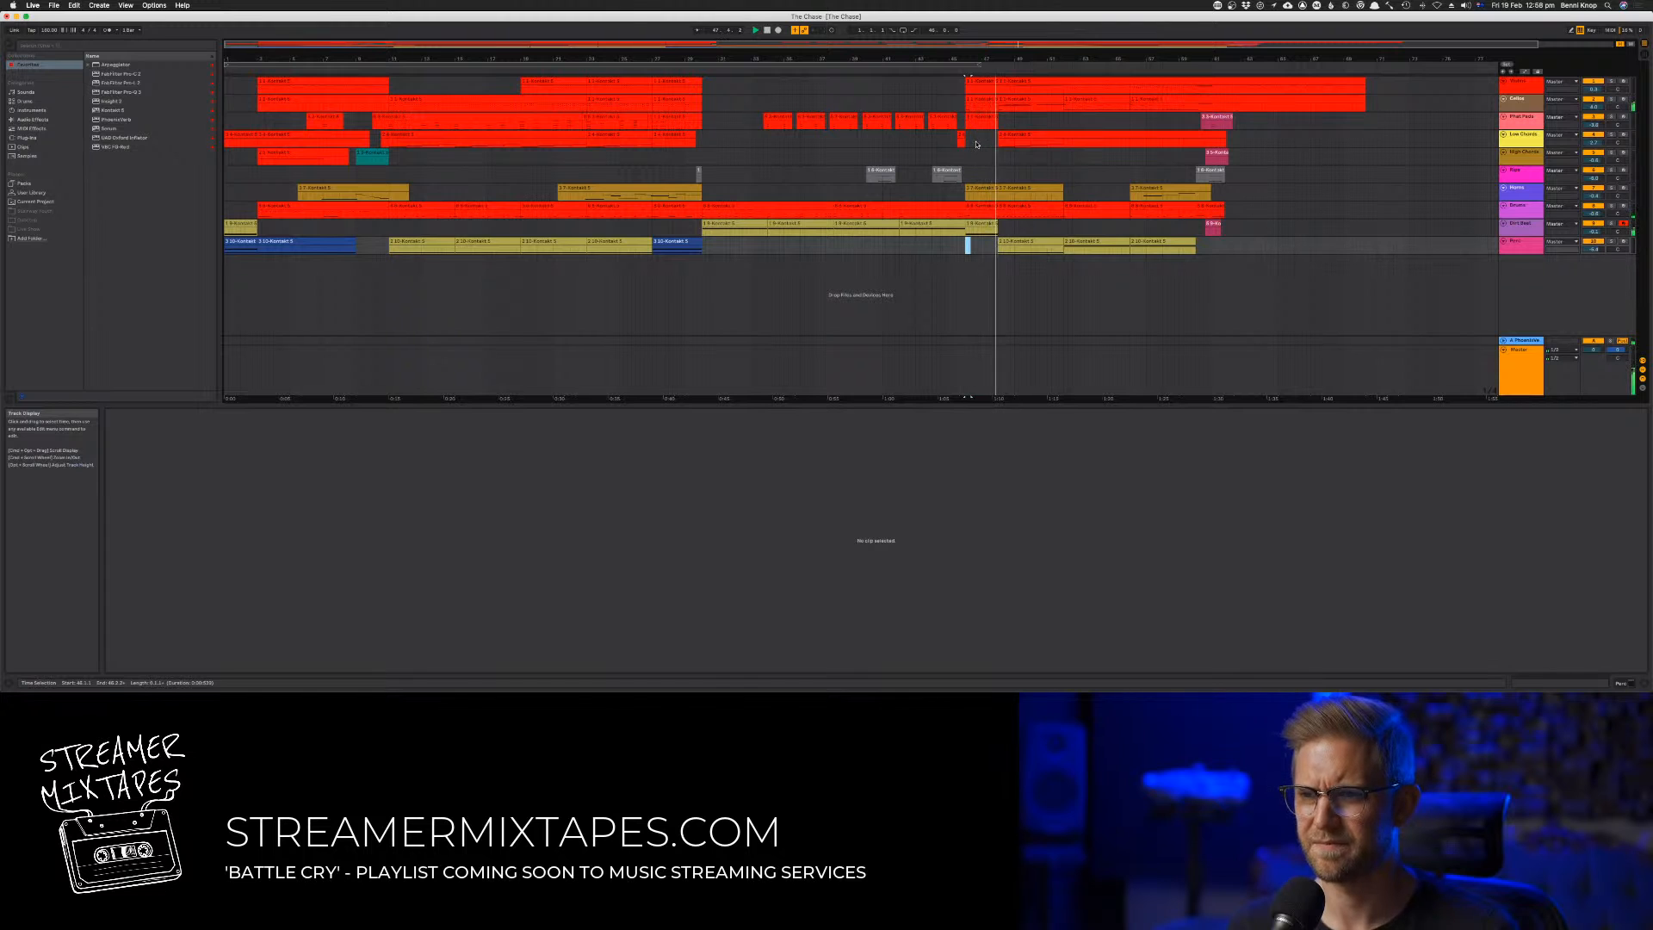
Adjust the velocity of all notes in the second track's clip within the two-bar block and play the transition
click(974, 99)
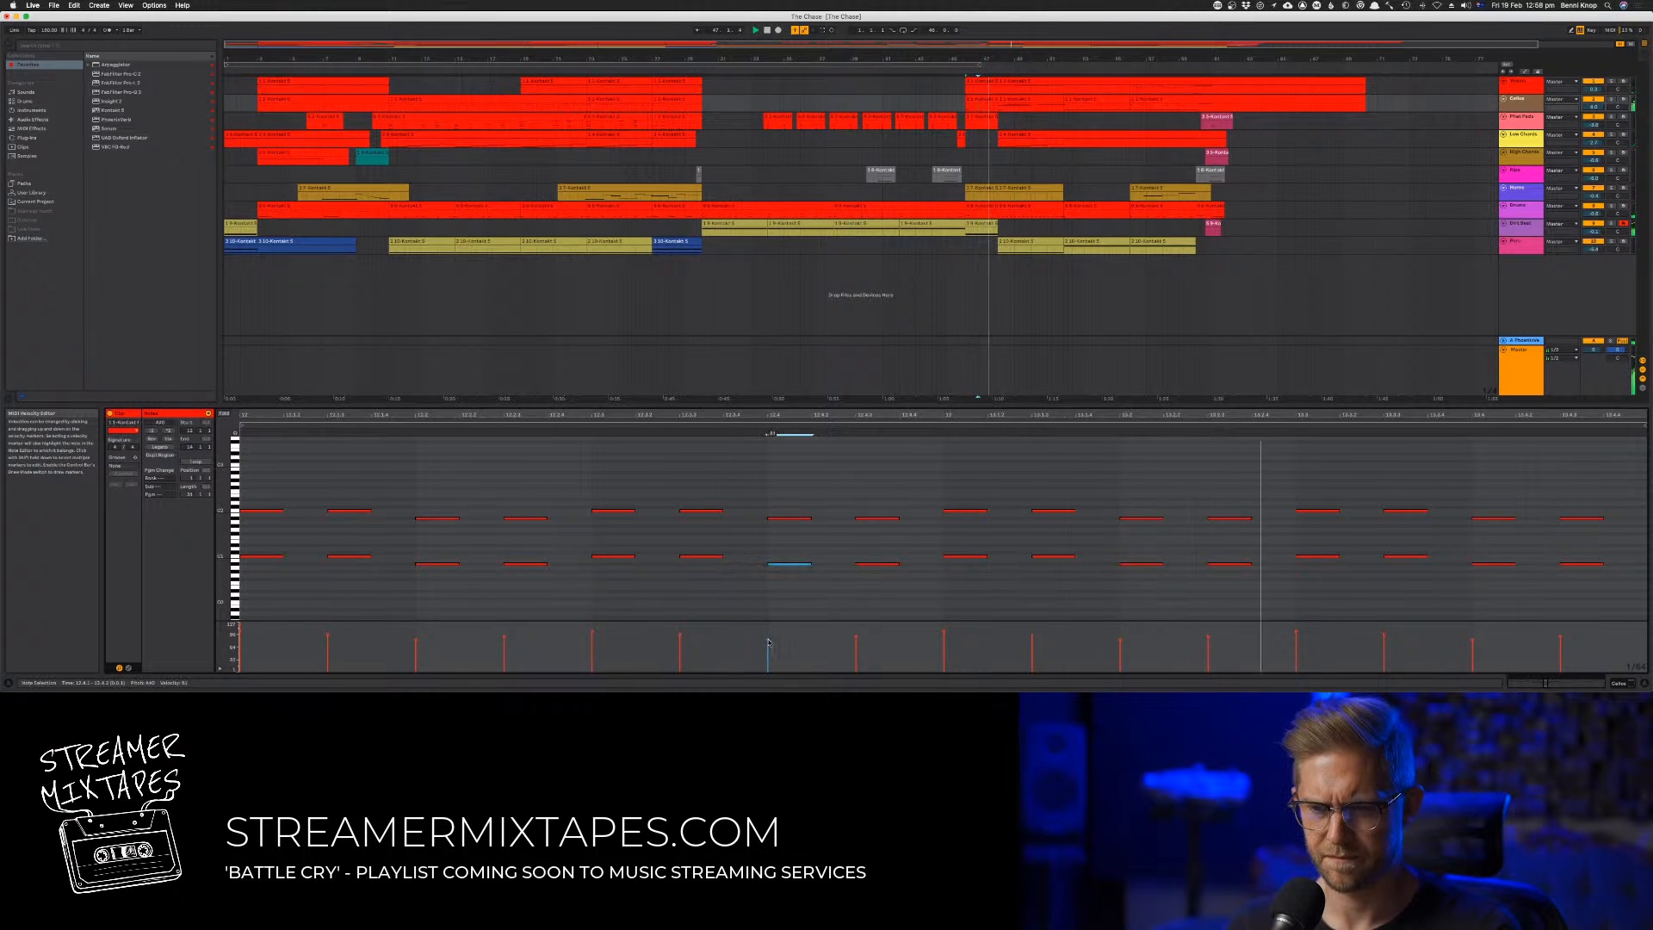
key(super+a)
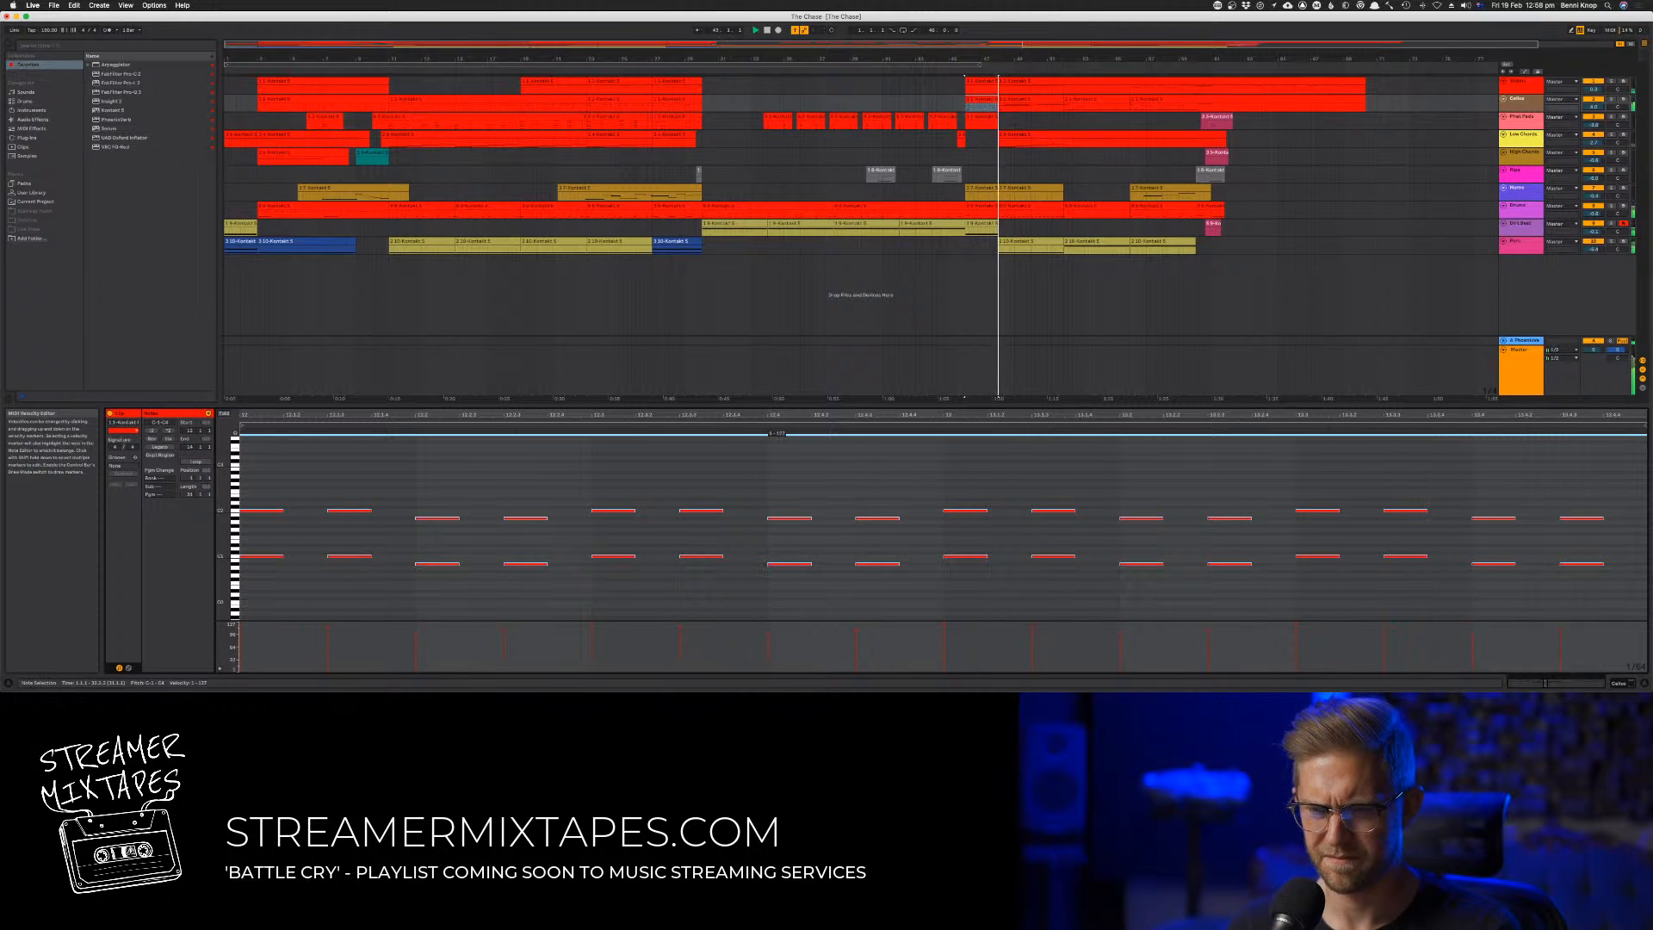
click(769, 637)
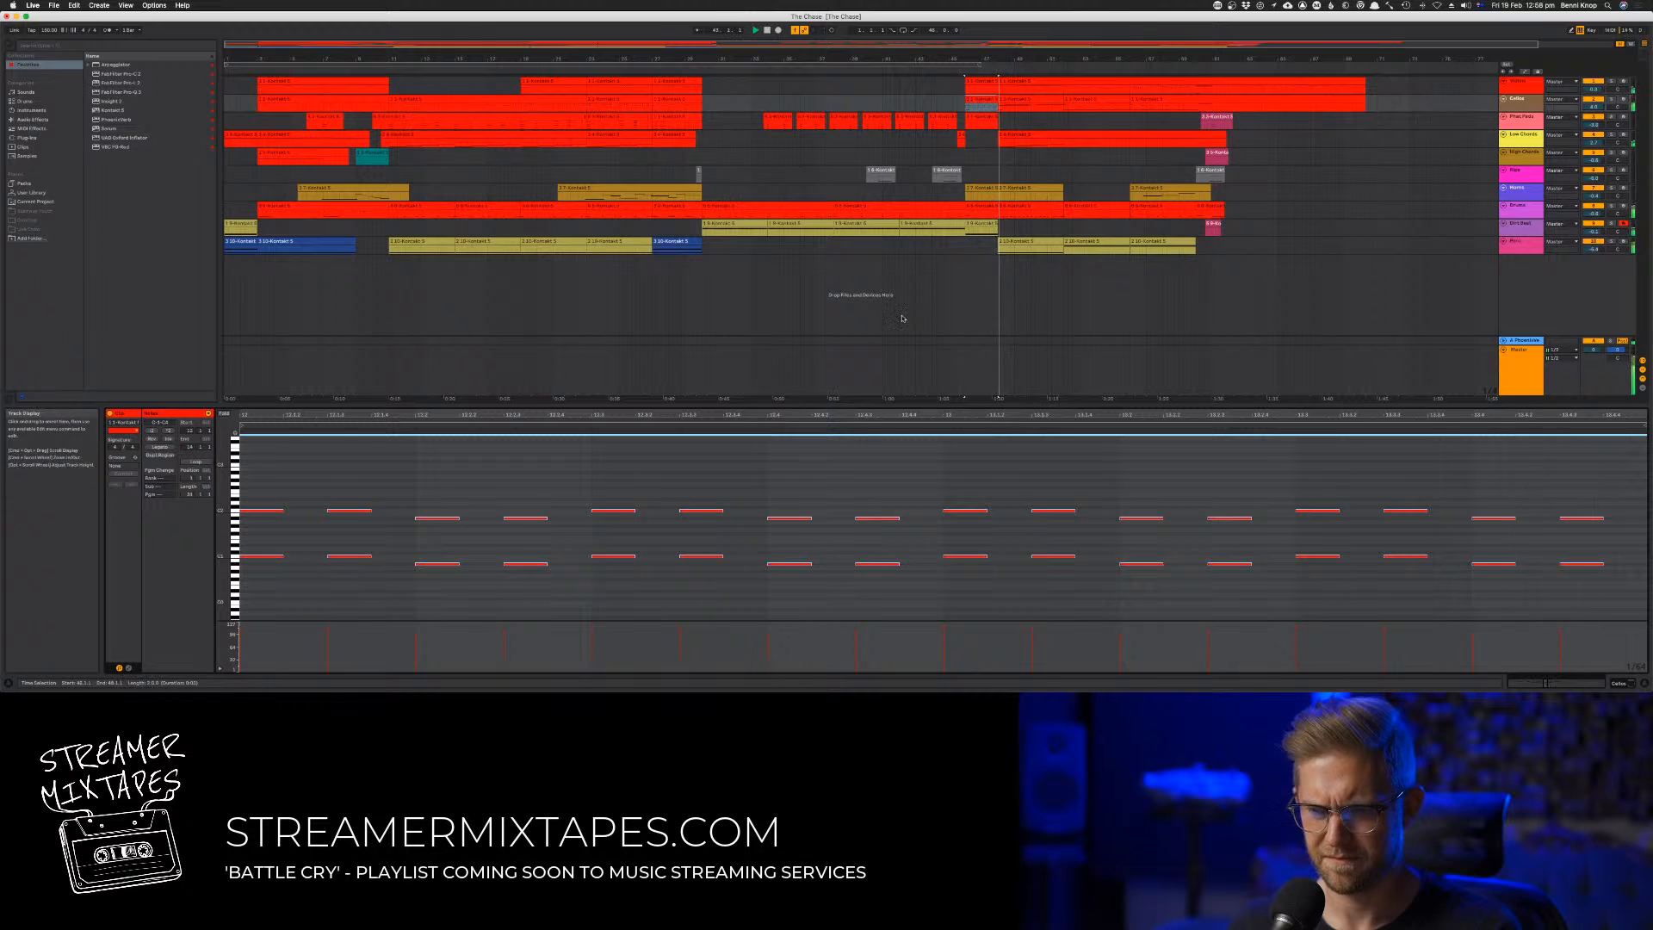
click(945, 71)
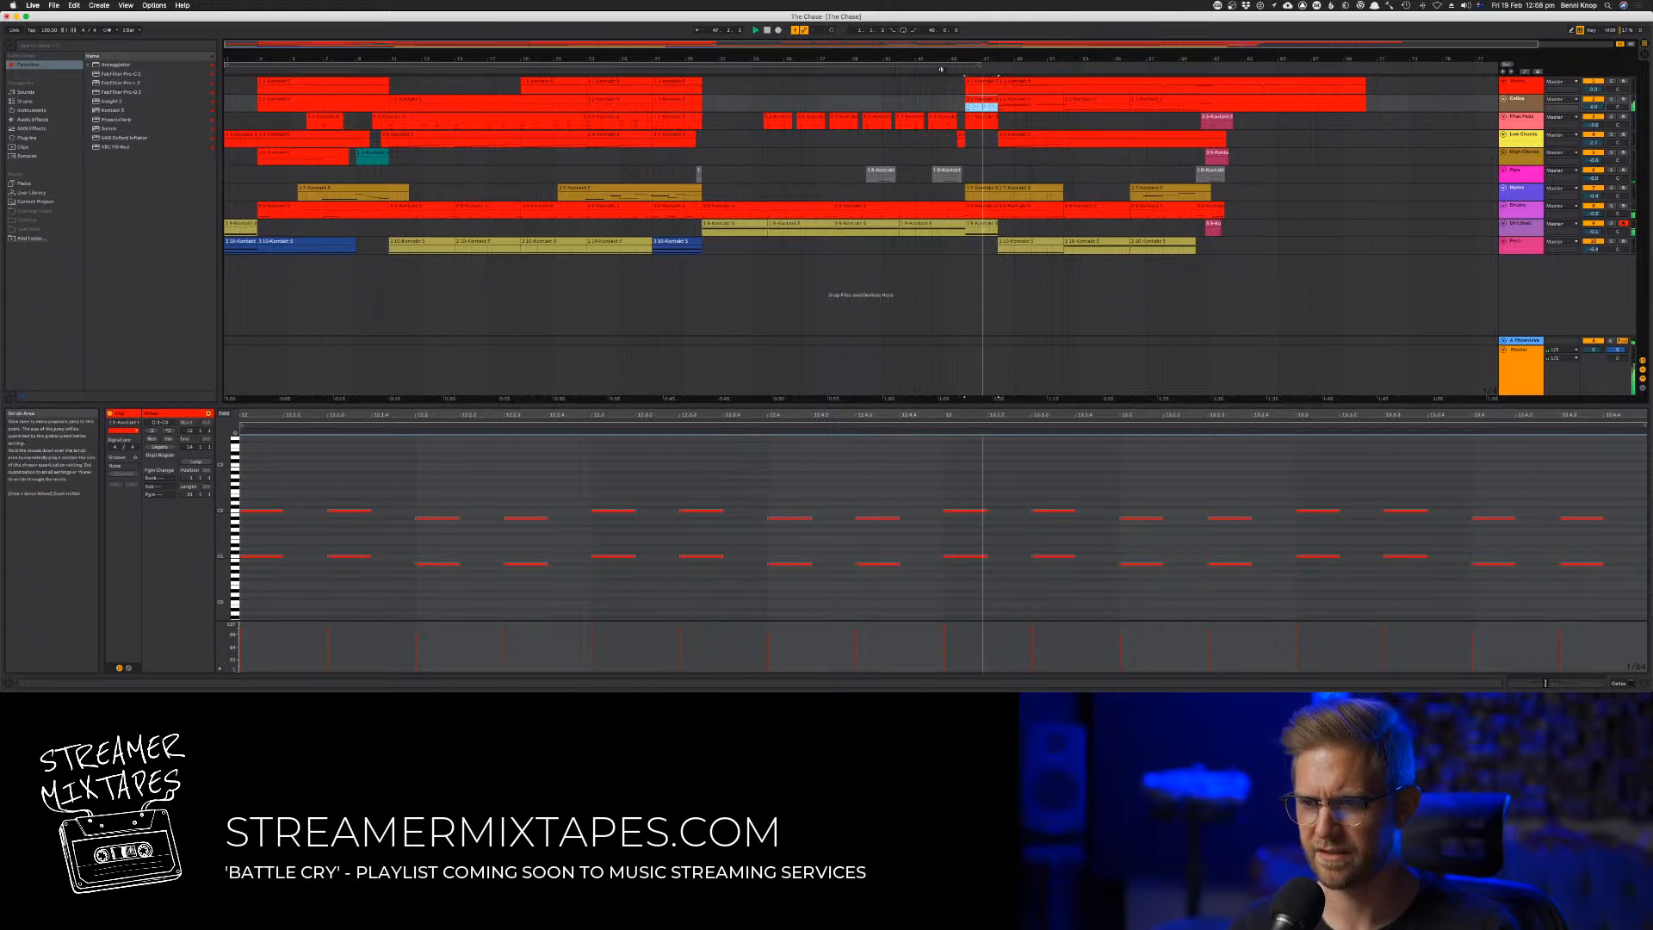
click(942, 71)
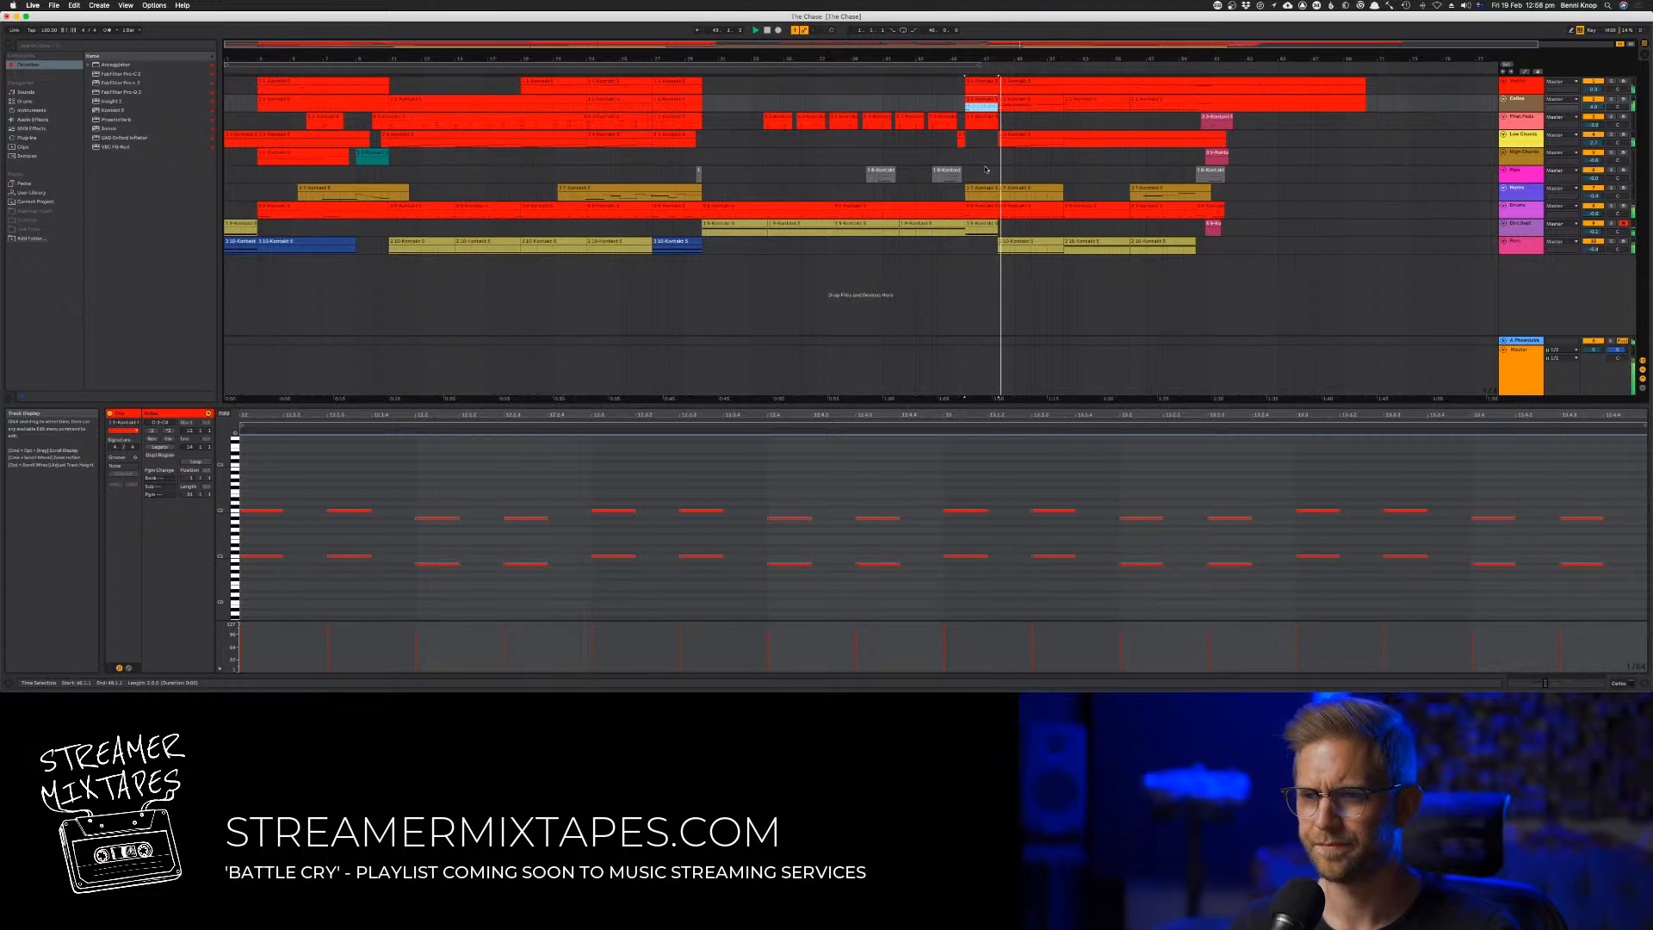
click(943, 72)
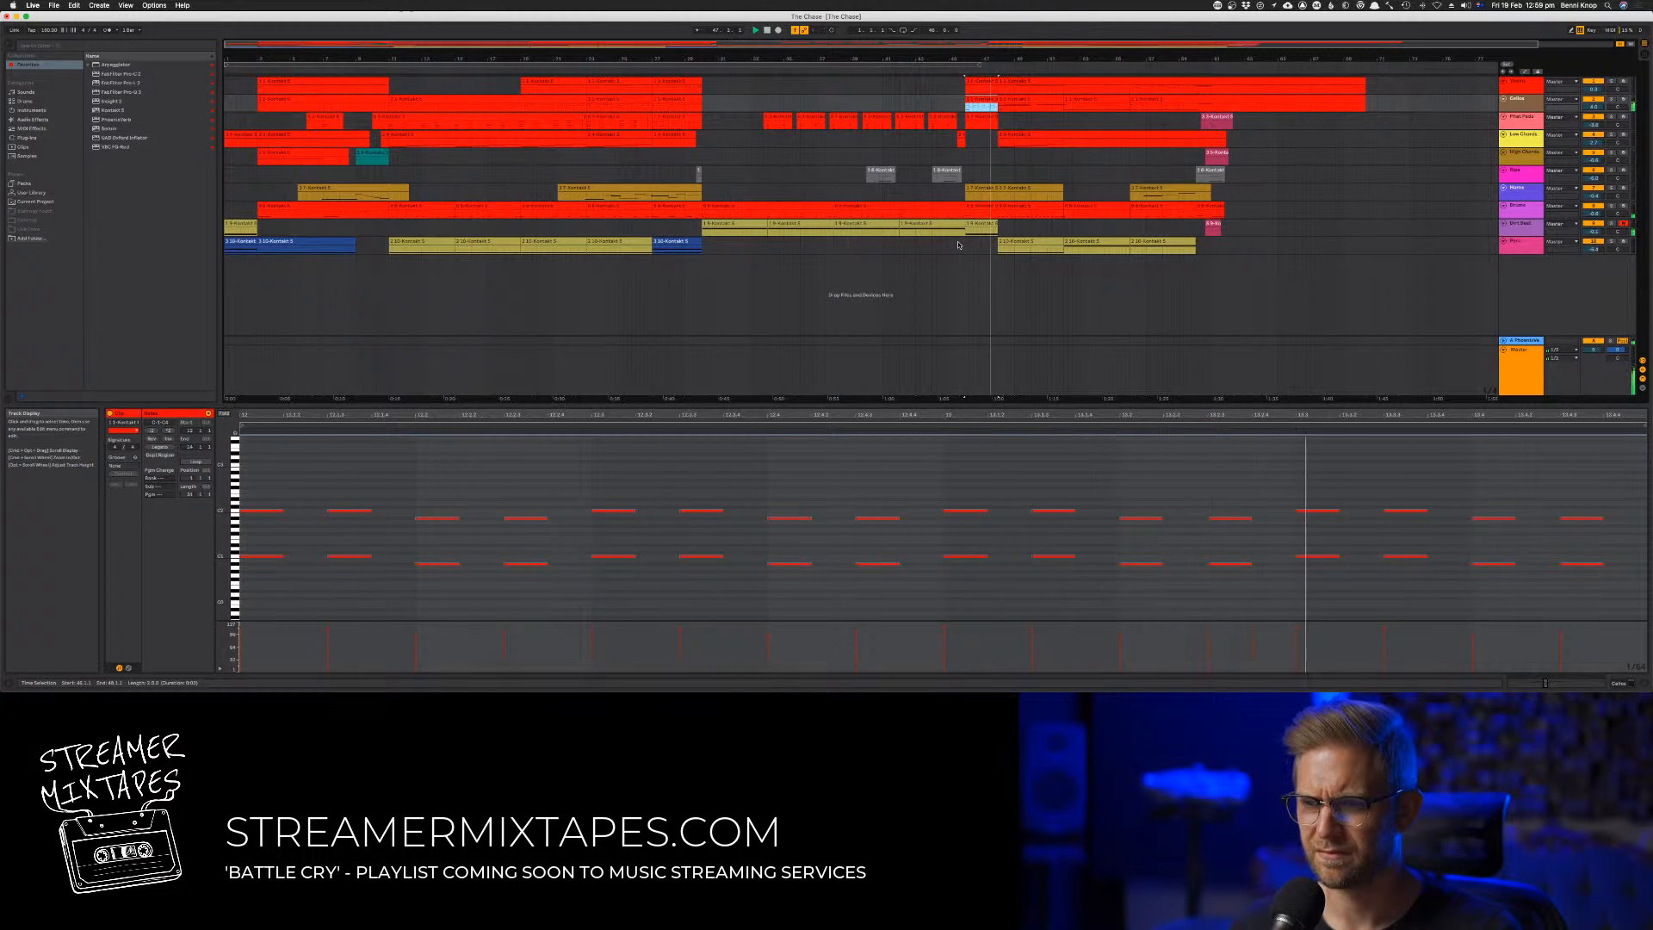
Move the drum note opening the two-bar block to a lower pitch, keeping it at the clip start, and play the transition
click(981, 212)
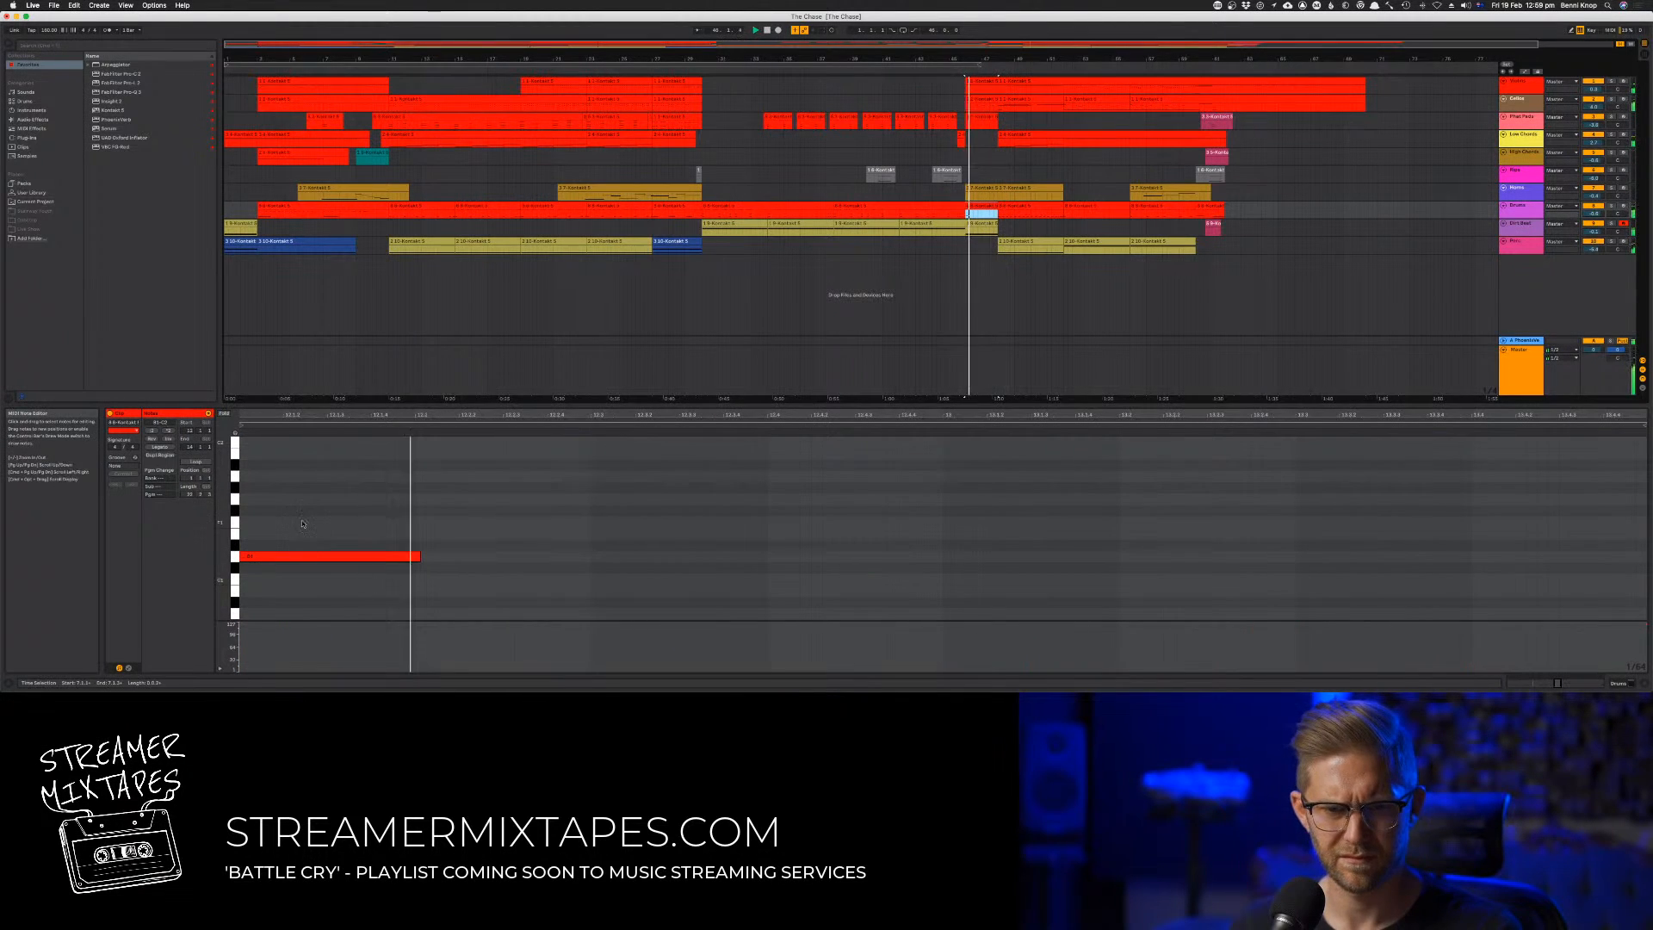
key(space)
click(286, 558)
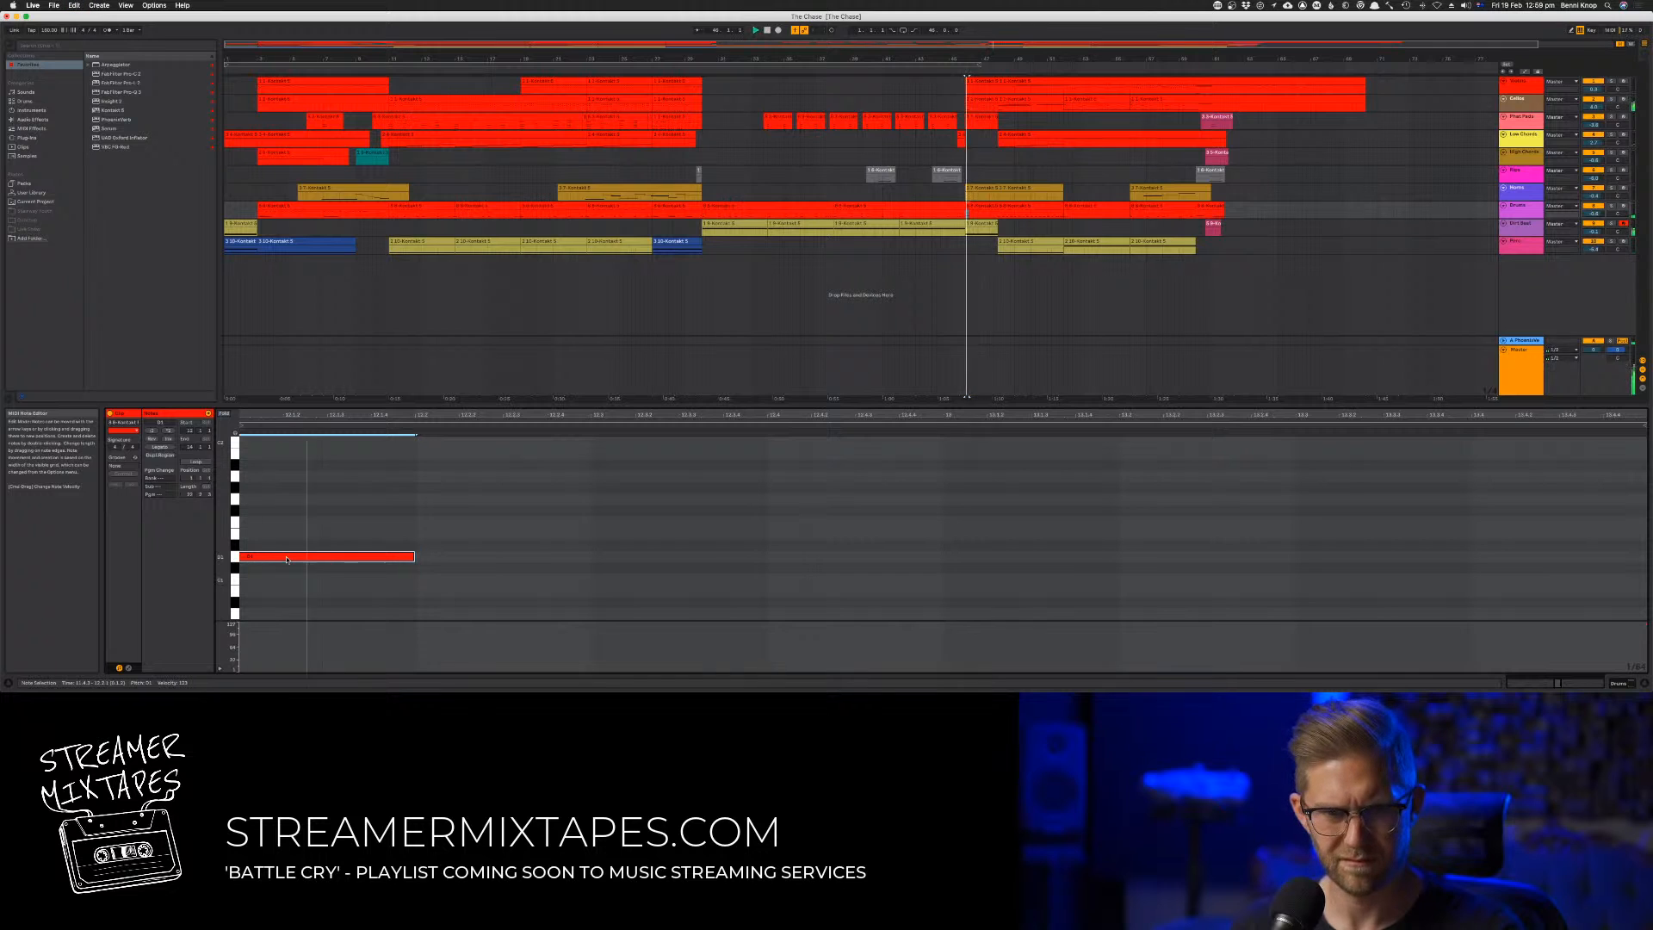
drag(286, 559, 414, 588)
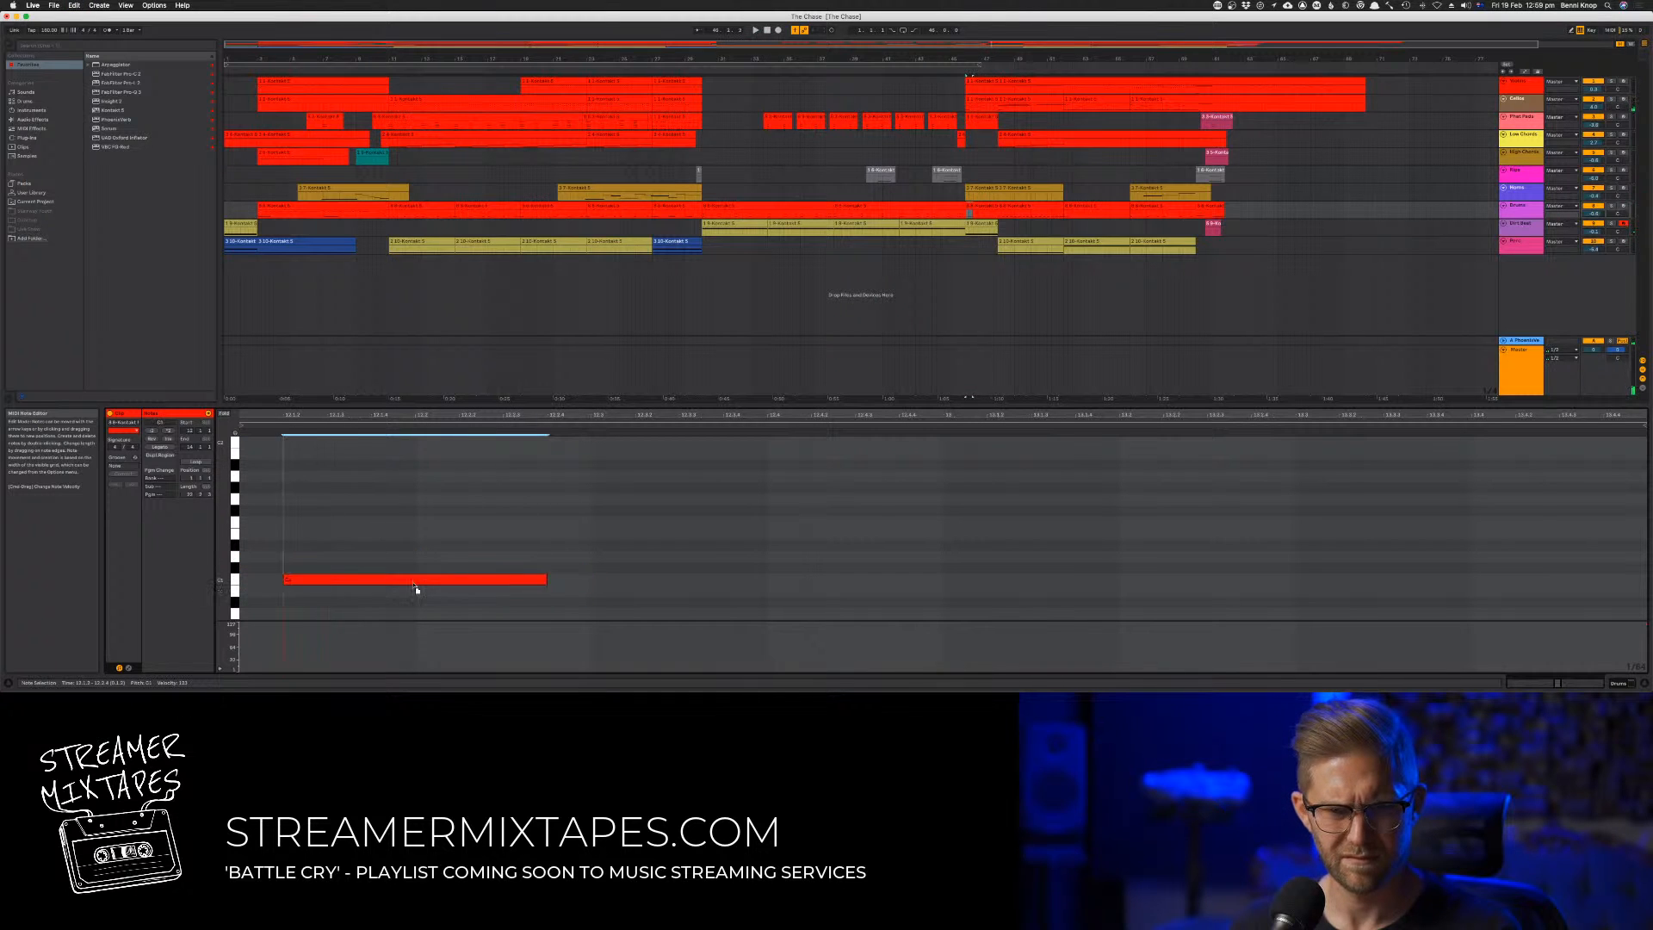
key(space)
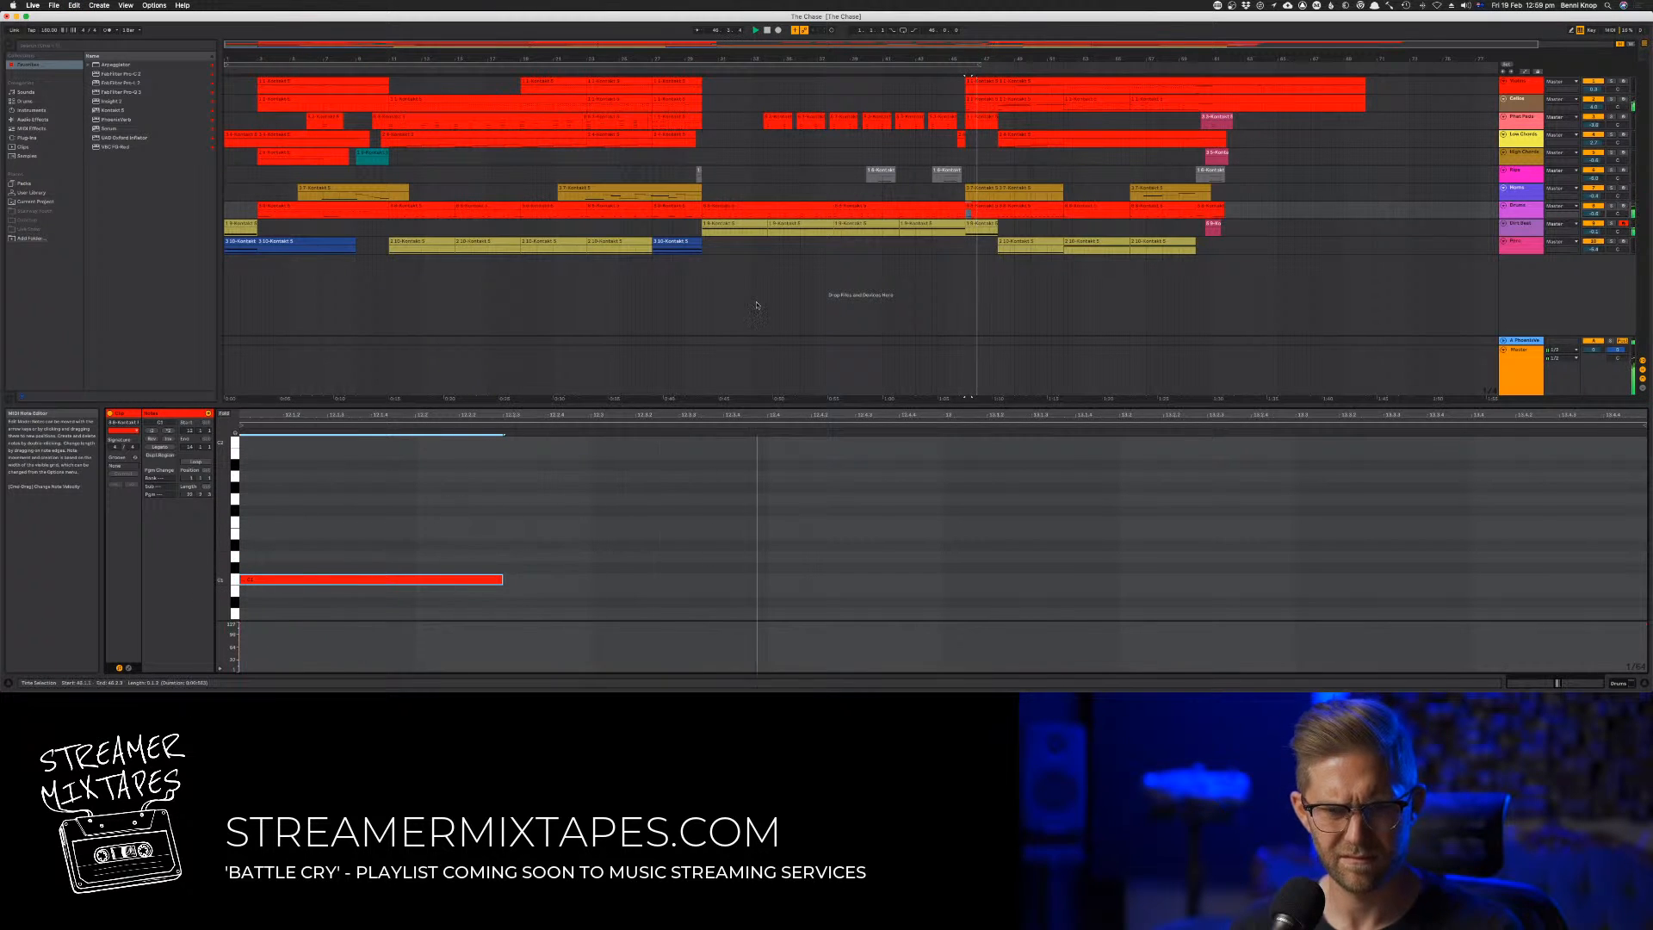
click(950, 71)
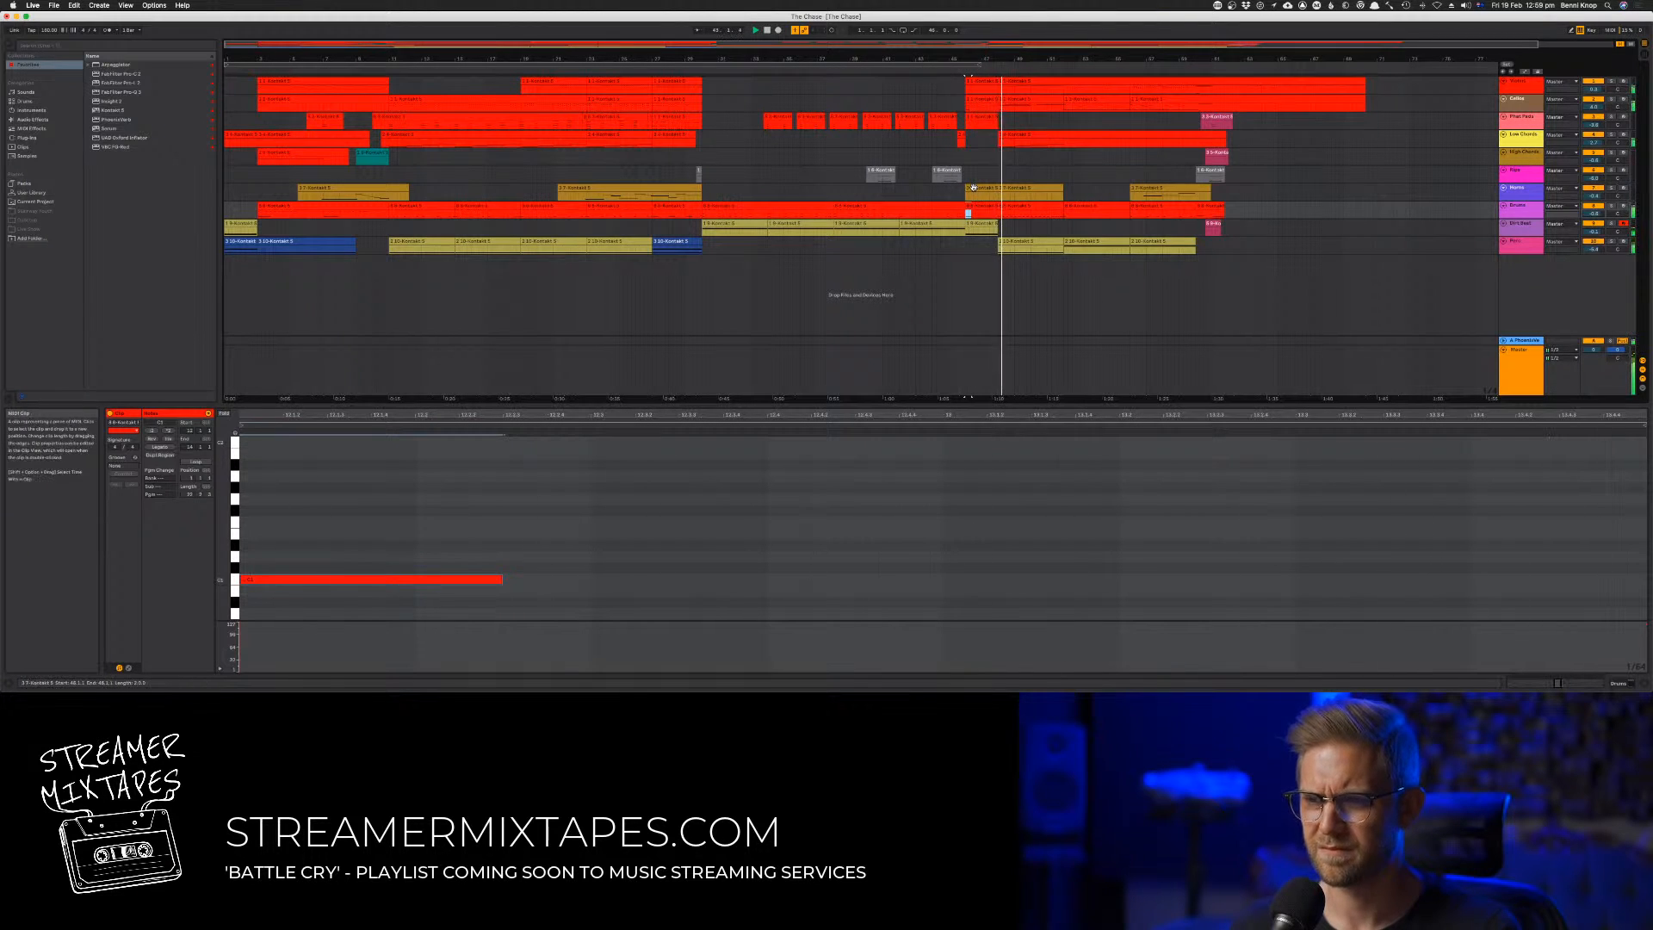
Play the passage from its start and copy the second track's preceding clip into the passage's beginning
click(691, 74)
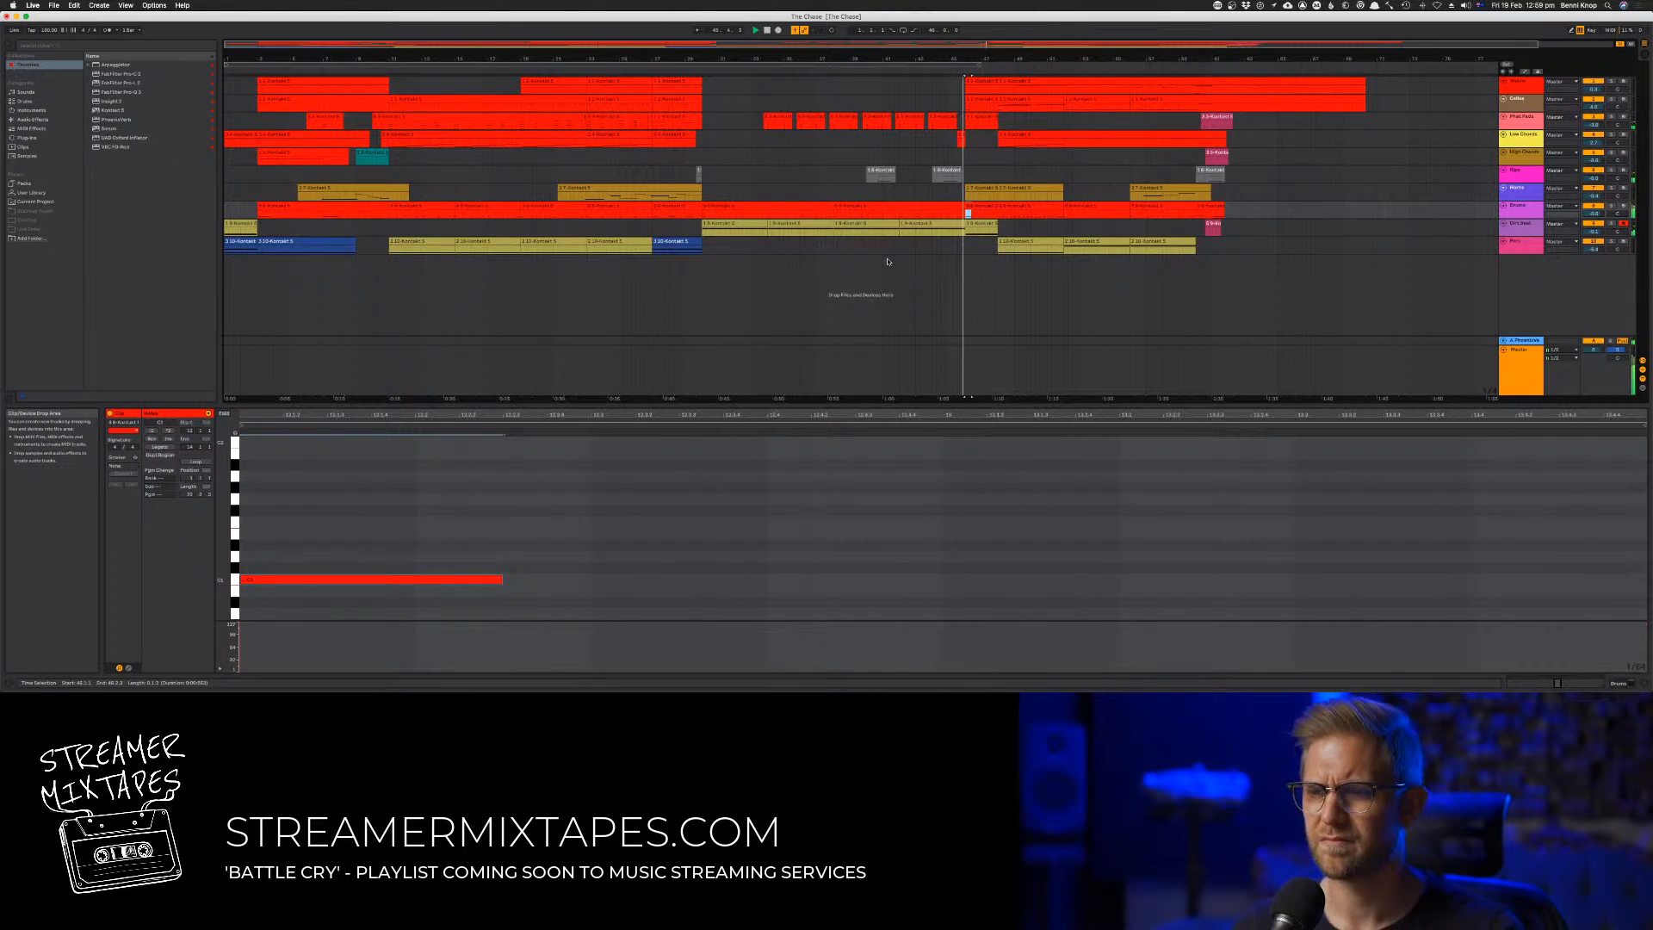
click(700, 66)
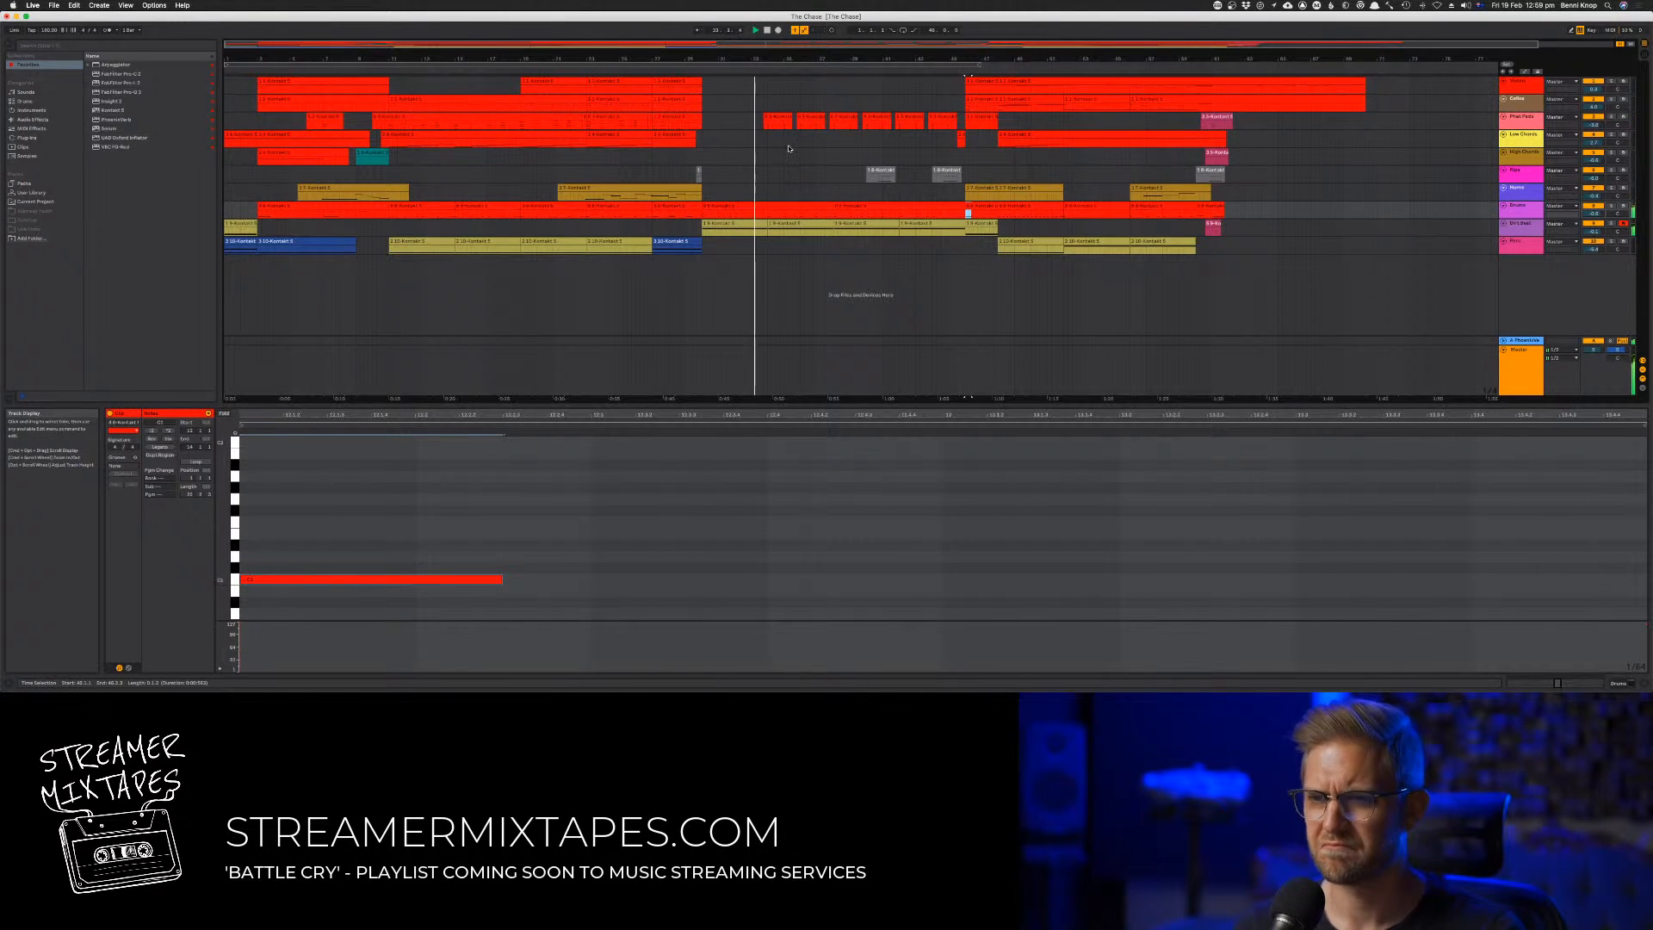
click(706, 102)
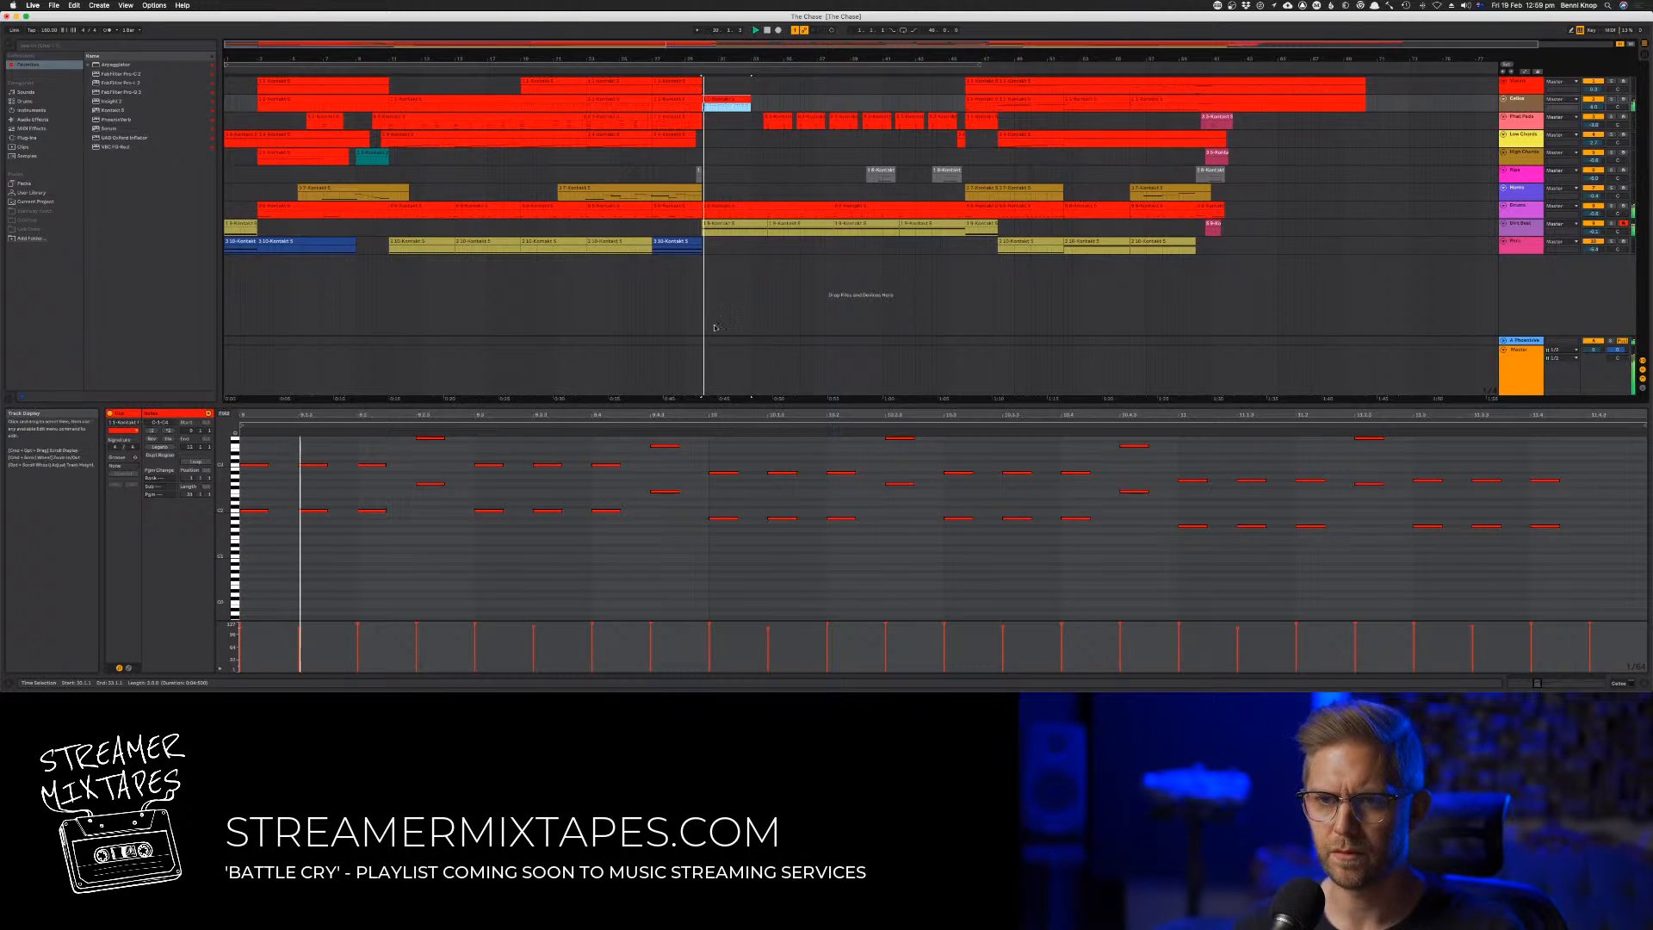
Shorten all notes in the second track's copied clip to short stabs and play them
key(super+a)
key(super+space)
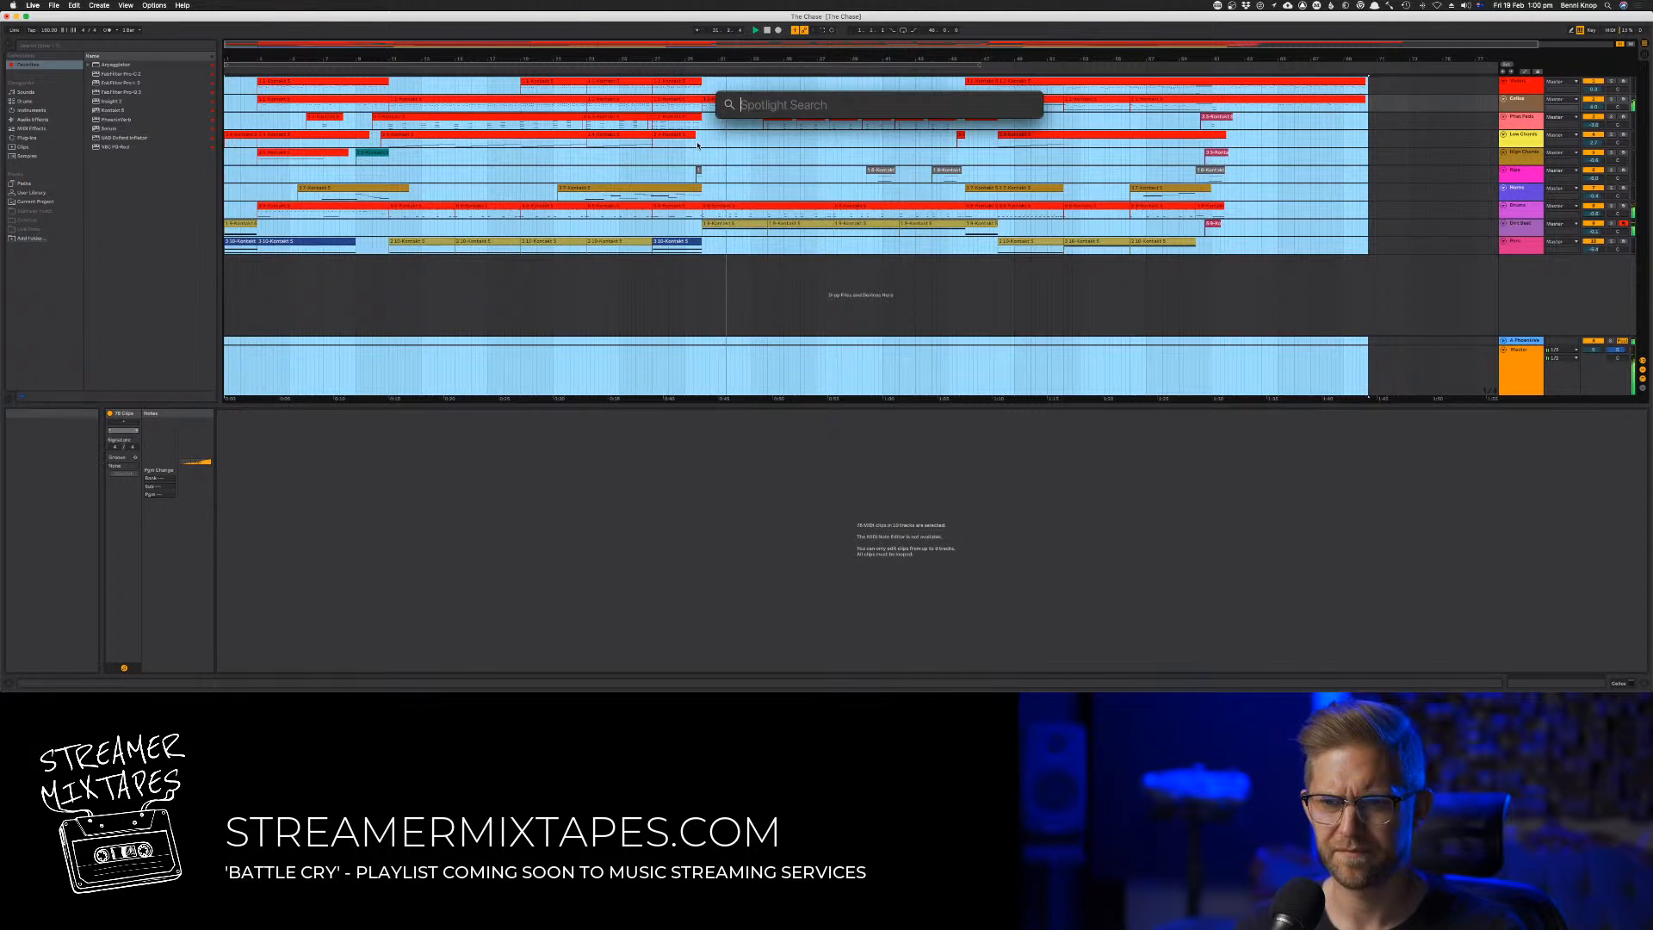
click(710, 120)
click(710, 105)
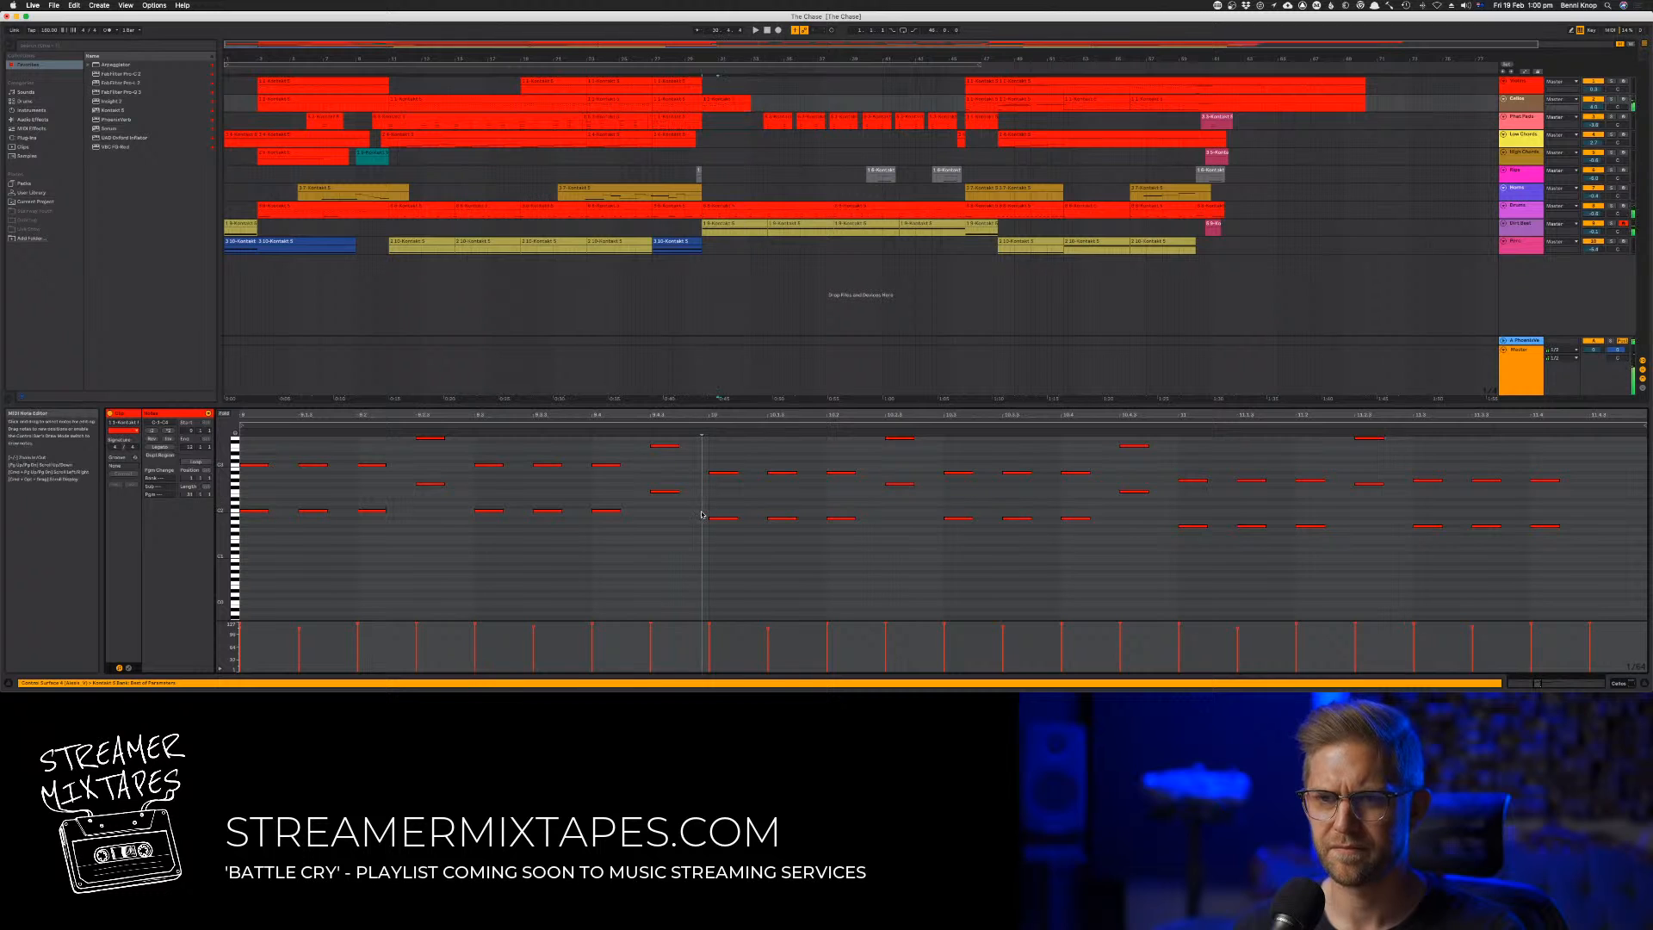
drag(678, 492, 665, 493)
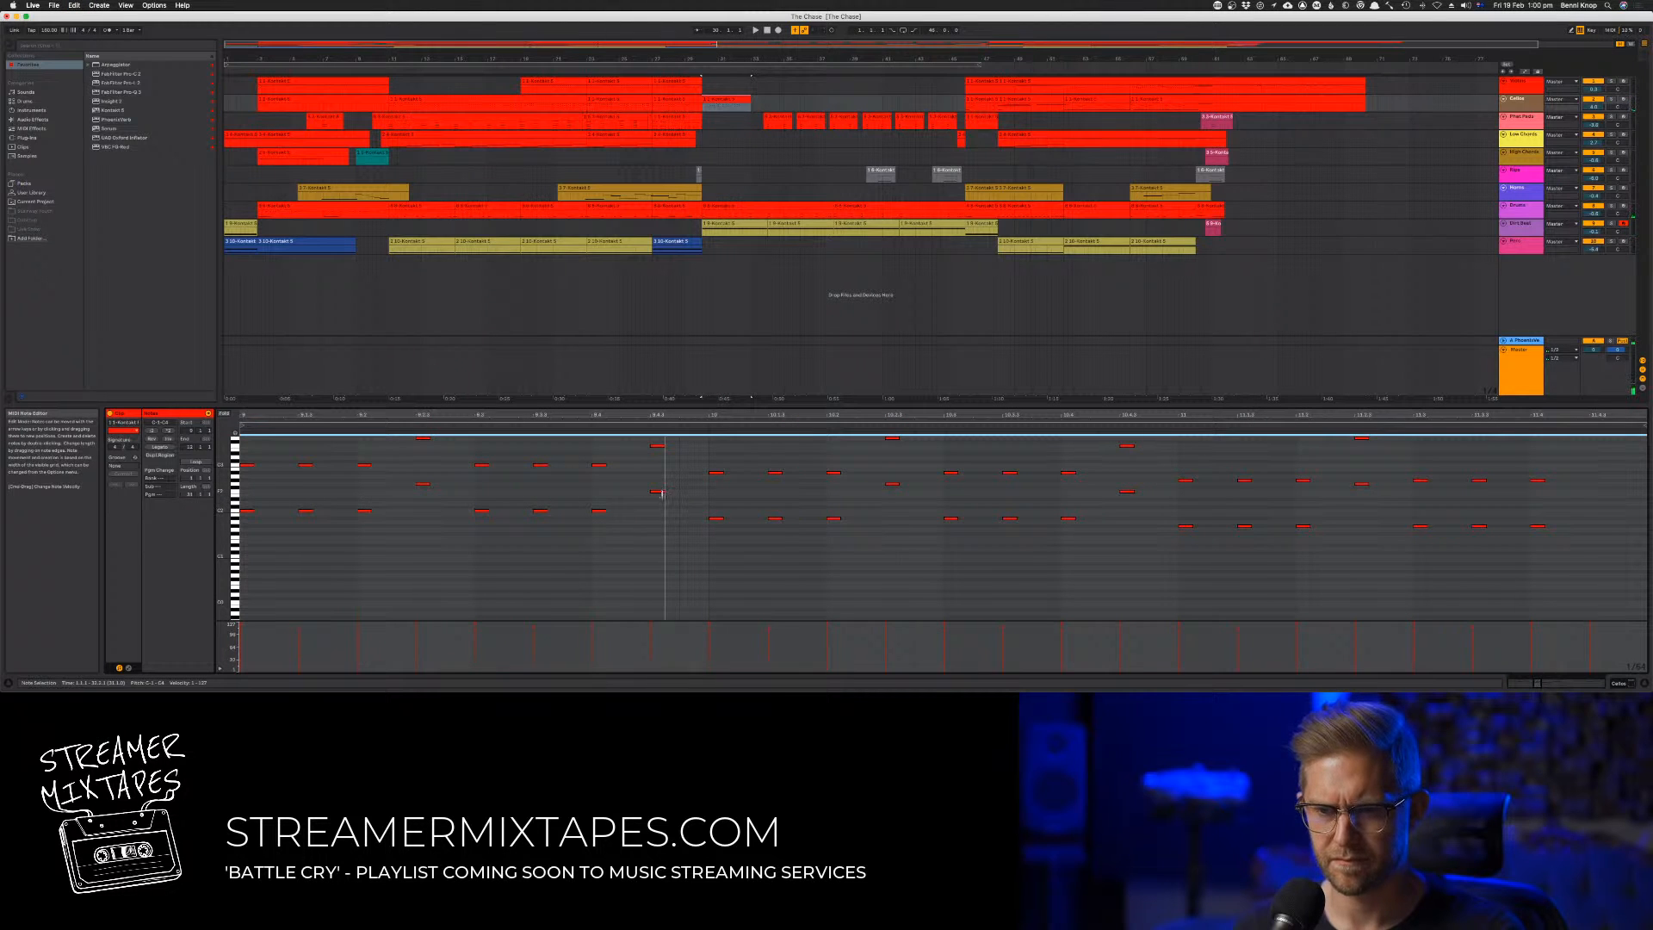
key(space)
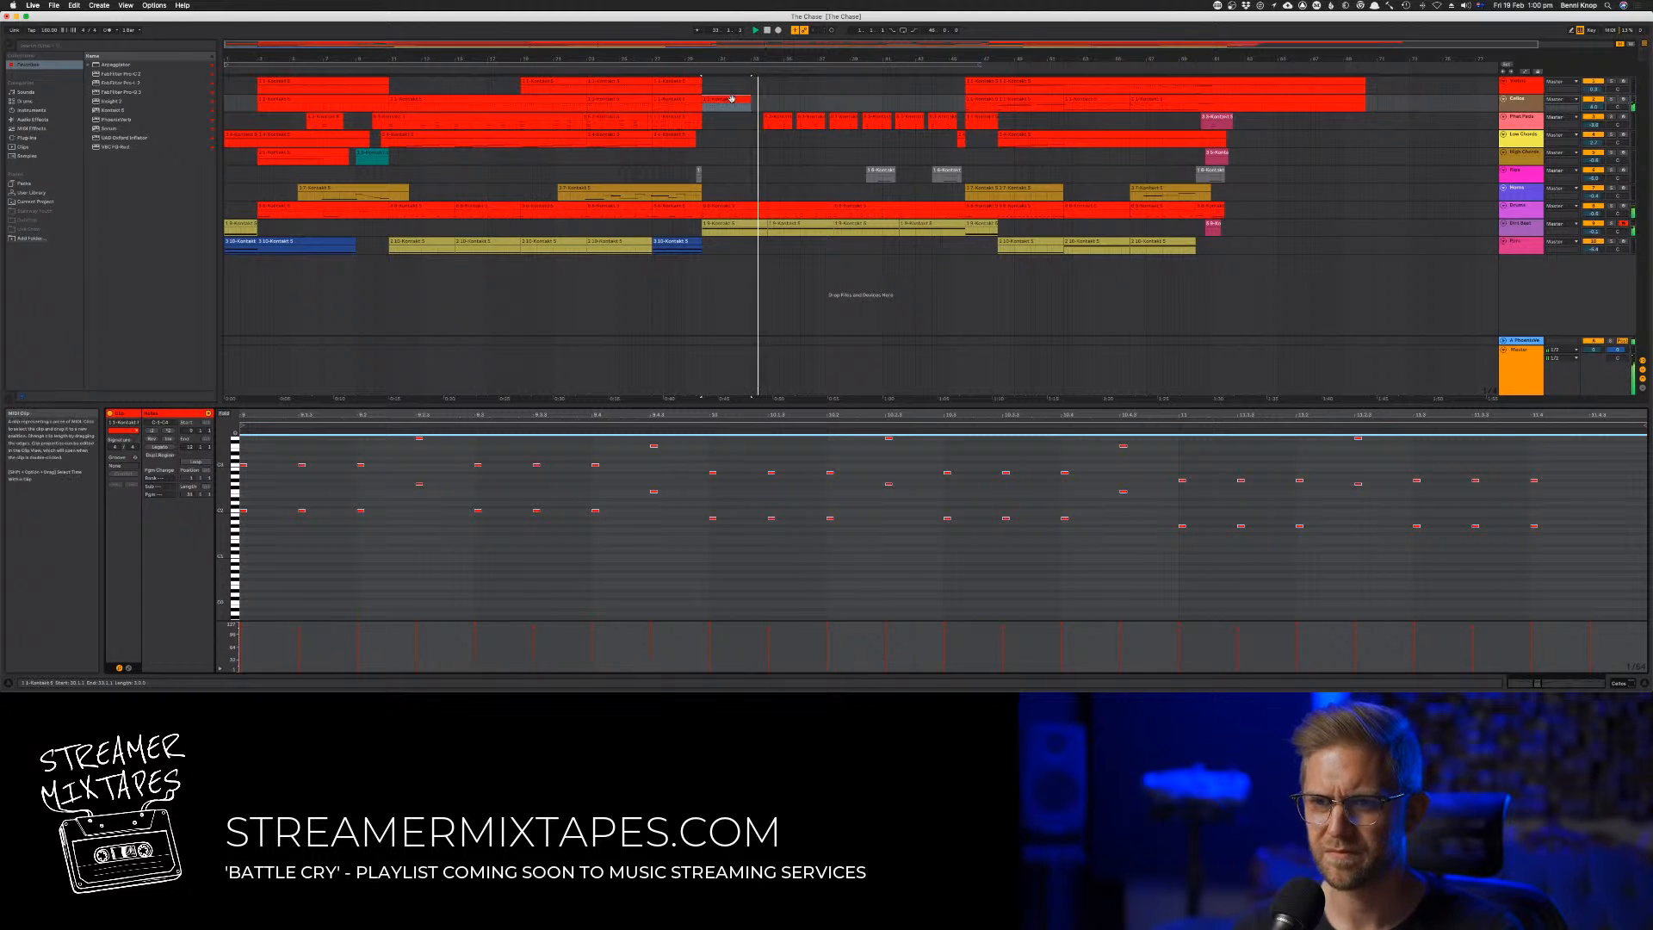
Move the shortened second-track clip about three bars later in the passage
click(784, 103)
drag(783, 102, 783, 102)
key(space)
key(space)
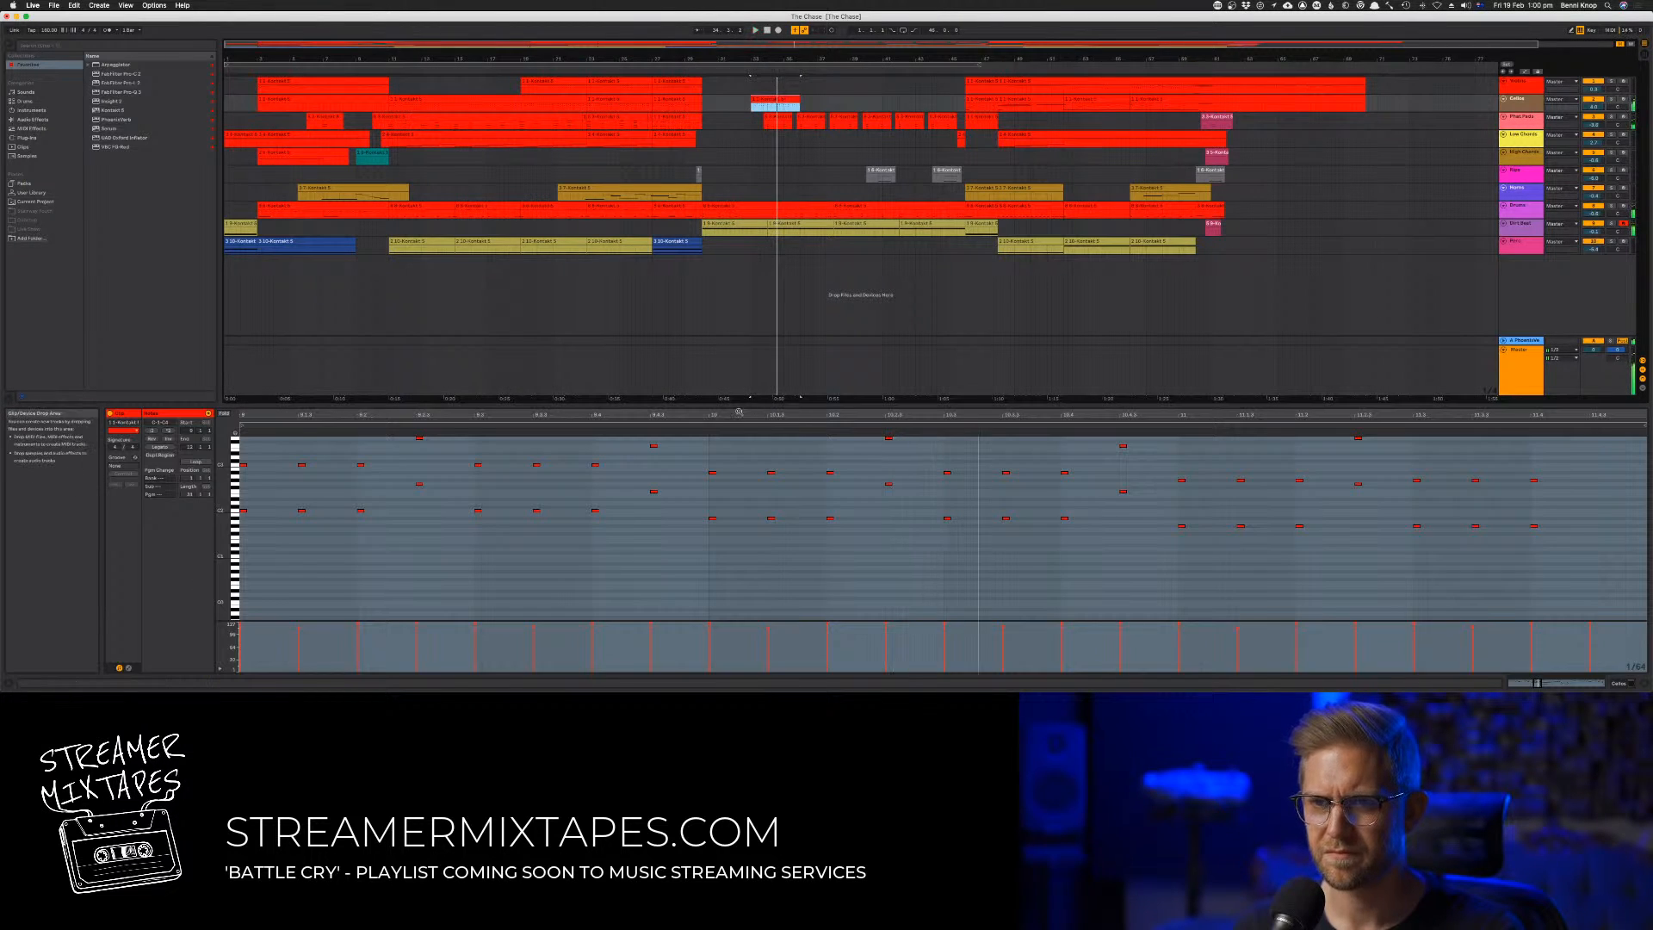
Delete all notes in the moved clip except the first two octave stabs
click(590, 534)
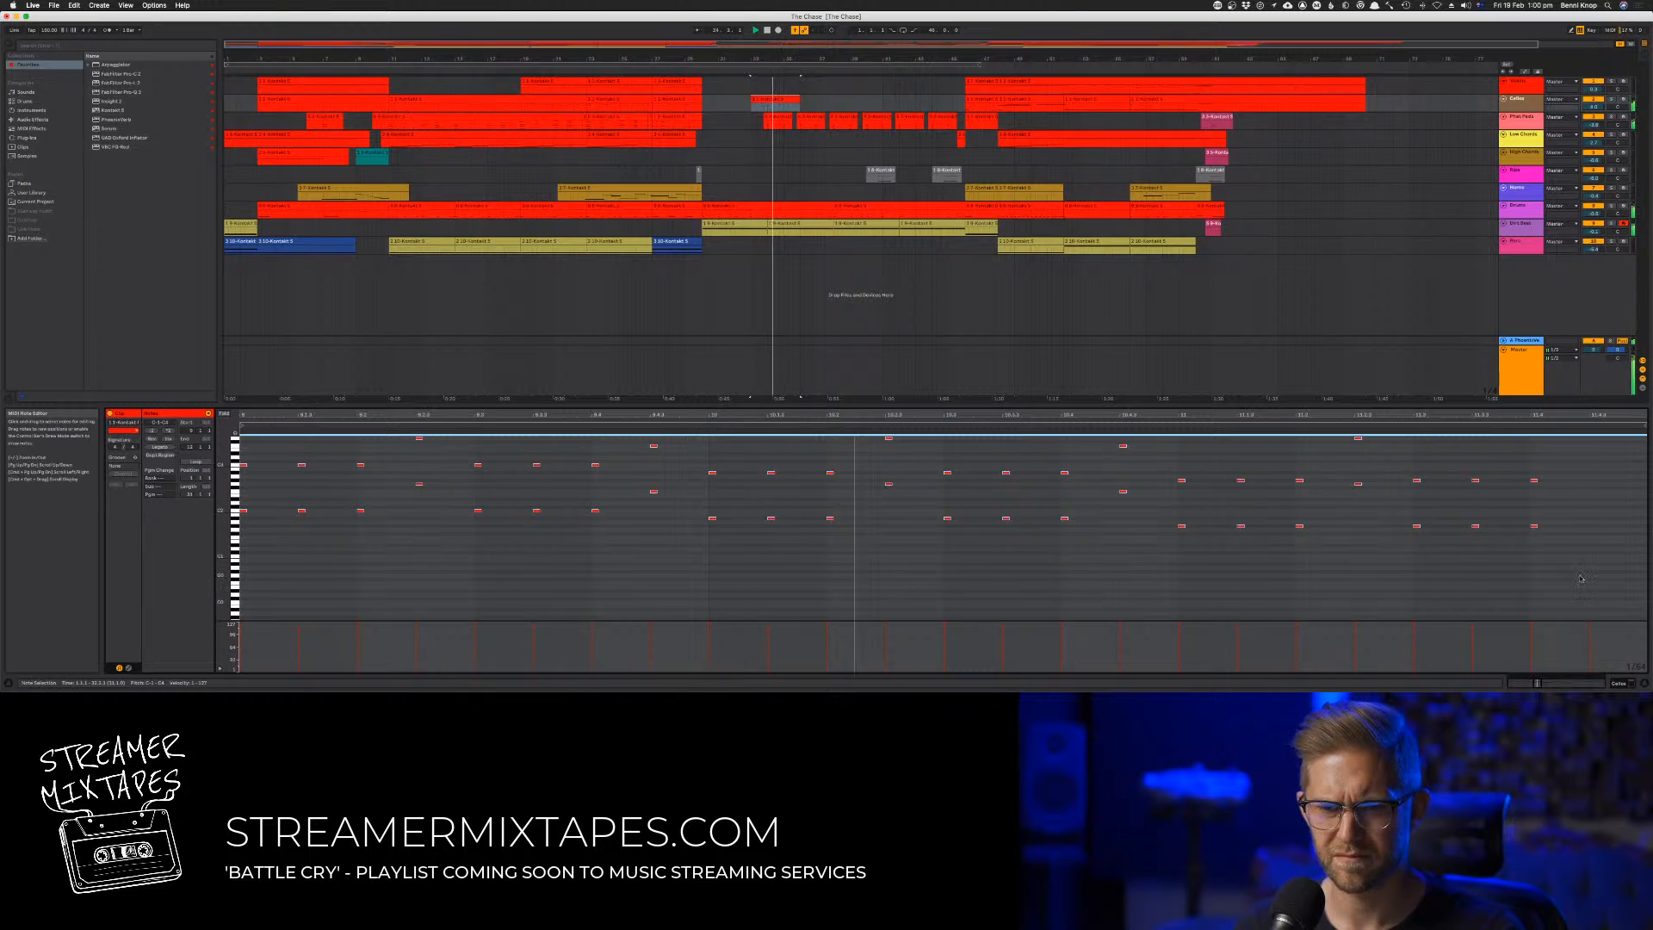
drag(1582, 575, 384, 527)
key(Delete)
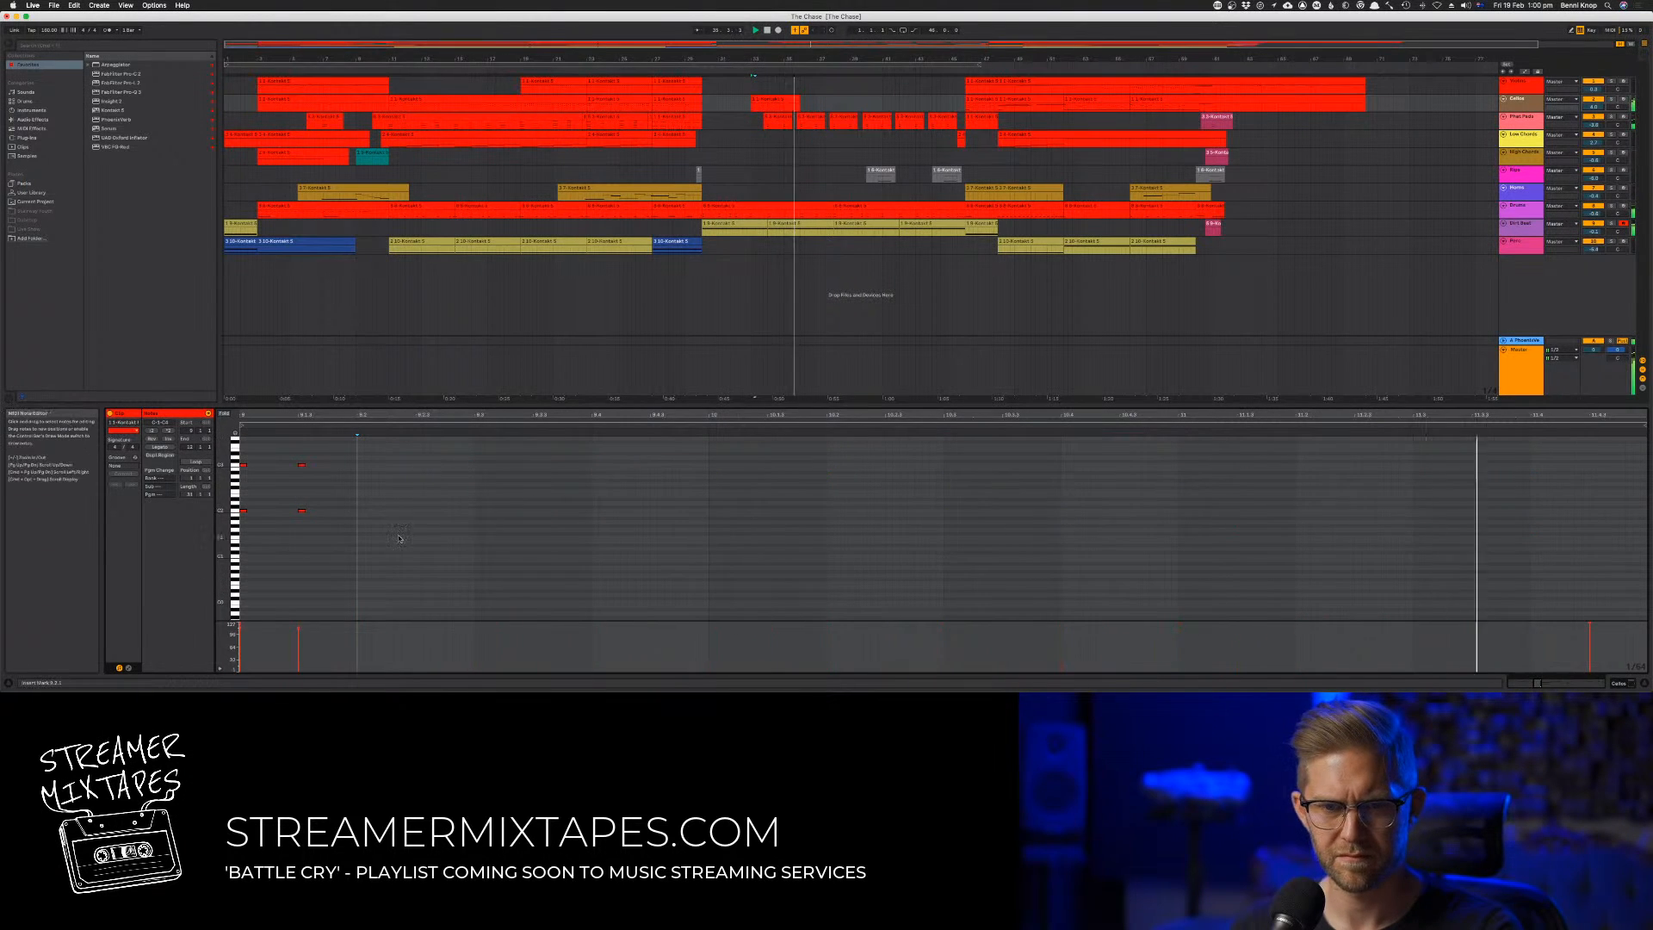
Move the two upper-octave stabs down to the lower stabs' pitch, just after each of them, and play the clip
key(space)
key(space)
drag(338, 457, 242, 474)
key(space)
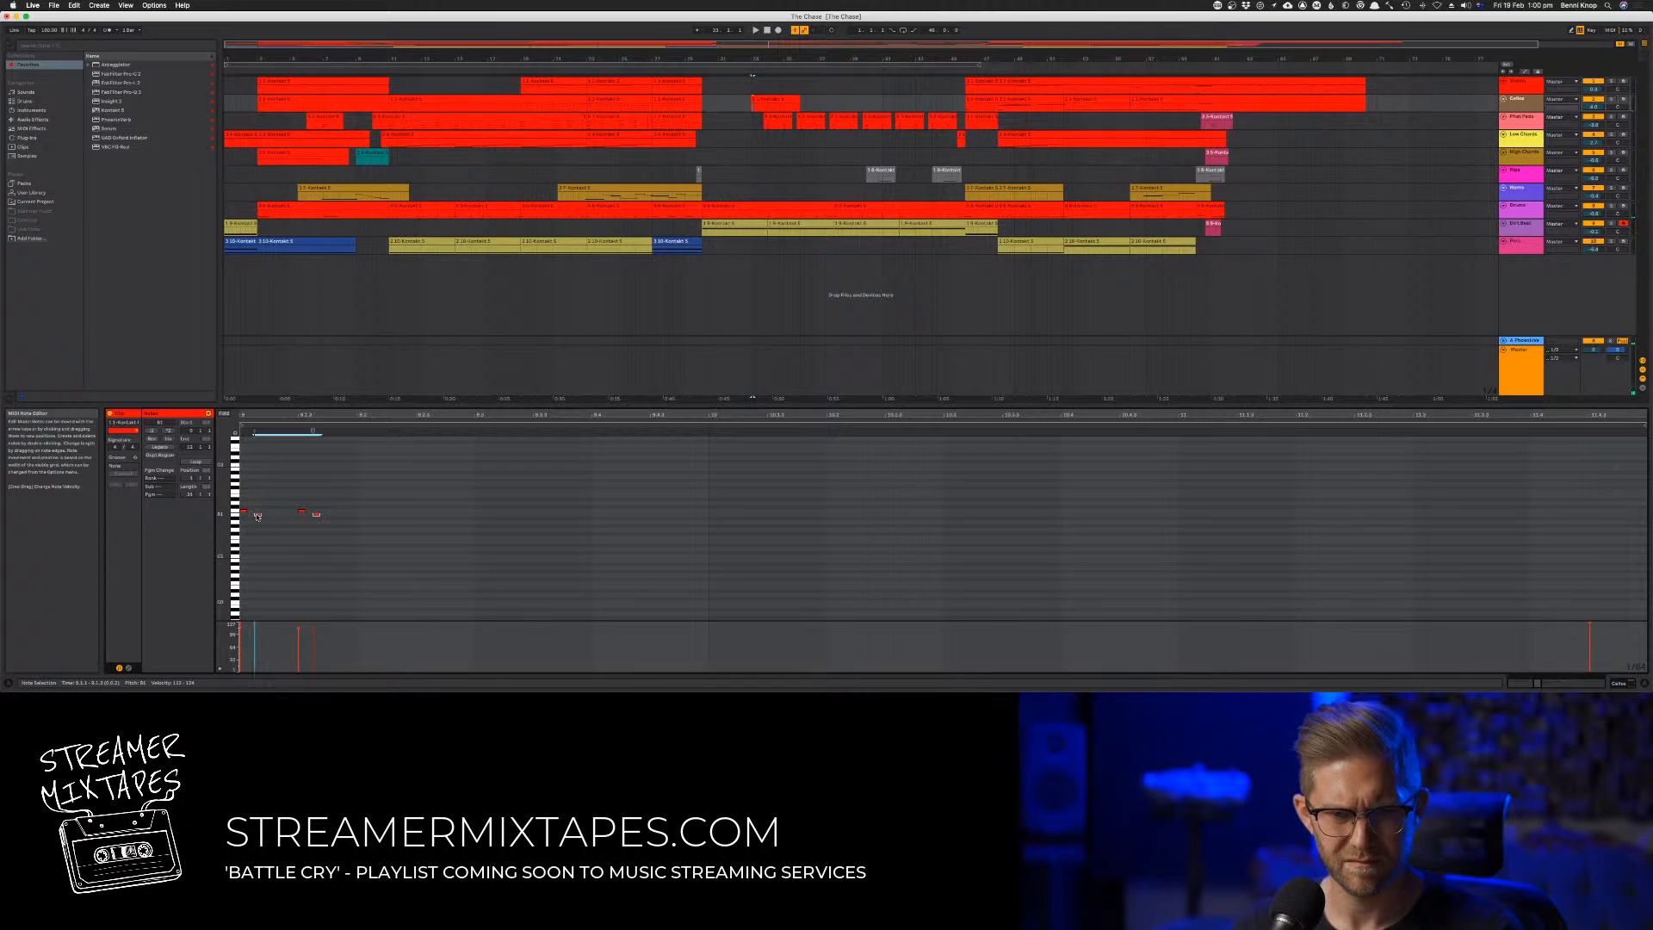
key(space)
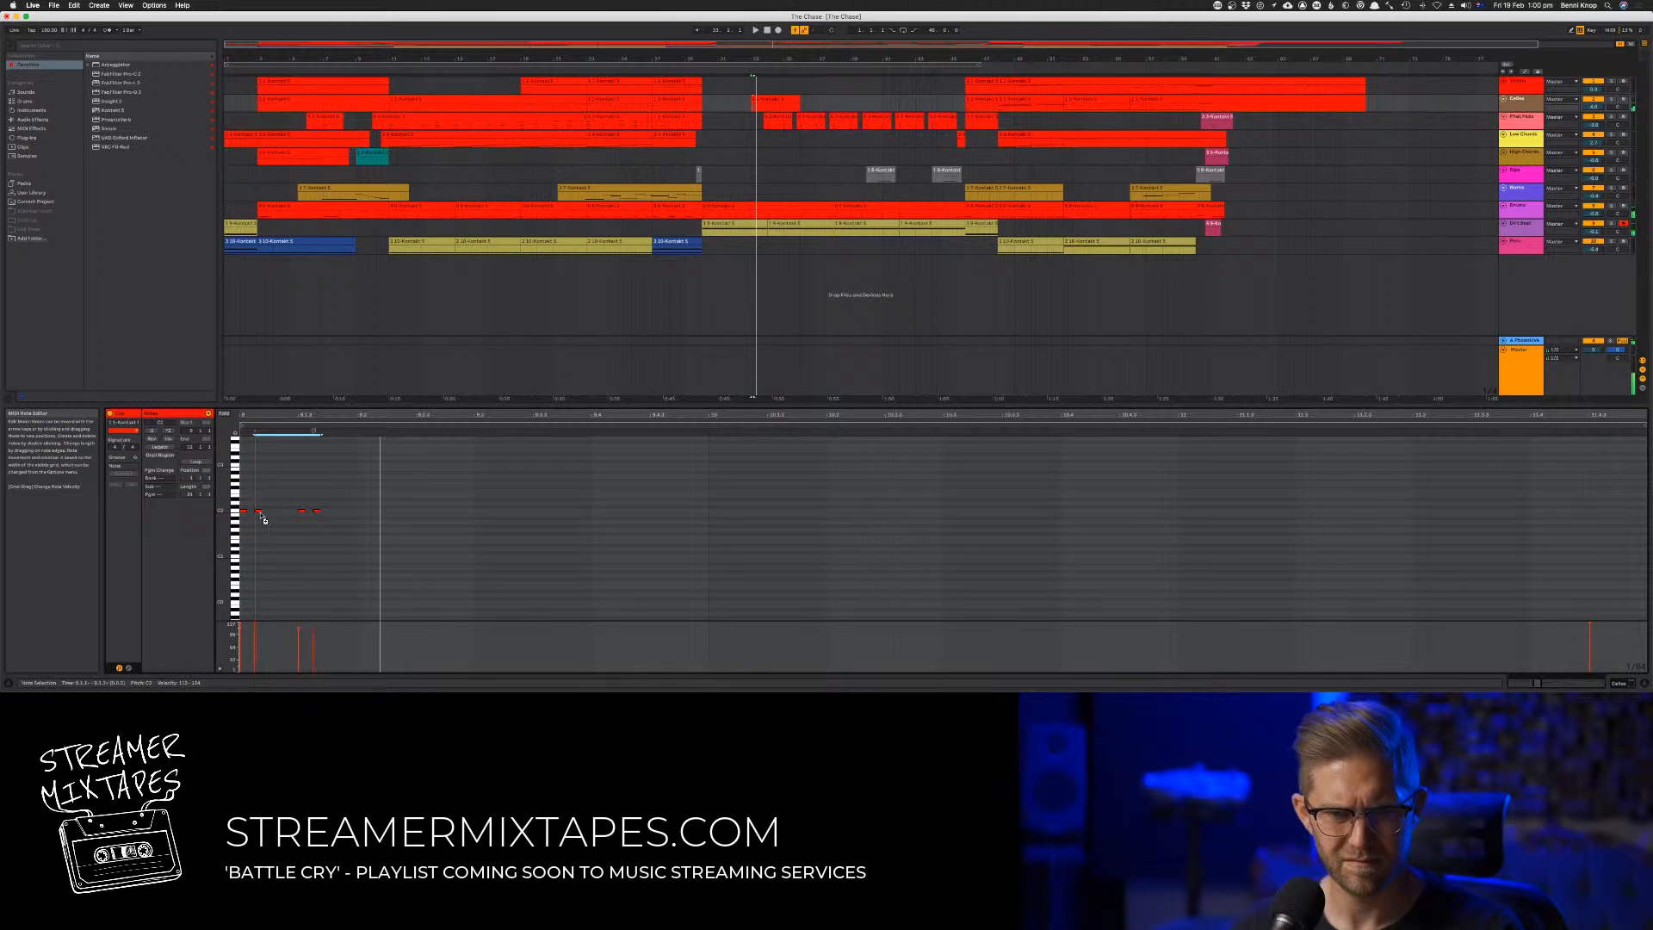
key(space)
Reduce the clip's opening to three closely and evenly spaced stabs on the same pitch and play them
drag(260, 515, 386, 536)
key(space)
key(space)
key(Delete)
key(space)
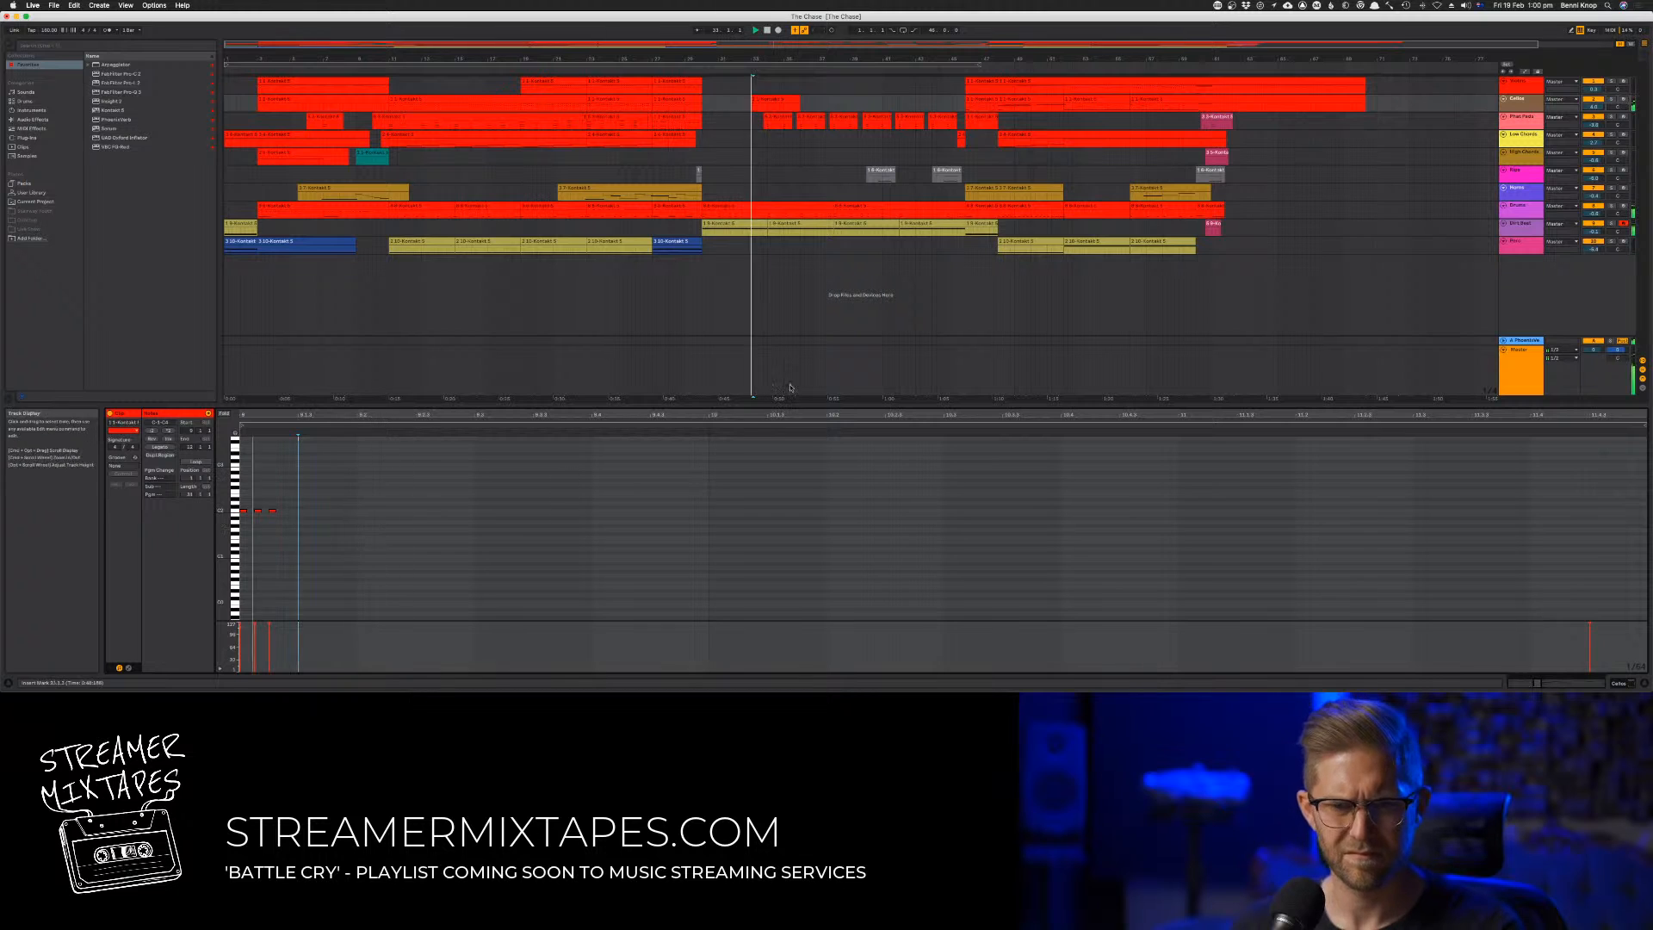
Solo the second track and play the three stabs several times
key(space)
key(space)
click(1611, 99)
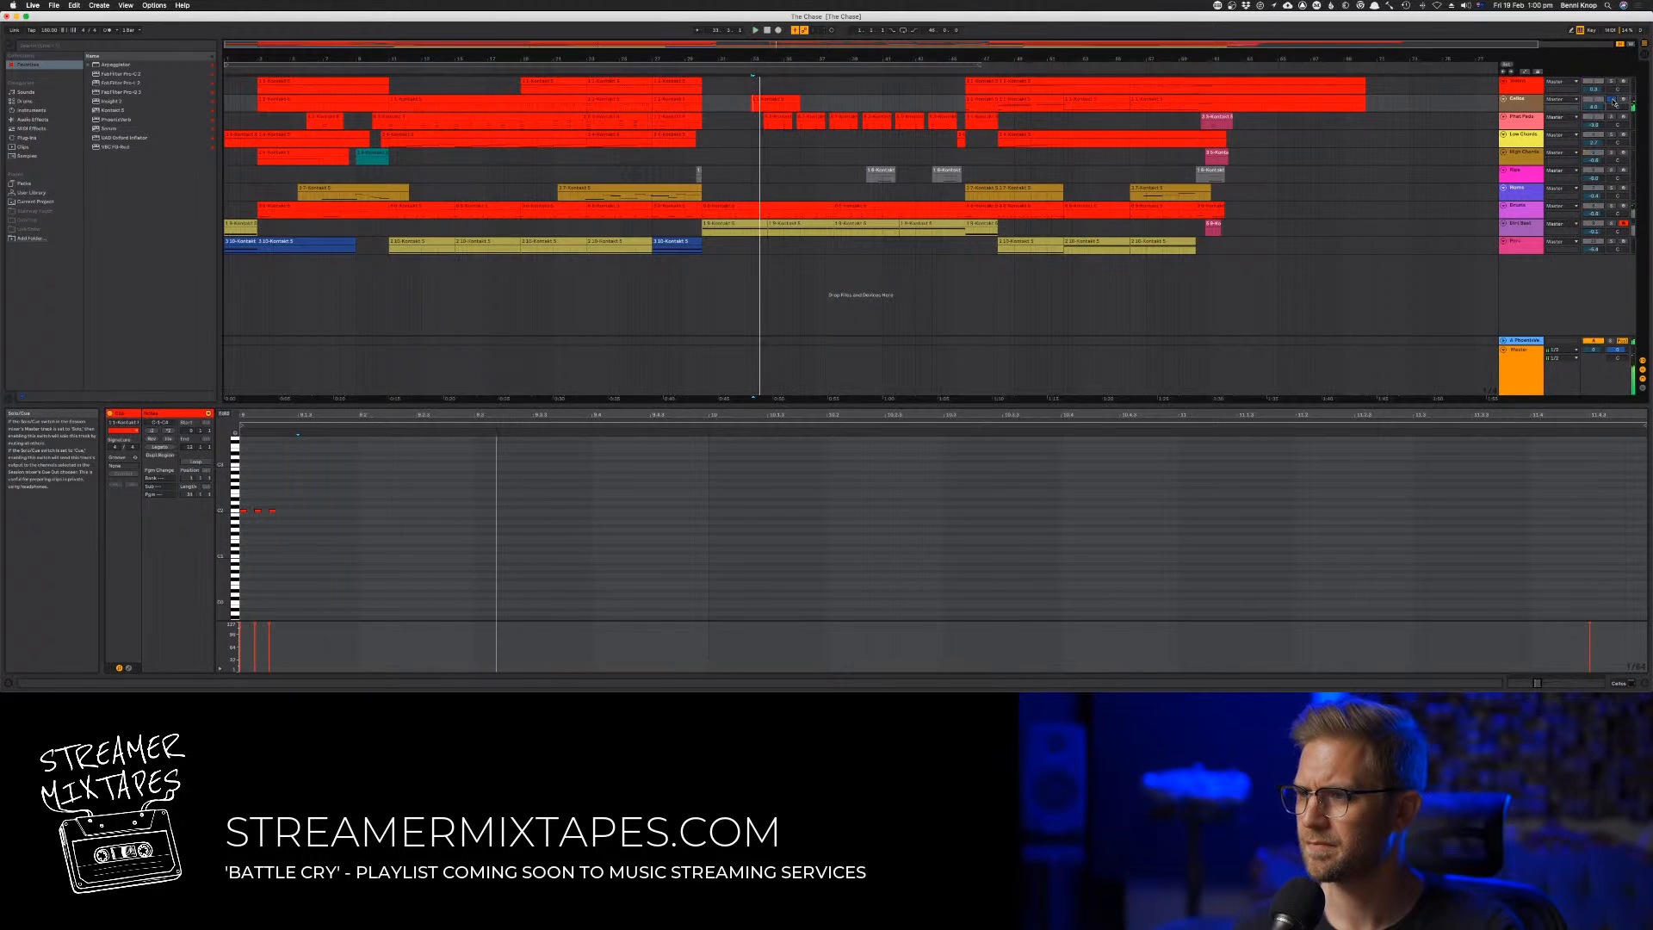
key(space)
key(space)
key(space)
key(space)
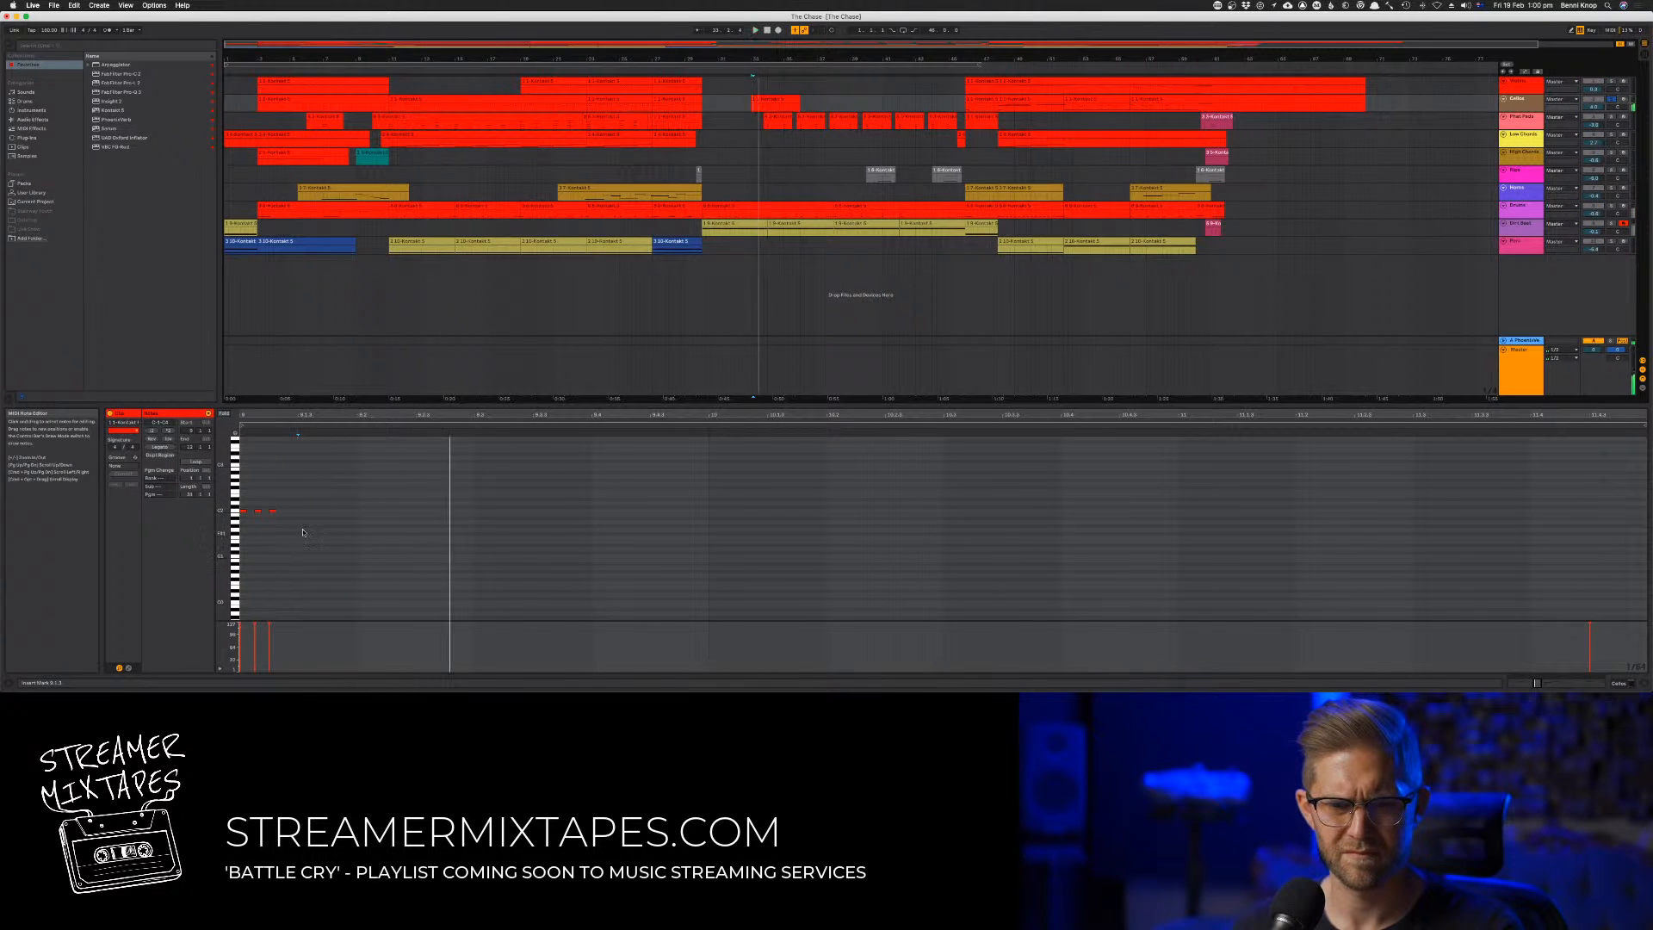
key(space)
key(space)
key(space)
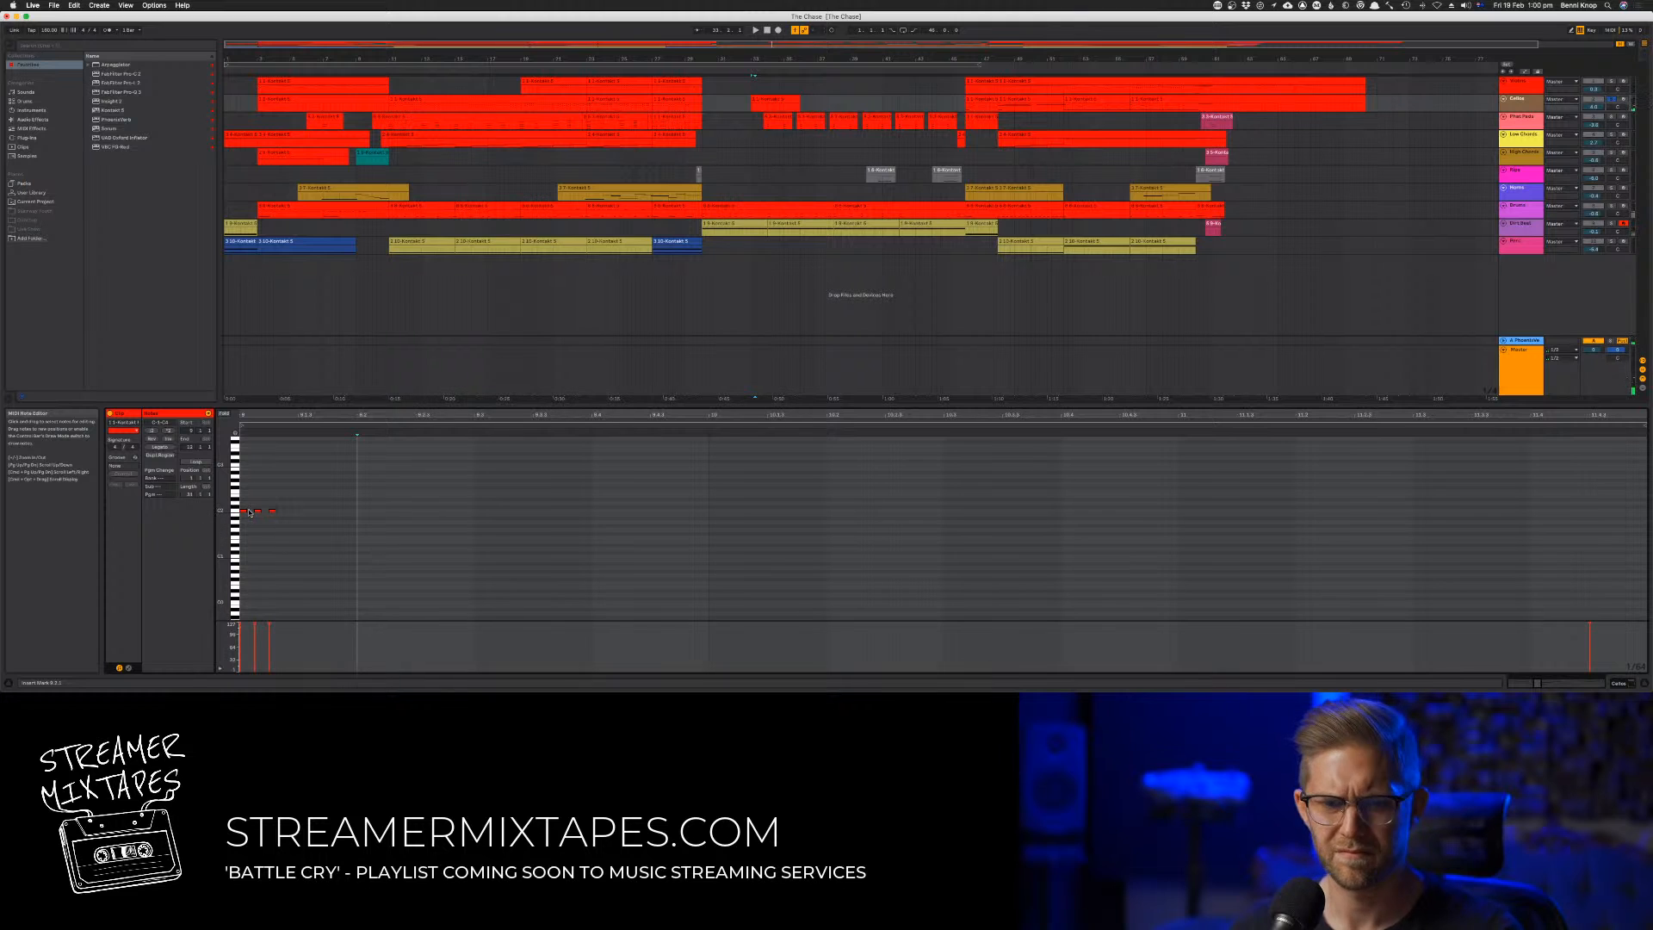
Copy the first stab three octaves lower and play the clip
mouse_move(244, 511)
mouse_down()
mouse_move(243, 626)
mouse_move(244, 610)
mouse_up()
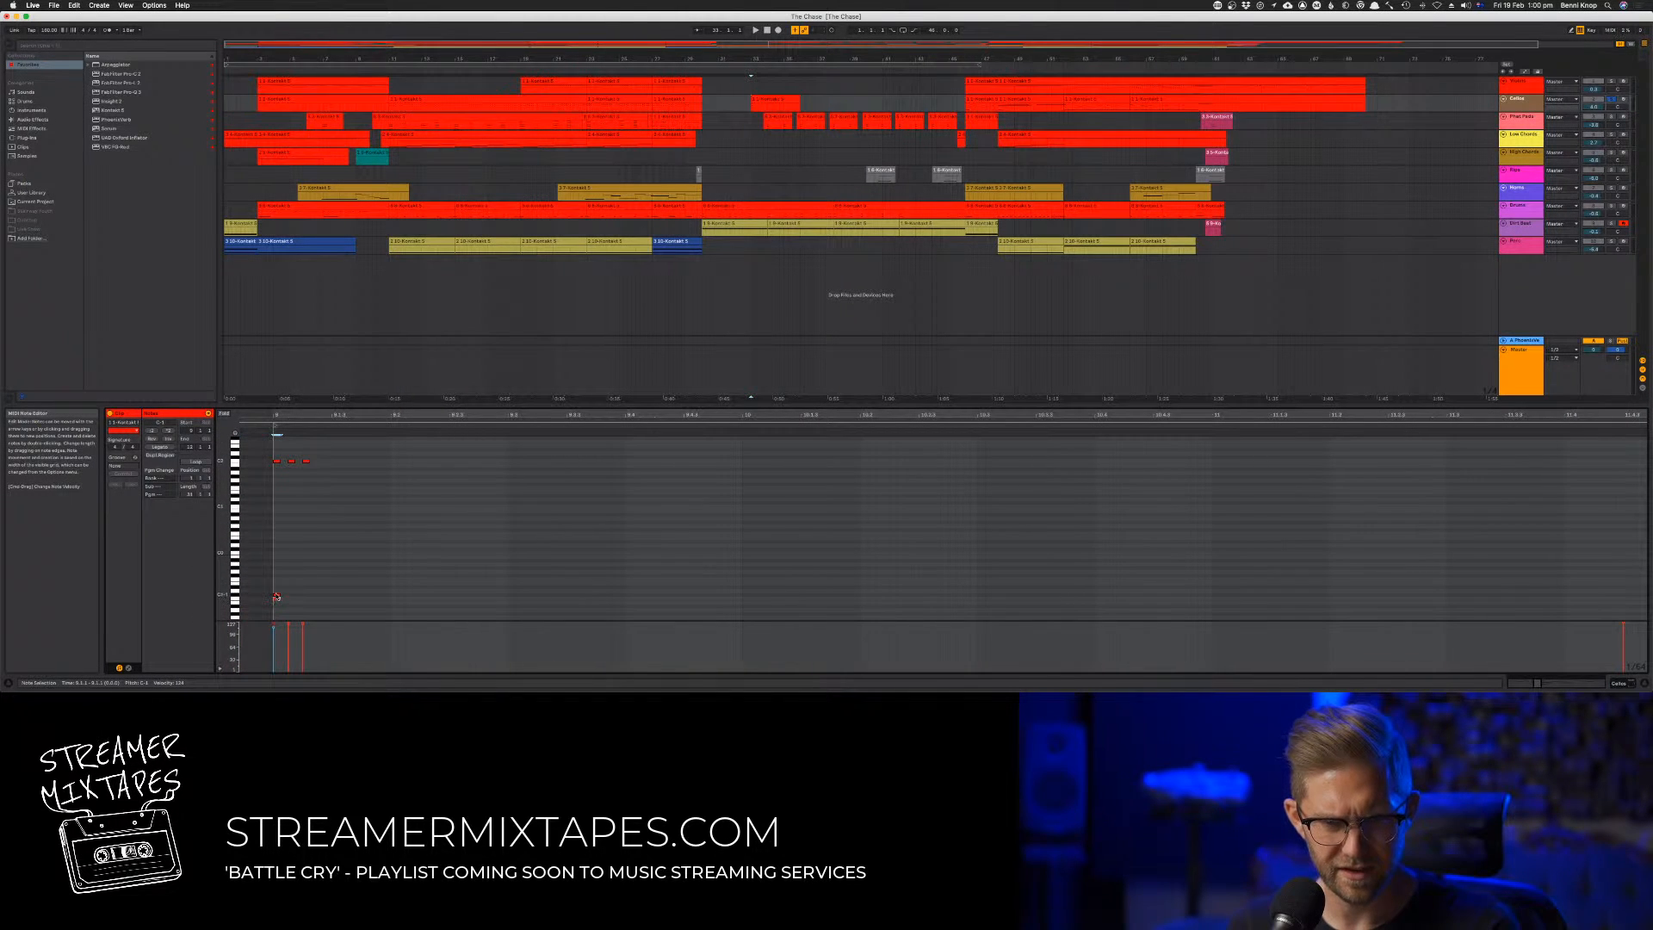
key(space)
key(space)
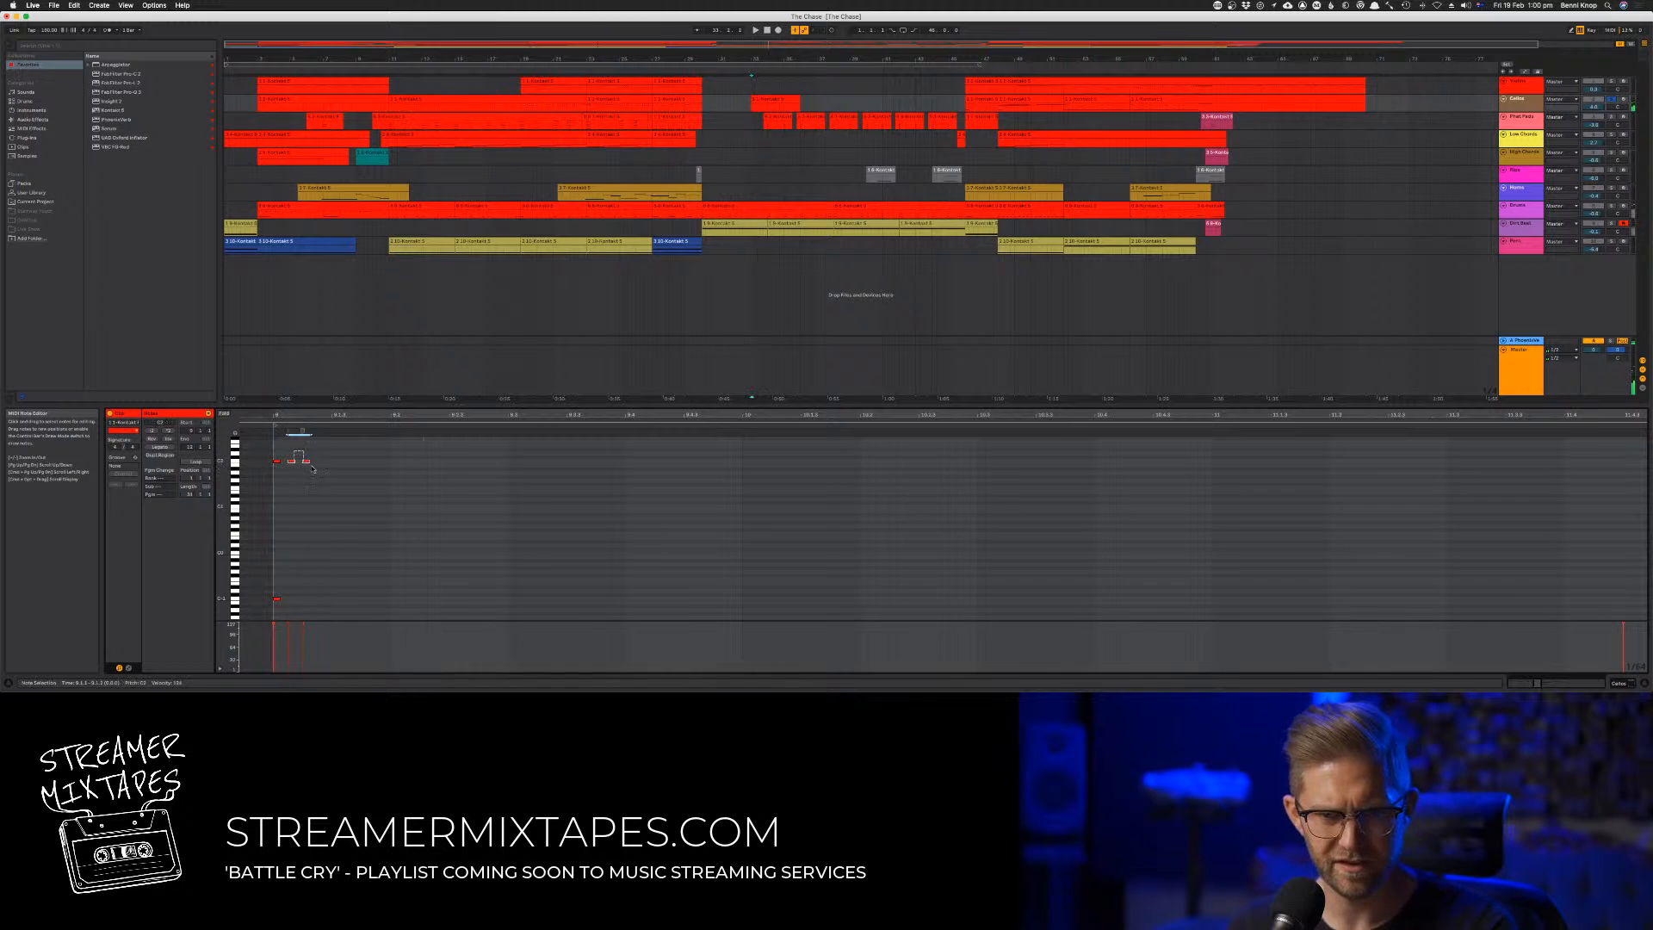
Double the spacing between the three upper stabs, lengthen all three notes and play them
click(292, 462)
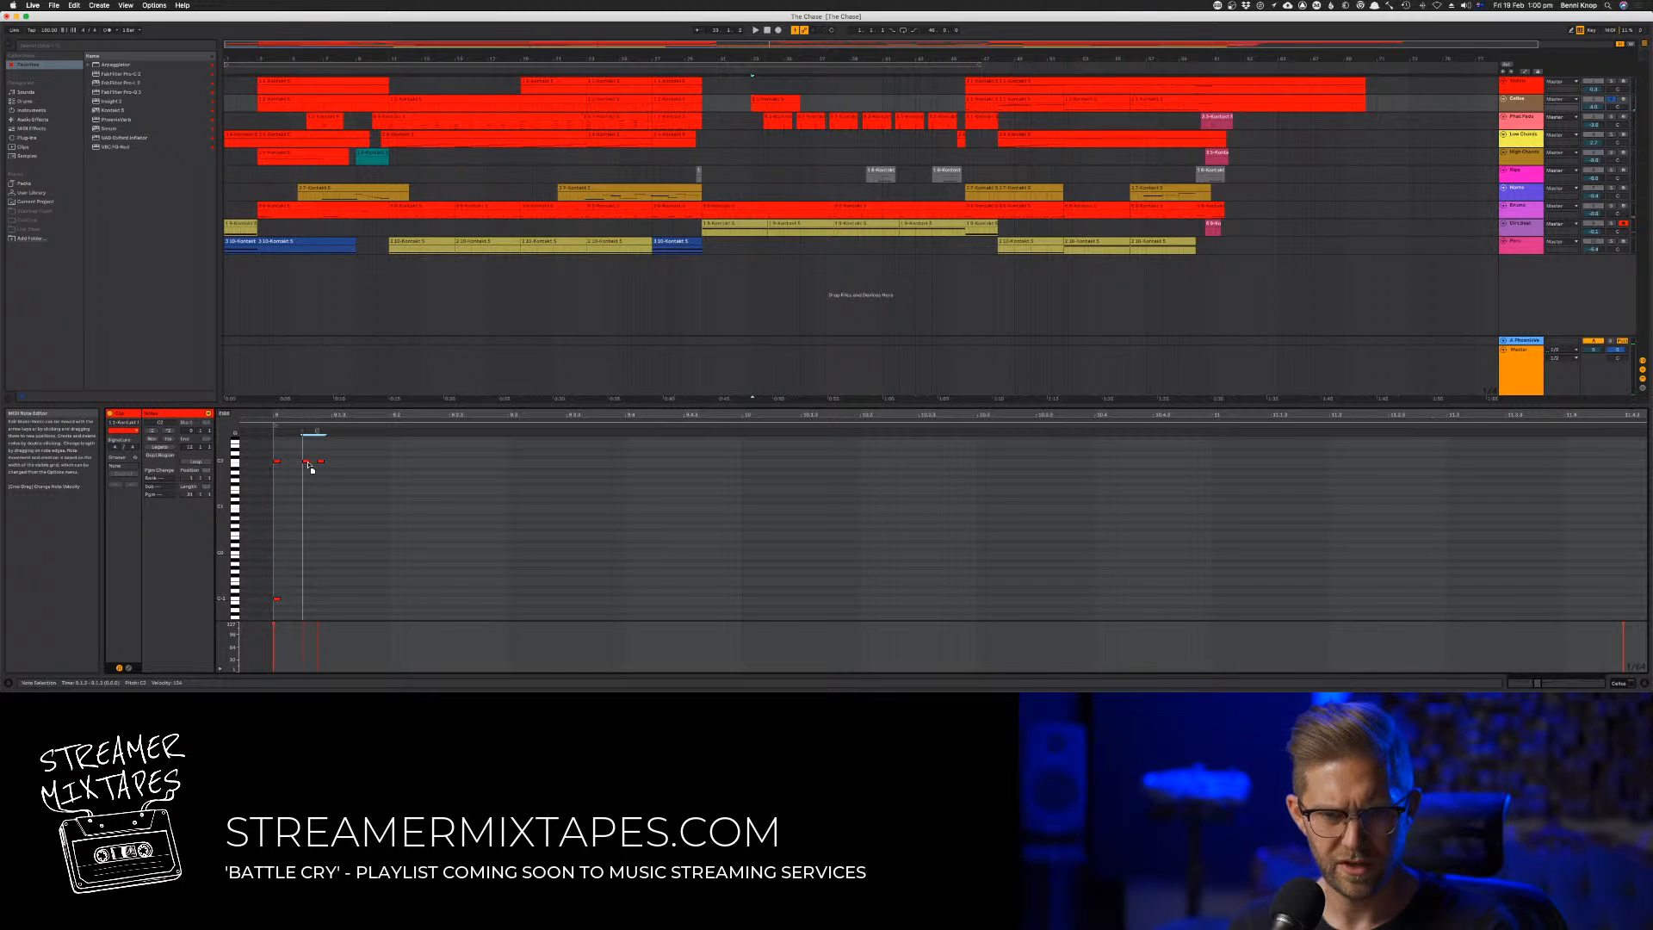
mouse_move(320, 462)
mouse_down()
mouse_move(271, 471)
mouse_move(289, 466)
mouse_up()
key(space)
key(space)
key(space)
key(space)
key(space)
key(space)
key(space)
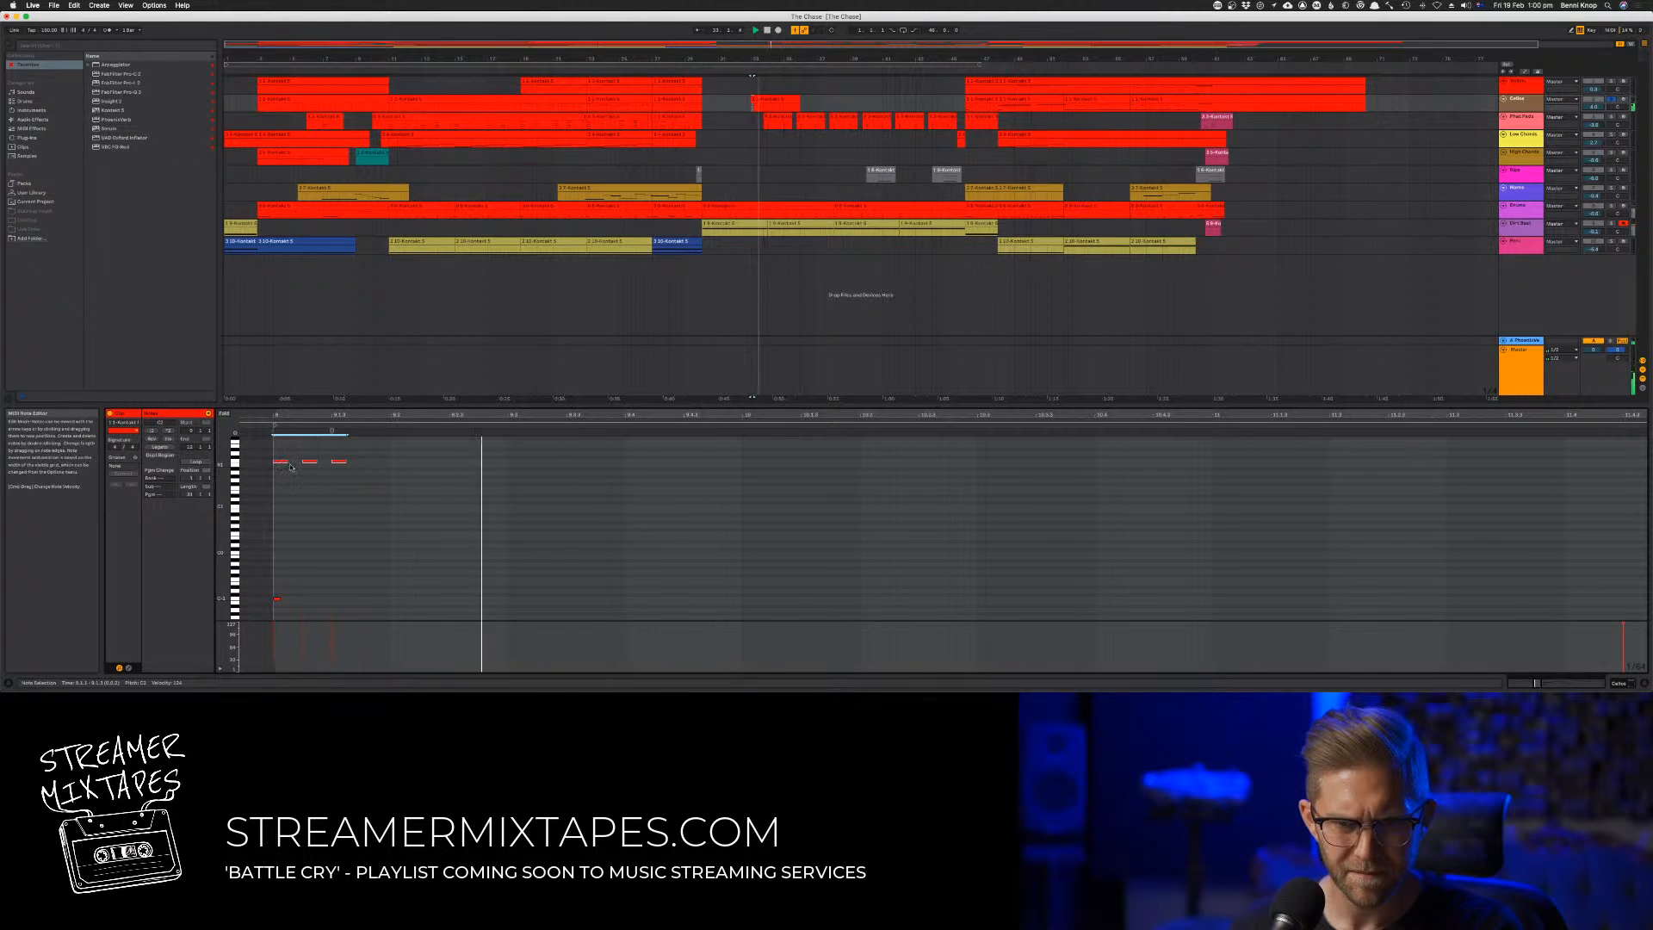
scroll(341, 495, up, 1)
scroll(342, 495, up, 5)
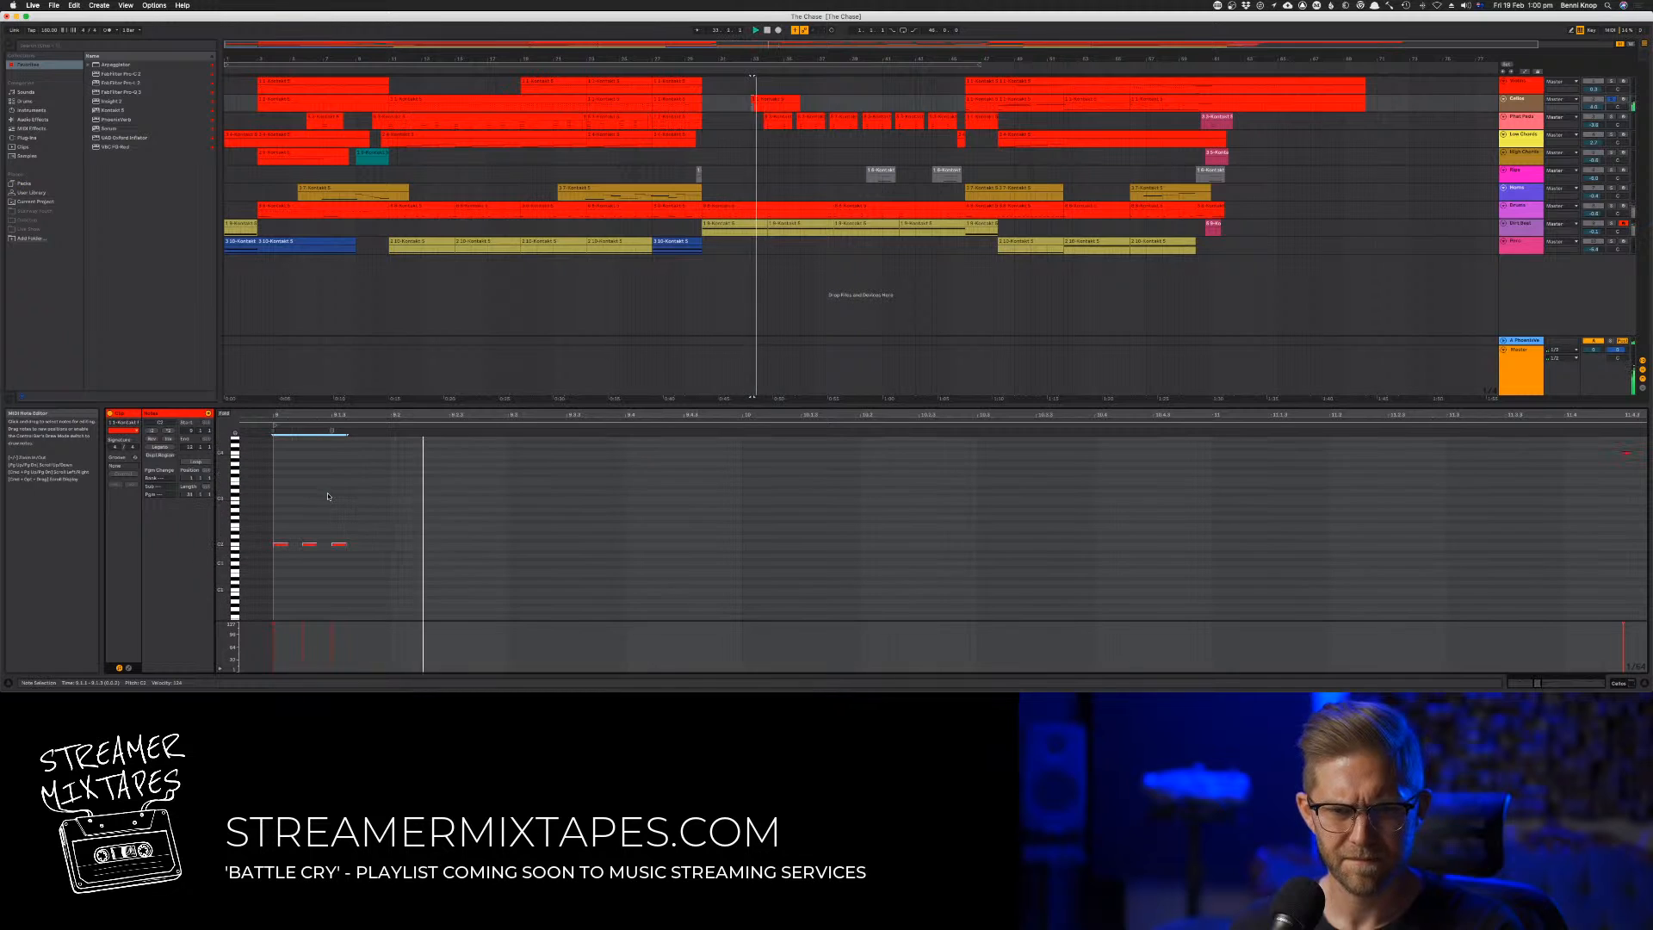
key(space)
key(space)
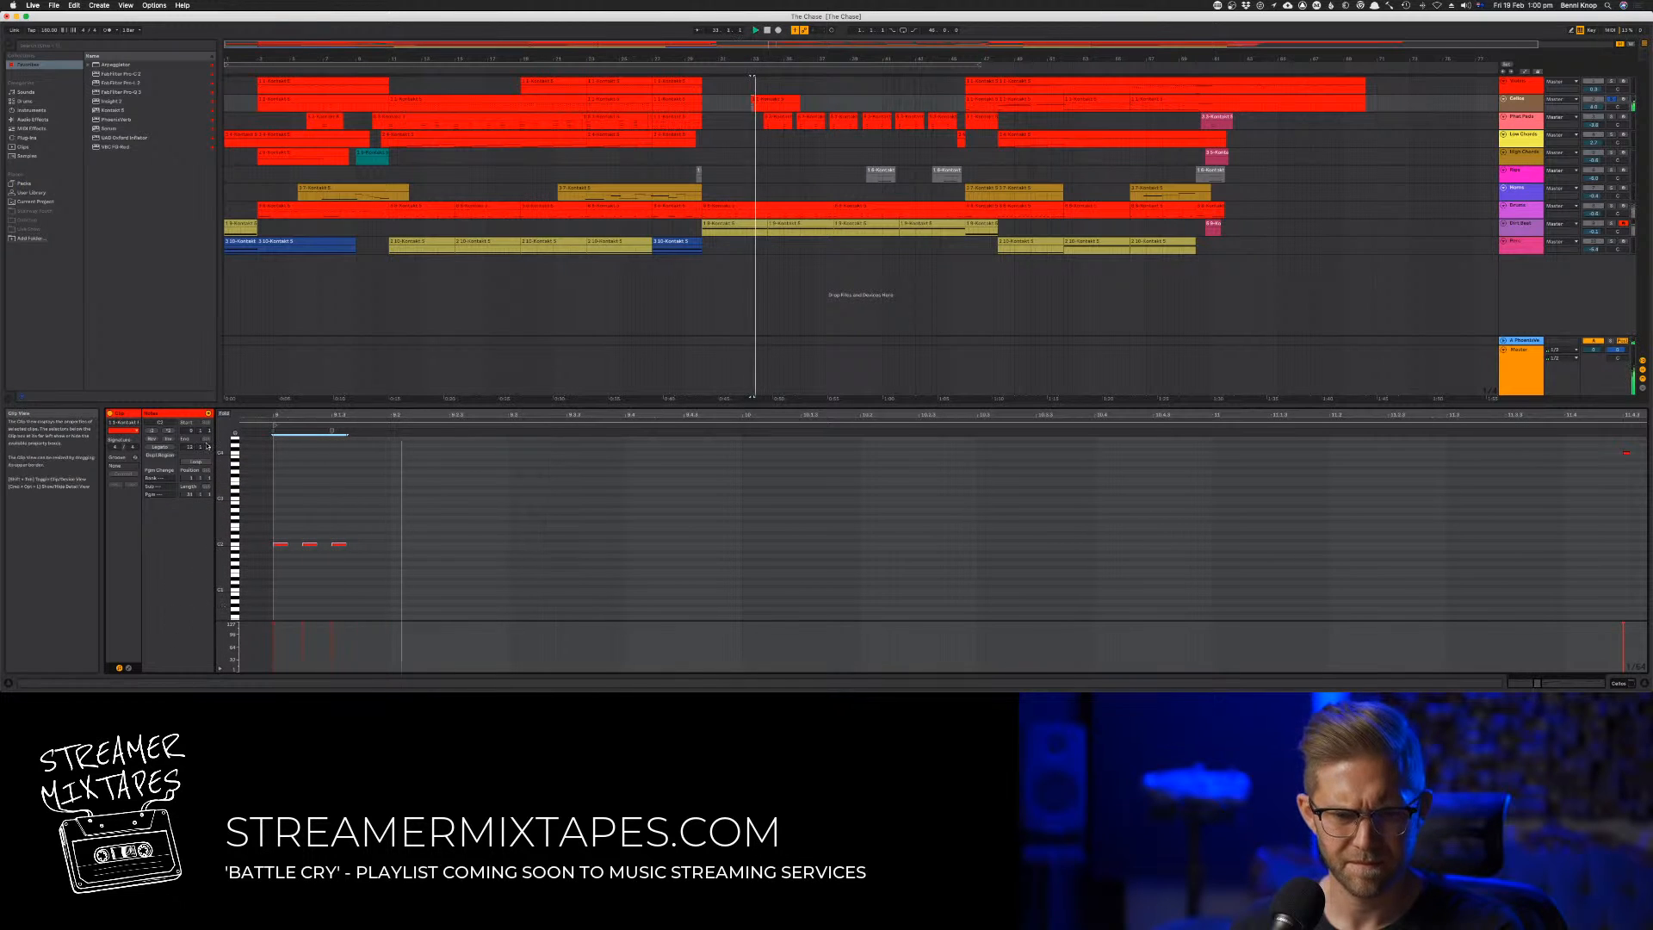
Show the clip's envelopes and choose the MIDI controller 1 - Modulation for editing
click(128, 668)
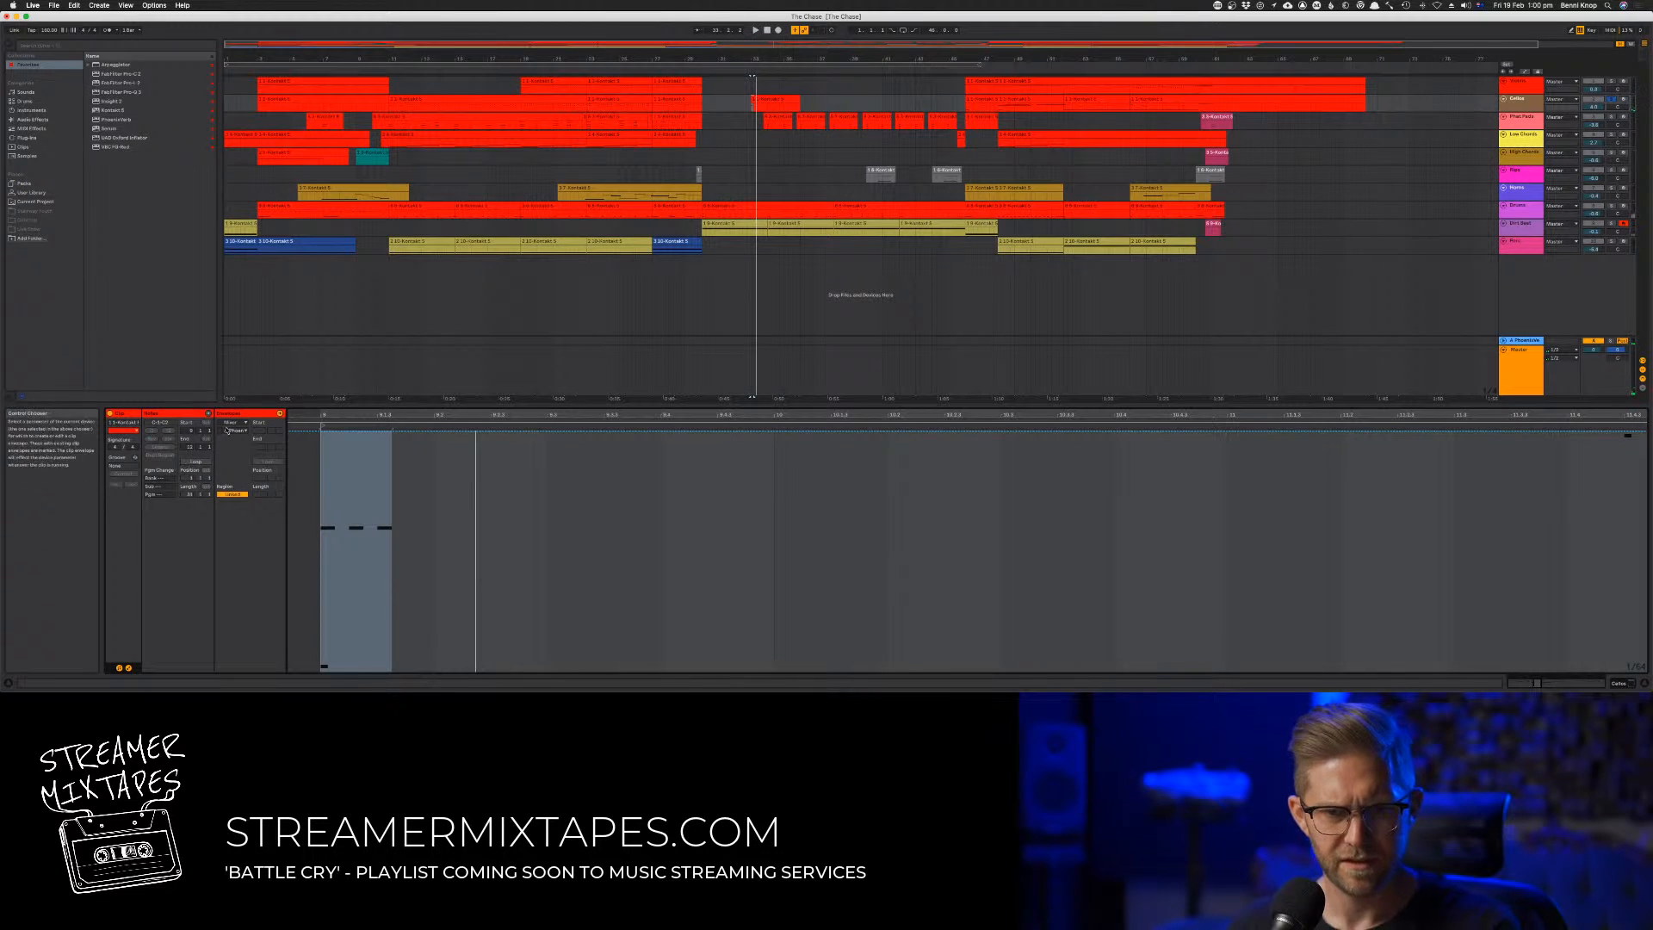
click(234, 423)
click(232, 431)
click(232, 430)
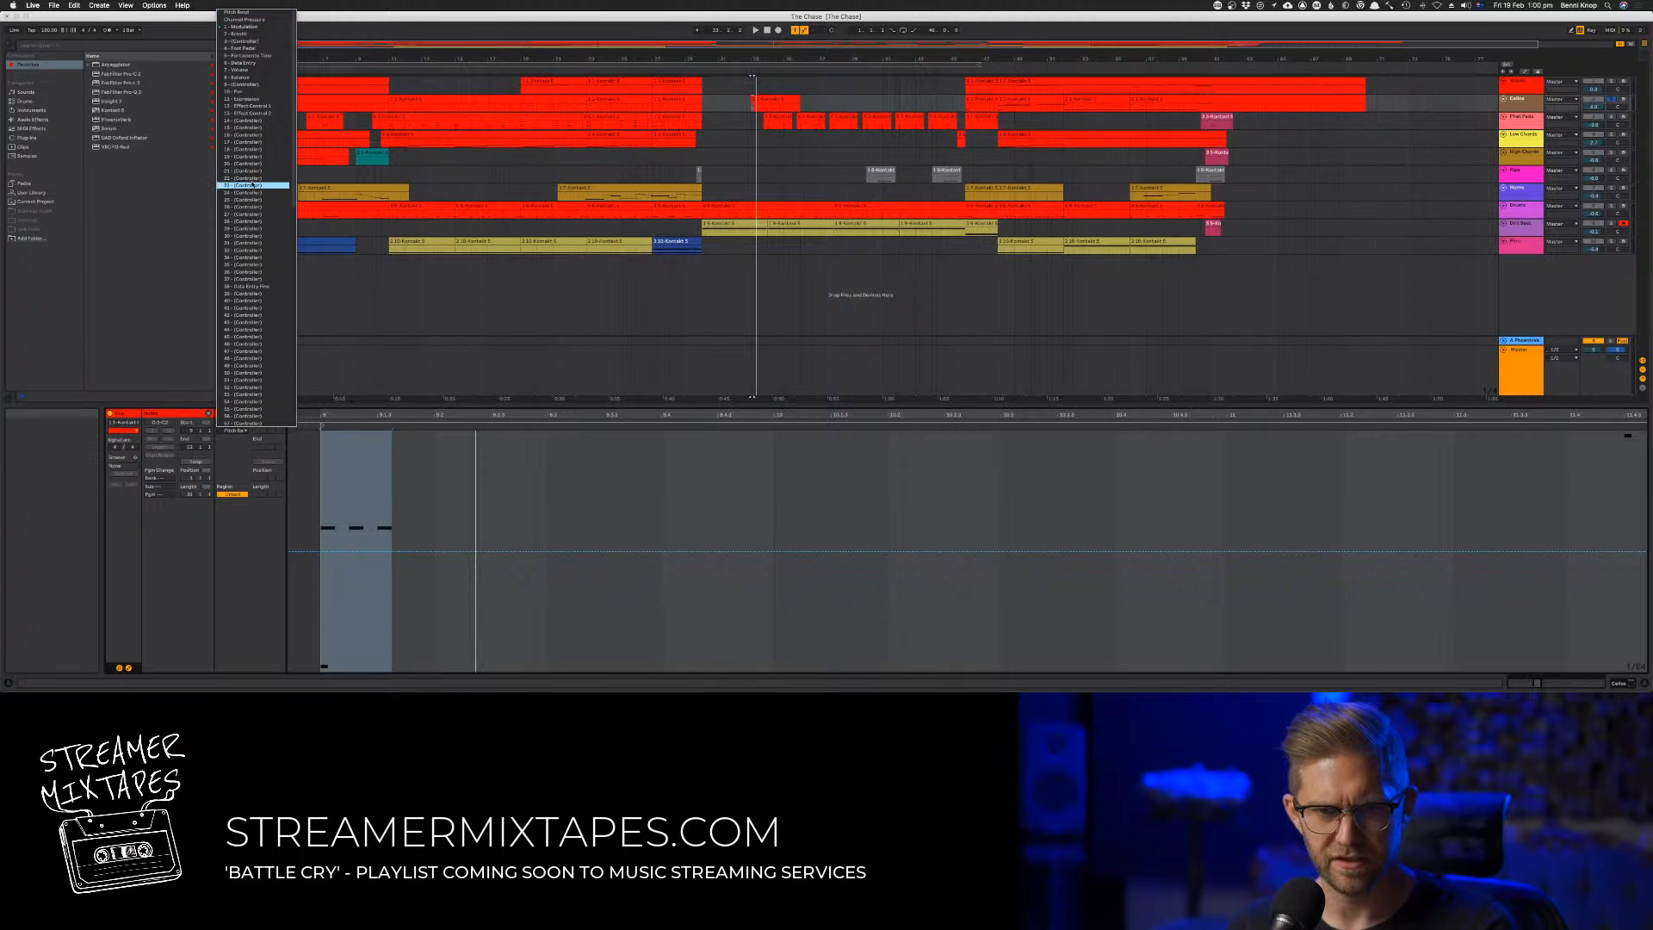
click(263, 34)
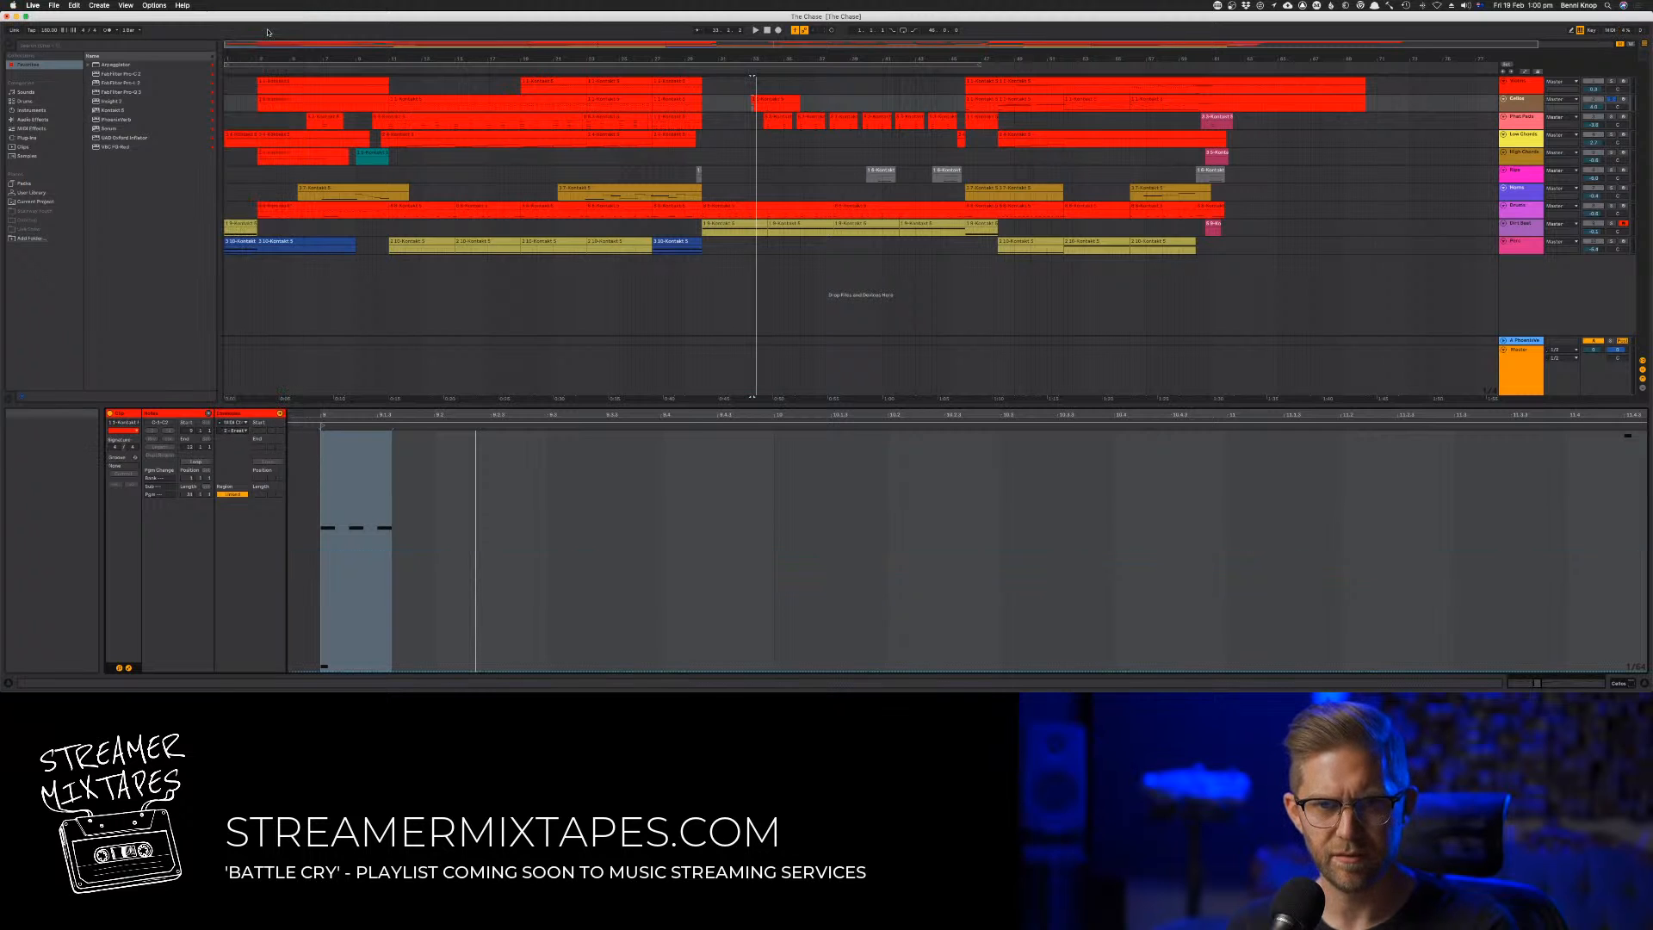
click(231, 430)
click(249, 27)
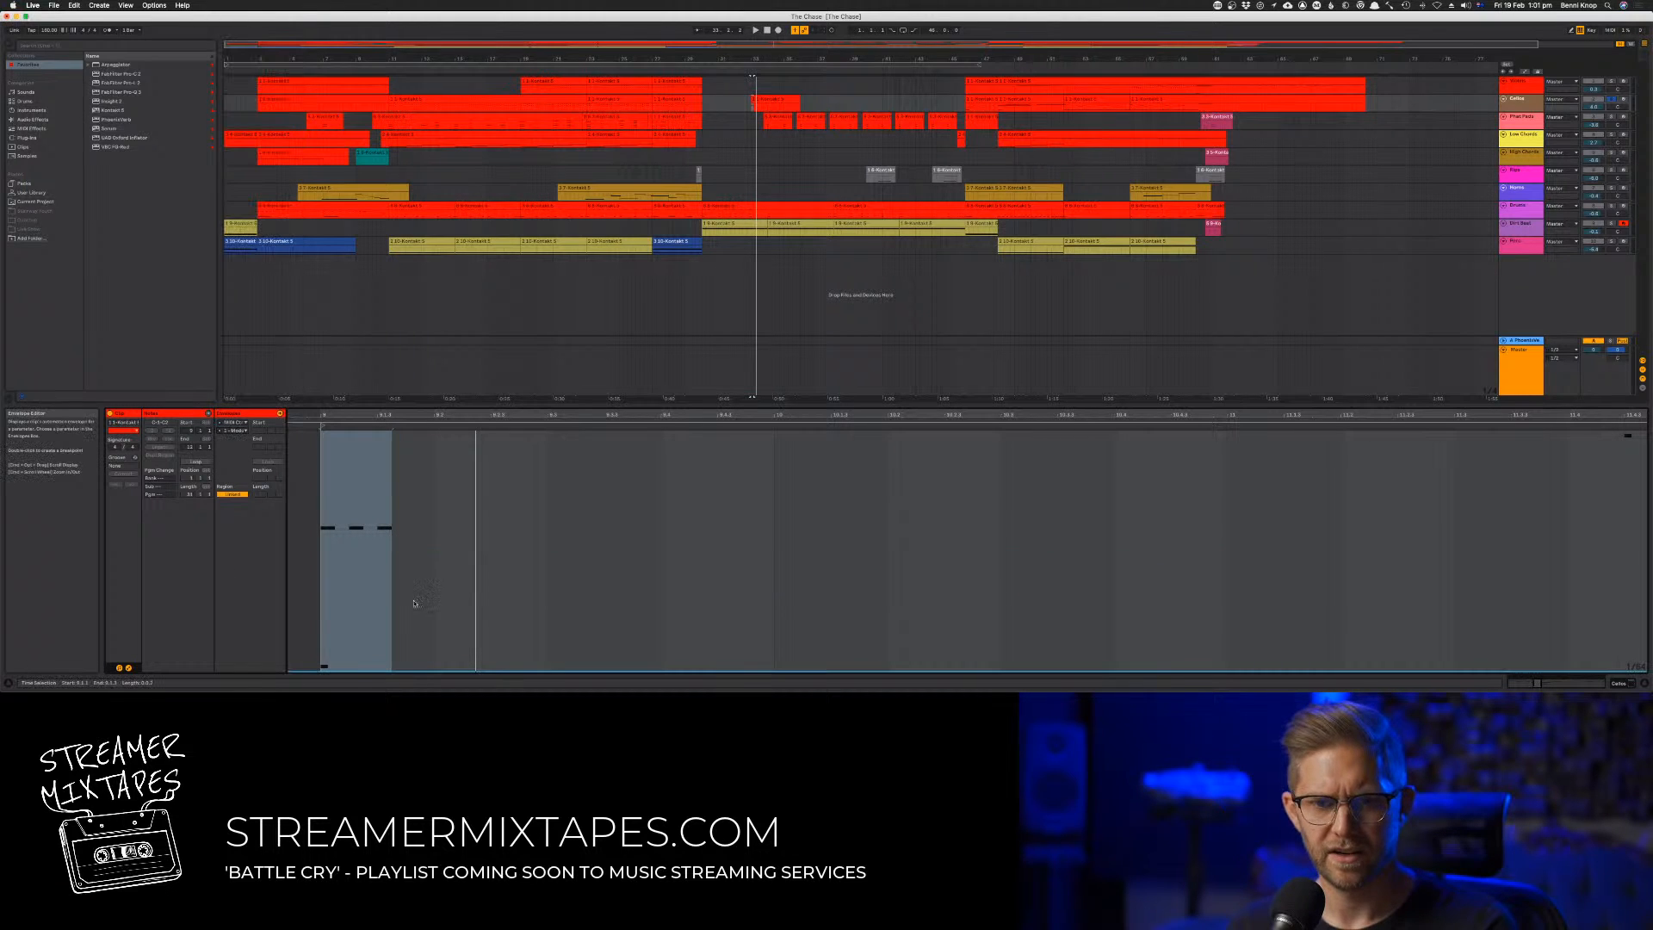
Raise the modulation envelope to its maximum across the whole clip and play it
mouse_move(352, 670)
mouse_down()
mouse_move(324, 430)
mouse_move(367, 430)
mouse_up()
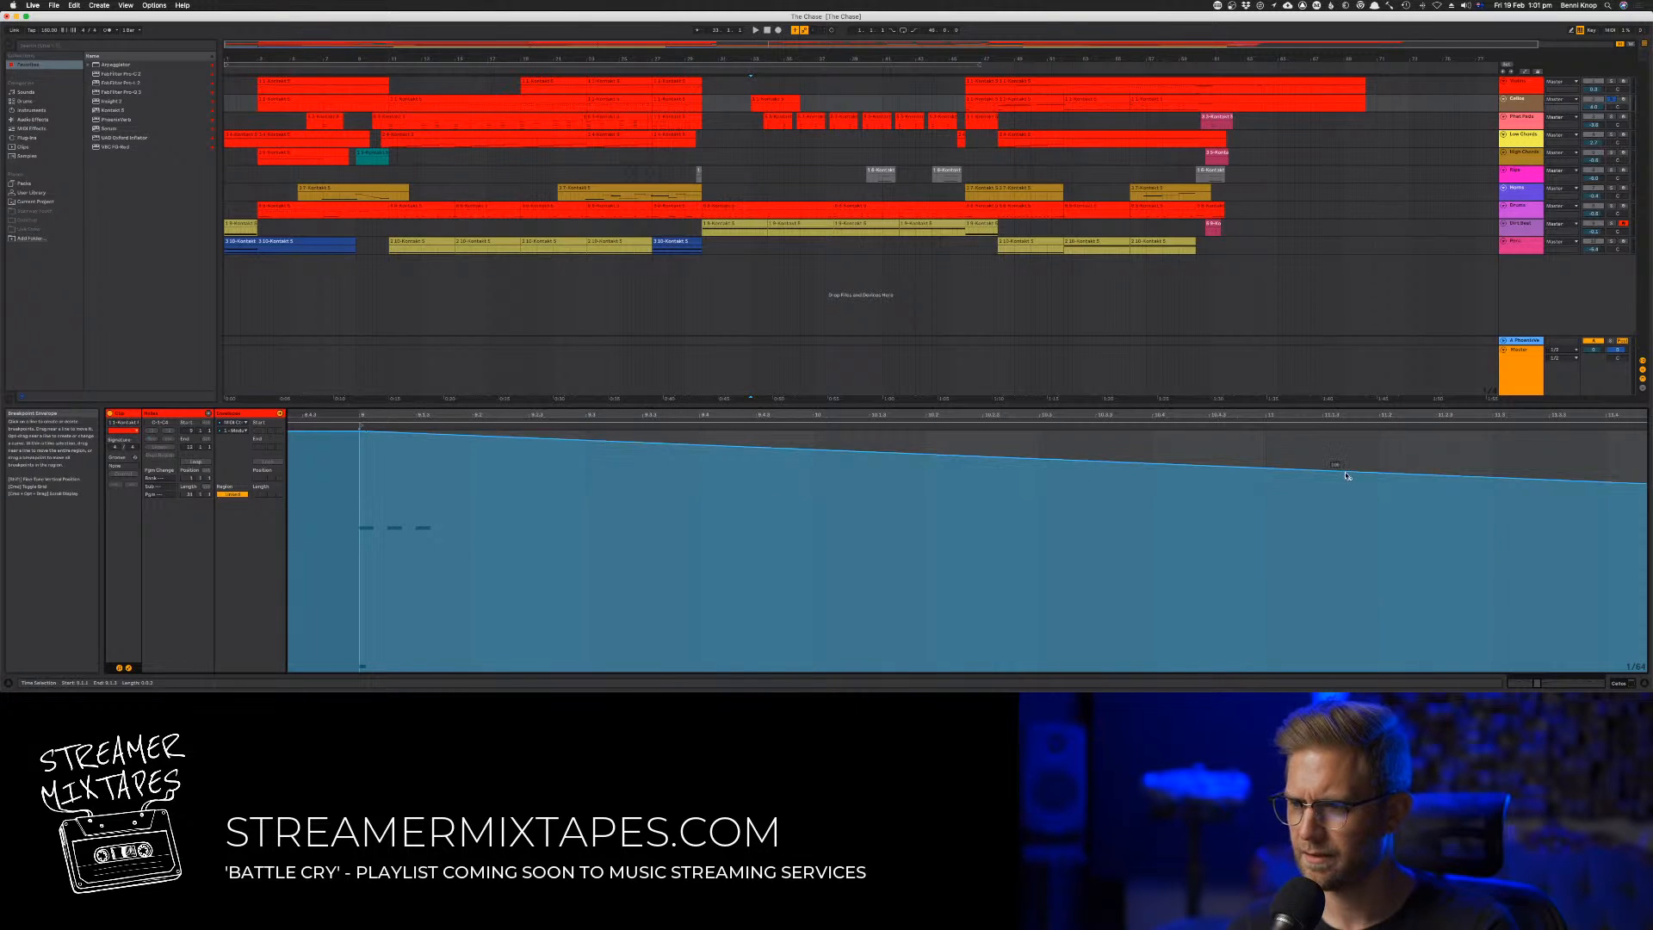
drag(1605, 482, 1605, 433)
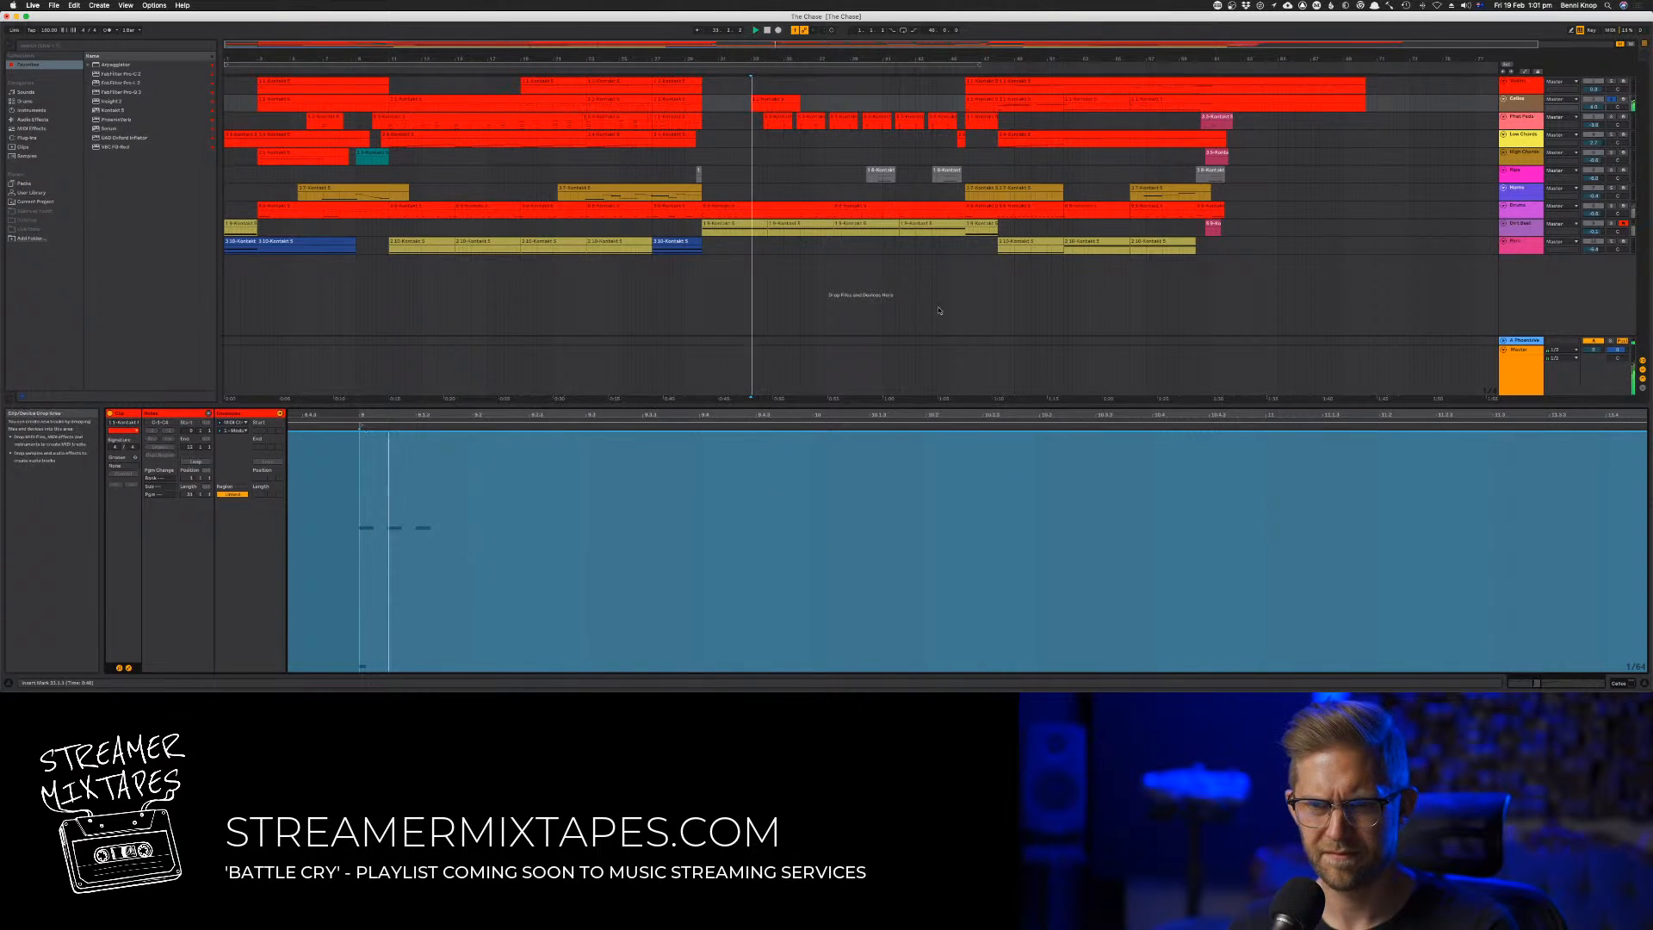
click(782, 100)
key(space)
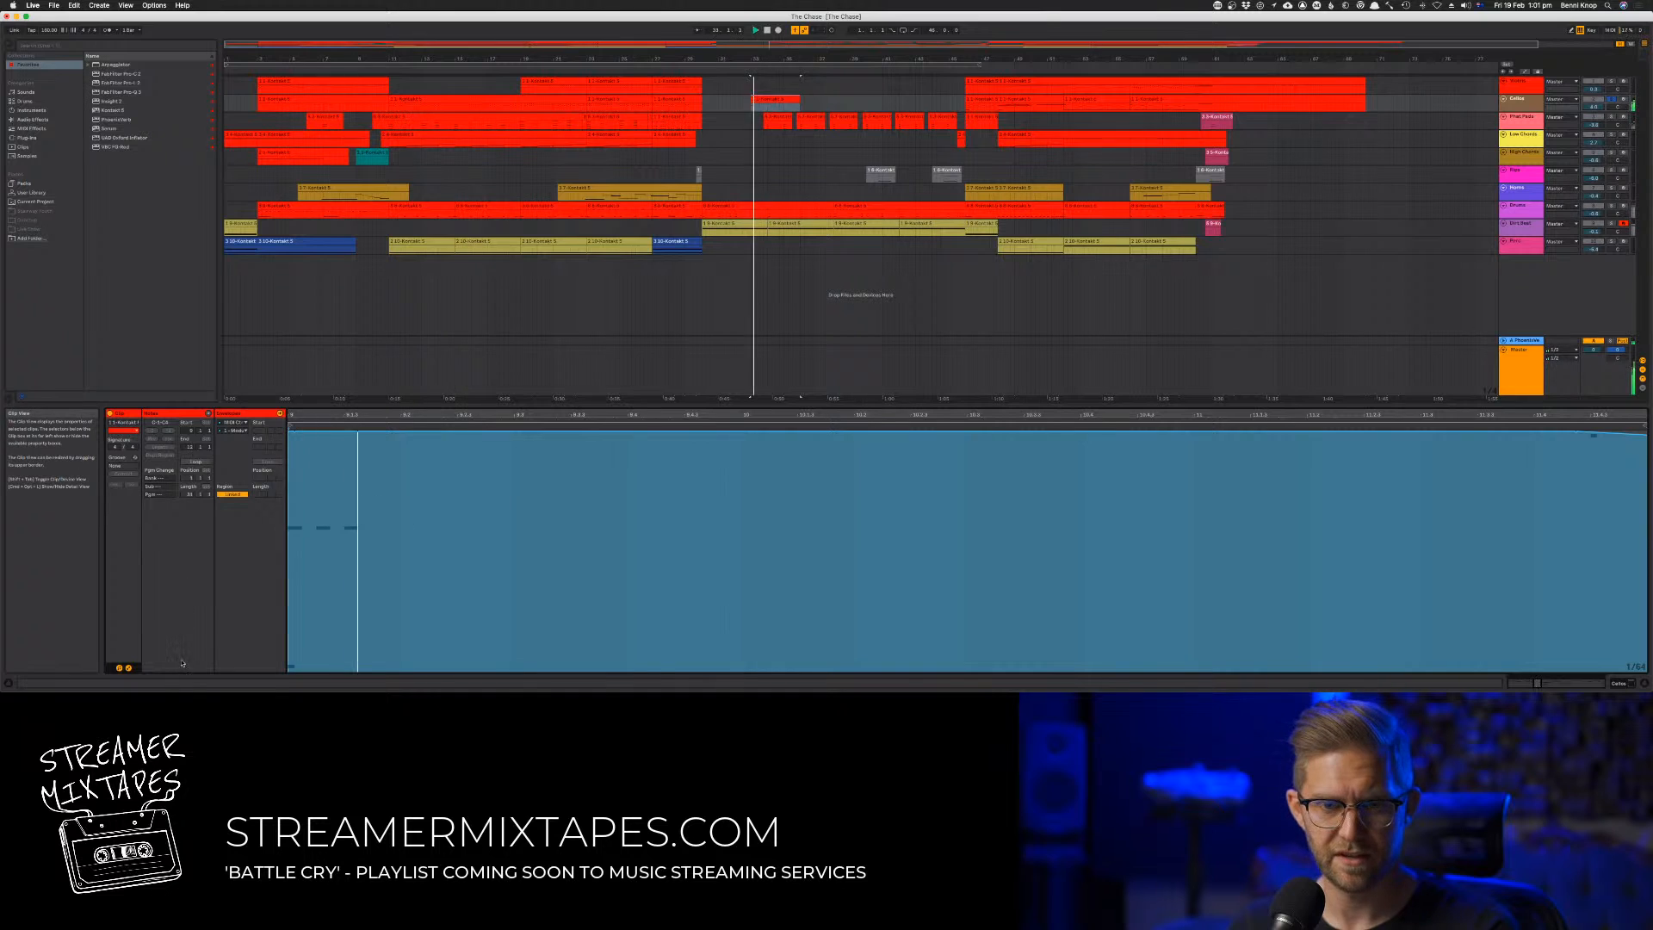
Return to the clip's notes, shorten the three upper stabs and play them
click(127, 669)
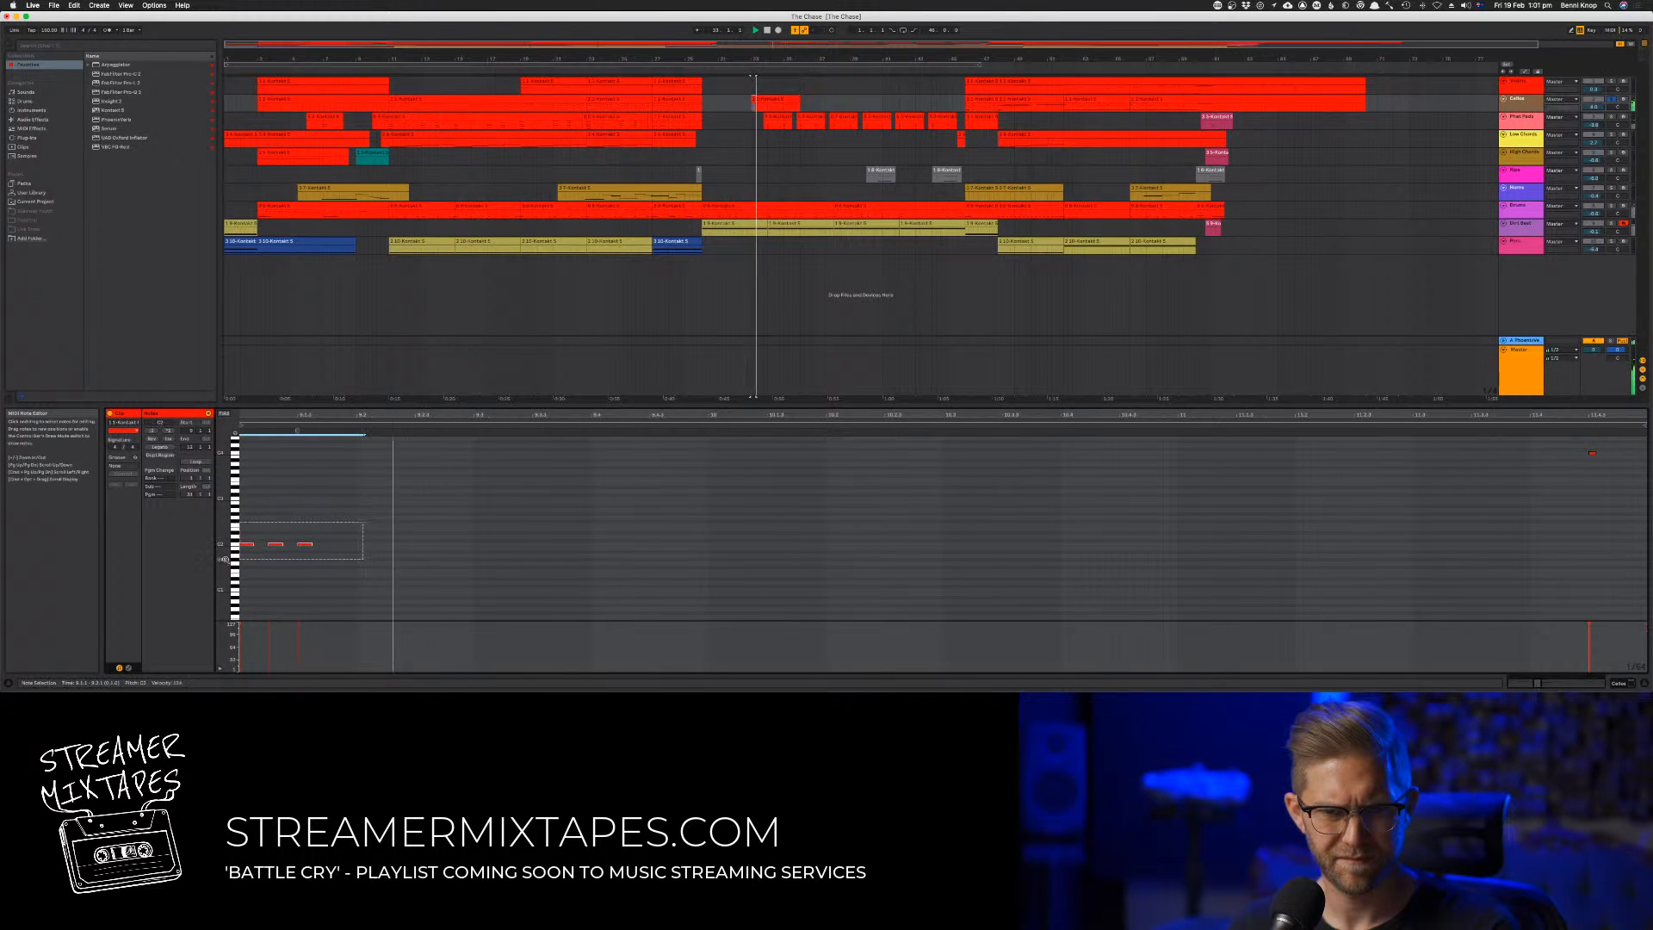
drag(253, 545, 247, 545)
key(space)
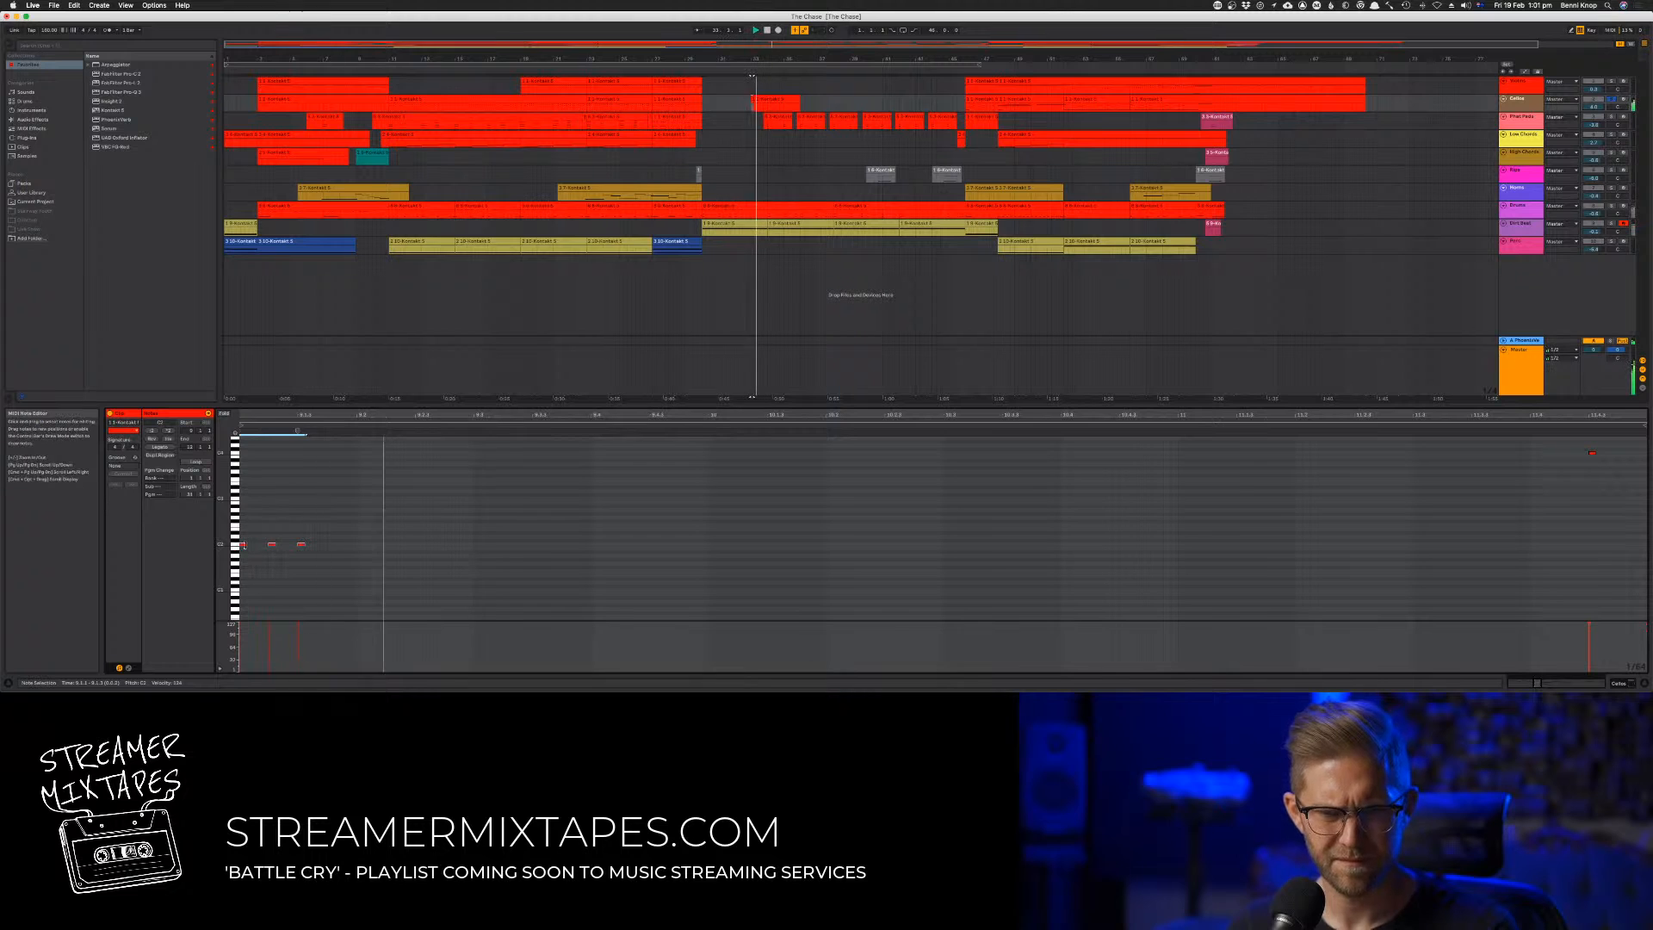
Try doubling the three stabs one octave higher, and delete the added notes
drag(247, 545, 252, 507)
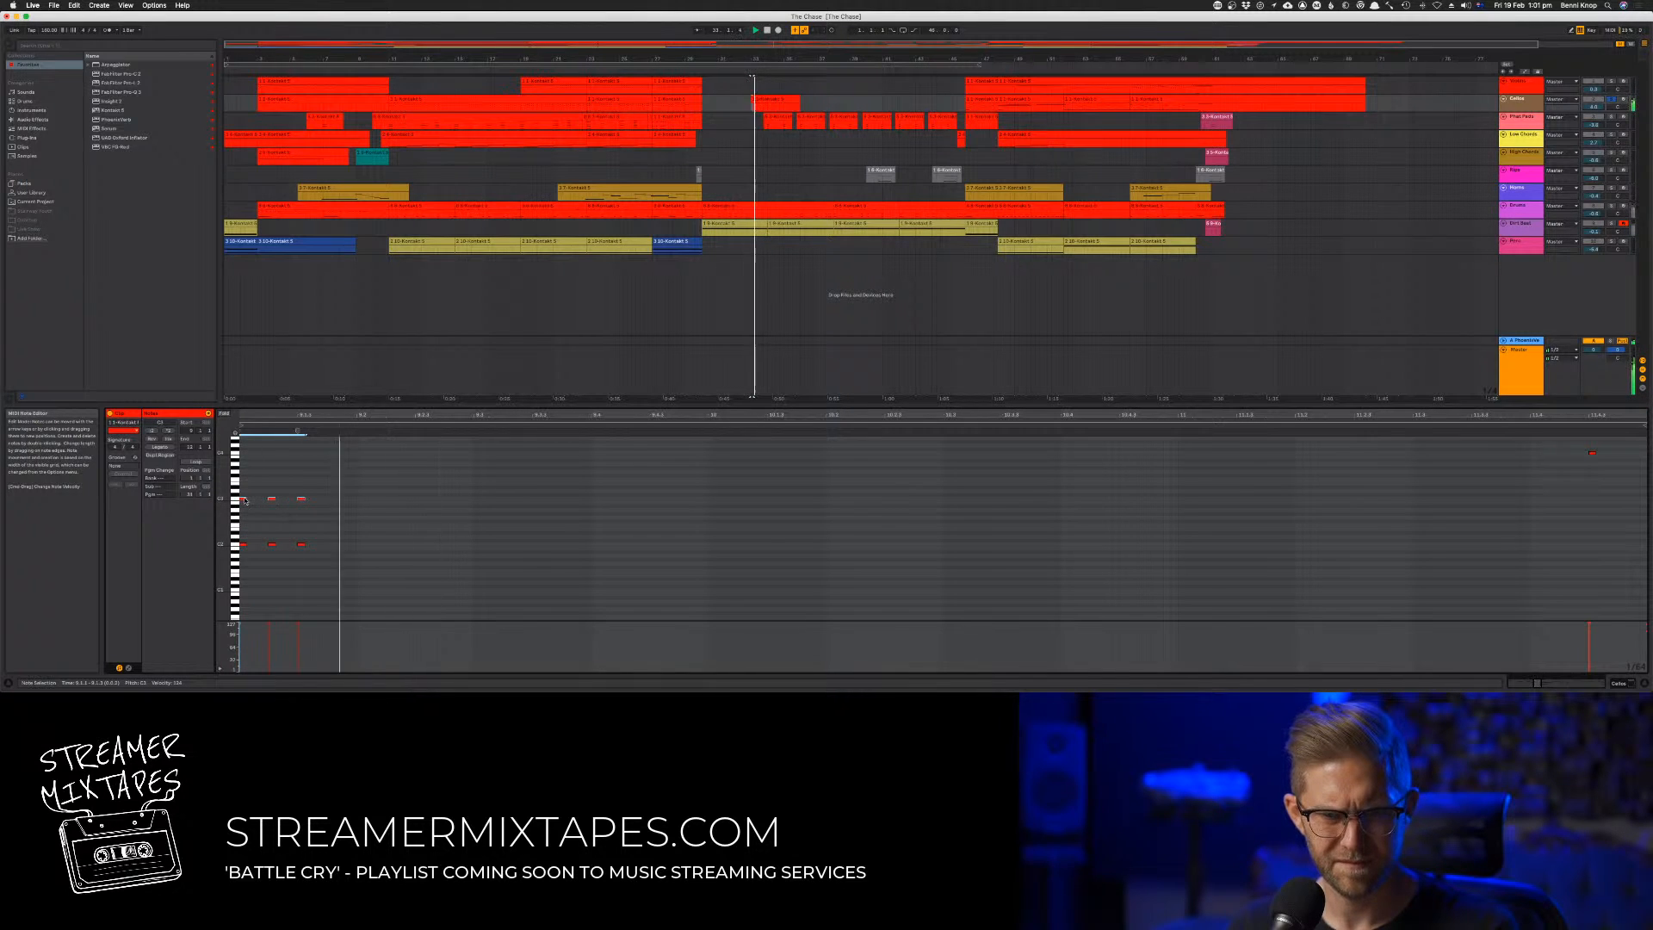
scroll(291, 565, right, 1)
scroll(291, 566, up, 1)
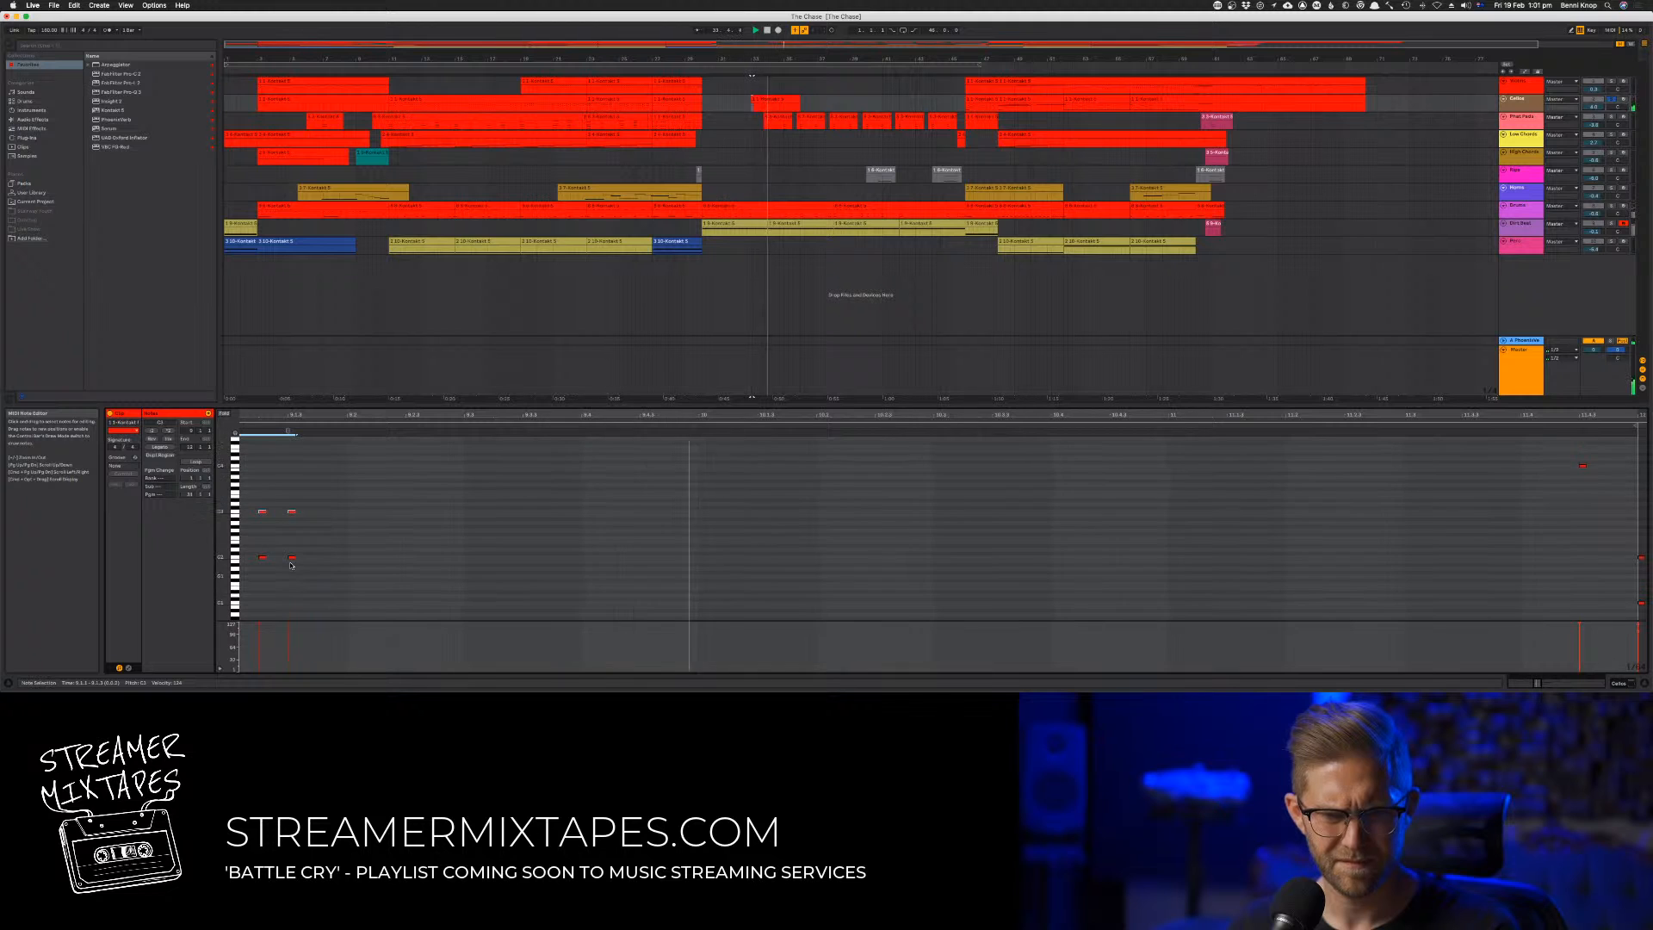
scroll(291, 565, up, 3)
key(Delete)
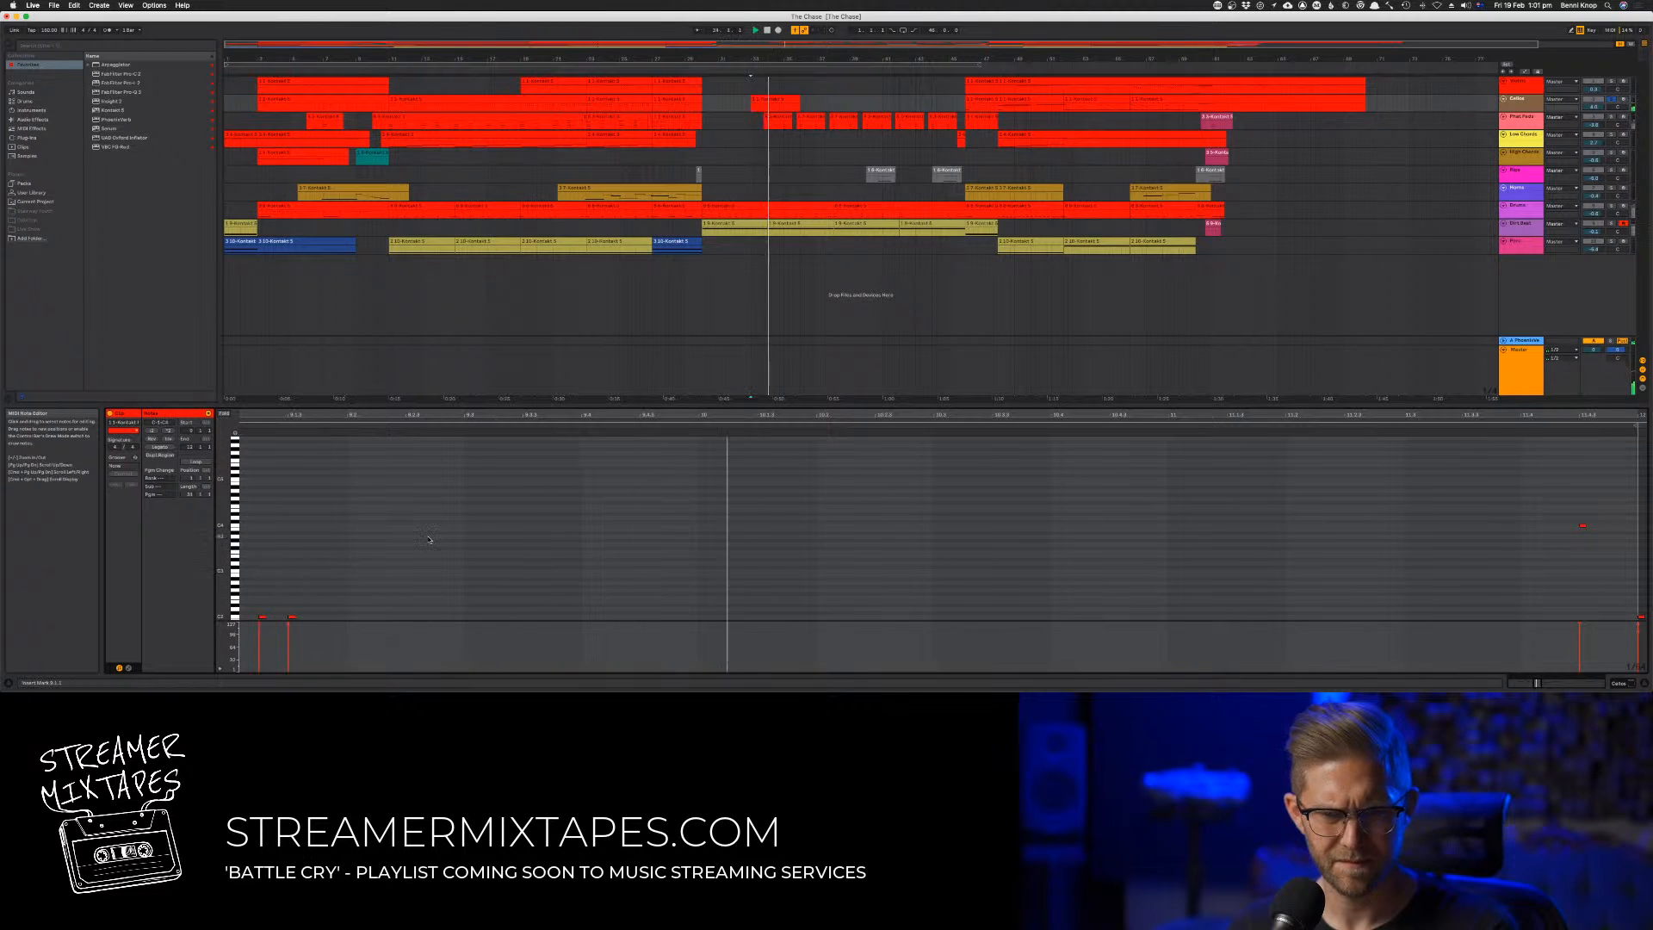
Duplicate the three stabs one octave lower, unsolo the second track and play the passage with all tracks
scroll(511, 511, down, 6)
key(space)
drag(391, 608, 215, 449)
drag(317, 487, 316, 526)
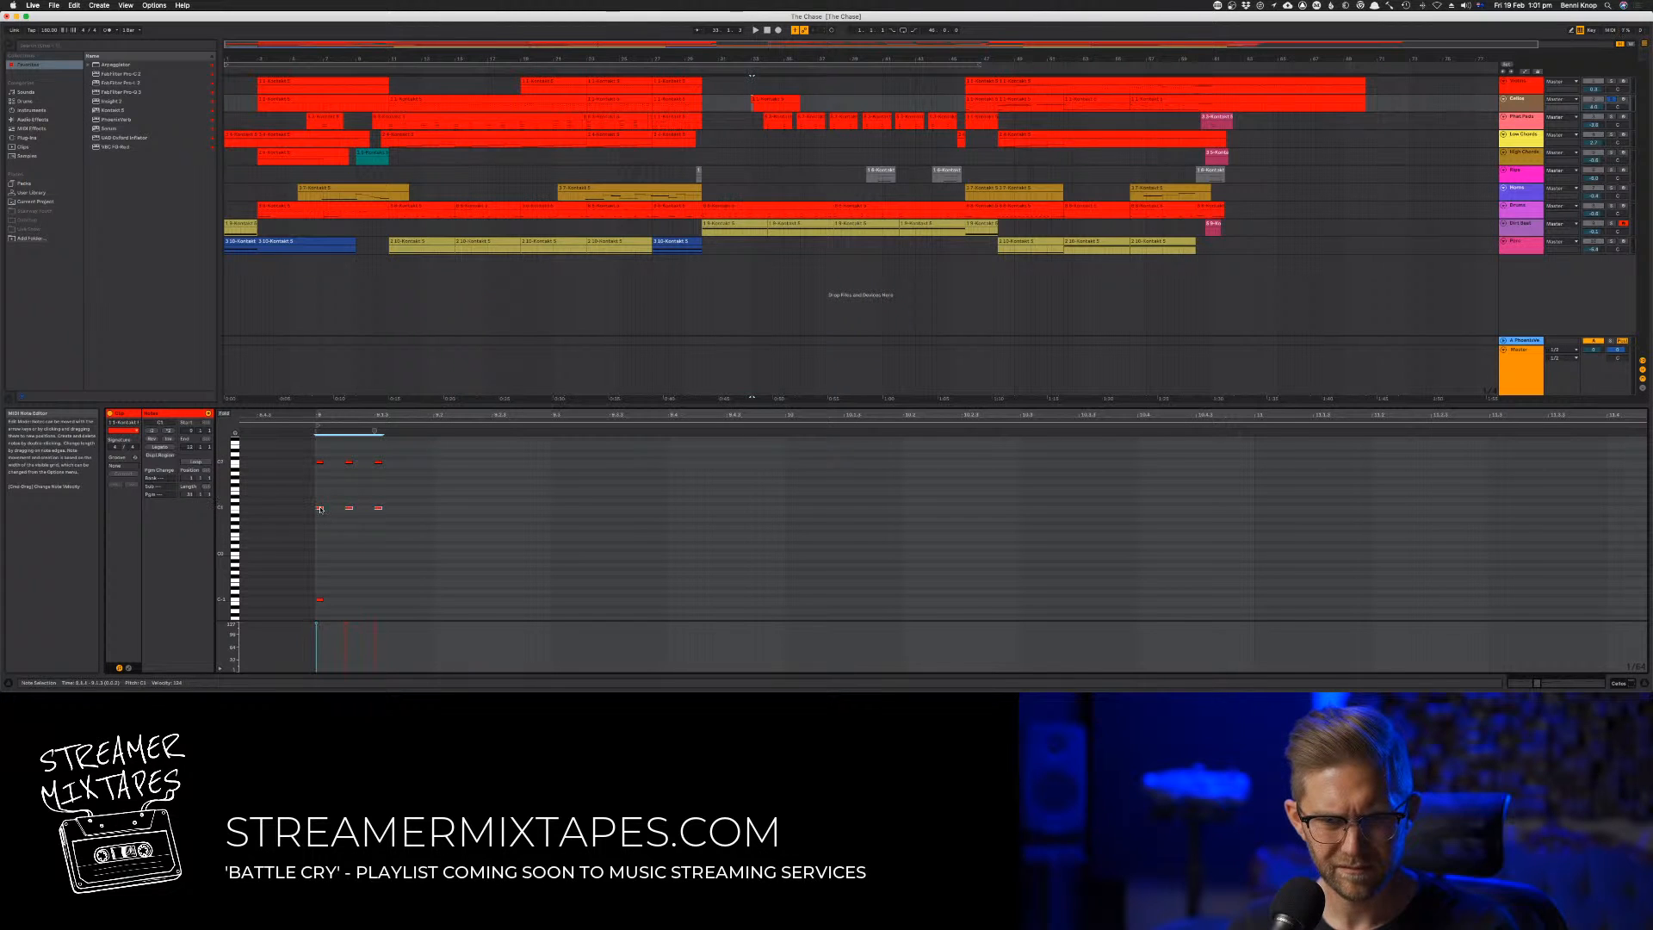
click(751, 76)
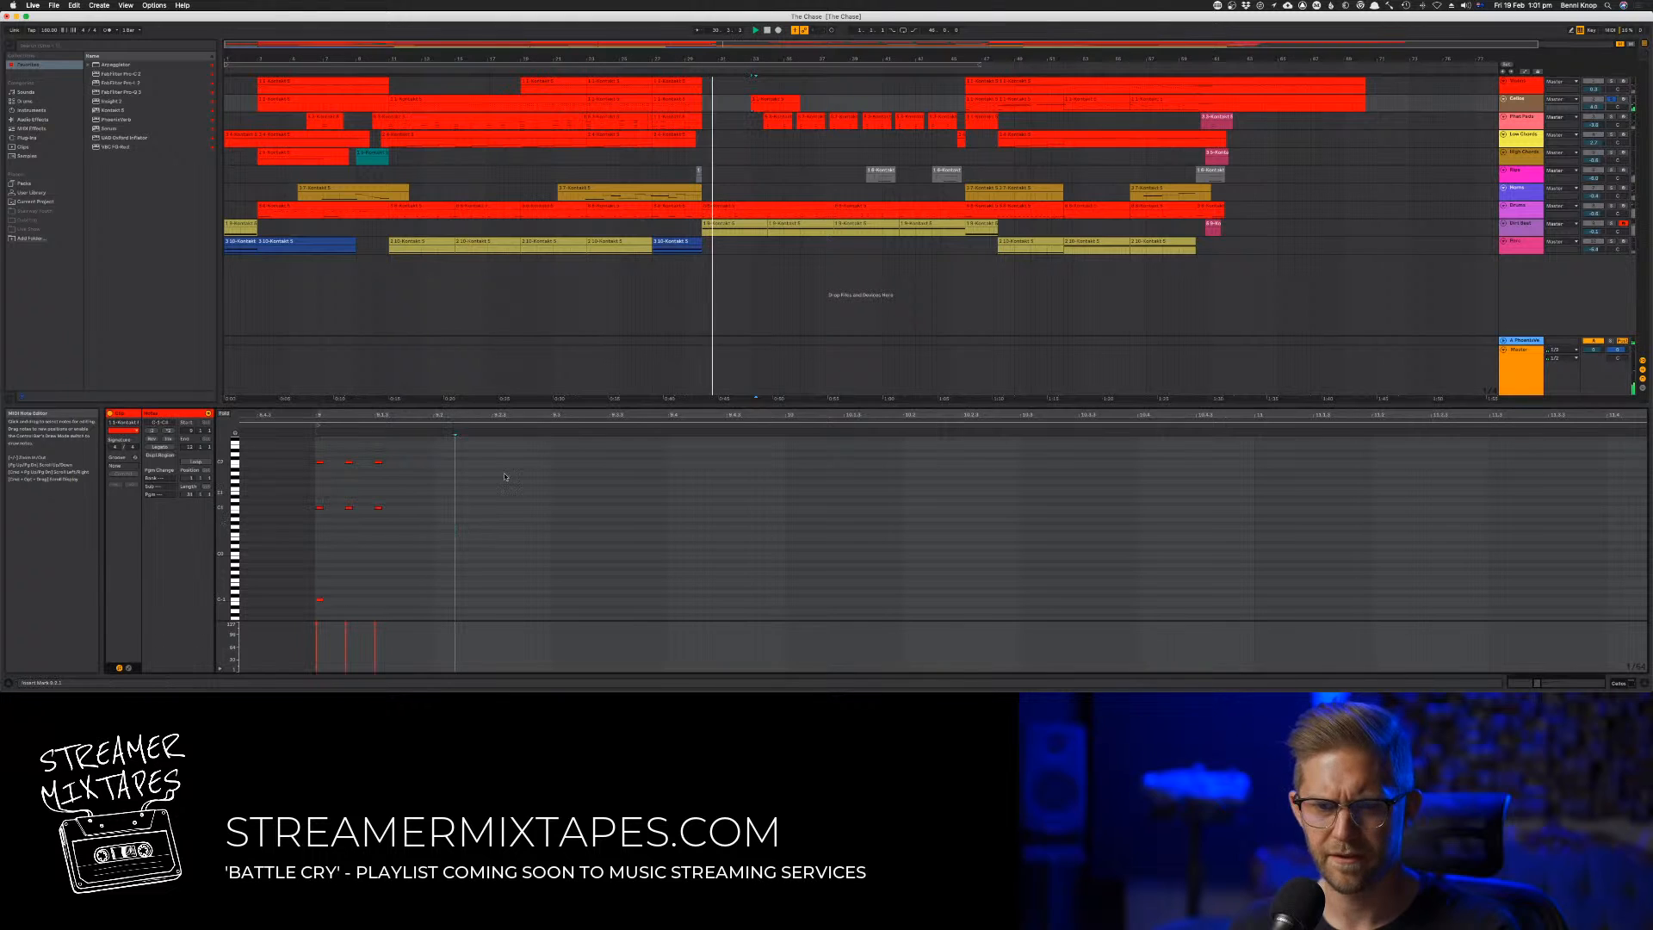
click(1609, 100)
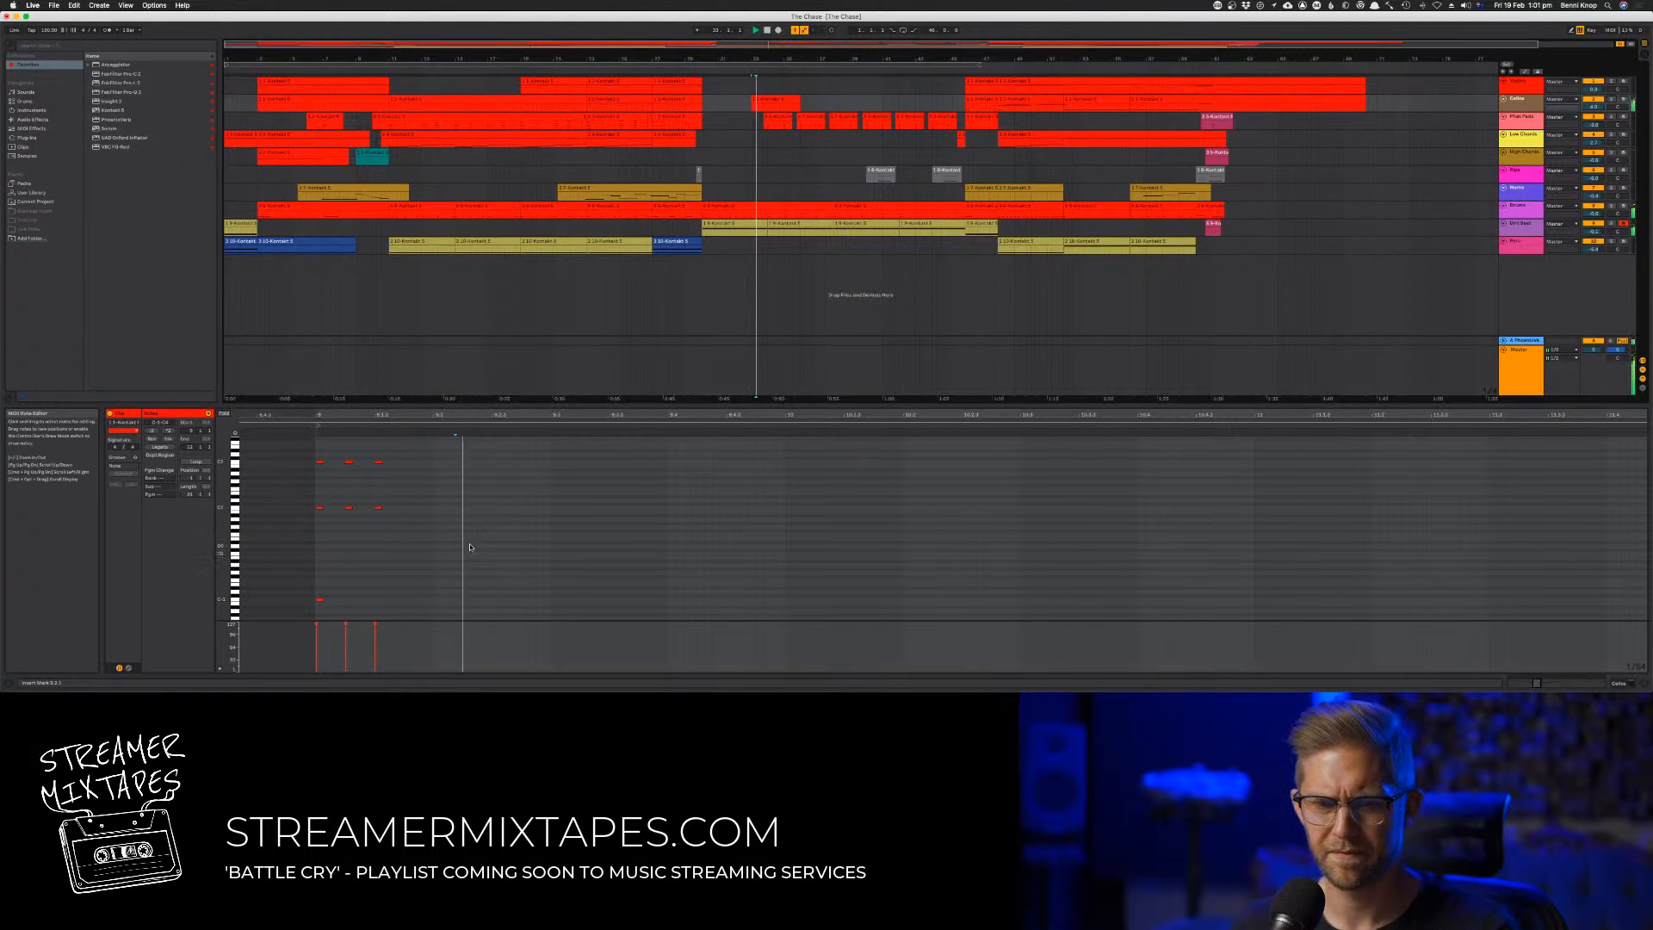
Copy the six octave stab notes two beats later in the clip, without the lowest note
drag(464, 546, 297, 454)
key(space)
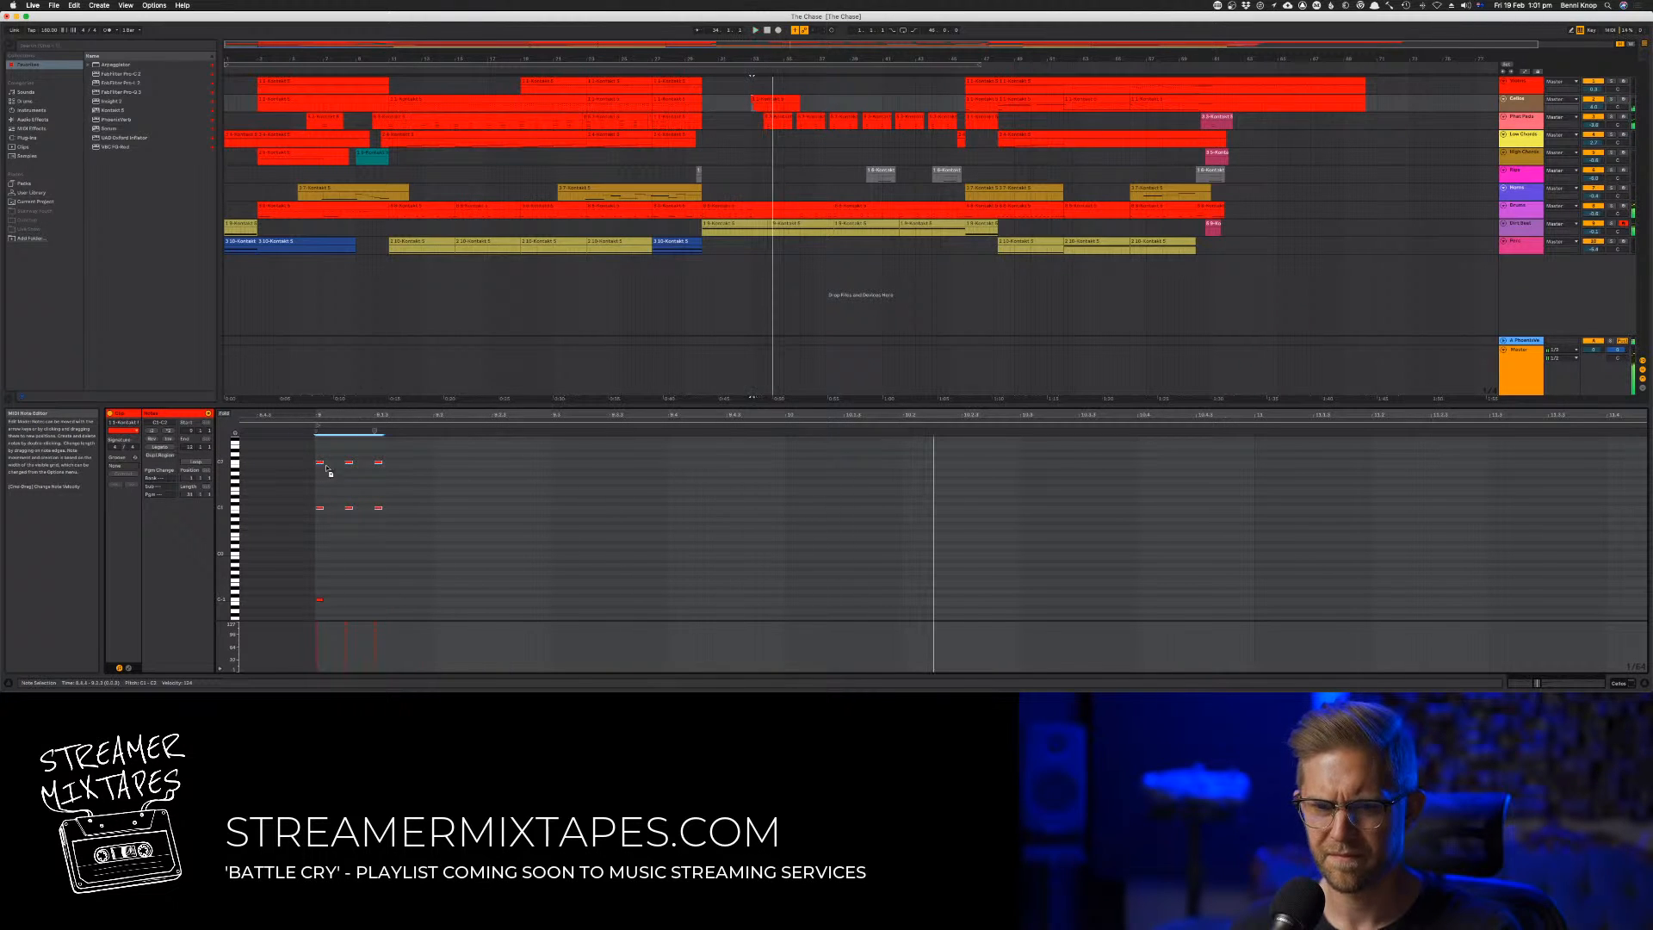
drag(319, 465, 491, 482)
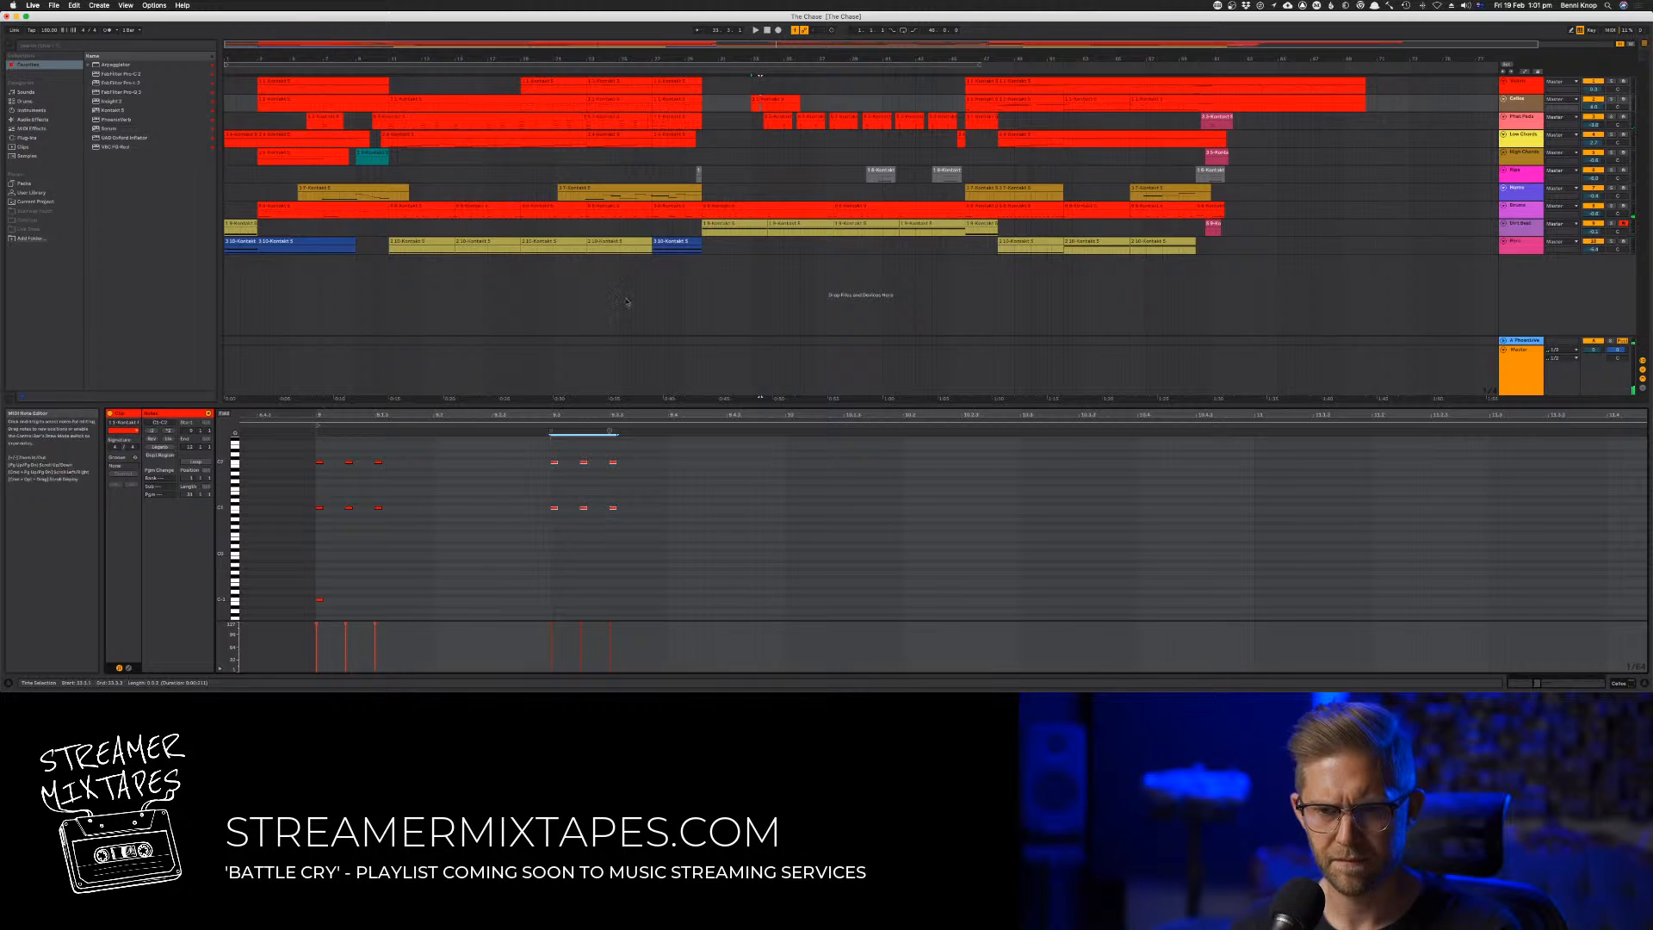
Play the passage from its start, trim the second-track stab clip to one bar and copy it onto the first track
click(692, 70)
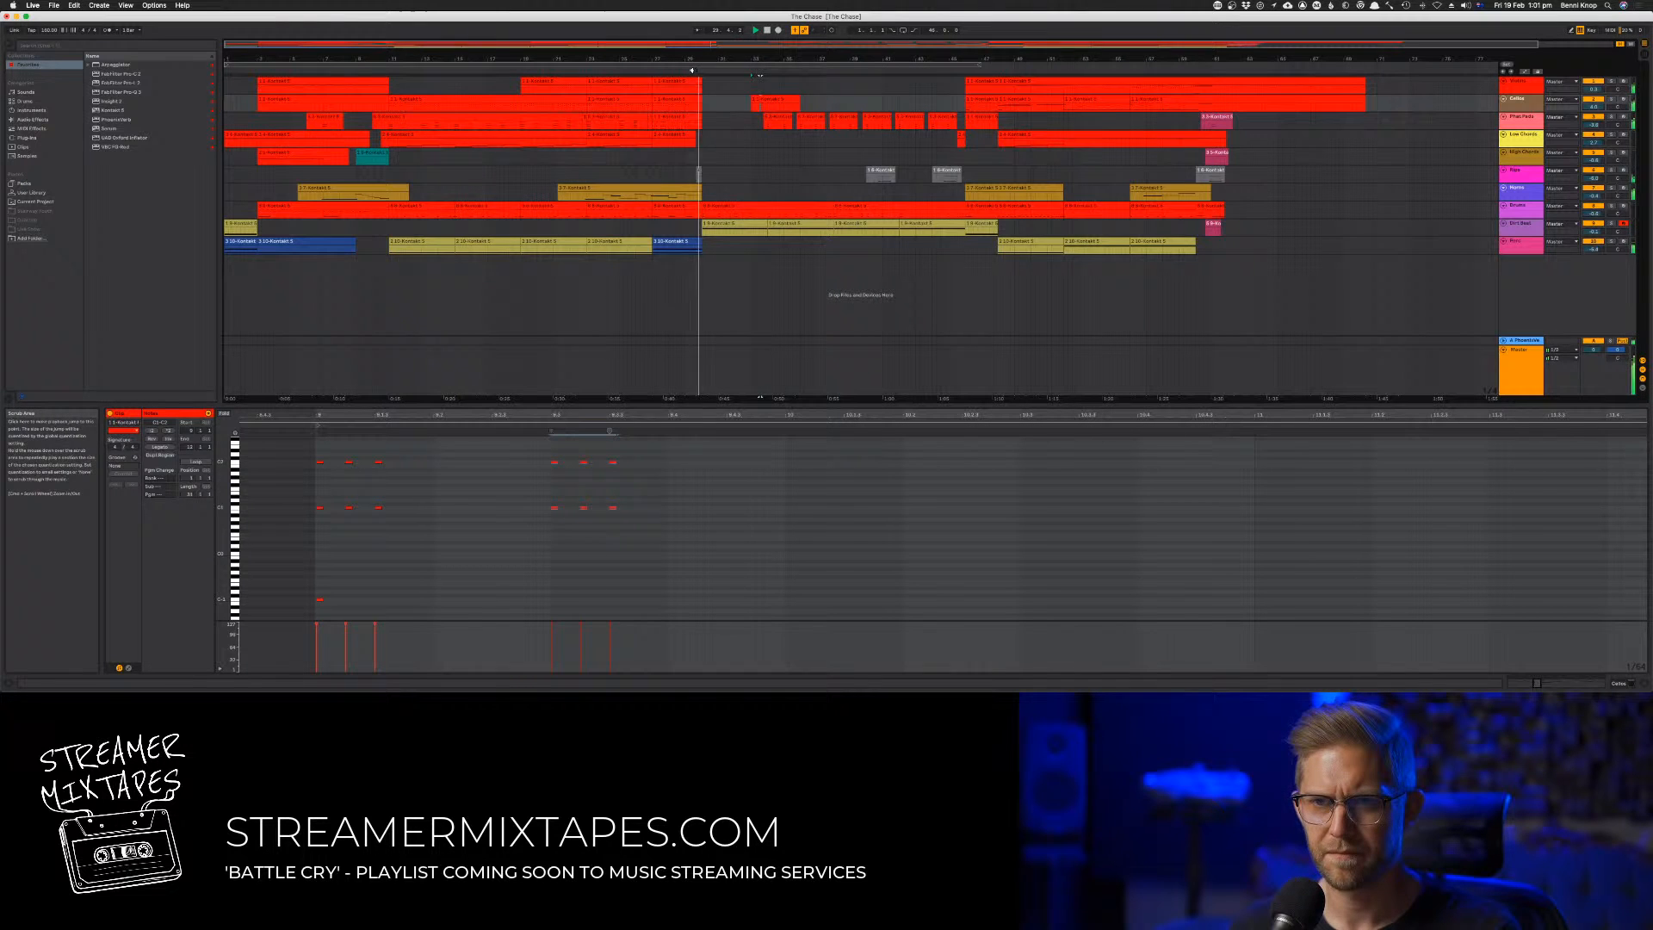
click(752, 139)
click(757, 101)
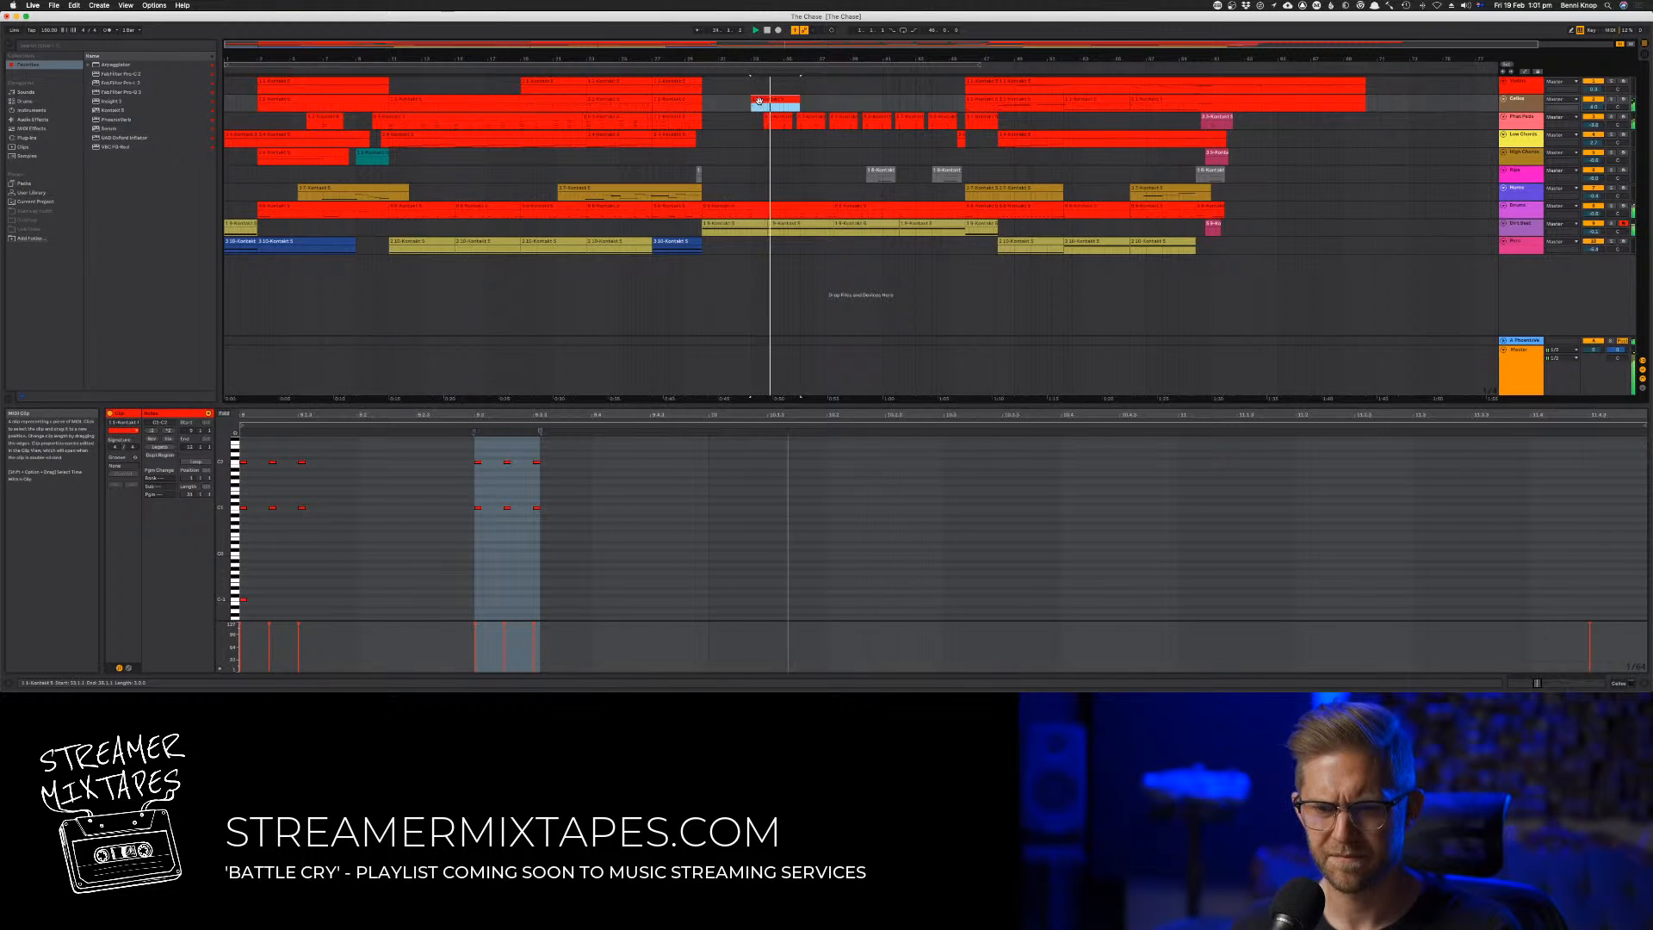
drag(799, 100, 758, 83)
key(space)
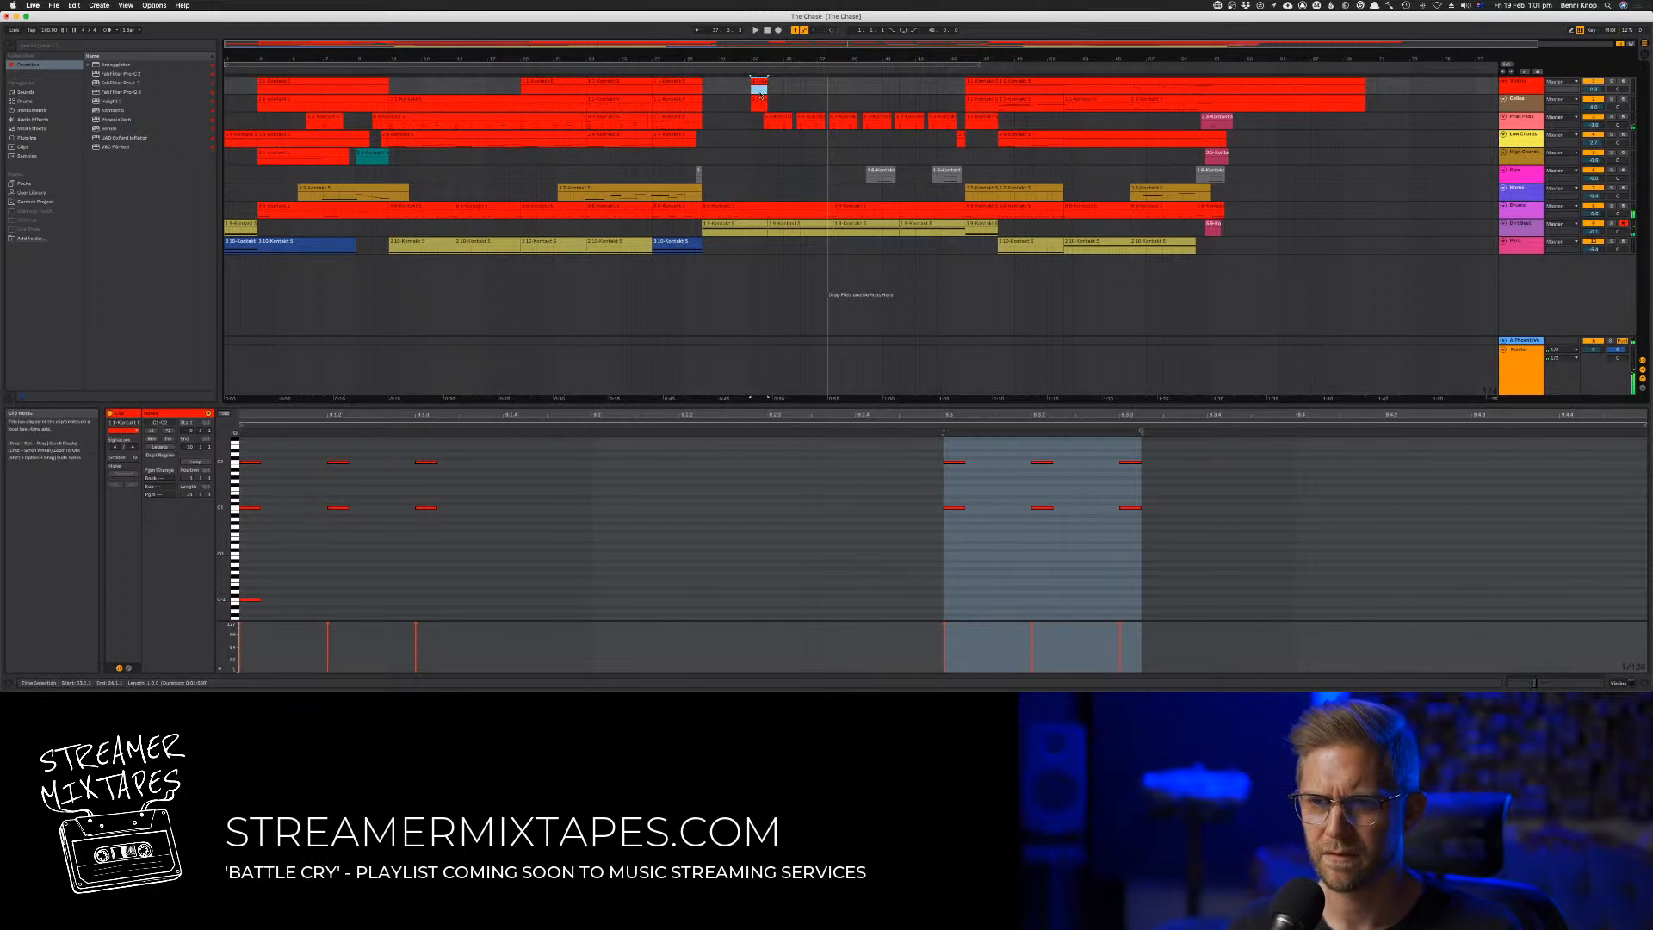
Delete the one-bar stab clip from the first track
click(759, 97)
click(758, 79)
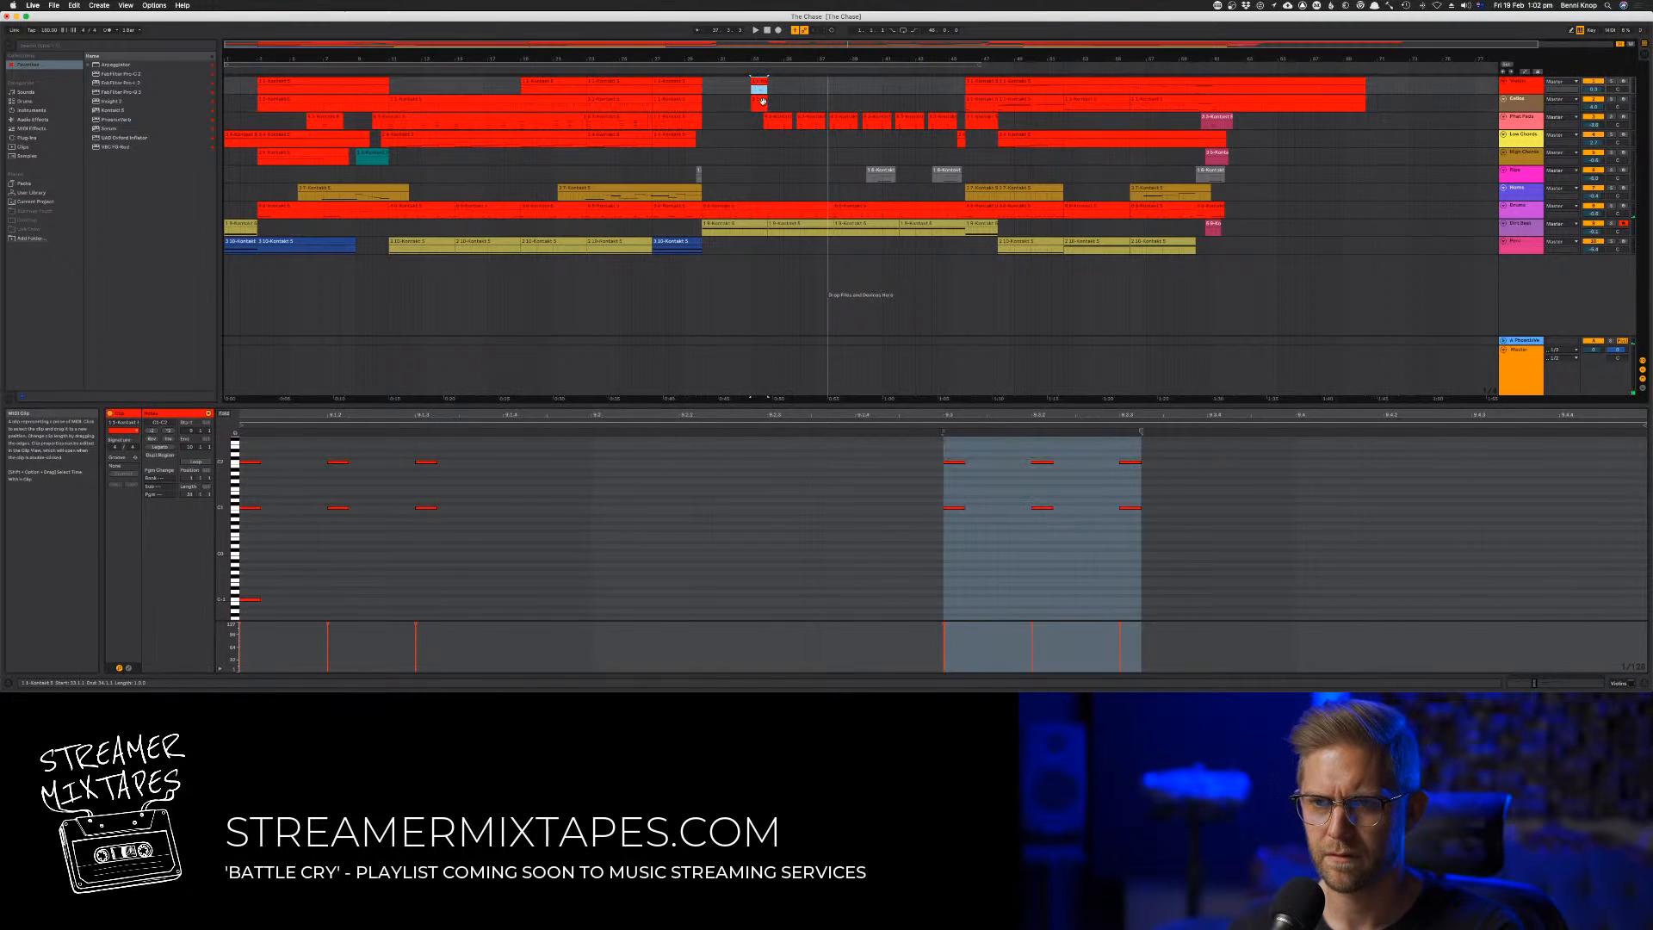
key(Delete)
Try moving the last three octave stabs in the second-track clip half a beat earlier, and remove them
click(758, 100)
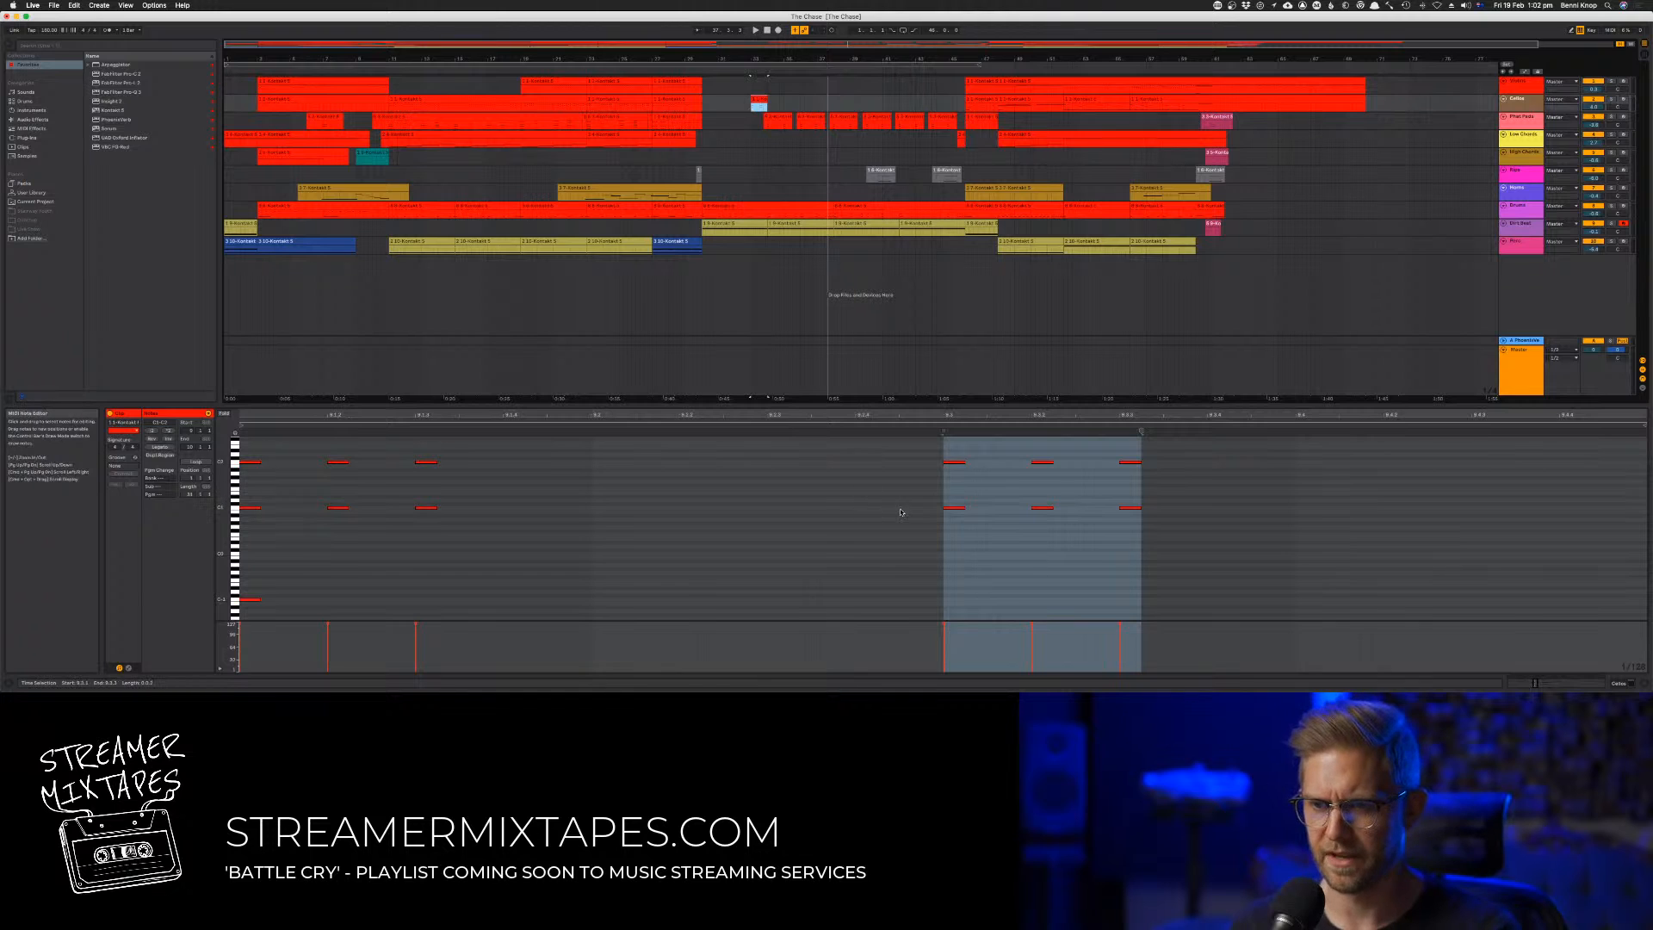
drag(916, 545, 1196, 454)
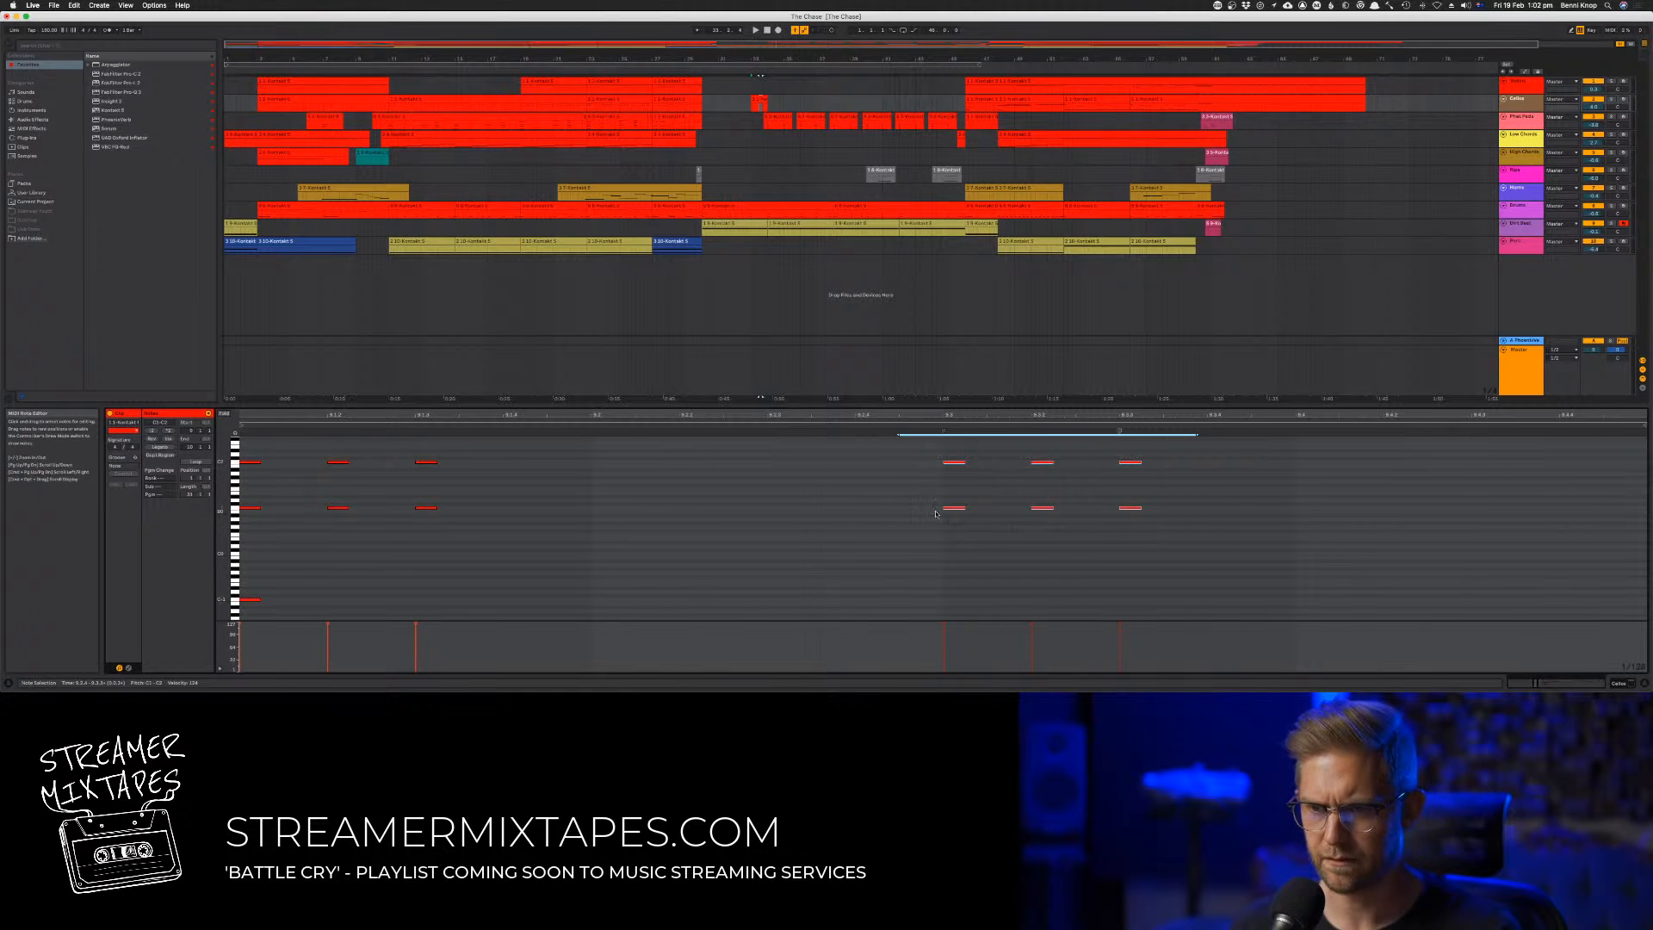
drag(950, 462, 784, 467)
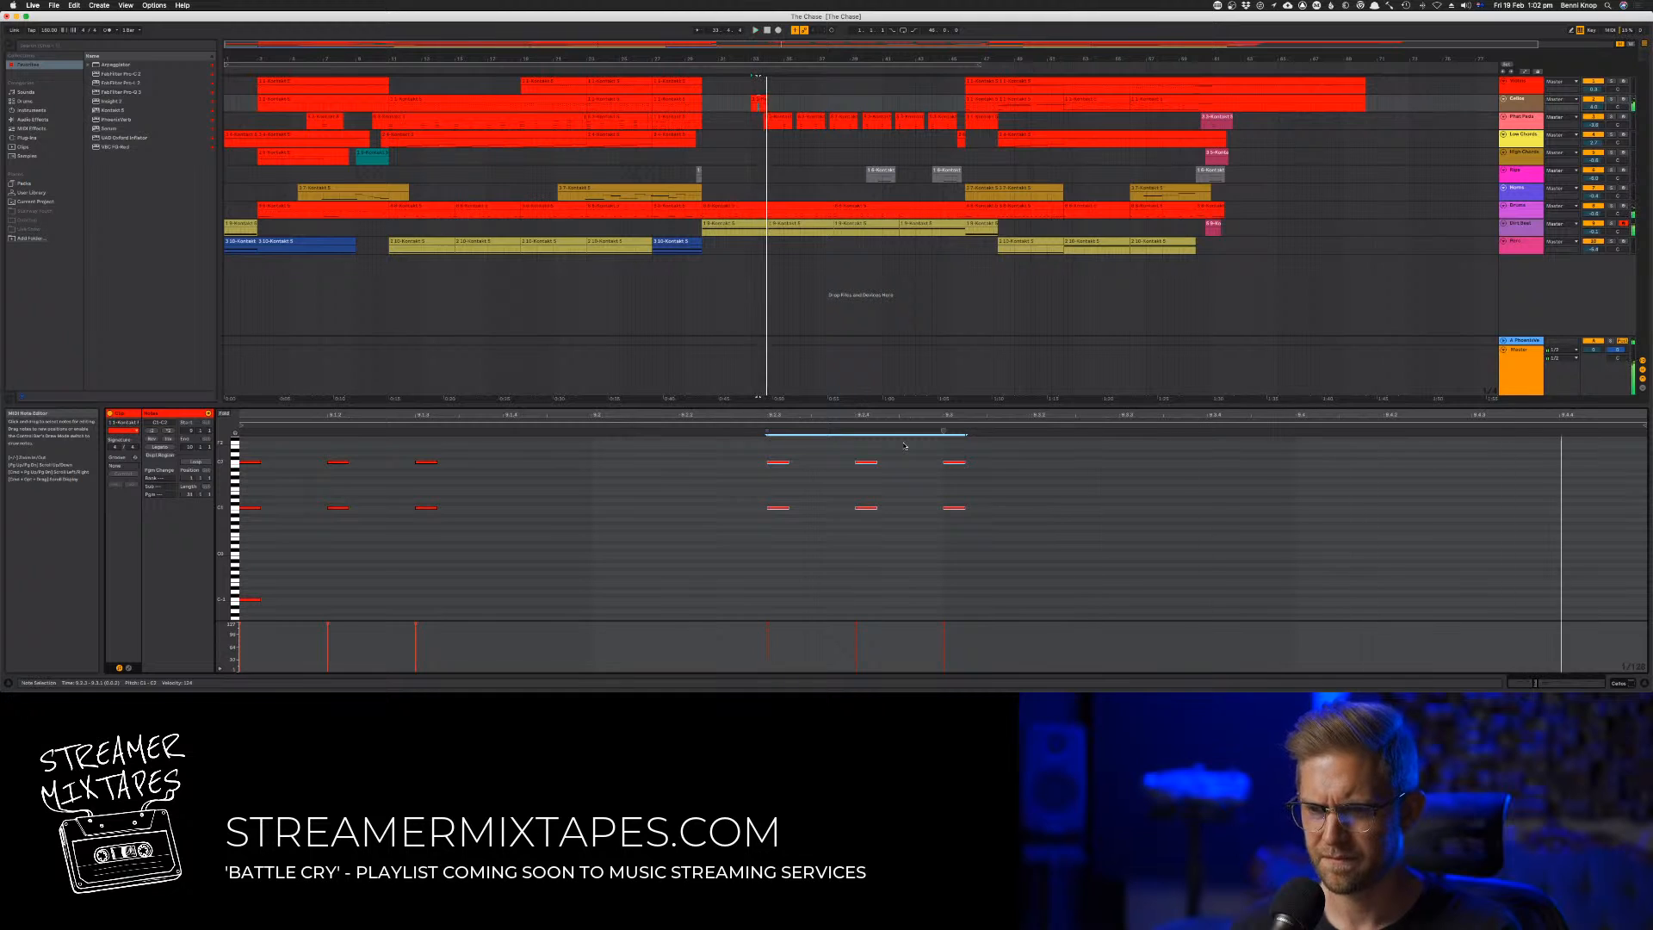
key(Delete)
click(759, 455)
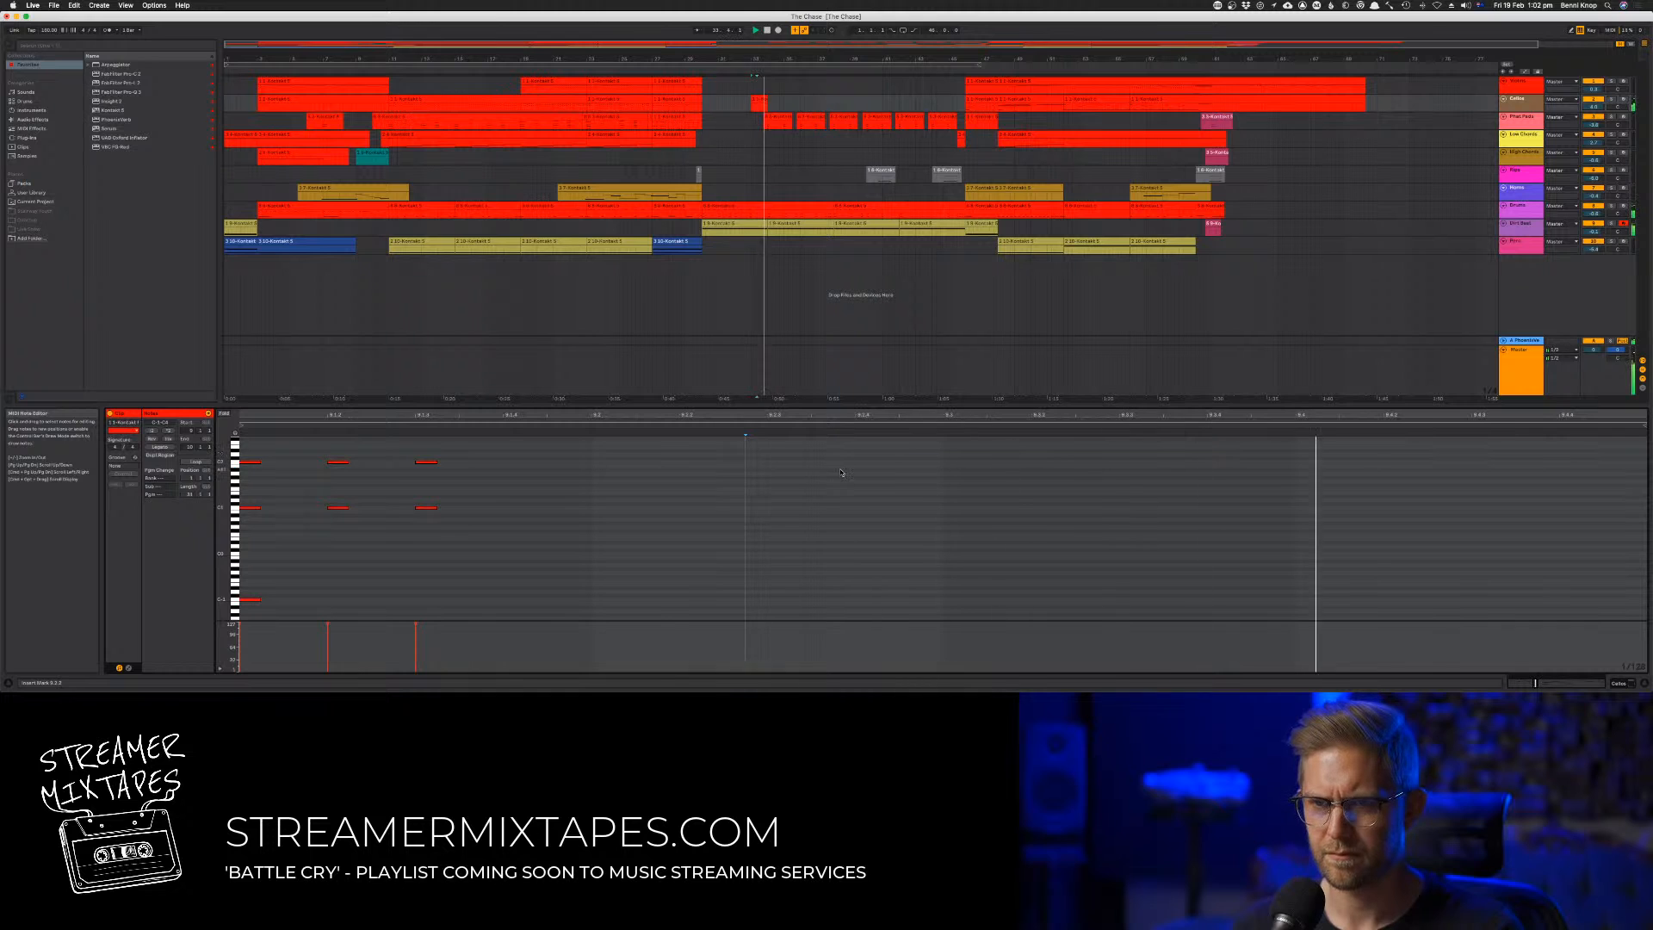
Play the passage and undo the removal and shift of the last three octave stabs
key(space)
key(super+z)
key(super+z)
key(super+z)
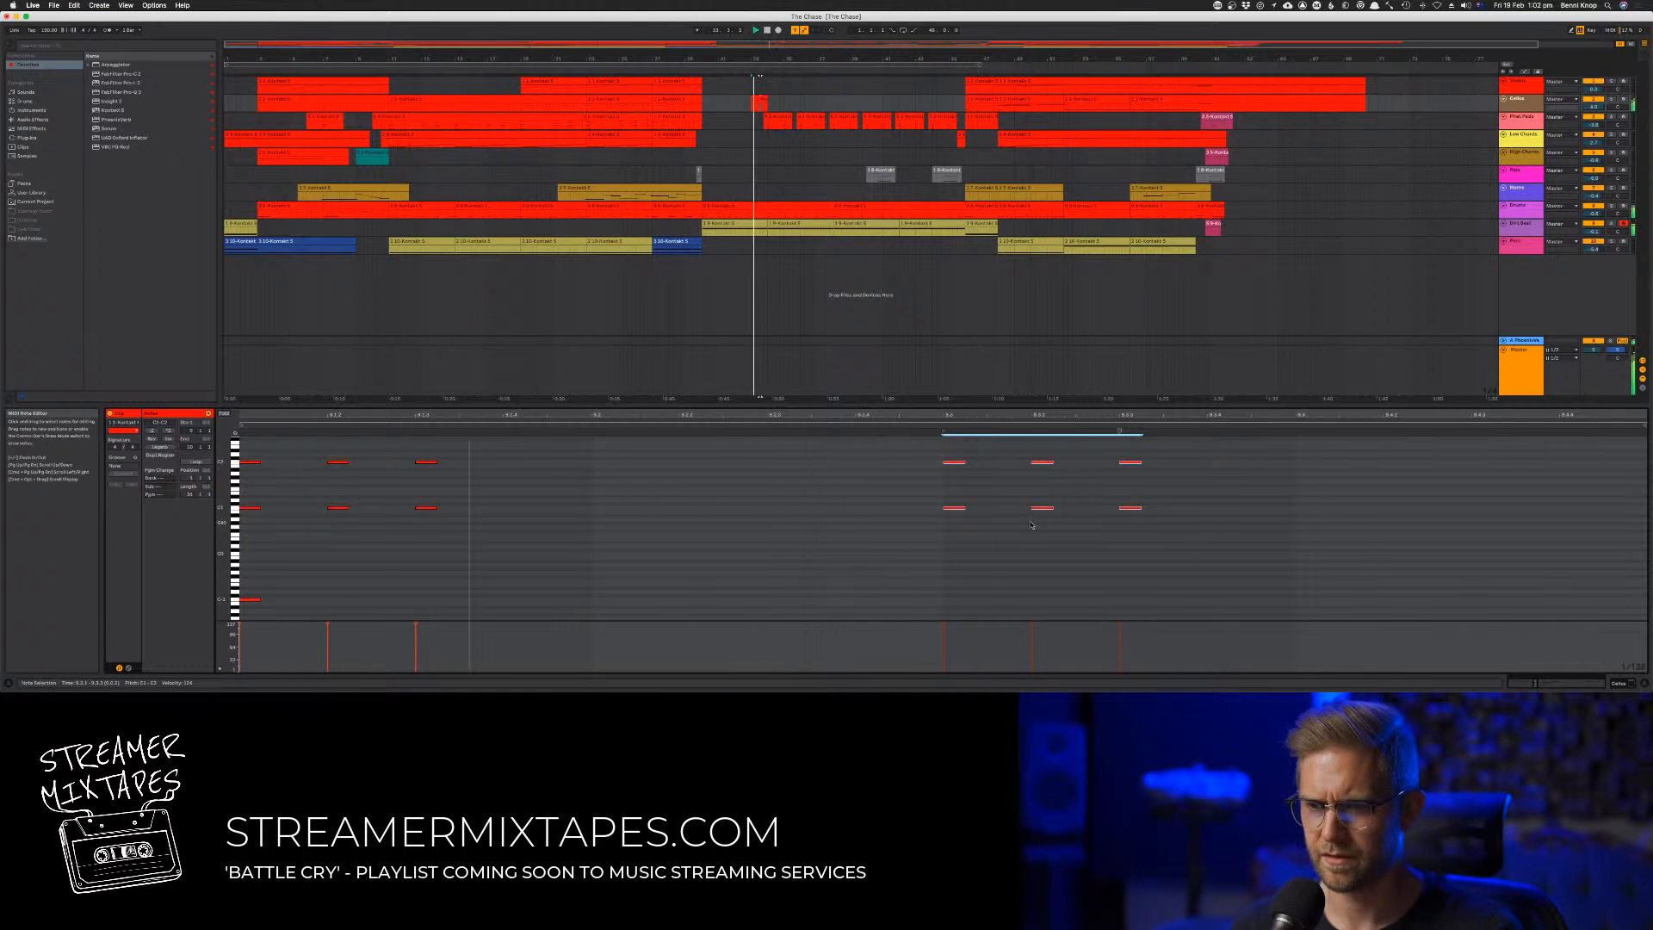
Copy the second track's one-bar stab clip onto the first track at the same position and start playback
click(759, 100)
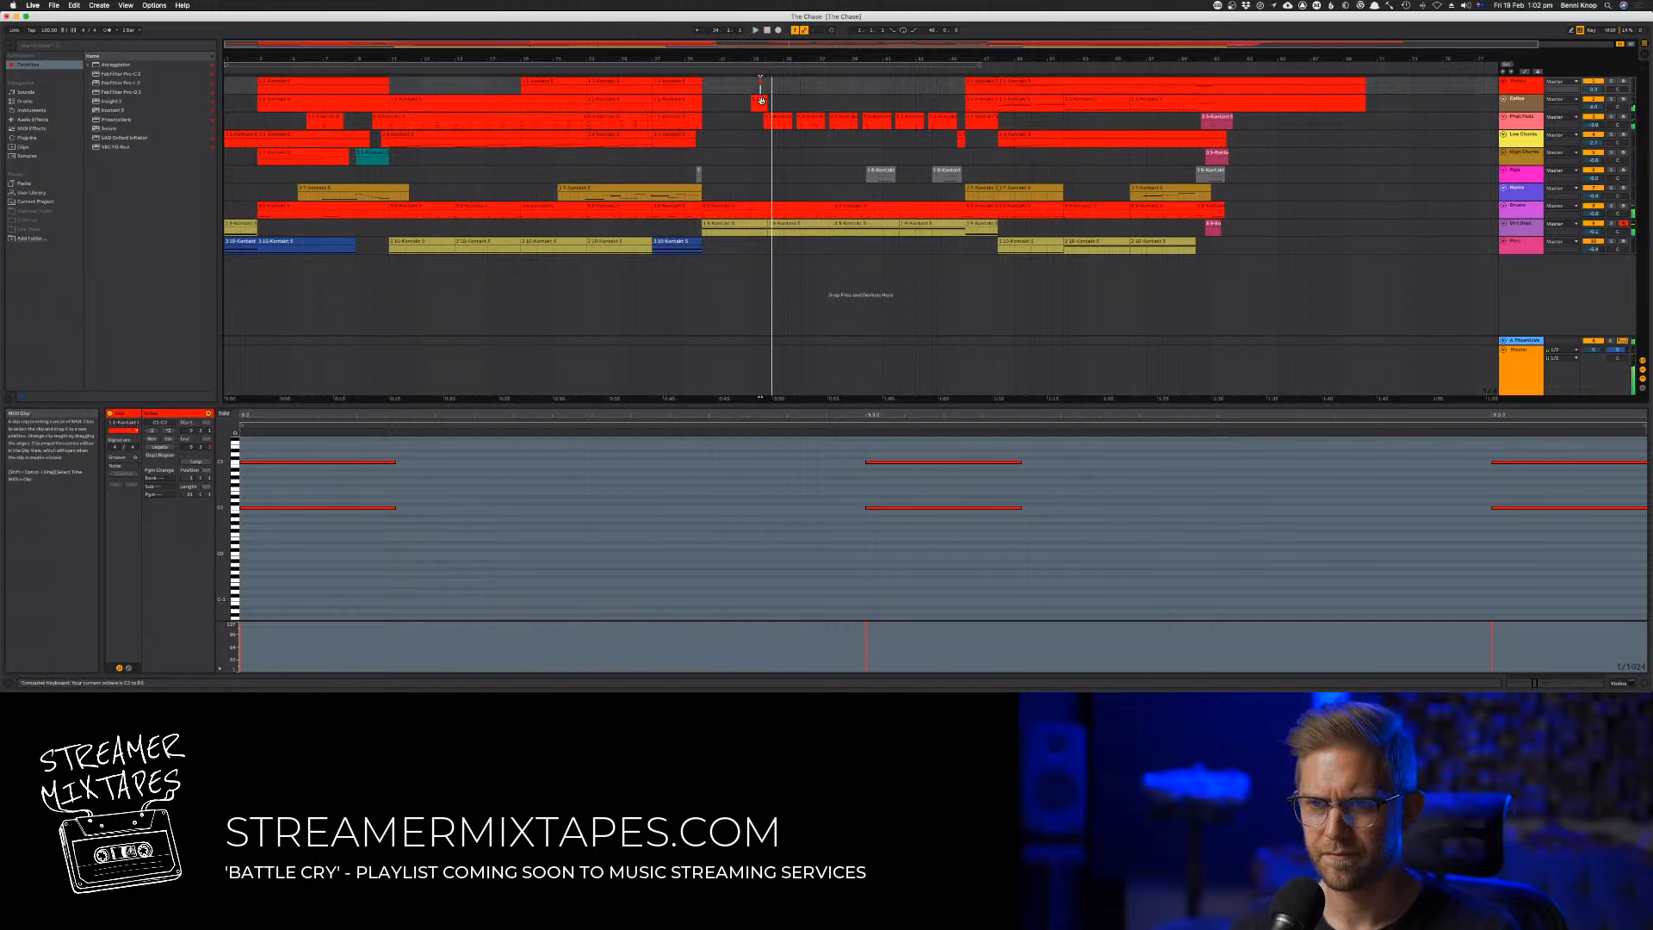
click(759, 101)
click(757, 84)
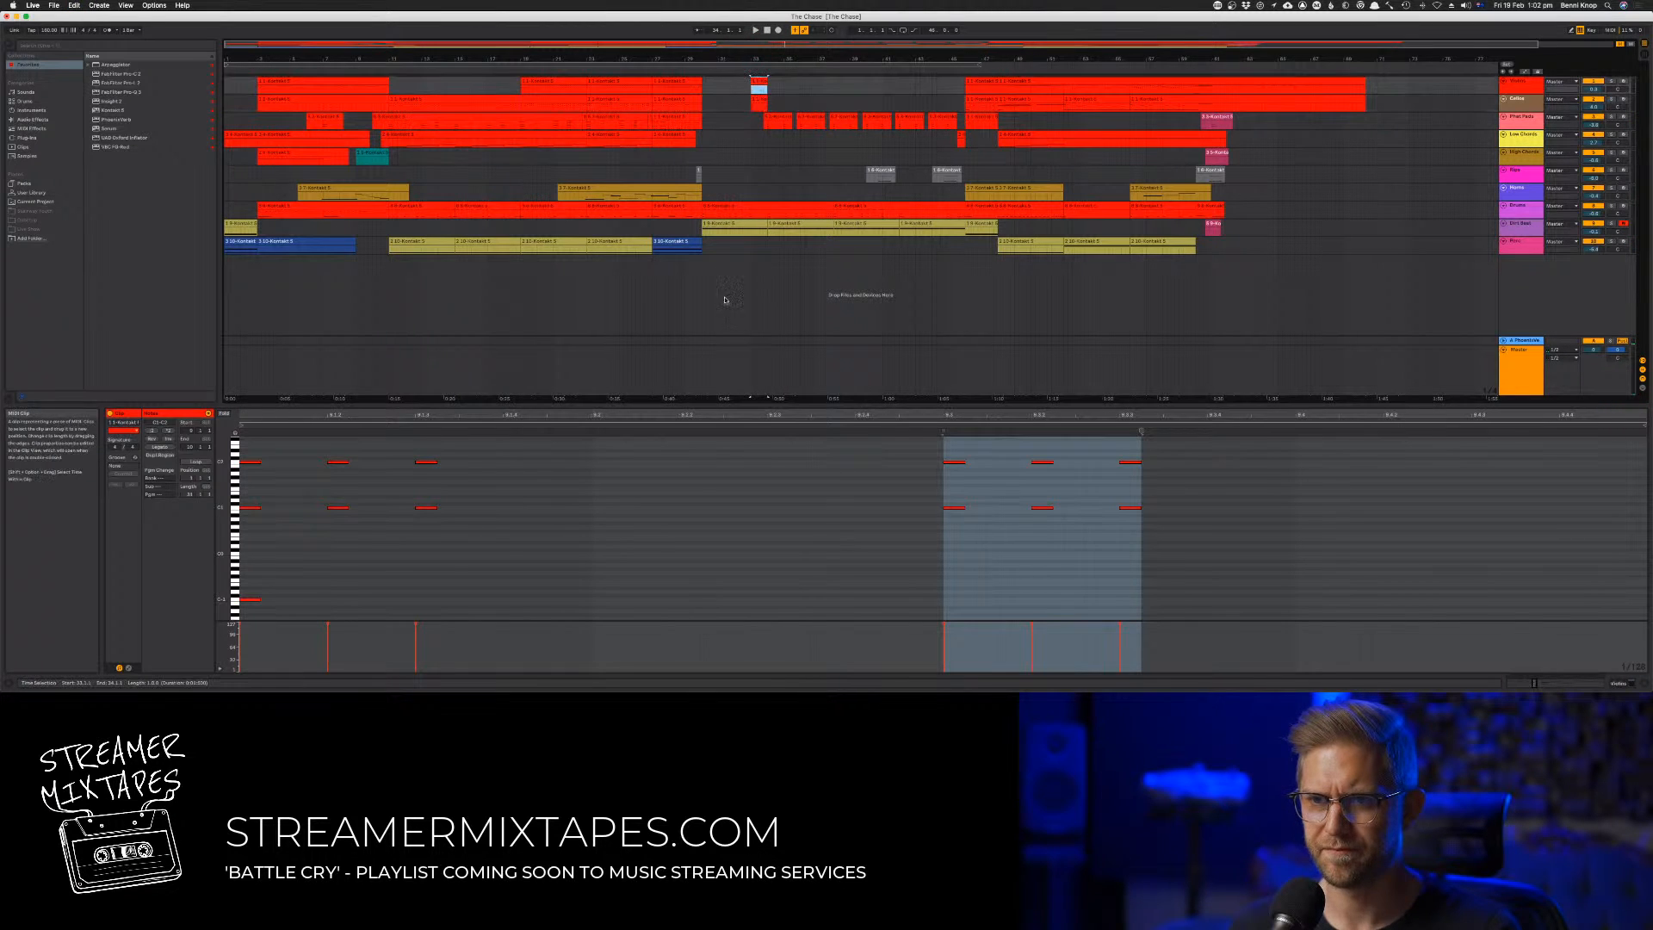
key(space)
Transpose the six octave stab notes in the first-track clip upward by octaves, leaving the lowest note in place
key(super+a)
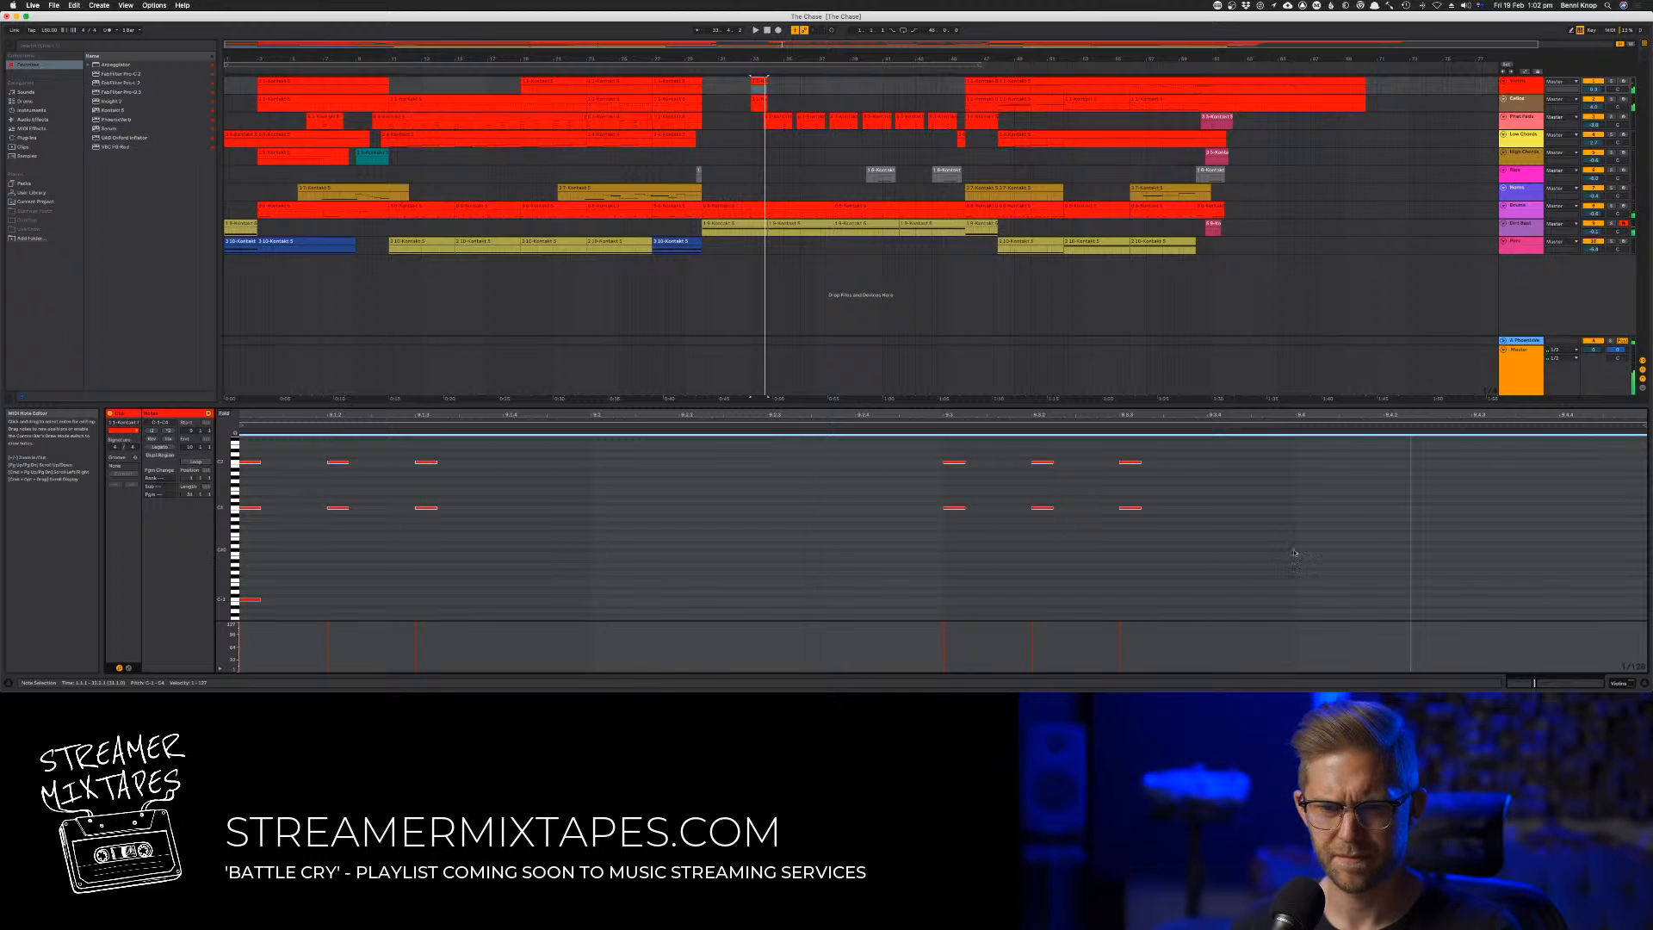
drag(1293, 553, 146, 312)
key(shift+Up)
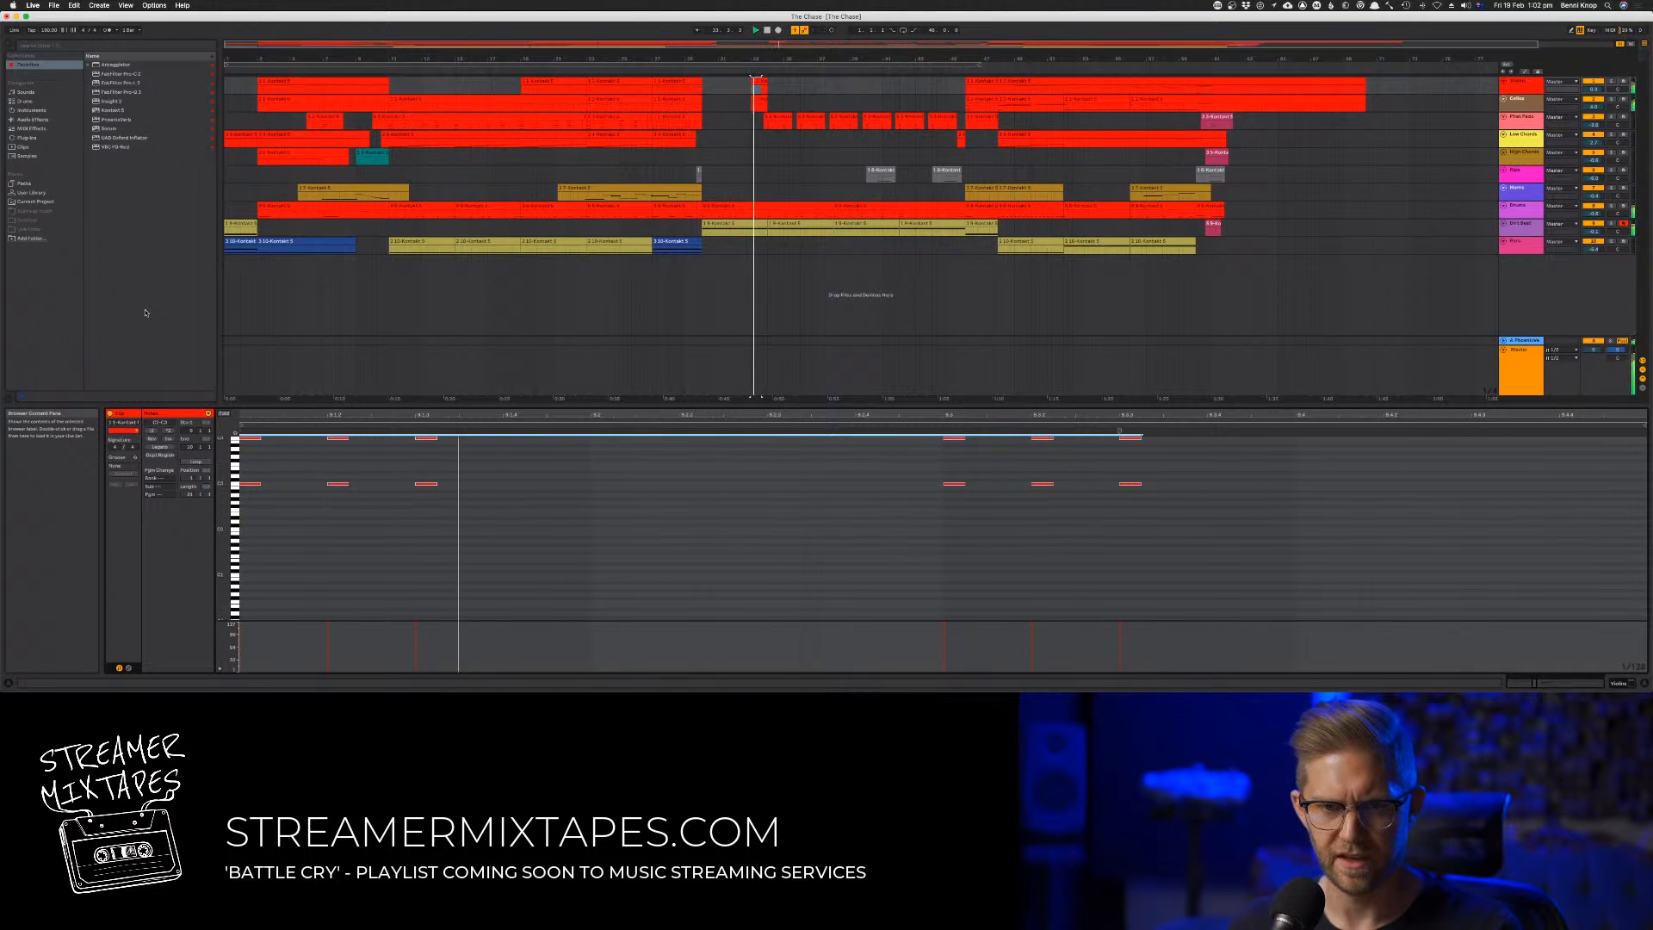
key(shift+Up)
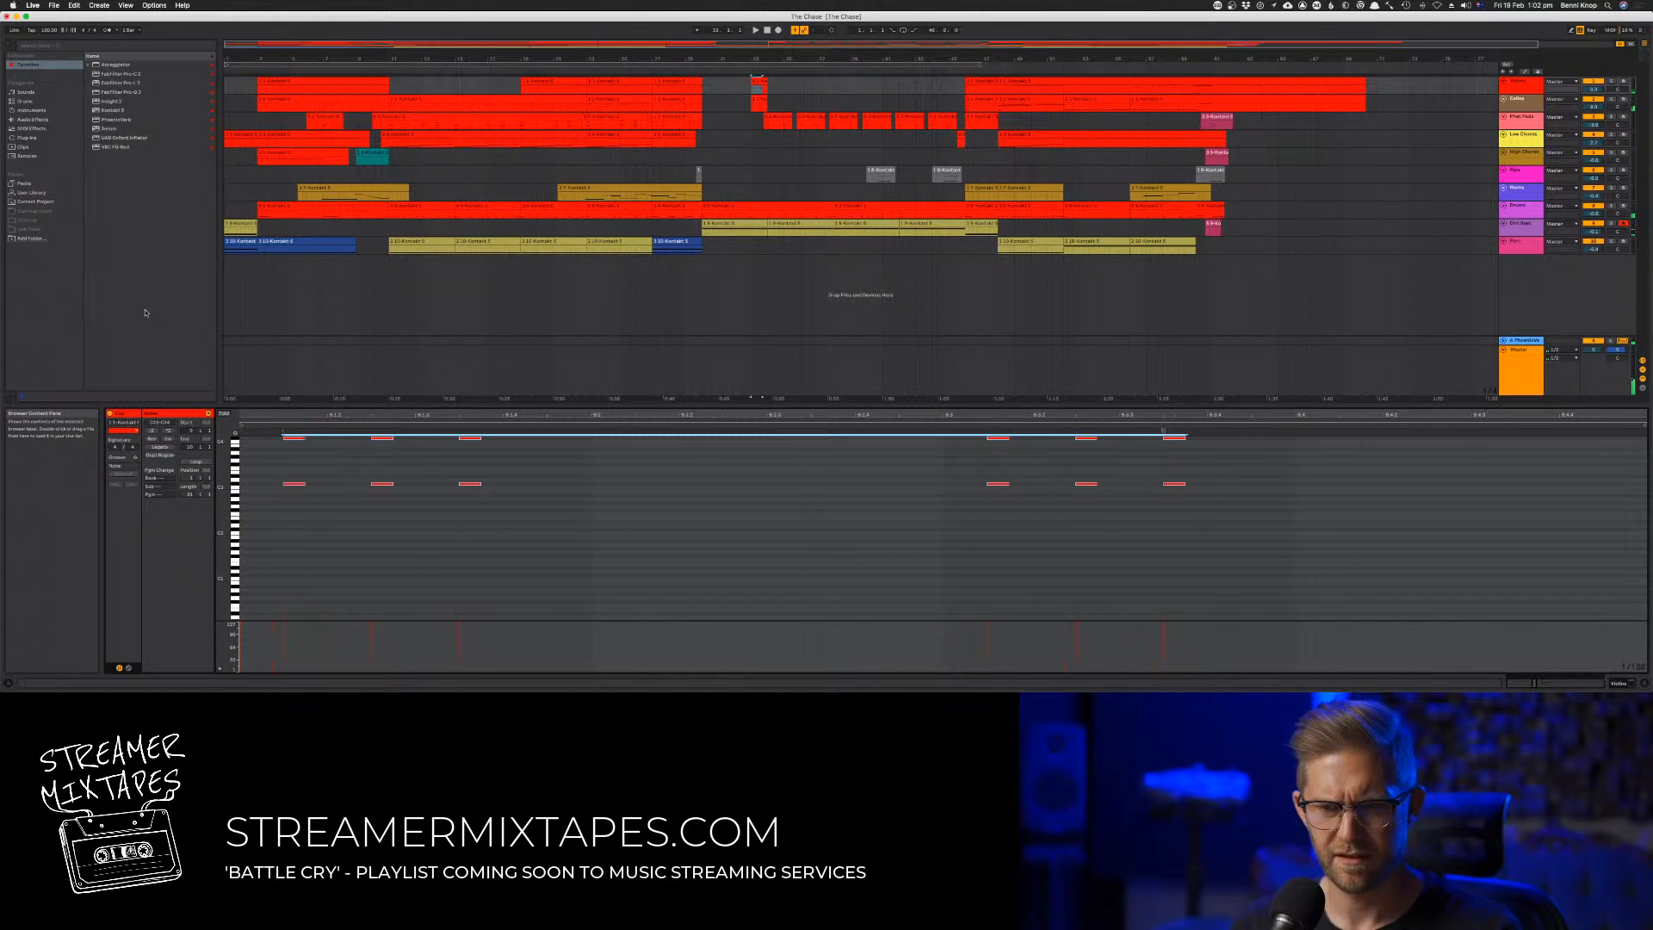
Shift the six raised stab notes in the first-track clip one beat later
key(Right)
key(Right)
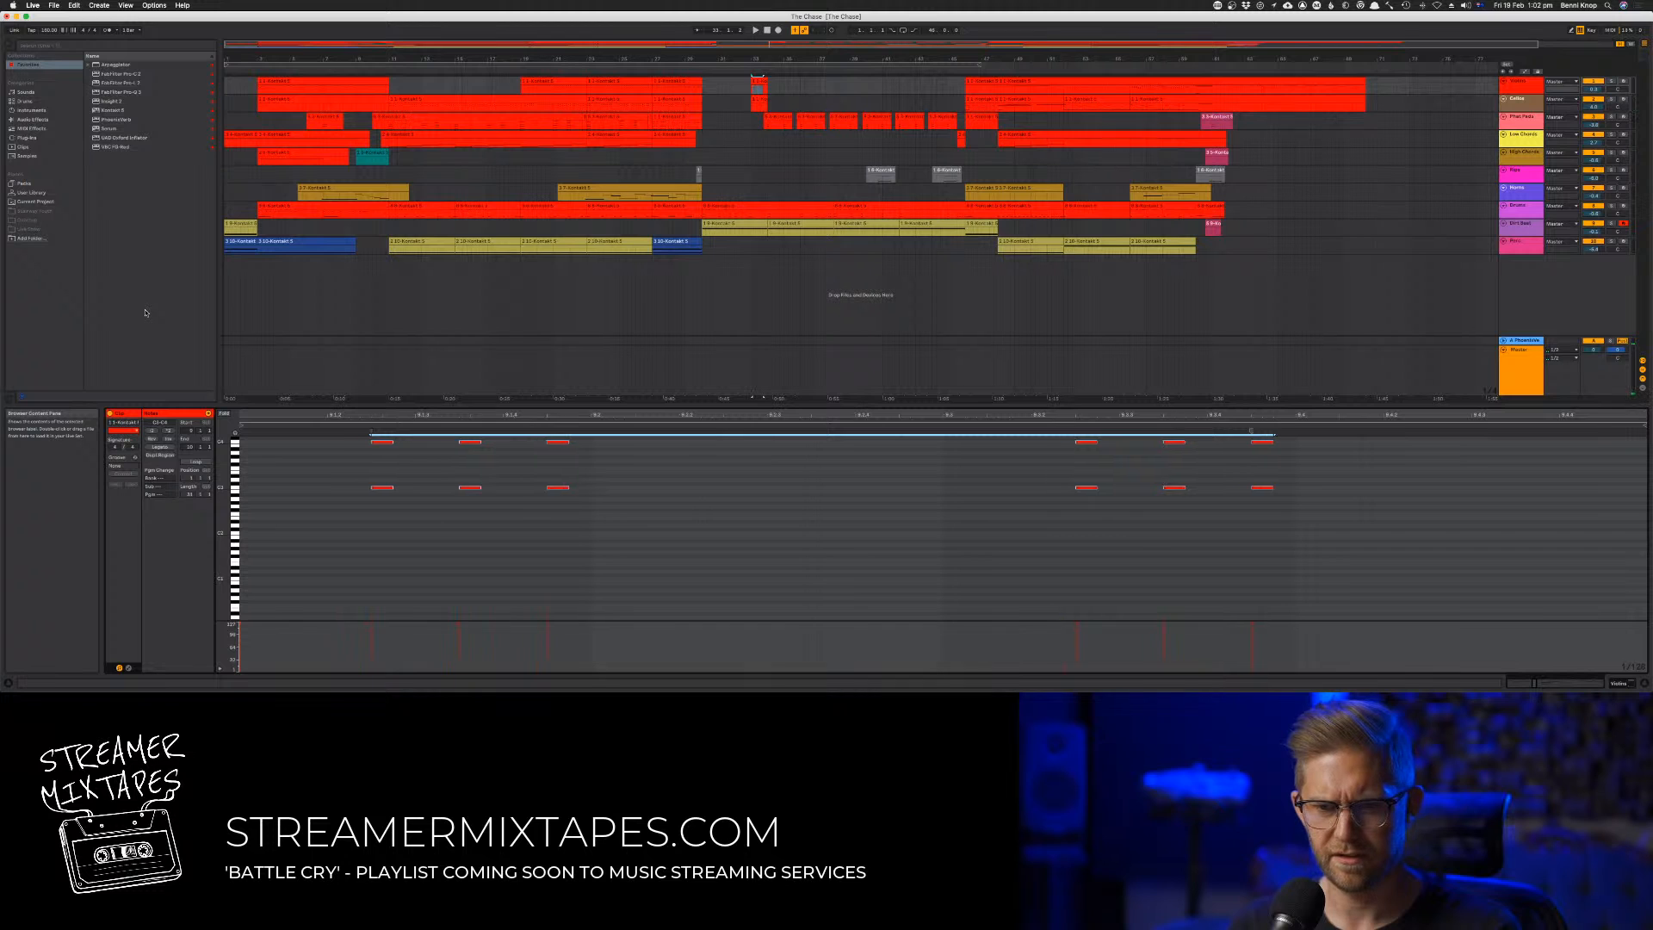
key(Right)
key(Right)
key(Right)
key(Right)
key(Right)
key(Right)
key(Right)
key(Right)
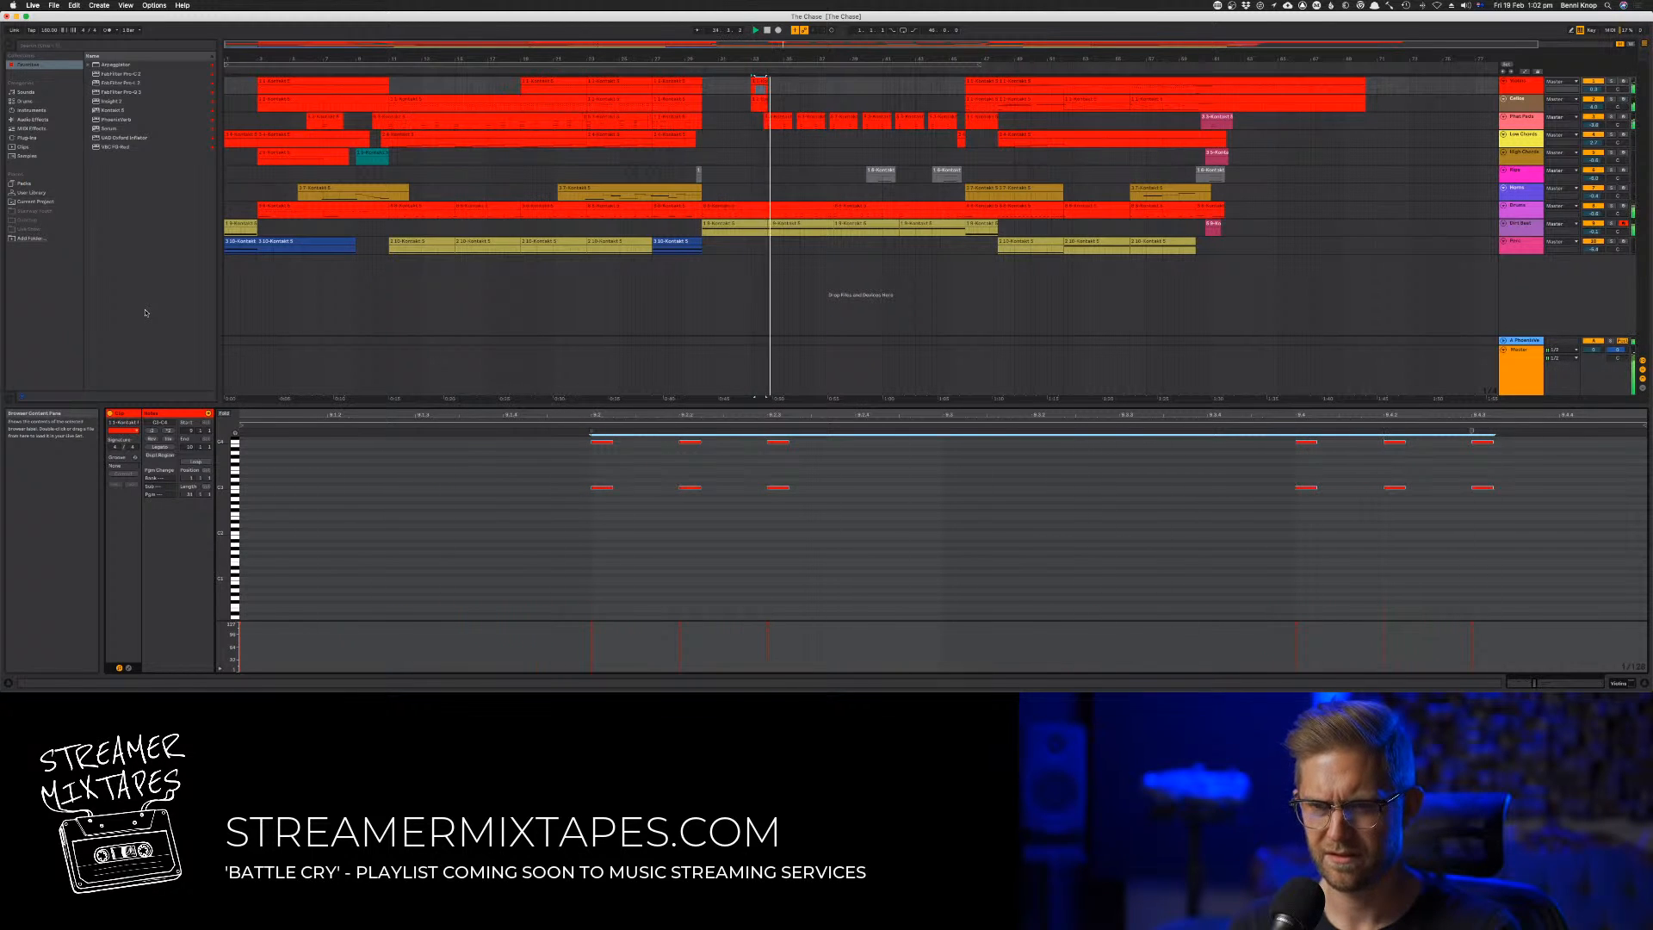
Delete the last three stabs from the first-track clip and transpose the remaining three octave stabs up another octave
drag(1274, 567, 1585, 437)
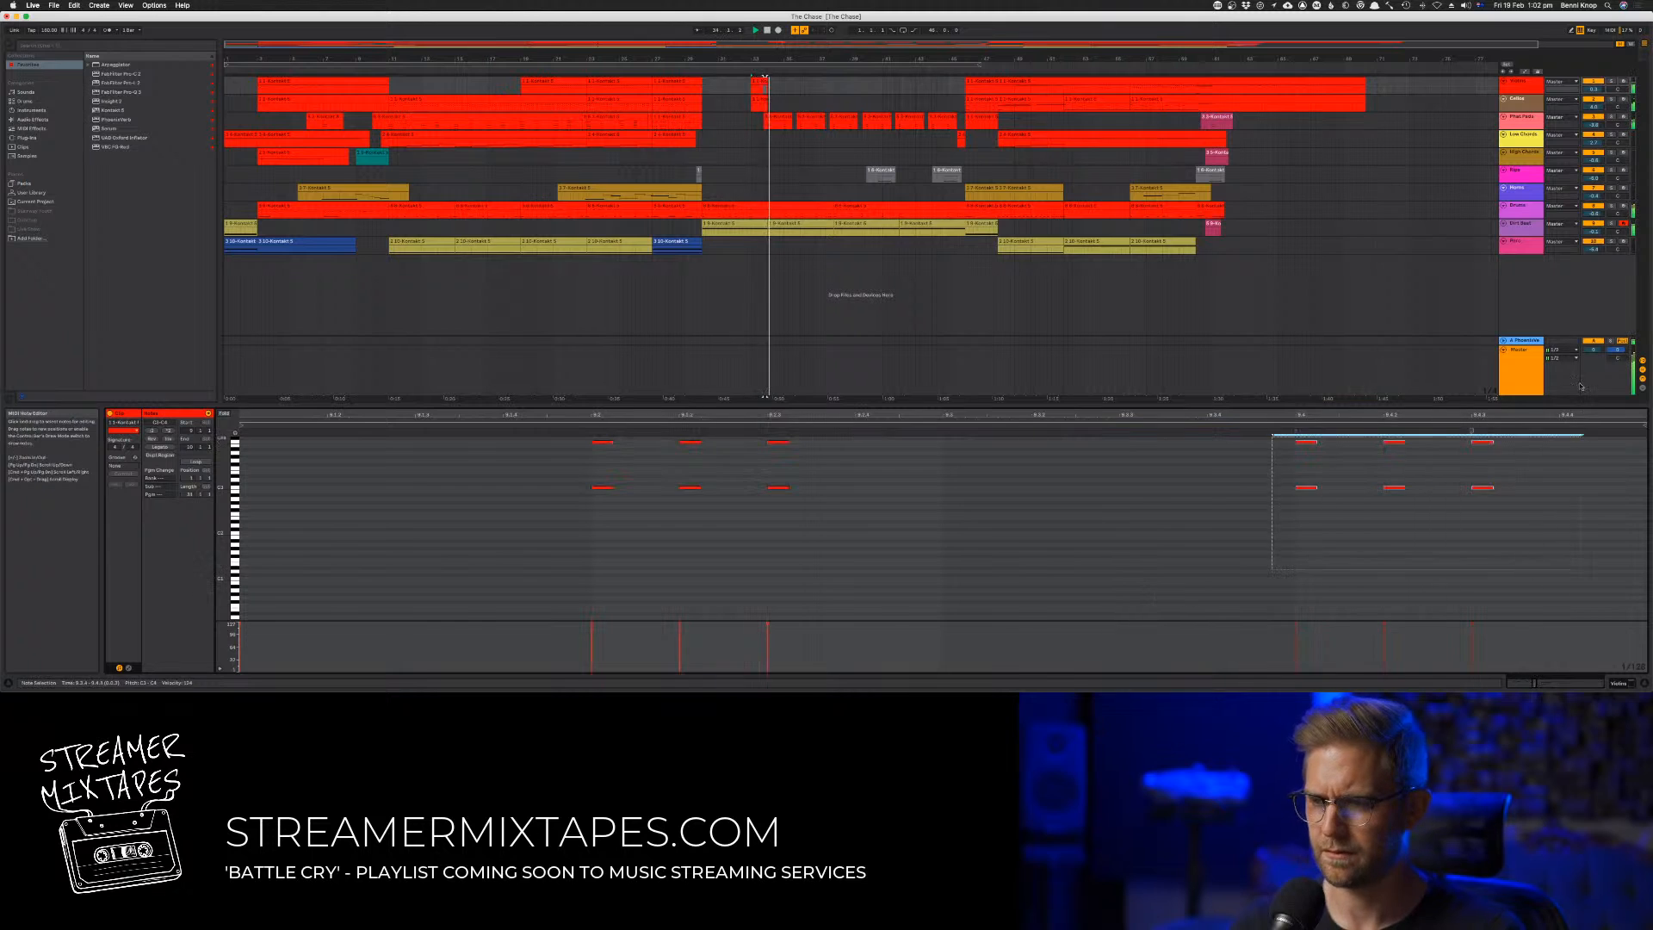
key(Delete)
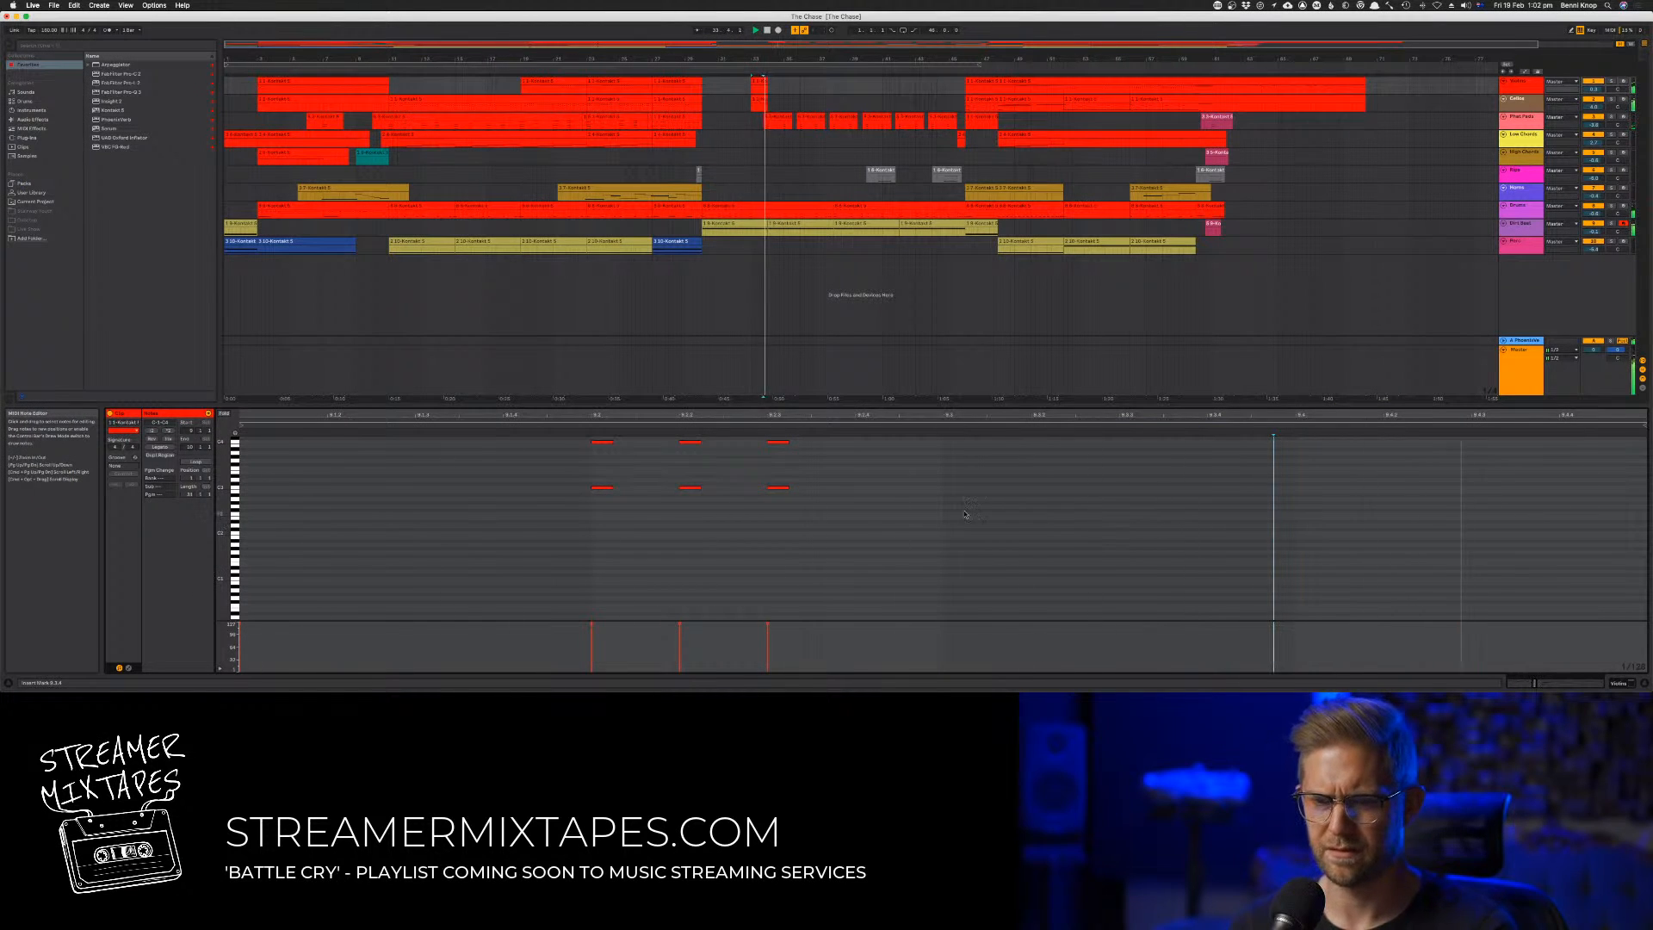
drag(878, 532, 480, 435)
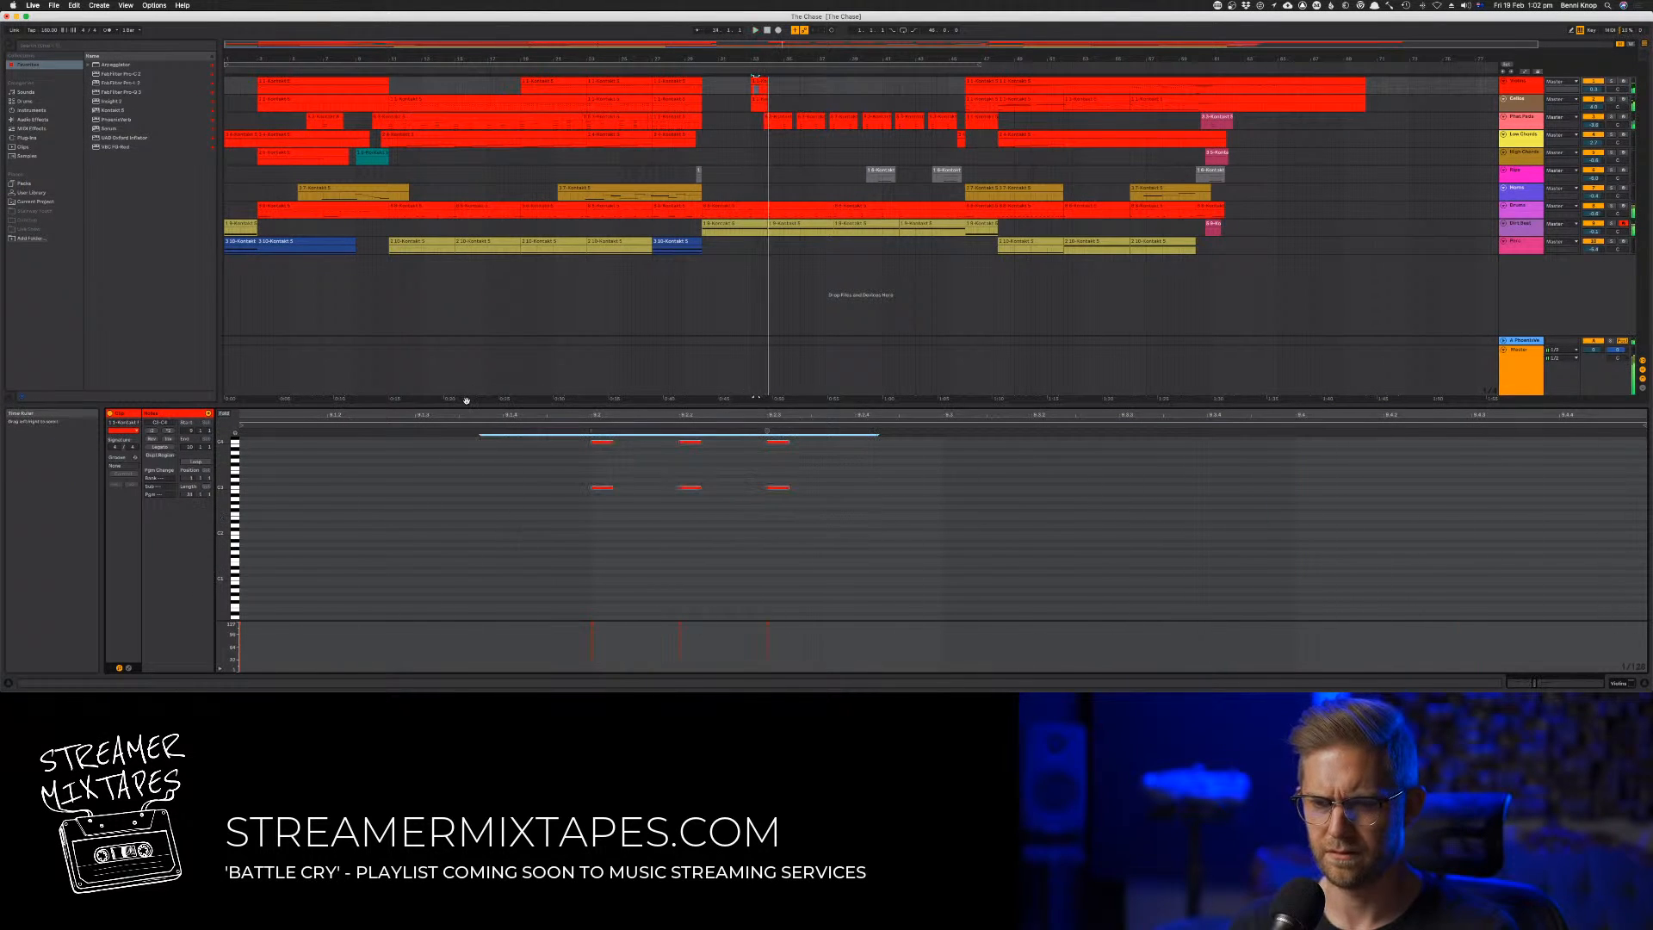
key(shift+Up)
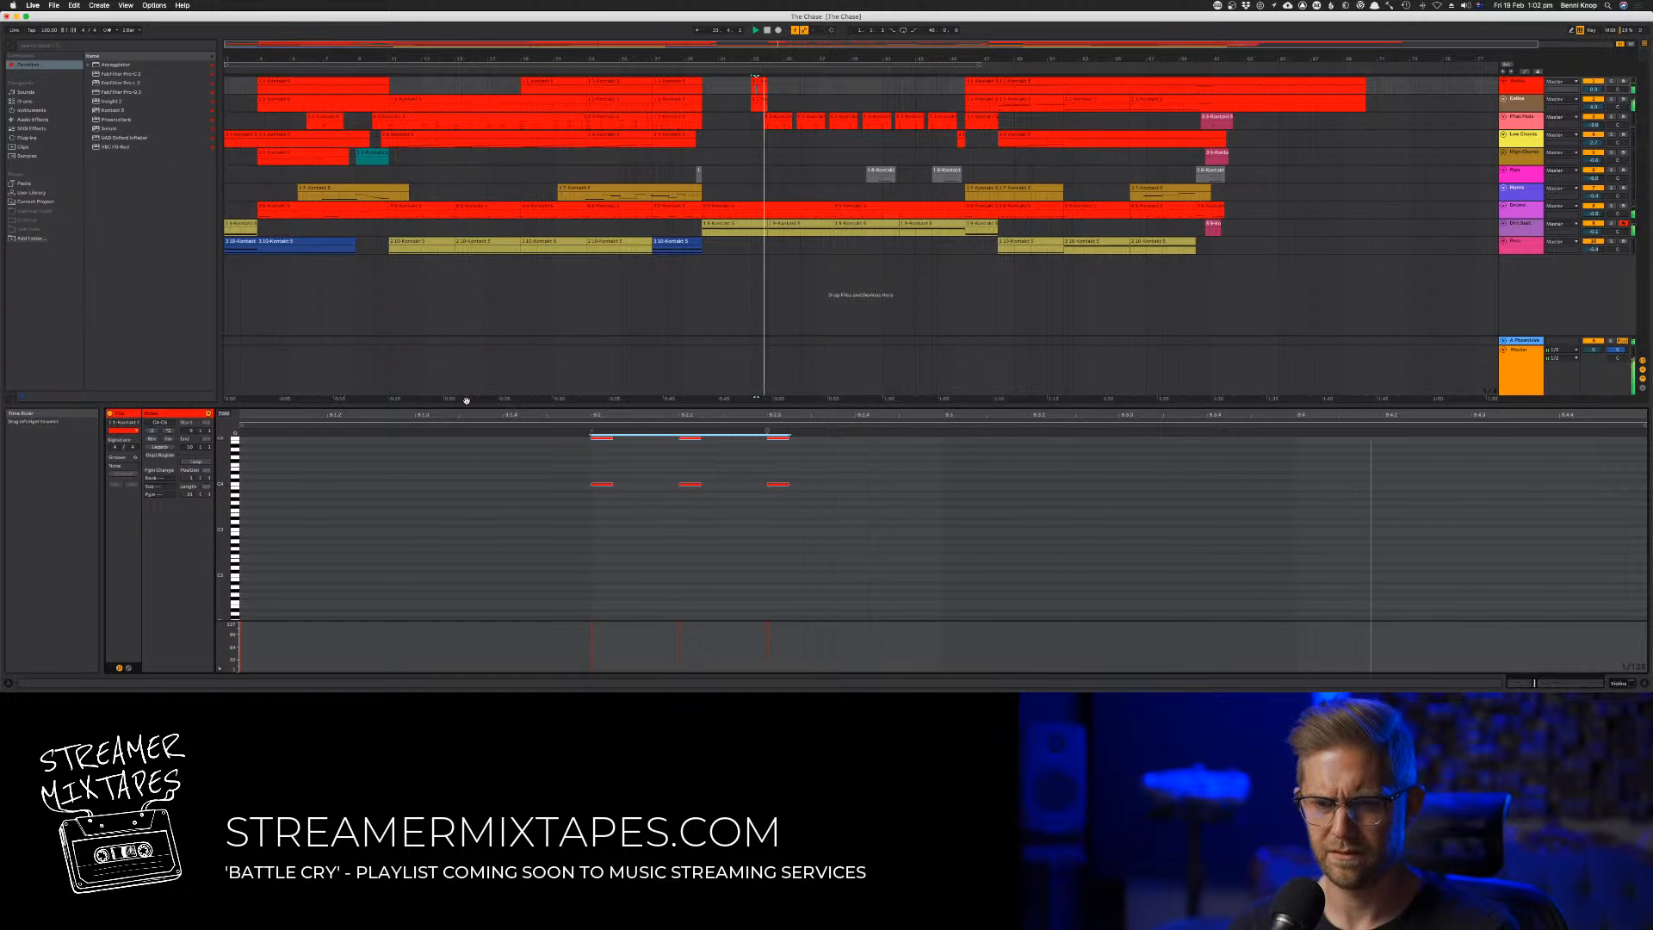
scroll(560, 508, up, 5)
scroll(560, 508, right, 2)
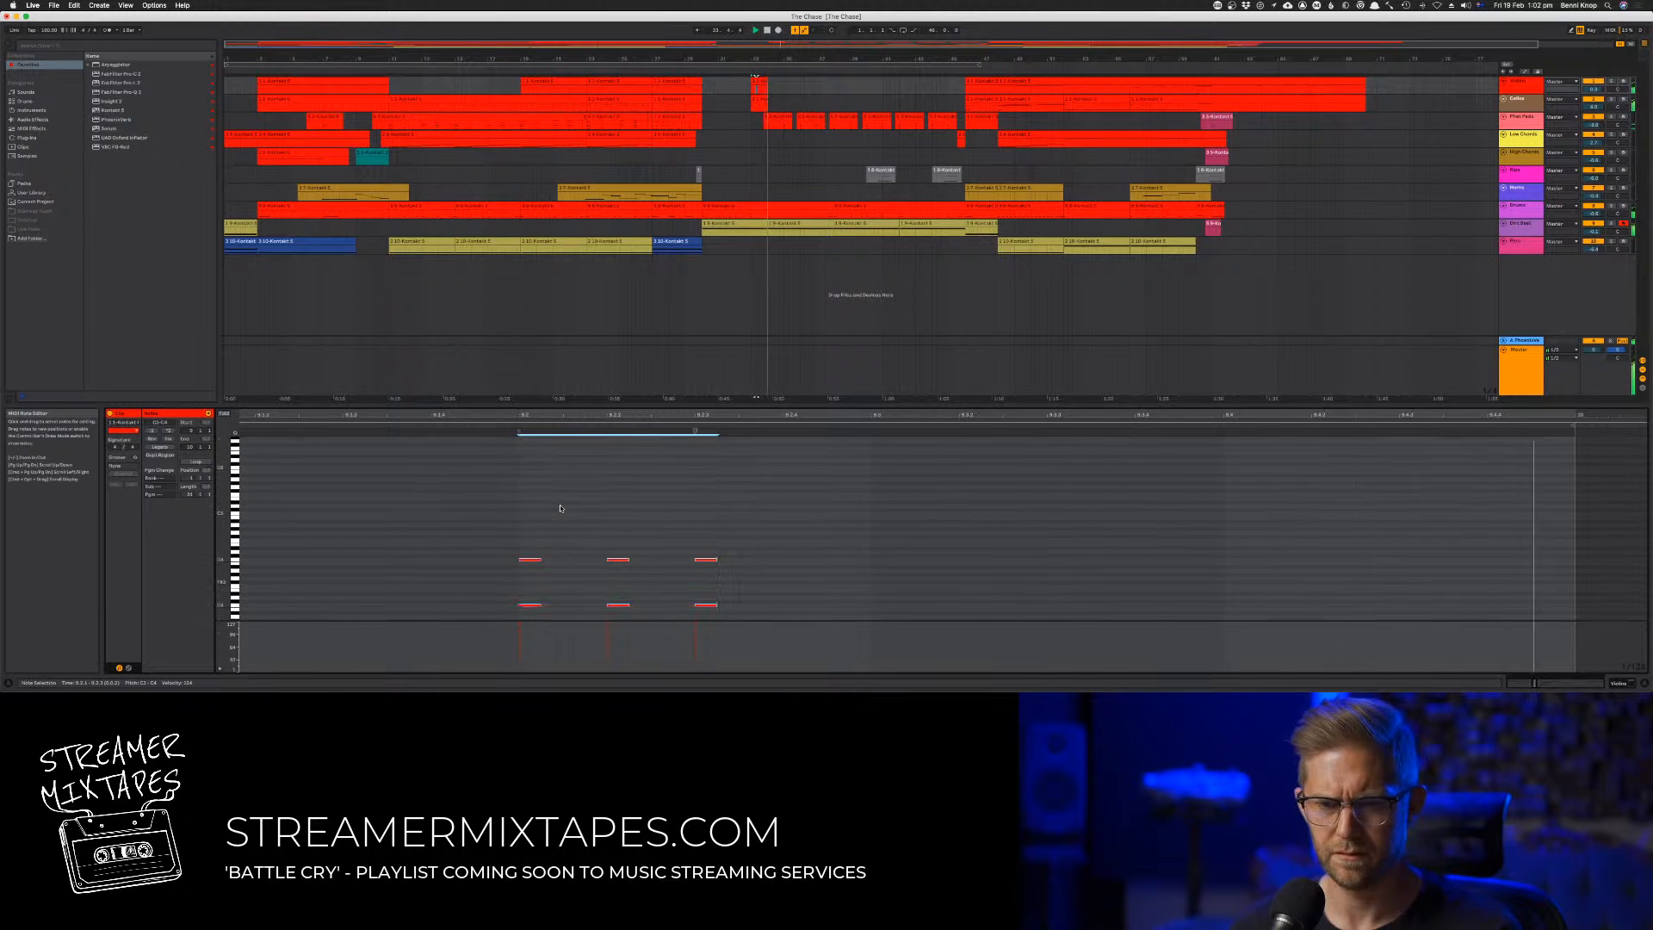
scroll(561, 508, down, 8)
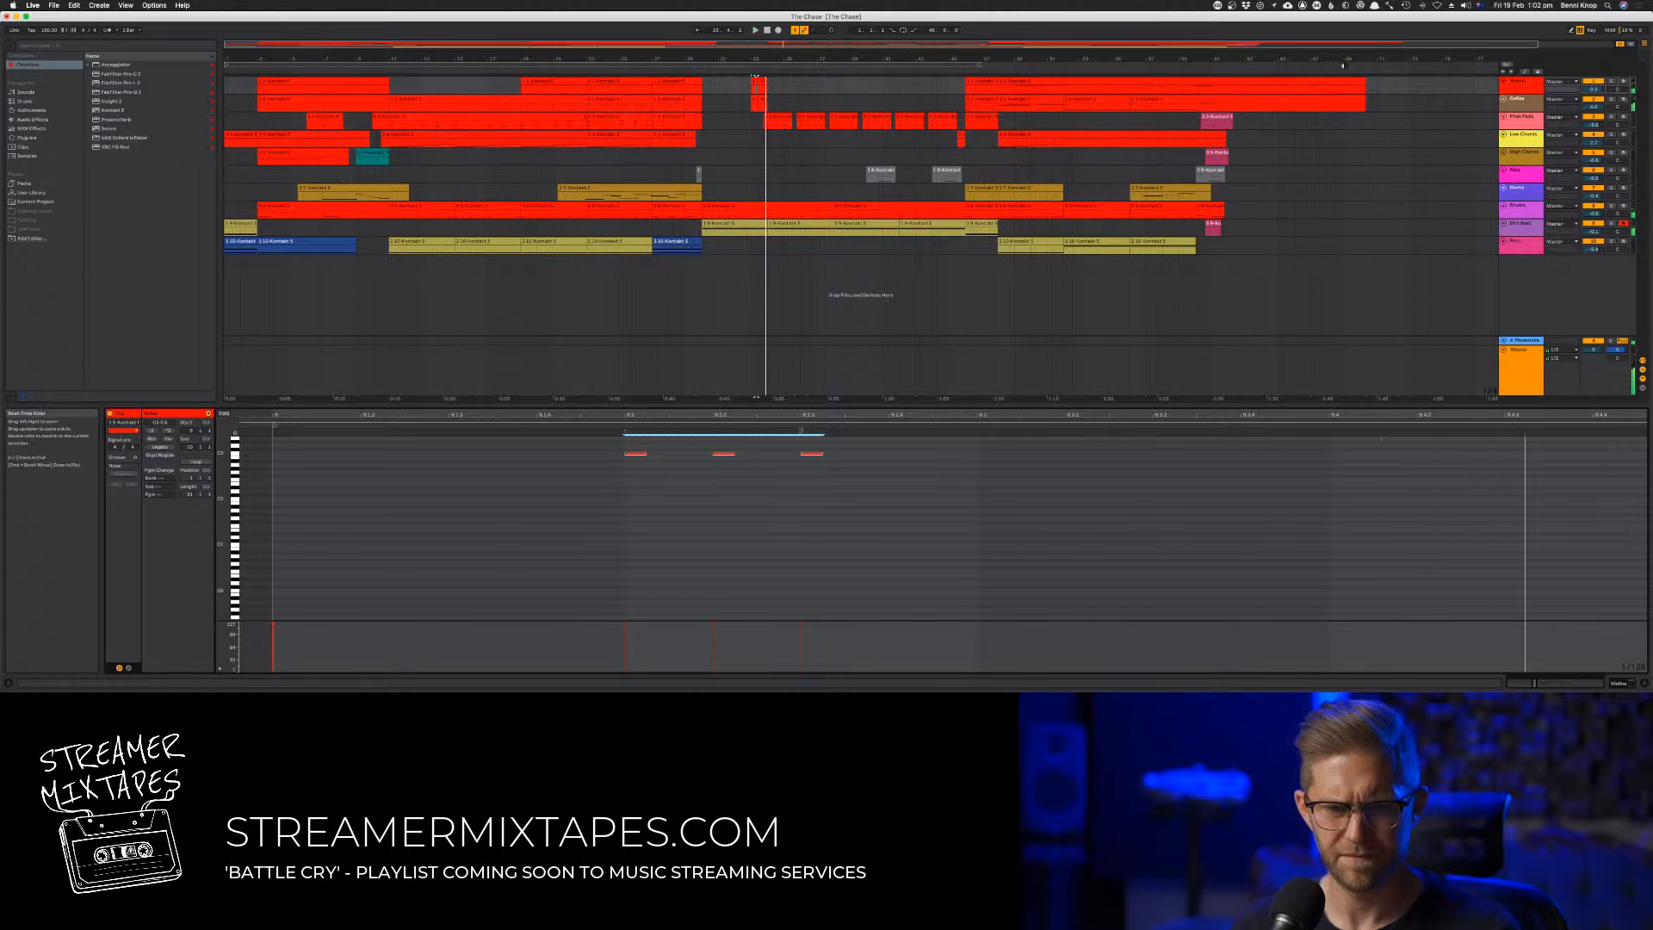
Examine the first track's Kontakt instrument, close it and play the passage from just before its start
key(space)
double_click(1527, 85)
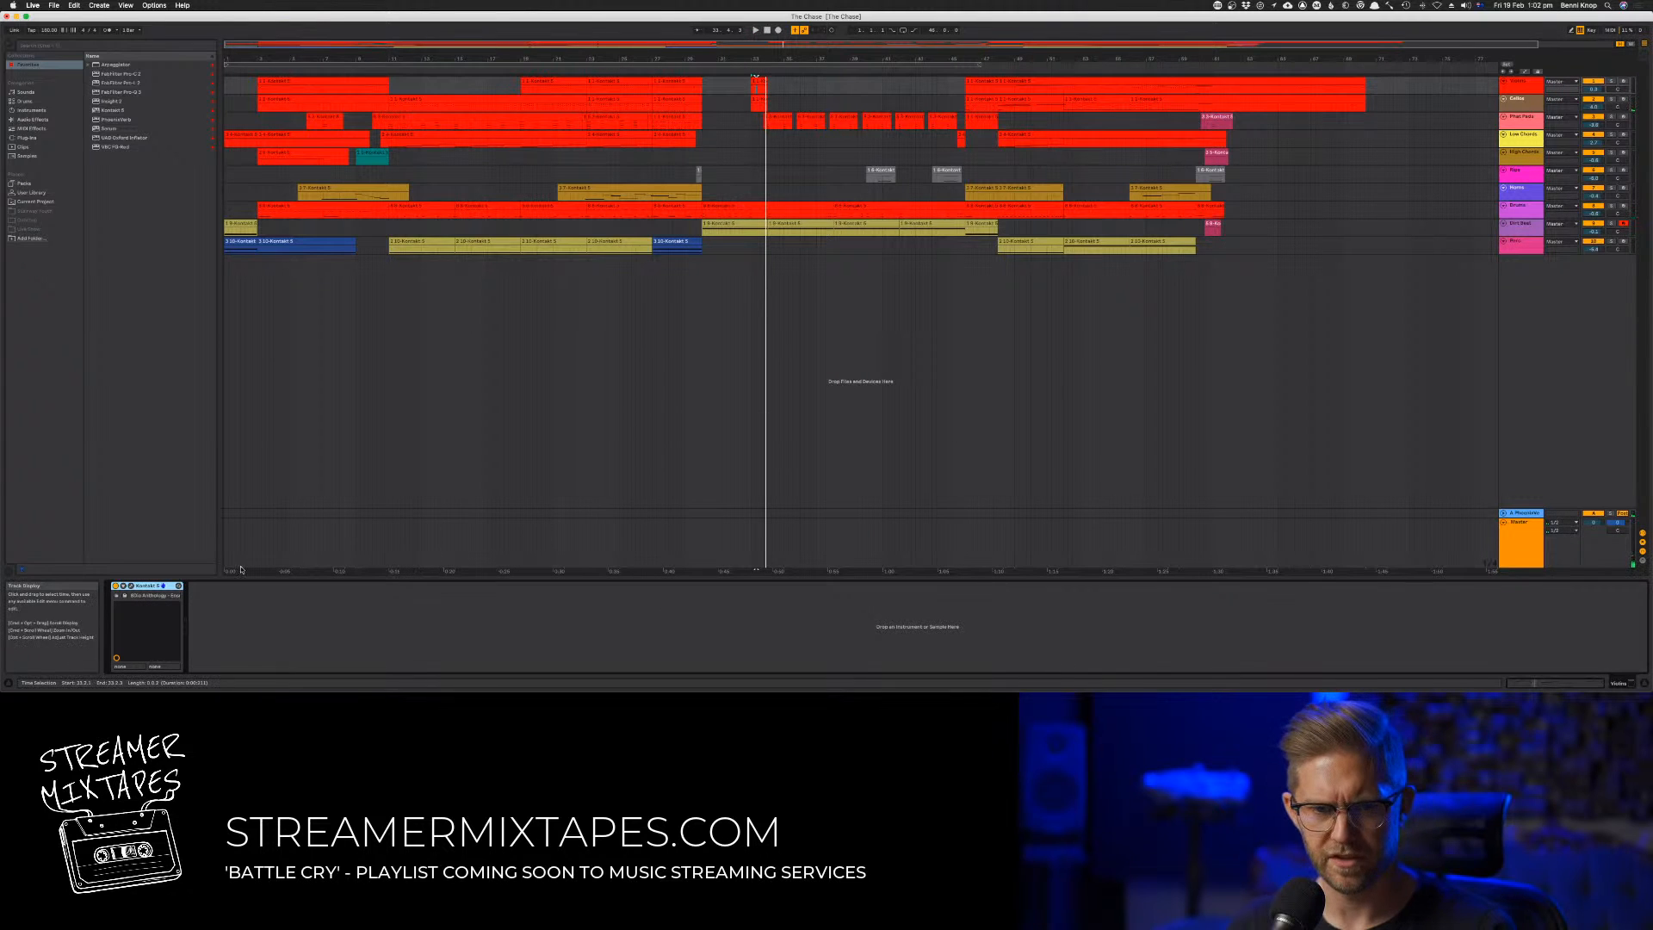
click(133, 585)
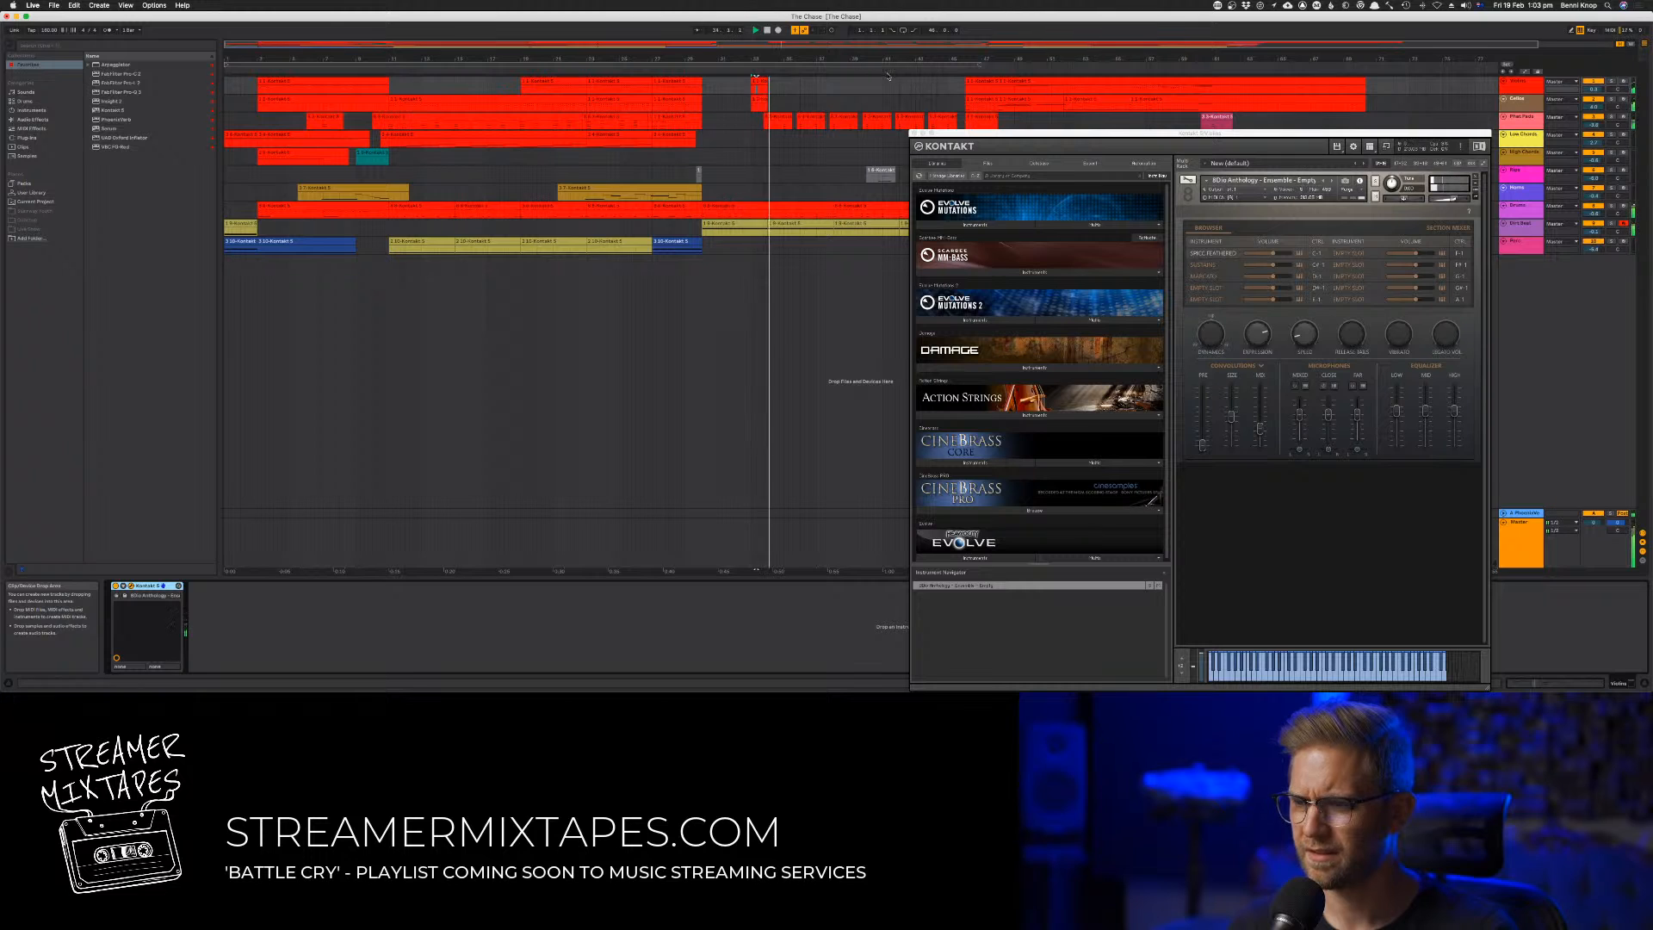
click(915, 135)
click(722, 101)
key(space)
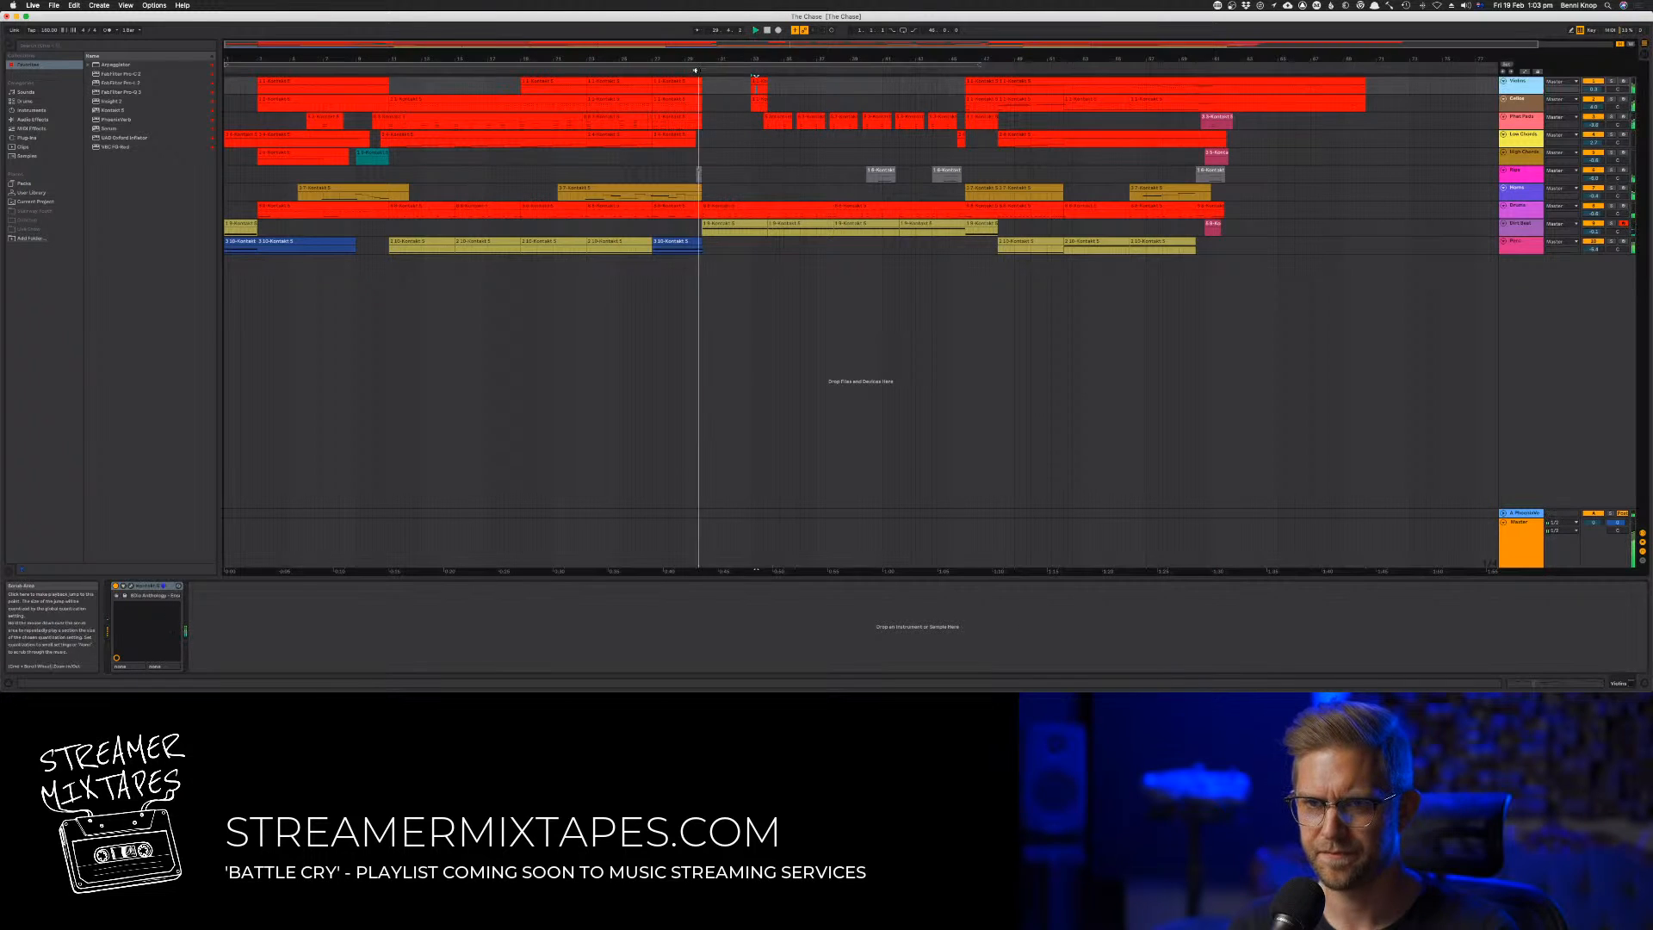
Copy the stab clips of the first and second tracks together four bars later
click(757, 101)
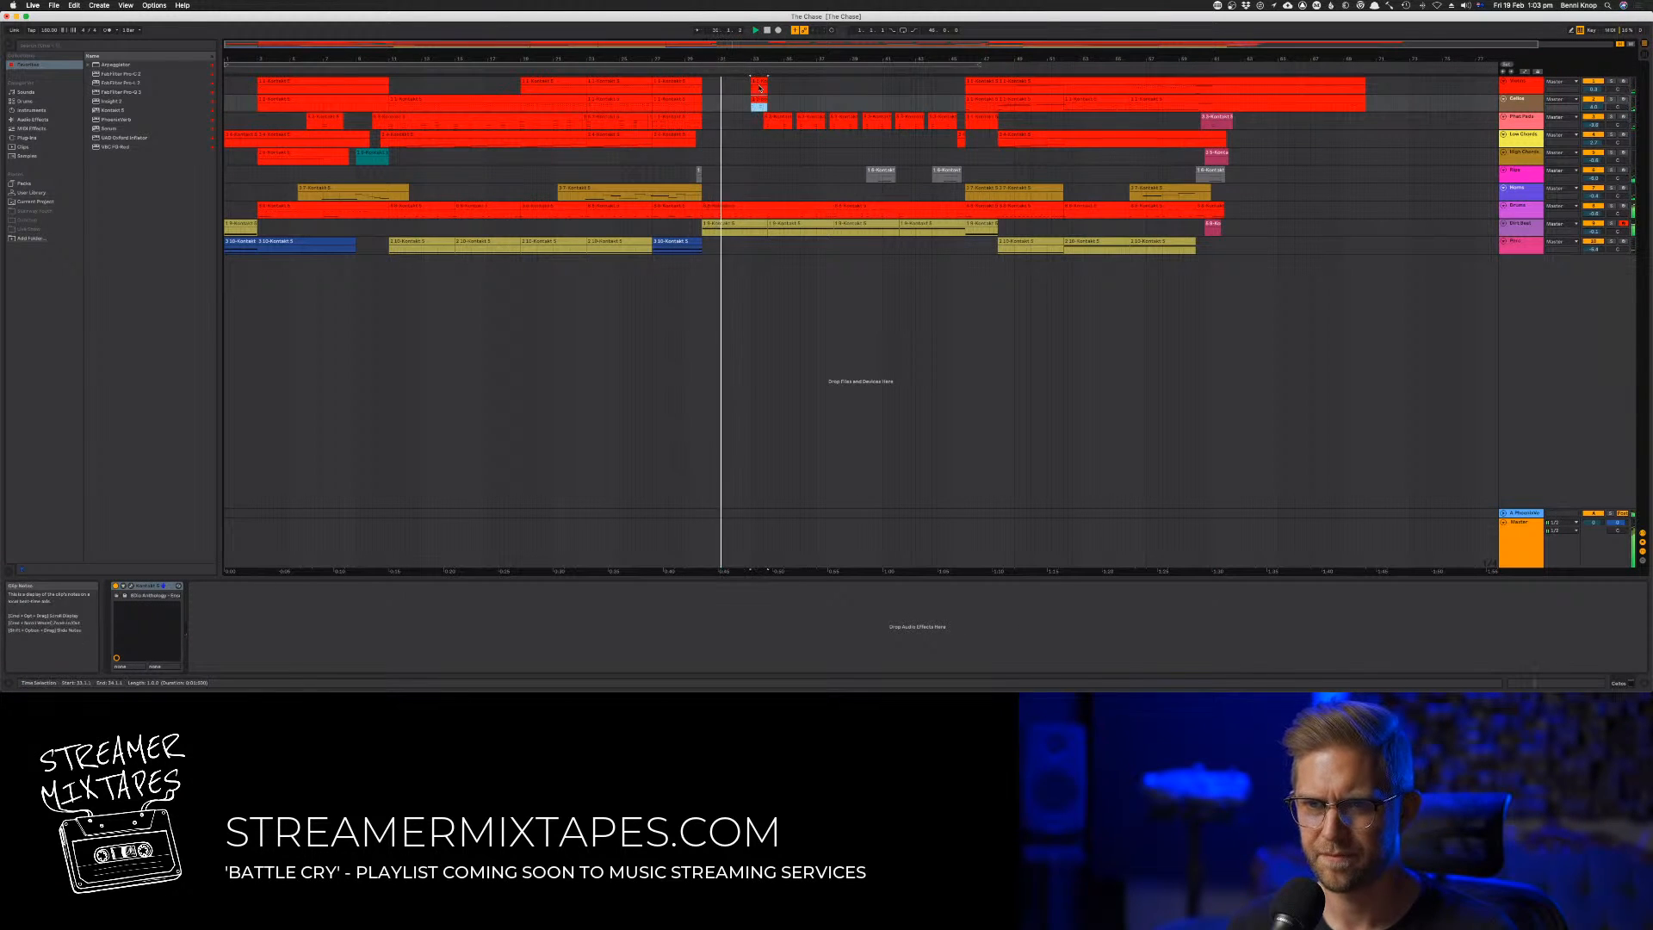
shift+click(760, 83)
drag(760, 83, 824, 88)
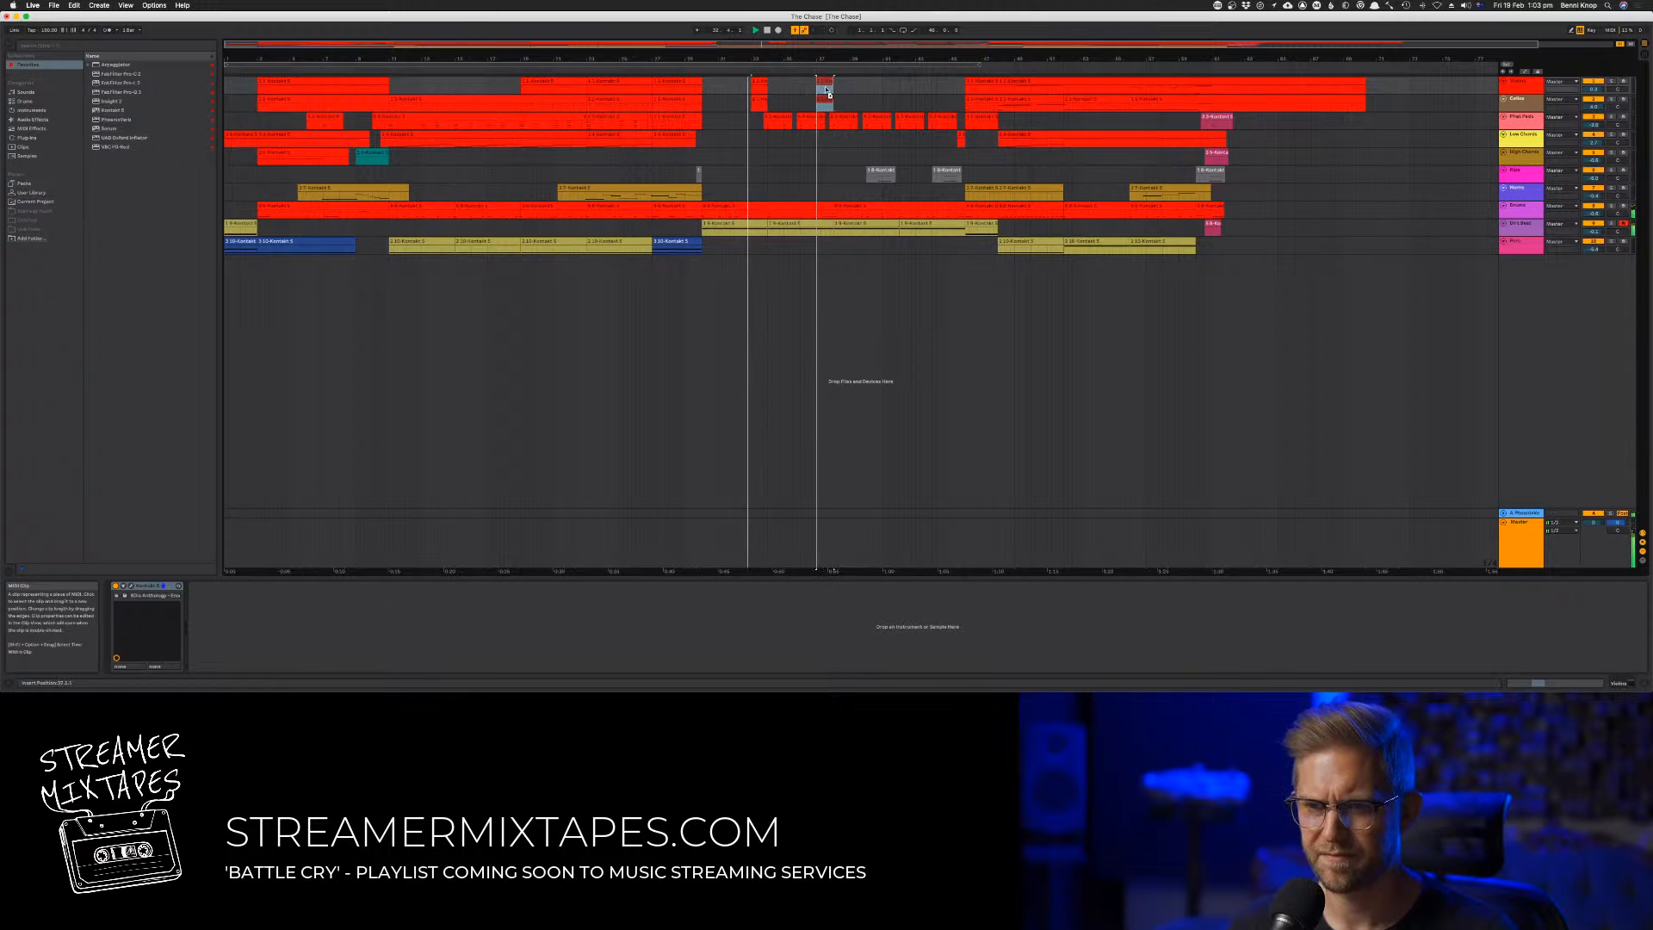
Move the original pair of stab clips about one bar earlier on both tracks, replaying the passage to check the timing
click(759, 101)
drag(759, 101, 748, 97)
key(space)
key(space)
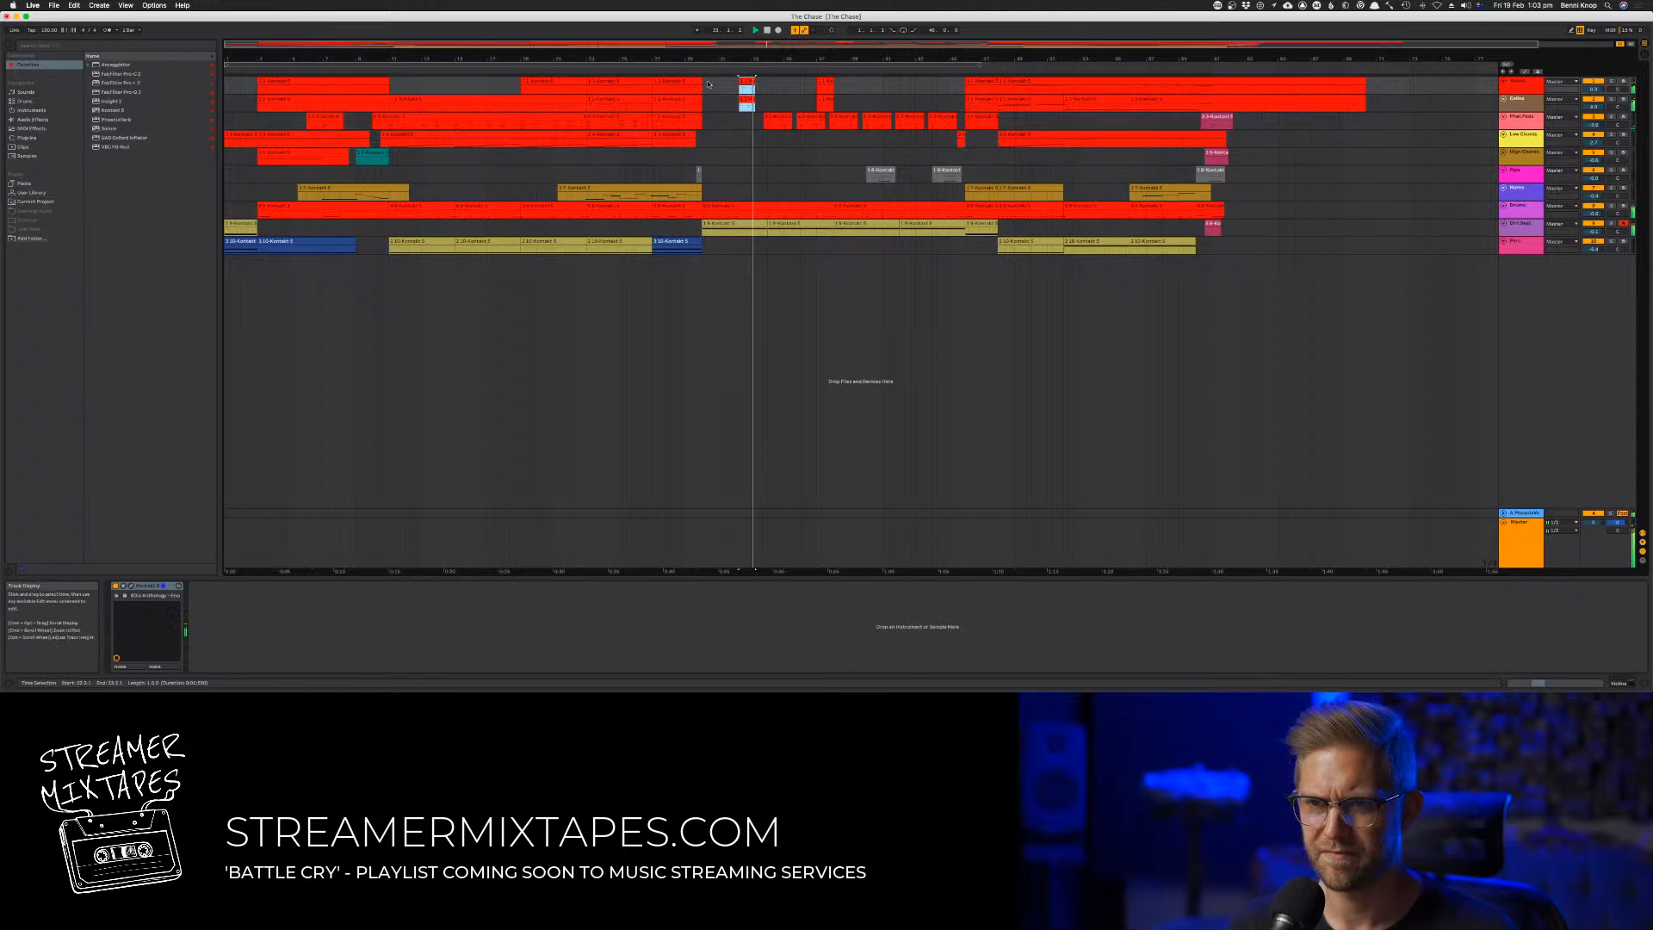
click(694, 72)
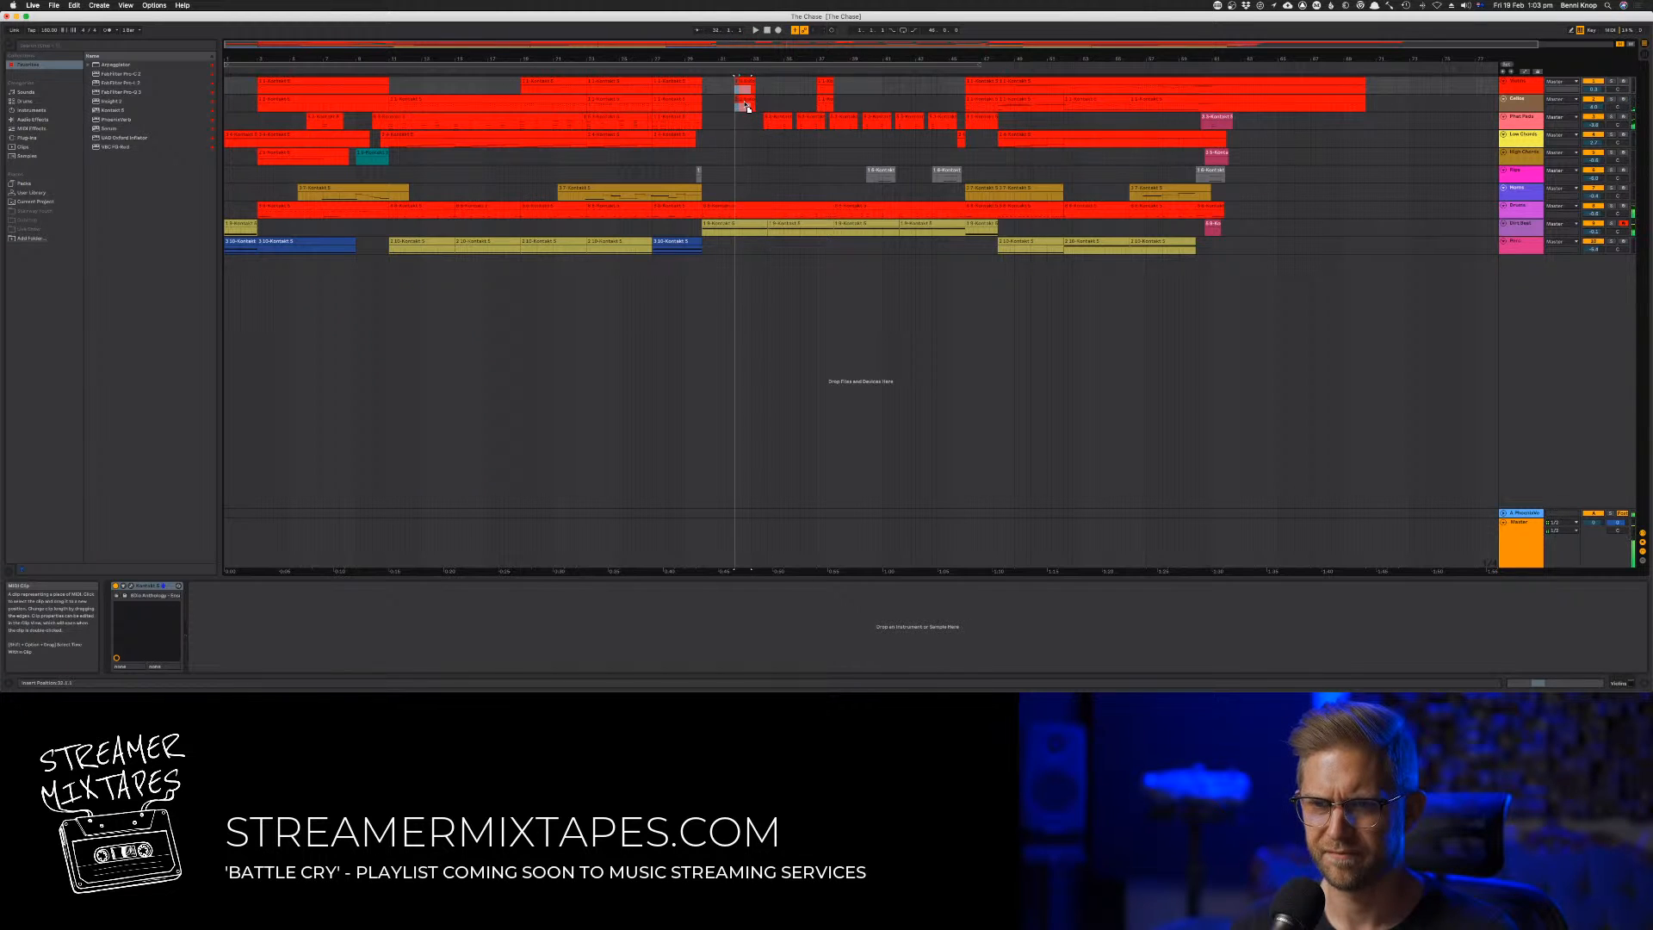
click(693, 68)
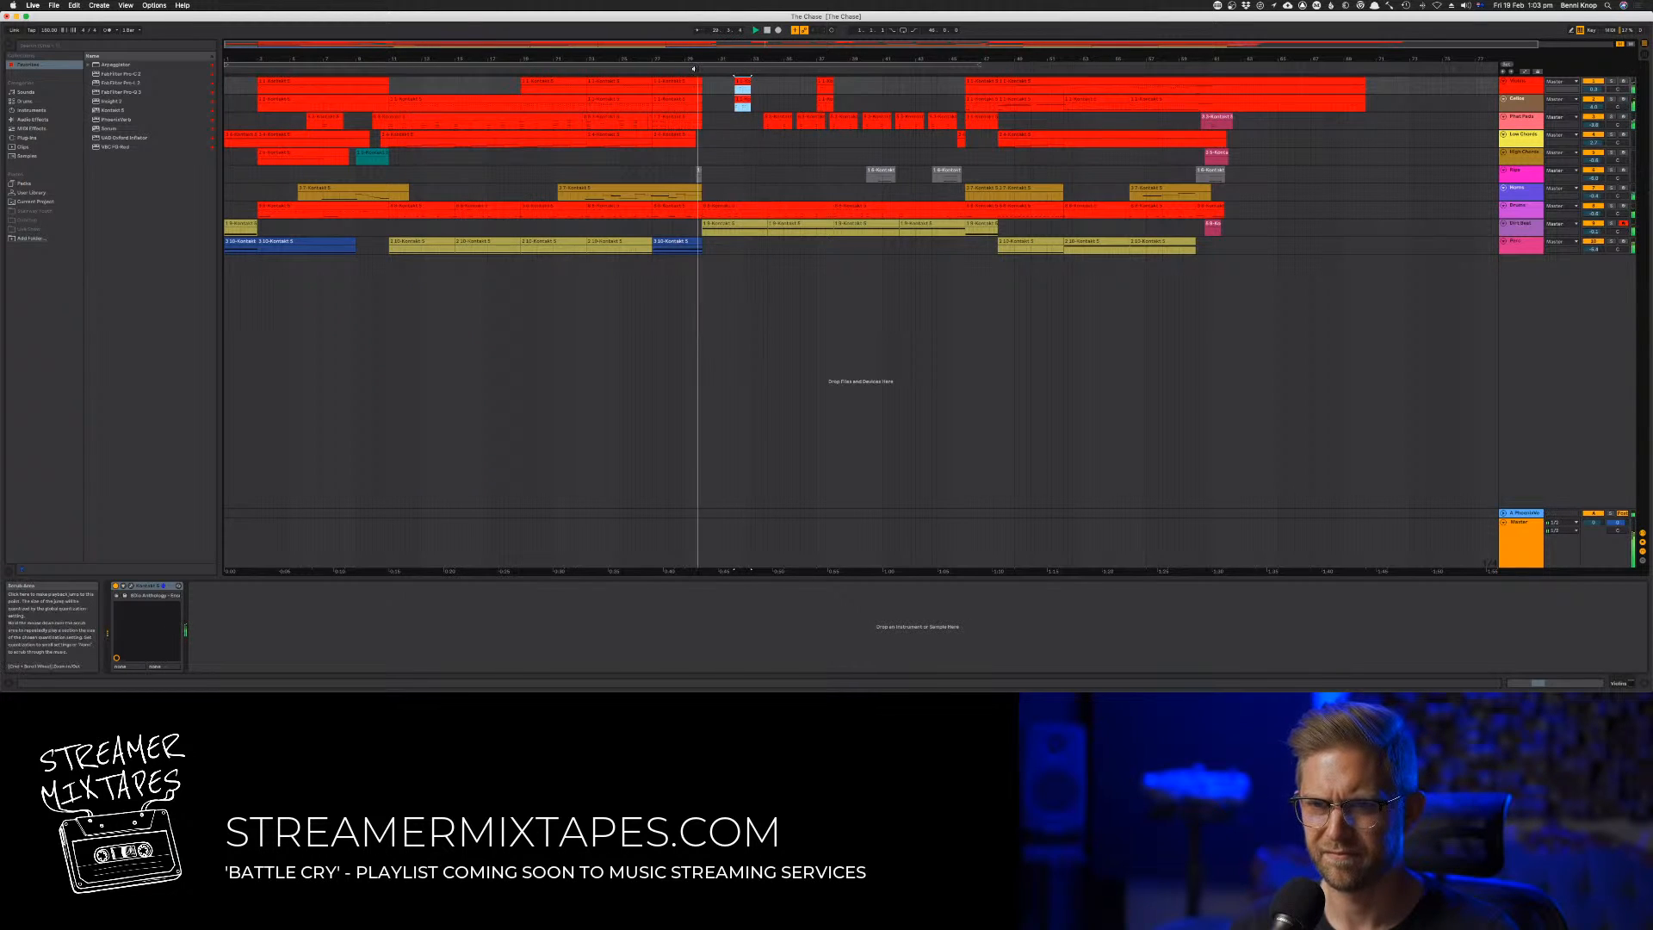
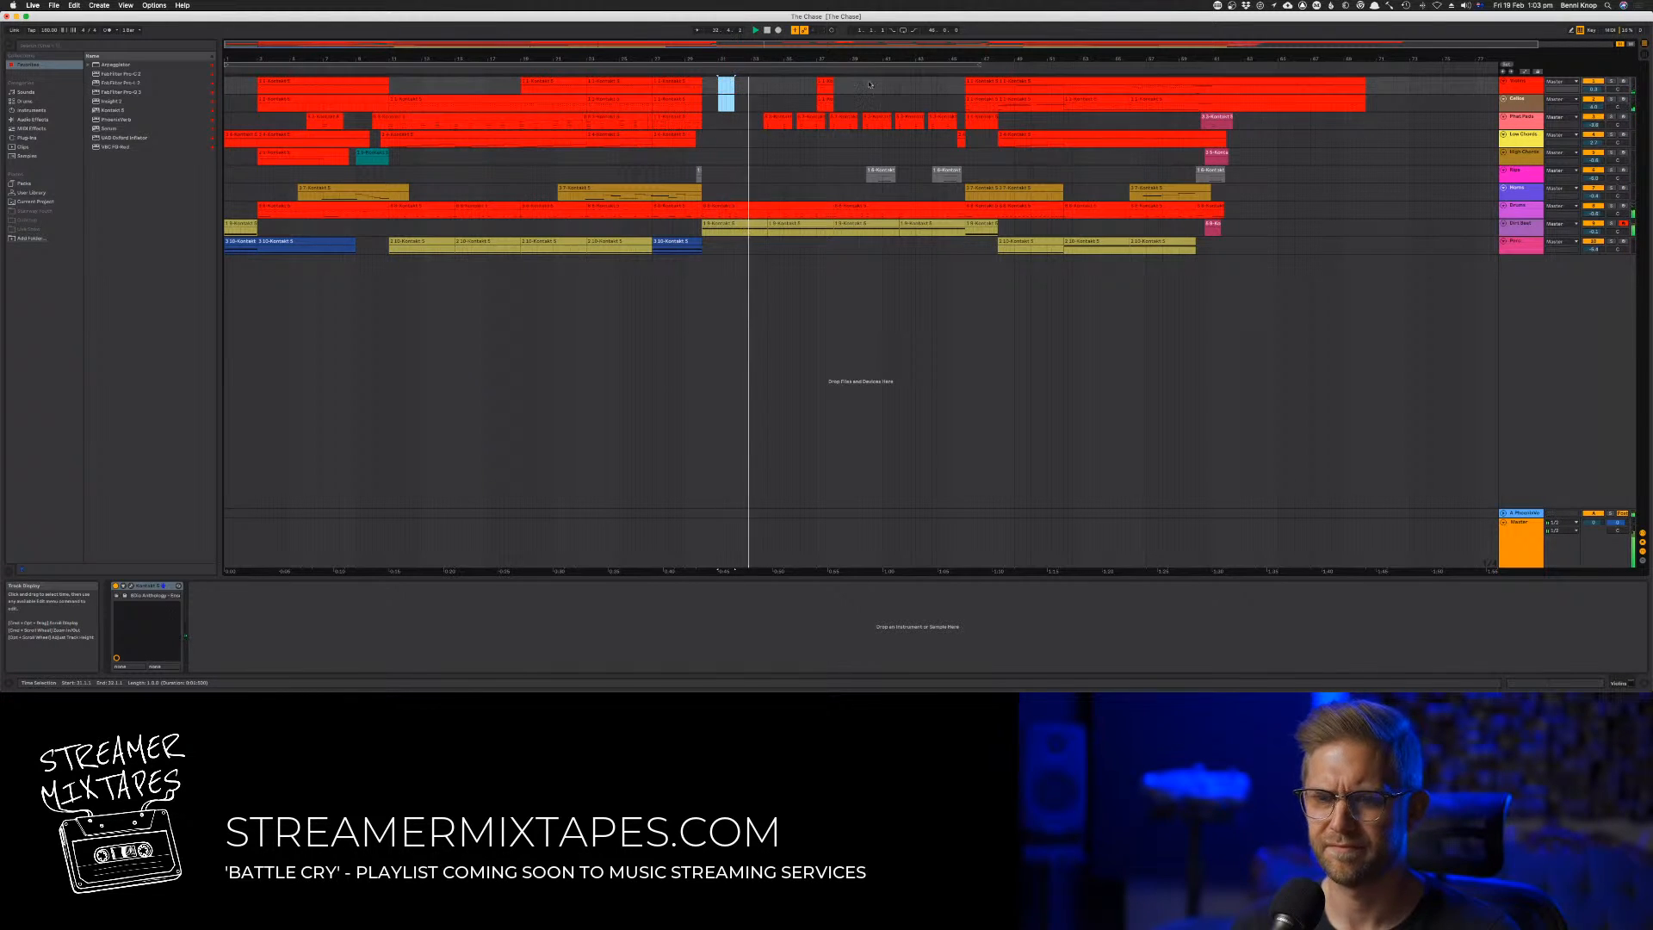
Move the second track's later stab clip to the passage start and duplicate it into four clips spaced two bars apart
shift+click(821, 99)
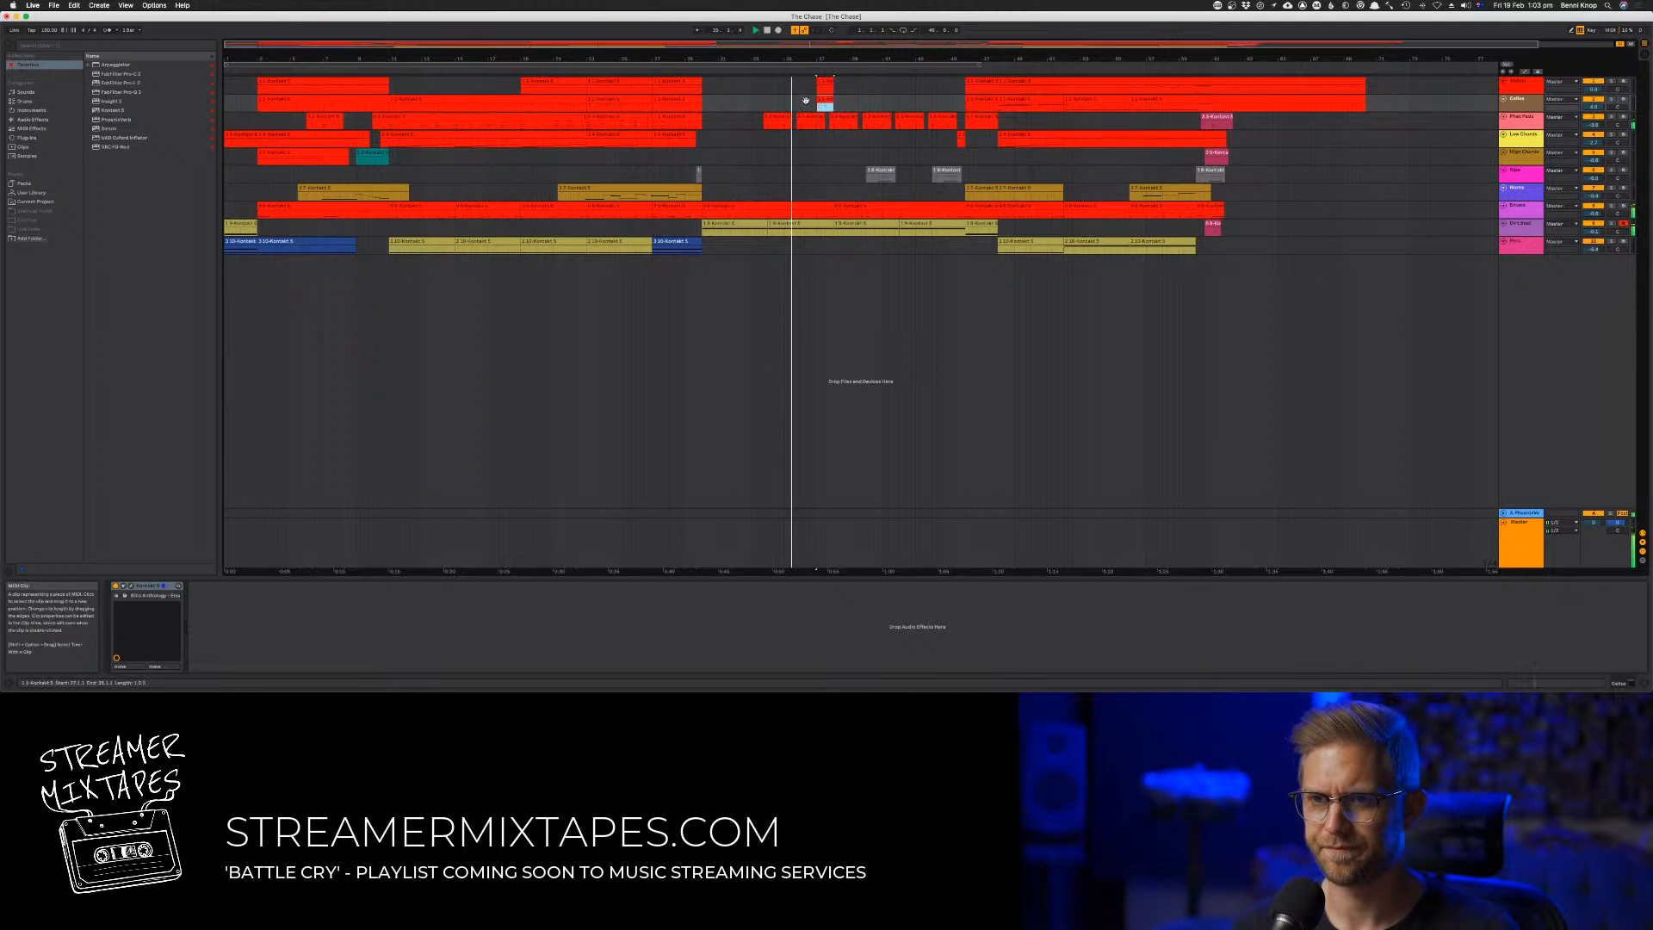
click(706, 102)
click(711, 101)
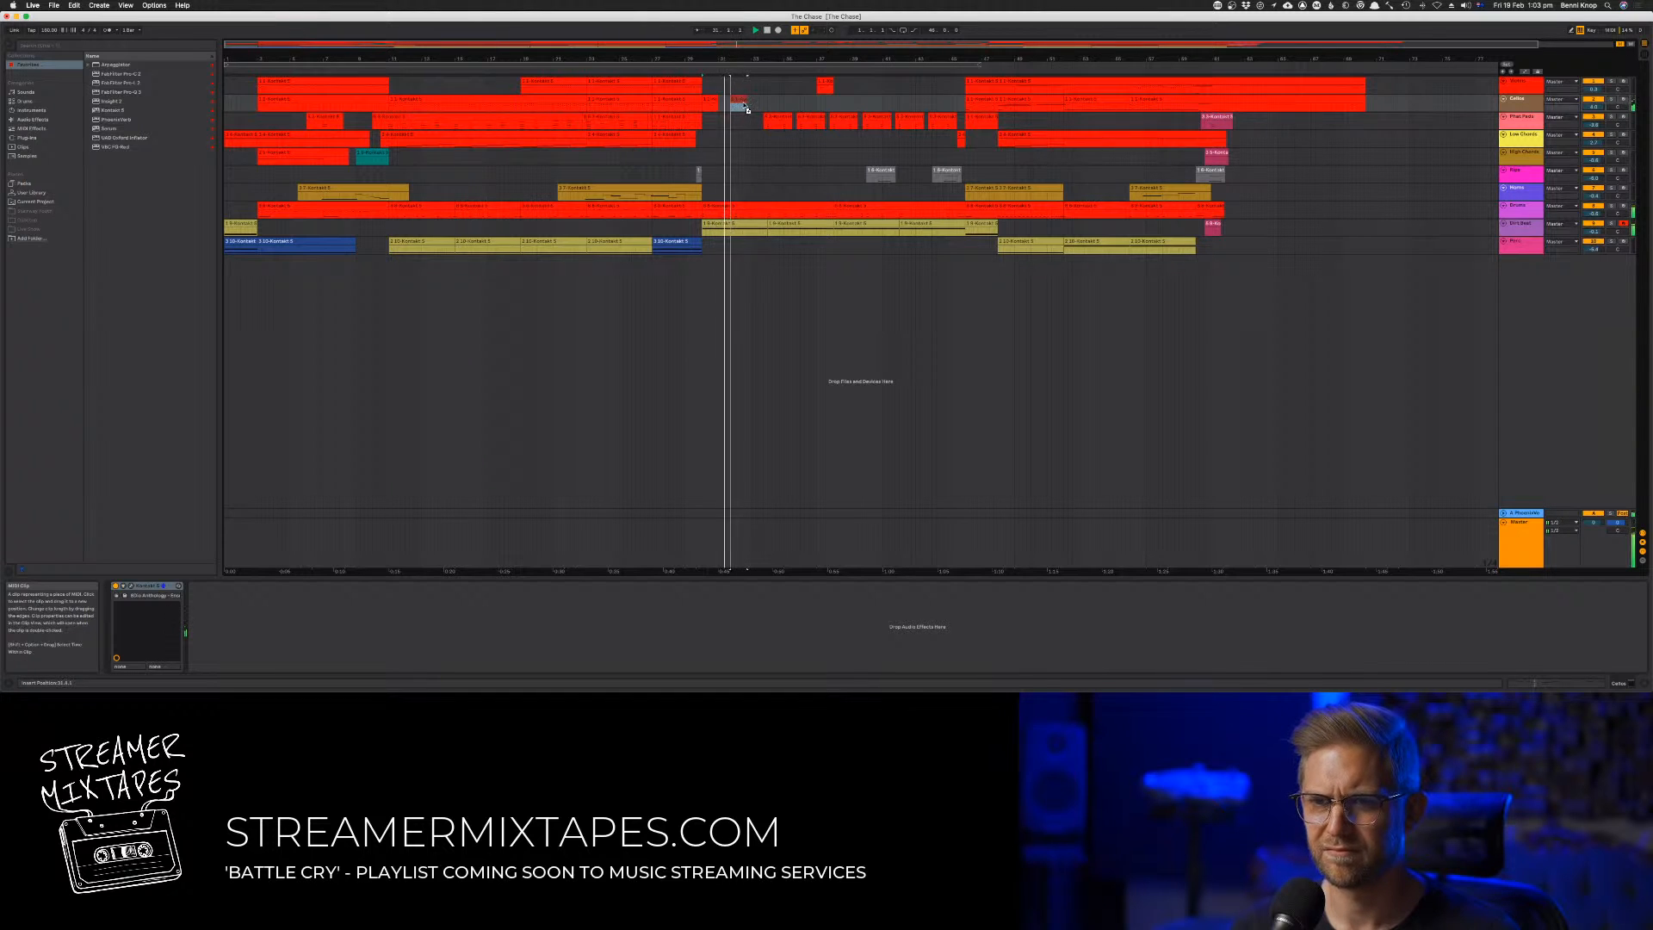
click(746, 104)
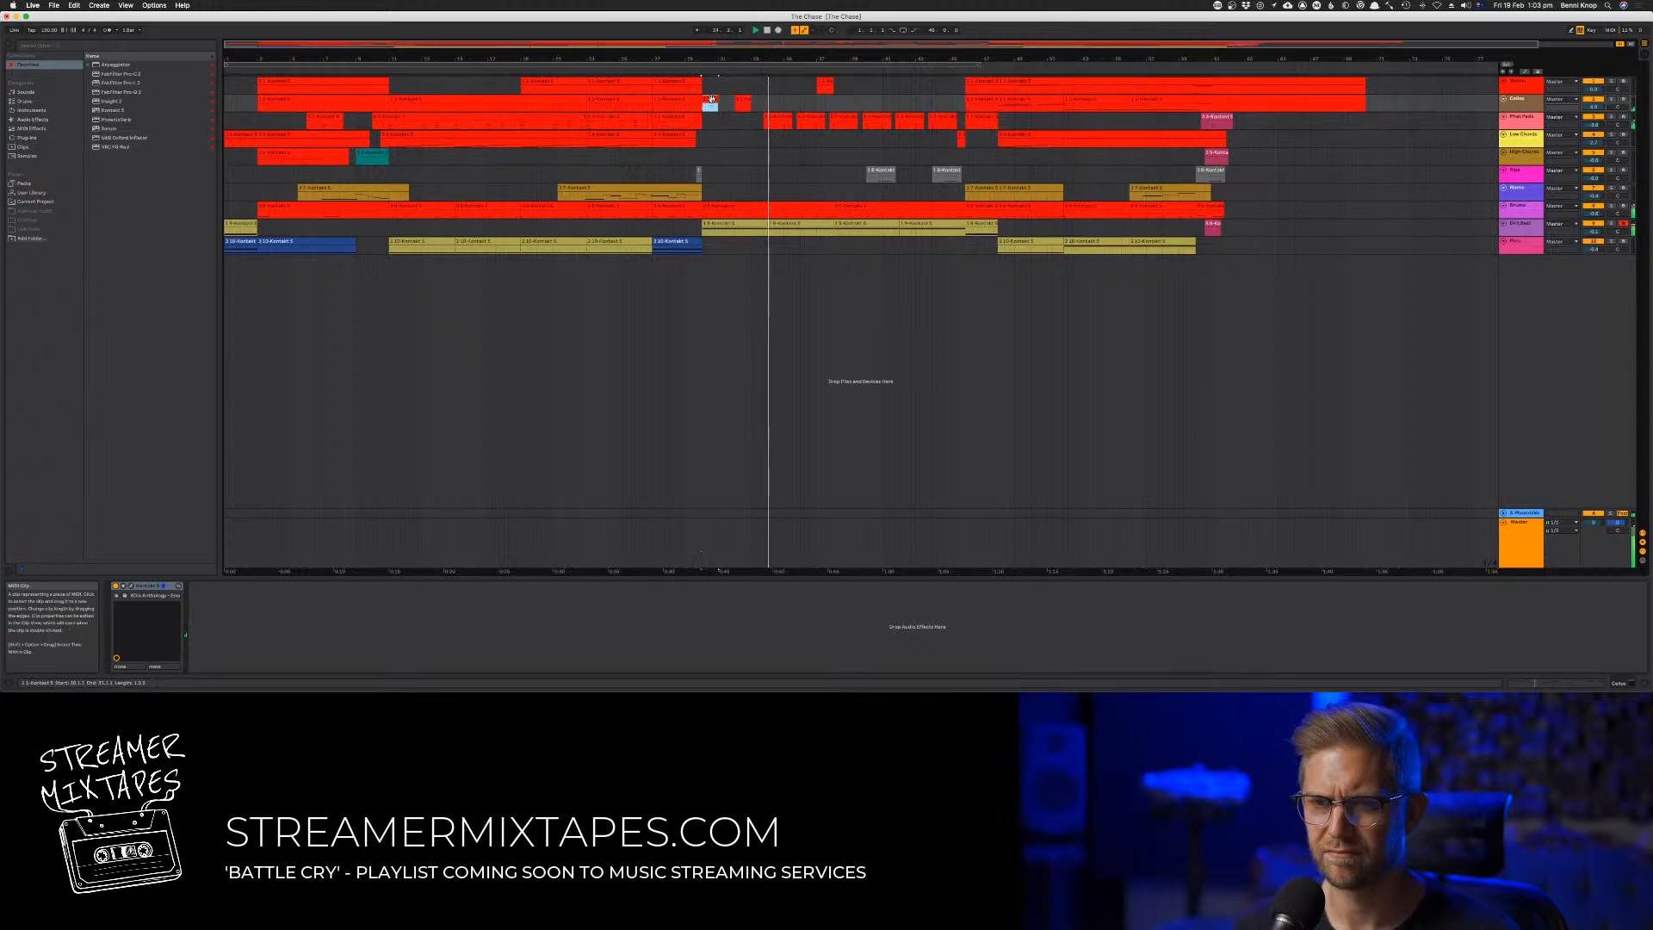
shift+click(745, 100)
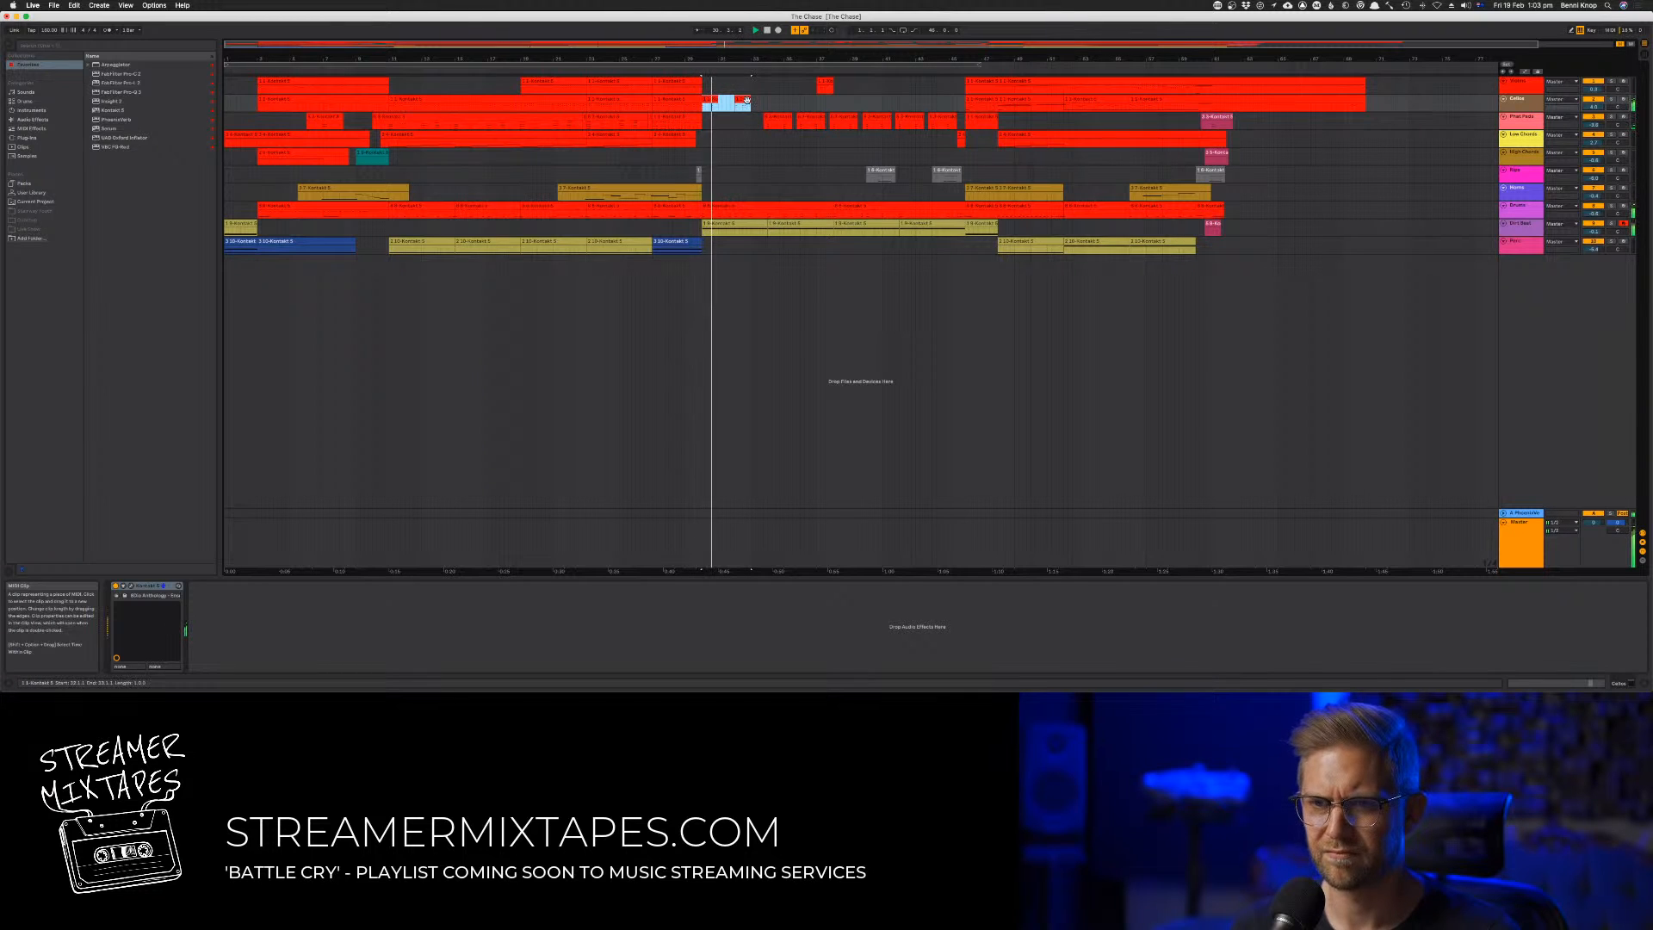
drag(824, 109, 813, 106)
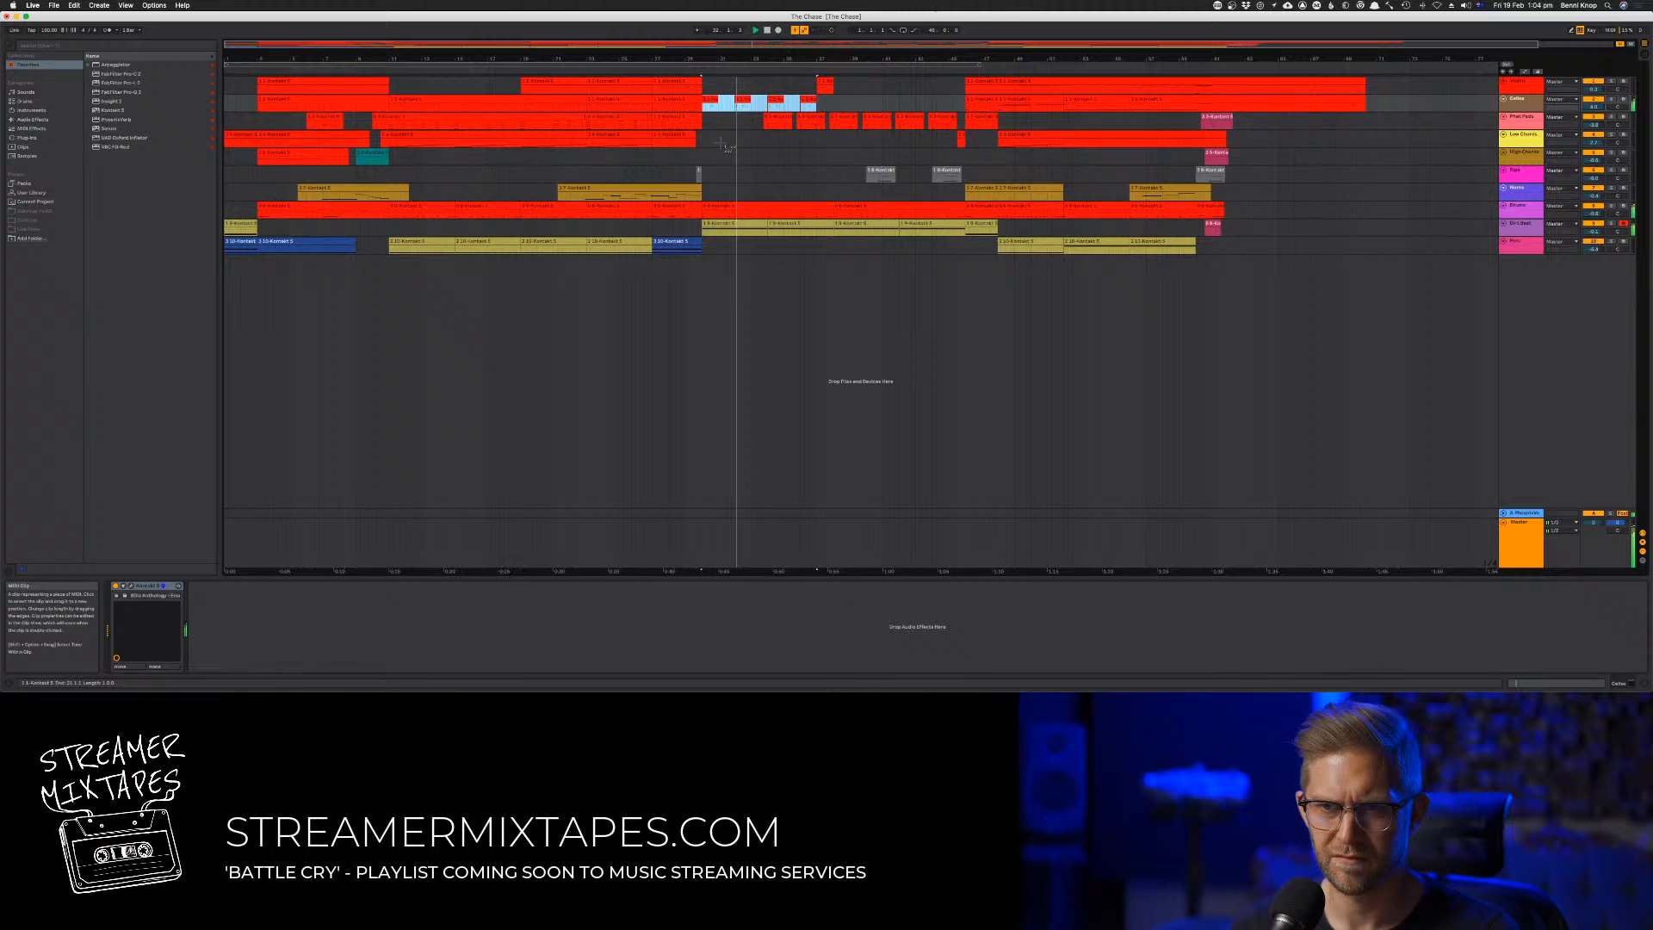
click(721, 144)
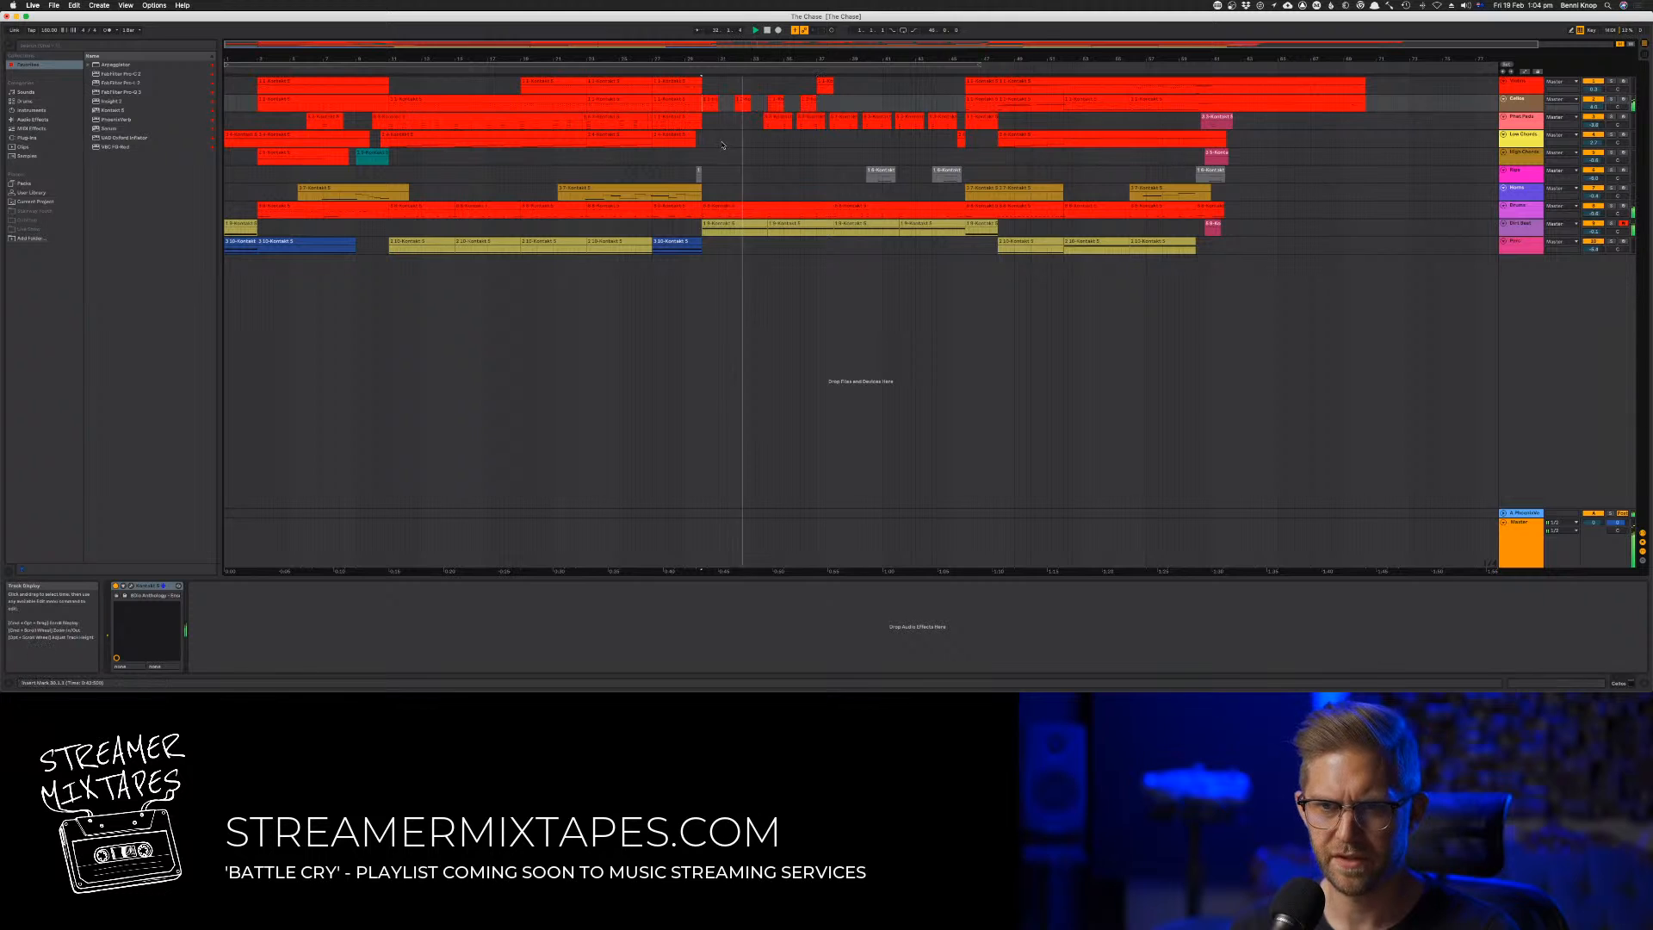
Replay the passage and load an articulation into the fourth slot of the second track's Kontakt instrument
key(space)
key(space)
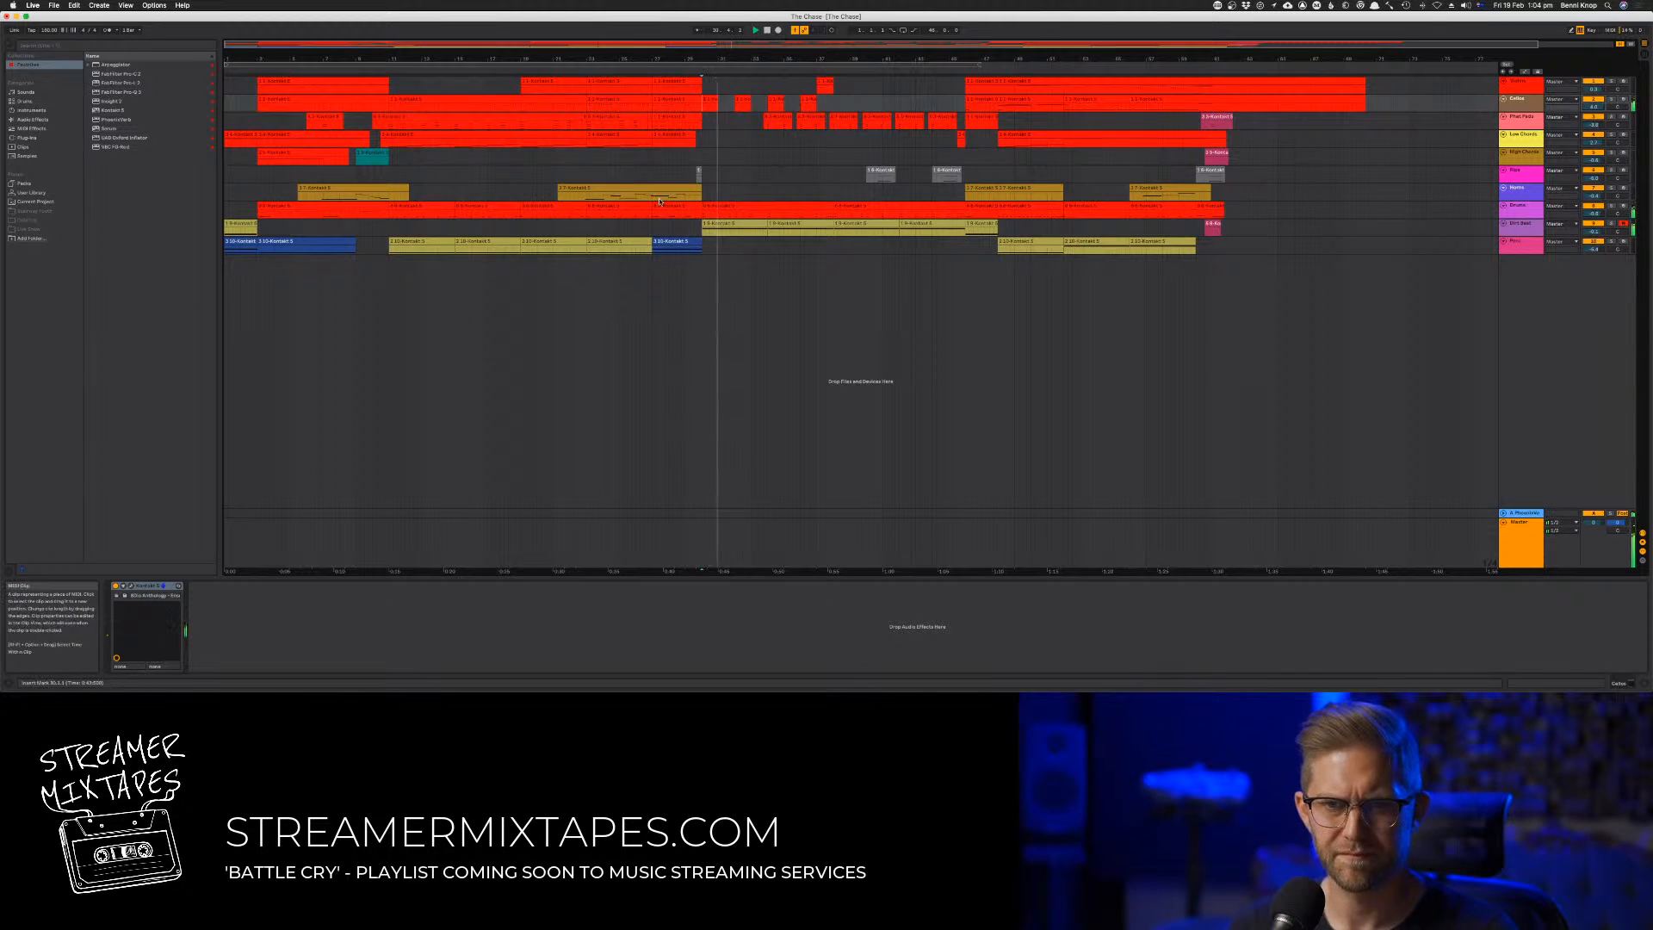
key(space)
key(space)
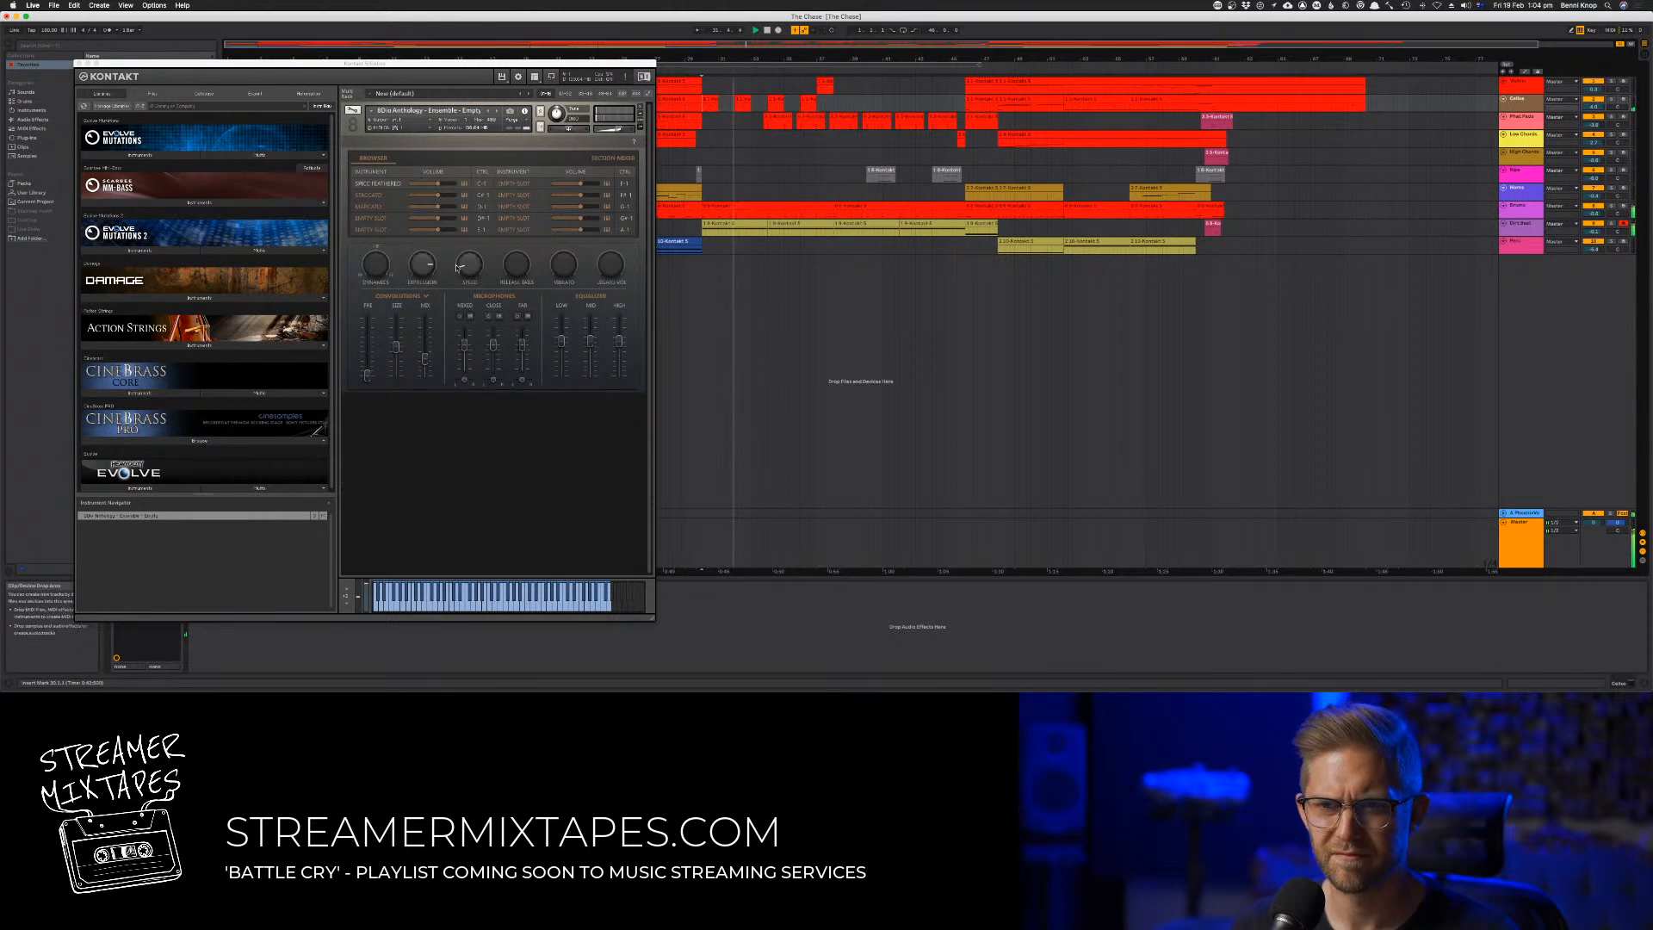
click(379, 219)
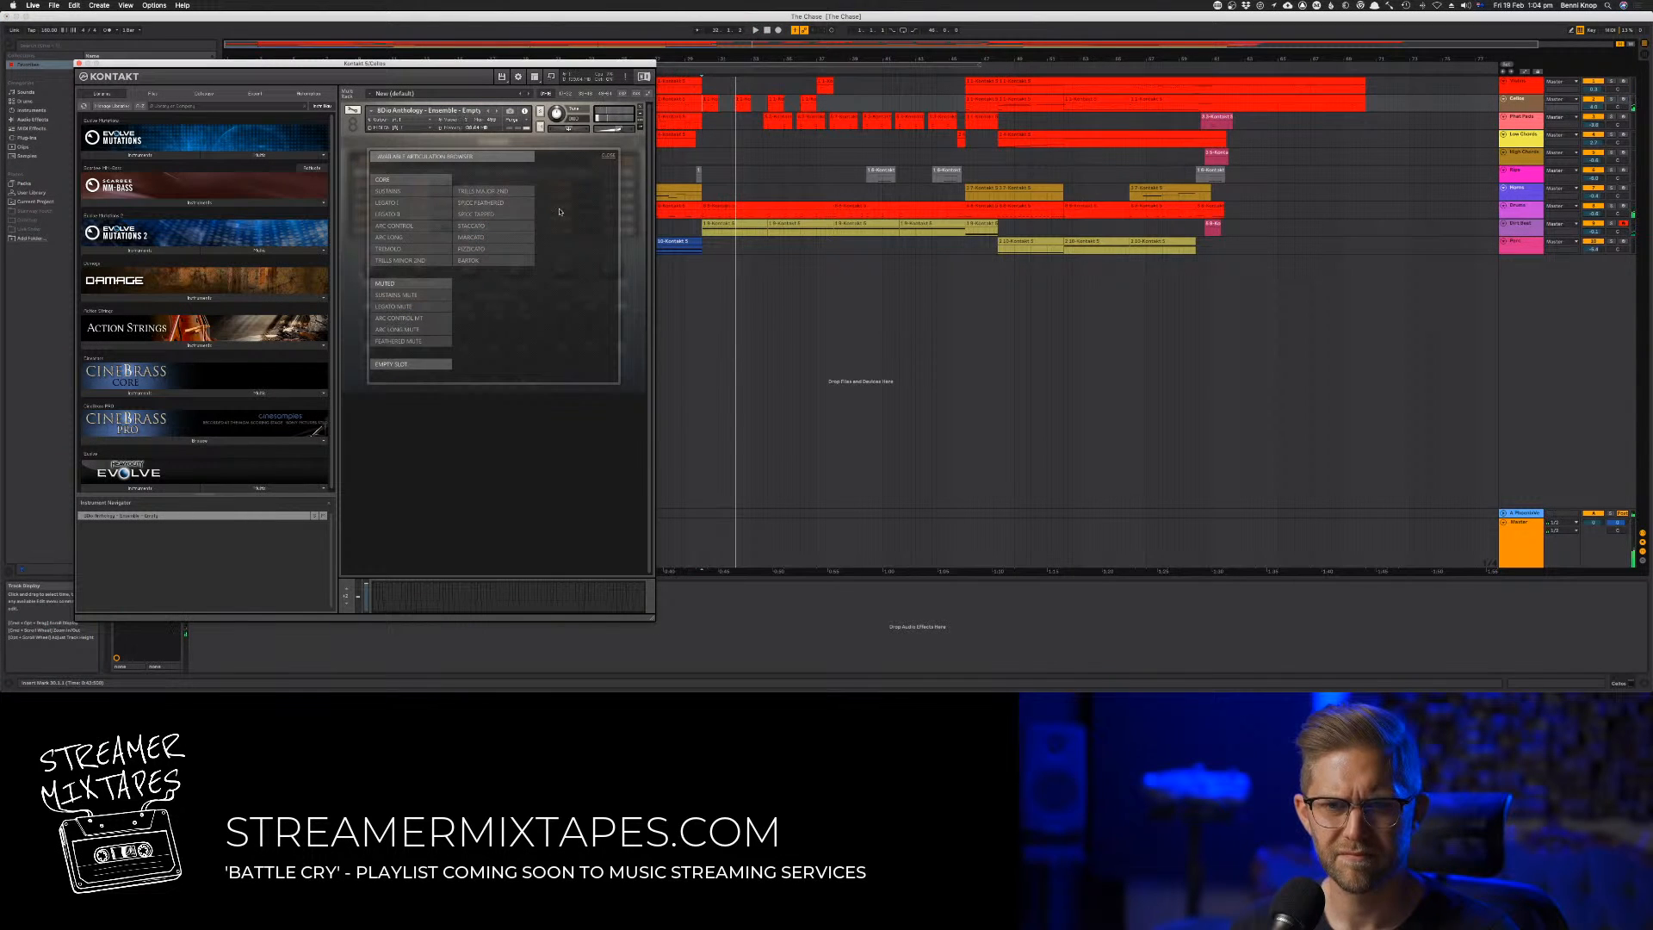
click(514, 215)
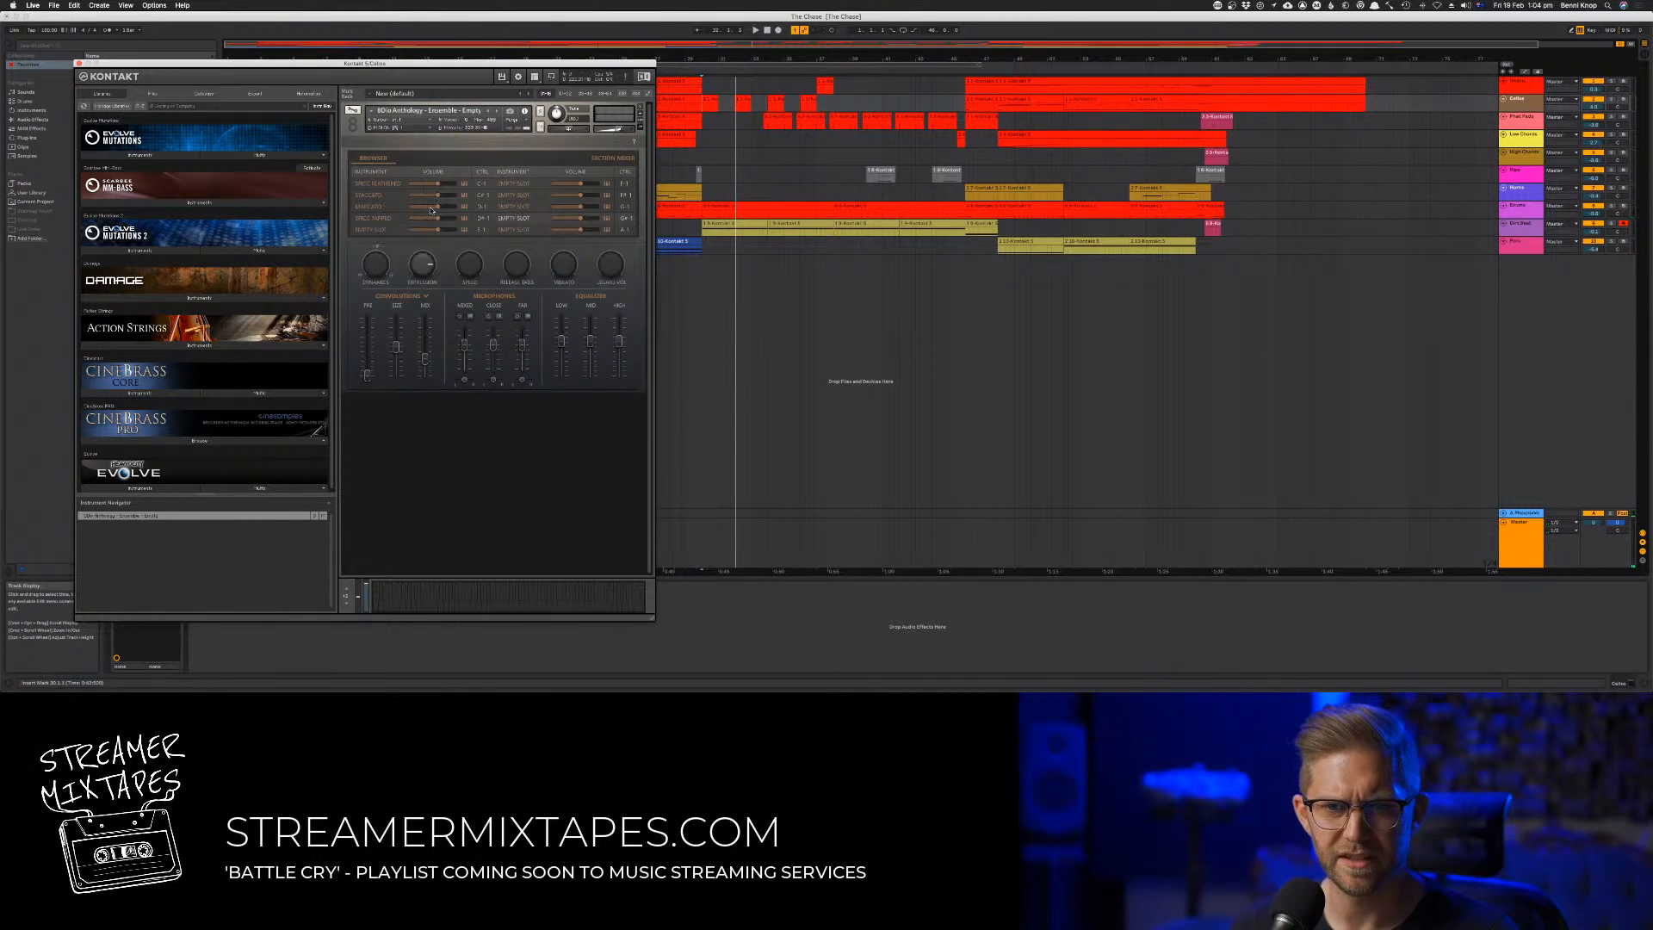
Add a low keyswitch note under the first stab in the second track's opening clip, auditioning it a semitone higher
double_click(708, 100)
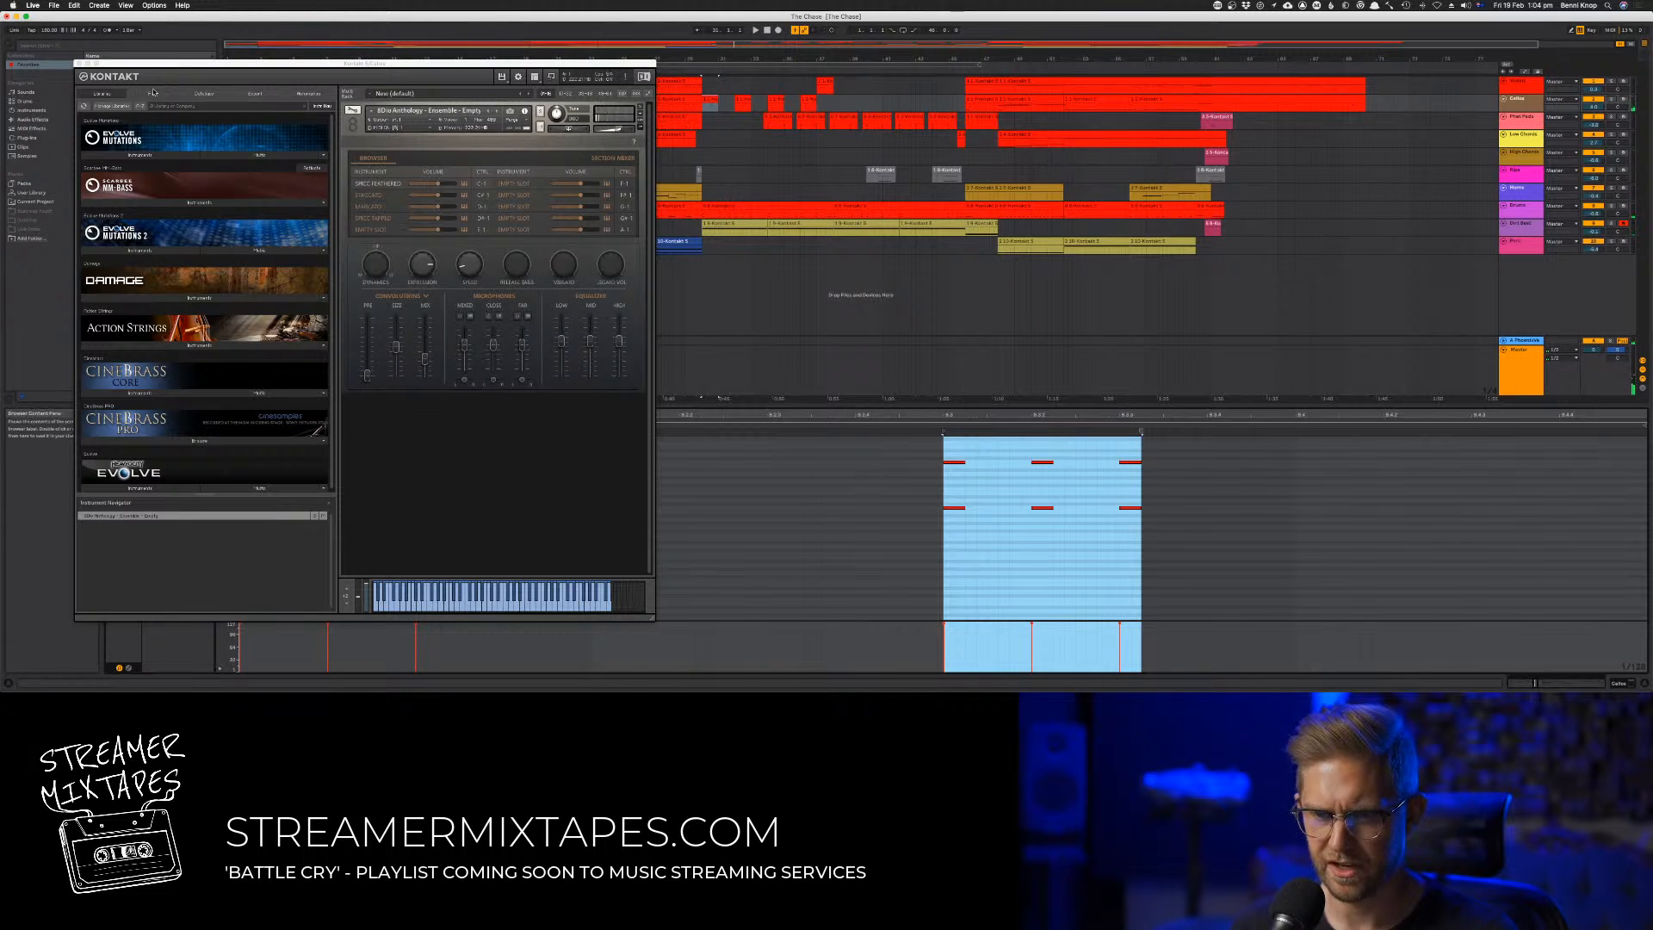
click(80, 63)
drag(282, 586, 256, 601)
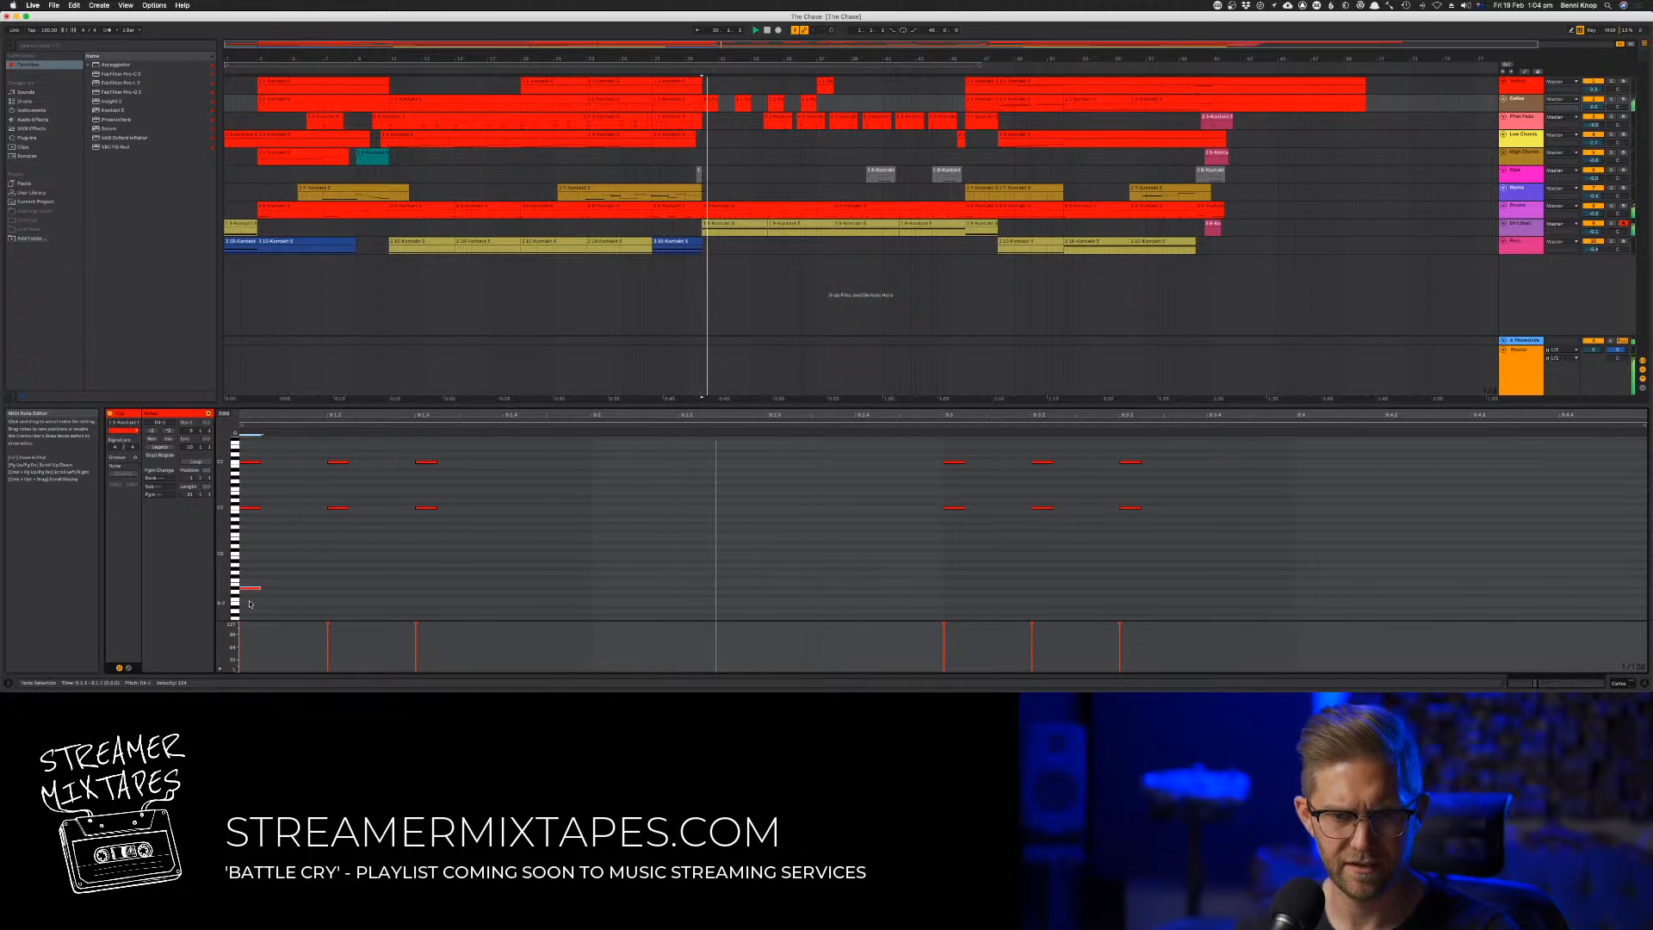
key(Up)
key(Up)
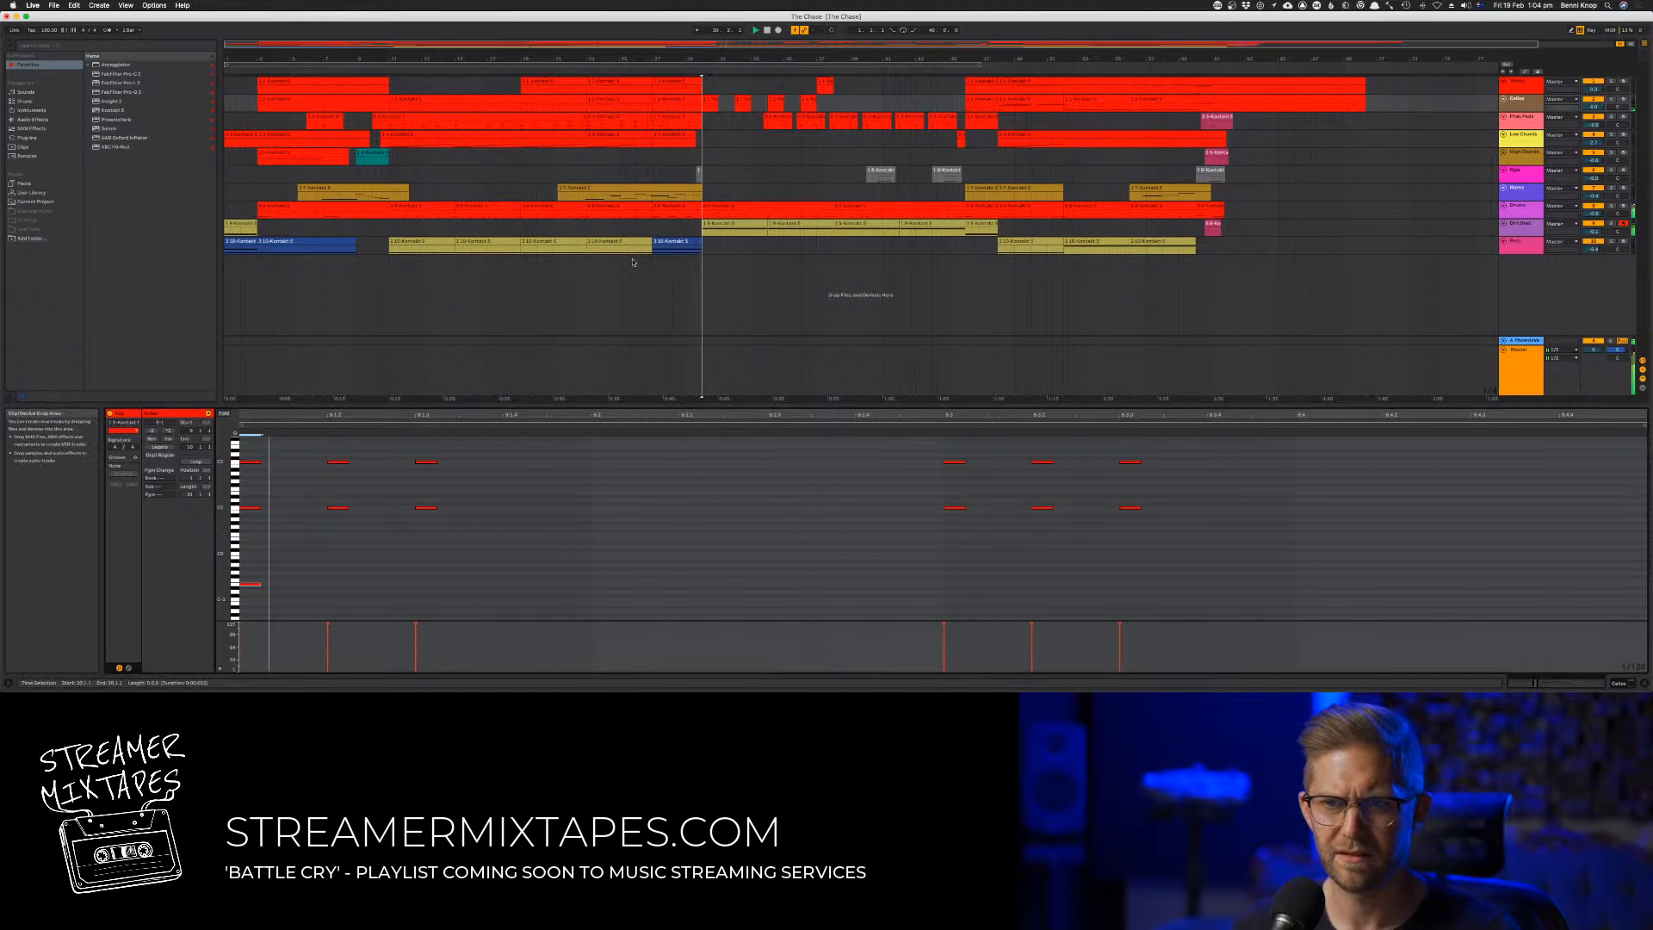
key(Down)
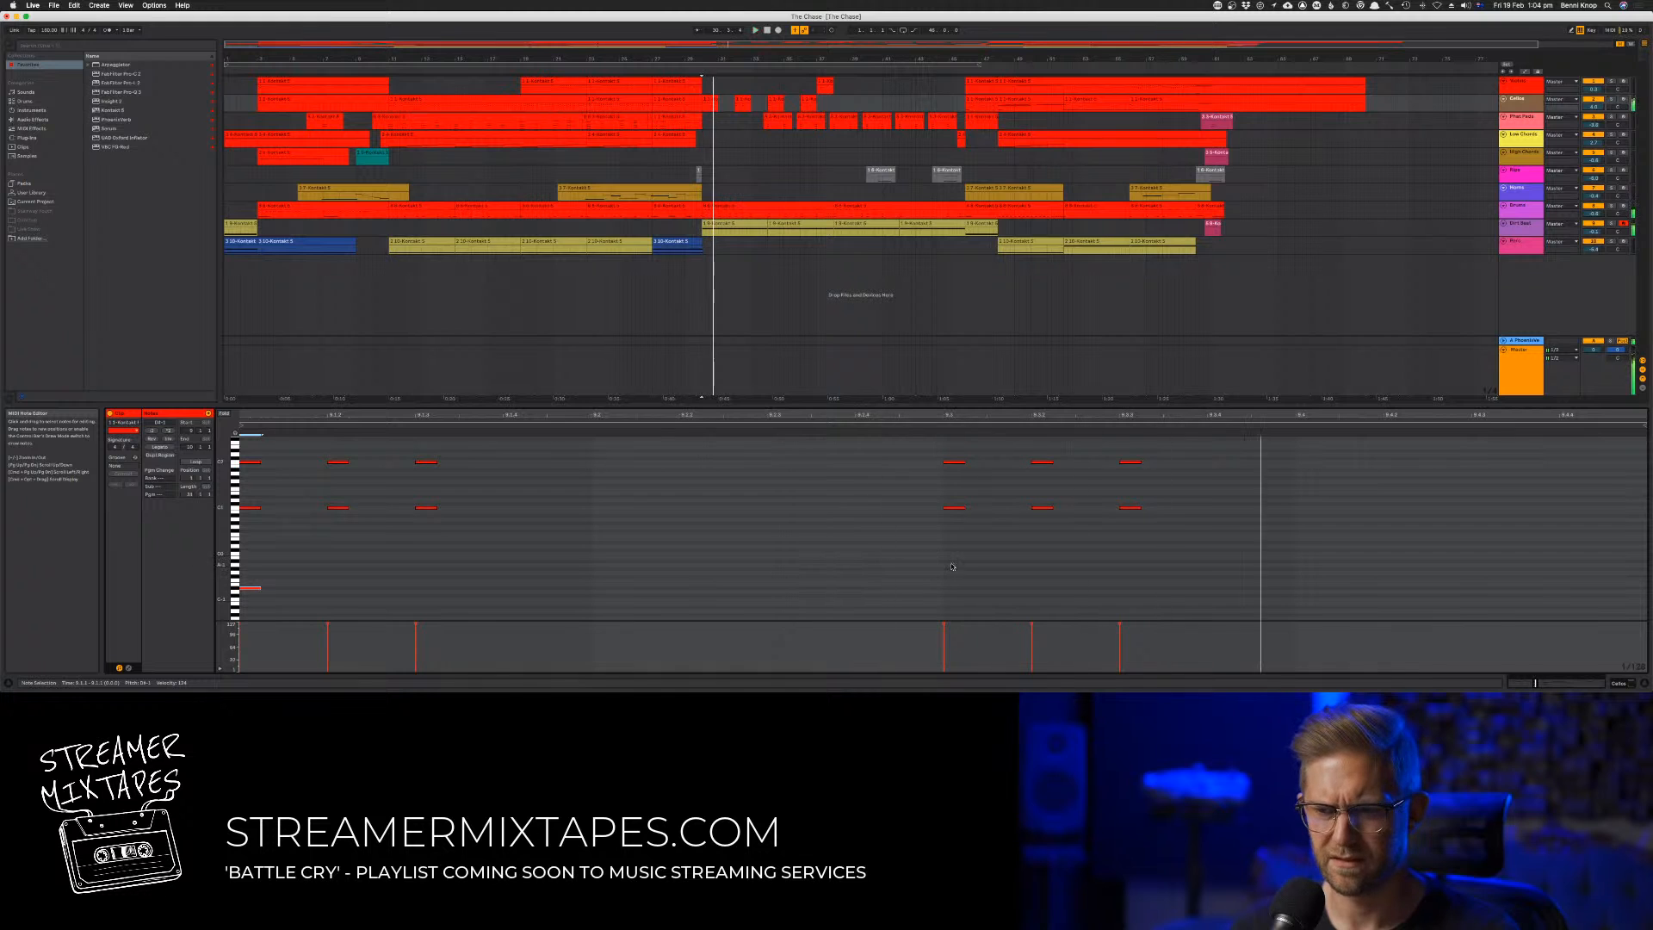
Copy the clip's first octave stab to beat 2 and transpose the copy down one octave
drag(1196, 551, 239, 436)
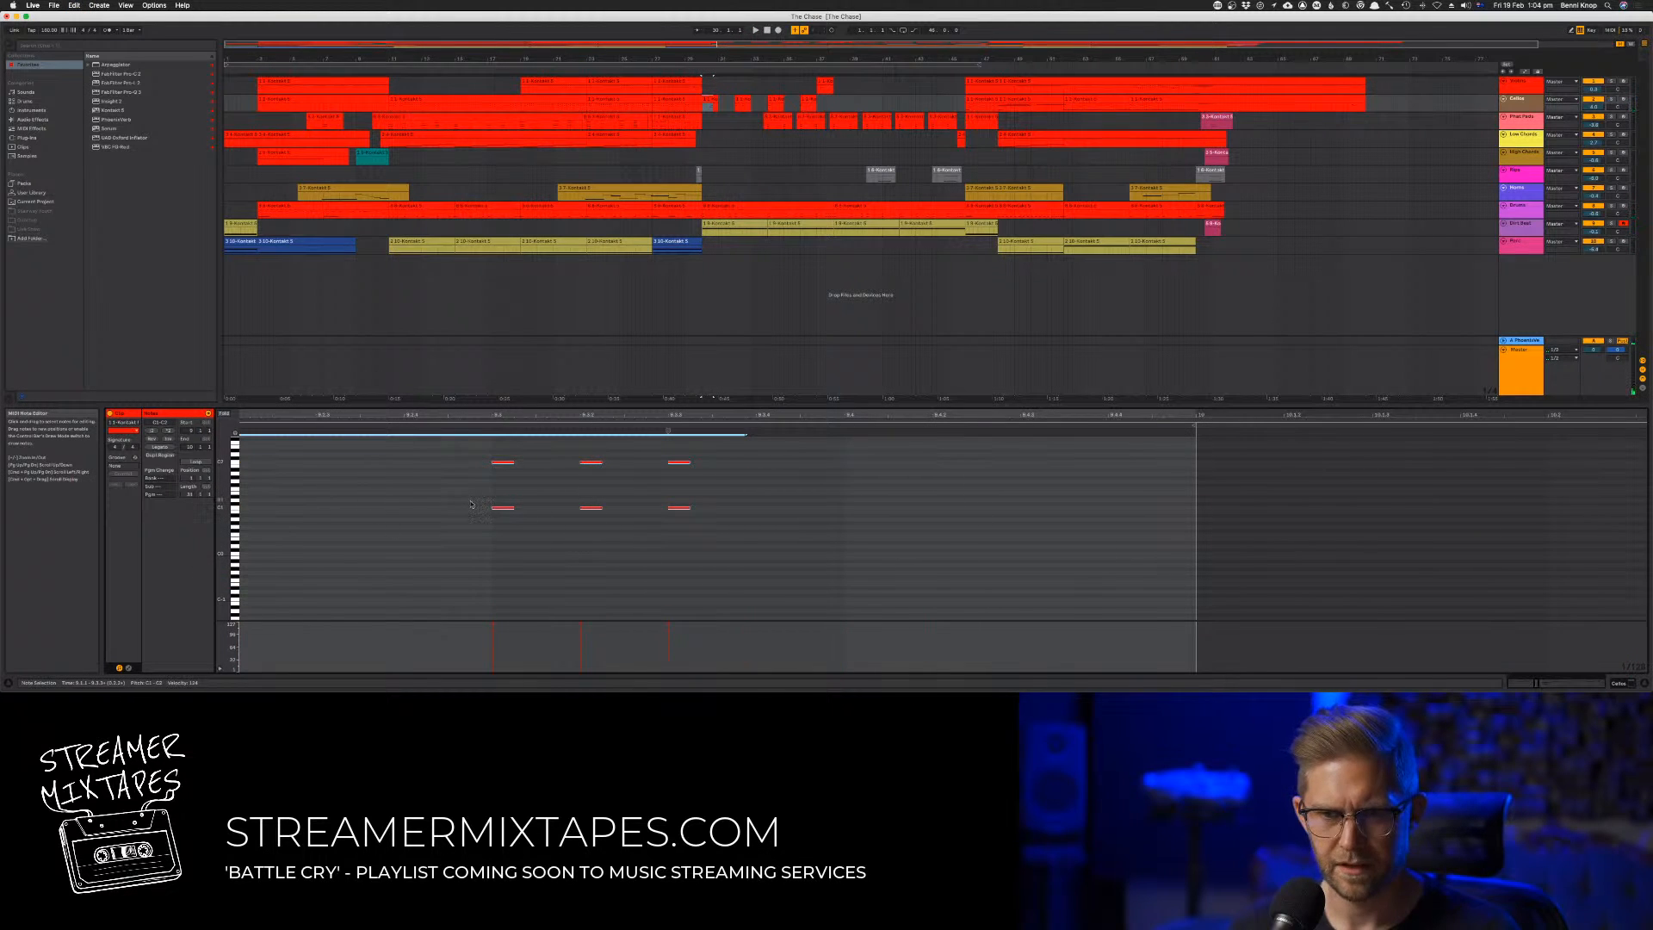
scroll(540, 540, left, 5)
scroll(541, 540, up, 2)
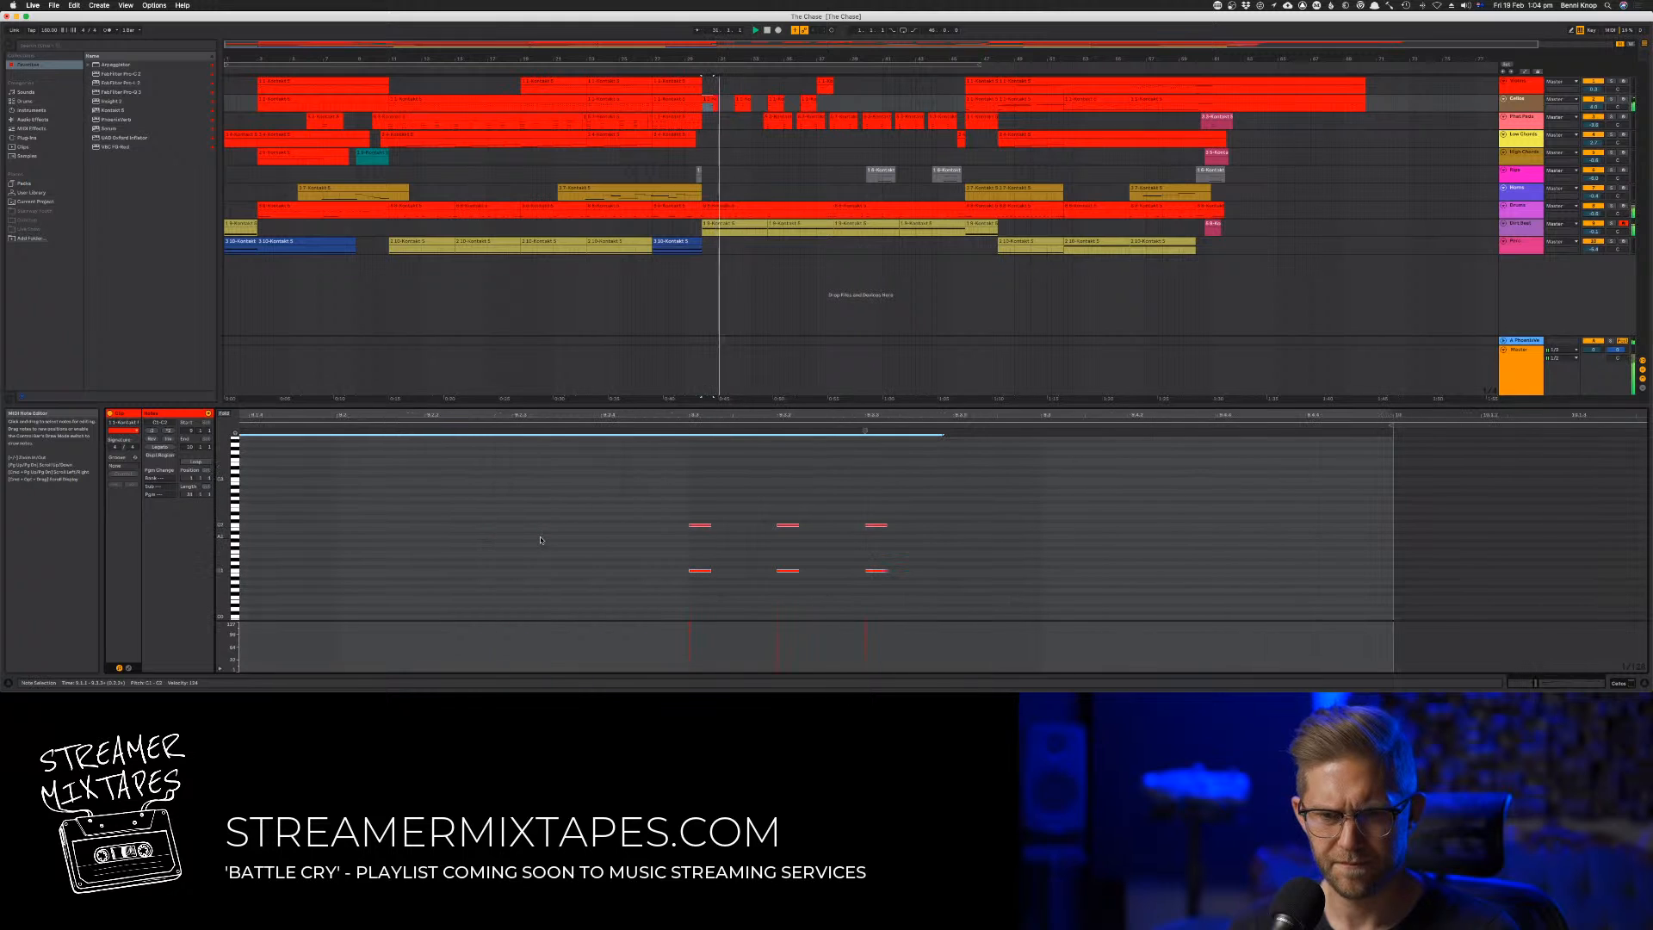
scroll(609, 542, left, 6)
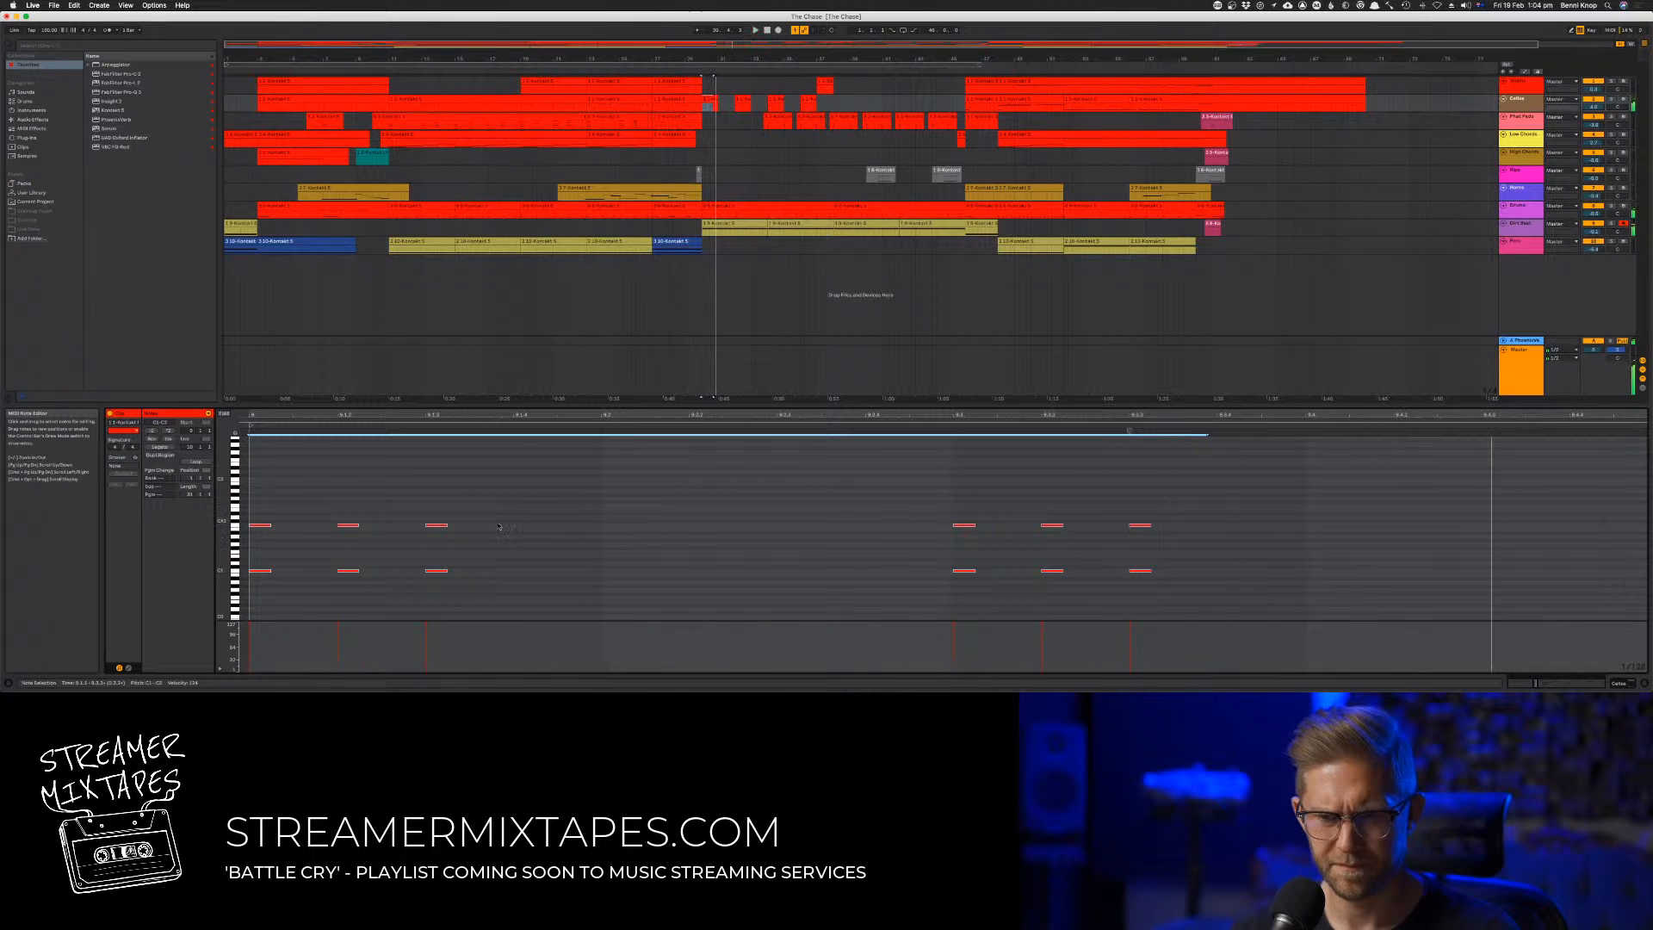
drag(283, 508, 609, 574)
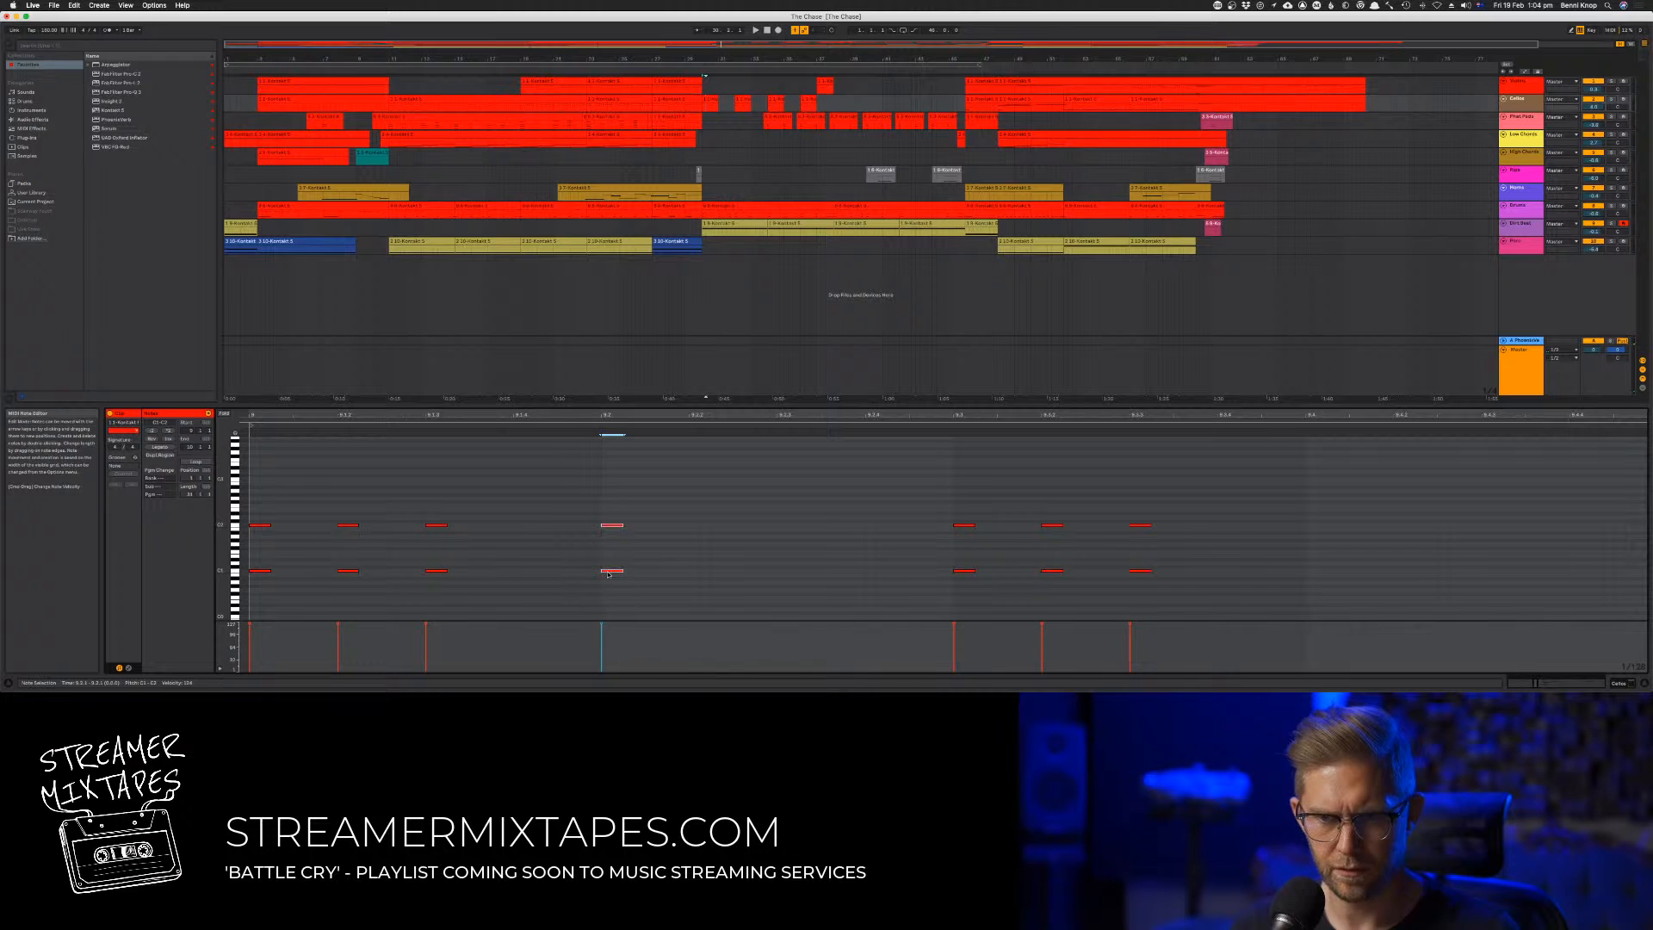
key(space)
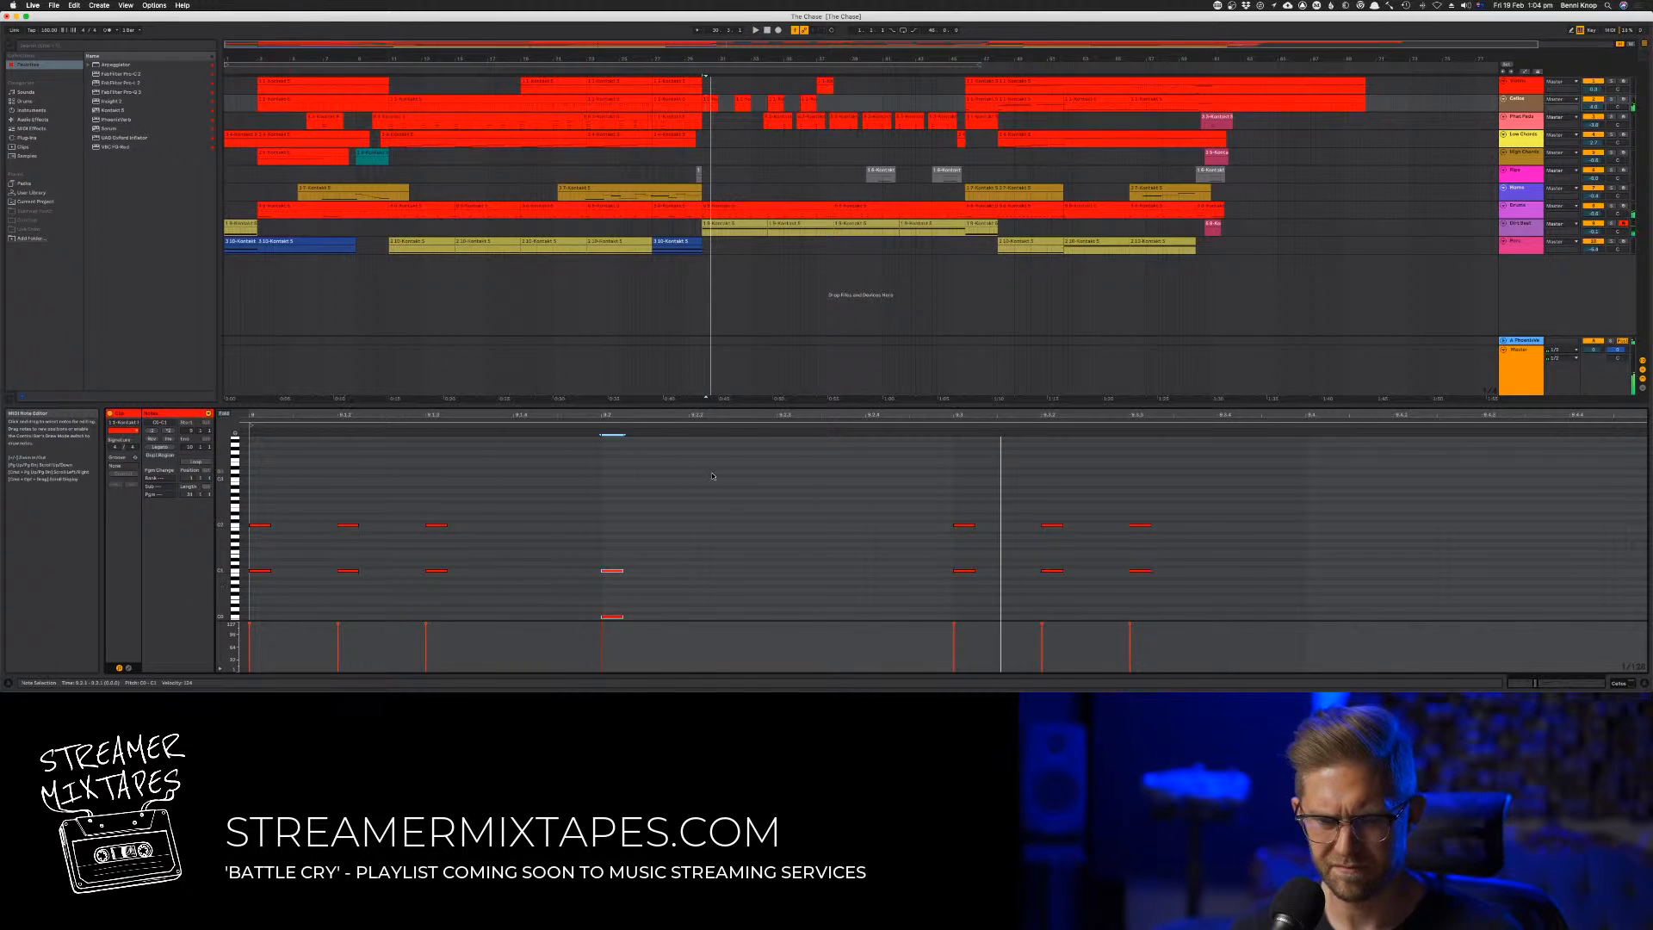
Solo the second track and replay the clip with the lower beat 2 stab
click(1610, 101)
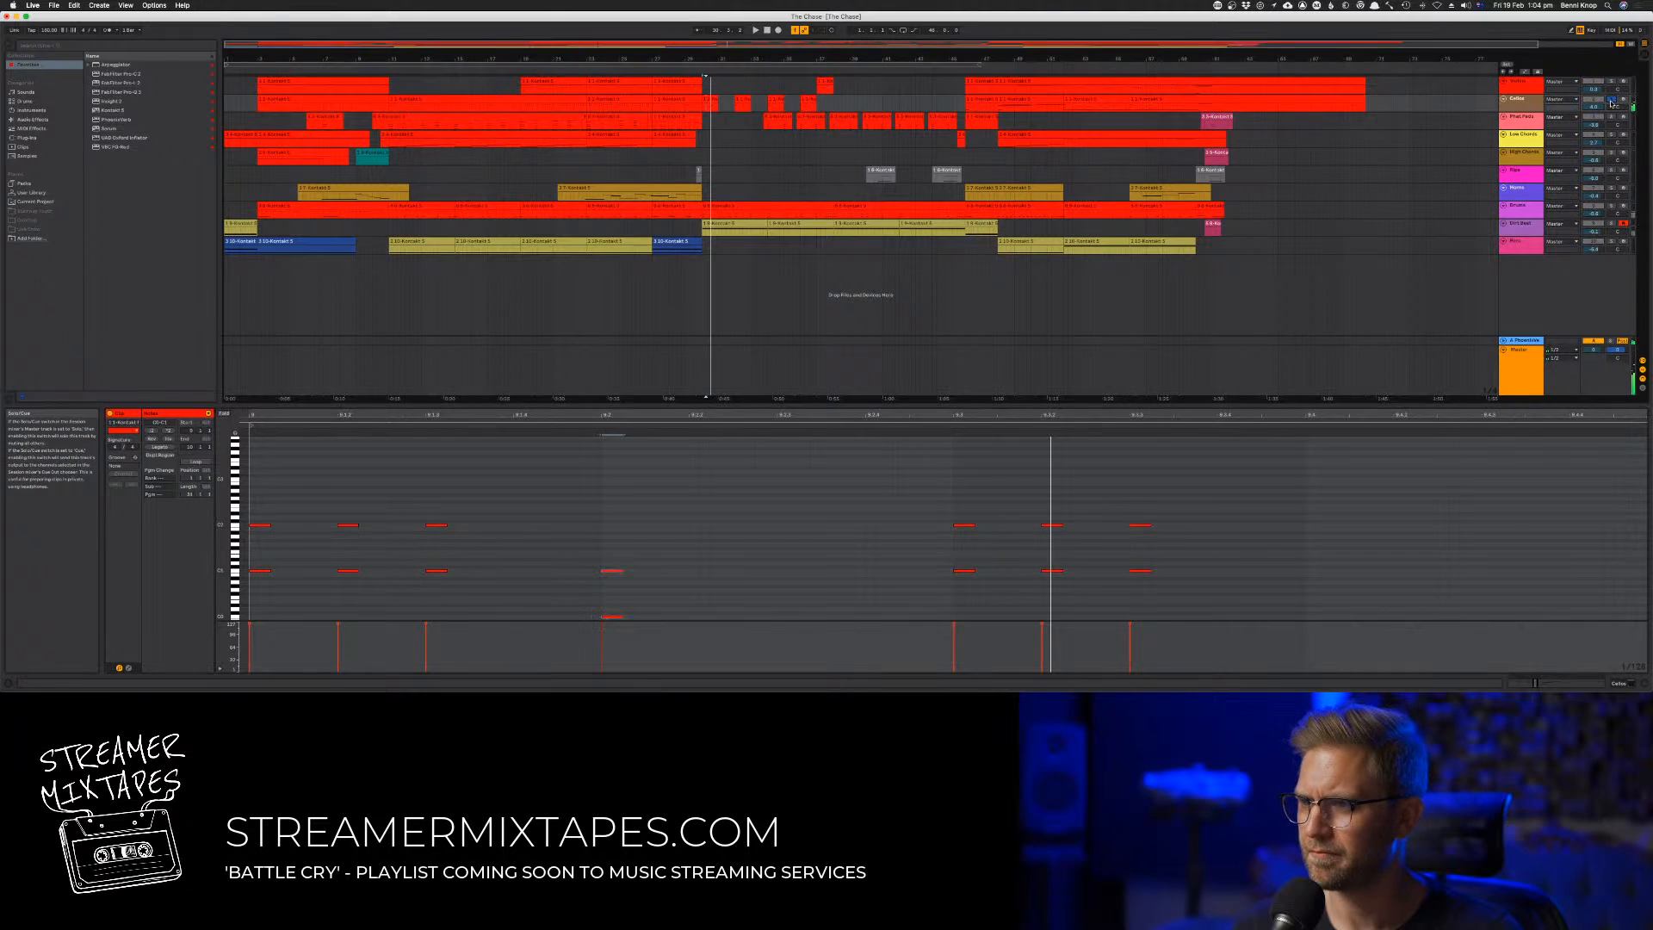
key(space)
key(space)
key(space)
Lengthen both beat 2 octave notes to about one and a half sixteenths and replay the clip
scroll(735, 516, right, 1)
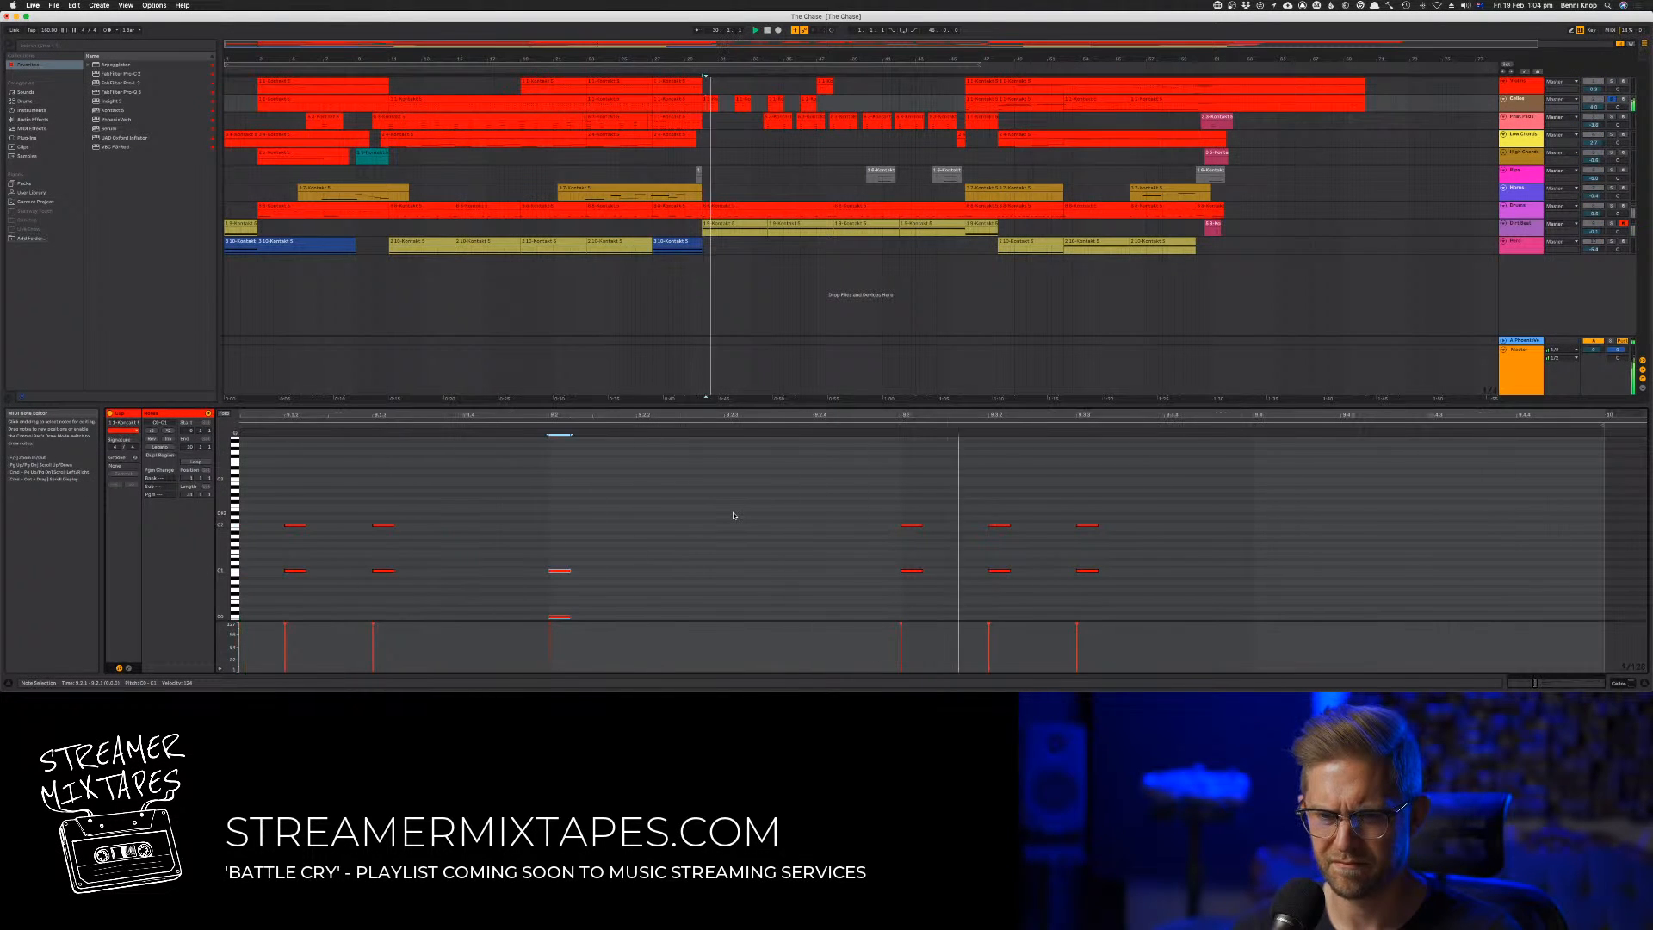
scroll(735, 515, right, 1)
scroll(733, 515, down, 5)
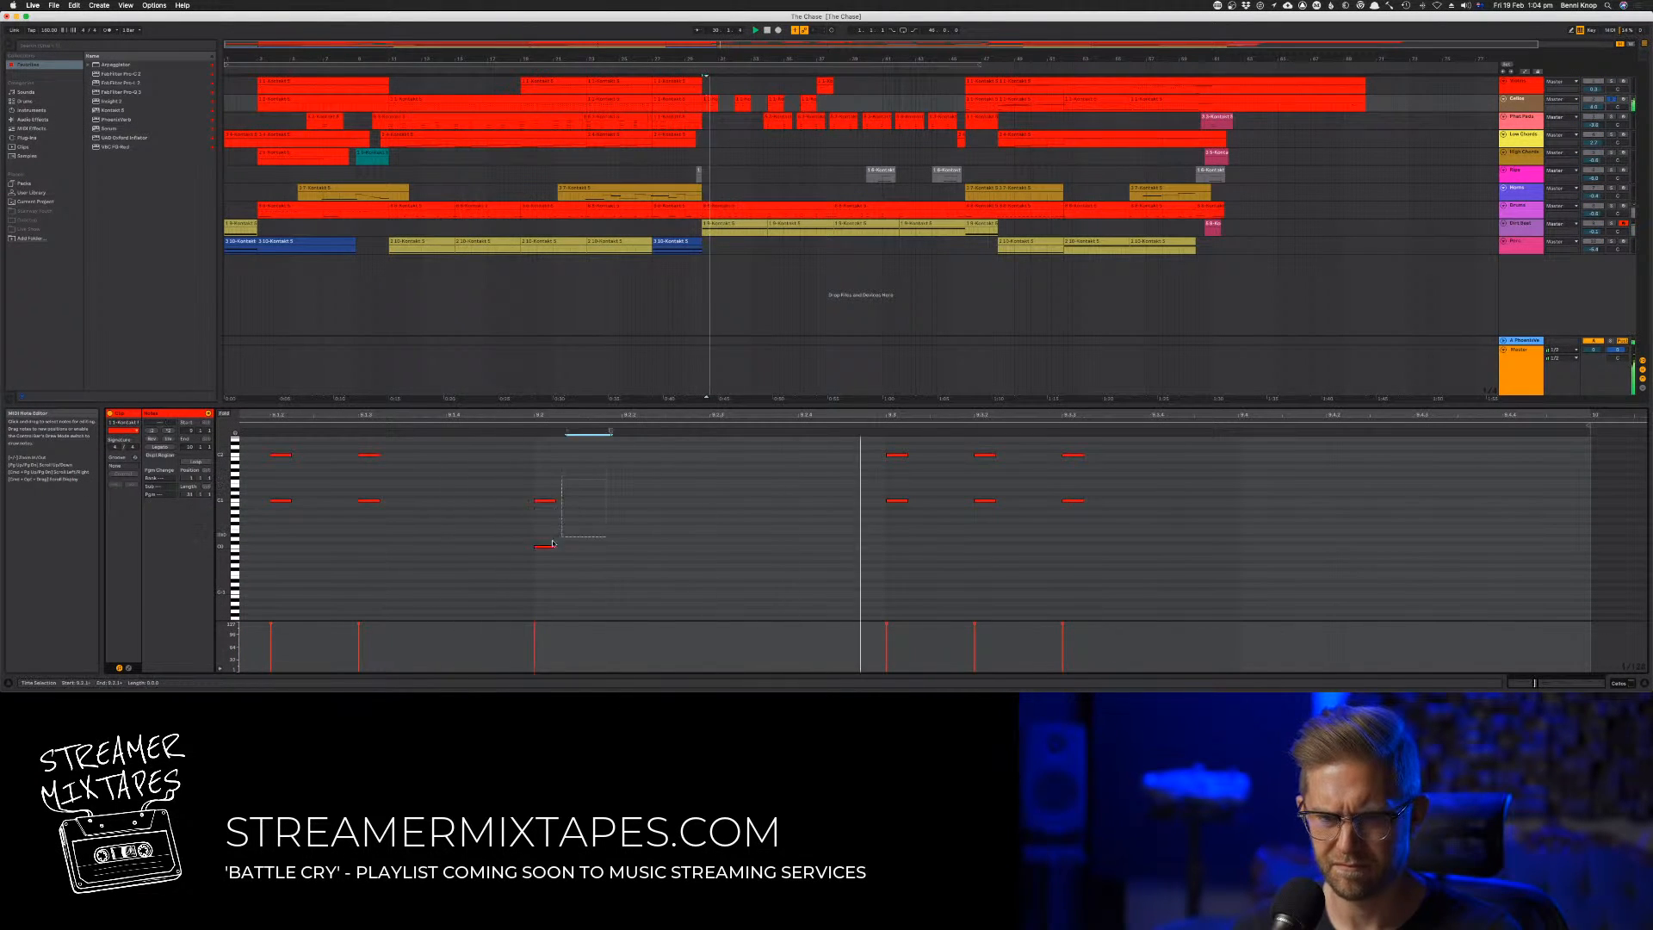
drag(556, 547, 667, 548)
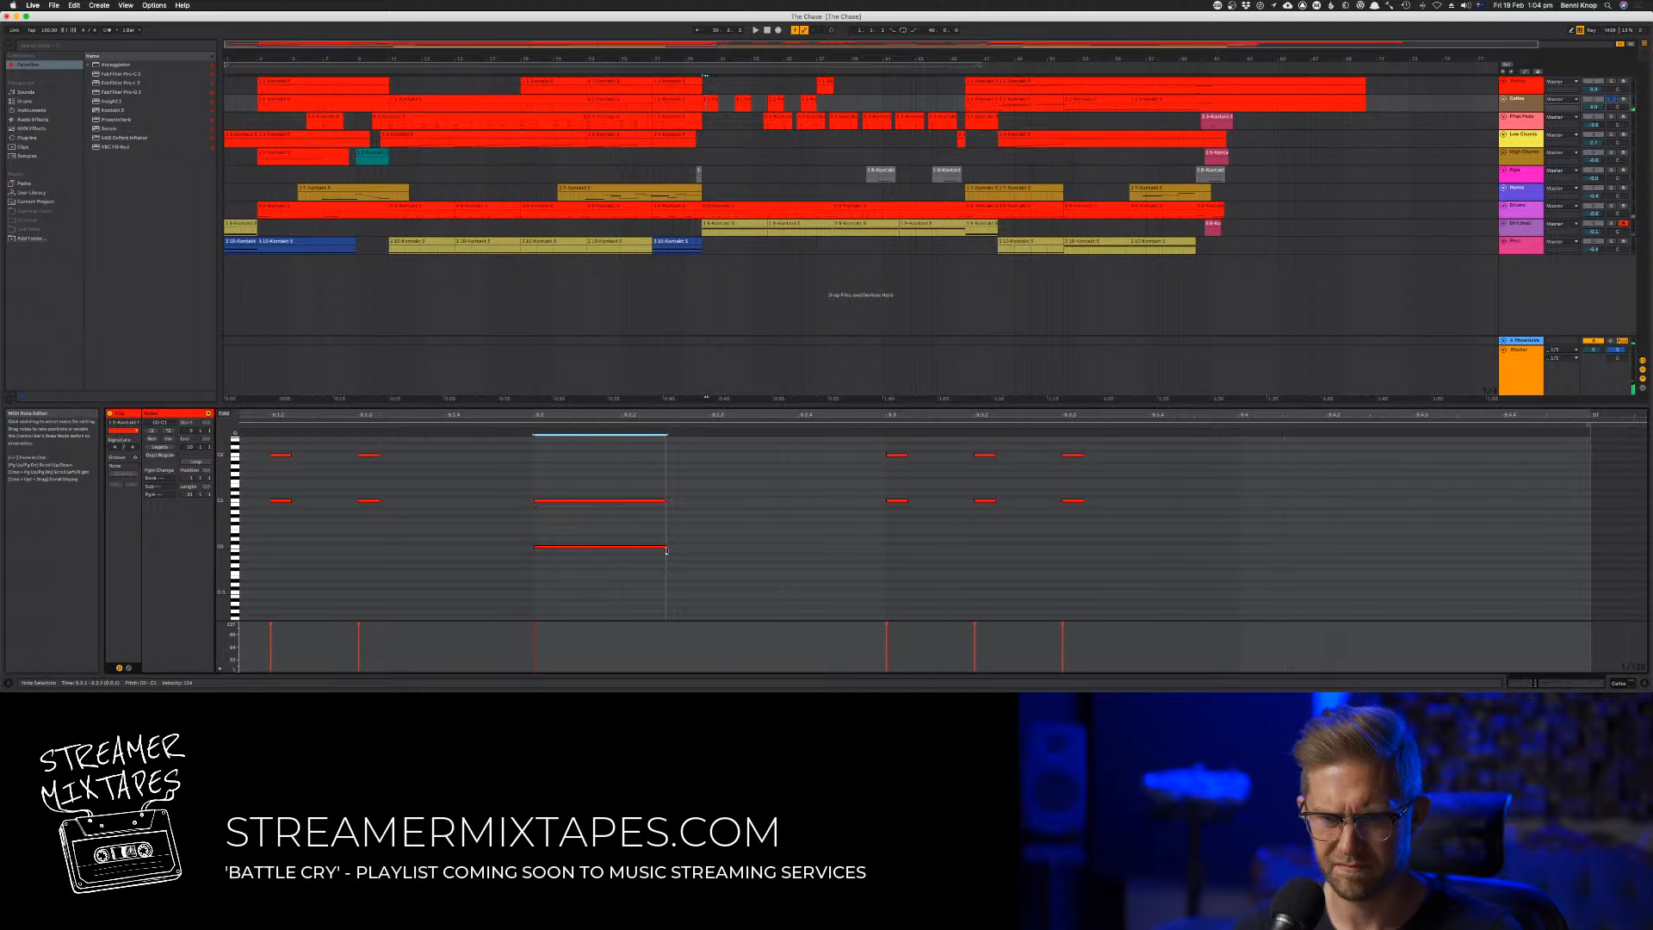
key(space)
key(space)
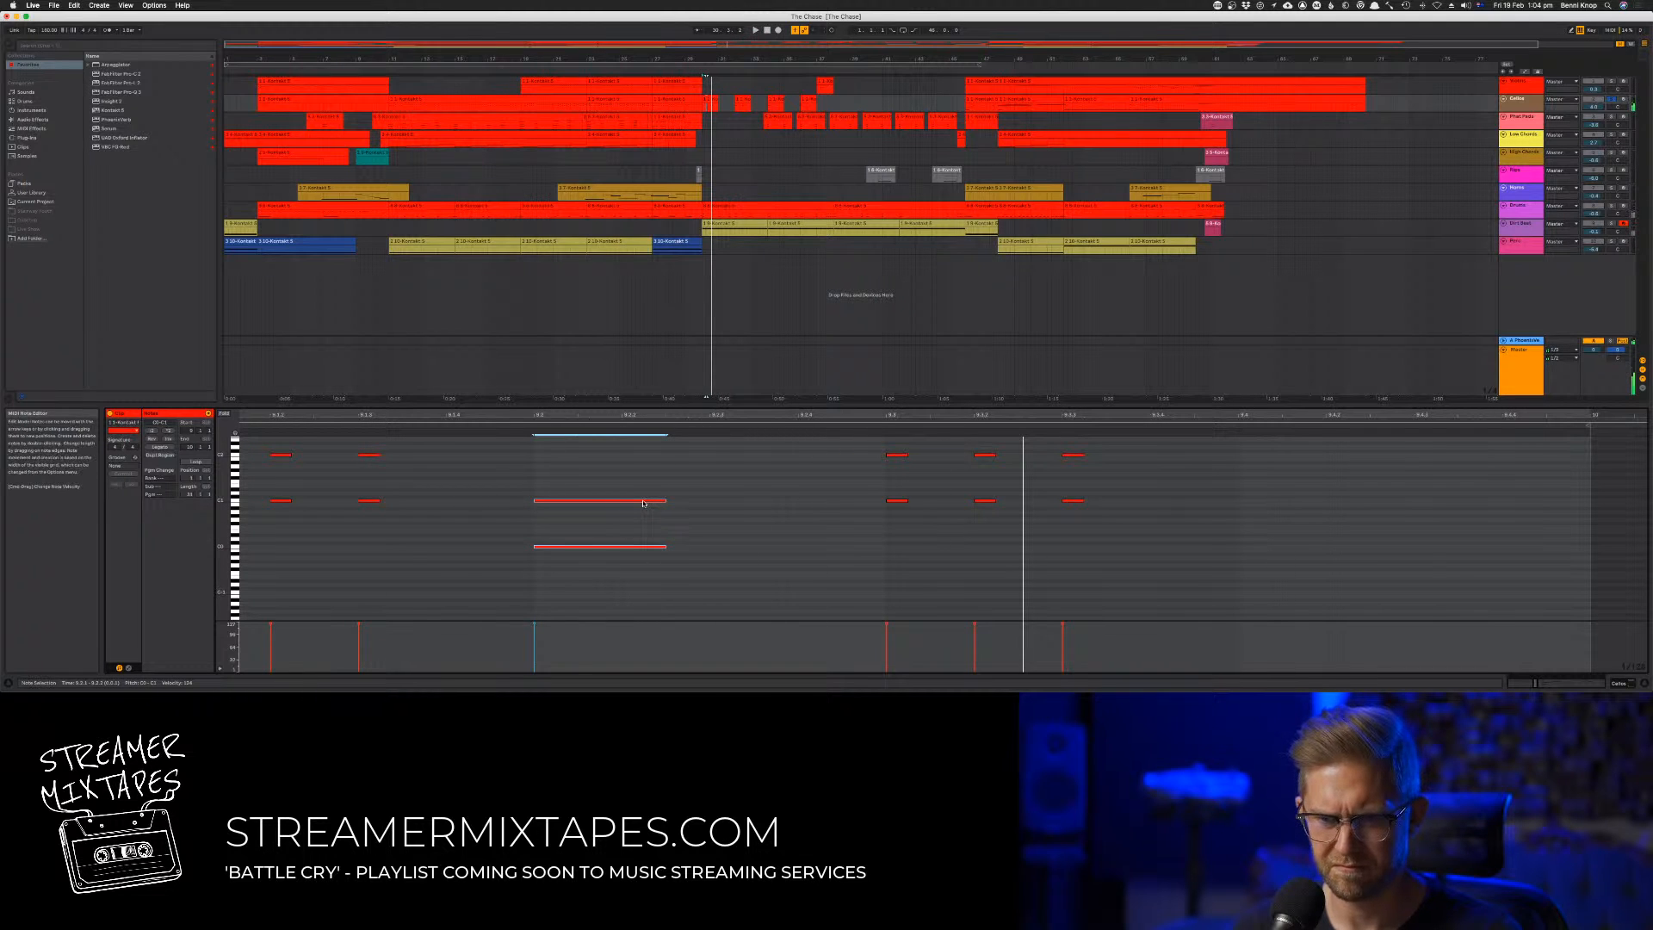
Duplicate the long octave notes half a beat after beat 2 and lower the copy by one semitone, comparing both pitches
drag(623, 476, 804, 557)
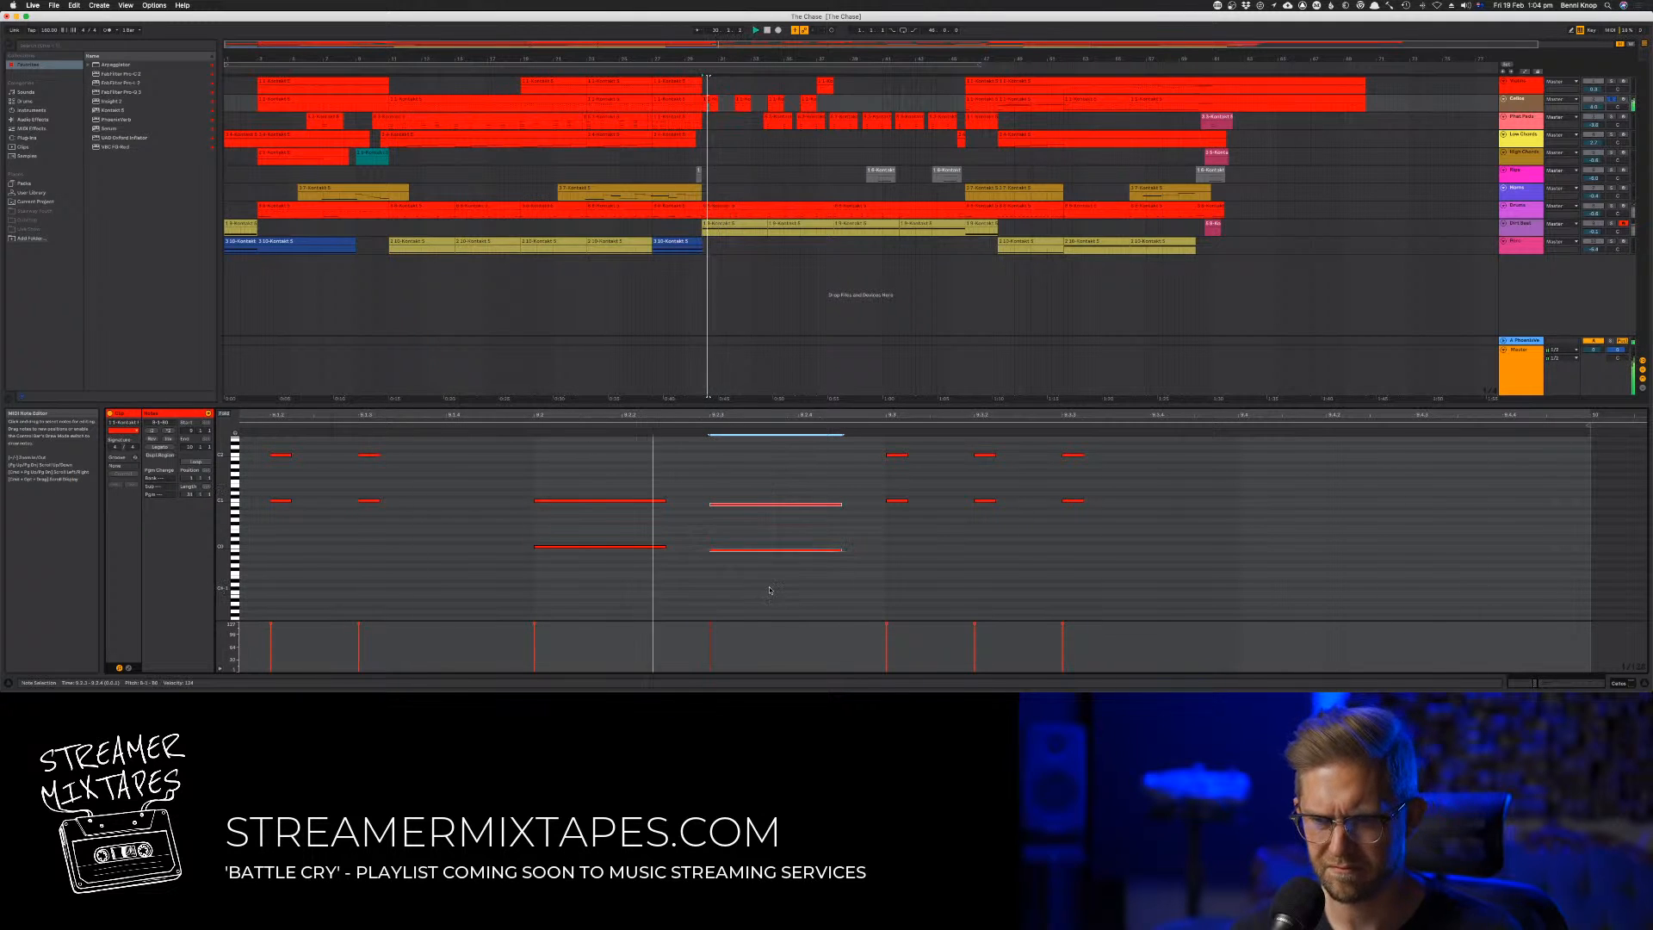
key(Up)
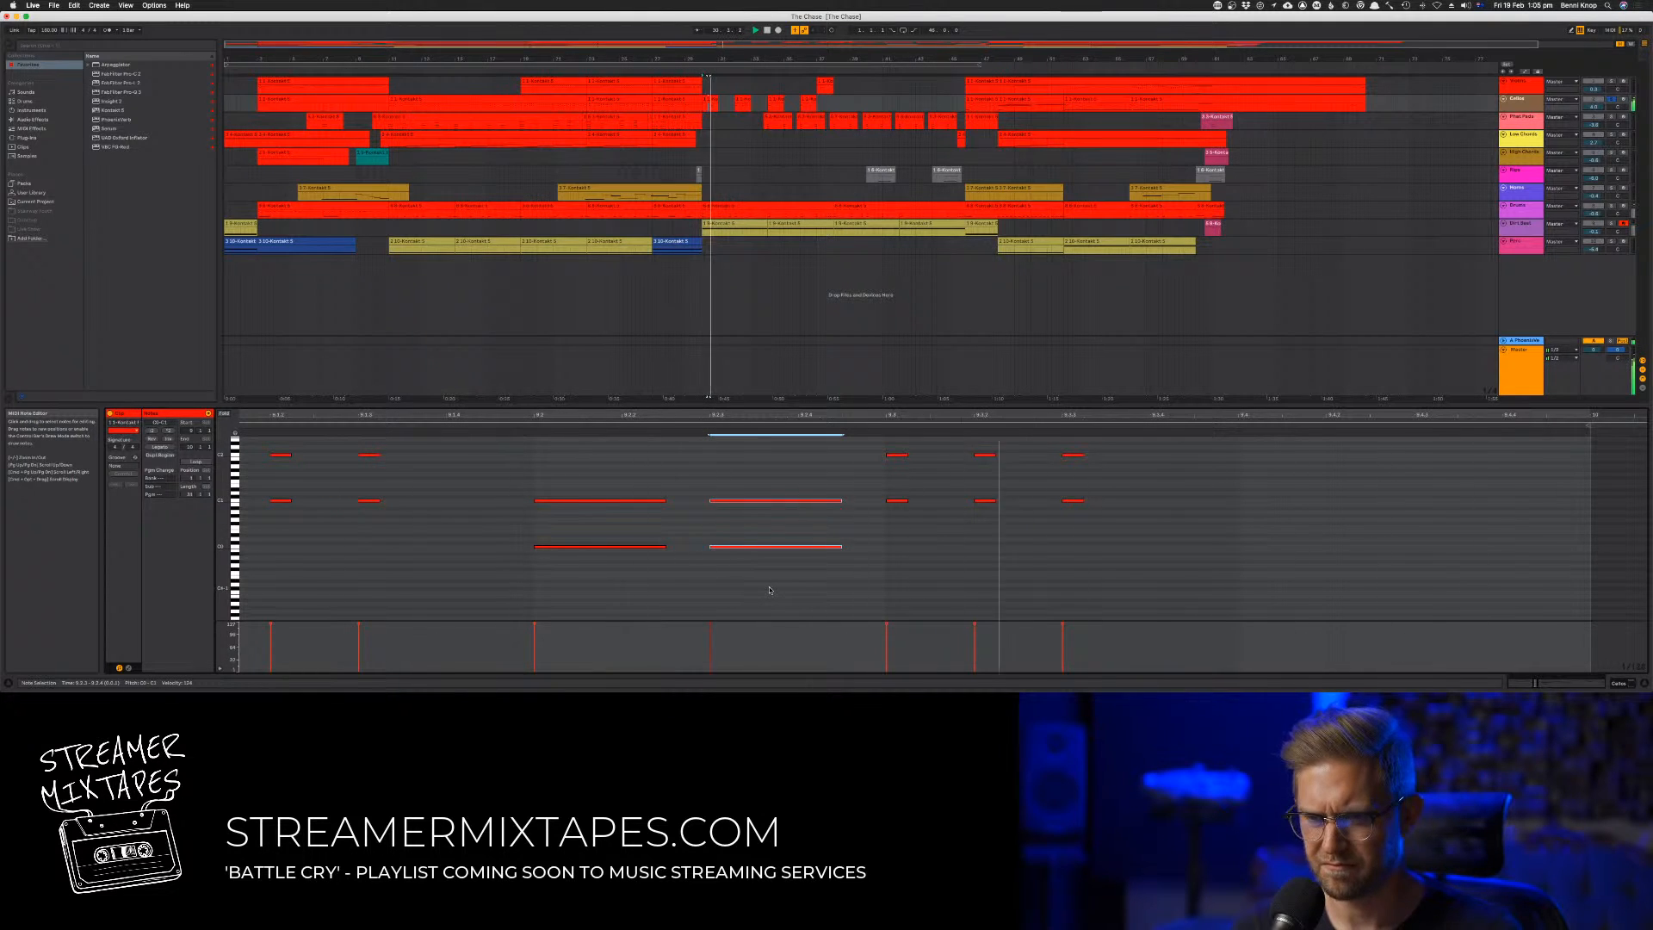
key(Down)
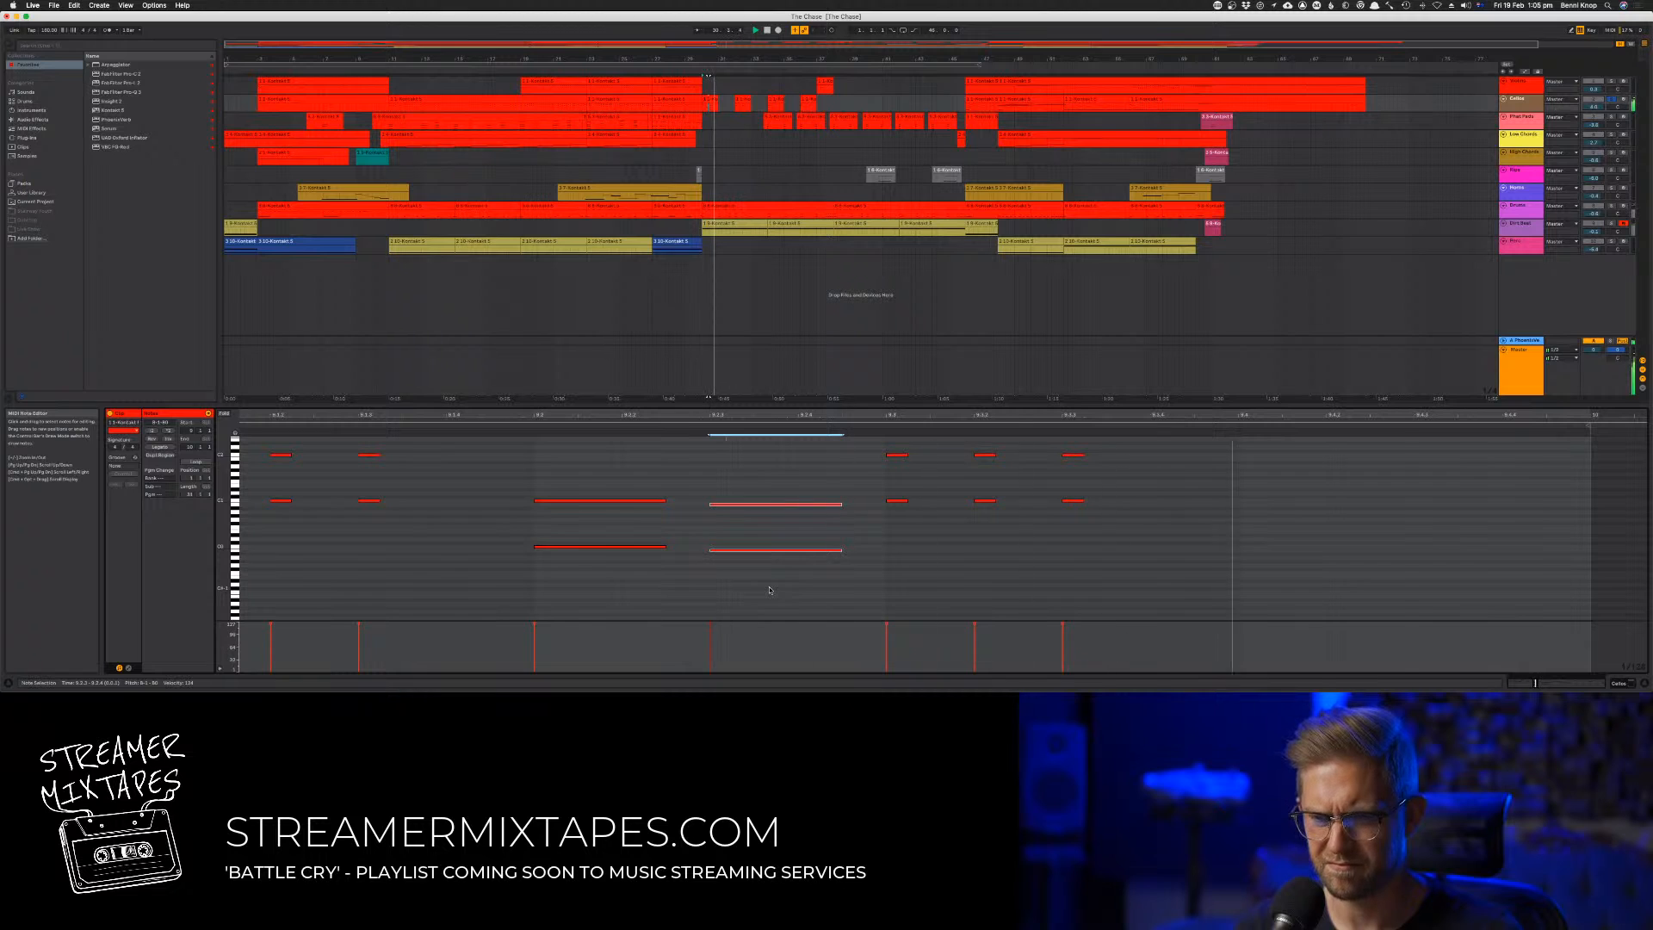
key(space)
Arm the second track for recording and open its Kontakt instrument from the mixer view
click(289, 559)
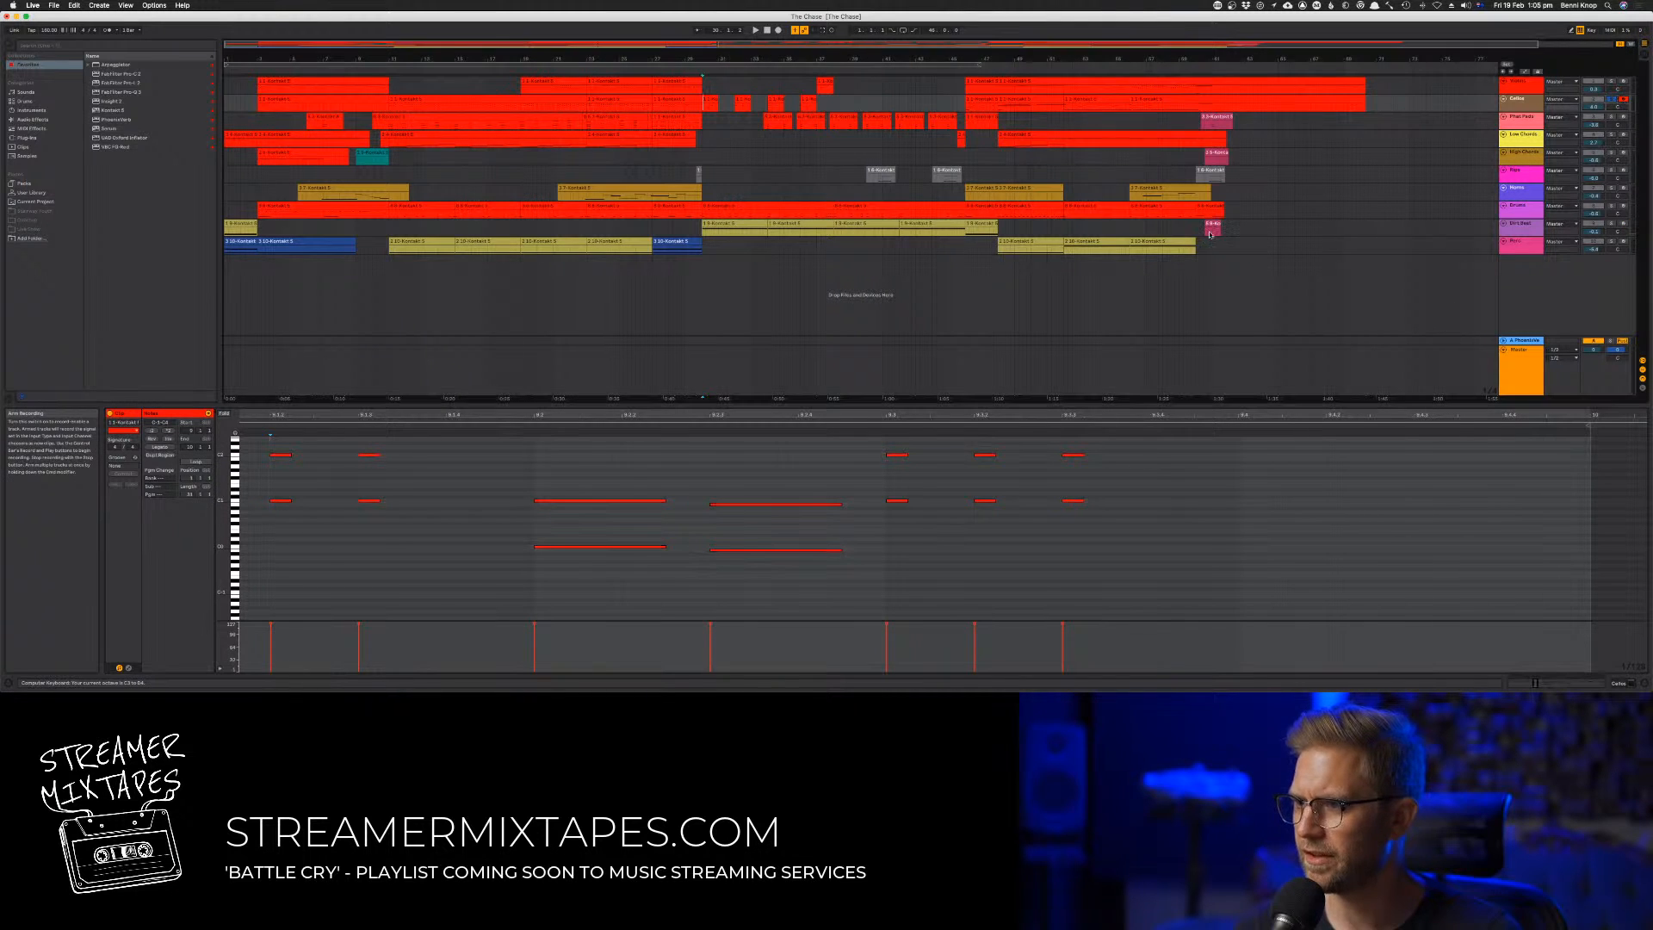
click(474, 511)
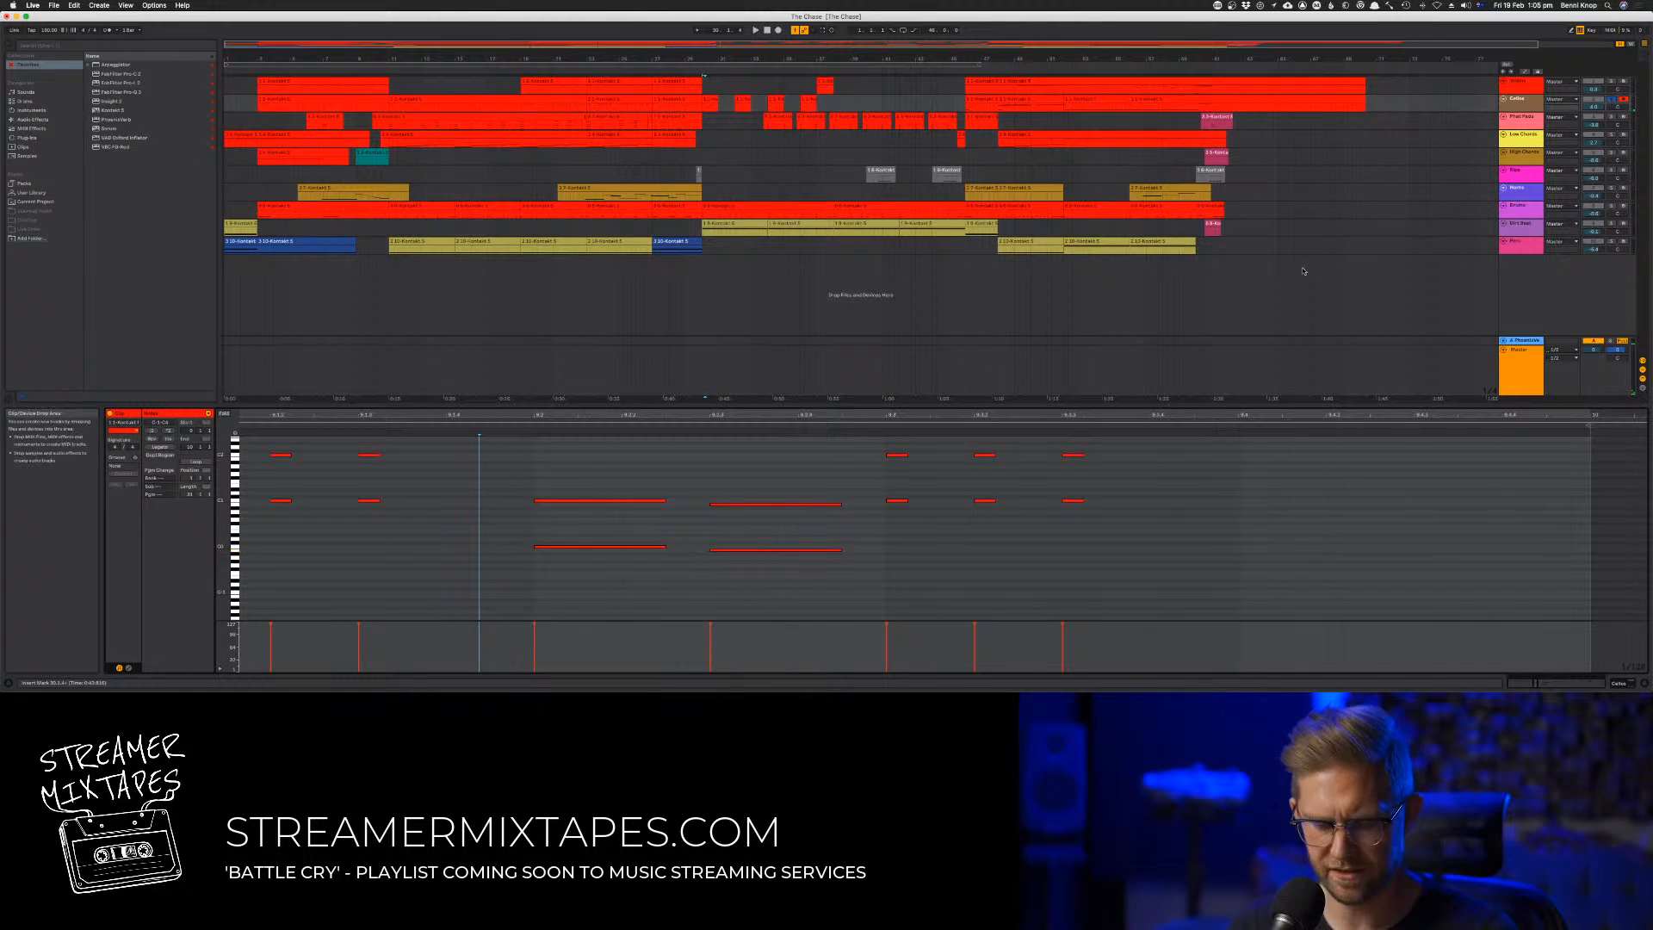
key(Tab)
key(Tab)
key(Tab)
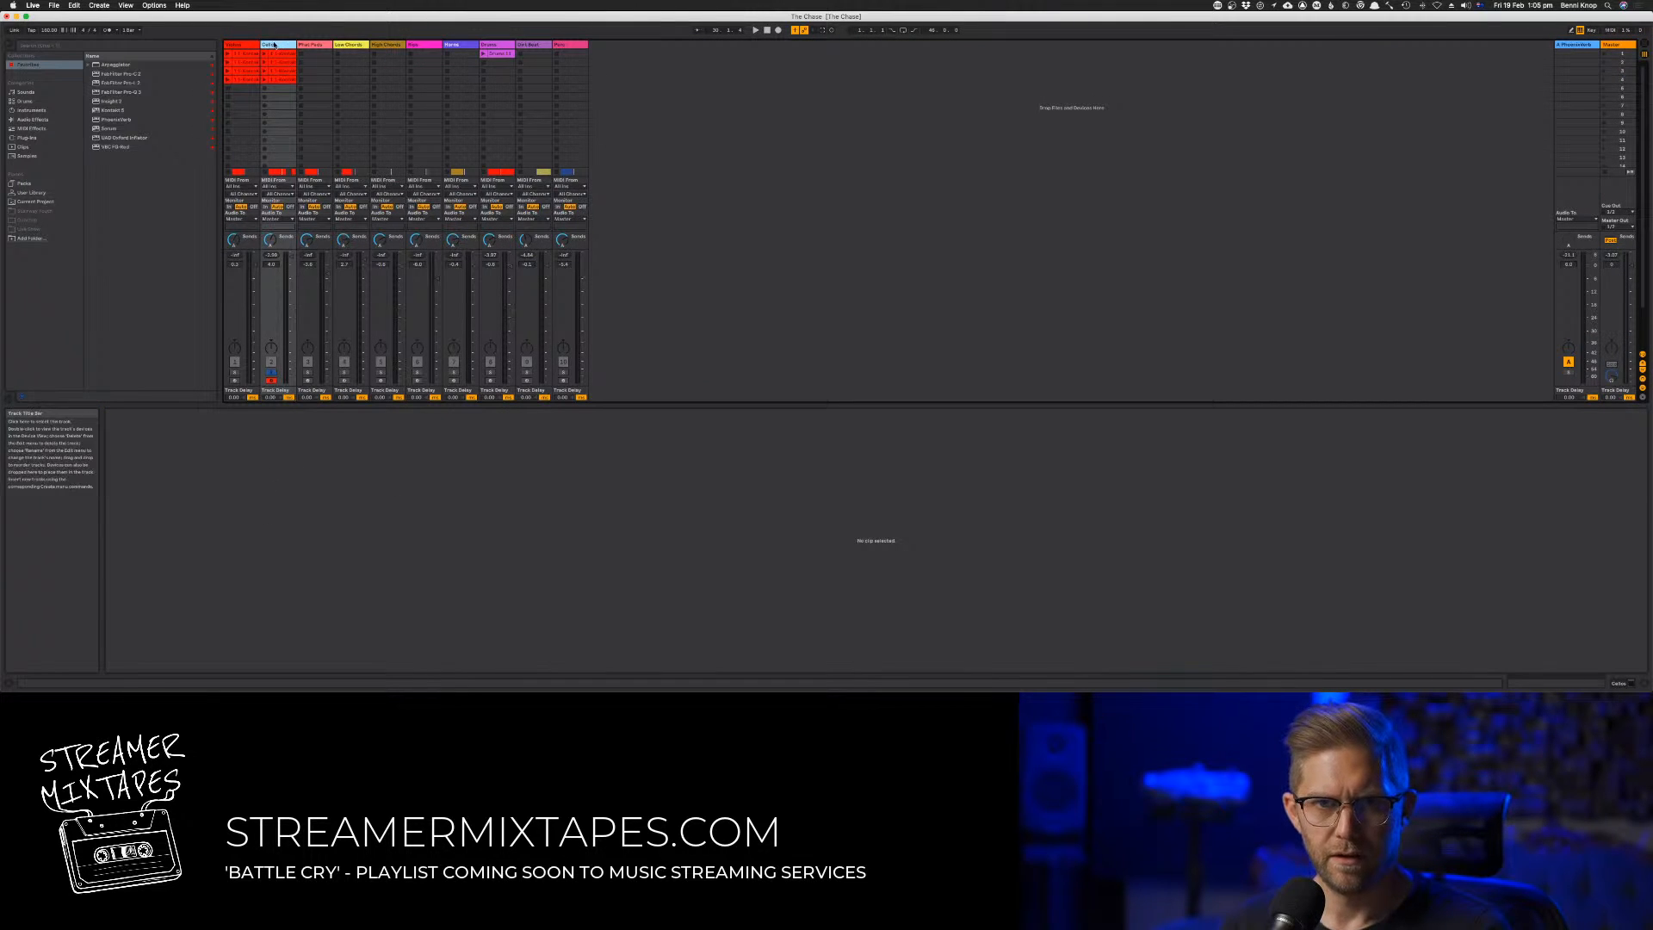
key(shift+Tab)
click(132, 586)
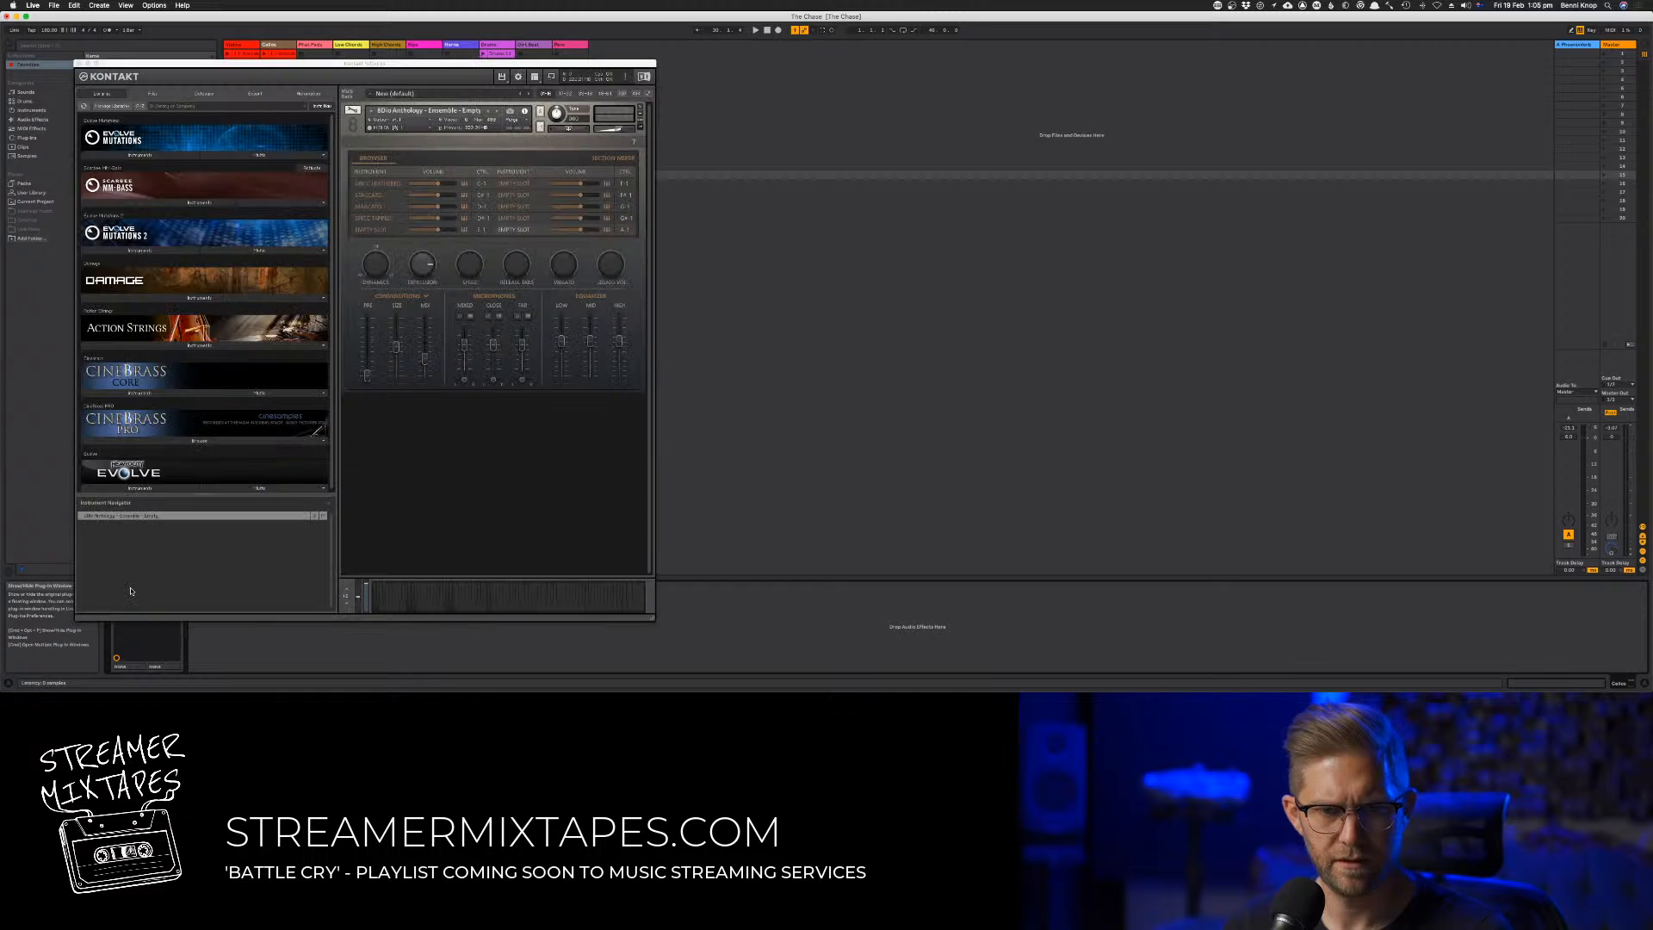
Place the second track's ensemble in the rightmost stage zone of Kontakt's section designer, play it back and close the instrument
click(619, 158)
click(619, 158)
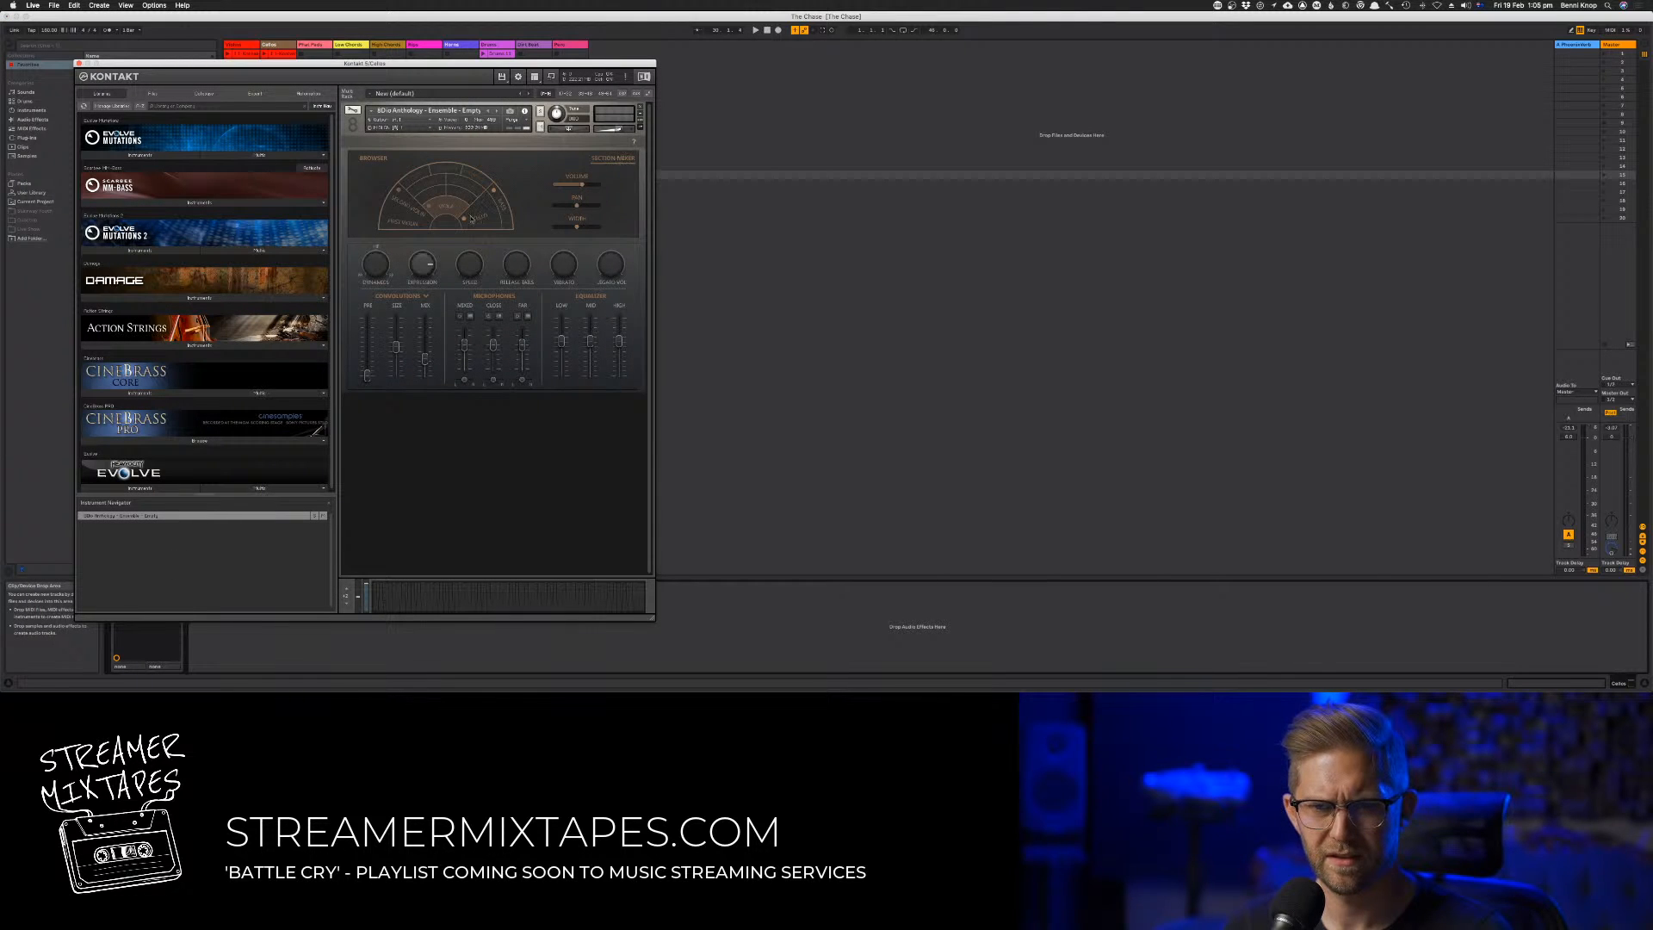
click(505, 212)
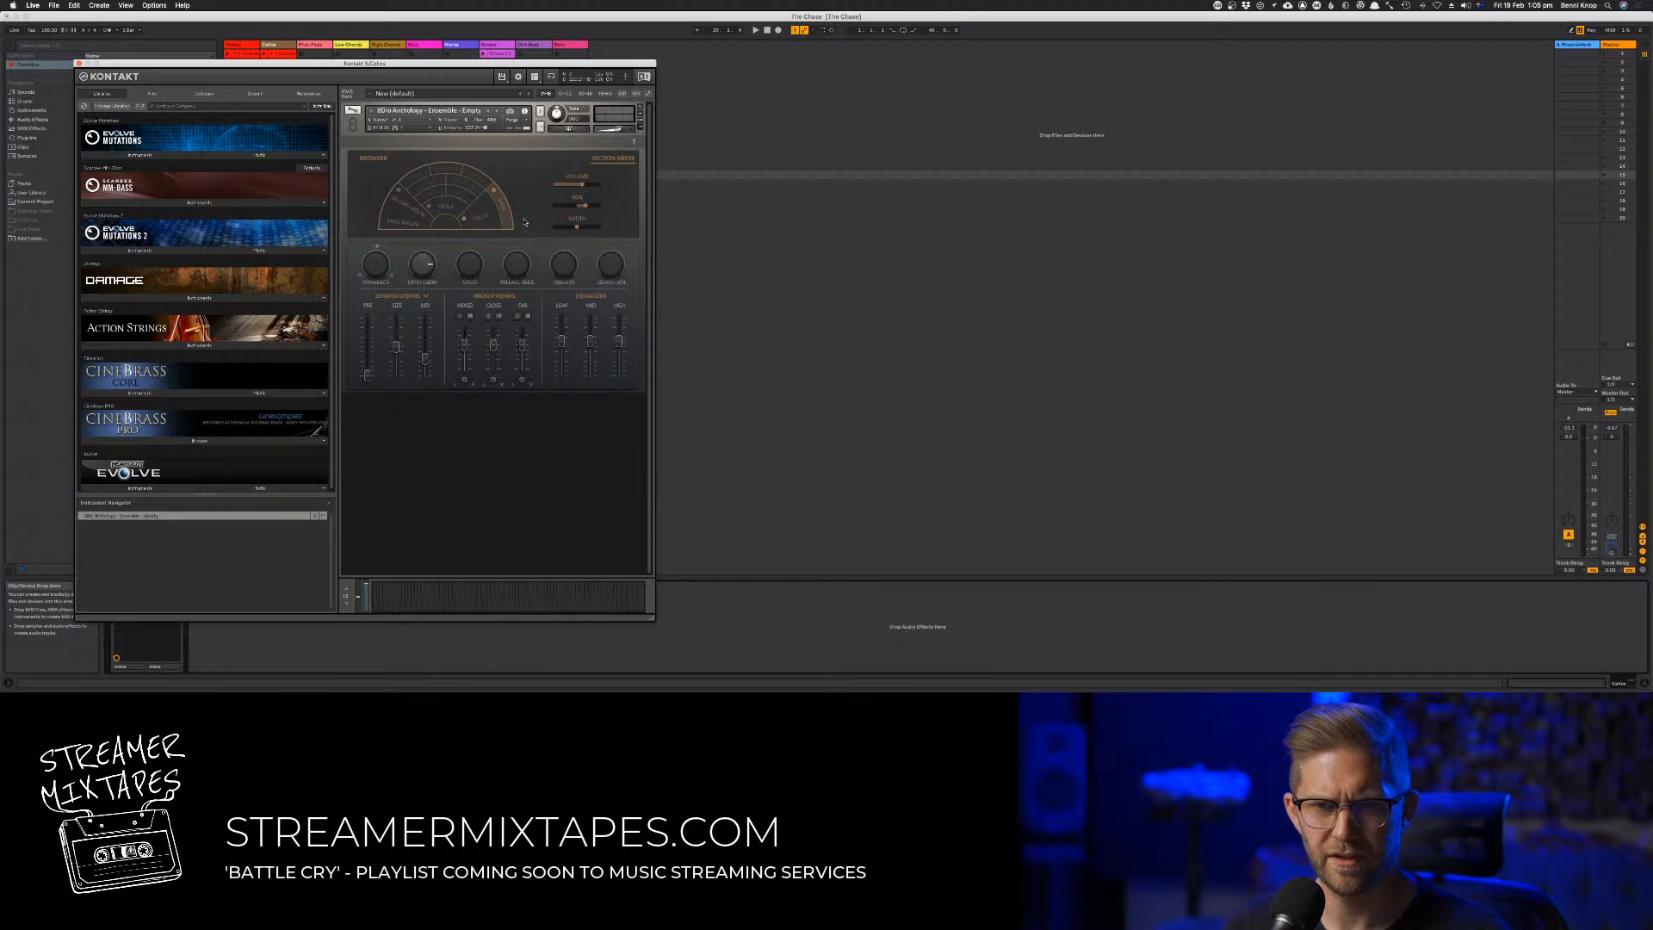
key(space)
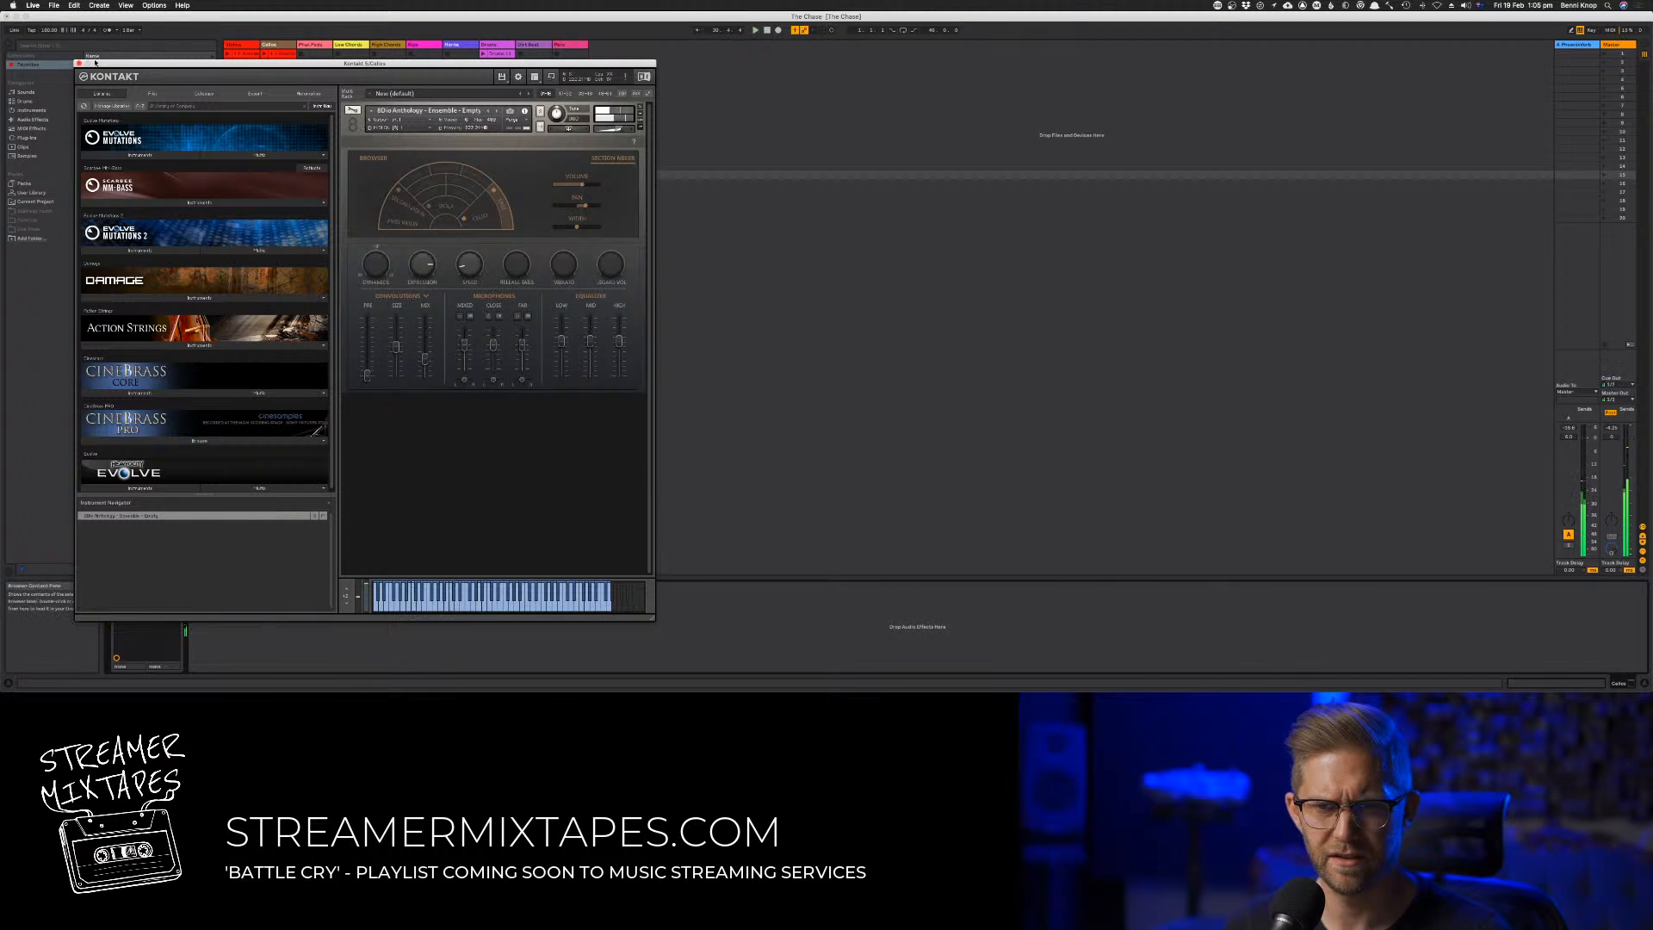
click(78, 65)
key(Tab)
key(Tab)
key(Tab)
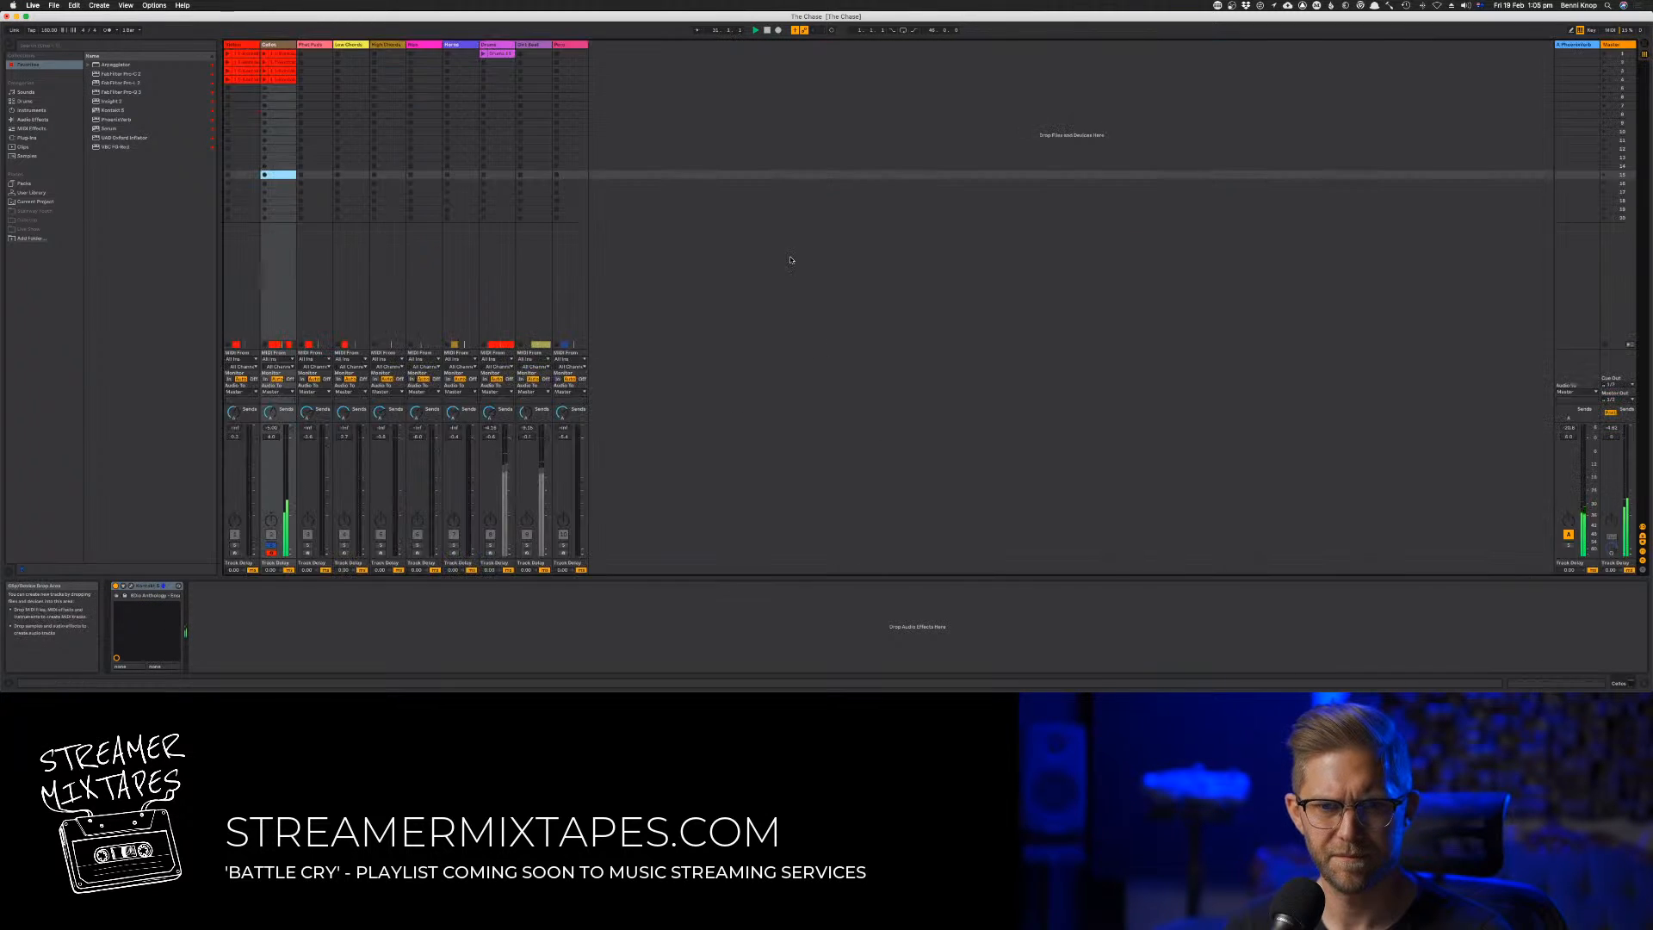
Raise both pairs of long octave notes in the second track's stab clip by one octave, replay the passage and disarm the track
double_click(704, 98)
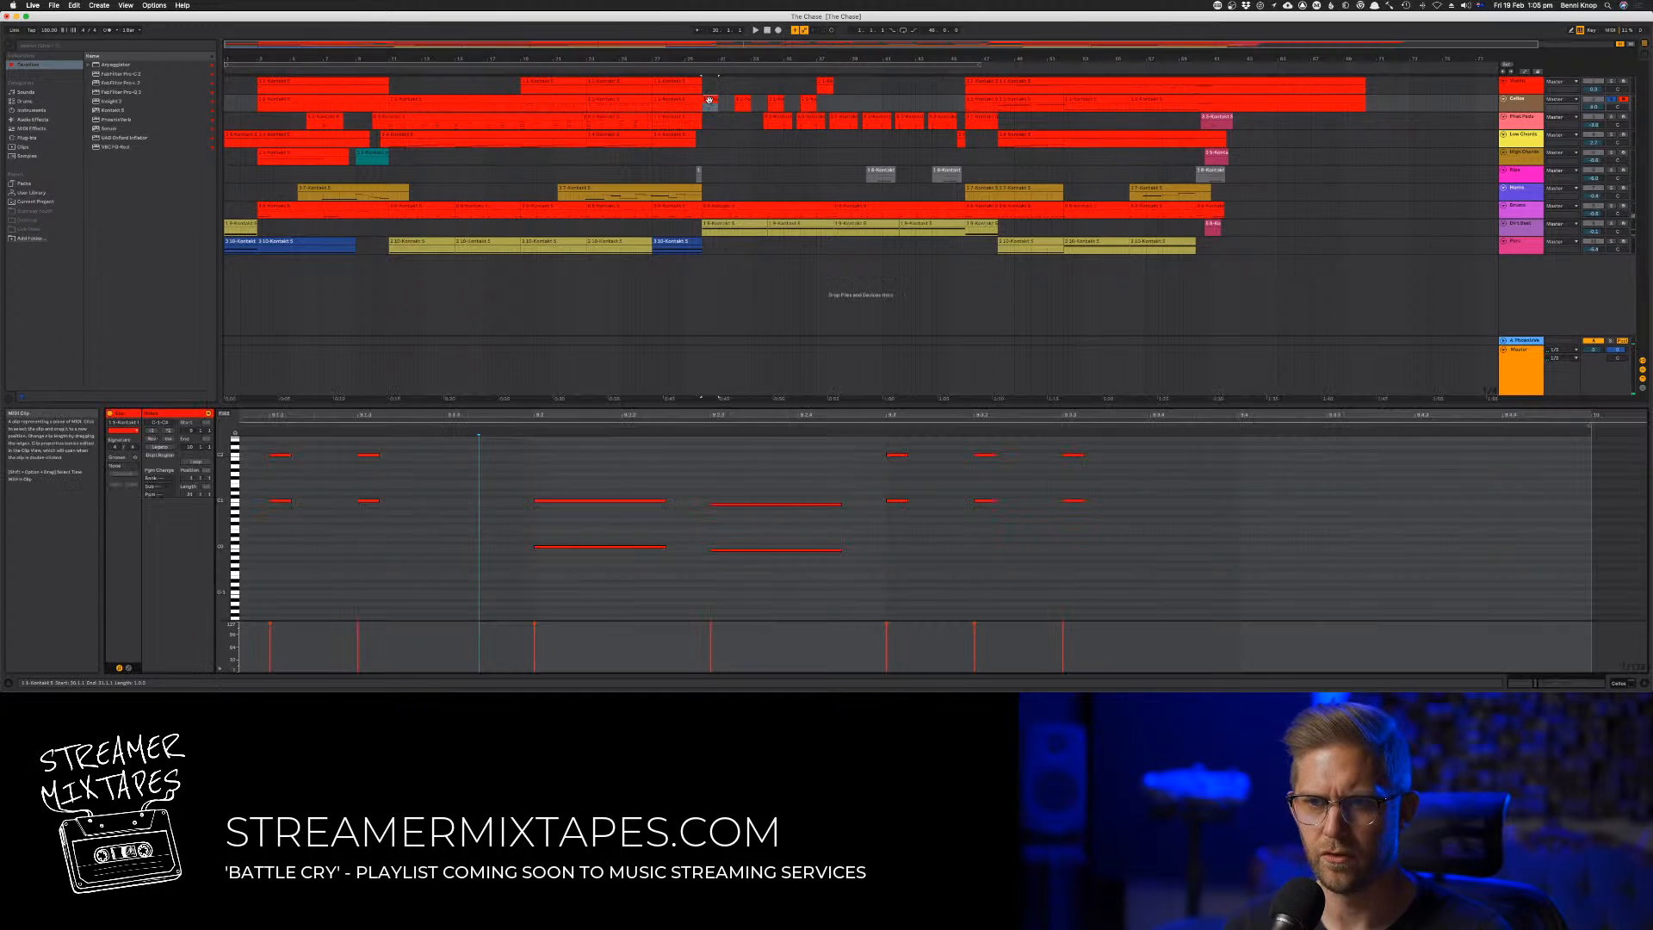
drag(580, 460, 736, 568)
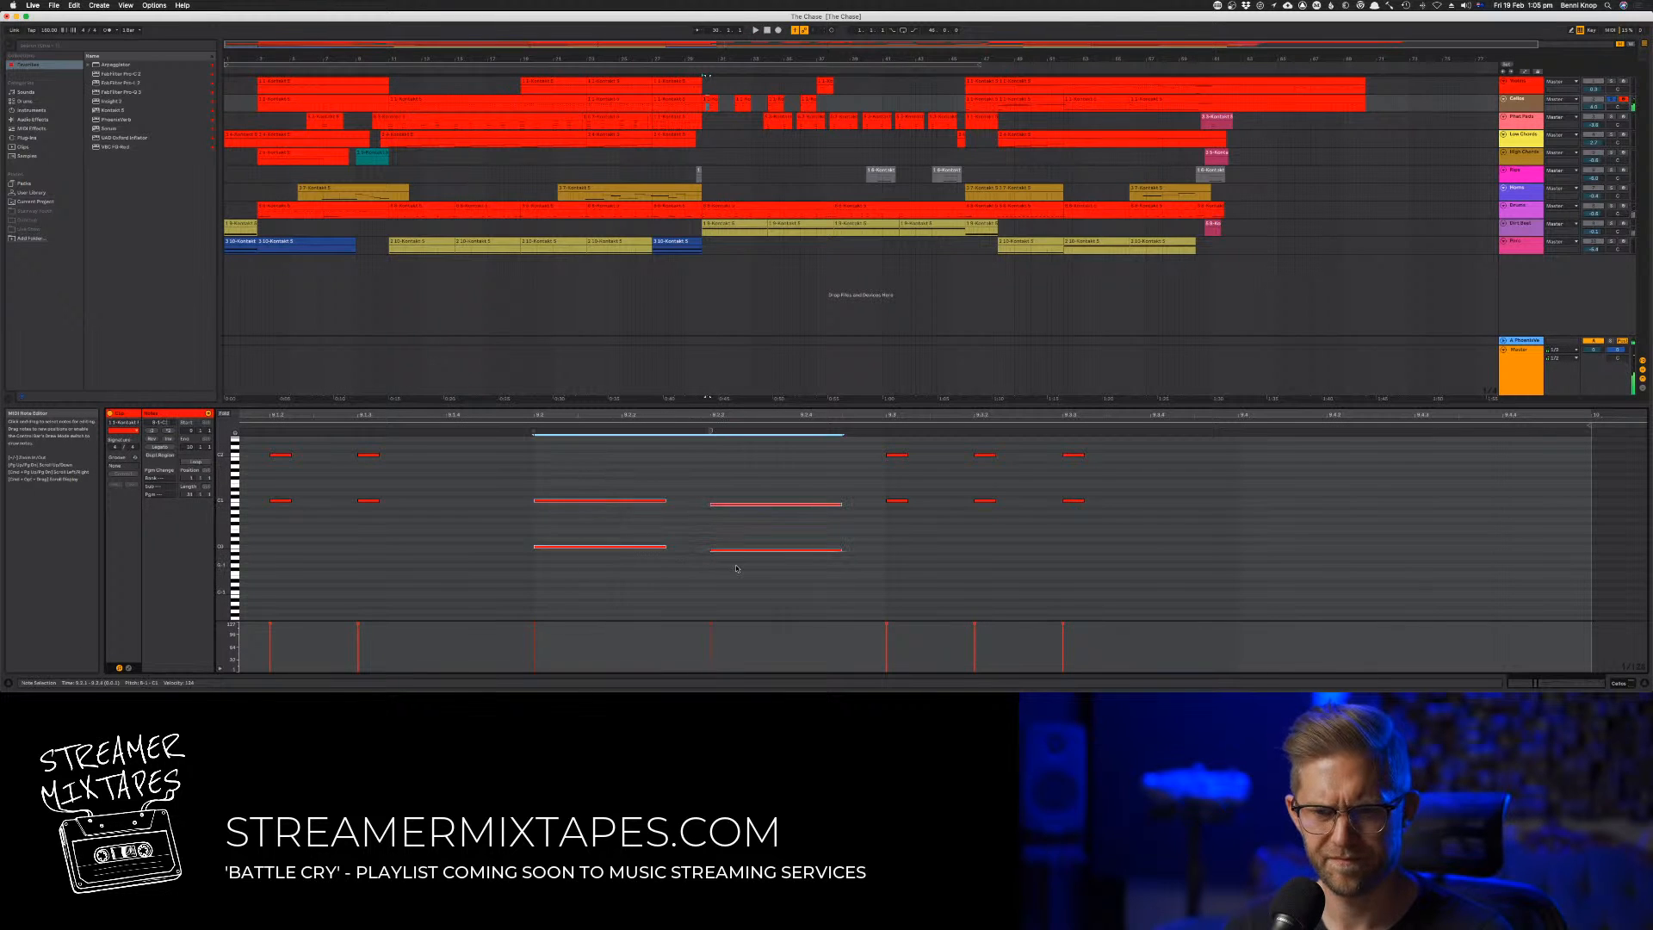
key(shift+Up)
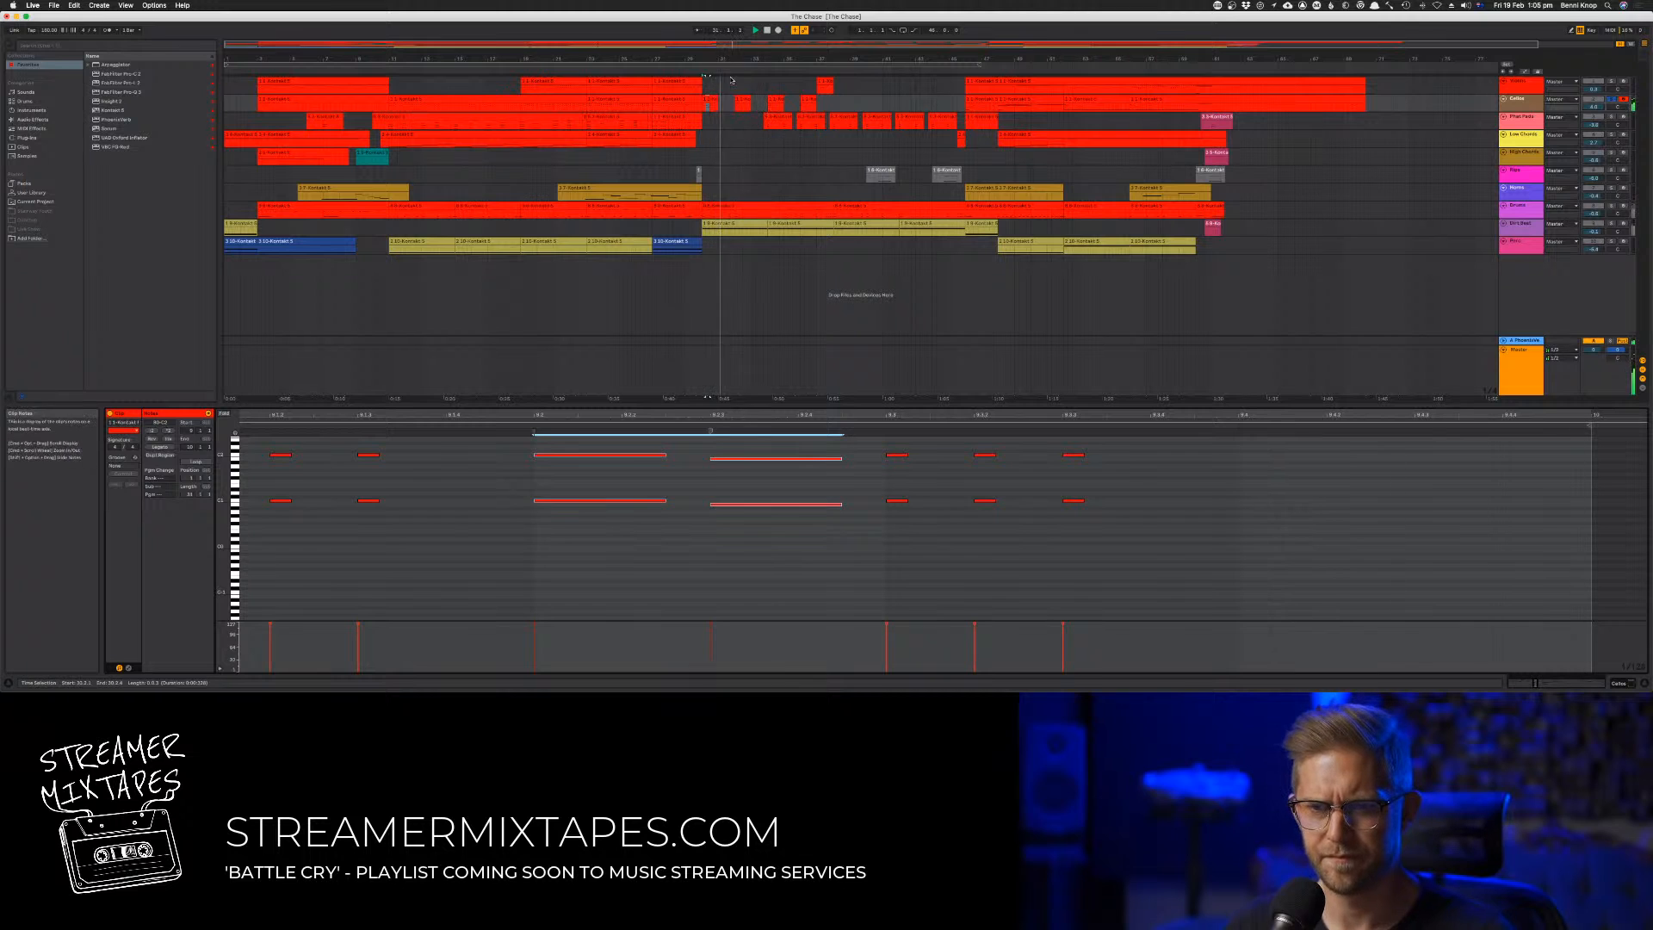
click(694, 68)
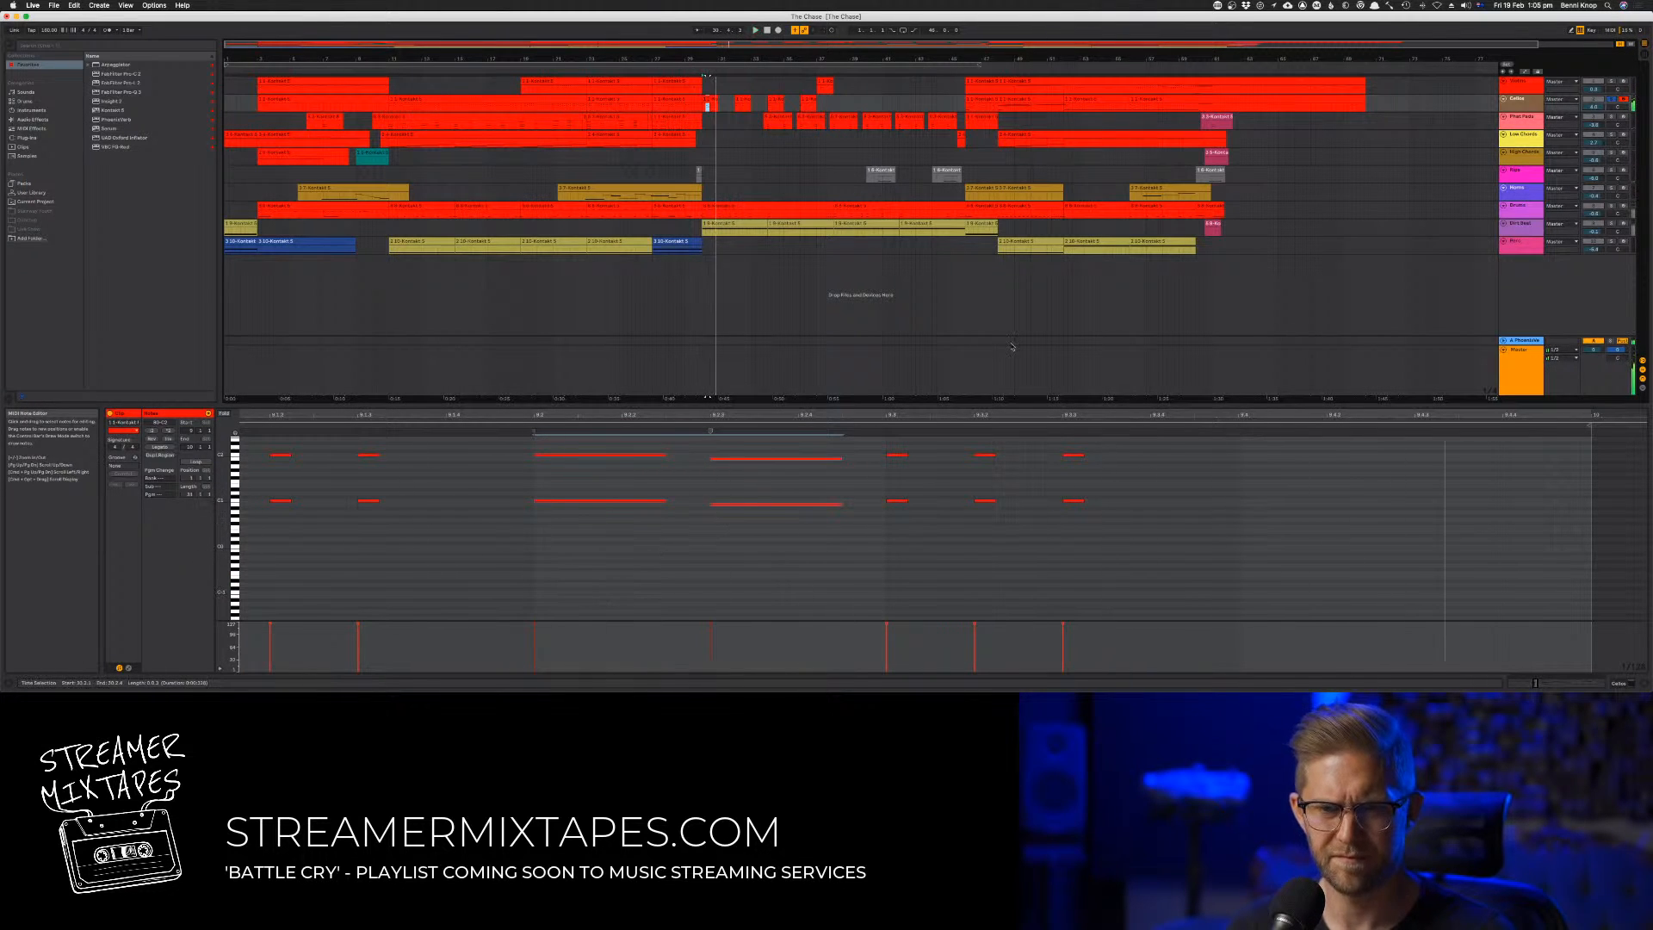
click(1612, 101)
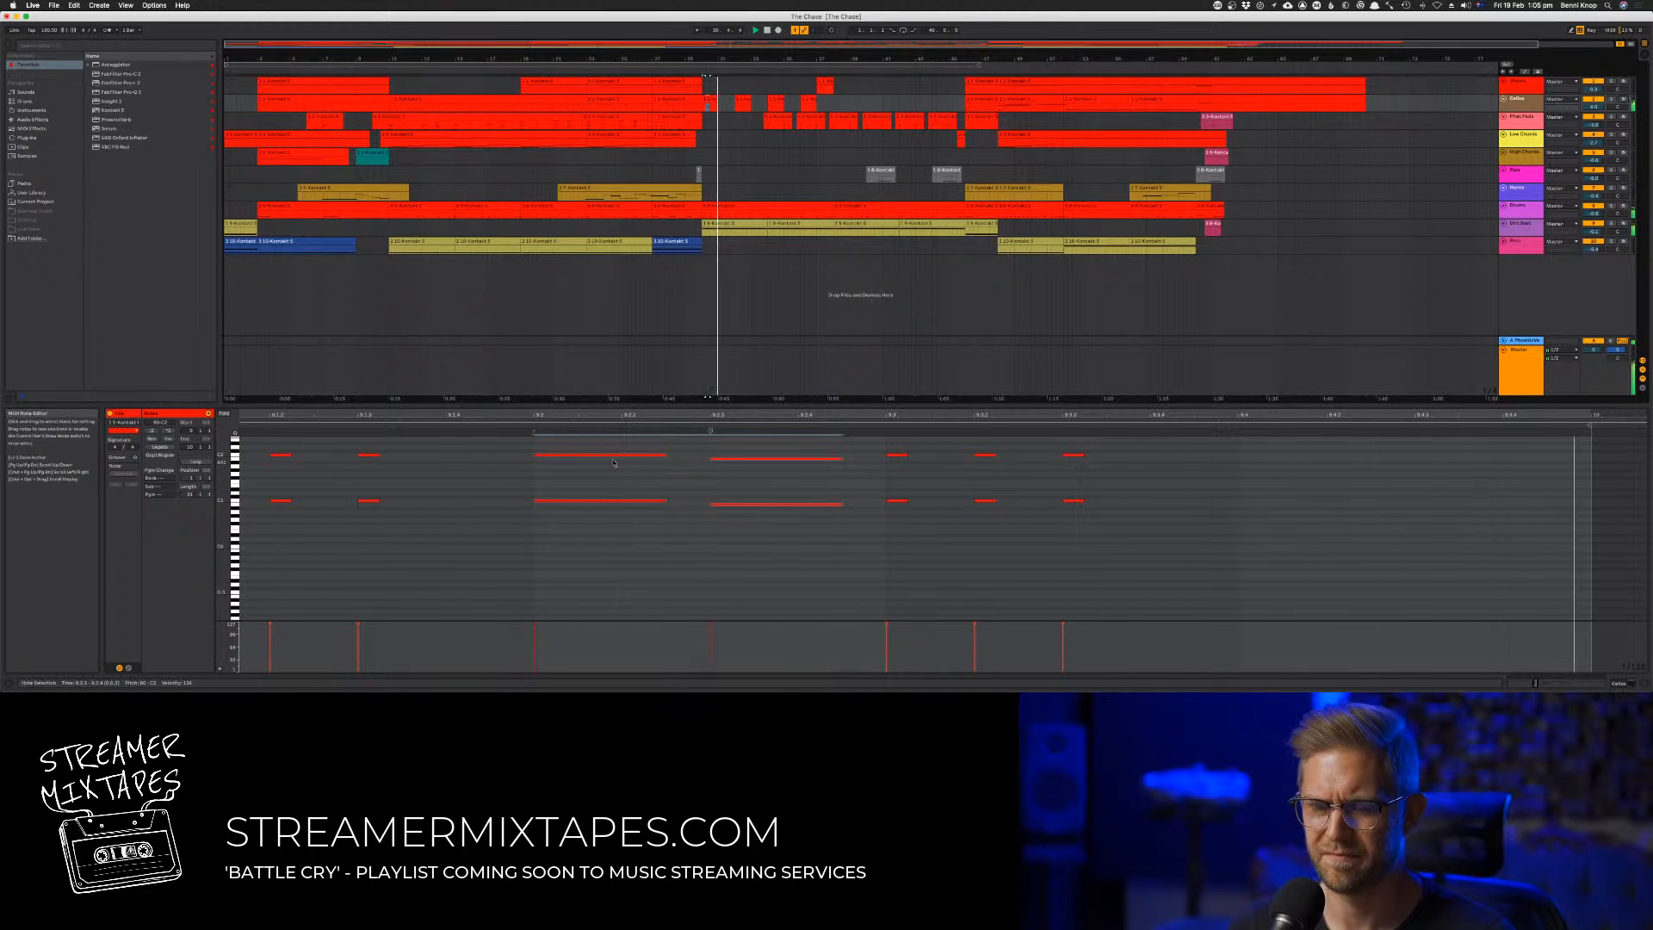
Copy the second track's edited stab clip from bar 30 into bar 32 and duplicate it into the empty bar 33
click(723, 118)
click(711, 102)
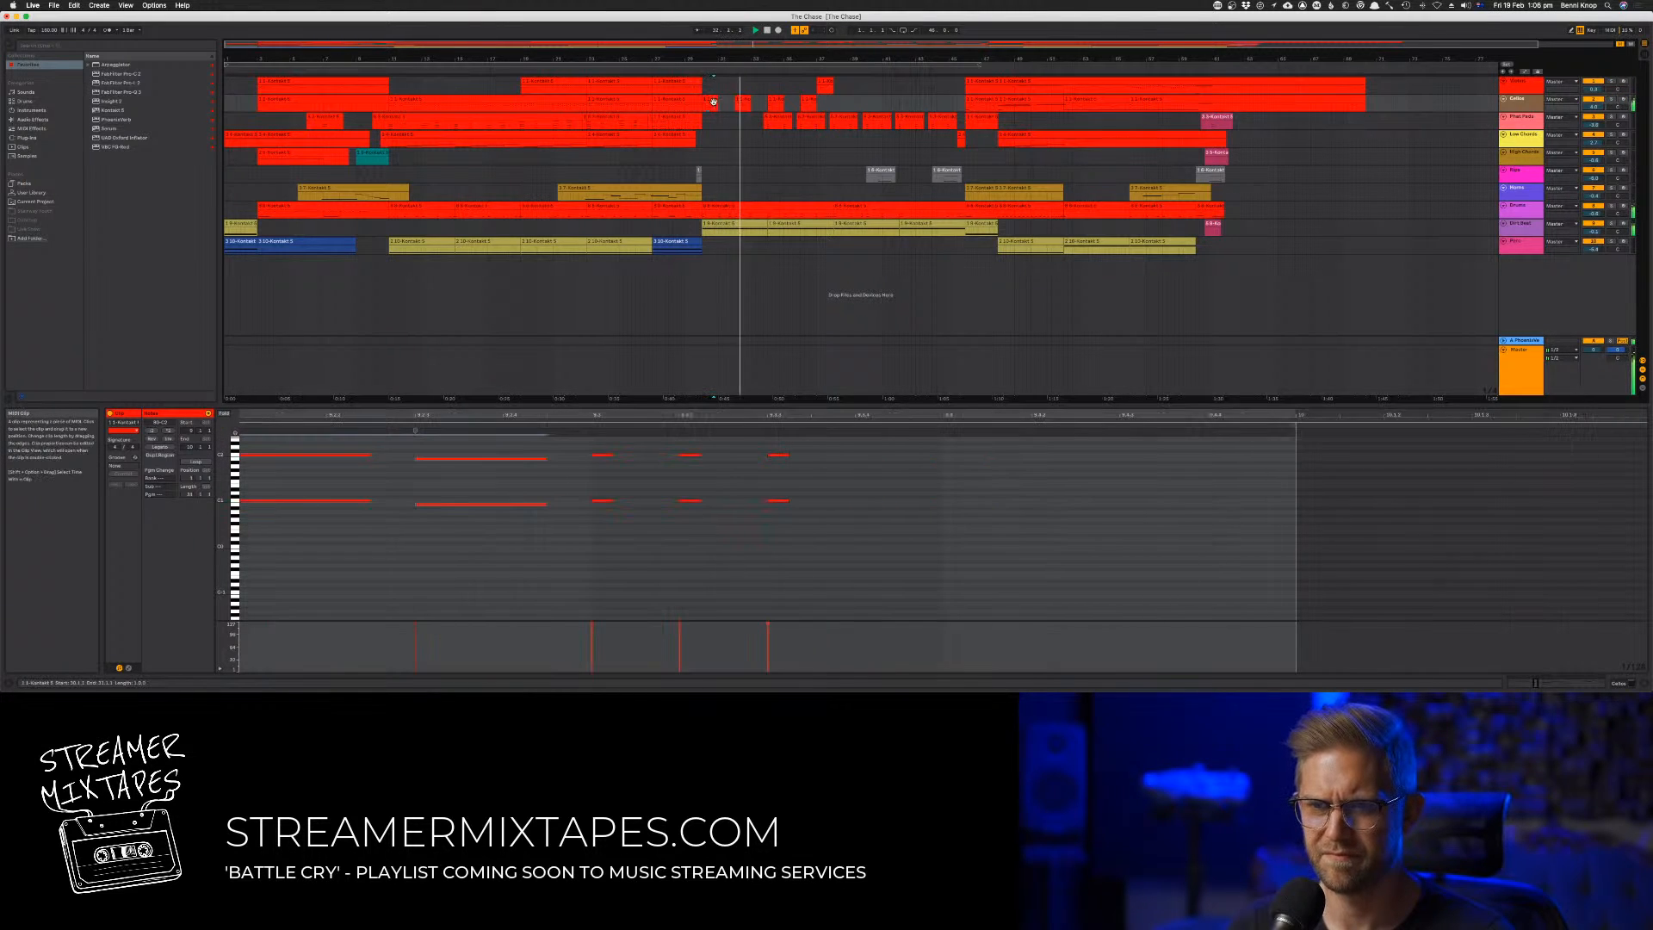
click(744, 107)
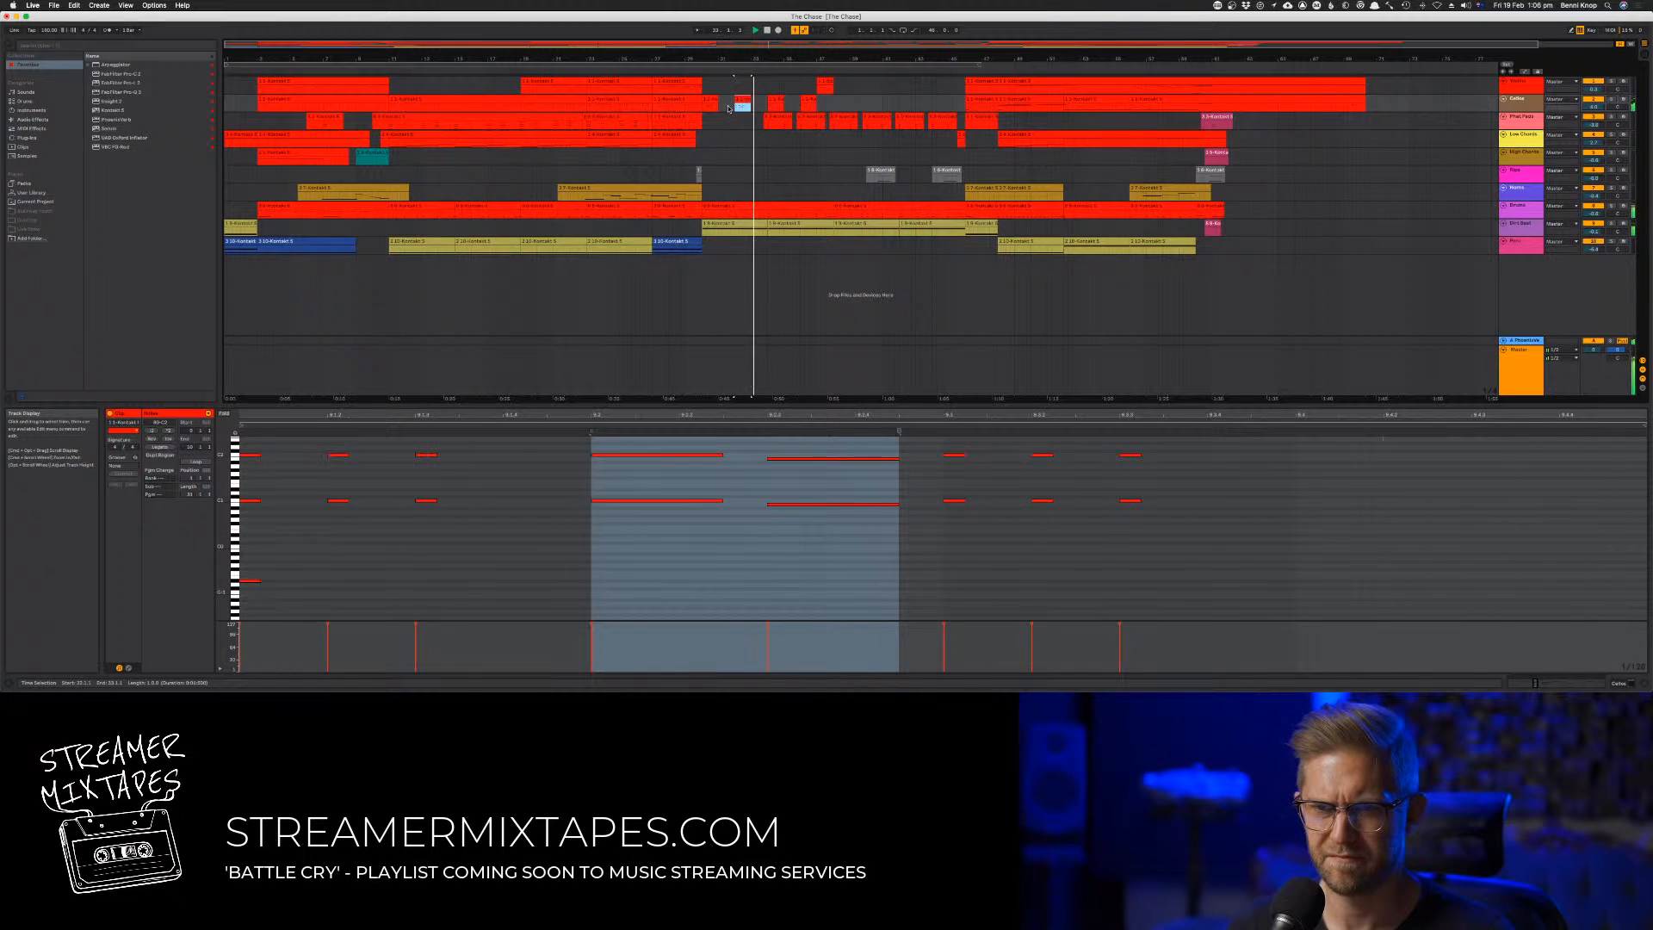
click(725, 104)
click(713, 98)
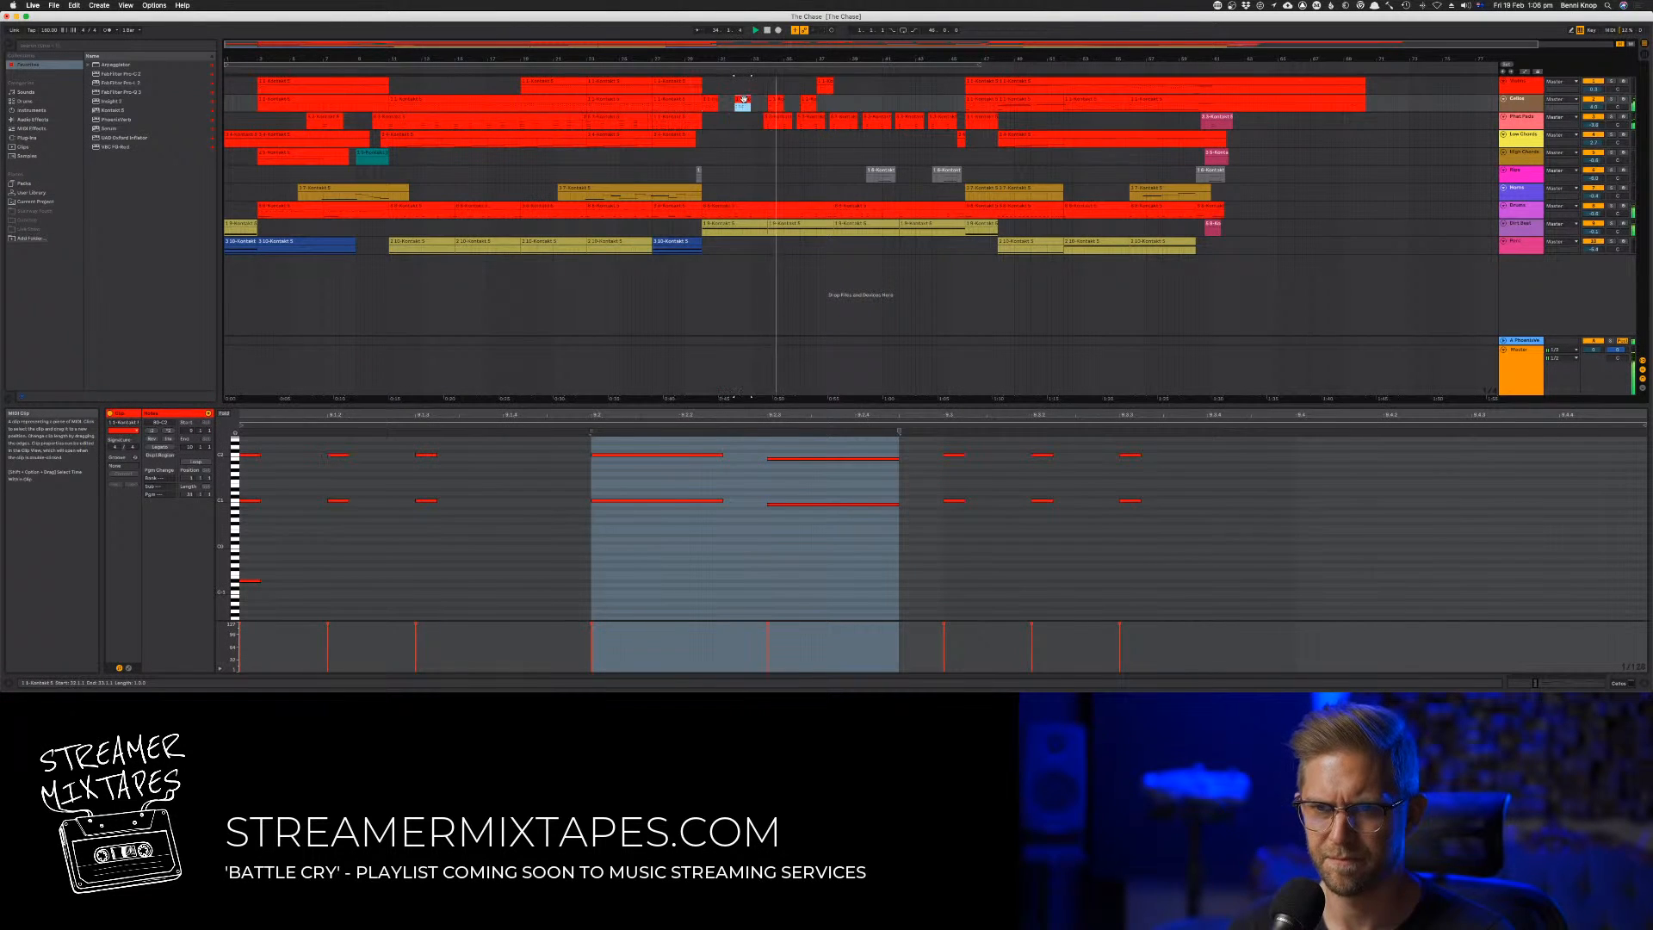
Delete the long octave notes starting at beat 2 in the second track's bar 33 clip
click(621, 625)
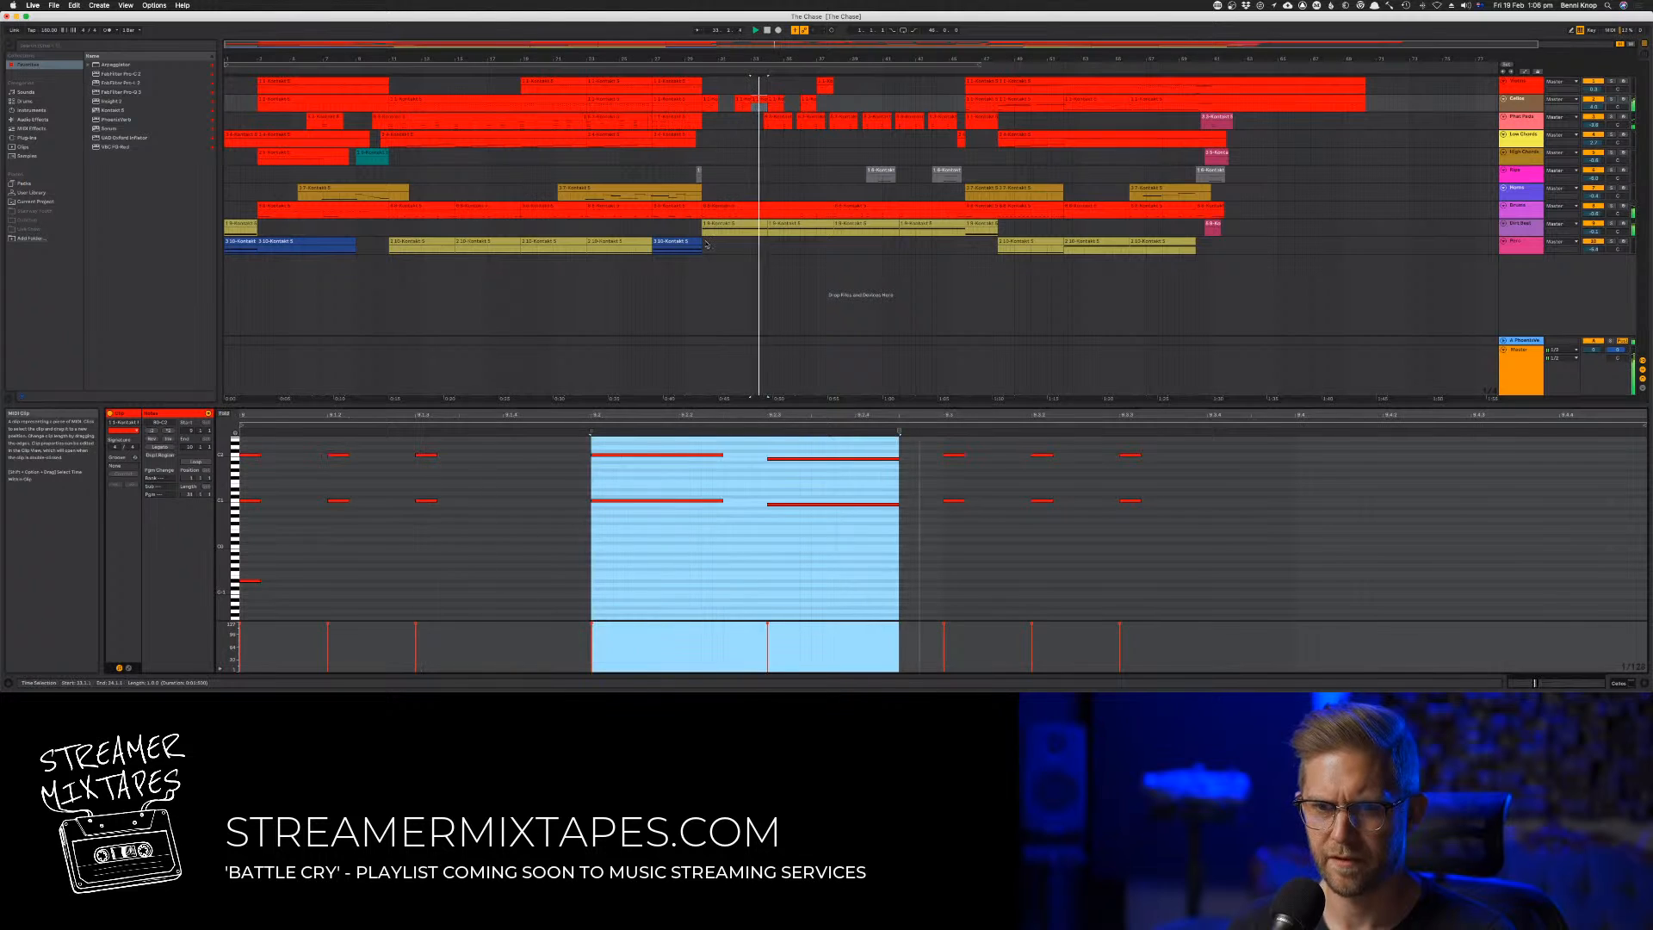
drag(580, 531, 800, 448)
key(Delete)
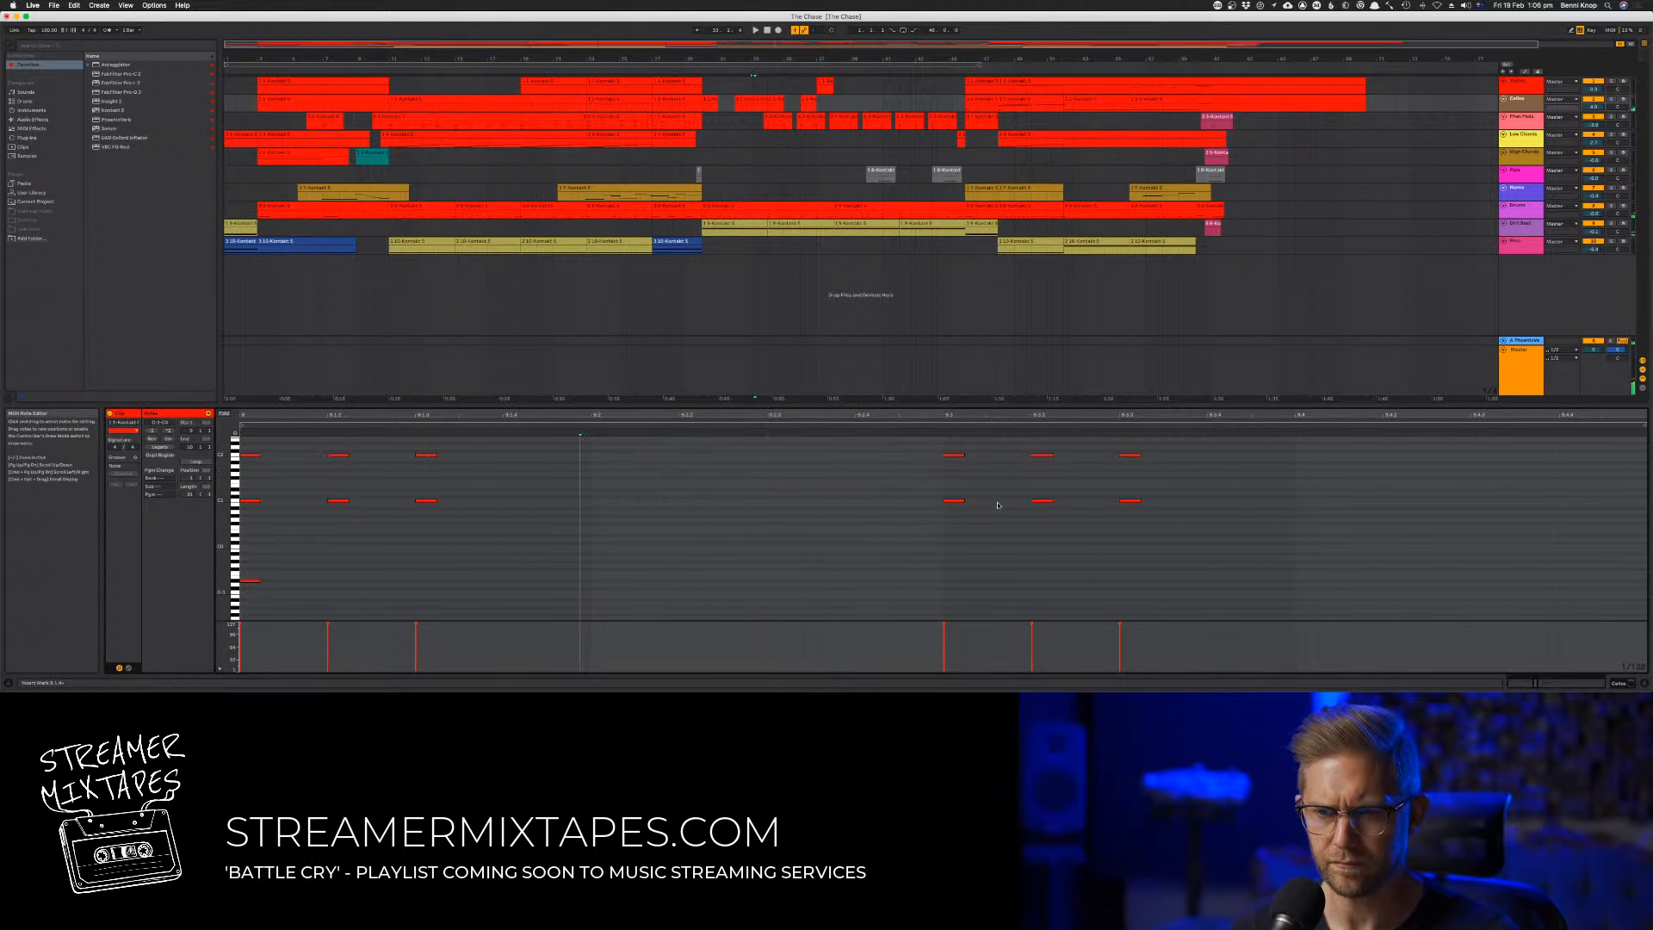
Arm the second track and lower the remaining octave stabs in the bar 33 clip by four semitones, playing back the pitch changes
drag(1172, 531, 55, 321)
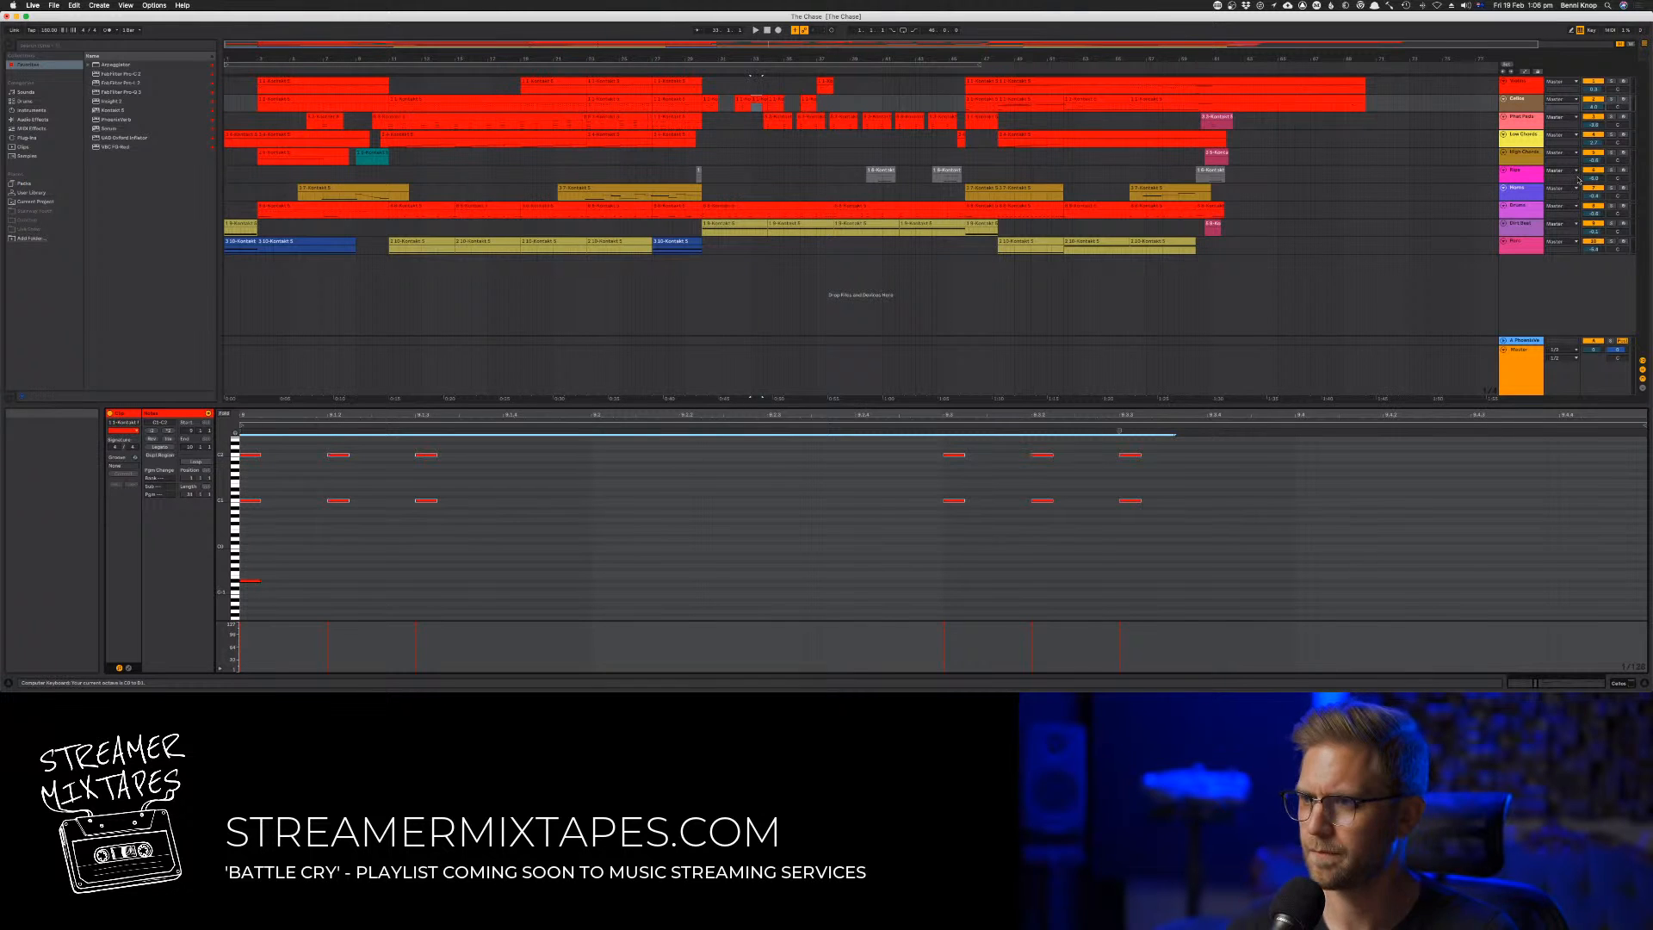
click(1623, 100)
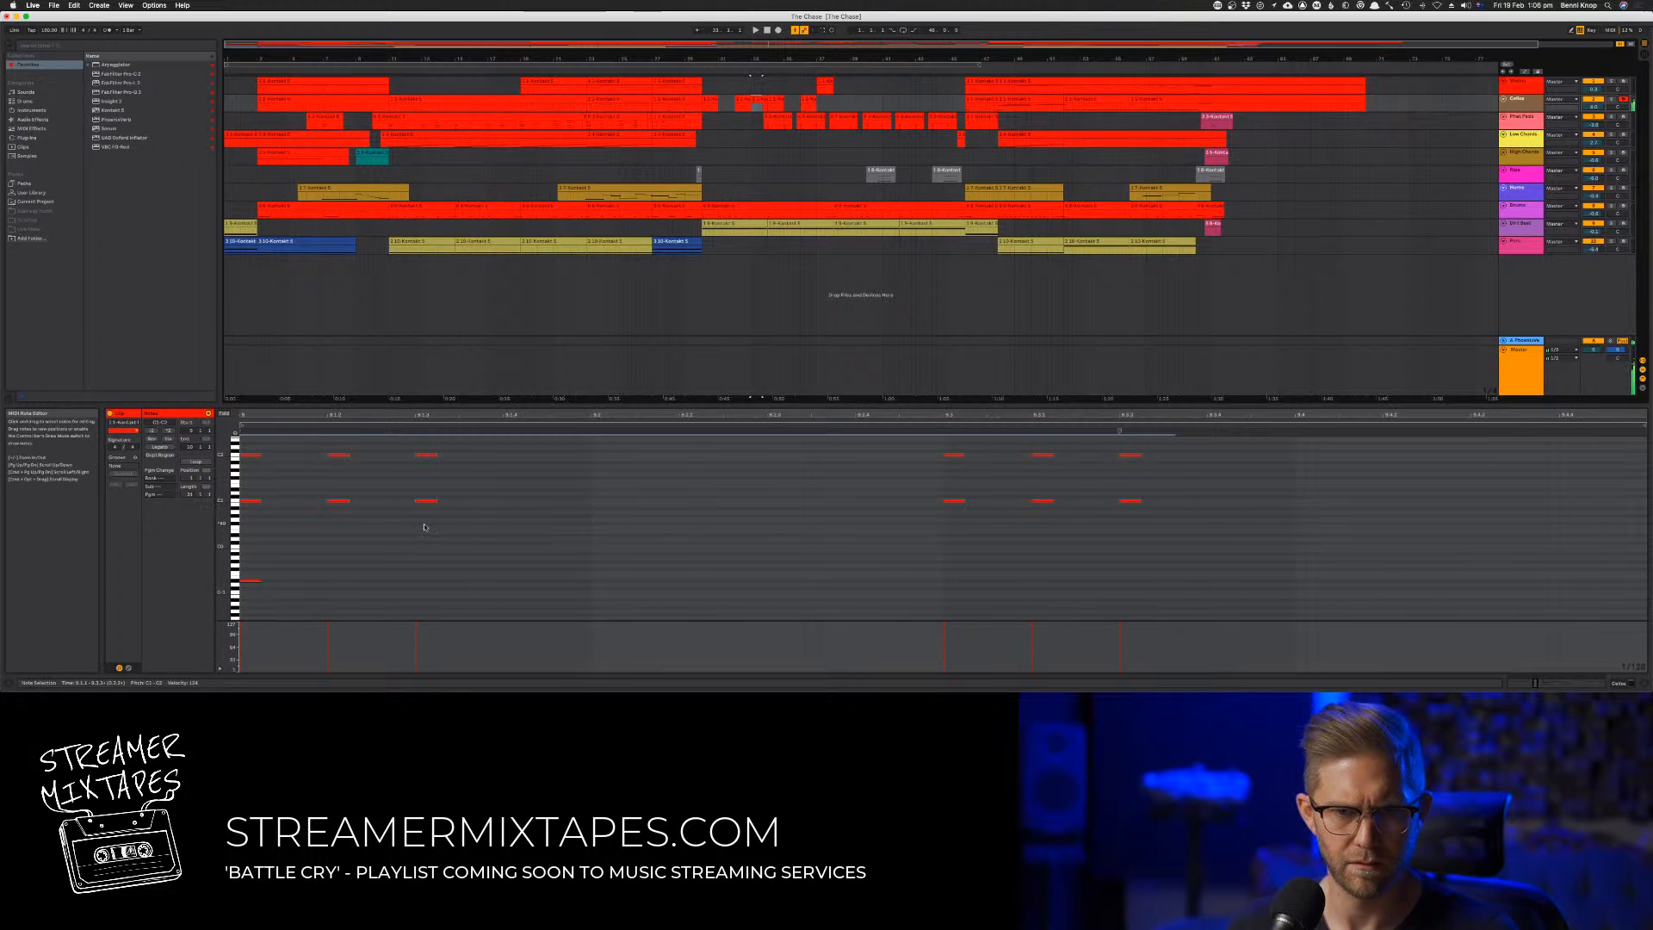
drag(1160, 519, 163, 361)
key(Down)
key(Down)
key(Down)
key(space)
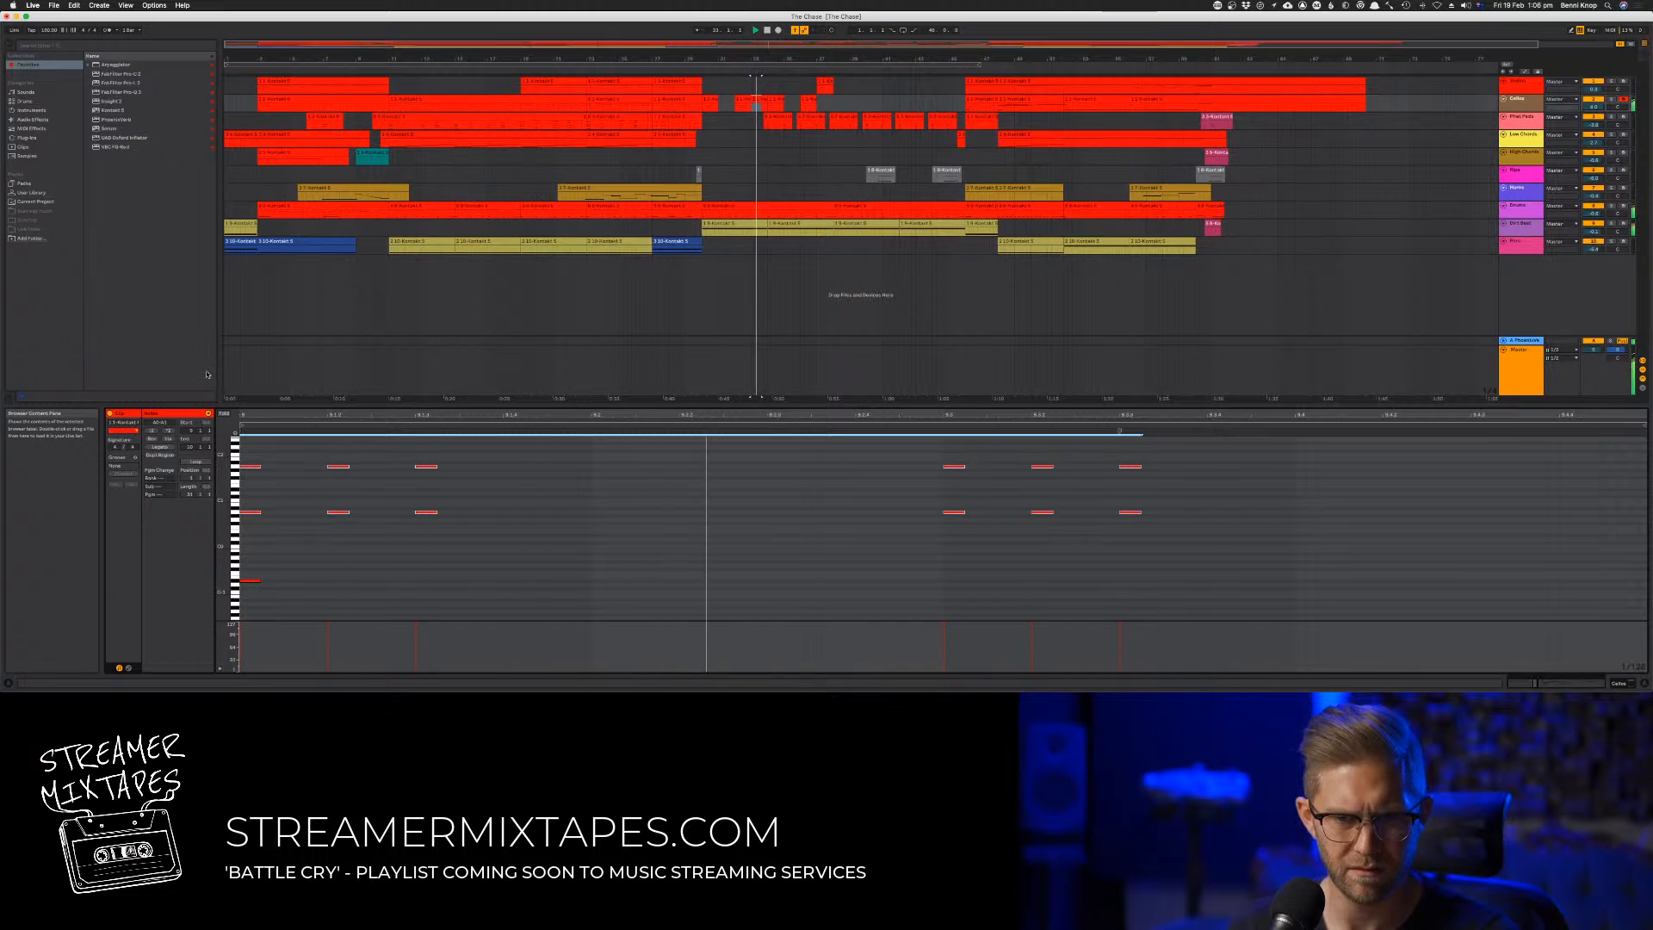
key(Down)
key(space)
key(space)
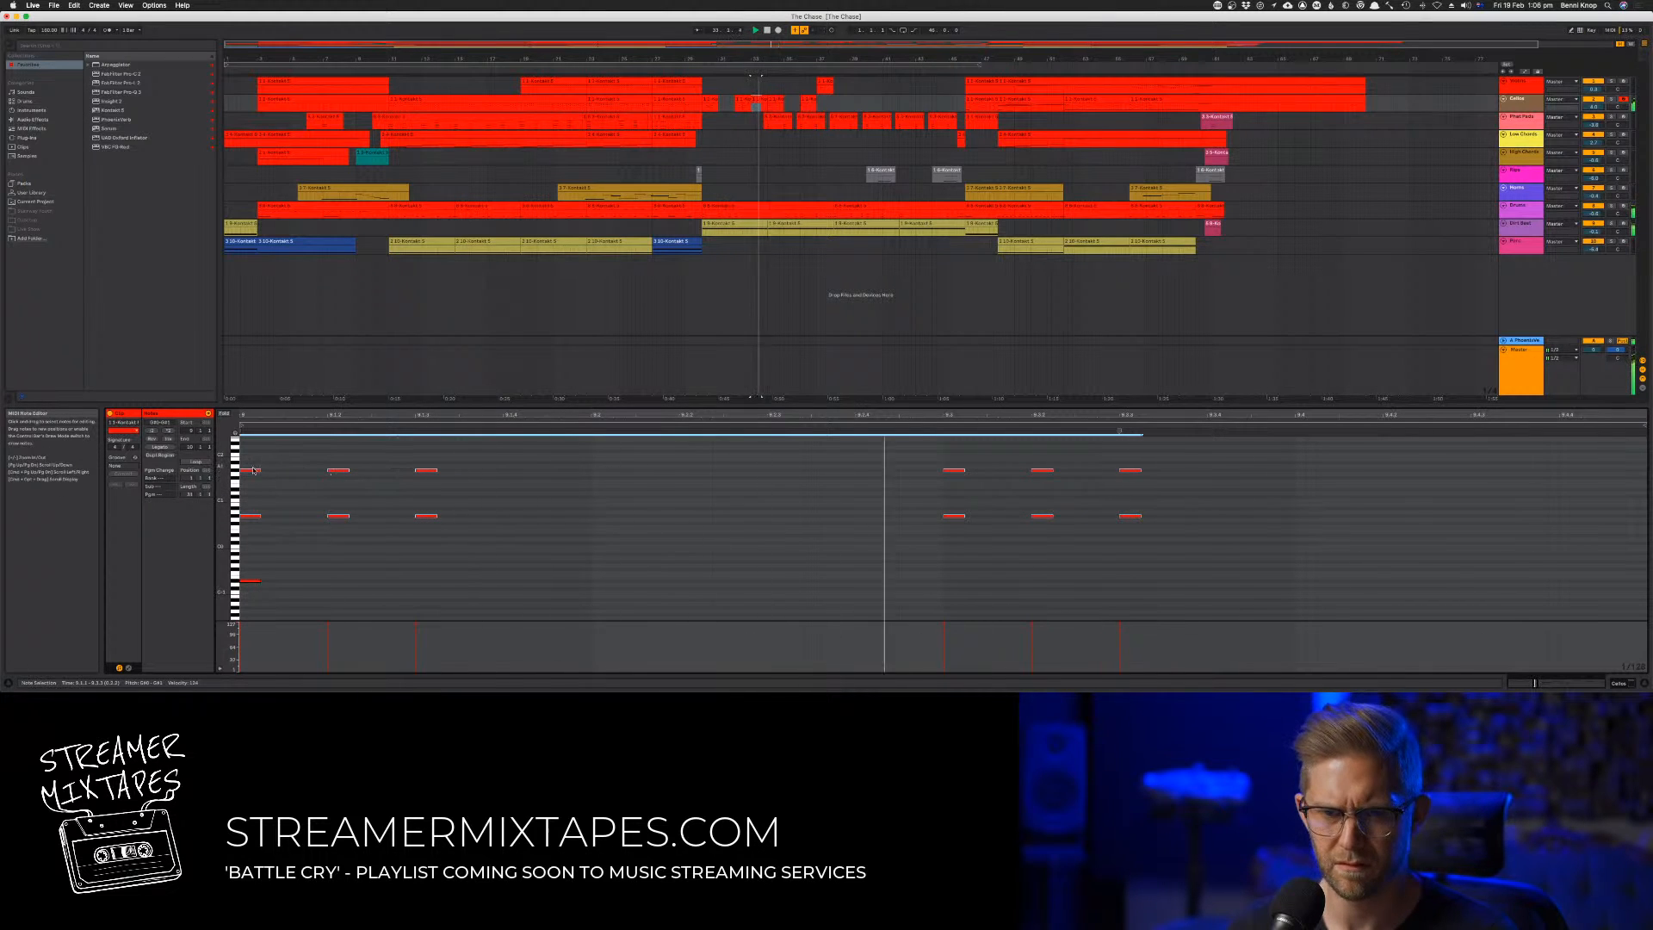
Copy the lowered octave stabs onto beats 2 and 4 and half a beat after each, deleting the surplus copies
drag(247, 471, 693, 527)
key(space)
key(space)
key(Delete)
drag(1368, 451, 1386, 524)
key(Delete)
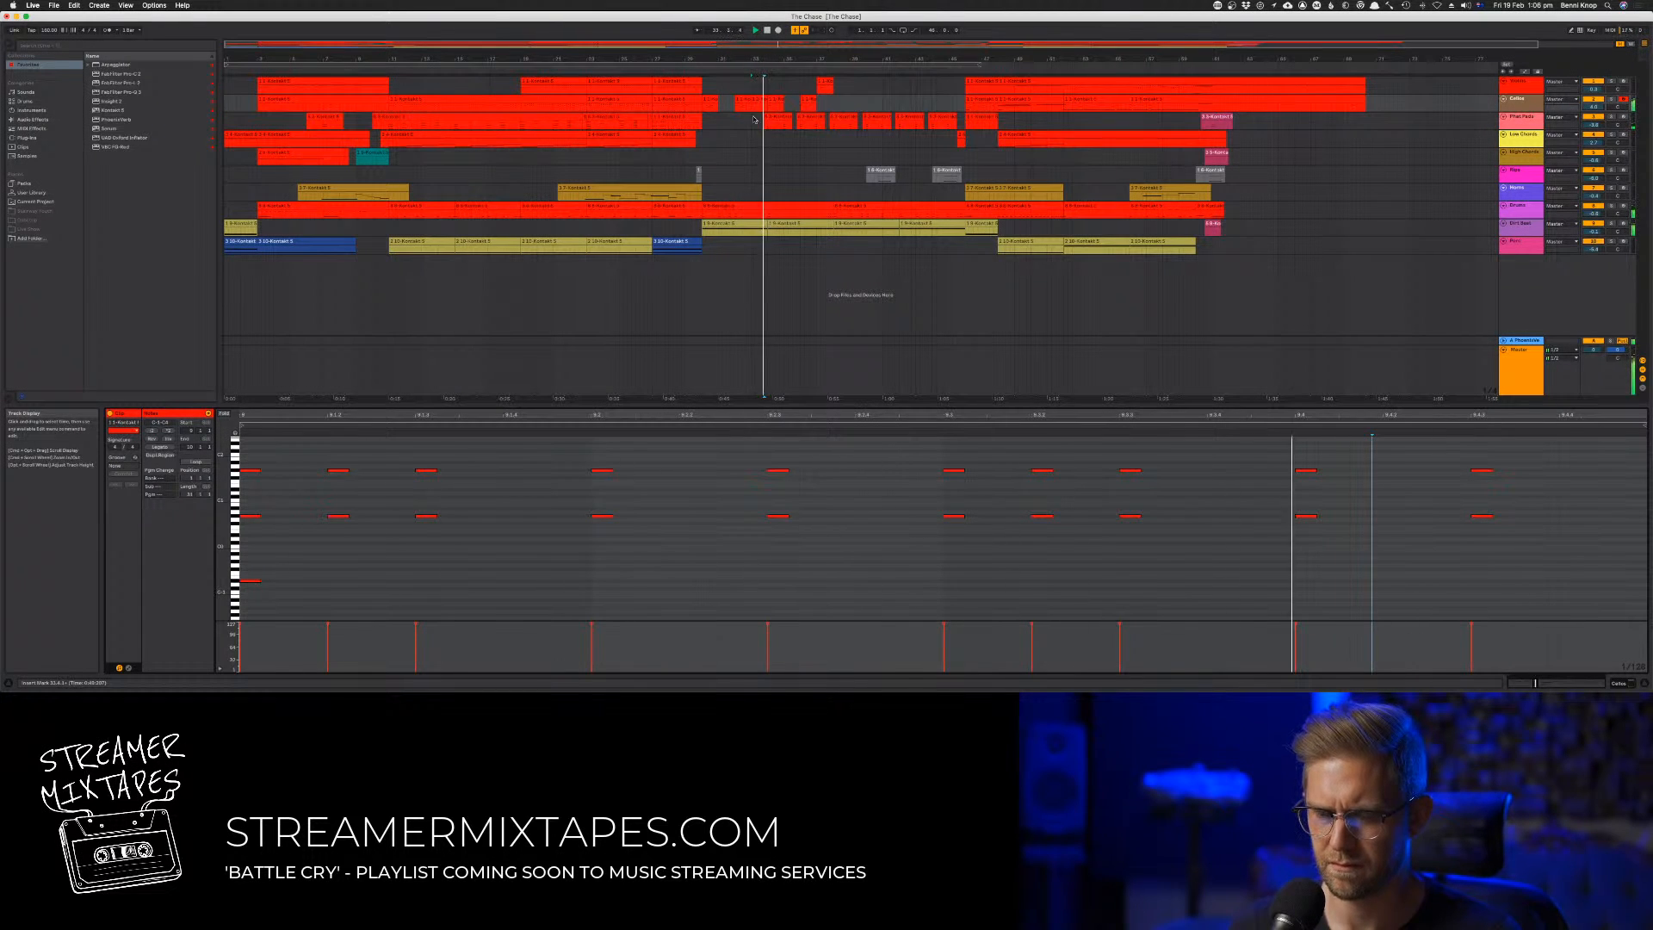
Place the lowered-stab clip in bar 31 and raise its last octave pair by two semitones, replaying the passage
click(692, 74)
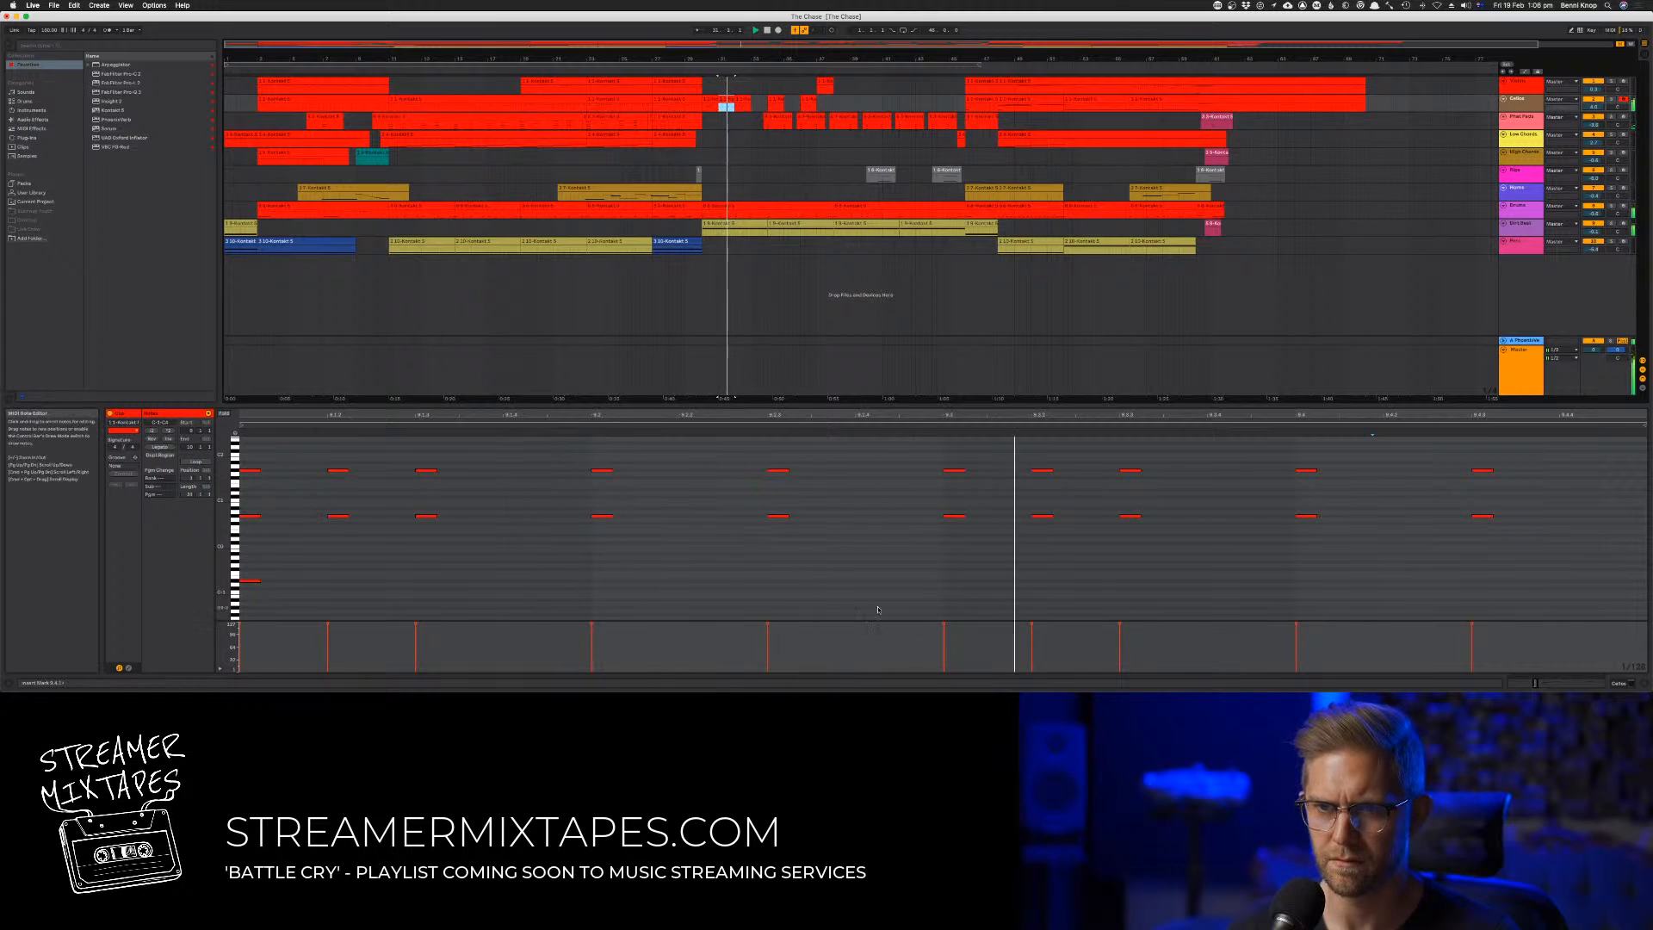
drag(1425, 464, 1514, 546)
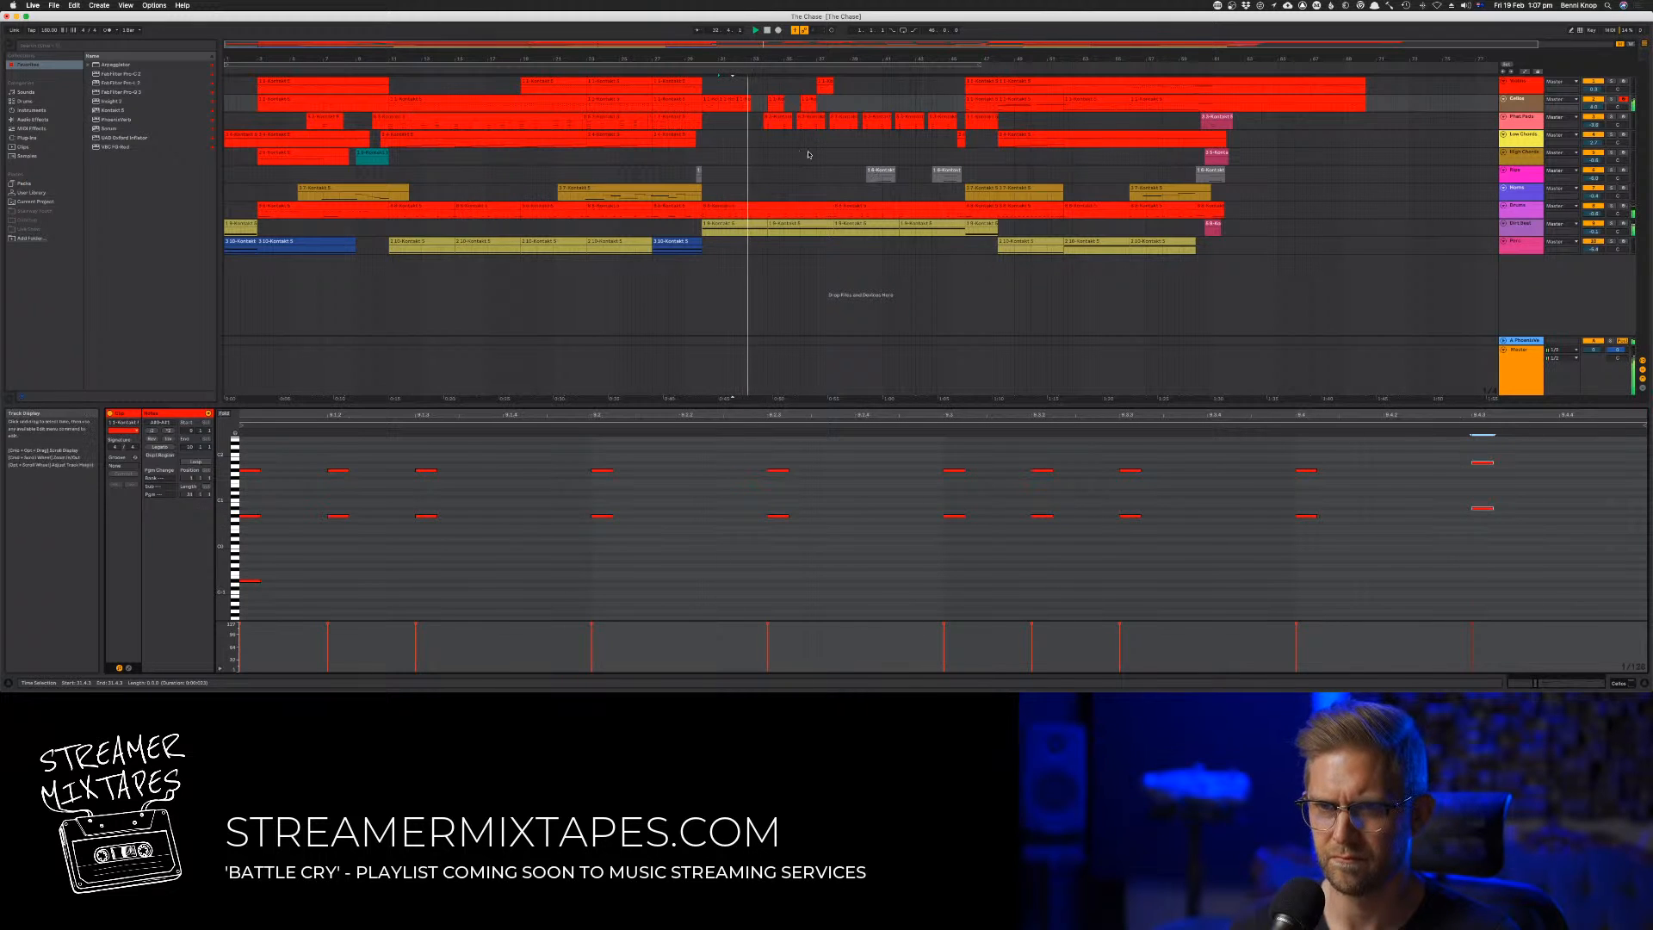
click(697, 69)
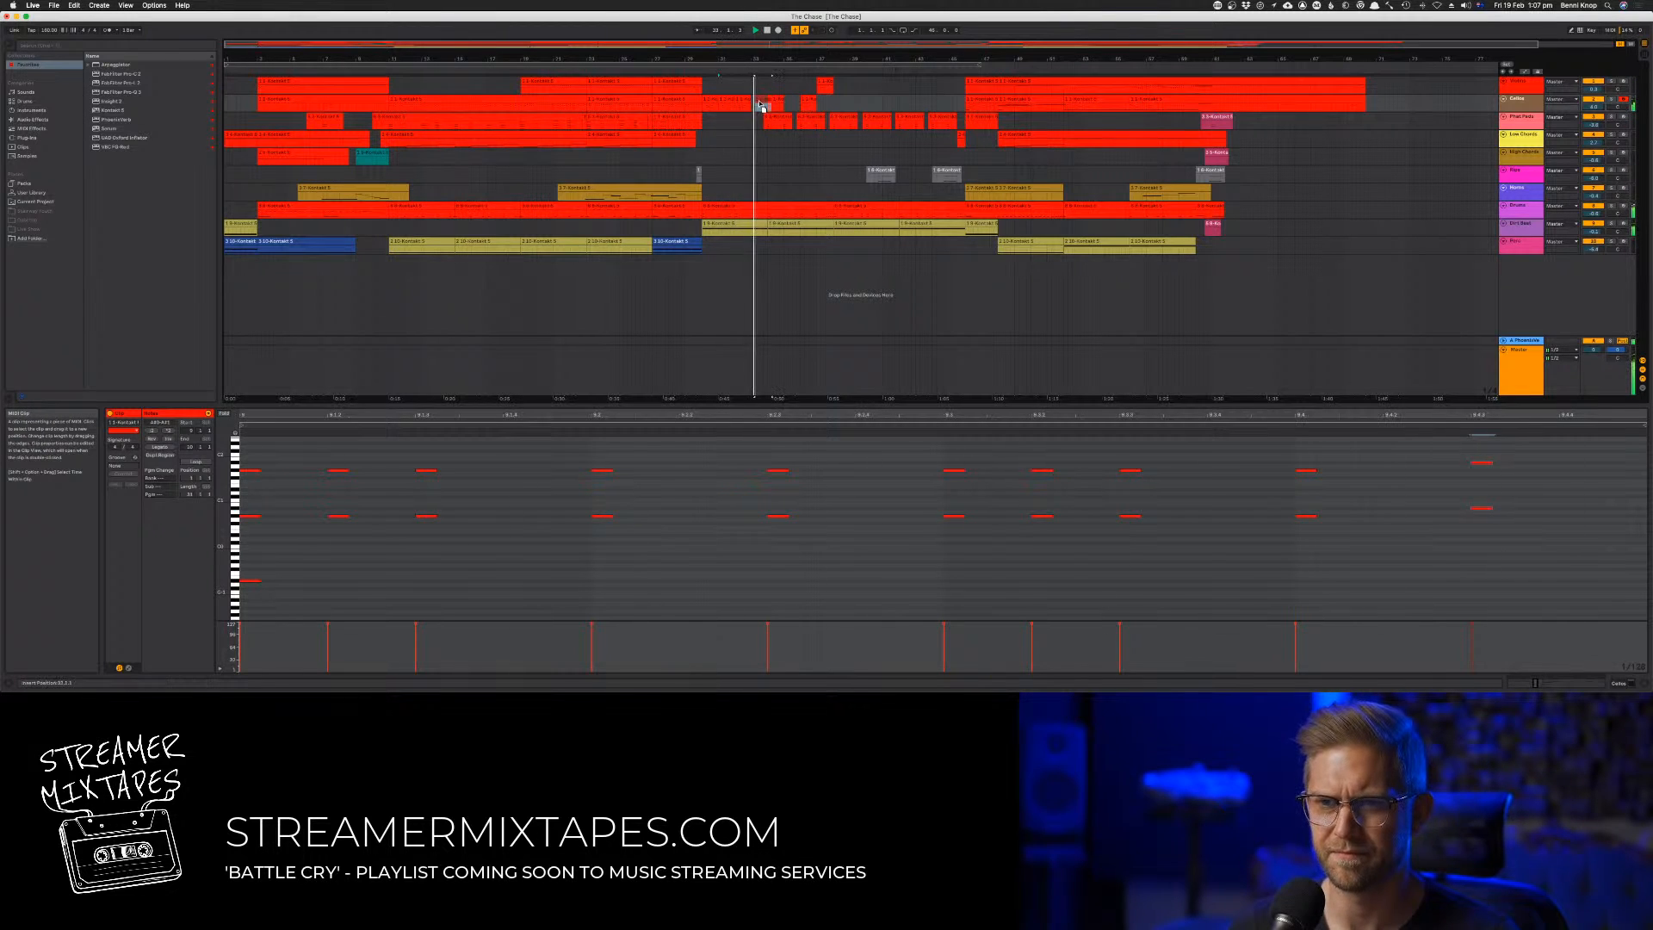
Move the lowered-stab clip to bar 33 and duplicate the second track's bars 30 to 33 through bar 45
click(759, 102)
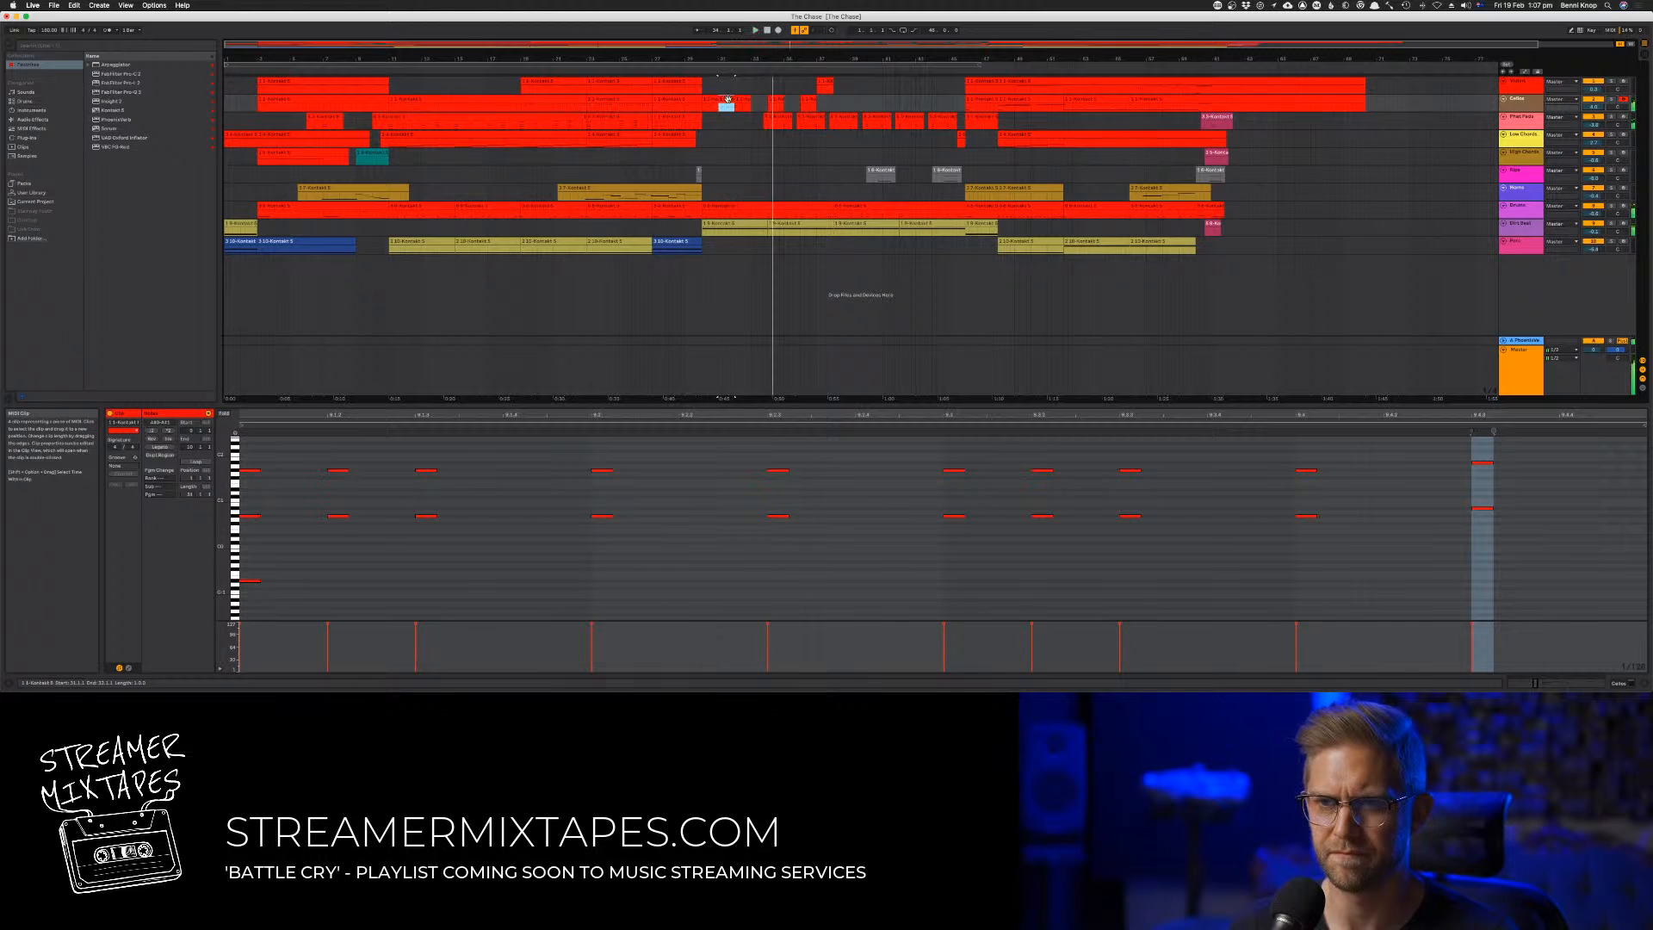
click(758, 107)
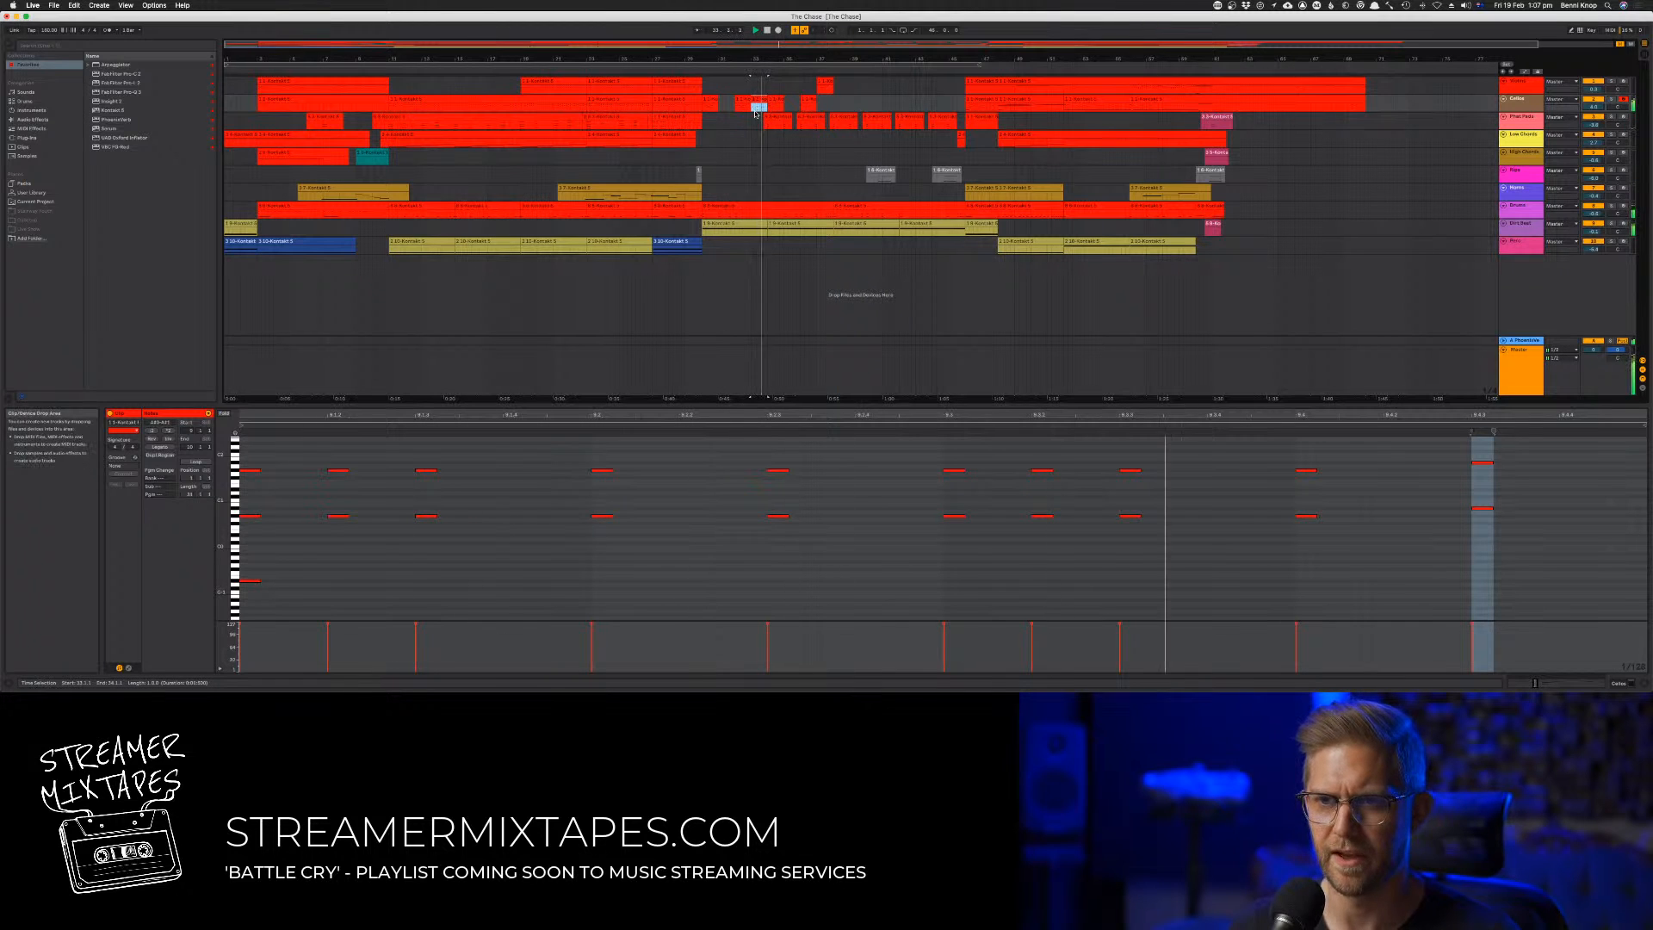
click(693, 95)
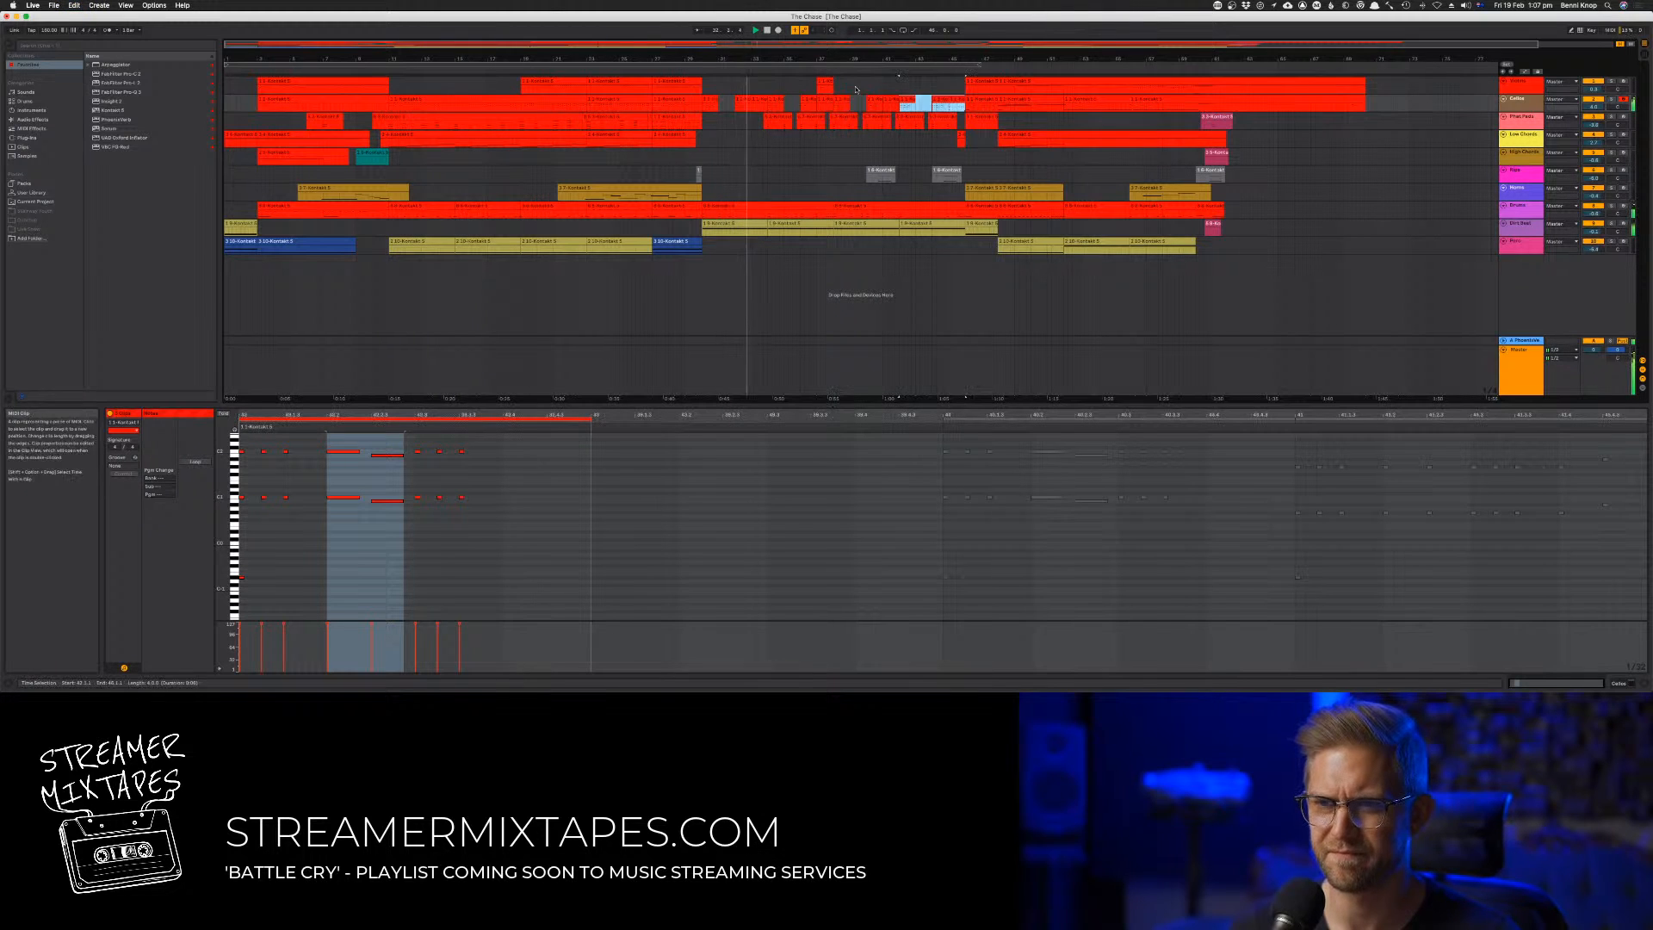
Try removing the first track's bar 37 clip, check a stab's velocity in the second track's bar 33 clip, and undo the removal
click(824, 82)
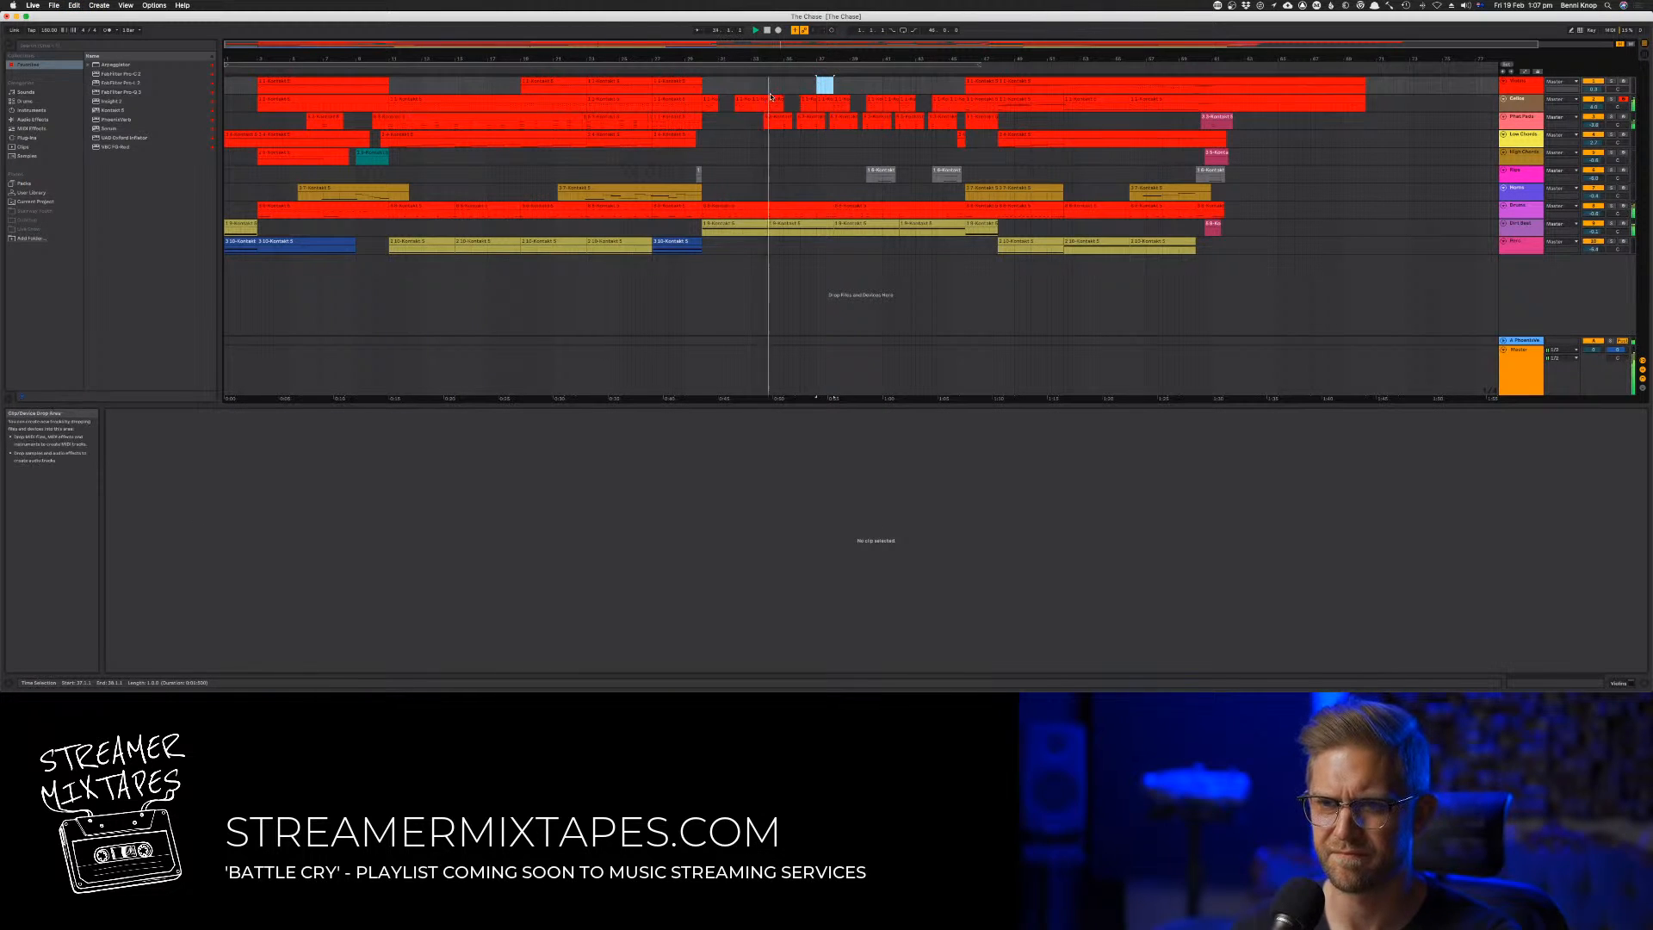
click(755, 98)
key(space)
key(space)
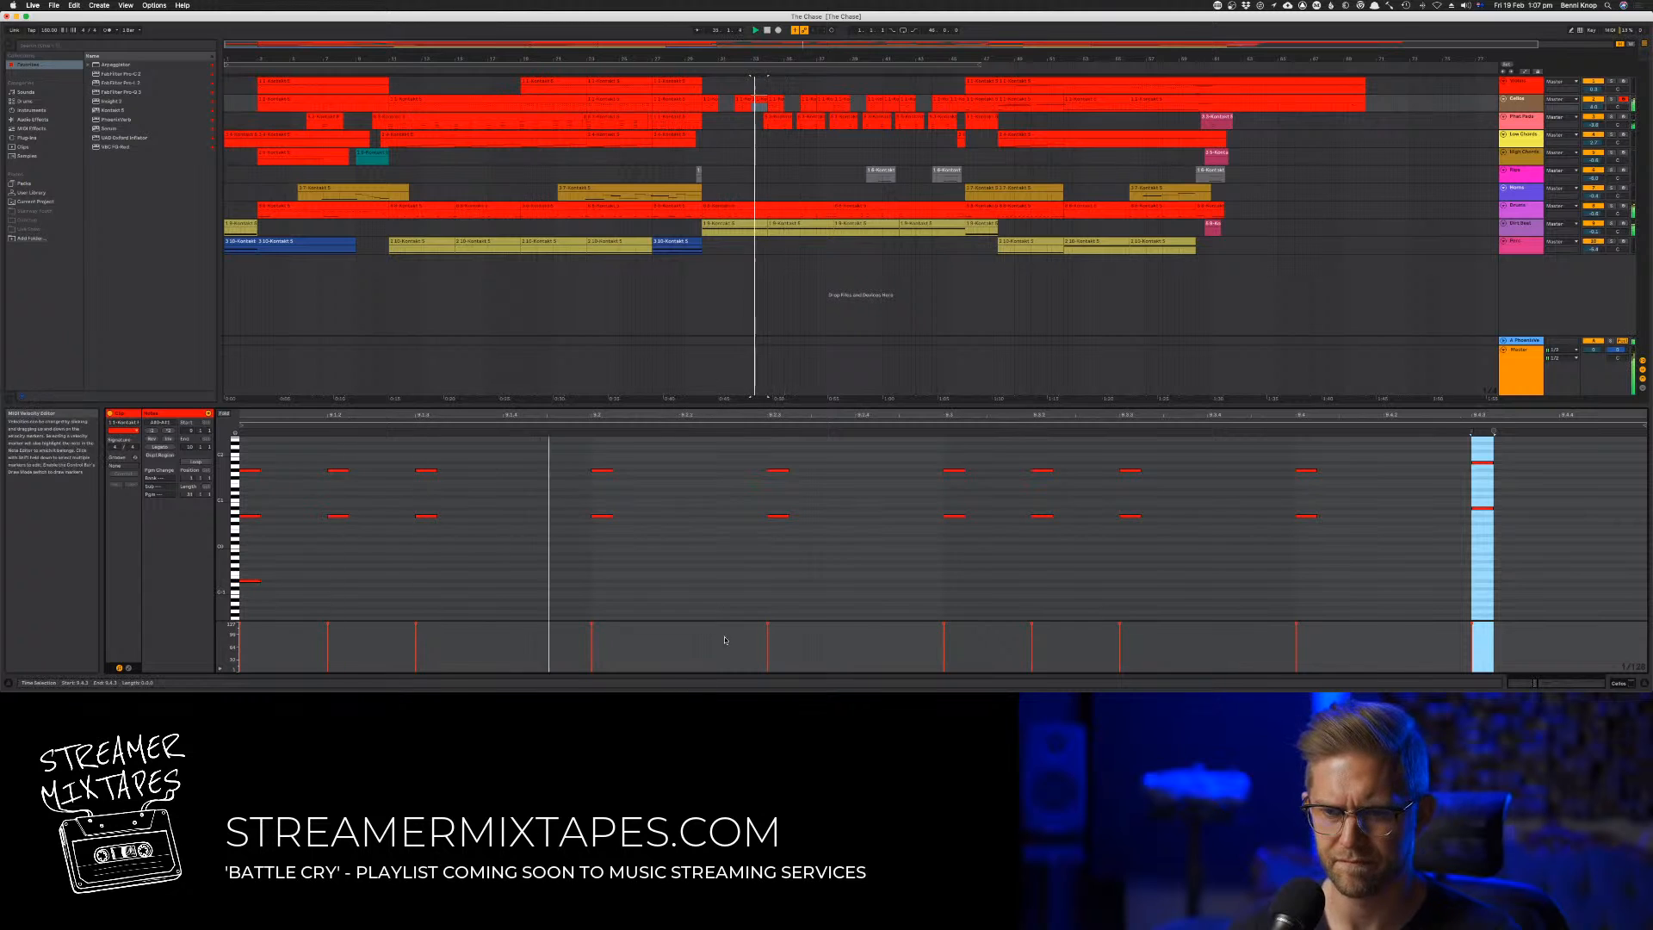
click(769, 625)
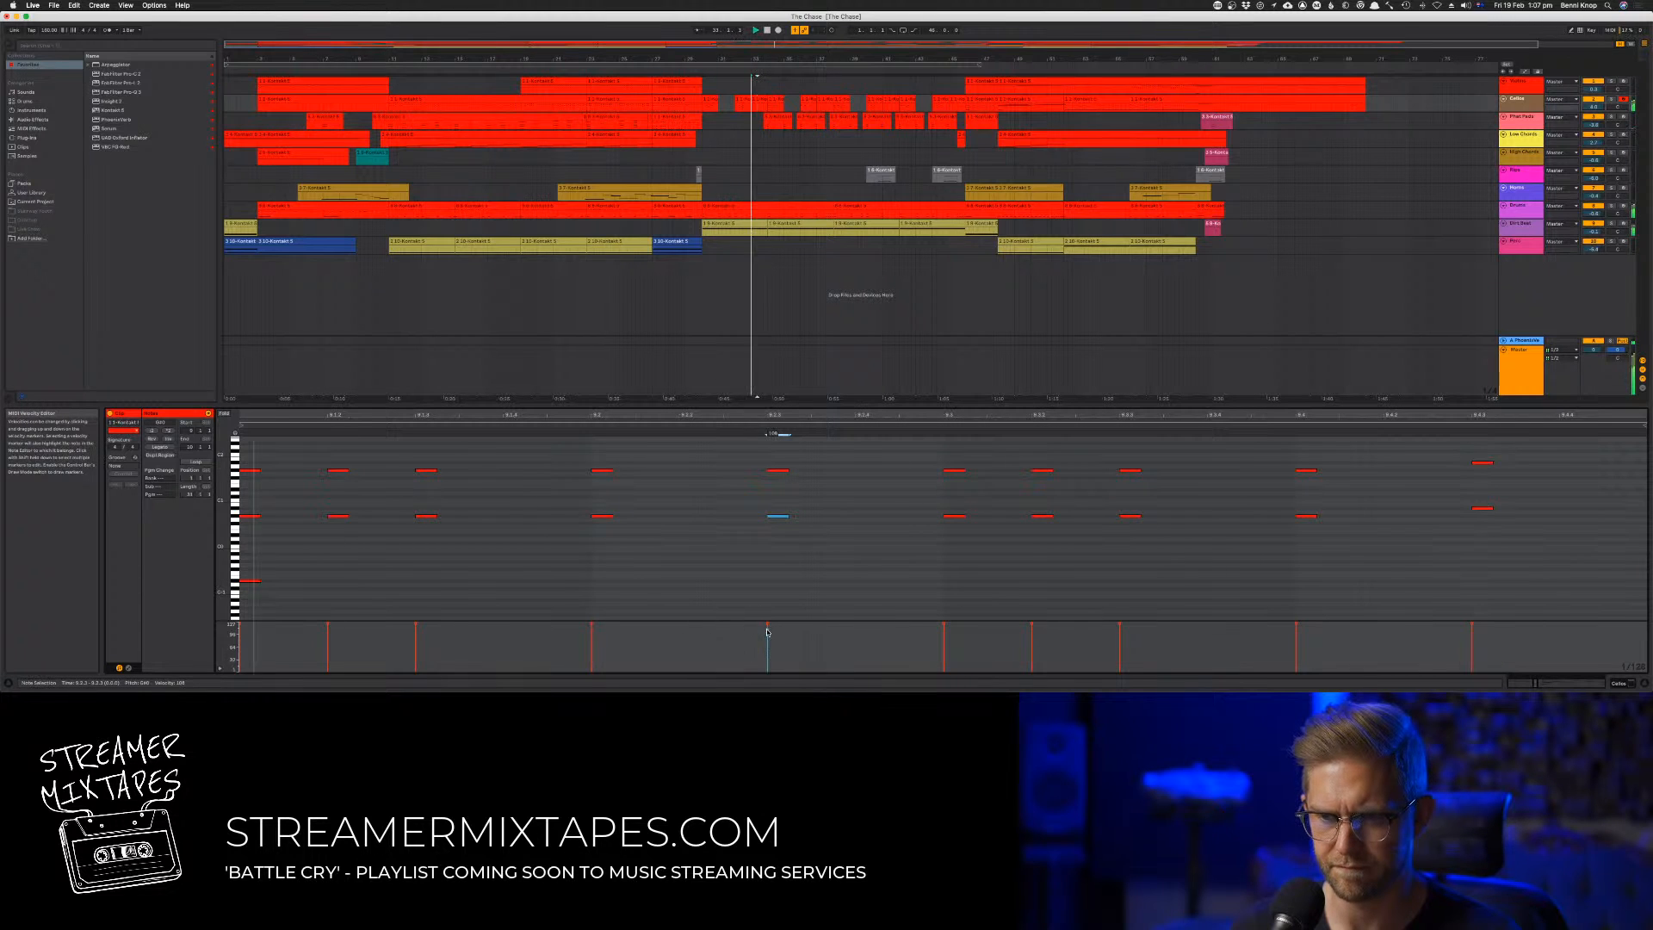
key(z)
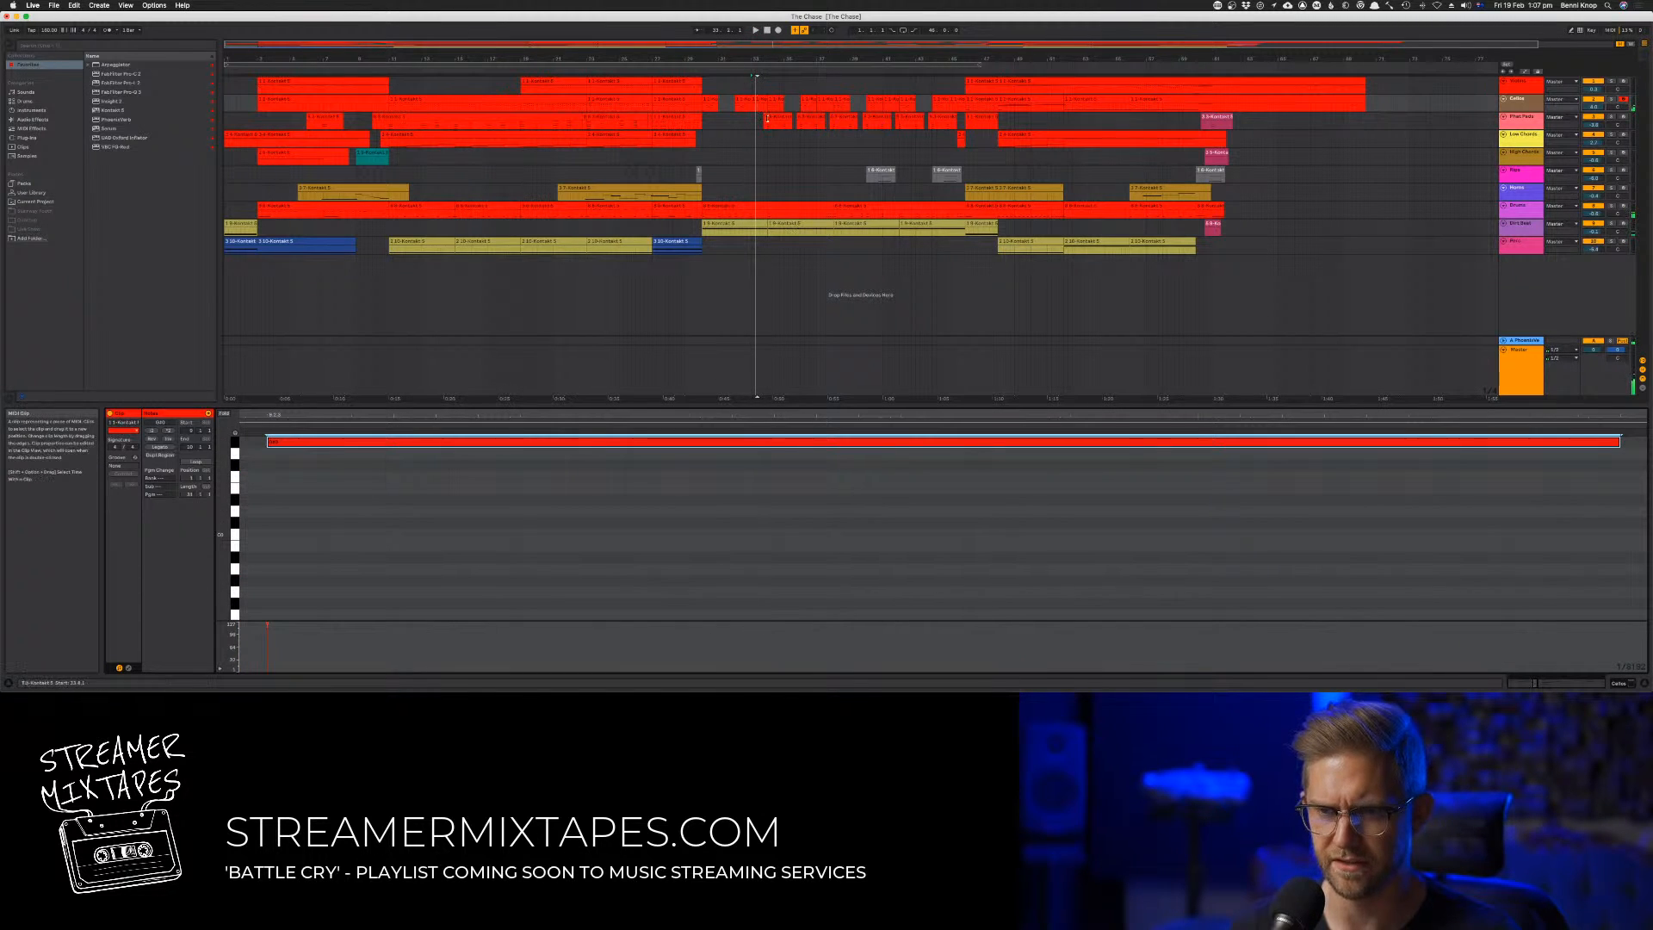
click(756, 101)
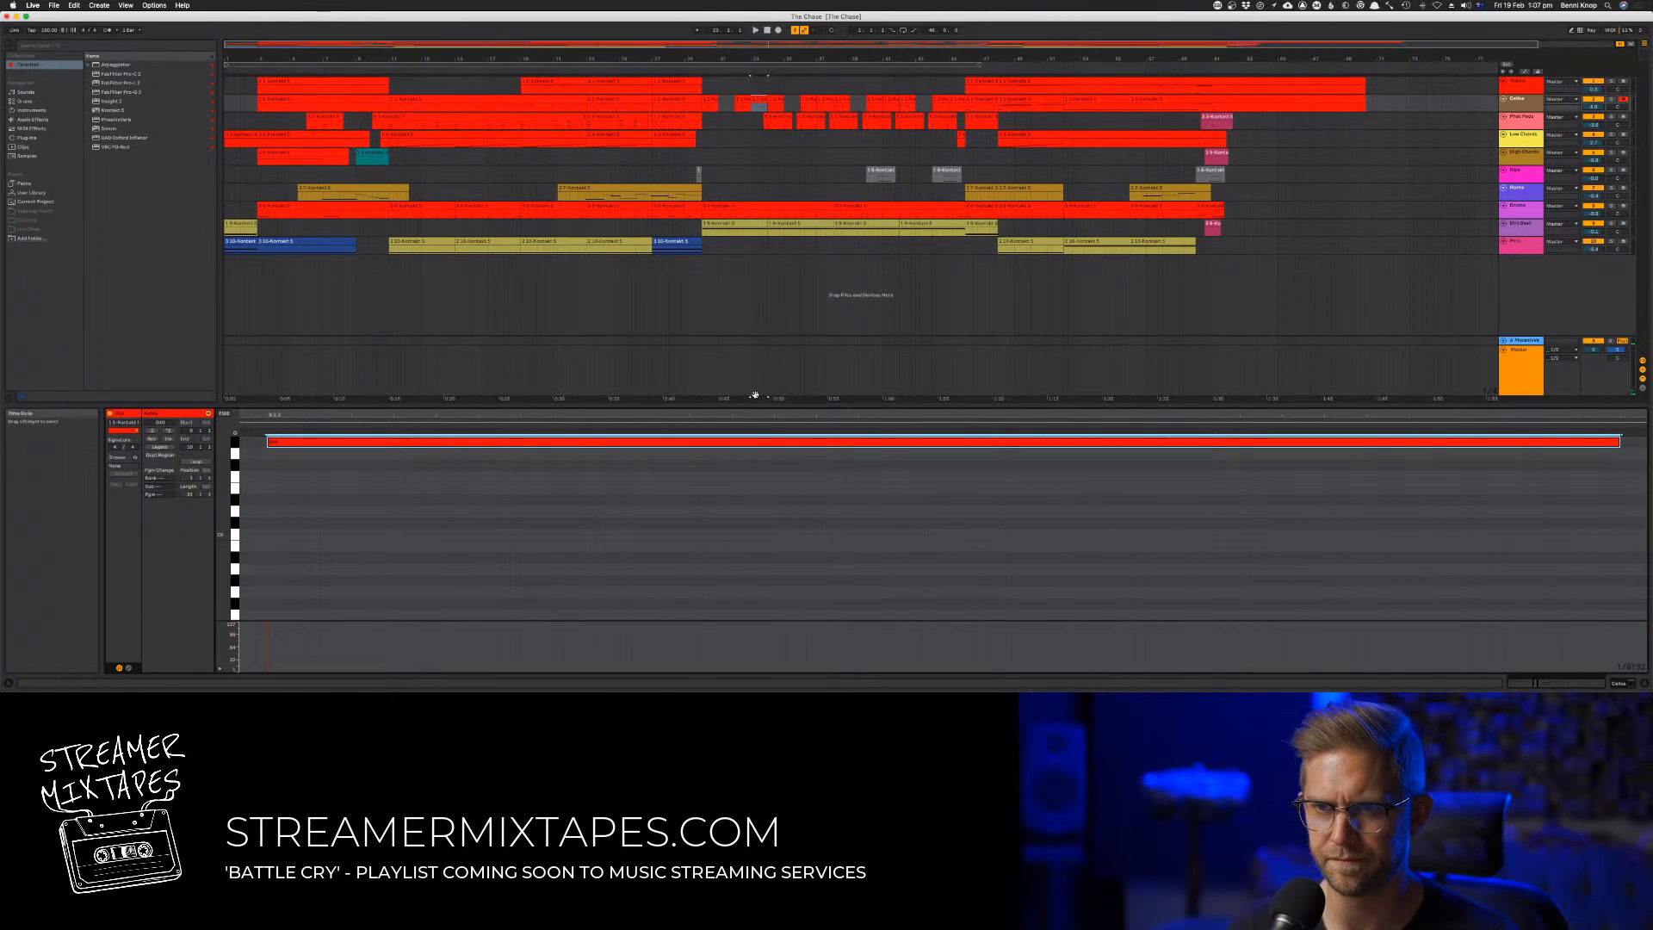
key(space)
key(super+z)
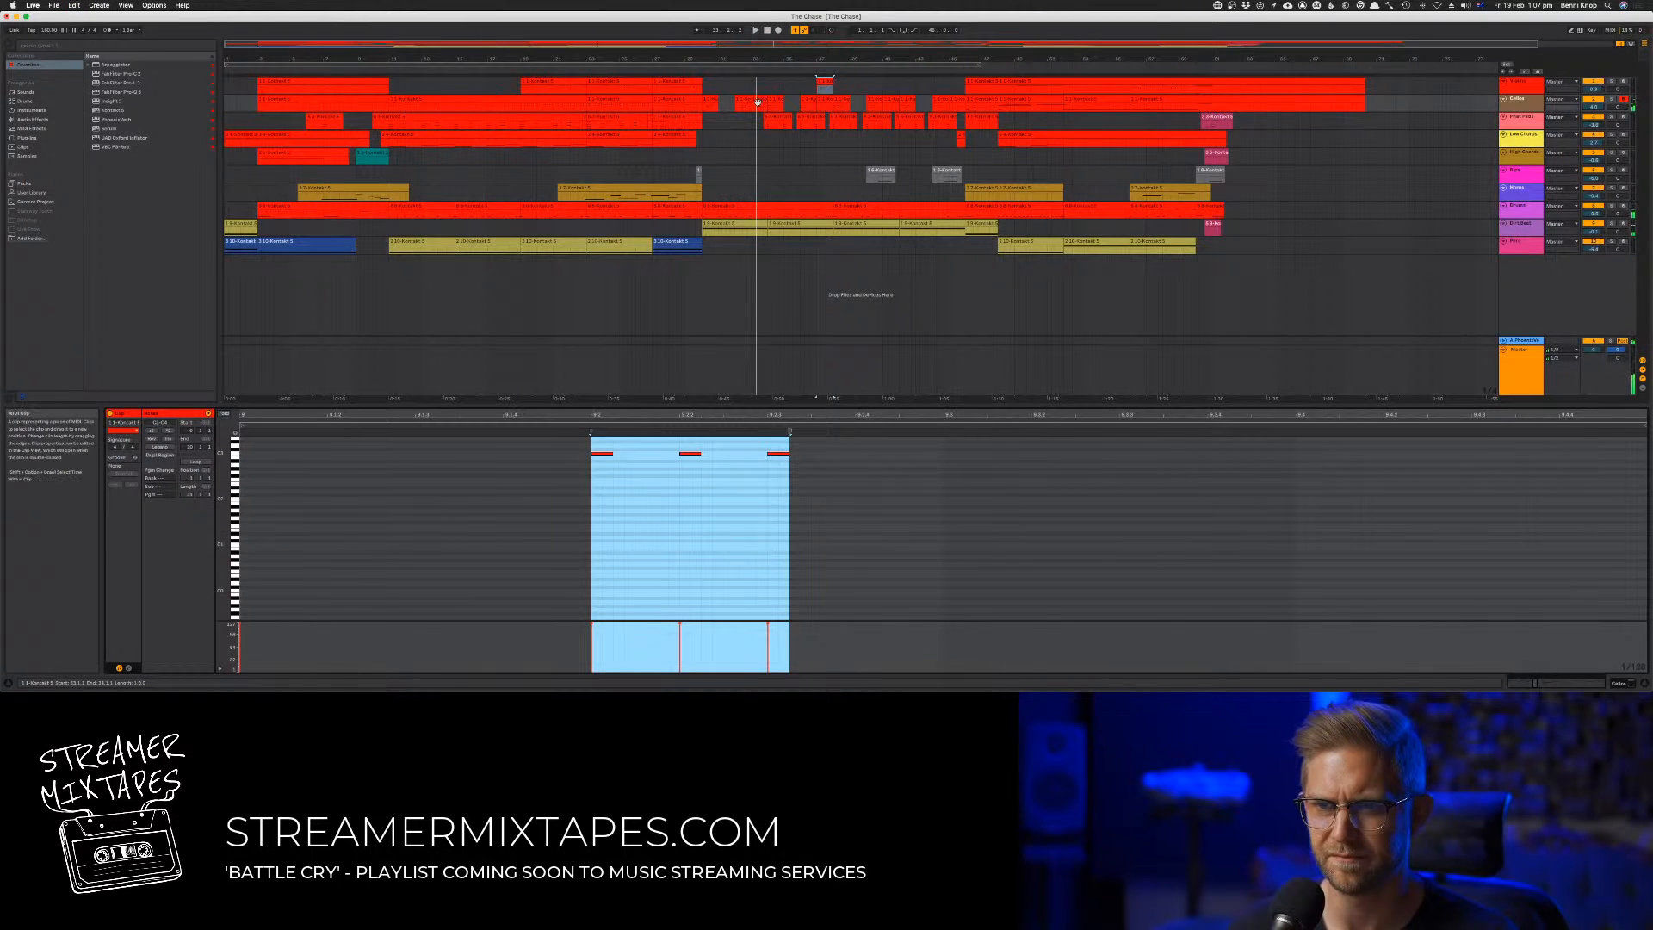
Select all notes in the second track's bar 33 clip and replay the passage from just before bar 30
click(757, 101)
key(super+a)
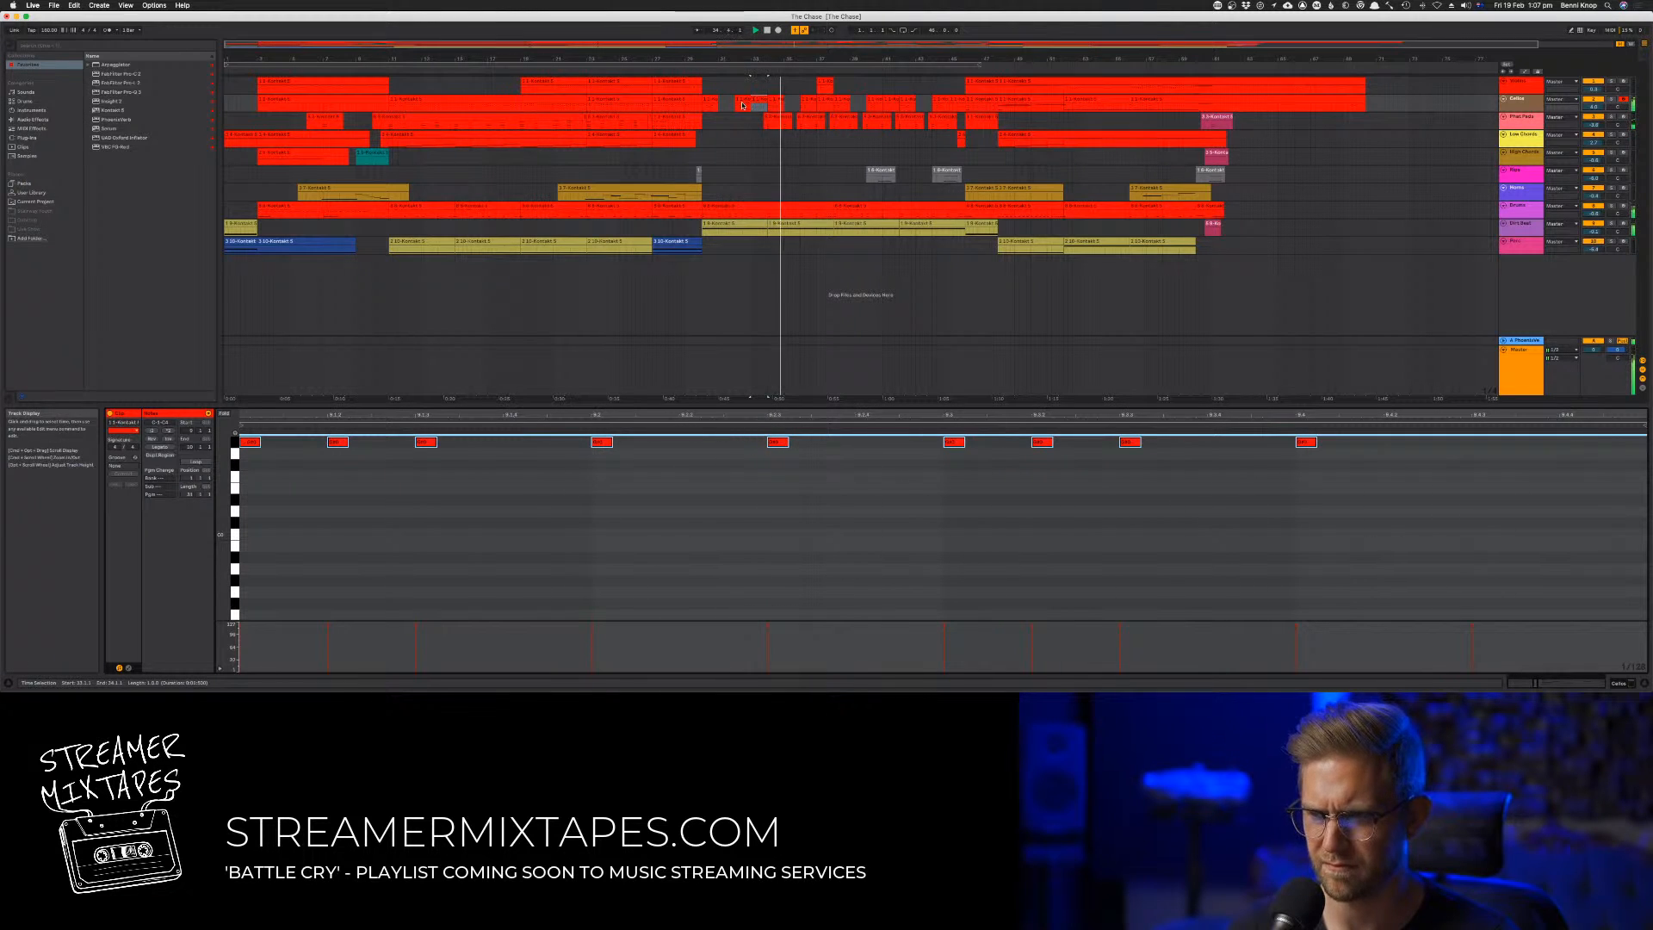
click(693, 69)
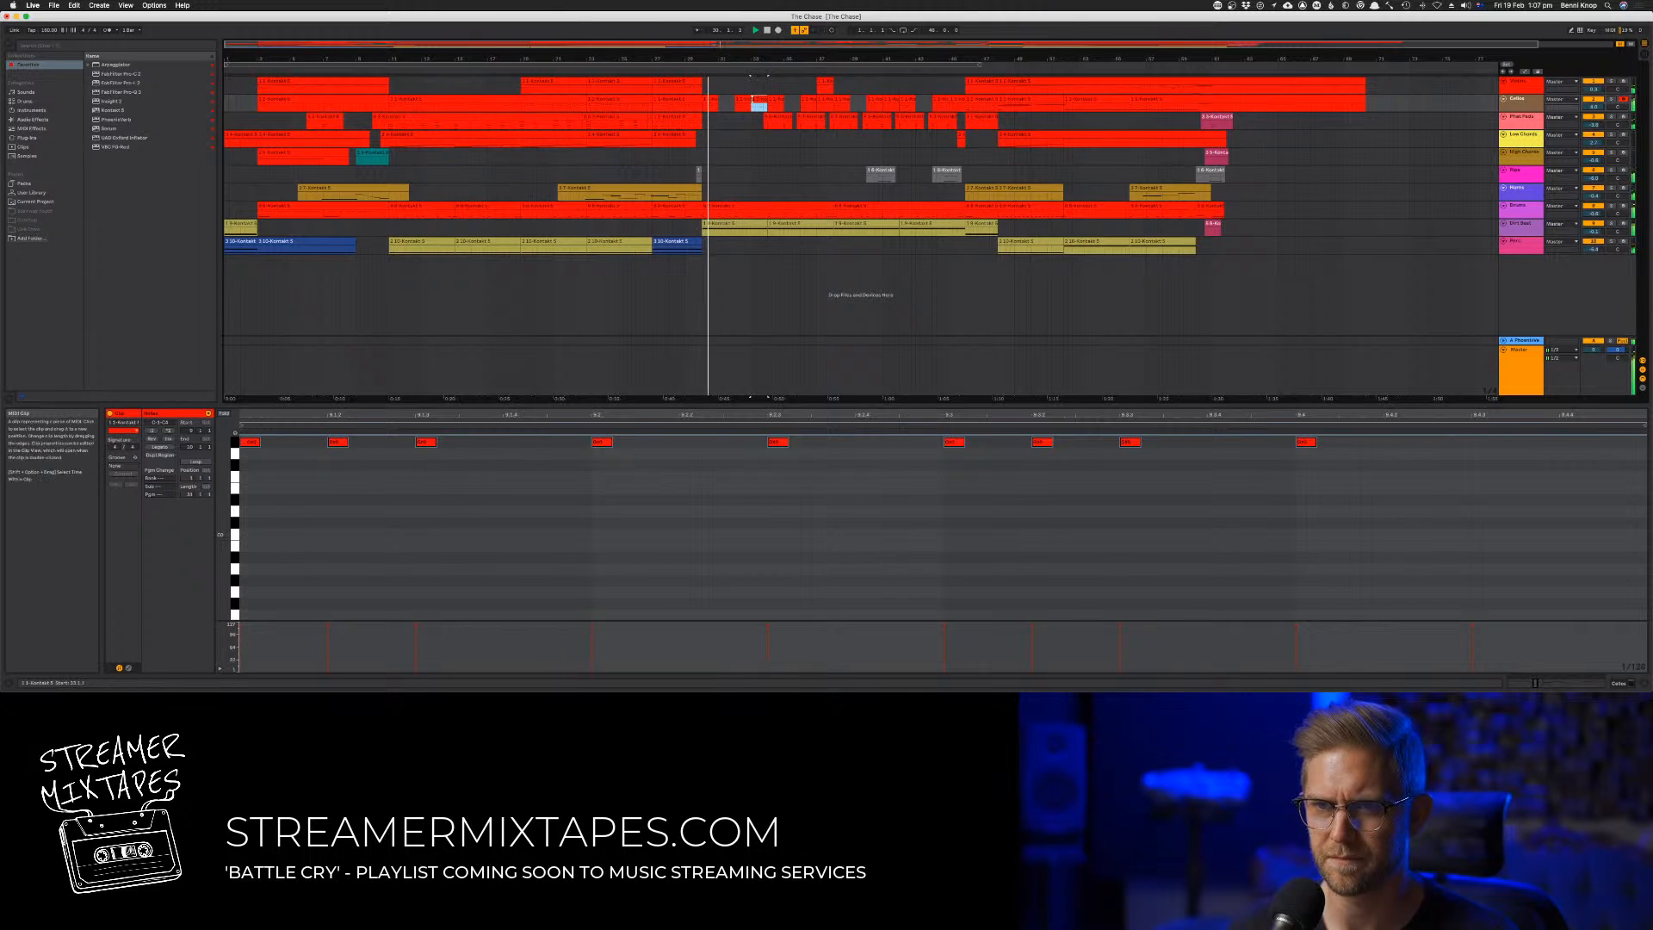
Duplicate the second track's four-bar block from bars 30 to 33 three times, filling the passage through bar 45
shift+click(710, 100)
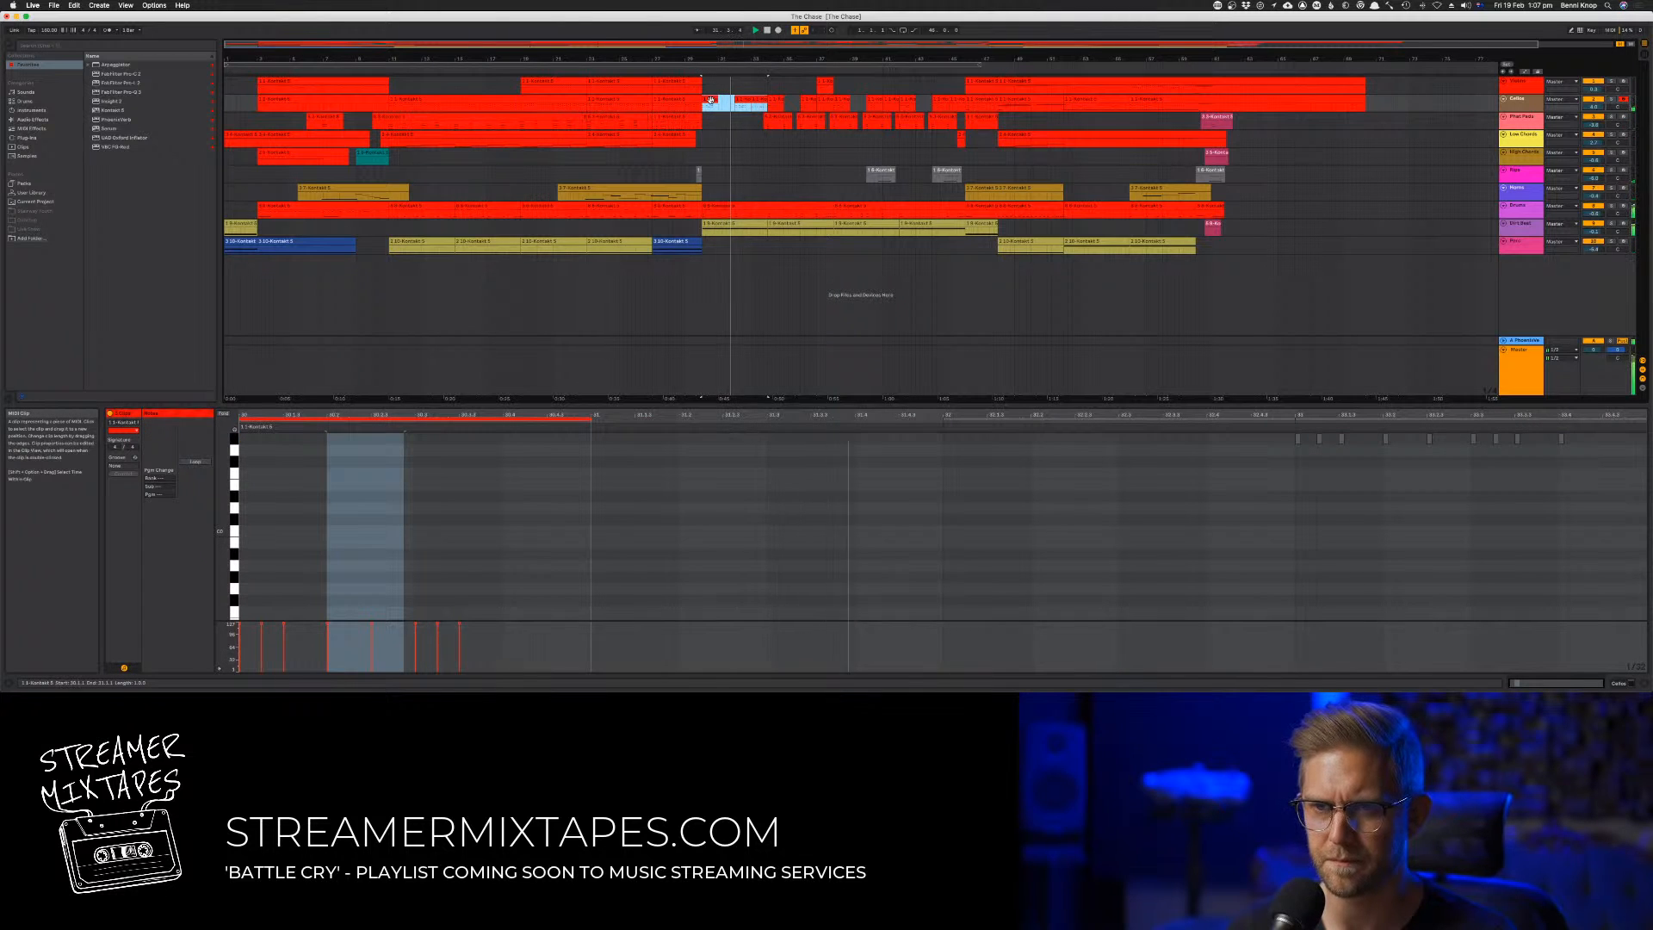
key(super+d)
key(super+d)
key(super+d)
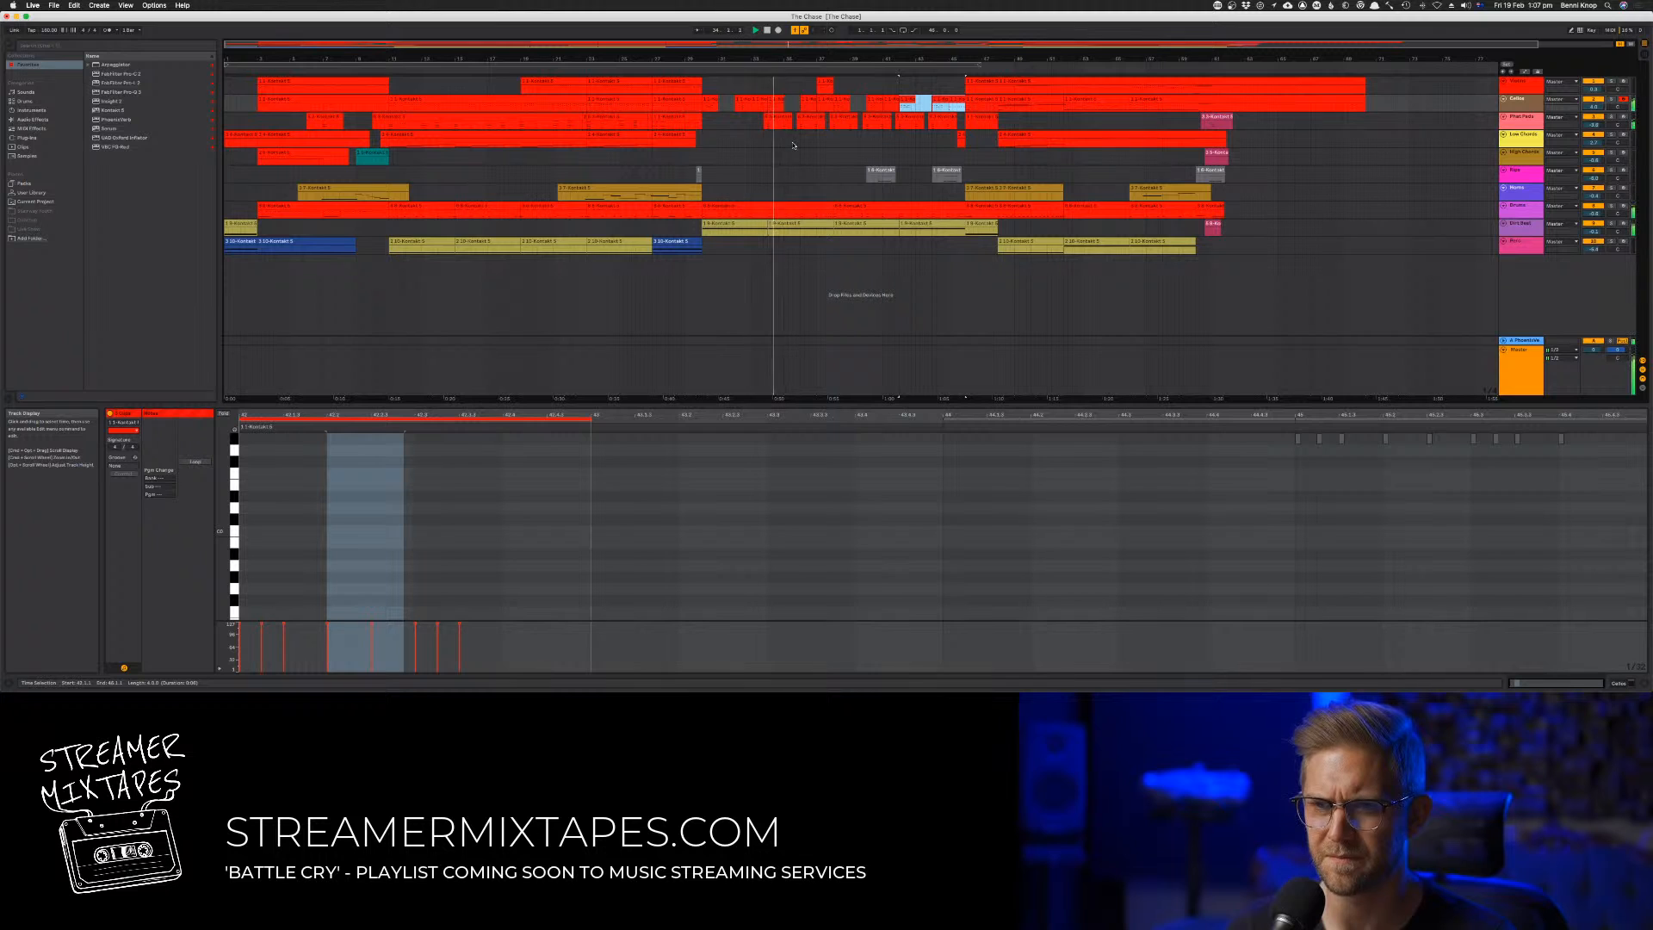
Delete the first track's short clip in bar 37
click(797, 102)
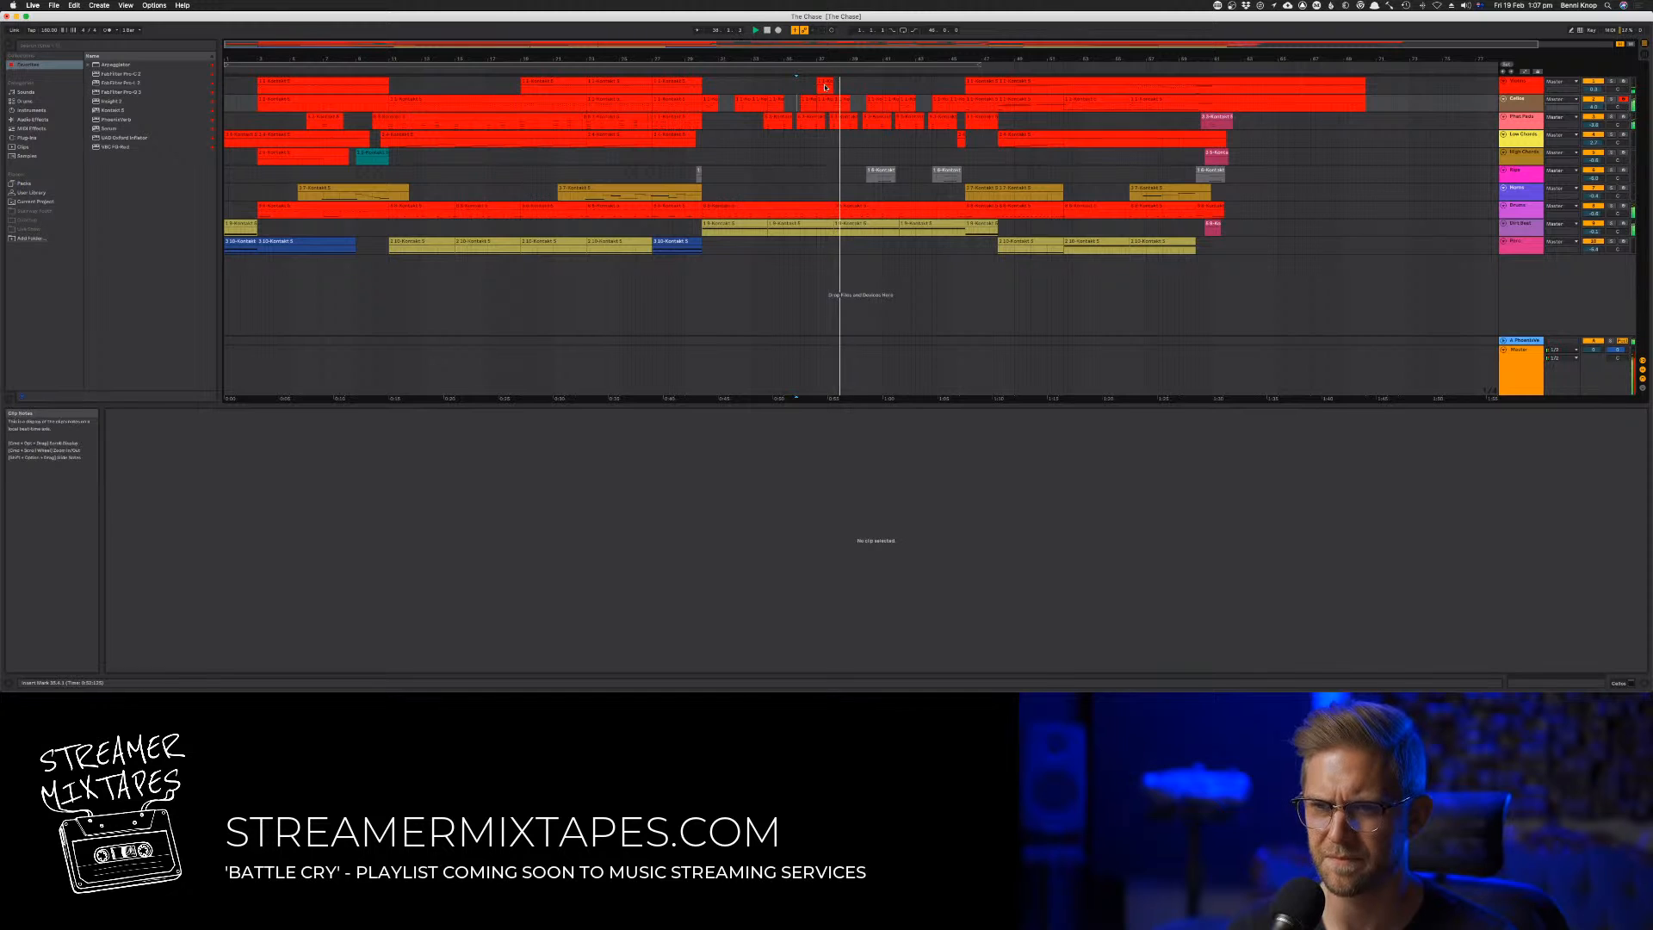
click(826, 84)
key(Delete)
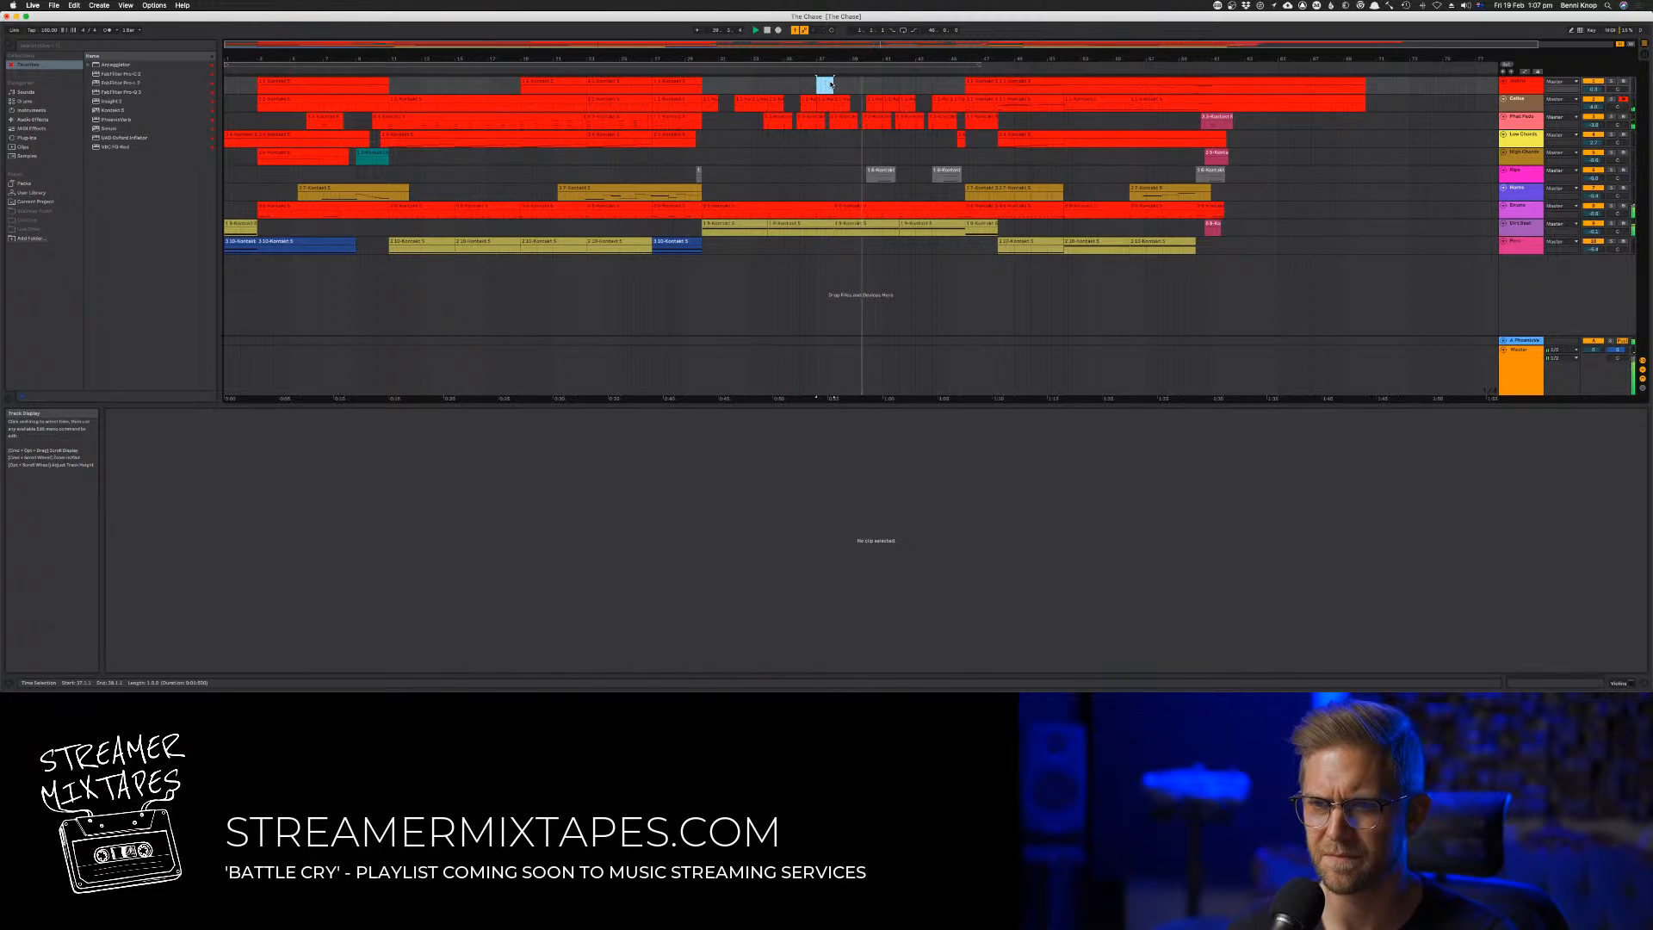
In the second track's bar 38 clip, duplicate beat 2's two longer octave notes and move the copy to beat 4
click(839, 101)
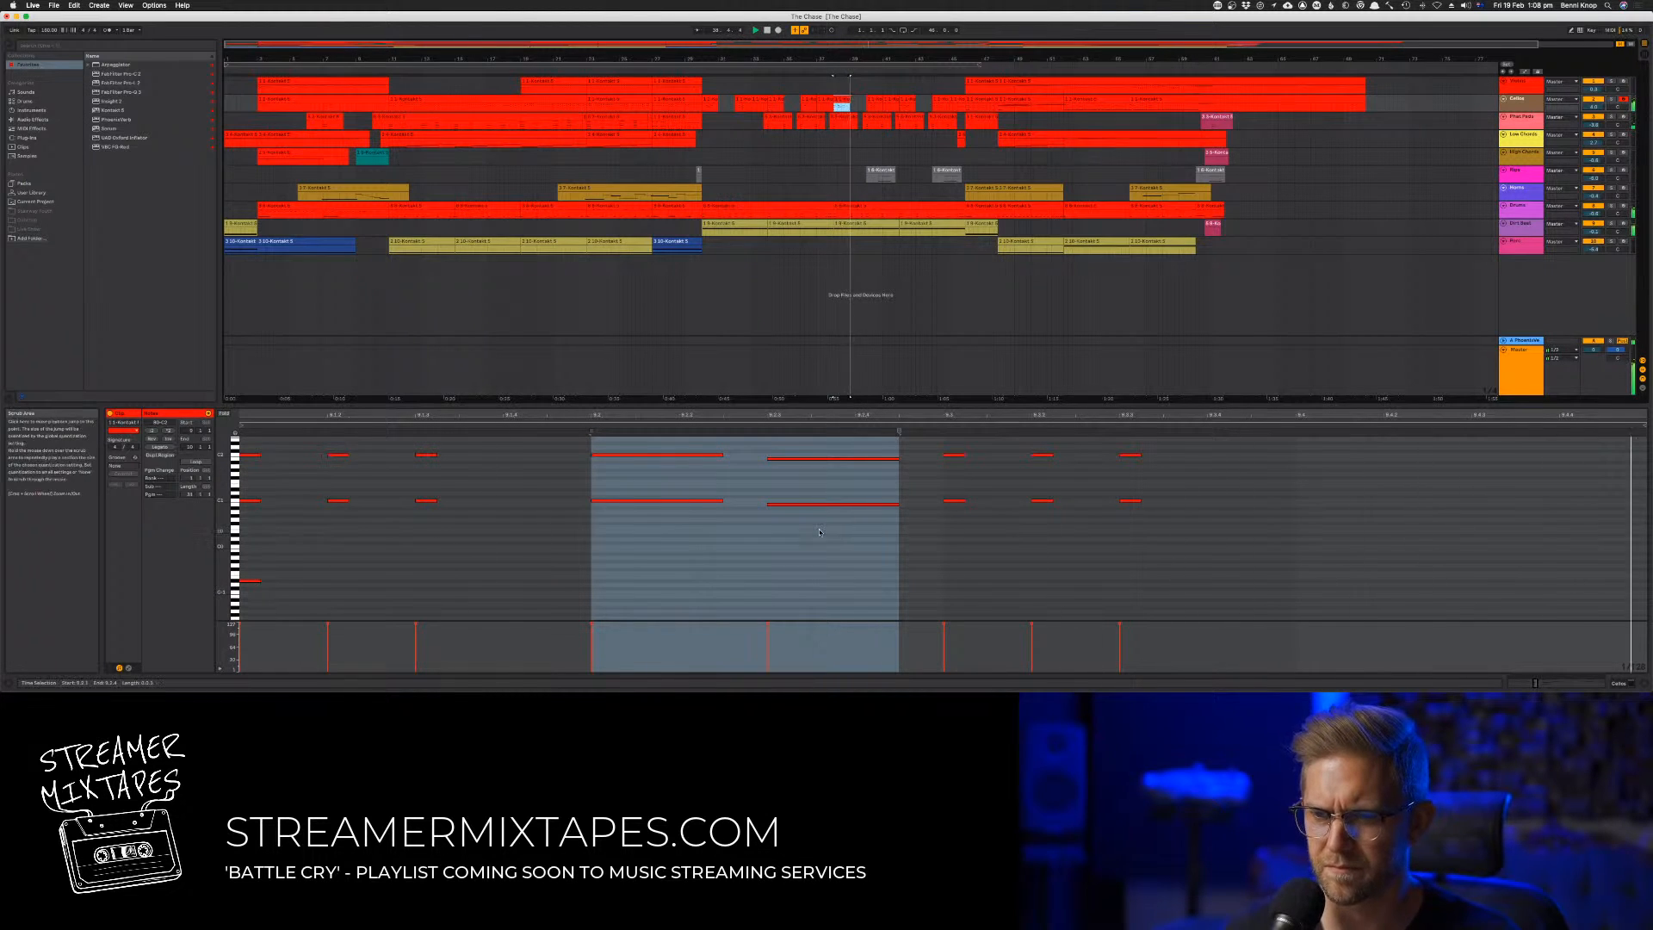
drag(832, 518, 641, 444)
key(super+d)
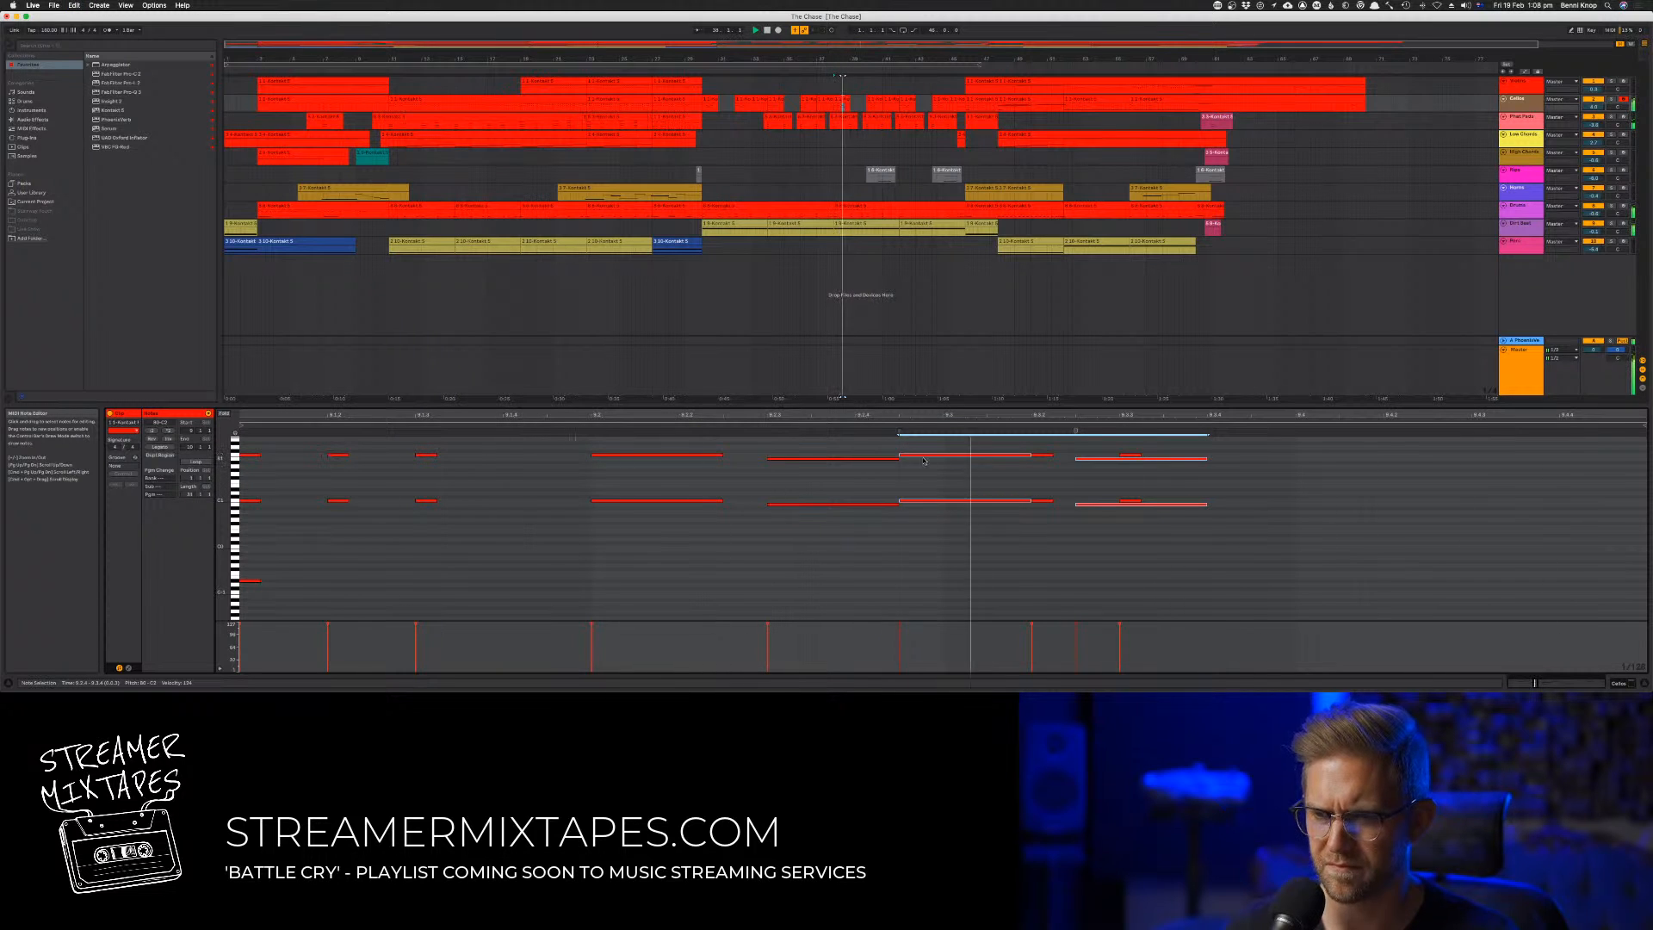
drag(923, 461, 1307, 458)
key(space)
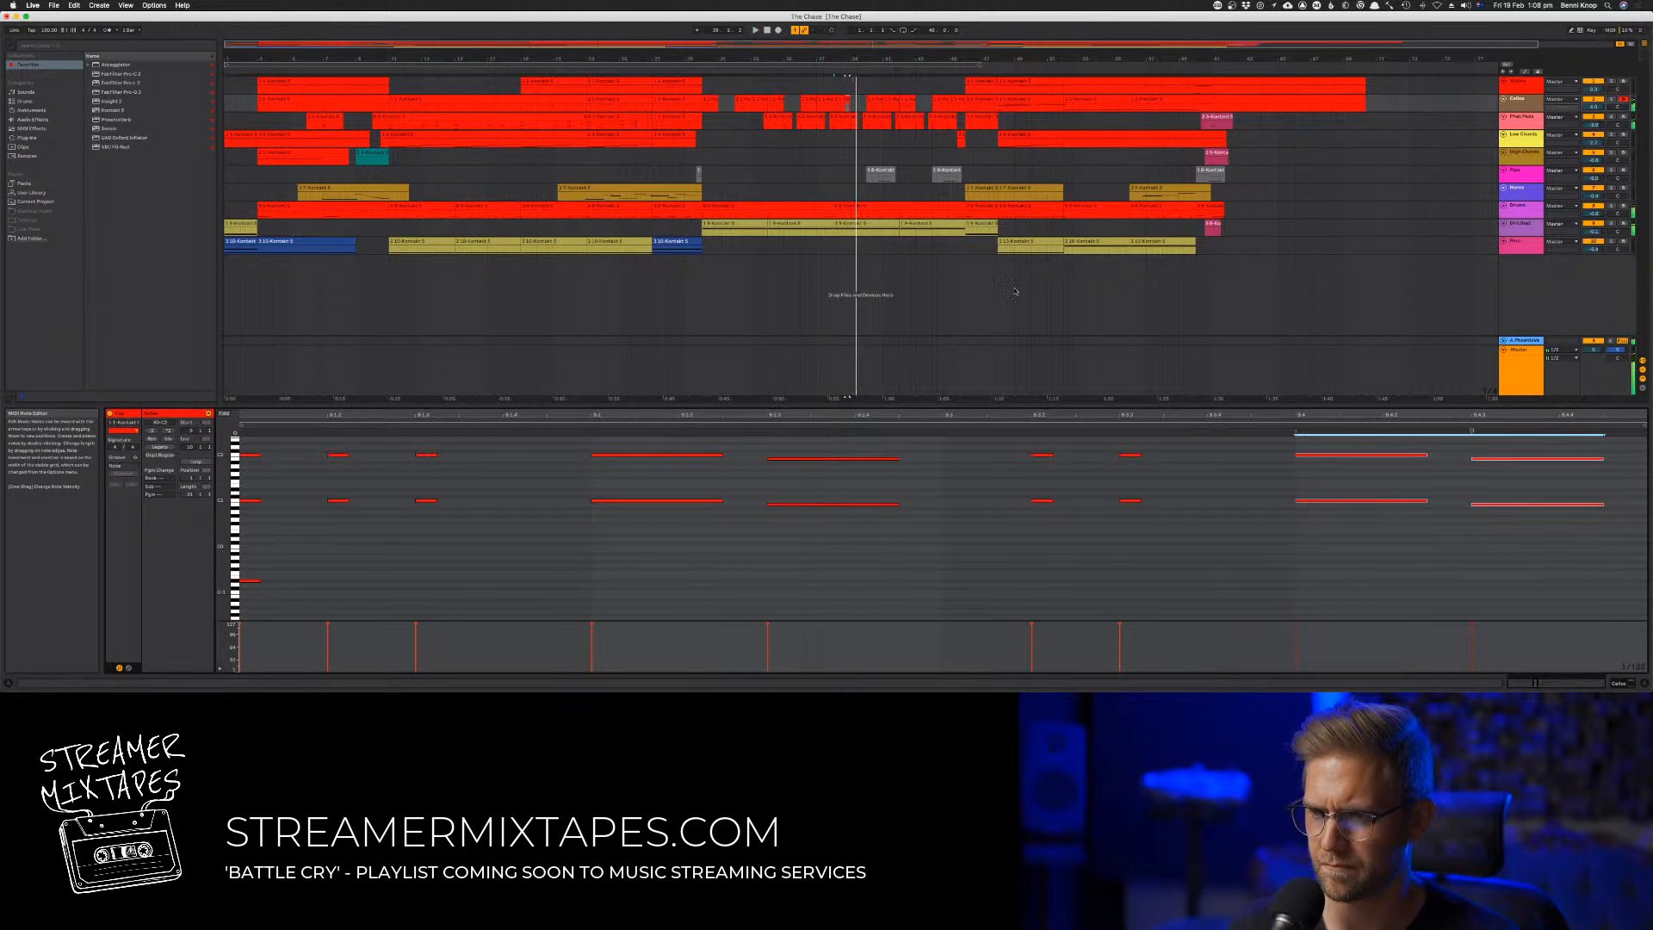
key(space)
key(space)
Duplicate the second track's edited bar 38 clip through bar 41
click(824, 99)
click(828, 105)
click(840, 100)
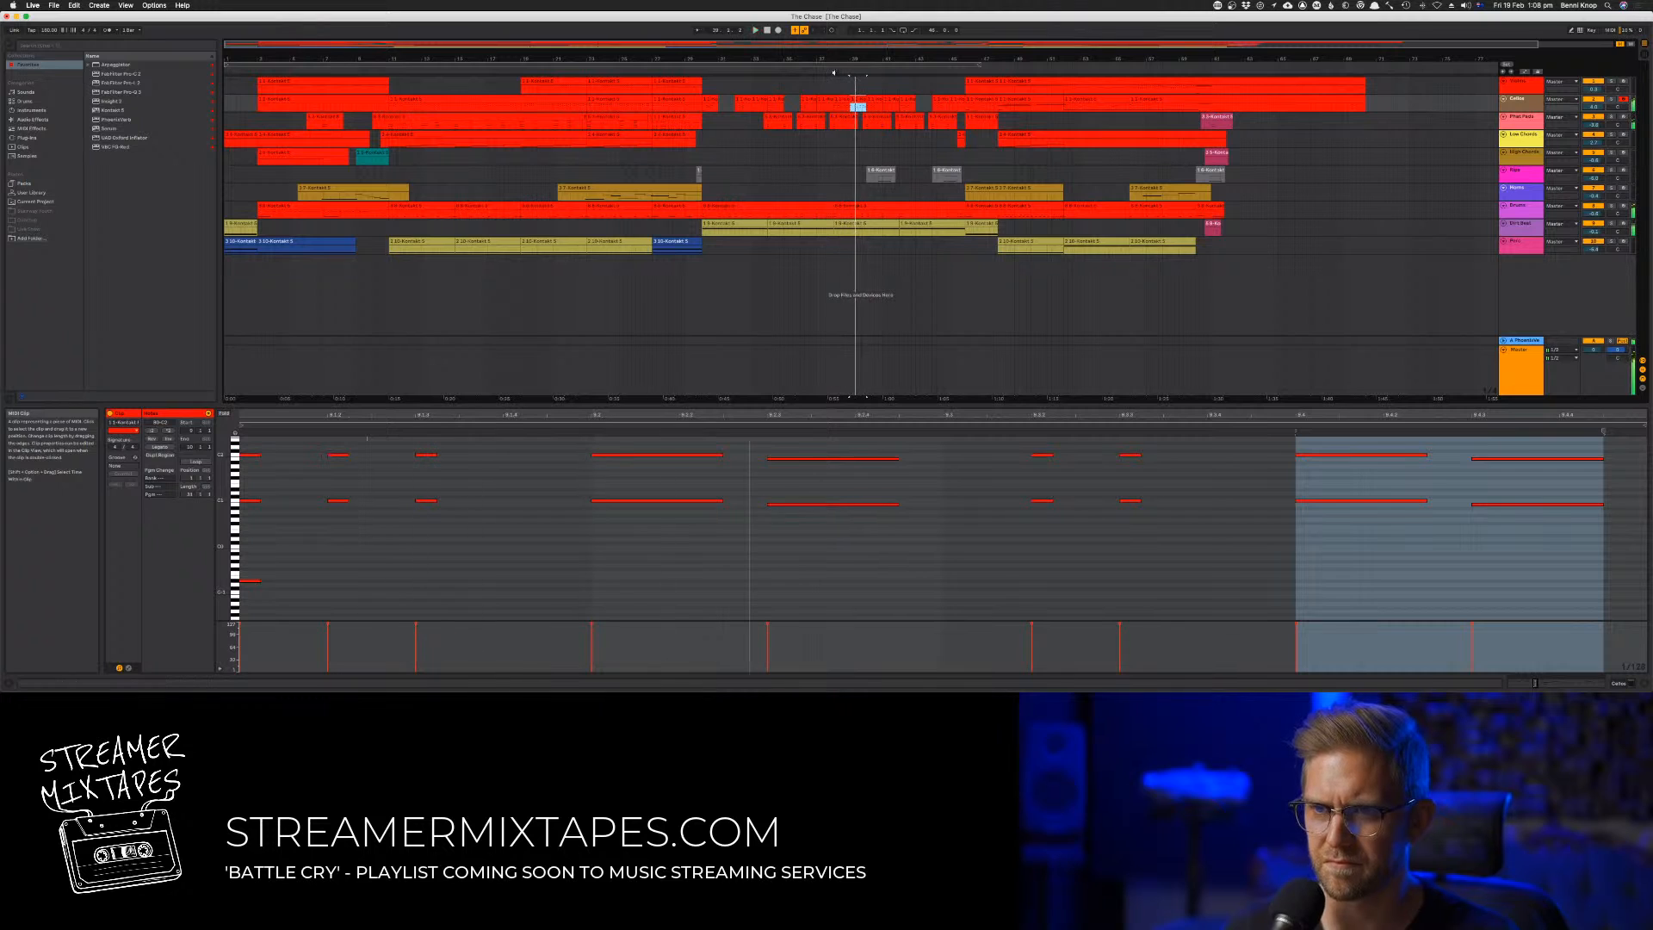
click(833, 73)
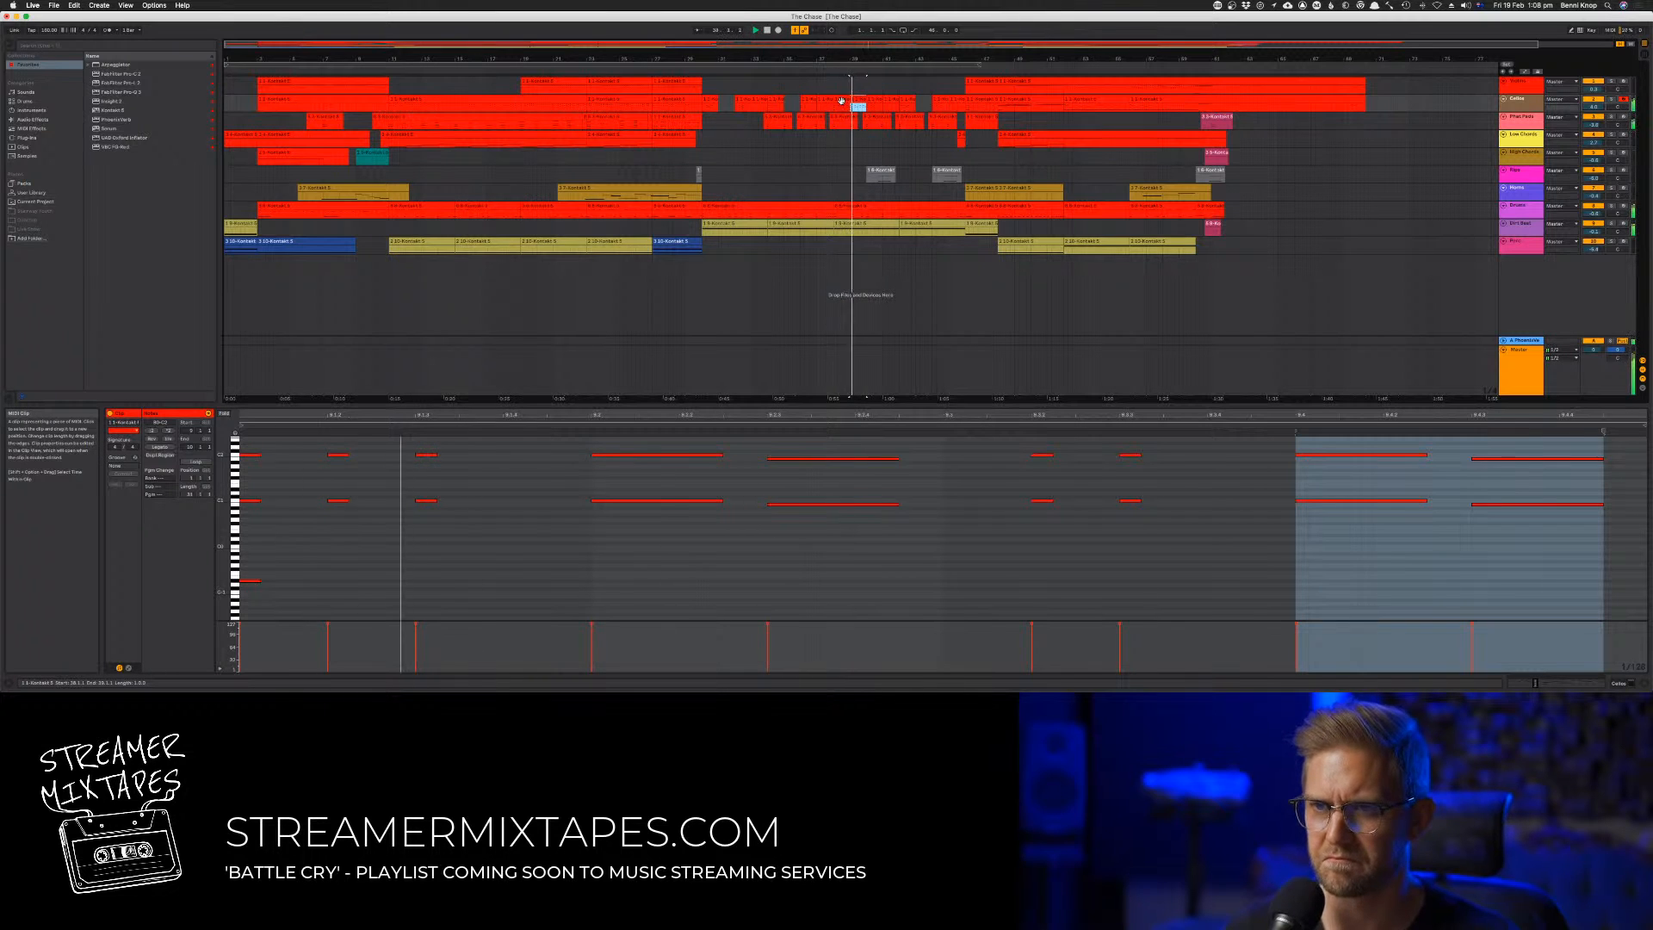
click(852, 101)
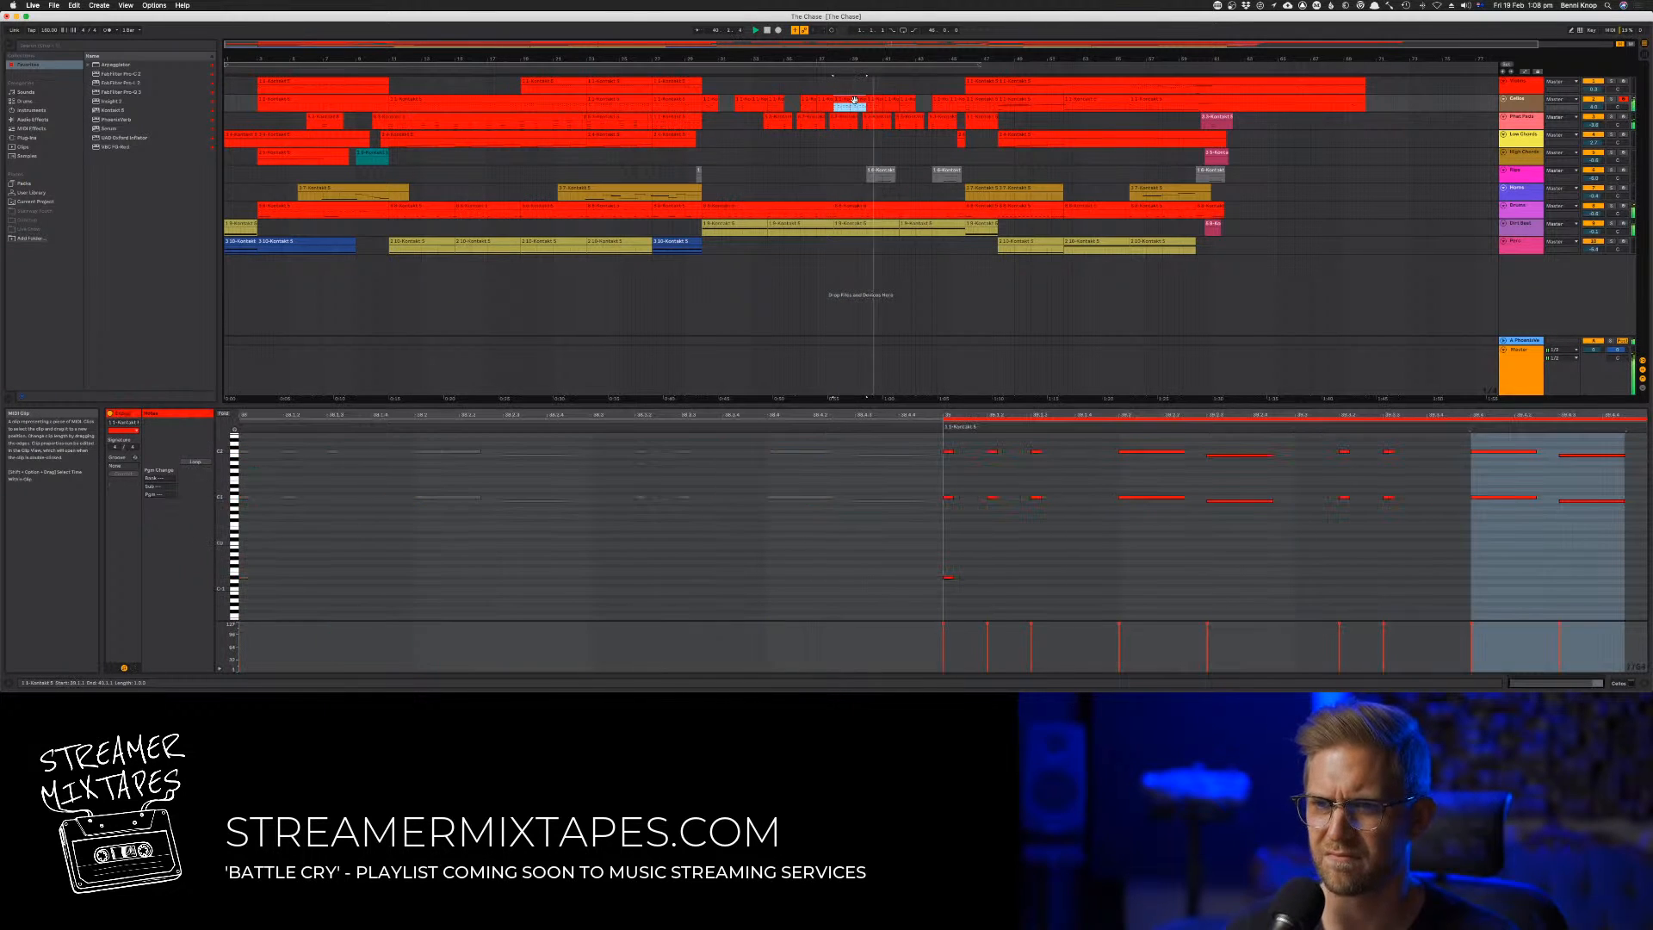
key(super+d)
key(space)
key(space)
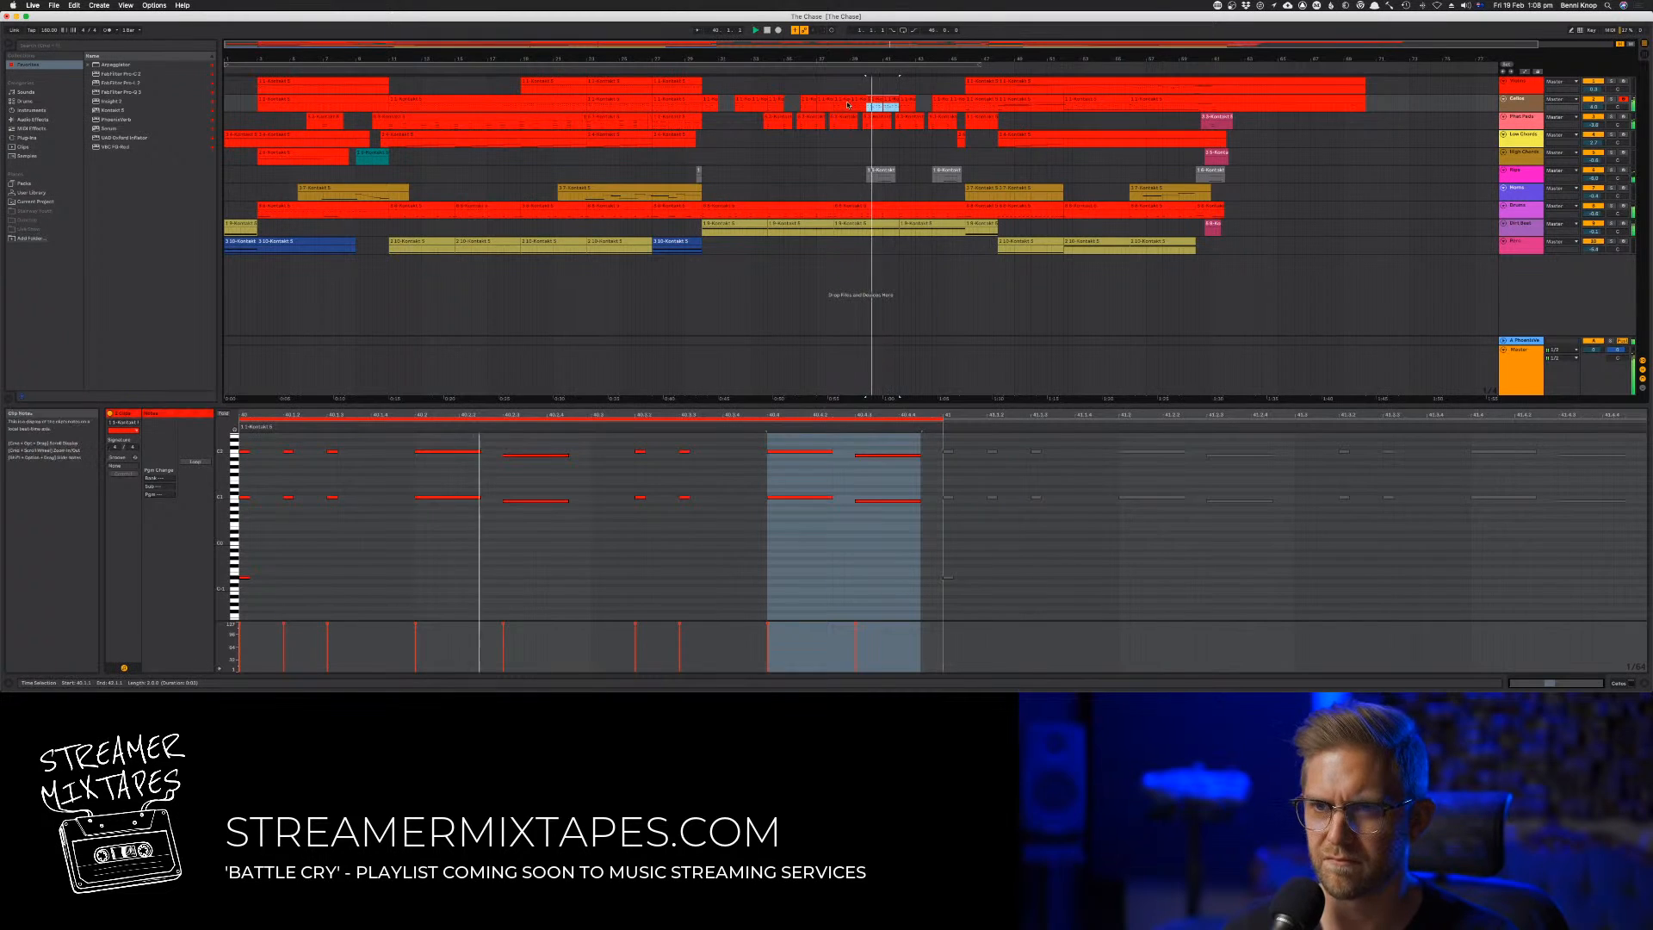
Consolidate the second track's clips in bars 38 to 41 into one four-bar clip
shift+click(838, 101)
right_click(837, 102)
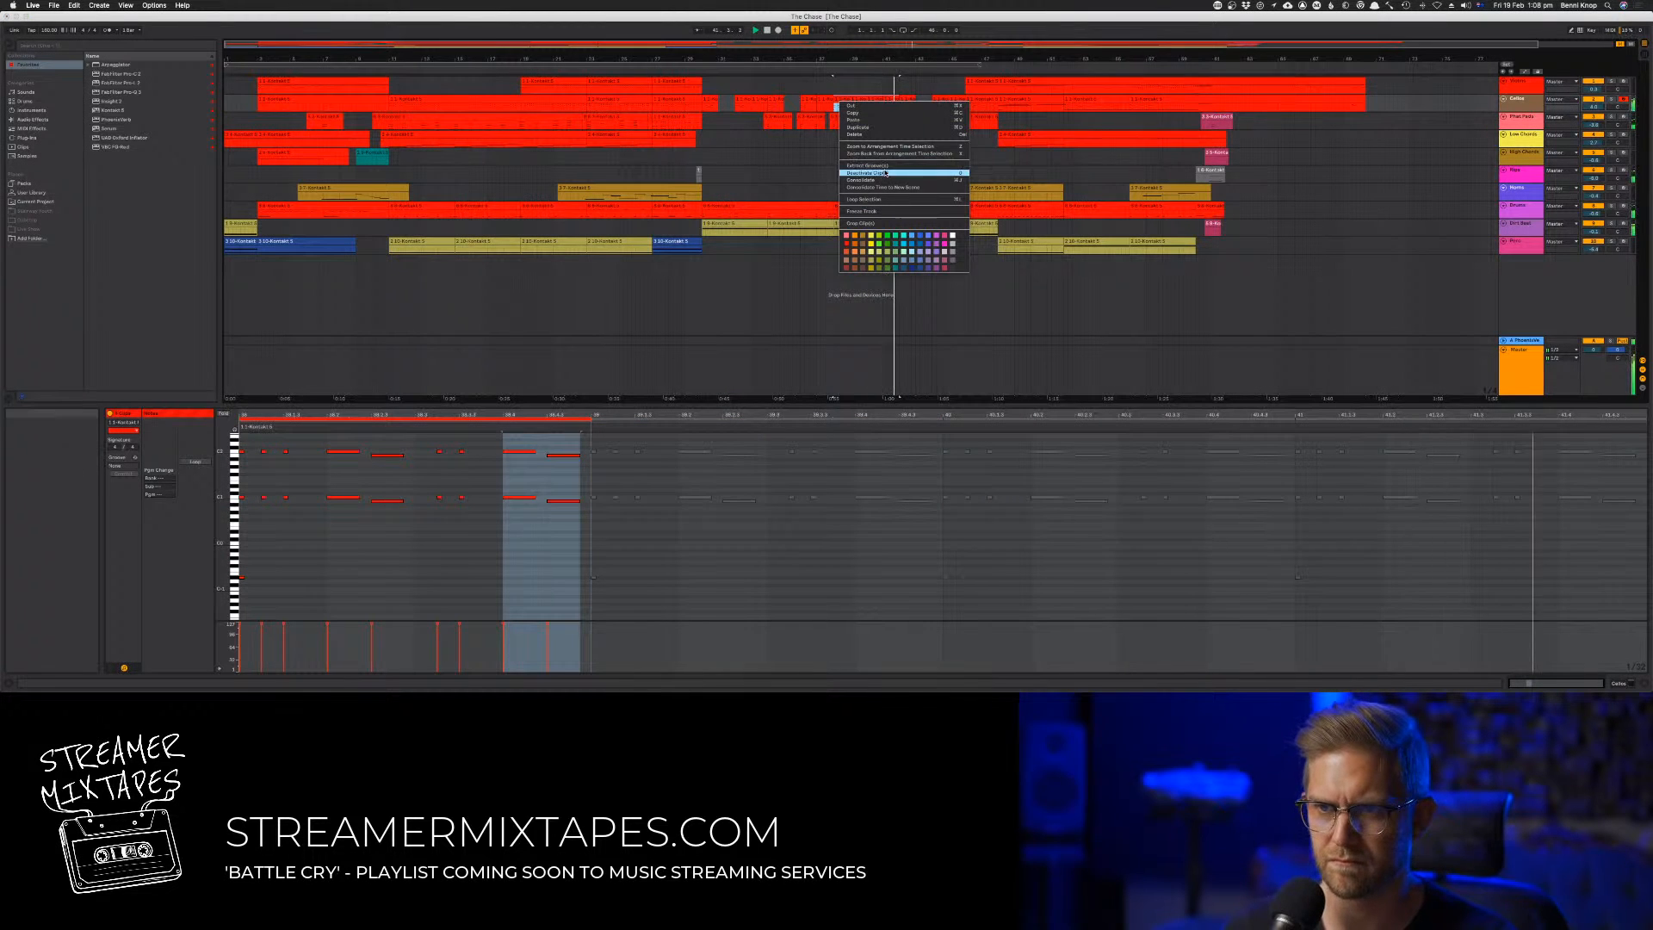
click(886, 180)
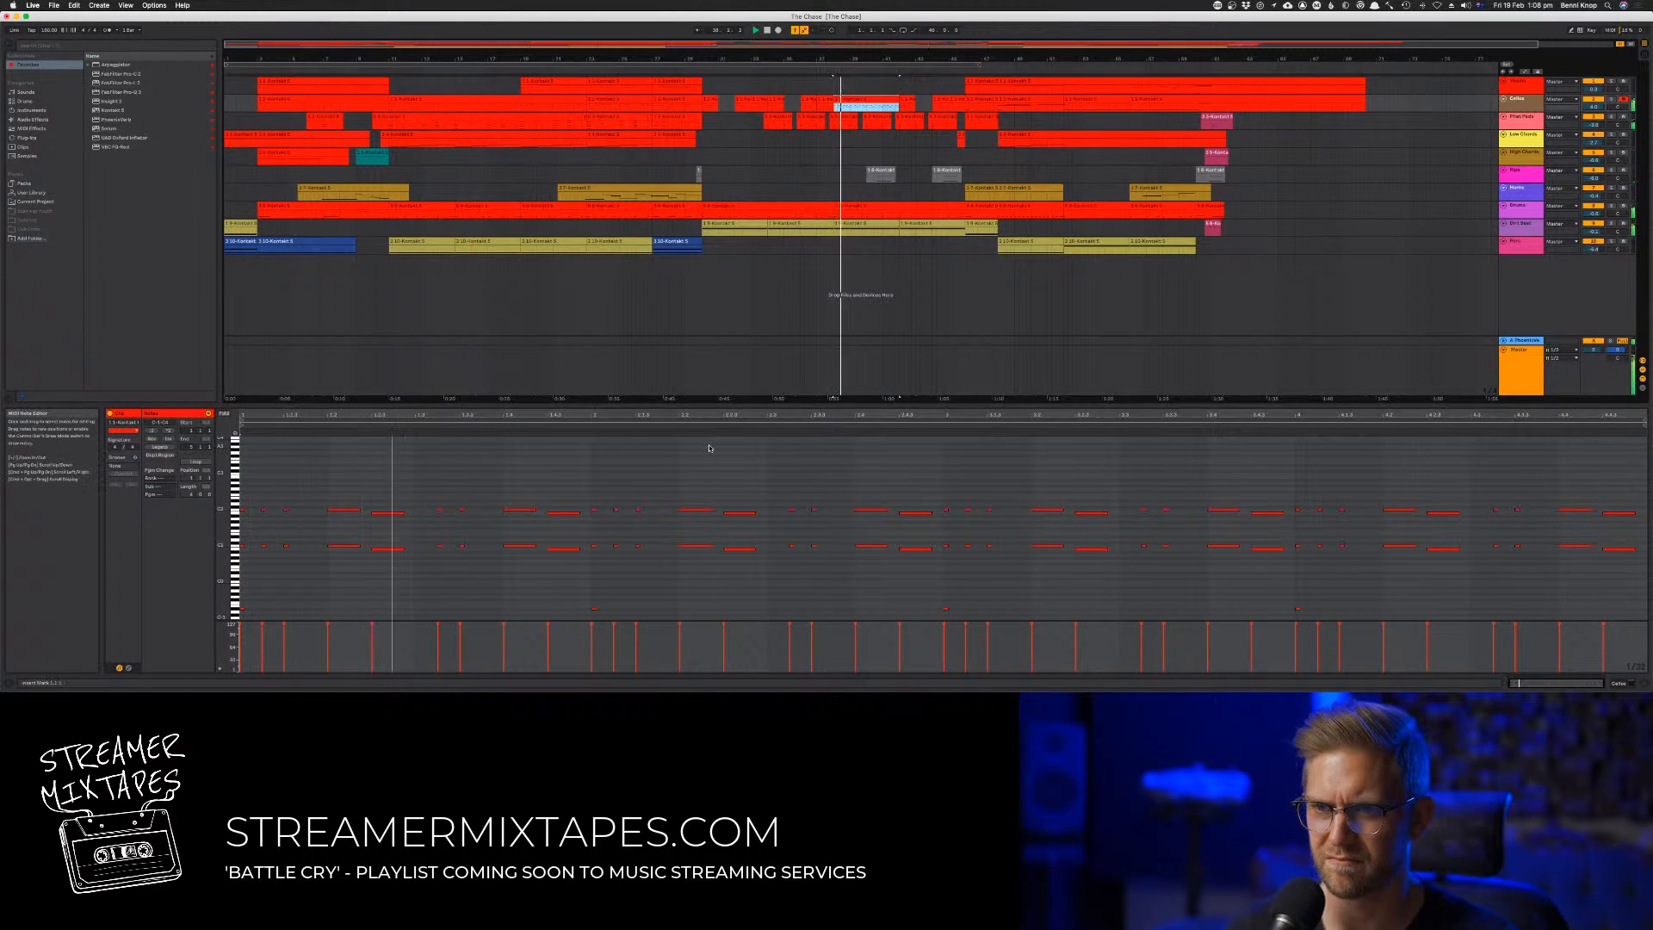
Transpose the octave notes in the four-bar clip's second bar up three semitones, leaving out the lowest note
drag(594, 485, 939, 574)
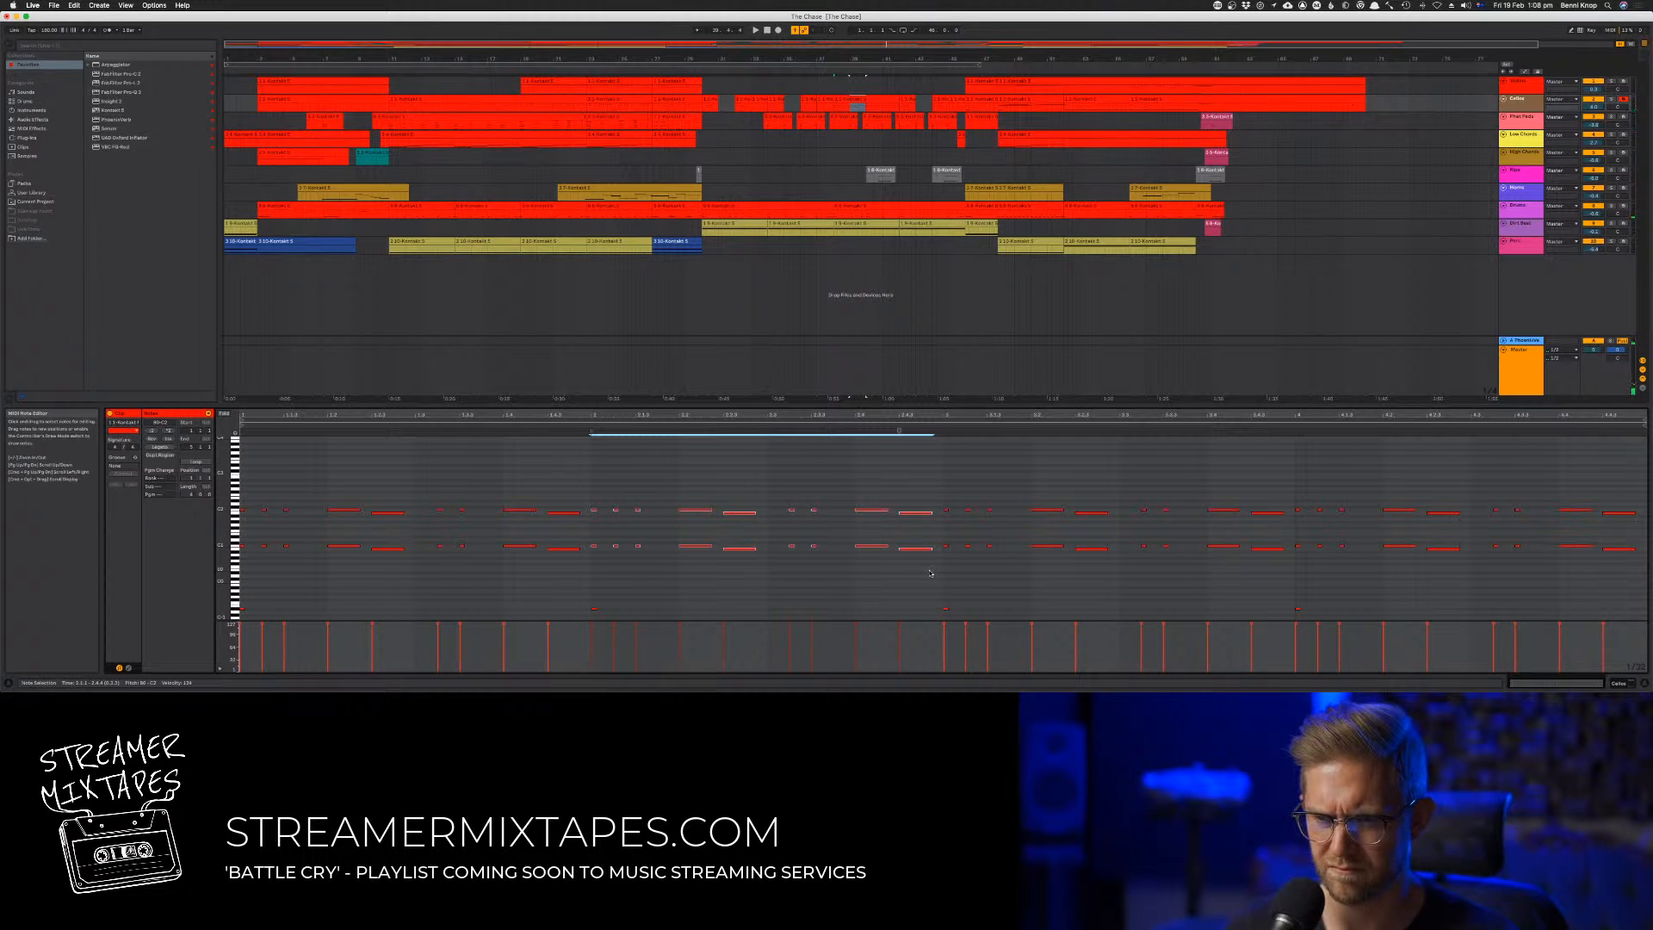
key(Up)
key(Up)
key(Up)
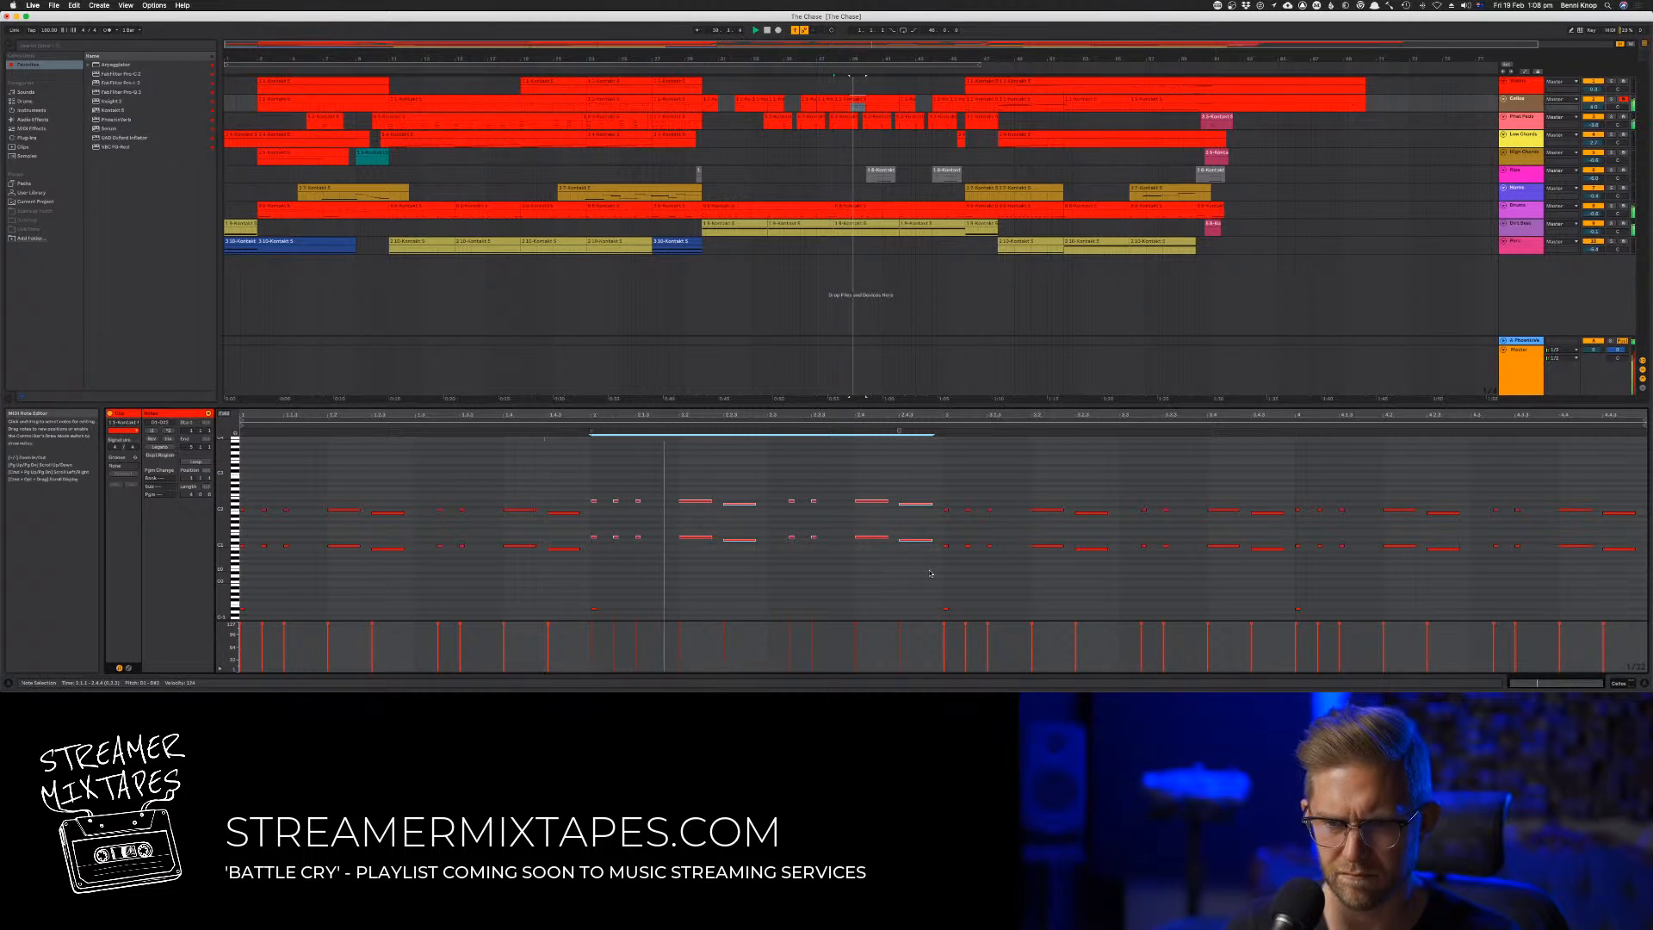
click(943, 495)
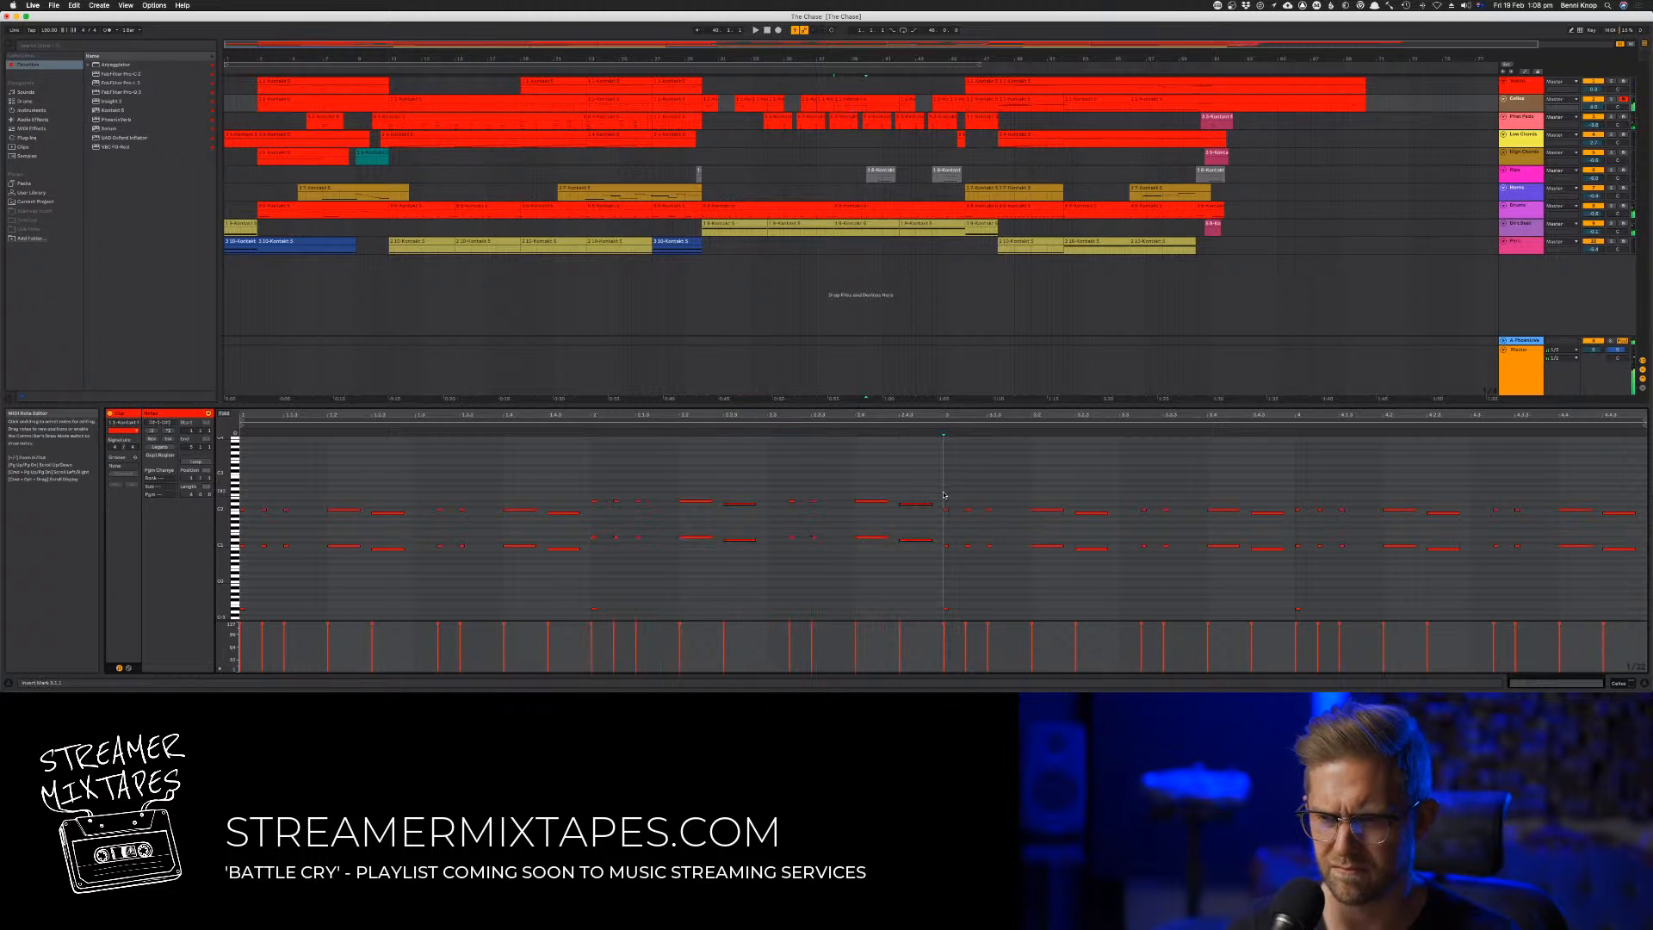
Transpose the octave notes in the clip's fourth bar up six semitones, leaving out the lowest note
drag(1289, 491, 1649, 583)
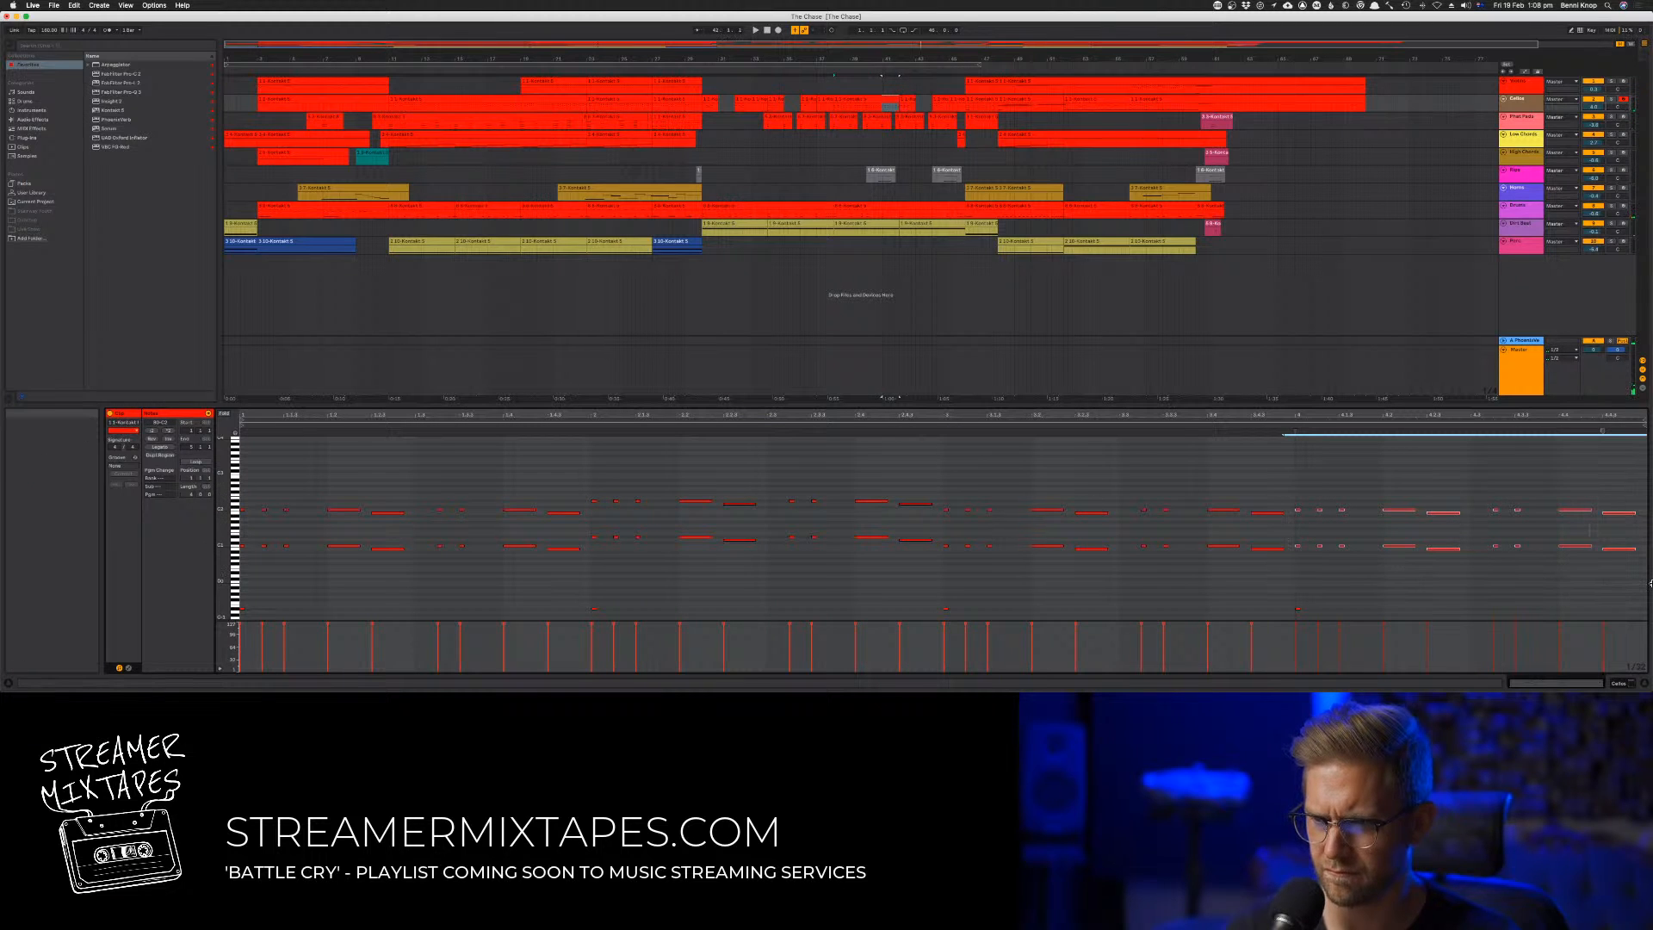
key(Up)
key(Up)
key(Up)
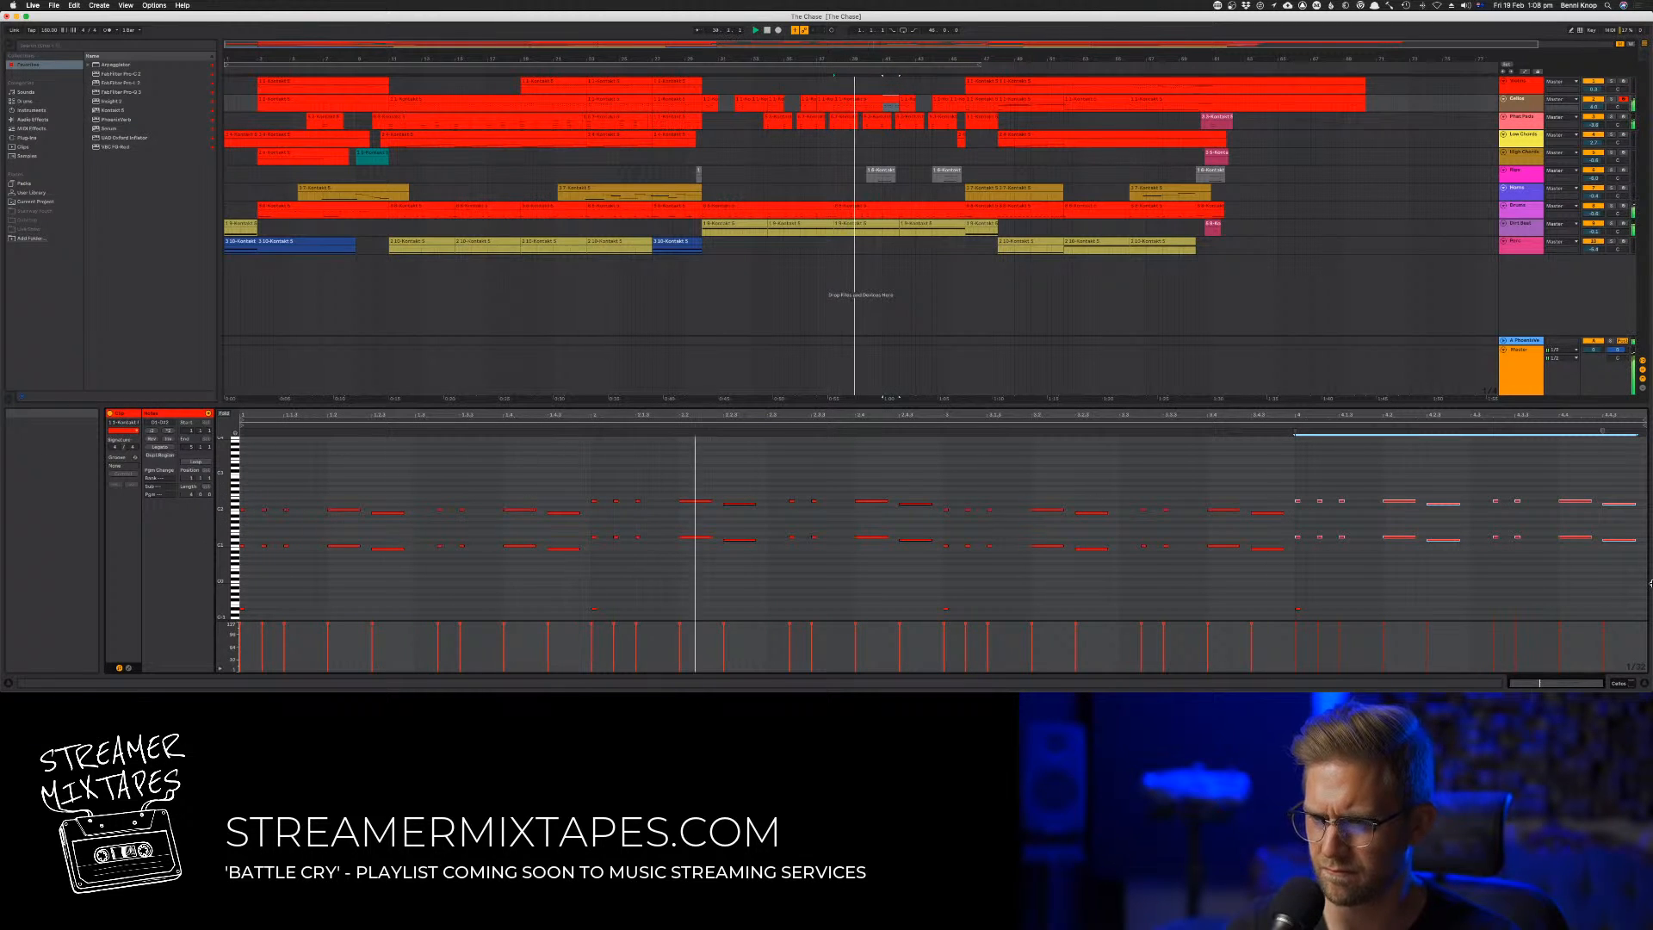
key(Up)
key(Up)
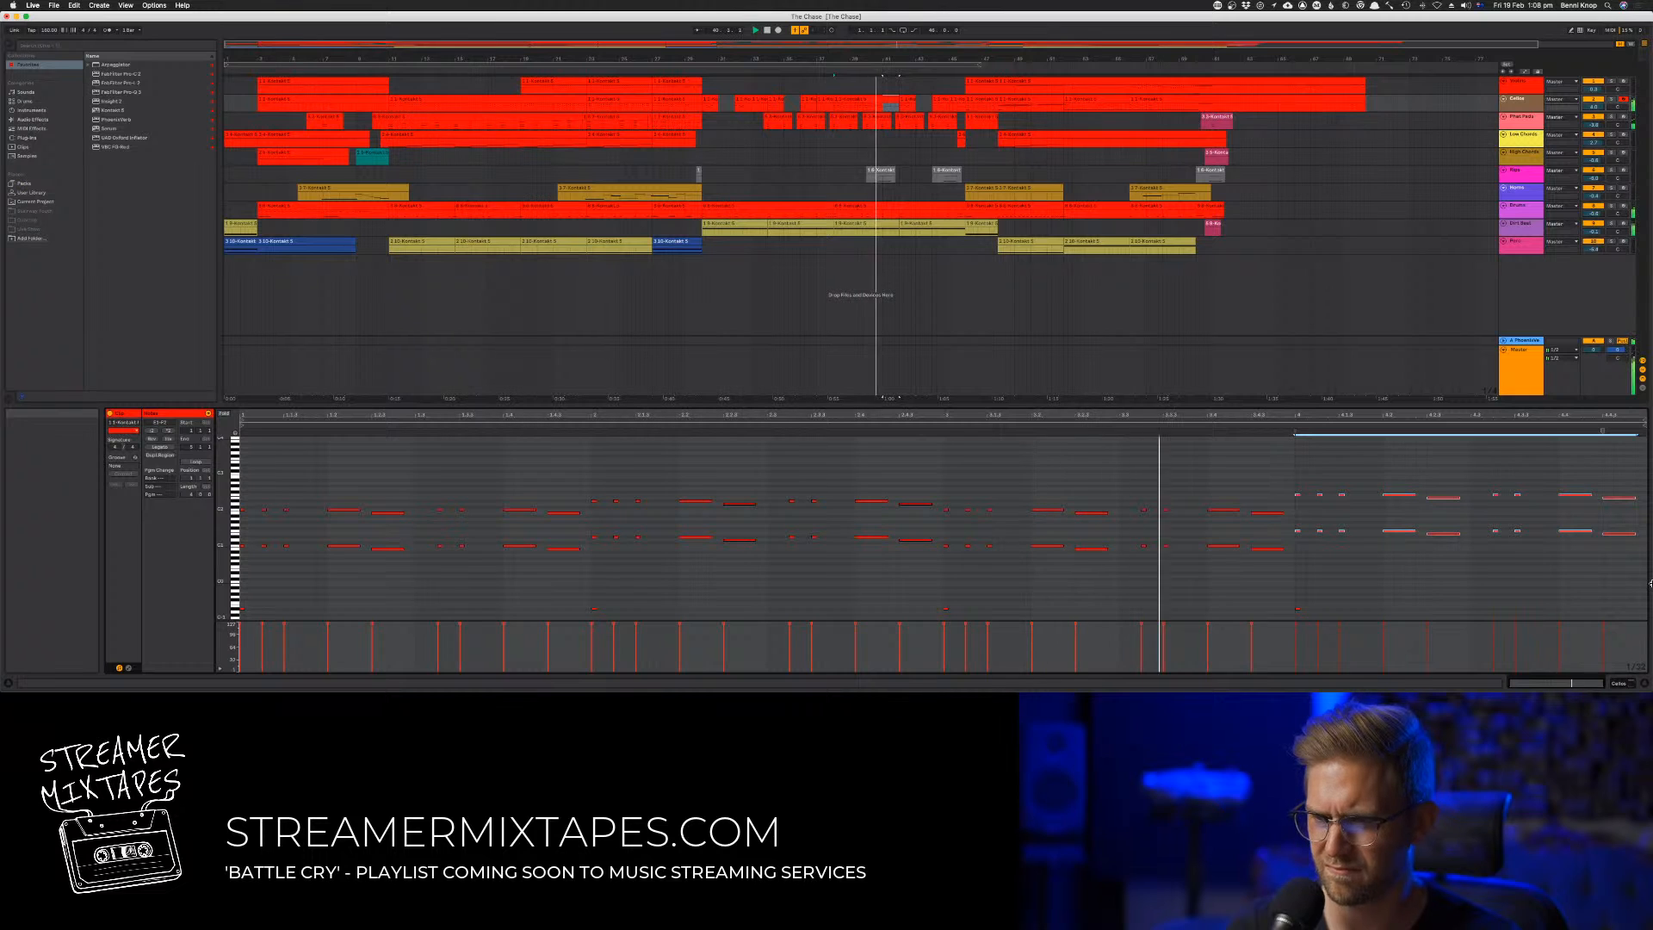
key(Up)
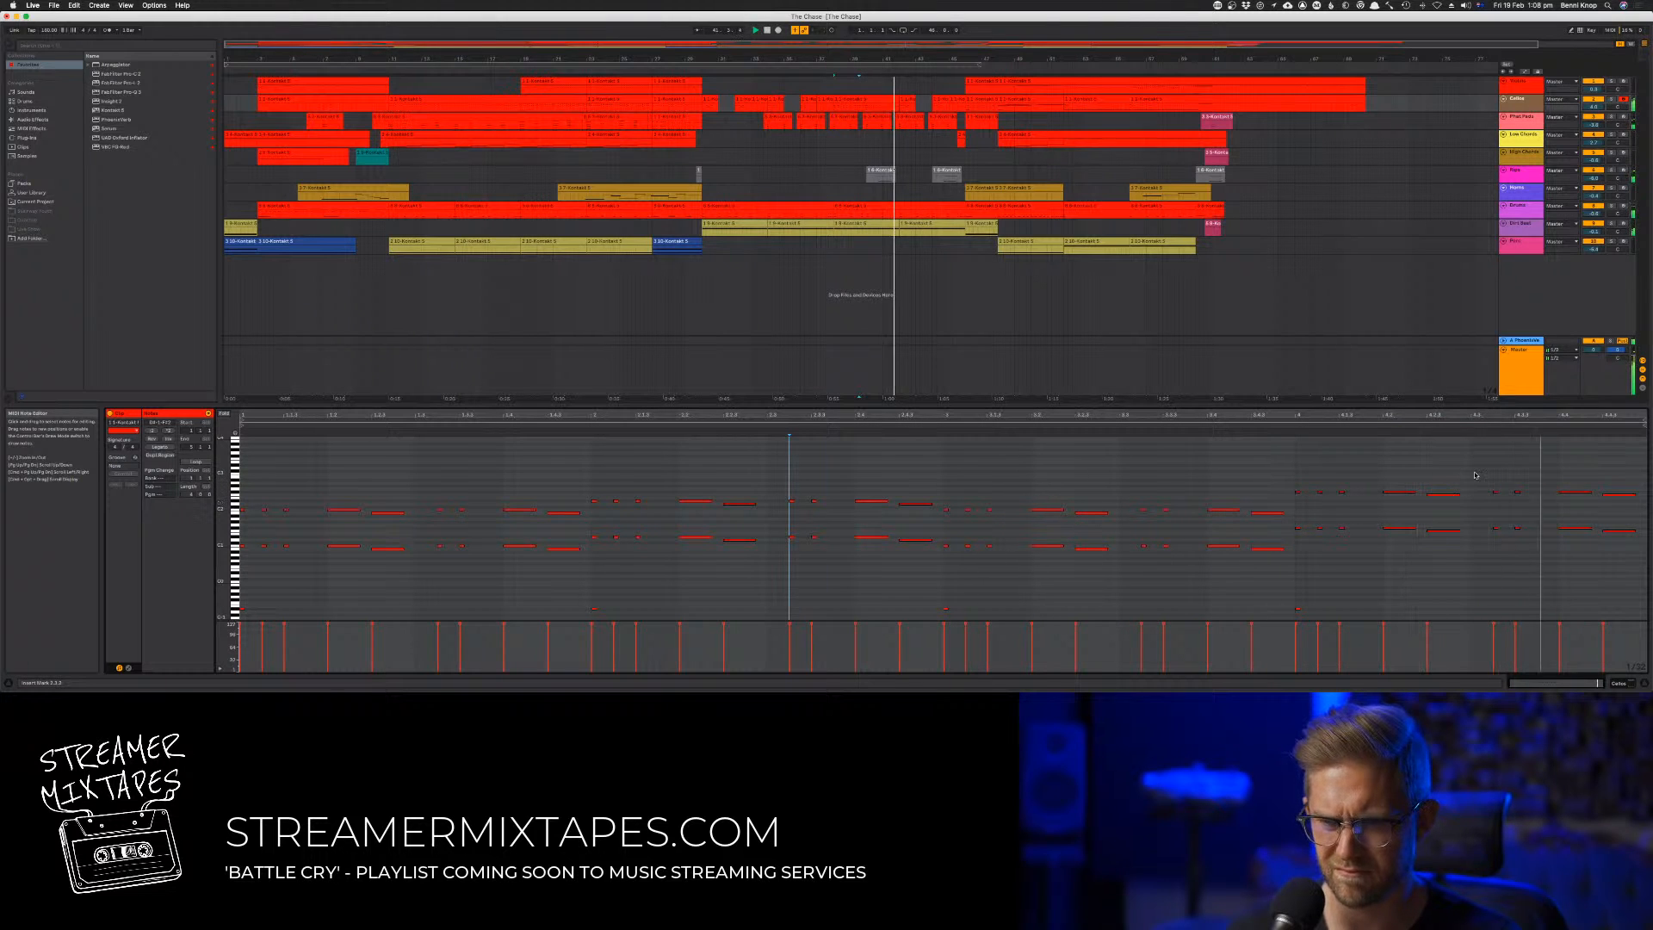
Add the missing short octave stab on beat 3 of each bar in the four-bar clip, matching each bar's pitch
click(1488, 495)
drag(1510, 484, 1518, 534)
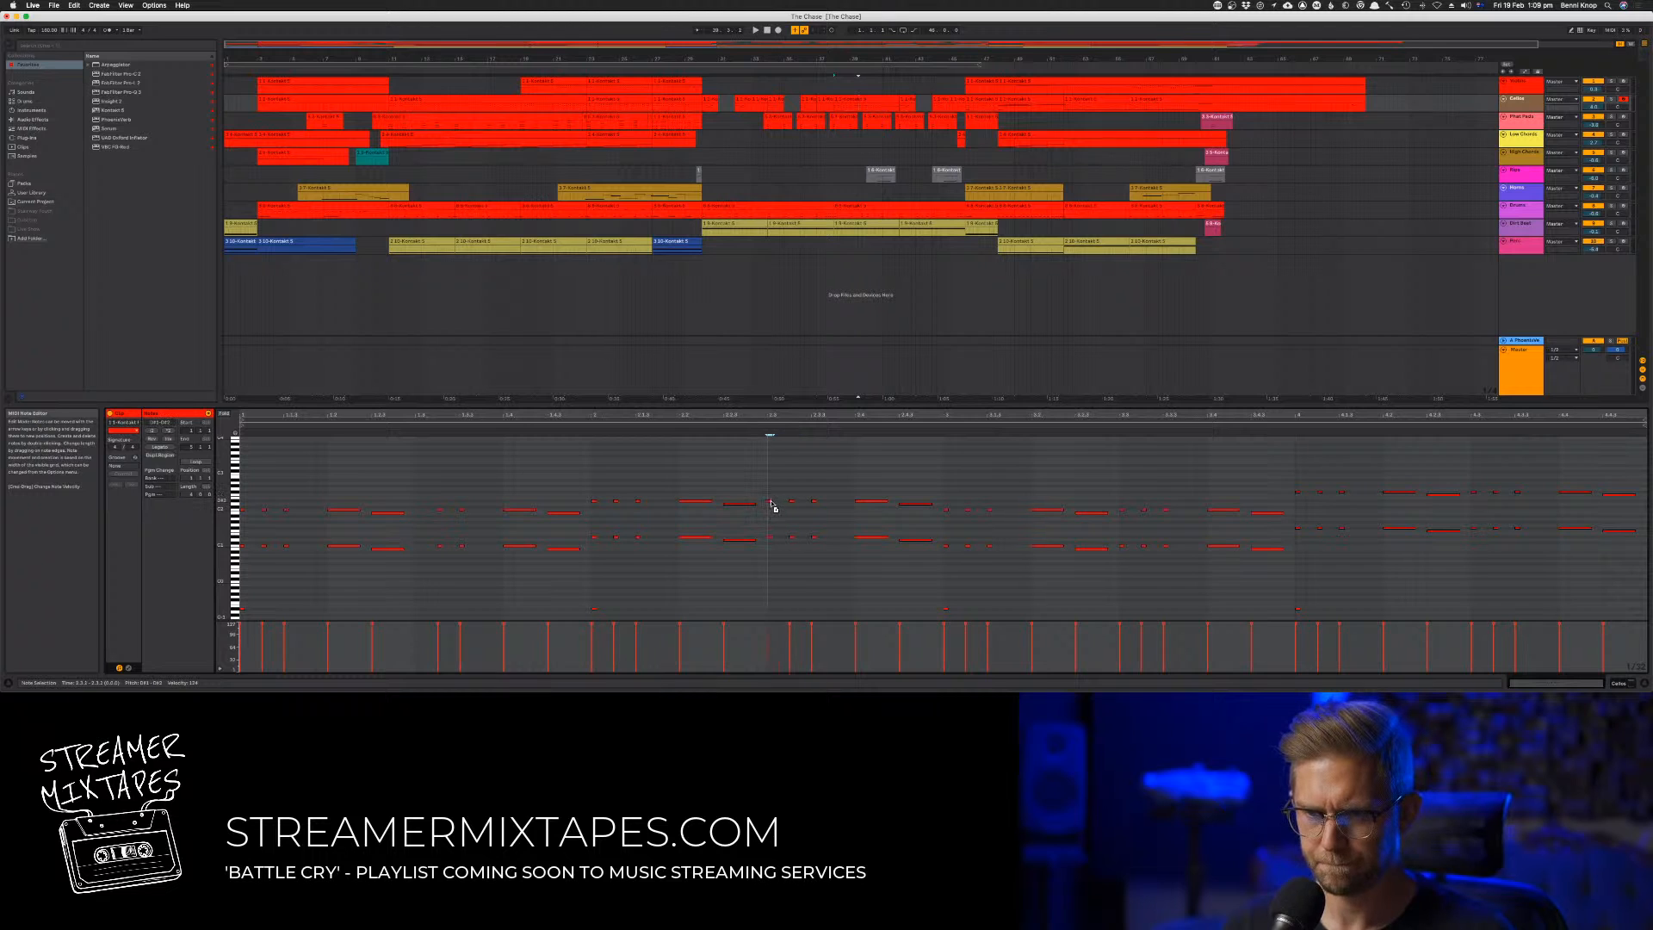
key(space)
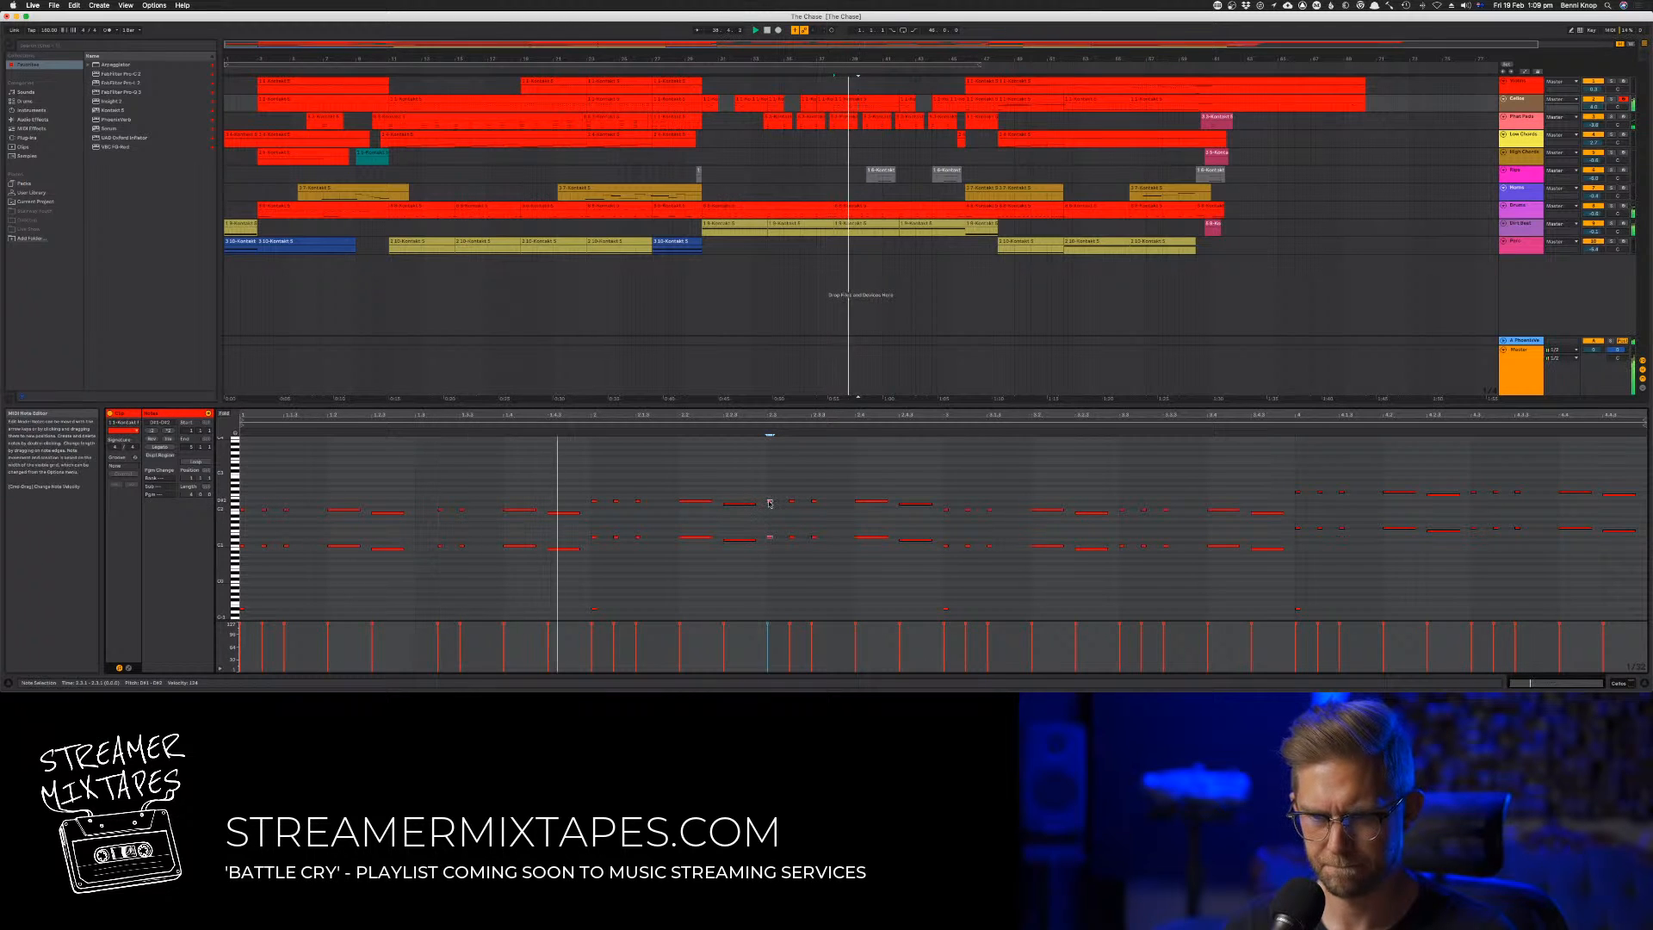
drag(422, 502, 419, 513)
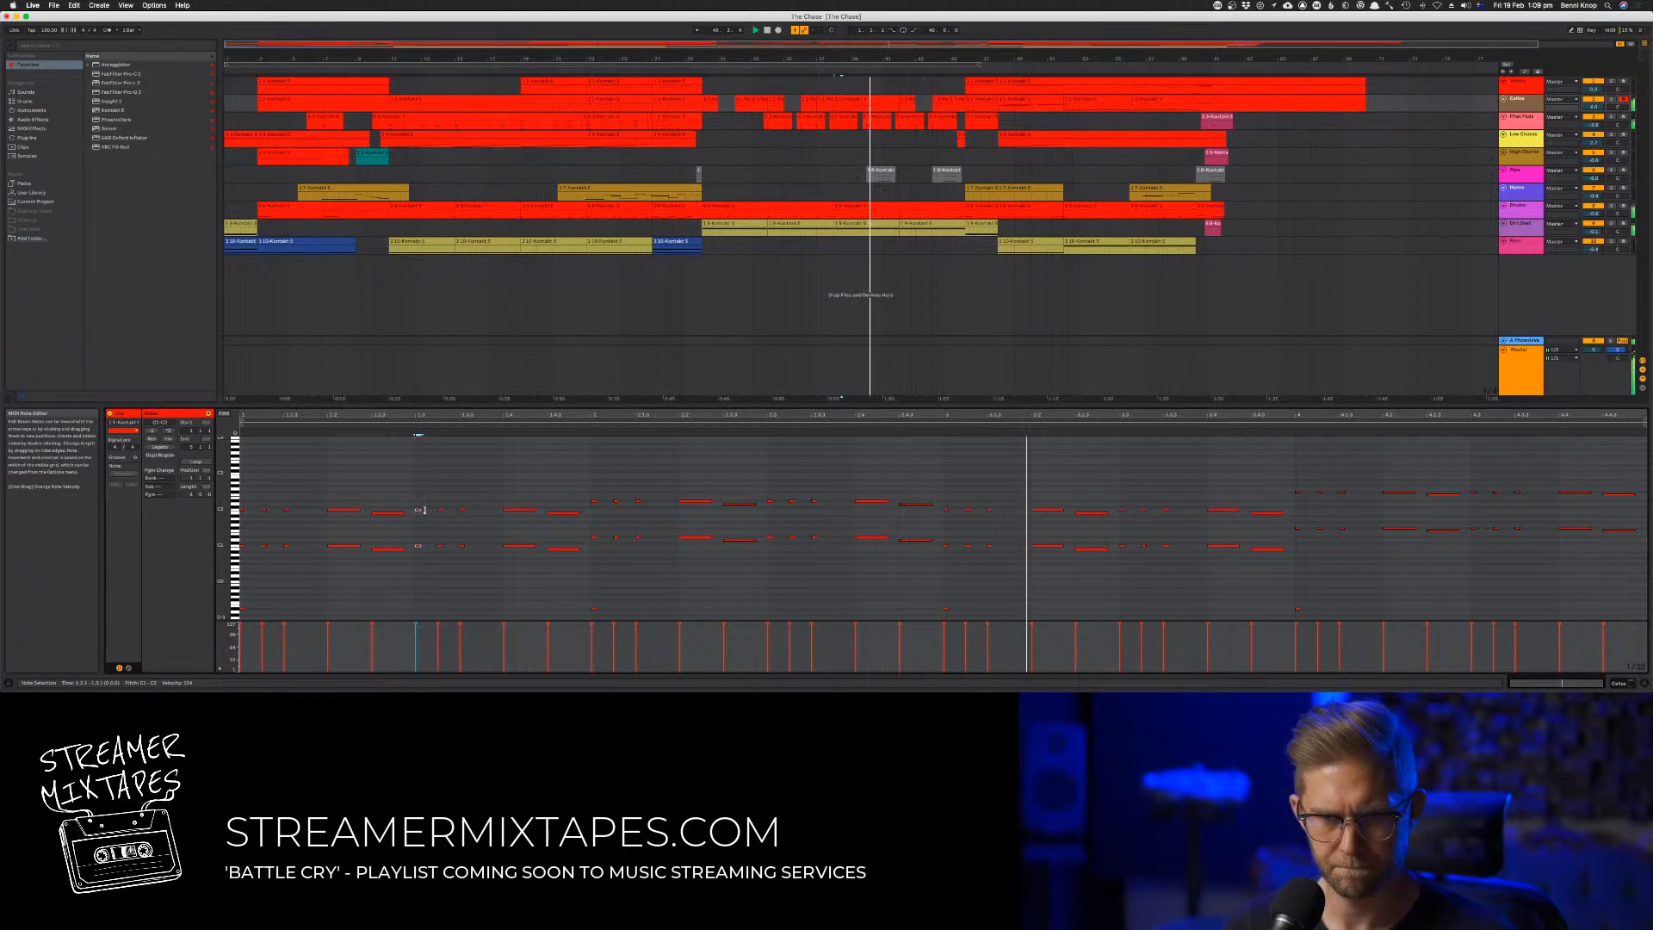
Duplicate the second track's four-bar clip to bars 42 to 45 and replay from just before bar 30
click(855, 101)
key(super+d)
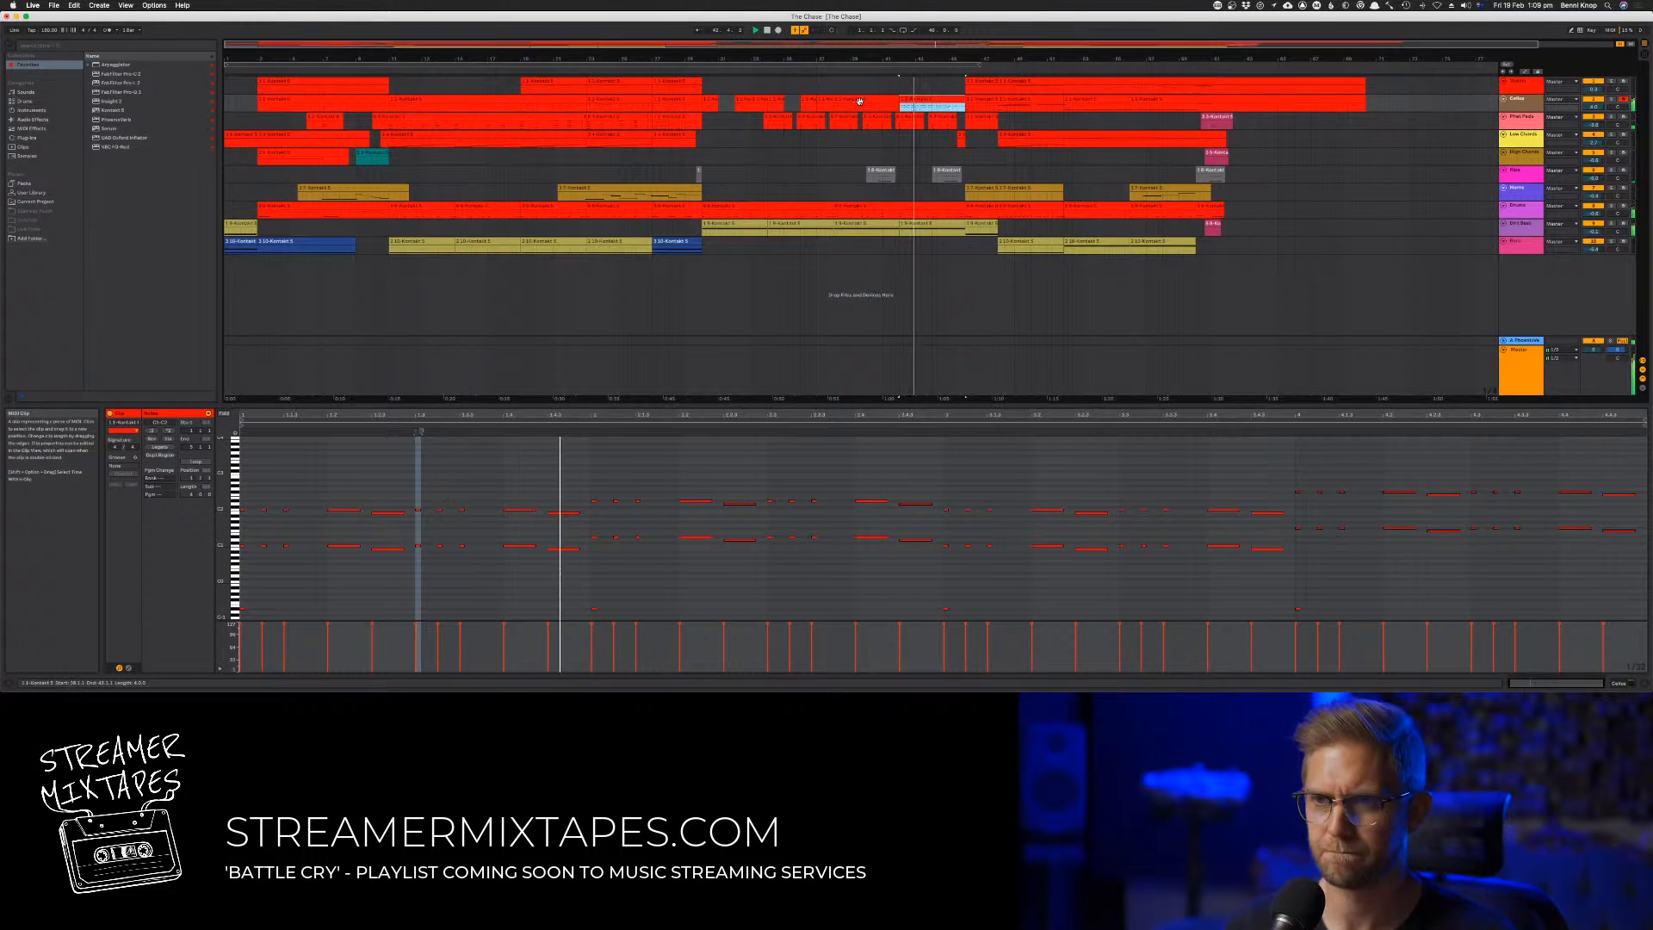
click(699, 70)
click(900, 71)
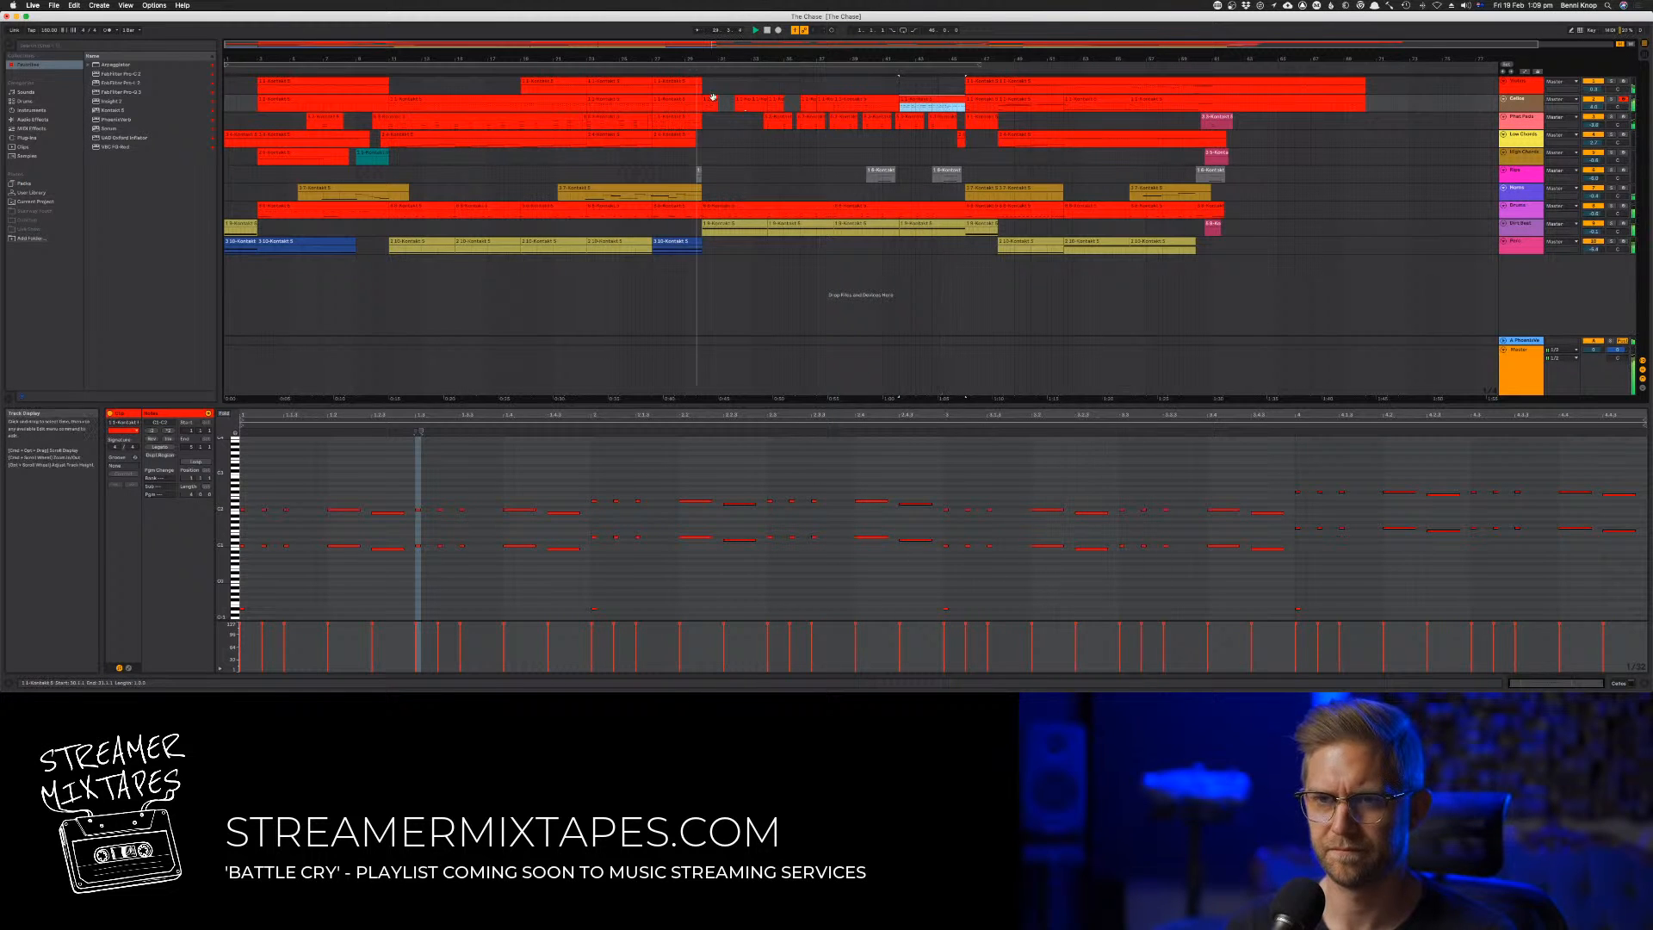
Consolidate all of the second track's clips from bar 30 through bar 45 into a single clip
click(711, 99)
shift+click(927, 104)
right_click(926, 103)
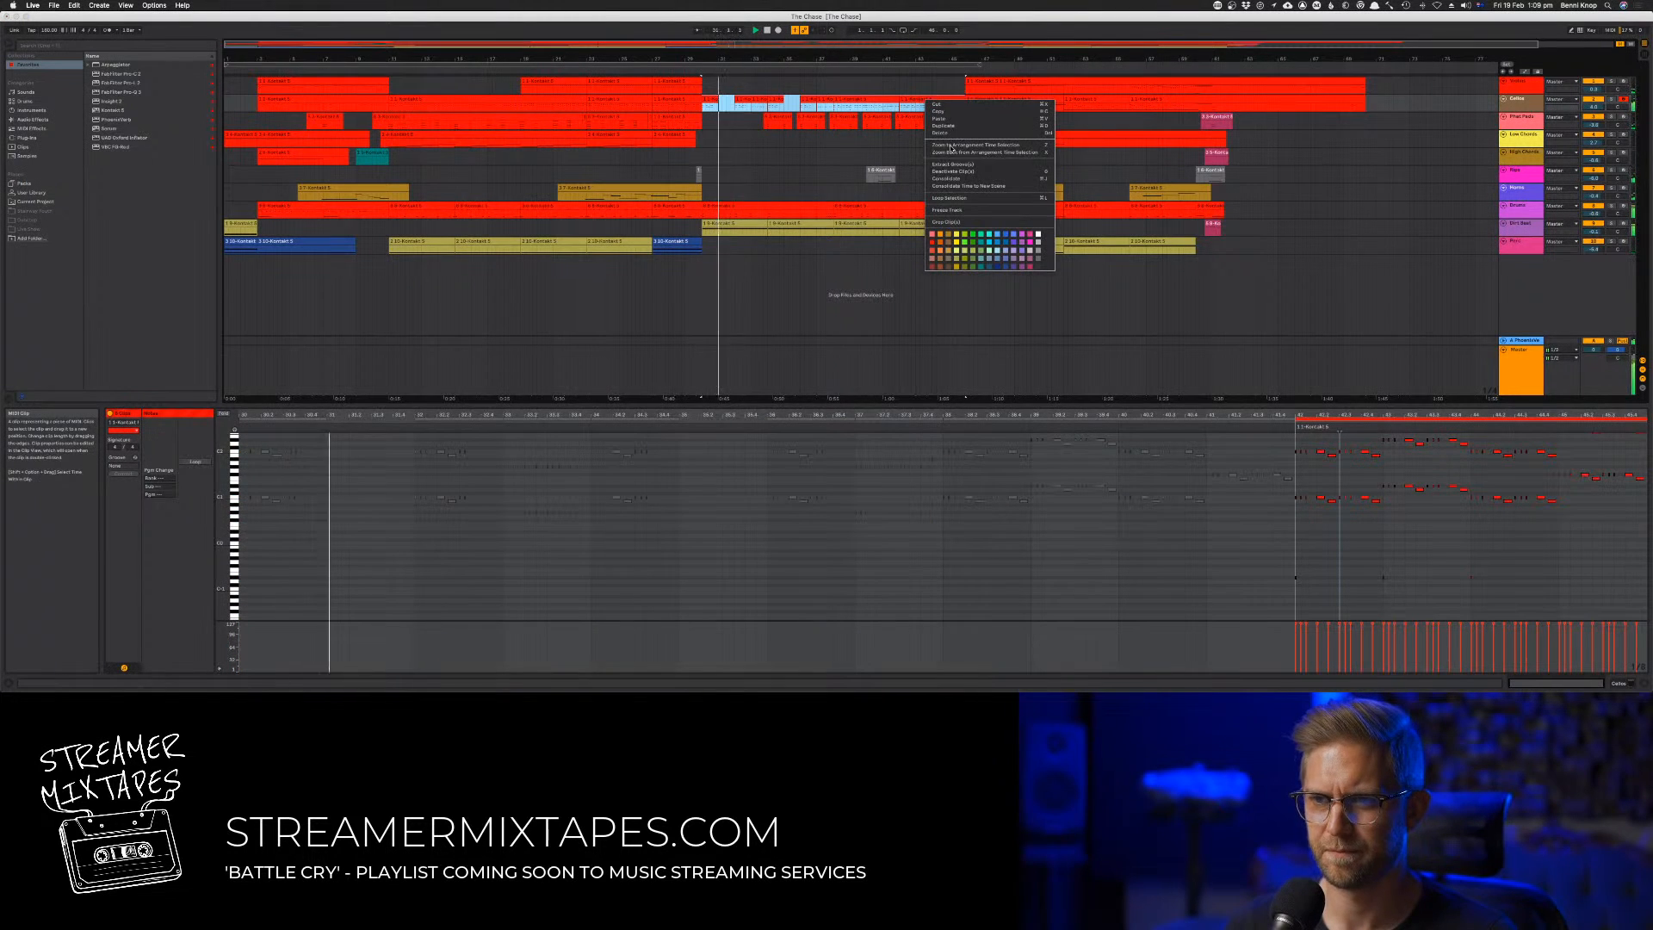
click(972, 178)
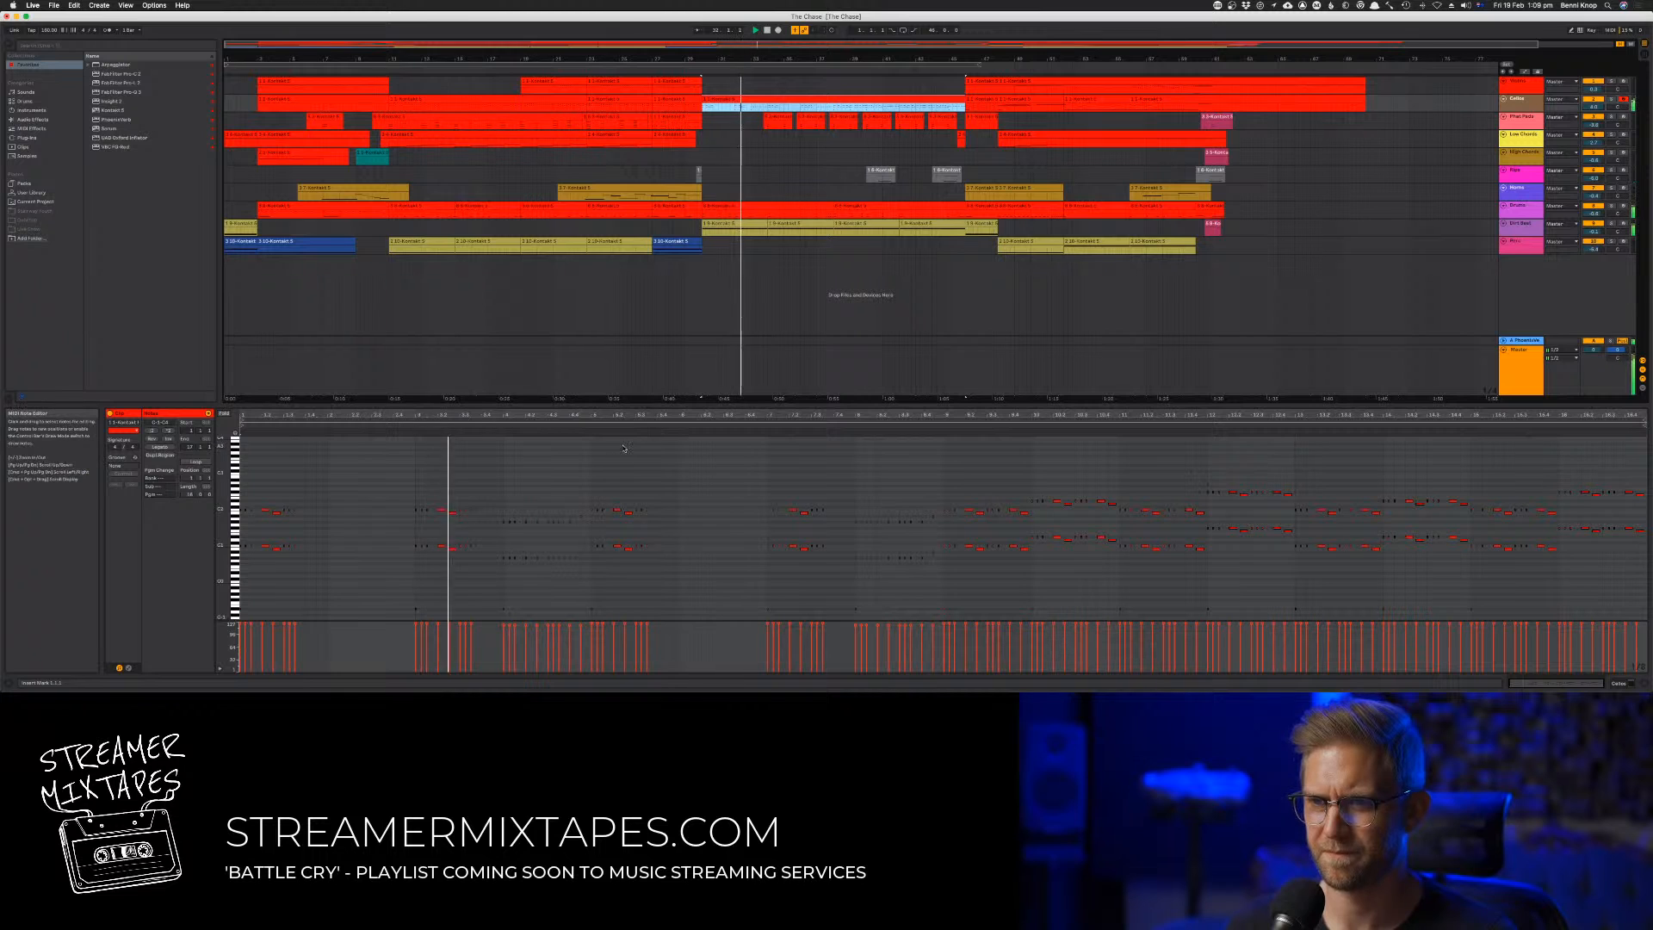
click(601, 460)
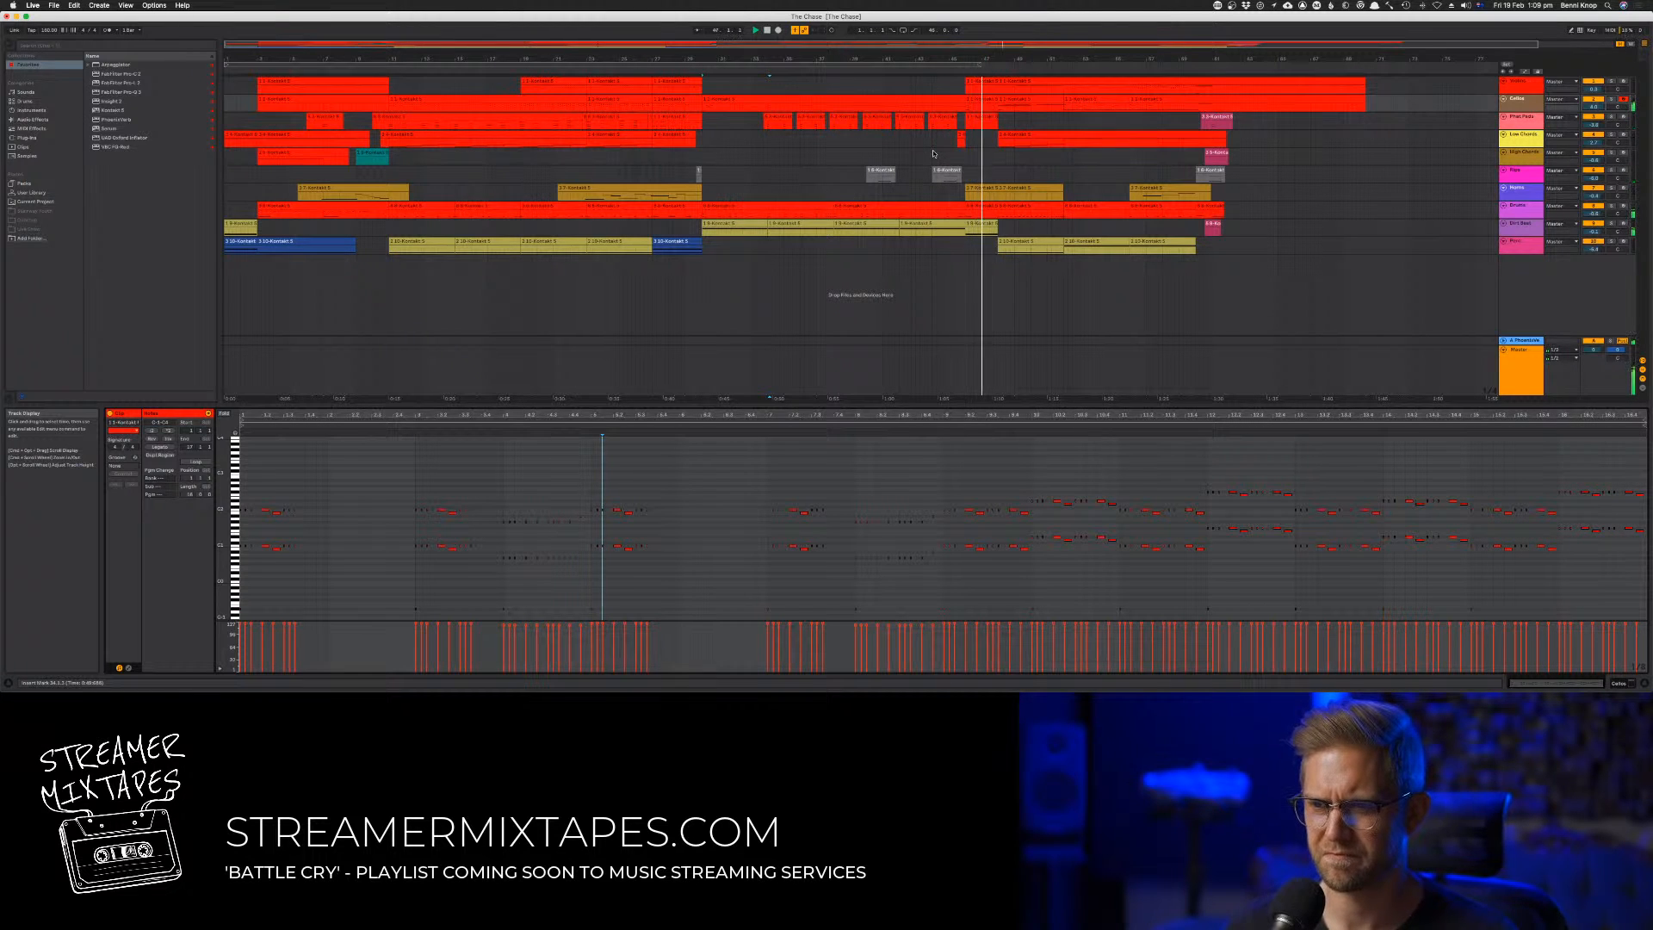
In the second track's clip at bars 46 to 47, shape a controller envelope rising from slightly below half to near maximum
double_click(983, 99)
key(space)
key(space)
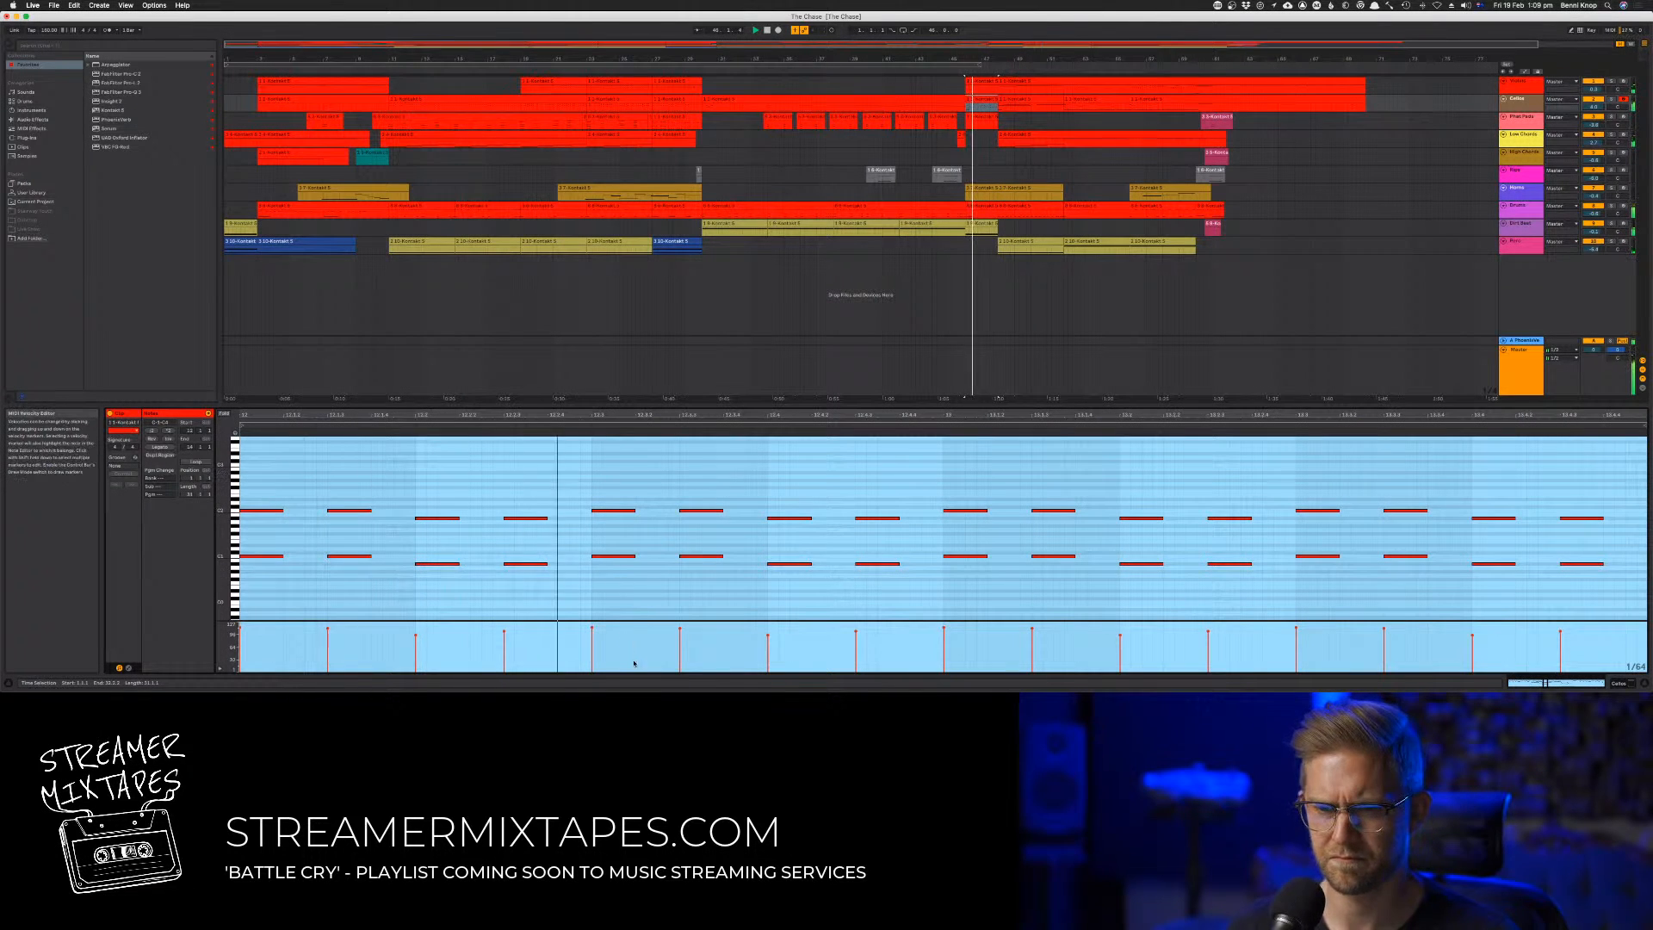
click(128, 668)
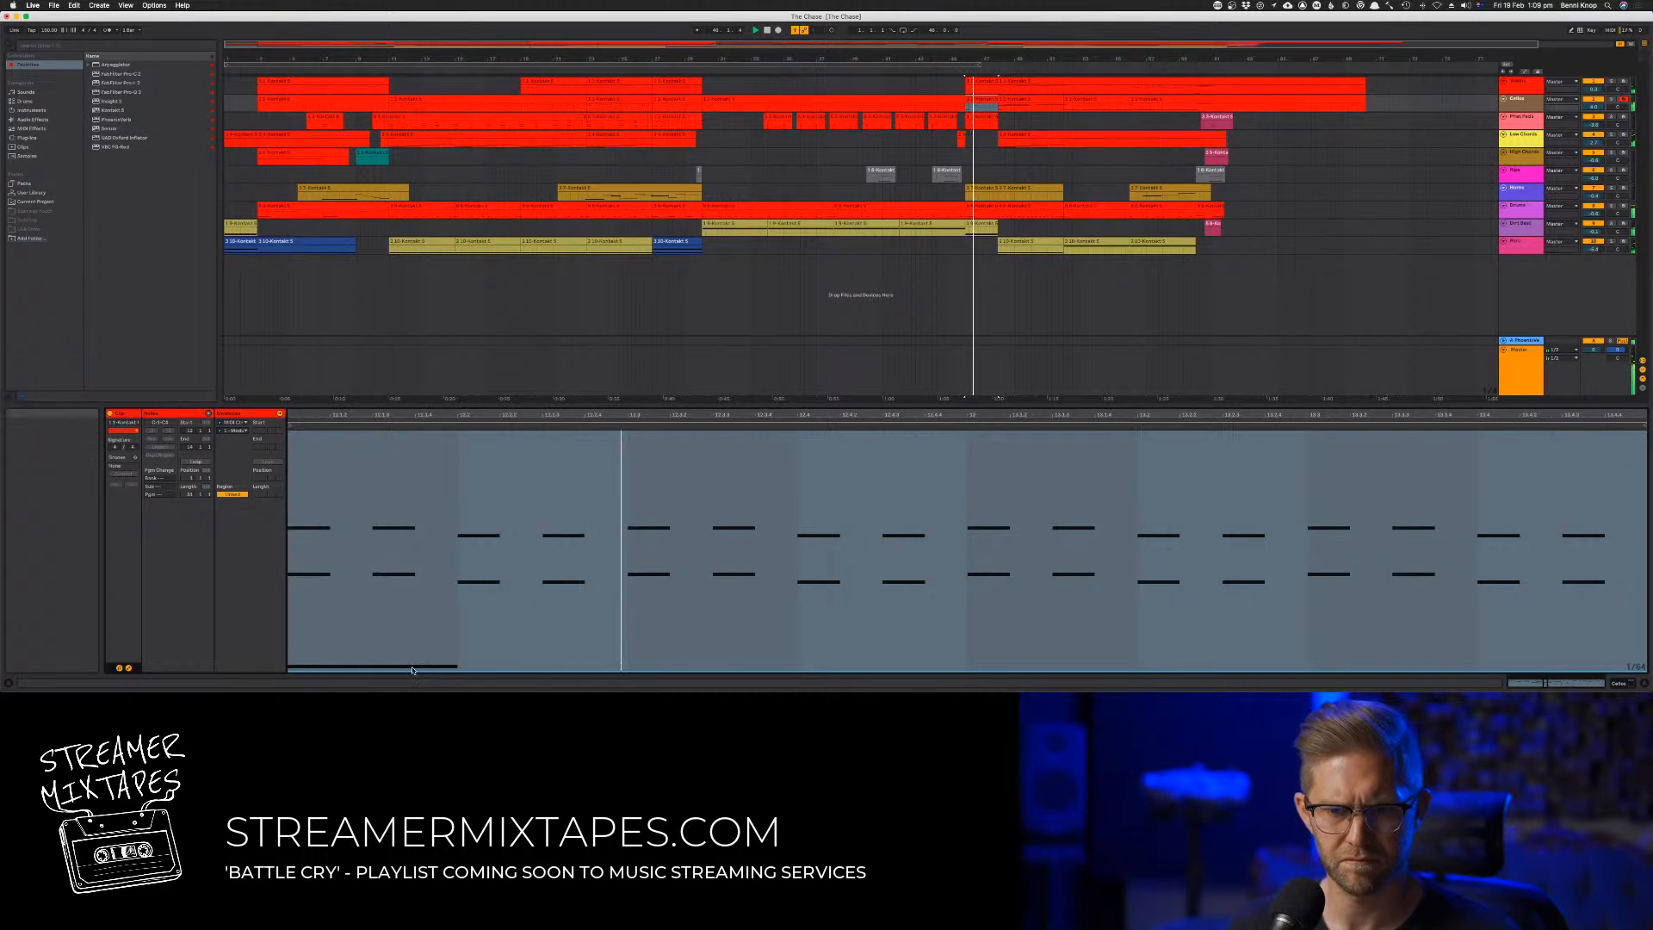
click(298, 514)
click(298, 514)
key(space)
key(space)
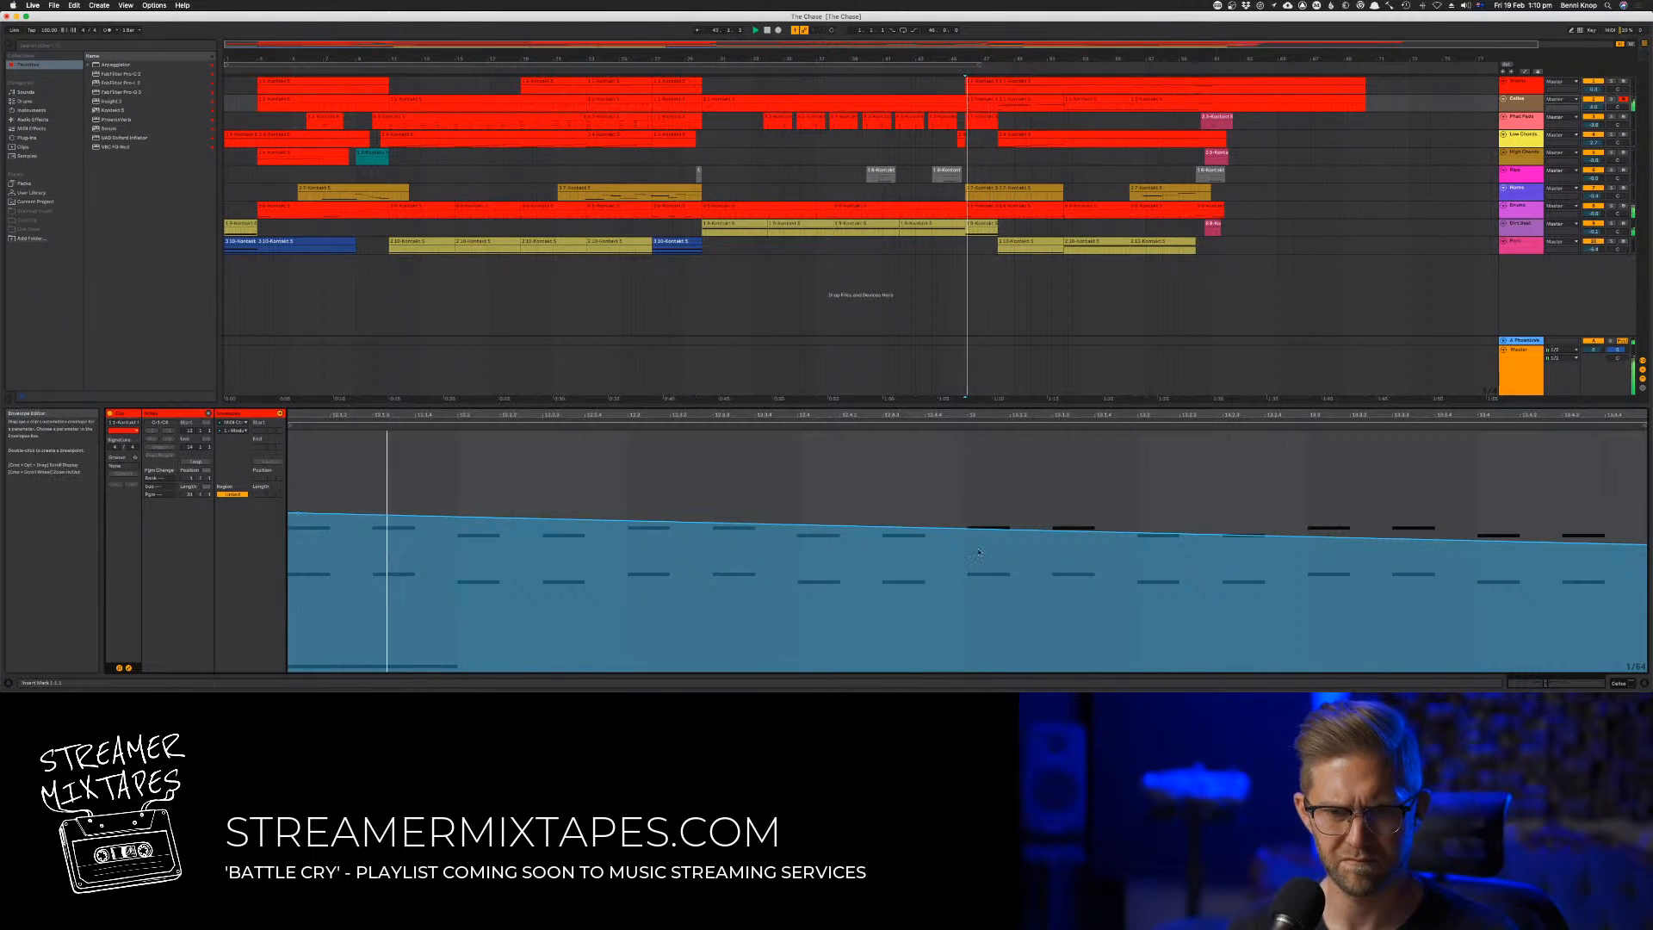
drag(1561, 542, 1561, 489)
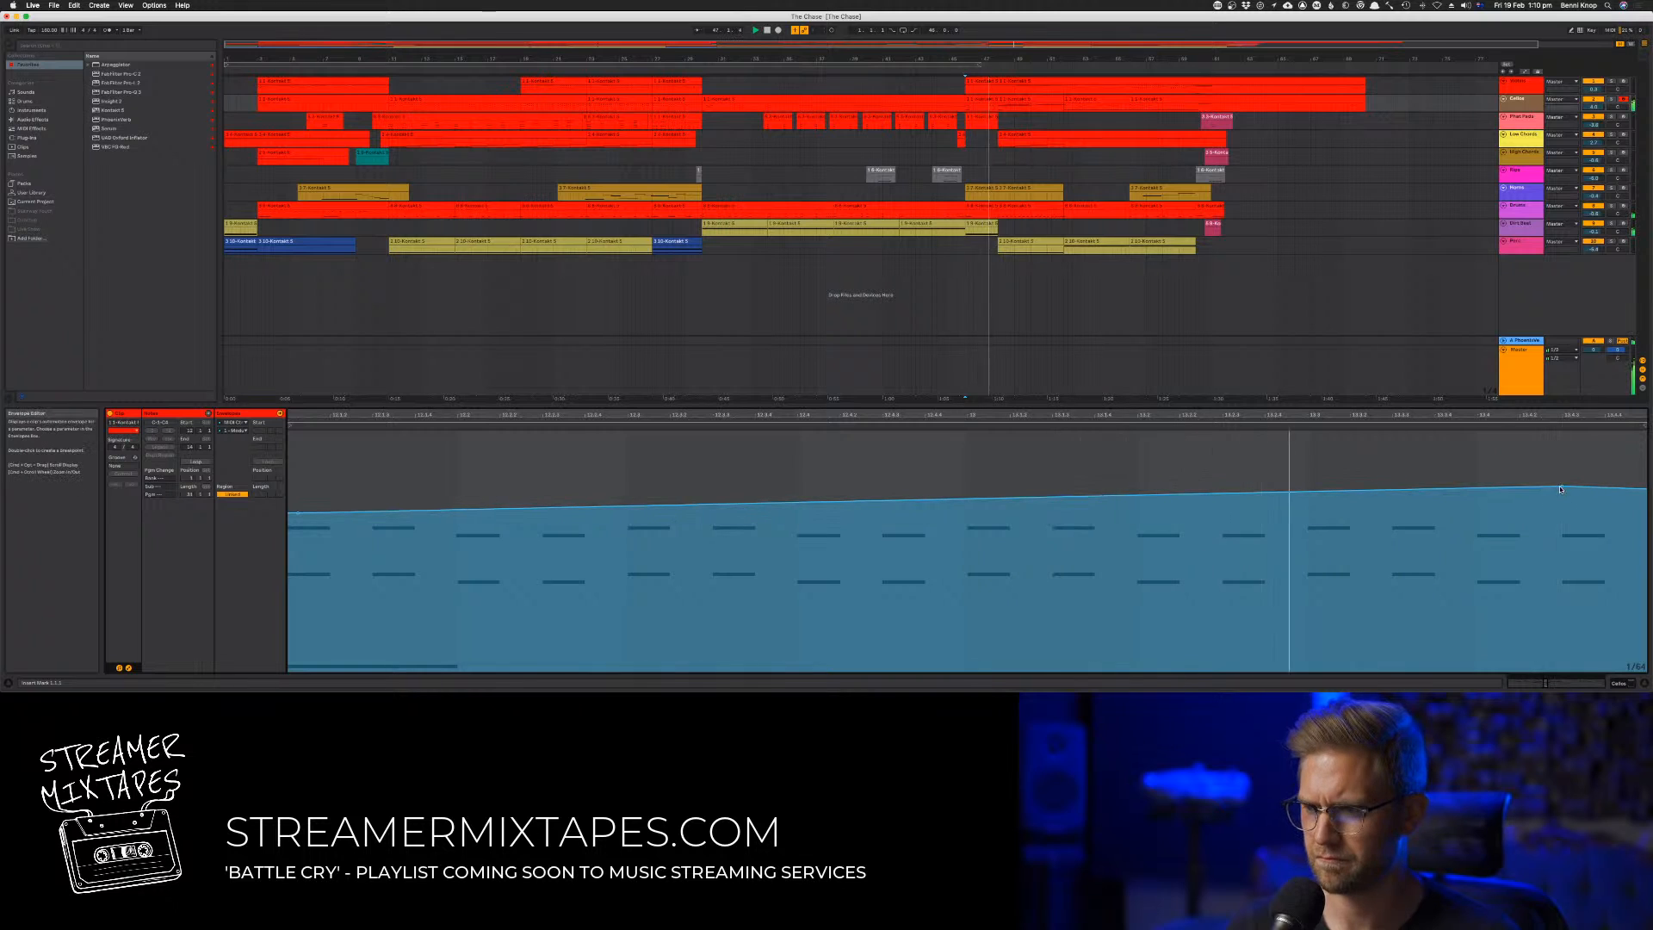
drag(298, 514, 300, 563)
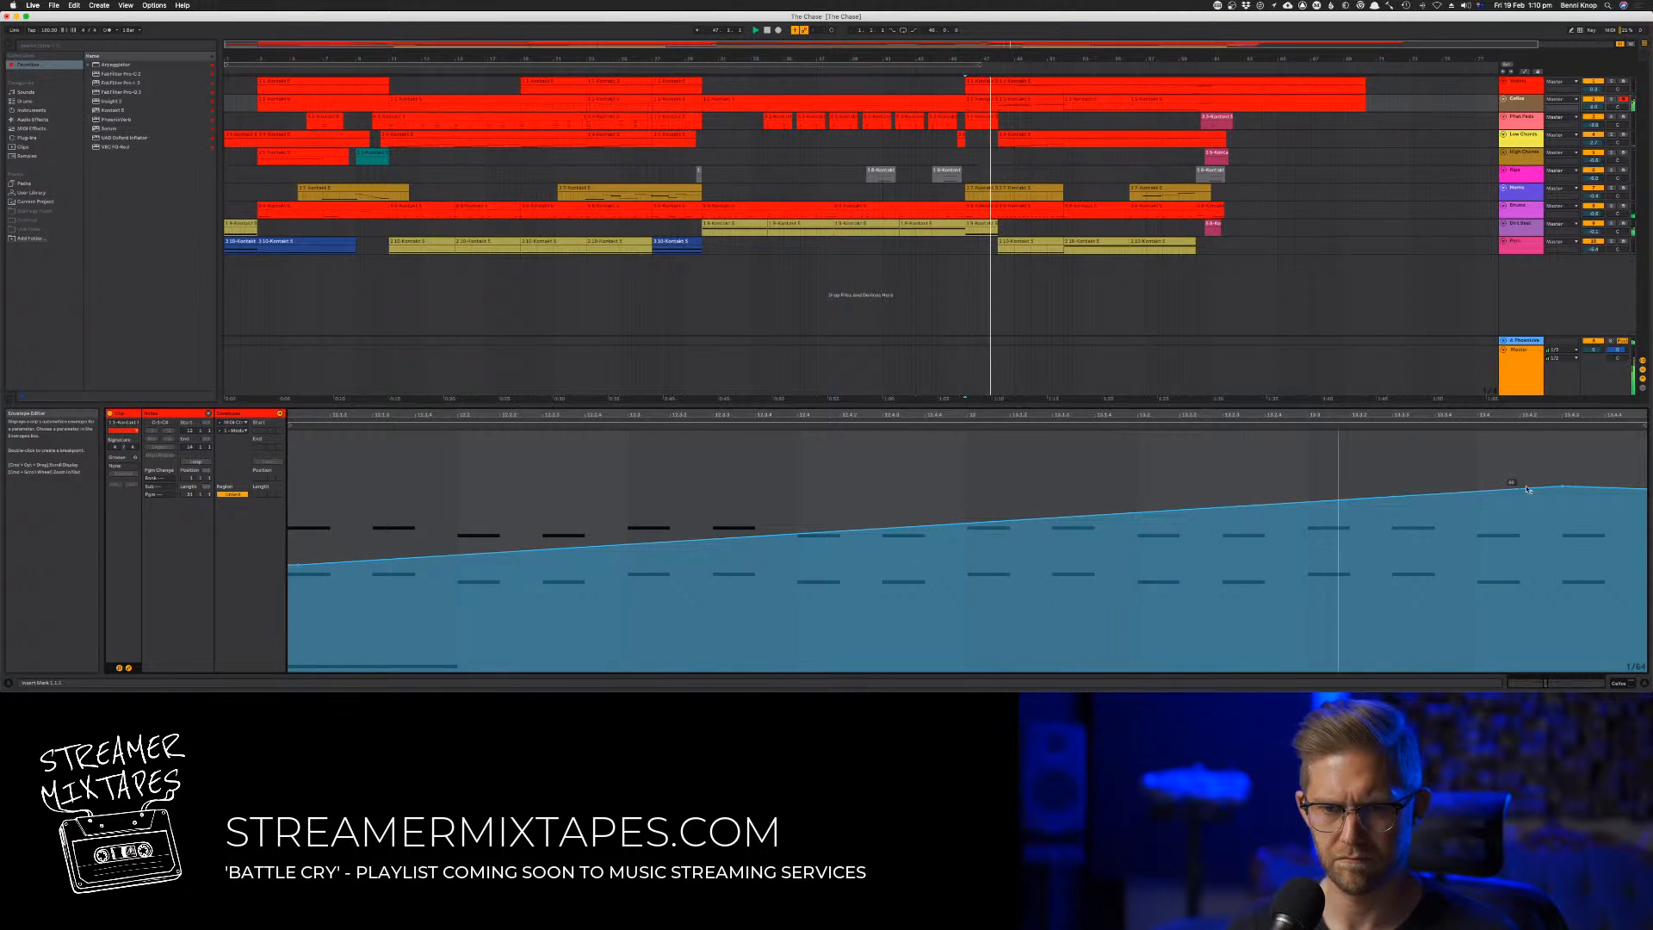
drag(1561, 487, 1560, 466)
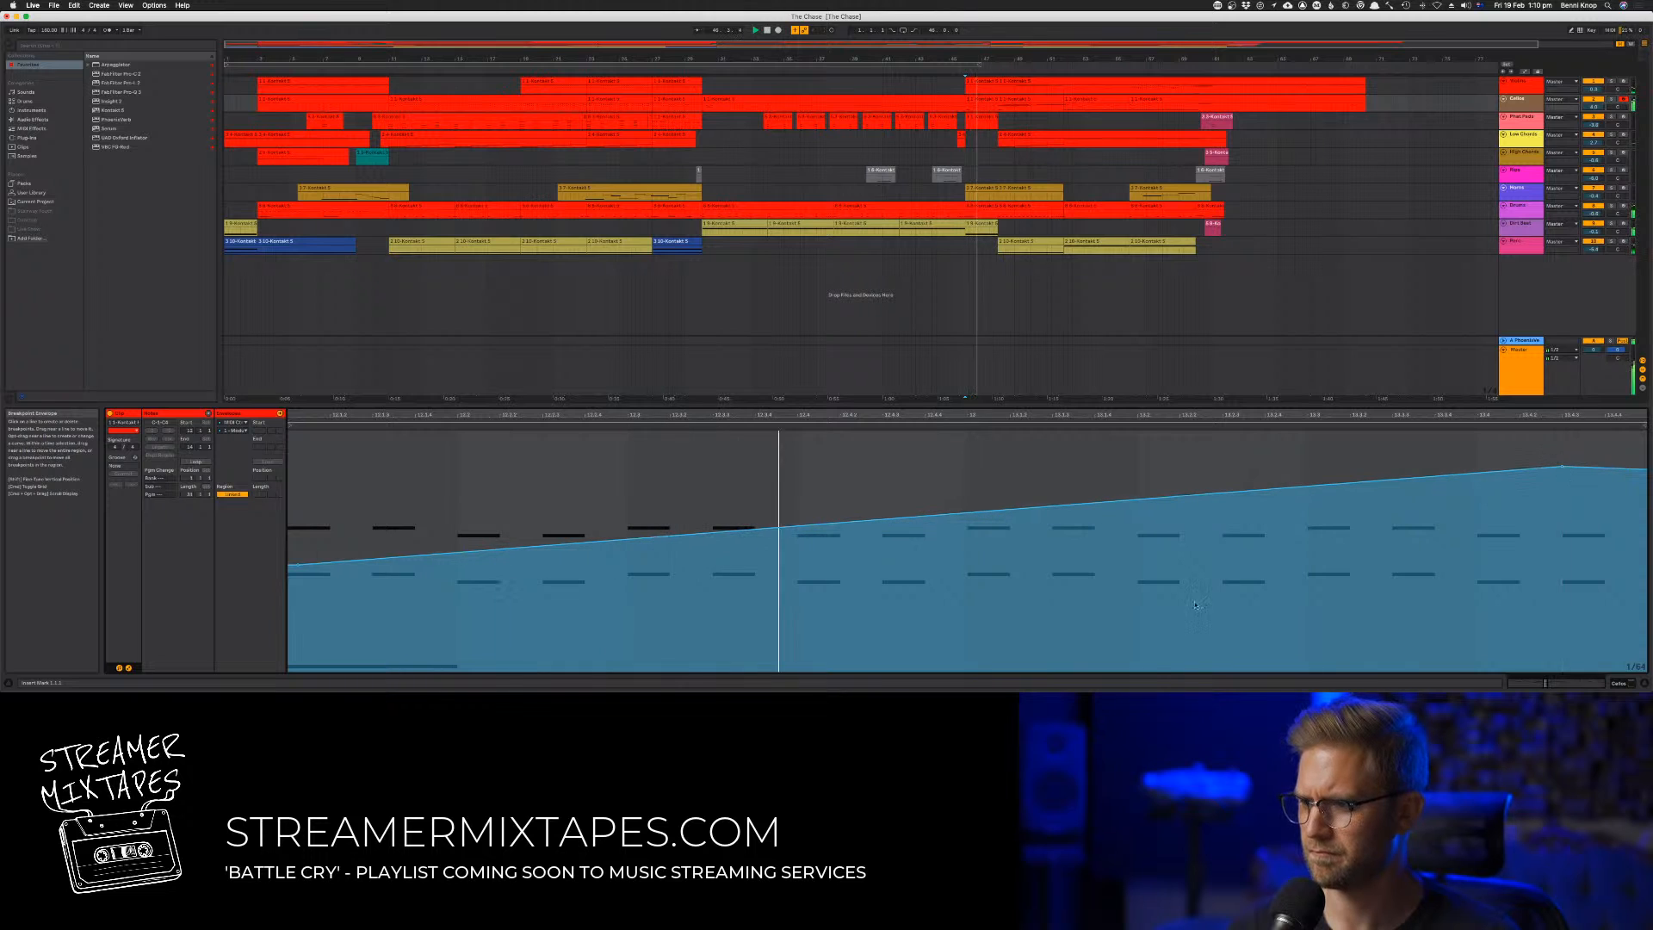
click(129, 668)
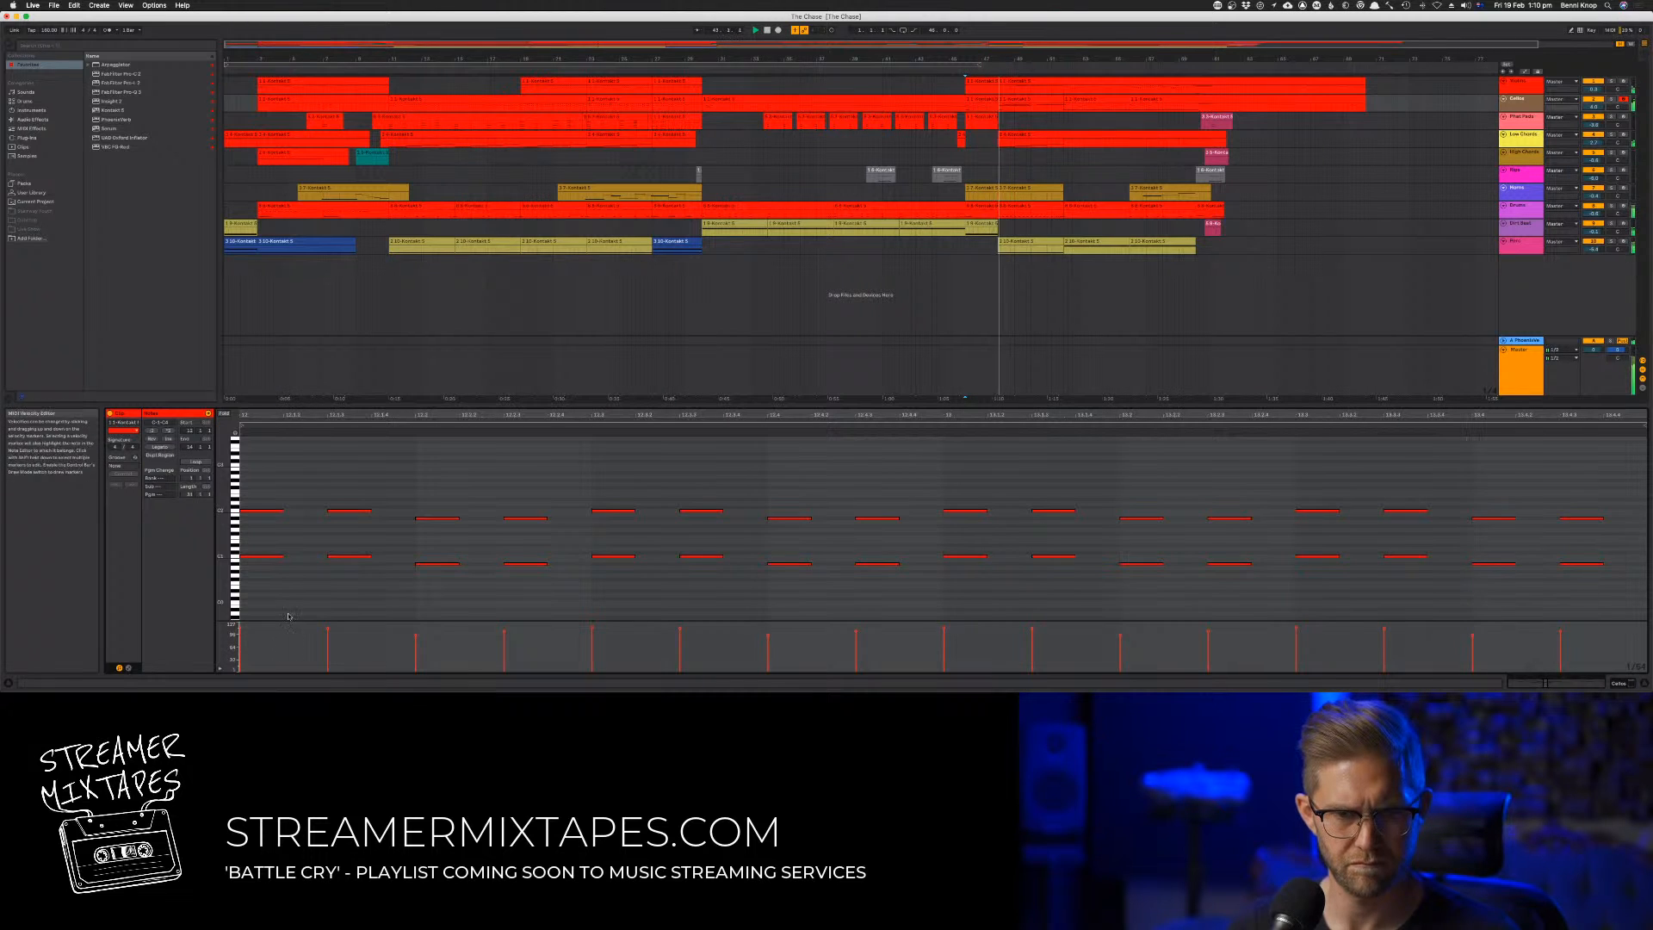
Lower the long bottom note at the start of the bar 46 clip by three semitones and replay from just before bar 30
scroll(290, 606, down, 3)
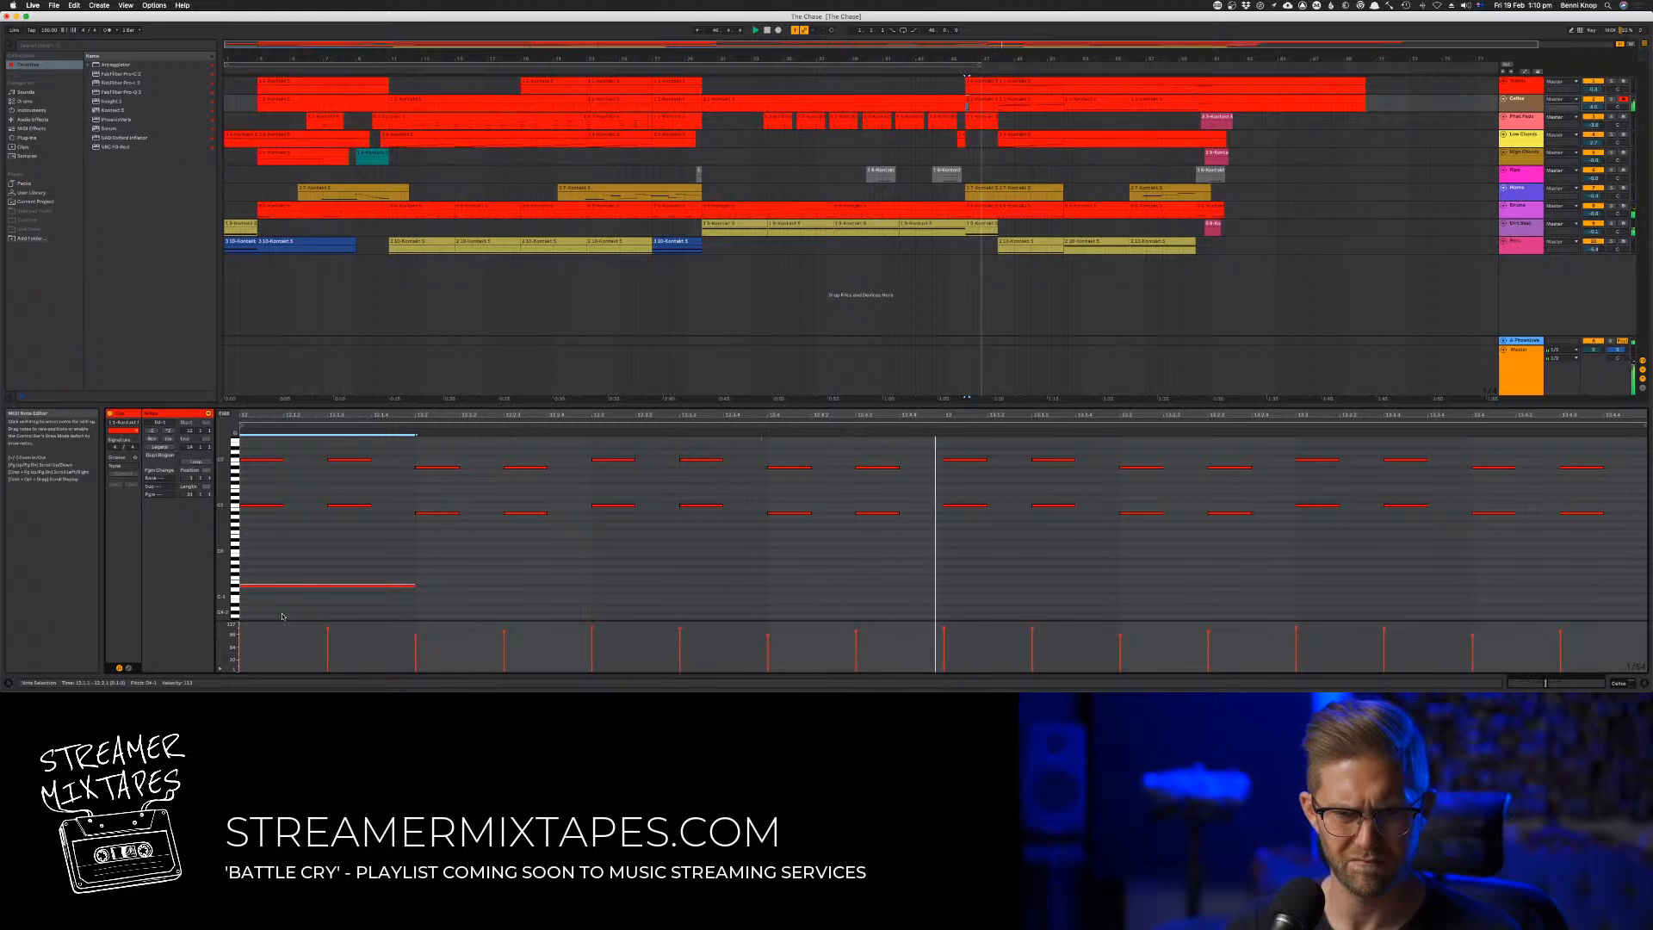
key(Down)
key(Down)
key(Down)
key(Down)
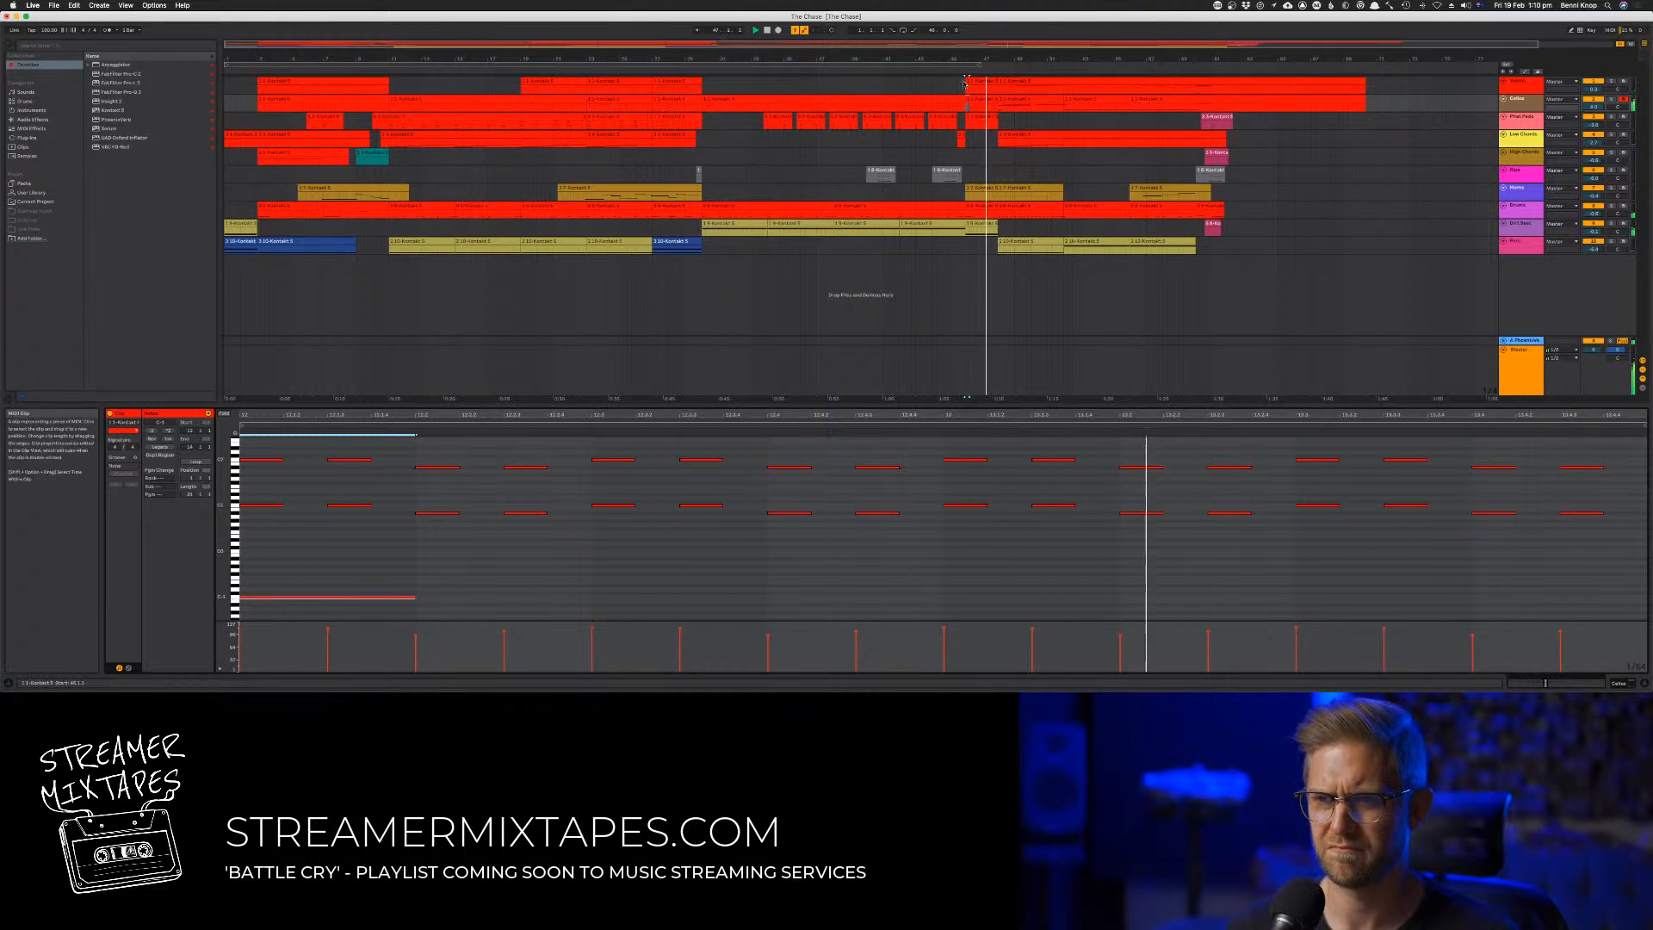
click(948, 87)
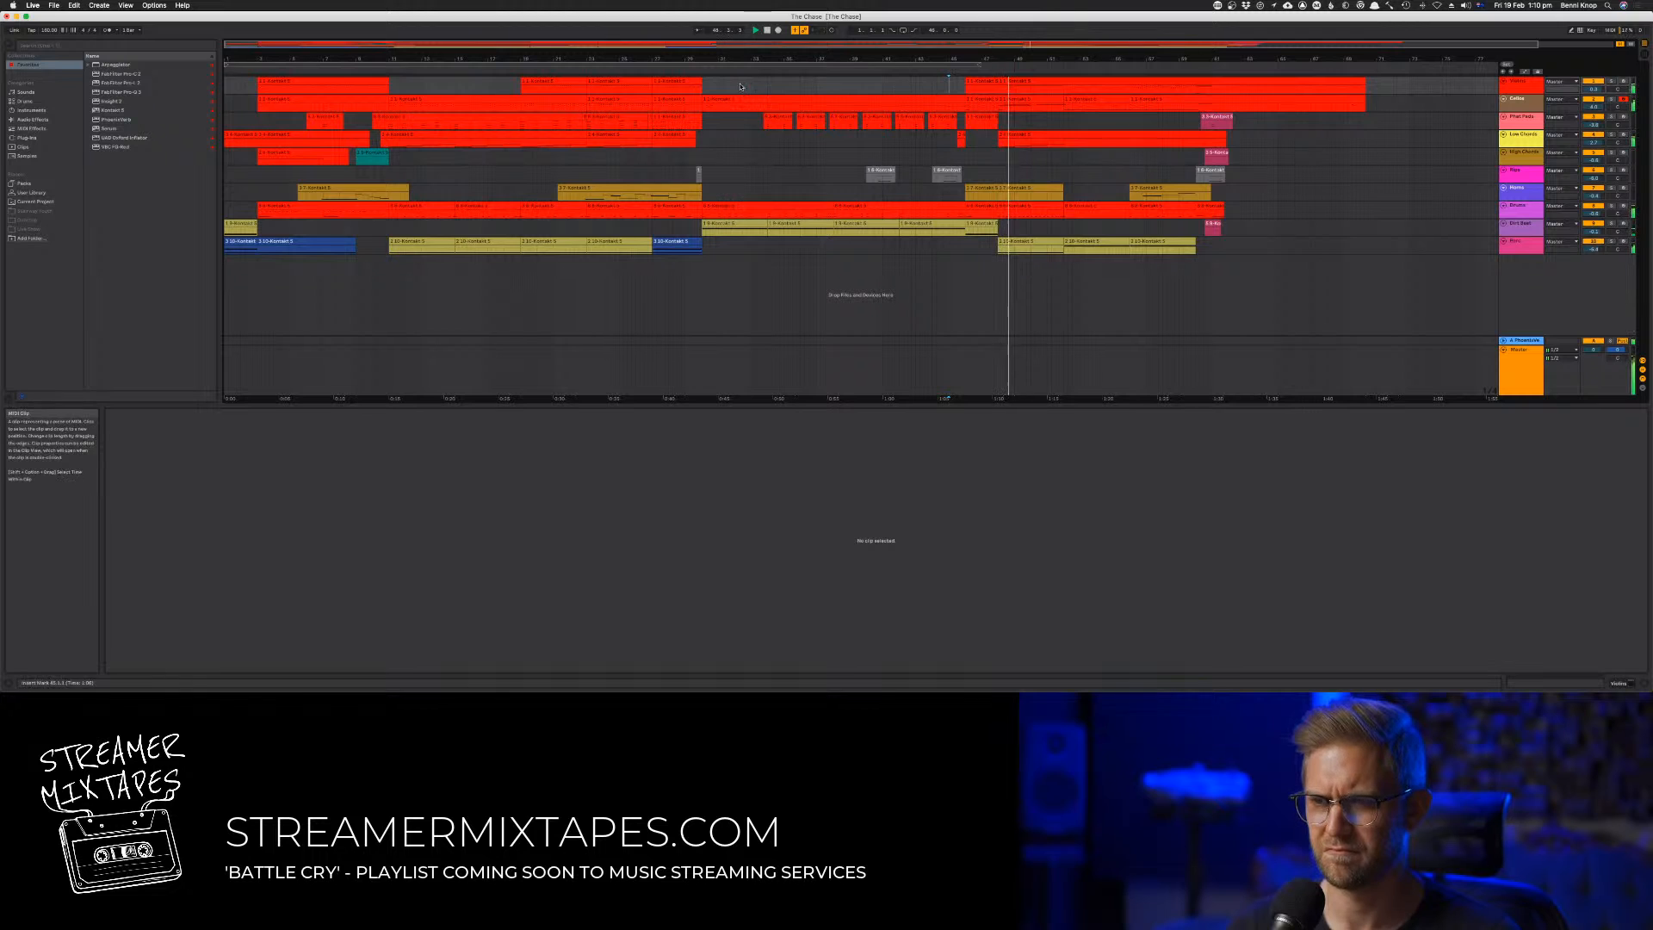
click(694, 69)
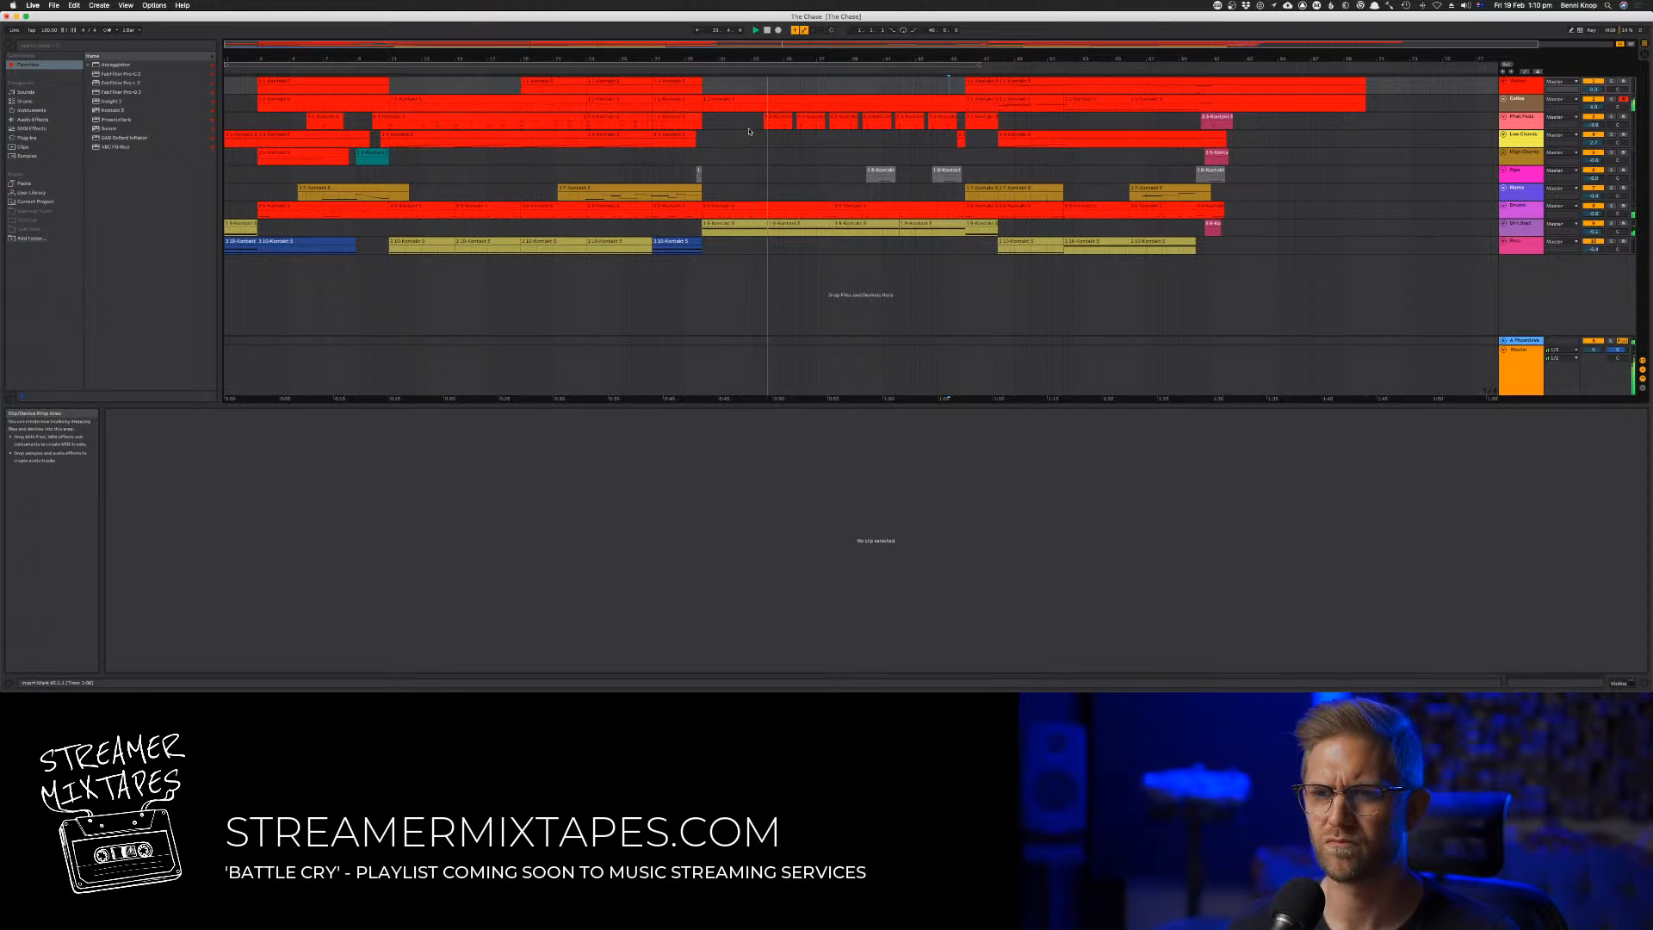
Copy the second track's bar 30 to 45 clip onto the first track, keeping only a four-bar clip at bars 38 to 41
click(849, 102)
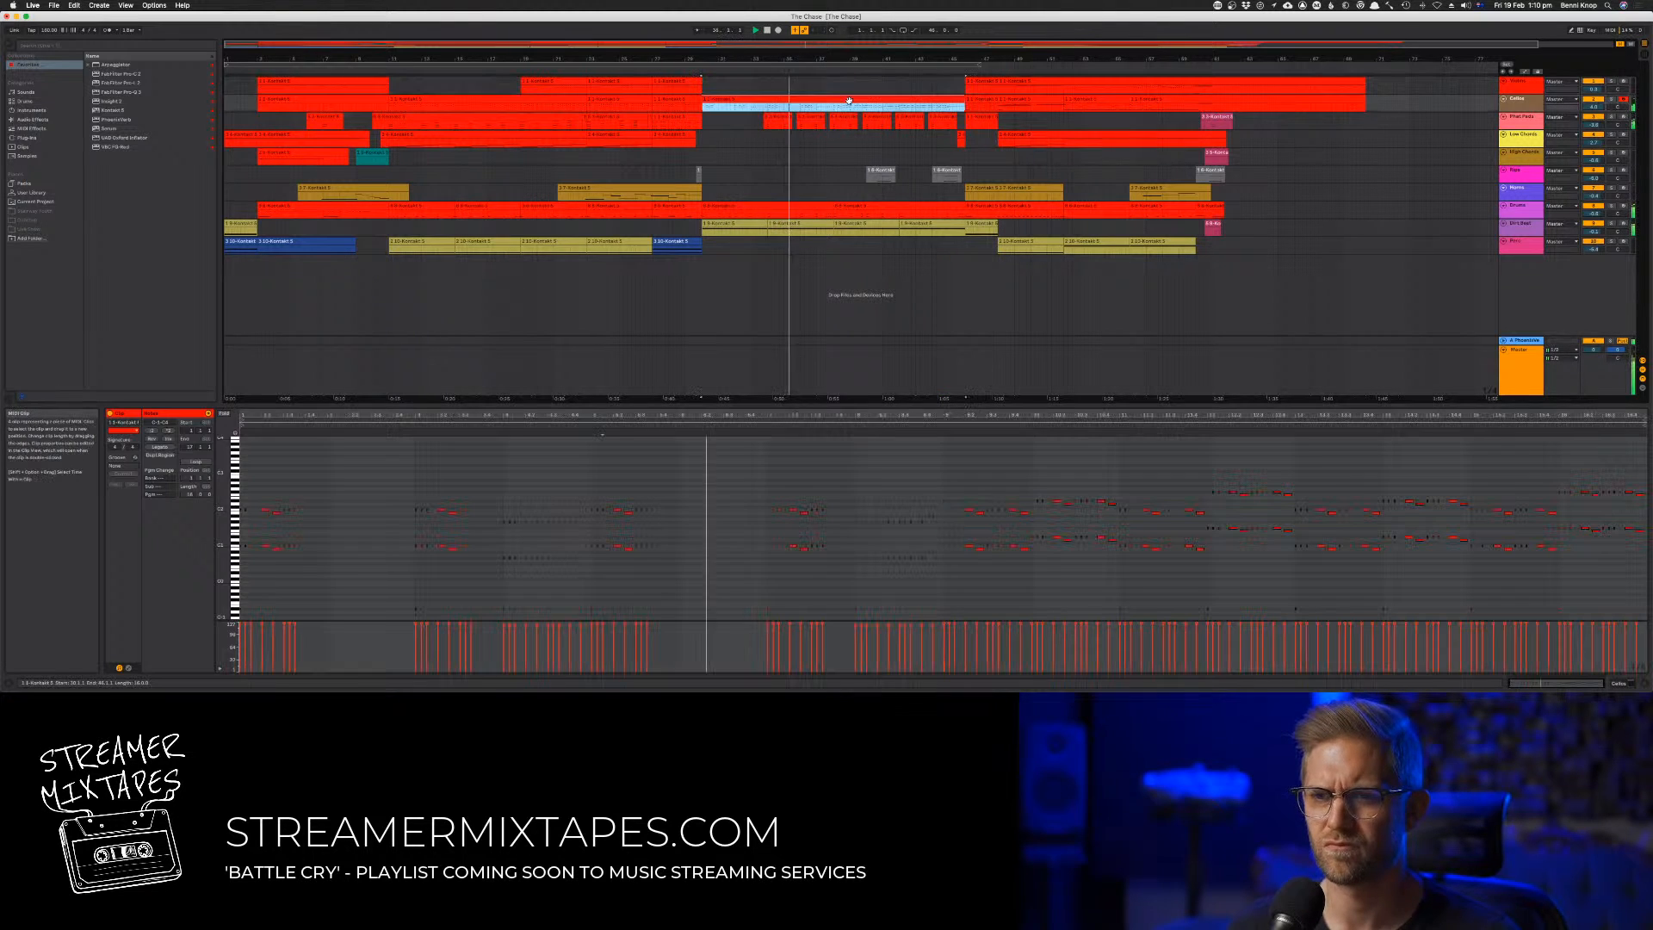
click(811, 93)
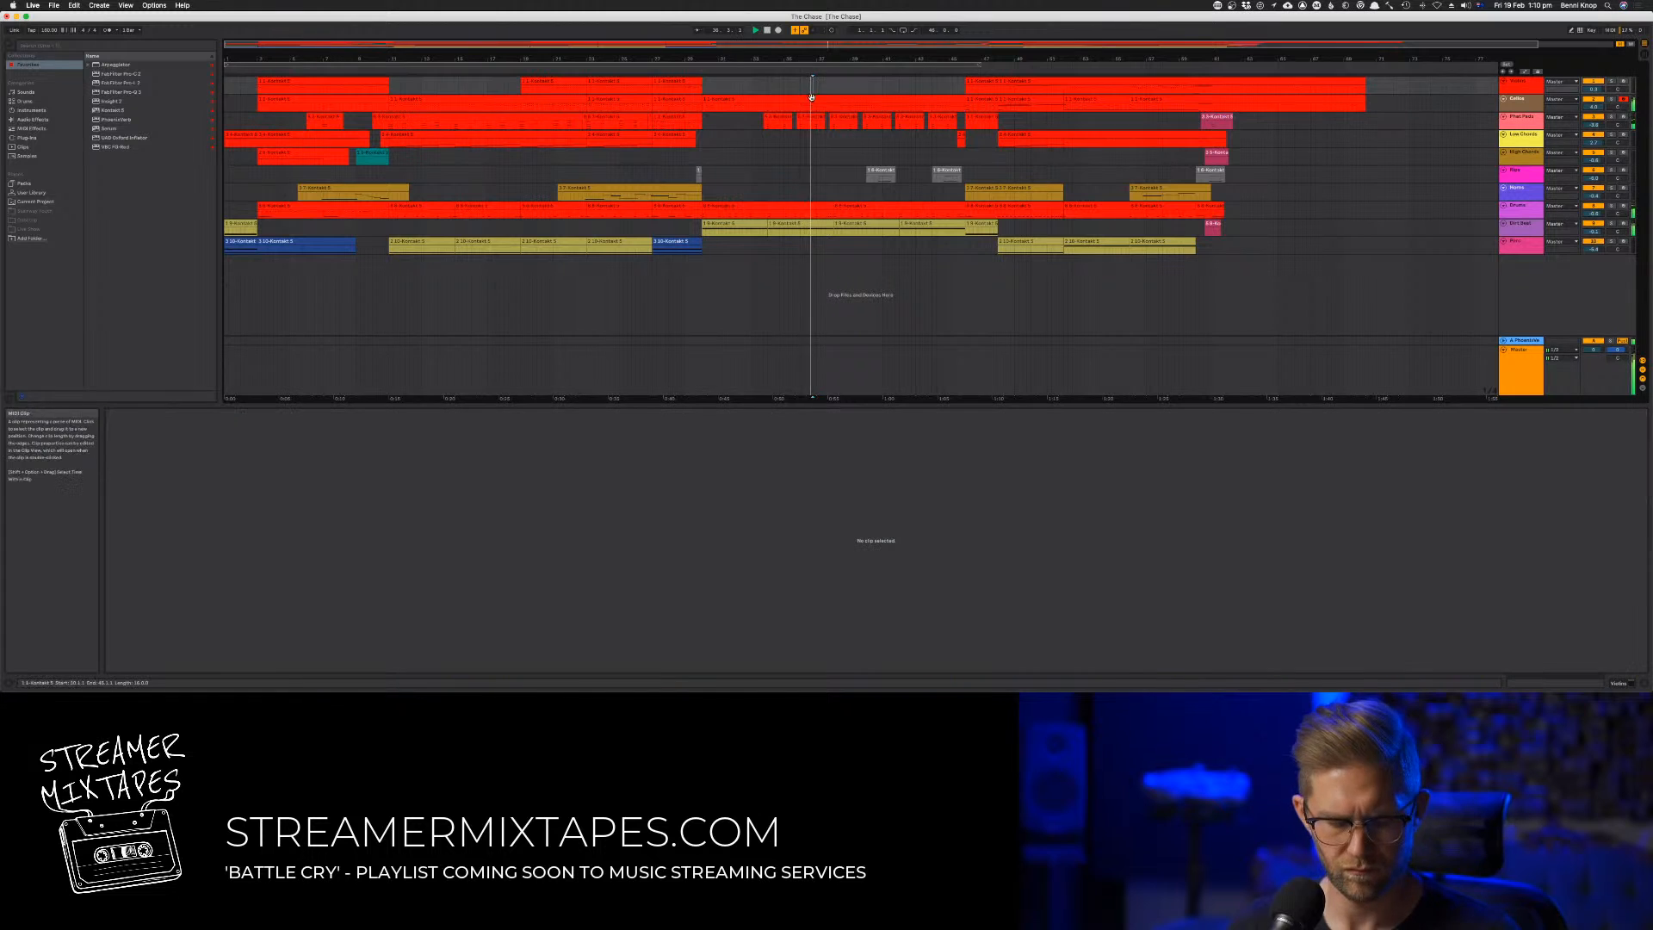
click(812, 102)
drag(814, 101, 816, 84)
drag(957, 84, 835, 85)
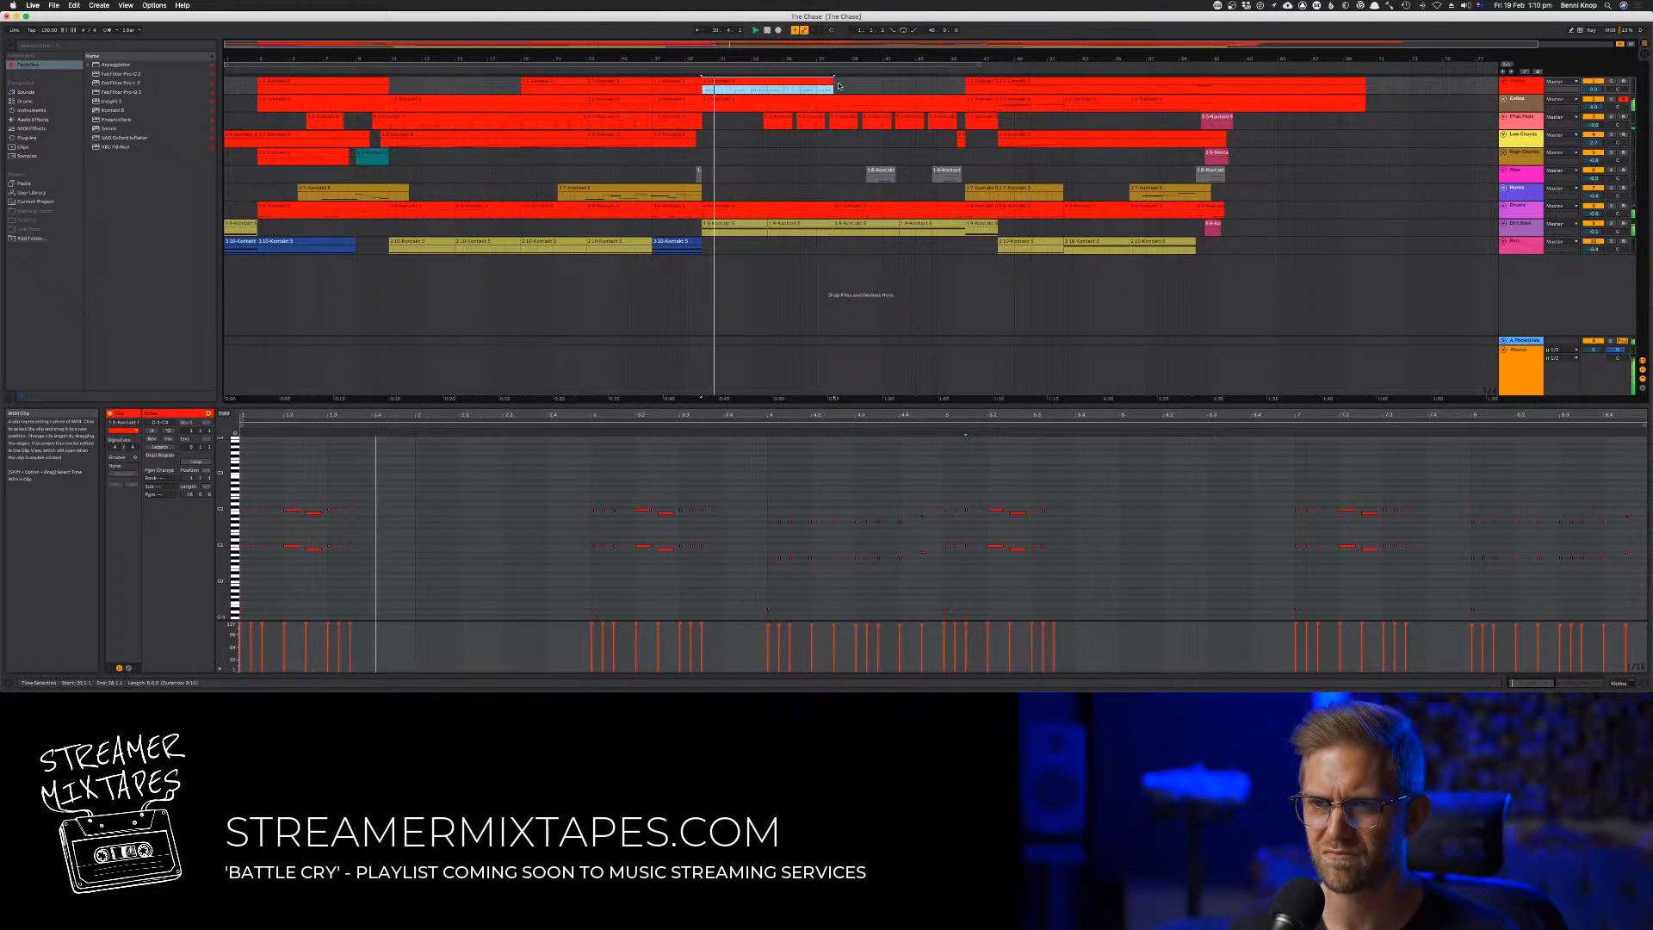
drag(835, 84, 884, 83)
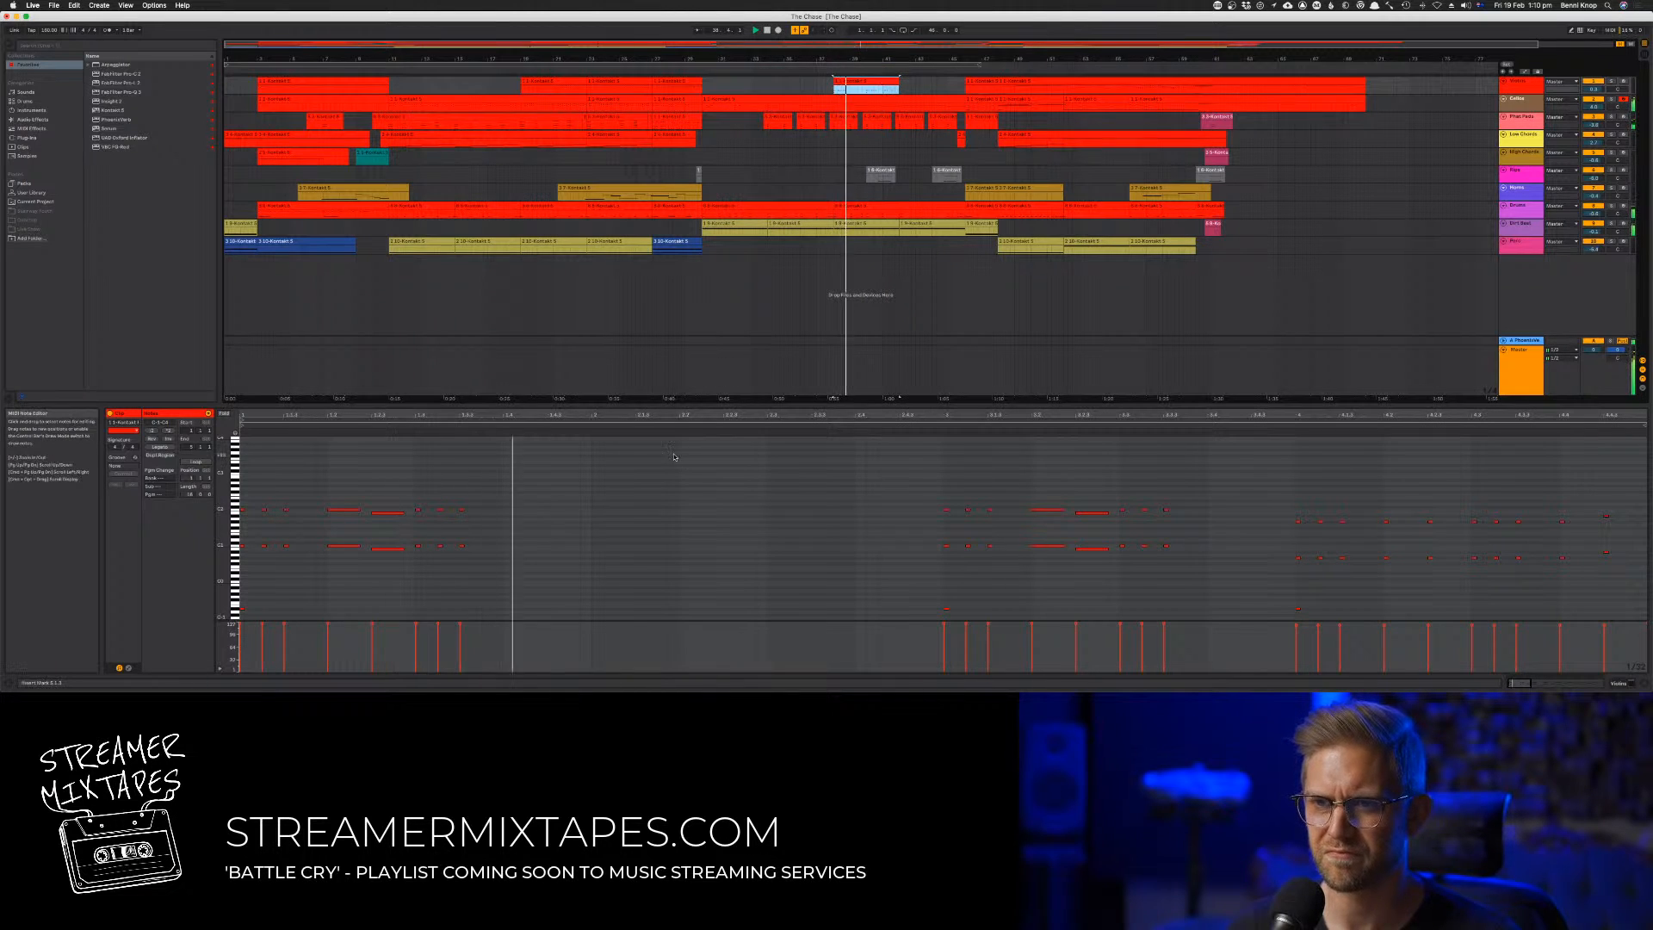
In the first track's bar 38 clip, transpose all notes up one octave and delete the three lowest notes
click(934, 507)
key(super+a)
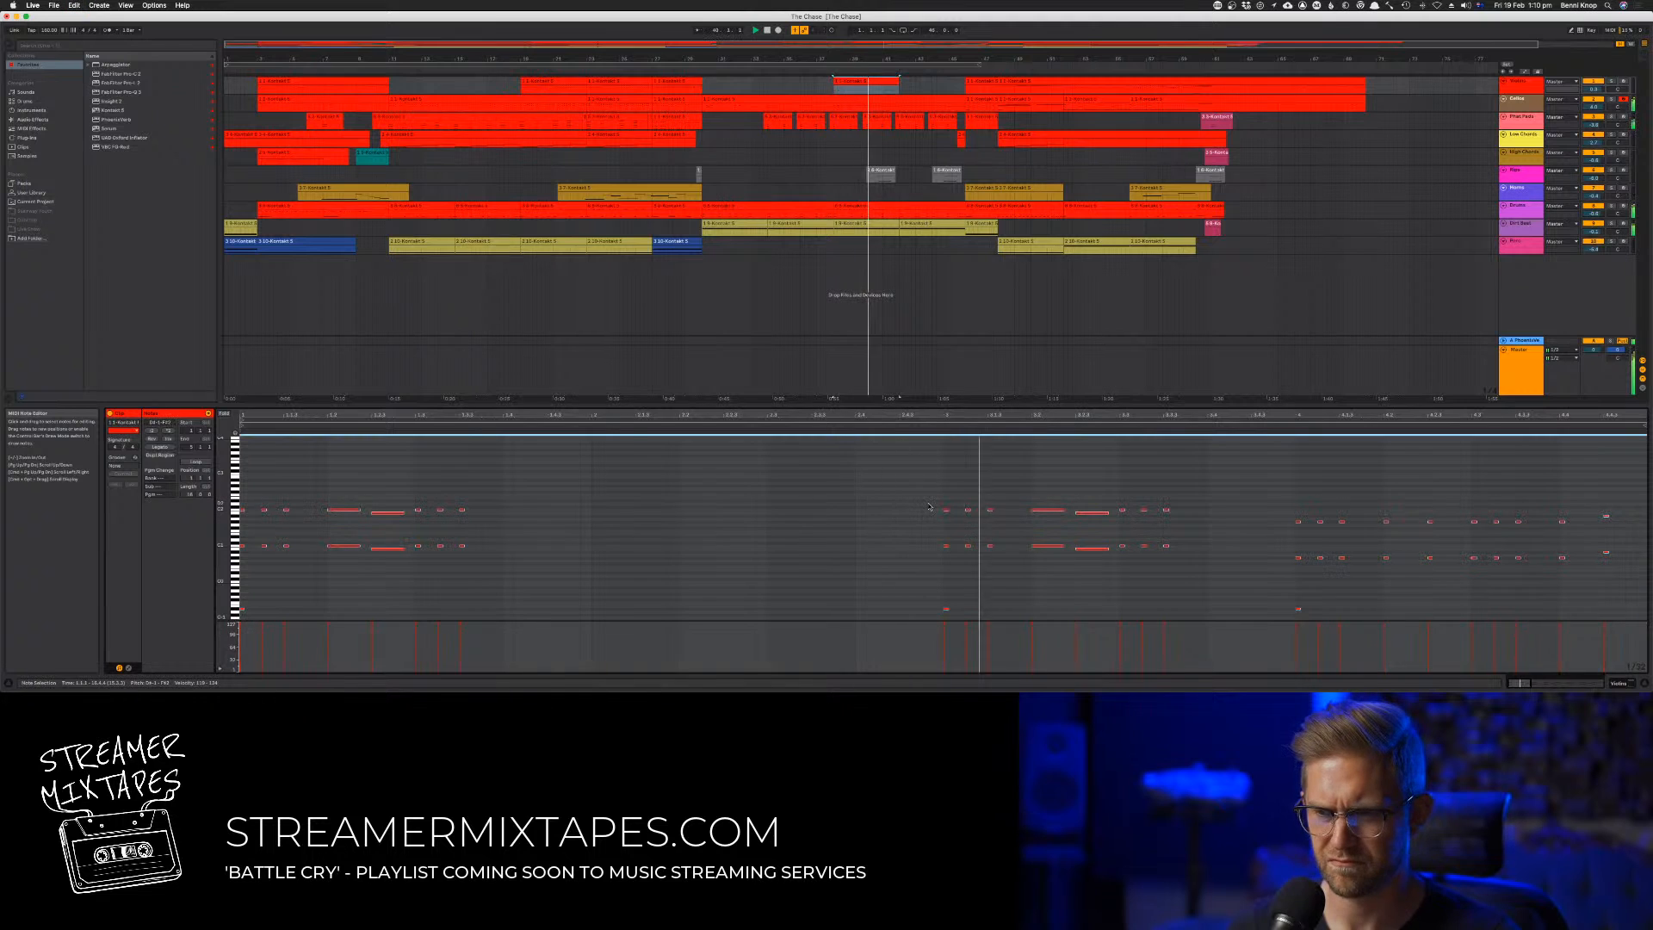
key(shift+Up)
key(space)
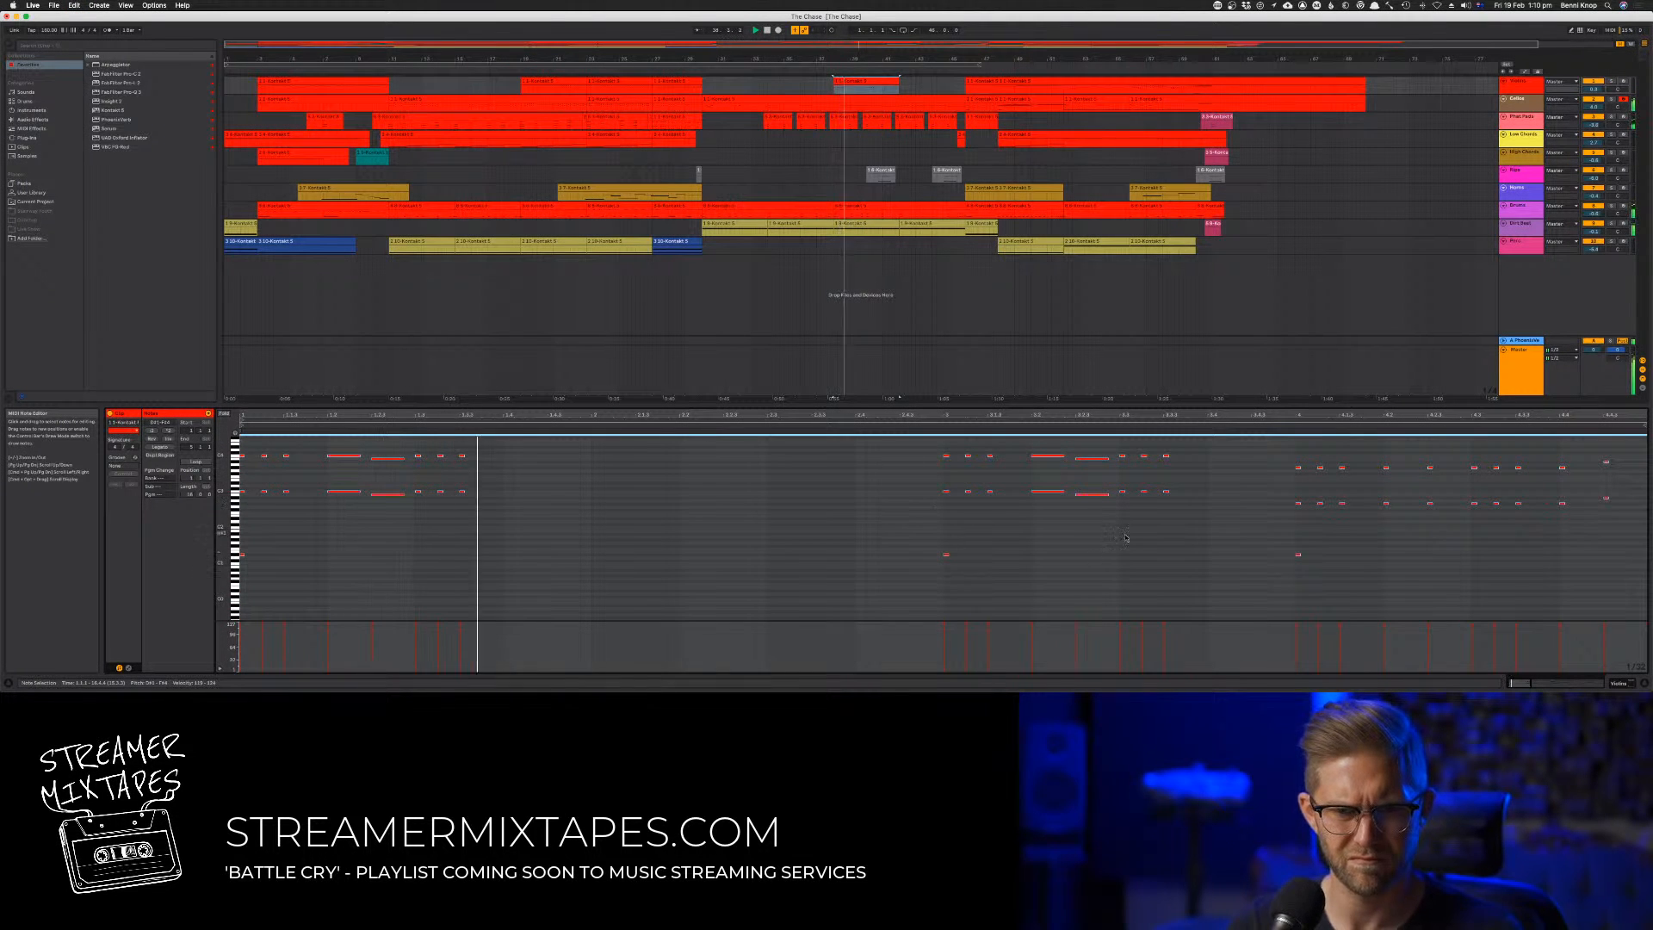
drag(1334, 552, 175, 580)
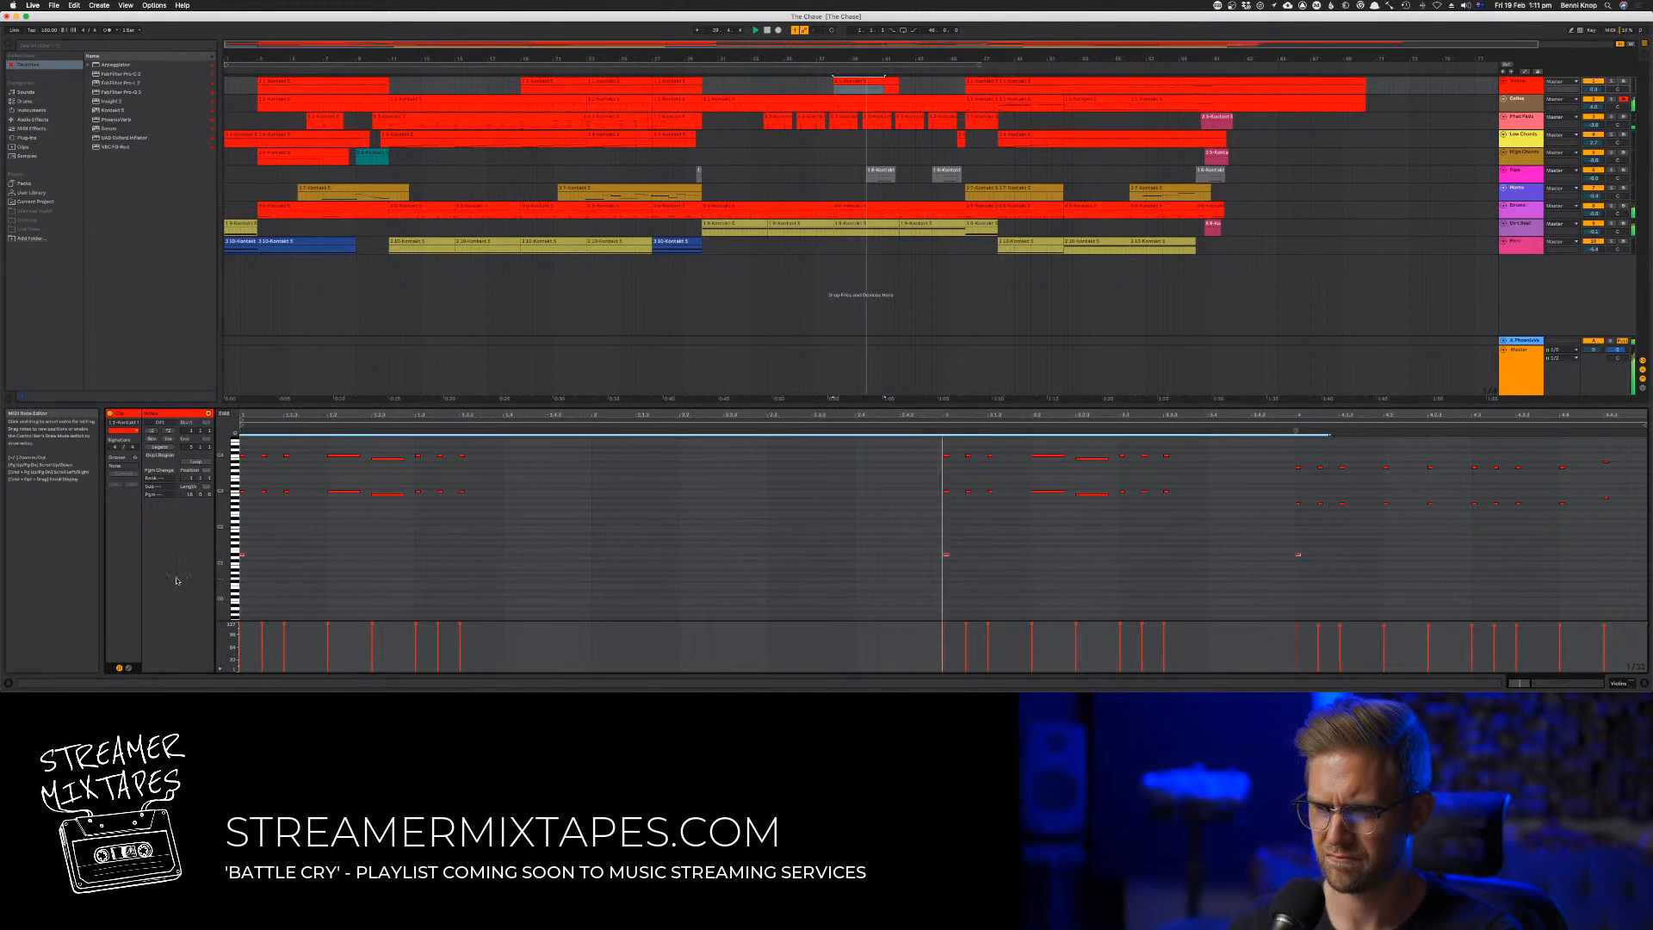
key(Delete)
Solo the first track, play it from bar 38 and inspect its Kontakt instrument
click(835, 298)
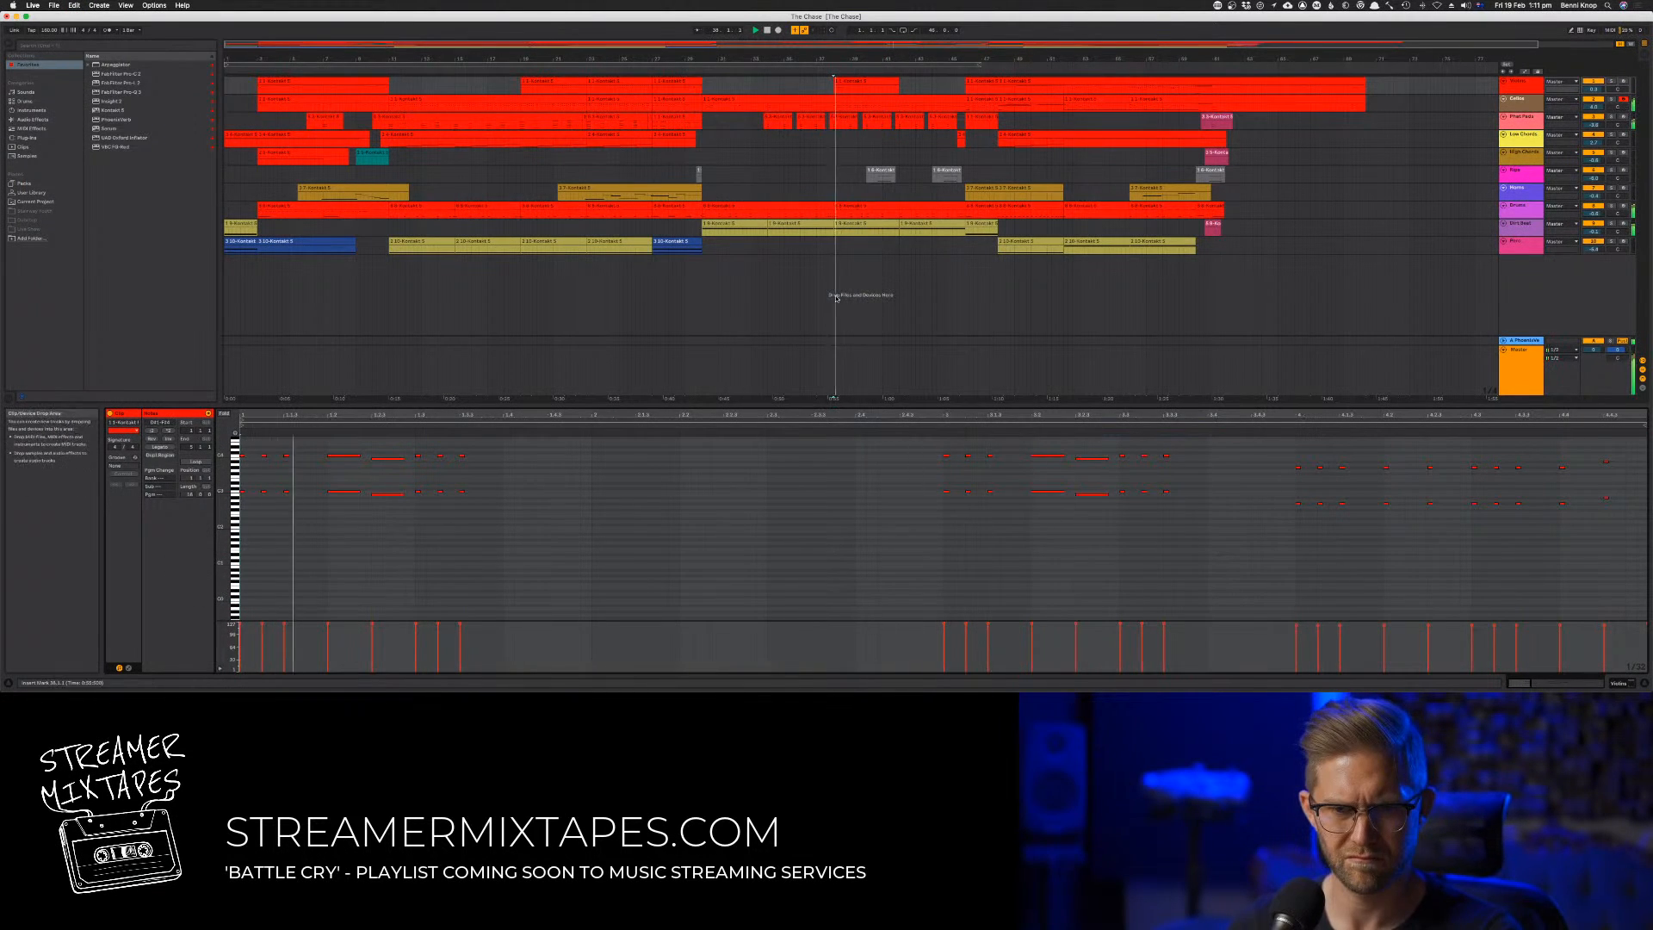
click(1611, 82)
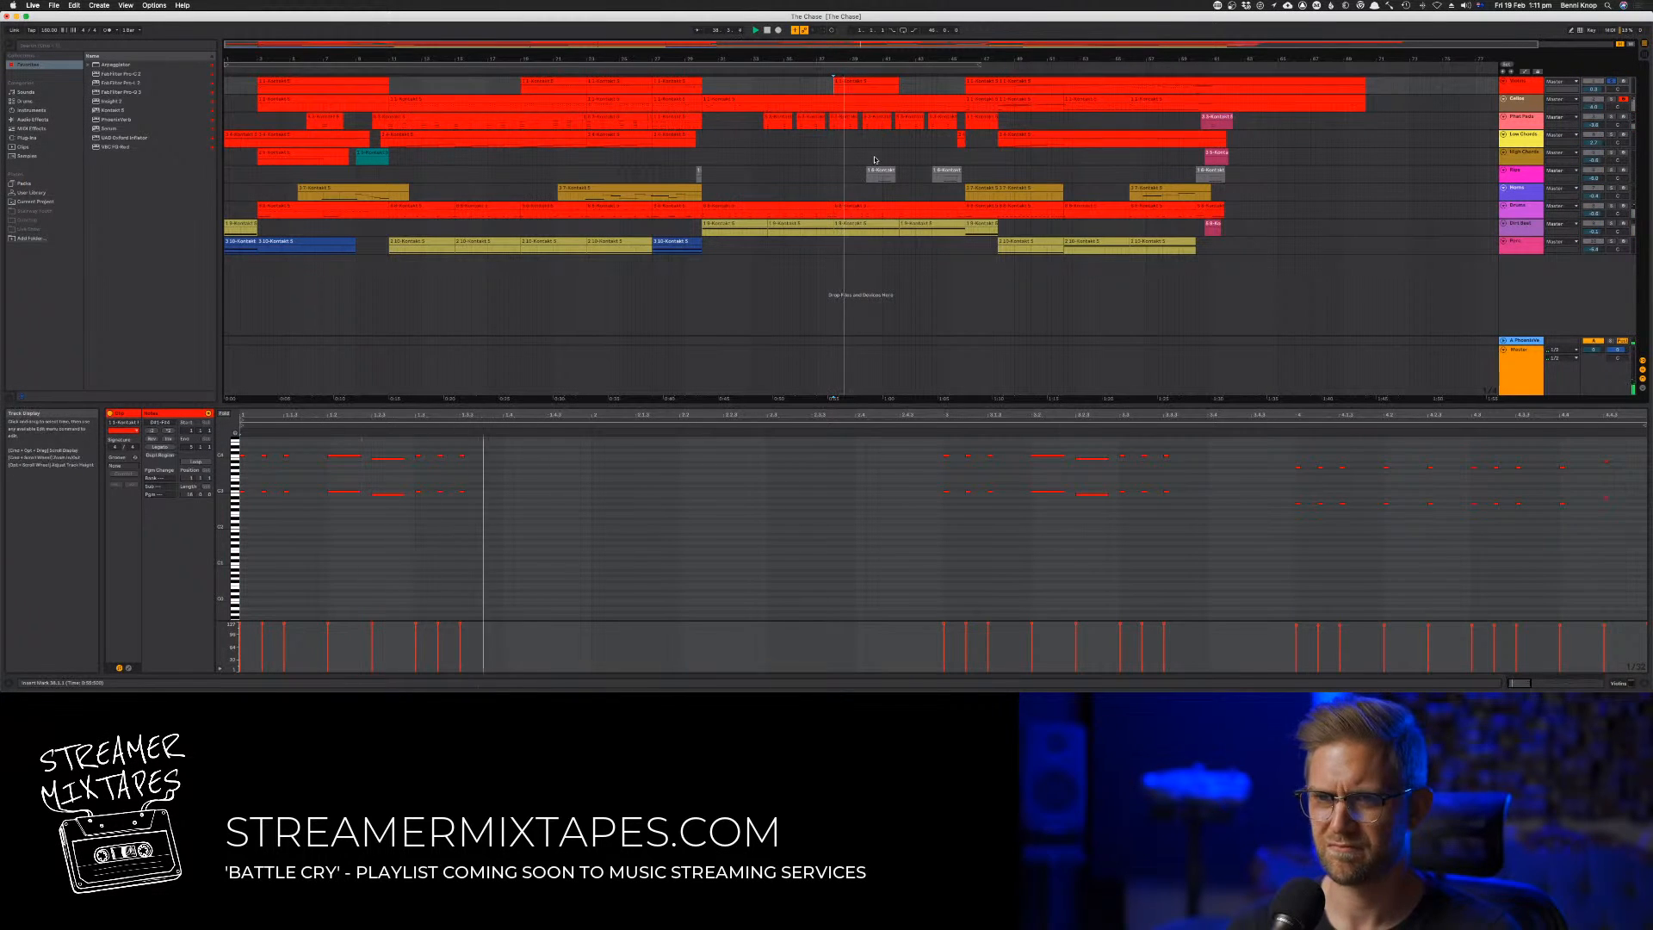
double_click(1517, 91)
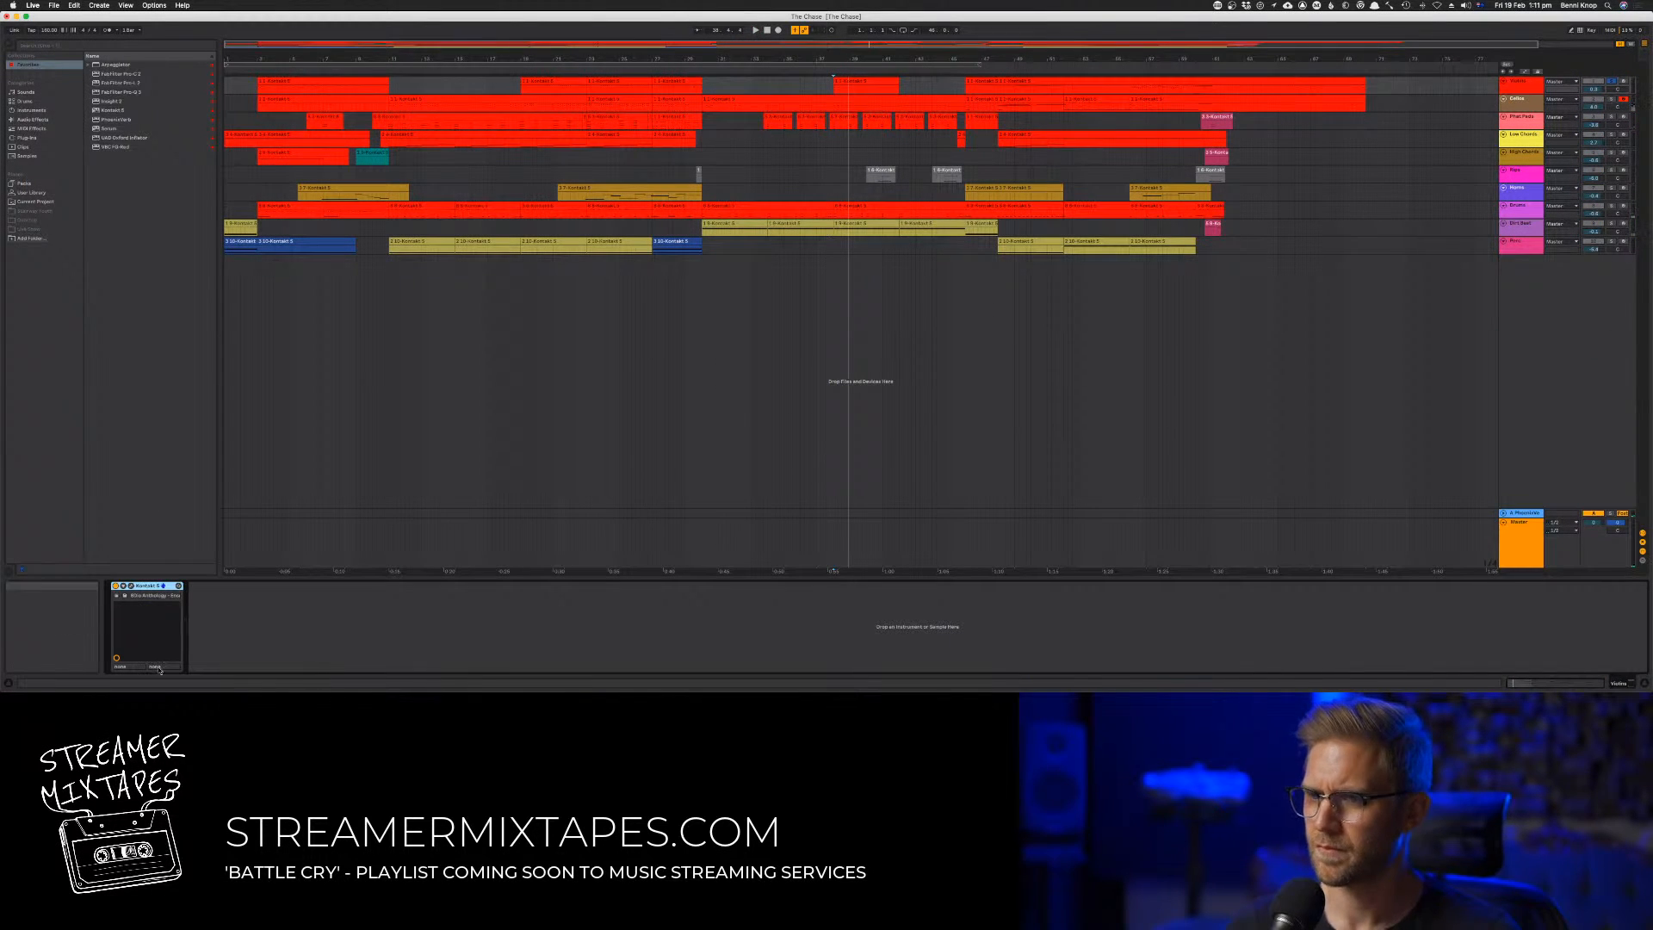
click(130, 585)
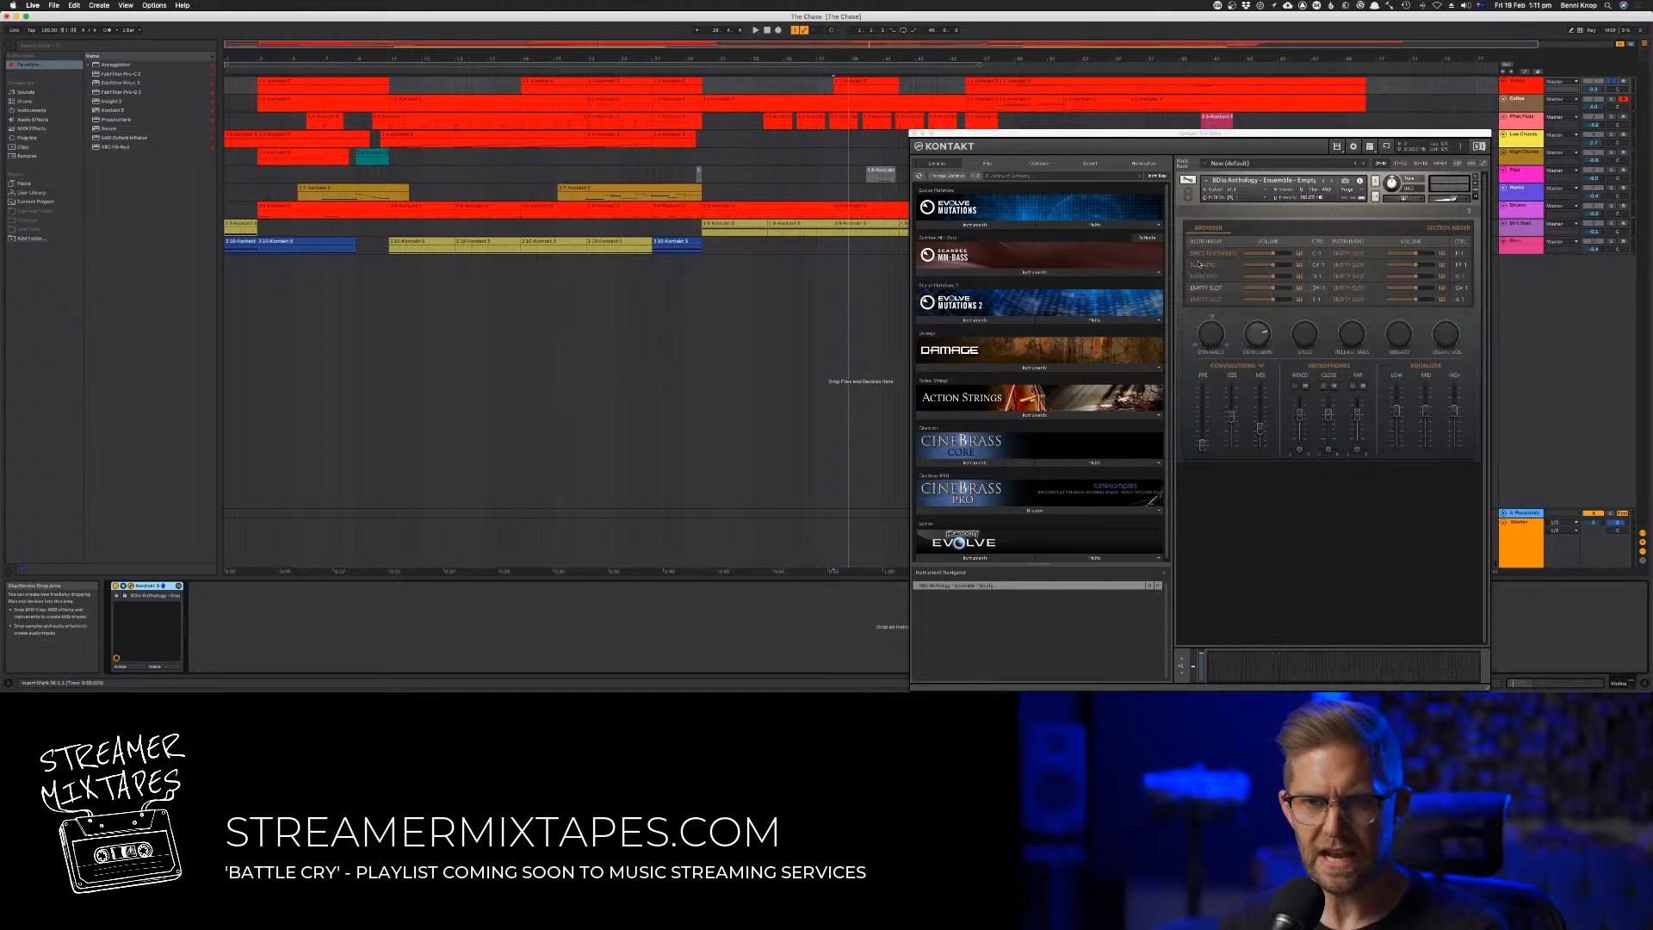
click(913, 133)
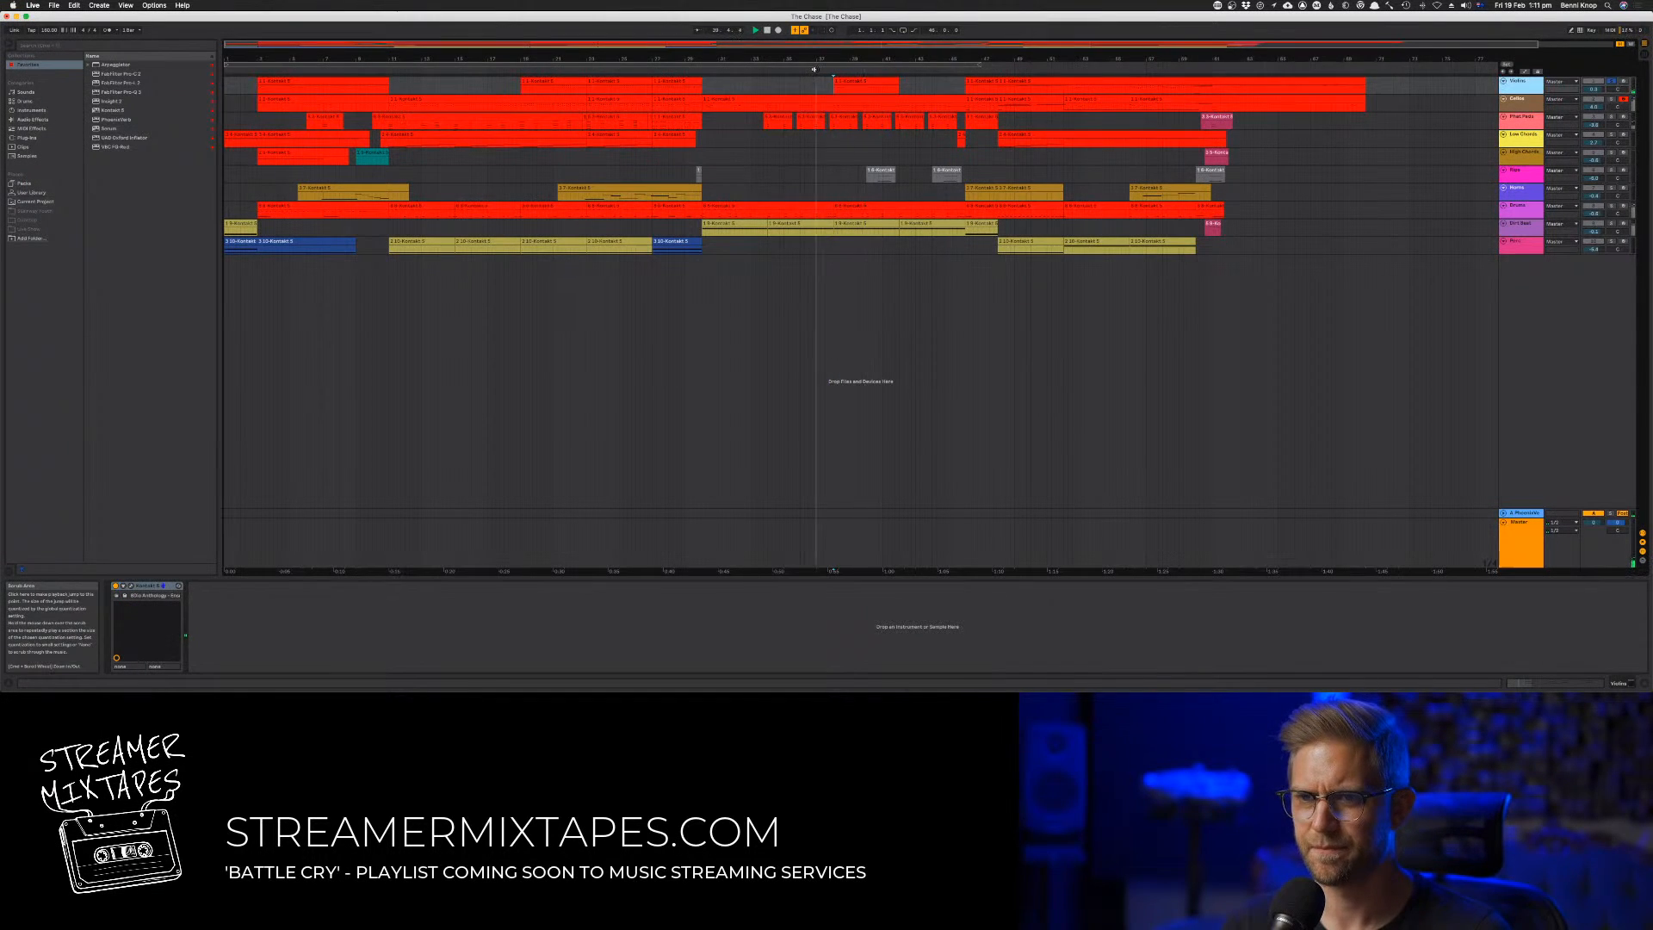
Place a very low note at the start of the first track's bar 38 clip, audition it and replay from bar 36 with all tracks
double_click(861, 79)
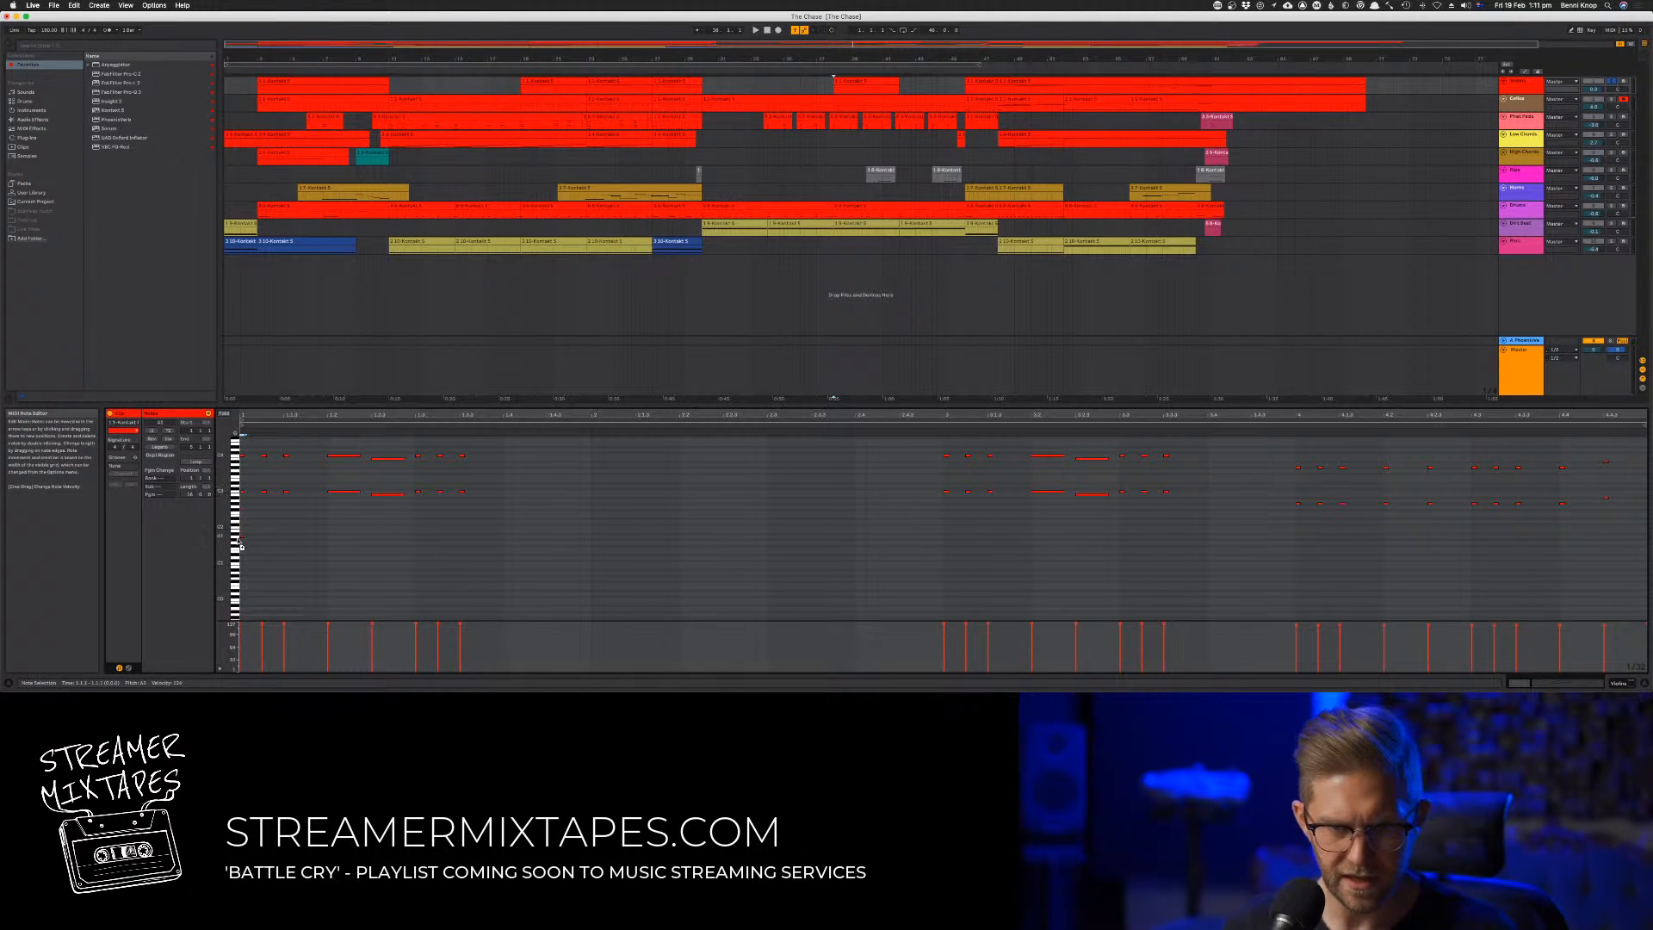
drag(239, 631, 251, 595)
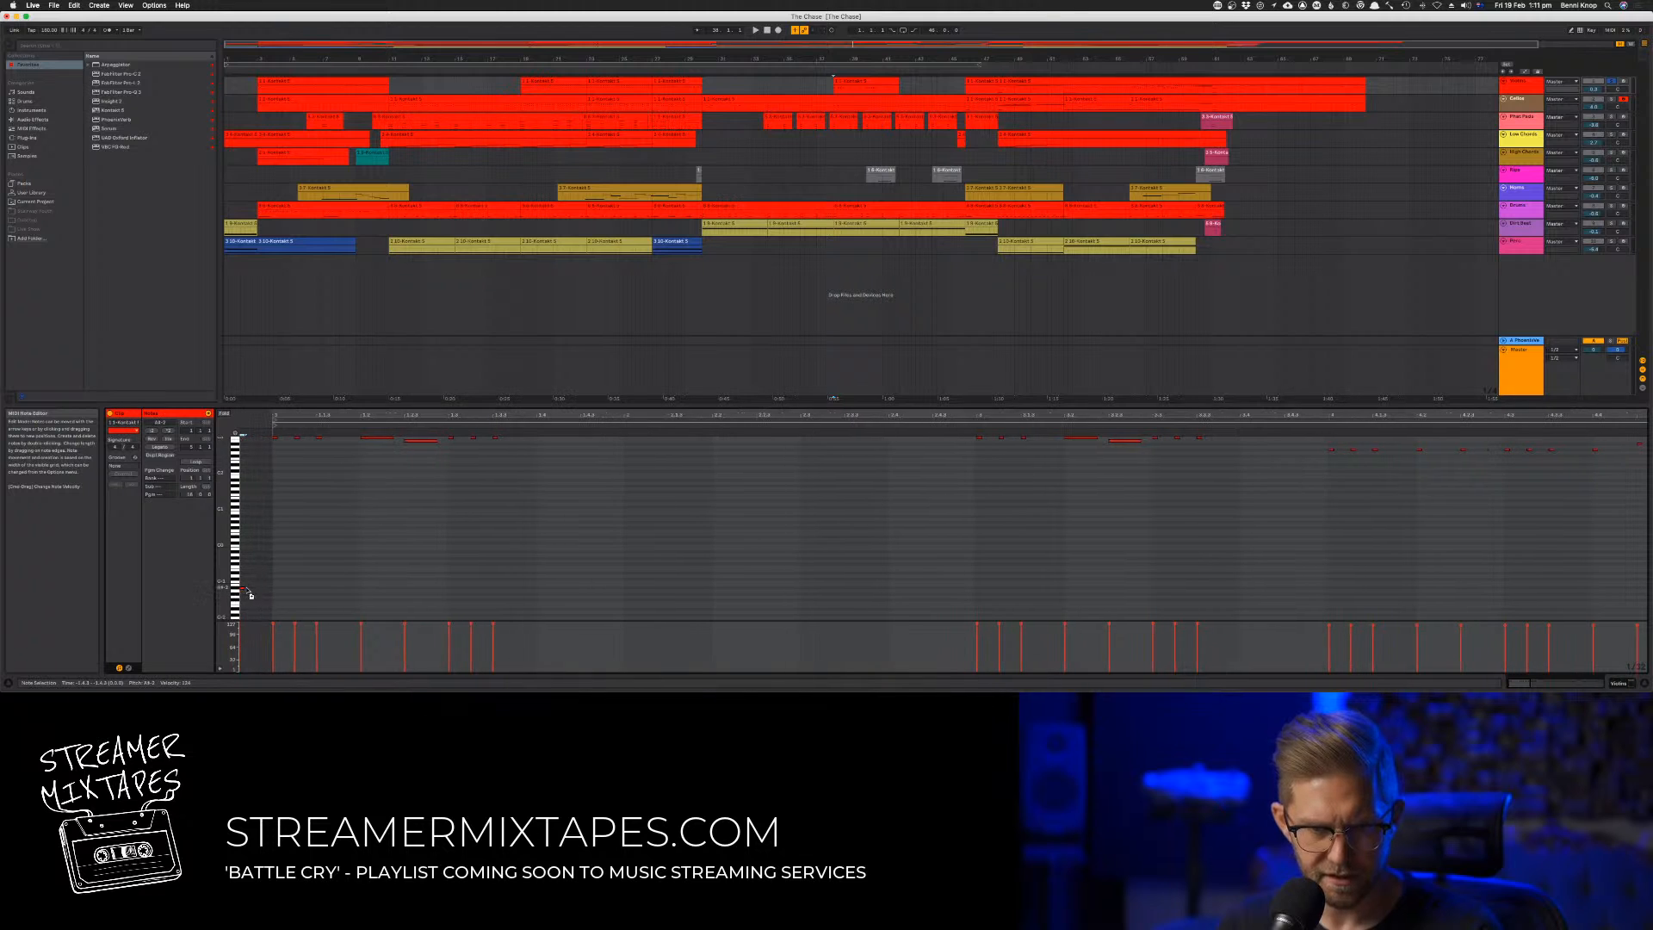
key(space)
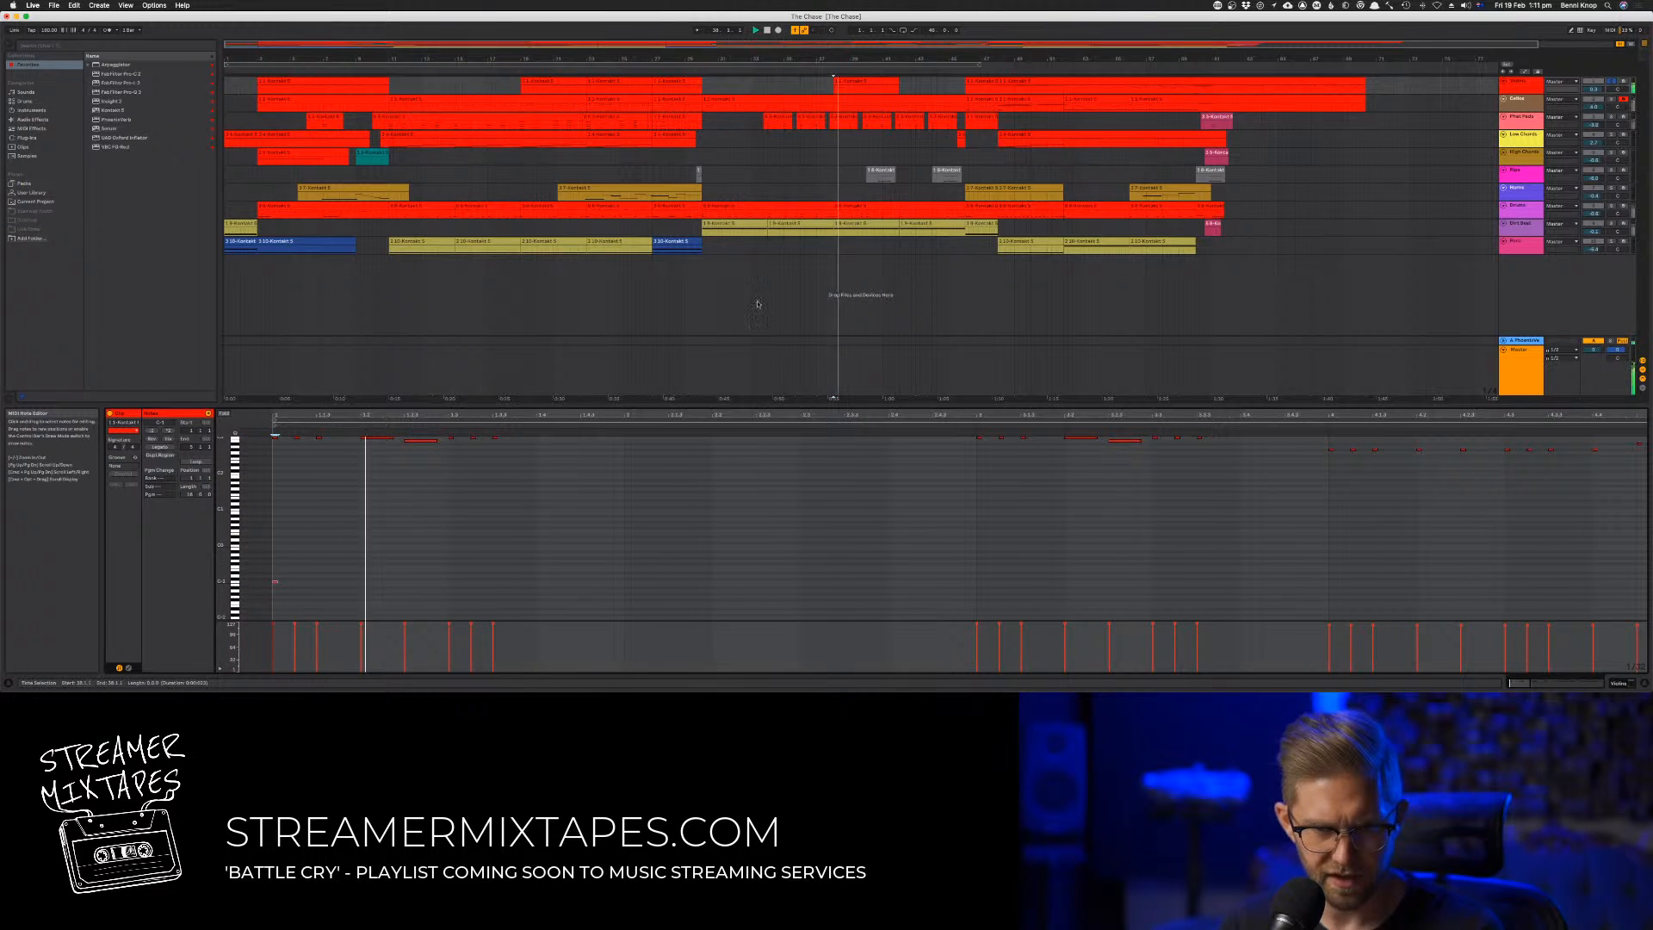
click(823, 69)
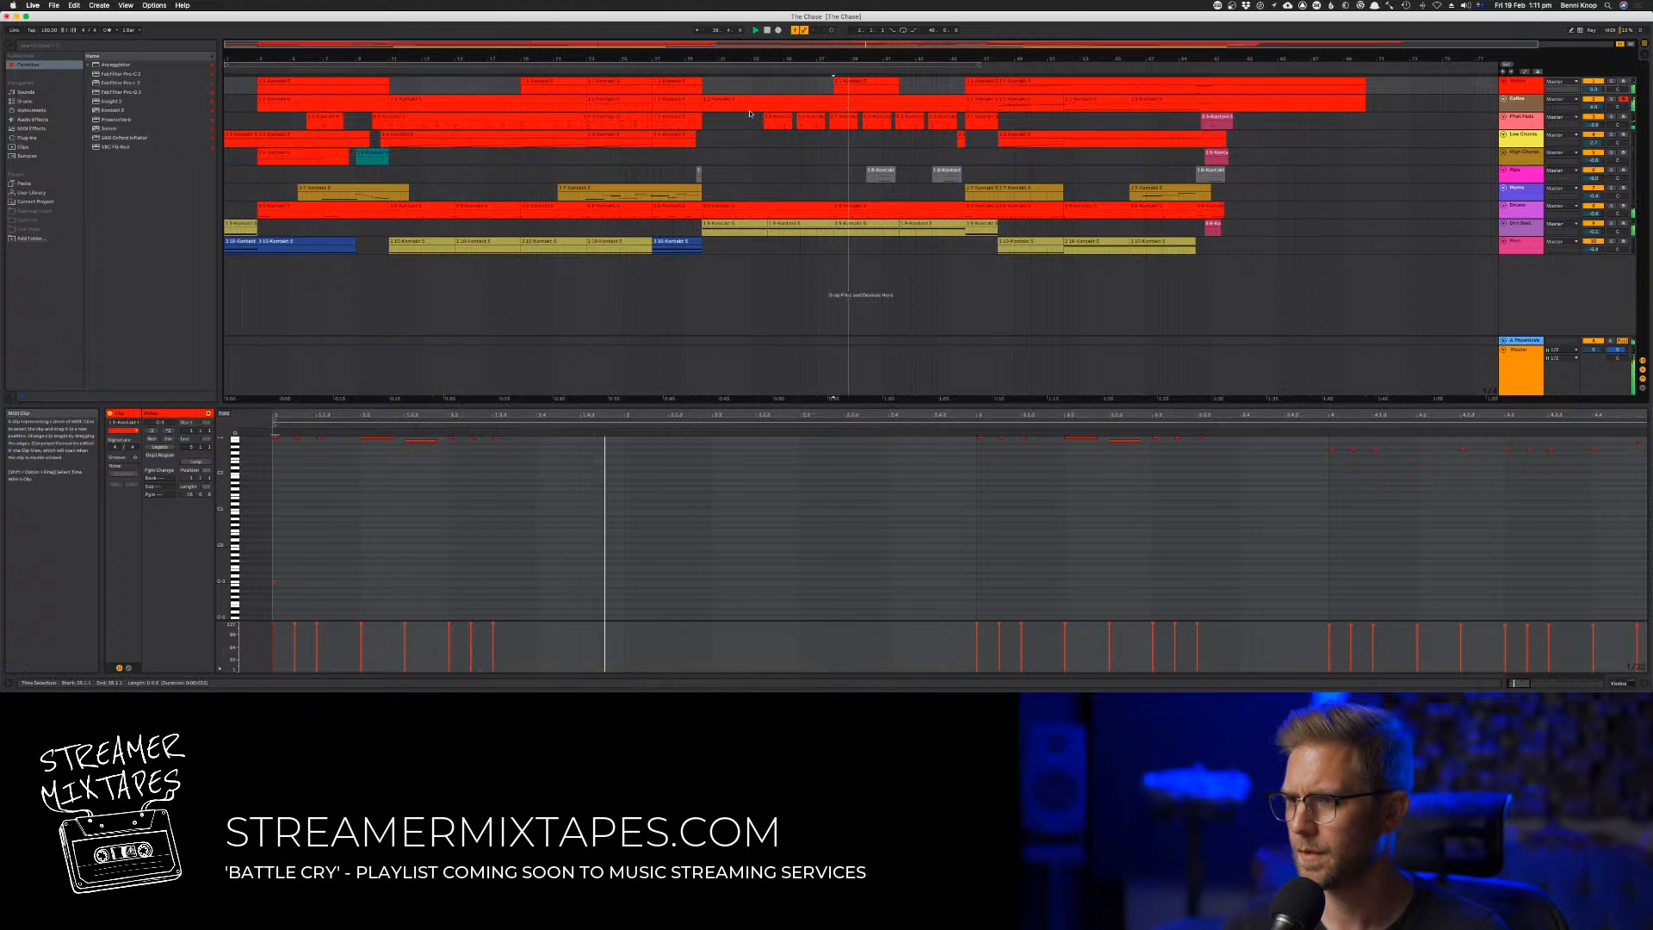
click(808, 85)
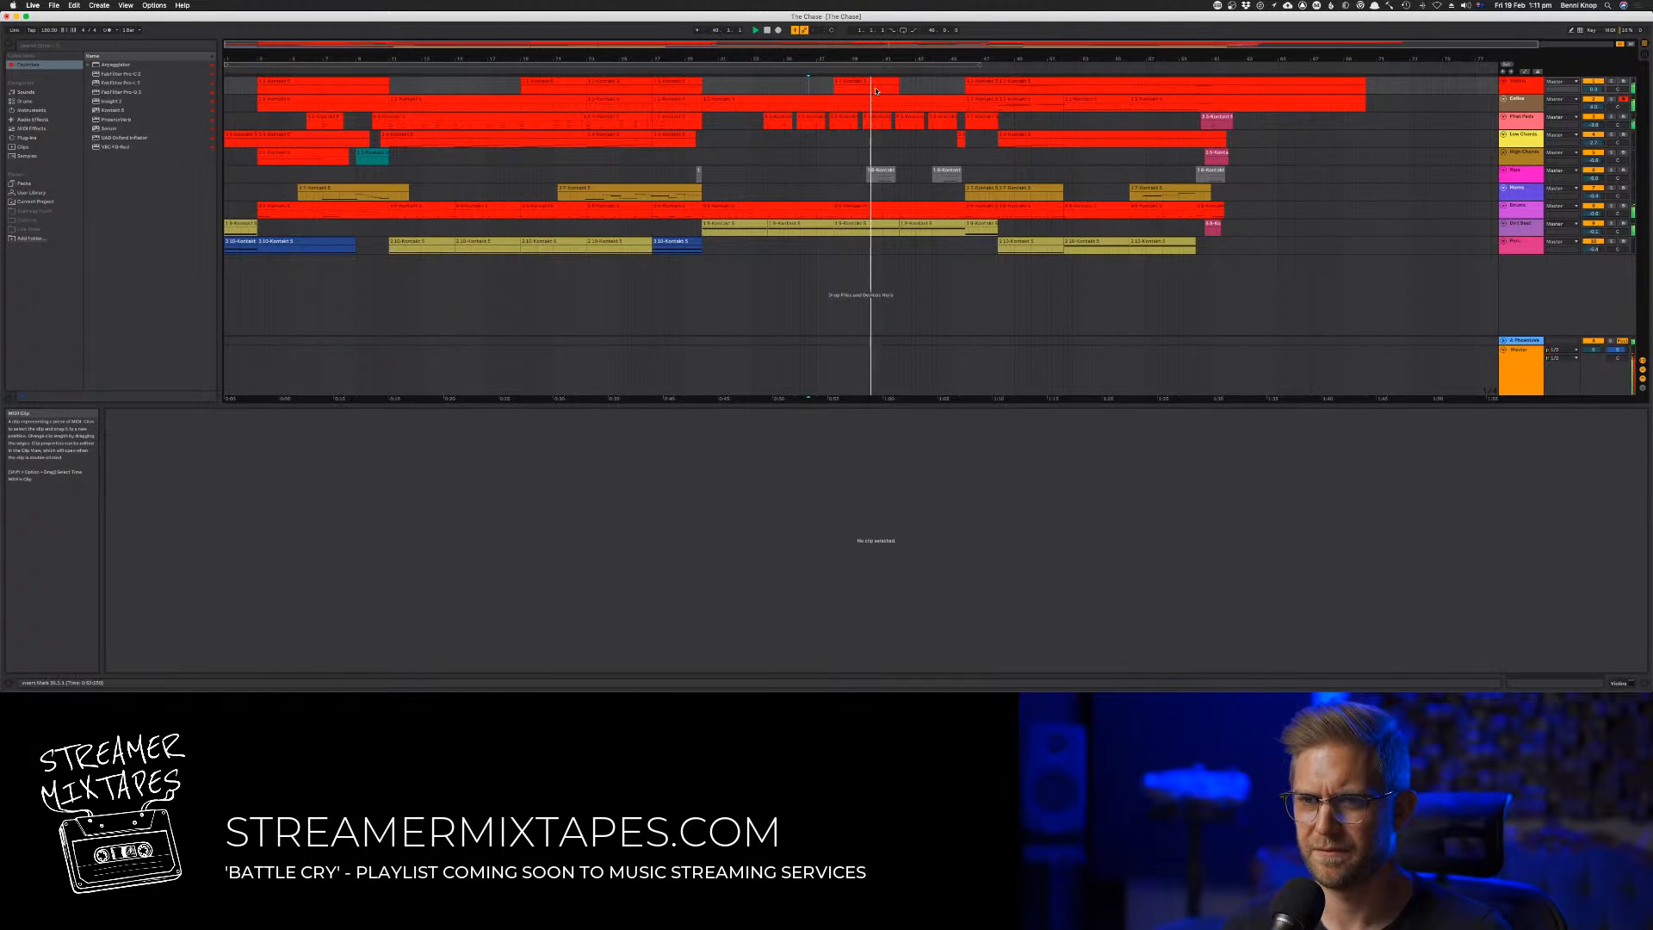
Raise both octave rows of the bar 41 phrase in the first track's clip to just above the opening notes and audition them
click(871, 83)
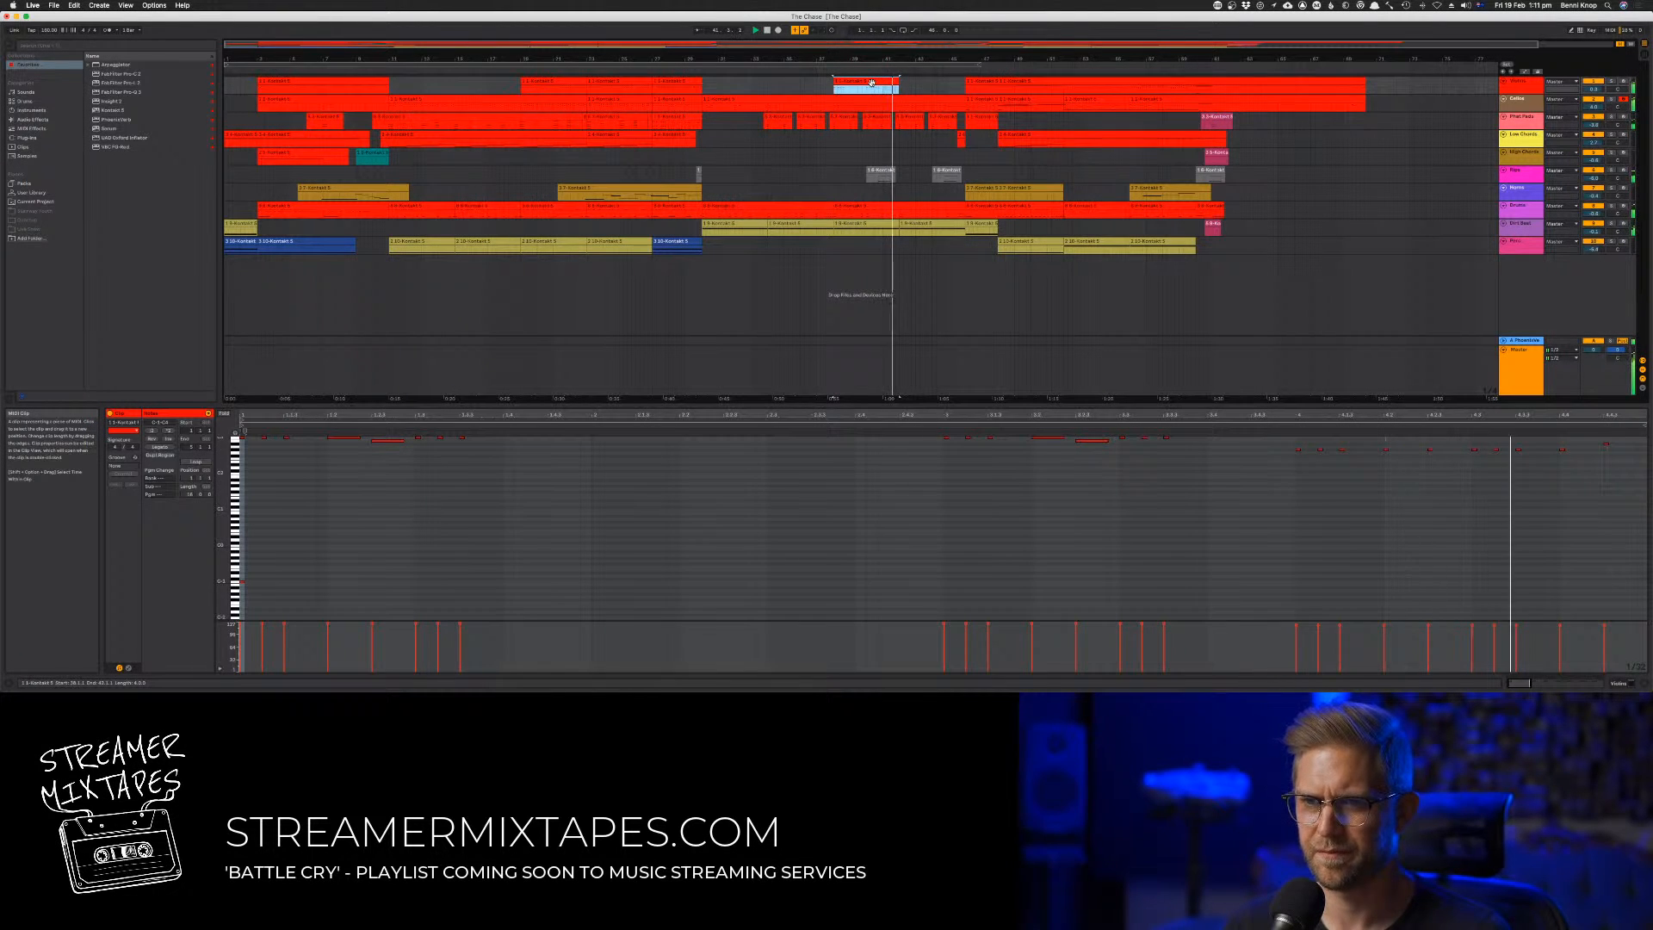
drag(1077, 447, 1081, 517)
key(space)
drag(1289, 467, 1624, 563)
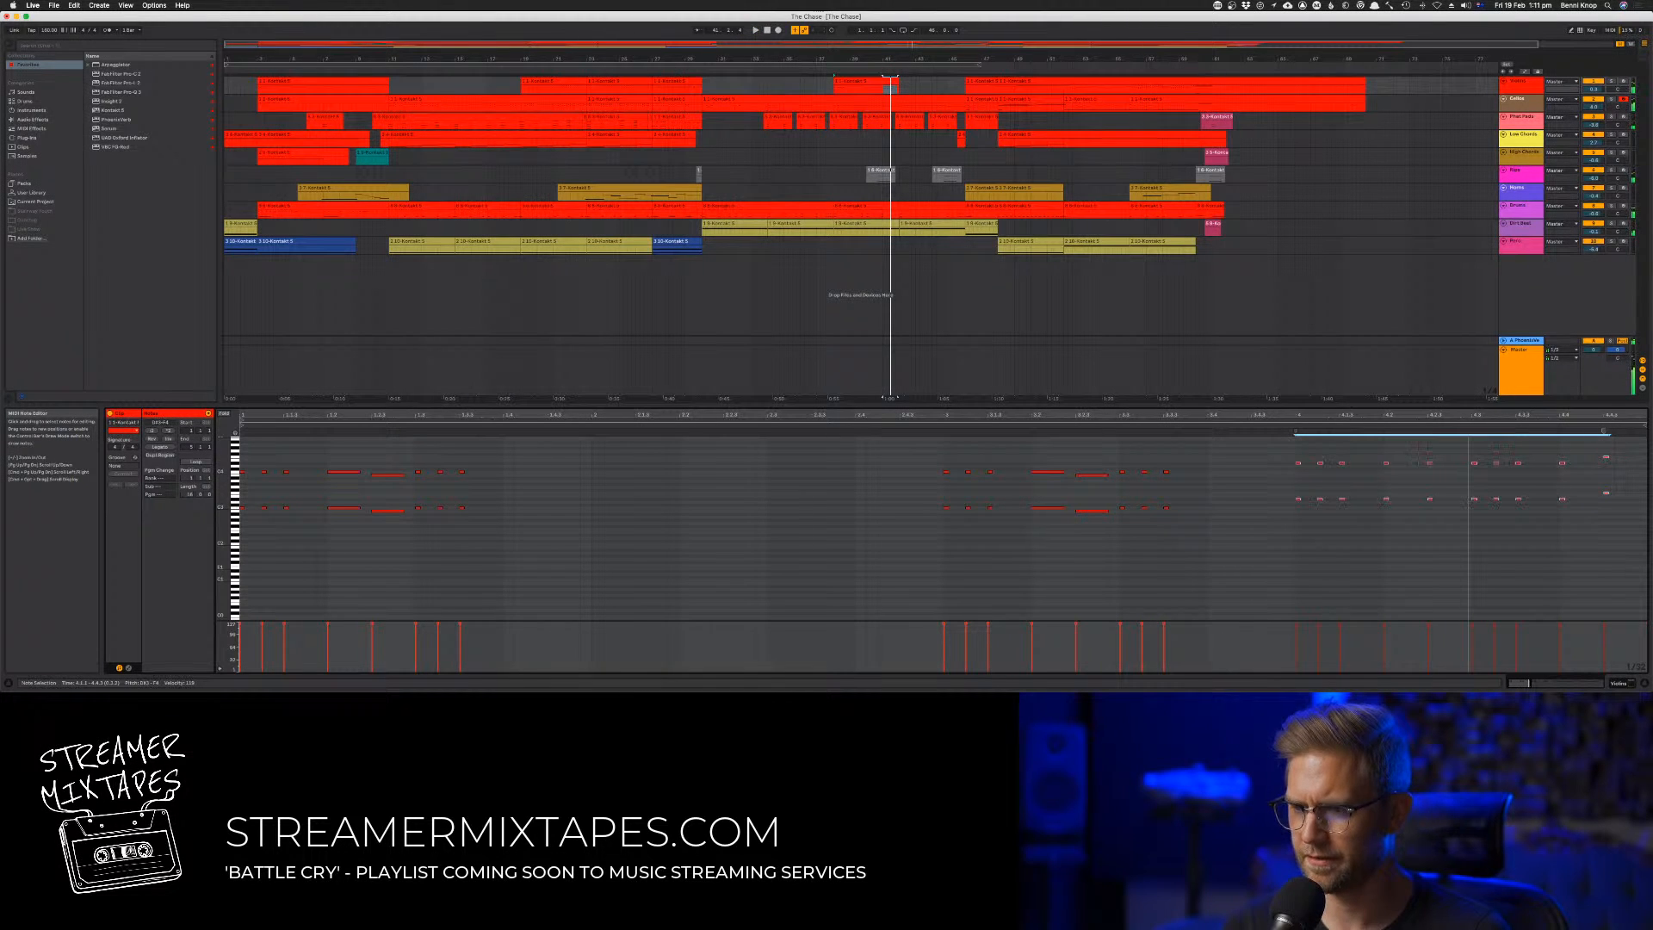
key(space)
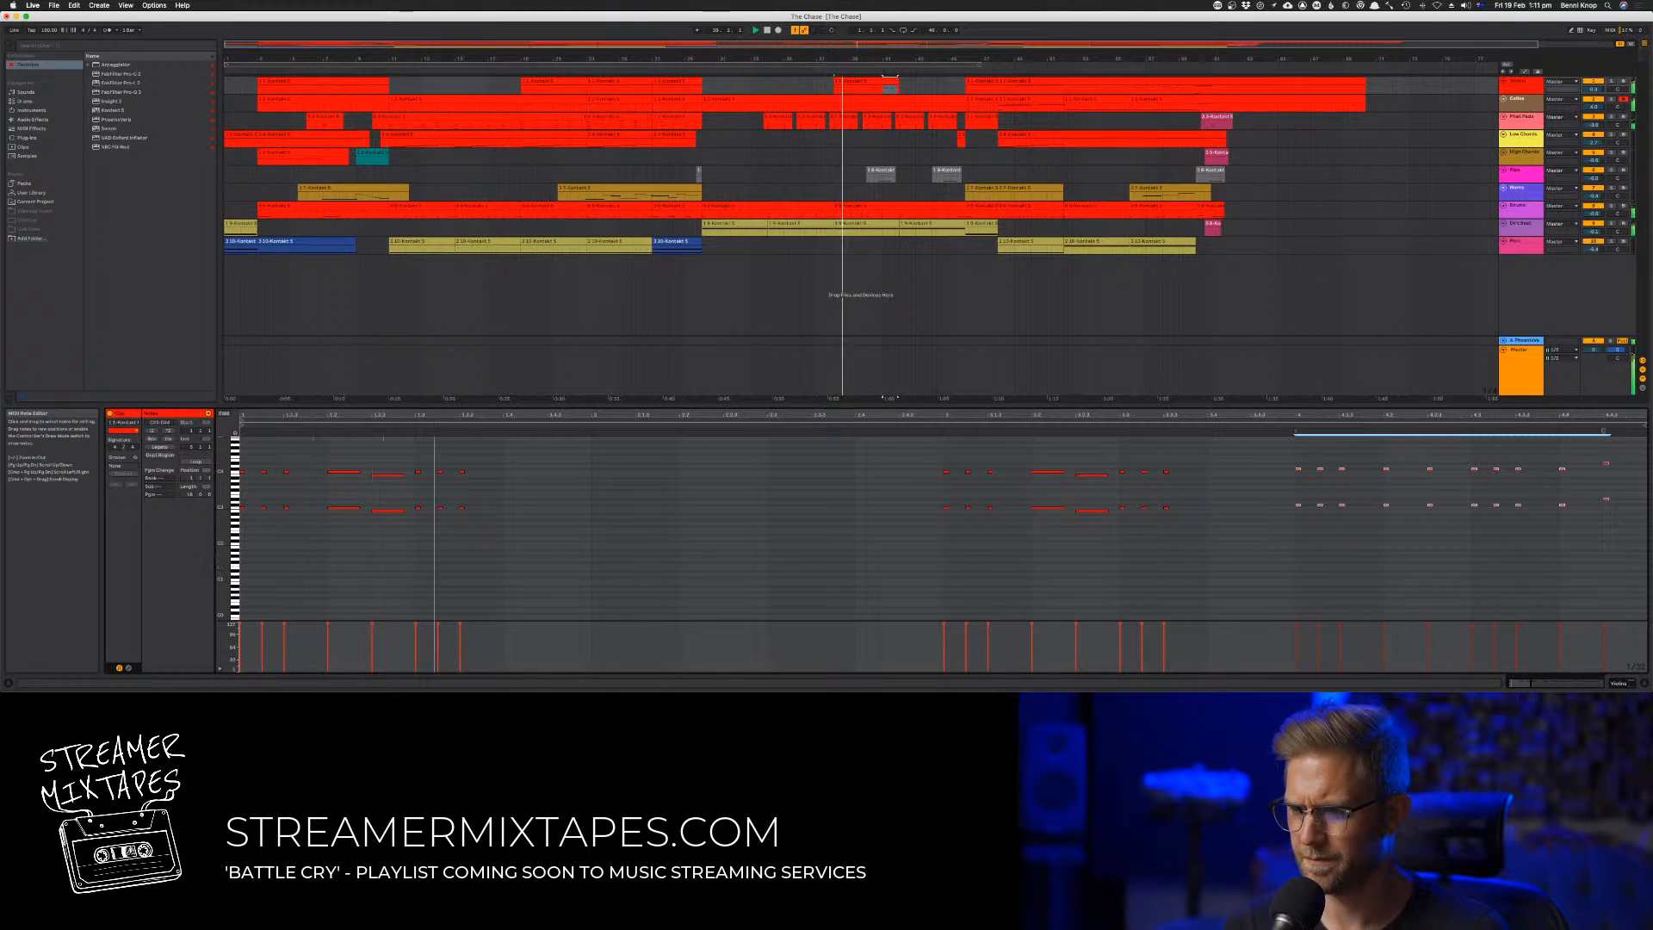
Lower the last octave note pair of the bar 41 phrase by two semitones
drag(1591, 453, 1635, 509)
key(Down)
key(Down)
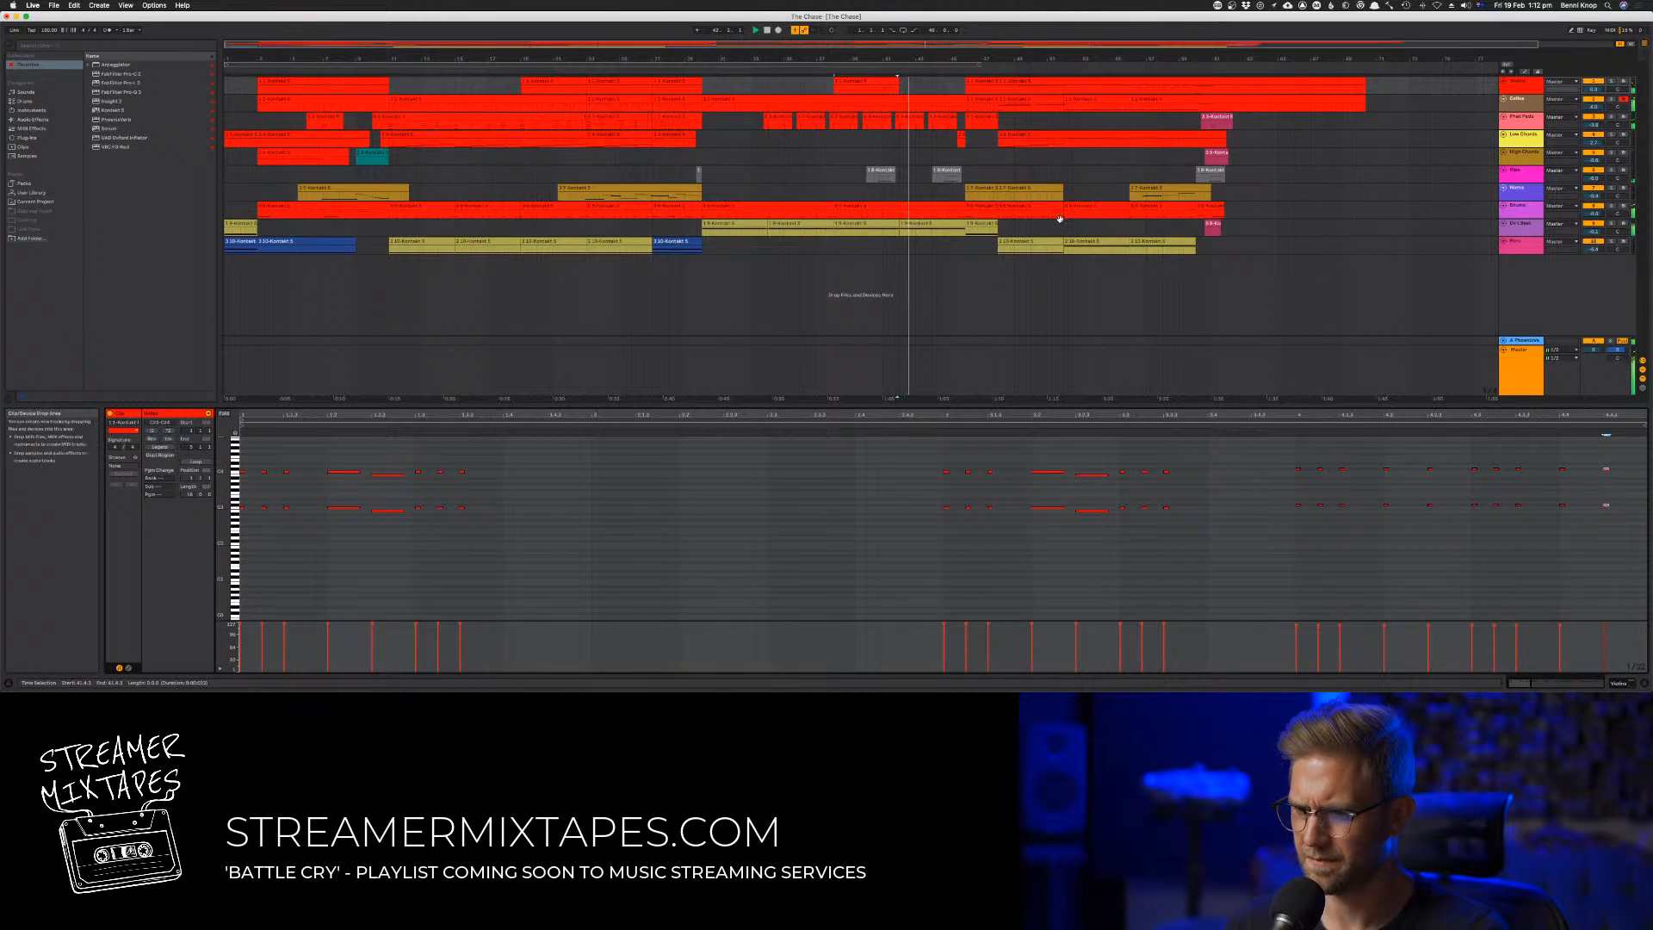
Duplicate the first track's four-bar clip to bars 42 to 45 and raise the copy's final octave note pair
click(872, 83)
key(super+d)
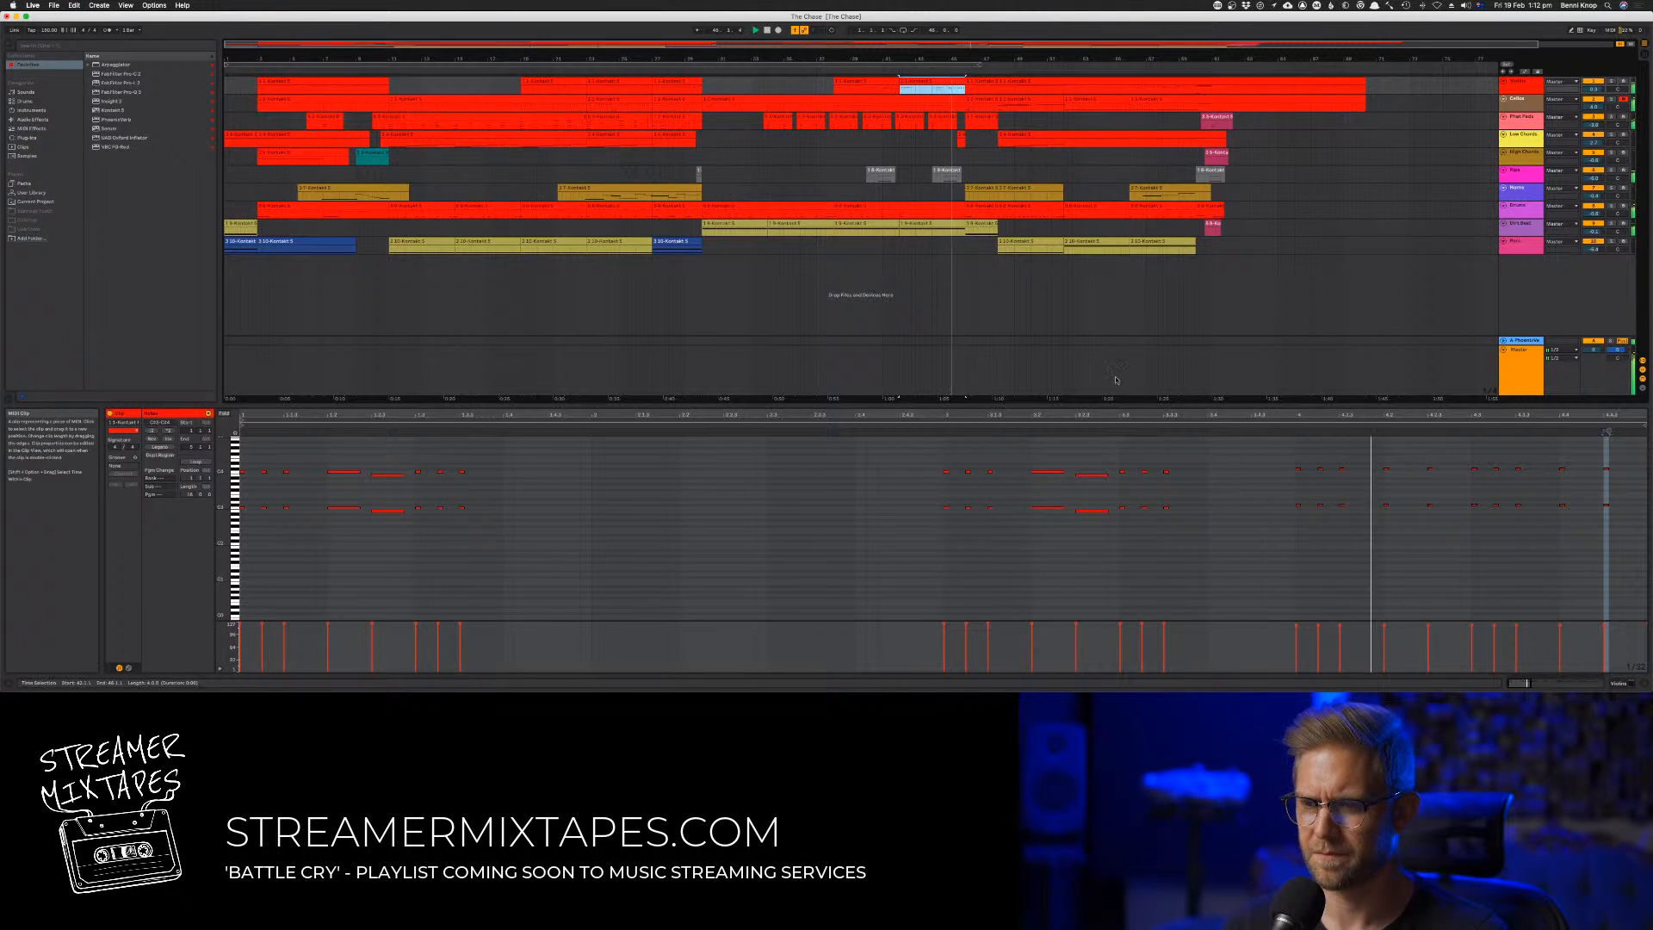
click(1186, 476)
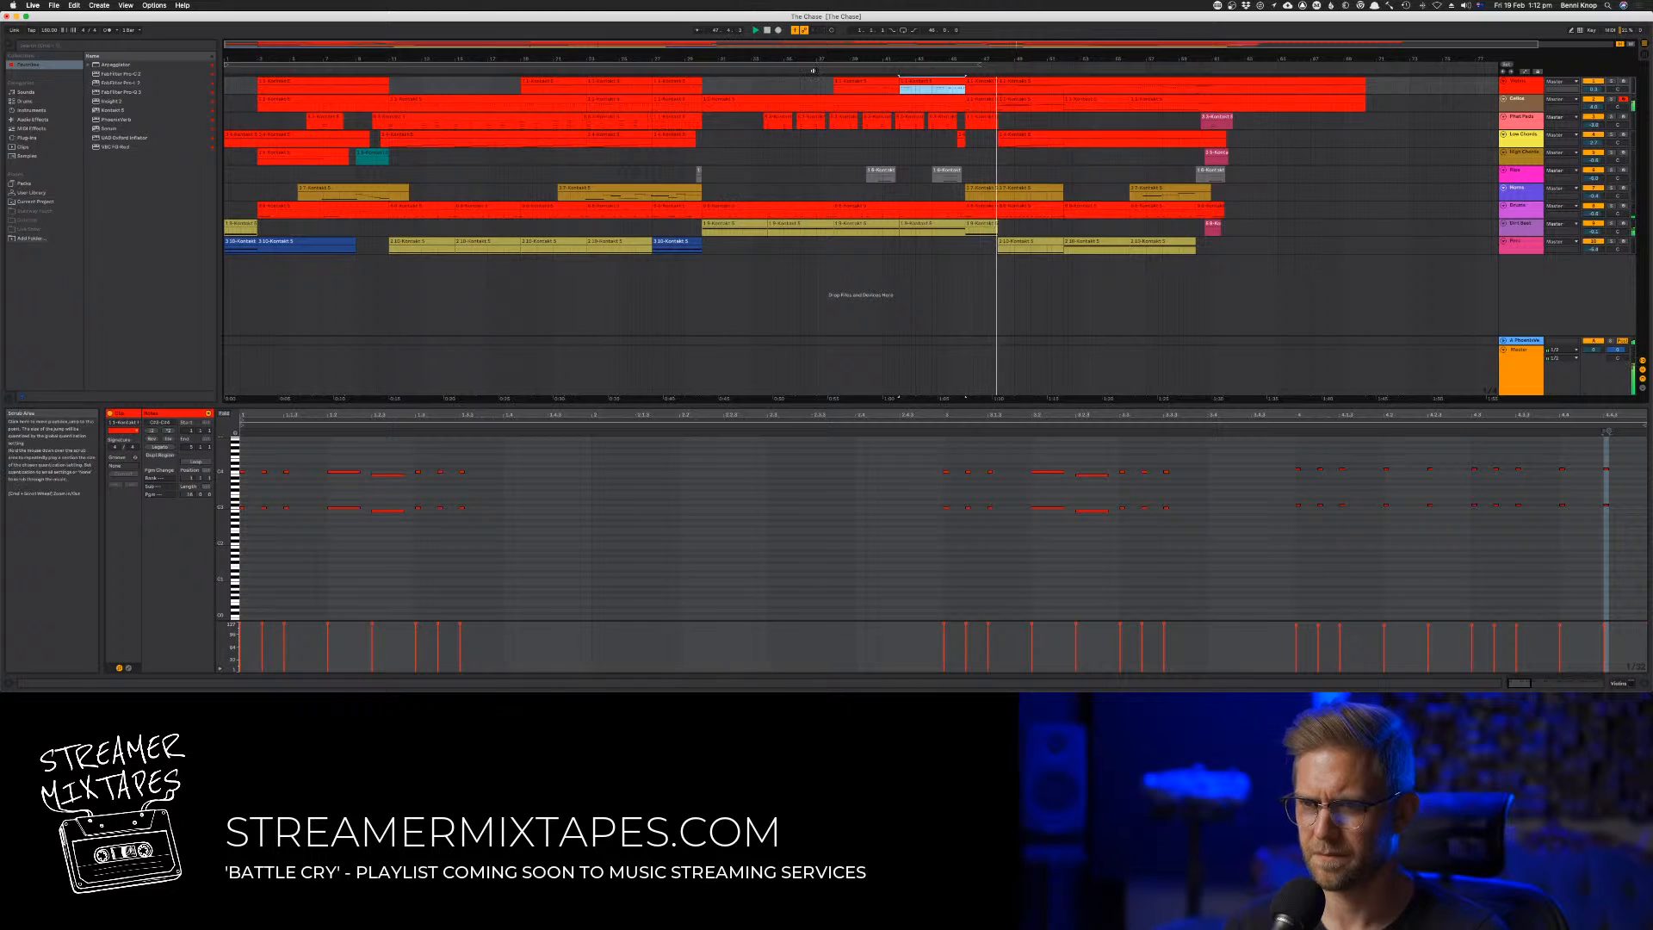
drag(1581, 453, 1637, 532)
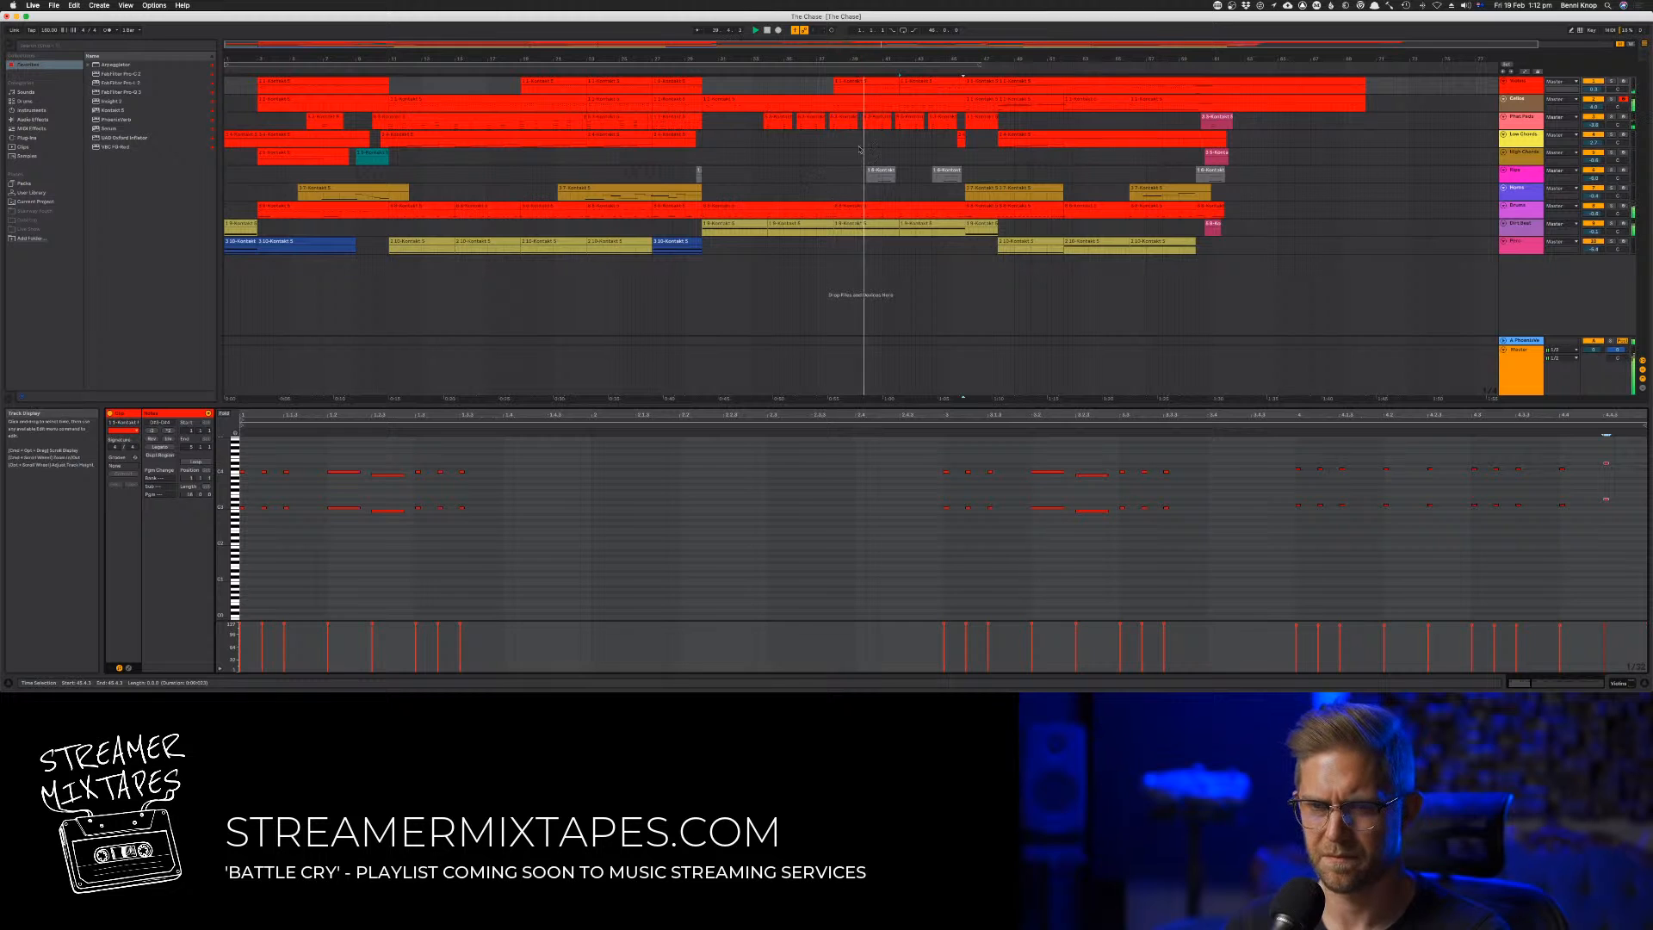
Consolidate the first track's two clips from bar 38 through bar 45 into a single clip
click(874, 83)
shift+click(939, 84)
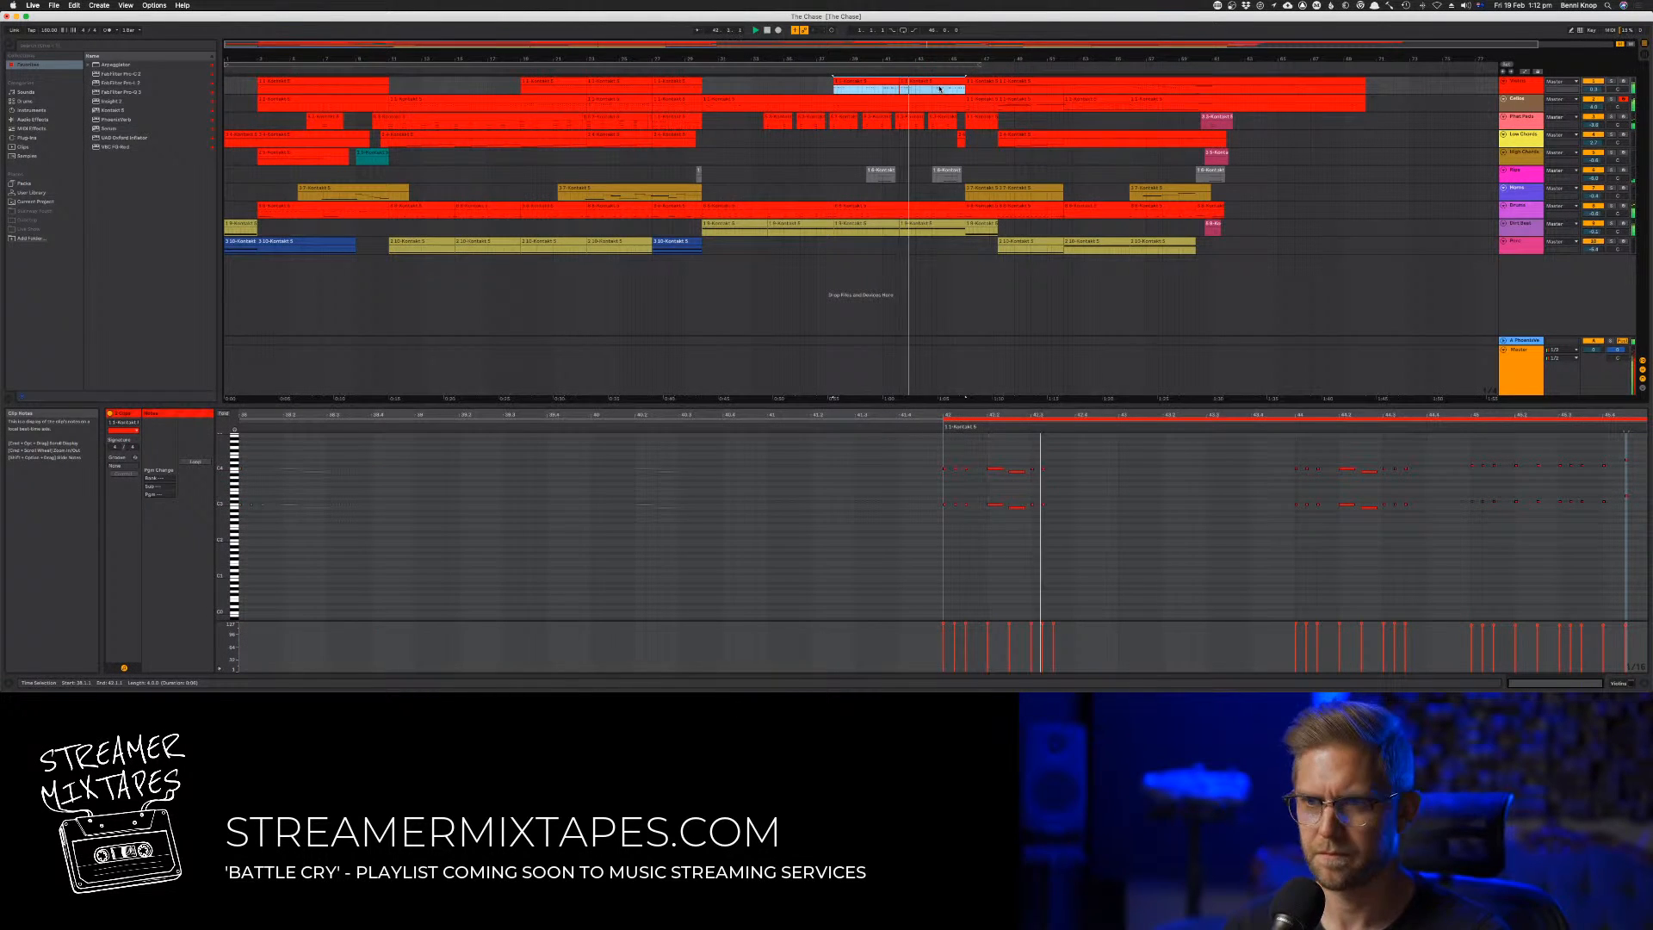
right_click(933, 79)
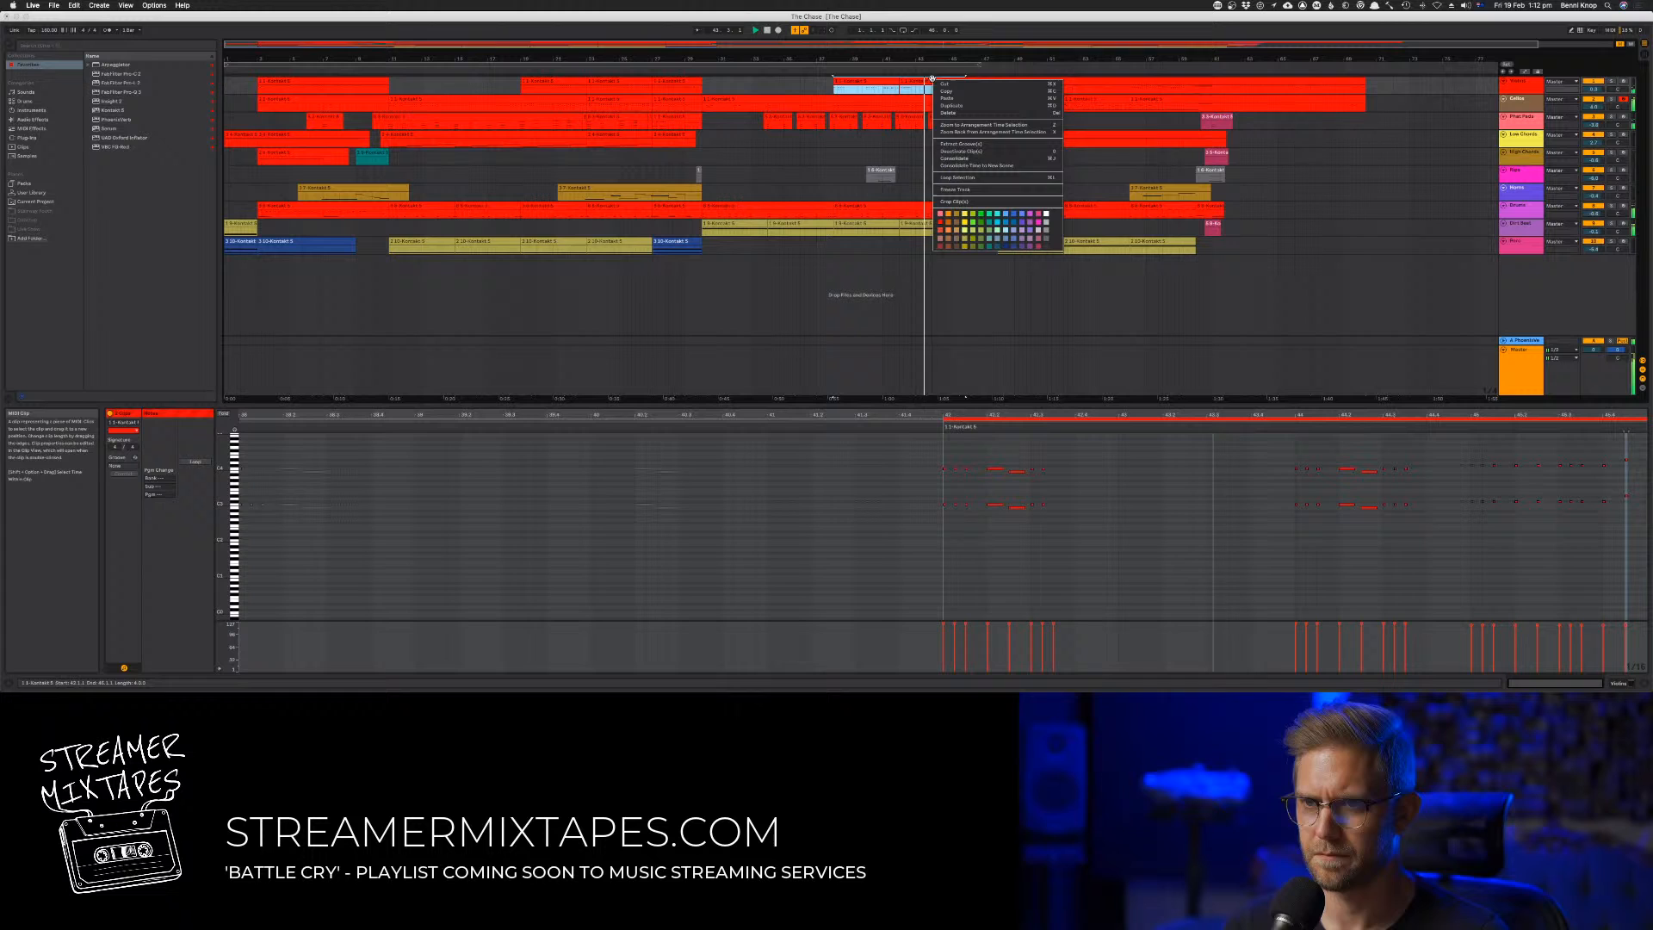
click(977, 160)
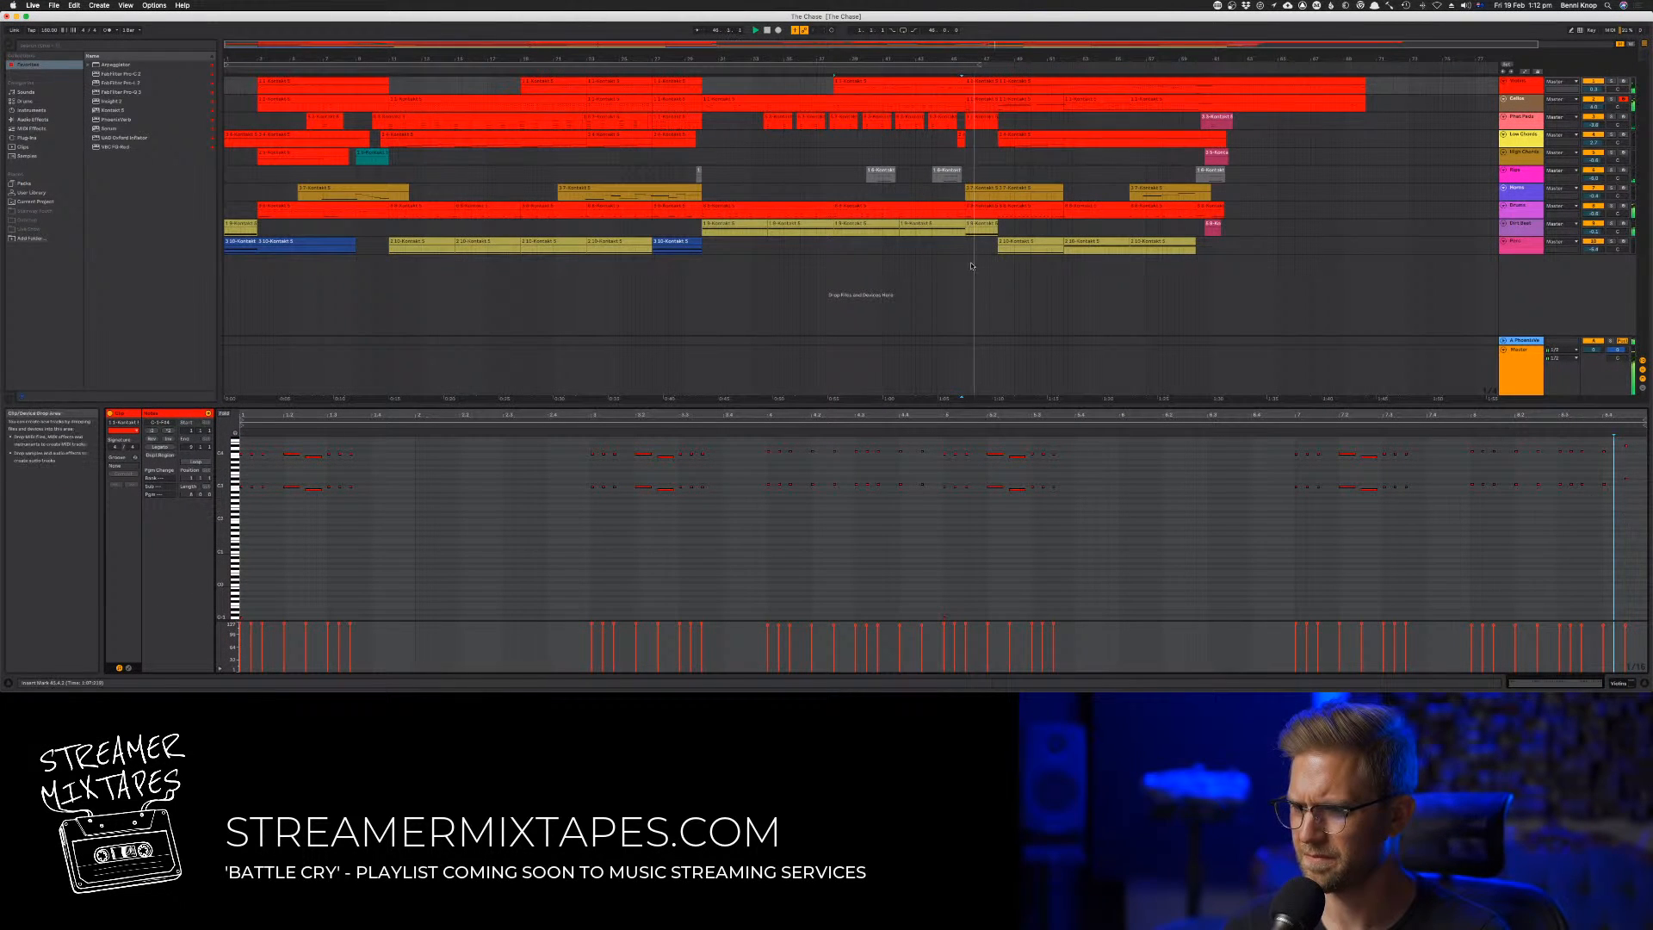
Transpose the upper row of notes in the bar 38 to 45 clip down toward the lower row, auditioning from bar 38
click(890, 81)
key(space)
key(space)
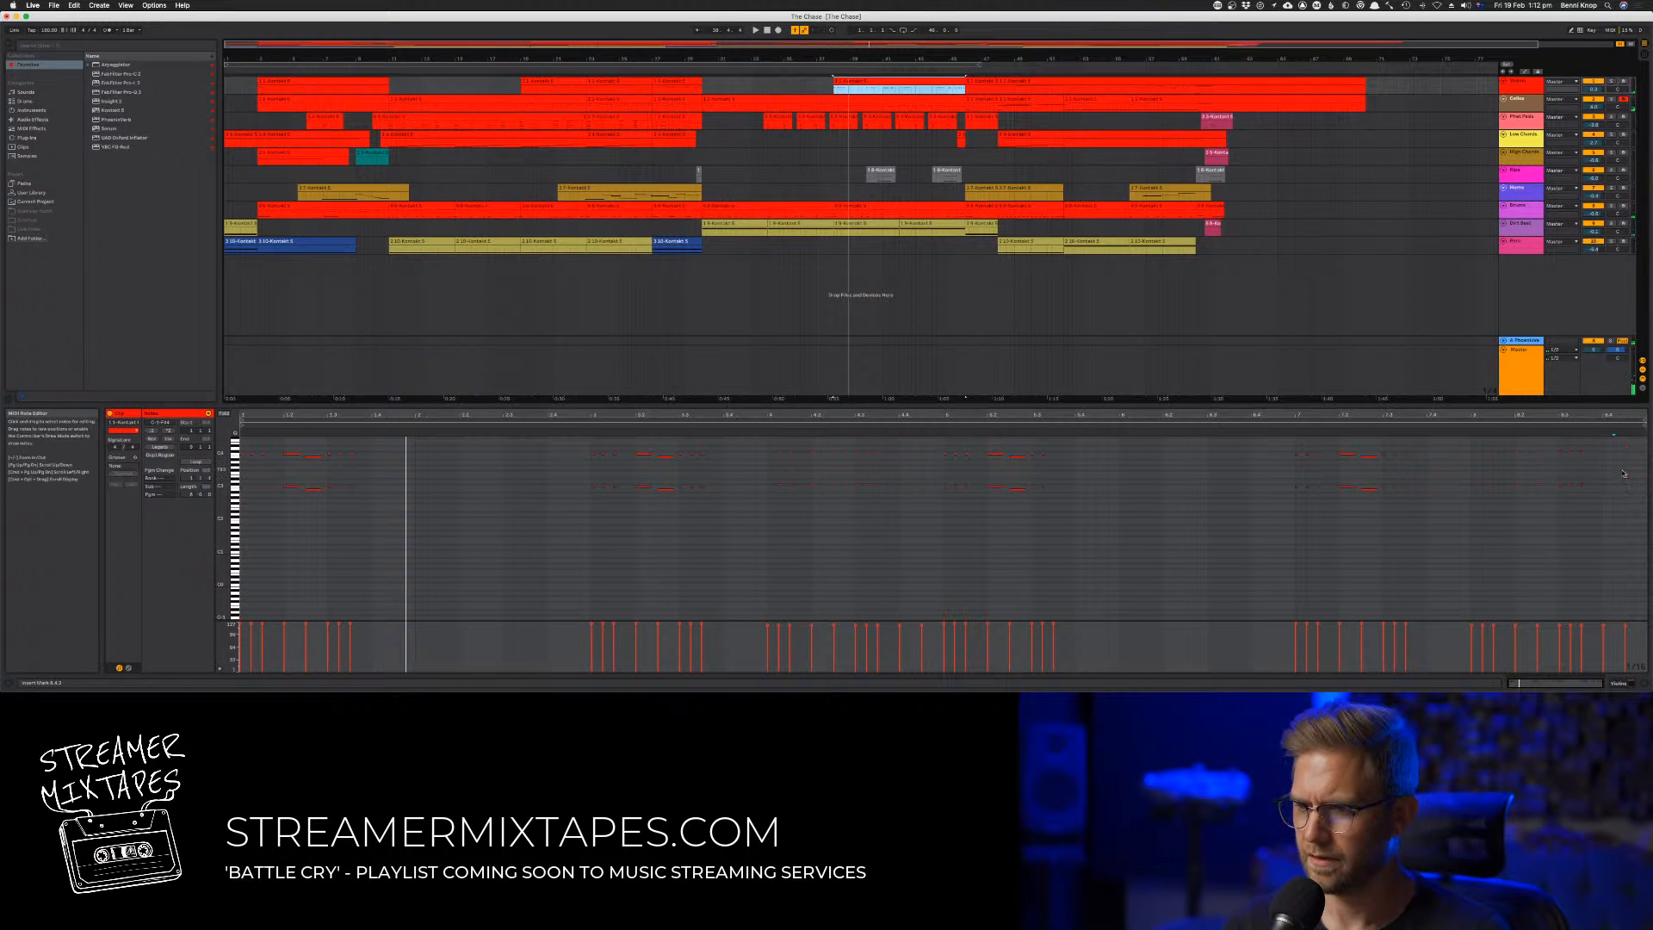
key(space)
drag(1636, 471, 1, 232)
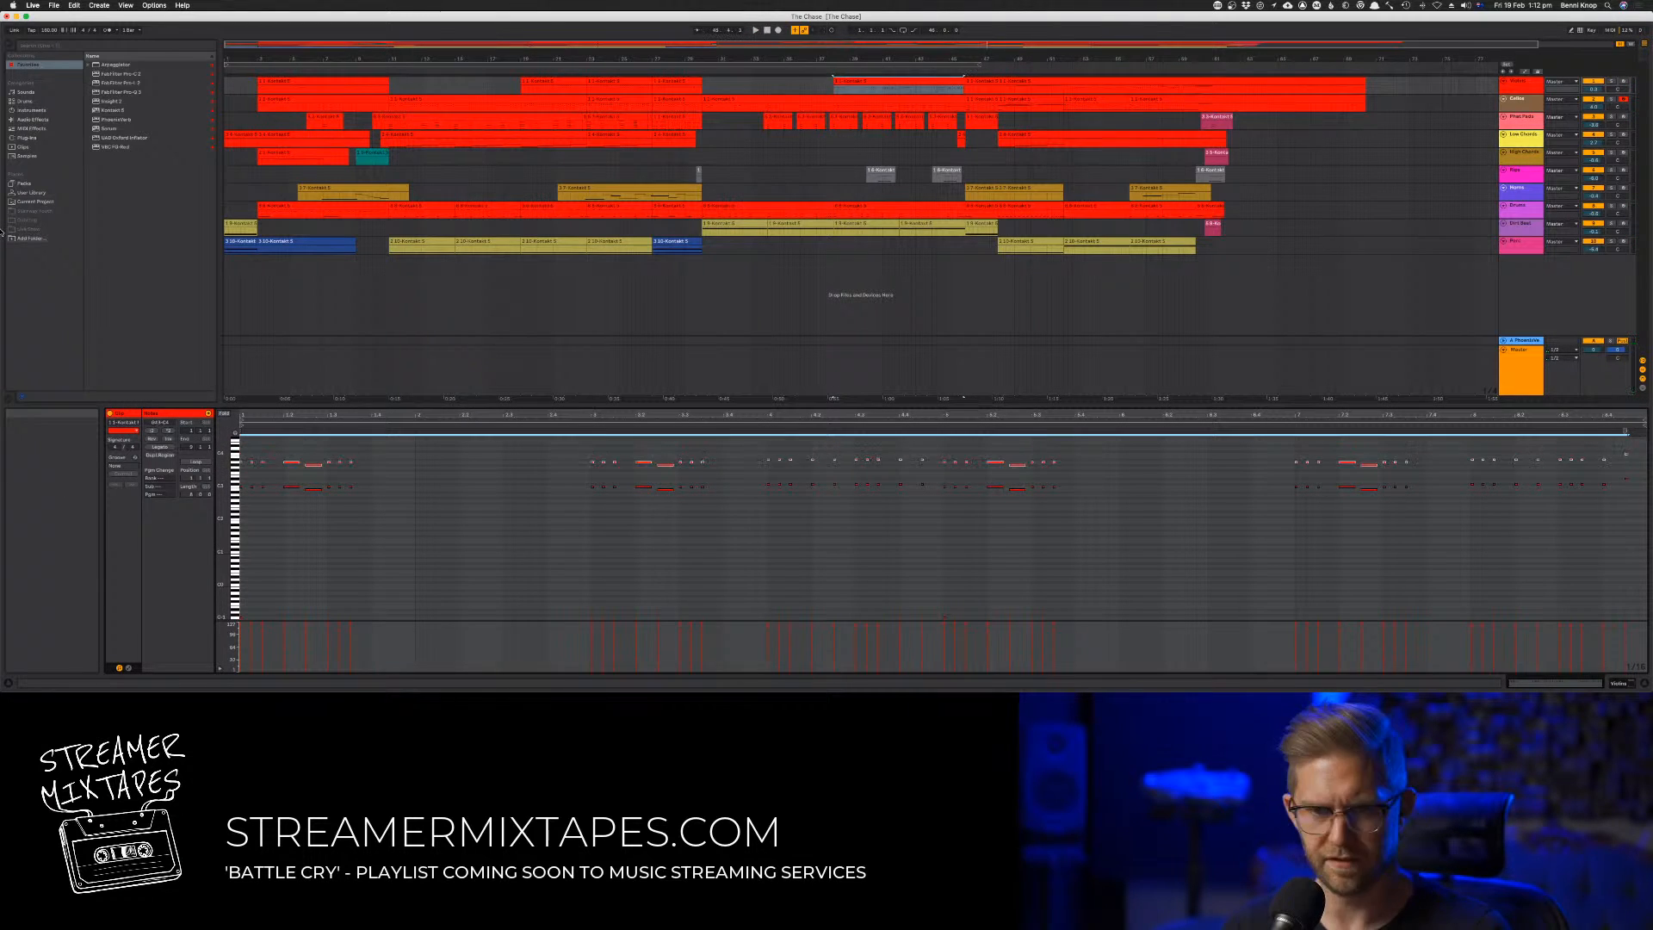
key(space)
key(Down)
key(Down)
key(space)
key(space)
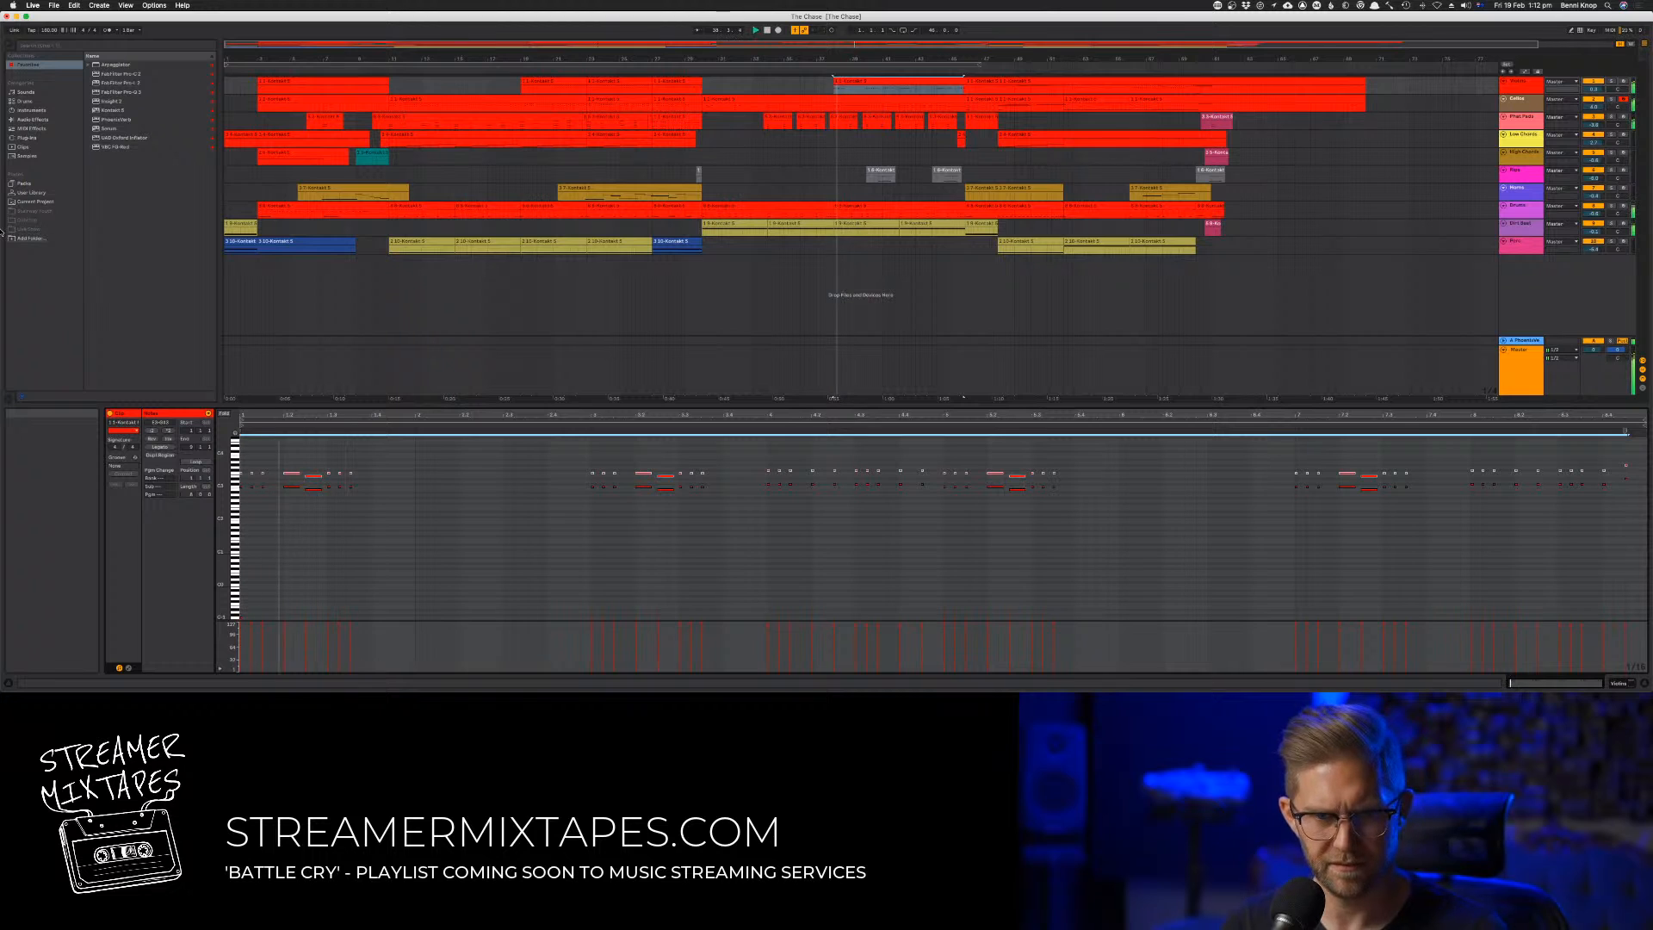
Continue transposing the selected row of notes until it forms a harmony line below the other row, replaying from bar 38
key(space)
key(space)
key(Down)
key(space)
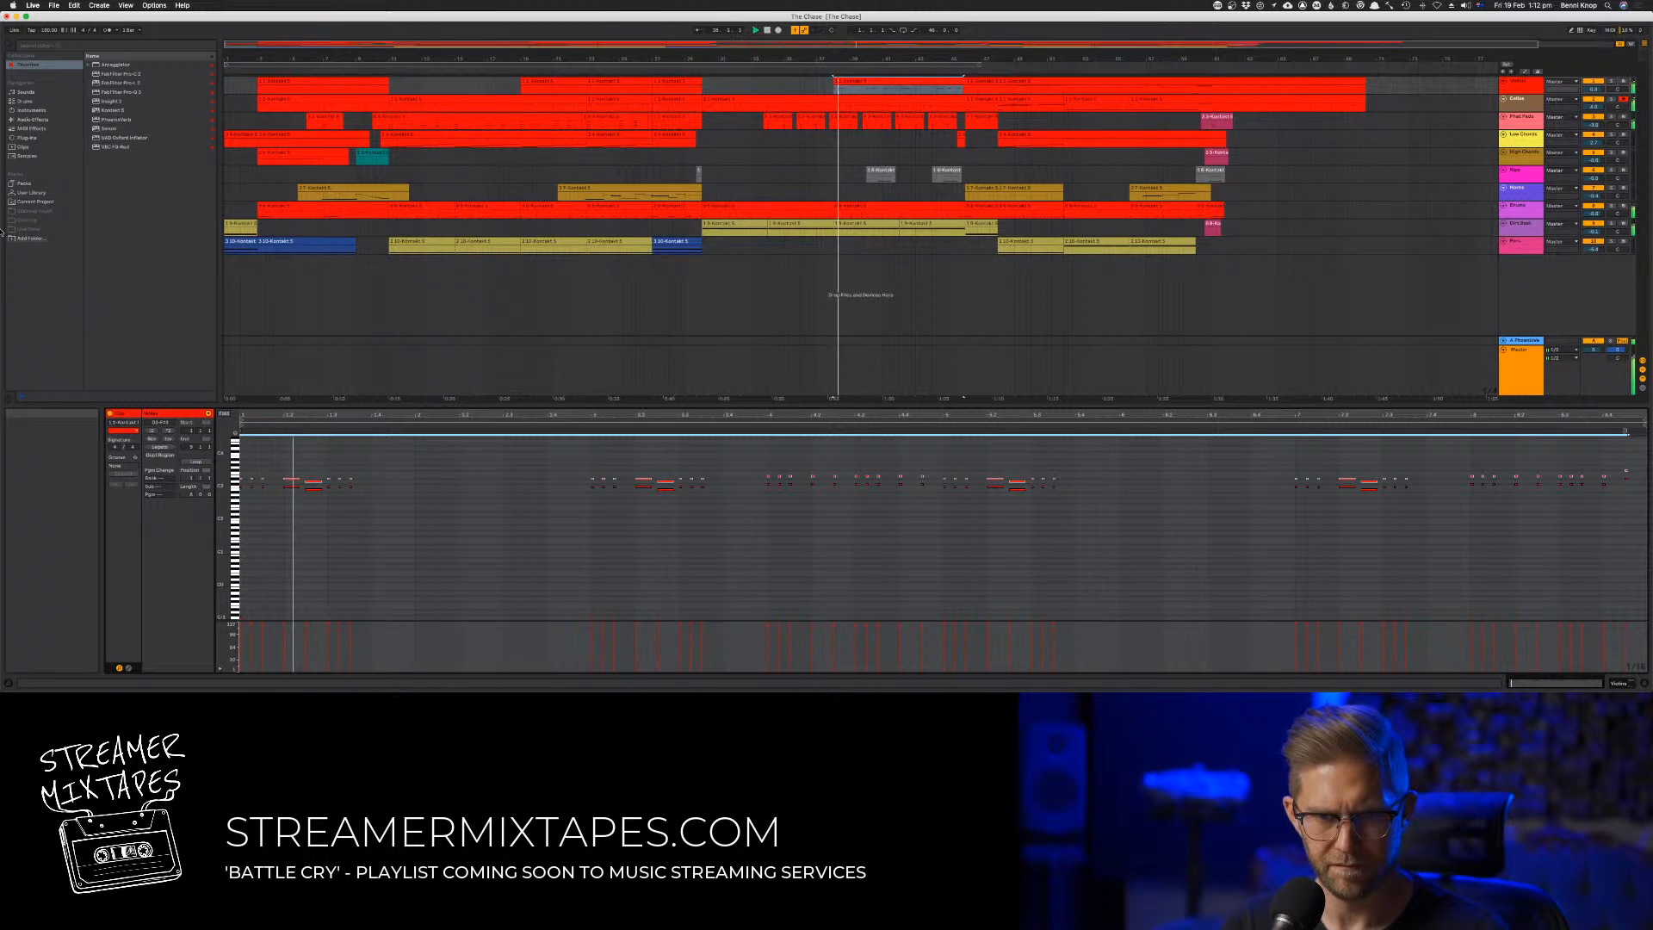
key(space)
key(space)
key(shift+Up)
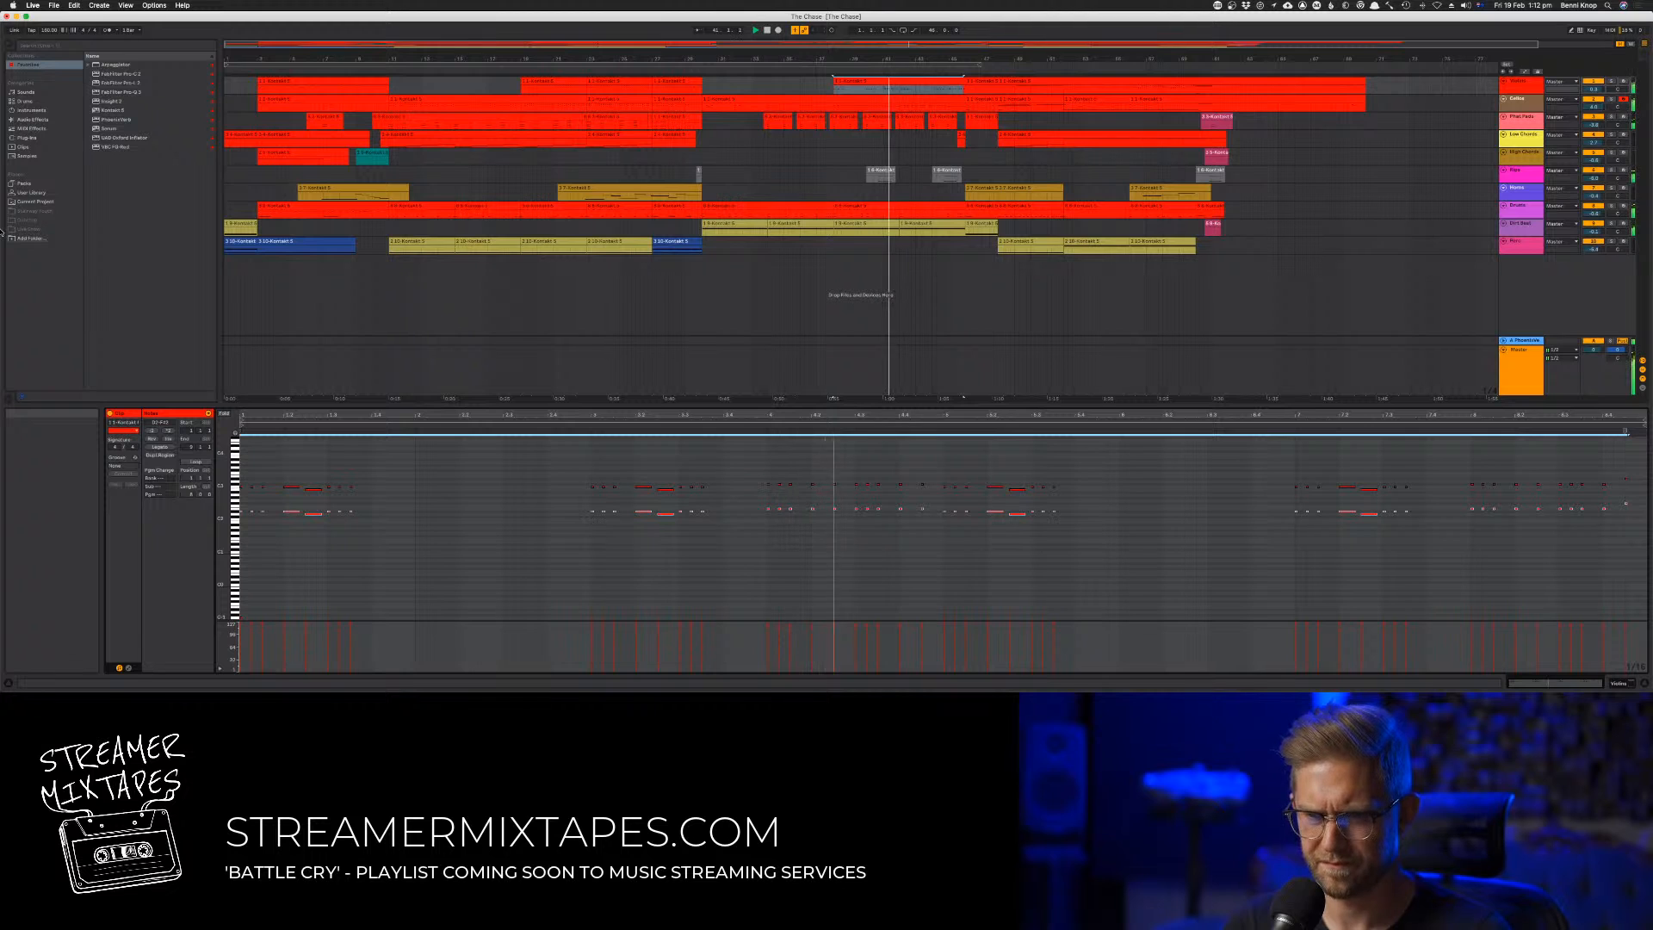
Raise the lower harmony notes of the bar 41 phrase slightly and replay the passage
click(751, 423)
drag(755, 506, 838, 531)
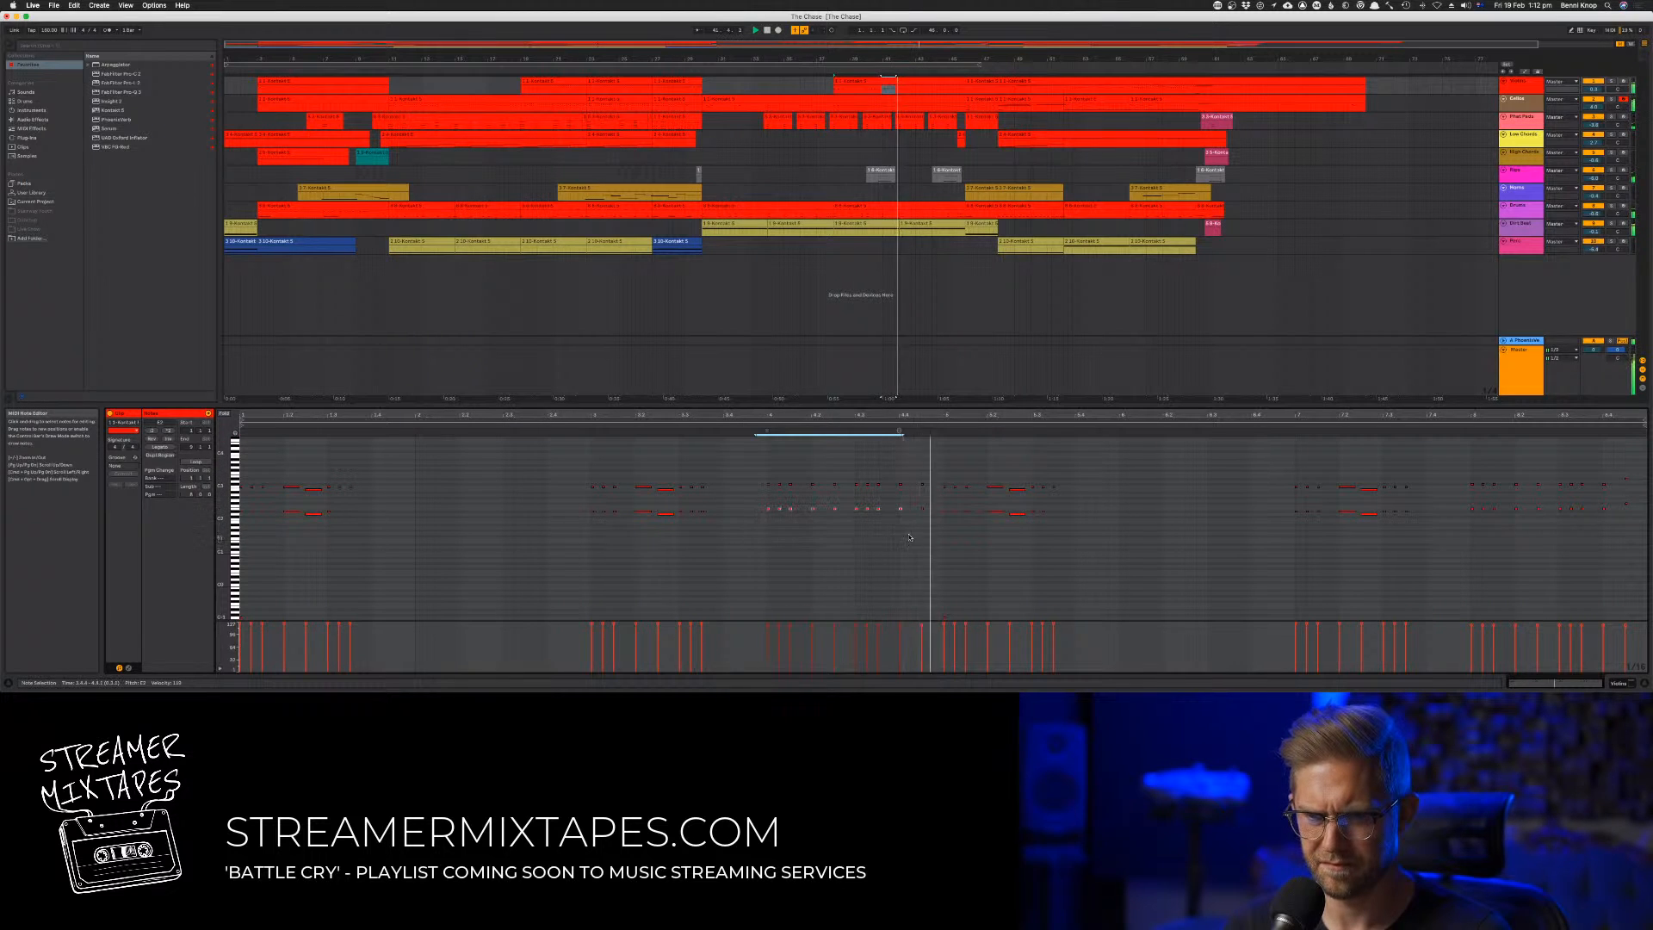
drag(932, 502, 750, 522)
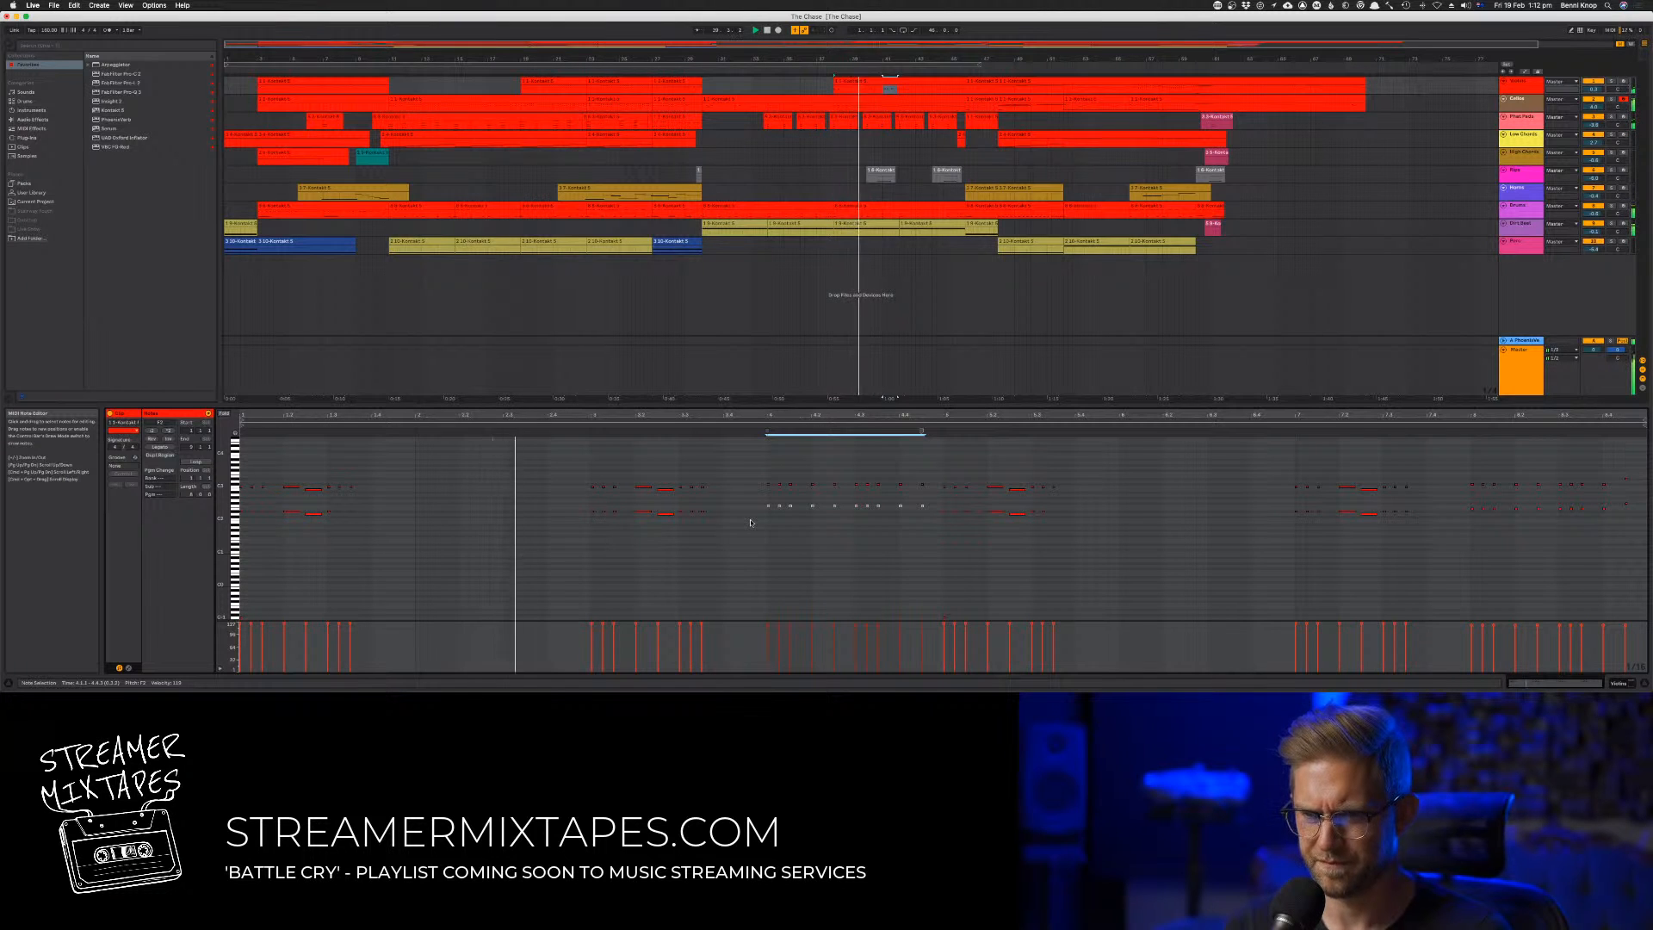
click(751, 519)
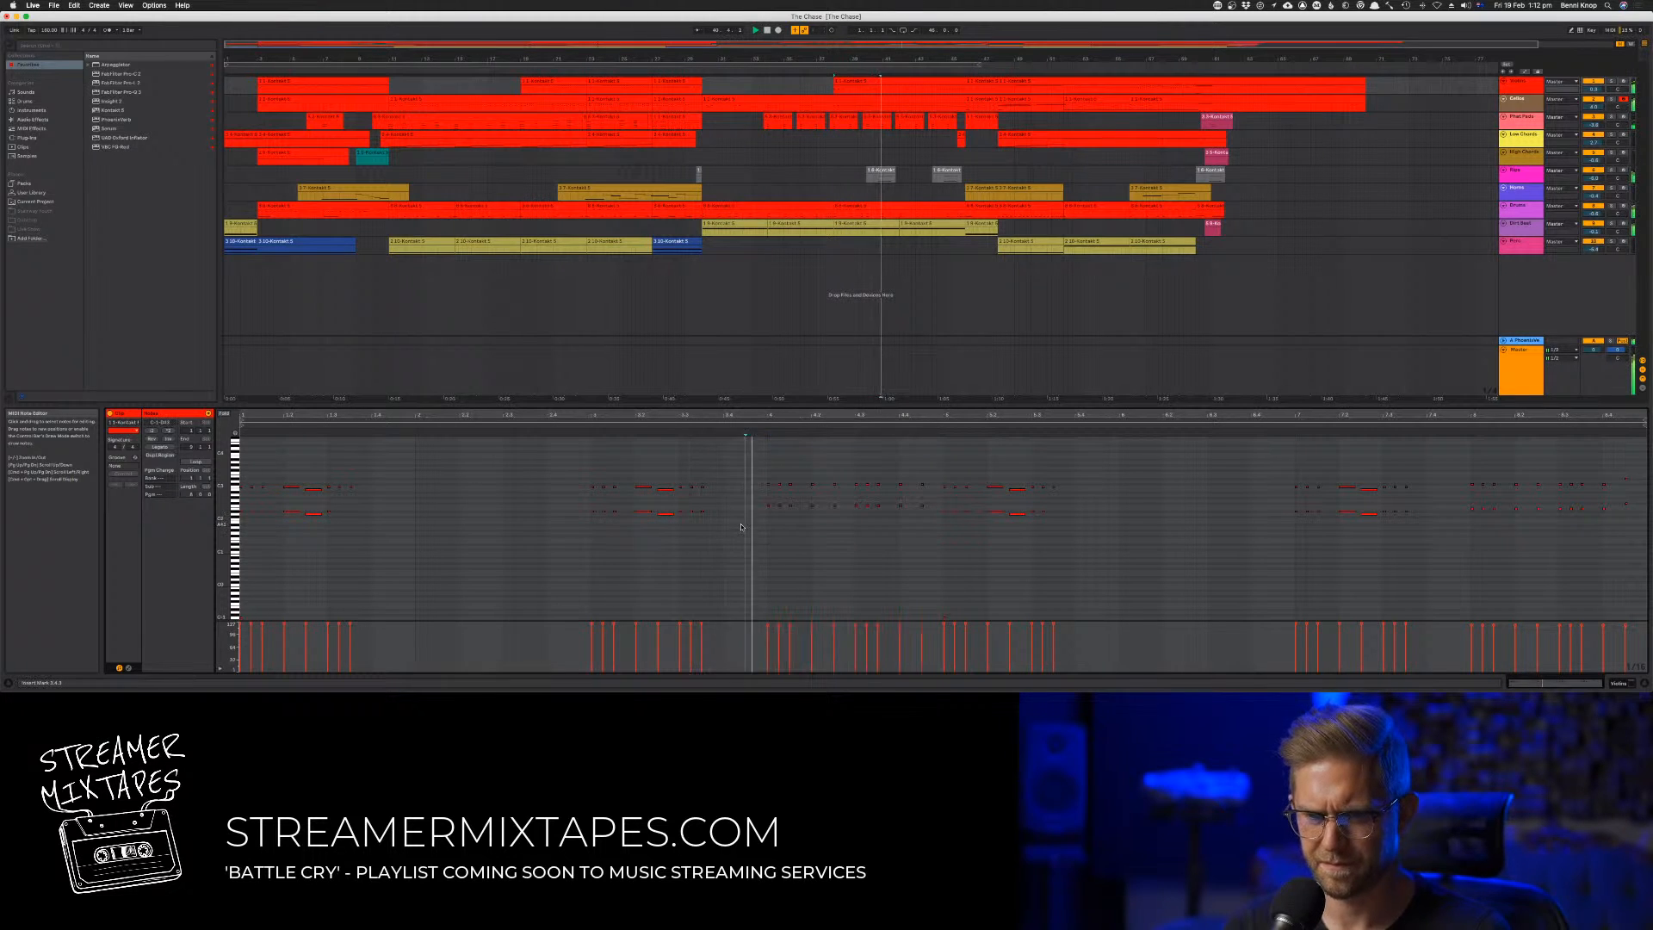
Raise all notes in the bar 38 to 45 clip by an octave
key(super+a)
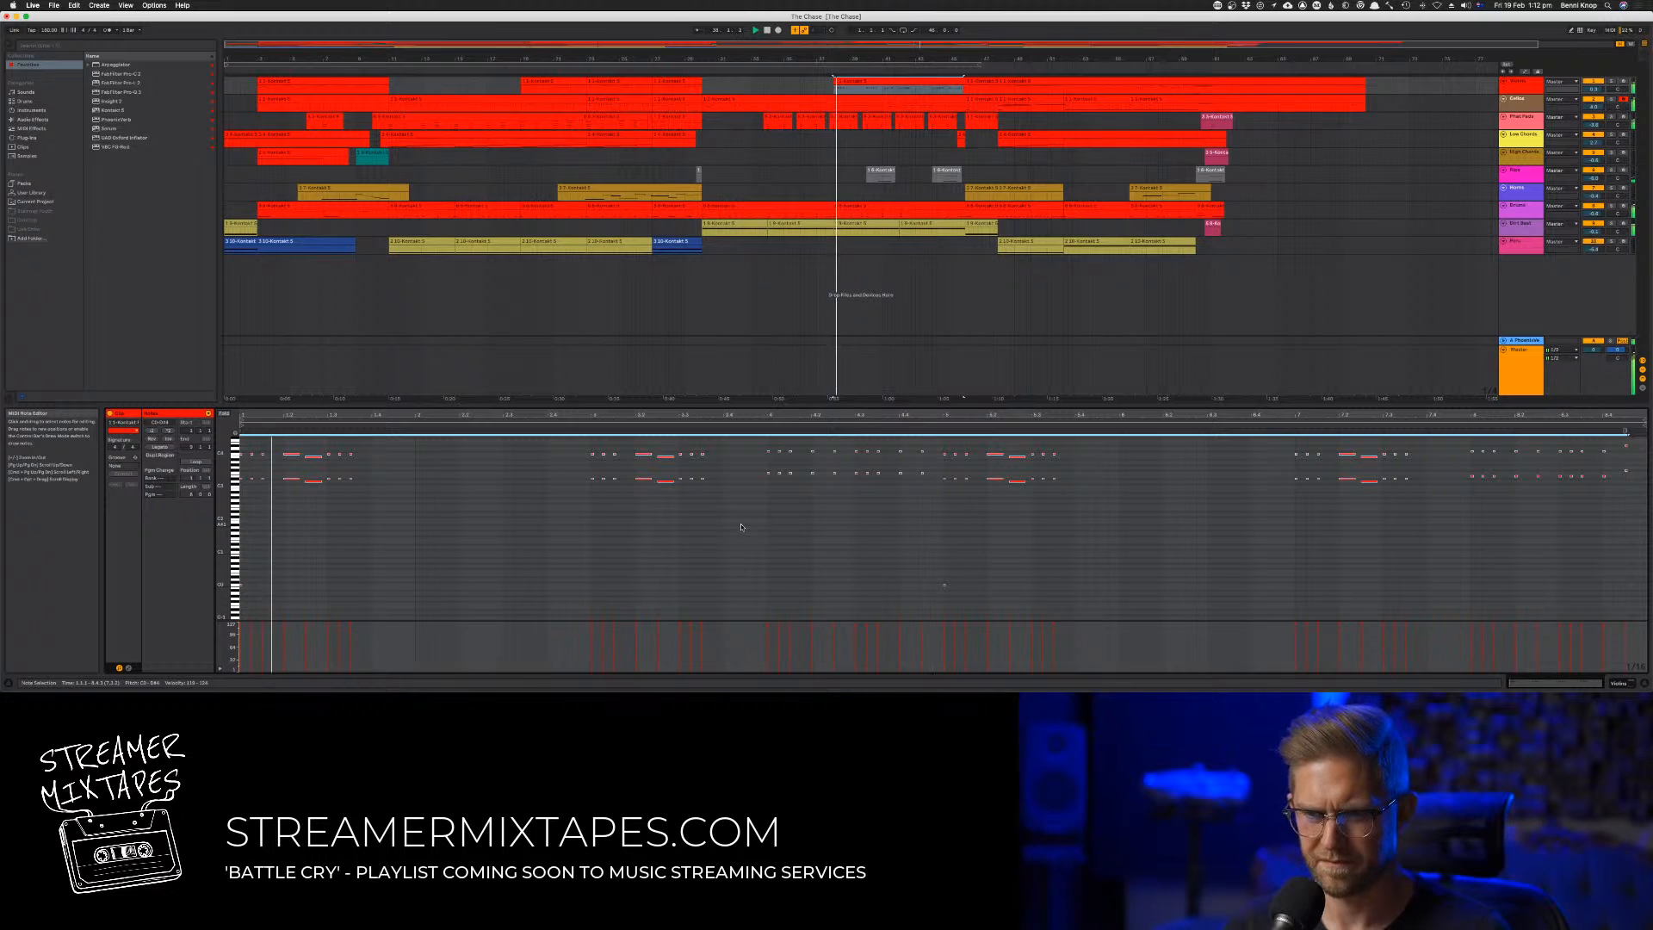
drag(983, 566, 154, 619)
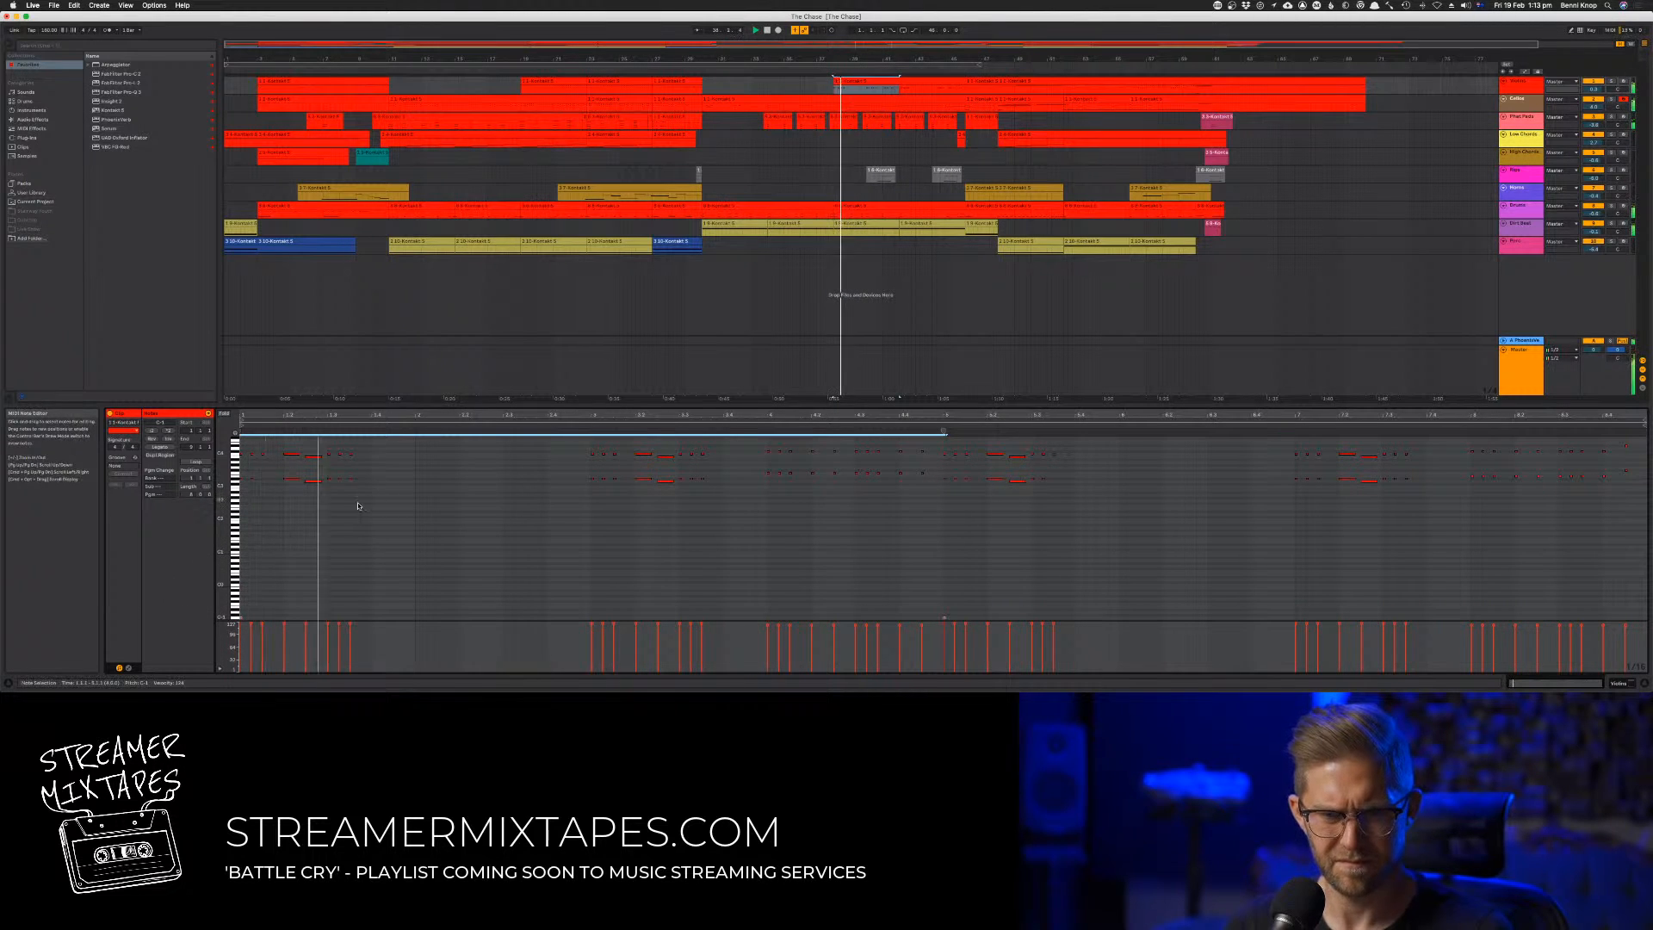
click(372, 536)
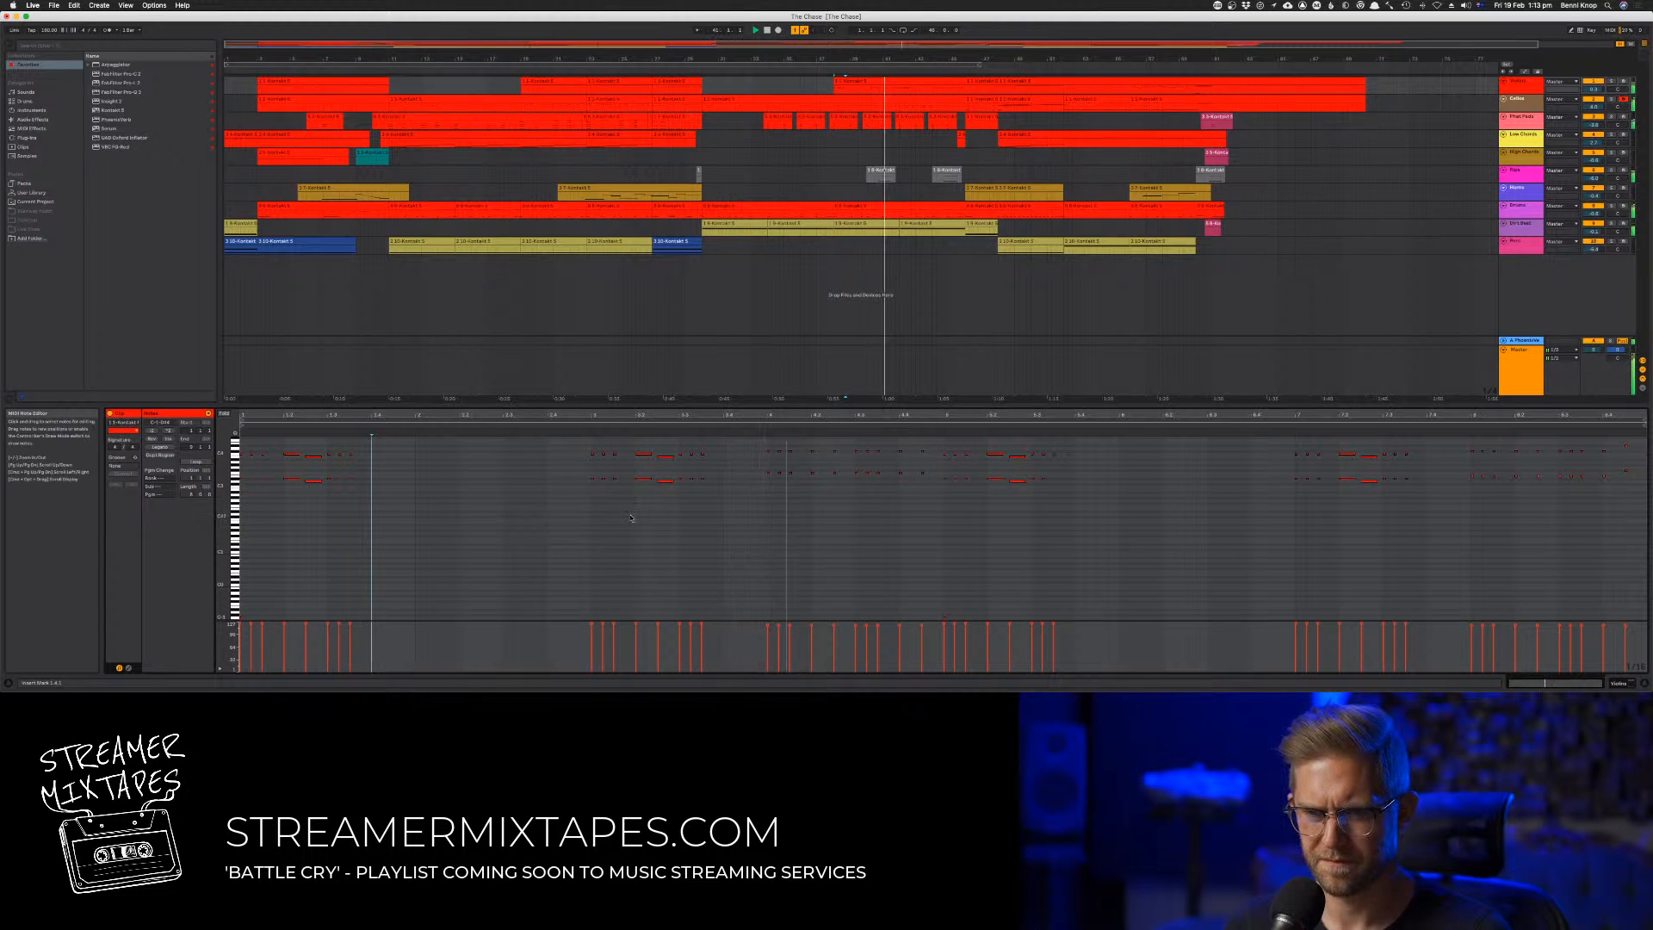
Raise the lower harmony notes by one semitone in both the bar 41 phrase and the clip's closing phrase
drag(744, 508, 924, 496)
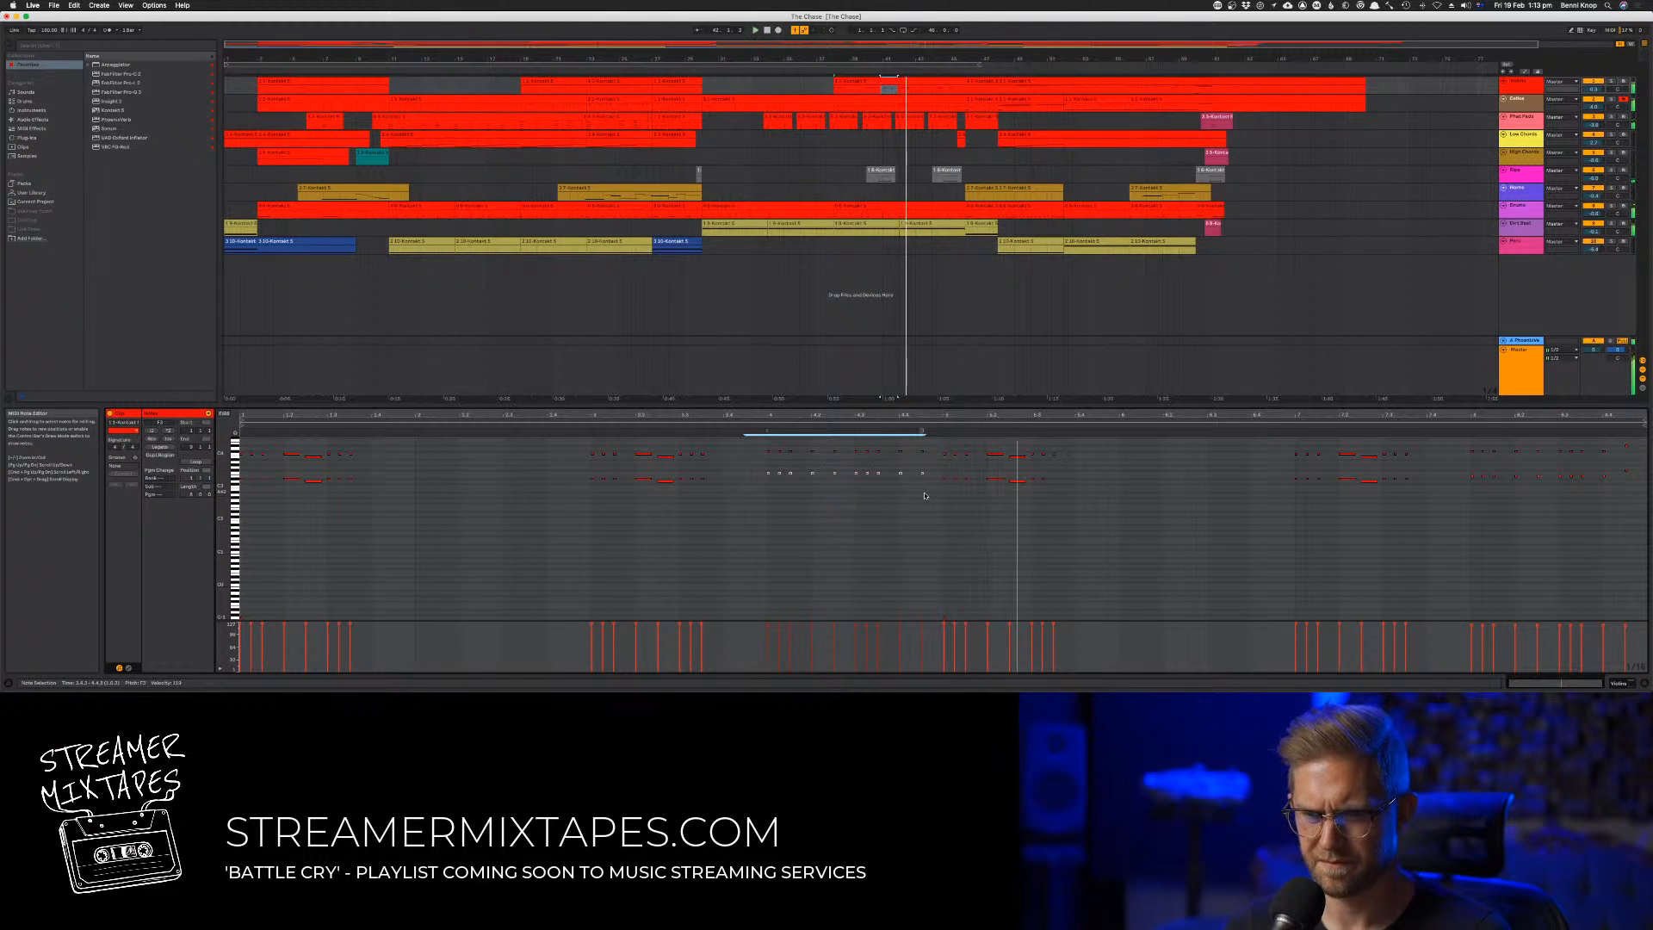
key(Up)
key(space)
key(space)
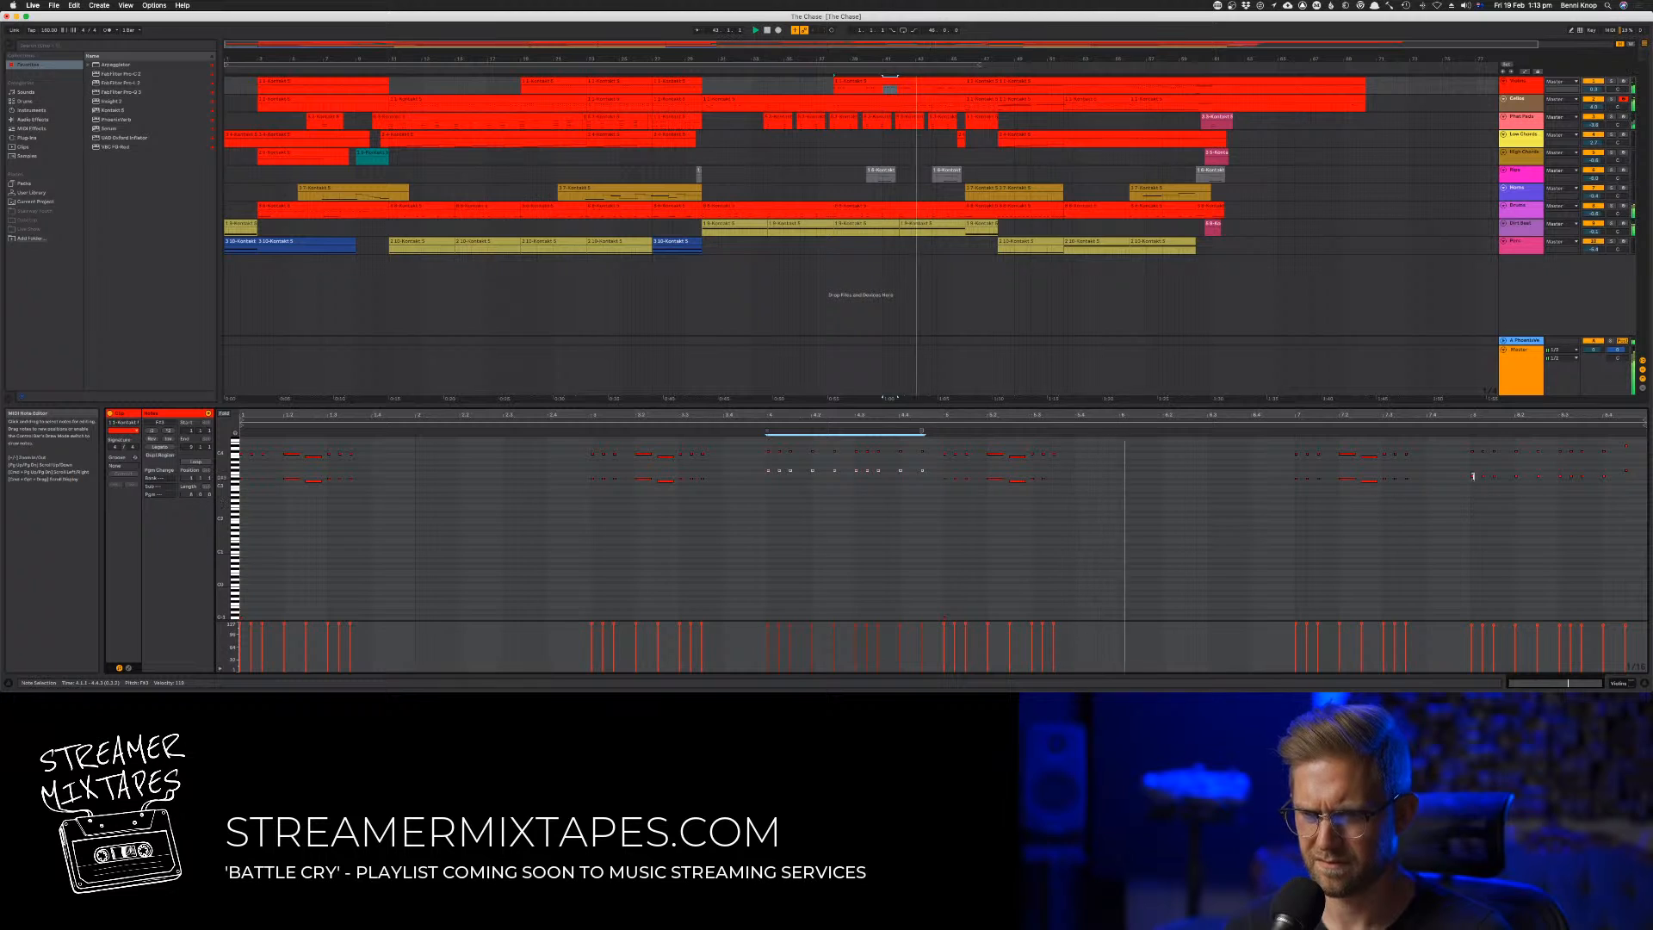
drag(1461, 464, 1643, 524)
key(Up)
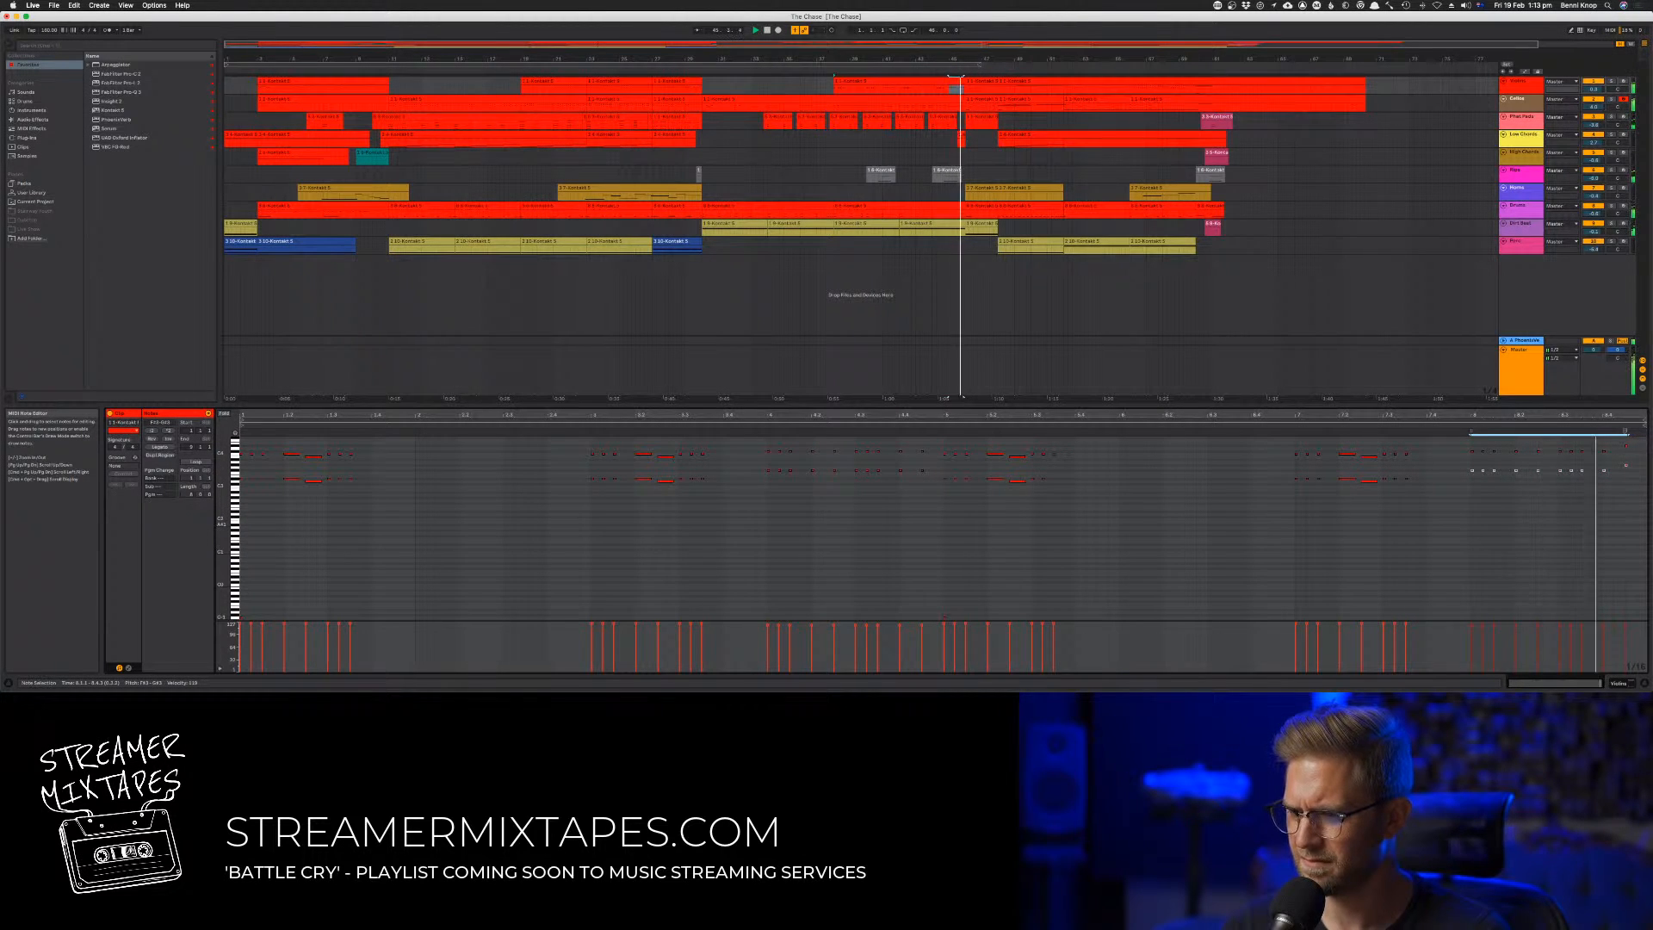
Transpose the entire lower harmony row in the clip up an octave
click(1623, 466)
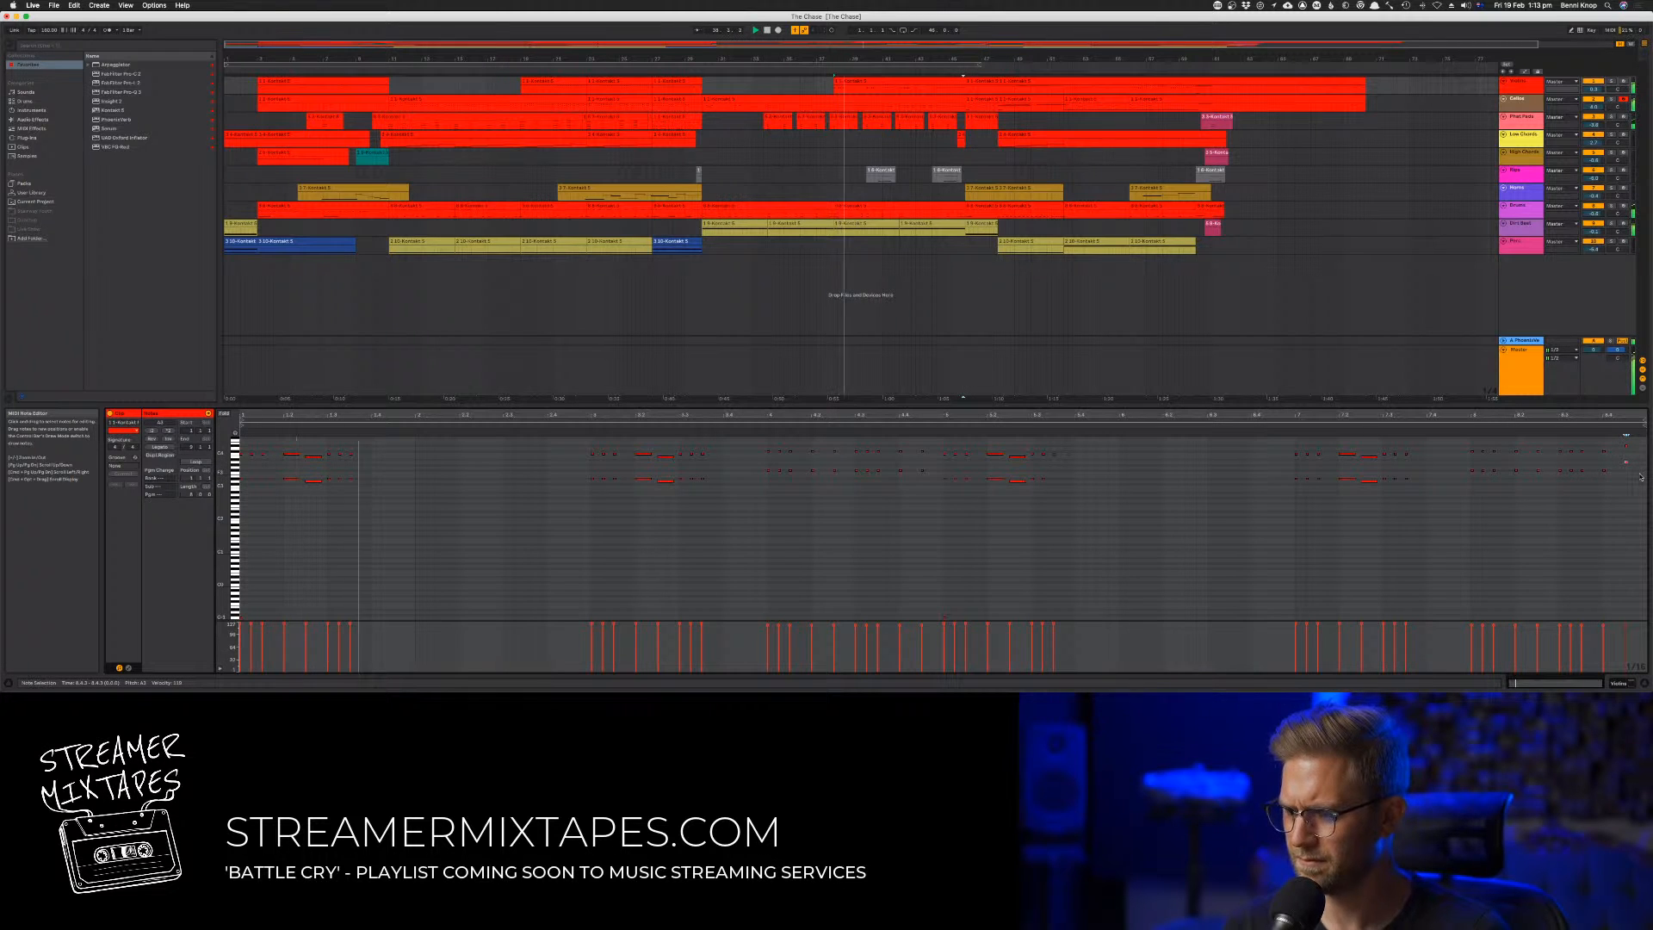
drag(1638, 460, 152, 567)
key(shift+Up)
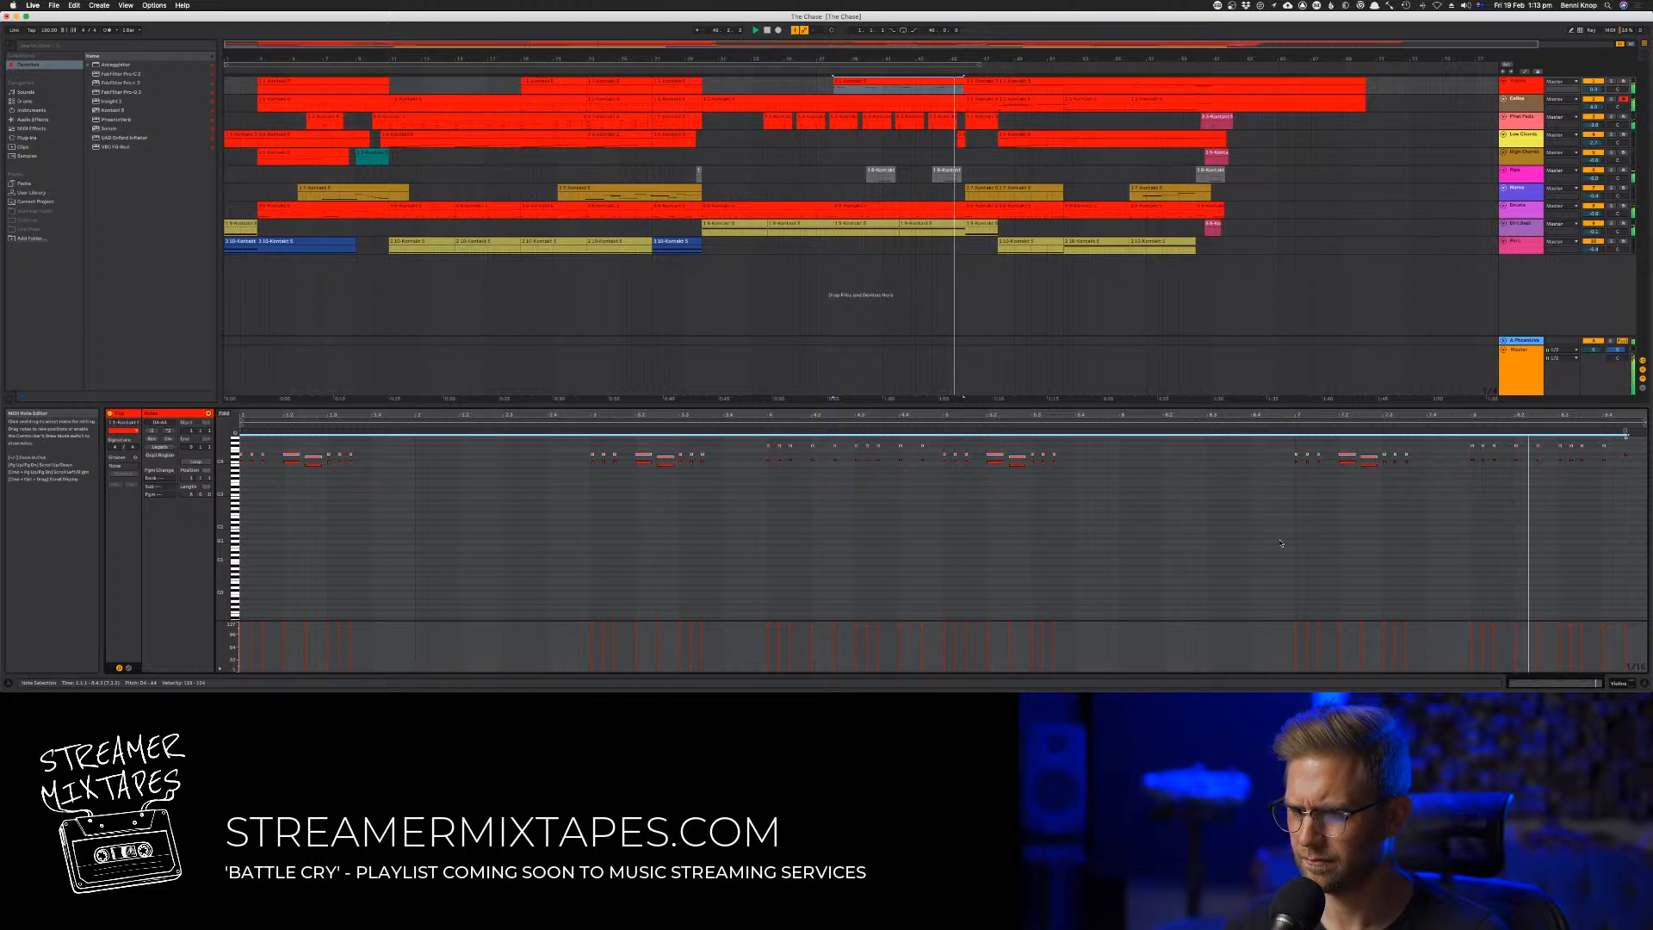
click(1504, 508)
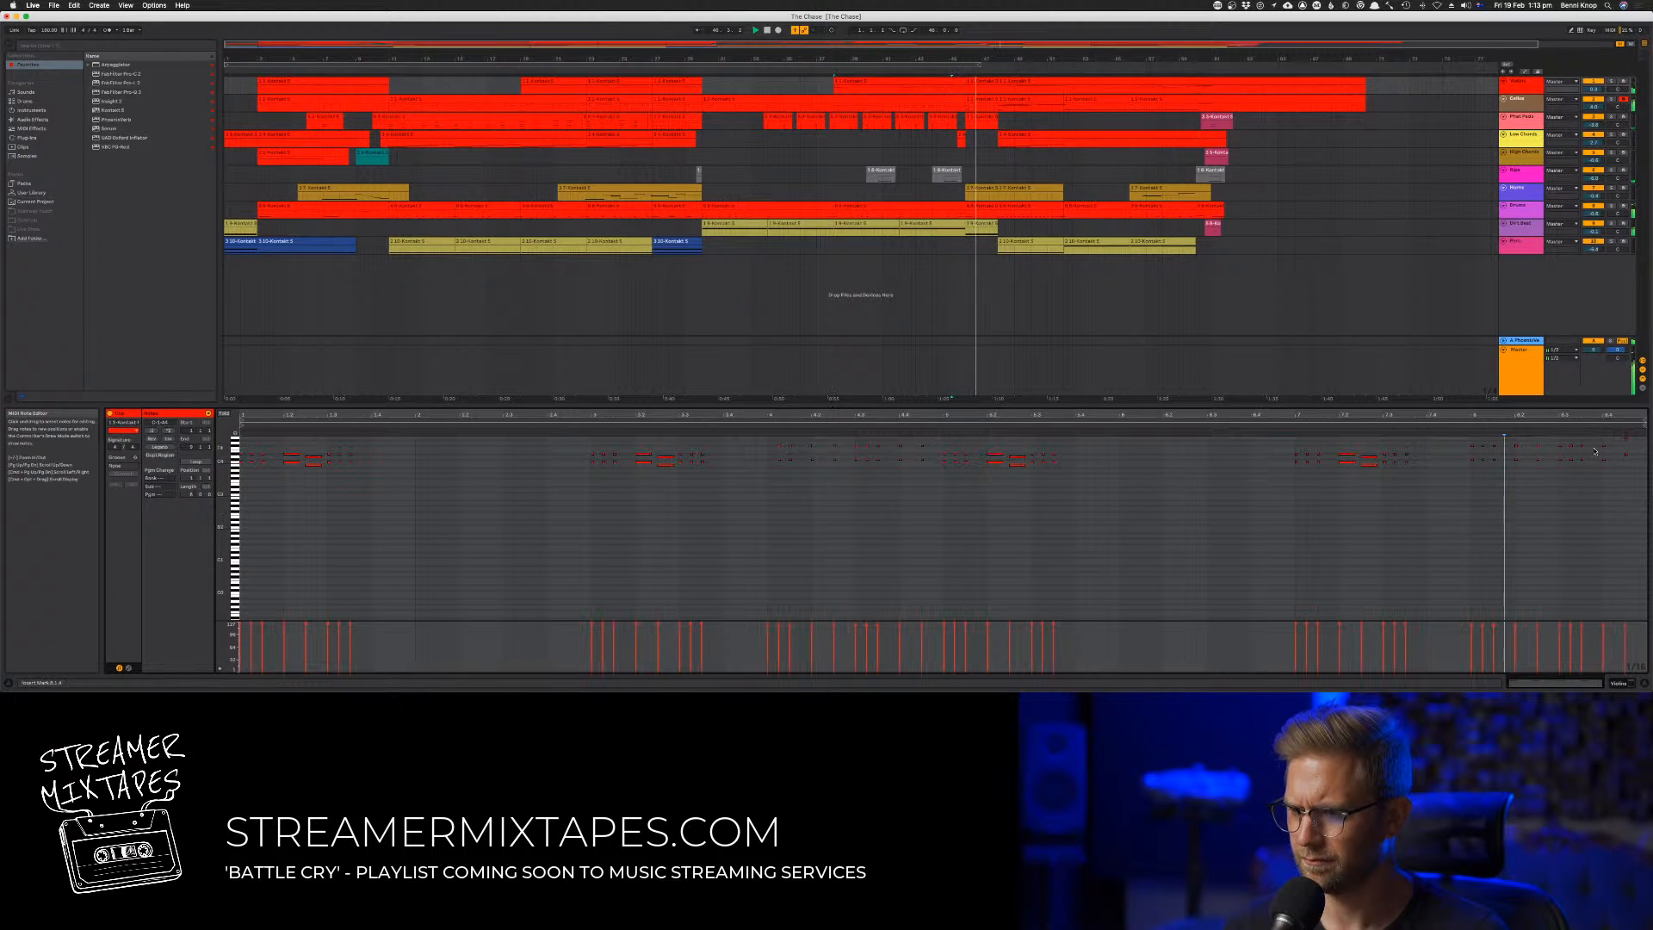
Nudge the clip's final harmony note up a semitone and slightly lower the velocity of all notes
key(Up)
key(space)
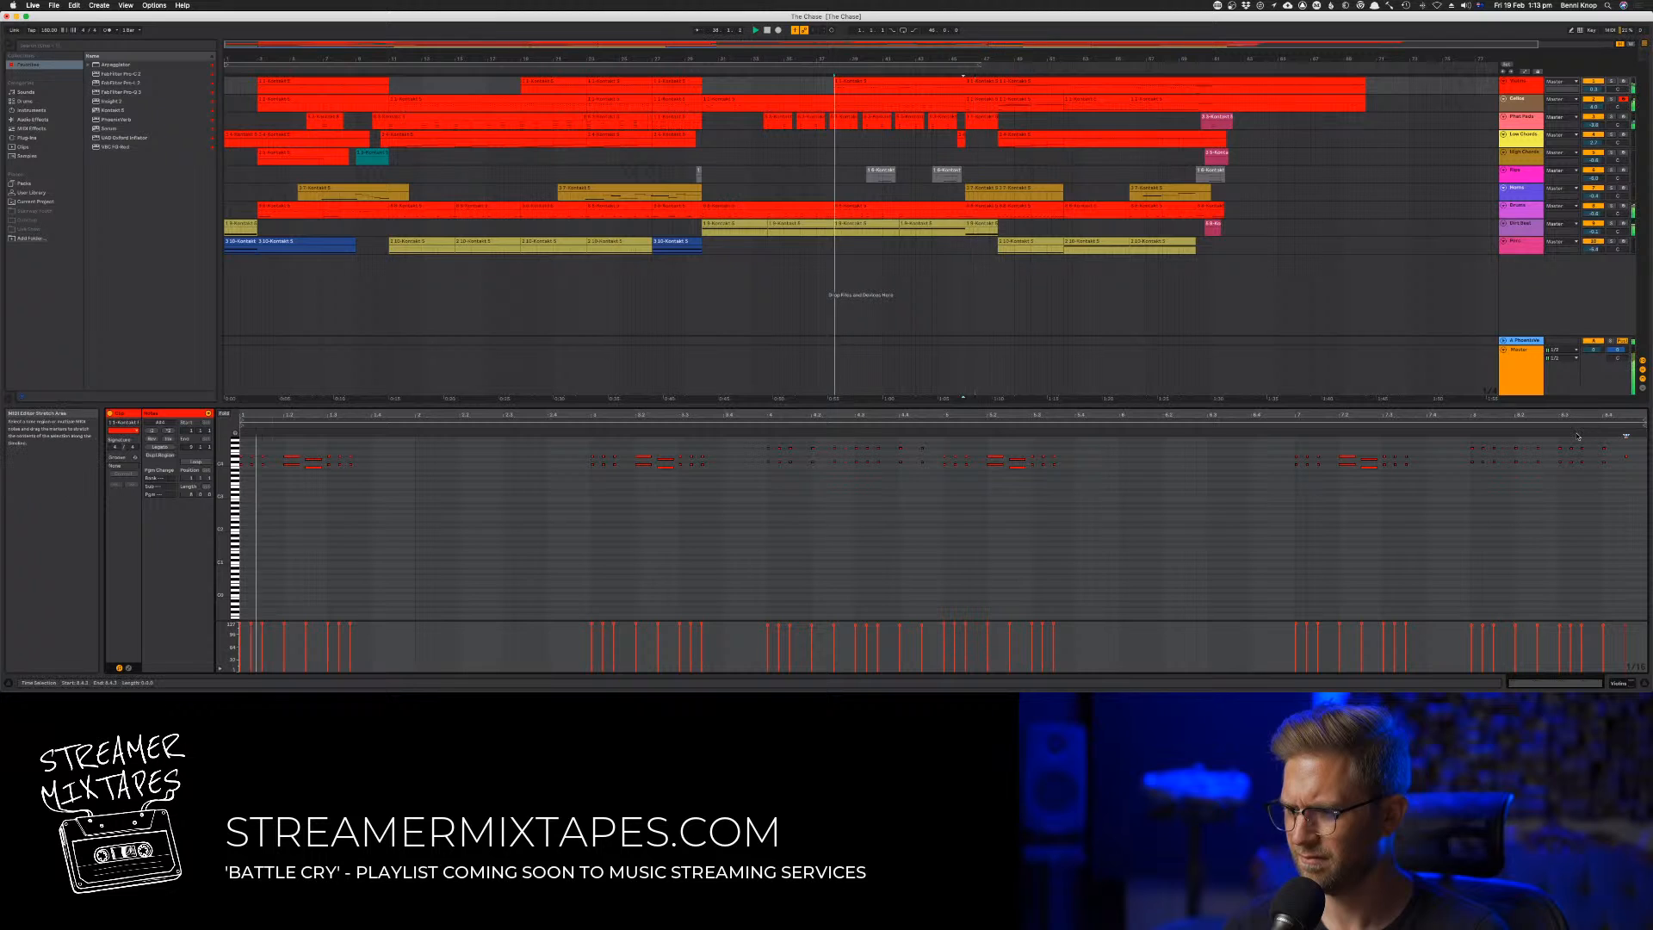
key(super+a)
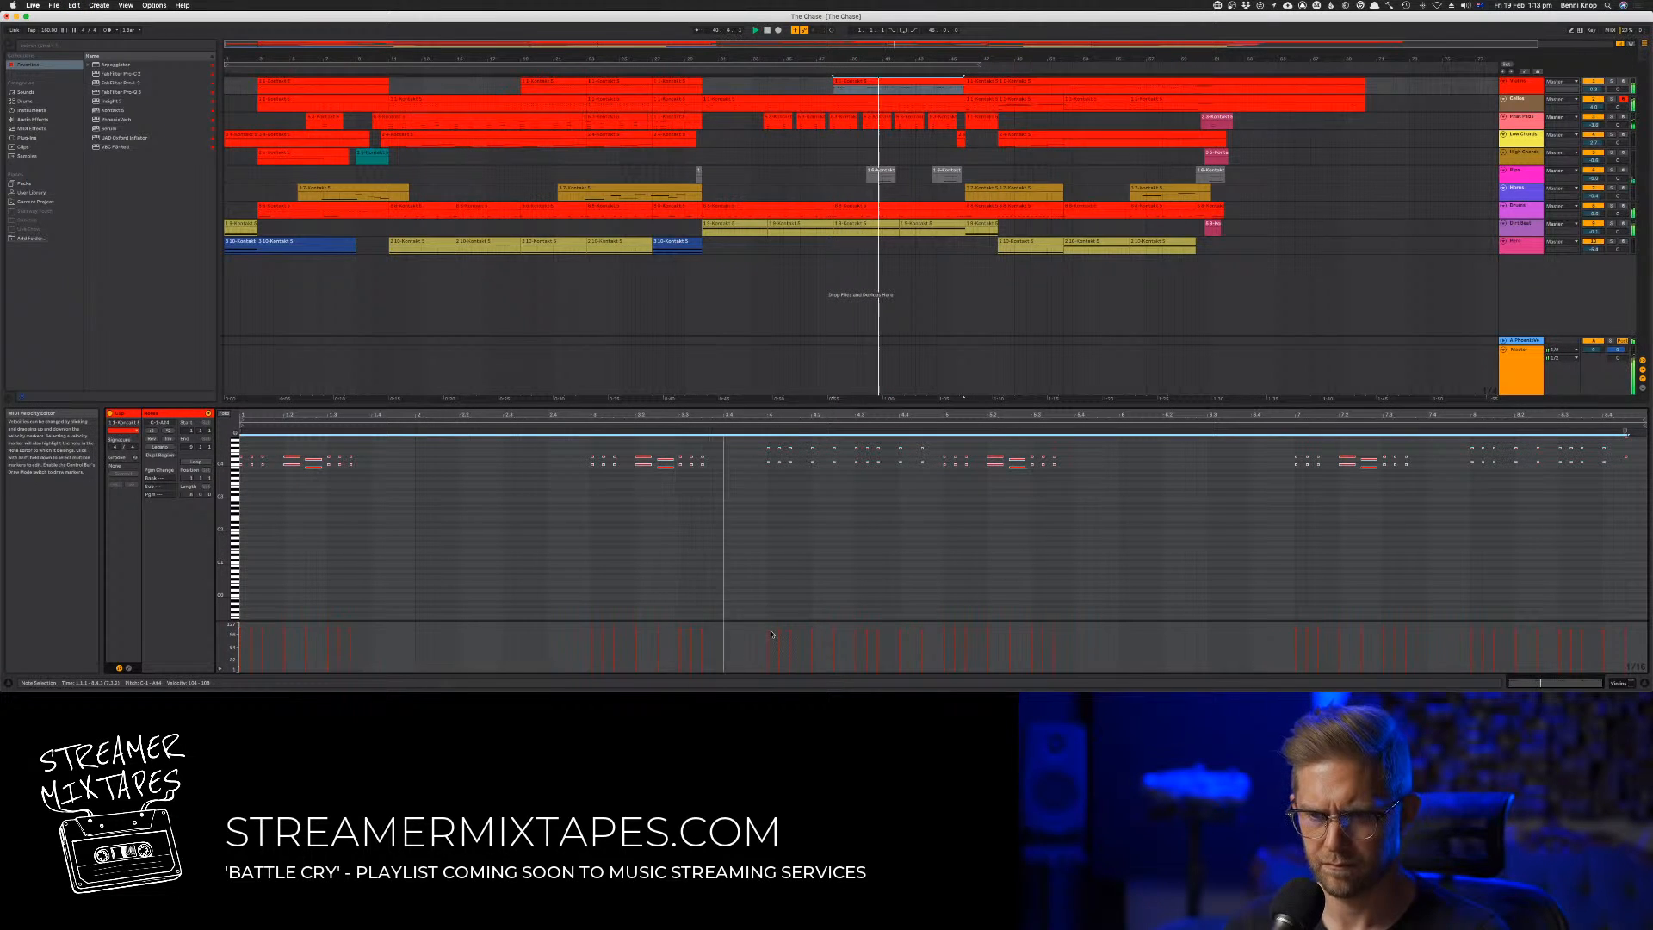
click(709, 579)
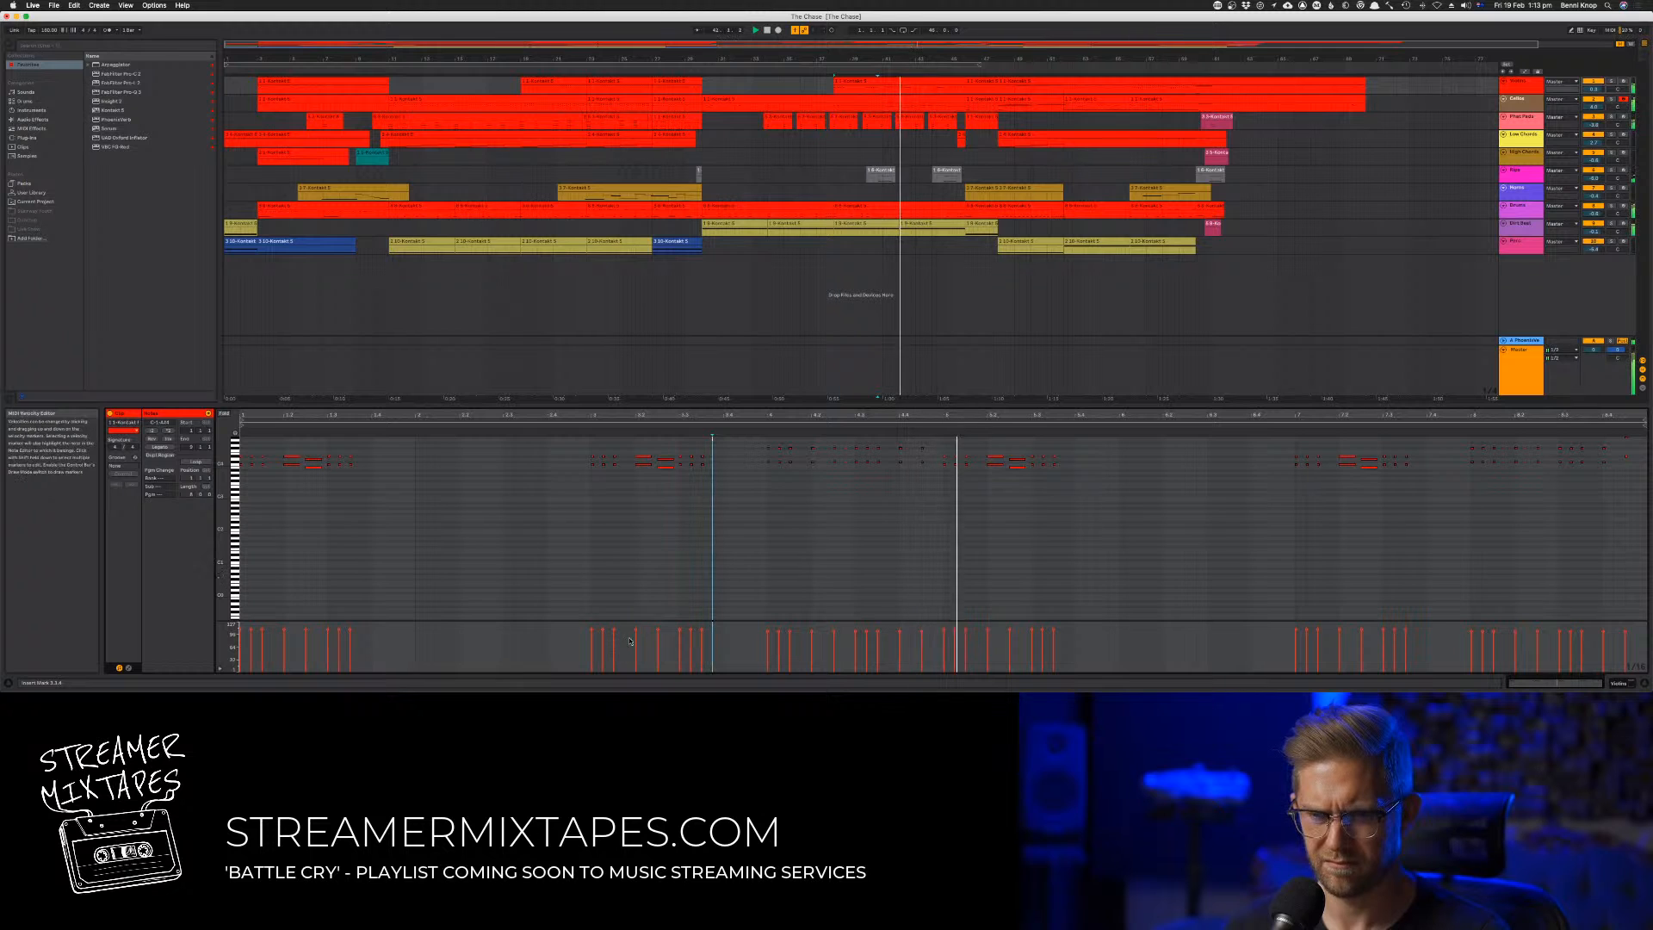
Try quantizing the starts and ends of all notes in the clip to 1/16, and undo it
key(super+a)
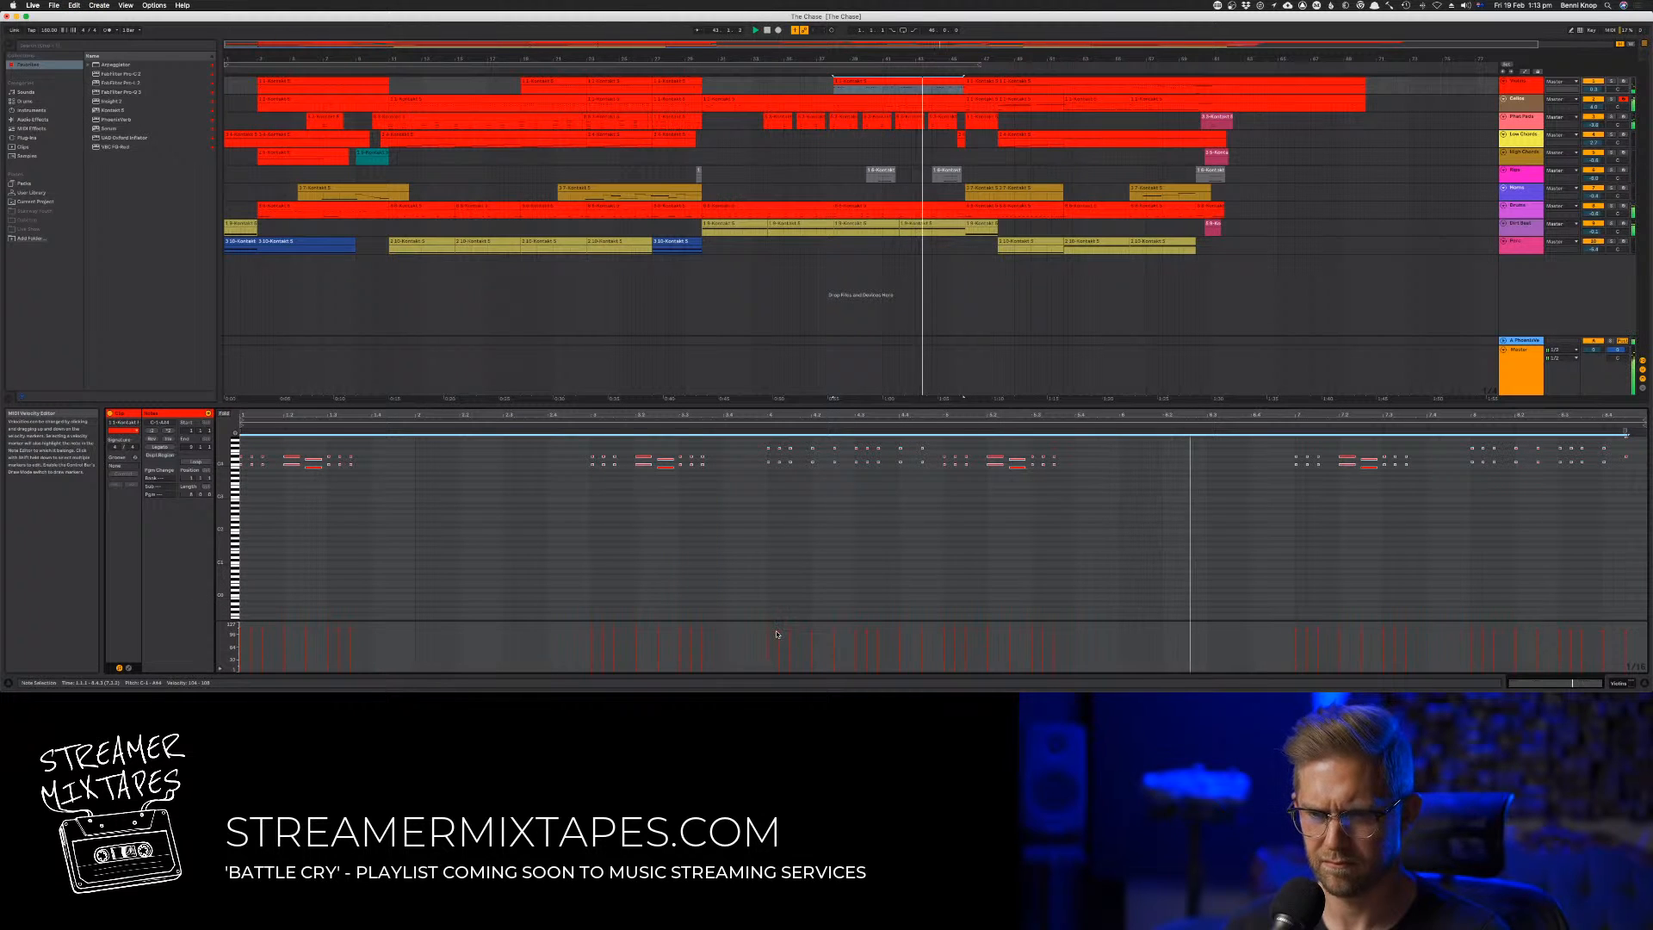
right_click(779, 634)
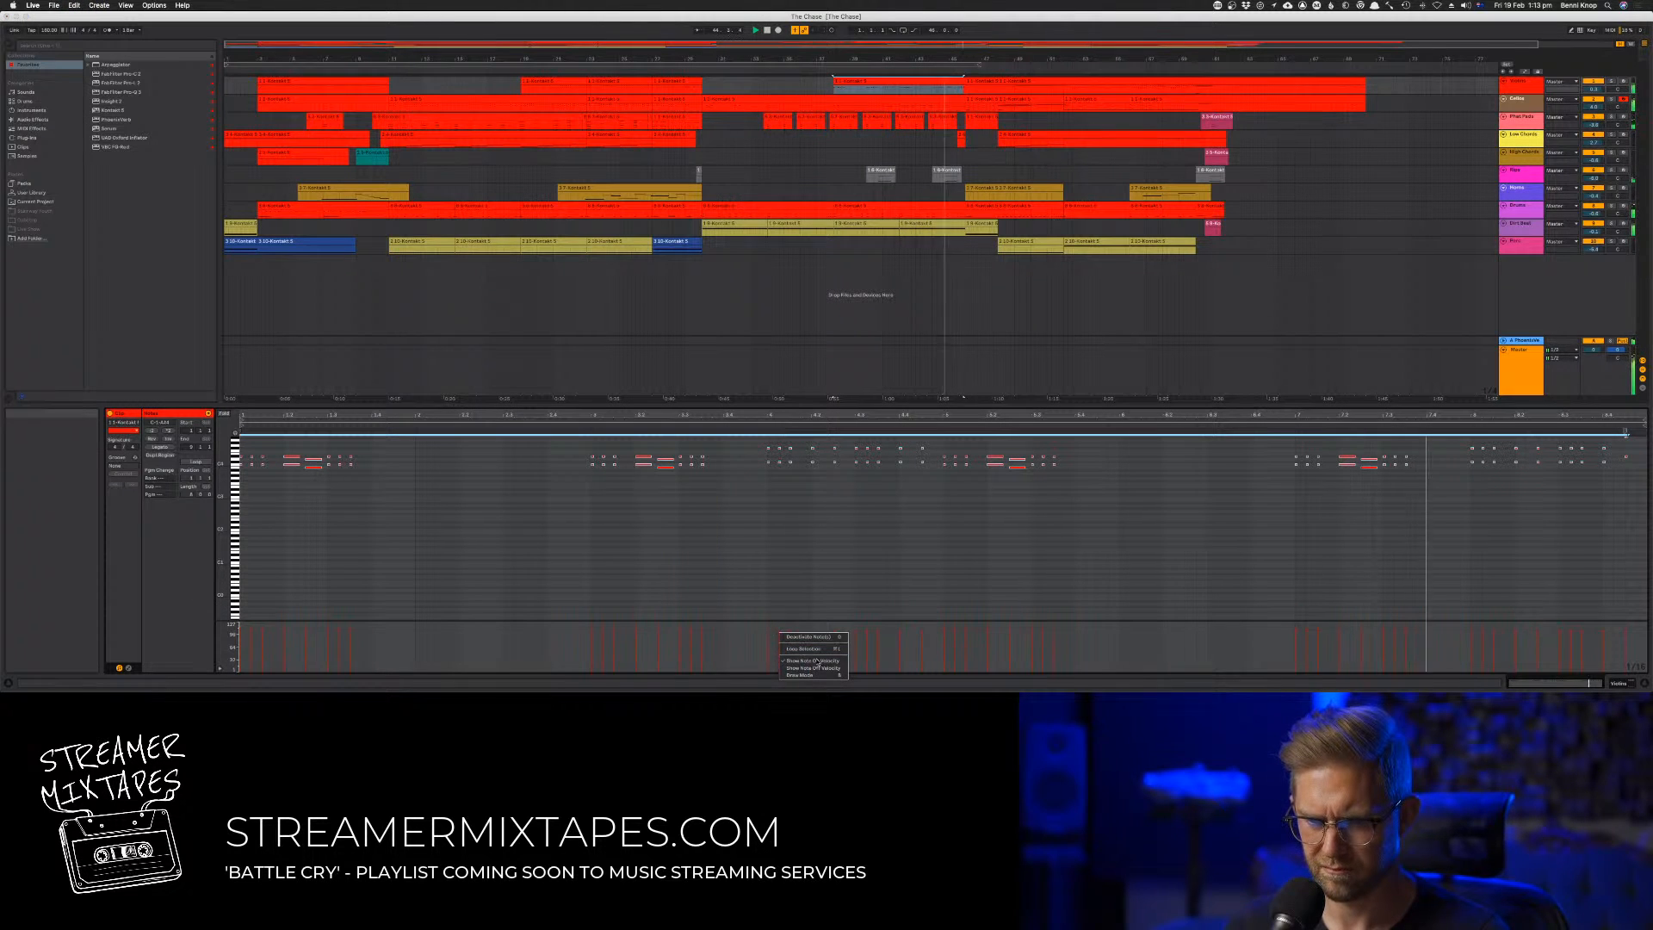
click(765, 582)
key(super+shift+u)
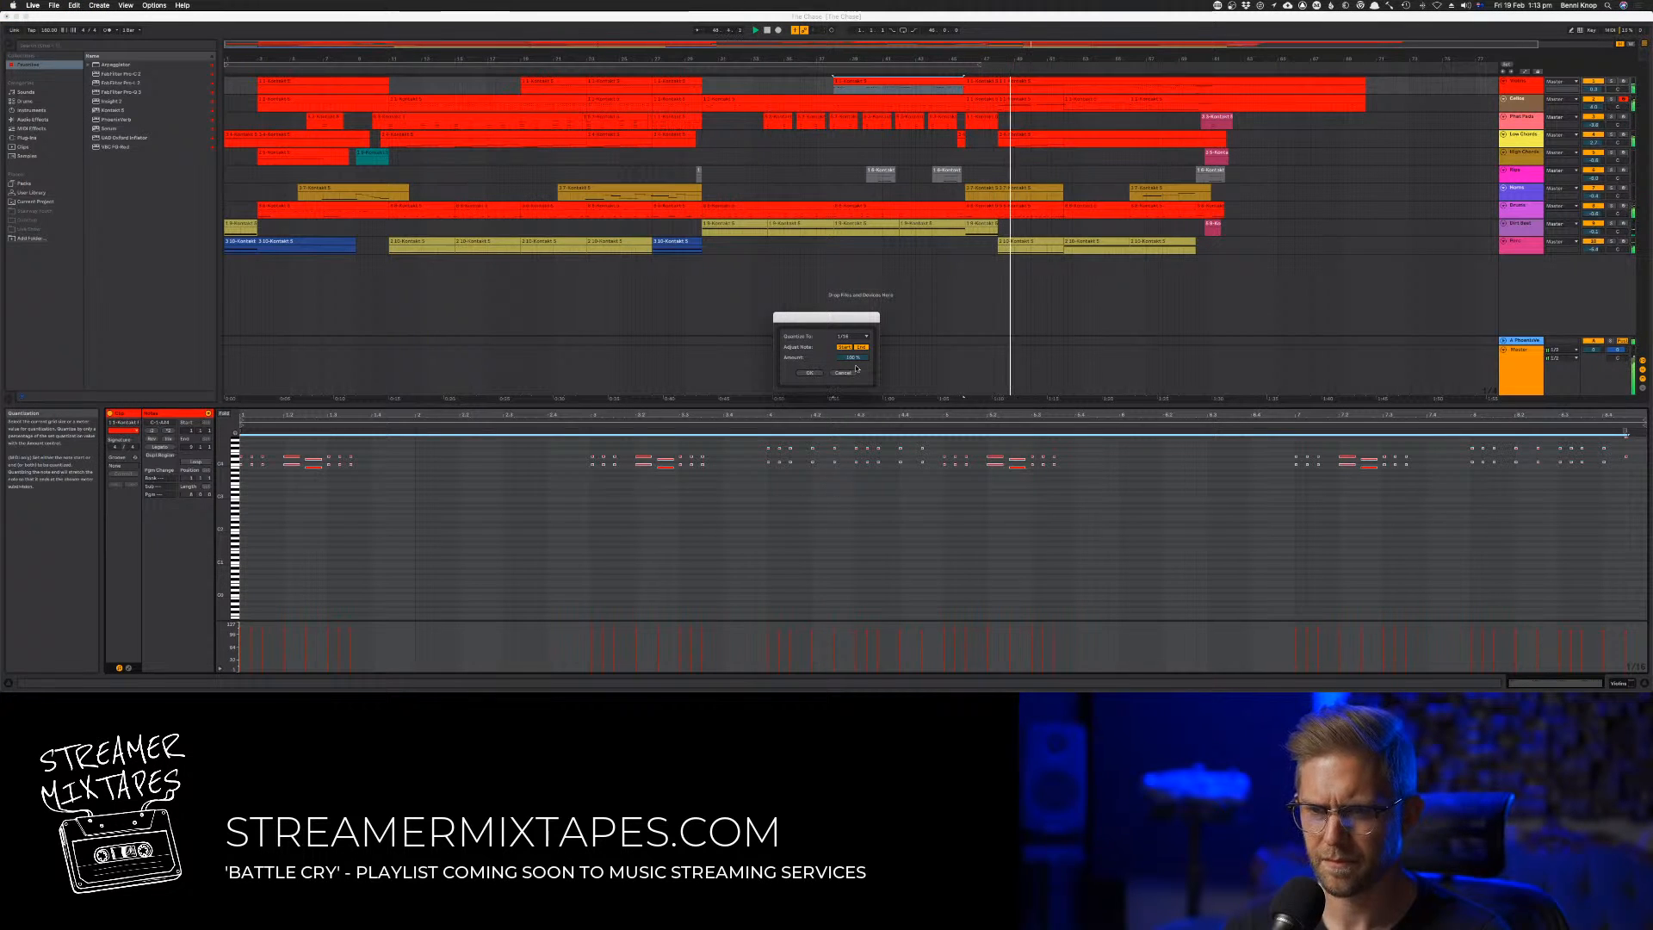
click(820, 371)
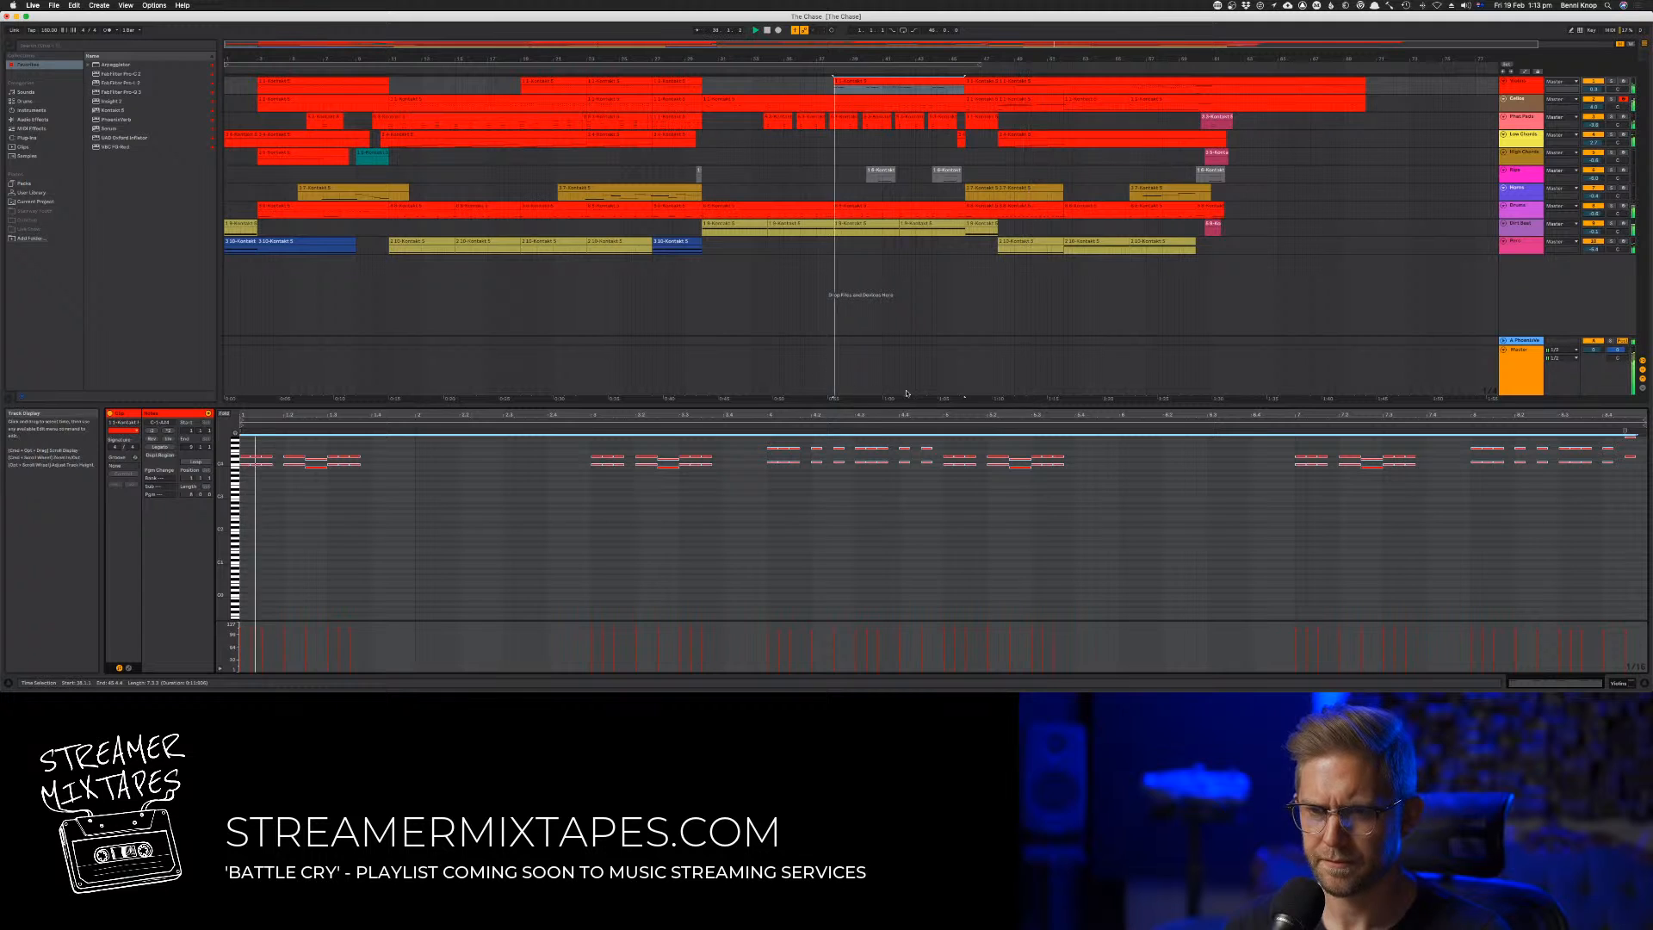
key(super+z)
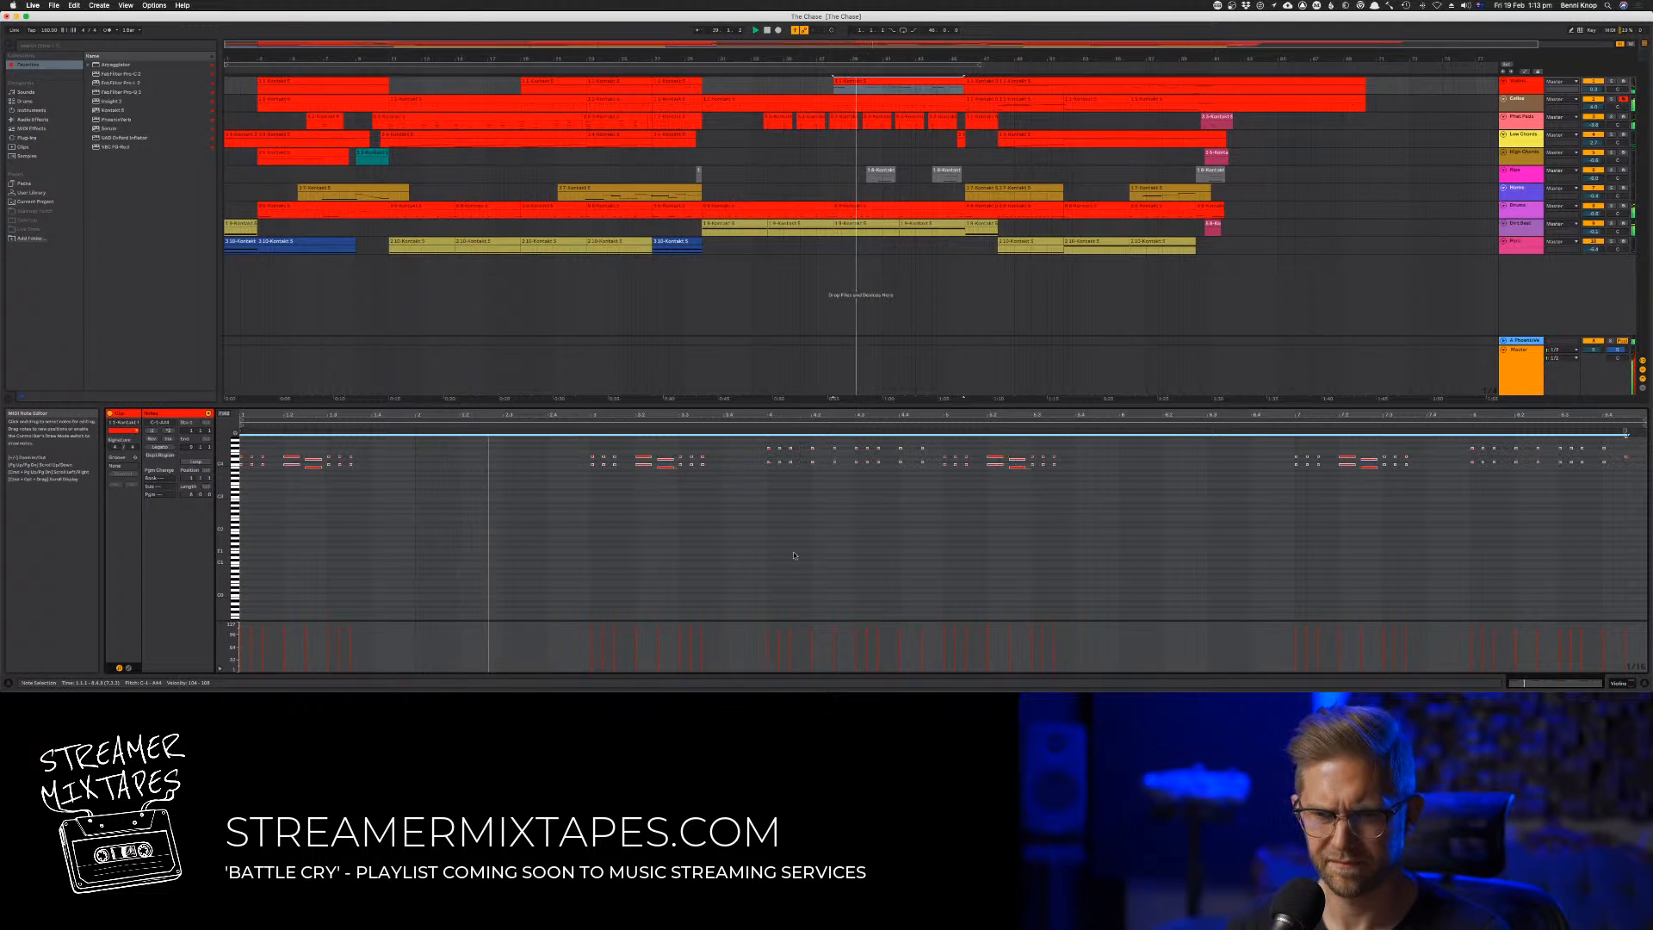
click(650, 497)
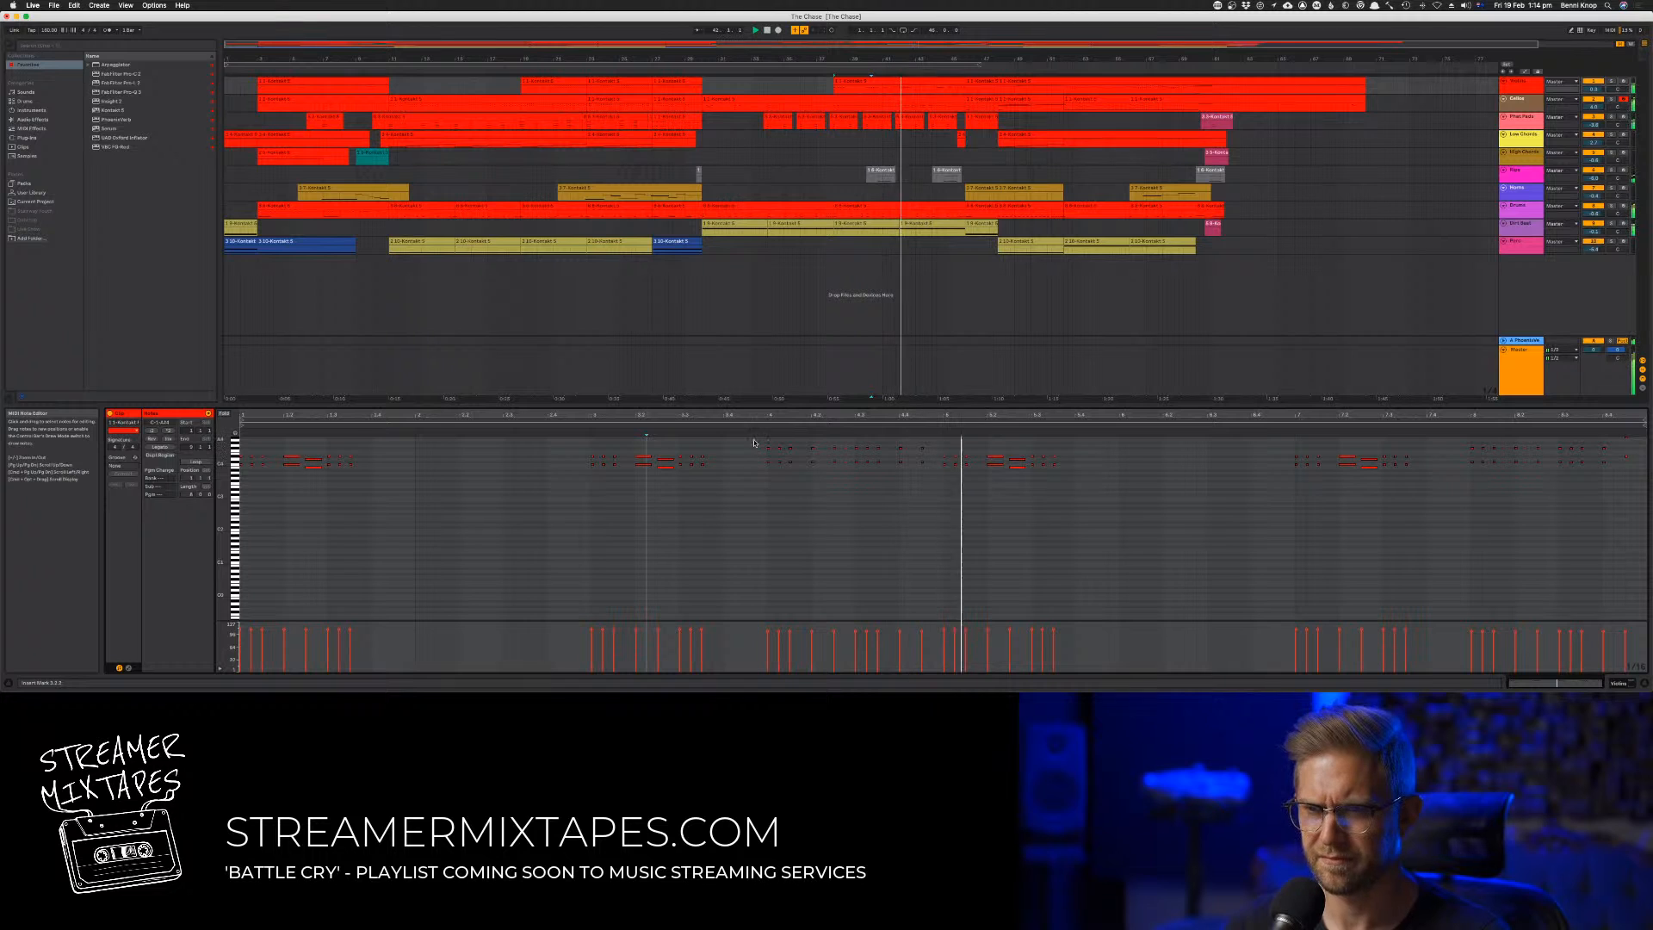
Try lowering two of the lower harmony notes in the bar 41 phrase and audition the passage
drag(756, 442, 902, 497)
key(space)
key(space)
click(756, 495)
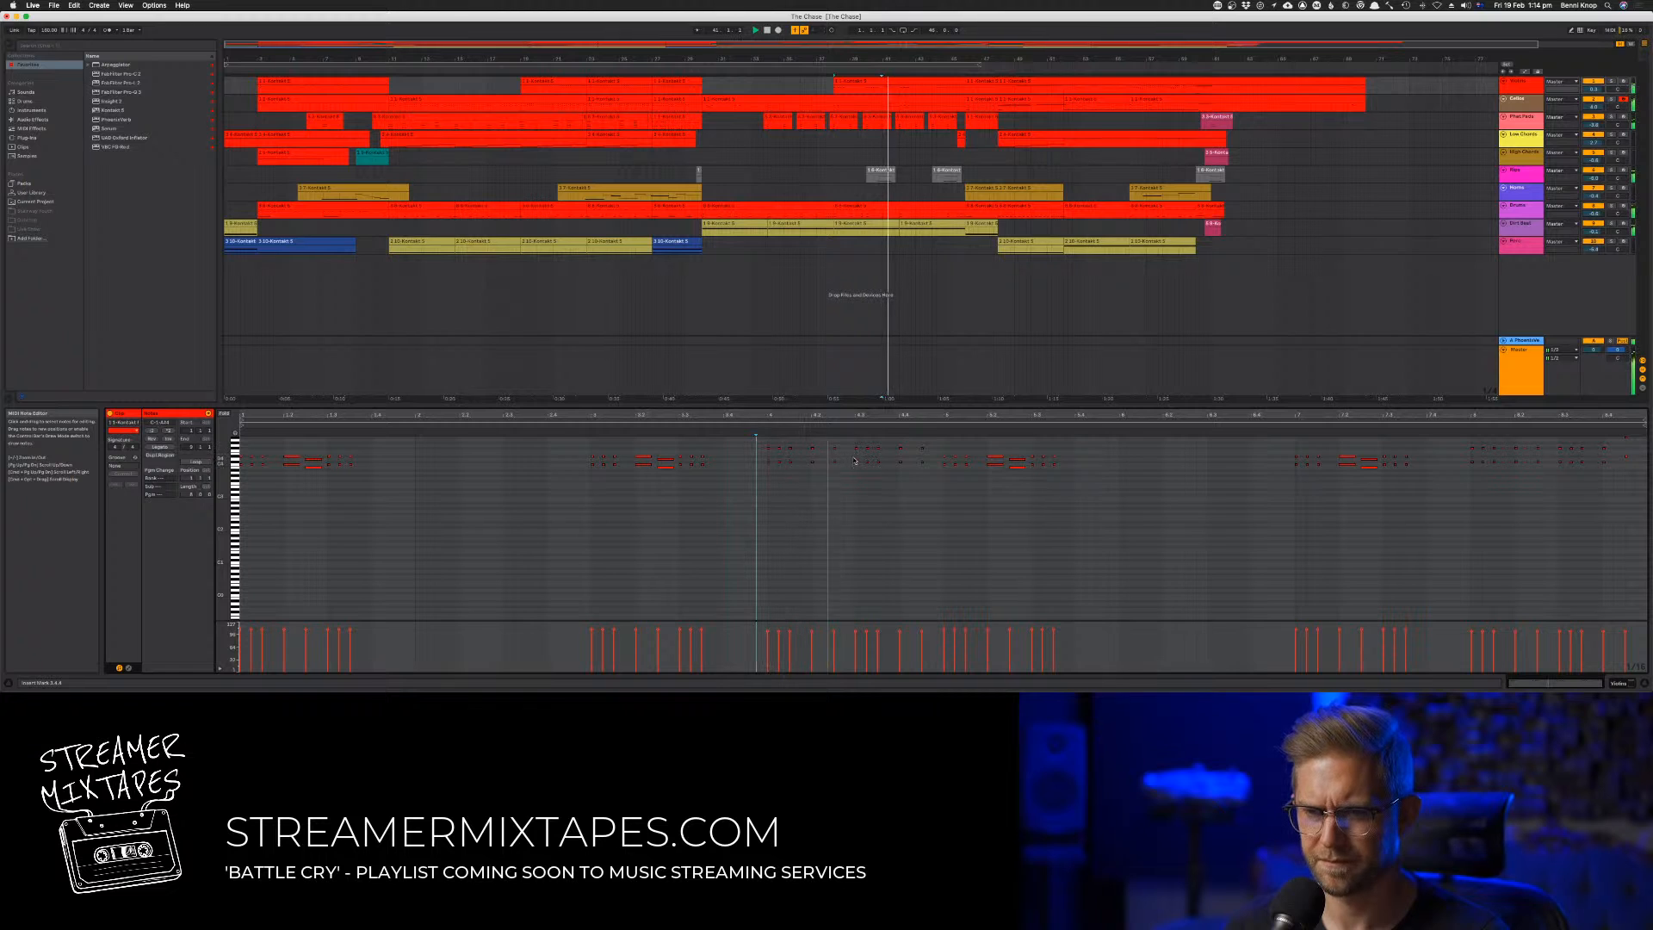
drag(810, 456, 853, 470)
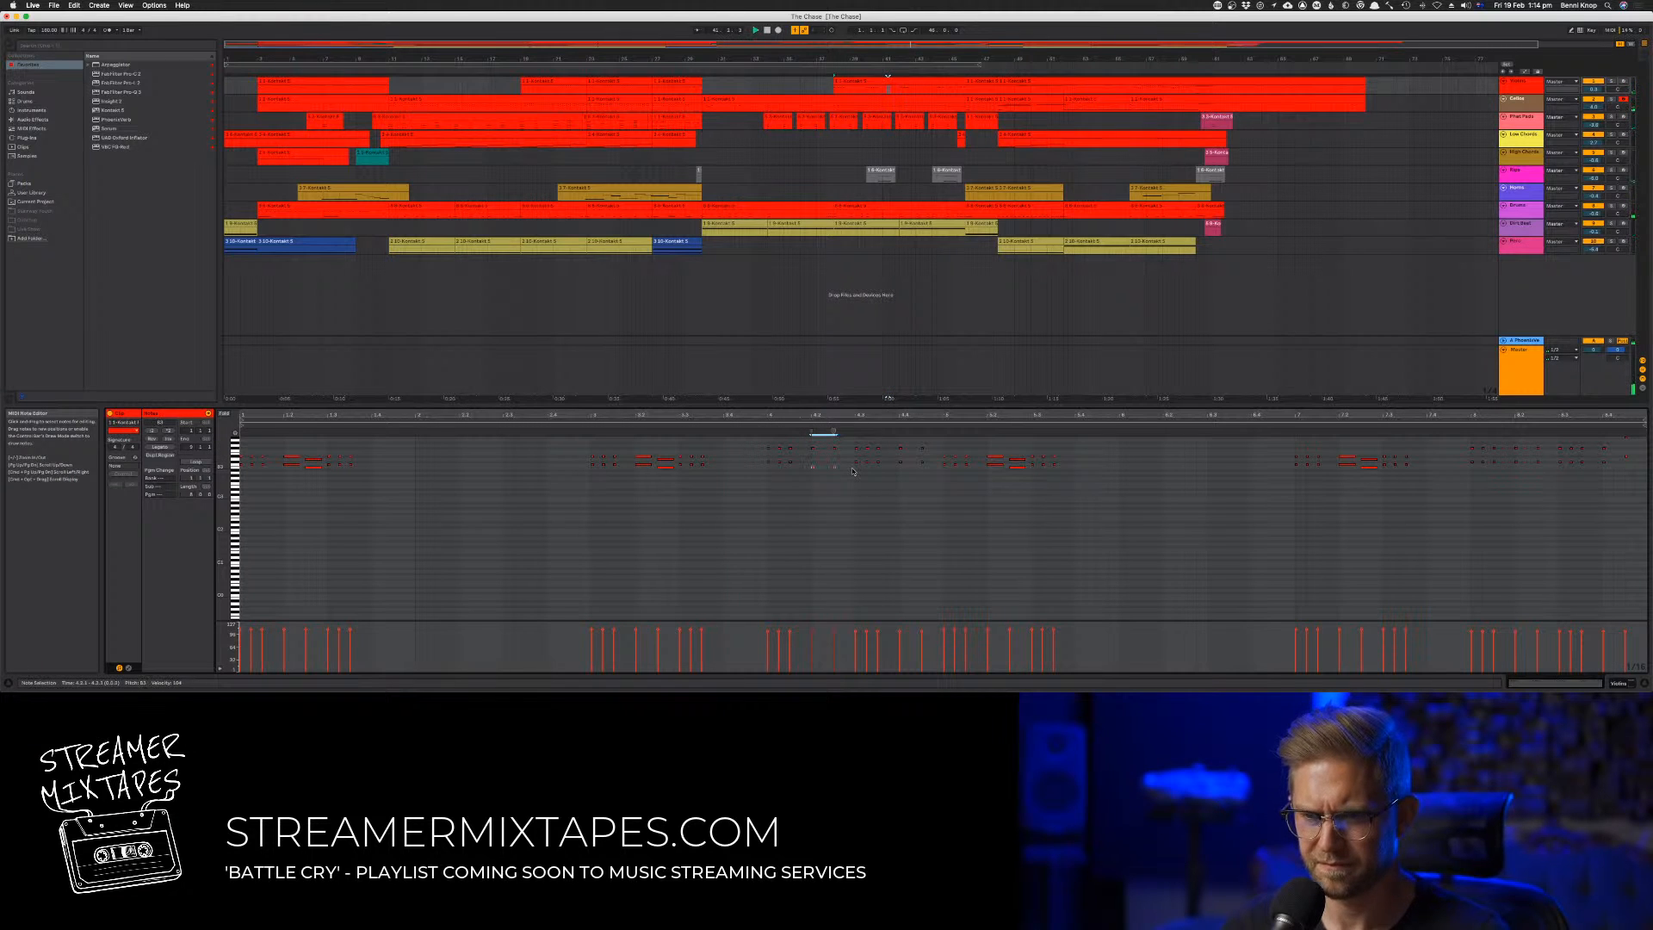
key(space)
Split the first track's clip at bar 41 and open the second part for note editing
click(878, 86)
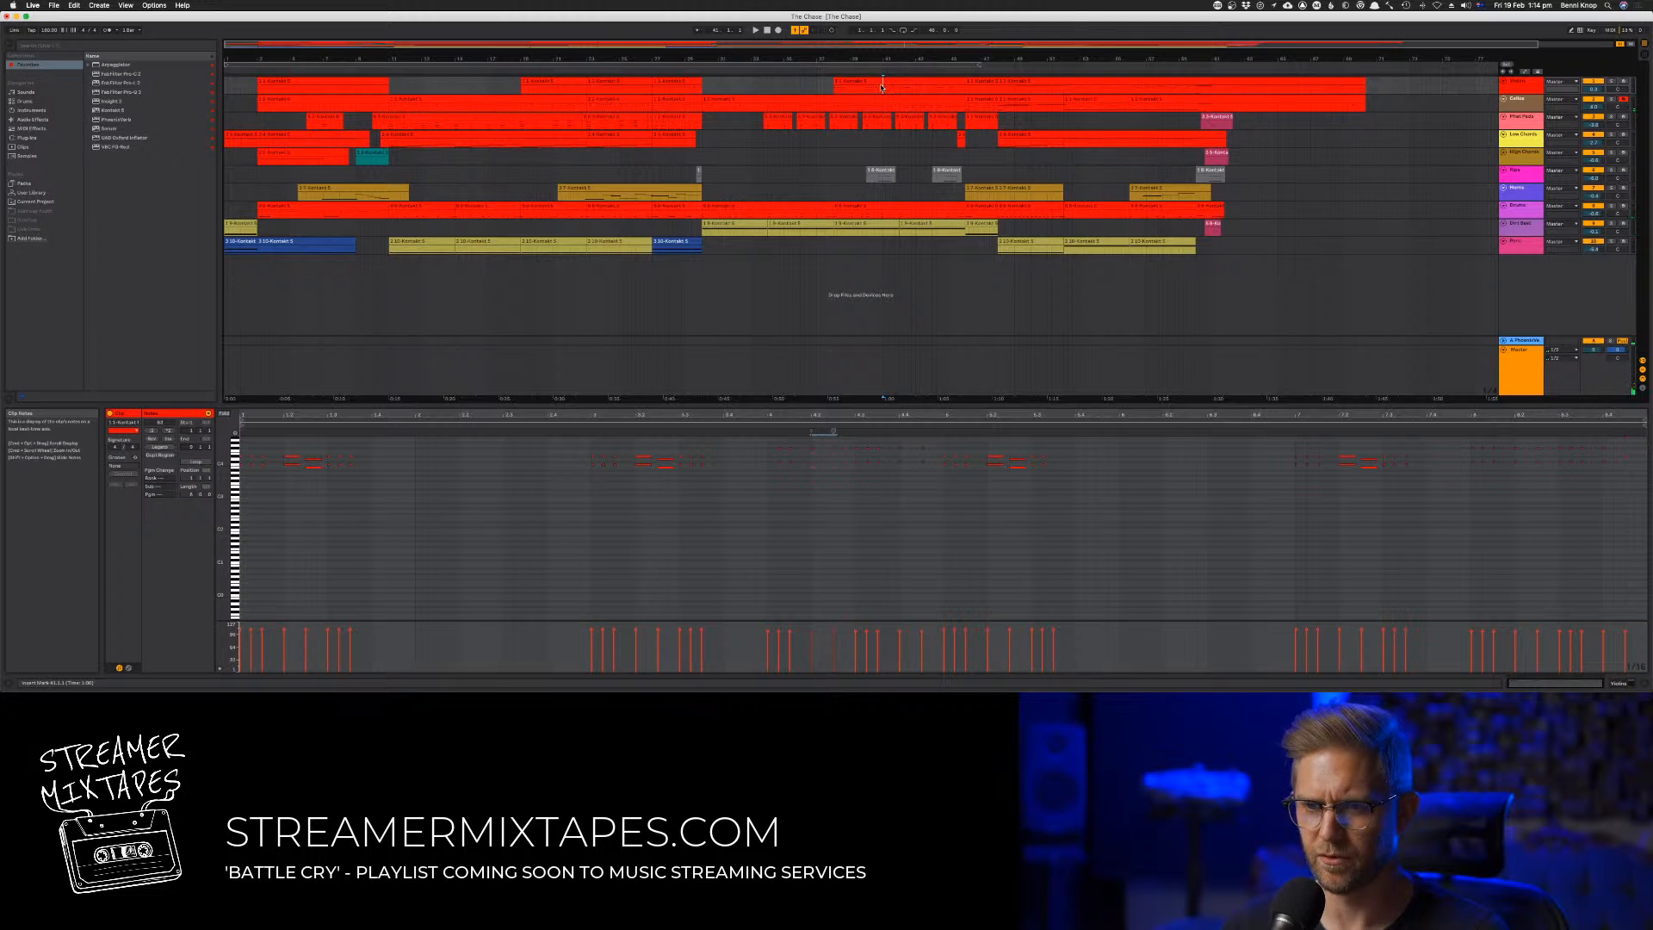
key(super+e)
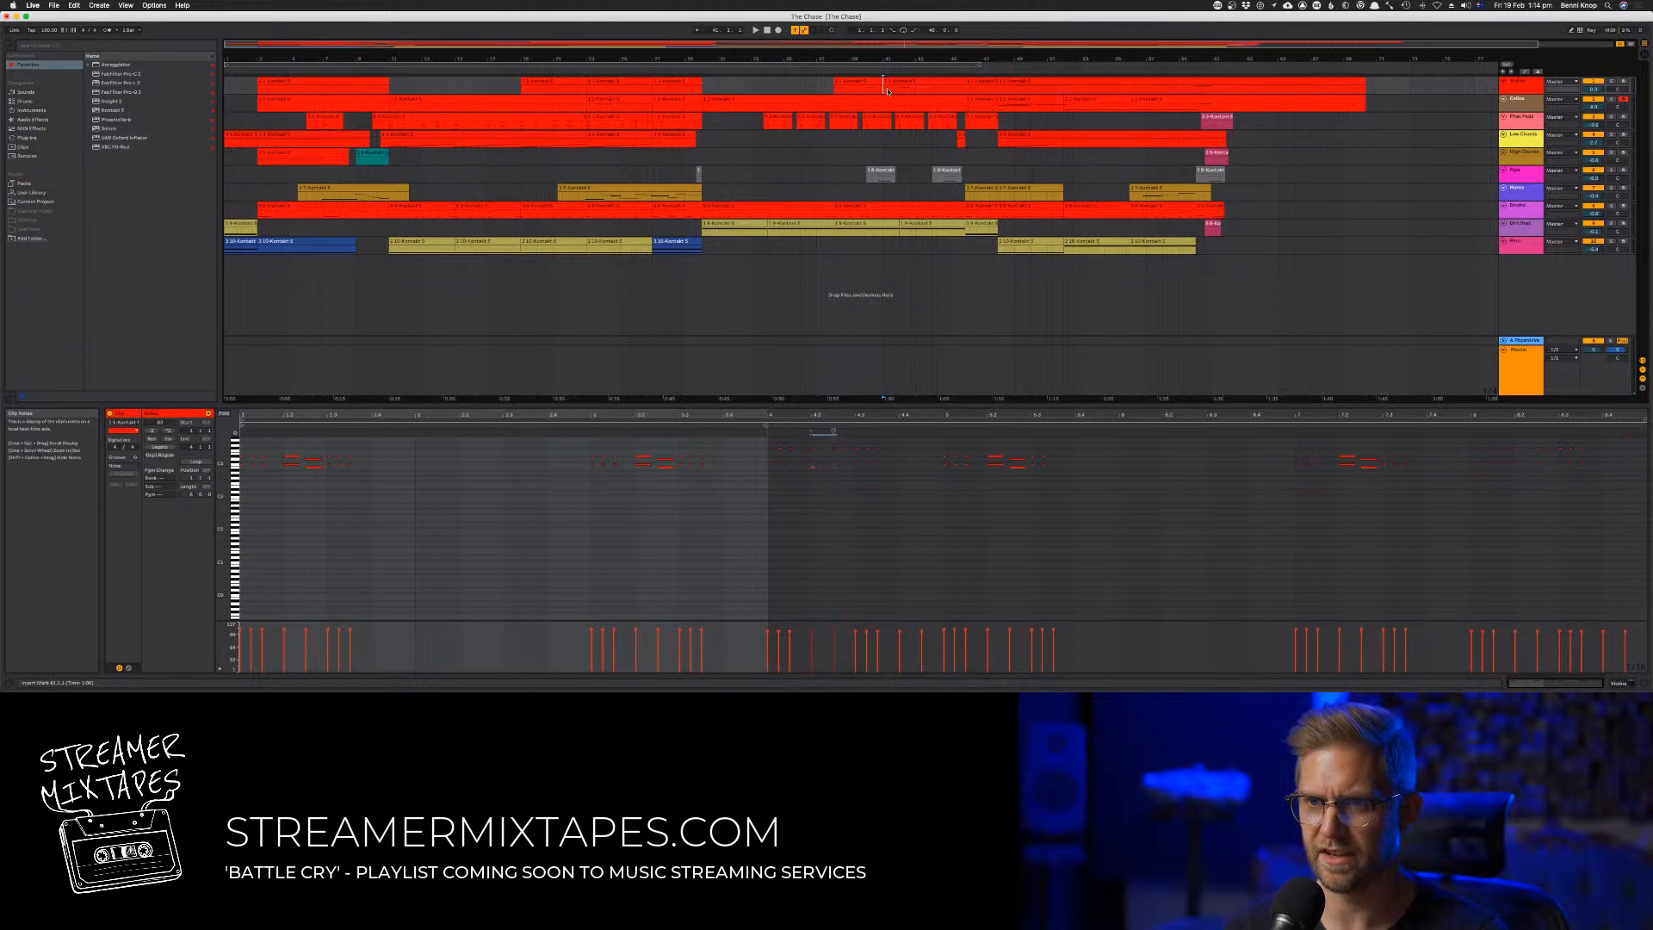
click(903, 80)
key(space)
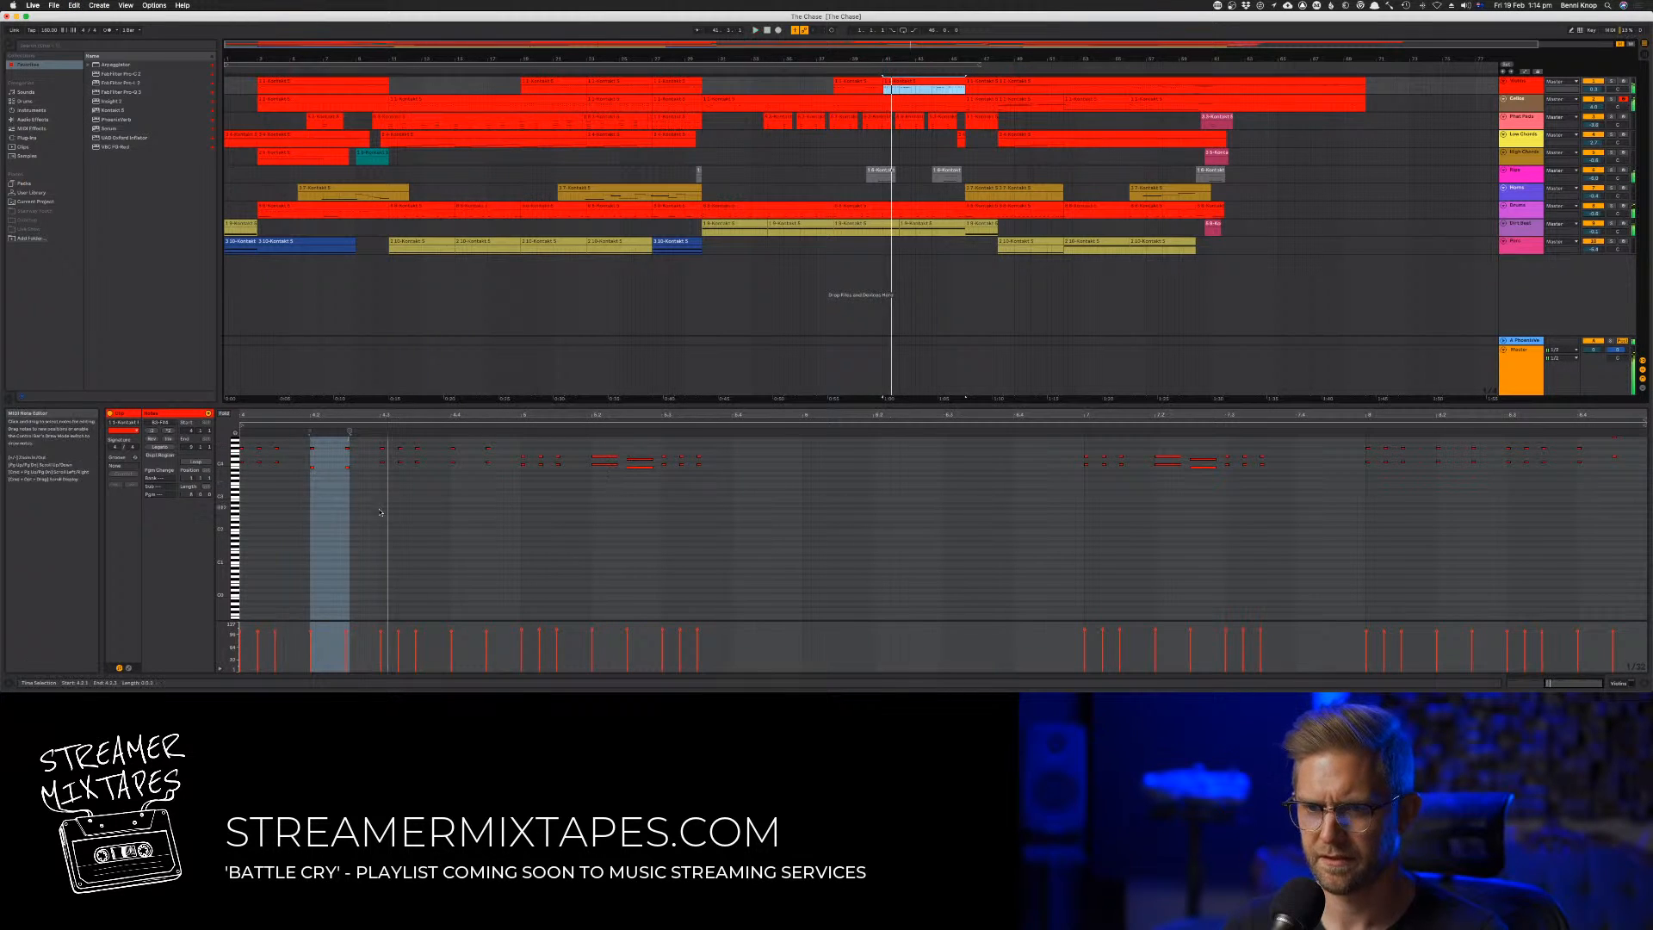
Move the pair of lower harmony notes in the bar 41 phrase above the upper row and replay the passage
drag(313, 462, 362, 486)
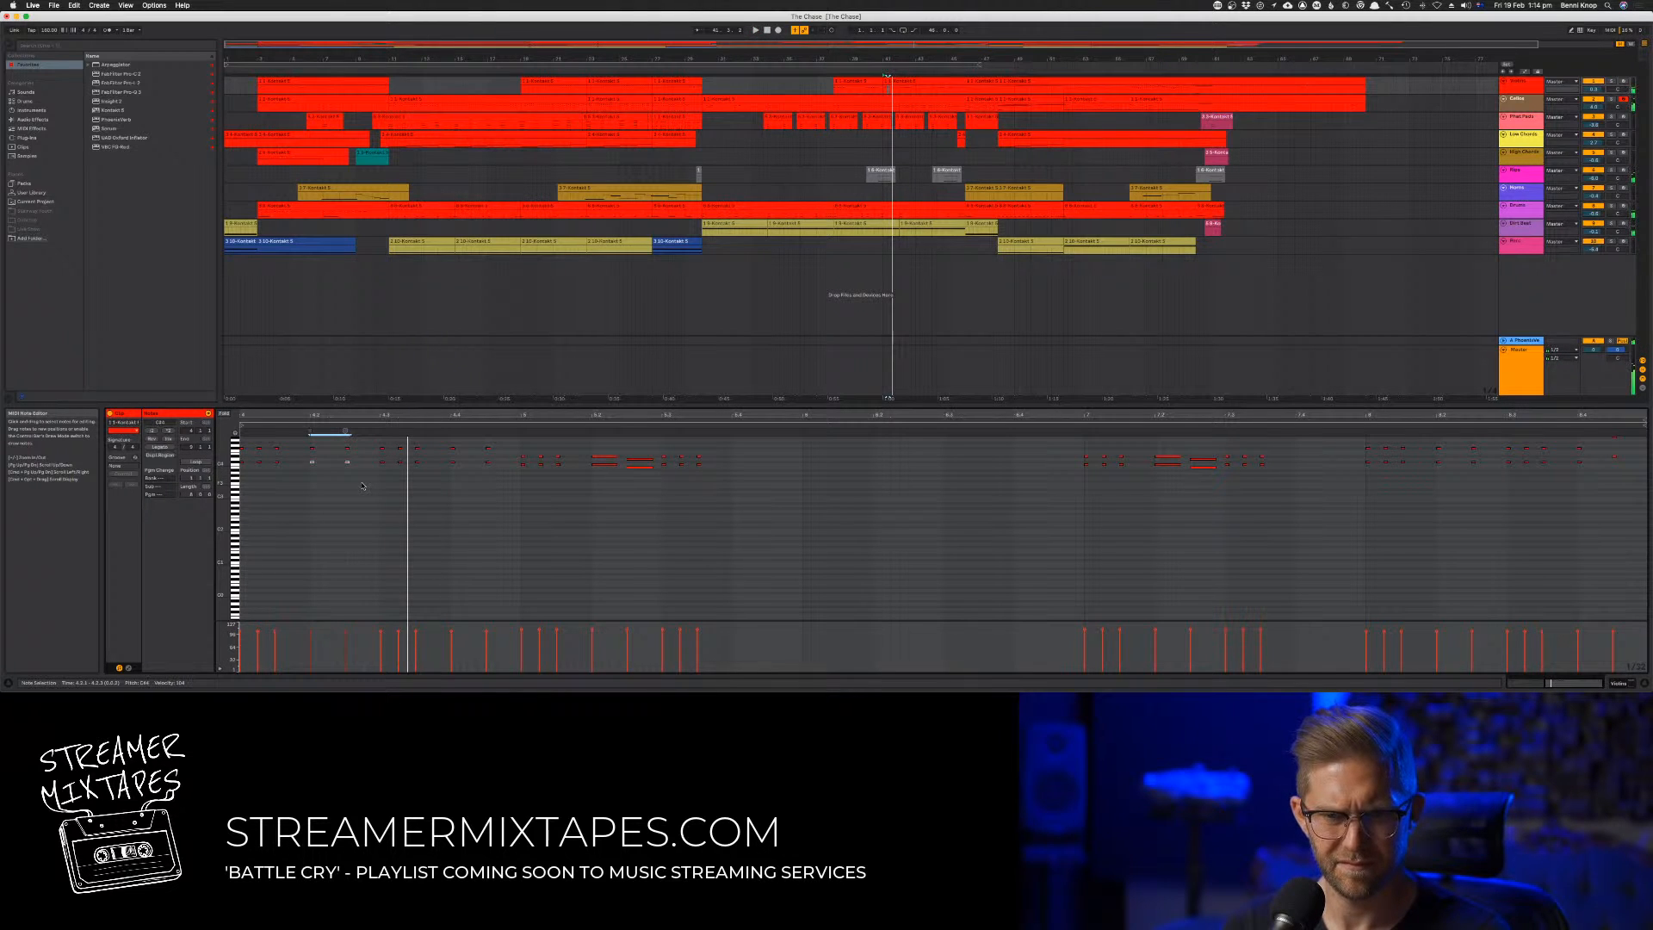
click(340, 432)
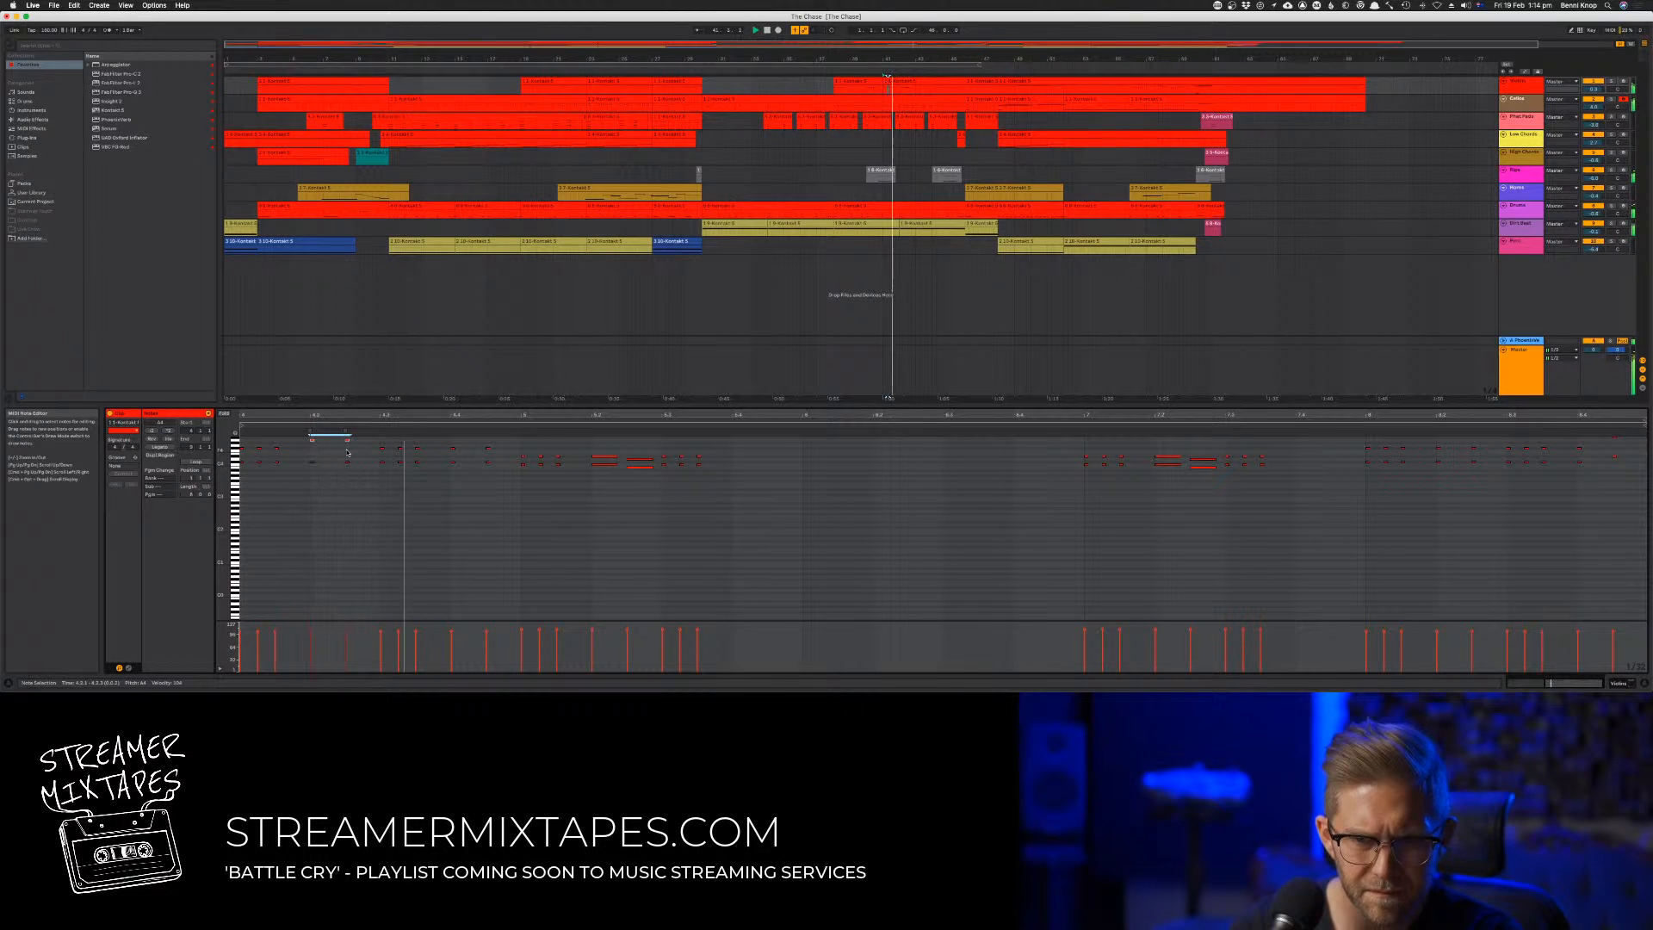
click(872, 72)
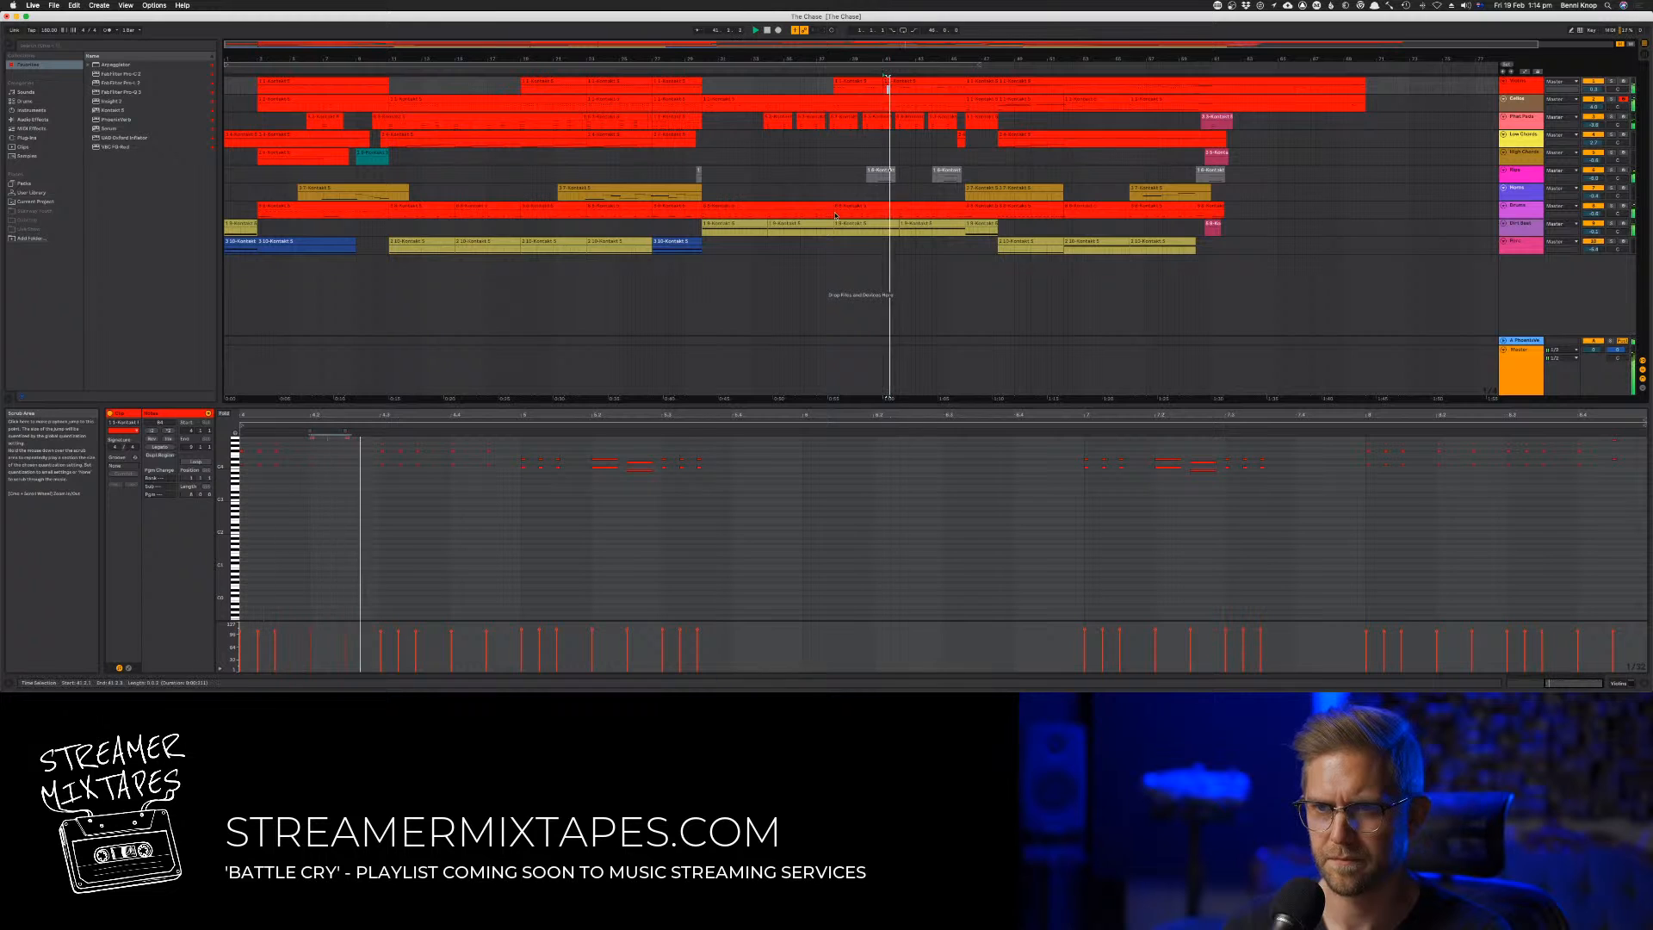
key(Down)
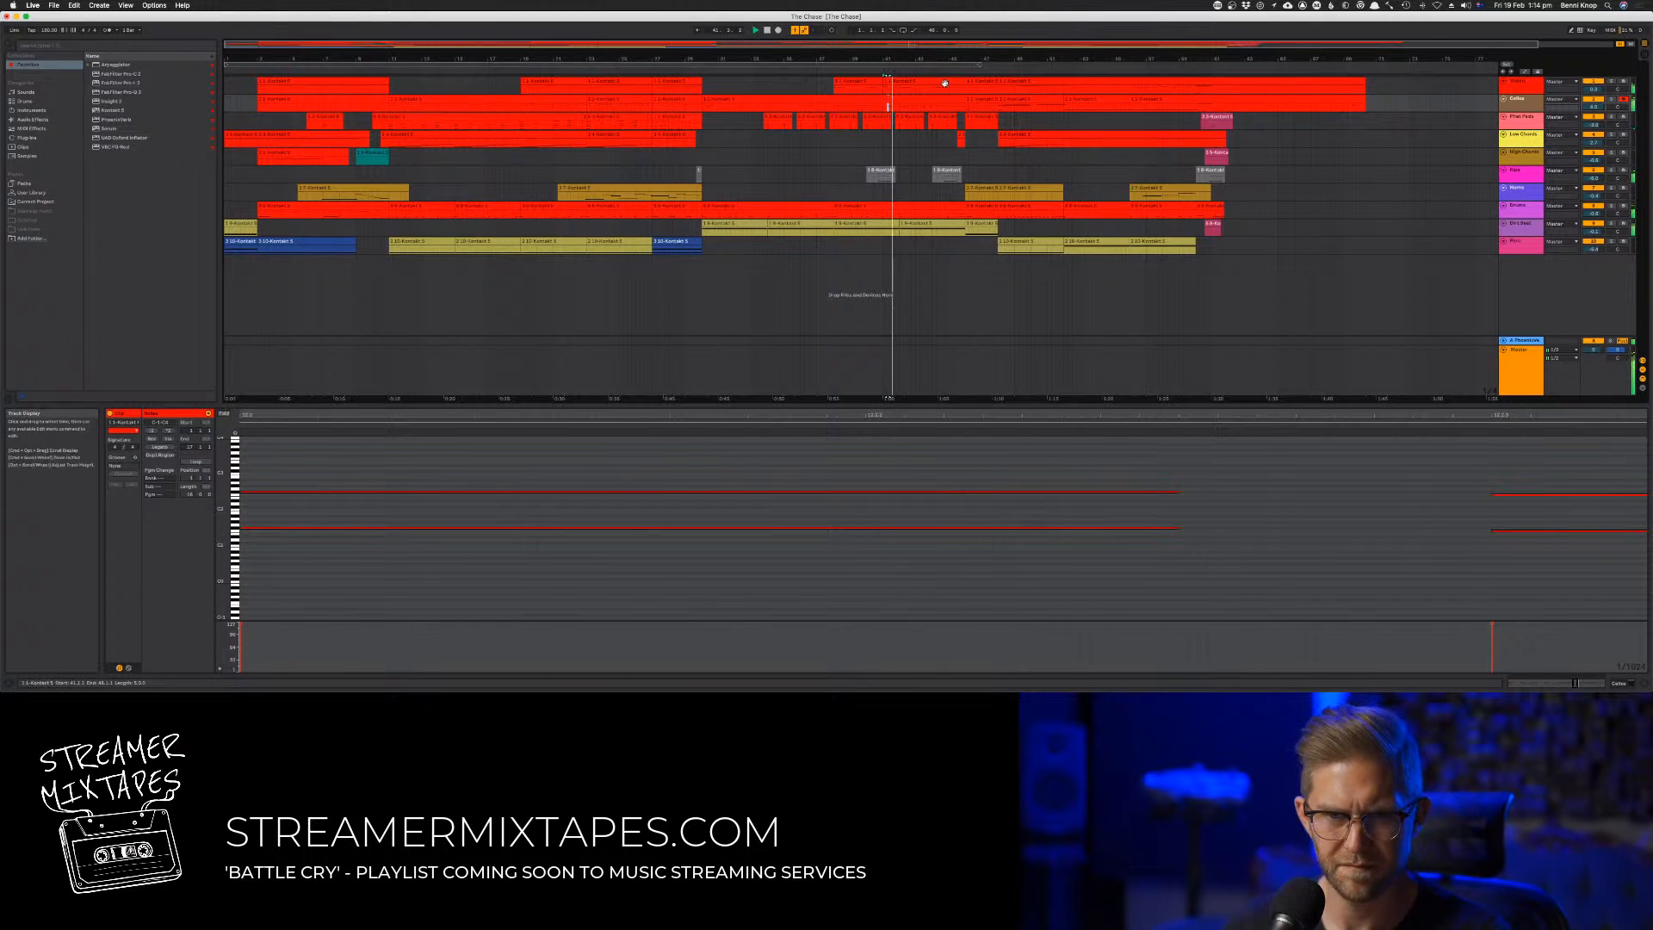
key(Up)
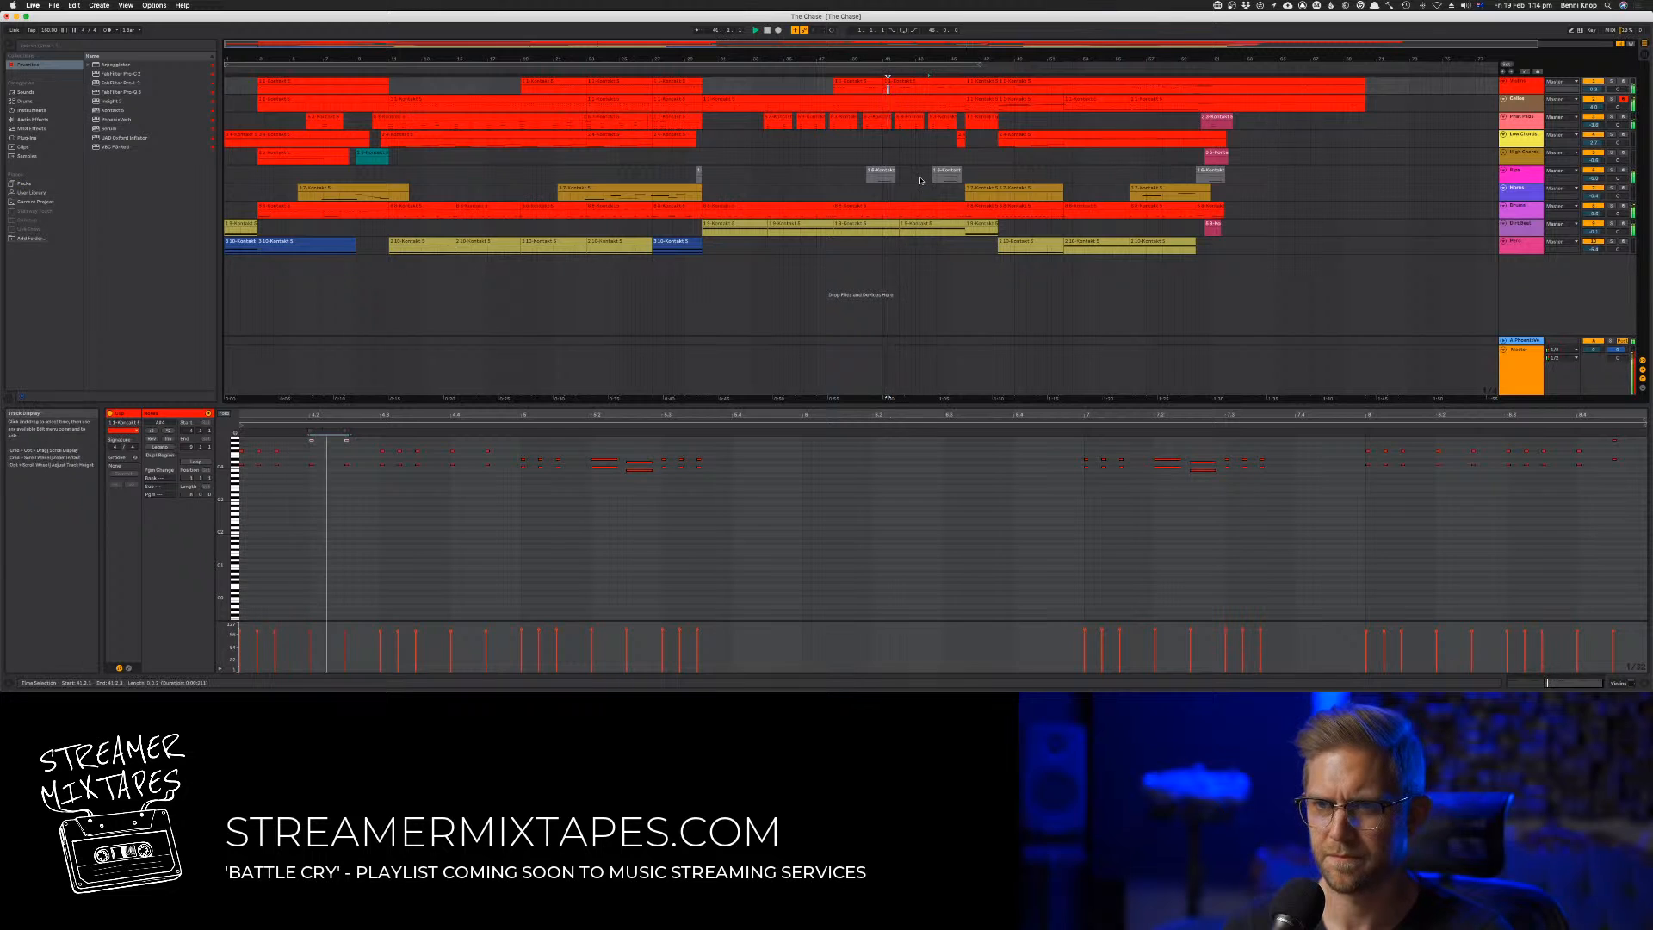
click(877, 72)
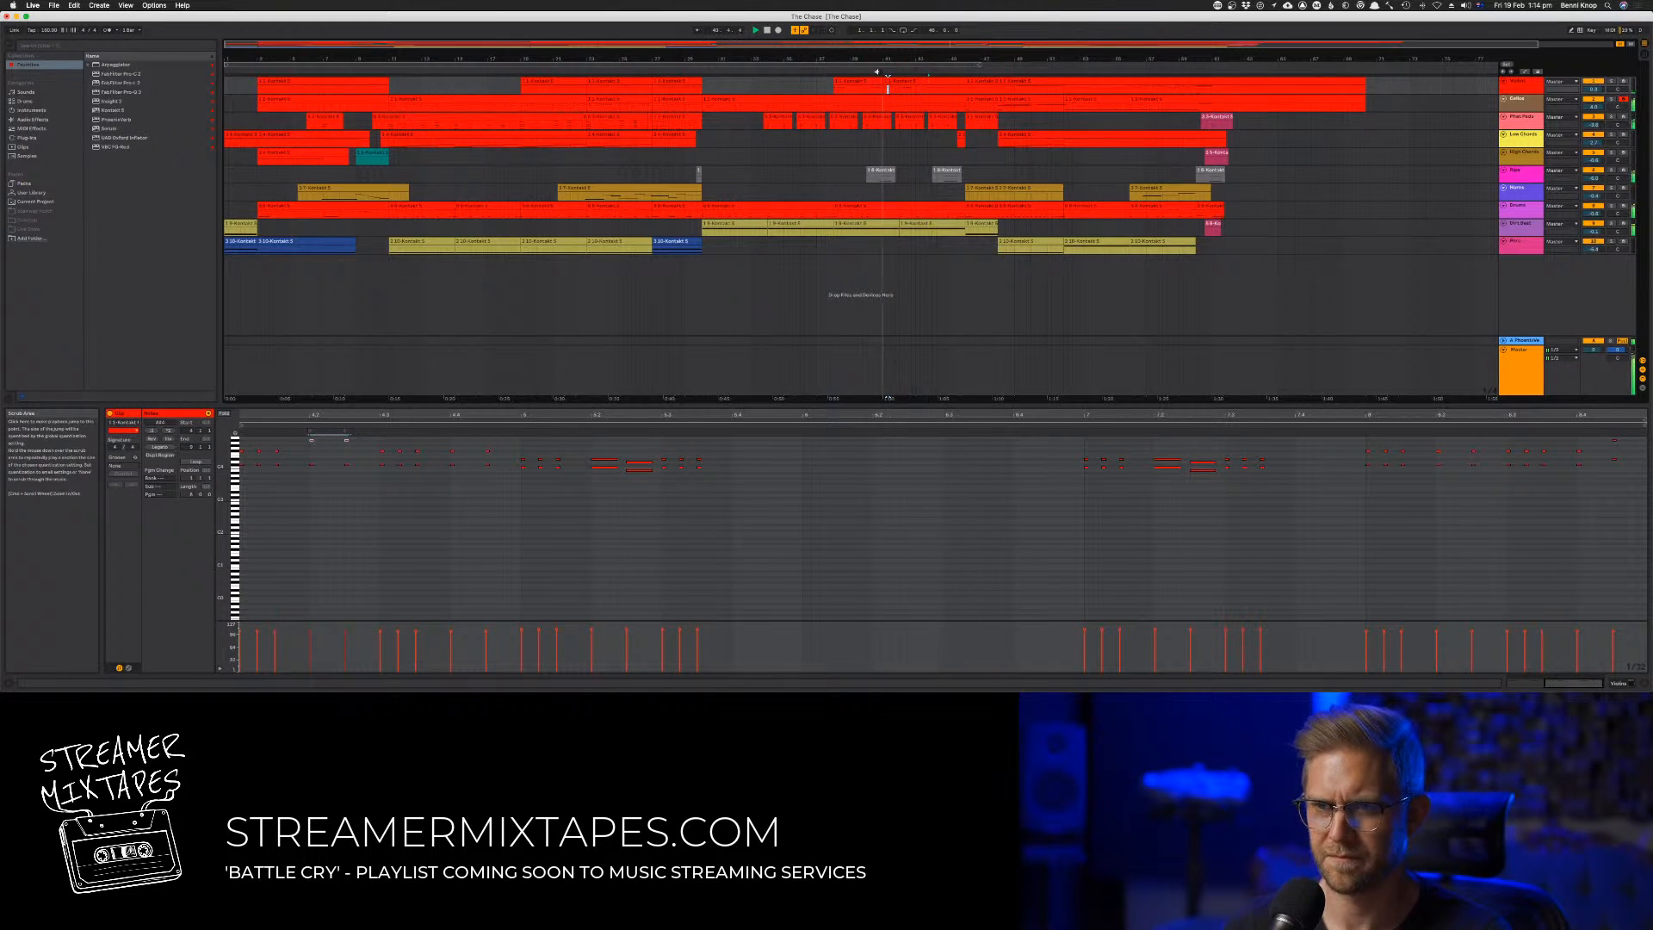
Bring the raised pair of notes in the bar 41 phrase down slightly and replay the section
key(space)
click(318, 441)
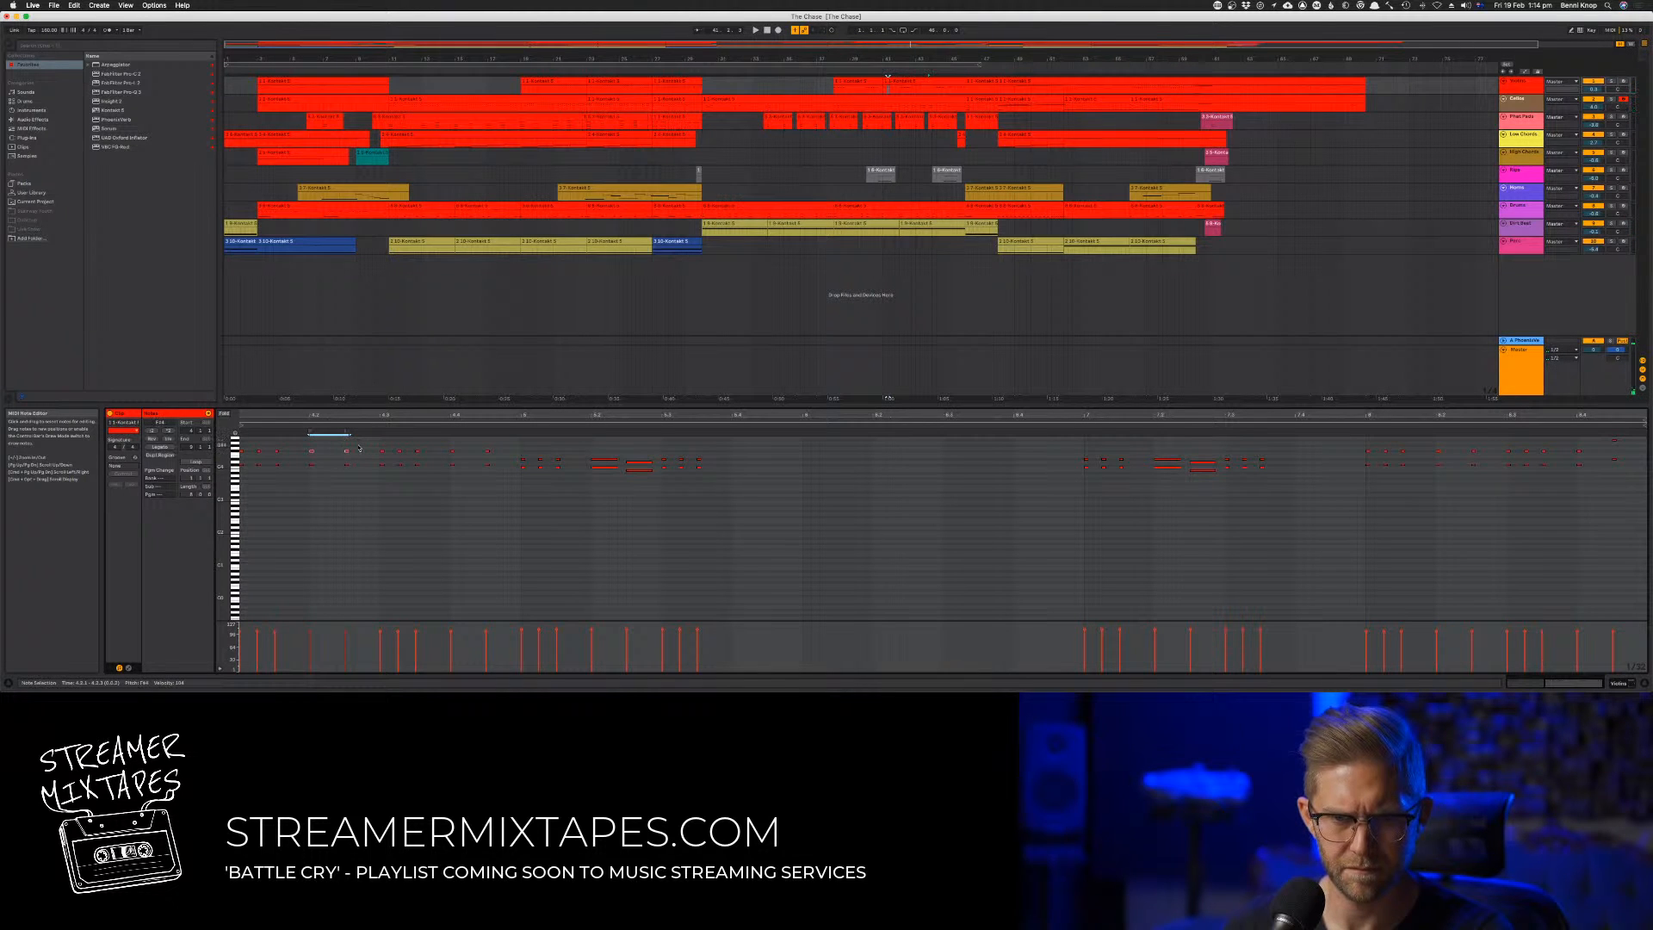
key(space)
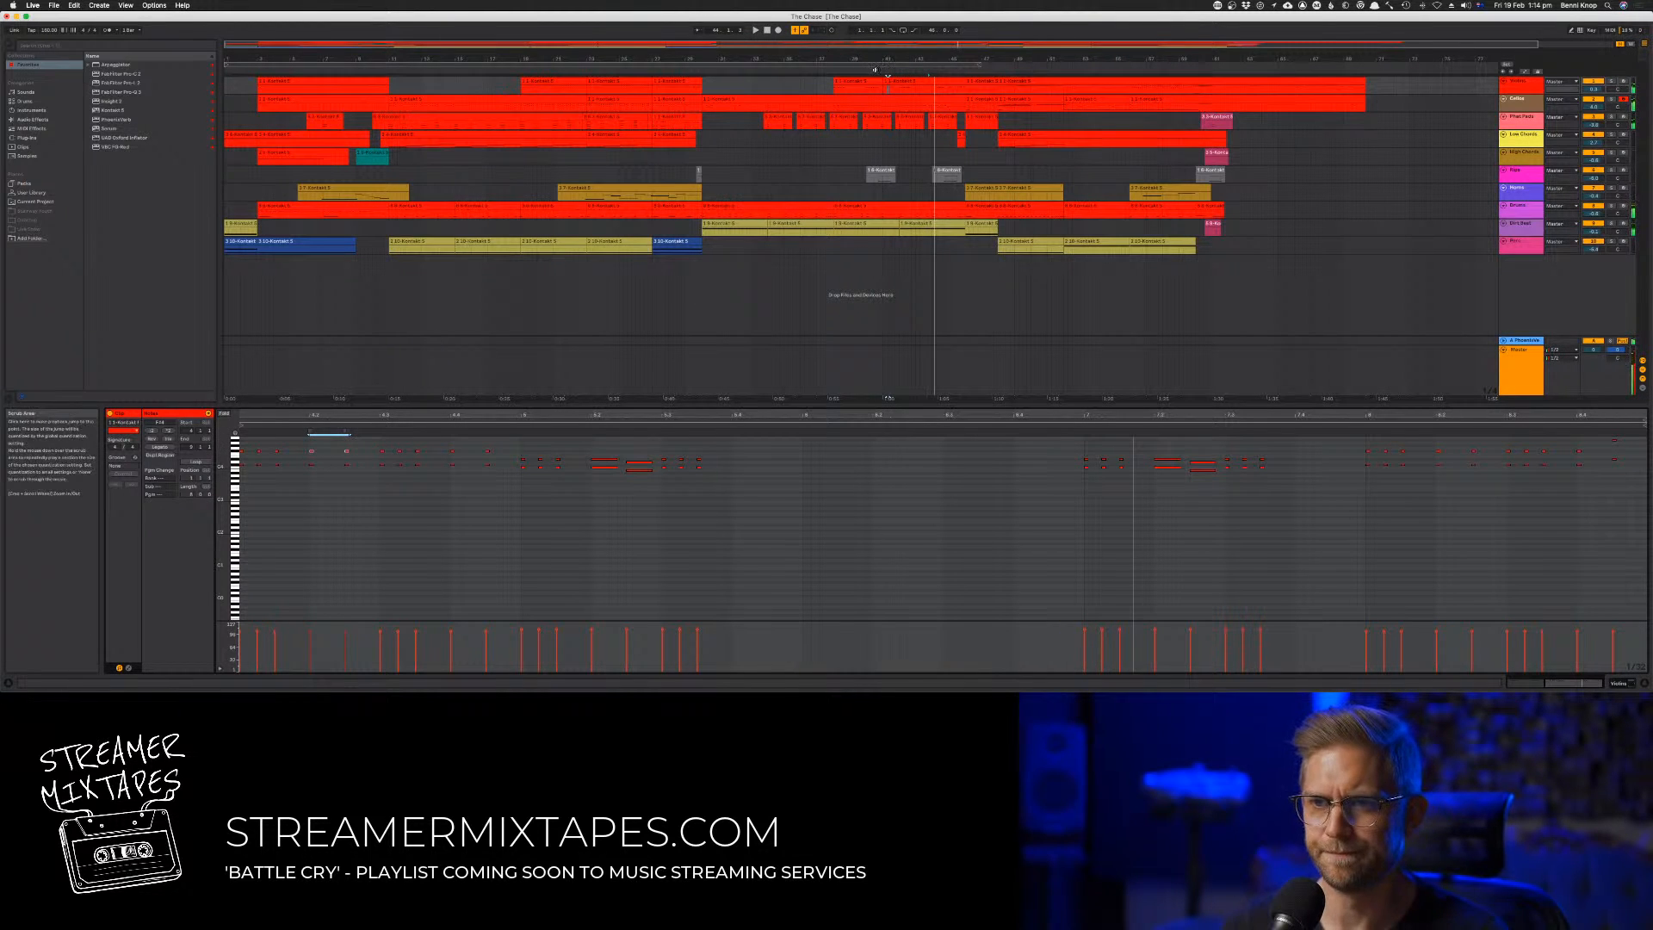
click(874, 70)
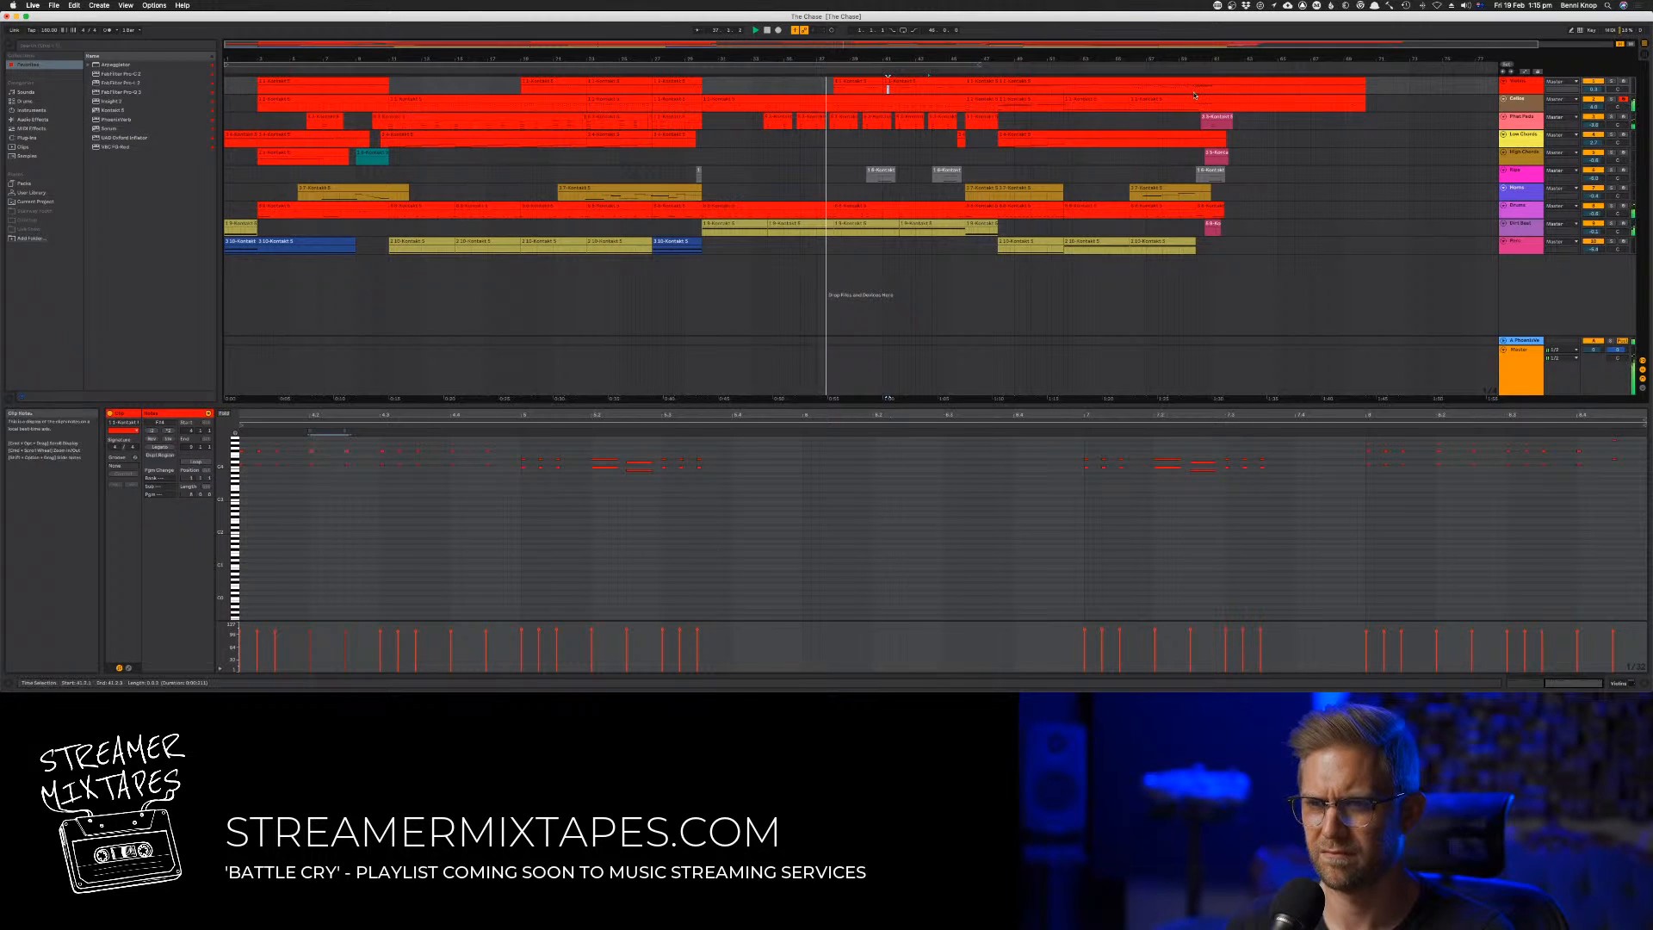
Replay the passage around bars 38 to 45 from several starting points between bars 39 and 41
click(863, 192)
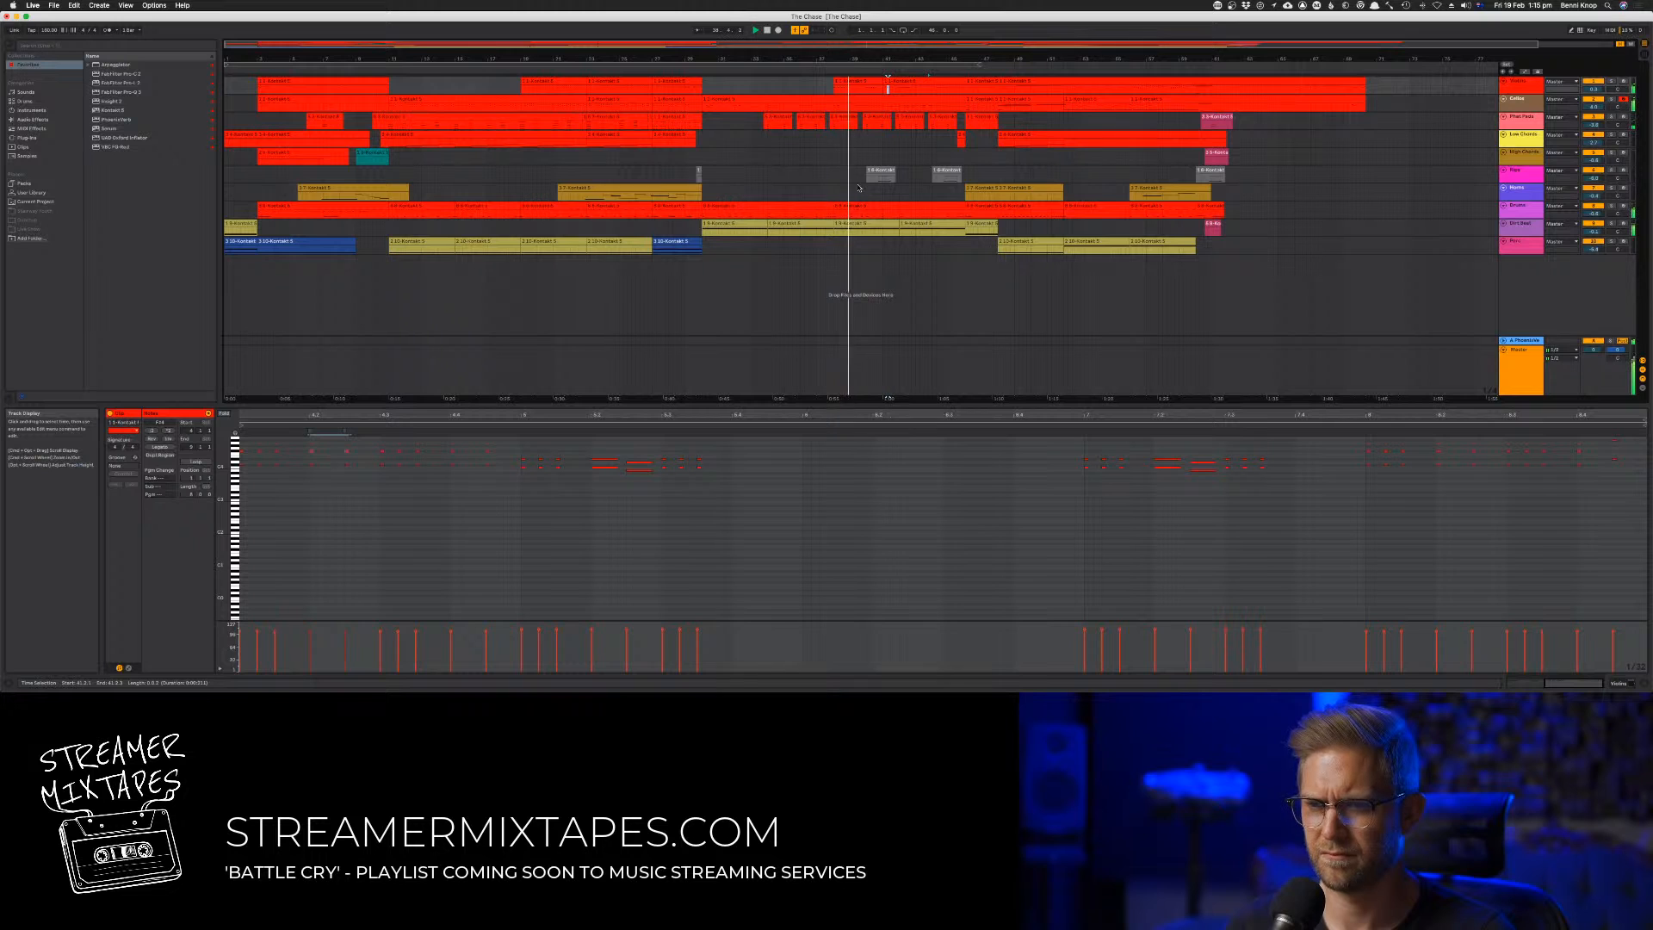
click(851, 155)
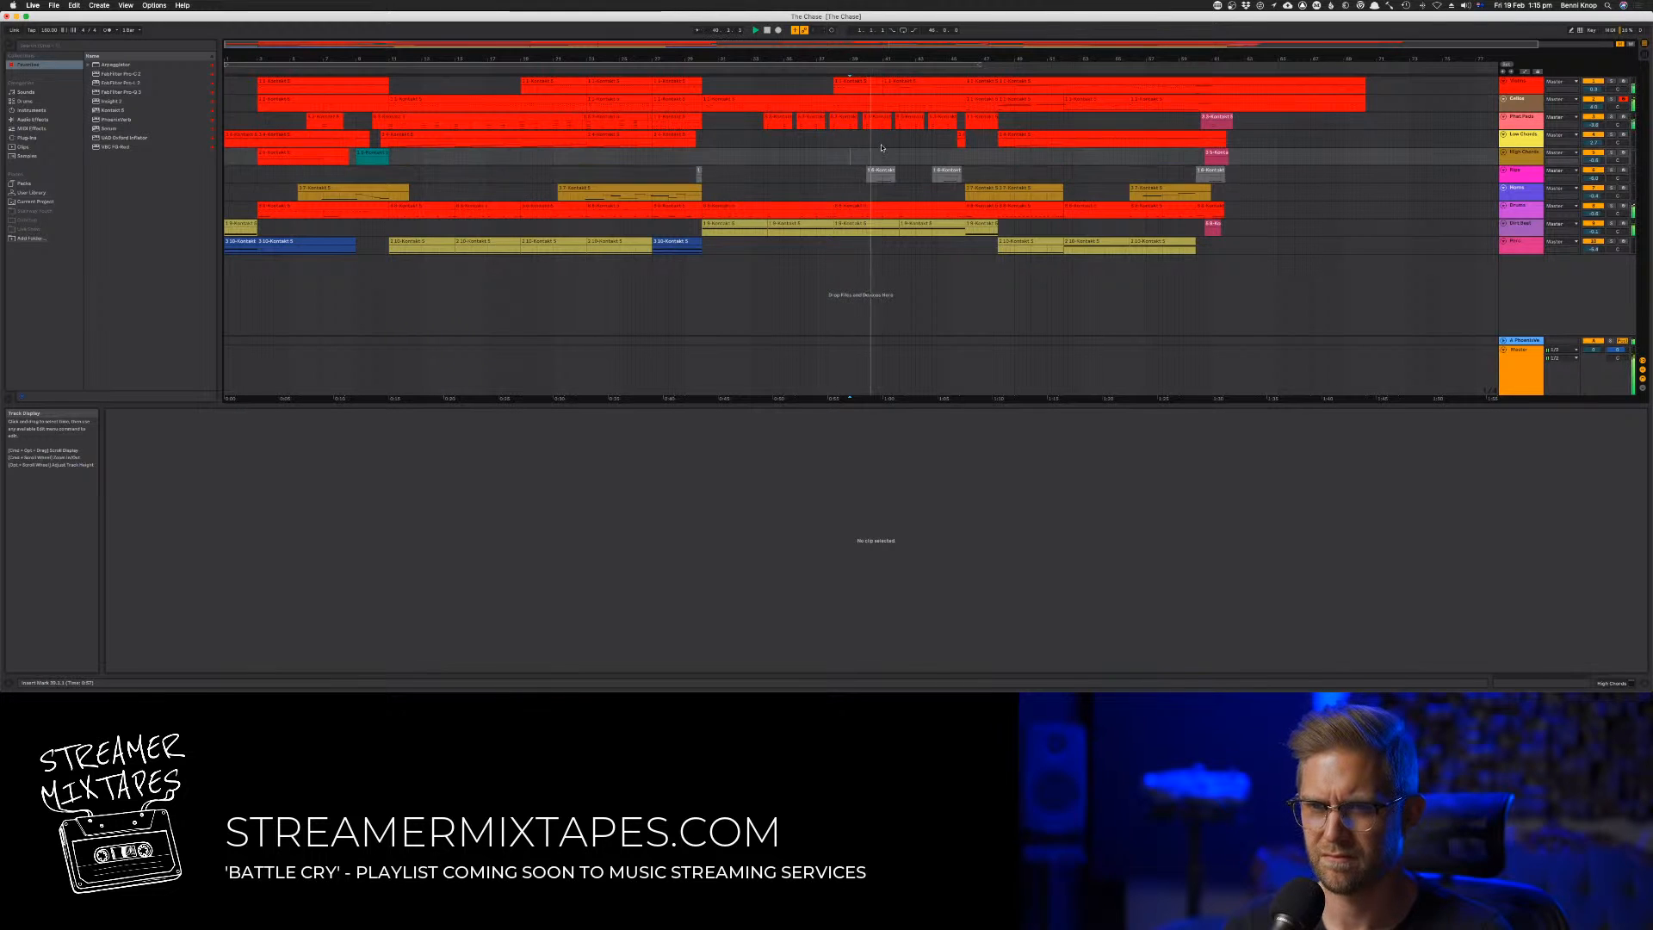
click(880, 143)
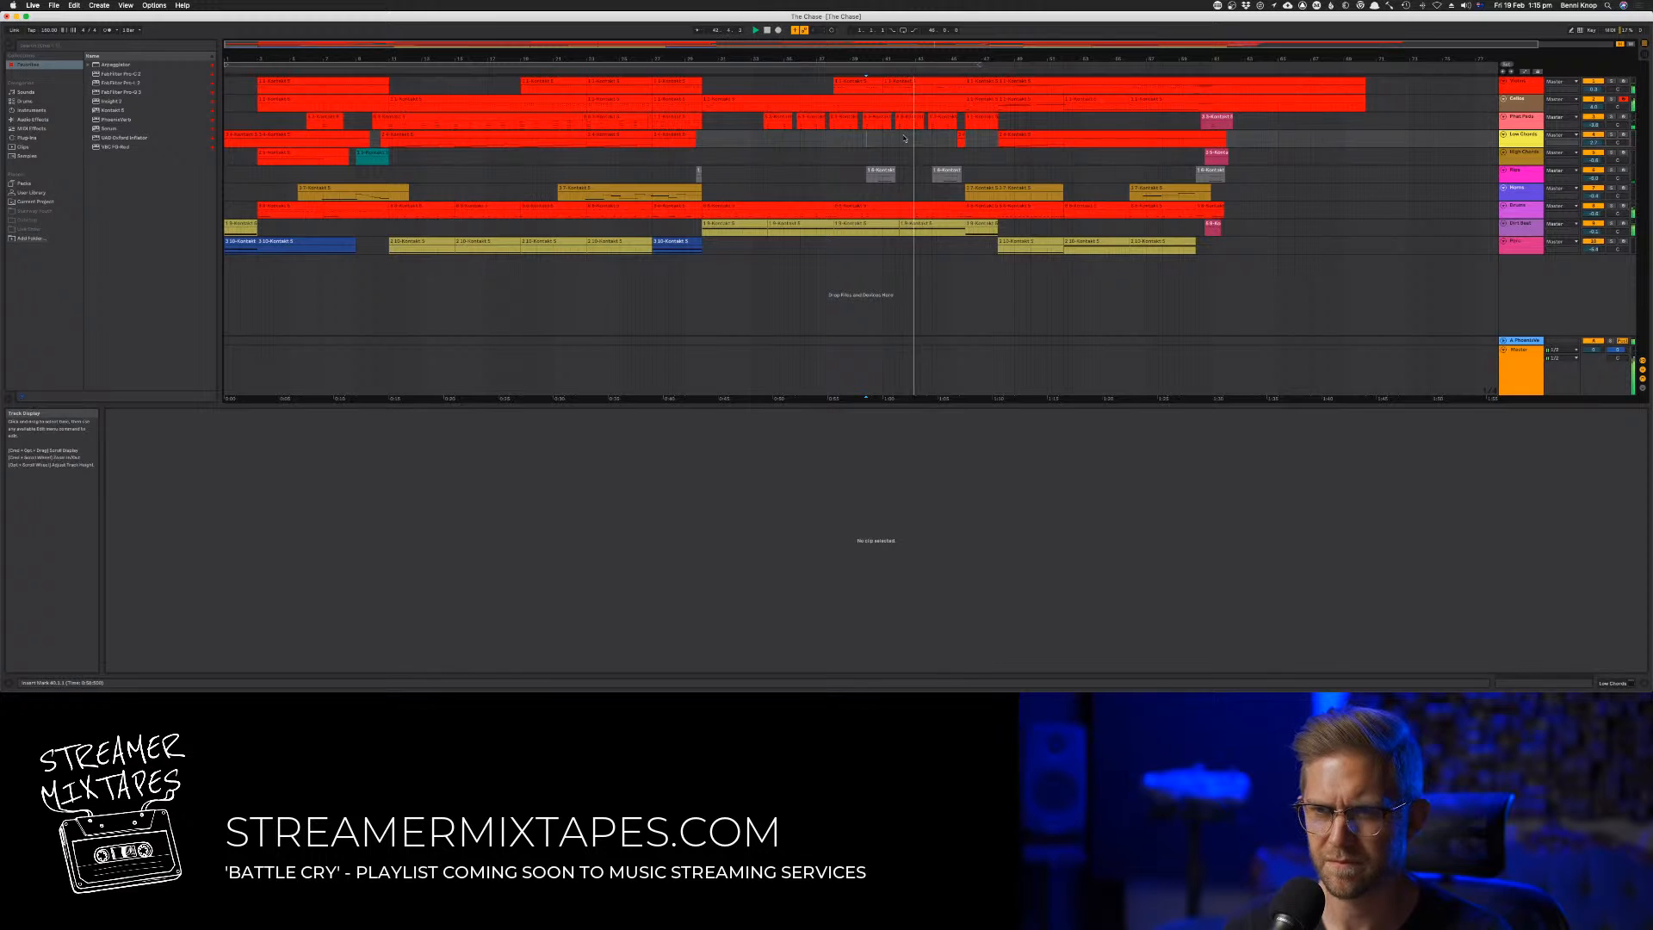
click(868, 156)
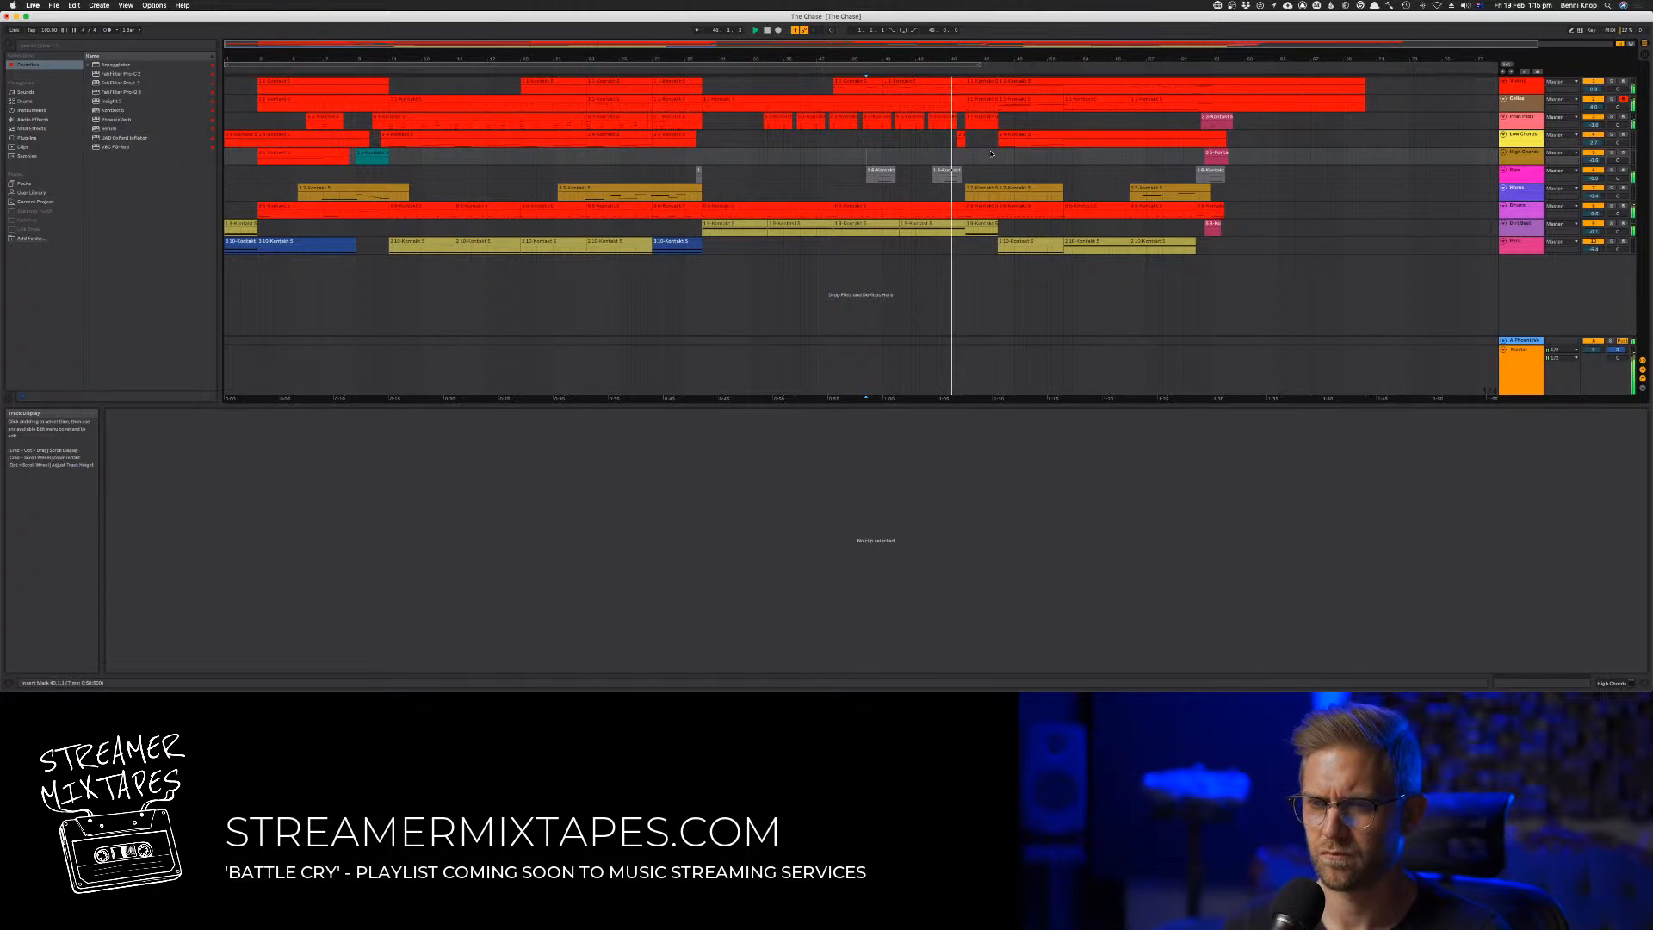
Try raising all notes in the grey clip at bar 44 by three semitones and audition the result
double_click(945, 170)
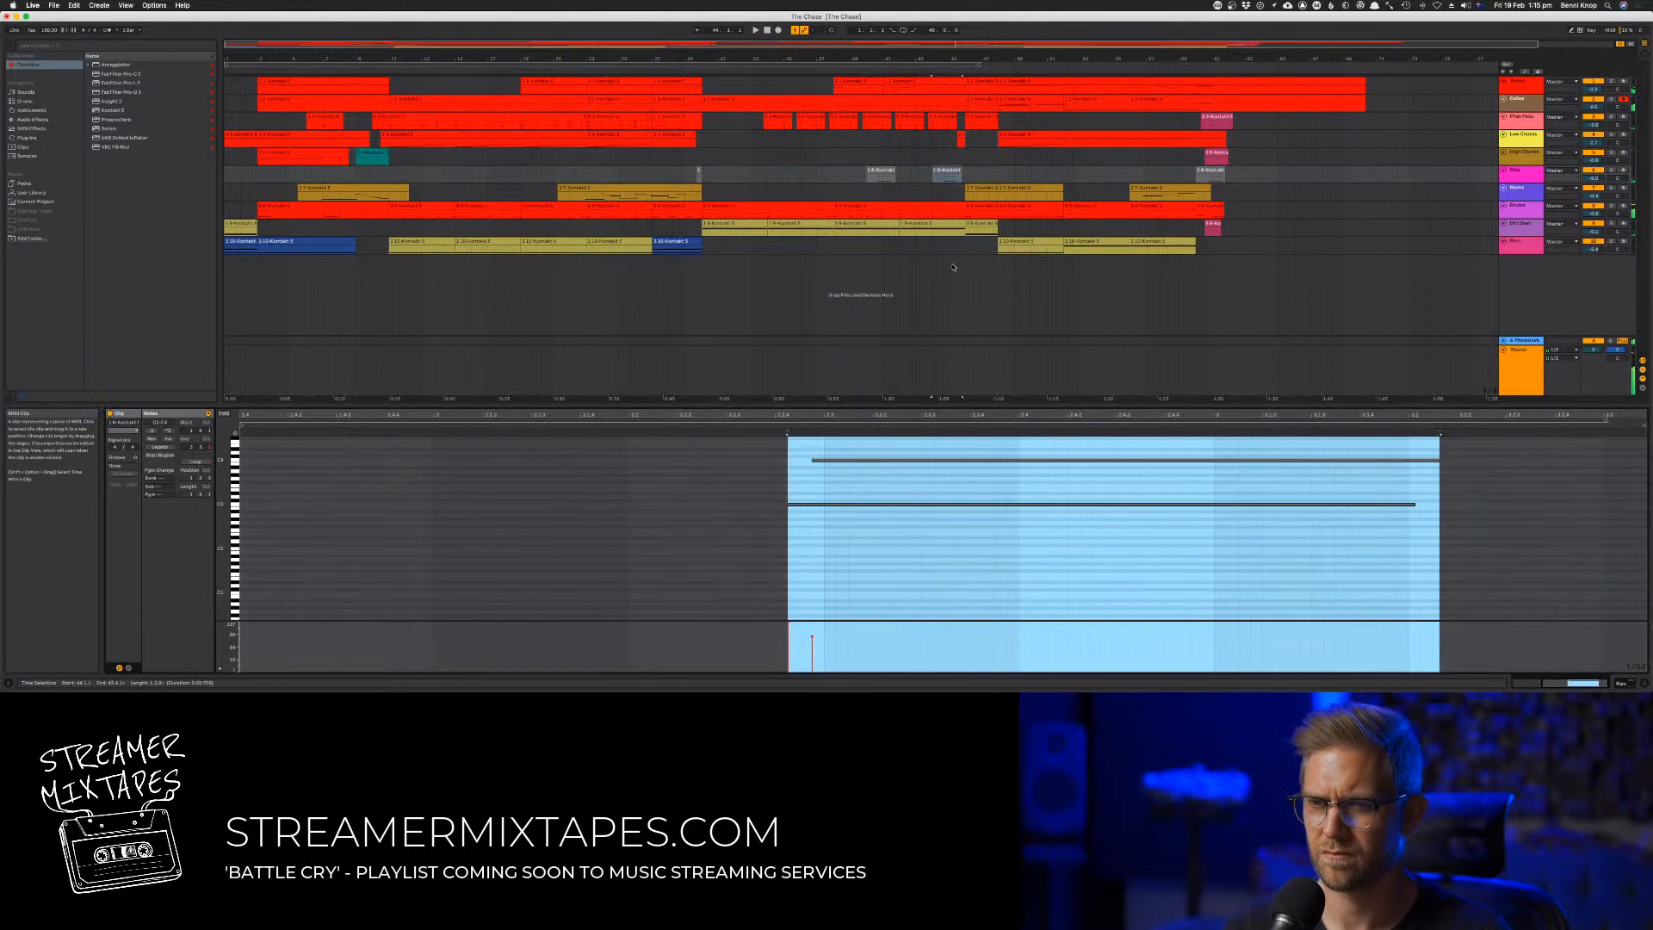
click(915, 555)
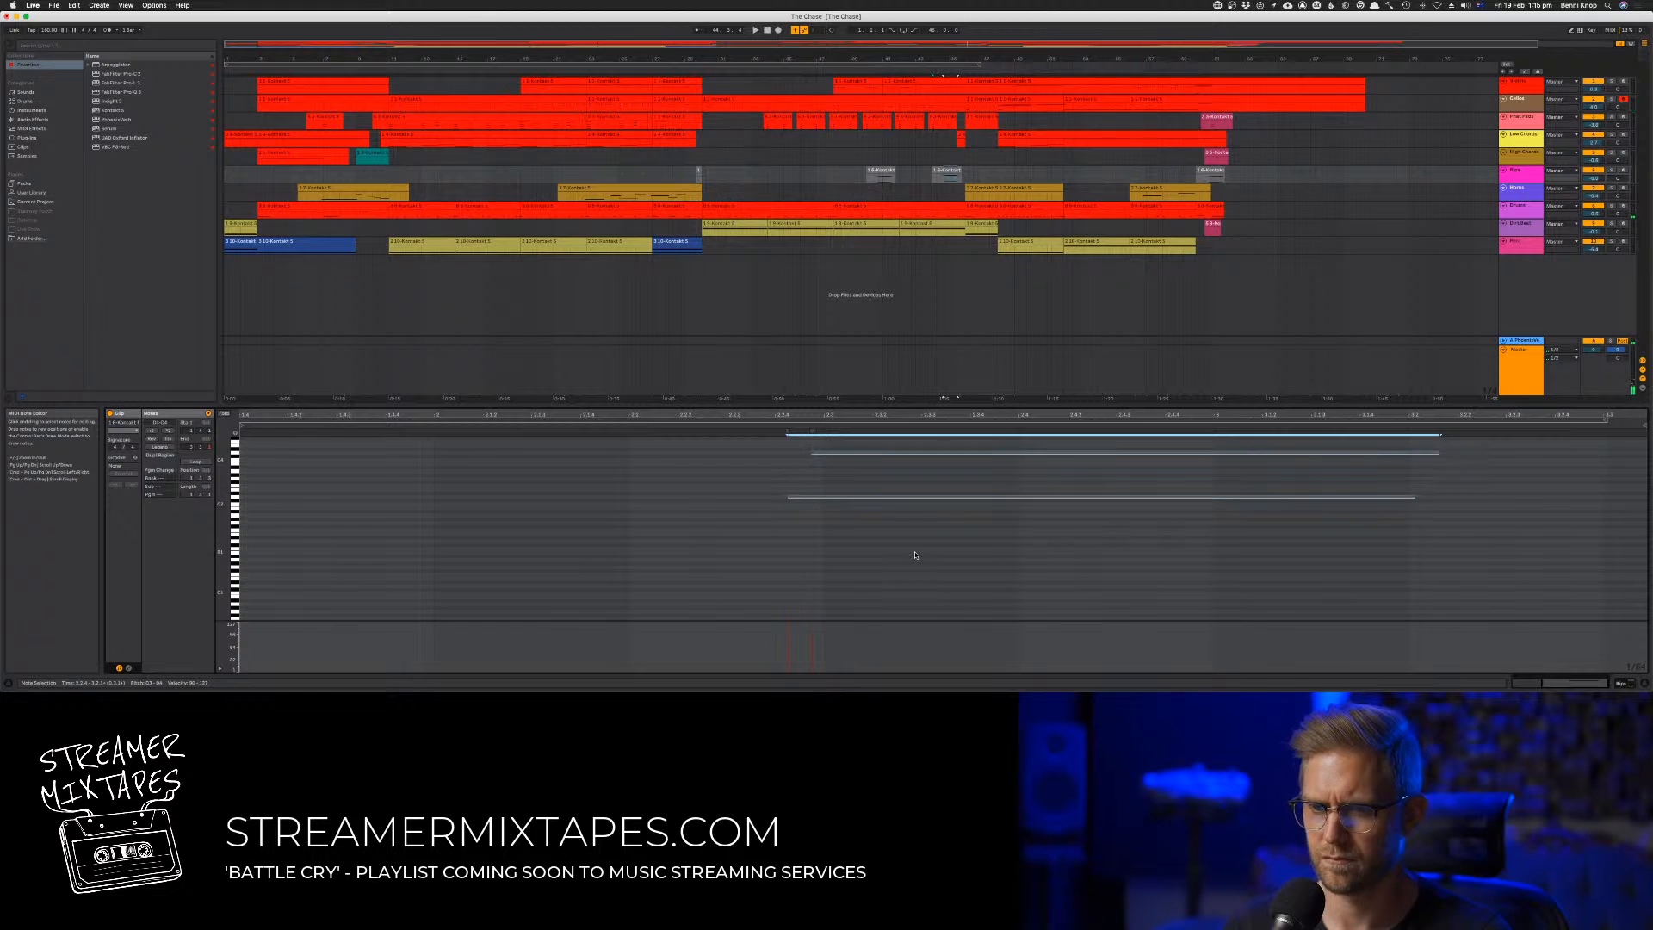
key(Up)
key(Up)
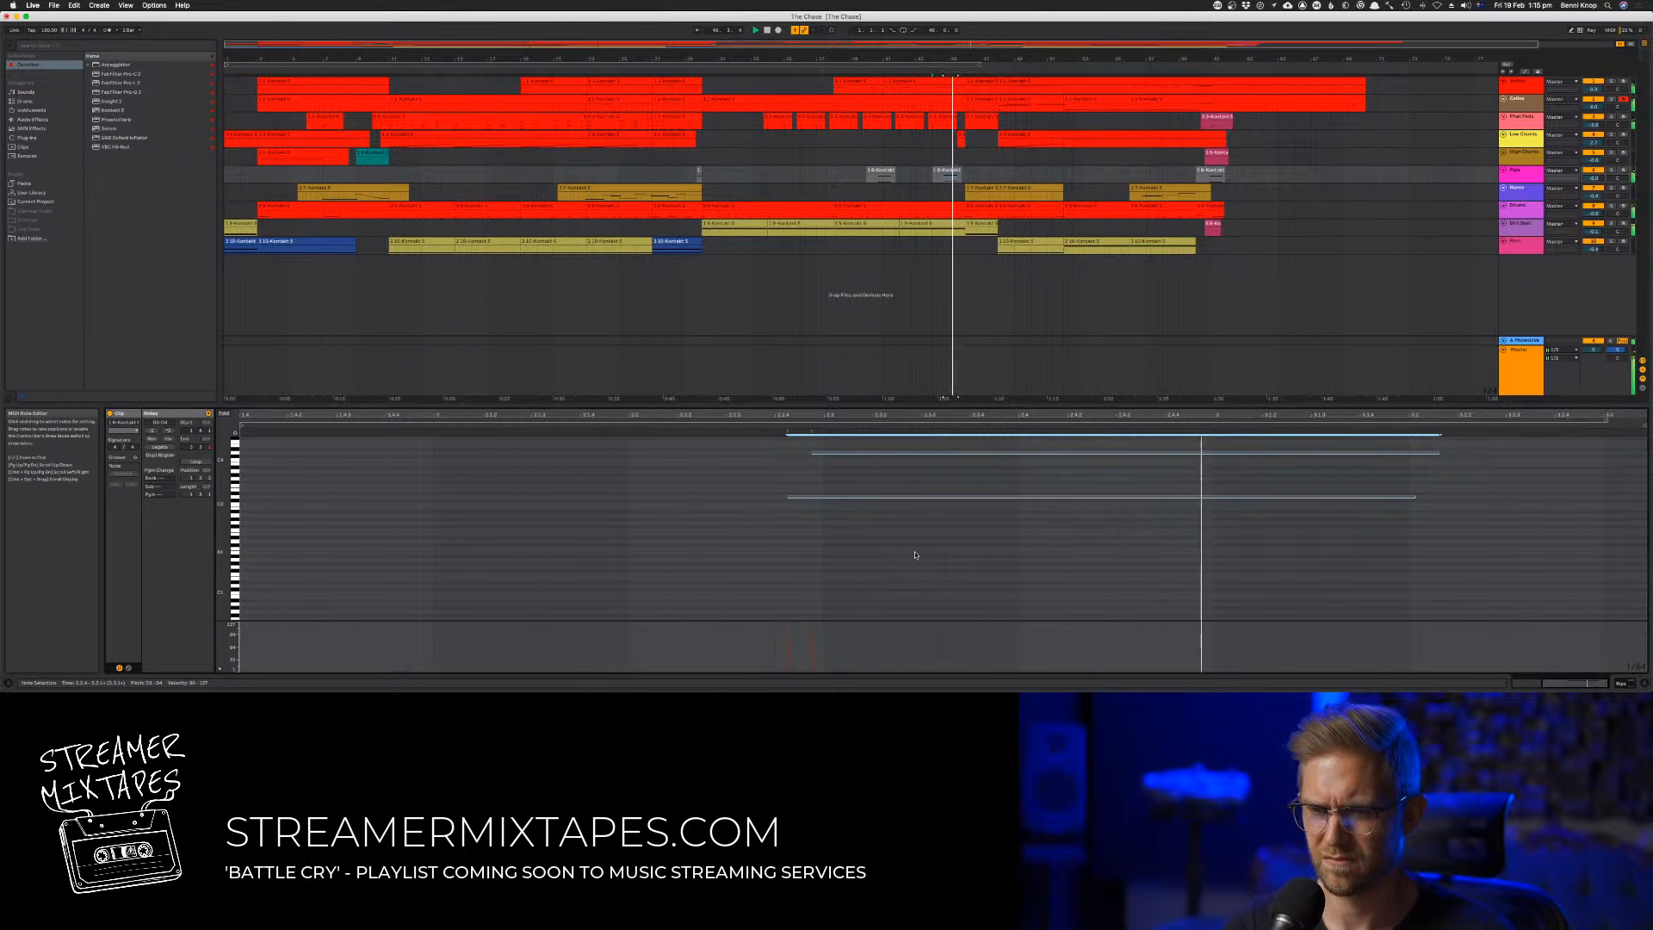
key(Up)
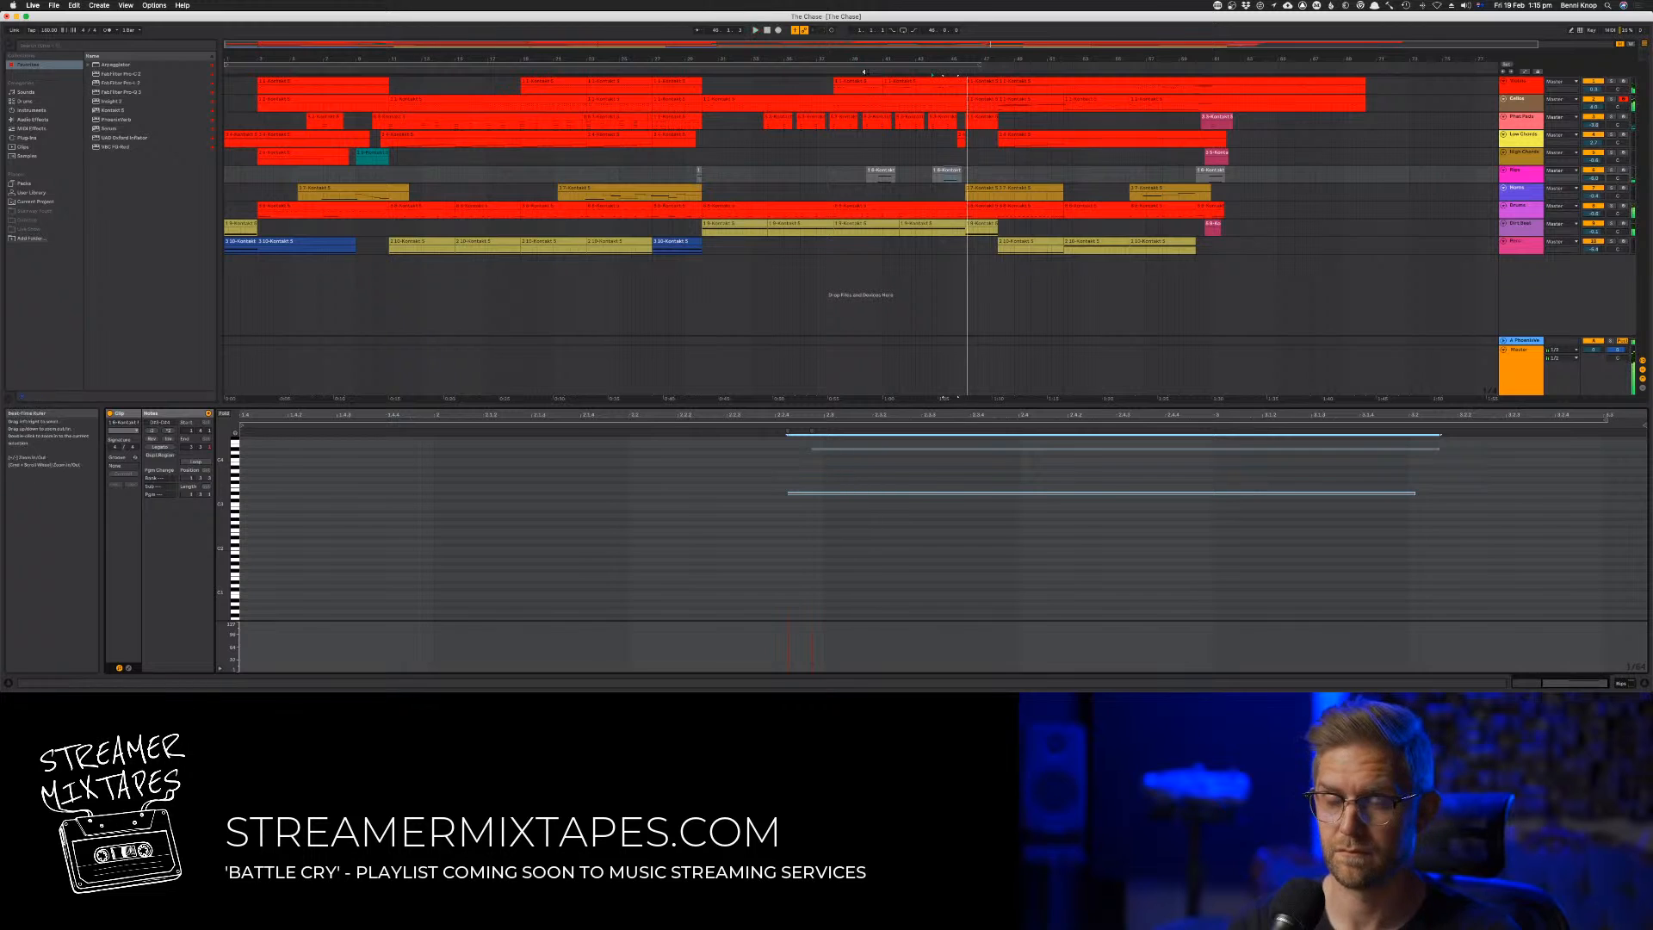
Try transposing all notes in the grey clip at bar 40 up by three semitones during playback
click(885, 171)
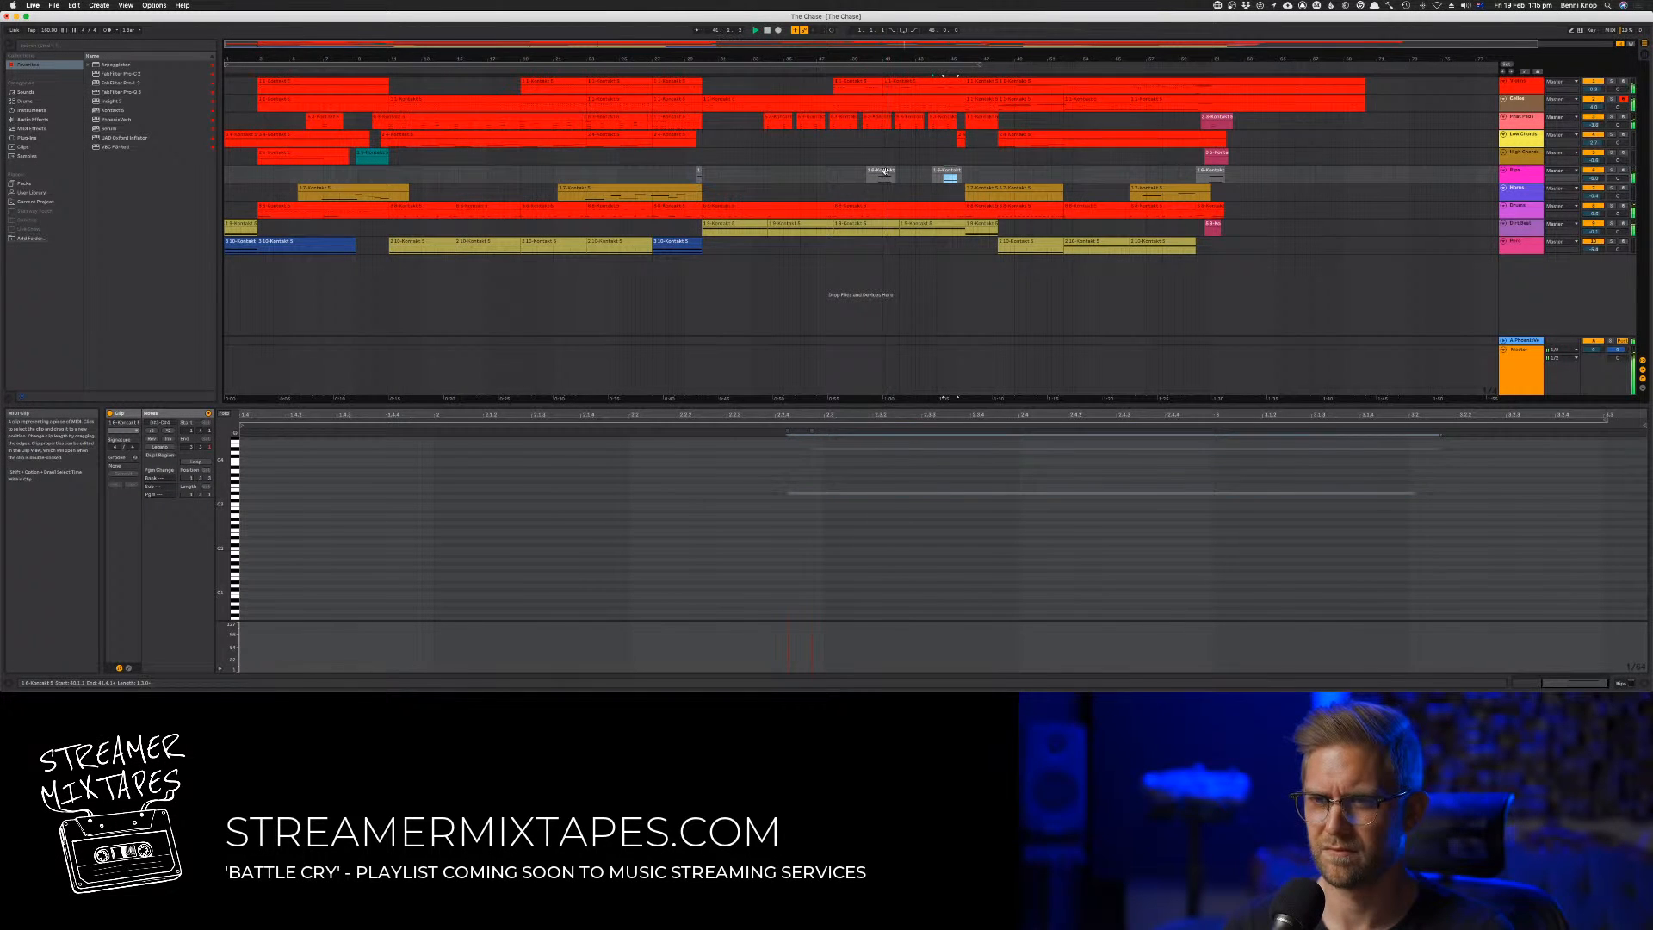
key(Up)
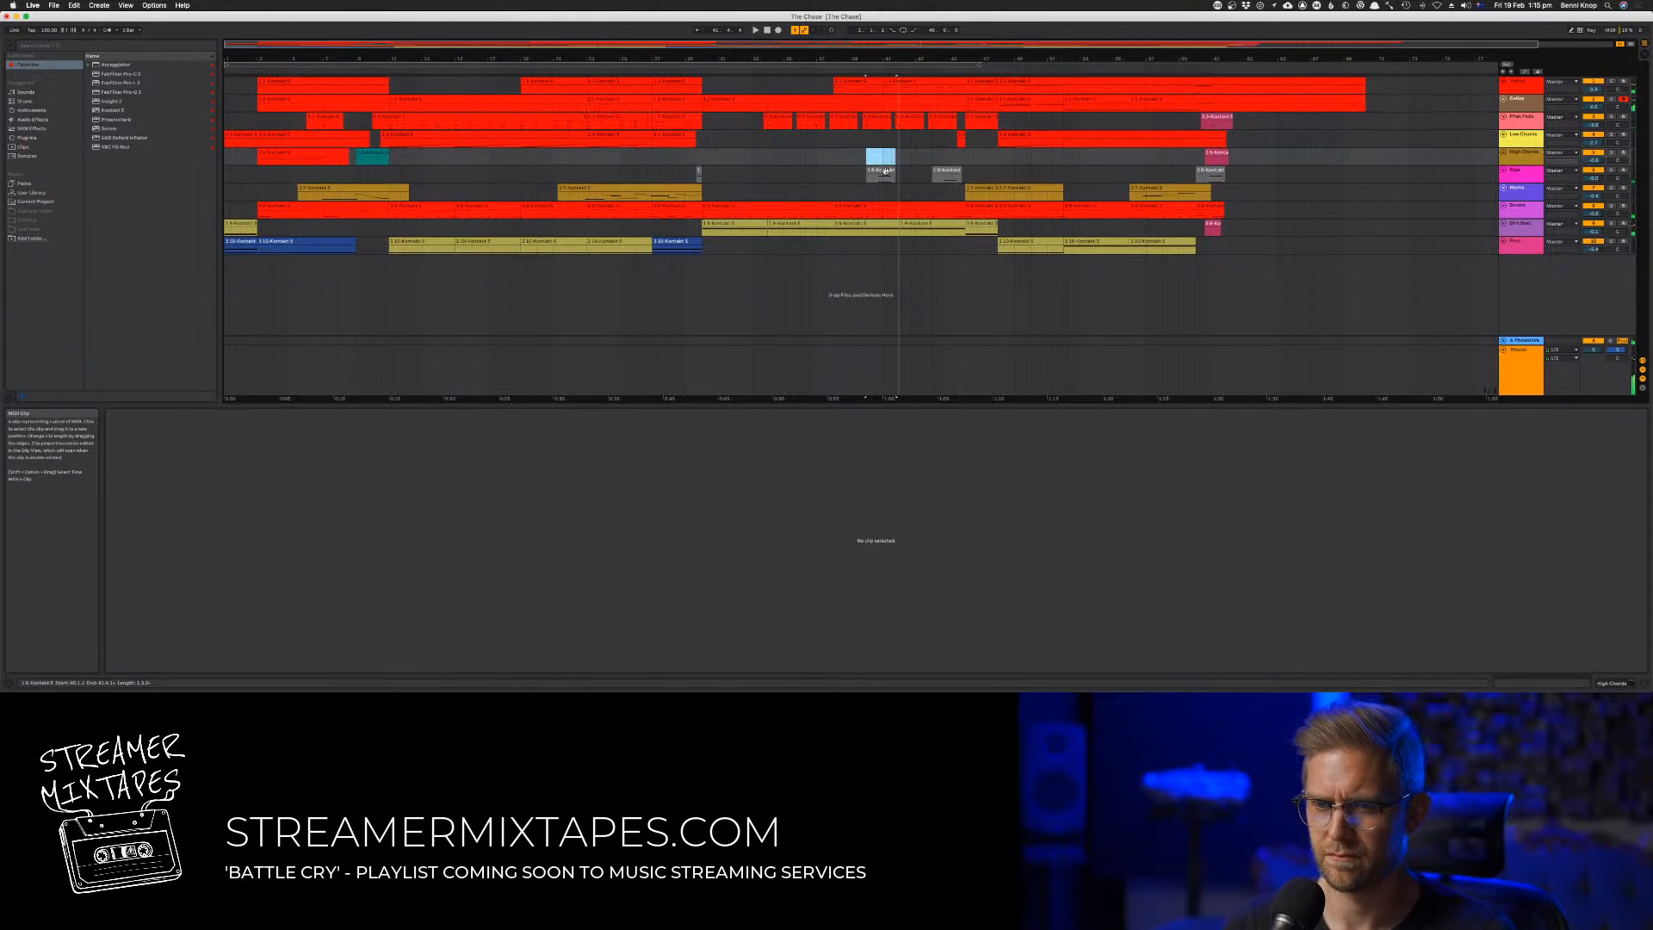
click(885, 170)
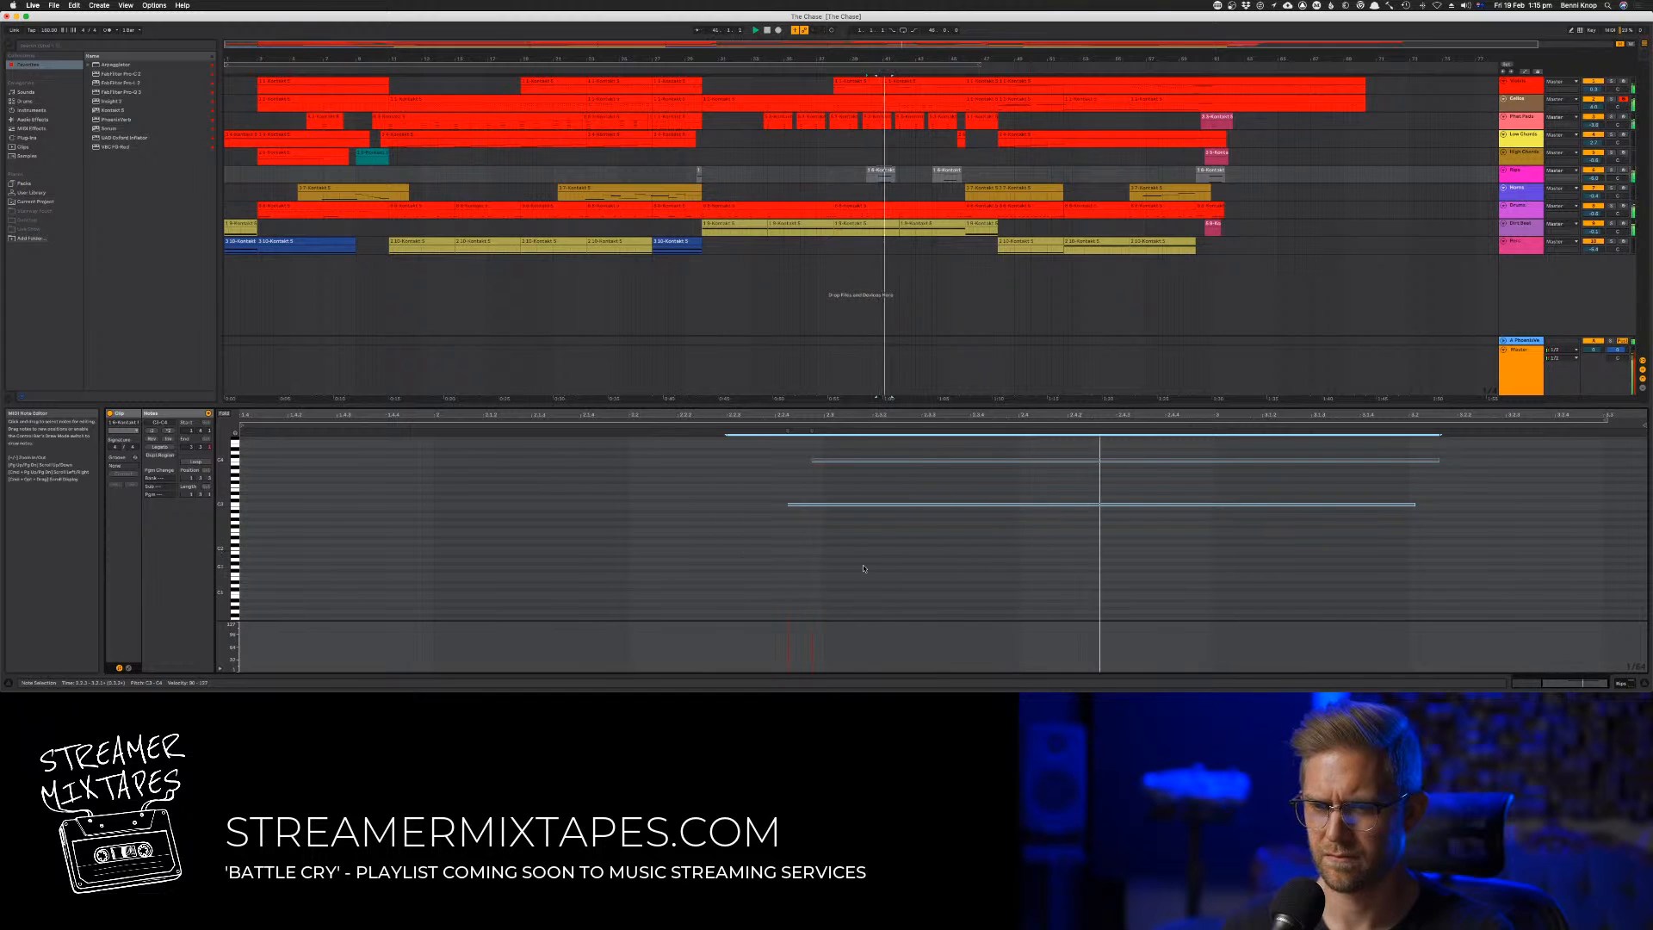
key(Up)
key(Up)
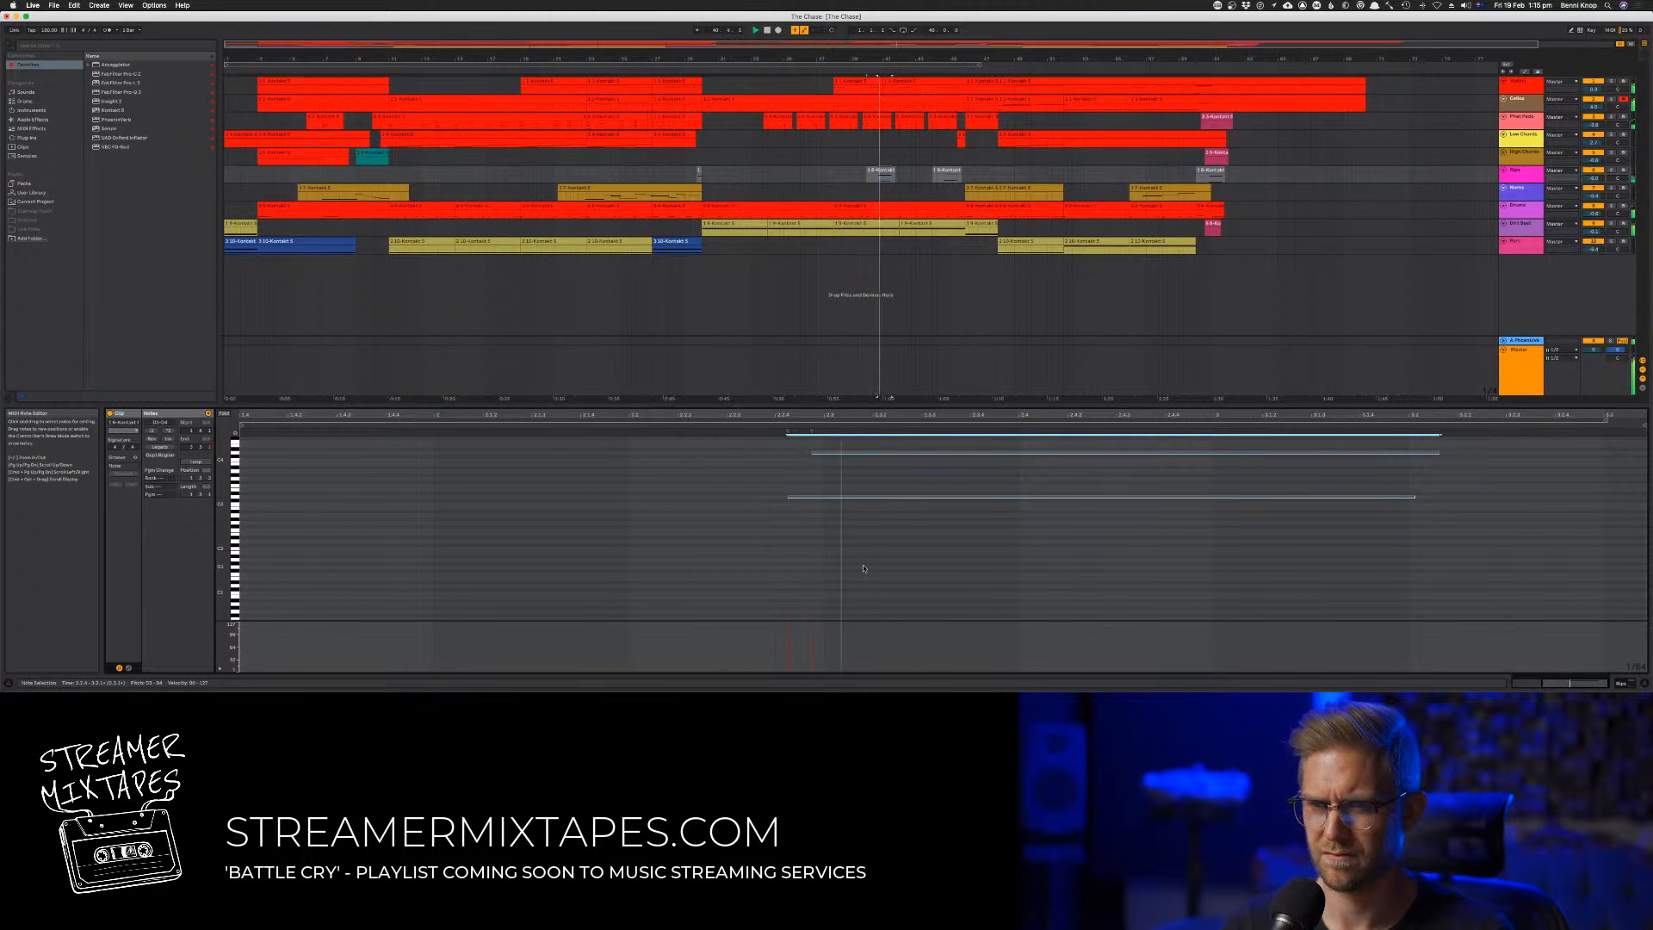
key(Up)
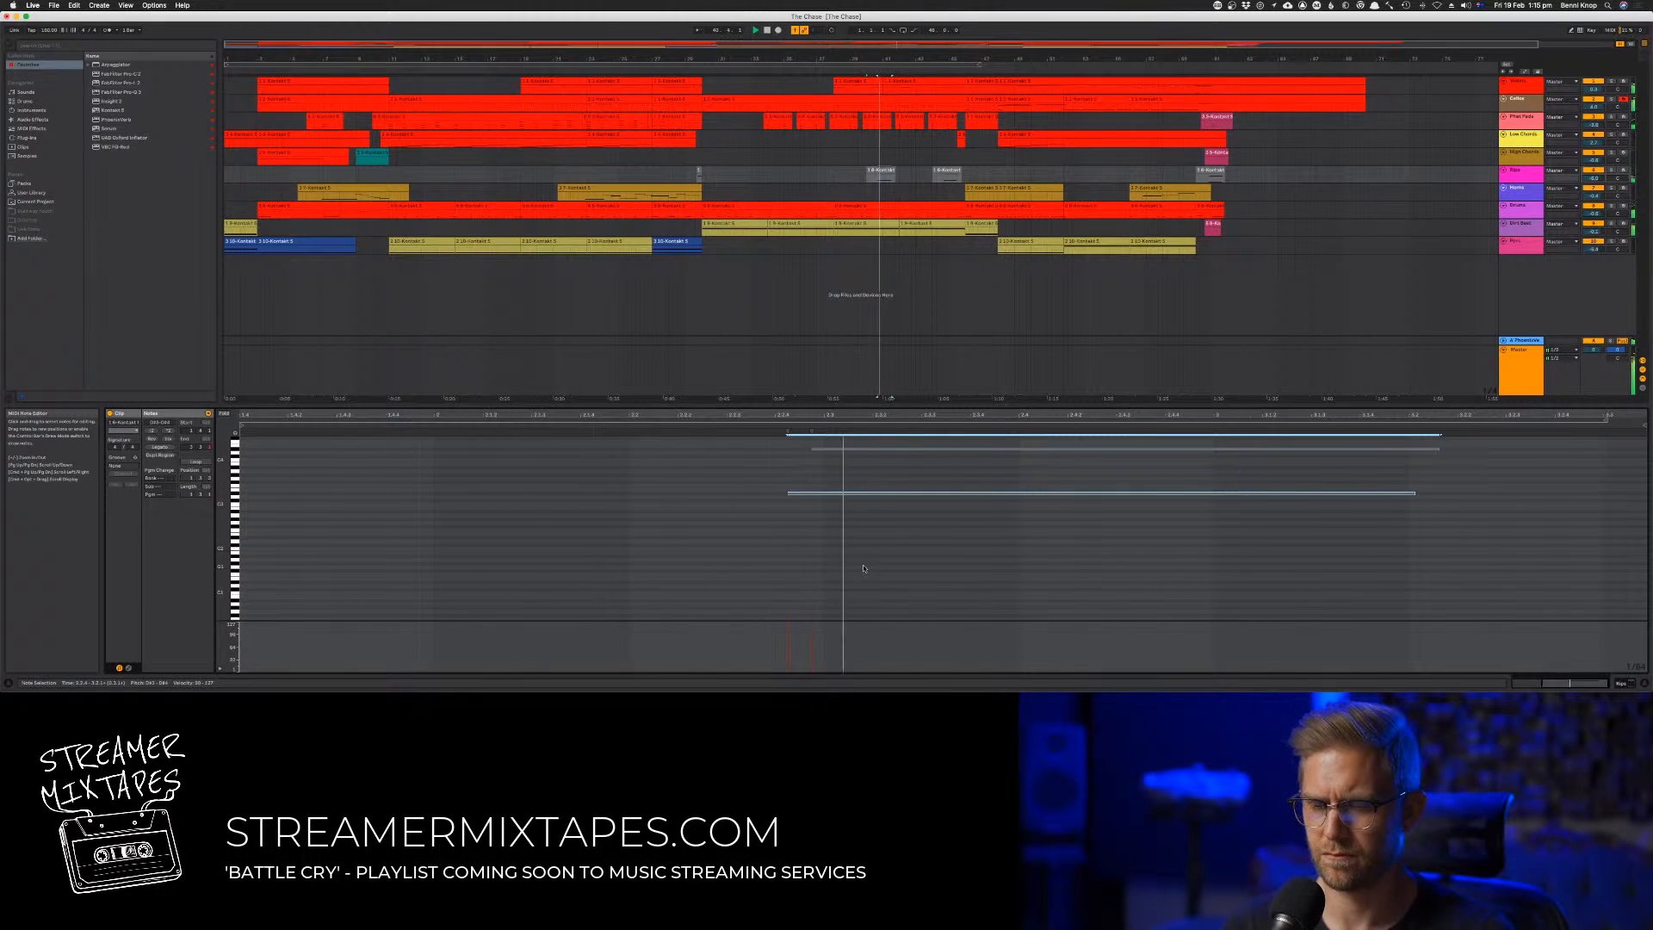
Undo the three-semitone transposition of the grey clip at bar 40
key(super+z)
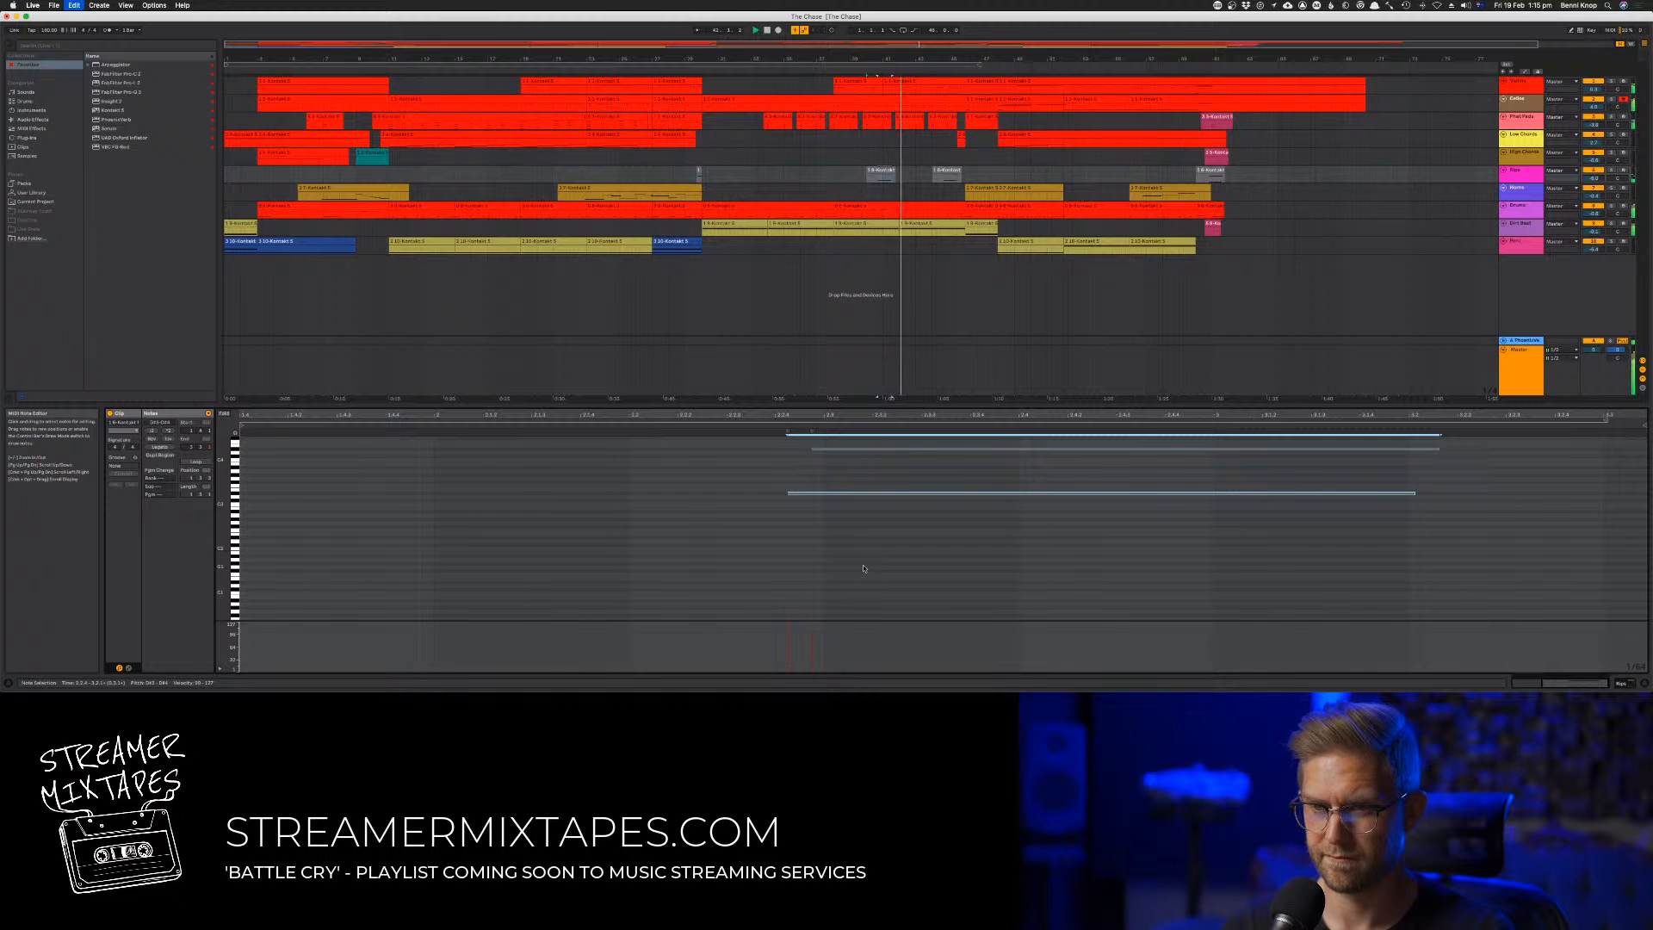
key(super+z)
key(super+z)
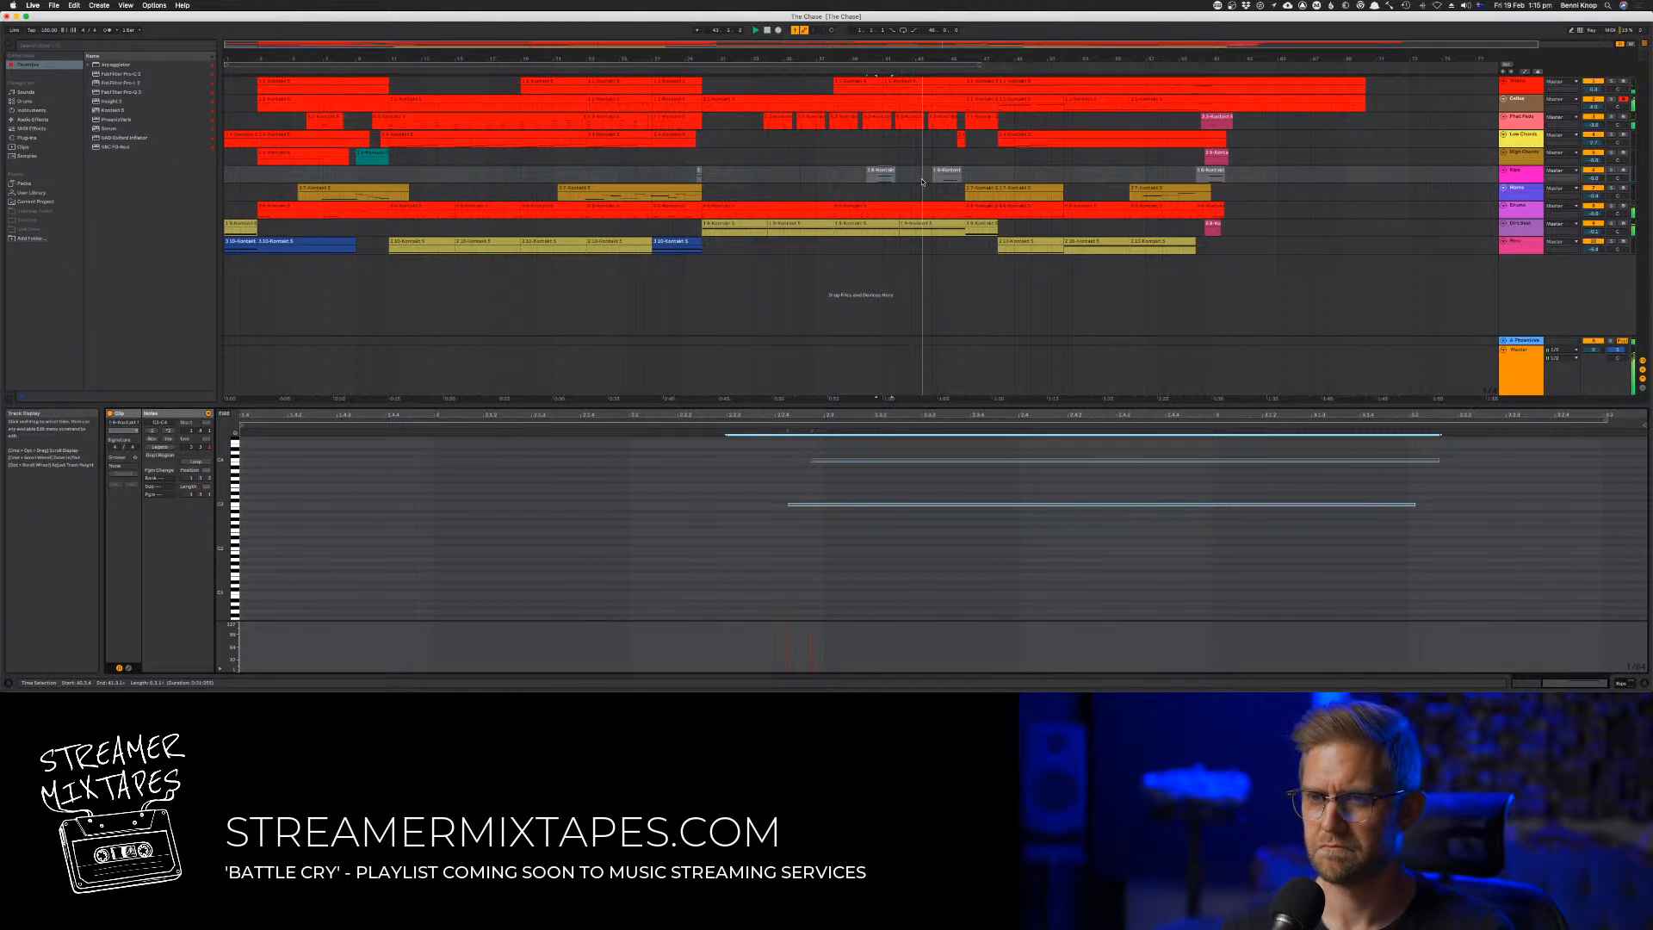
Lower all notes in the grey clip at bar 44 by three semitones and replay the section leading into bar 46
click(935, 179)
click(937, 171)
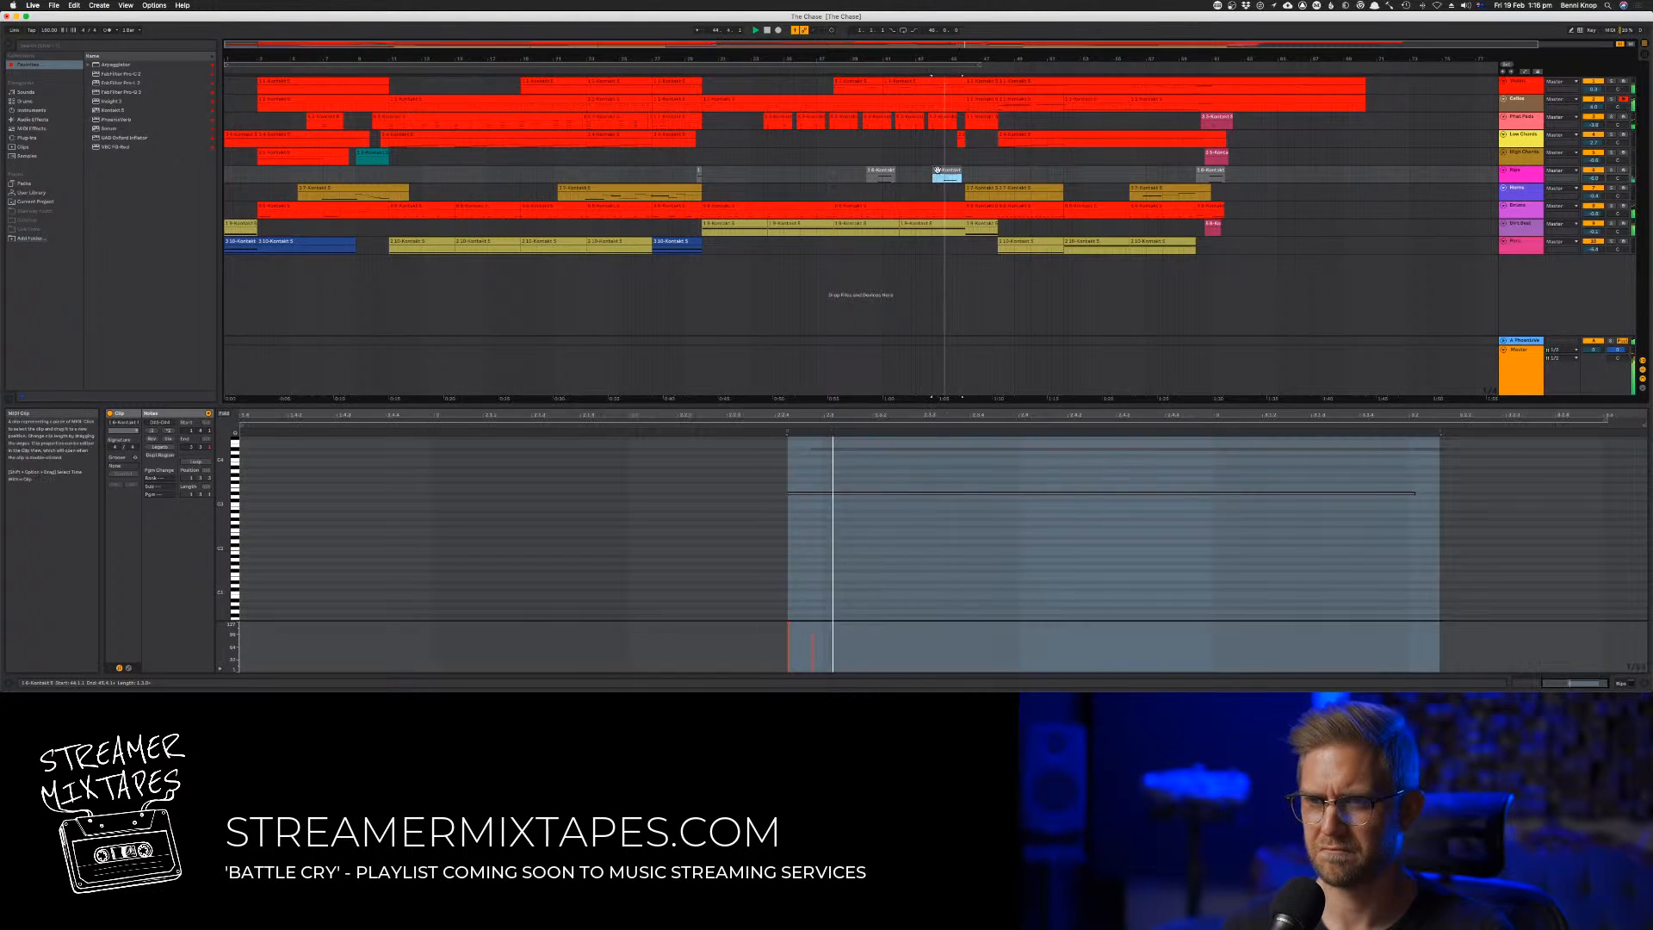
click(902, 525)
key(super+a)
key(Down)
key(Down)
key(Down)
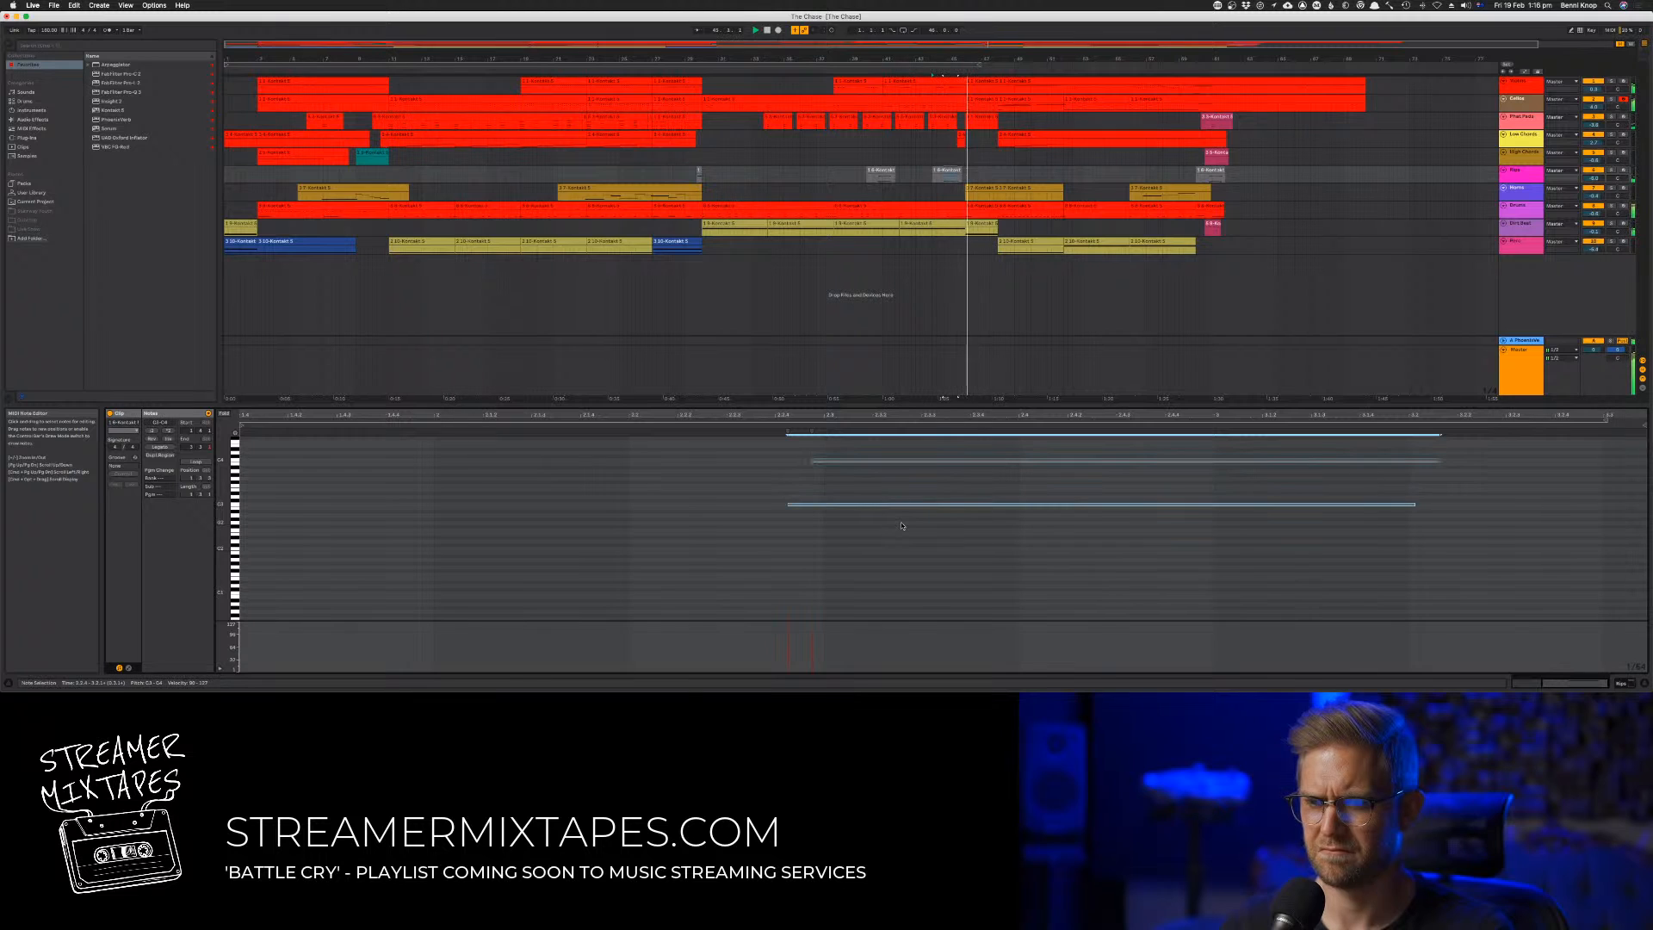
key(space)
key(space)
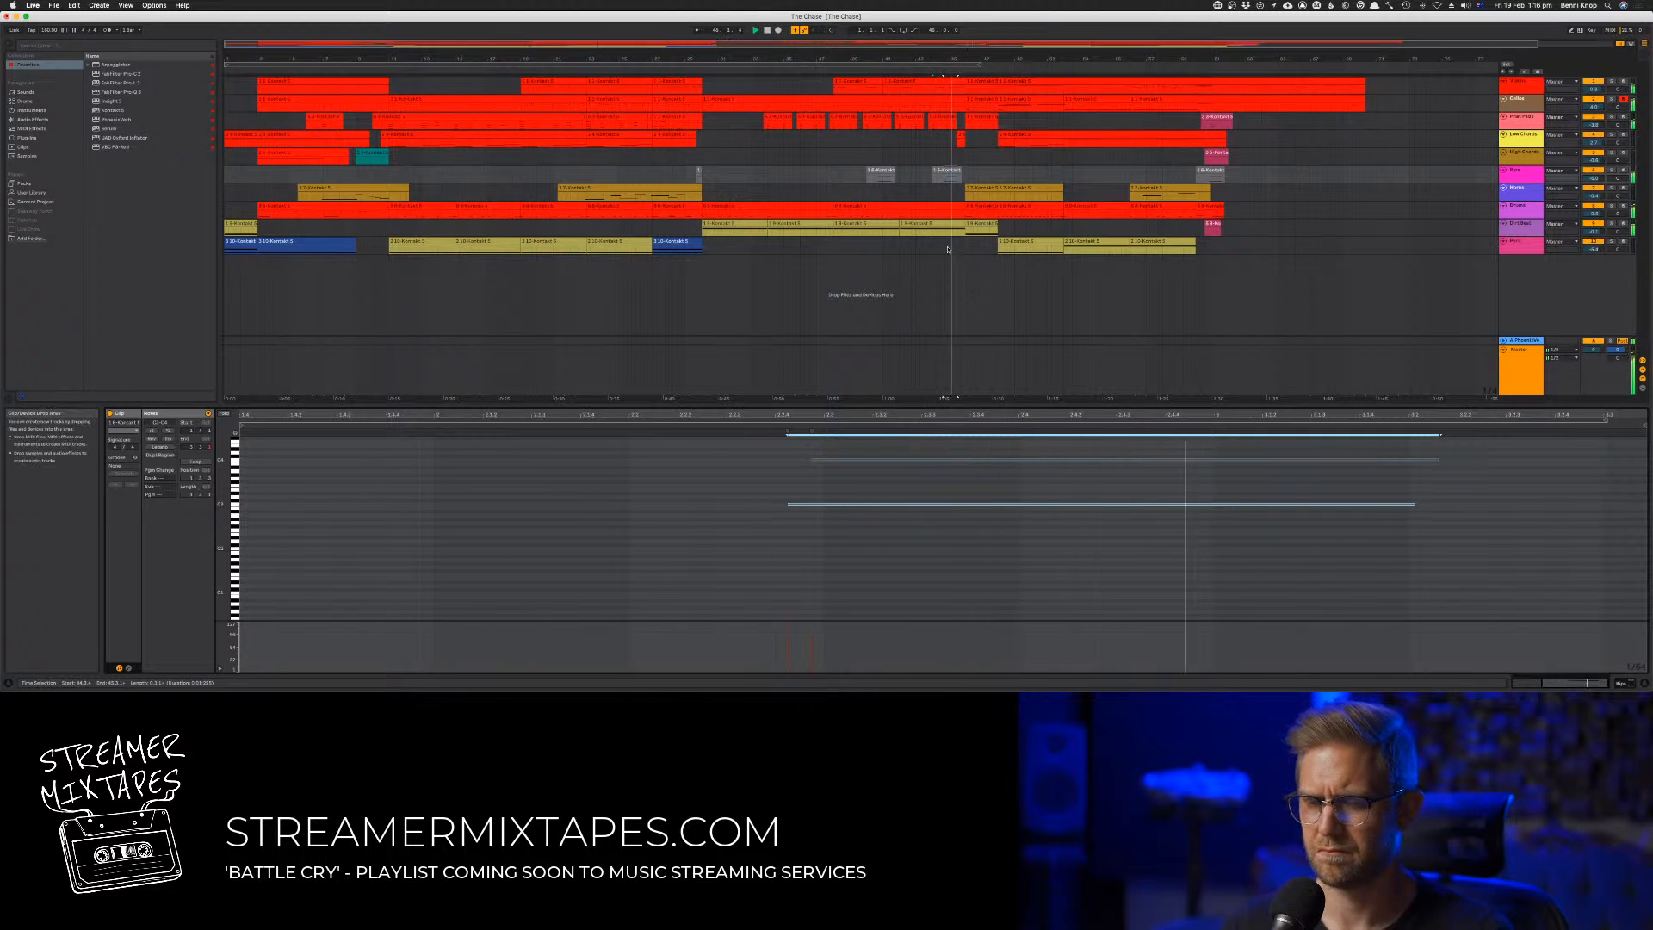
click(918, 196)
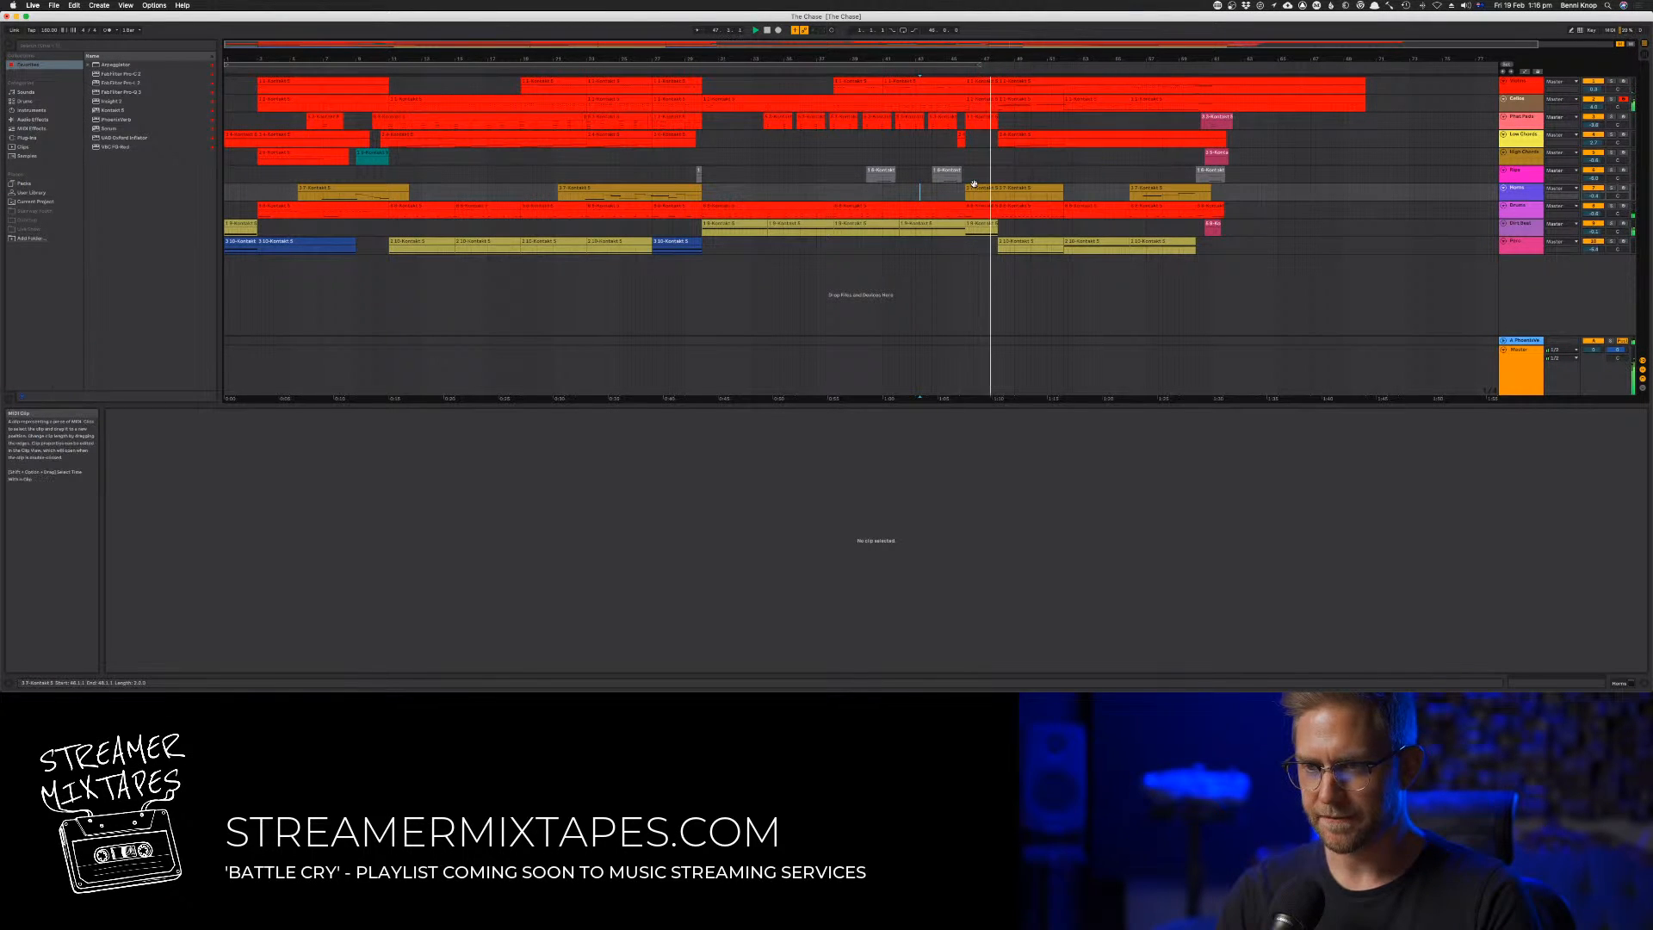
Open the bass clip at bar 46 in the note editor and inspect its sustained note's velocity
click(980, 224)
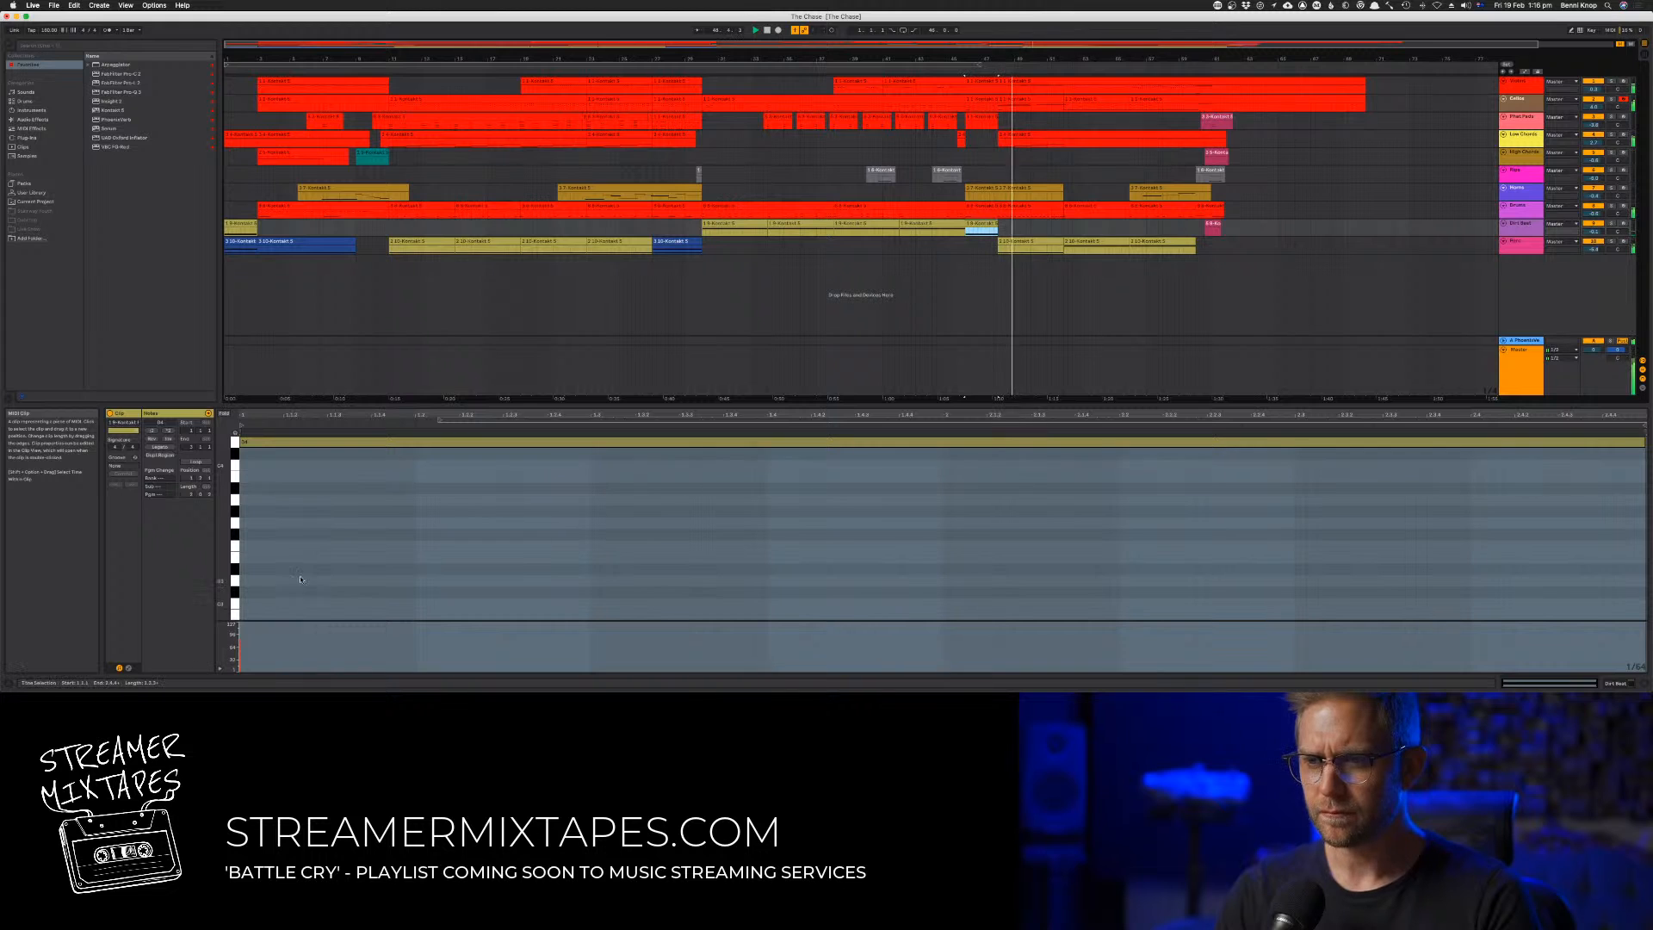
click(242, 644)
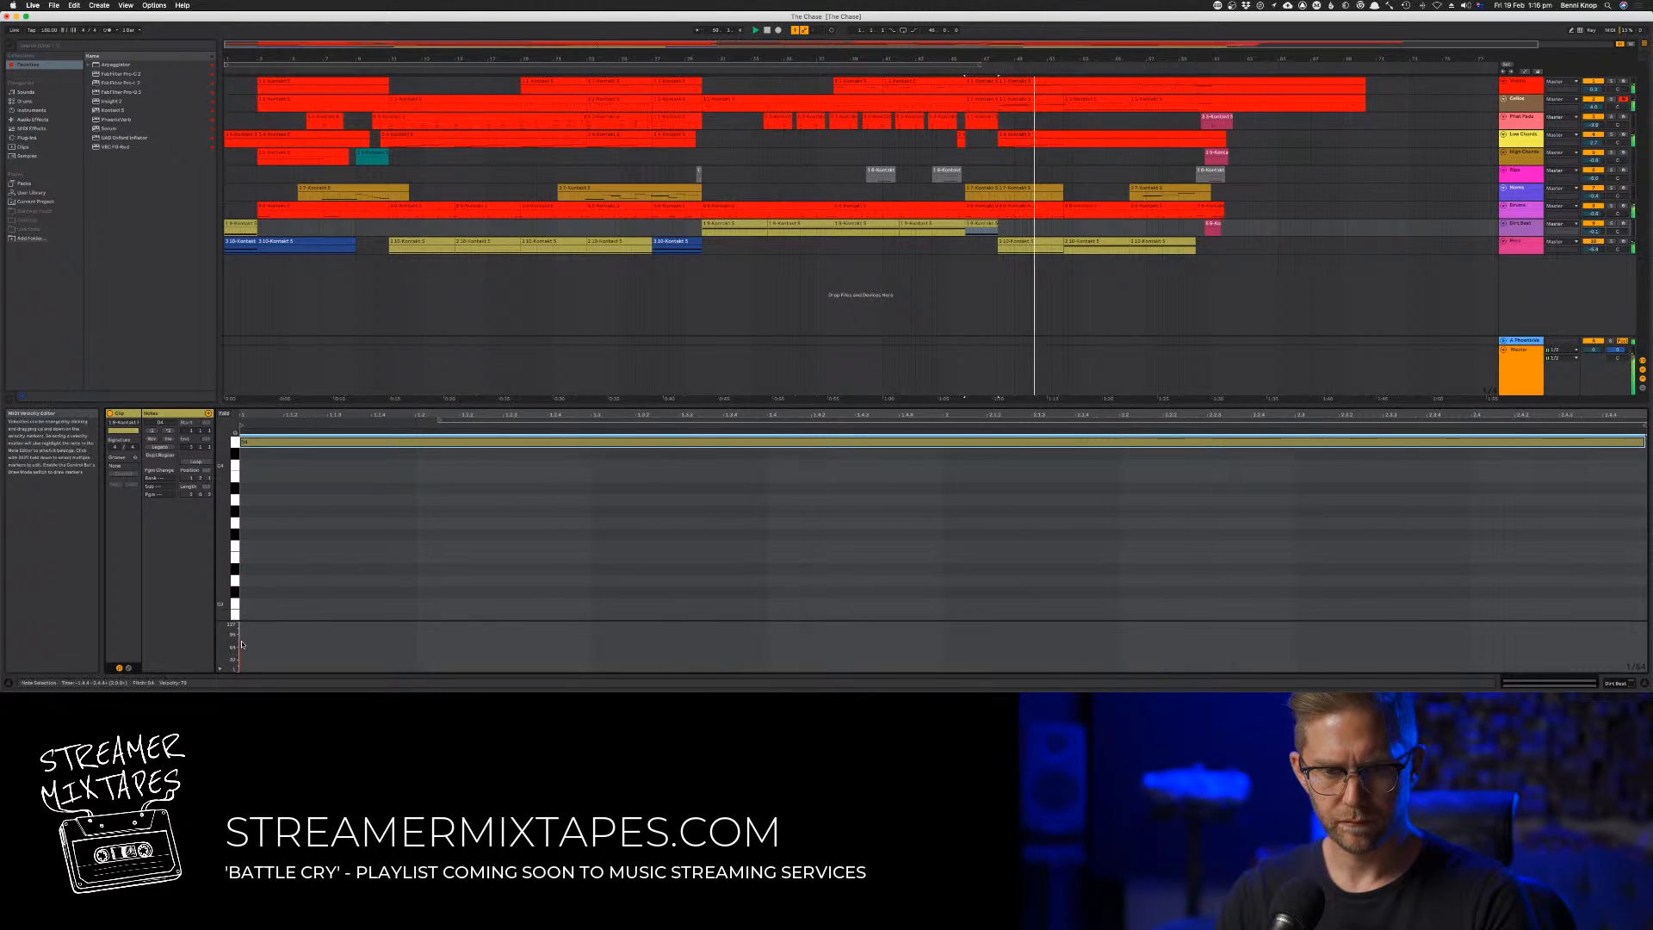
click(972, 272)
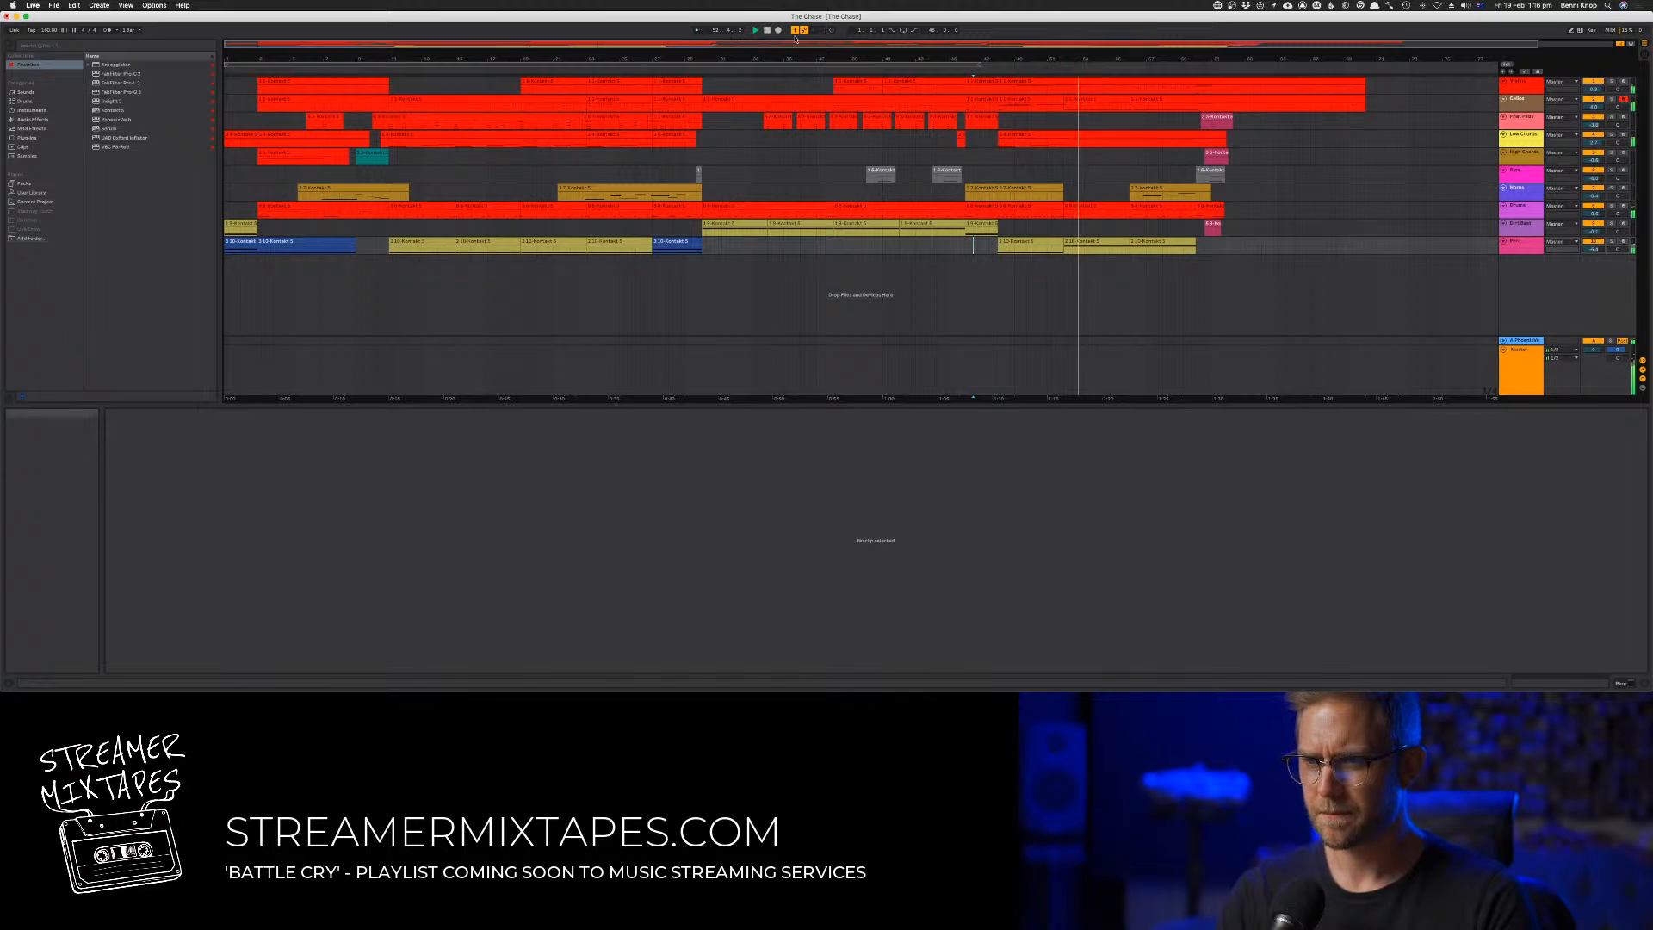
Stop playback with the playhead reset, save the Live set and switch to the Session View
double_click(767, 32)
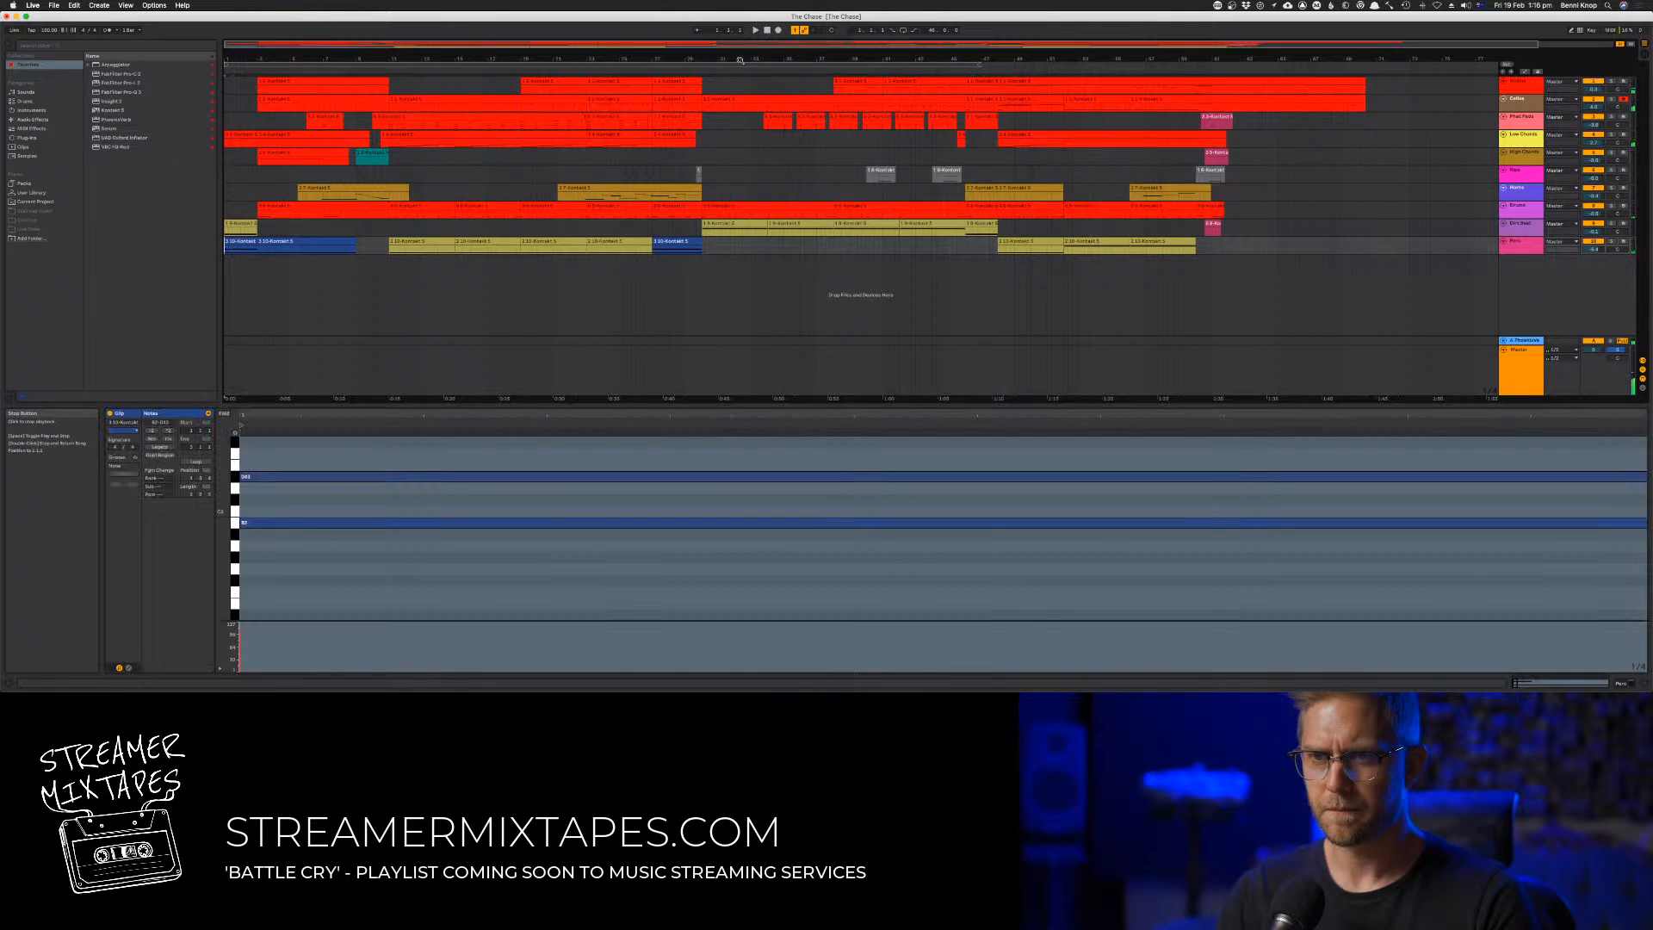
key(super+s)
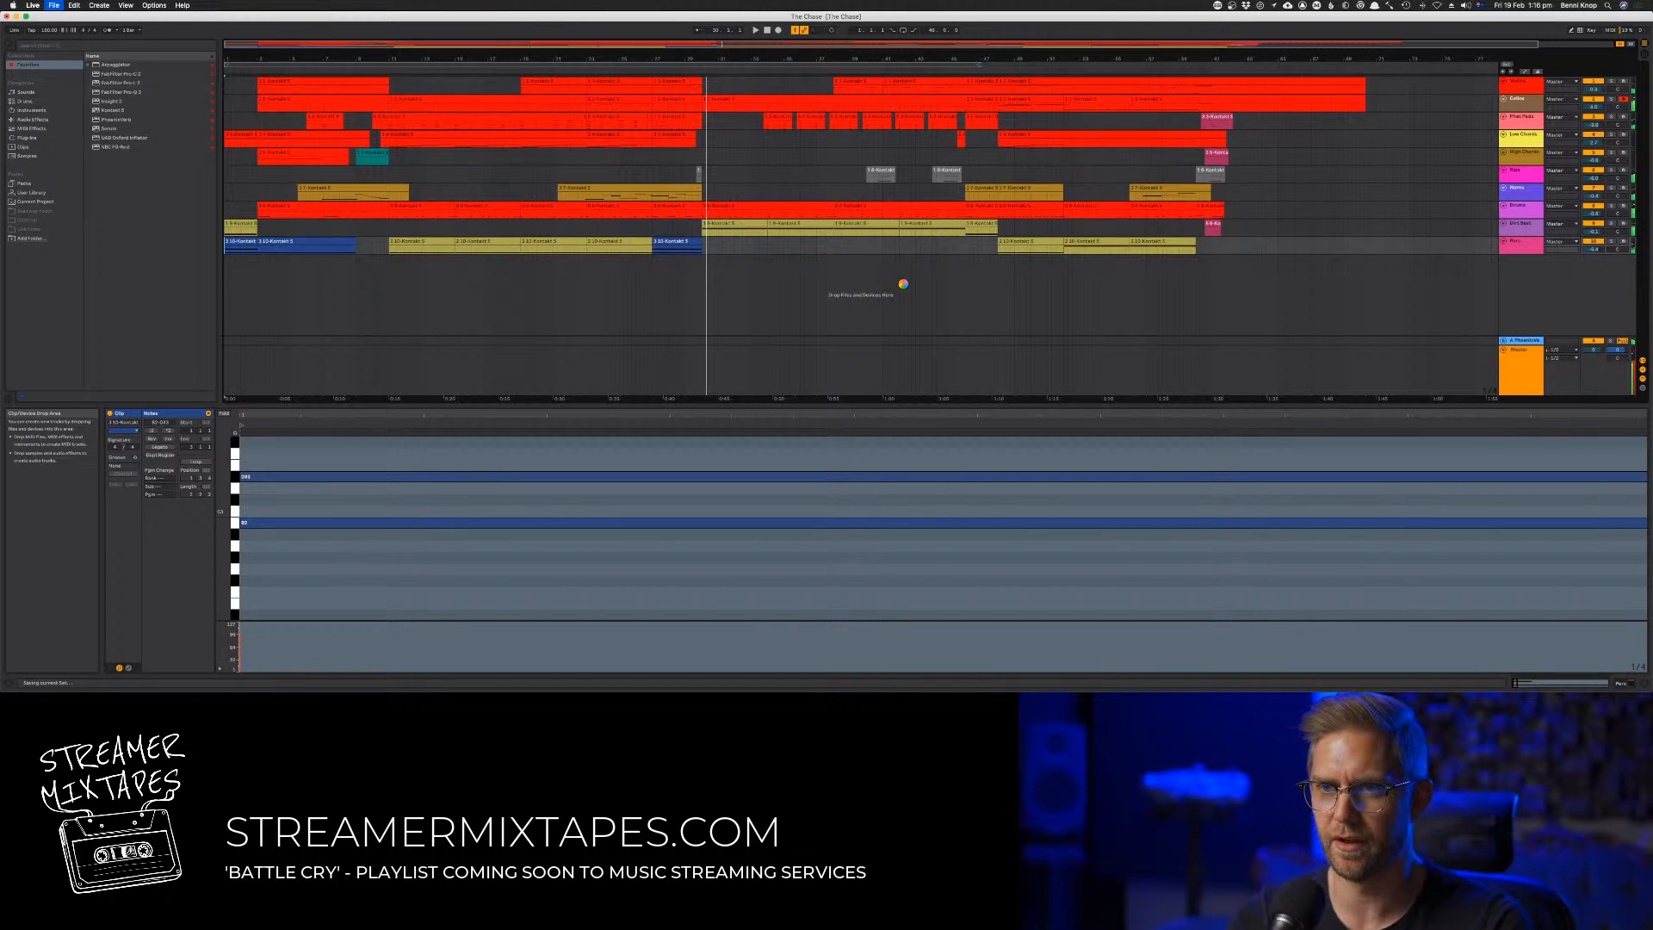
key(Tab)
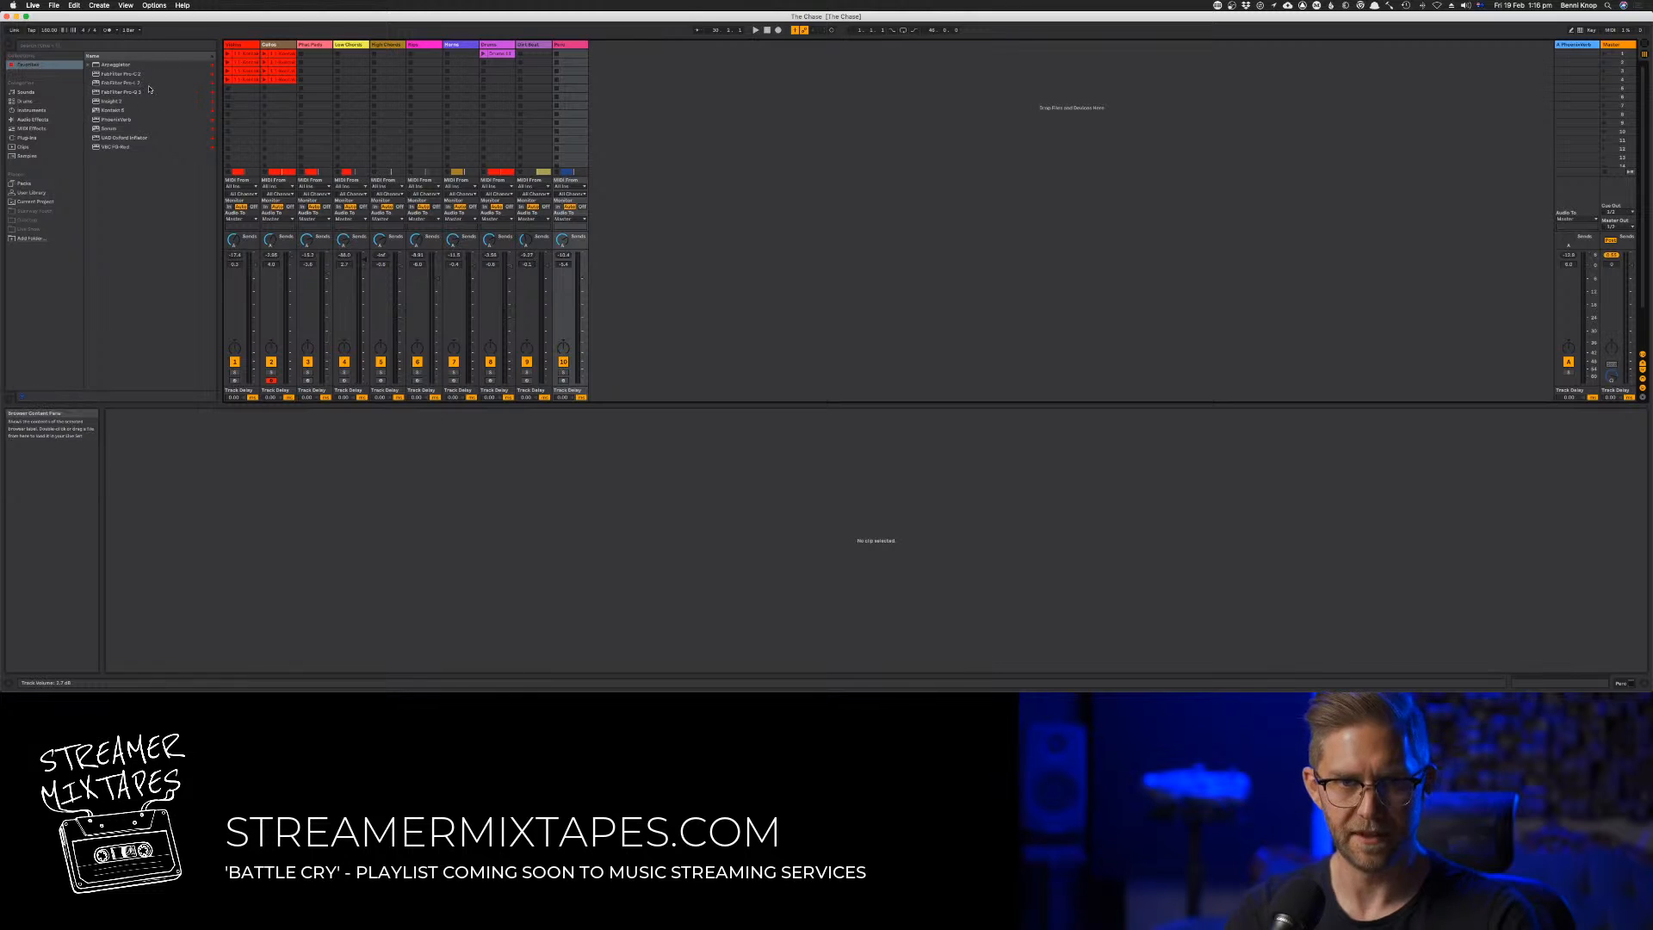
click(120, 128)
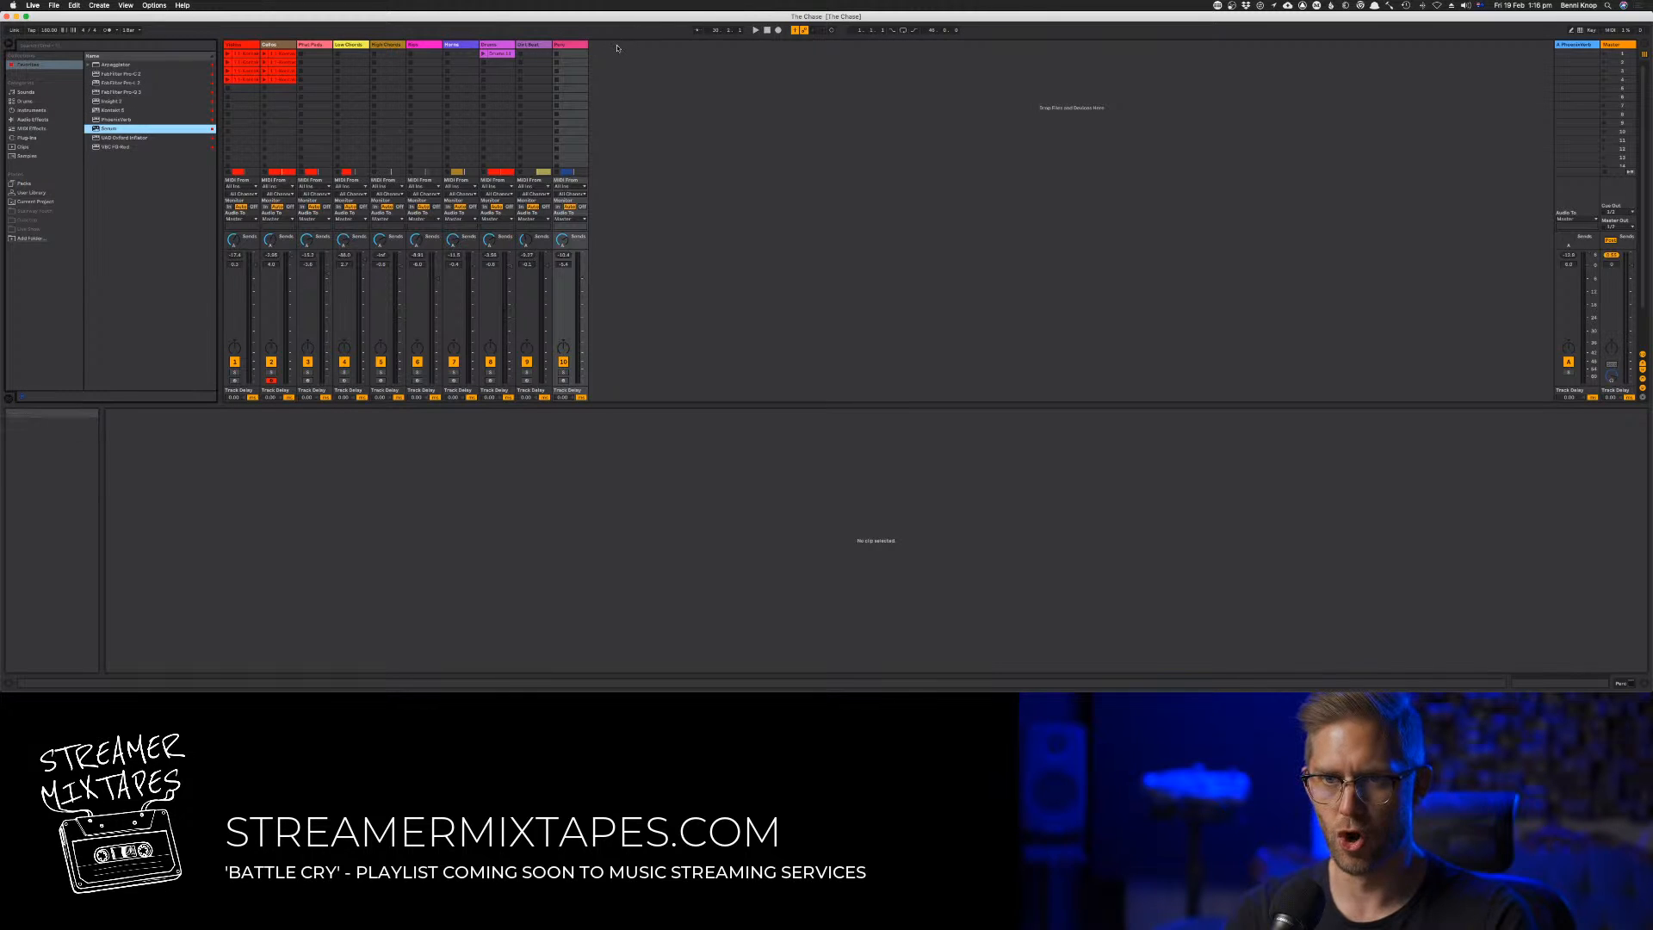
double_click(109, 128)
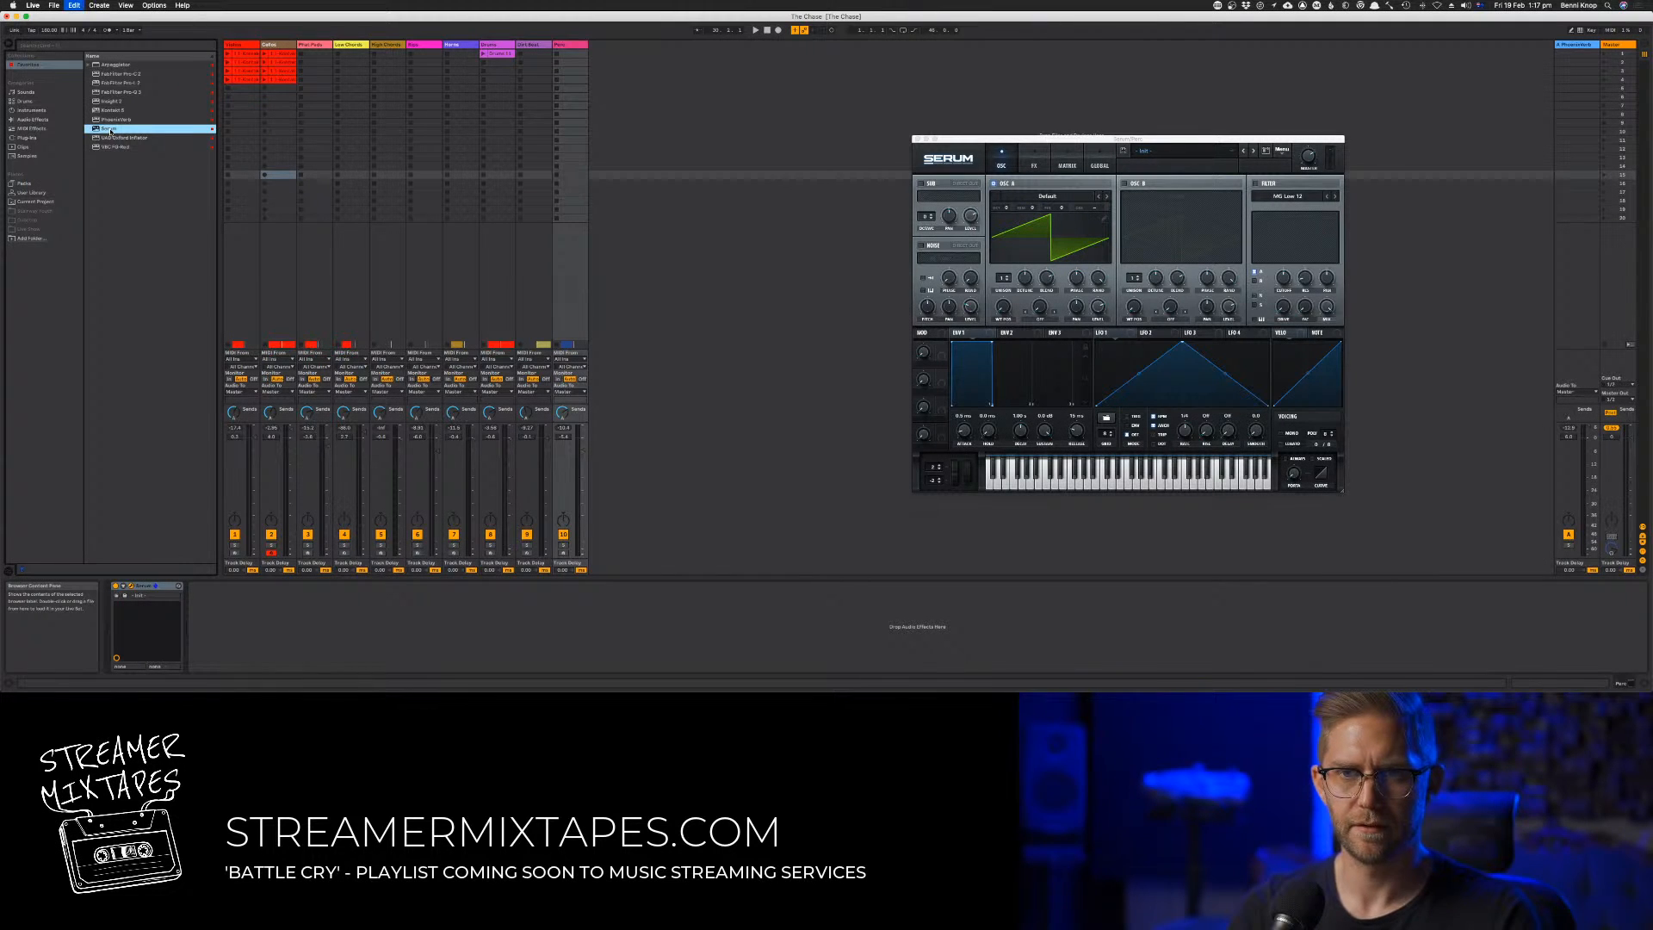
key(super+z)
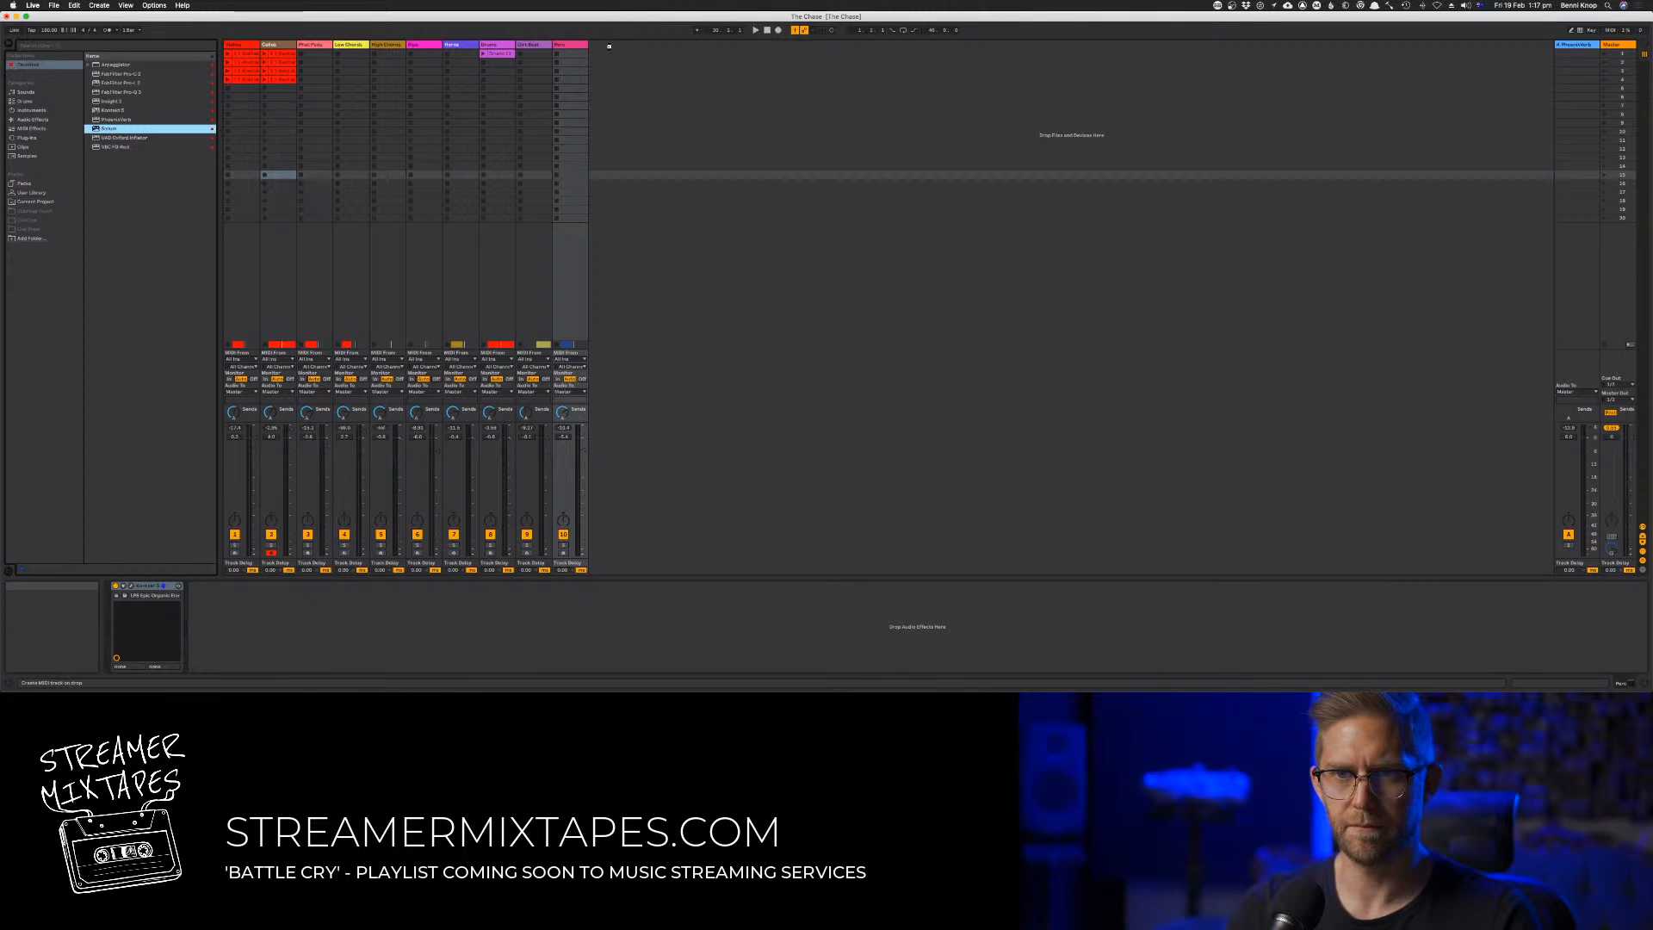
Add Serum on a new MIDI track after the last track and load a bass preset in it
drag(609, 47, 608, 47)
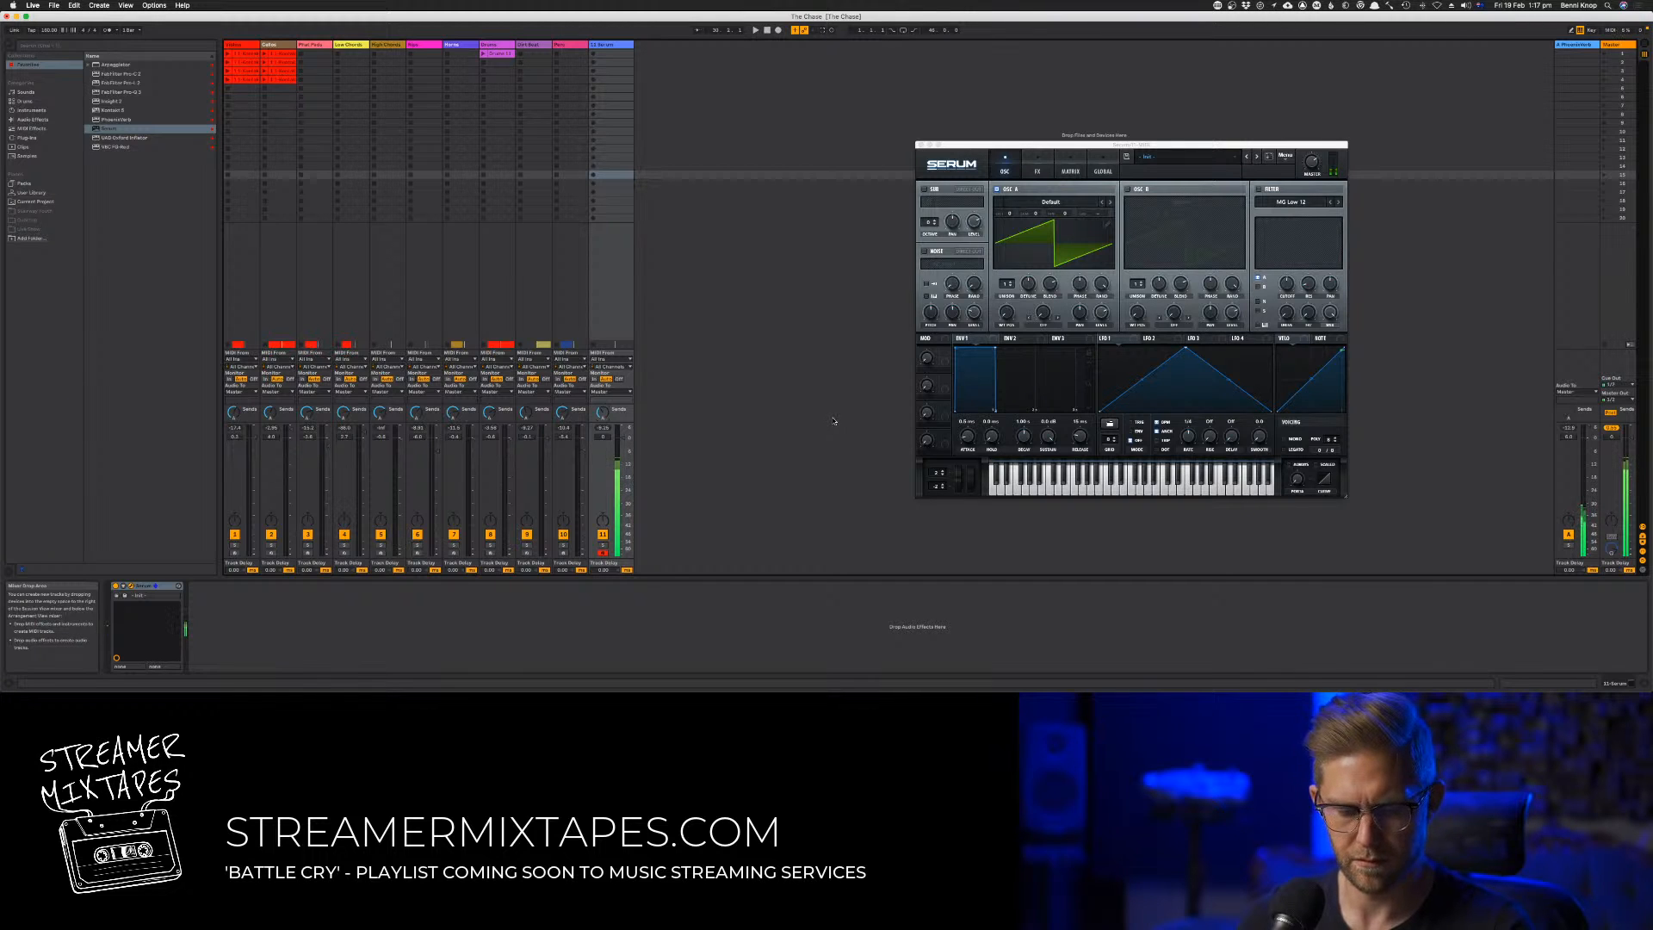
click(1176, 156)
click(1261, 161)
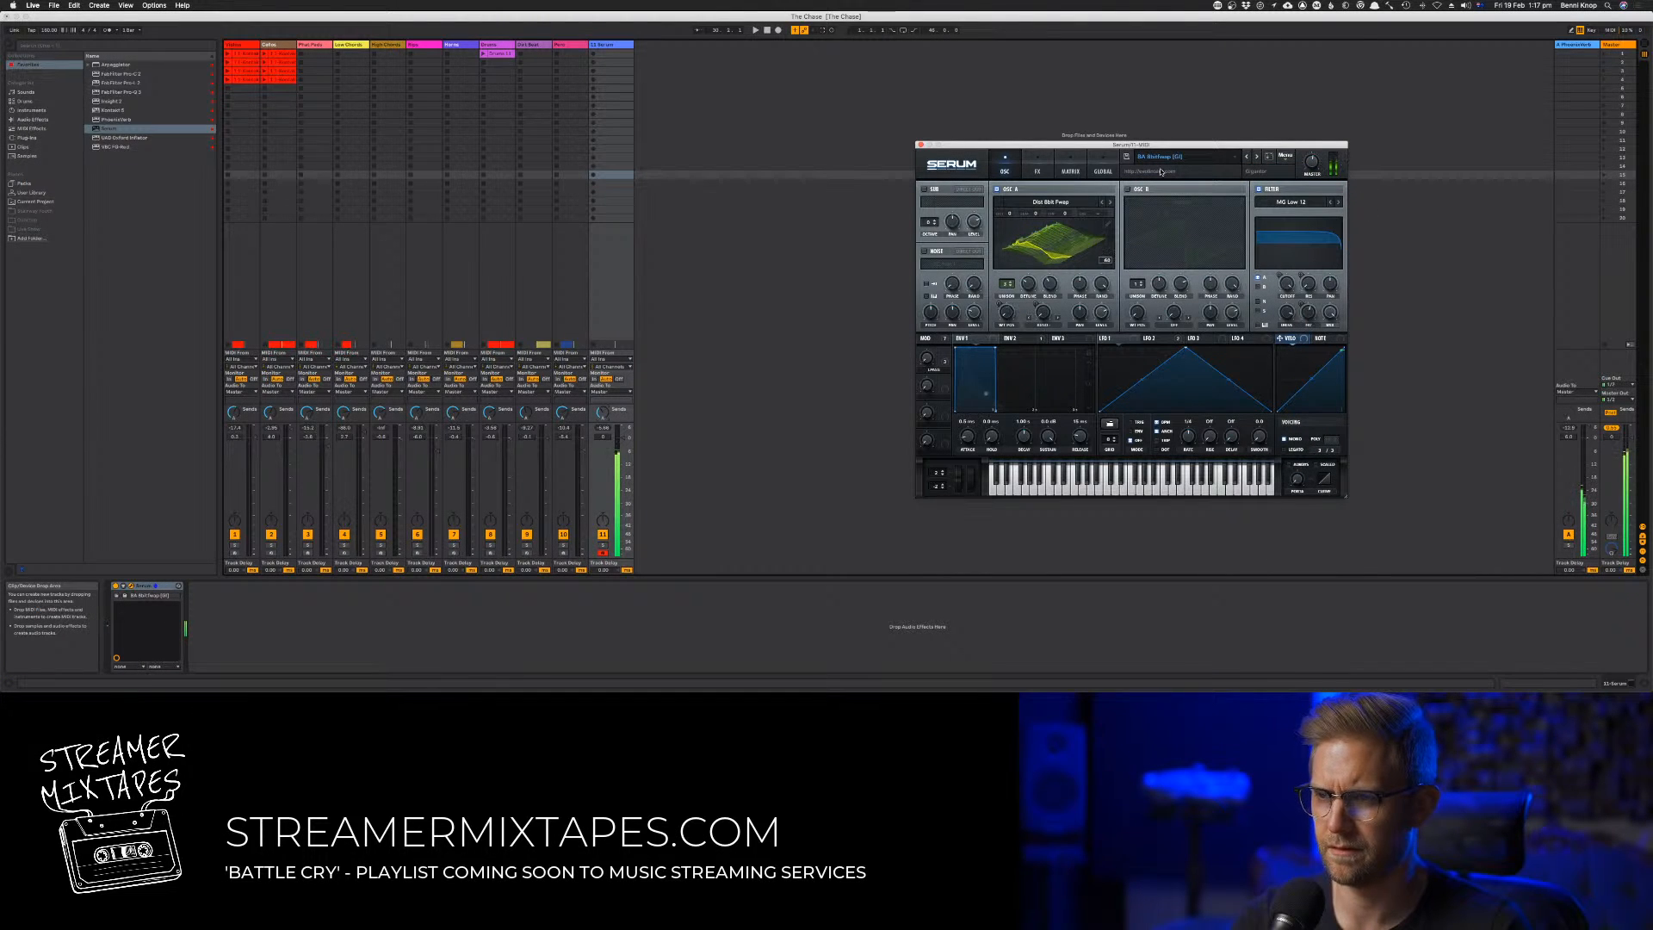
Return to the arrangement and play the song from about bar 30 to audition the Serum sound against it
key(space)
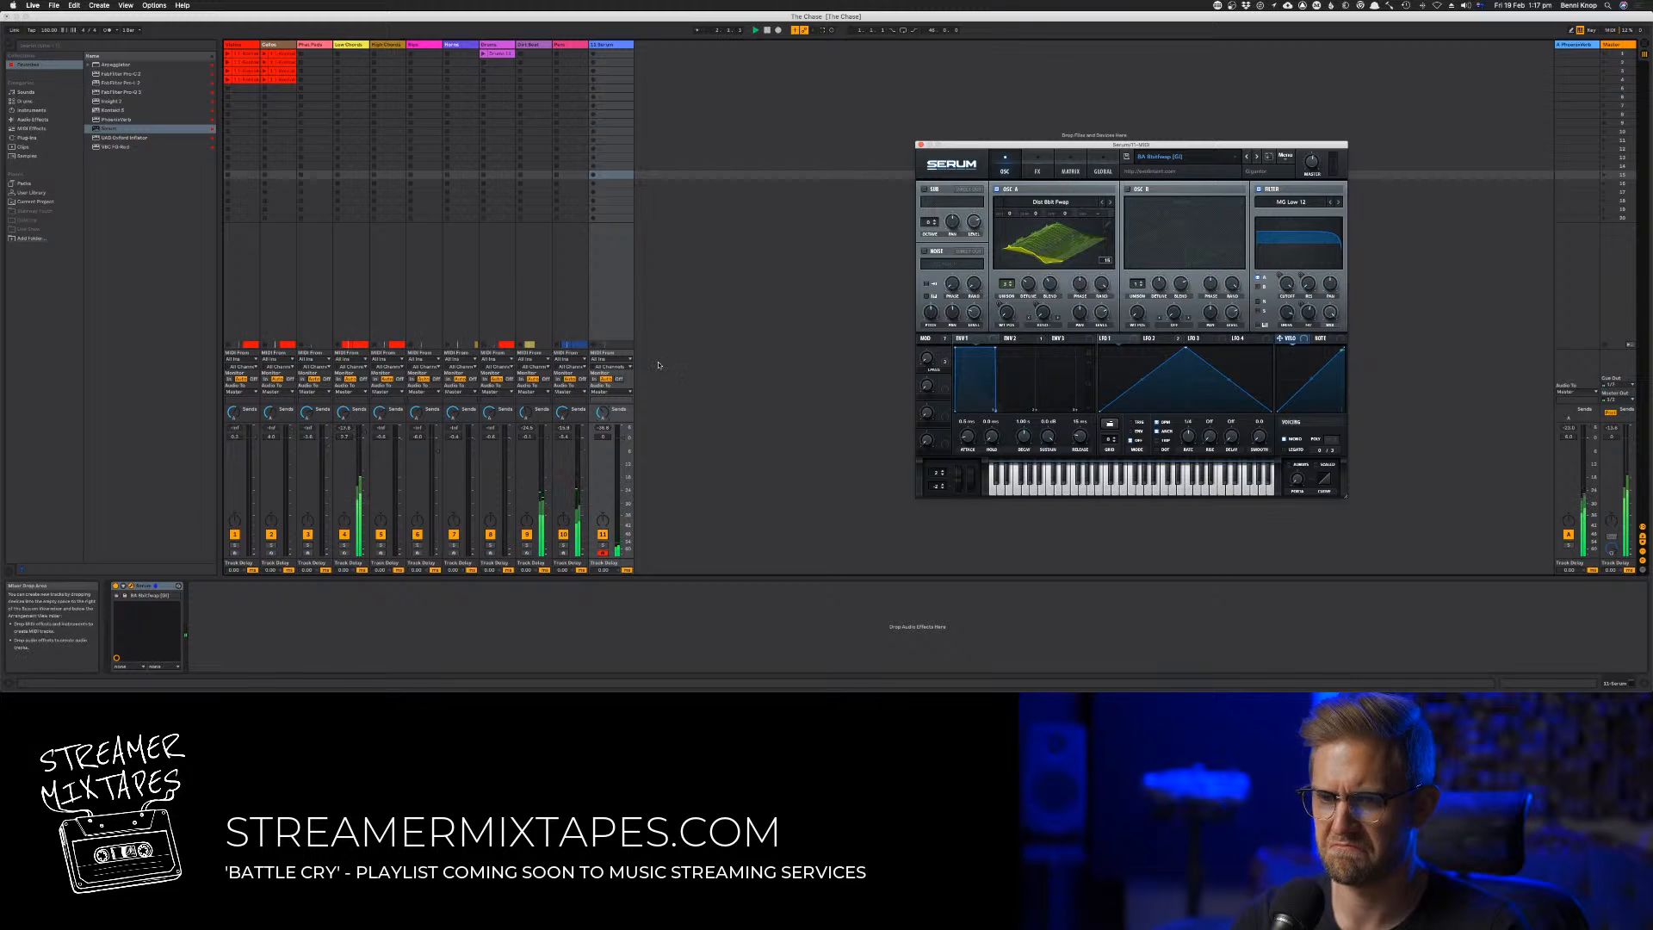
key(Tab)
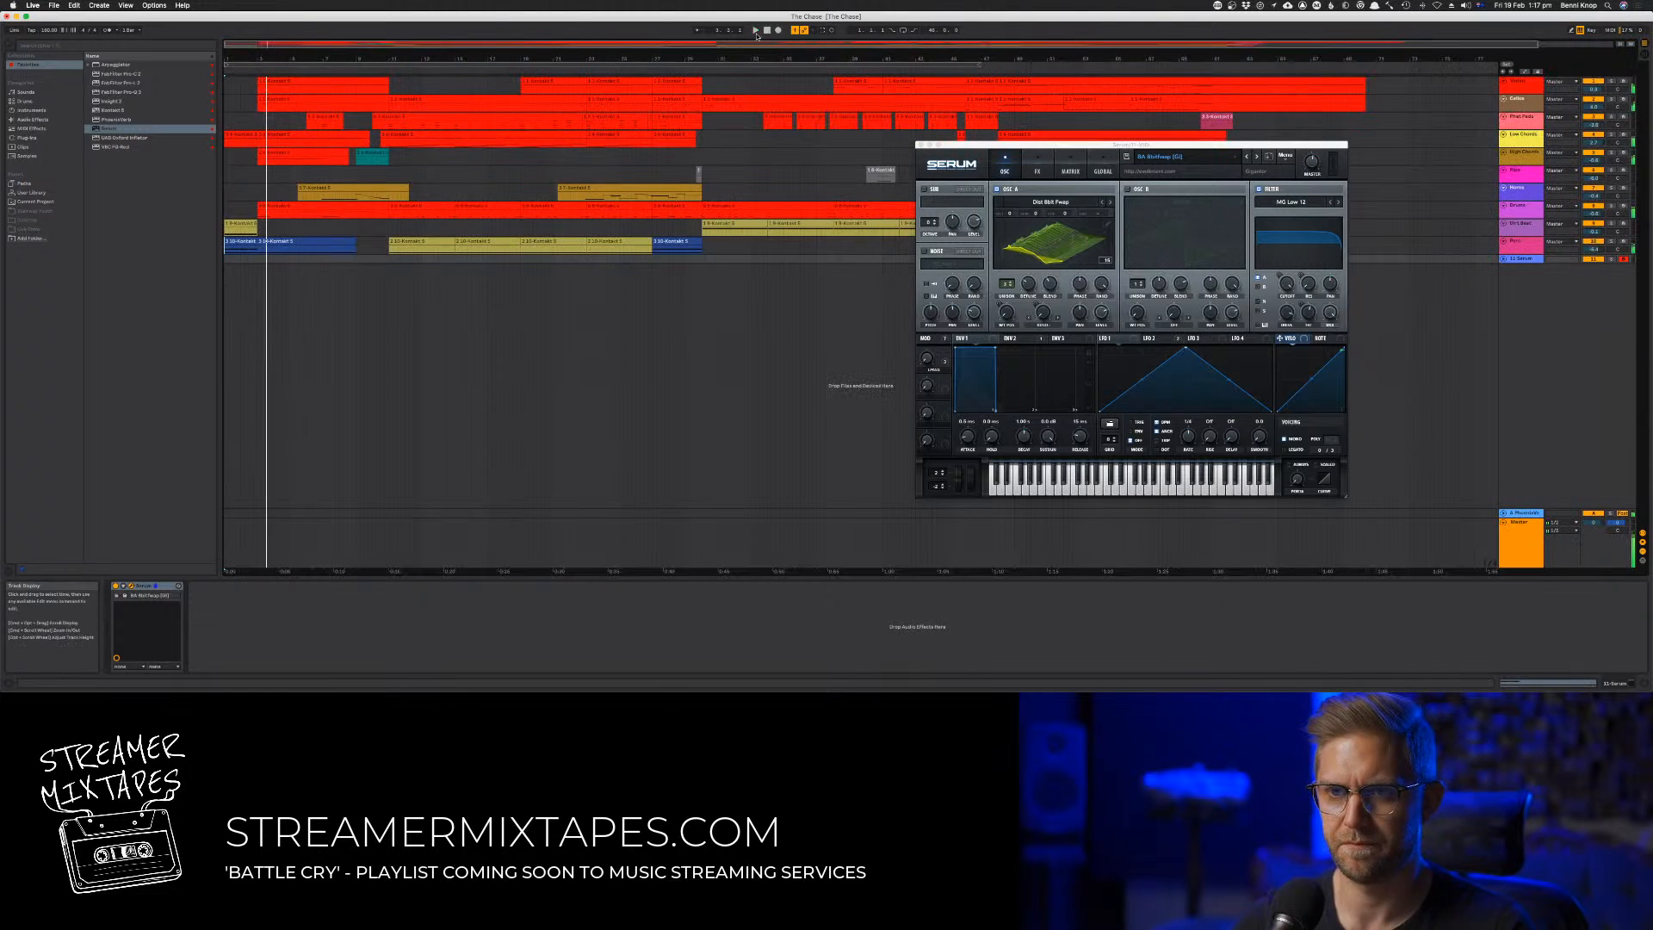
click(694, 64)
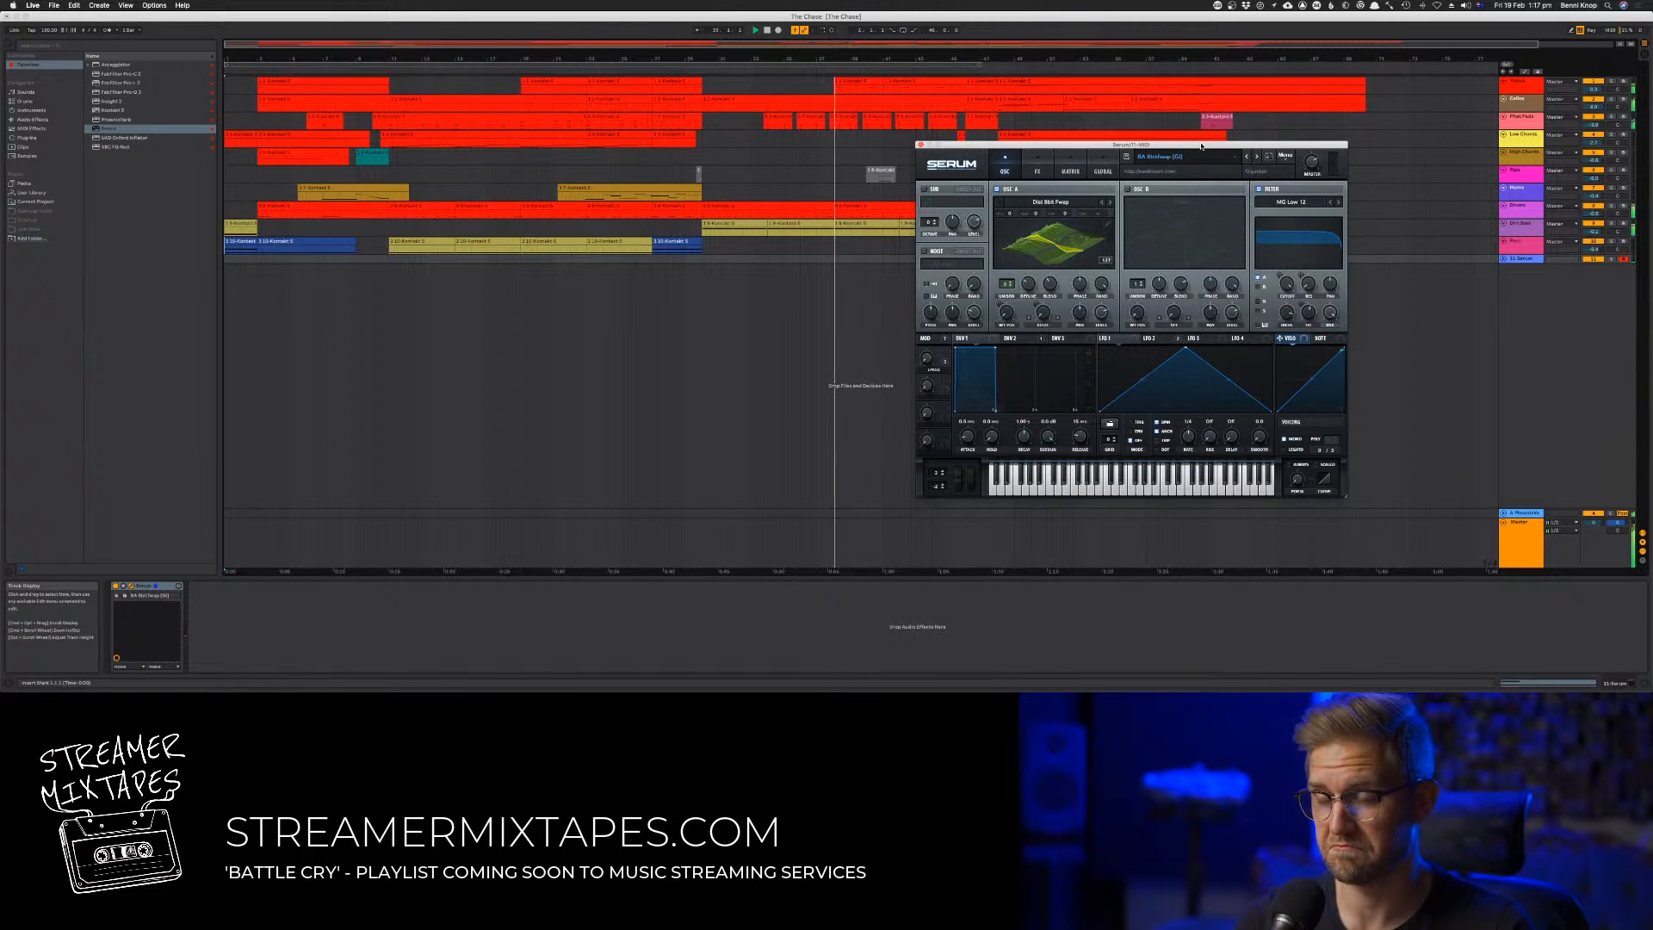
Move the Serum window clear of the middle bars and switch to another bass preset
drag(1202, 146, 1349, 194)
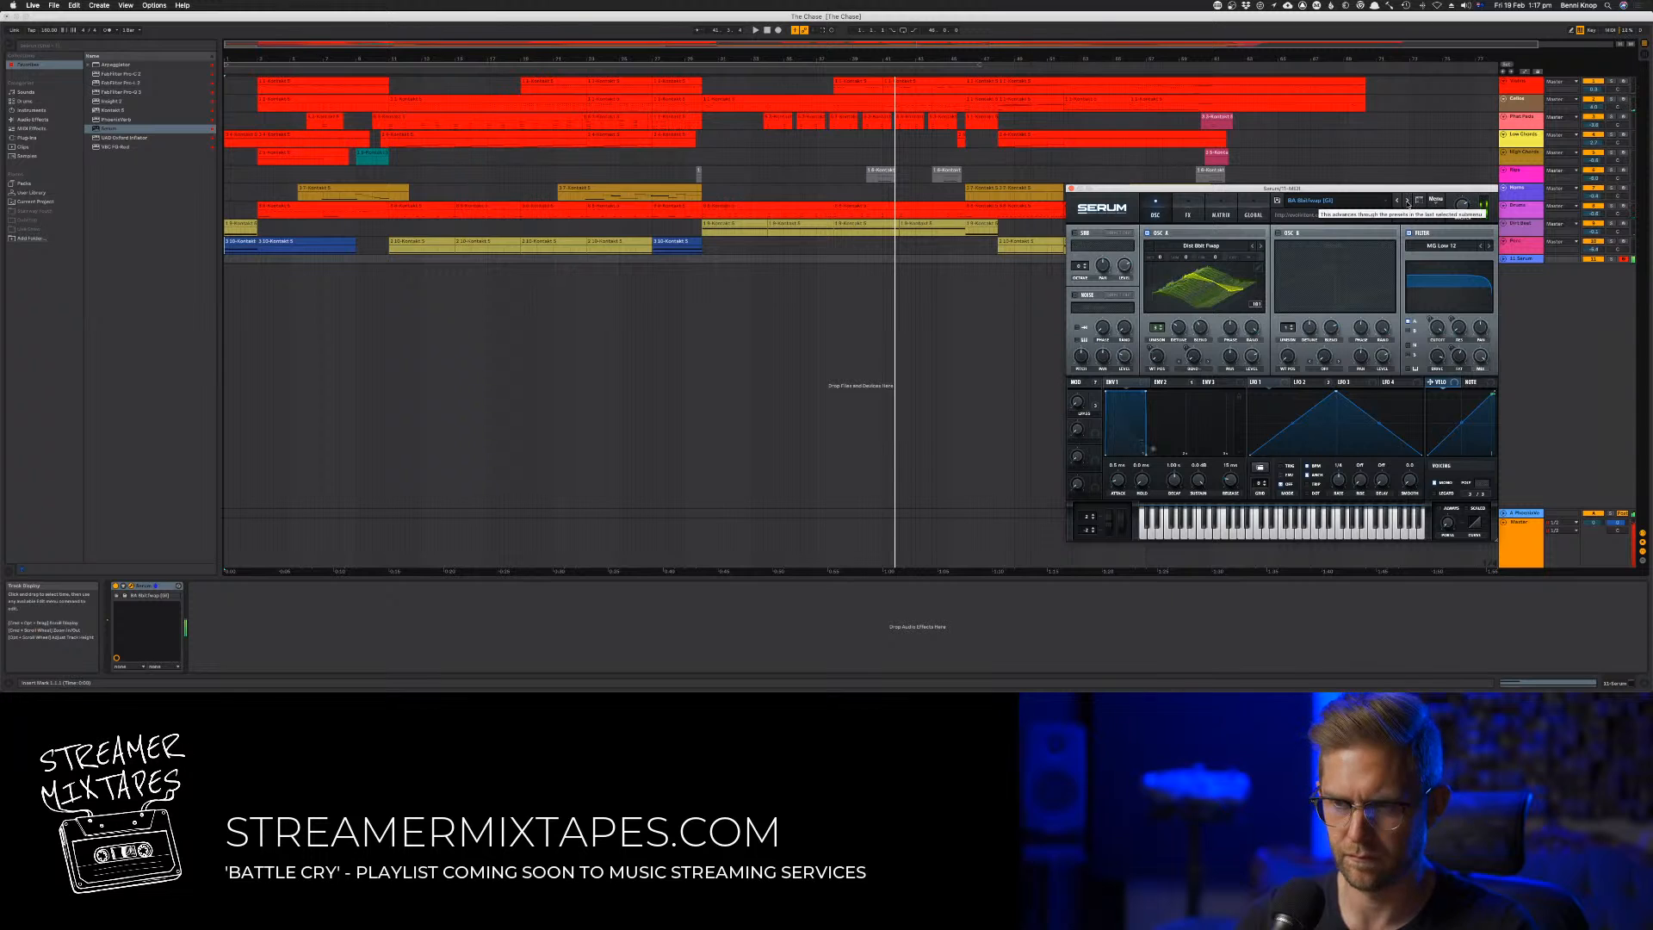
click(1405, 202)
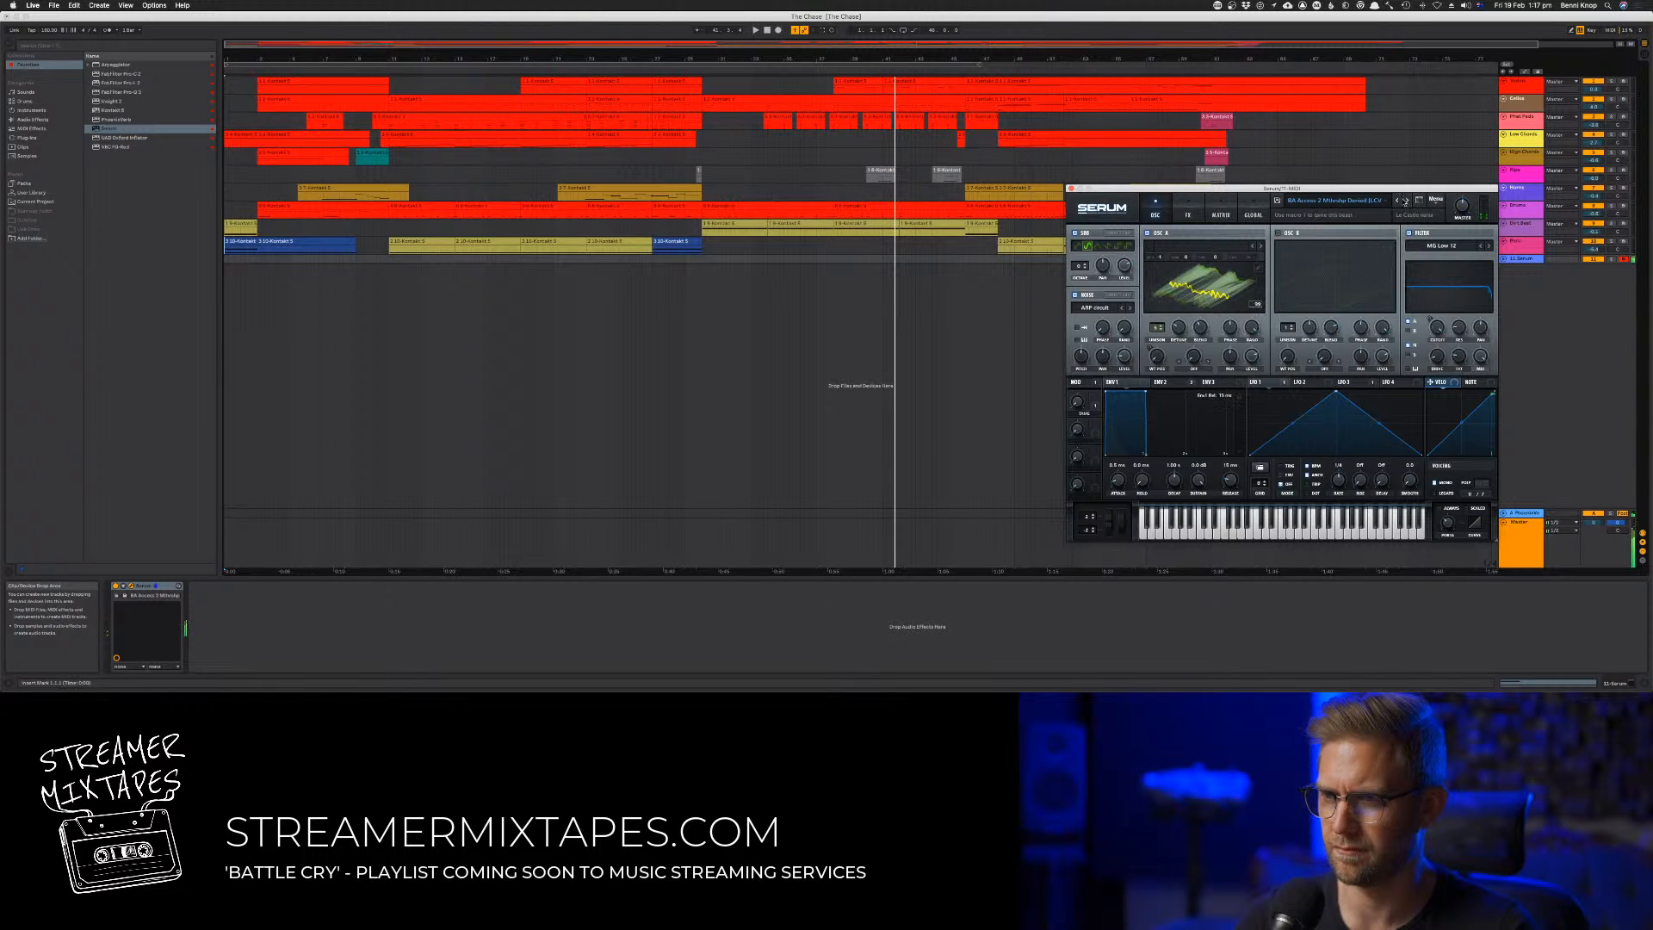
Switch Serum to the first preset in the Bass (Hard) bank and play the song from about bar 30 against it
click(1407, 203)
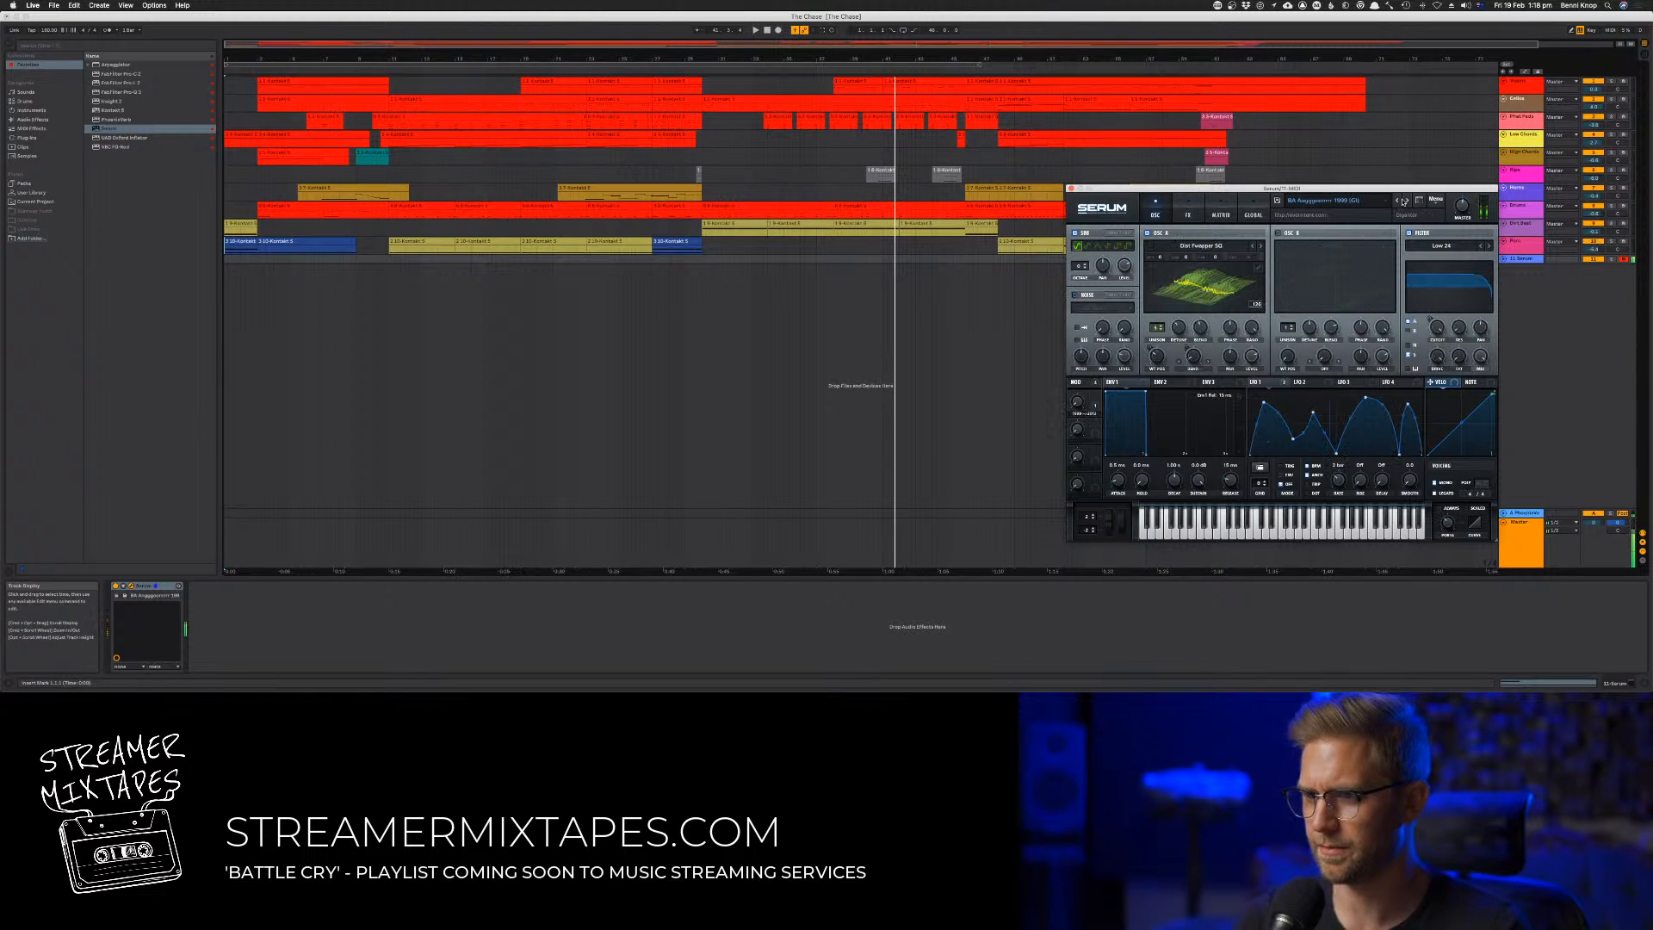
click(1397, 201)
click(1397, 202)
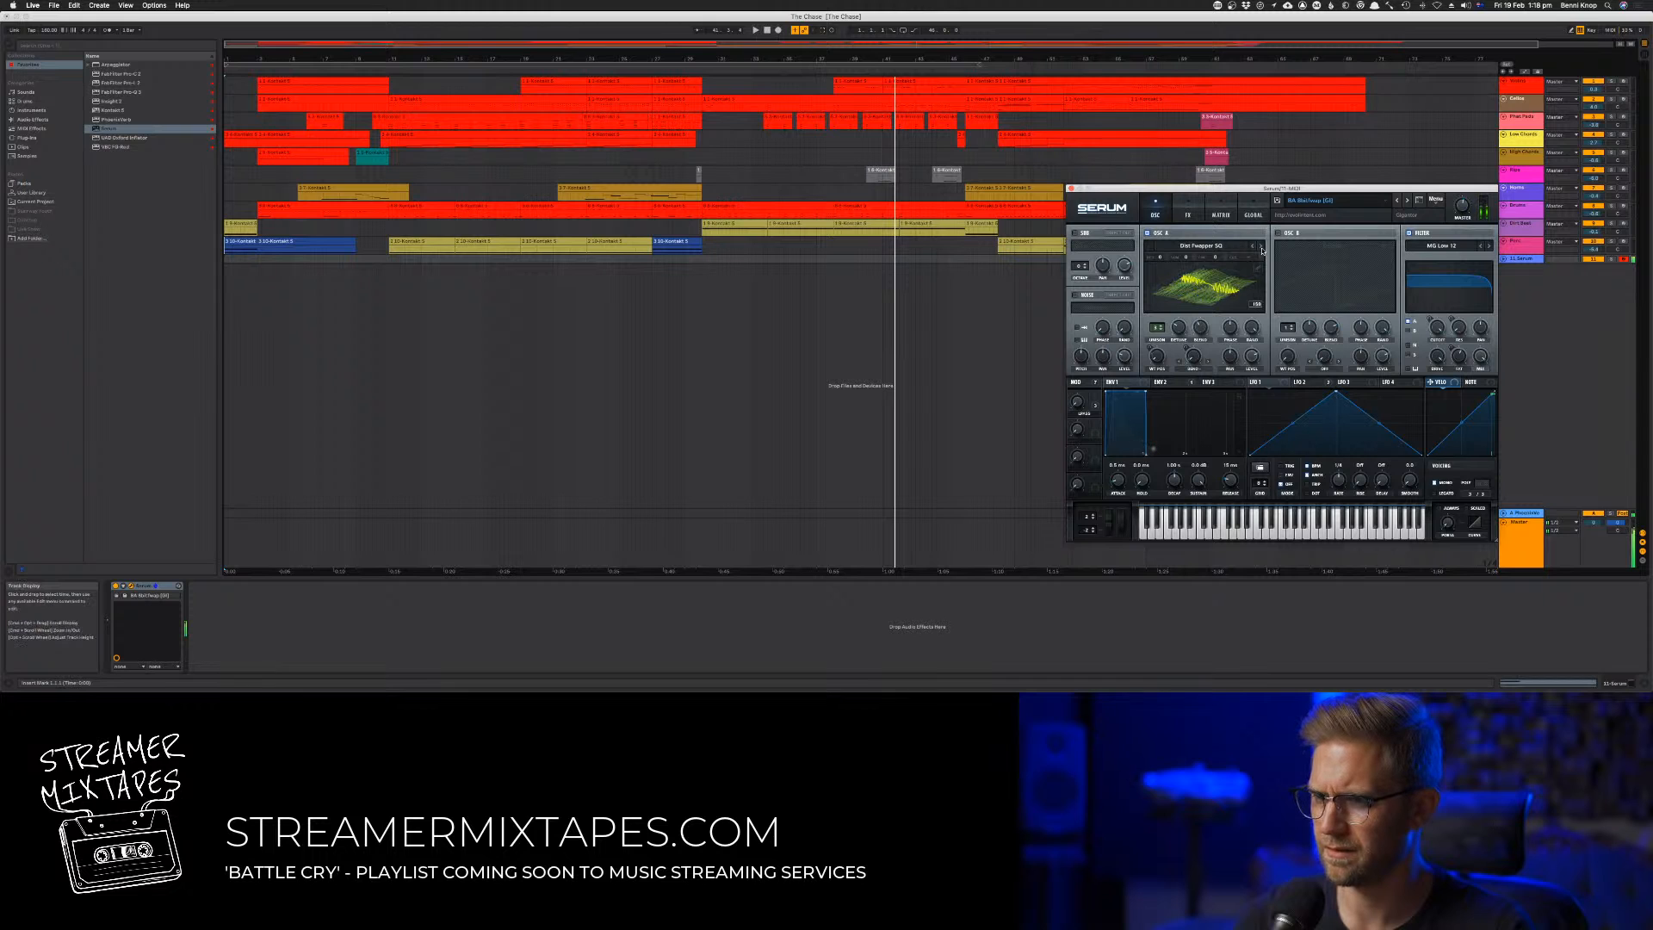
click(698, 73)
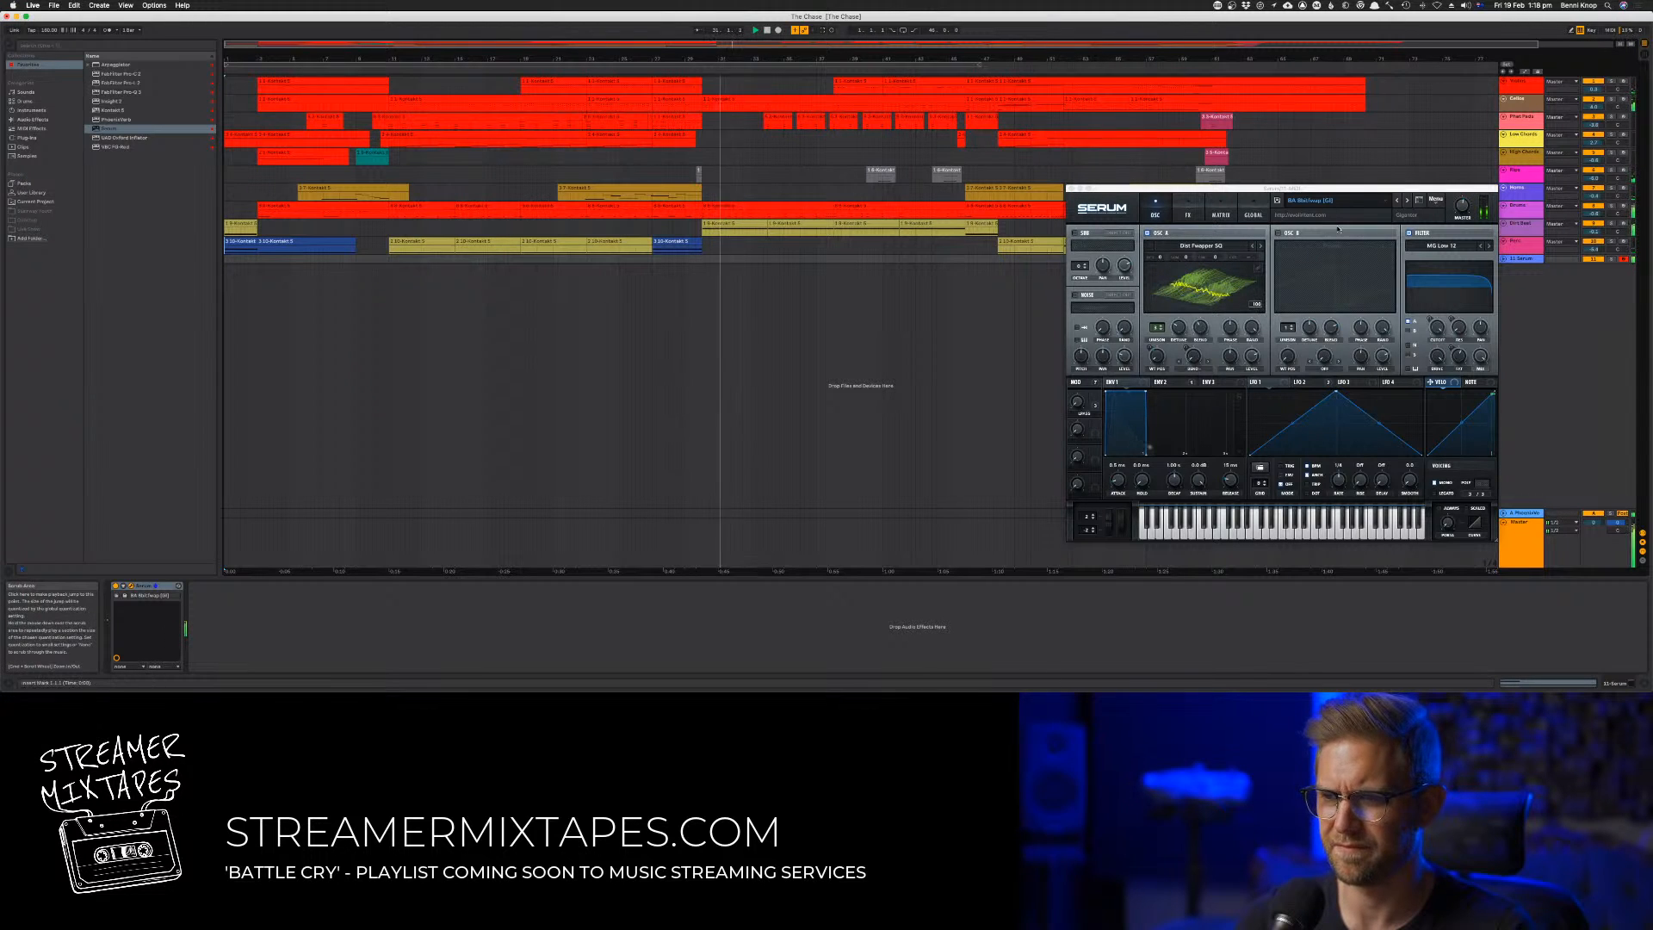
Switch oscillator A to the next wavetable, adjust Serum's master volume and audition the sound from about bar 30
click(1262, 247)
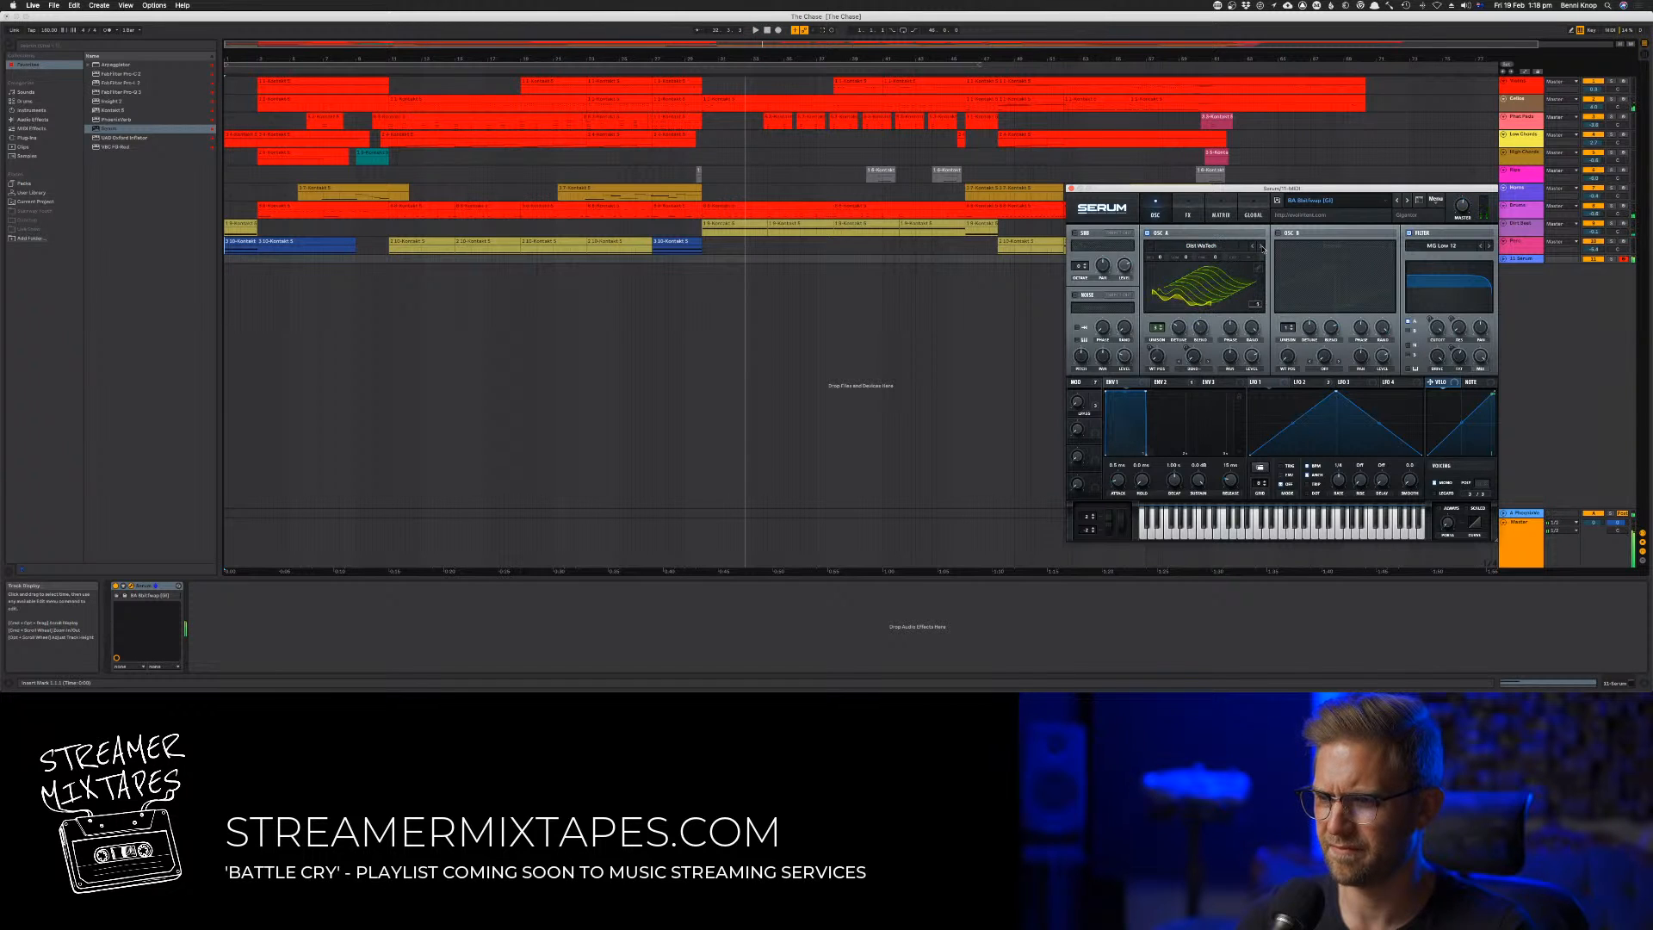
key(space)
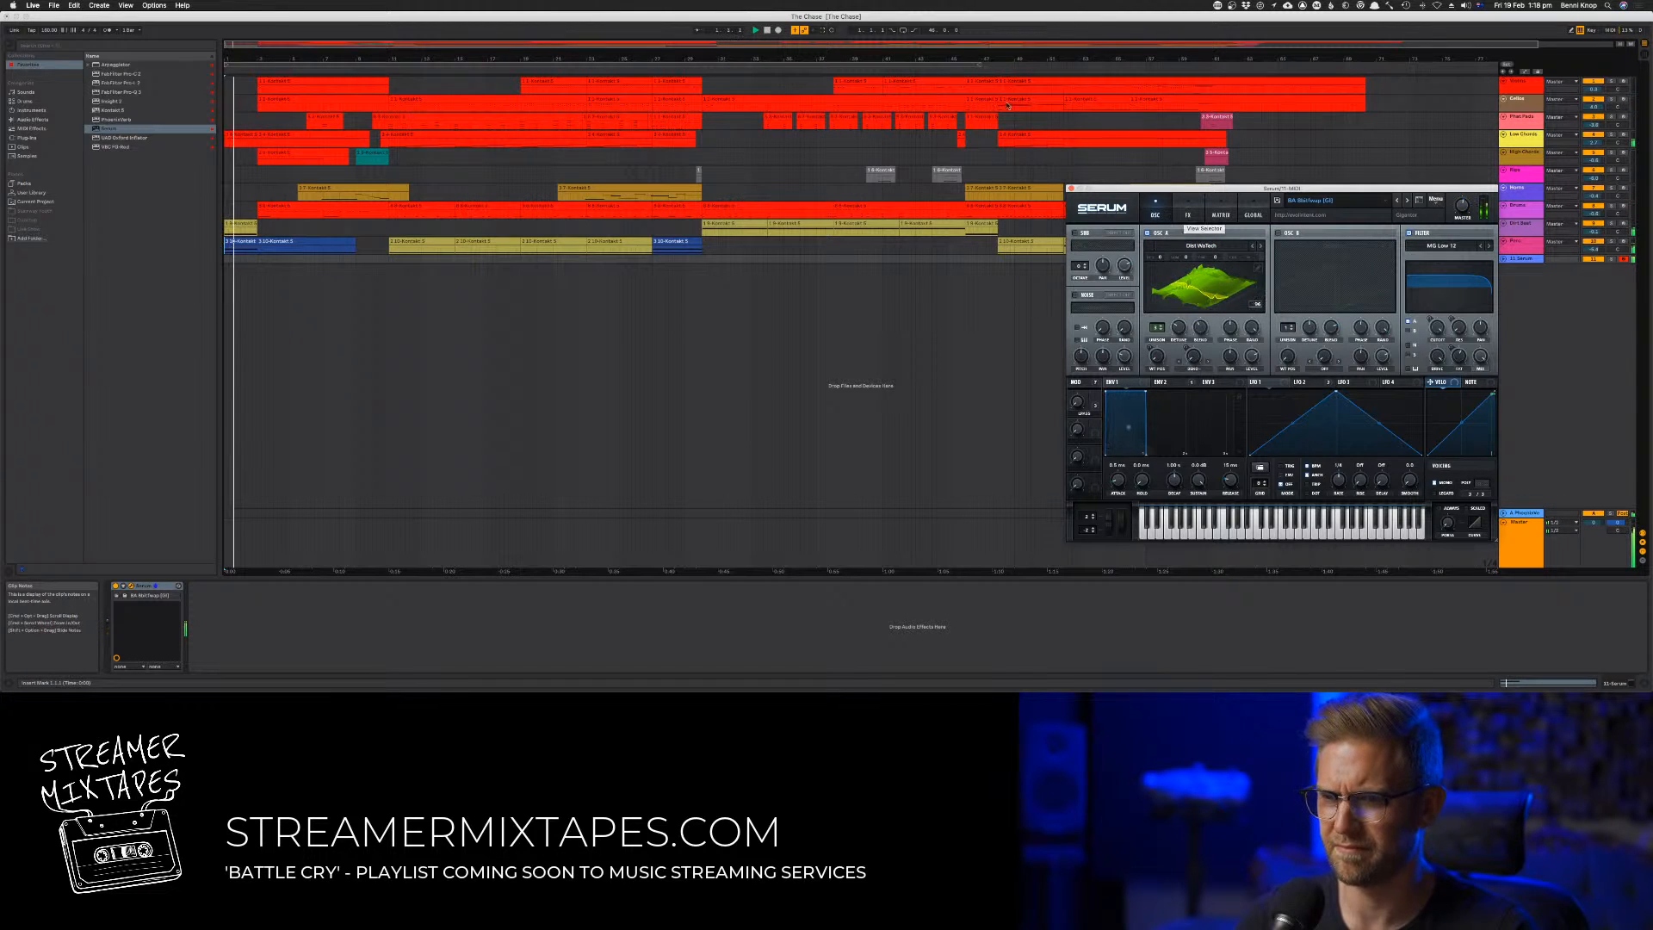
click(690, 71)
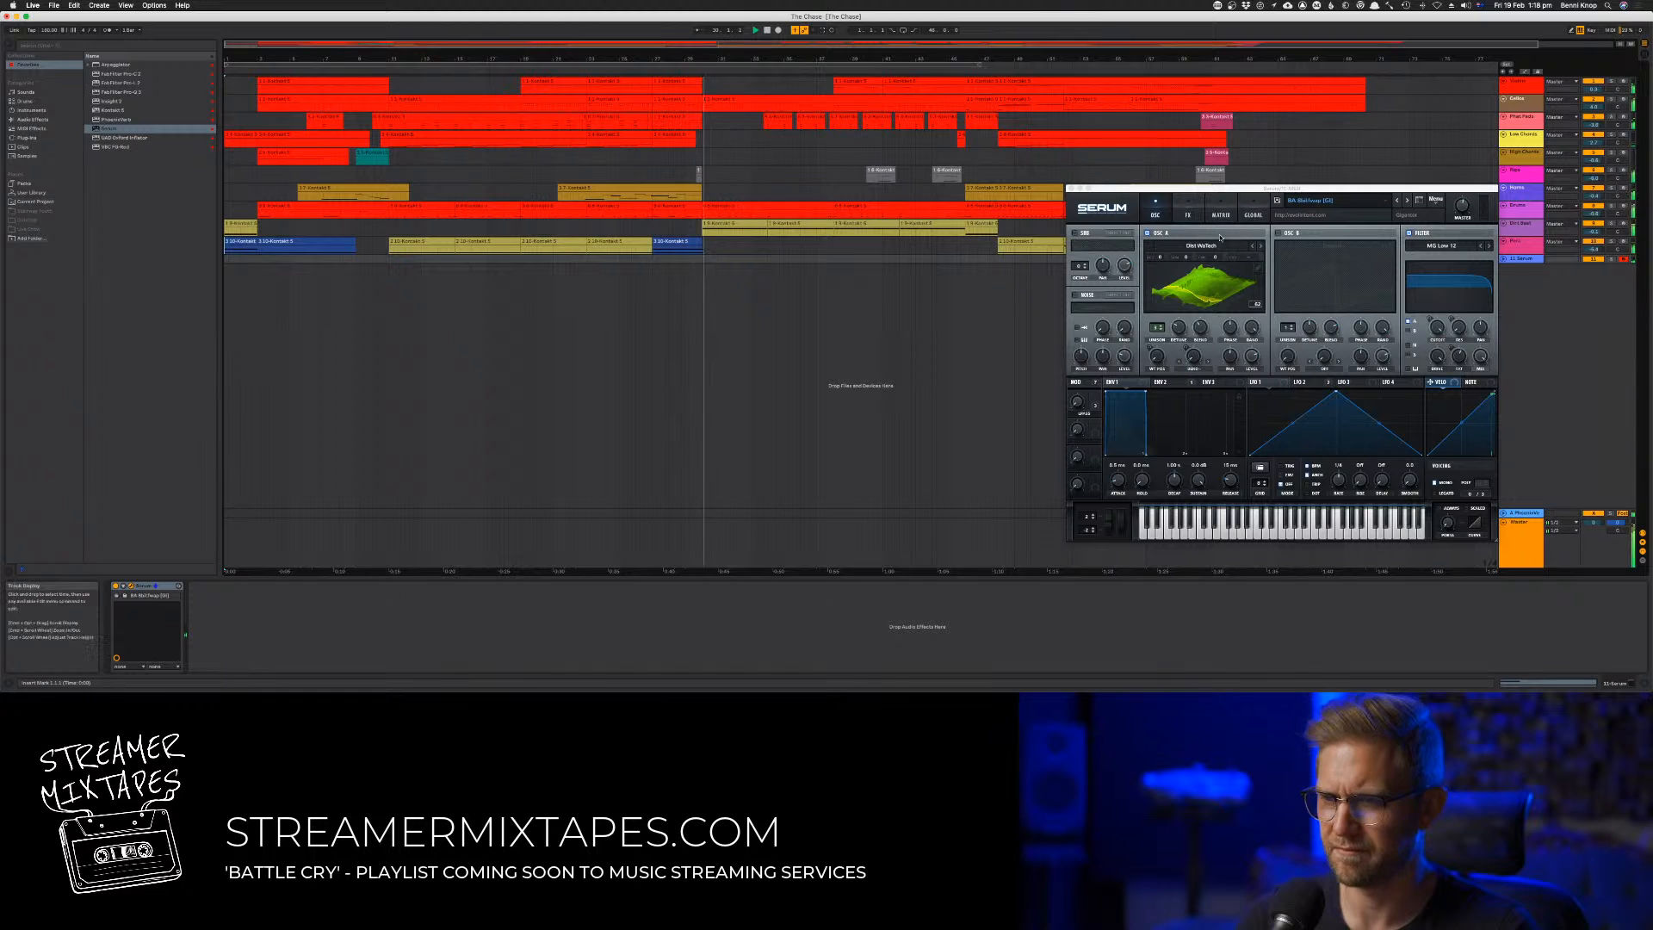
click(1462, 207)
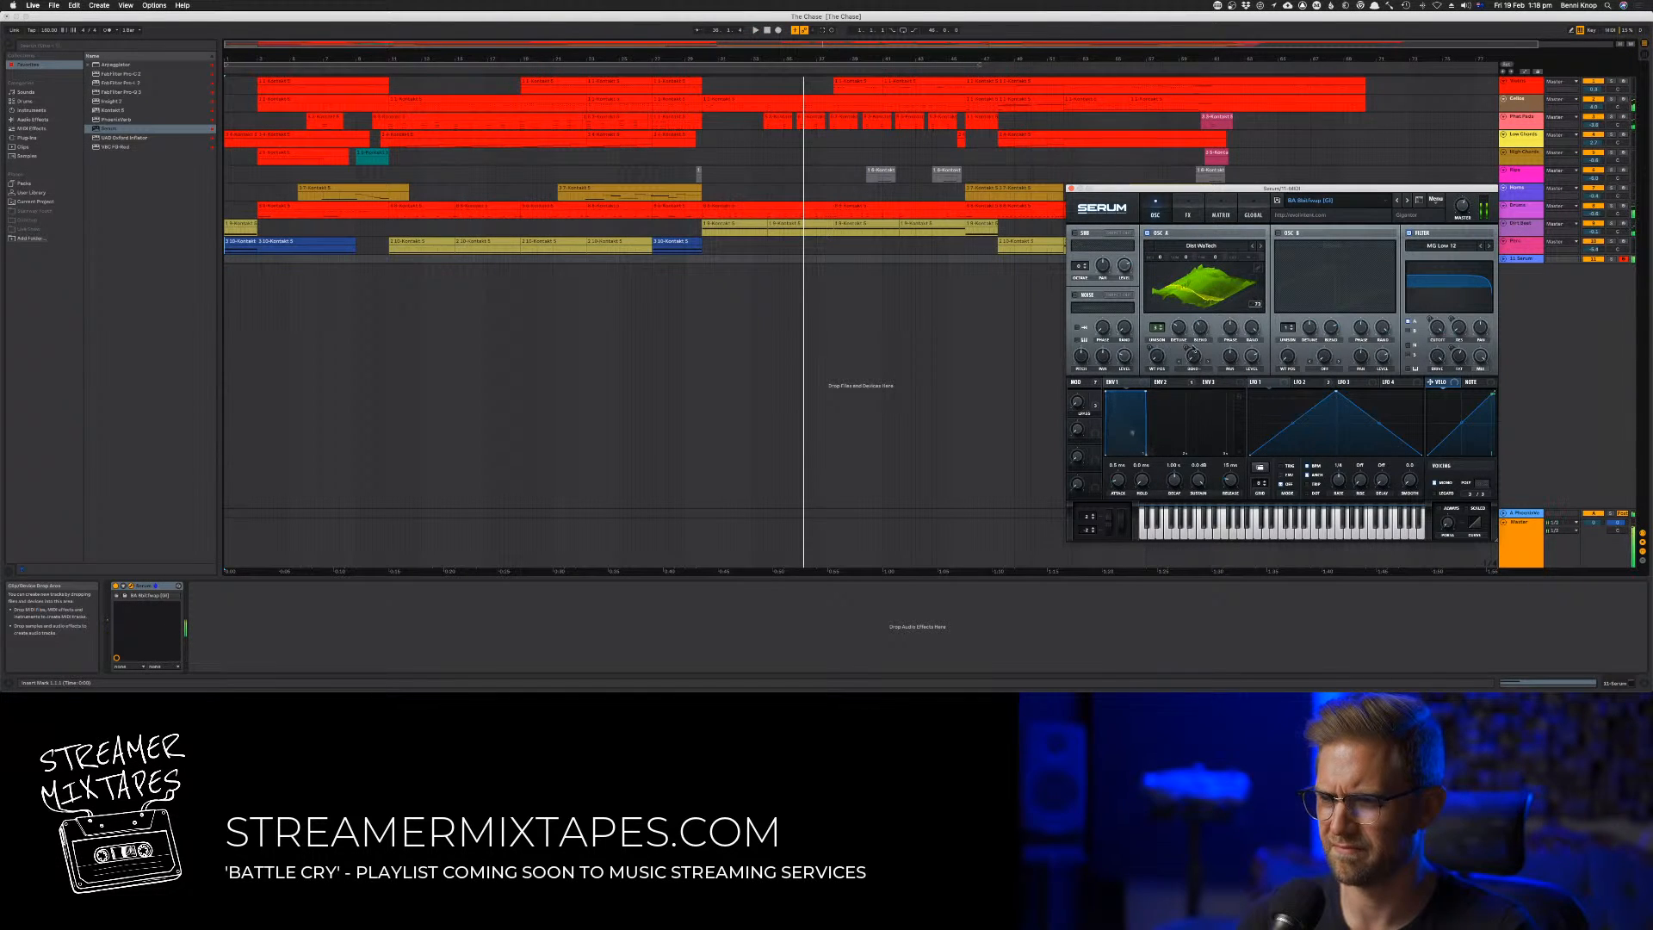
key(space)
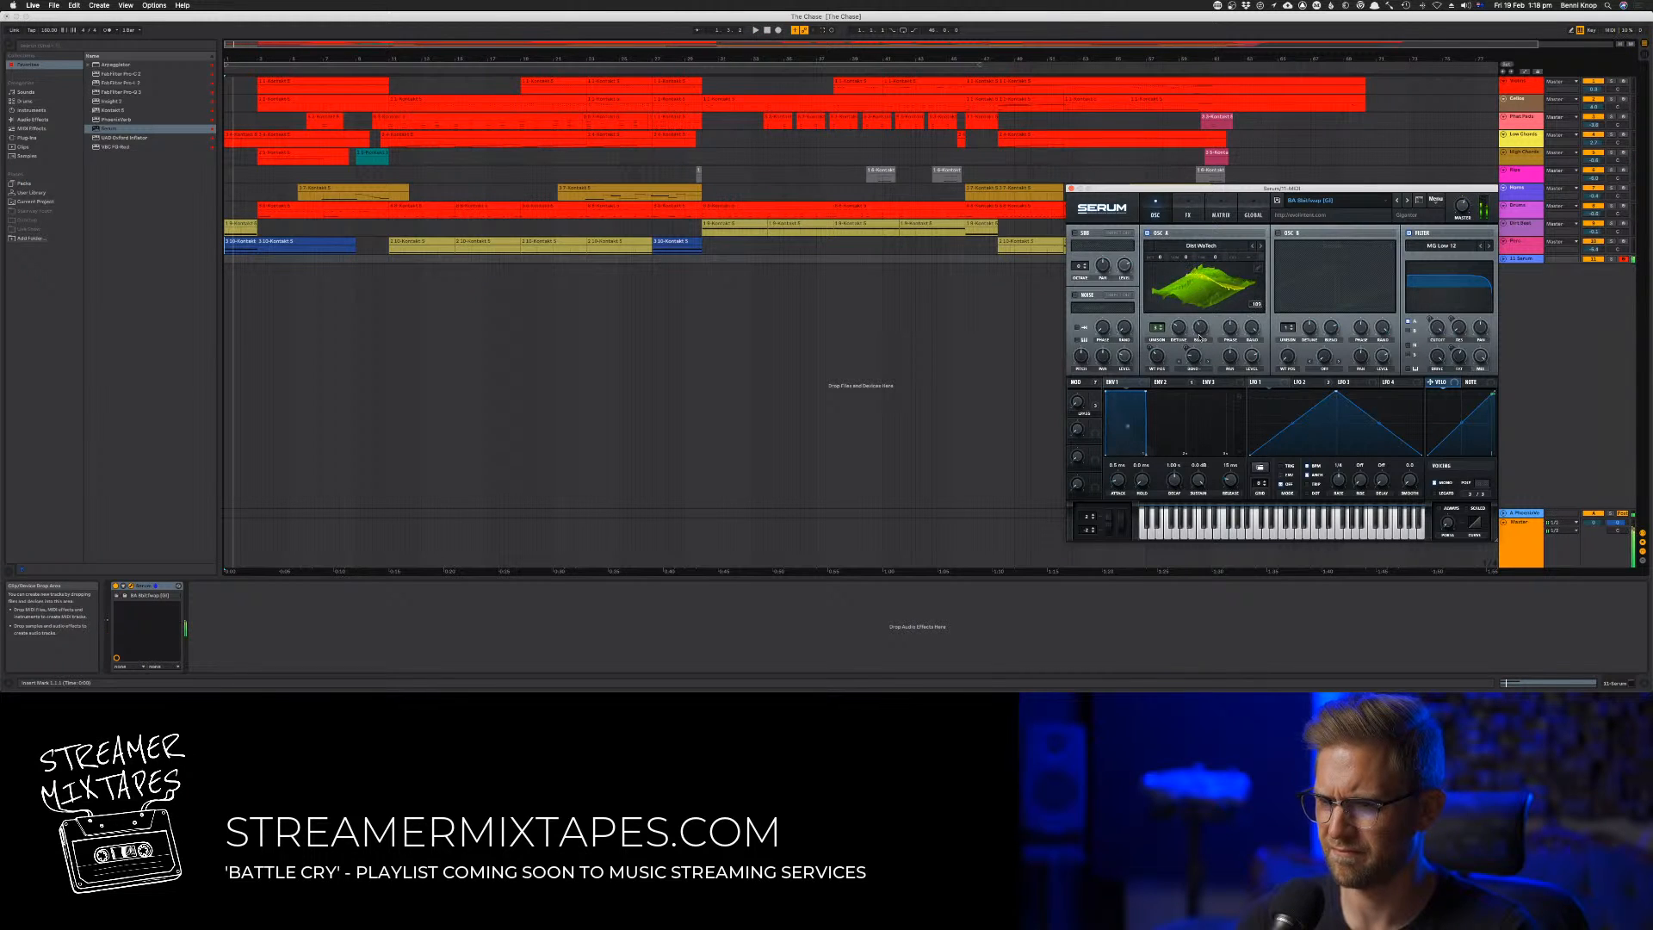
click(698, 71)
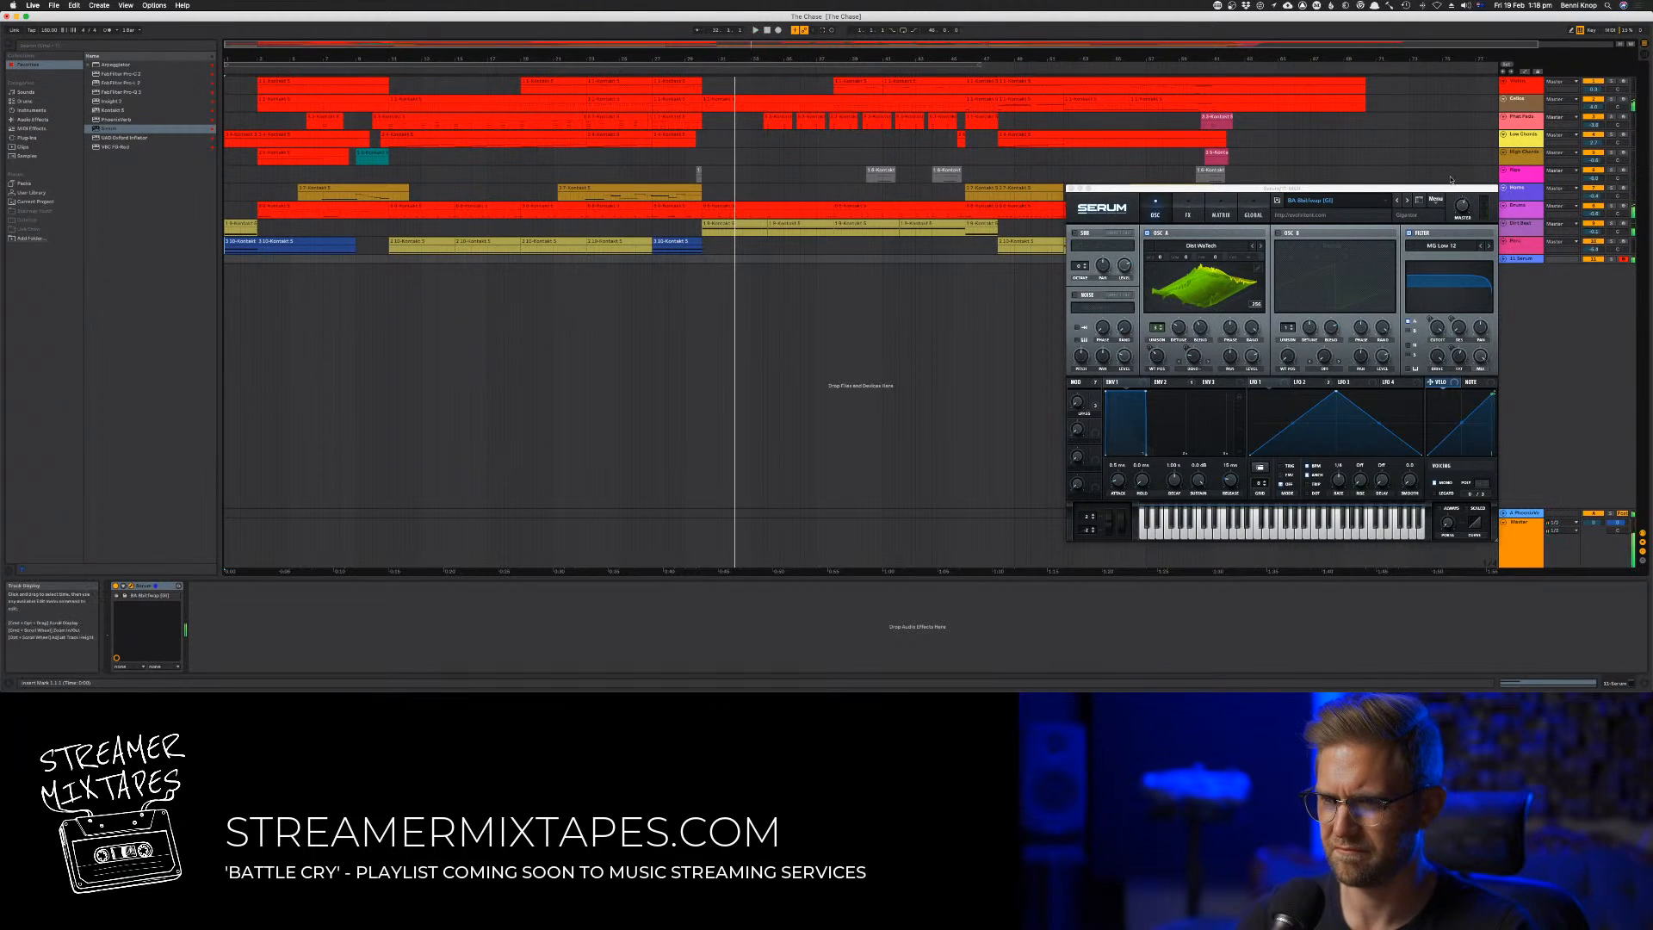
Step forward through the hard bass presets to BA Angry Boss [JL] and audition it from about bar 30
click(1409, 202)
click(1409, 202)
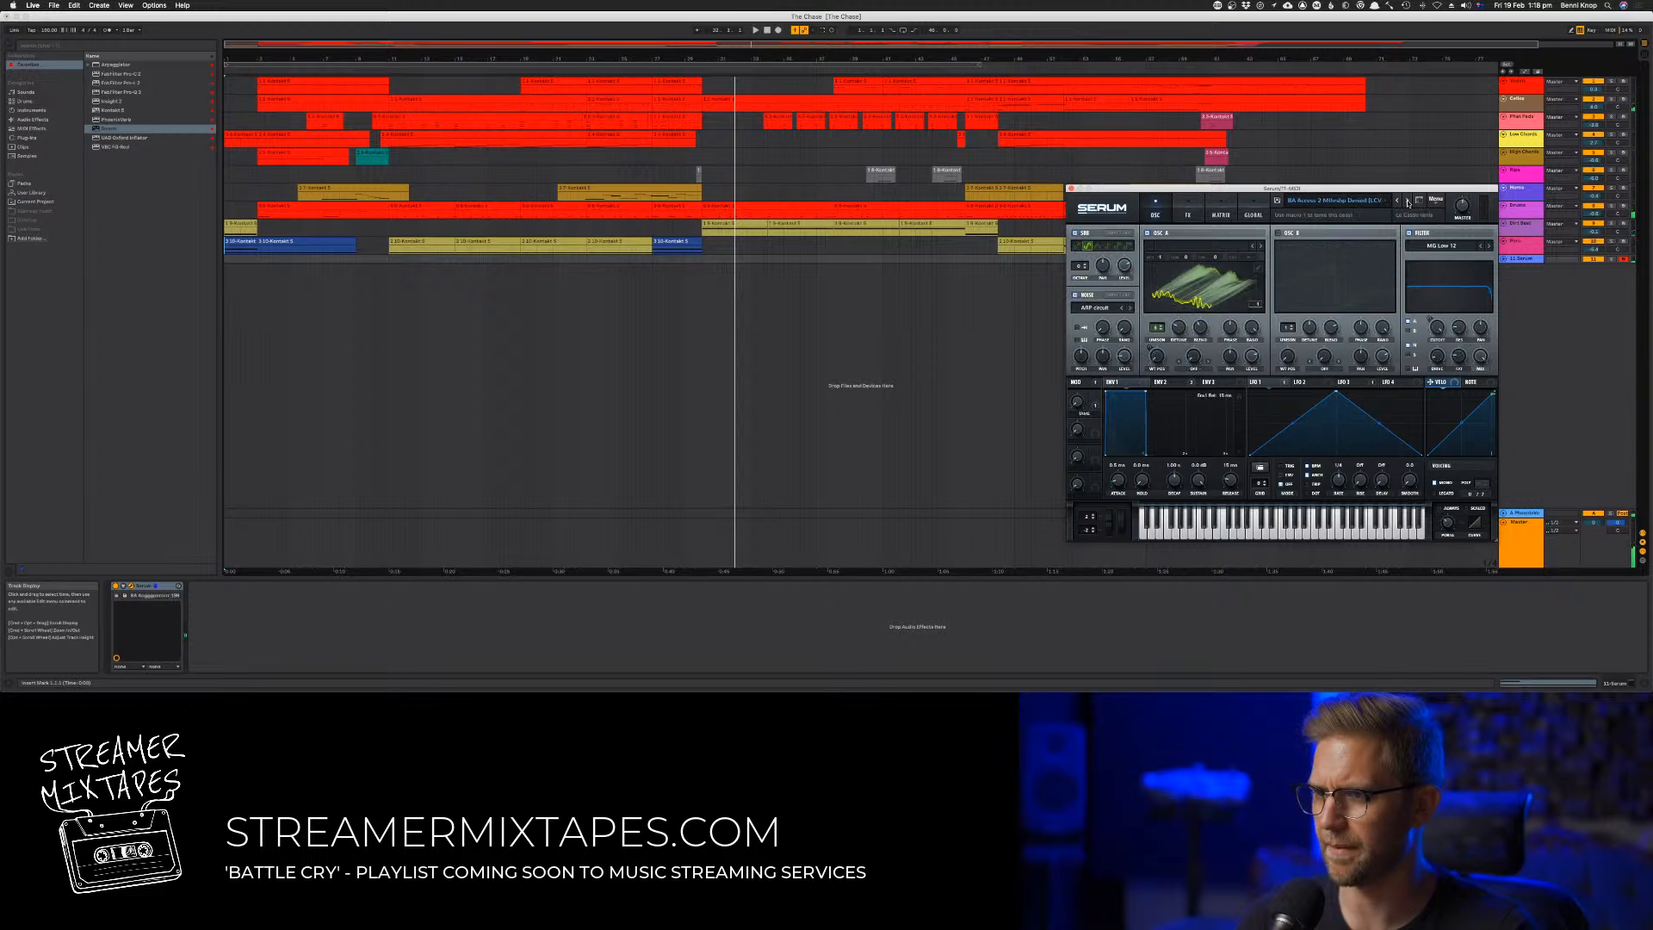
click(1409, 202)
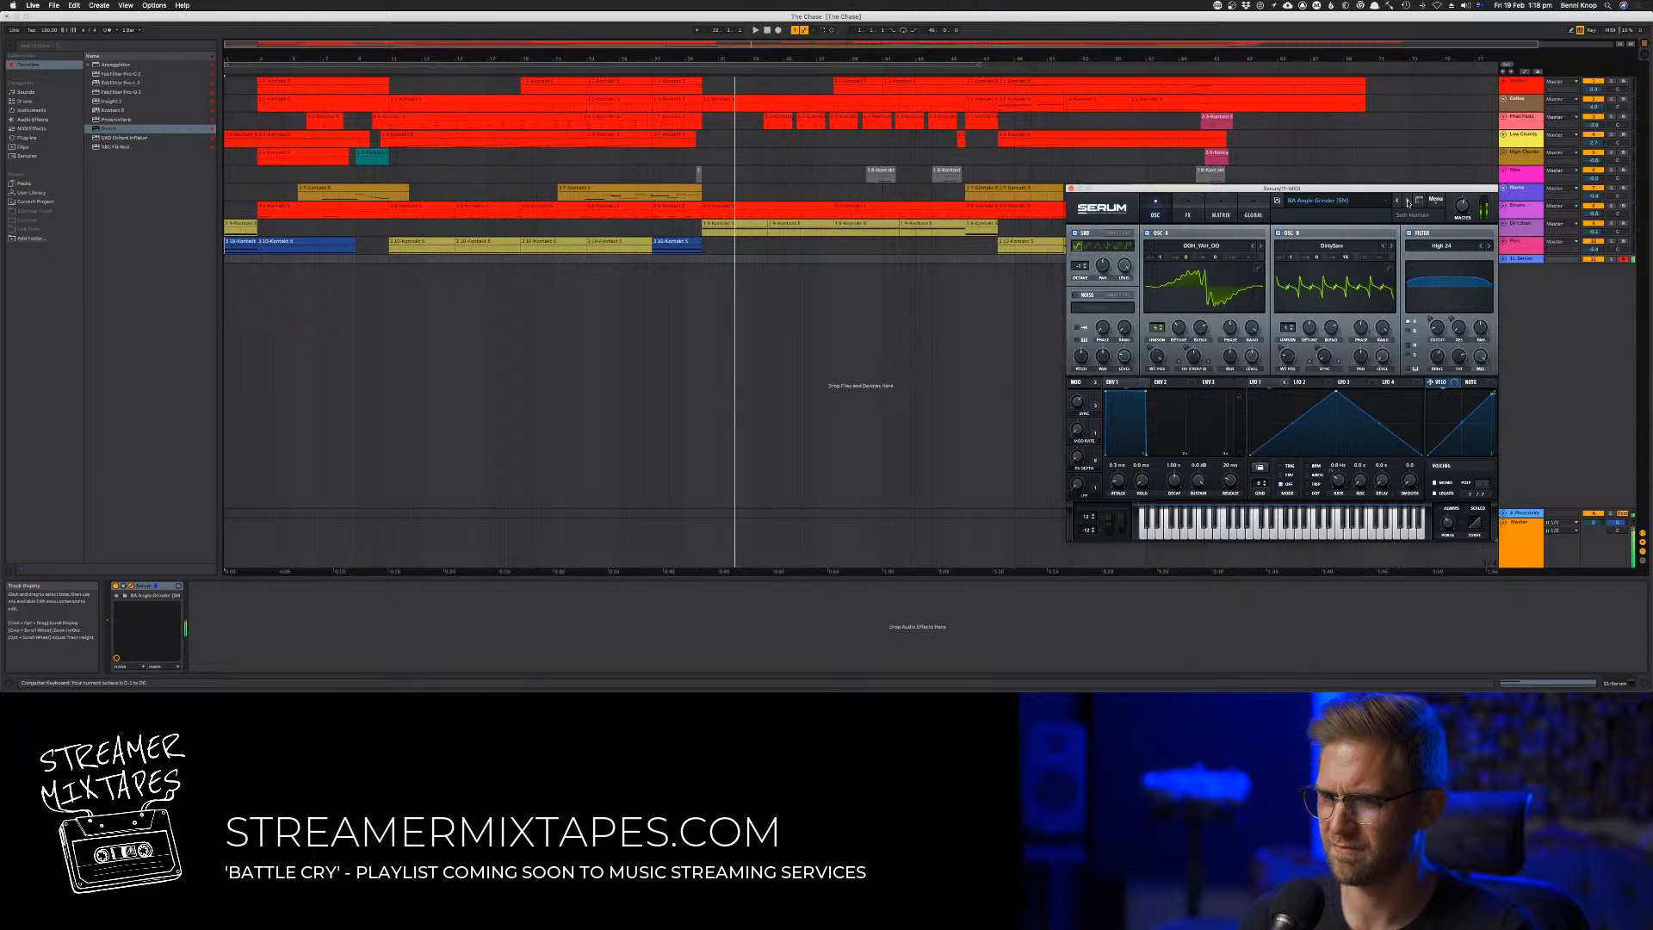
click(1409, 202)
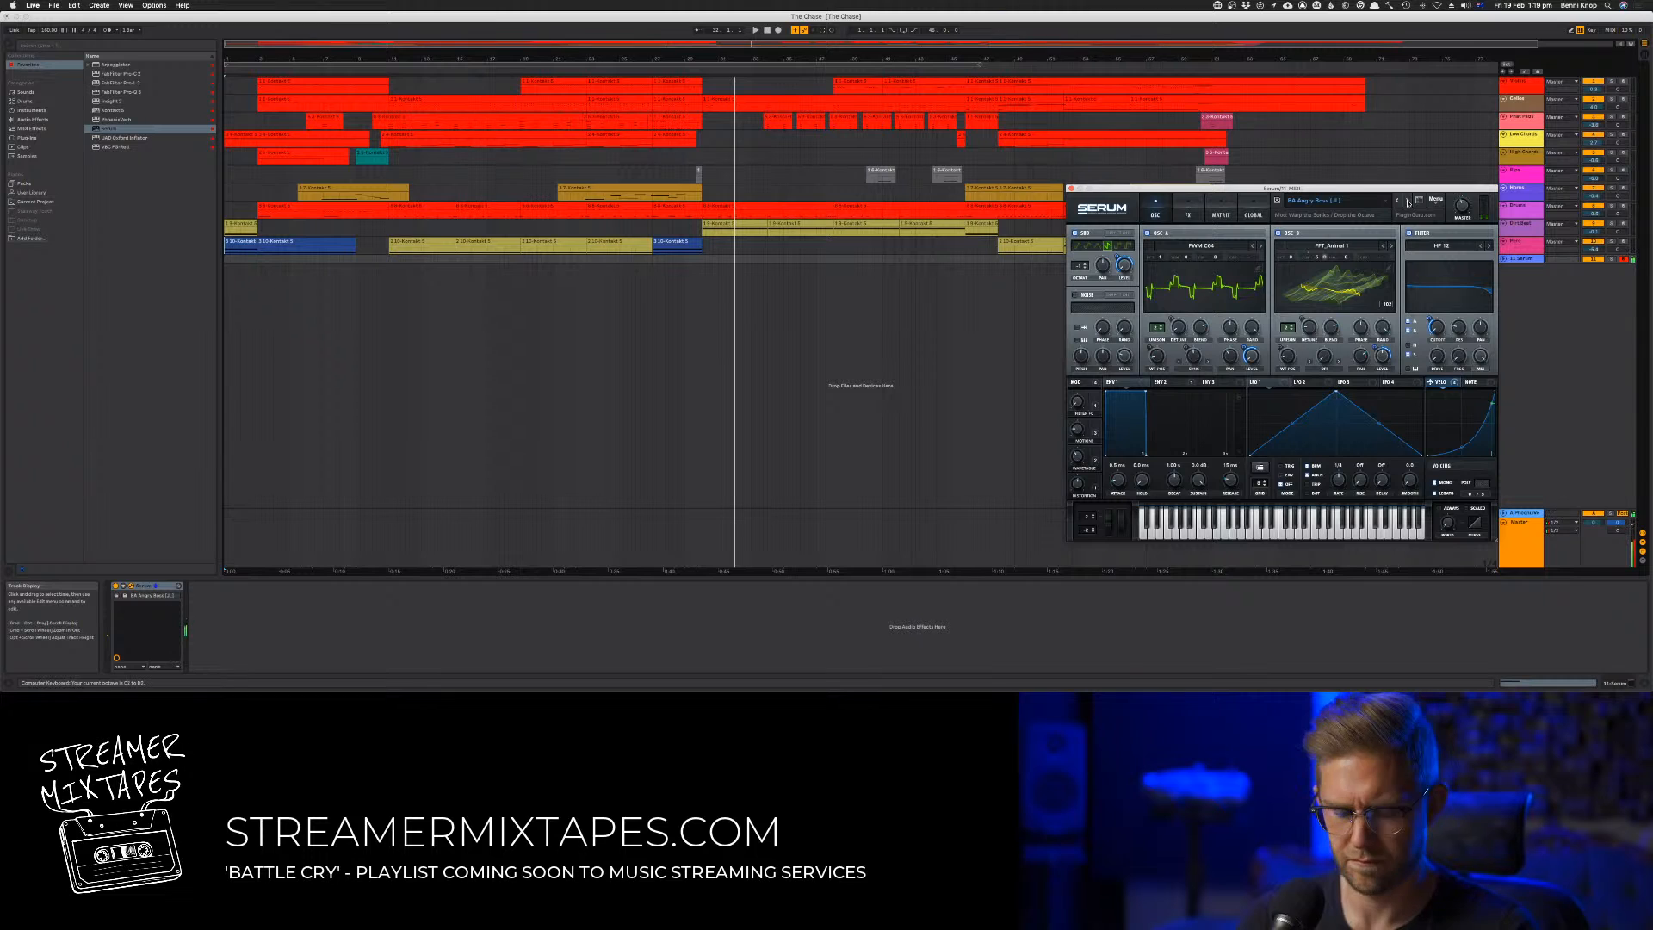
key(space)
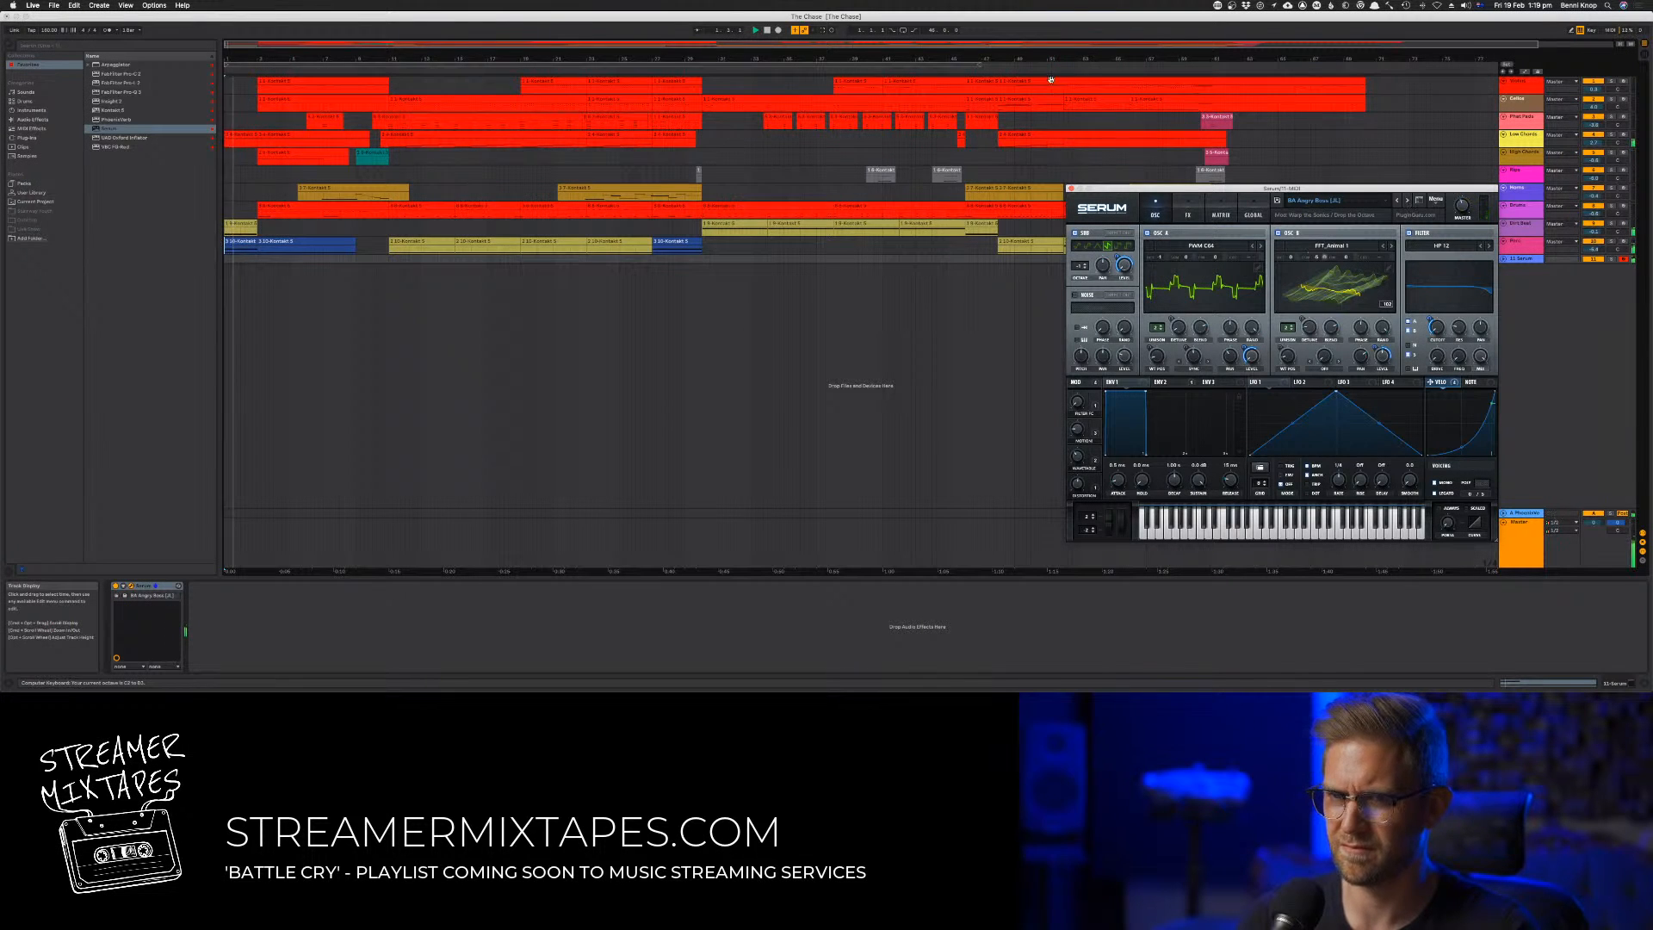
click(698, 73)
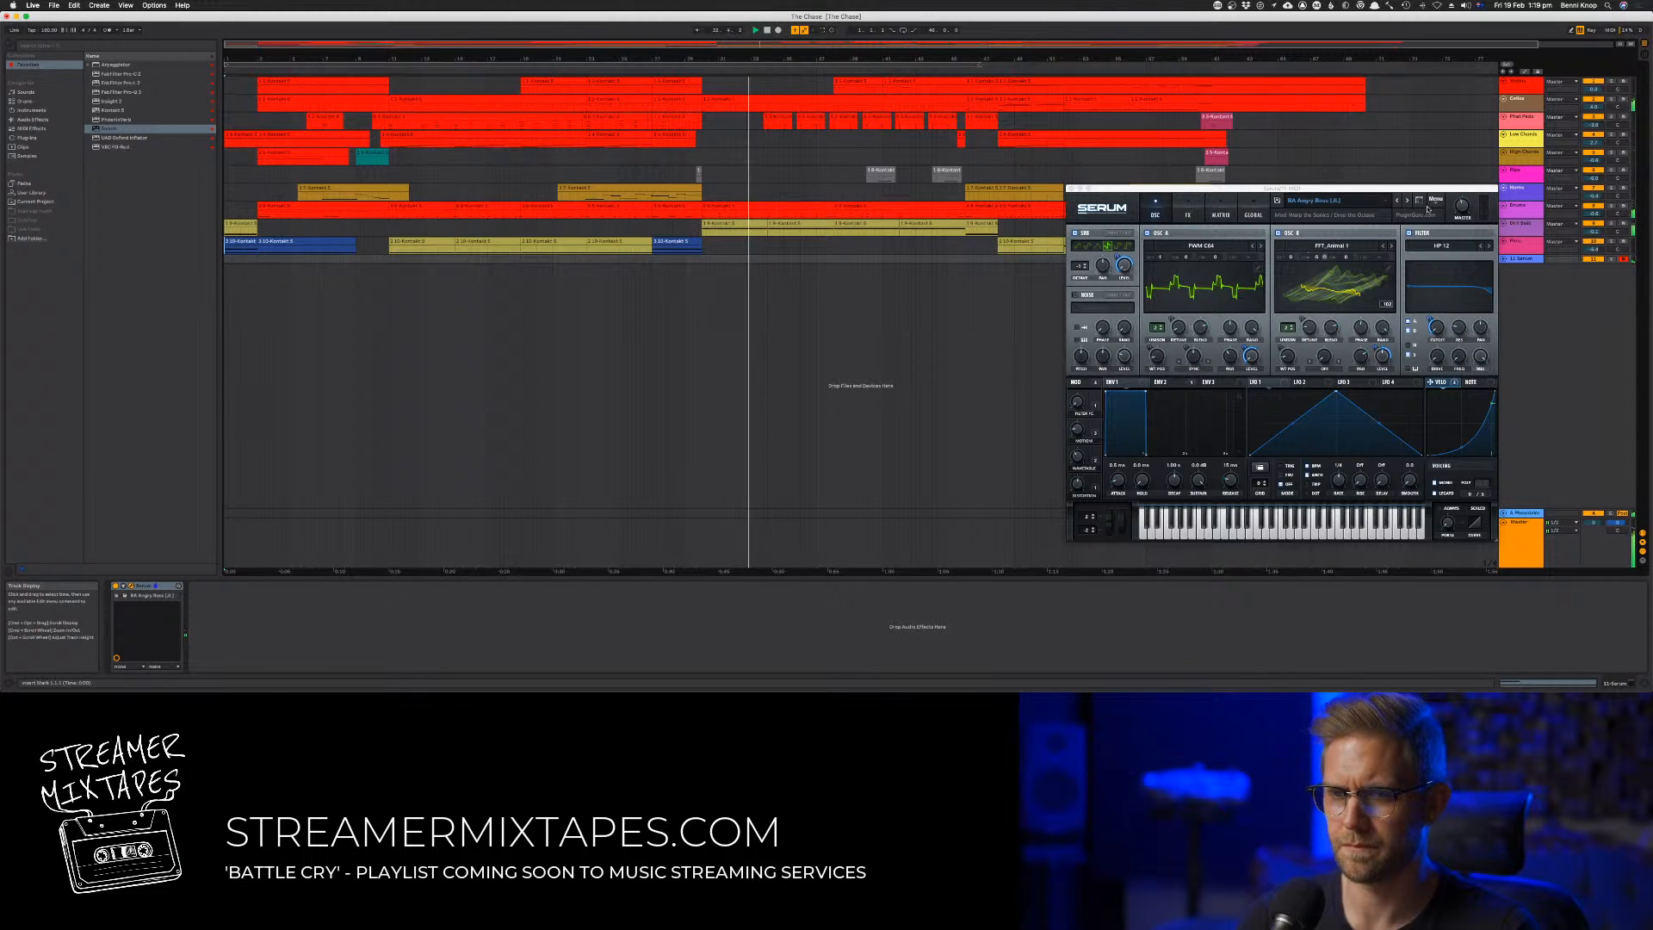
Load the last Bass (Hard) preset, BA Y U Mod Wheel [LCV], and audition it from about bar 30
click(1325, 201)
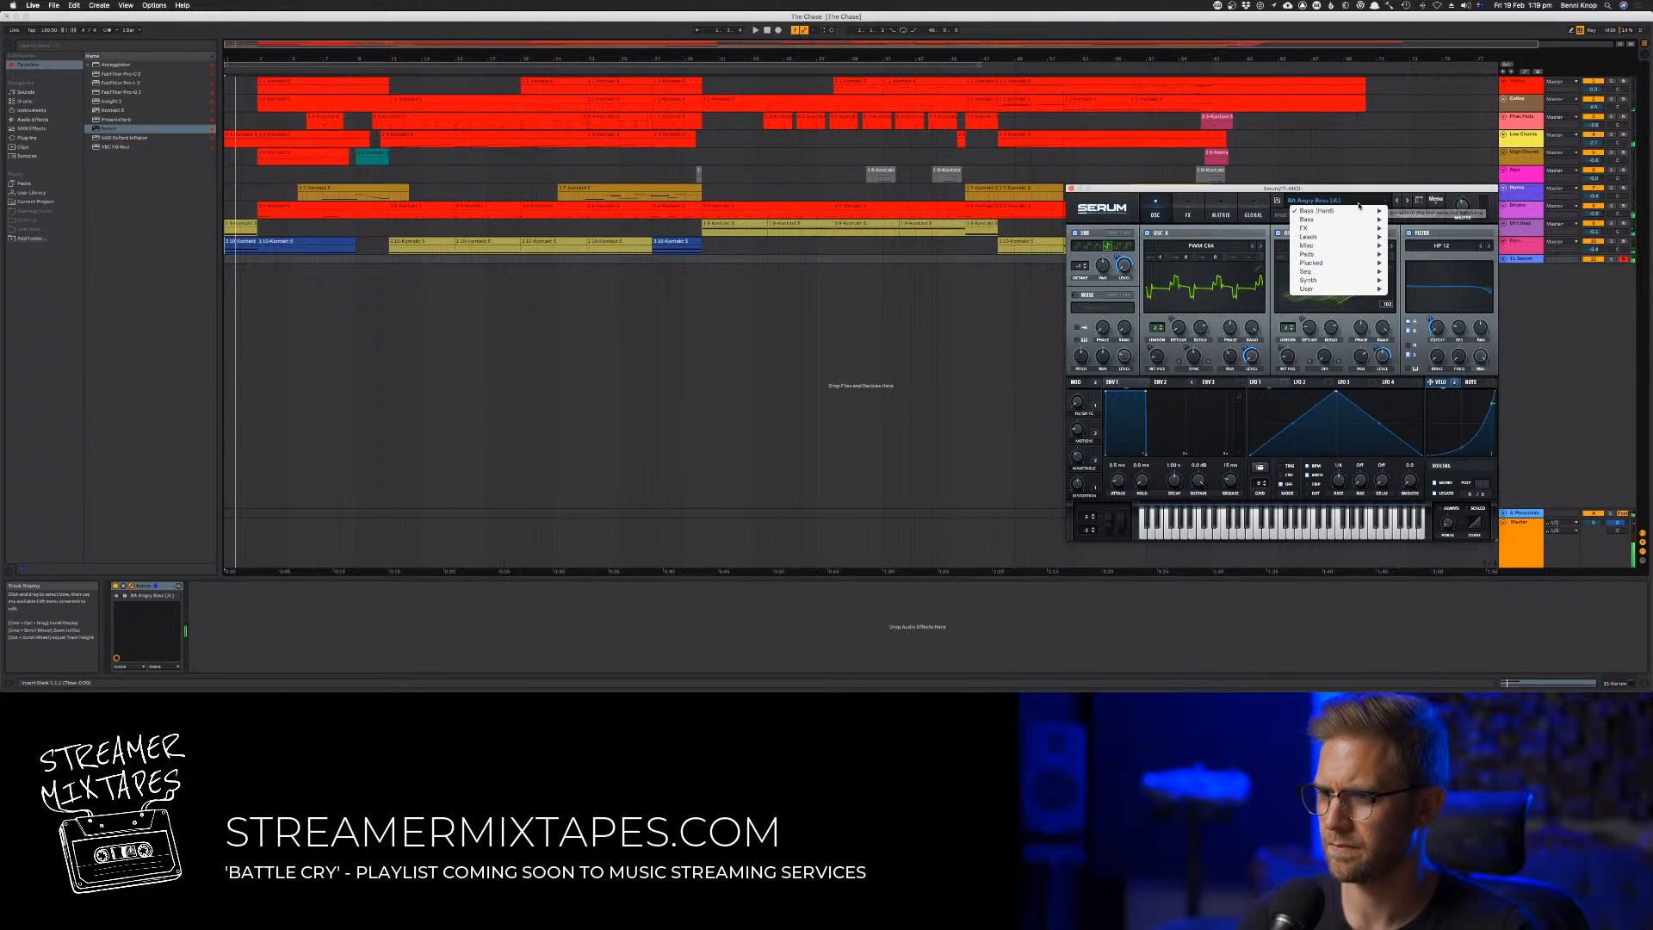
mouse_move(1334, 211)
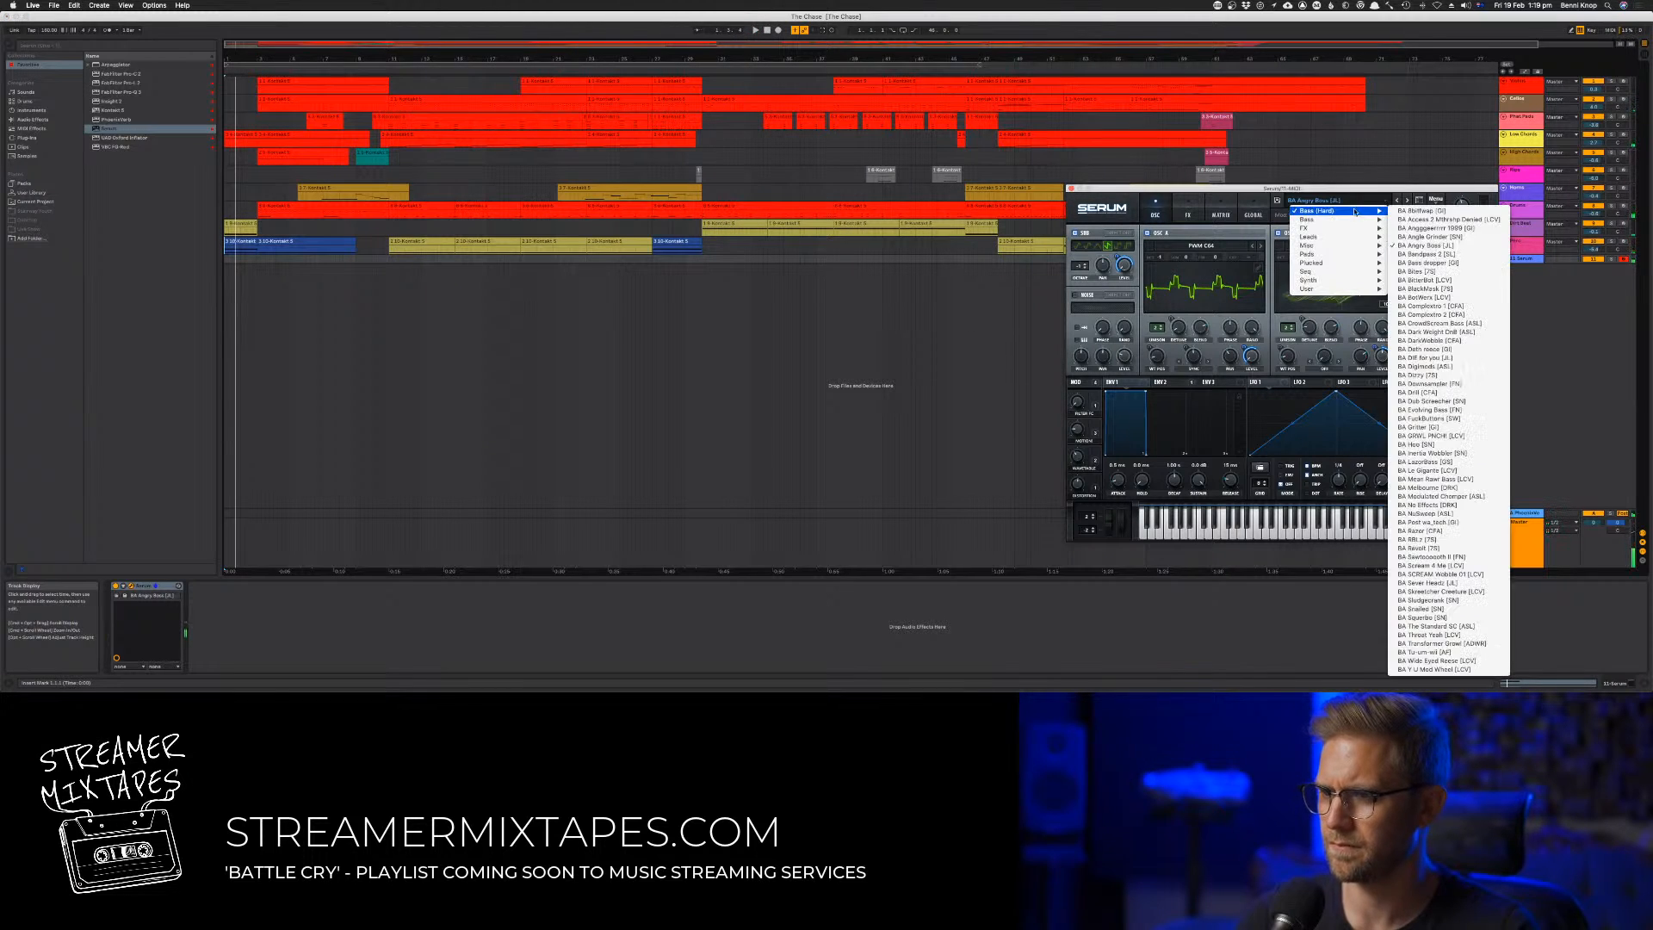
click(1455, 670)
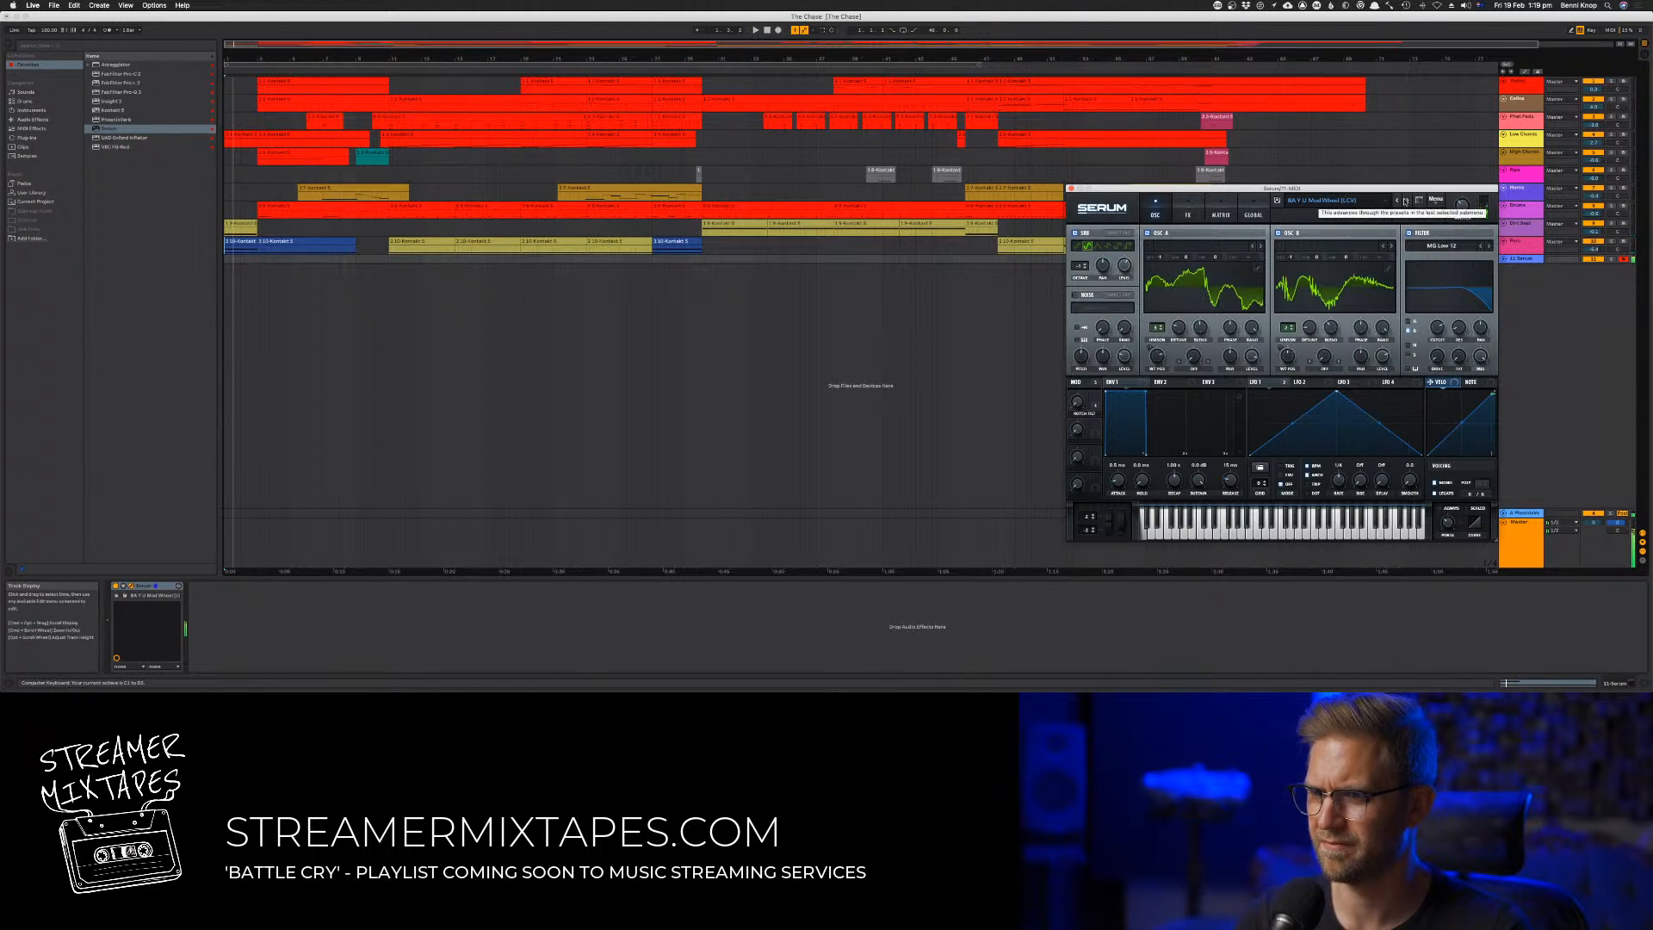
click(689, 68)
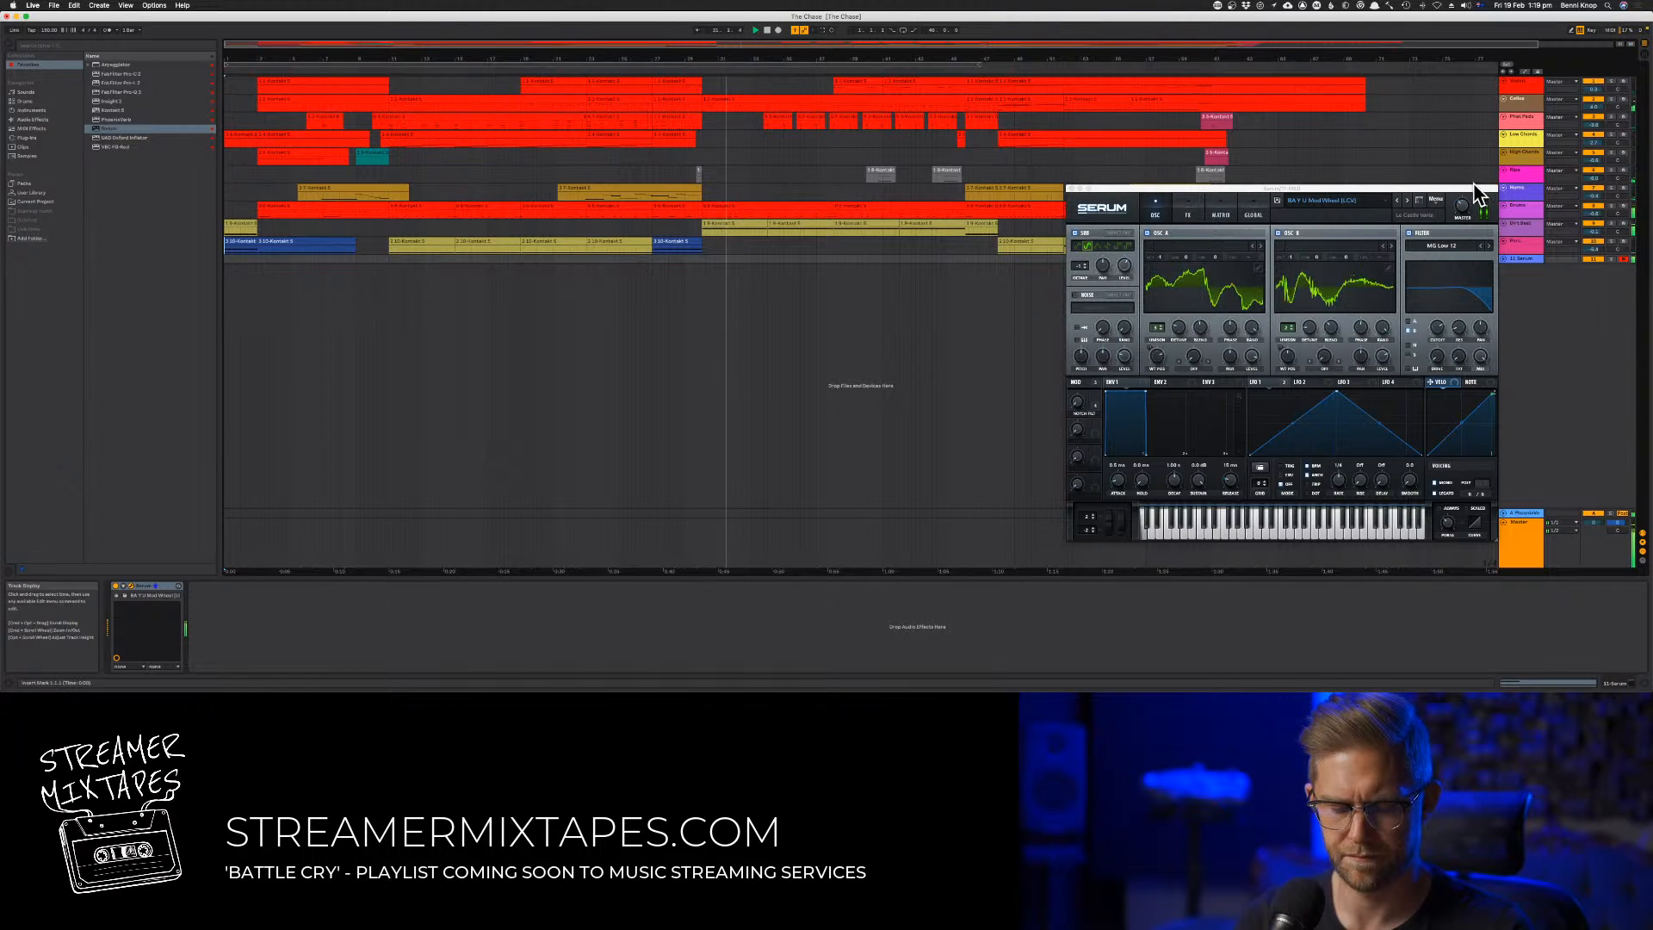
Step back two presets to BA Tu-um-roll [AF], play it from about bar 30 and adjust Serum's master volume
click(1405, 202)
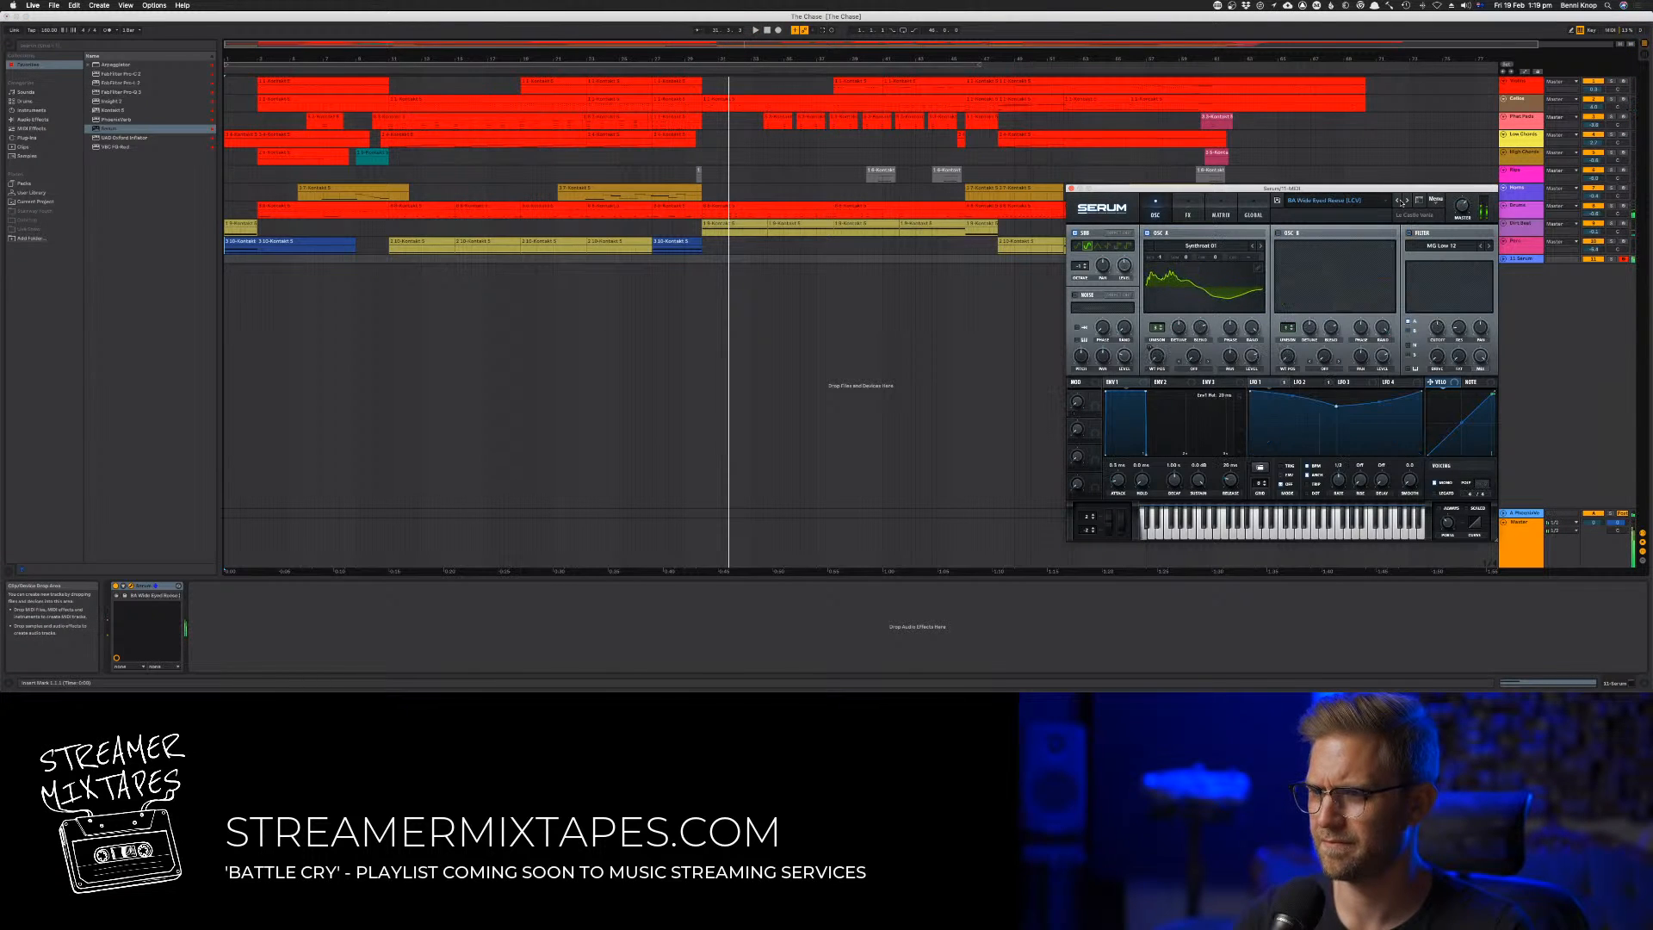
key(space)
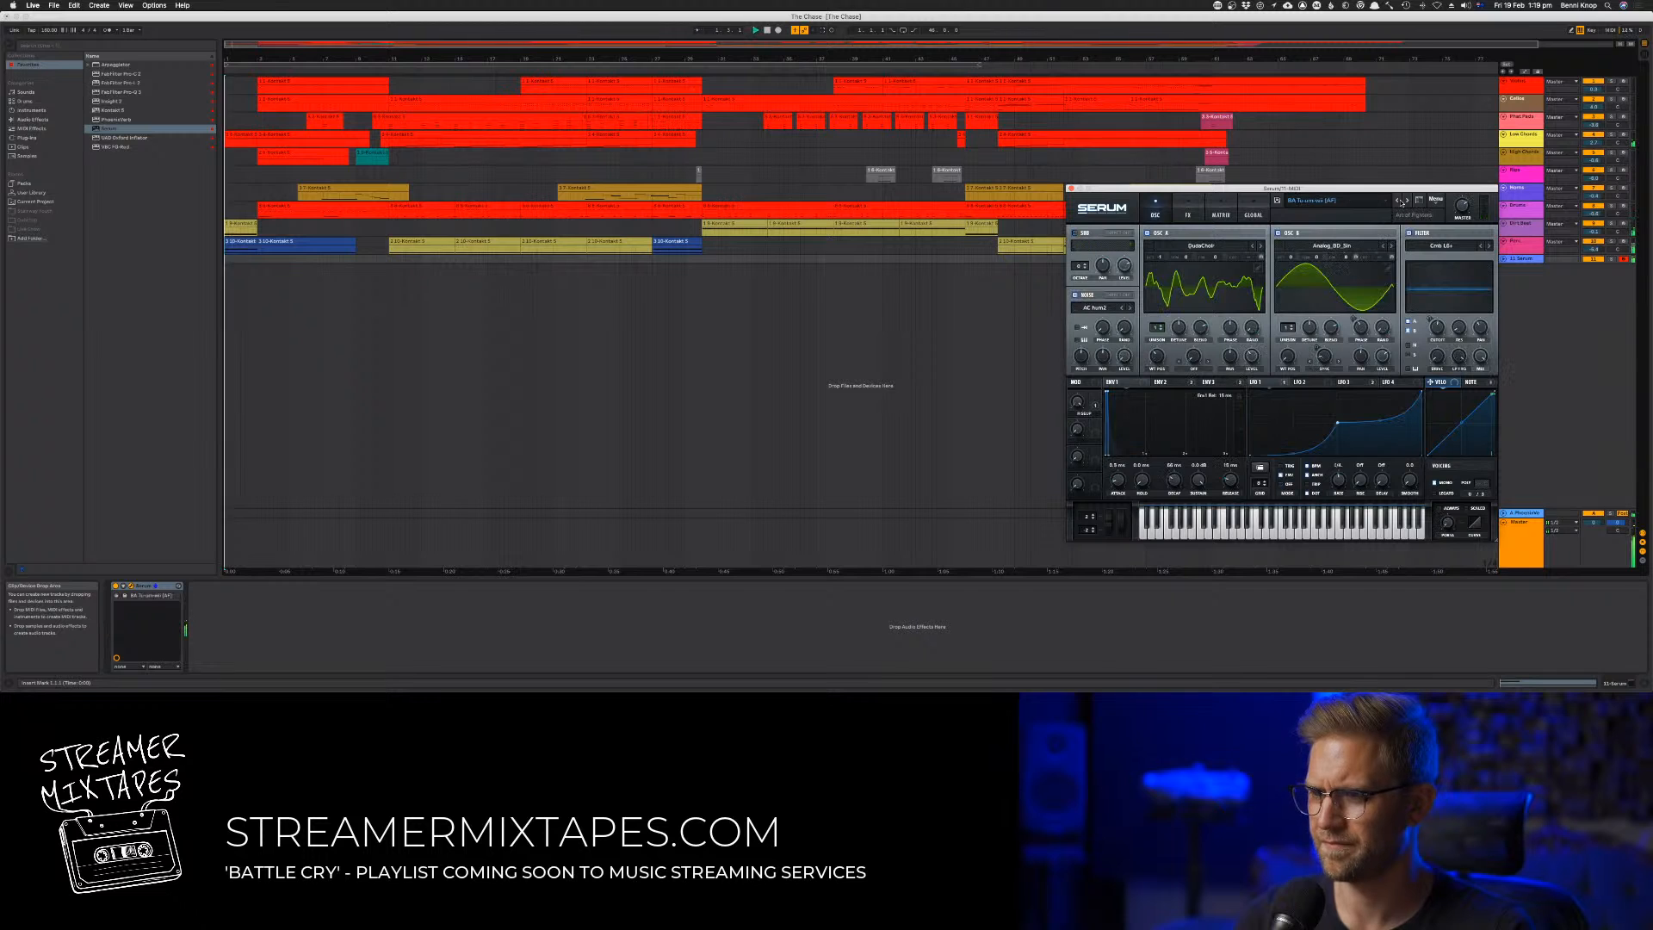
click(1402, 202)
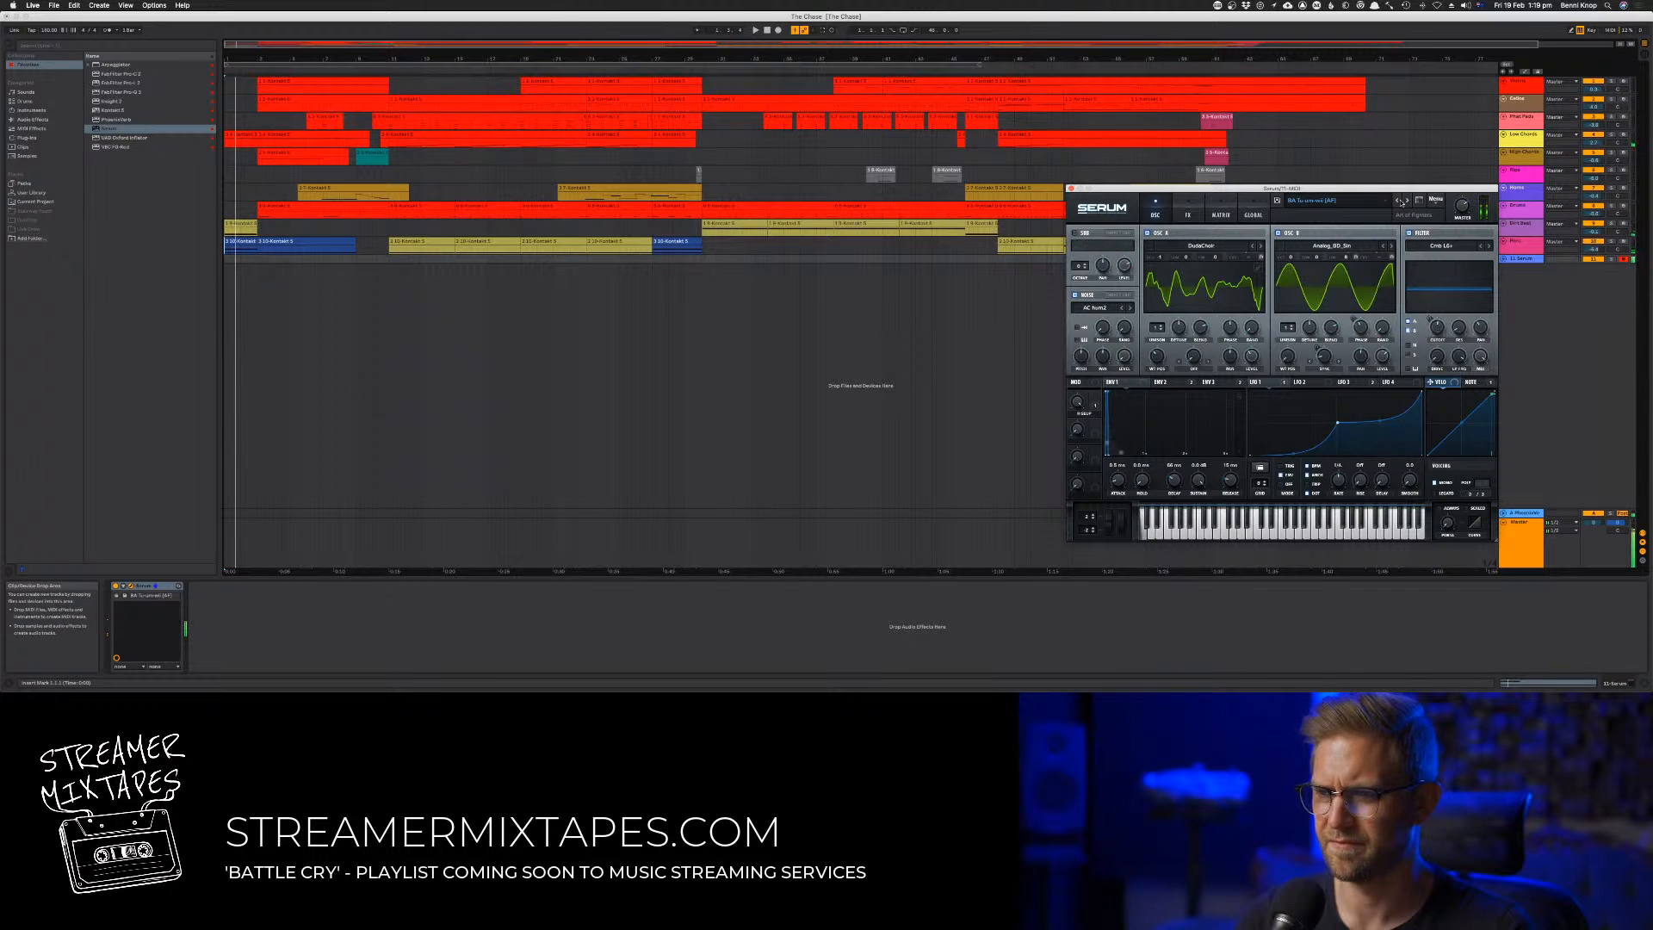
click(698, 71)
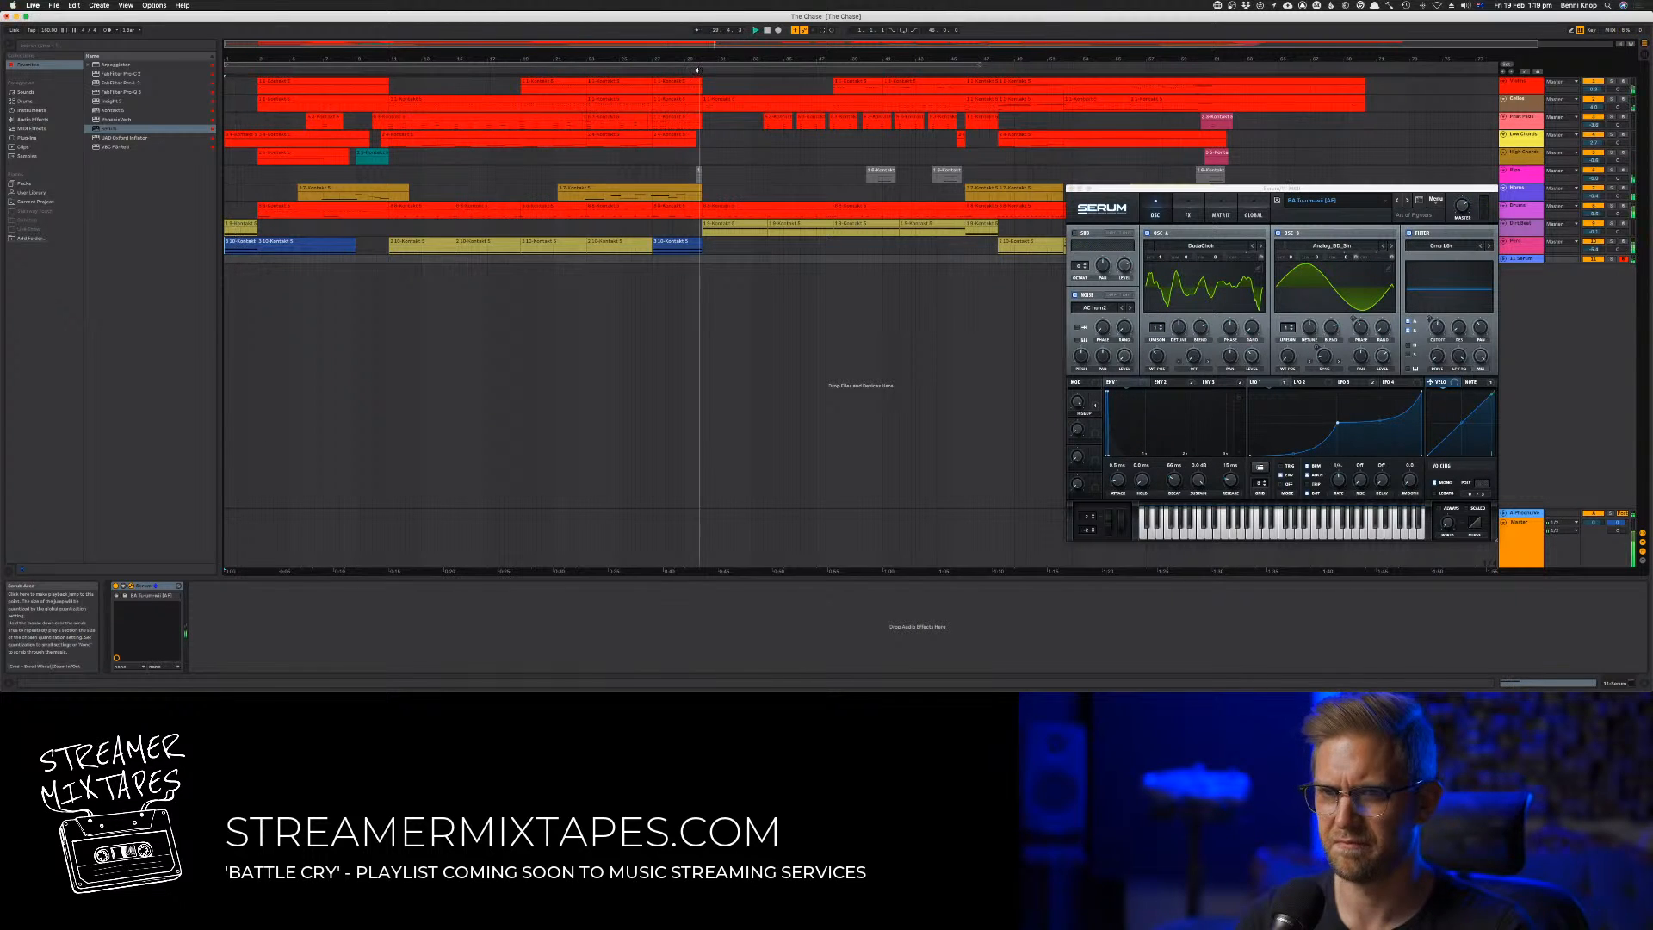
click(1465, 212)
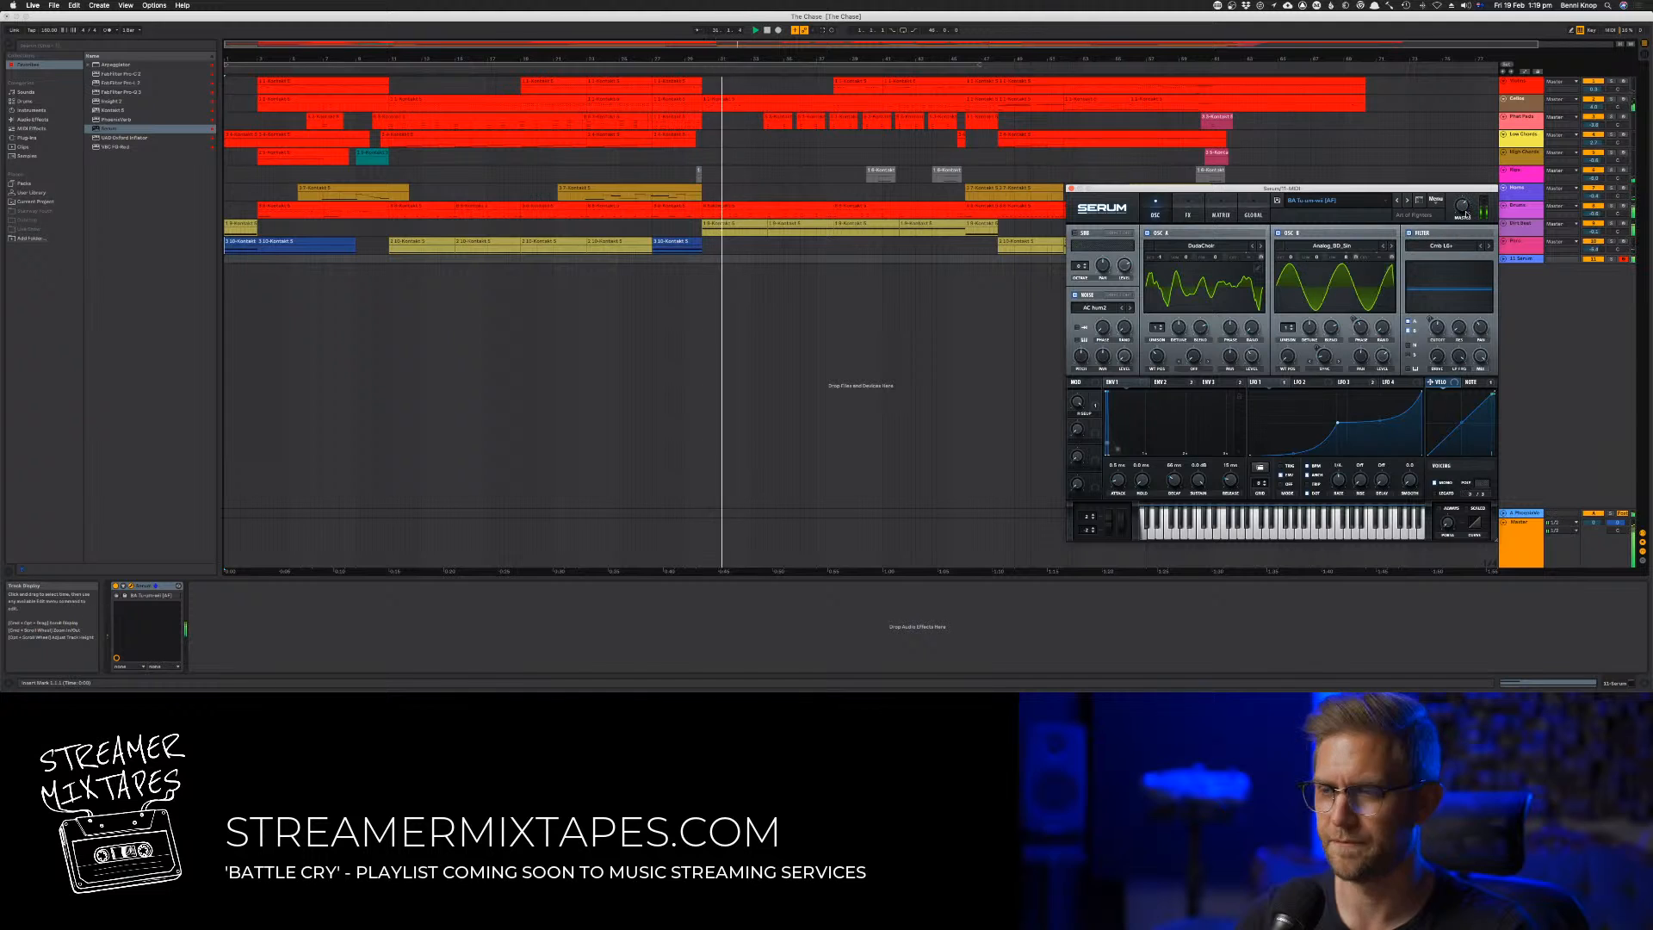
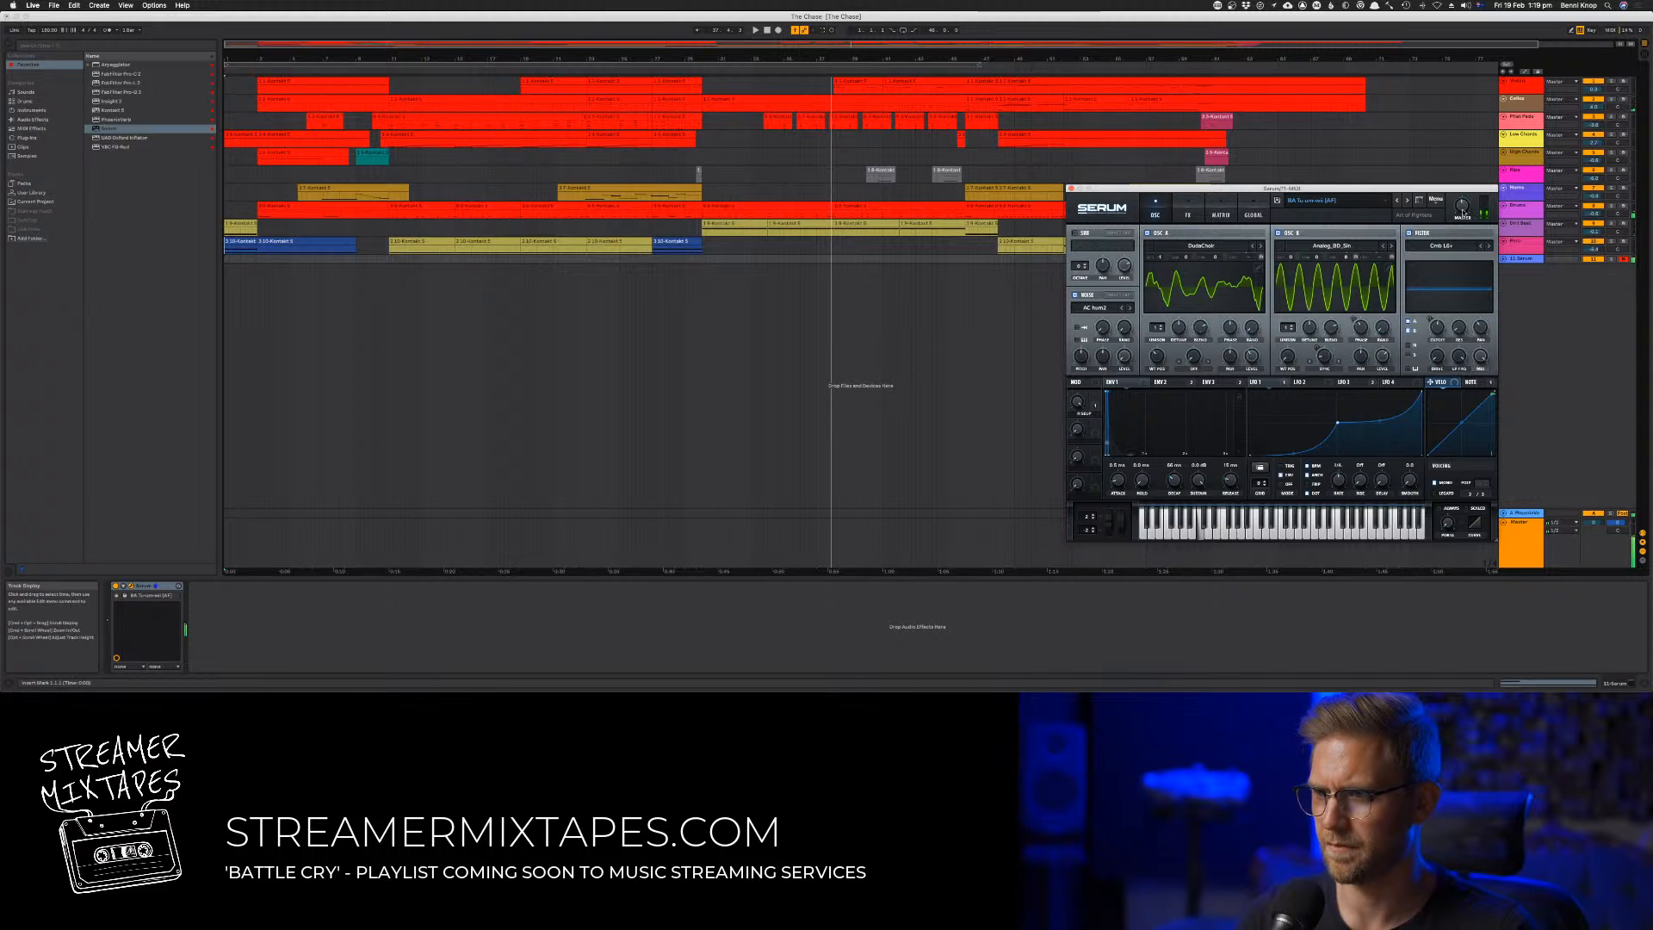
Step back two presets to the BA Throat Yeah bass in Serum and audition it from about bar 30
click(697, 72)
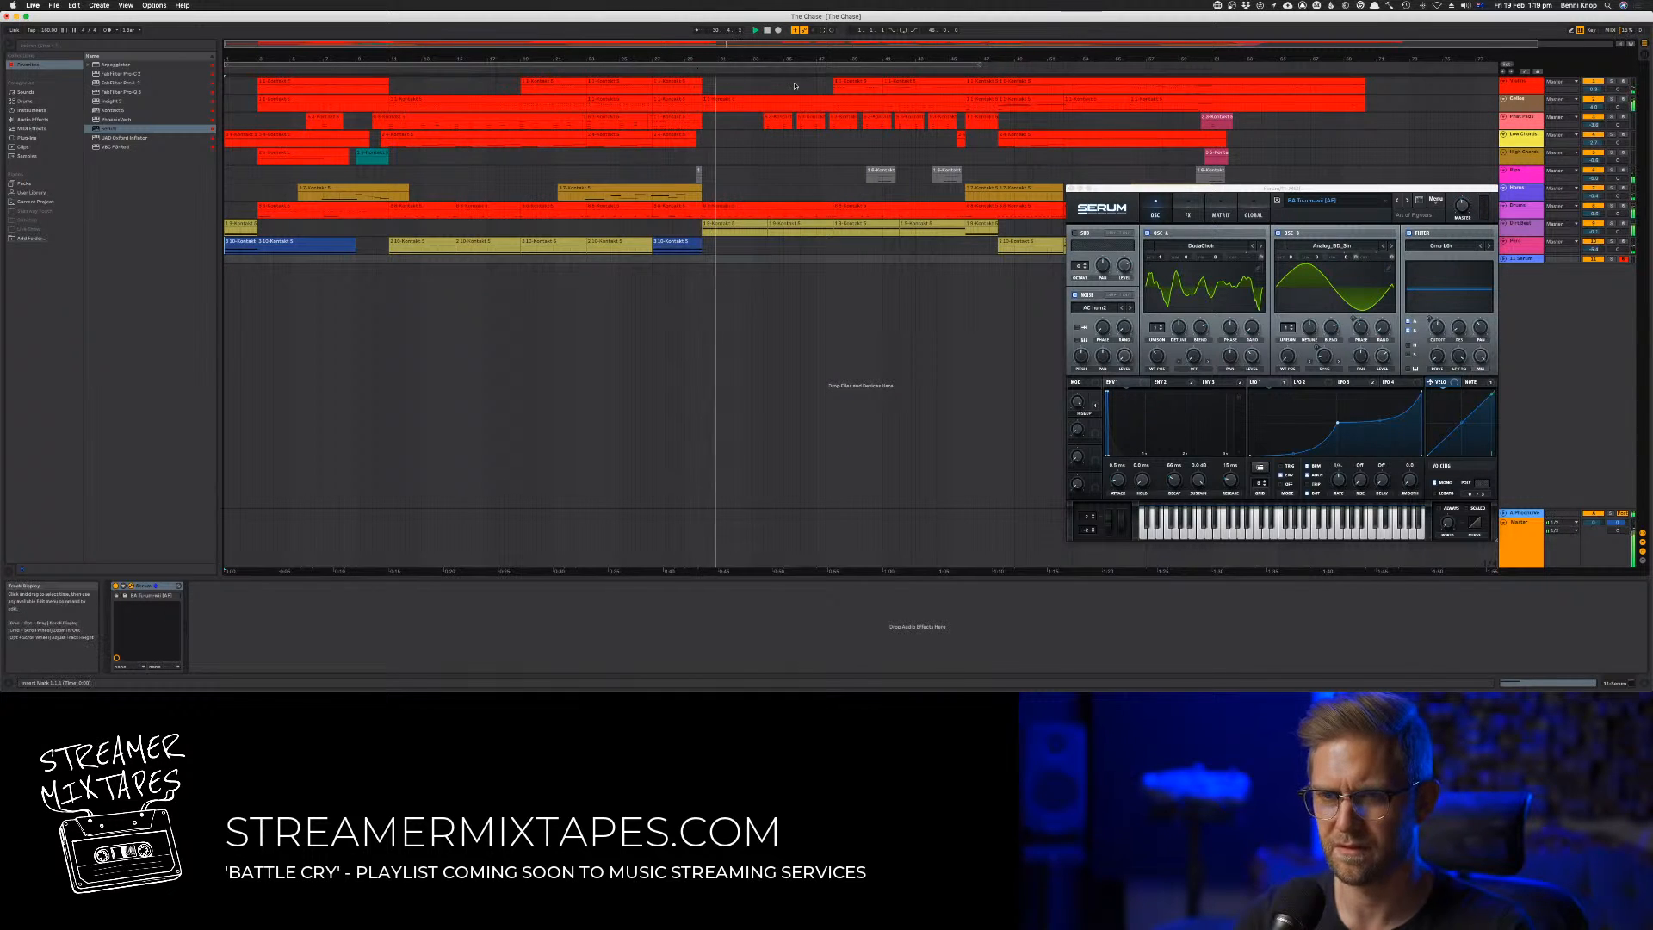
click(1398, 203)
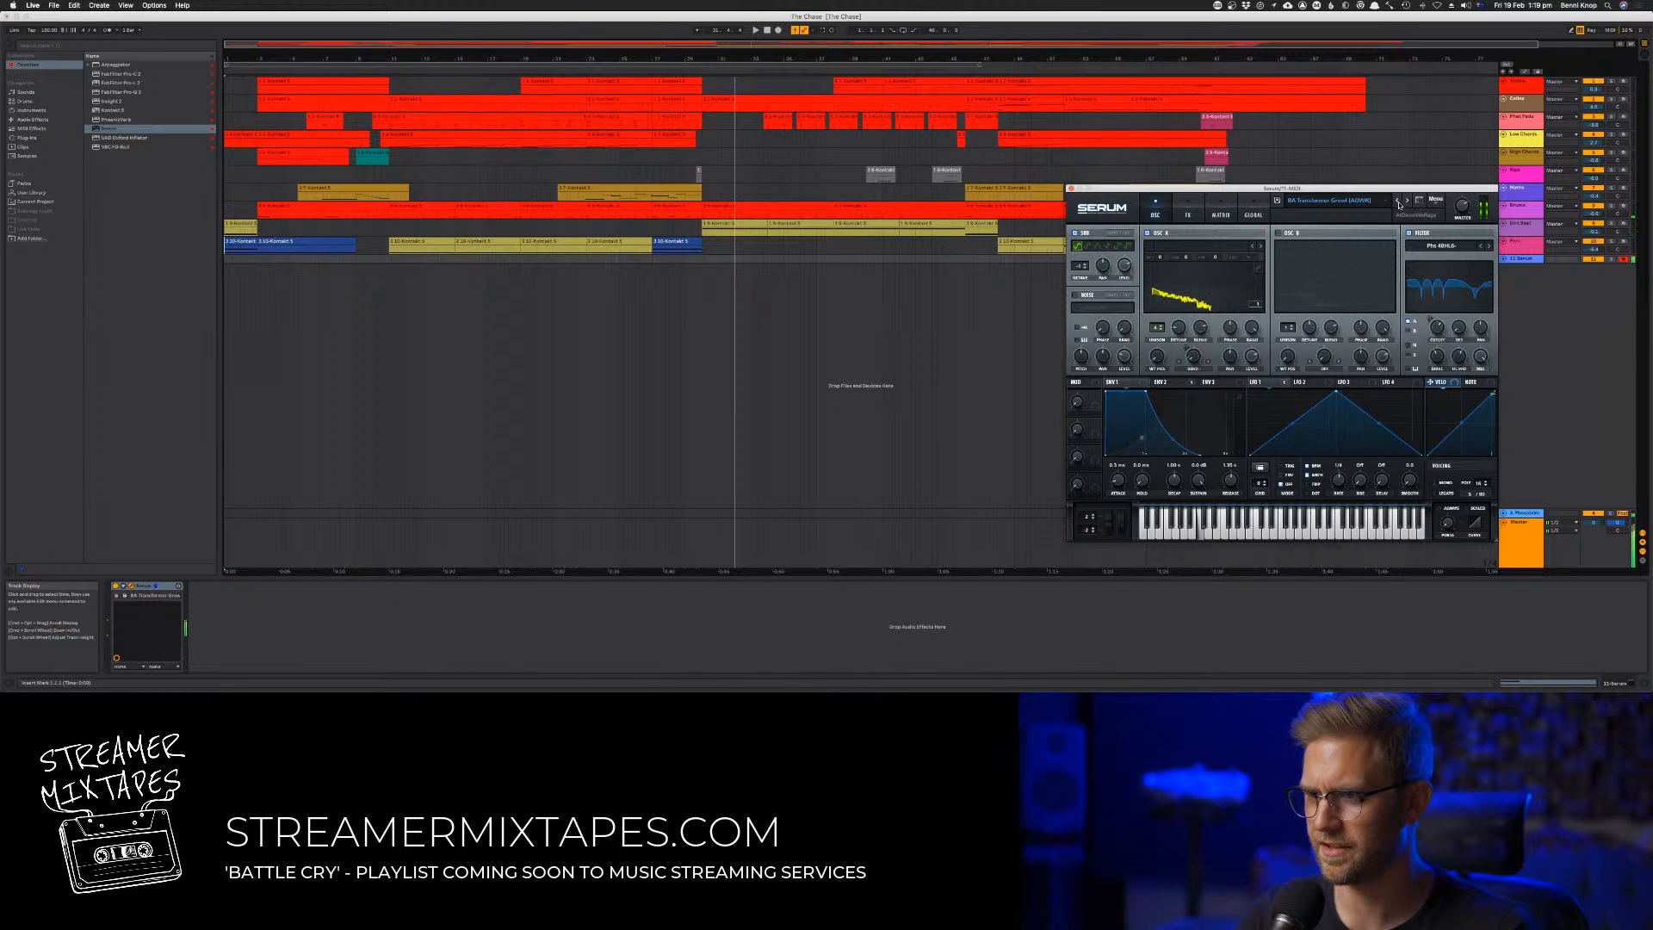
click(1398, 203)
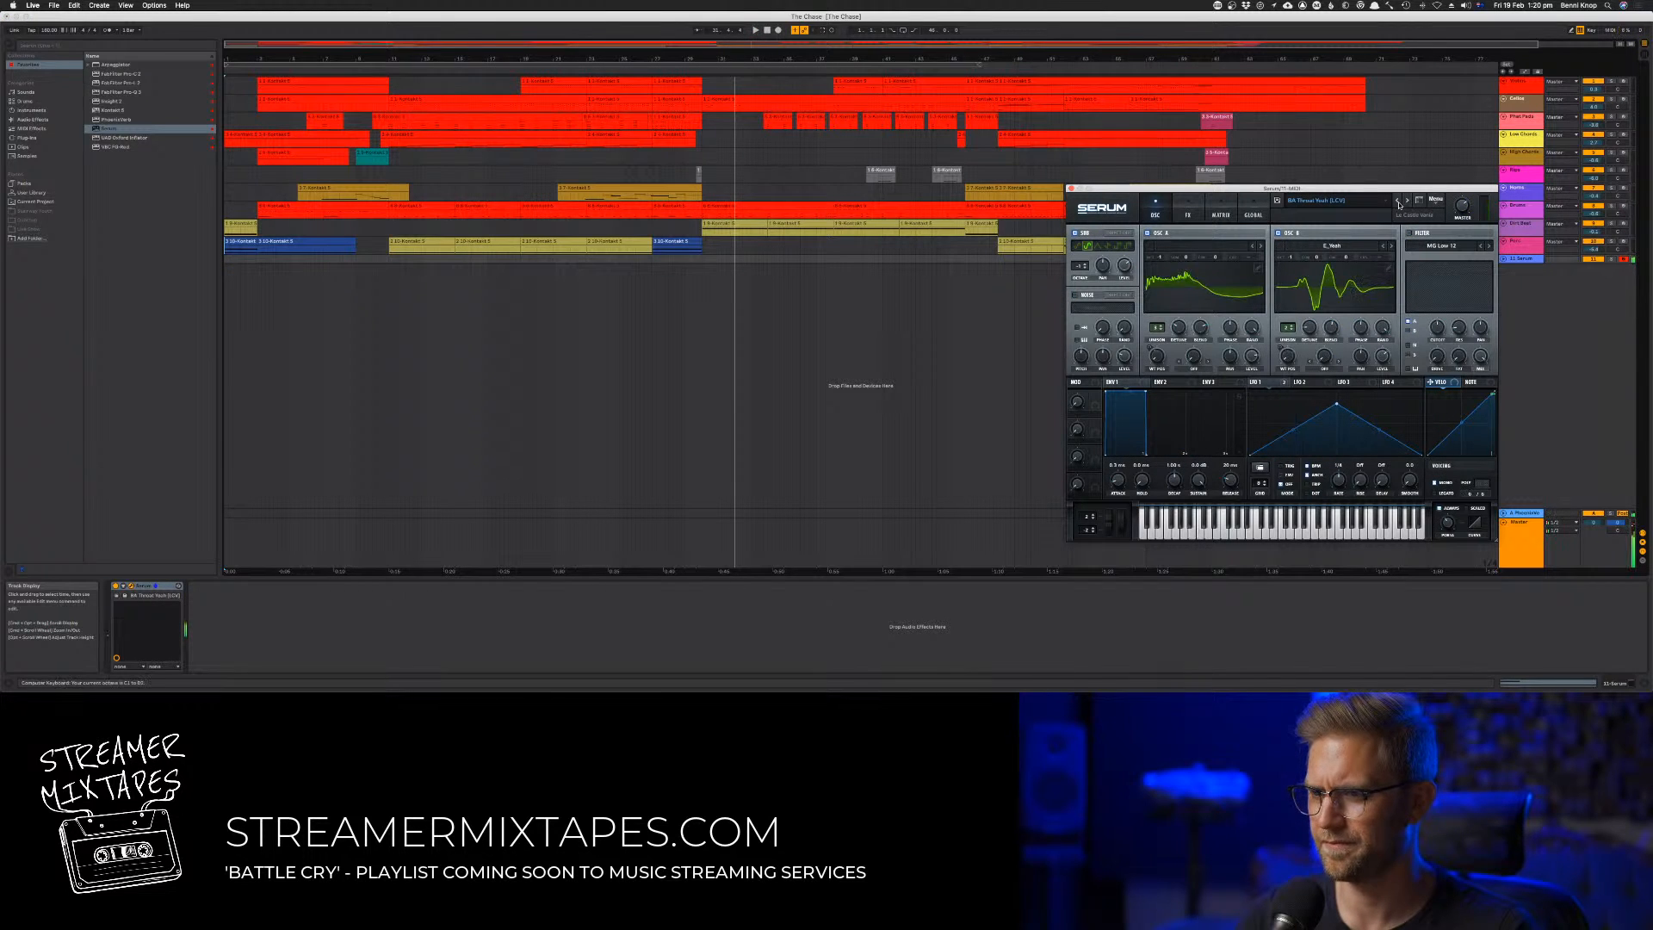
key(space)
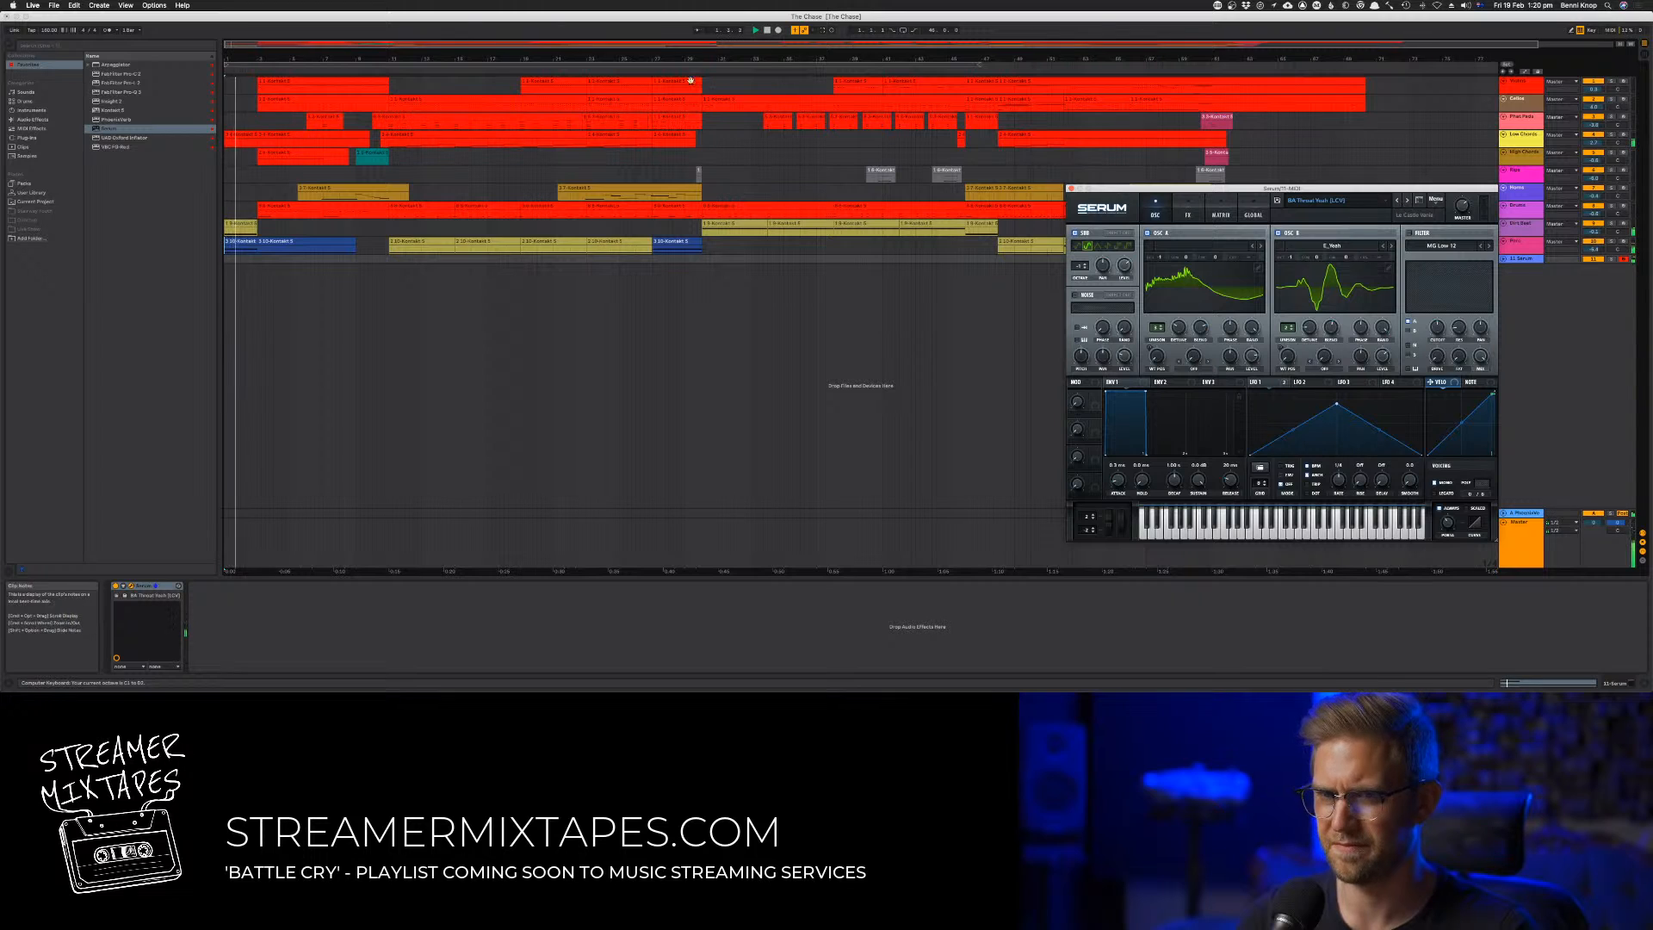
click(698, 70)
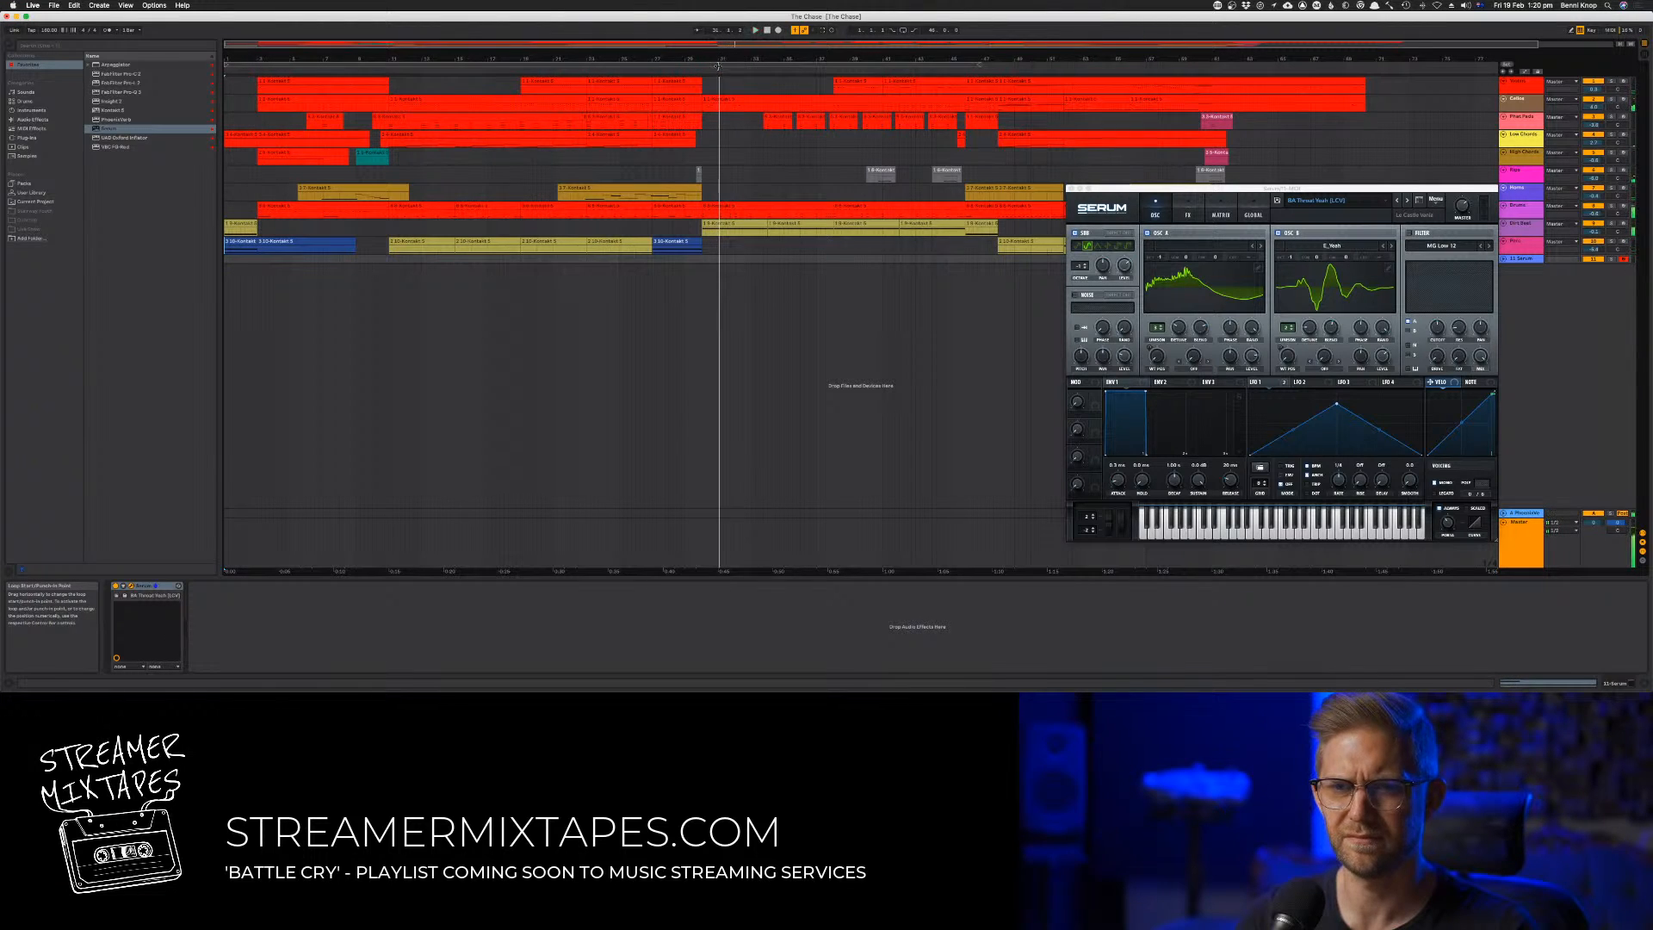
click(718, 66)
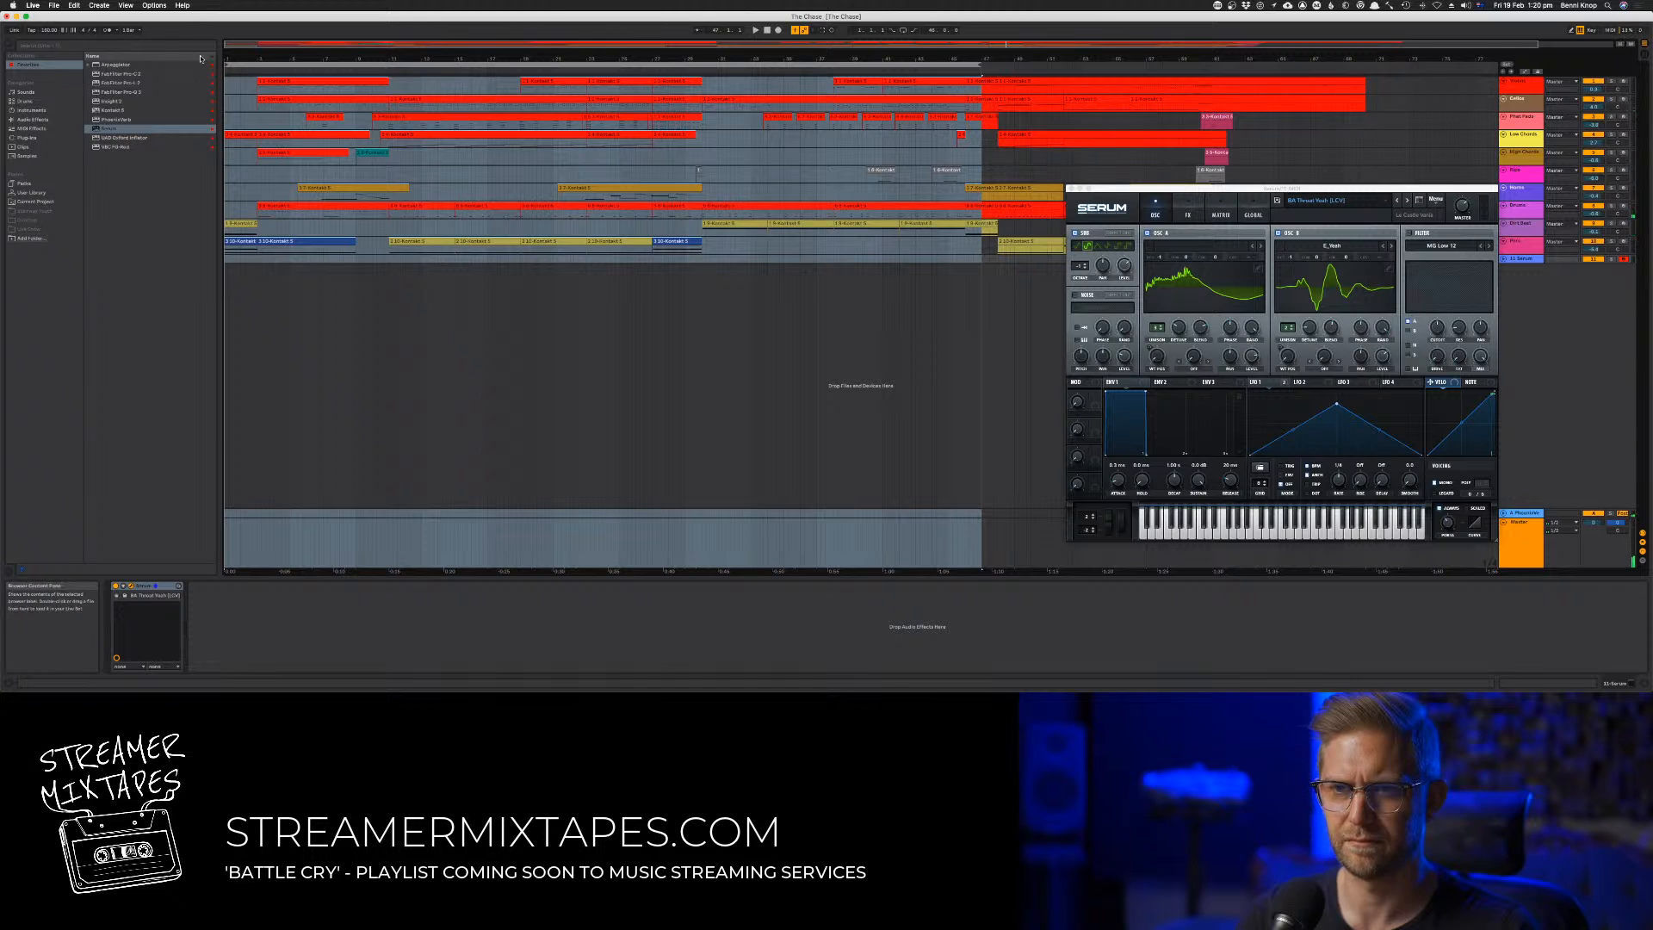
Set the arrangement loop to span bars 30 to 38 while playing the section
drag(226, 64, 704, 59)
key(space)
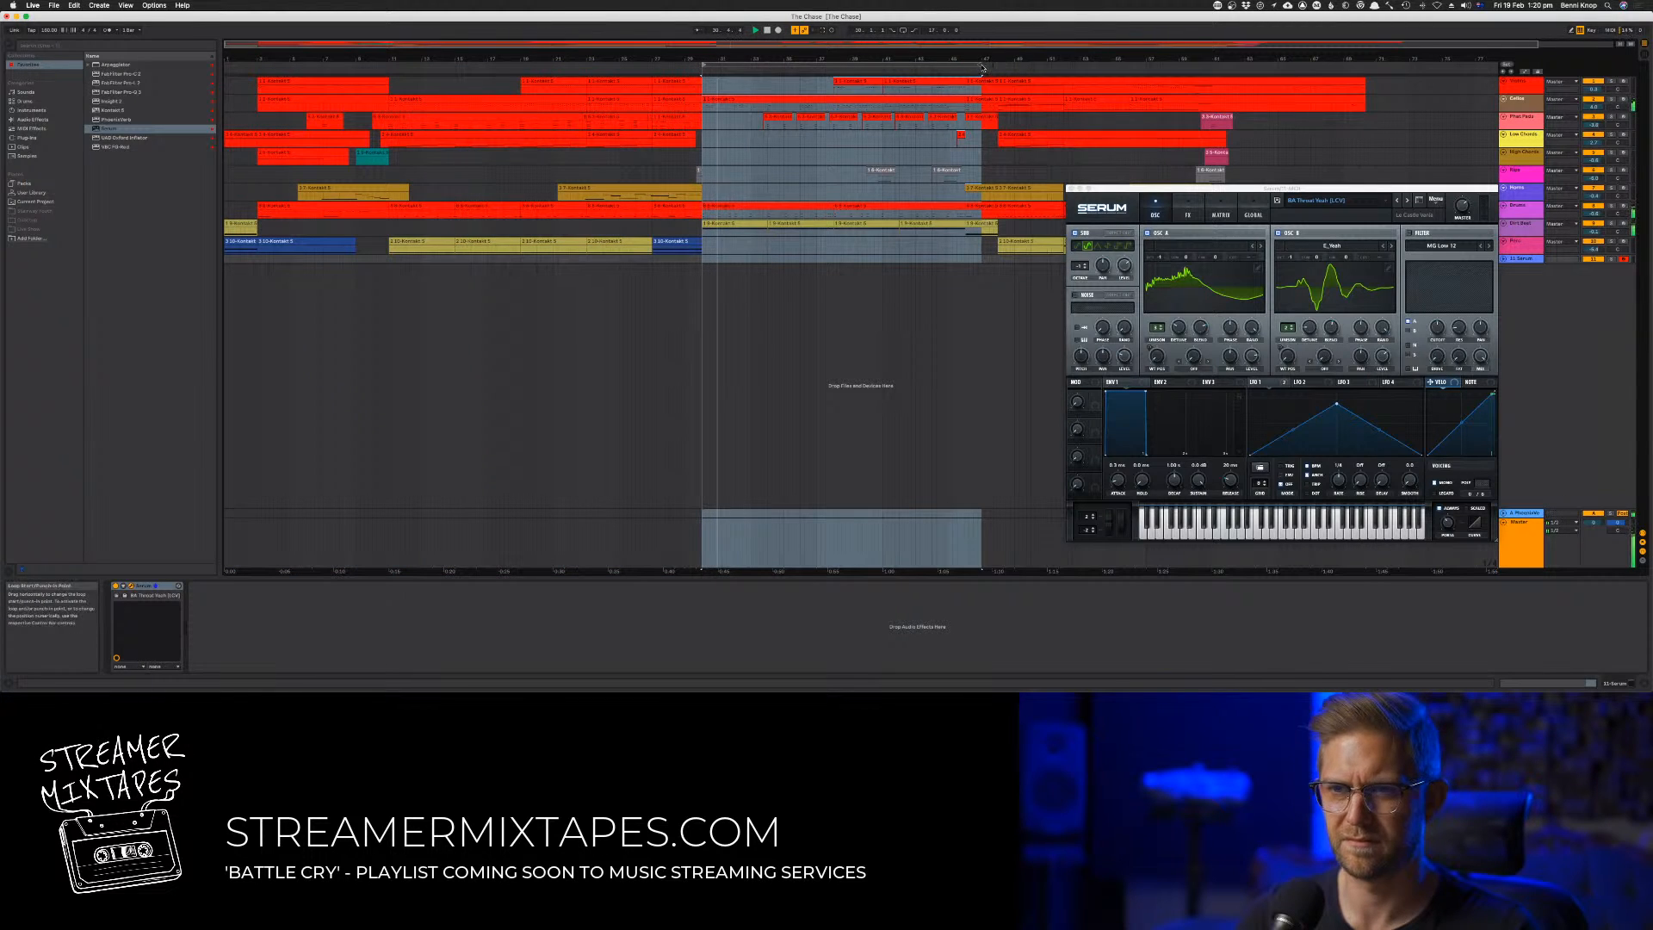
drag(978, 65, 833, 64)
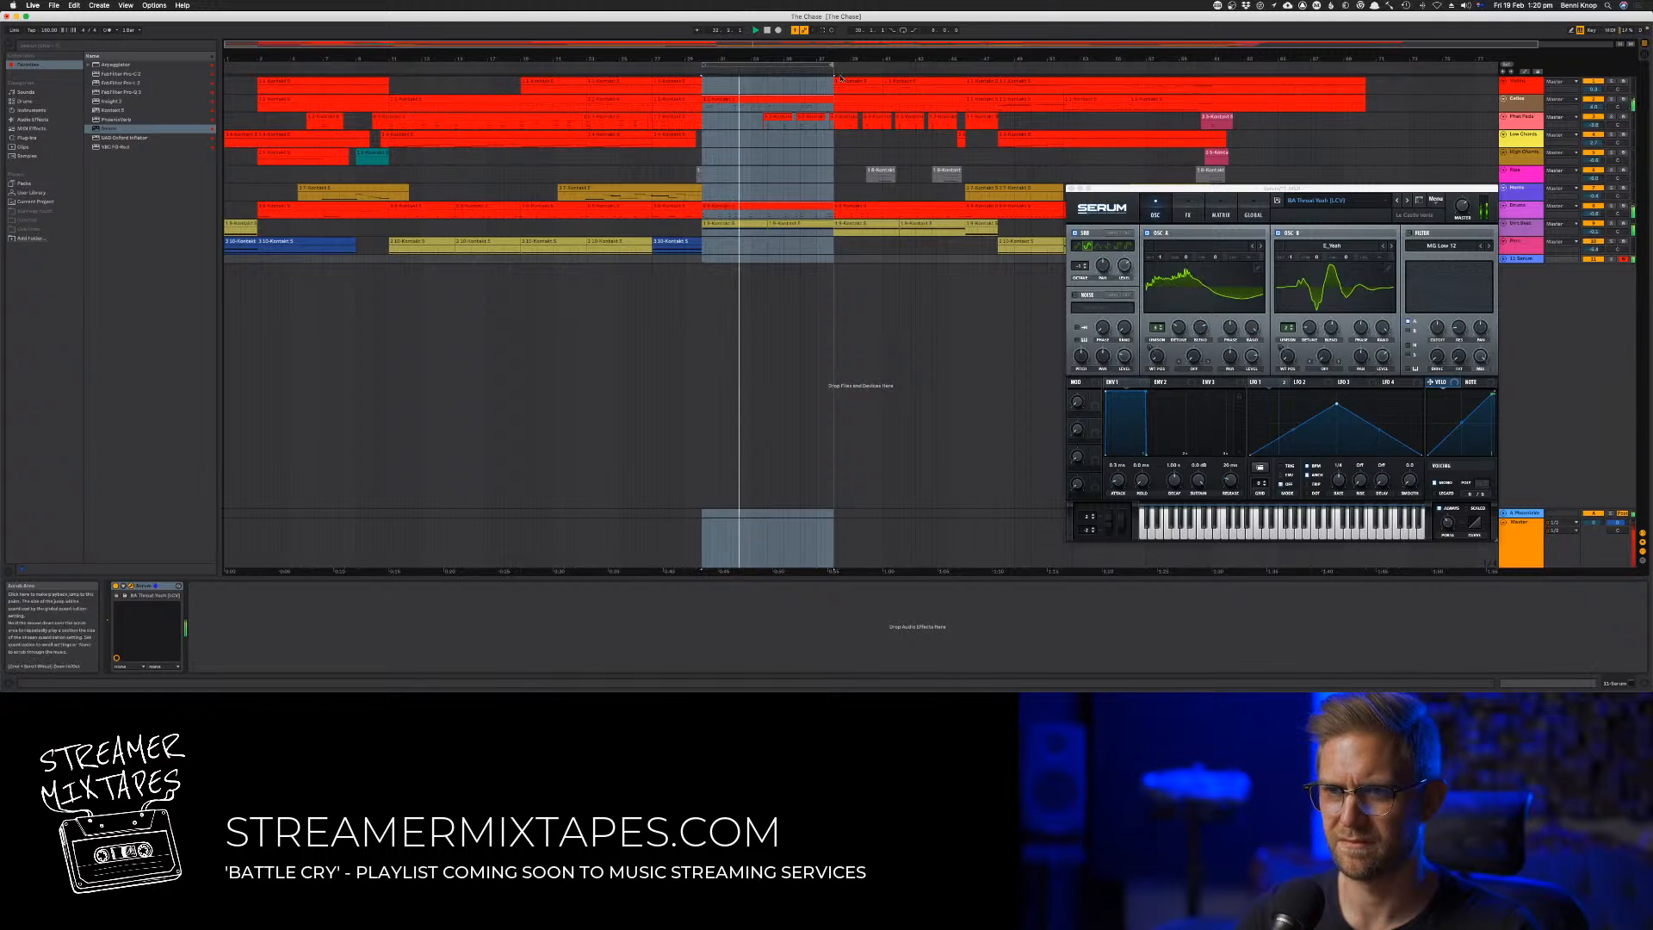
key(space)
Load the BA The Standard preset in Serum and audition it with played notes from bar 30
click(1408, 201)
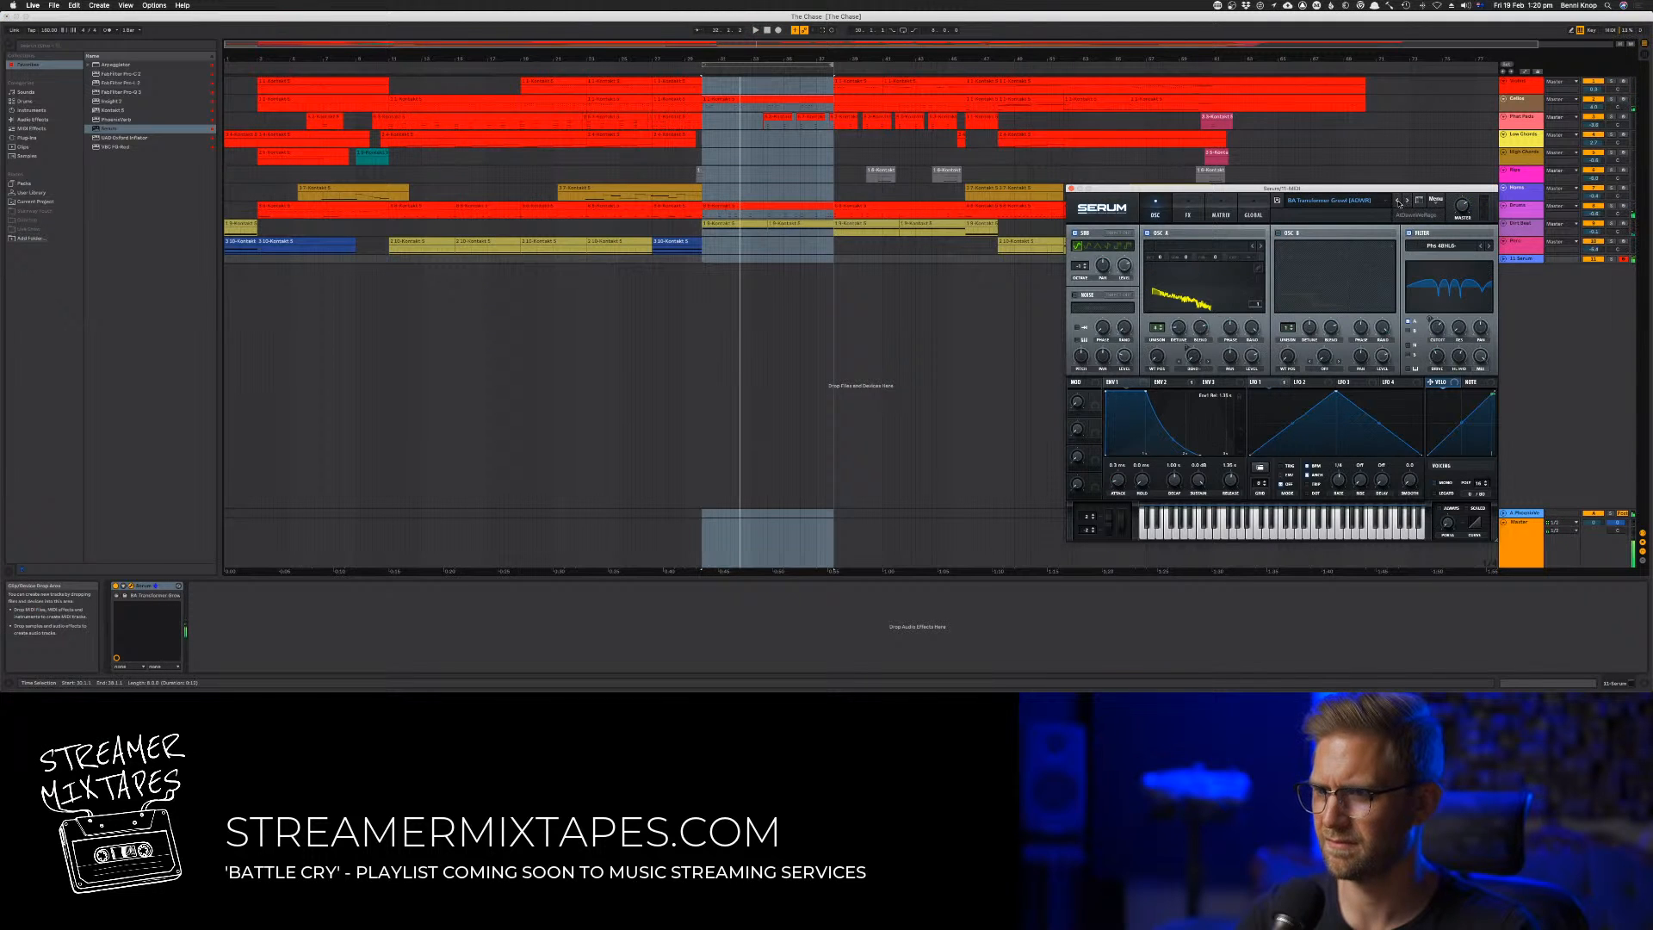
click(1398, 202)
click(1398, 201)
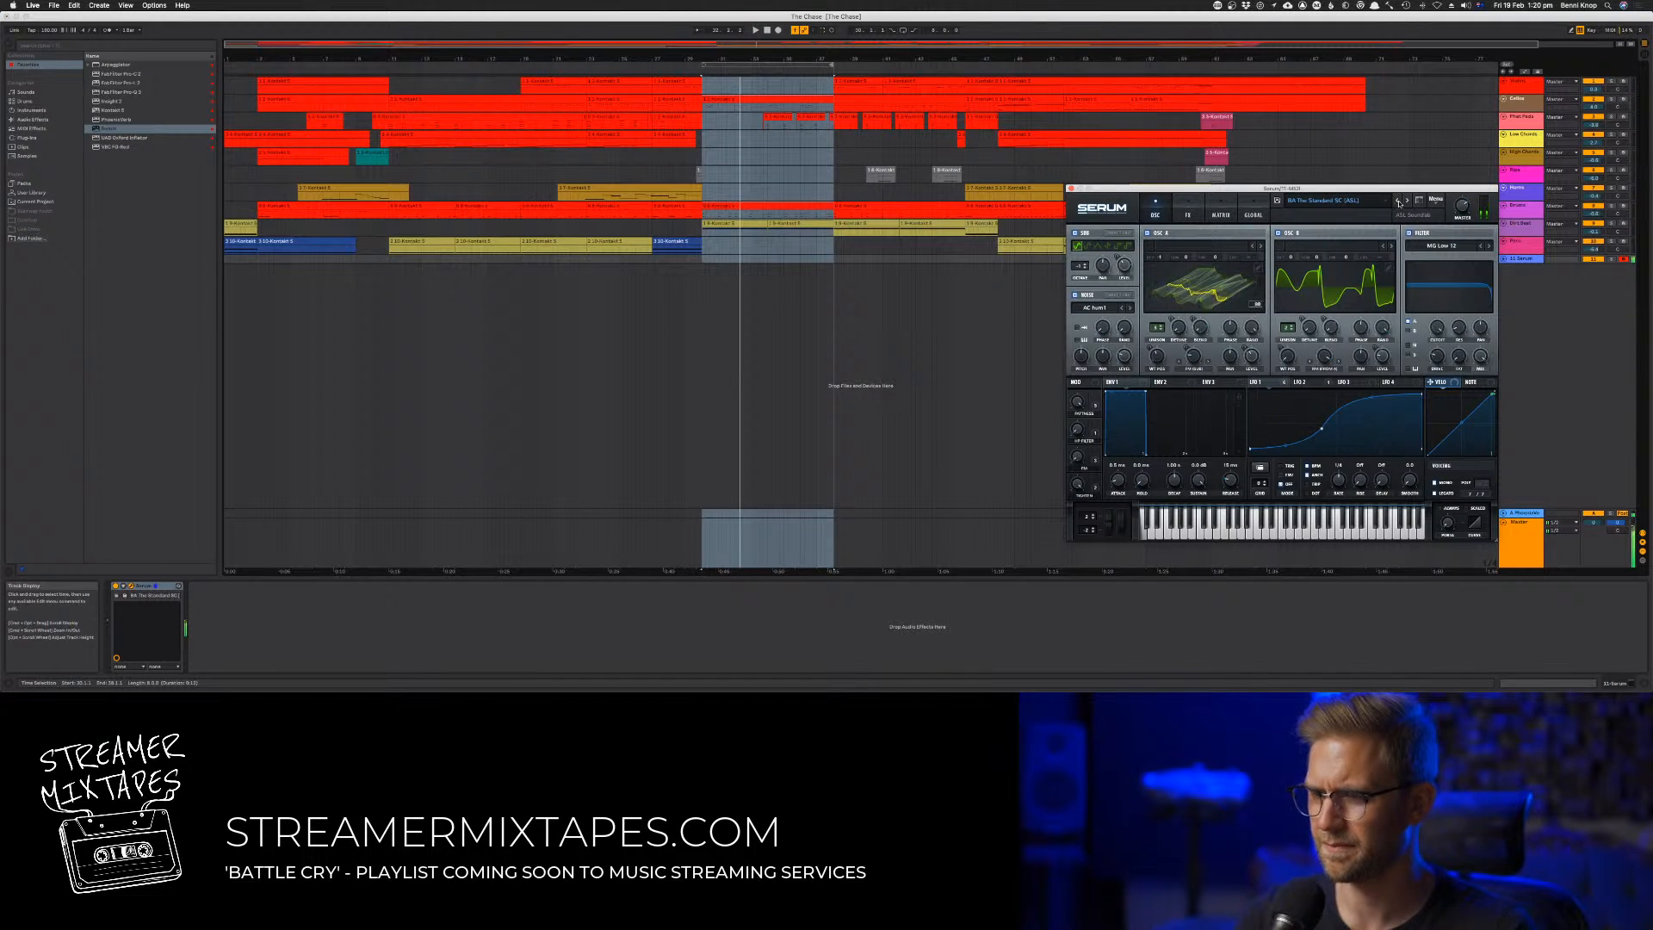
key(space)
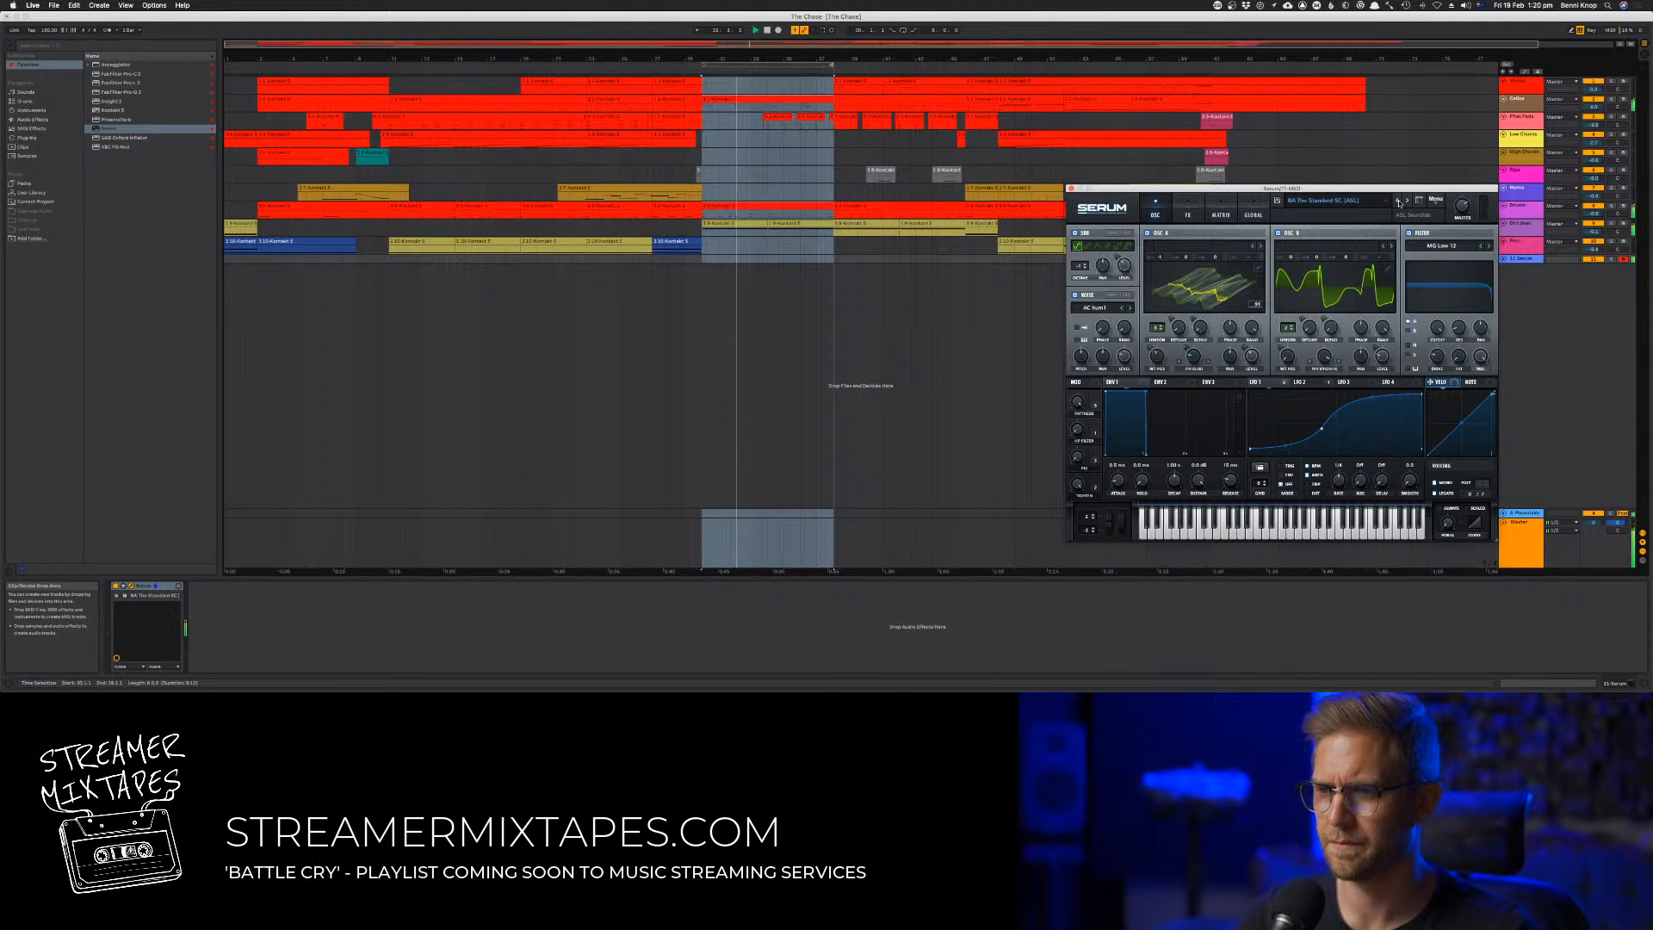
key(z)
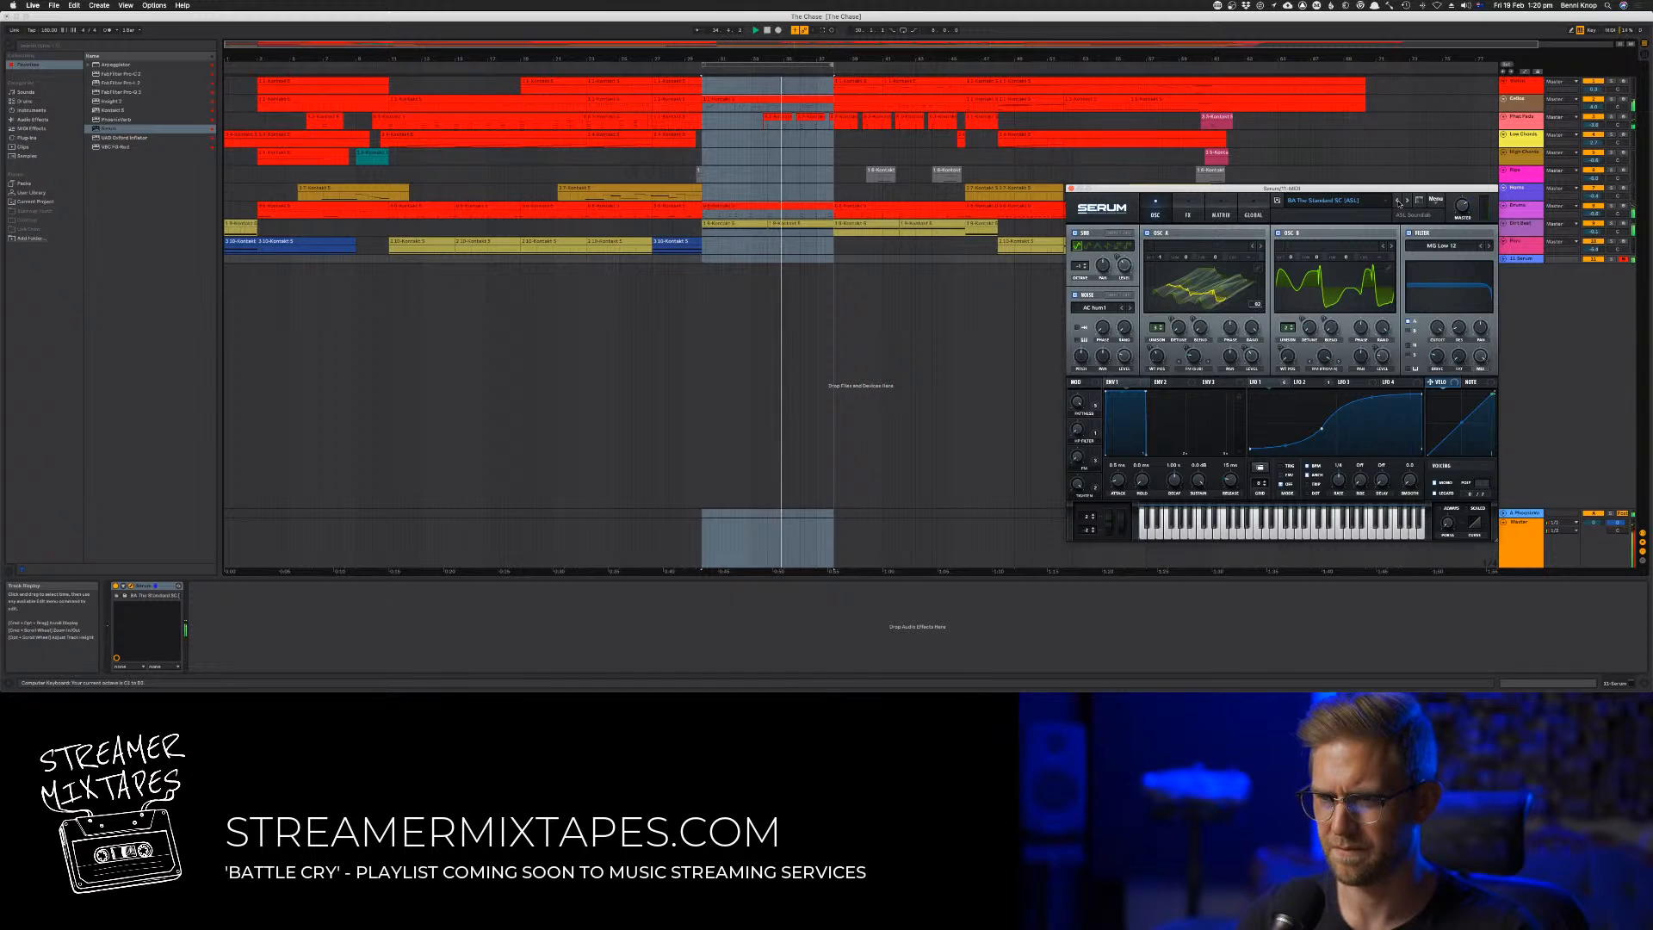
key(x)
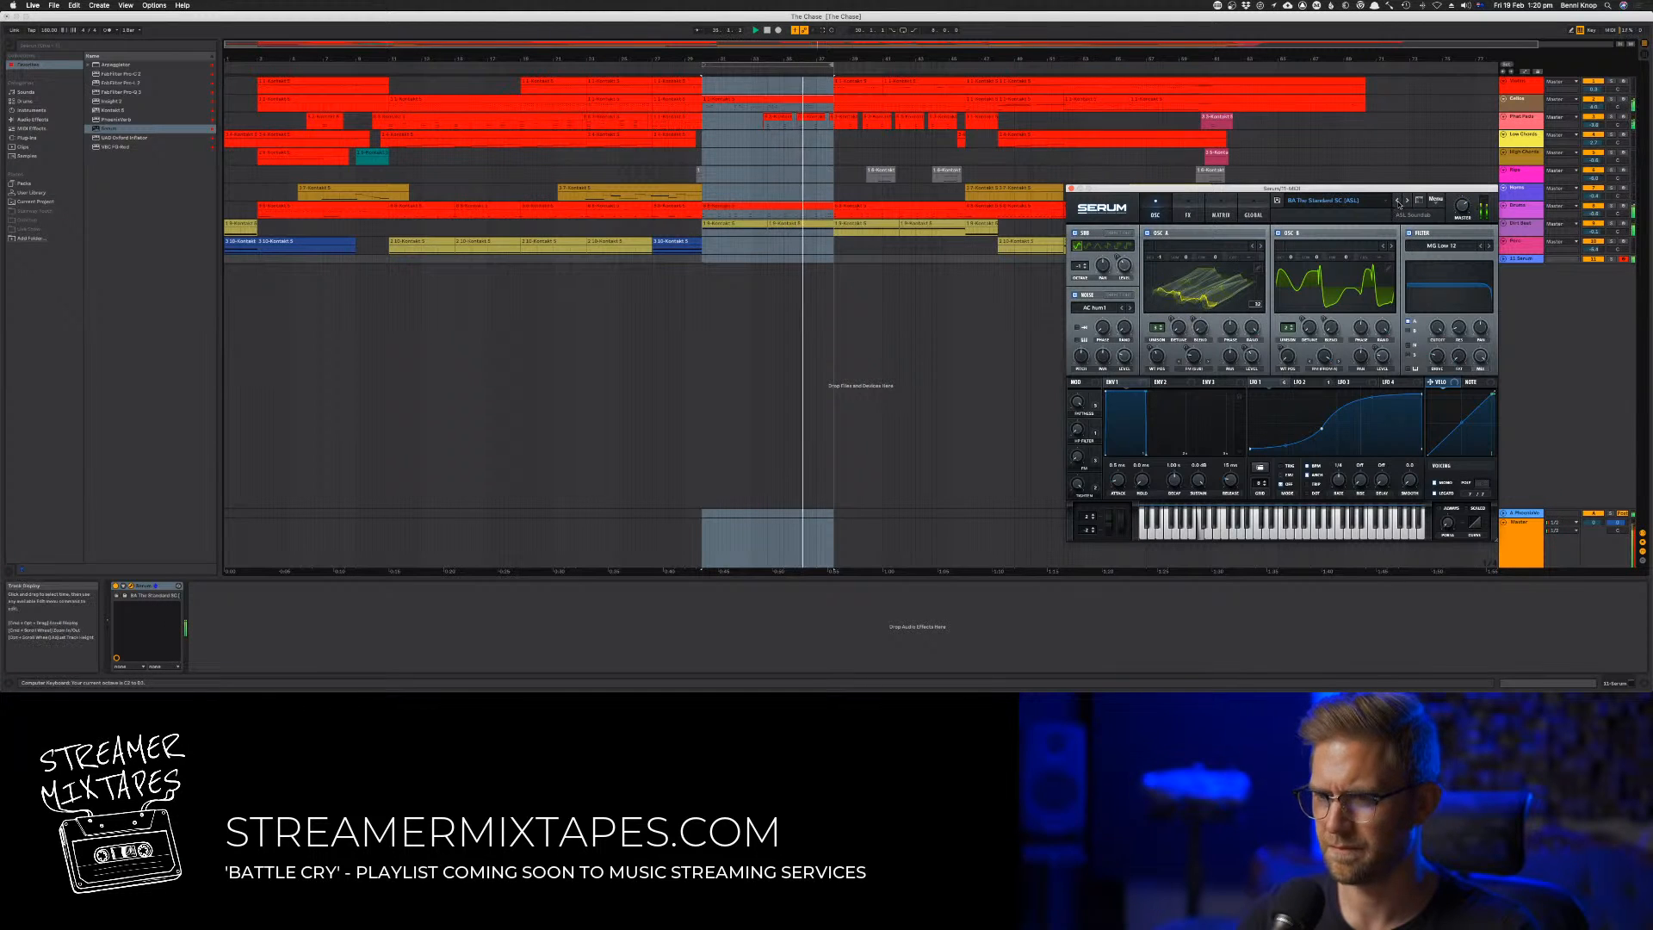
Step back one more preset in Serum and play bass notes against the section from bar 30
click(1398, 202)
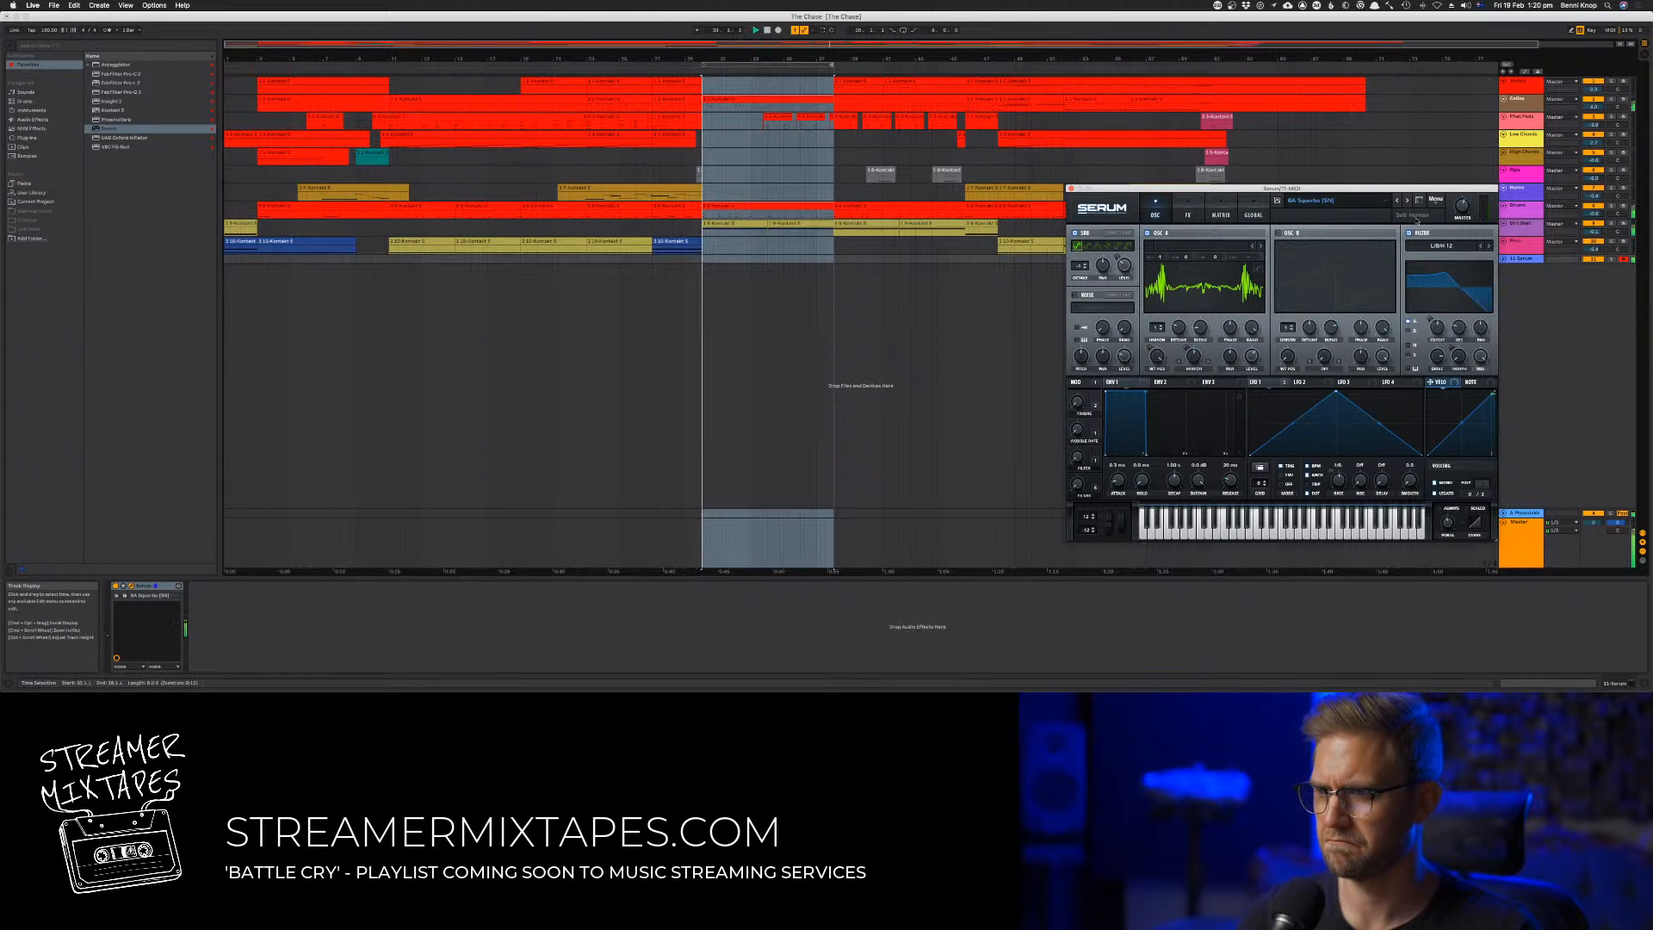
key(space)
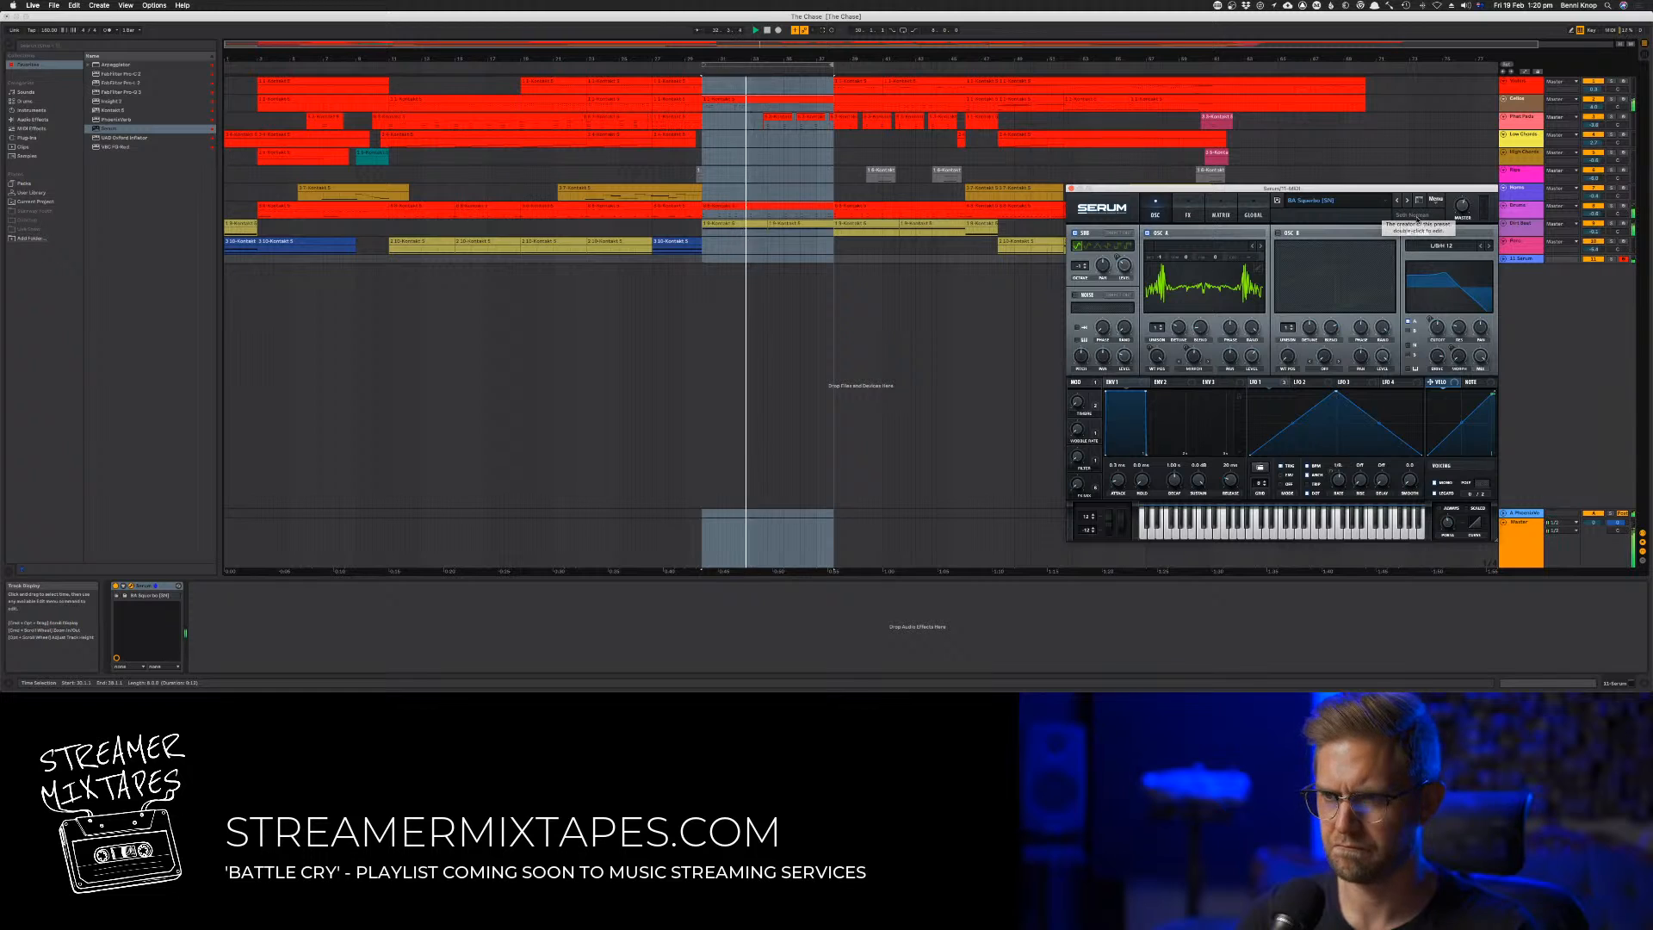
key(z)
key(a)
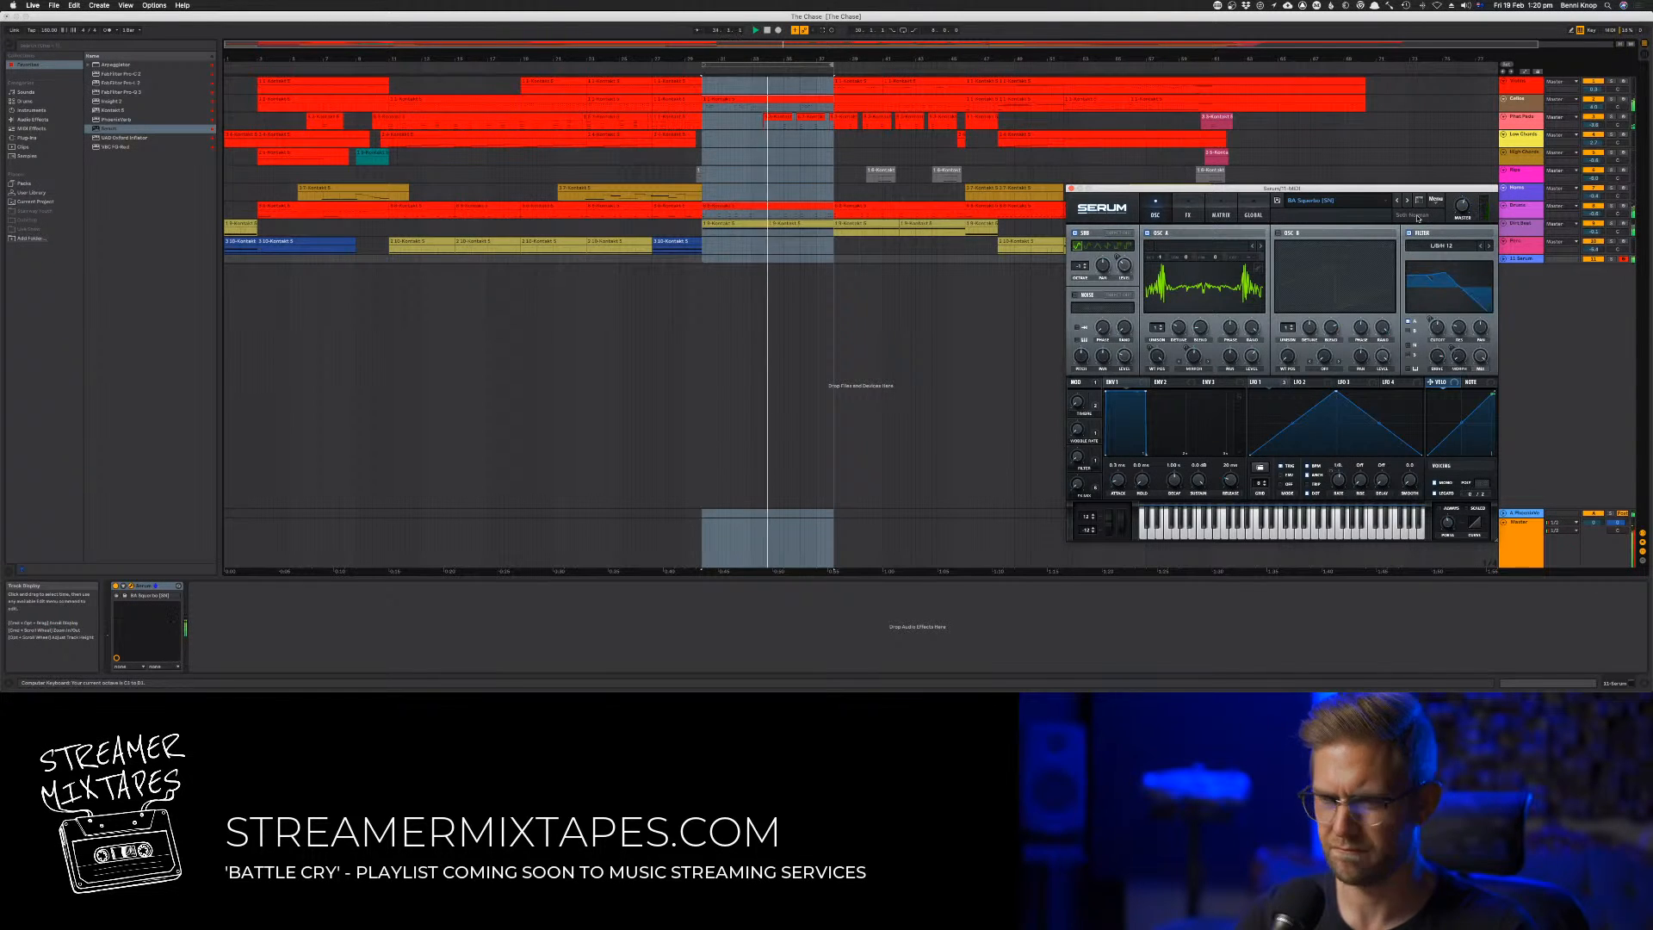
key(x)
key(x)
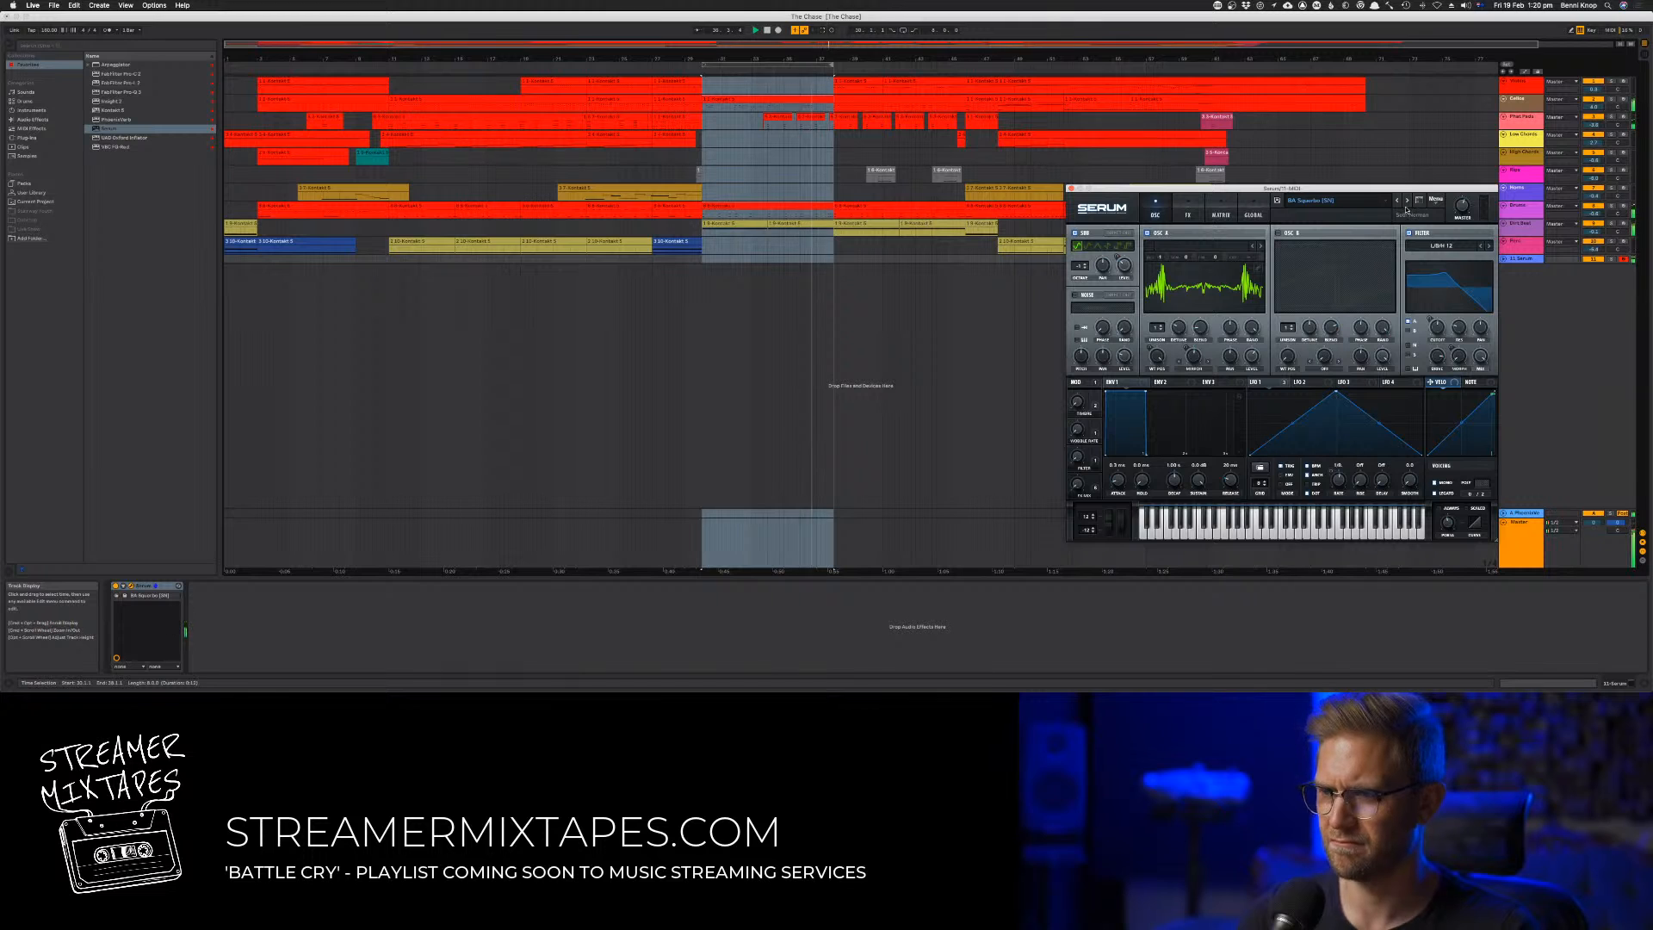
key(a)
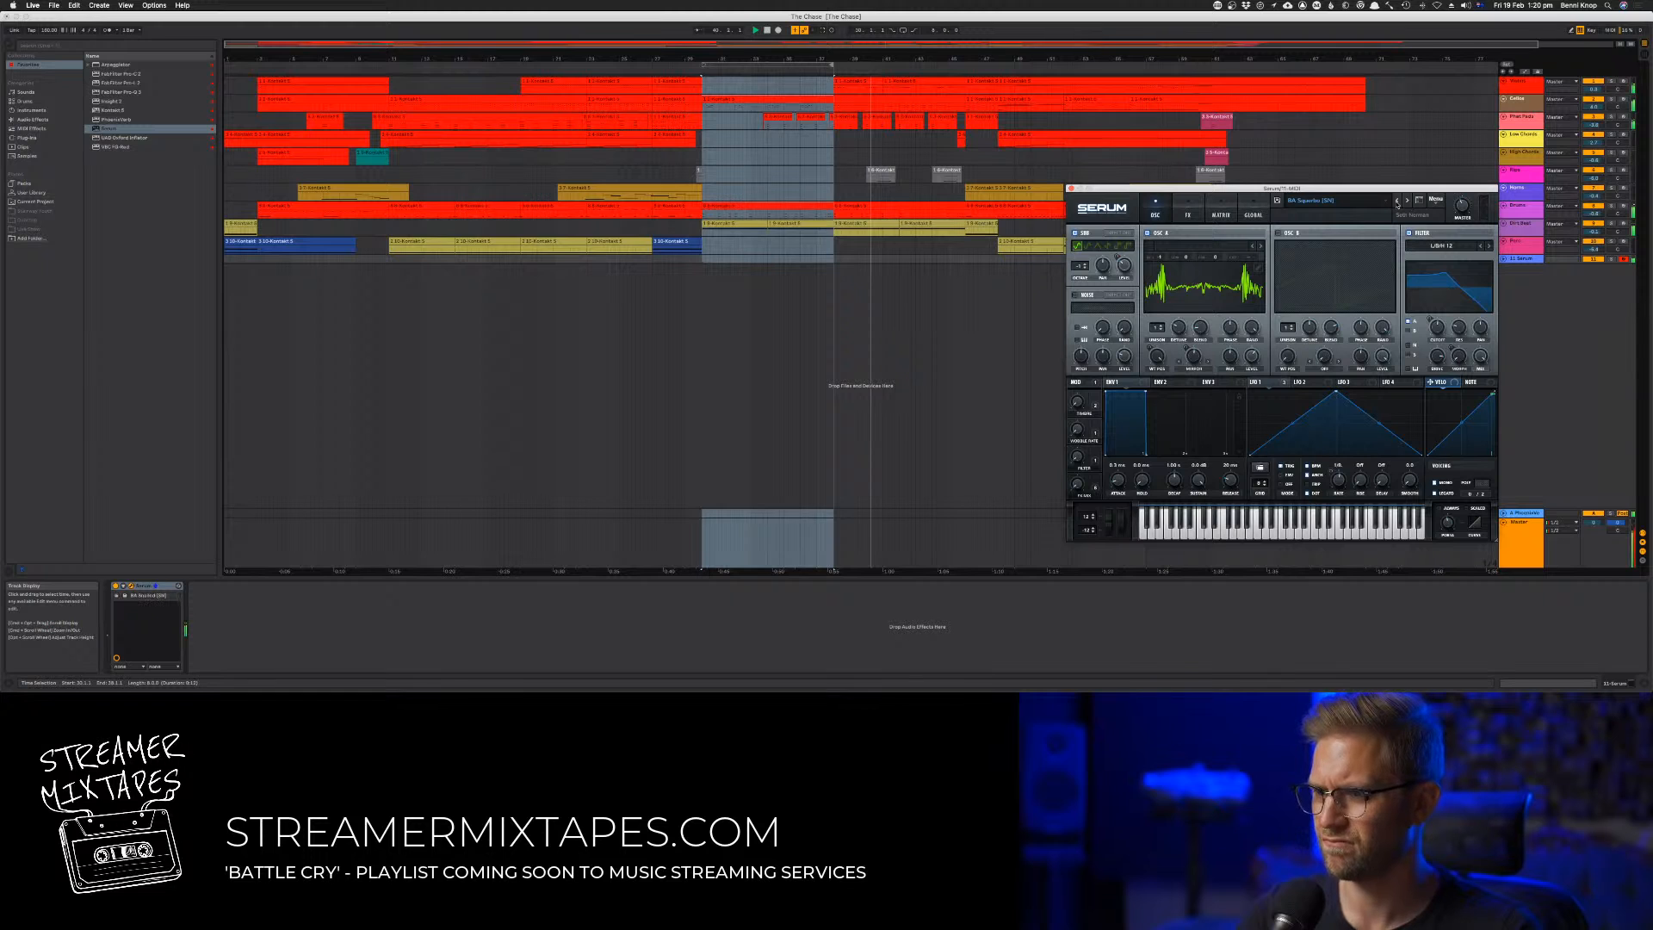
Load the preceding bass preset, check the Serum track's volume in the mixer and audition it from bar 30
click(1403, 205)
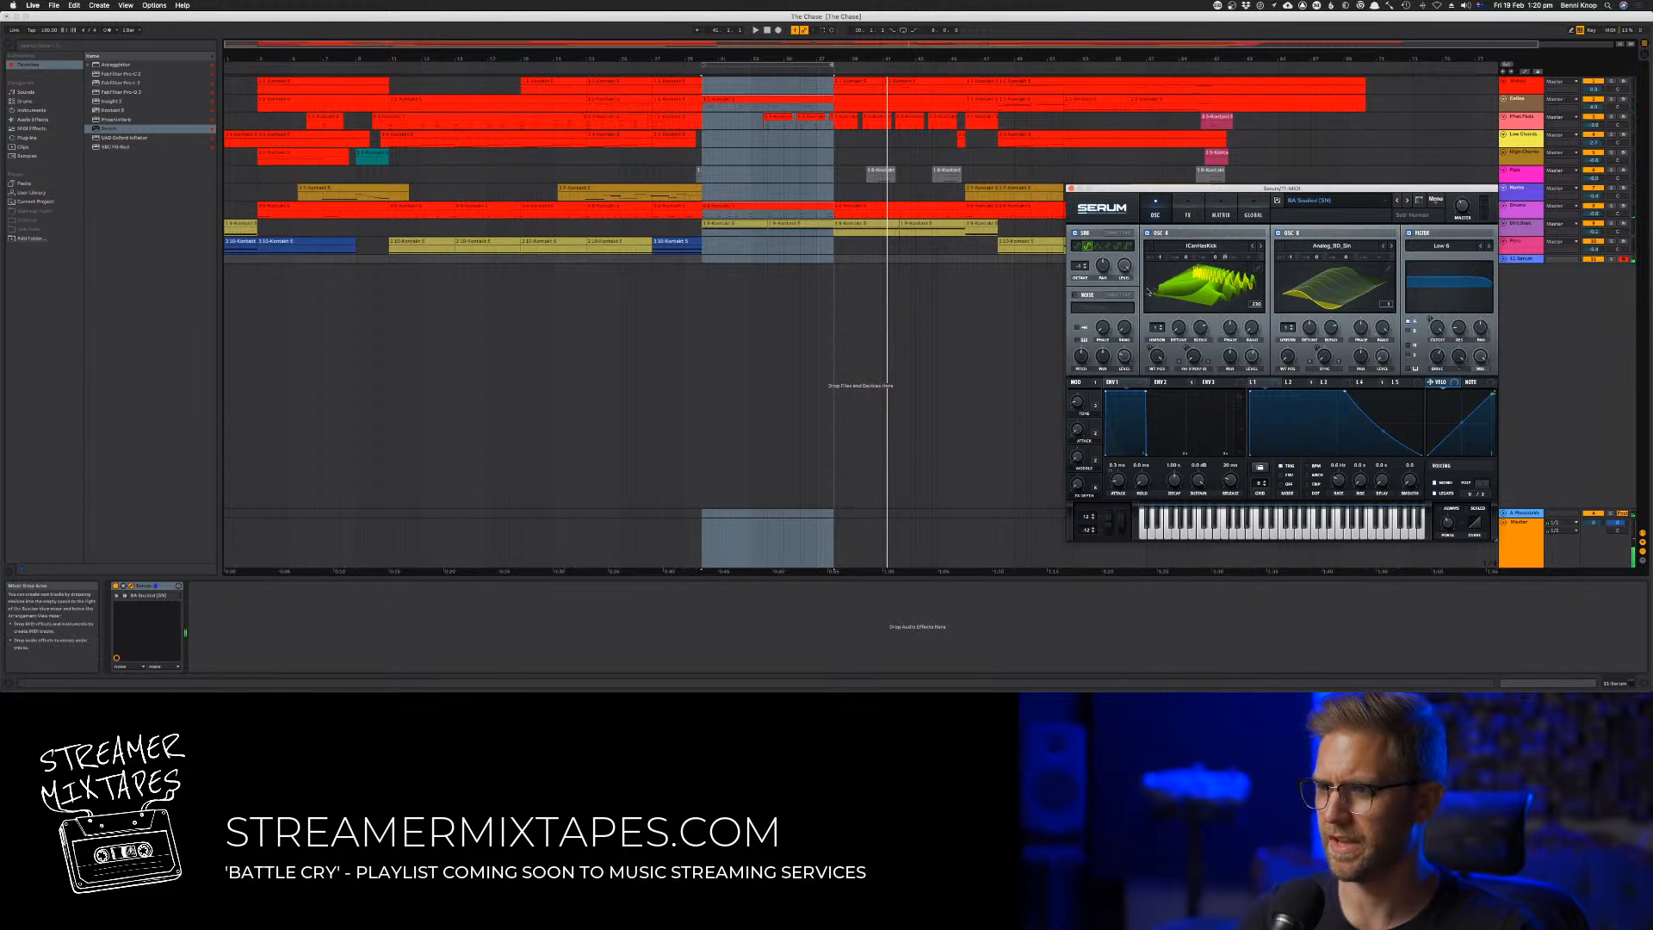
key(Tab)
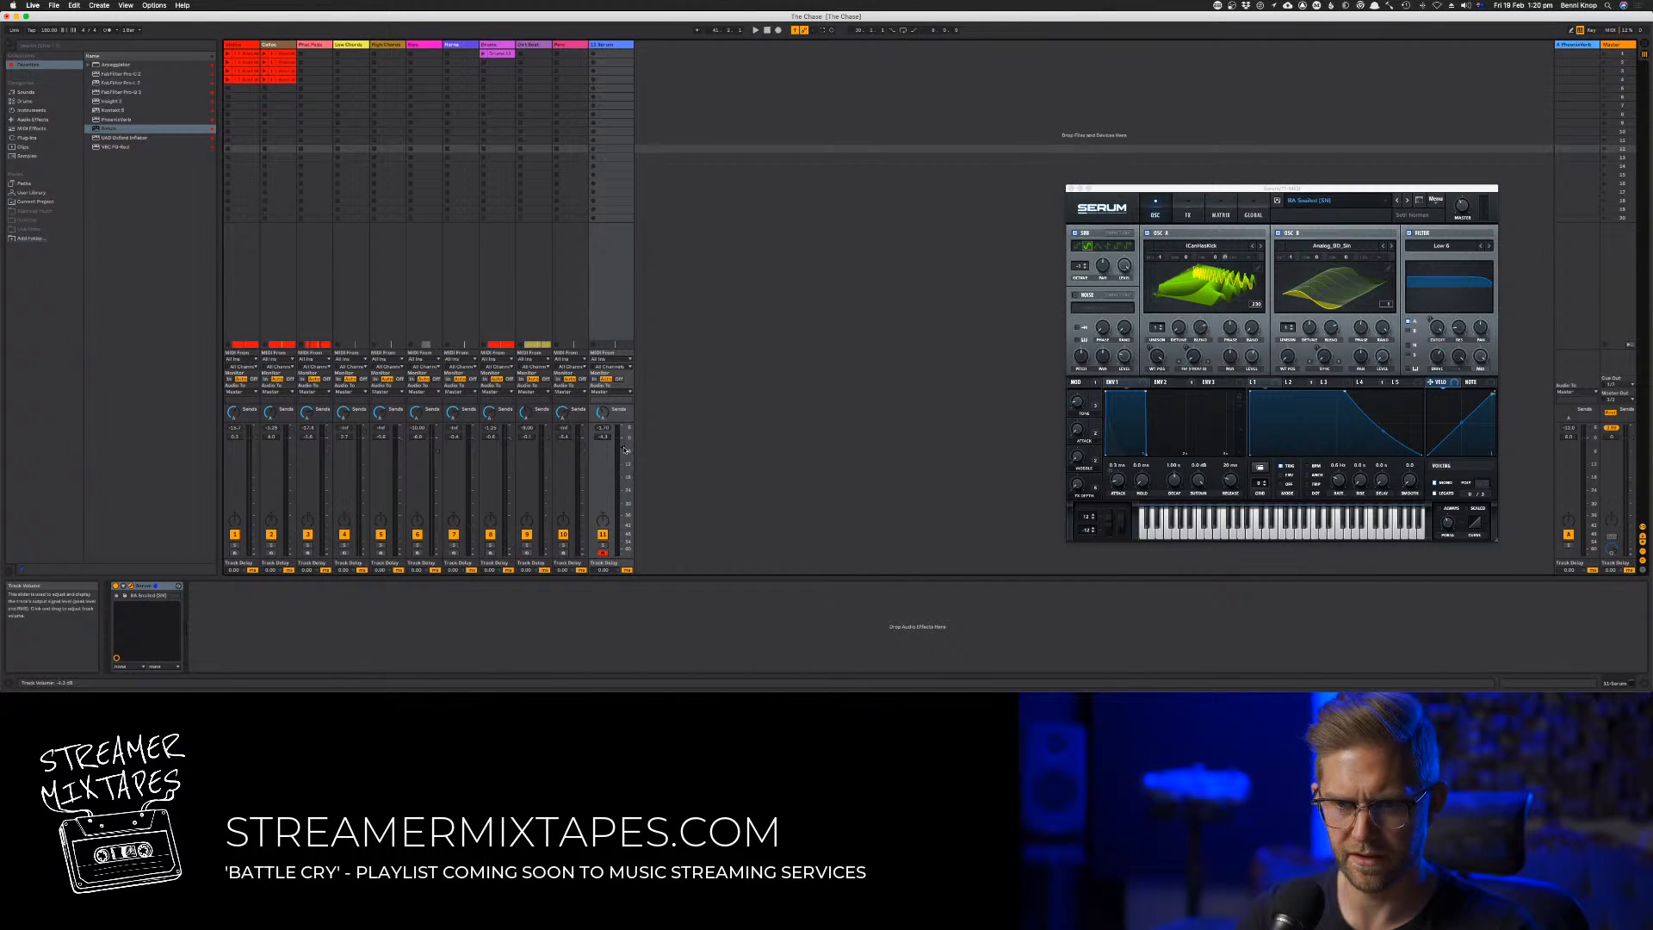
key(Tab)
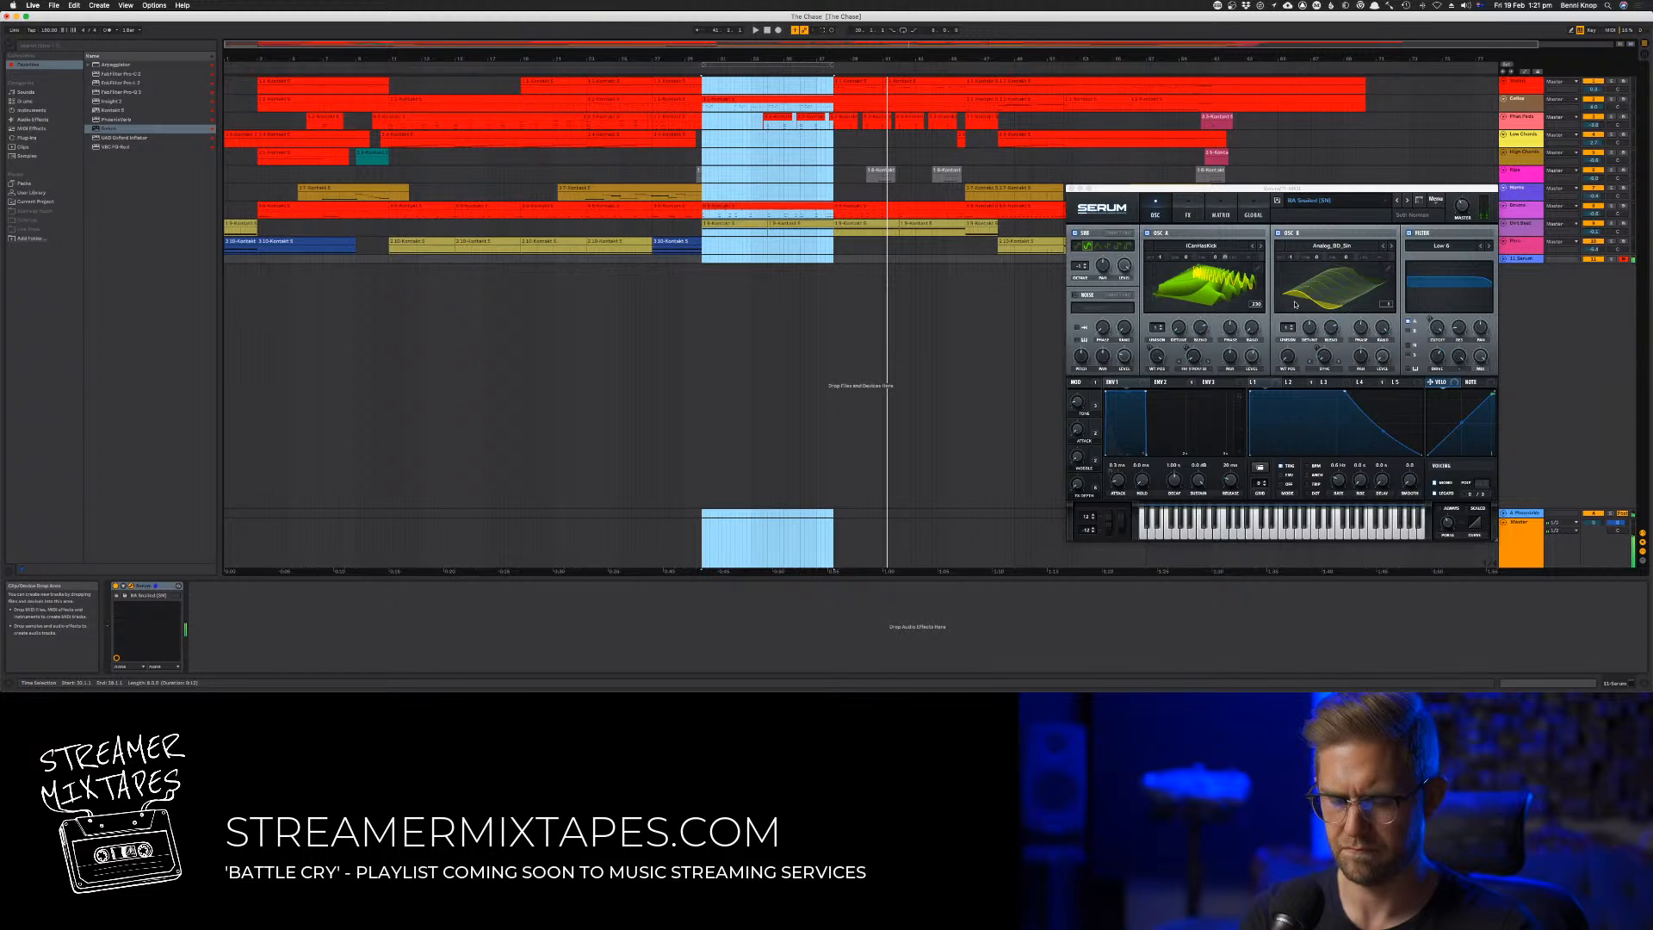
key(space)
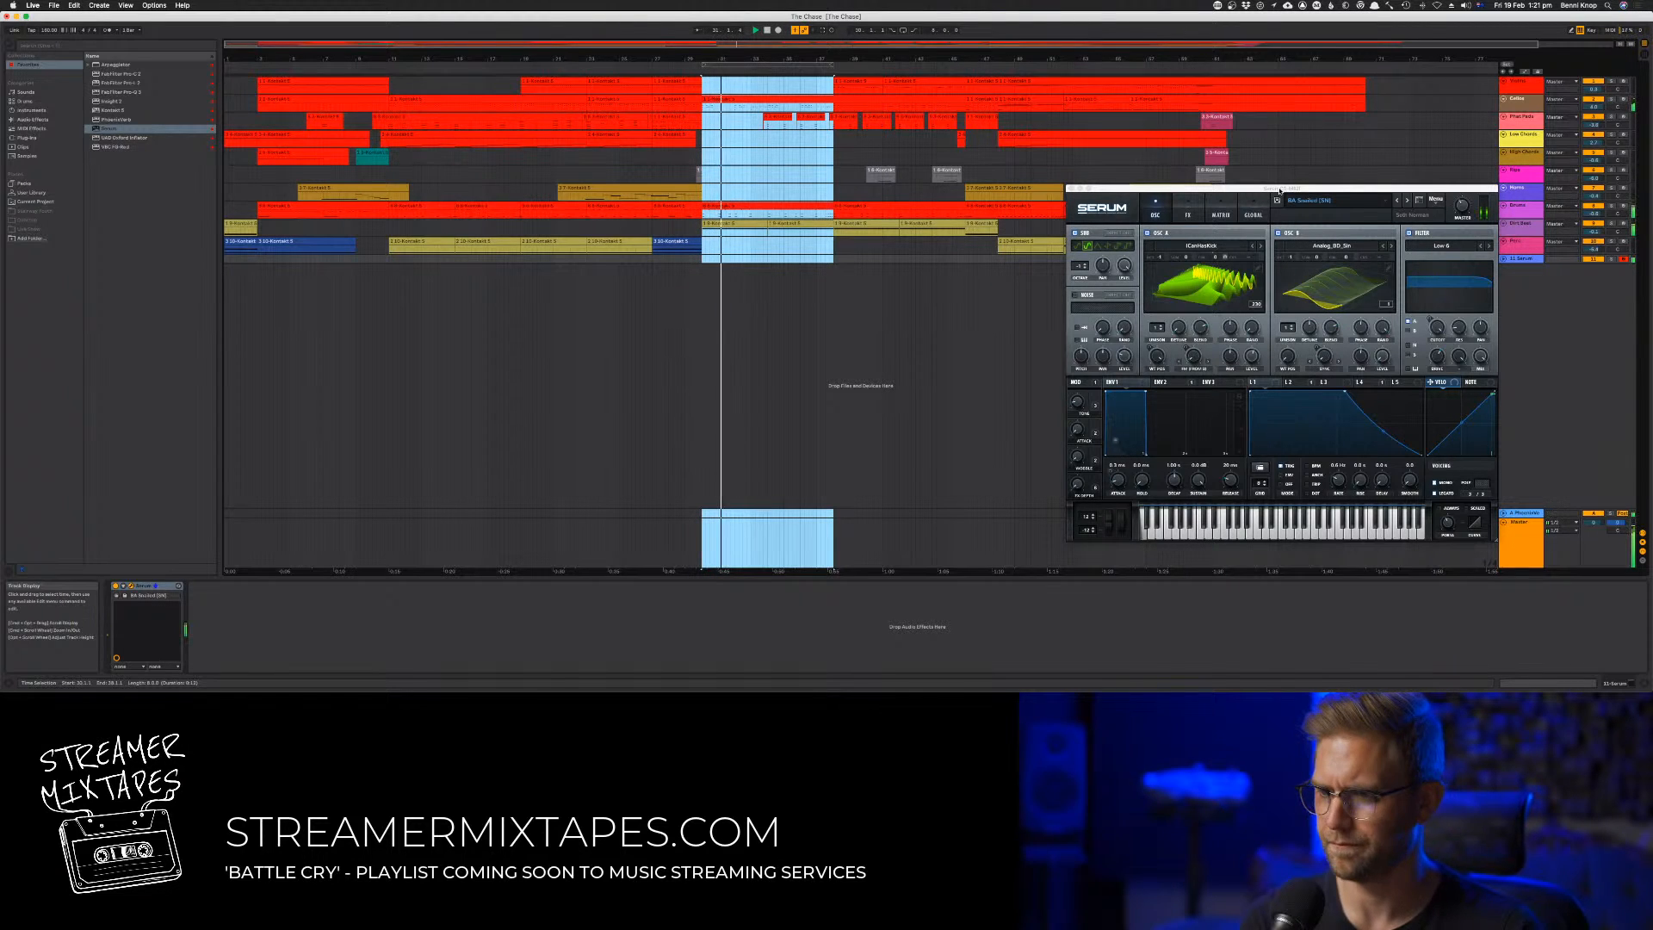
Load the BA Sludgecore preset in Serum and audition it with played notes from bar 30
click(1398, 201)
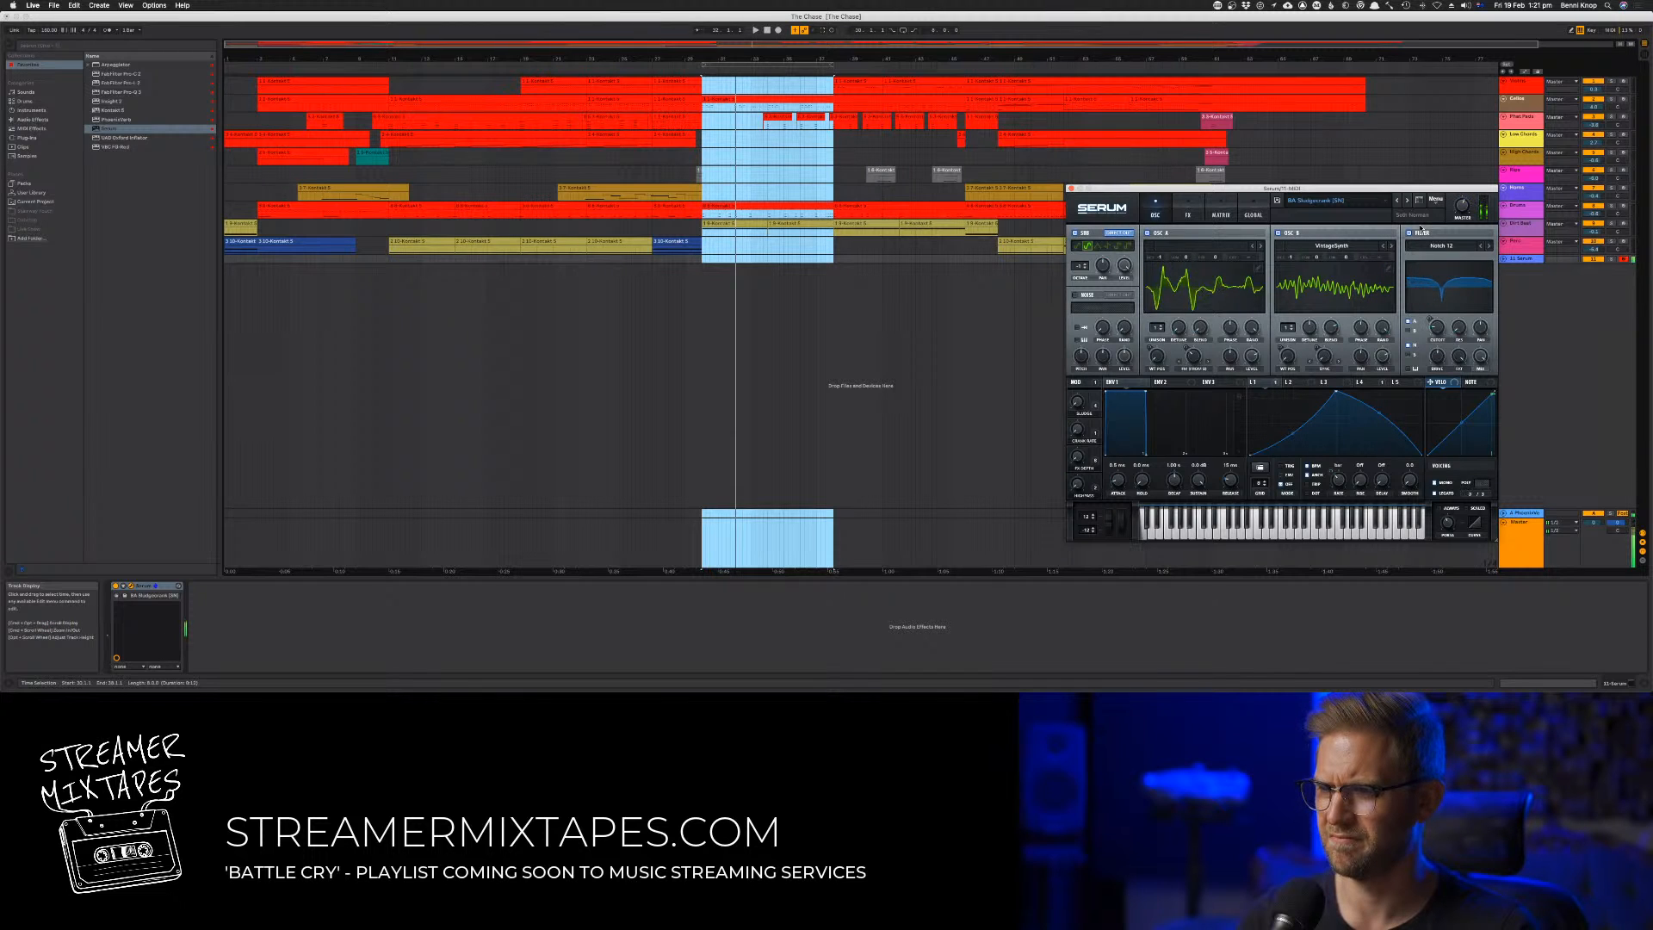
key(space)
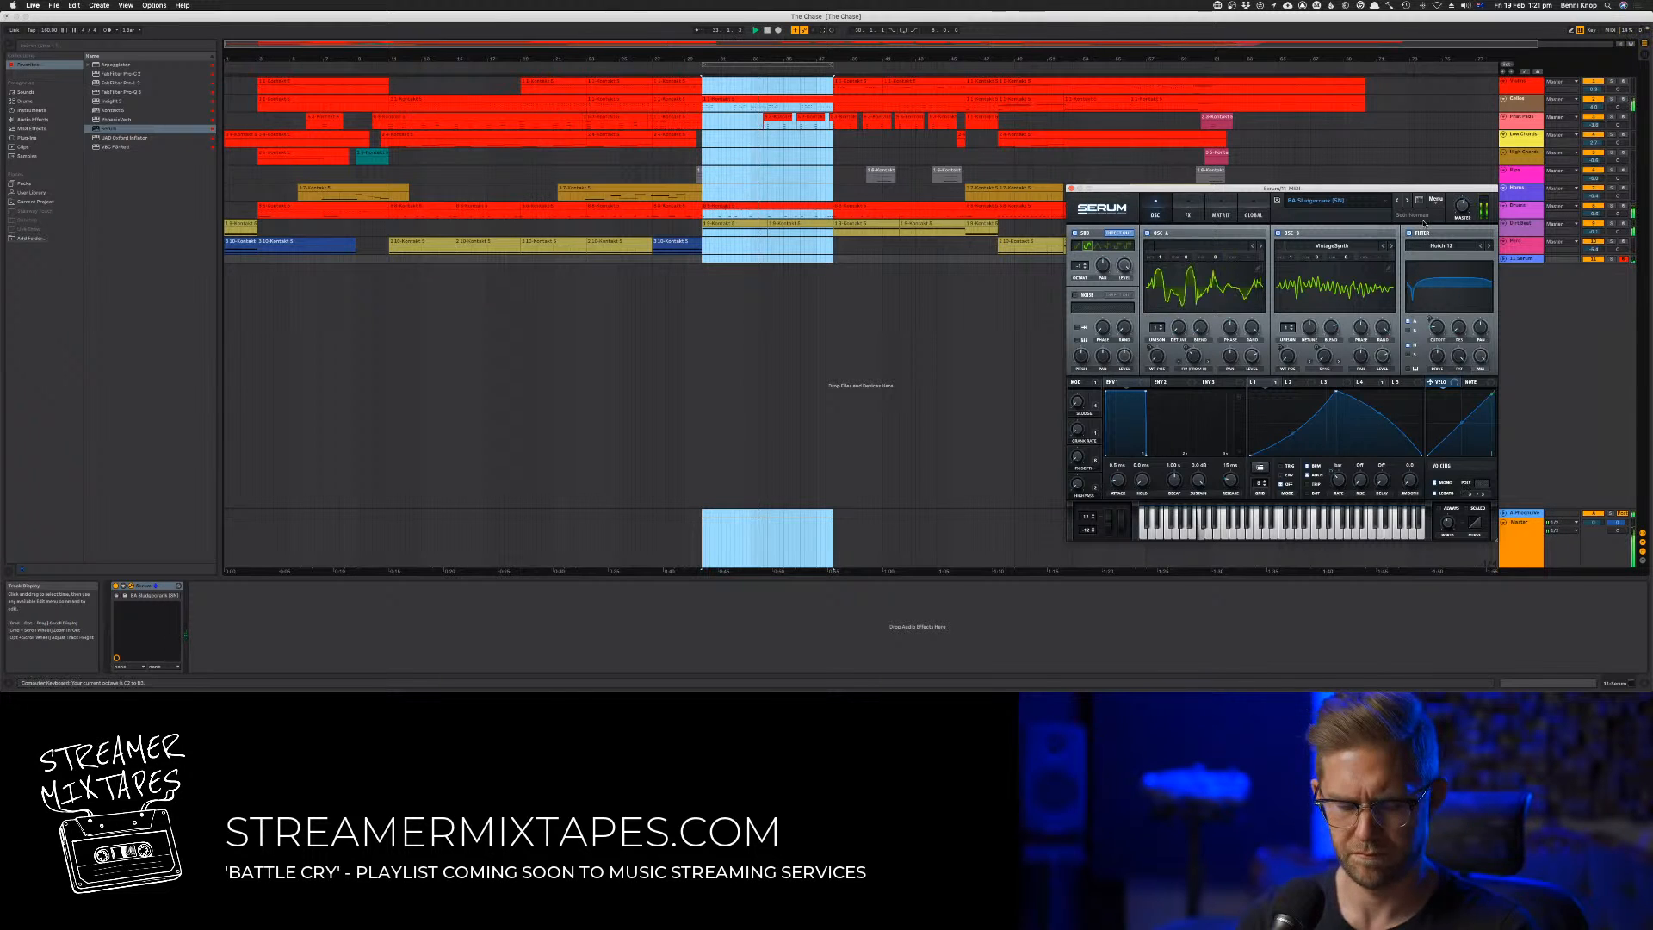
key(z)
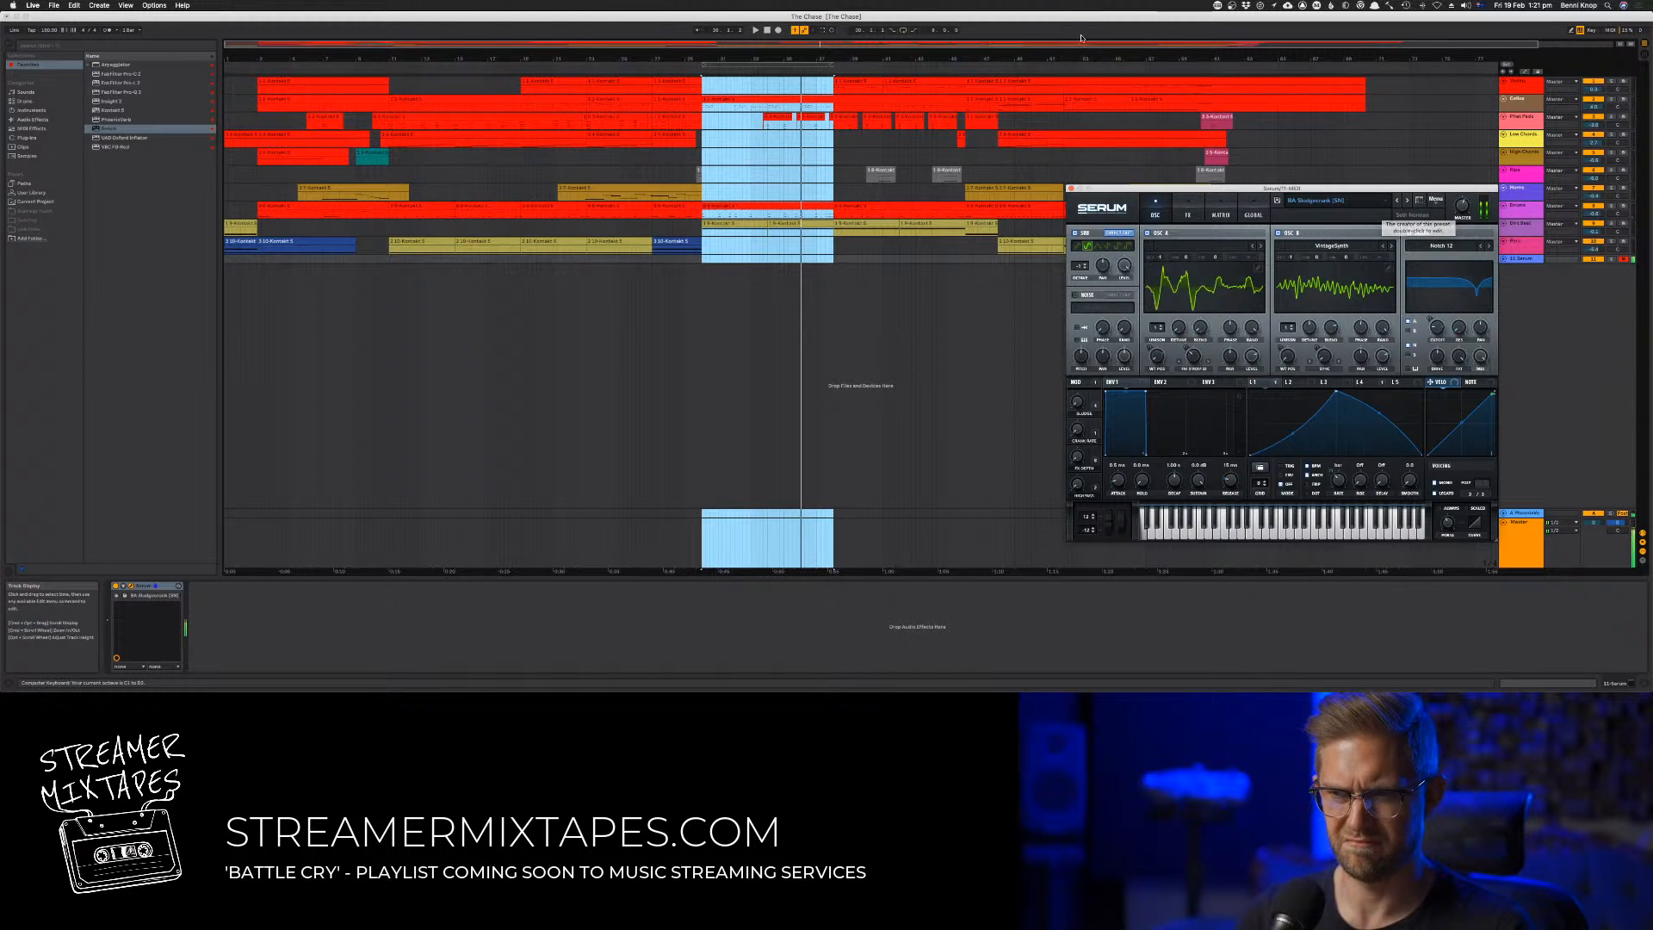
Record a short bass part on the Serum track starting at bar 30
click(779, 30)
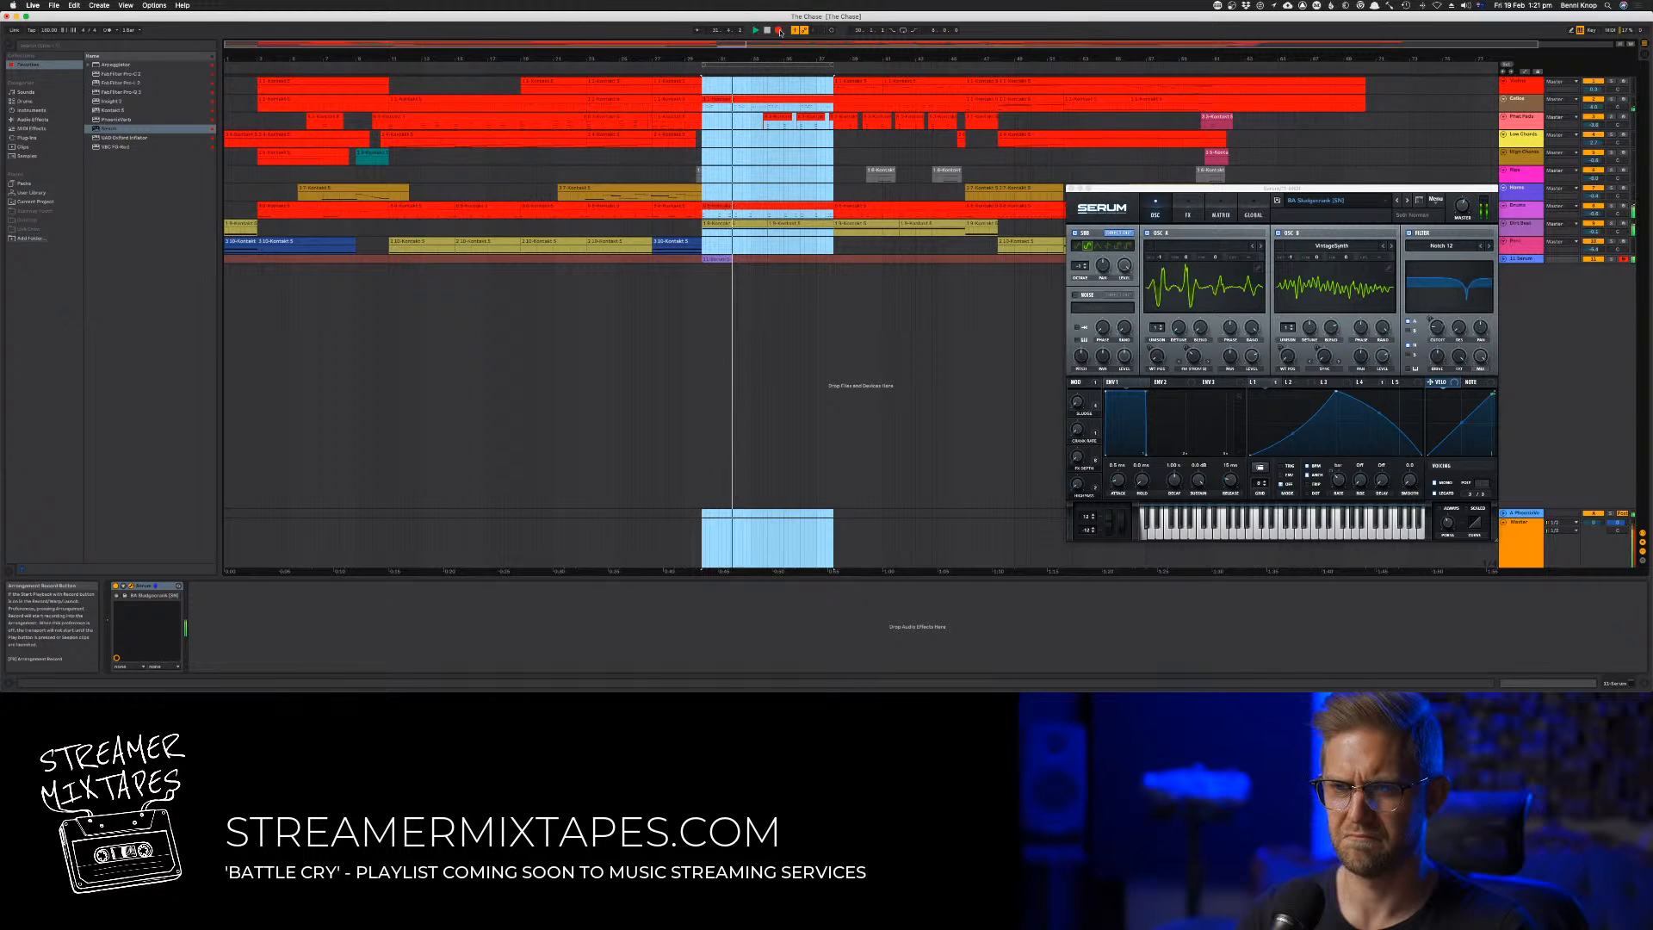
key(z)
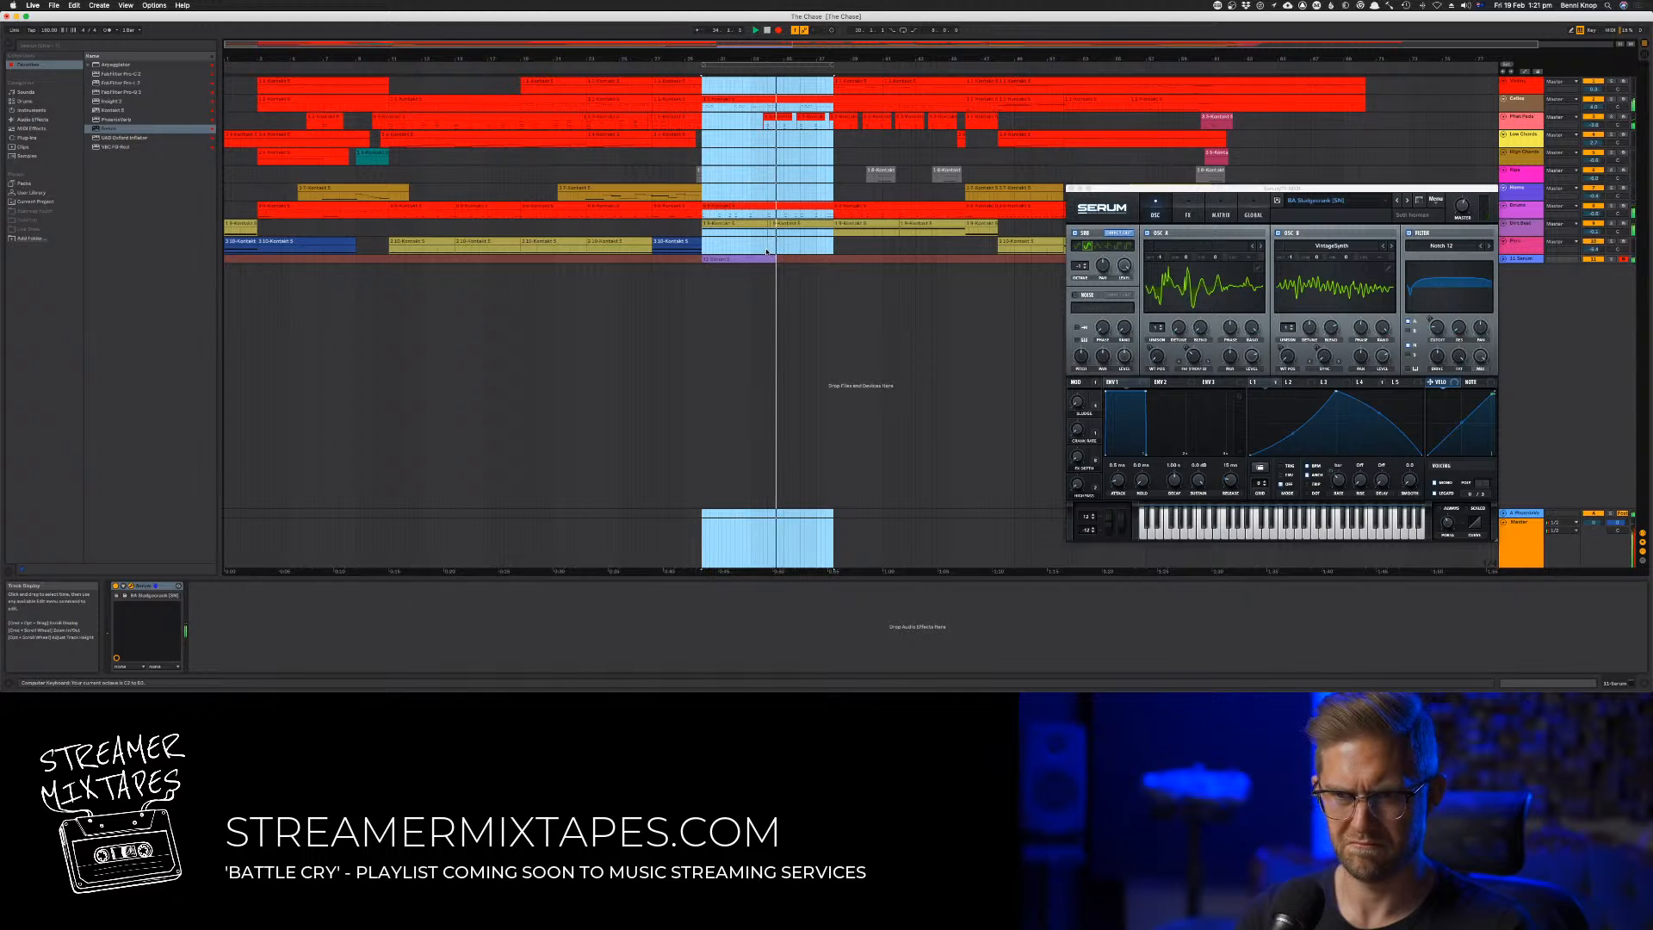
key(space)
Open the recorded Serum clip at bar 30 and quantize all of its notes
double_click(719, 258)
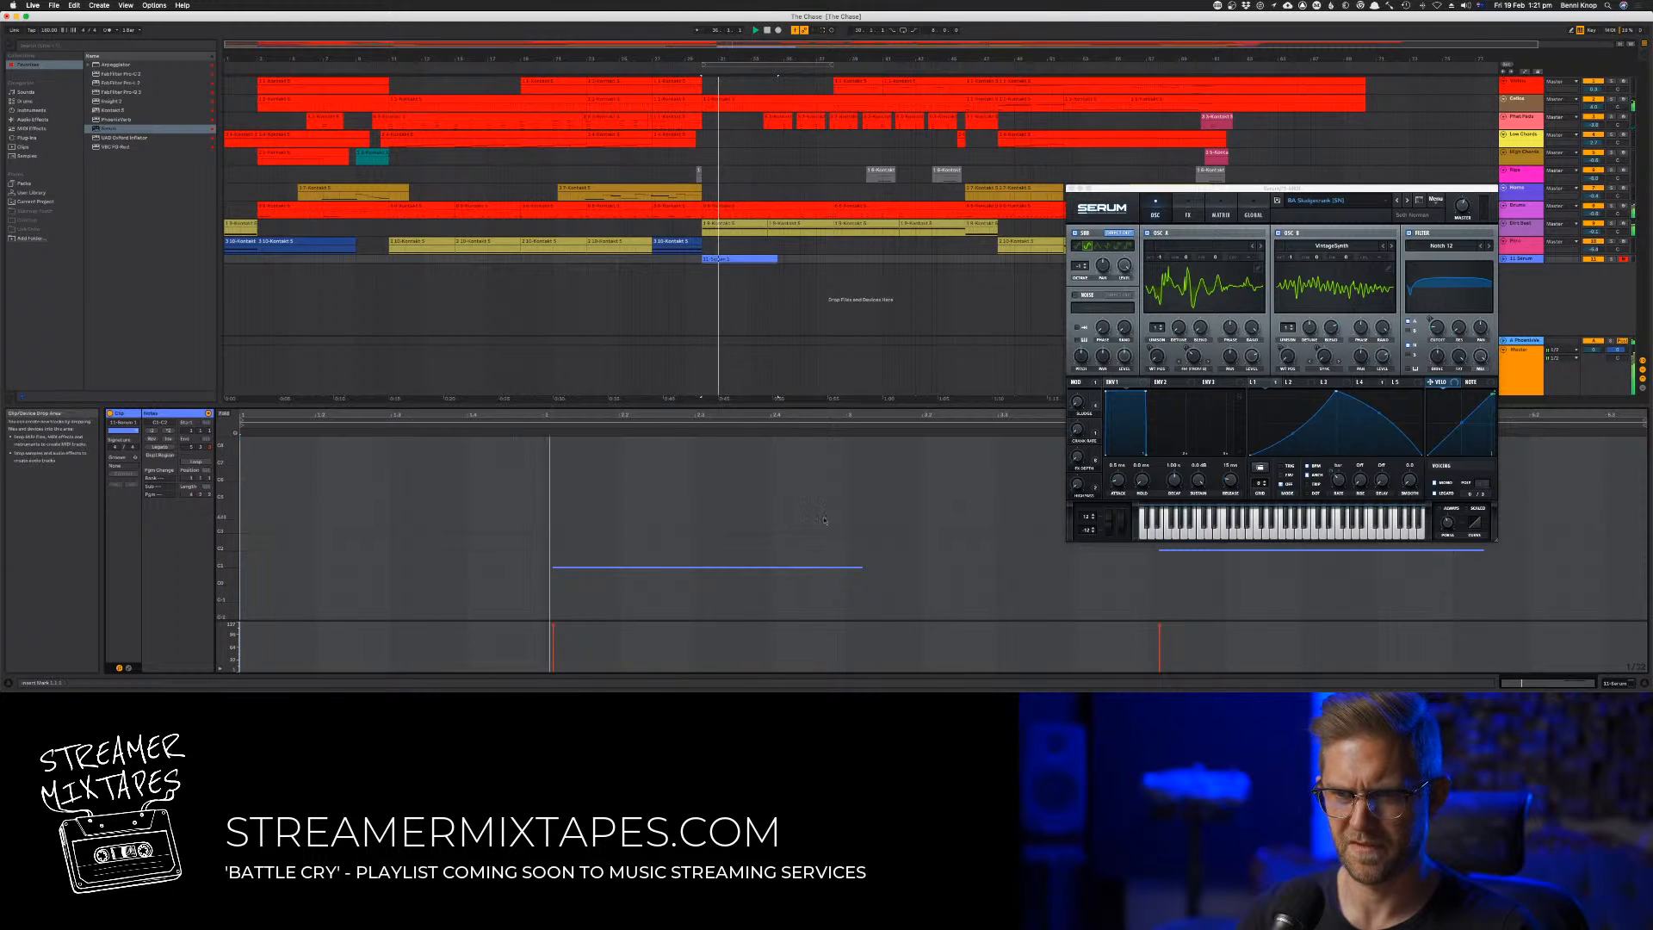
click(979, 539)
key(super+a)
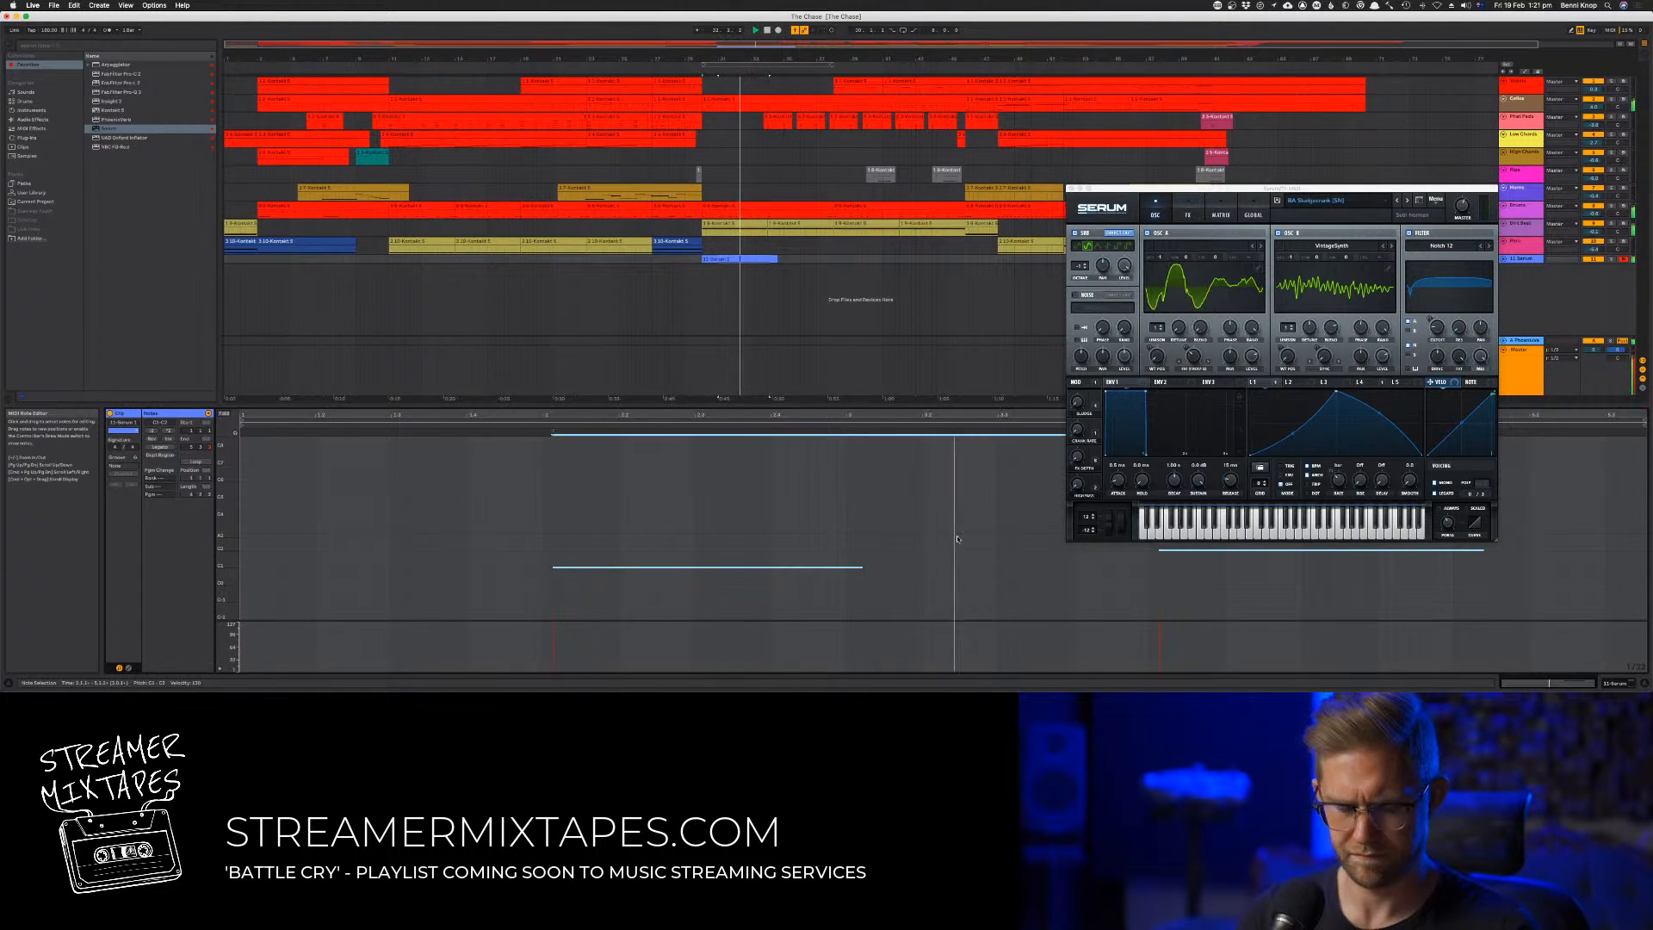
key(super+u)
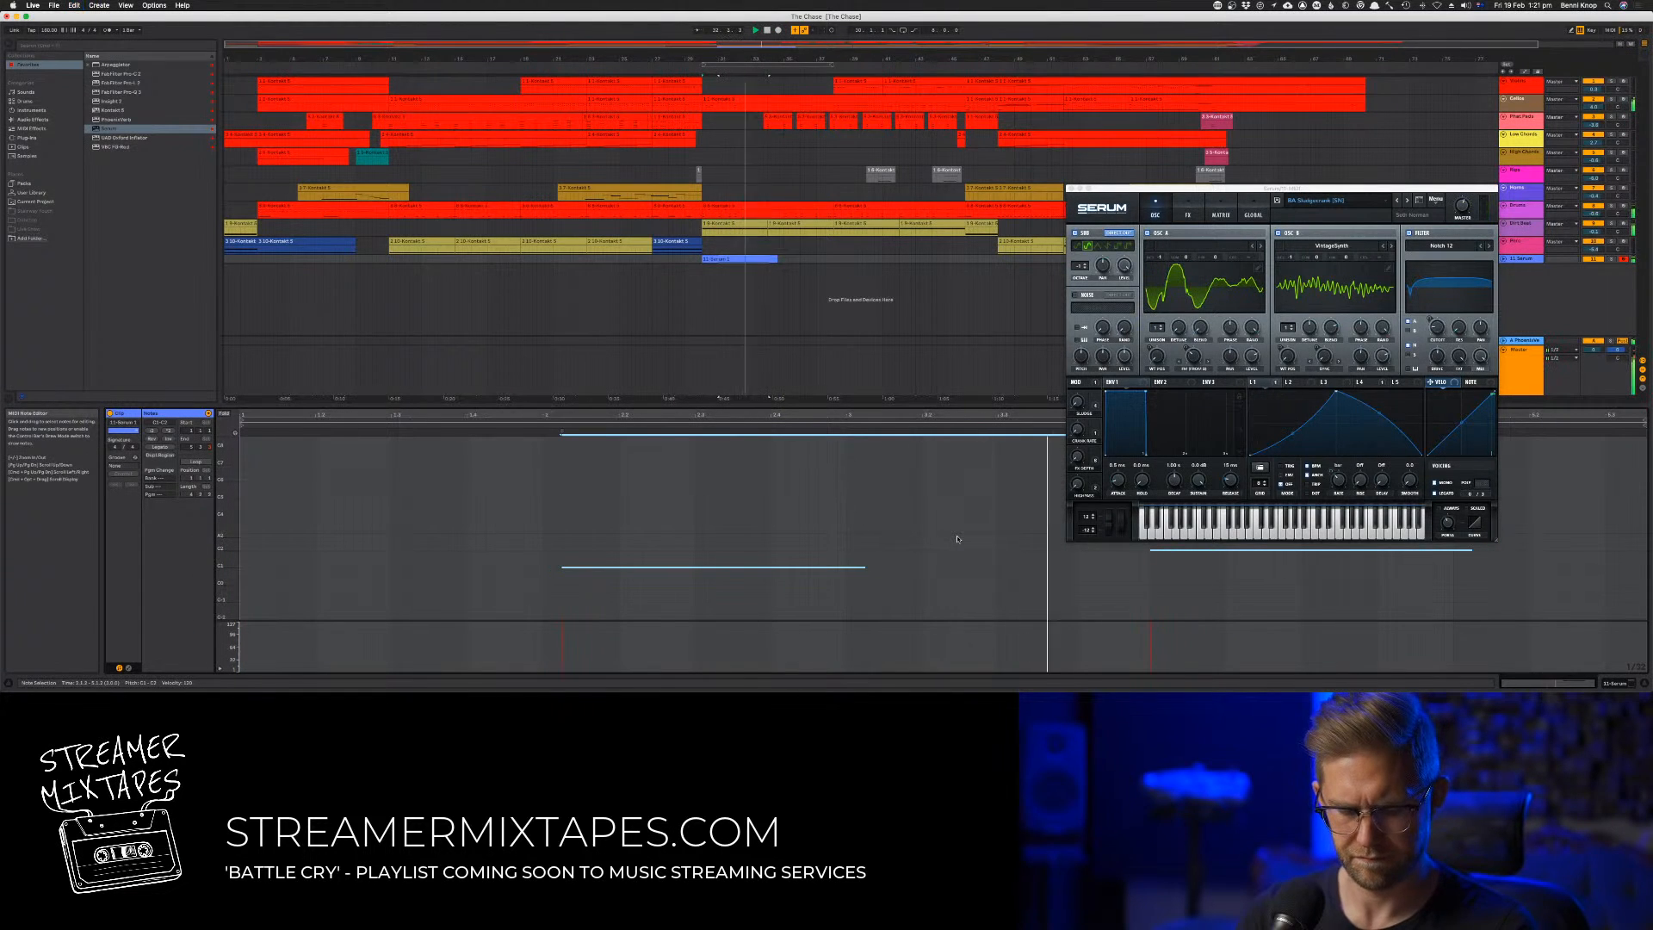
Shift the clip's first bass note slightly earlier and move the Serum window clear of the note editor
click(617, 561)
click(609, 567)
drag(608, 567, 592, 570)
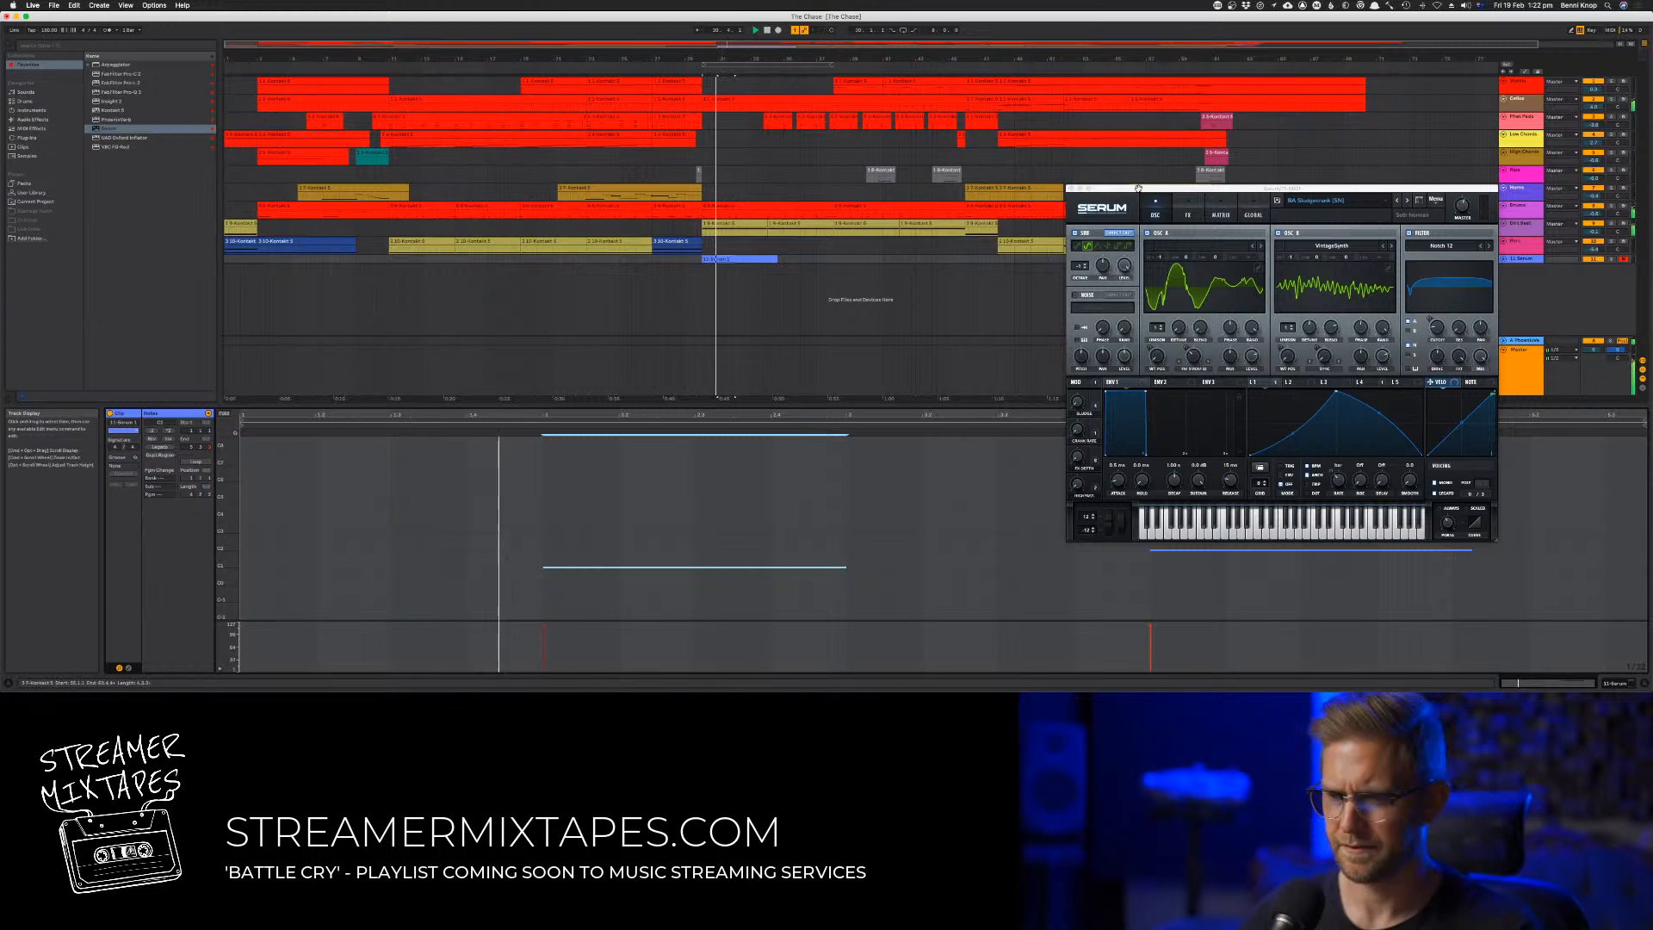
drag(1141, 189, 1004, 109)
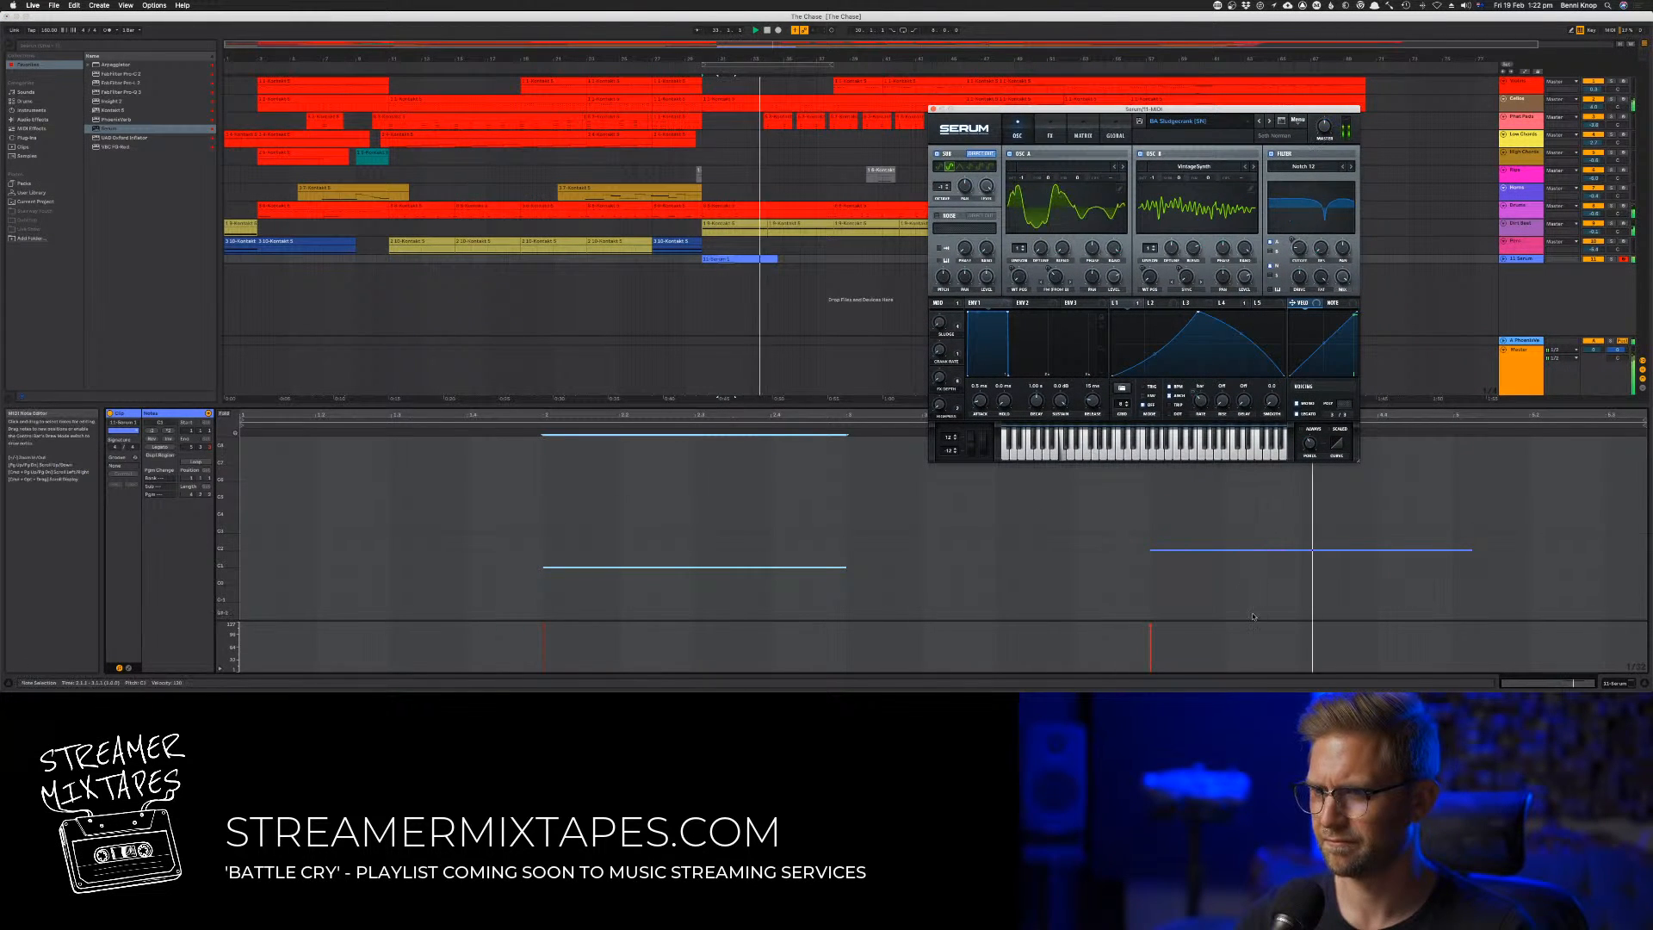
Transpose the clip's second bass note down three semitones and play the part back
click(1215, 547)
click(1216, 549)
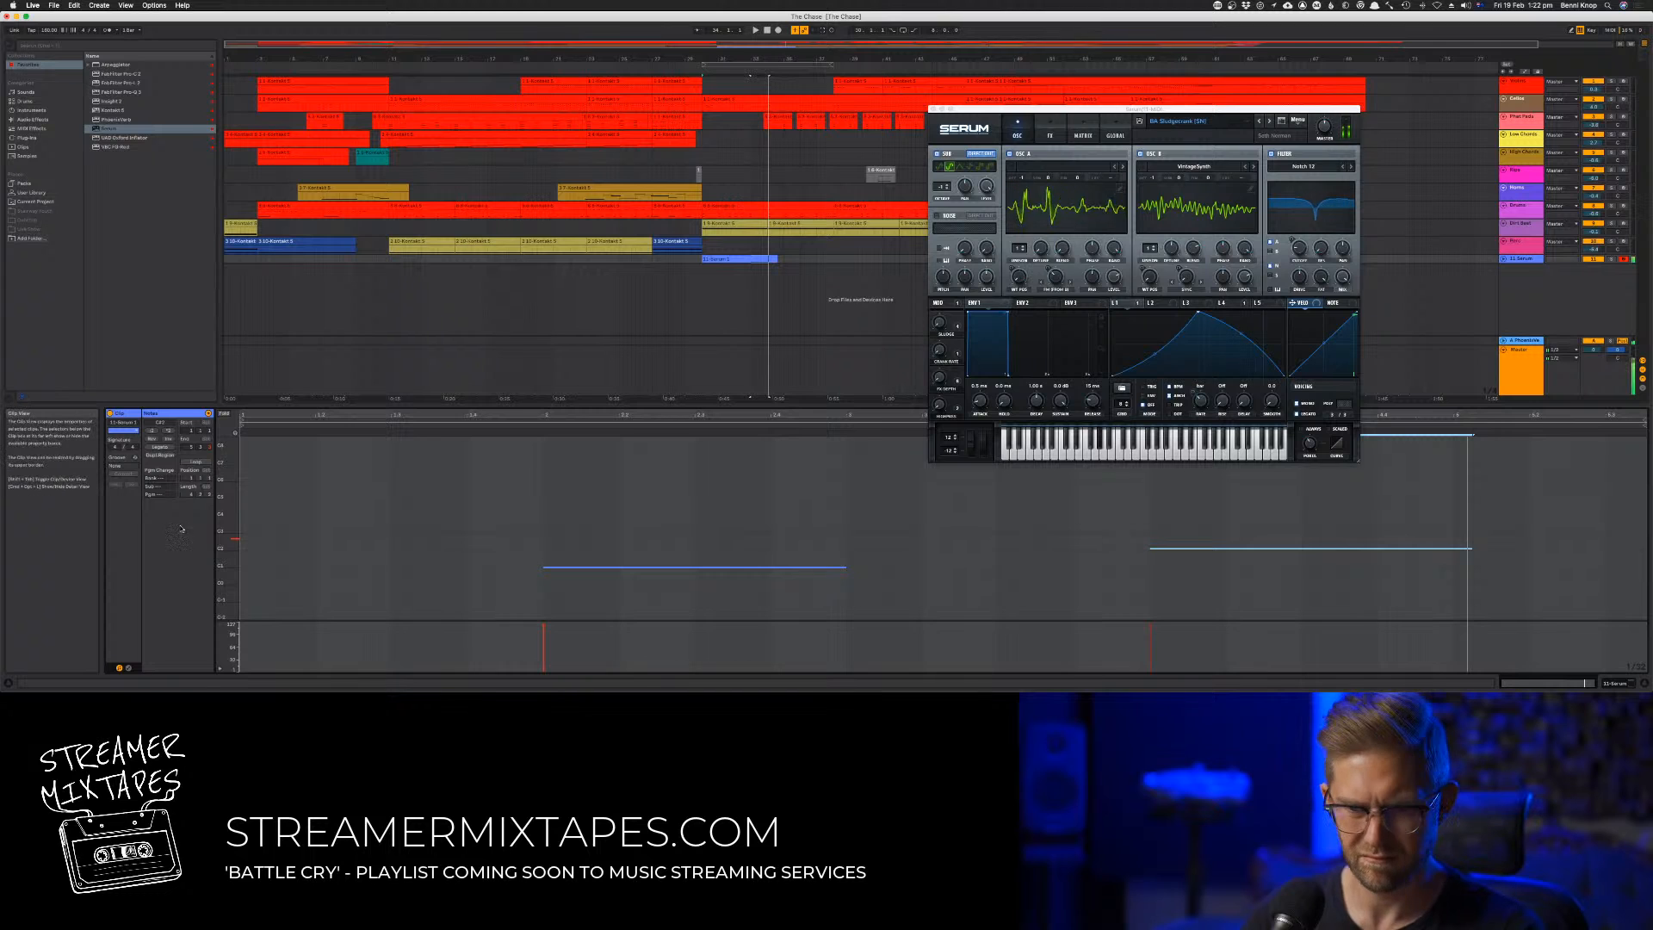
mouse_move(222, 530)
mouse_down()
mouse_move(258, 572)
mouse_move(258, 479)
mouse_move(225, 529)
mouse_up()
key(Down)
key(Down)
key(Down)
key(Down)
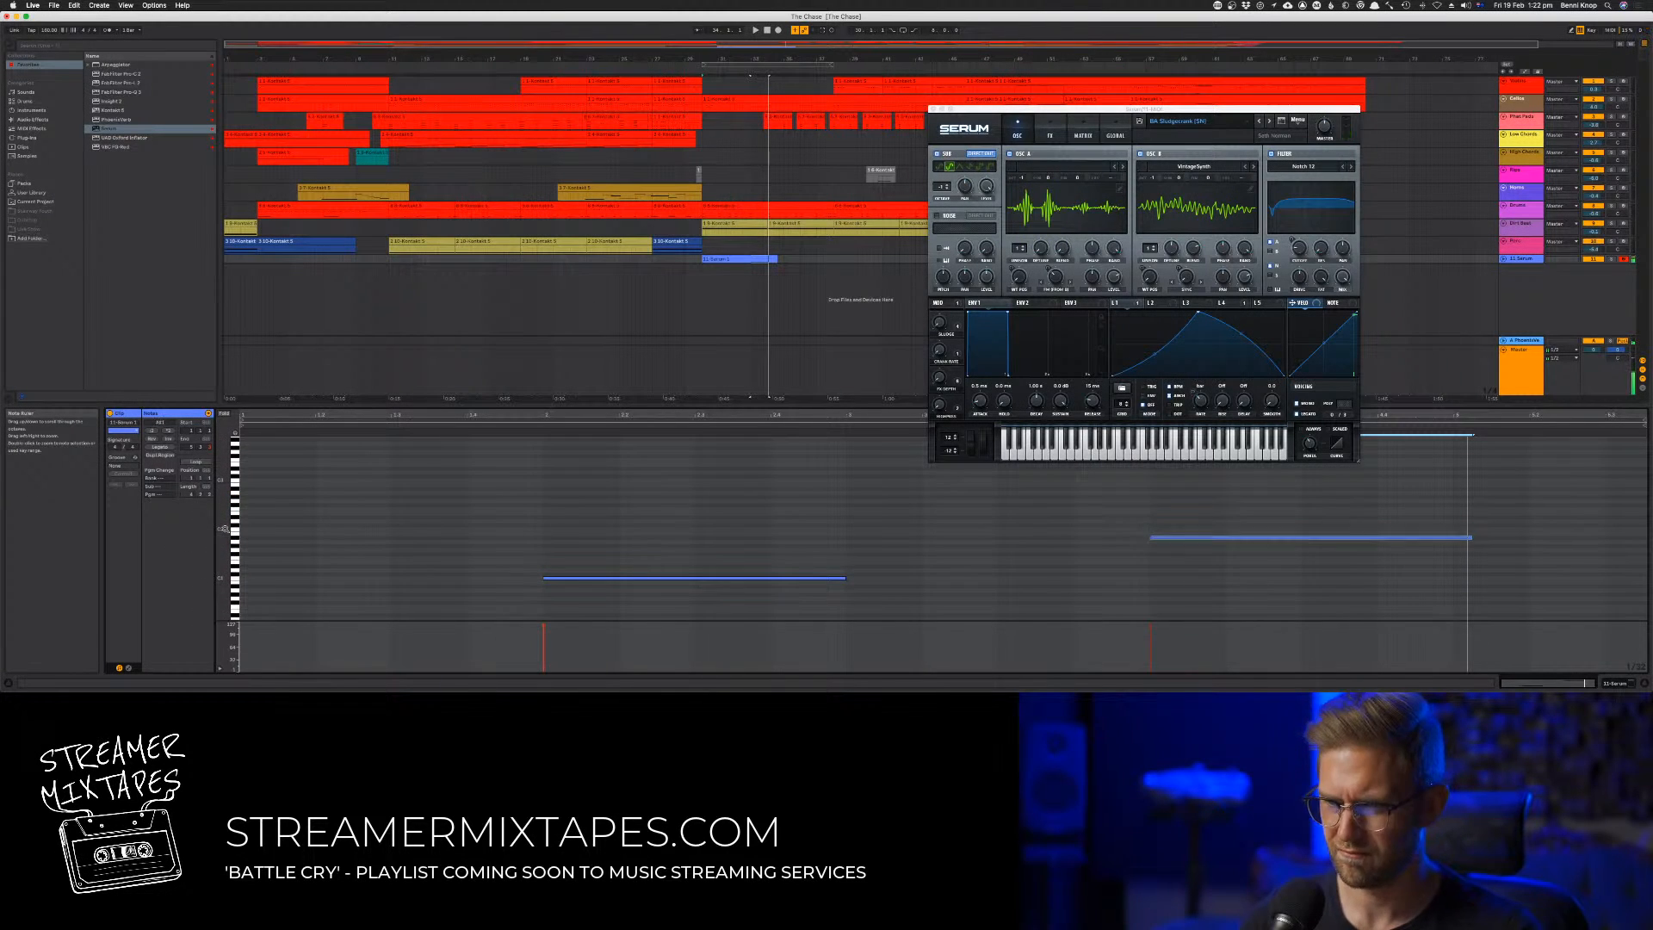
key(space)
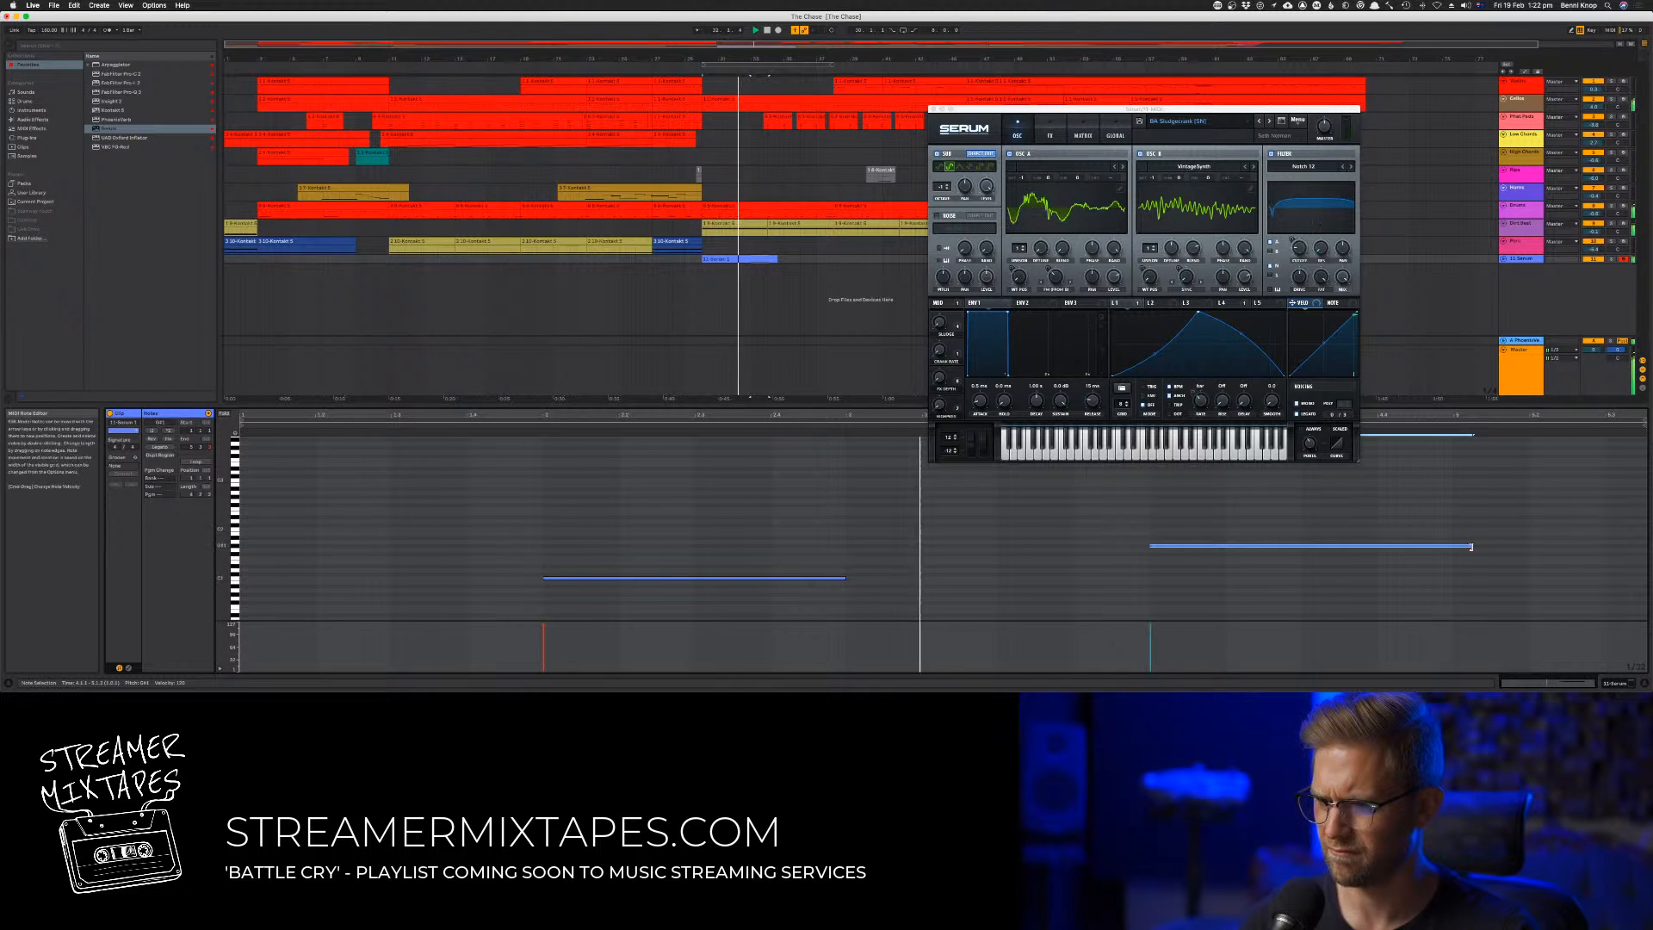
Shorten the clip's second bass note slightly and trim the end of the Serum clip to where that note ends
drag(1470, 544, 1453, 545)
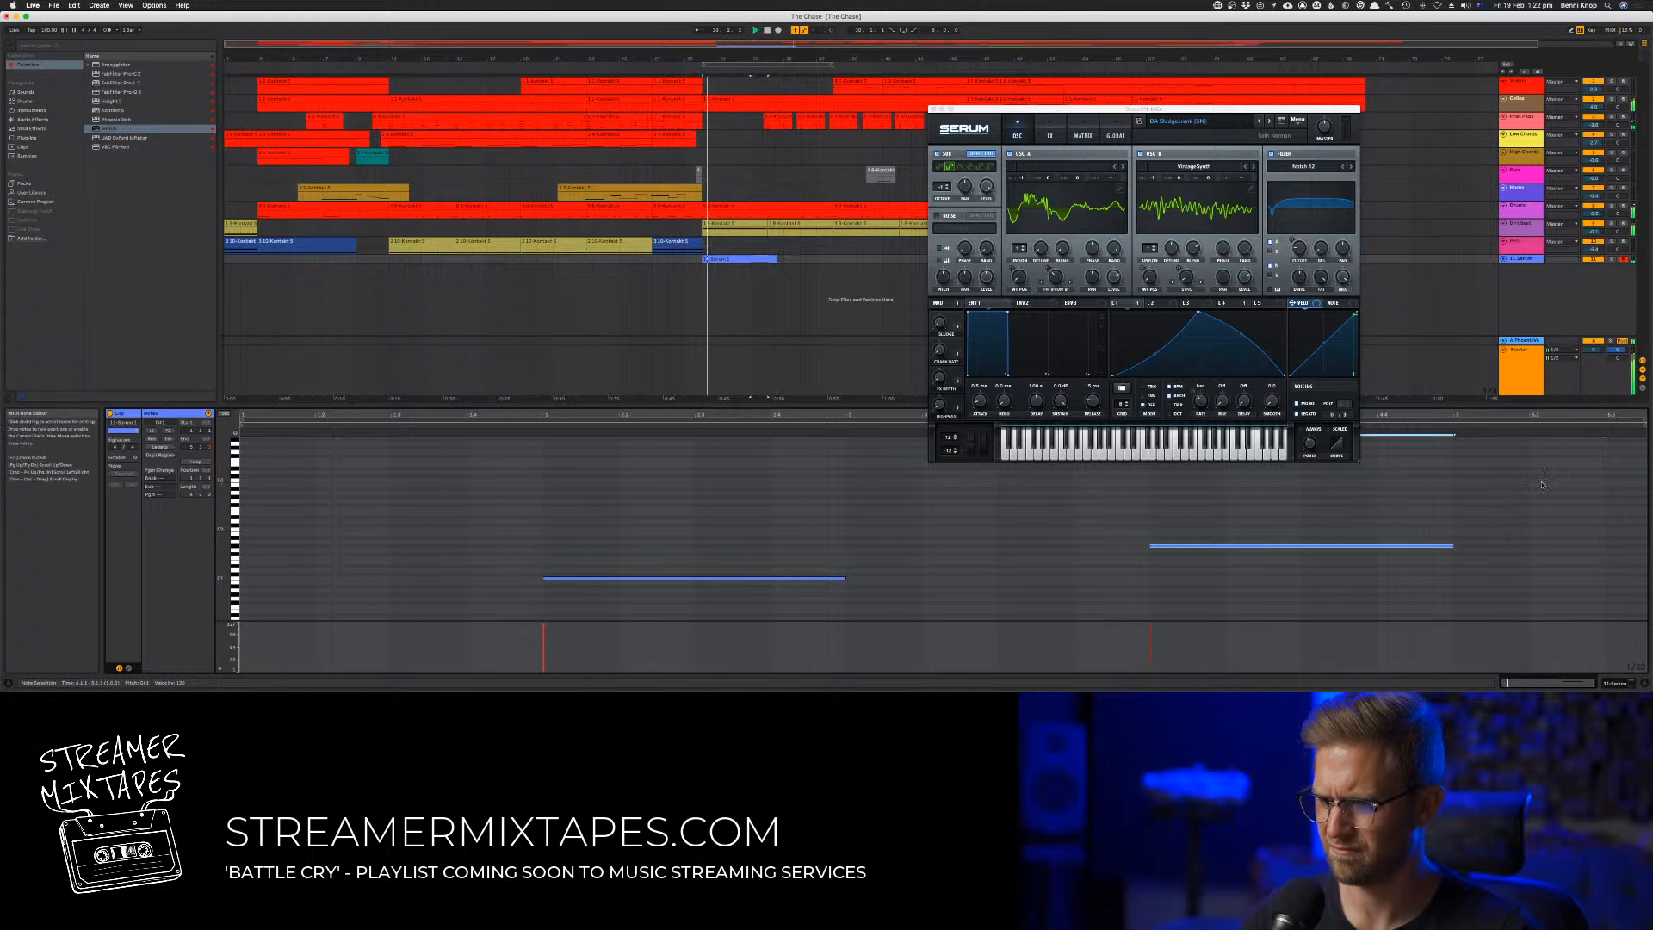
click(1463, 434)
drag(1463, 435, 1453, 434)
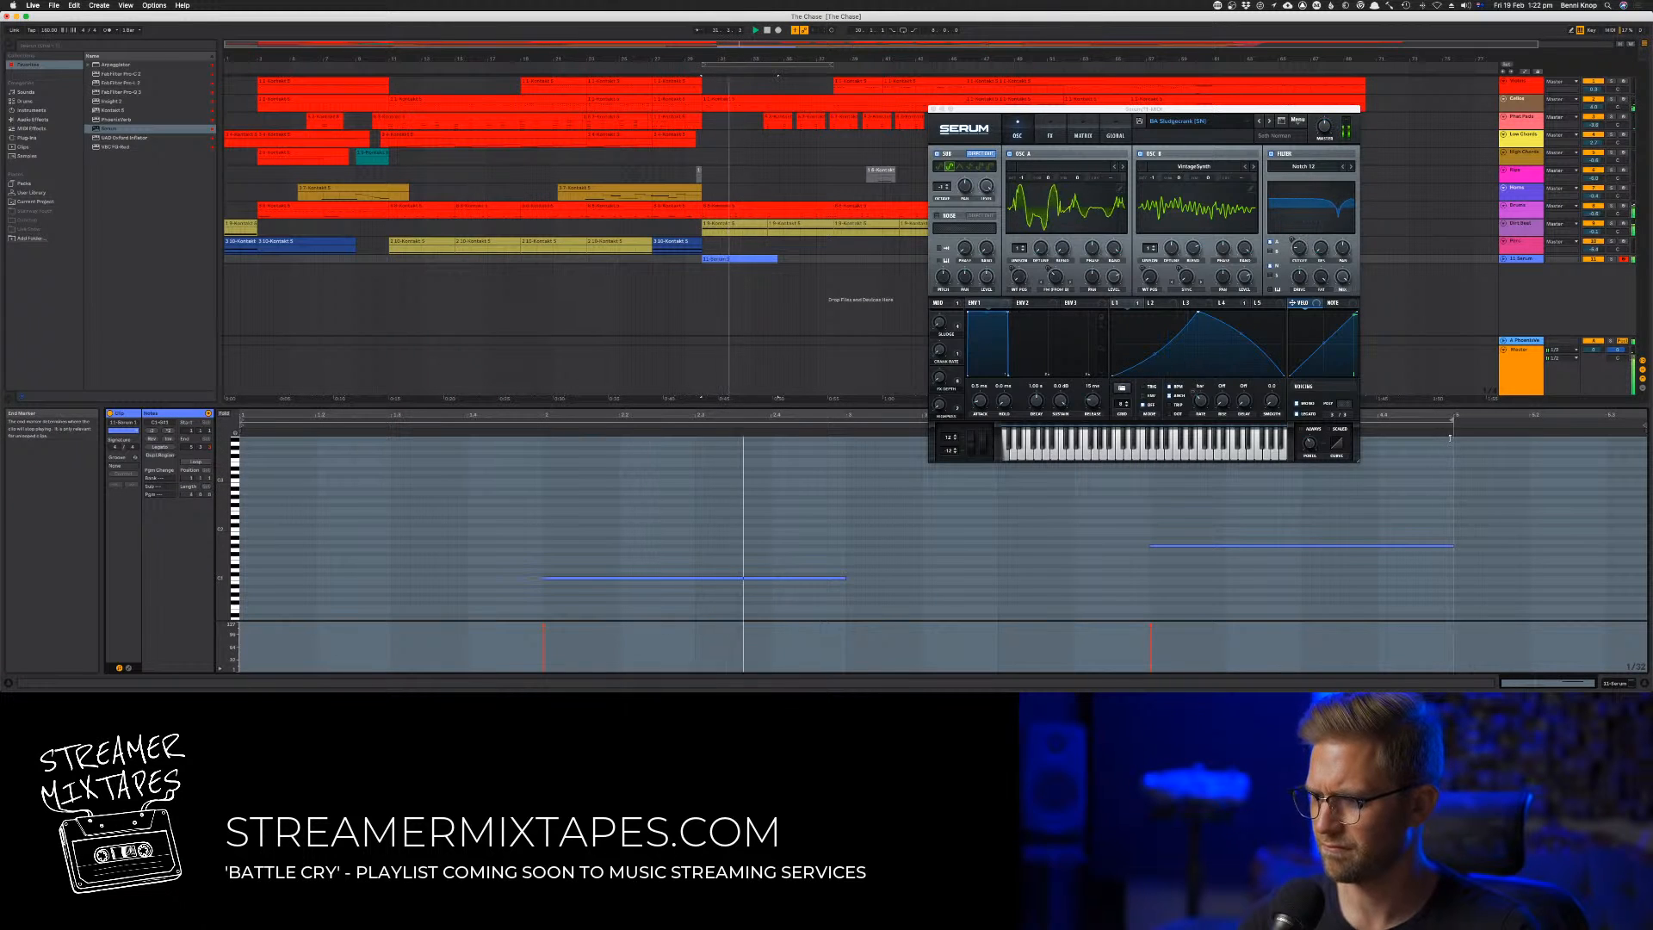
drag(1642, 427, 1454, 429)
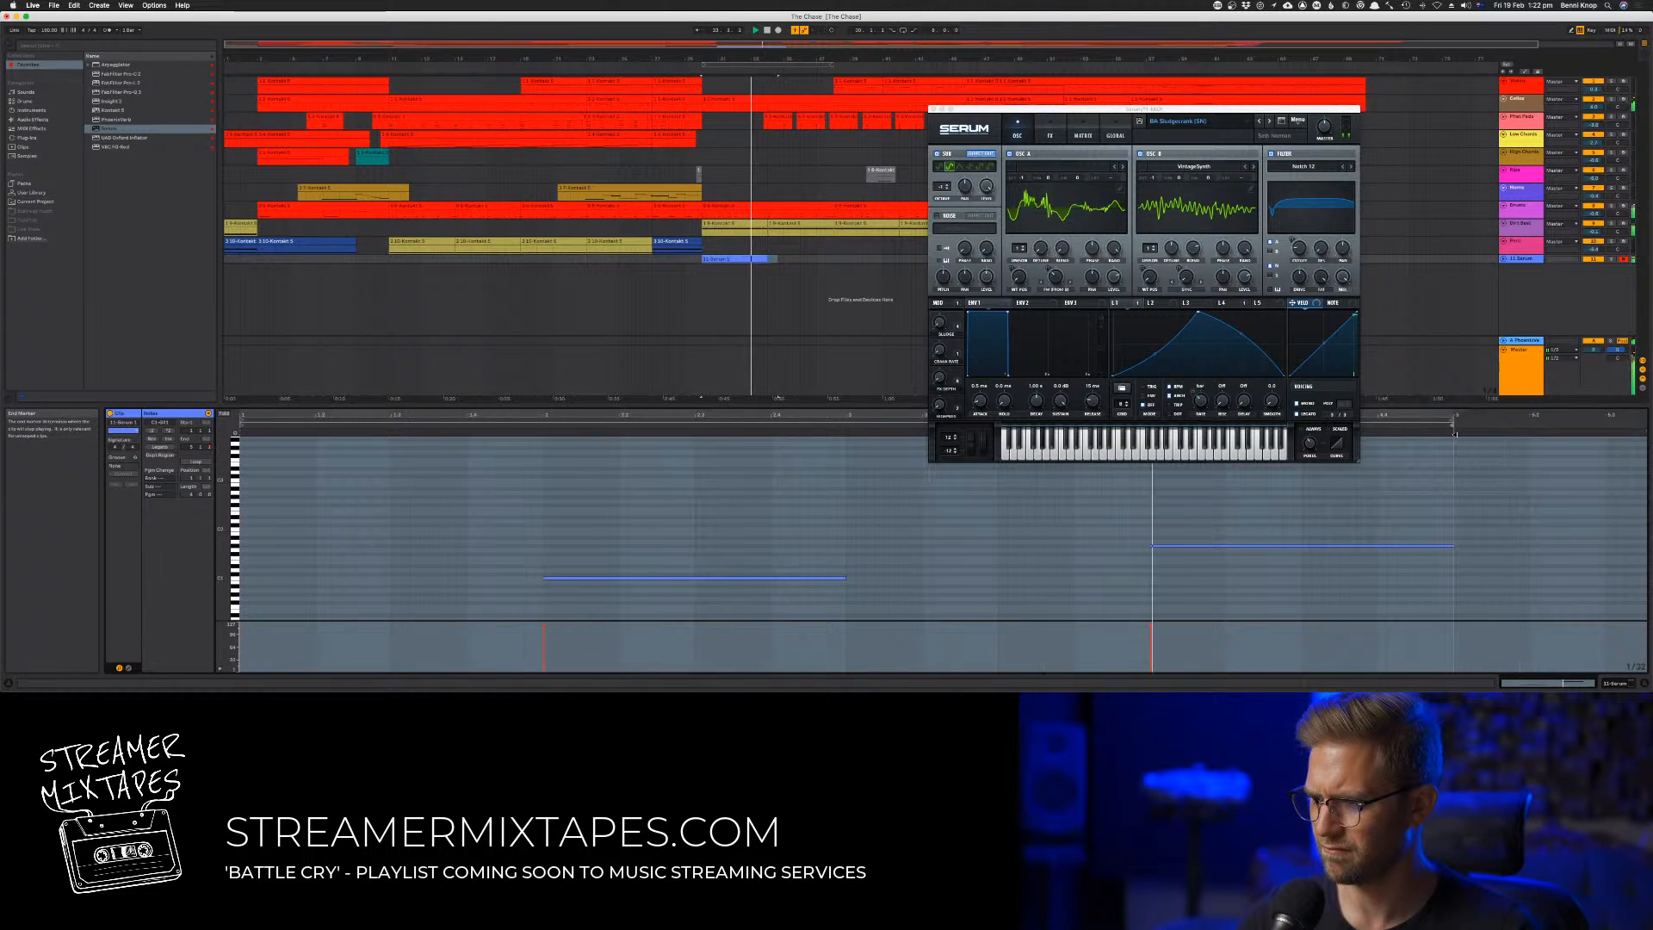
Try the clip's second bass note an octave lower, then move it back up an octave
click(1224, 546)
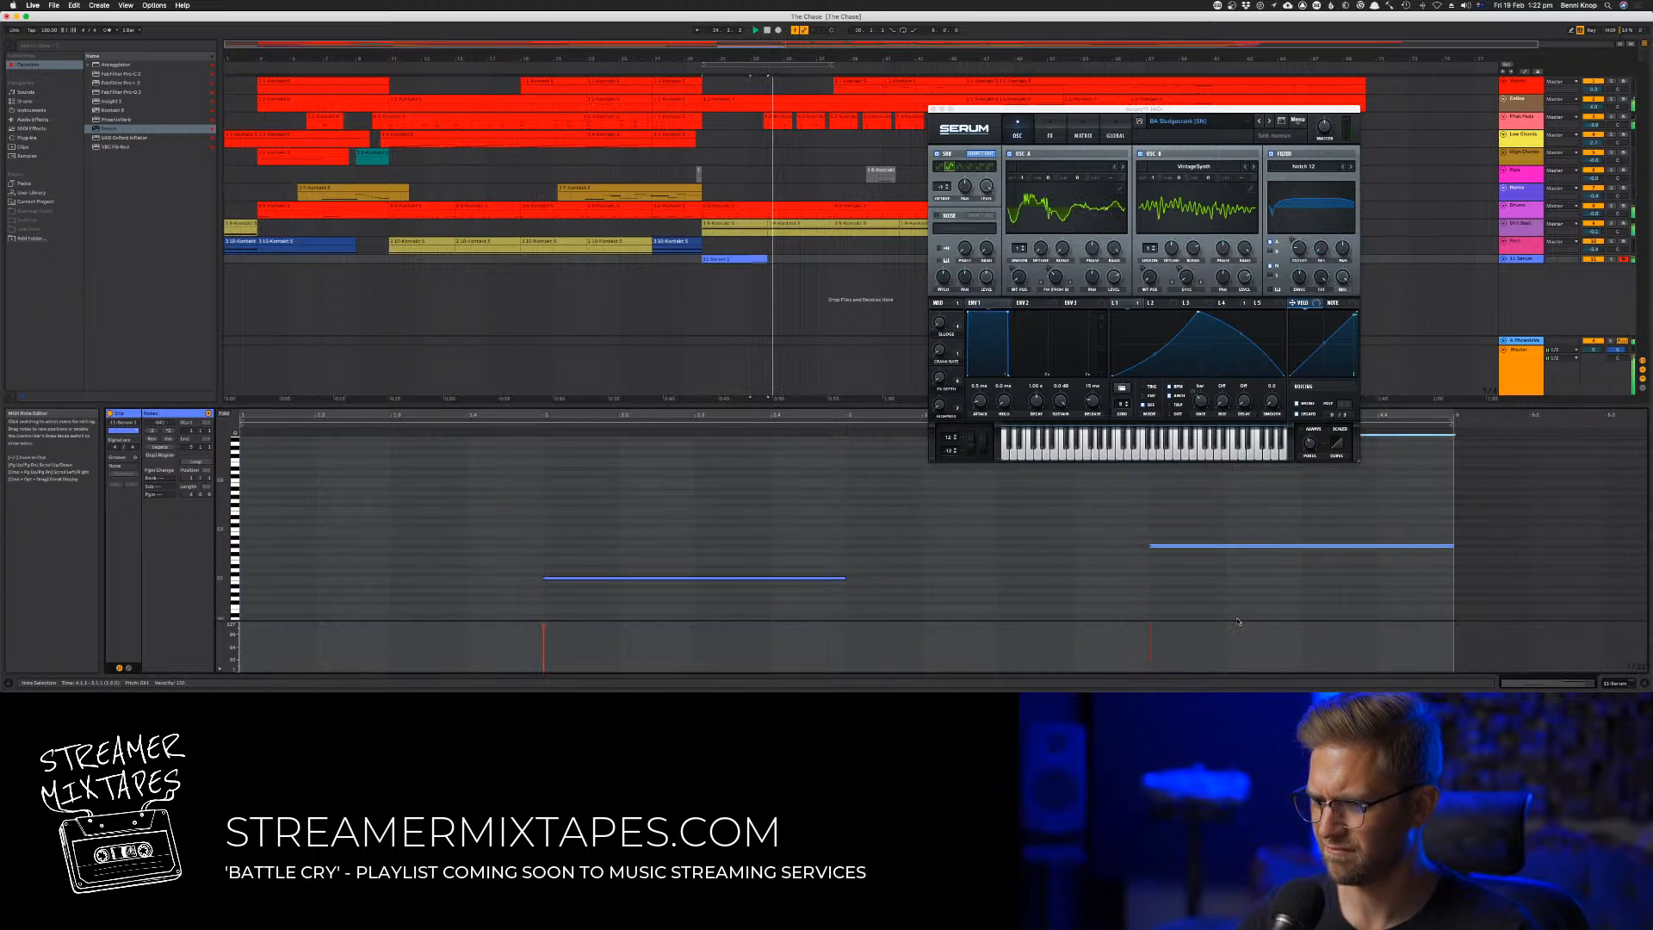
key(shift+Down)
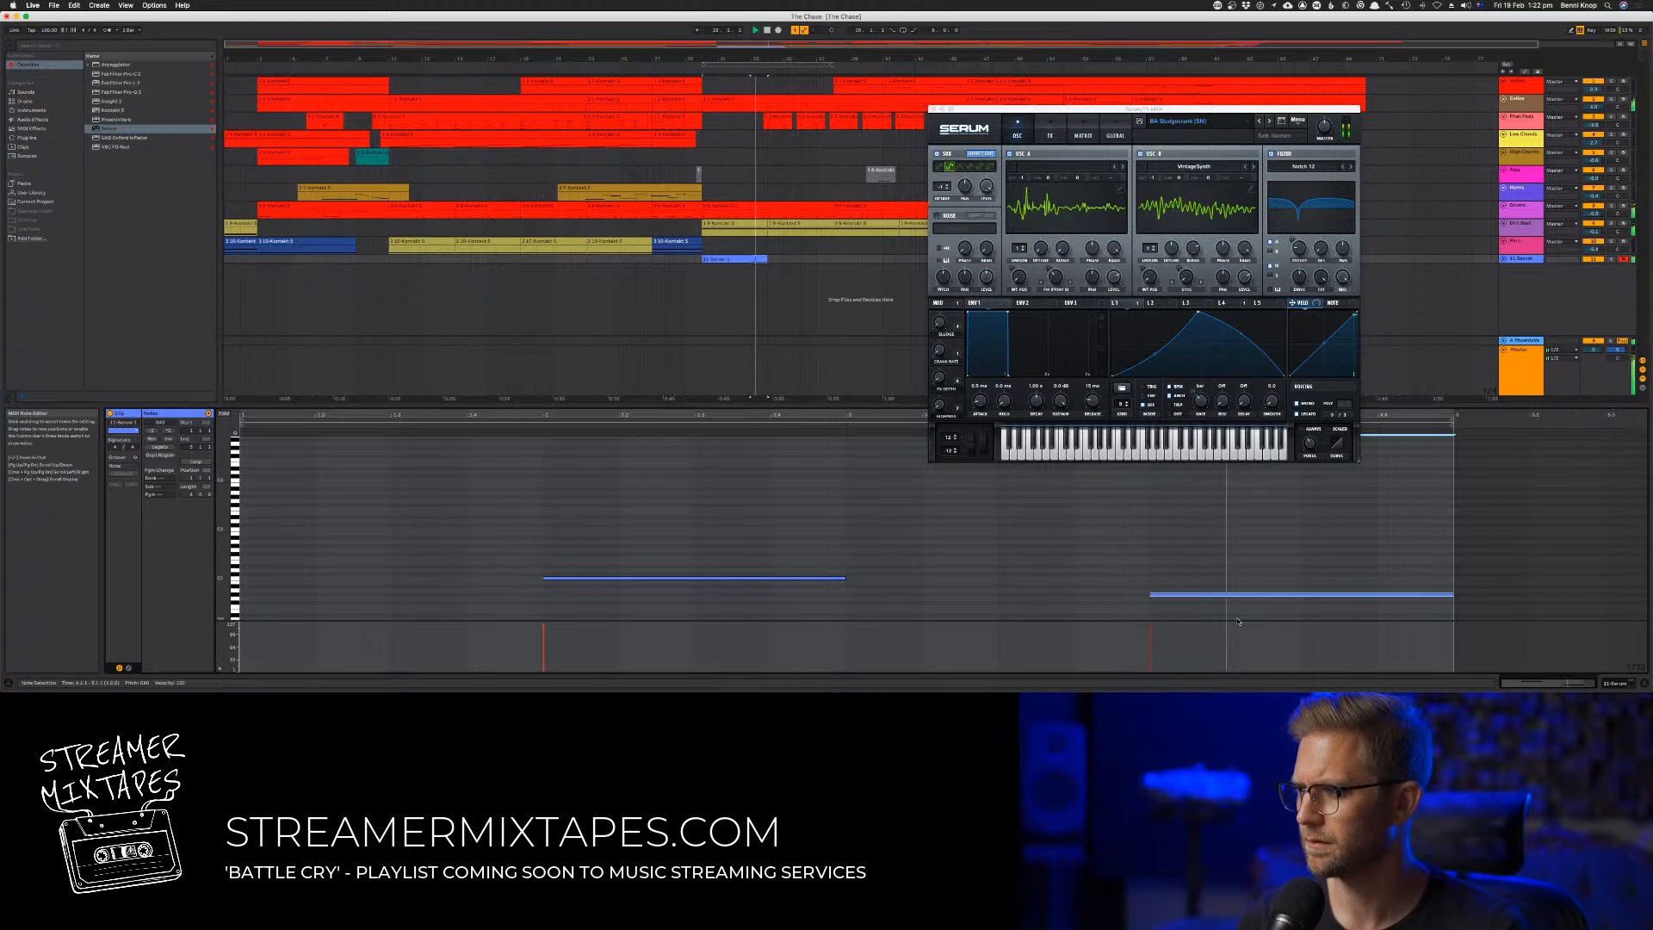
key(shift+Up)
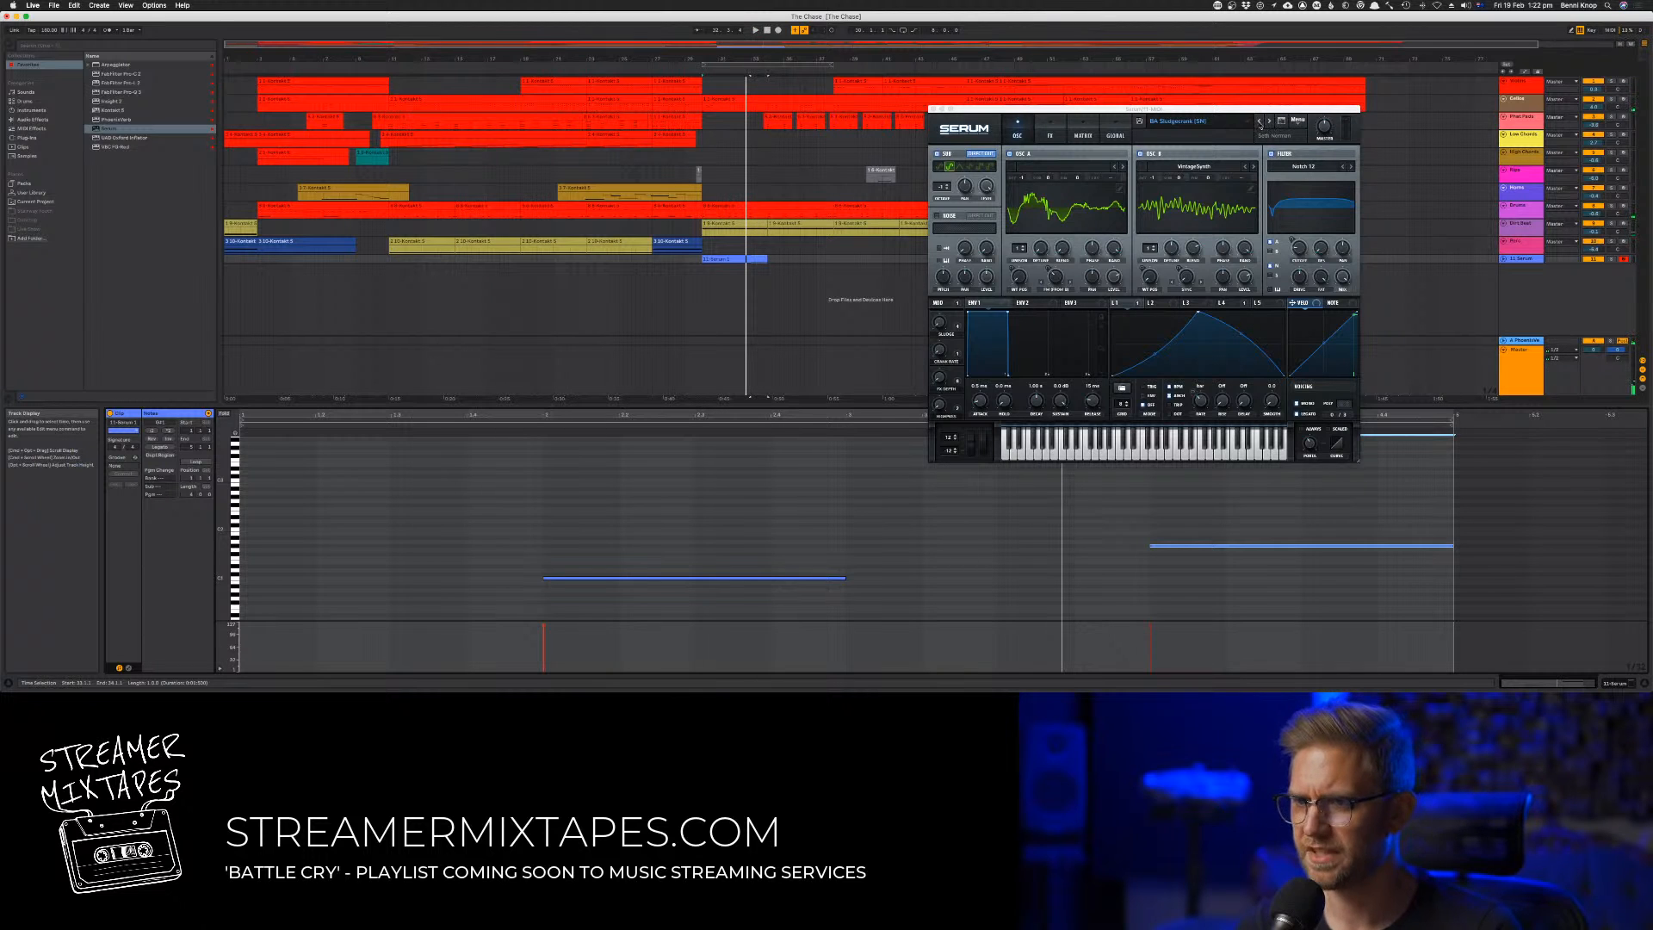
Switch Serum to the preceding bass preset and transpose both bass notes down an octave
click(1260, 124)
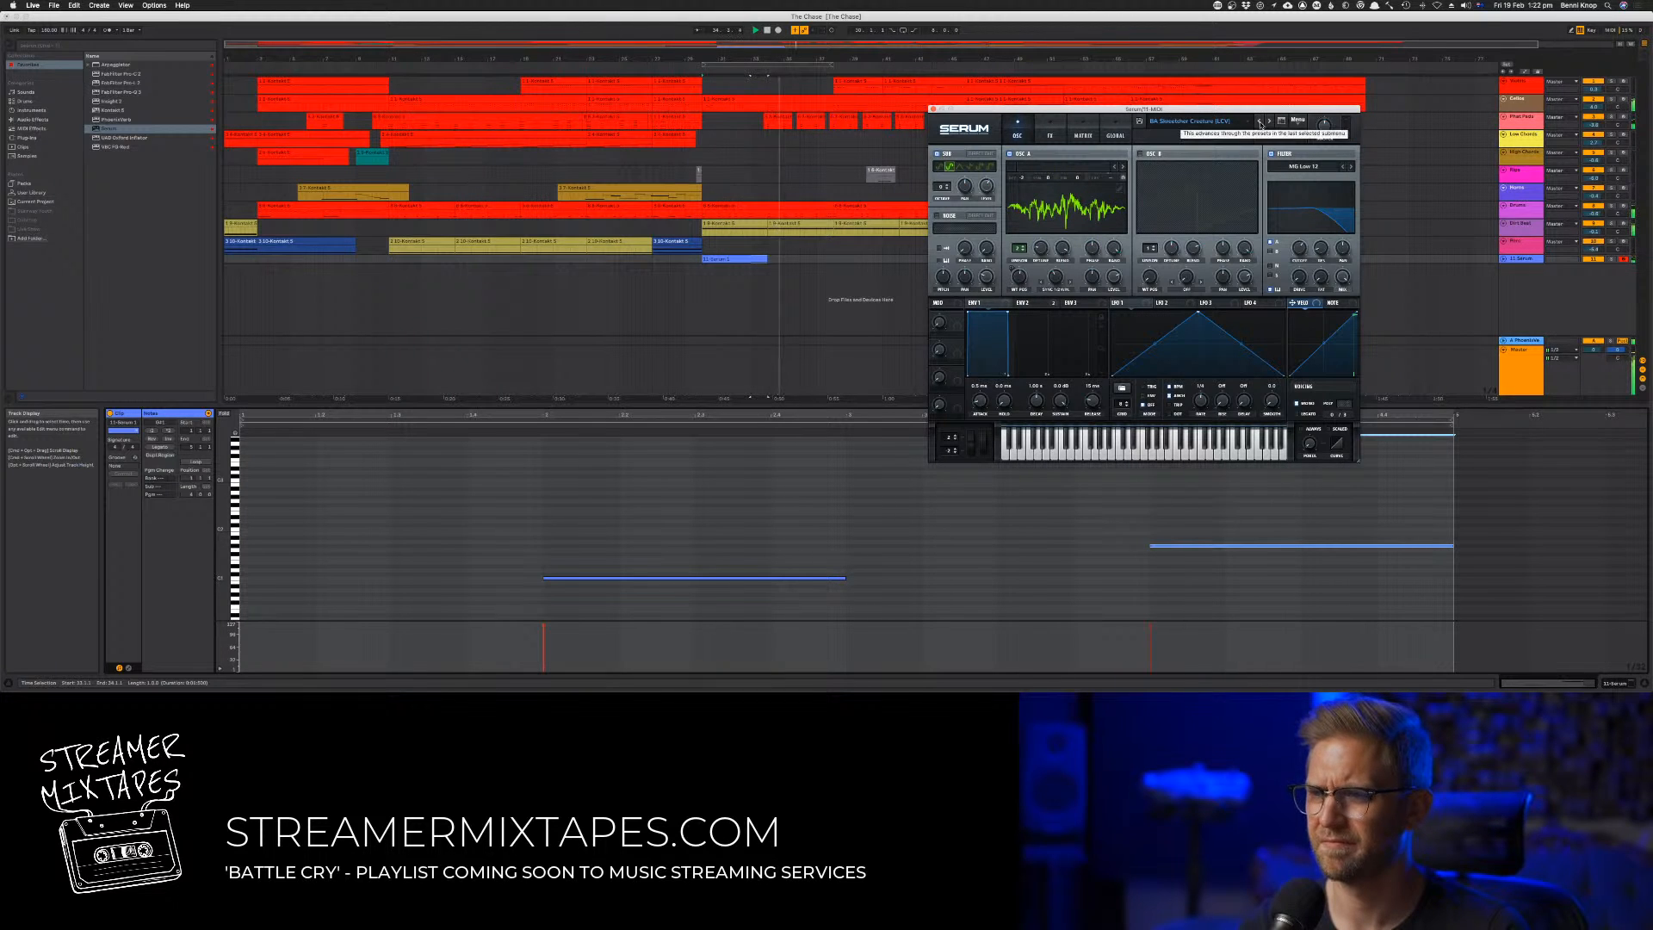
drag(786, 558, 1286, 639)
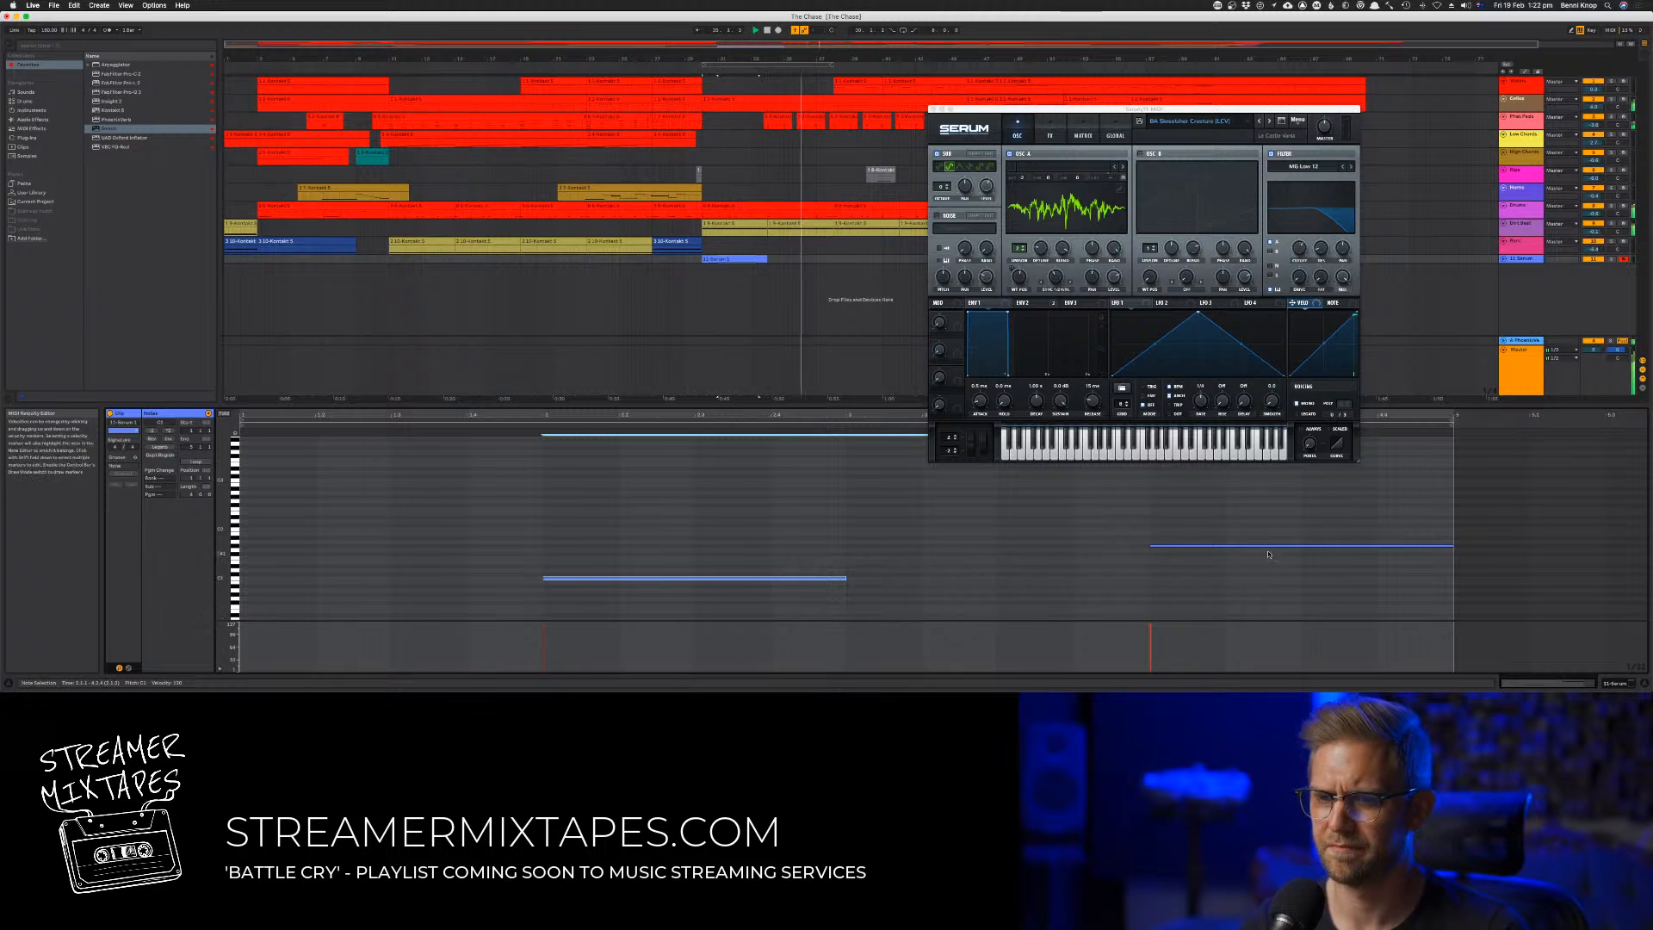
drag(1259, 526, 1426, 614)
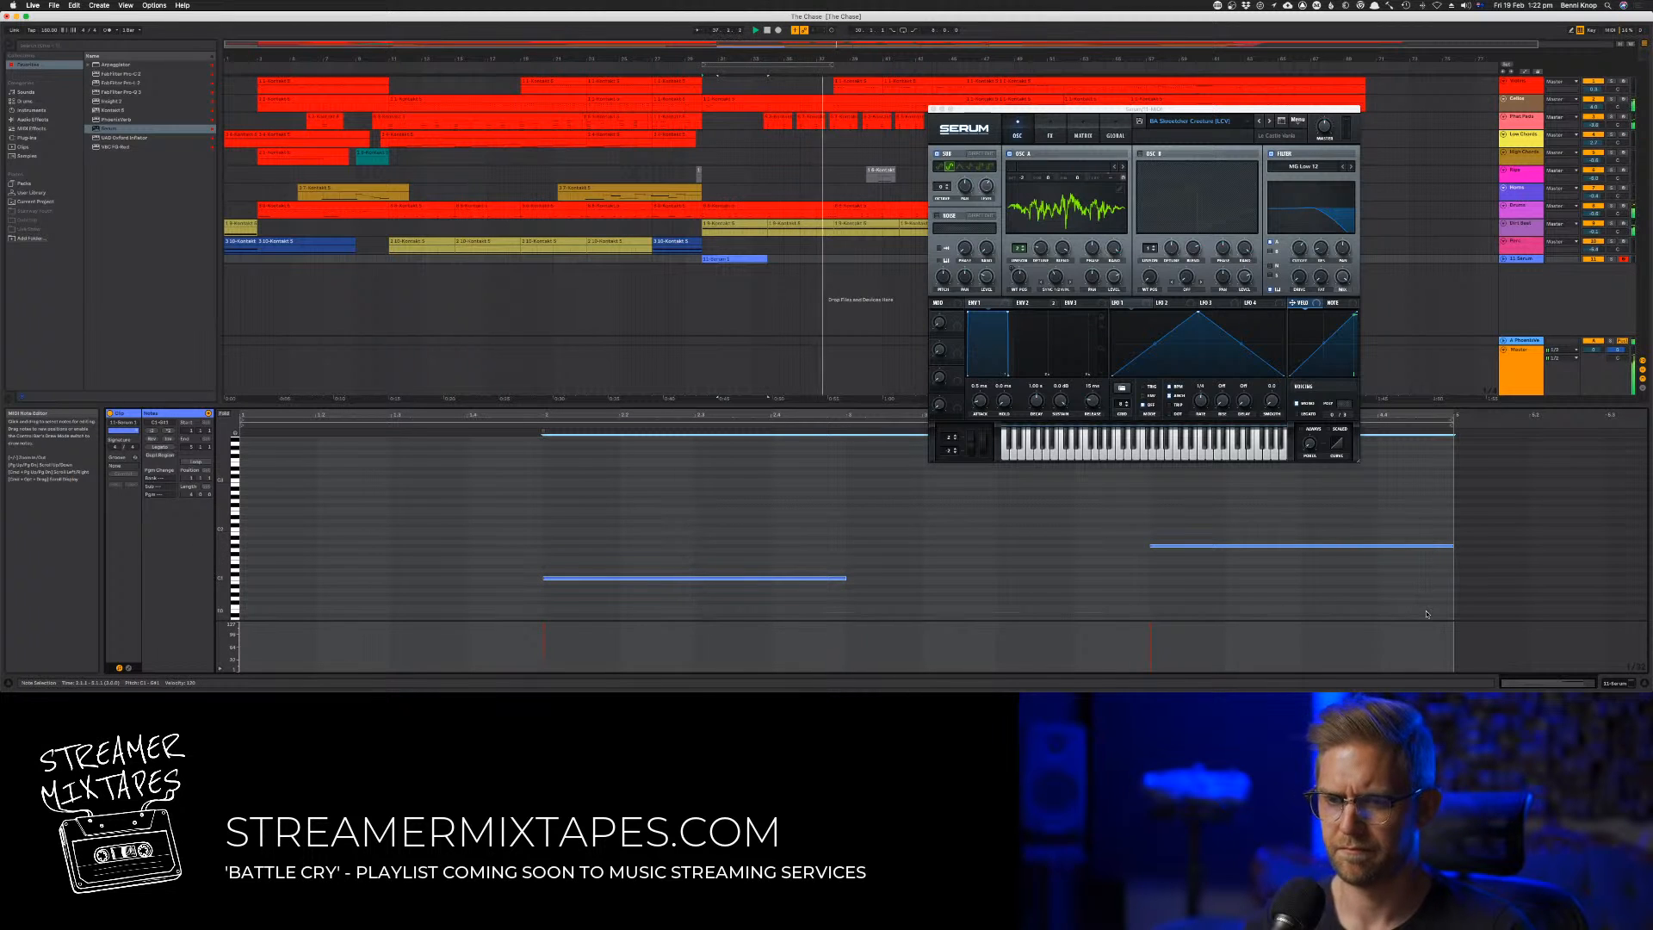
key(shift+Down)
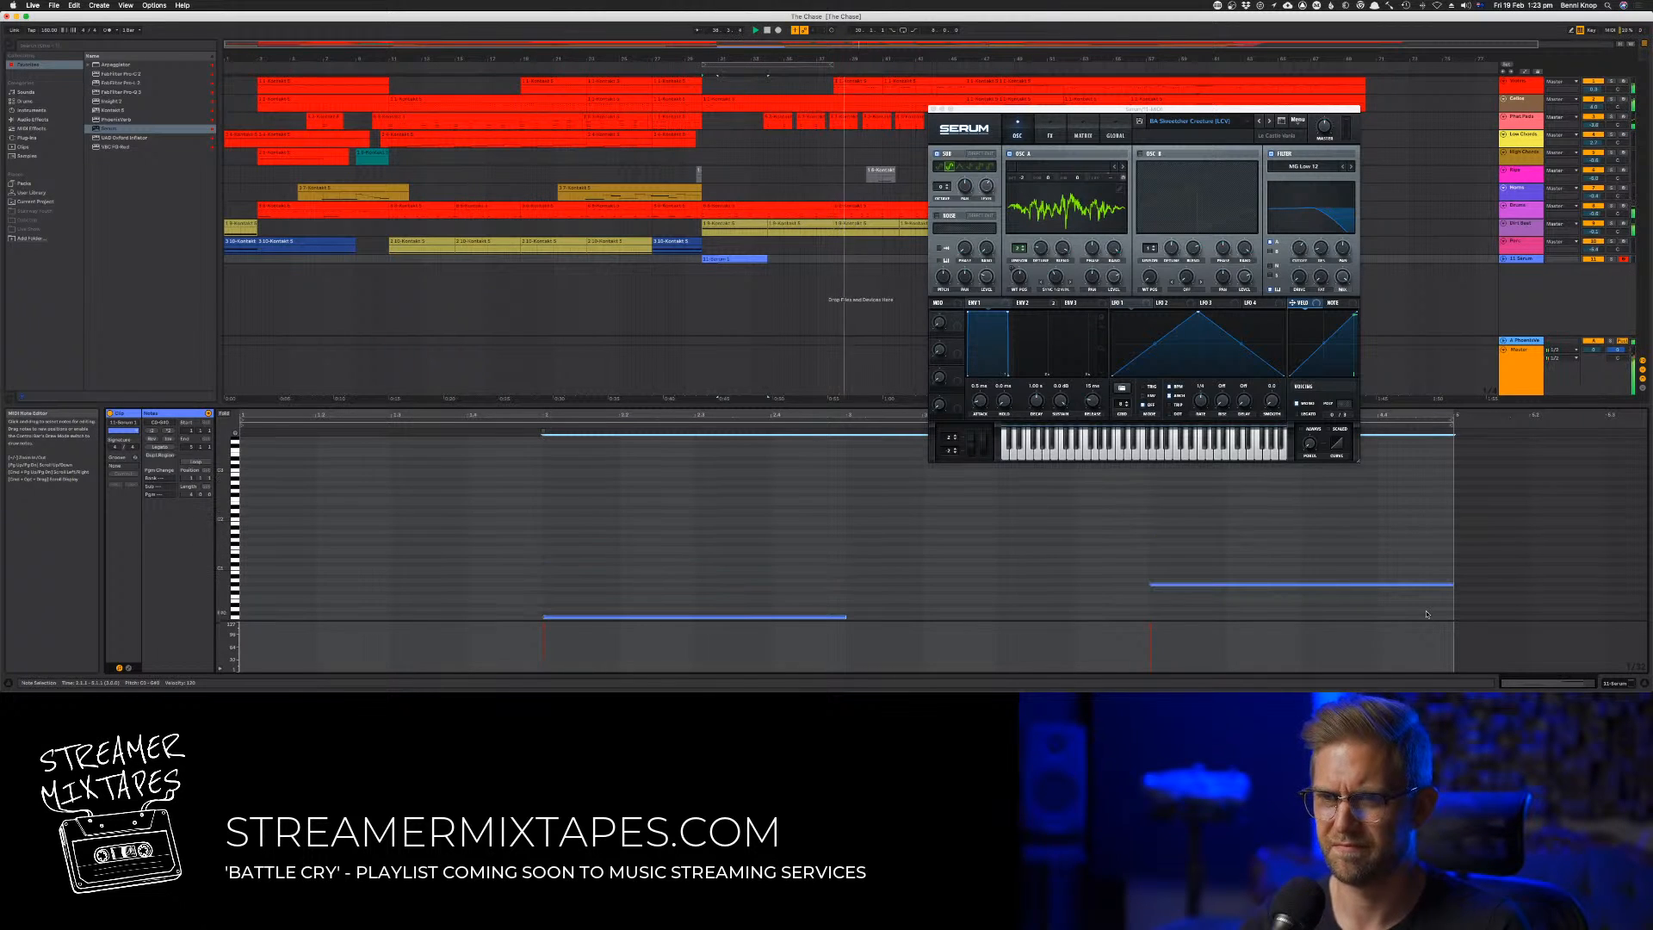
Shorten the arrangement loop to the length of the Serum clip at bar 30, turn looping on, and reopen the clip
click(774, 66)
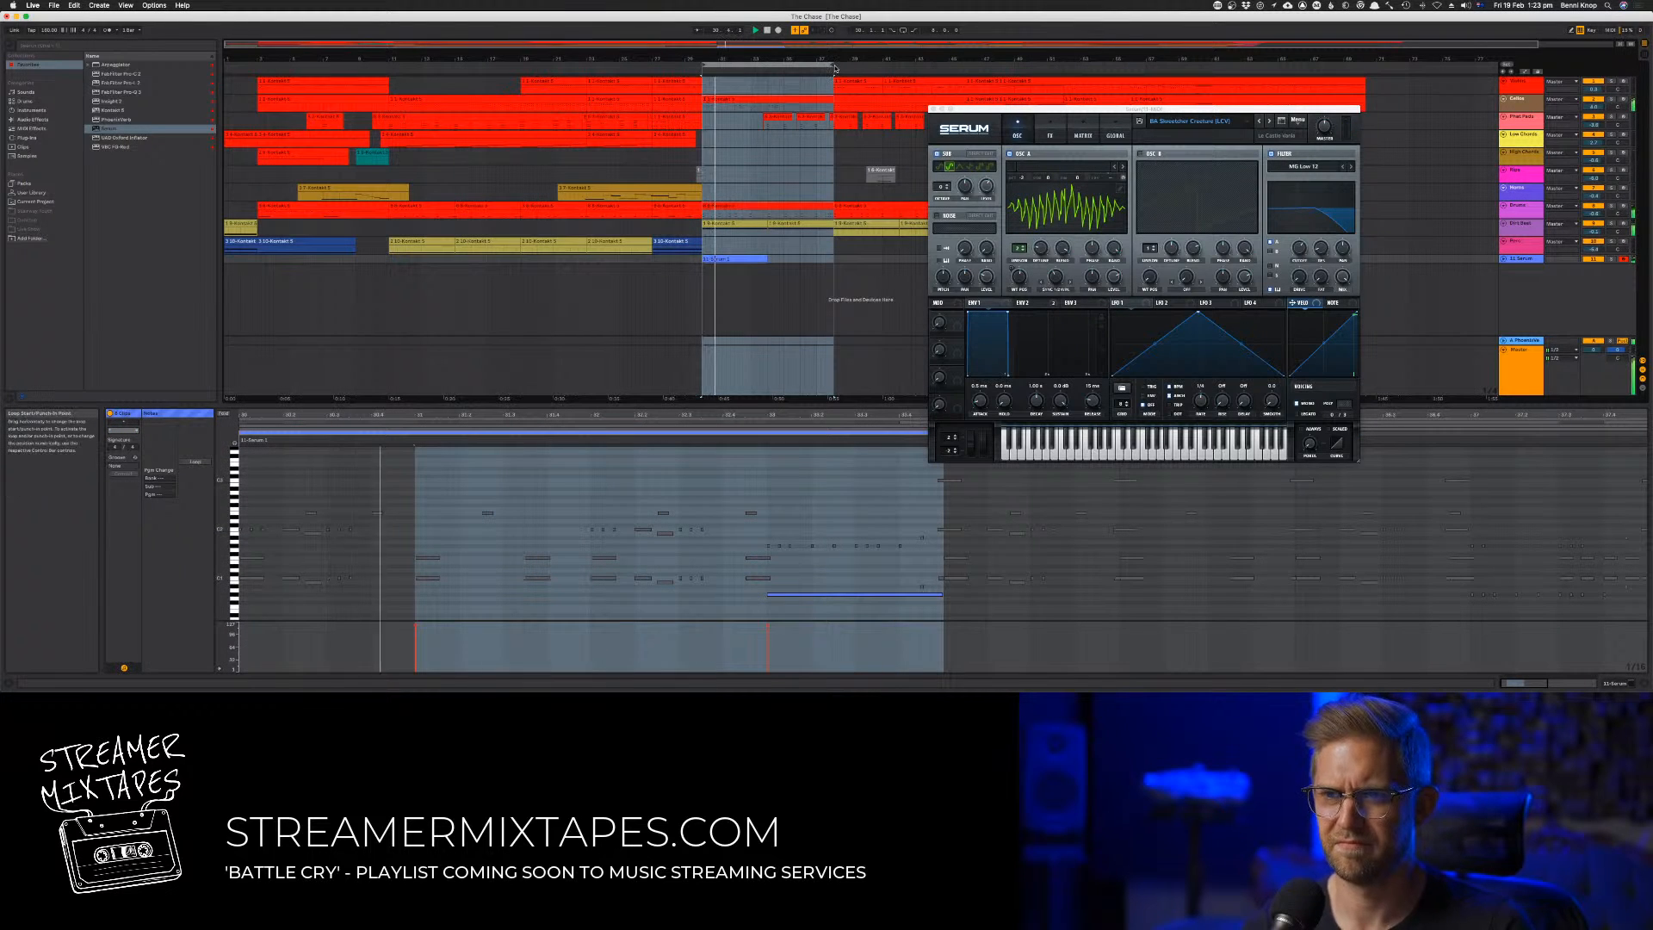
drag(830, 66, 766, 72)
click(744, 260)
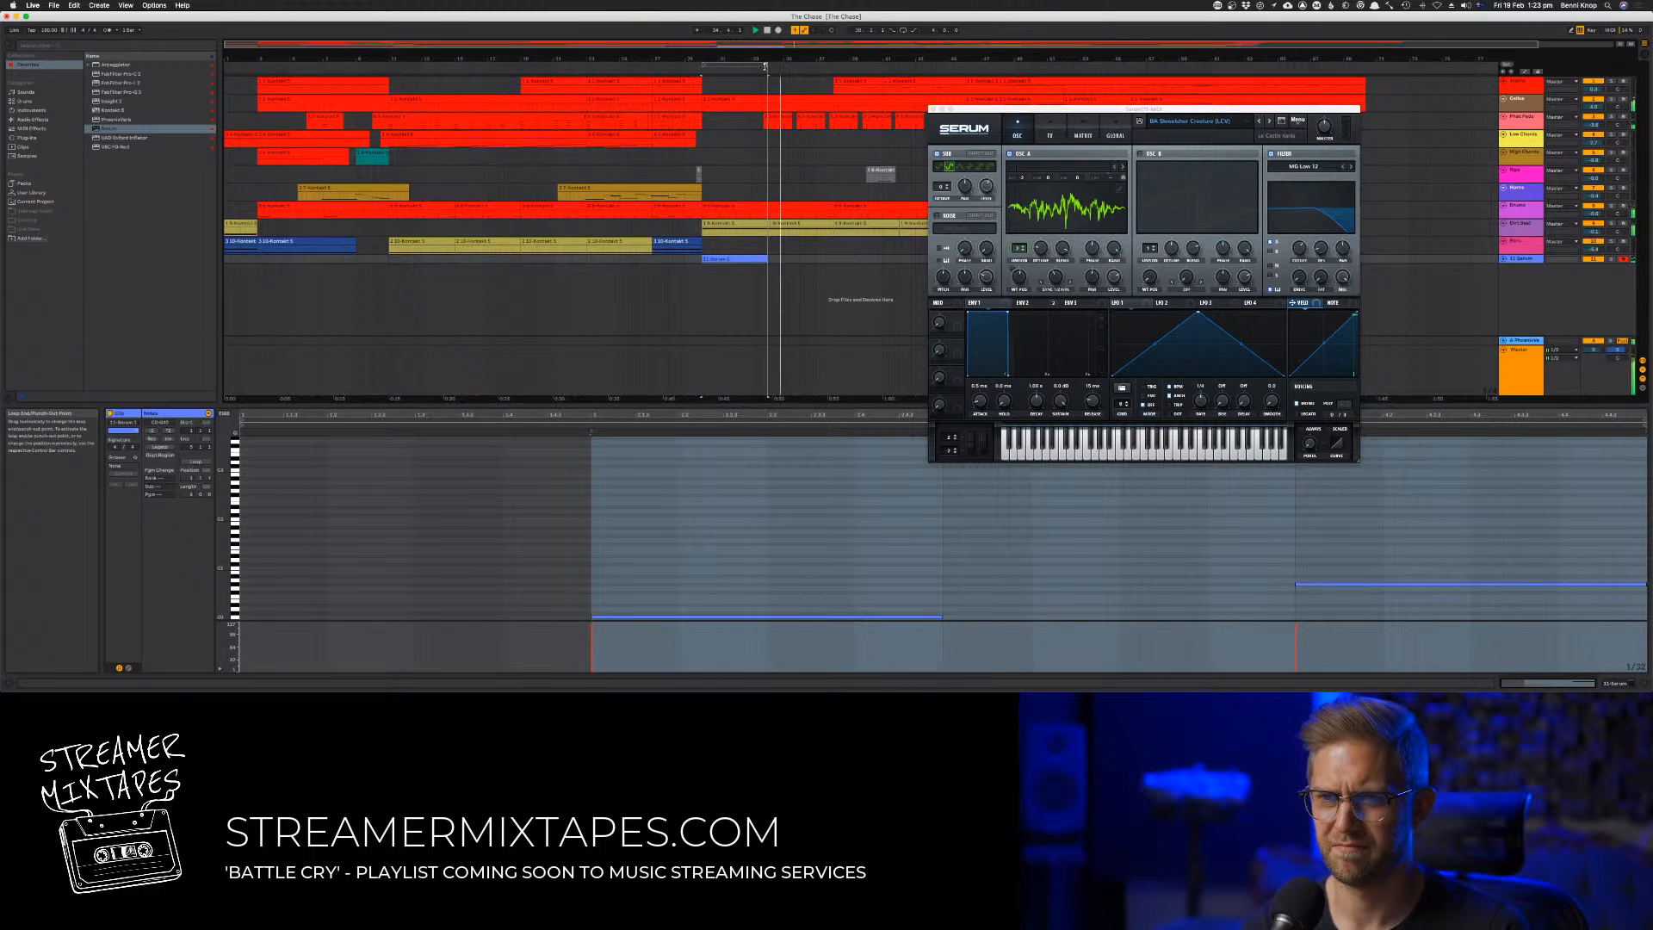
click(756, 66)
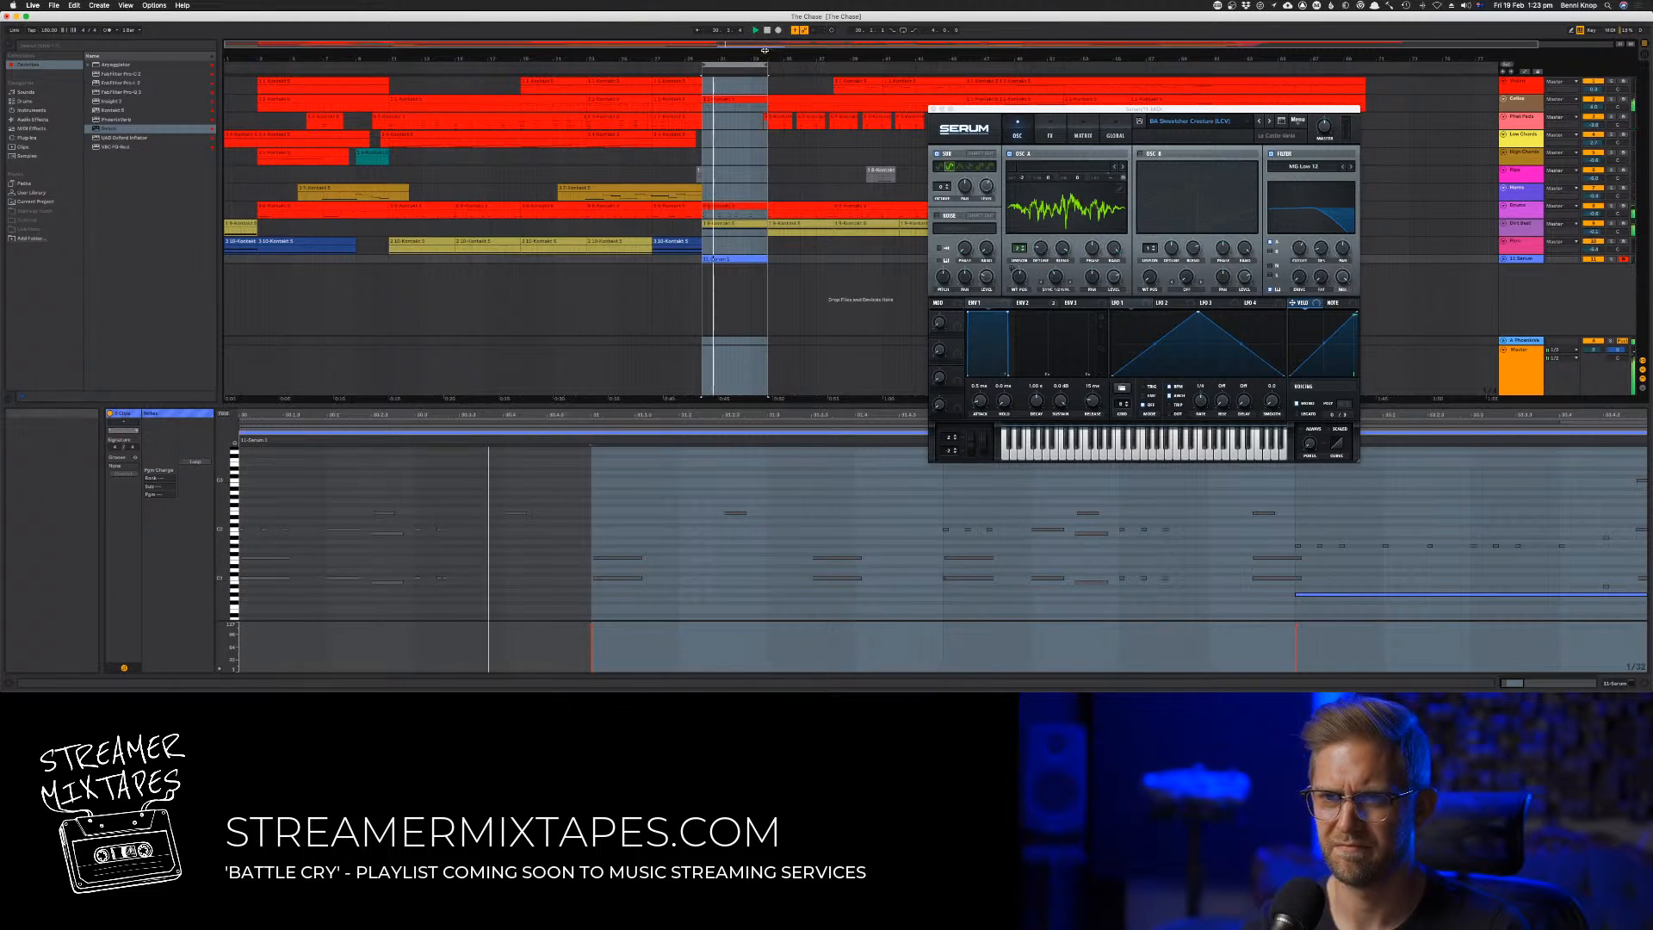
right_click(744, 64)
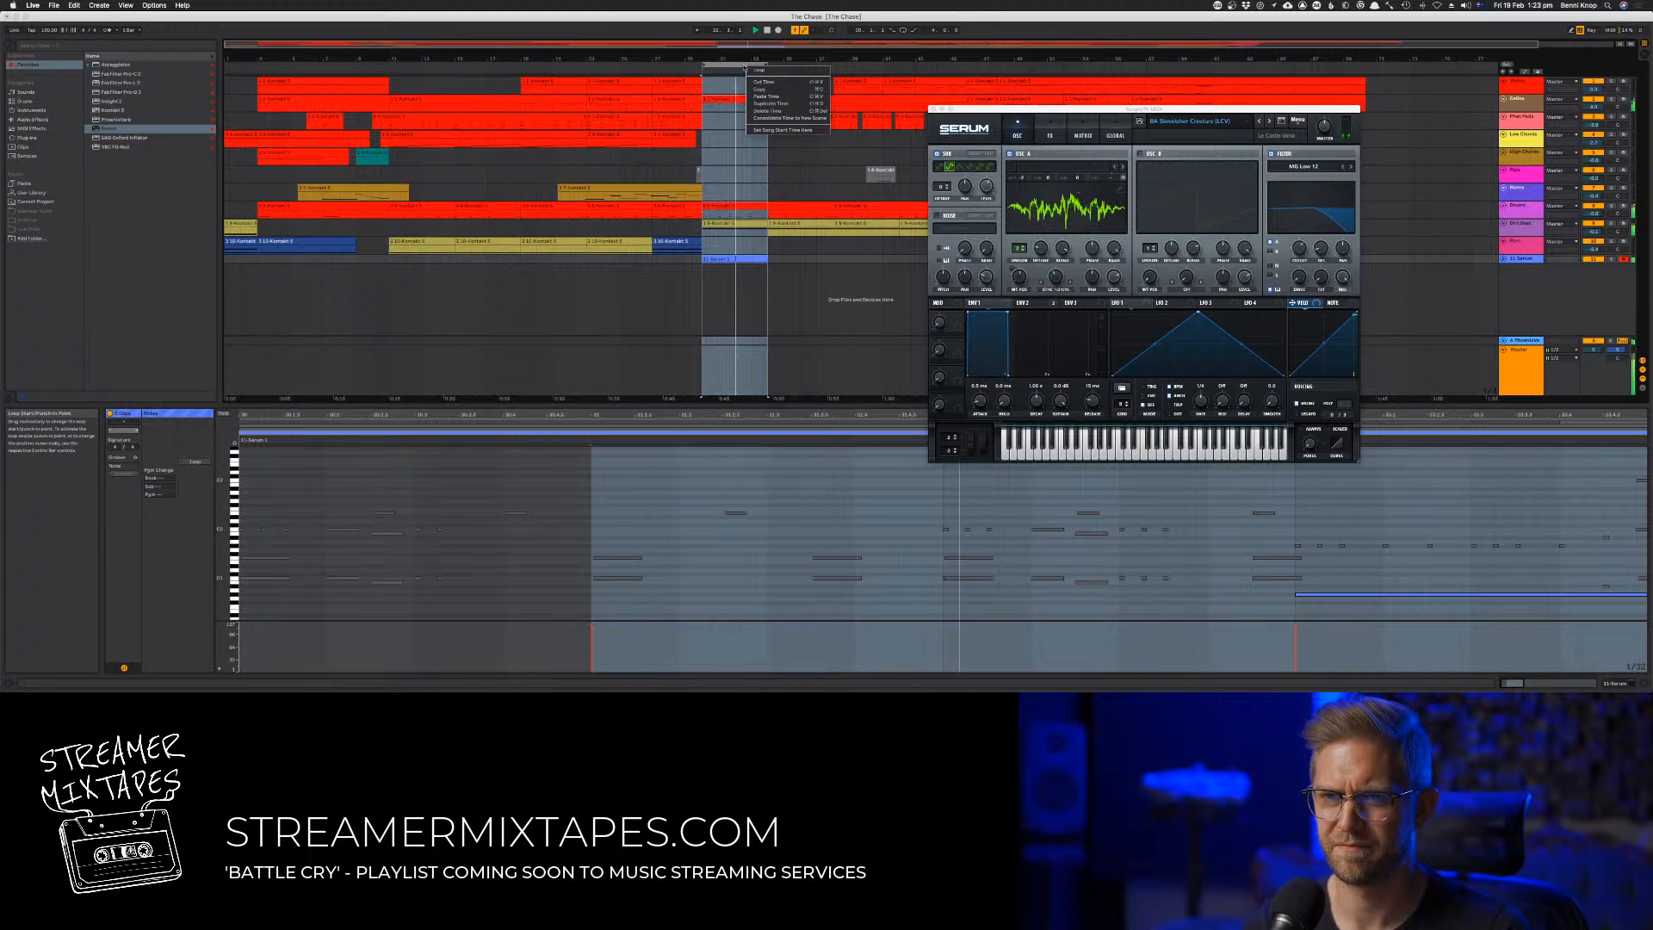
click(758, 70)
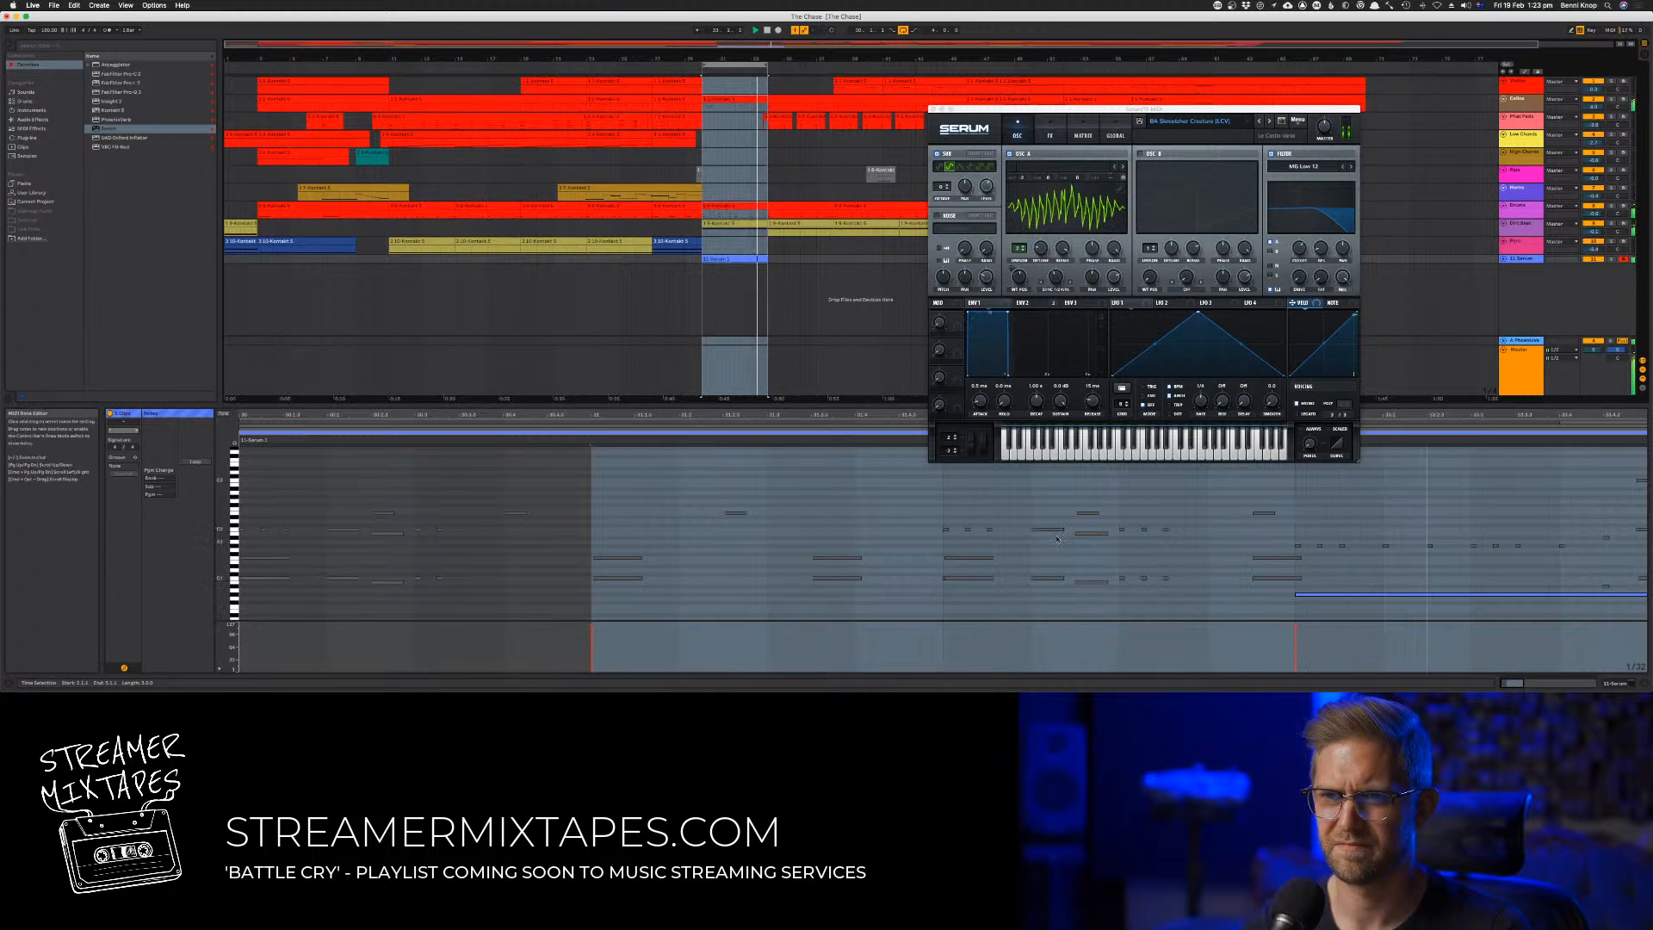
click(746, 259)
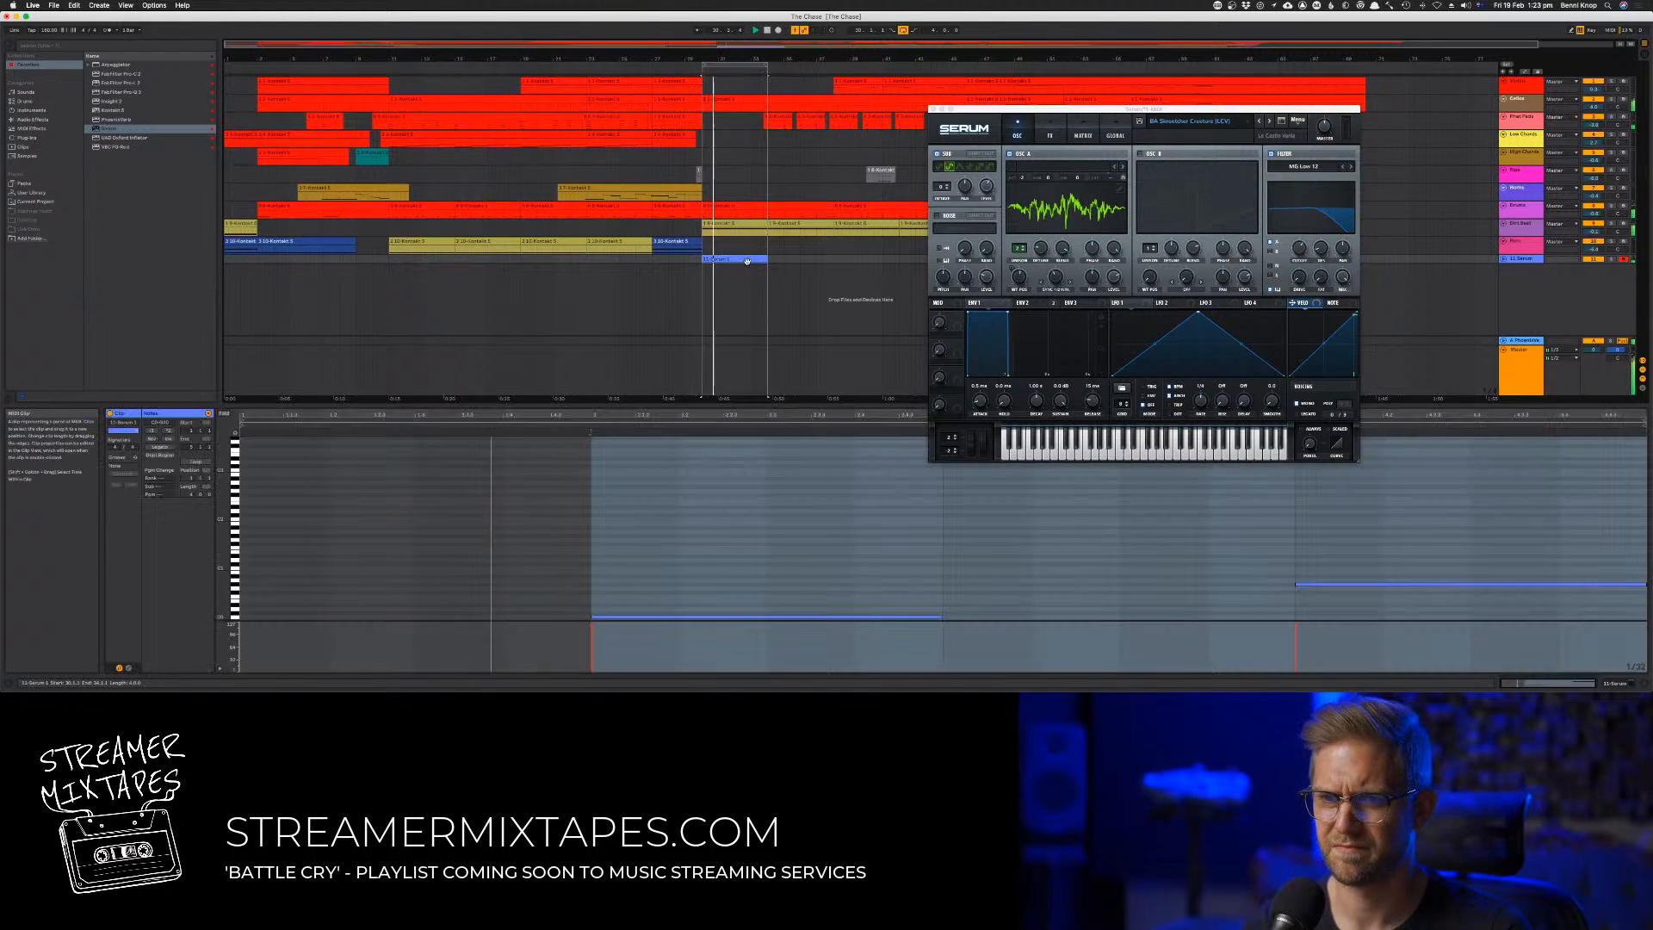
Step back through the Serum presets to a "BA SCREAM" sound and raise both bass notes an octave
click(1245, 130)
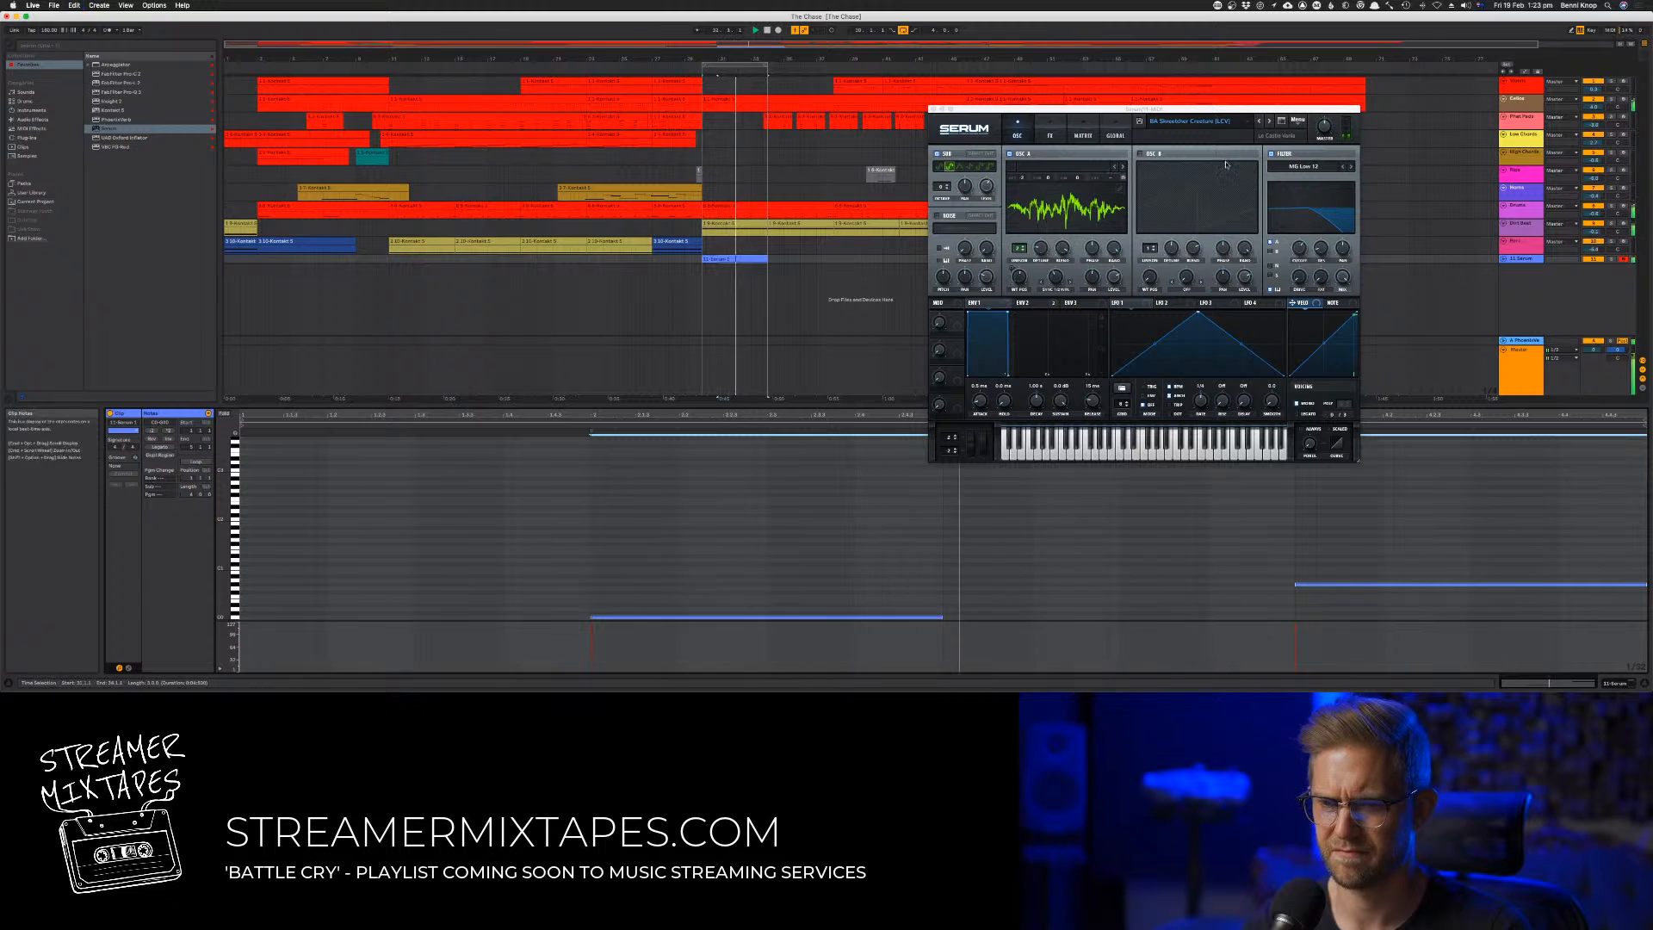
click(1256, 122)
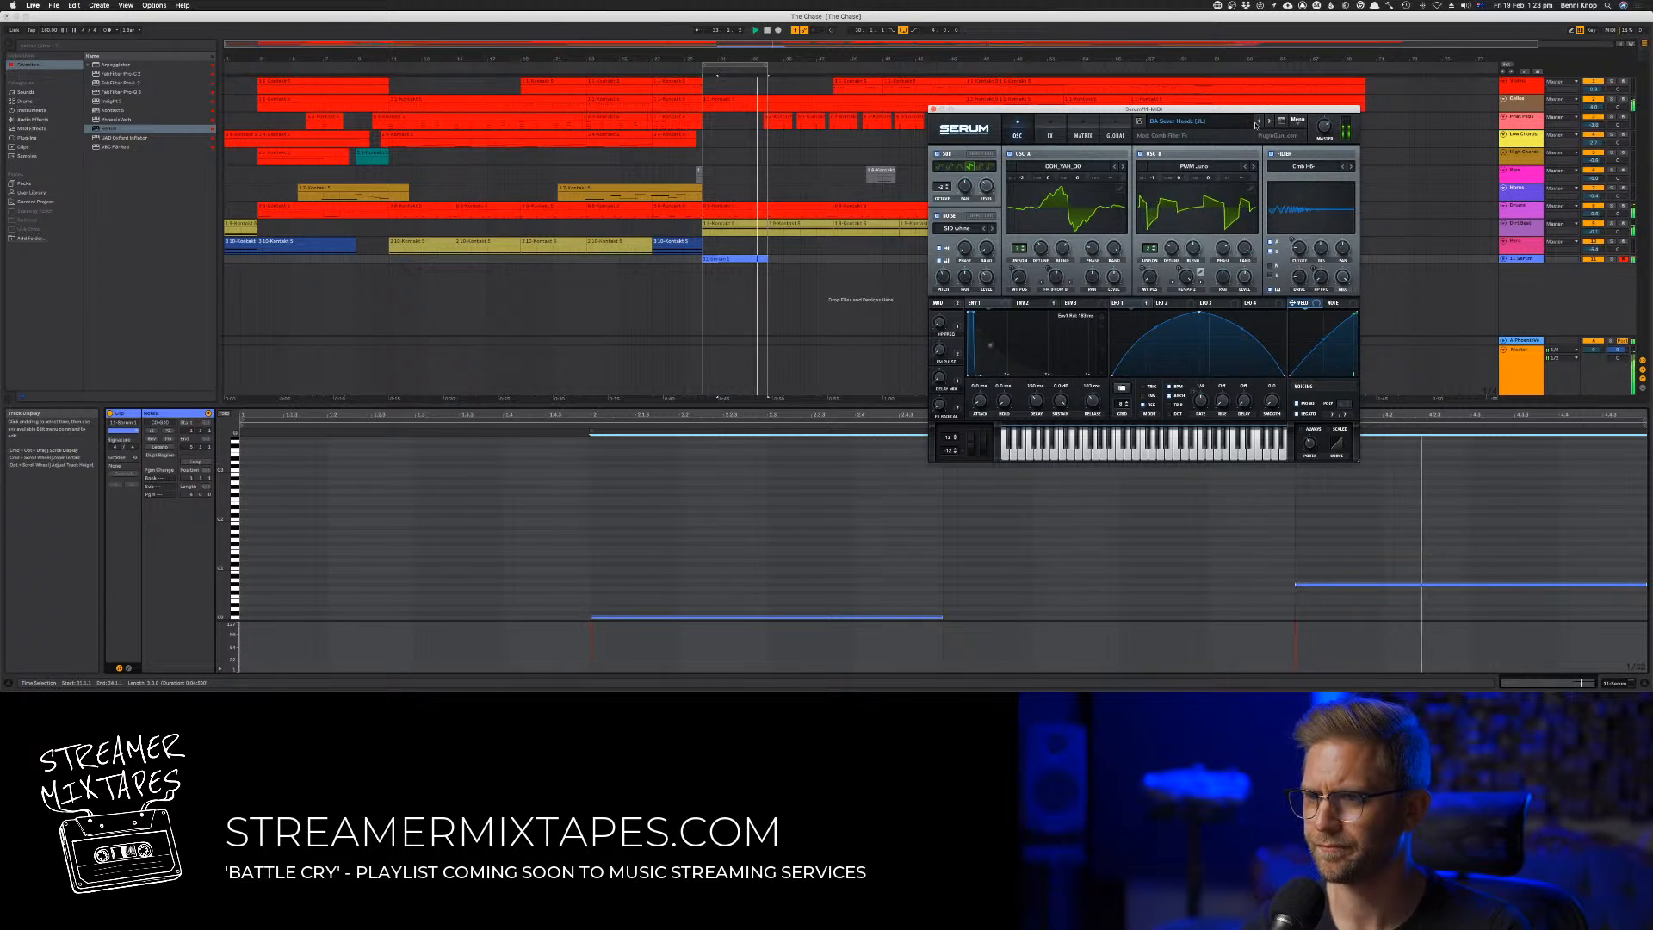
drag(842, 624, 842, 576)
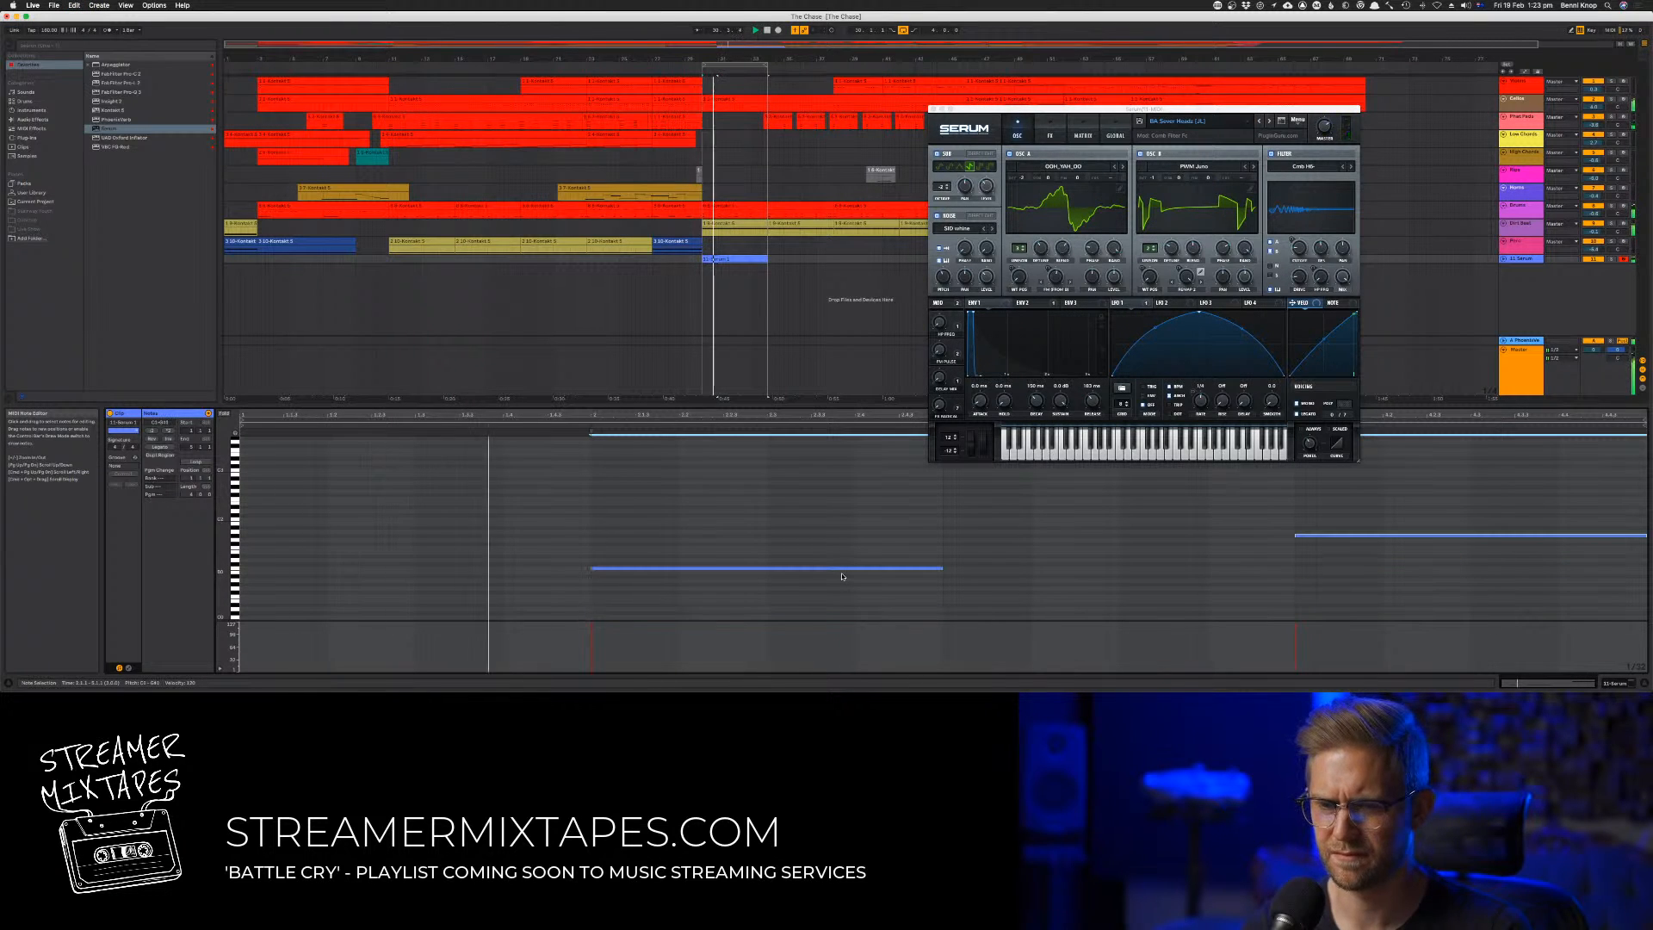
click(1260, 123)
click(1260, 124)
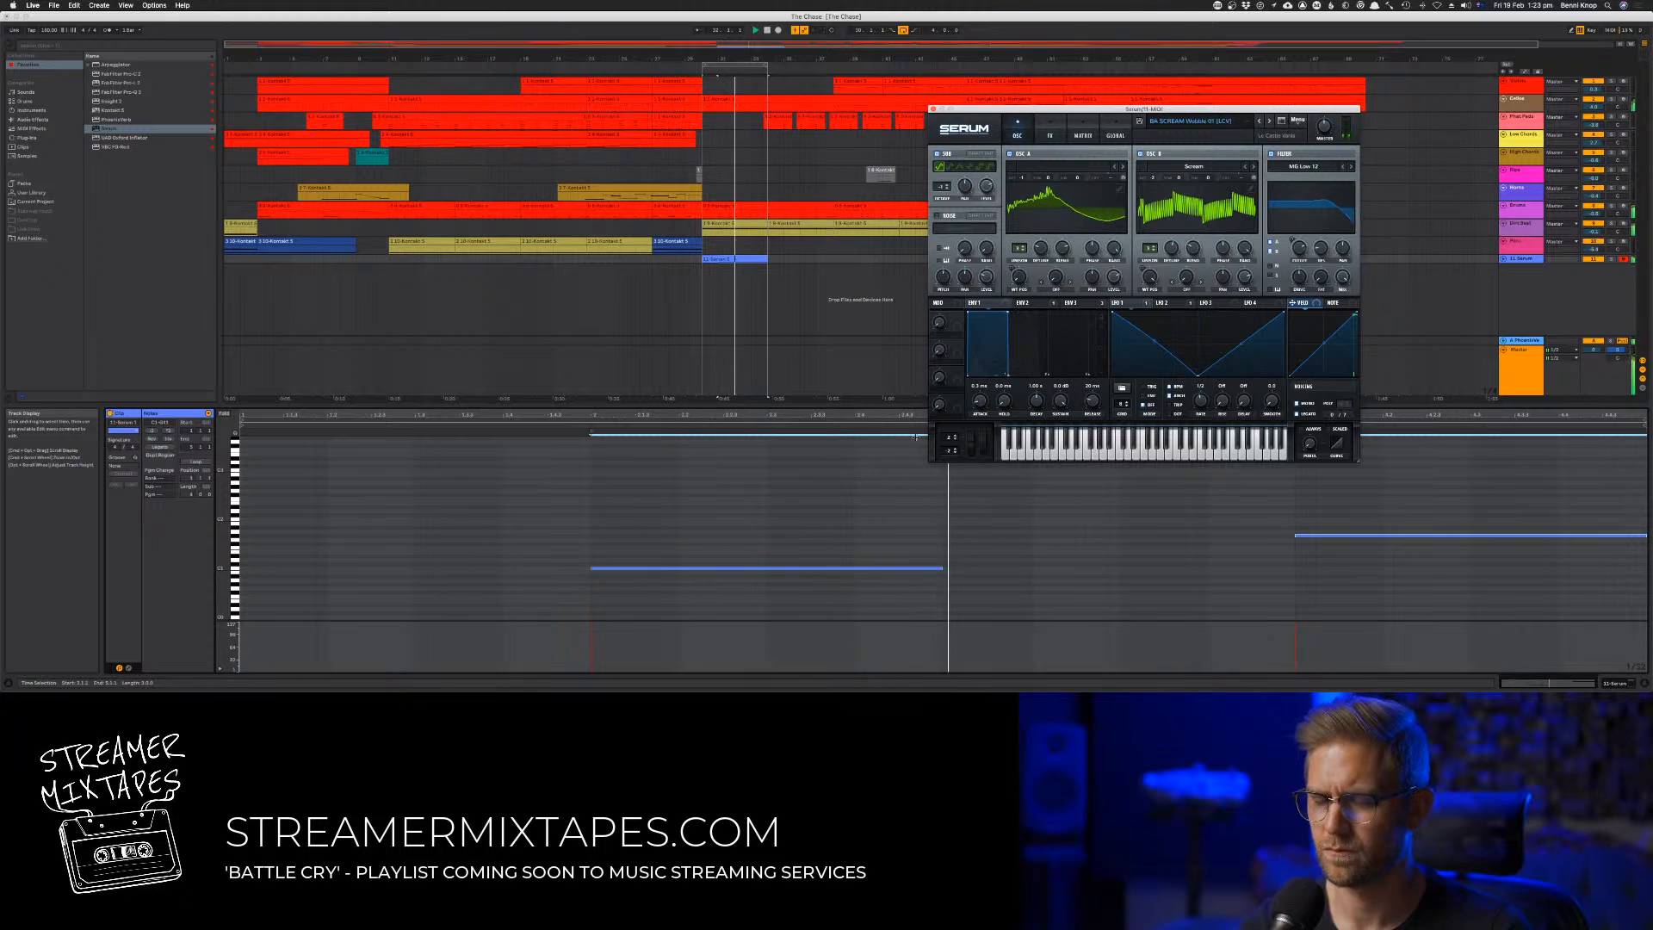
Try both bass notes an octave lower and at several semitone offsets, then return them to their earlier pitch
key(super+a)
key(shift+Down)
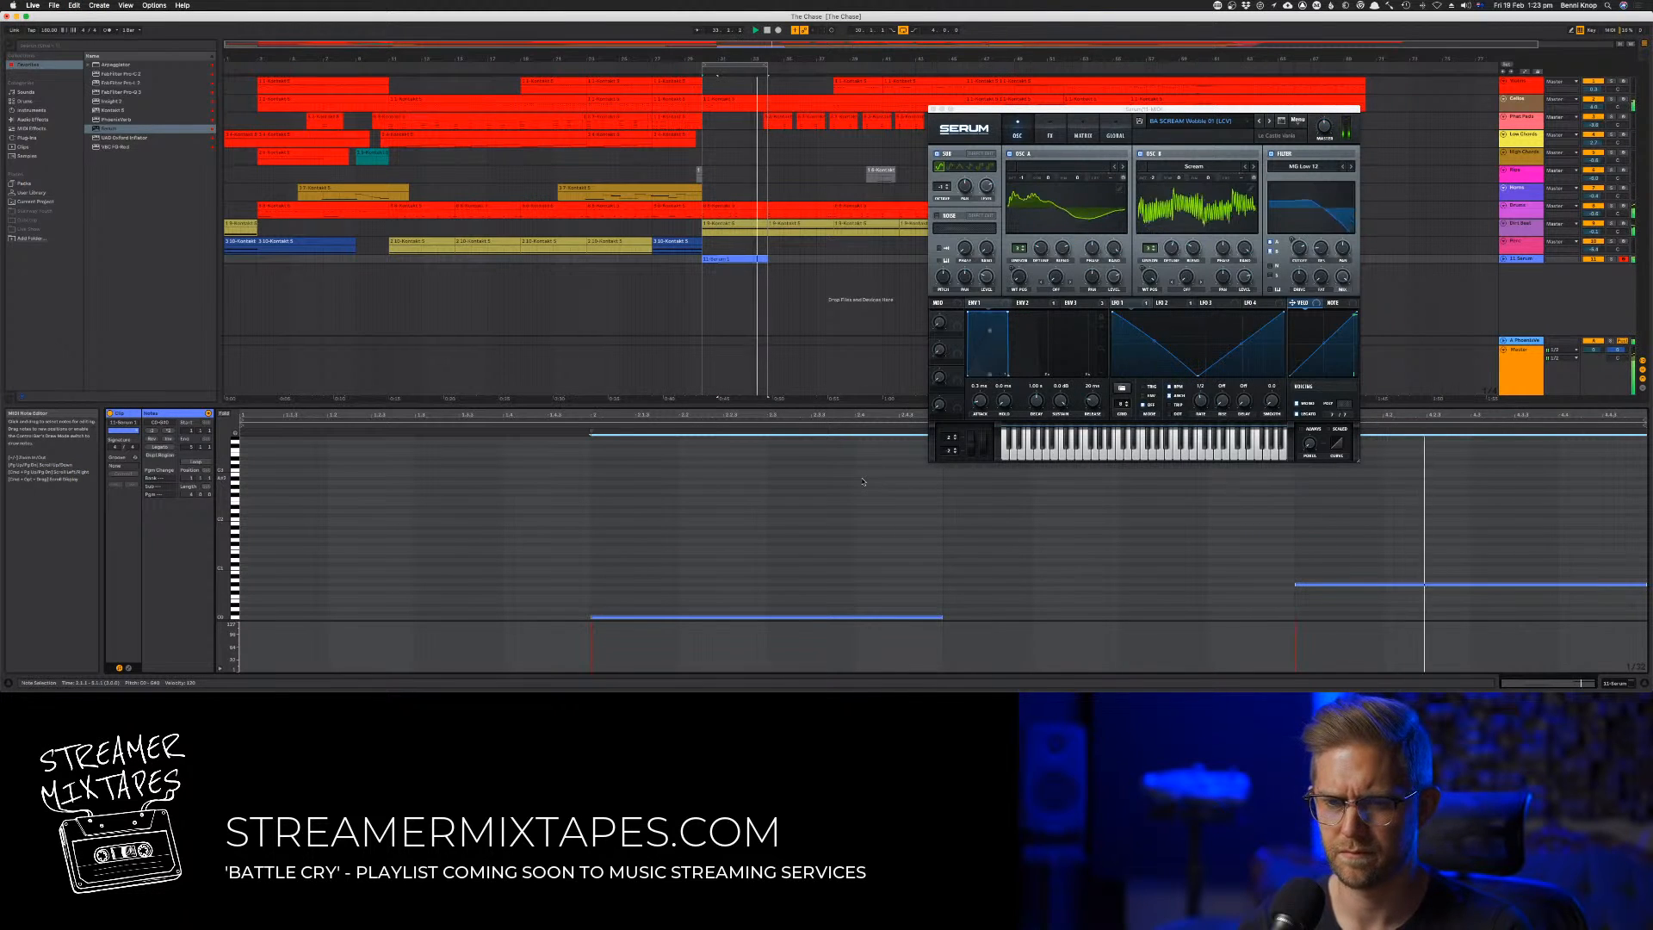
key(Up)
key(Up)
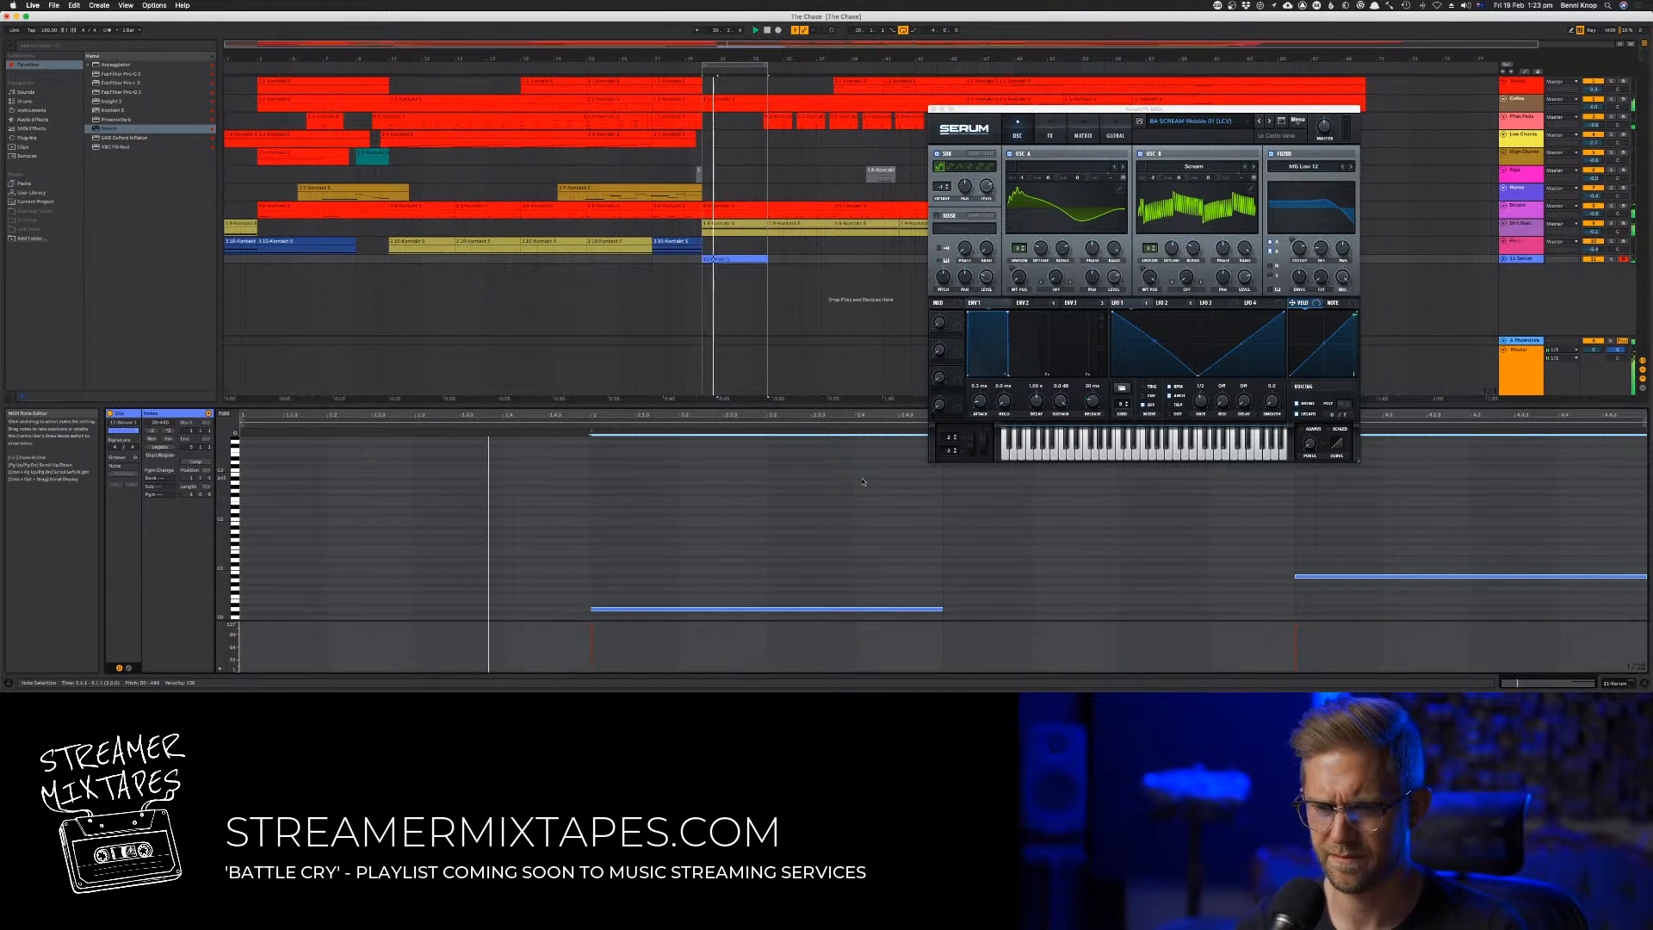
key(Up)
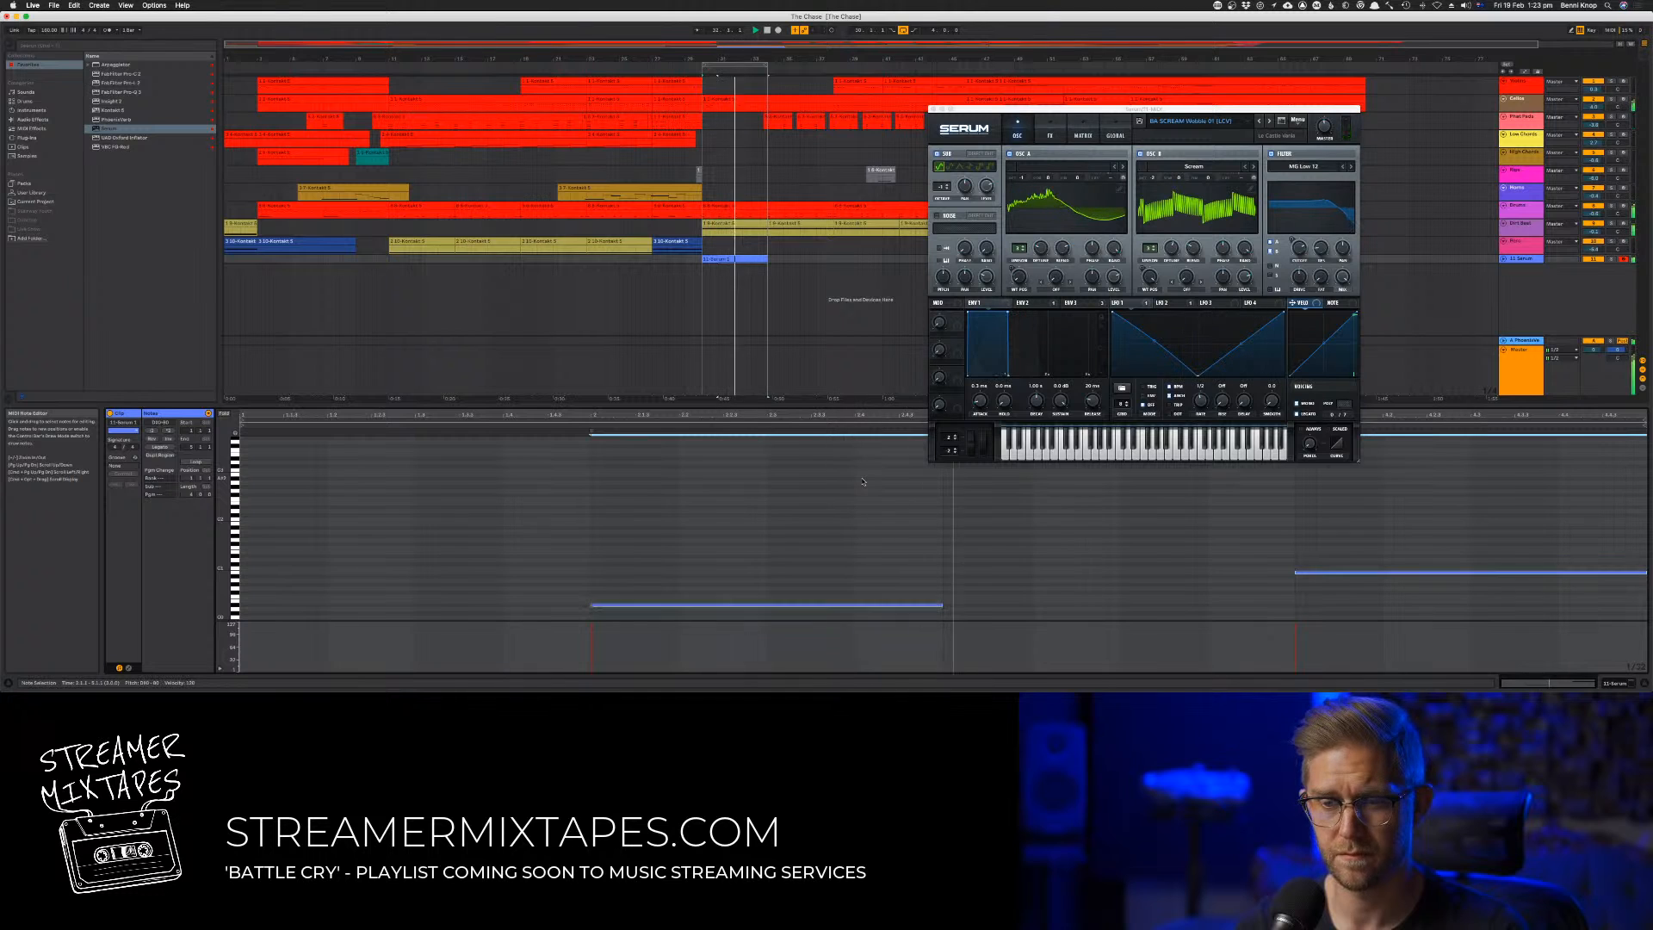
key(Down)
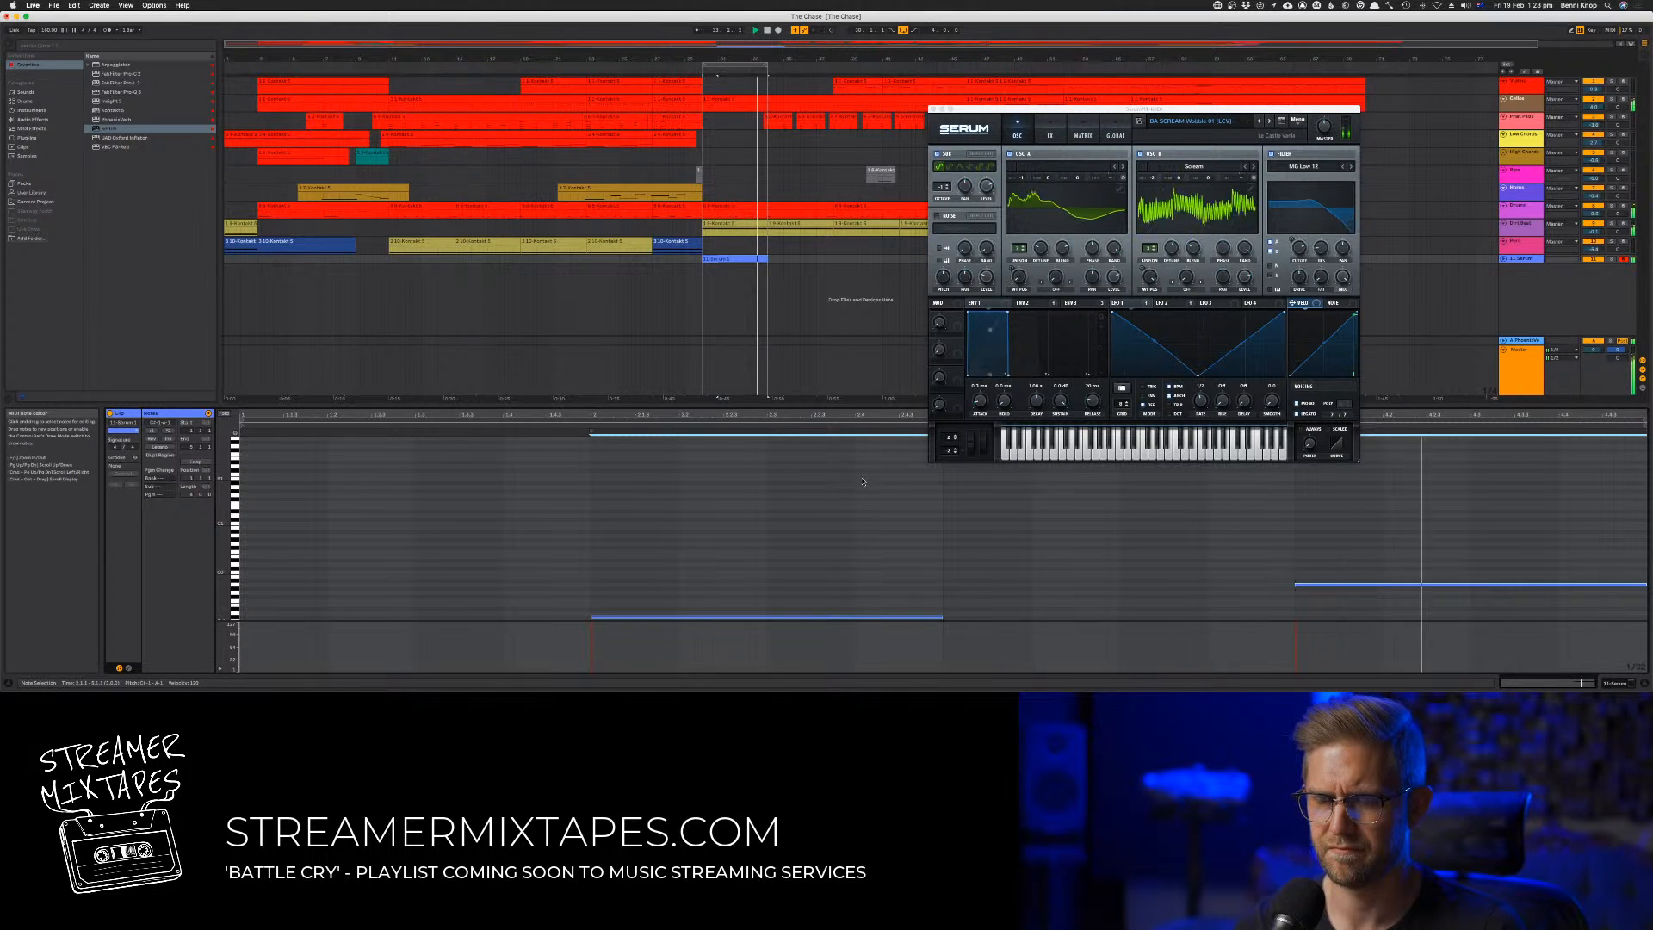
key(shift+Up)
key(Up)
key(Down)
key(Down)
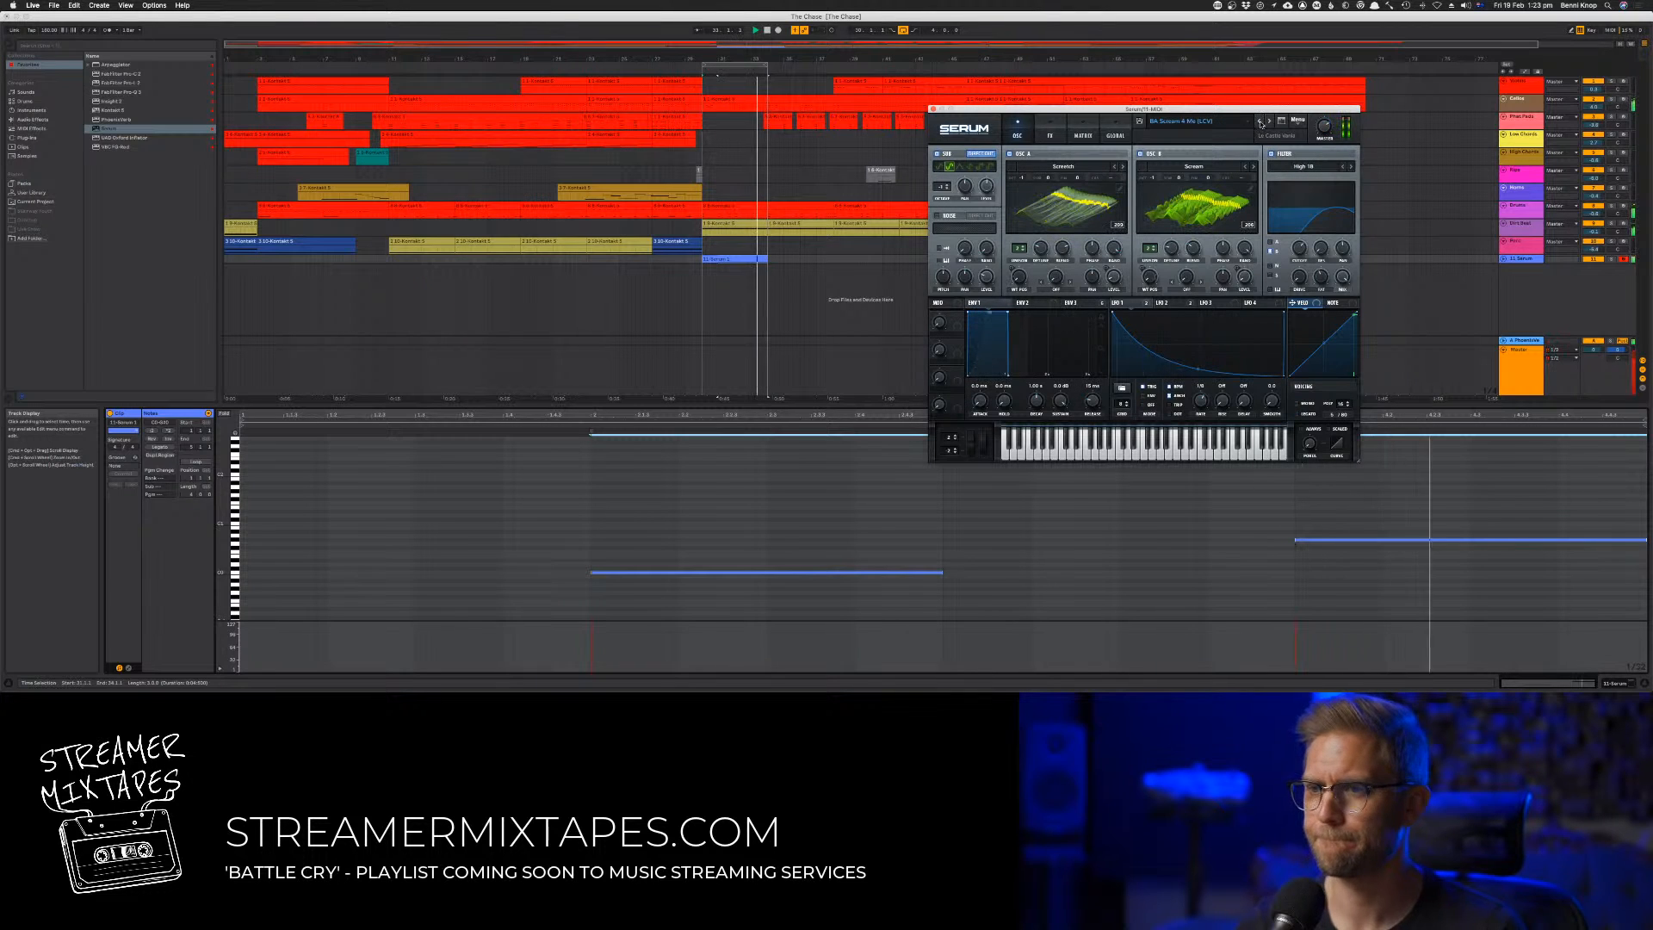
Audition further Serum bass presets over the looped clip and raise both bass notes an octave
click(1260, 126)
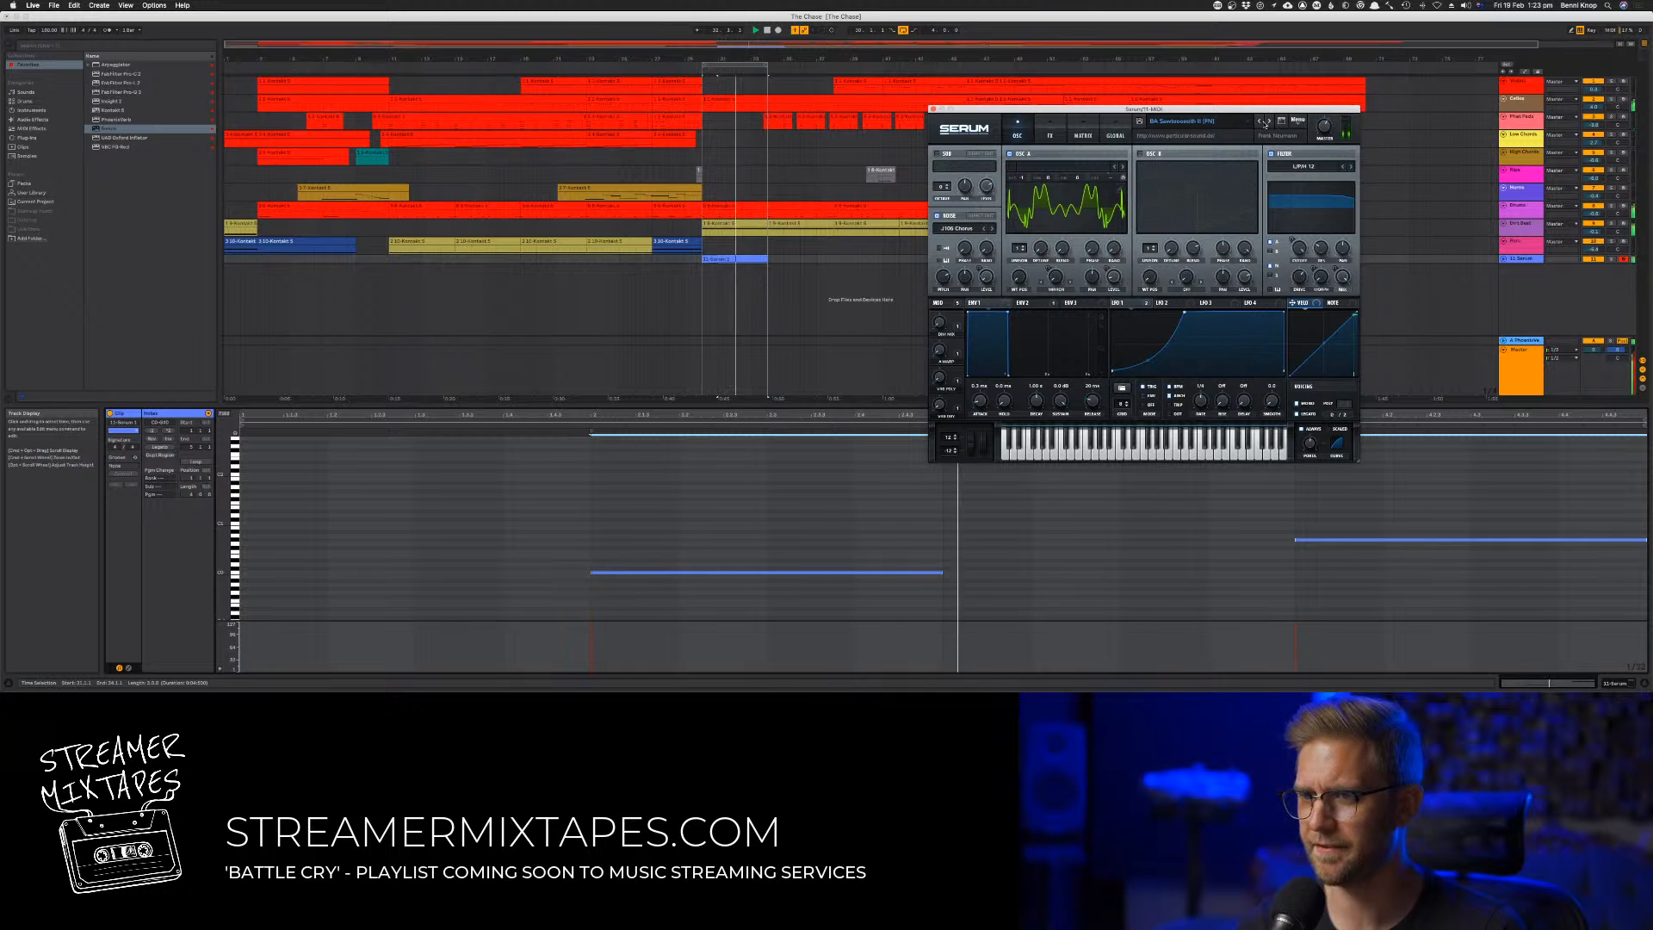
click(1264, 125)
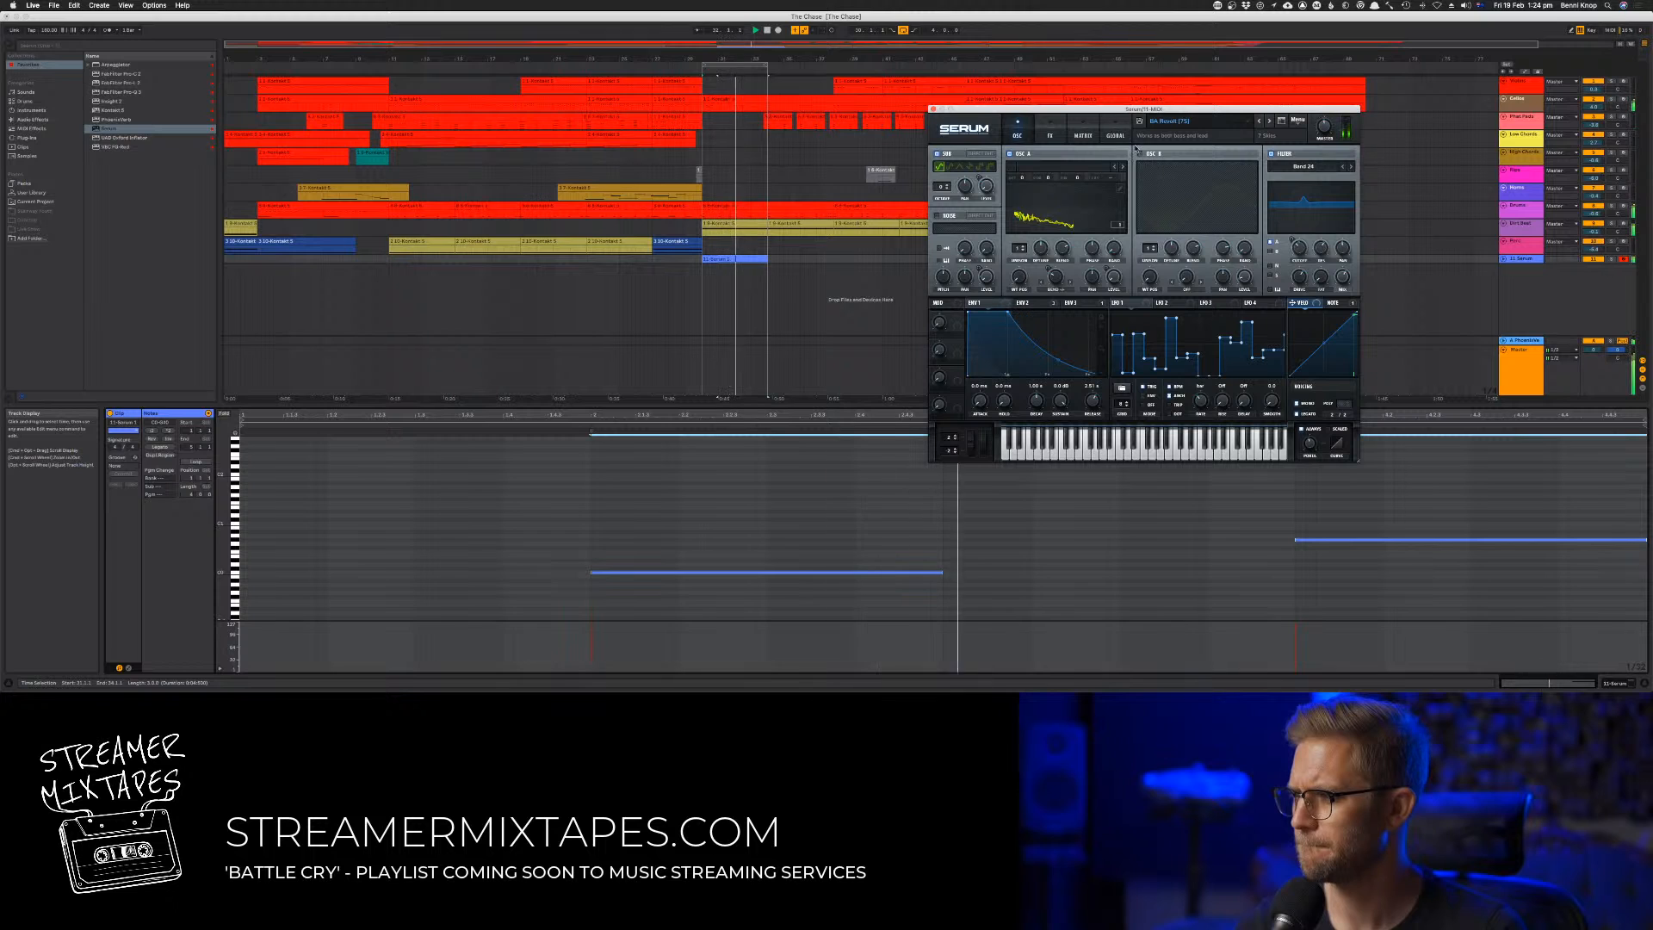
click(1258, 122)
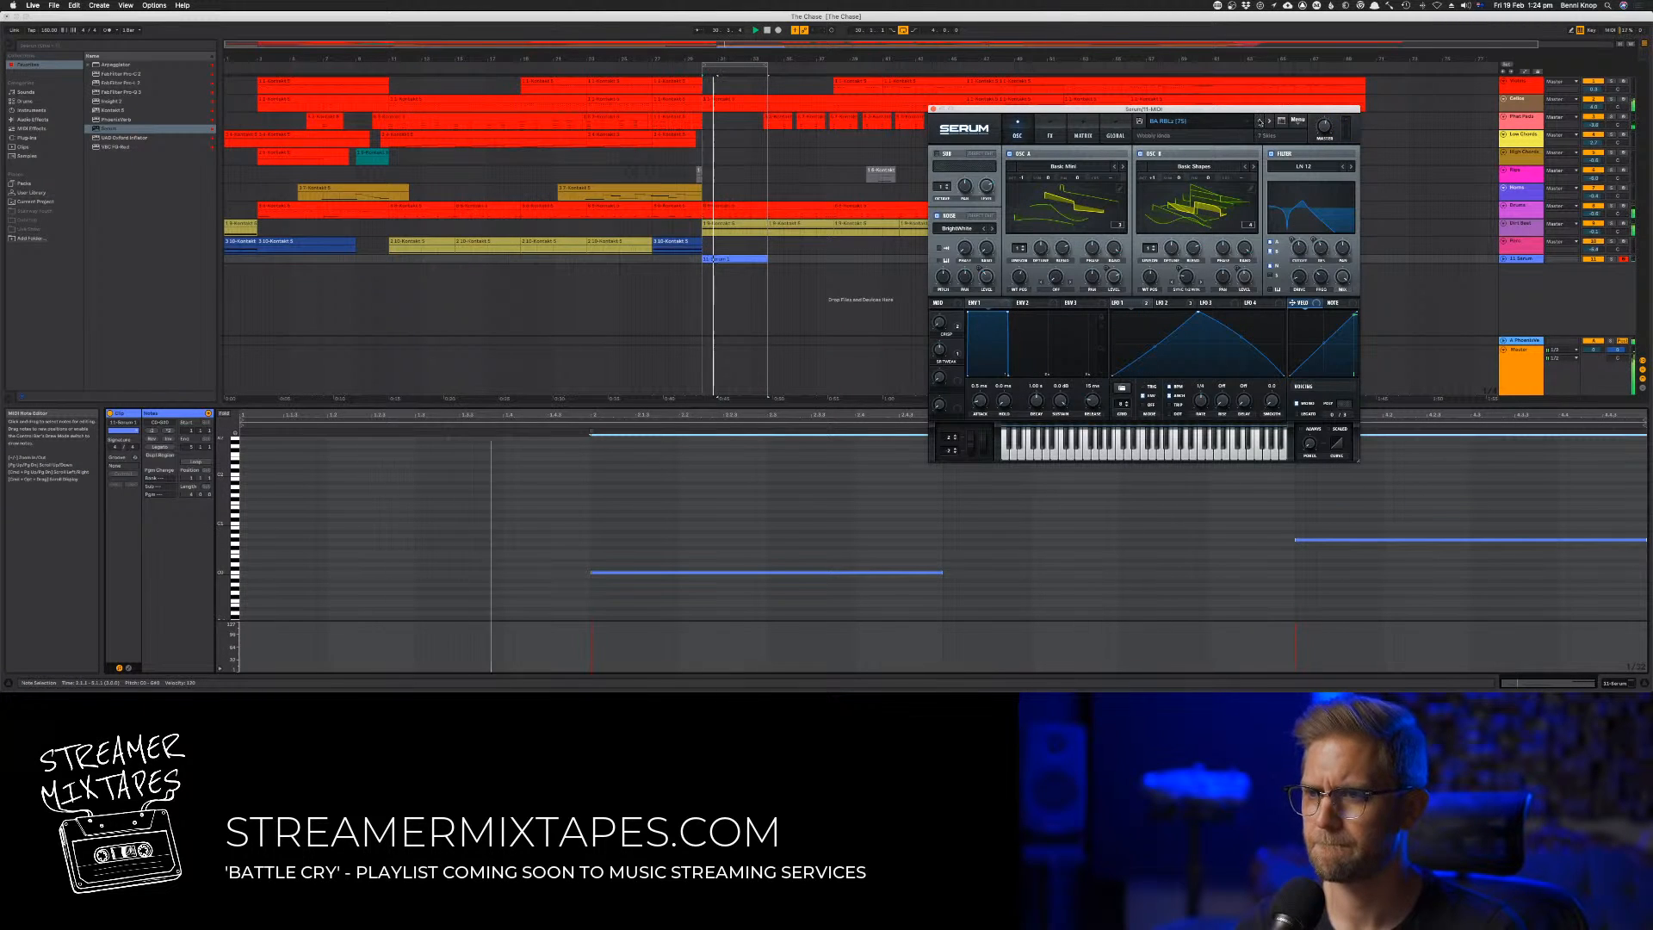
click(1259, 121)
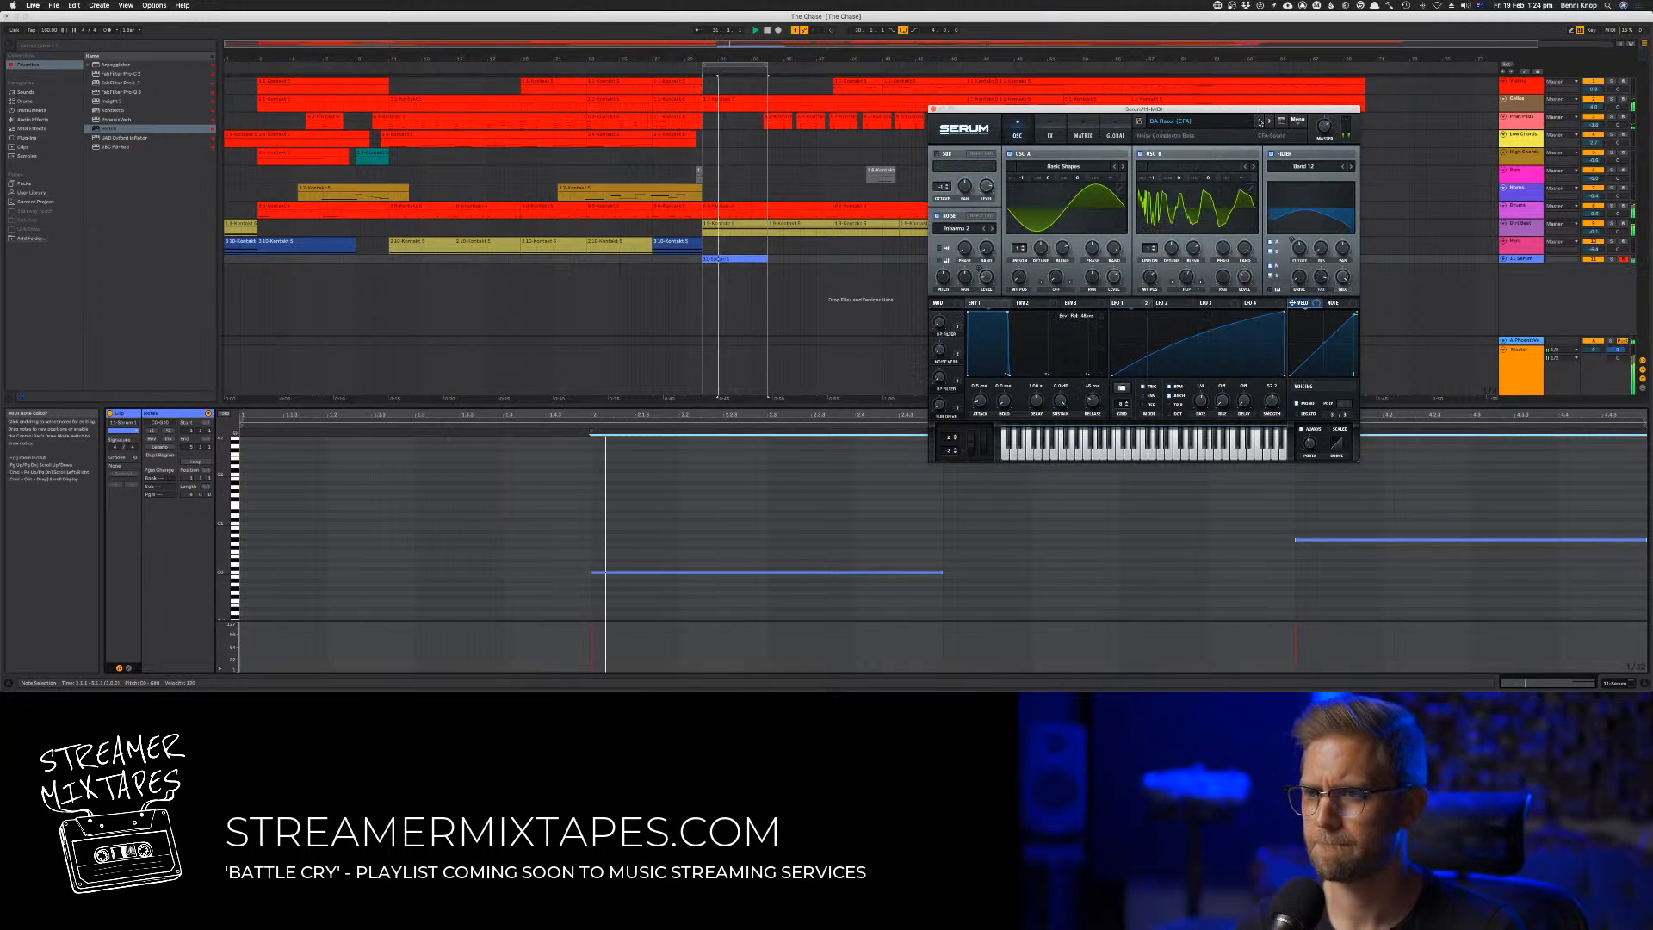
click(1259, 122)
click(1270, 122)
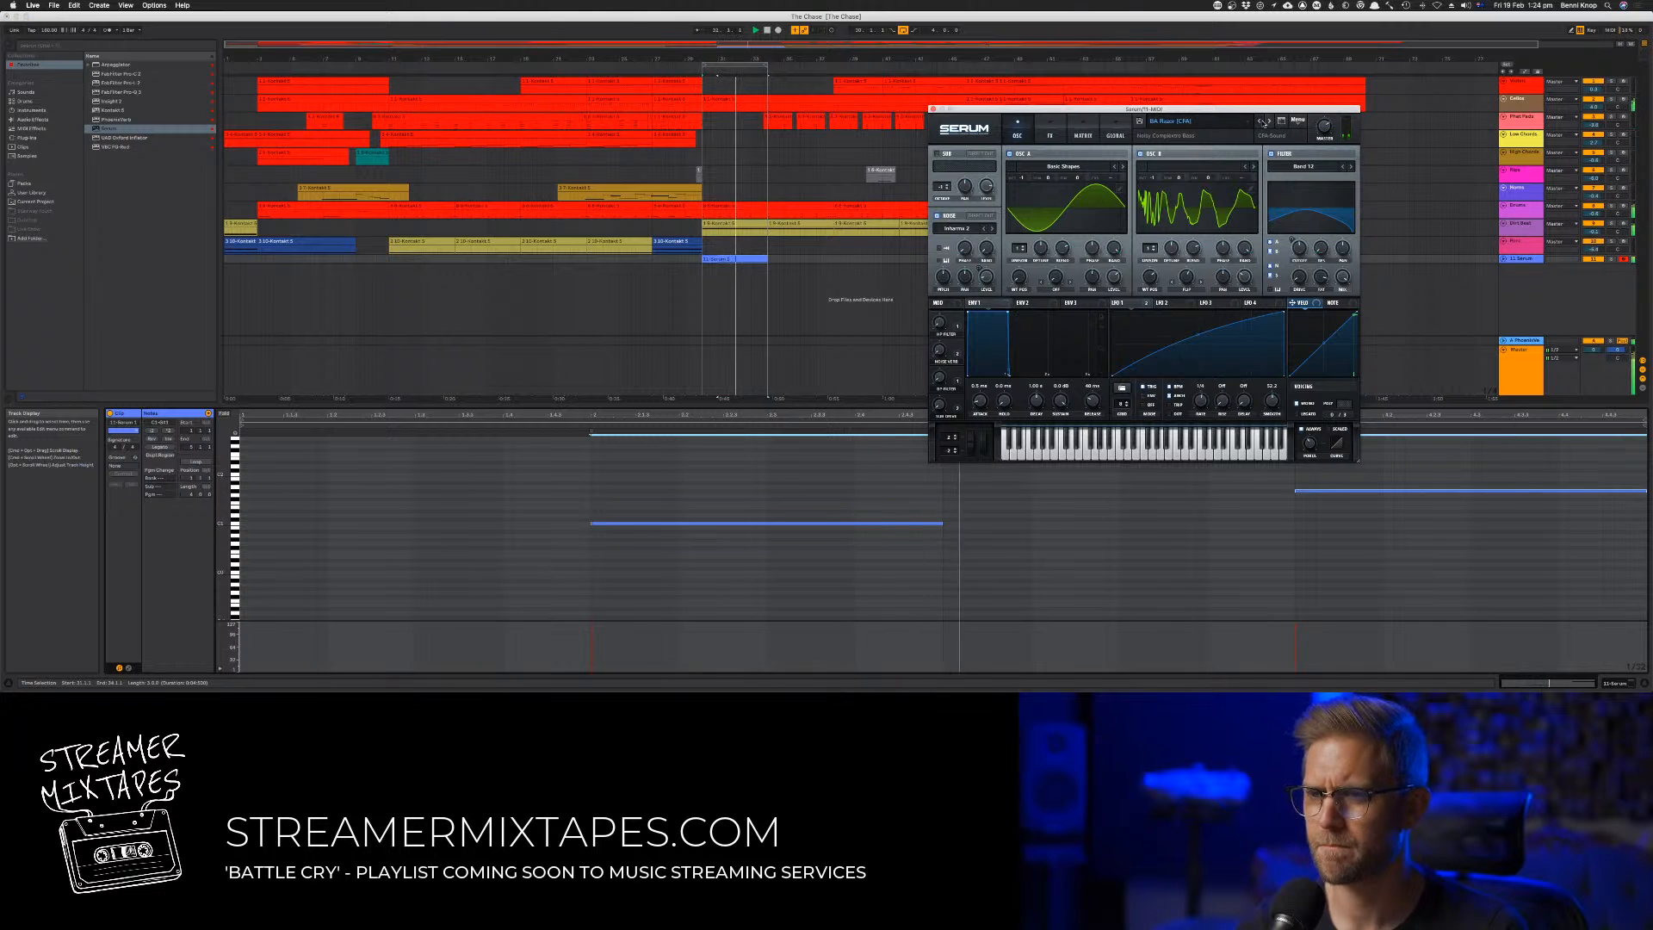
Step further back through the Serum presets to a "BA Modulated" sound, raising both bass notes another octave along the way
click(1262, 122)
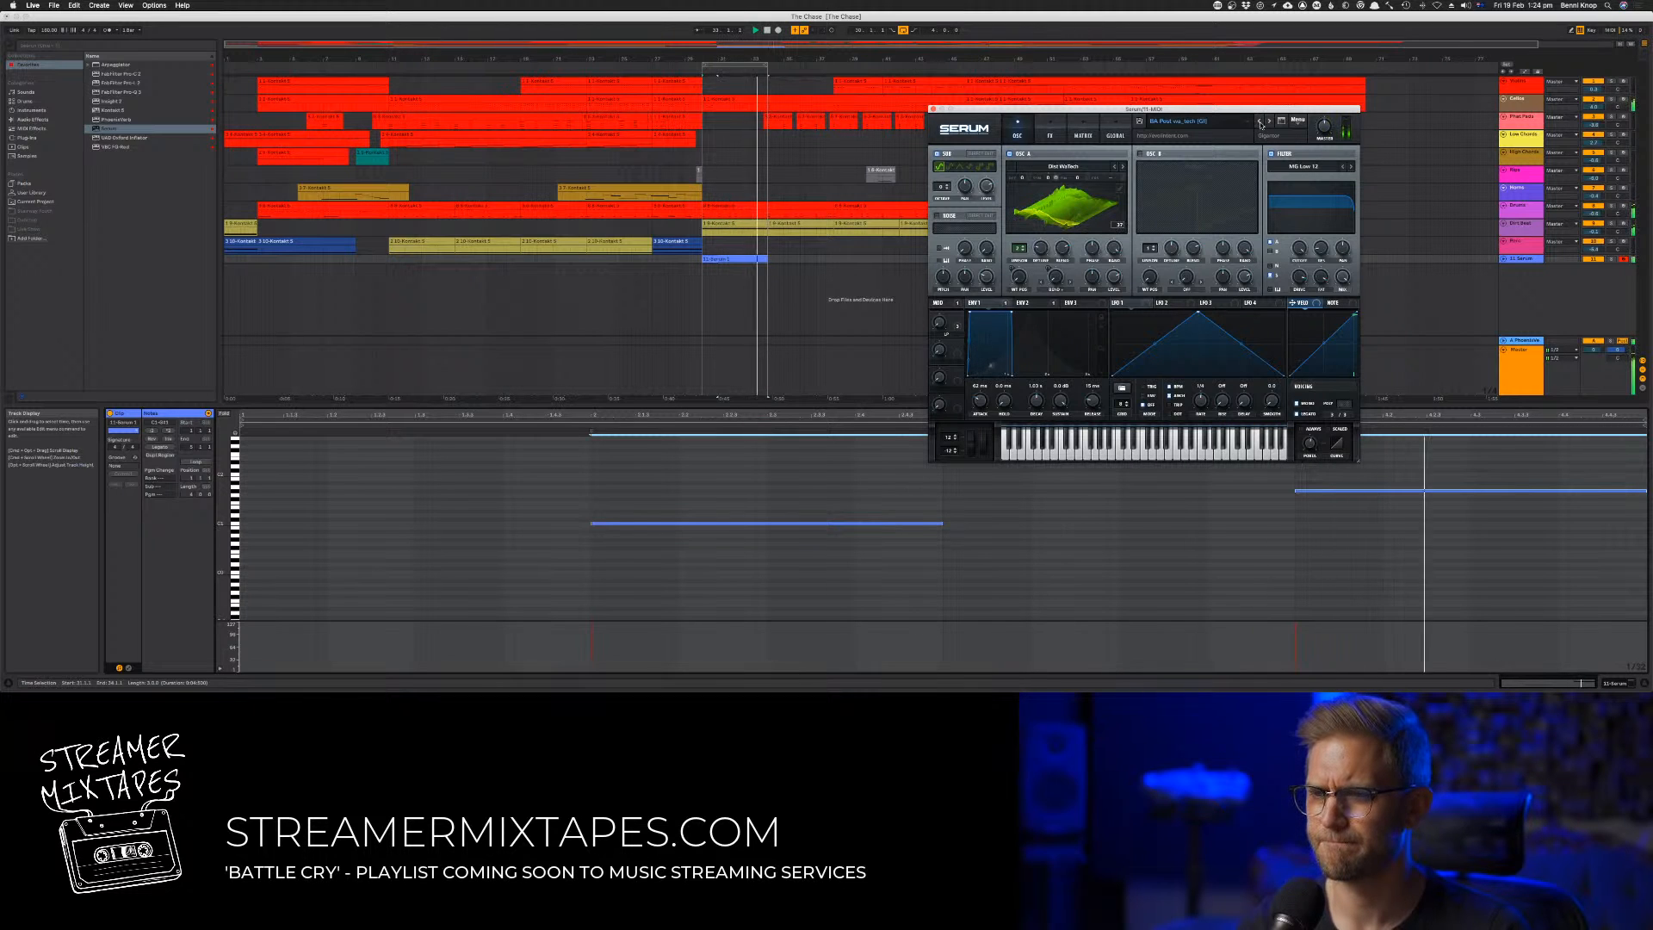
click(1267, 126)
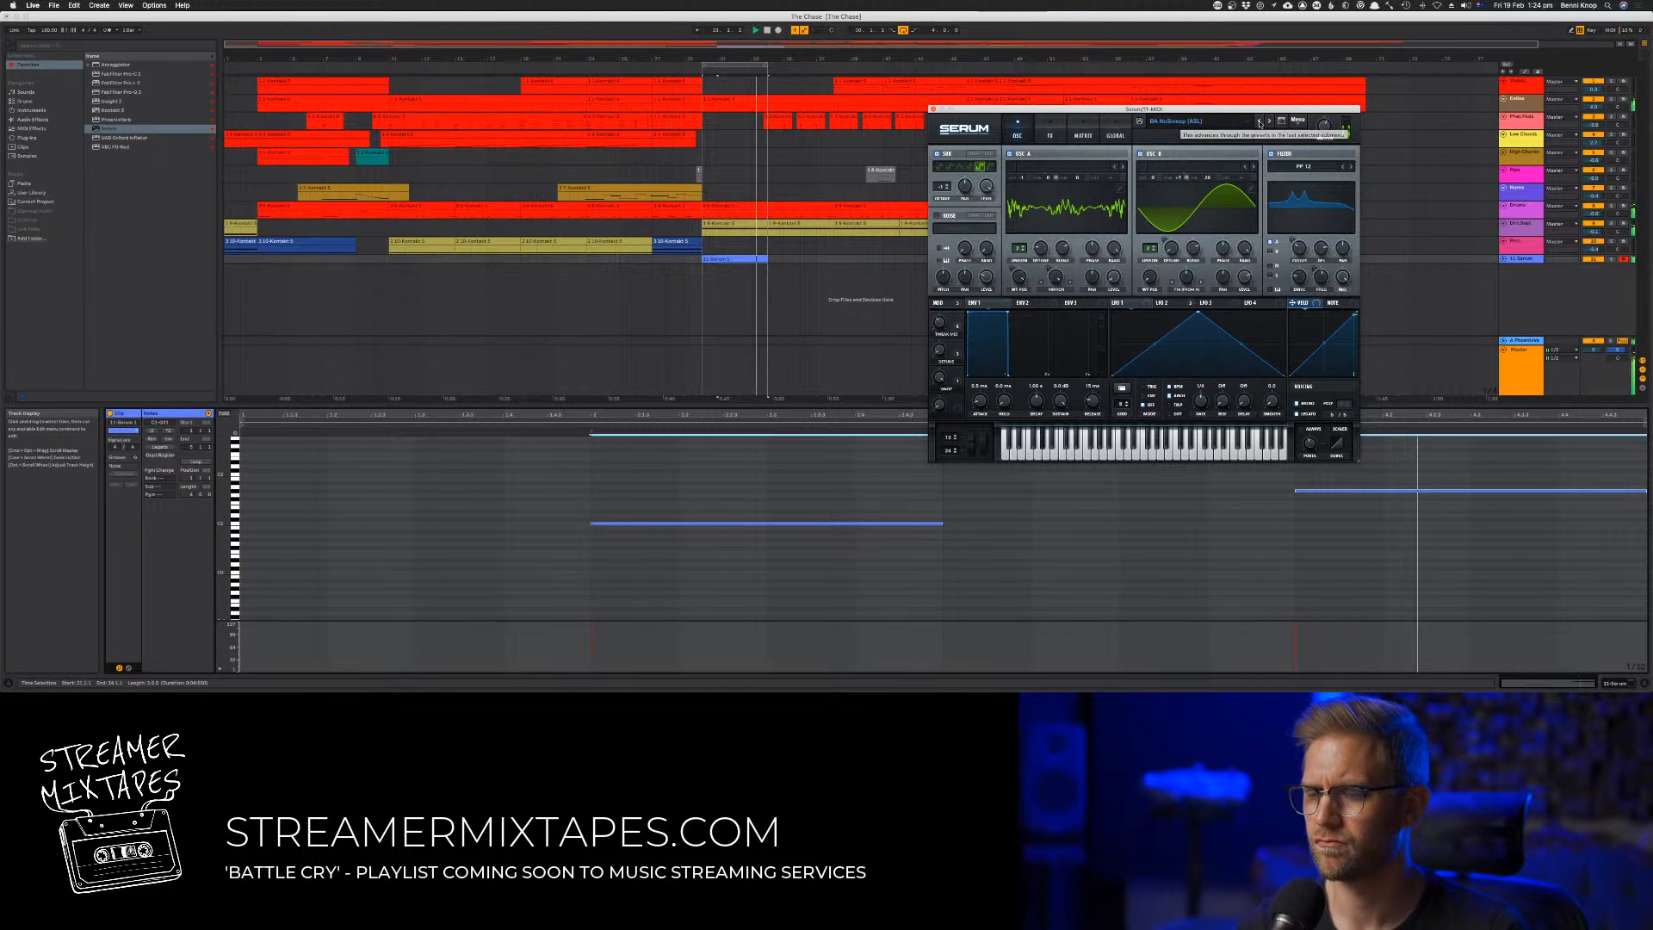
click(1258, 122)
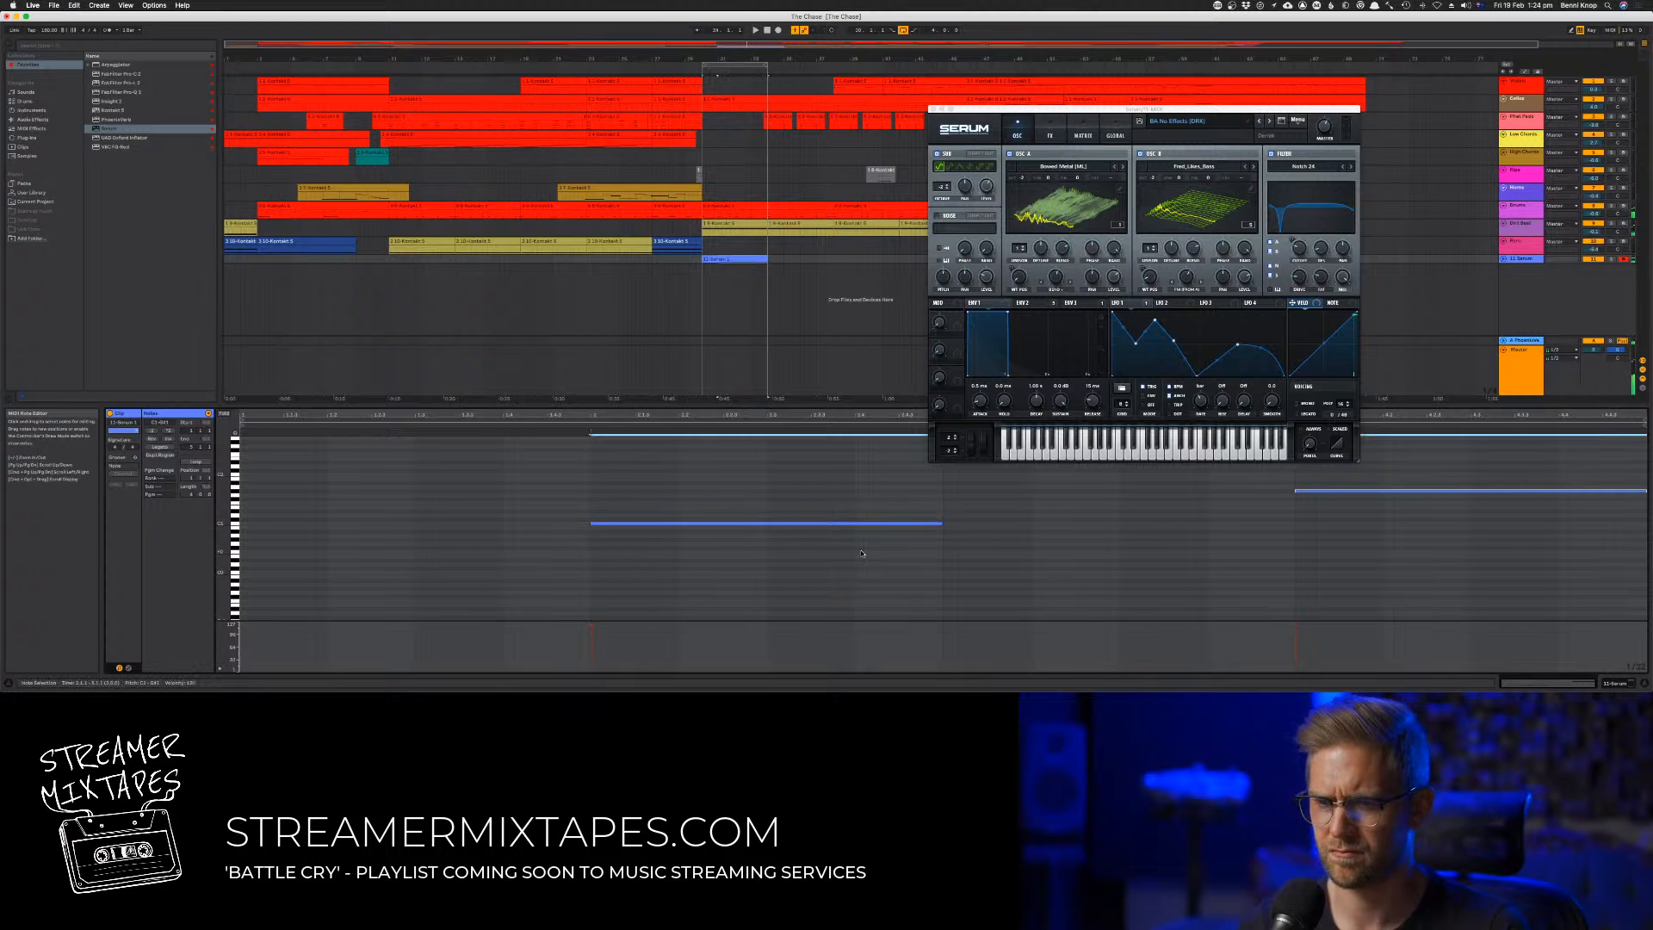
key(shift+Up)
scroll(894, 532, up, 5)
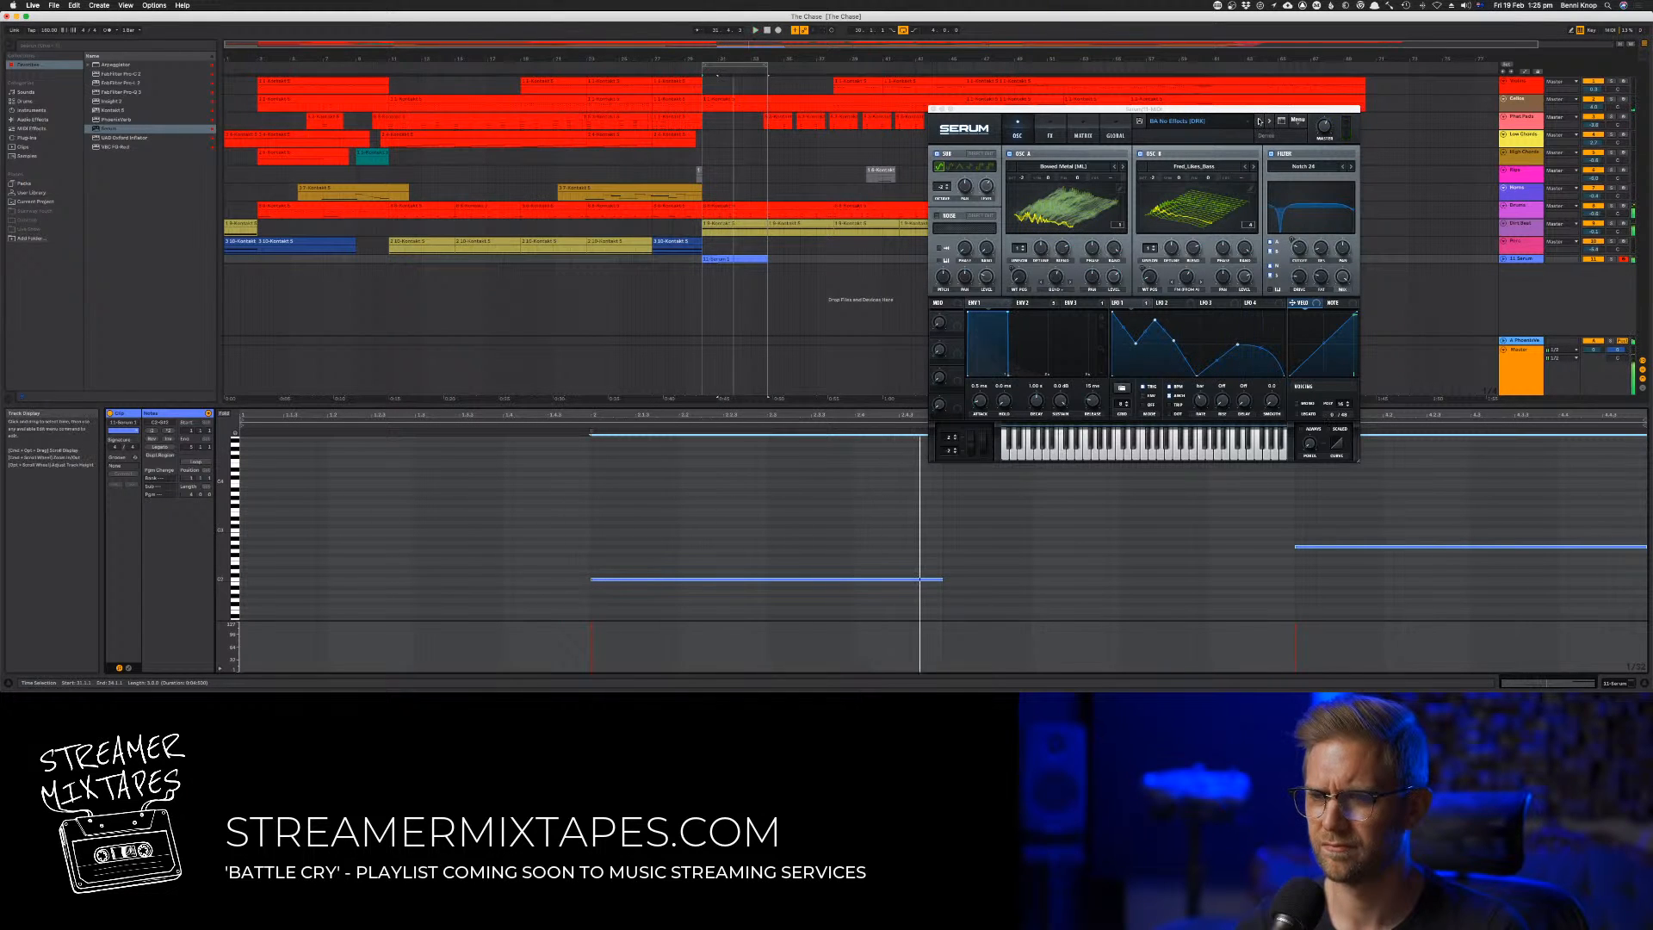
click(1259, 122)
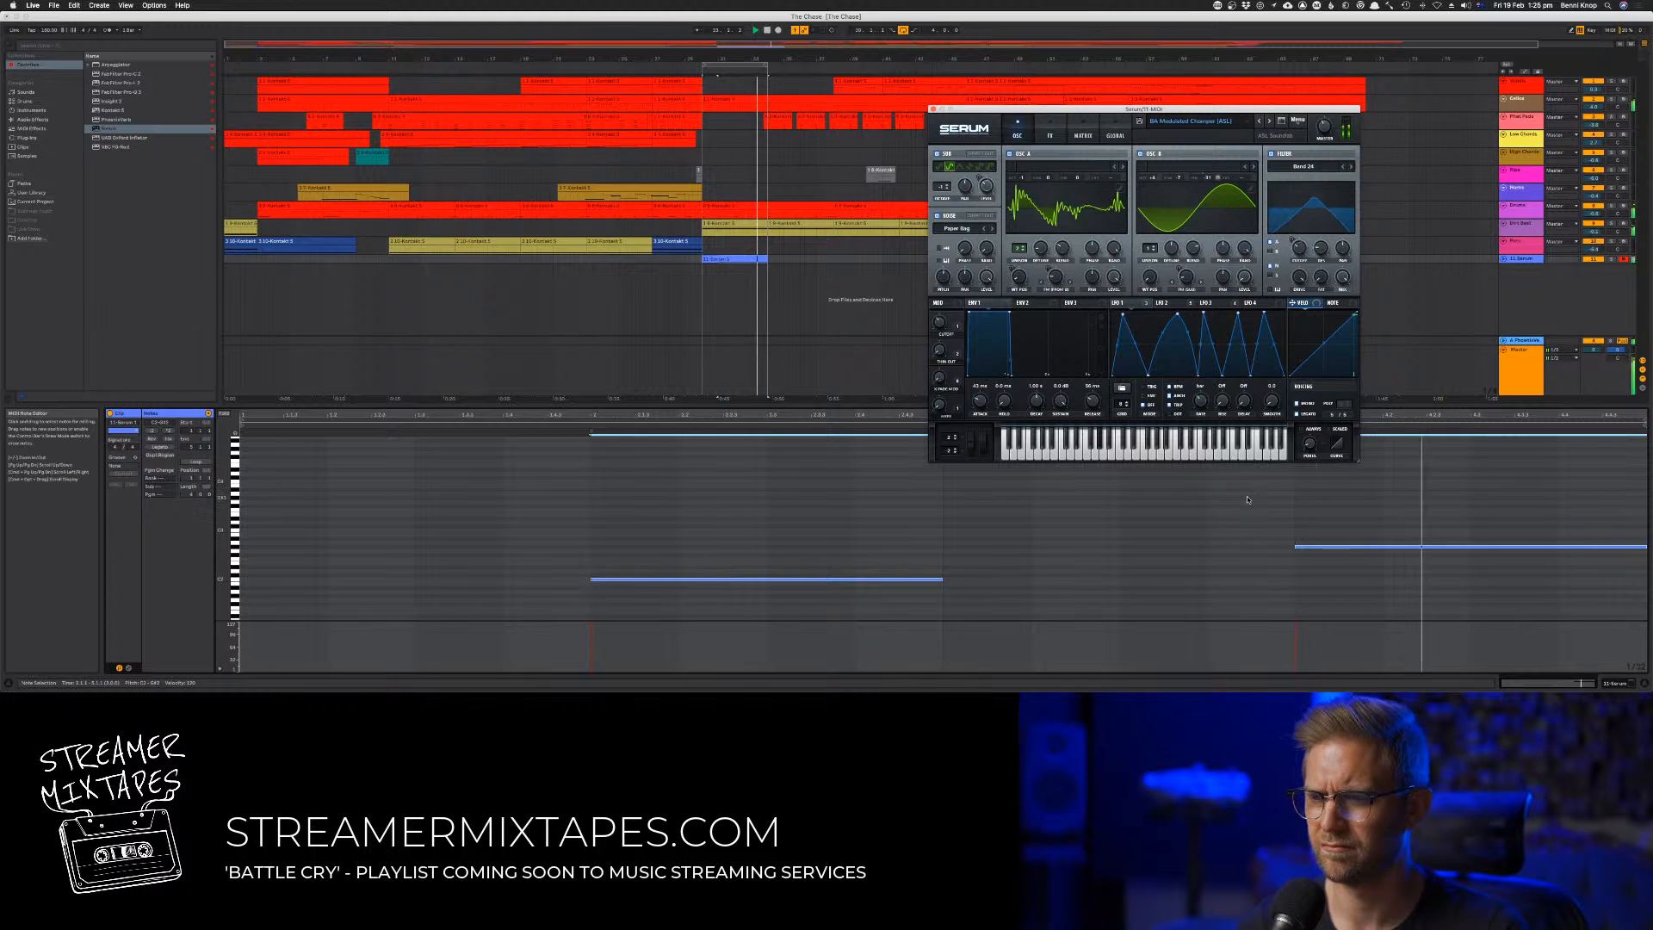
Lower the second bass note by one octave
click(1334, 548)
key(shift+Down)
key(shift+Down)
key(shift+Up)
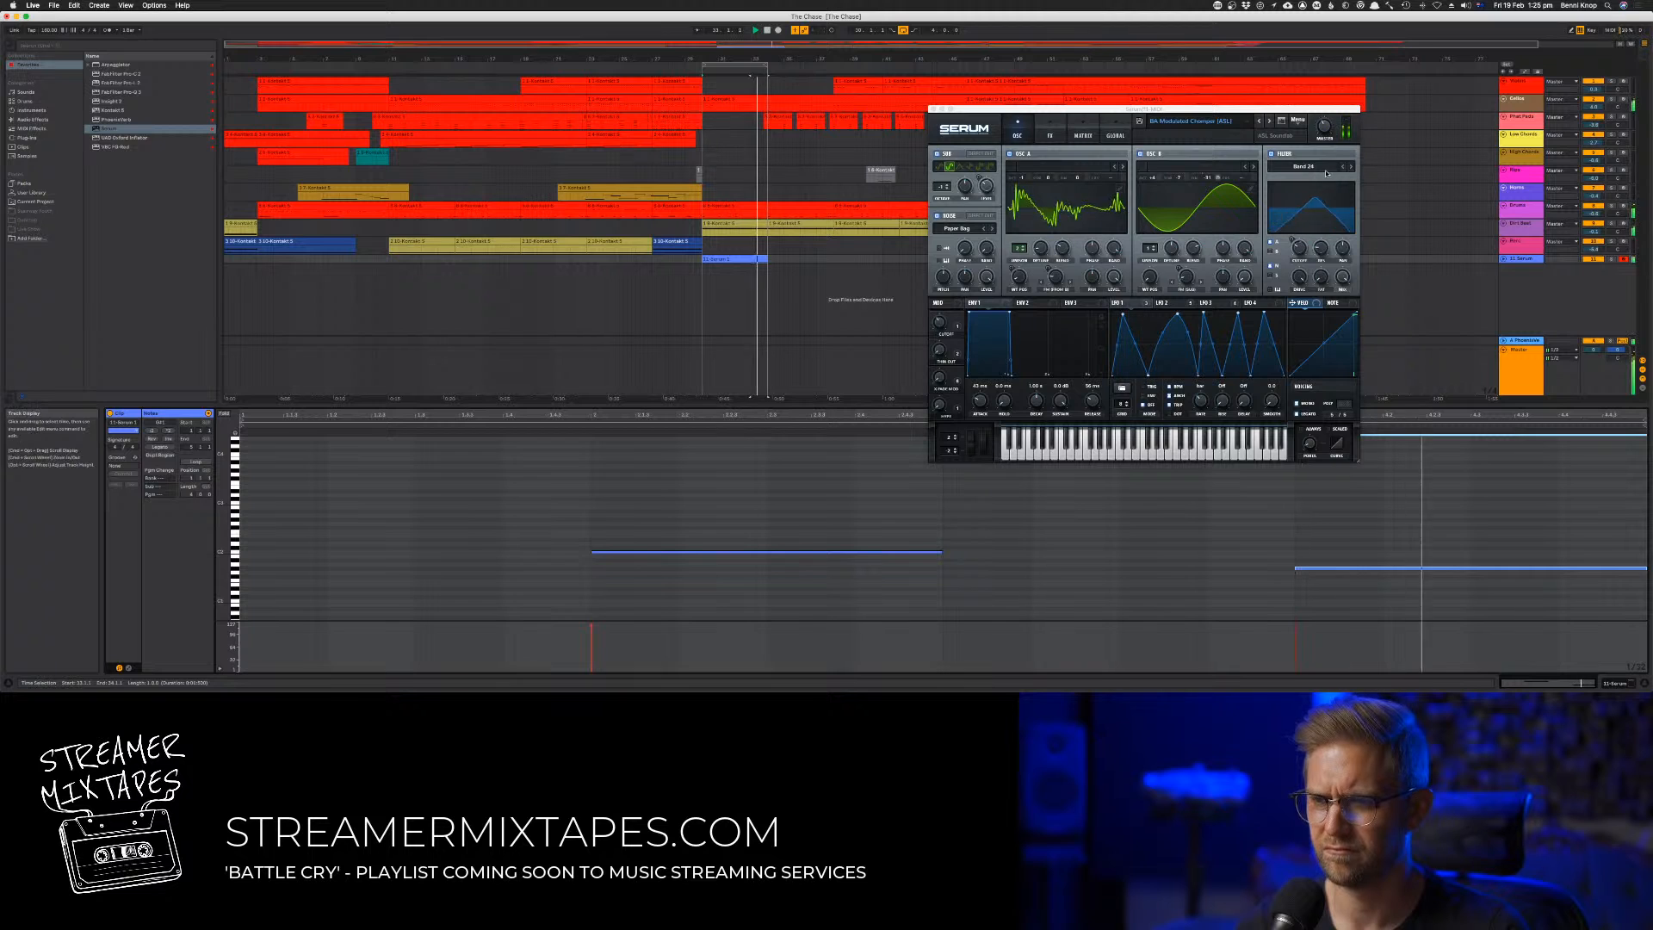
click(1326, 130)
Try both bass notes an octave lower, then return them to their earlier pitch
click(1027, 494)
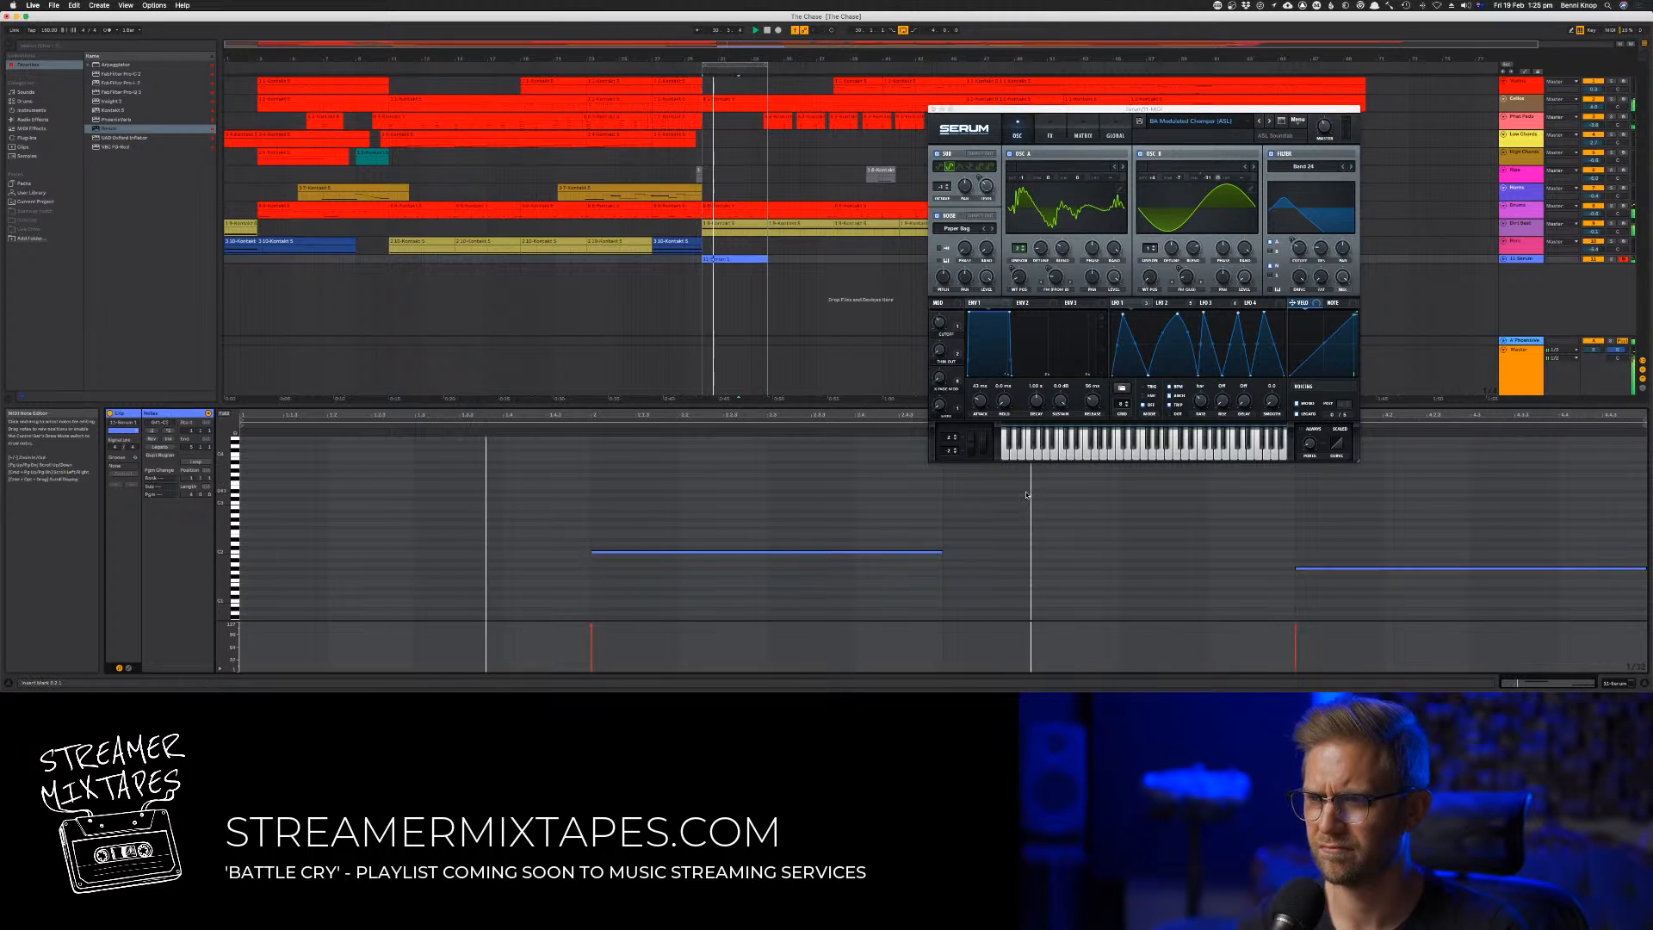
key(super+a)
key(shift+Down)
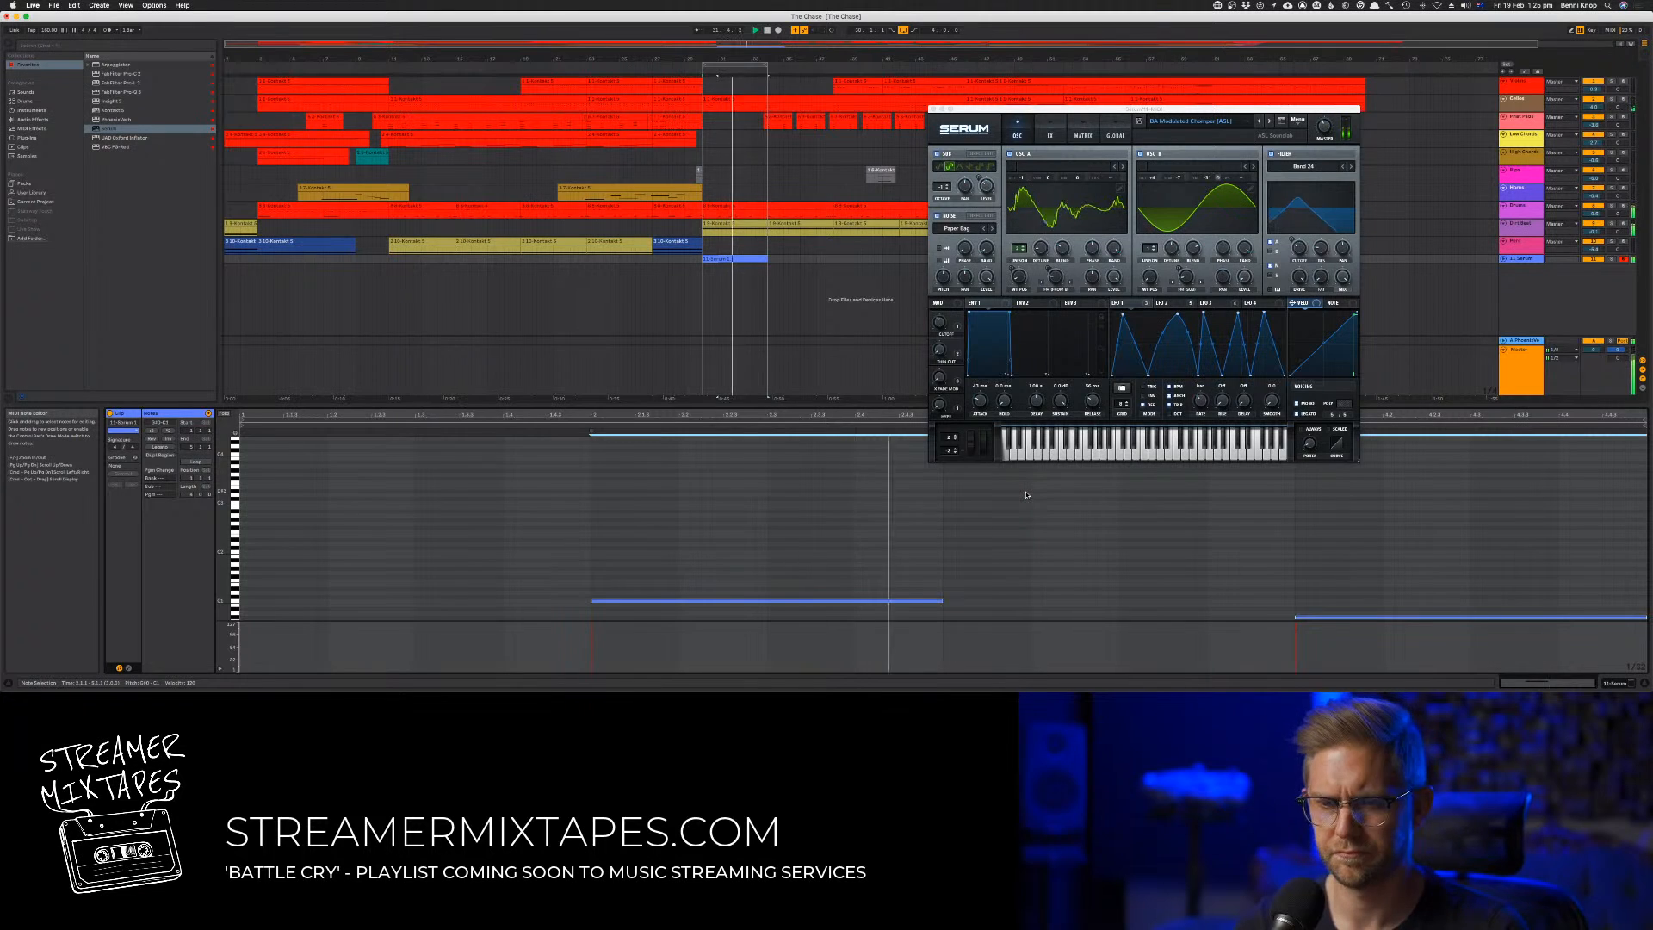
key(shift+Up)
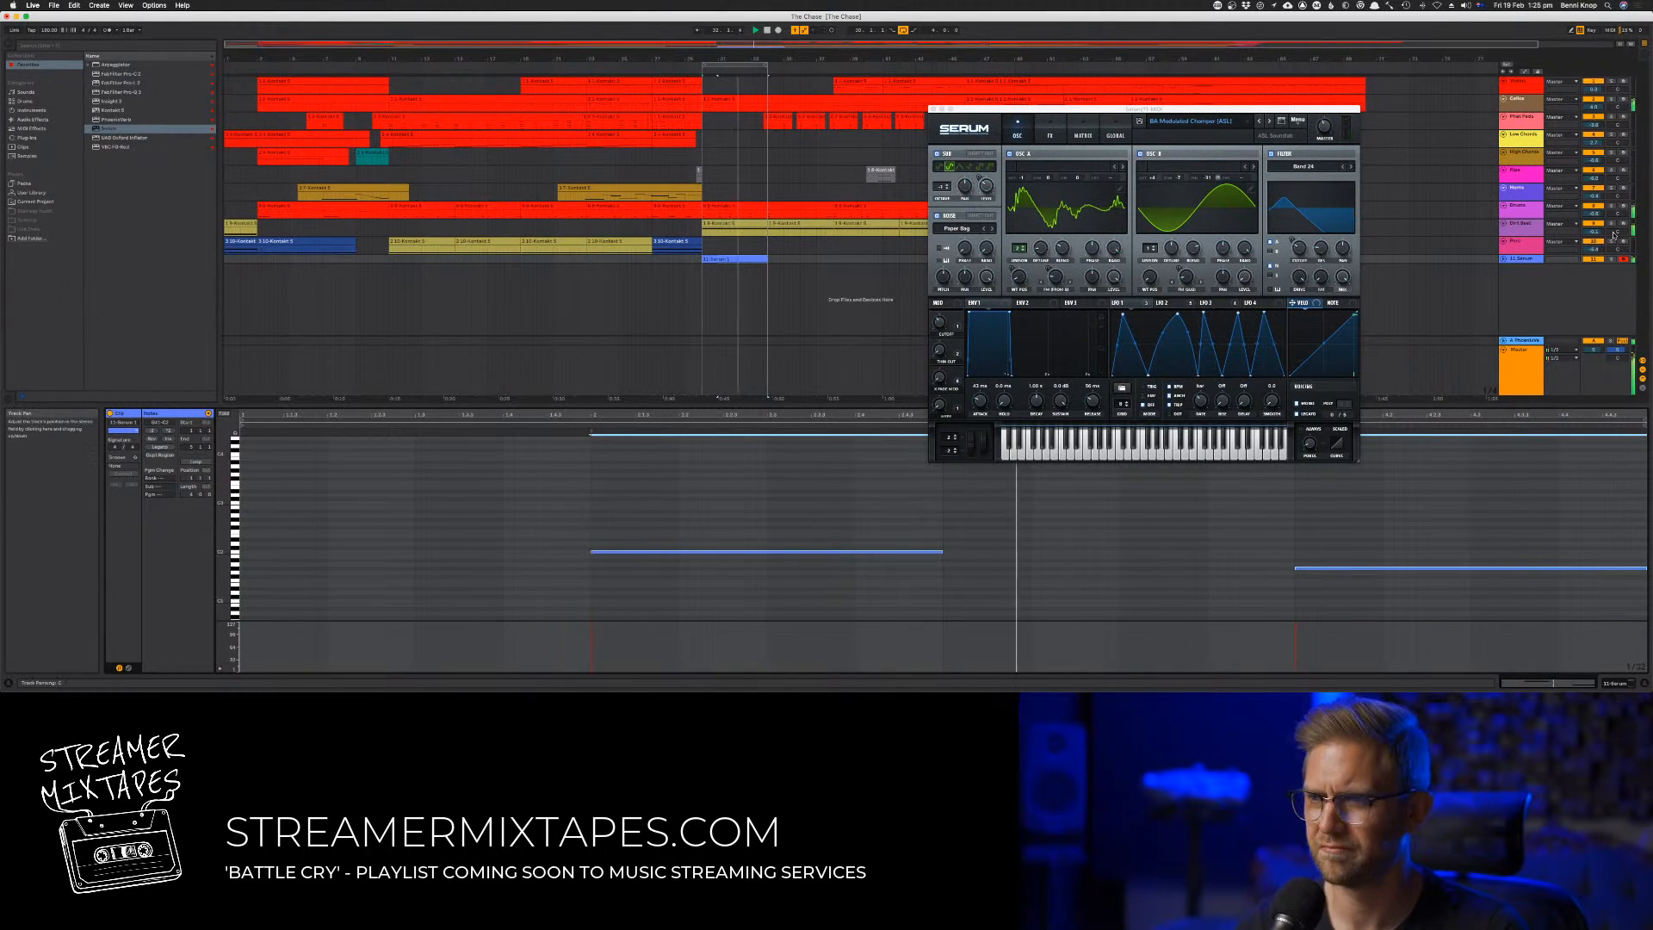
Solo the Serum track and try the Band 12 filter type on the bass sound
click(1611, 259)
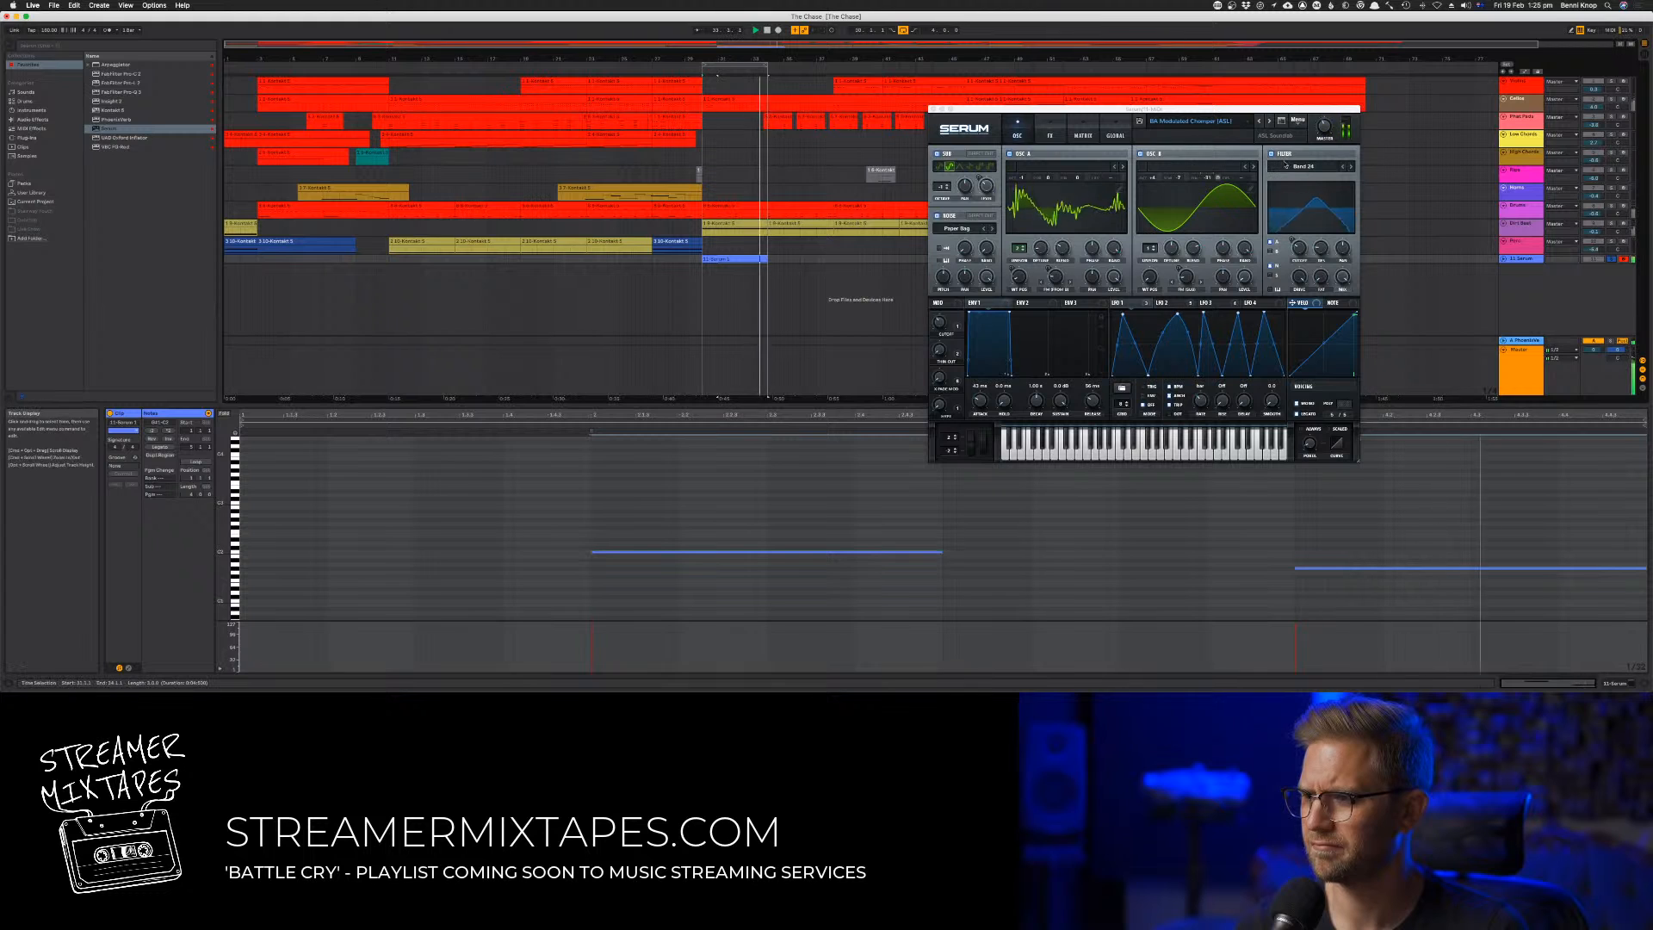
click(1351, 167)
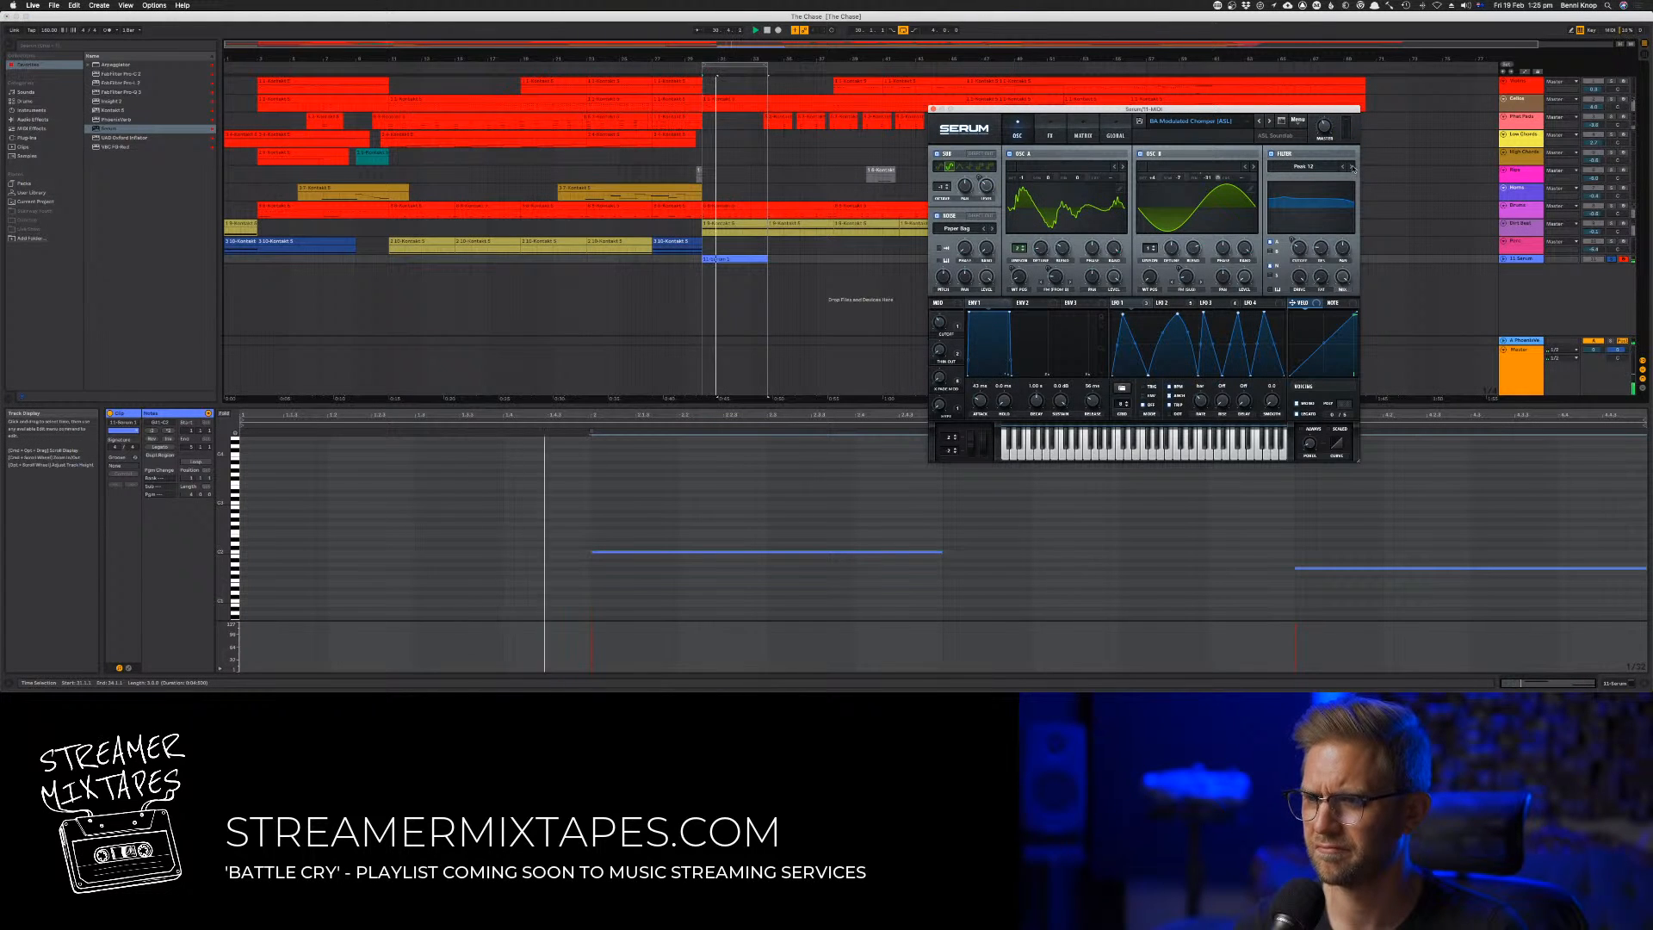
click(1344, 167)
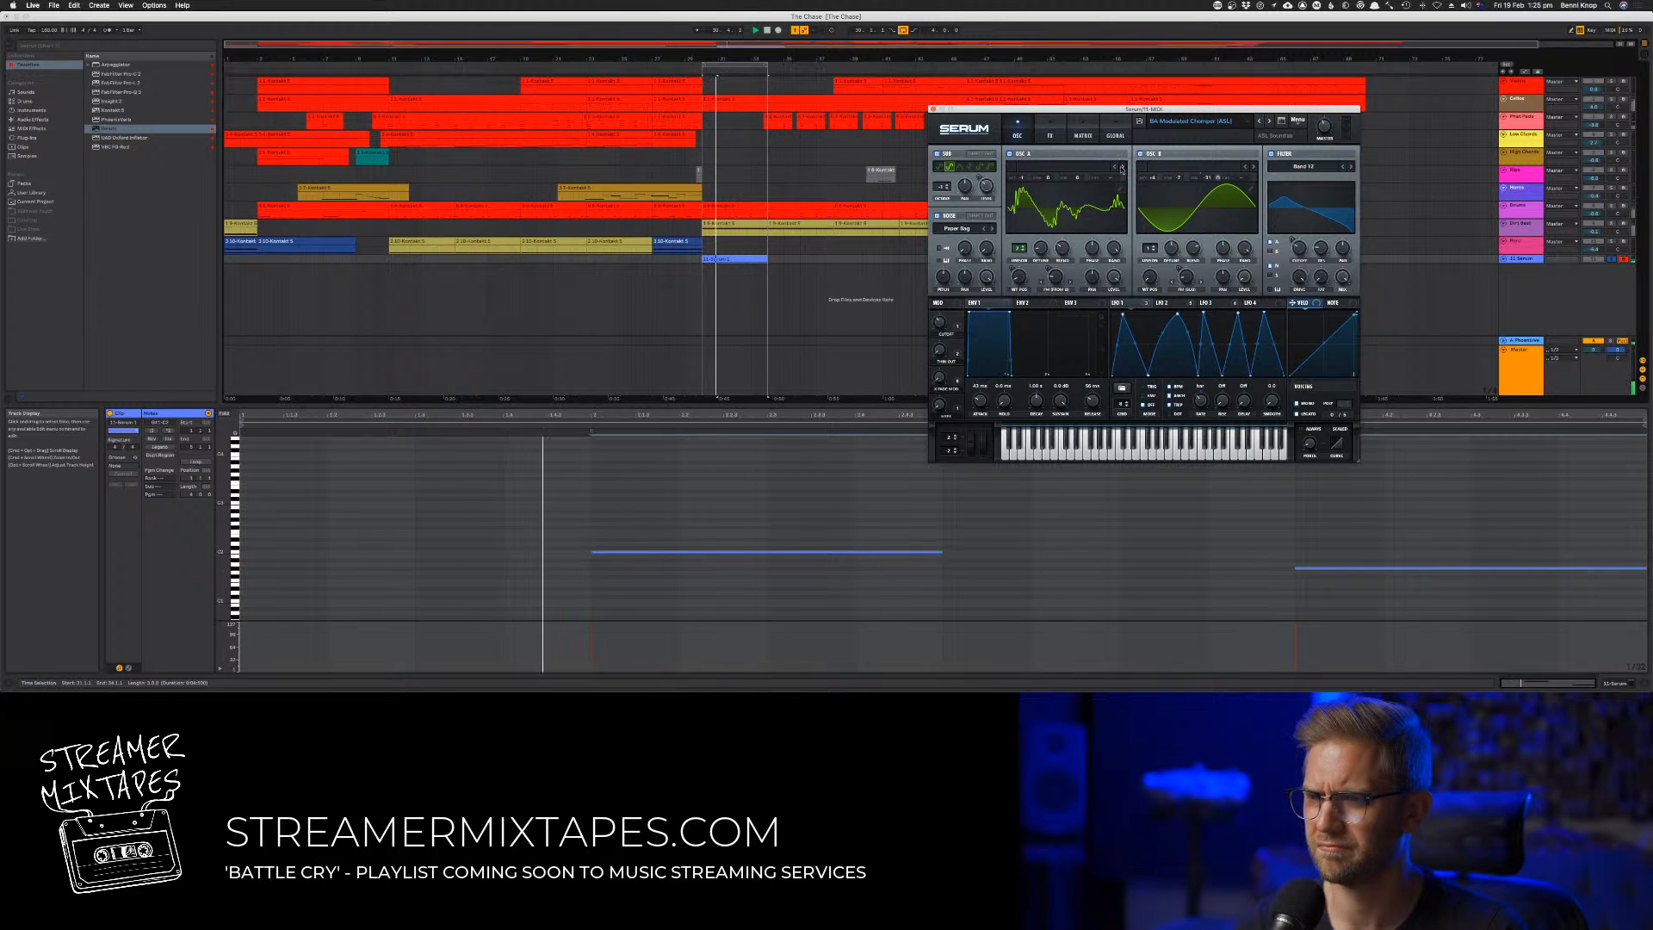
Step through oscillator A's wavetables to "Acid" while listening, and unsolo the Serum track
click(1122, 167)
click(1116, 169)
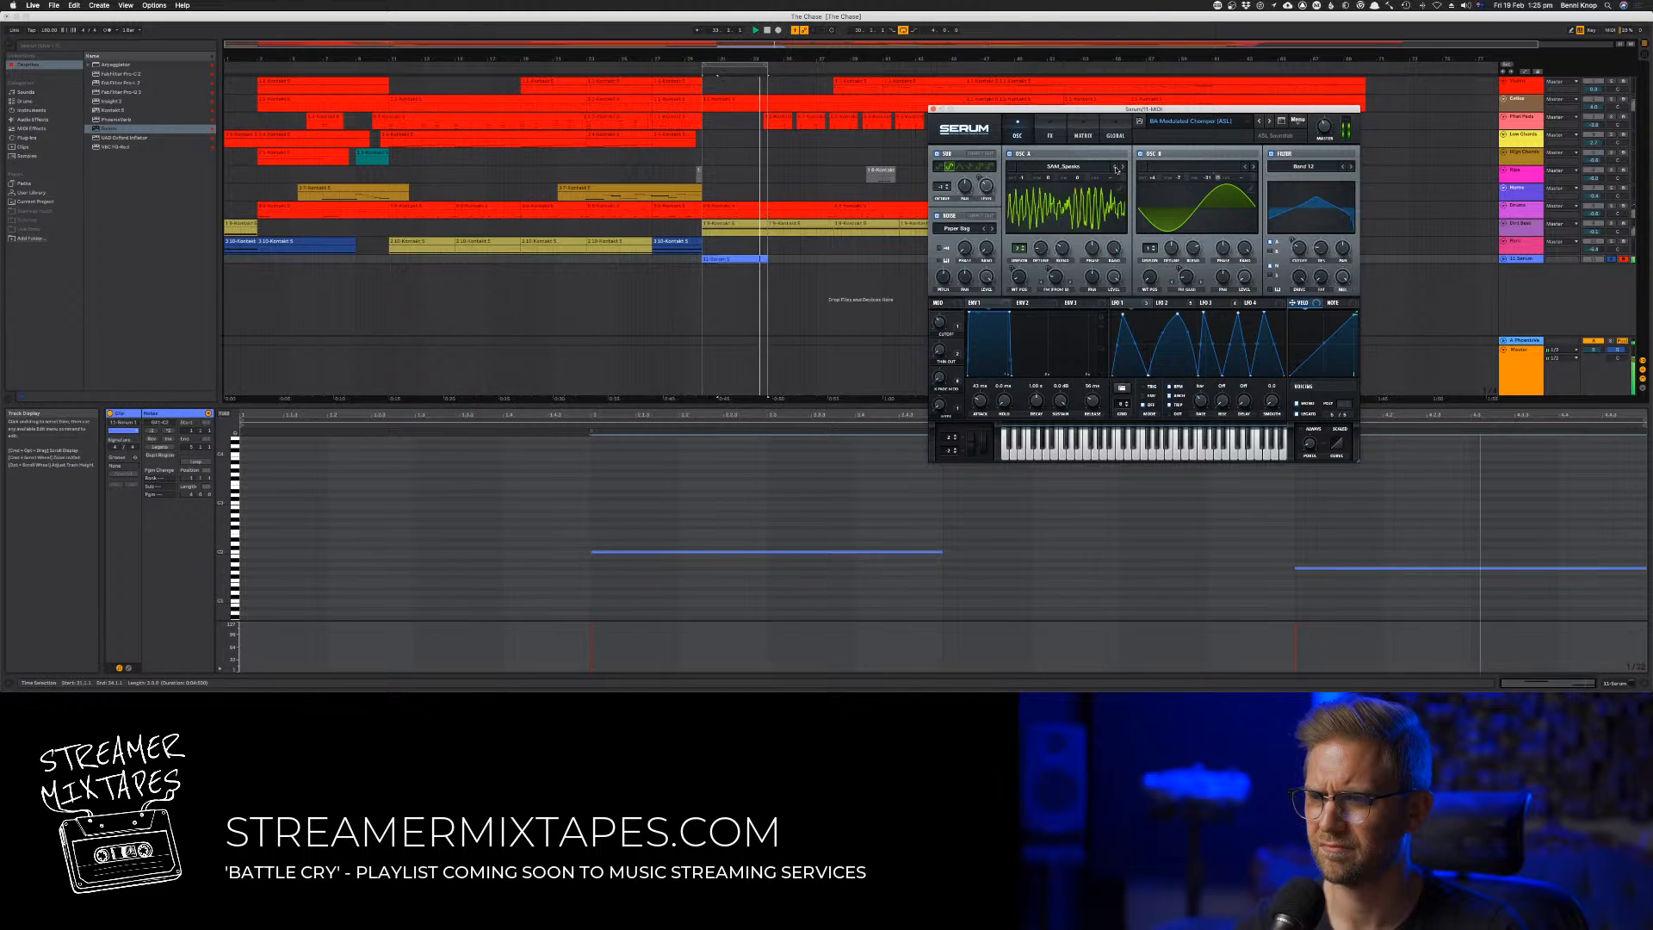
click(1117, 169)
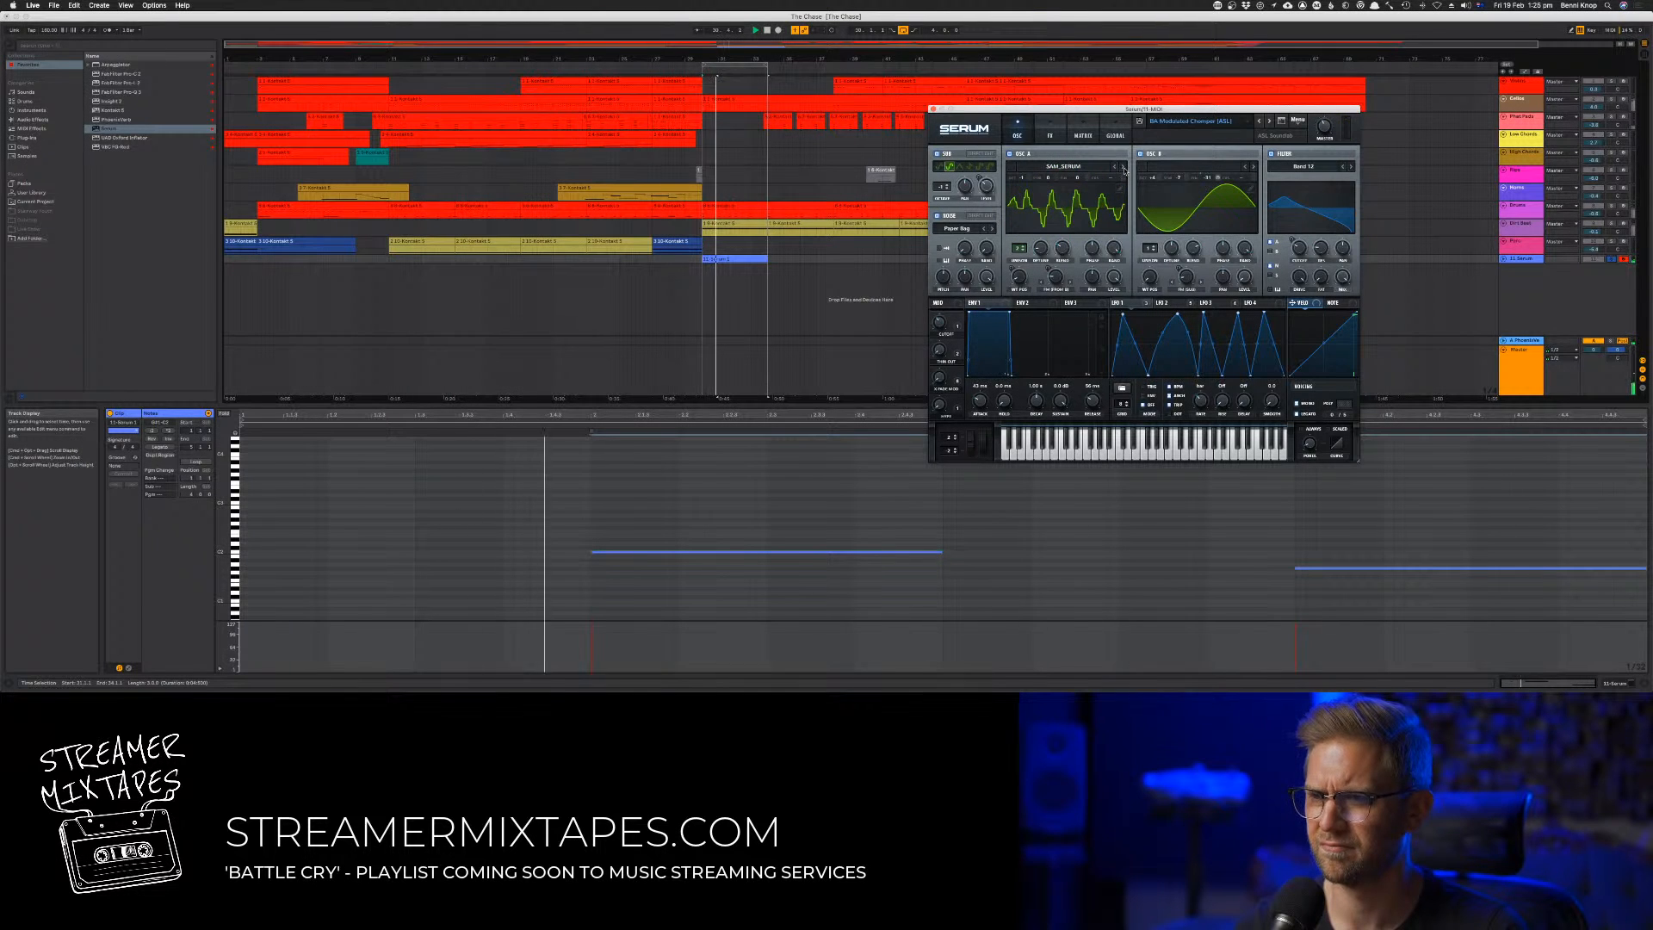
click(1117, 169)
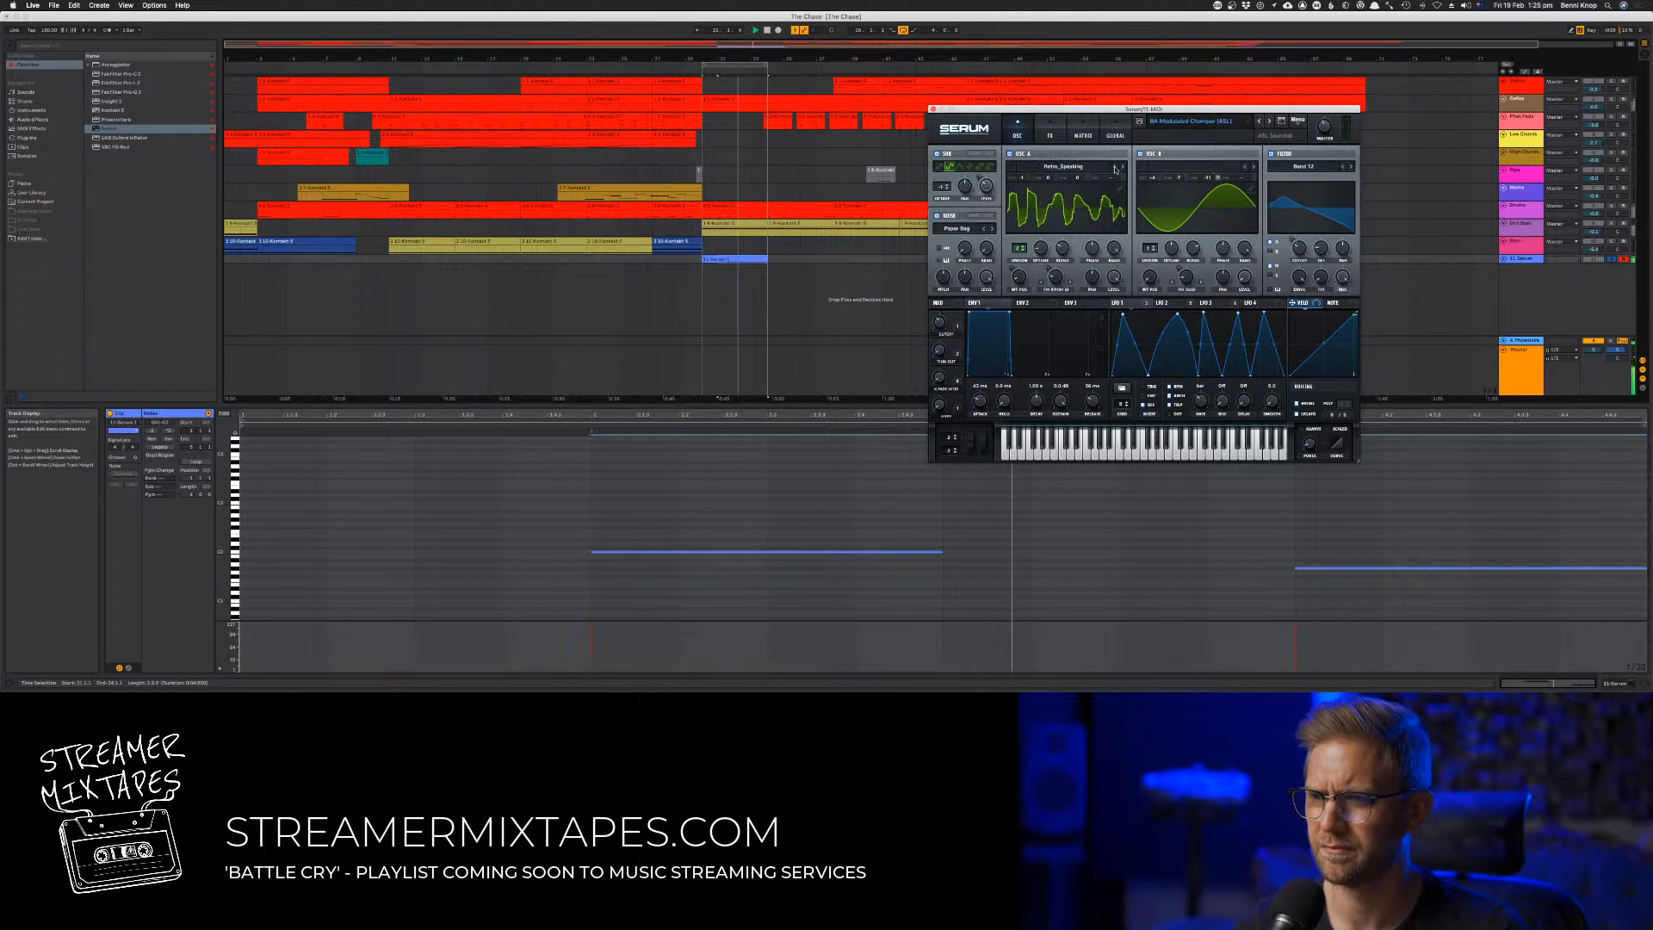
click(1123, 169)
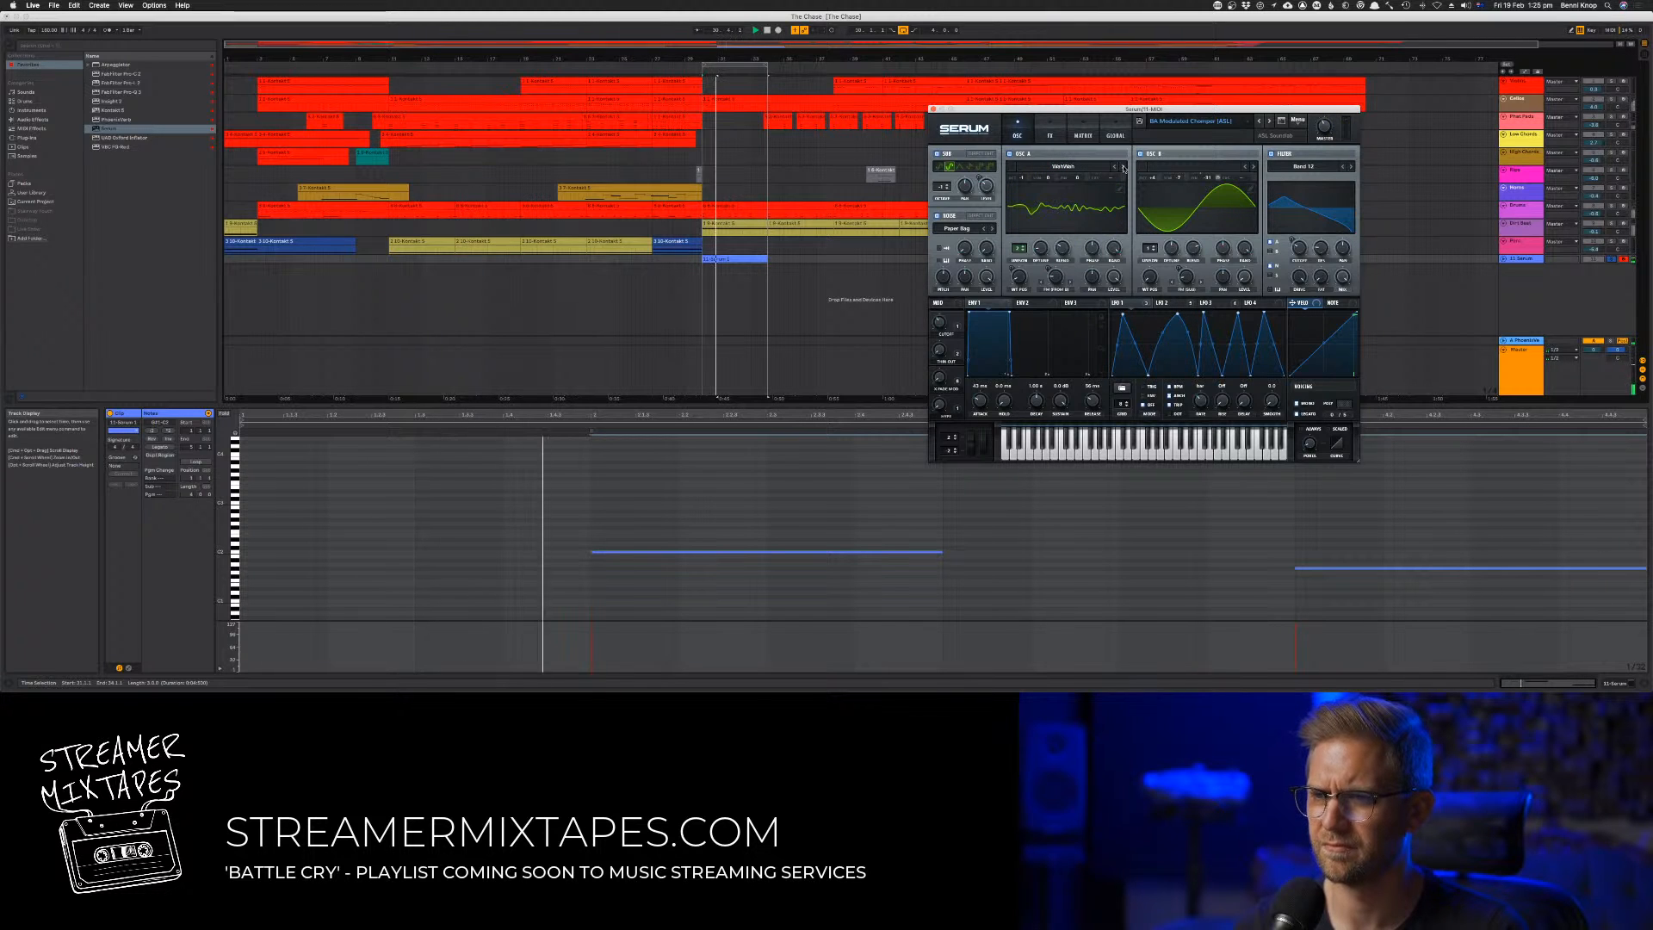
click(1123, 169)
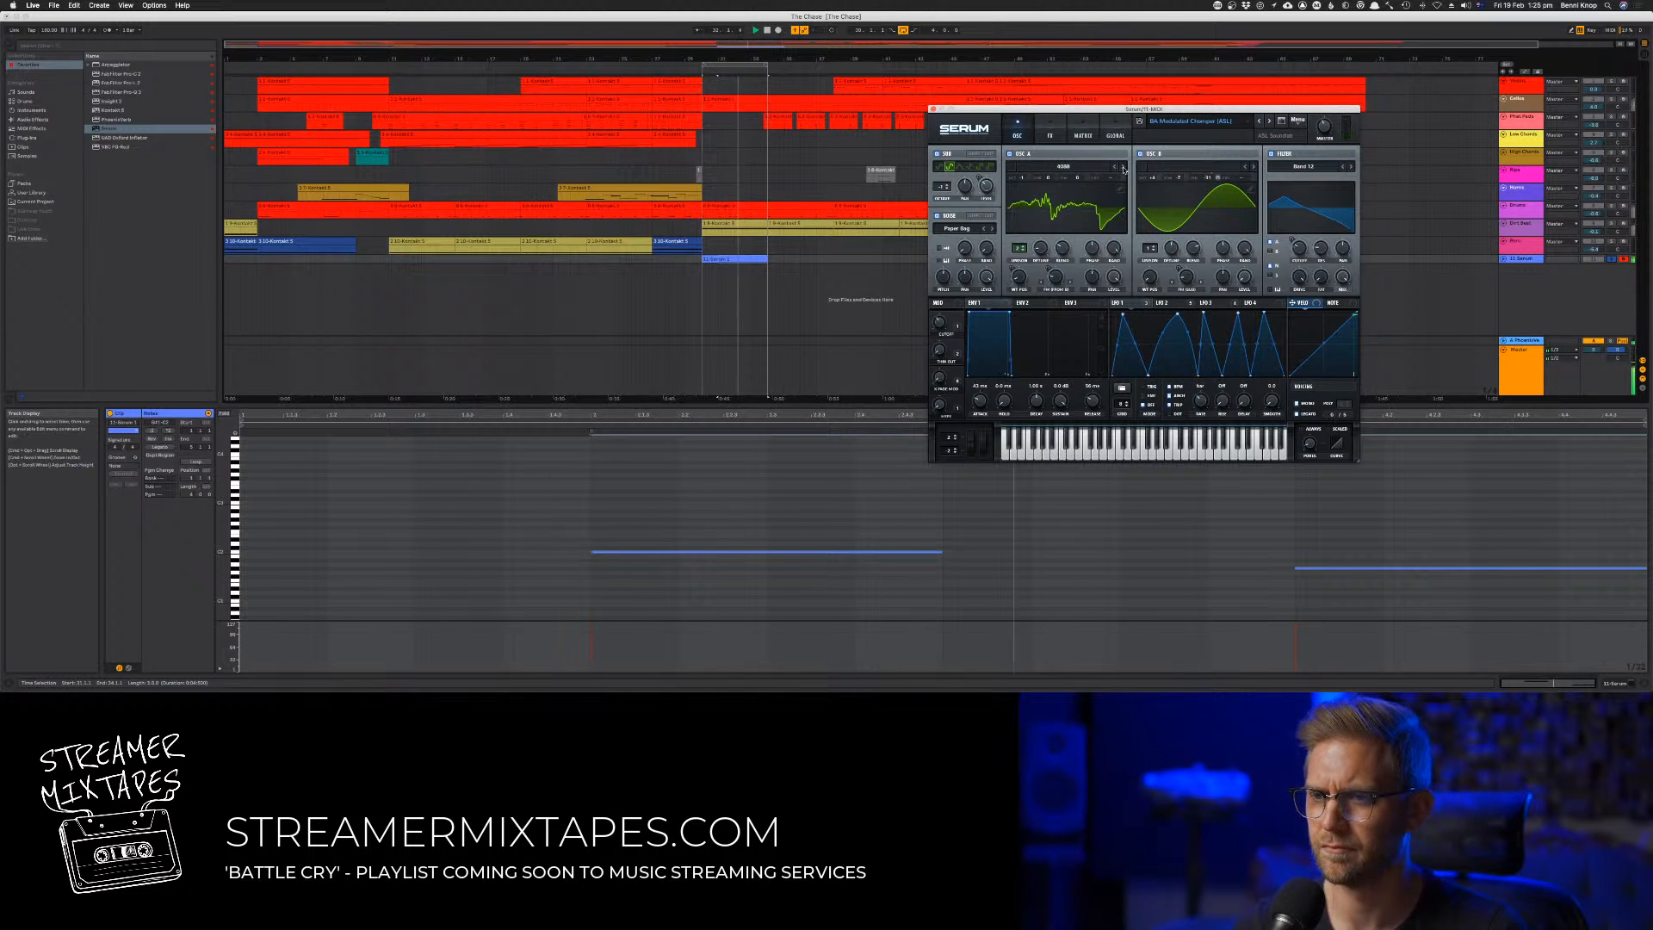
click(1124, 168)
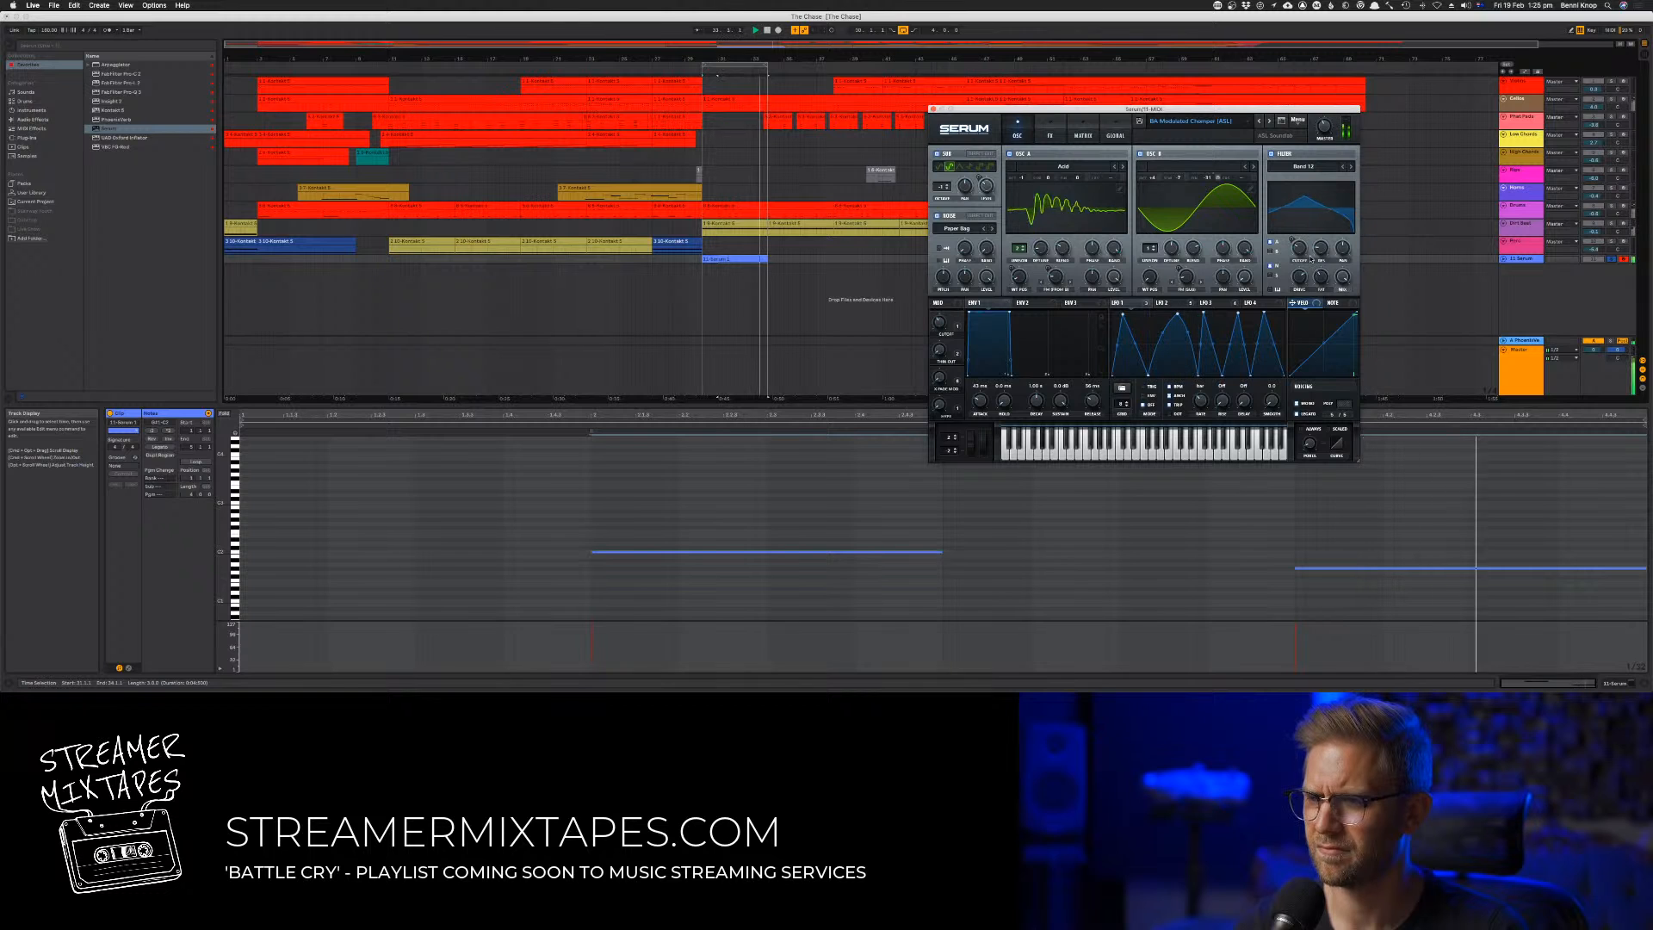
mouse_move(1300, 257)
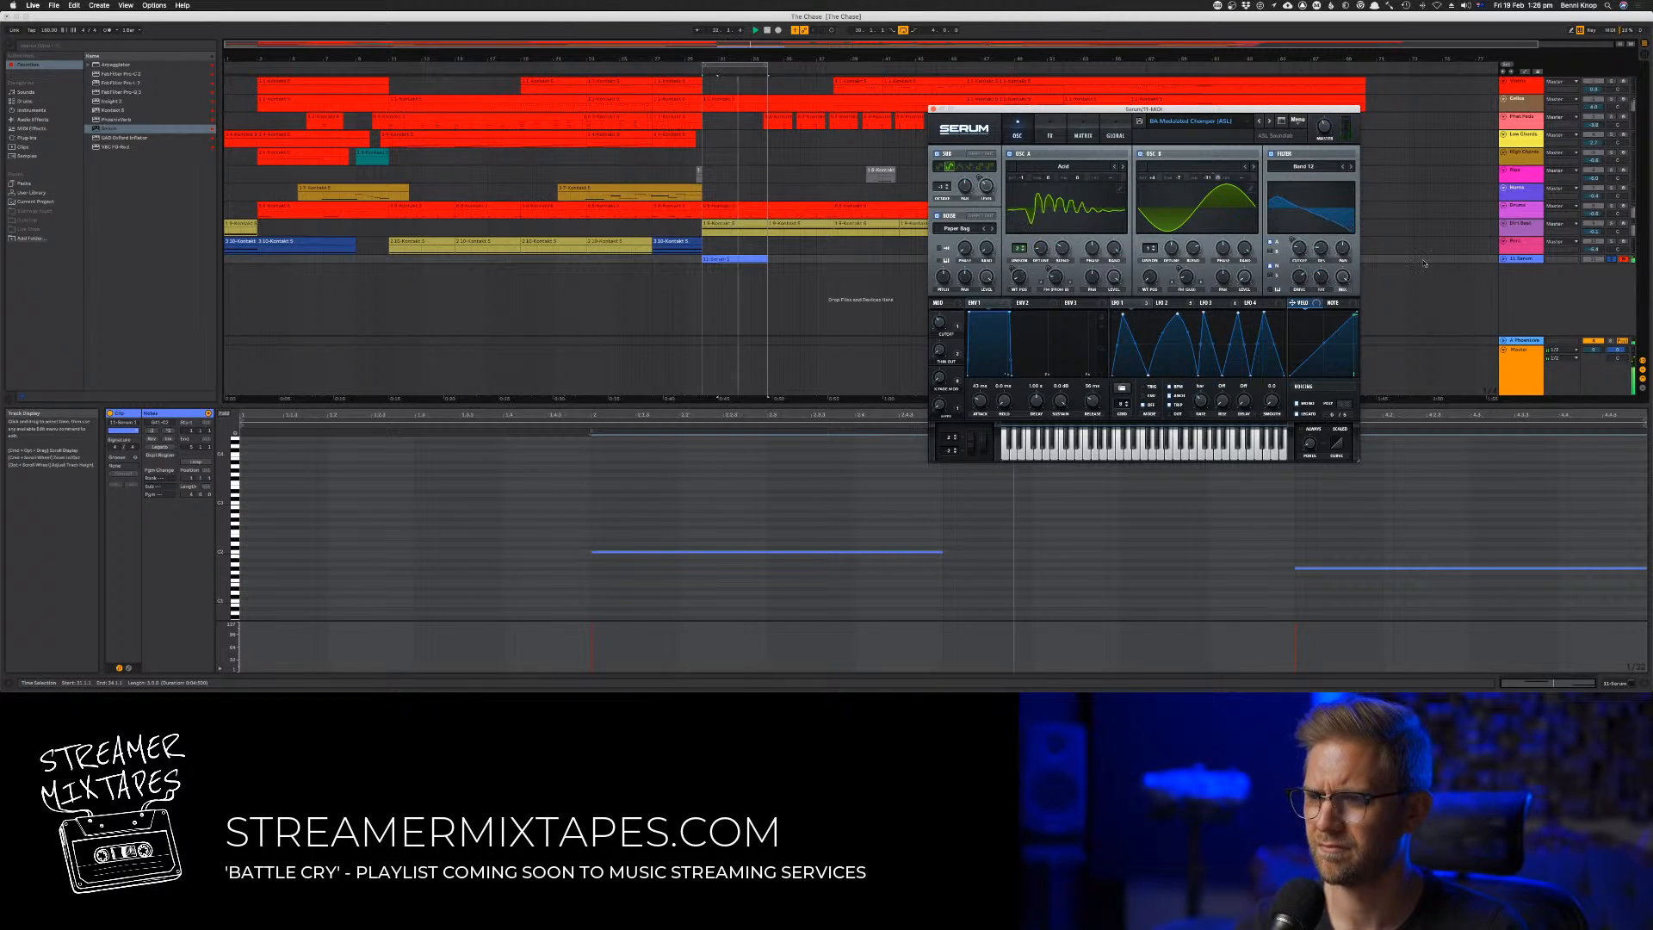
click(1613, 260)
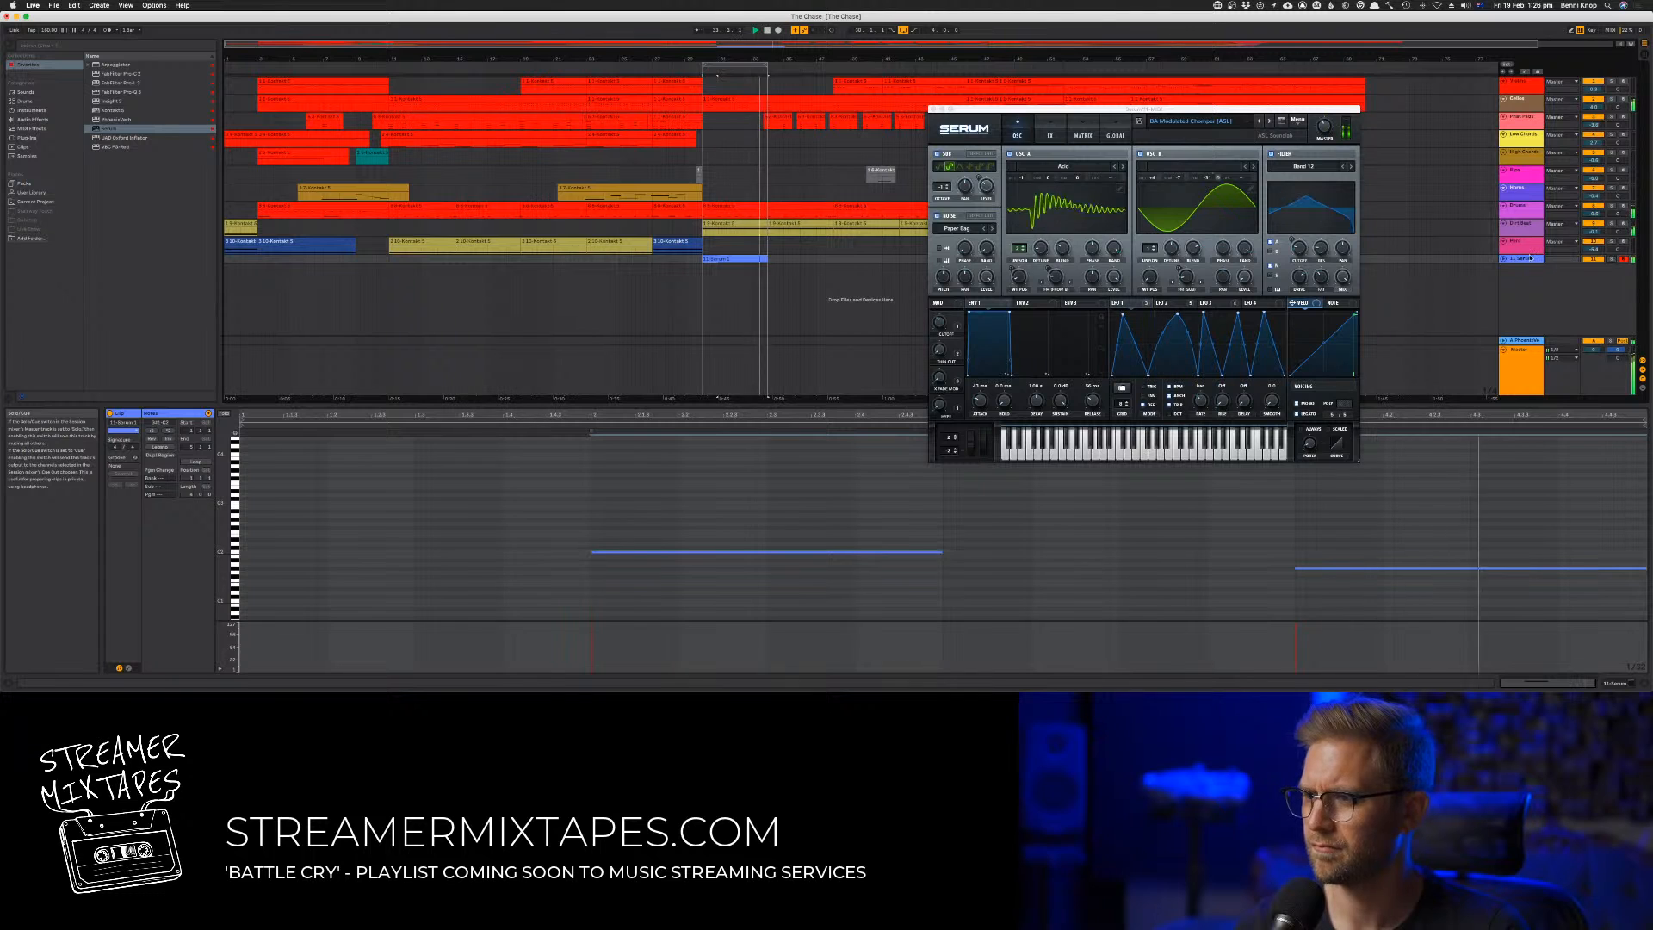
Adjust the LFO curve and step through Serum's filter types to Band 24
click(1206, 312)
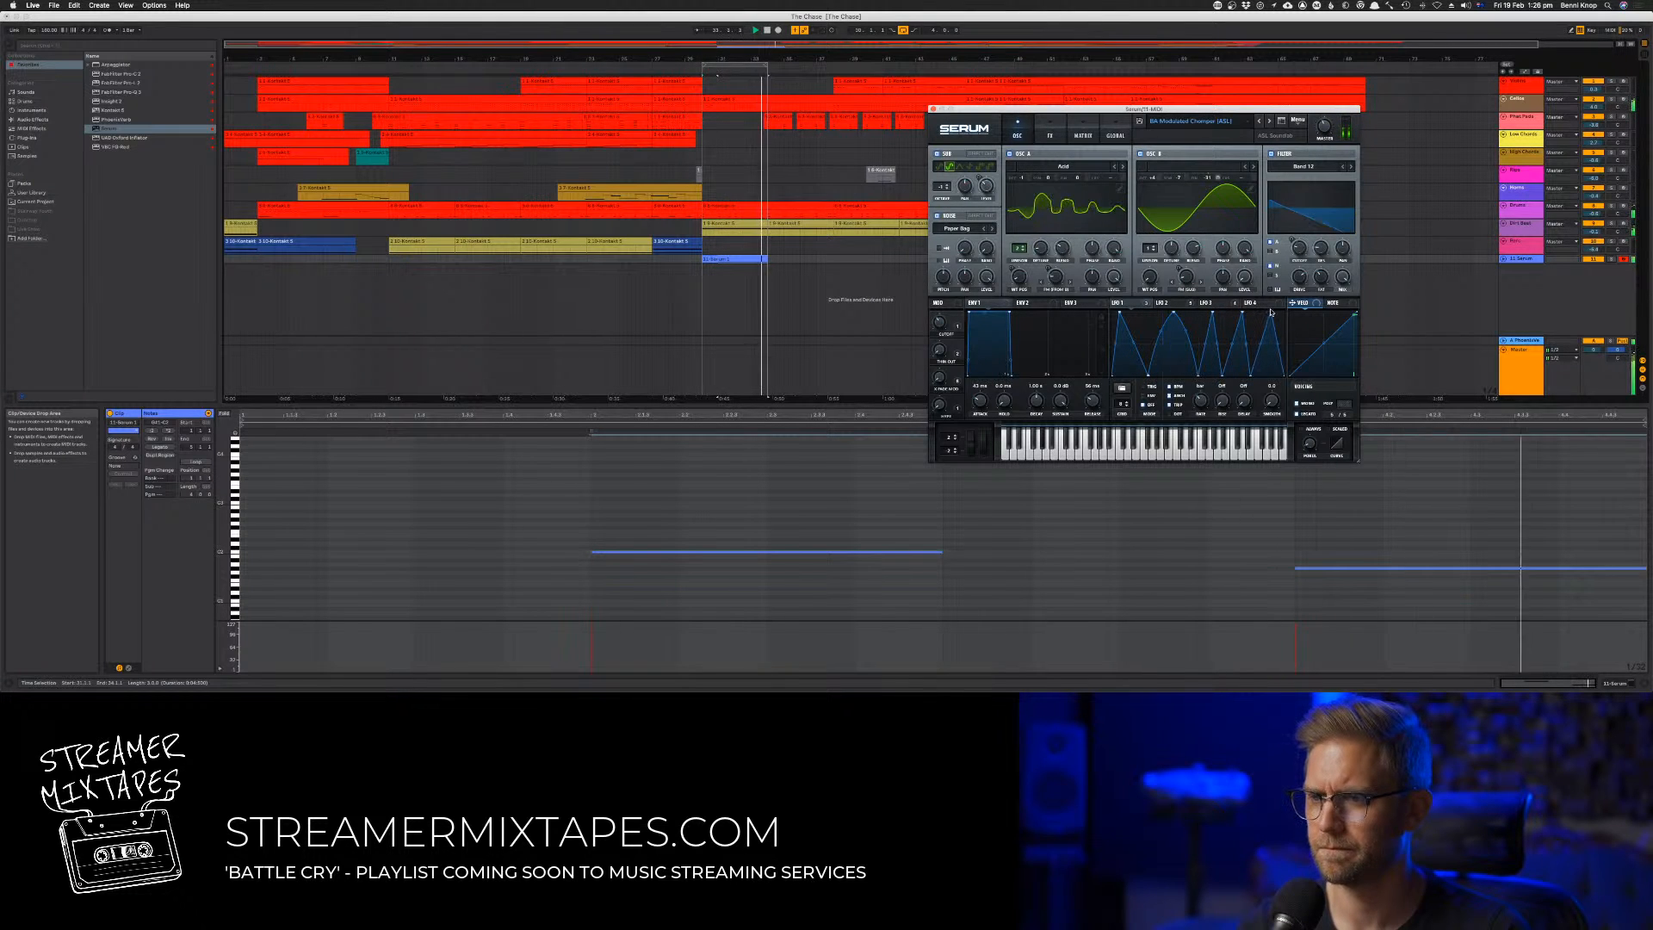
click(1344, 167)
click(1344, 167)
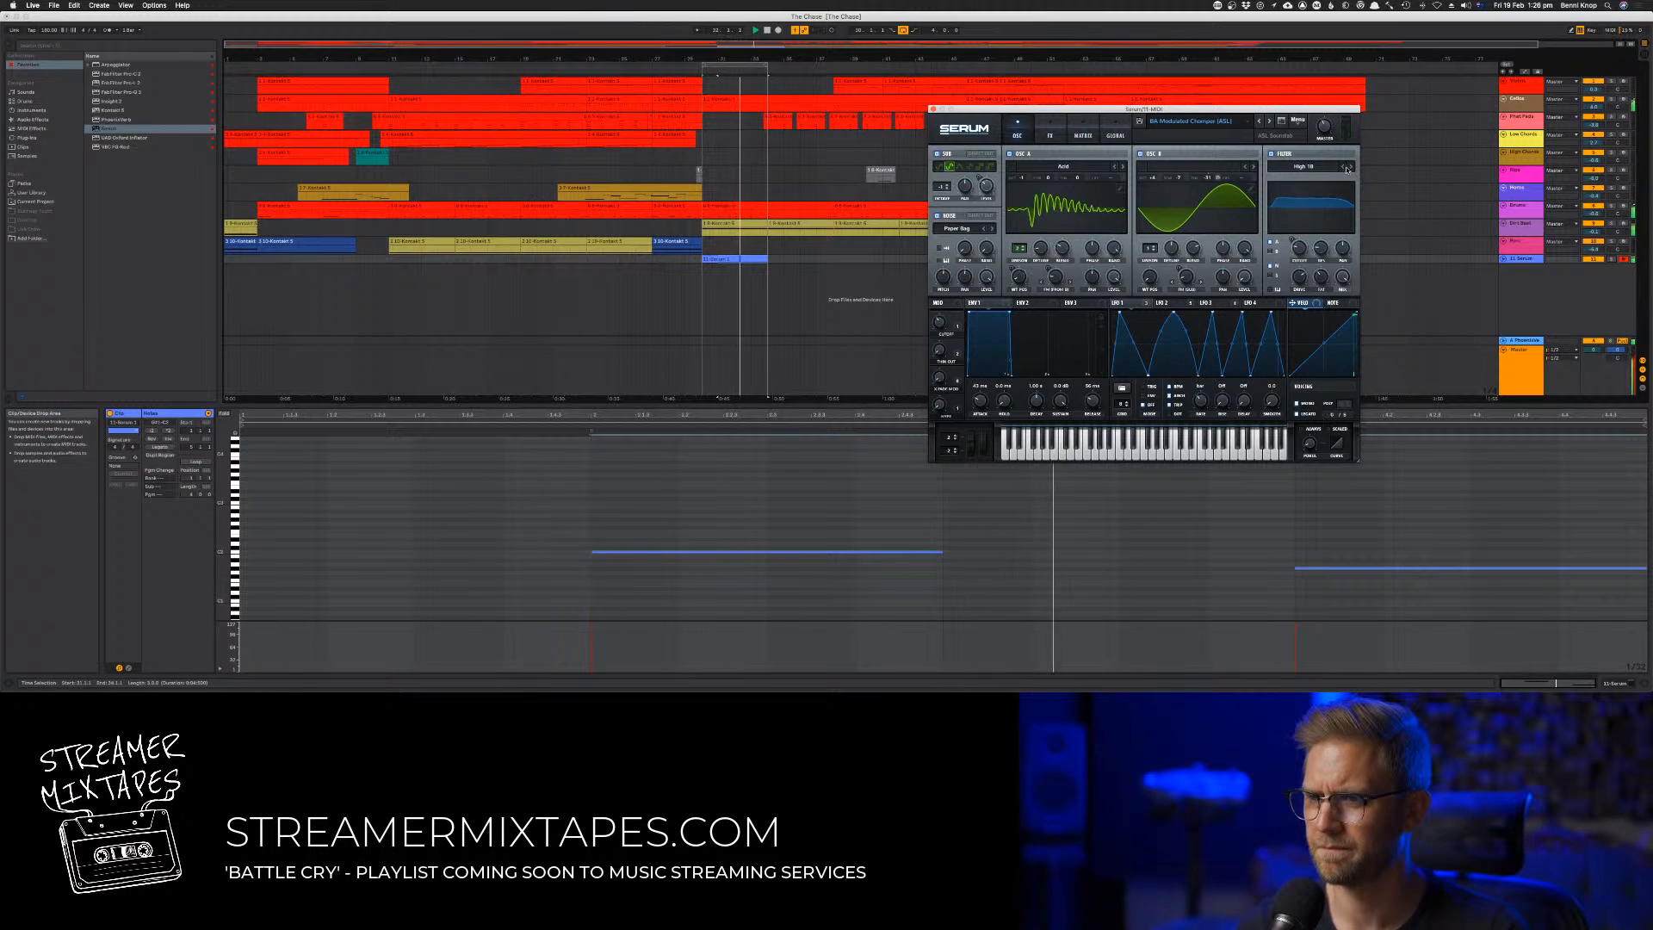
click(1350, 168)
click(1350, 168)
click(1350, 168)
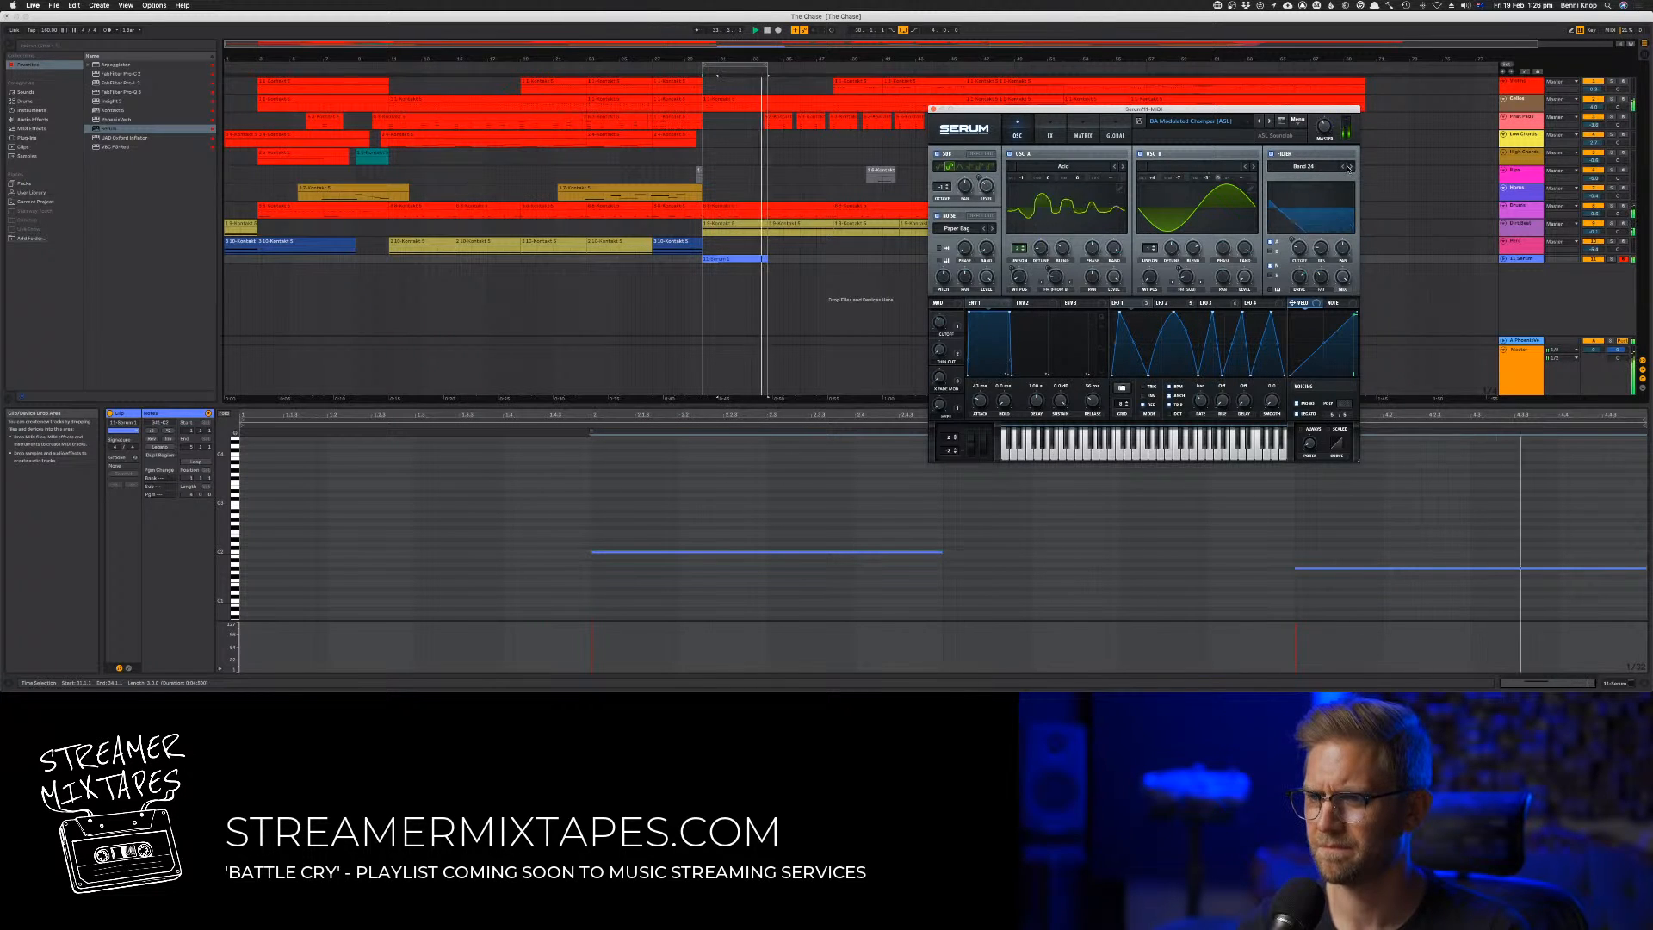
click(1345, 168)
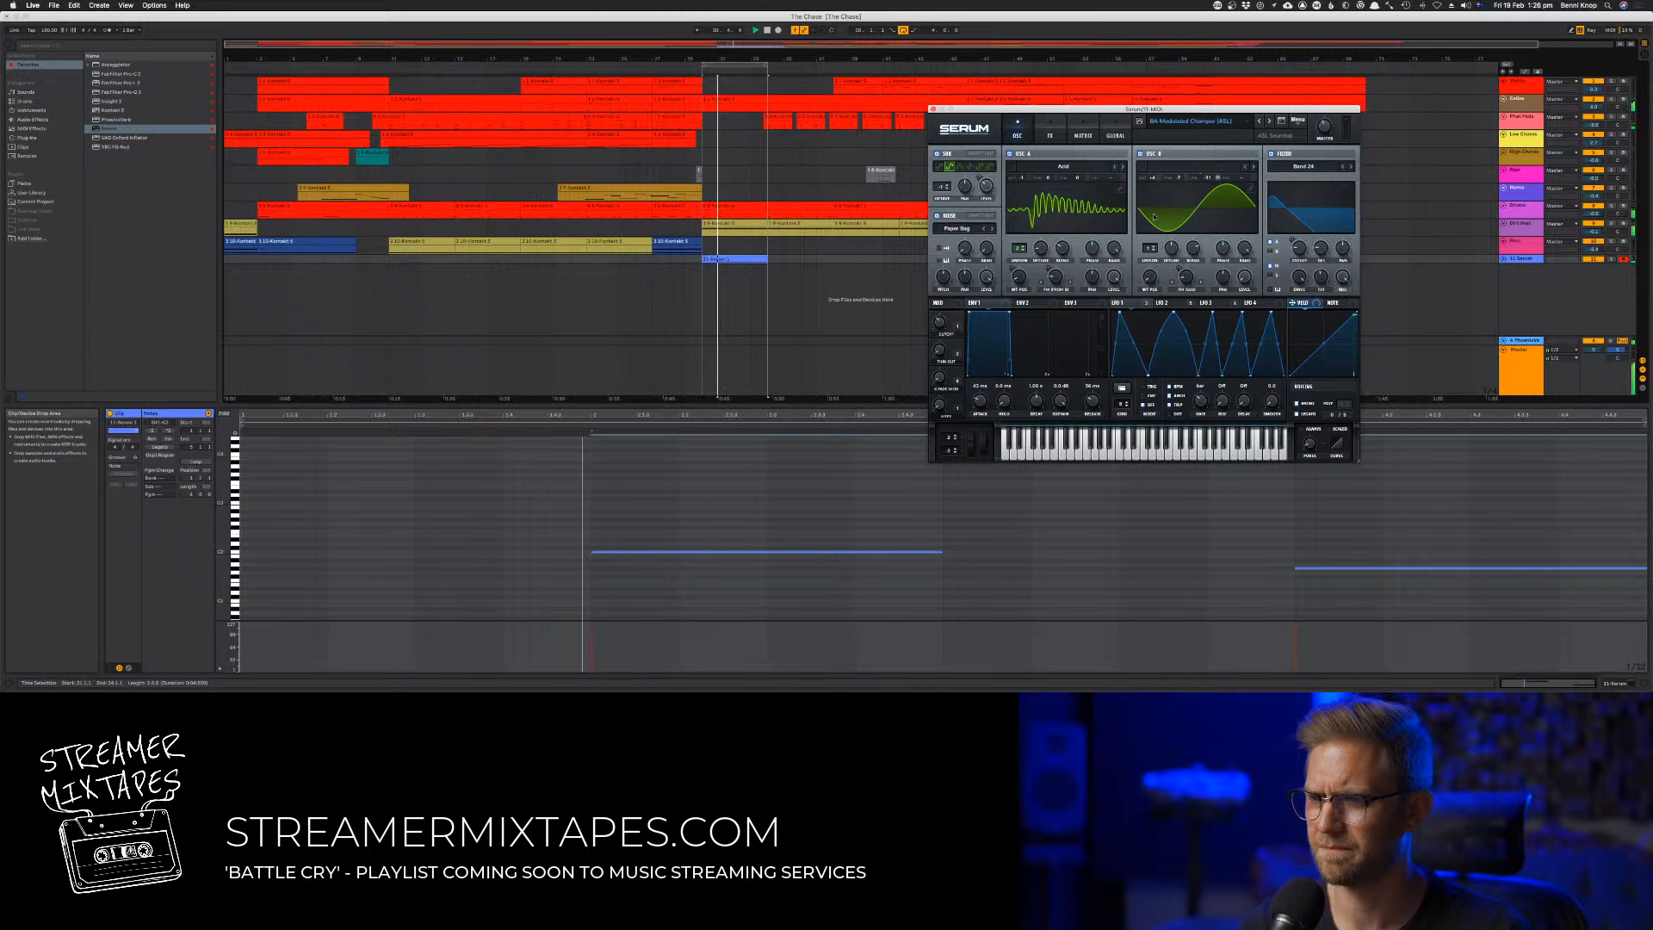
Switch to the "BA Melbourne" Serum preset and lower both bass notes an octave
click(1259, 121)
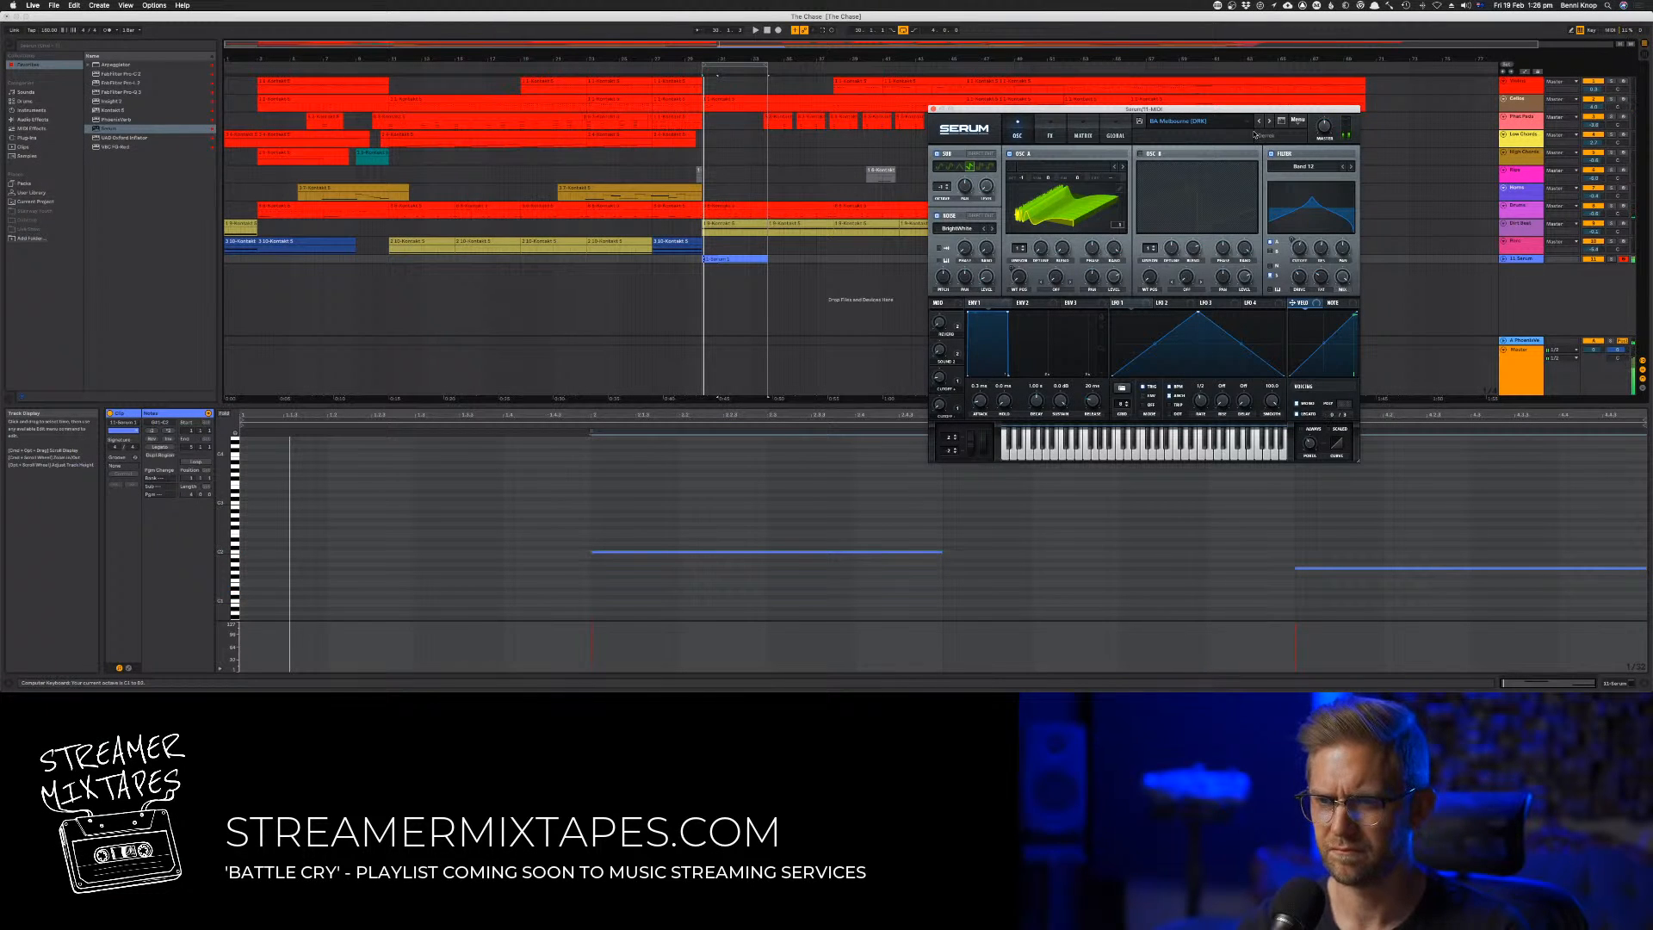
click(746, 504)
key(space)
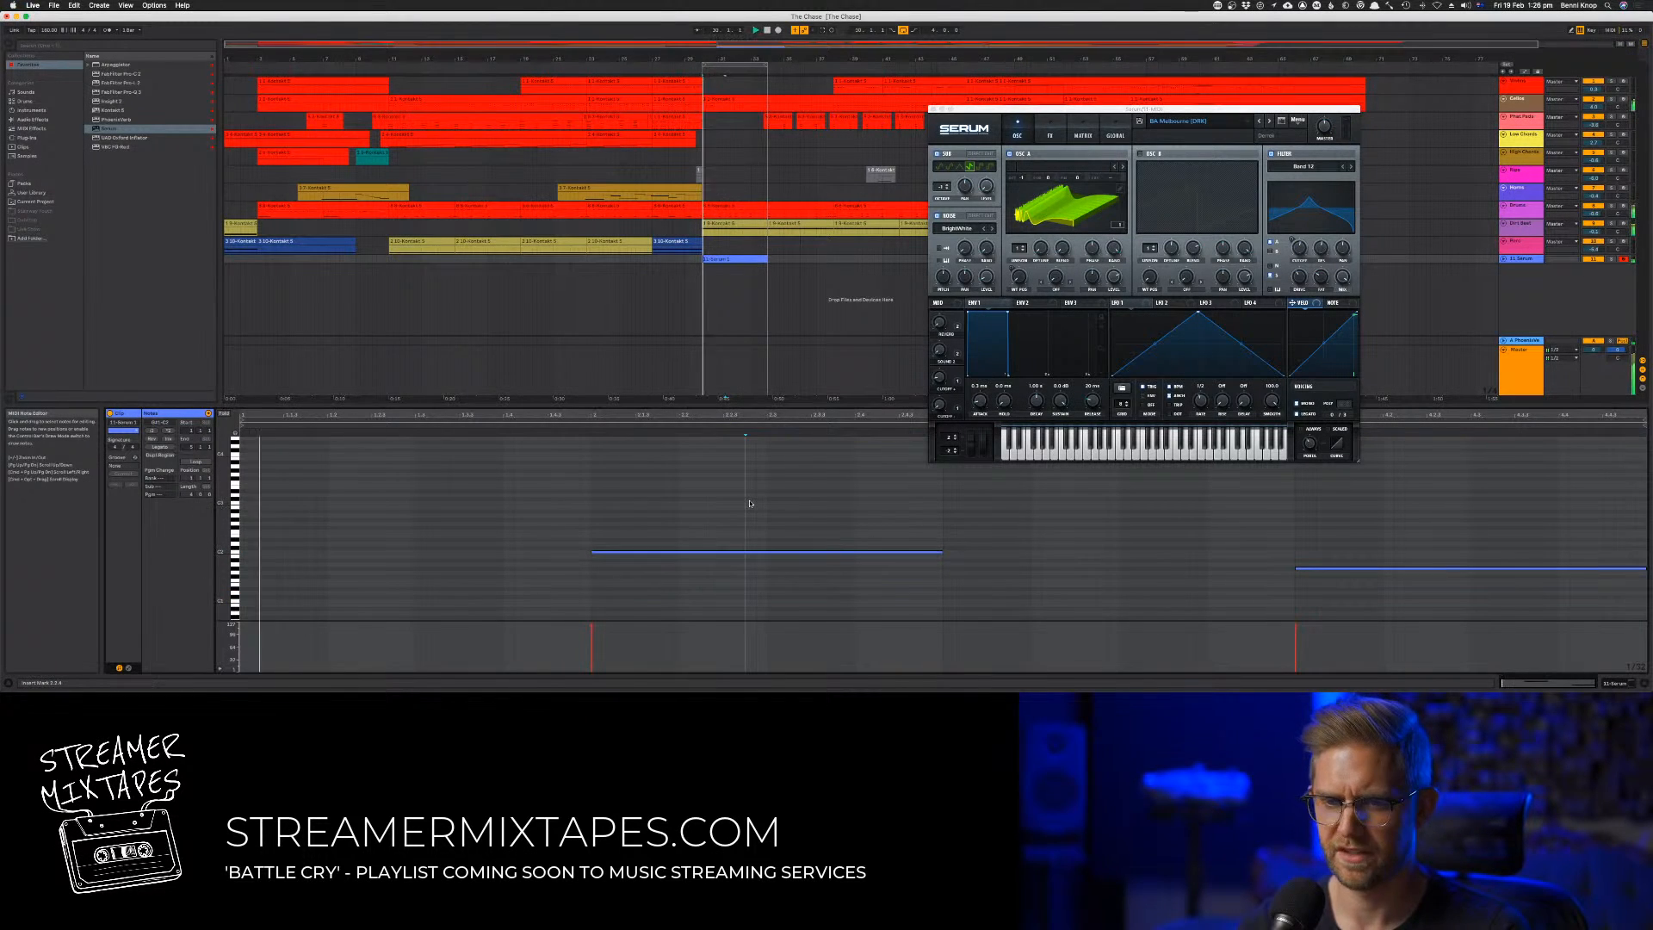
key(super+a)
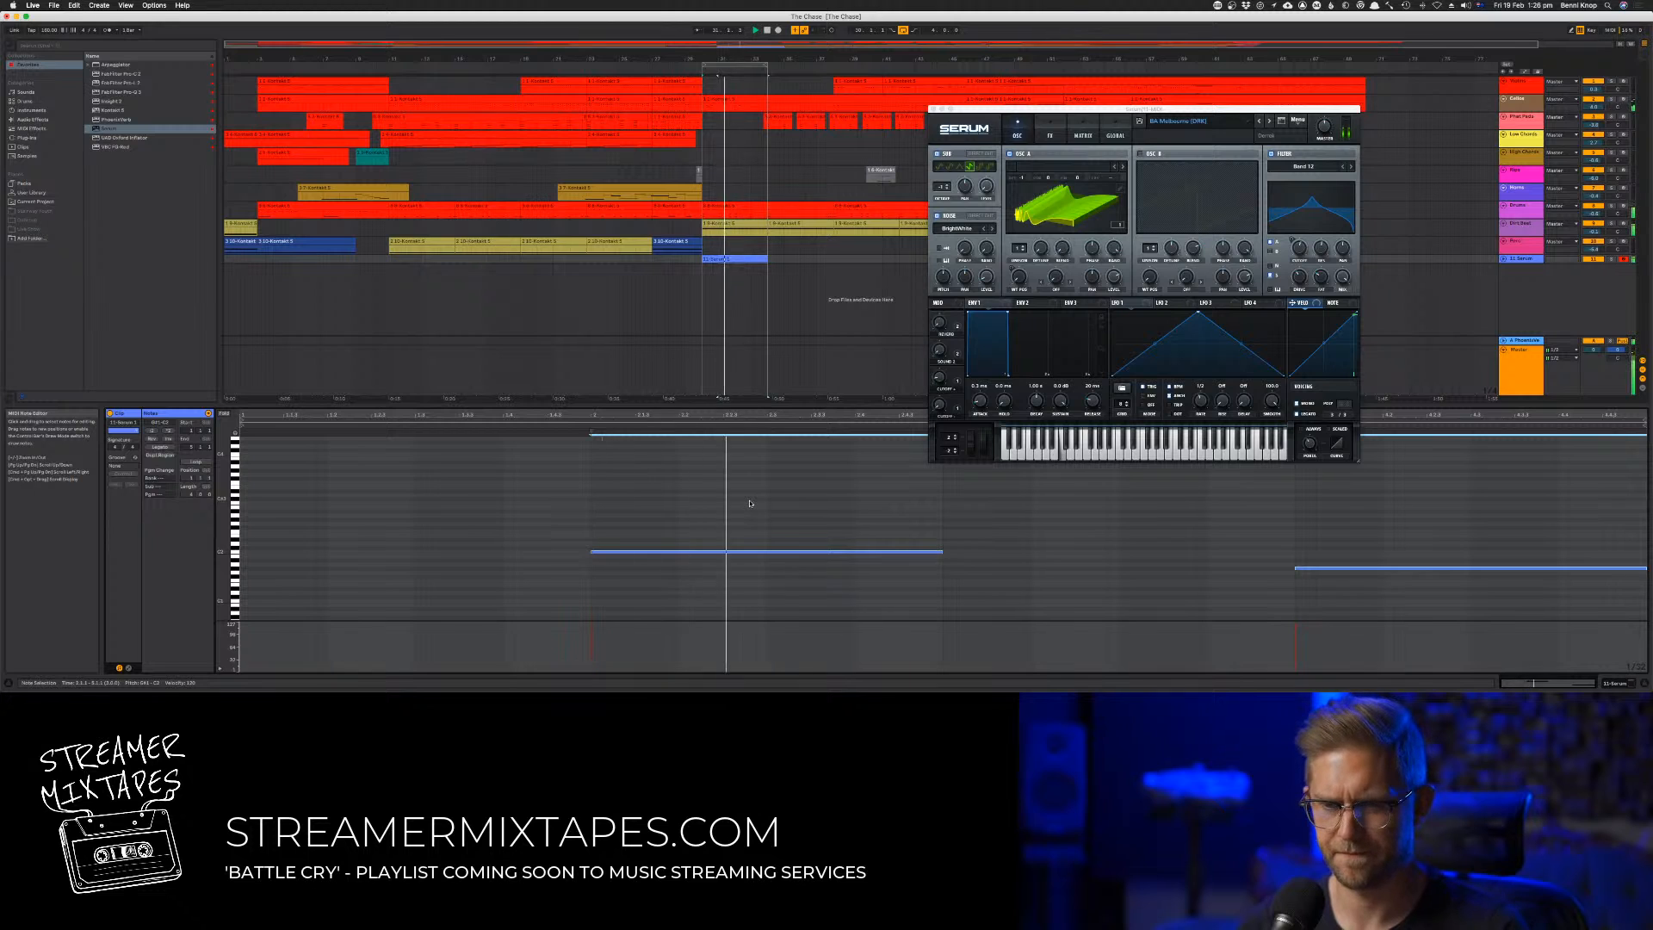
key(shift+Down)
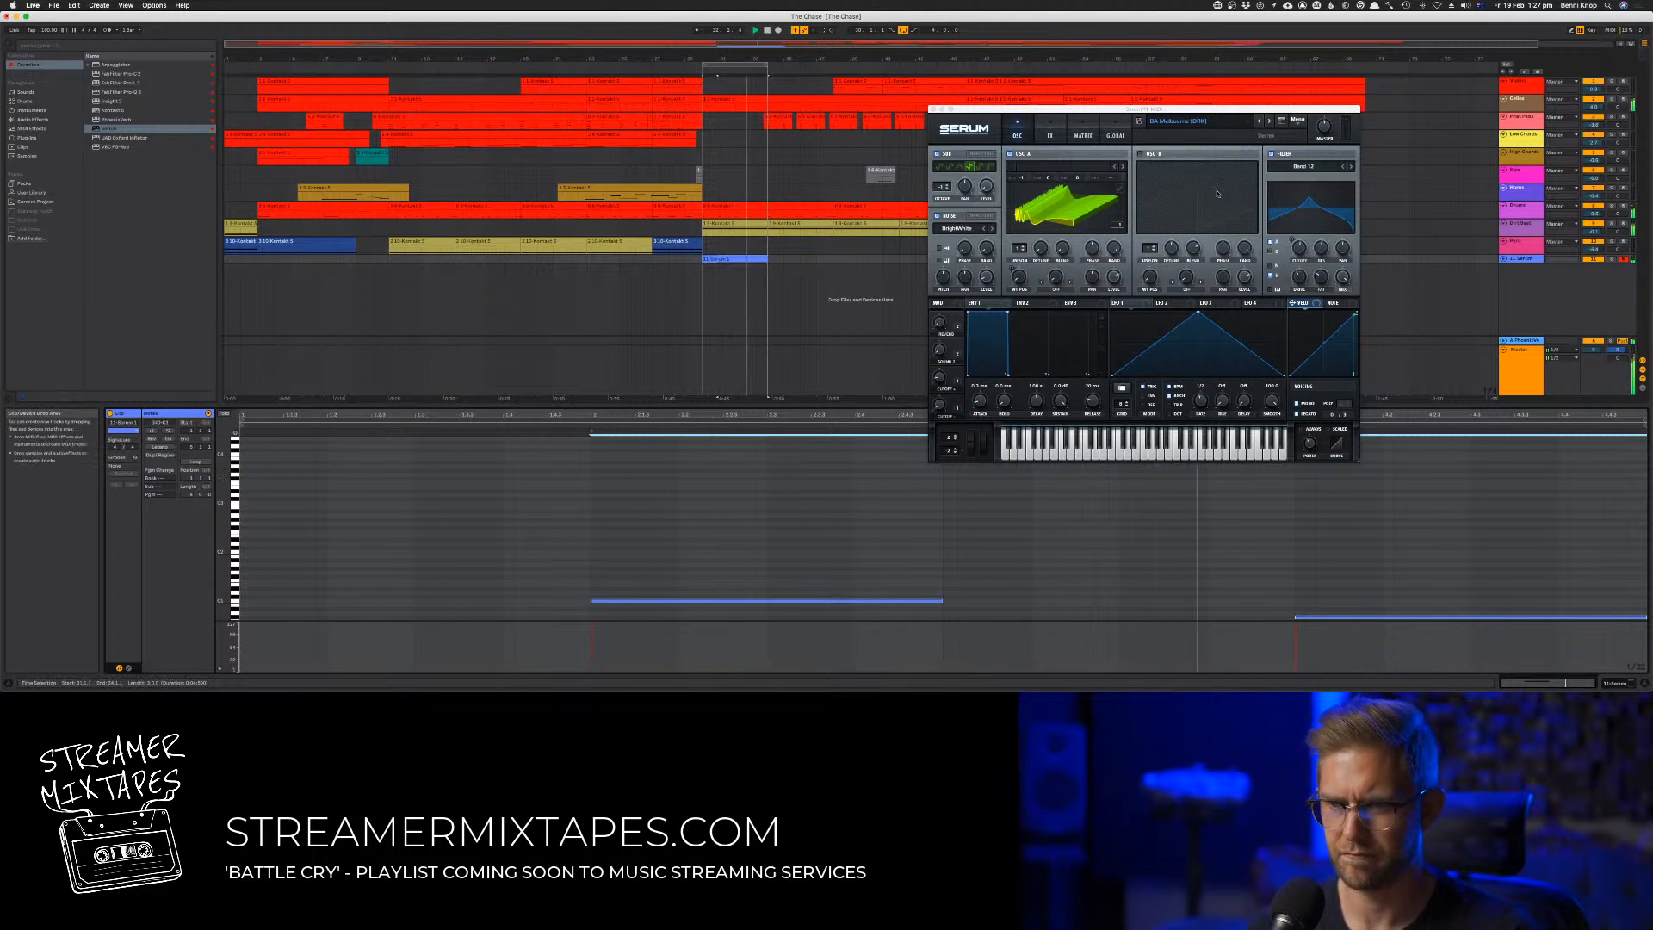
Step back to a "BA Mean" Serum preset and shorten both bass notes to about half their length
click(1259, 123)
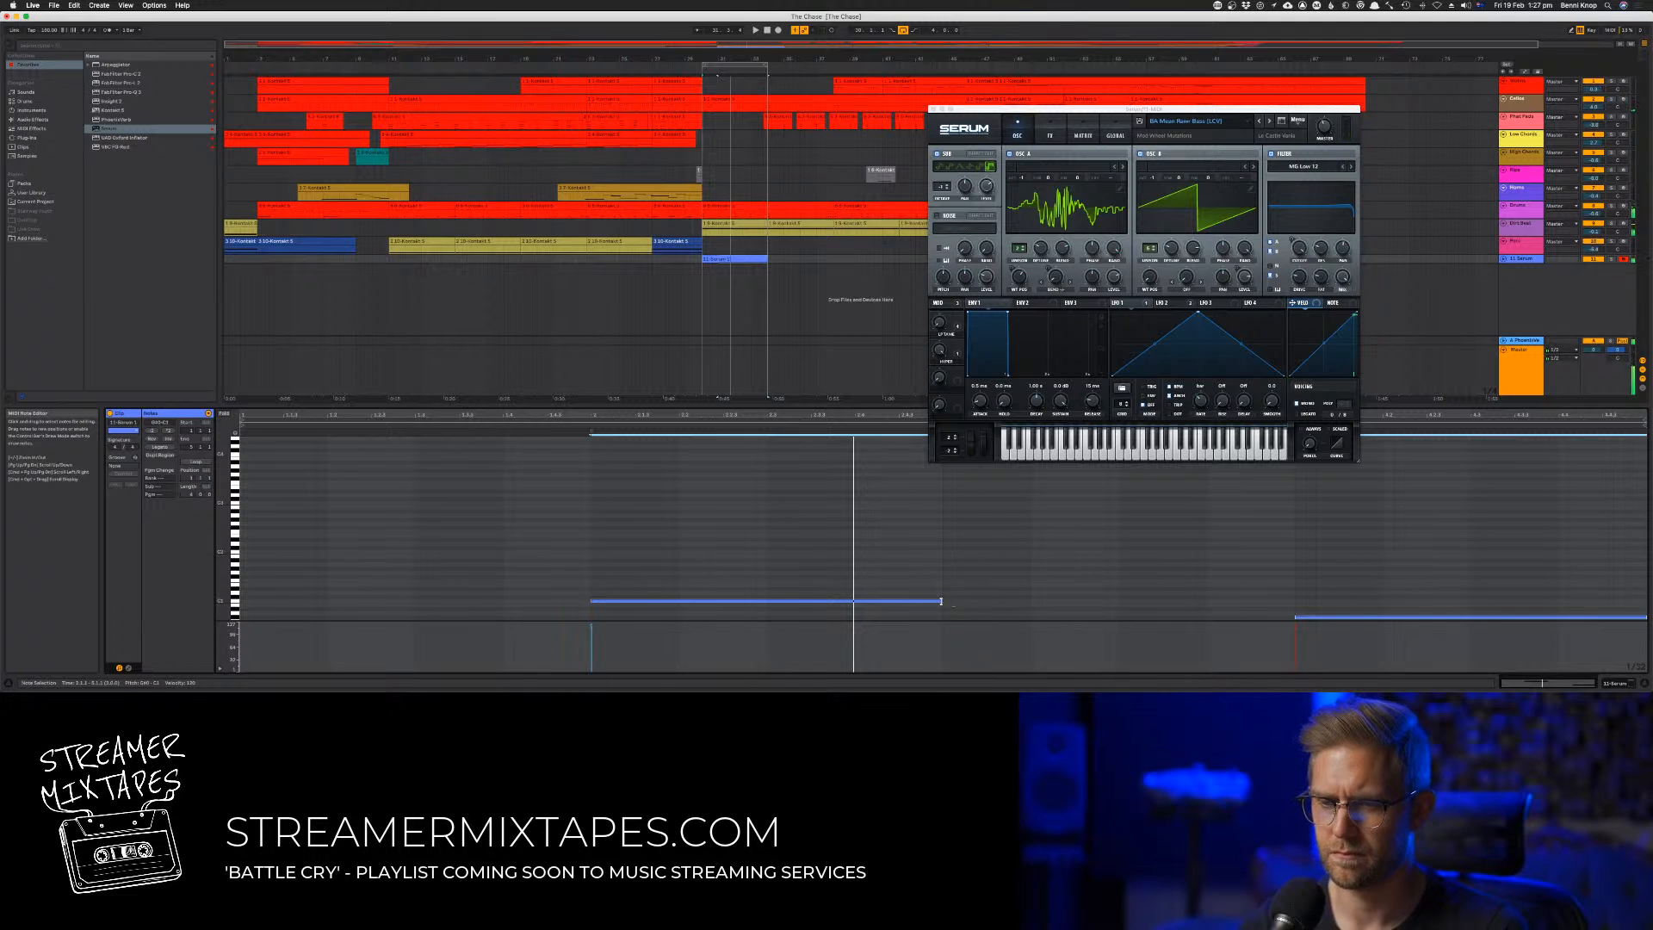
drag(941, 601, 774, 602)
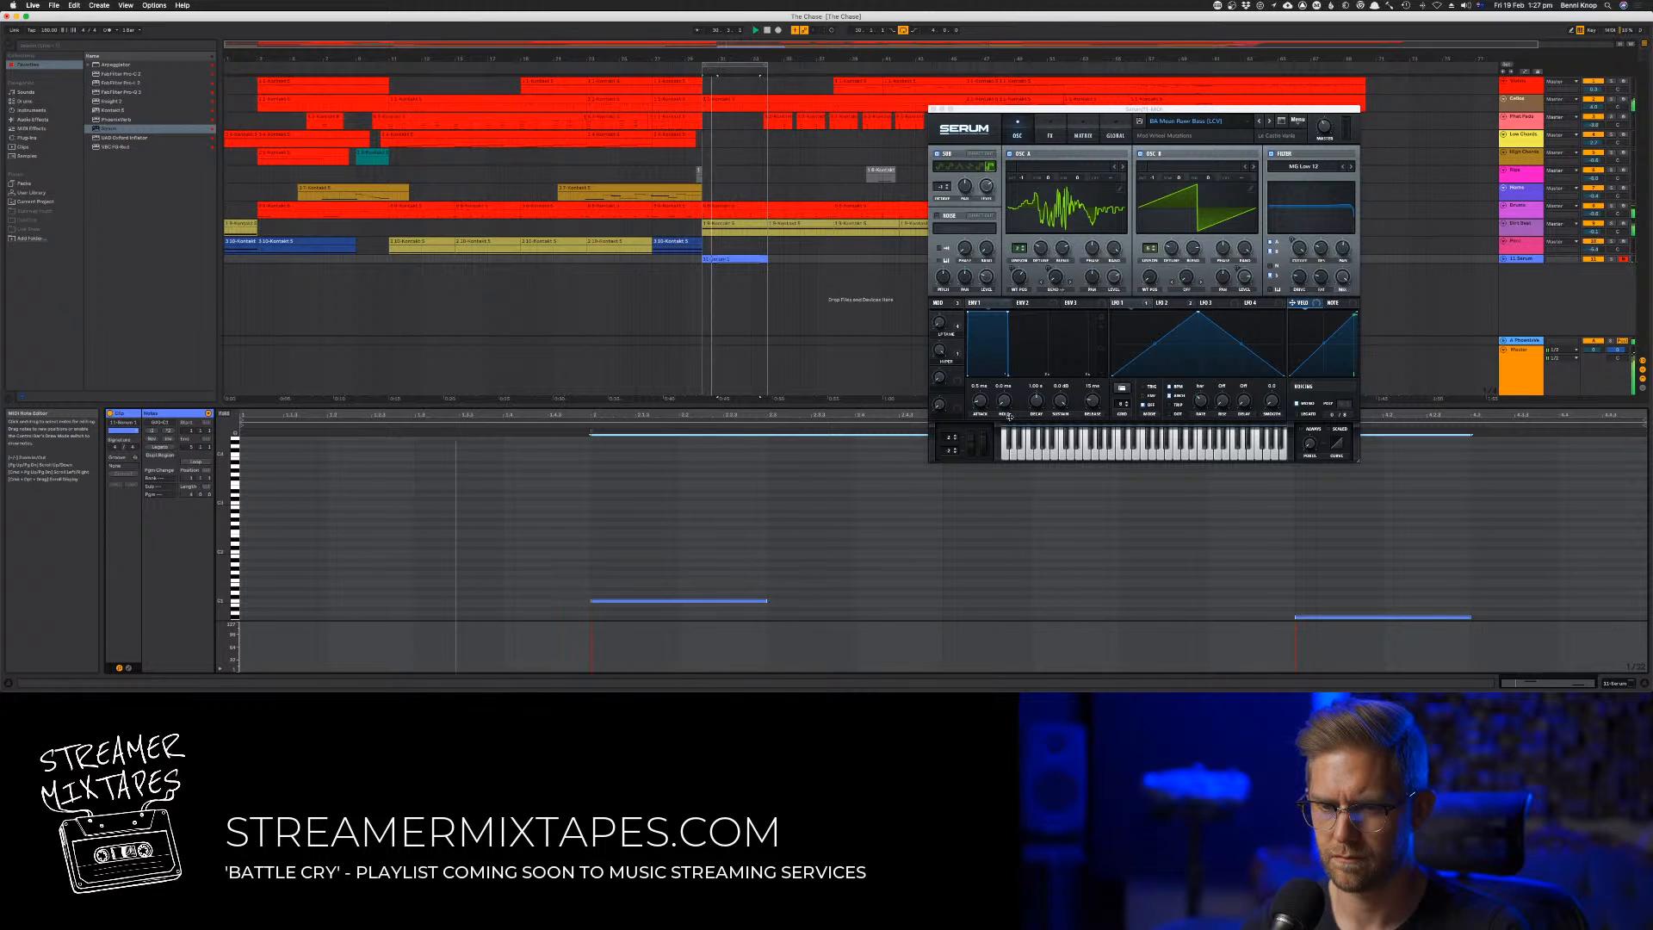
Record a new Serum bass take over the loop and open the recorded clip's notes for editing
click(778, 30)
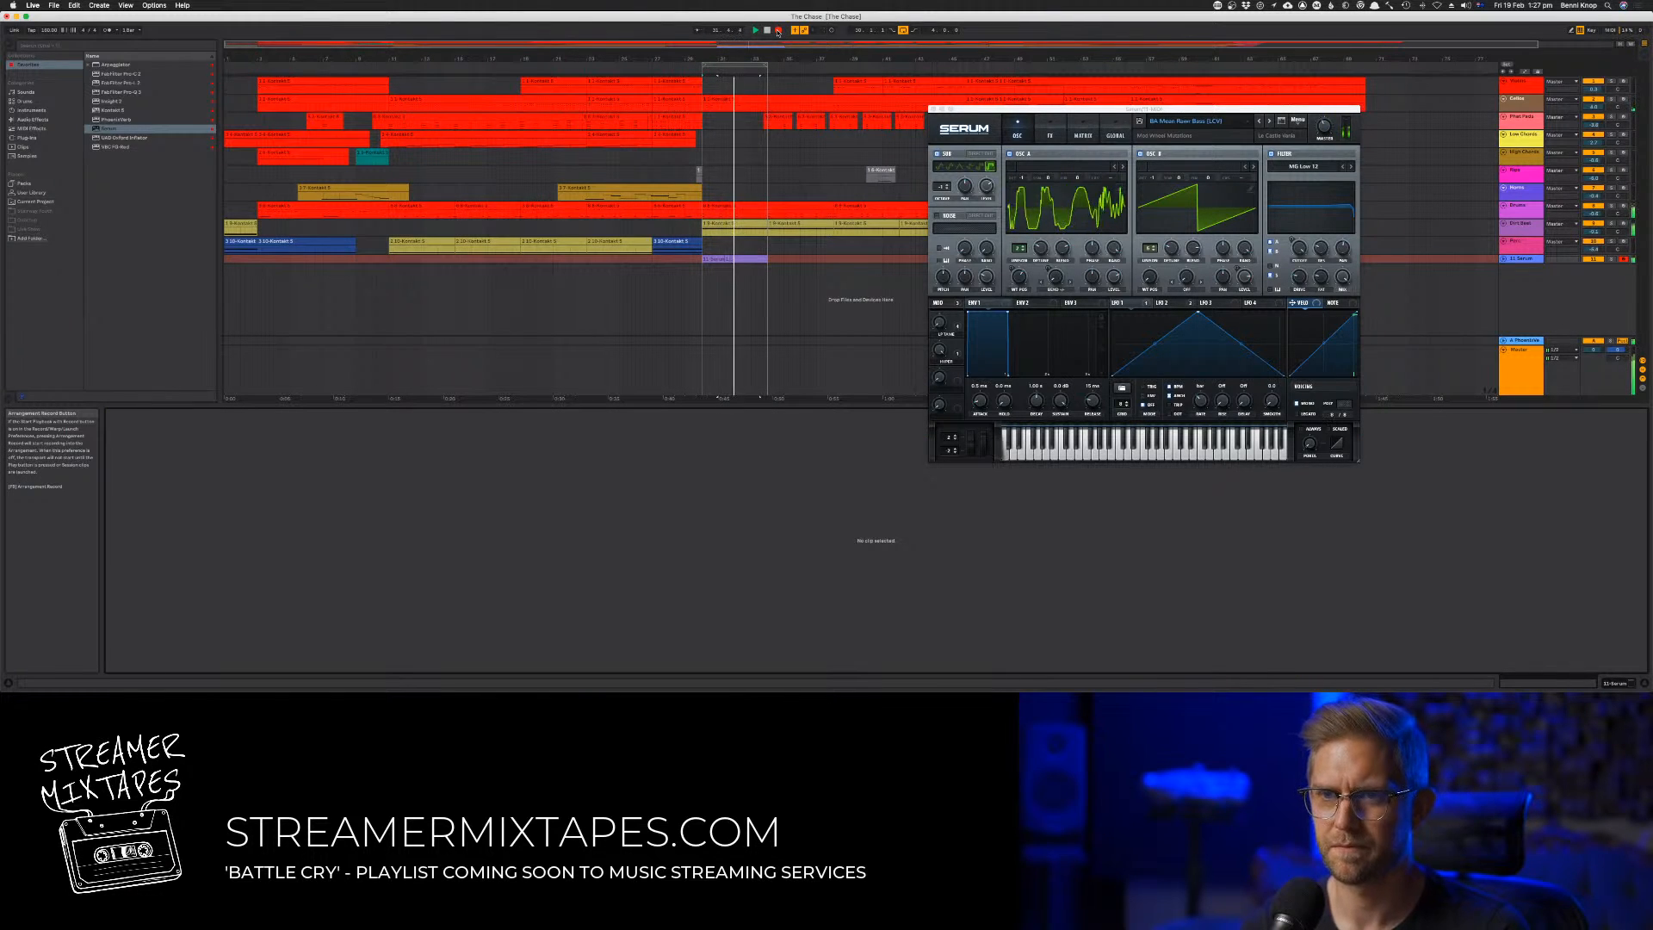
click(778, 30)
click(733, 258)
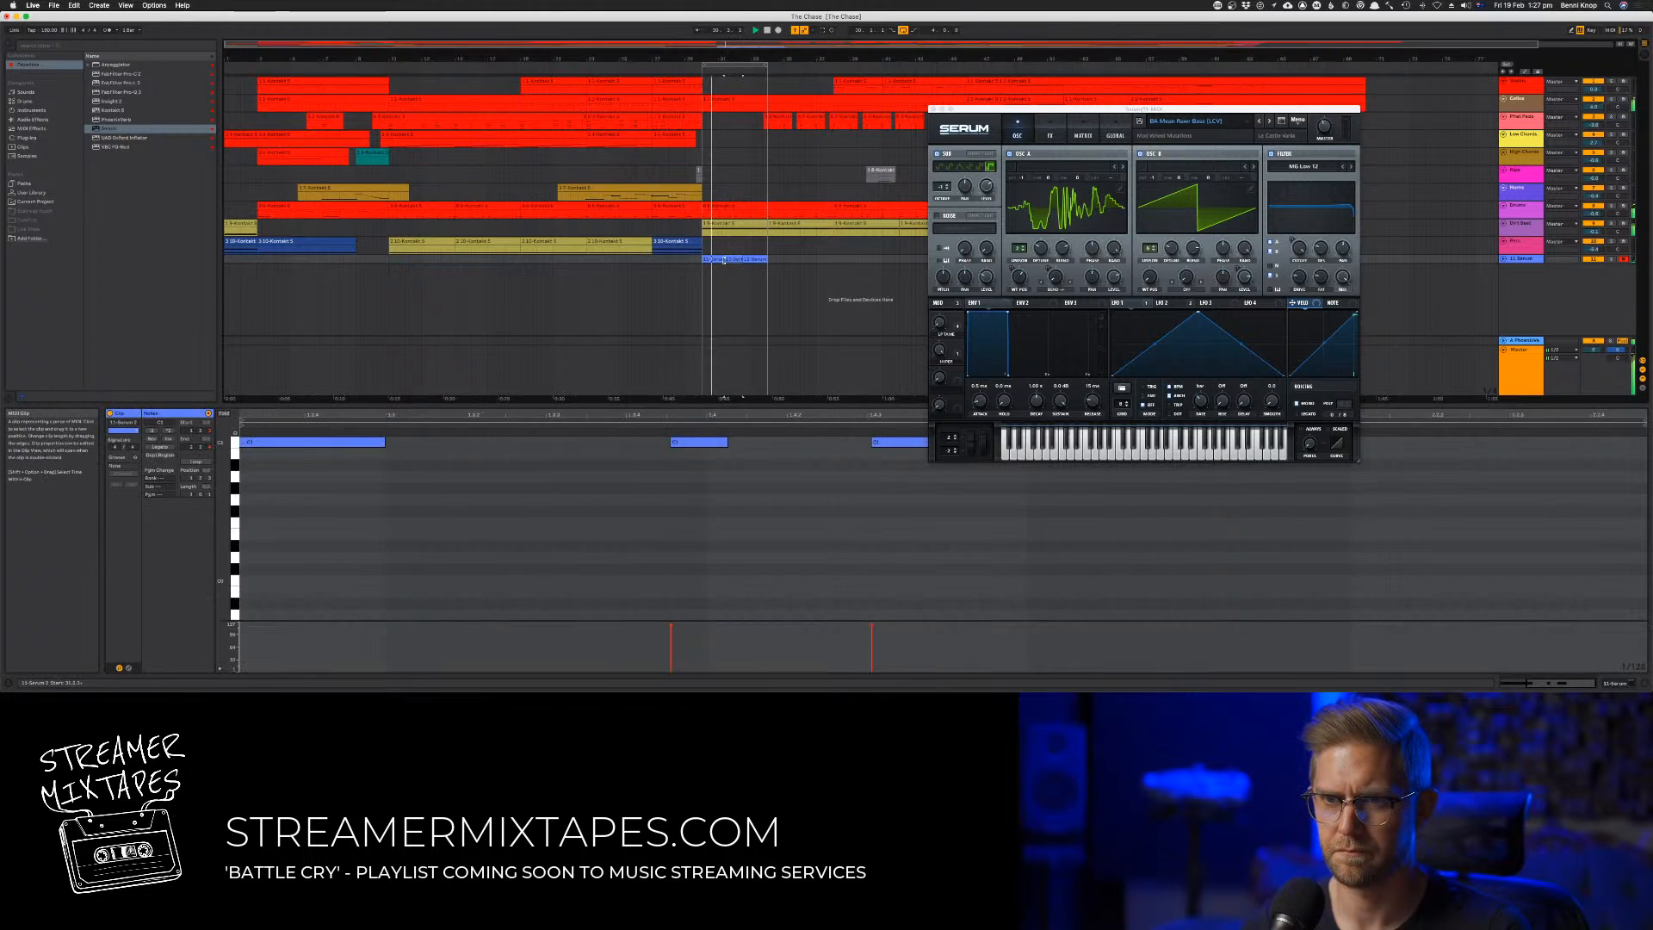
right_click(722, 260)
click(764, 342)
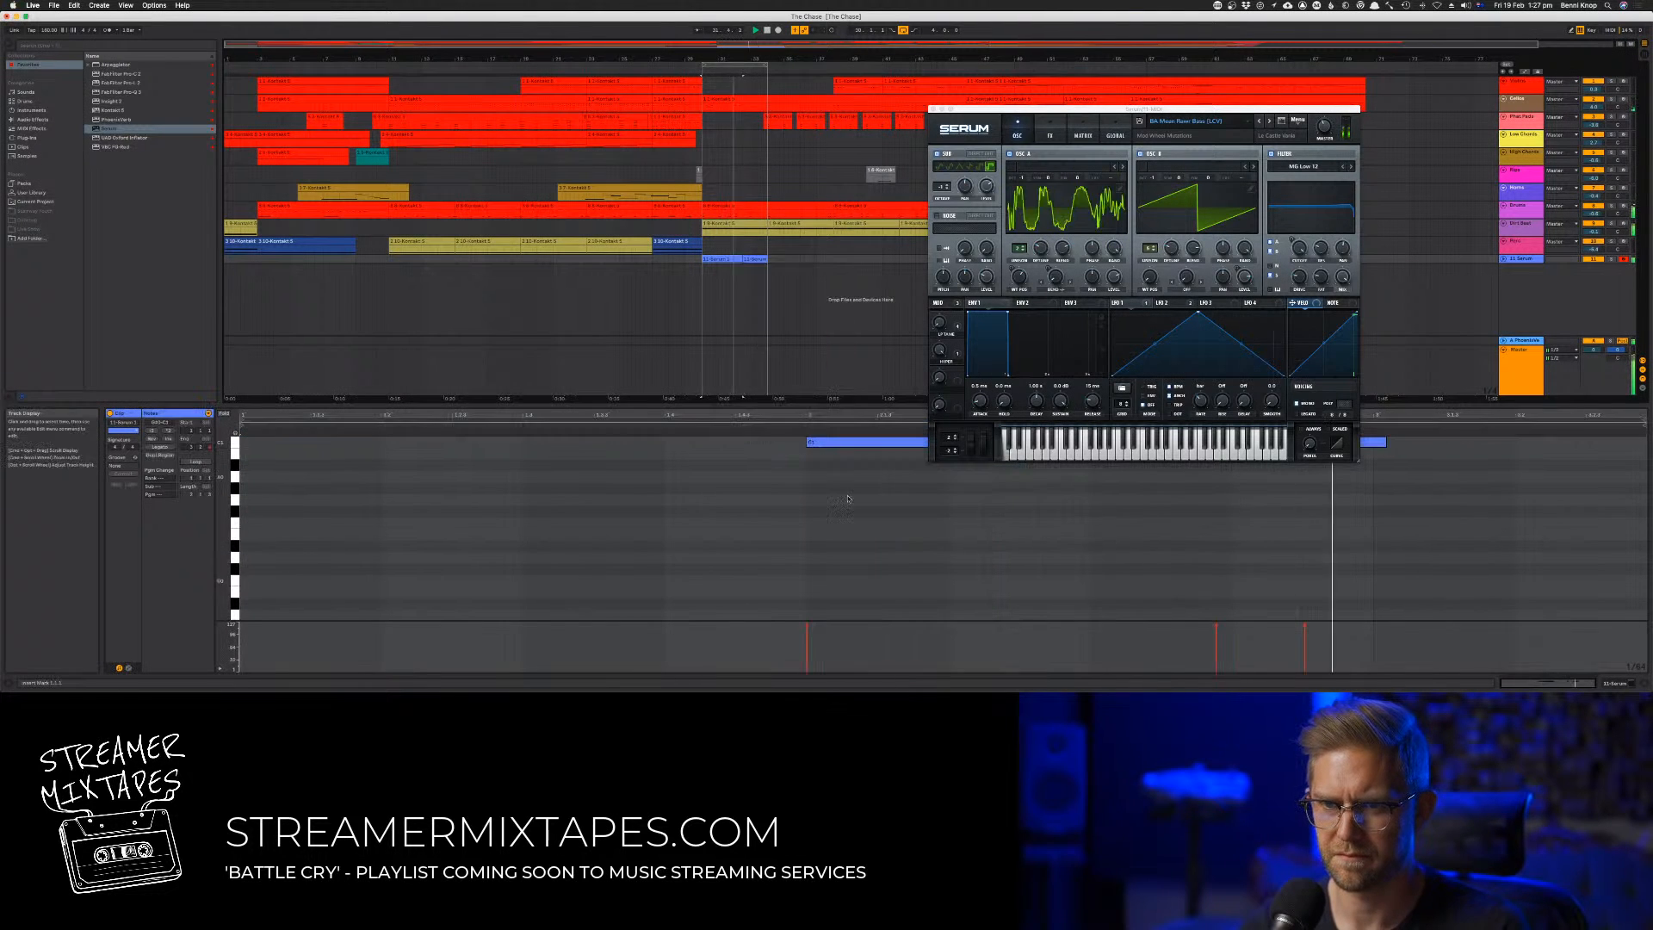
Quantize the two short notes at the end of the recorded phrase and move the first of them slightly earlier
scroll(967, 601, up, 3)
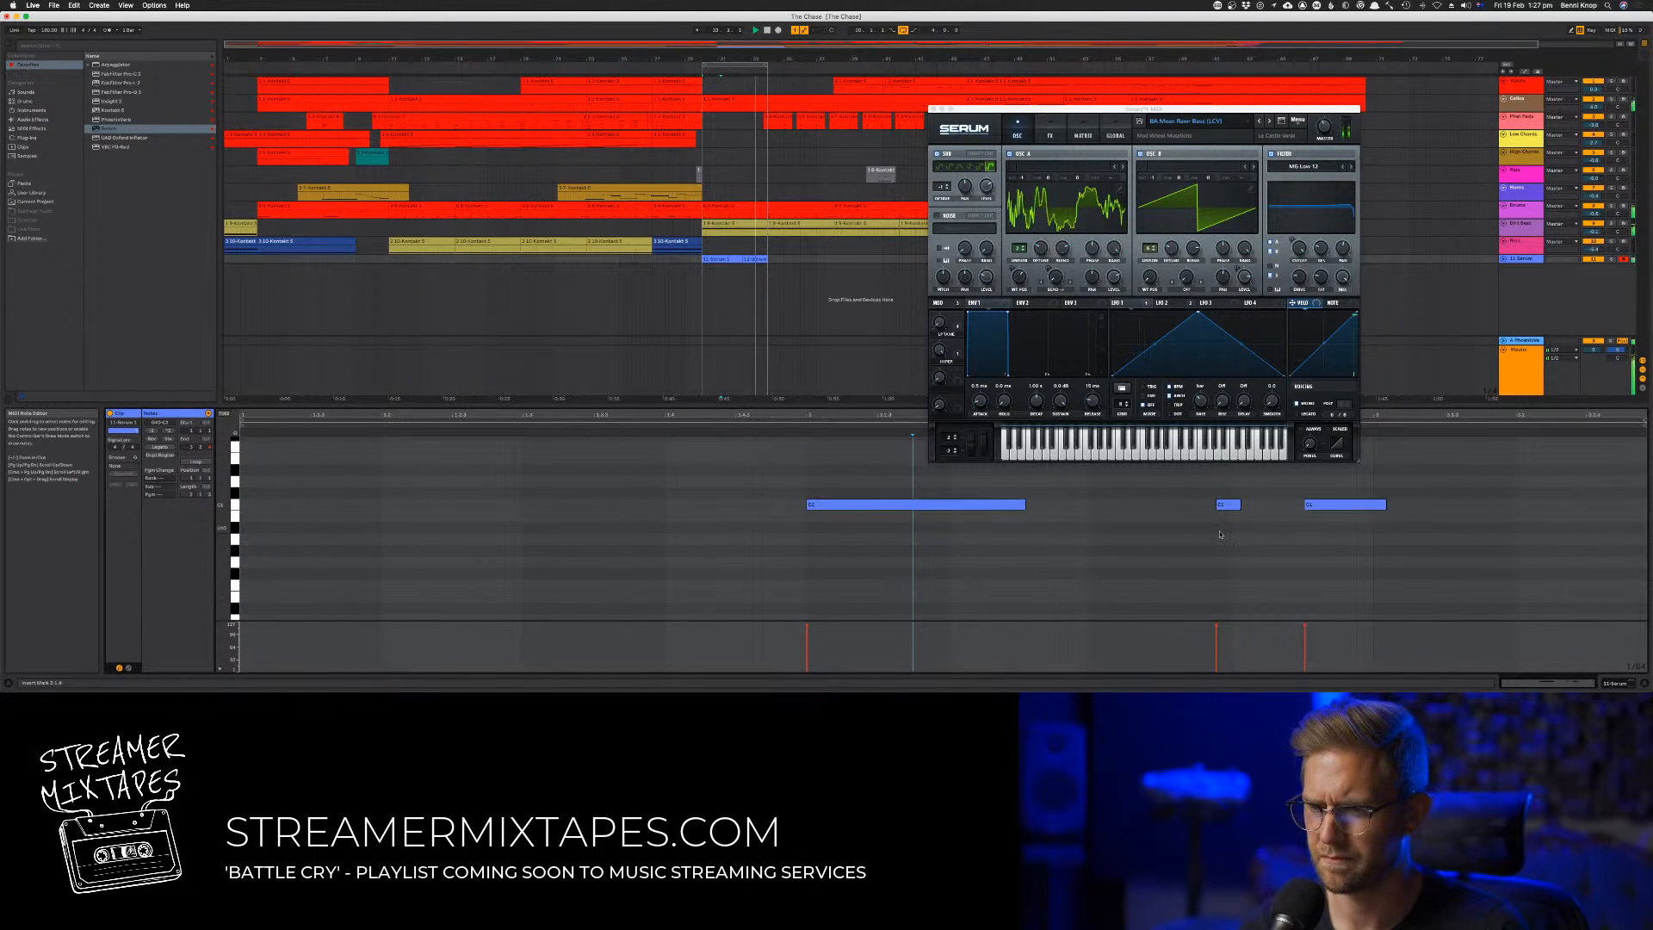
drag(1213, 479, 1498, 555)
key(super+u)
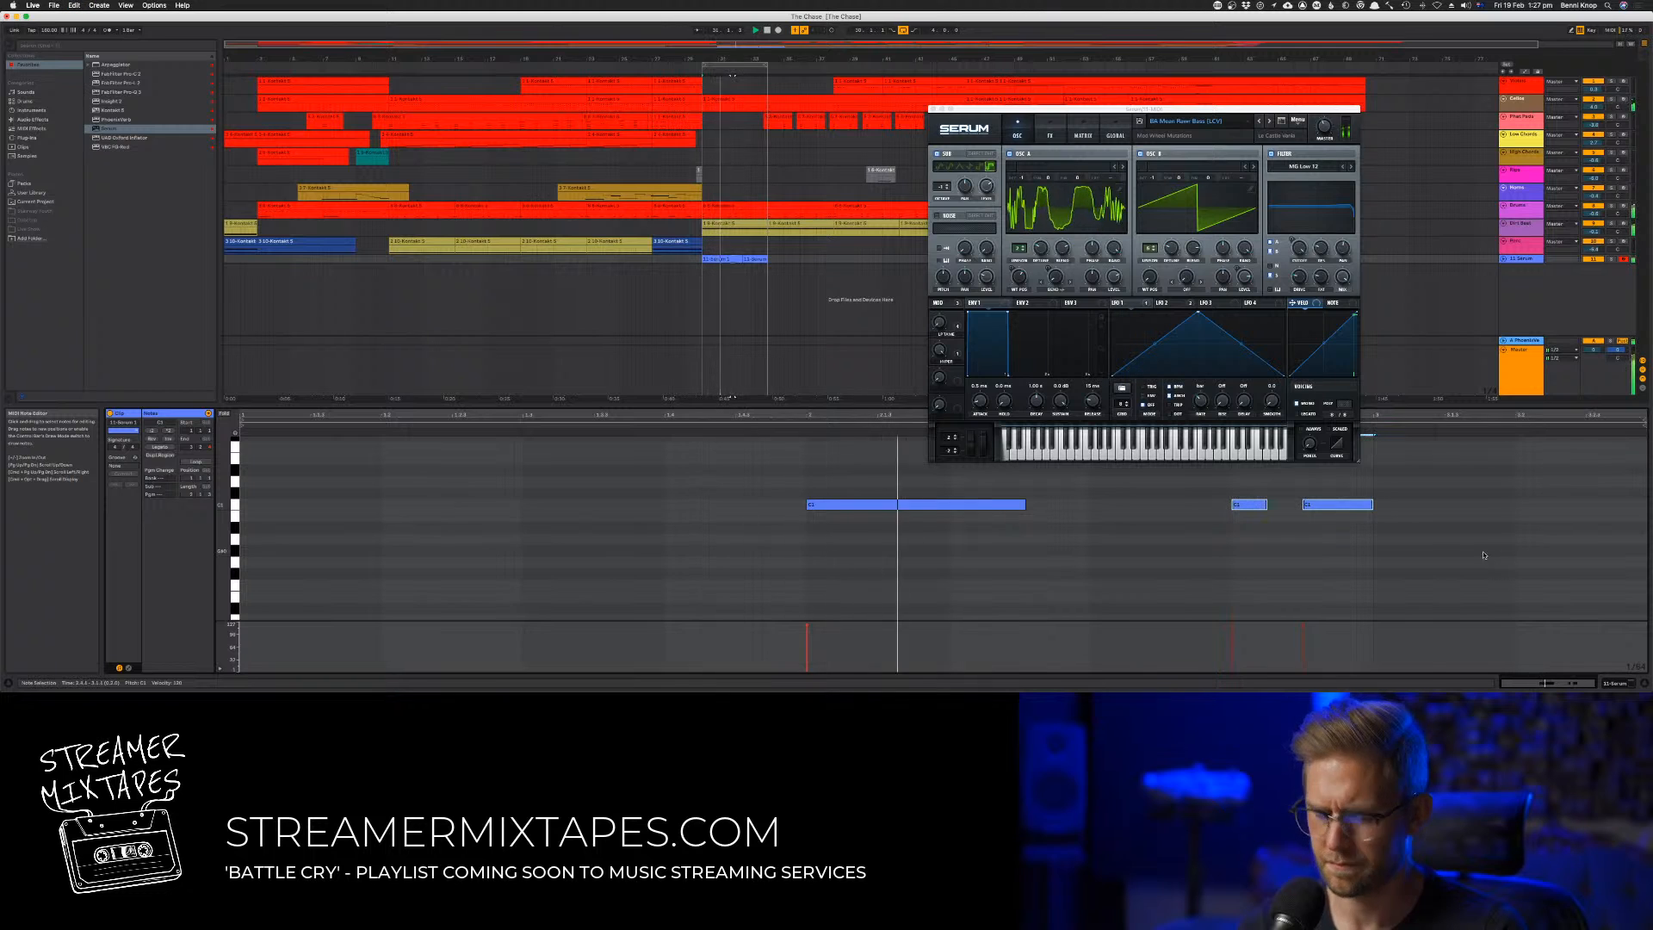
click(1331, 533)
drag(1241, 510, 1238, 510)
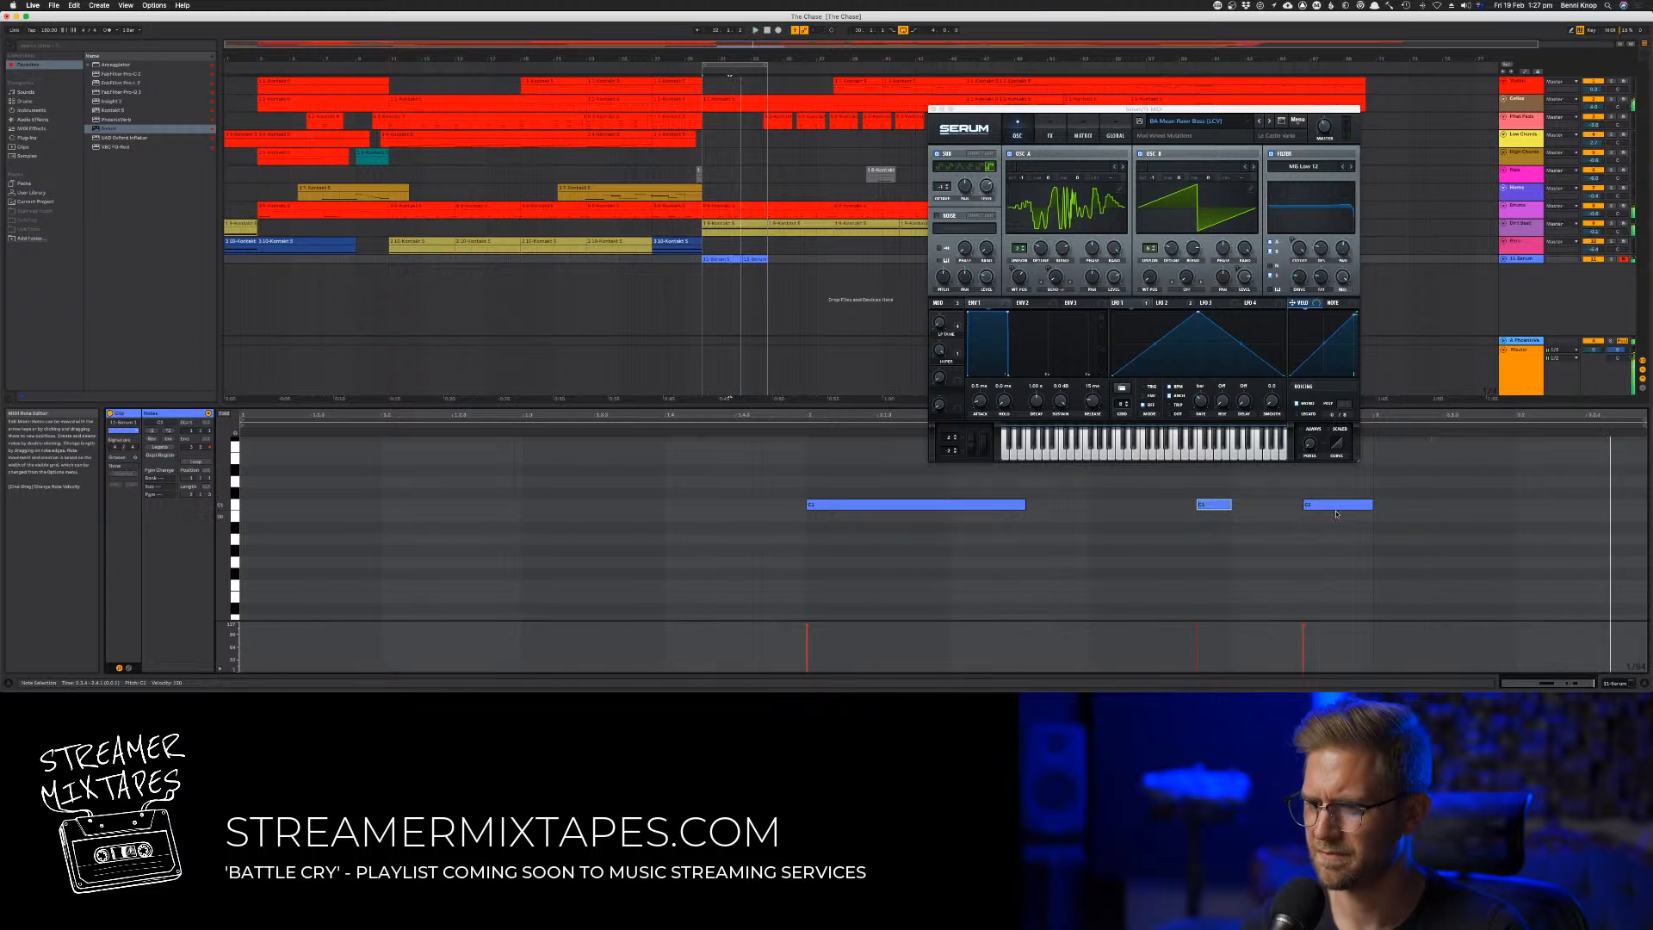
Lengthen the long opening bass note until it ends just before the first short note
scroll(1330, 517, down, 4)
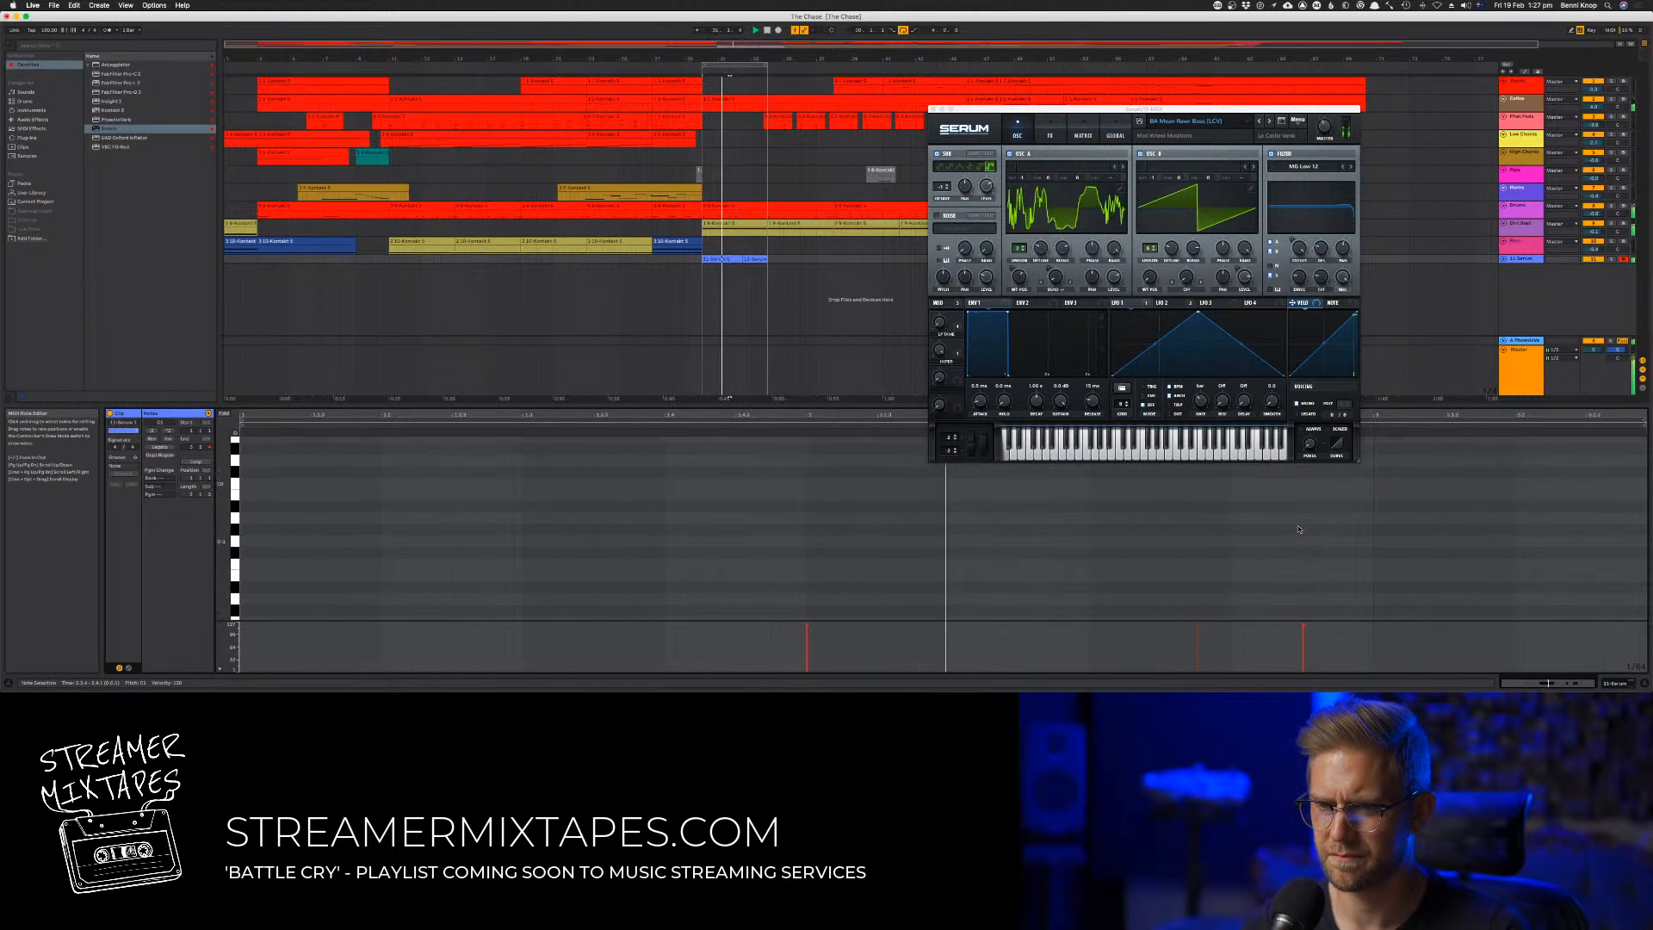
scroll(1205, 534, up, 4)
click(1046, 553)
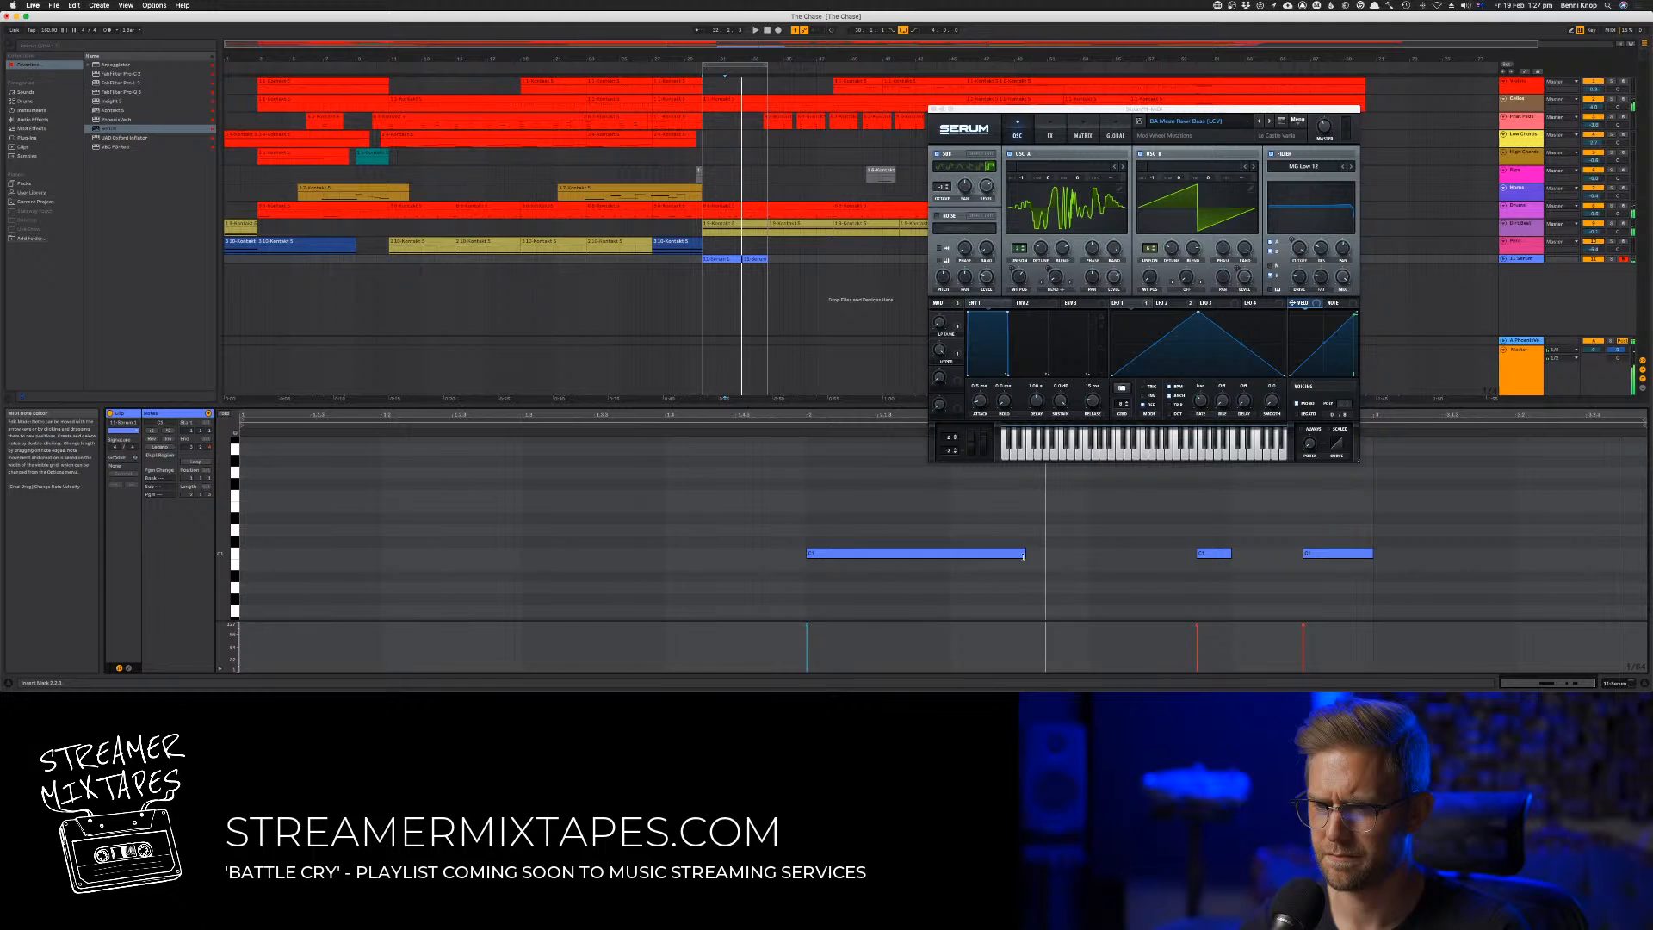
drag(1023, 557, 1170, 555)
key(space)
scroll(1250, 568, down, 3)
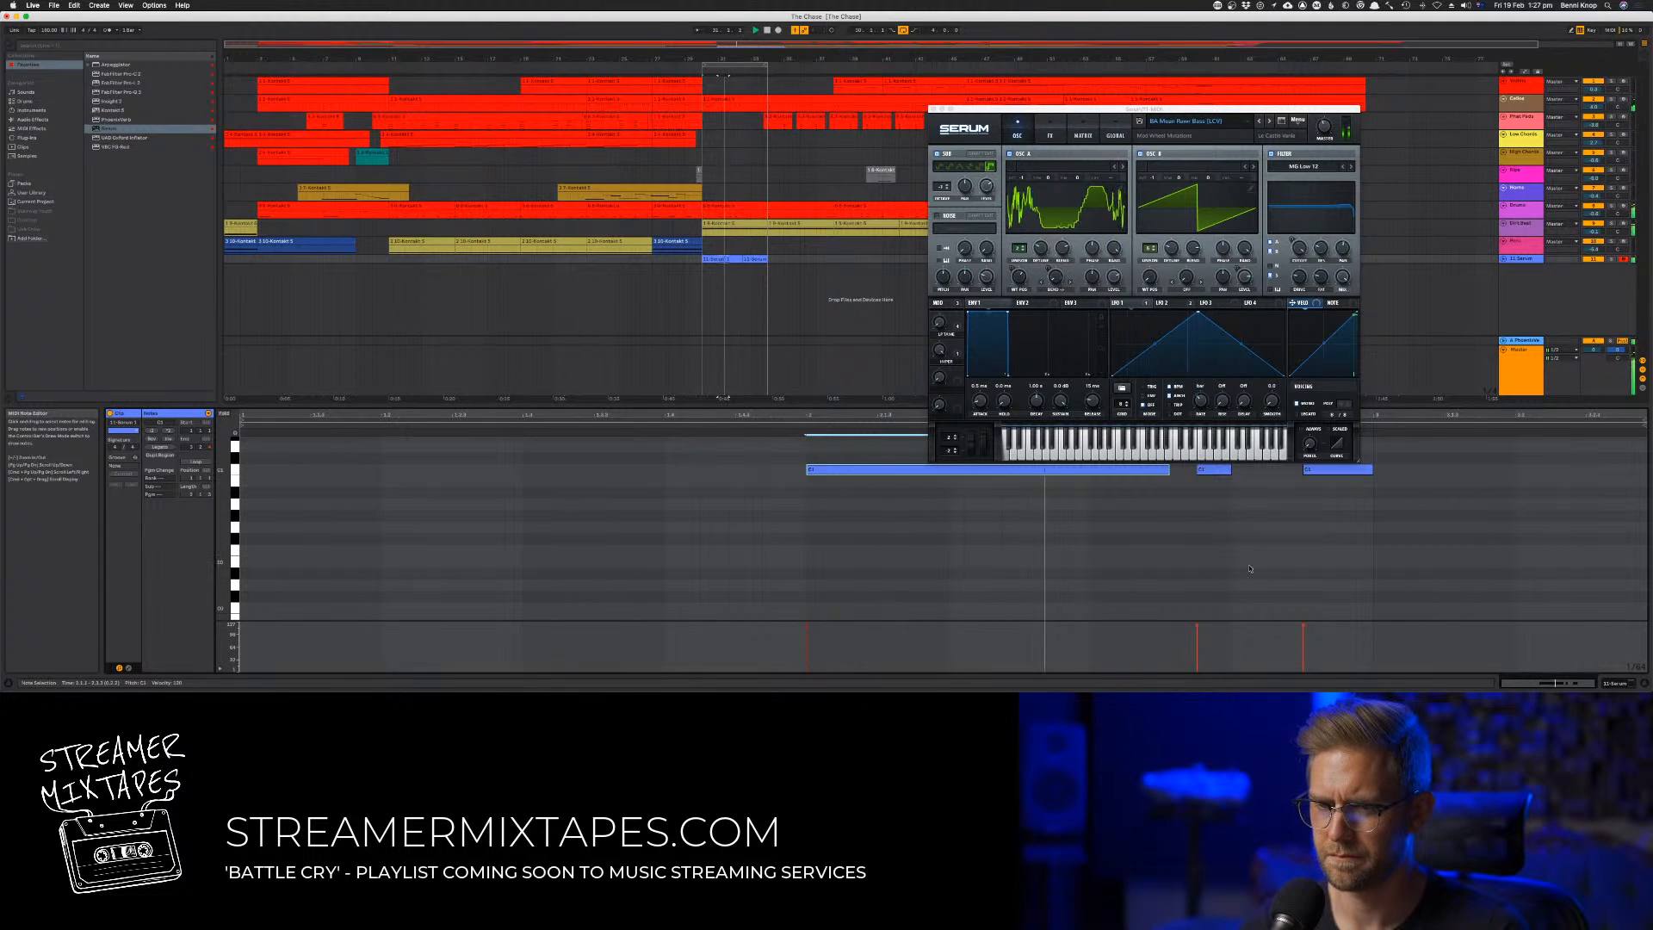
scroll(1237, 527, up, 1)
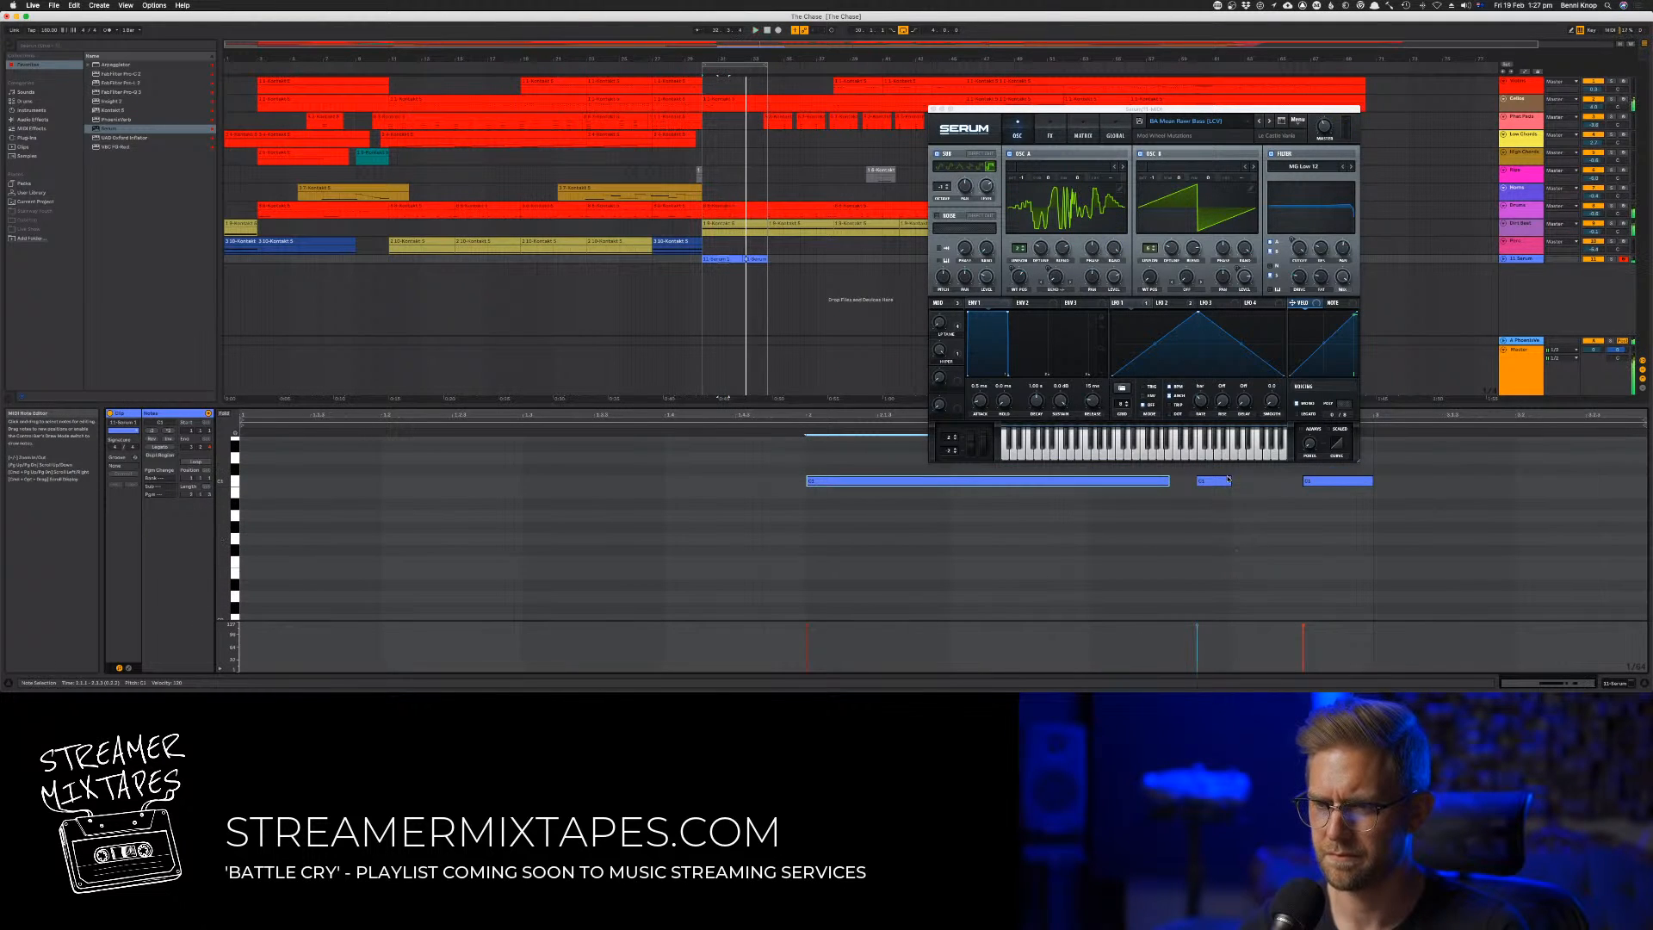
Try lengthening the first of the two short notes toward the last note and adjusting the end of the long opening note
drag(1230, 479, 1259, 485)
click(1162, 484)
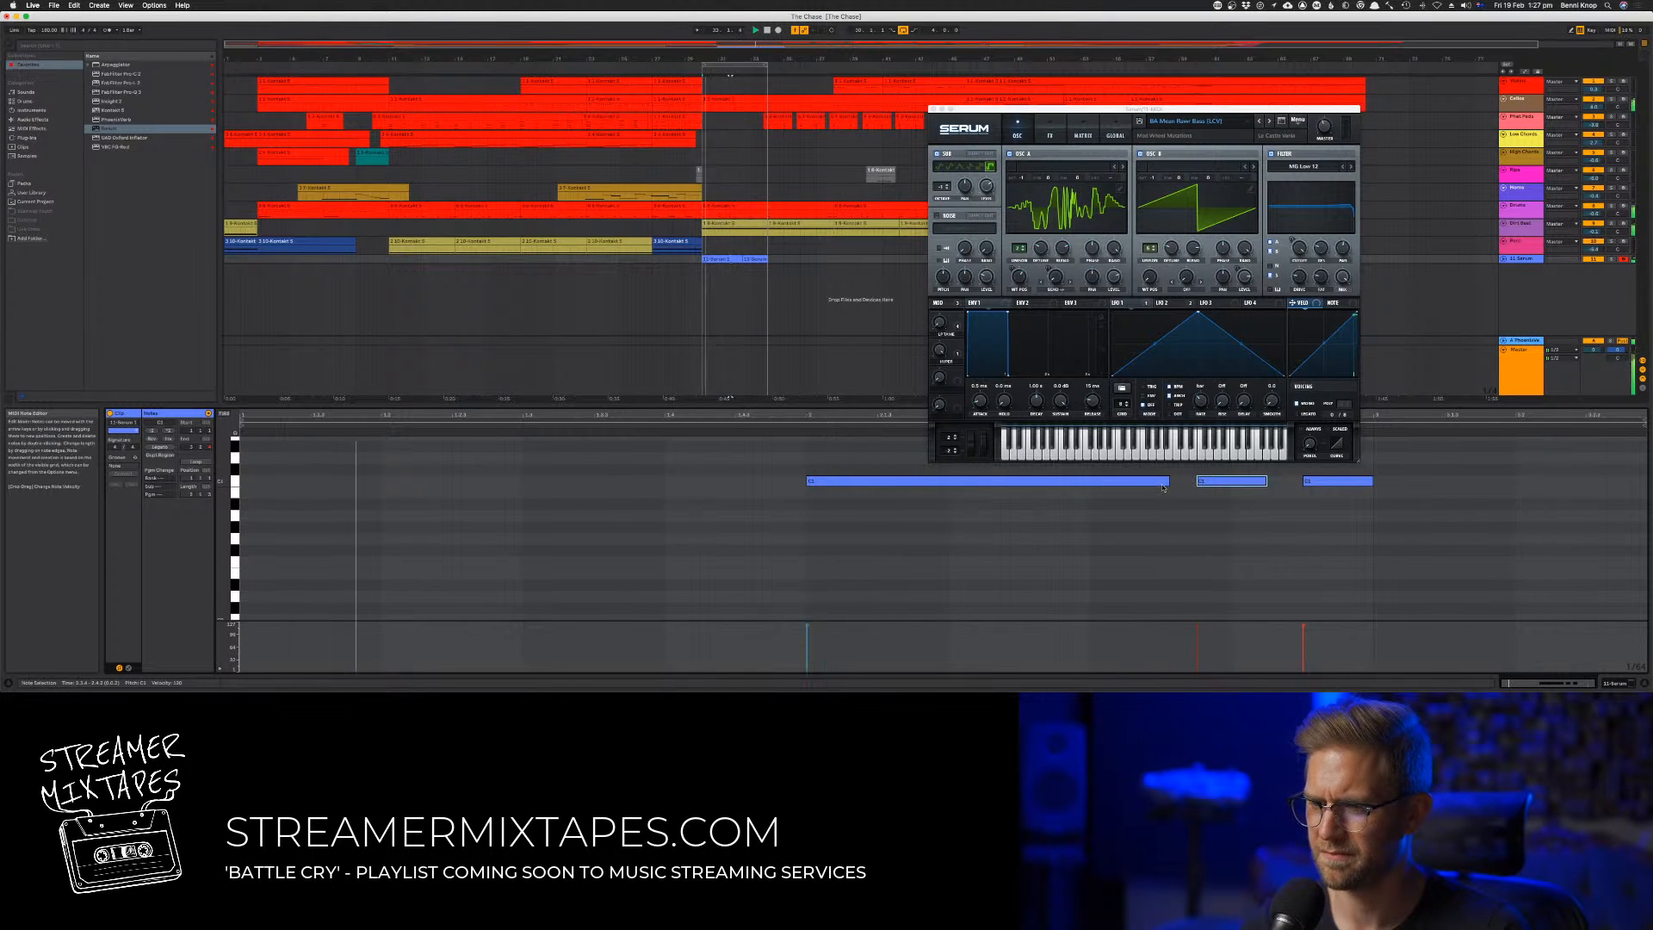
drag(1166, 483, 1159, 486)
Undo the latest edits, the recorded bass take and the shortening of the two earlier bass notes
key(space)
key(super+z)
key(super+z)
key(super+z)
key(super+z)
key(super+z)
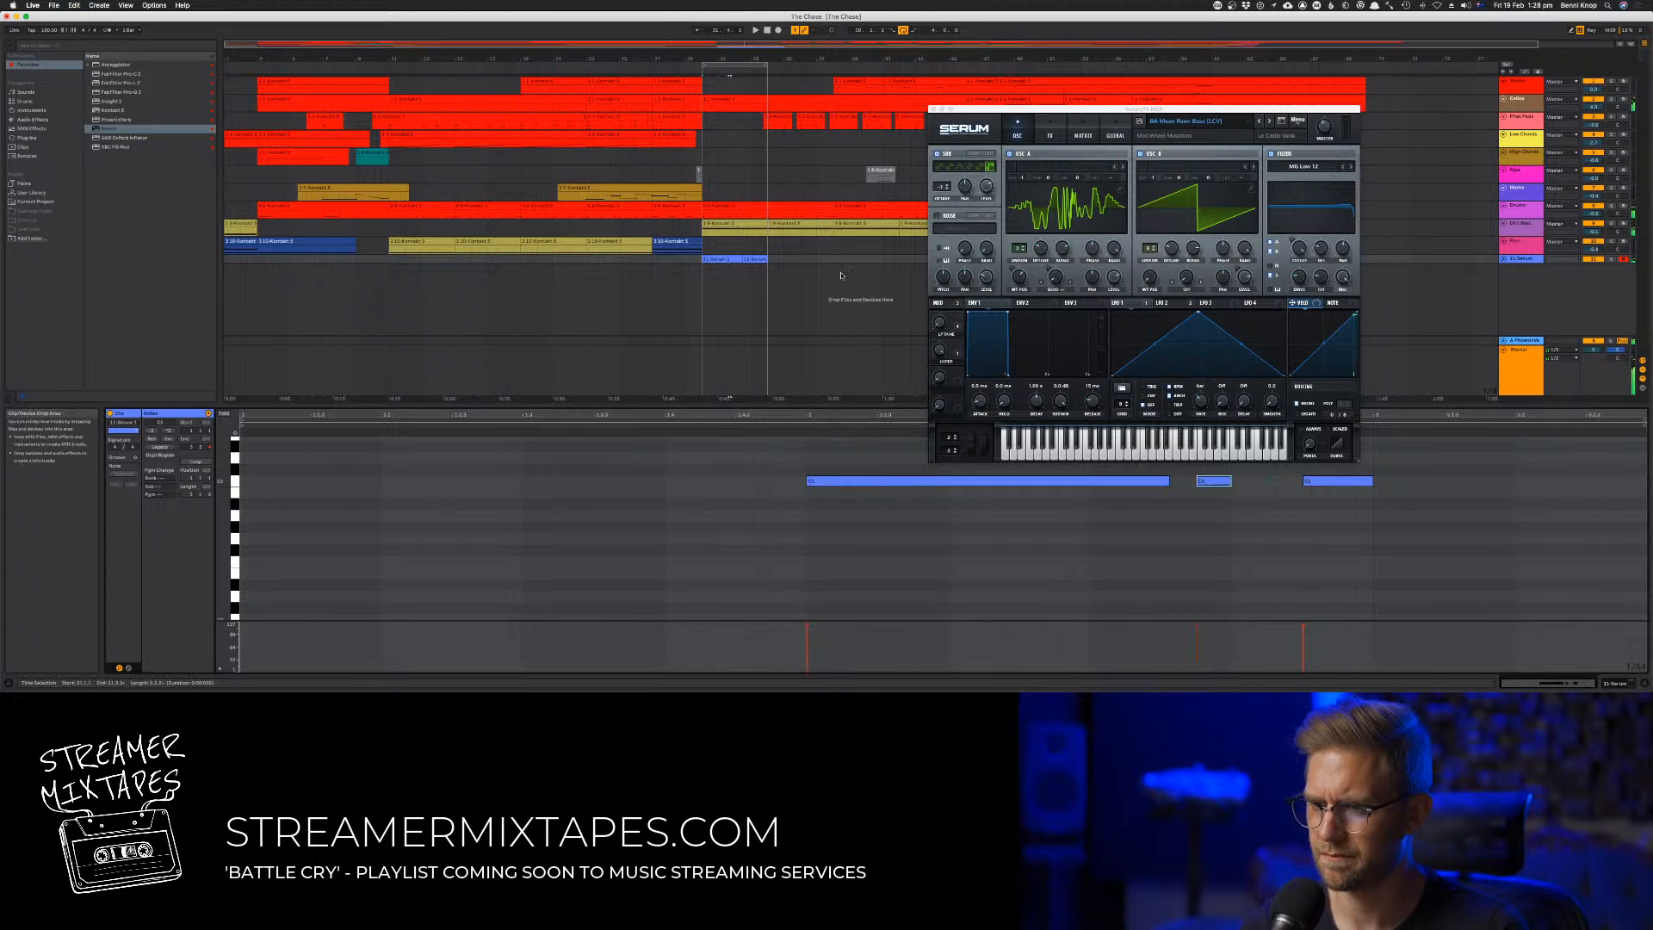
key(super+z)
key(super+z)
key(super+z)
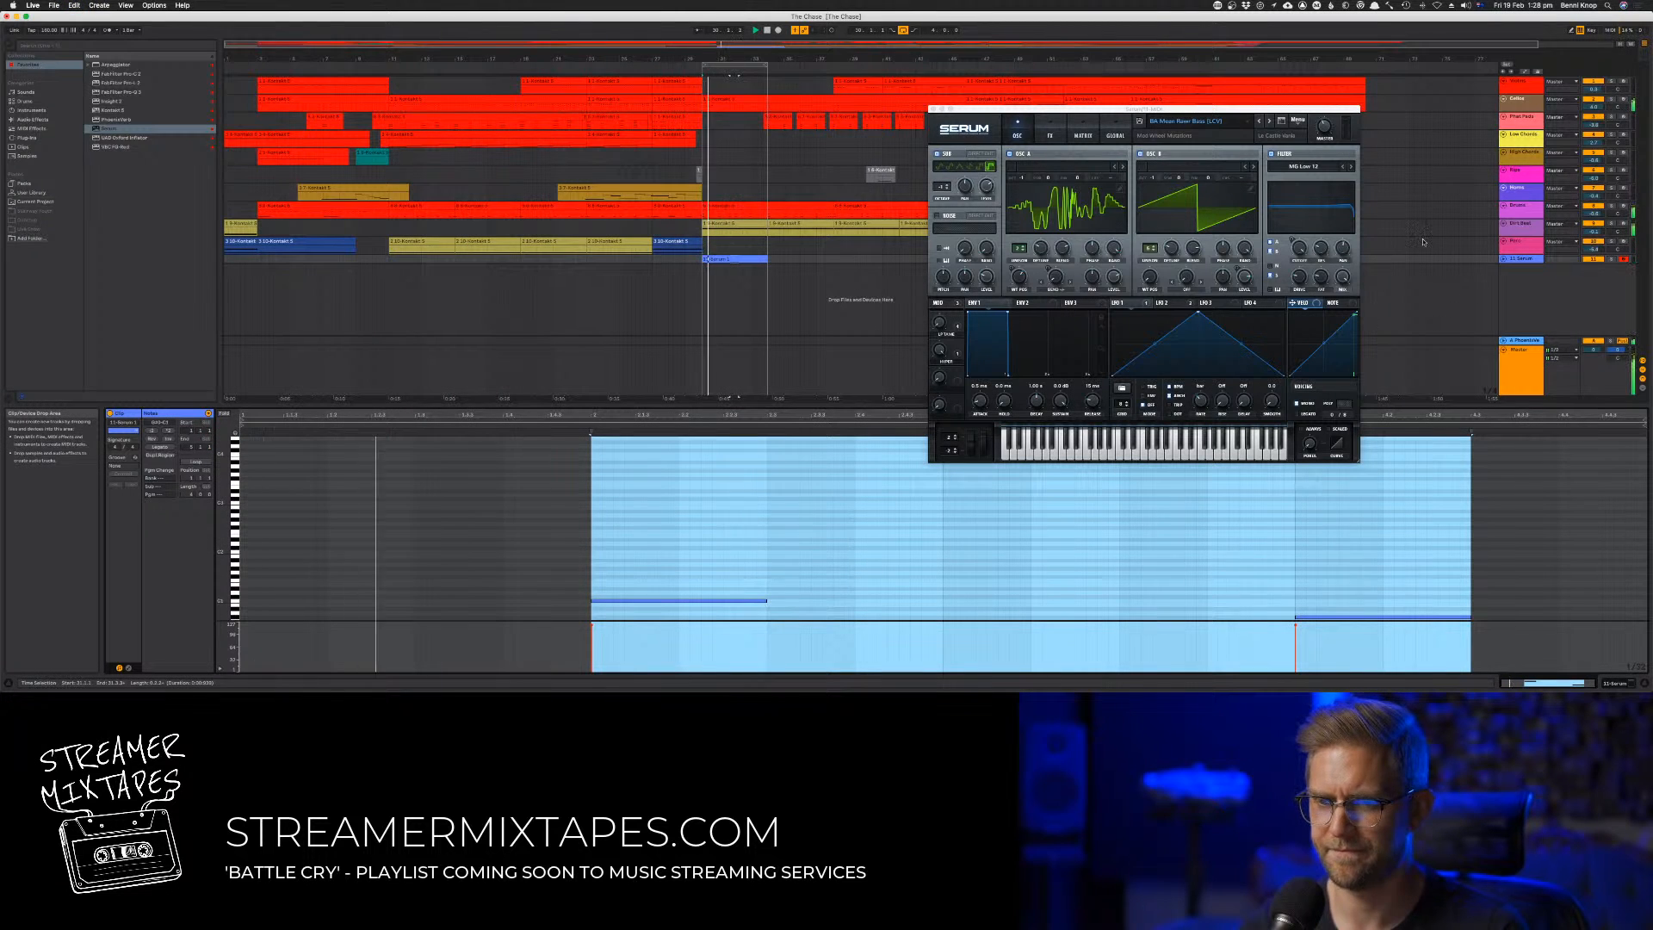
scroll(1237, 565, down, 3)
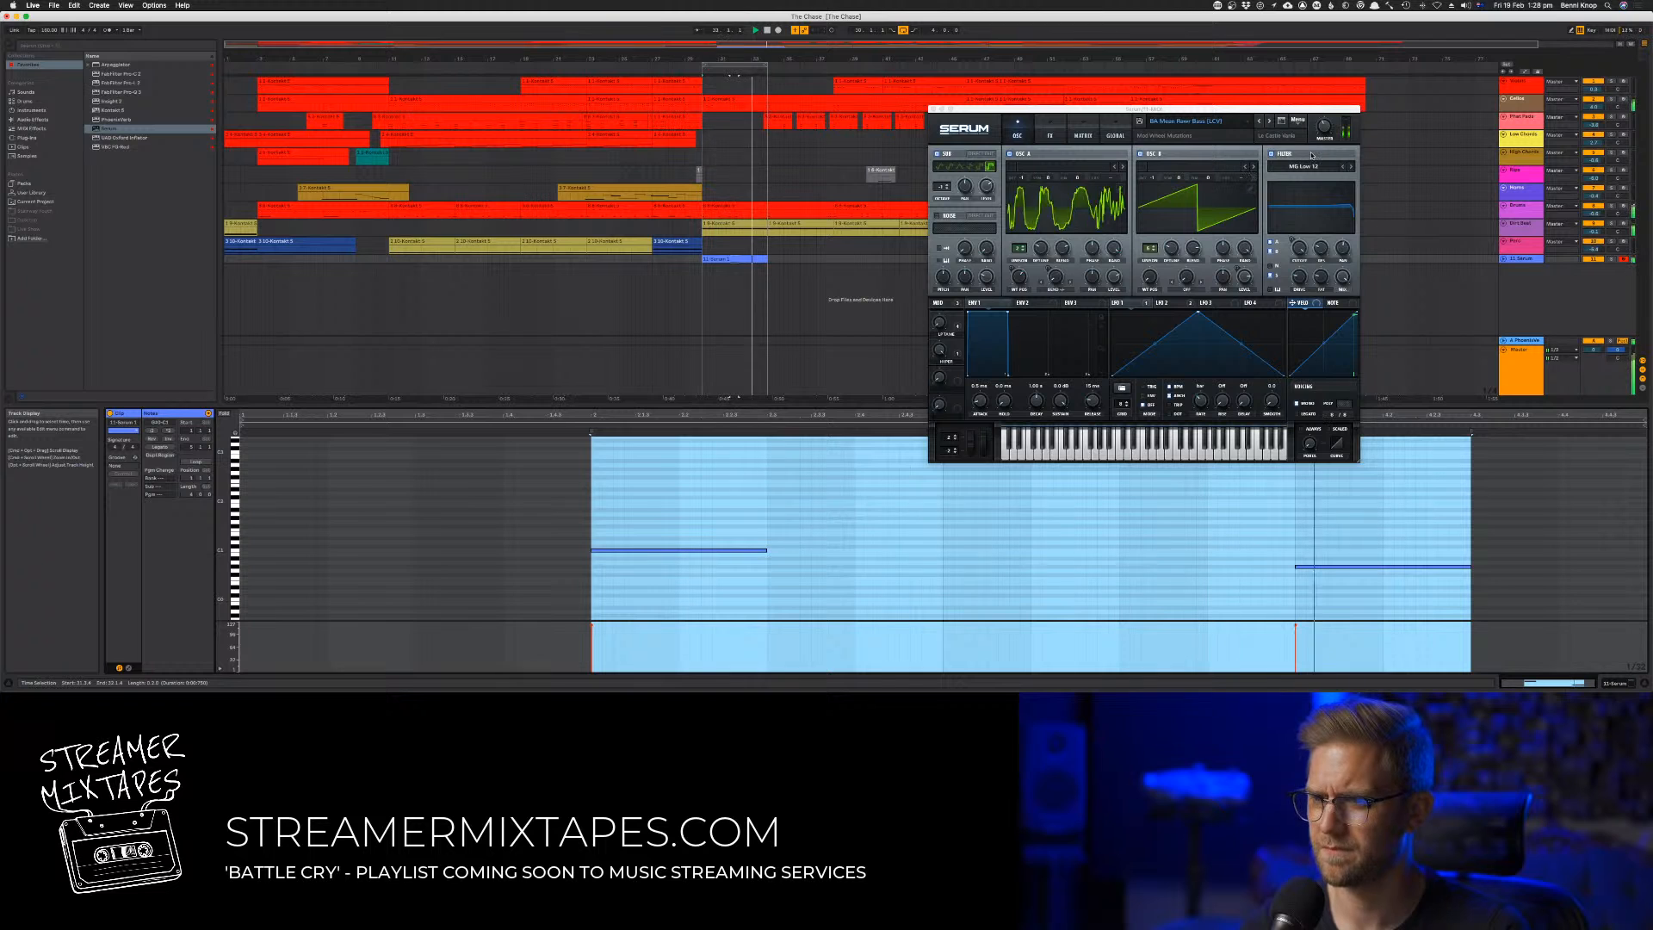
key(super+z)
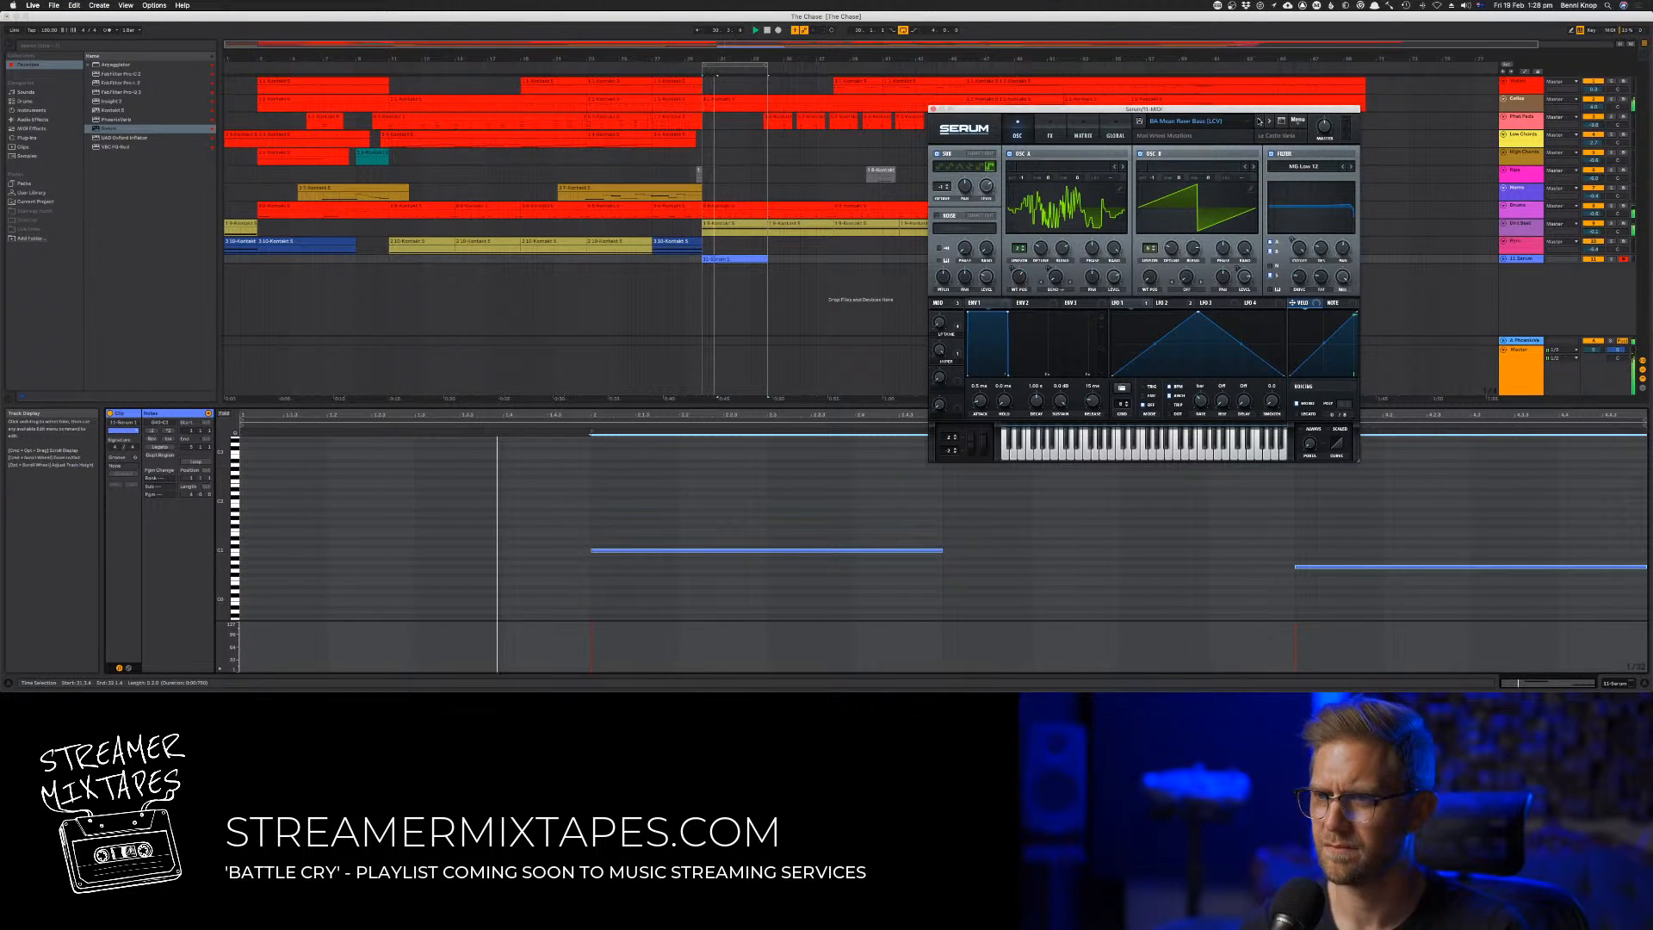
Step back through the Serum presets to a wobble bass sound while the loop plays
click(1259, 121)
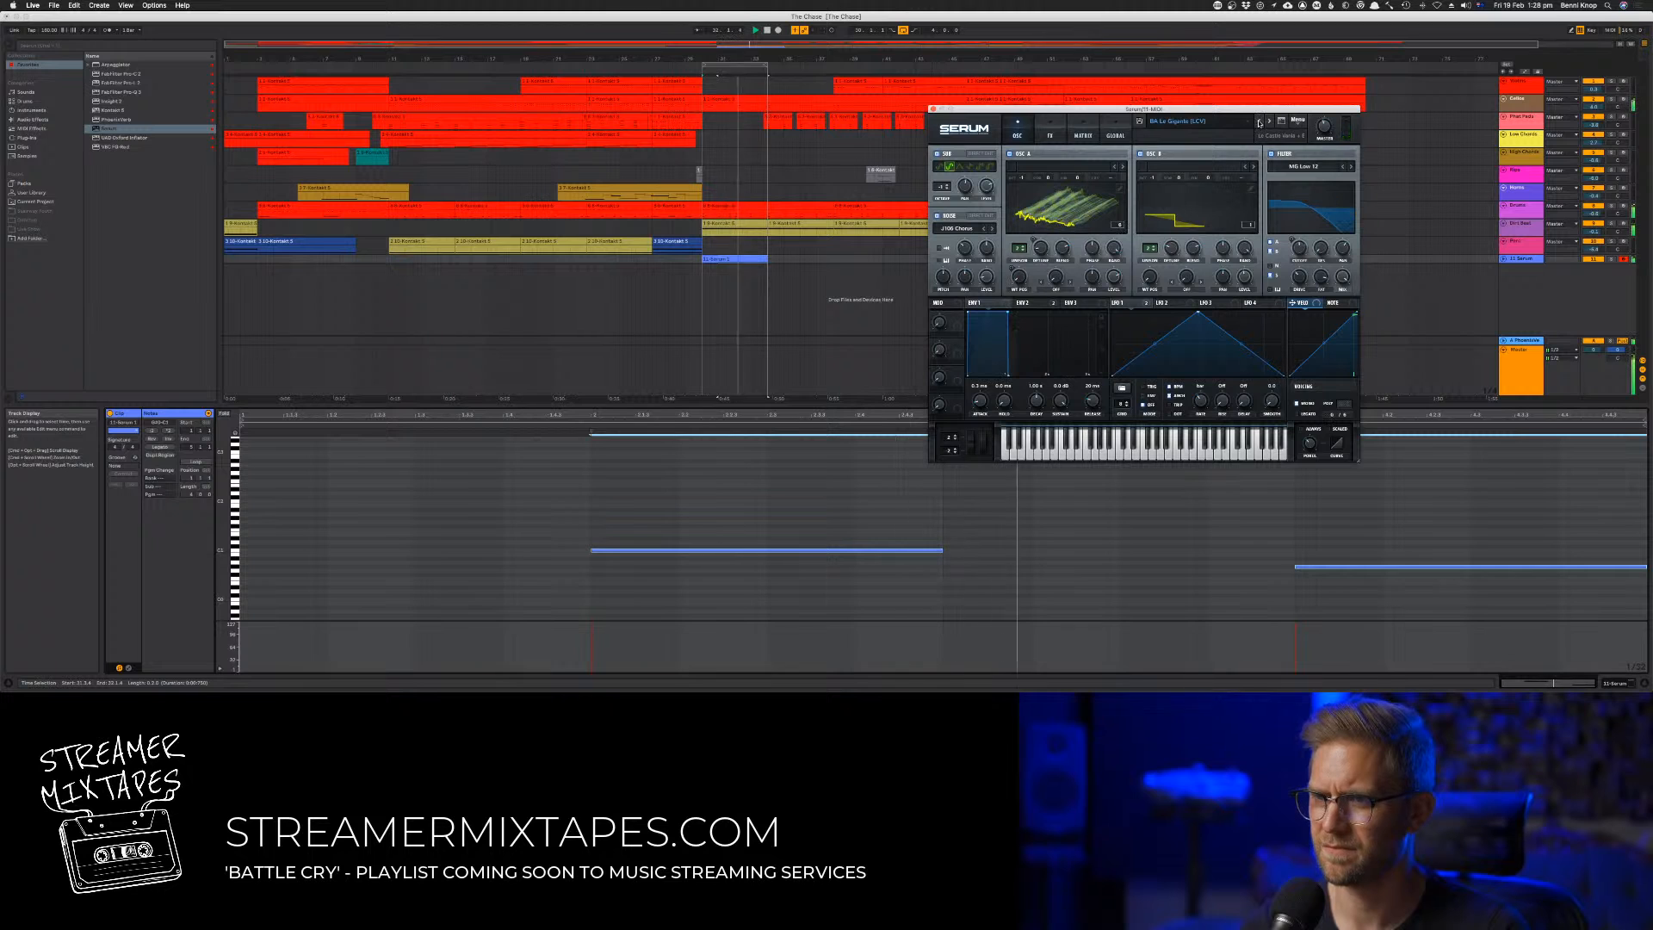
click(1259, 121)
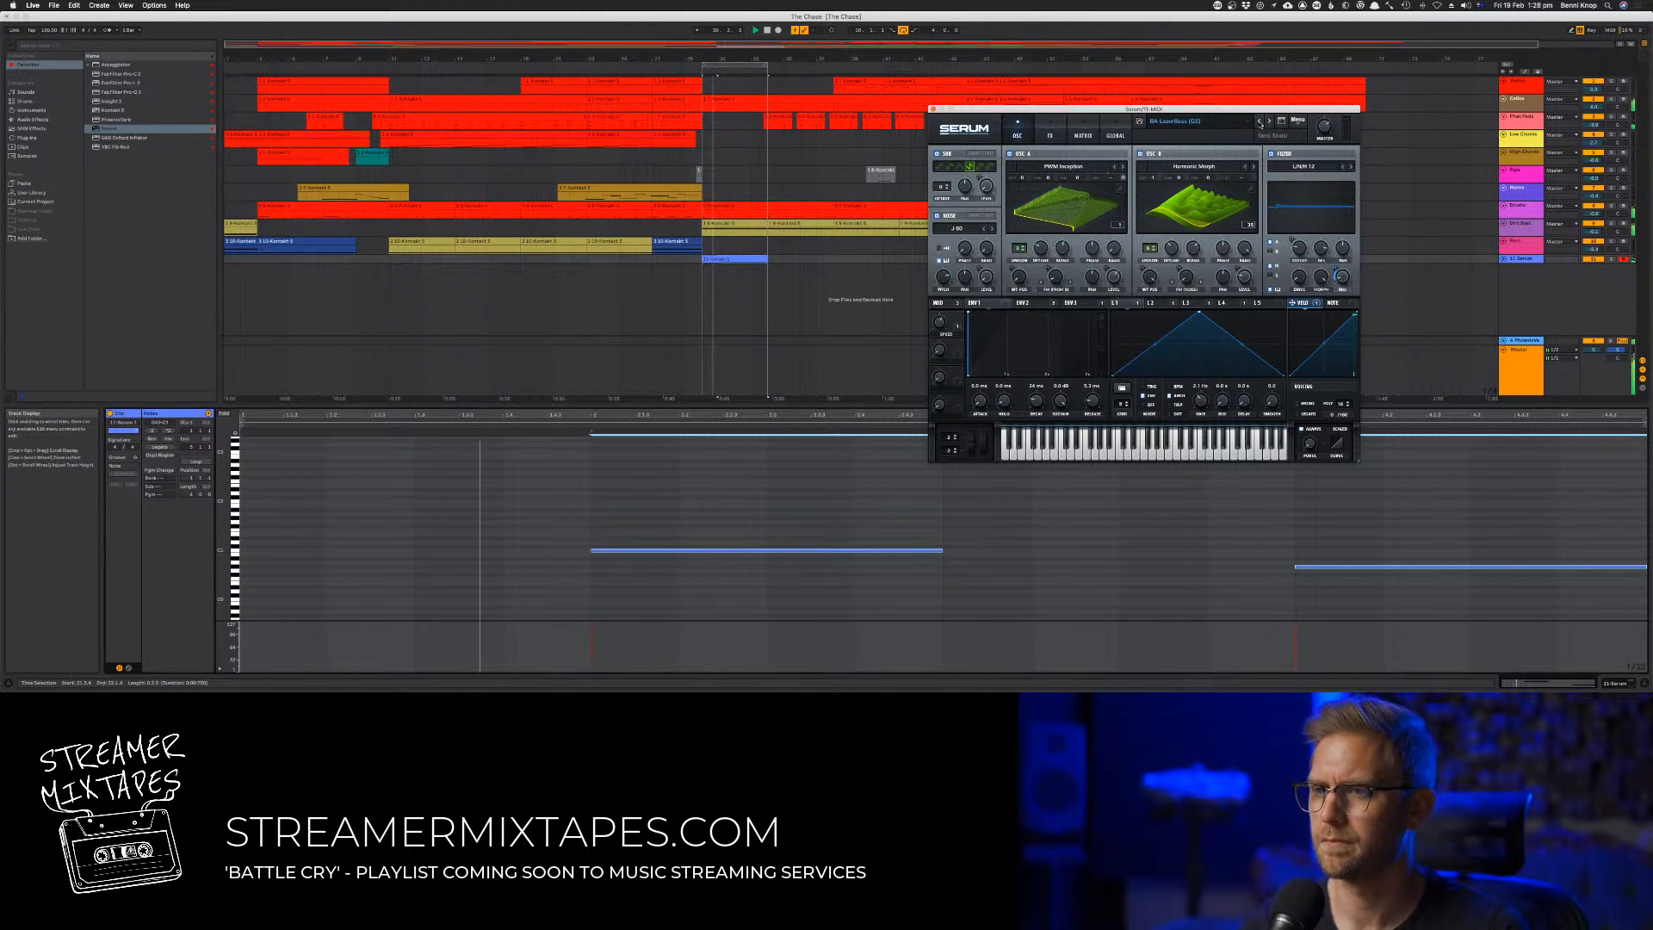
click(1258, 121)
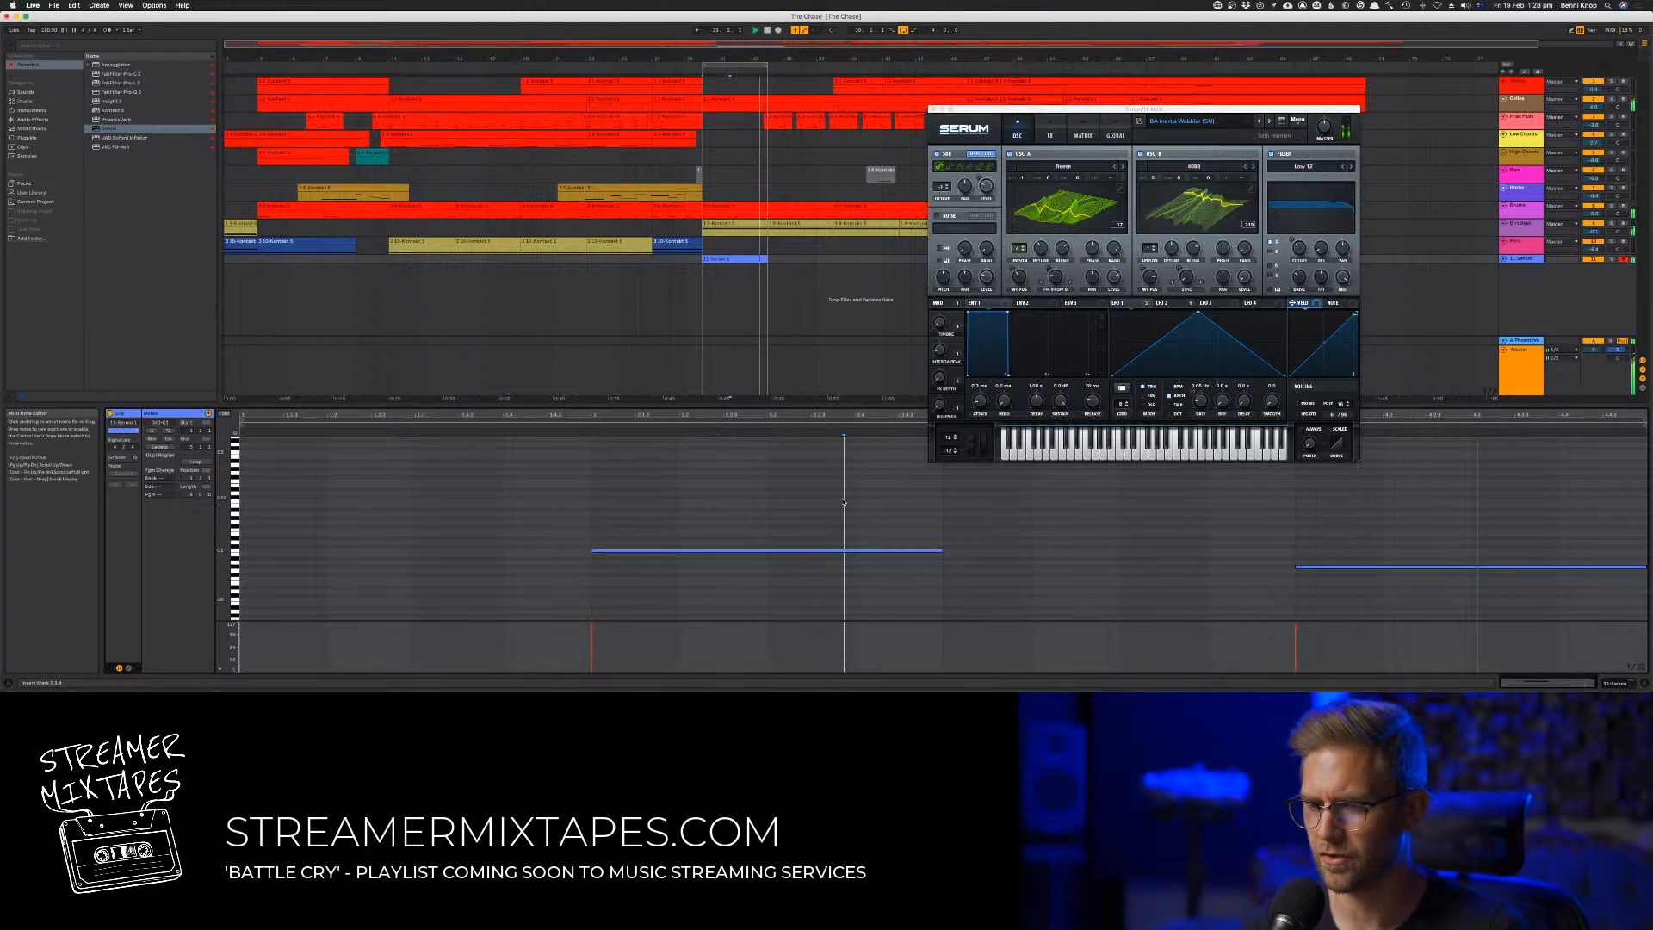
Try both bass notes one octave lower, returning them to their original octave after listening
key(shift+Down)
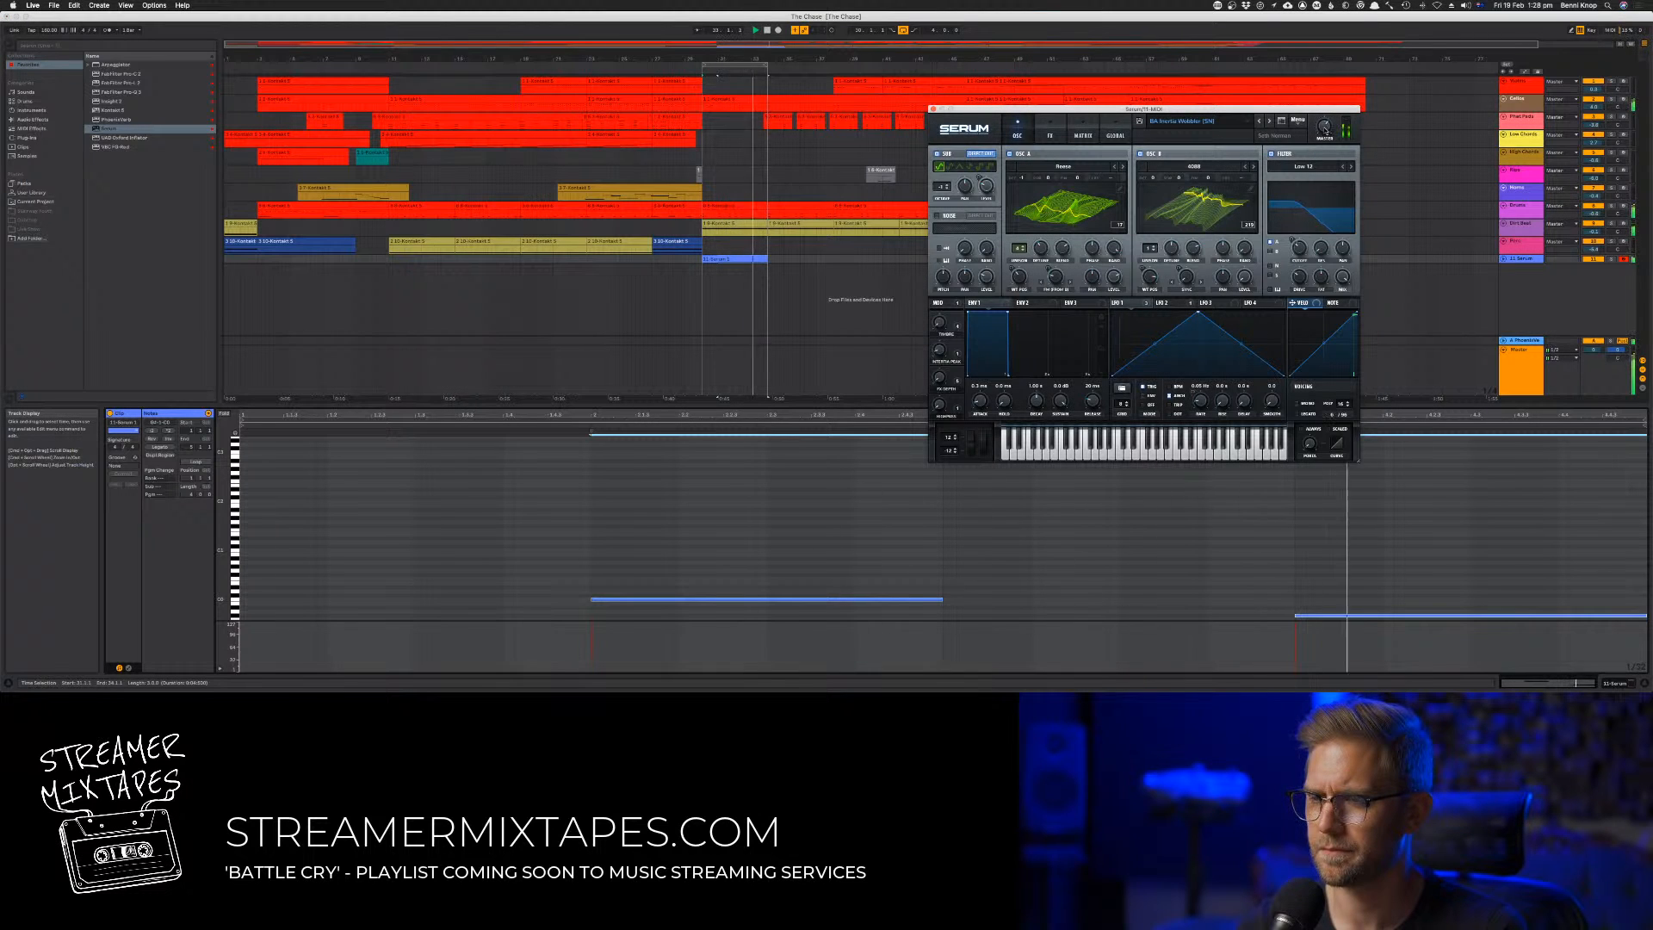
click(1127, 593)
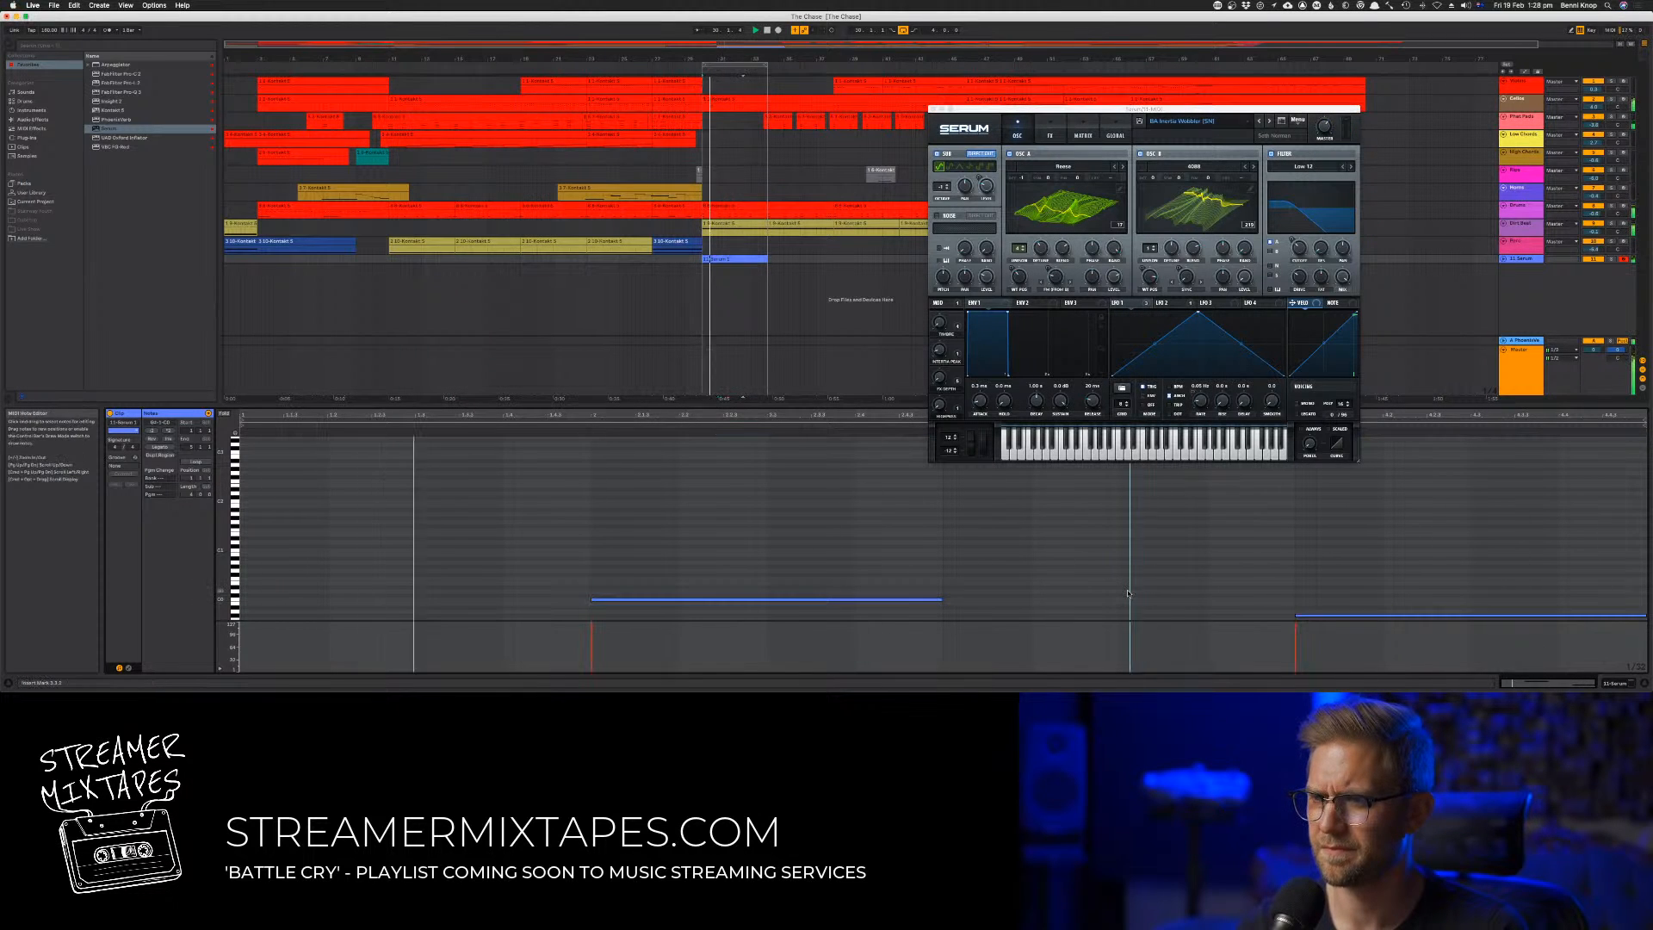
key(super+a)
key(shift+Up)
click(1142, 552)
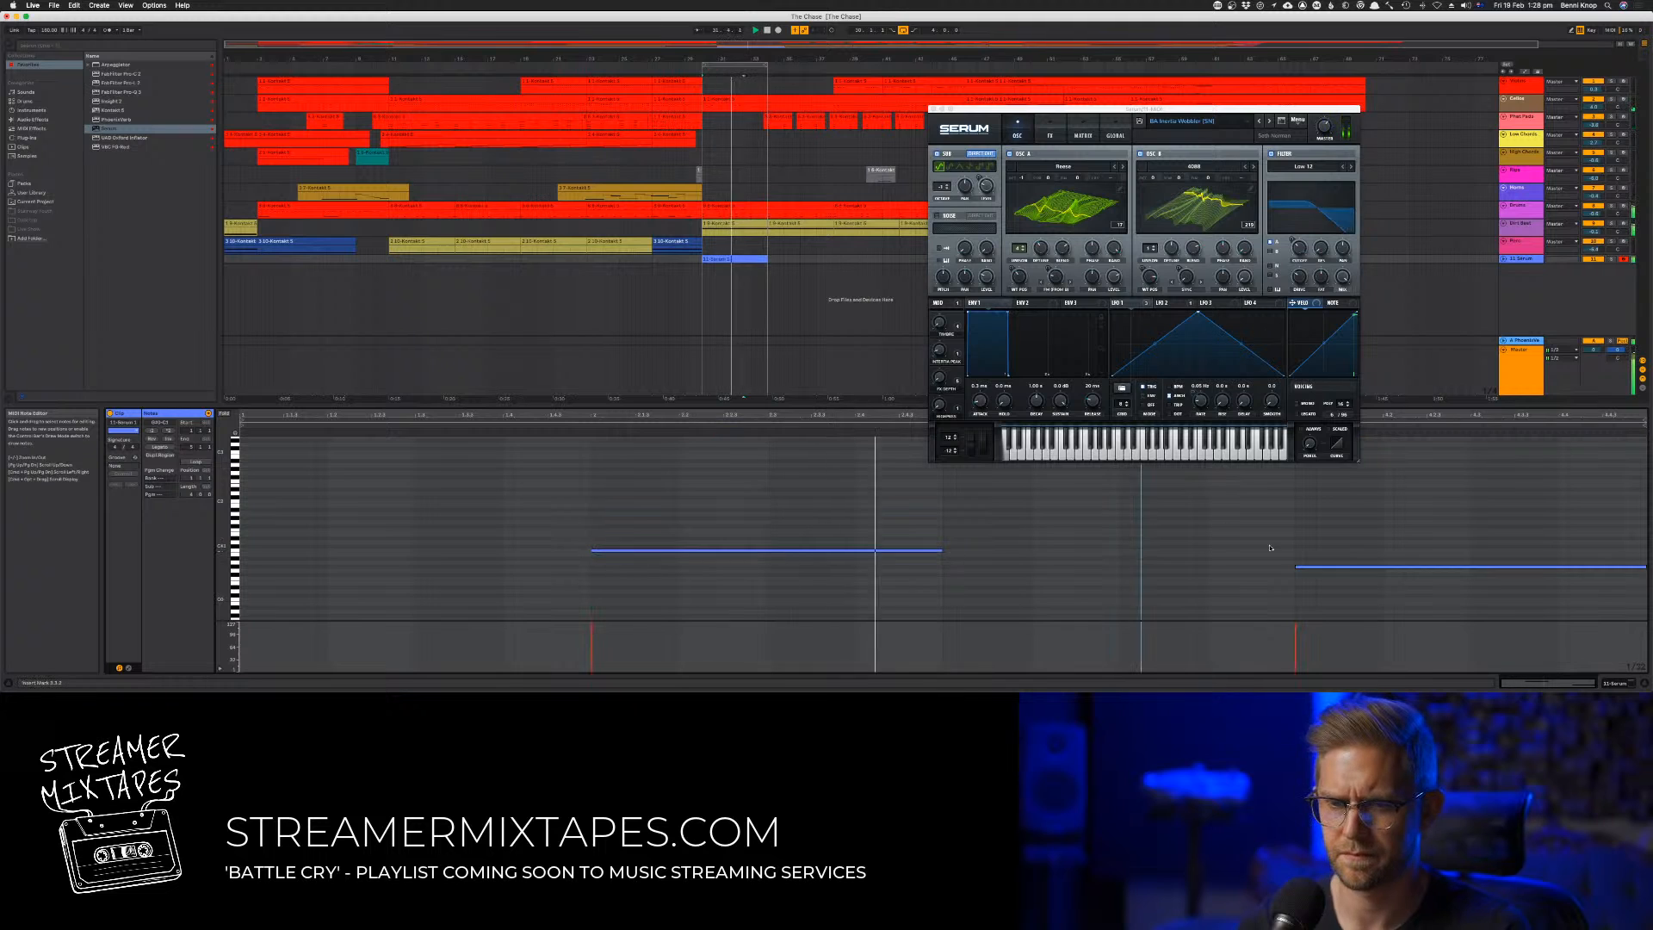
Raise the second bass note by one octave and restart playback
drag(1281, 550, 1452, 605)
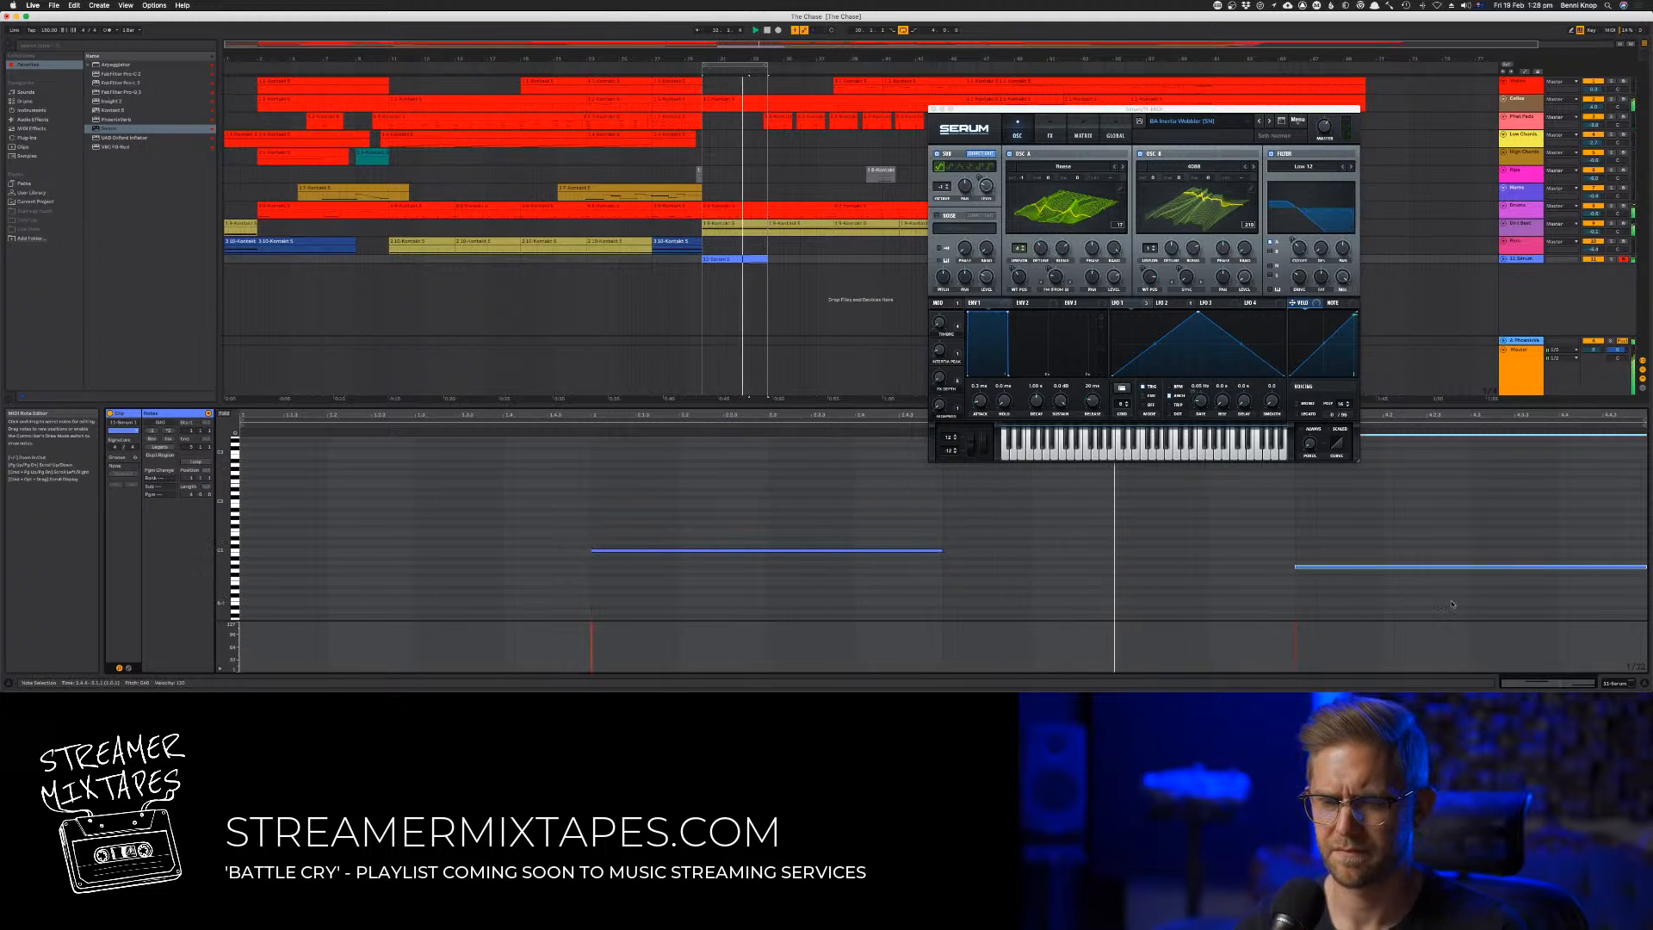
click(1642, 576)
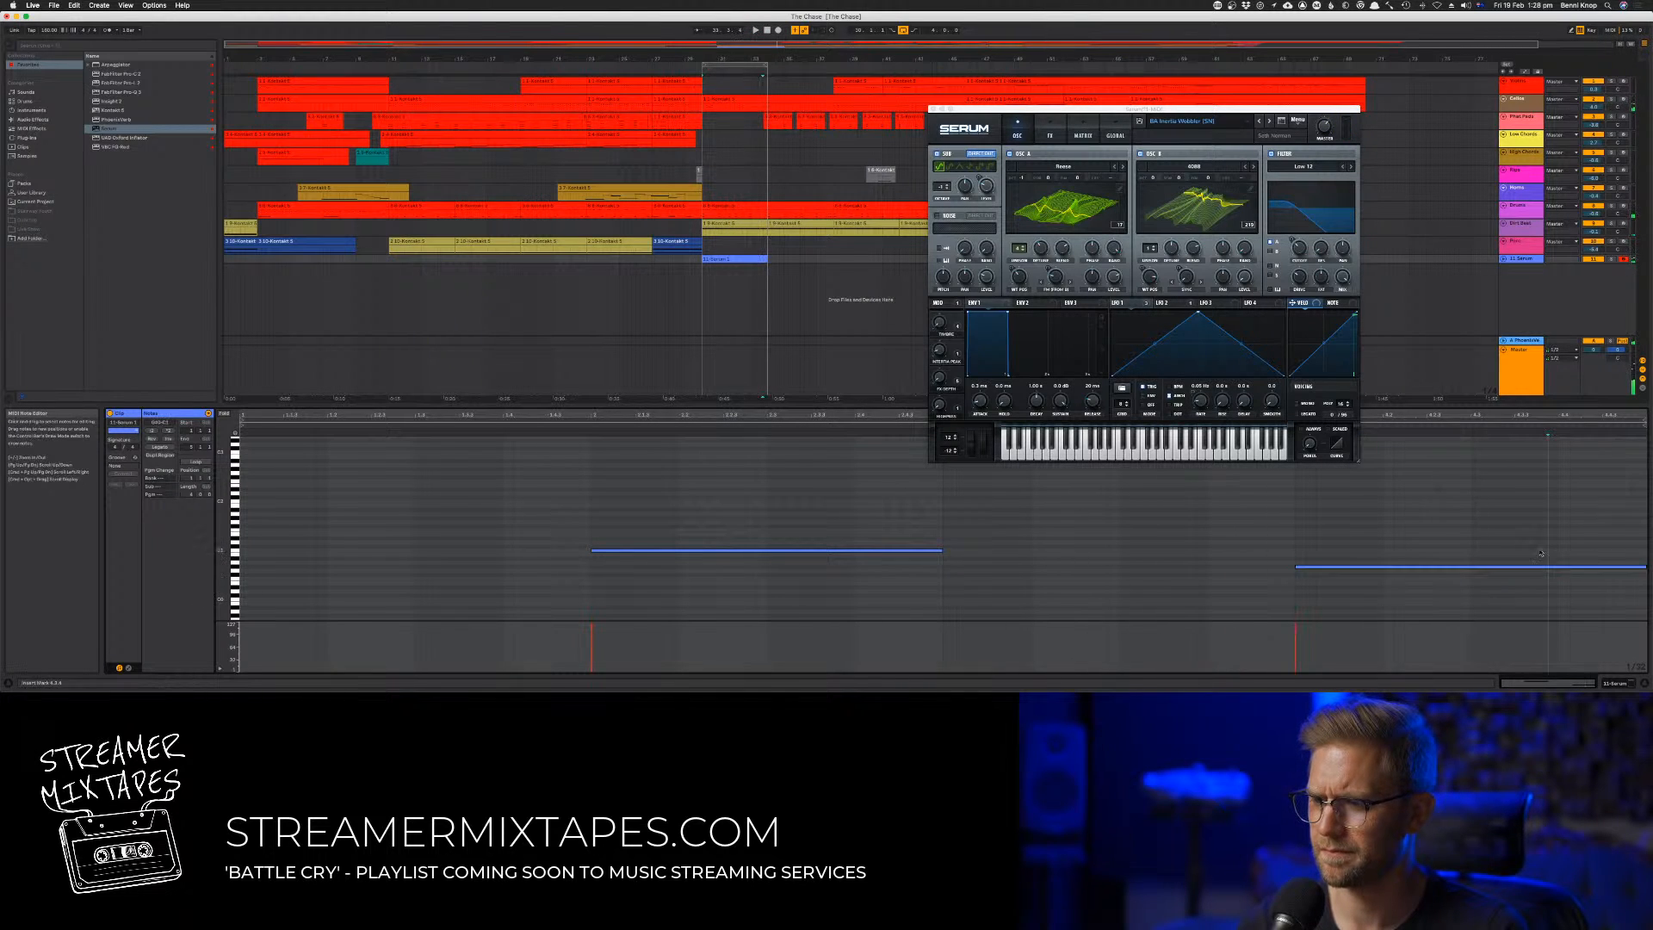
click(1642, 567)
key(shift+Up)
key(space)
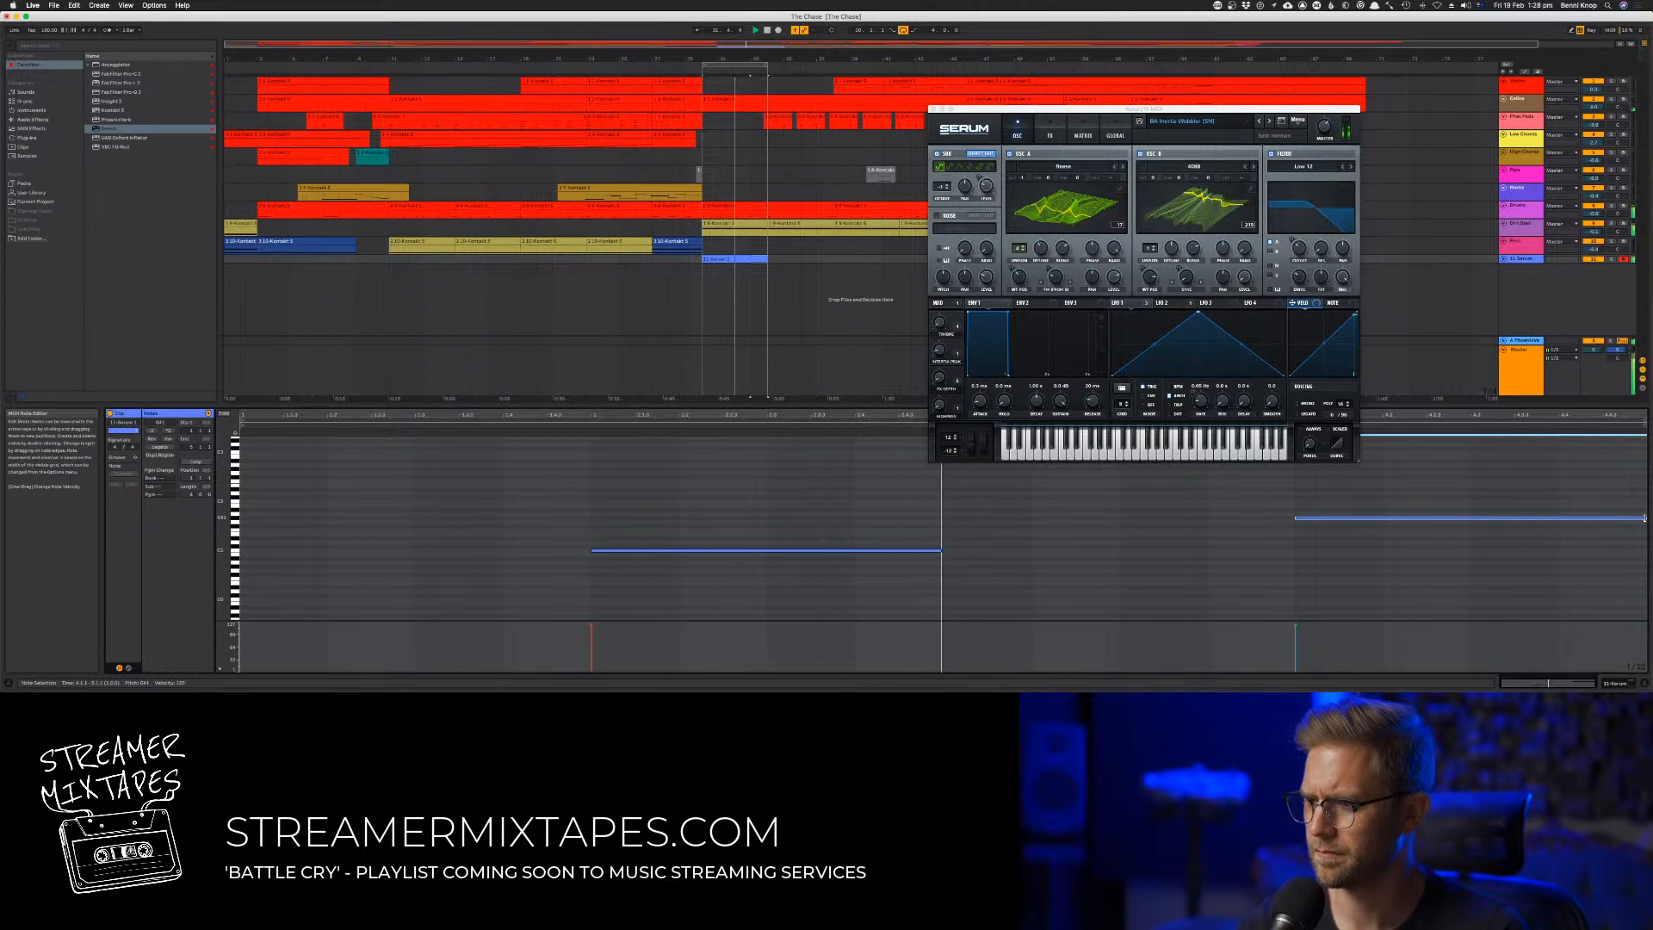
Shorten the second bass note to half its length and place a copy one semitone lower directly after it
drag(1644, 517, 1470, 519)
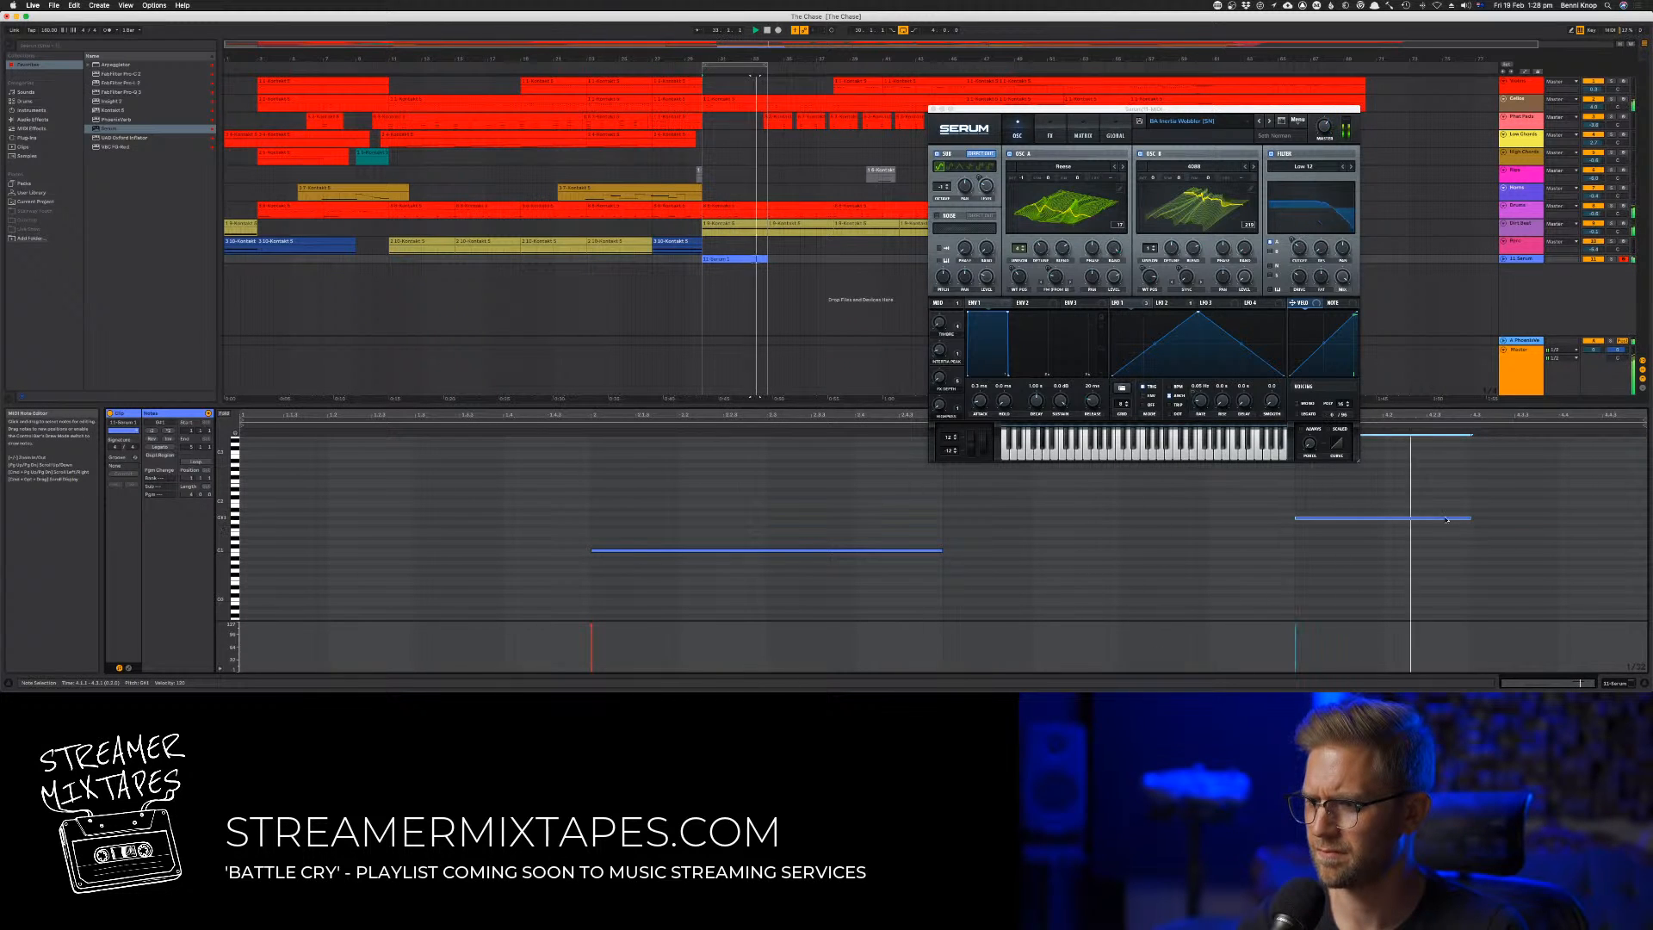
click(1431, 511)
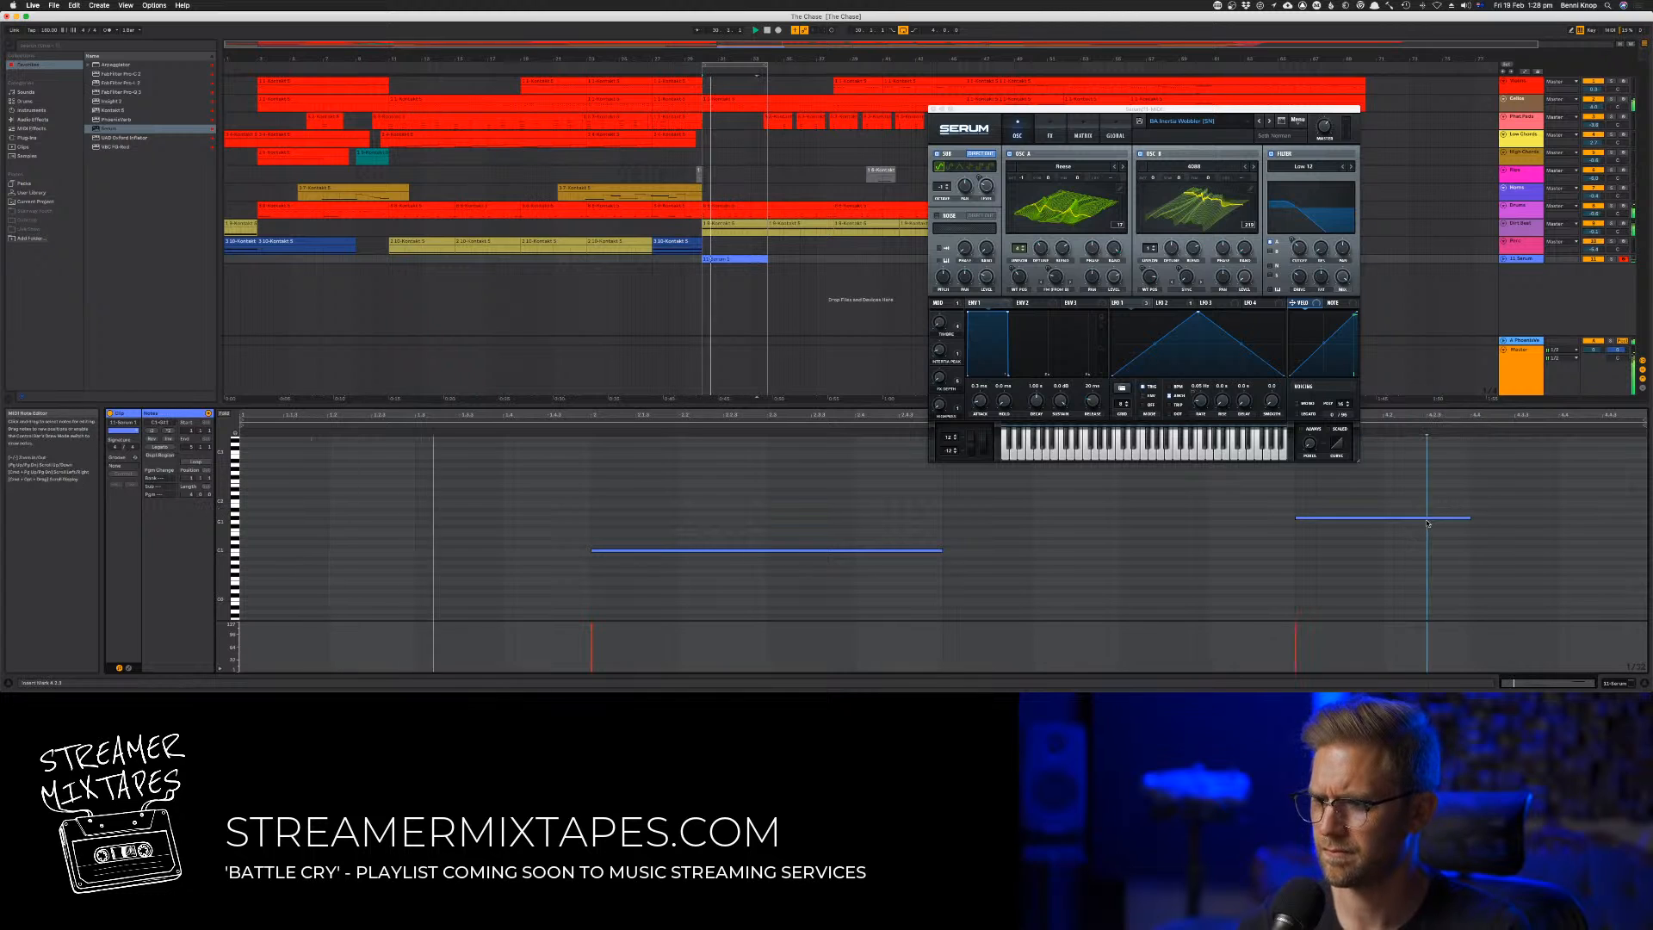
mouse_move(1434, 518)
mouse_down()
mouse_move(1539, 542)
mouse_move(1615, 531)
mouse_up()
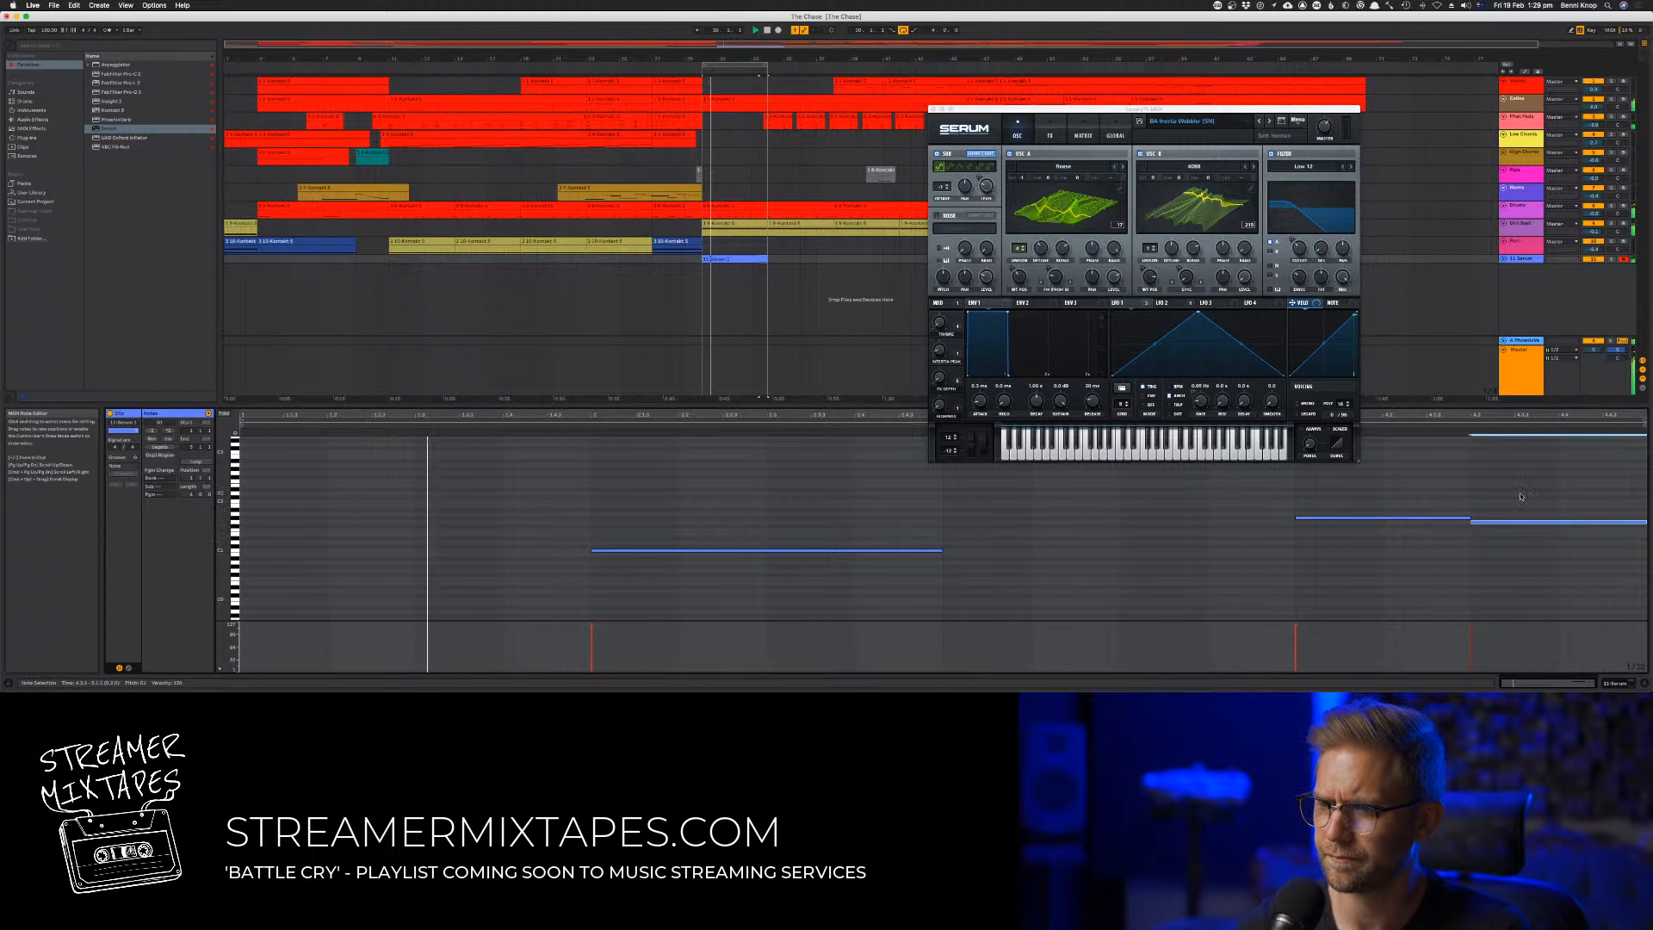
Lower Serum's master volume slightly
drag(1324, 128, 1325, 141)
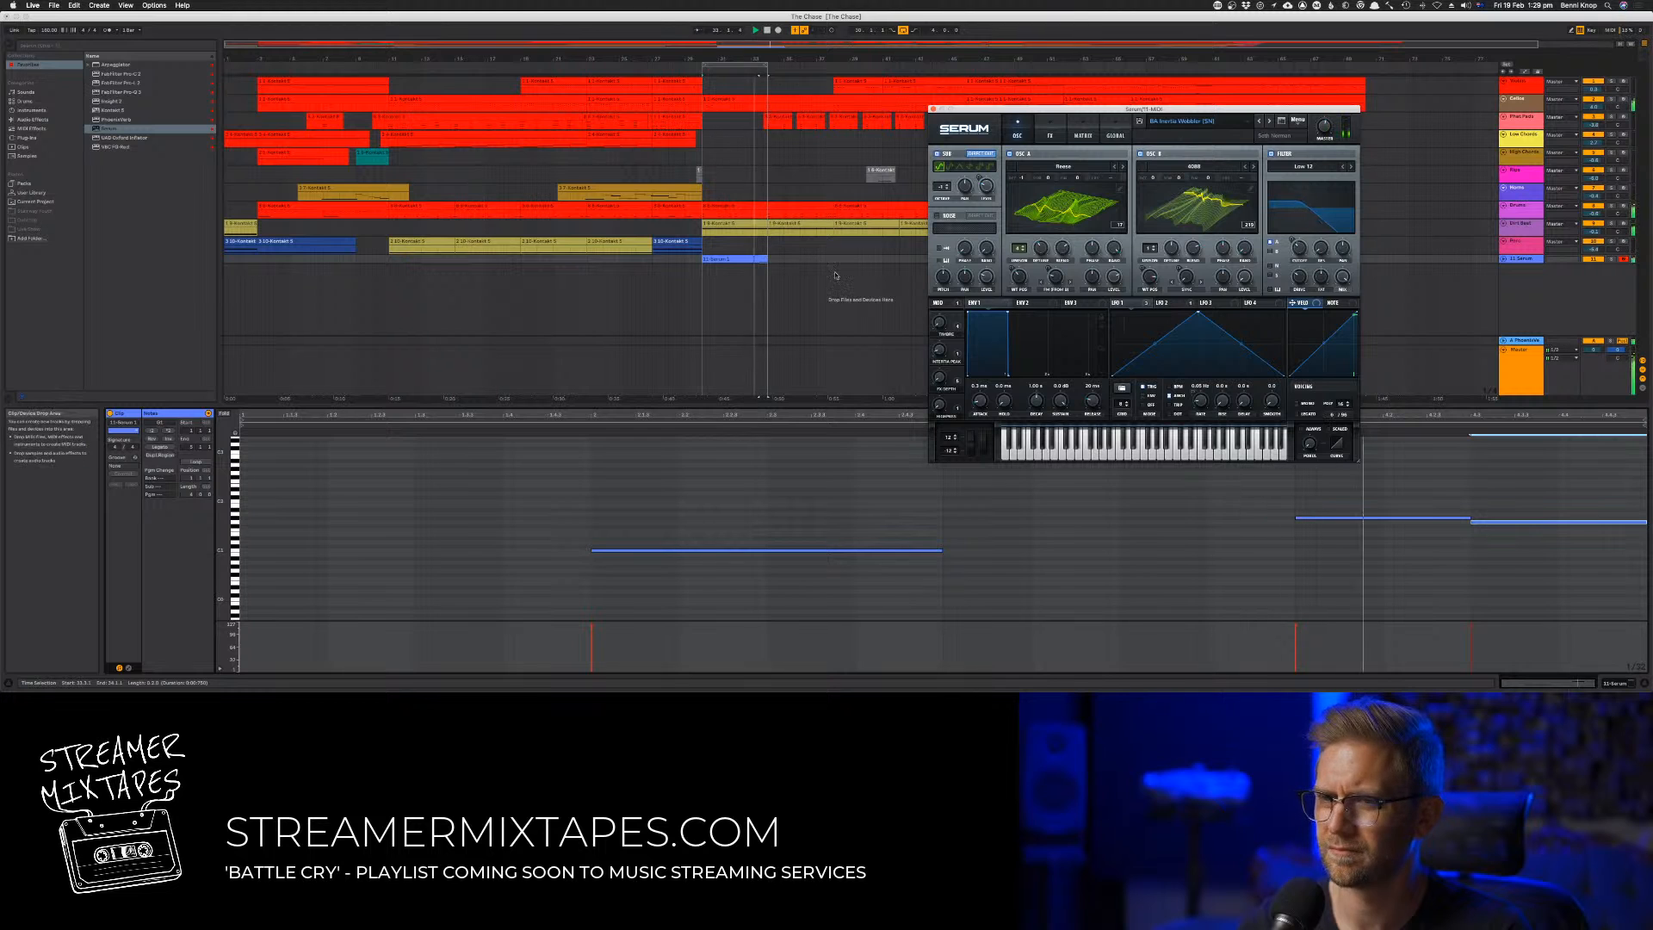
Delete the added lower note and lengthen the second bass note back to the end of the clip
click(1513, 523)
key(space)
key(Delete)
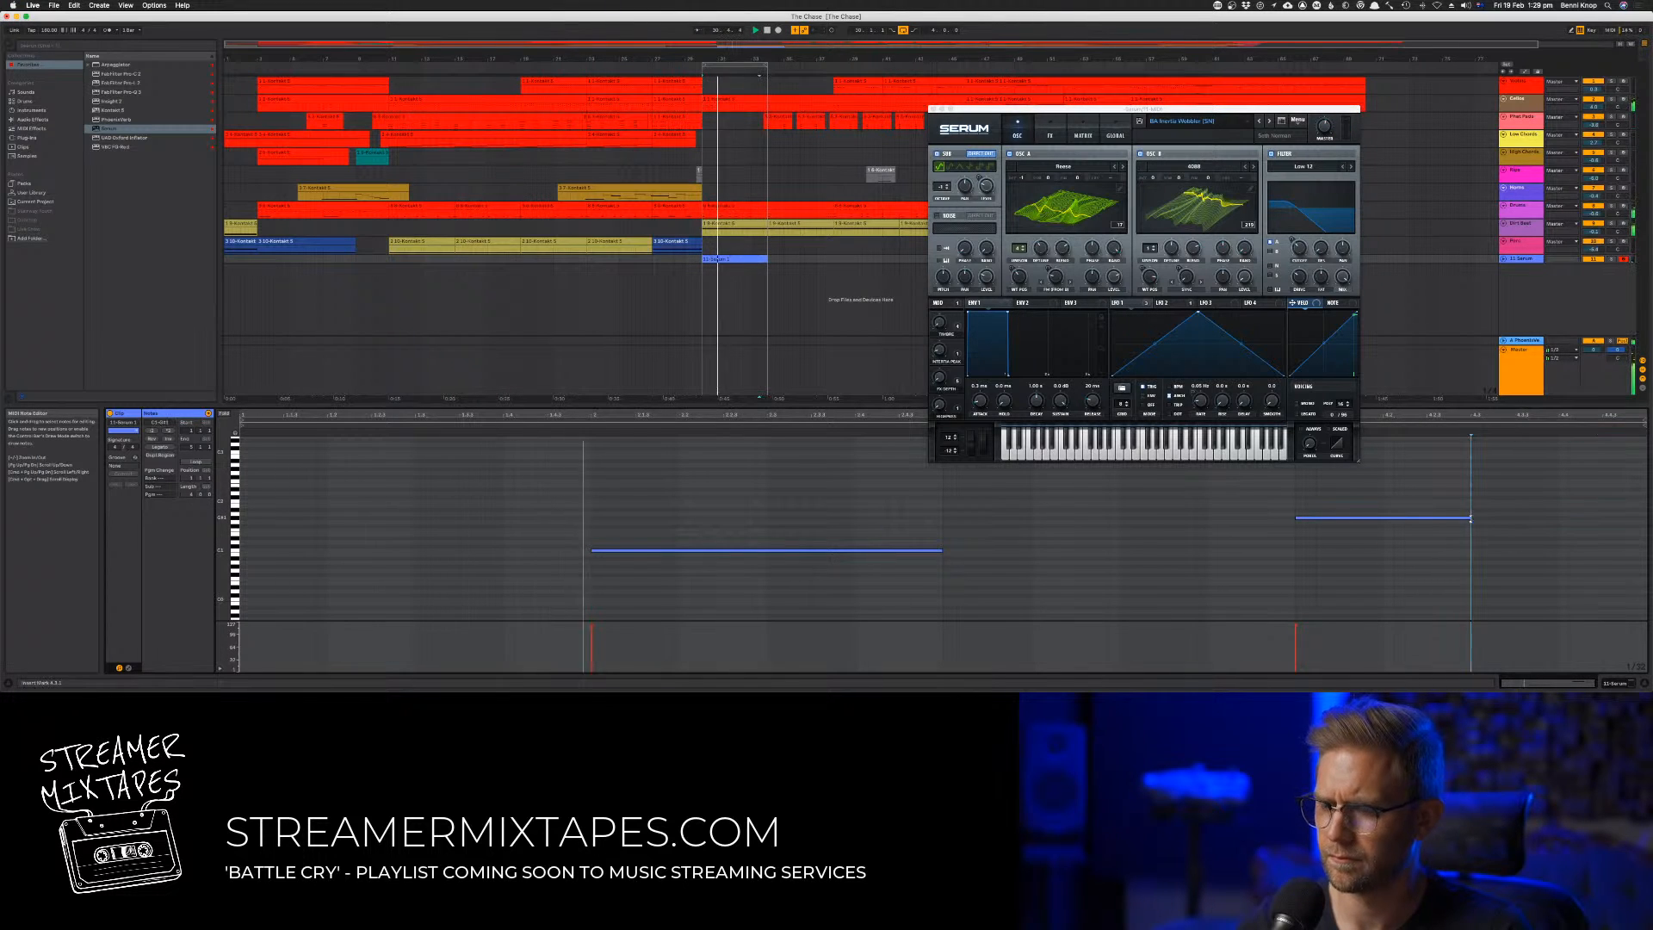
drag(1471, 519, 1646, 523)
click(1097, 519)
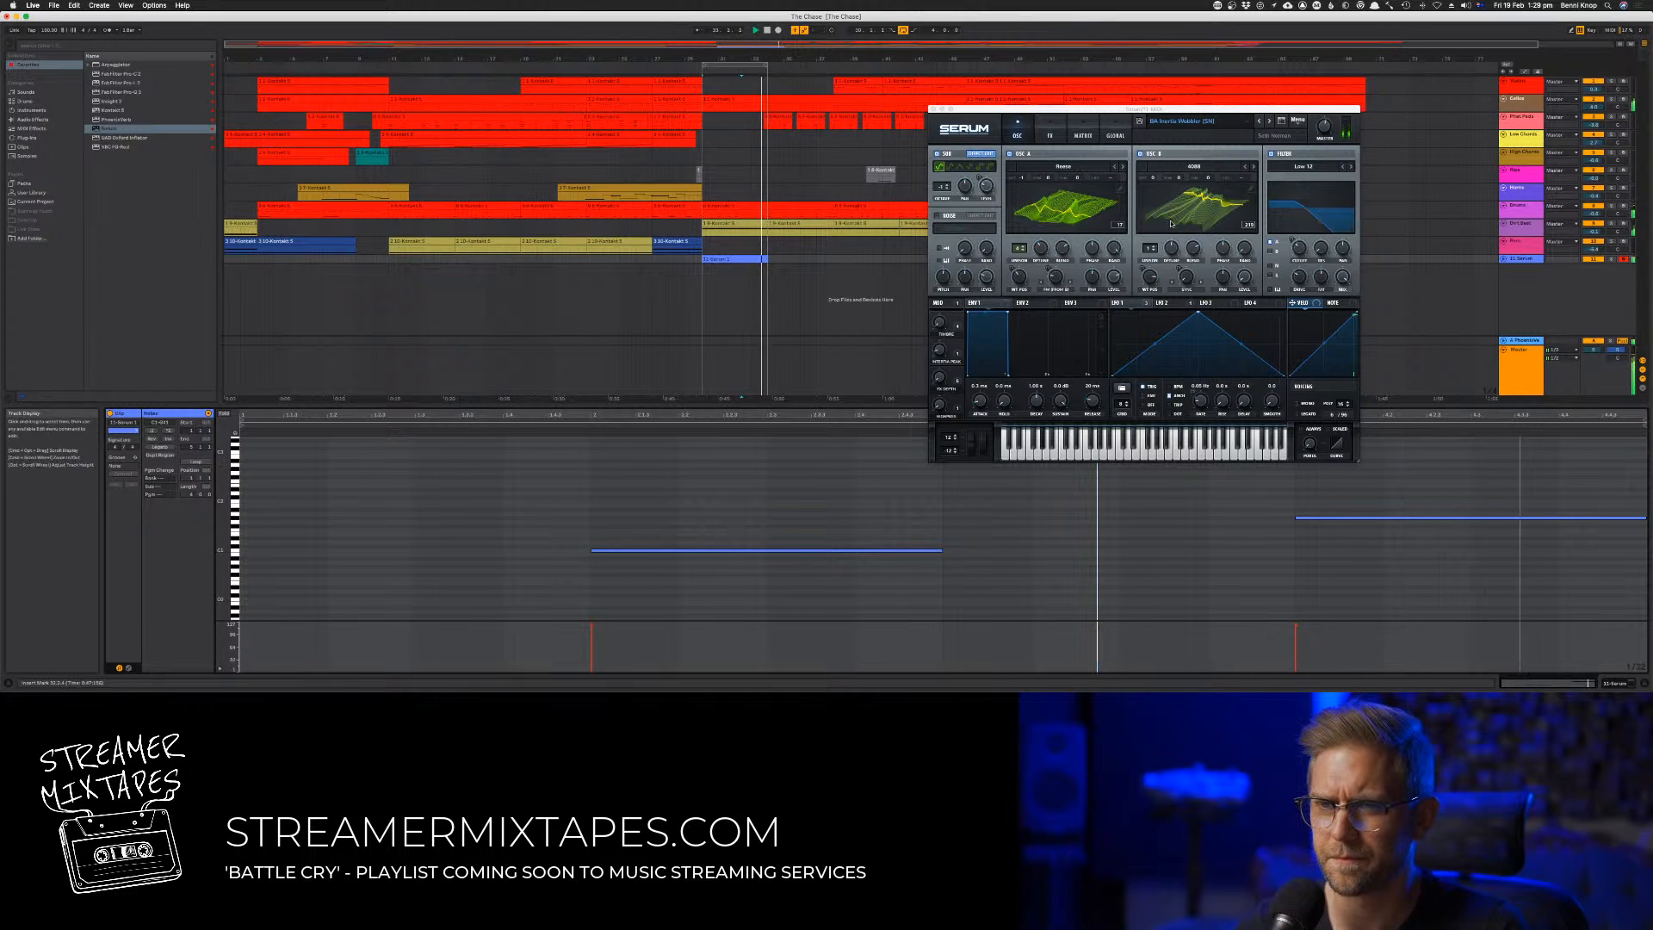
Duplicate the four-bar bass clip until it reaches bar 46 and extend the loop to the same point
click(739, 258)
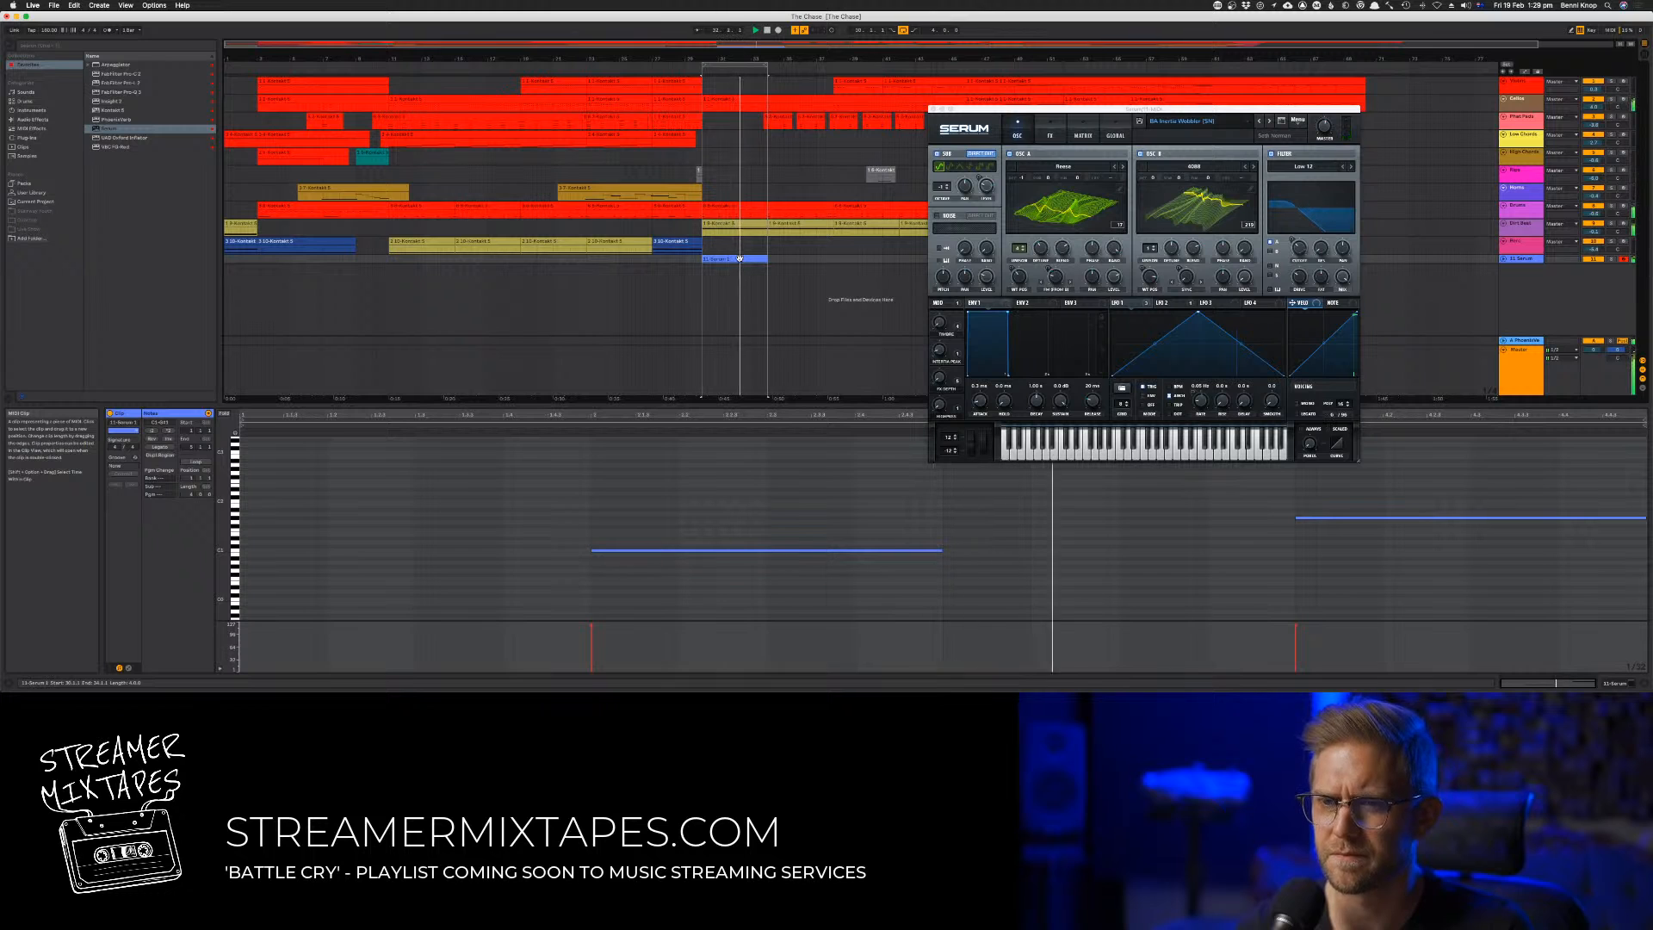
key(super+d)
key(super+d)
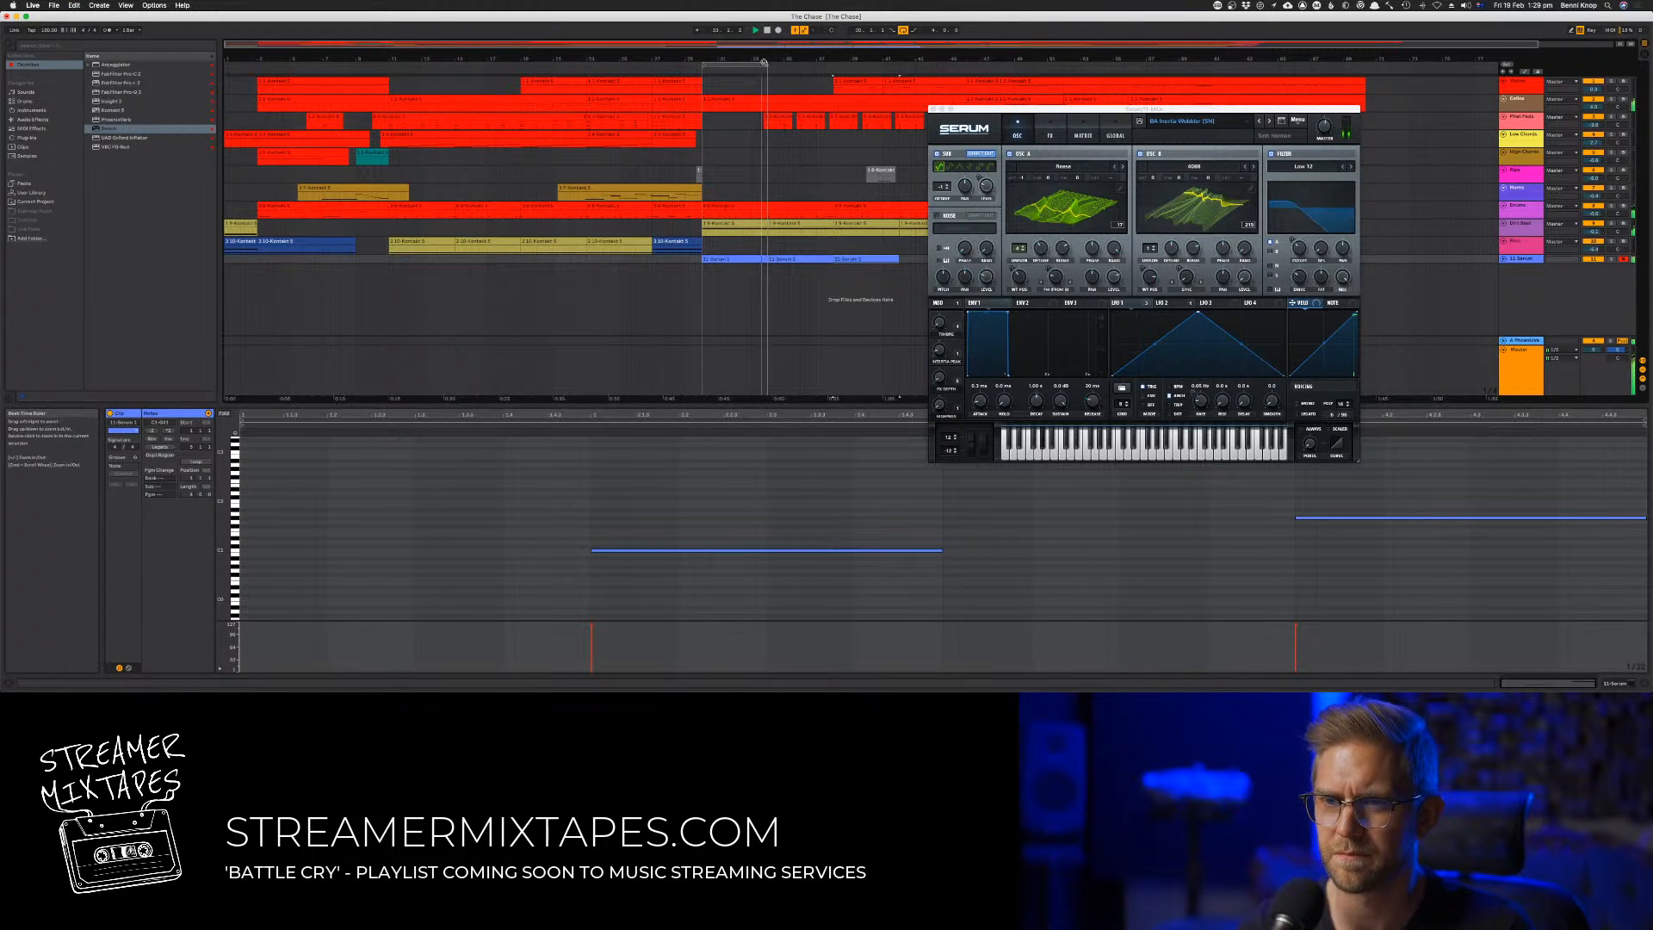
drag(765, 65, 967, 65)
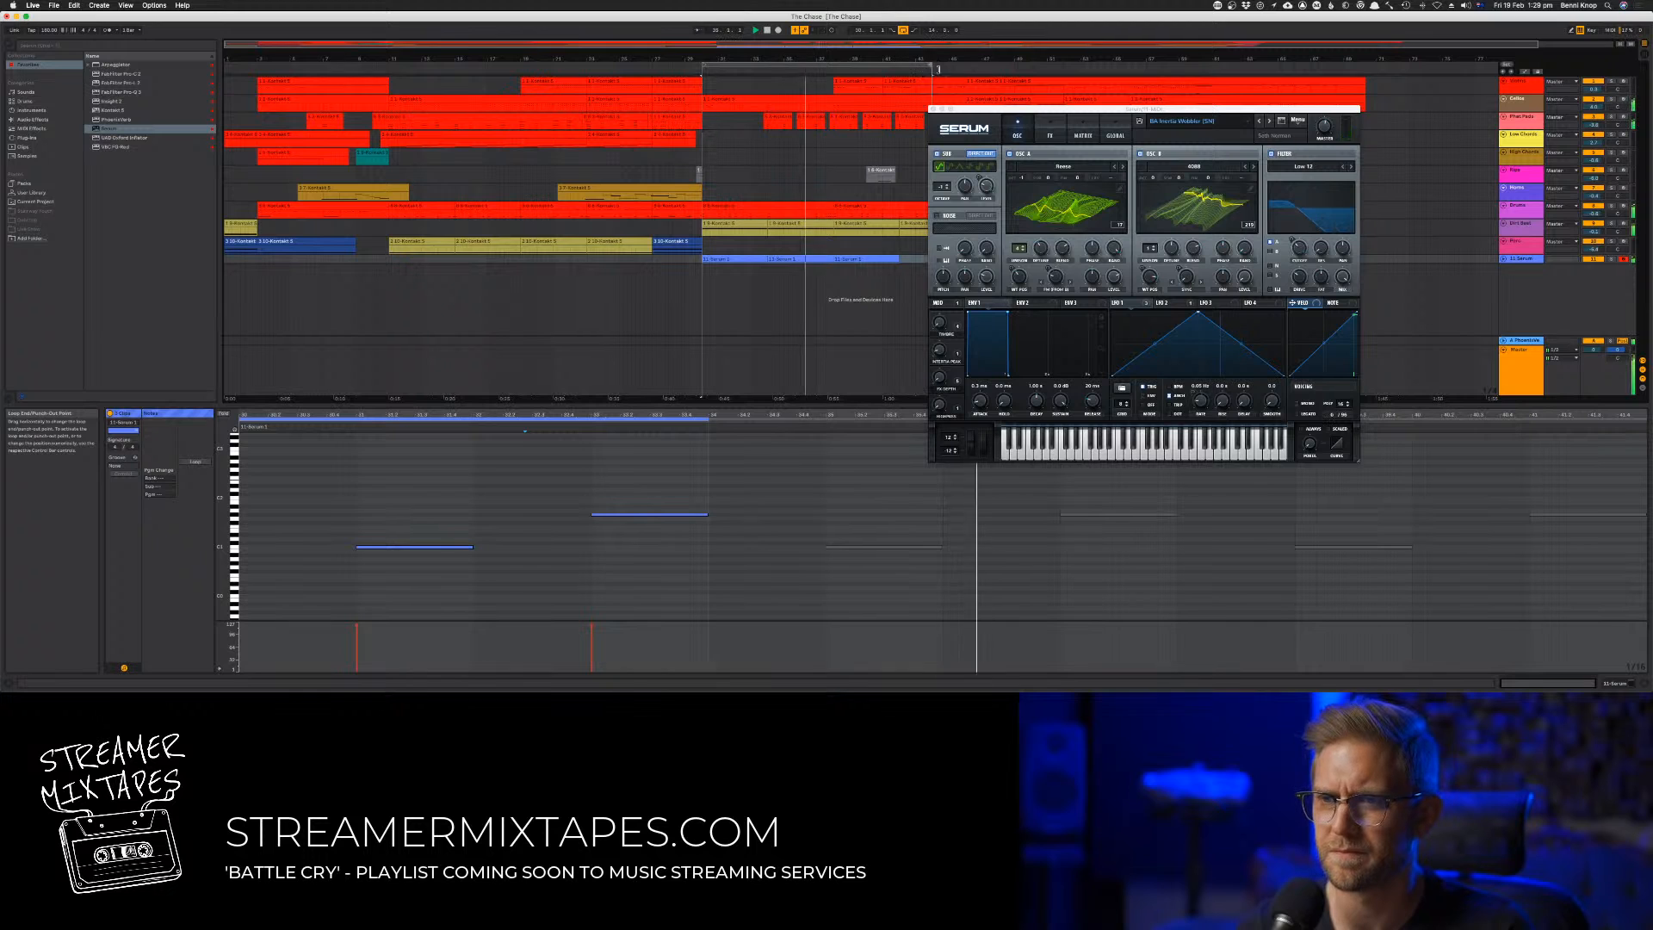
Close Serum and raise the first note of the third bass clip by three semitones
click(933, 109)
click(866, 258)
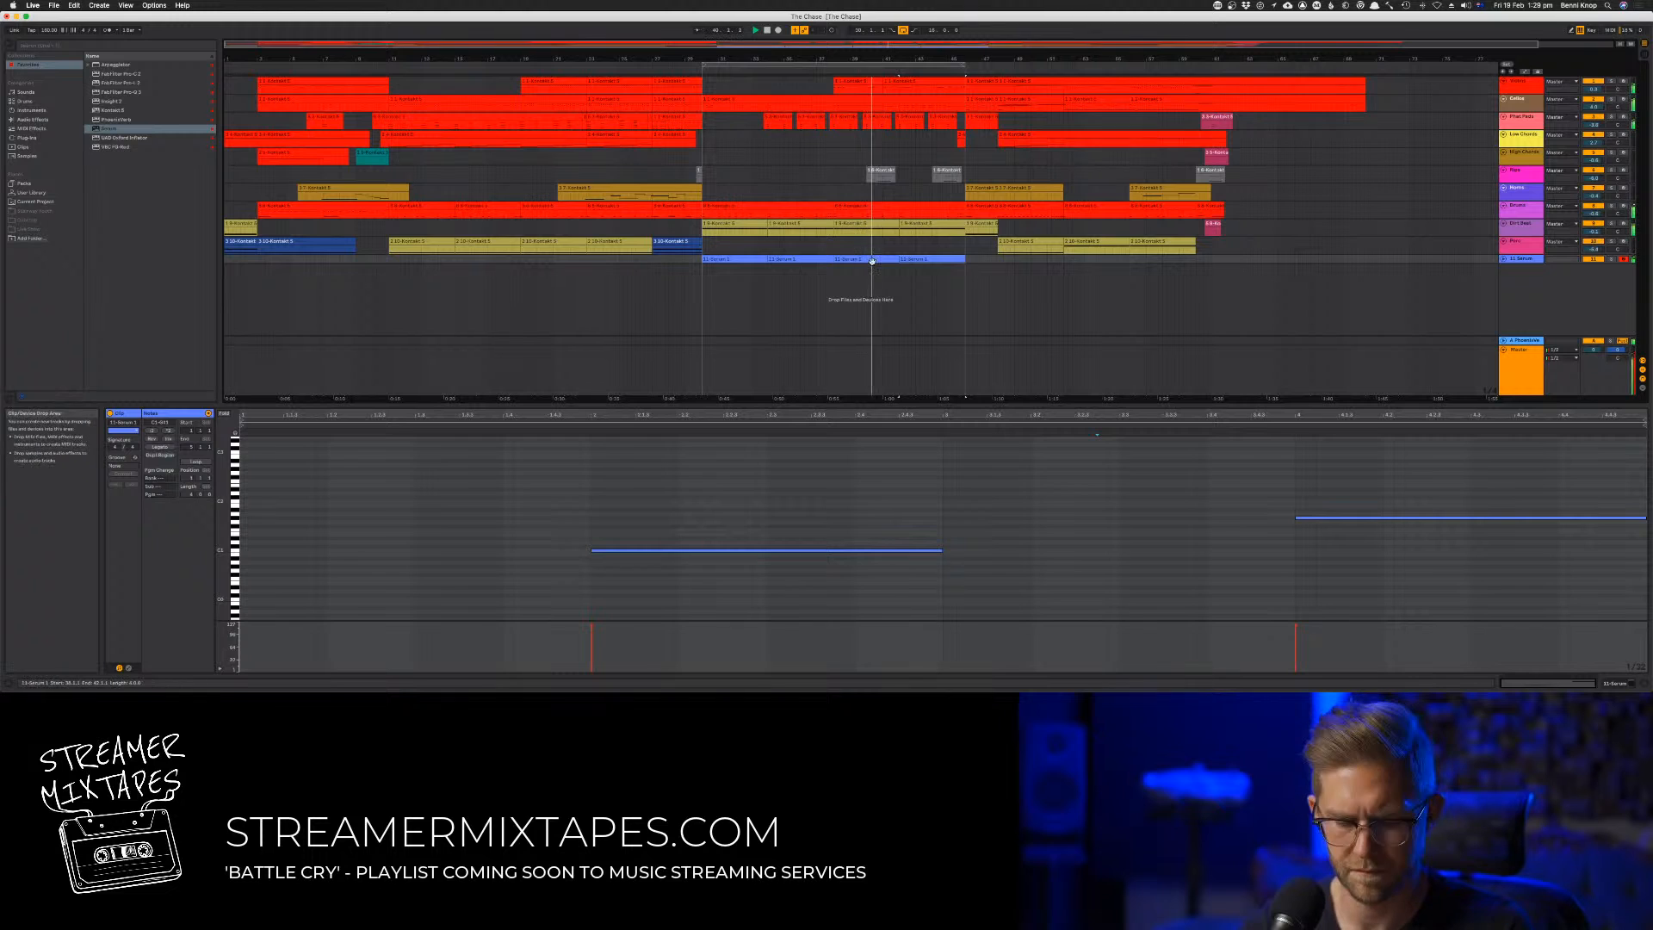
click(868, 258)
key(space)
key(space)
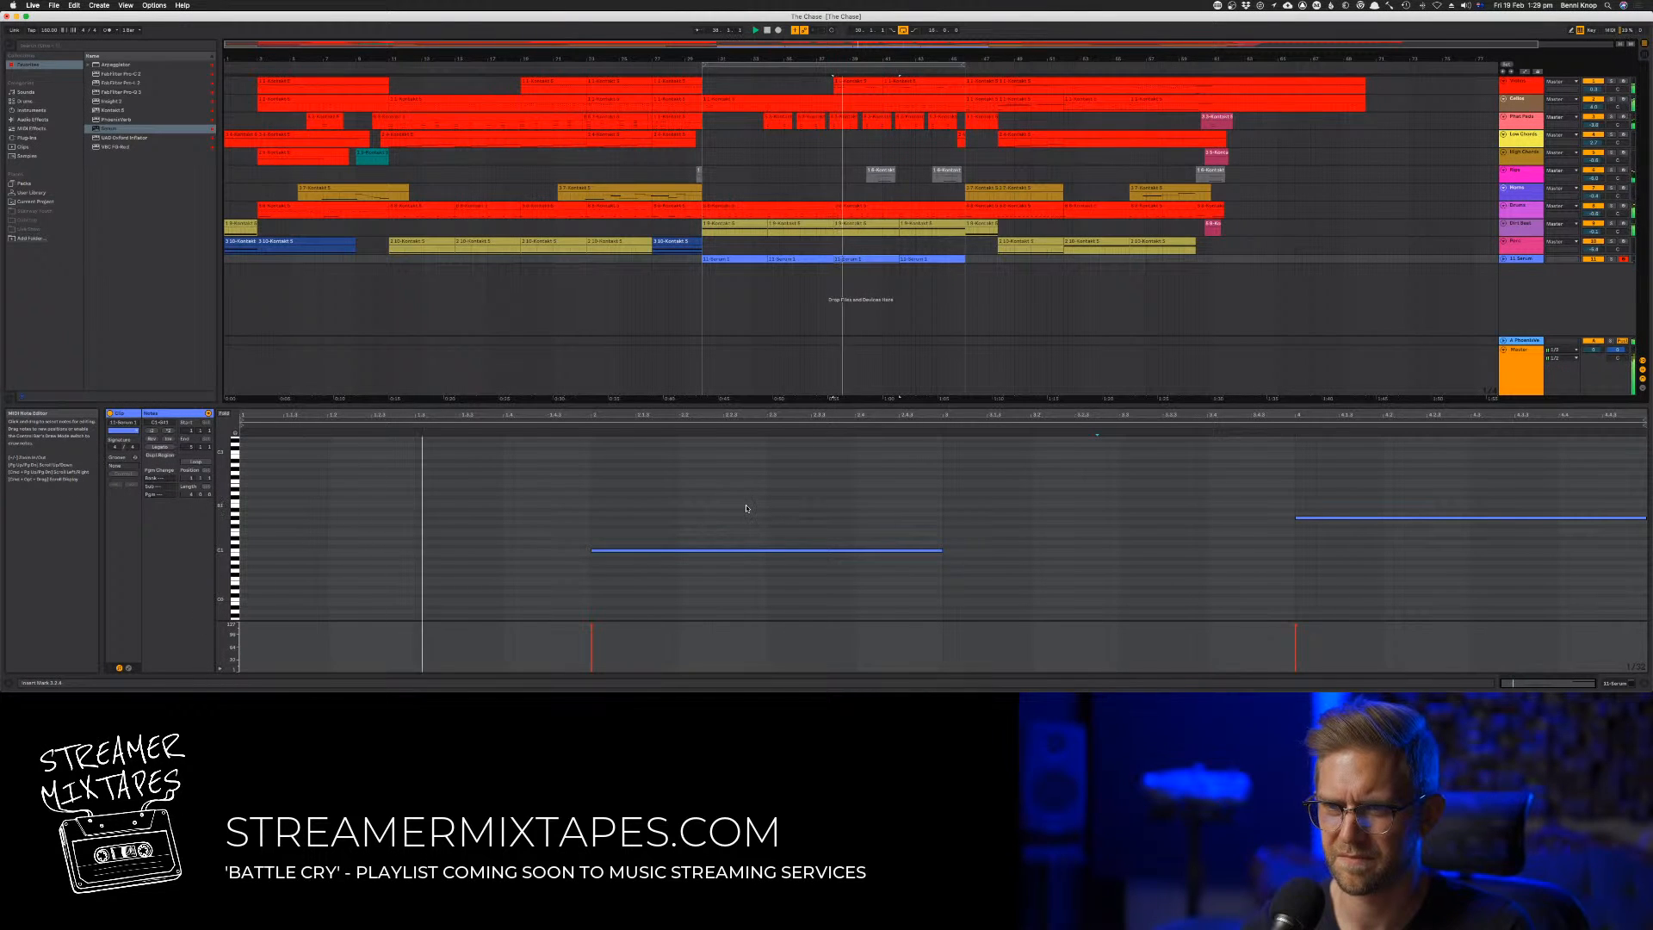
drag(747, 508, 770, 596)
key(Up)
key(Up)
key(Up)
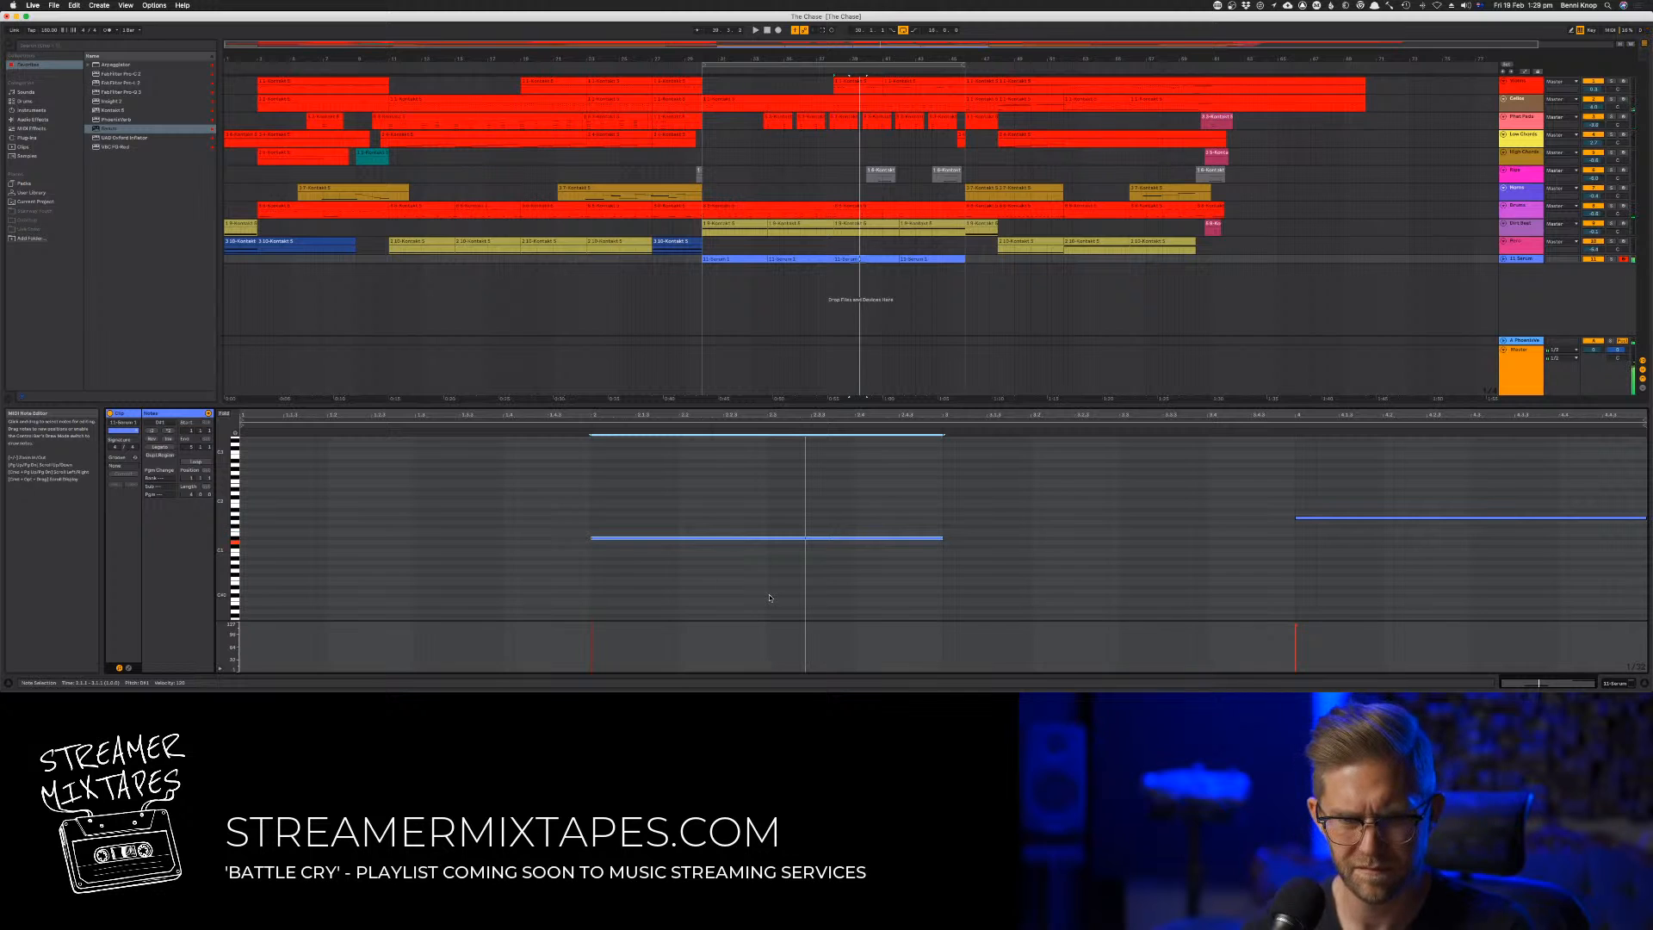
key(space)
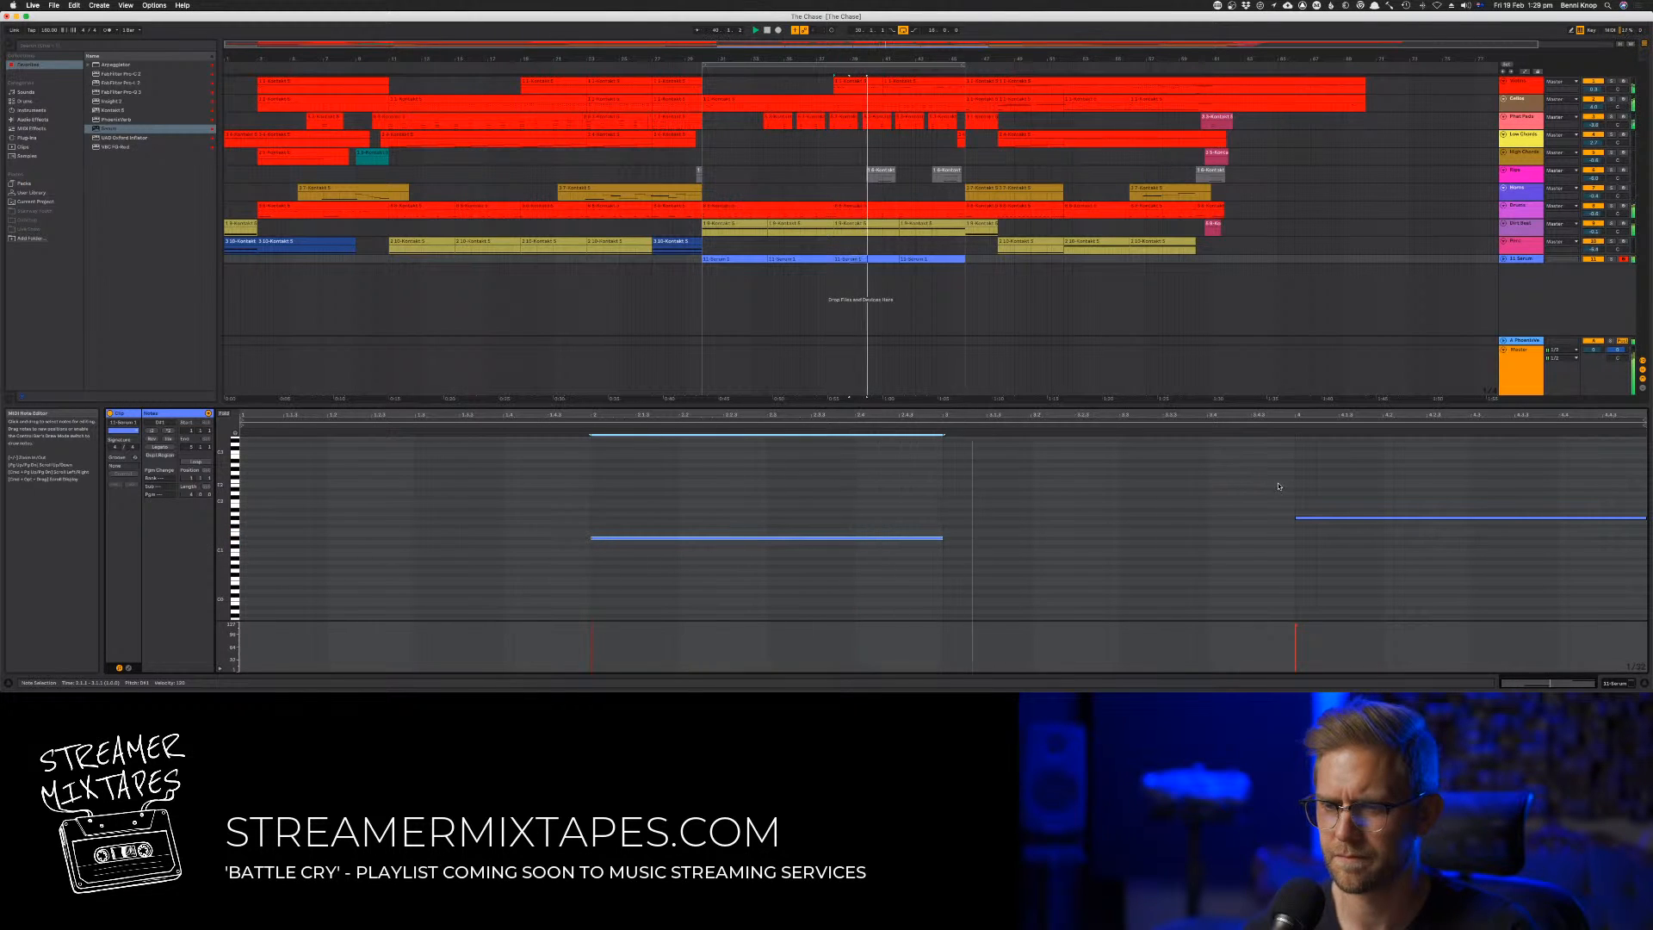
Lower the second note of the third bass clip by two semitones and replace the fourth clip with a copy of it
click(1301, 517)
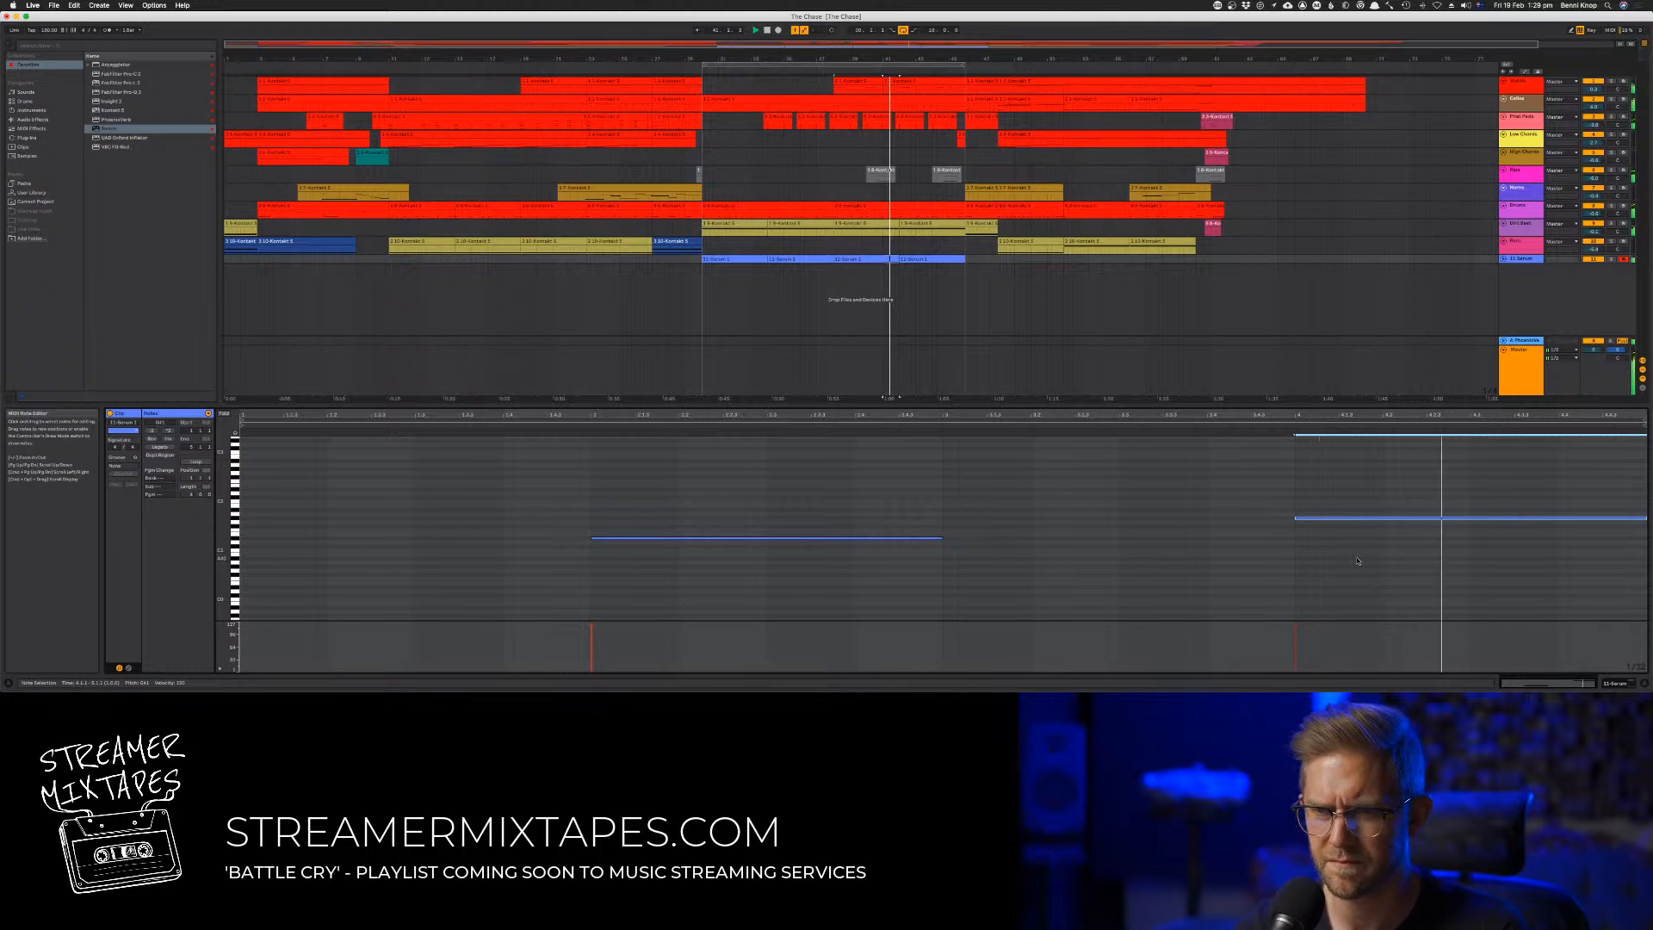
key(Down)
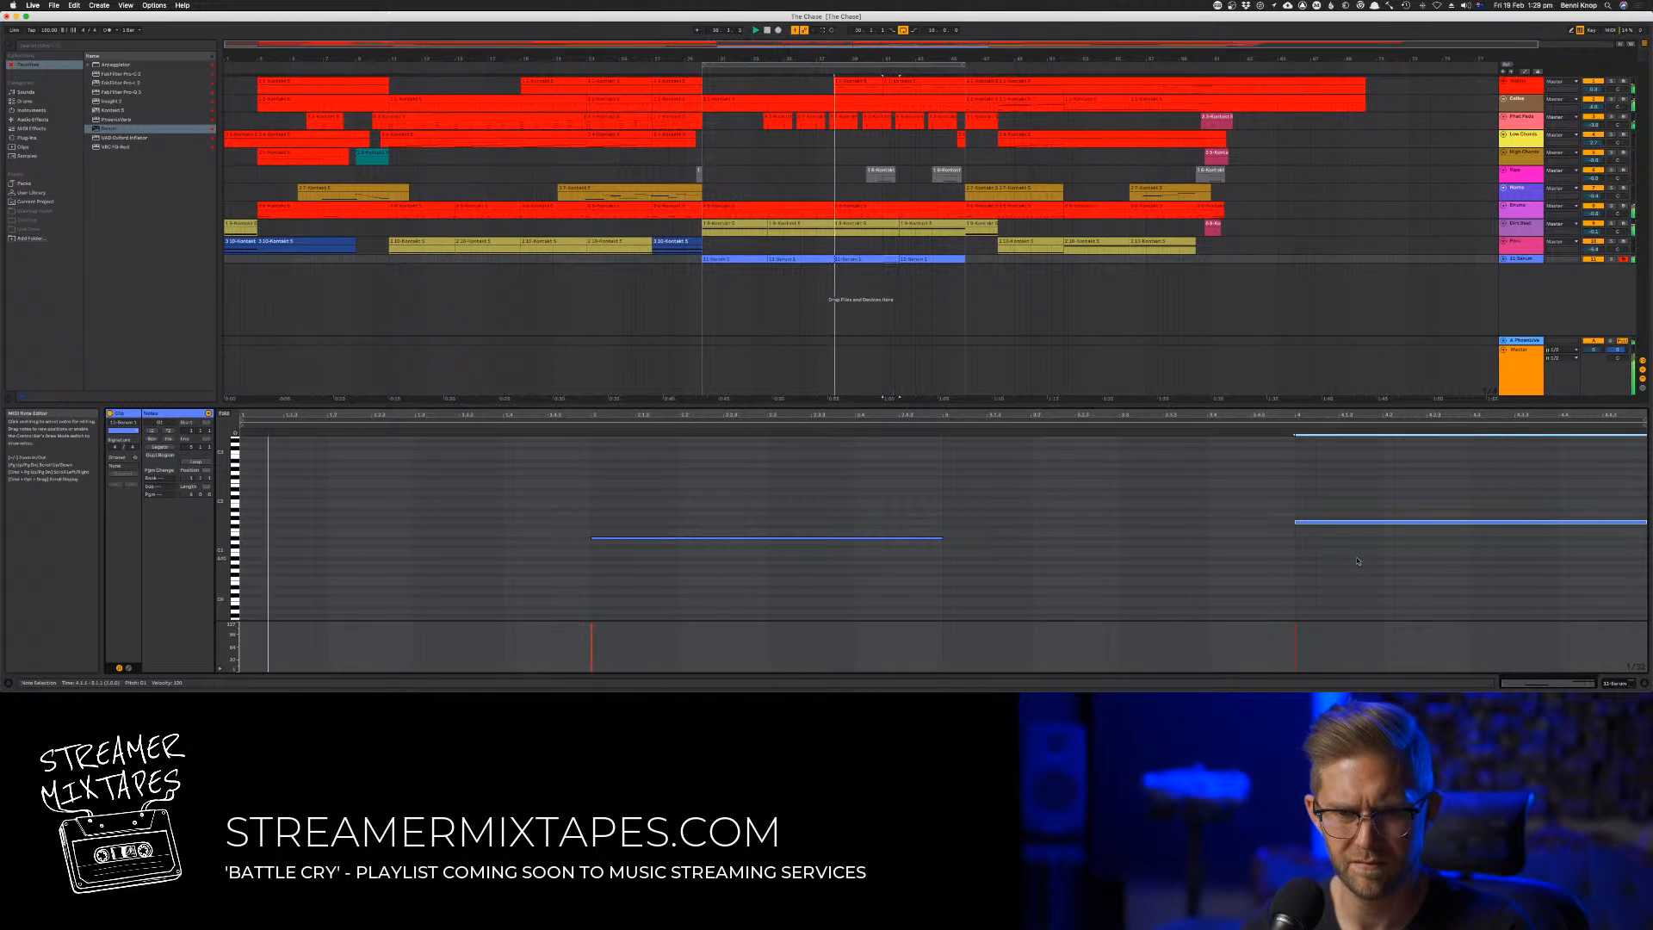
key(Down)
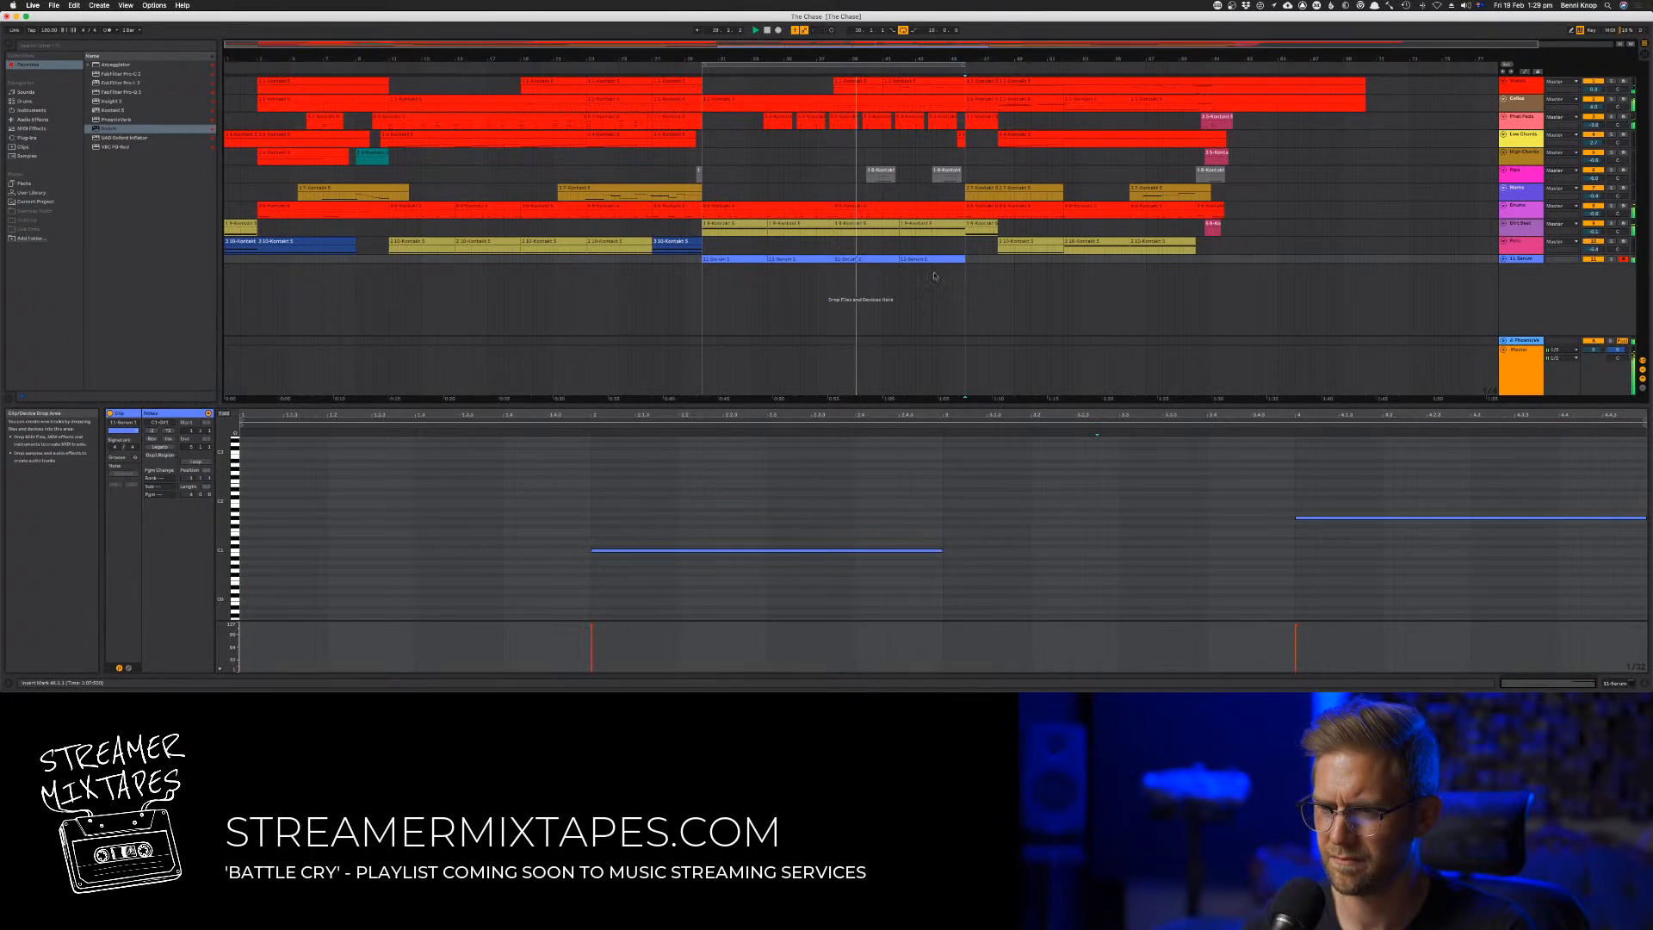
drag(875, 258, 938, 270)
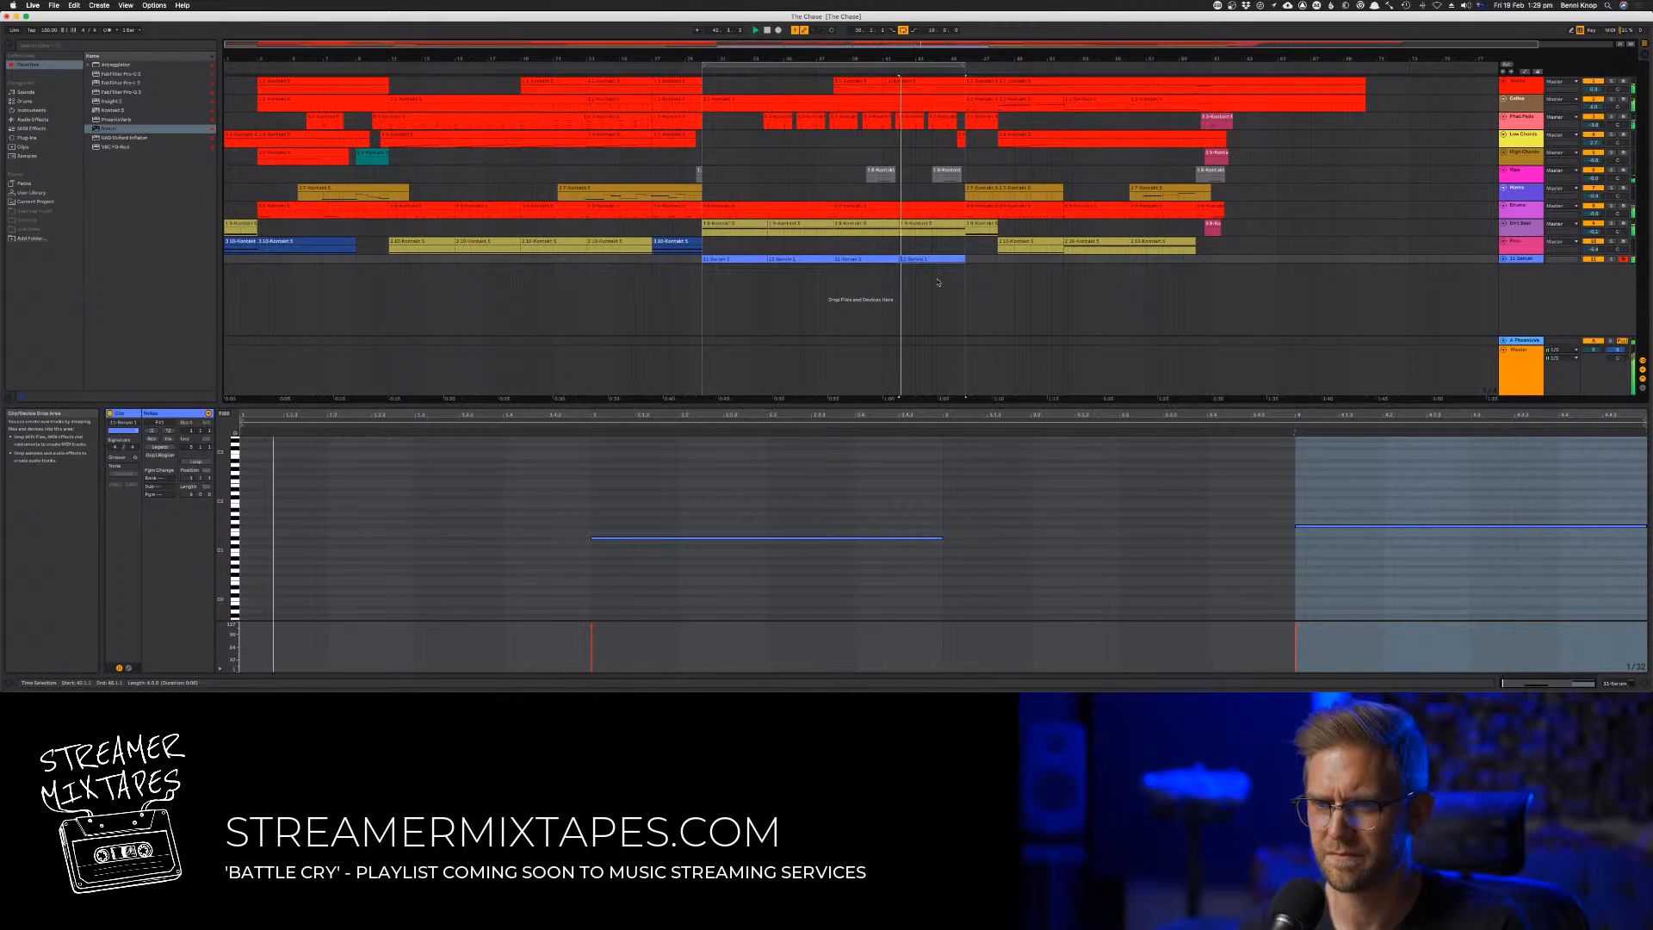
click(832, 513)
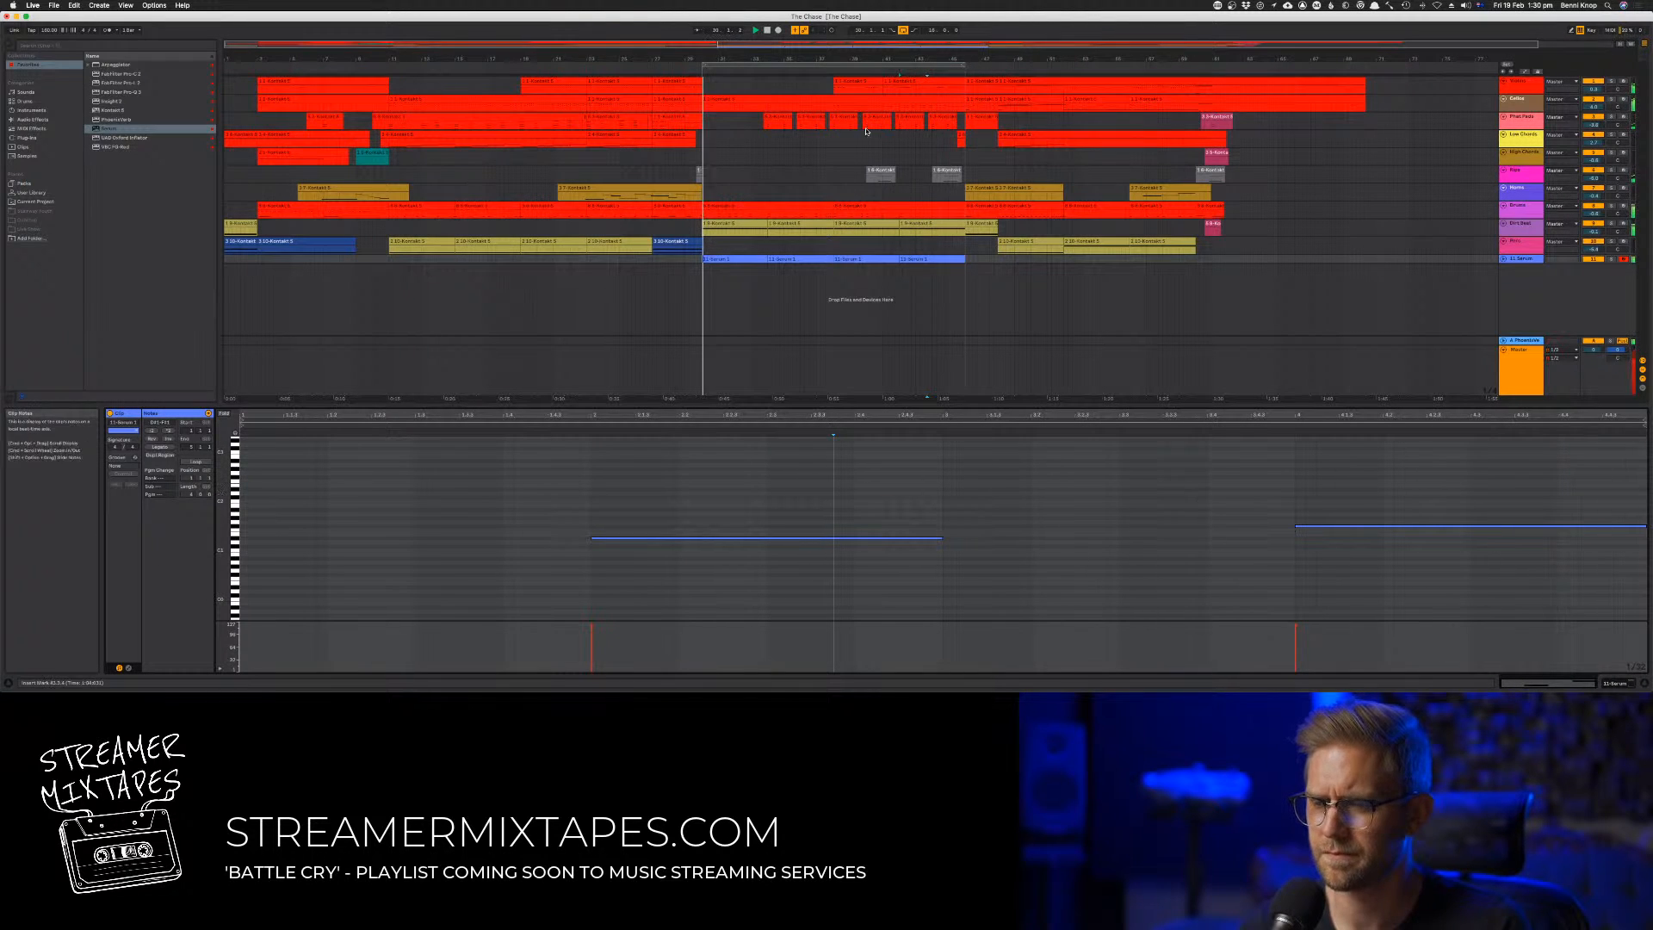
Lower the second note of the first bass clip by one octave and replace the second clip with a copy of it
click(739, 259)
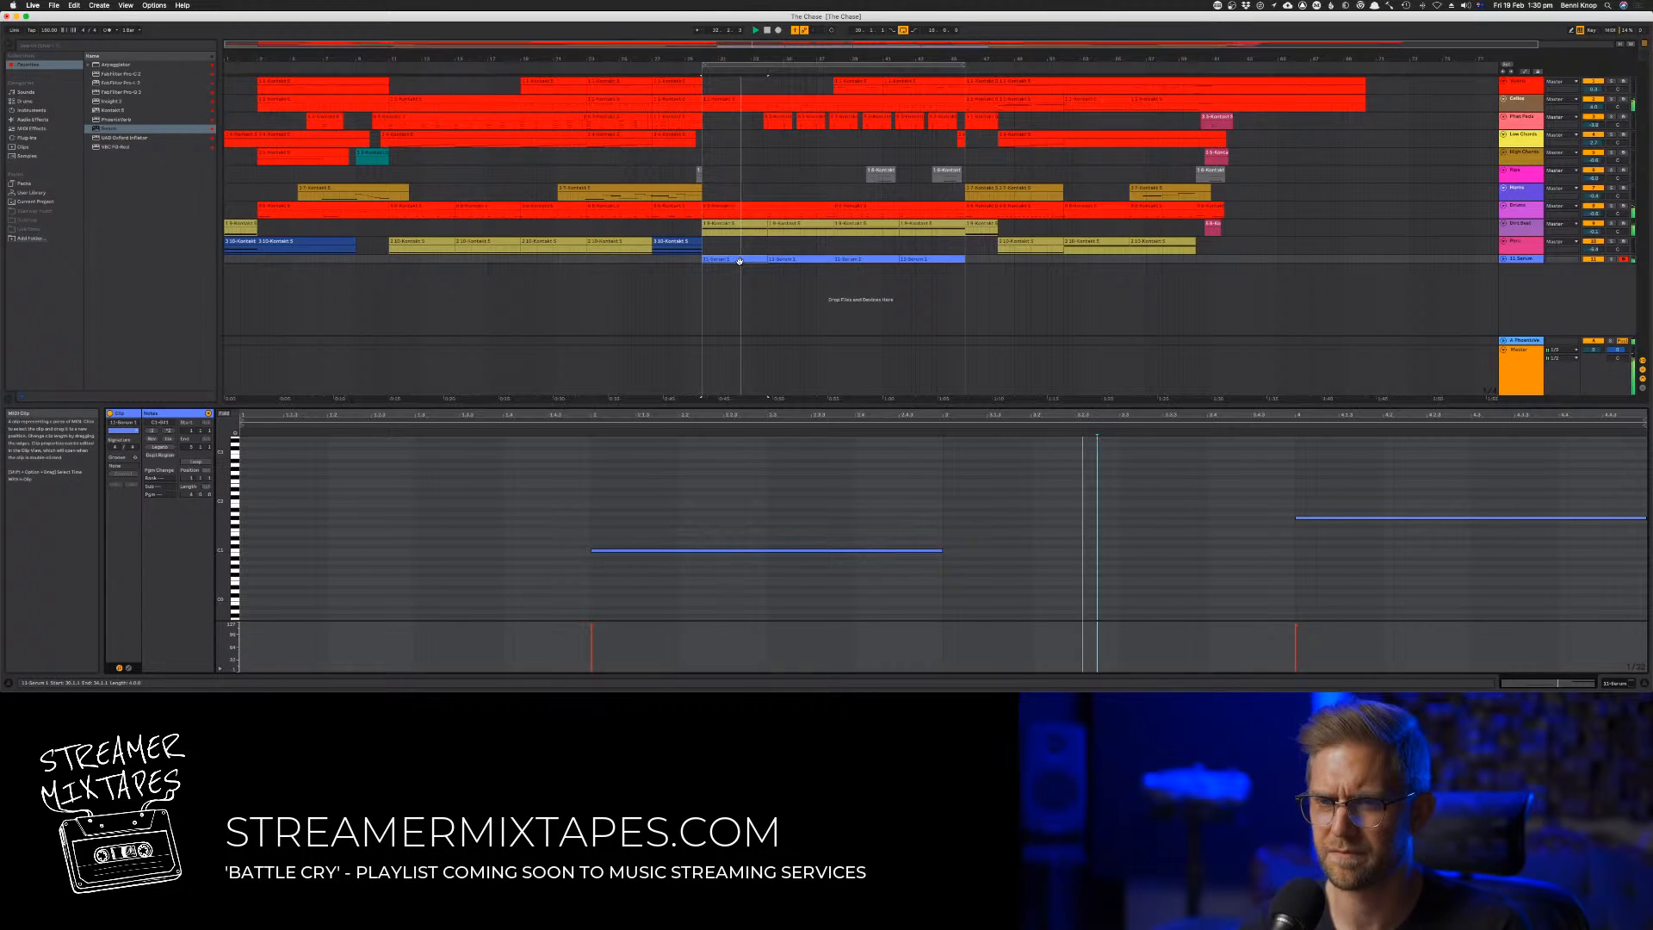
click(844, 517)
drag(1238, 503, 1412, 564)
key(shift+Down)
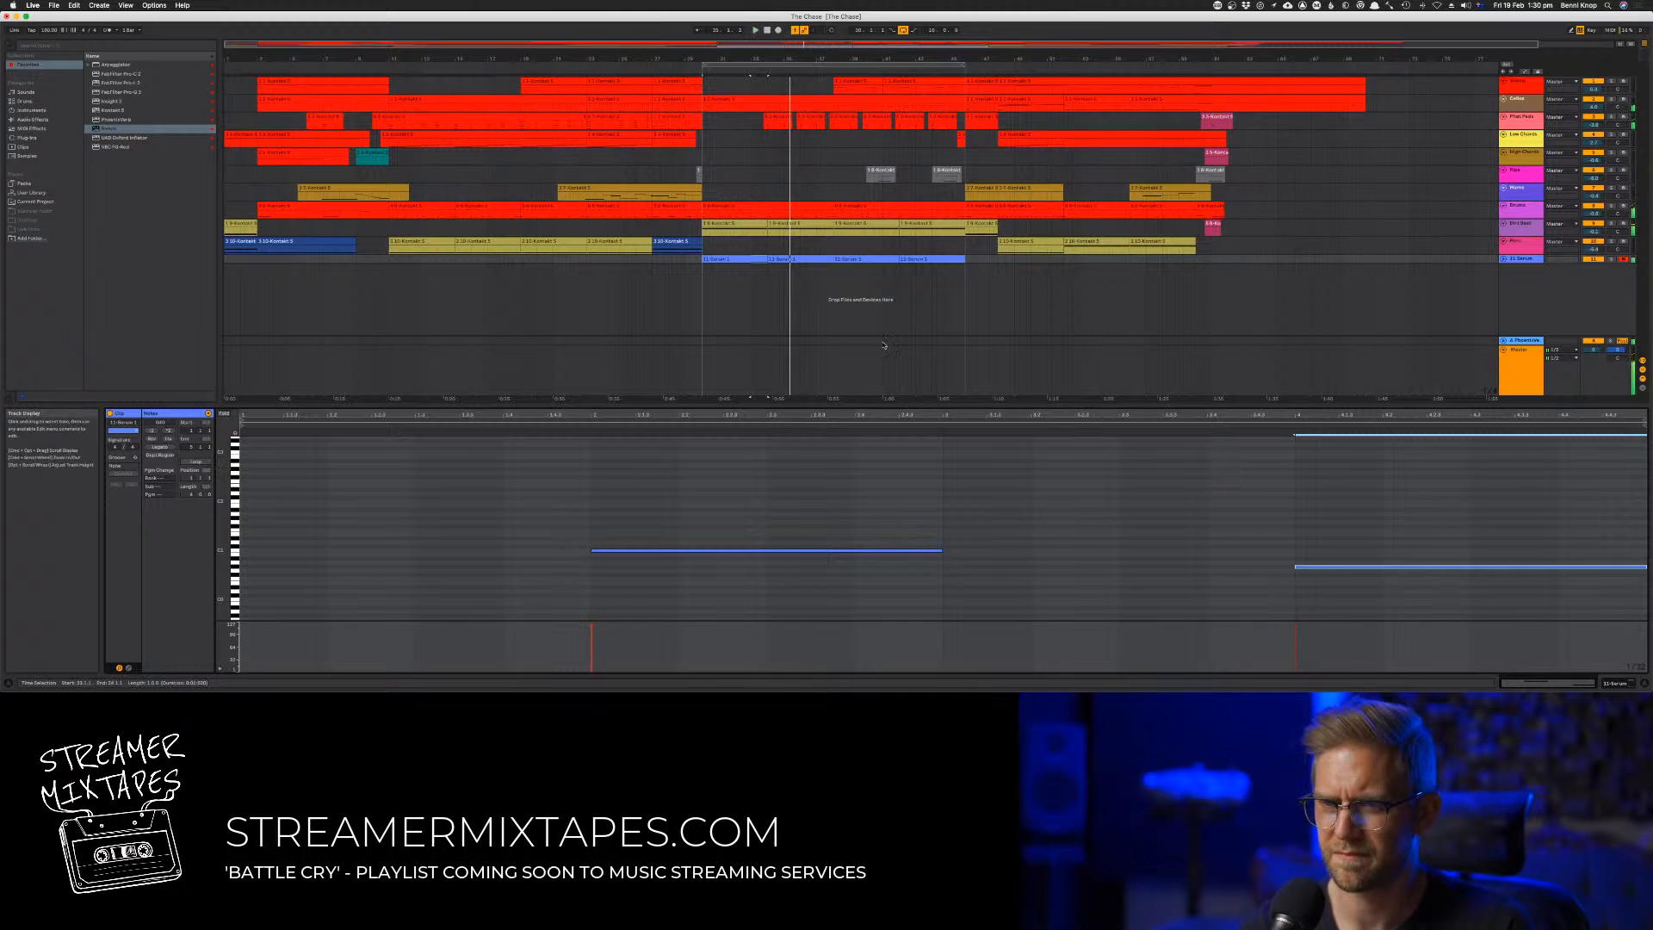
click(736, 260)
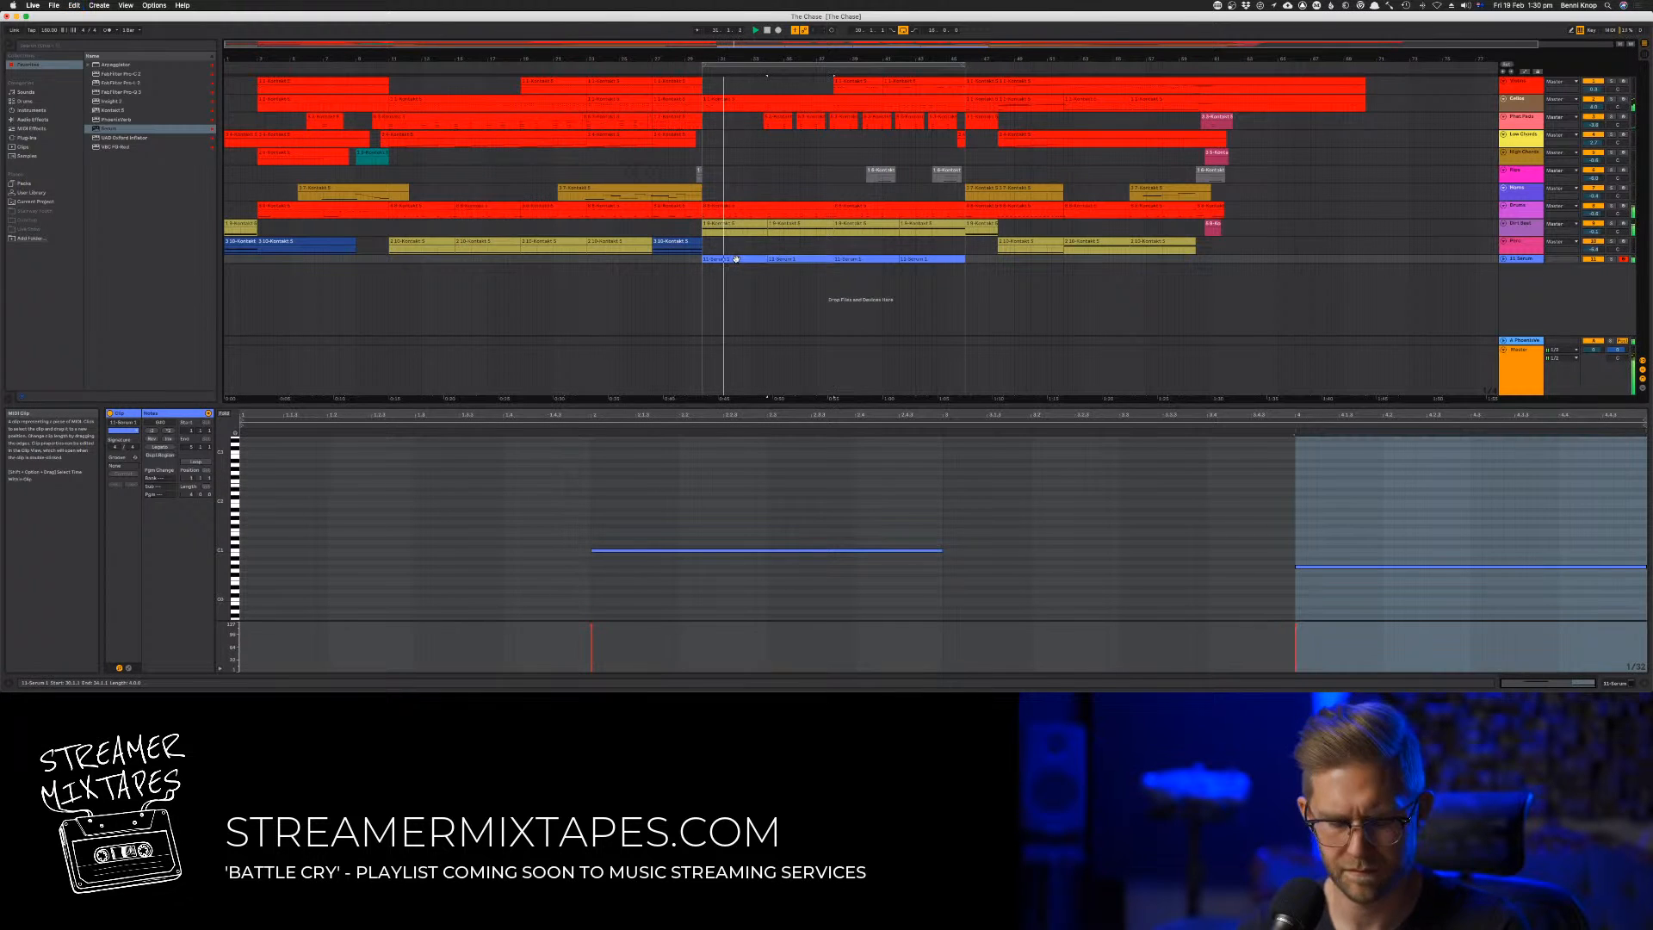
Trim the ends of the first and second bass clips, leaving a gap of silence before the clip that follows each
click(867, 484)
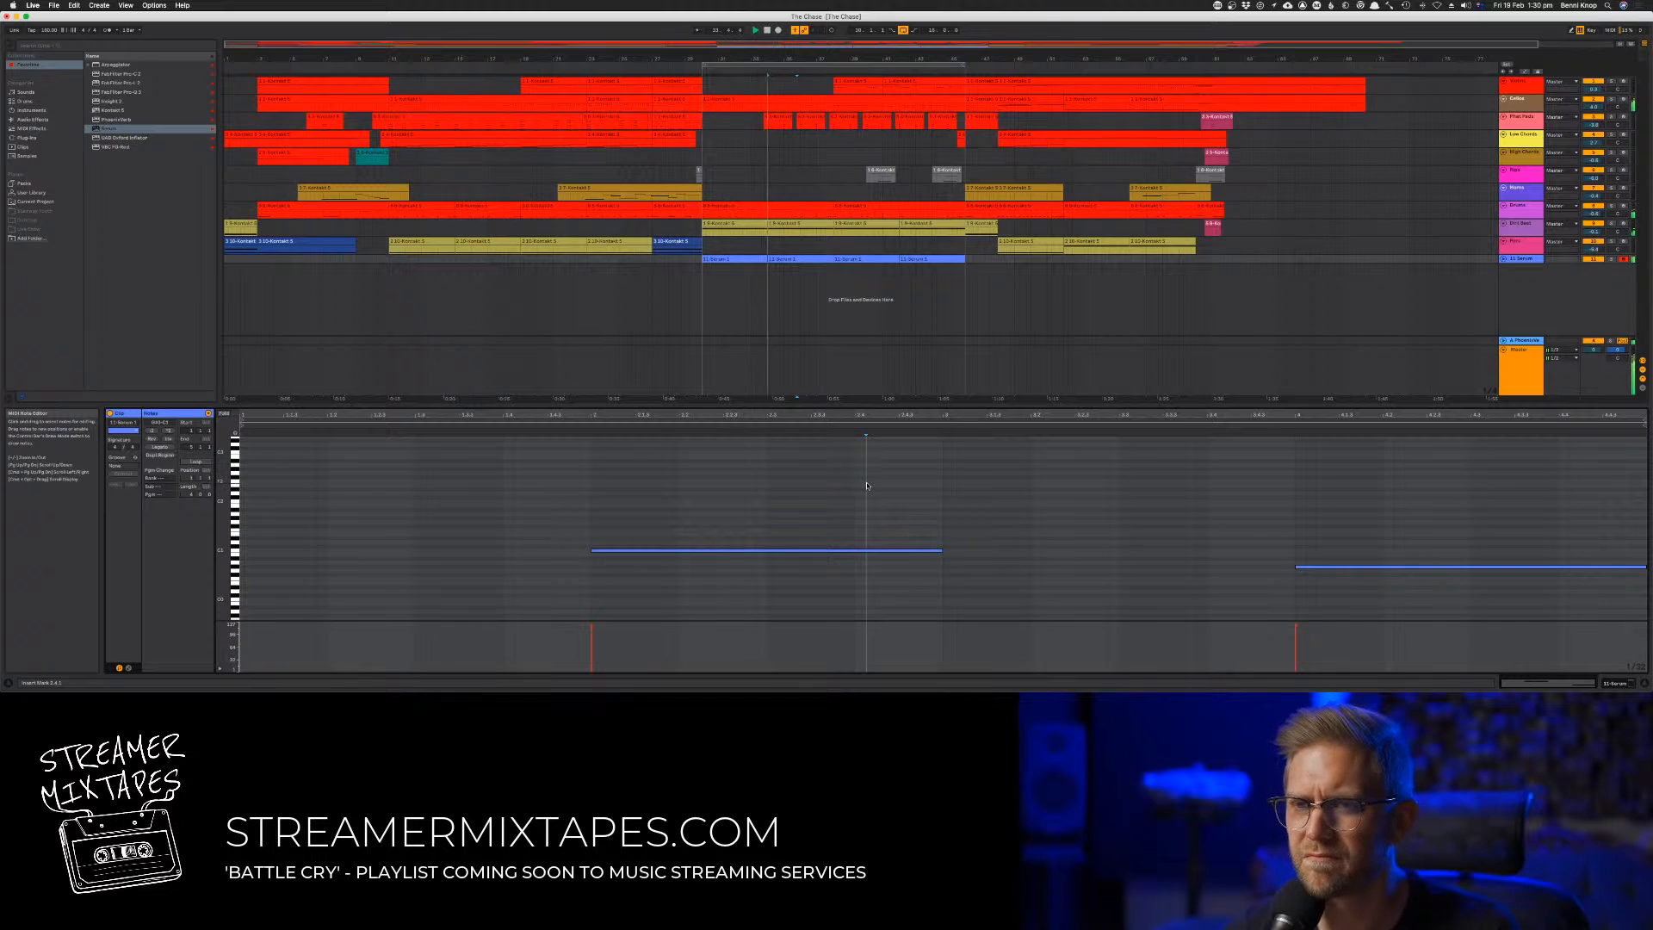
drag(767, 259, 746, 260)
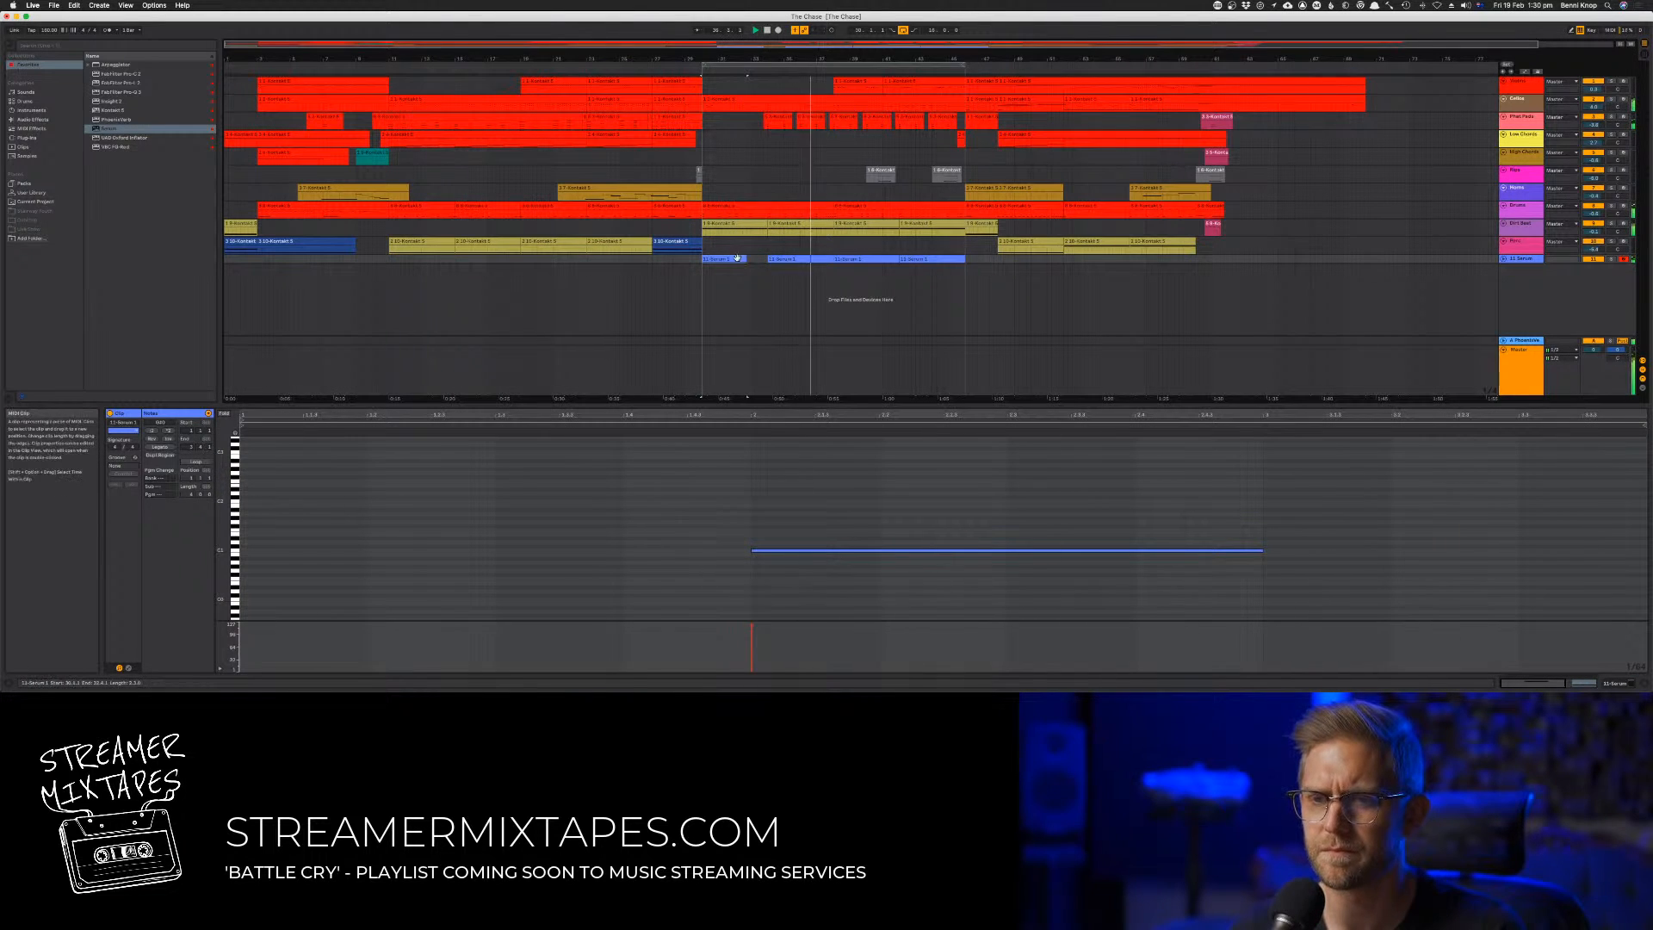
mouse_move(829, 260)
mouse_down()
mouse_move(789, 261)
mouse_move(806, 261)
mouse_up()
click(802, 283)
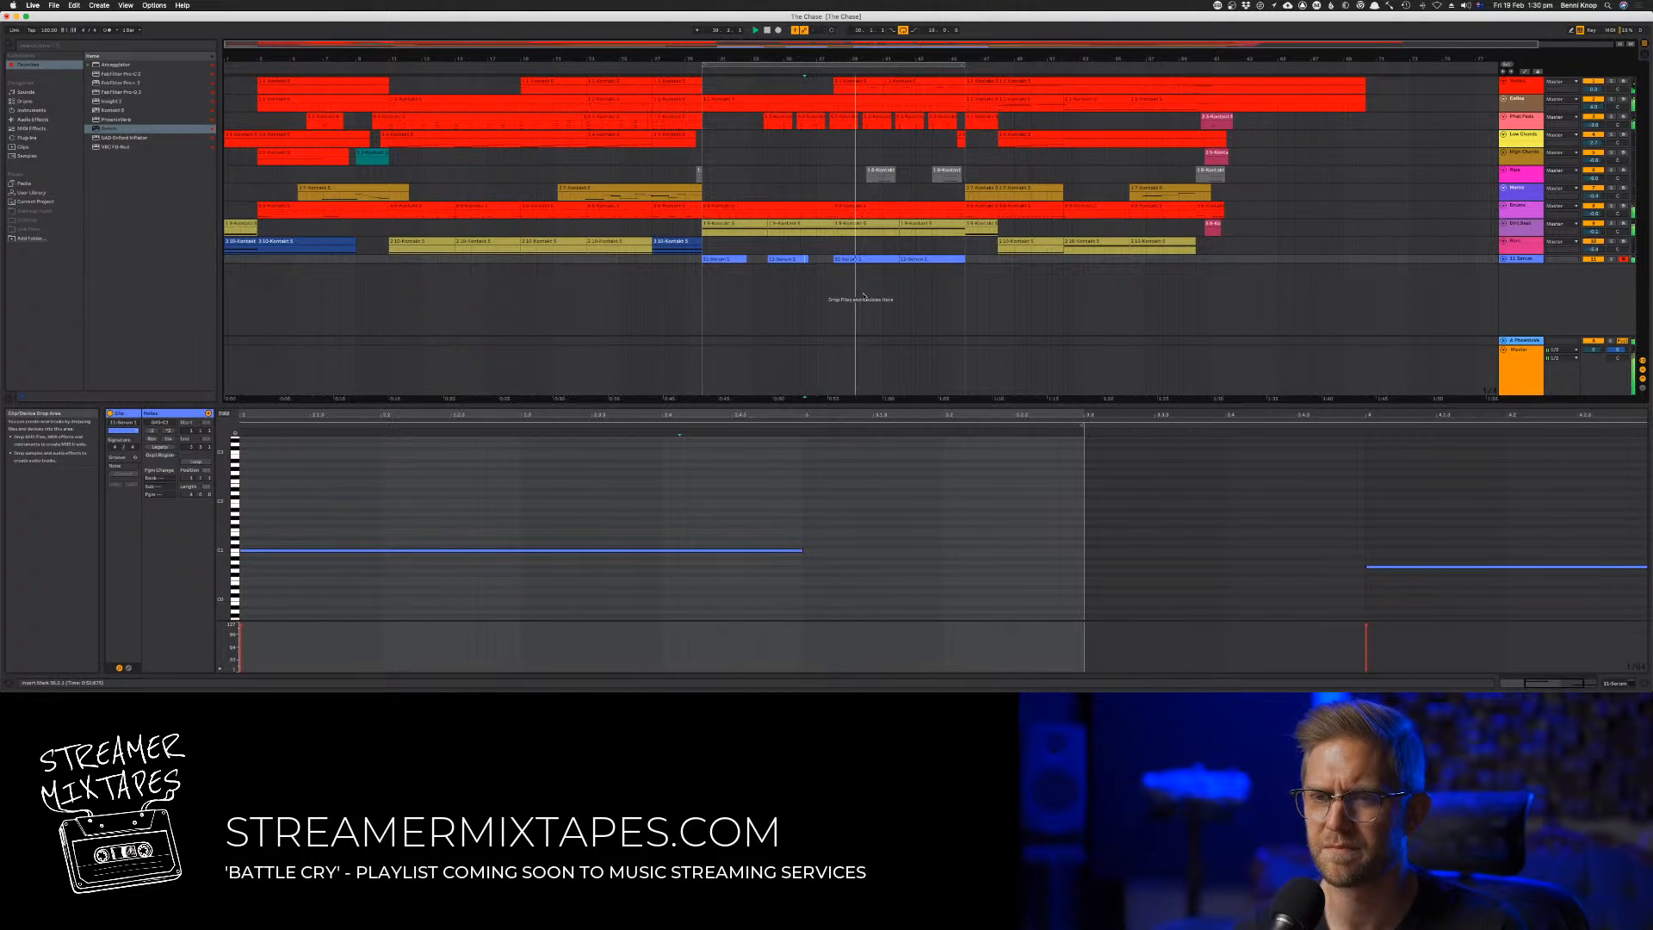
click(841, 249)
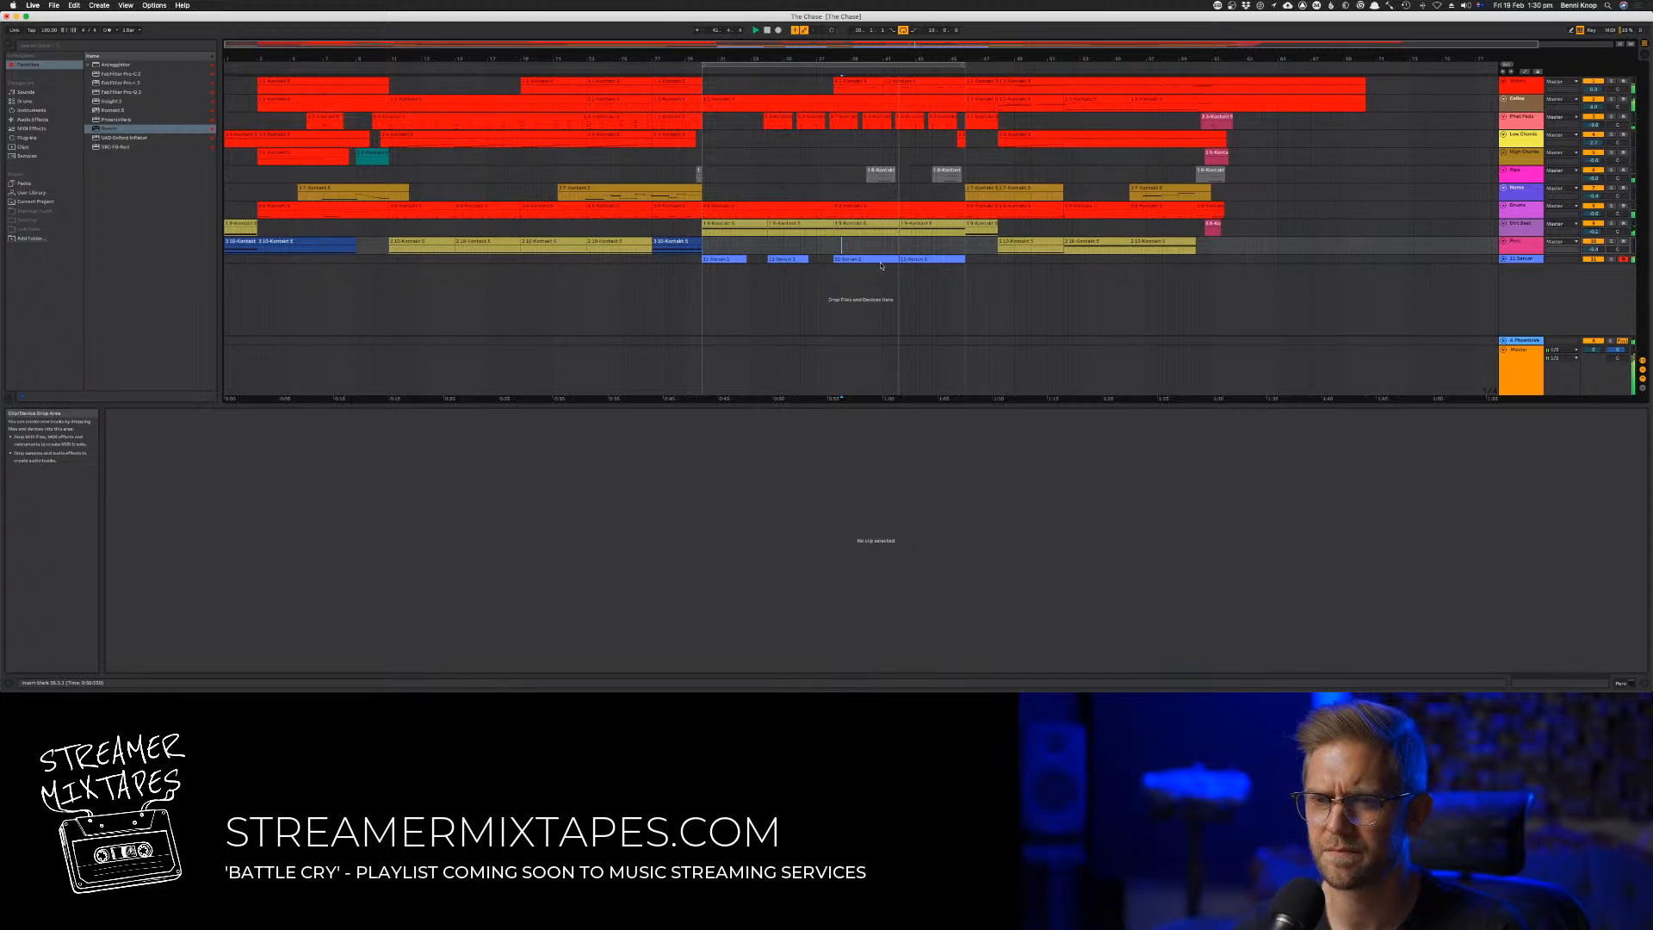
Check the track levels in the mixer, replay the looped section in the arrangement and save the project
key(Tab)
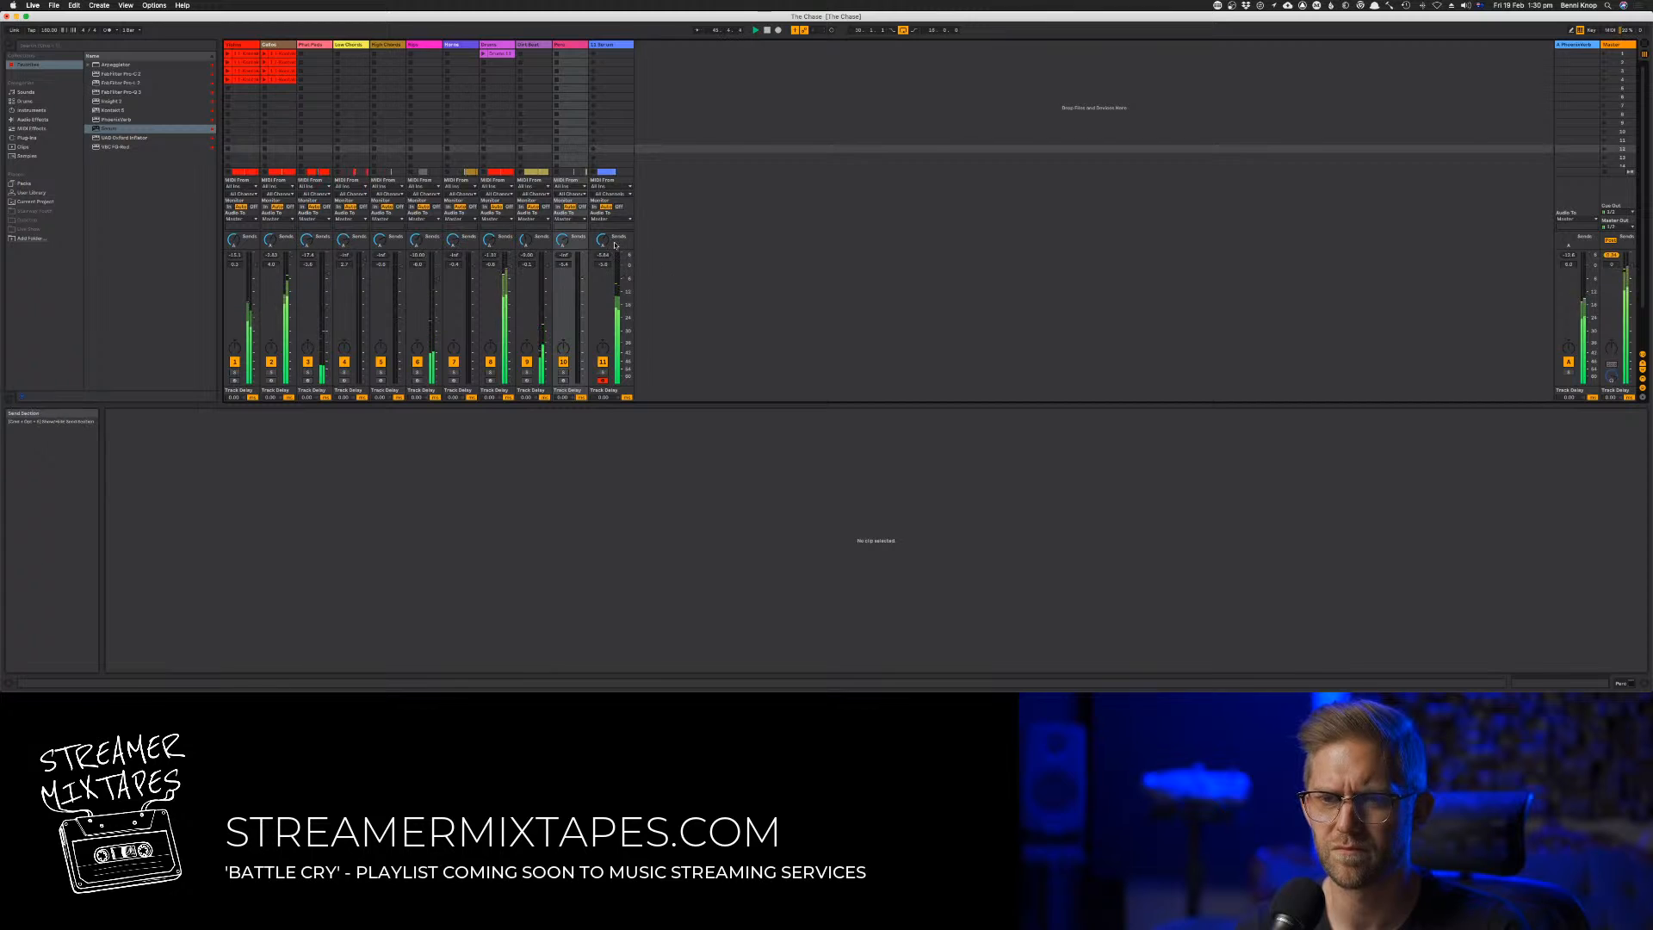
key(Tab)
click(694, 71)
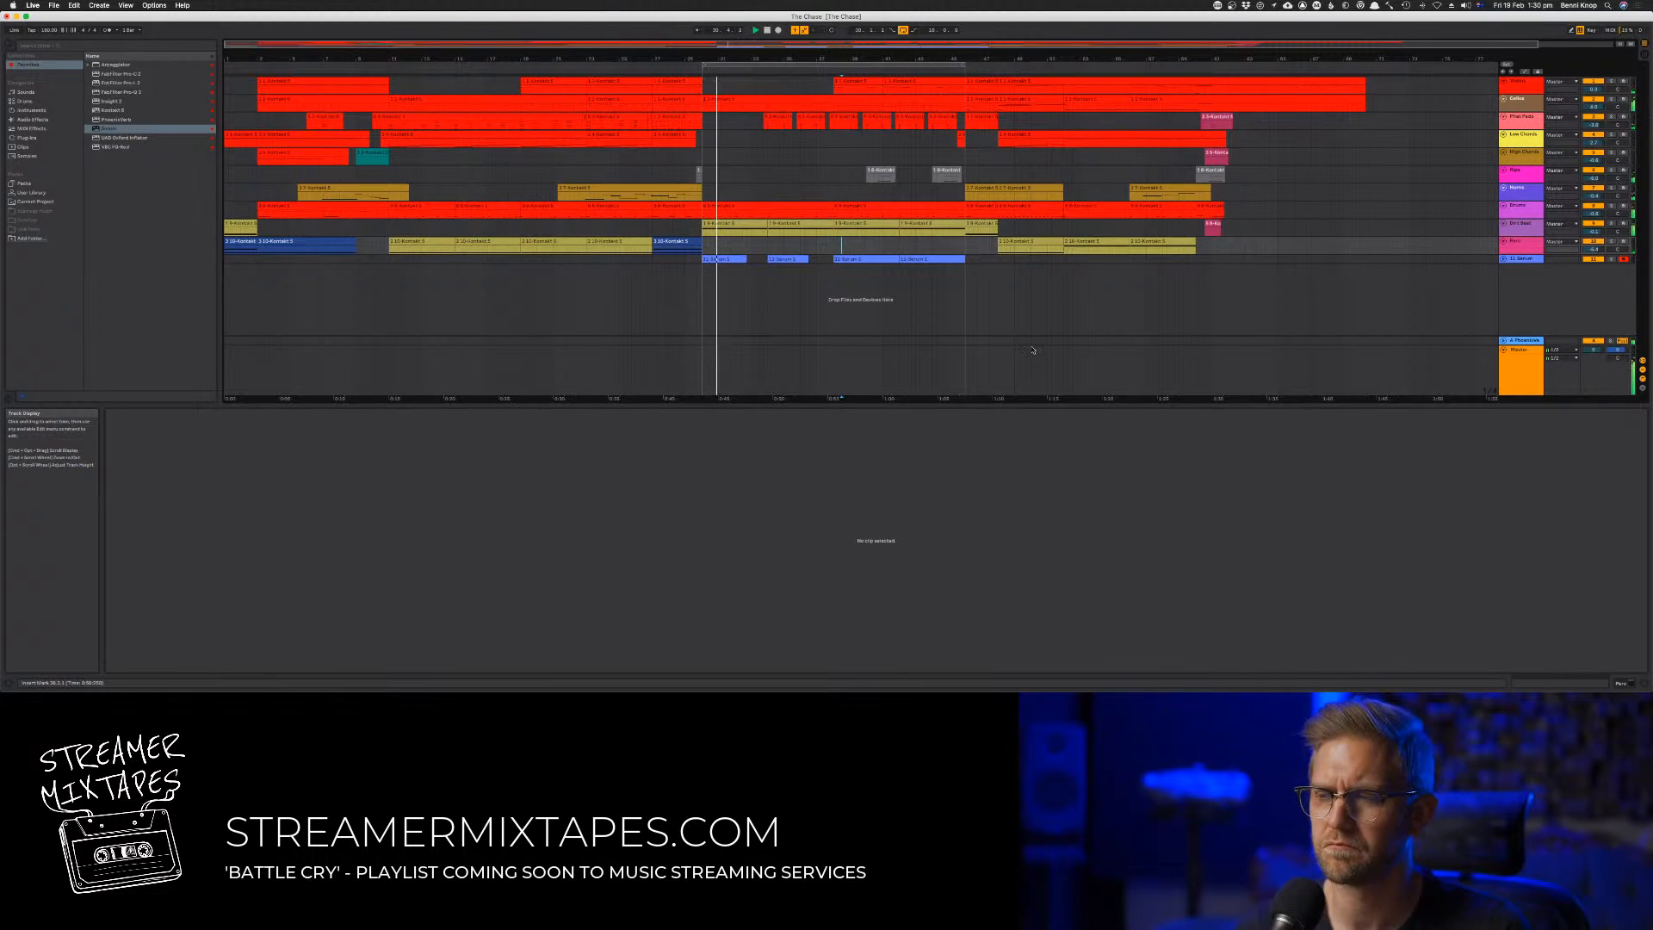
key(super+s)
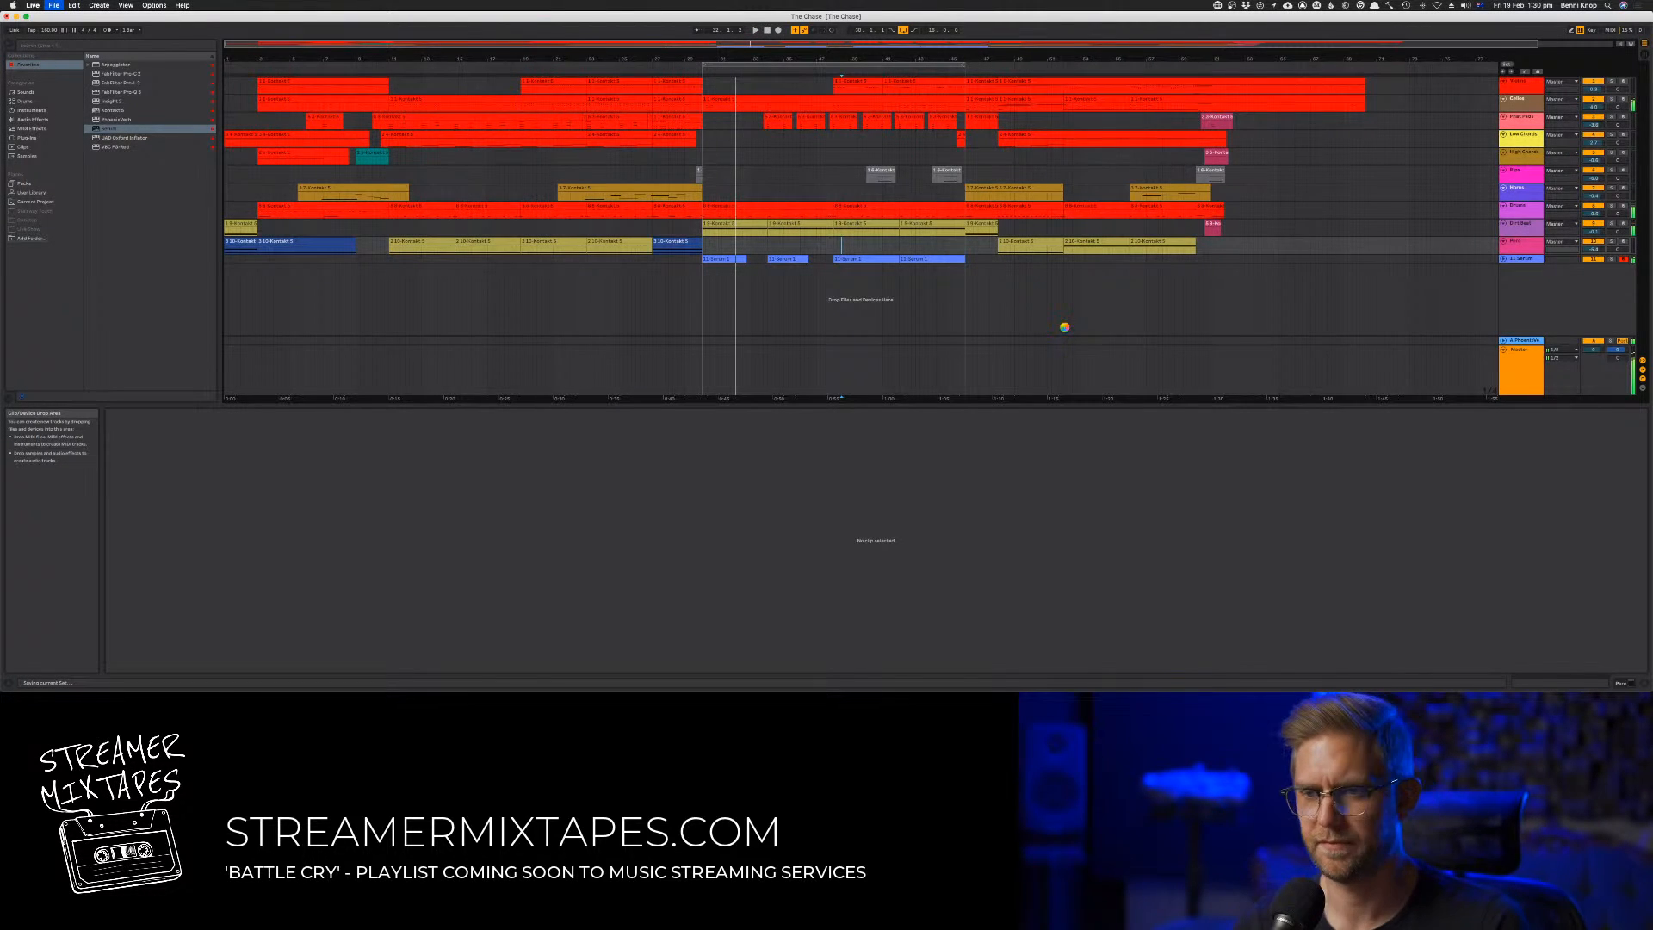
Search the browser for Massive, load the synth onto a new MIDI track and lower that track's volume
key(Tab)
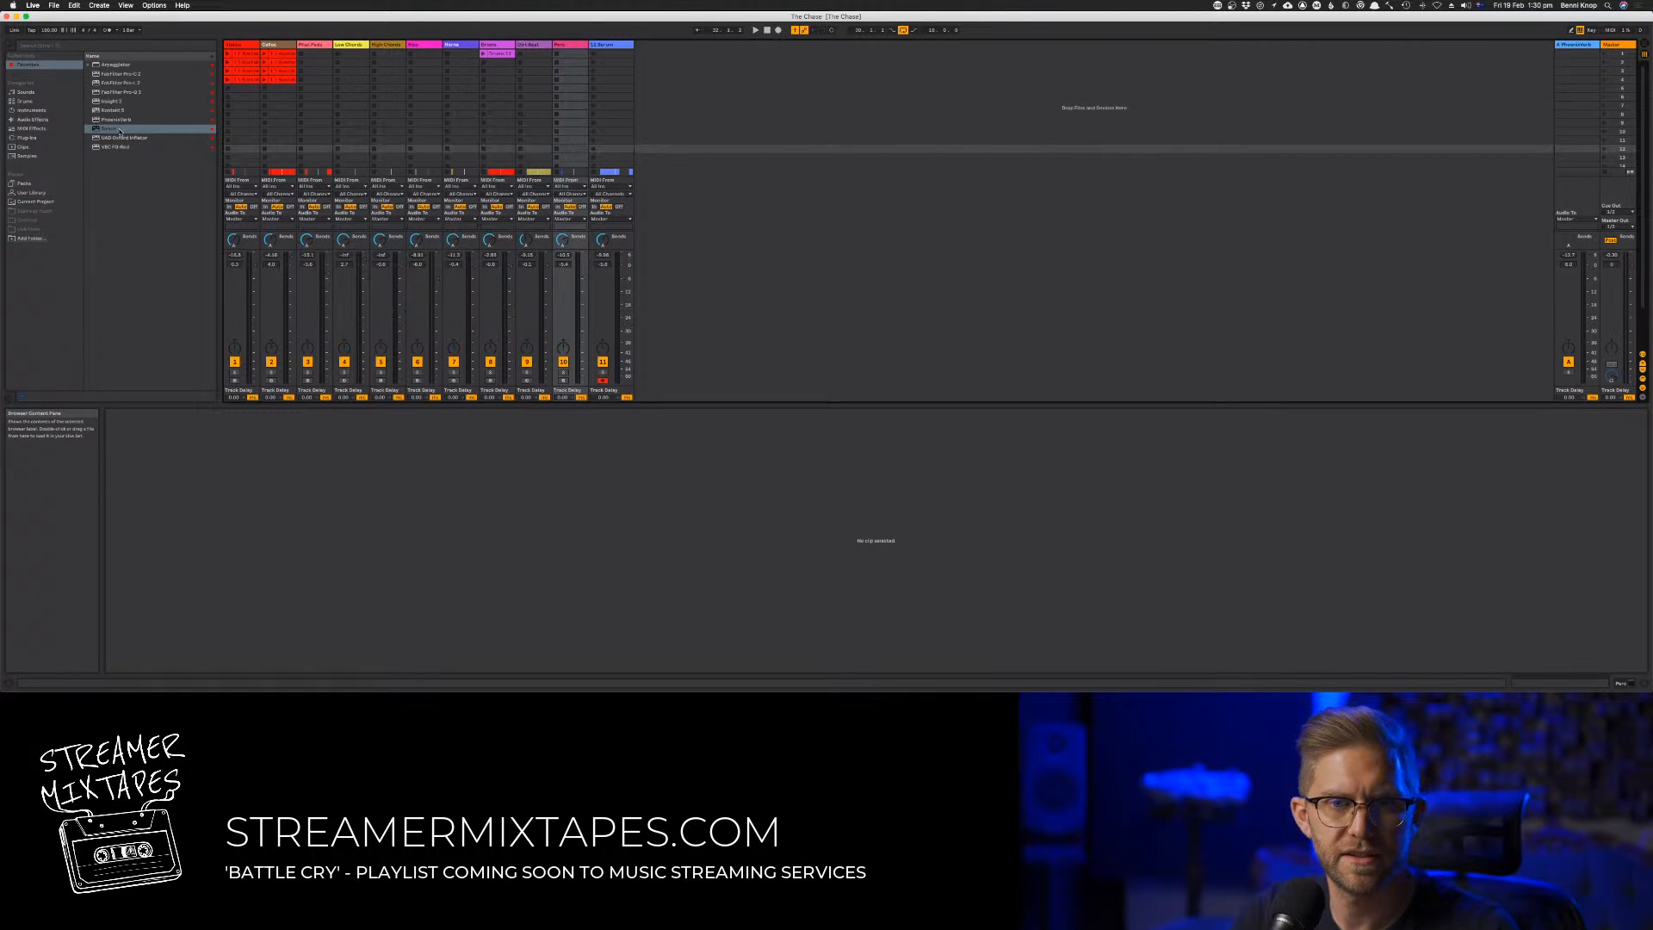
click(127, 182)
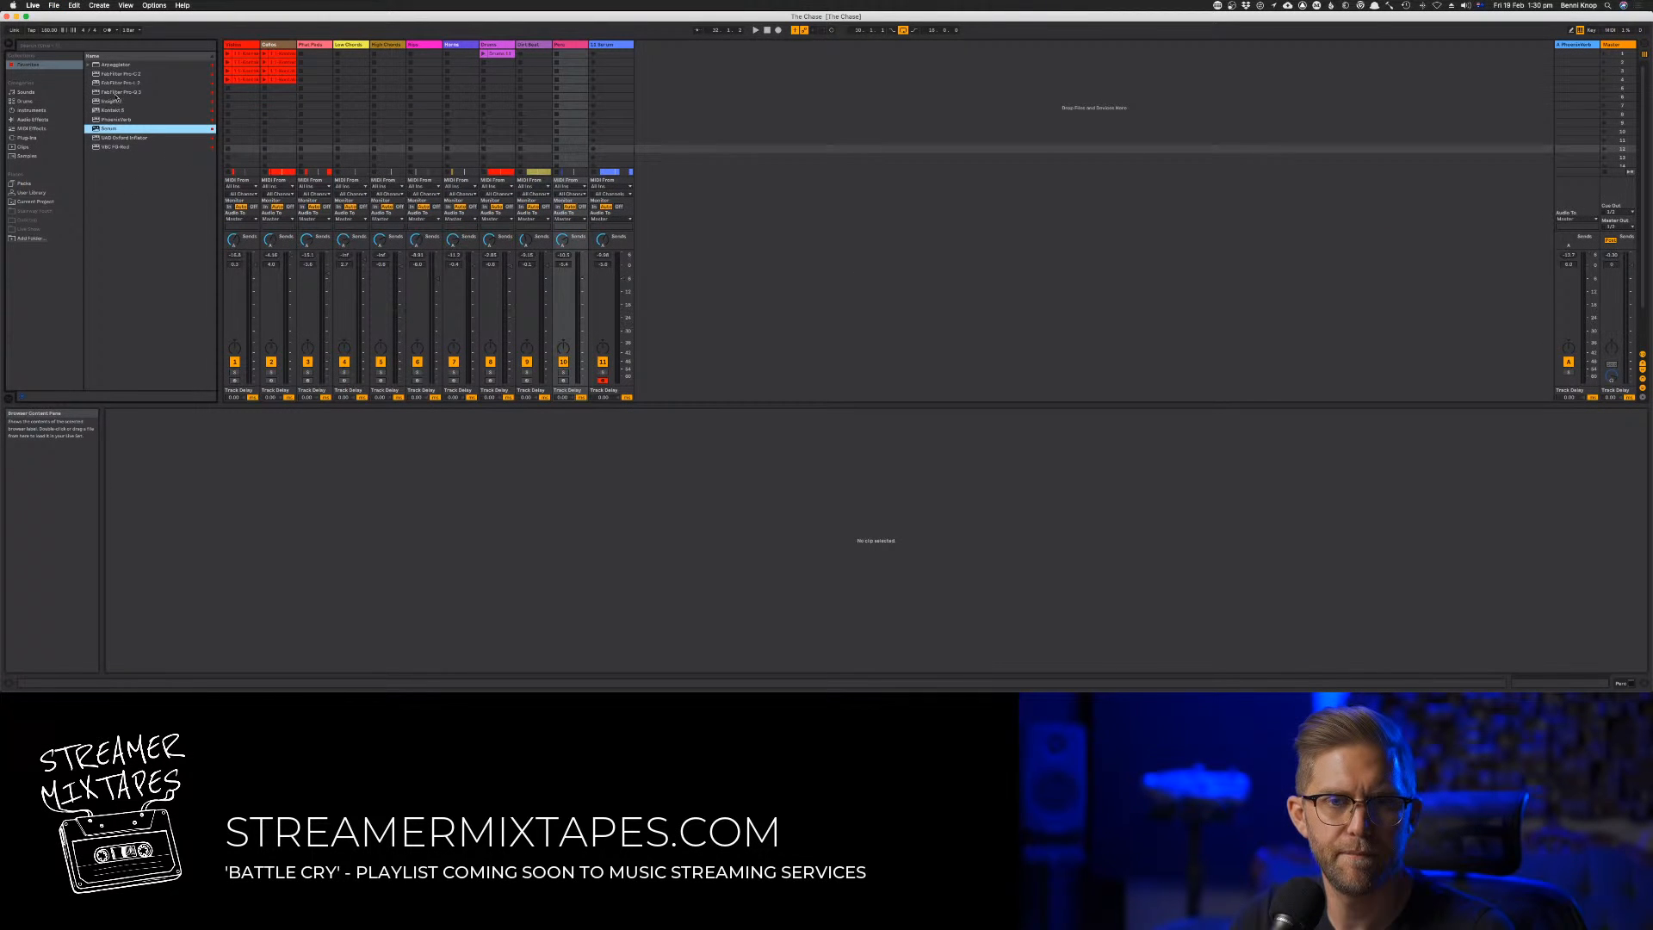
click(53, 46)
text(raum)
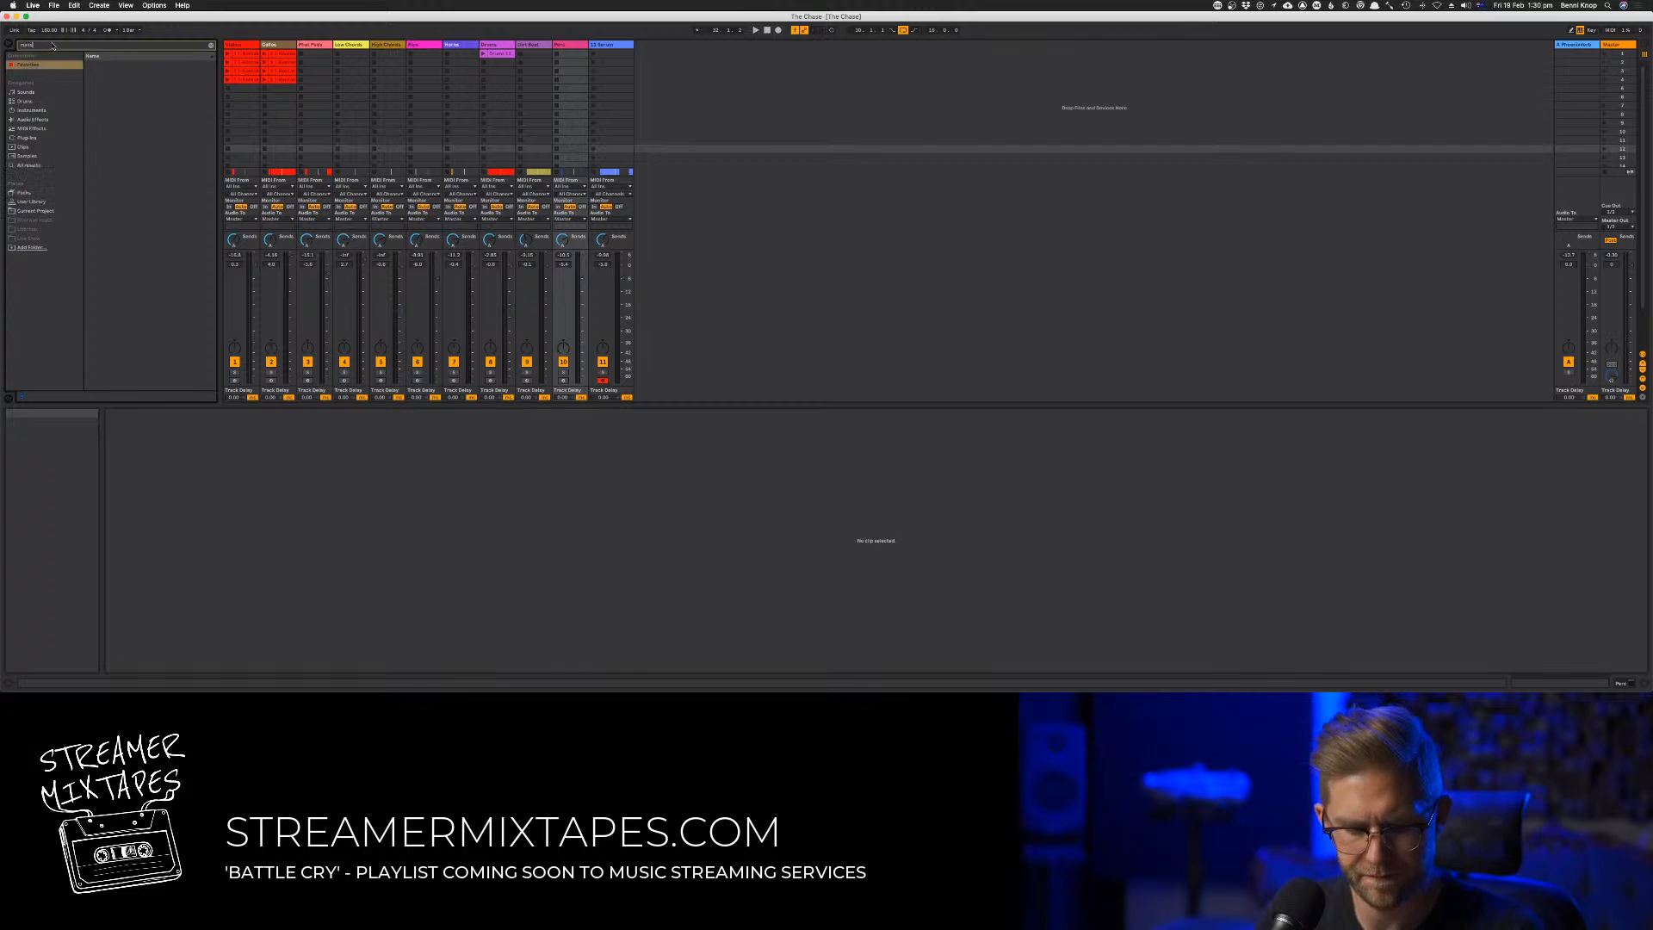
click(31, 164)
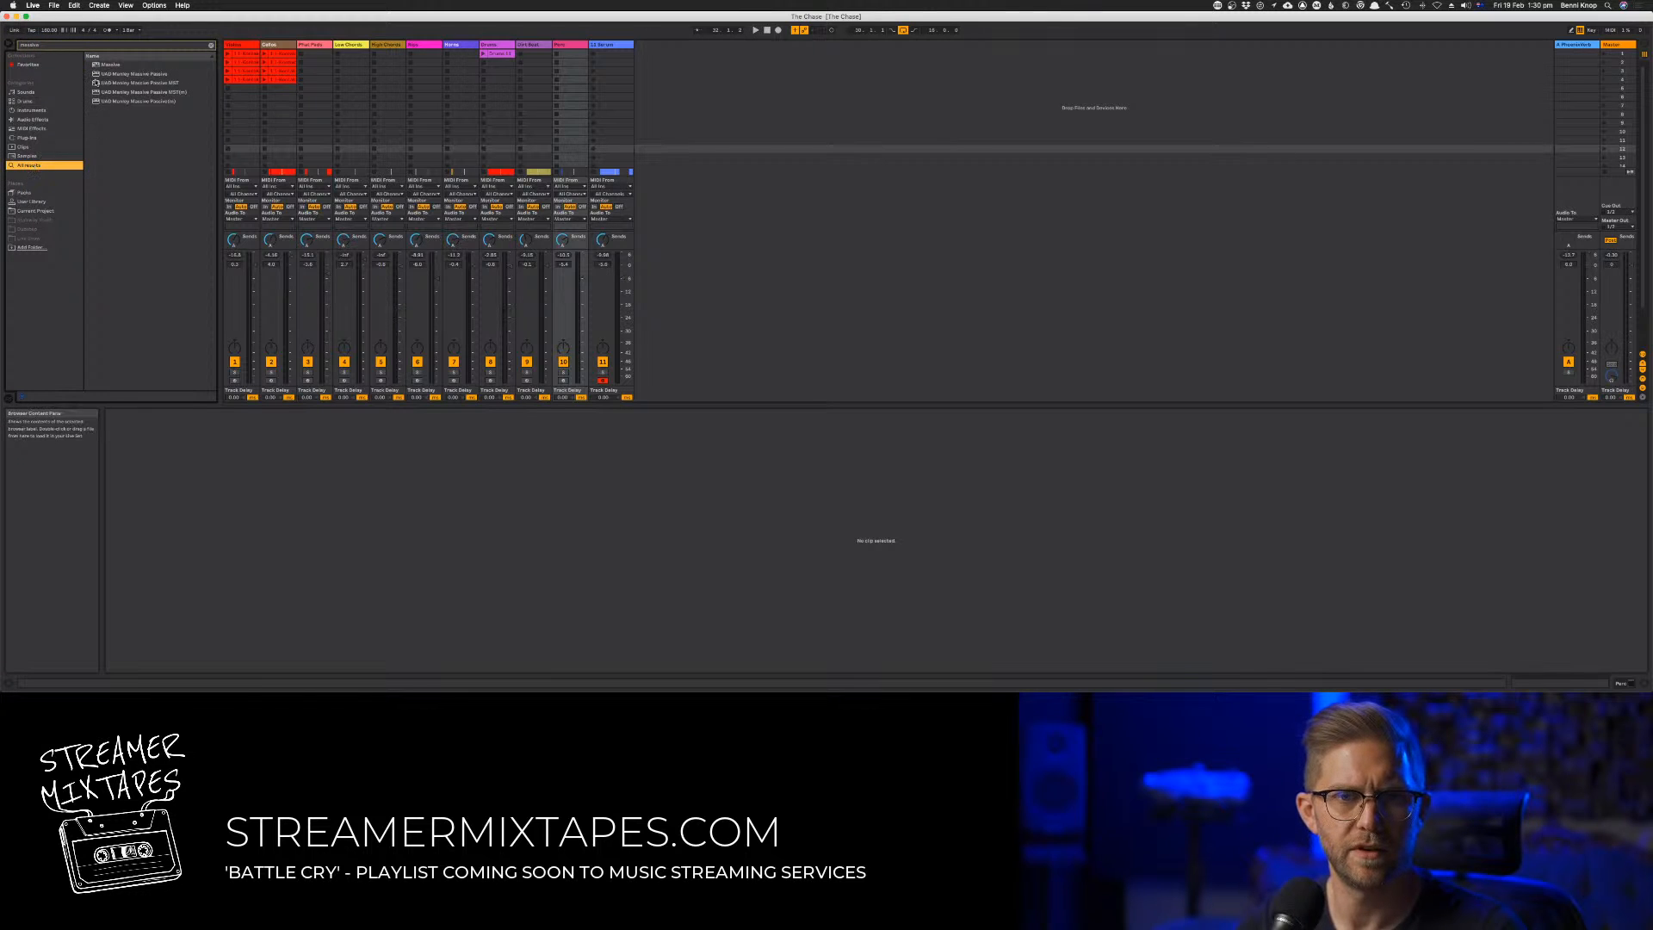
click(109, 66)
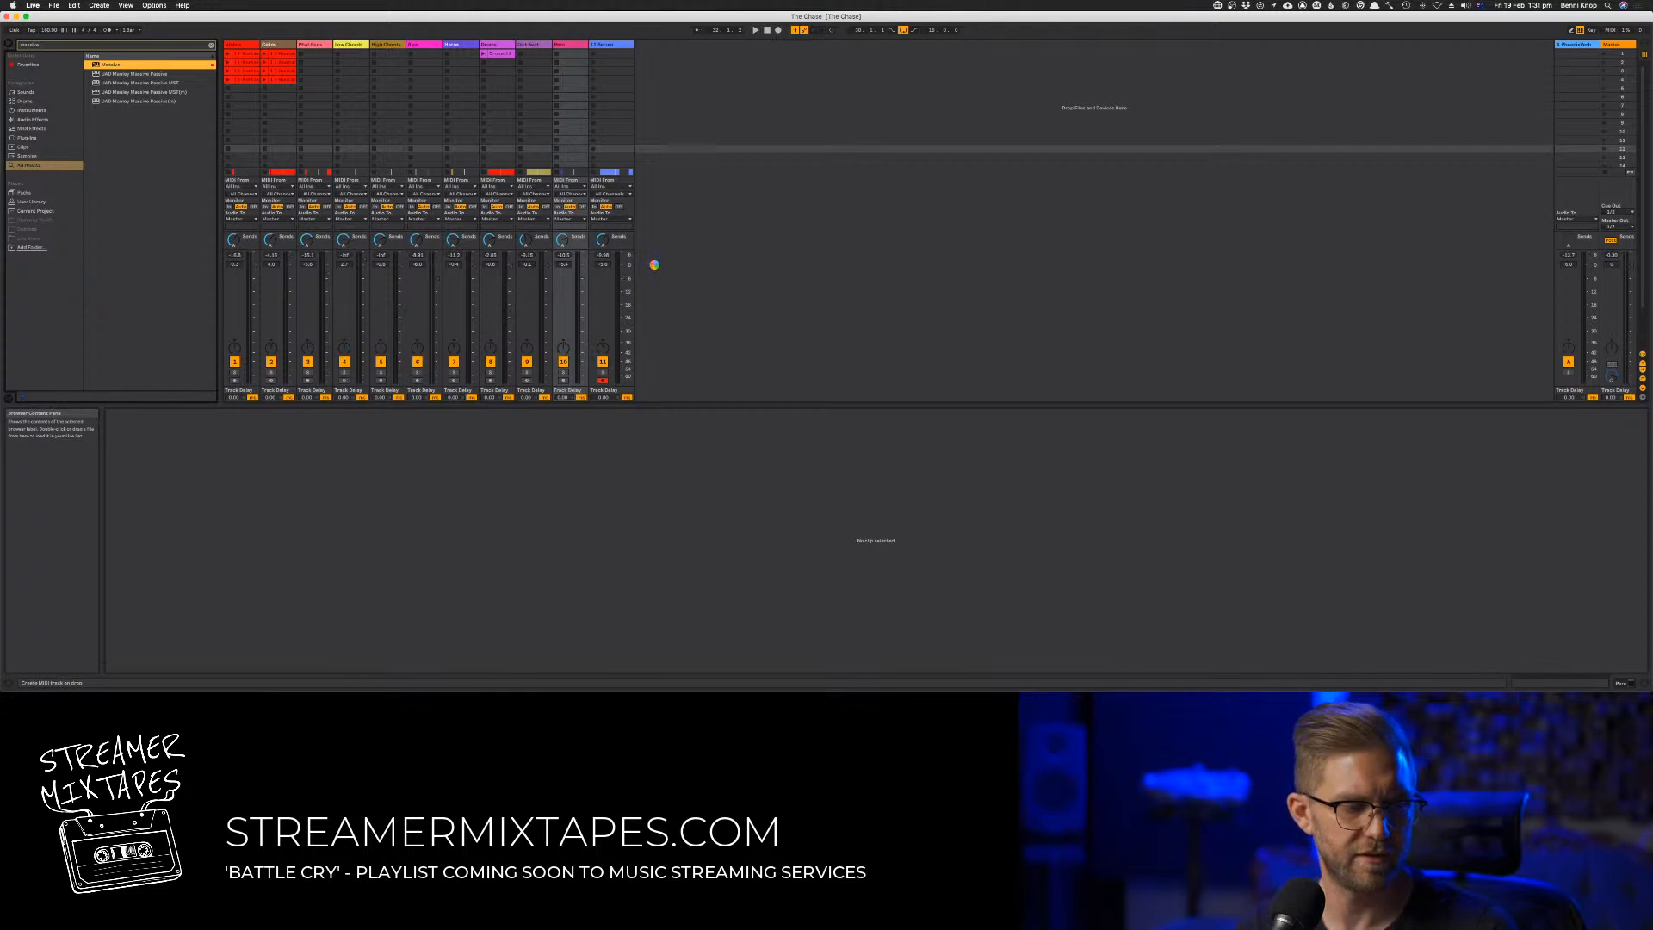
drag(659, 260, 664, 256)
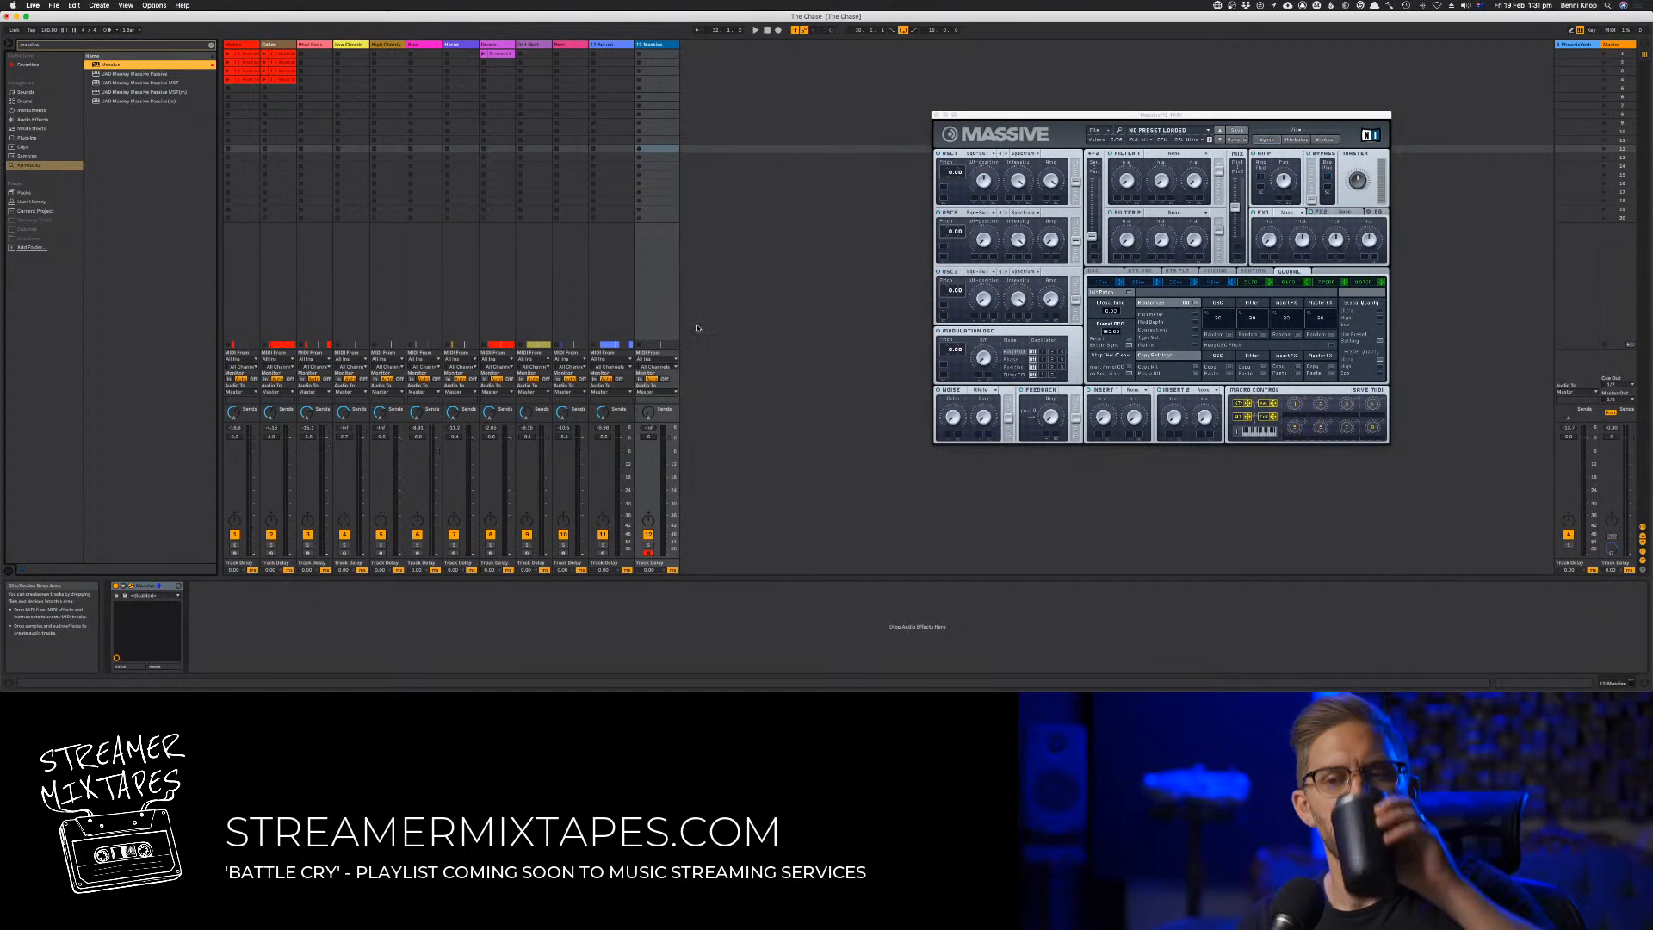
drag(676, 438, 668, 441)
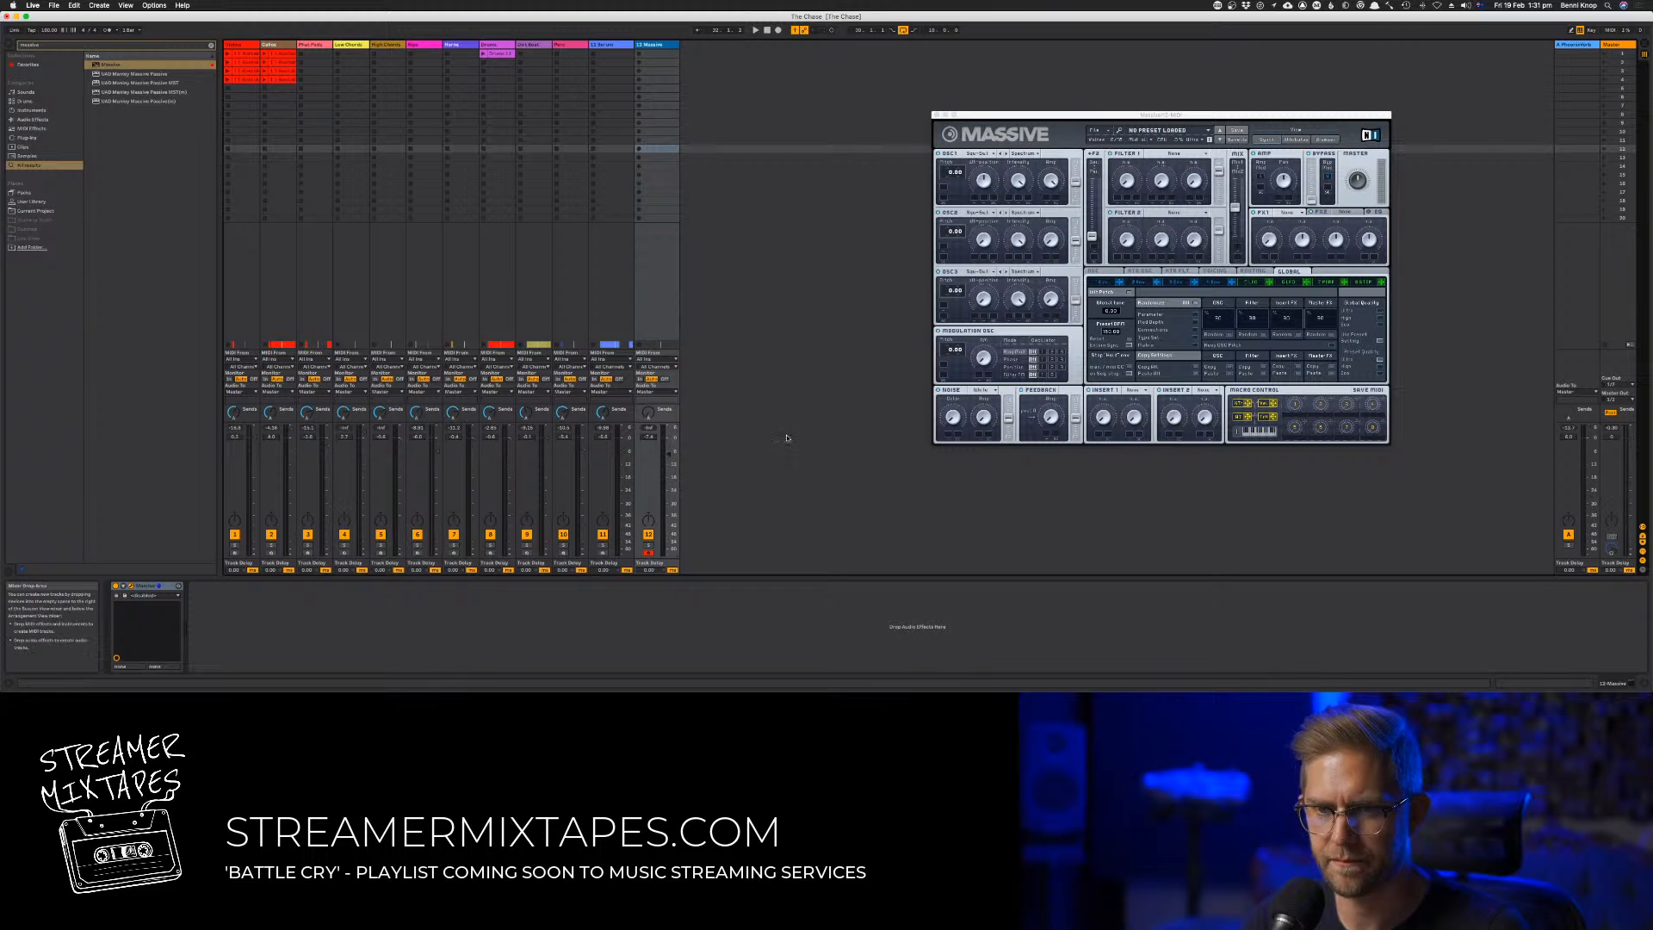
Filter Massive's preset browser to distorted basses and load the Absolute preset
click(1208, 132)
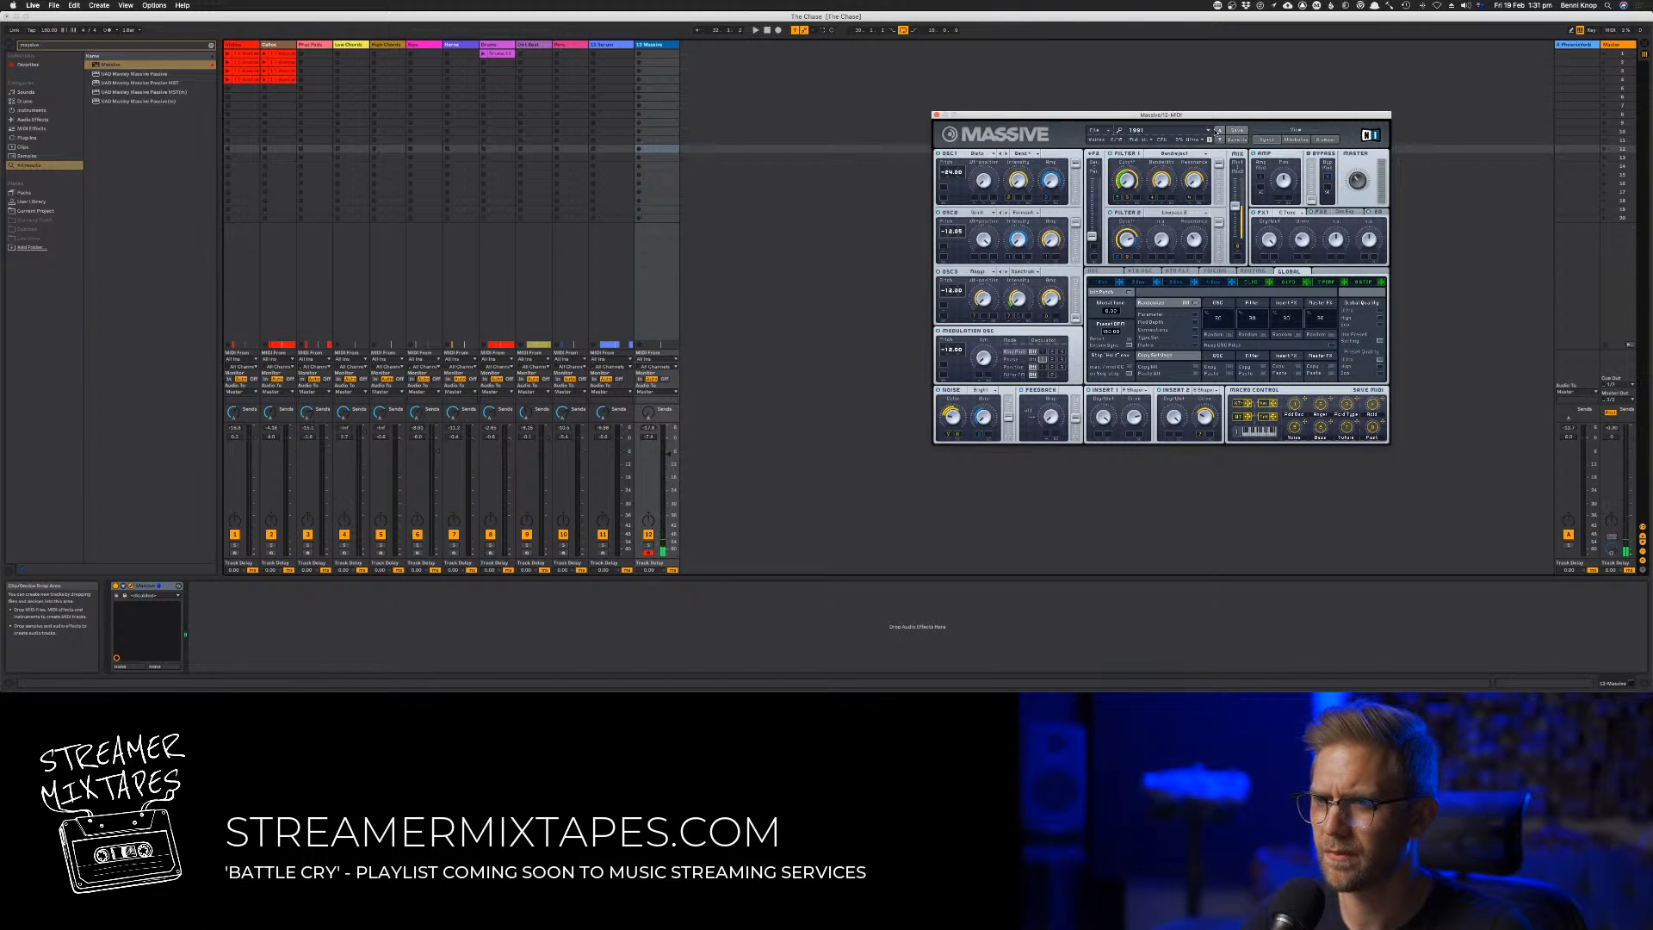
click(1323, 141)
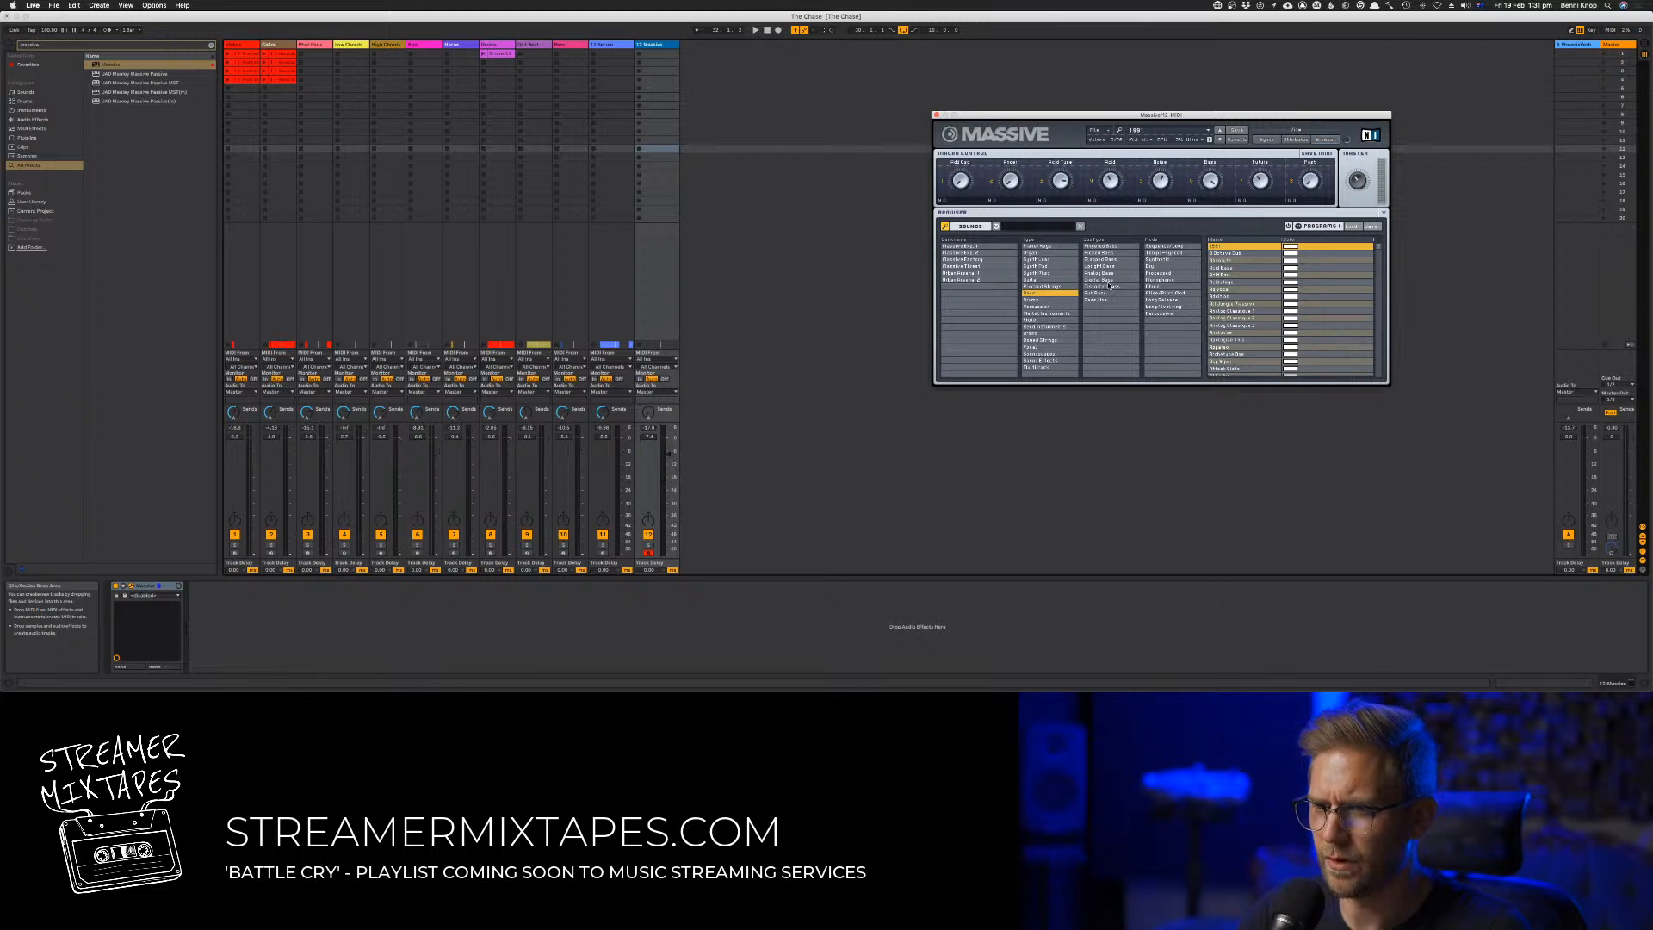
key(super+s)
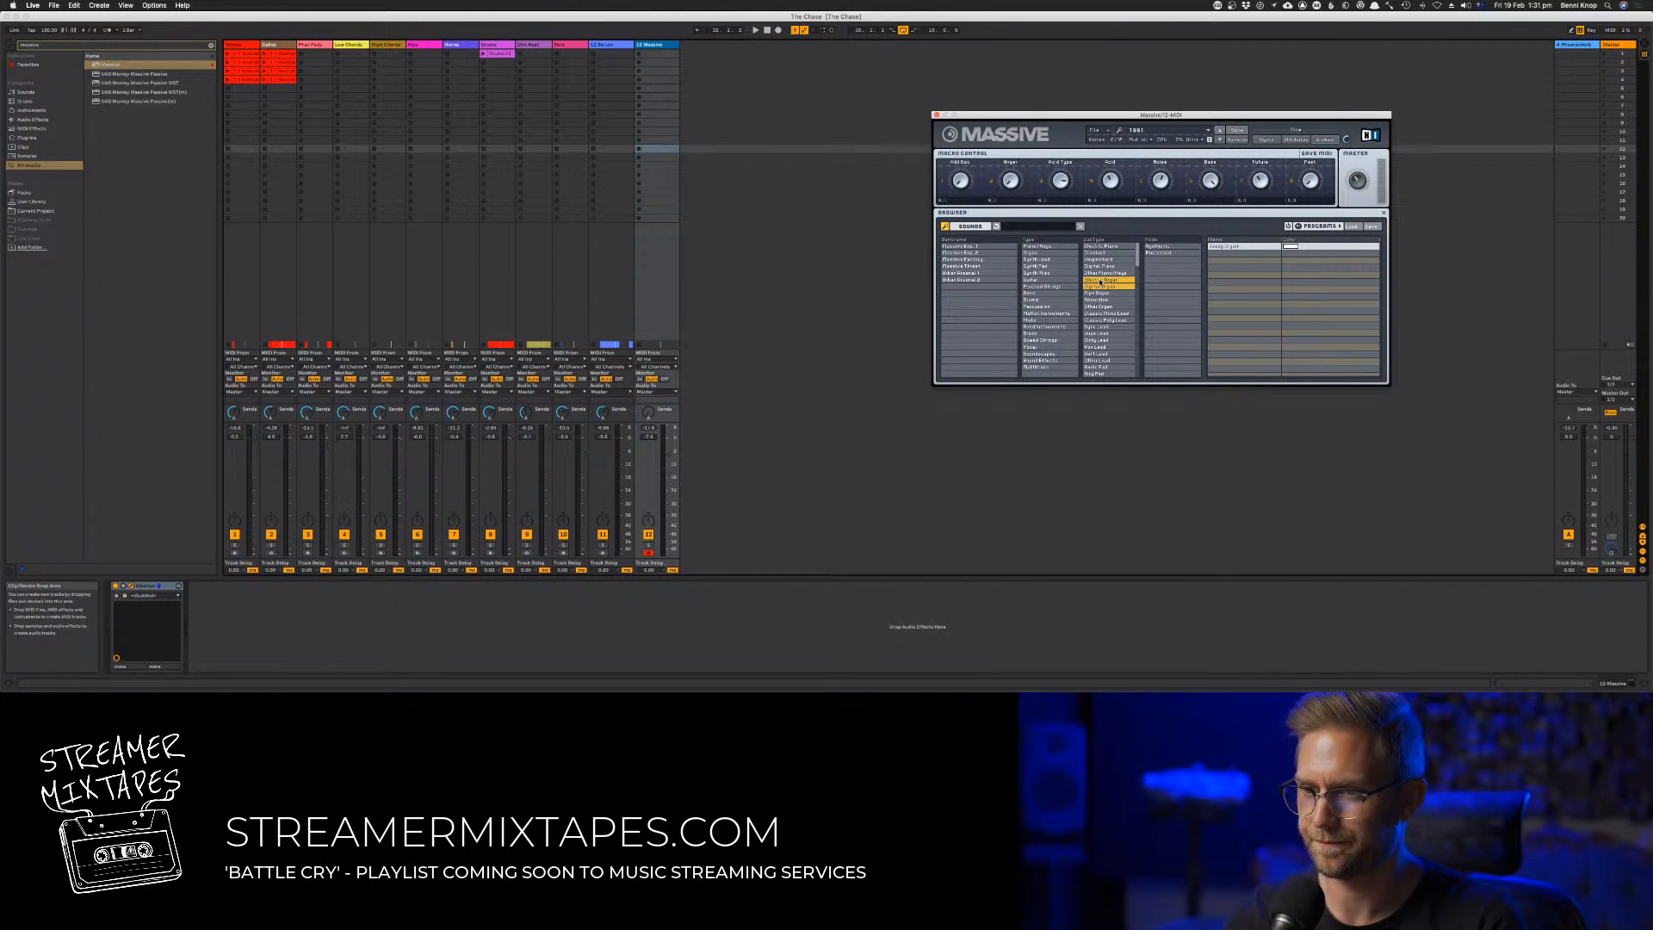
click(1100, 285)
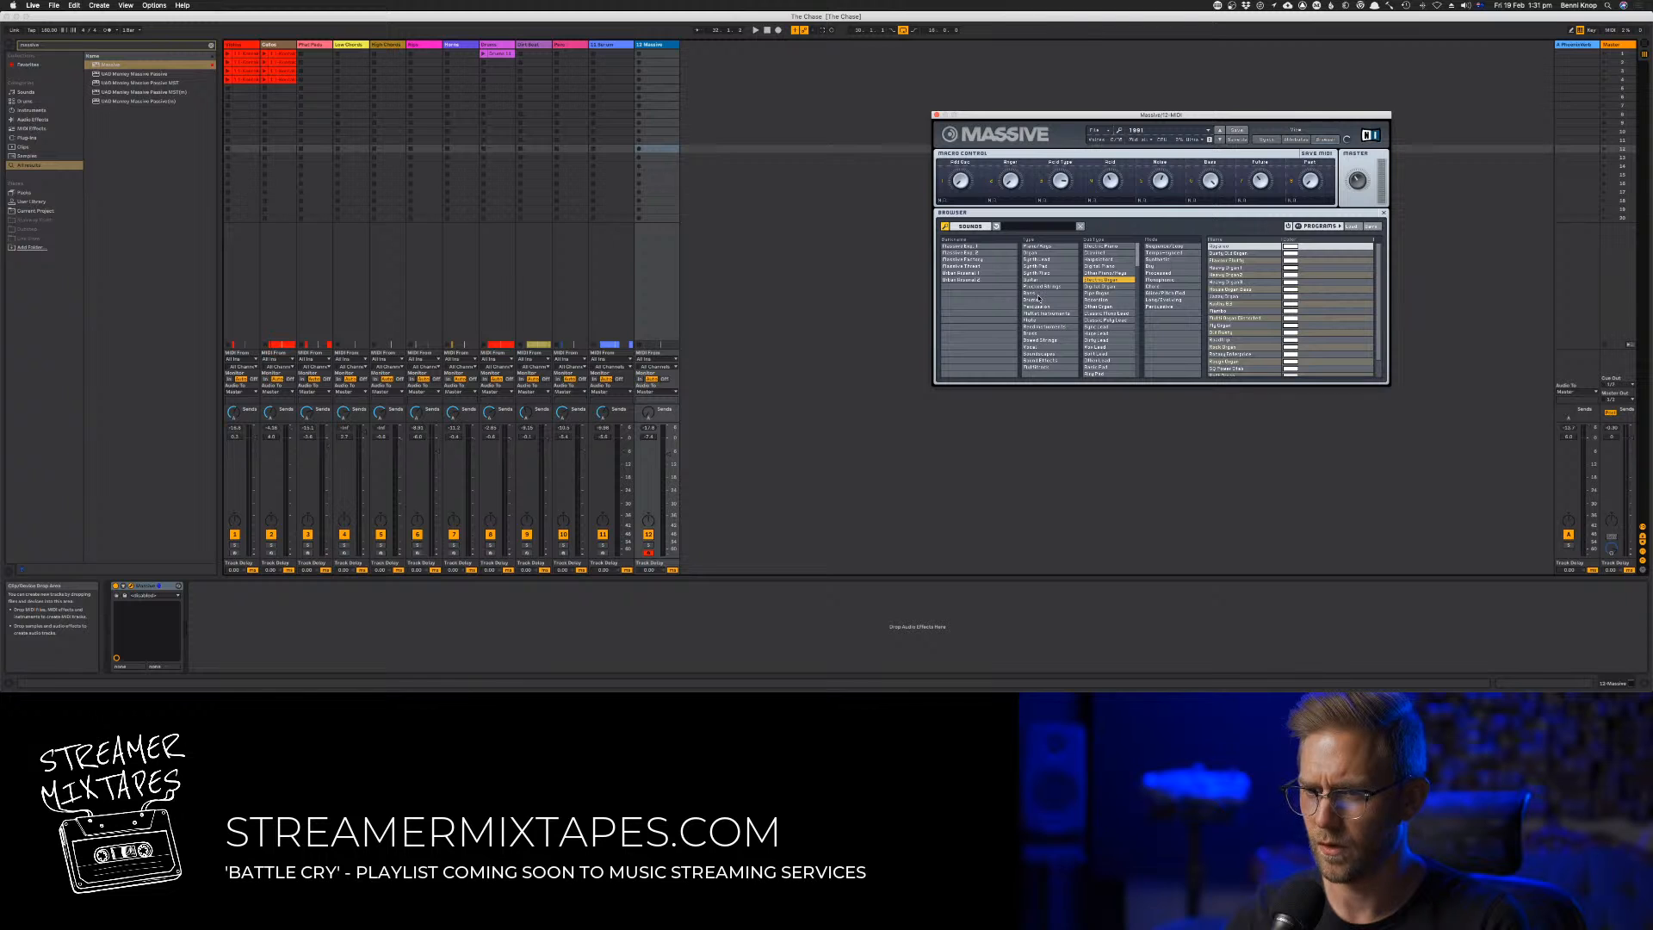
click(1038, 296)
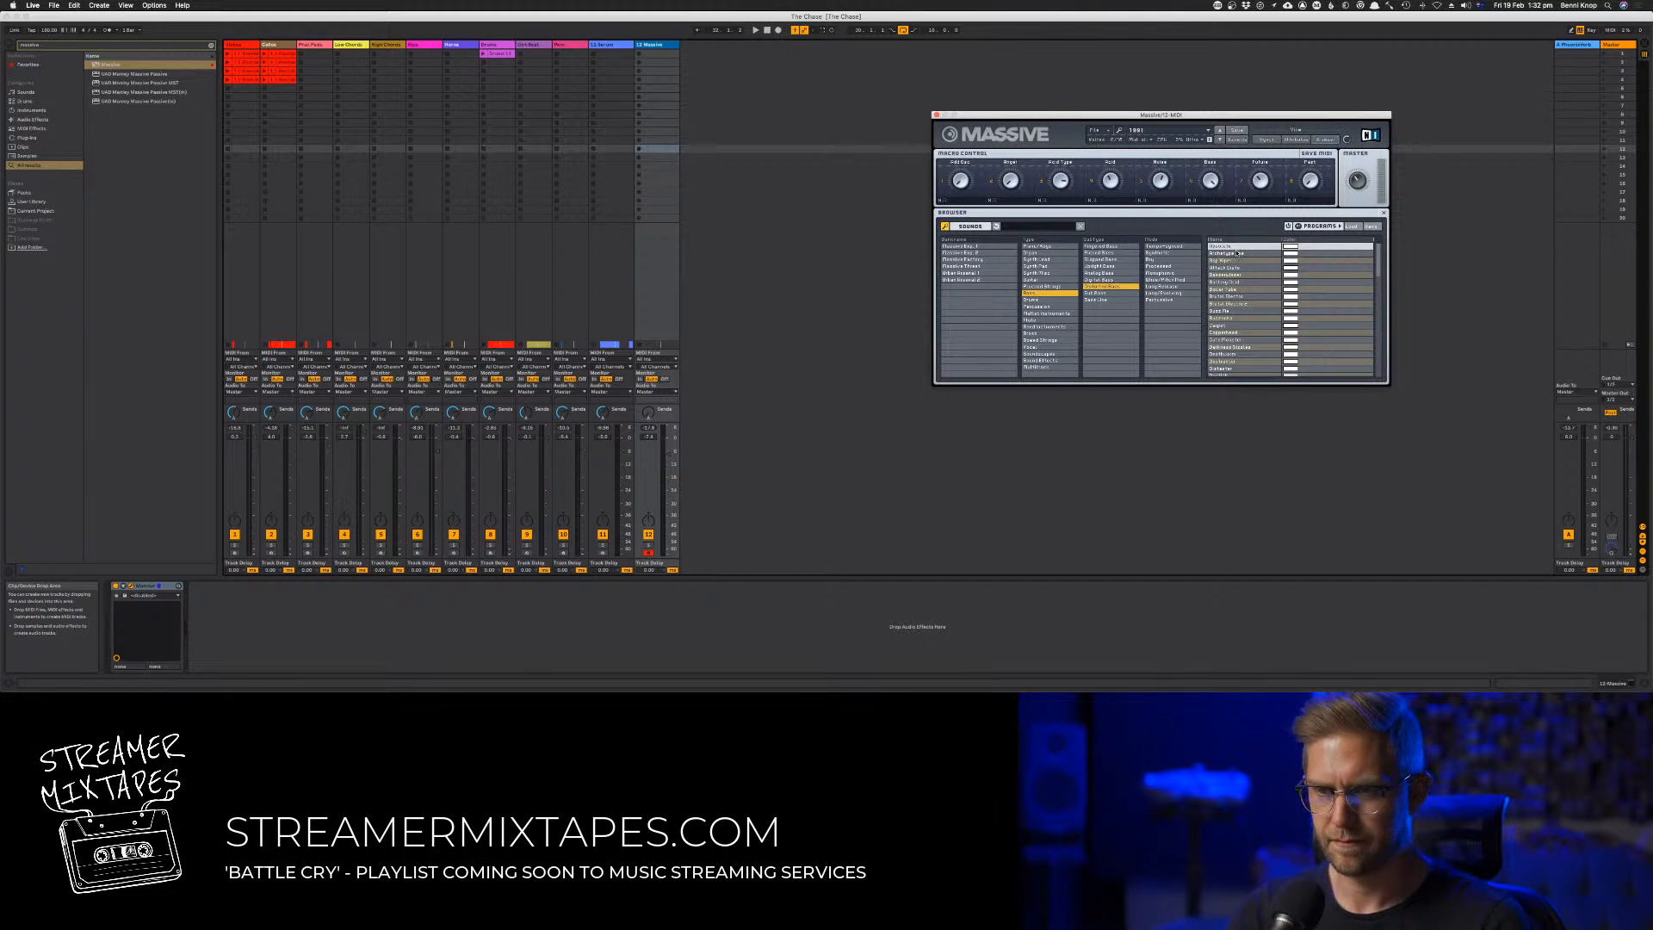
click(1220, 140)
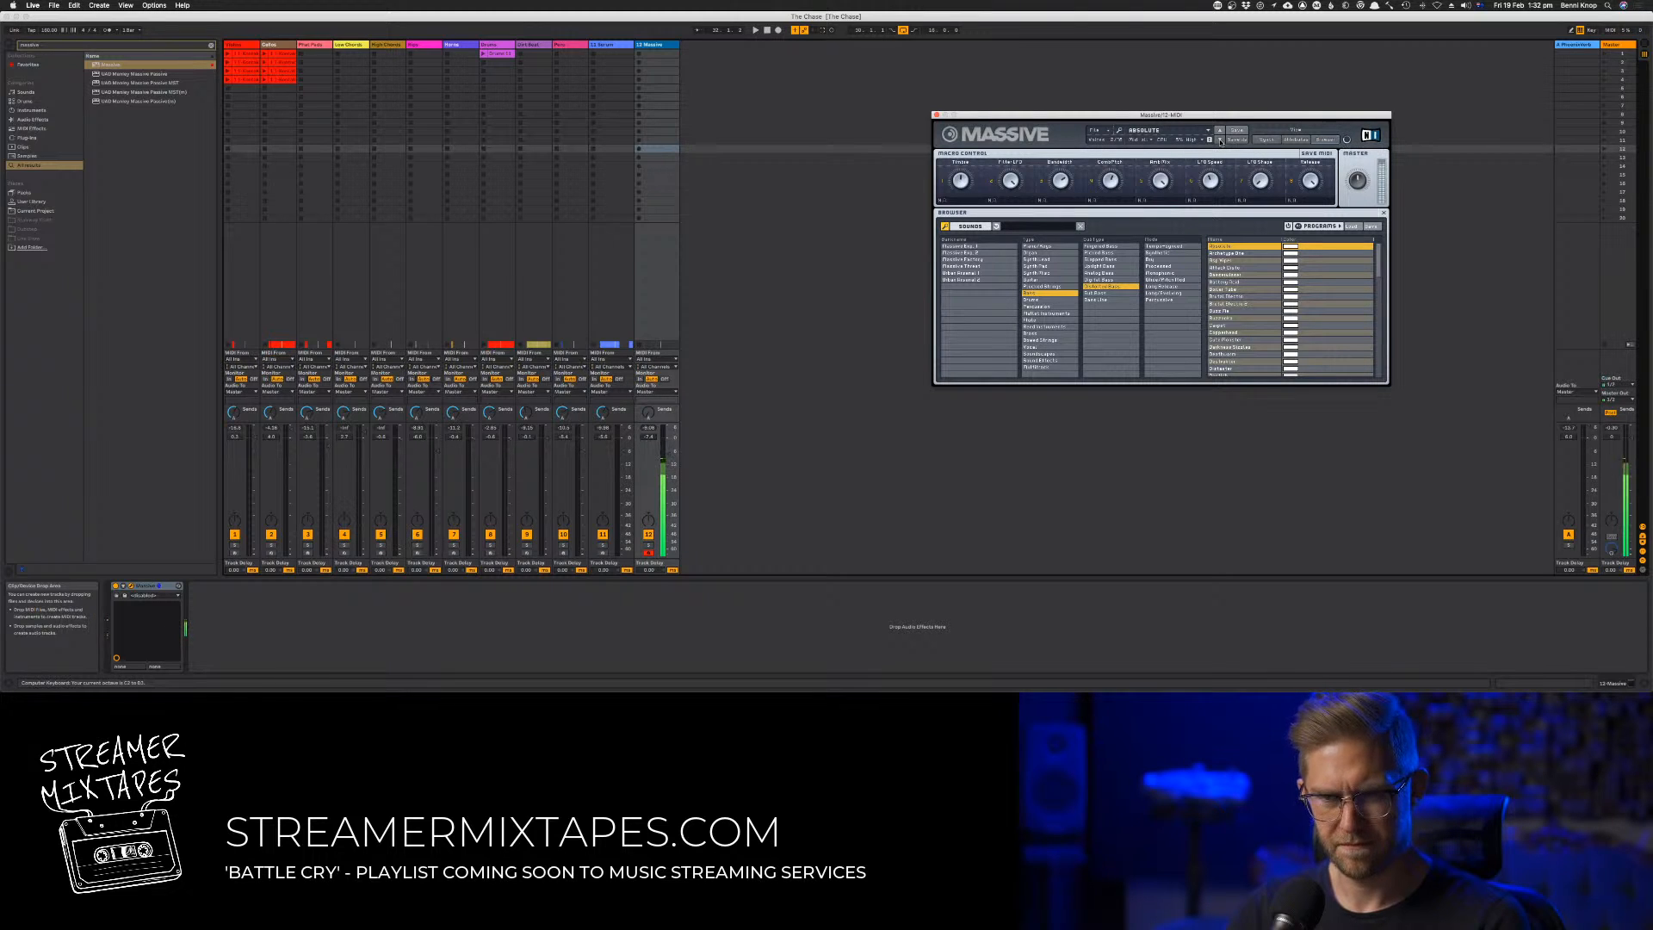
Turn down the Release macro of the Absolute preset and play test notes with it alone and against the song
key(a)
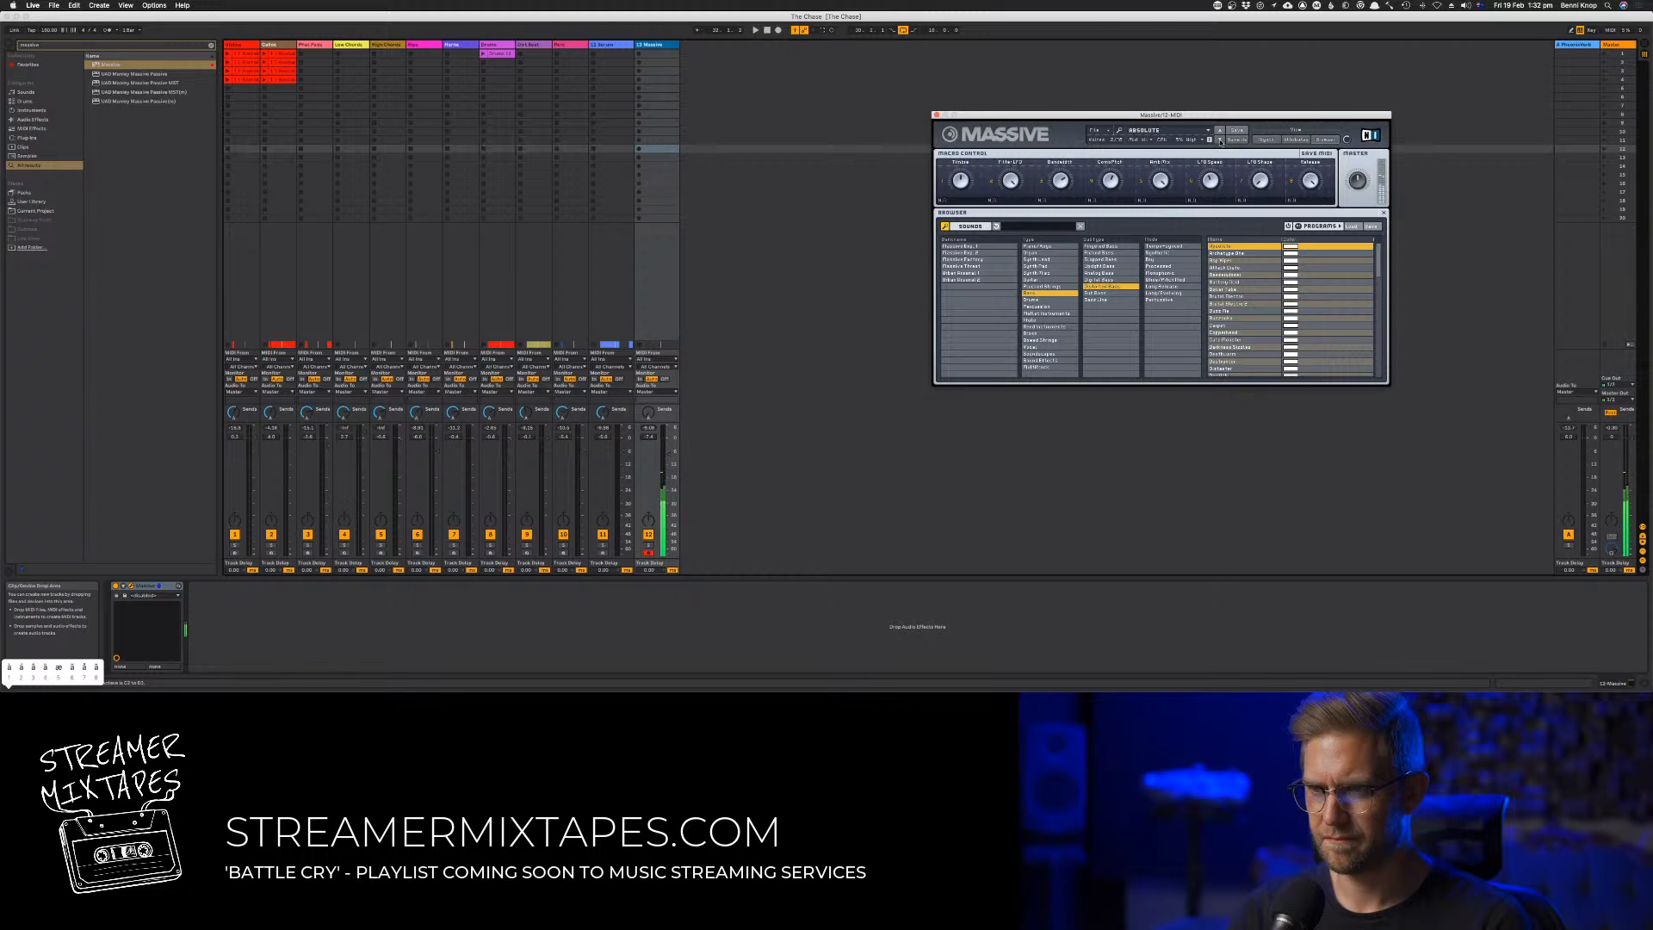
drag(1311, 204, 1317, 387)
key(a)
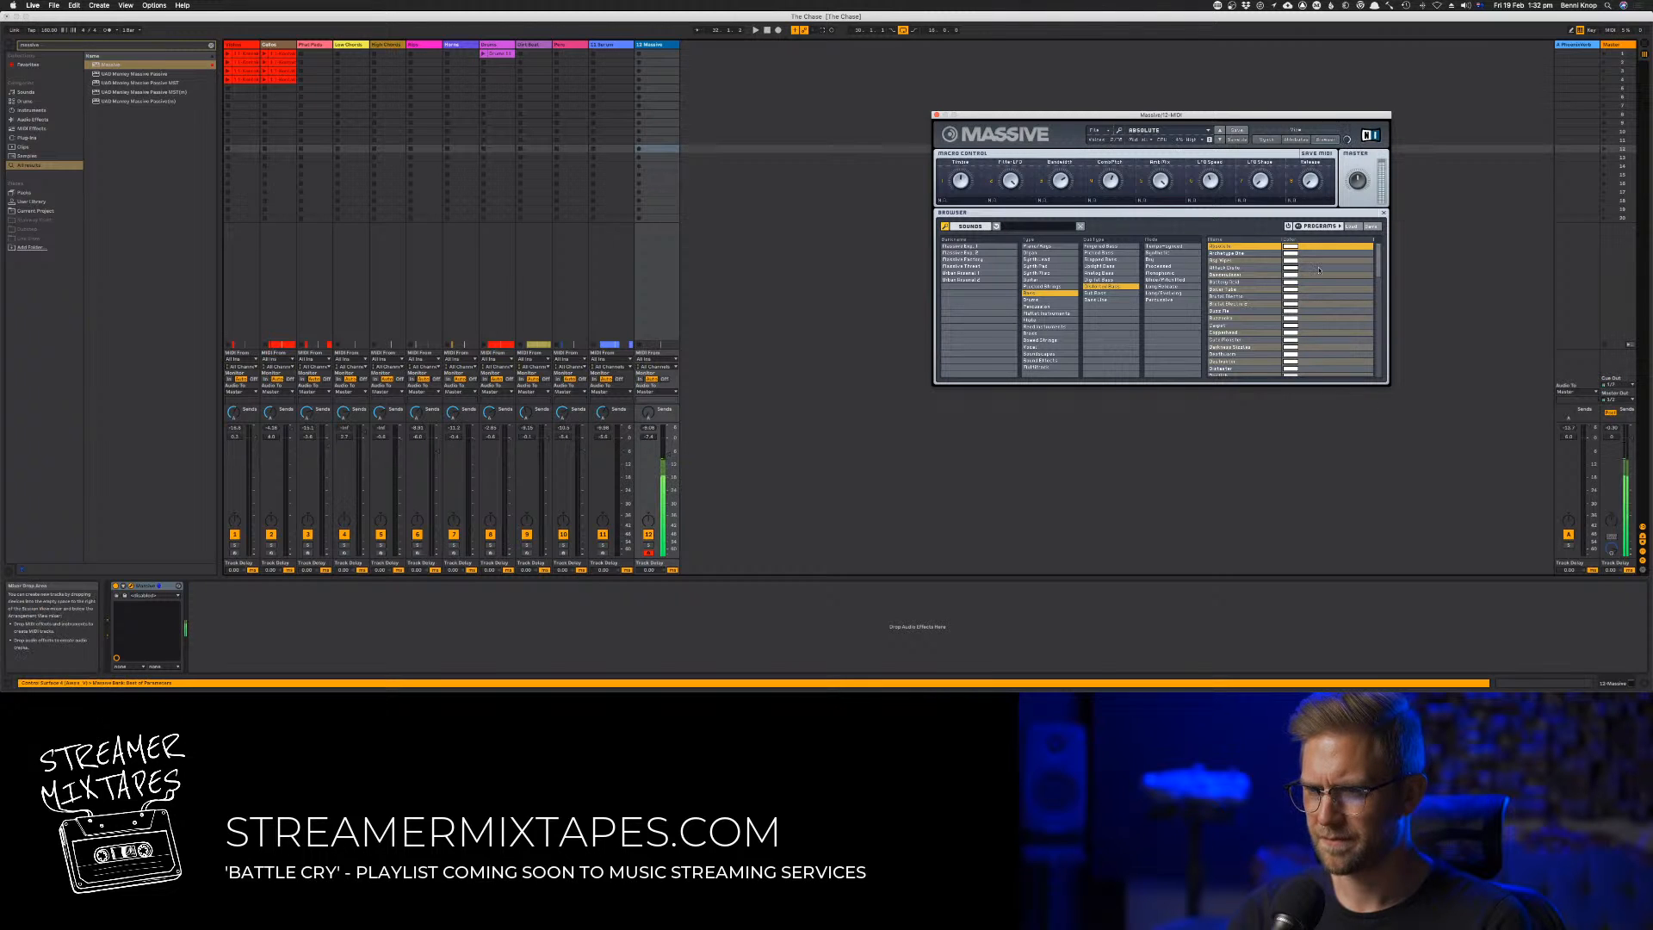
key(space)
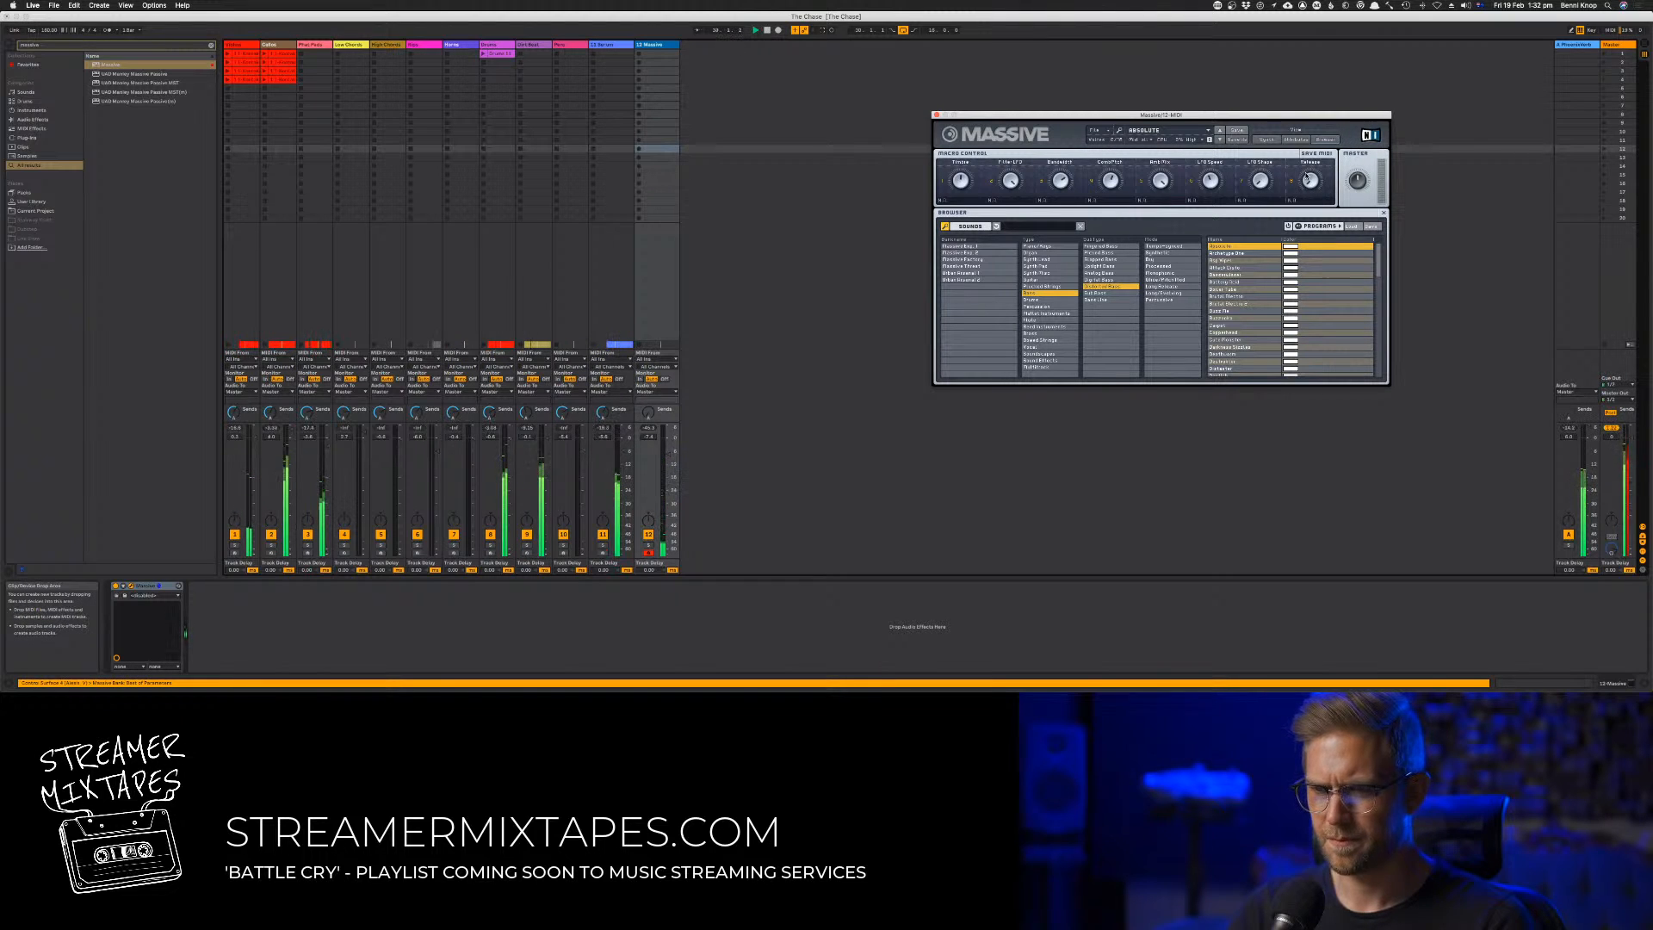
key(a)
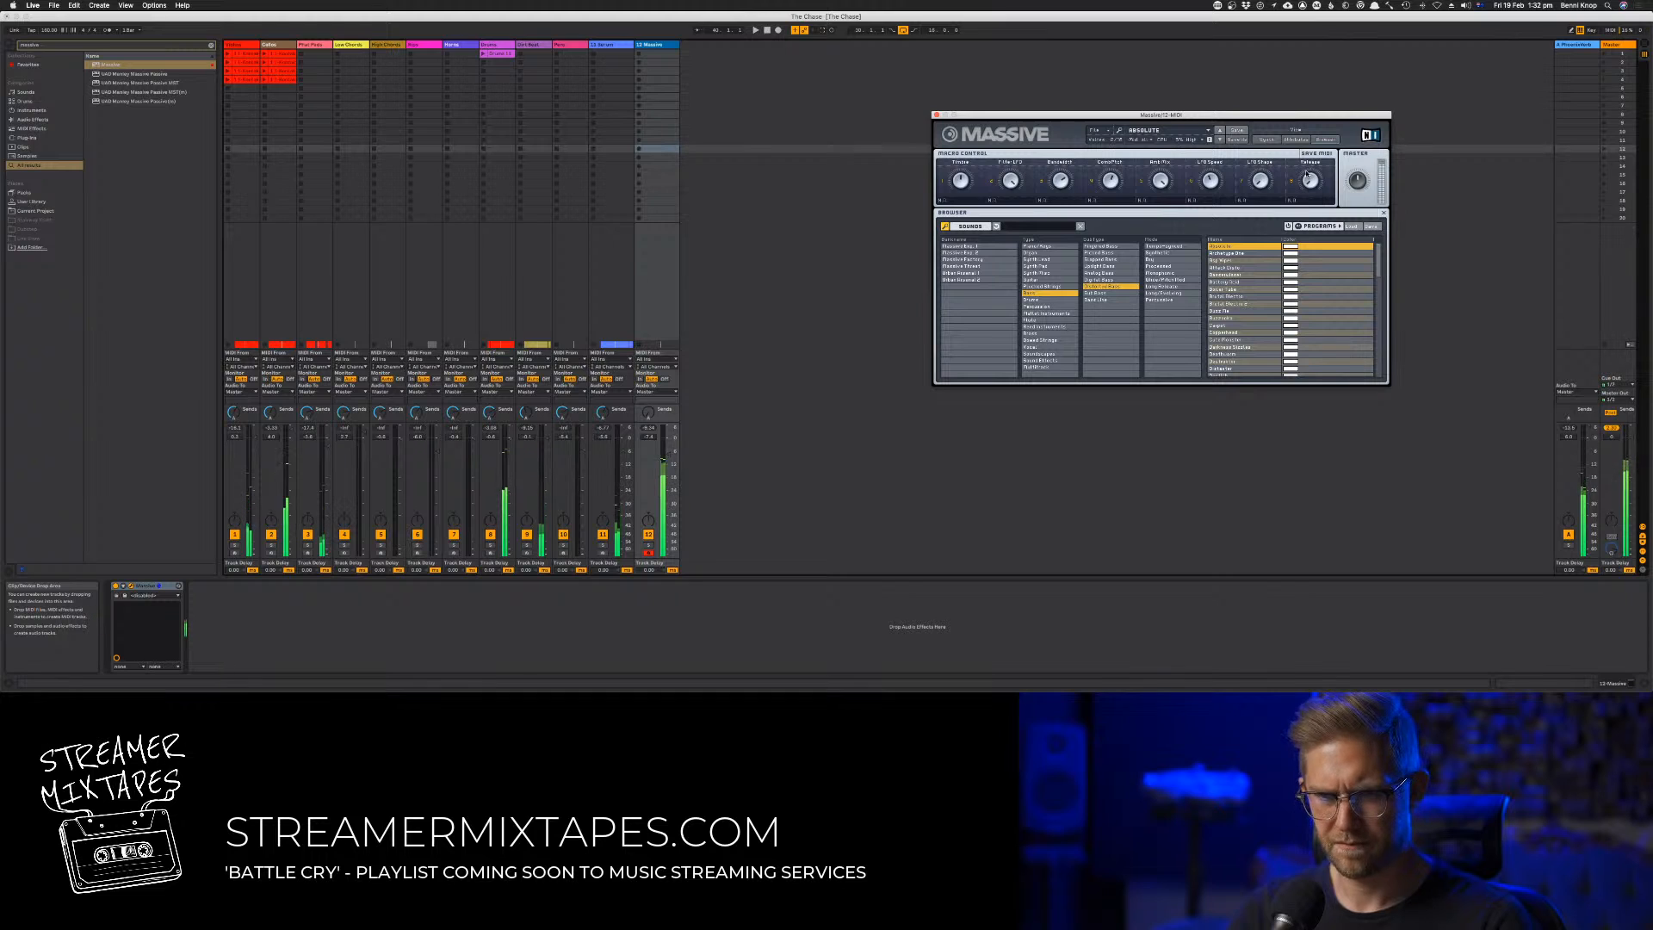
key(a)
key(a)
key(space)
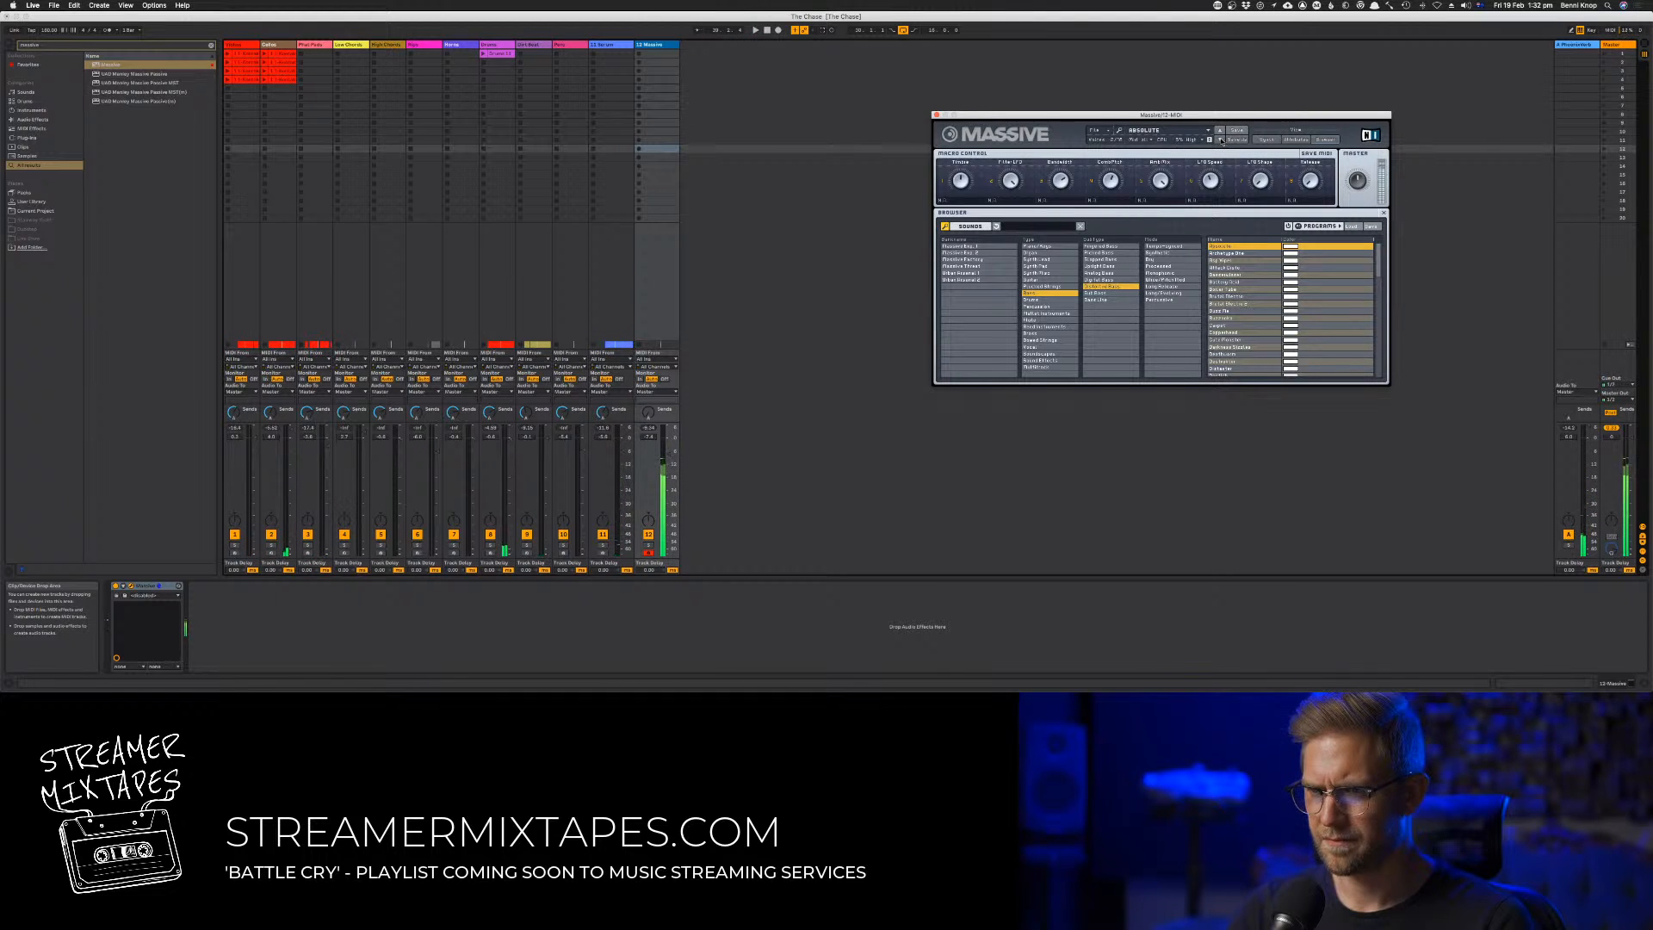
Load the Archetype One preset in Massive and play test notes with it against the song
click(1220, 140)
key(space)
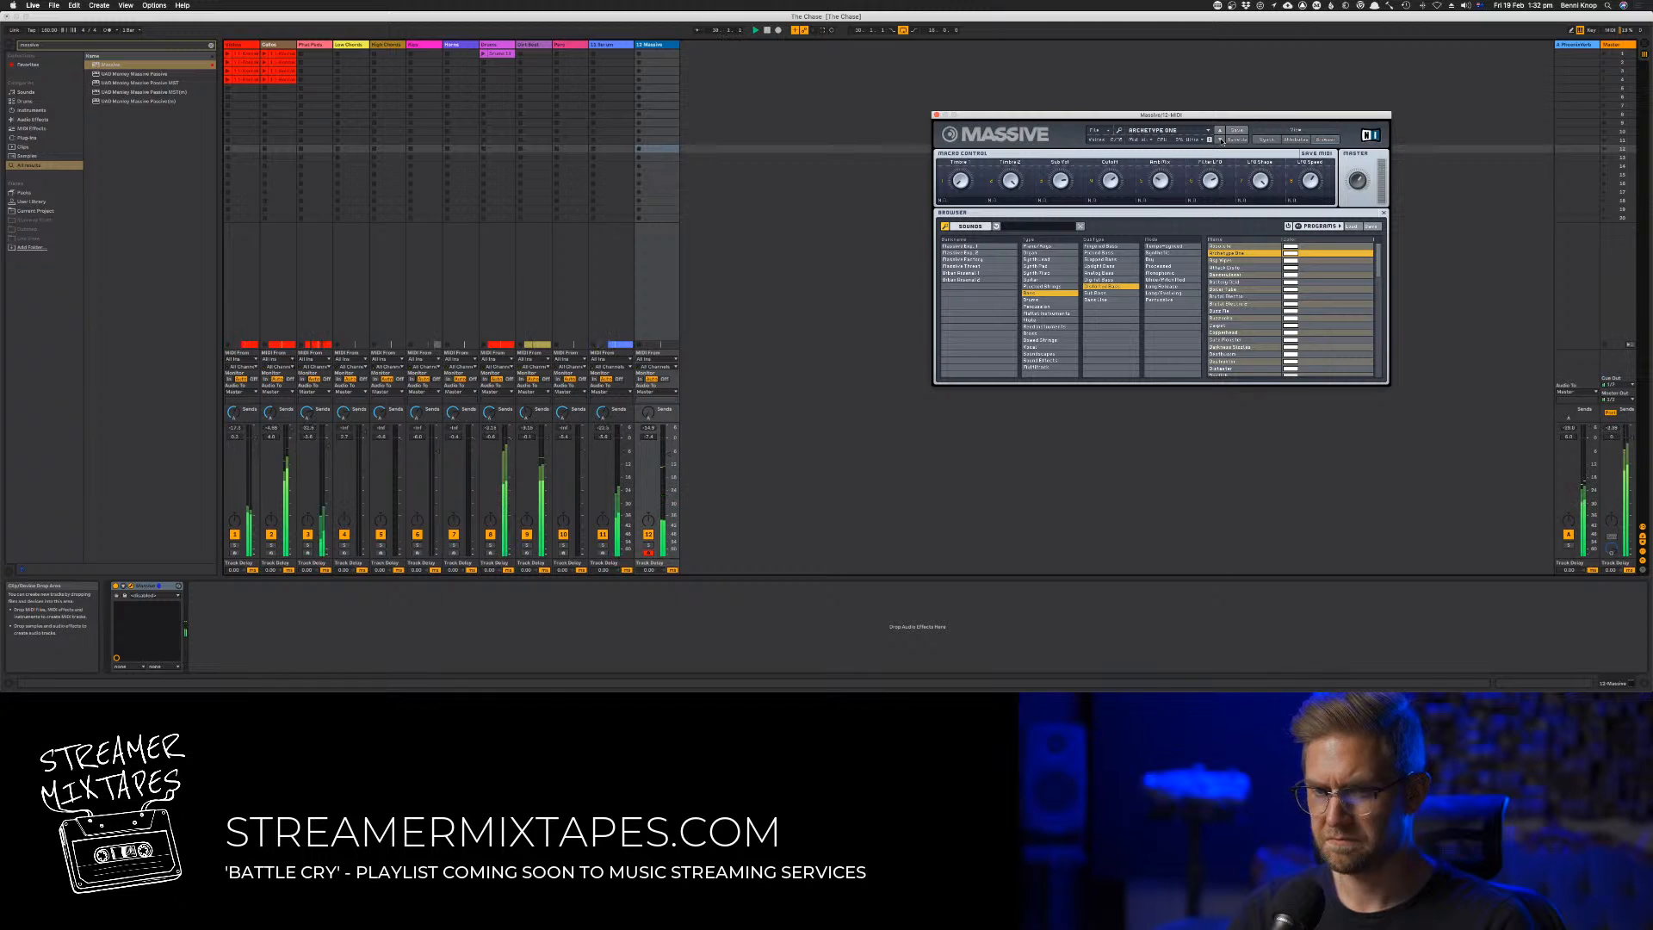
key(a)
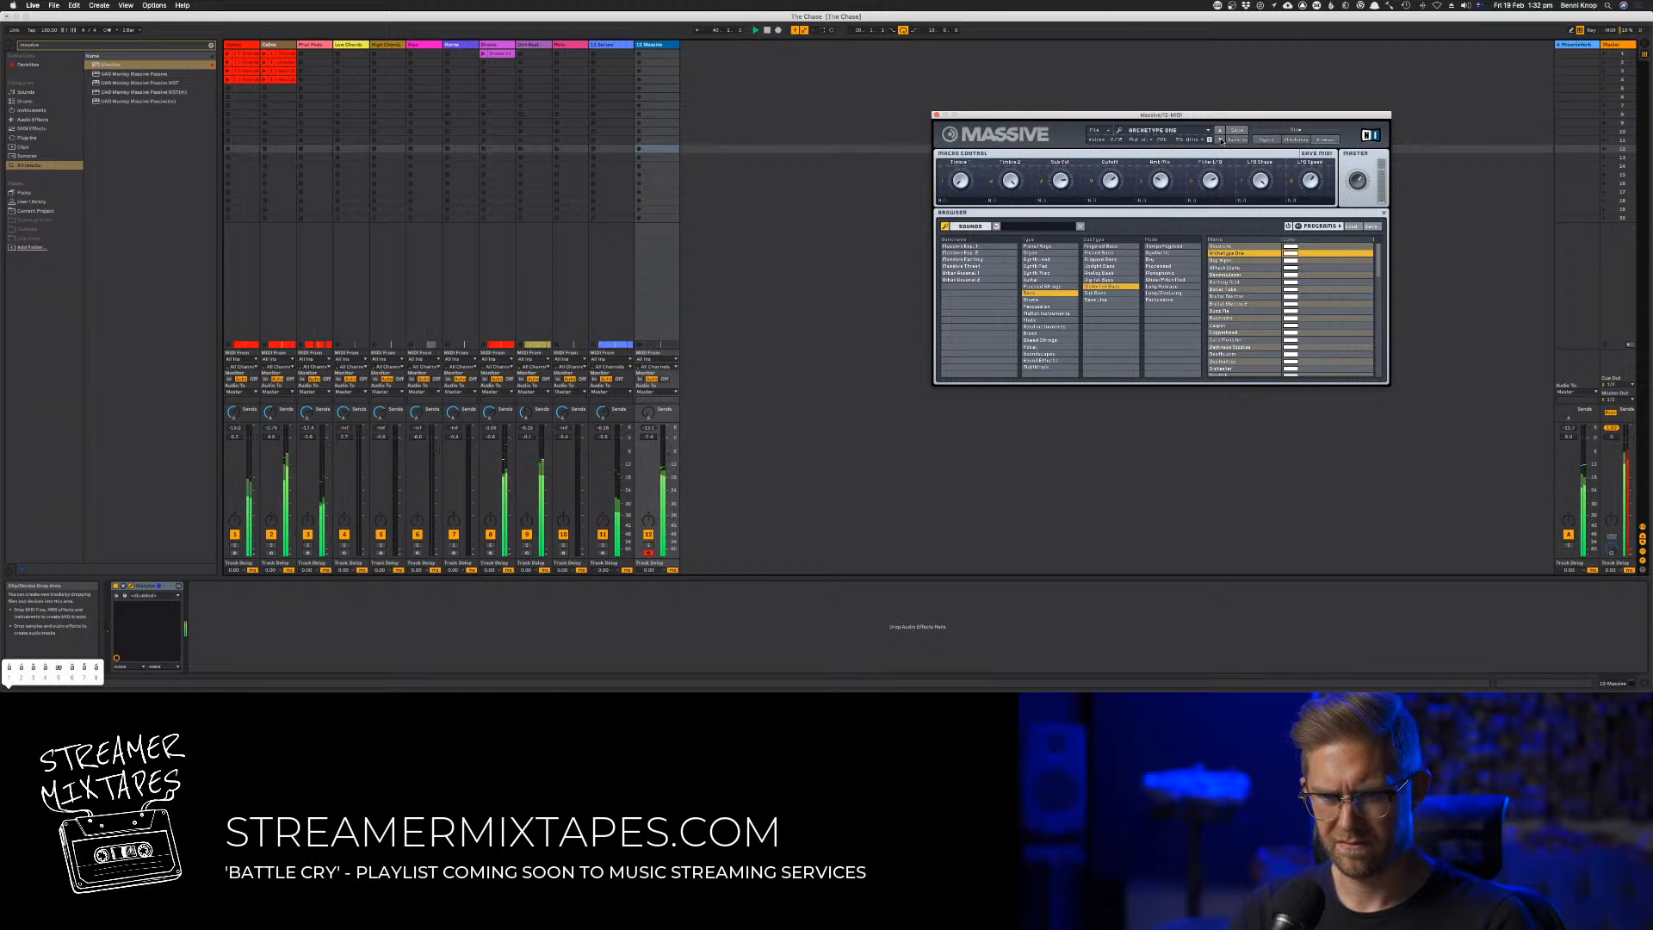
key(a)
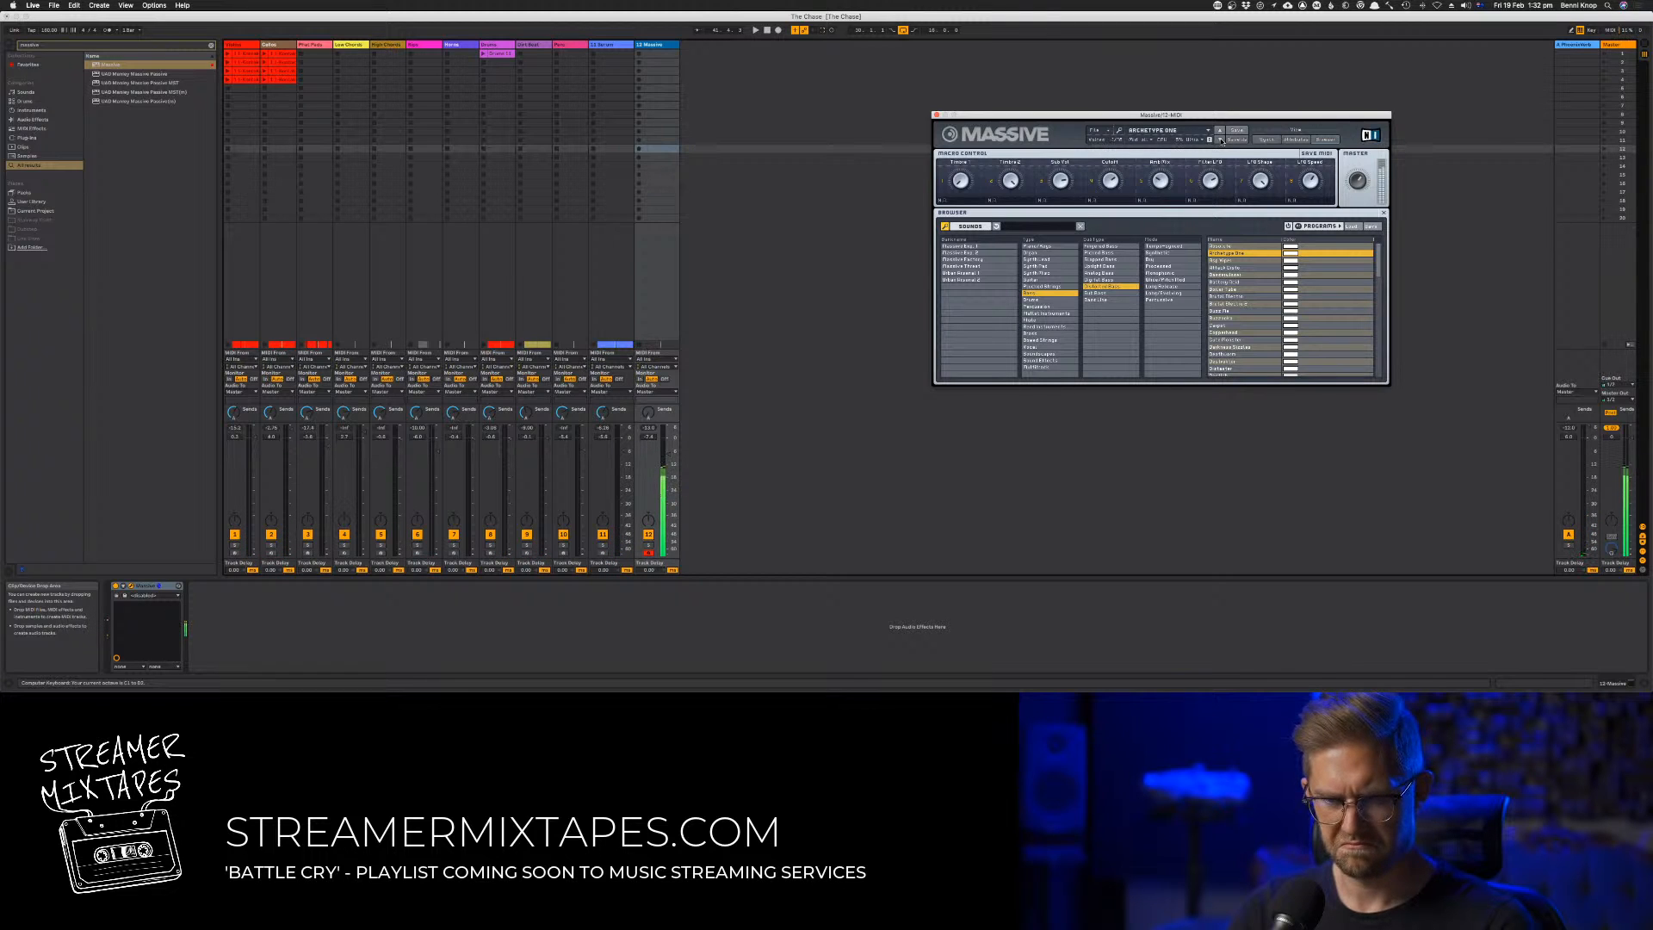
key(space)
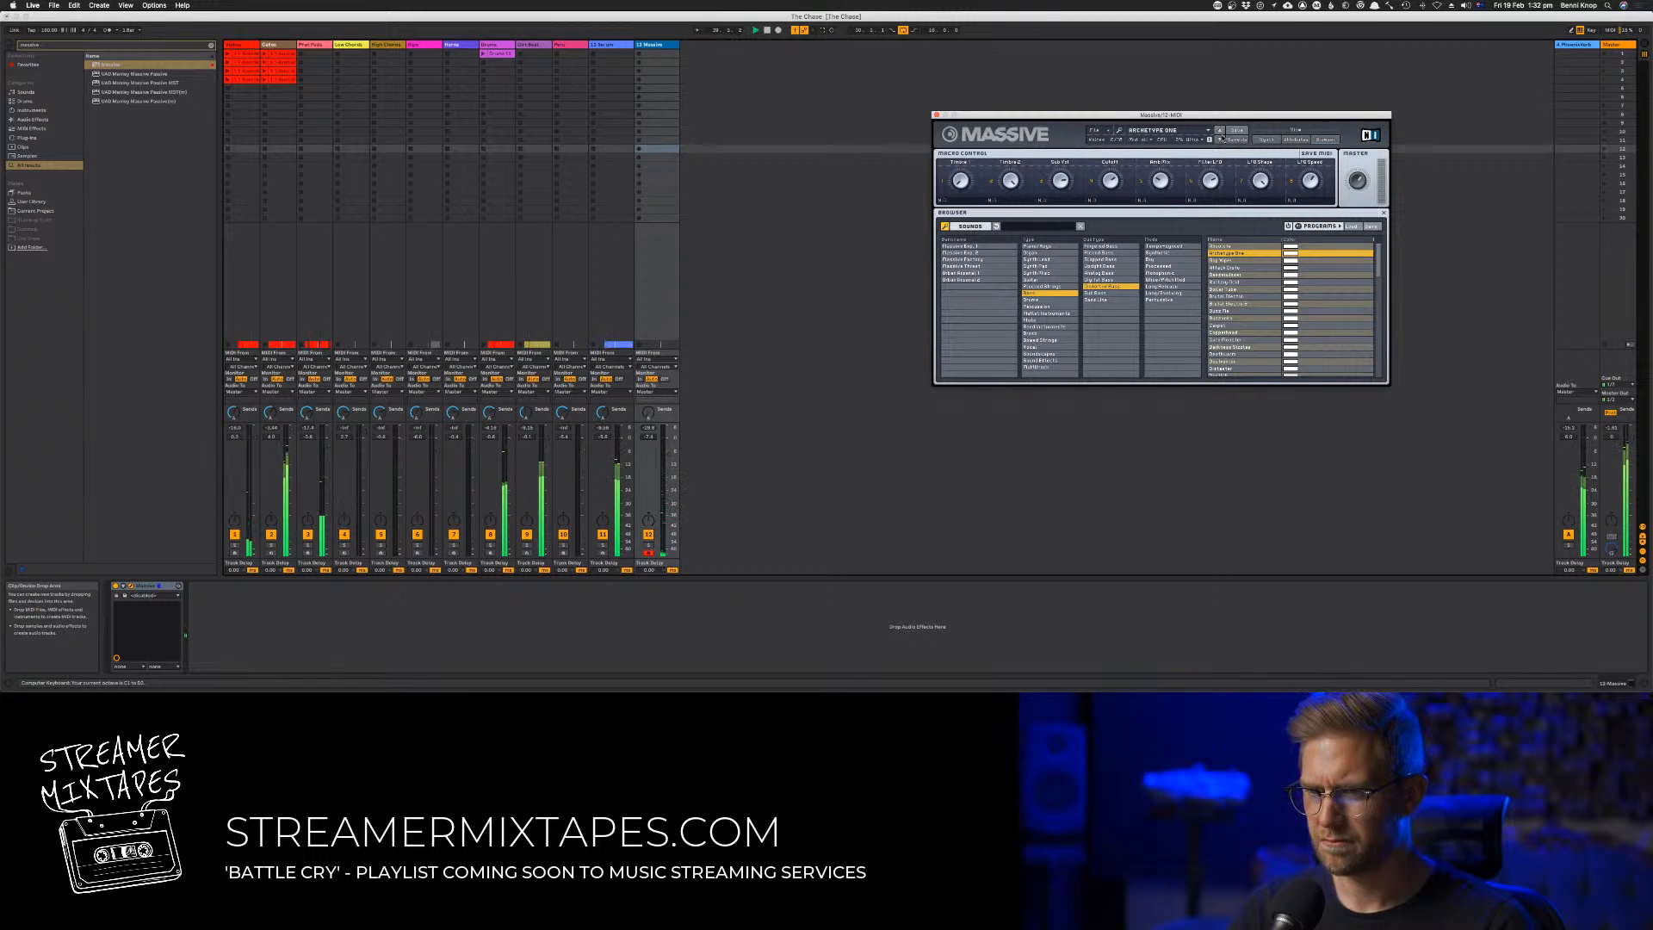
Shorten the arrangement loop to bars 30 to 34 and try out low Archetype One notes for that section
key(Tab)
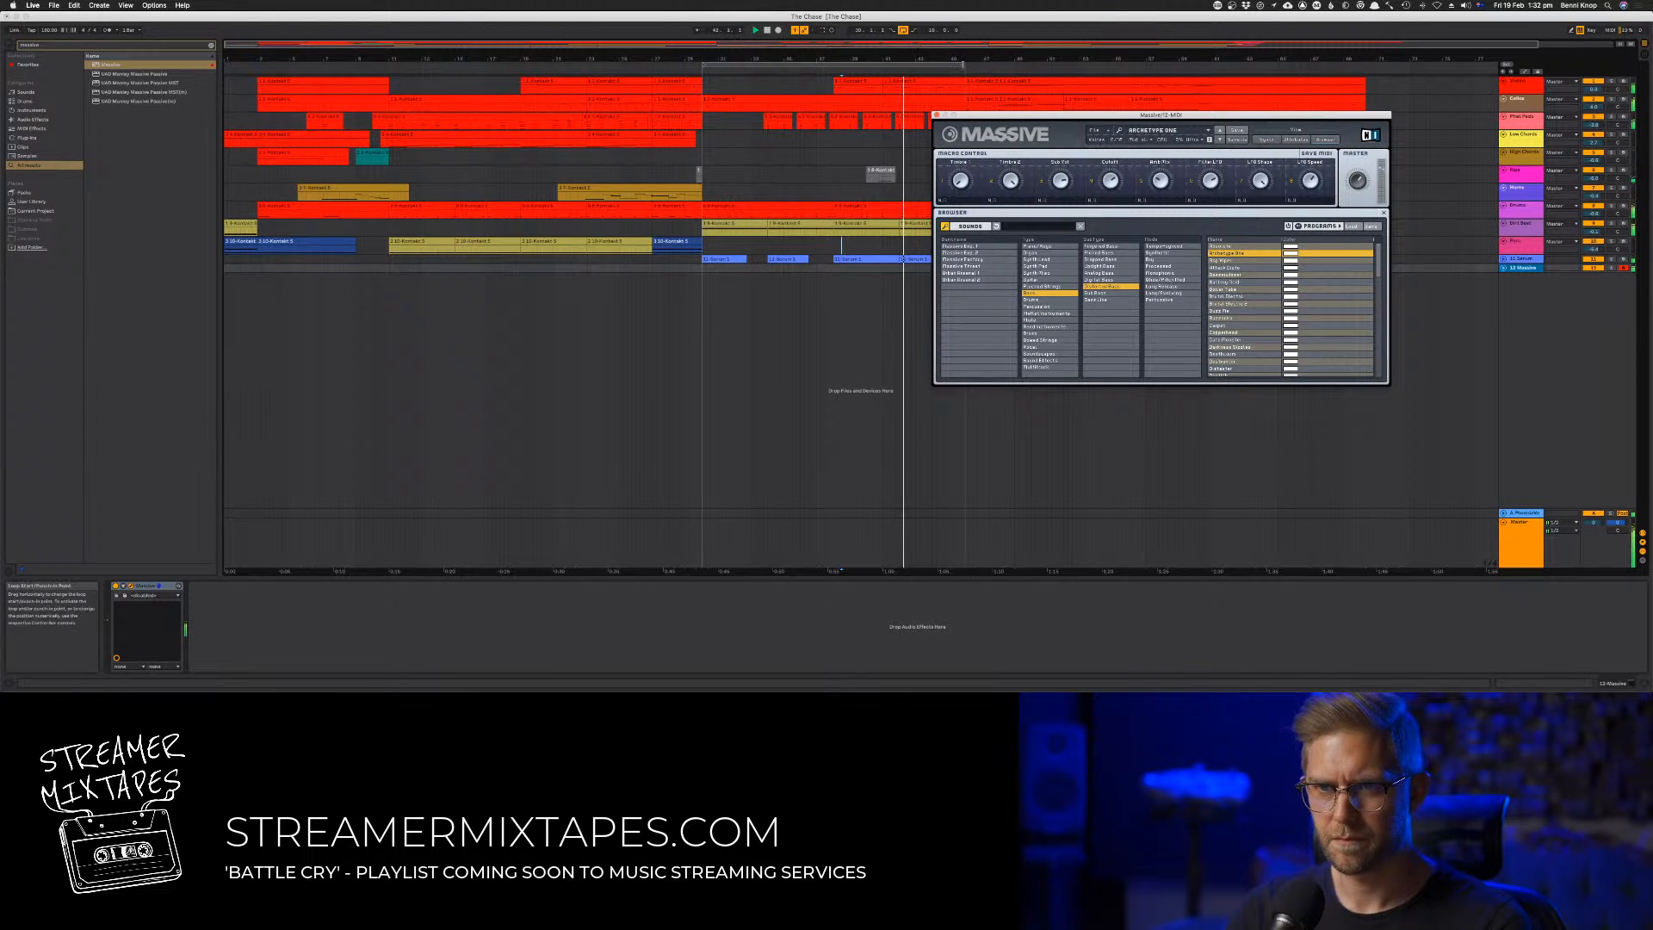
drag(967, 65, 768, 80)
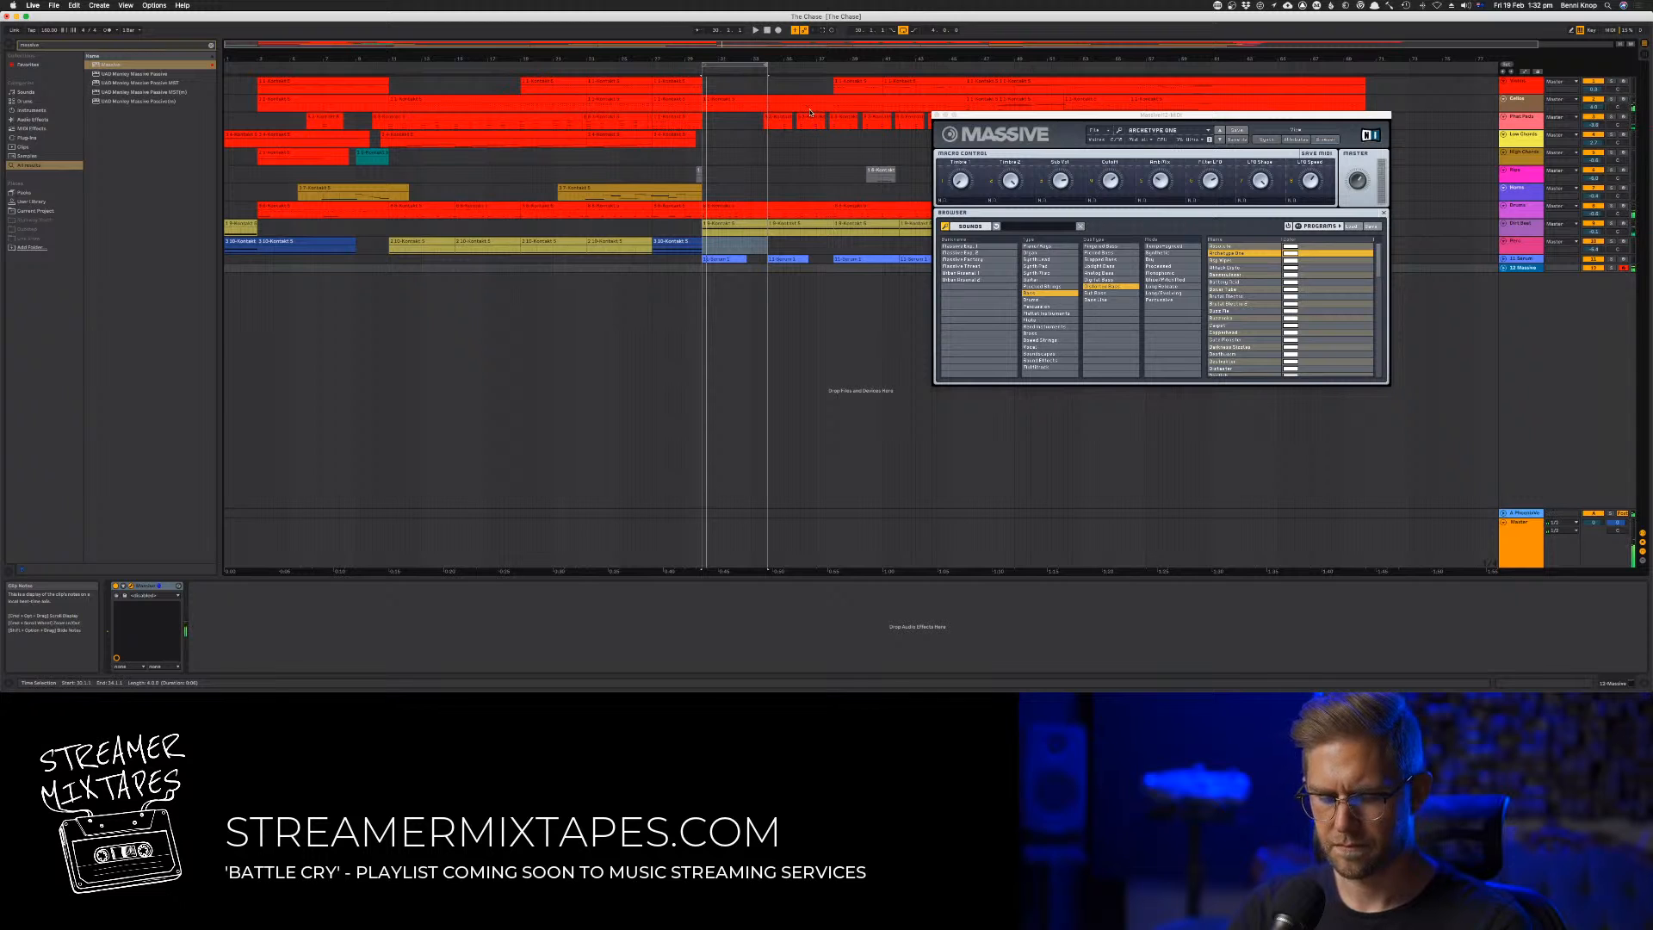
key(z)
key(a)
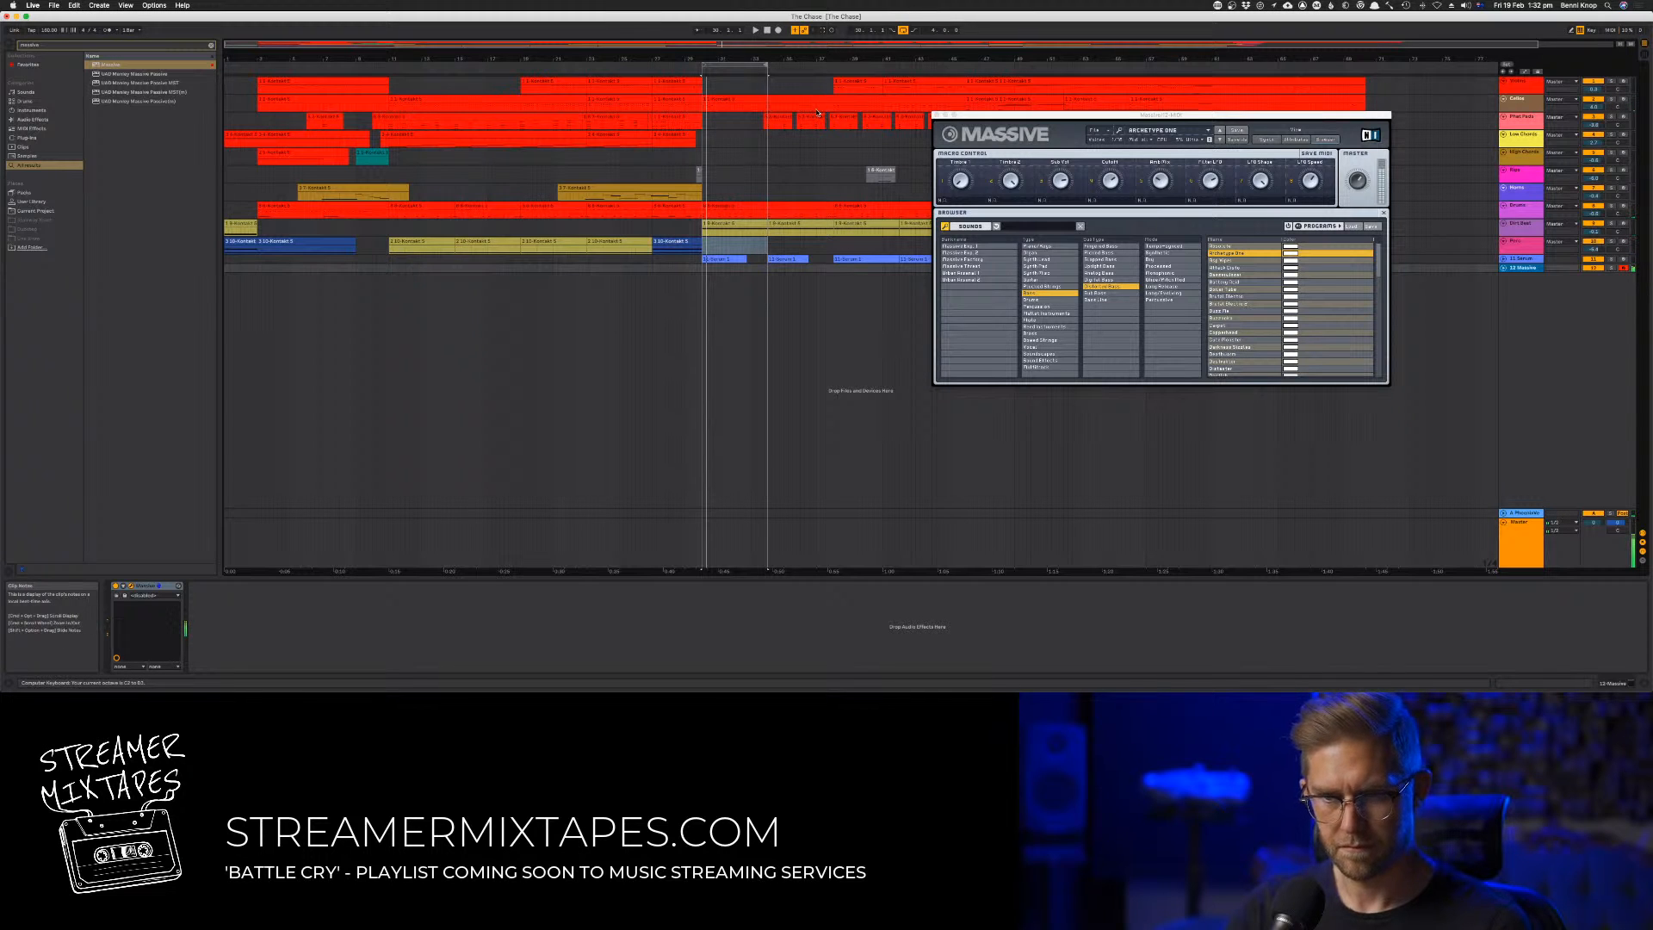
key(space)
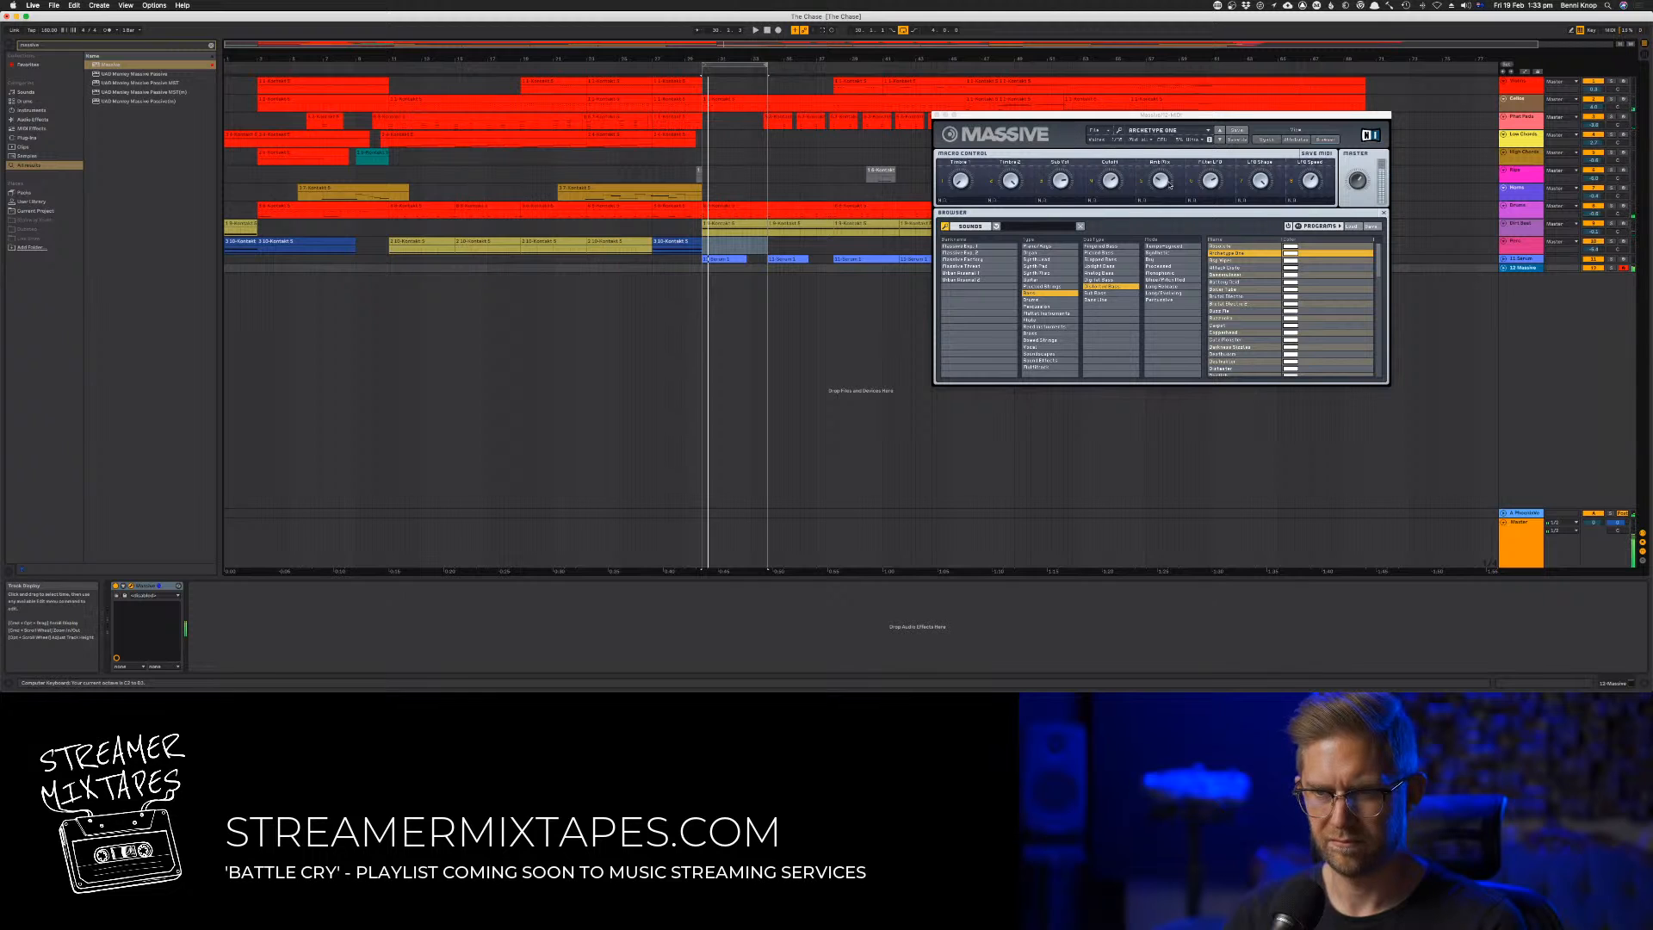
Check the Archetype One preset's macro and synth settings, then play test notes with it over the loop
drag(1262, 191, 1255, 251)
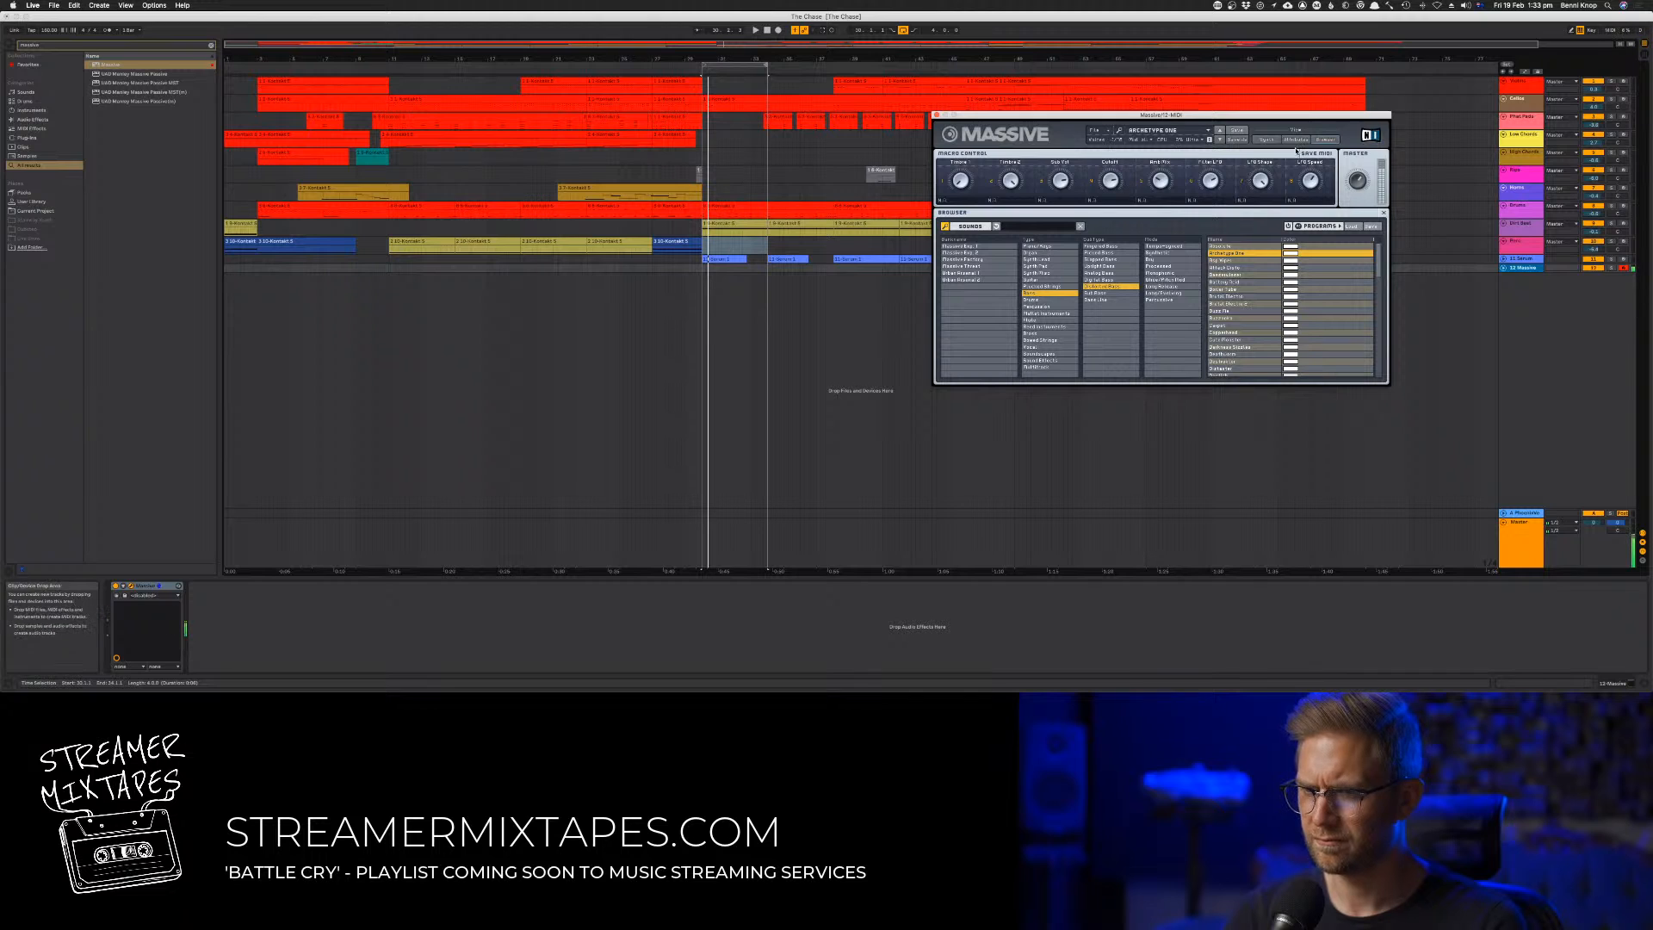
click(1266, 140)
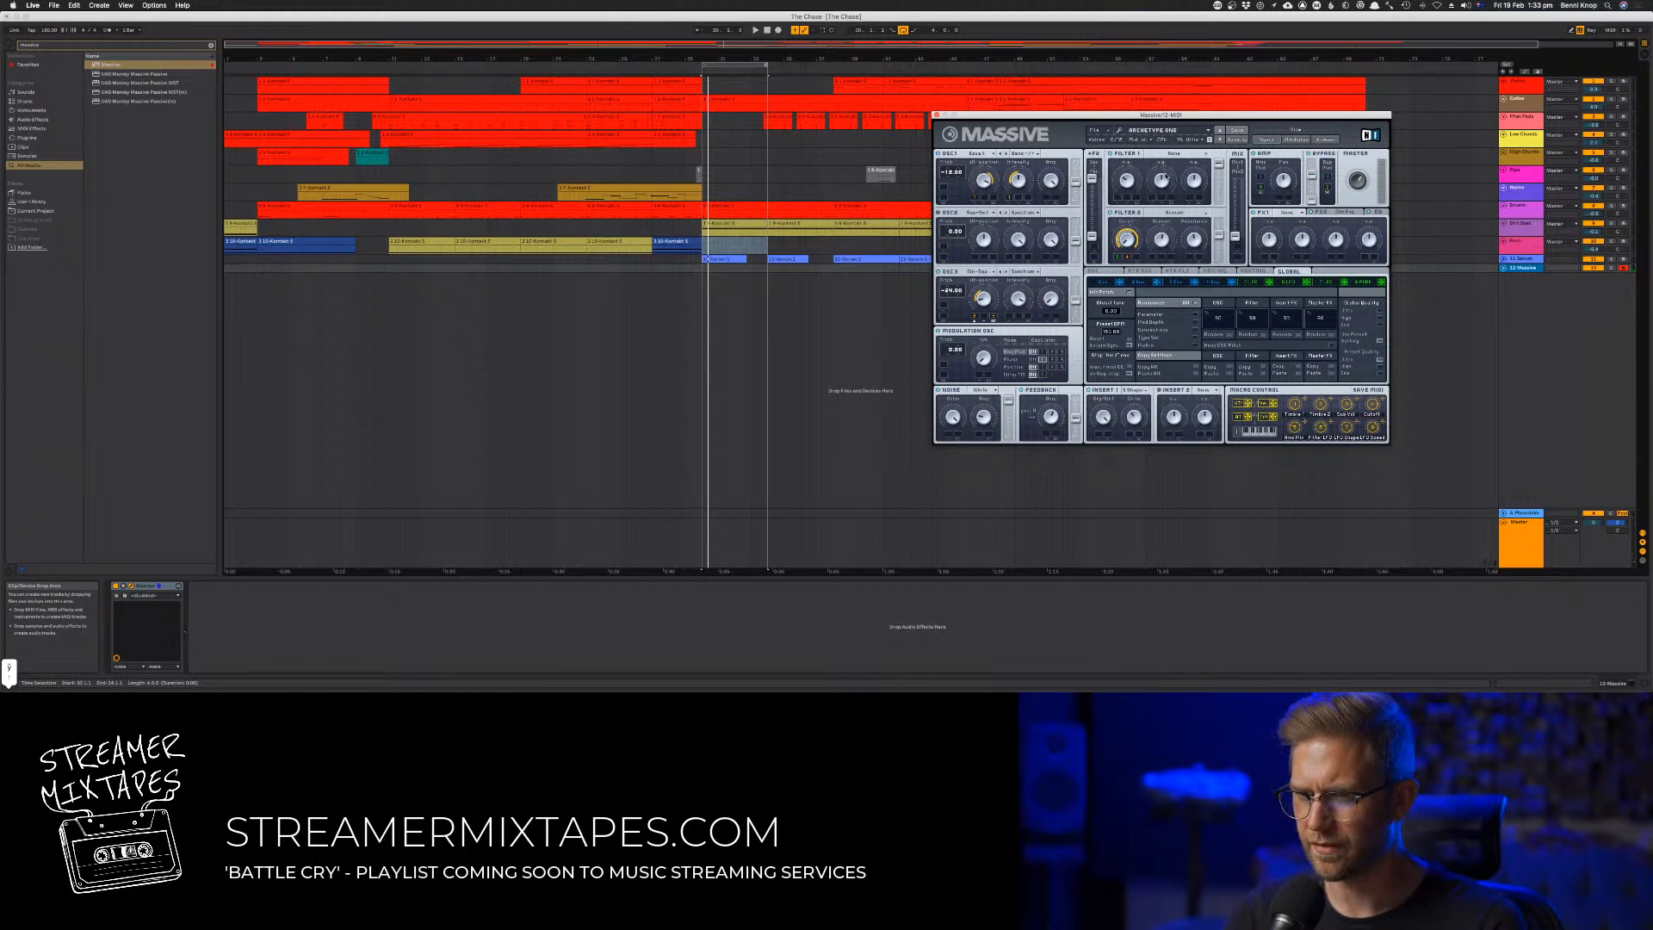
click(1326, 140)
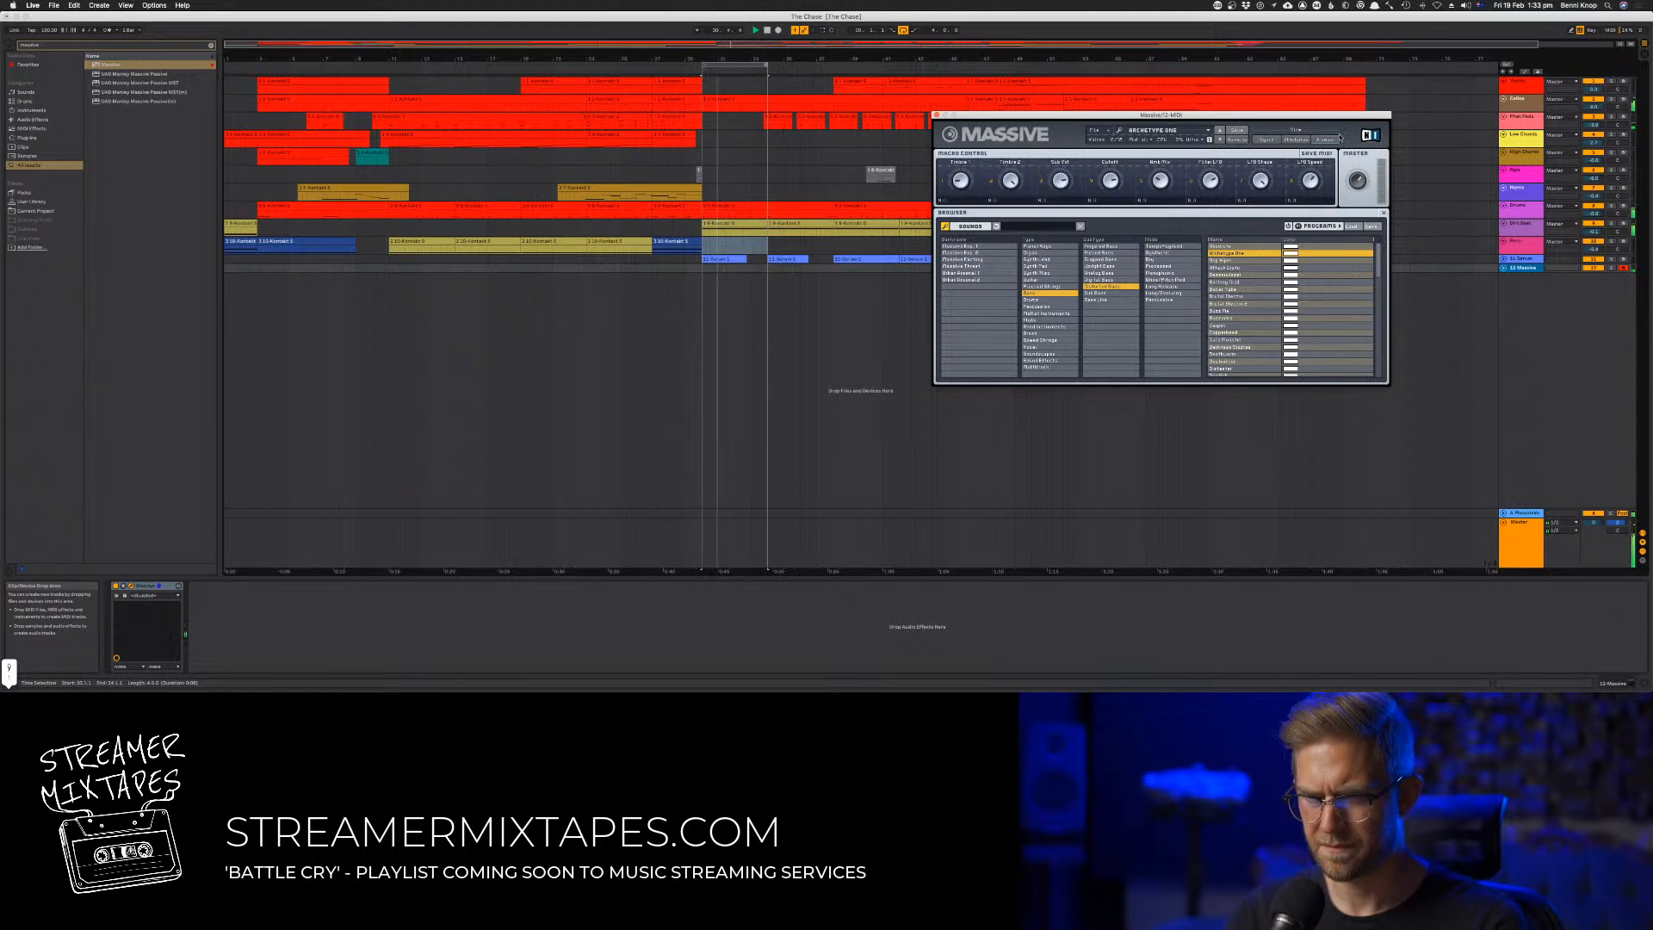
key(z)
key(y)
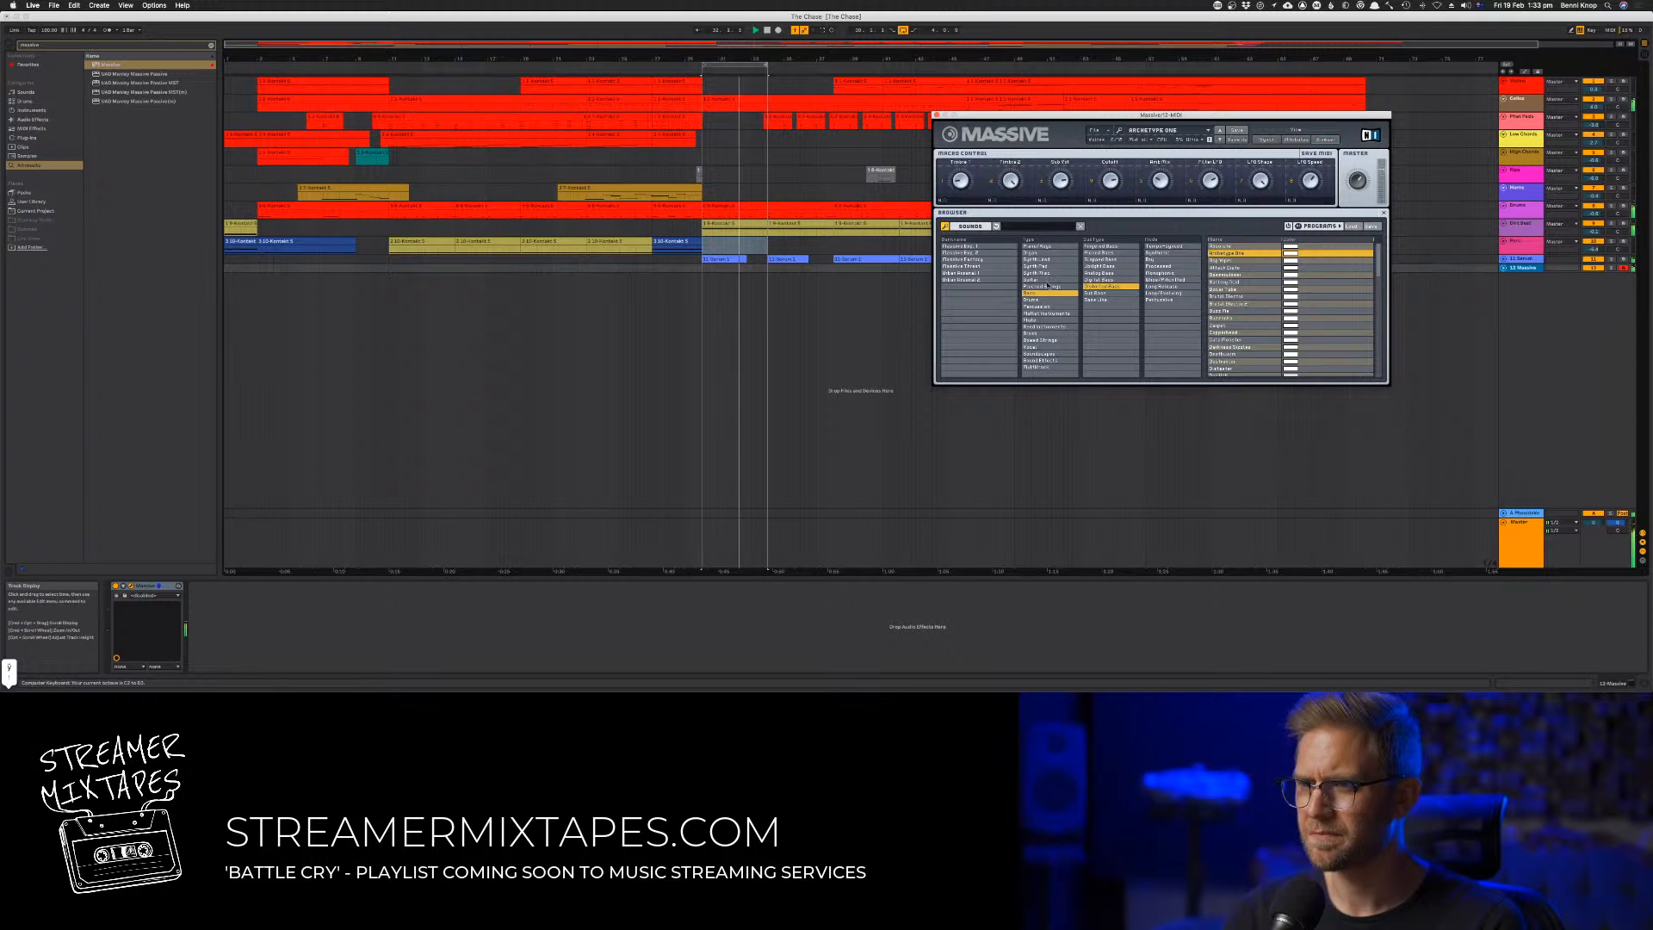
Record a low bass note on the Massive track near the end of the bar 30 to 34 loop and quantize it
click(778, 31)
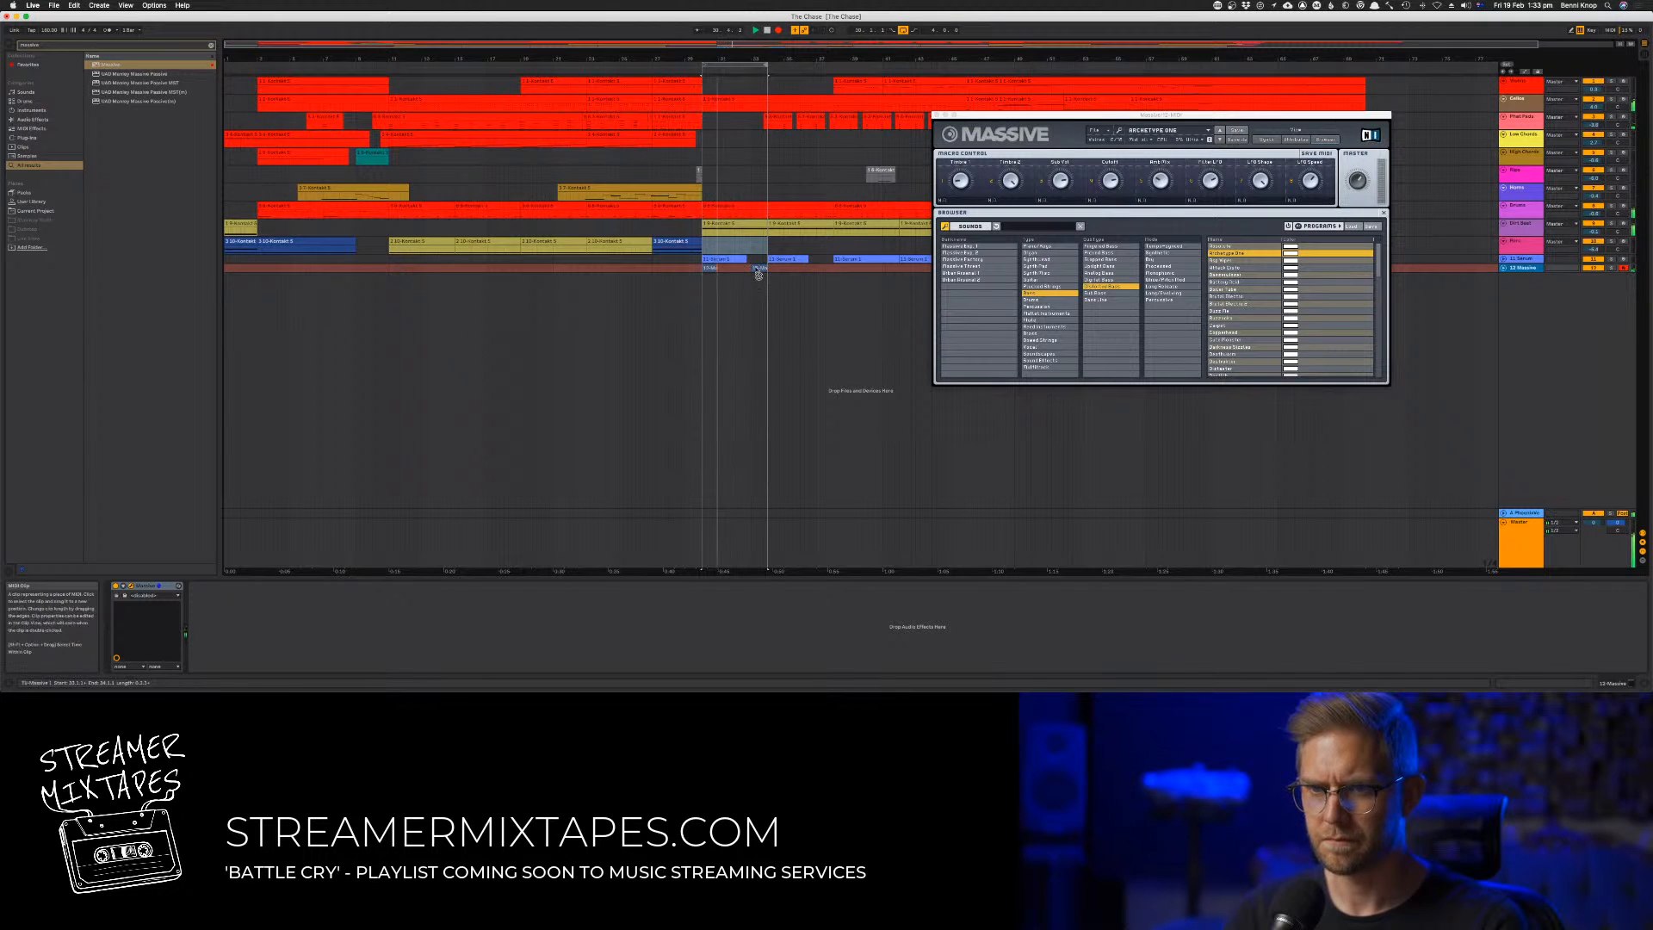
double_click(758, 269)
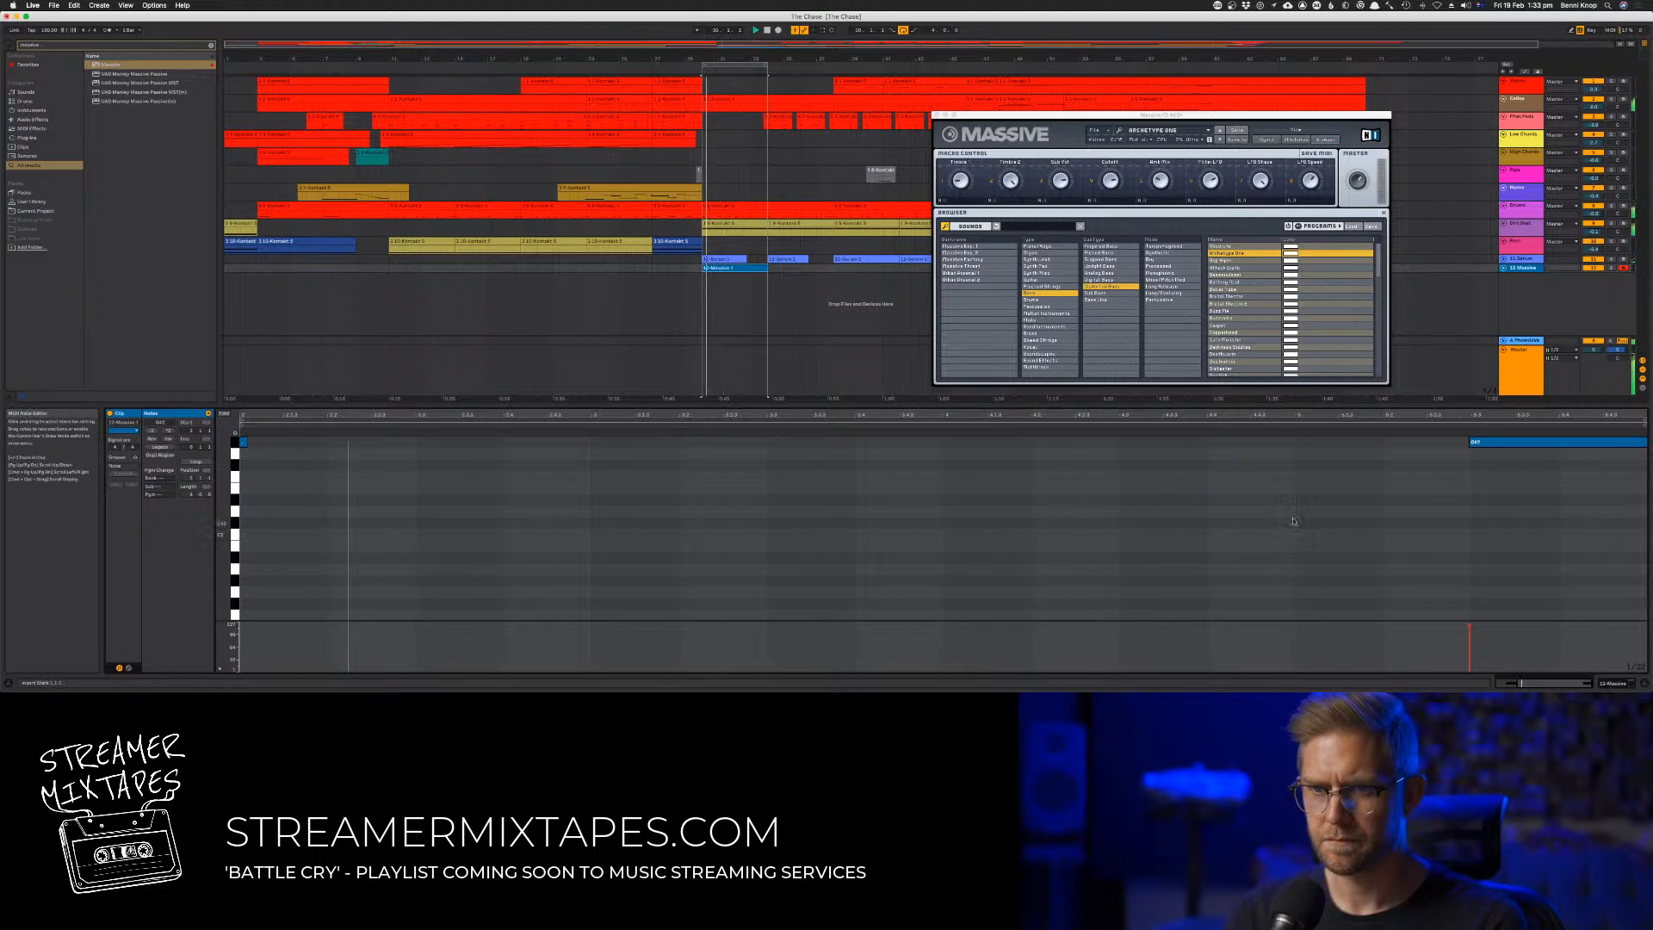
key(super+a)
key(super+u)
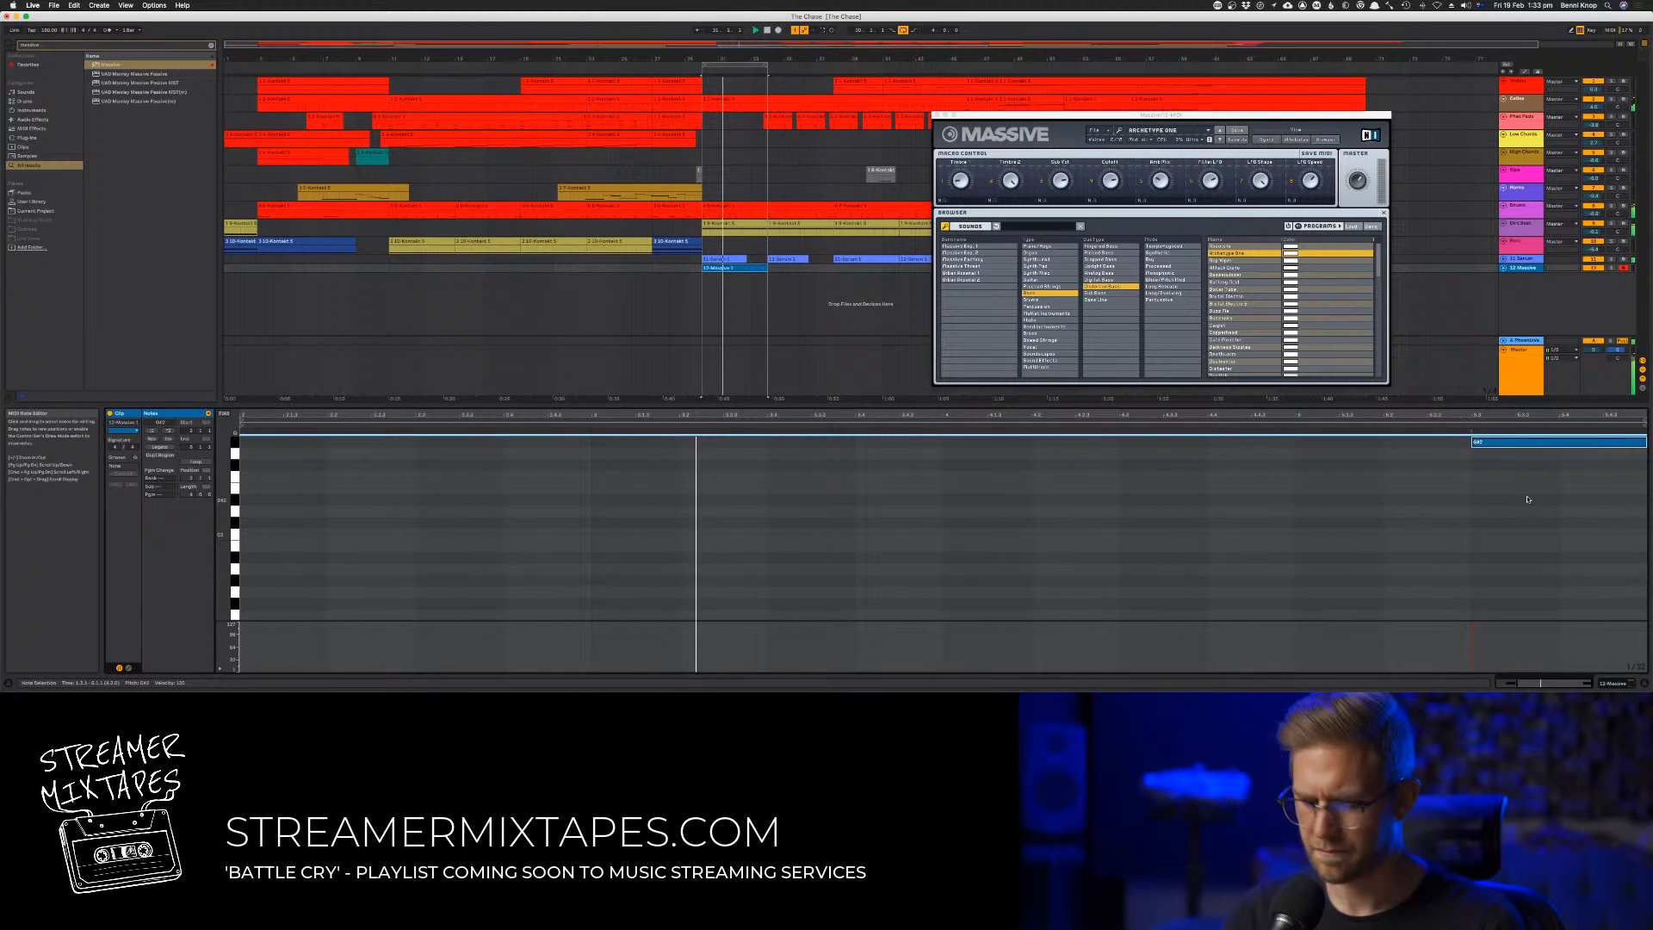
click(1471, 493)
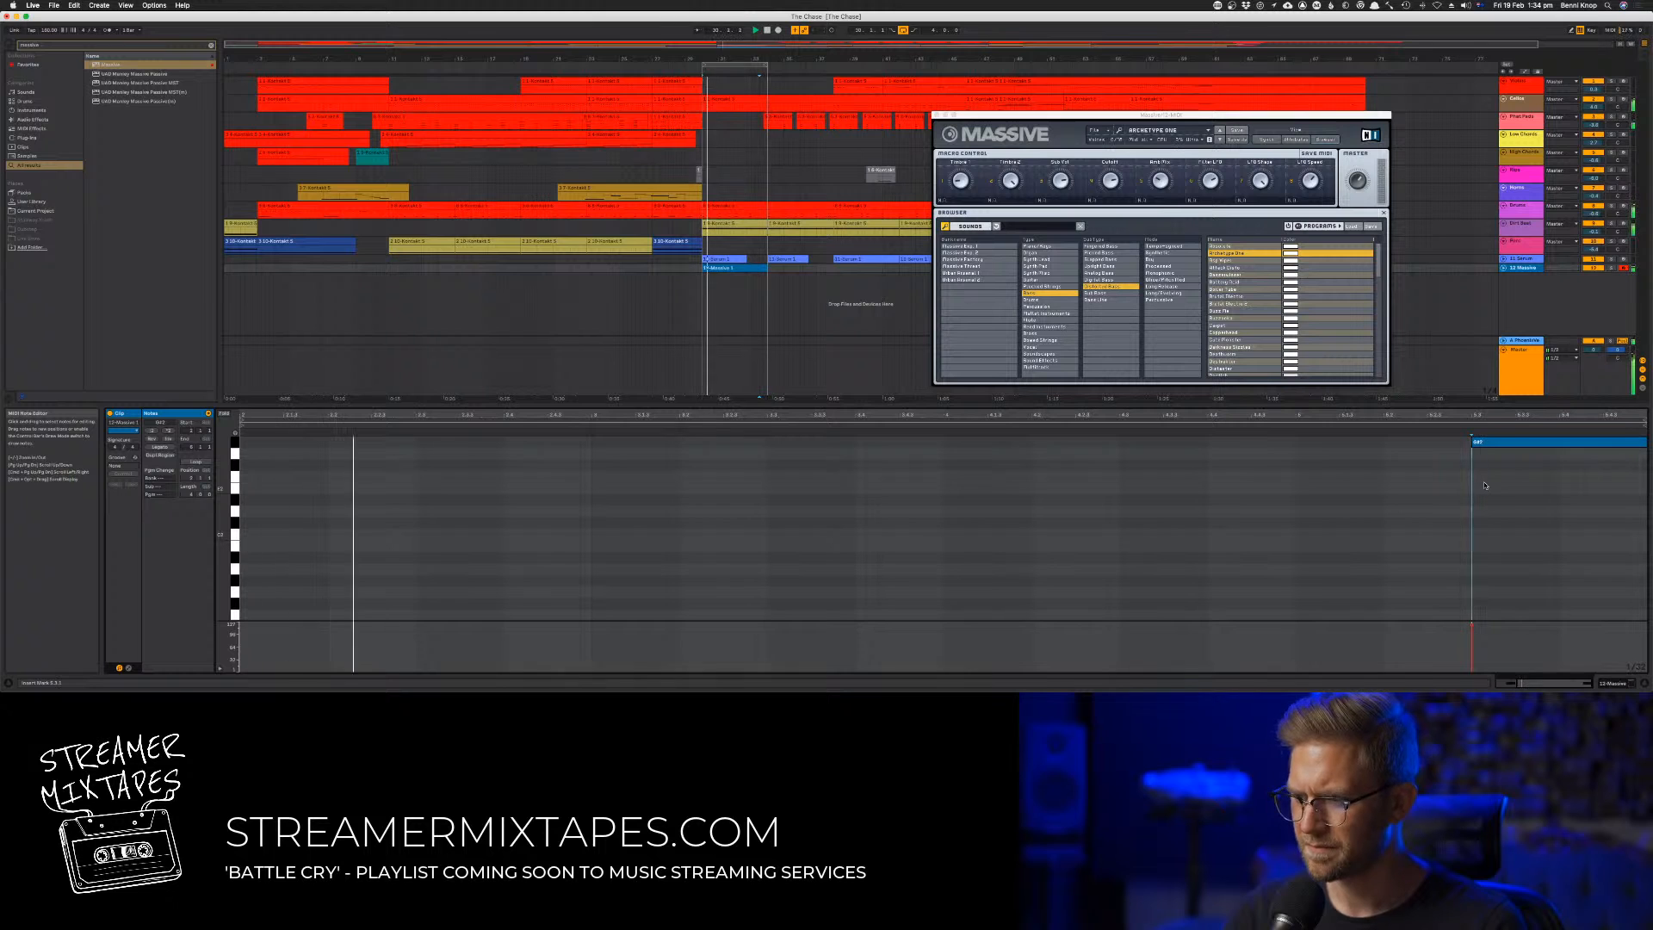
click(1478, 449)
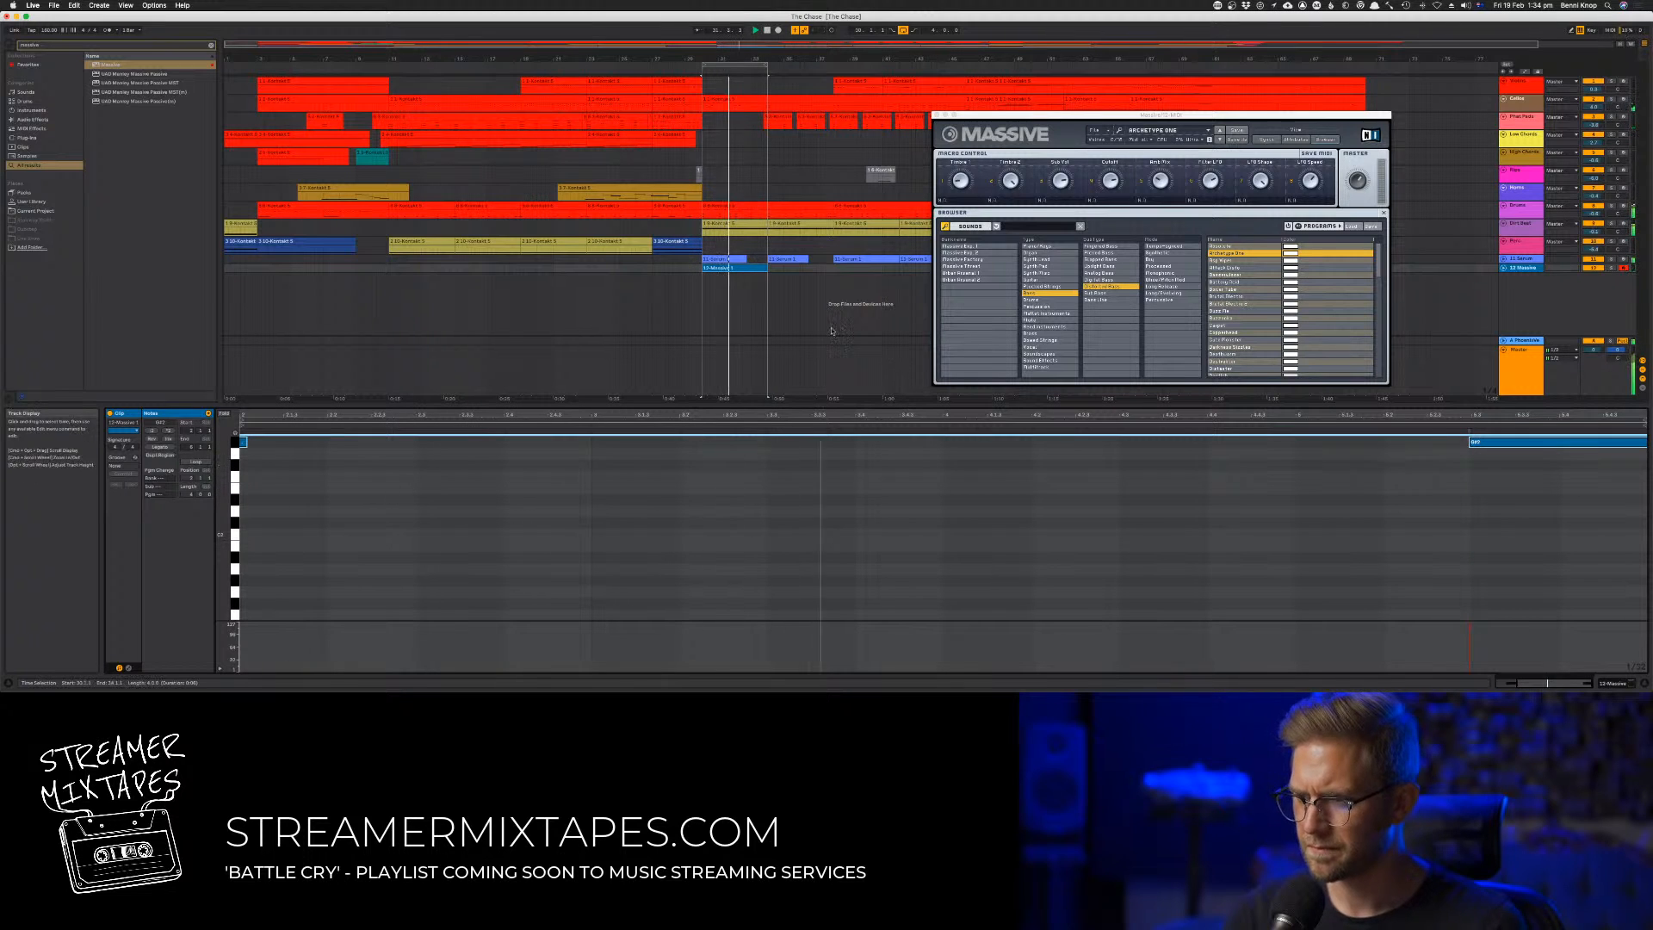
Duplicate the recorded Massive clip to bars 34 to 38 and snap the first clip's note to the grid
click(742, 268)
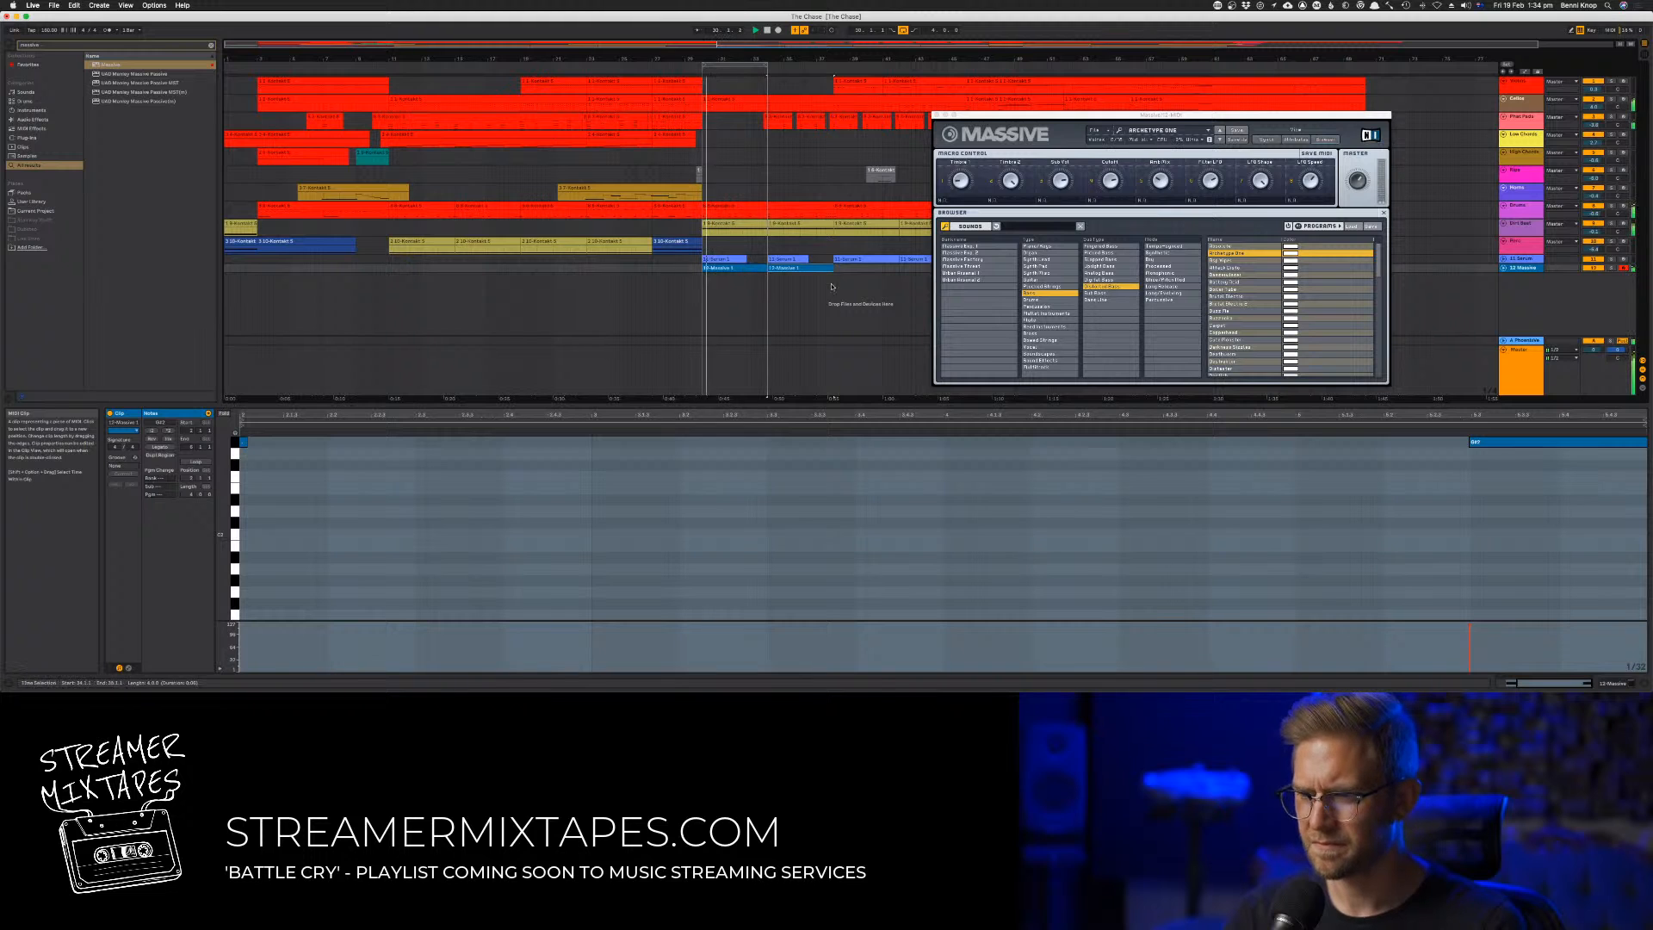
click(1477, 444)
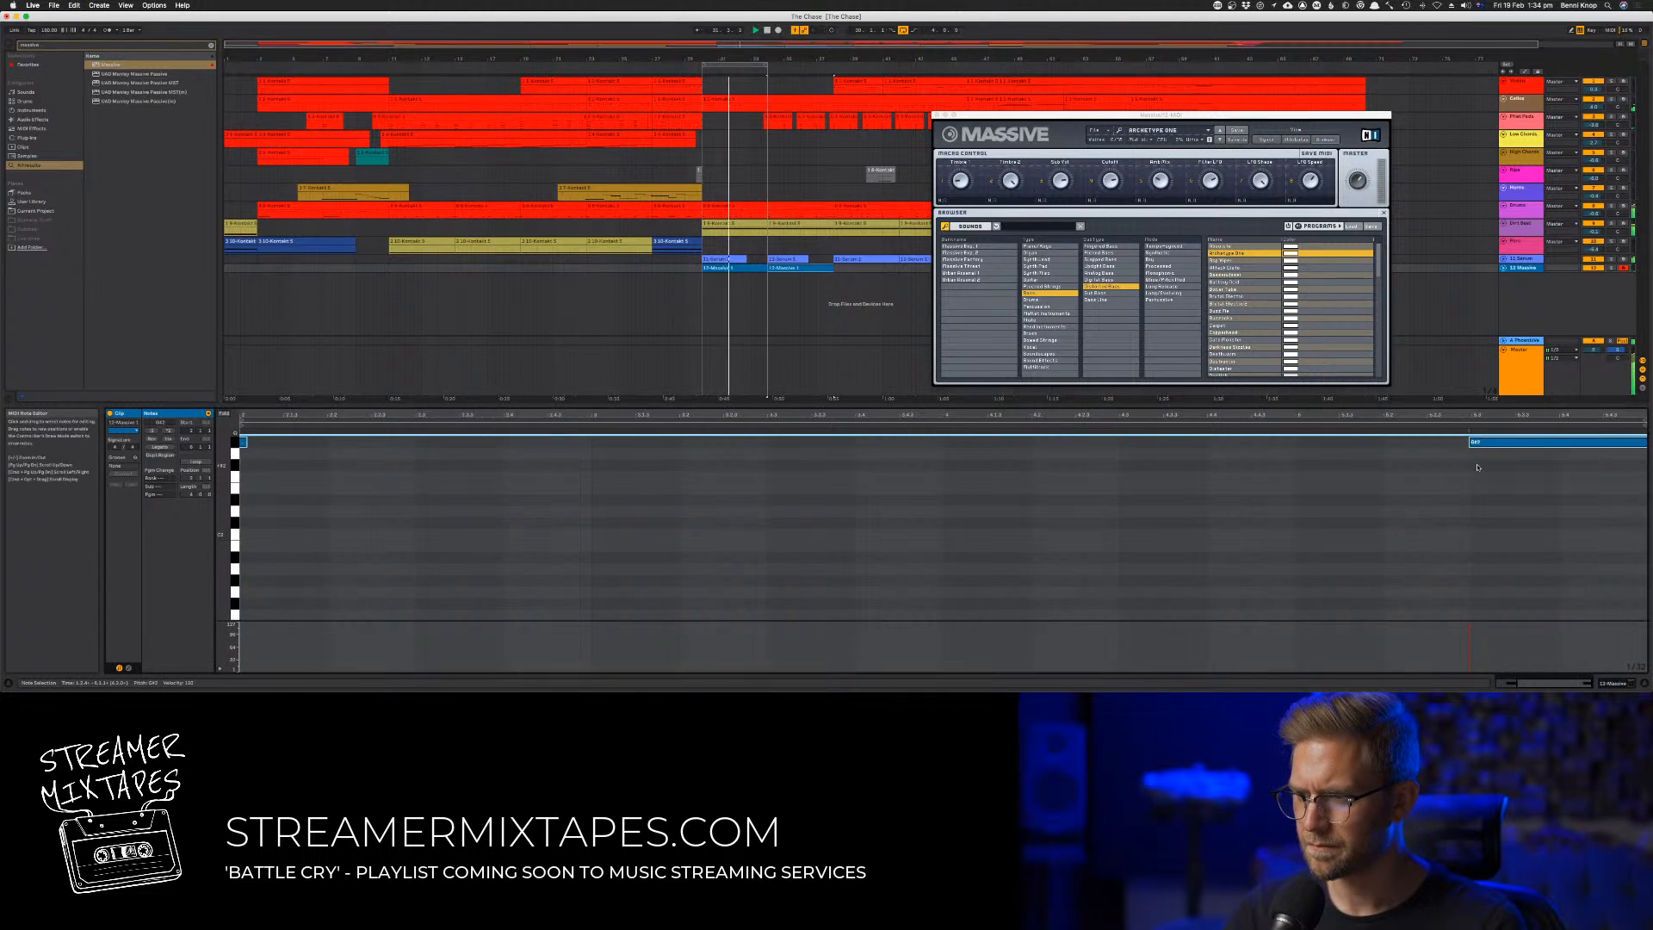
click(742, 268)
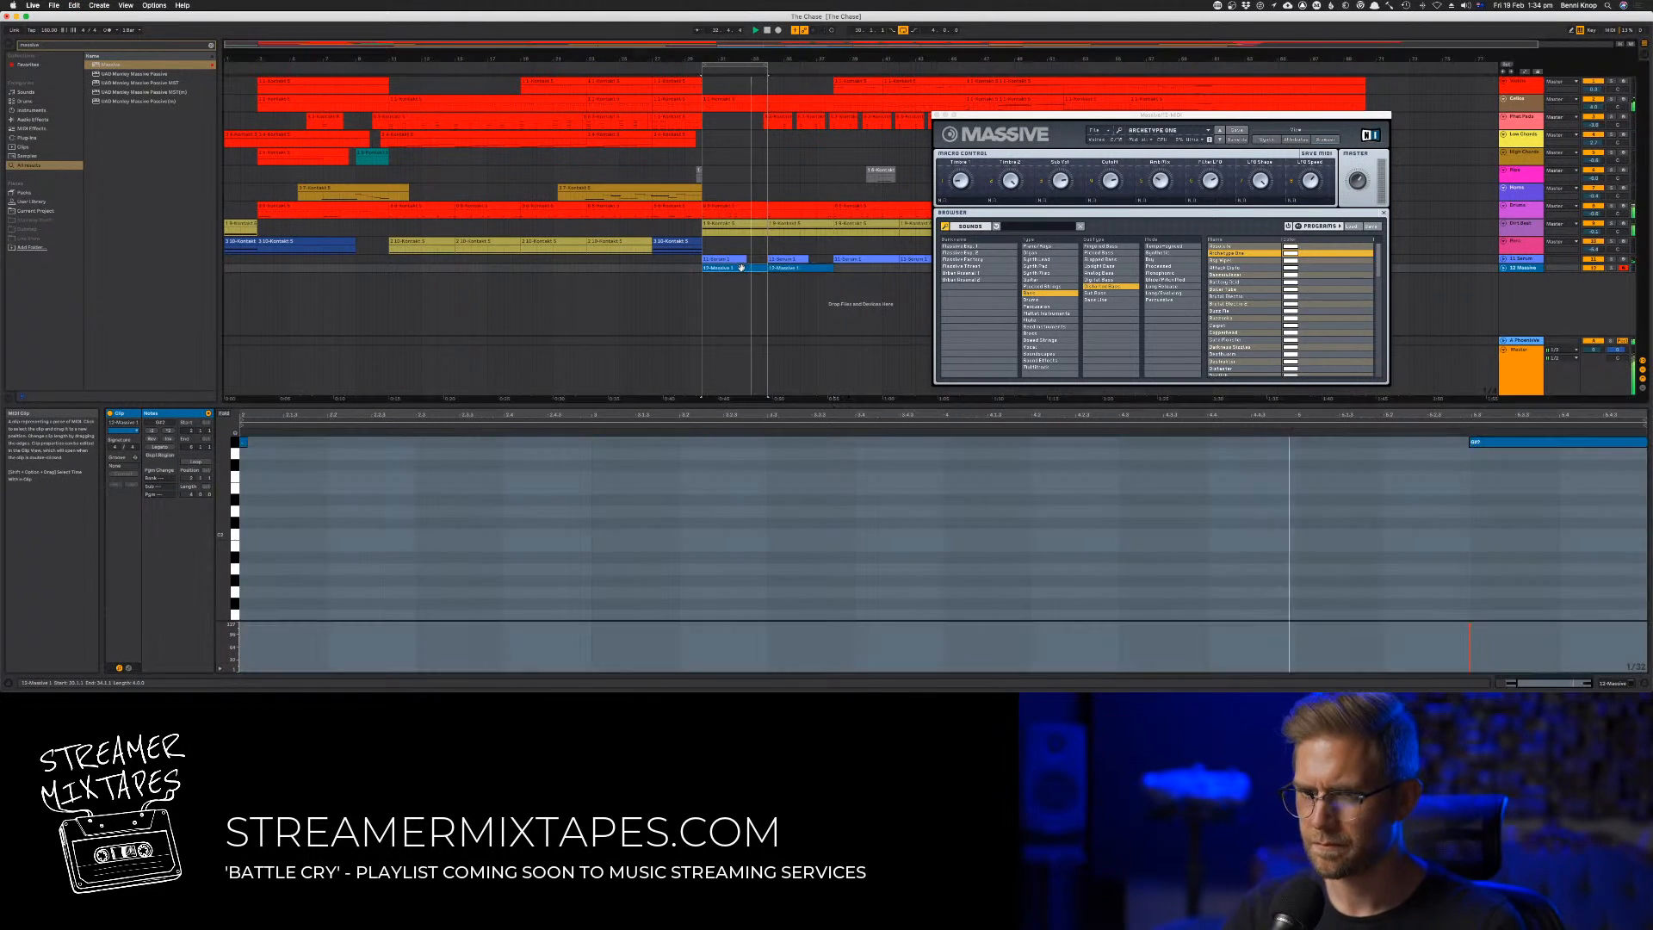
click(1323, 482)
key(super+a)
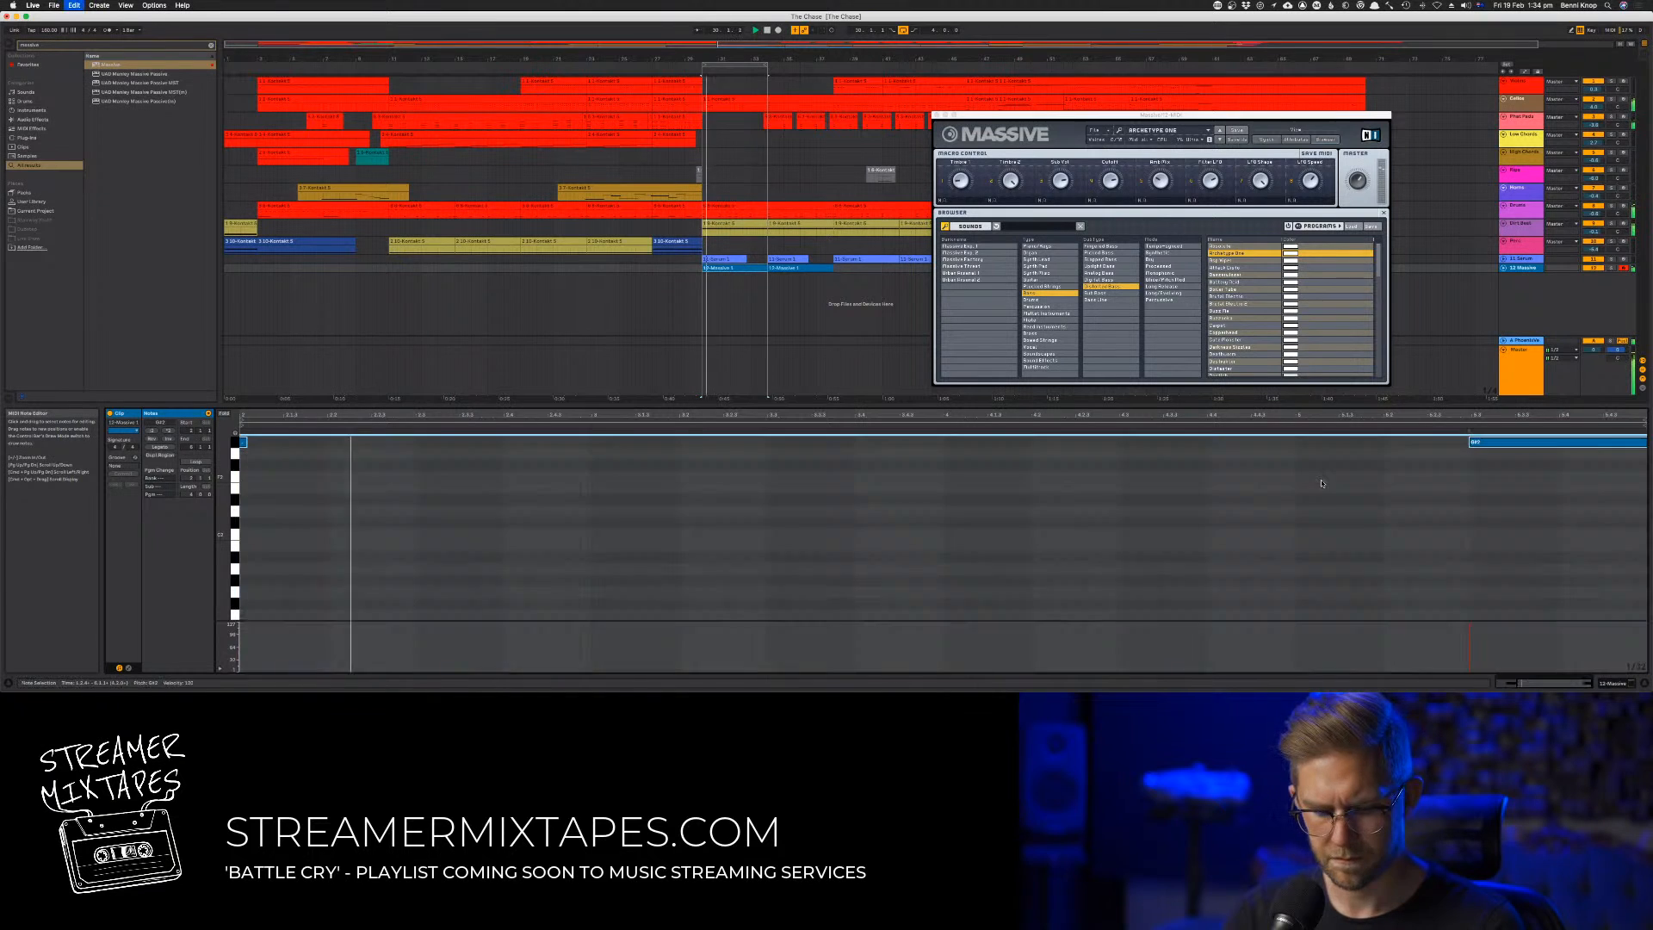
click(1426, 483)
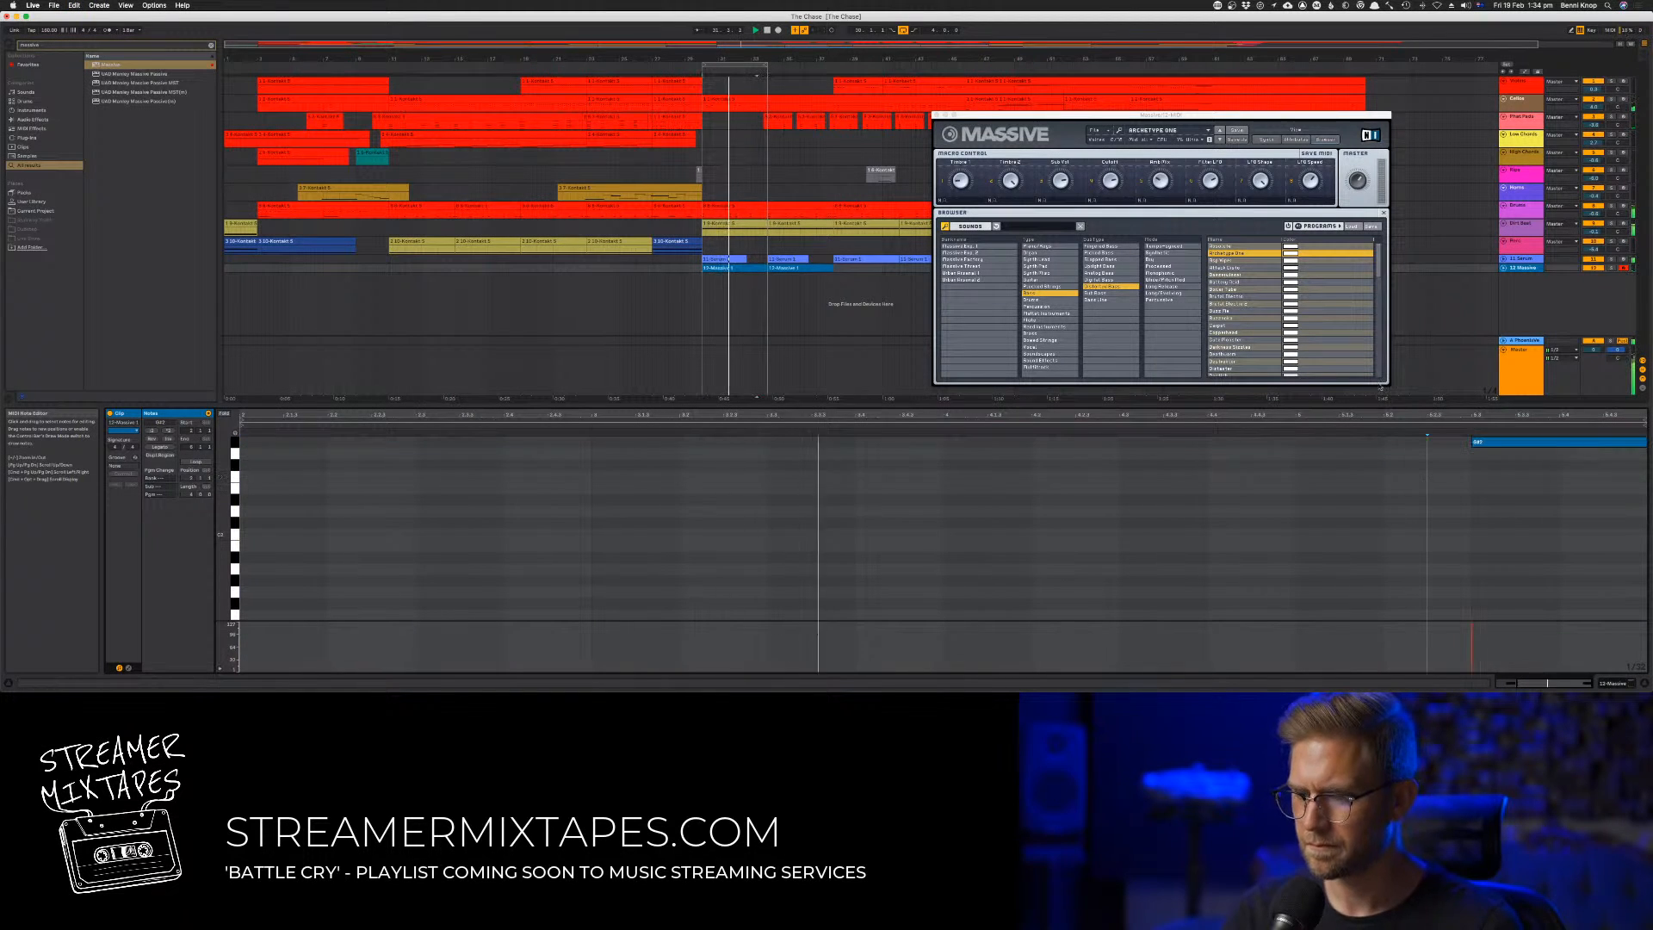
Close the Massive window and duplicate the Massive bass clip to fill bars 38 to 46
click(1213, 176)
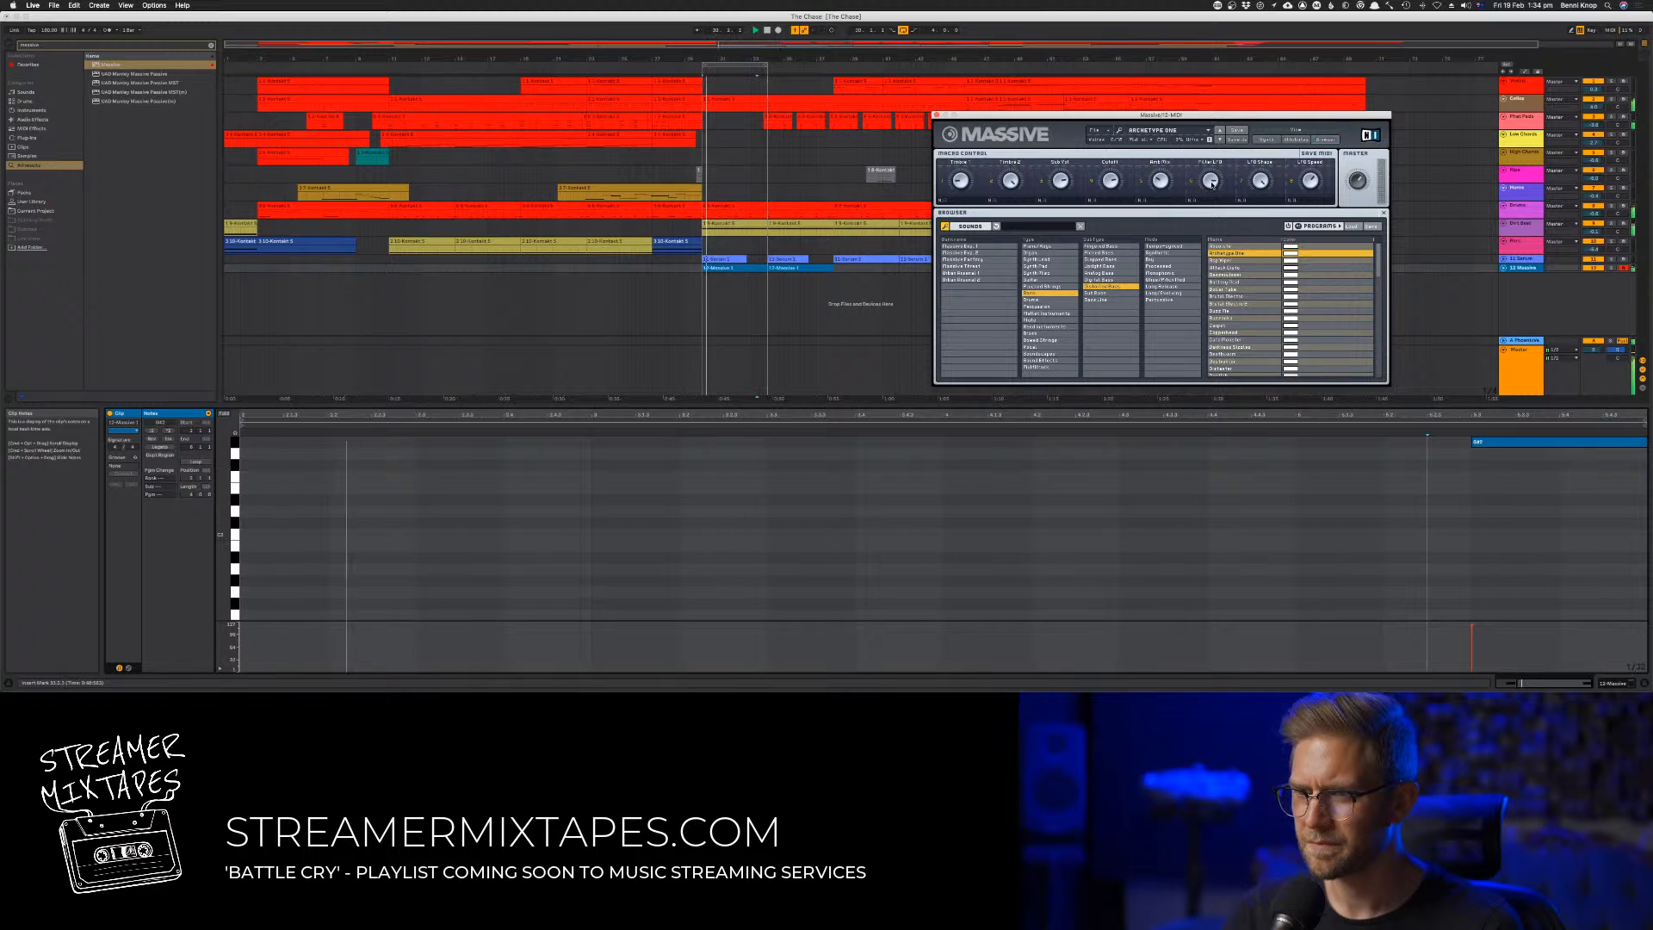
click(937, 115)
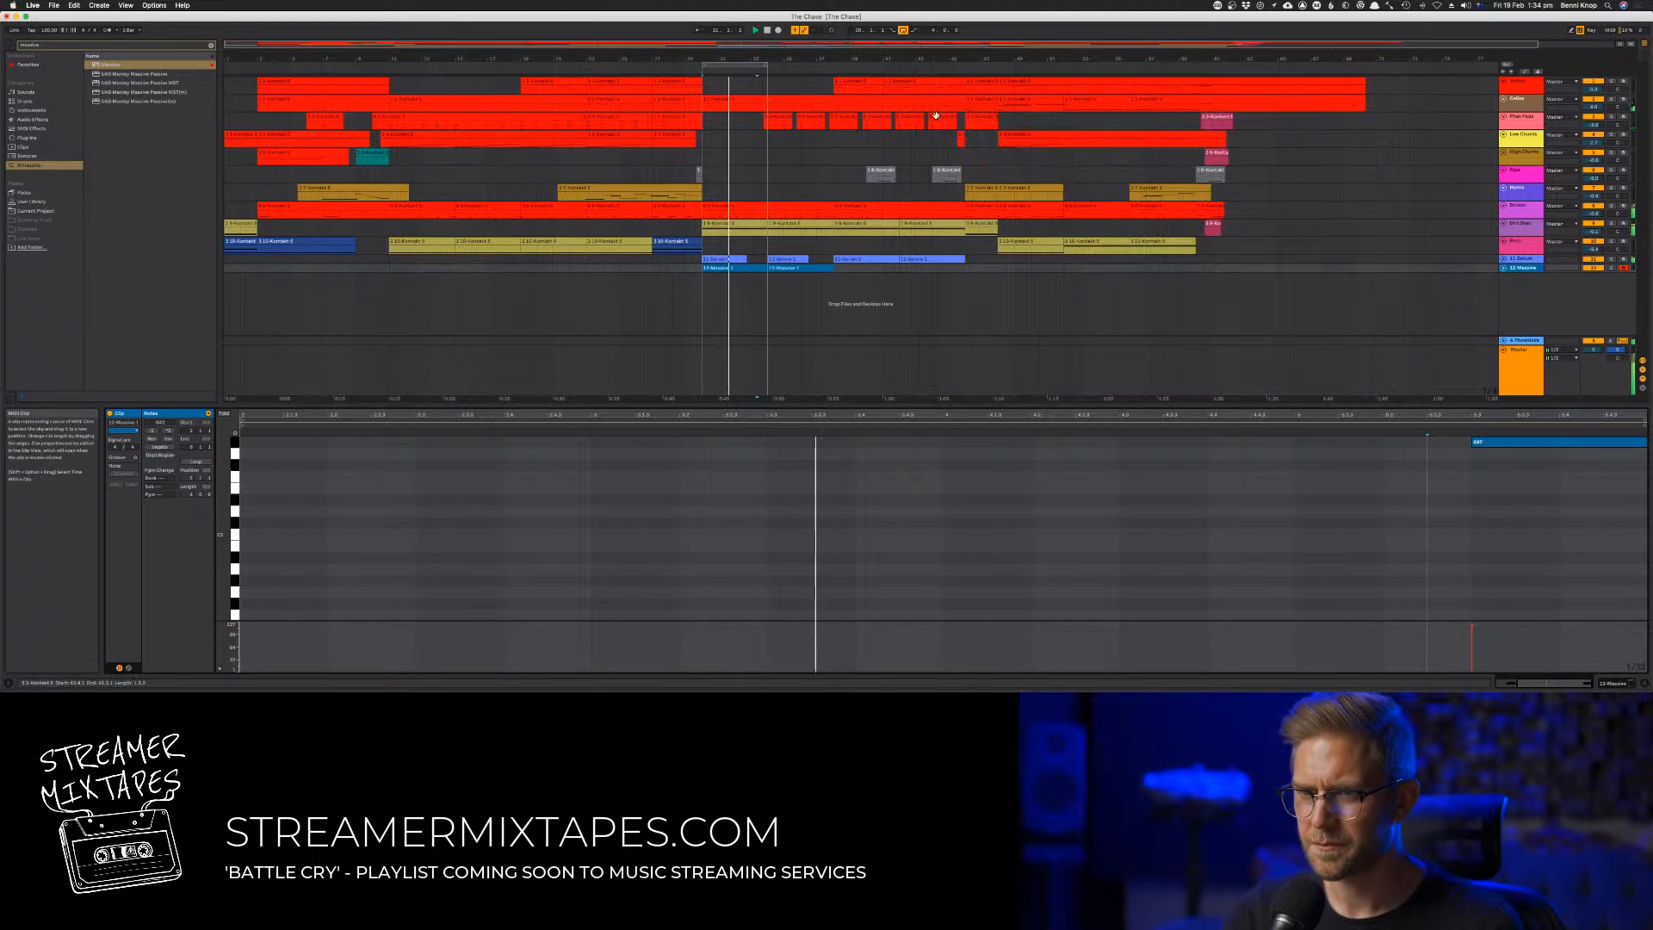
scroll(1586, 564, up, 4)
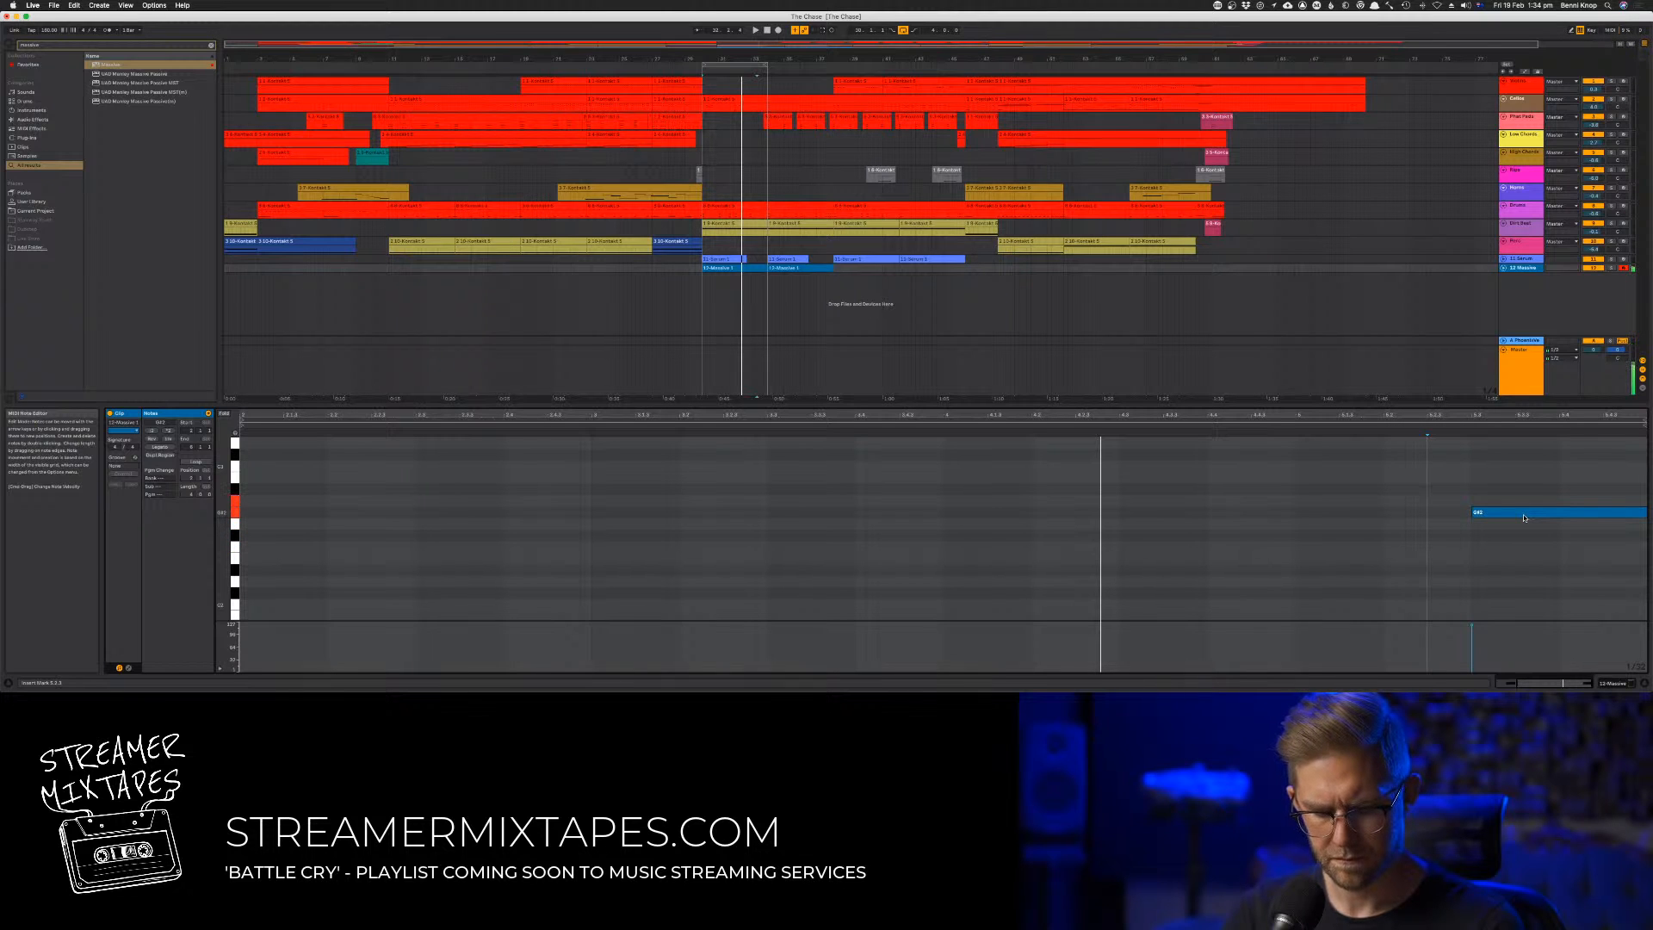
key(space)
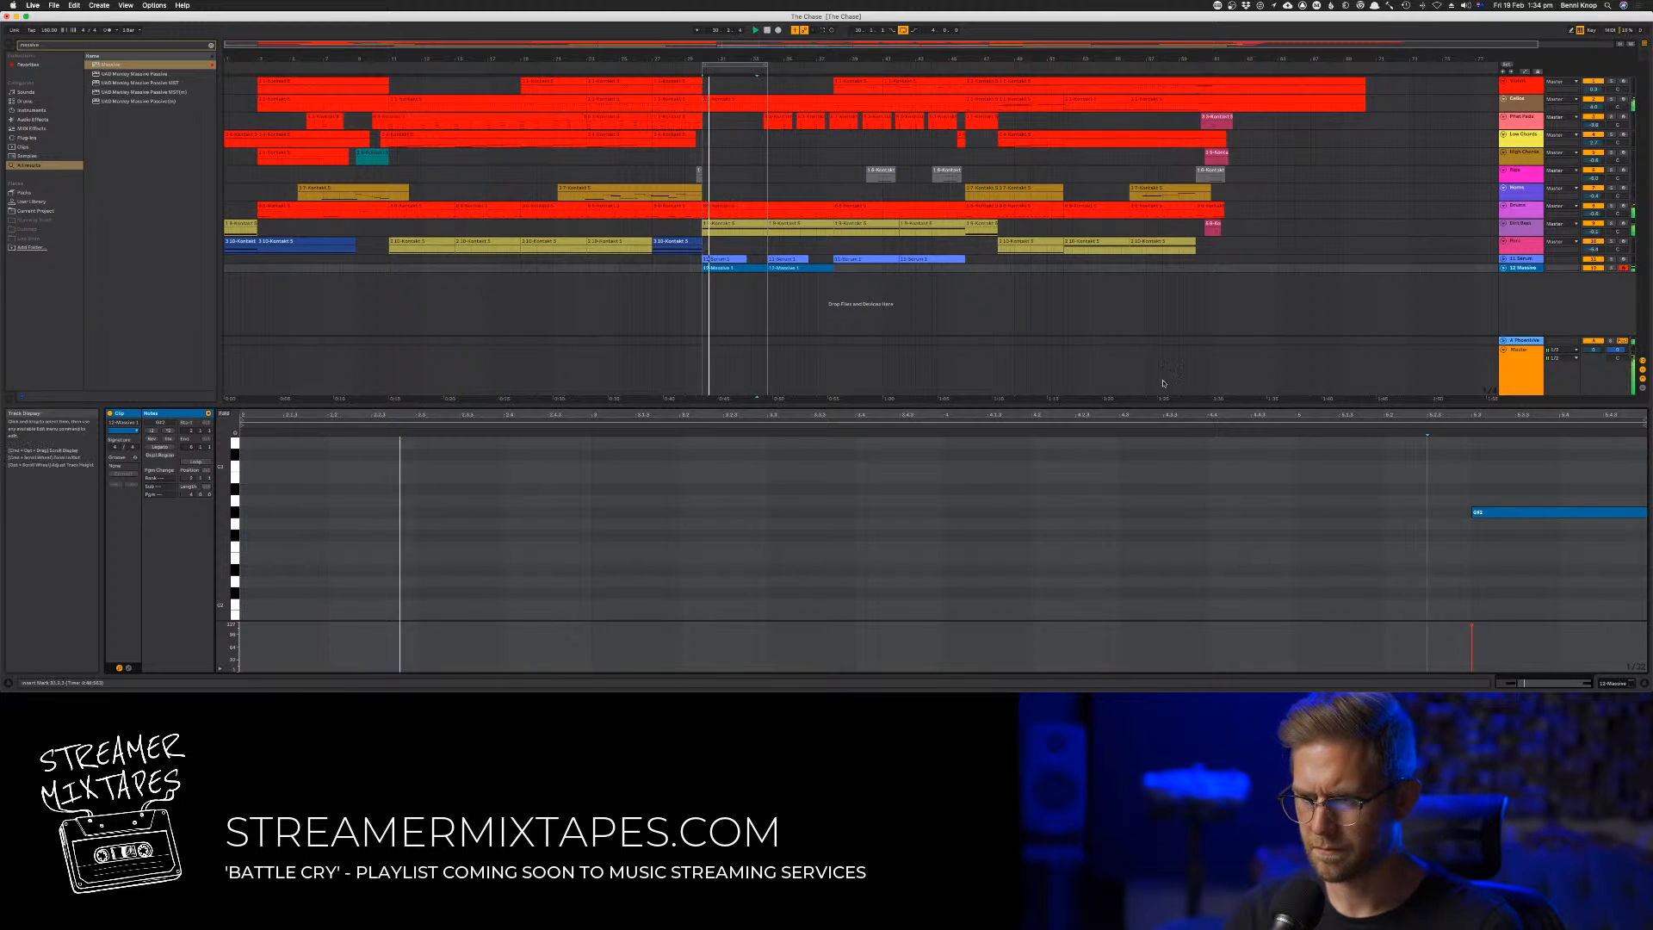
click(805, 268)
key(super+d)
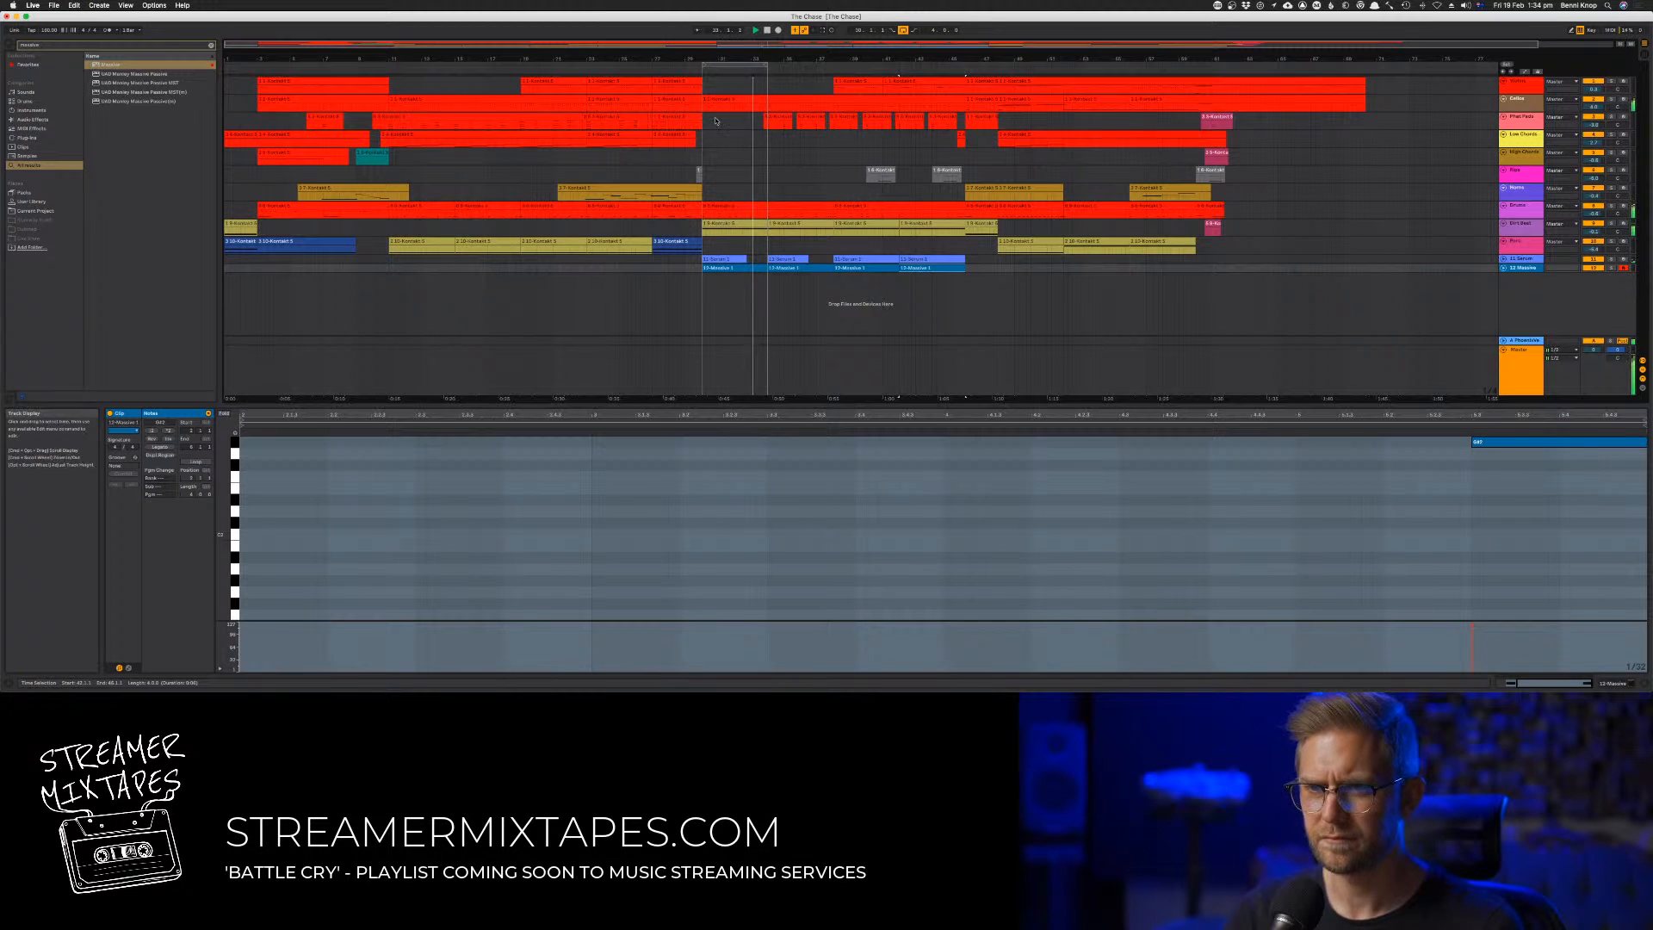
key(Tab)
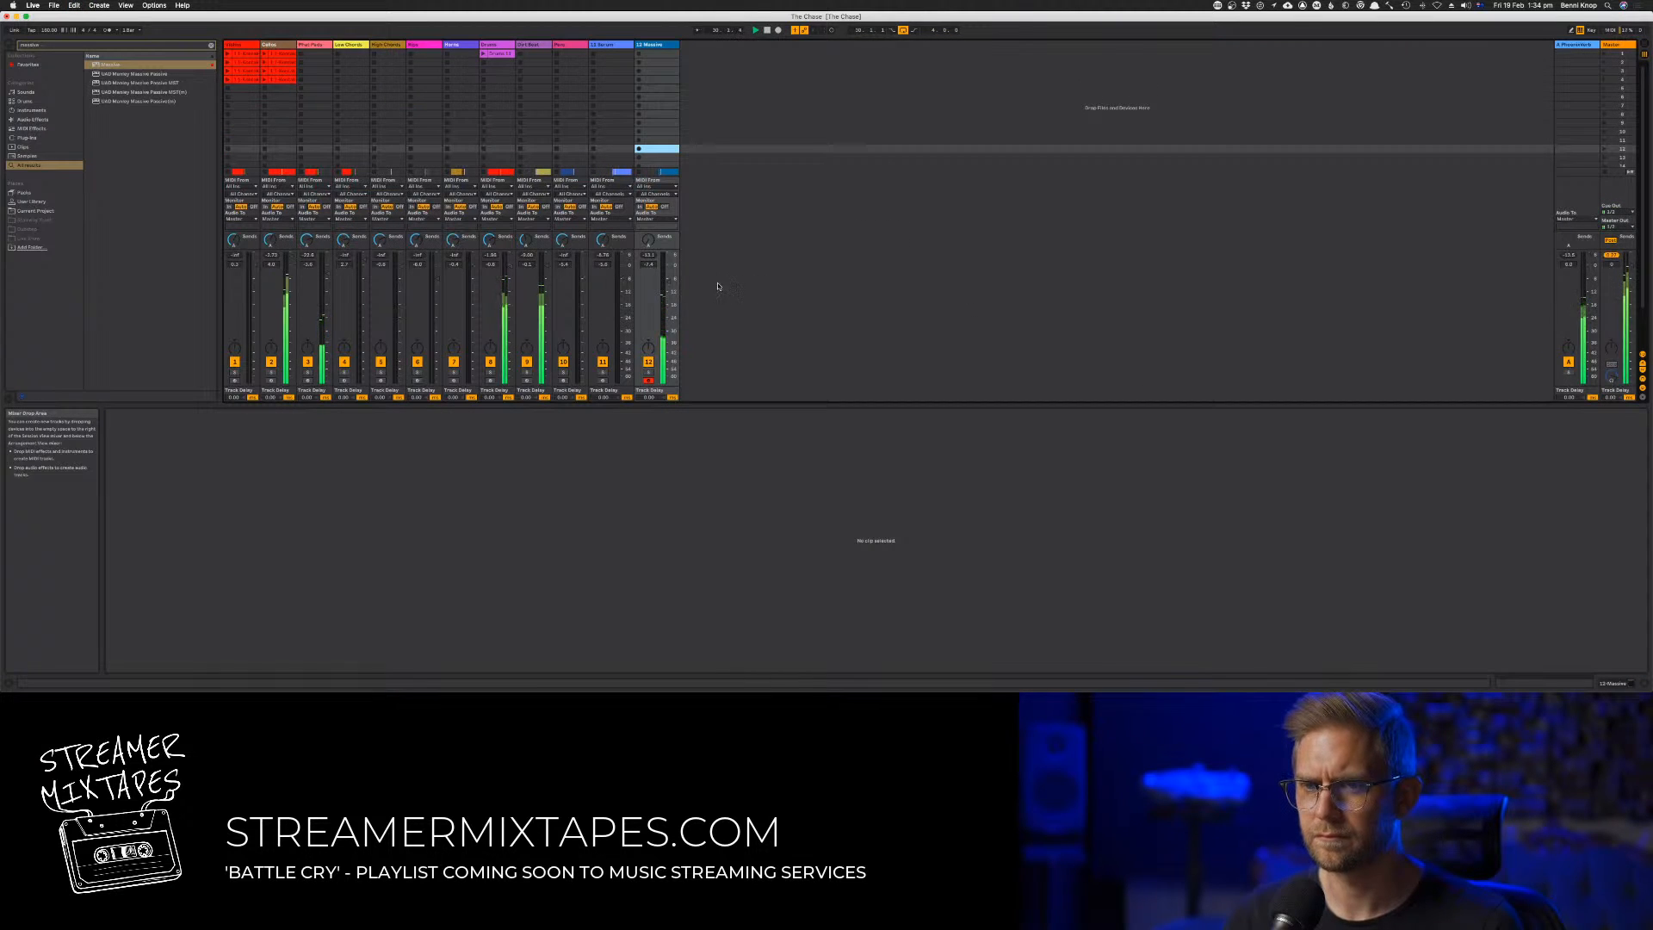
key(Tab)
Try out higher pitches, one semitone at a time, for the note at the end of the first Massive clip
click(751, 270)
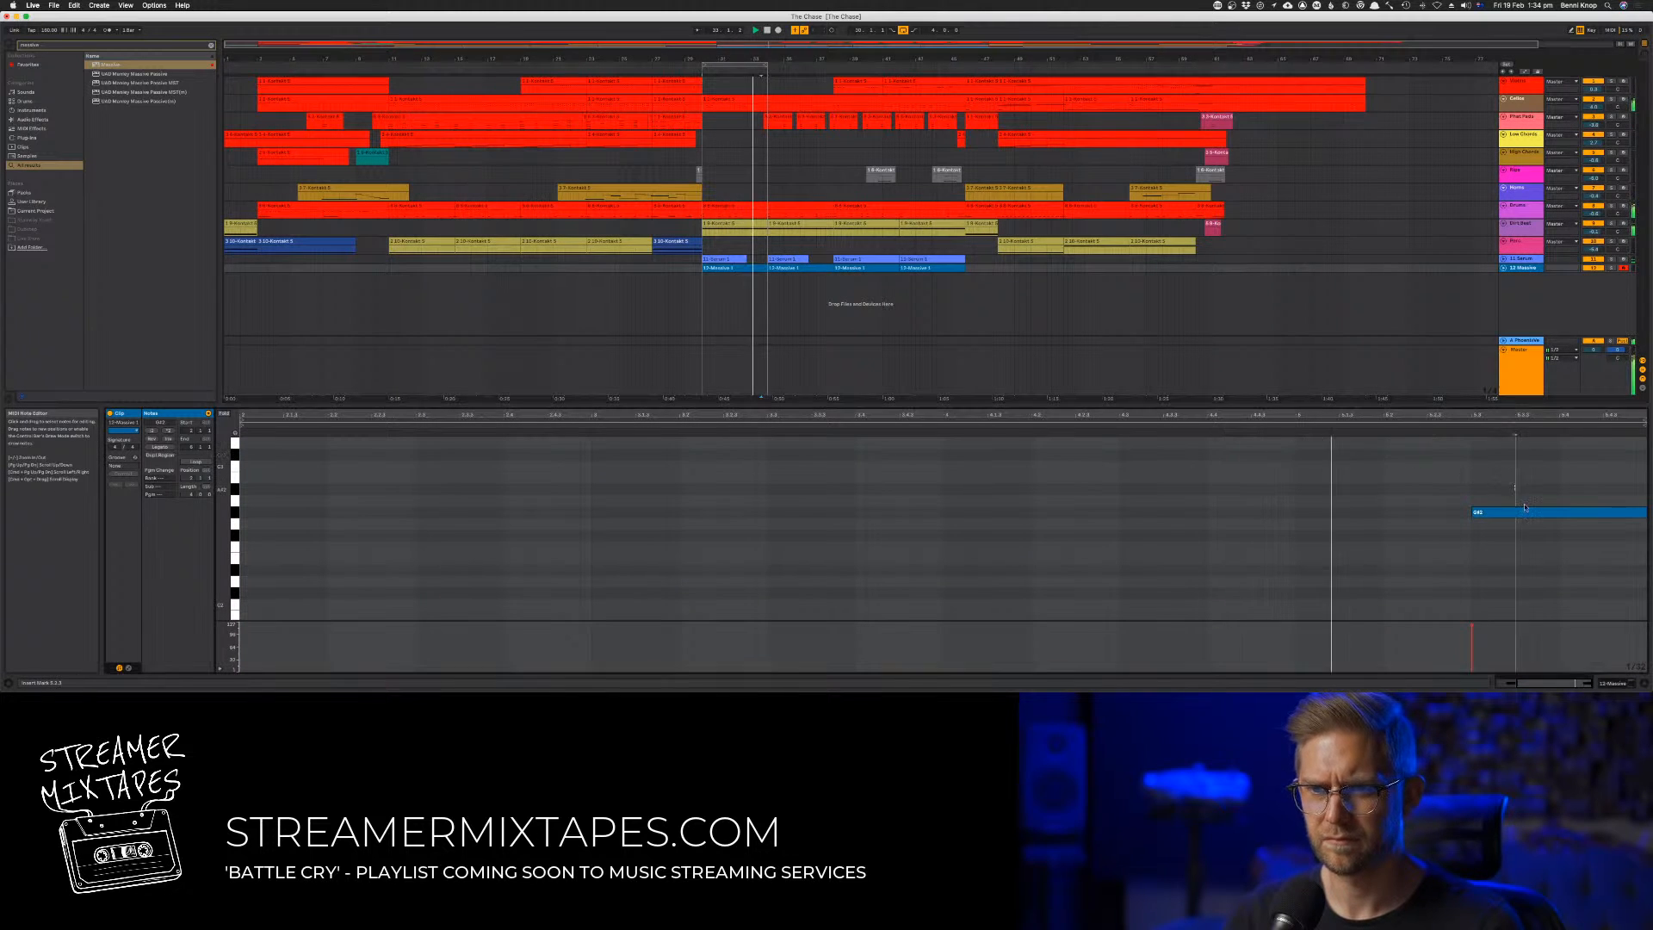
click(1525, 513)
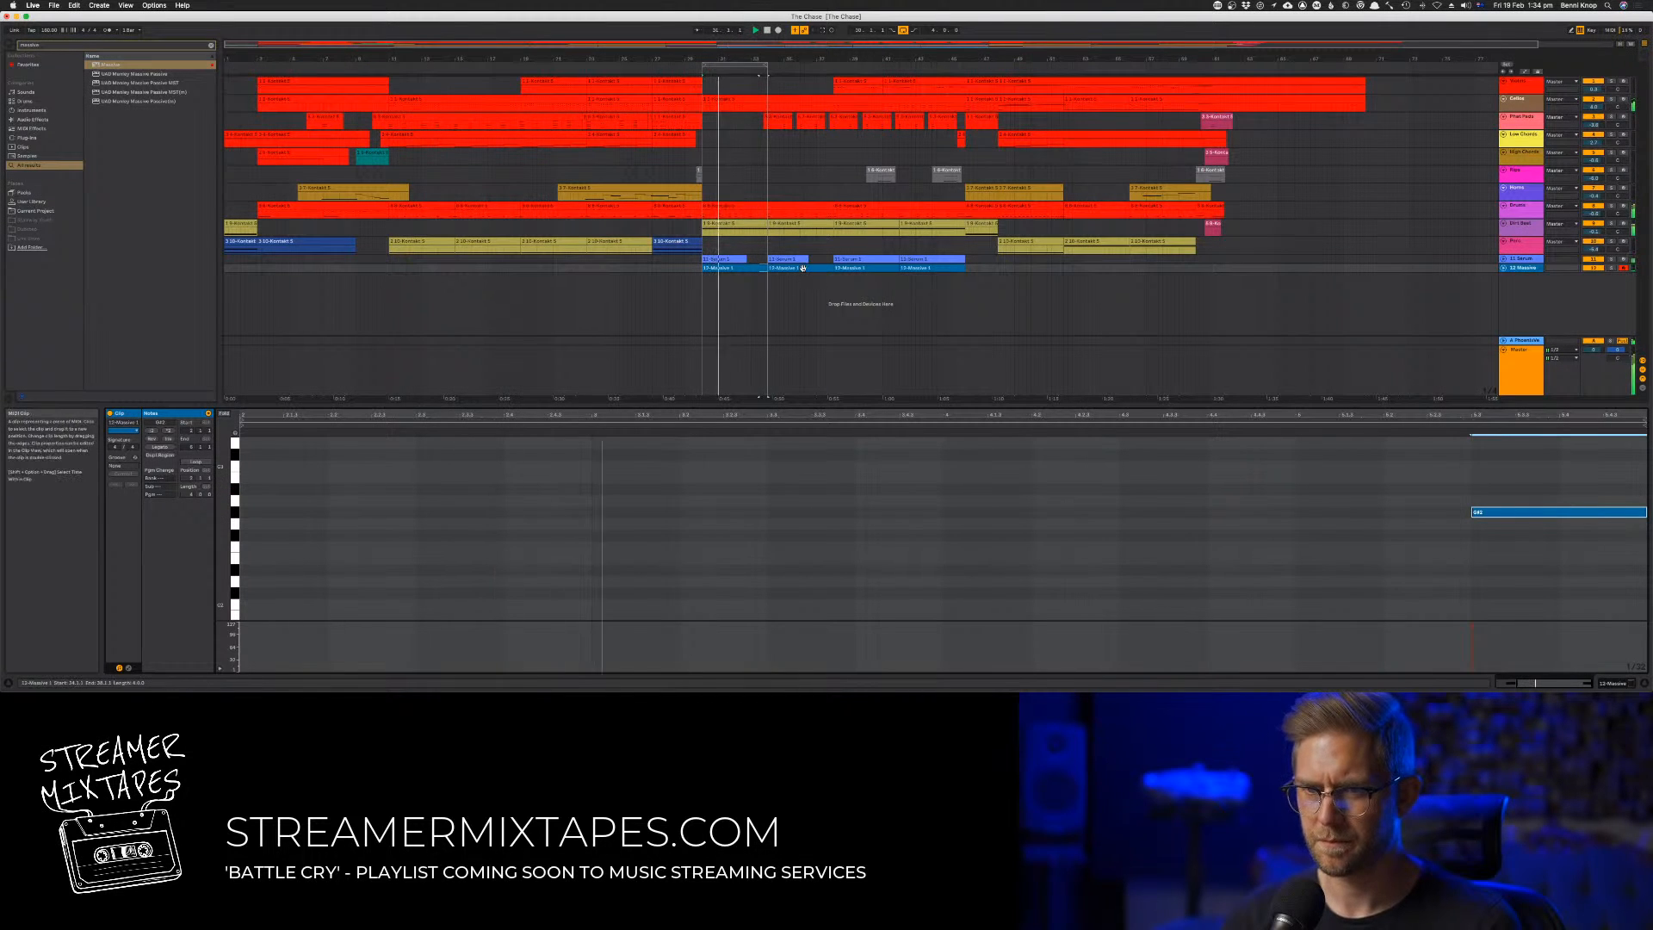
drag(1461, 497, 1489, 547)
key(Up)
key(Up)
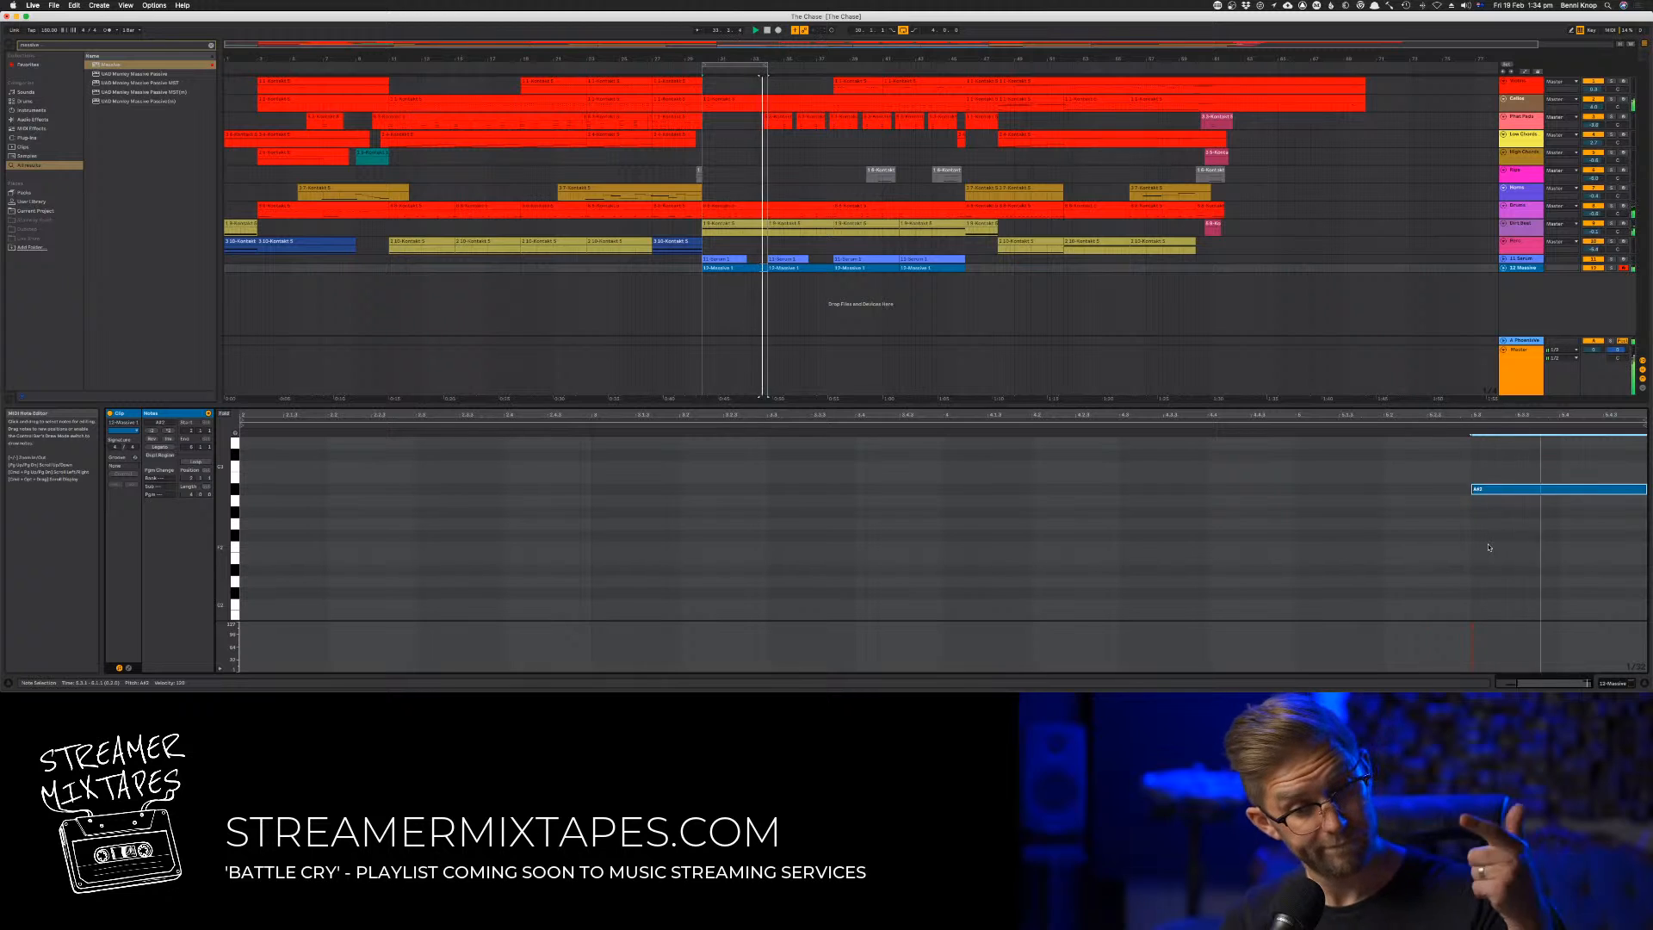
key(Up)
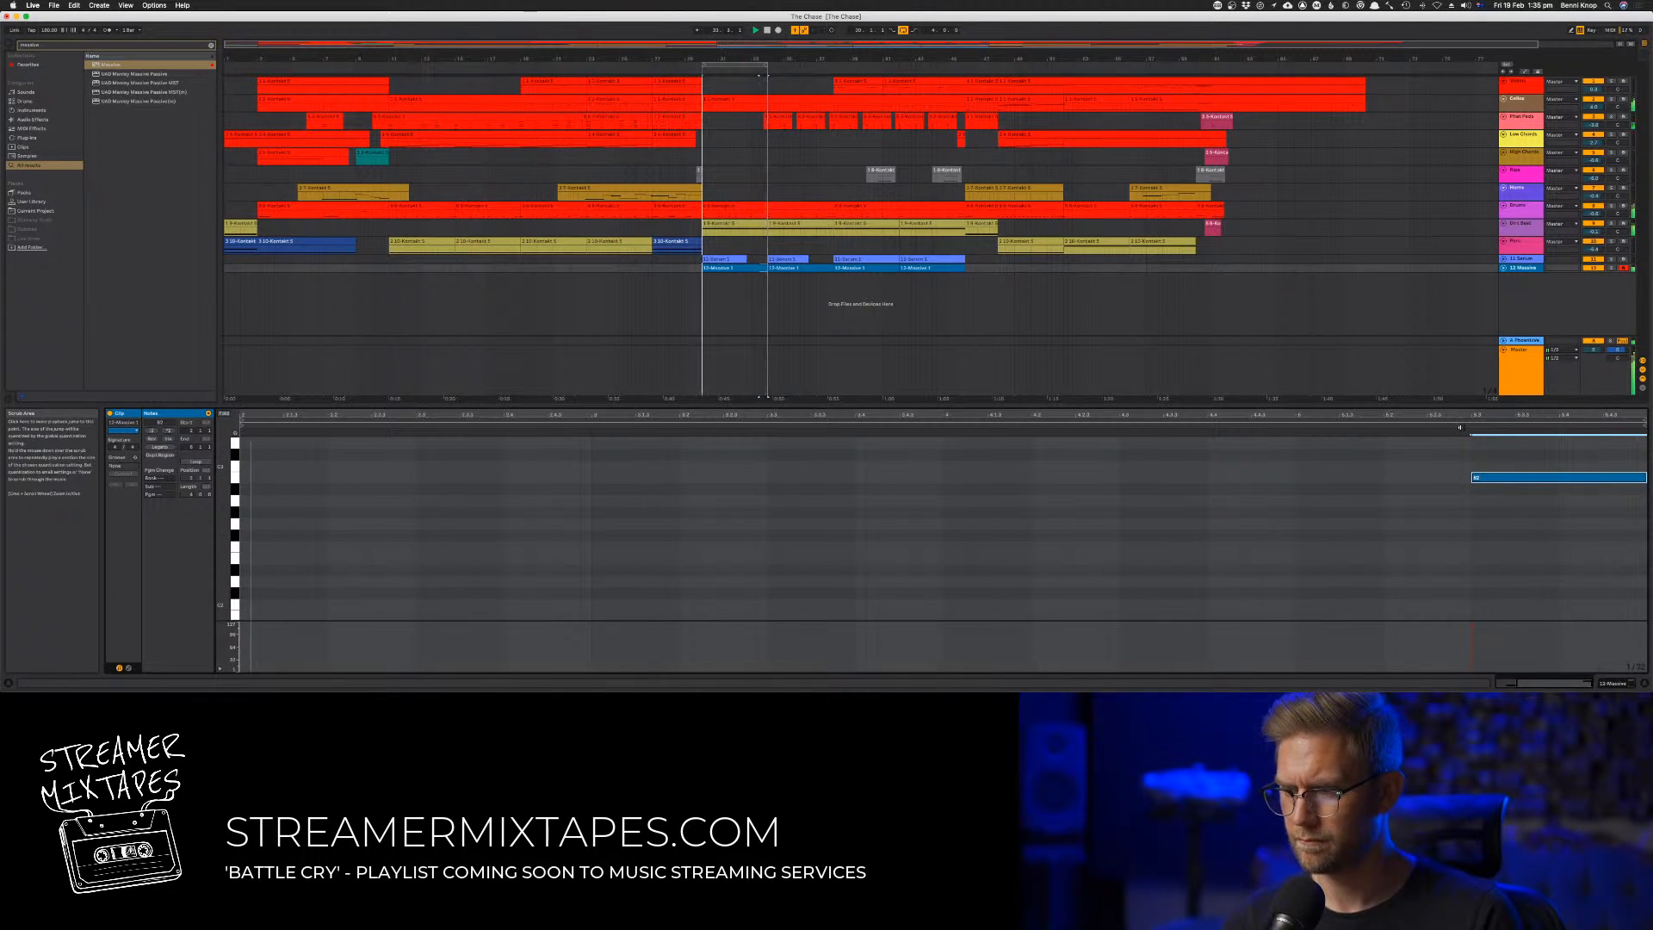
key(Up)
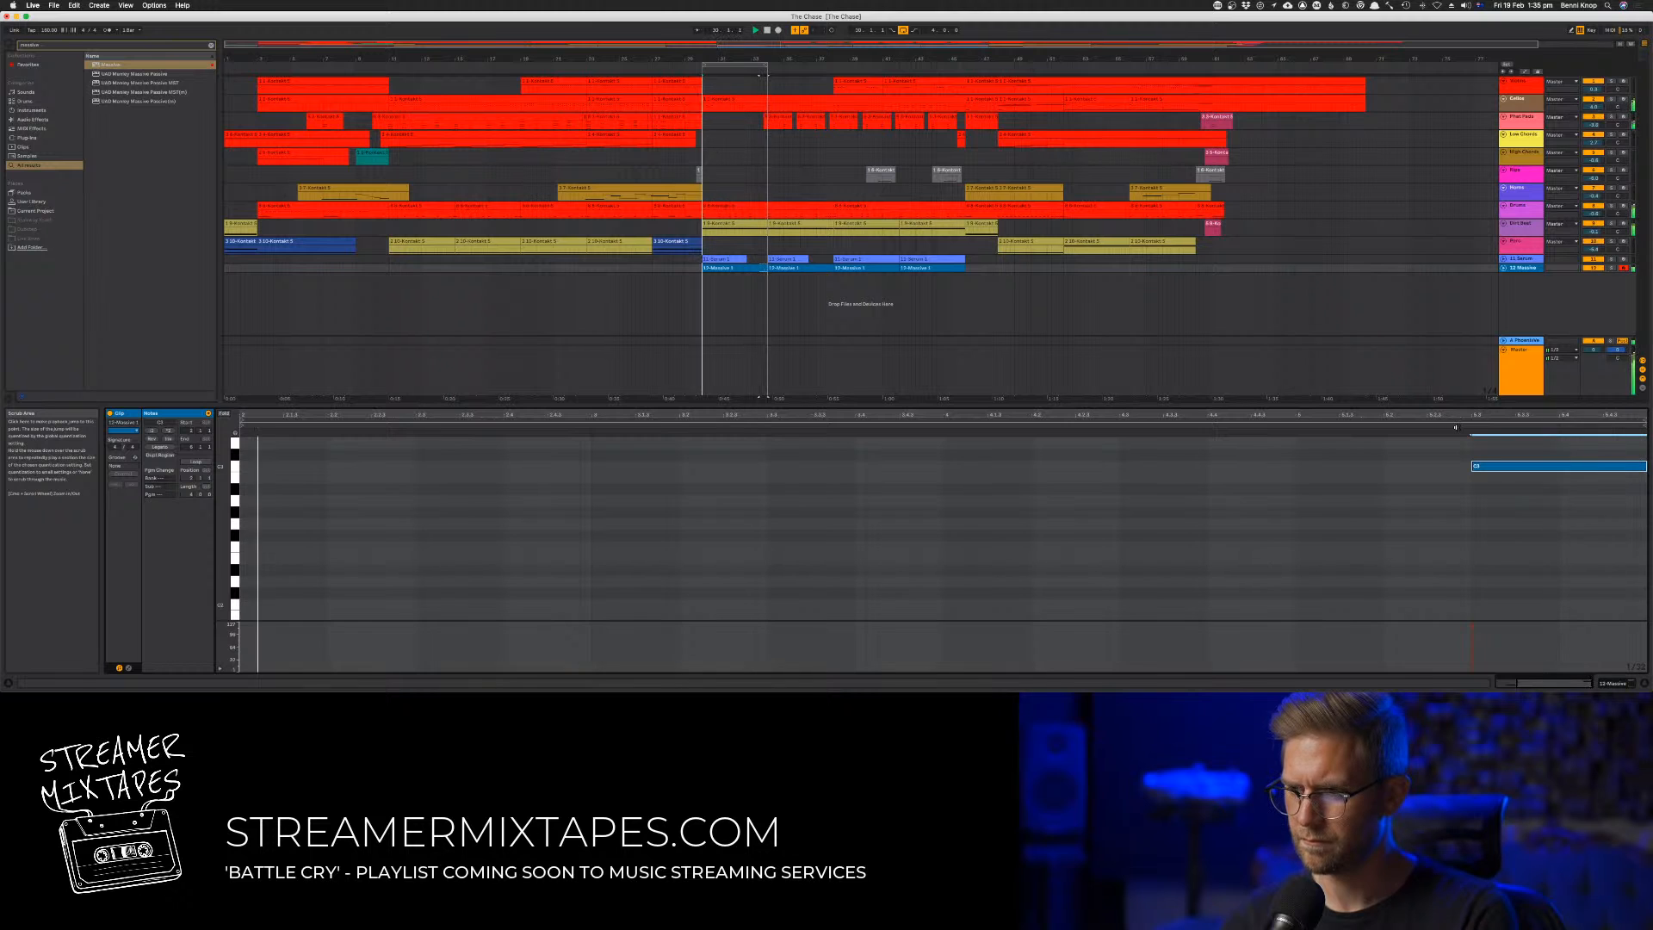
key(Down)
key(Down)
key(Down)
key(Down)
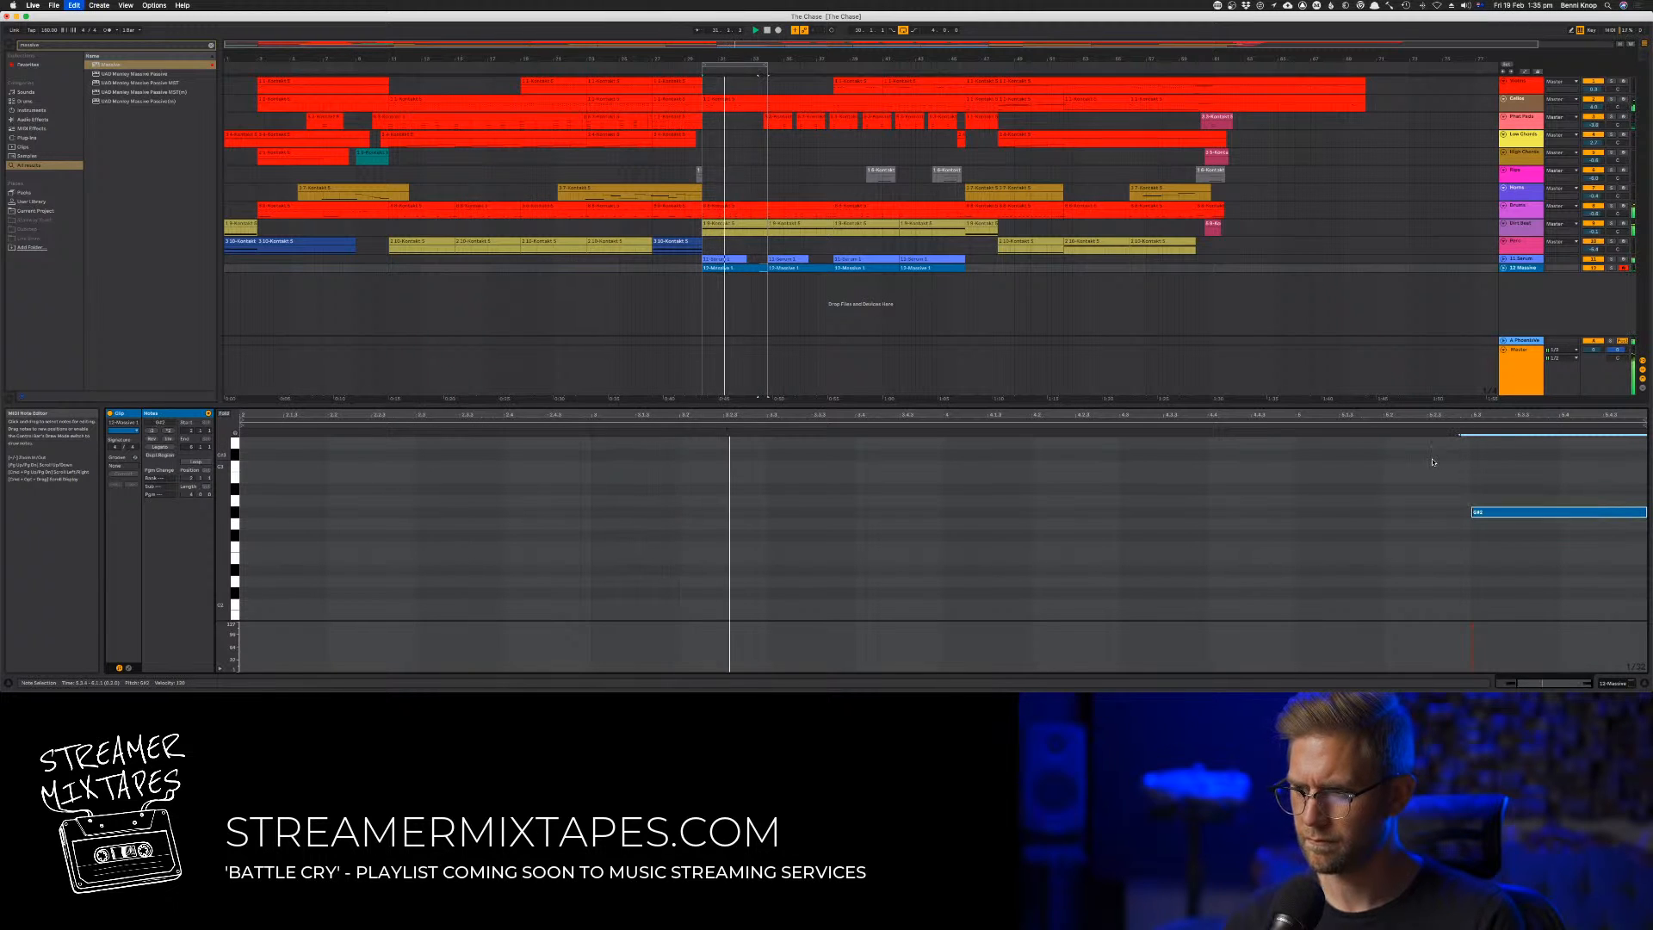
Extend the arrangement loop to bars 30 to 38 and consolidate the two Massive clips in that range into one
click(804, 268)
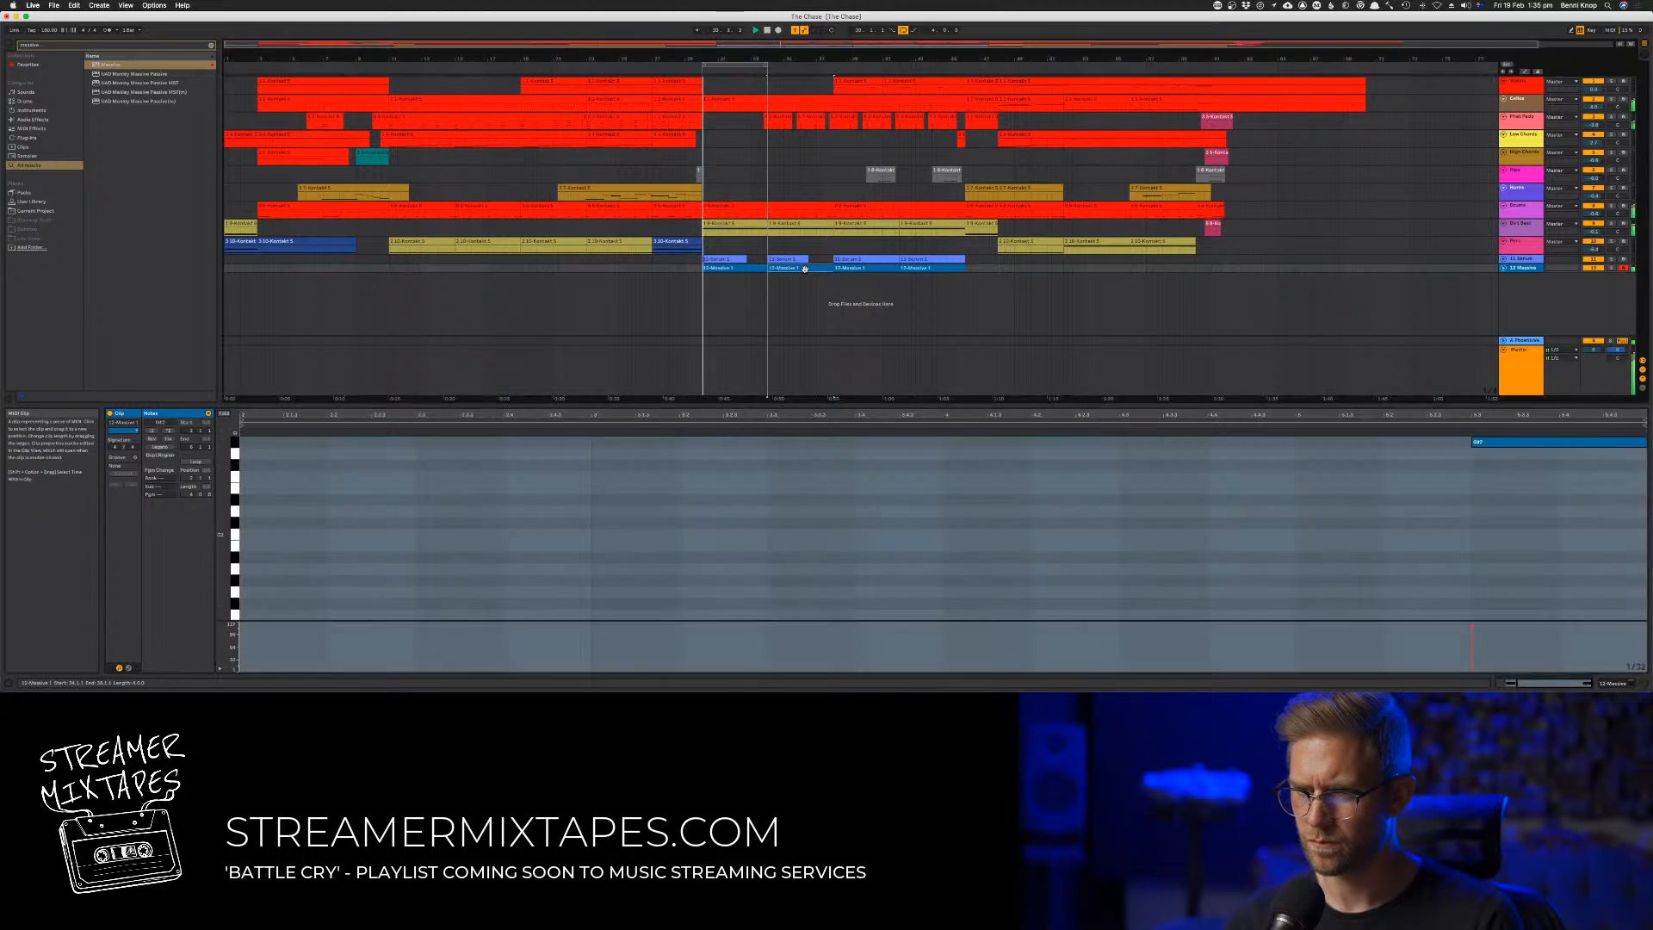
click(1471, 508)
scroll(1471, 508, up, 3)
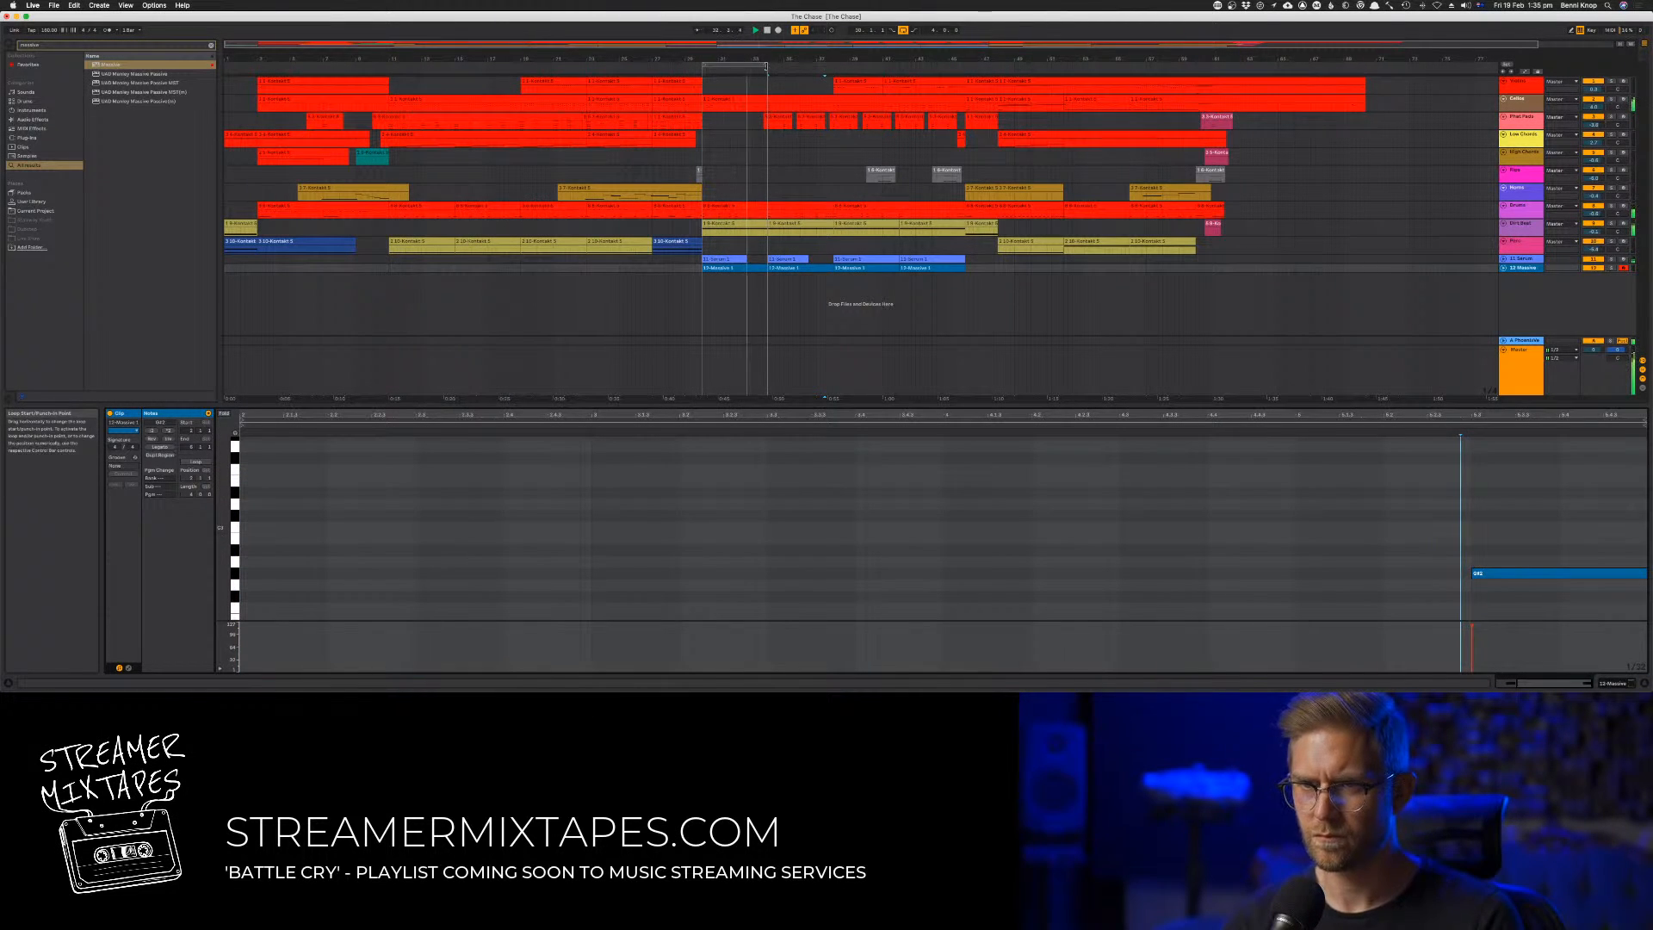
drag(766, 66, 833, 65)
click(789, 269)
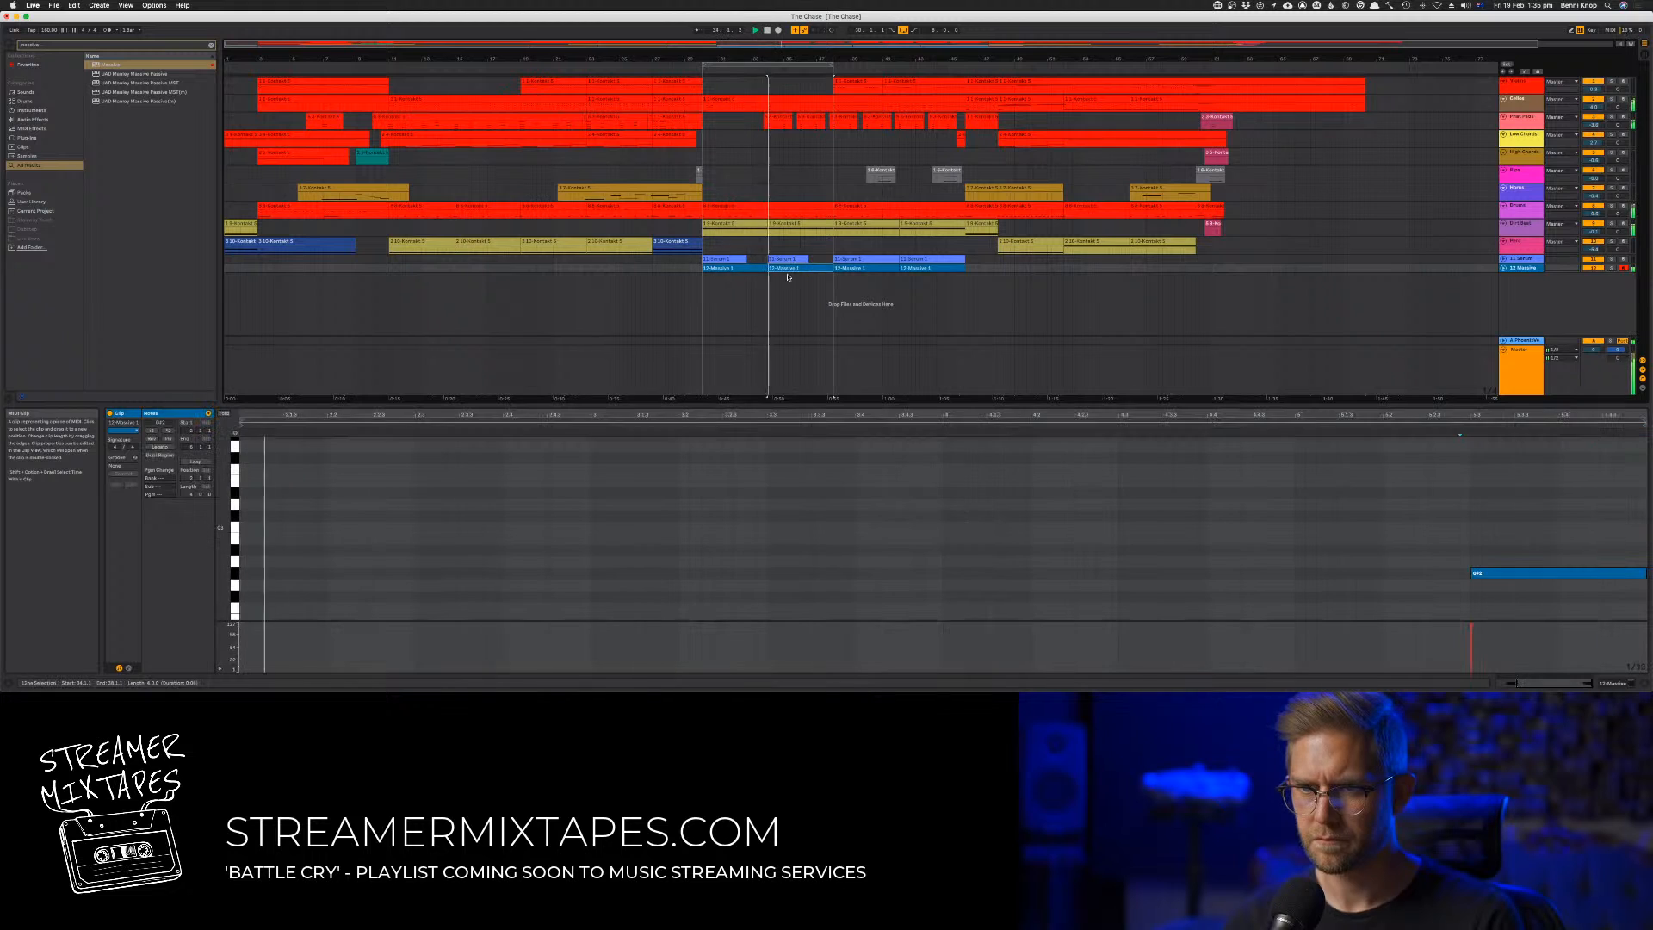
shift+click(751, 269)
right_click(751, 269)
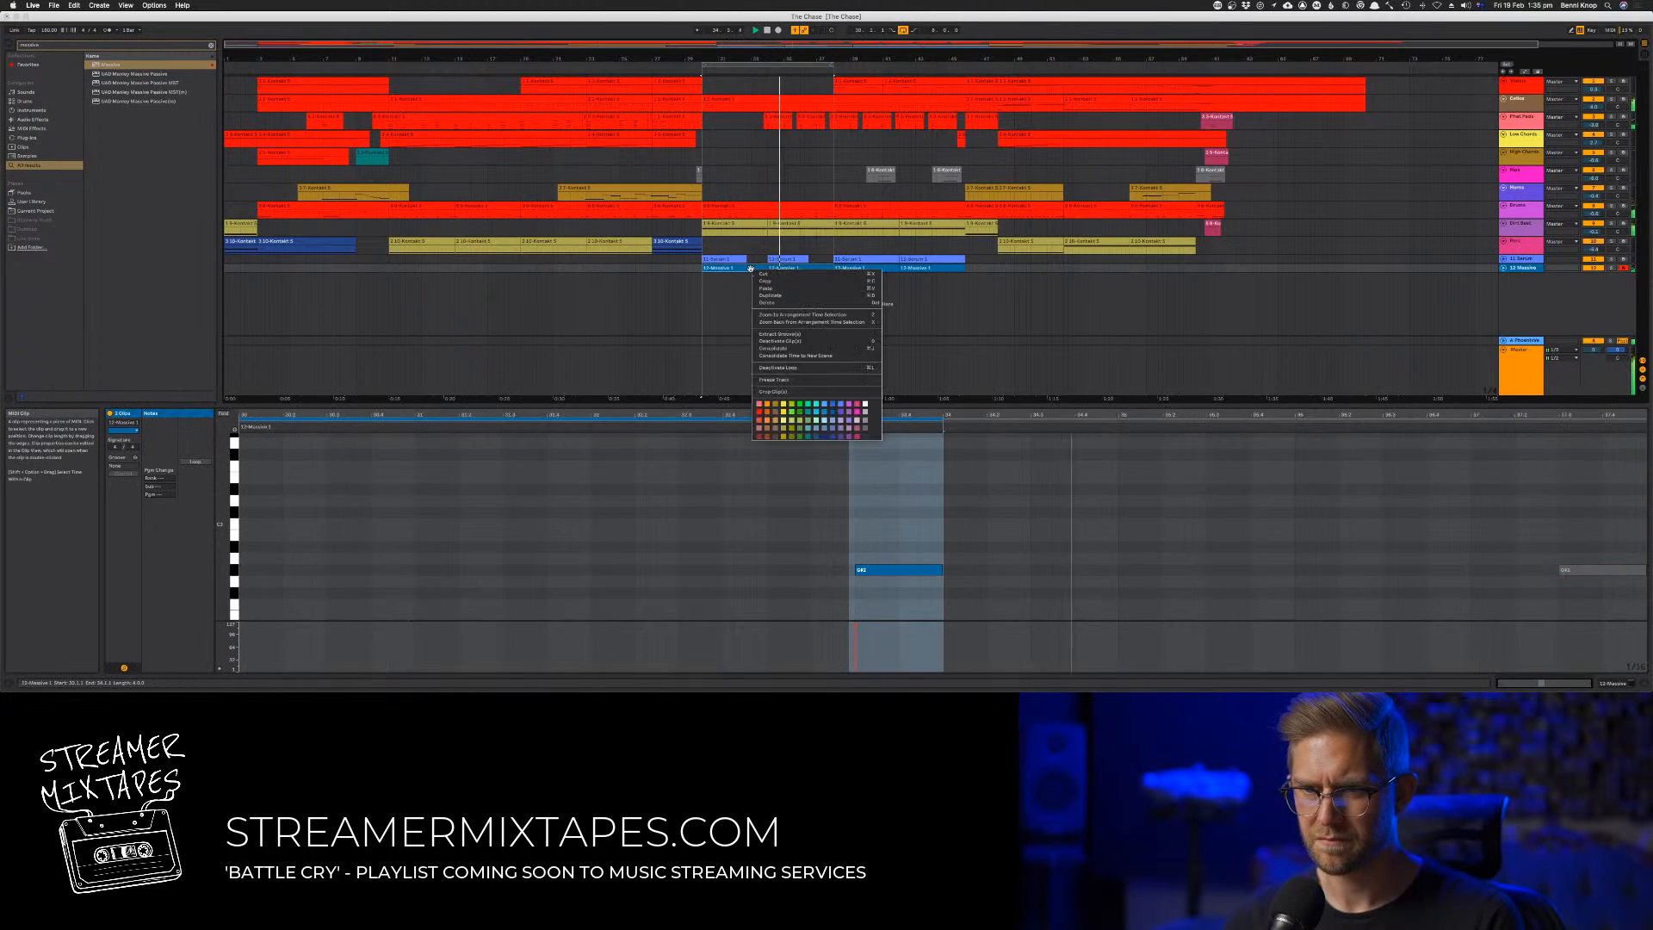
click(784, 347)
Try a higher pitch for the last note of the consolidated Massive clip, then undo the transposition
drag(1540, 476, 1578, 420)
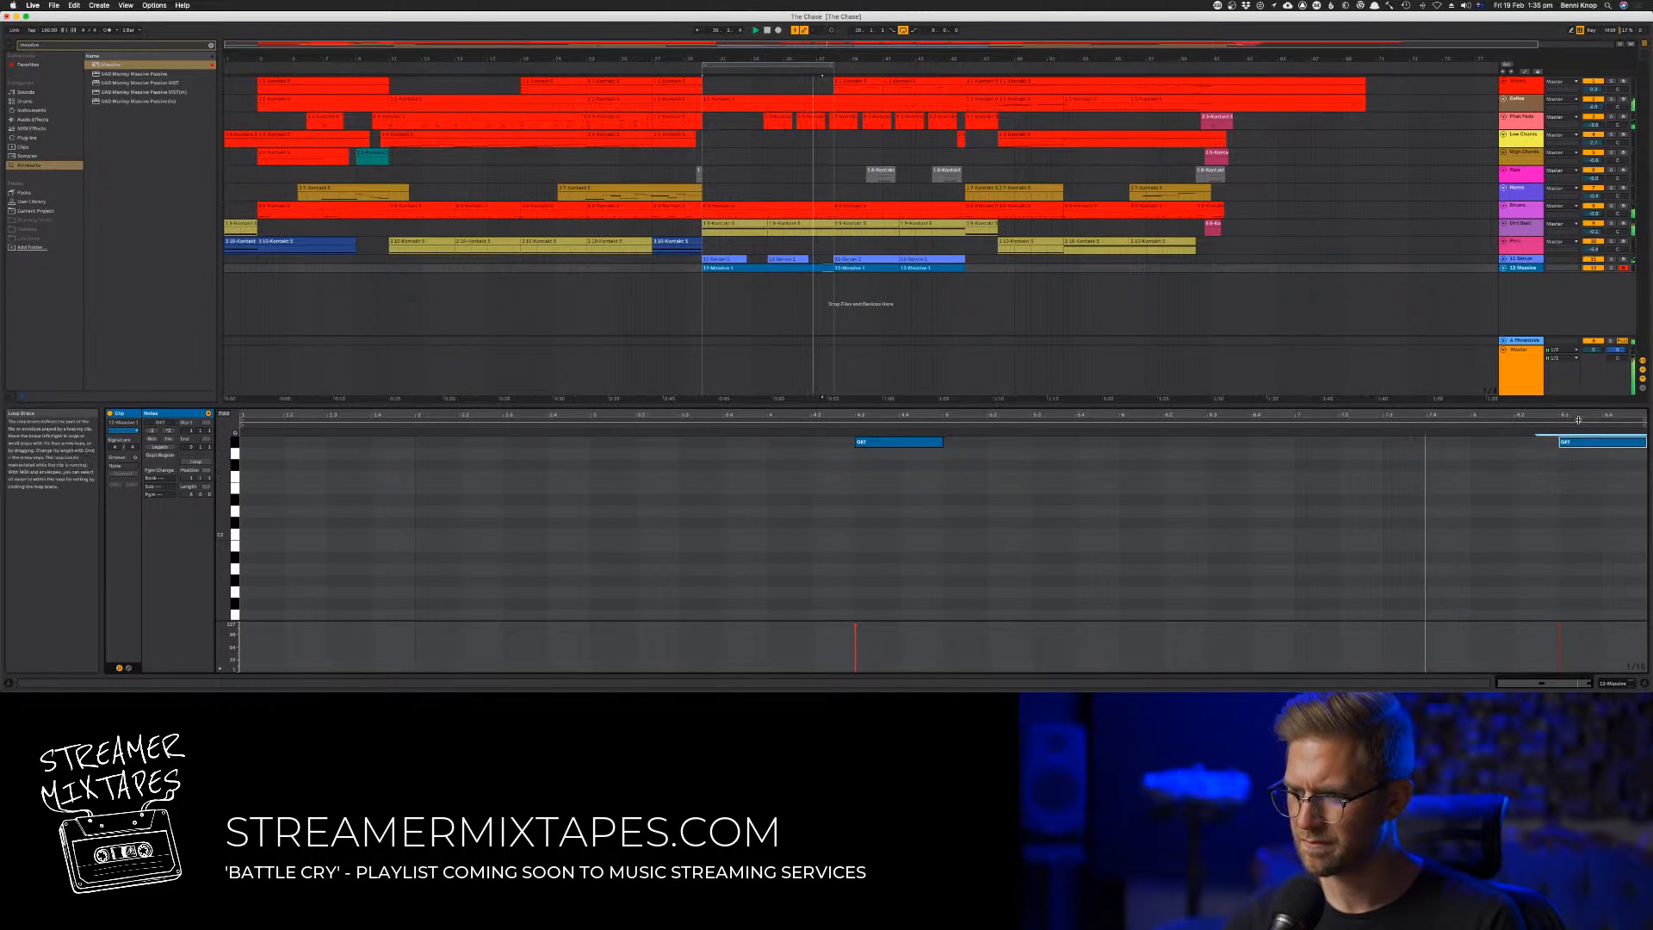
key(Up)
key(Up)
key(Up)
key(Up)
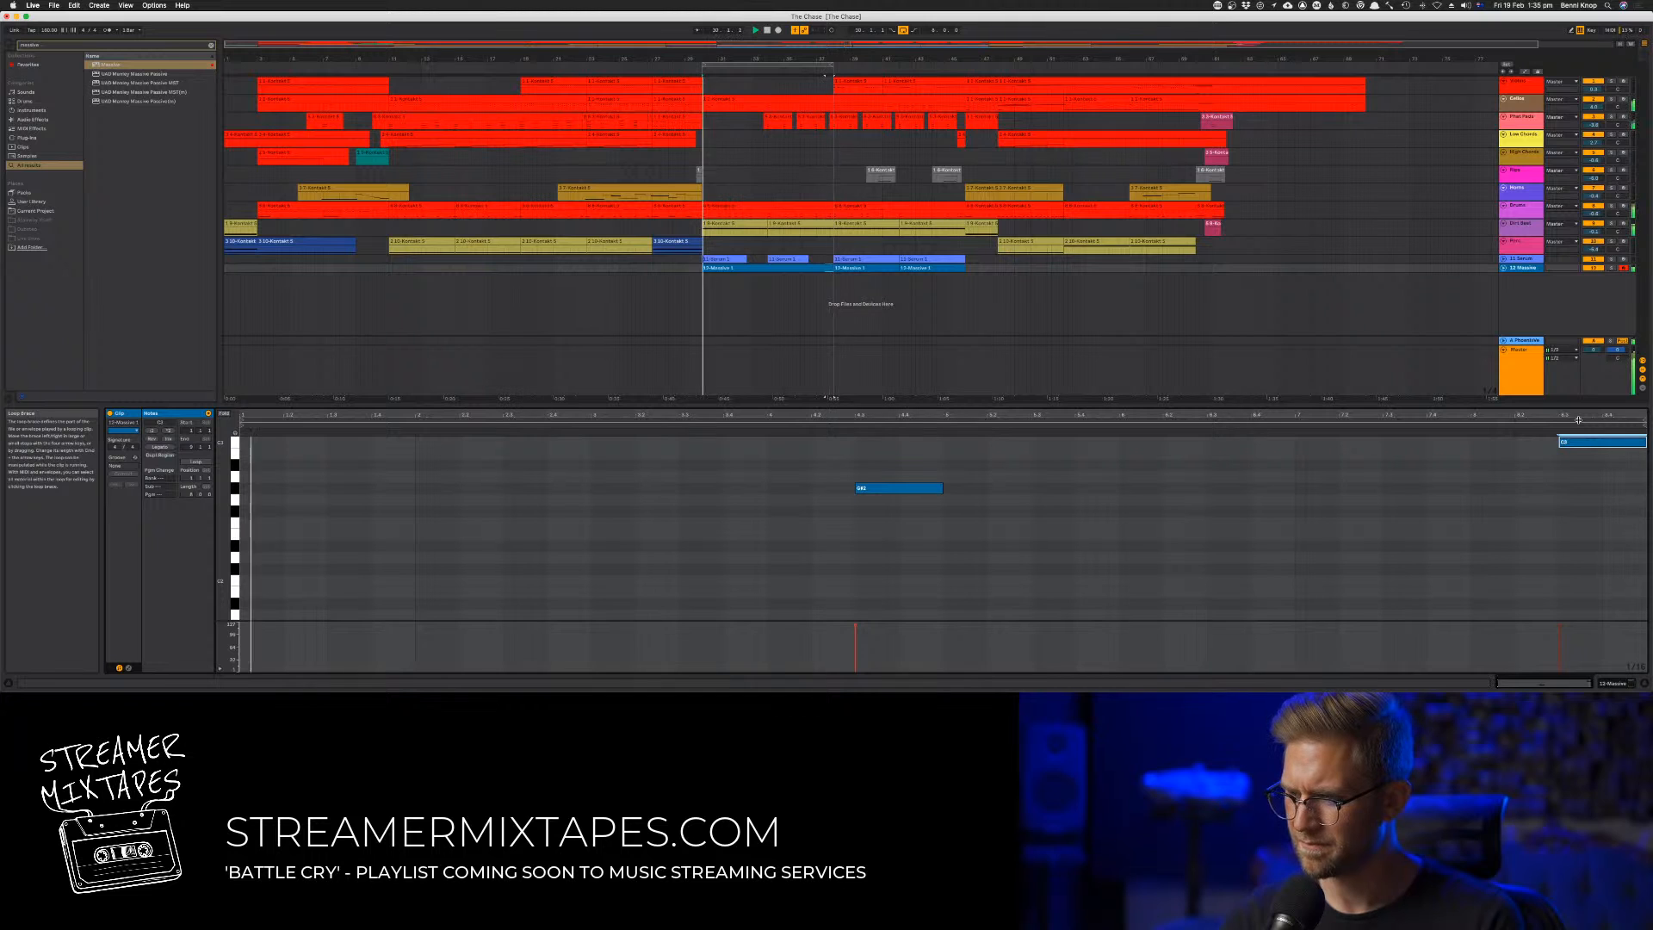
key(super+z)
key(super+z)
key(super+z)
key(super+z)
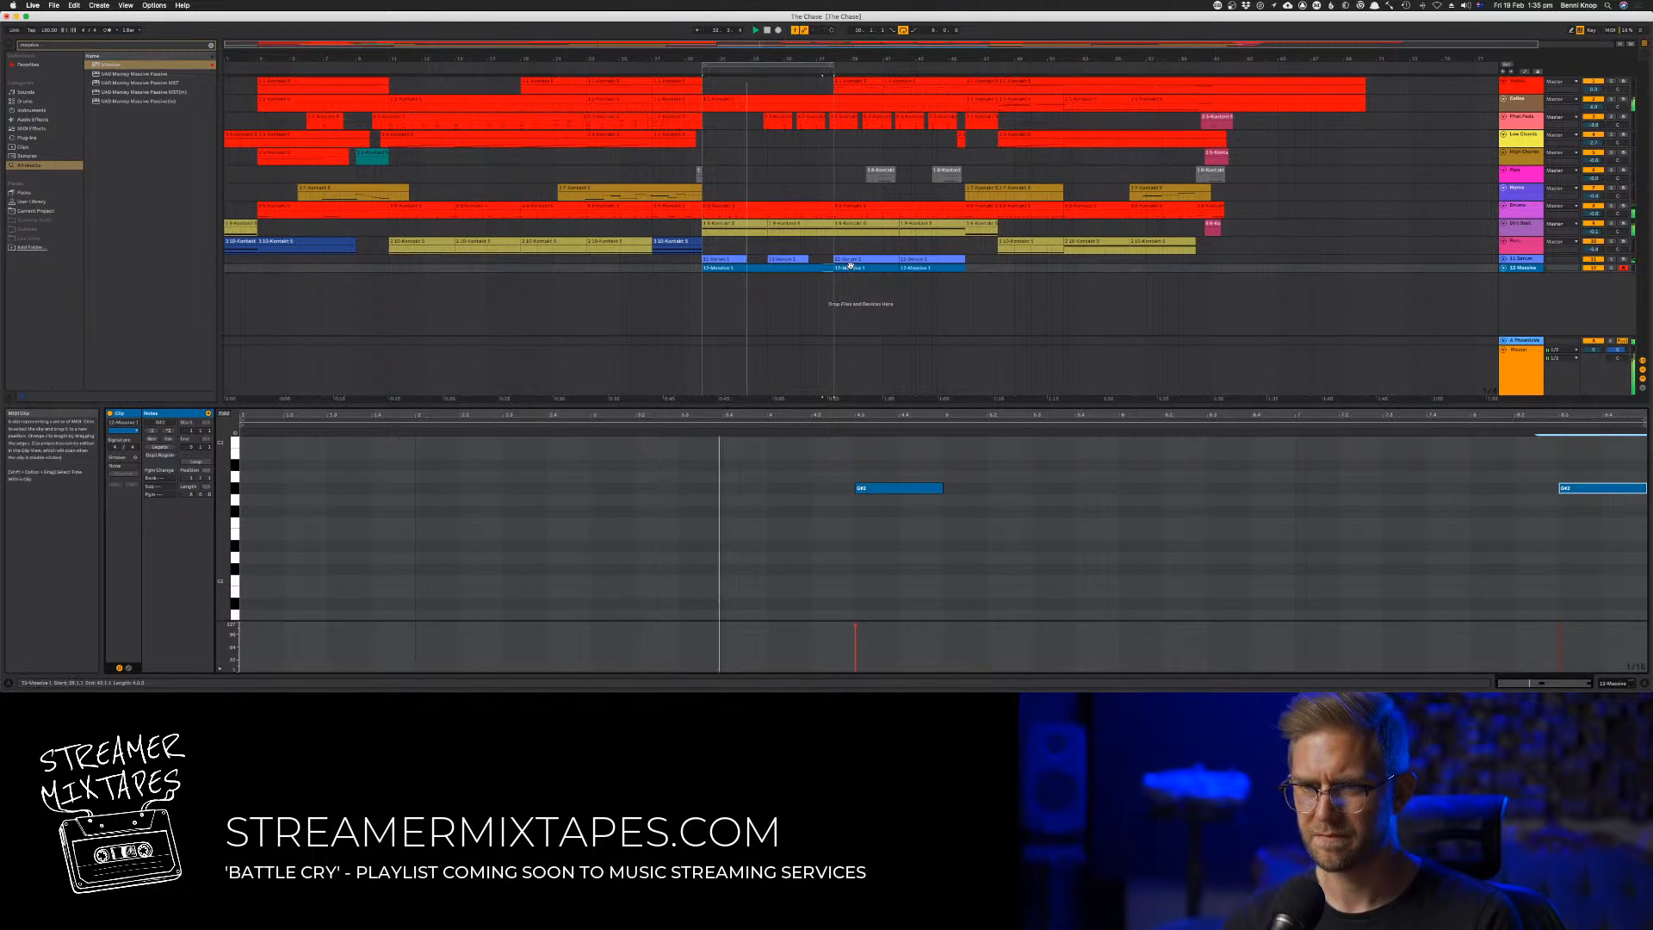
Move the arrangement loop to bars 38 to 46
click(876, 69)
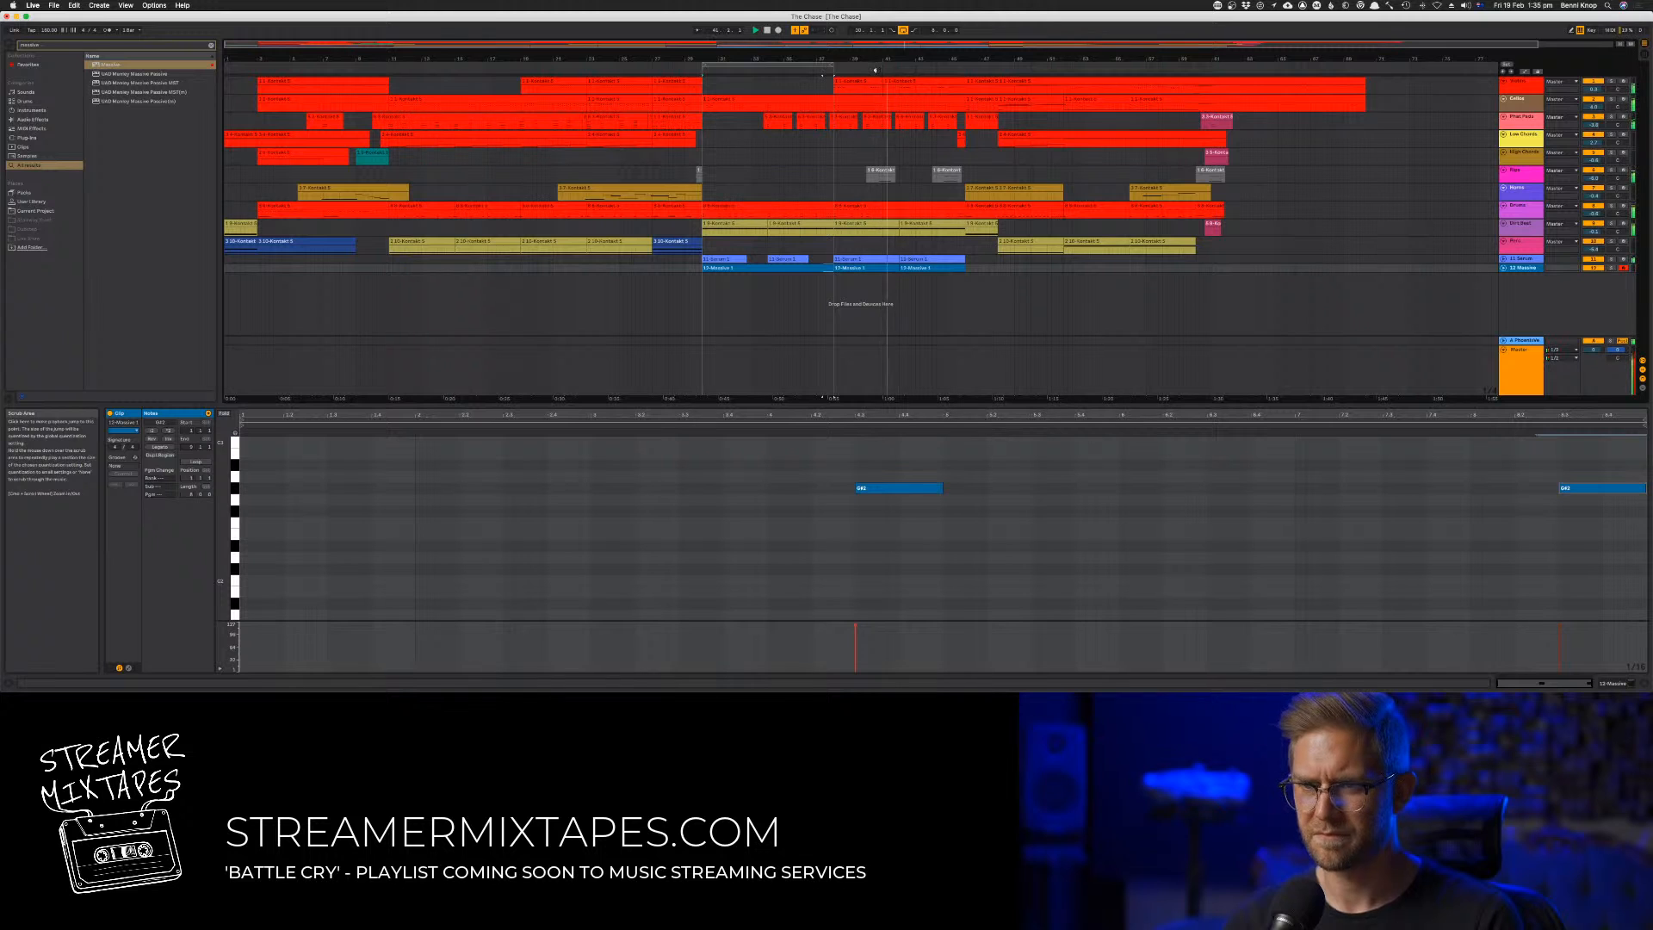
drag(875, 69, 958, 68)
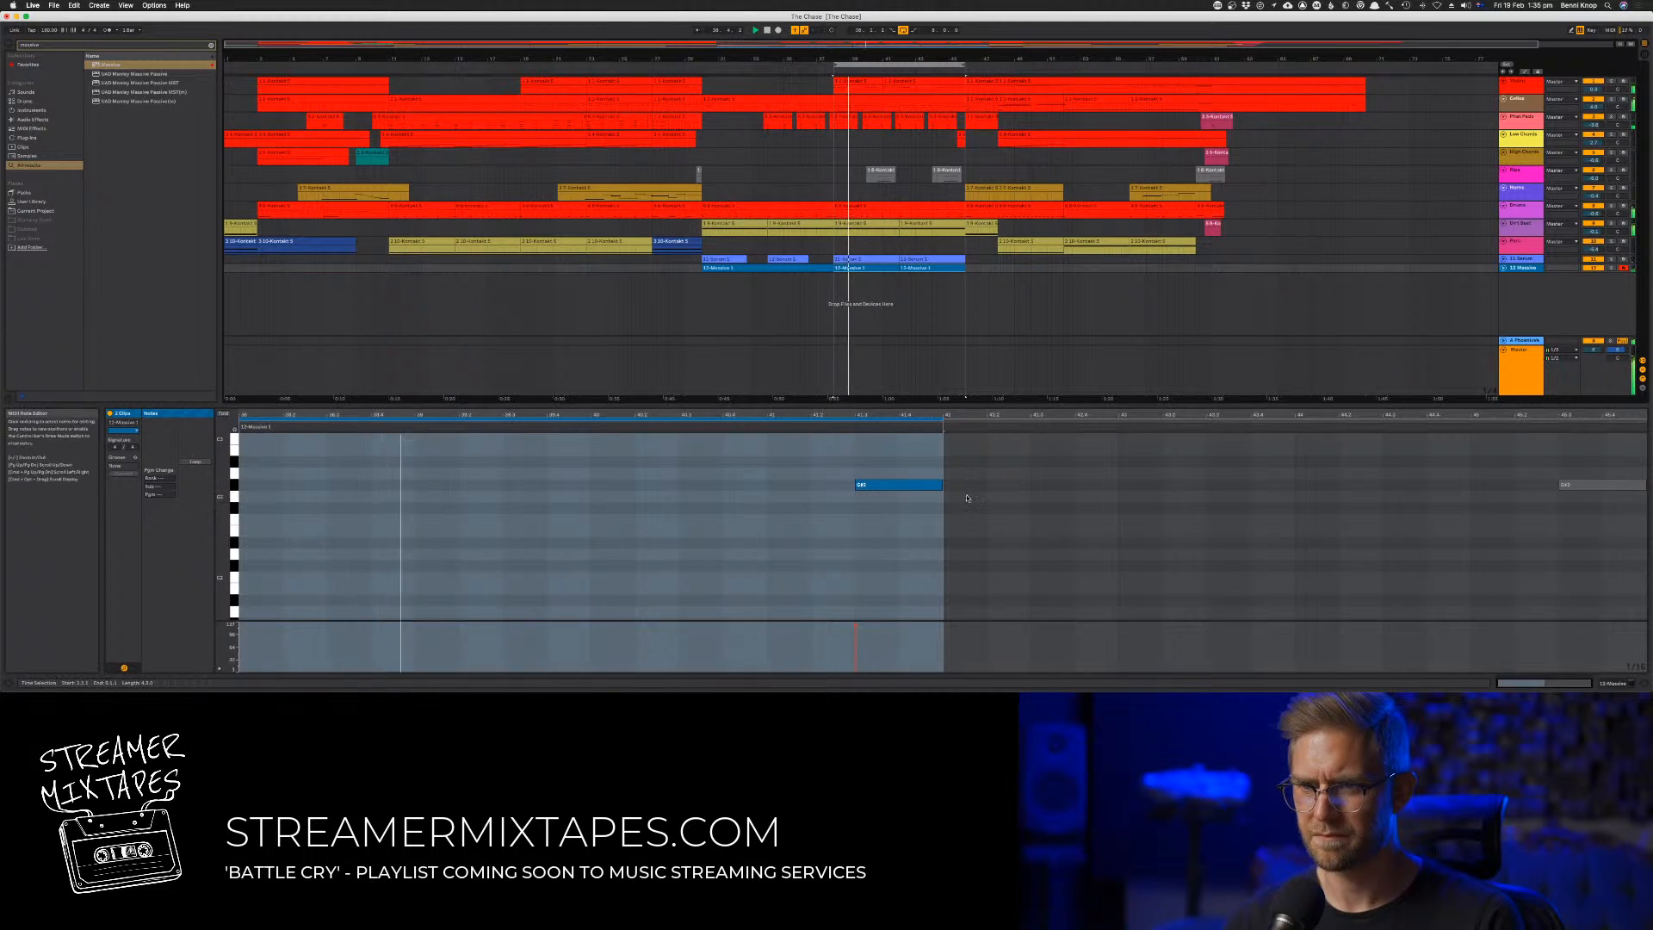
Consolidate the two Massive clips in bars 38 to 46 into one clip
click(967, 498)
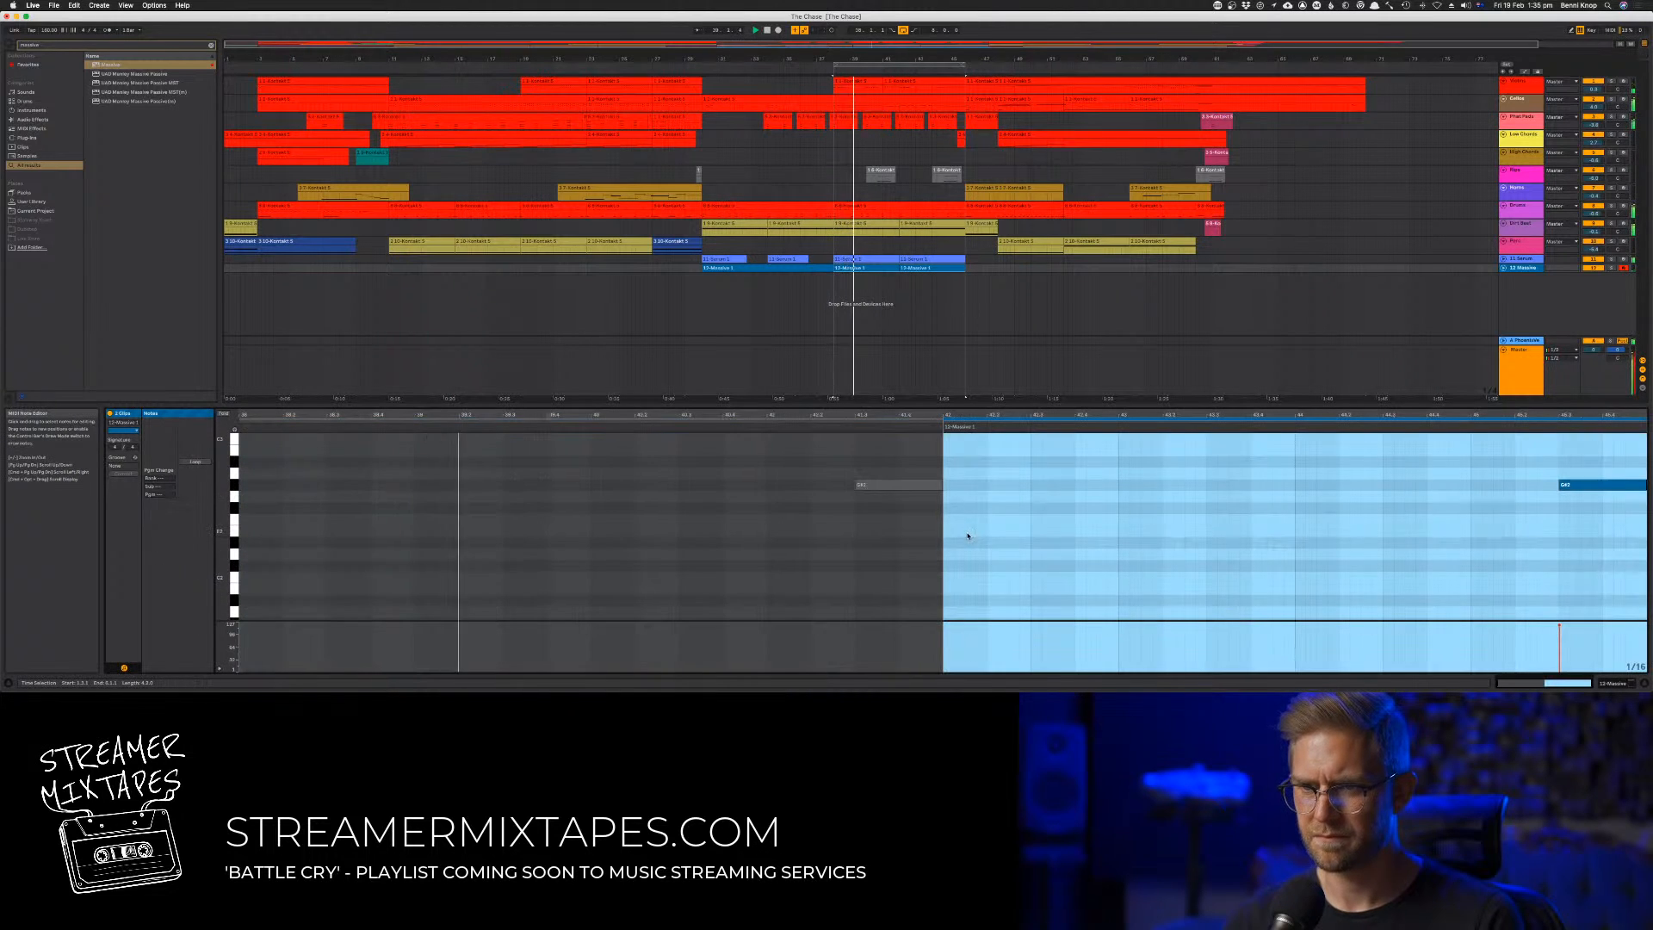
click(911, 269)
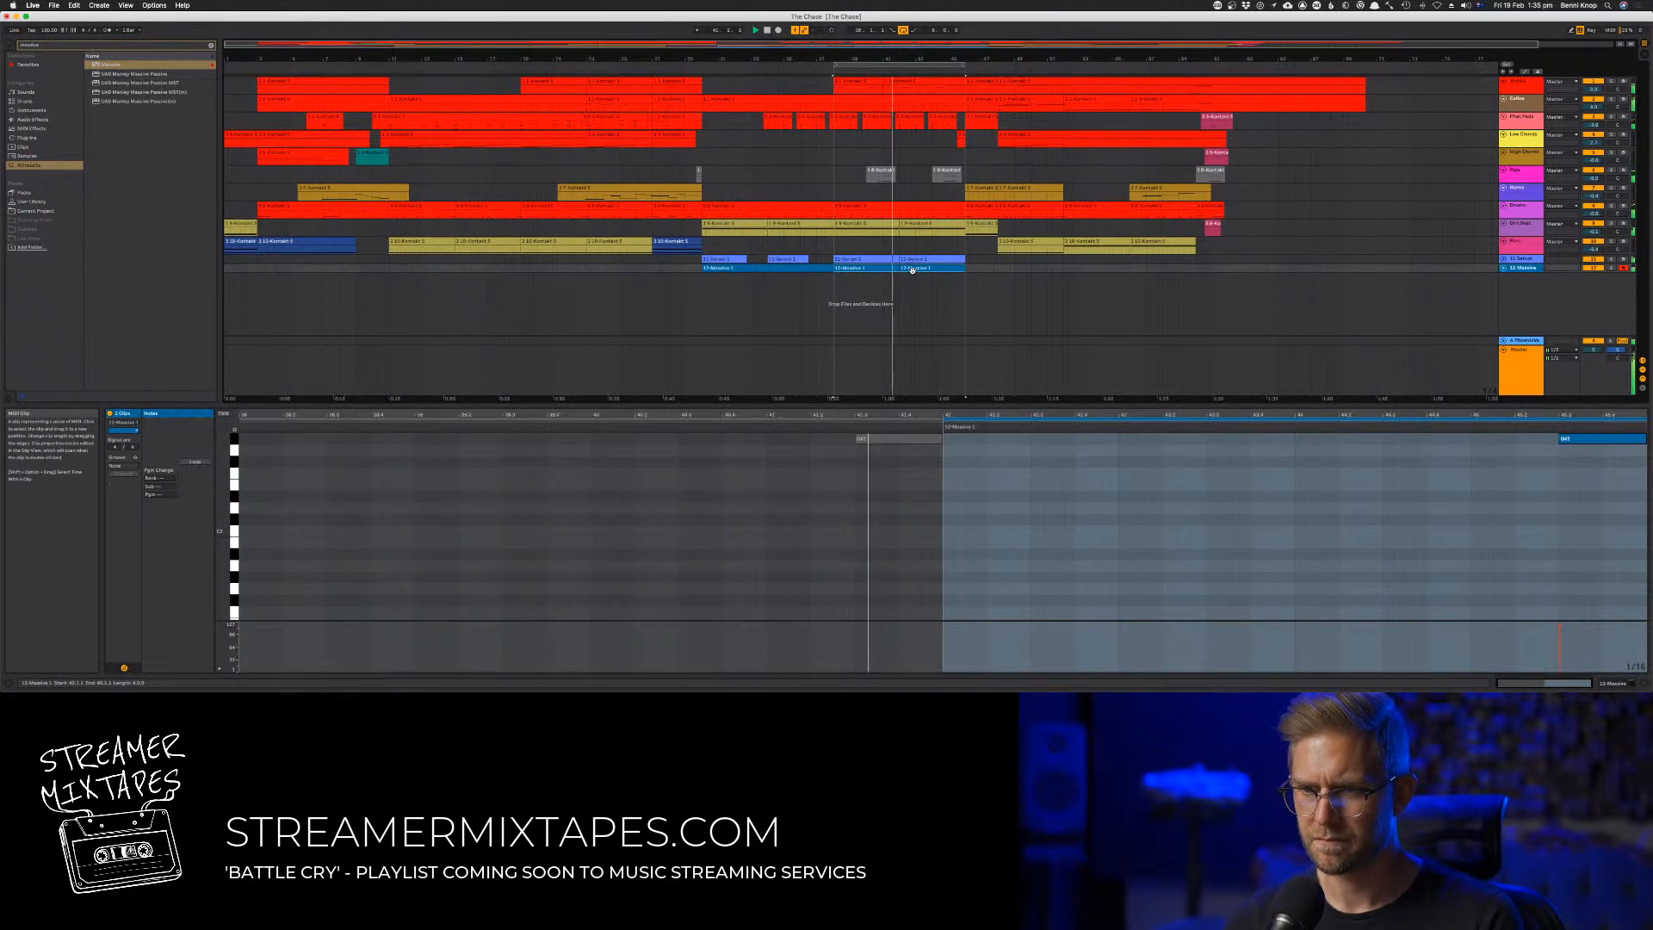
key(super+j)
Lower the first note of the consolidated Massive clip by four semitones
click(910, 478)
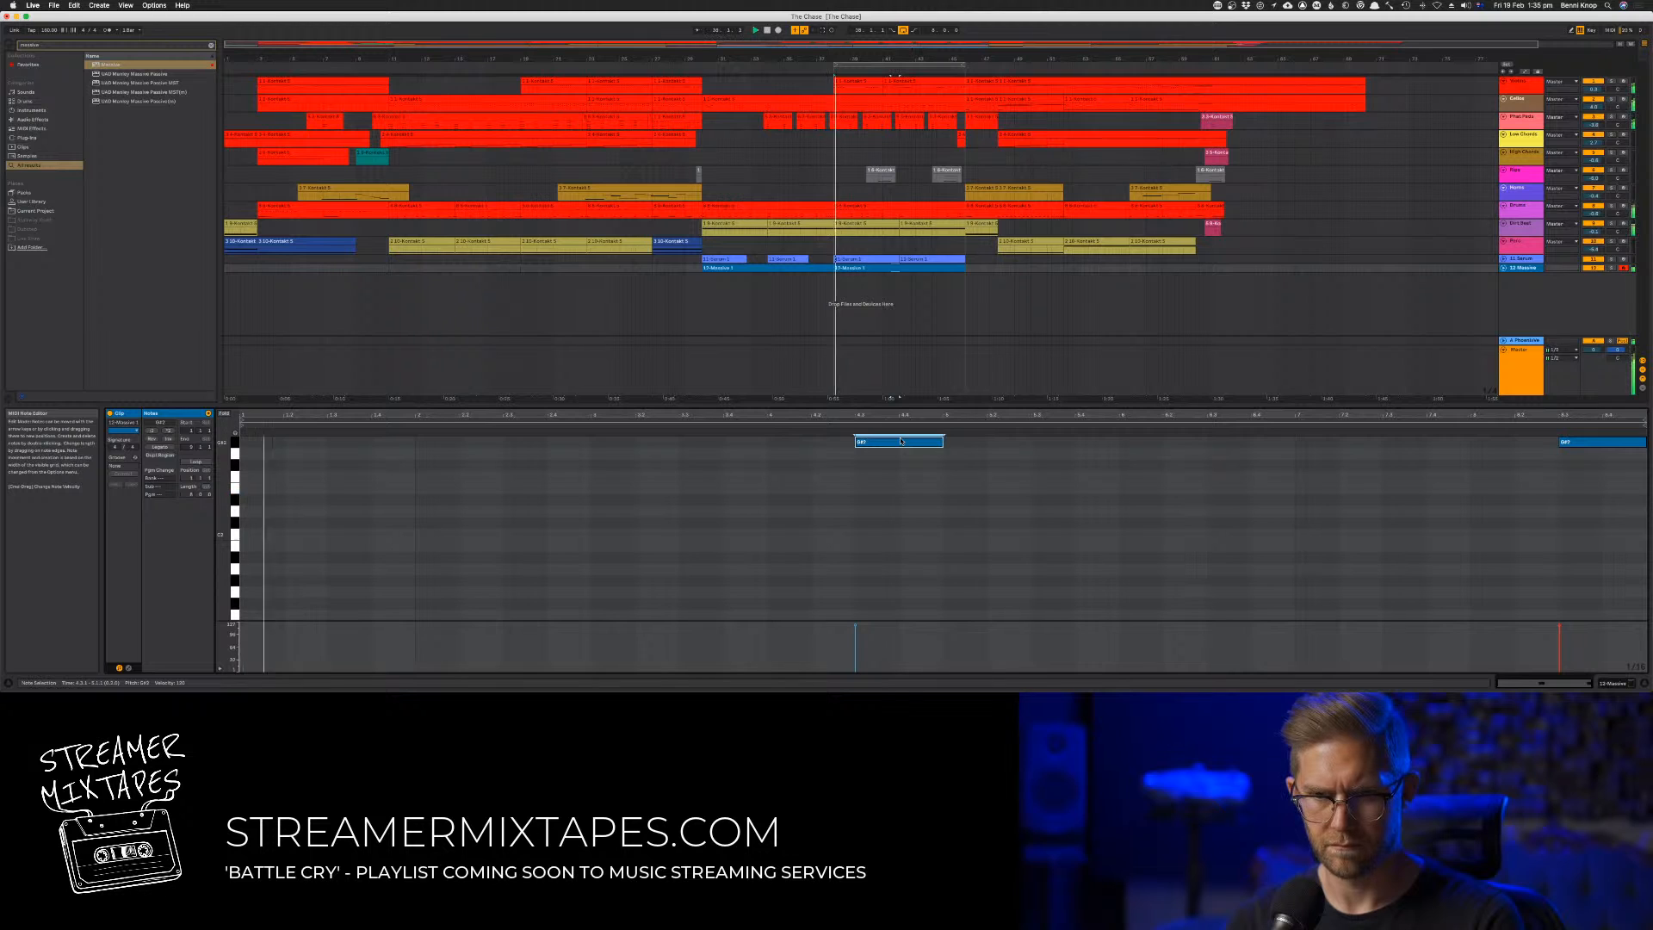
key(Down)
key(Down)
key(Down)
key(Down)
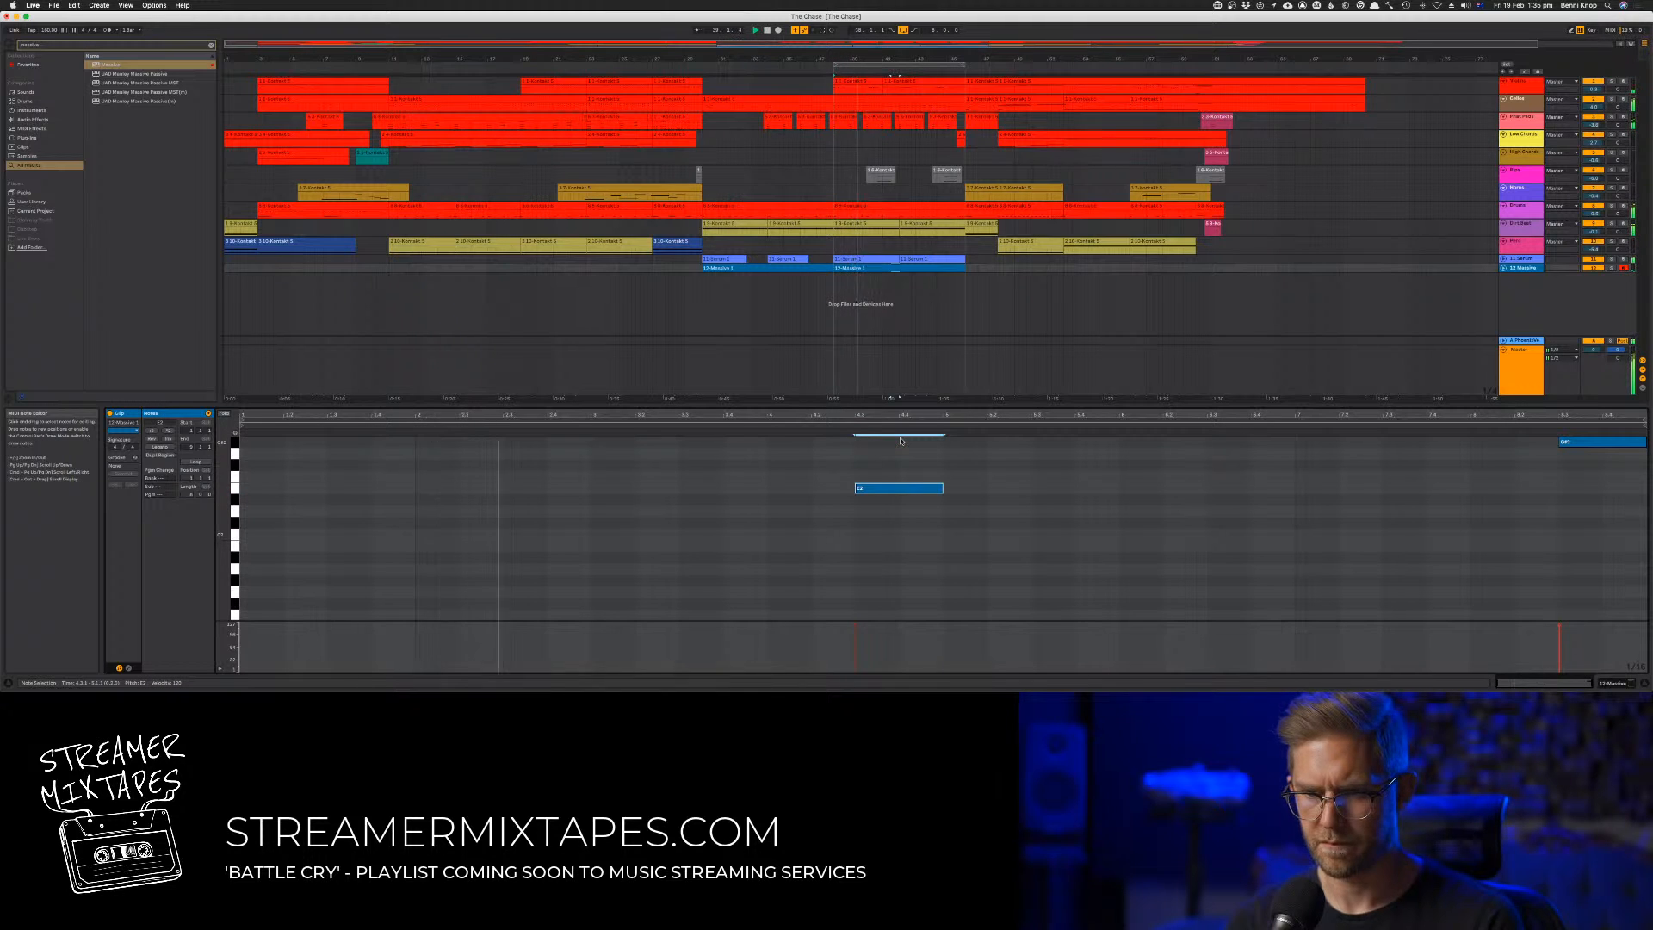
Lower the last note of the Massive clip at bar 38 by two semitones, auditioning the end of the section
scroll(904, 452, up, 2)
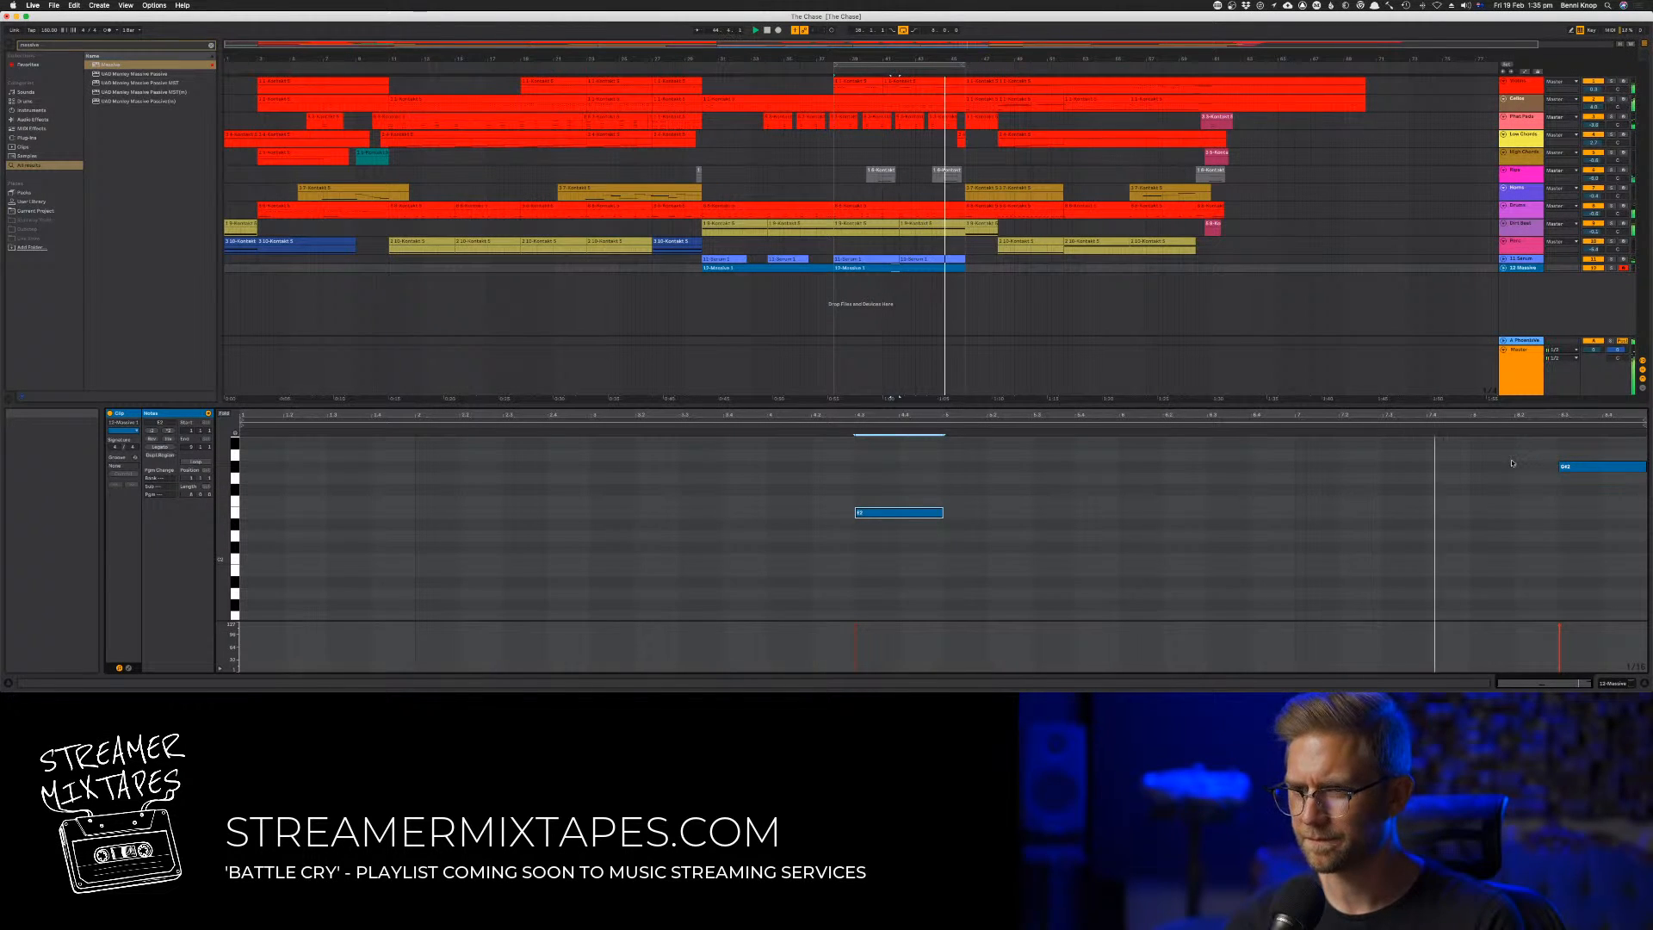
click(1563, 467)
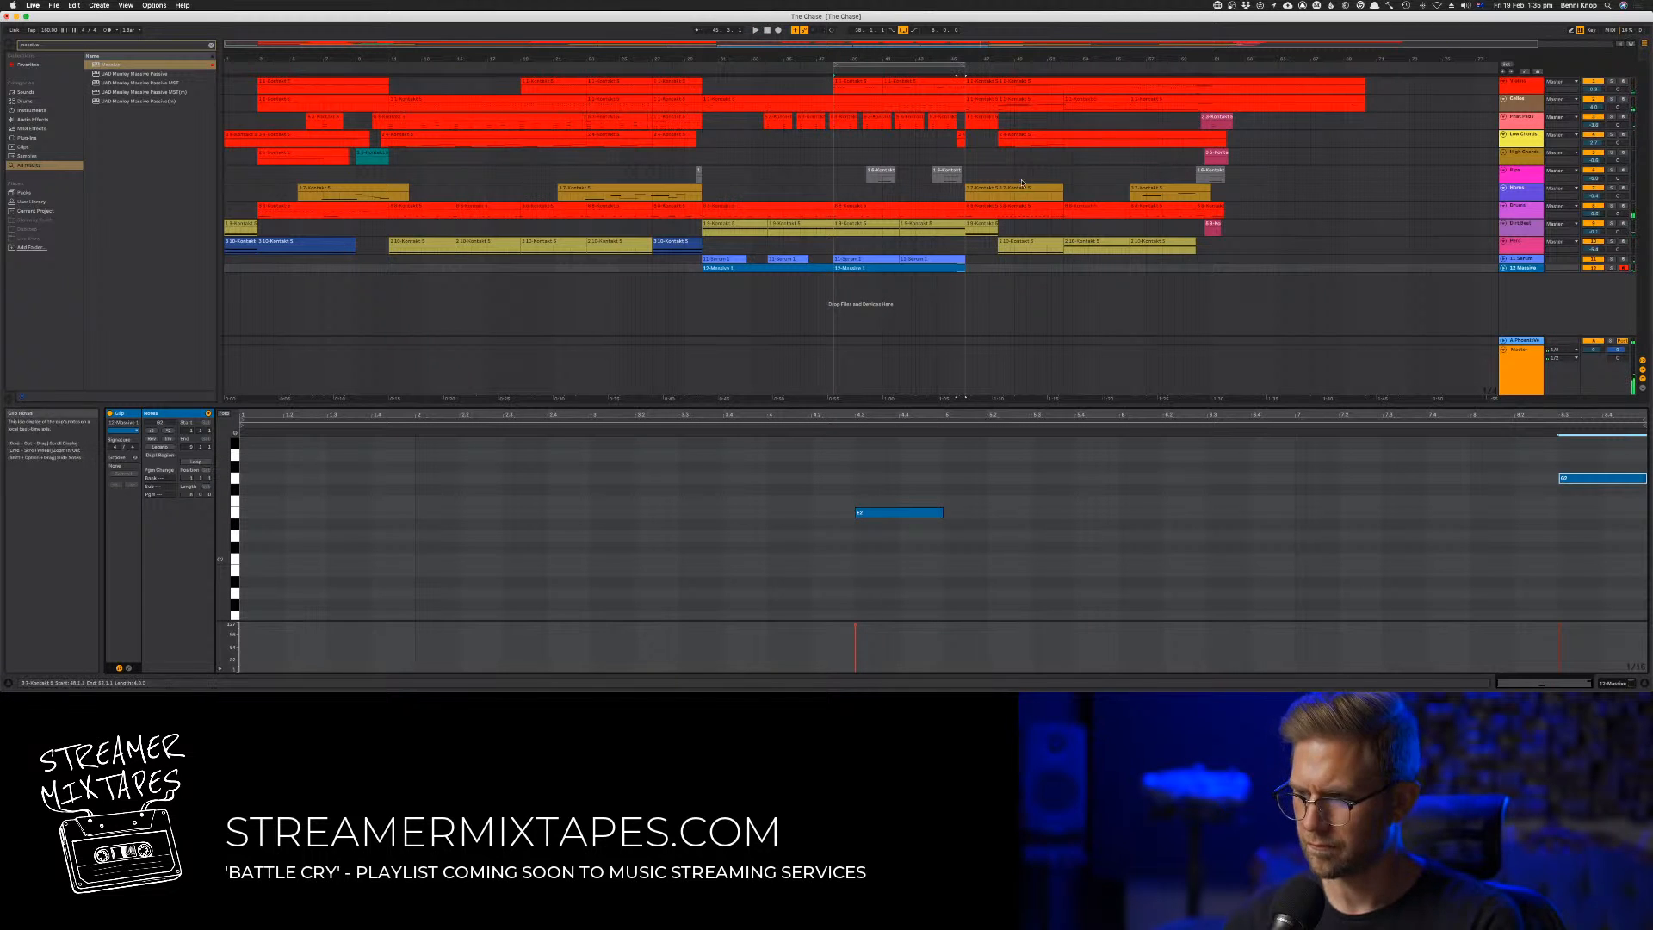
click(950, 70)
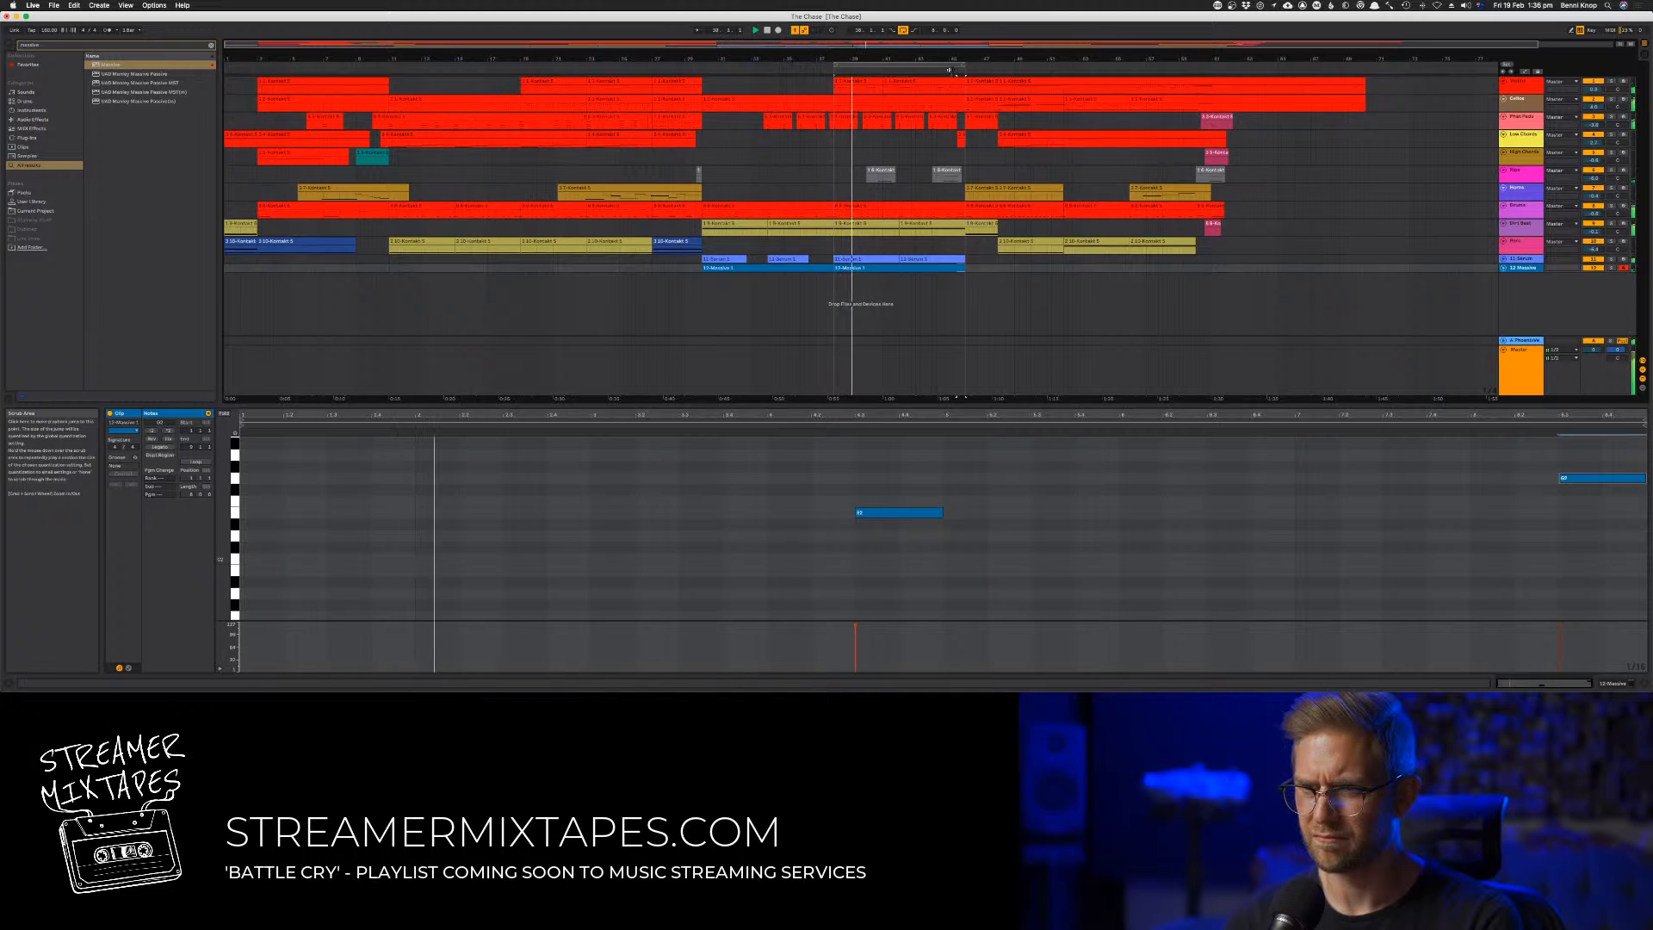
click(951, 71)
click(961, 340)
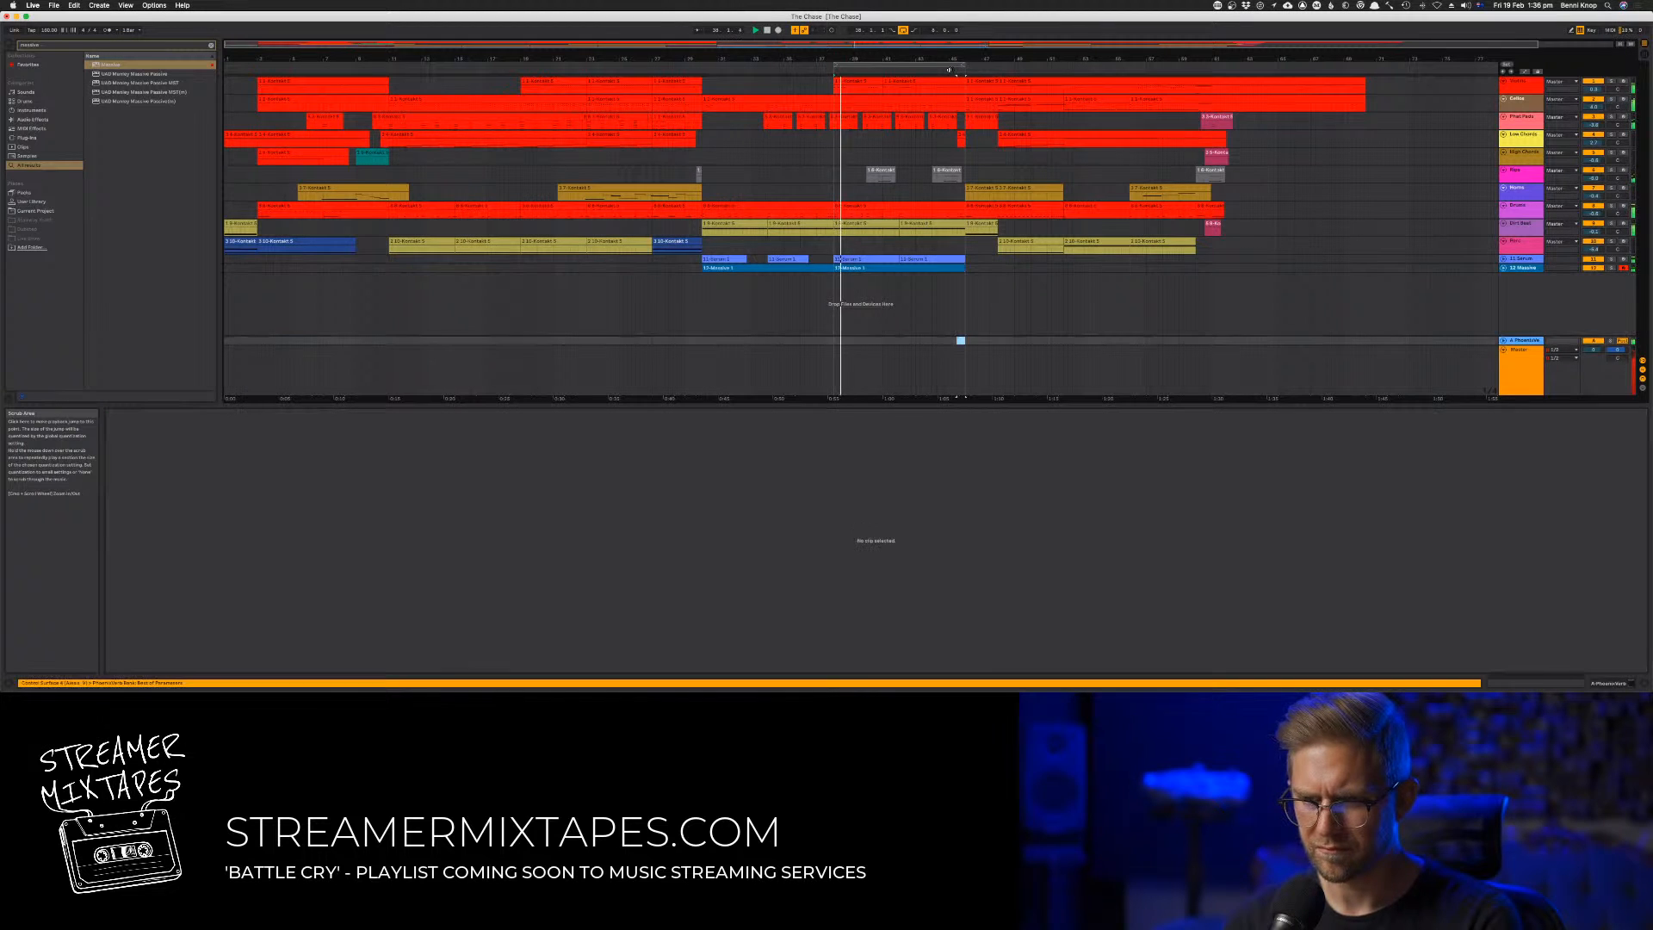
click(947, 267)
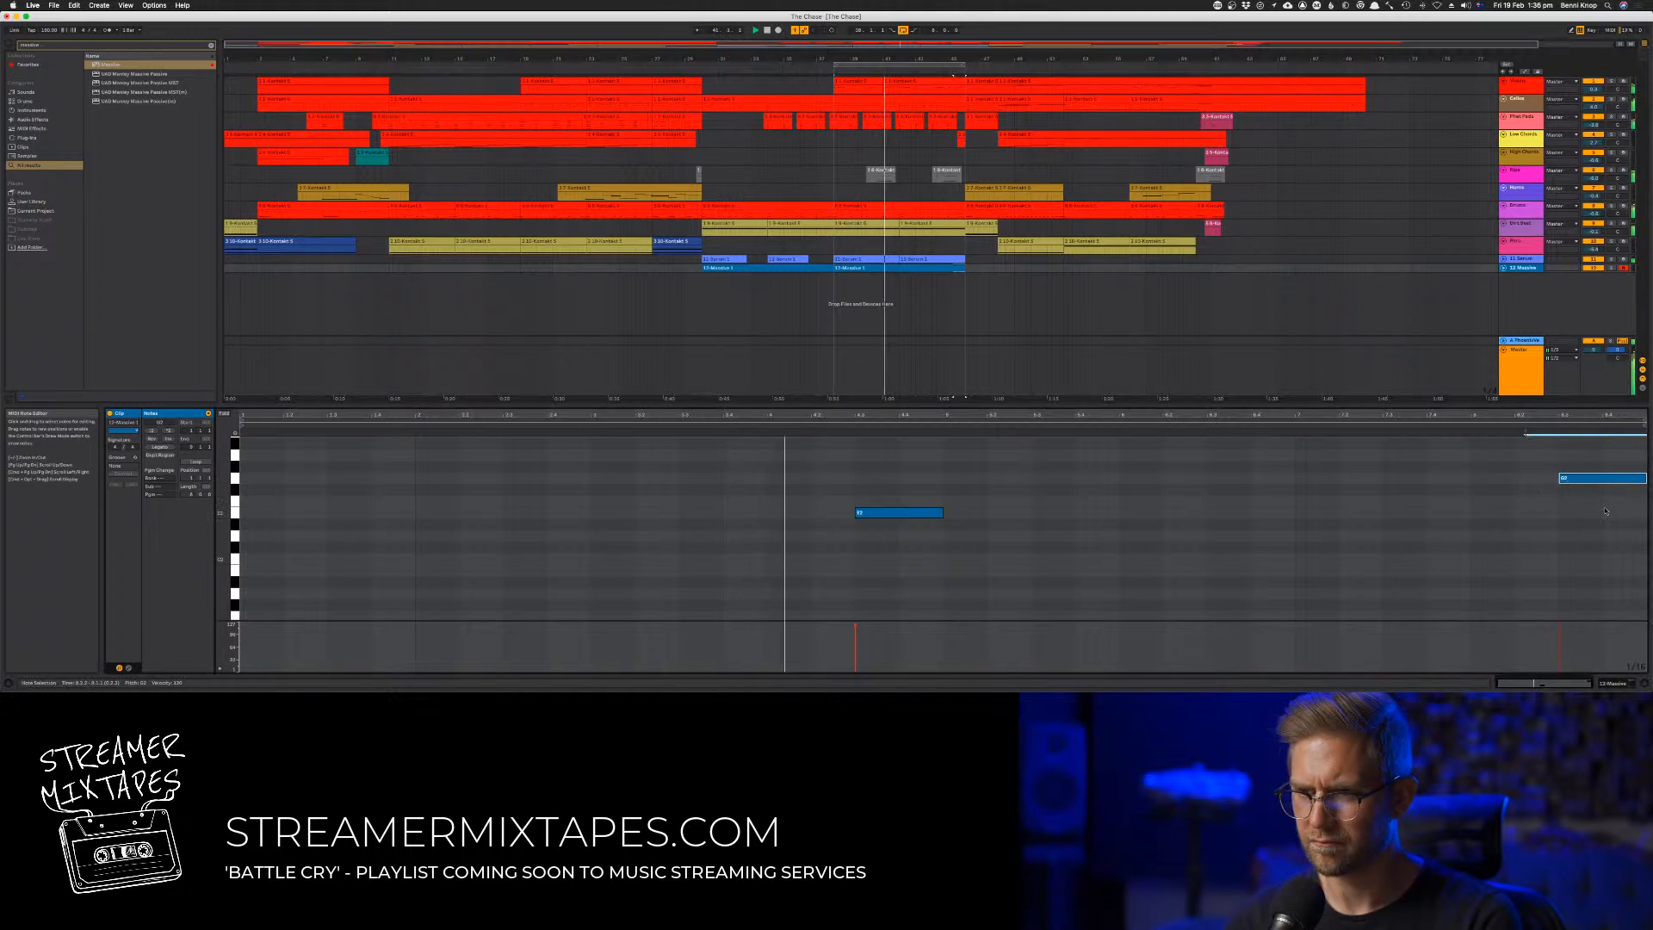
click(953, 71)
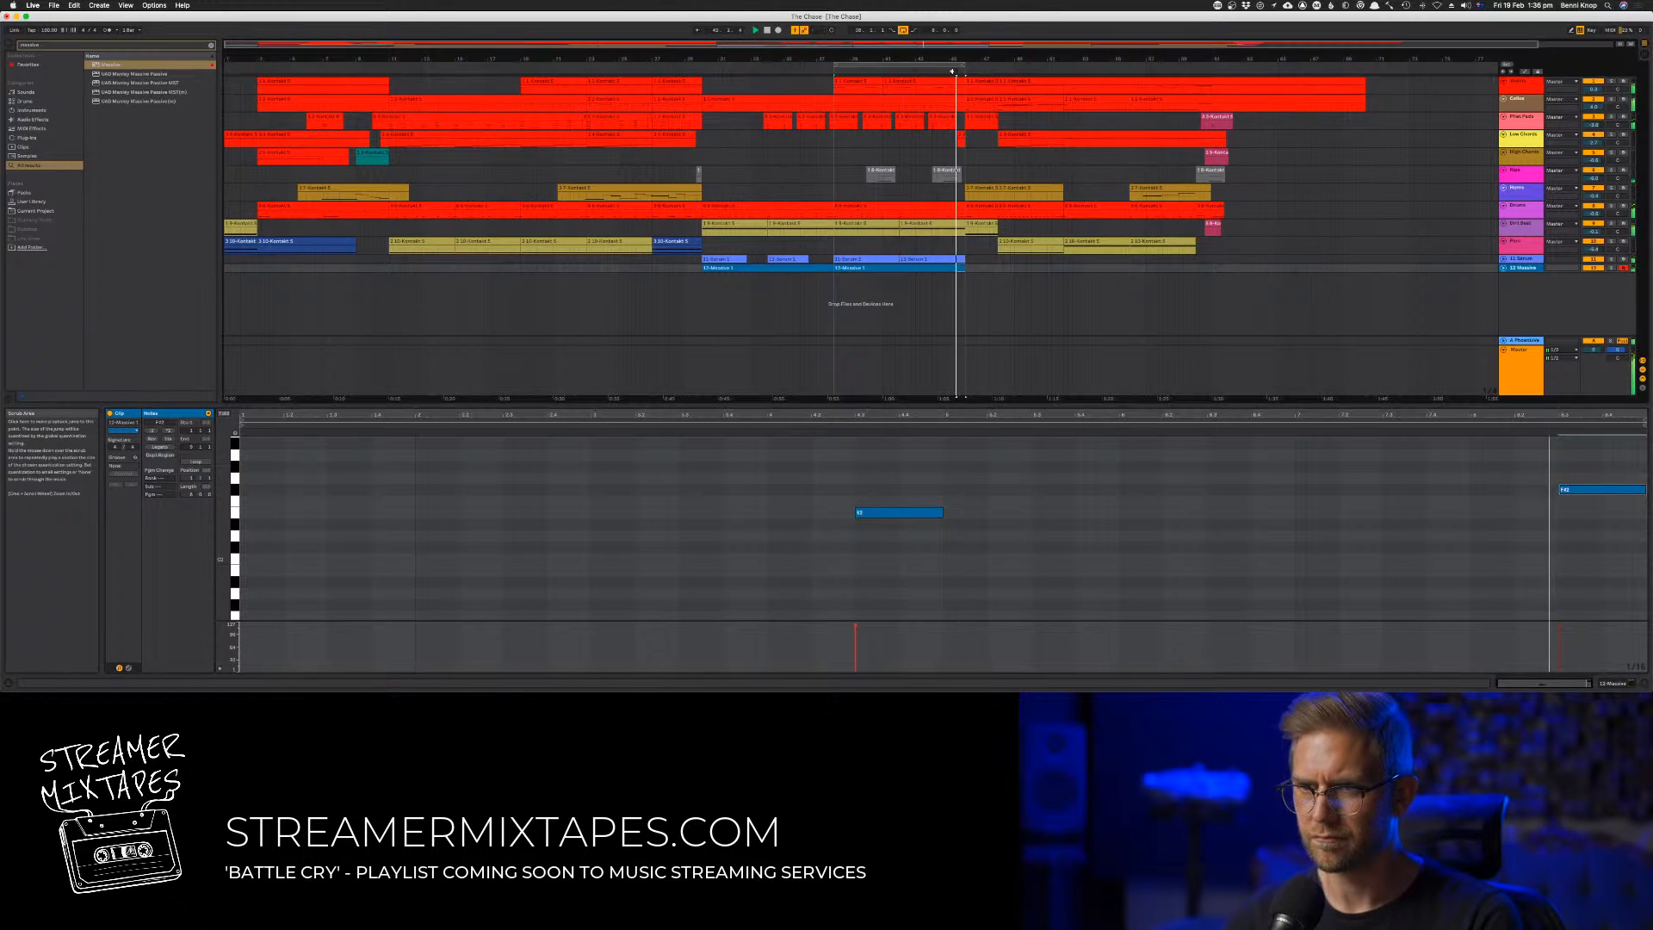
Try the clip's first note two semitones higher, then return it to its former pitch and replay the passage
click(904, 513)
key(Up)
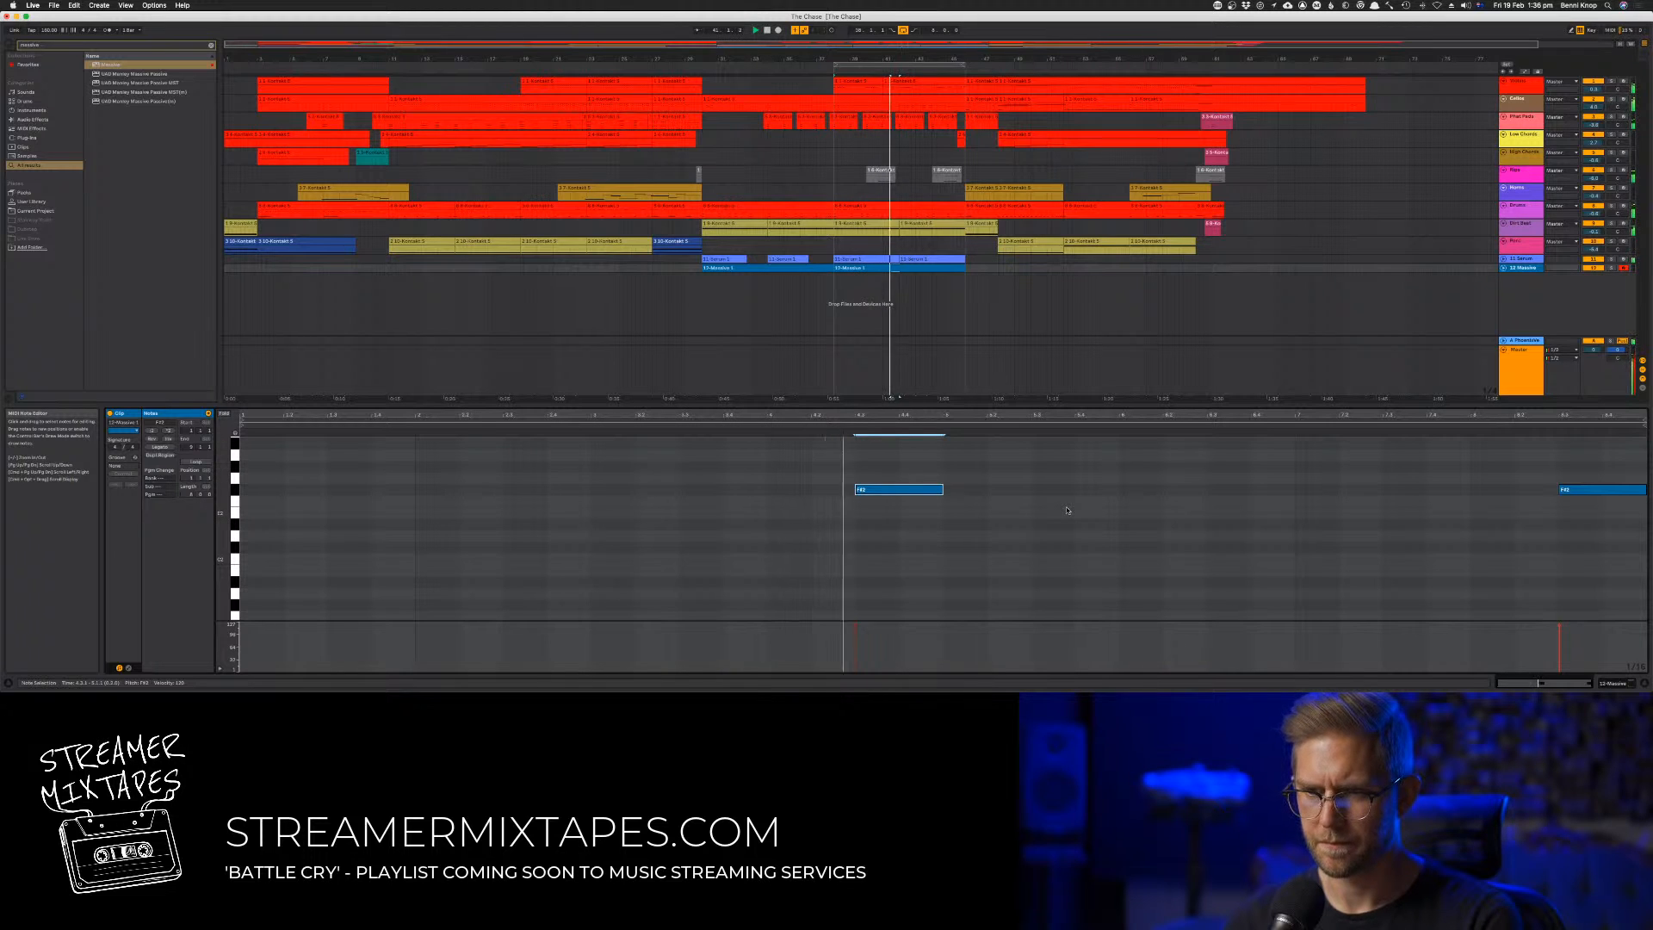
key(Down)
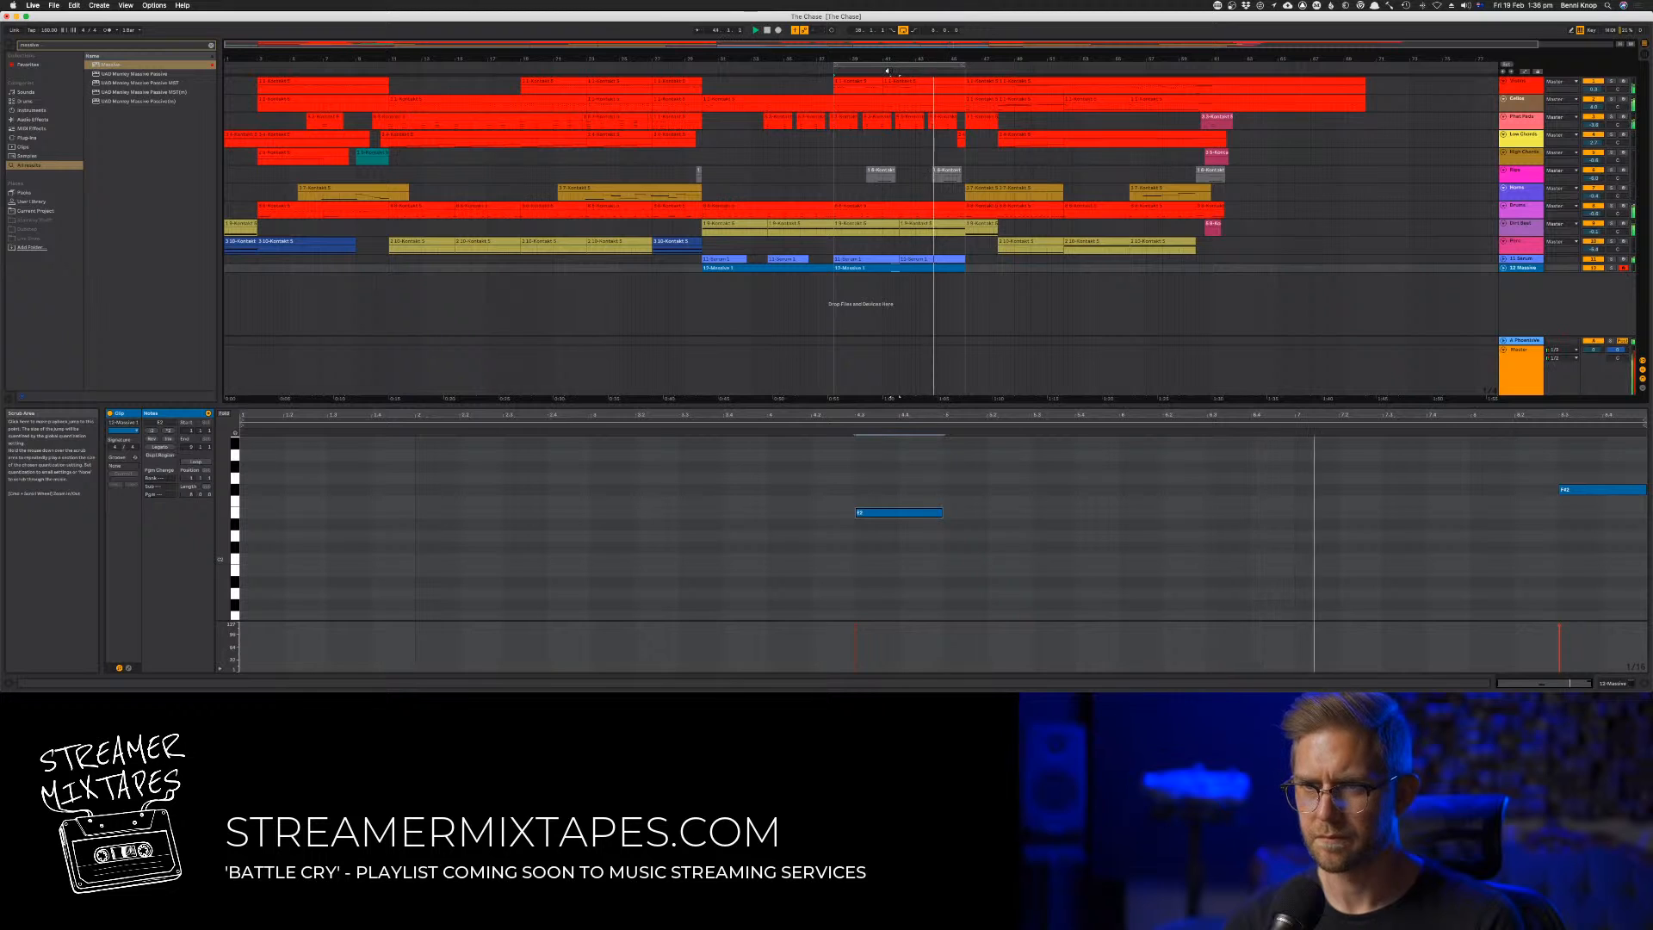
click(887, 71)
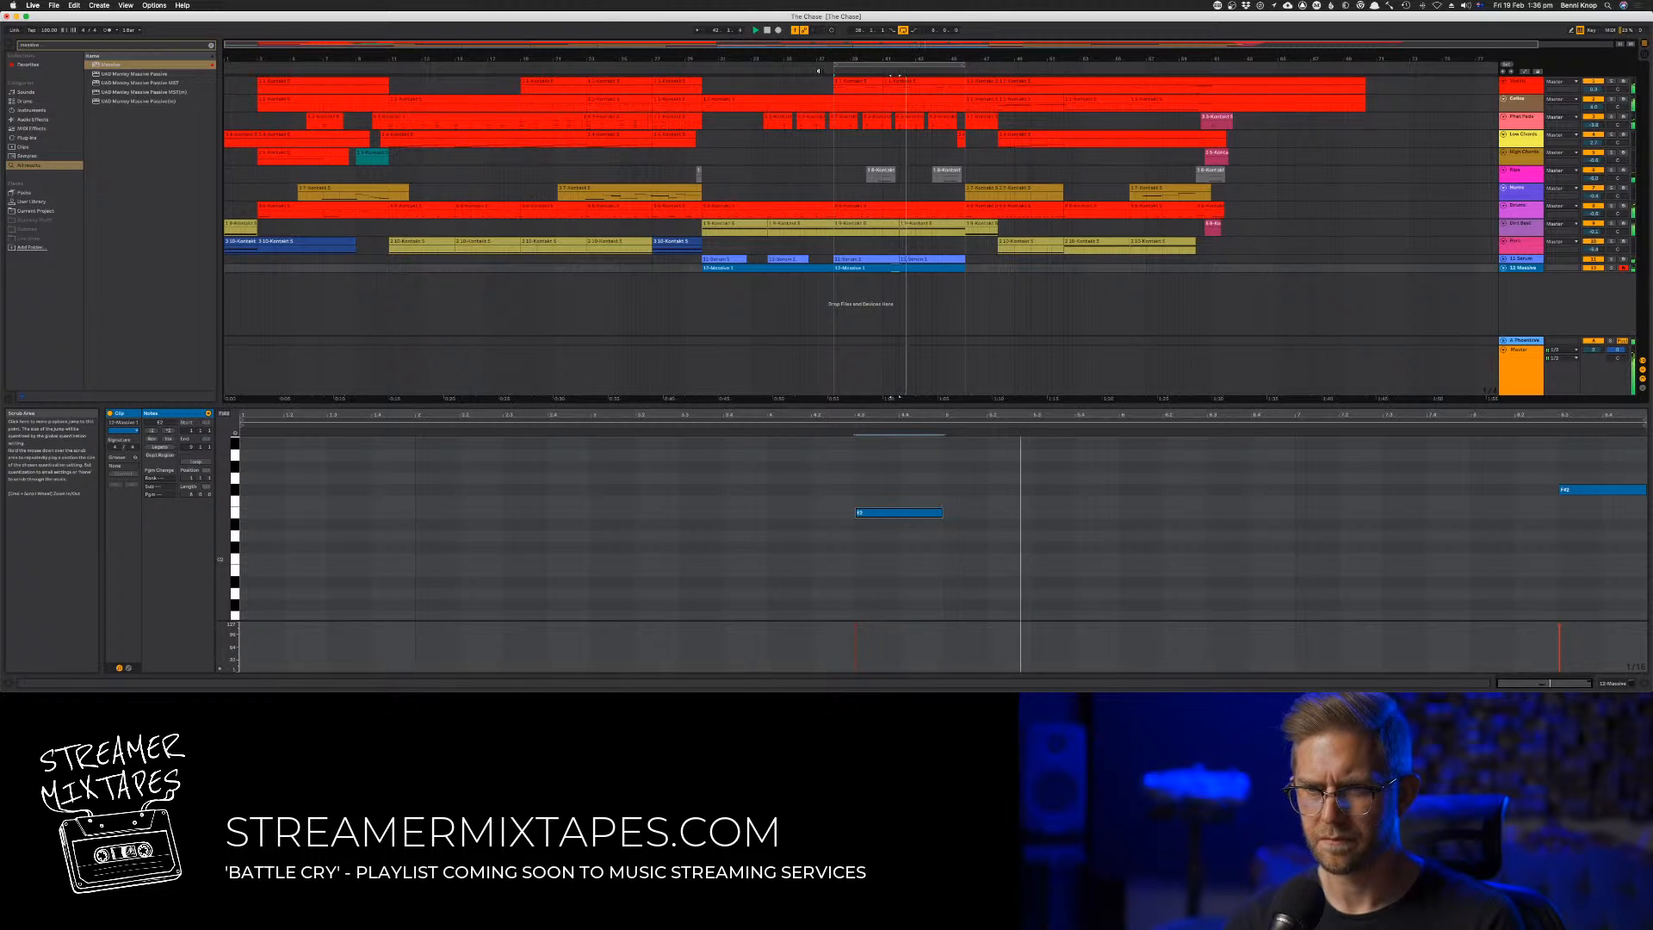
click(821, 71)
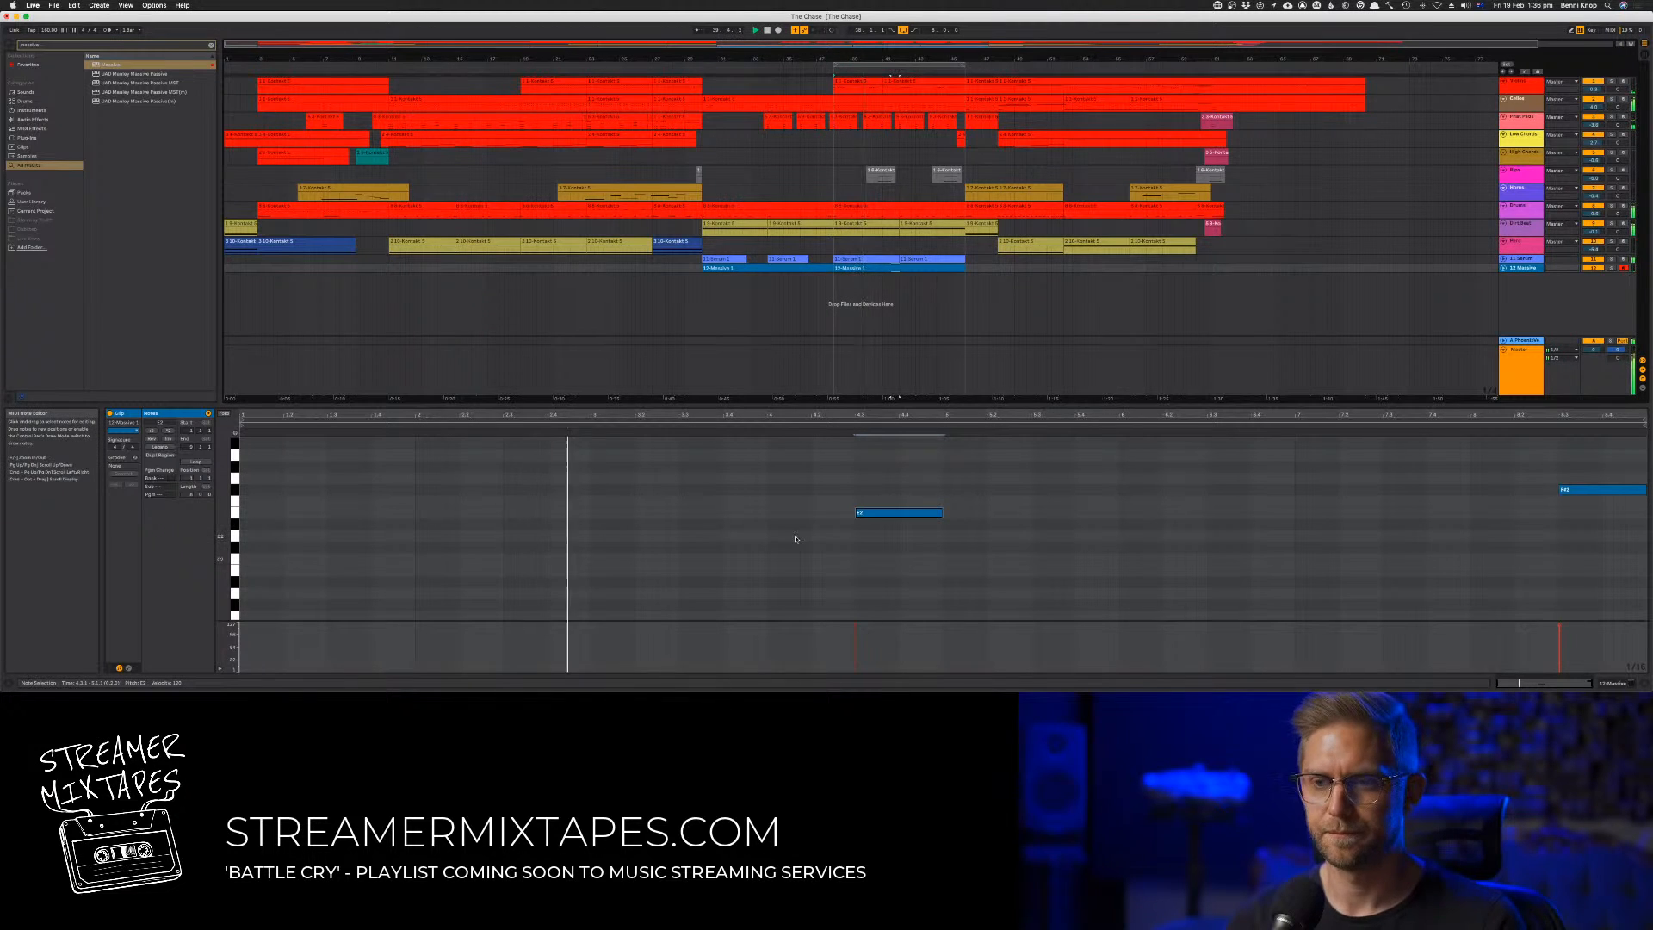
Raise the clip's first note two semitones to match the last one, and shift the arrangement loop about two and a half bars later
key(Tab)
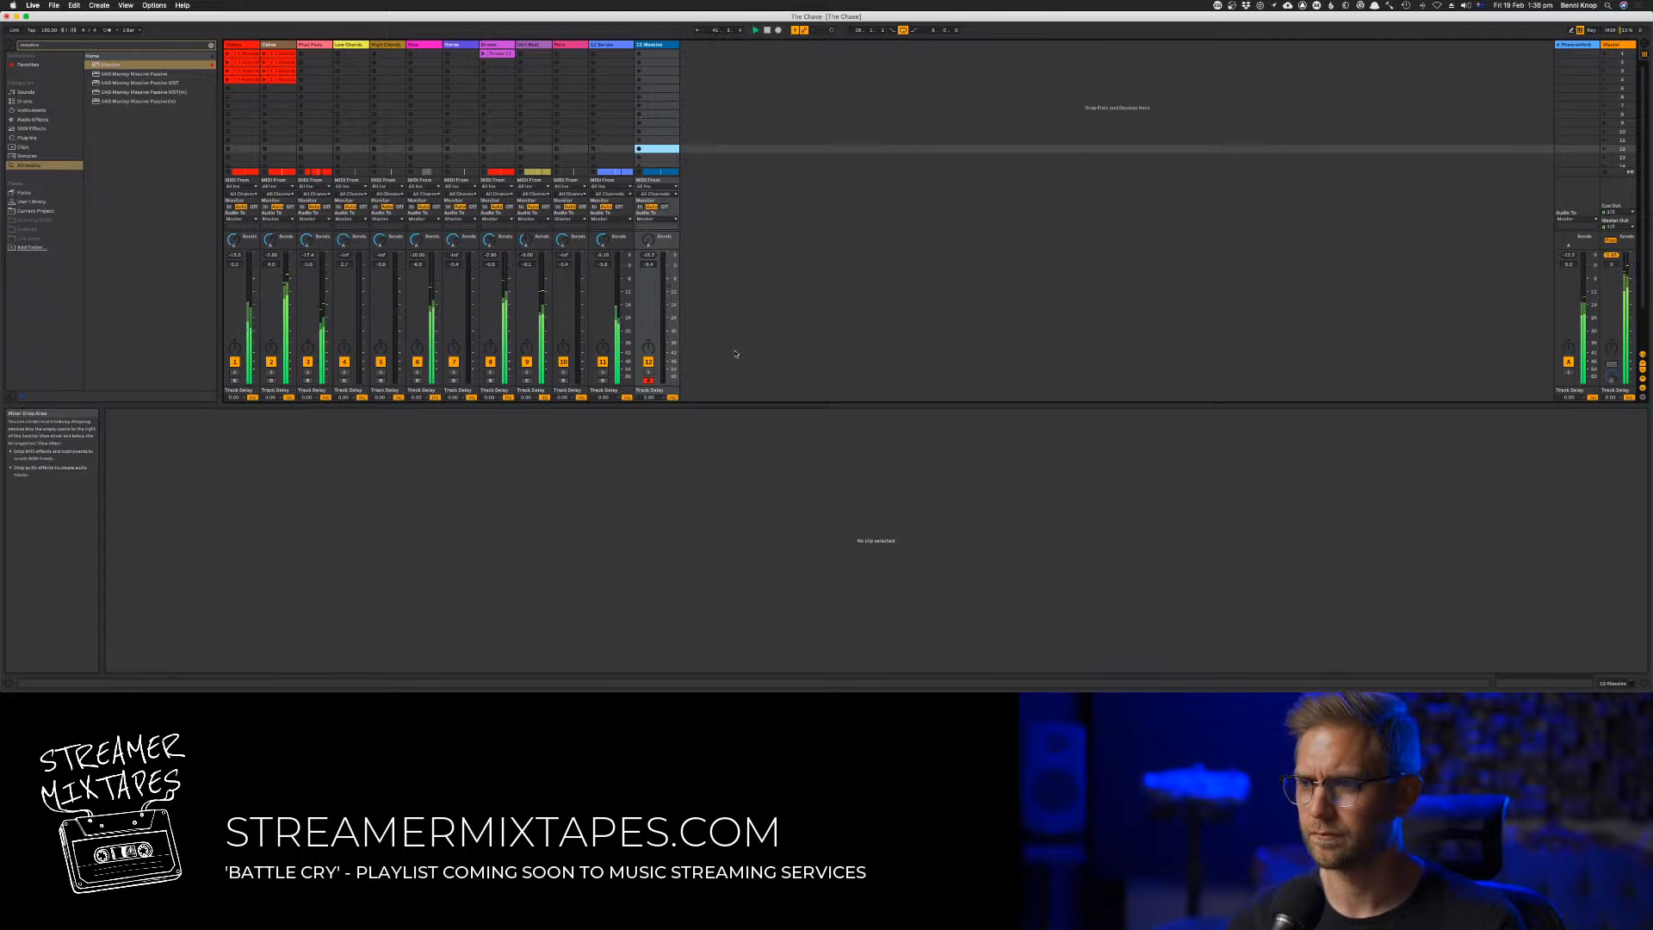
key(Tab)
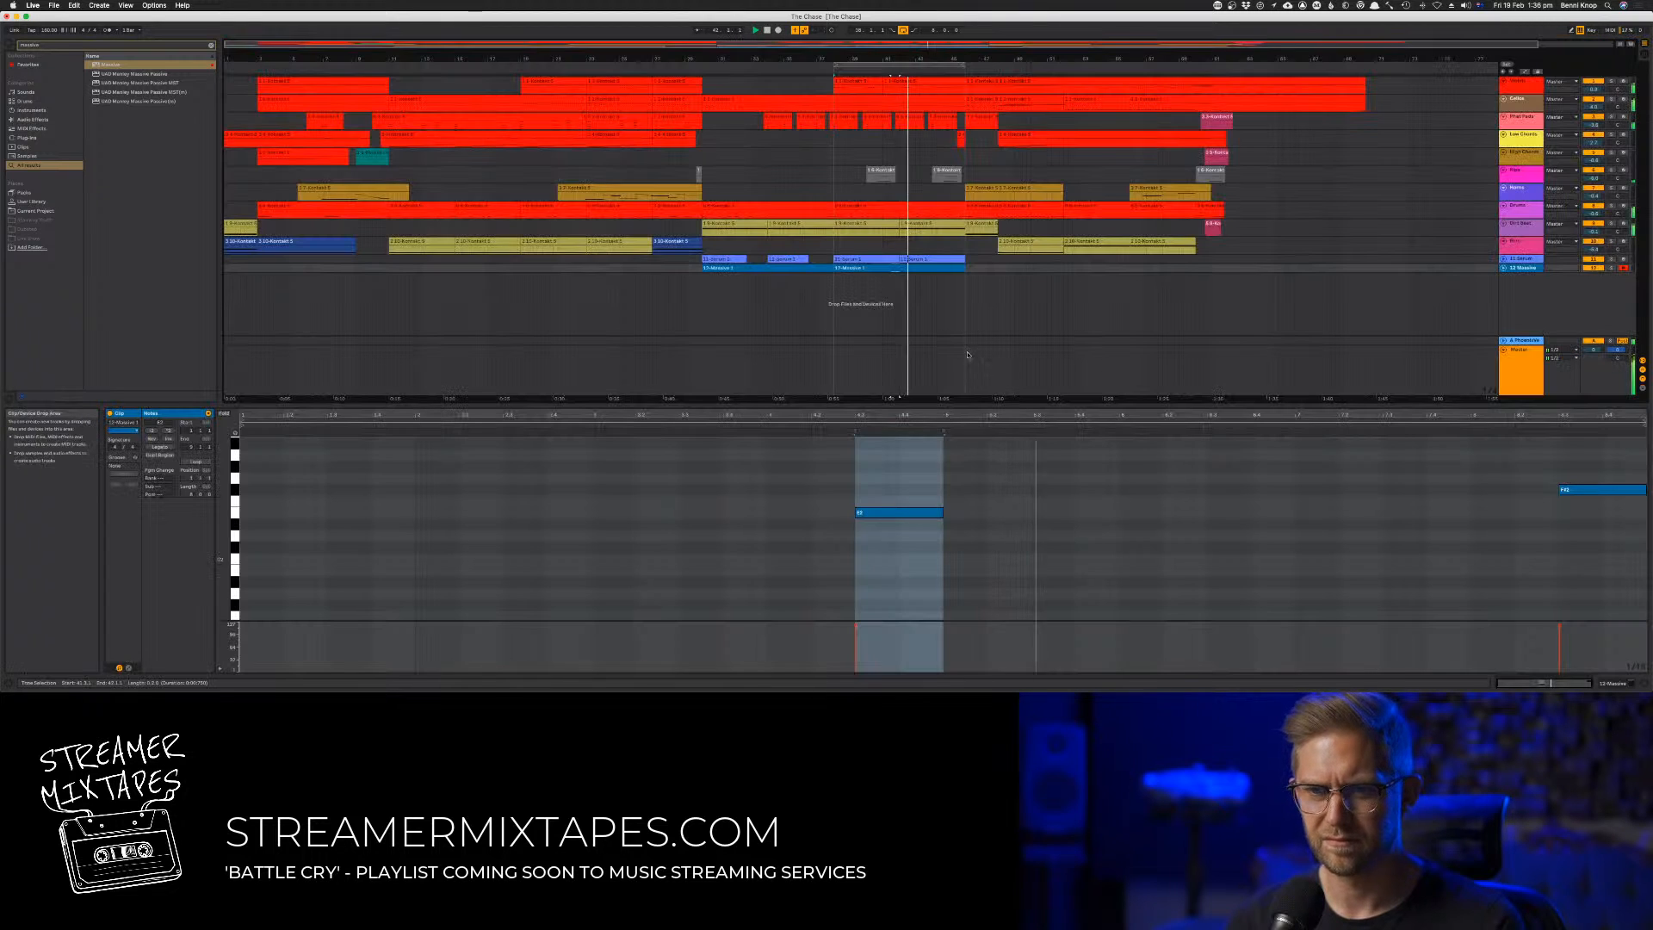
key(Up)
key(Up)
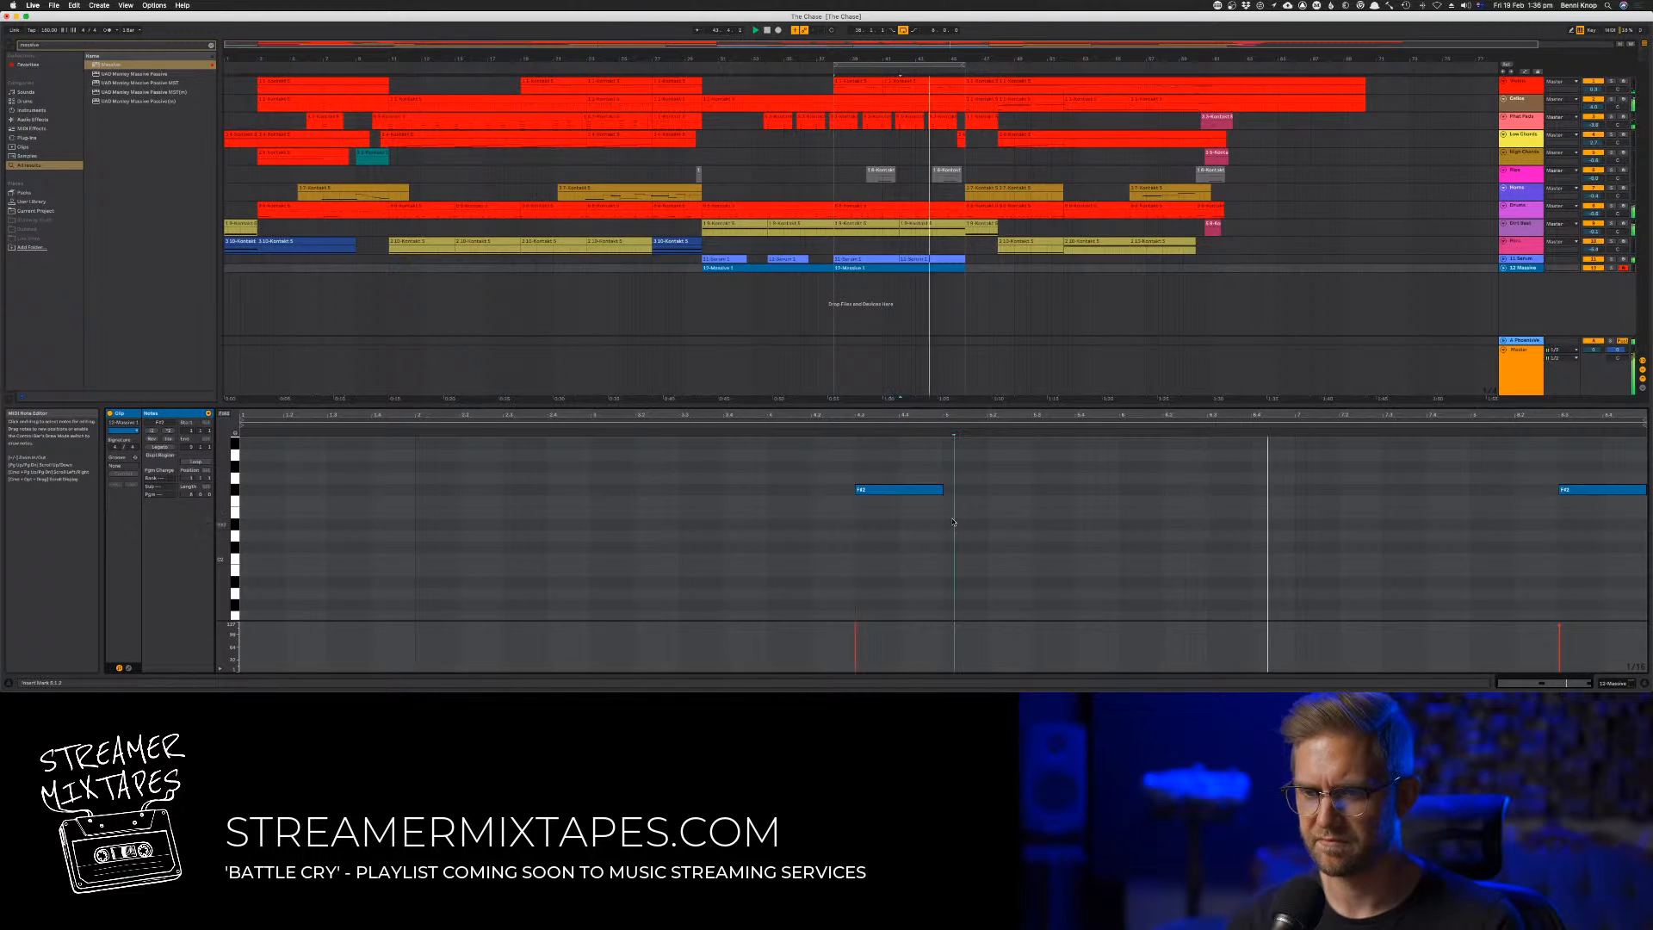
key(Tab)
key(Tab)
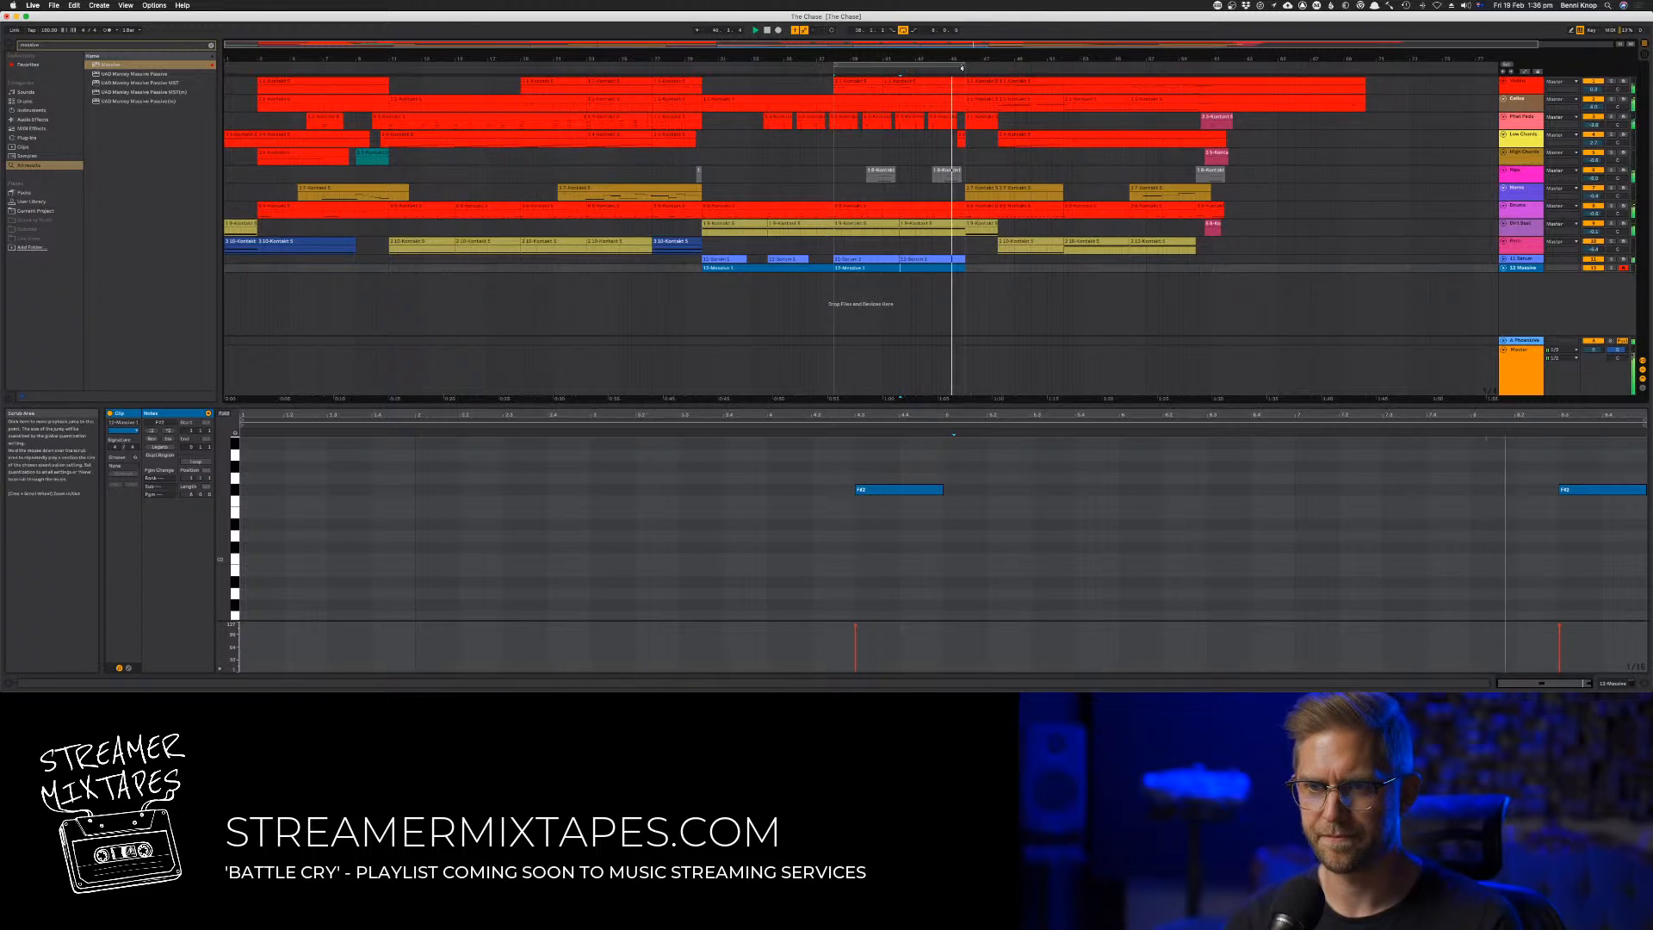
drag(958, 66, 999, 68)
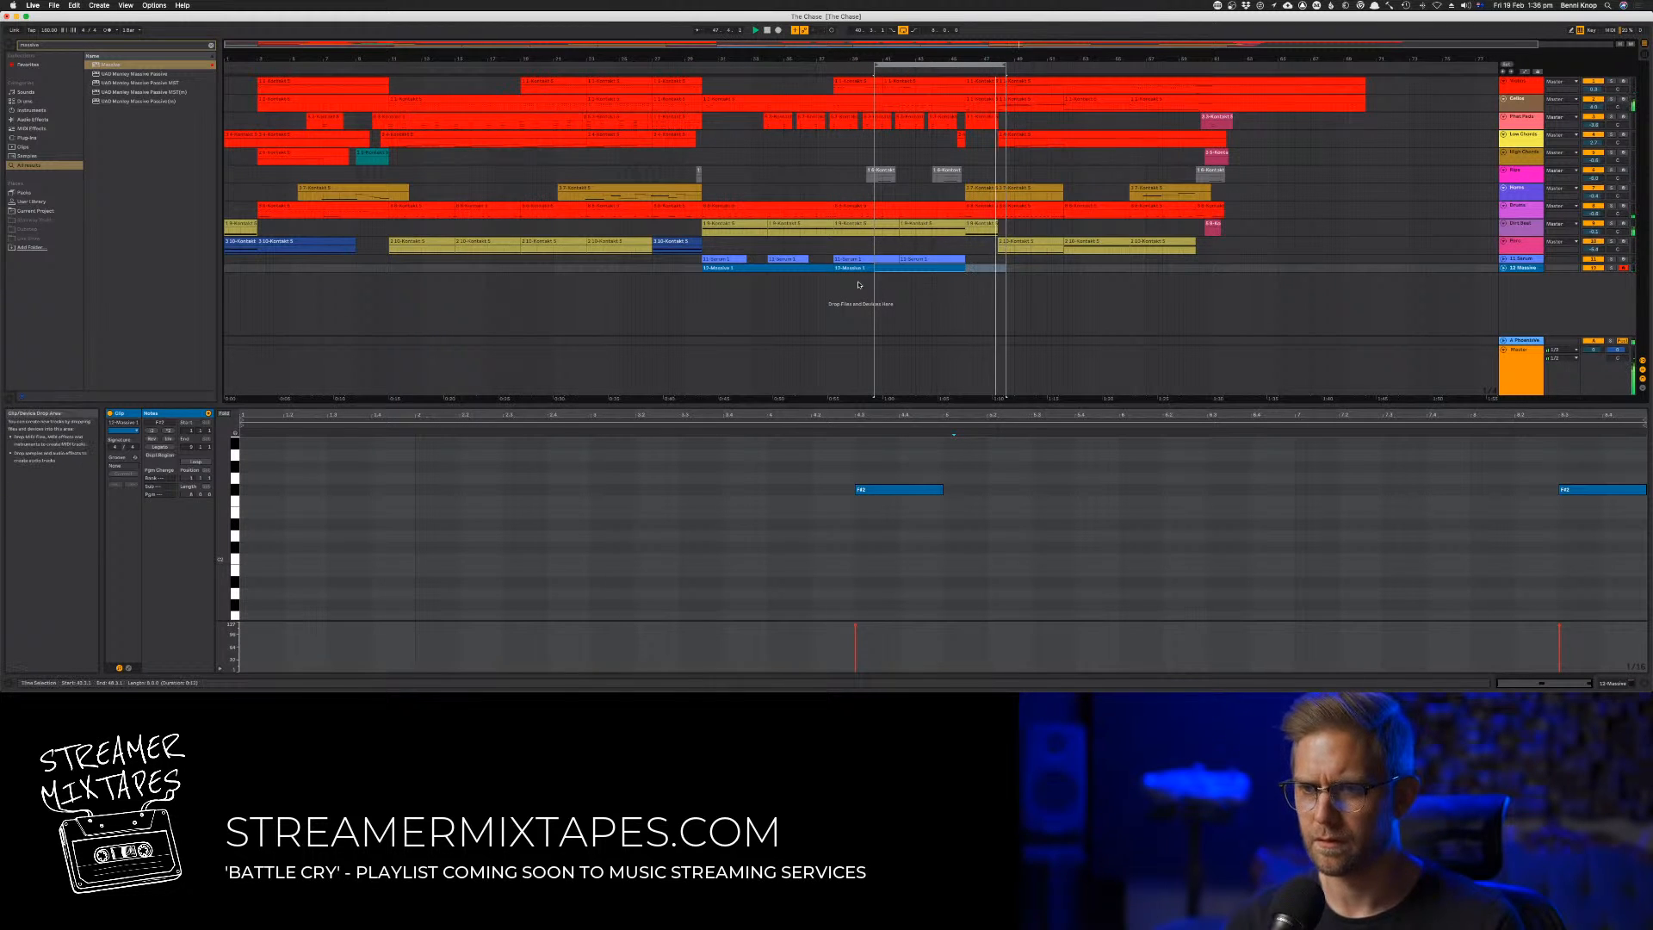
Copy a Massive clip to bar 46 and shorten the copy to end at bar 48
drag(781, 270, 1045, 273)
click(1045, 273)
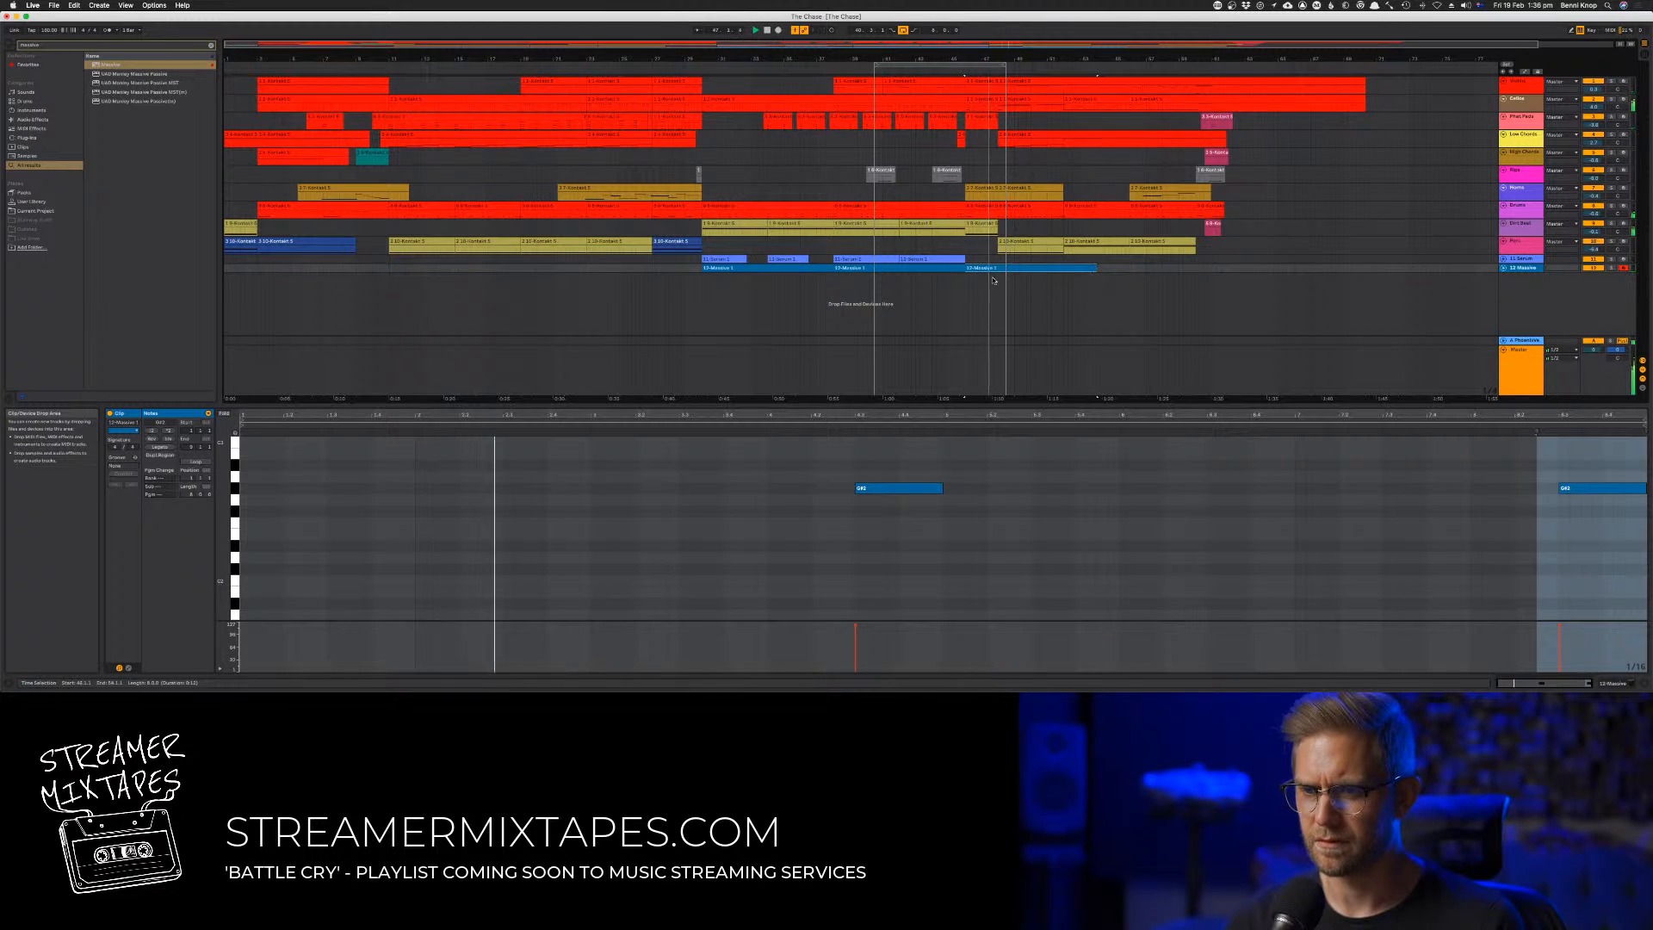
mouse_move(966, 269)
mouse_down()
mouse_move(1001, 272)
mouse_move(975, 270)
mouse_up()
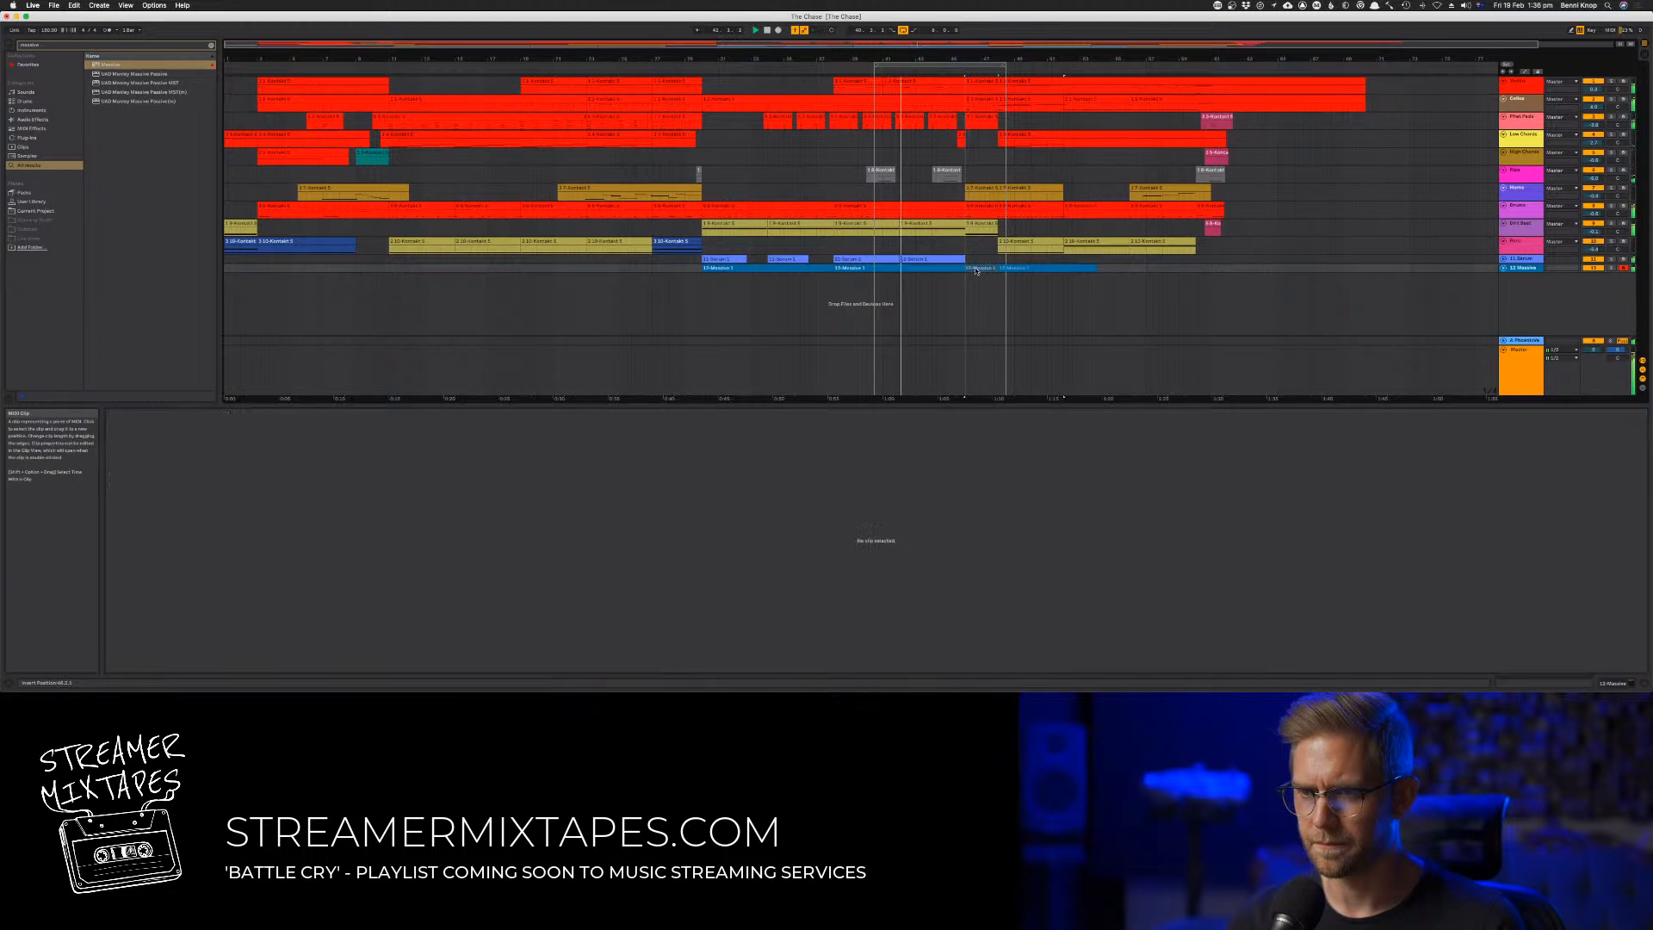
drag(1005, 272, 997, 275)
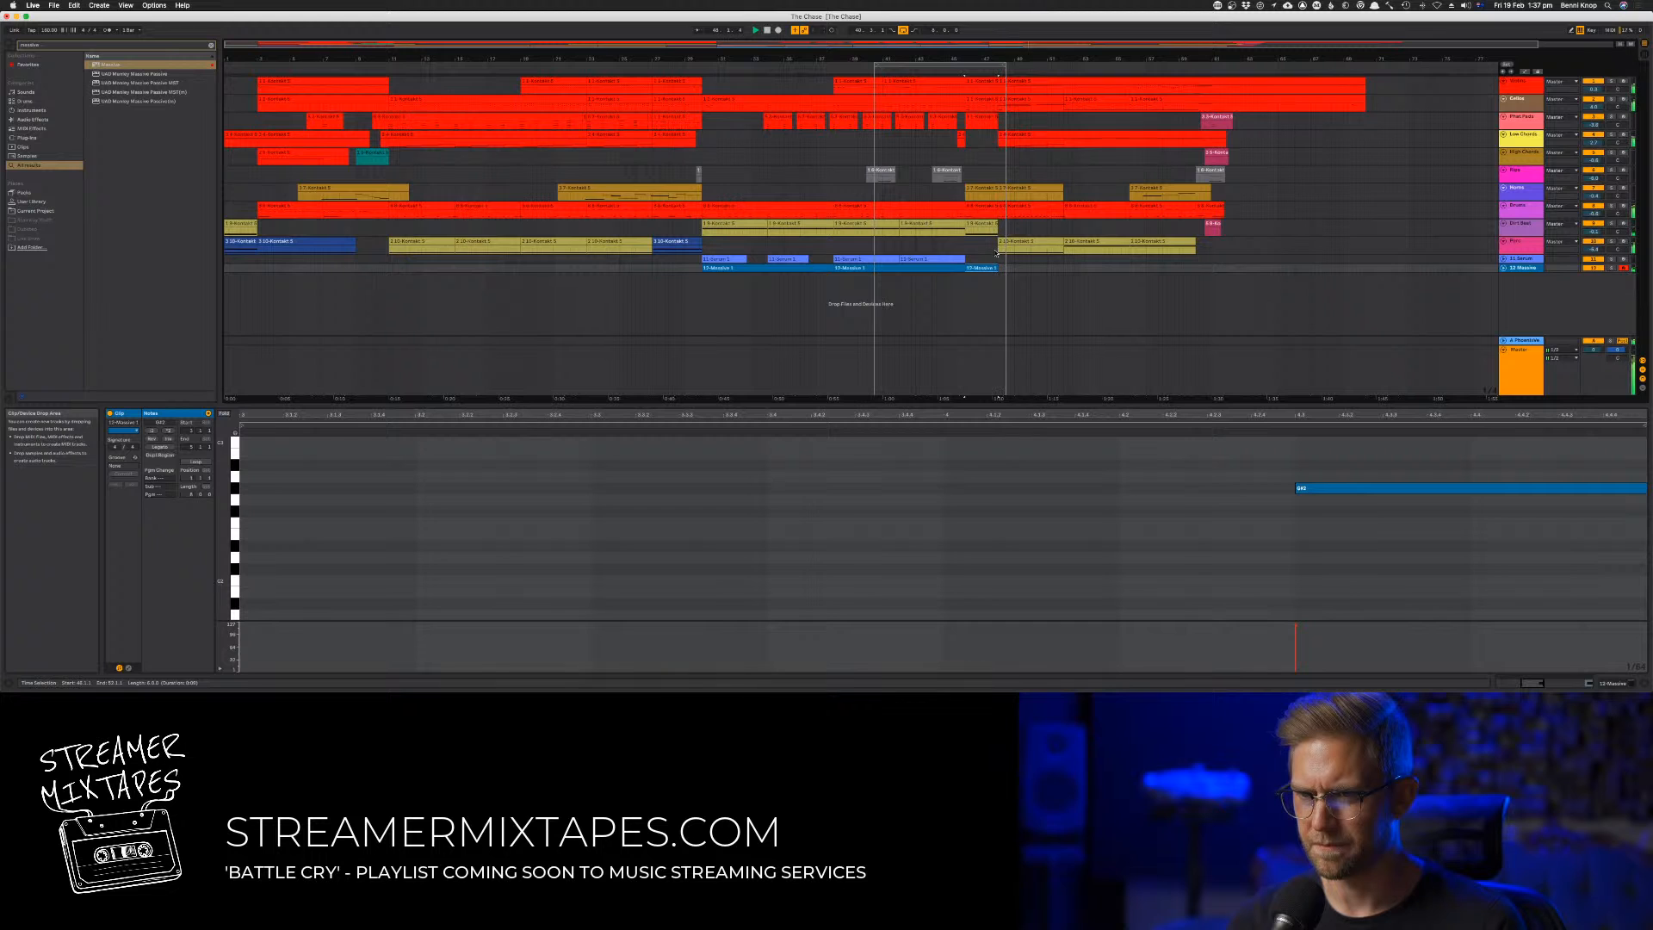
Lower the note in the two-bar Massive clip at bar 46 by eight semitones and audition it
drag(1289, 466, 1324, 507)
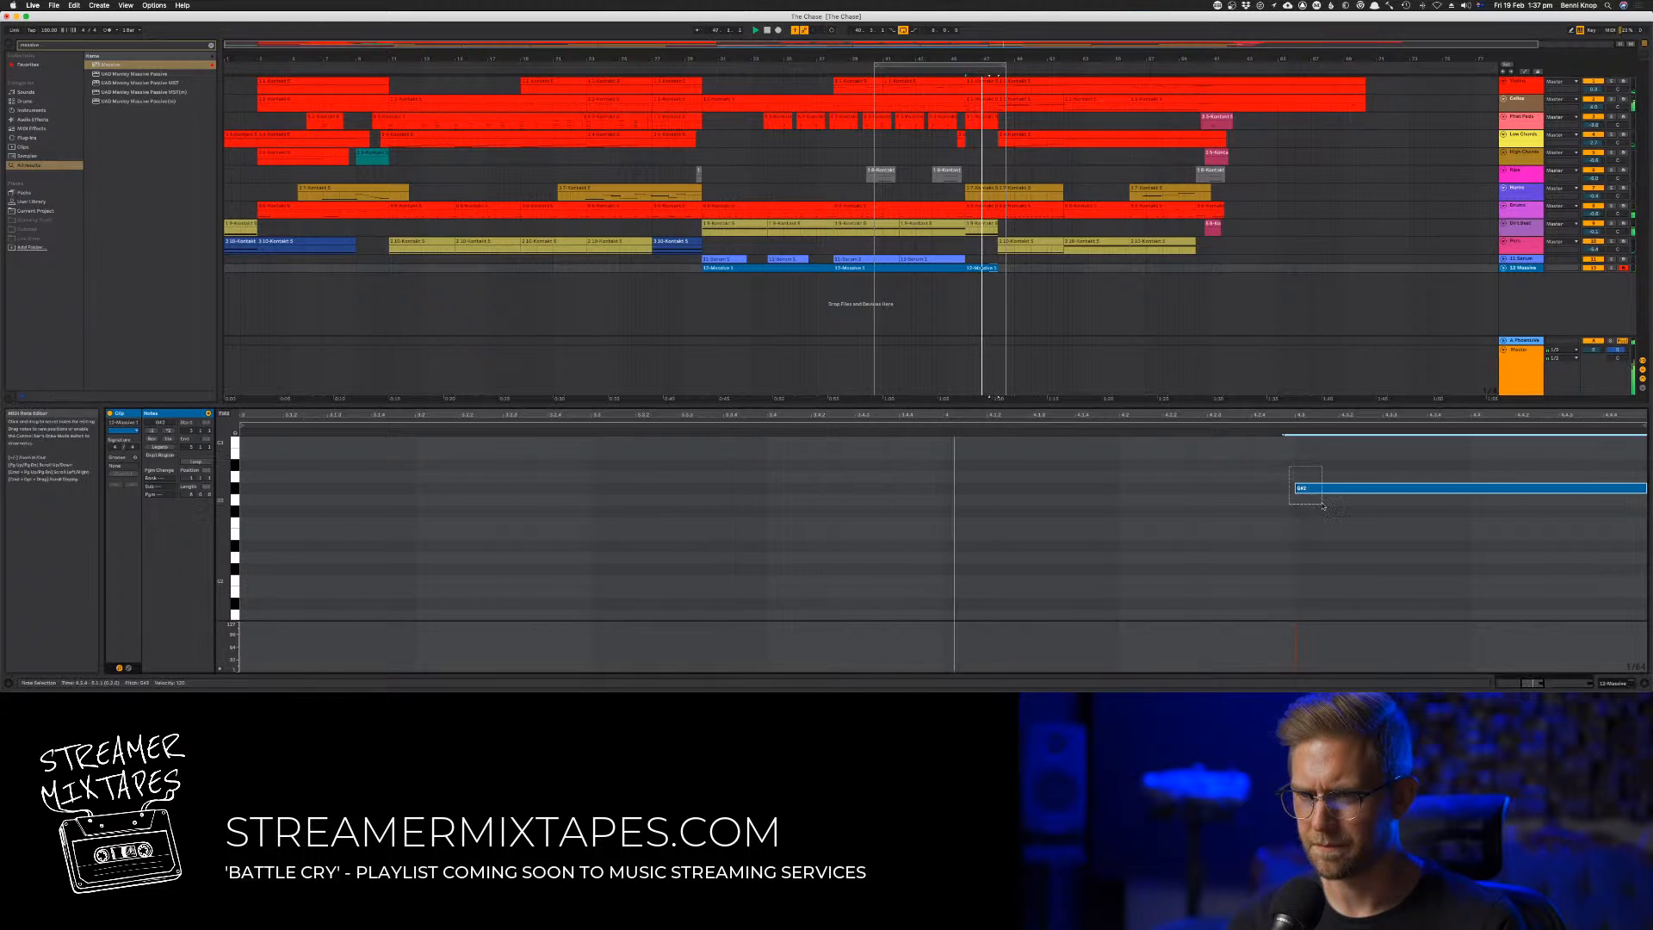
key(Down)
key(Down)
key(Down)
key(Down)
key(Down)
key(Down)
key(Down)
key(Down)
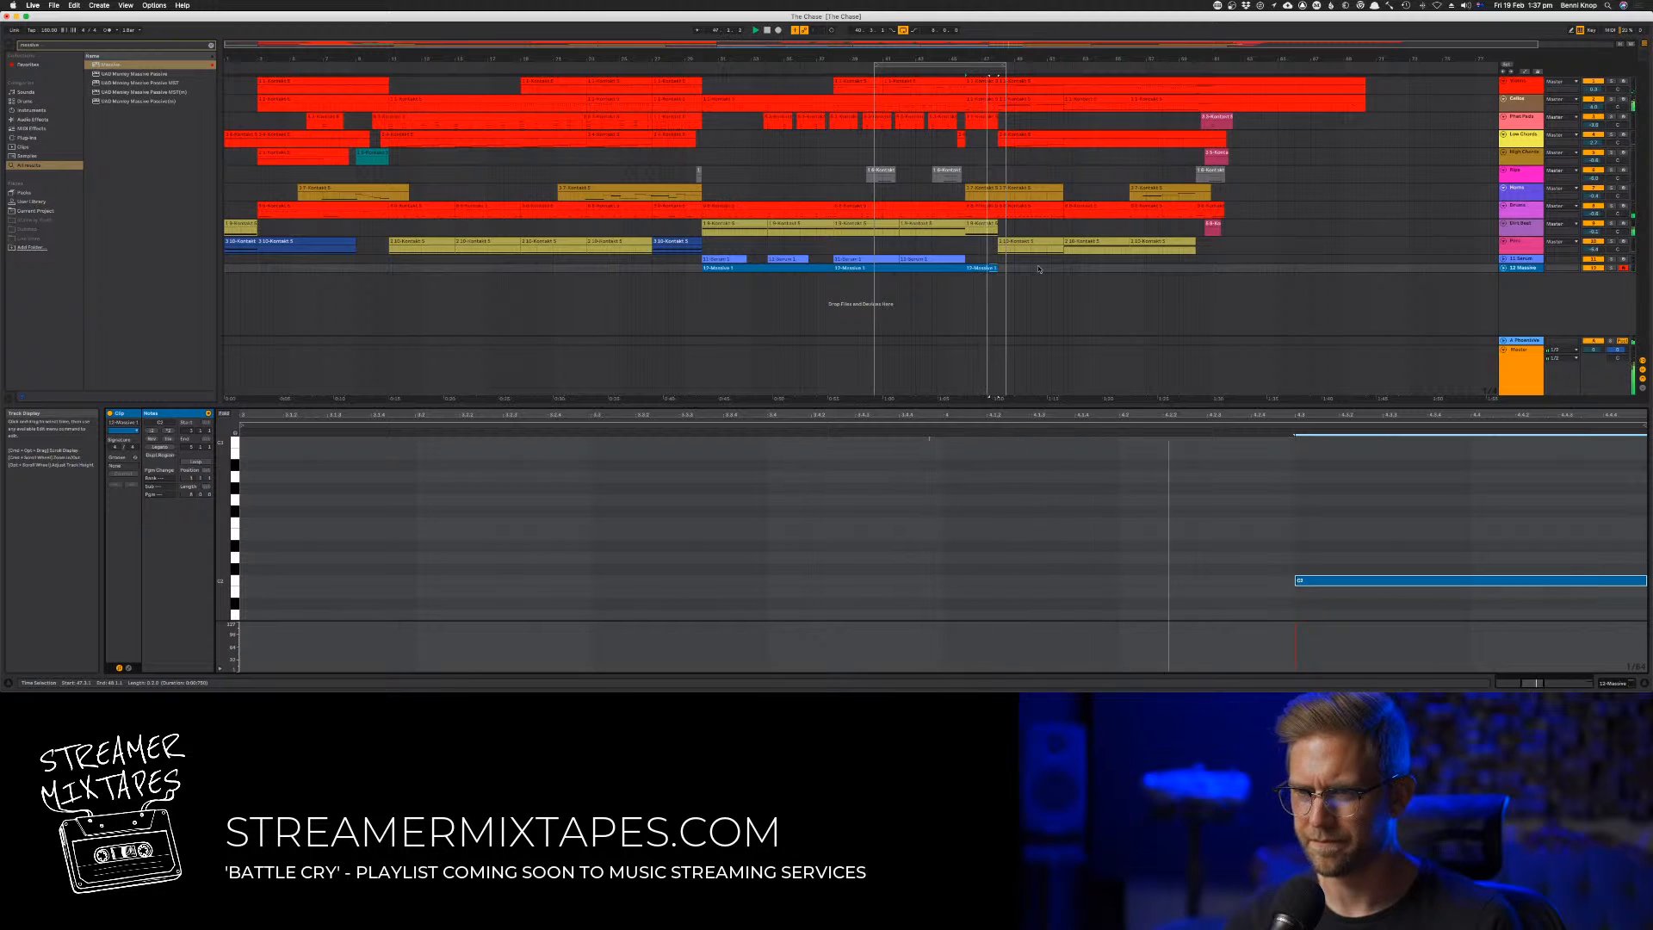
click(985, 70)
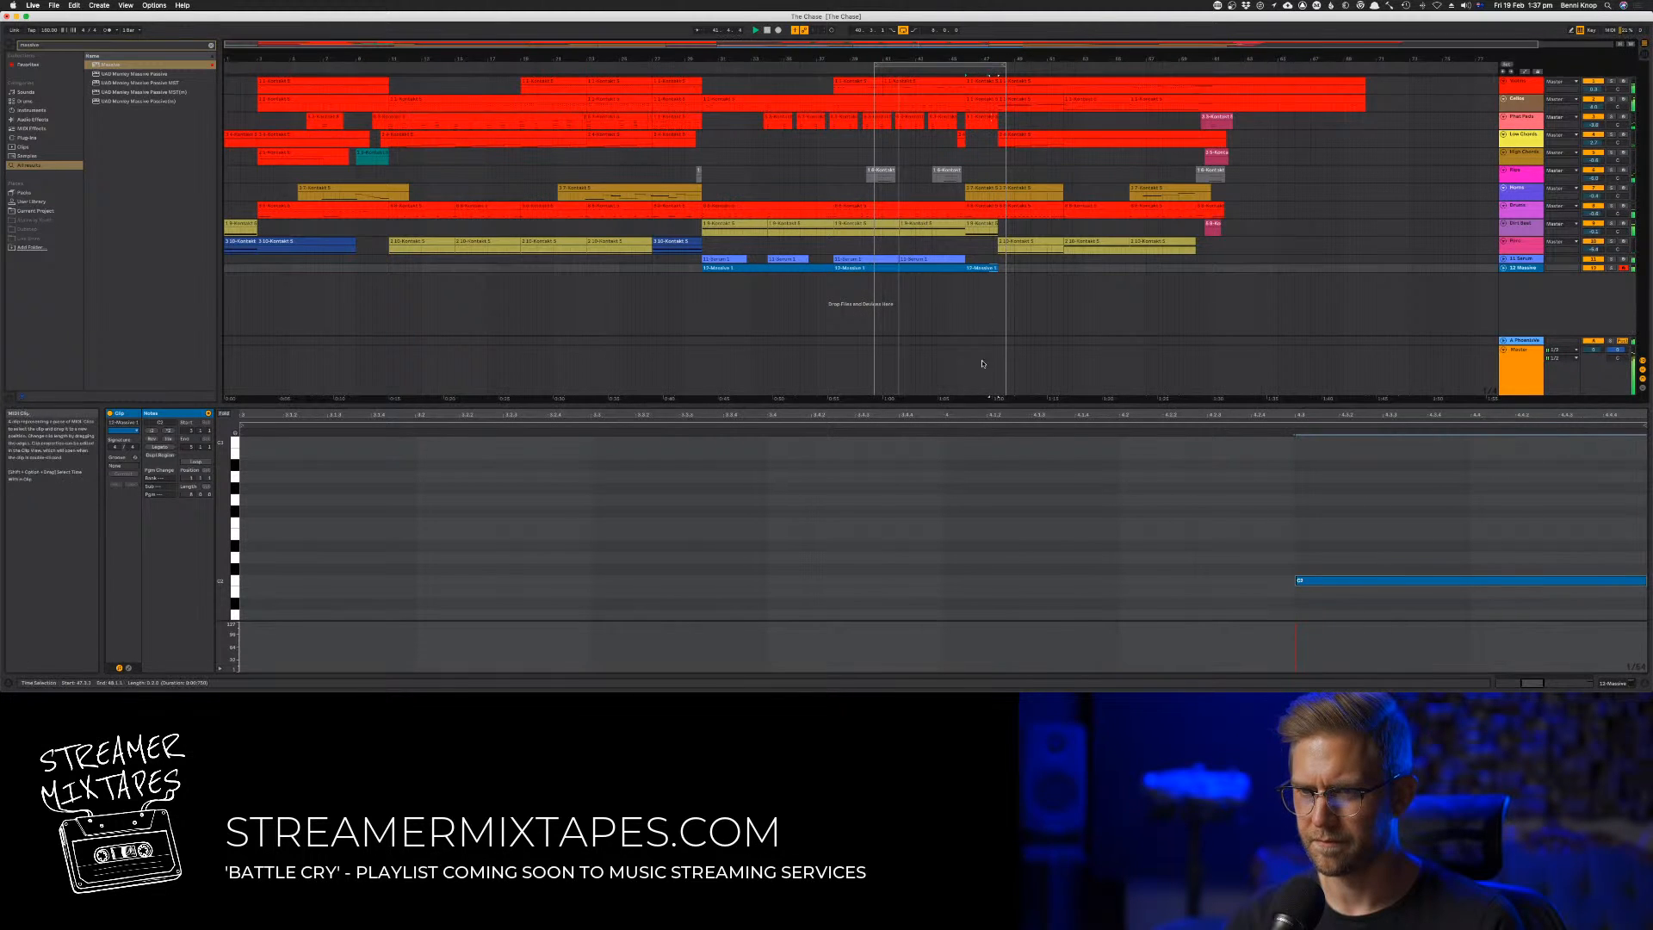
Copy the first Serum bass clip to bar 46
drag(740, 260, 994, 259)
key(space)
key(space)
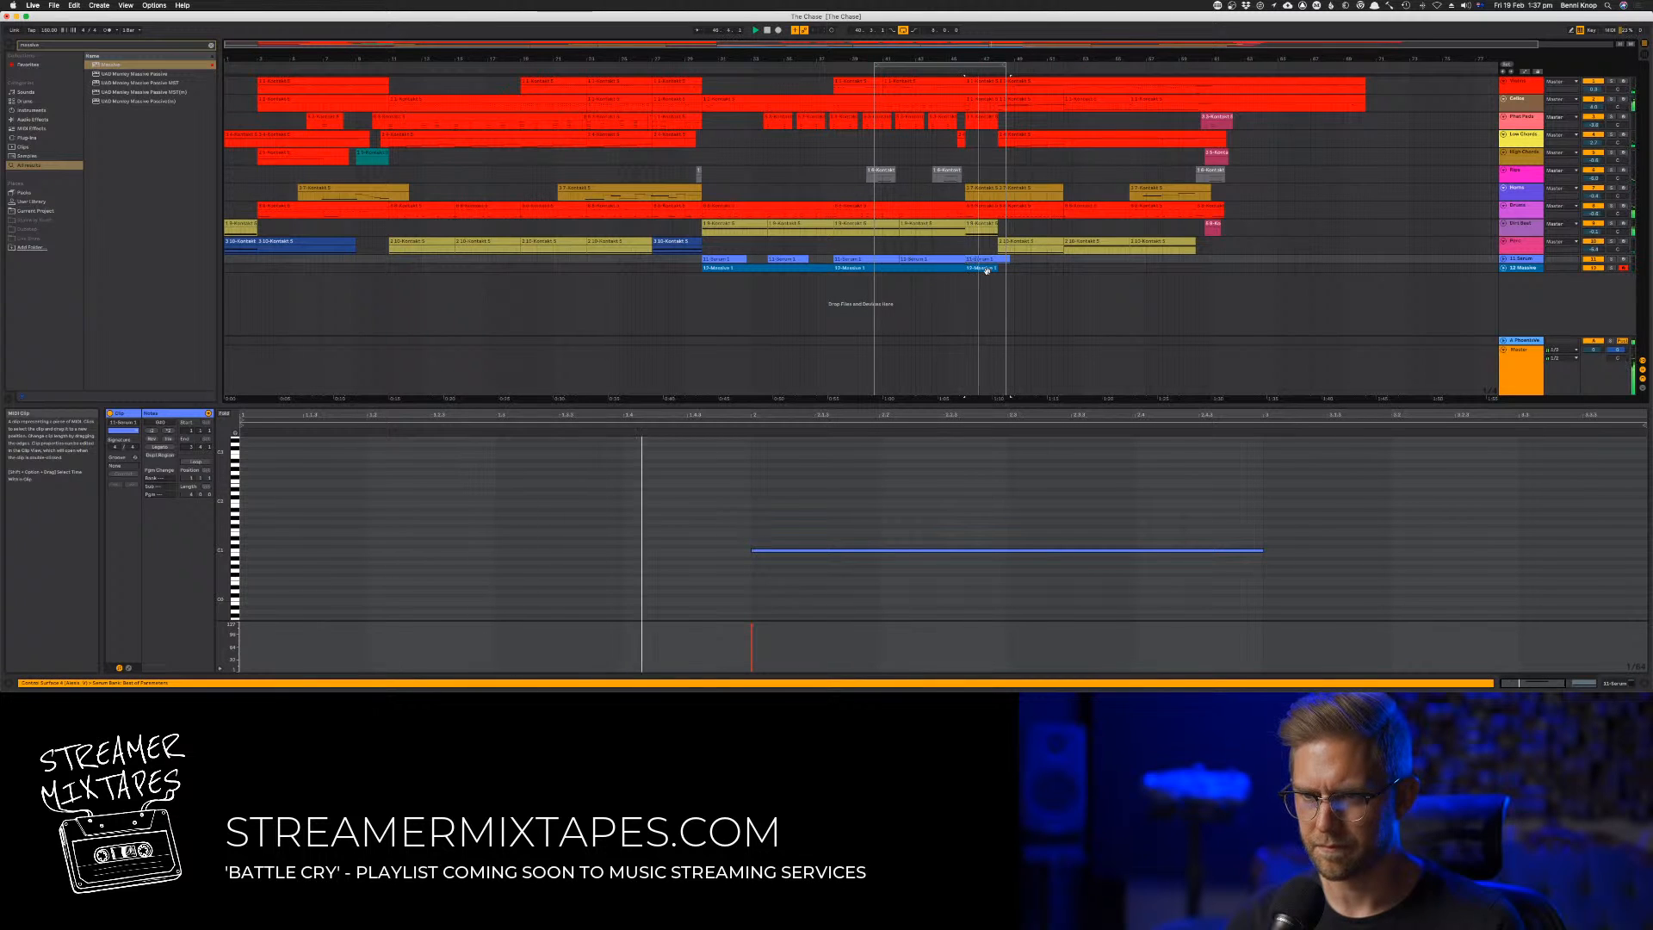
Delete the short Massive clip at bar 46 and extend the arrangement loop's start back to about bar 29
click(986, 269)
key(Delete)
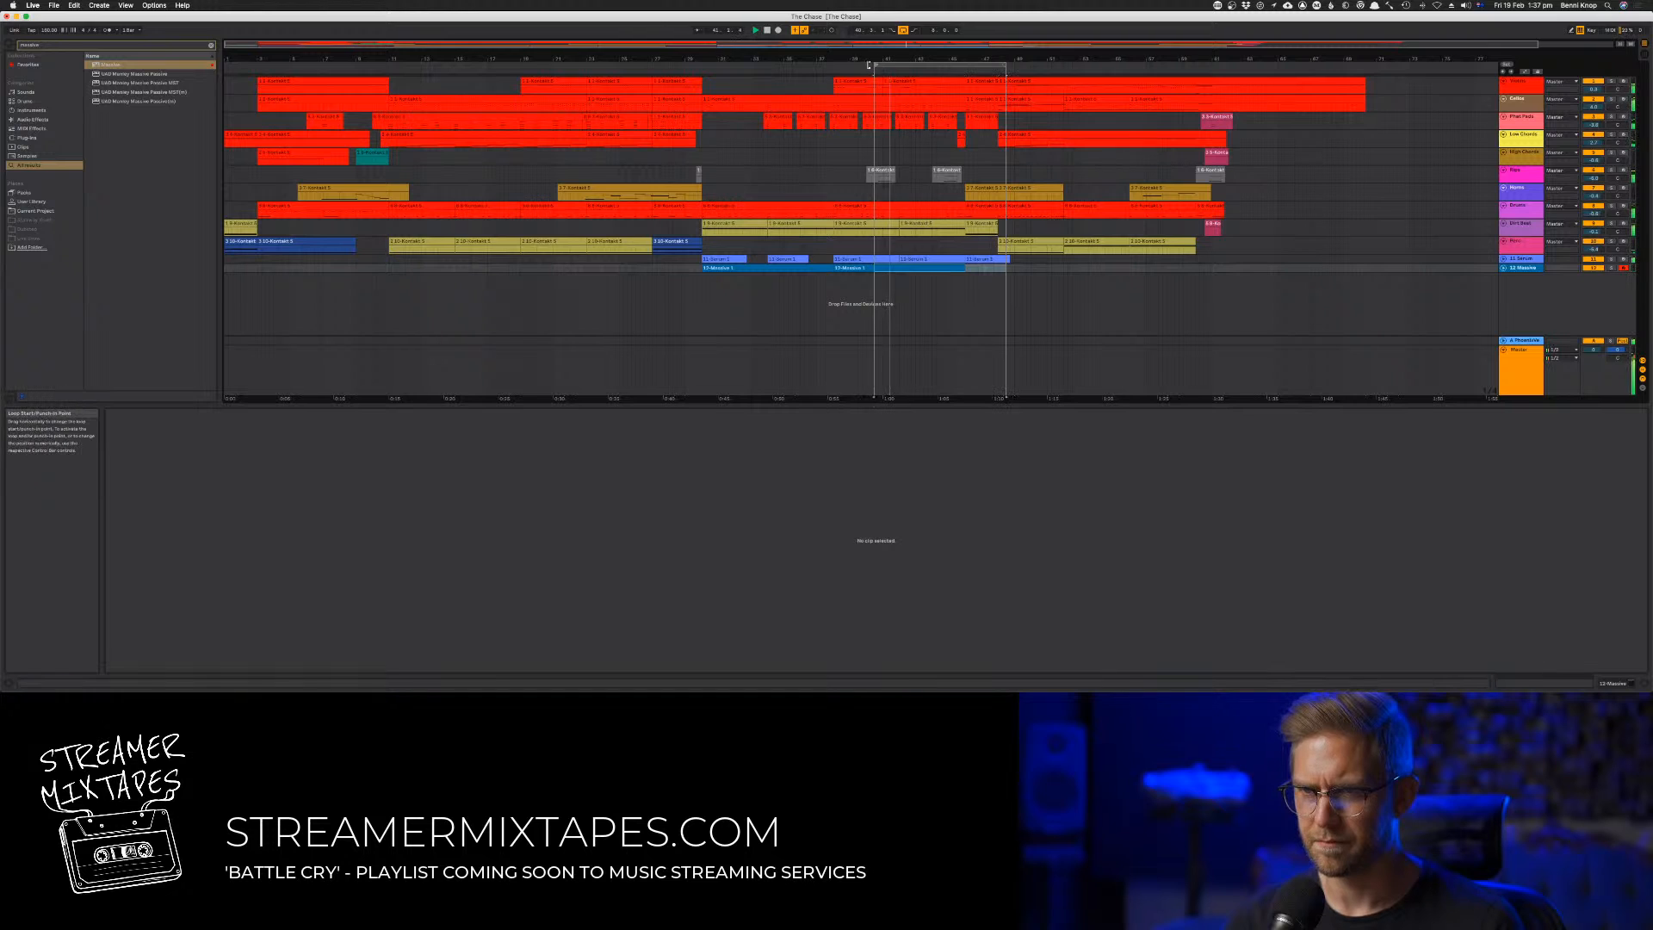
drag(875, 67, 689, 73)
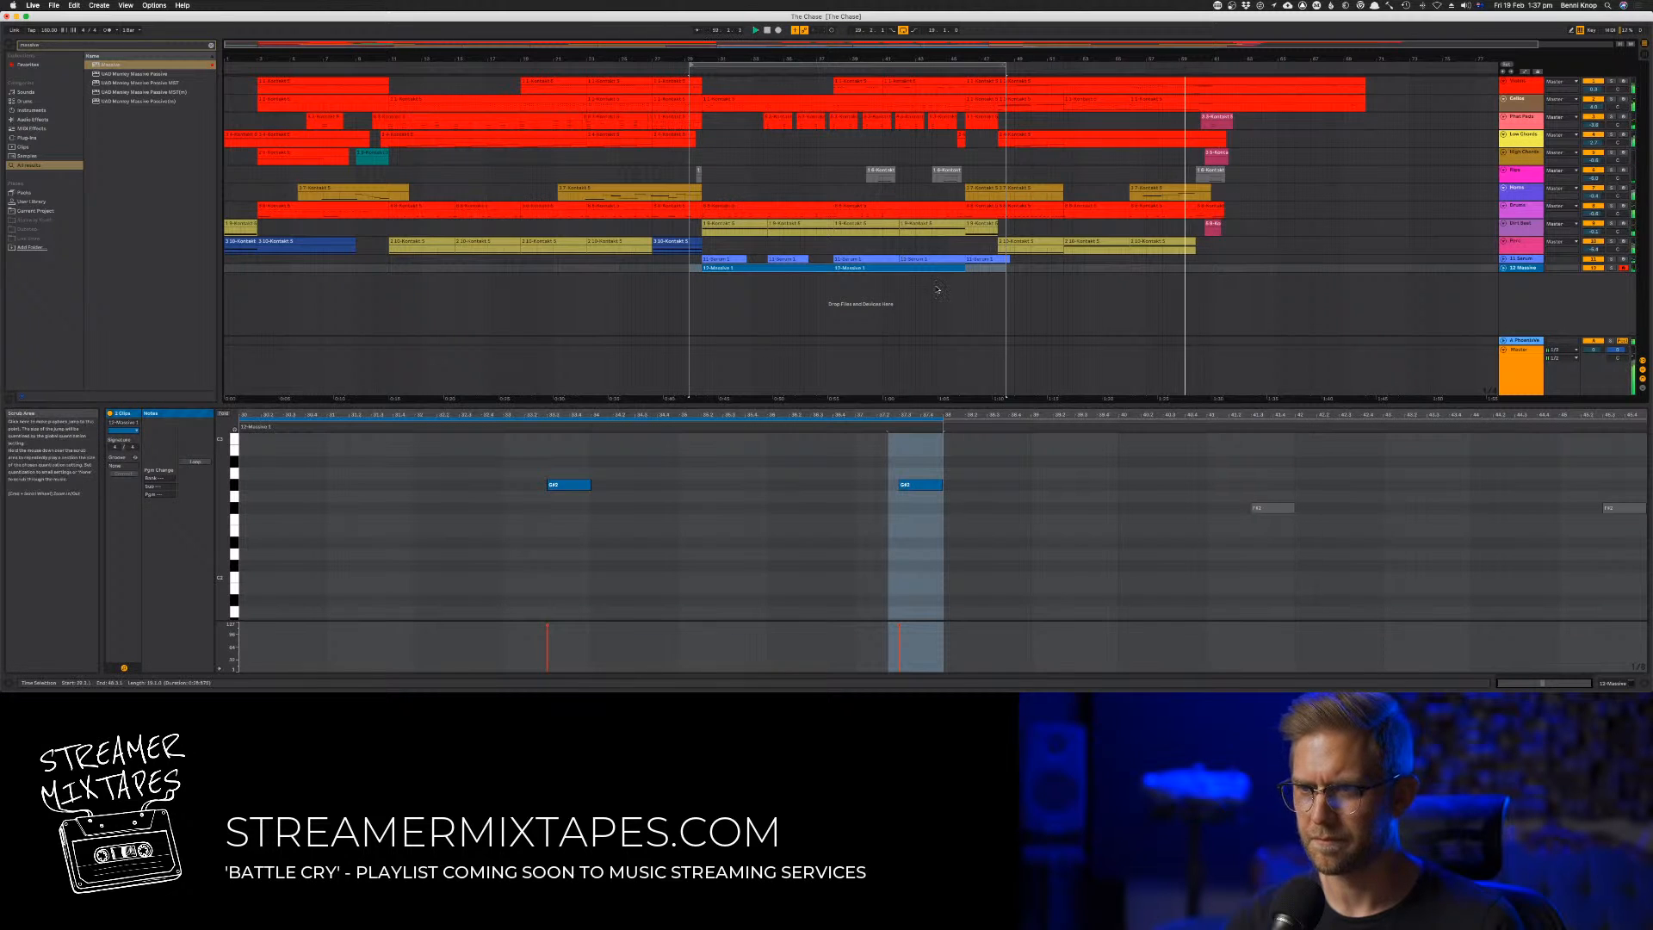
Copy the first consolidated Massive clip to bar 57 and play from near the end of the arrangement
drag(750, 268, 1225, 270)
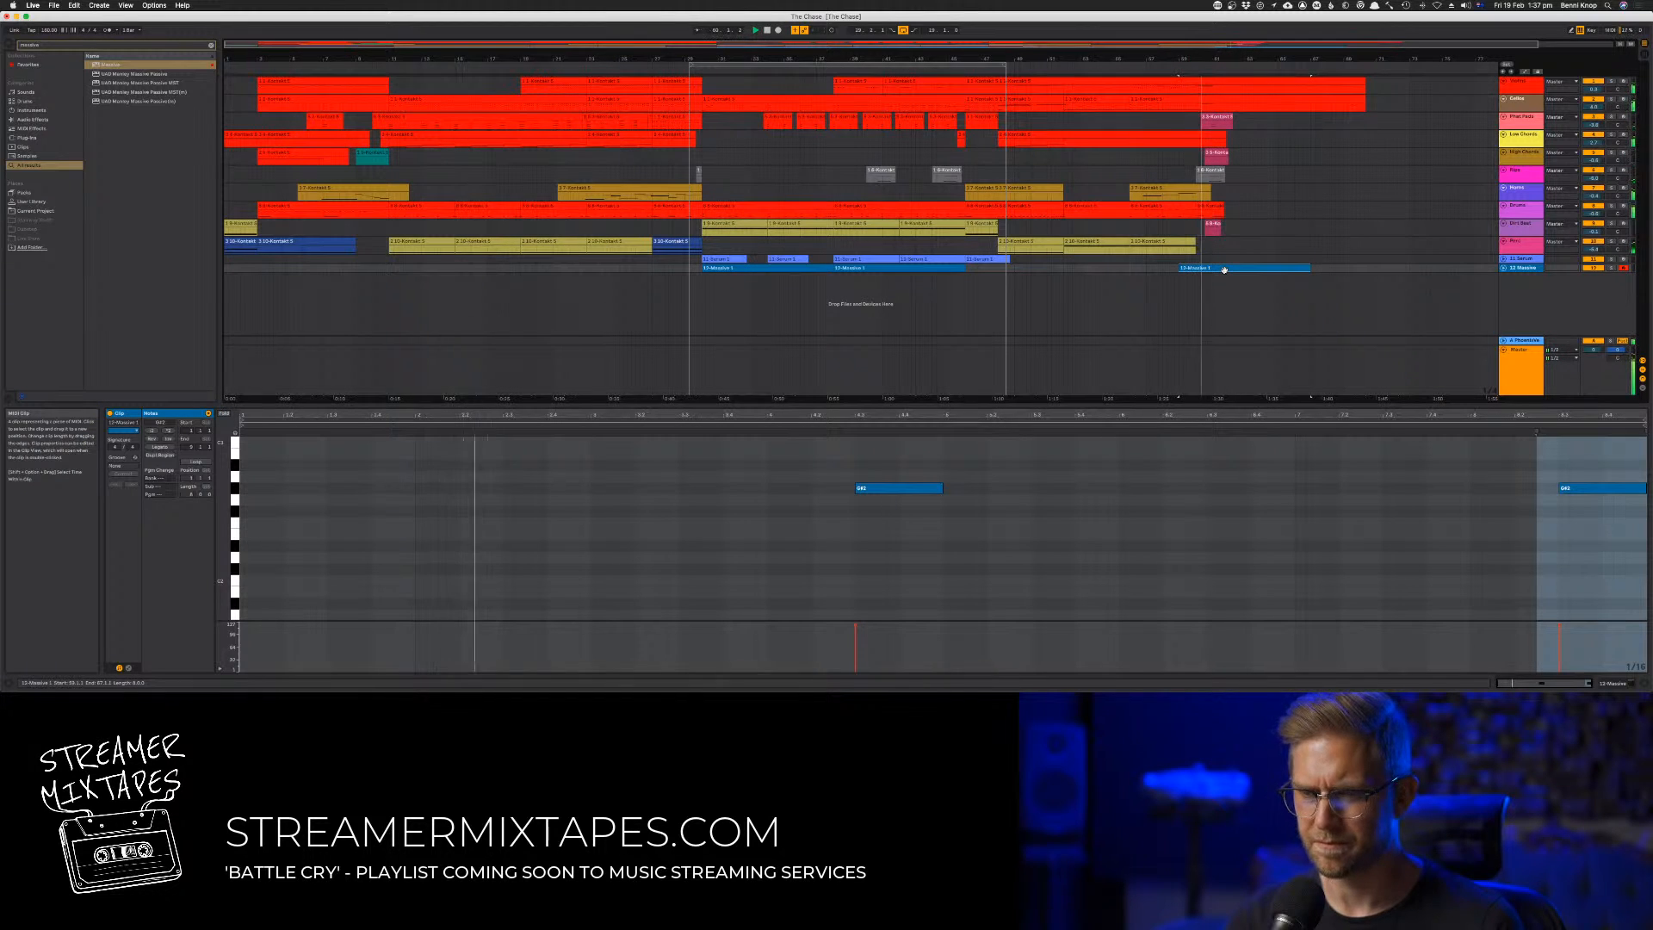
drag(1224, 270, 1193, 272)
click(1188, 74)
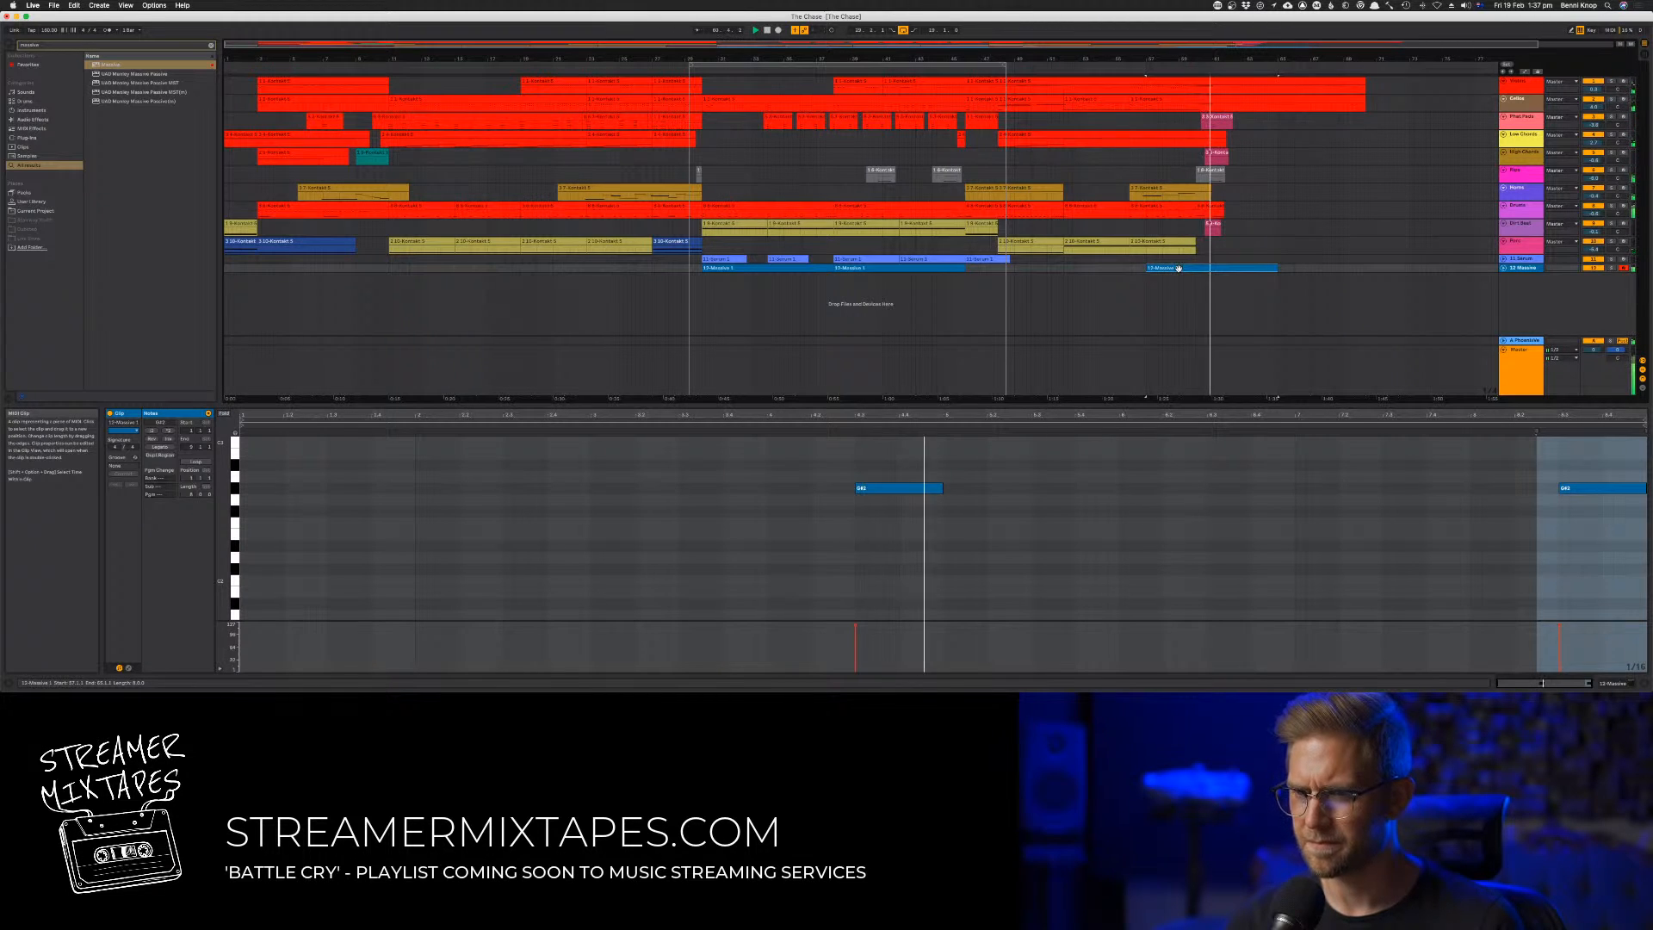
Lower the first note of the copied Massive clip to C3 and trim the clip's start to bar 60
click(908, 489)
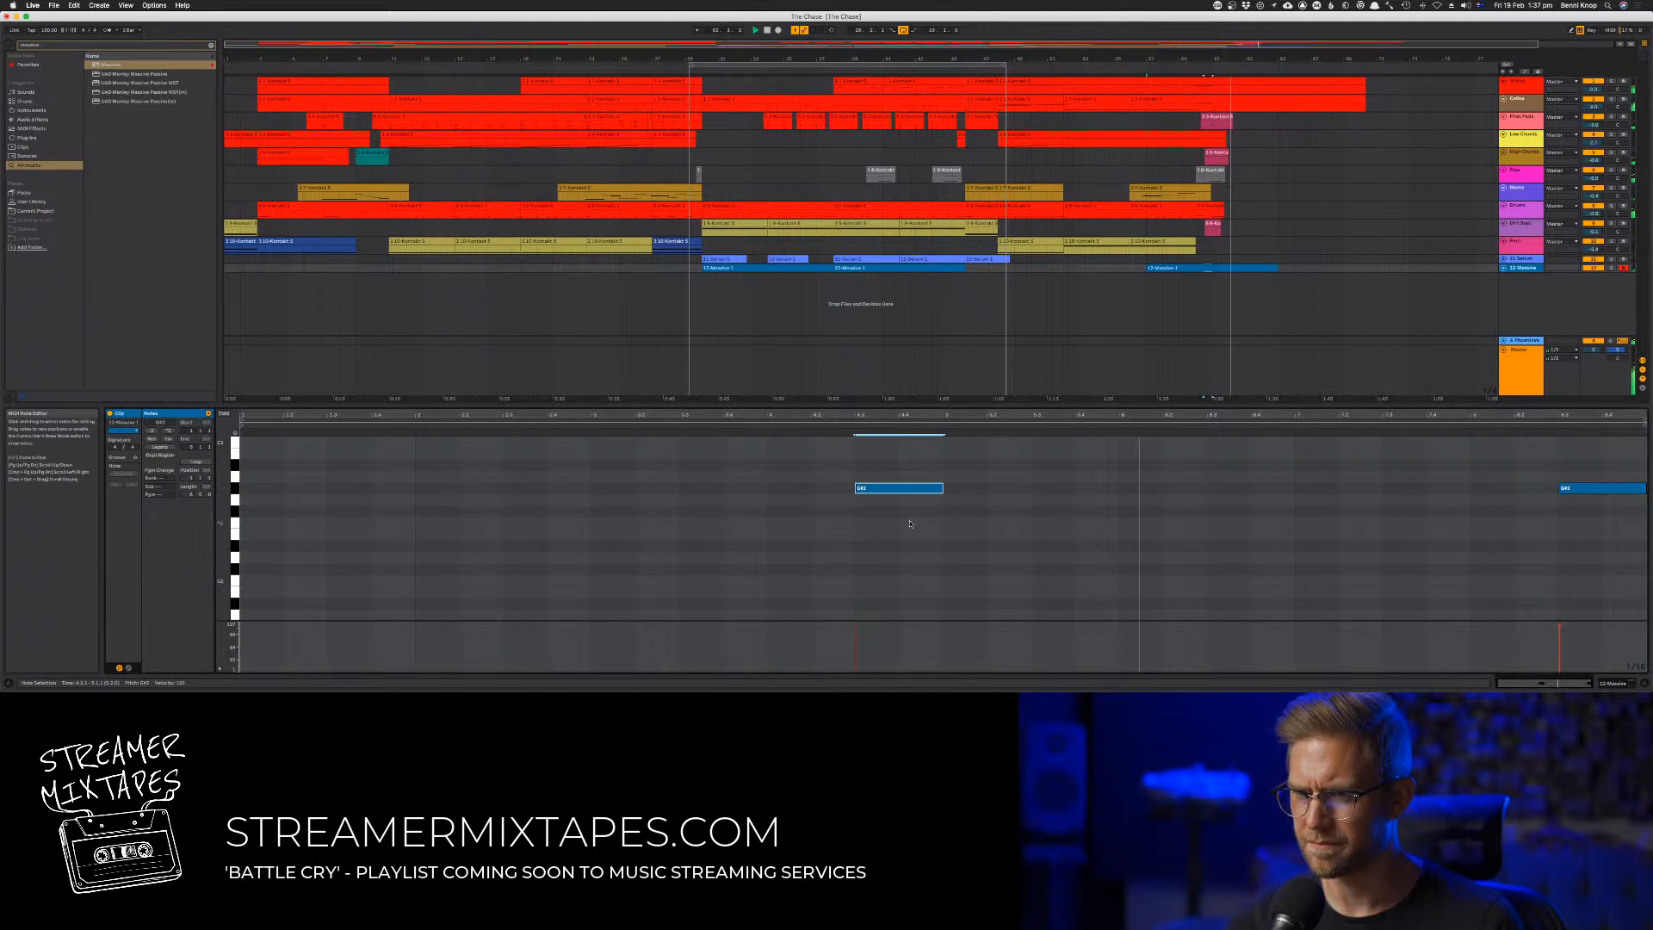
key(shift+Down)
key(shift+Up)
key(Down)
key(Down)
key(Down)
key(Down)
key(Down)
key(Down)
key(Down)
key(Down)
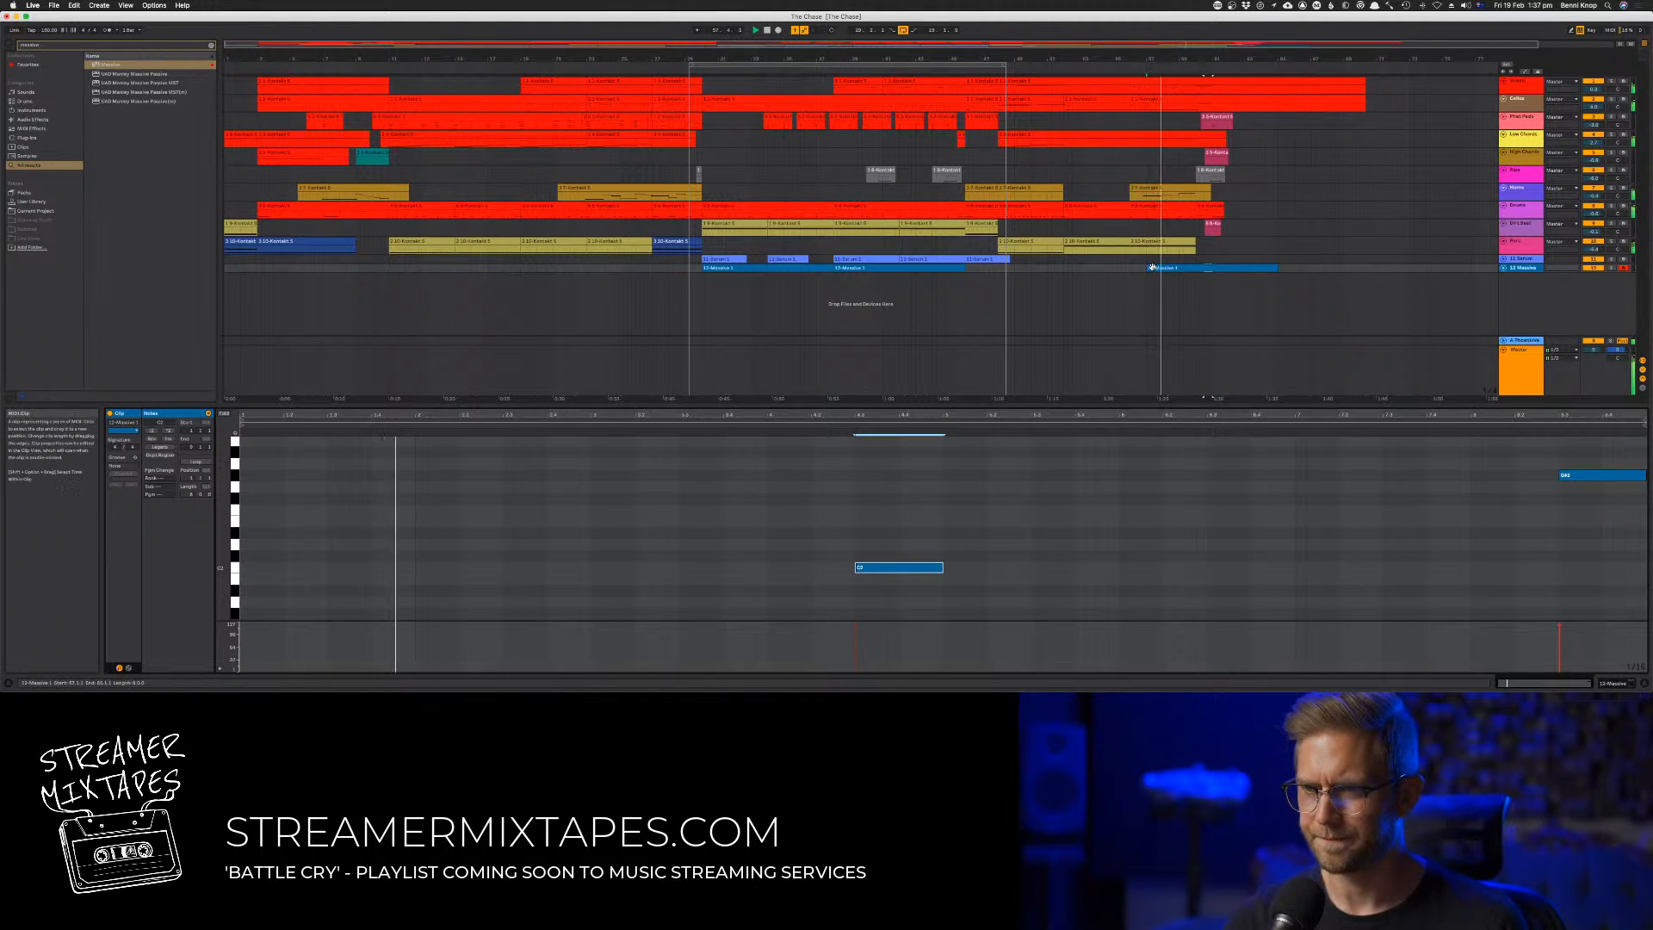
drag(1150, 268, 1197, 274)
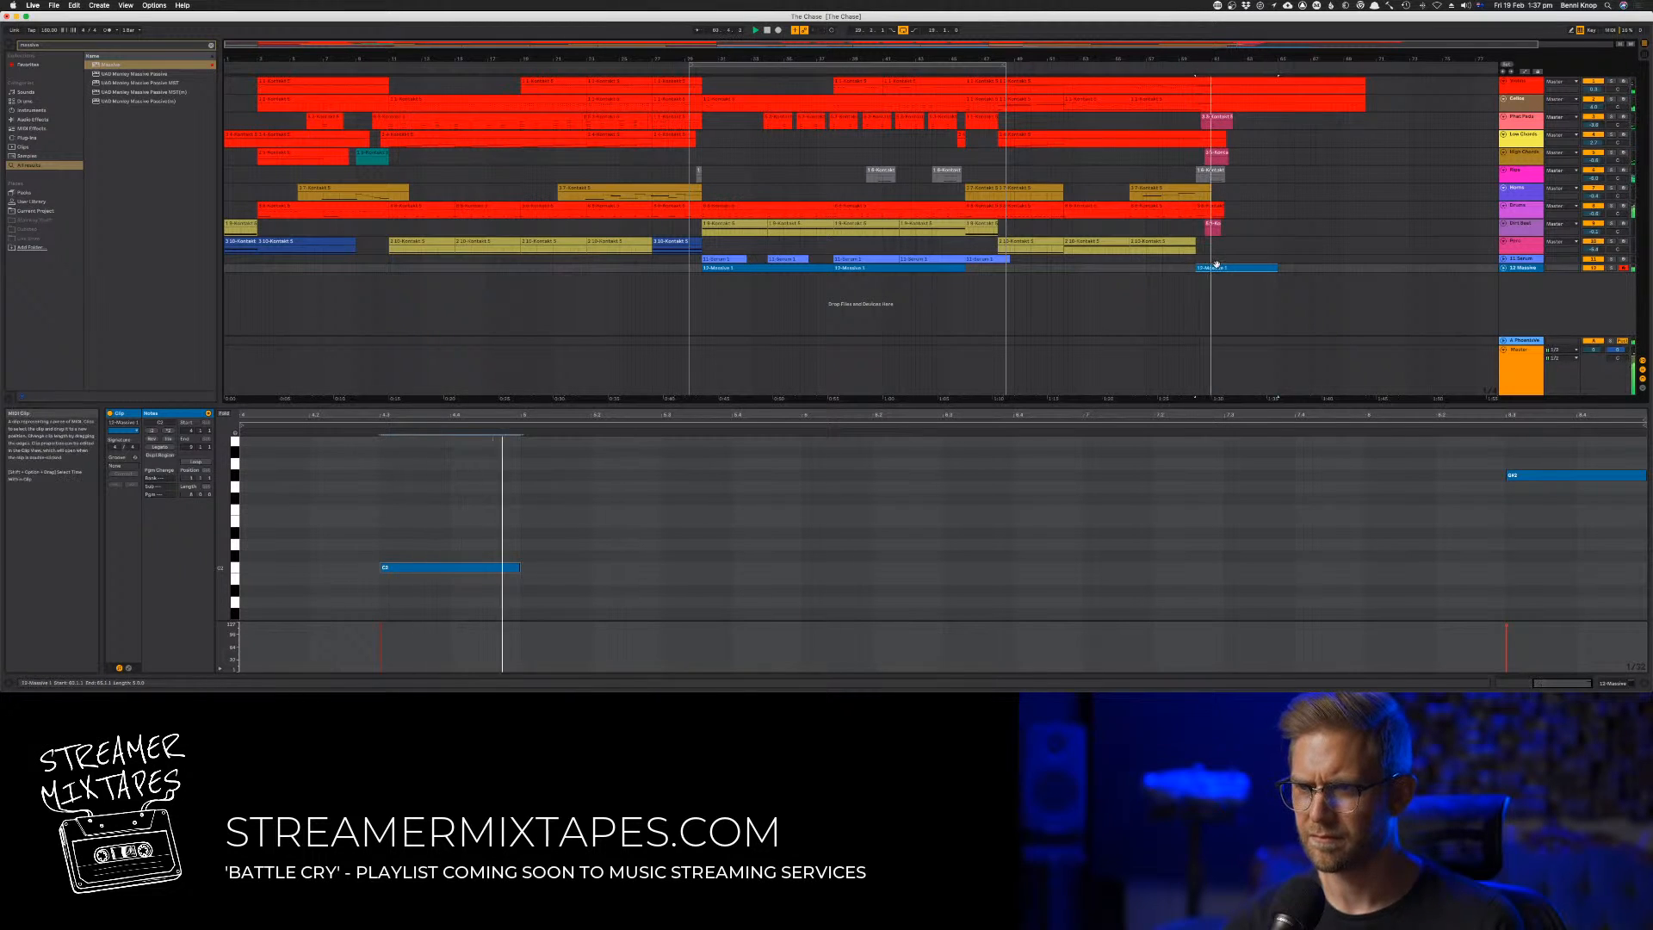
Copy the Serum clip from bar 46 to bar 60 and delete the Massive clip beneath it
click(1008, 260)
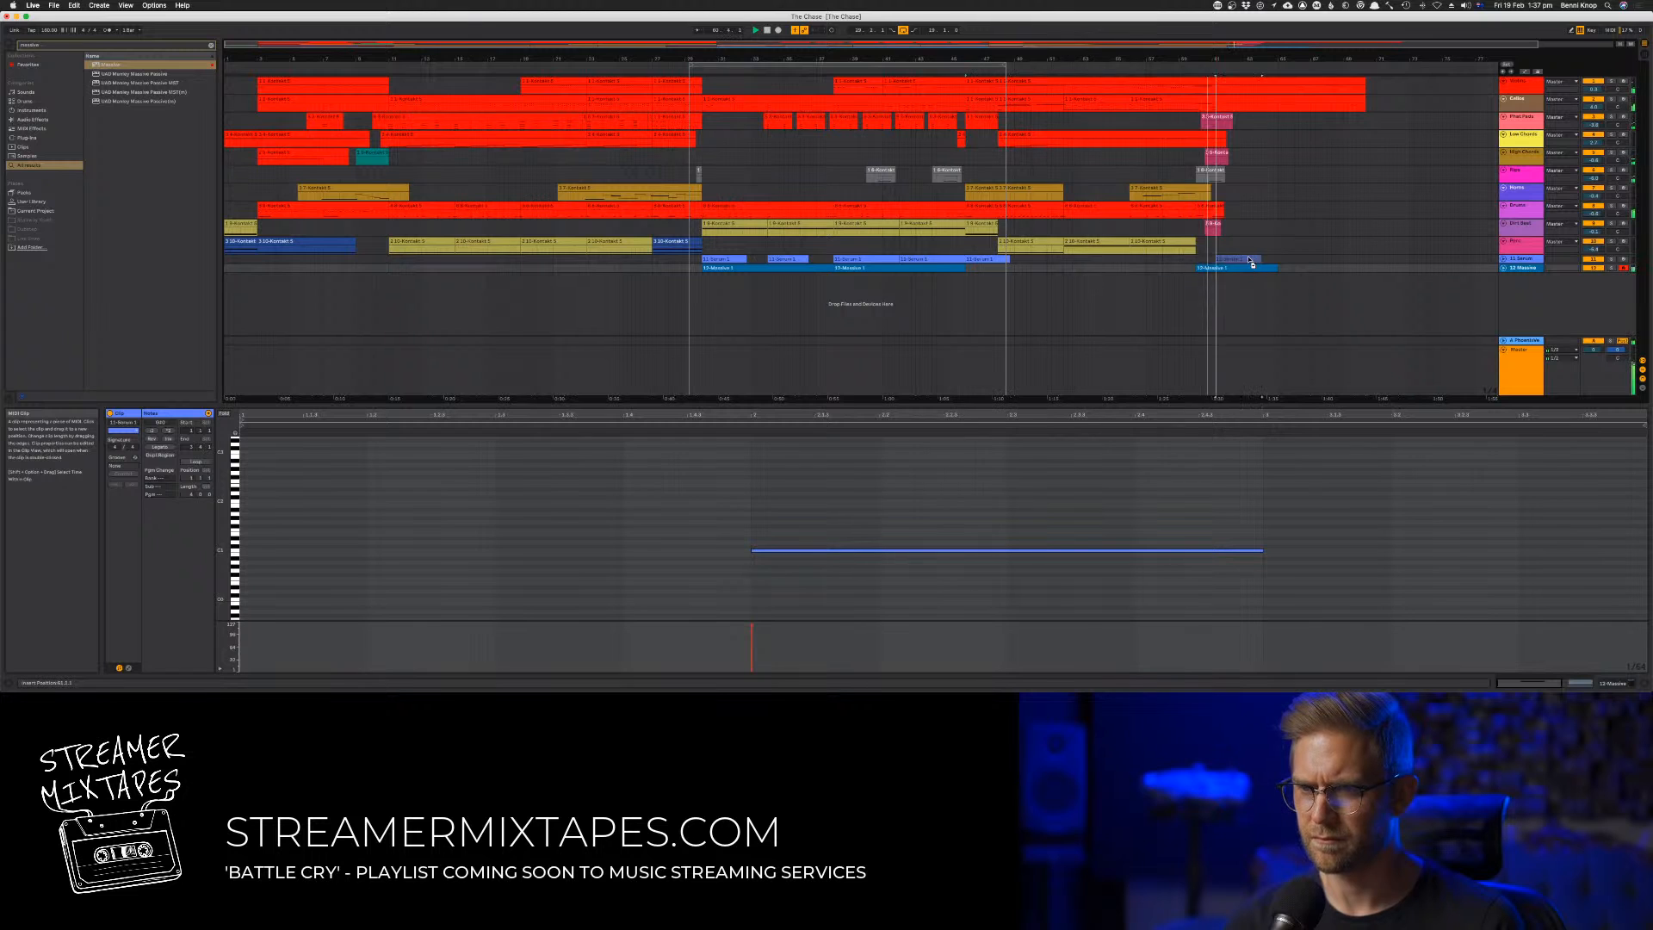
click(1228, 259)
click(1226, 269)
key(Delete)
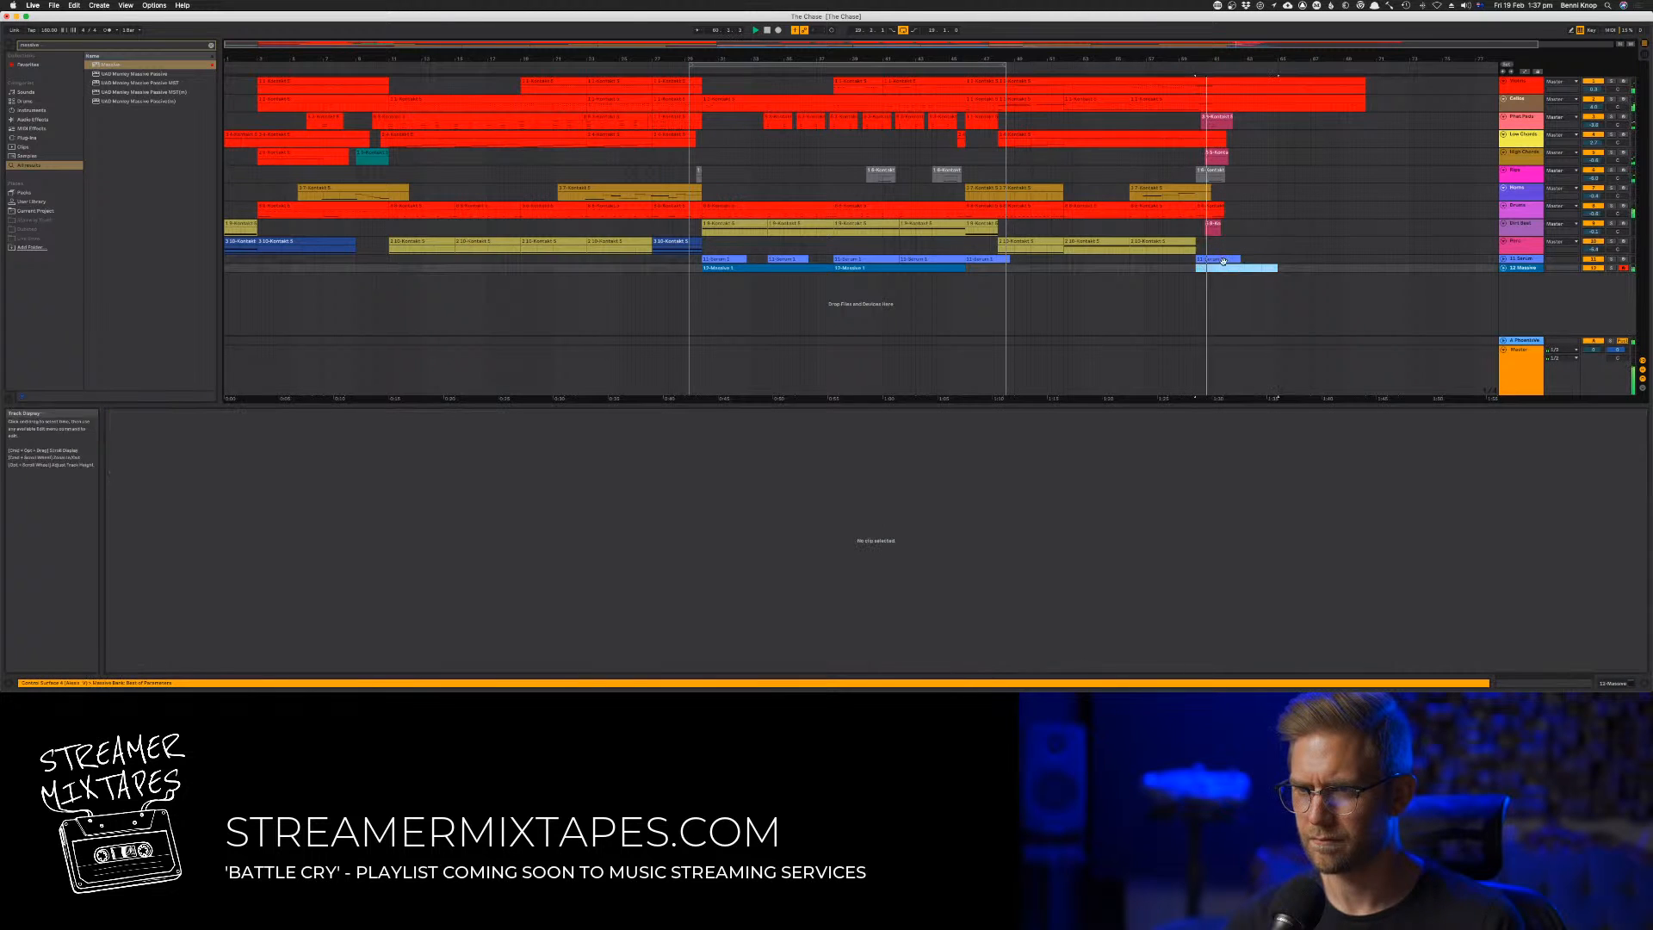
Move the last Serum clip from bar 60 to about bar 59 and play from the arrangement loop's start
drag(1219, 260, 1206, 263)
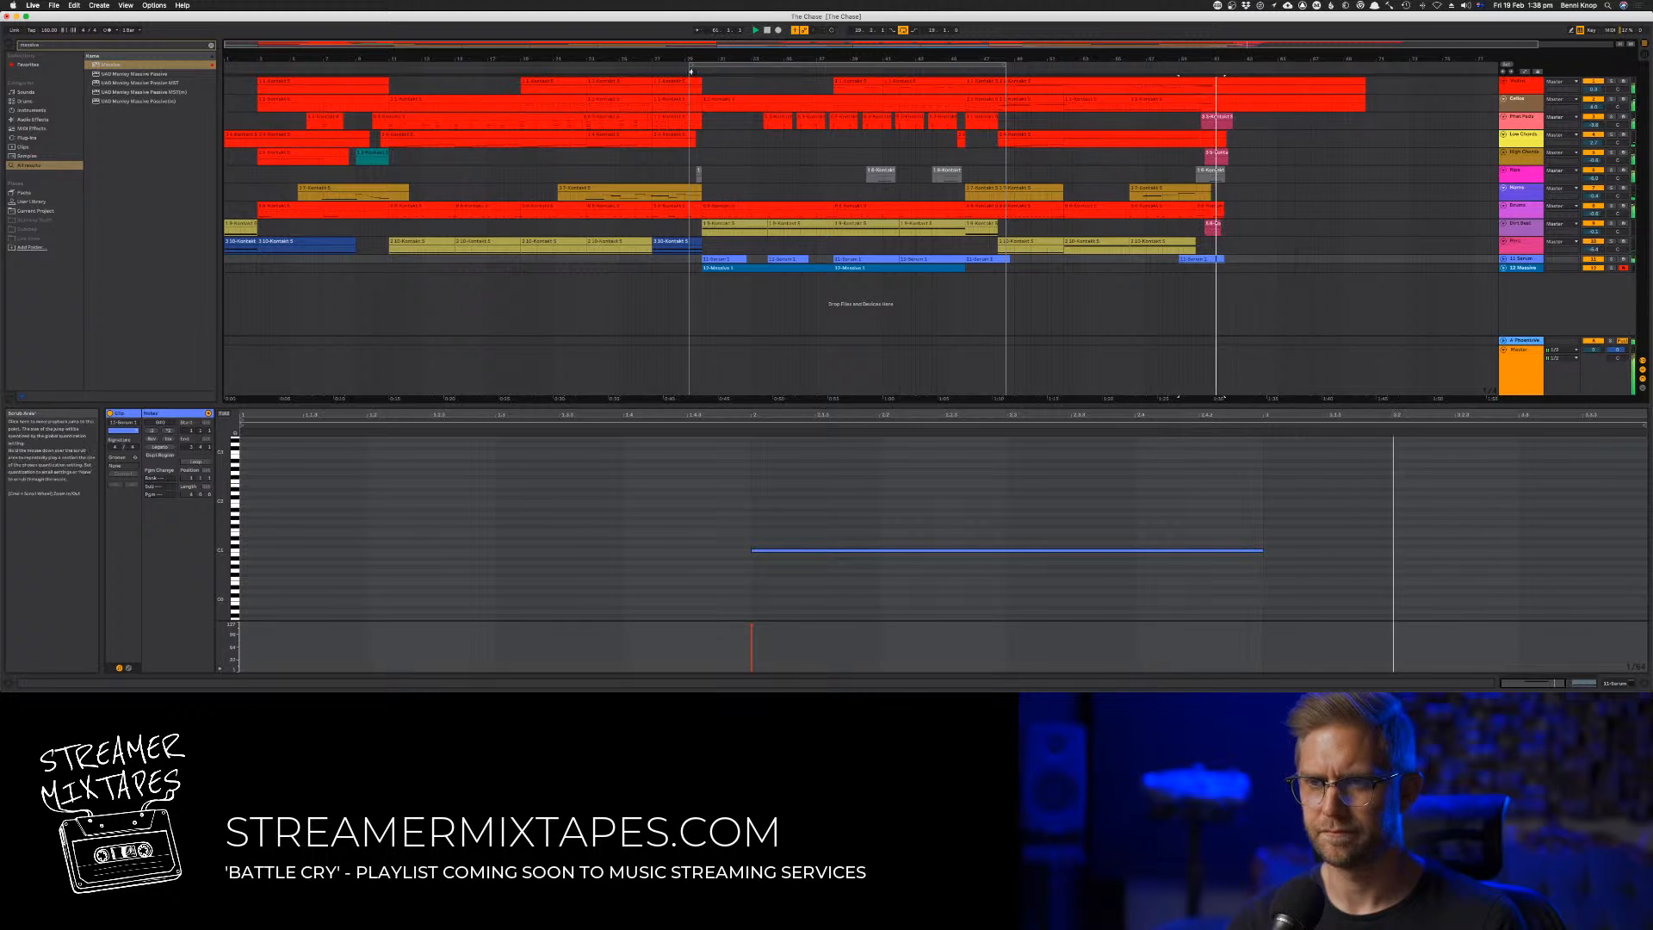
click(694, 71)
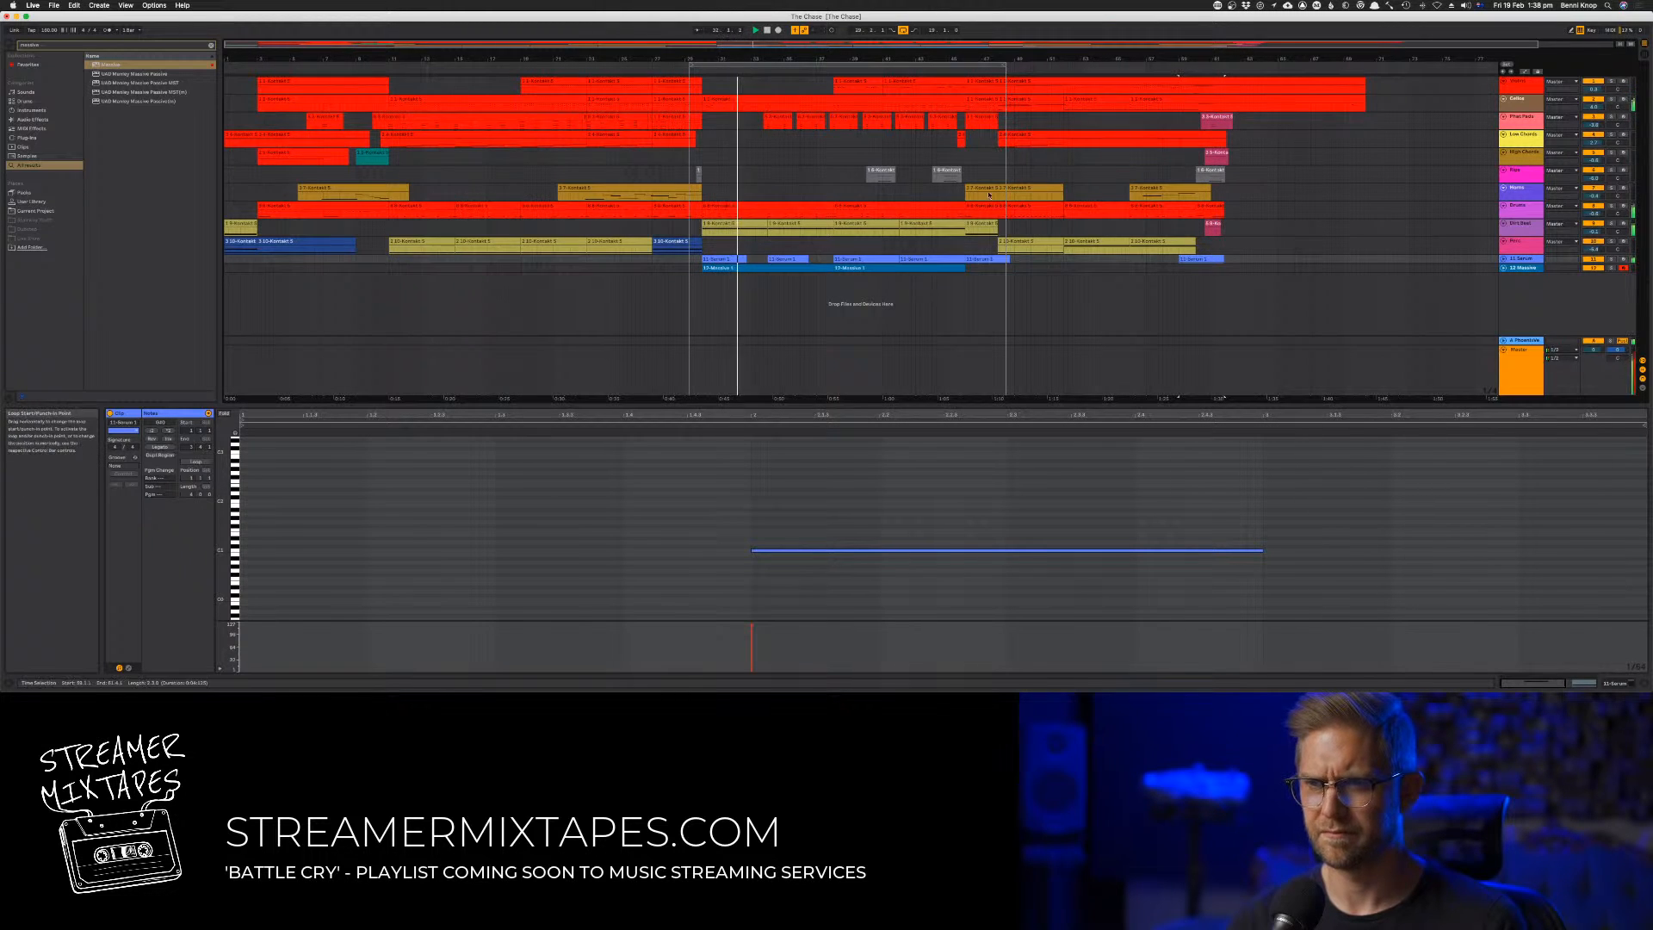
Rebalance the Massive track in the mixer during playback
key(Tab)
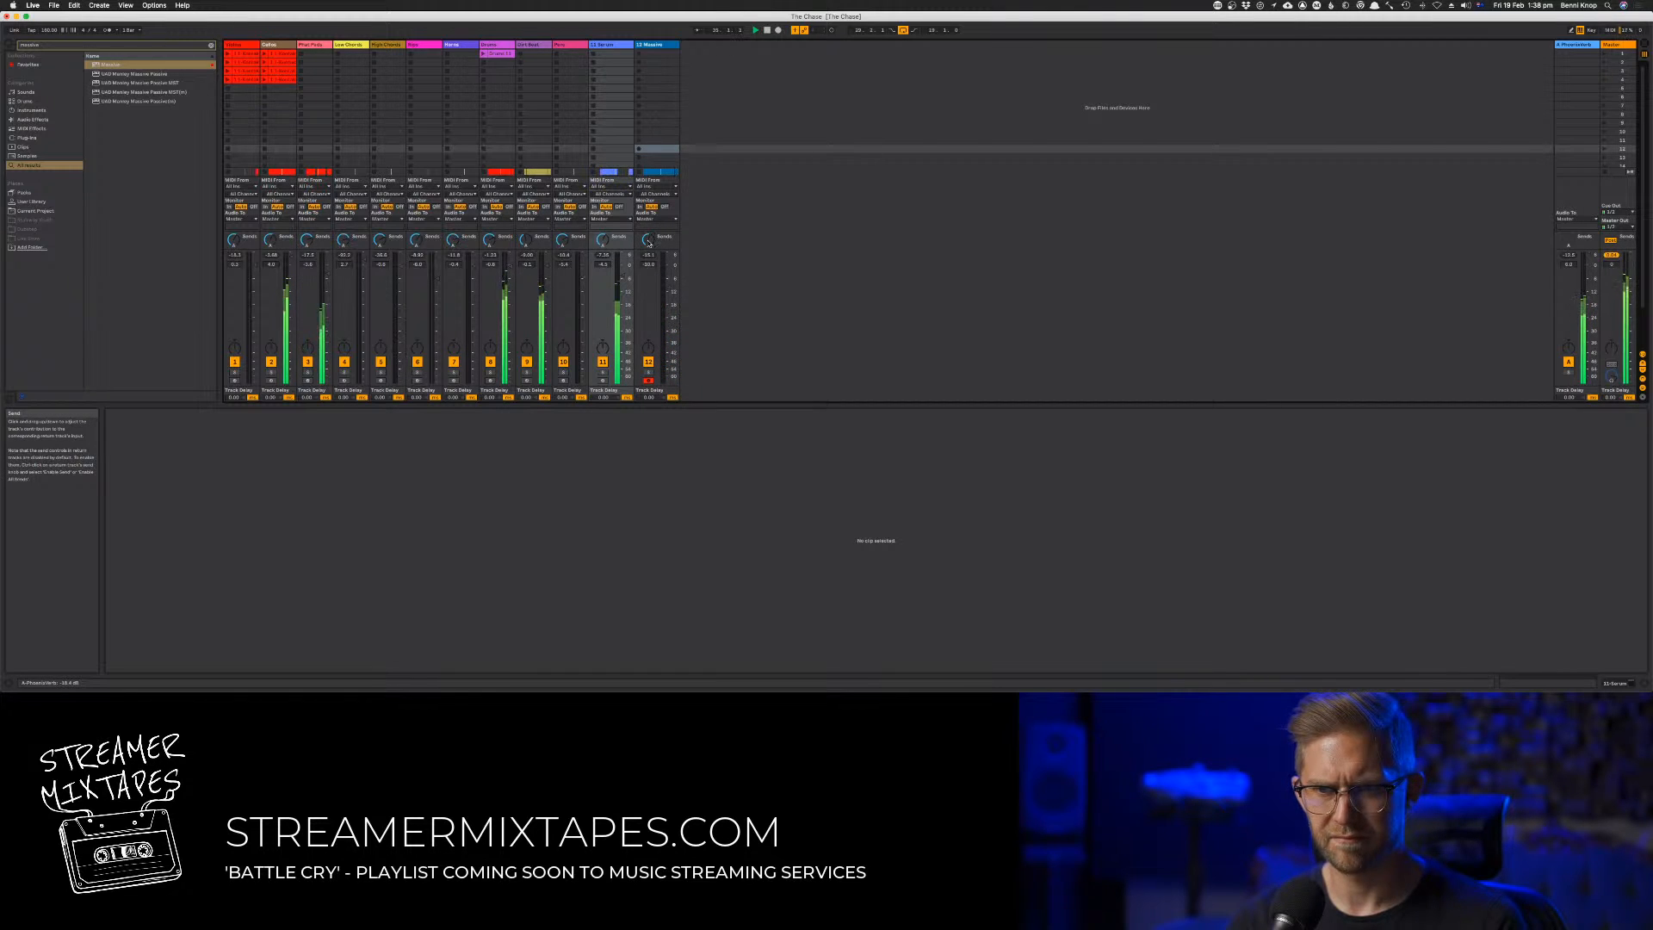
drag(649, 345, 649, 339)
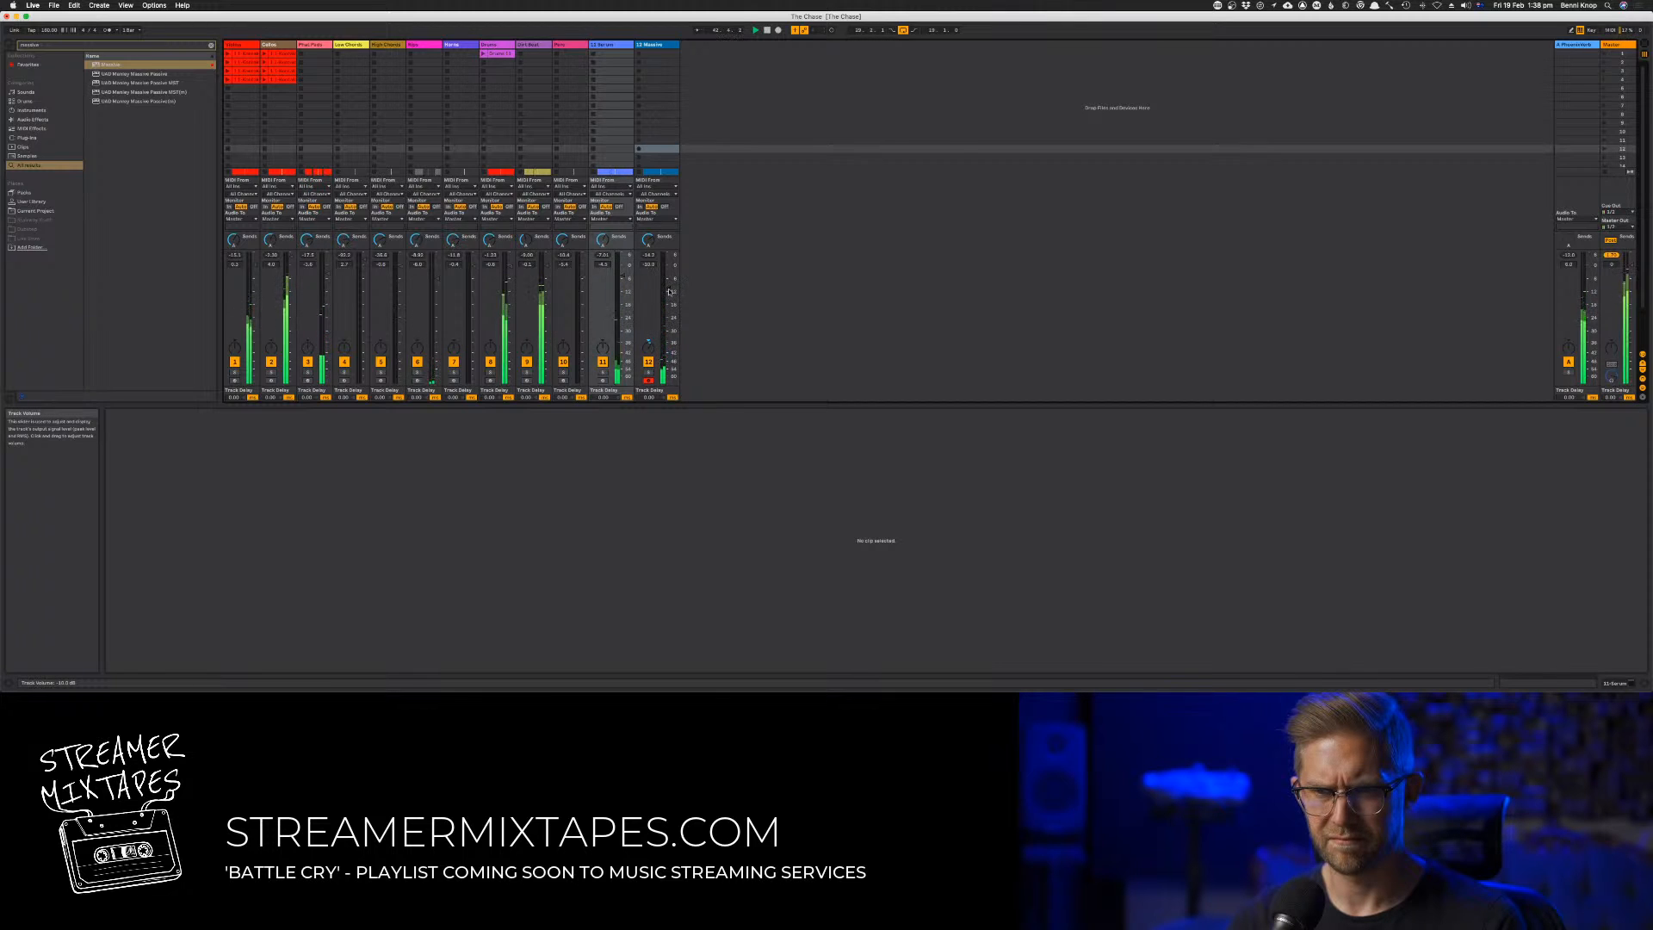
key(Tab)
Trim the ends of the Serum clips at bars 38 and 42 to leave a gap after each hit
click(952, 268)
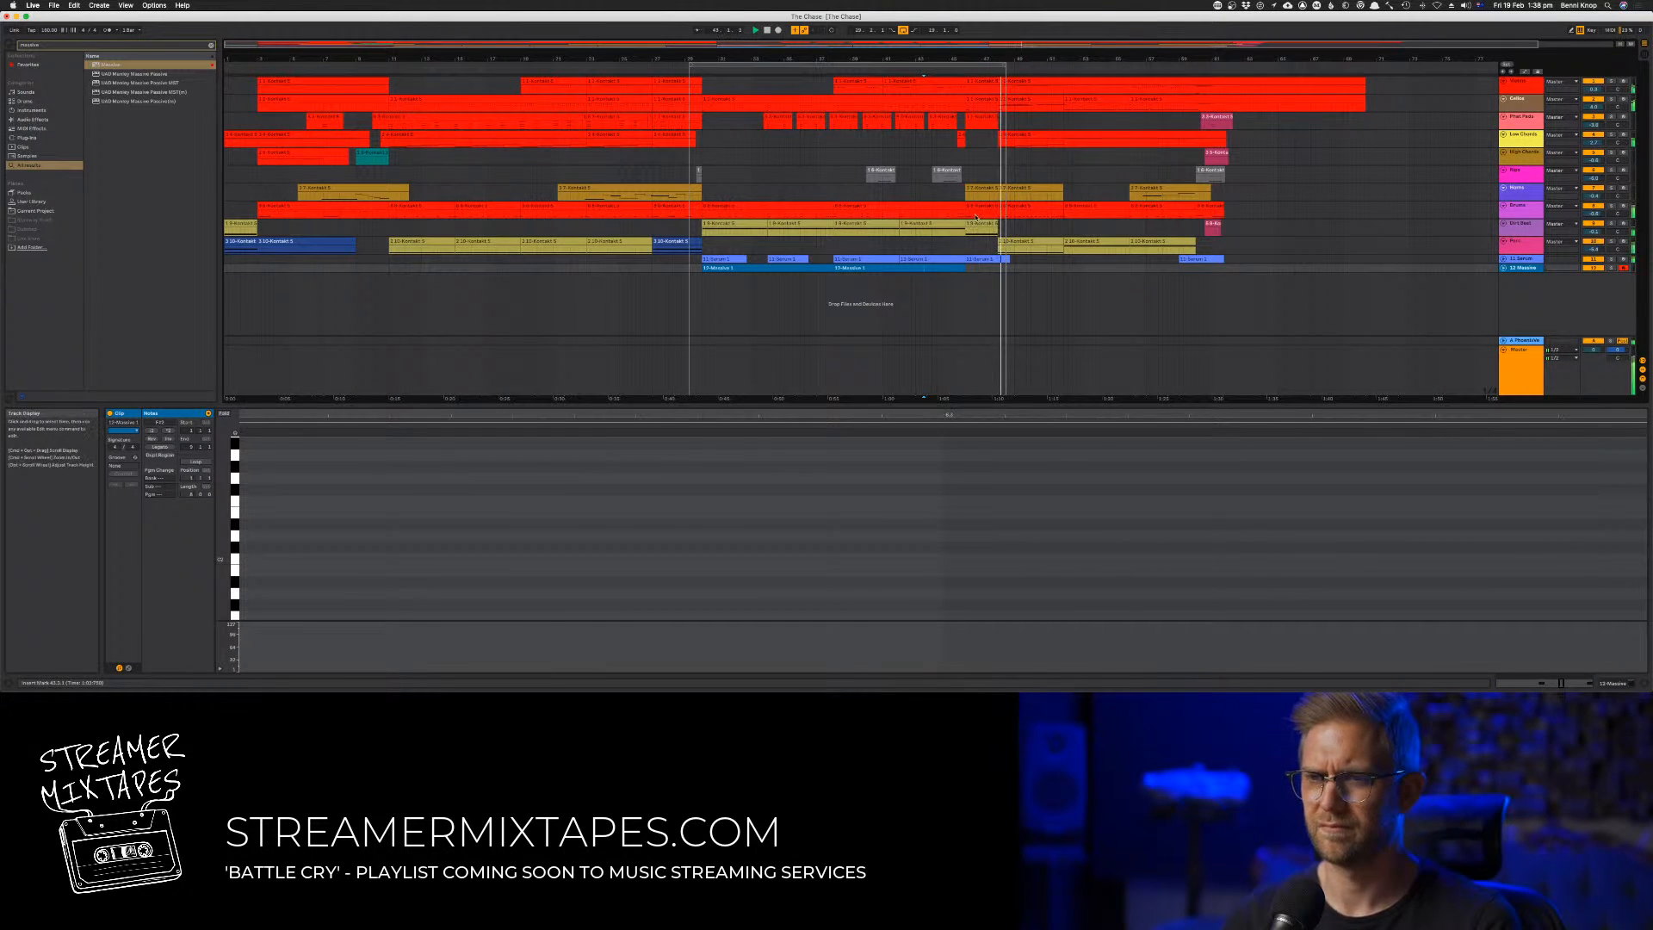
click(941, 262)
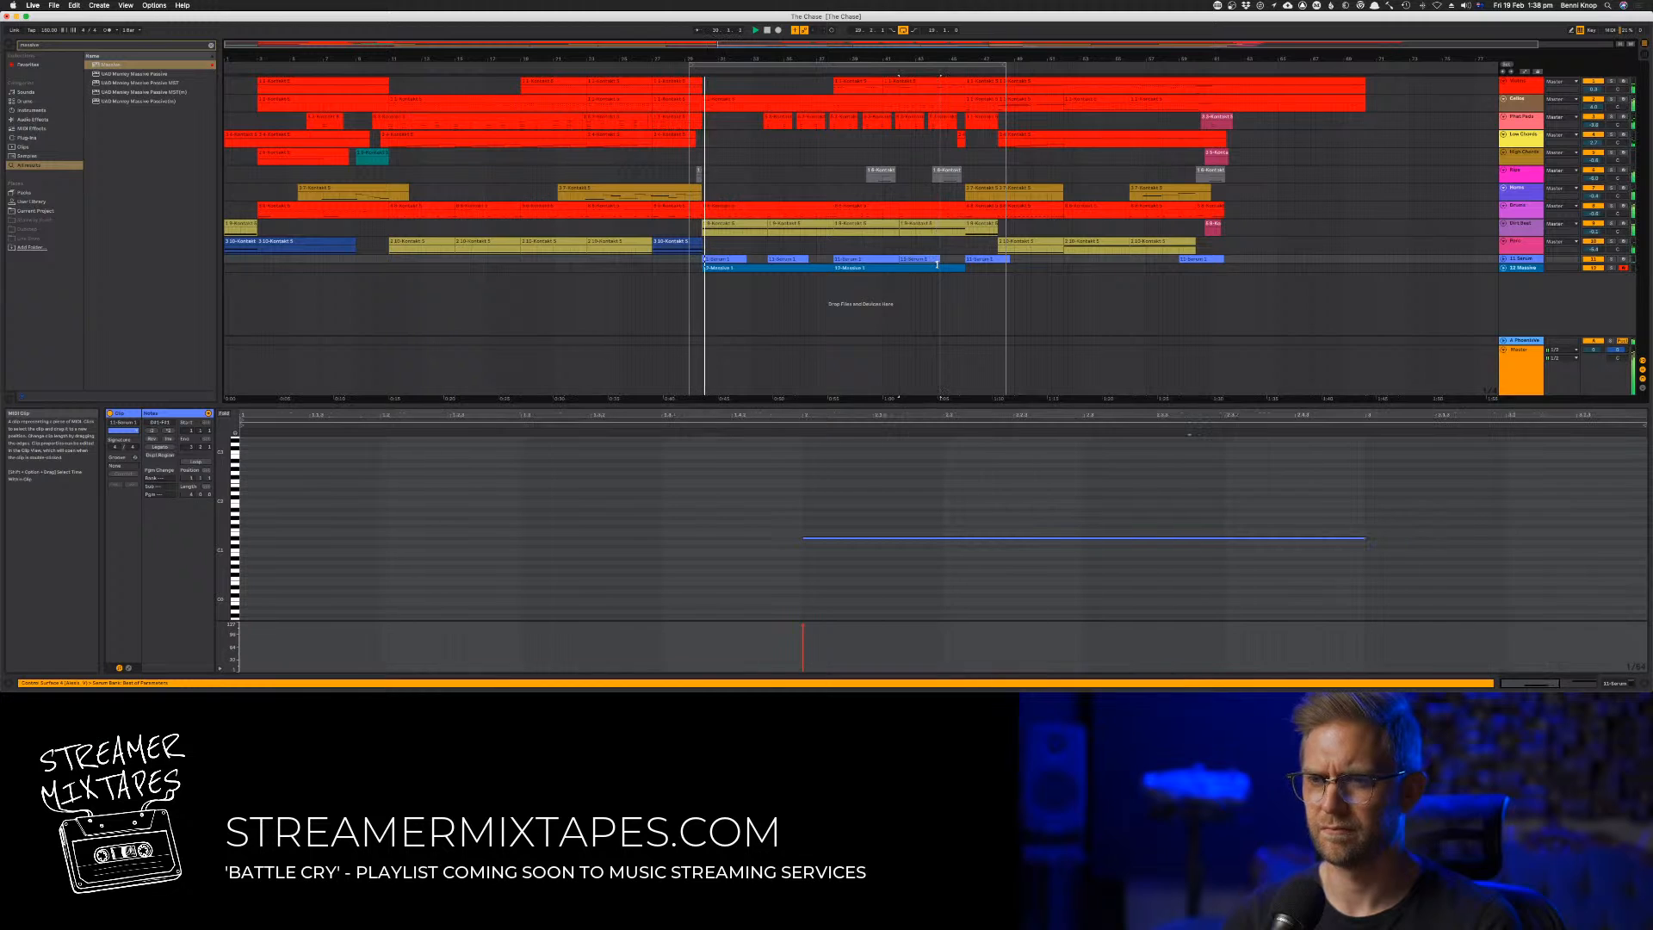
mouse_move(936, 265)
mouse_down()
mouse_move(868, 260)
mouse_move(936, 260)
mouse_up()
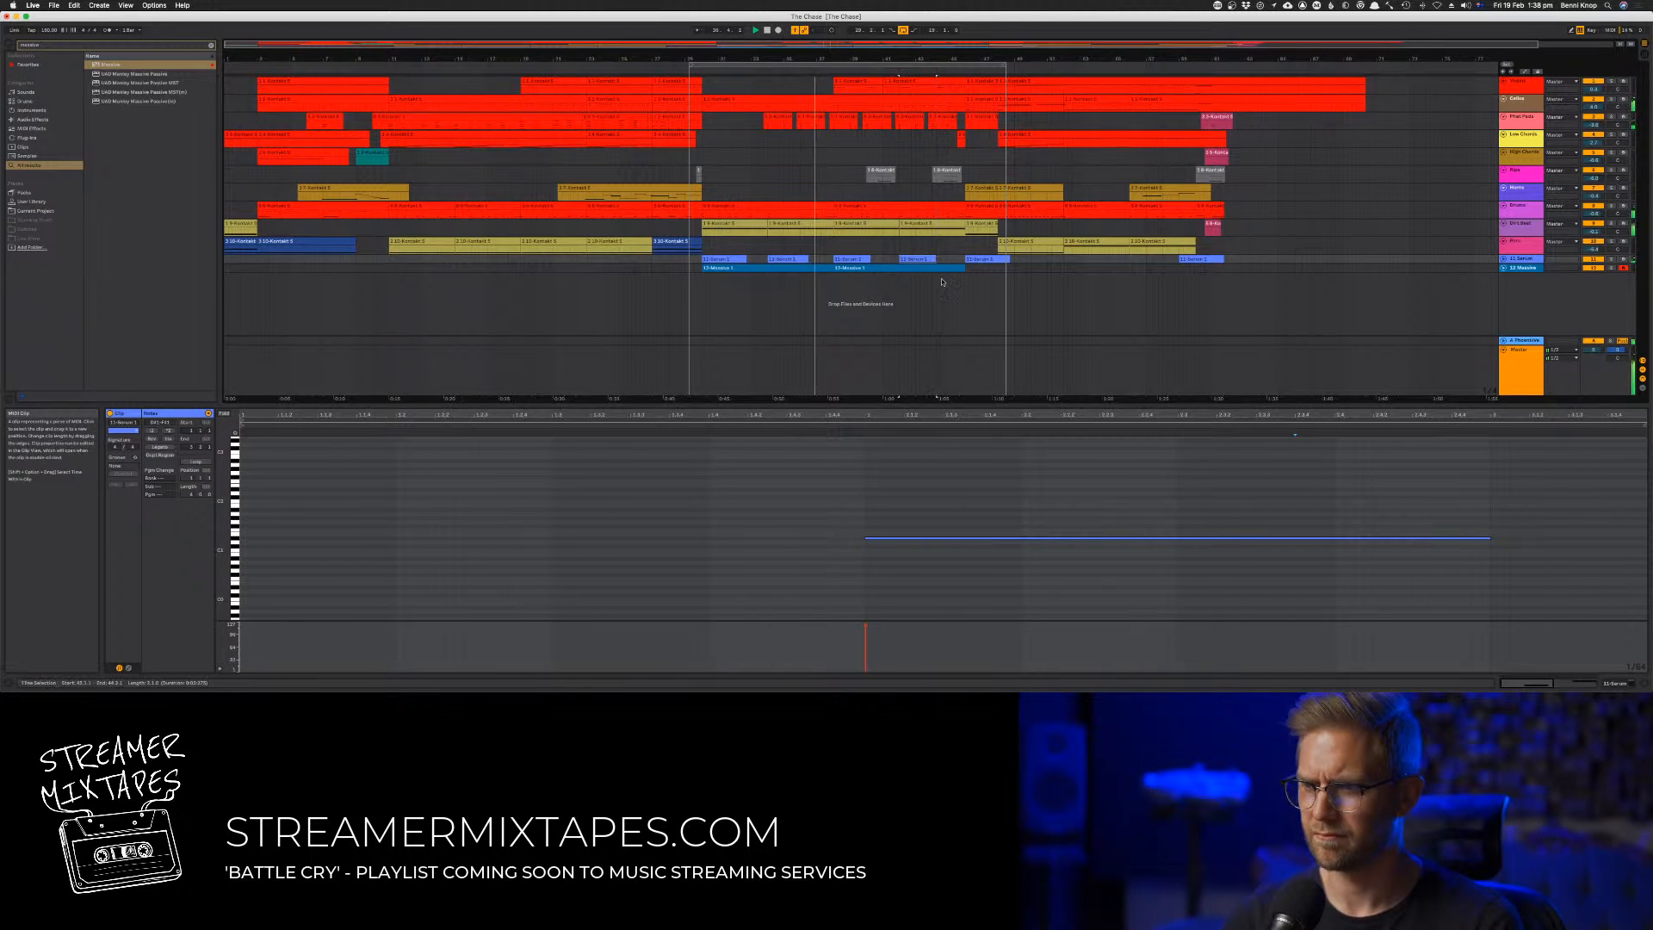
click(948, 268)
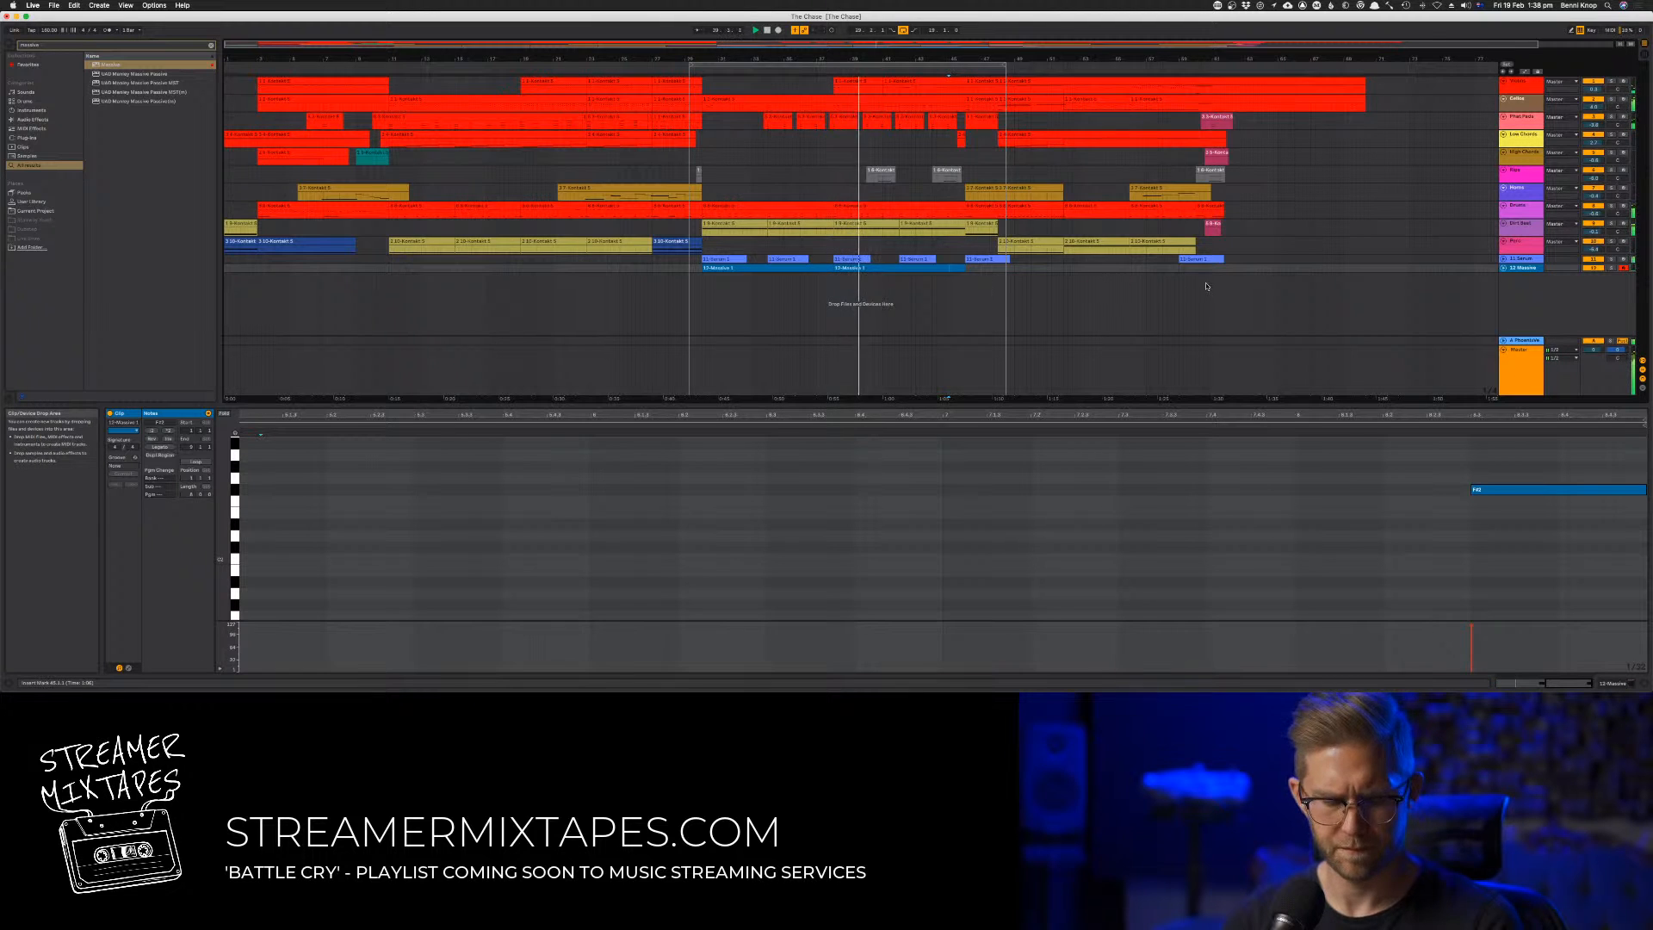
Play from the loop's start and extend the arrangement loop's end to about bar 70
key(Tab)
key(Tab)
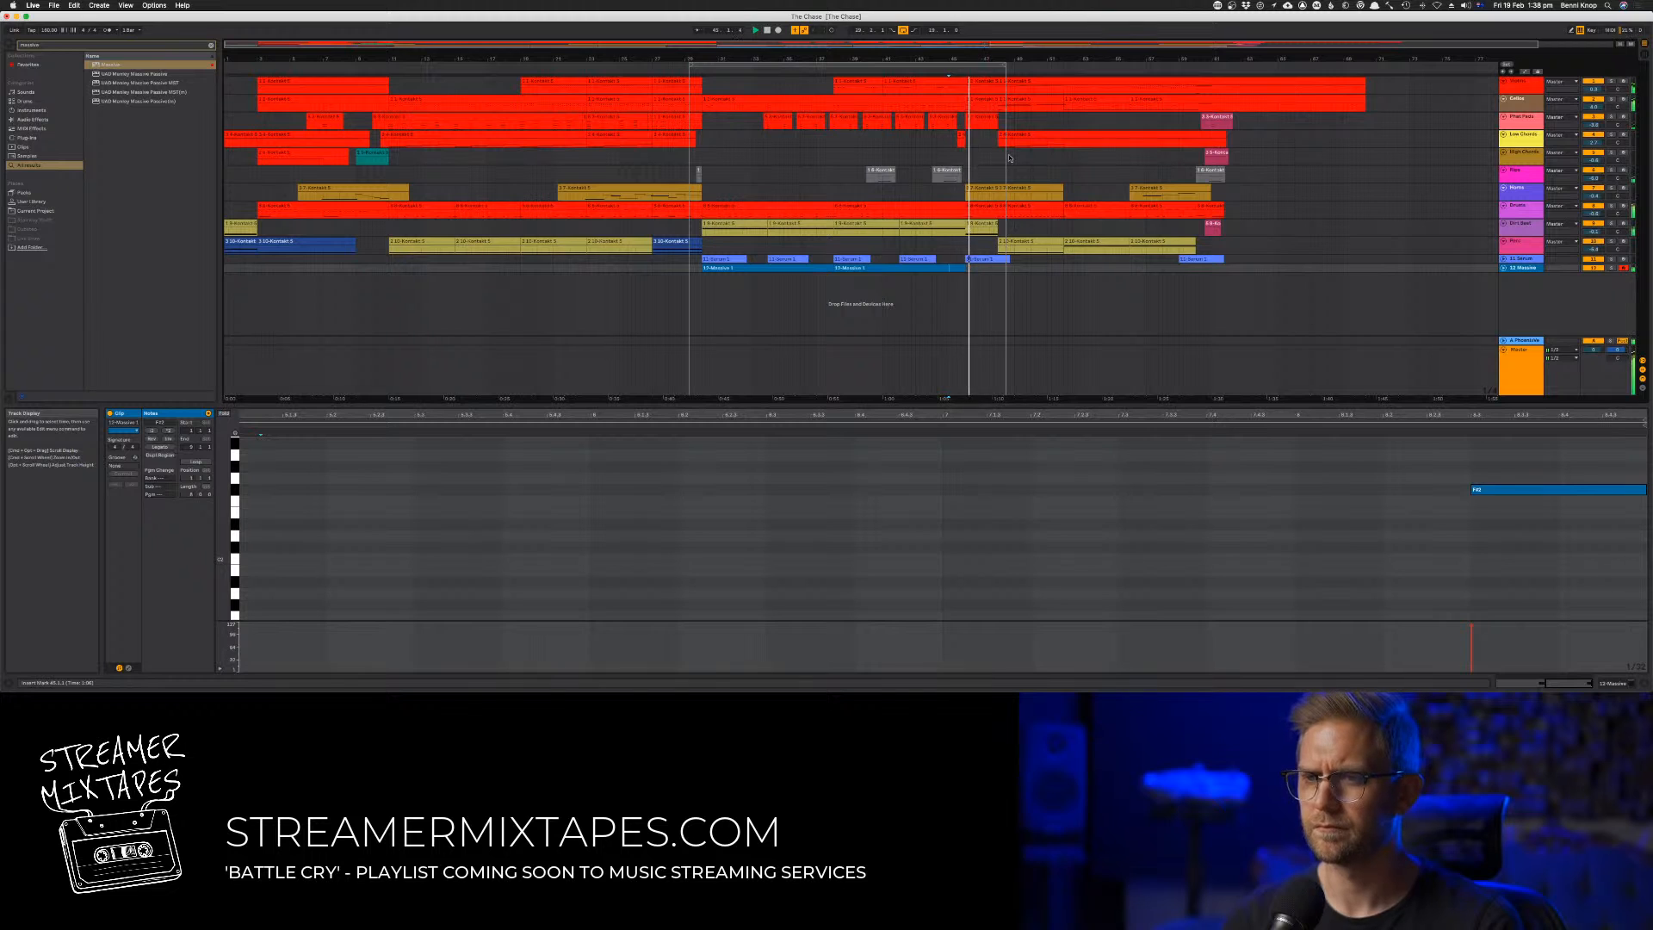
click(686, 77)
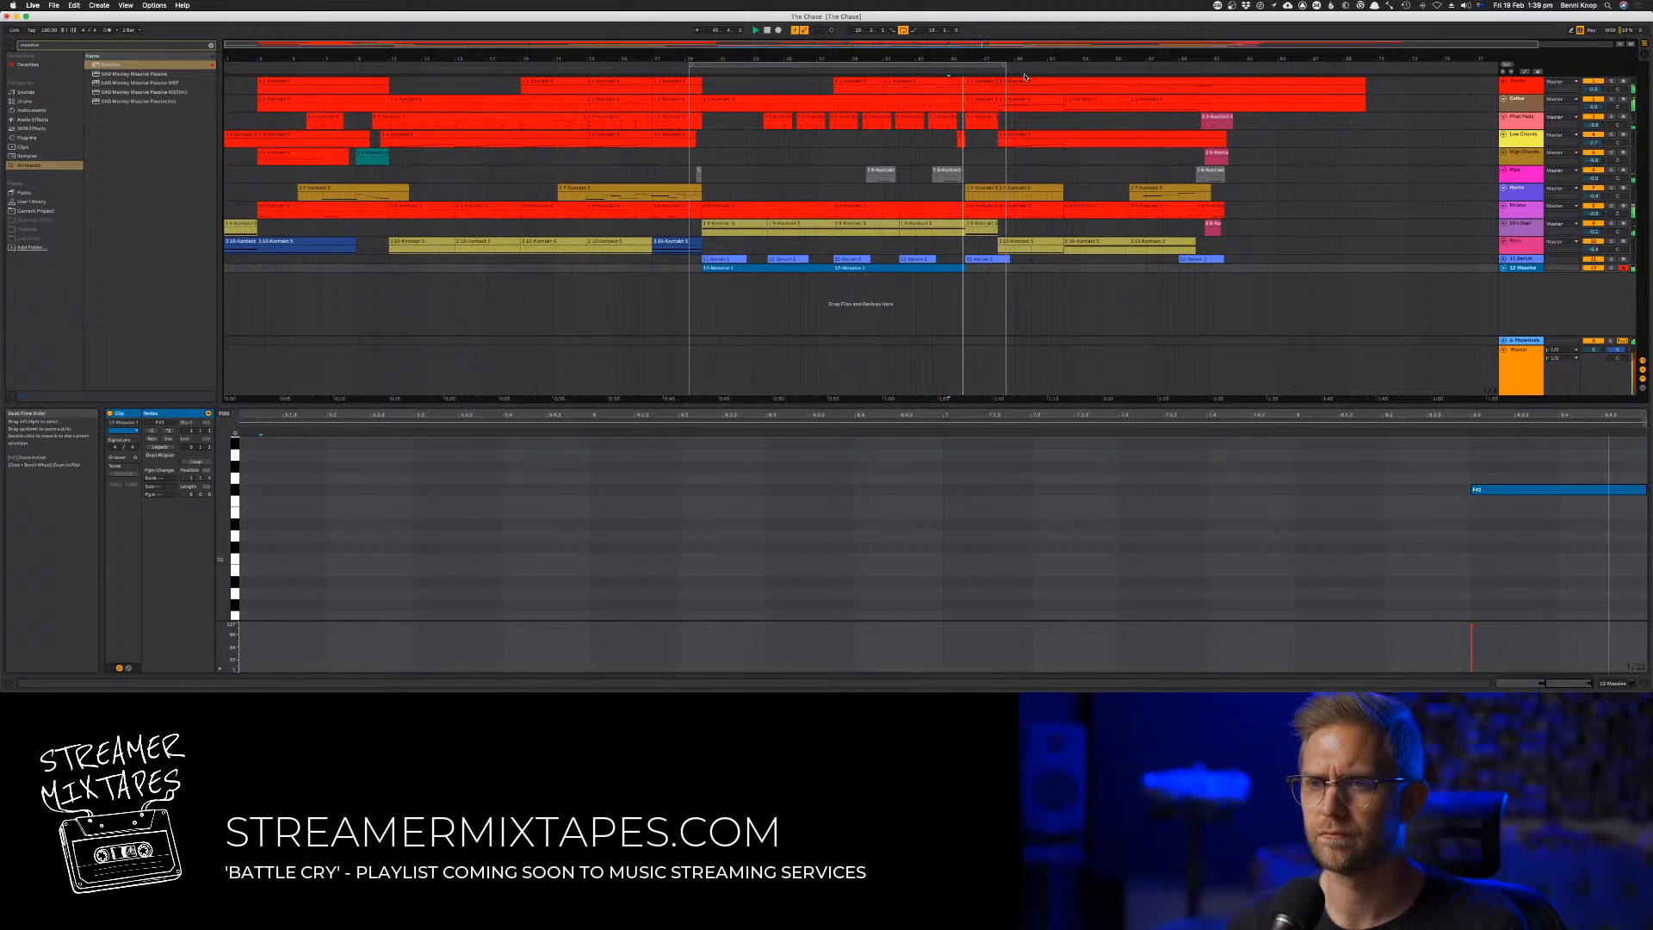
drag(1003, 66, 1356, 65)
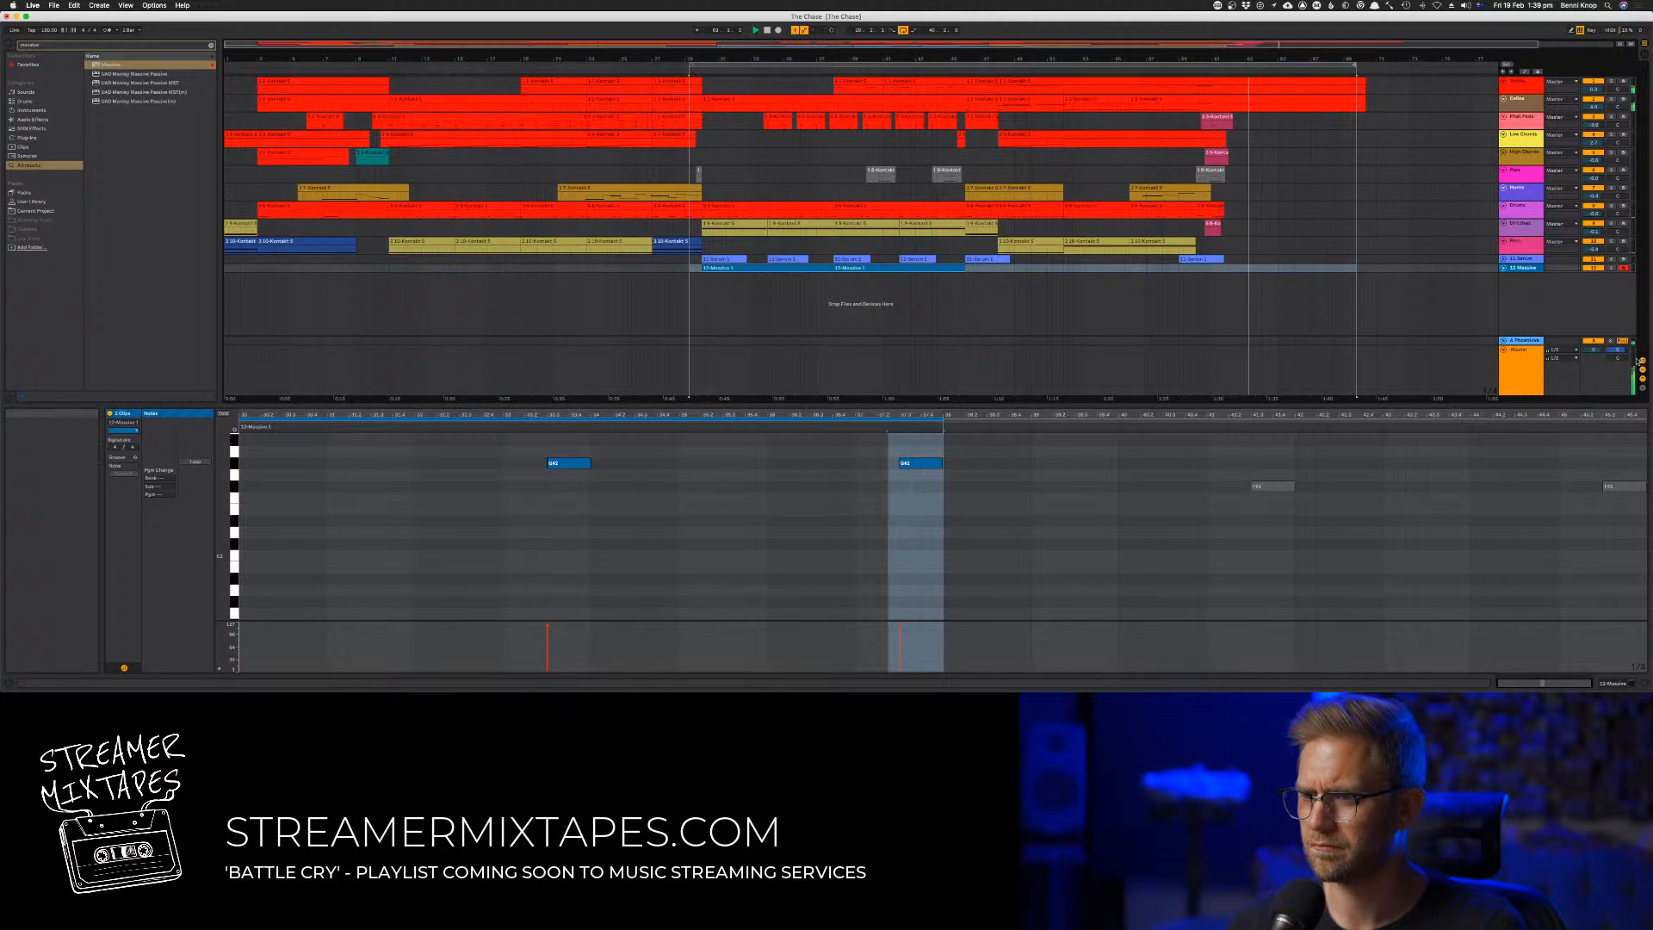
key(Tab)
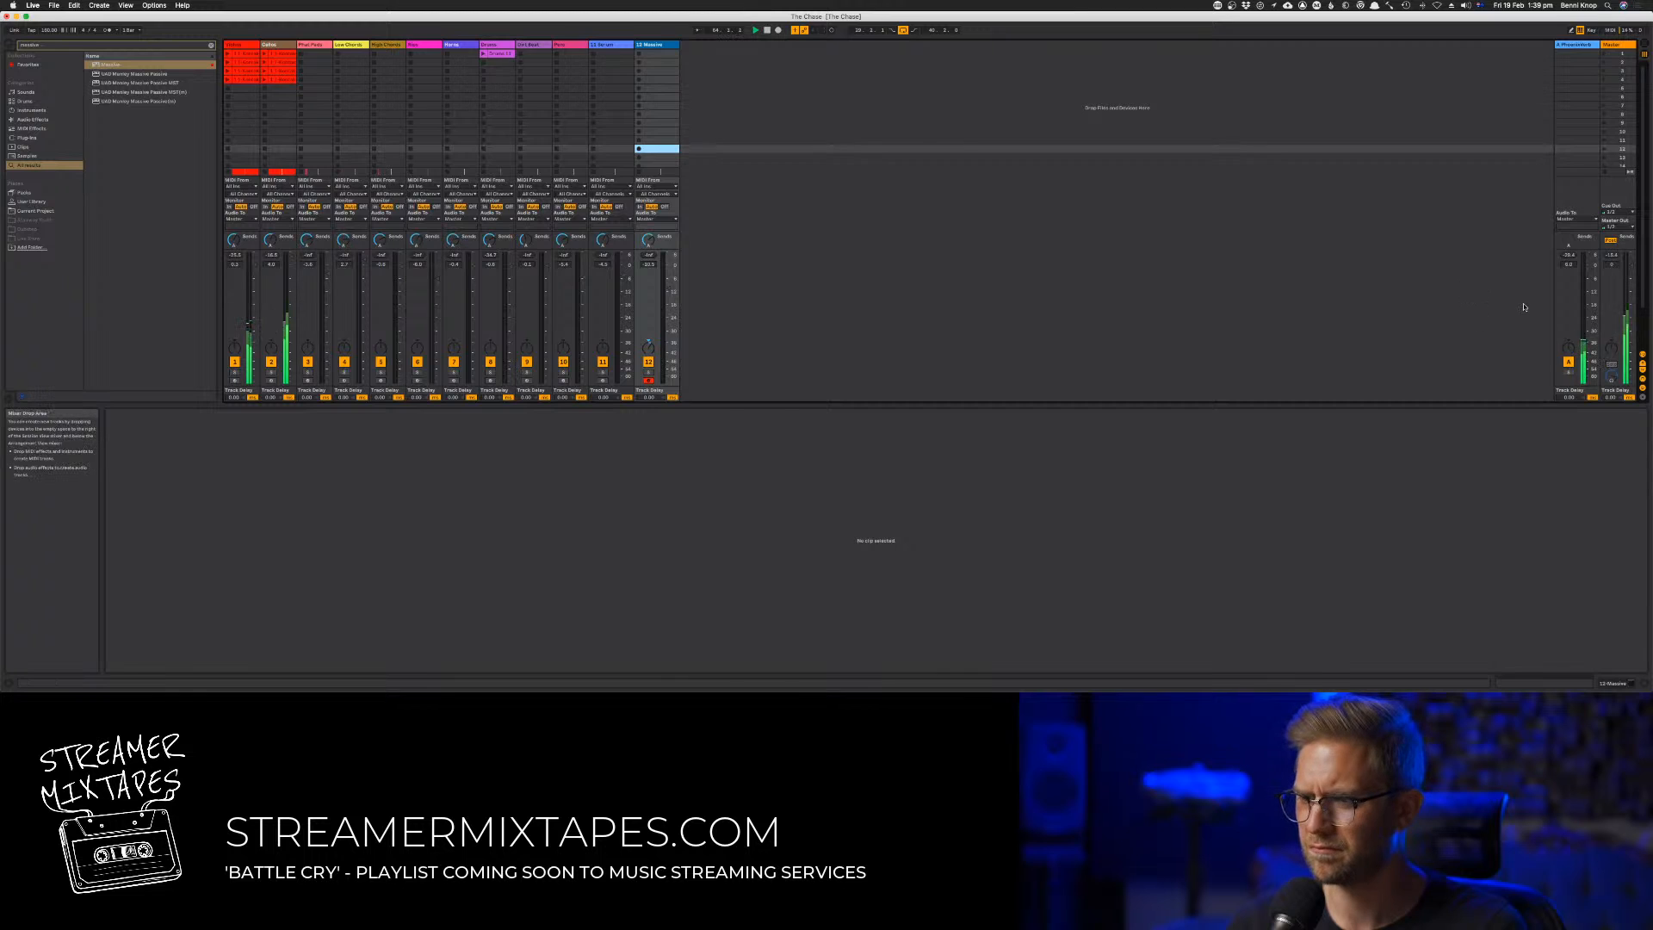
key(Tab)
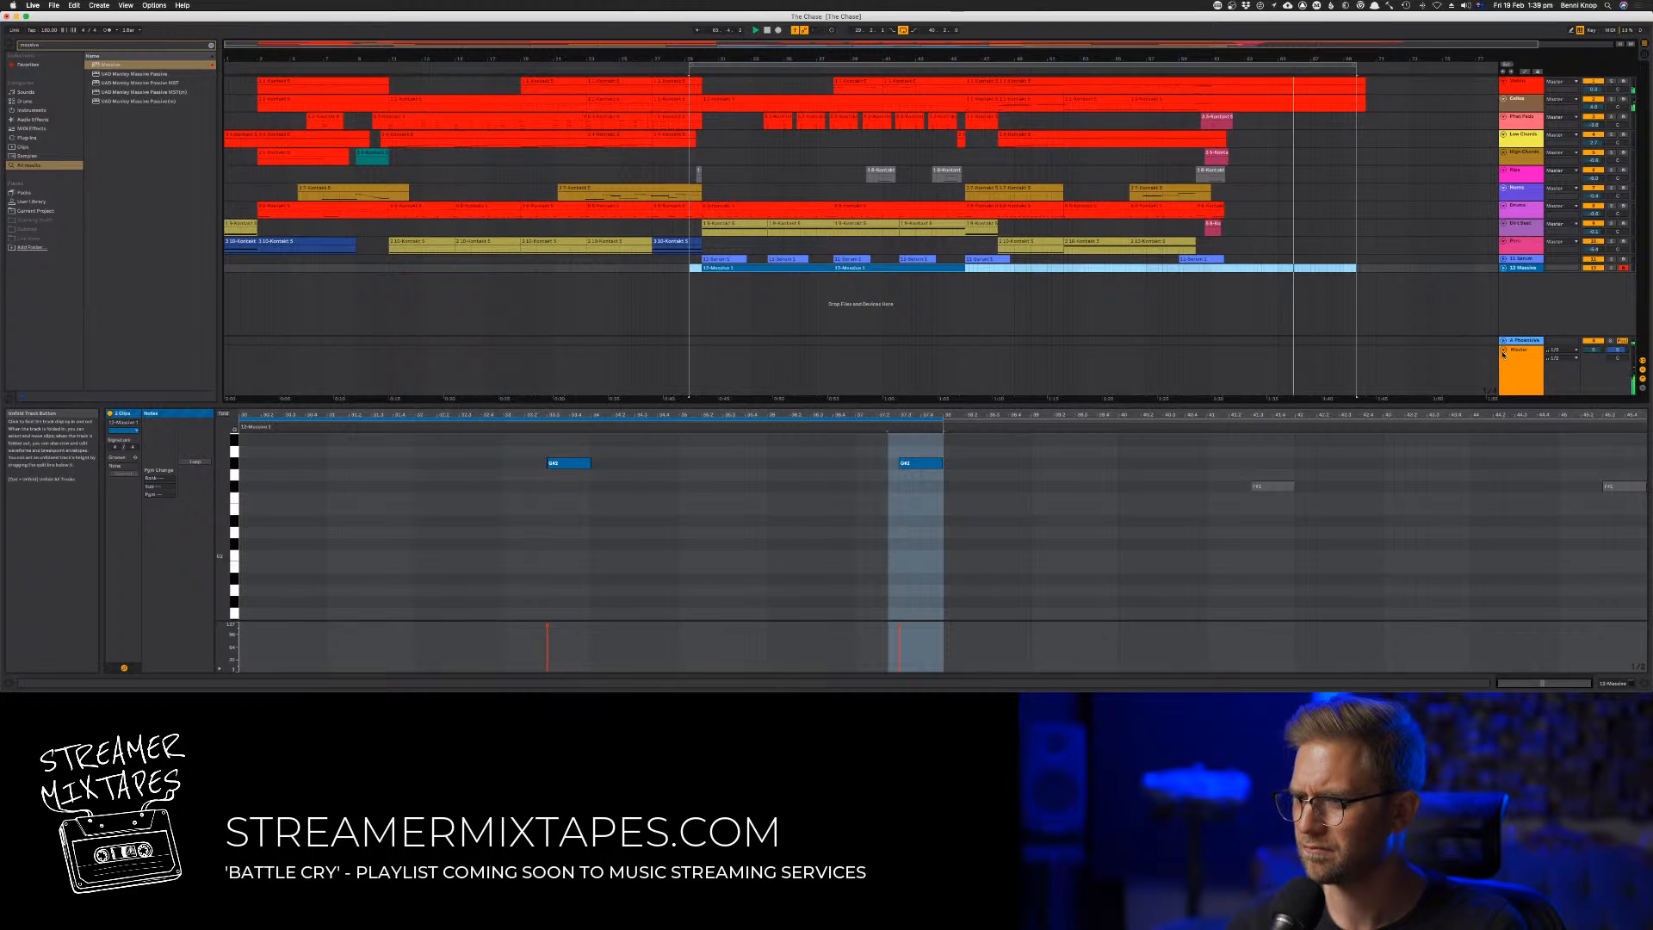
Show the automation lanes and draw a Track Volume fade-out on the Master from about bar 65 to silence near bar 67
click(1289, 364)
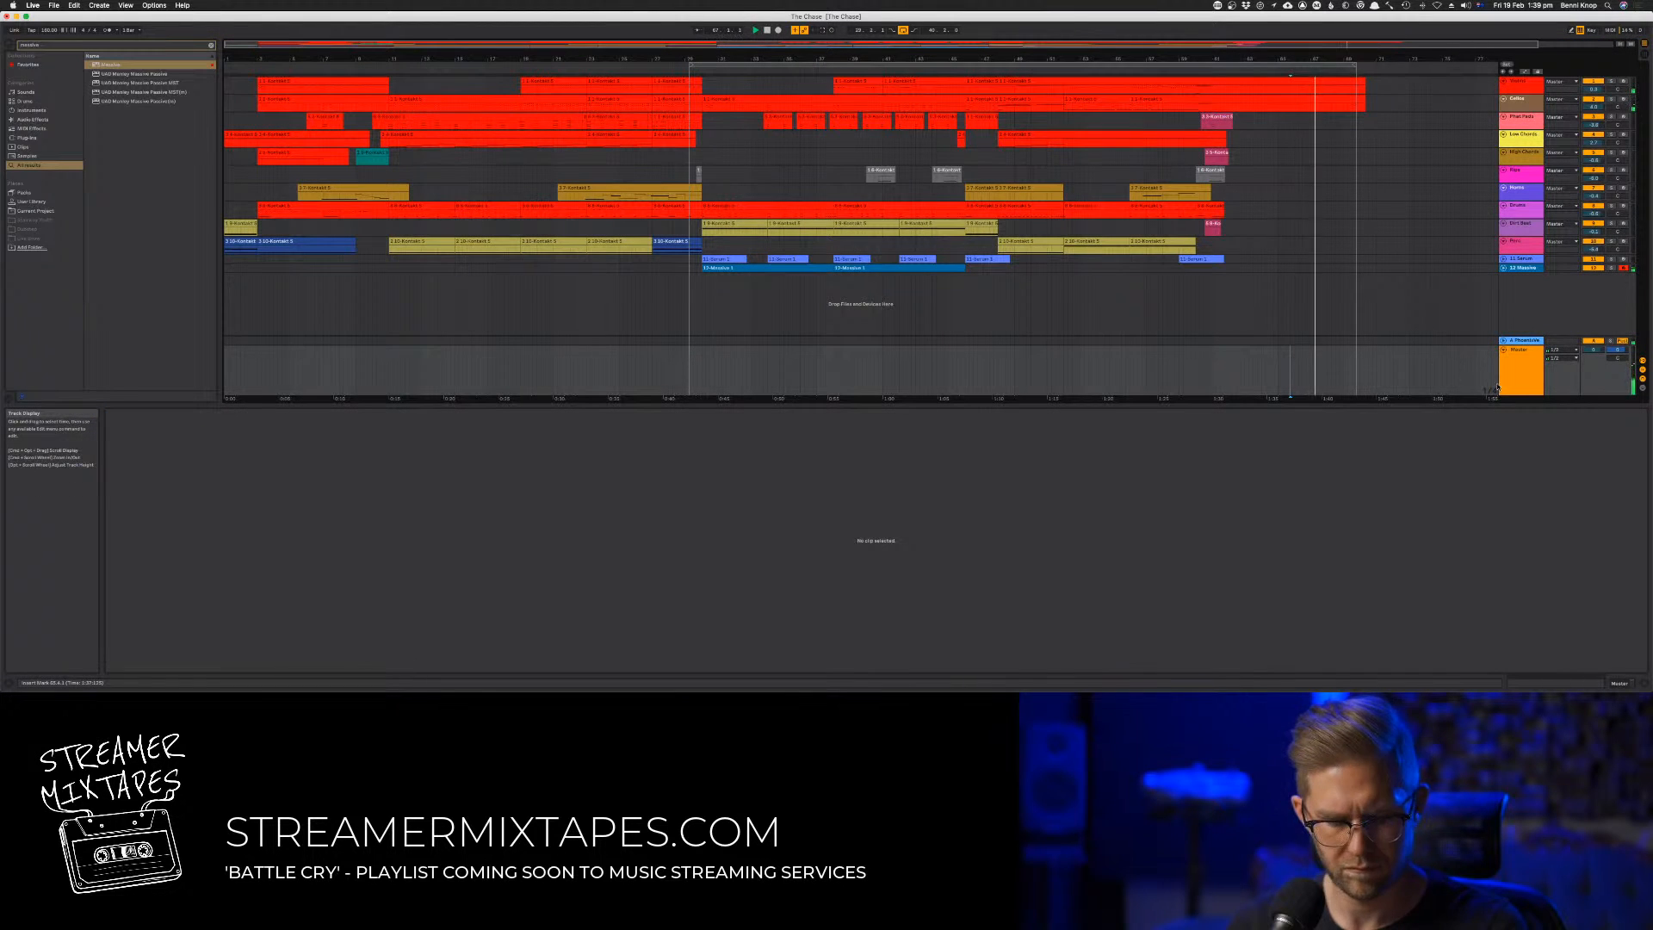
key(a)
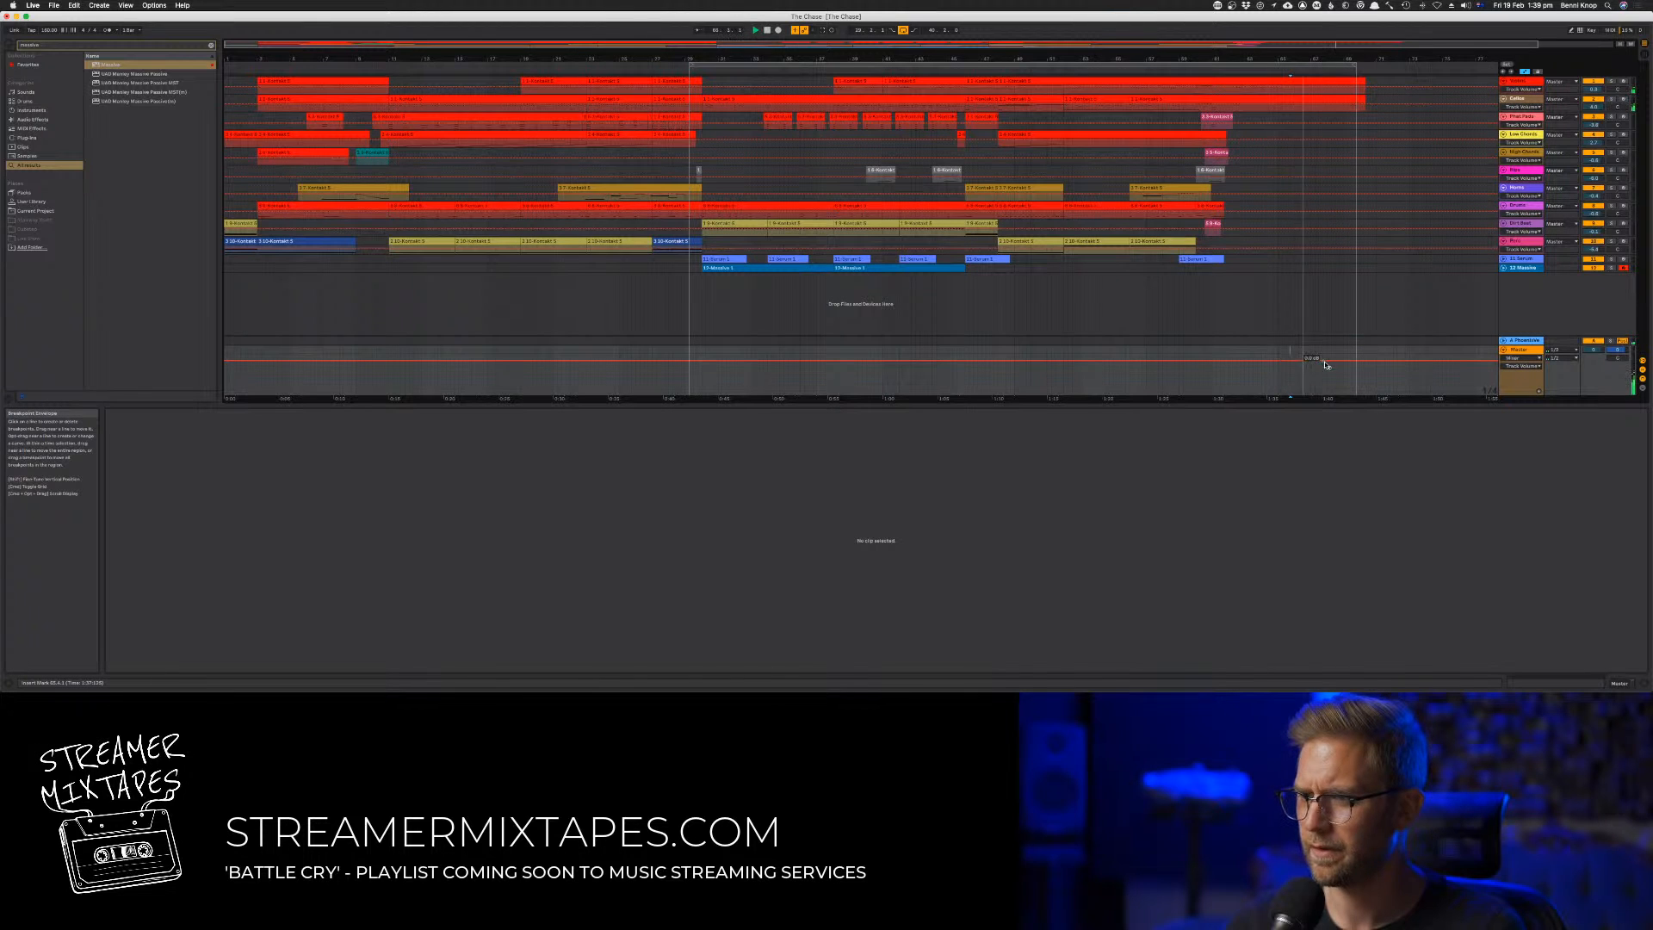
drag(1326, 362, 1356, 379)
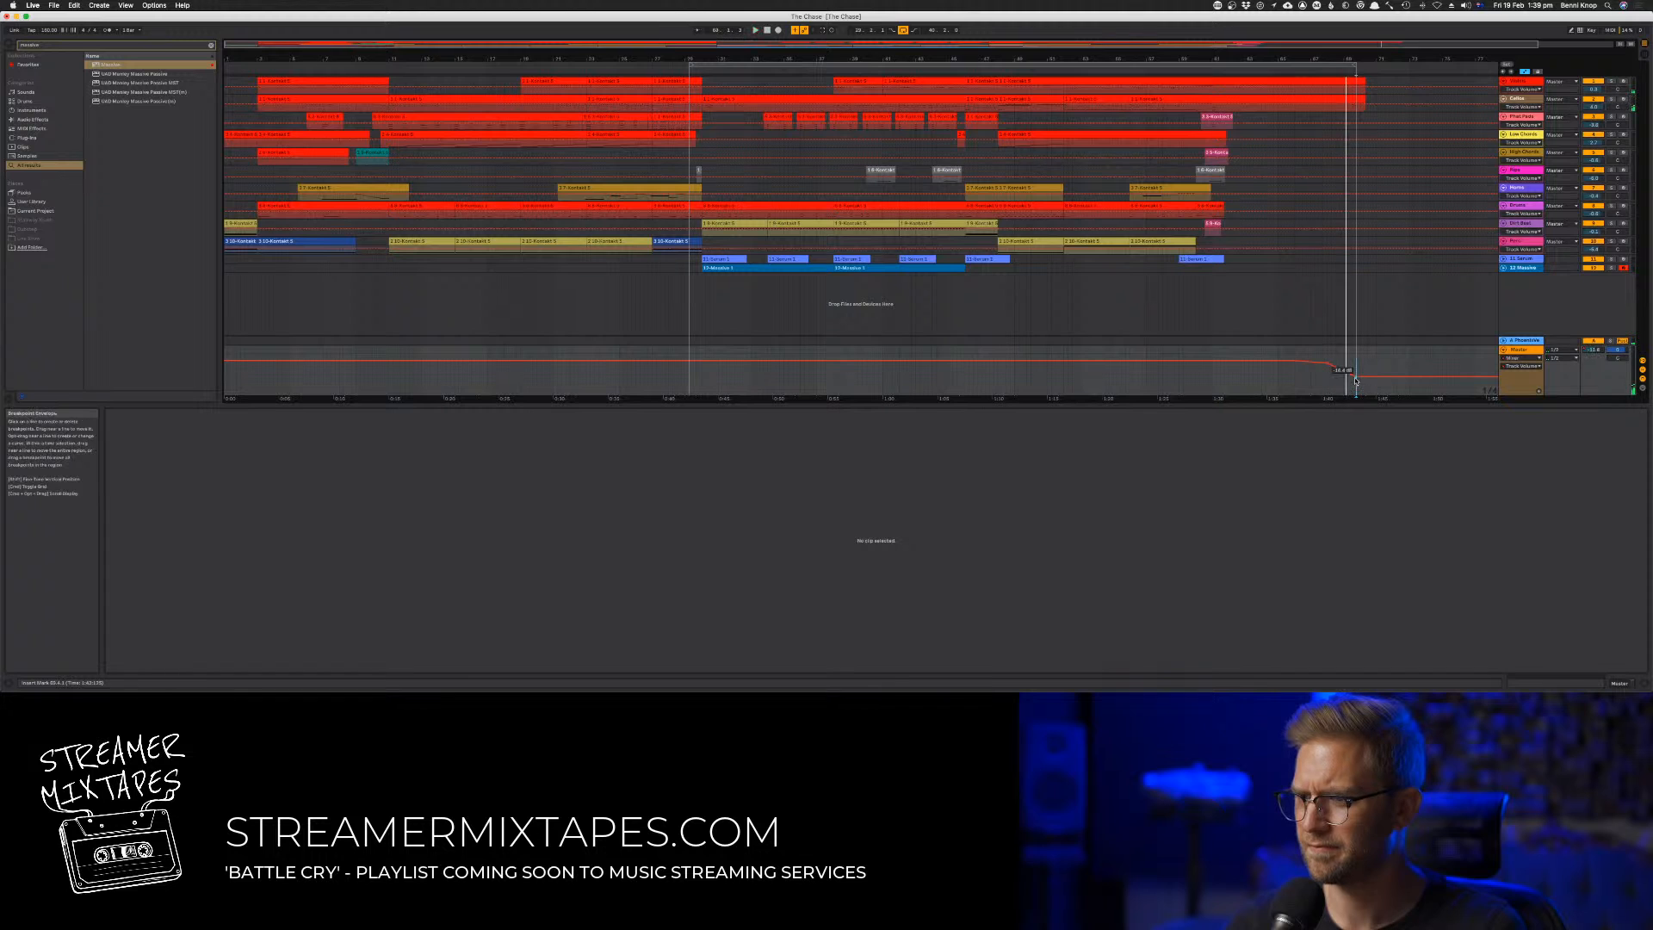
click(1223, 74)
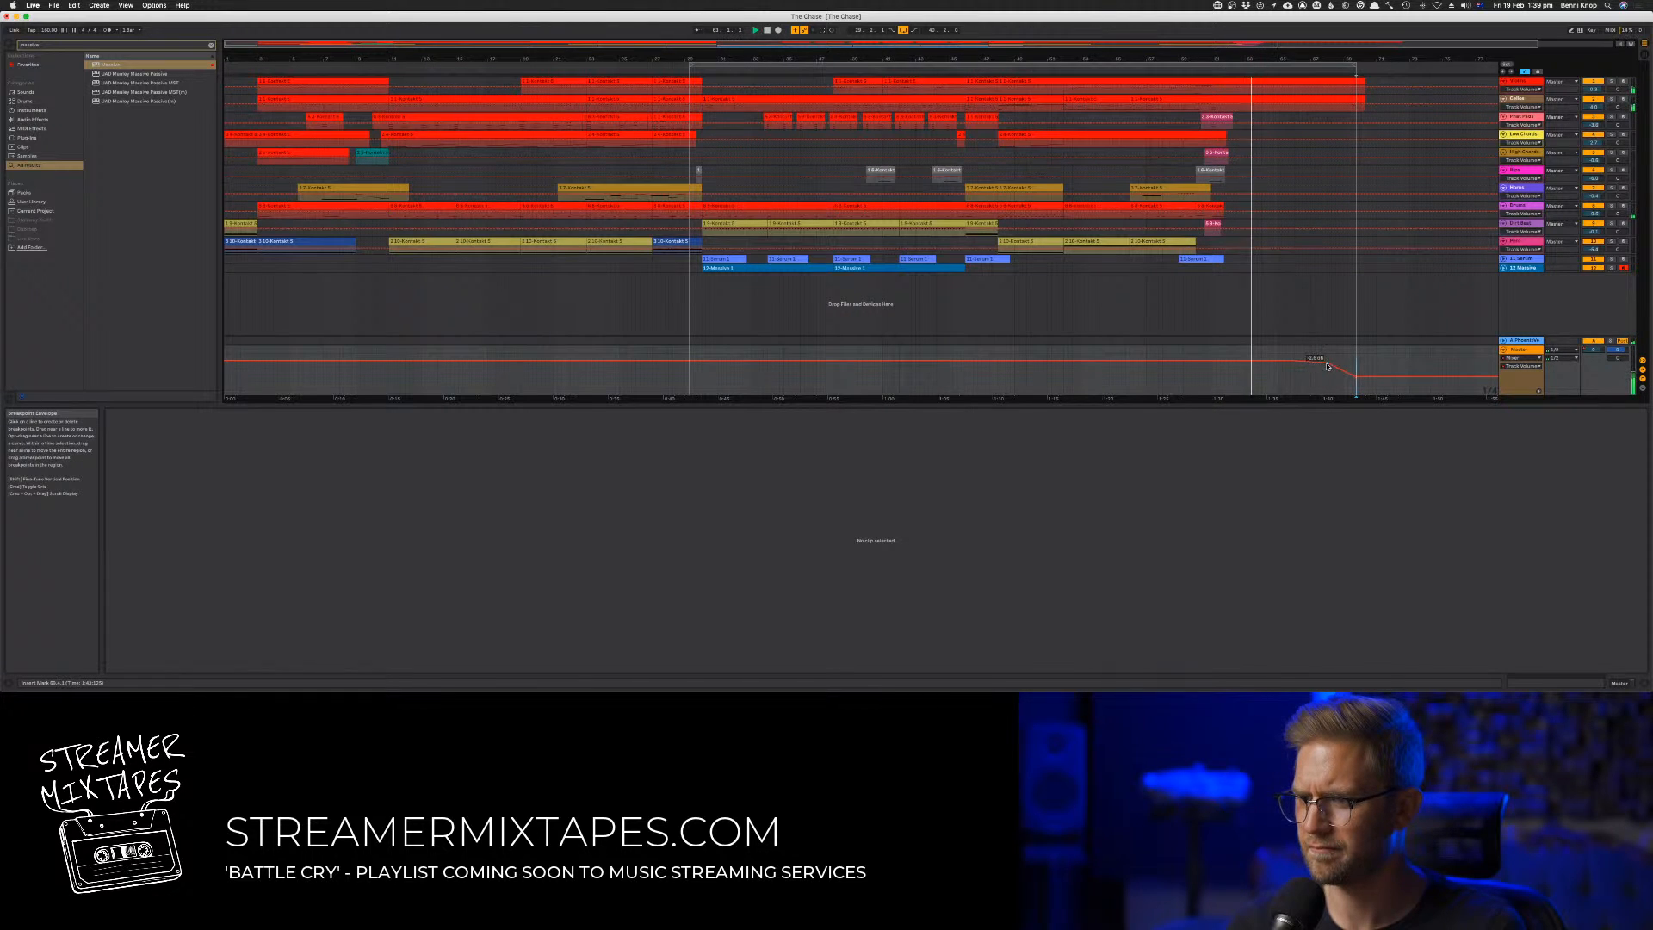
key(super+z)
drag(1293, 364, 1318, 389)
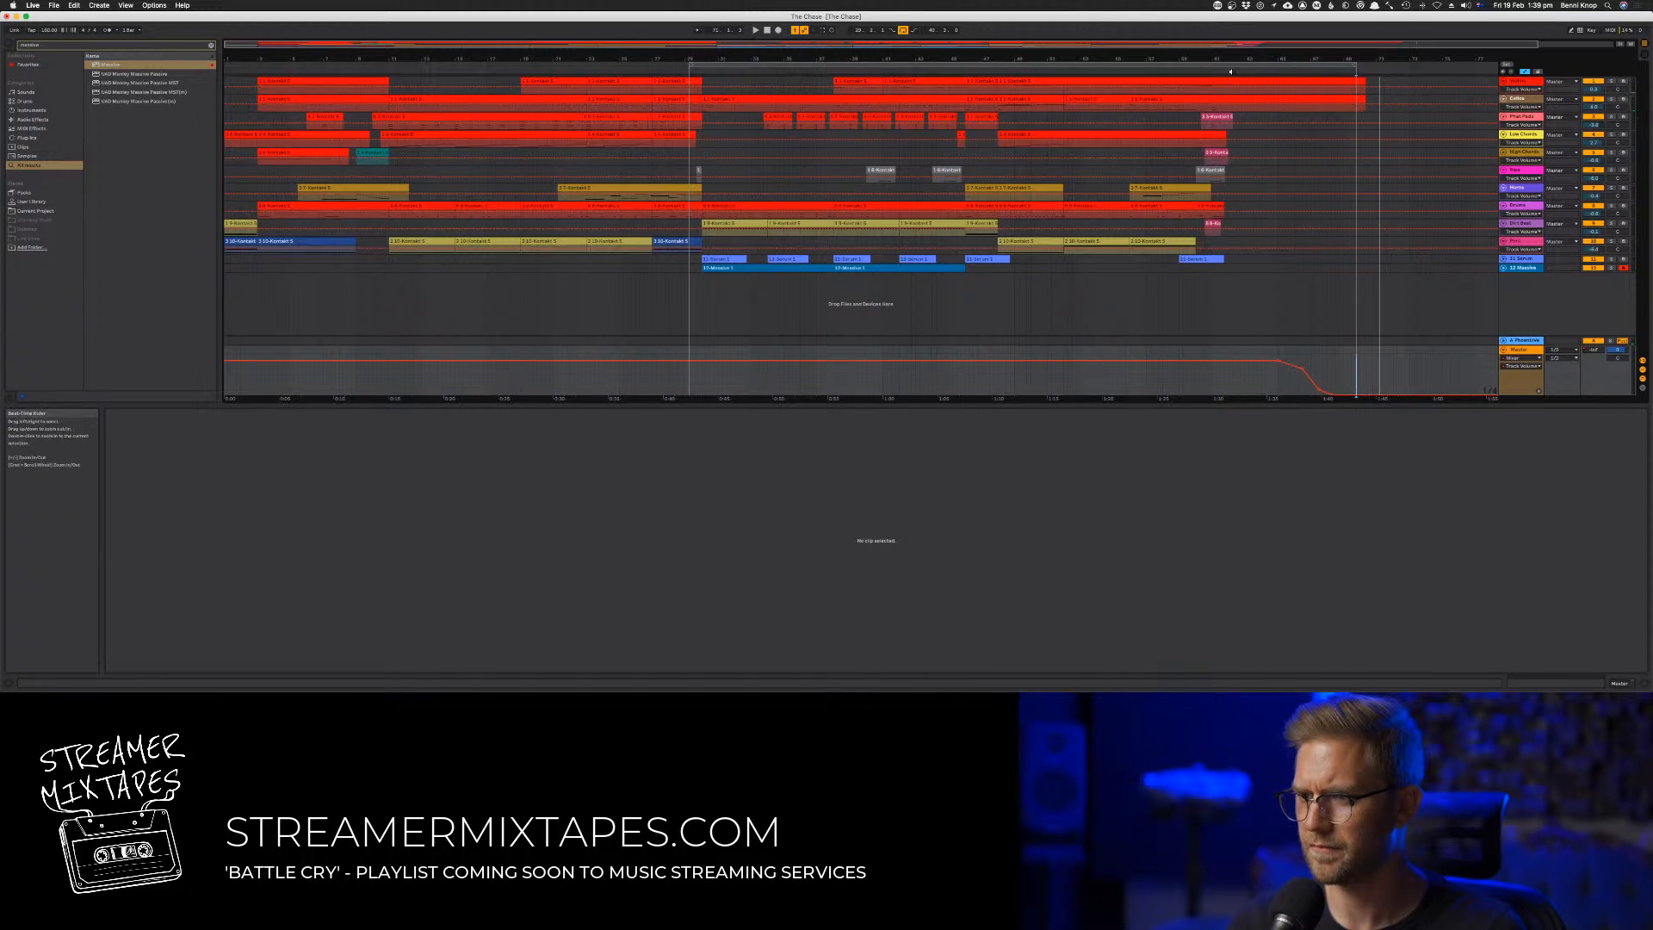
Audition the ending and lengthen the Master fade-out so it reaches silence at about bar 68.5
click(1234, 72)
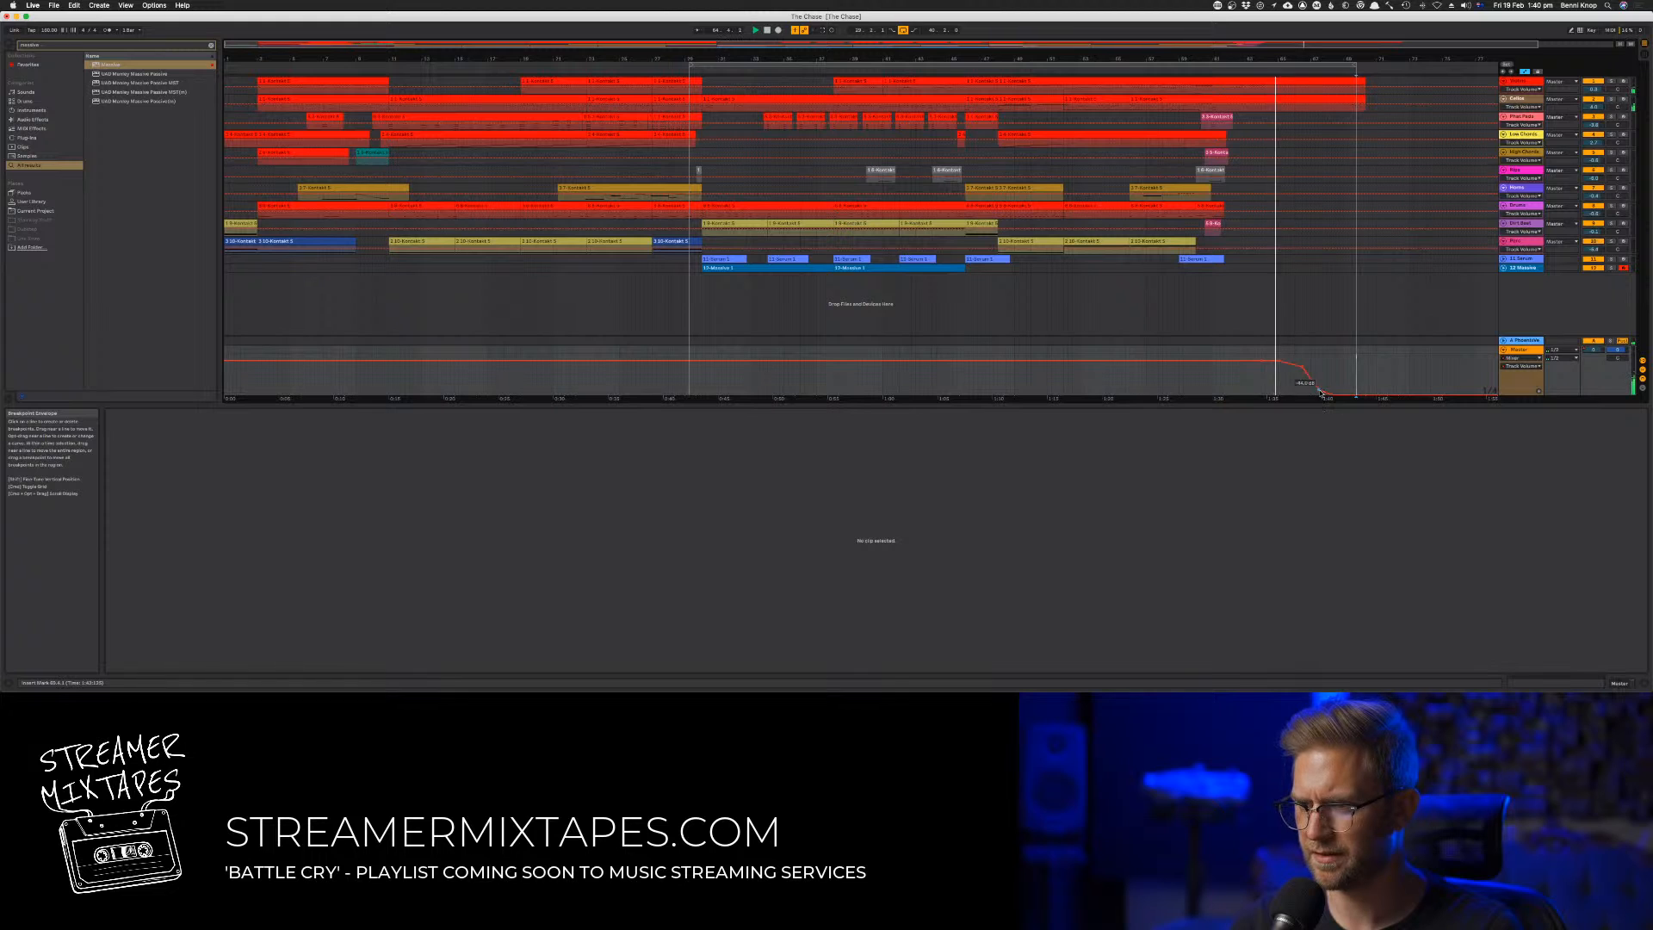
drag(1278, 363, 1326, 393)
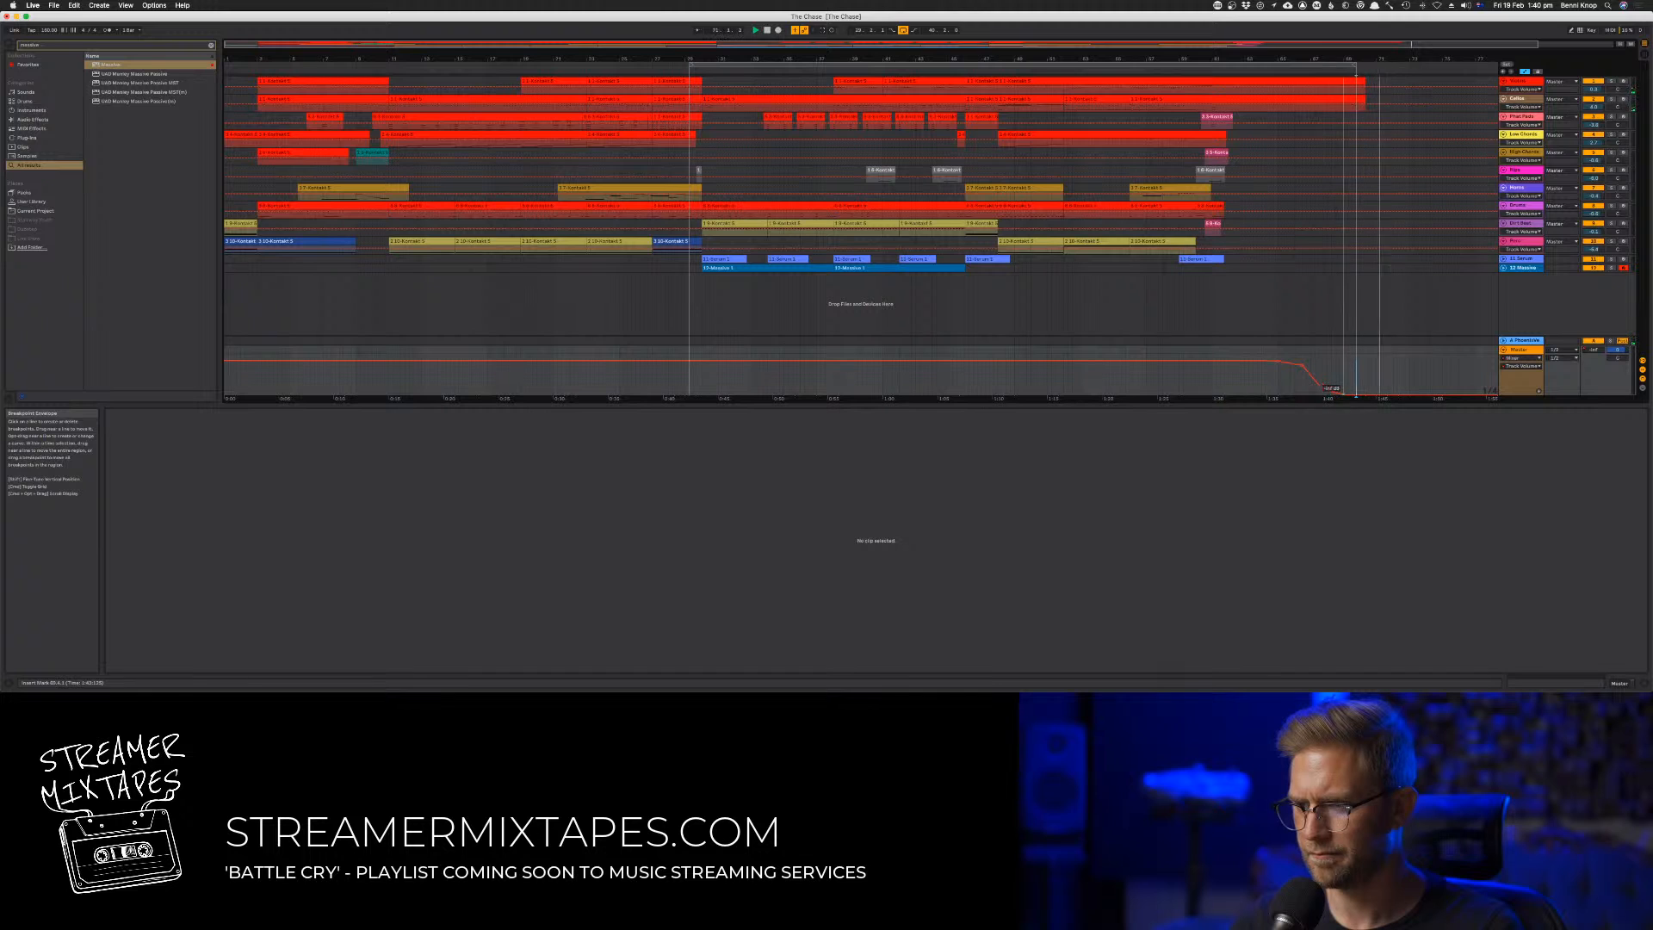
click(1247, 72)
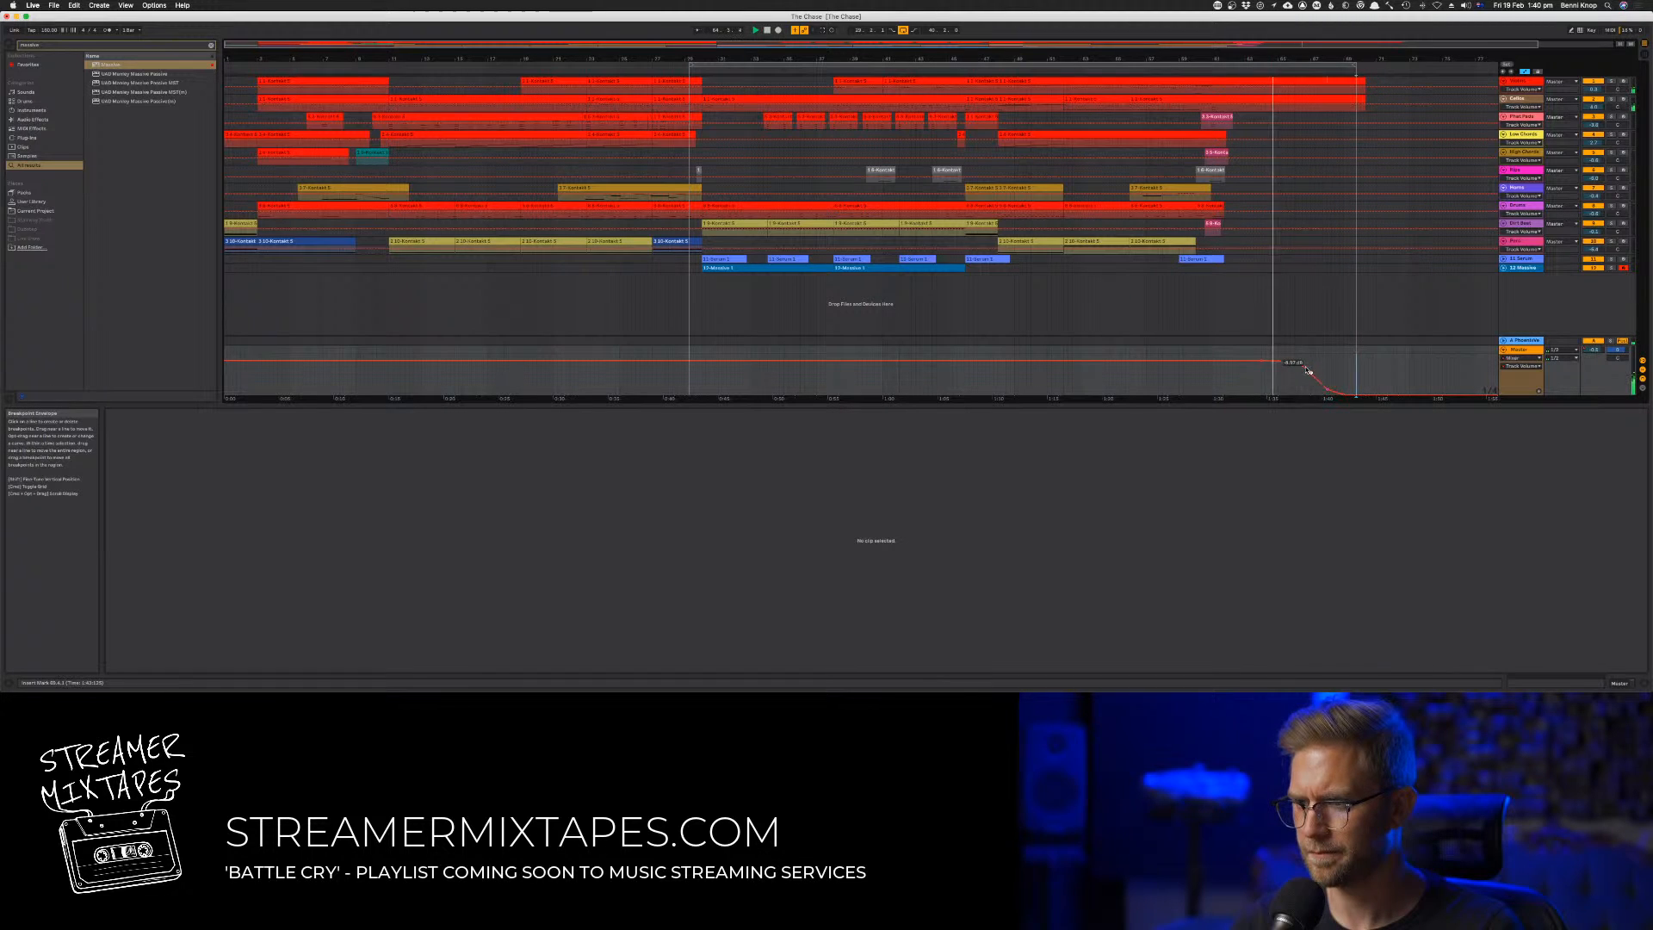
drag(1310, 377, 1336, 395)
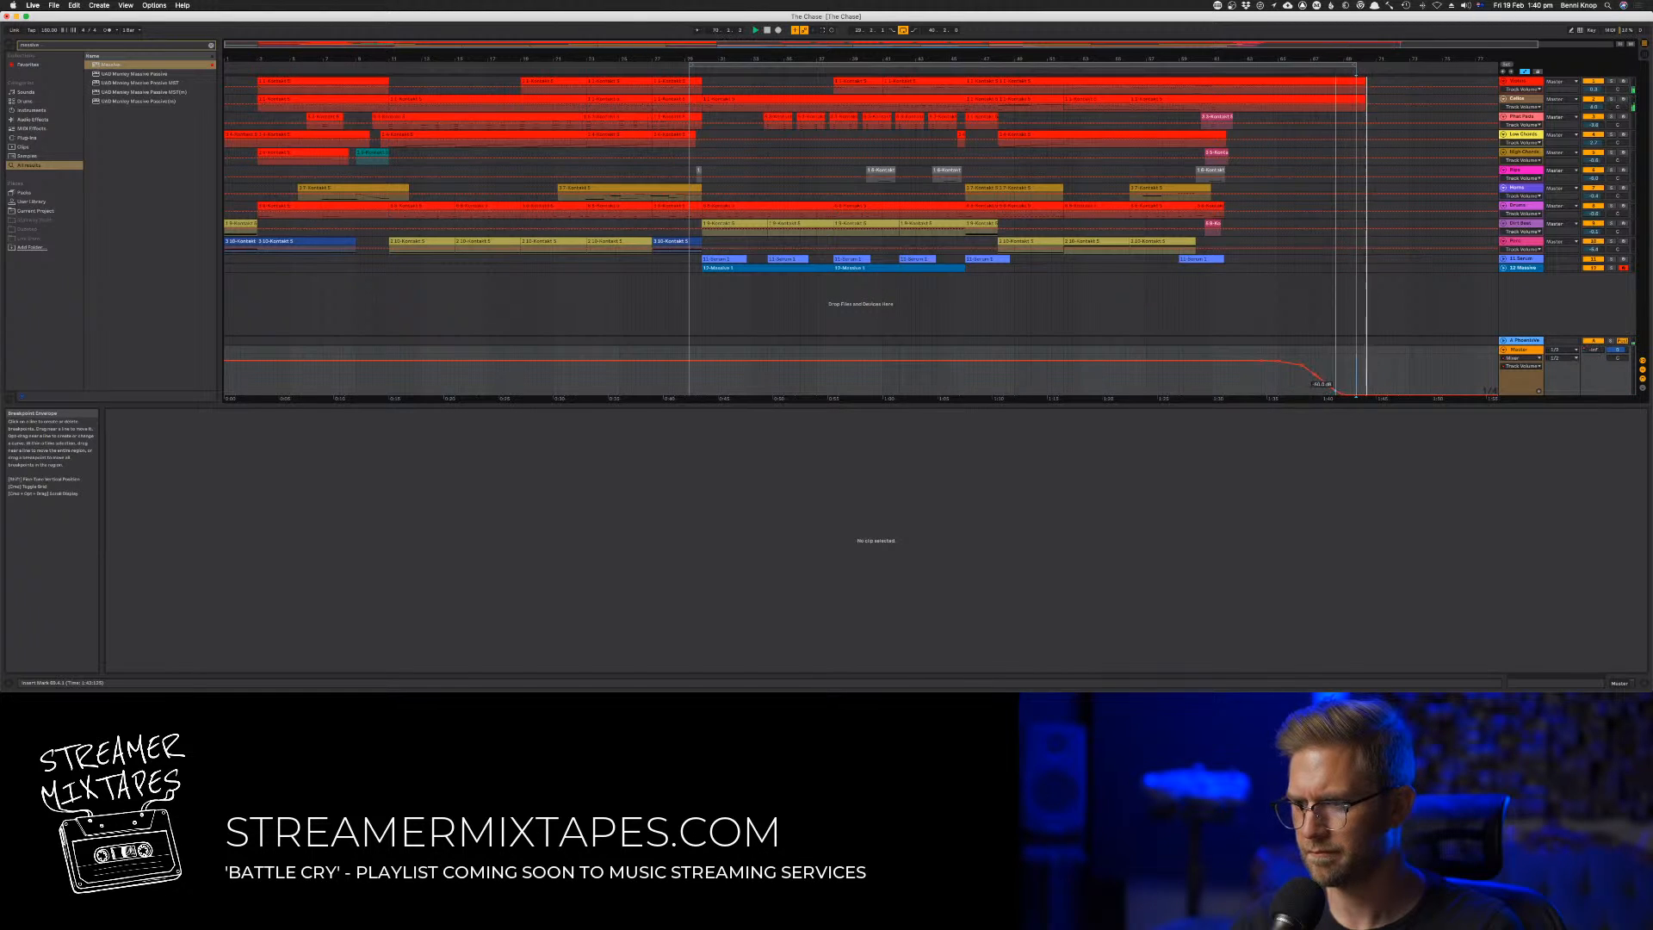
Pull the loop's end back to the end of the fade, smooth the start of the Master volume curve and replay the ending
click(1253, 73)
drag(1354, 67, 1339, 68)
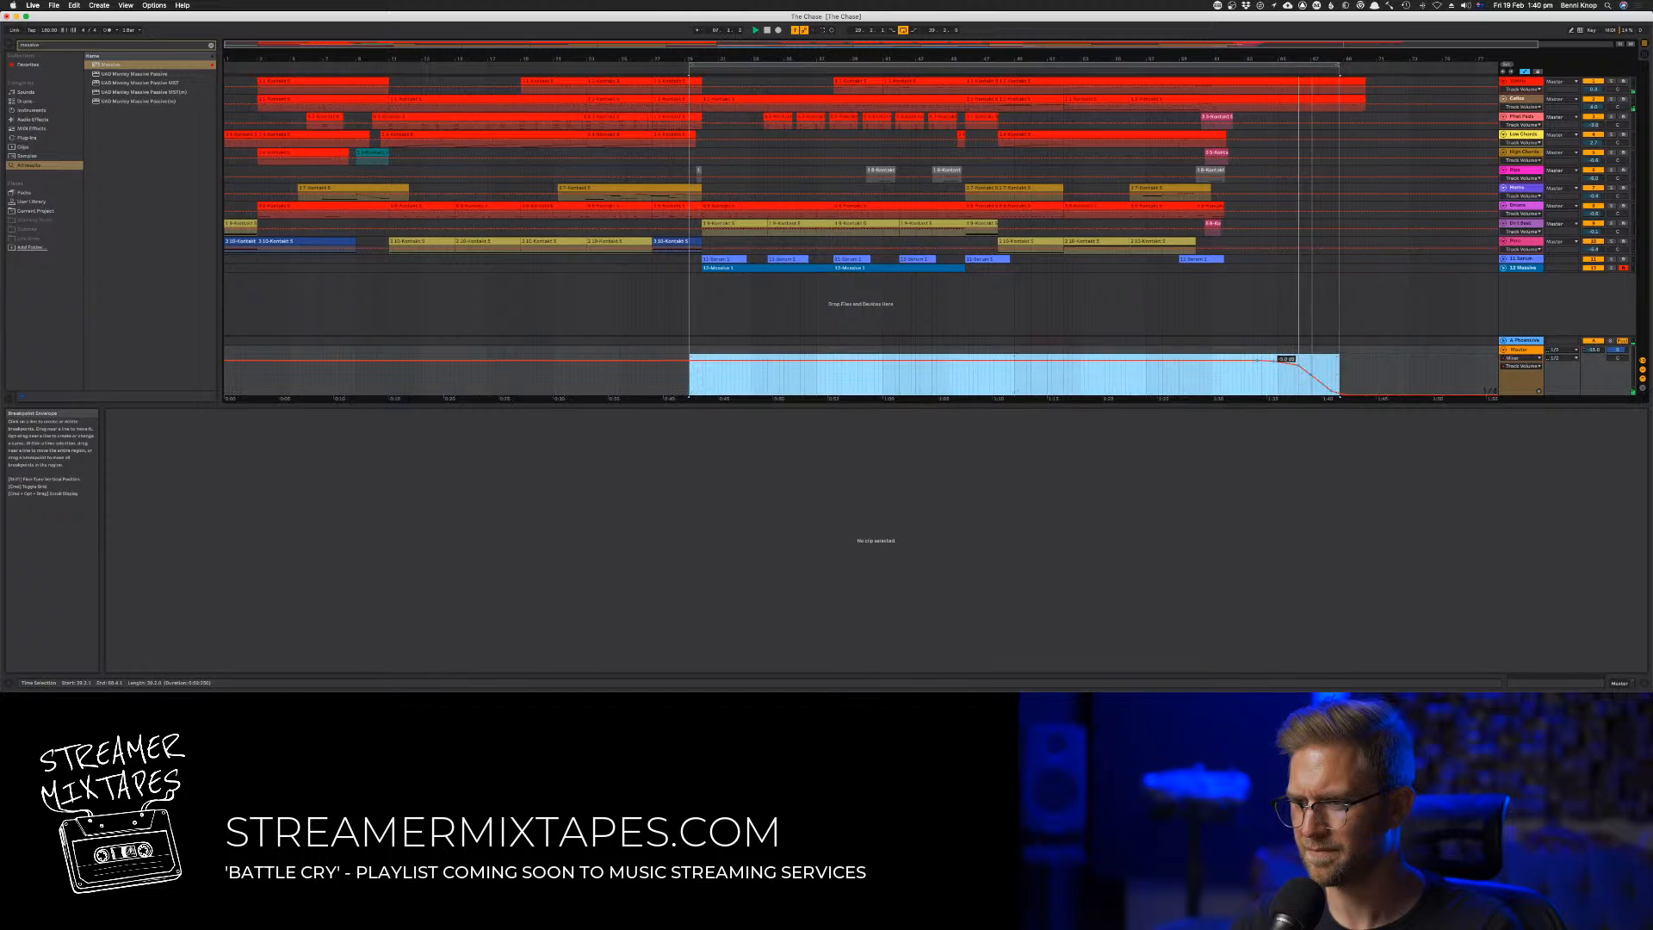
click(1303, 368)
drag(1302, 368, 1297, 362)
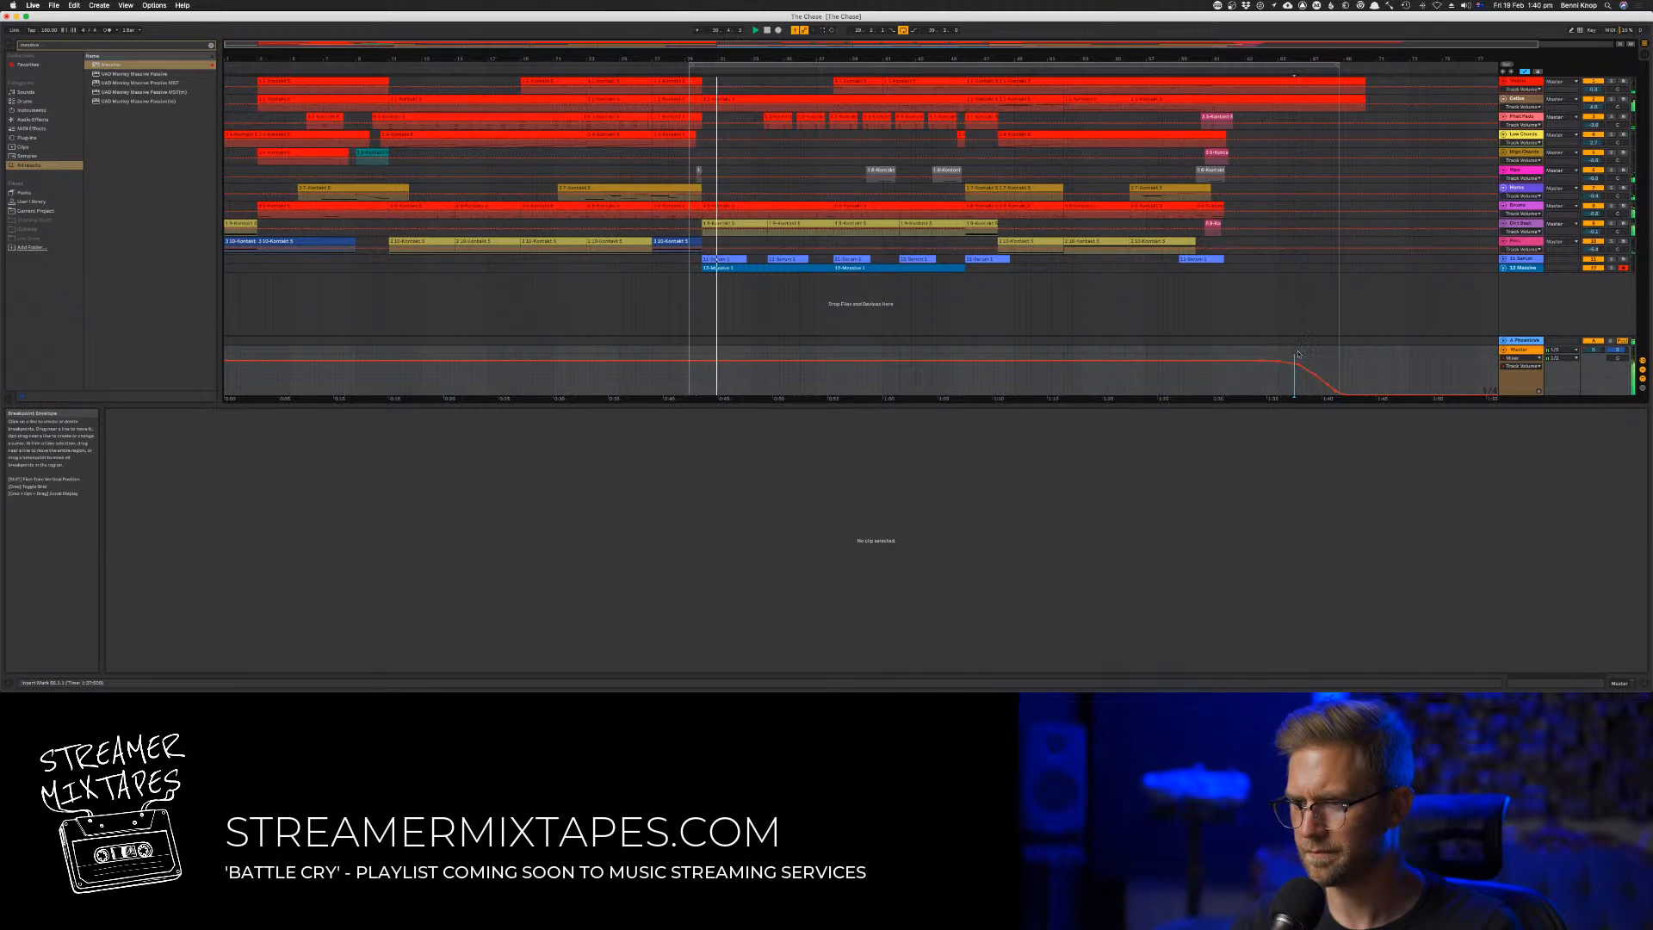
click(1257, 72)
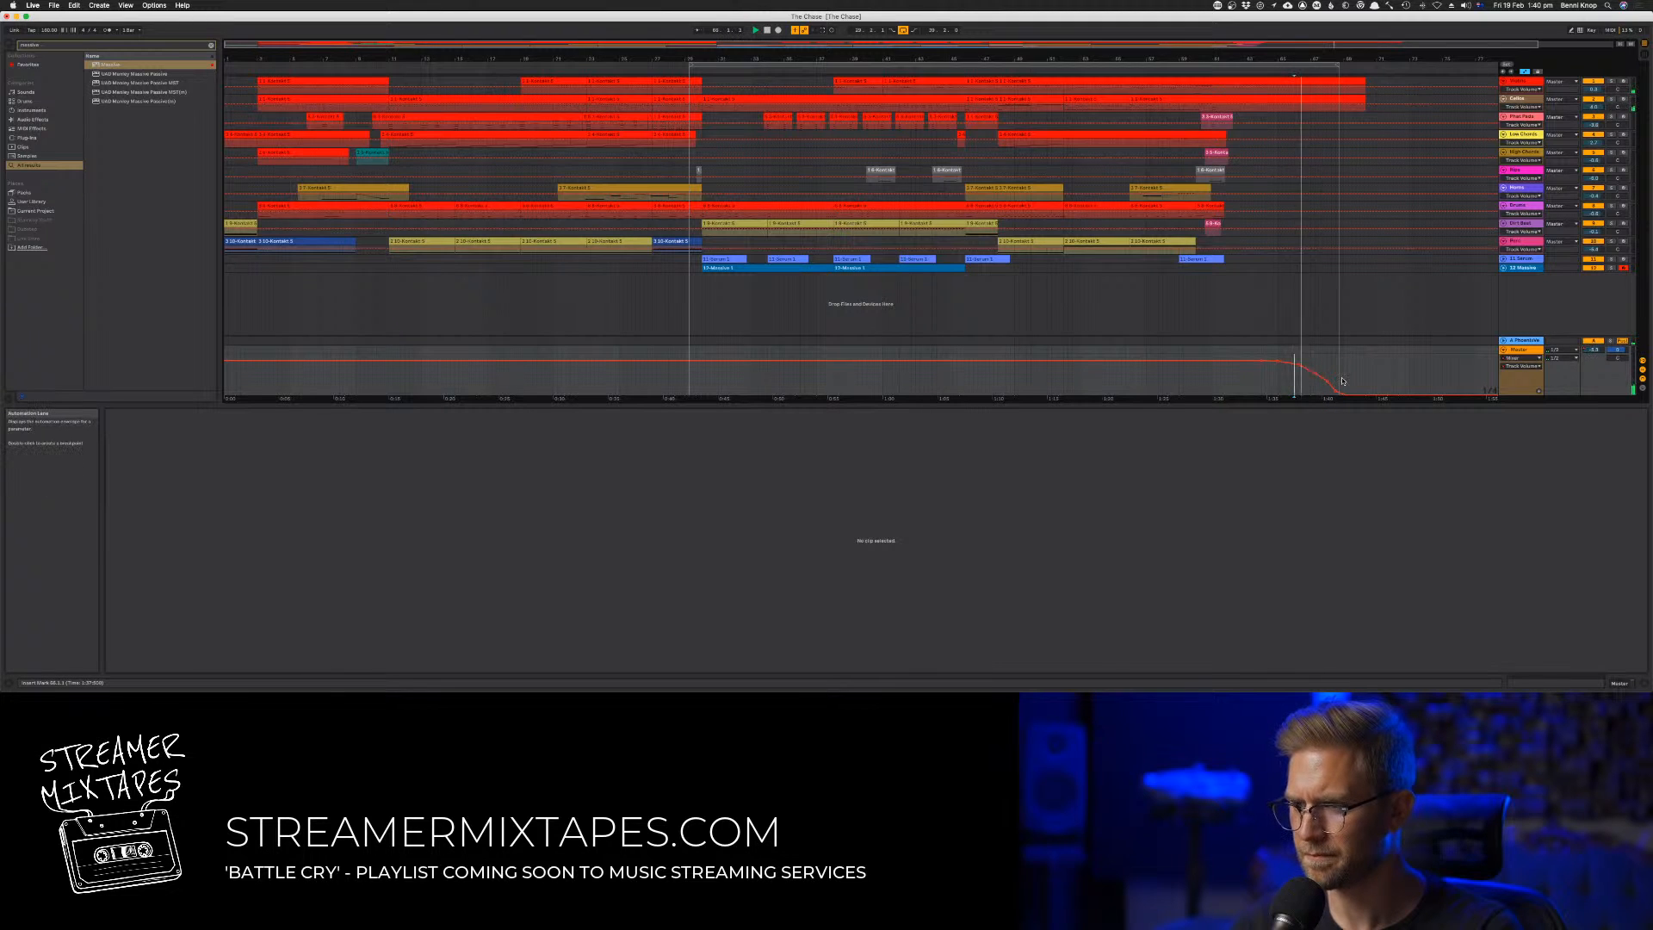
Raise the quiet note velocities around bar 67 in the second track's last clip so they taper off gradually
click(1313, 99)
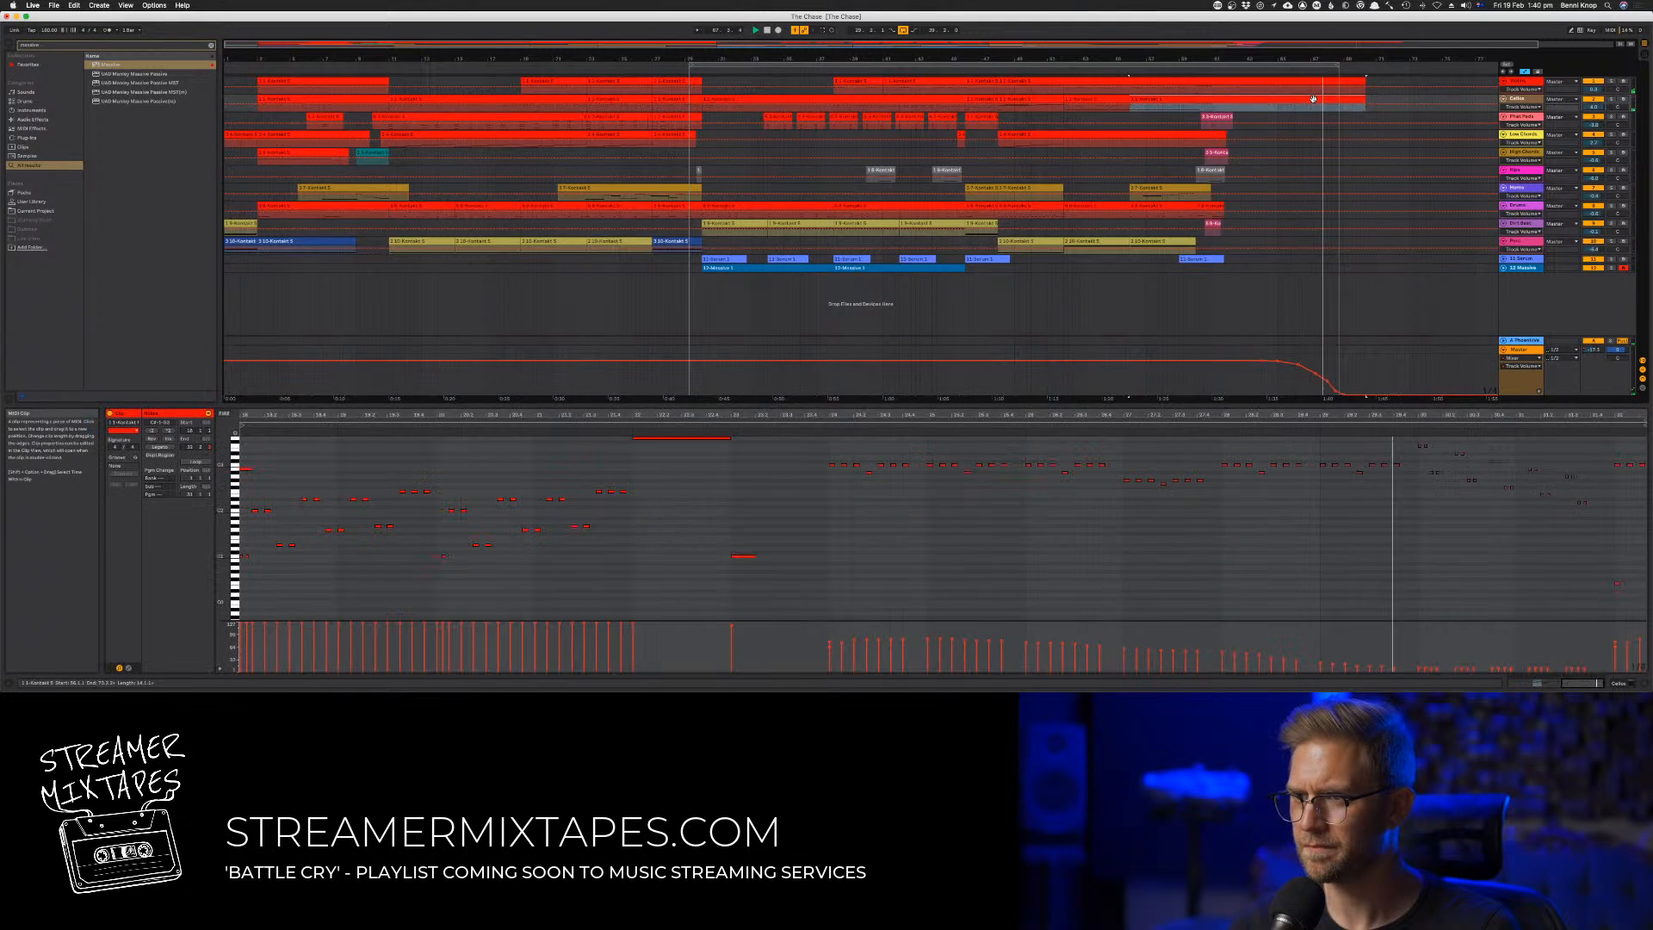
key(a)
click(1180, 602)
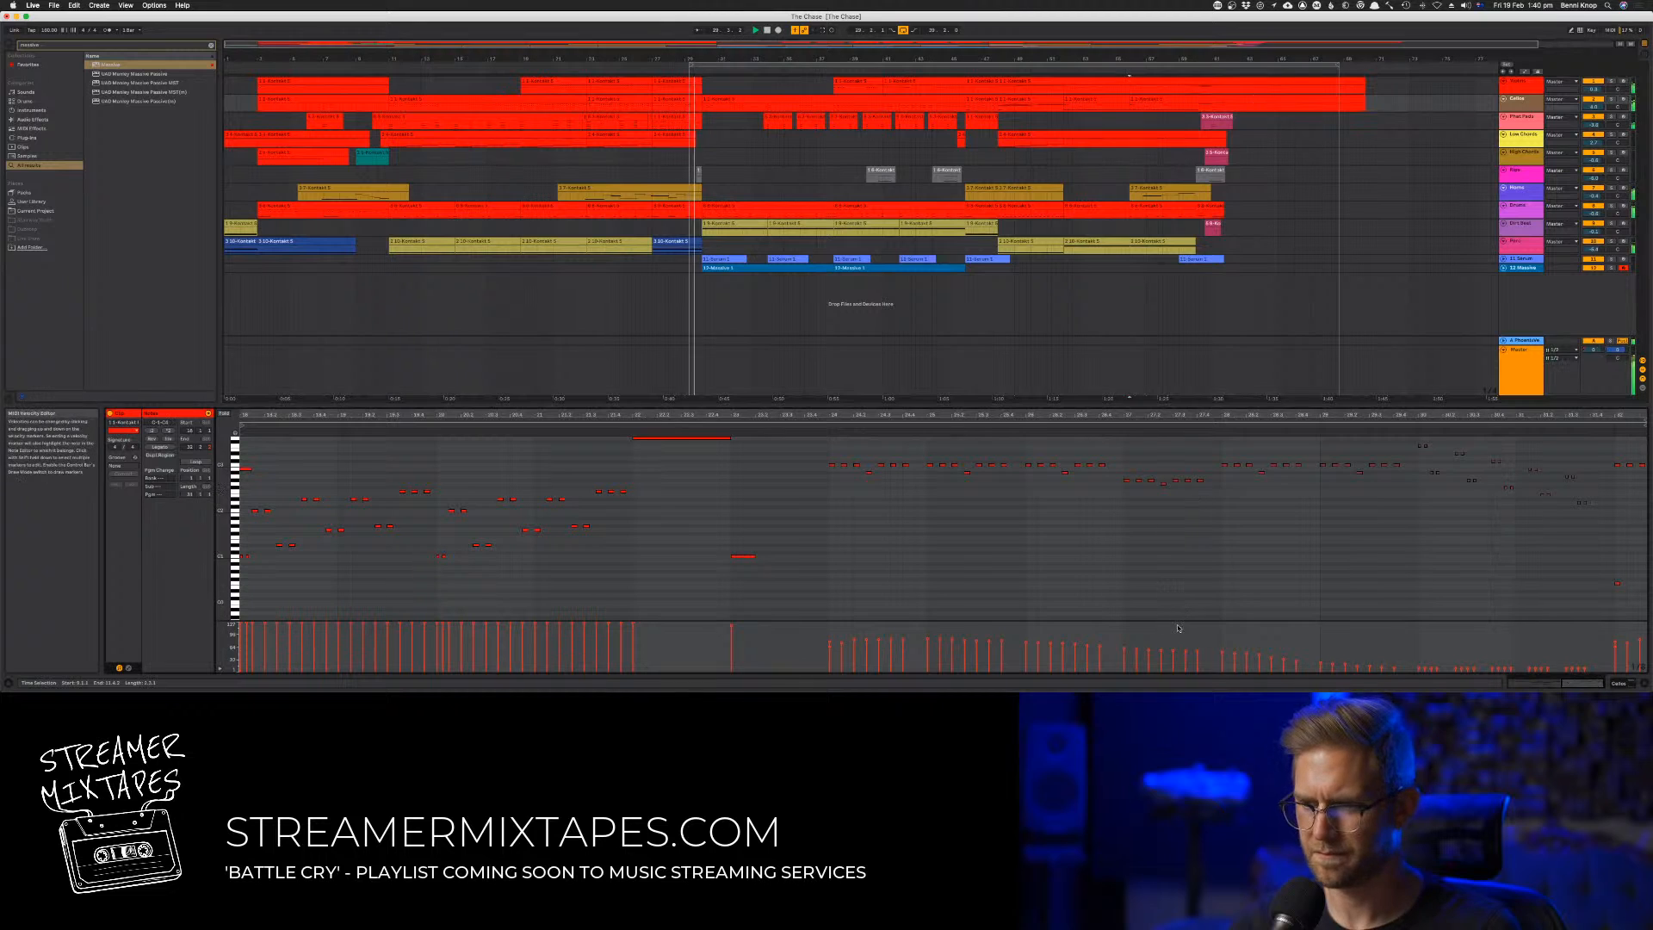
drag(1251, 658, 1387, 669)
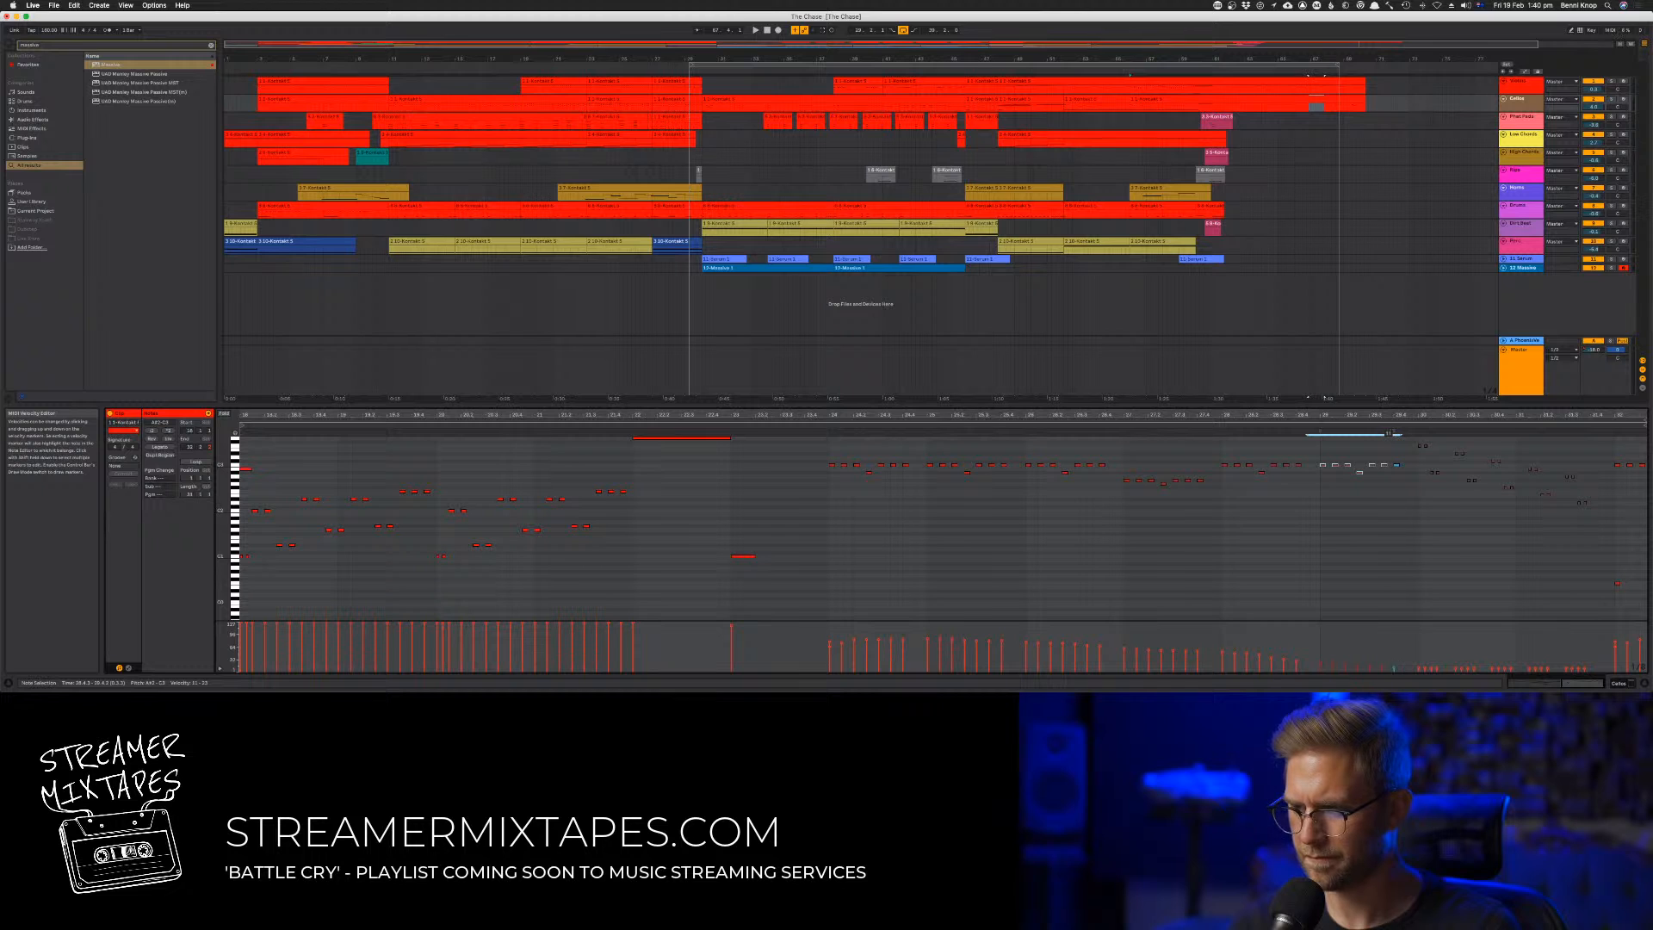
click(1284, 662)
drag(1284, 661, 1398, 669)
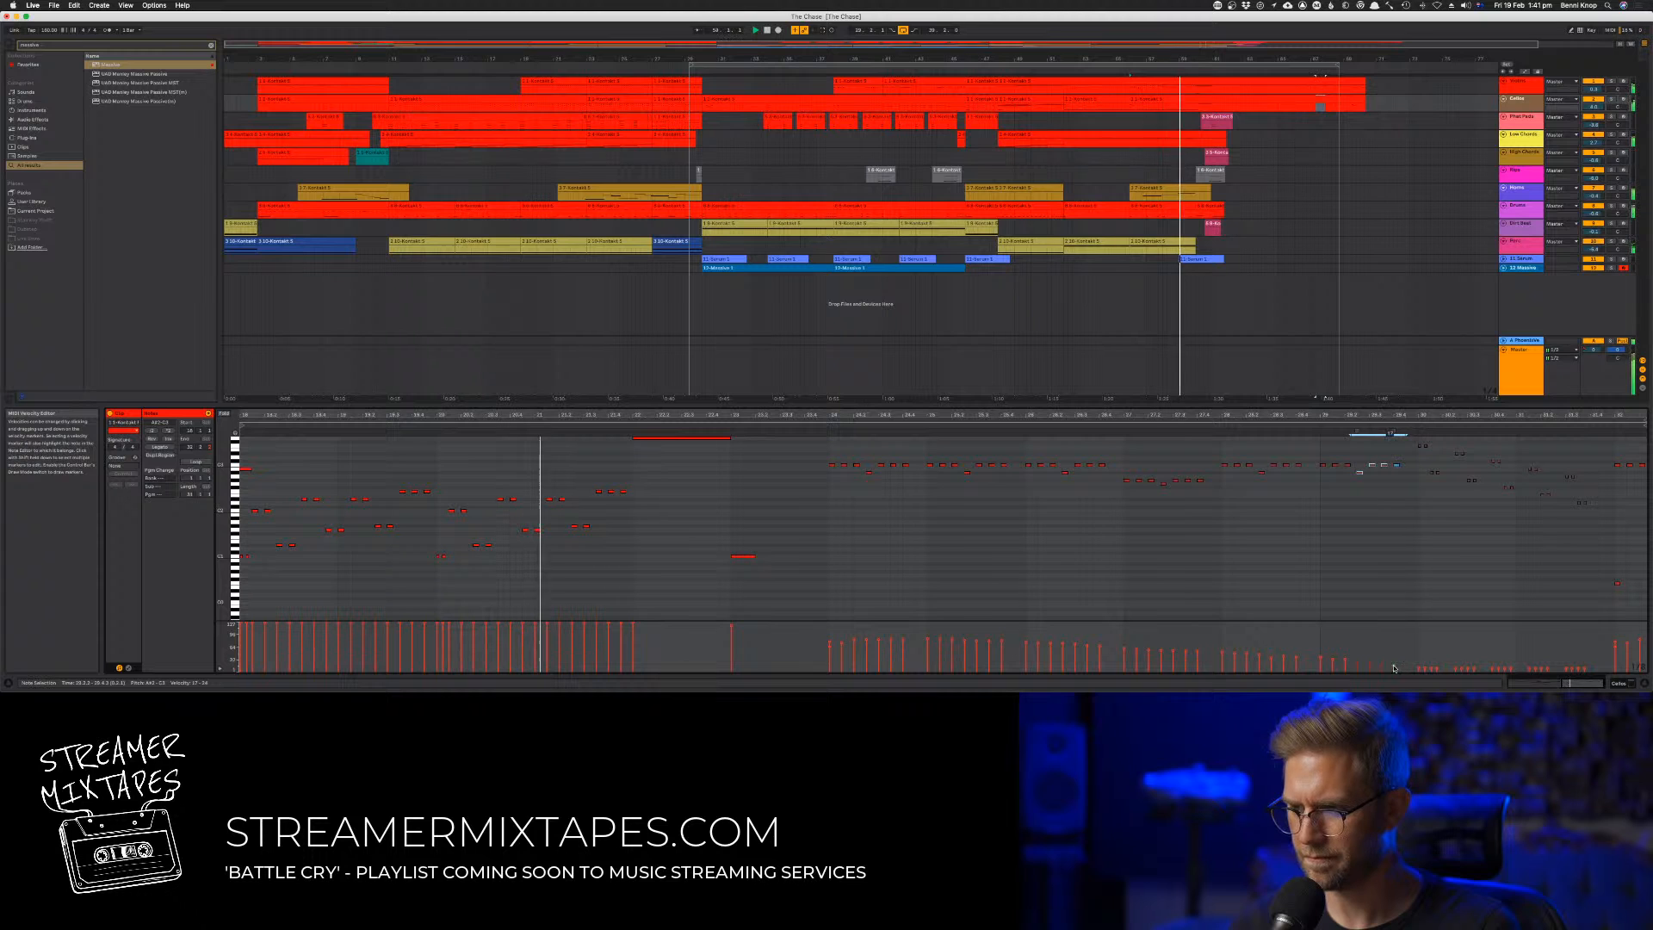
click(1394, 654)
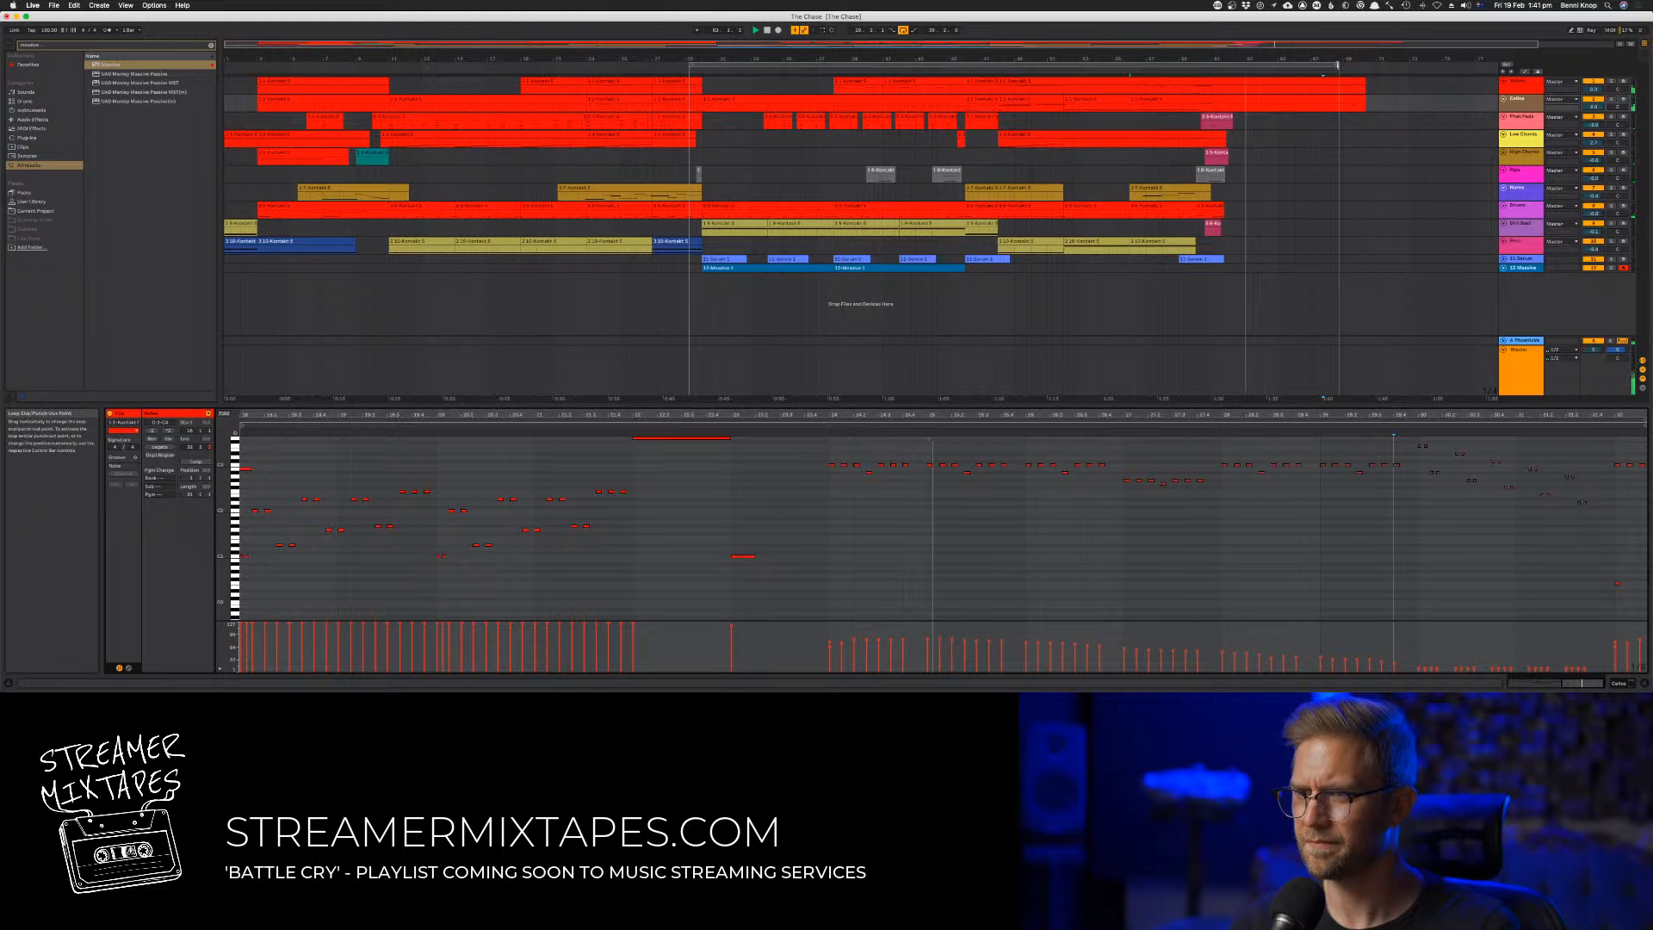
Set the arrangement loop to run from bar 1 to about bar 68, save the set and stop playback
drag(1336, 66, 1333, 66)
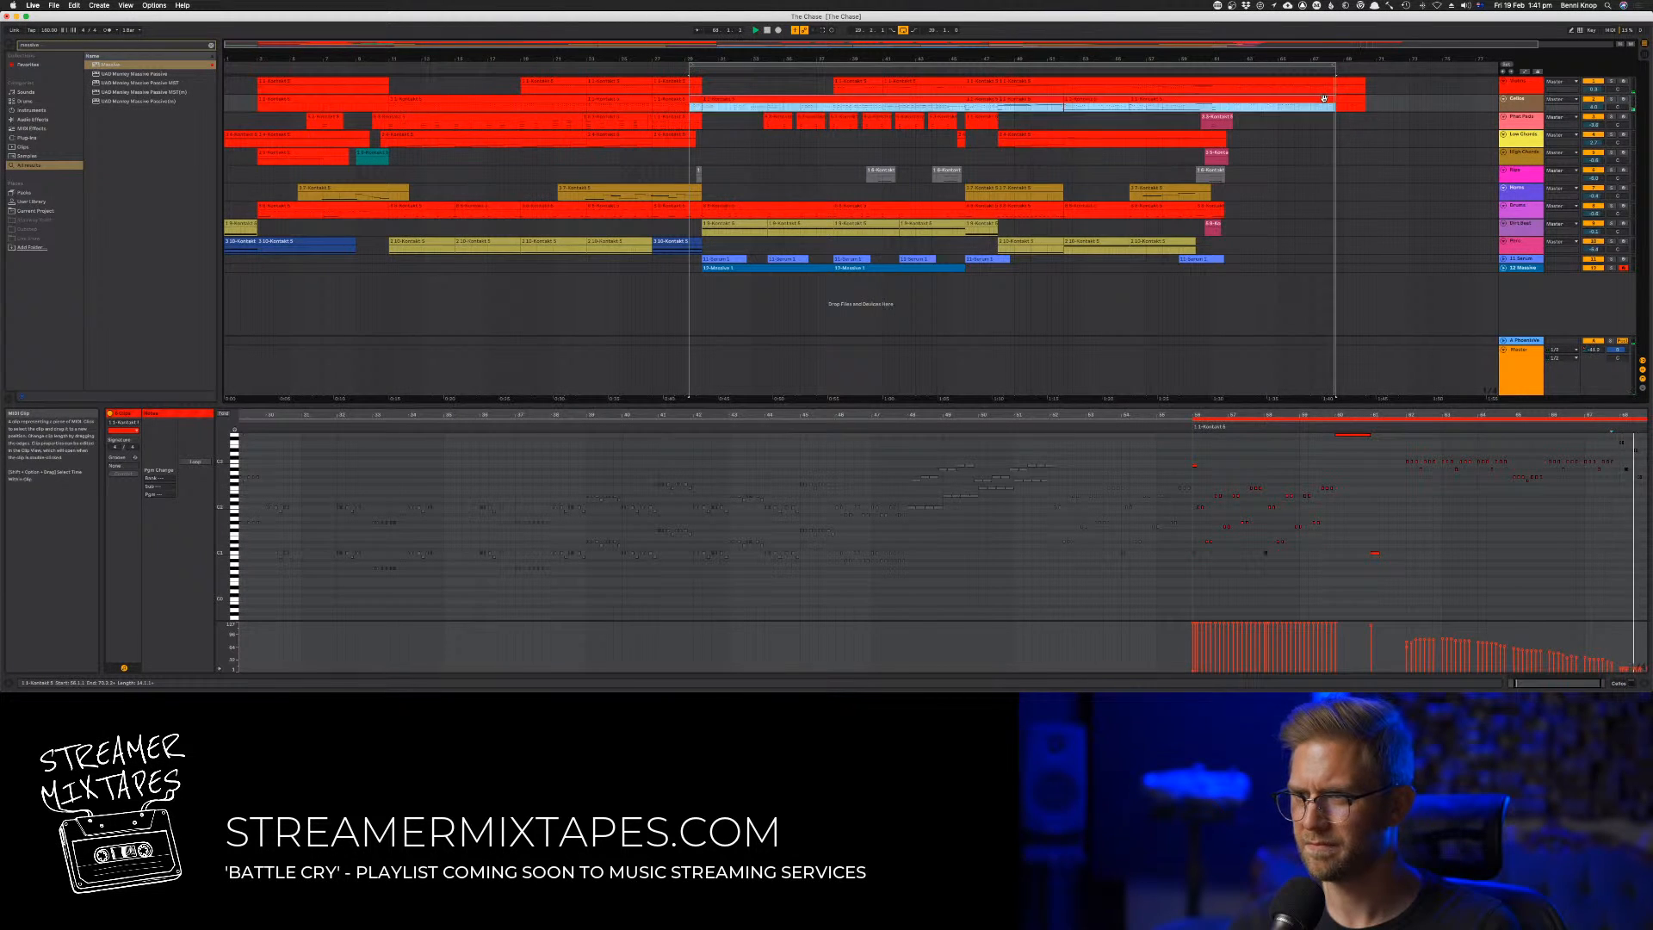
key(a)
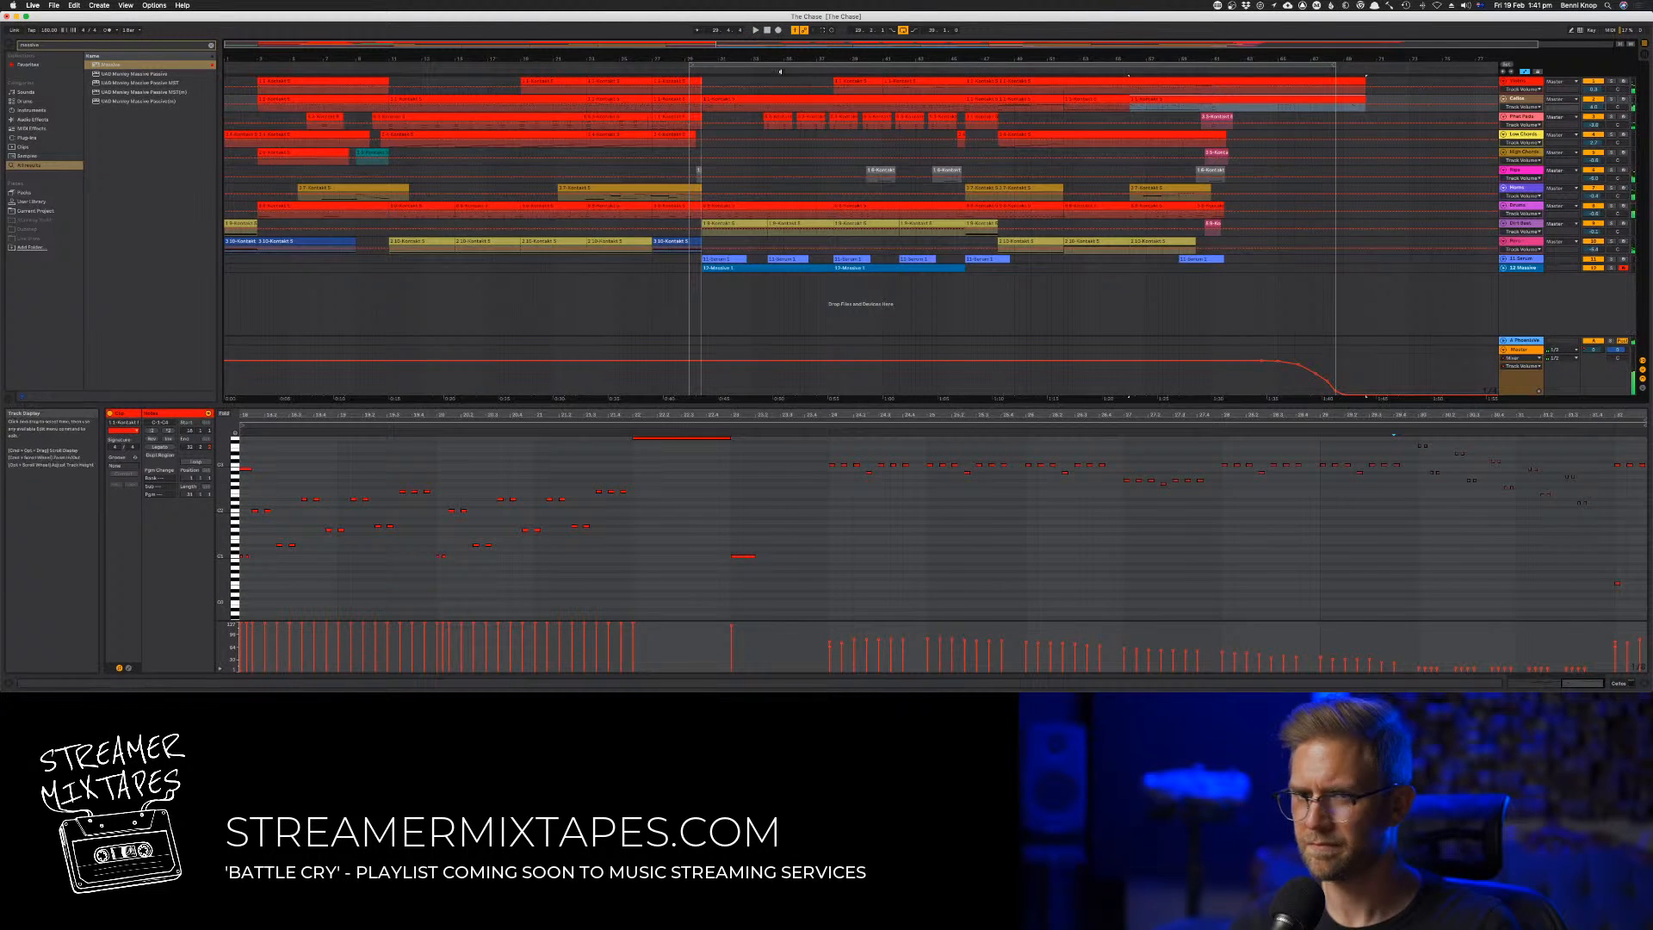
drag(690, 64, 203, 61)
key(a)
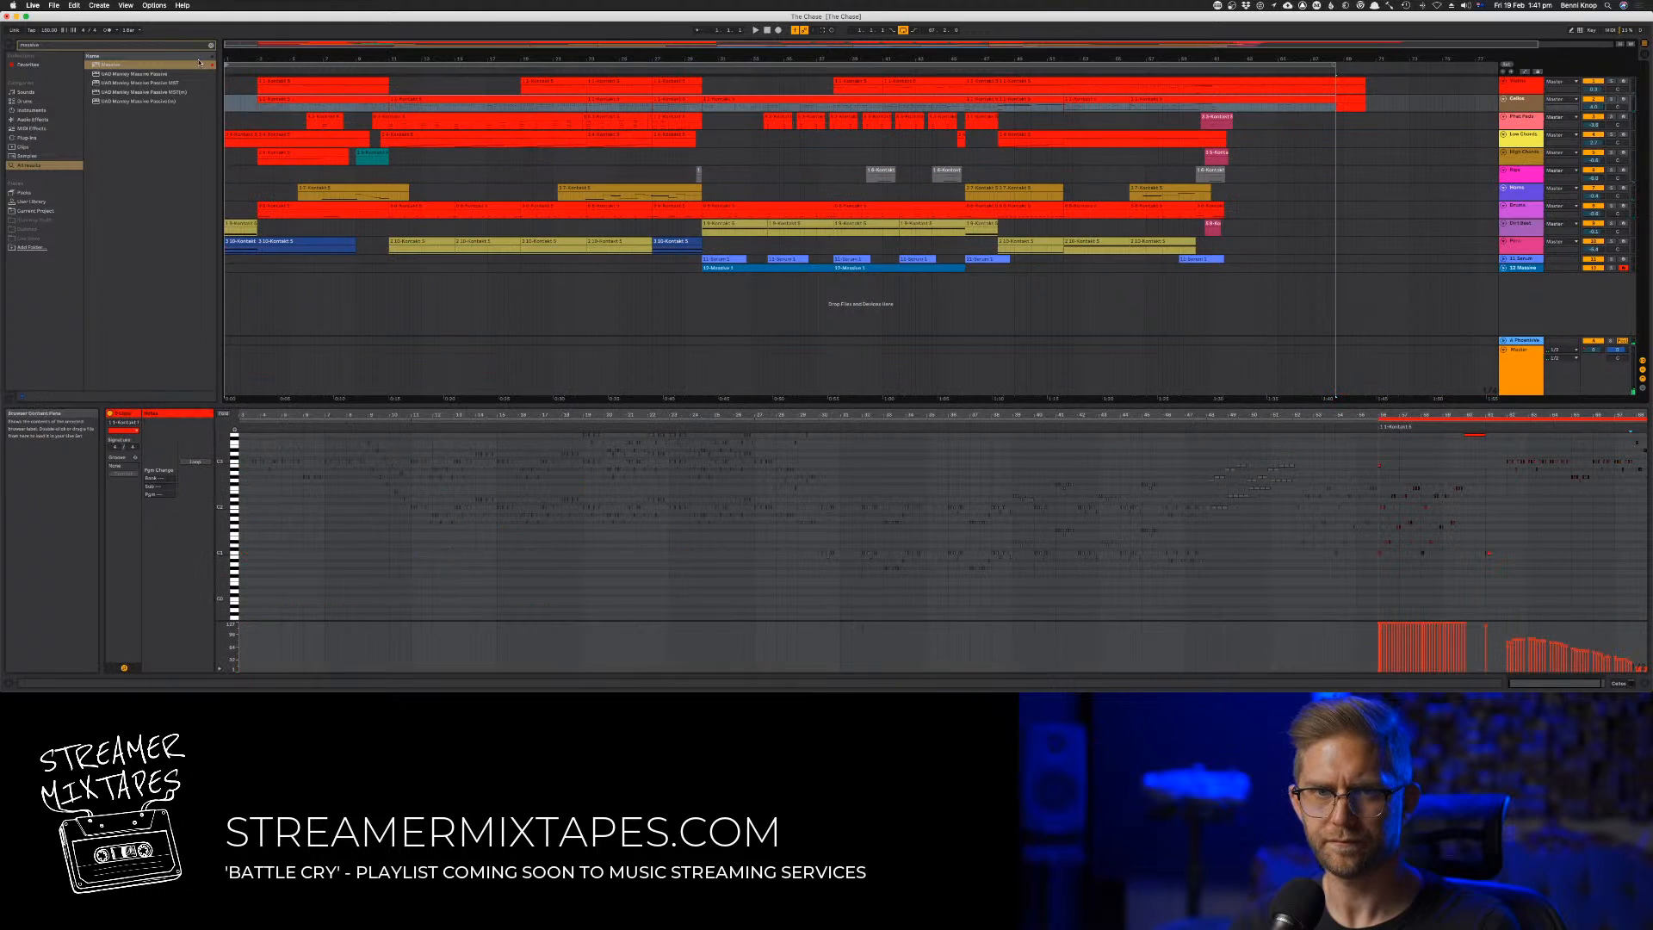
key(super+s)
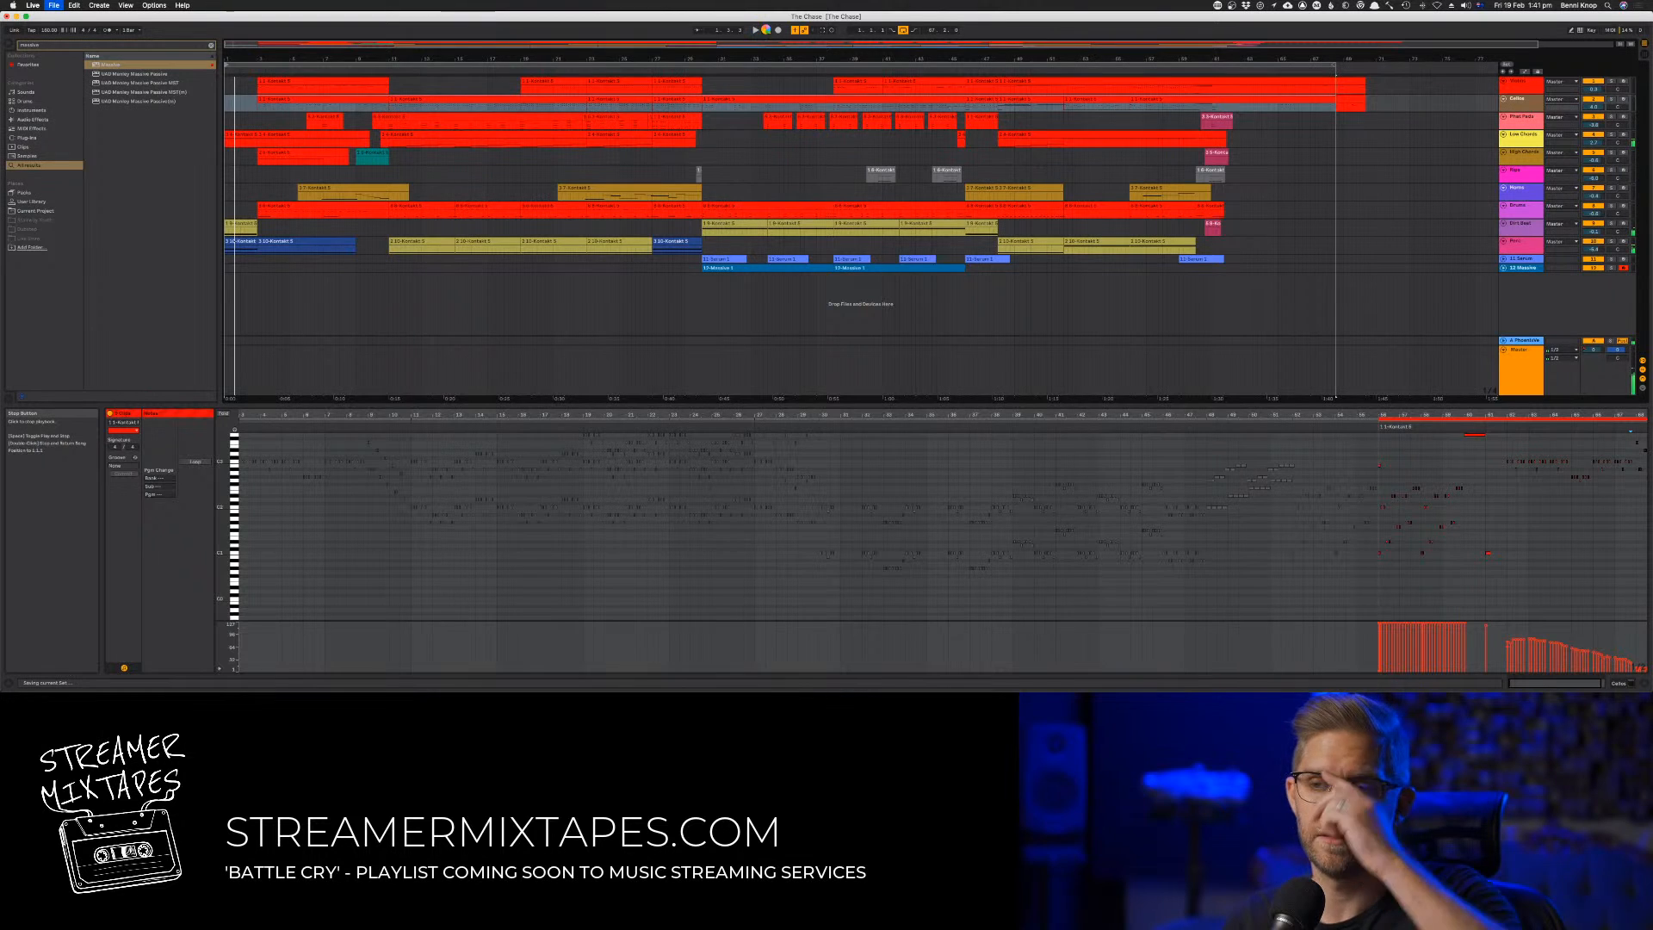
double_click(766, 30)
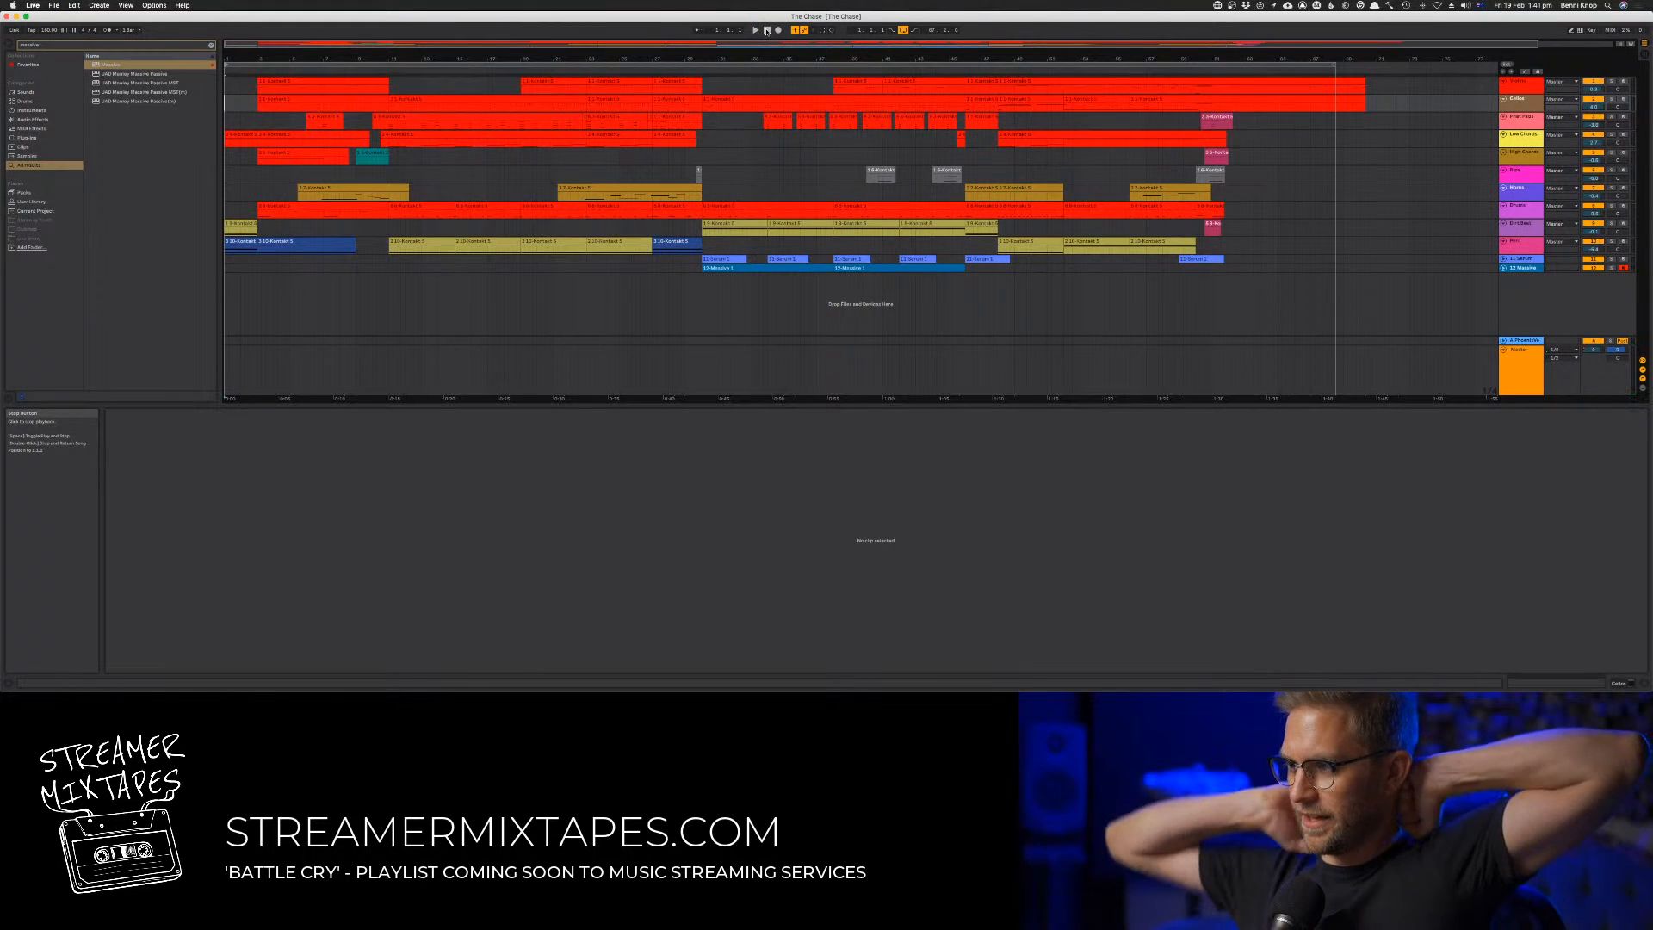
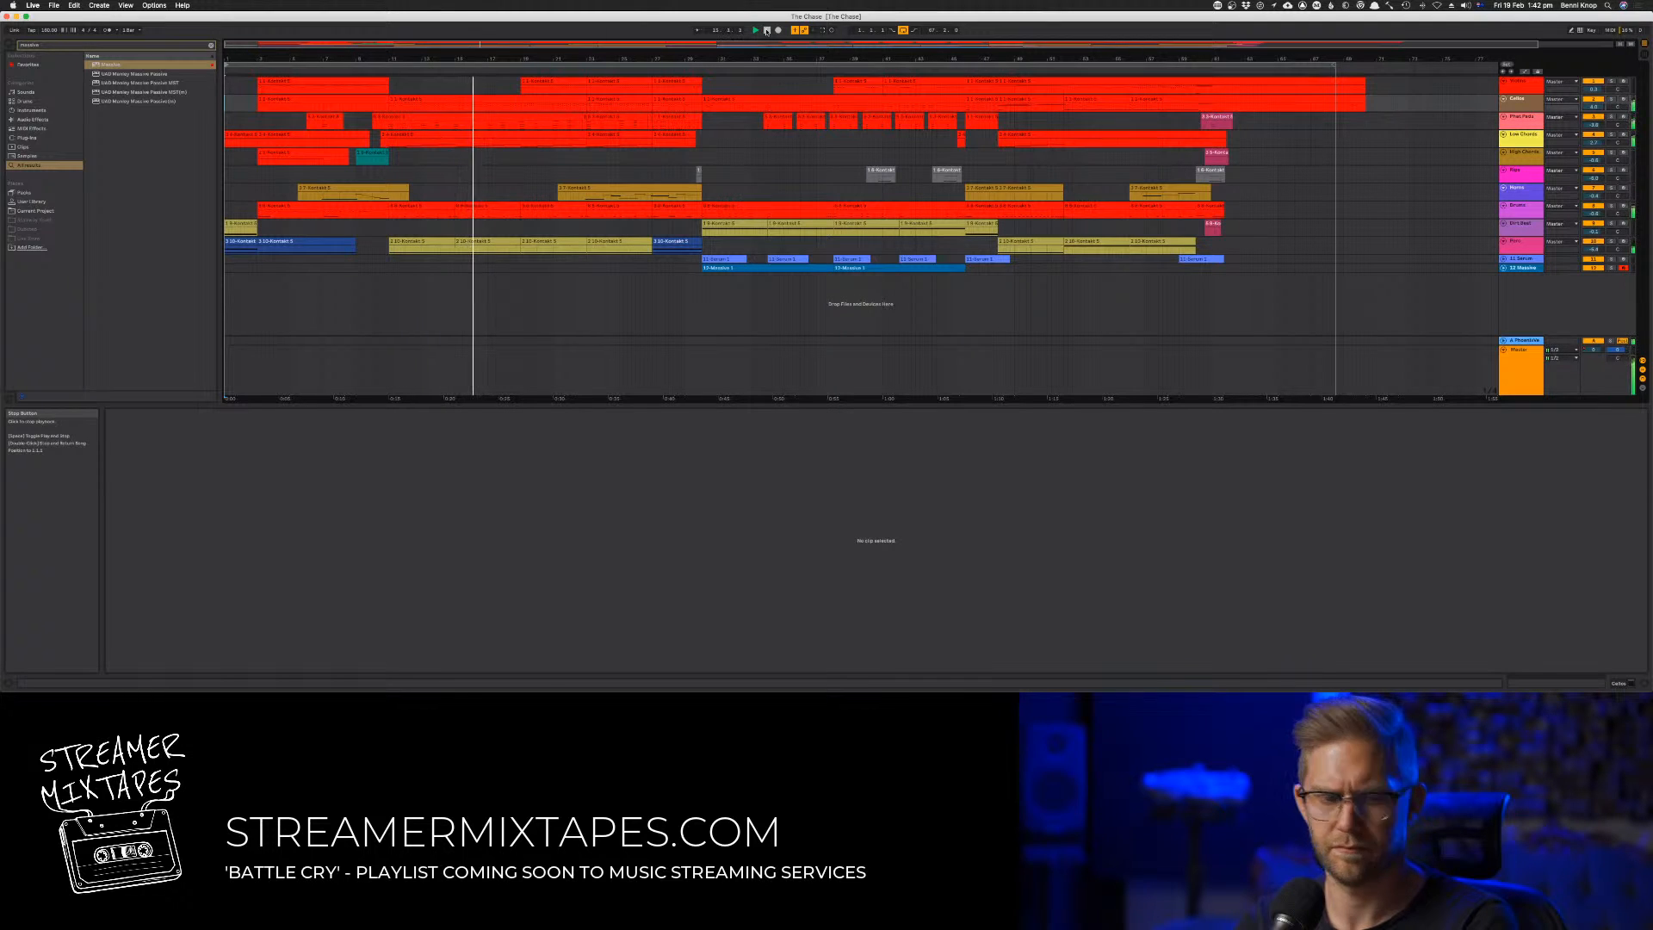
Check the track levels in the mixer against the arrangement while the song plays
key(Tab)
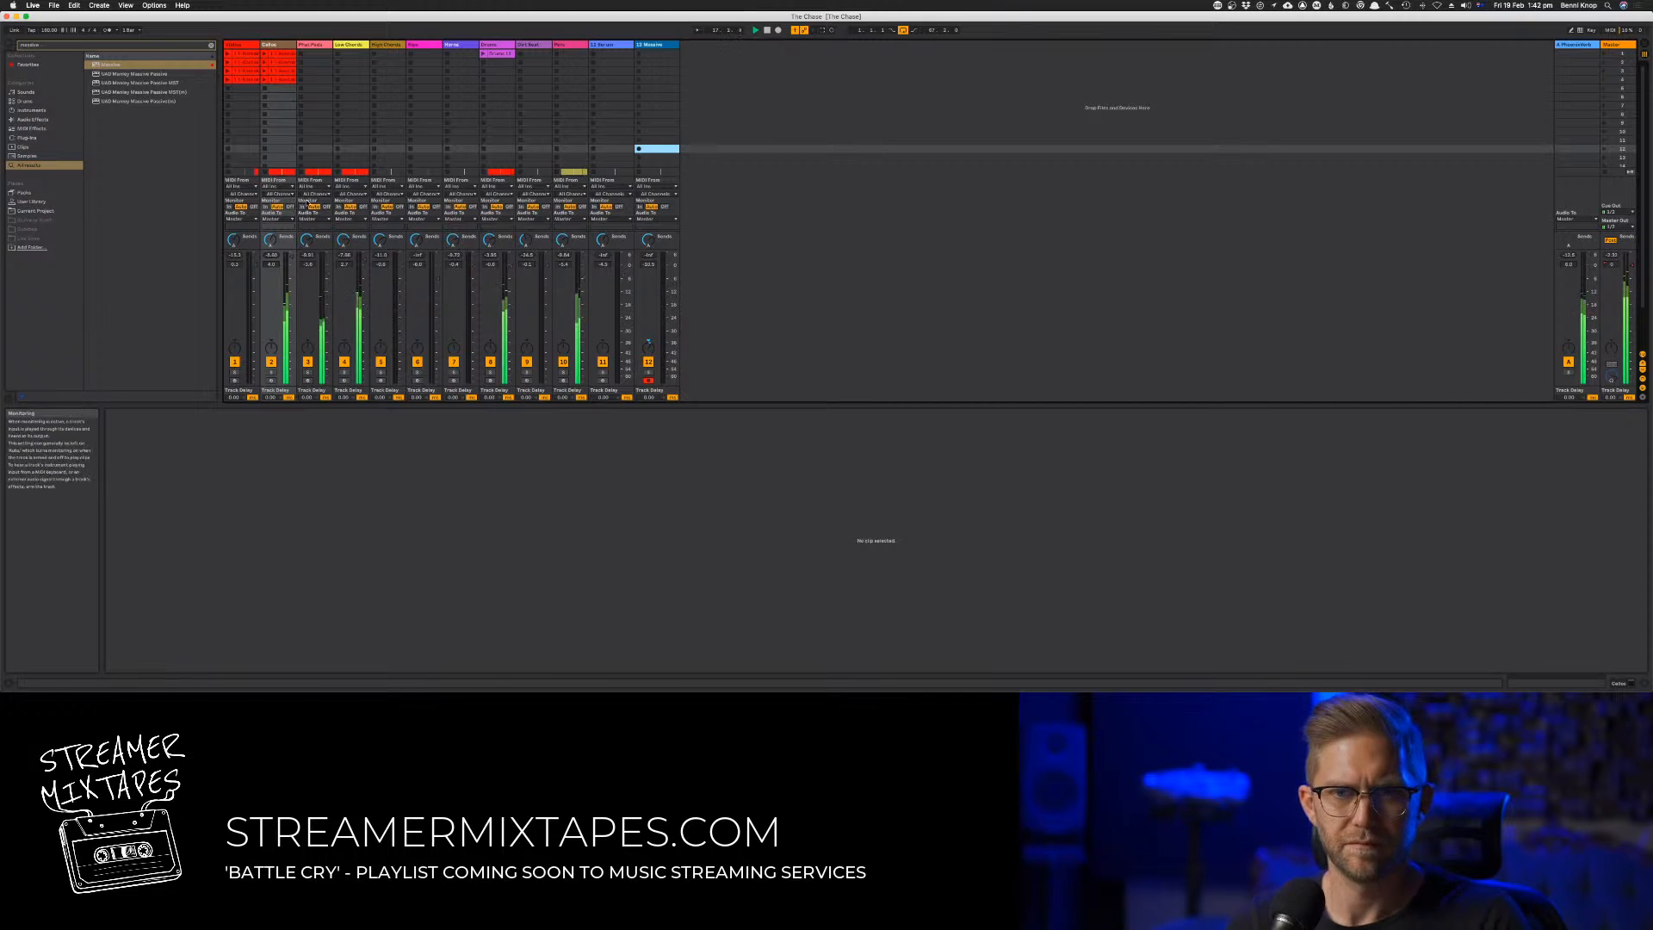
click(313, 242)
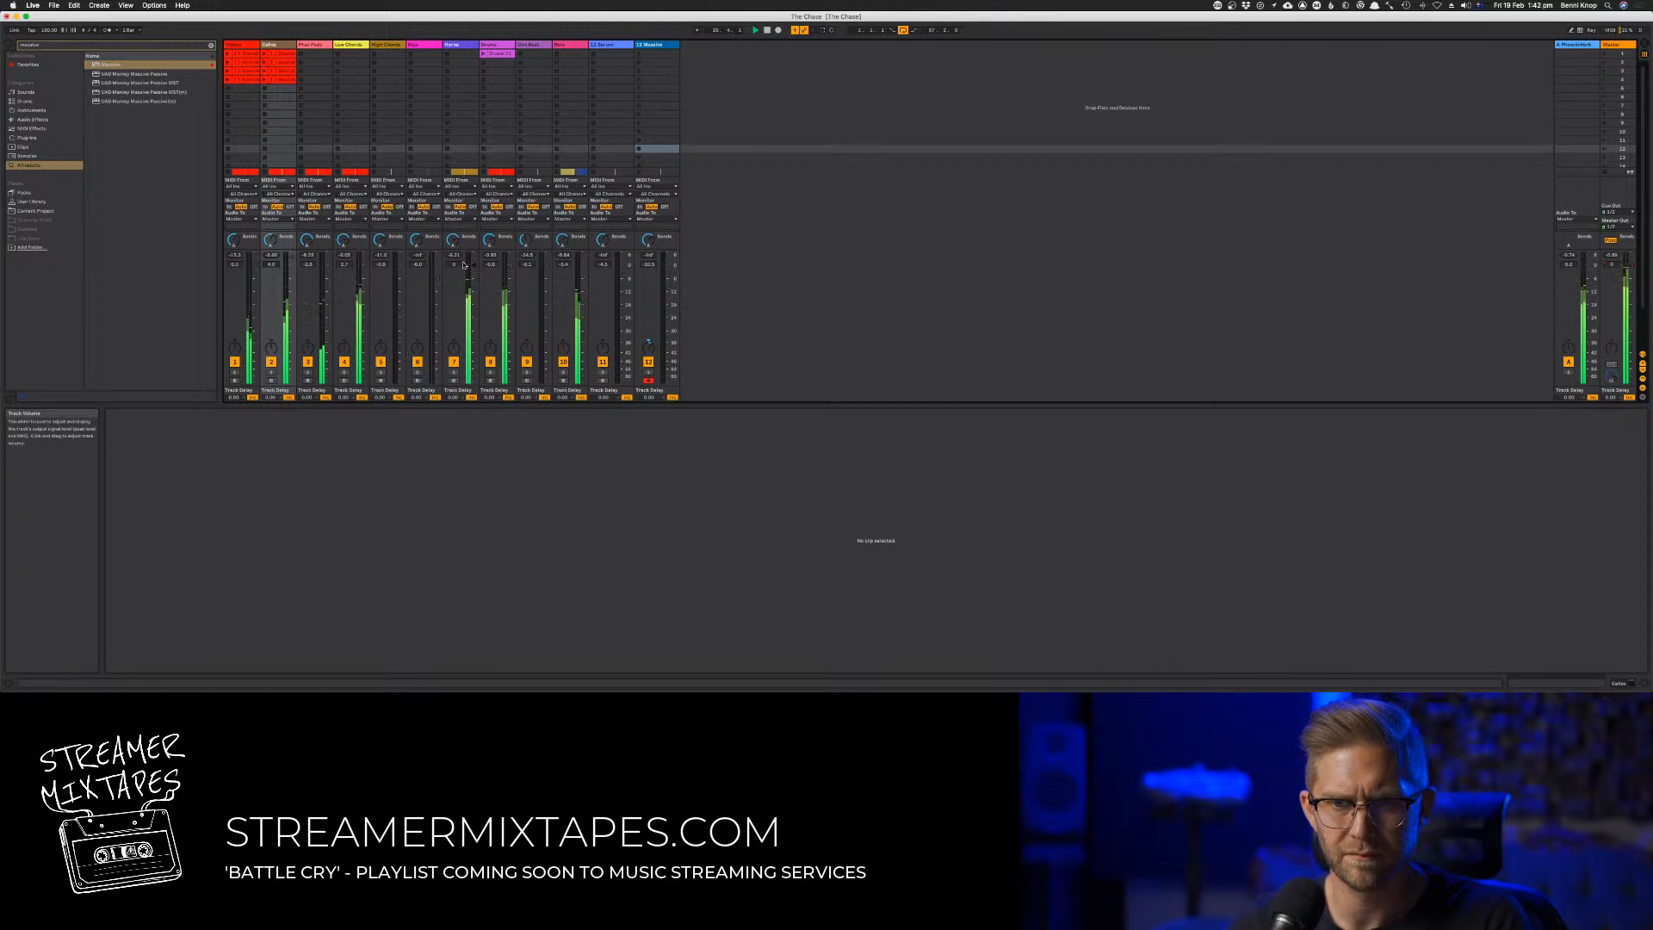
key(Tab)
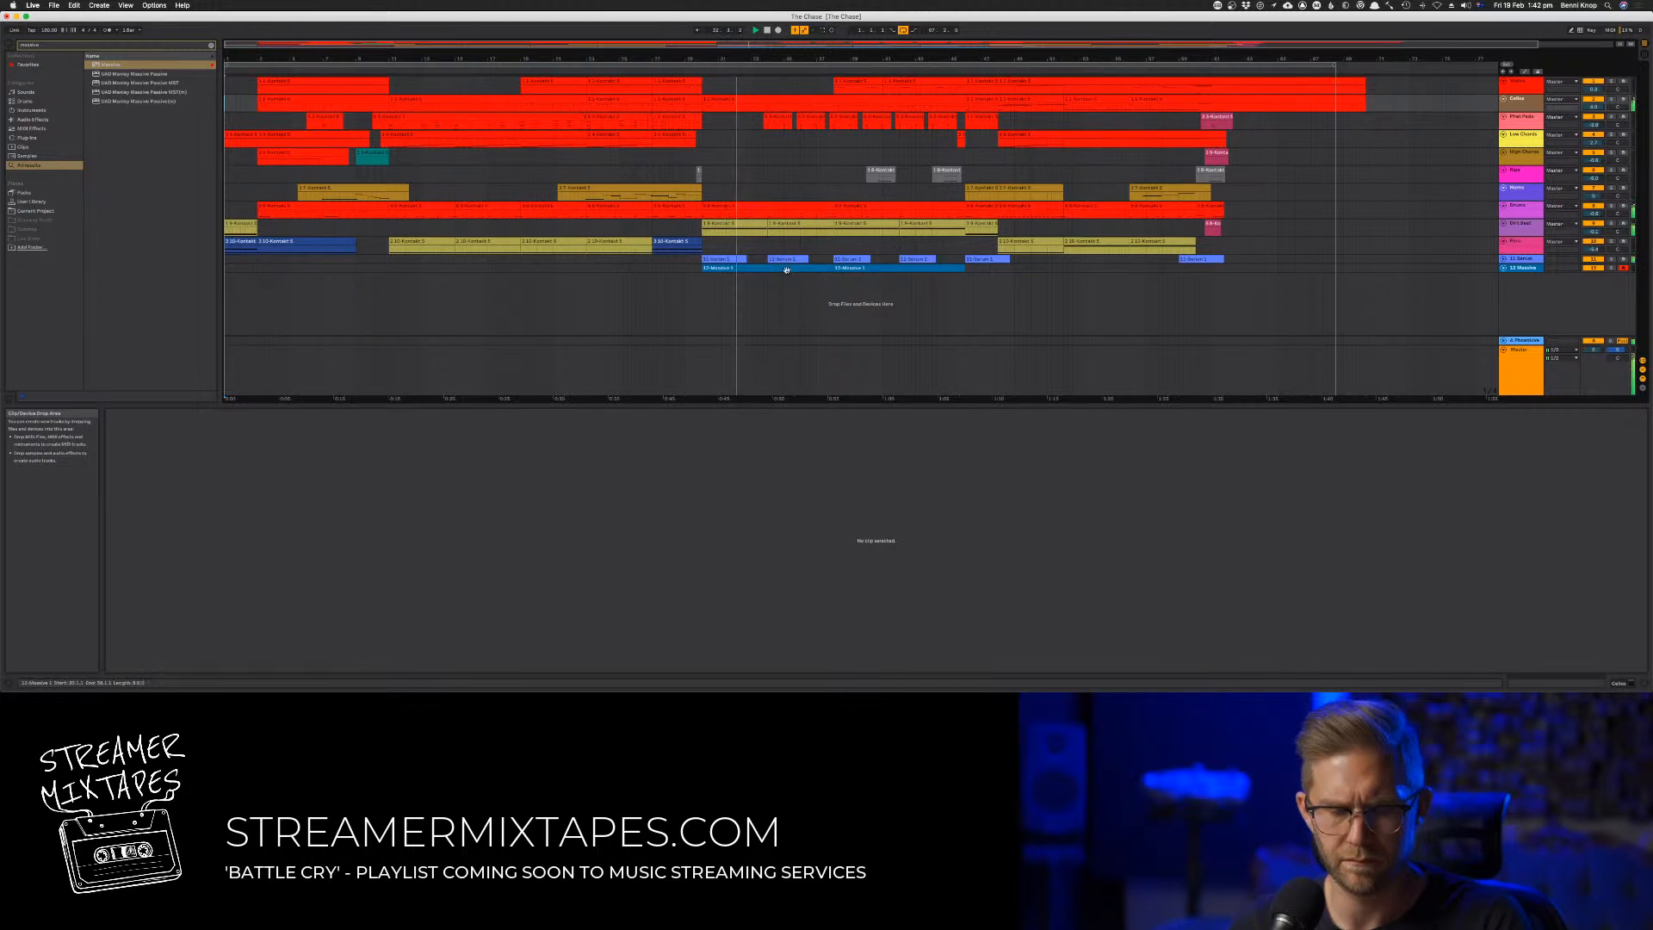
key(Tab)
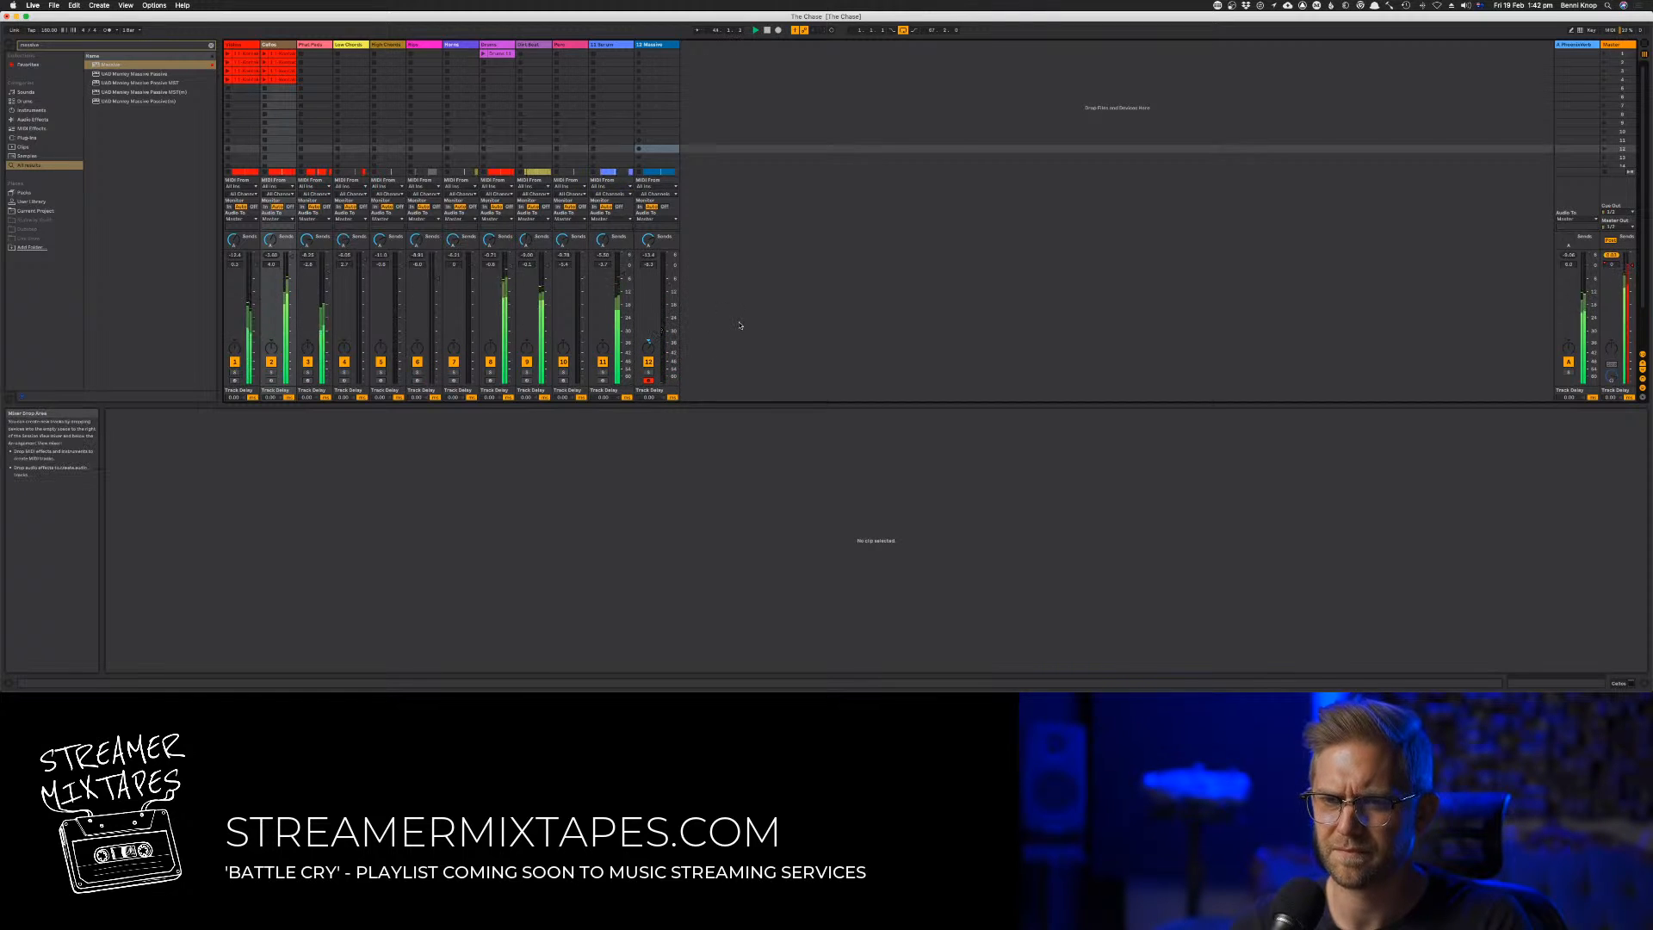
key(Tab)
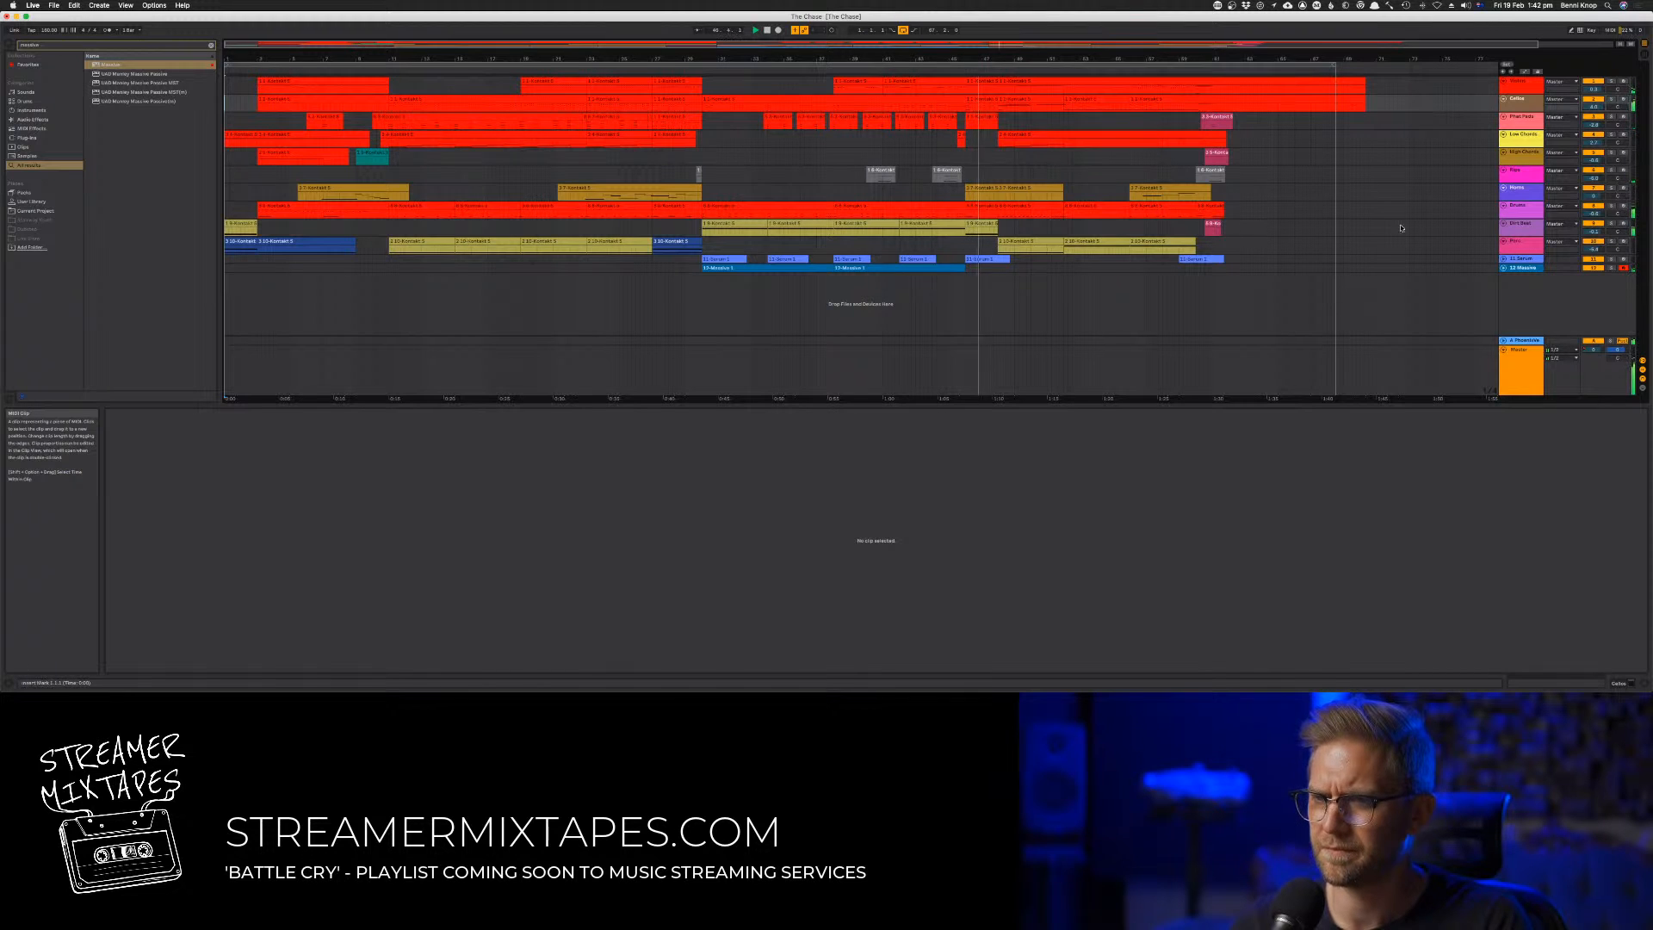
Duplicate a four-bar time section across all tracks so the copy occupies bars 46 to 50, and play it back
drag(1435, 267, 901, 267)
click(974, 81)
key(super+d)
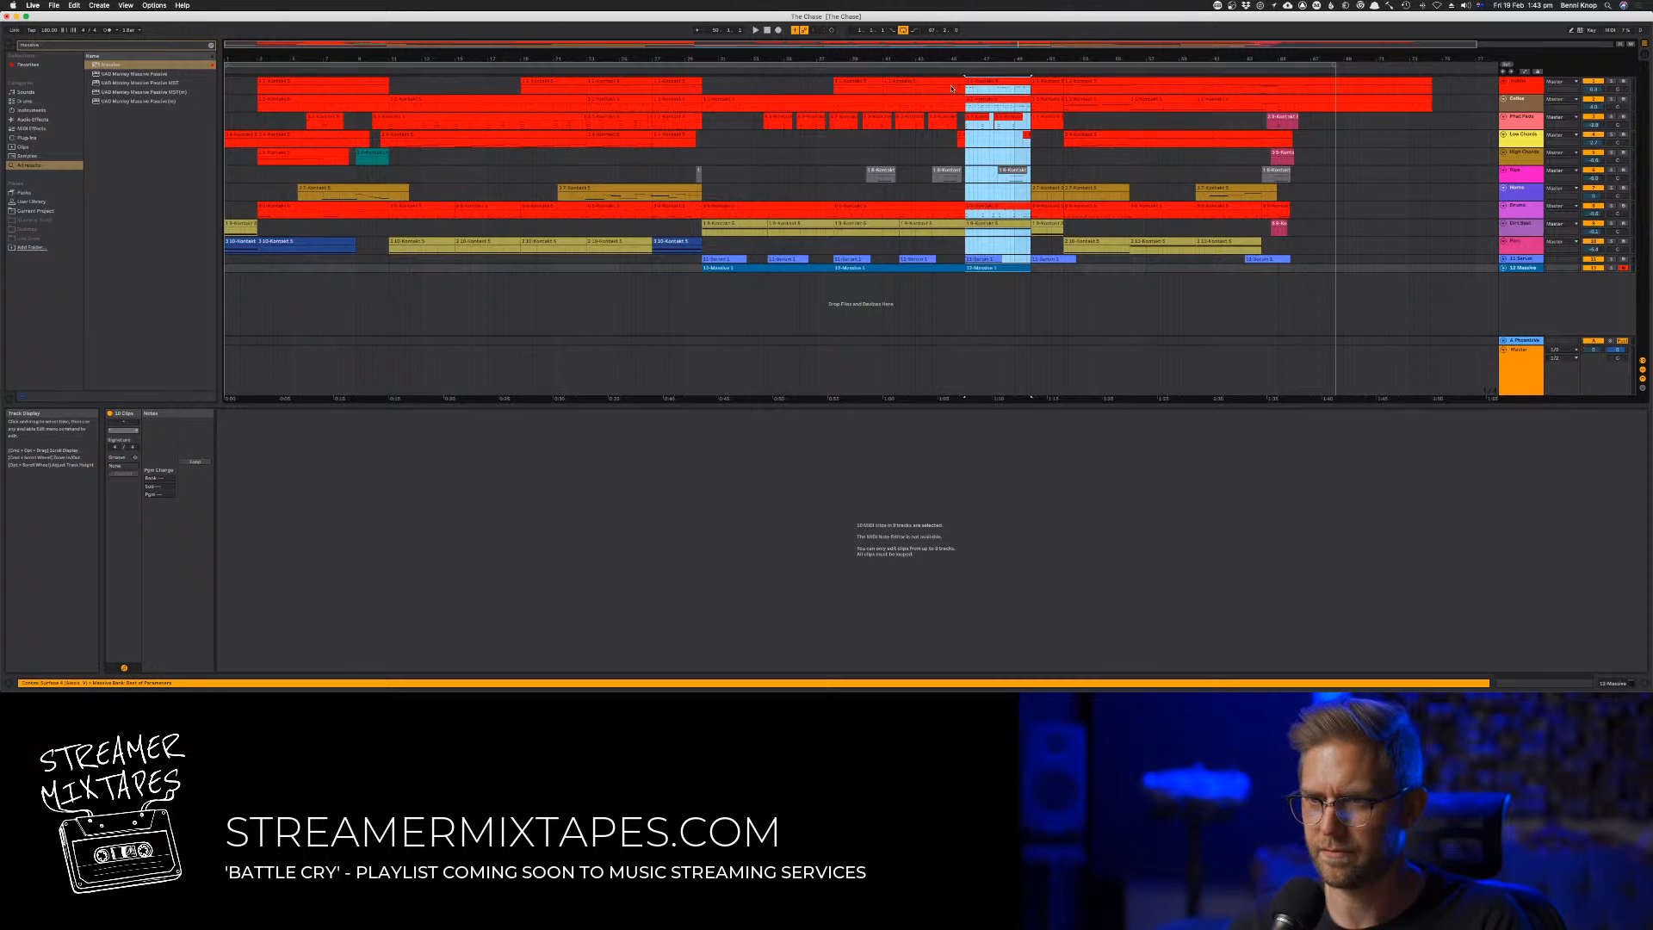
key(space)
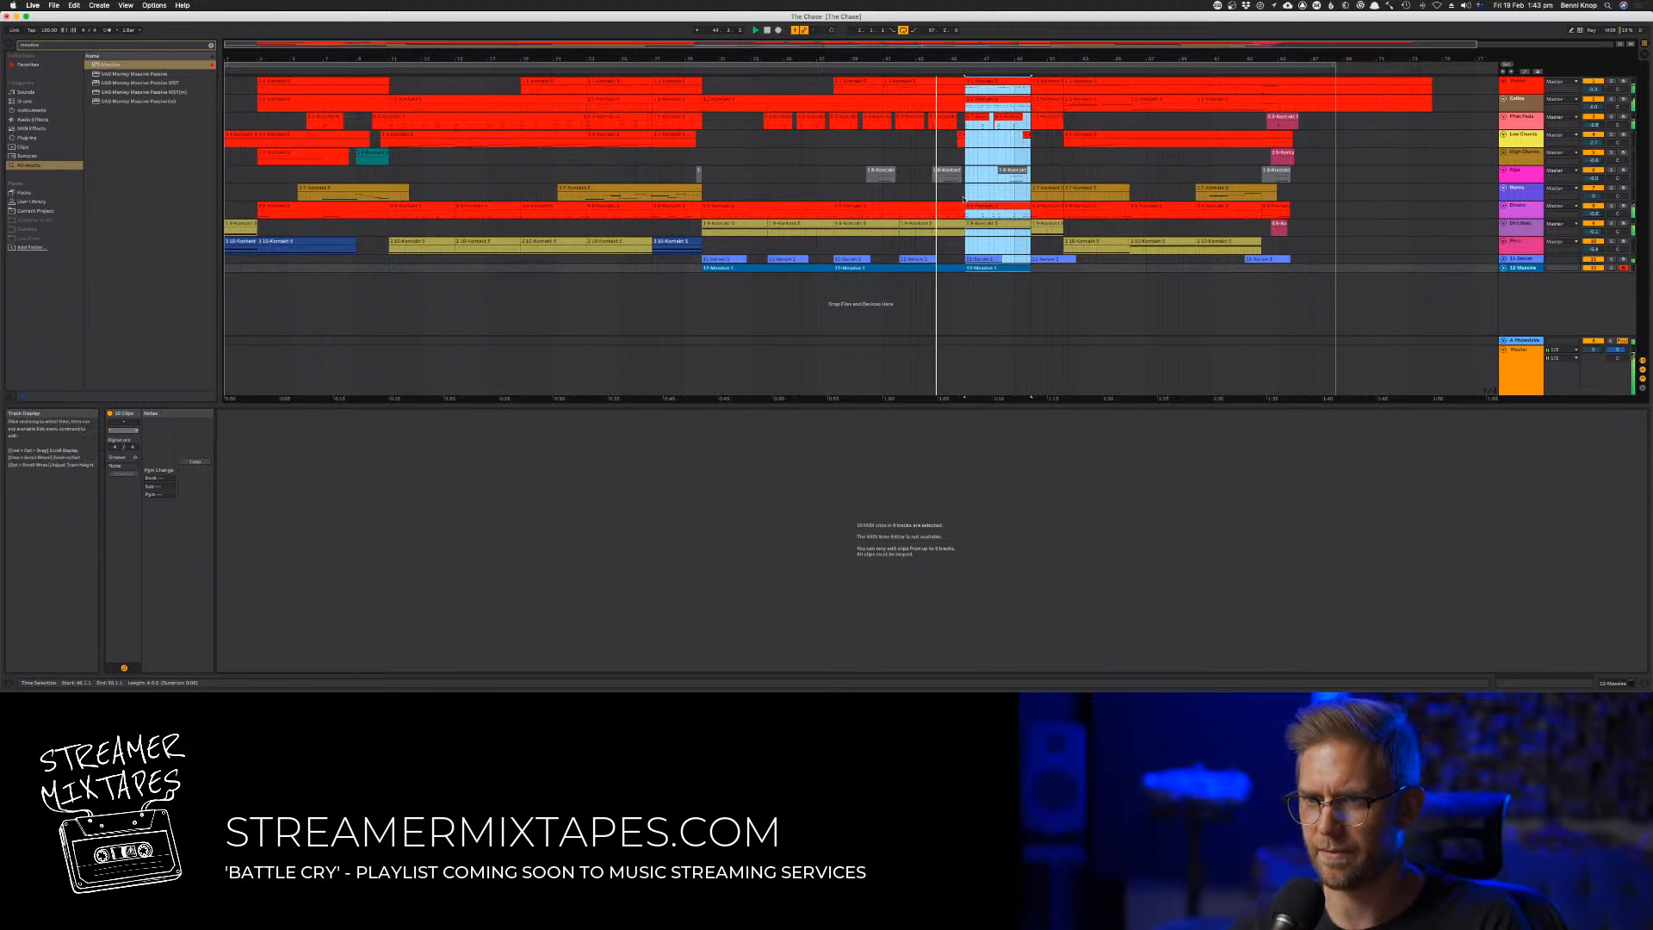
Open the duplicated drum clip and copy its opening two-note hit under the first high percussion note, auditioning the result
click(980, 207)
double_click(981, 206)
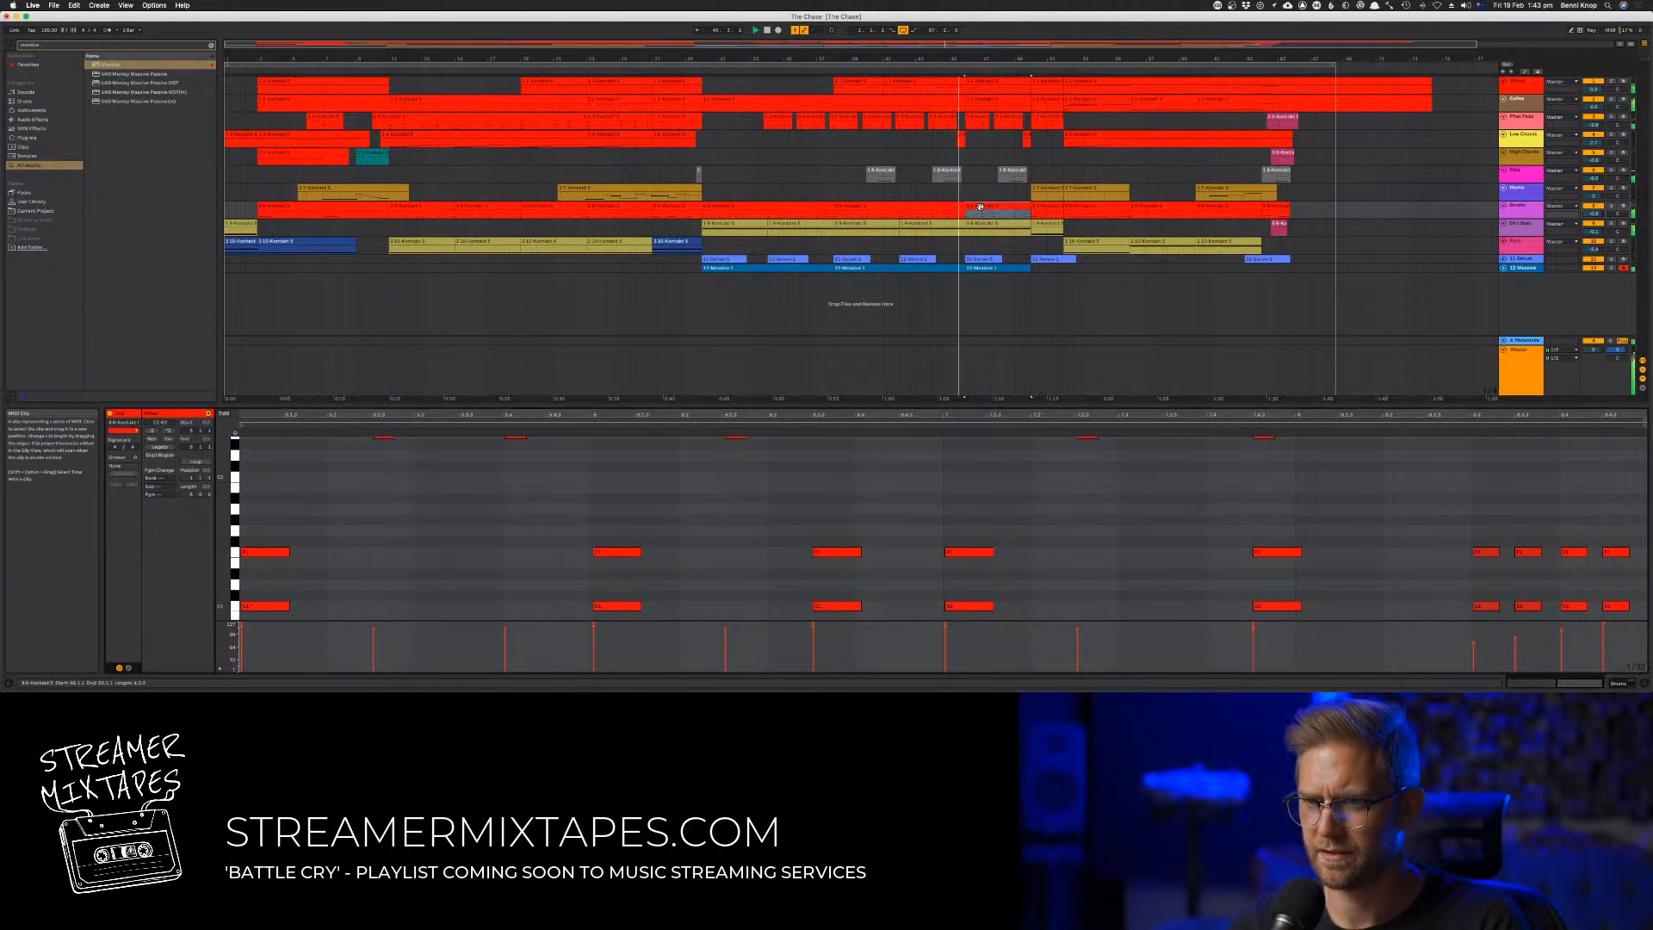
click(401, 522)
key(space)
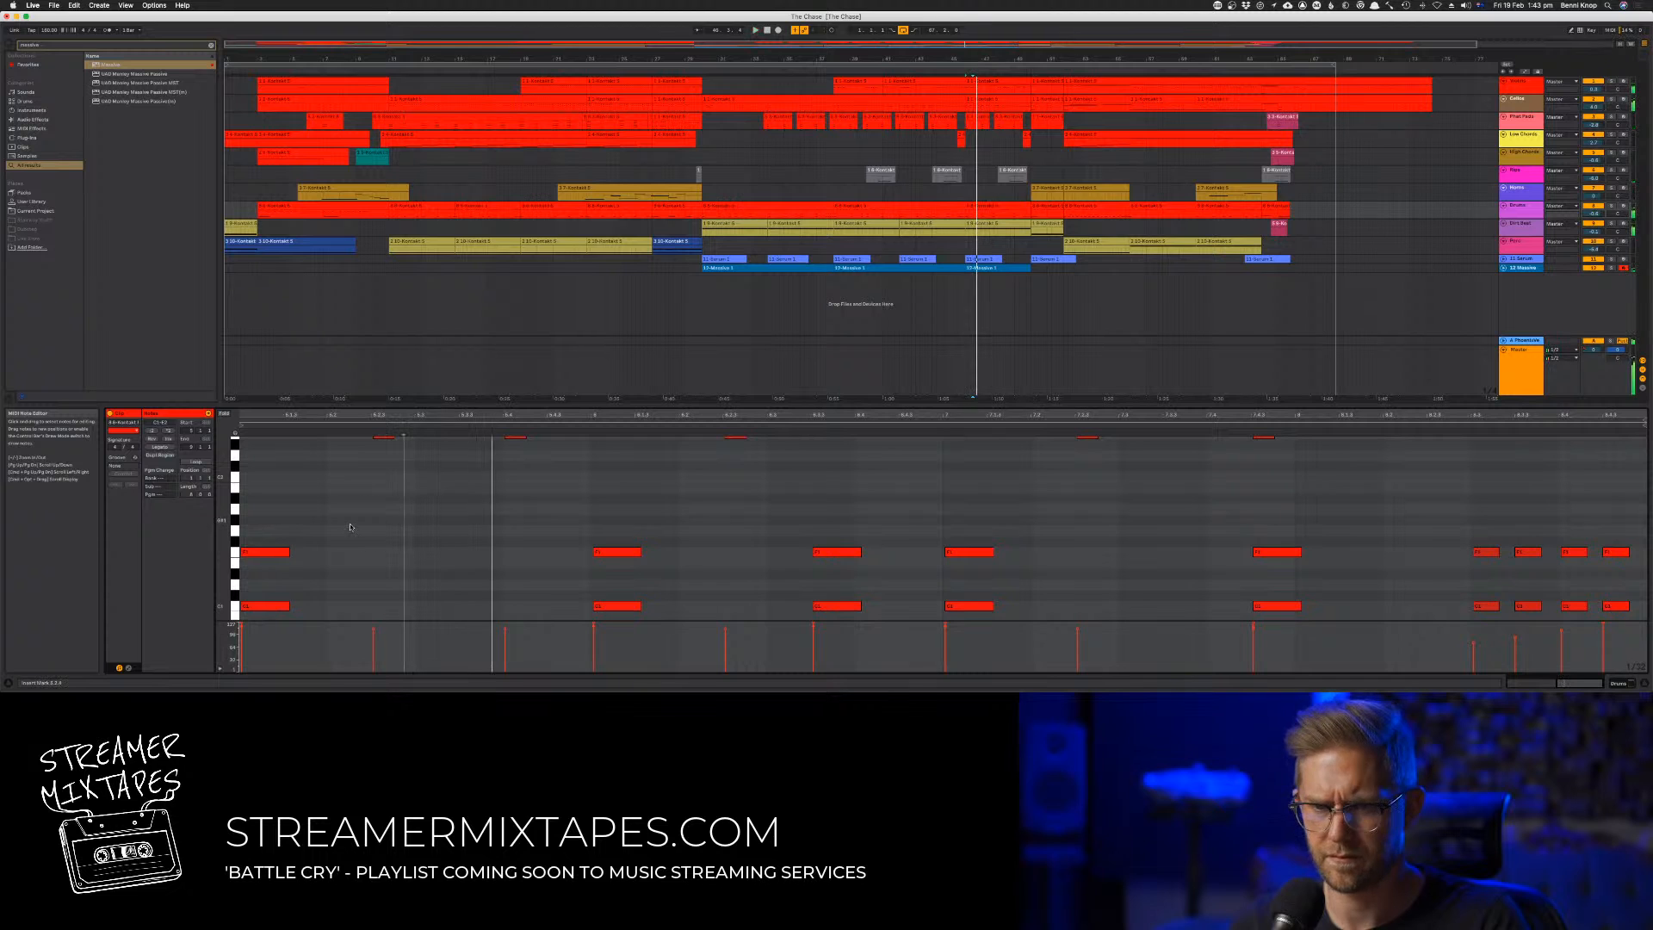
drag(317, 527, 398, 556)
key(space)
key(space)
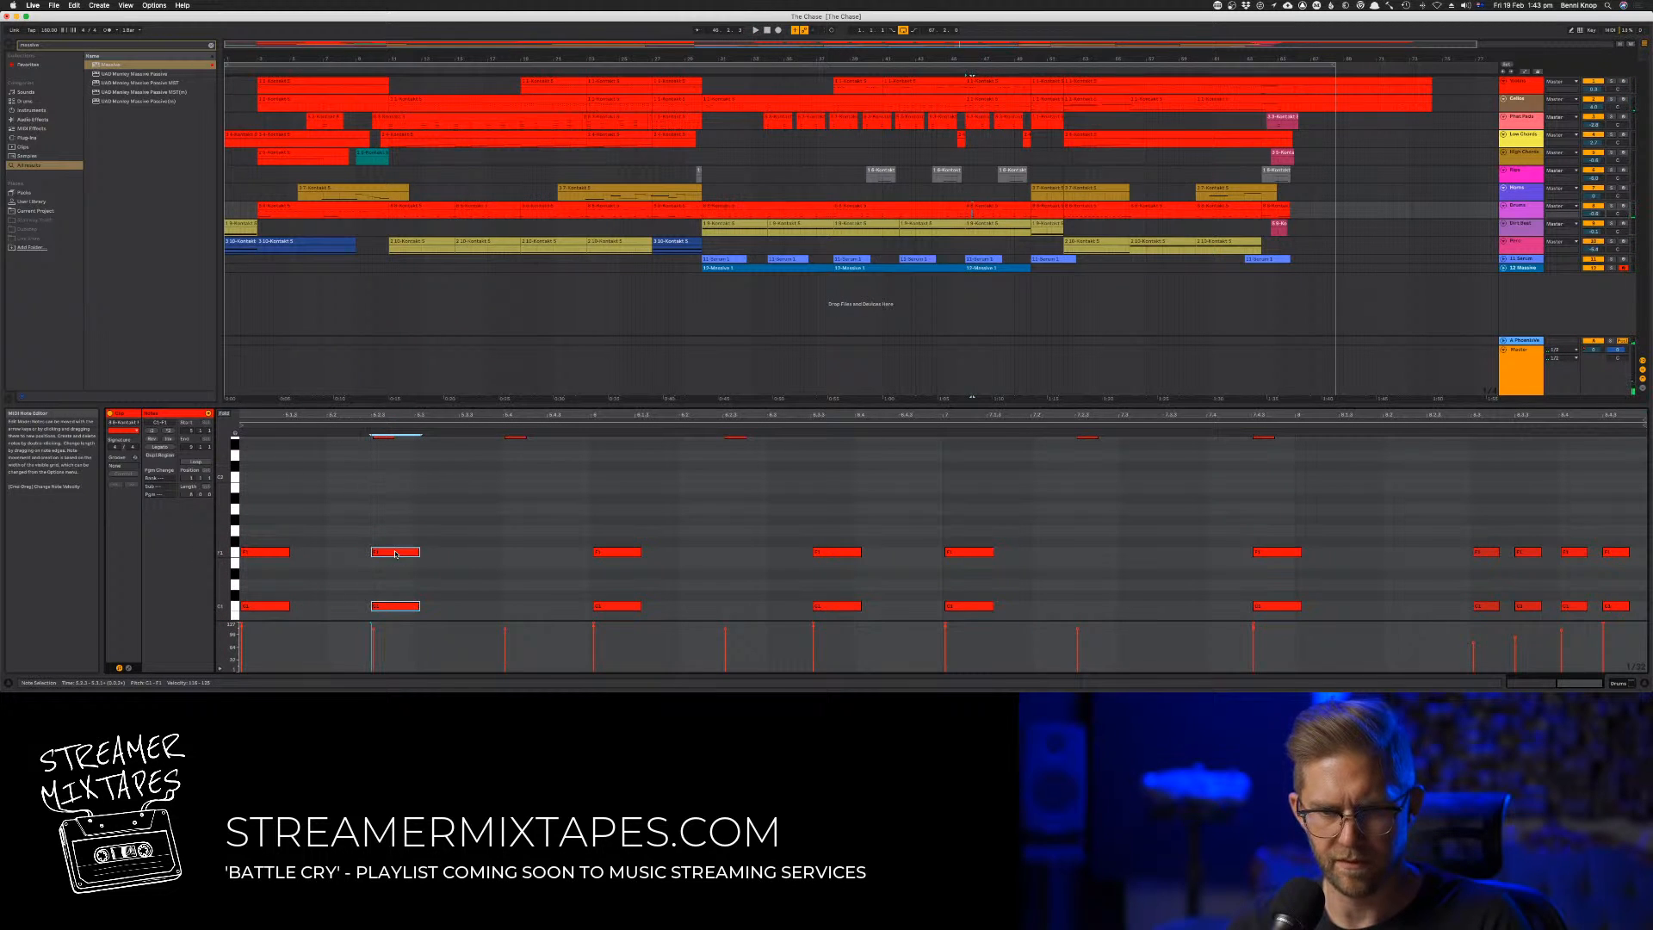
key(space)
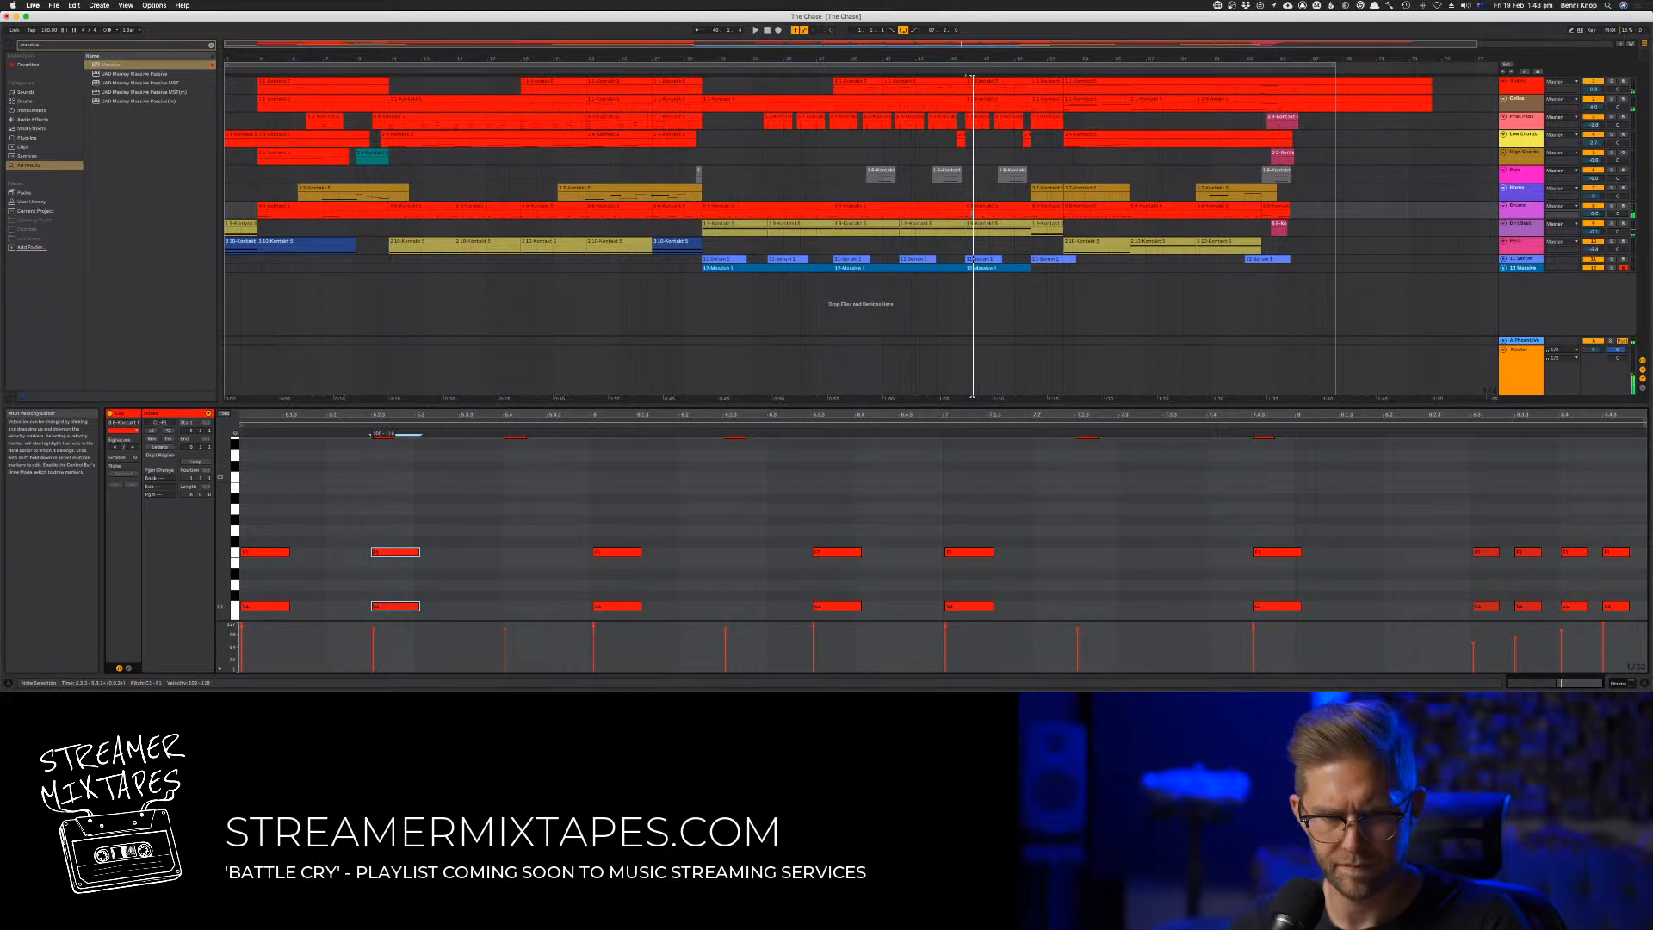
key(space)
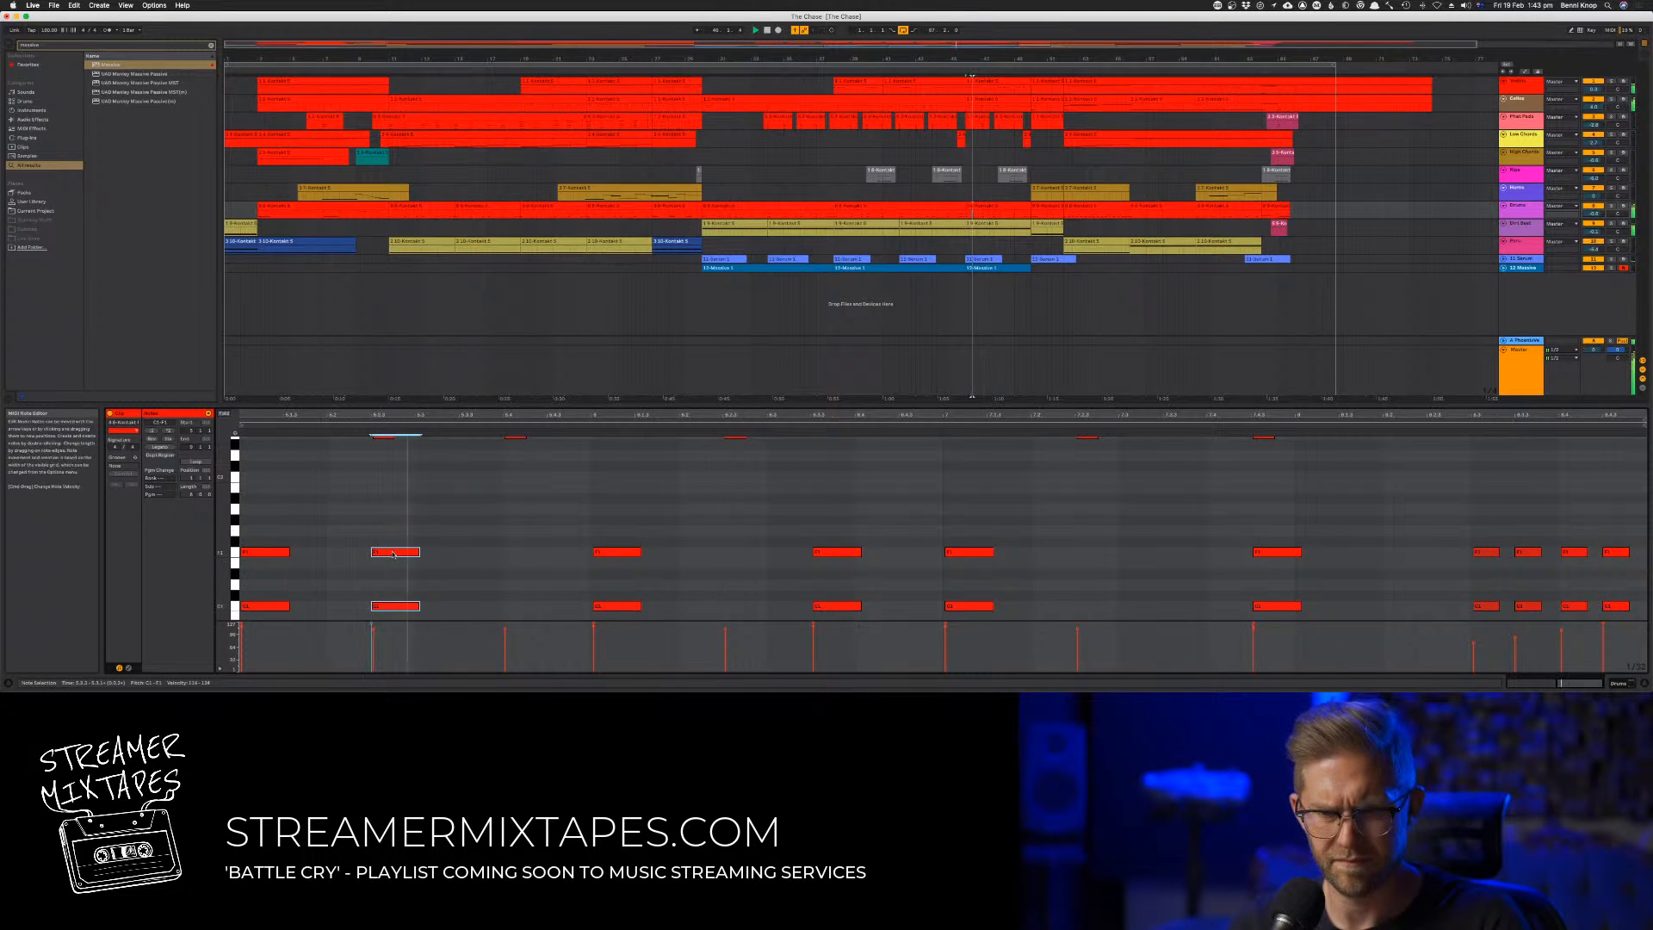
Copy the added hit to the fourth beat of the first bar, then shorten it and repeat it half a beat after
alt+drag(393, 554, 539, 565)
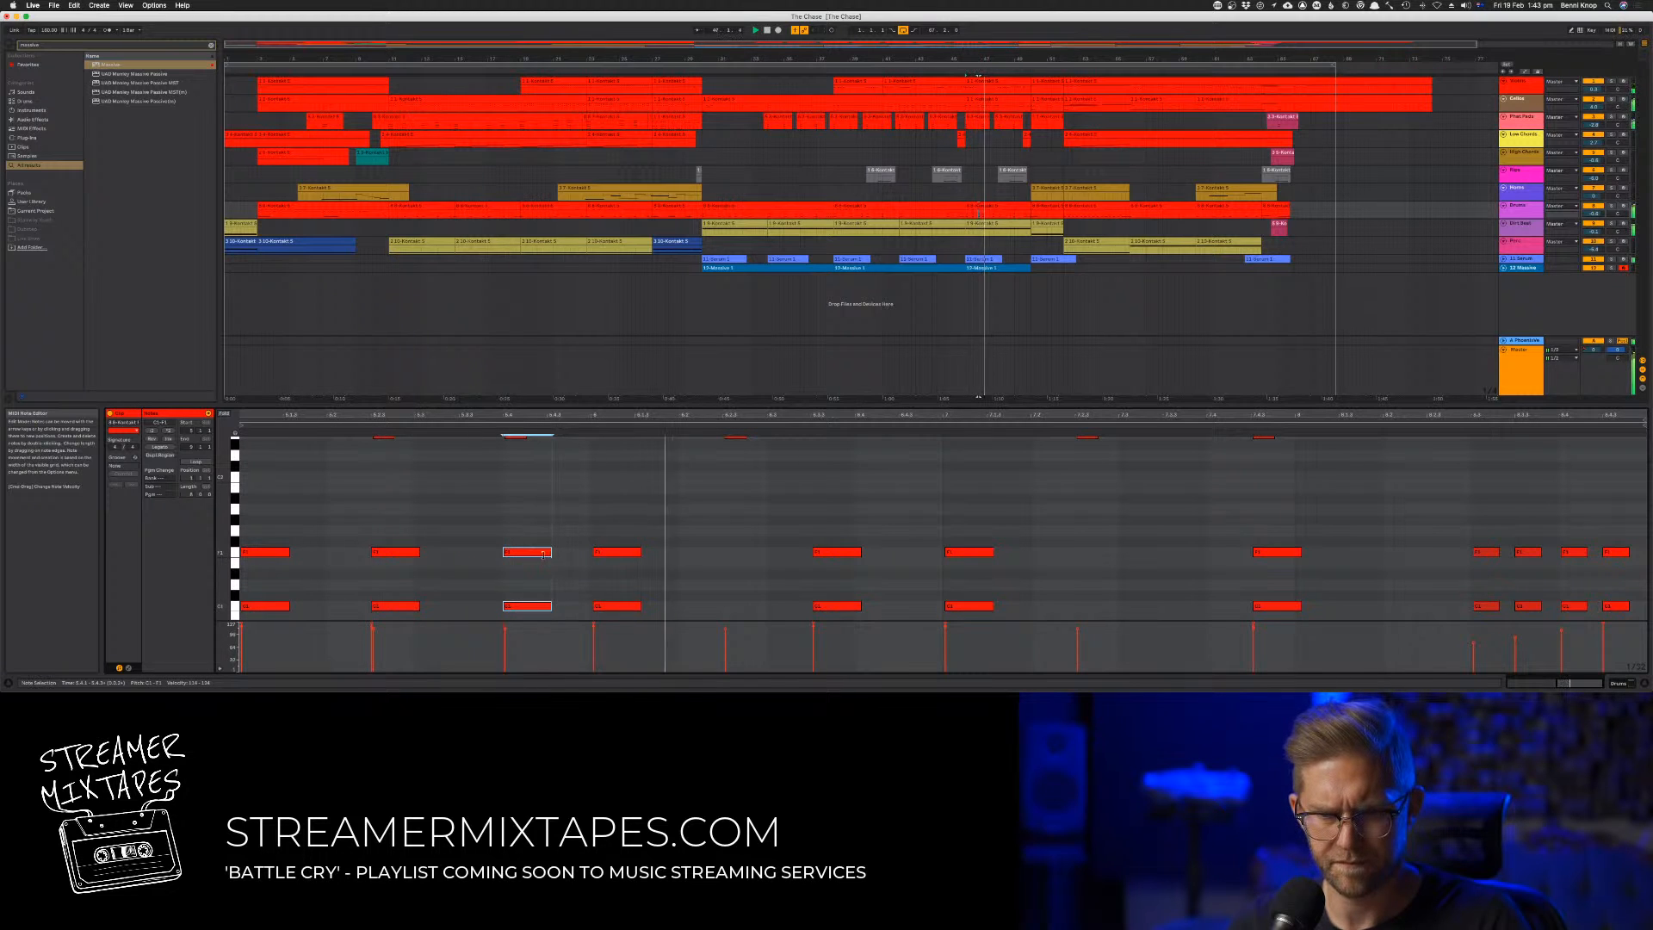
drag(543, 553, 582, 559)
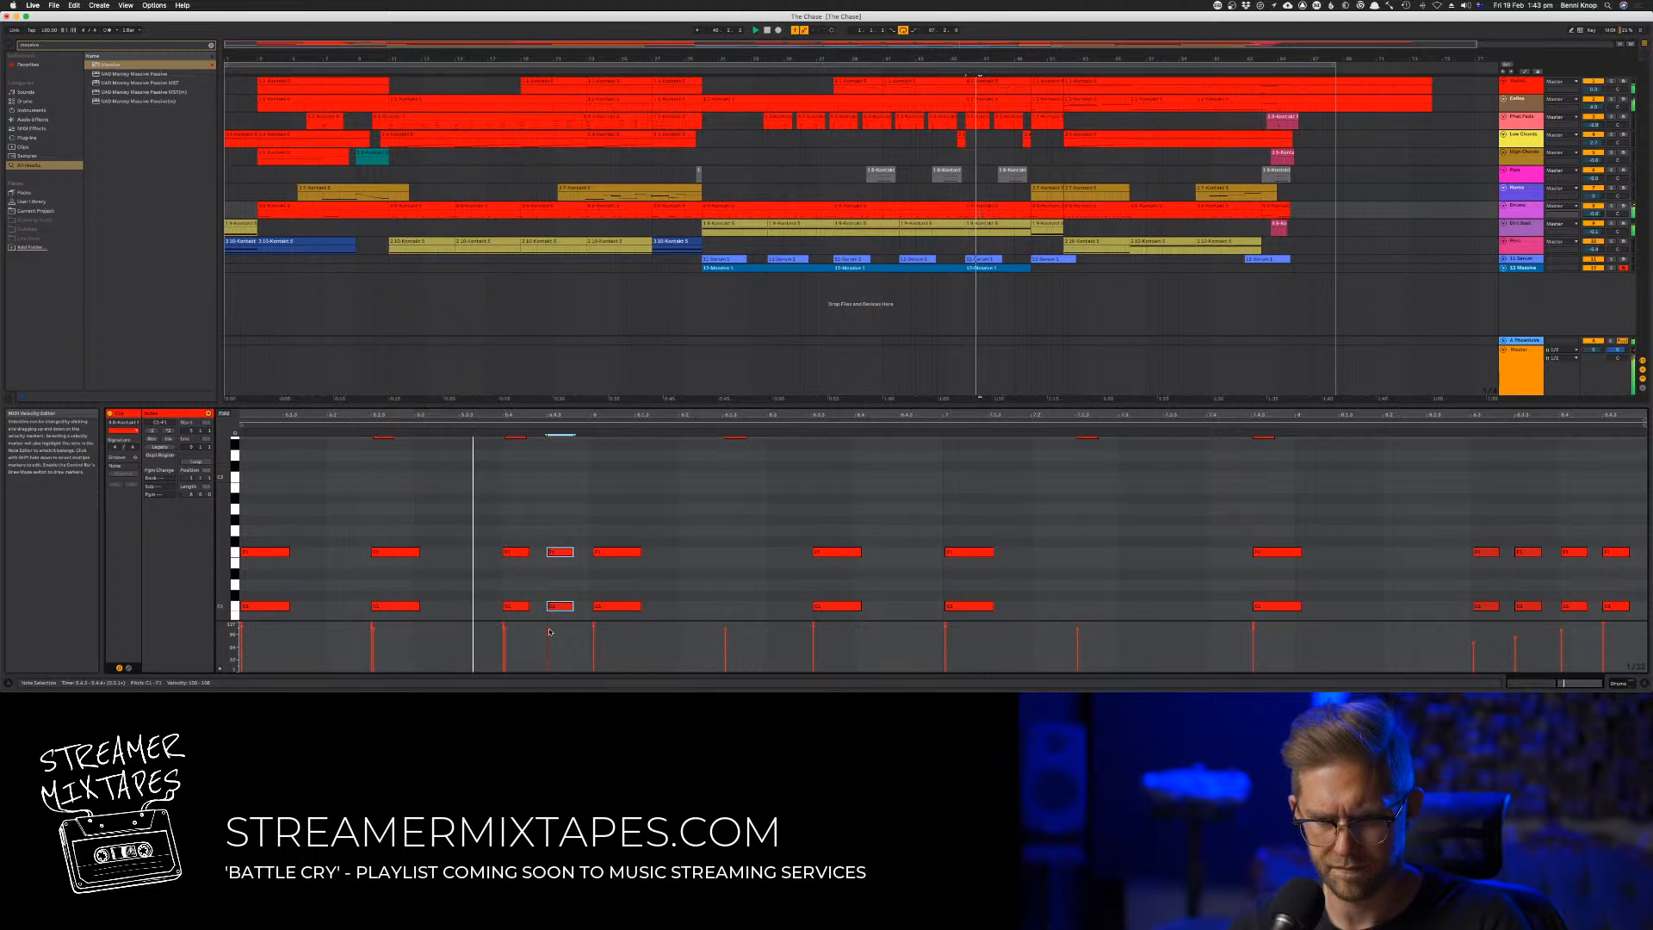
drag(549, 631, 549, 627)
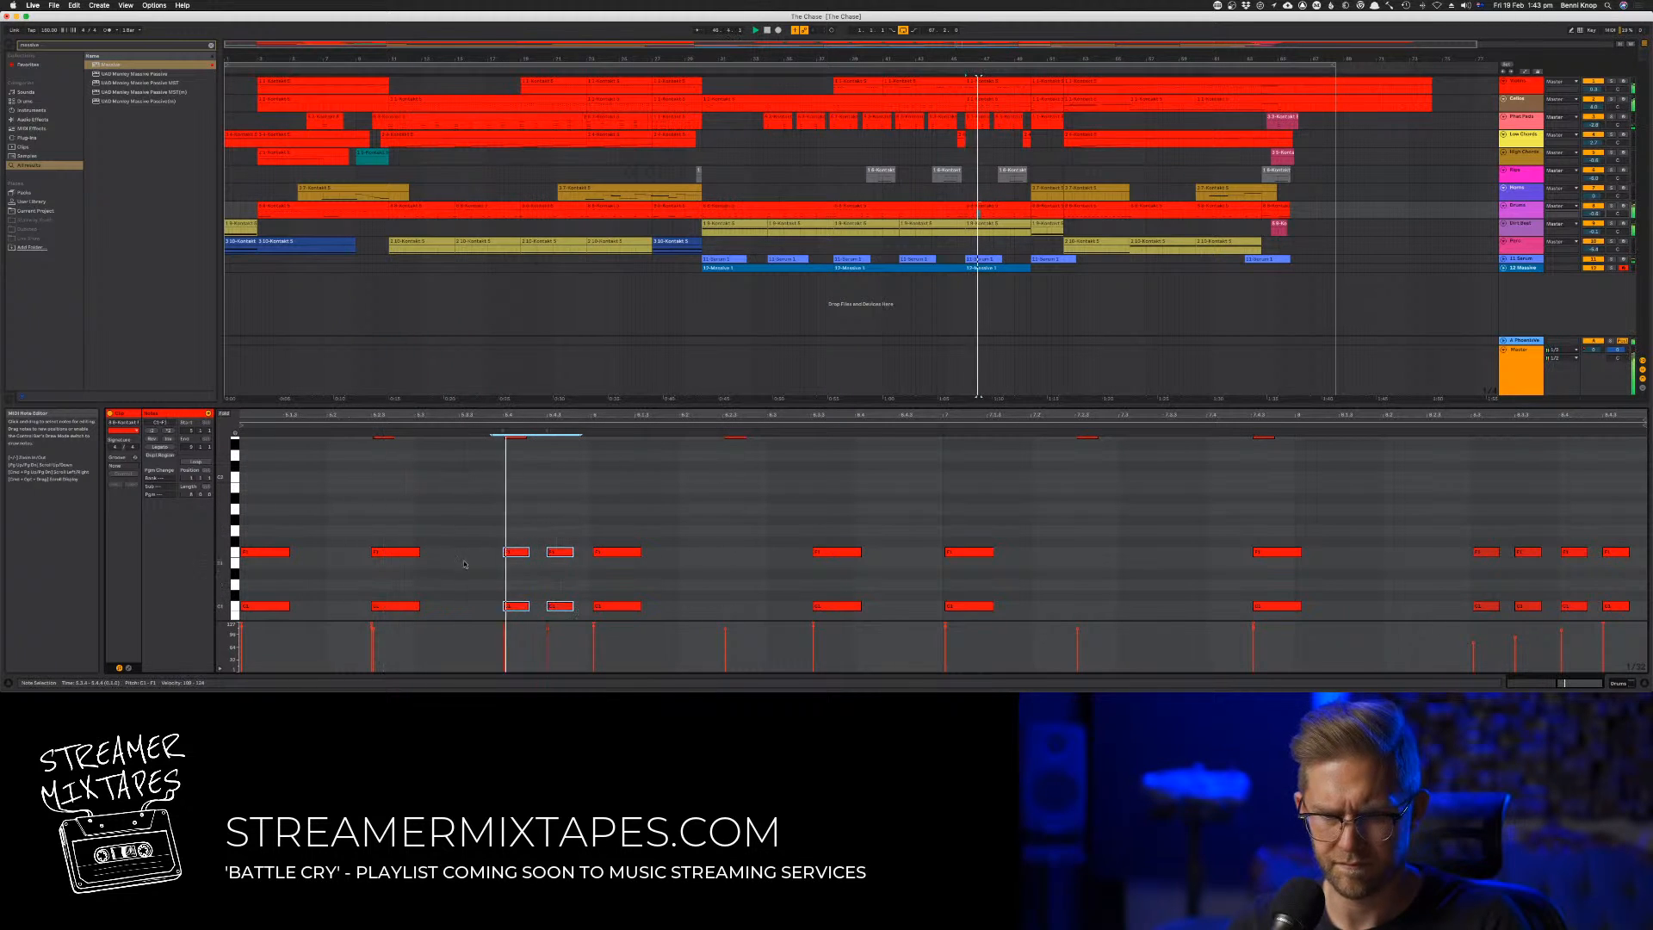
Nudge the added drum hits slightly later and adjust the velocities of the two short hits ending the first bar
drag(581, 536, 386, 609)
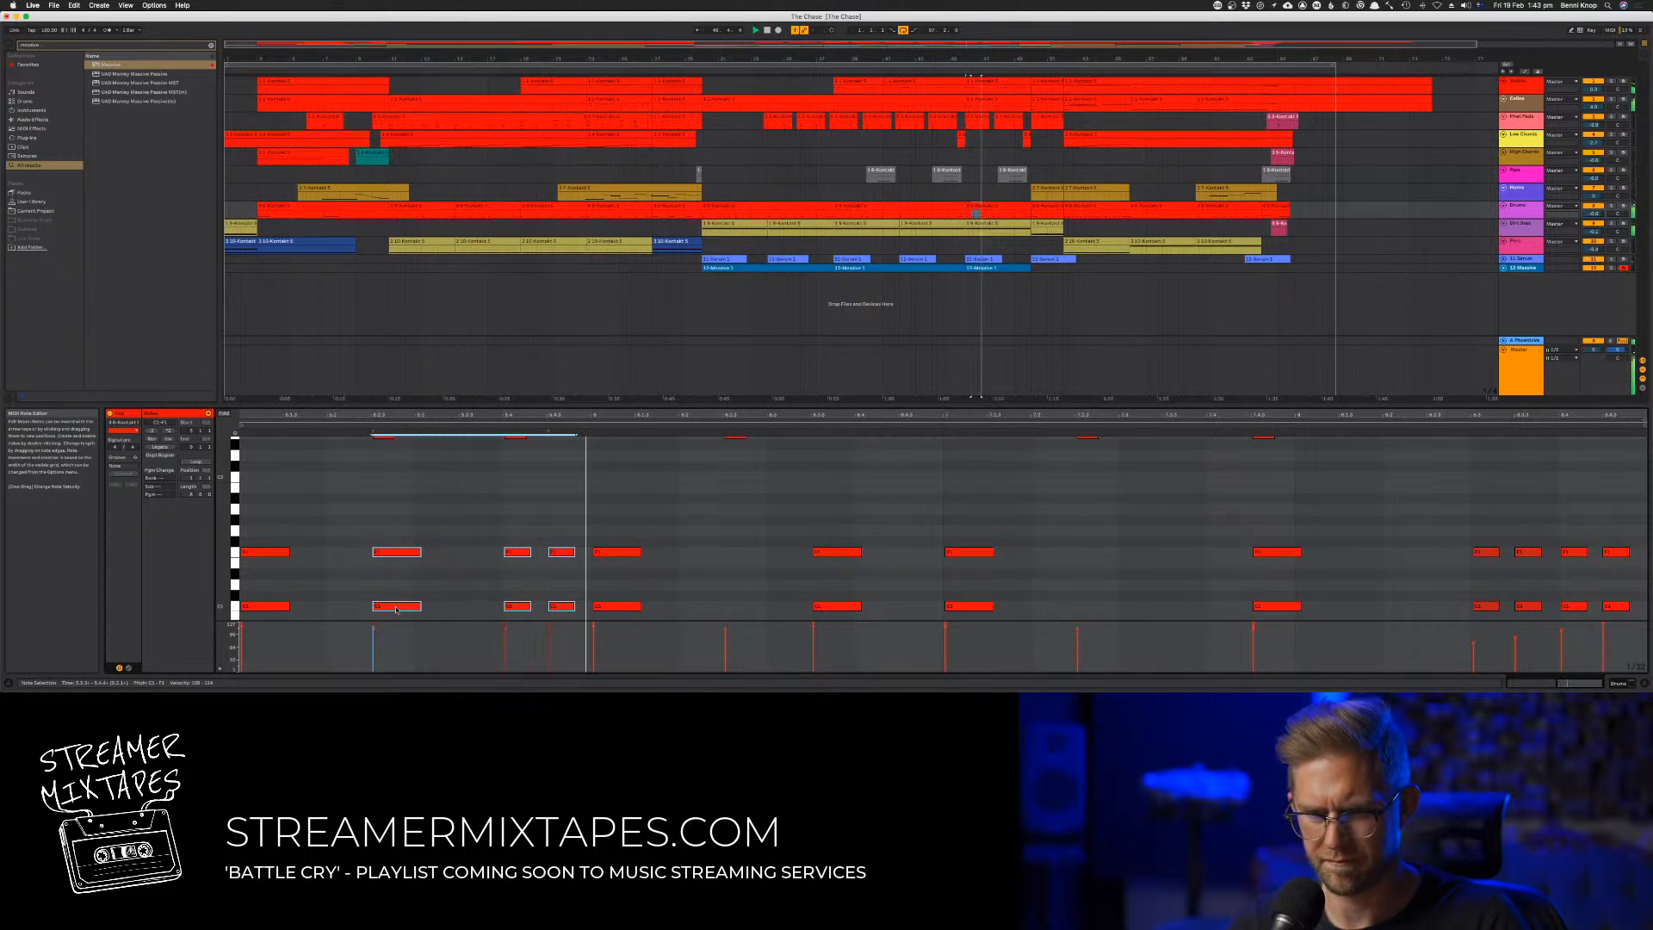
drag(517, 528, 564, 614)
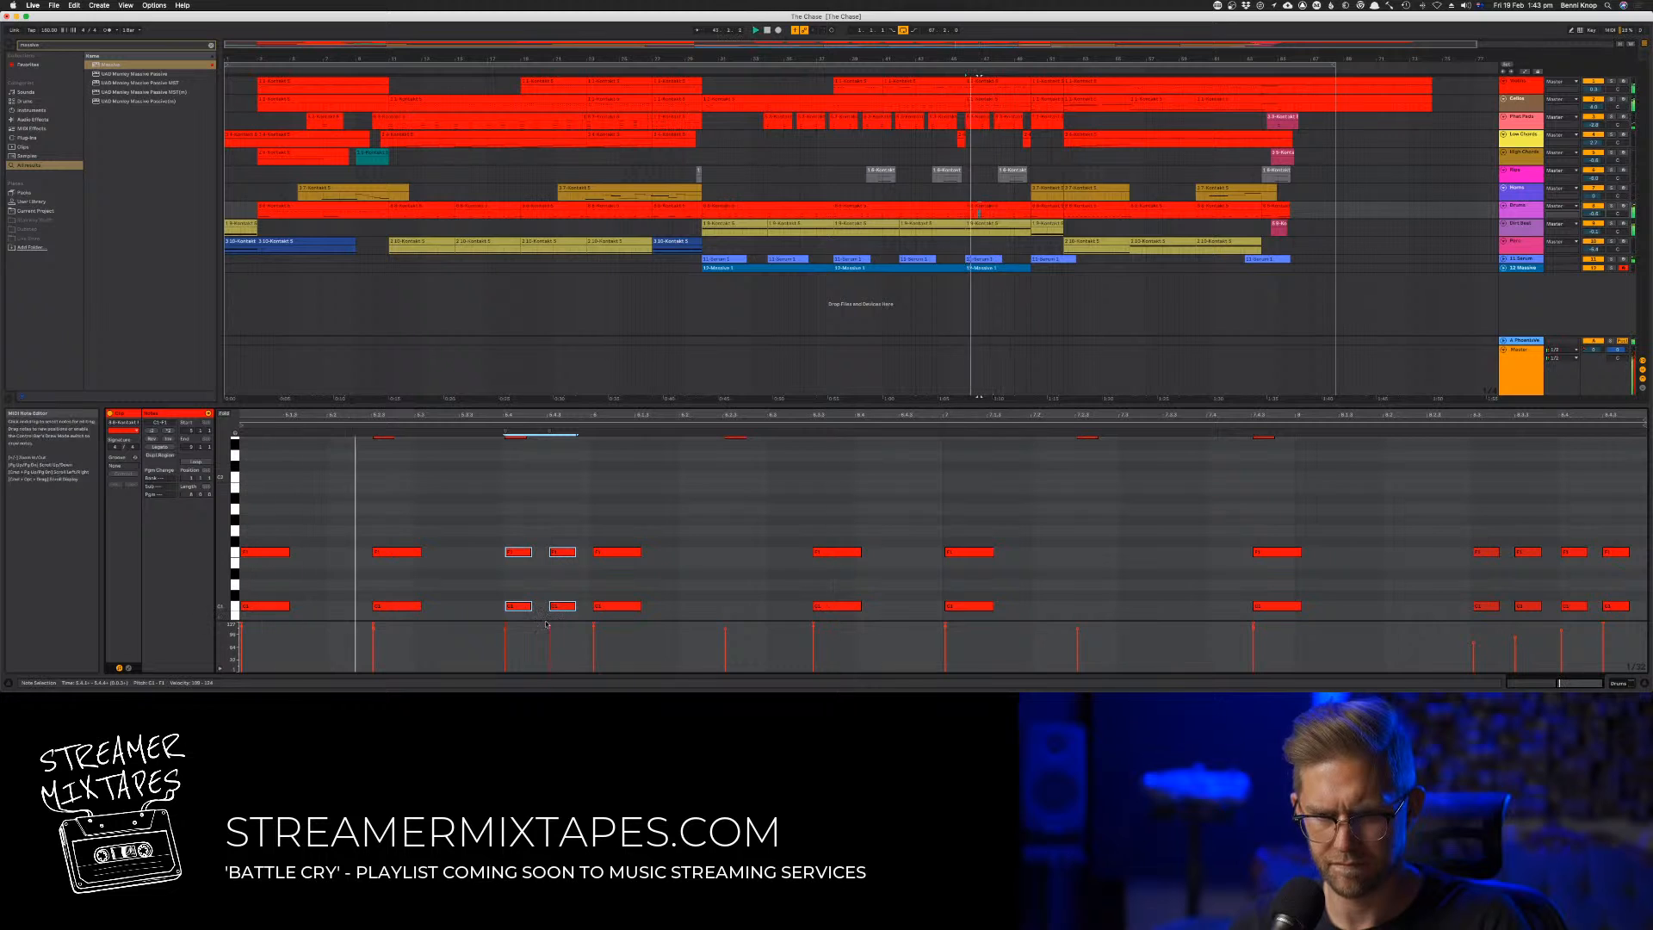
drag(536, 526, 553, 635)
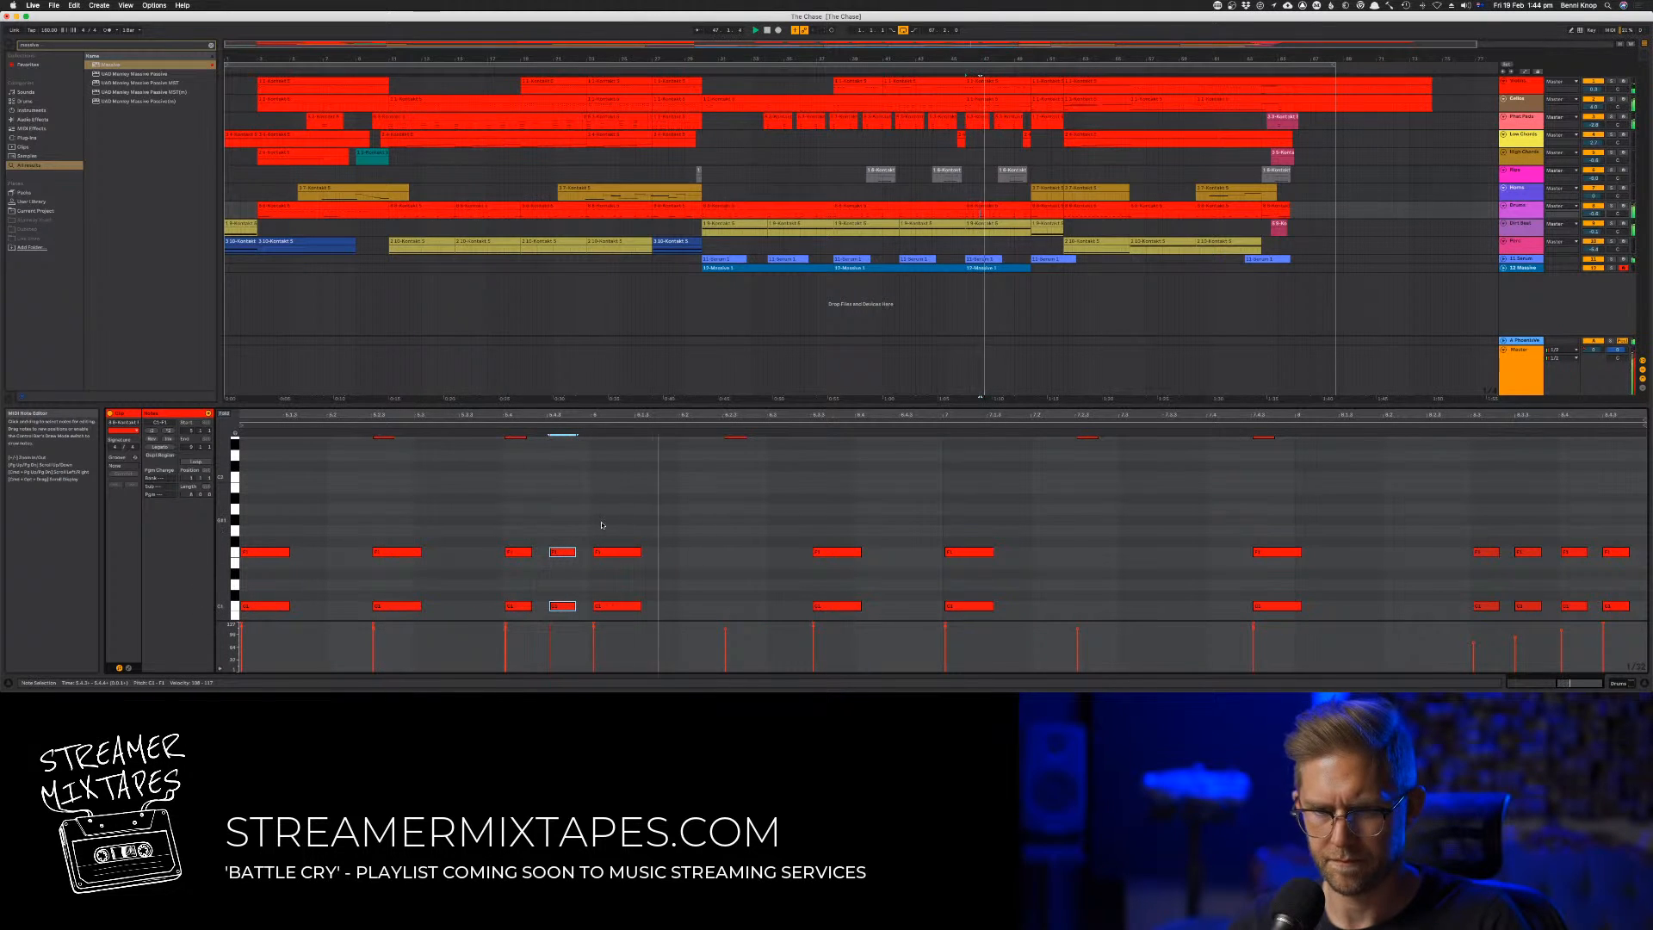
click(636, 526)
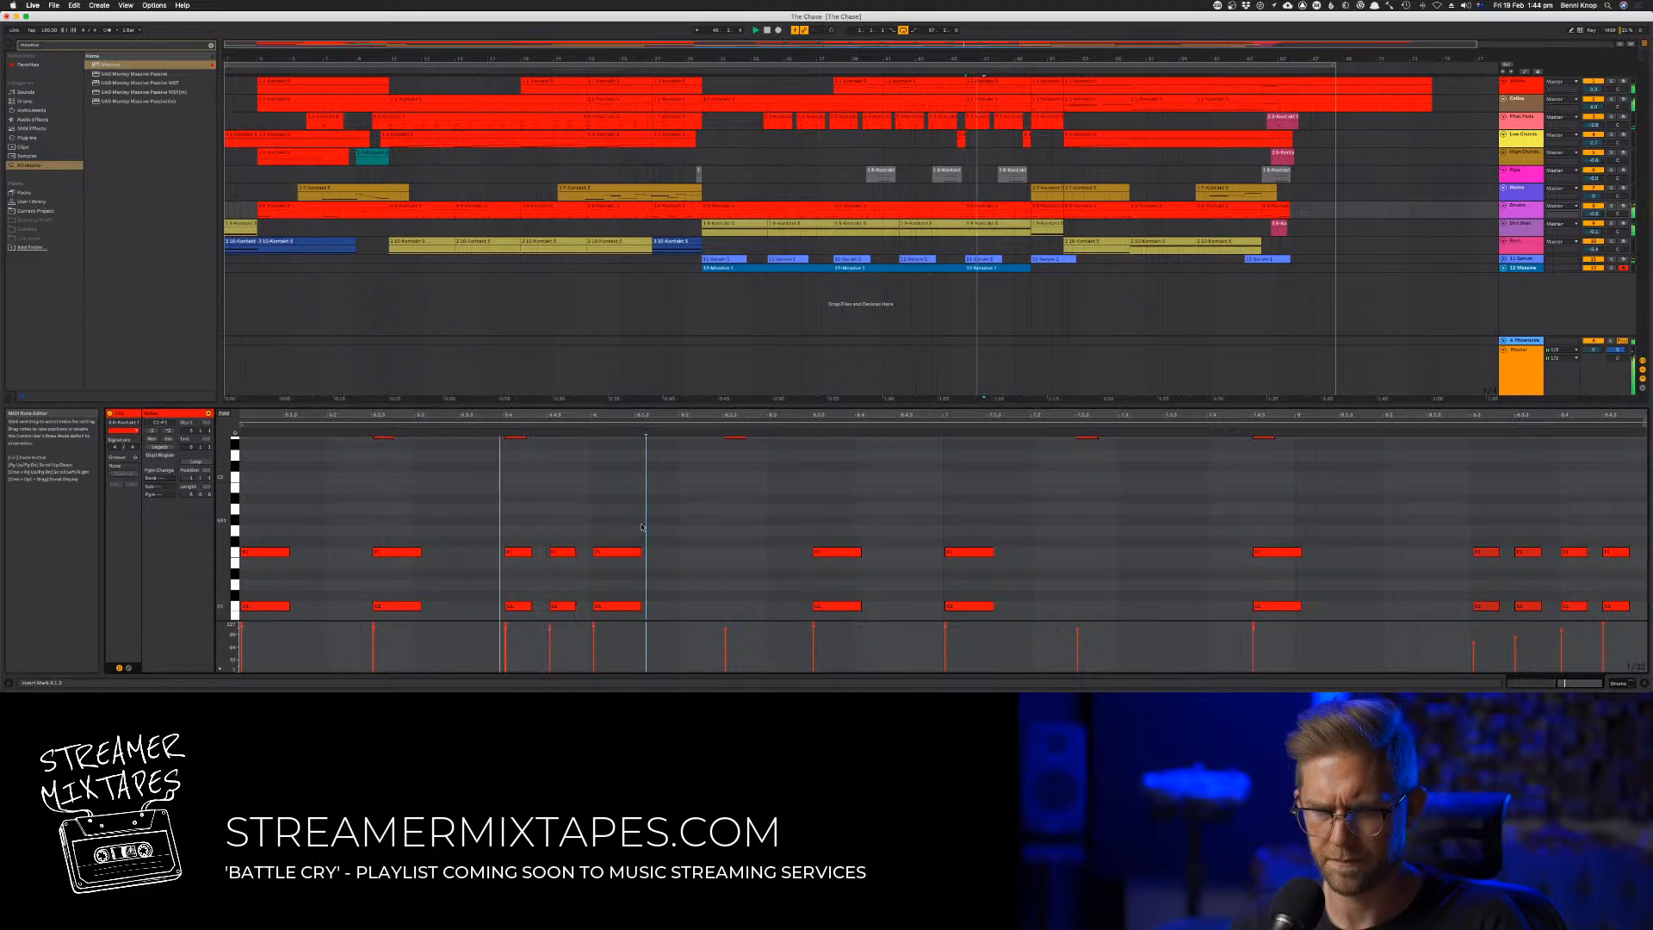
drag(539, 638, 564, 612)
key(space)
key(space)
Shorten the drum hit in the second half of bar two and copy the two short hits after it as a fill
click(667, 515)
drag(871, 521, 833, 609)
key(space)
drag(559, 526, 560, 612)
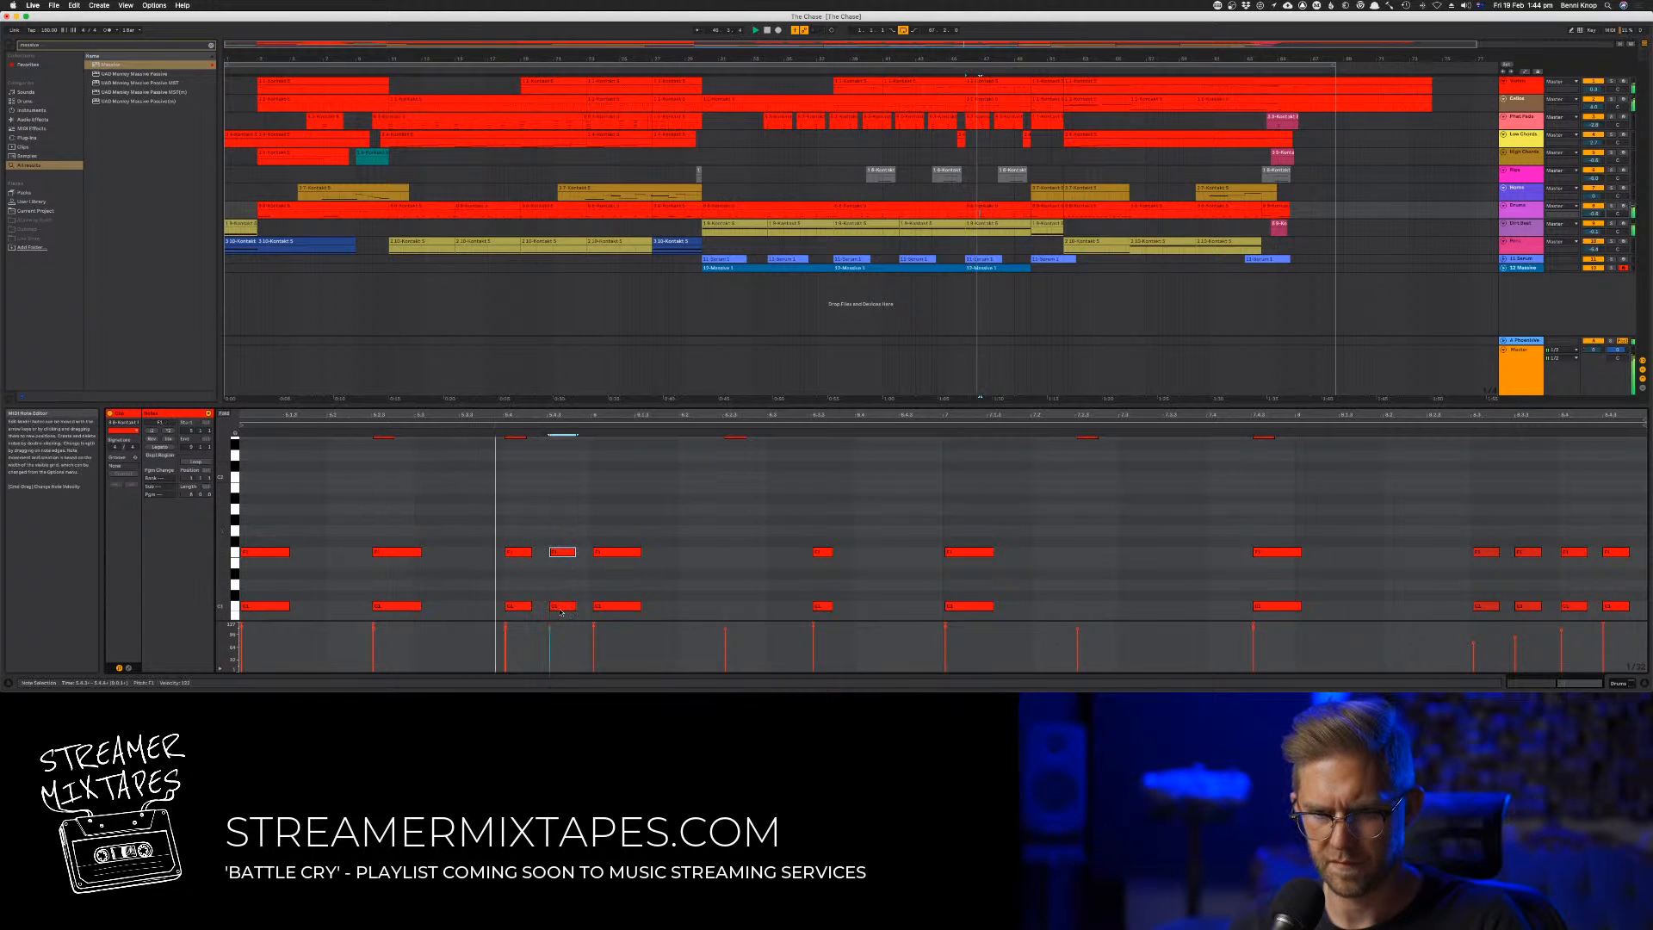
drag(533, 524, 566, 591)
drag(518, 529, 563, 615)
drag(572, 553, 868, 556)
key(space)
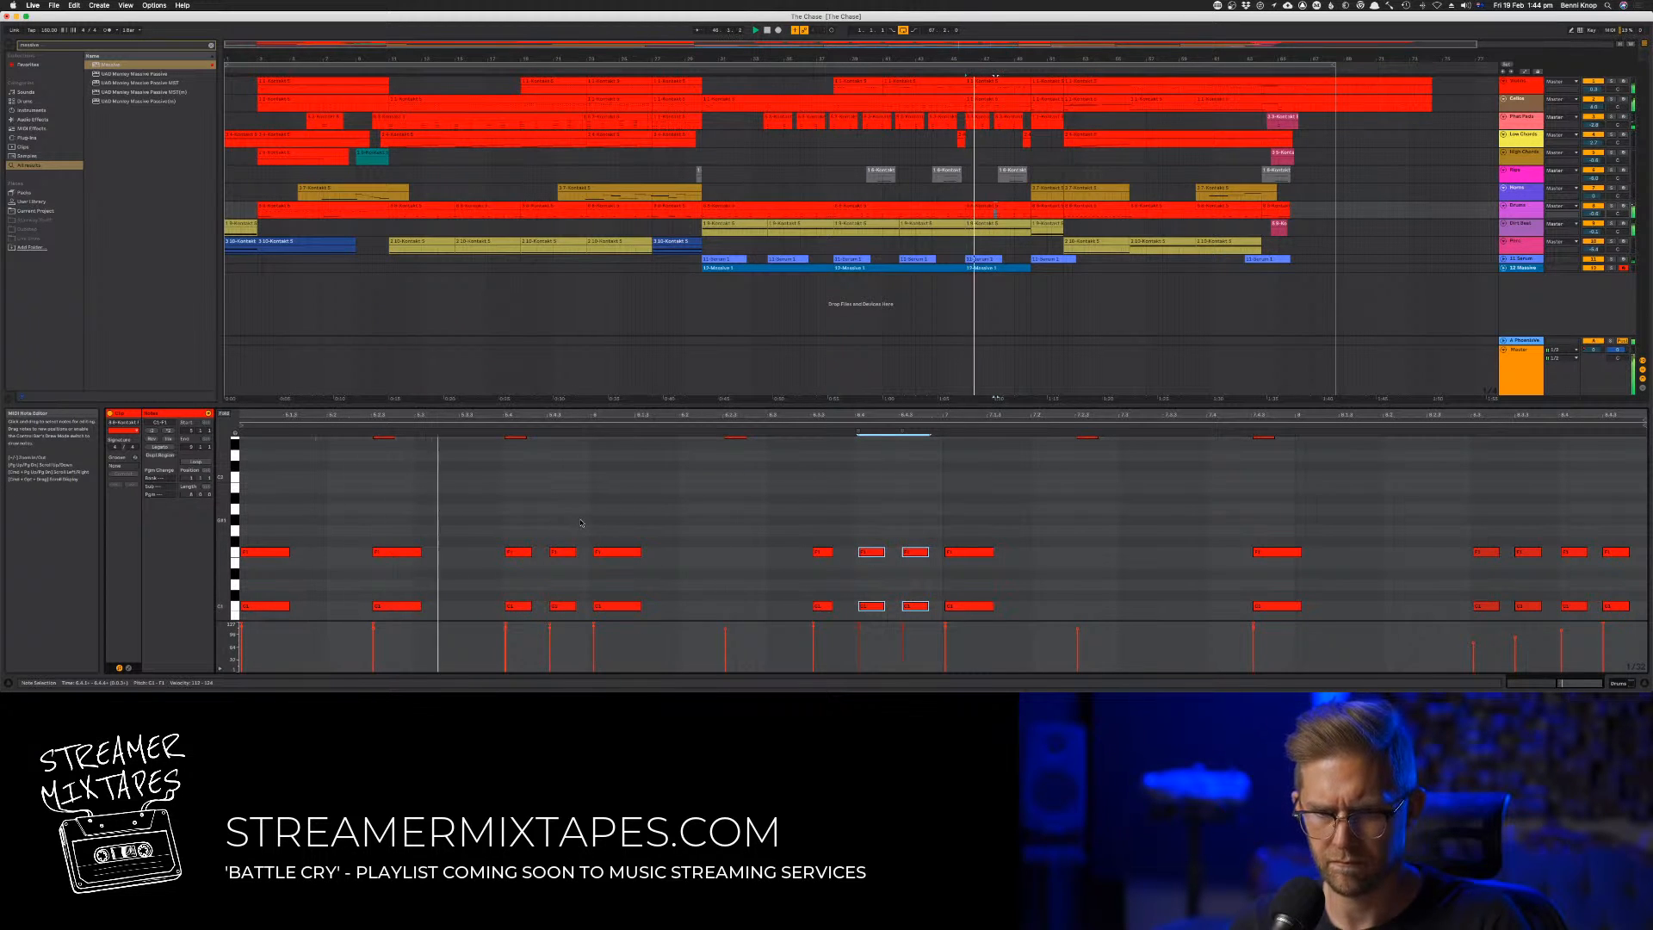
key(space)
Nudge the first bar's fourth-beat drum hit slightly later, together with the high percussion note above it
mouse_move(483, 534)
mouse_down()
mouse_move(531, 614)
mouse_move(517, 607)
mouse_up()
key(space)
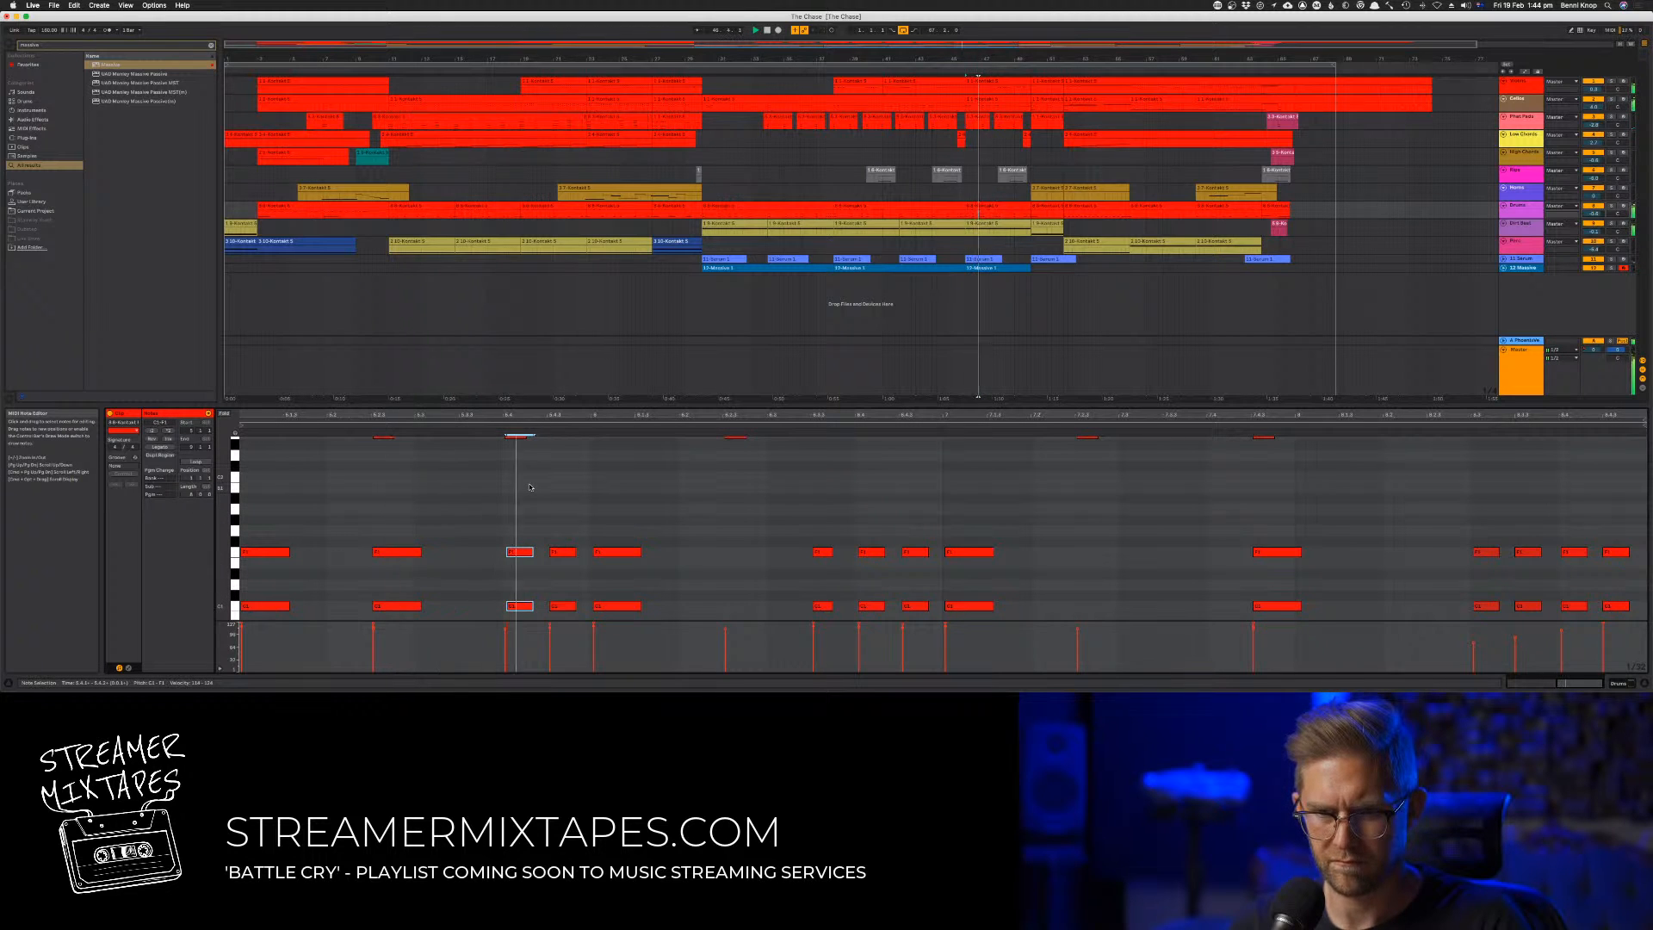
scroll(527, 474, up, 1)
click(515, 447)
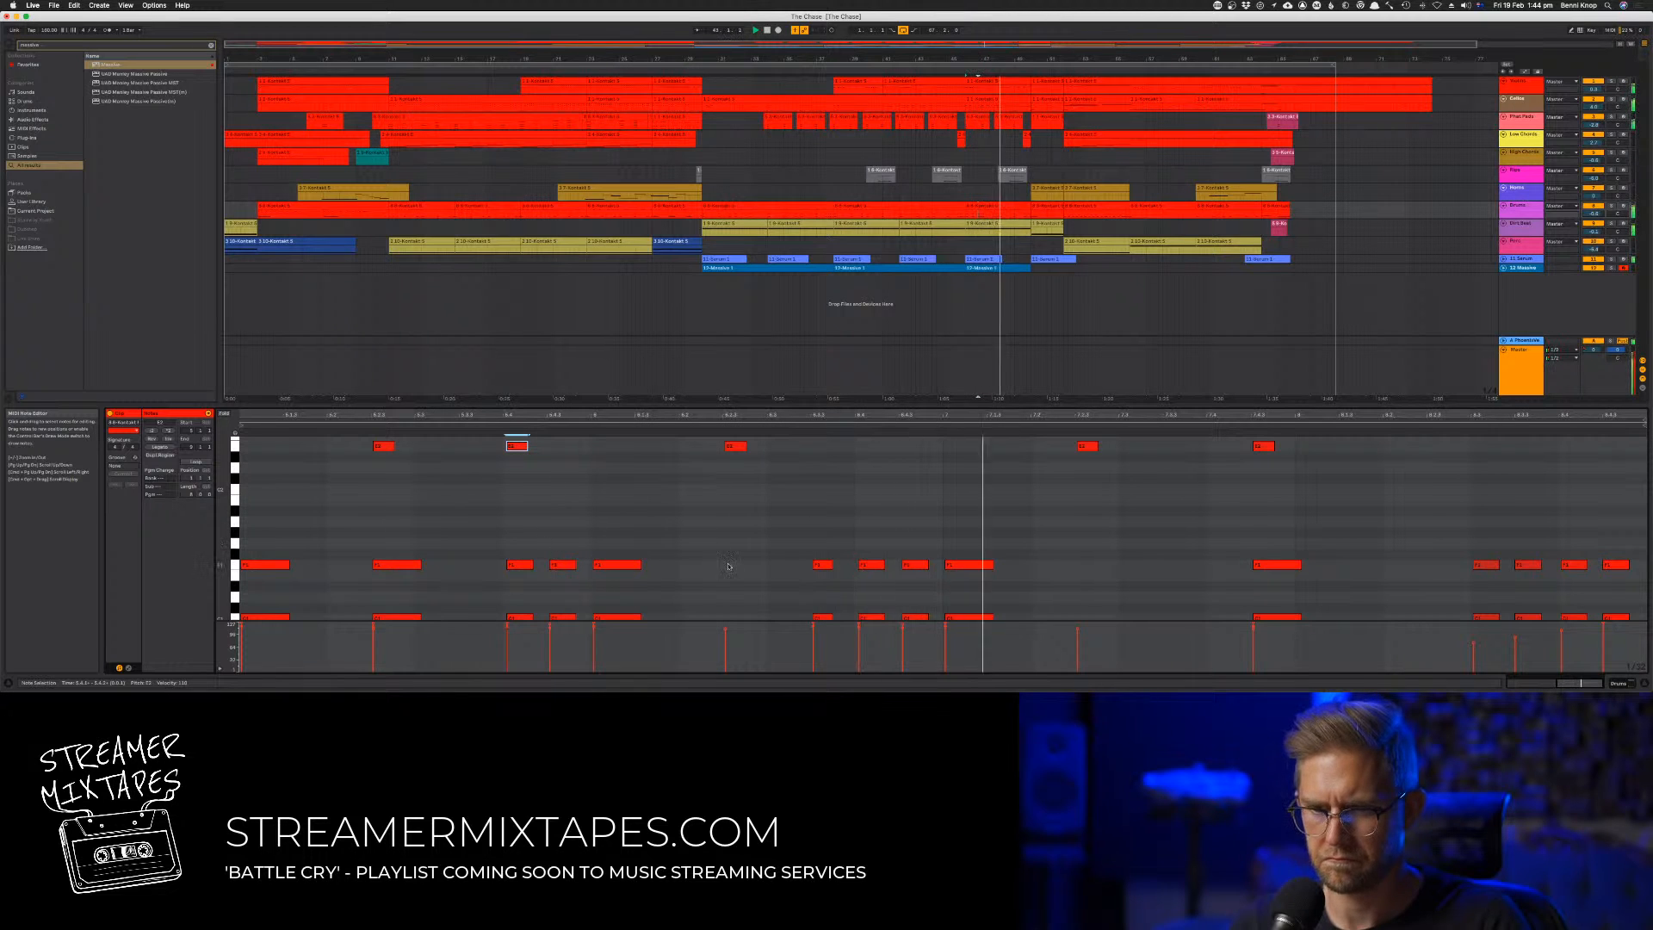
Delete all notes in the last two bars of the drum clip
scroll(602, 534, down, 1)
drag(954, 532, 1345, 618)
drag(1361, 682, 1591, 680)
drag(1632, 615, 932, 436)
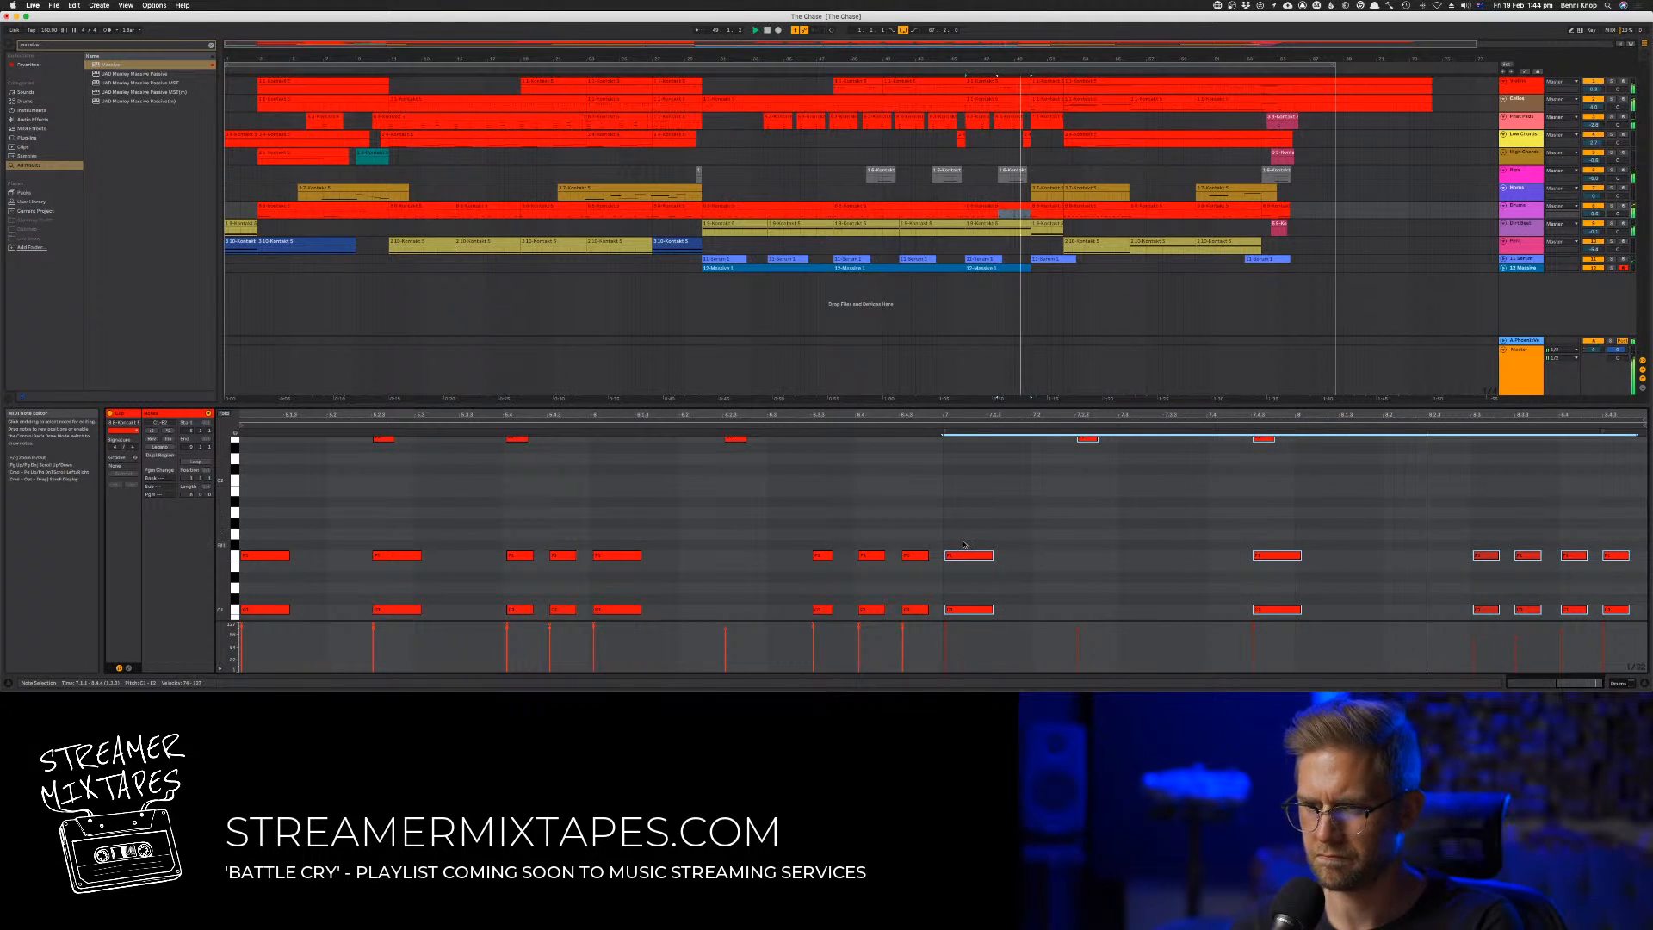
key(Delete)
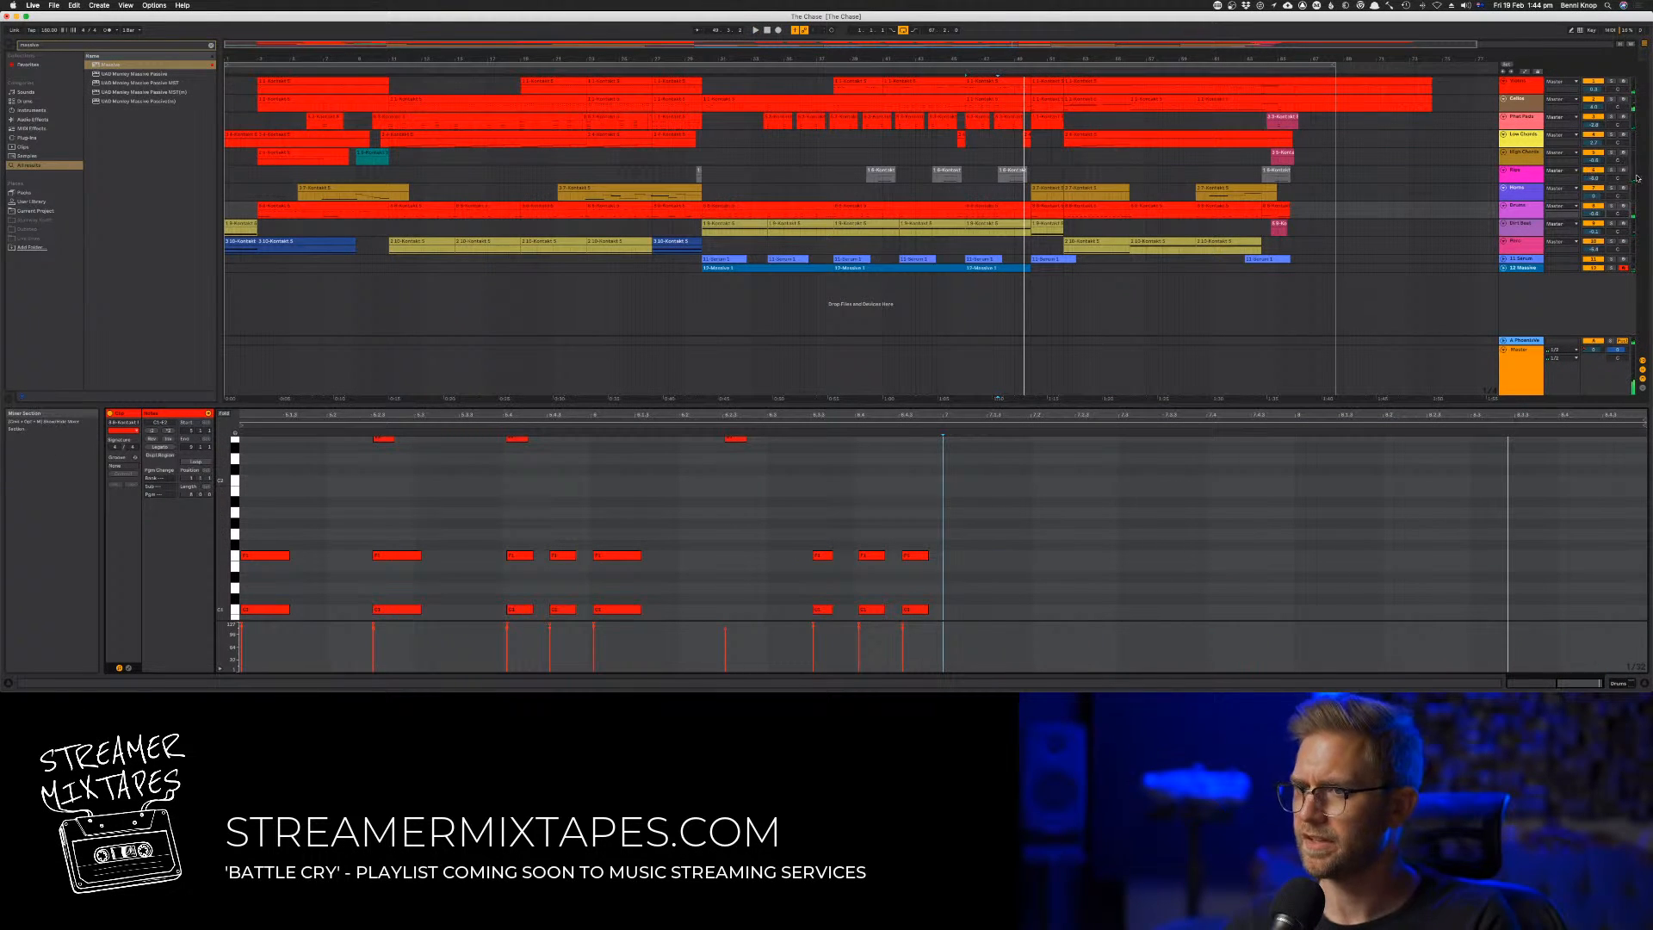
Arm the drum track for live playing and audition it against the edited clip
click(1624, 208)
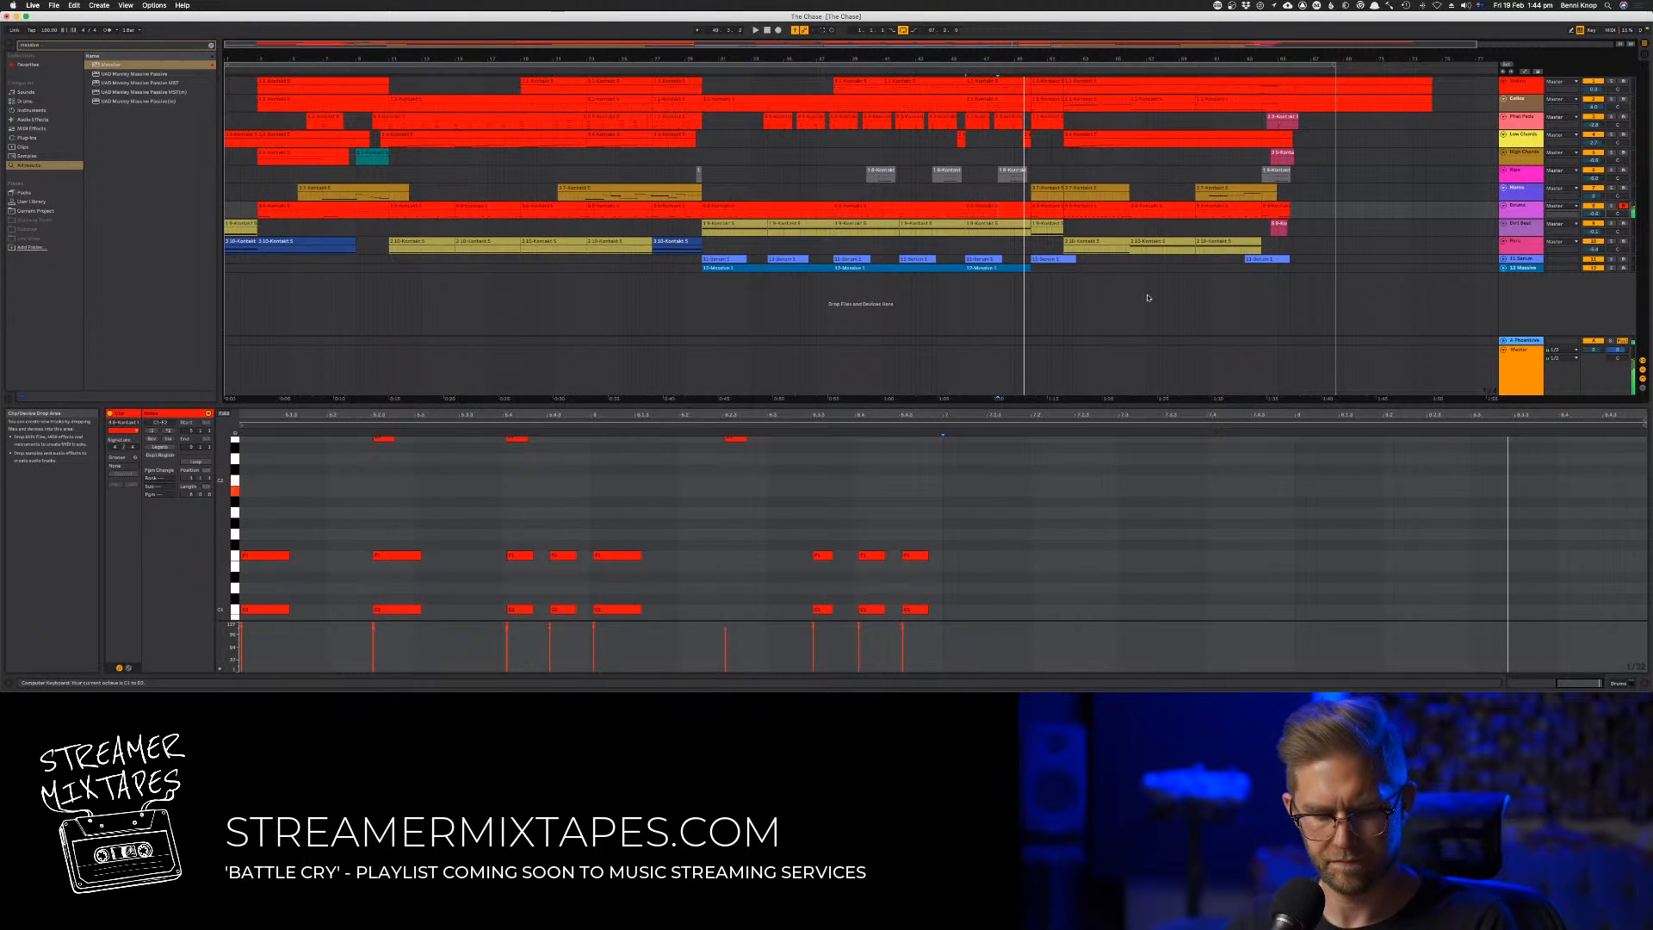
key(space)
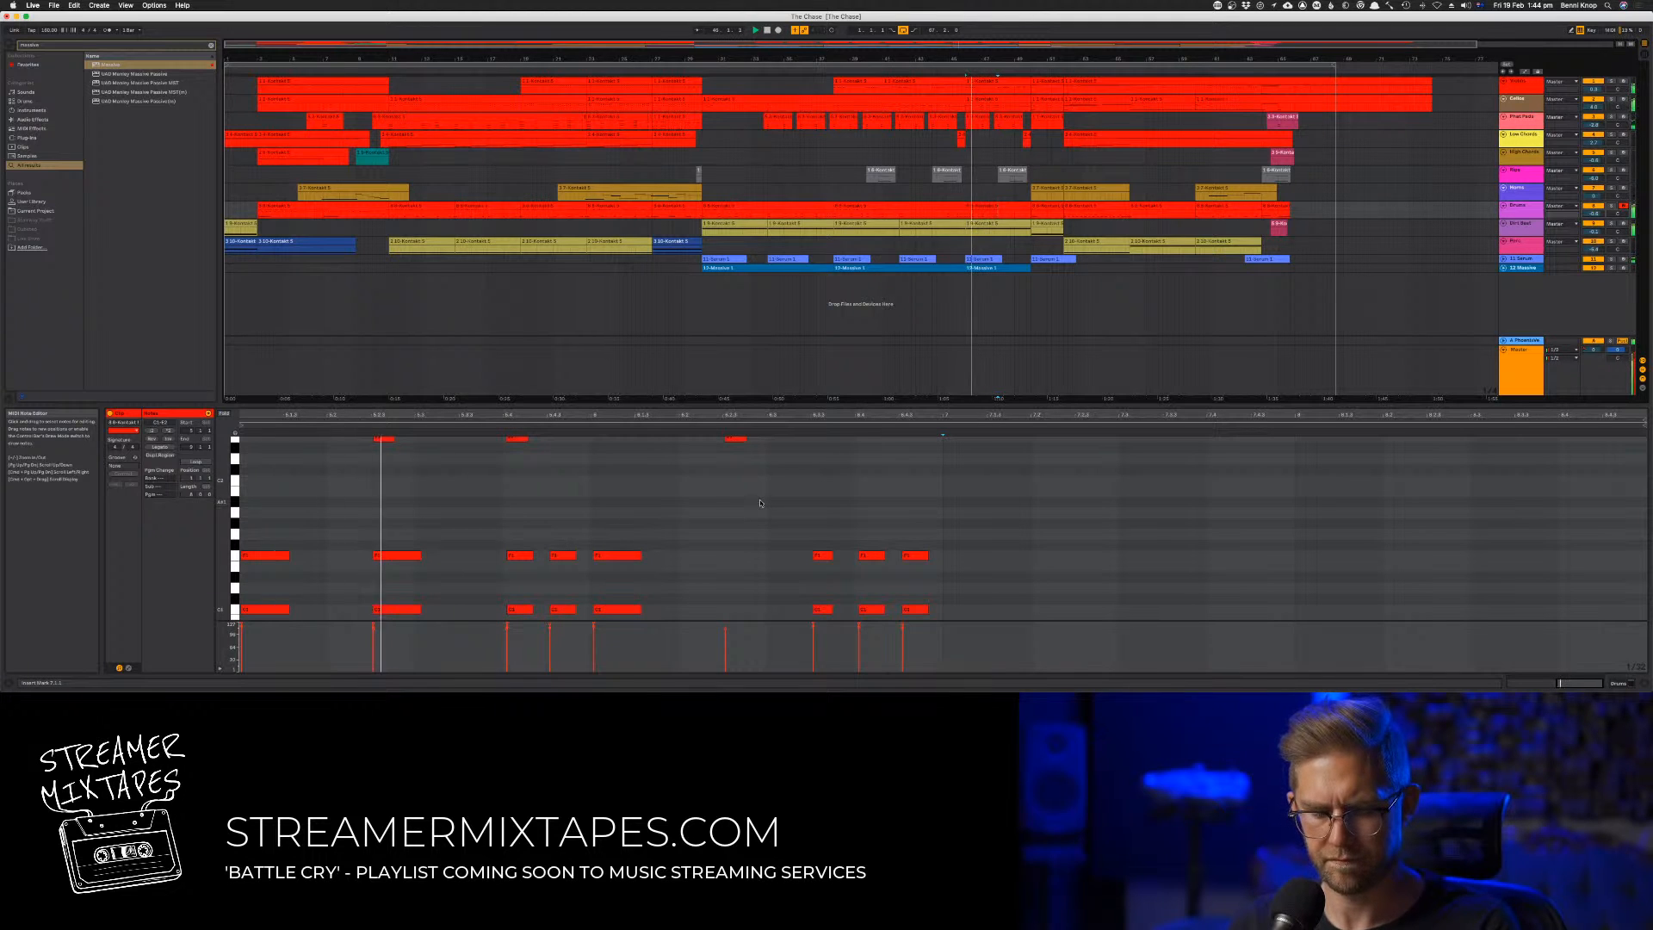
key(space)
Copy the three upper notes leading into bar two to a higher drum pitch, keeping their timing
drag(726, 504, 525, 554)
key(space)
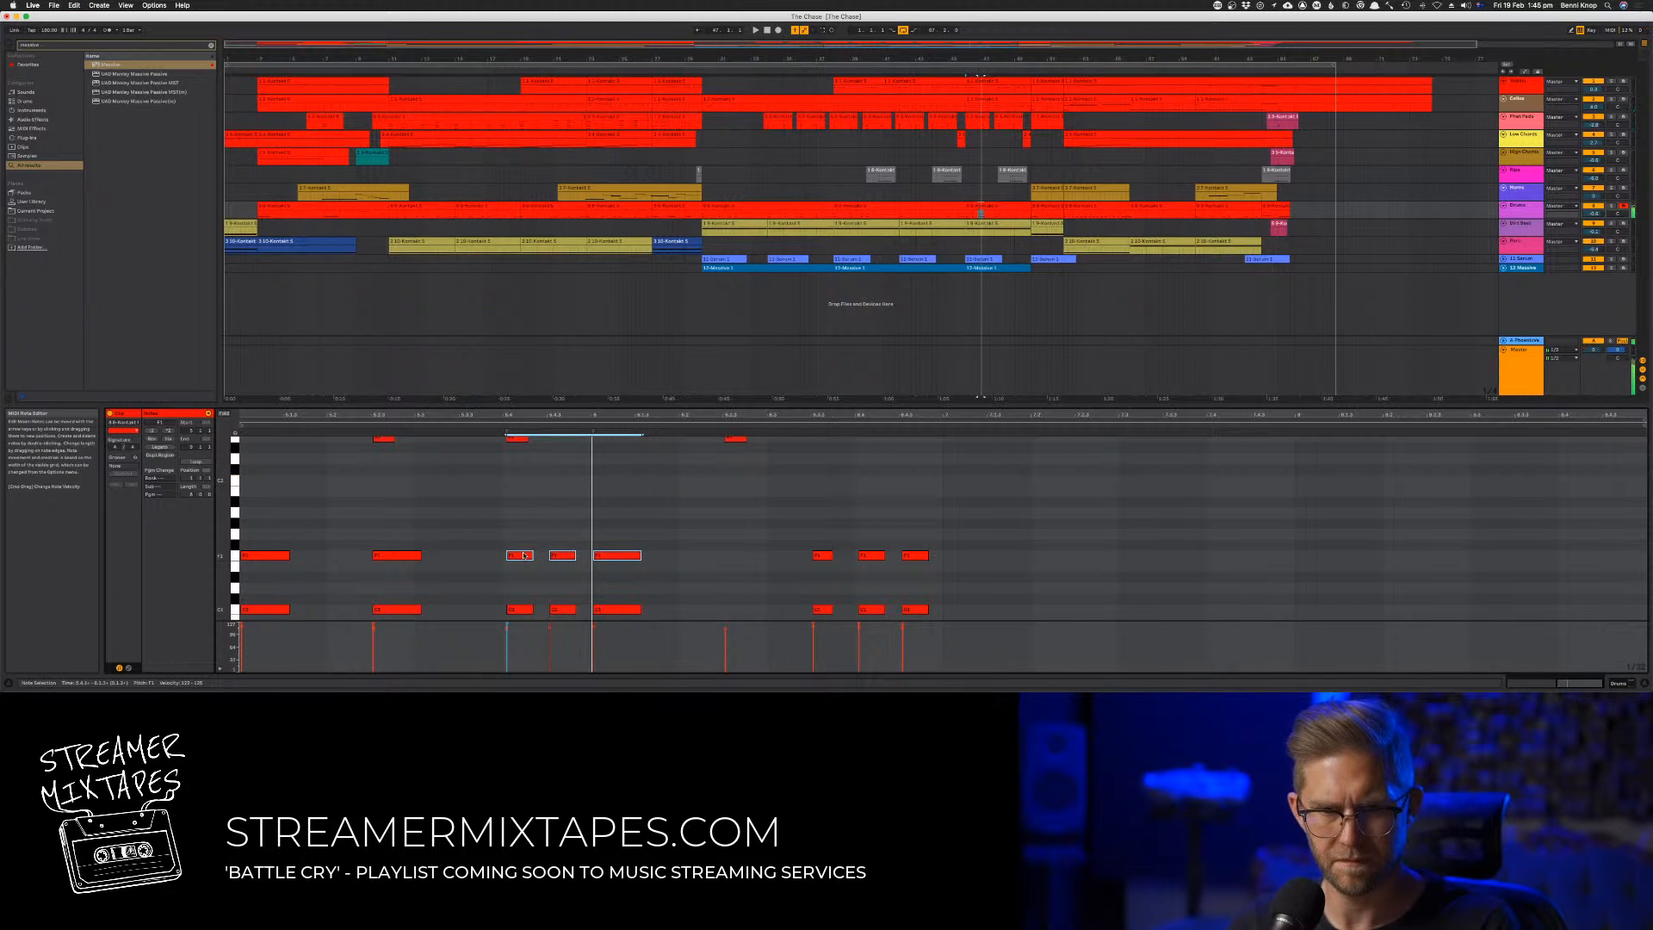
drag(519, 548, 522, 484)
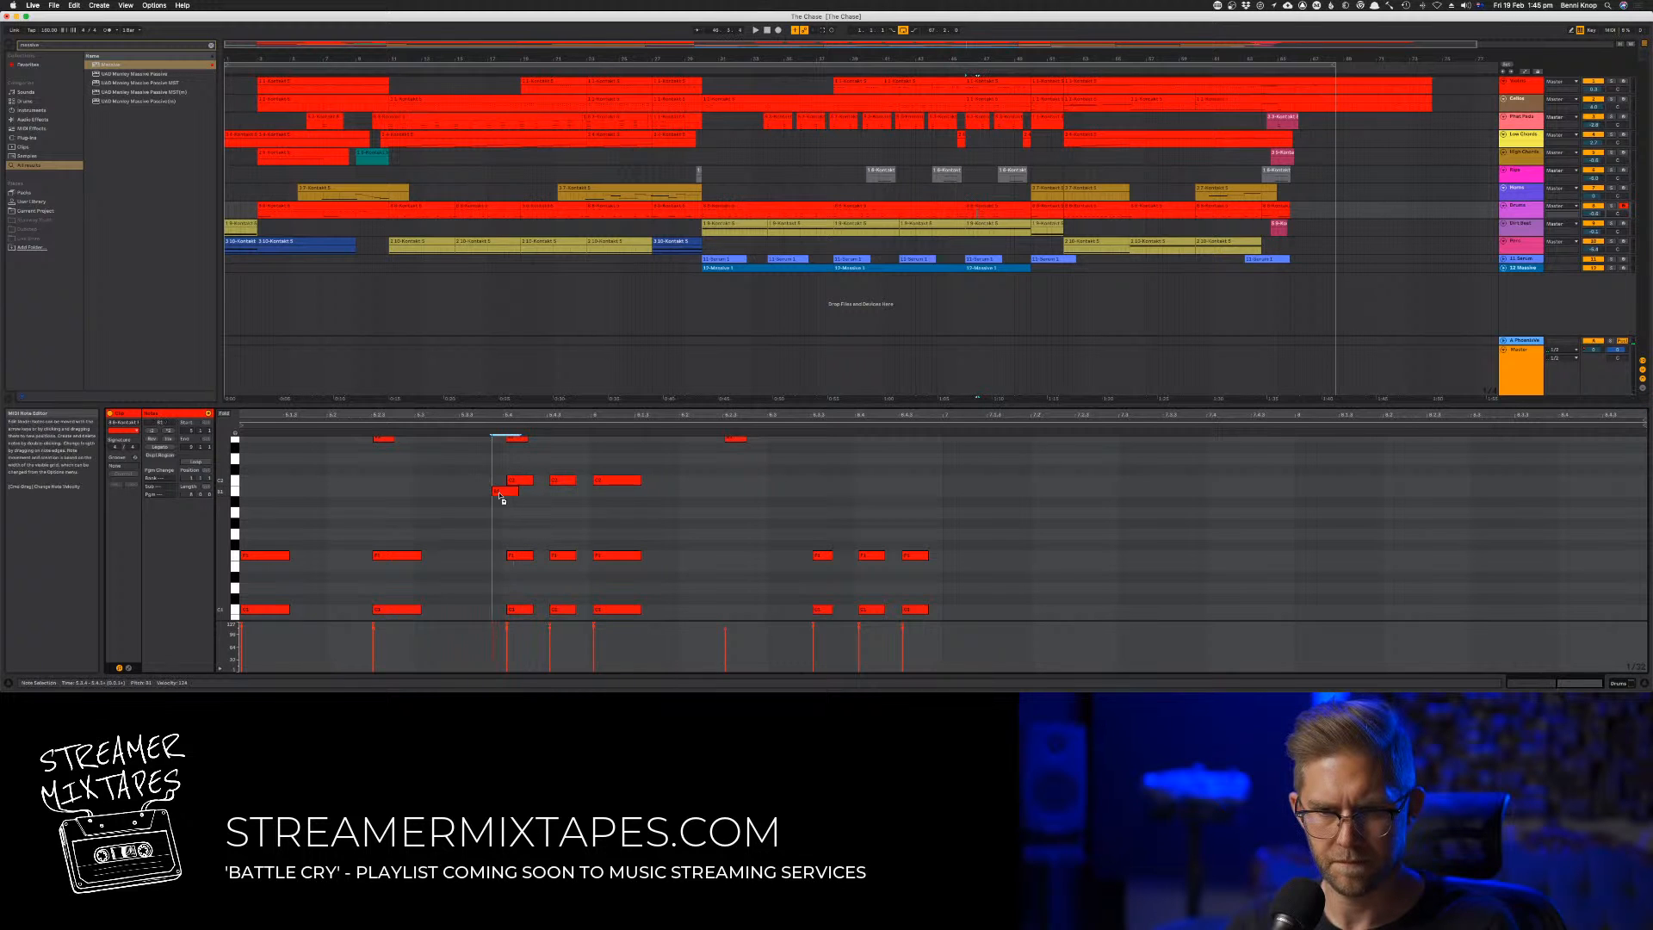
Add a grace note one semitone lower just before the first high drum hit, and copy it before the second
double_click(497, 491)
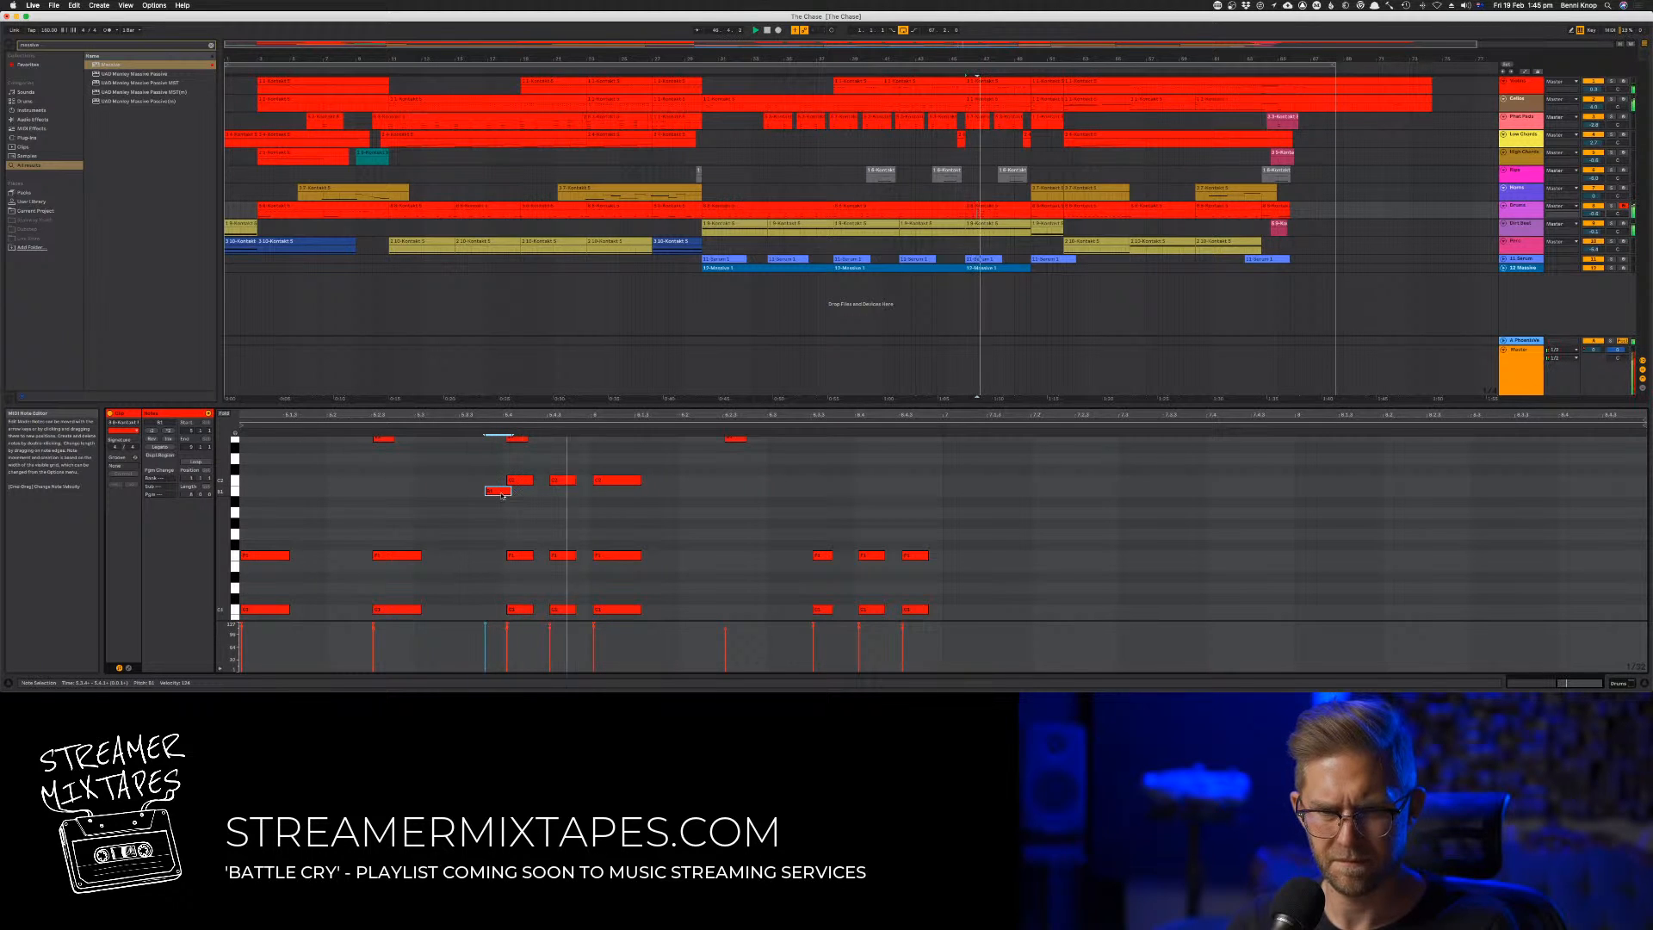
drag(502, 496, 504, 494)
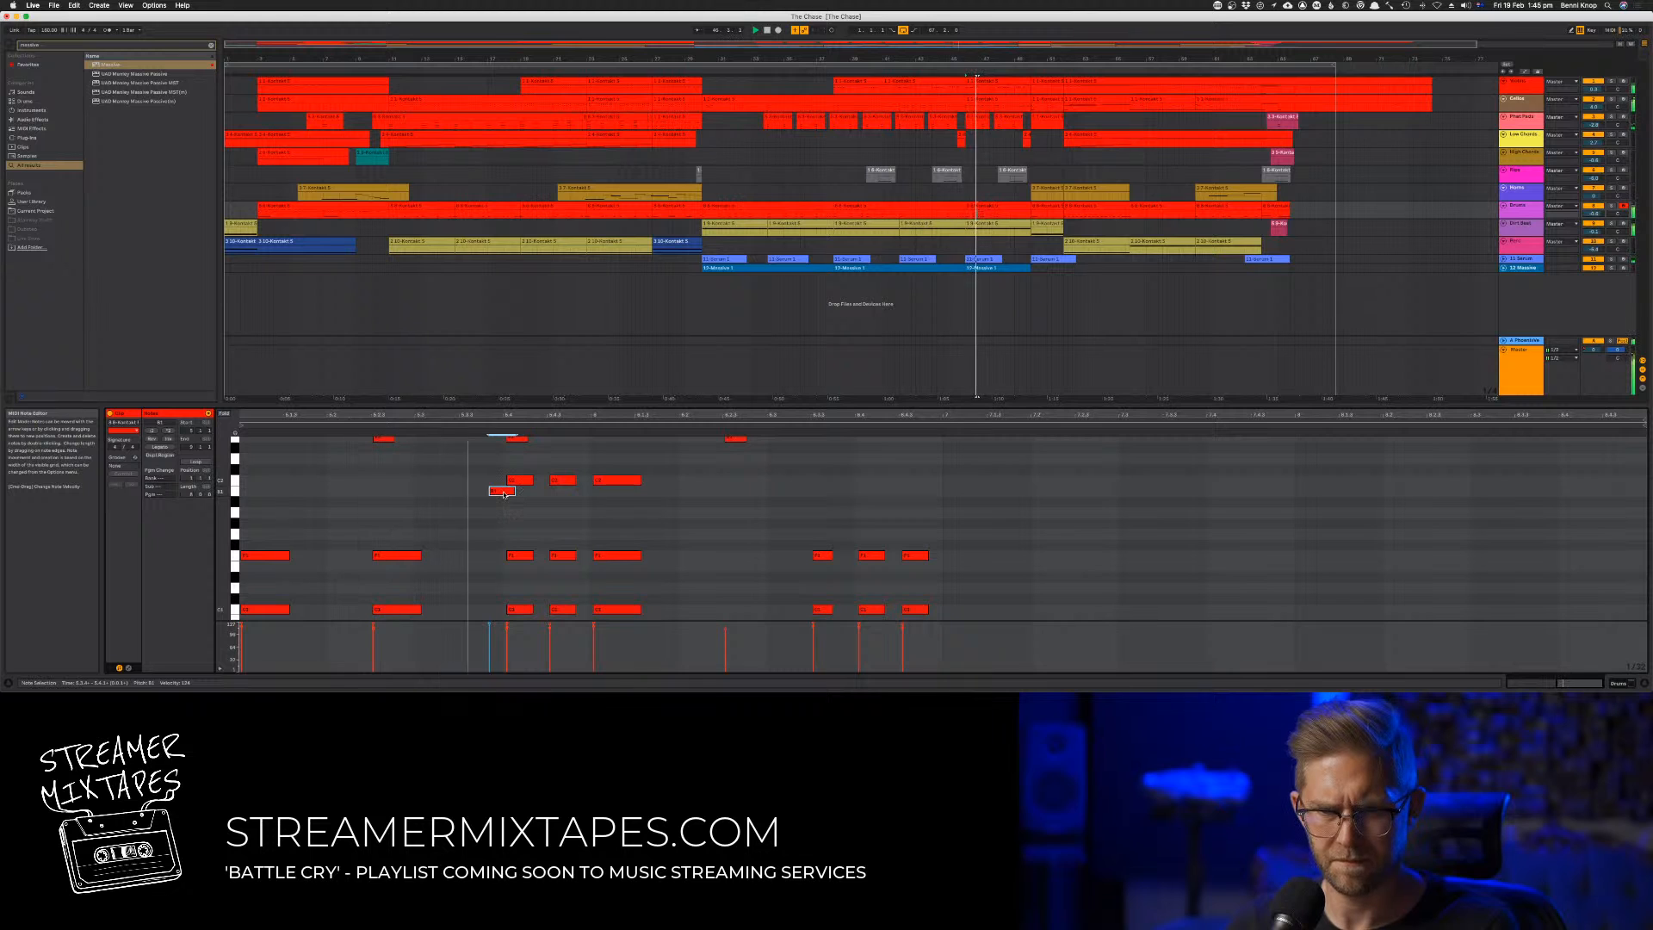
drag(504, 495, 568, 496)
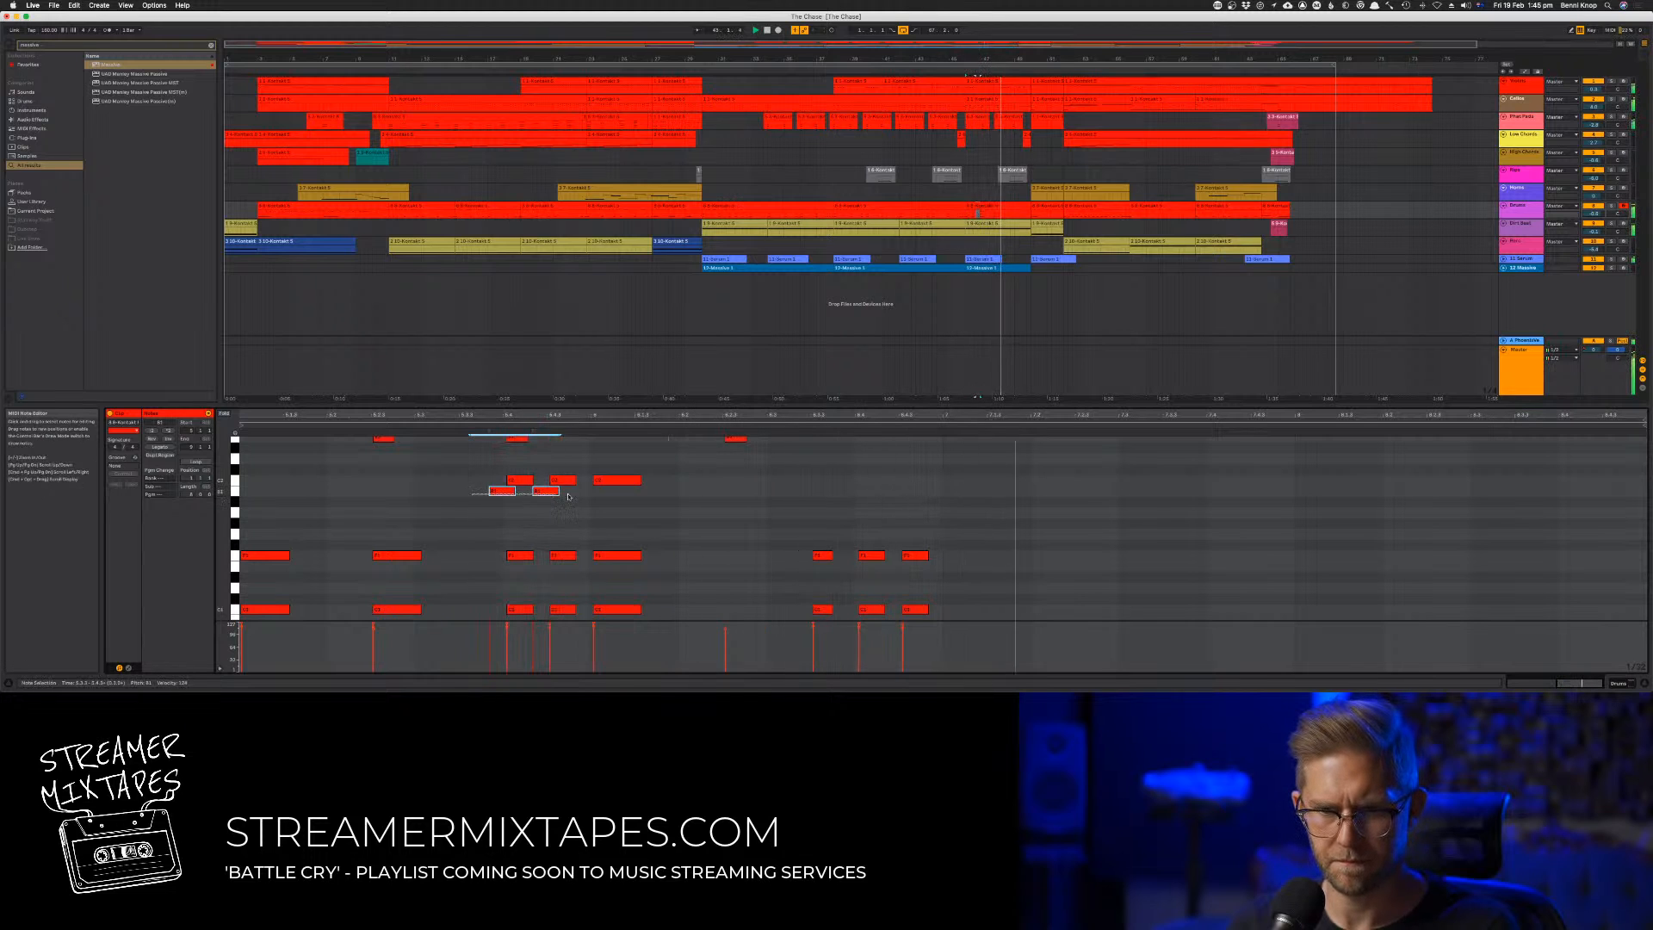
Adjust the velocities of the two grace notes while listening to the drum pattern
click(534, 629)
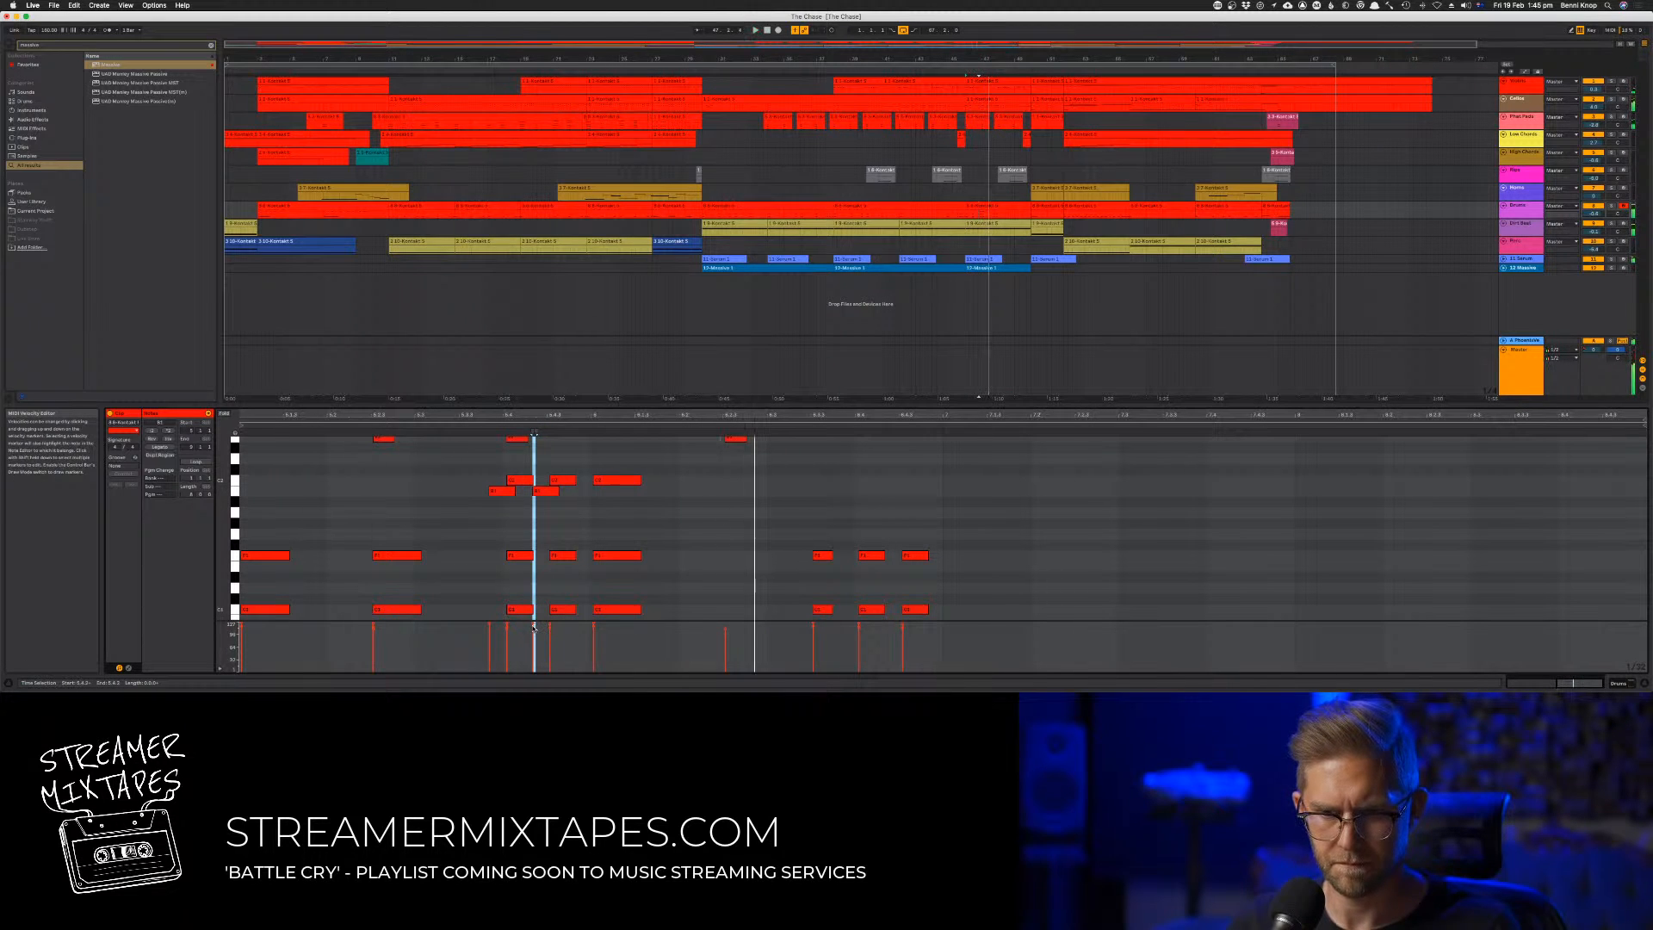
click(534, 629)
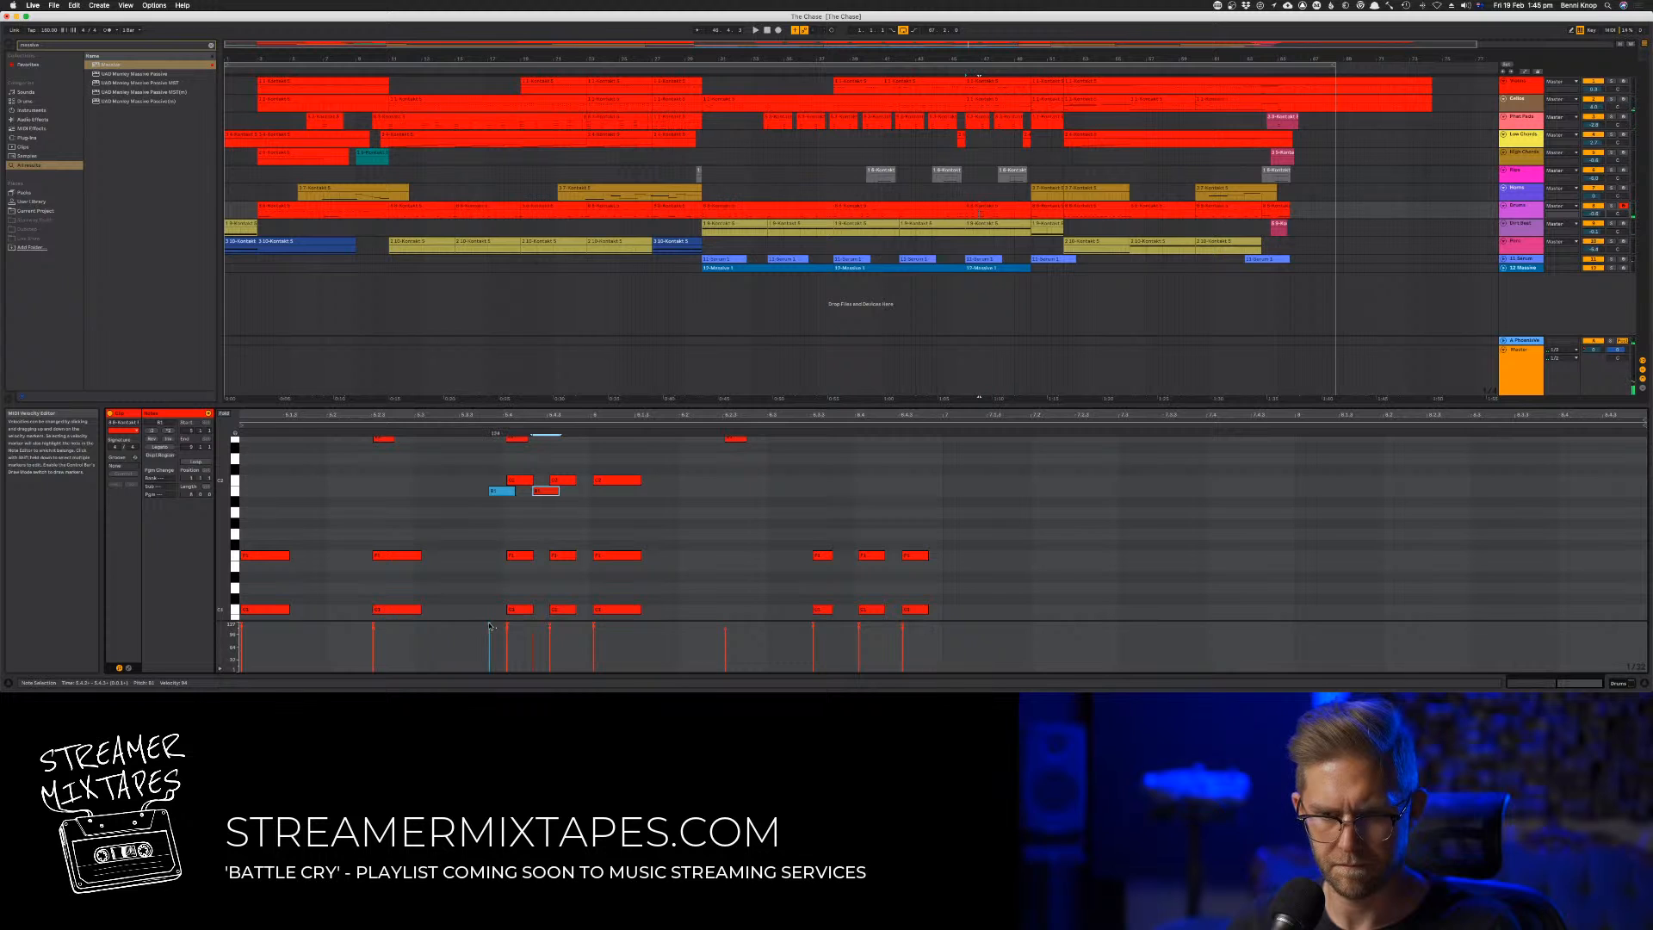
key(space)
drag(534, 637, 534, 631)
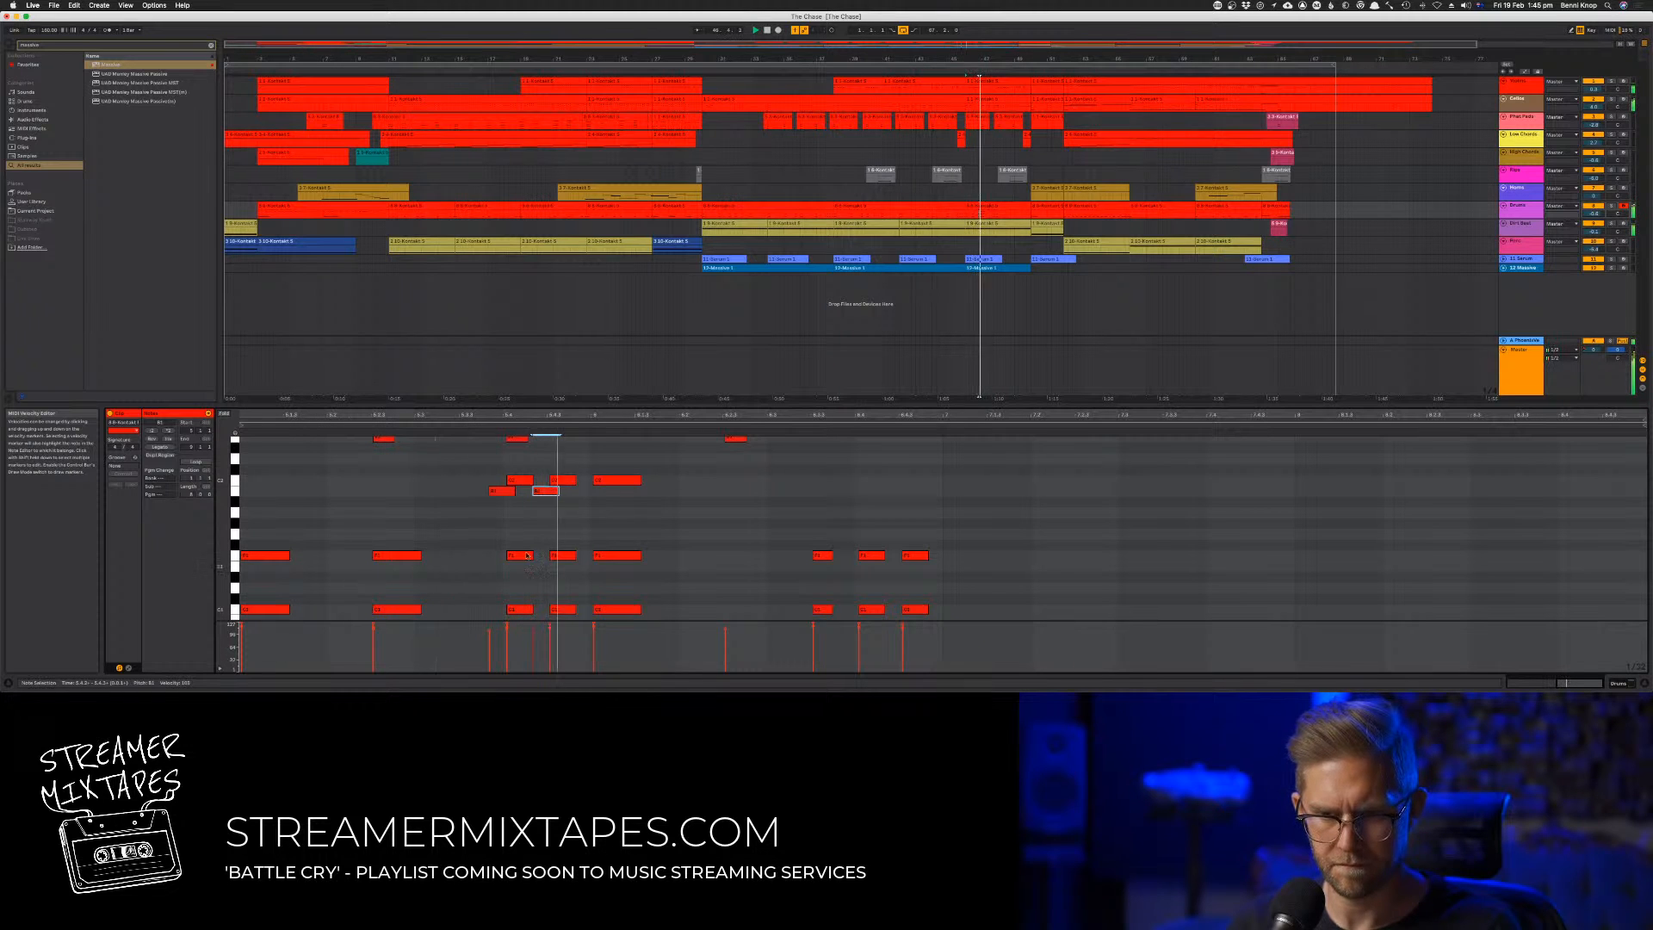
Nudge the two grace notes slightly later and move the second and third high hits to progressively lower drum pitches
shift+click(507, 492)
click(551, 497)
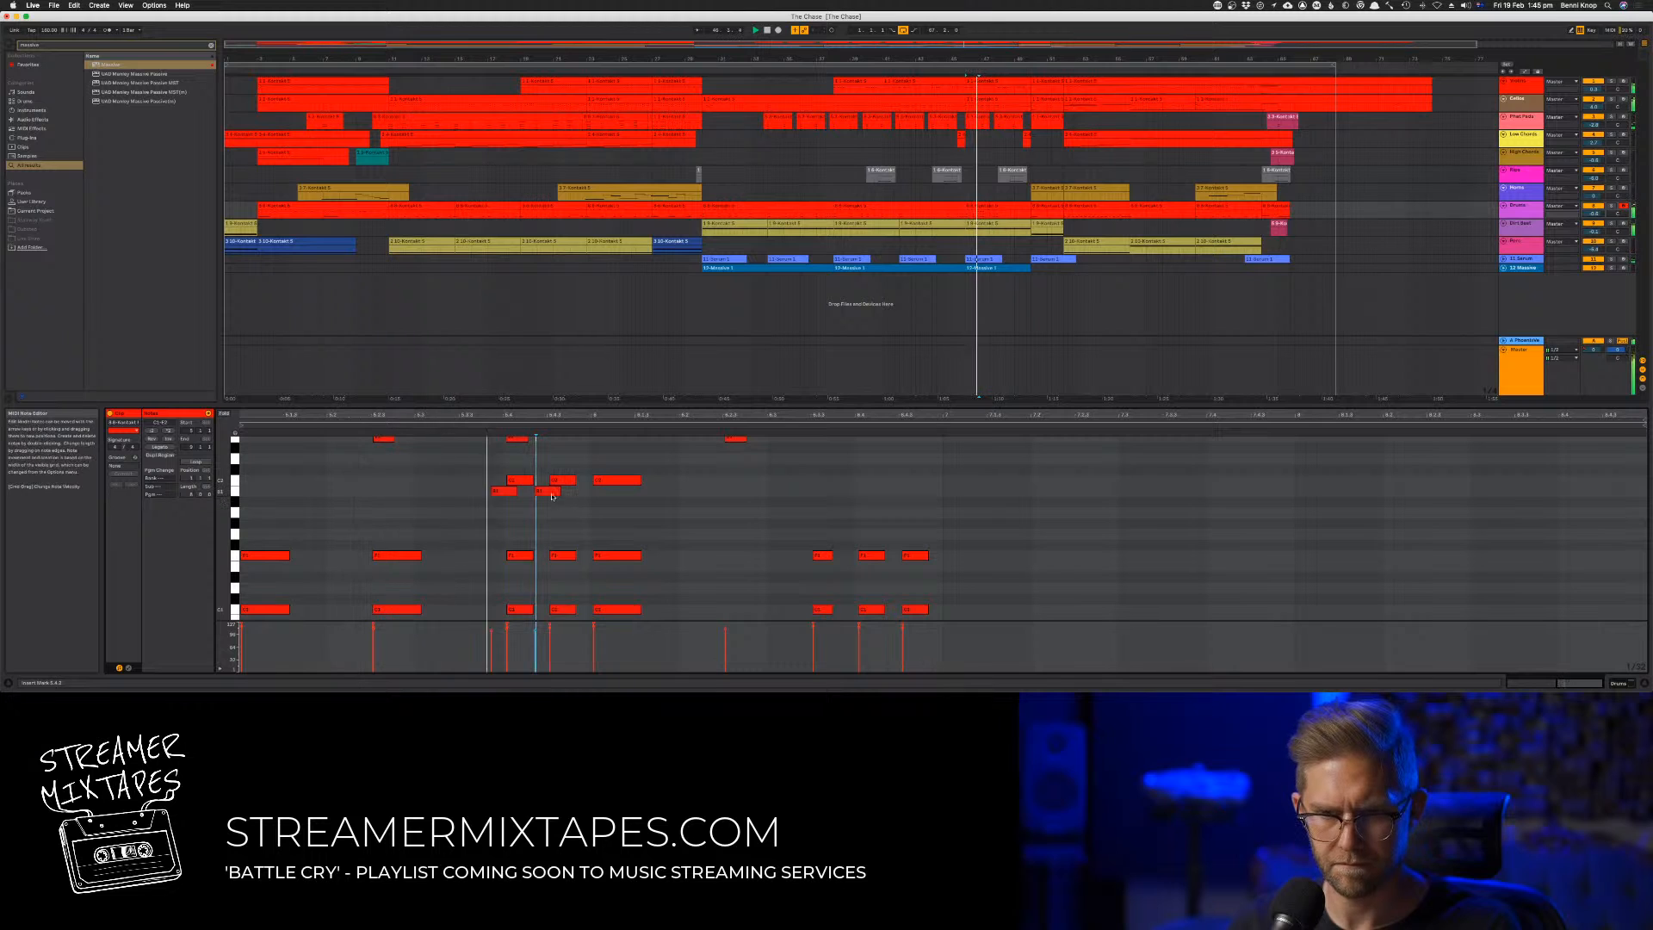
key(space)
key(space)
drag(557, 472, 563, 507)
click(563, 513)
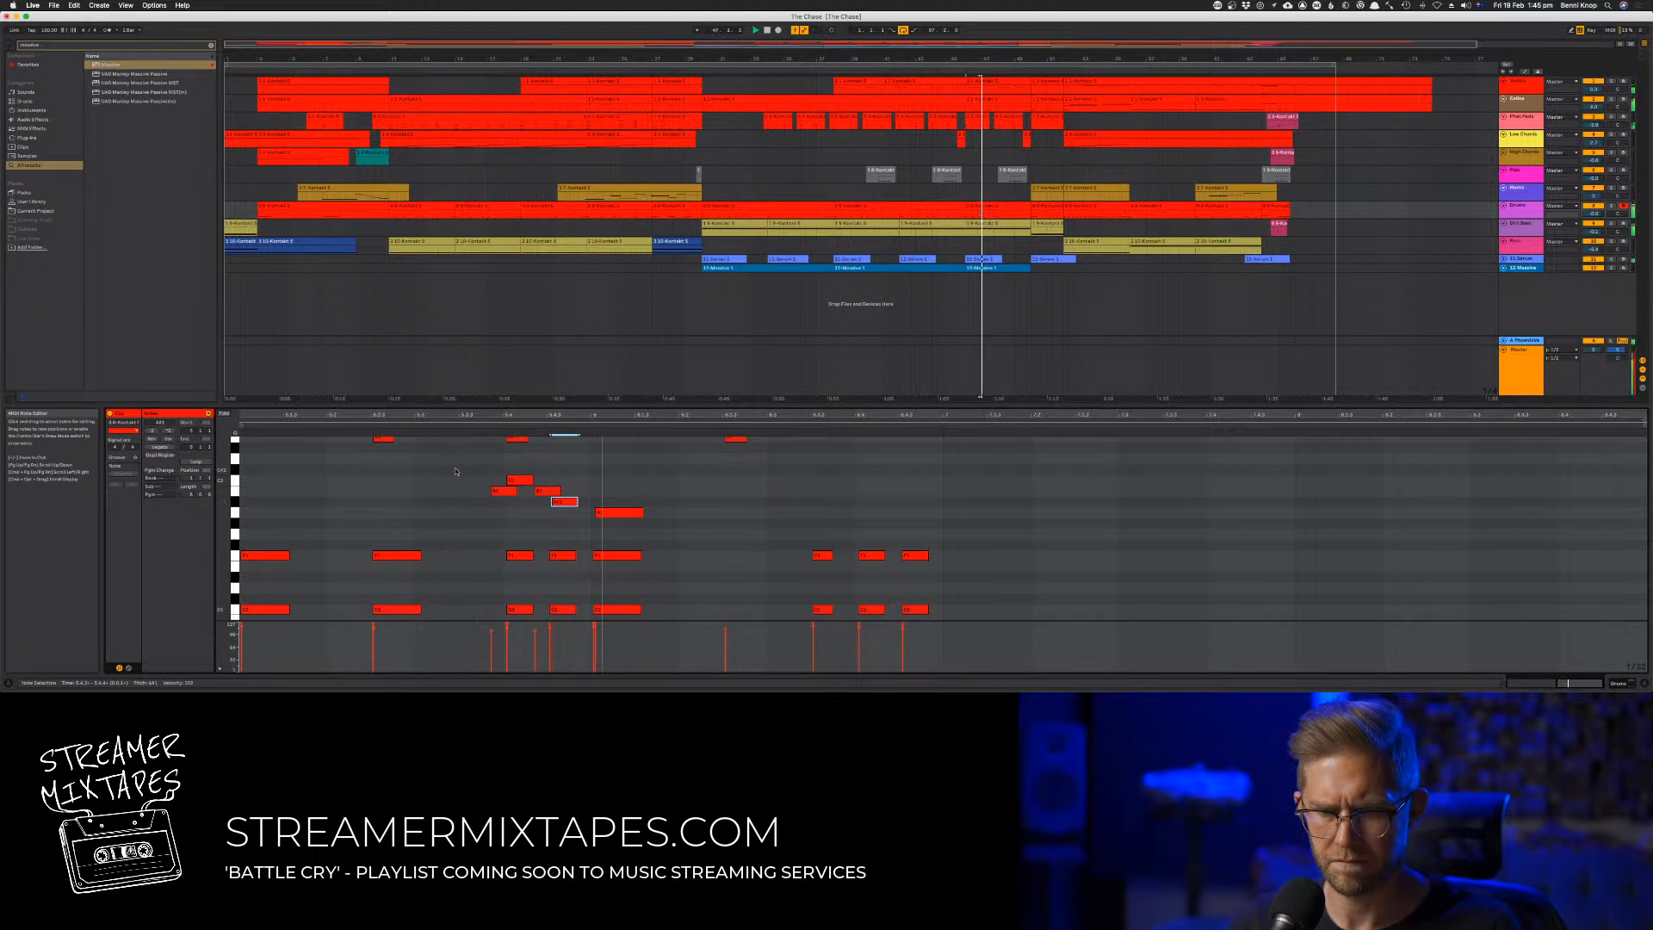
Nudge the grace notes and first two main hits of the fill slightly later while auditioning their timing
drag(457, 471, 636, 499)
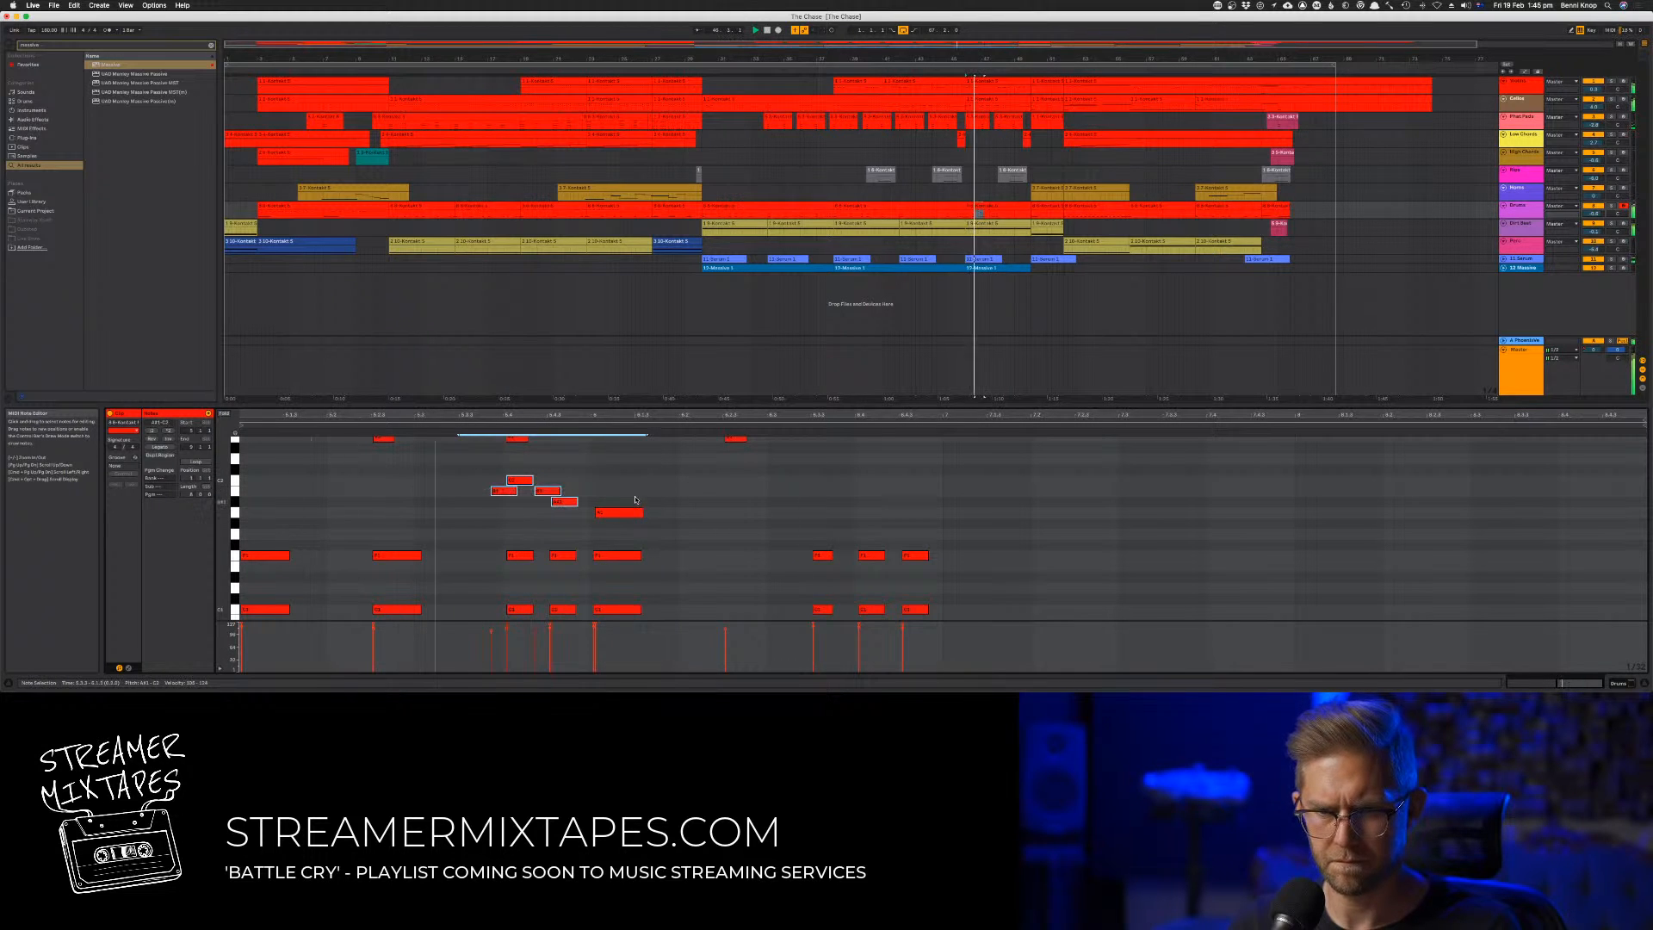
click(590, 496)
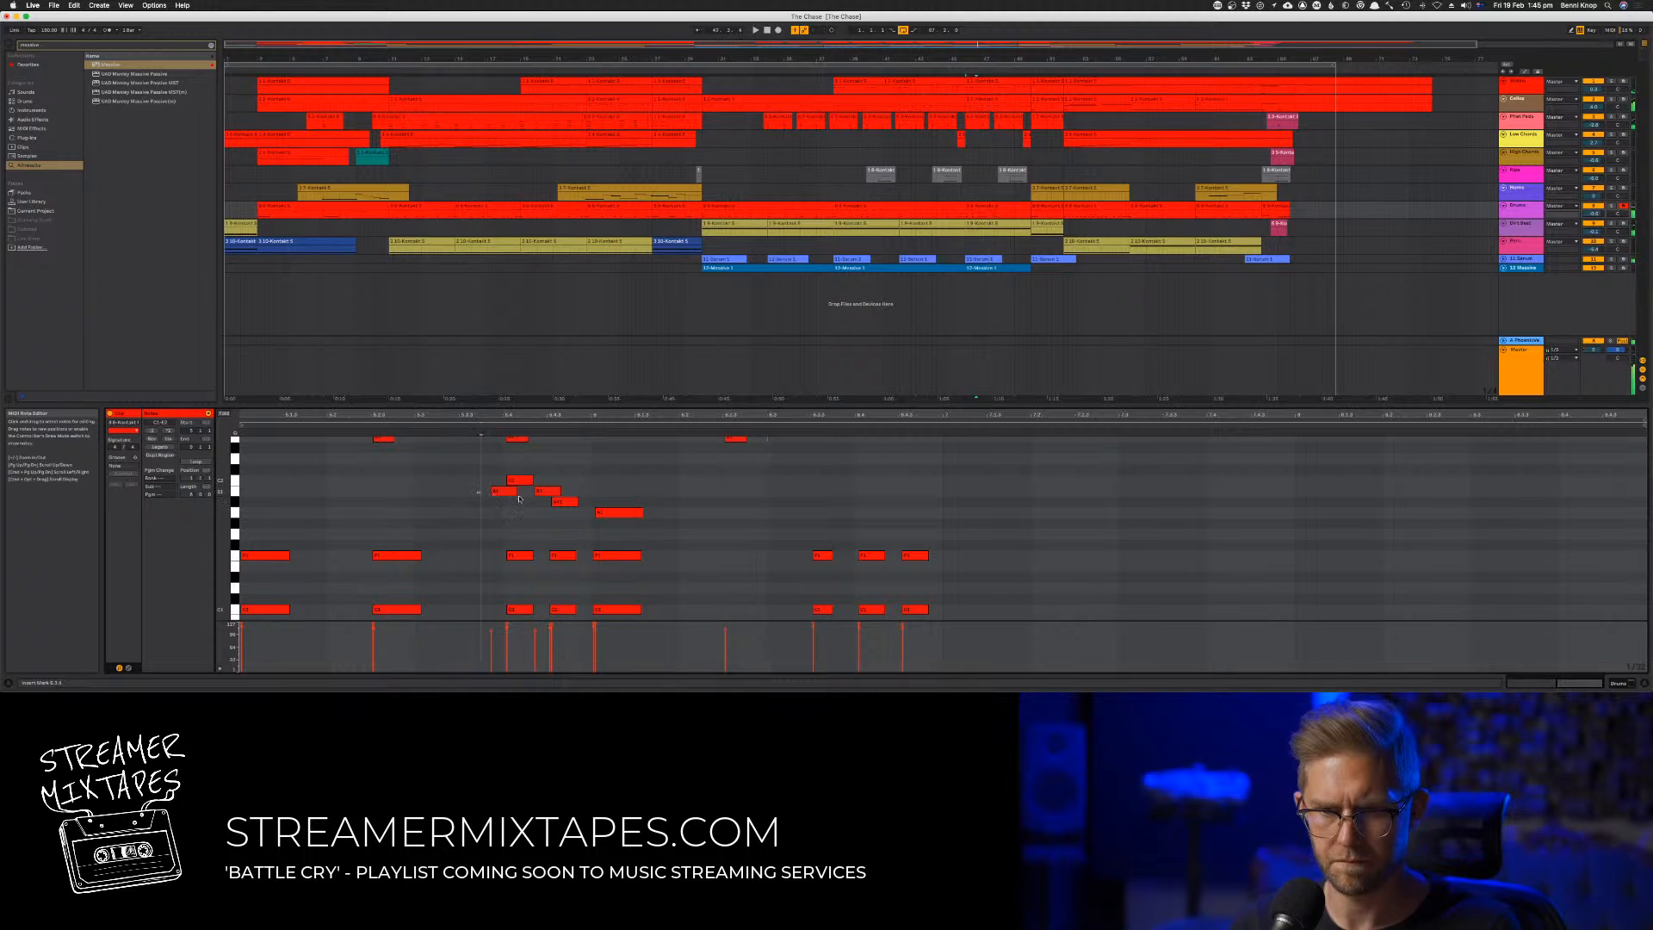
drag(519, 499, 571, 506)
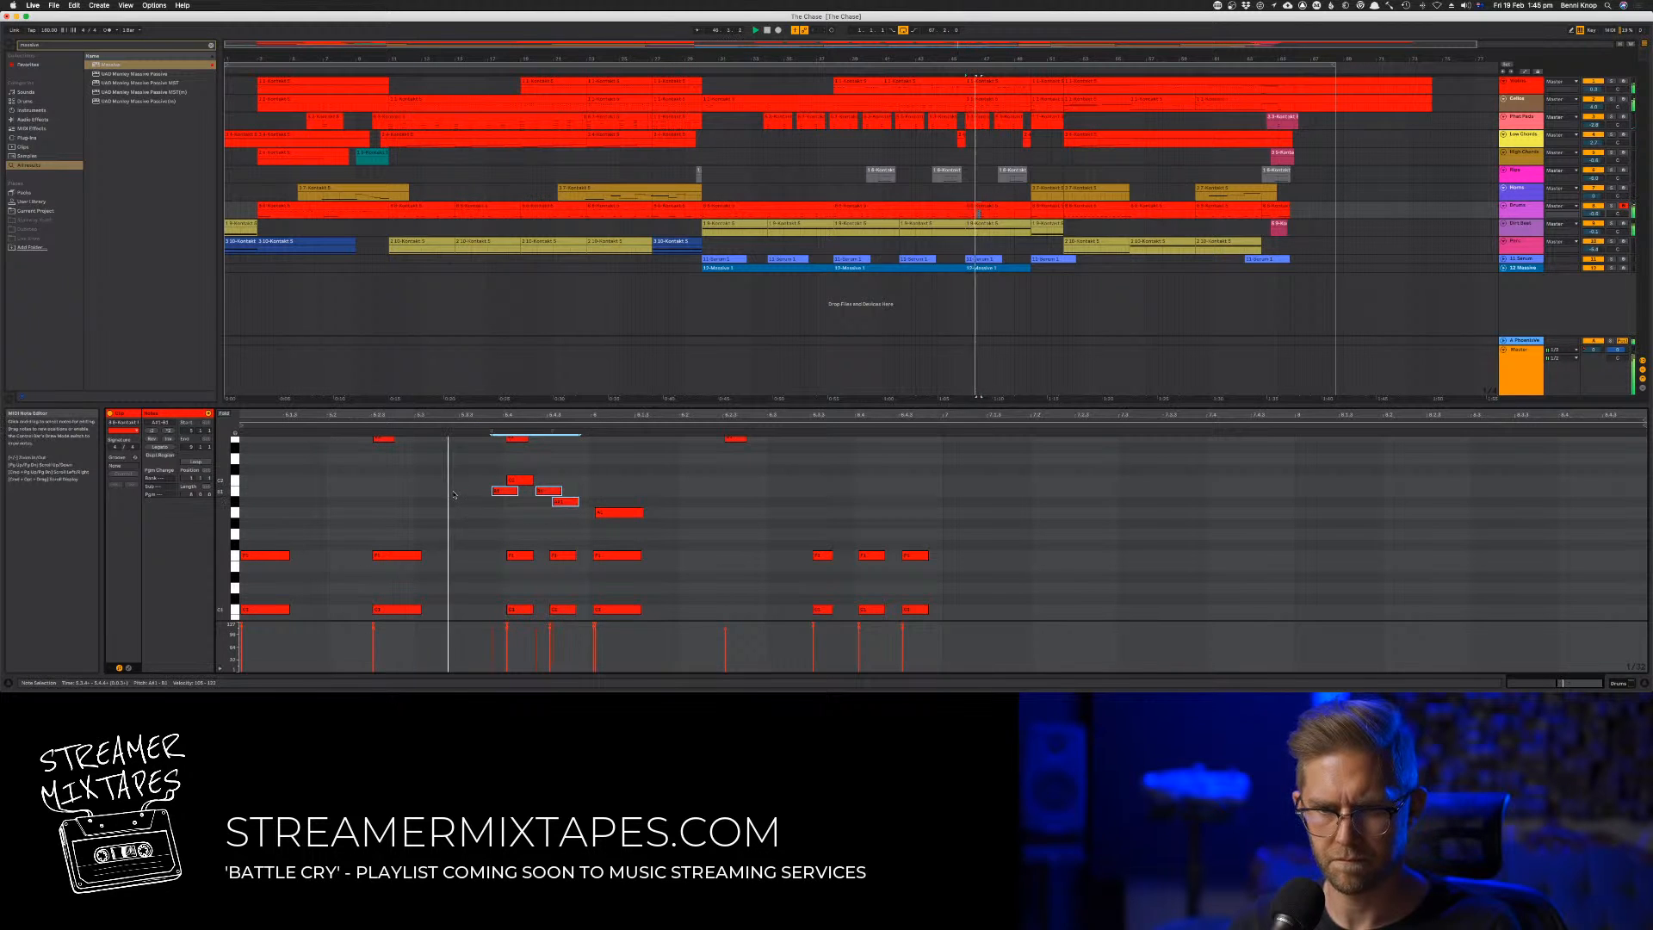
click(566, 517)
click(563, 503)
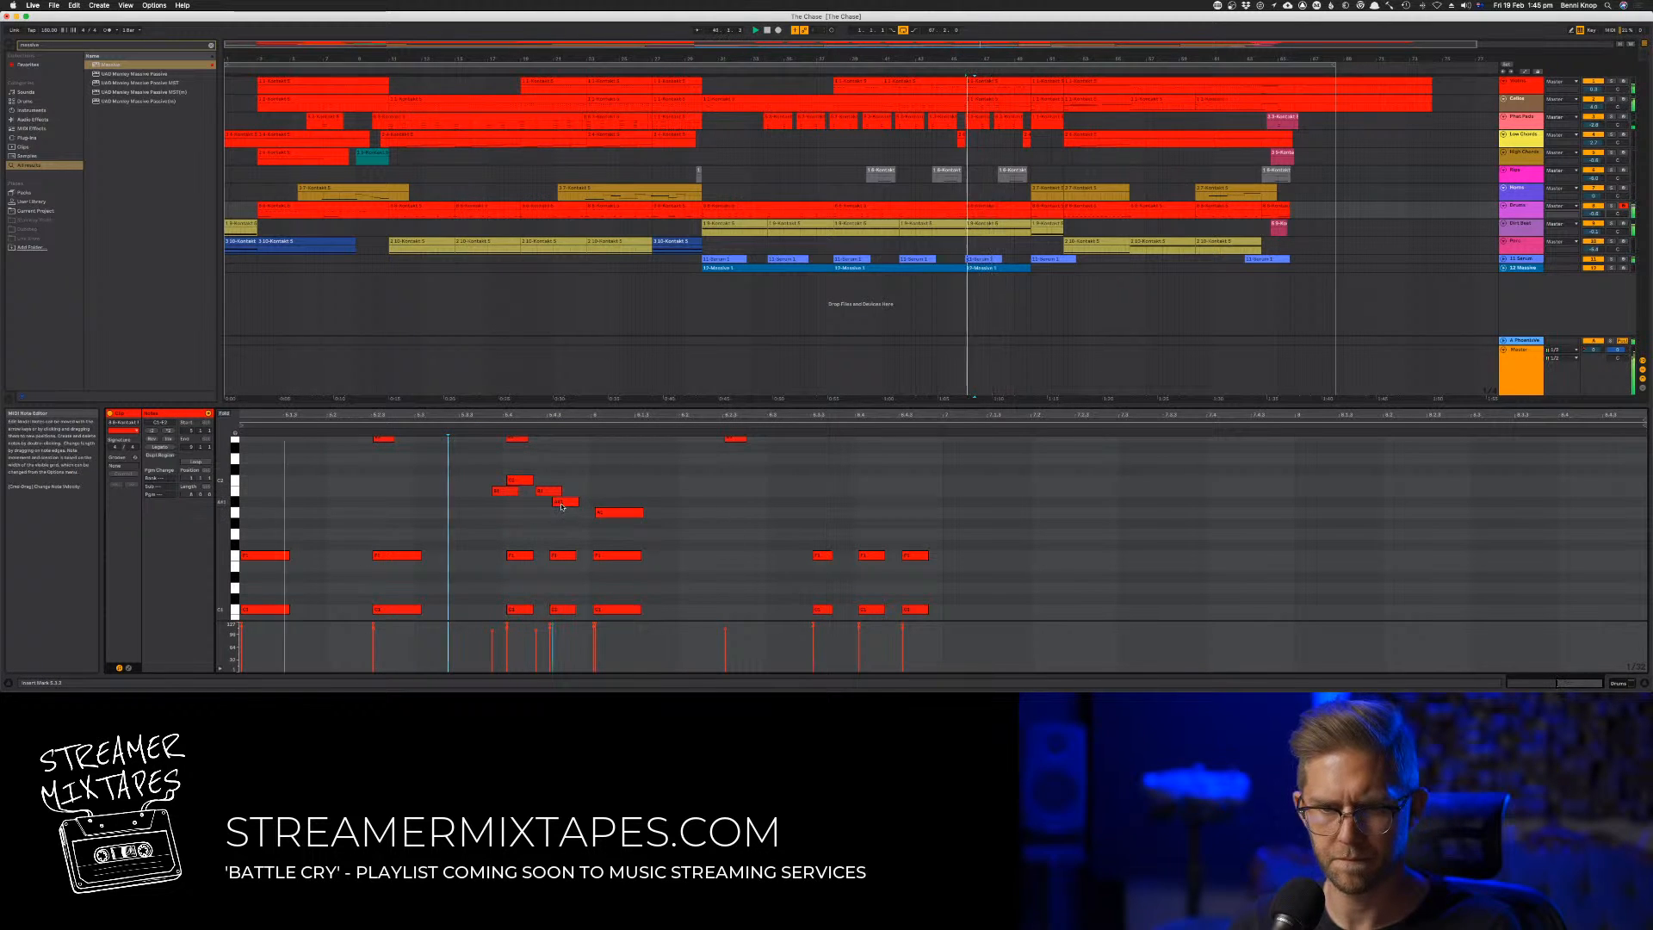
click(521, 481)
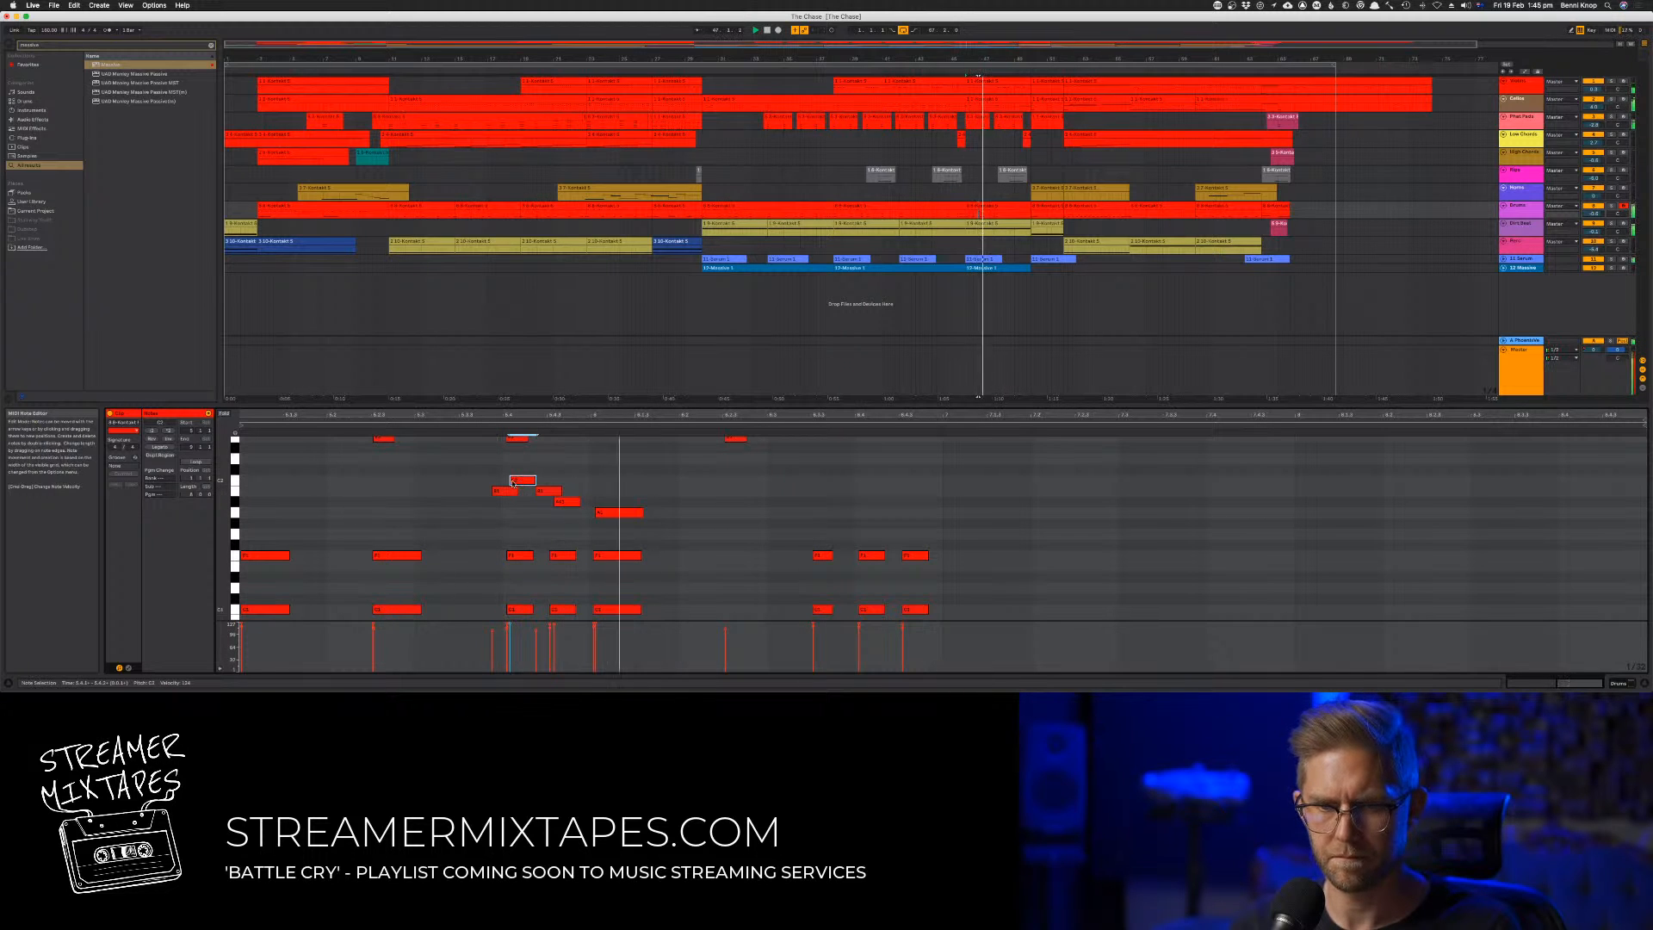
drag(468, 474, 568, 500)
click(574, 504)
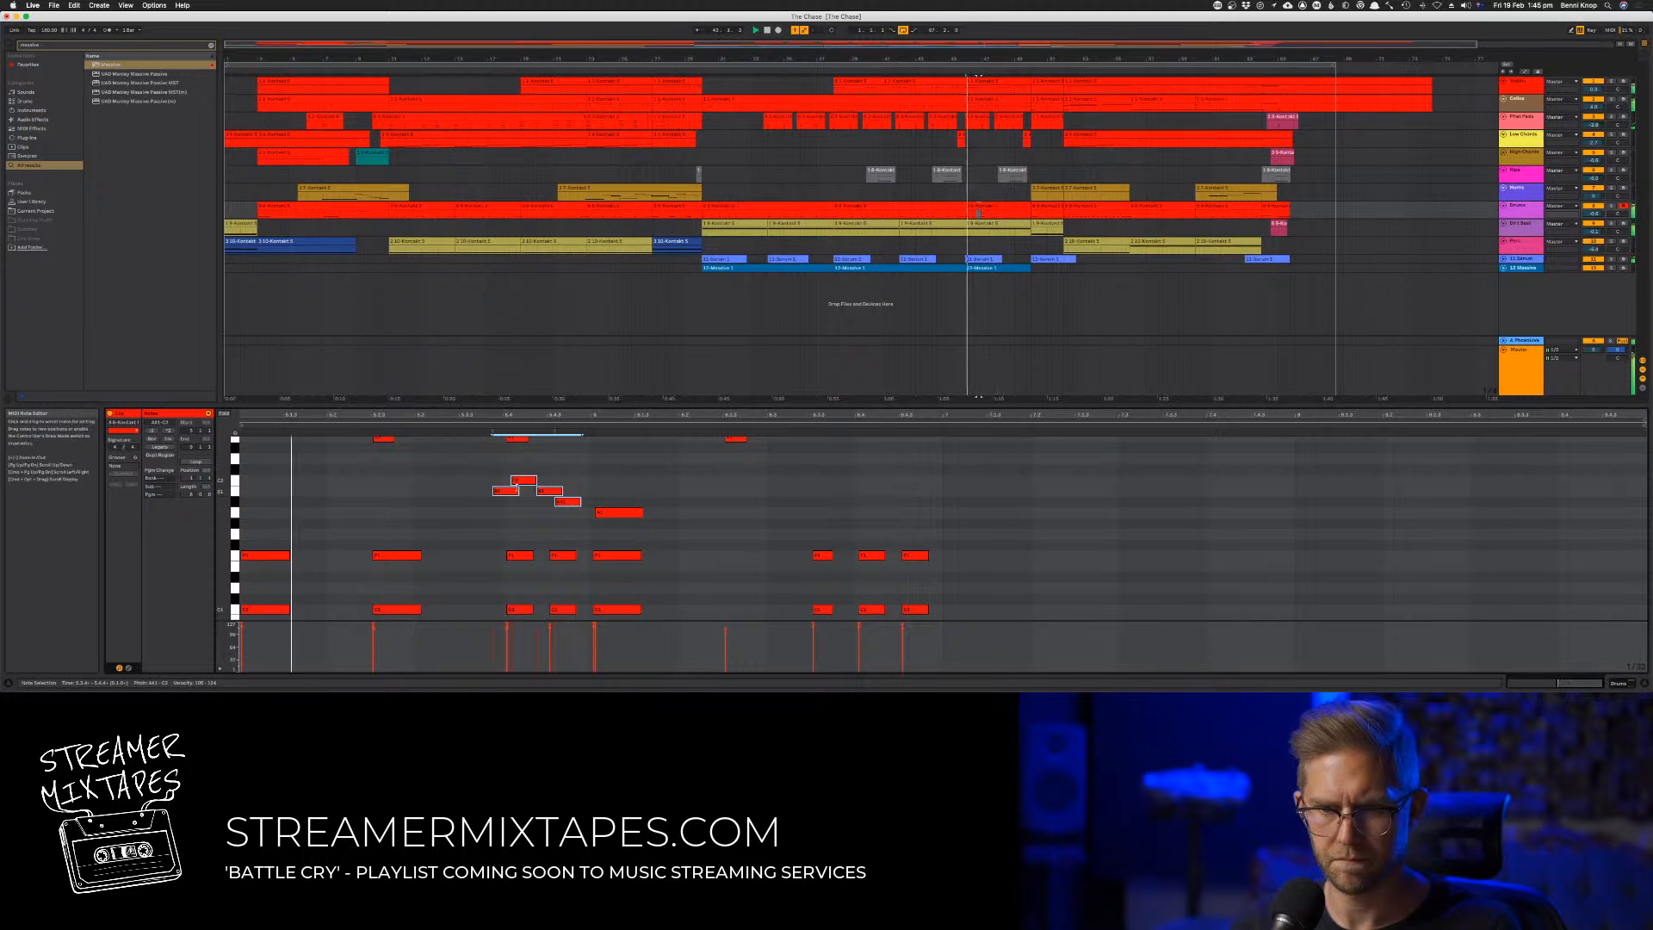
Copy the five-note fill and align it with the group of three low hits at the end of the pattern
drag(467, 473, 728, 494)
key(super+d)
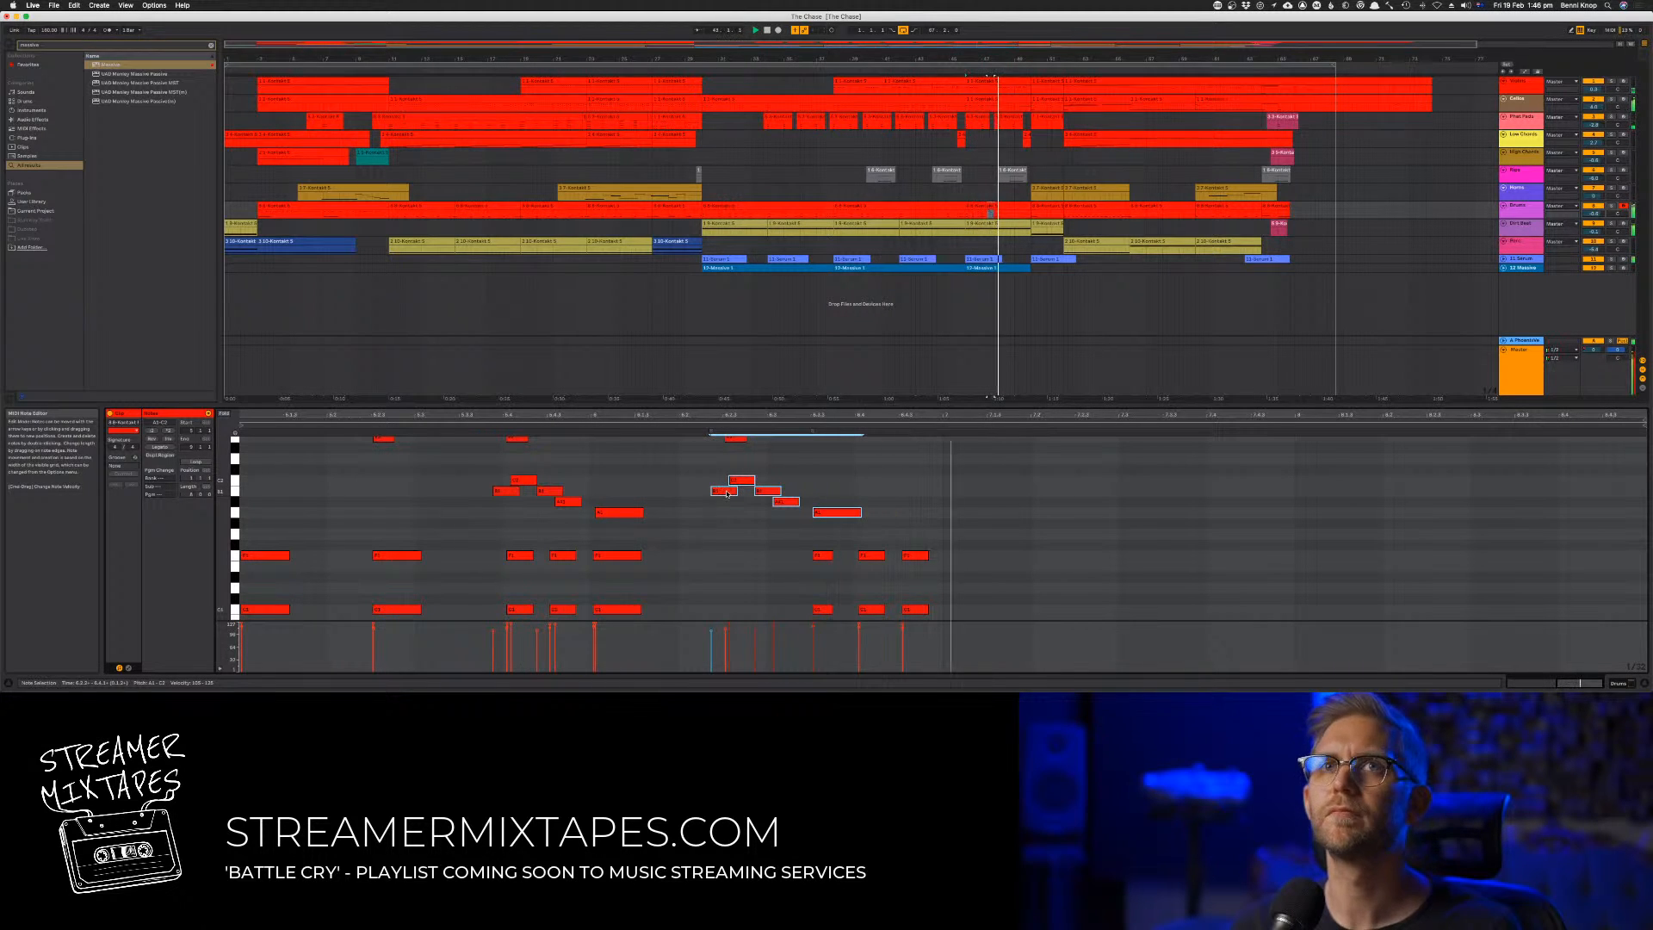
drag(727, 493, 821, 497)
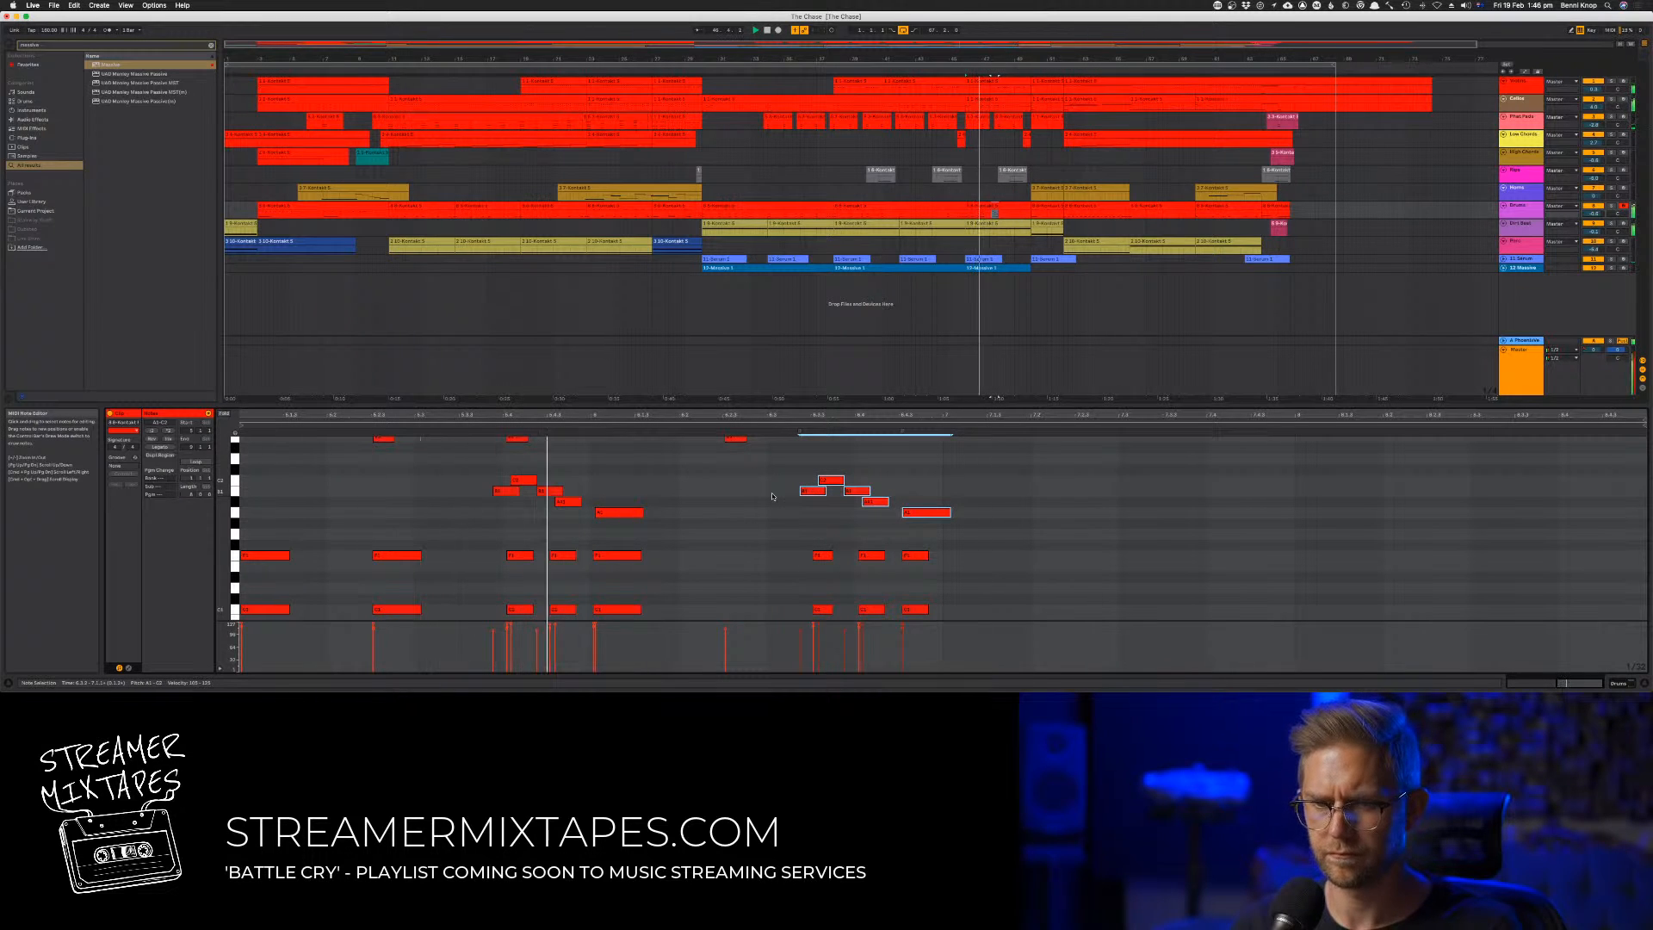
Delete the original fill, shorten the last note of its copy slightly, and audition the pattern
drag(448, 475, 644, 517)
key(Delete)
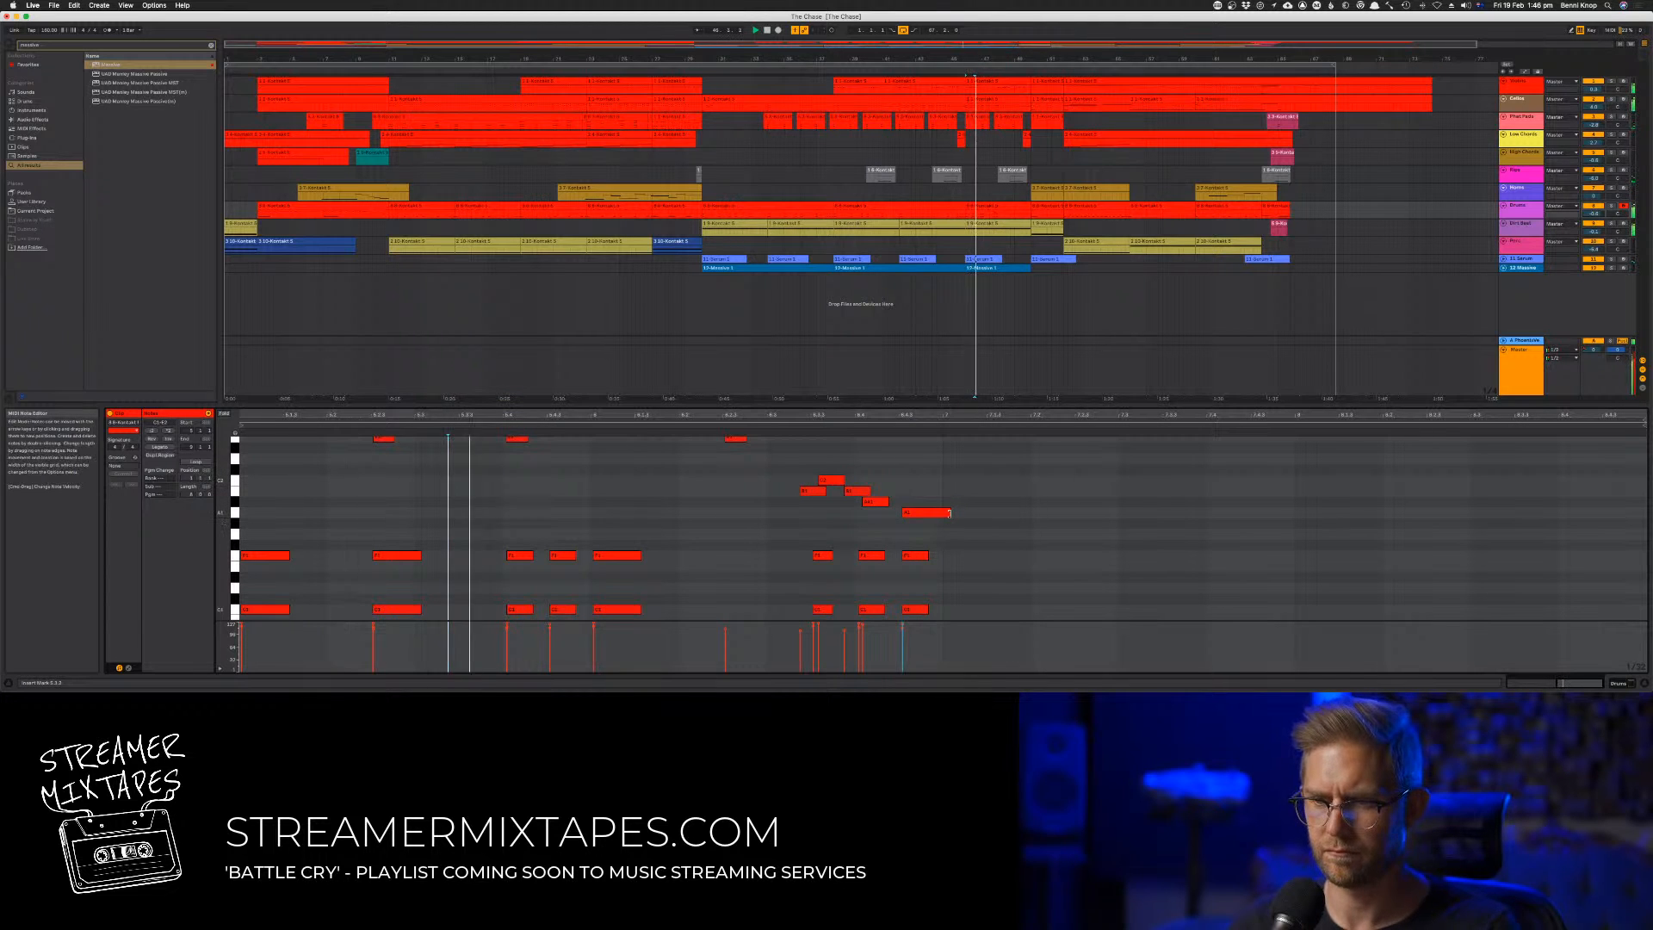
drag(950, 513, 939, 513)
click(761, 503)
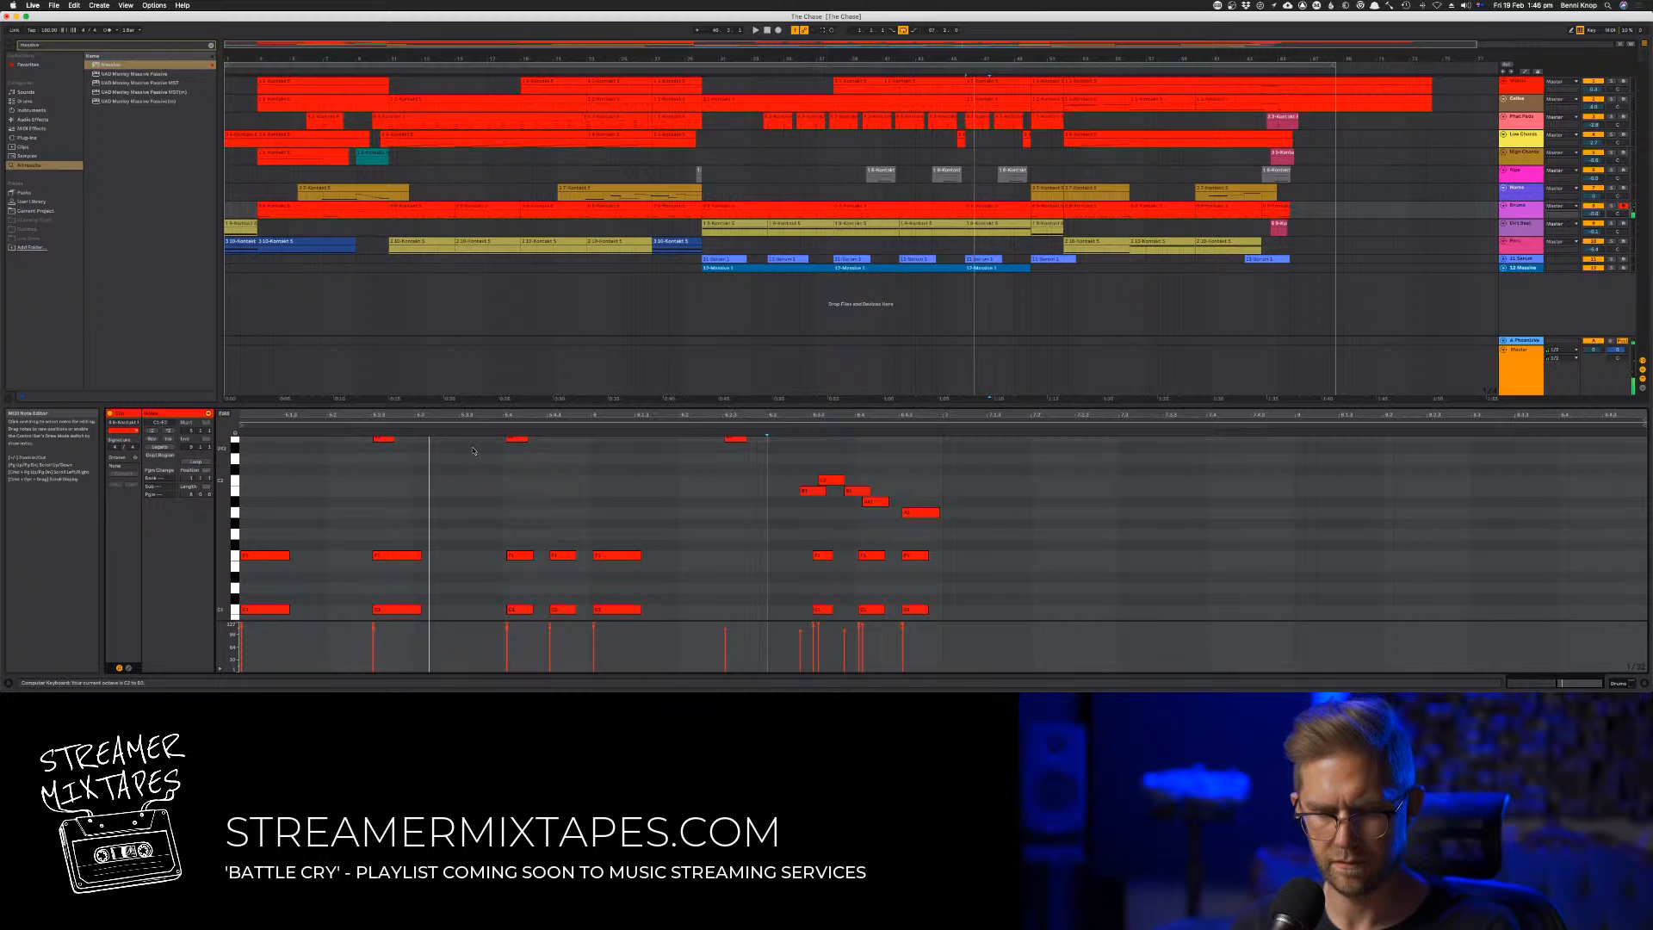
key(space)
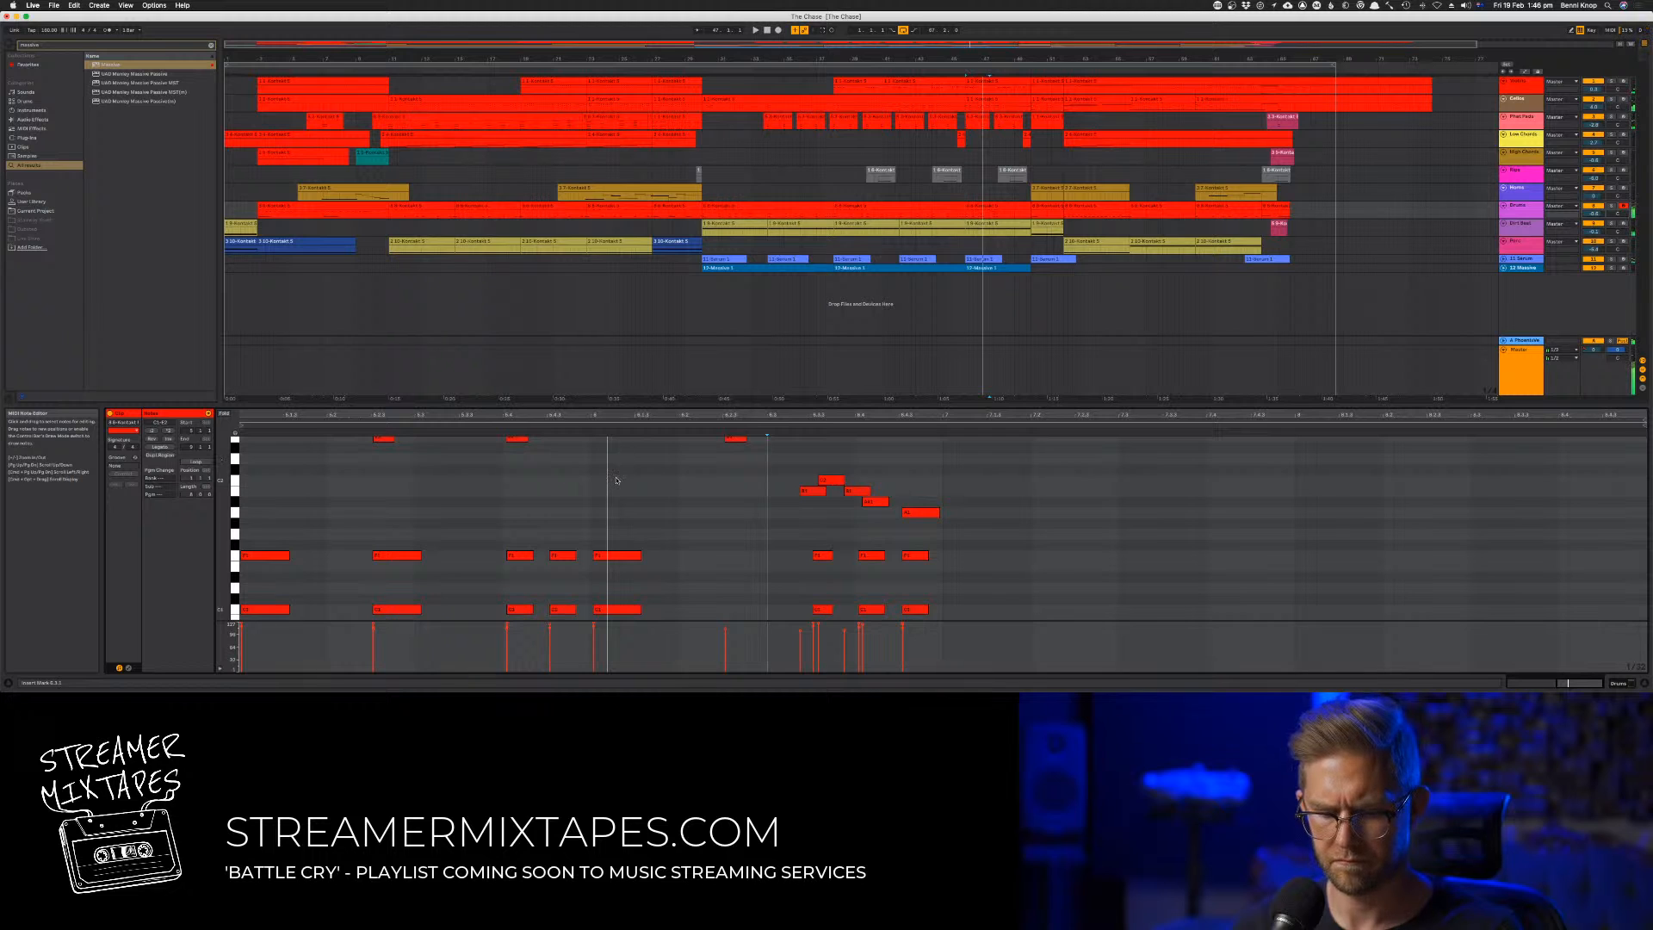
Copy the three isolated short notes earlier at a higher pitch, and add a second copy slightly after them one semitone higher
scroll(615, 479, up, 3)
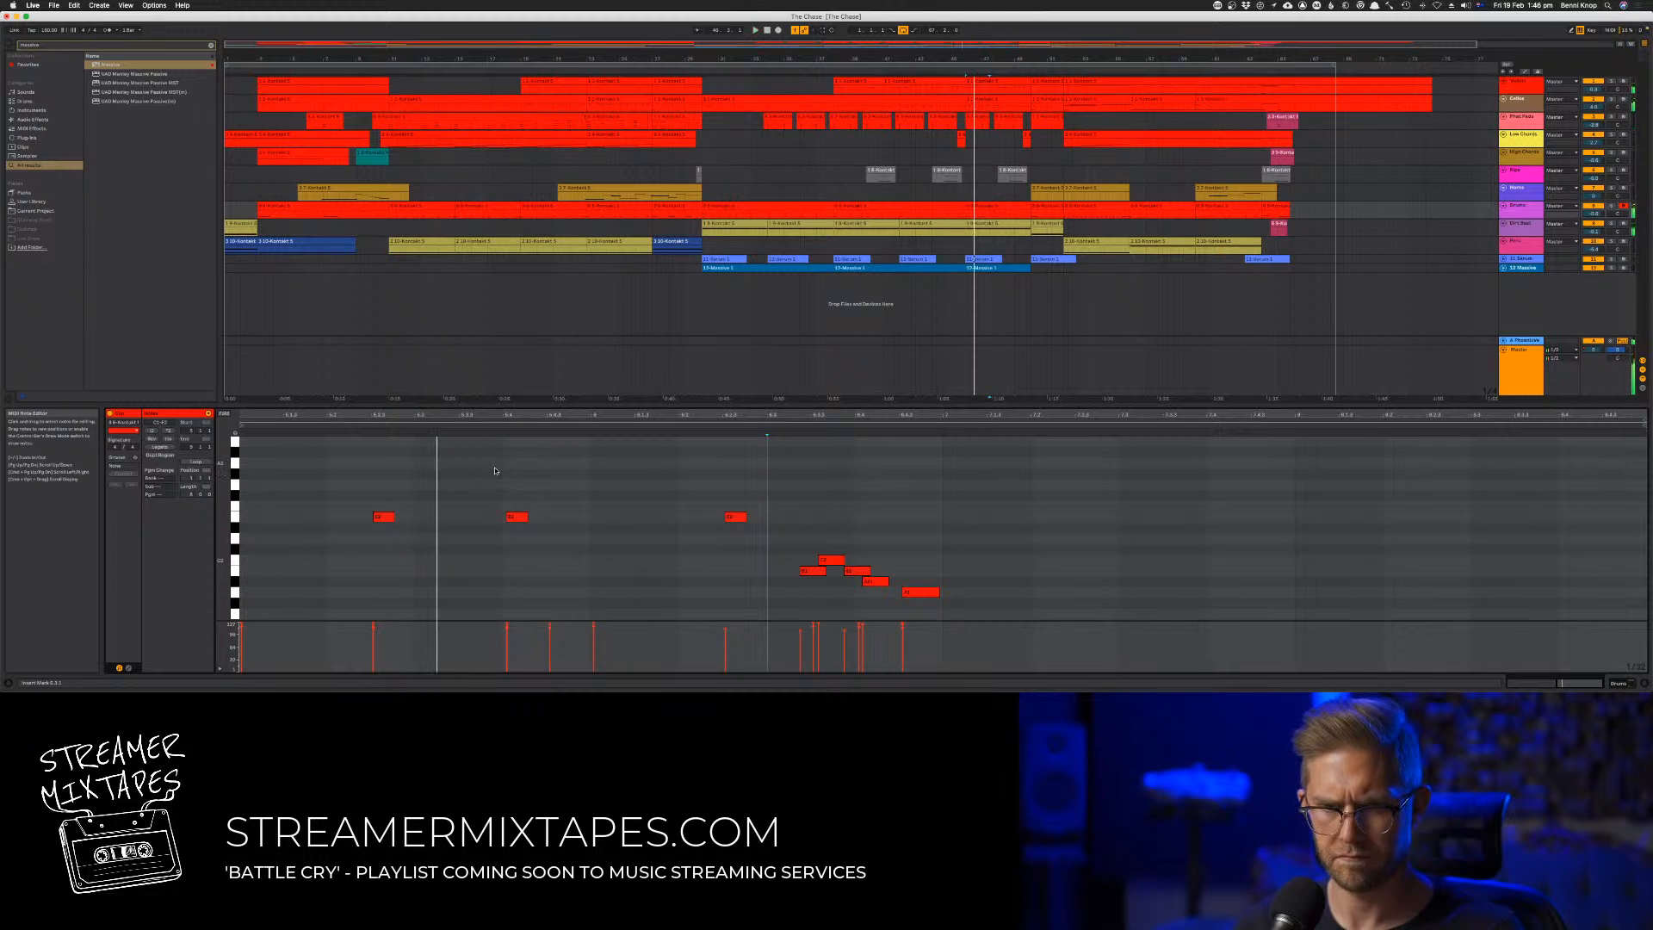
scroll(440, 488, up, 3)
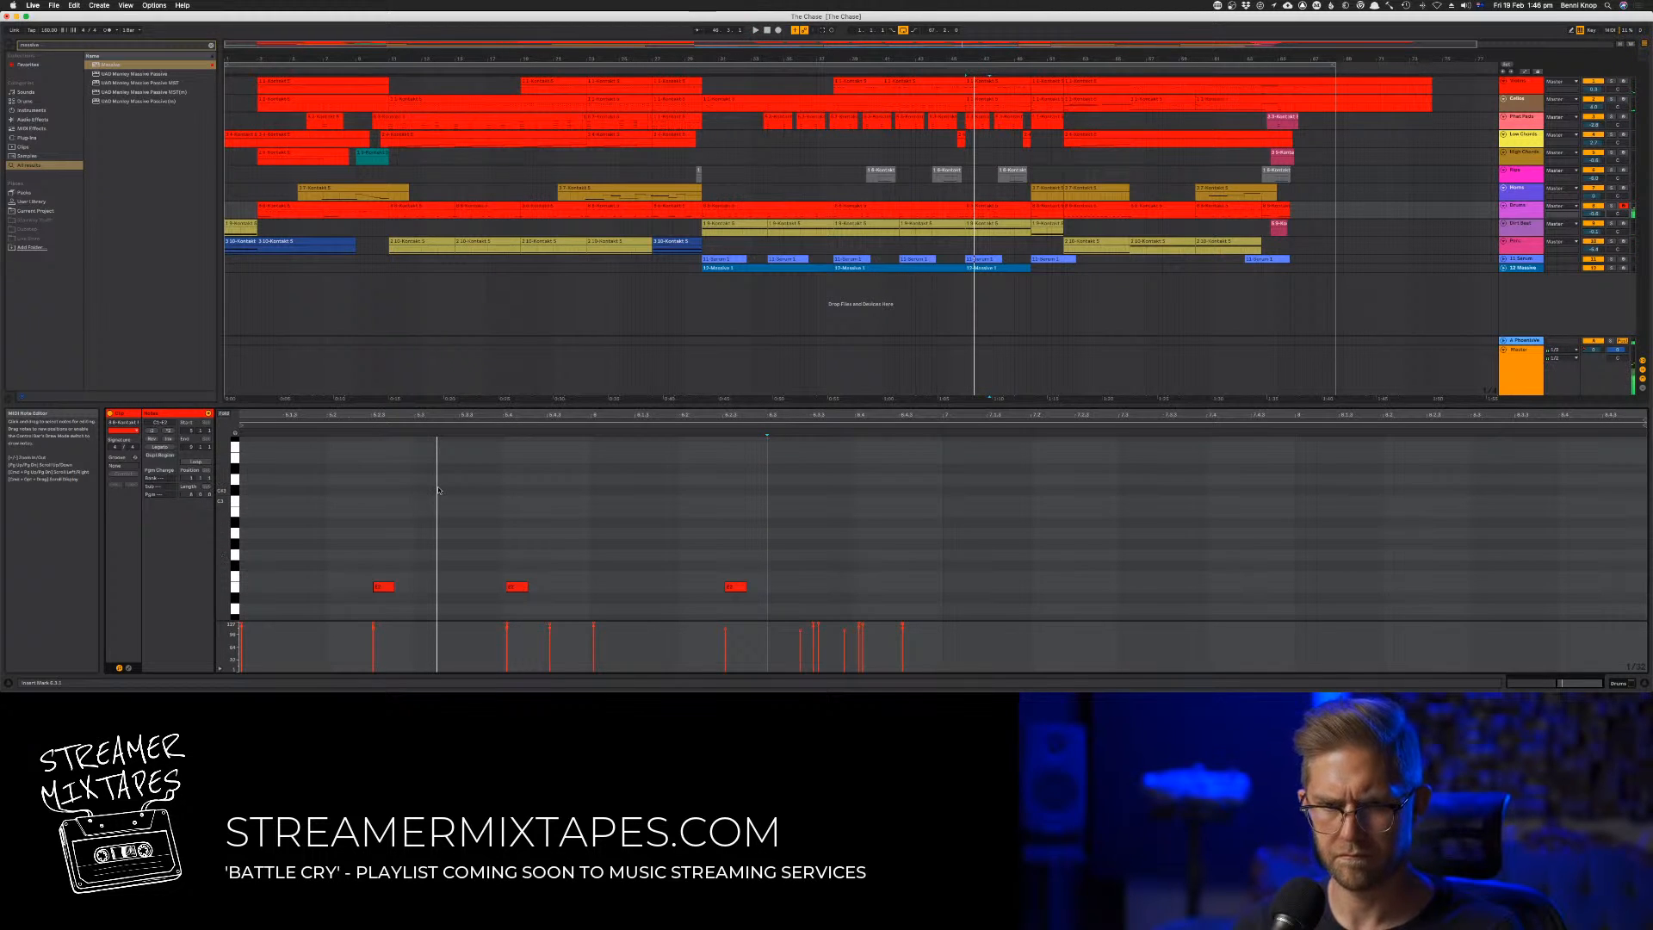
scroll(439, 492, down, 1)
drag(381, 529, 773, 612)
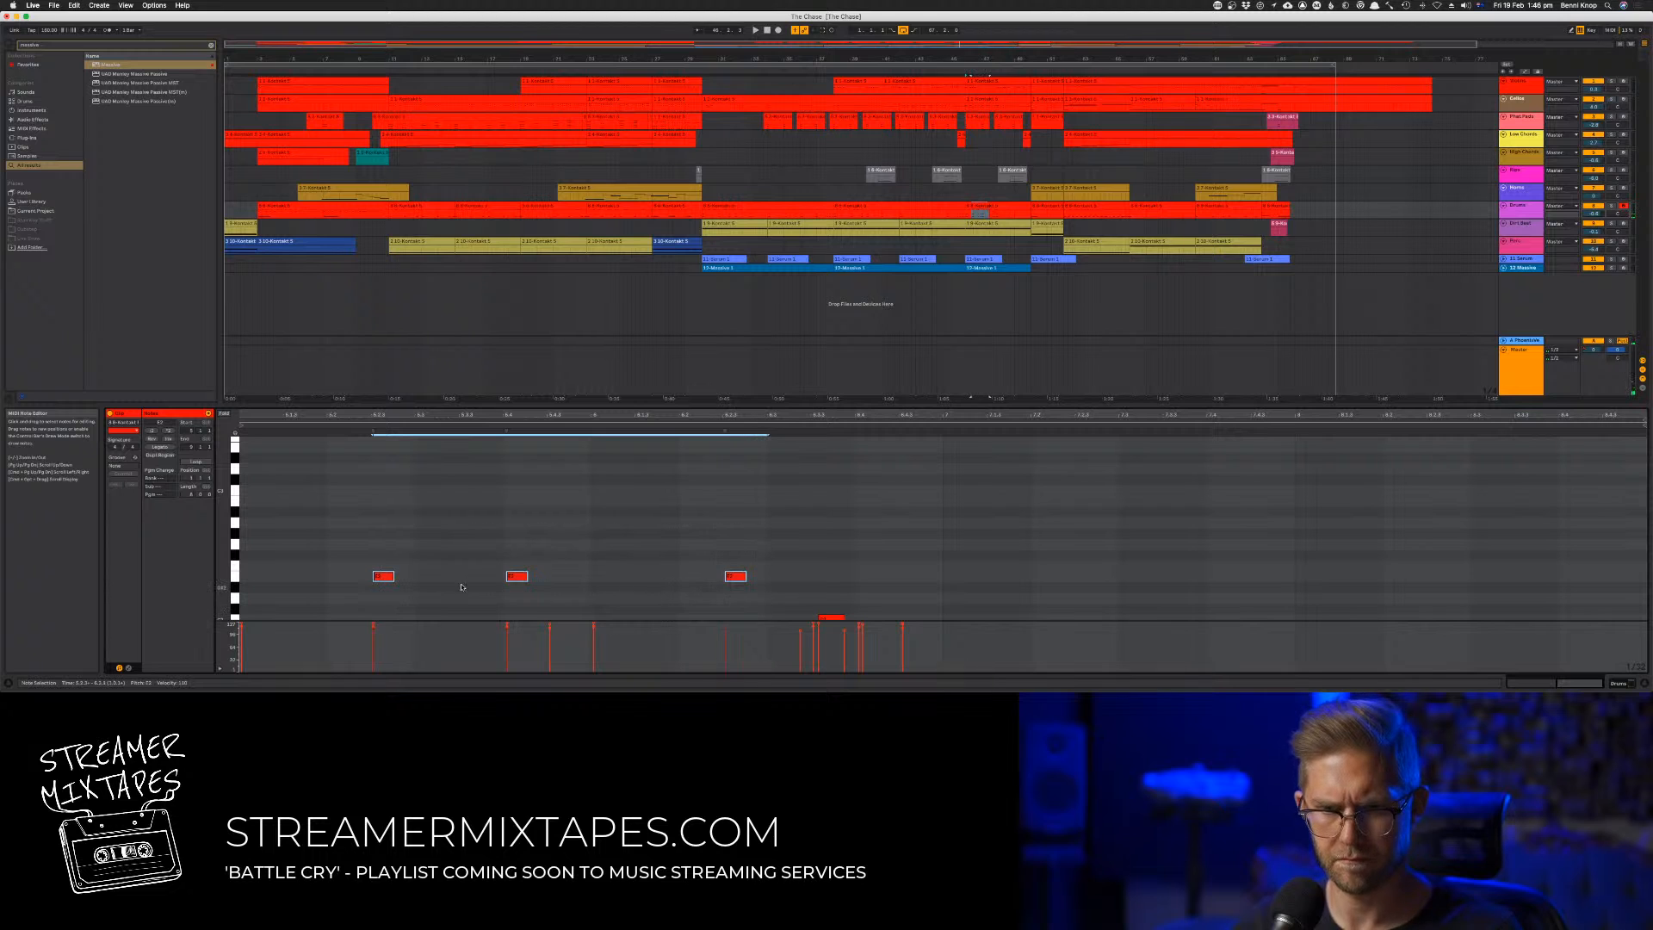
drag(394, 584, 292, 493)
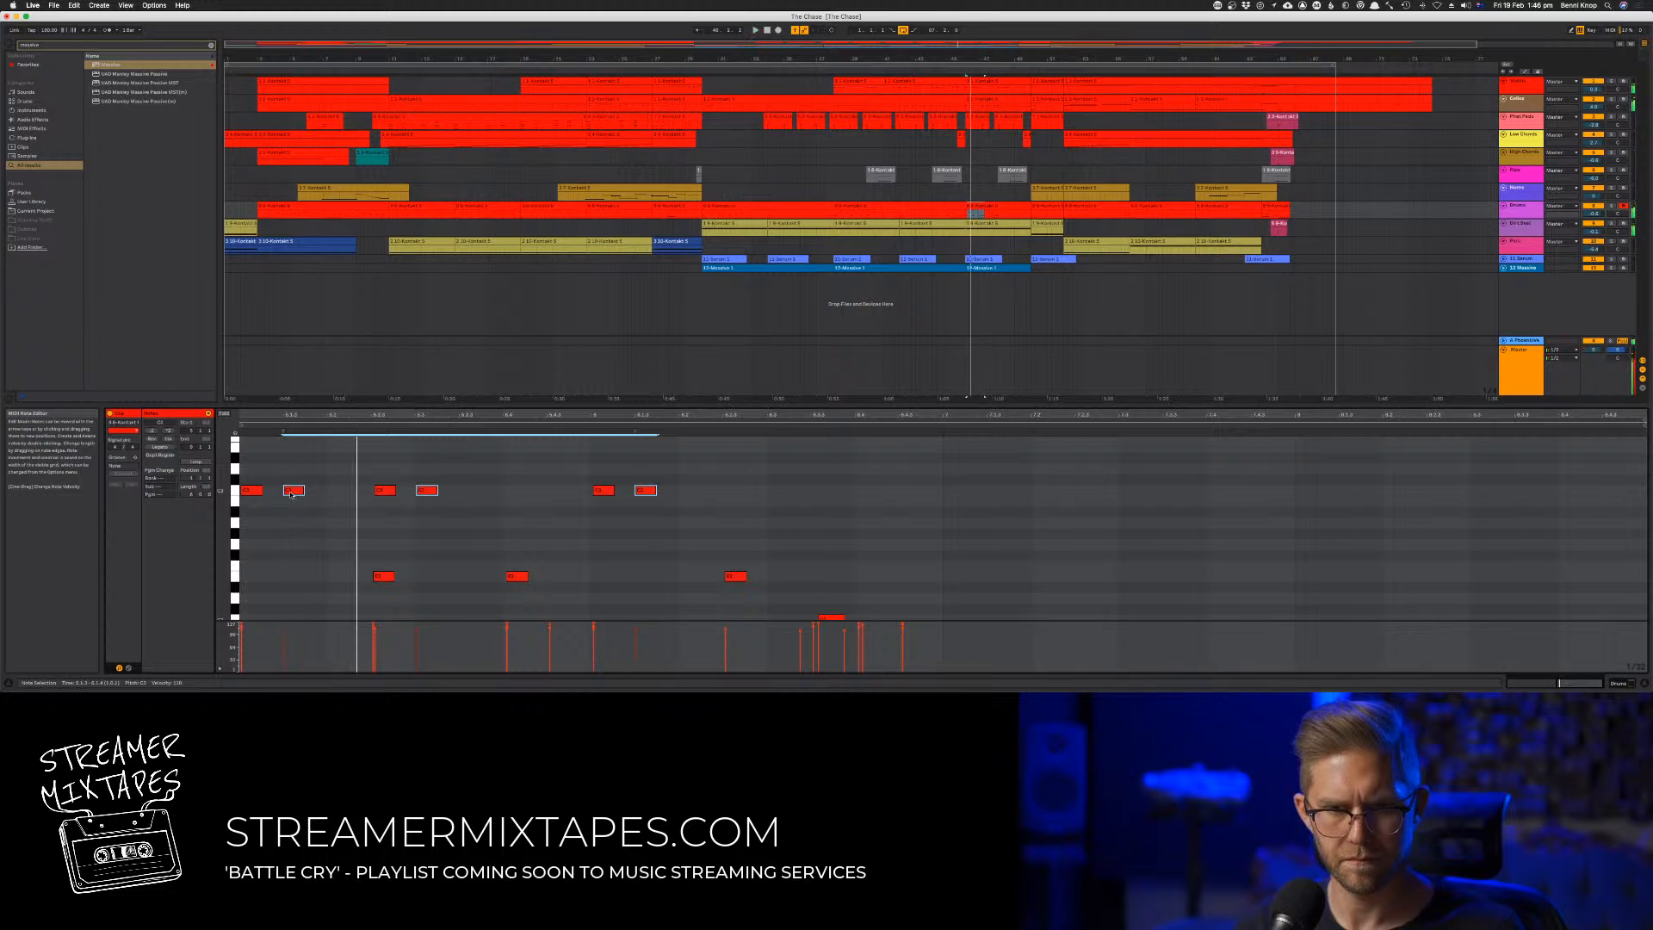
drag(291, 502, 291, 480)
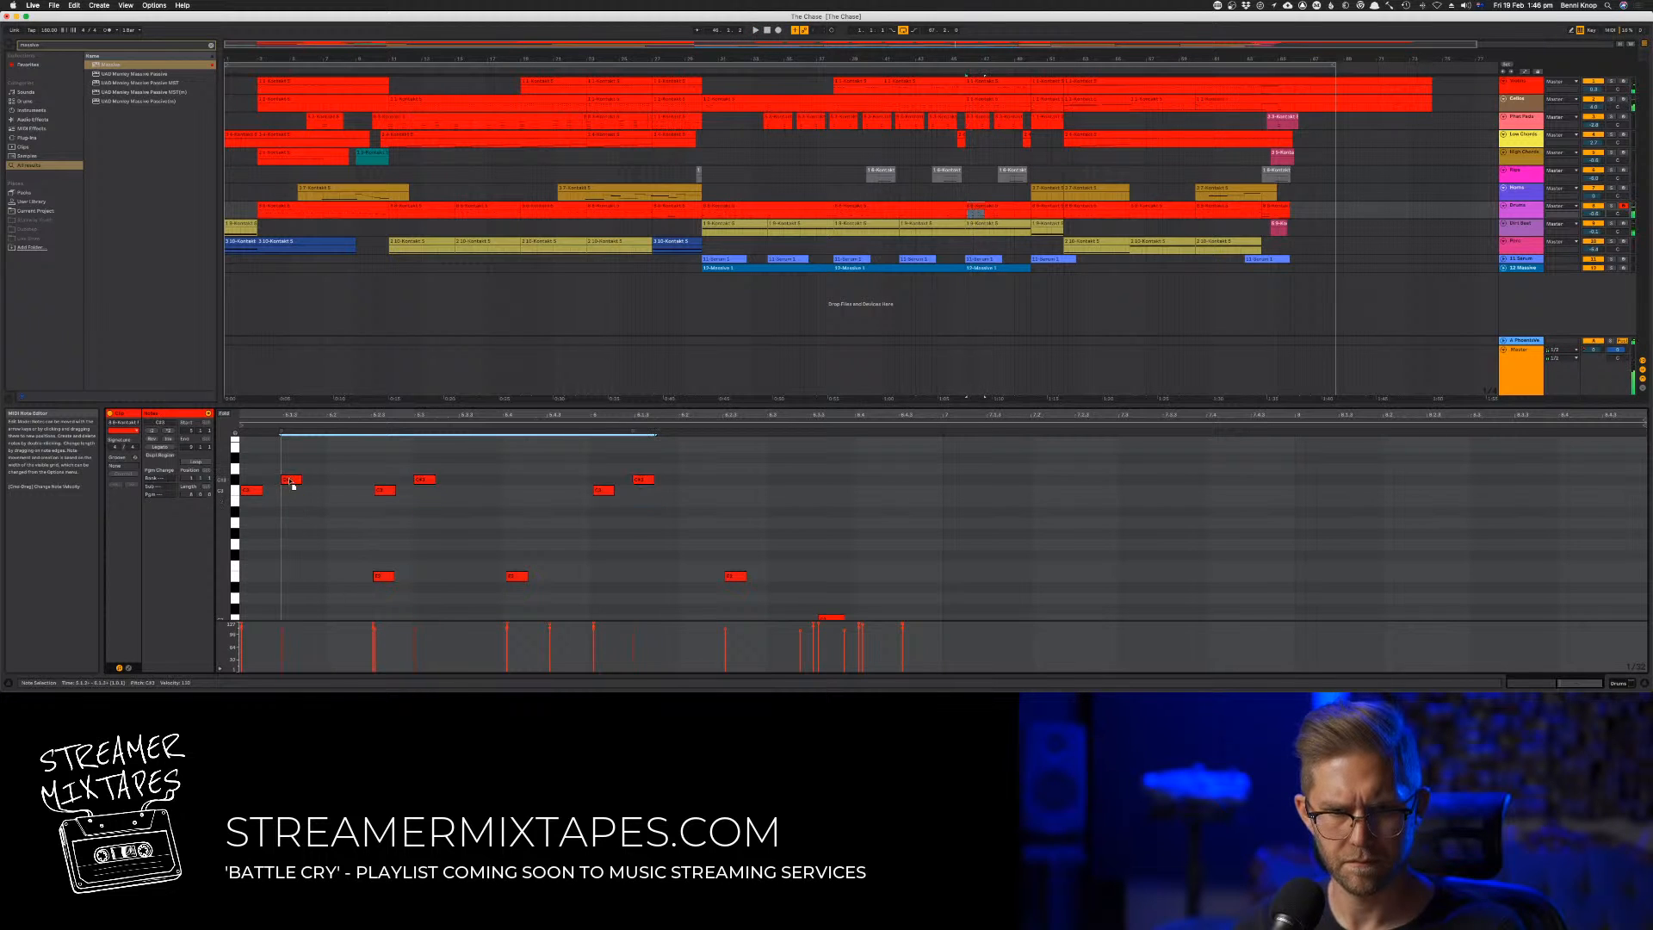
Select all six copied high notes and audition them with the drum pattern
key(space)
drag(704, 463, 226, 529)
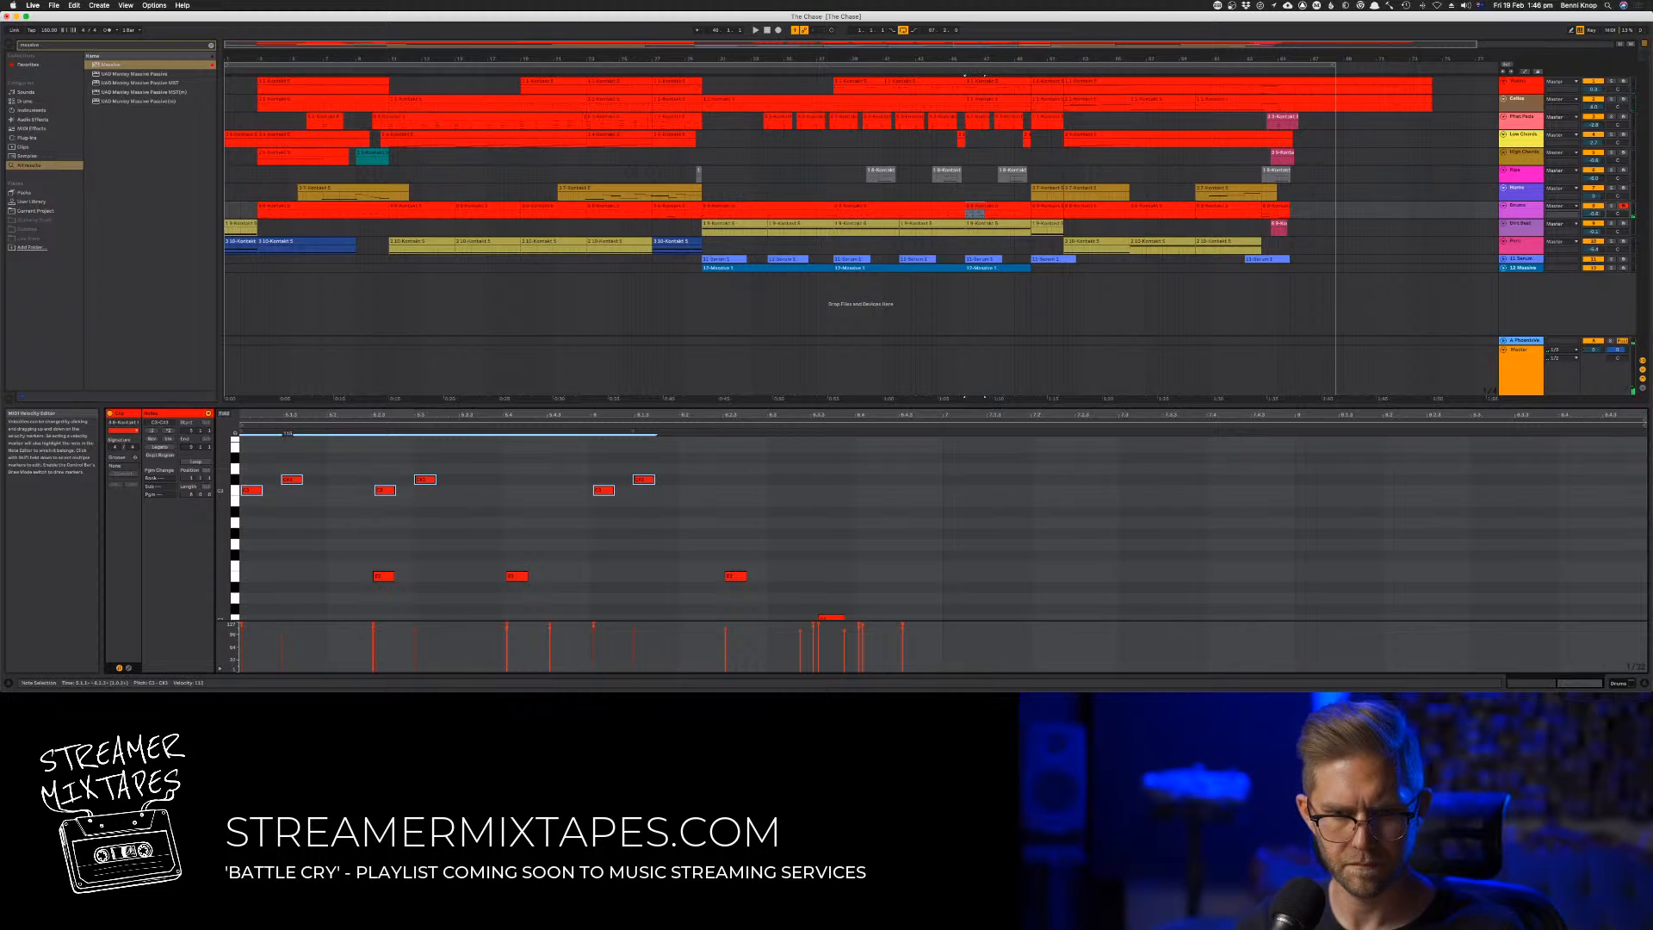
key(space)
key(space)
key(space)
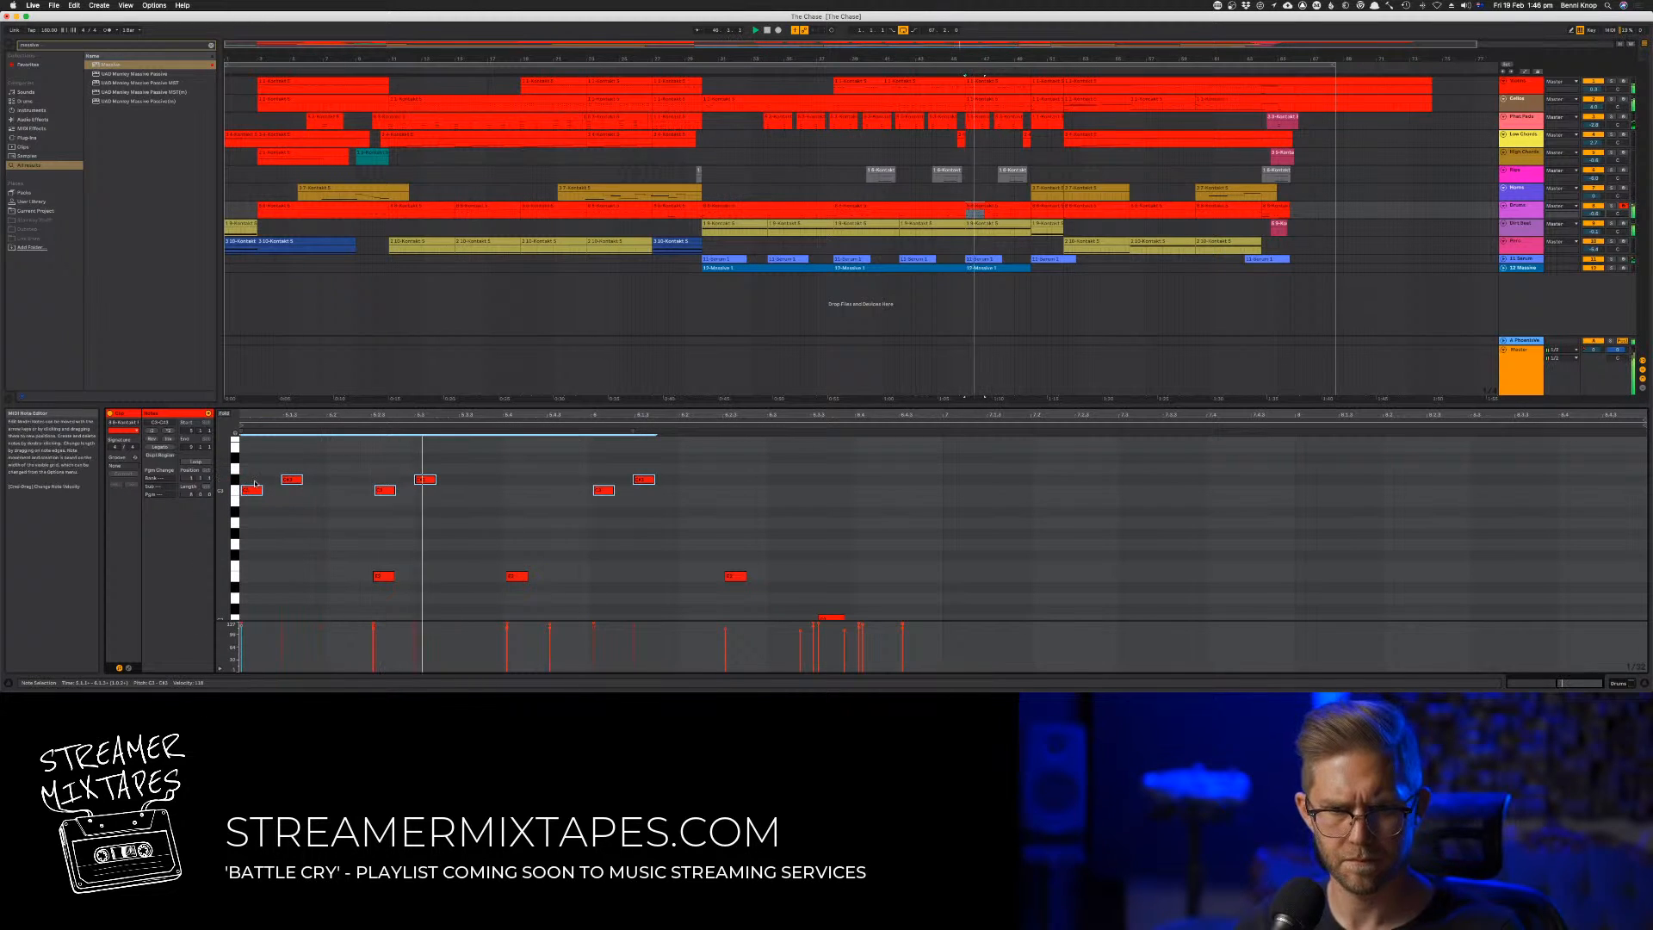
key(space)
Add another high note after the second high pair on its lower pitch, and nudge it slightly earlier while auditioning
click(426, 480)
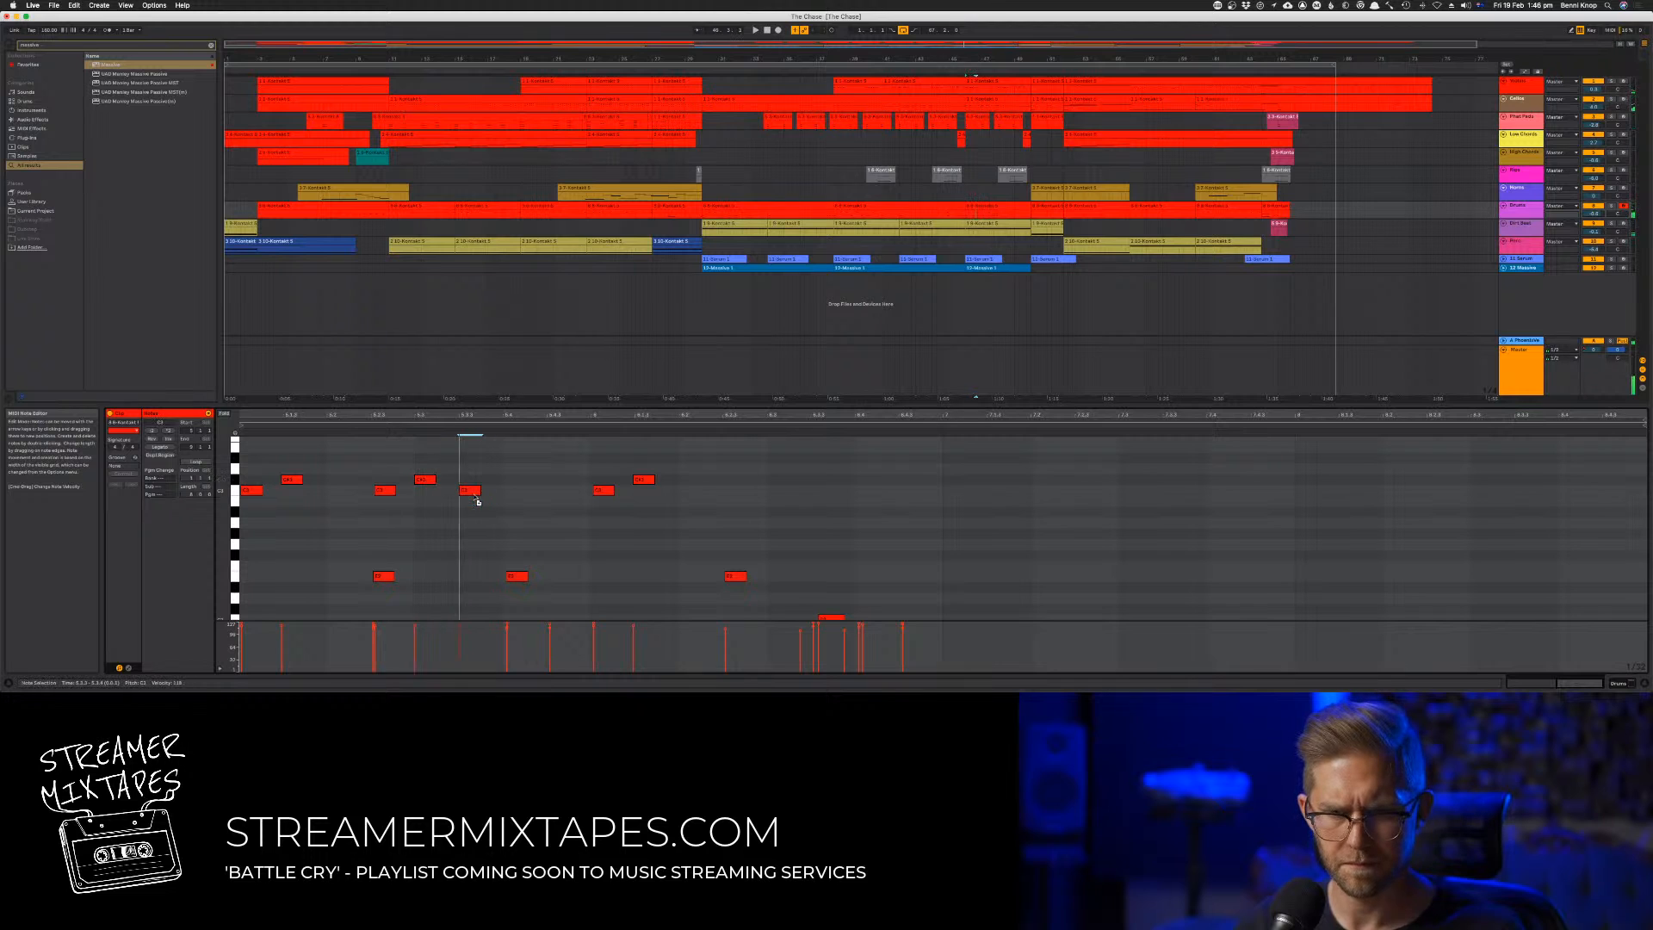
double_click(466, 489)
key(space)
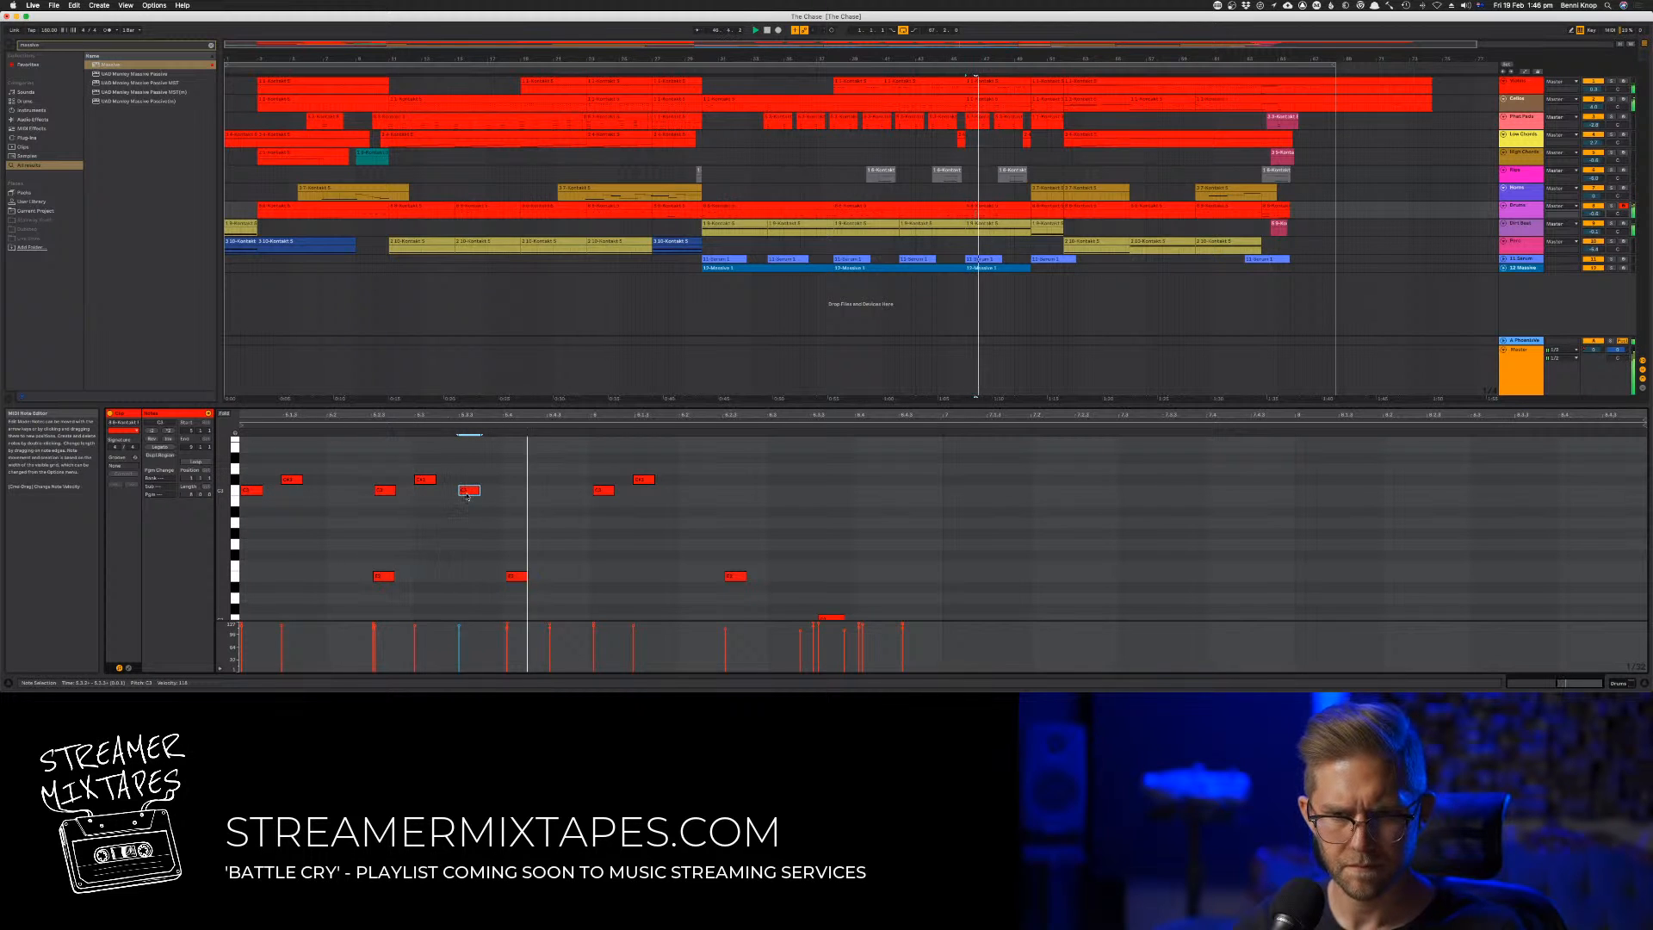
drag(467, 495, 464, 494)
key(space)
key(space)
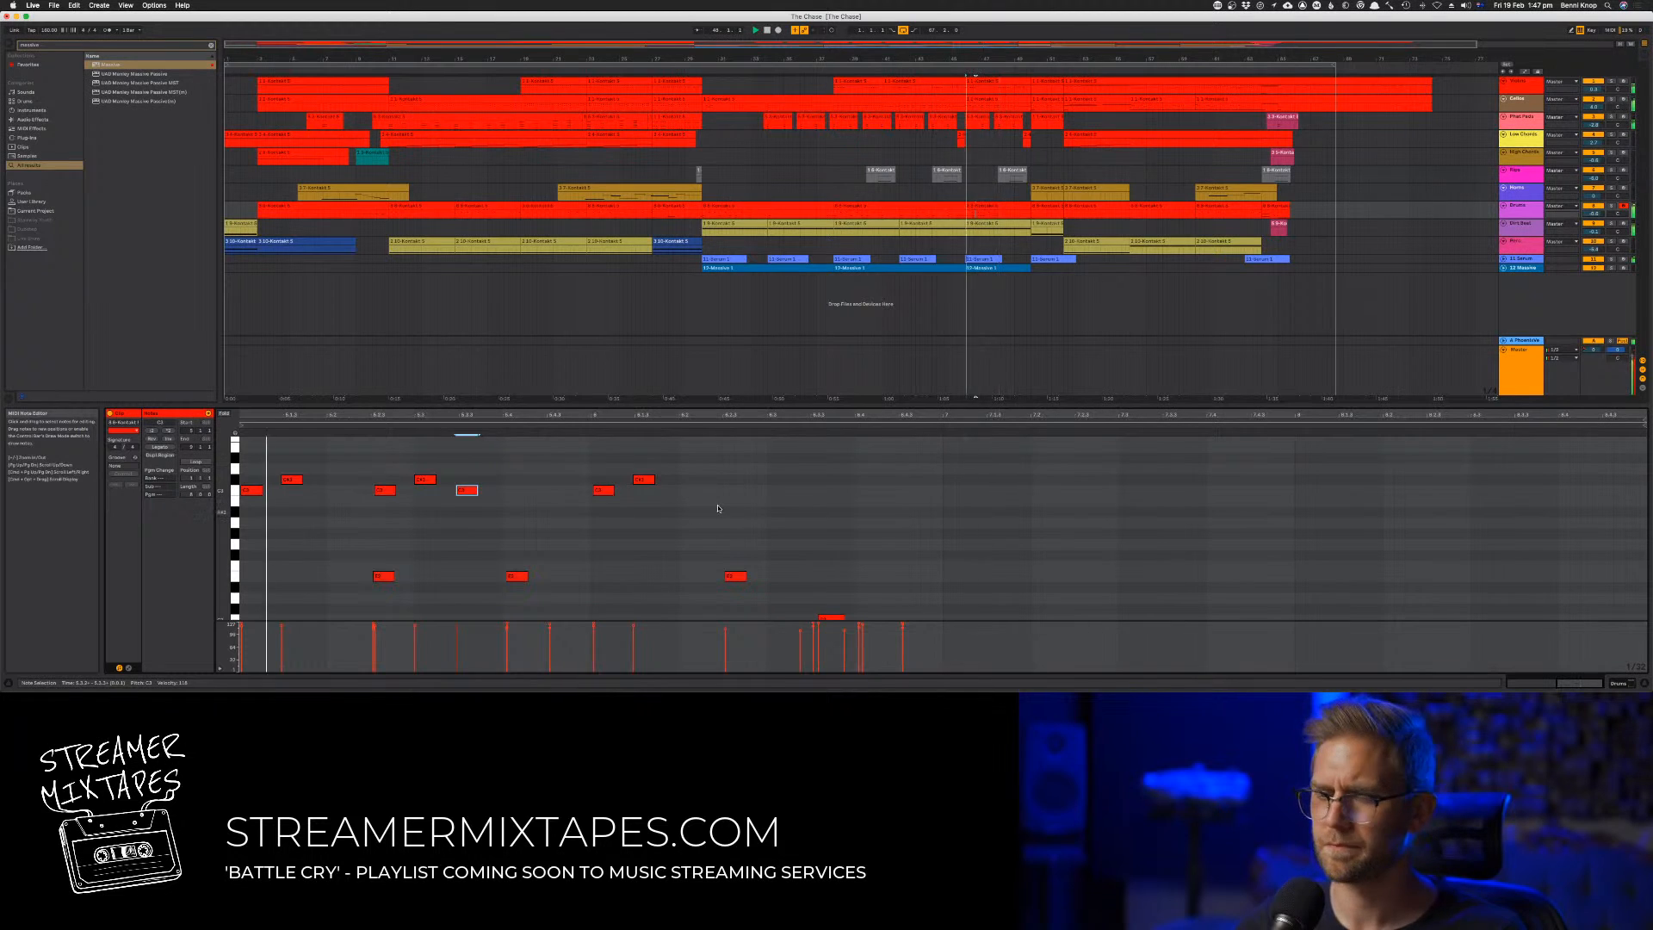
Copy the last five high notes to the end of the pattern and move the copy's final two notes earlier to close the gap
mouse_move(721, 508)
mouse_down()
mouse_move(370, 470)
mouse_move(510, 497)
mouse_move(769, 492)
mouse_move(742, 492)
mouse_up()
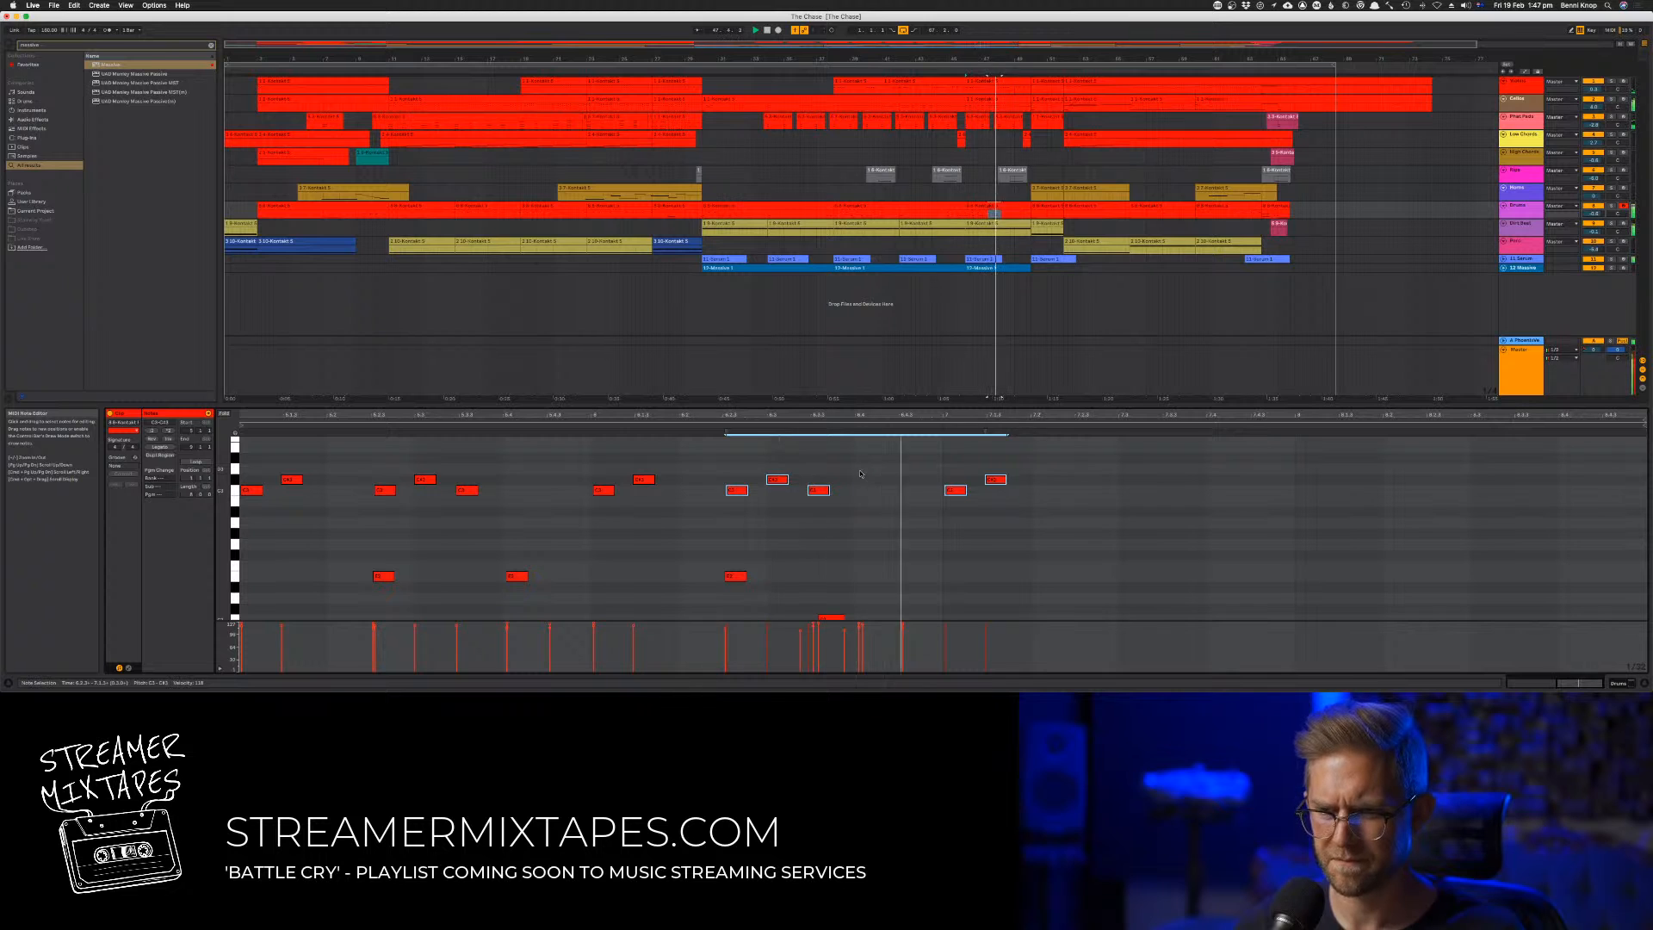
drag(860, 473, 728, 502)
drag(933, 466, 1050, 504)
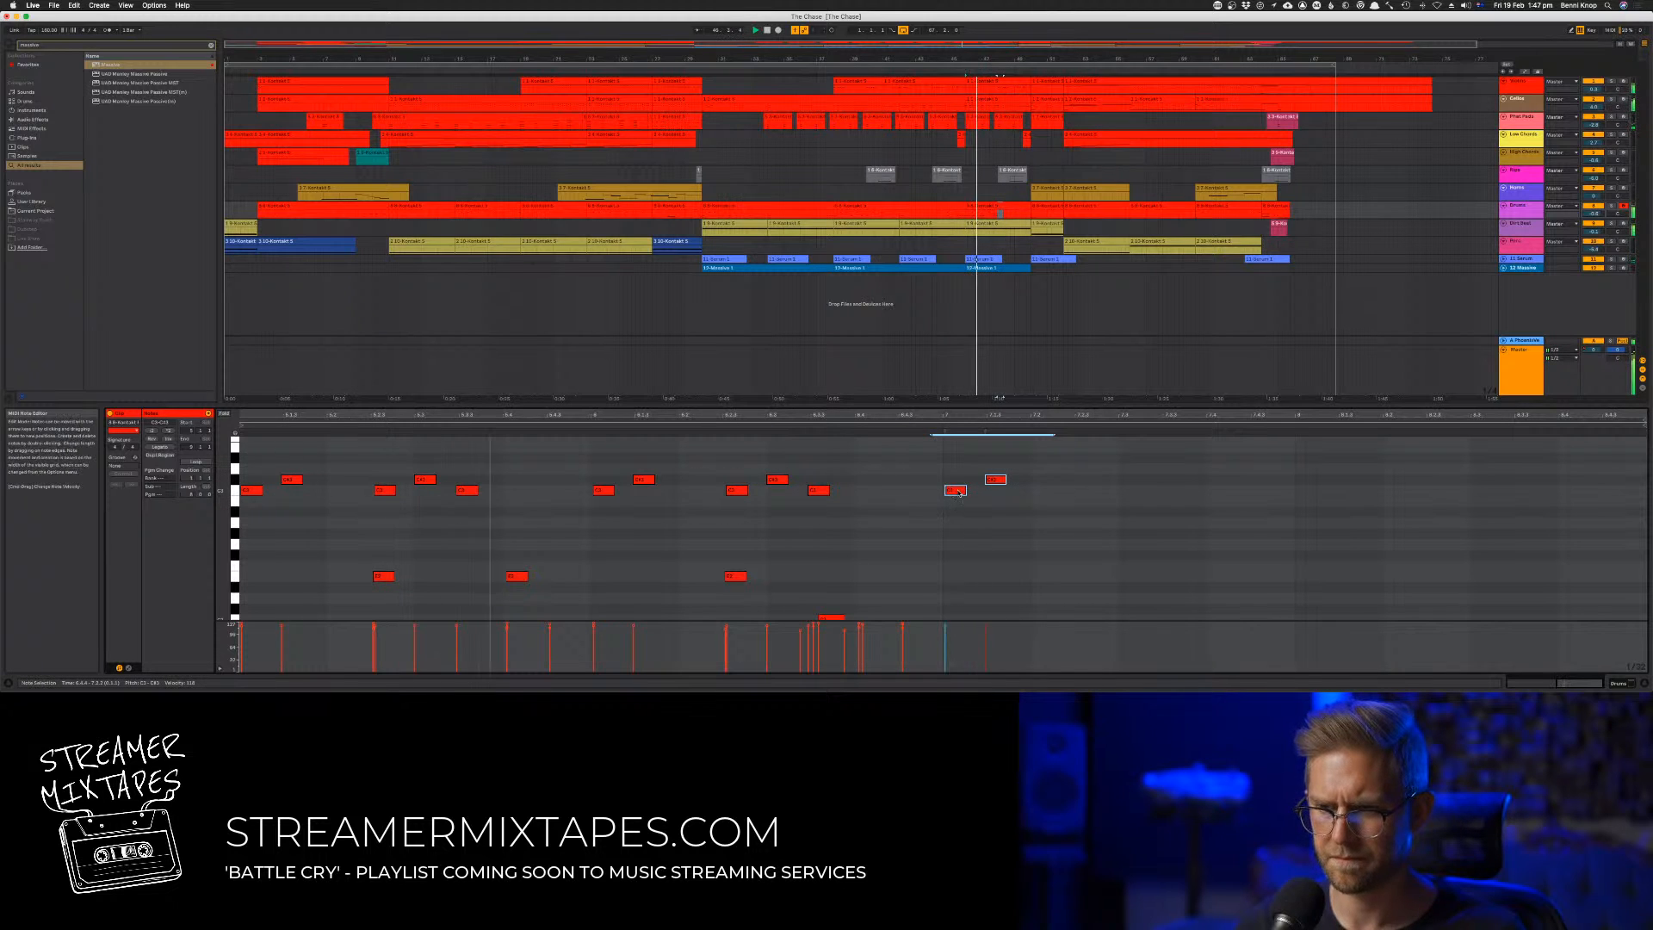
drag(950, 494, 866, 492)
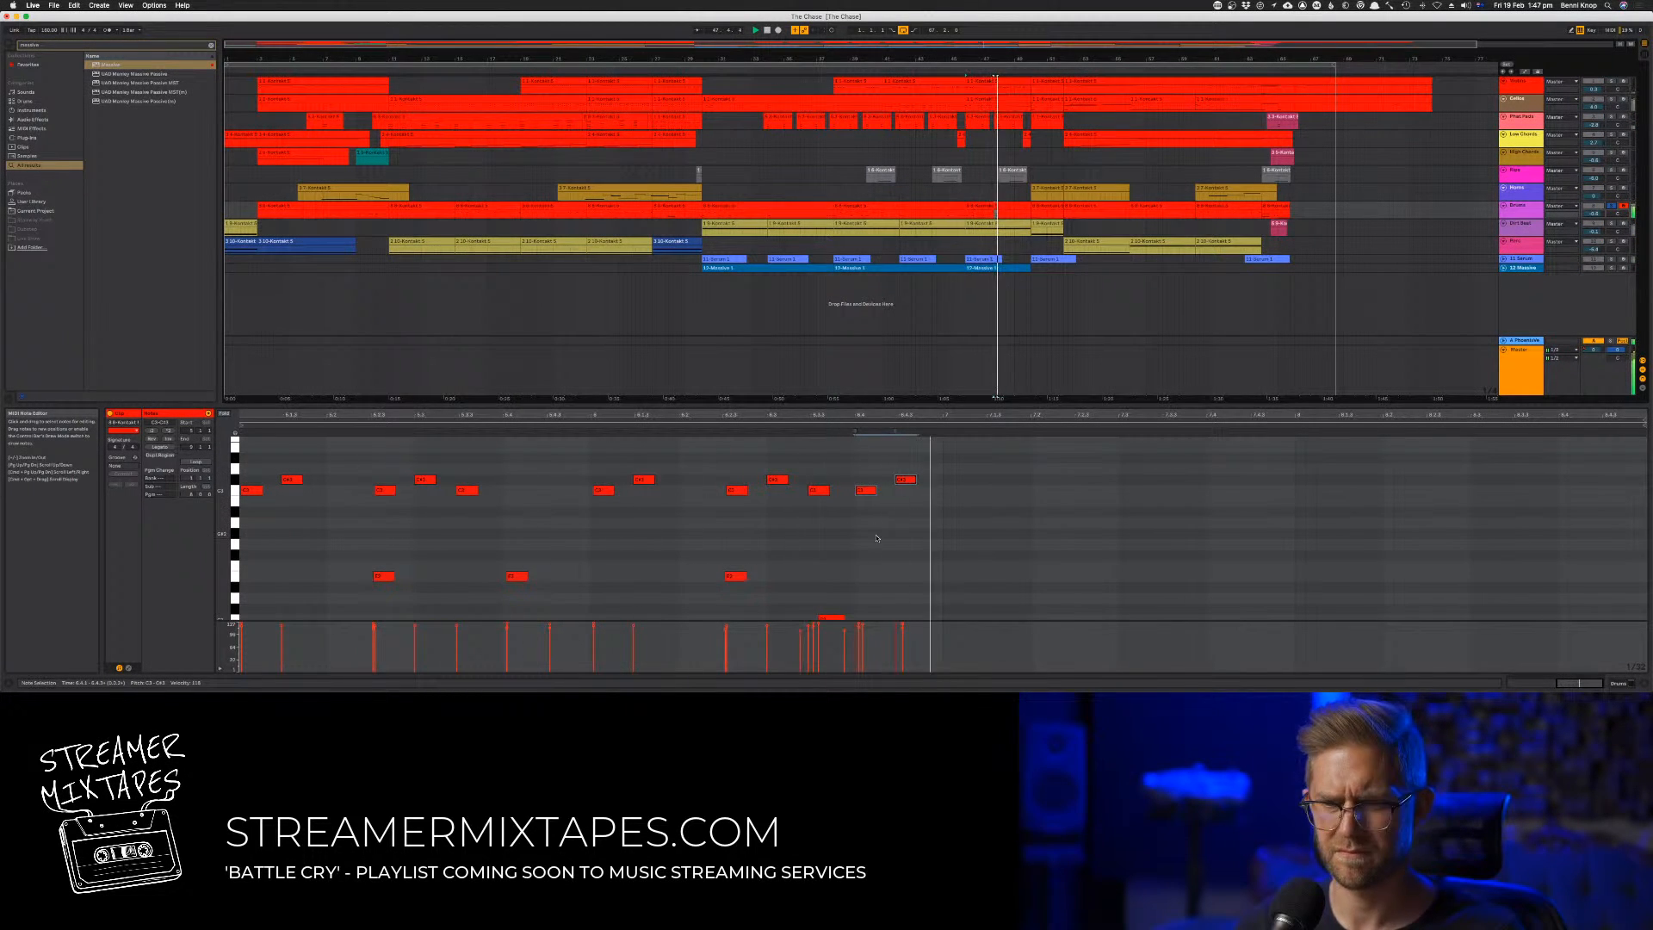
Move the last three copied high notes slightly earlier and fine-tune the timing of the final two
scroll(877, 538, down, 1)
shift+click(810, 479)
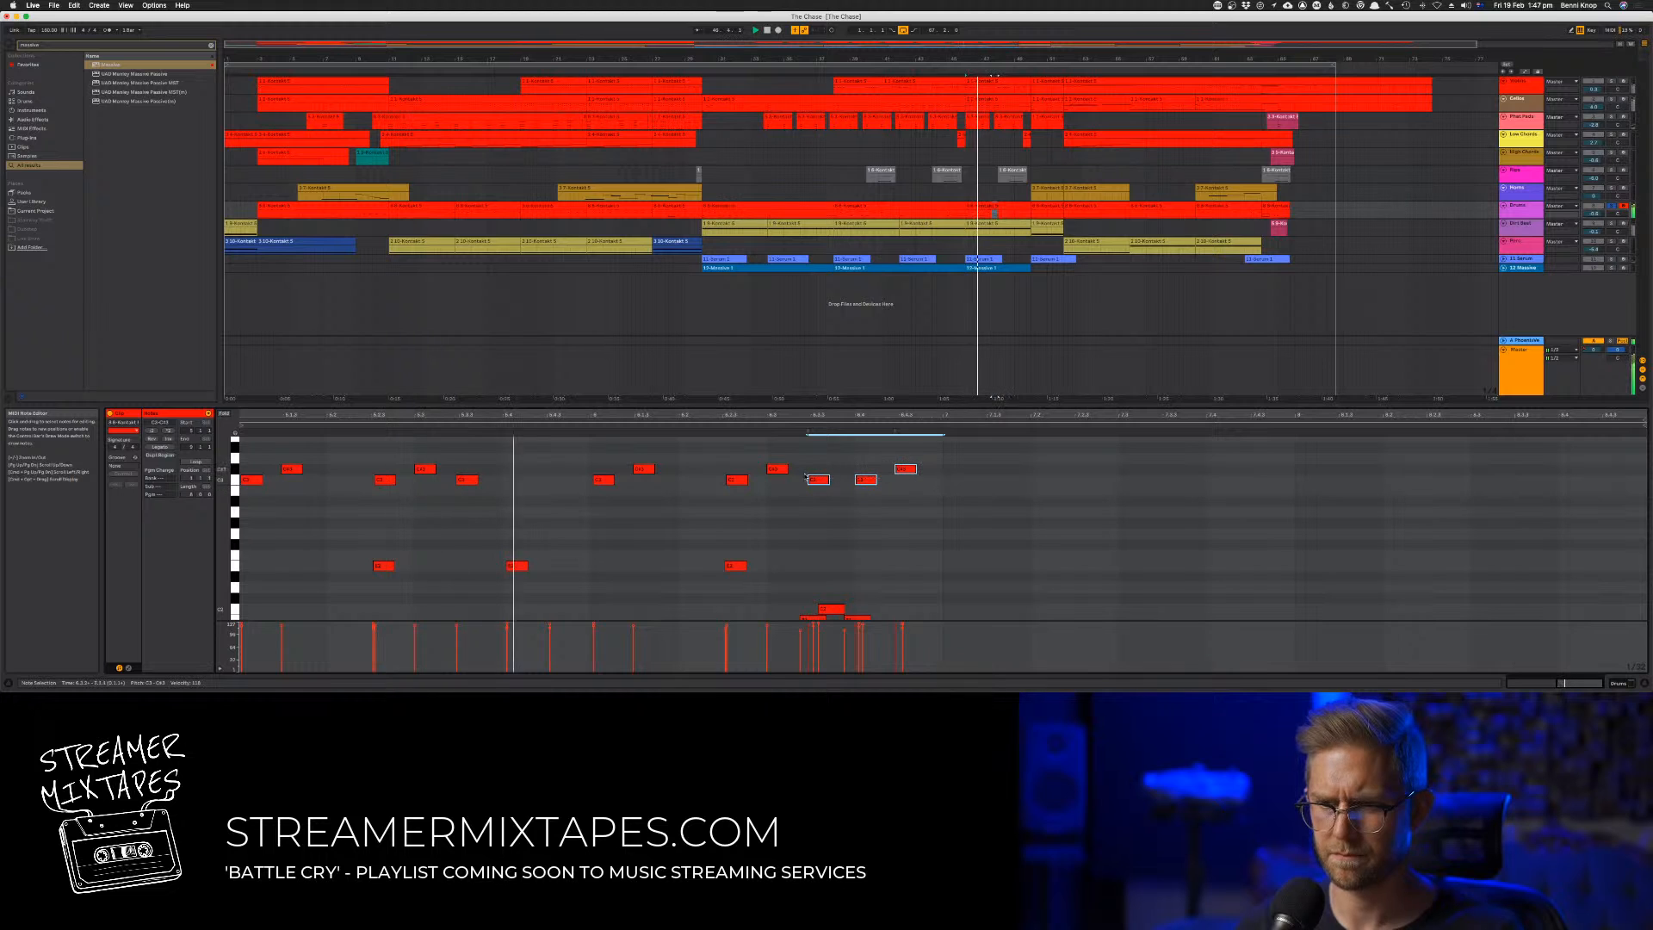
key(Left)
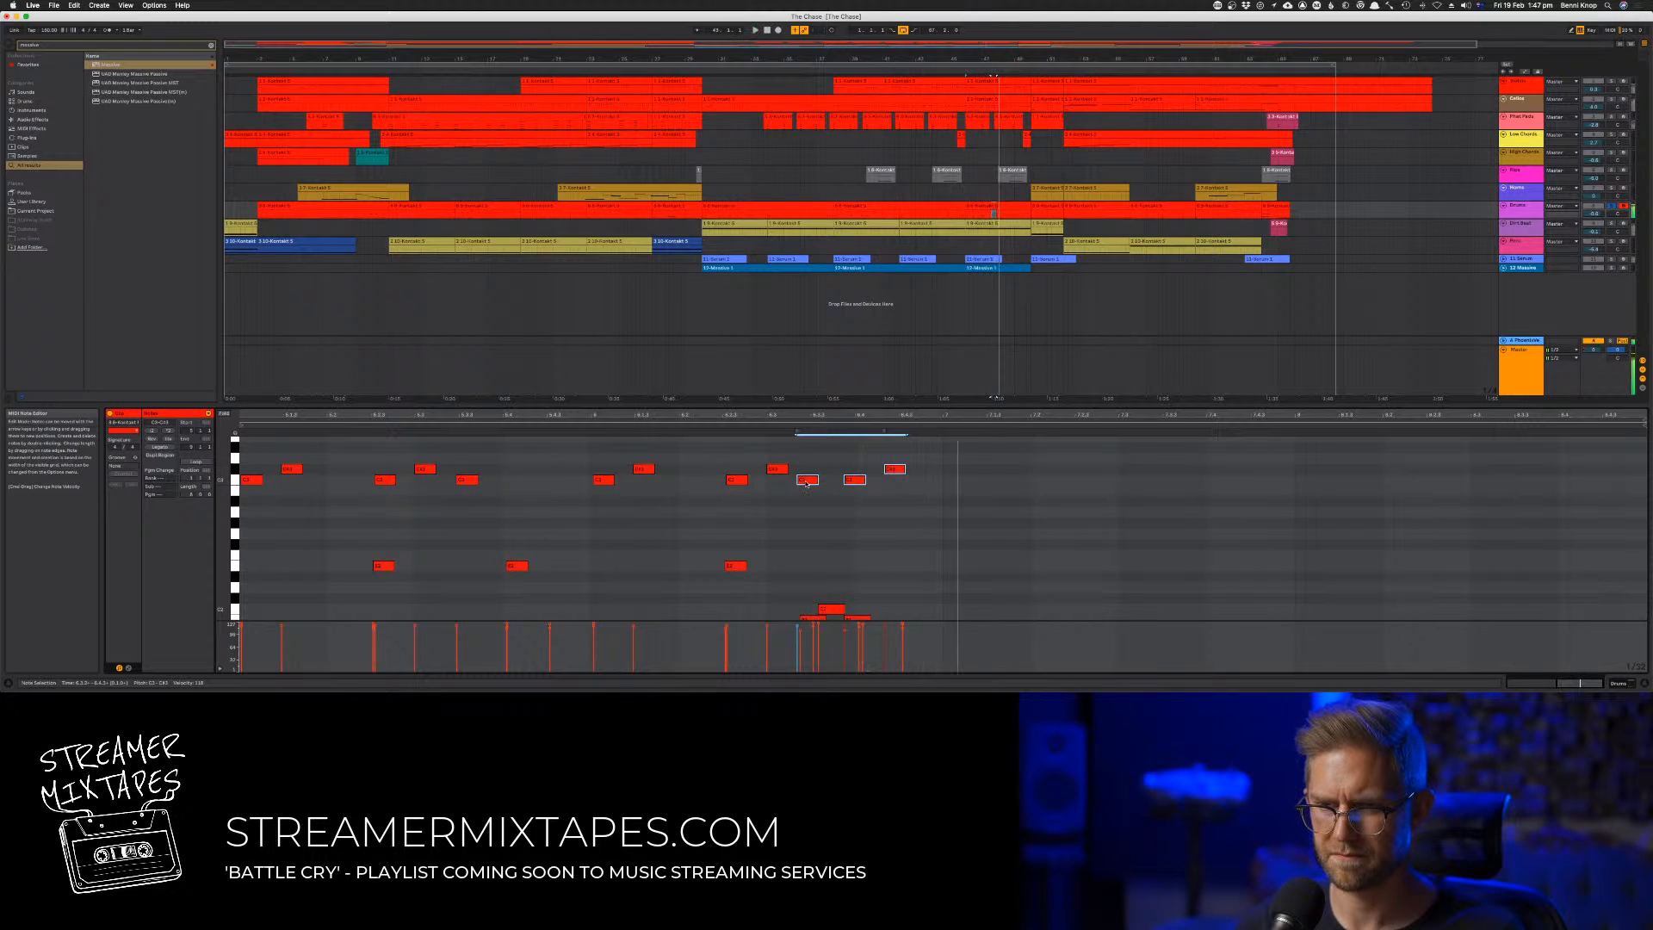
click(849, 480)
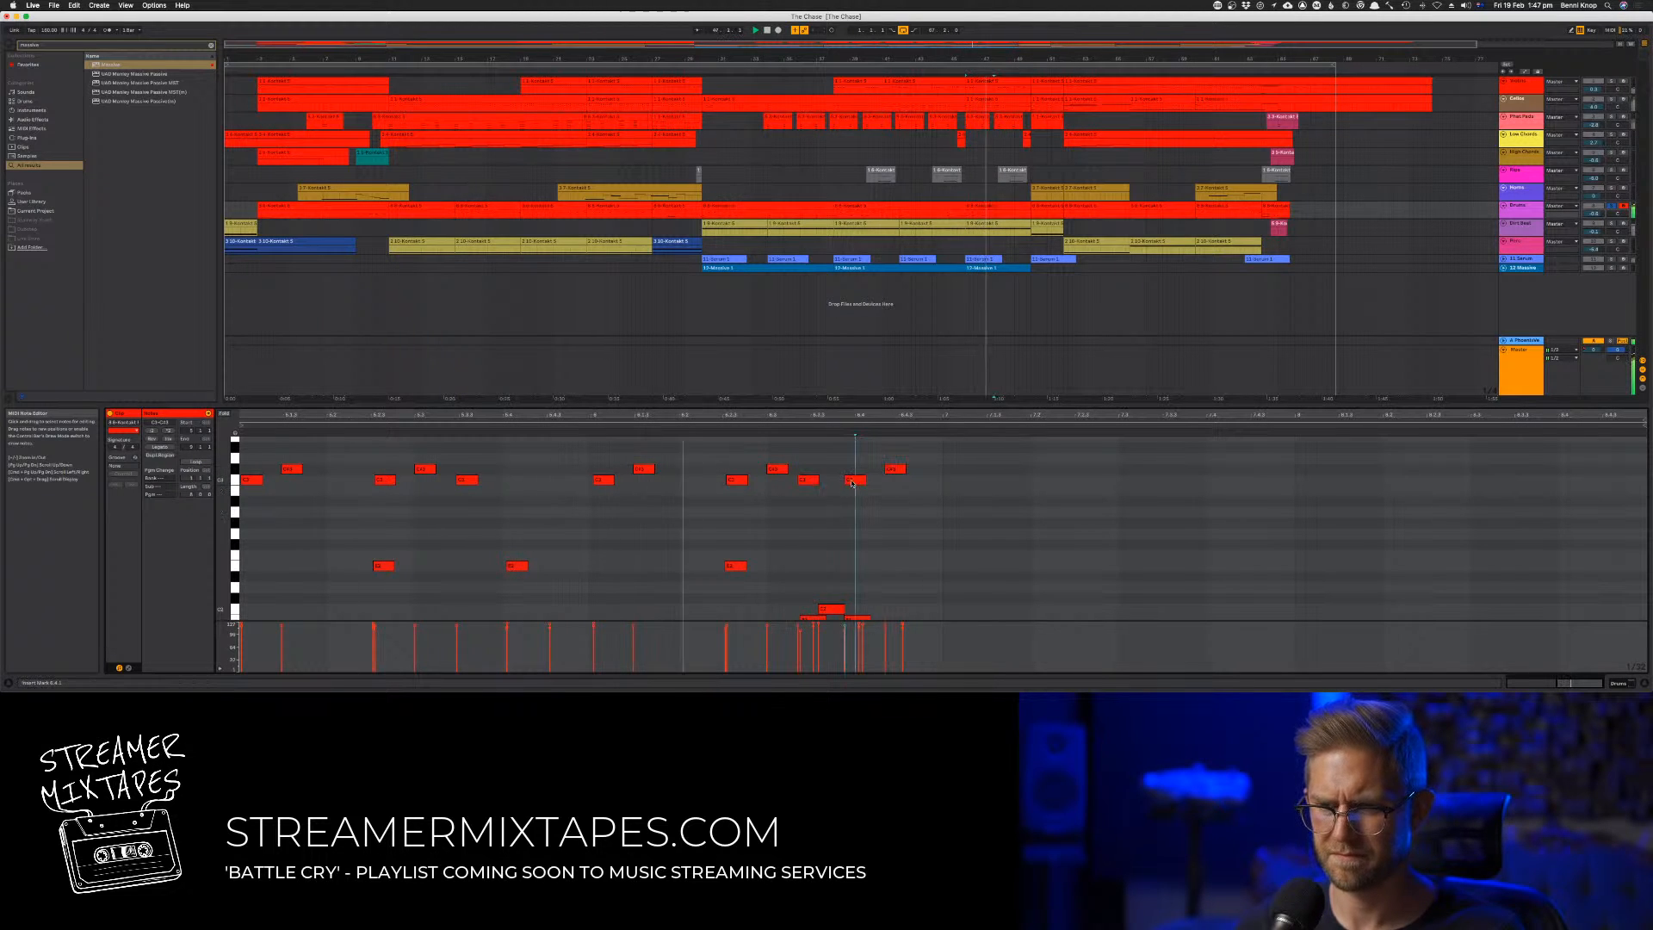
drag(941, 457, 858, 485)
click(810, 482)
scroll(848, 497, down, 1)
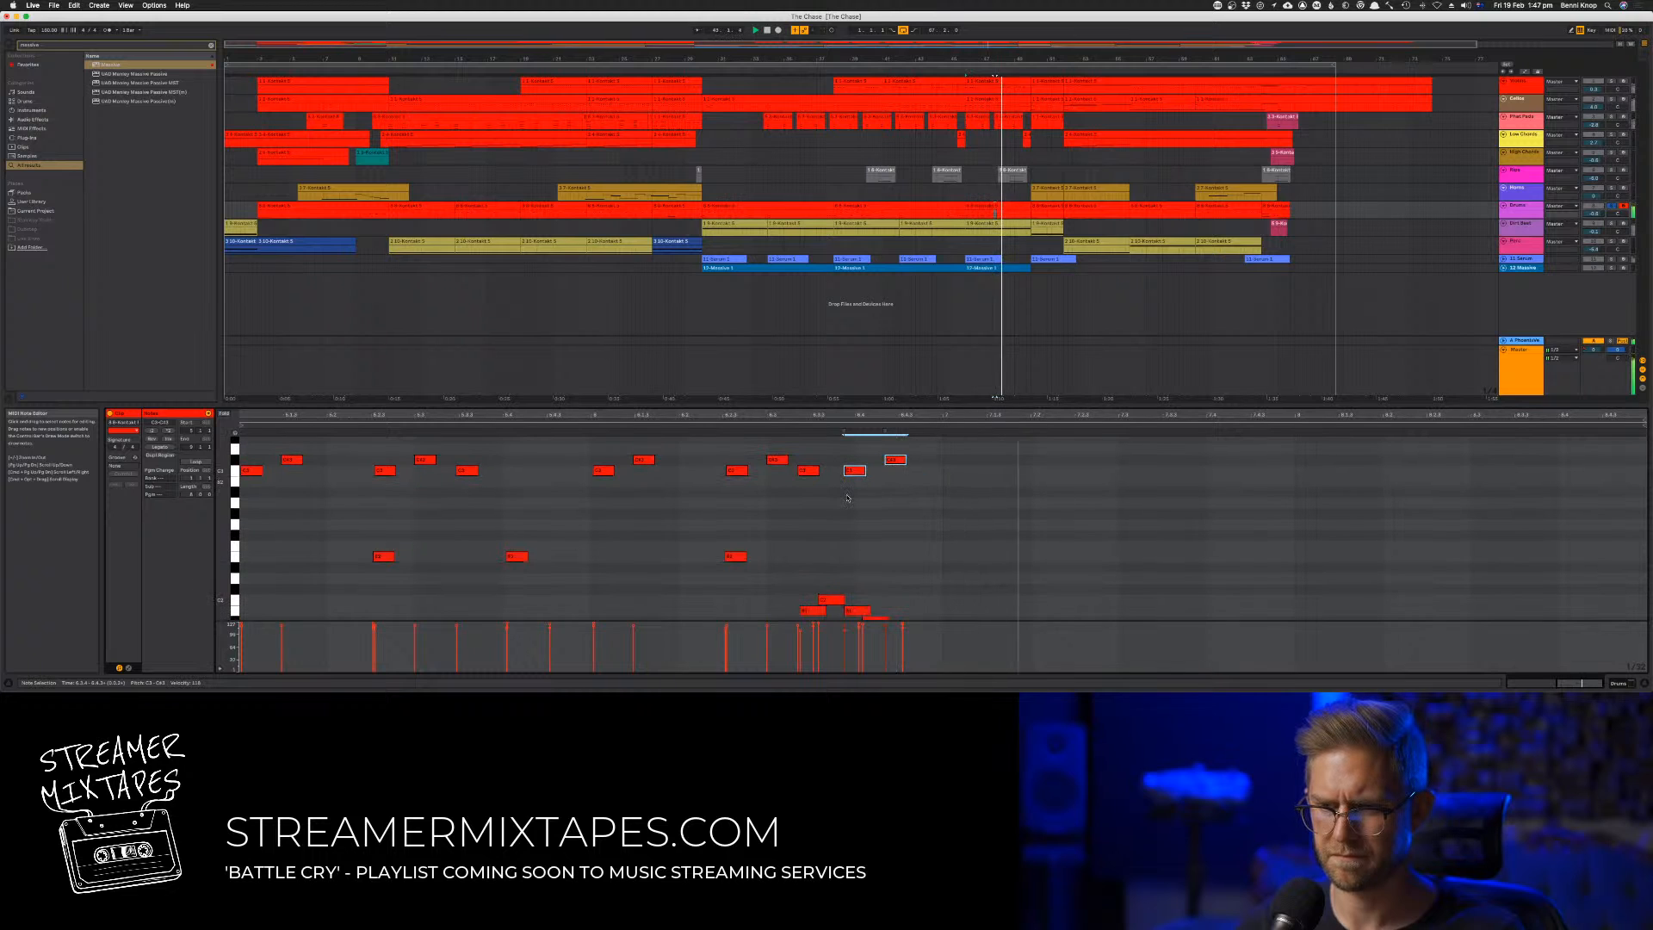
Nudge the last four high notes slightly later to fit the closing fill while the pattern plays
click(809, 472)
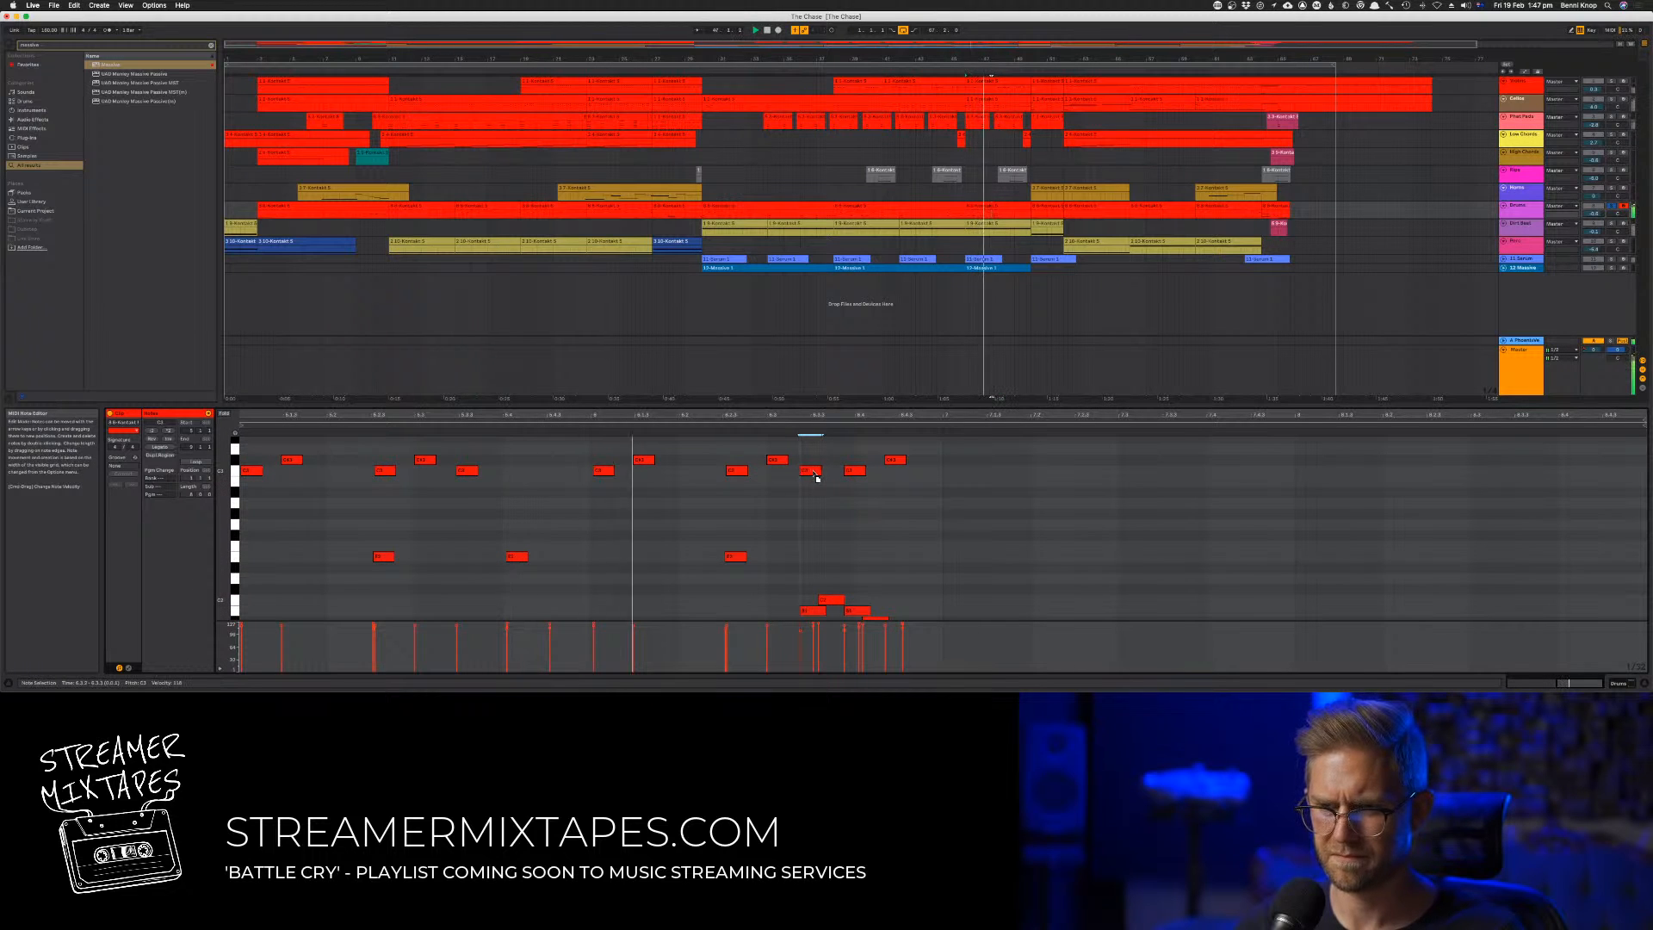
click(777, 461)
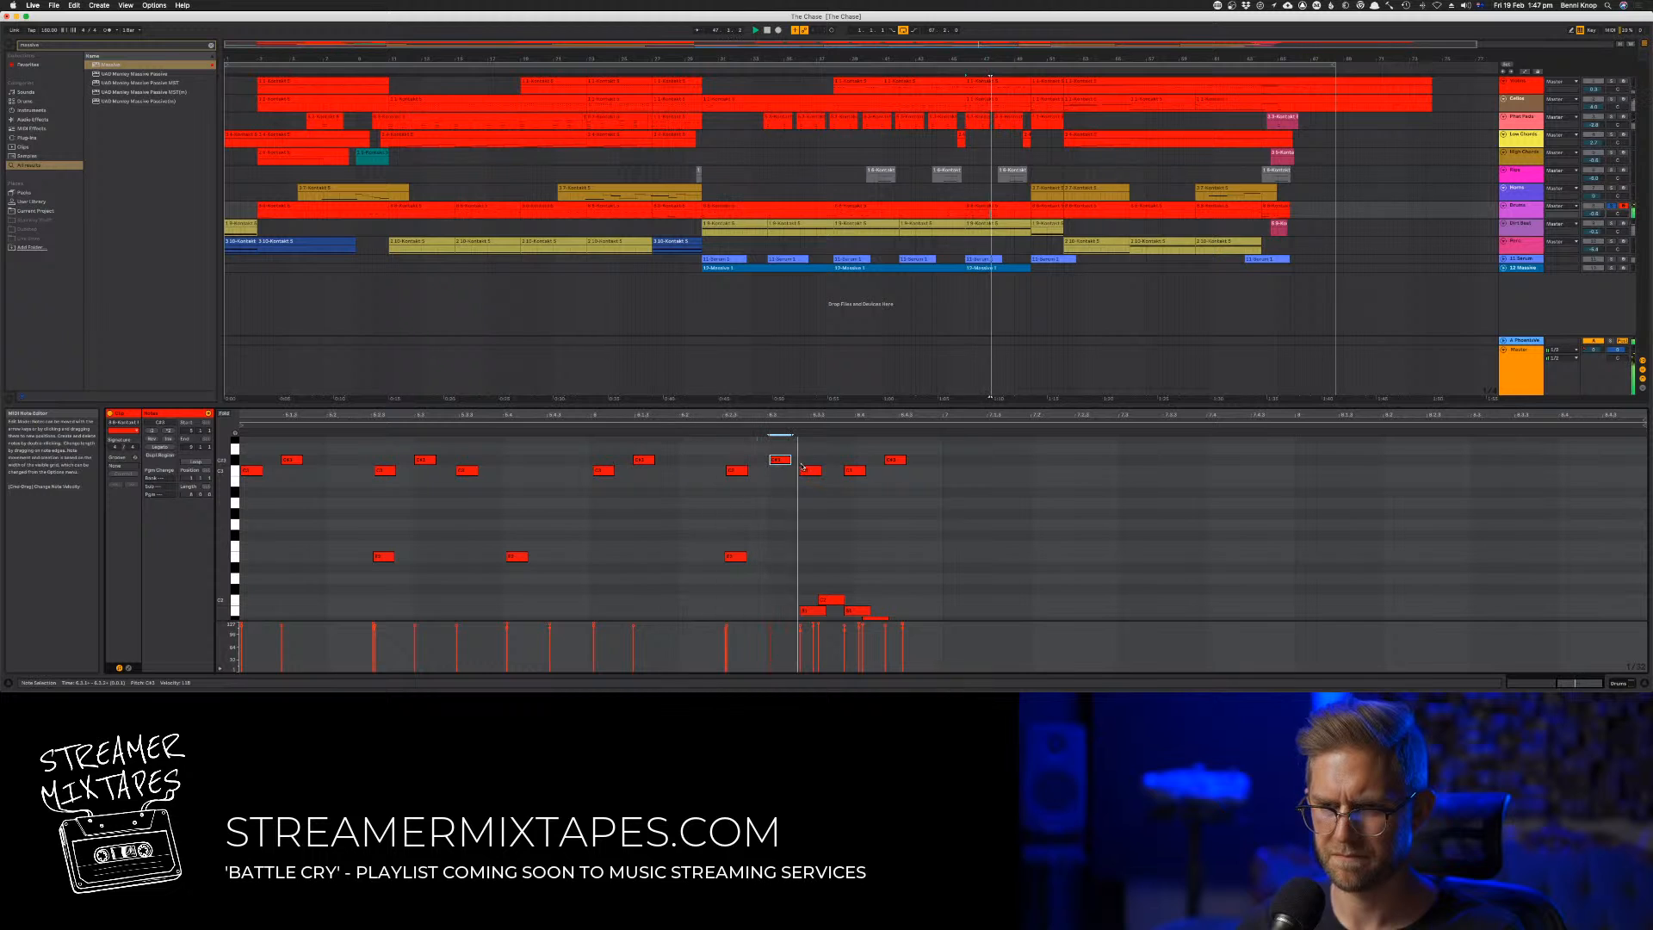
click(813, 471)
drag(839, 453, 761, 458)
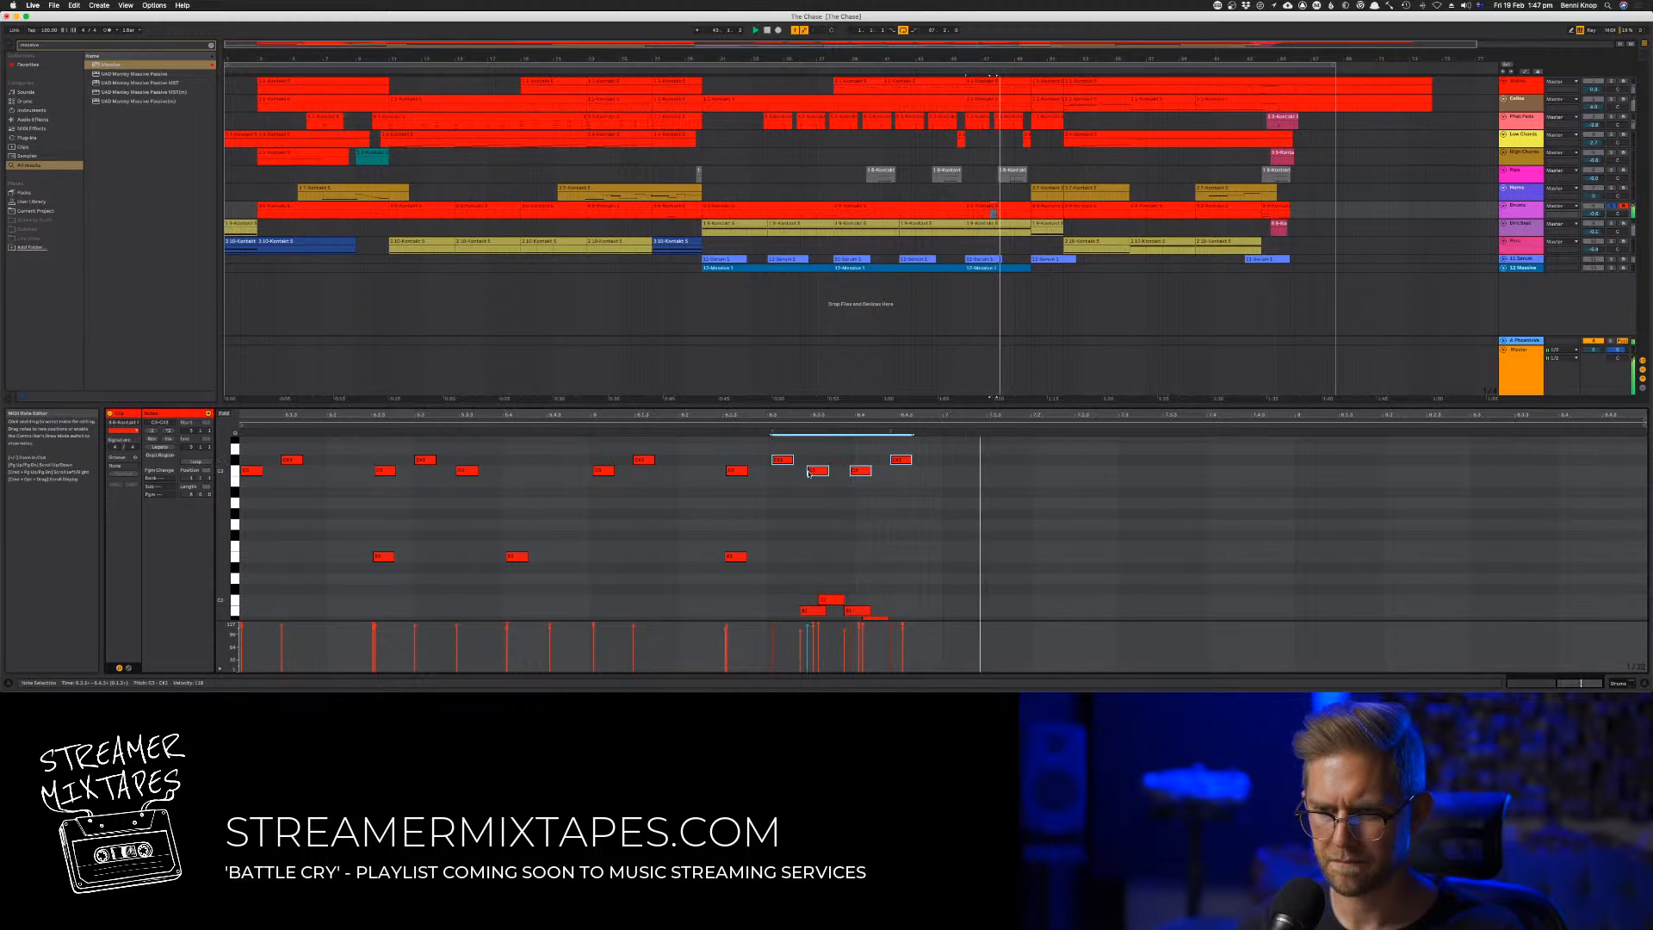
scroll(880, 486, down, 3)
scroll(880, 487, up, 4)
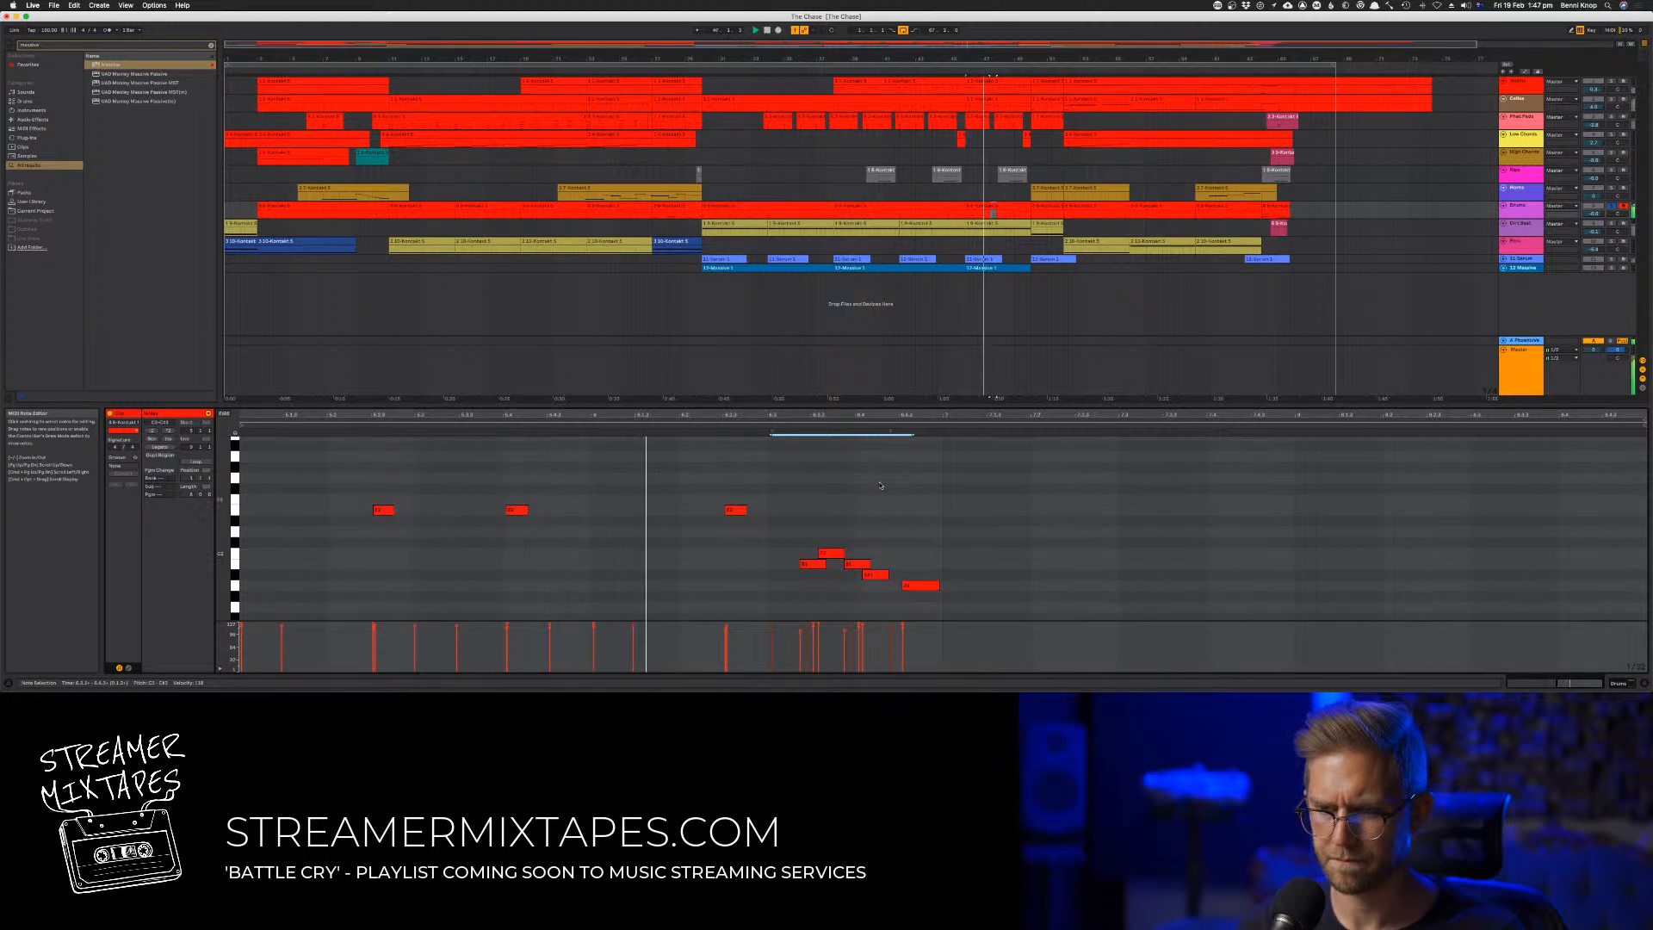
click(898, 477)
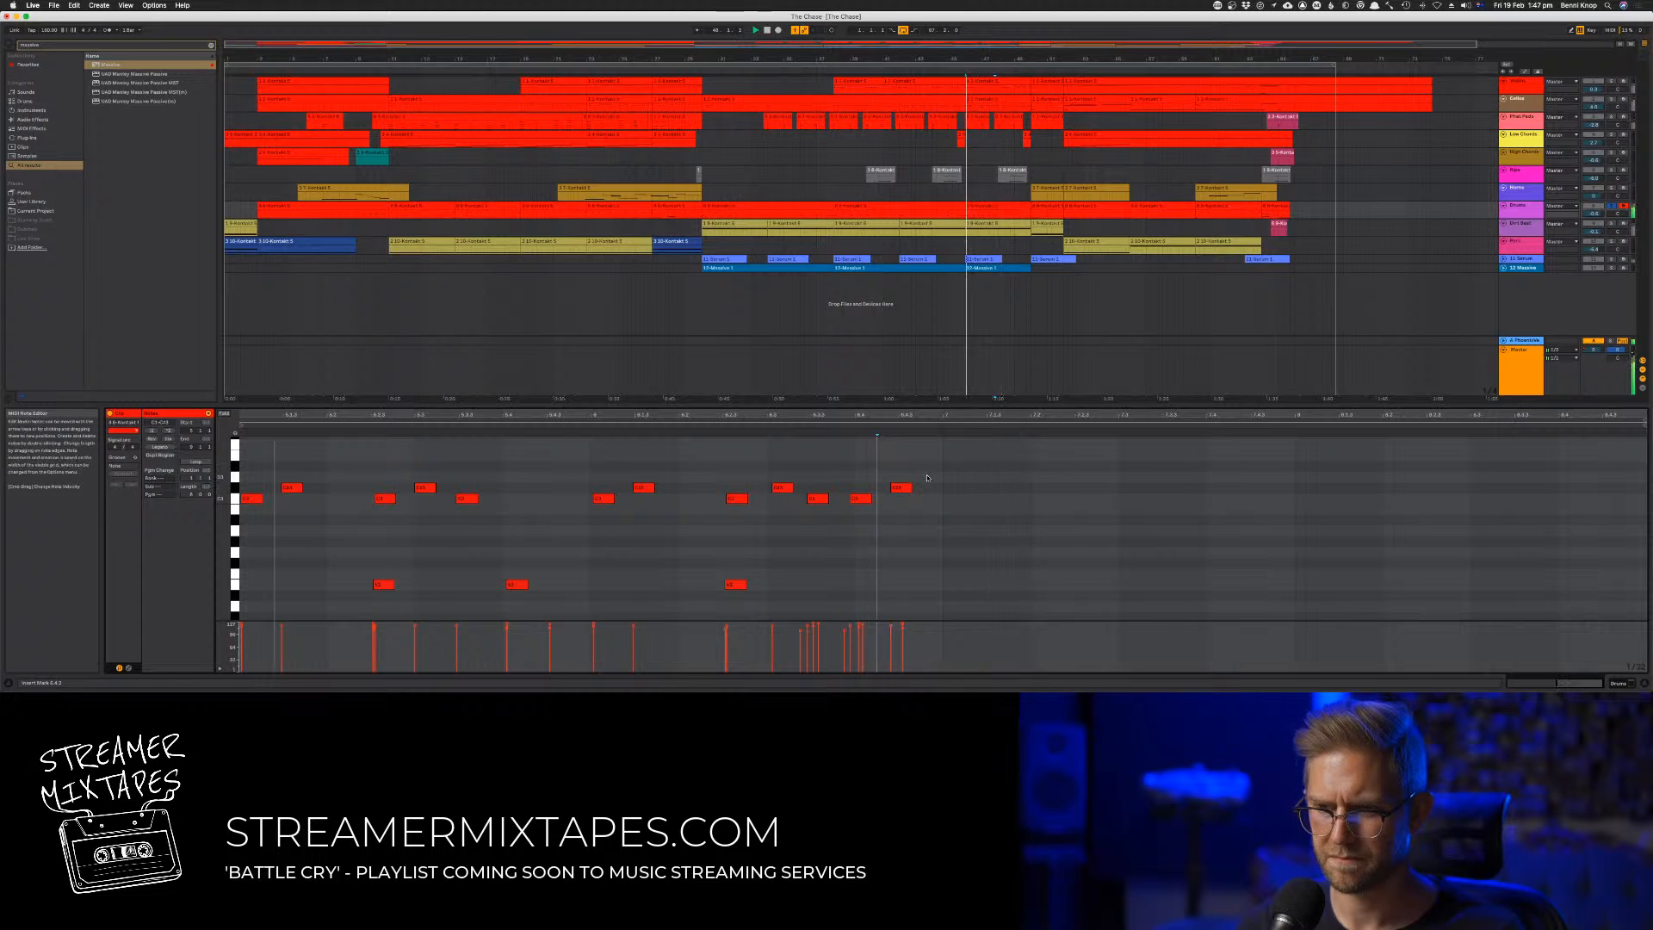
Nudge the last three high notes slightly later and compare them with the lower drum hits during playback
drag(929, 472, 827, 506)
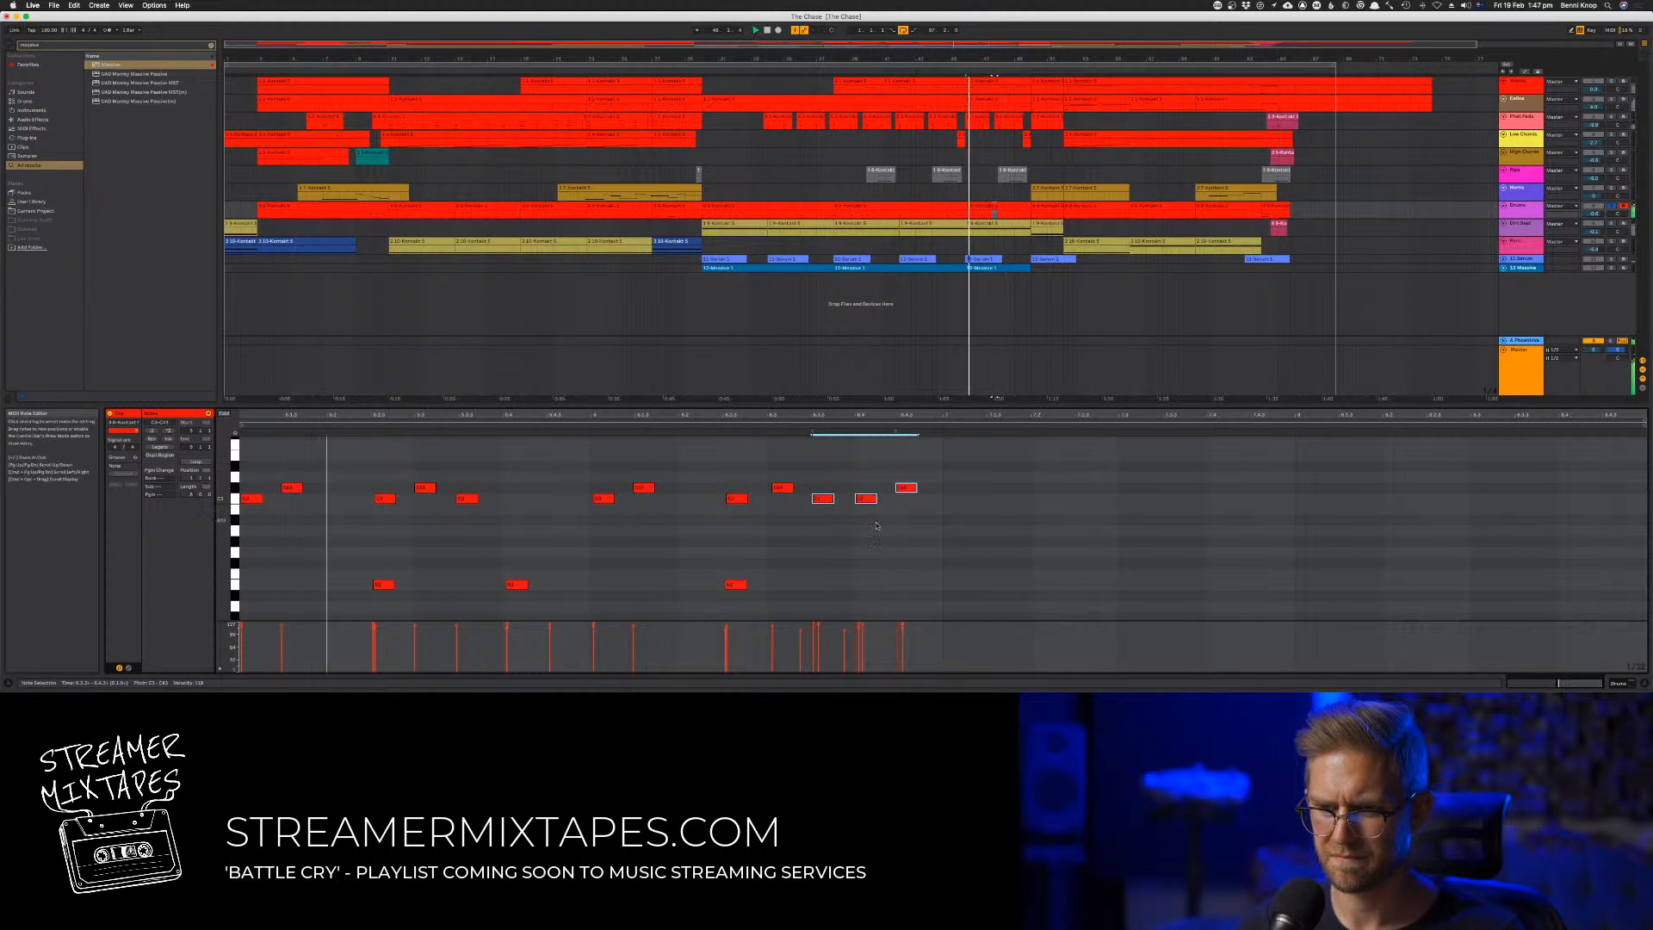
scroll(878, 528, down, 5)
scroll(861, 525, up, 6)
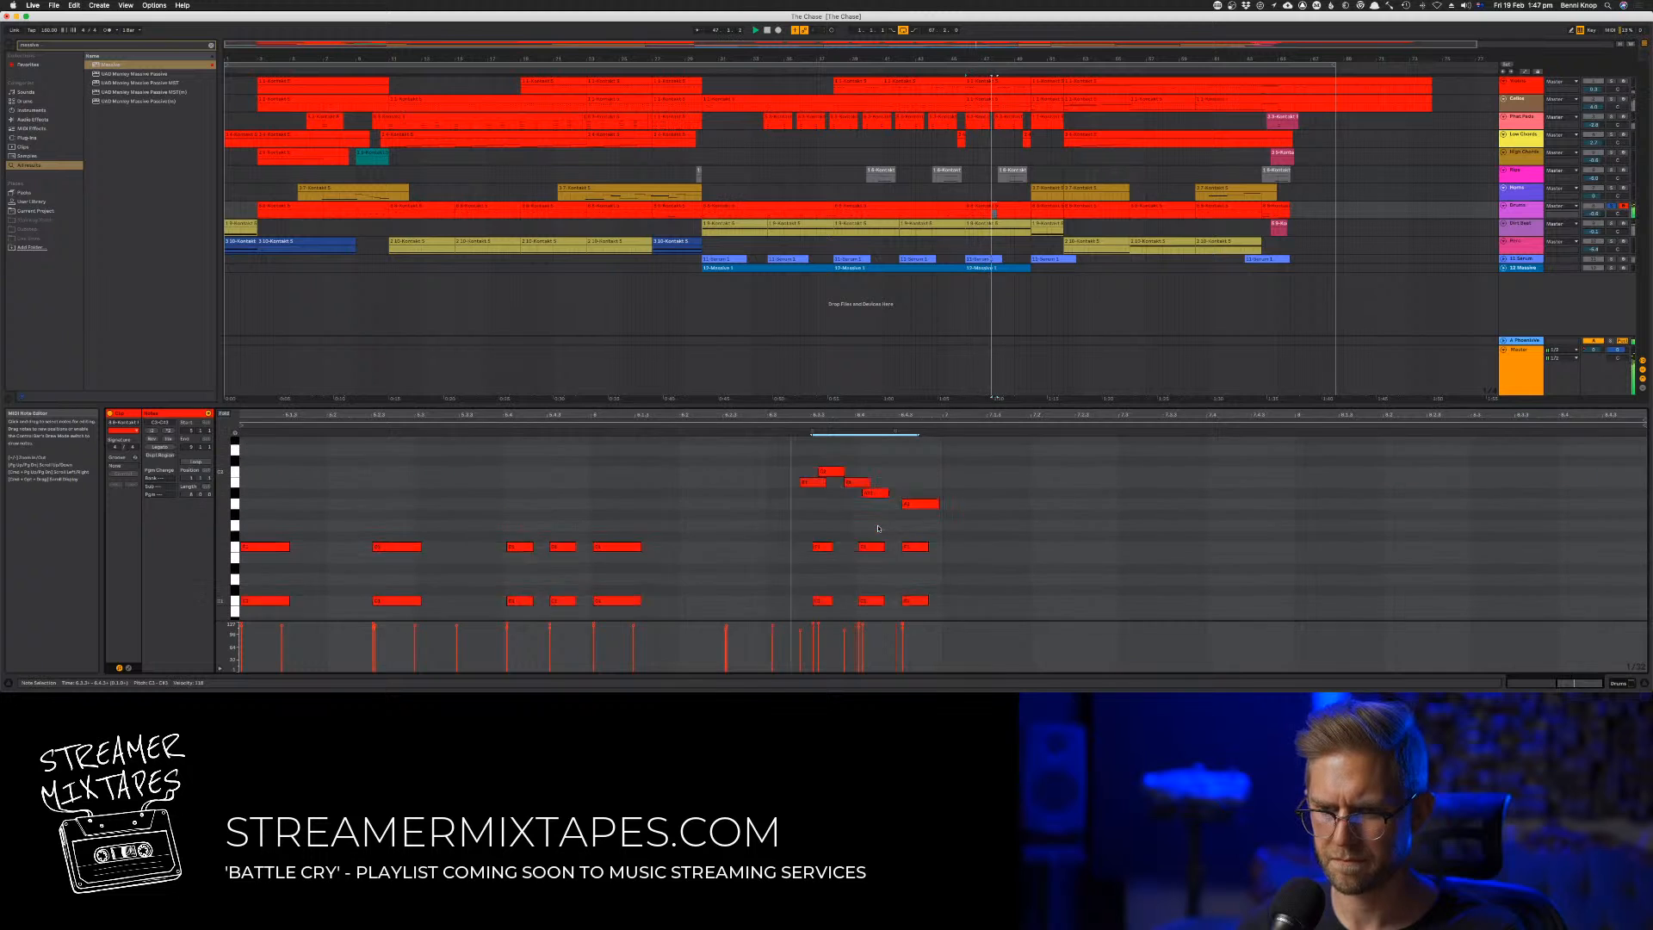
key(space)
key(space)
Nudge the two lower-pitched notes just before the final high note slightly later while auditioning the fill
click(778, 547)
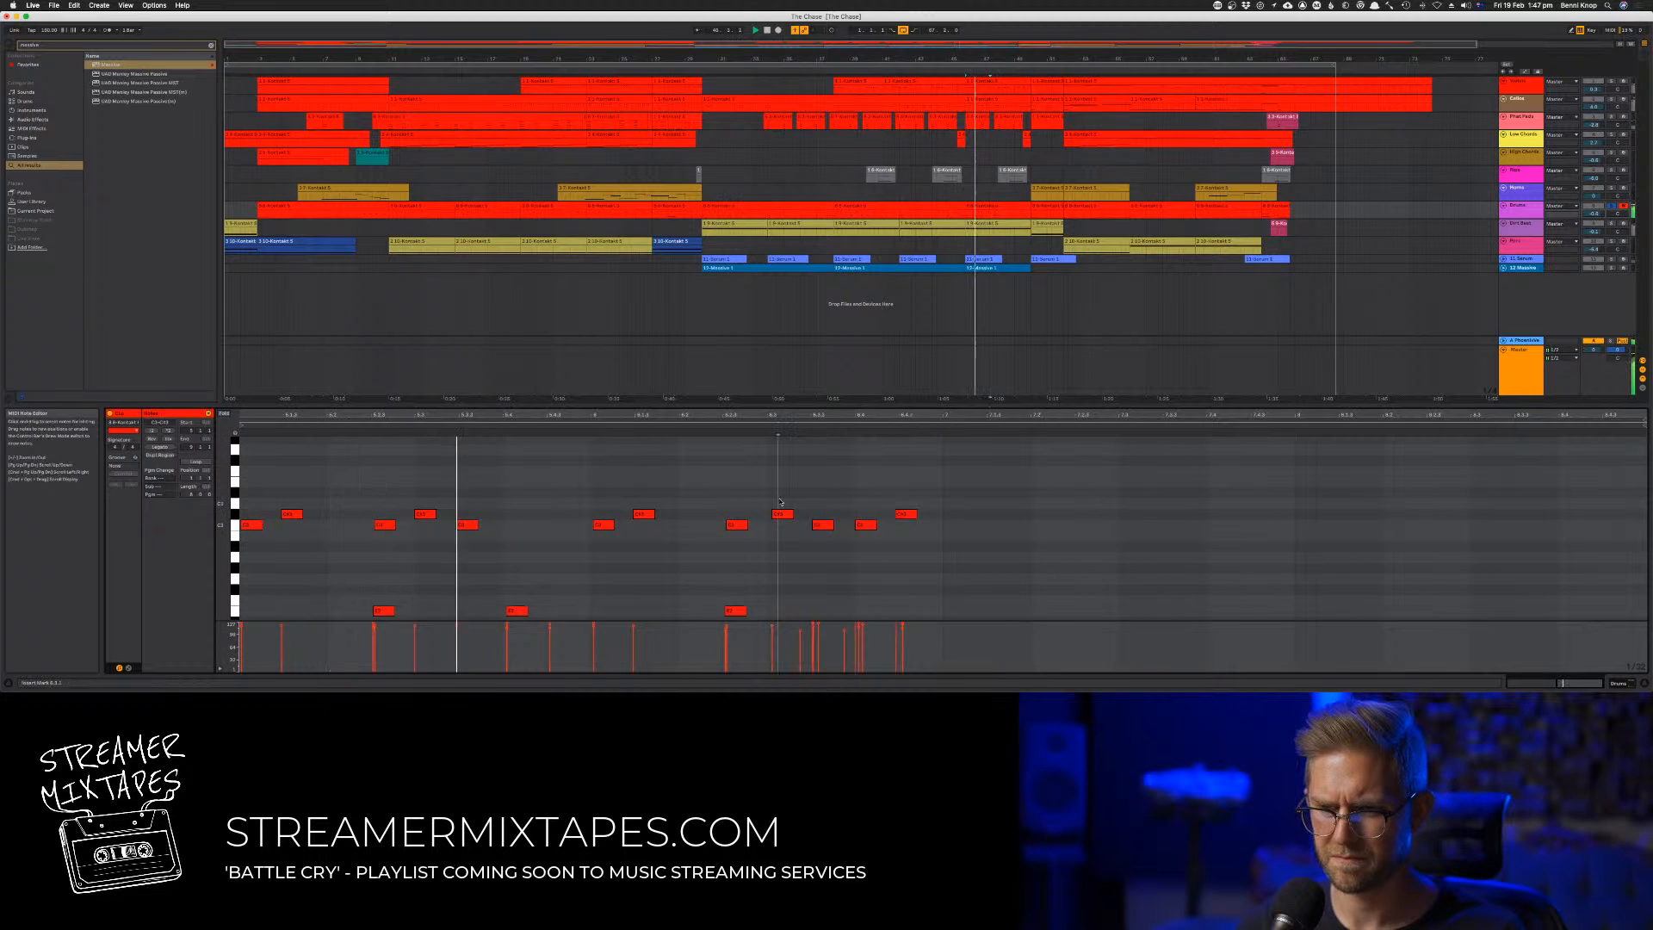
scroll(884, 526, down, 3)
click(824, 478)
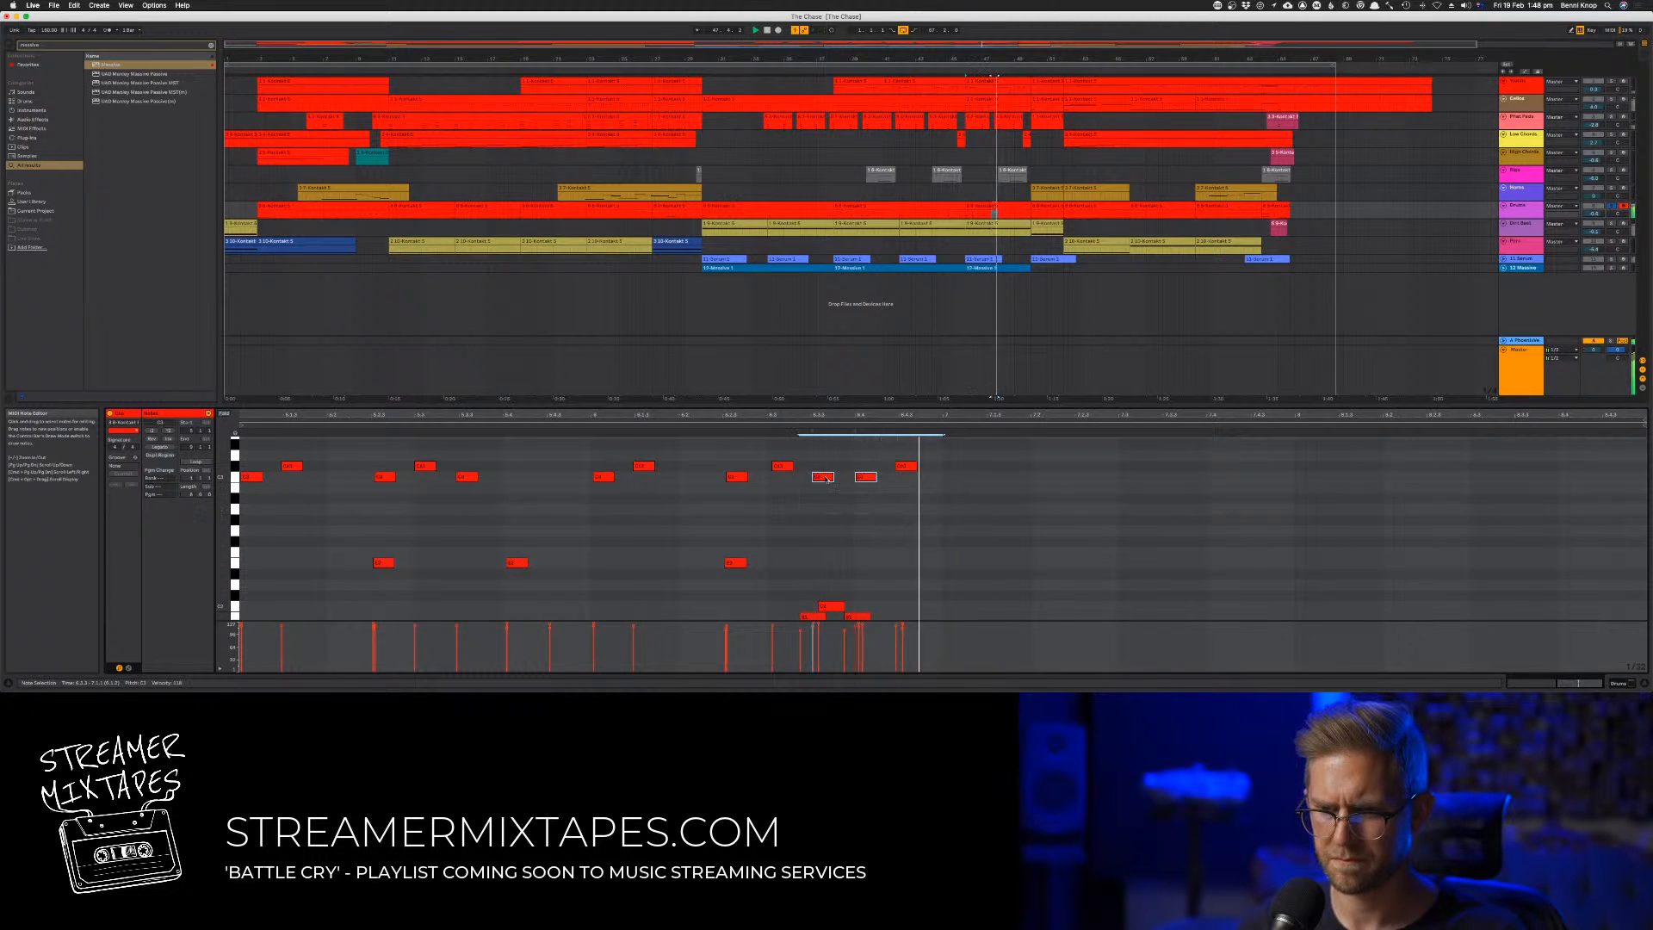
key(space)
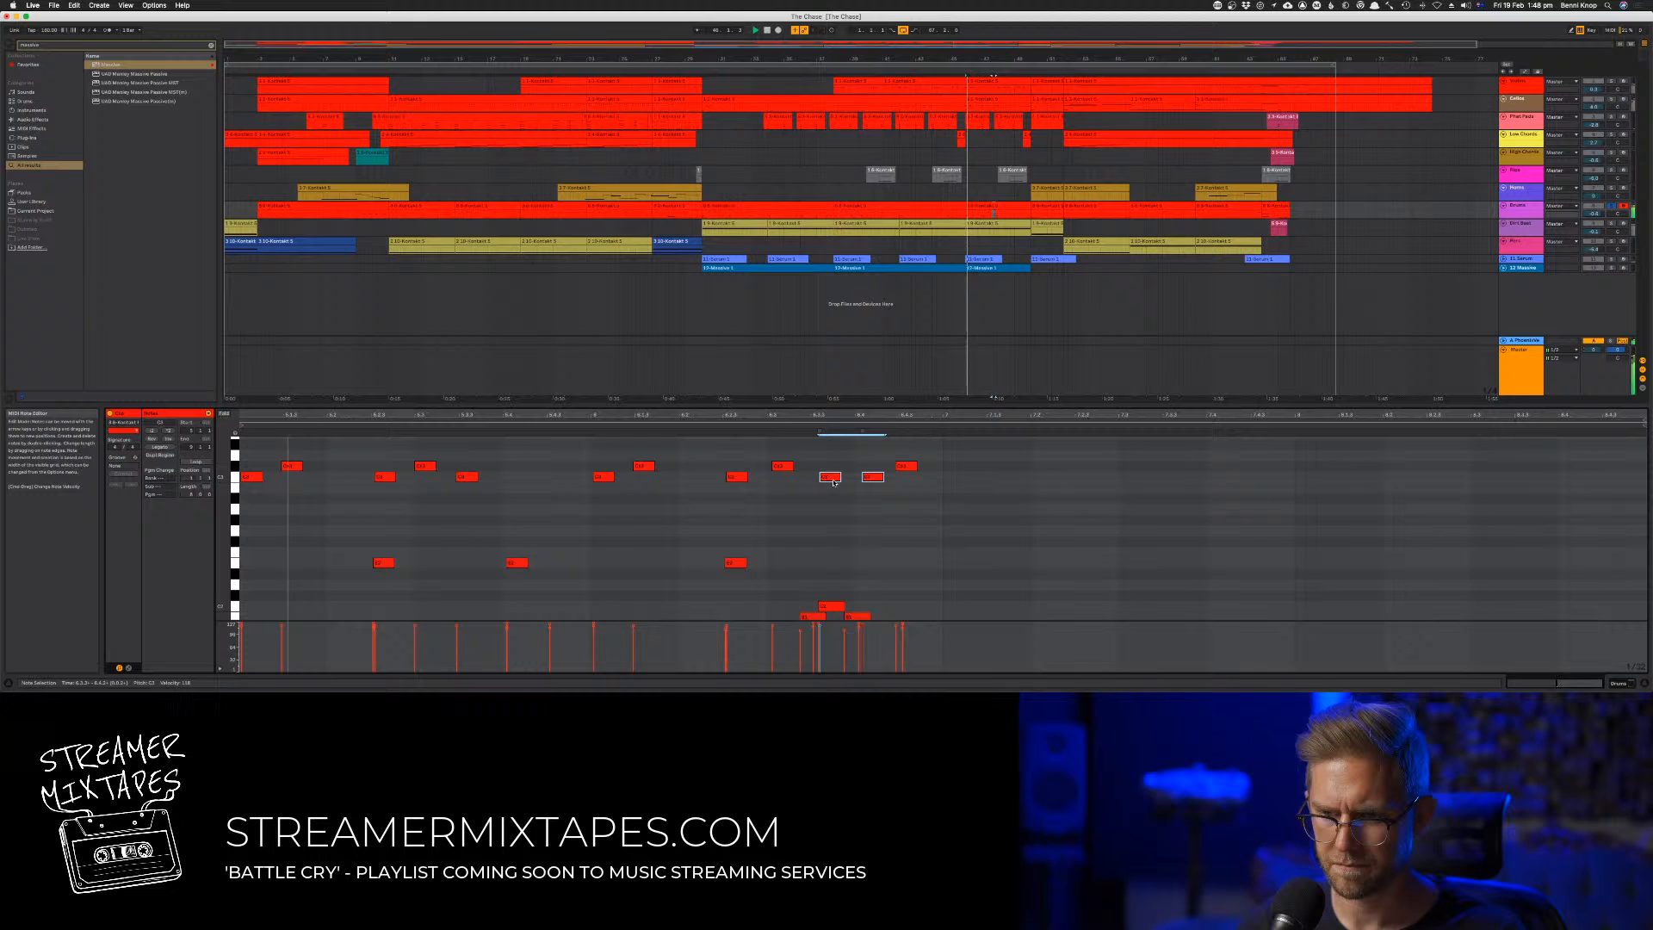
click(889, 460)
scroll(892, 461, up, 2)
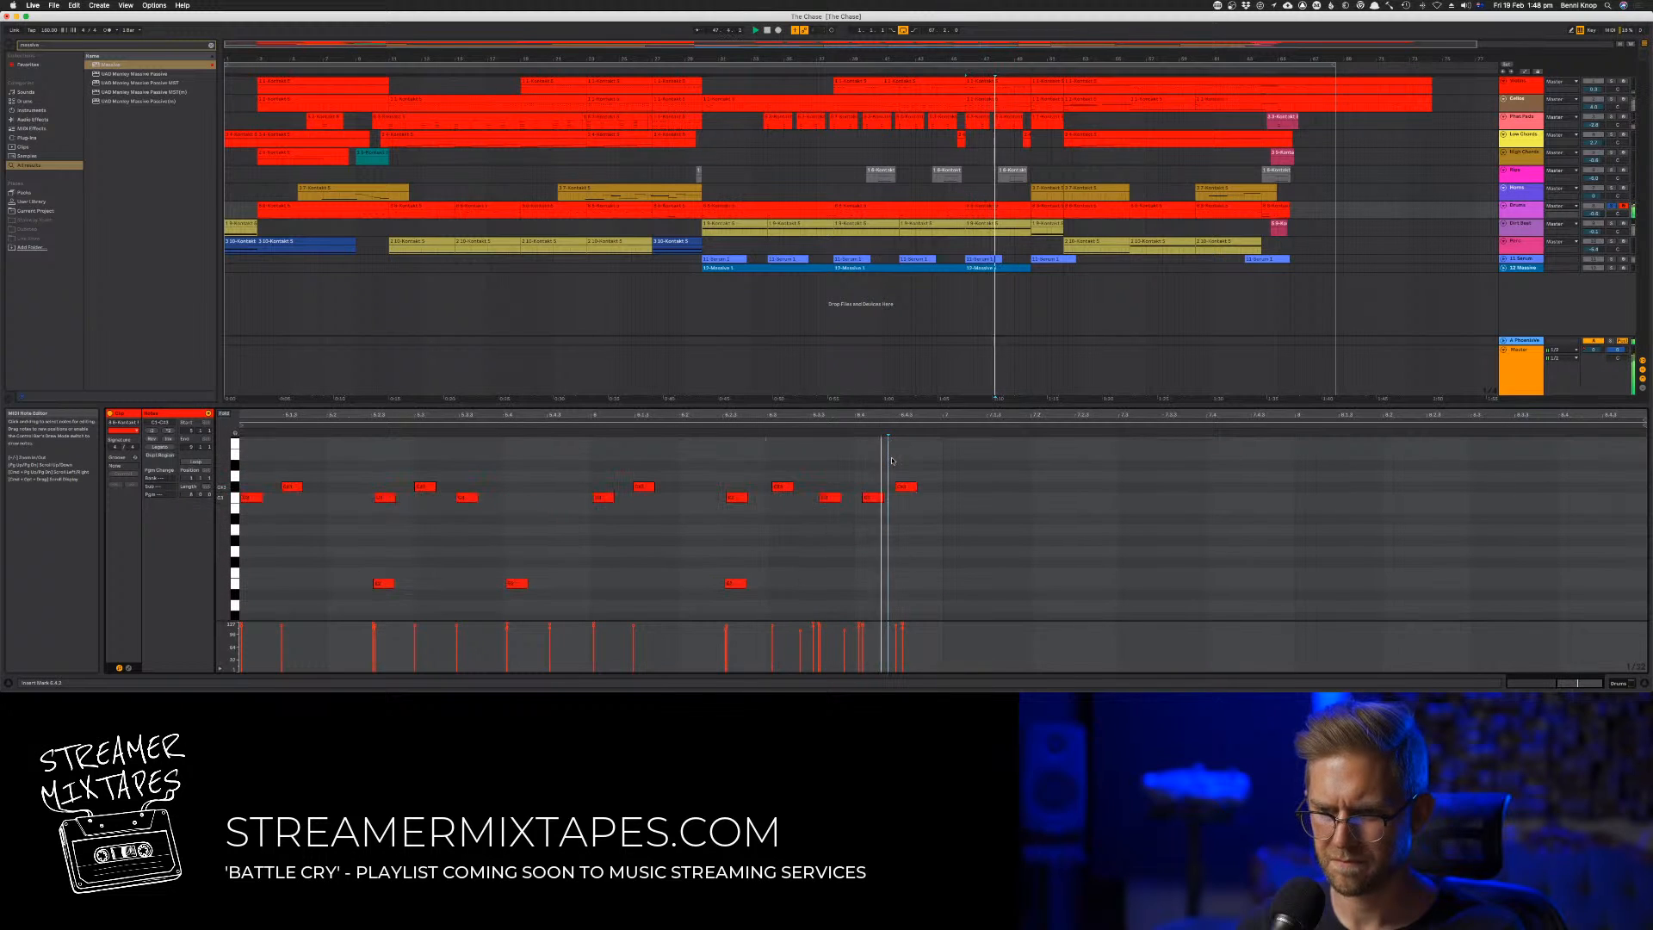
Move the final high note slightly later and shift the note before it a touch later
drag(909, 487, 925, 489)
scroll(925, 489, down, 8)
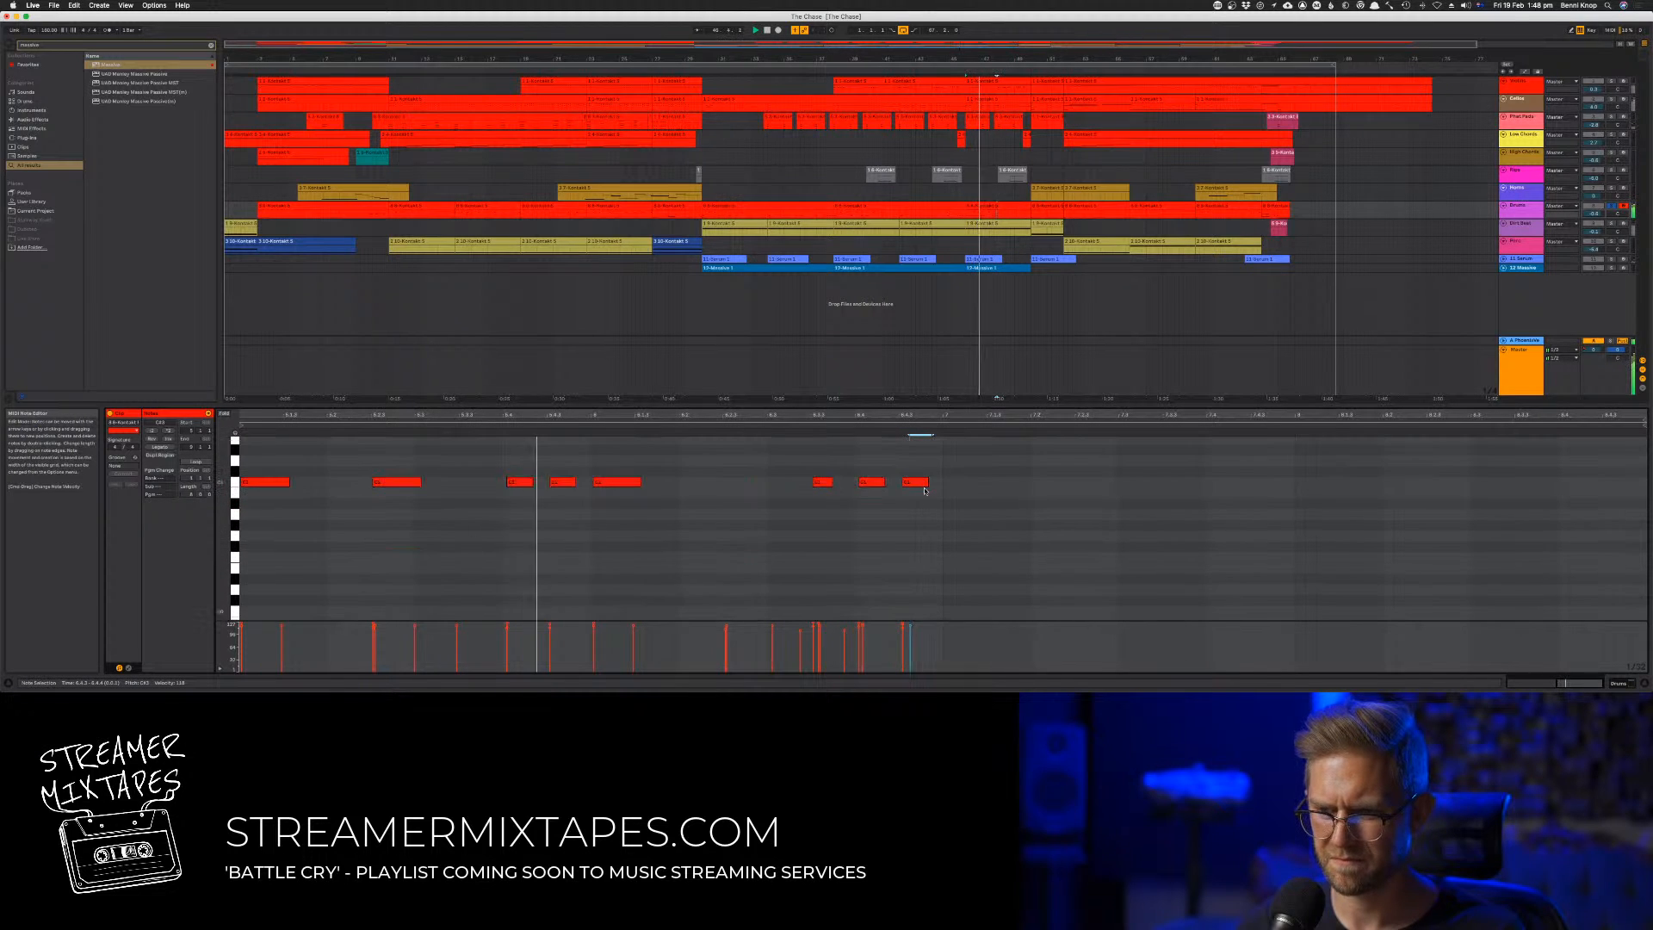
scroll(925, 488, up, 2)
scroll(925, 488, up, 7)
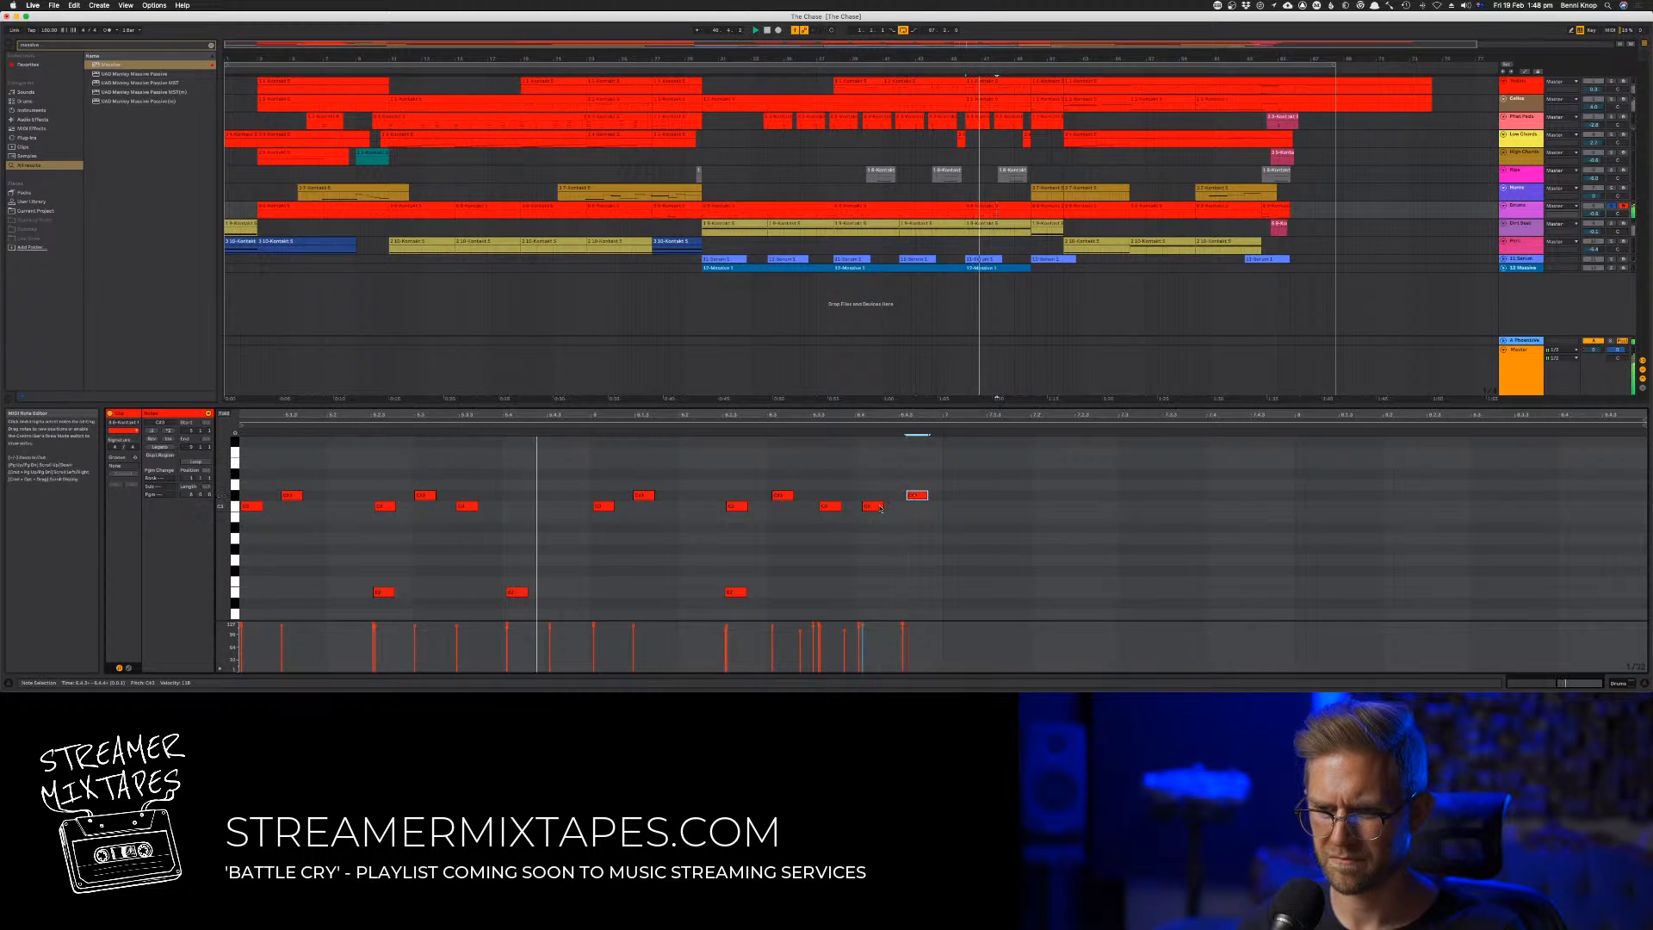
scroll(934, 525, down, 3)
scroll(935, 526, up, 3)
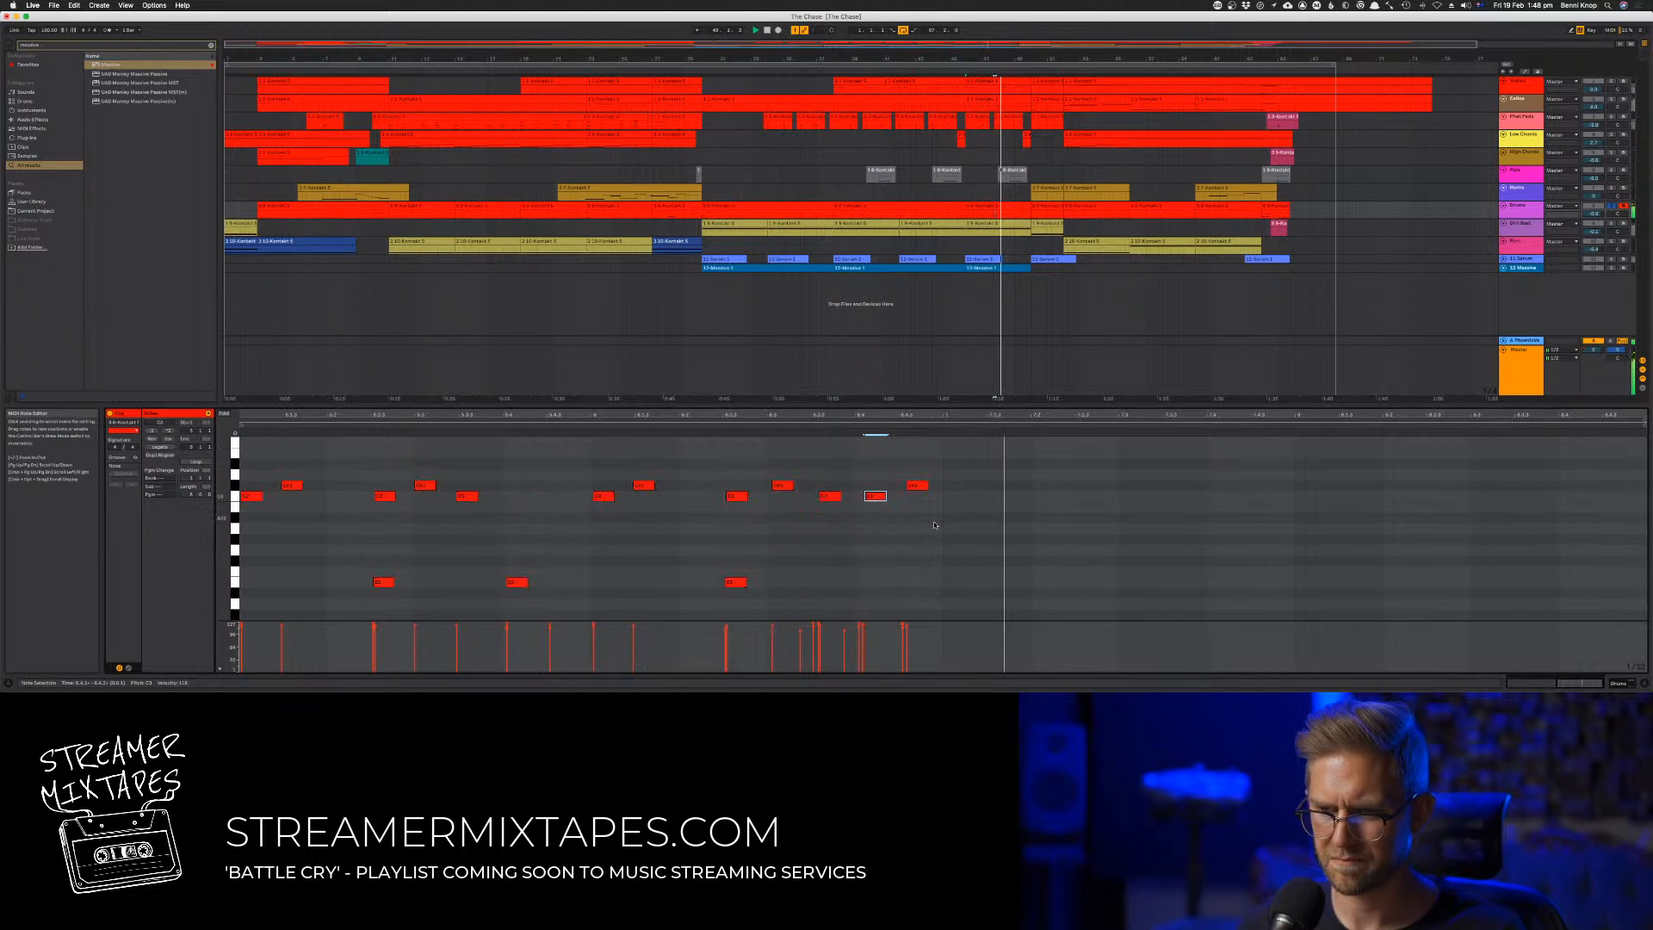
Shift both lower-pitched notes before the final high note slightly earlier, one at a time
click(828, 496)
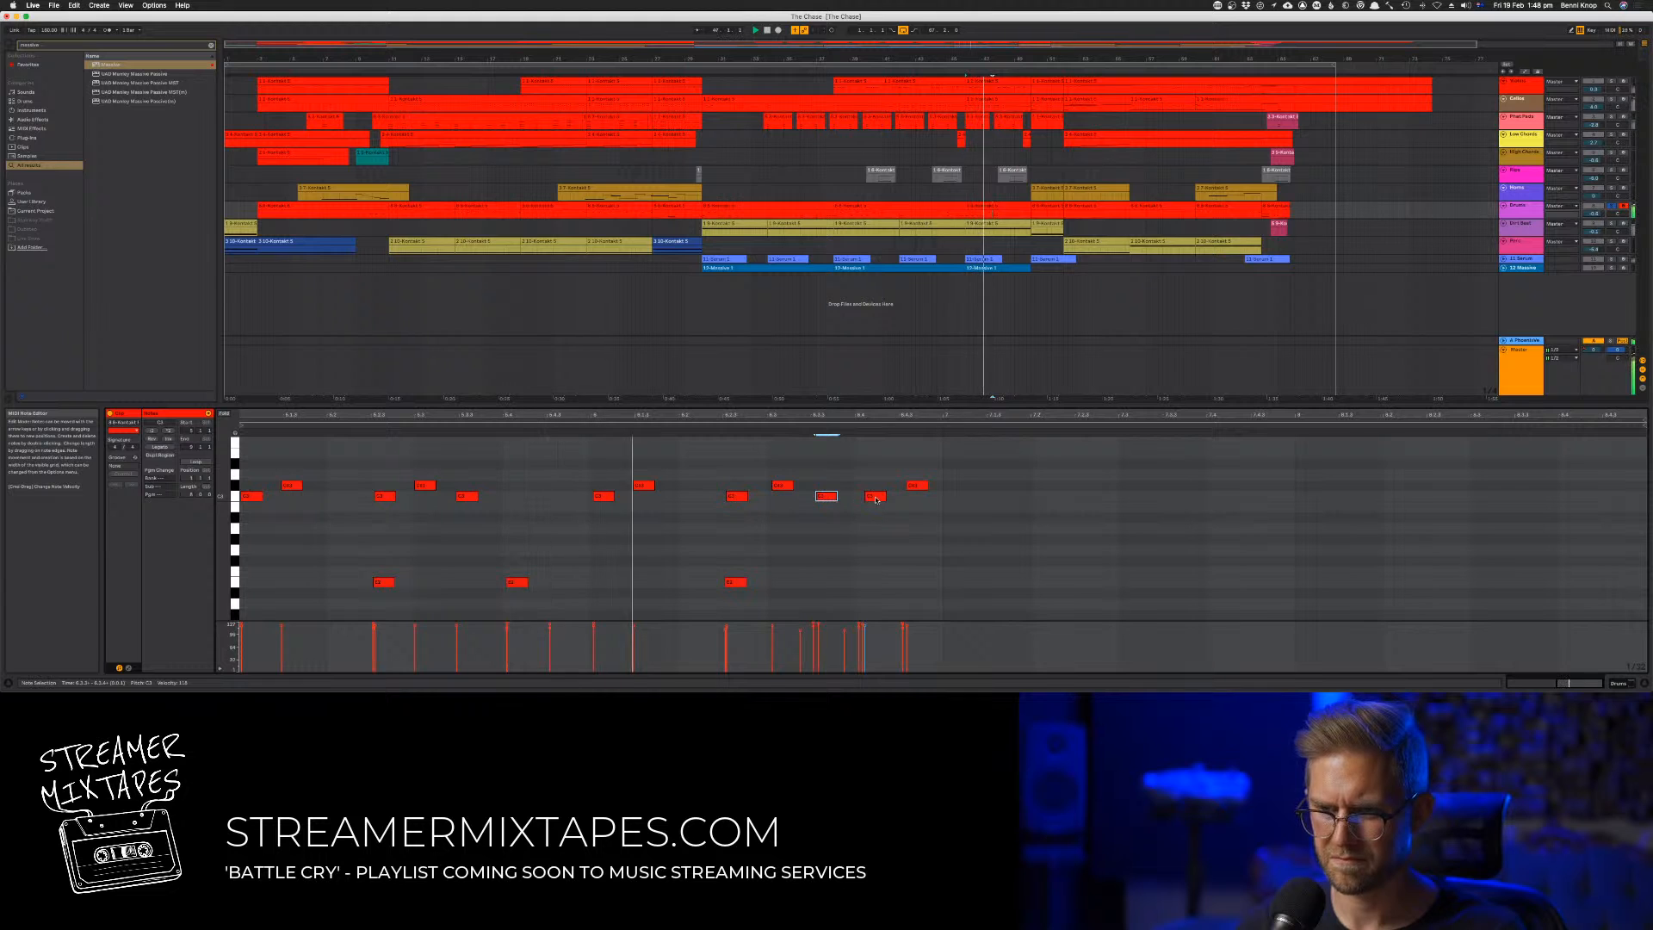
drag(876, 499, 871, 499)
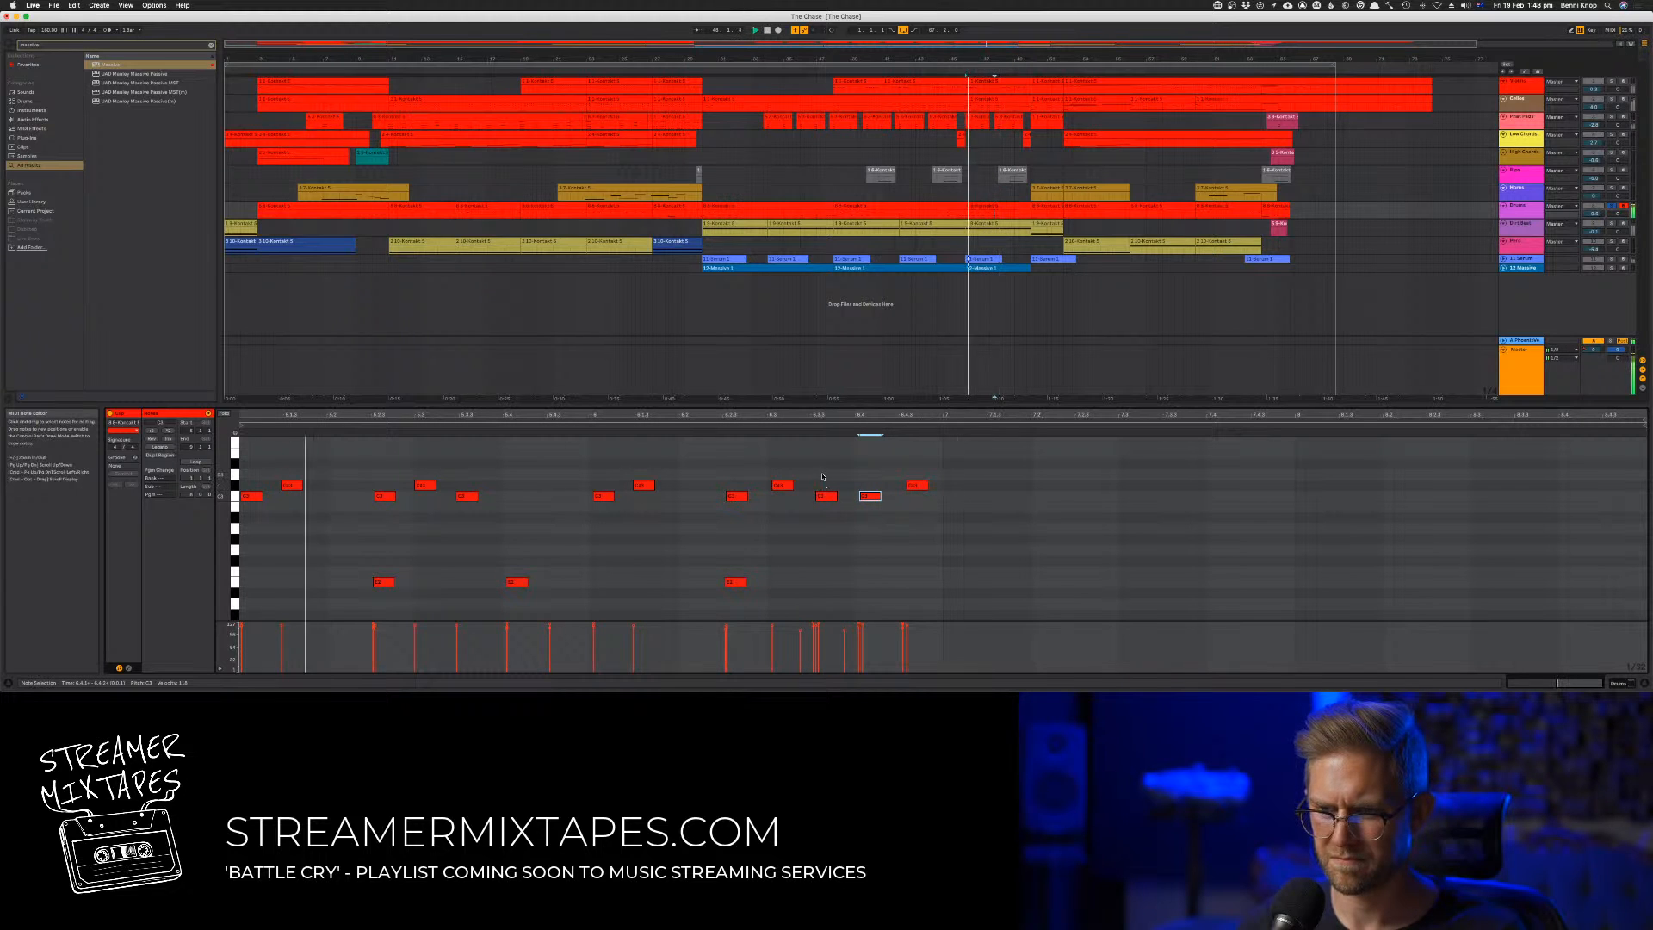
scroll(861, 520, down, 3)
scroll(861, 520, up, 3)
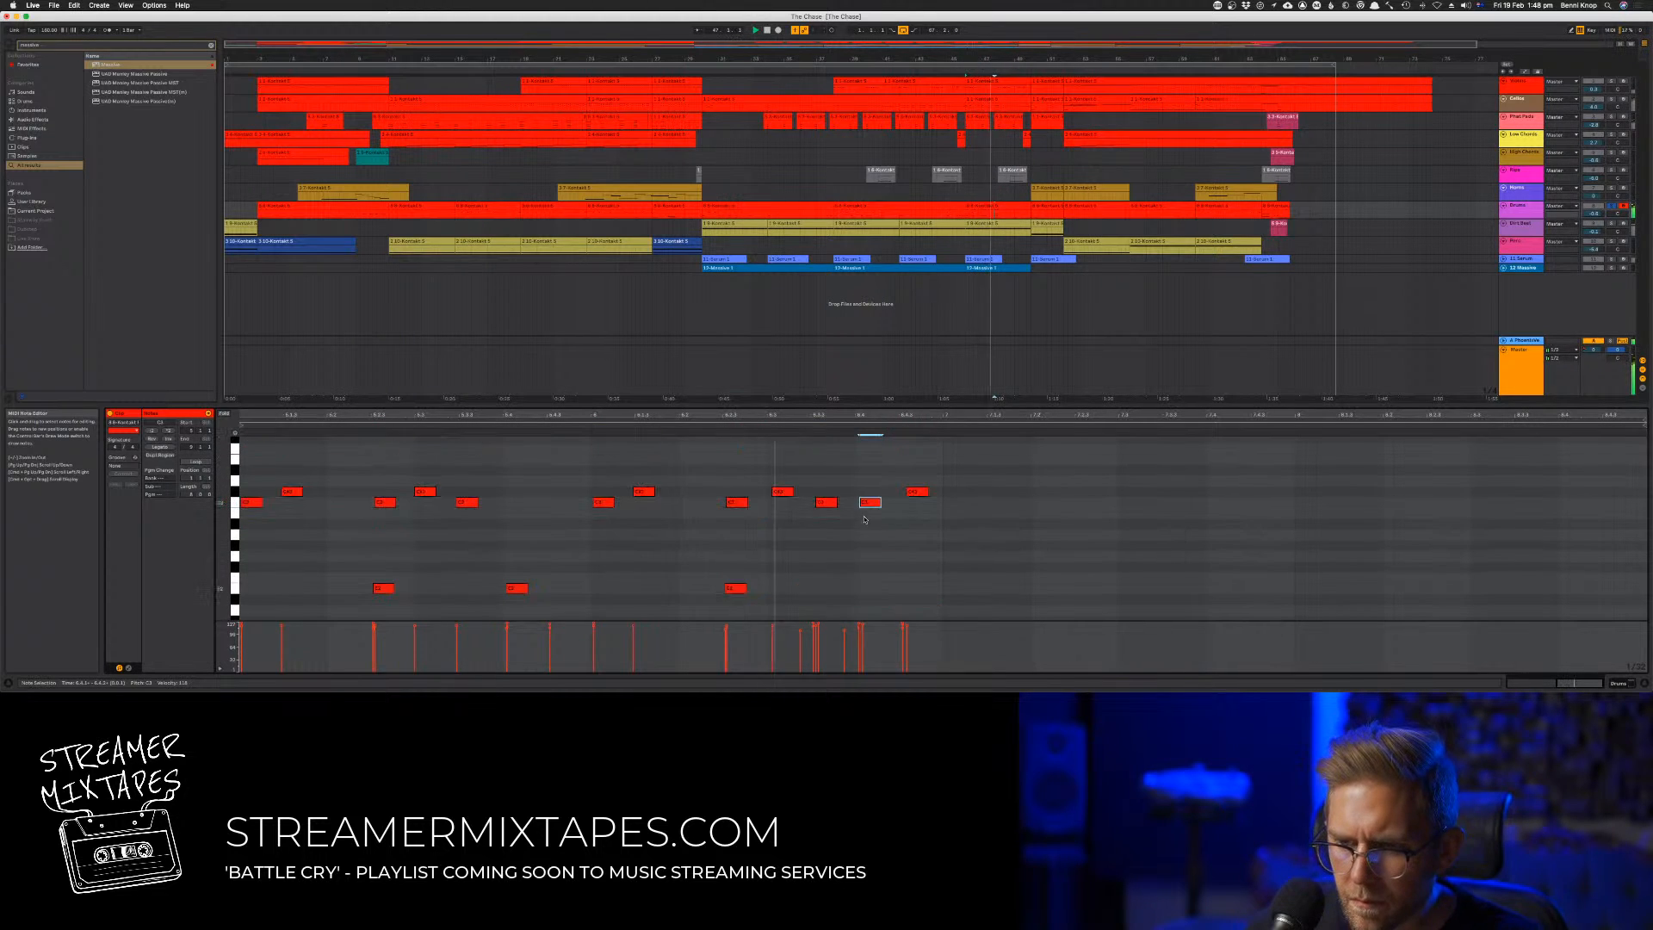
Move the third-from-last high note later, audition the change, and pull it back slightly
key(space)
drag(832, 506, 843, 507)
click(815, 491)
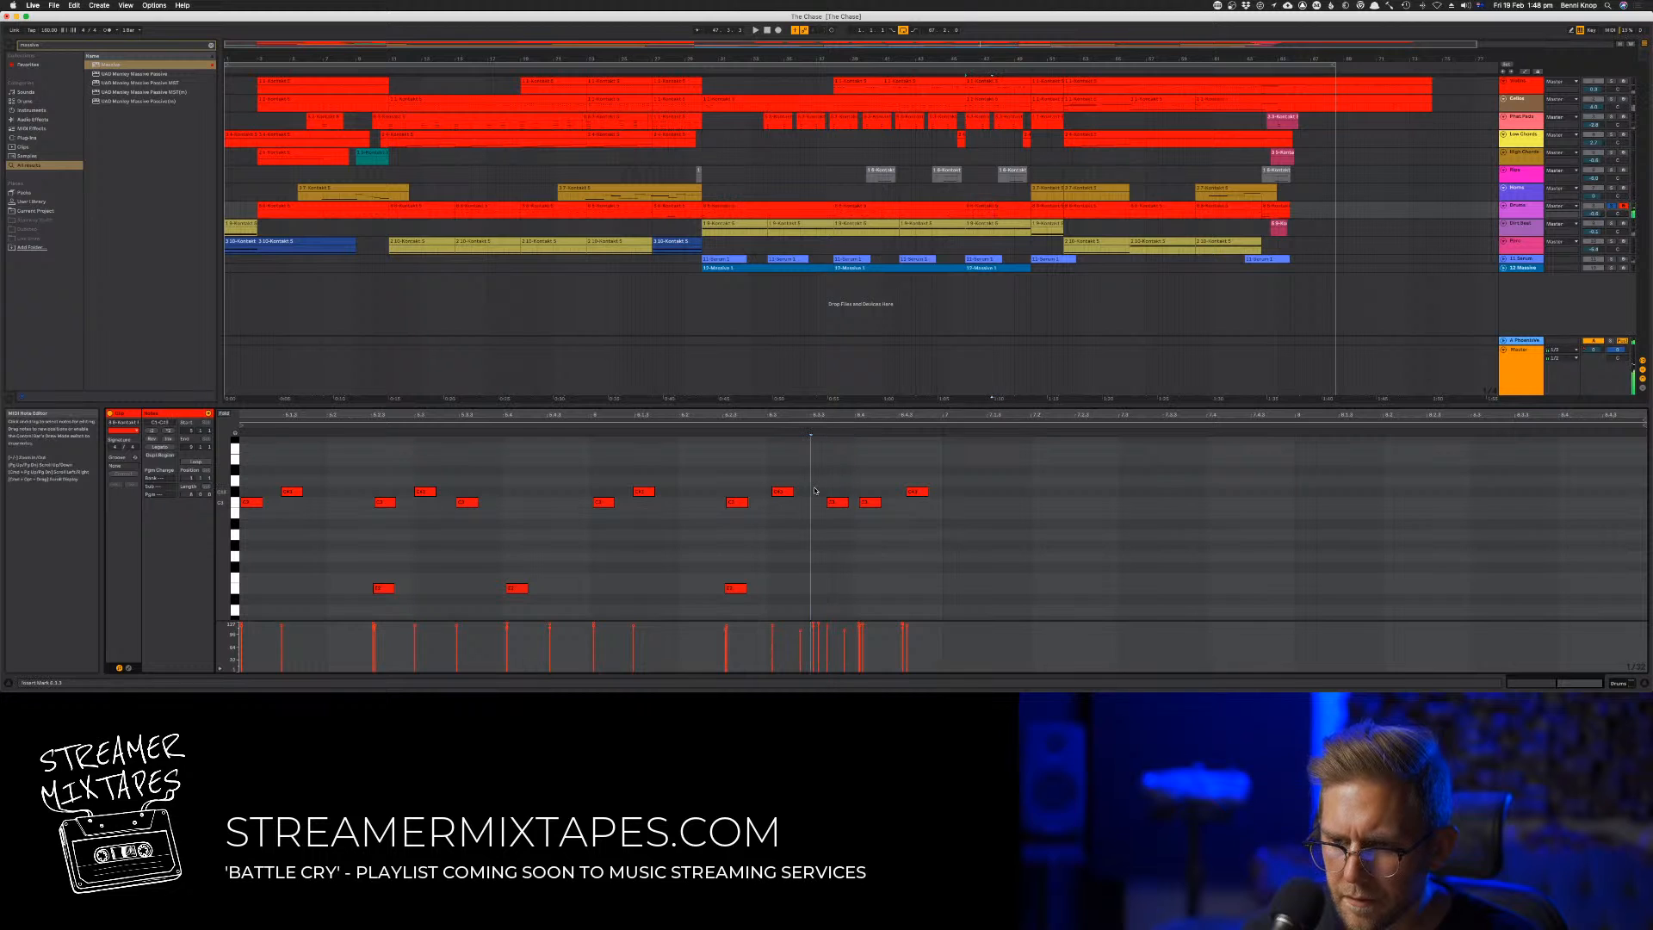
key(space)
scroll(839, 497, down, 1)
click(840, 490)
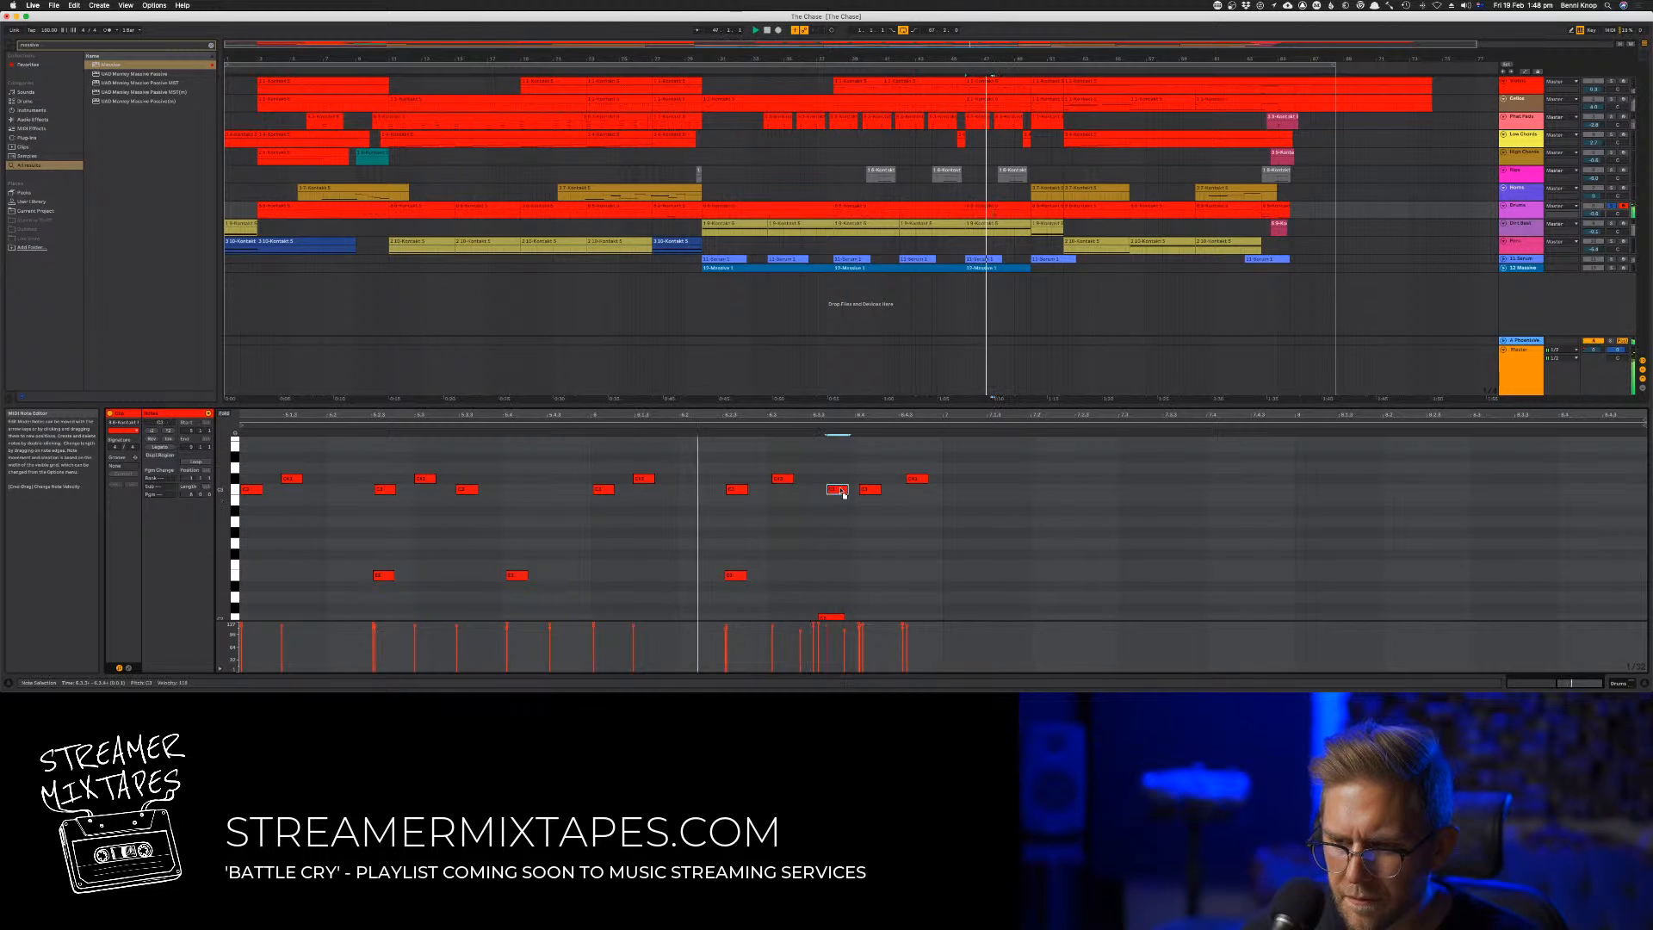
key(space)
drag(835, 492, 833, 494)
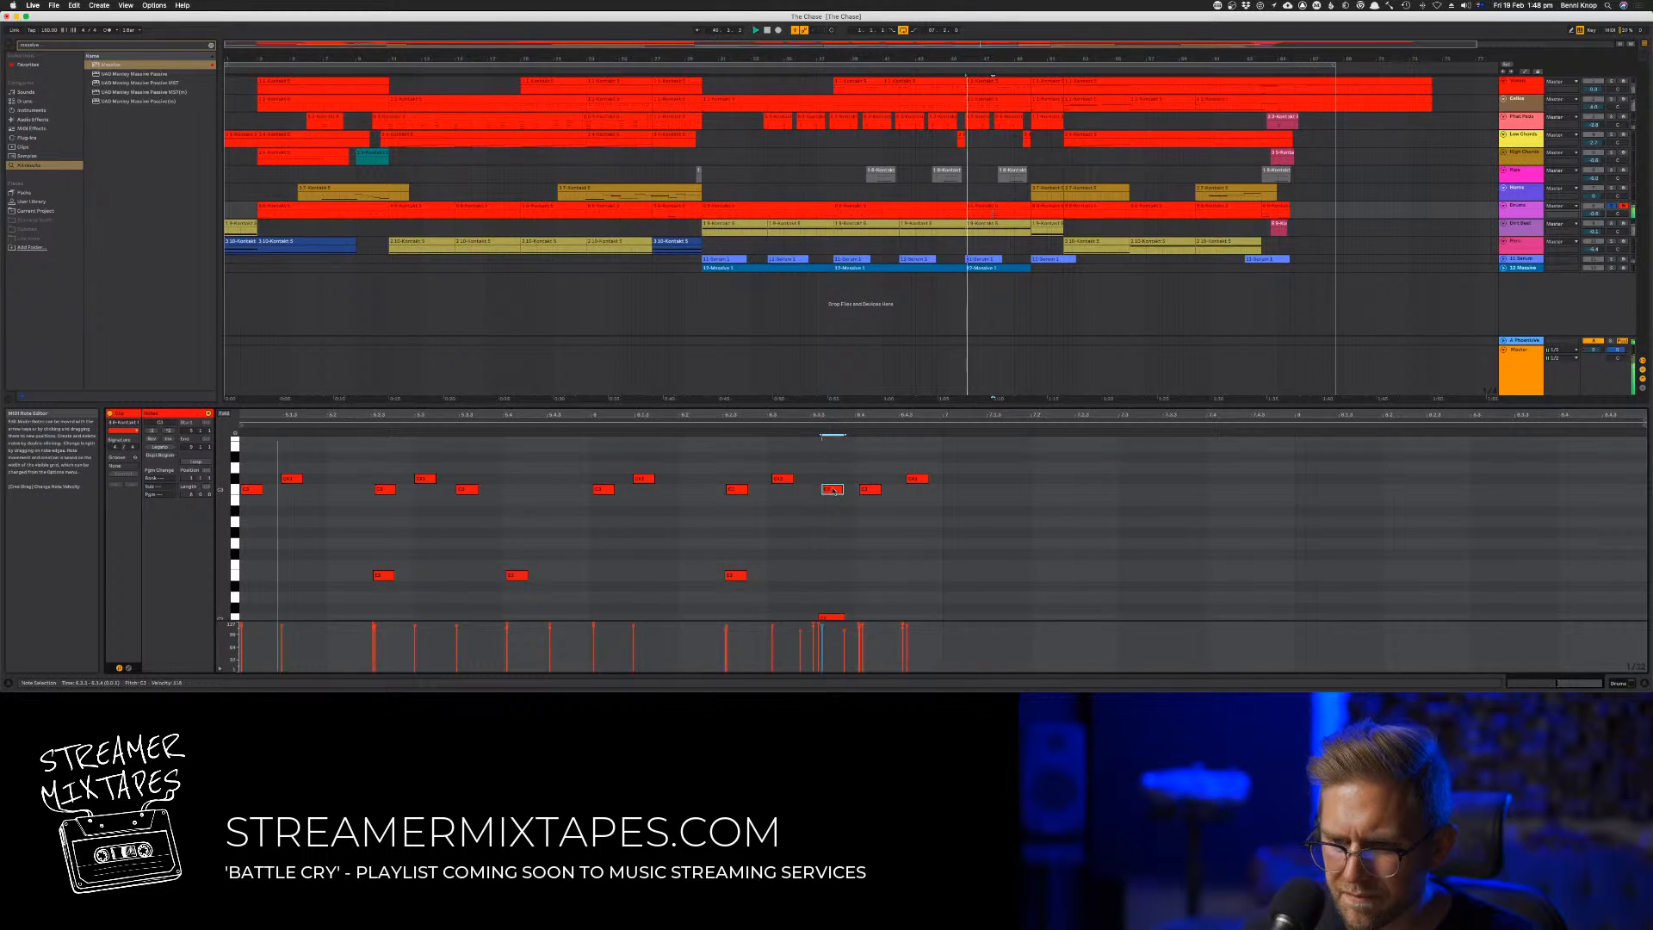
Audition the fill and individually nudge the second- and third-from-last high notes slightly later
click(813, 427)
click(809, 430)
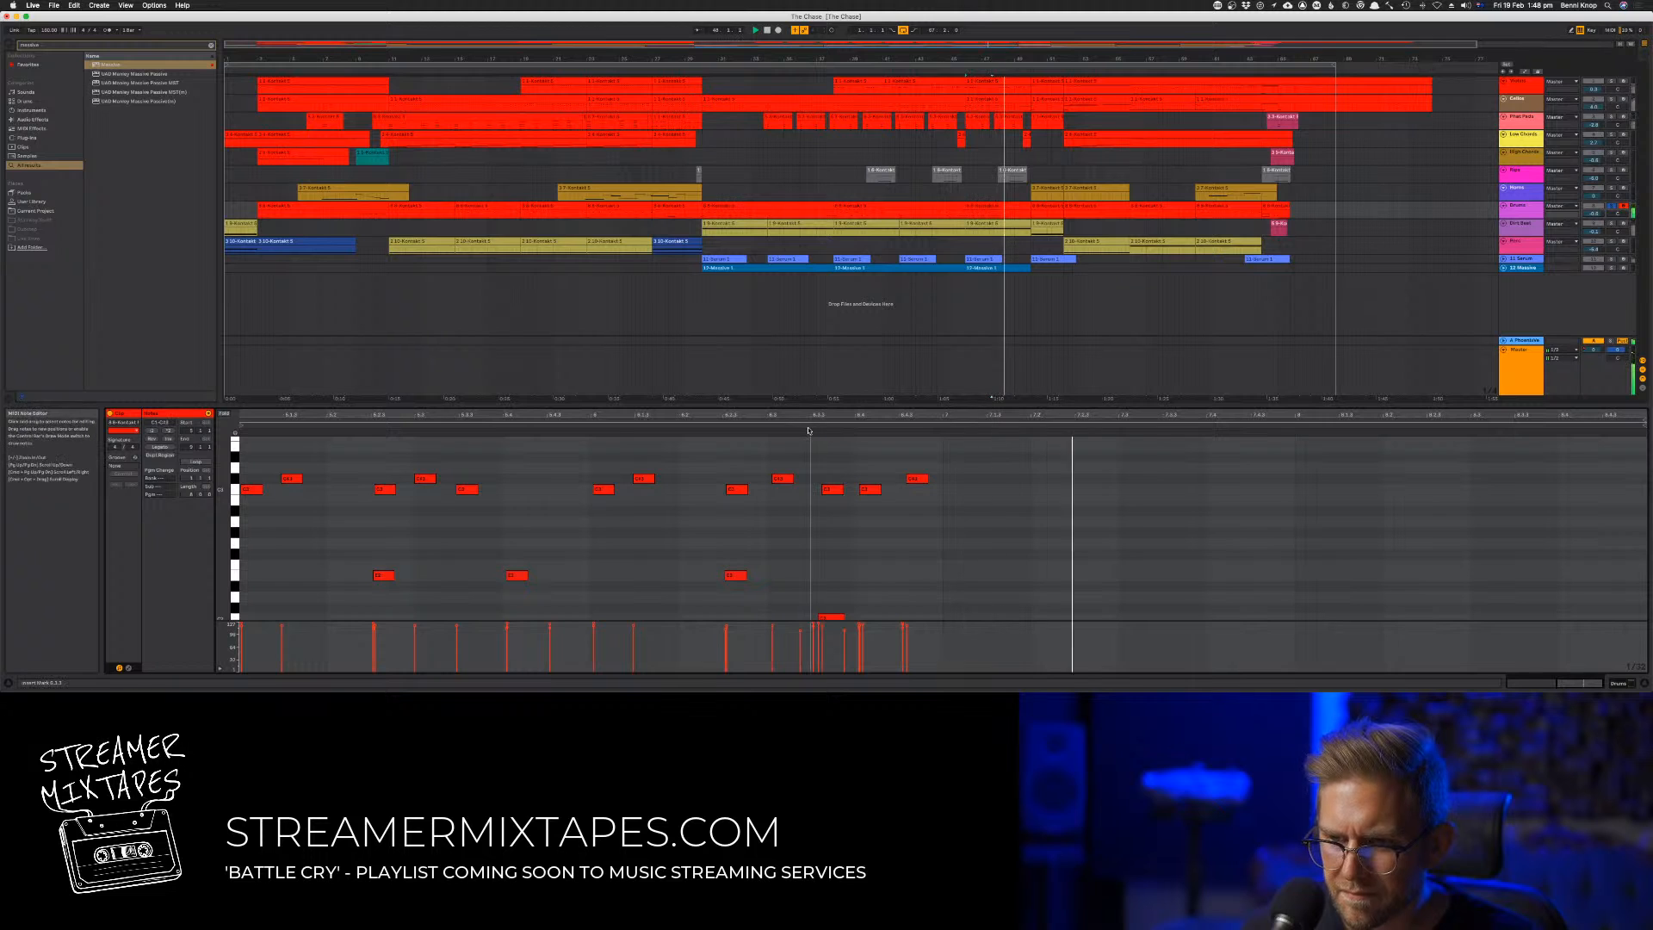
scroll(894, 495, down, 3)
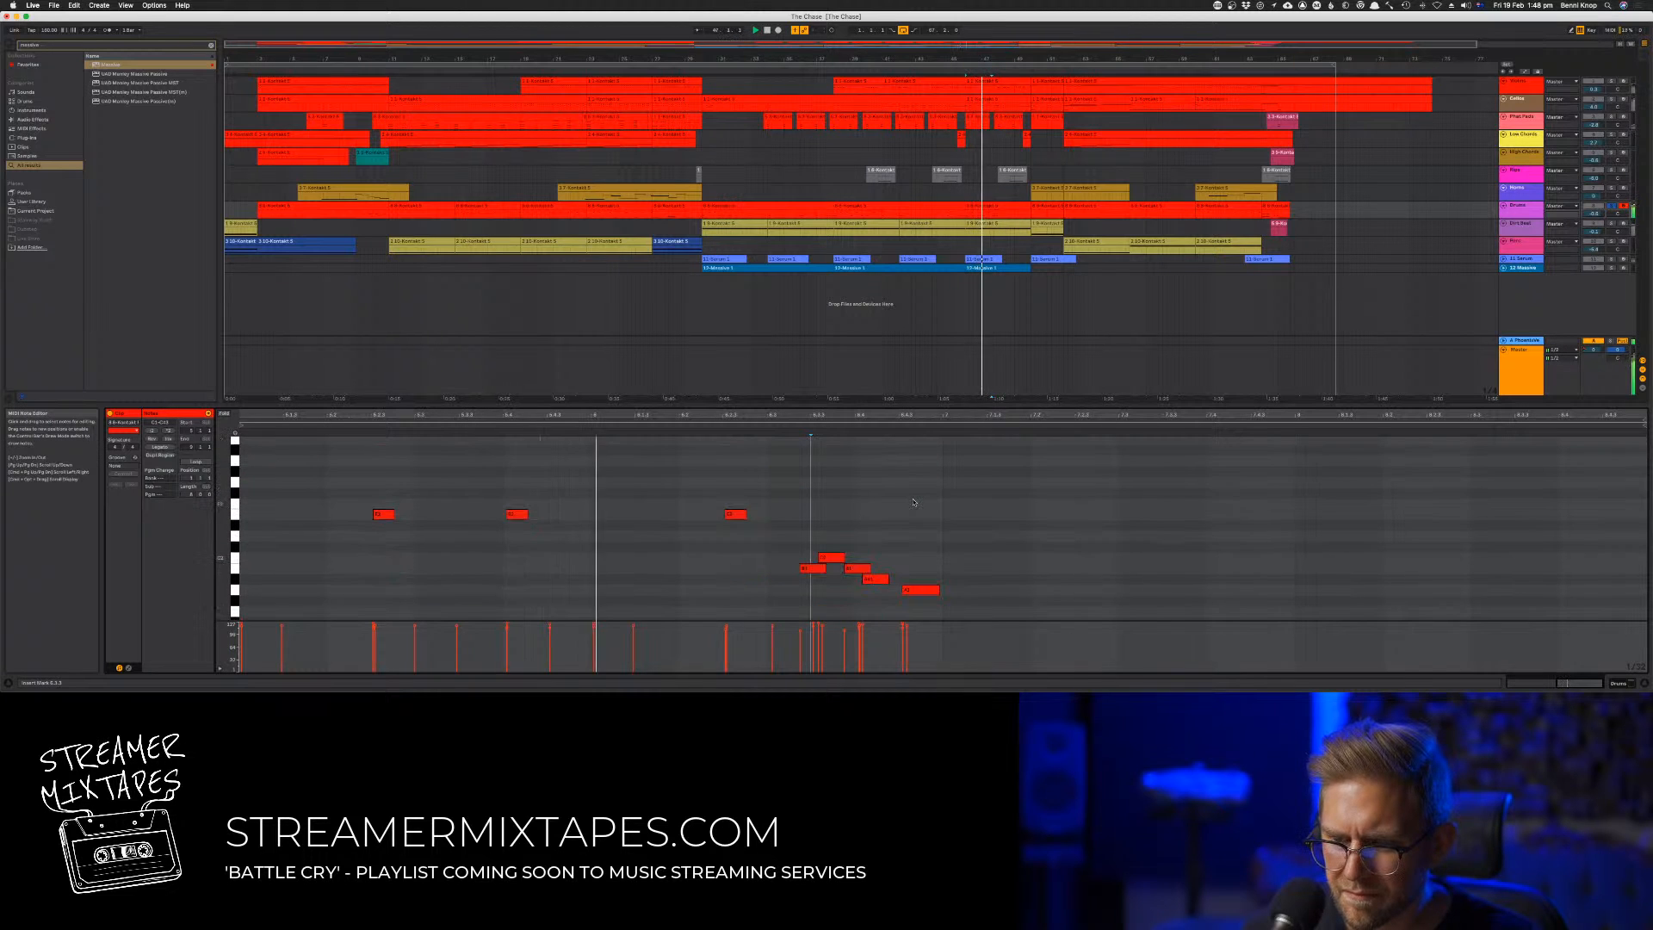
scroll(913, 502, up, 1)
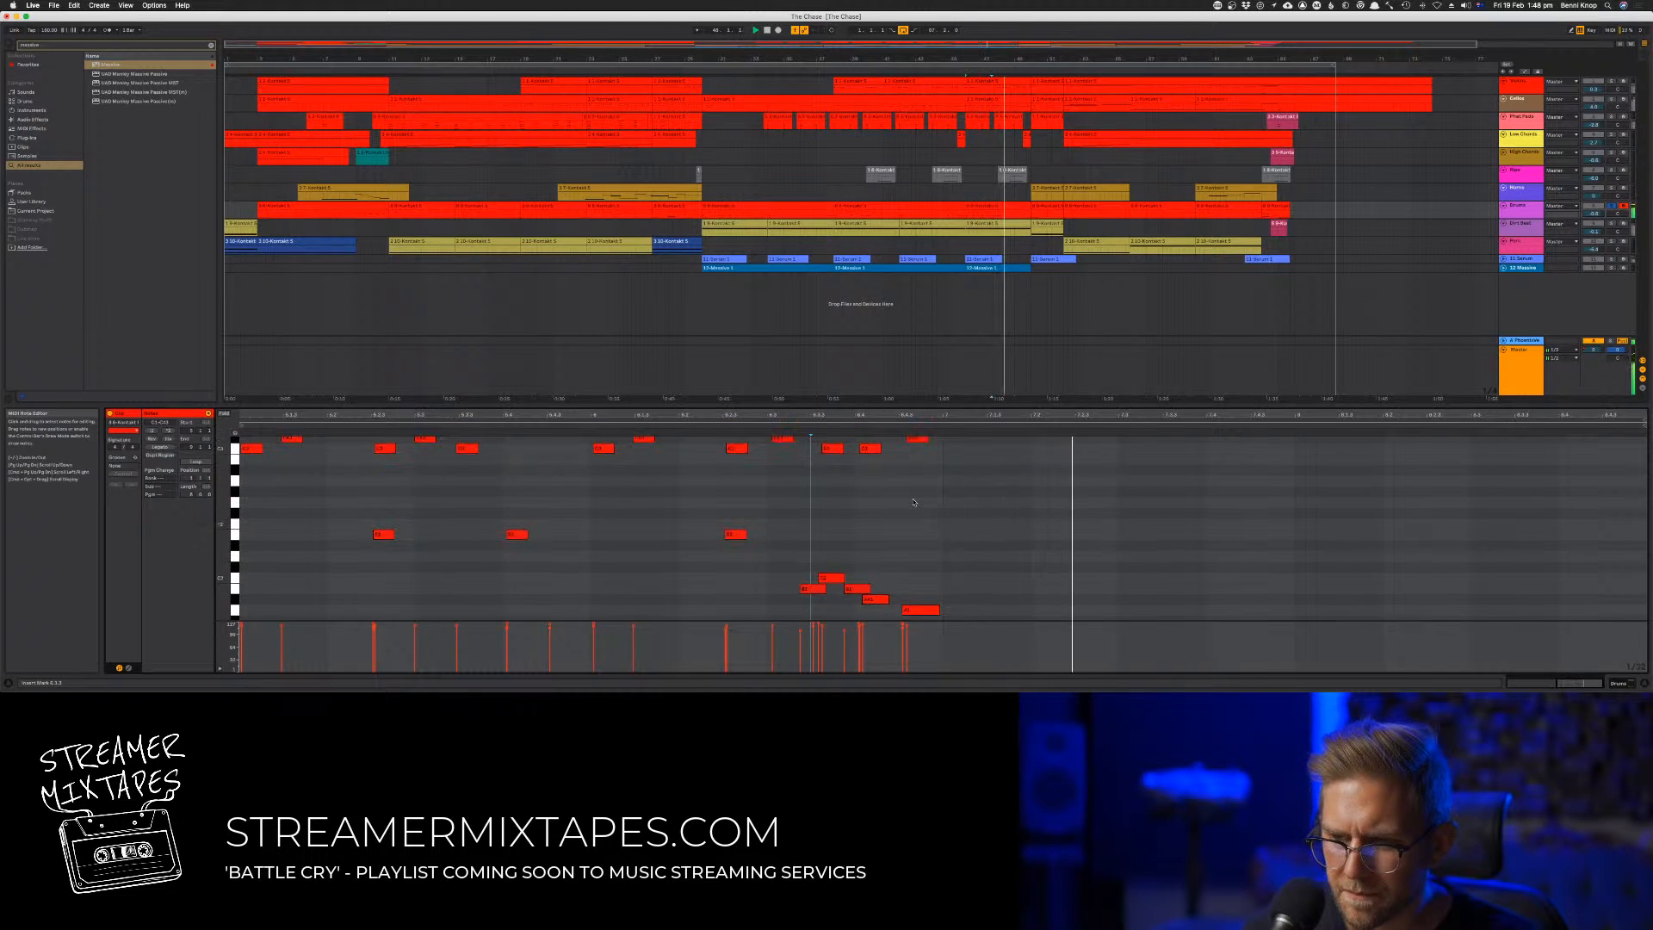
click(877, 449)
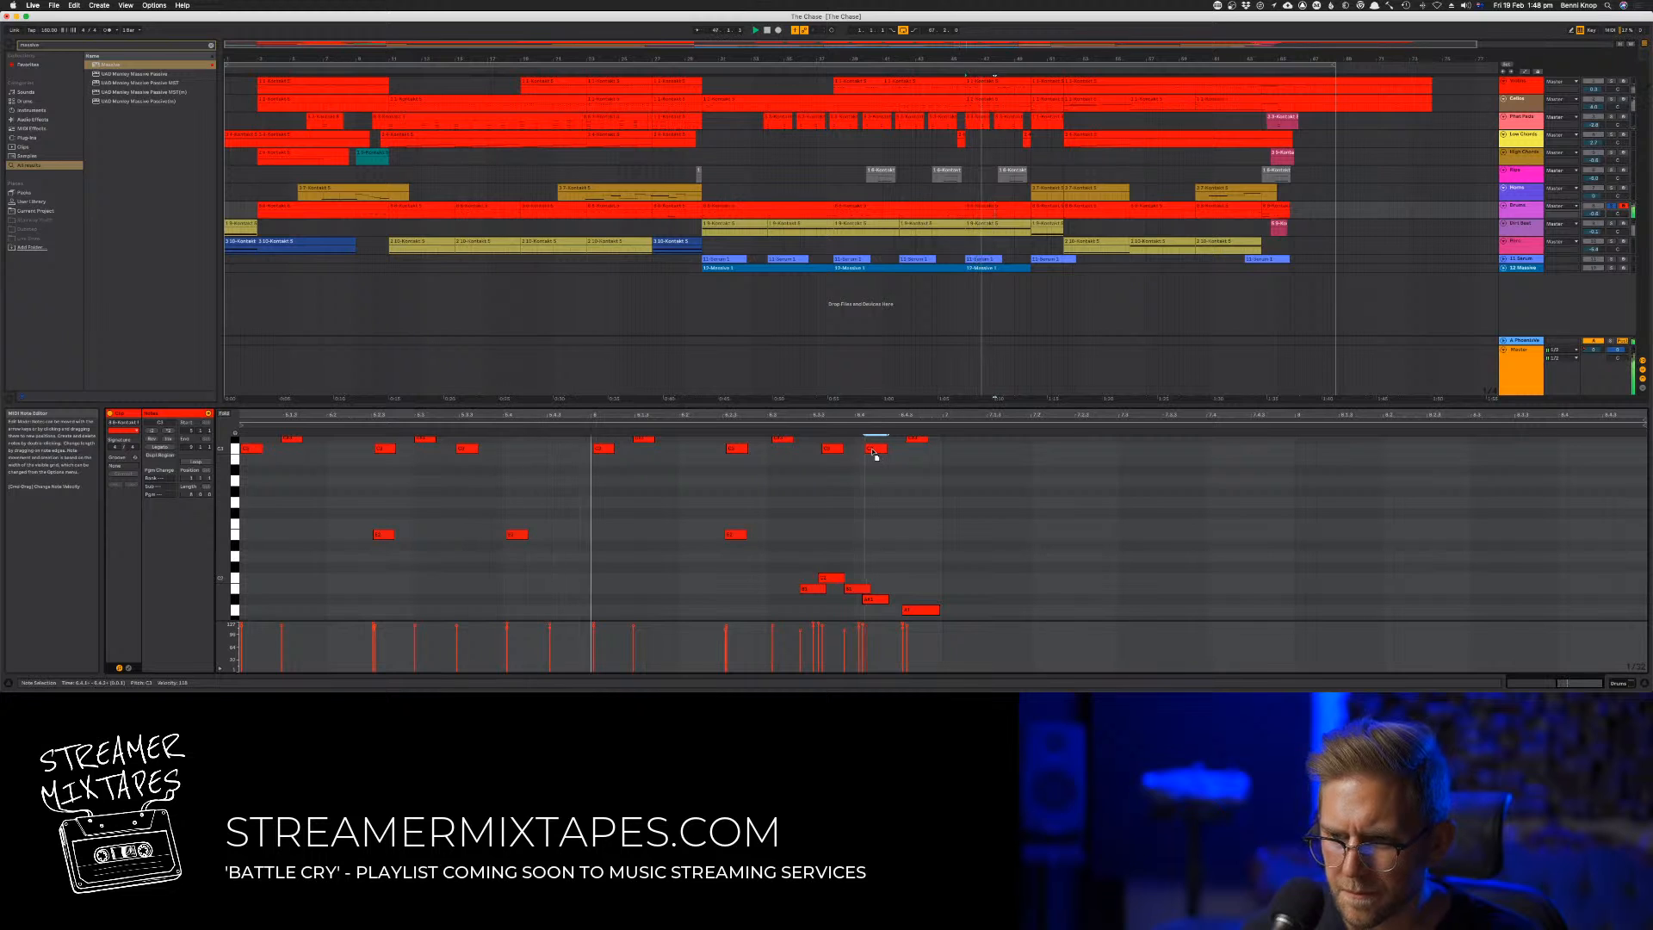
click(832, 450)
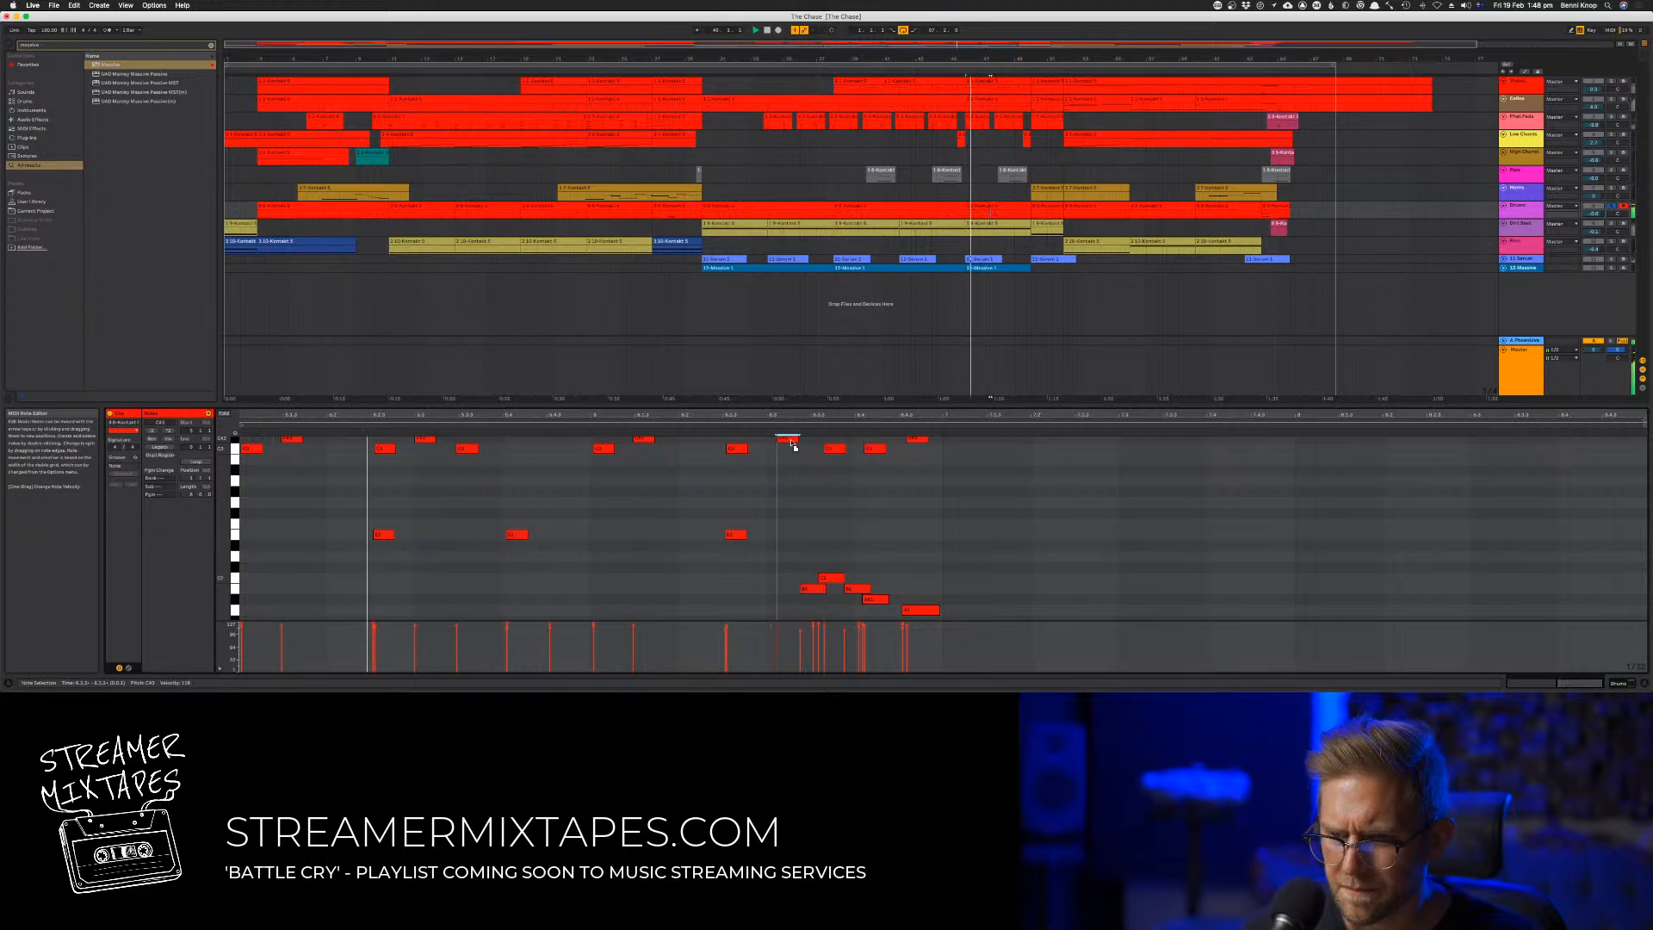
Try the fill without the fourth-from-last high note, restore it, and settle its timing slightly later
click(790, 440)
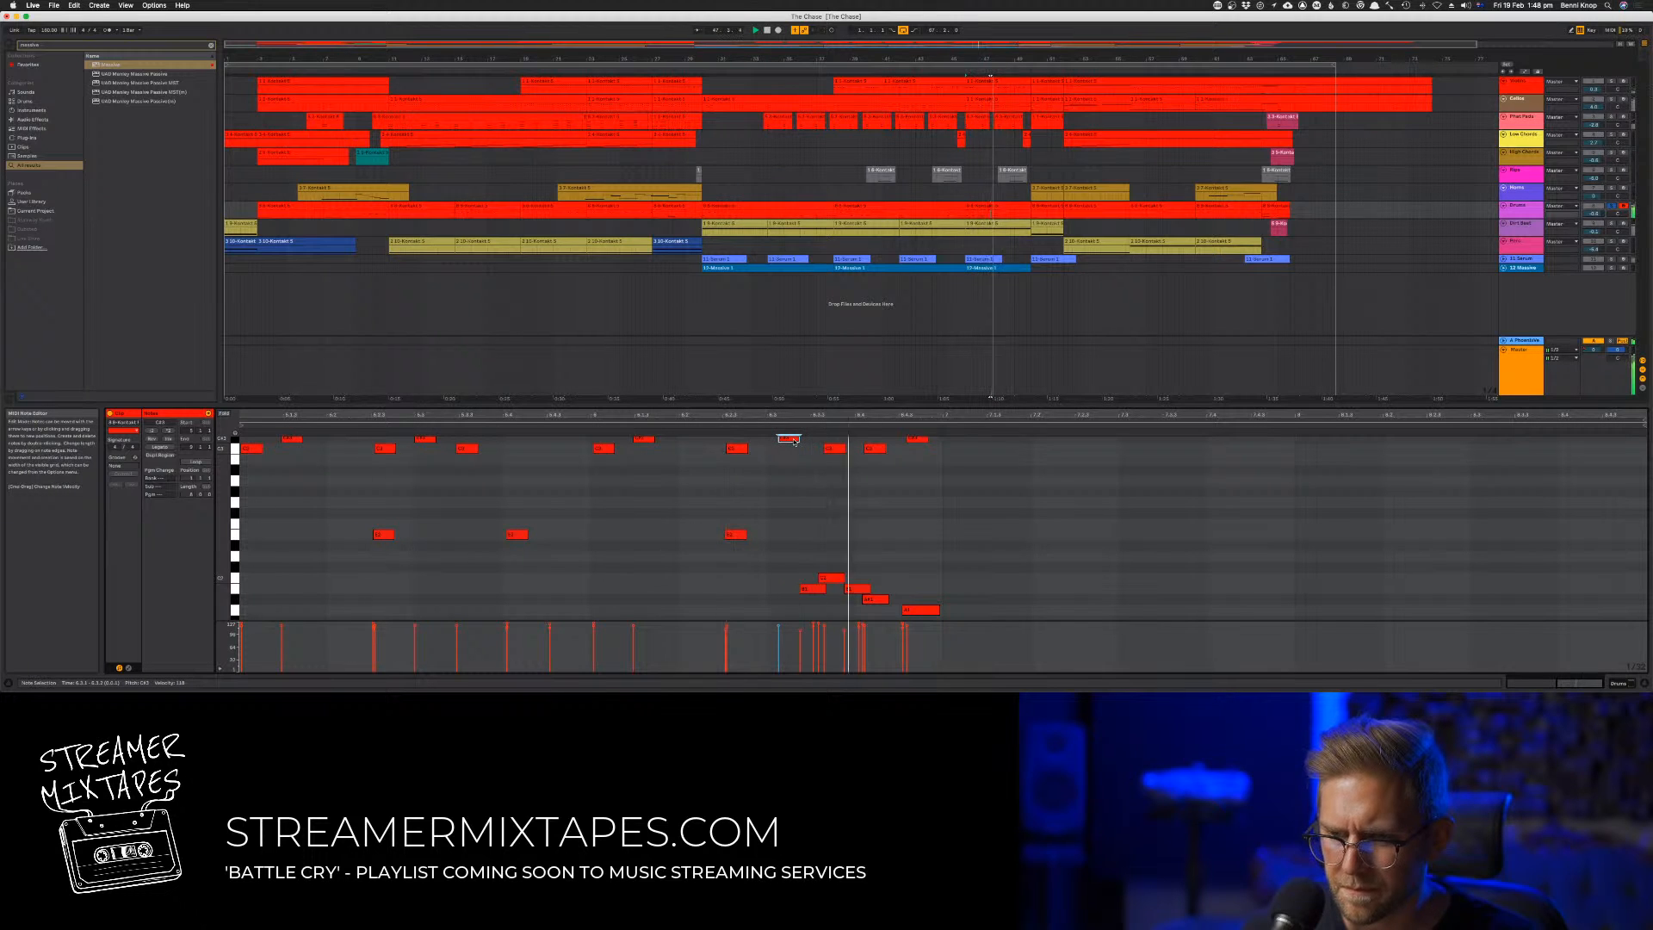
drag(794, 441, 777, 441)
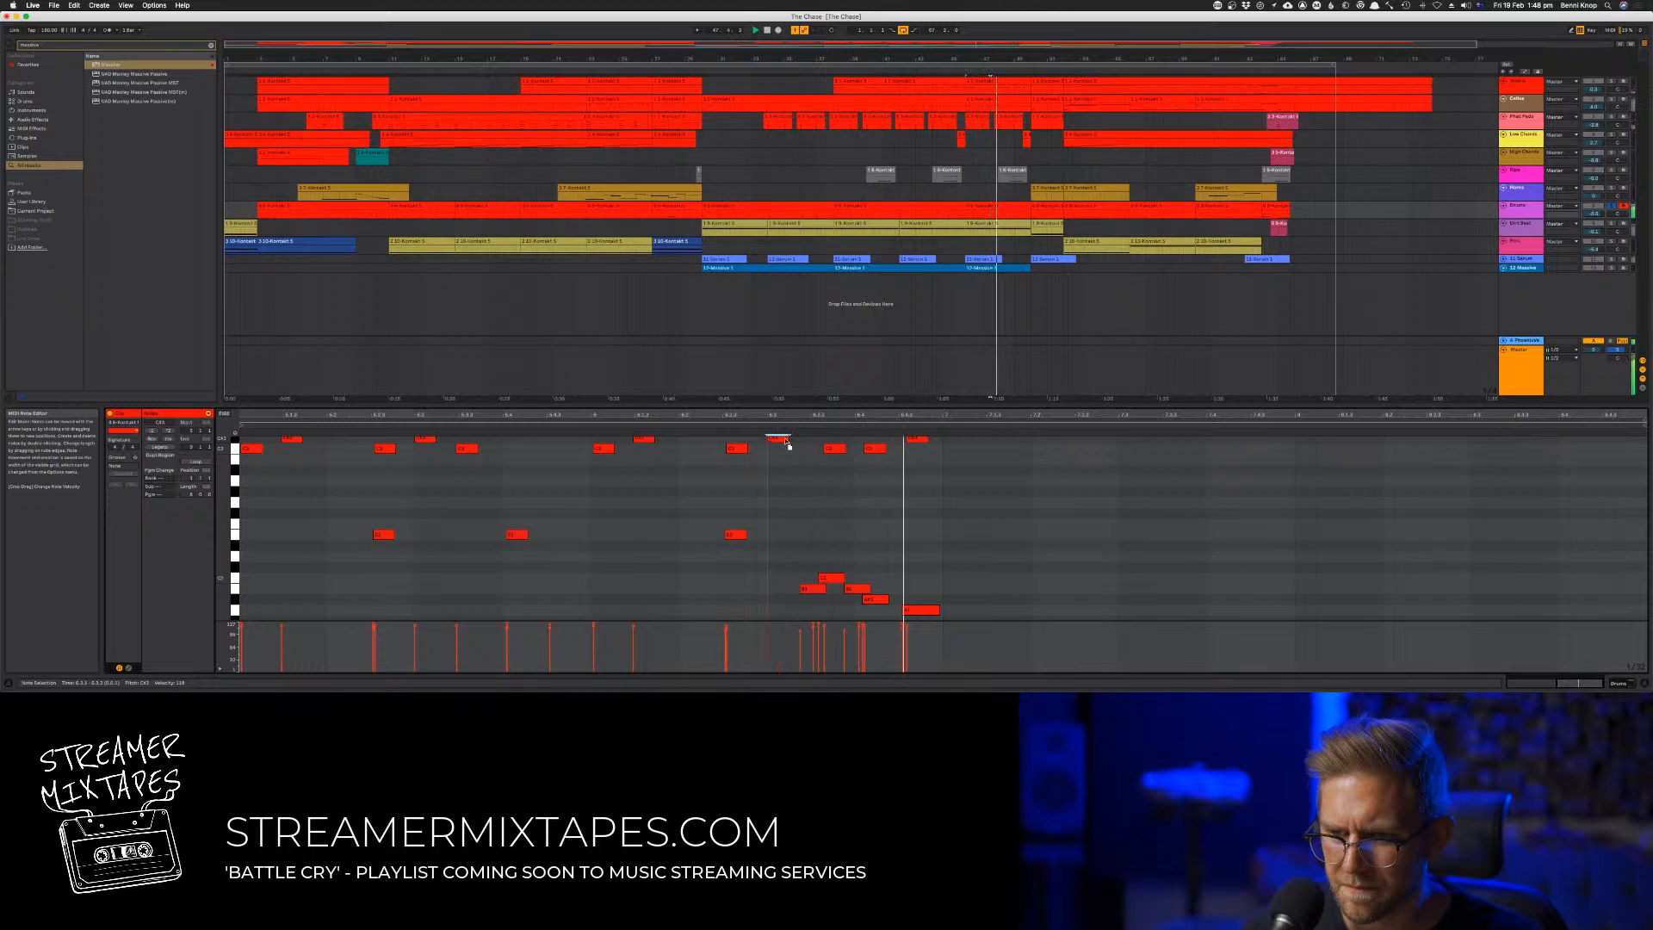
click(780, 440)
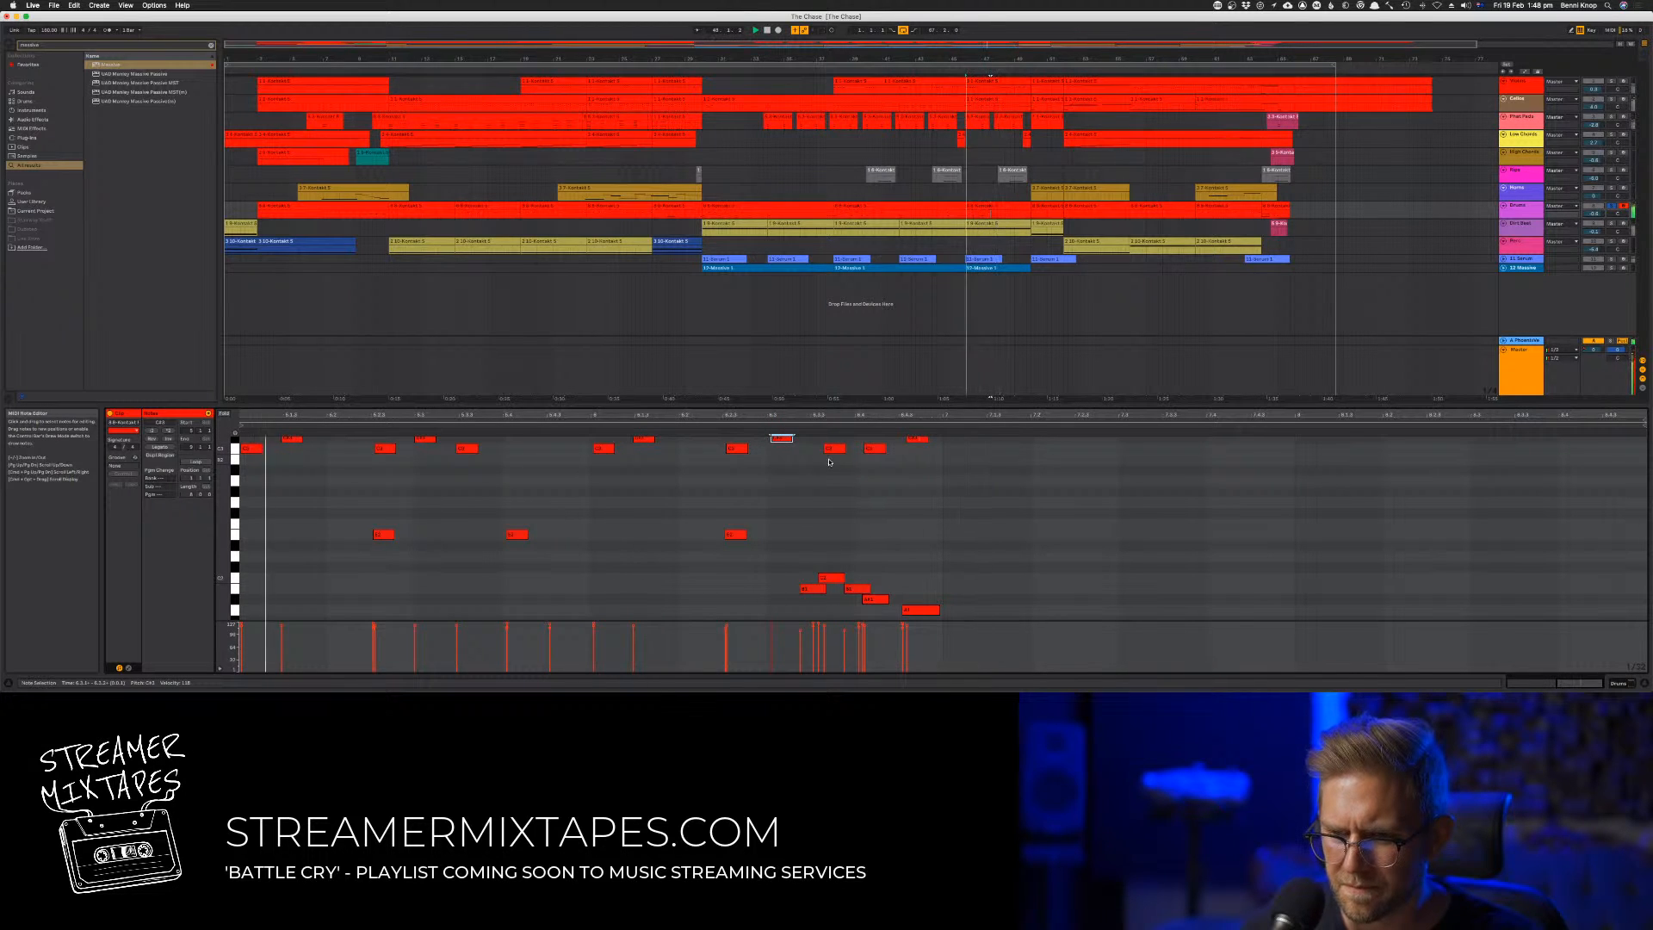
key(Delete)
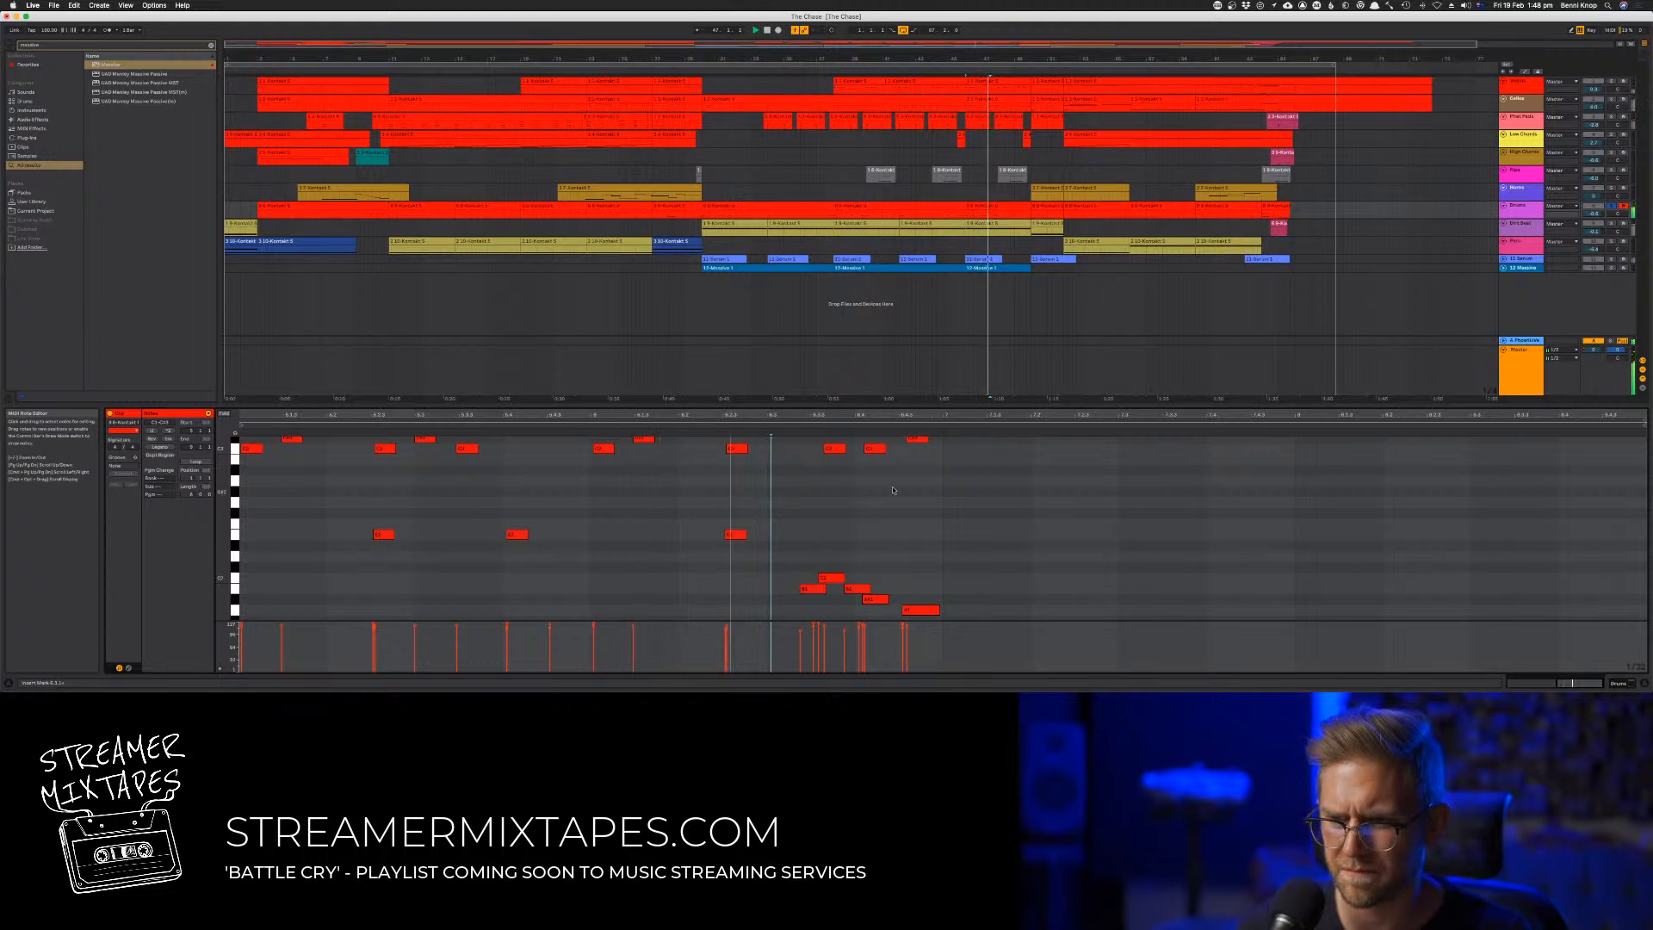
key(ctrl+z)
scroll(871, 473, up, 2)
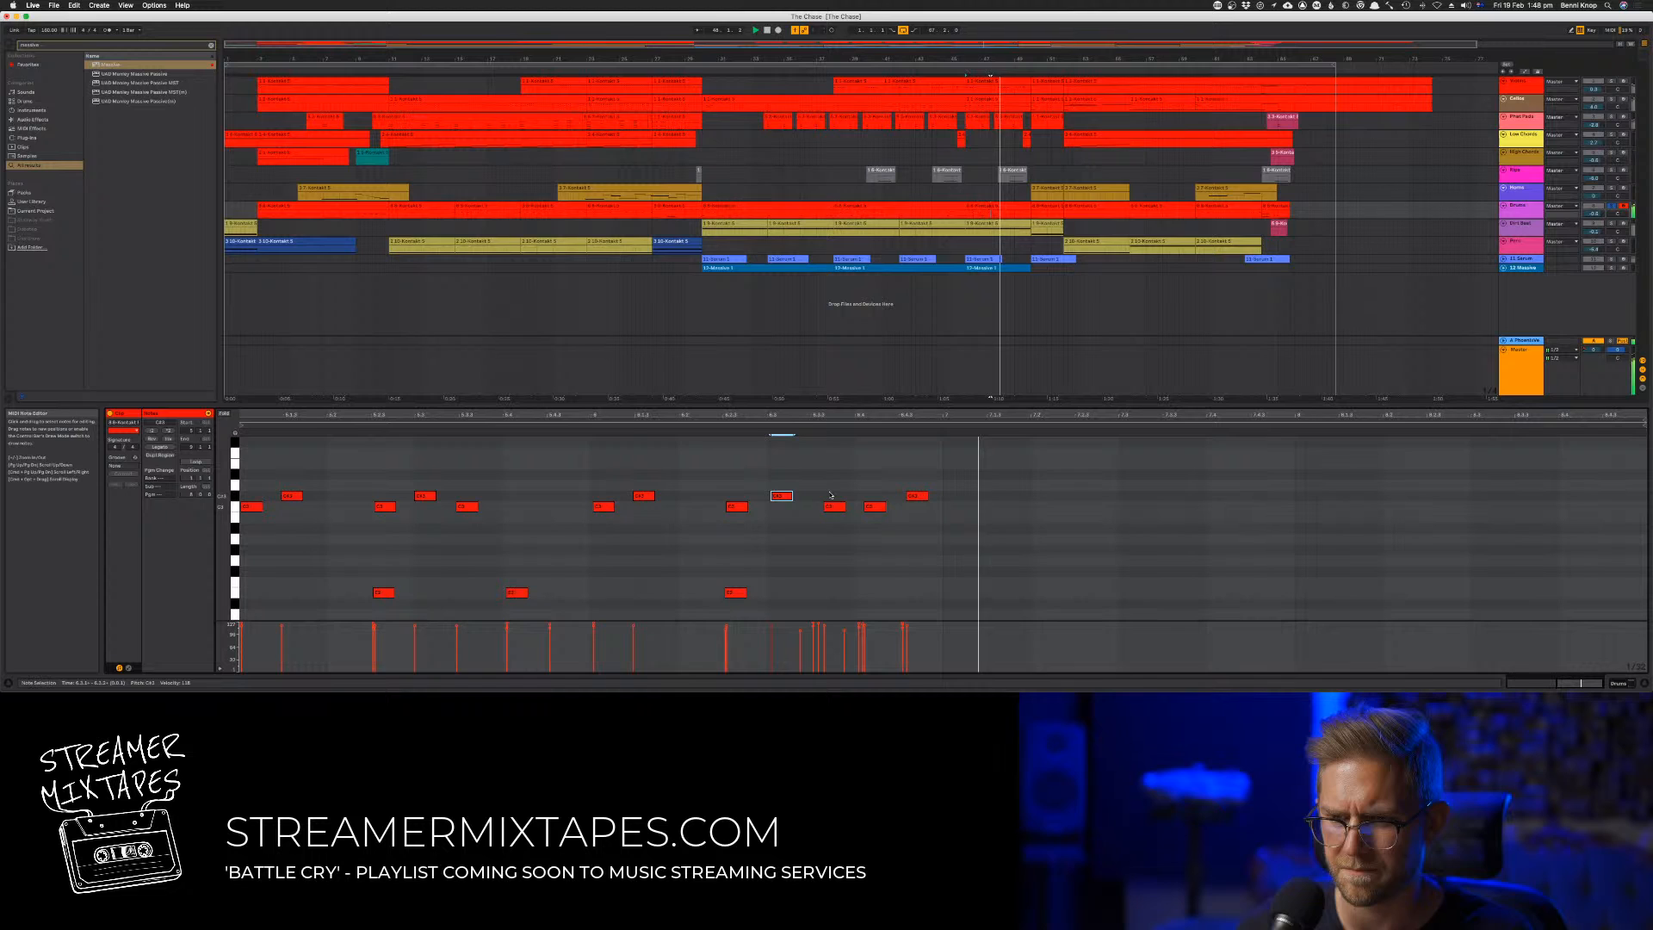
drag(783, 495, 789, 496)
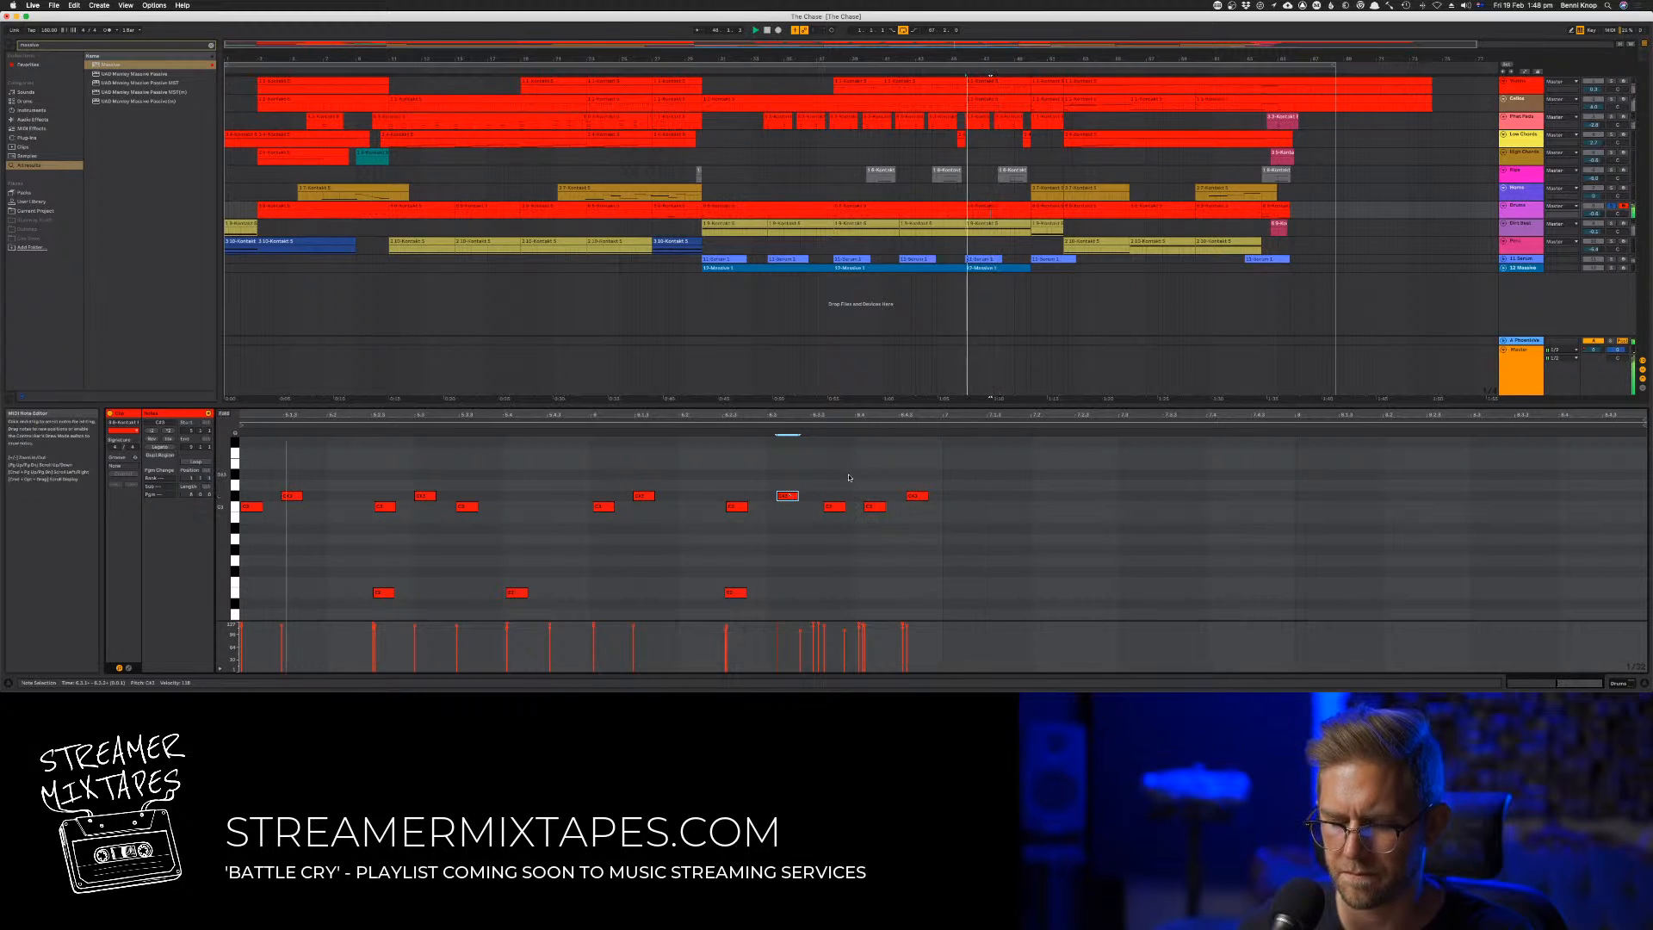
Select the last three high notes and nudge them together slightly earlier
mouse_move(940, 481)
mouse_down()
mouse_move(833, 515)
mouse_move(922, 500)
mouse_up()
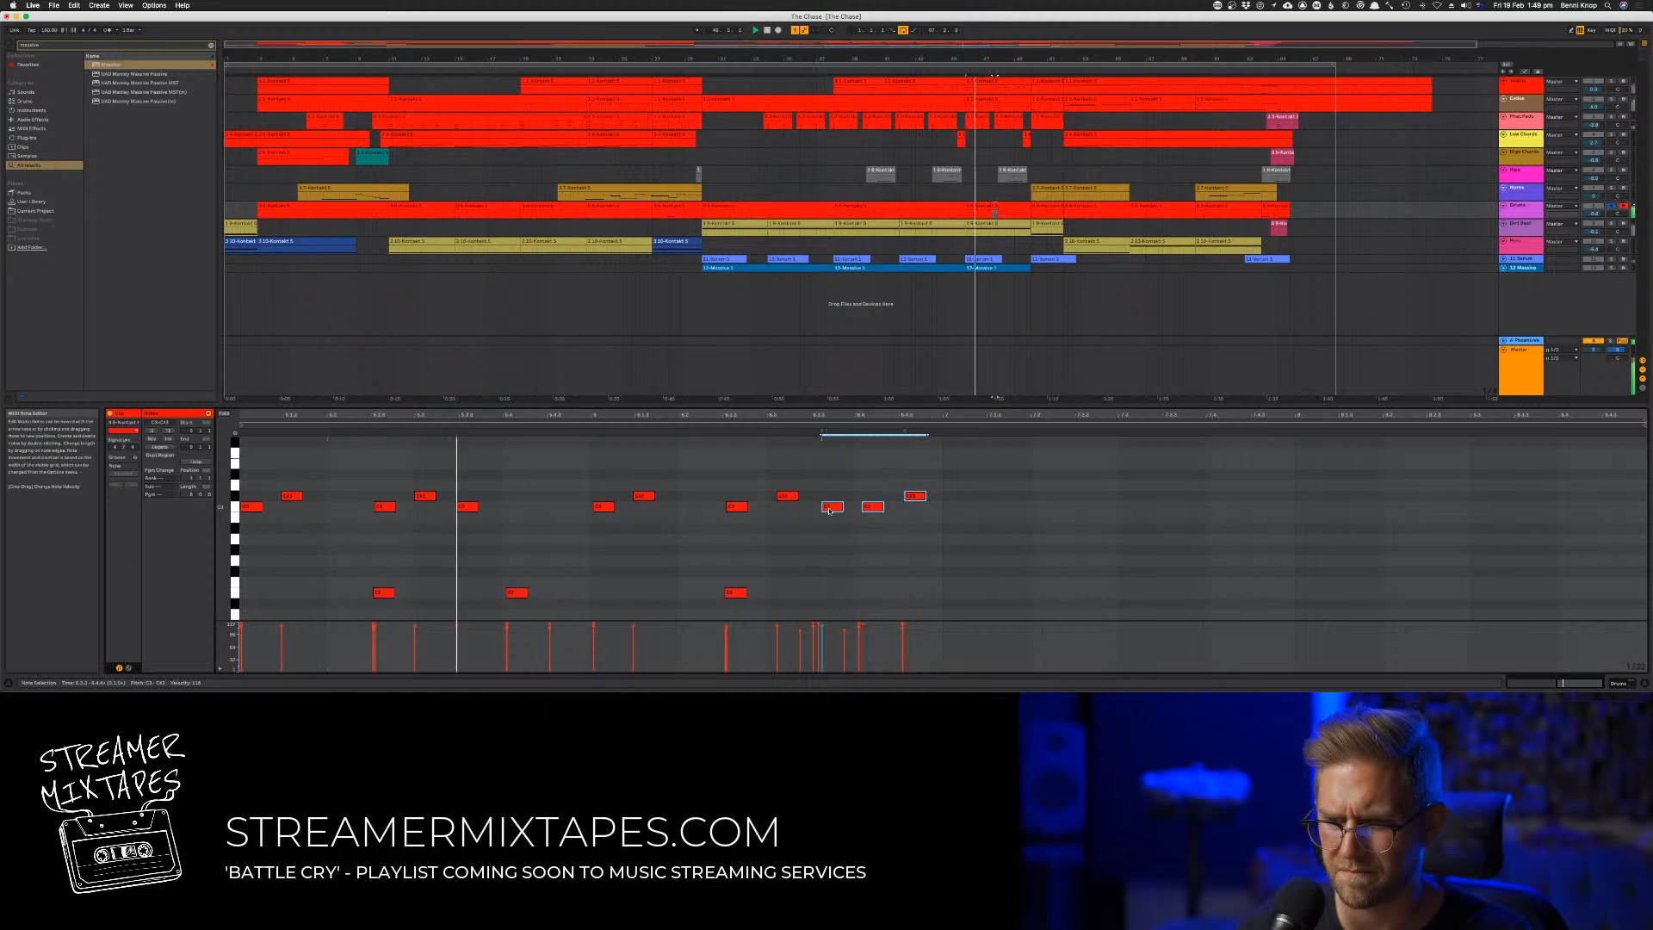
scroll(999, 536, down, 5)
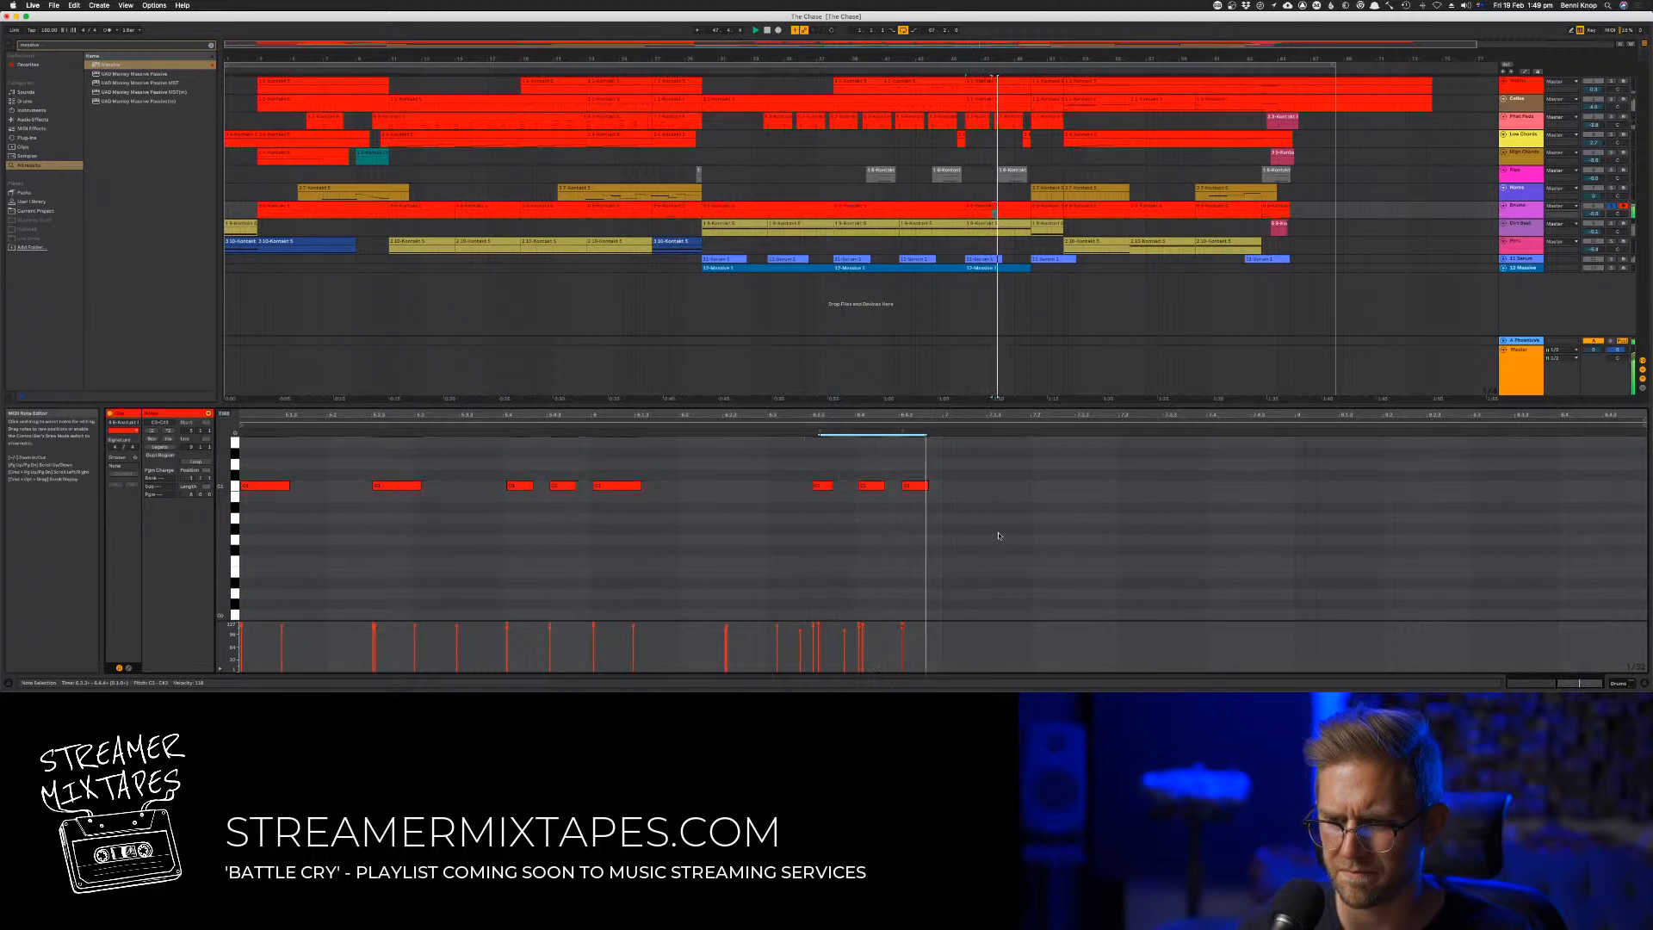
scroll(999, 535, down, 2)
scroll(997, 536, up, 4)
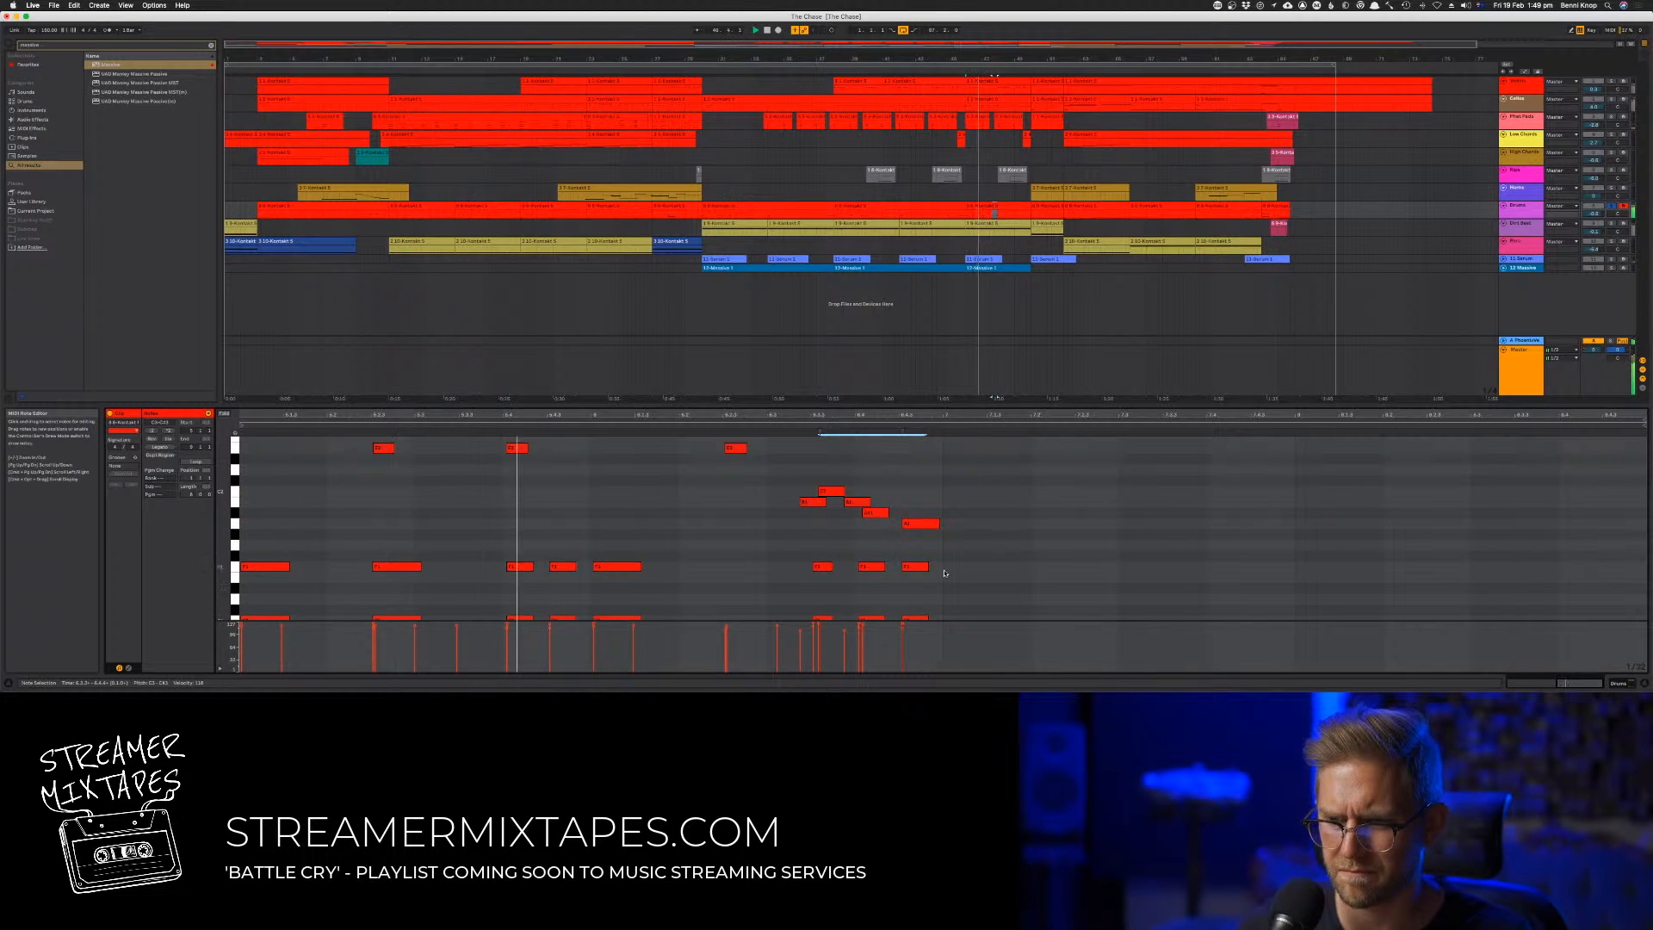
Replace the last three high notes with a copy of the last three low drum hits on the lower of the two high pitches
drag(966, 582, 980, 538)
scroll(831, 462, up, 9)
scroll(830, 460, down, 1)
key(Delete)
drag(989, 617, 831, 502)
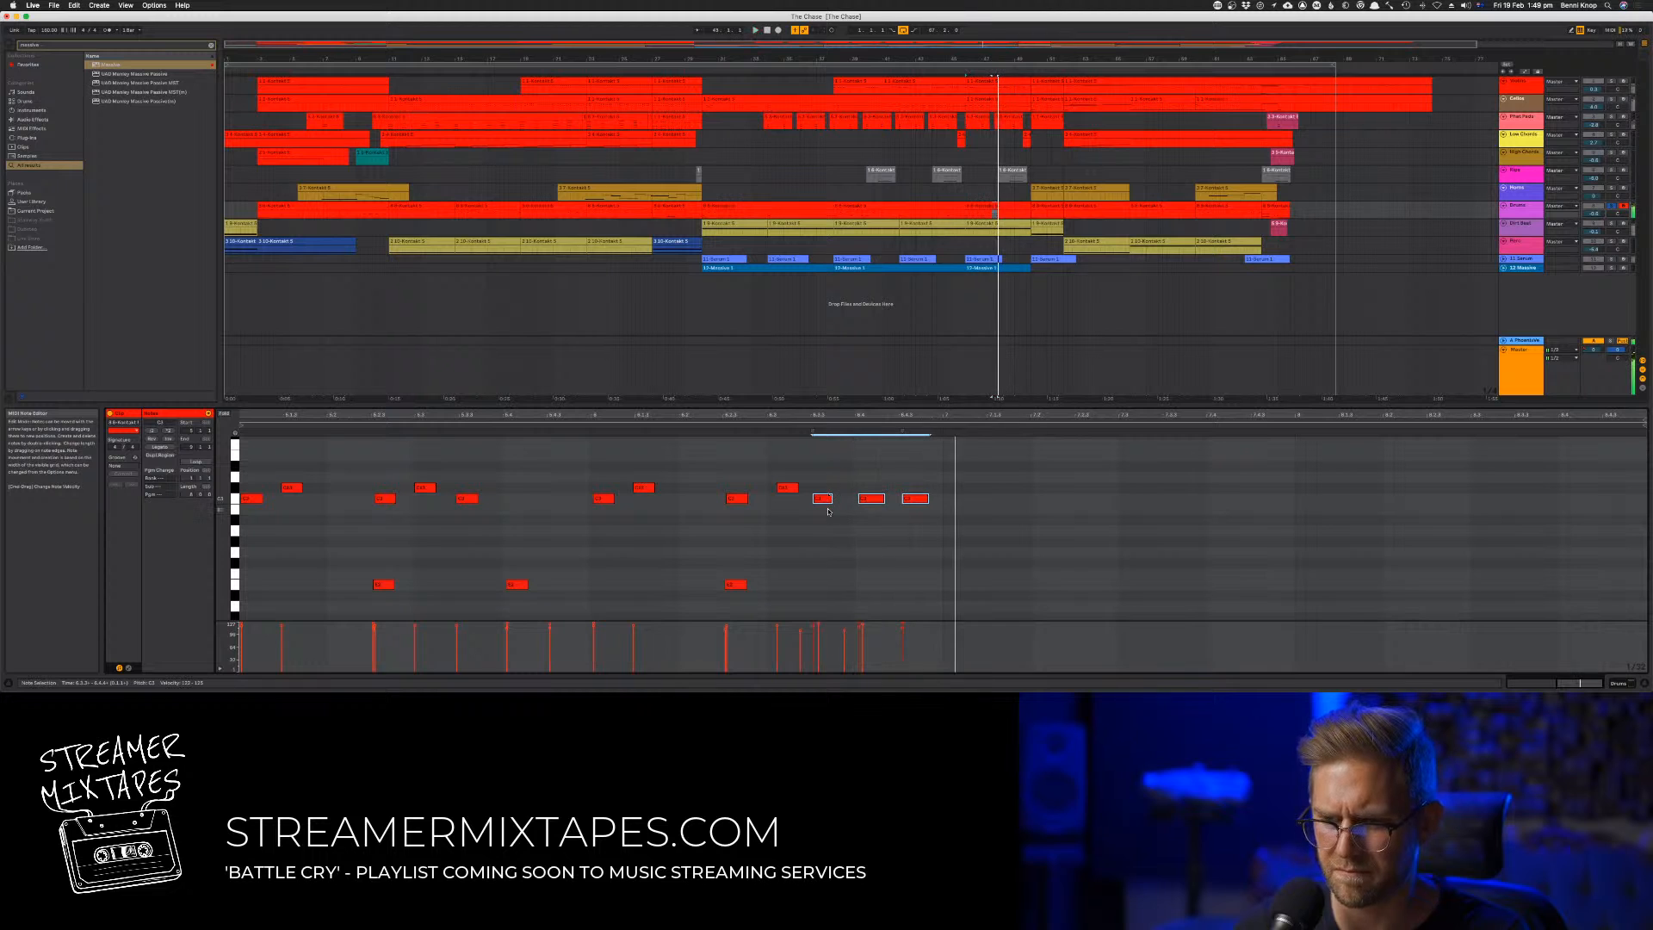
Nudge the second and fourth notes of the descending closing fill slightly earlier to align with the low drum hits
scroll(849, 520, down, 6)
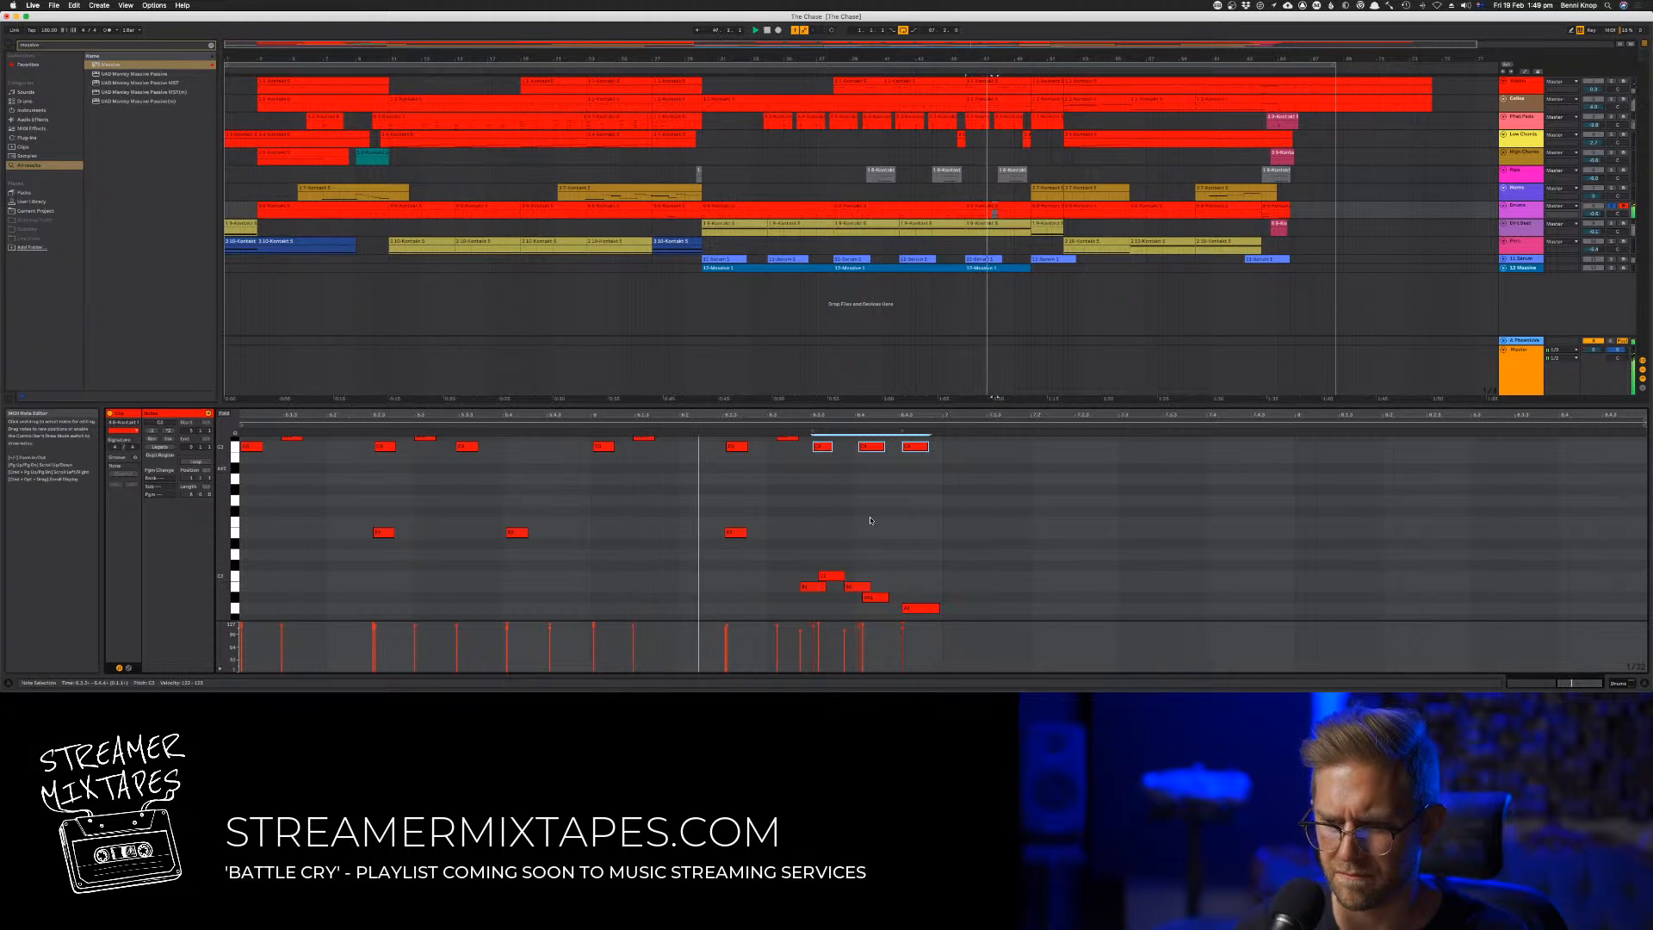
scroll(870, 521, down, 7)
scroll(872, 522, up, 8)
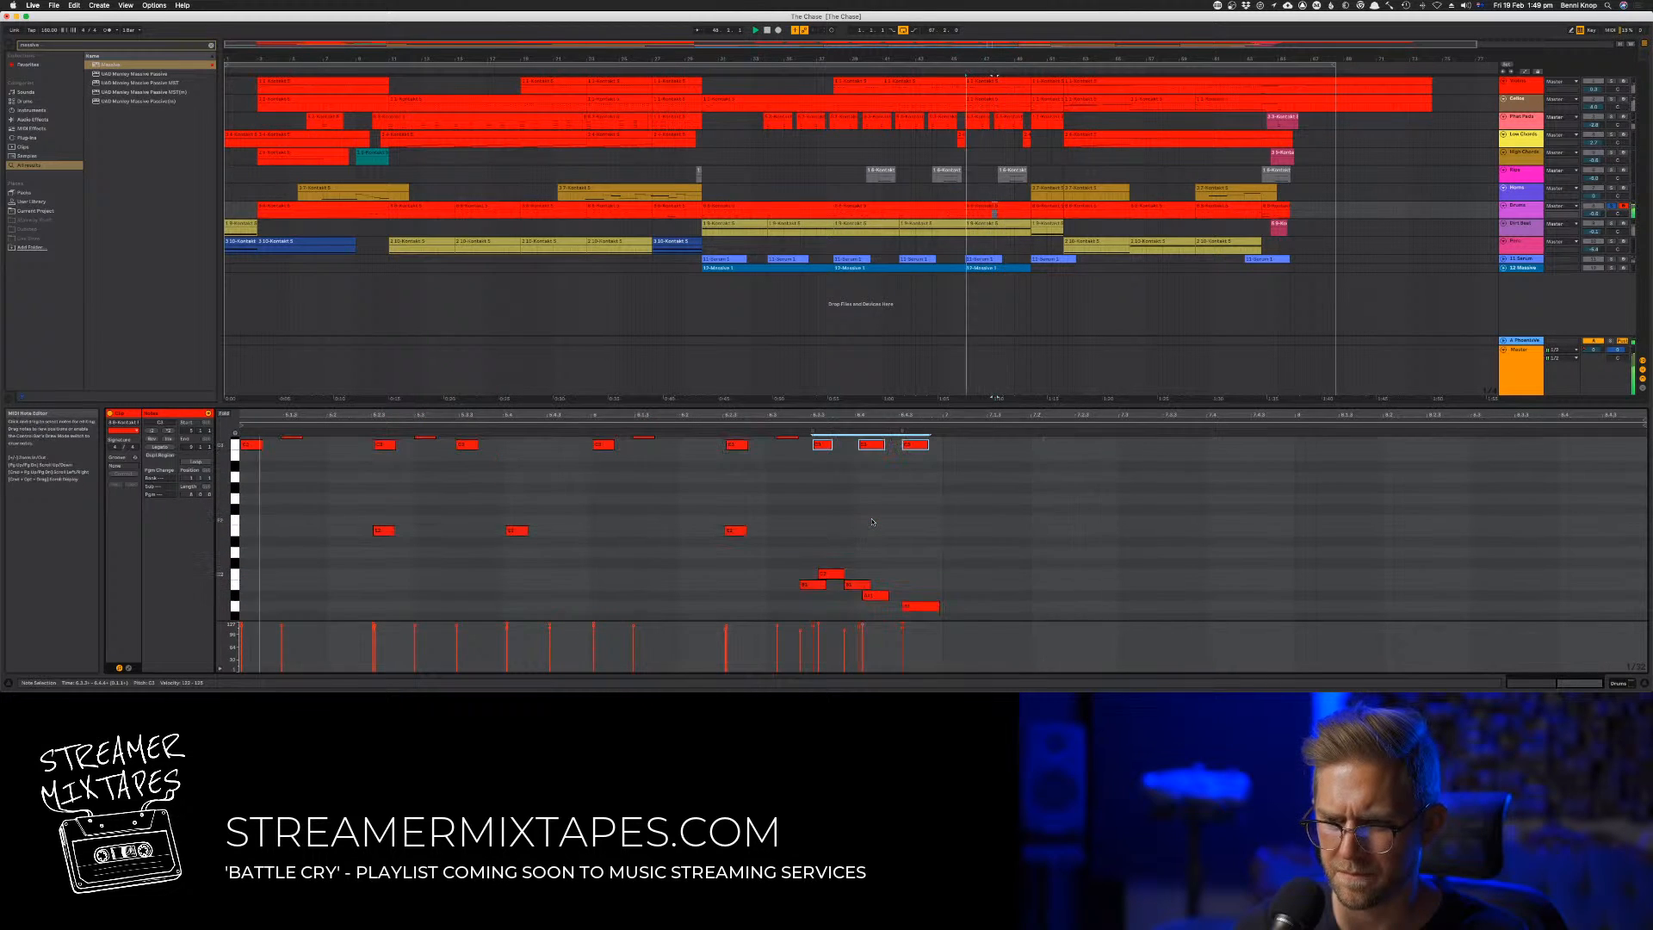
scroll(876, 607, down, 3)
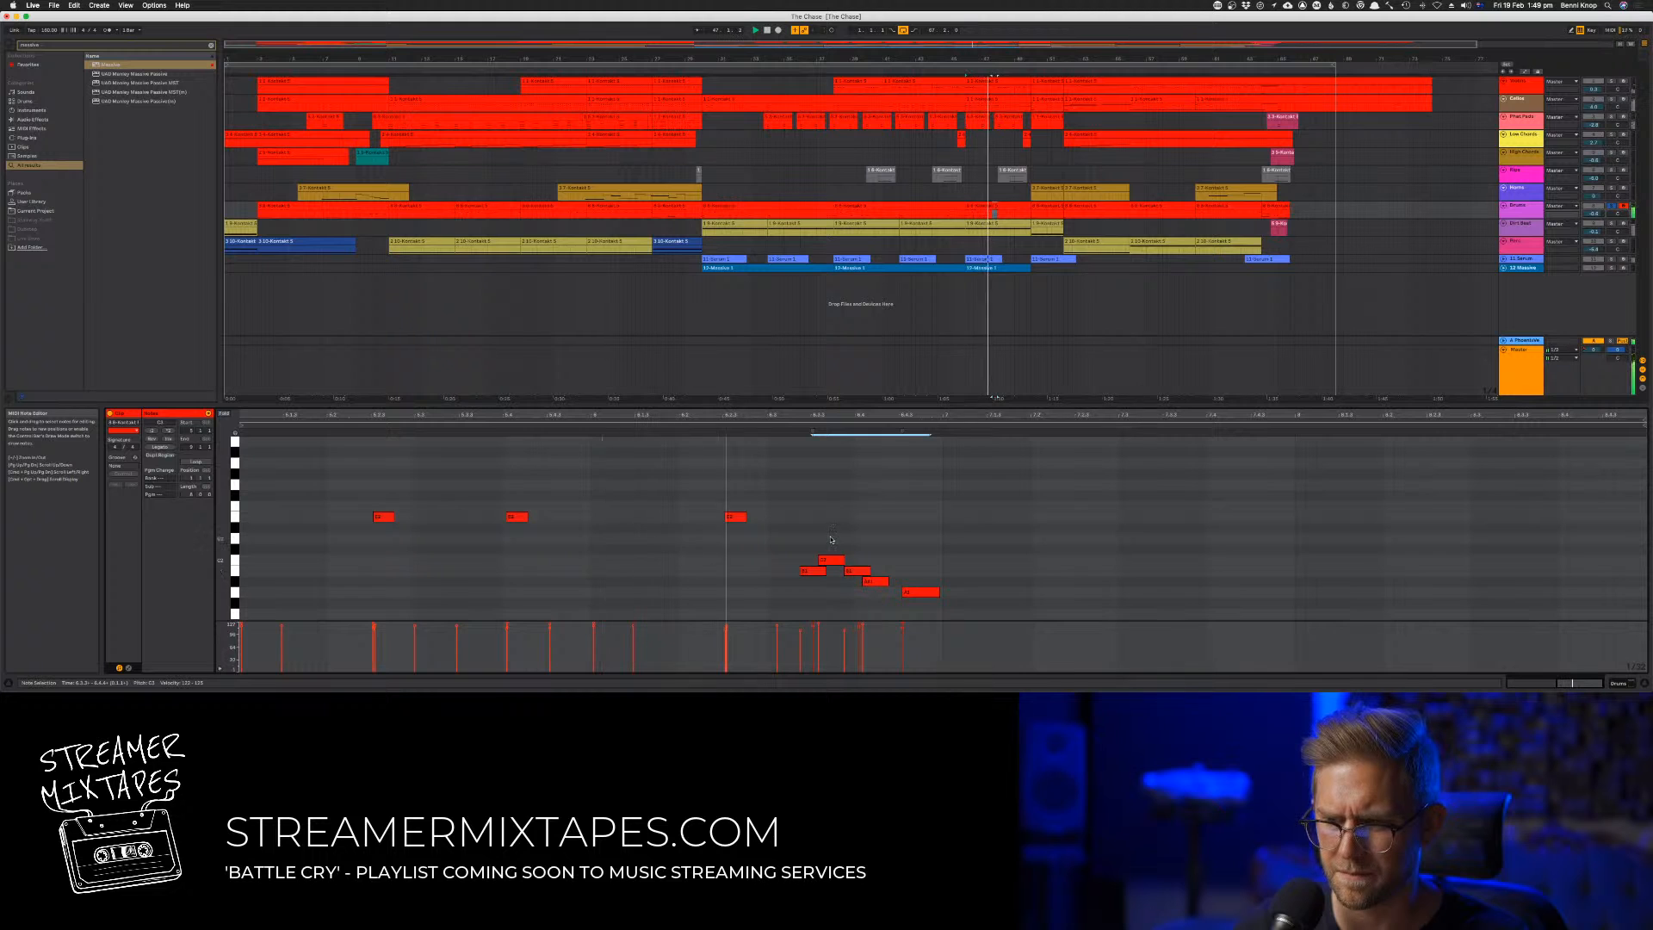
scroll(831, 540, down, 5)
click(826, 507)
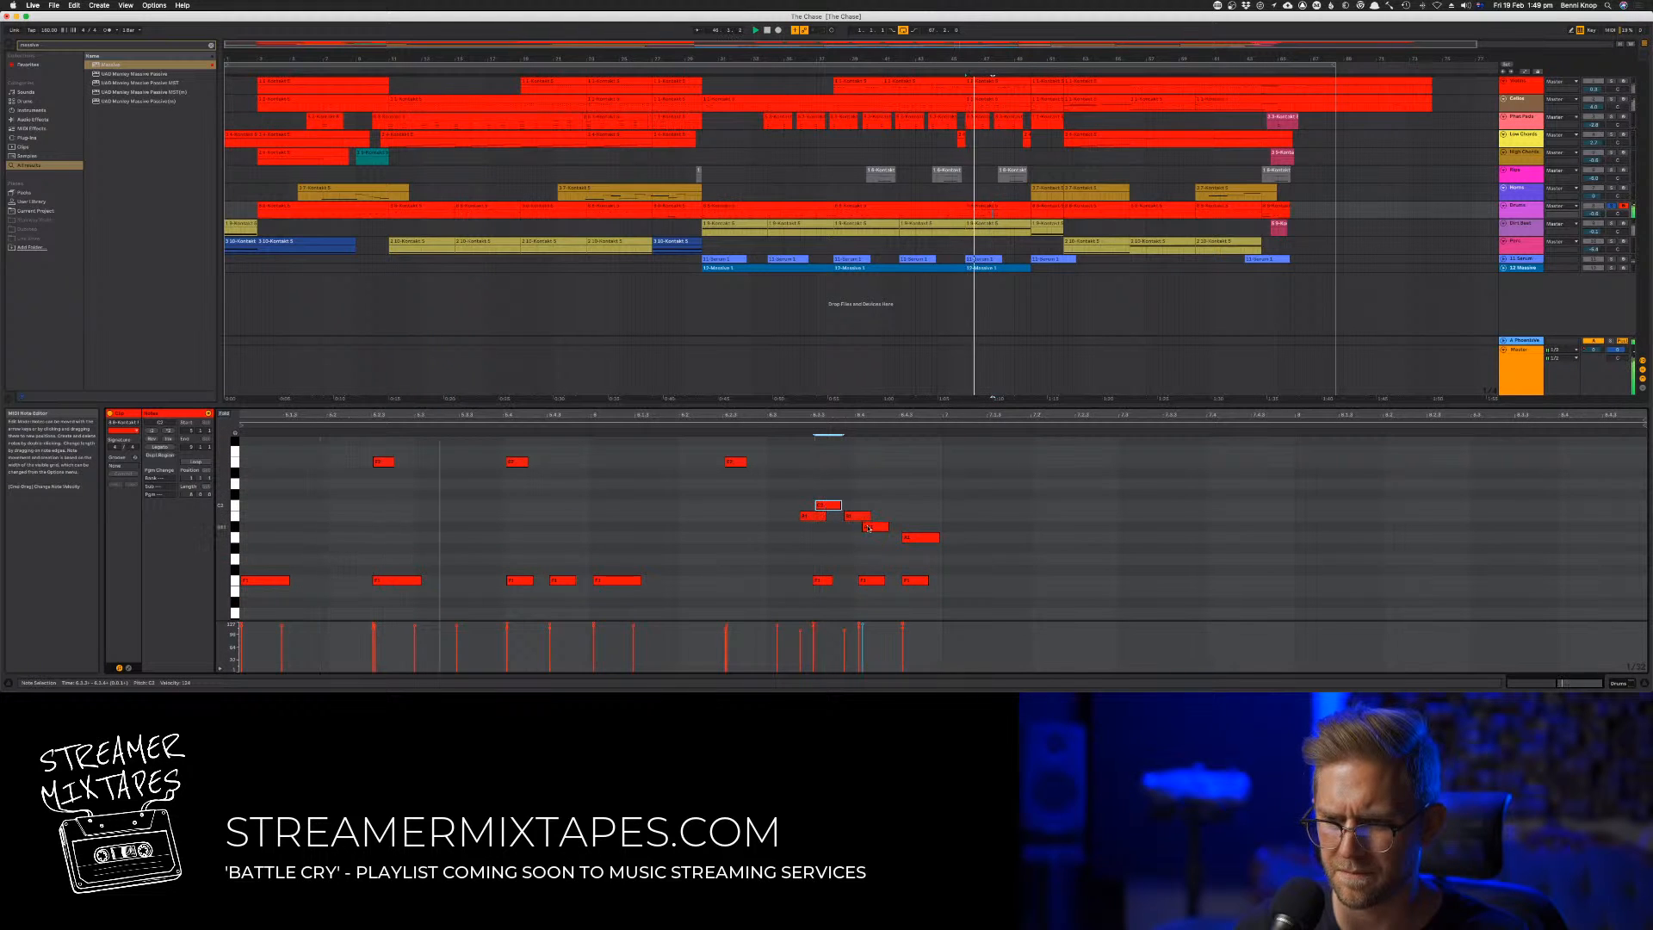
click(870, 526)
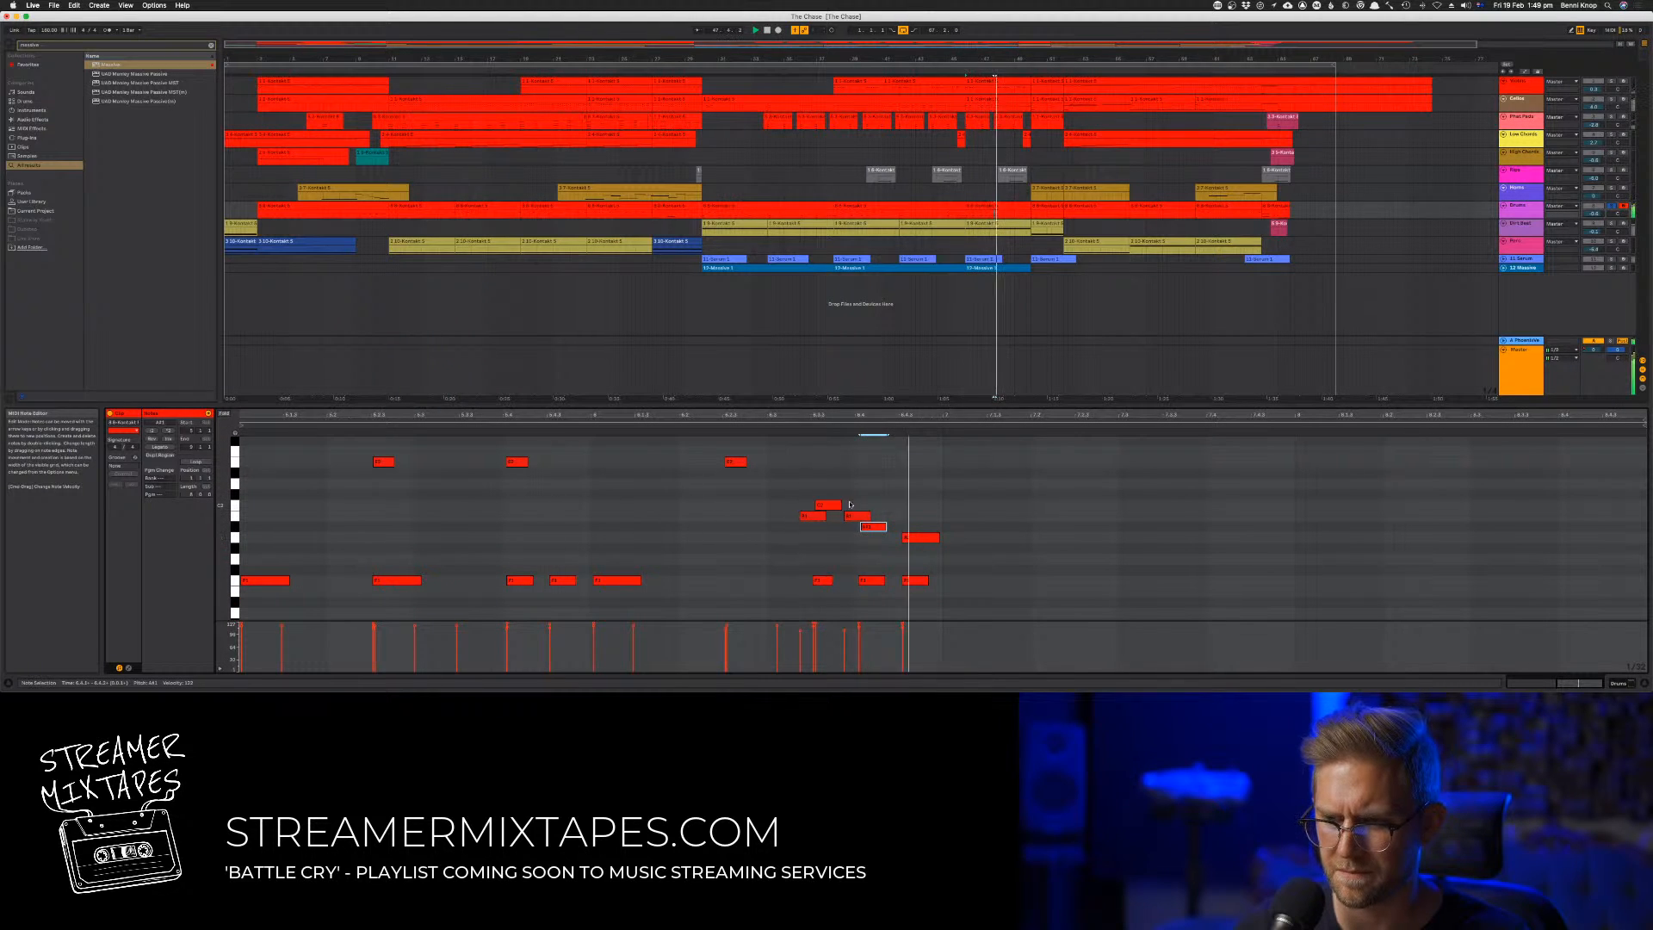
Nudge the first and third notes of the closing fill slightly later, along with the last three high notes
click(806, 518)
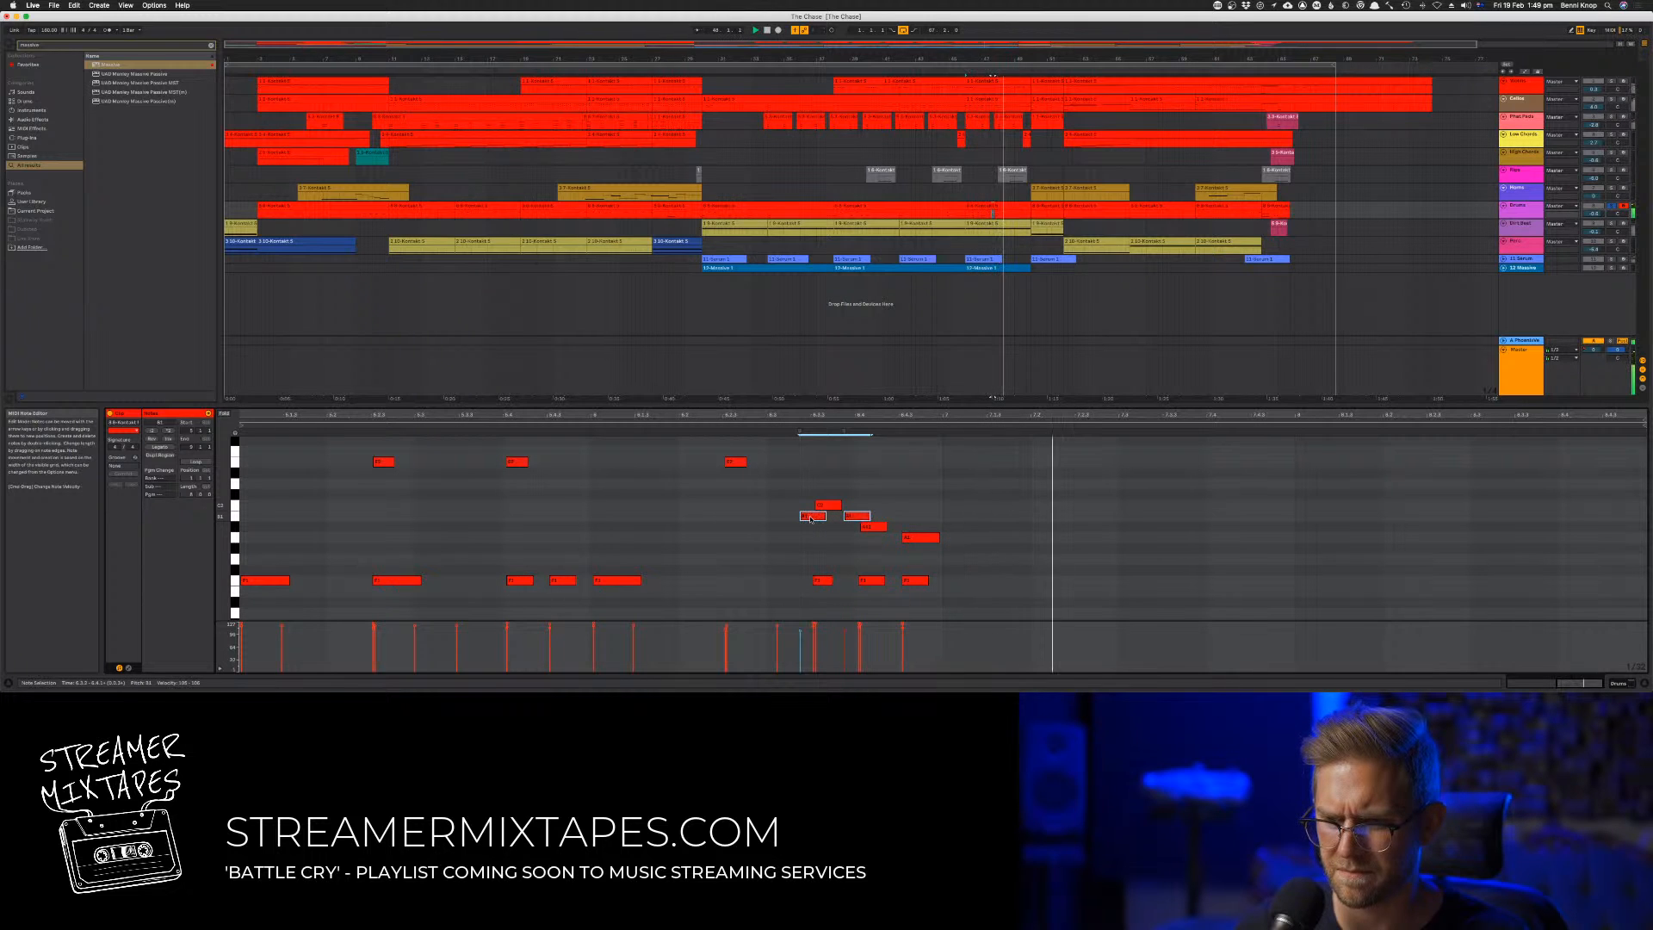
drag(805, 519, 813, 520)
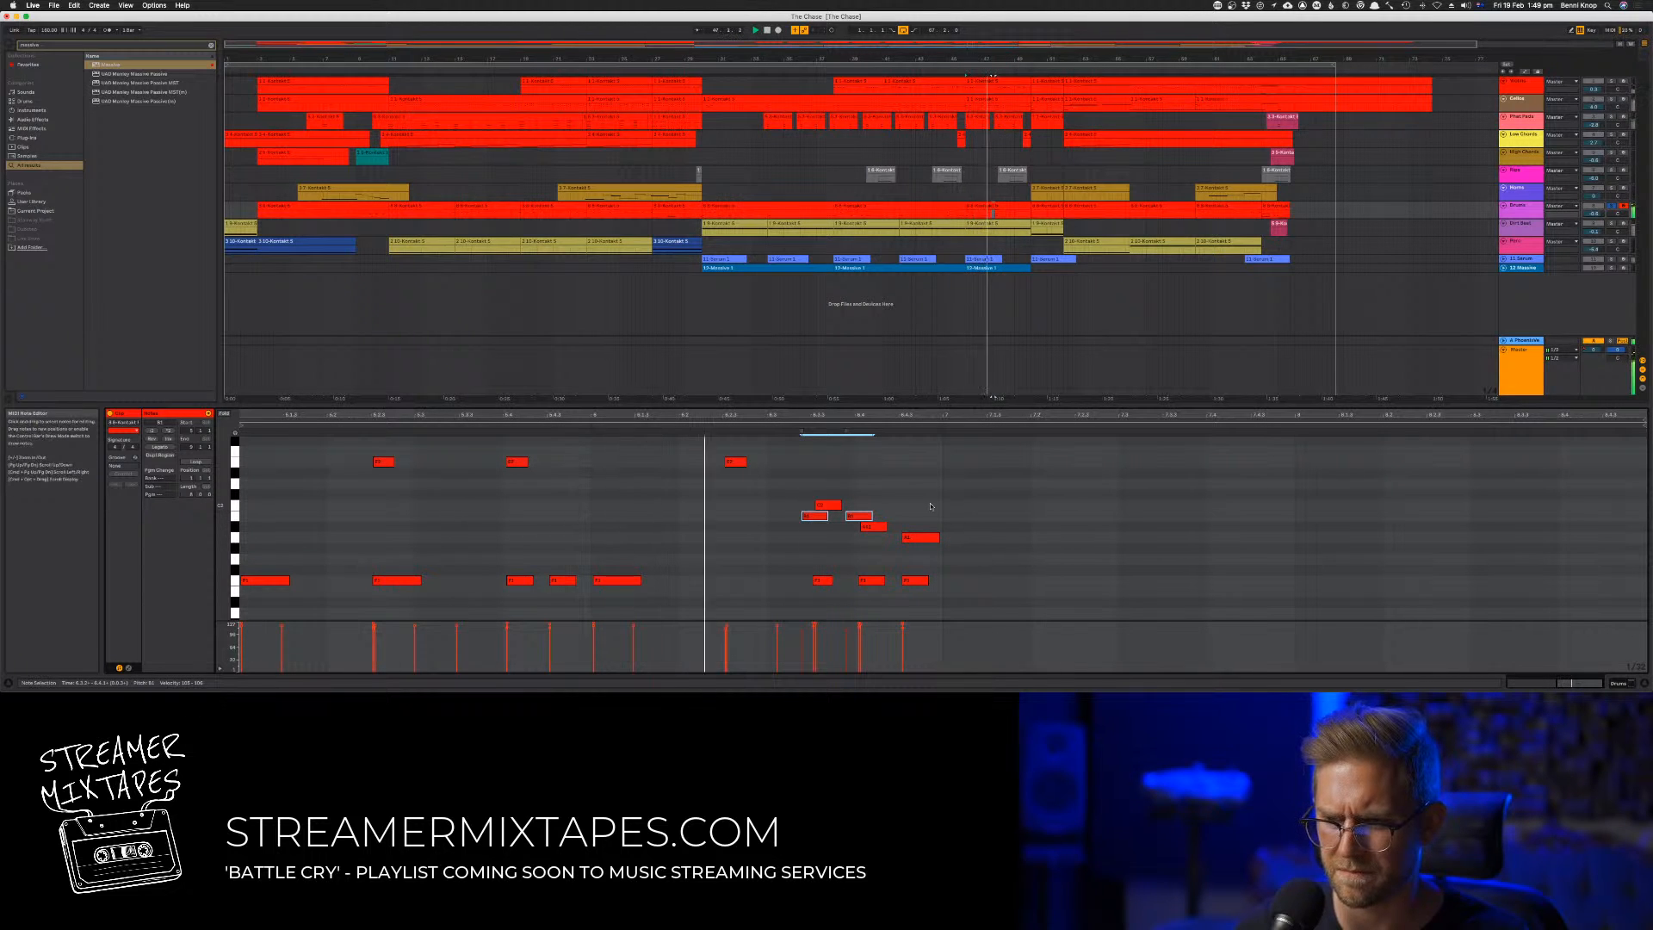
scroll(931, 506, up, 5)
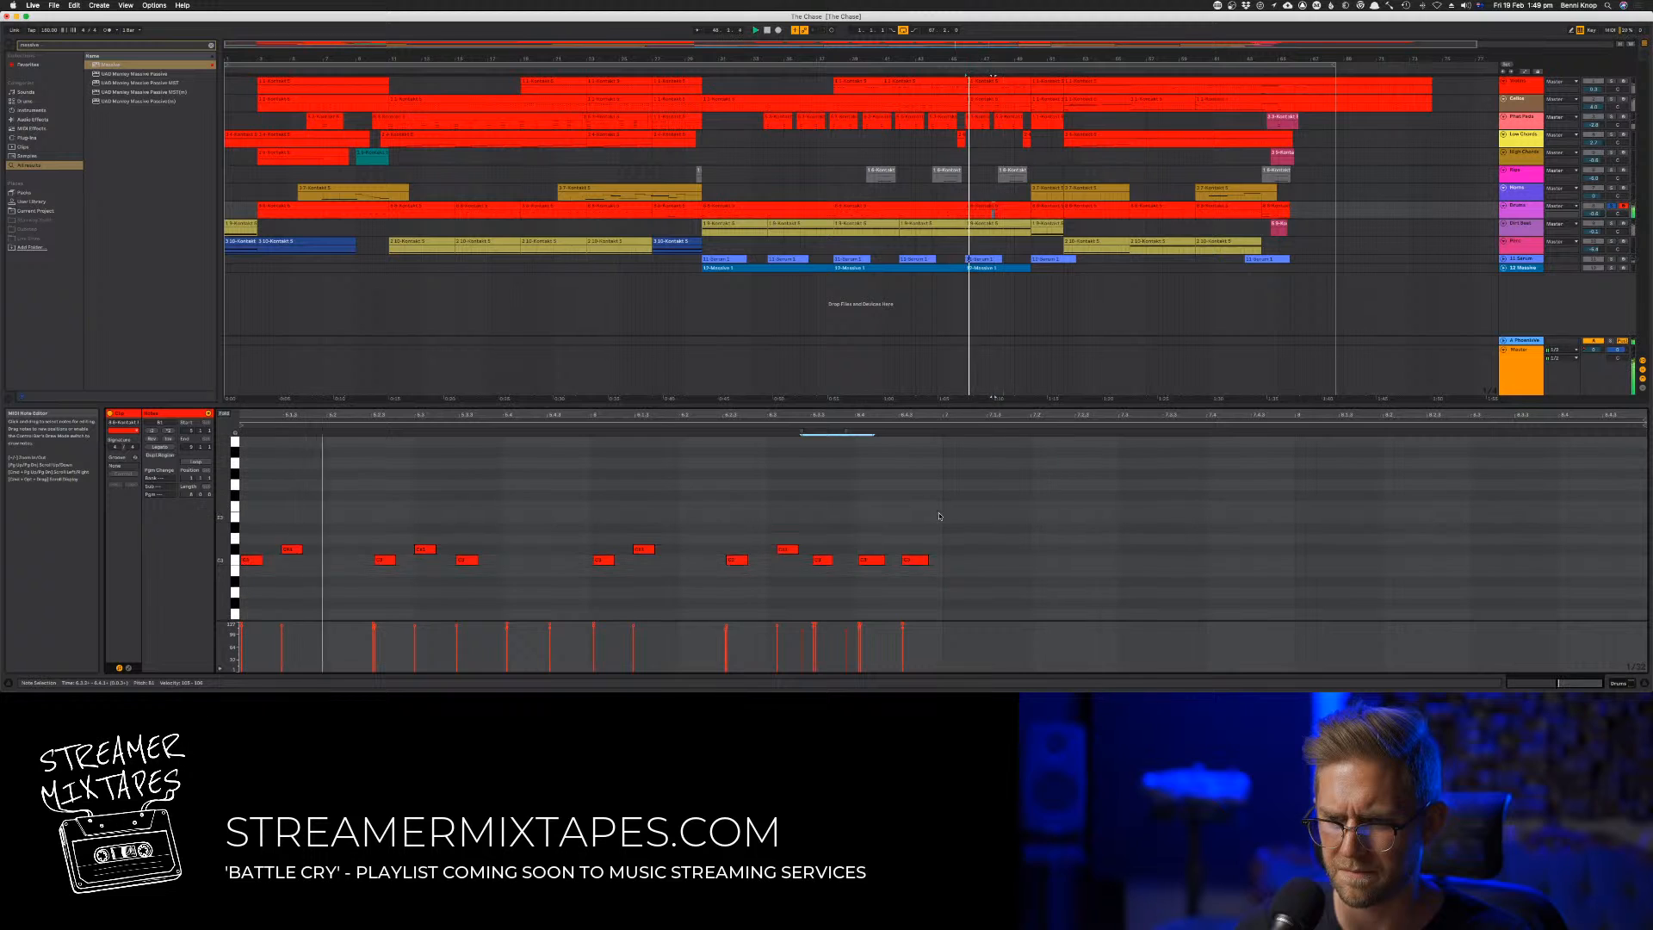
scroll(938, 516, down, 1)
drag(944, 516, 829, 552)
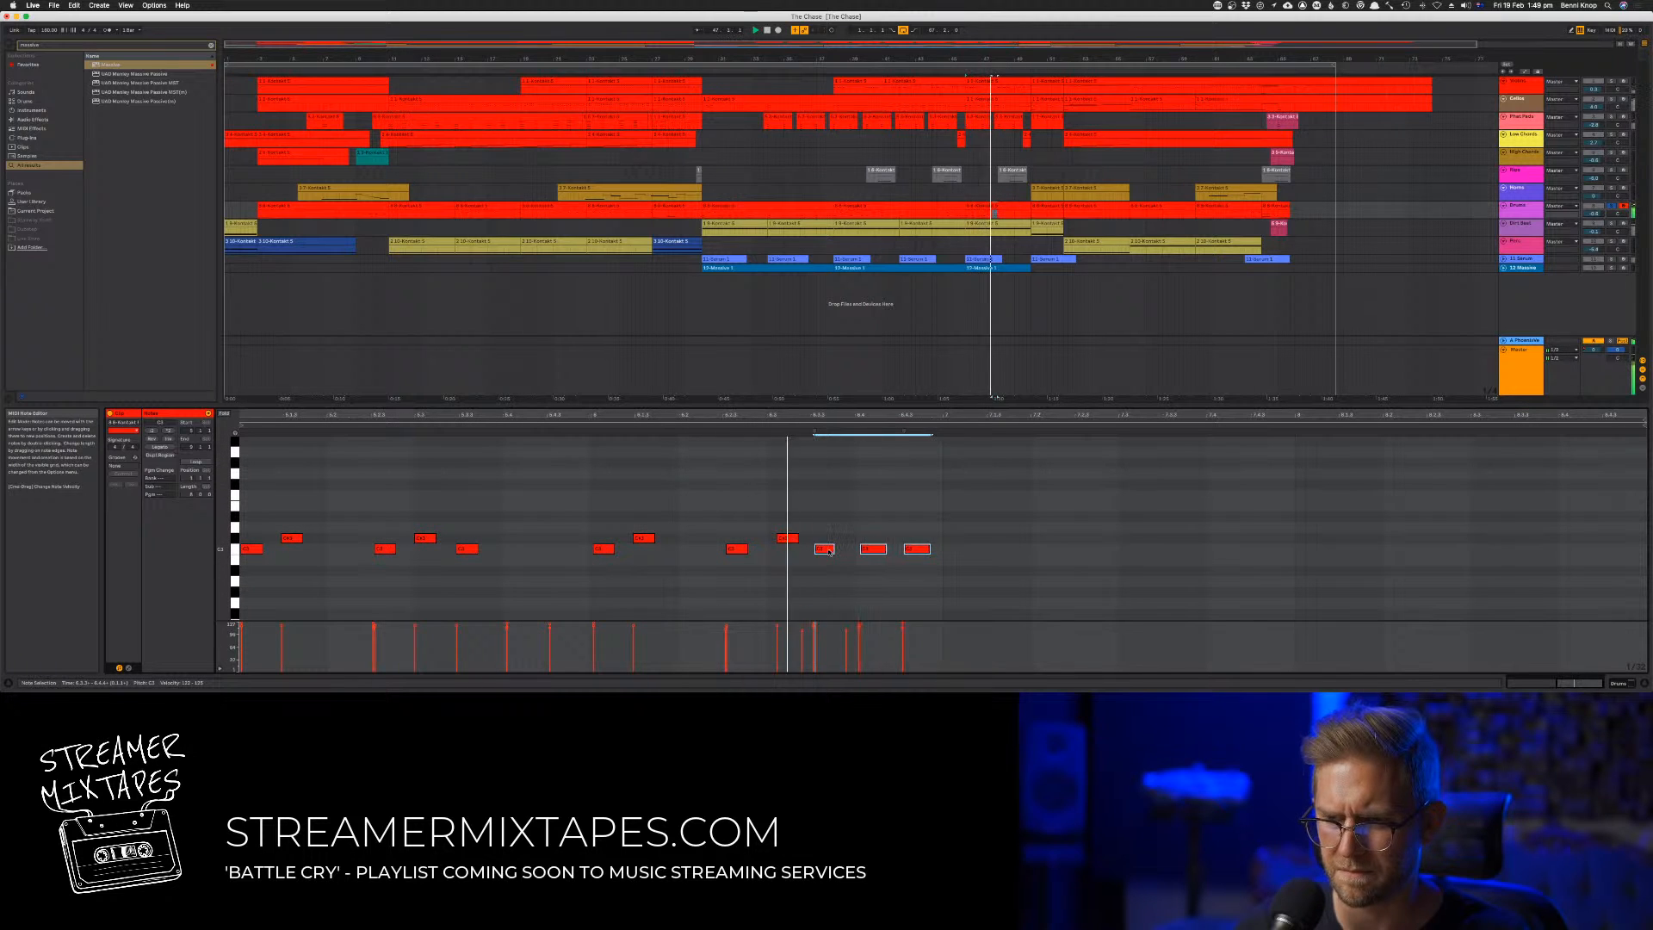
Move the fourth-from-last high note slightly earlier and replay the passage
click(790, 539)
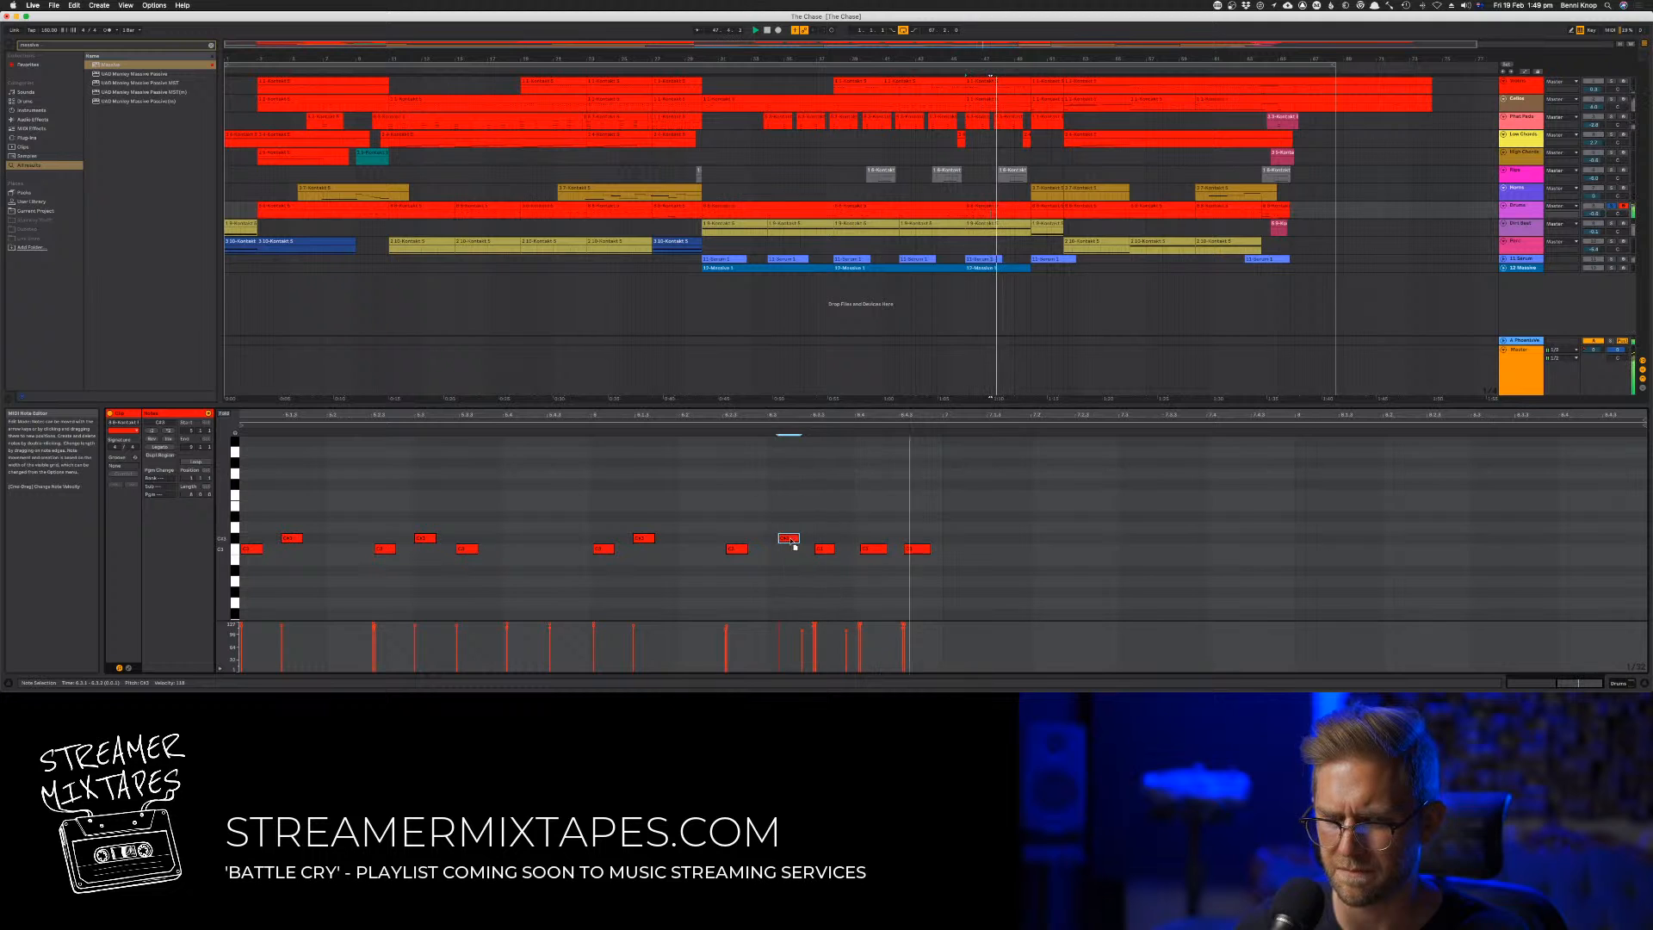
drag(794, 545, 786, 543)
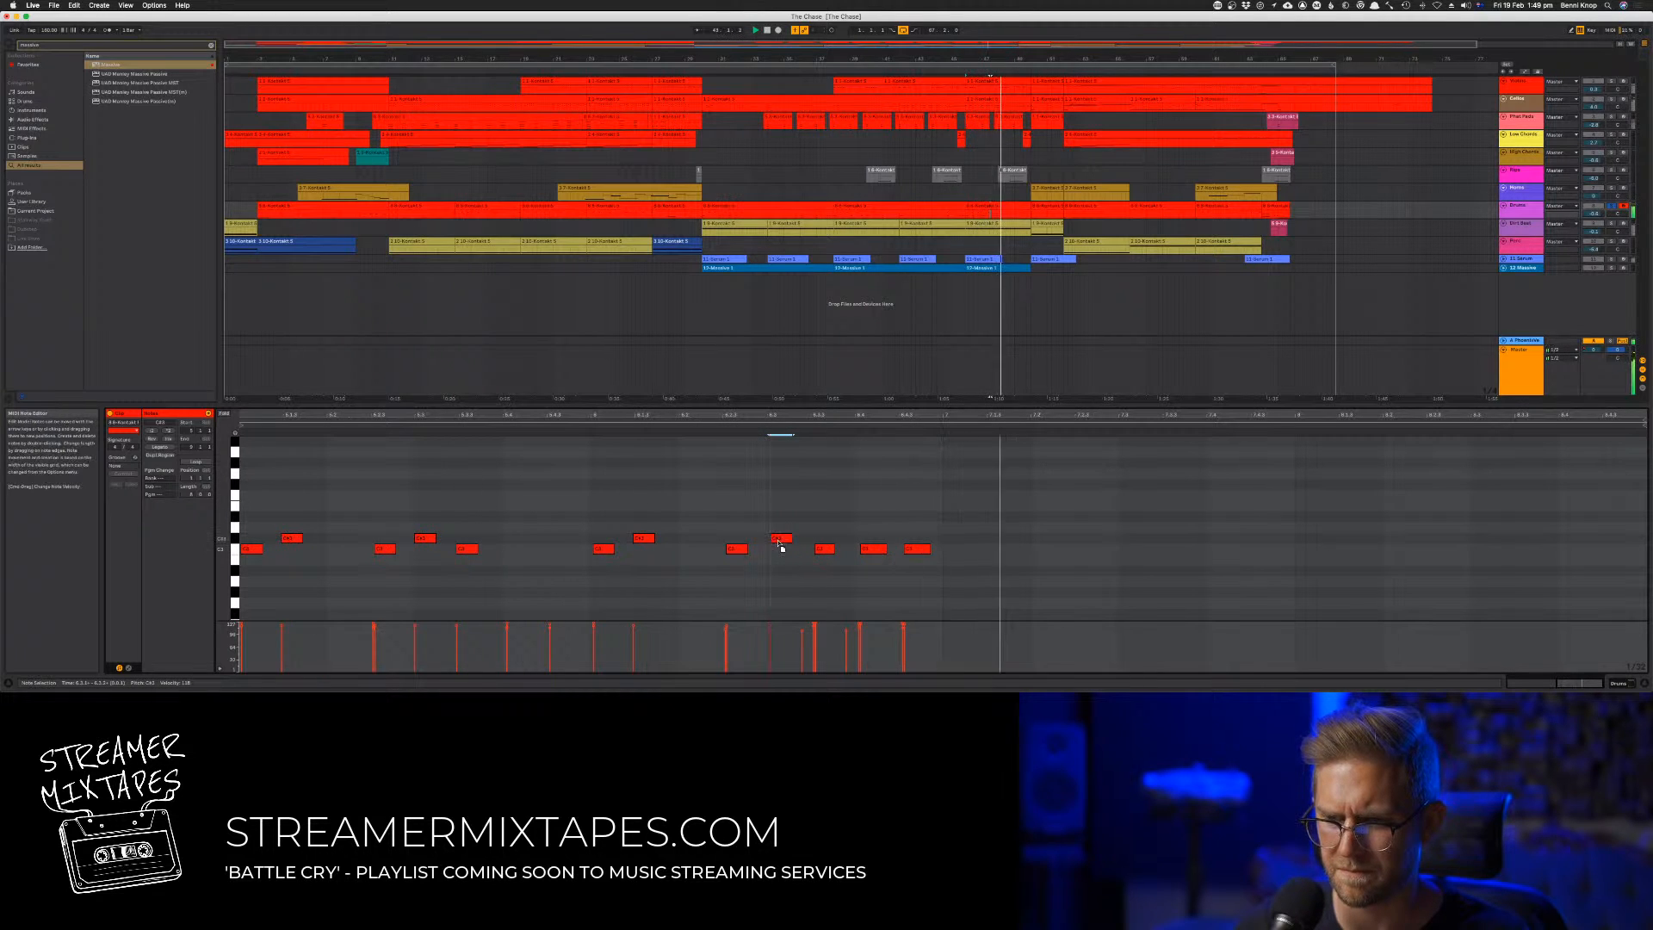
scroll(774, 534, down, 3)
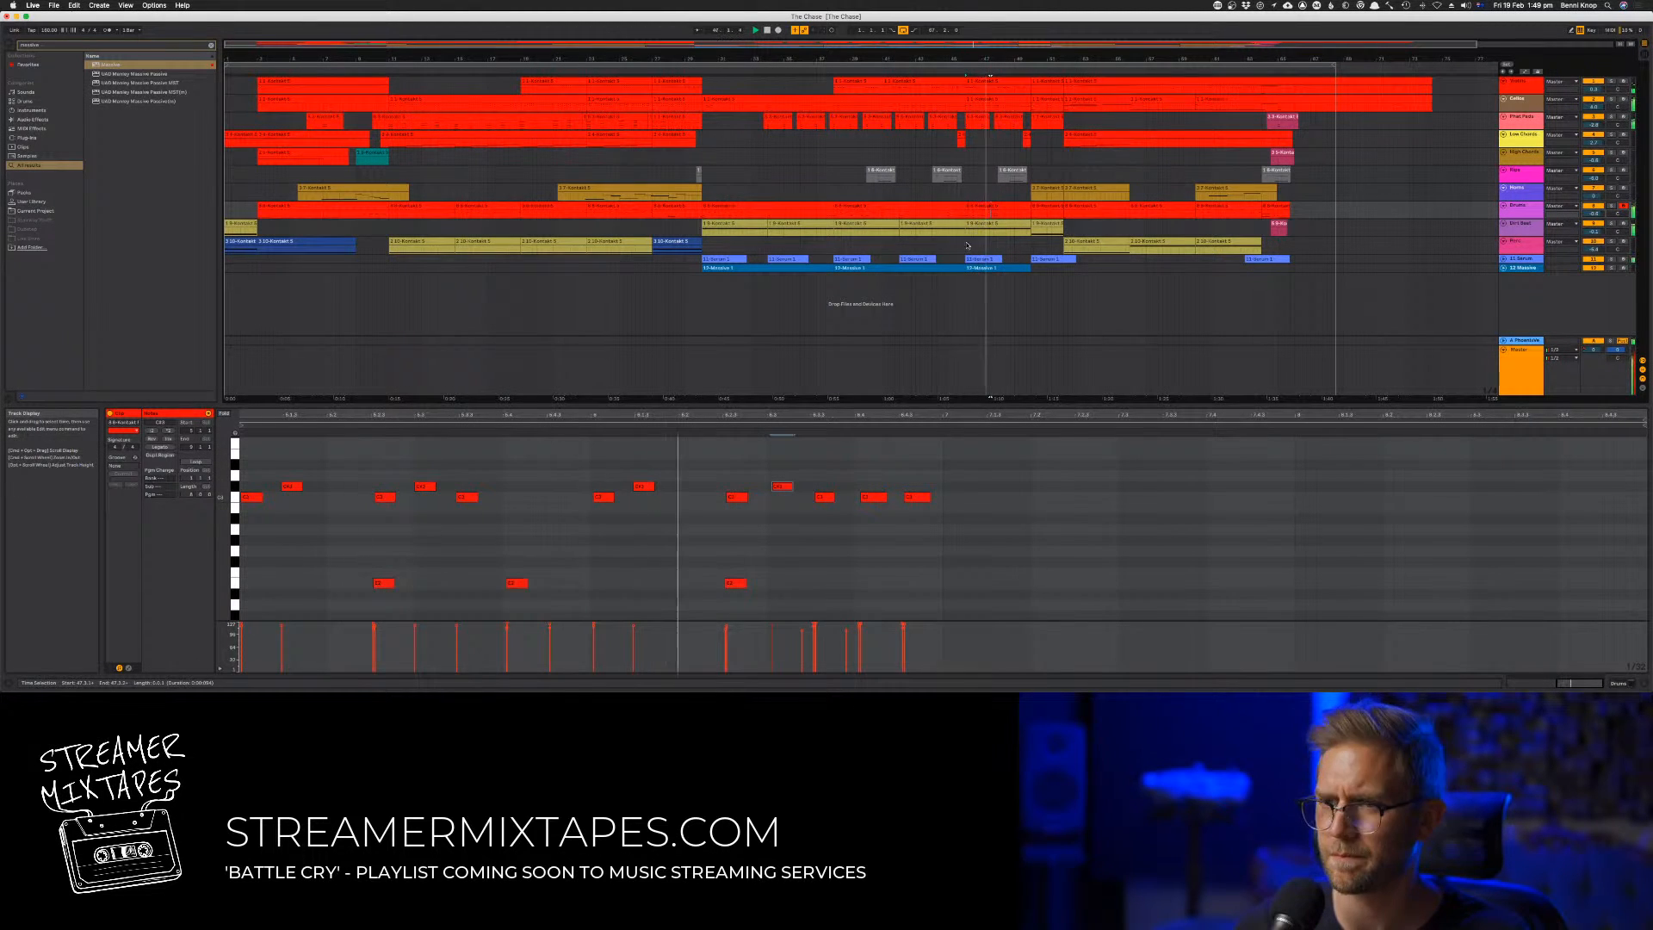
click(830, 71)
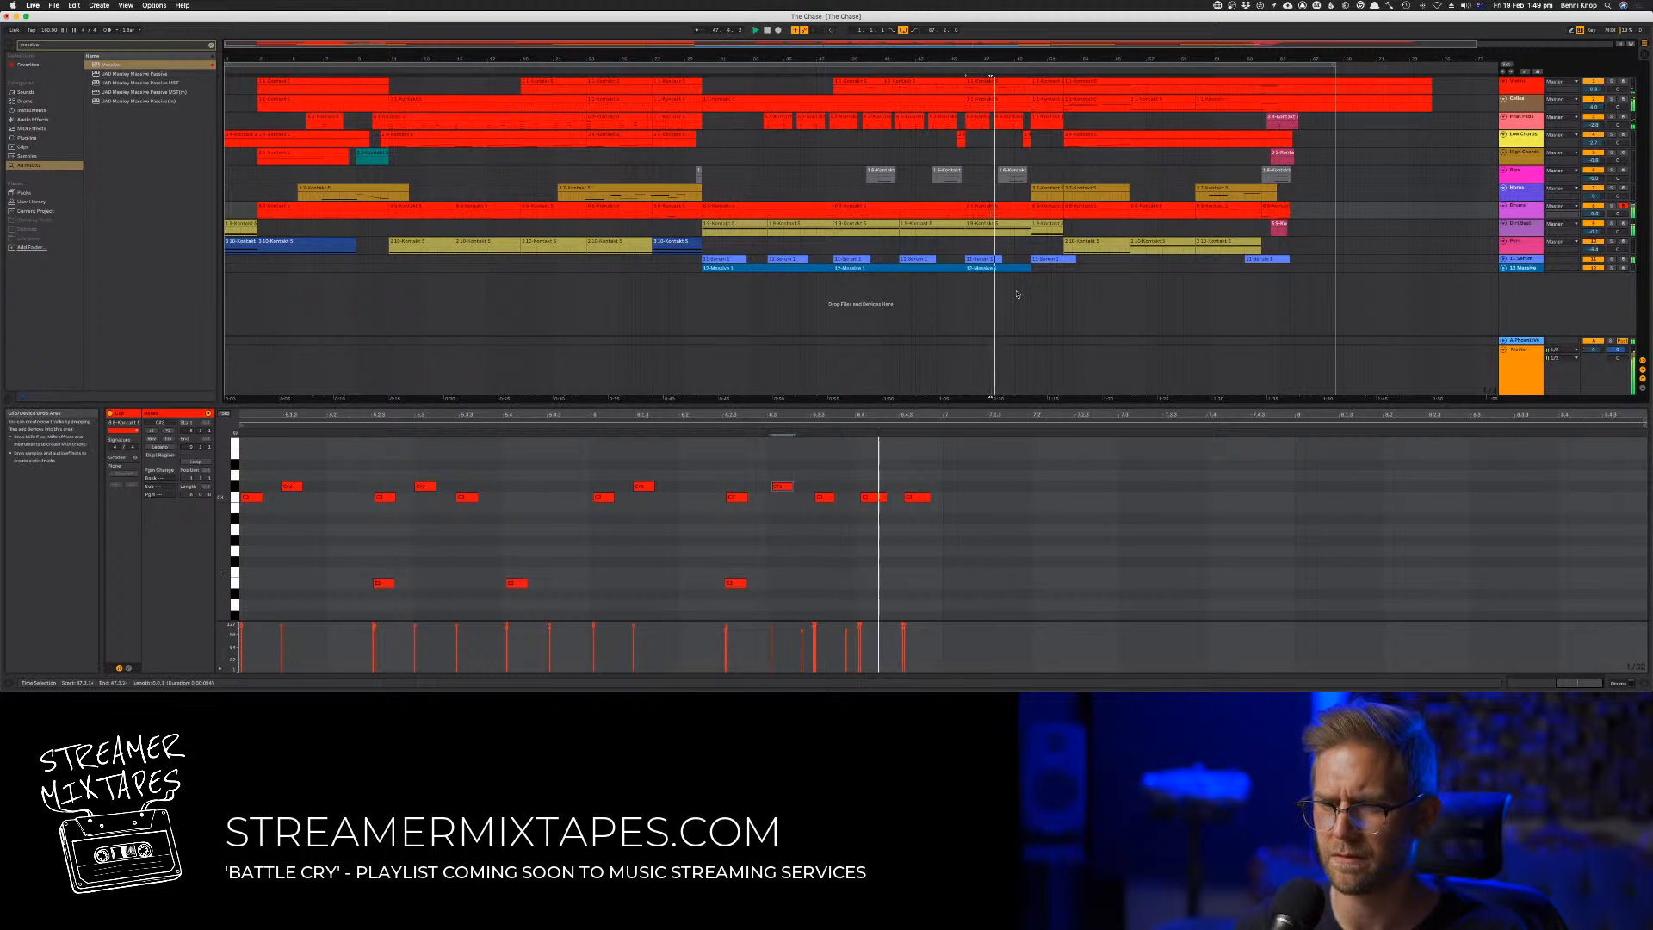
Try duplicating all notes in the drum clip, undo it, and play the section again
click(973, 493)
key(super+a)
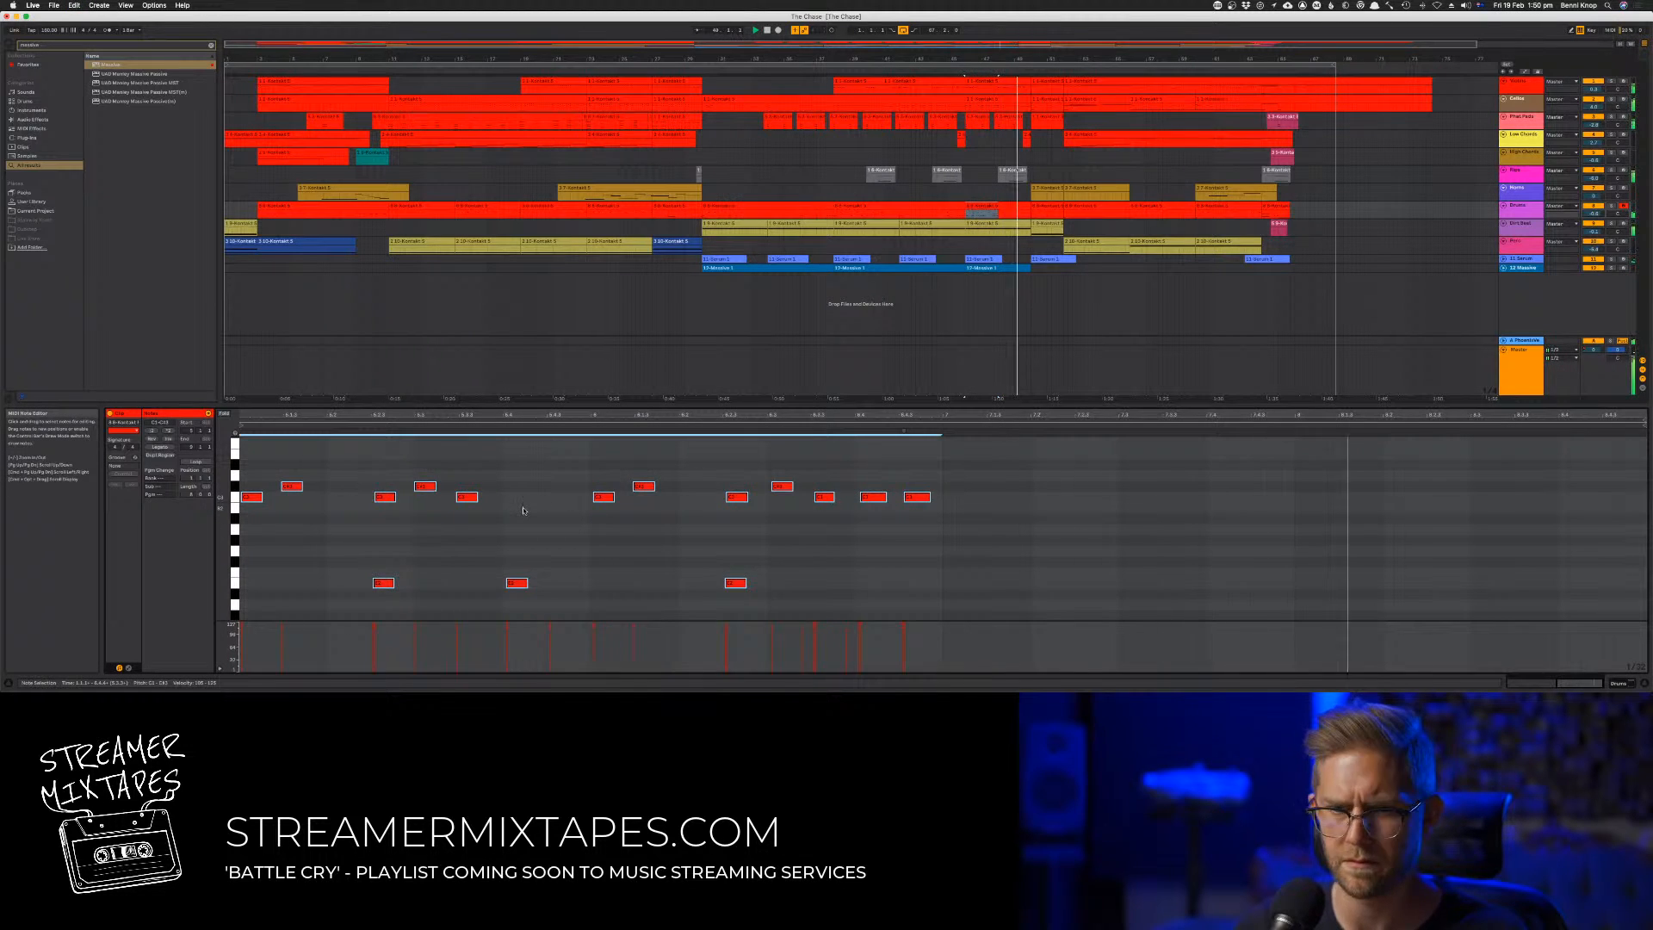
key(super+d)
key(super+z)
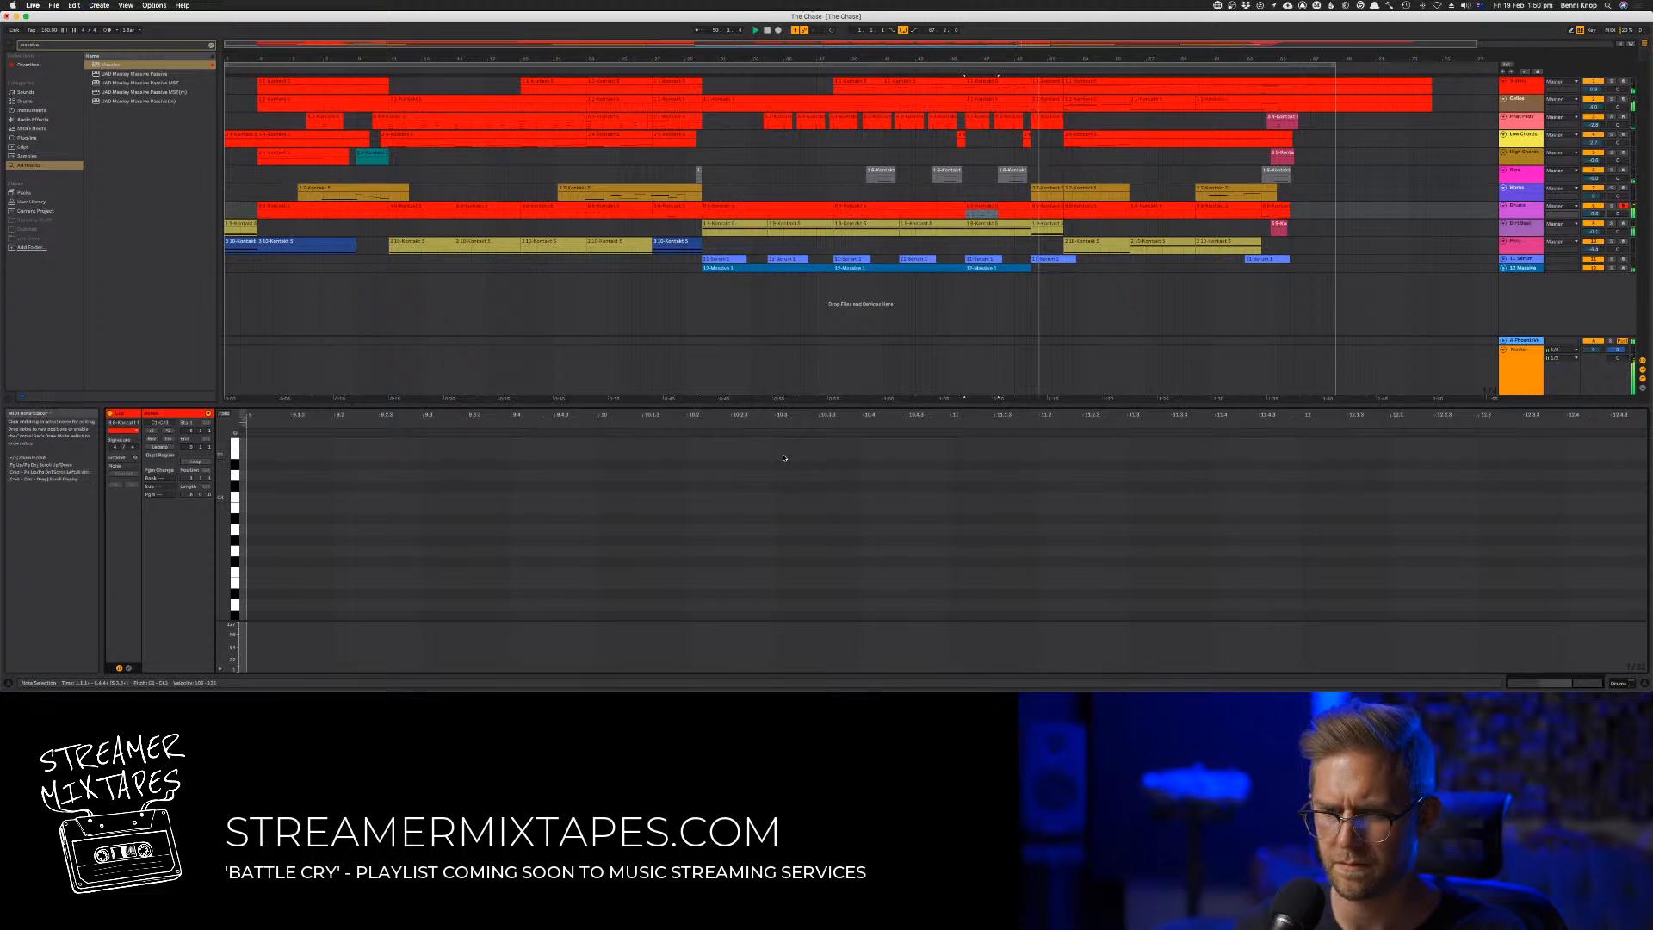
click(999, 207)
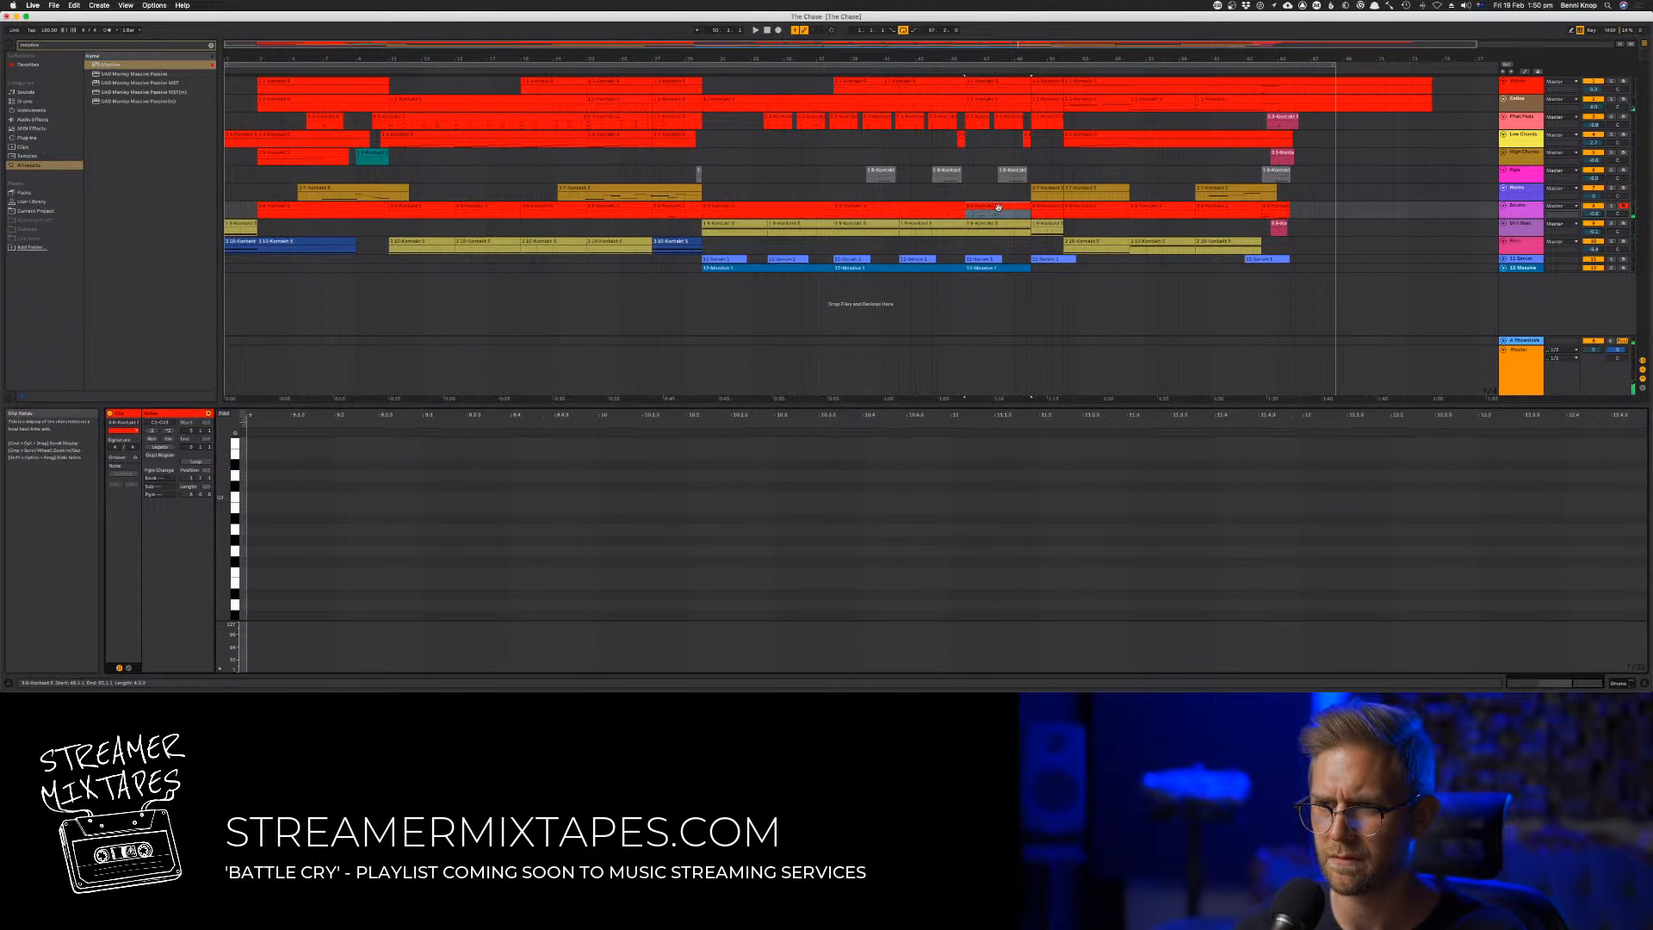
click(924, 535)
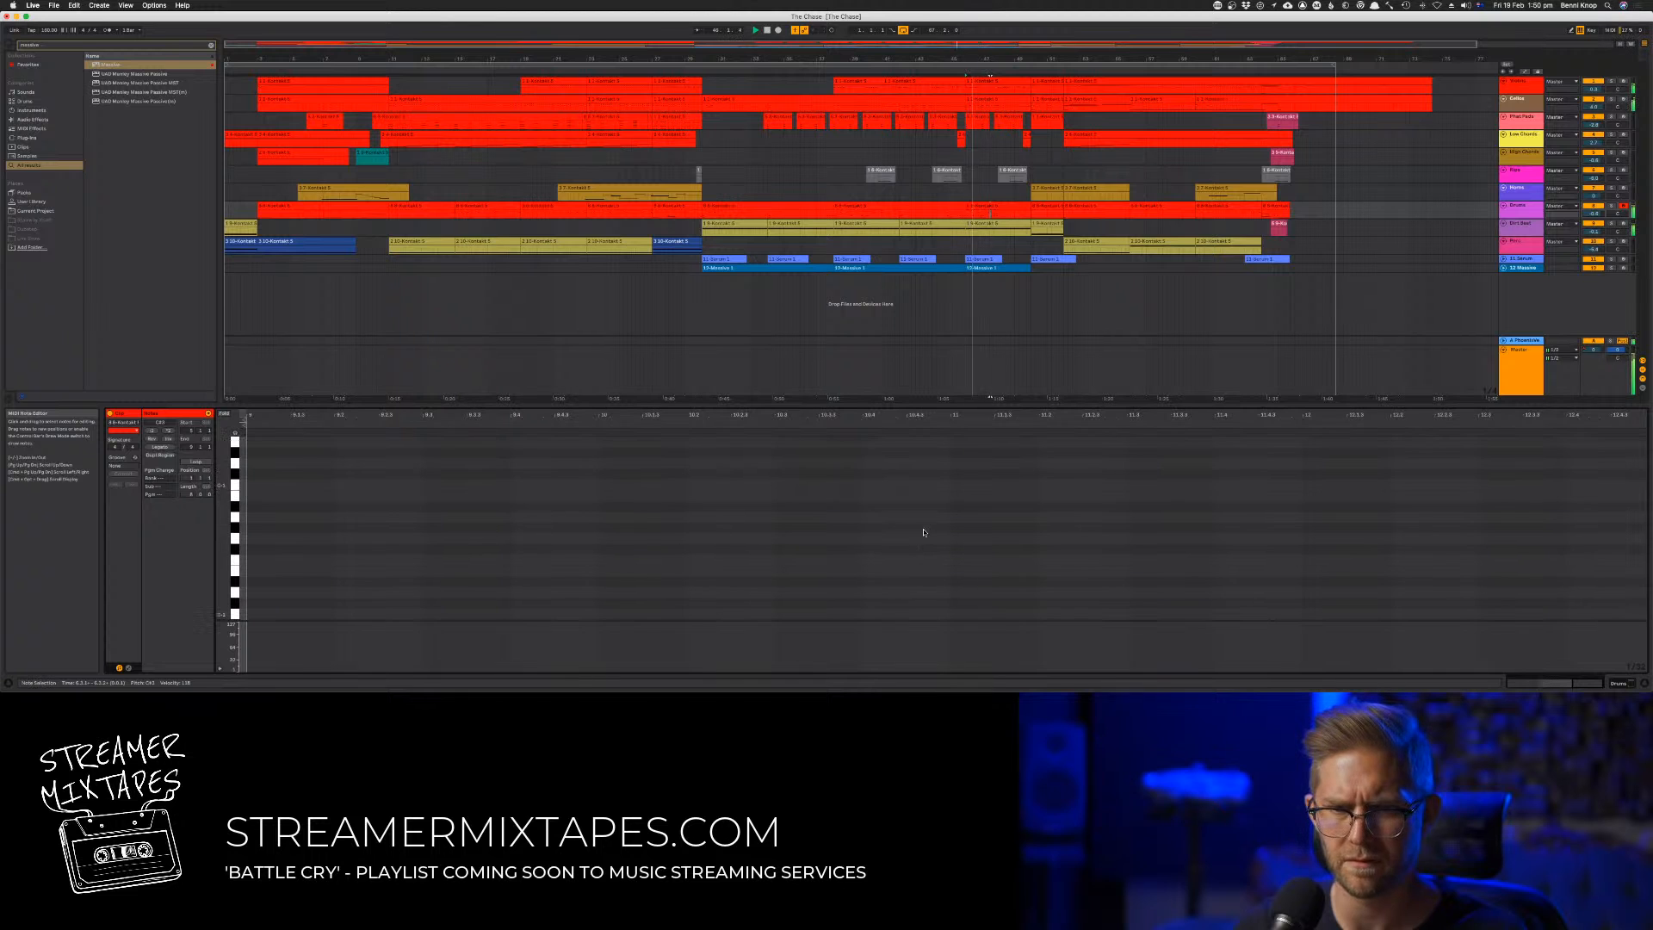
click(981, 303)
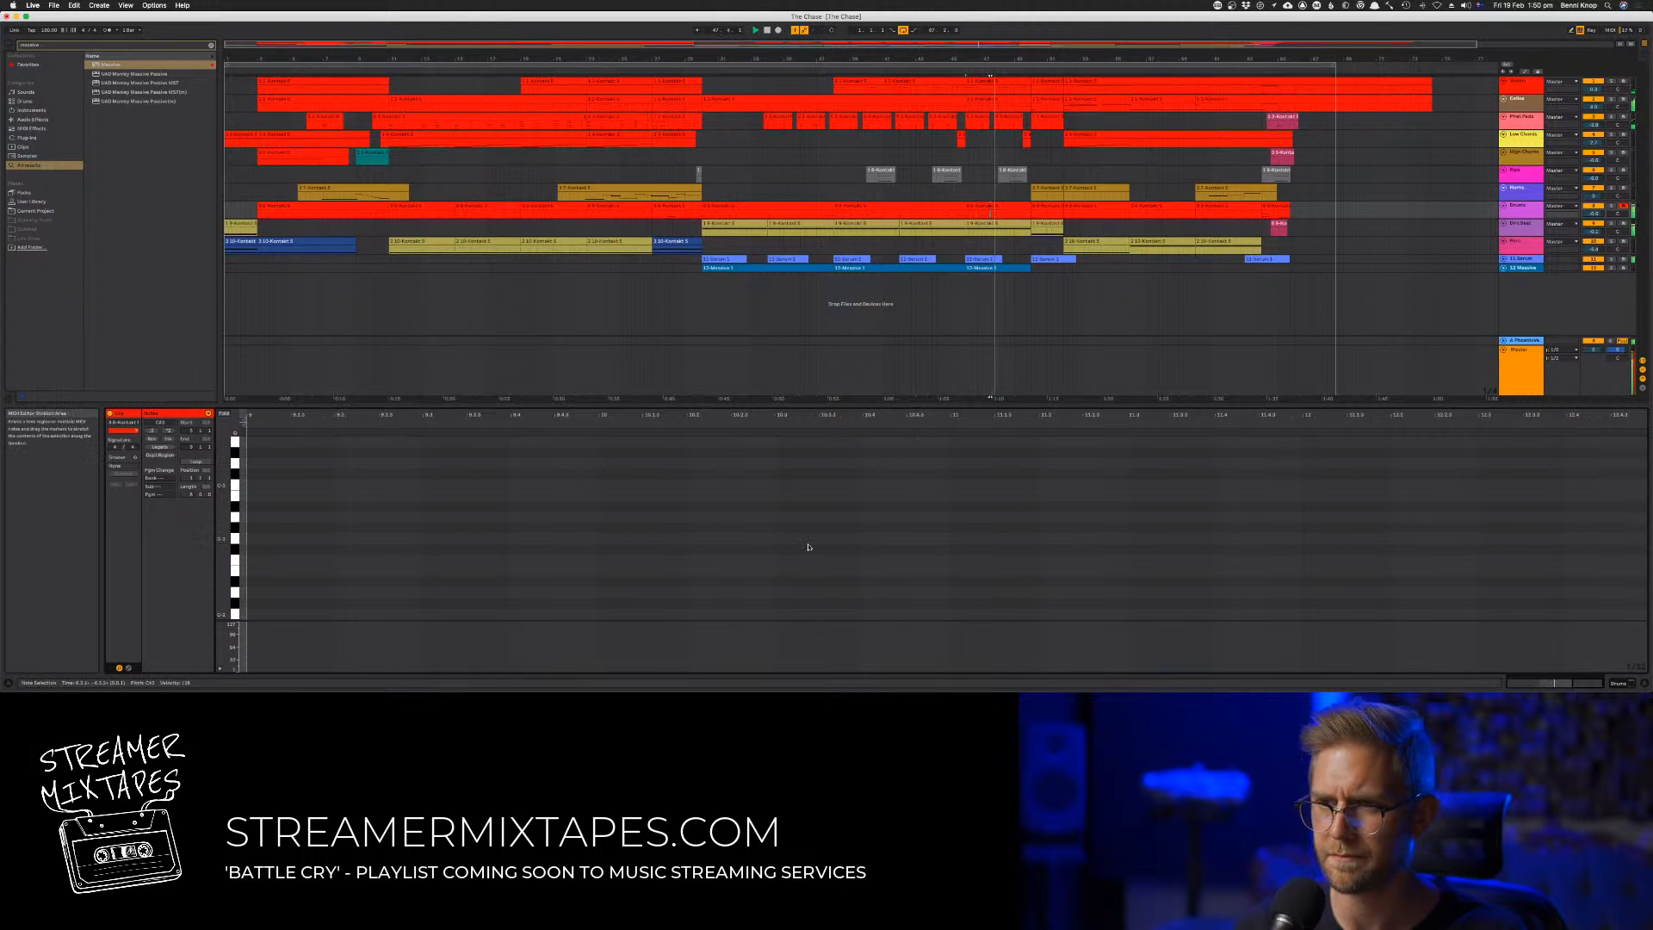
Try duplicating the three high accent notes above the fill into the following two bars
scroll(800, 560, up, 5)
scroll(800, 560, left, 15)
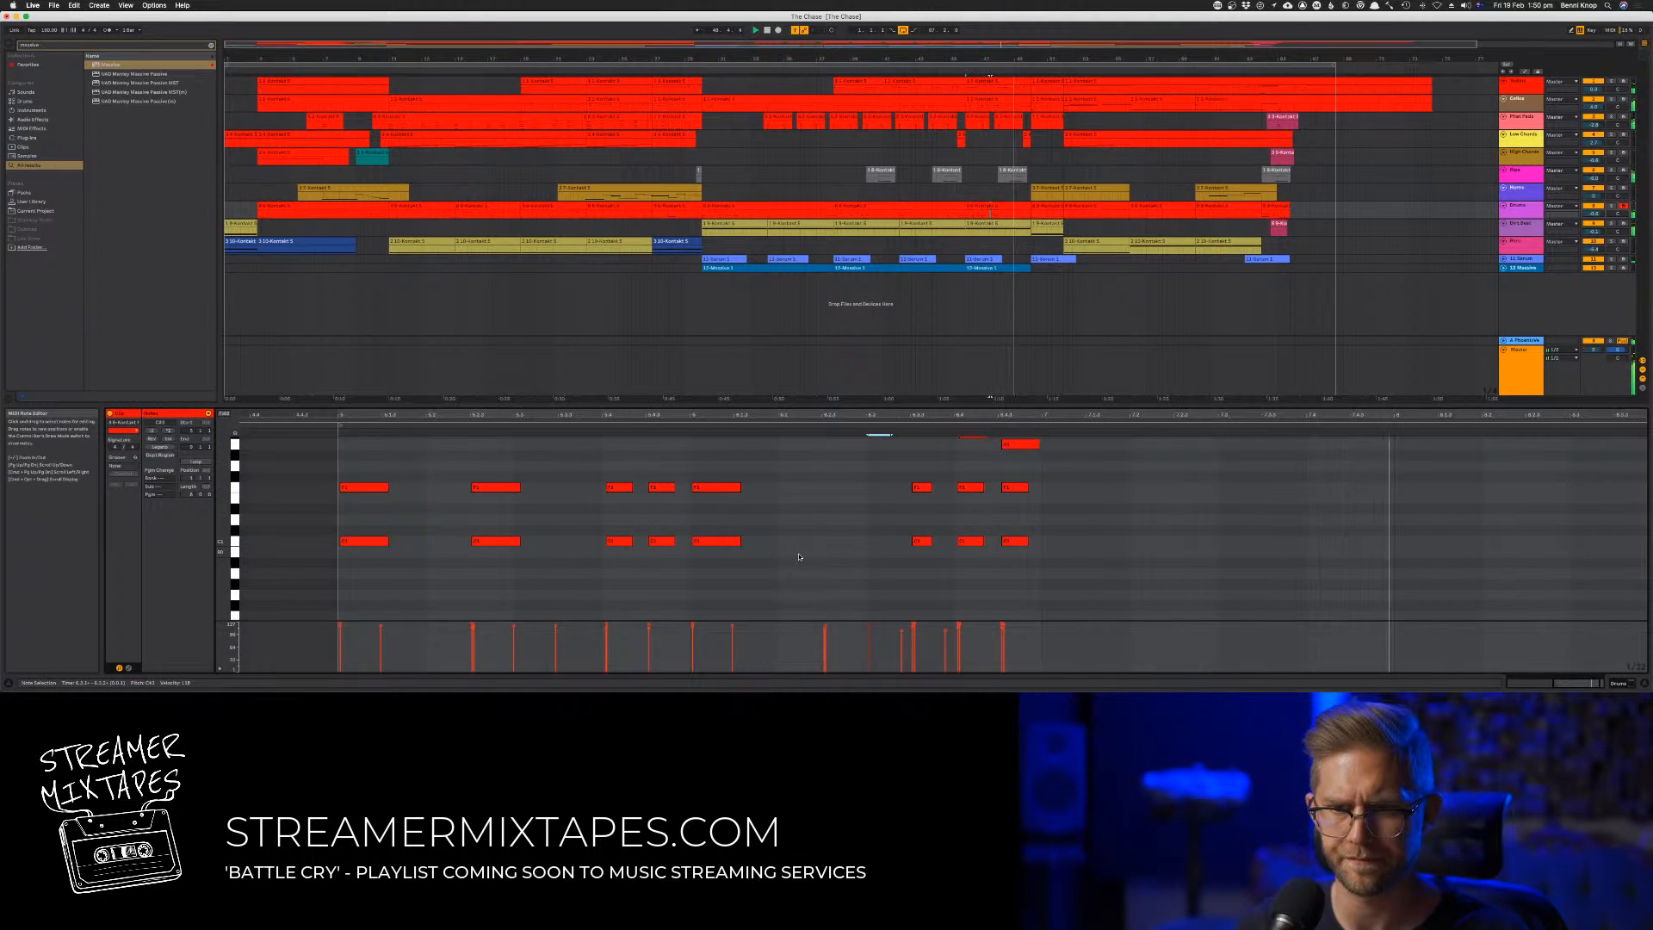
scroll(792, 556, up, 3)
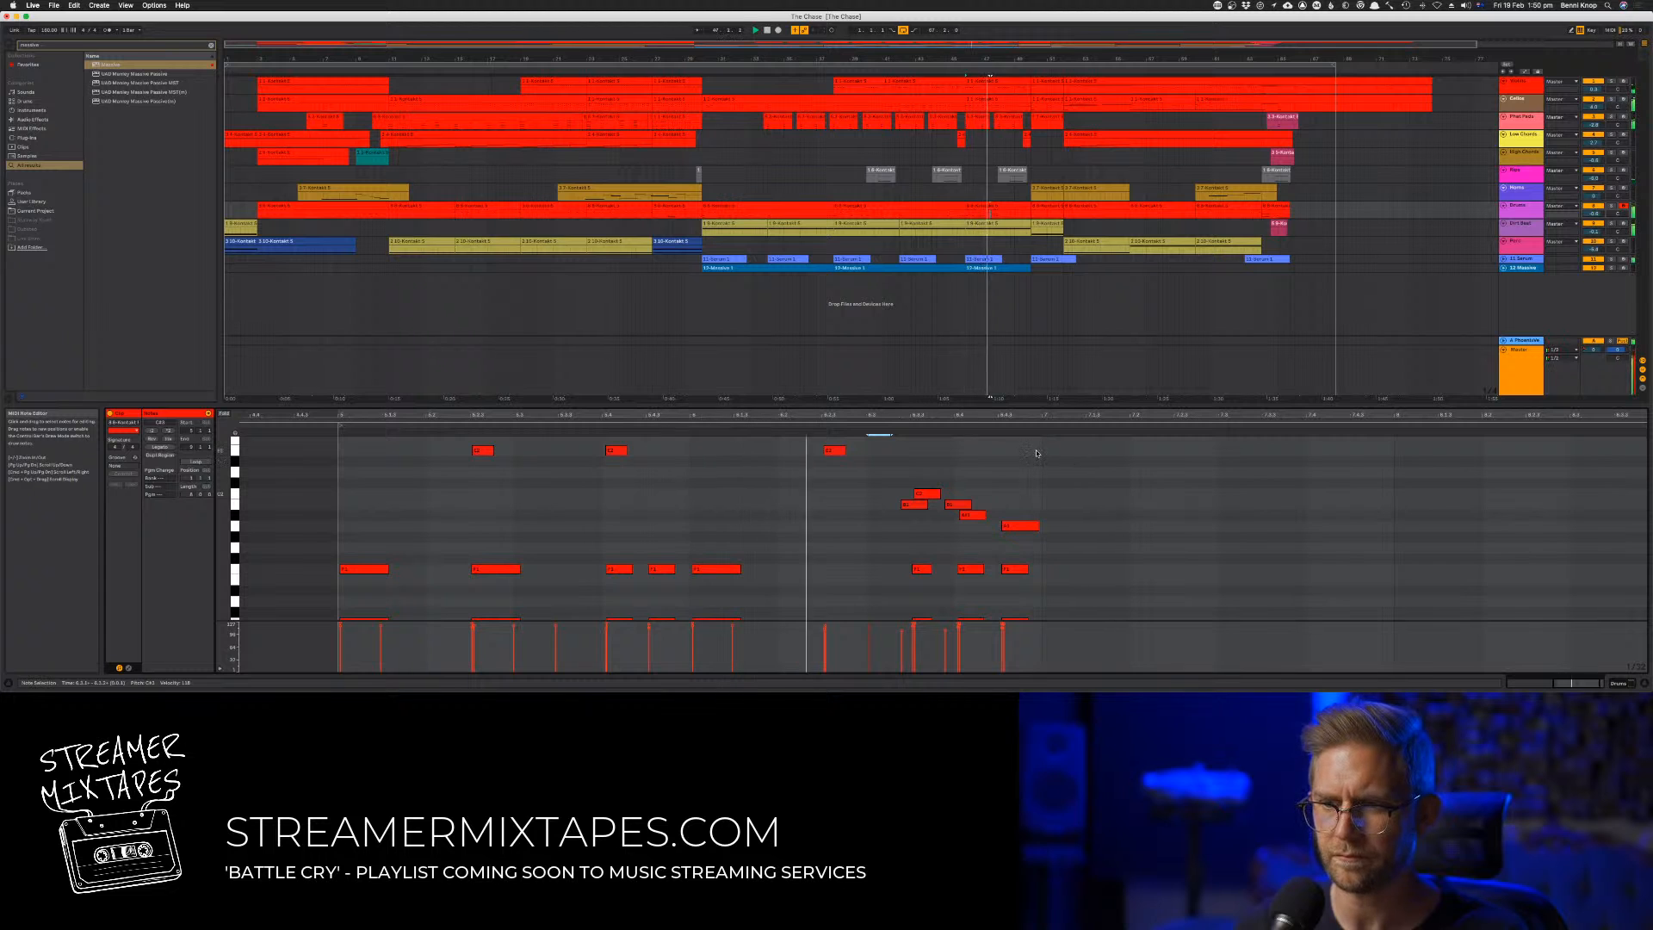
drag(1039, 452, 340, 488)
key(super+d)
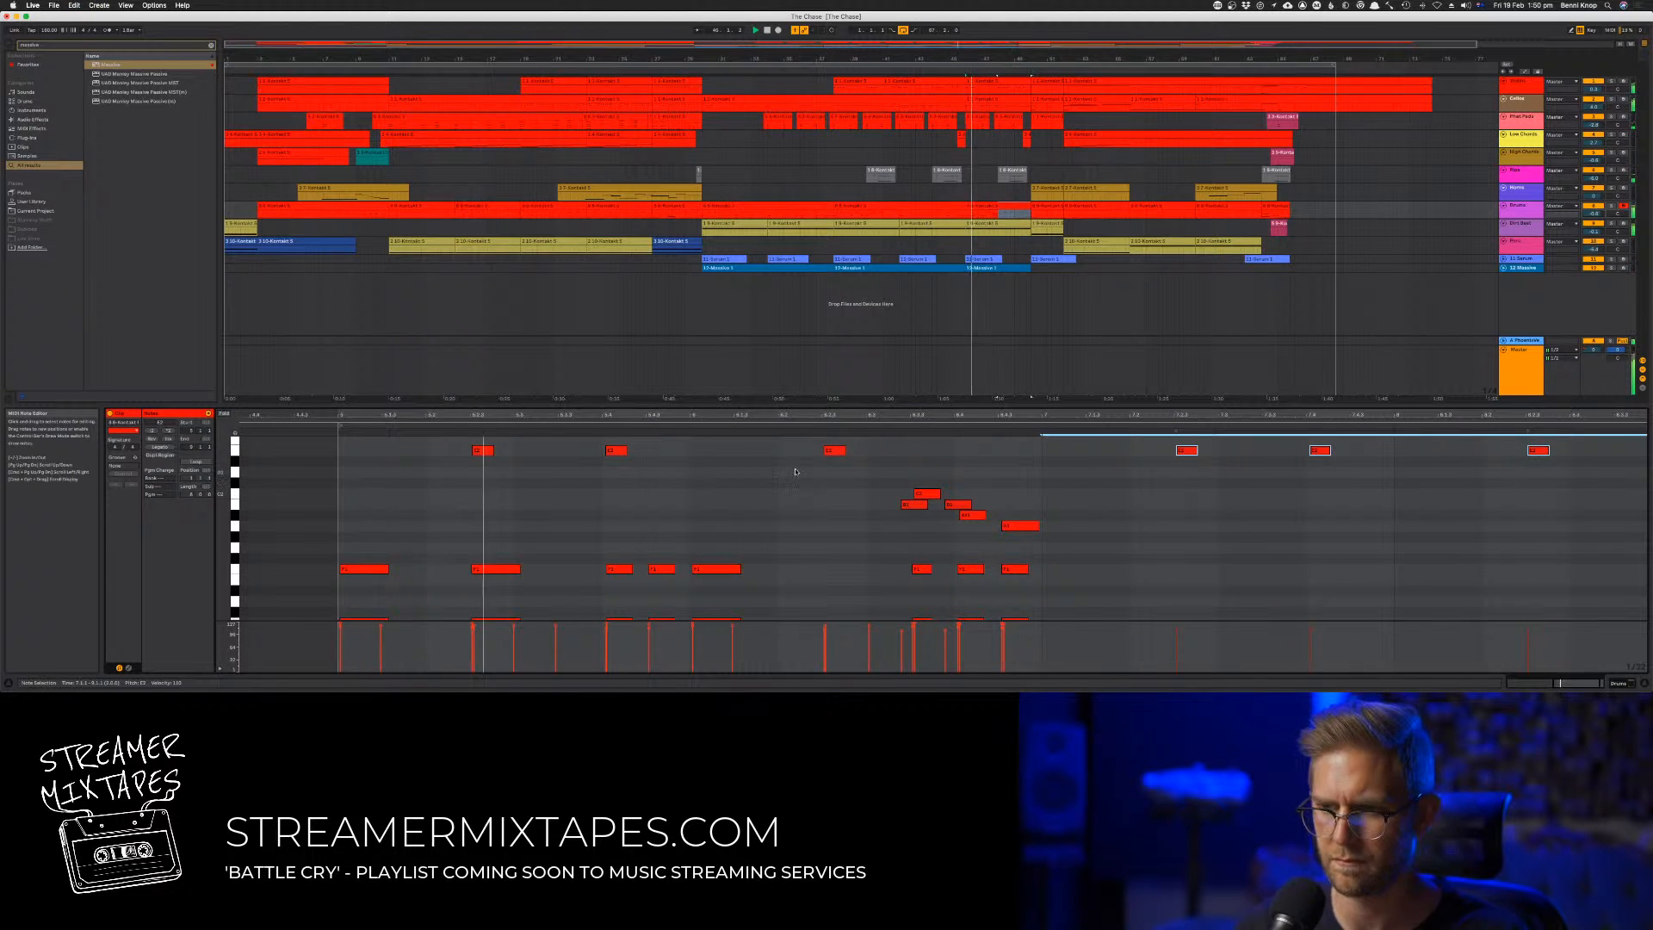
Try duplicating the full two-bar drum pattern with its fill, then undo the duplication
scroll(800, 476, right, 3)
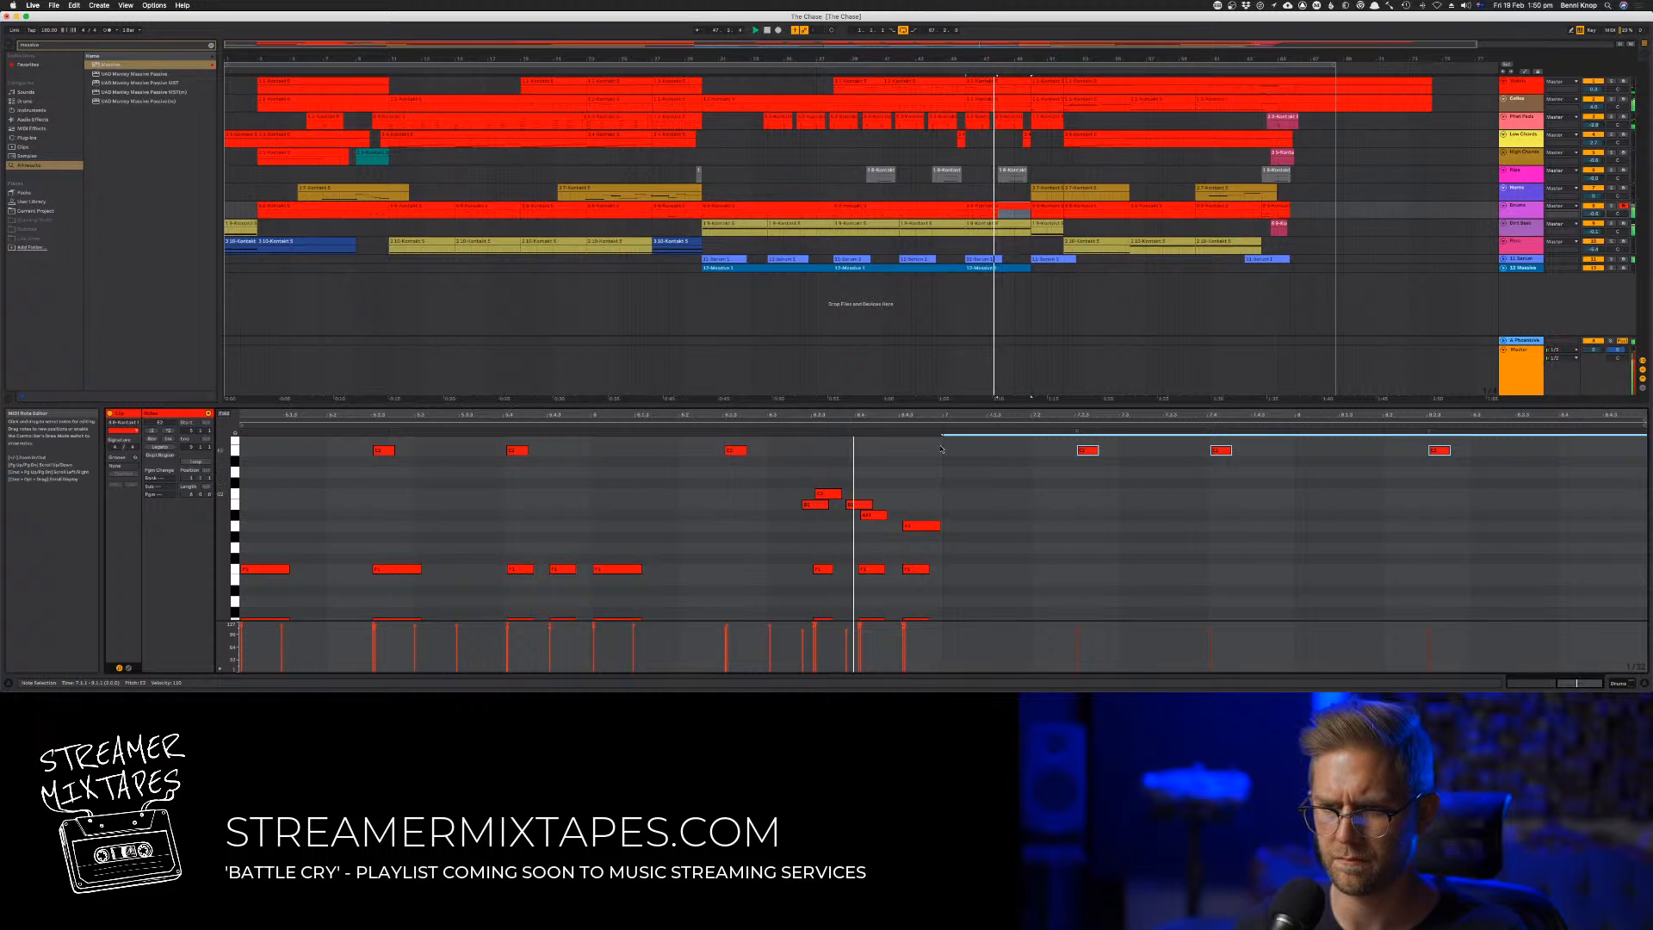
drag(942, 445, 241, 622)
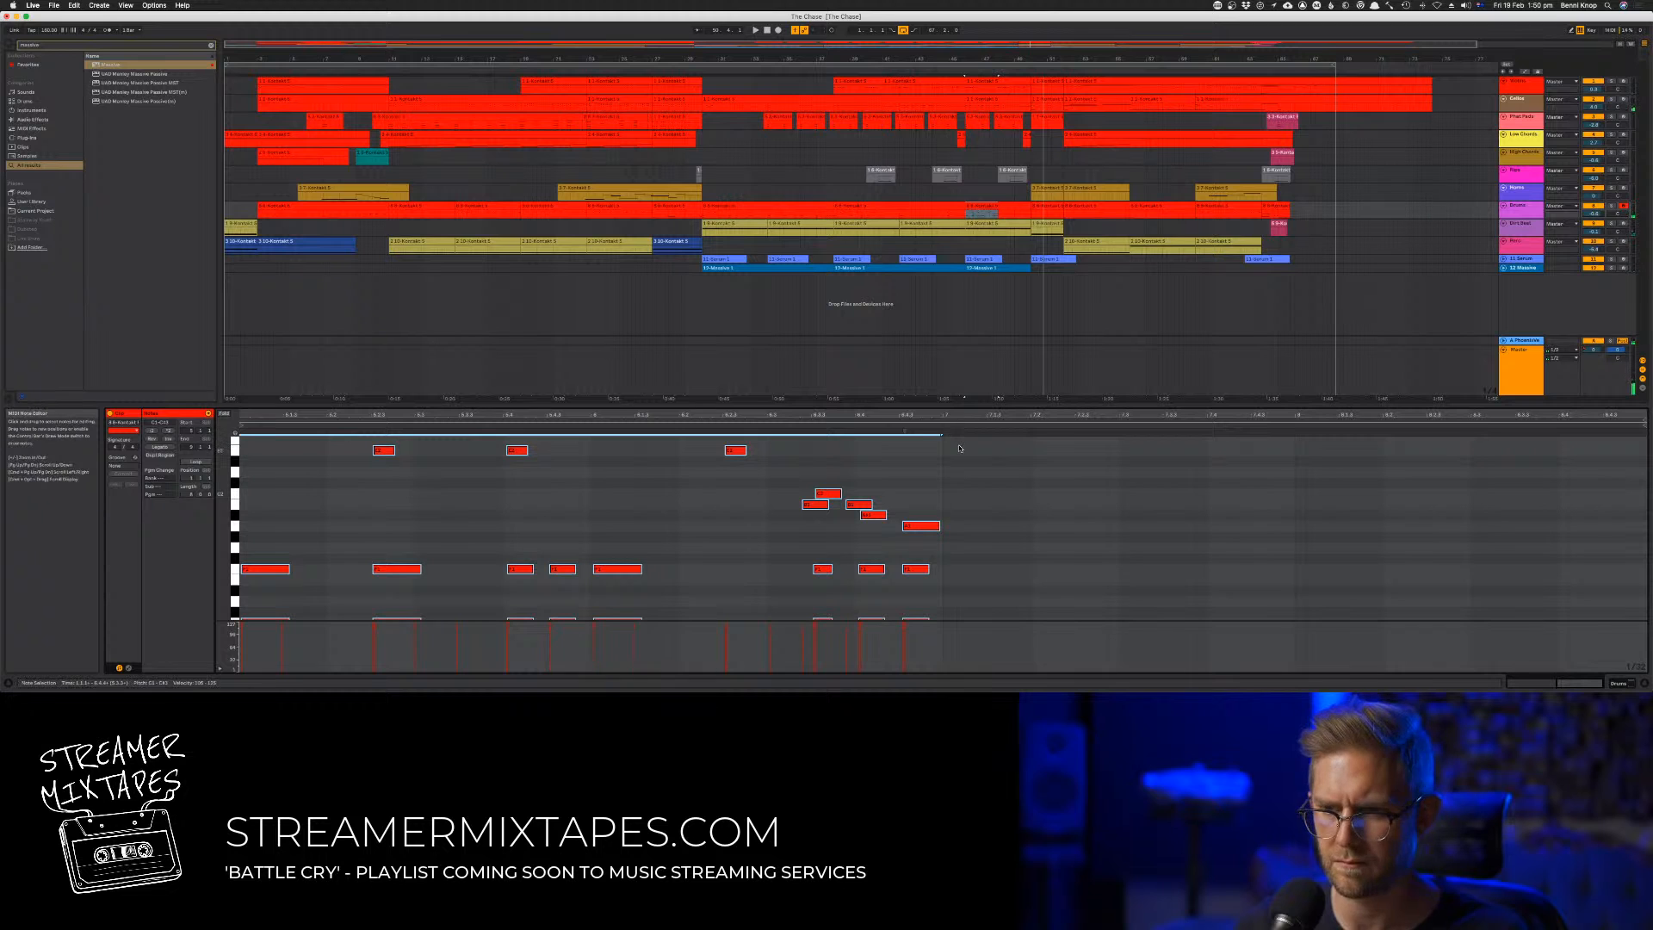
key(super+d)
key(super+z)
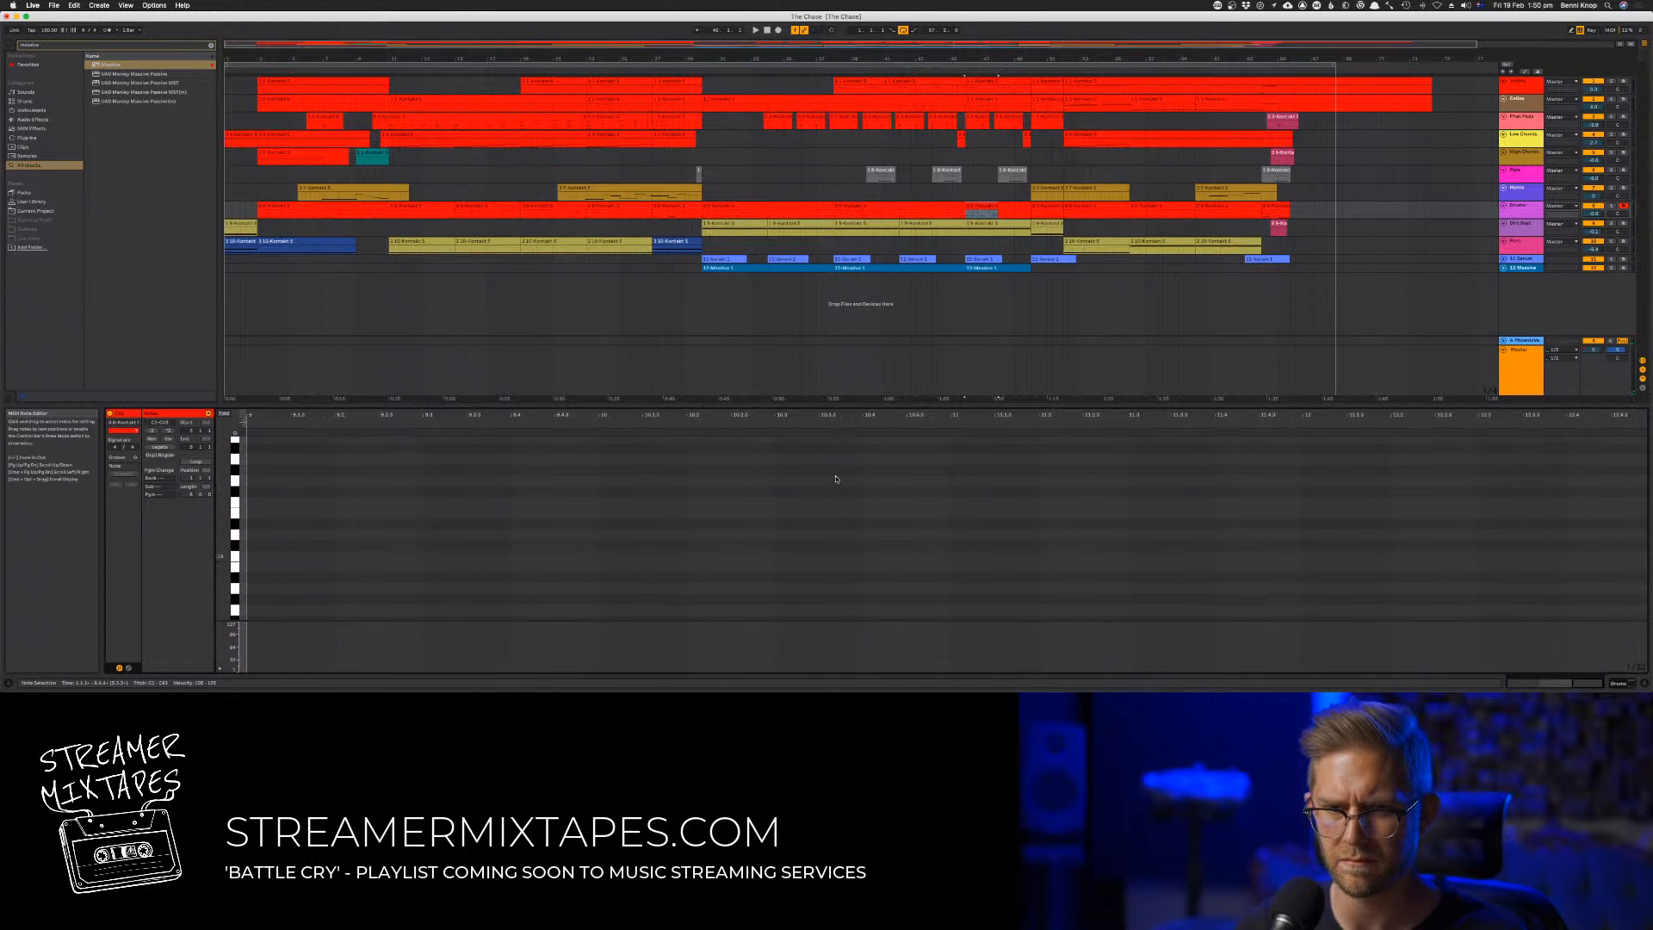
Delete the group of stray notes closest before bar 5 in the drum clip
scroll(833, 475, left, 6)
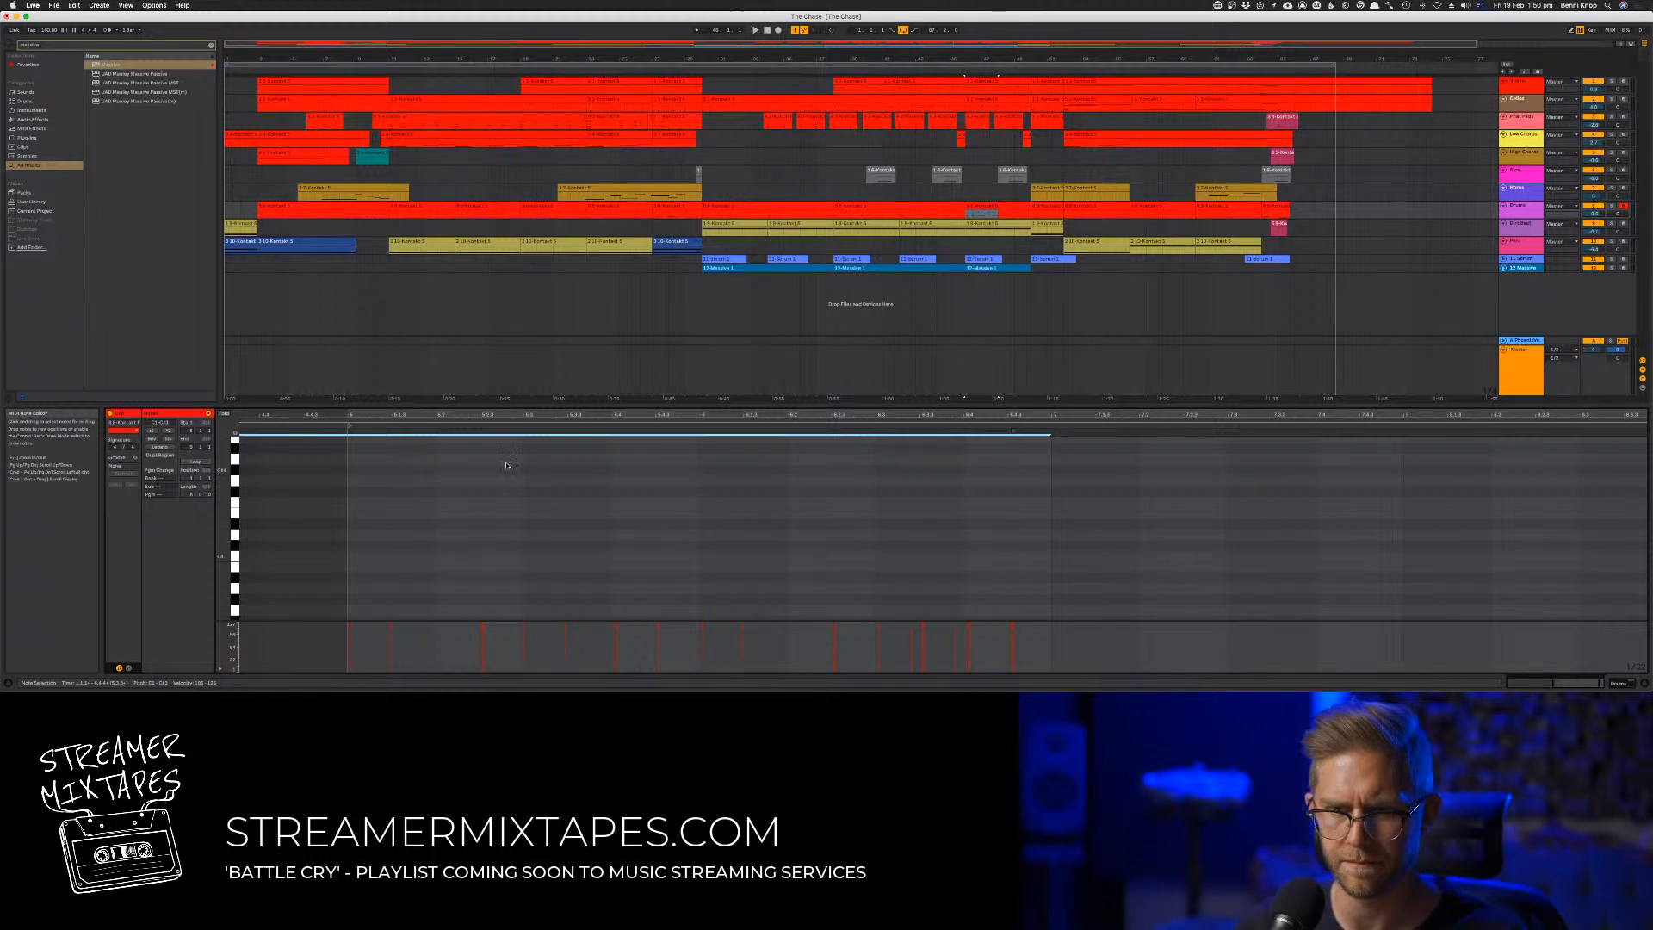
scroll(382, 449, left, 3)
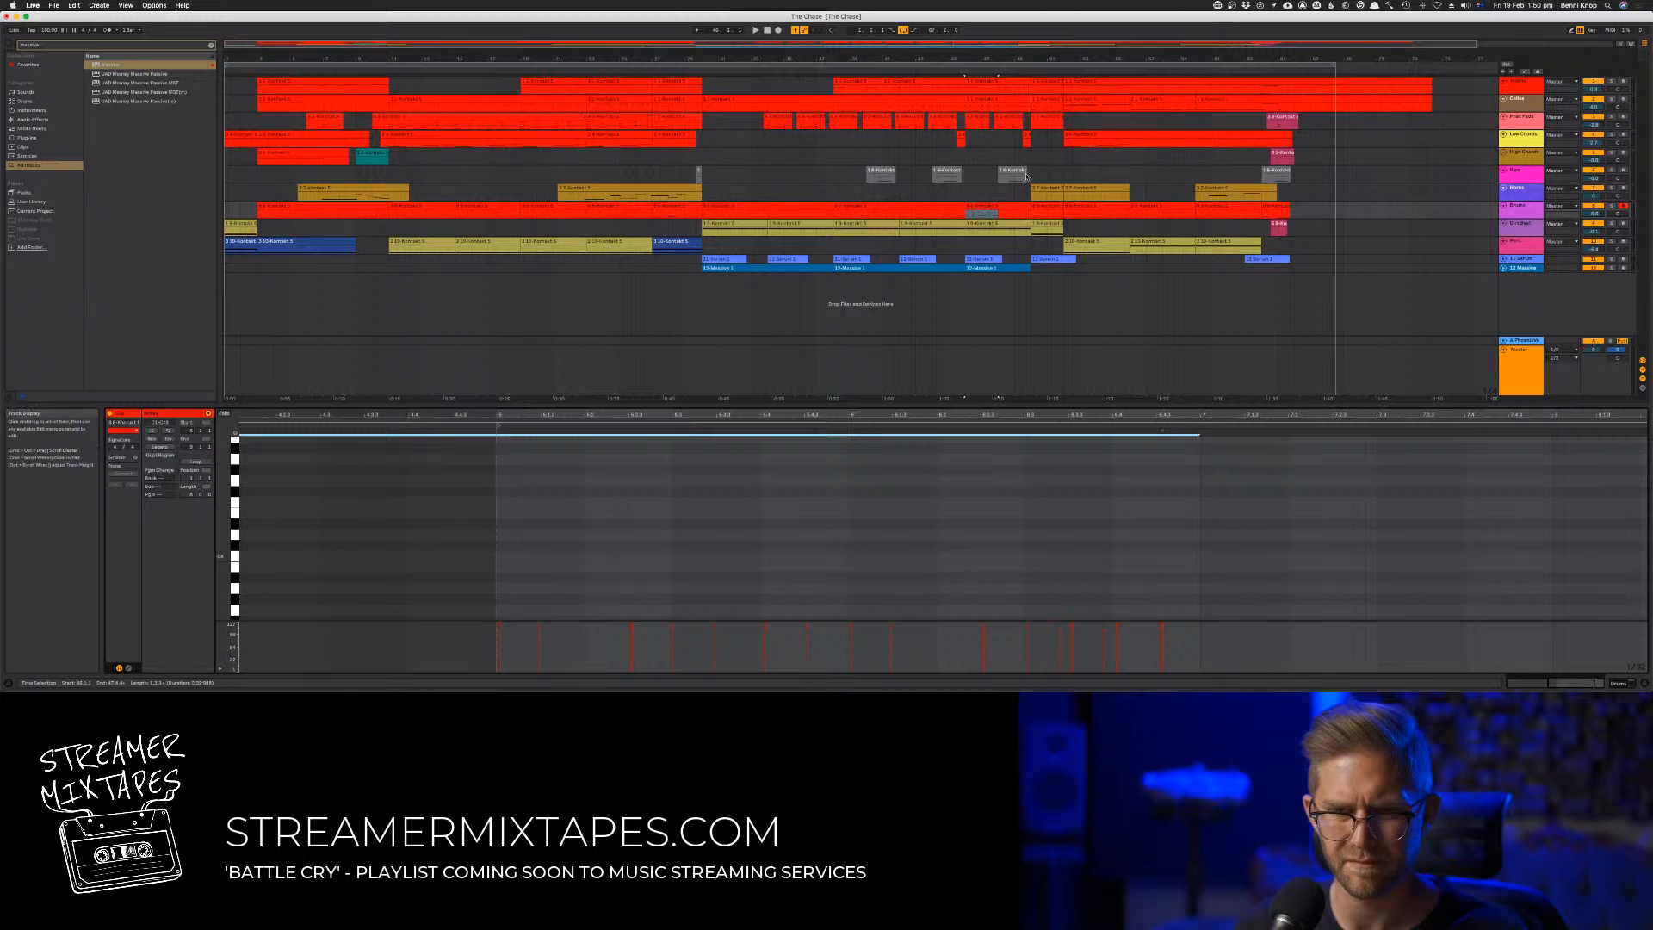
click(497, 438)
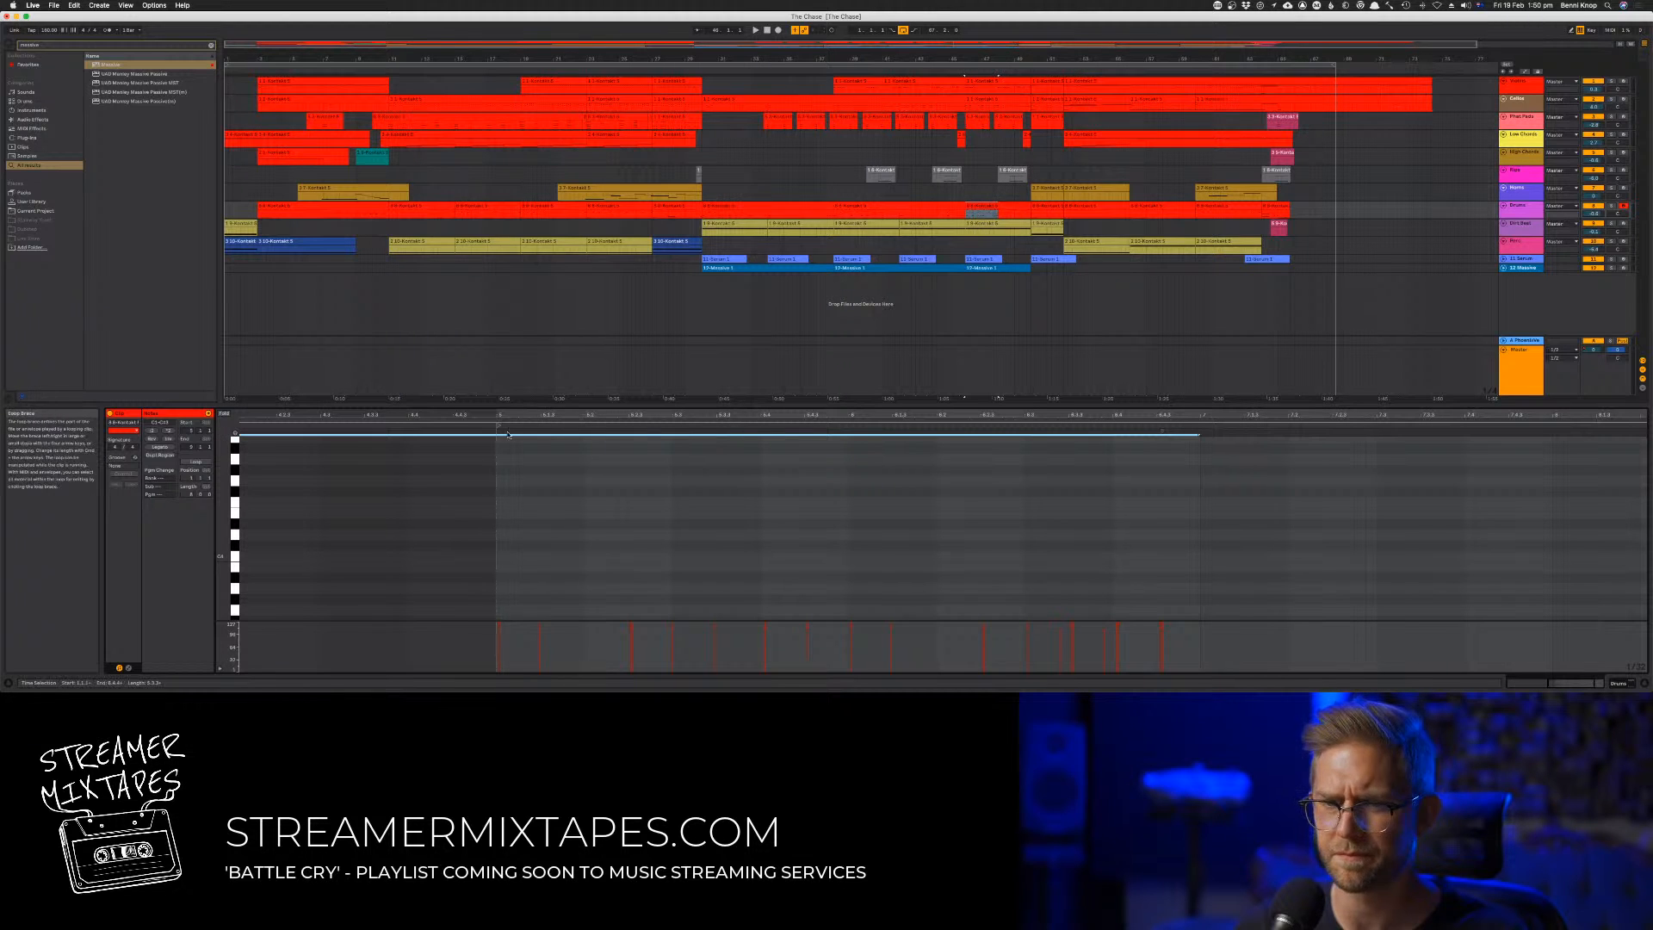
click(516, 459)
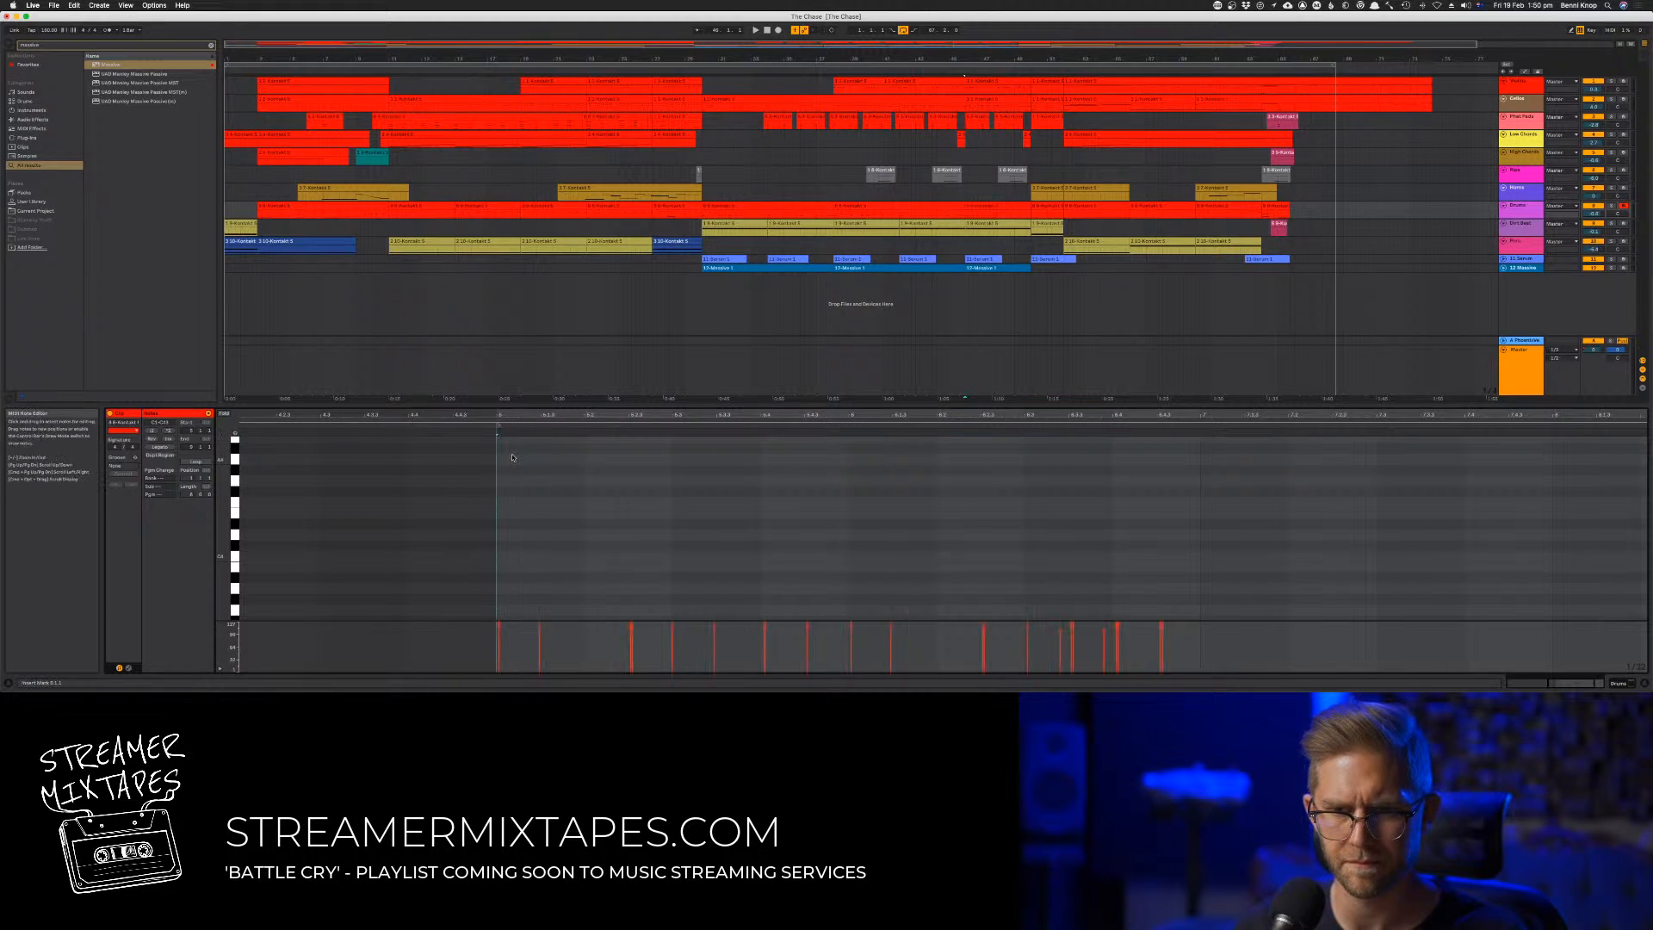
scroll(515, 459, left, 4)
scroll(518, 459, down, 10)
scroll(514, 464, up, 1)
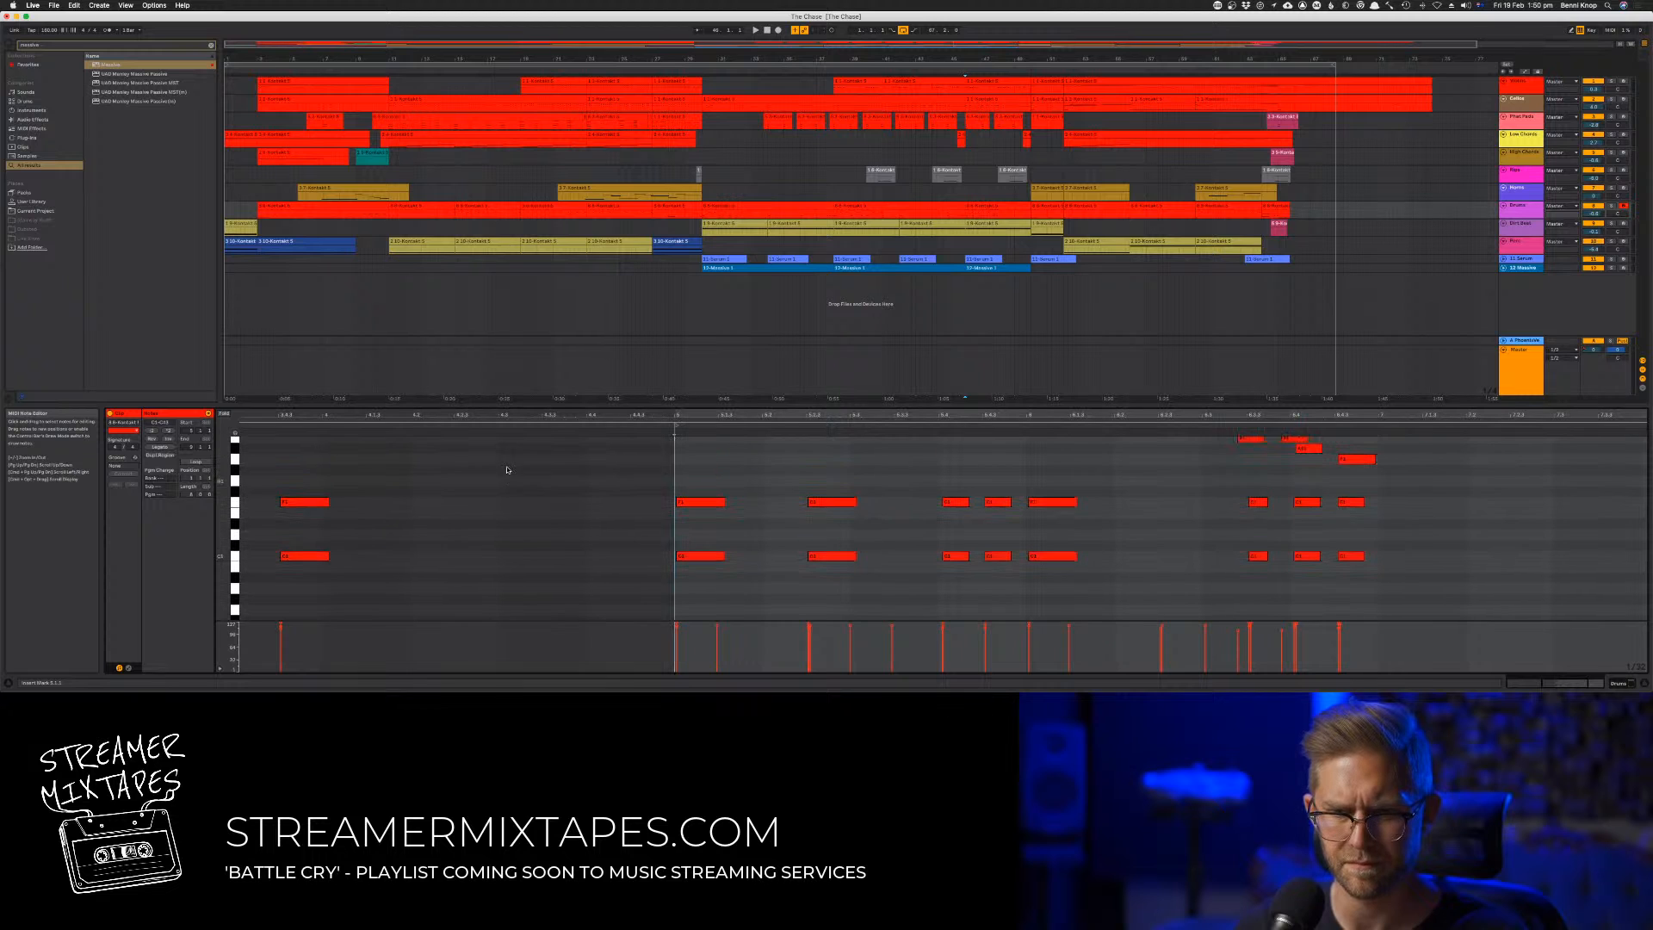
drag(459, 459, 260, 561)
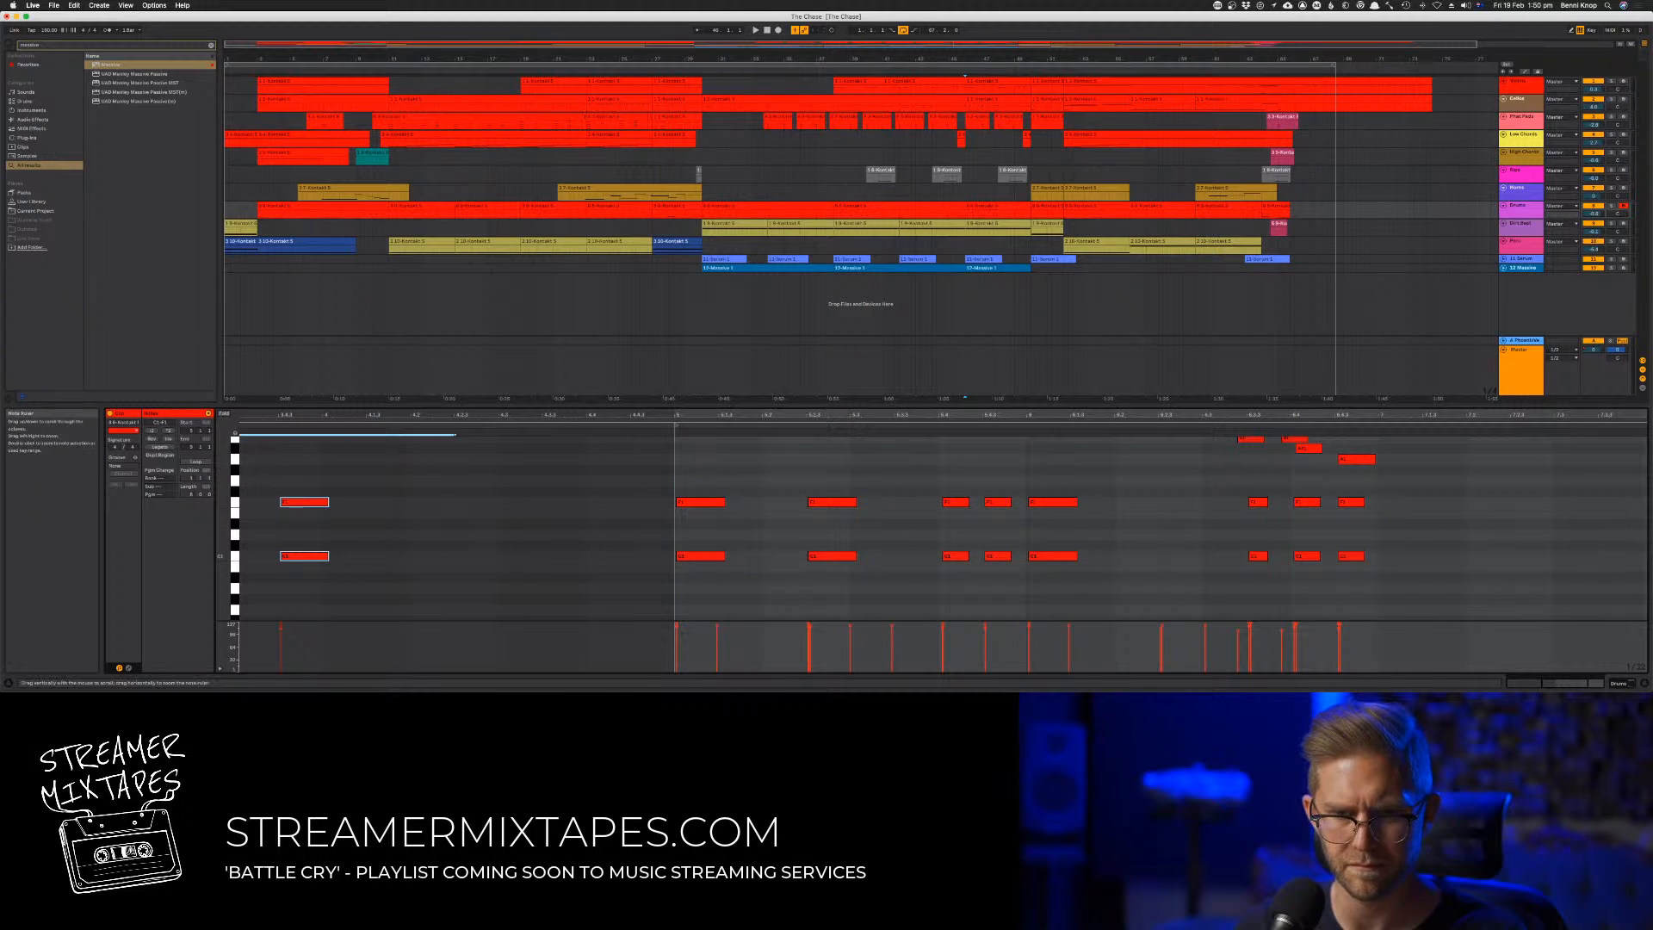
drag(223, 476, 179, 519)
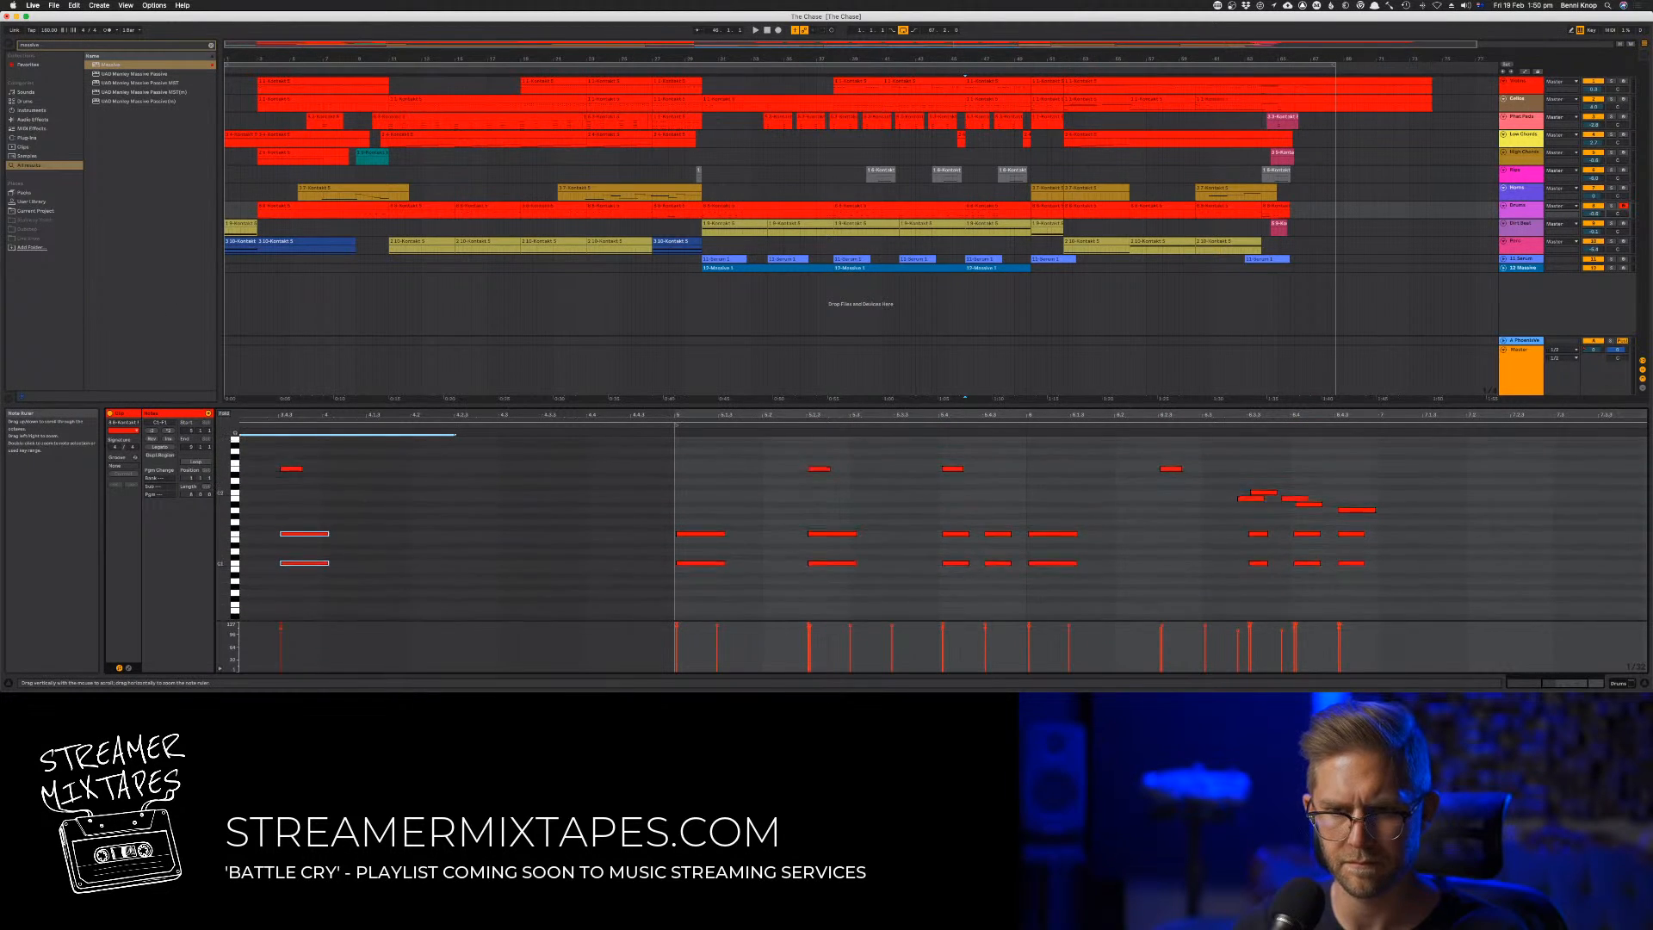
drag(274, 438, 341, 574)
key(Delete)
Delete all remaining earlier notes that lie before bar 5, keeping only the two-bar pattern
key(super+a)
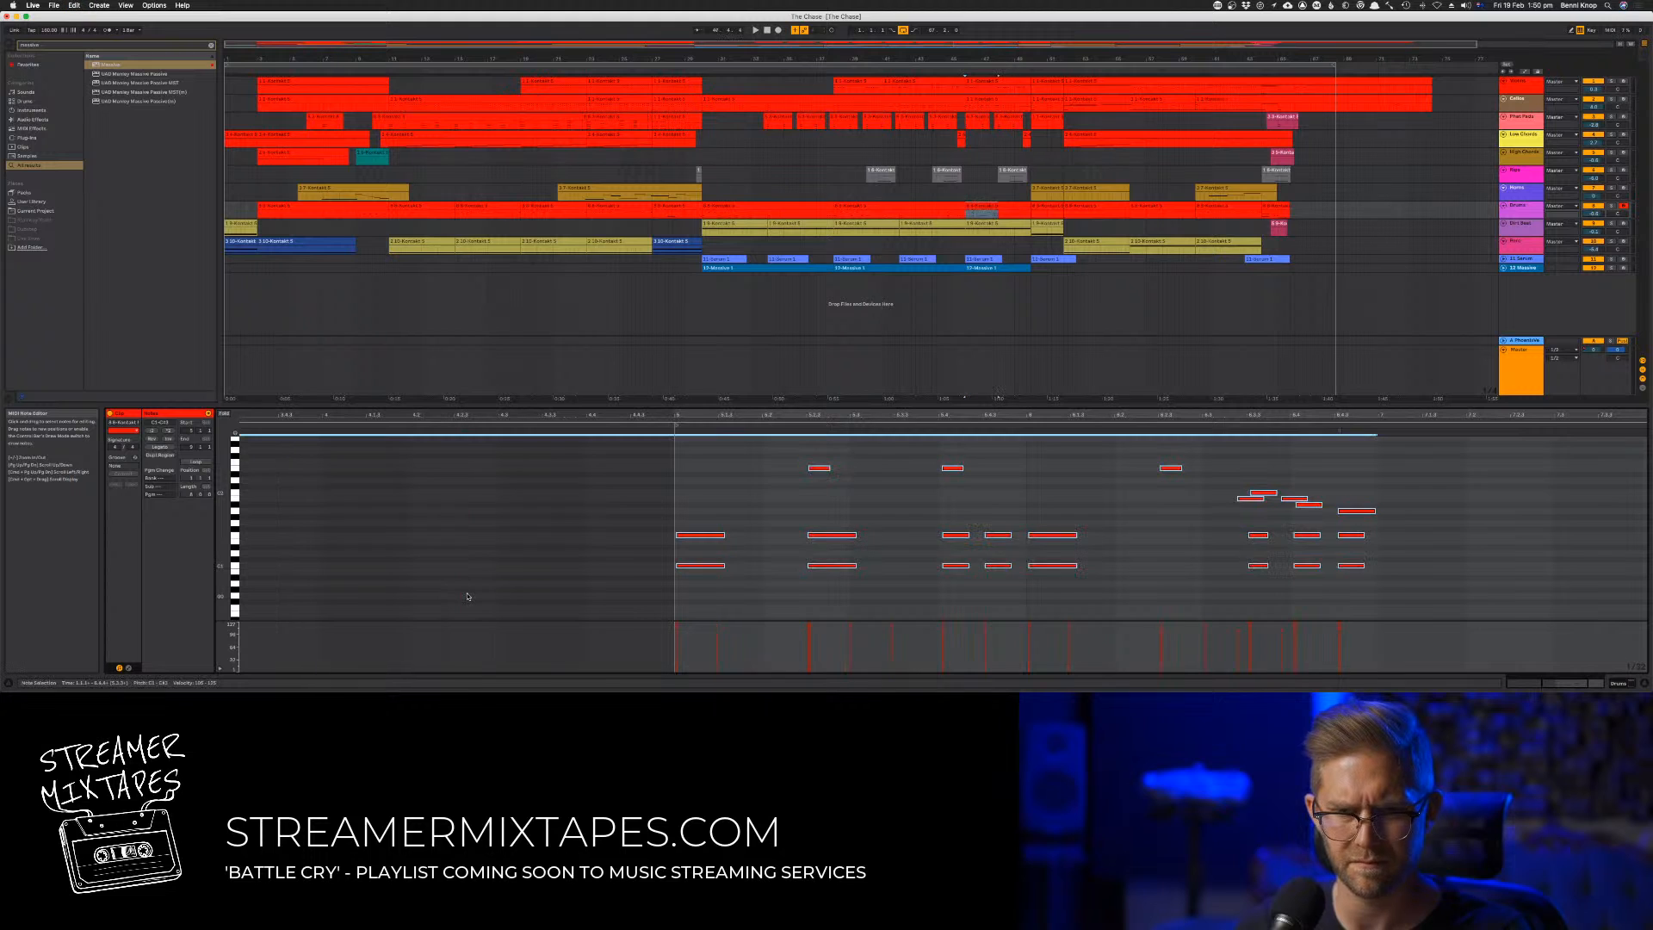
key(minus)
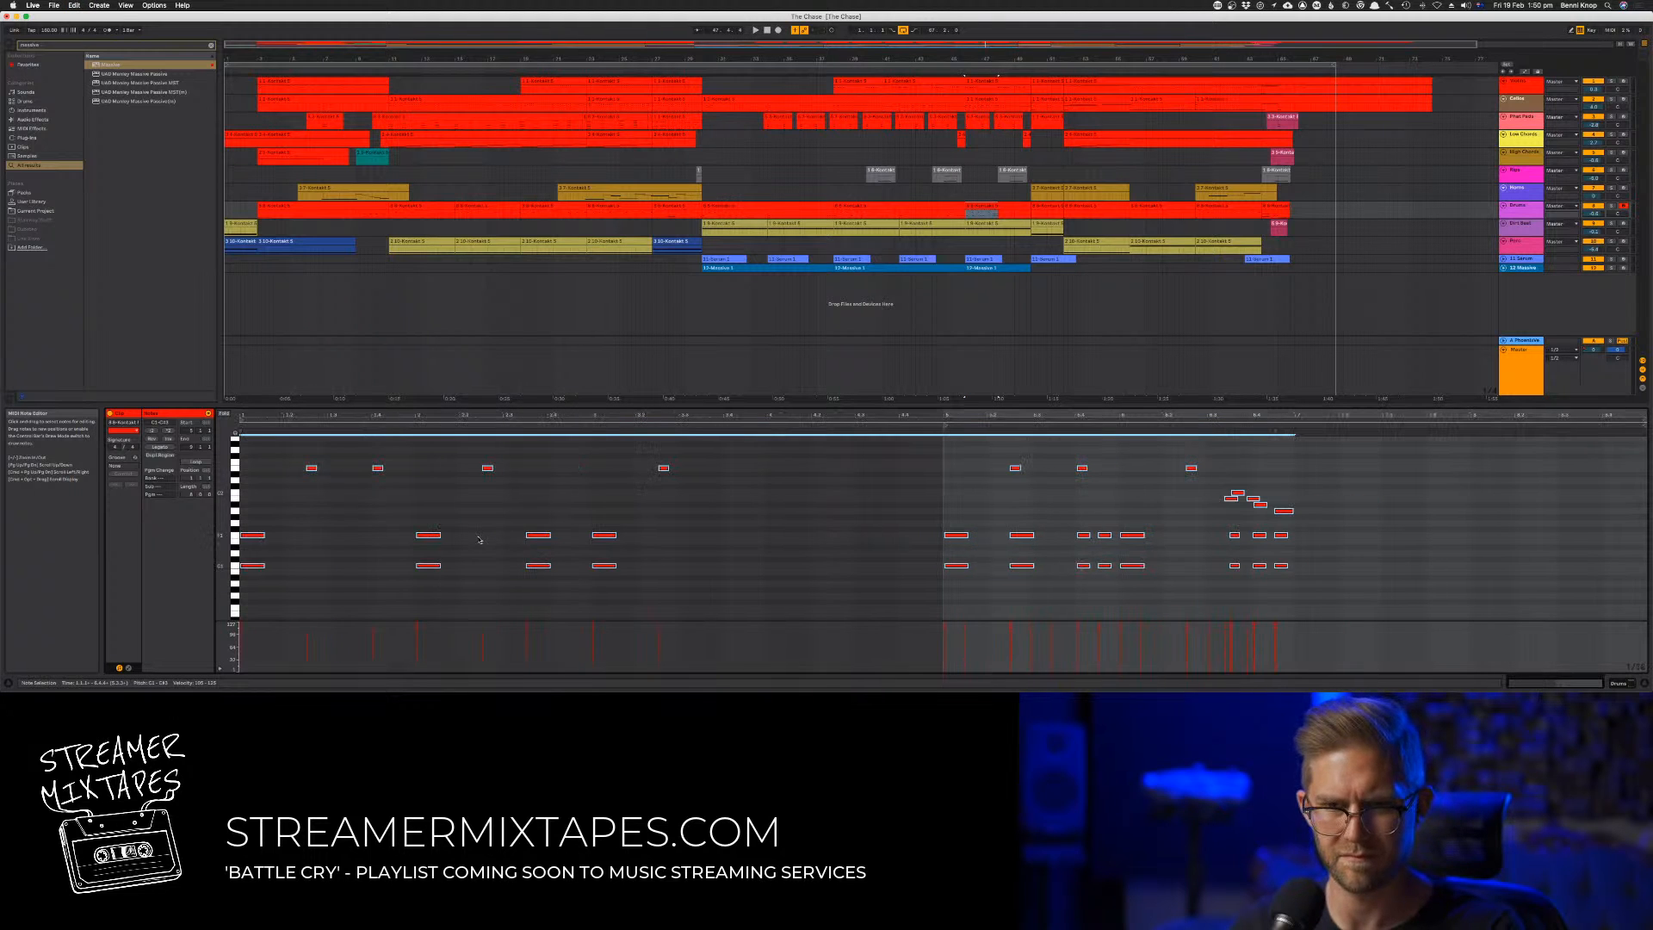
drag(737, 594, 240, 450)
key(Delete)
Try duplicating the remaining notes directly after the pattern, play it back, and undo the duplication
key(super+a)
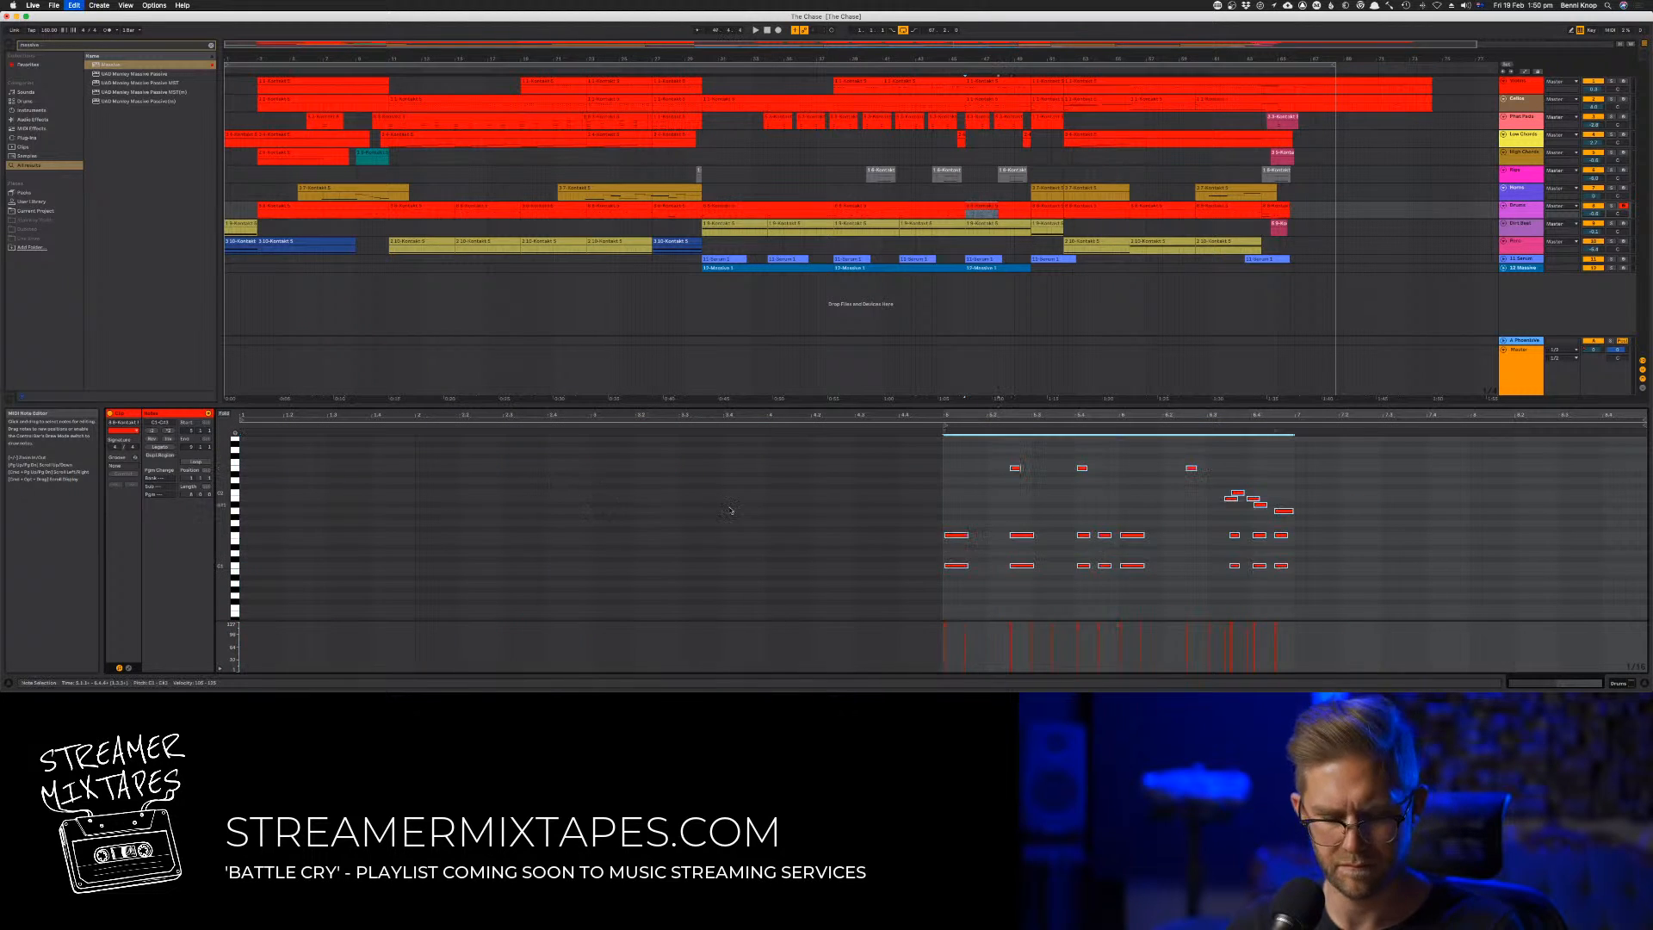
key(super+d)
key(space)
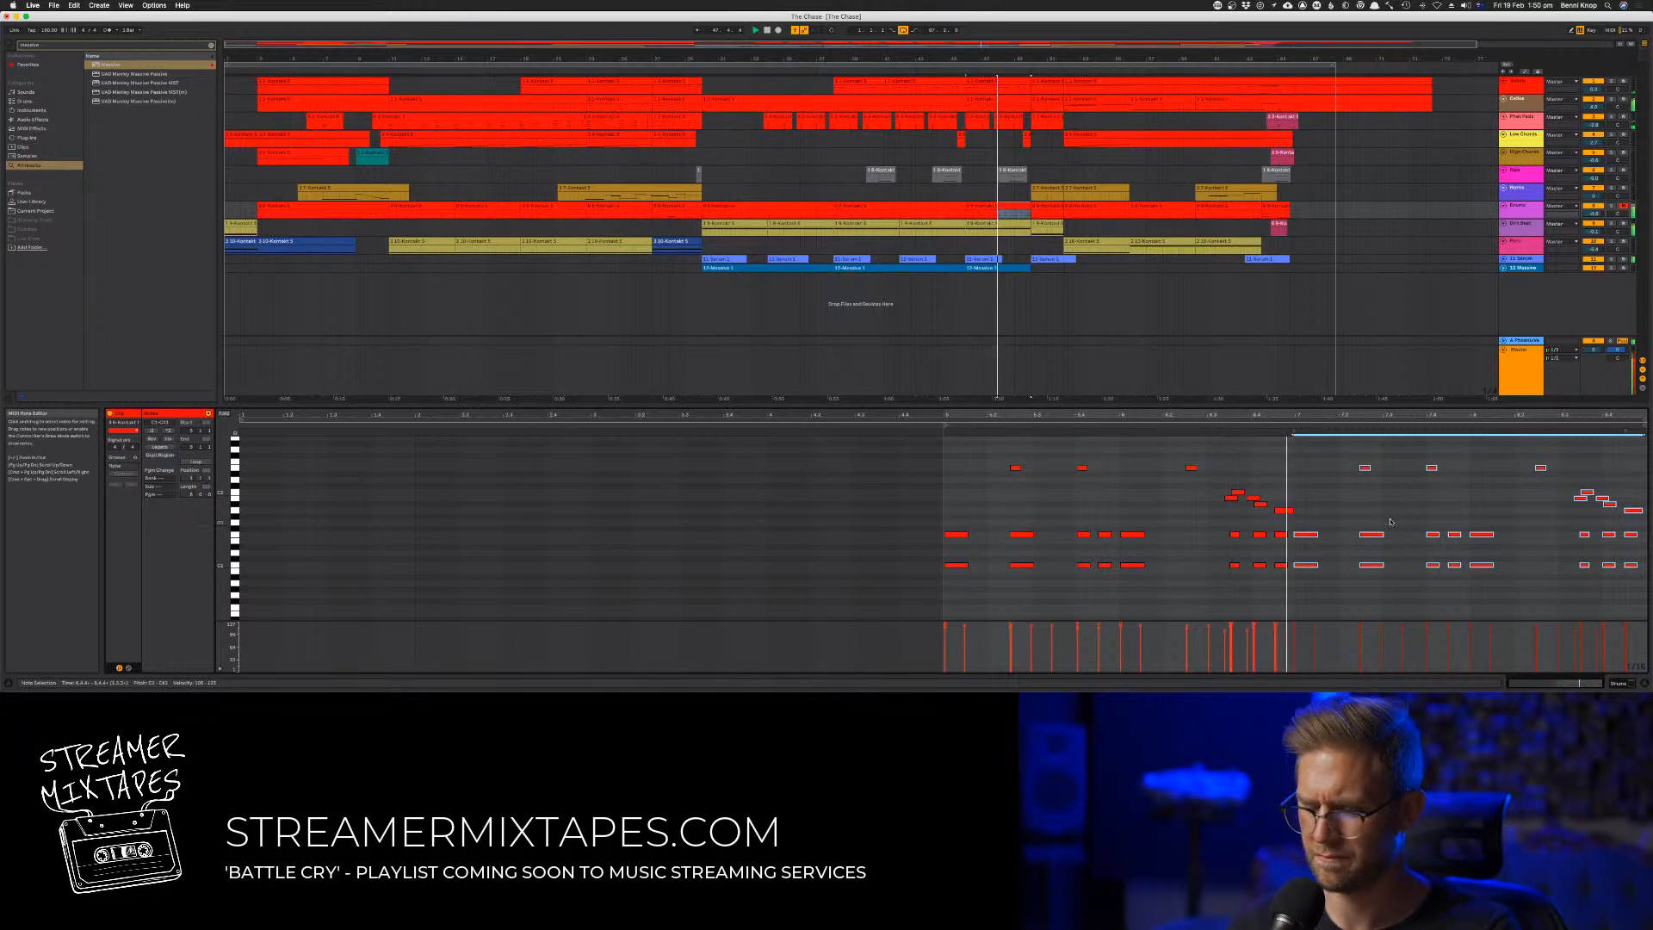
key(plus)
key(super+z)
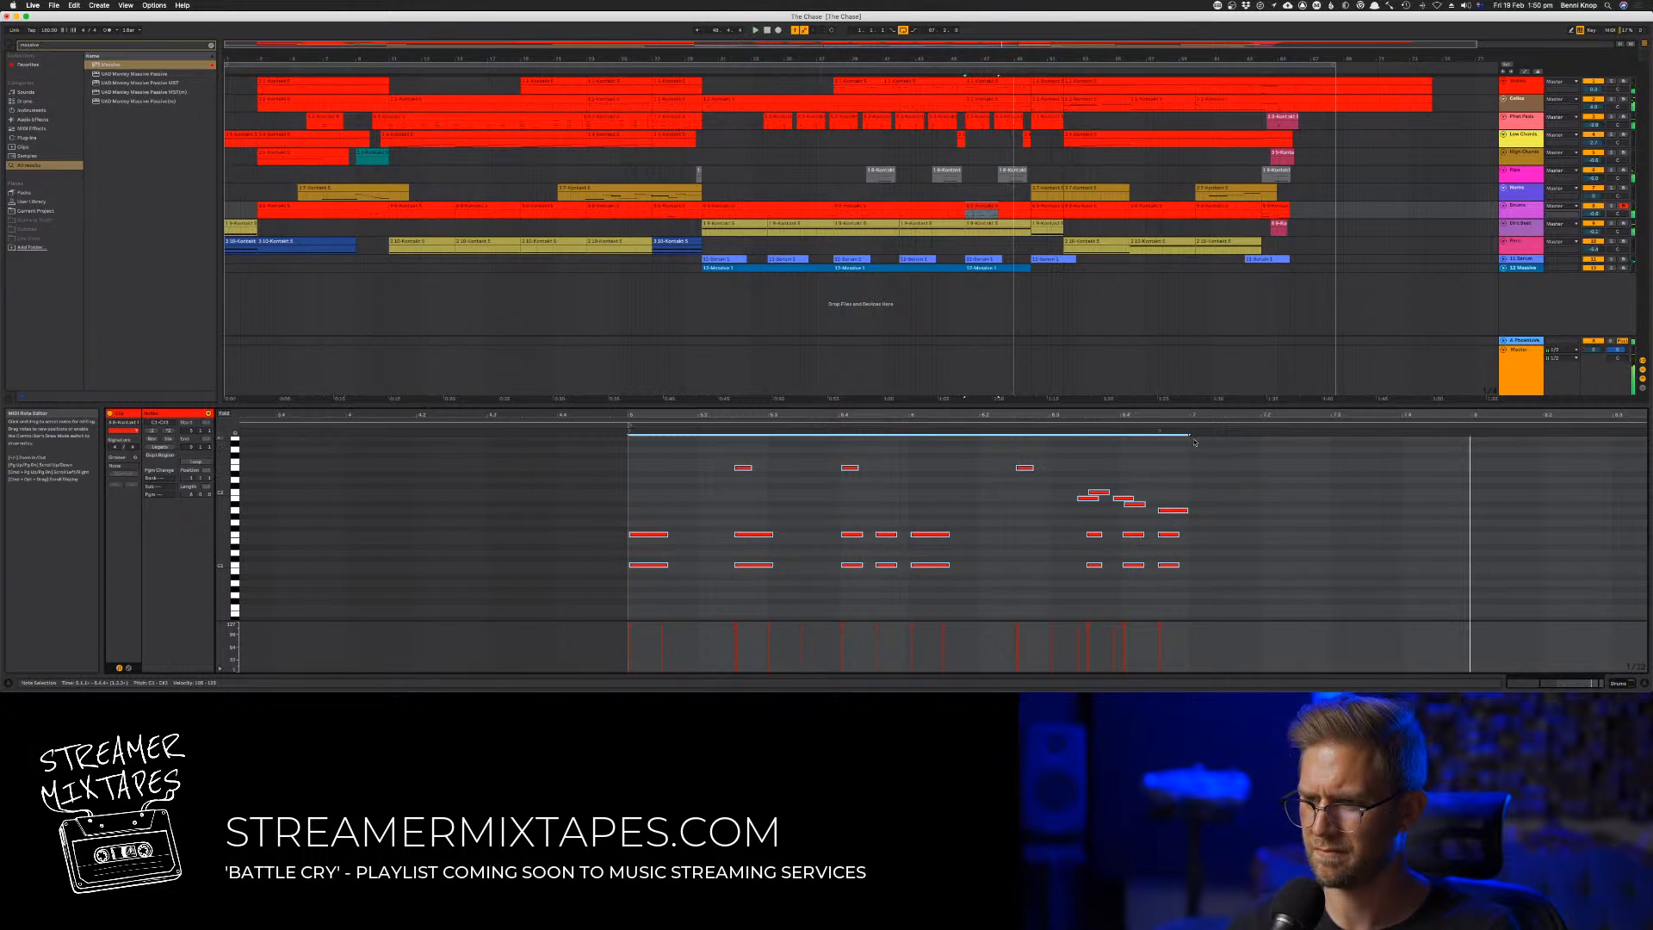
Select the full two-bar span of the drum pattern from bar 5, duplicate it directly after itself, and start playback
click(1190, 437)
key(super+a)
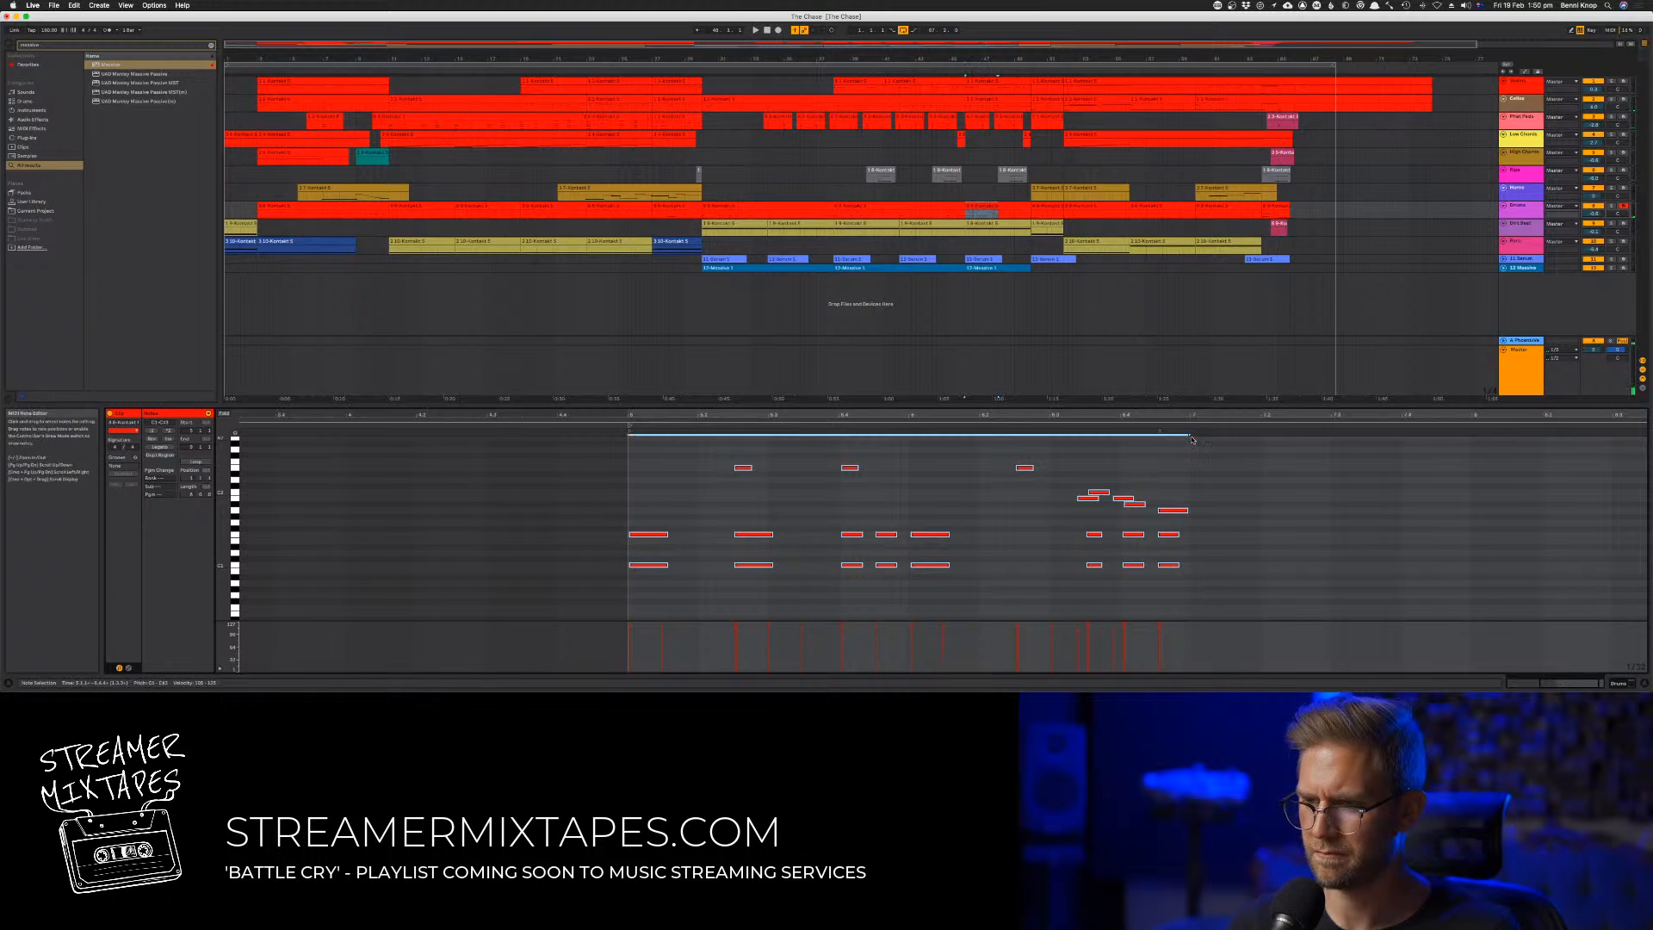
click(1193, 437)
key(super+a)
click(1189, 436)
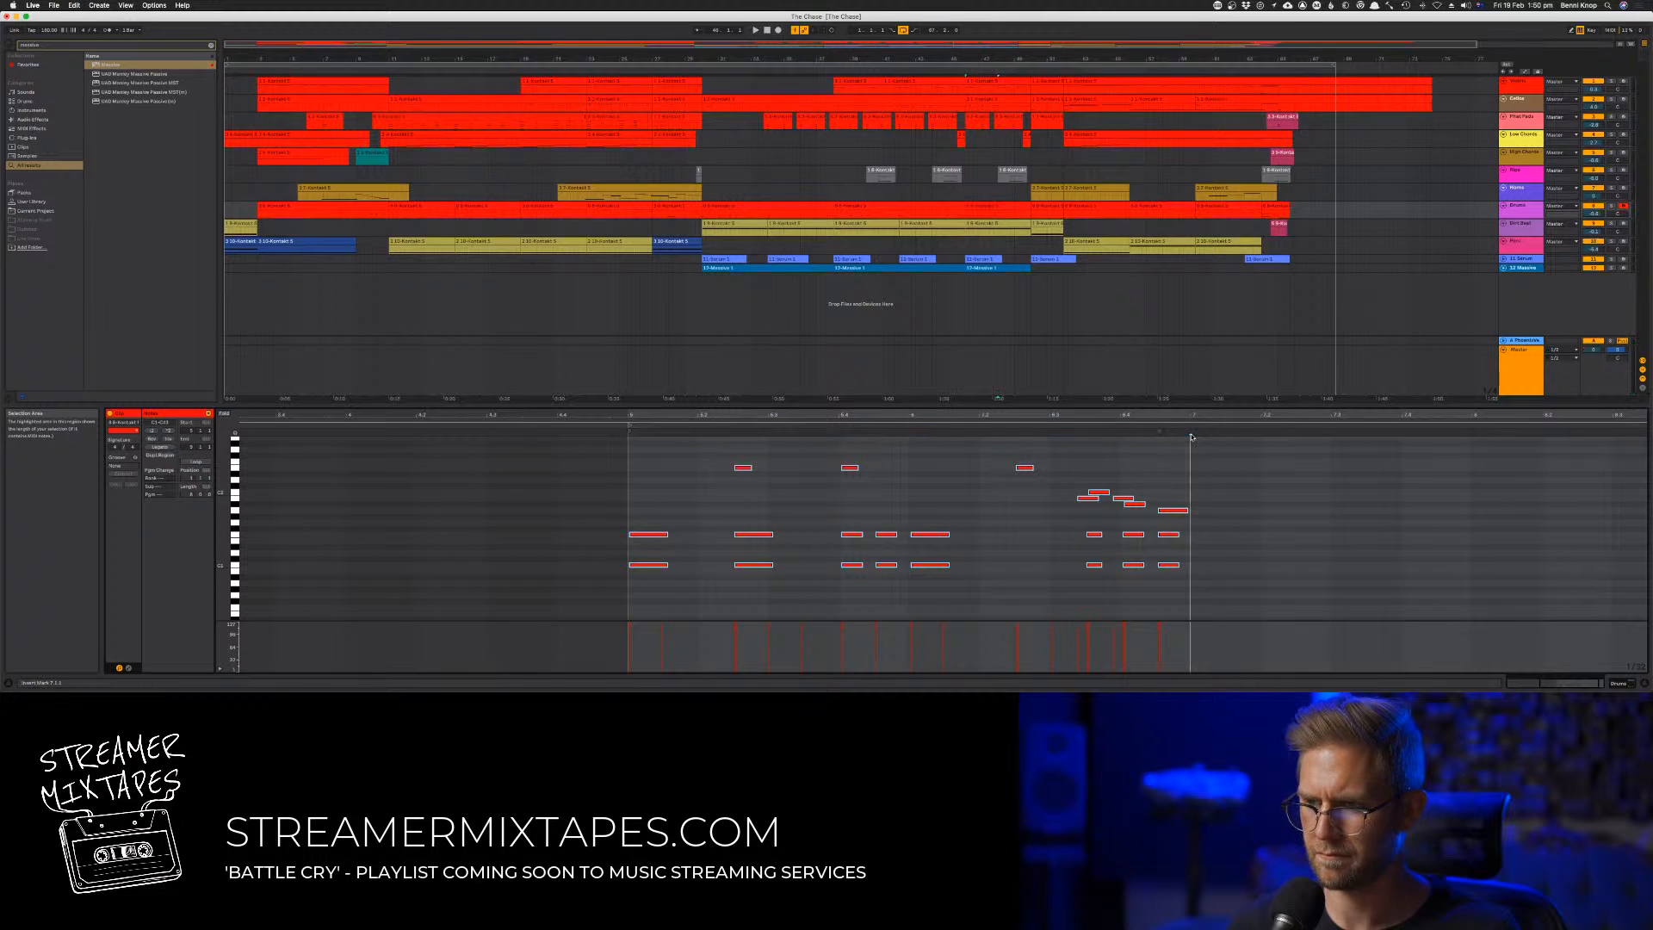
key(super+a)
click(1193, 437)
key(super+a)
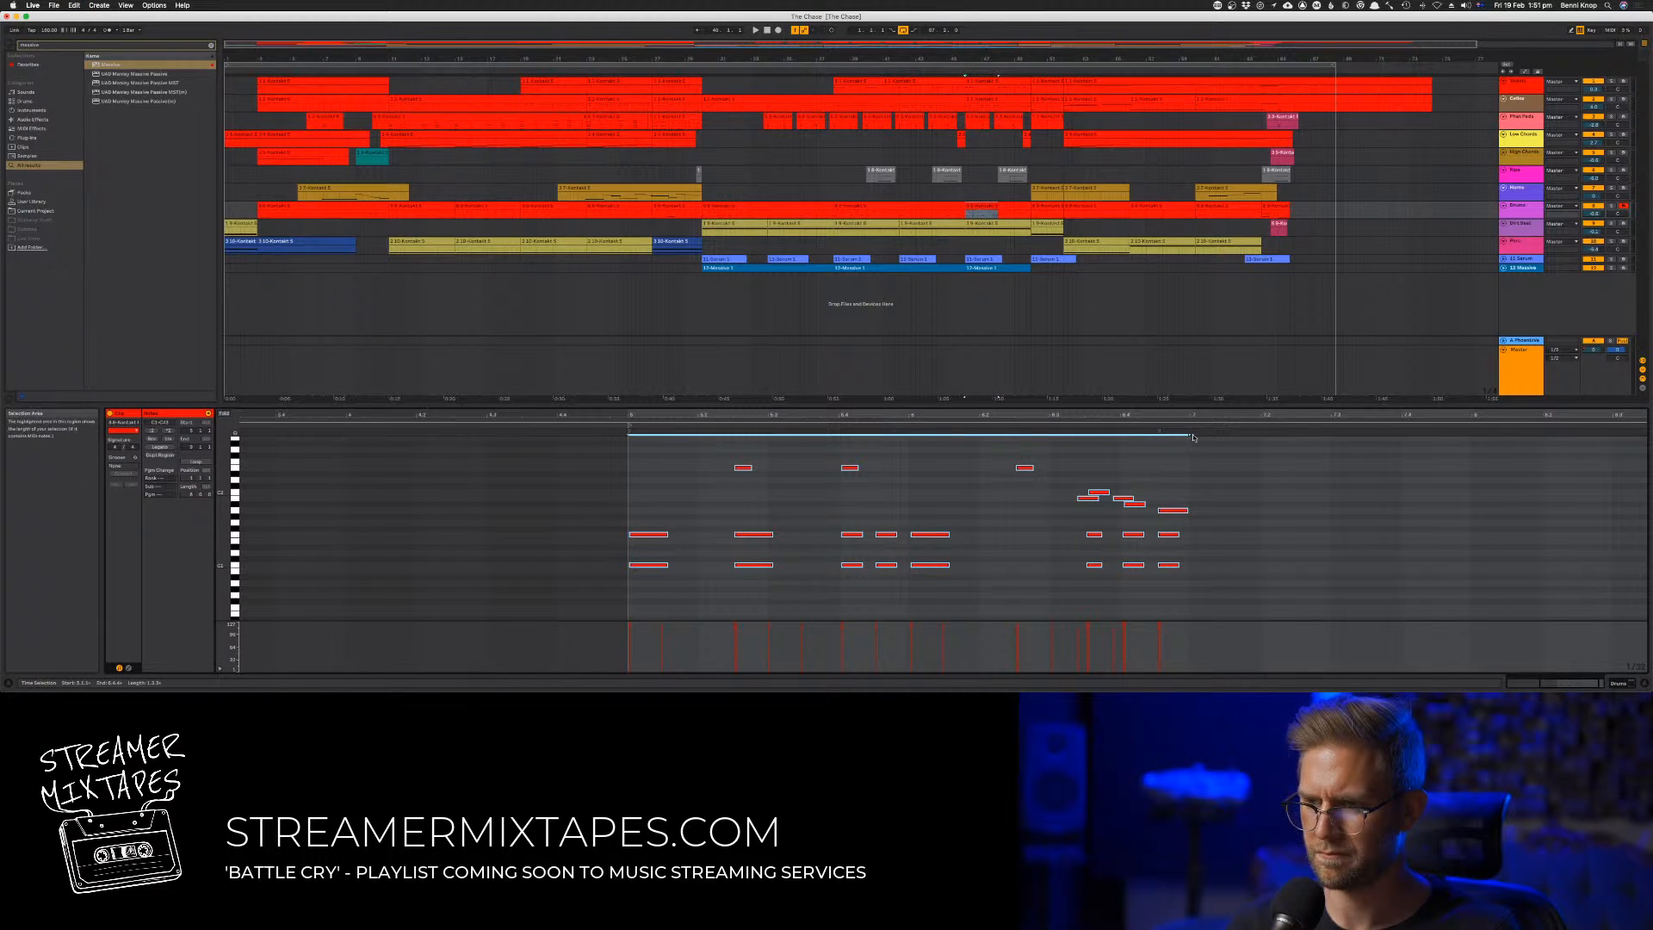
drag(1195, 437, 1001, 441)
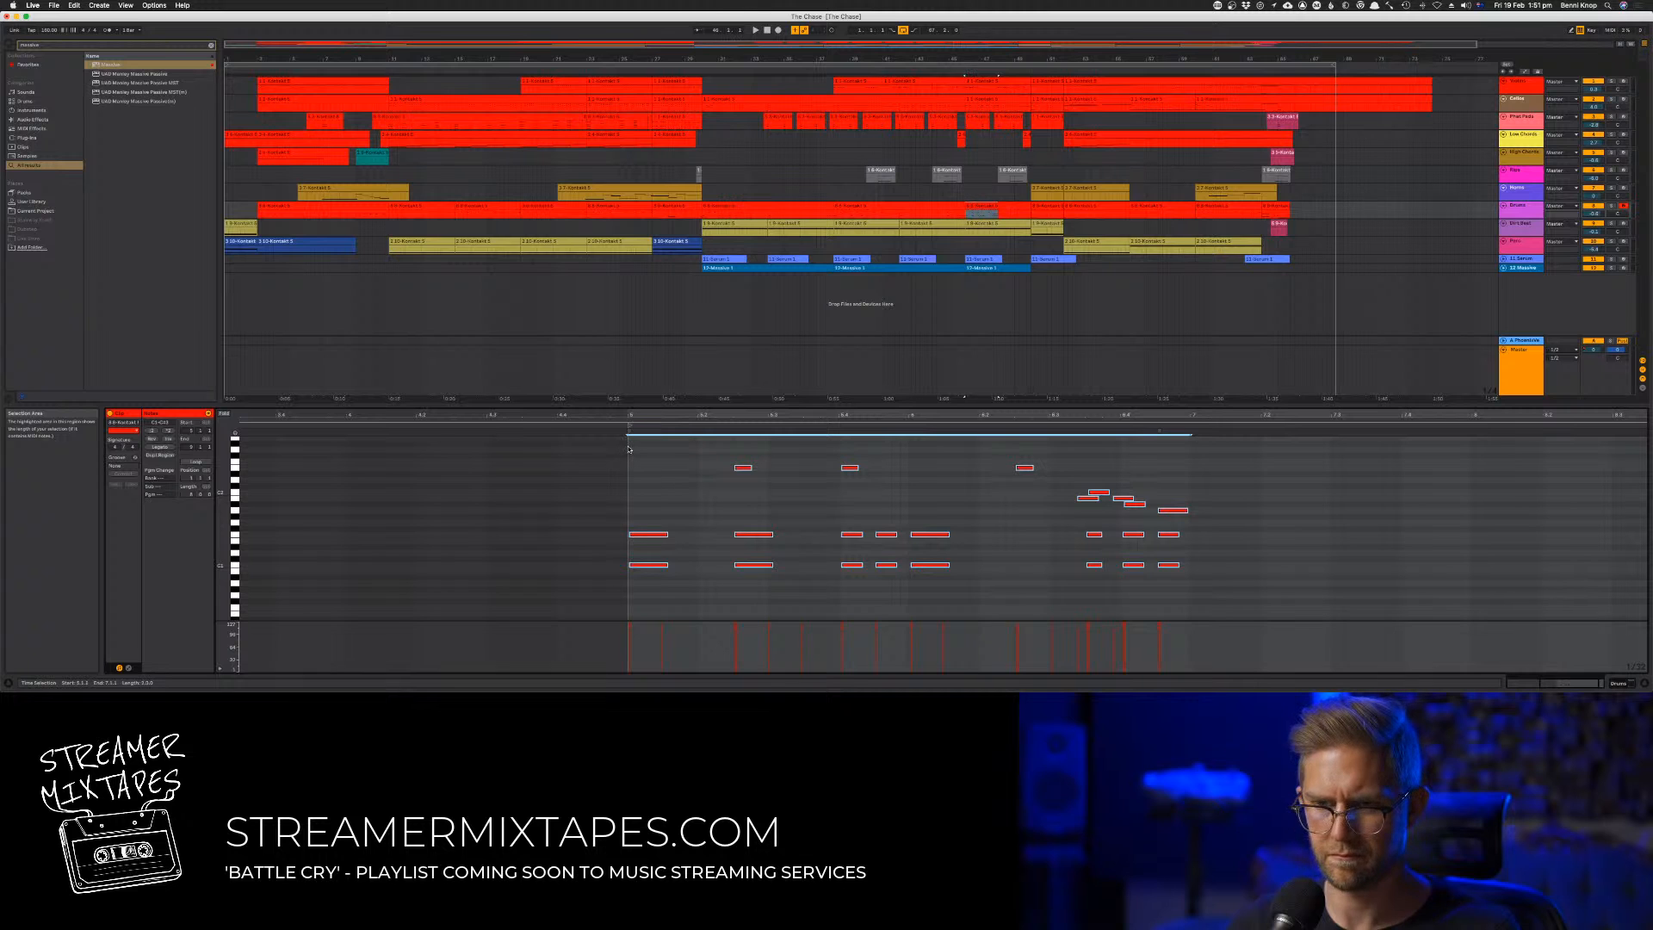
key(super+d)
key(space)
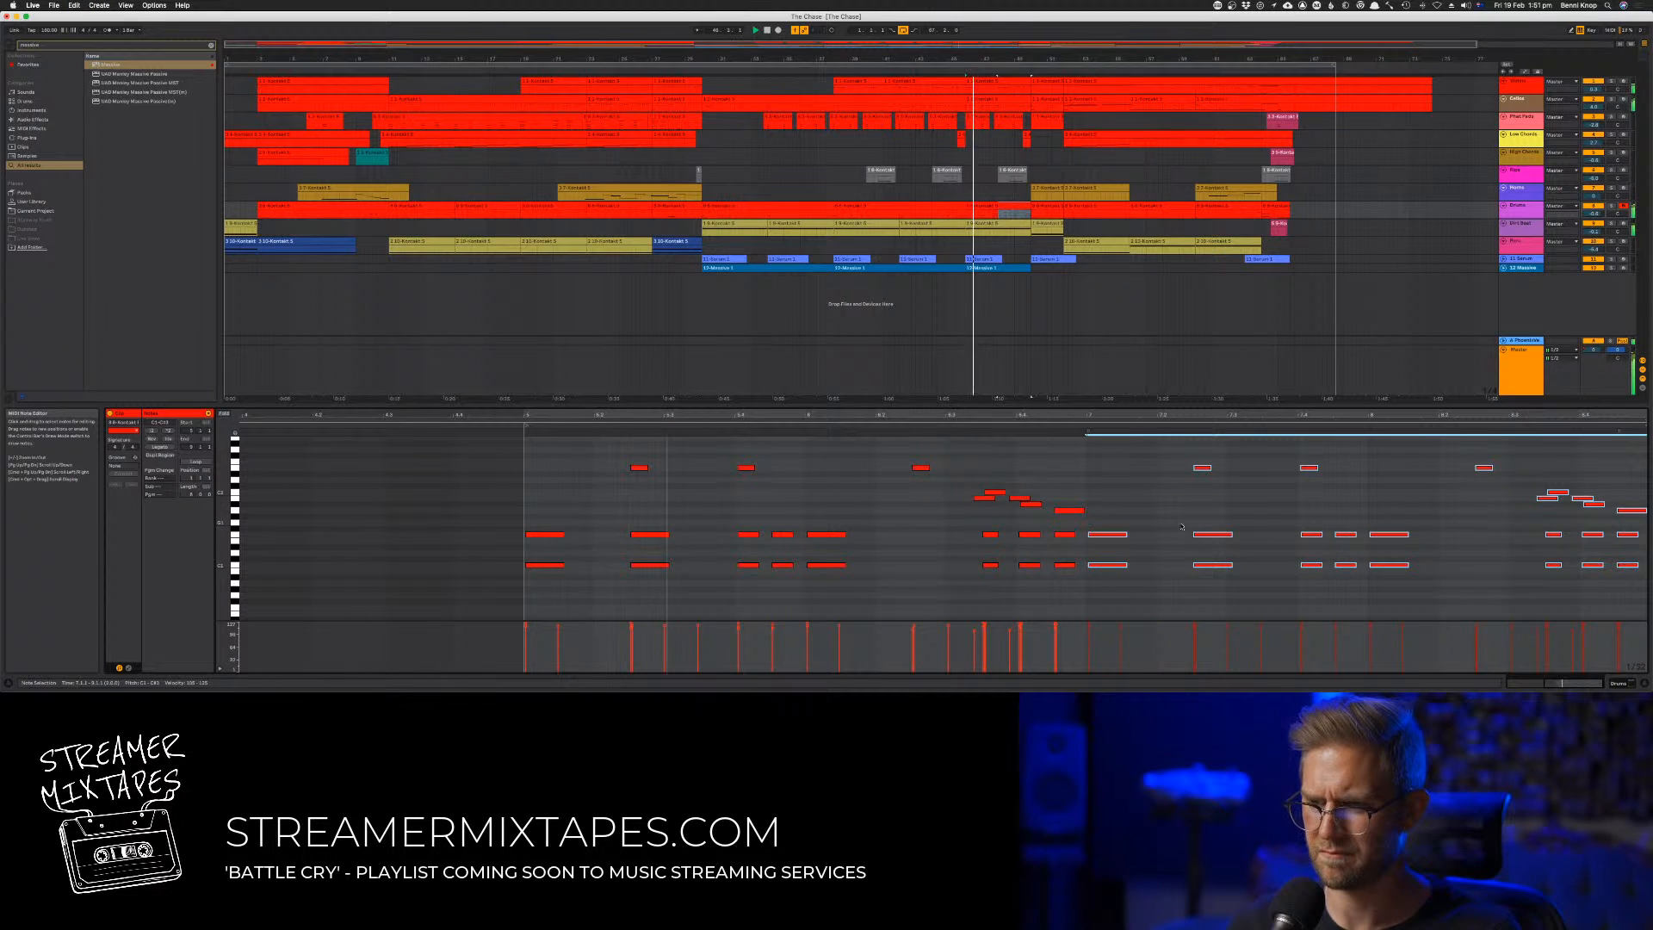
Play back the arrangement with the duplicated drum pattern and save the set
drag(1107, 415, 1307, 405)
click(1340, 482)
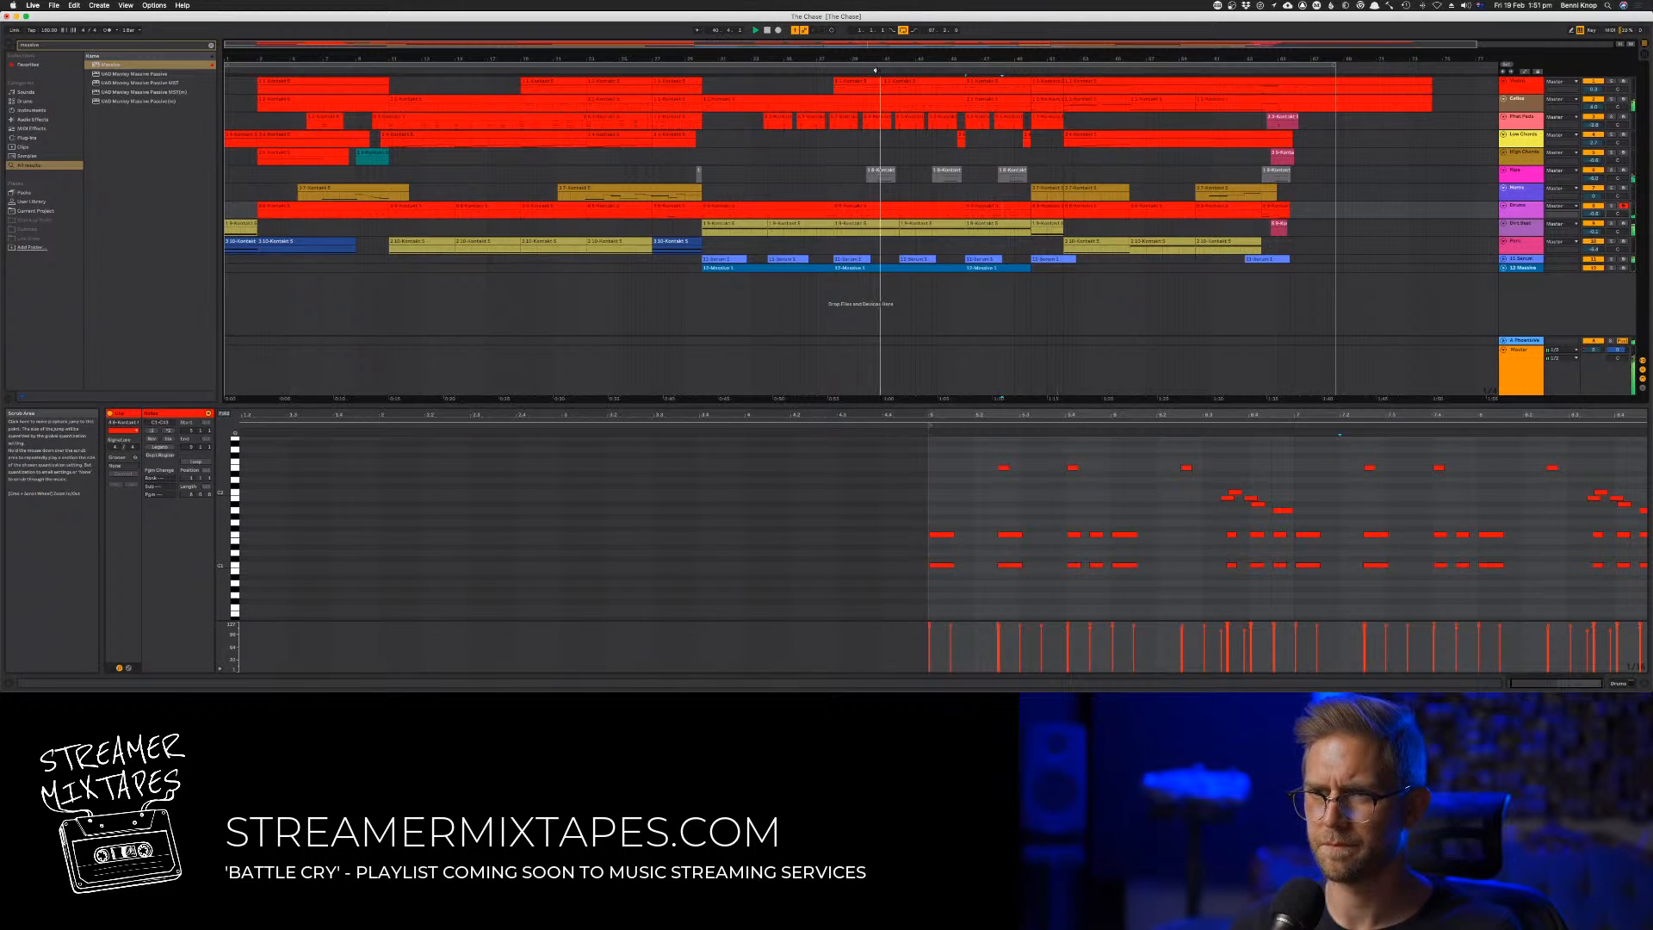
click(1031, 188)
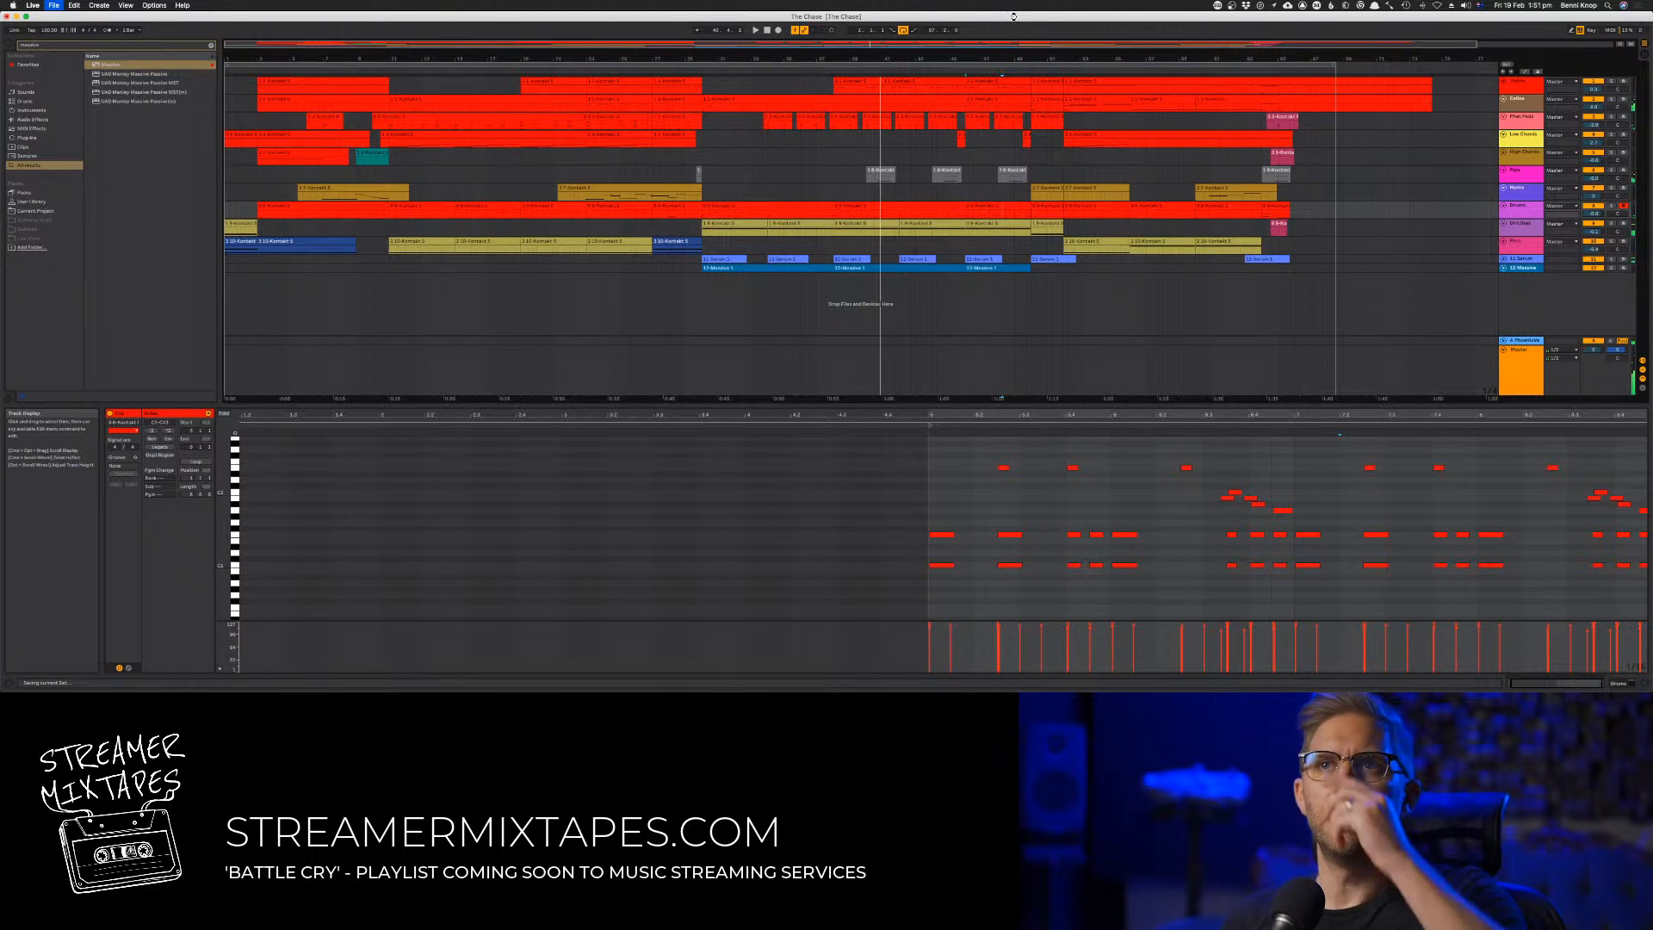
key(space)
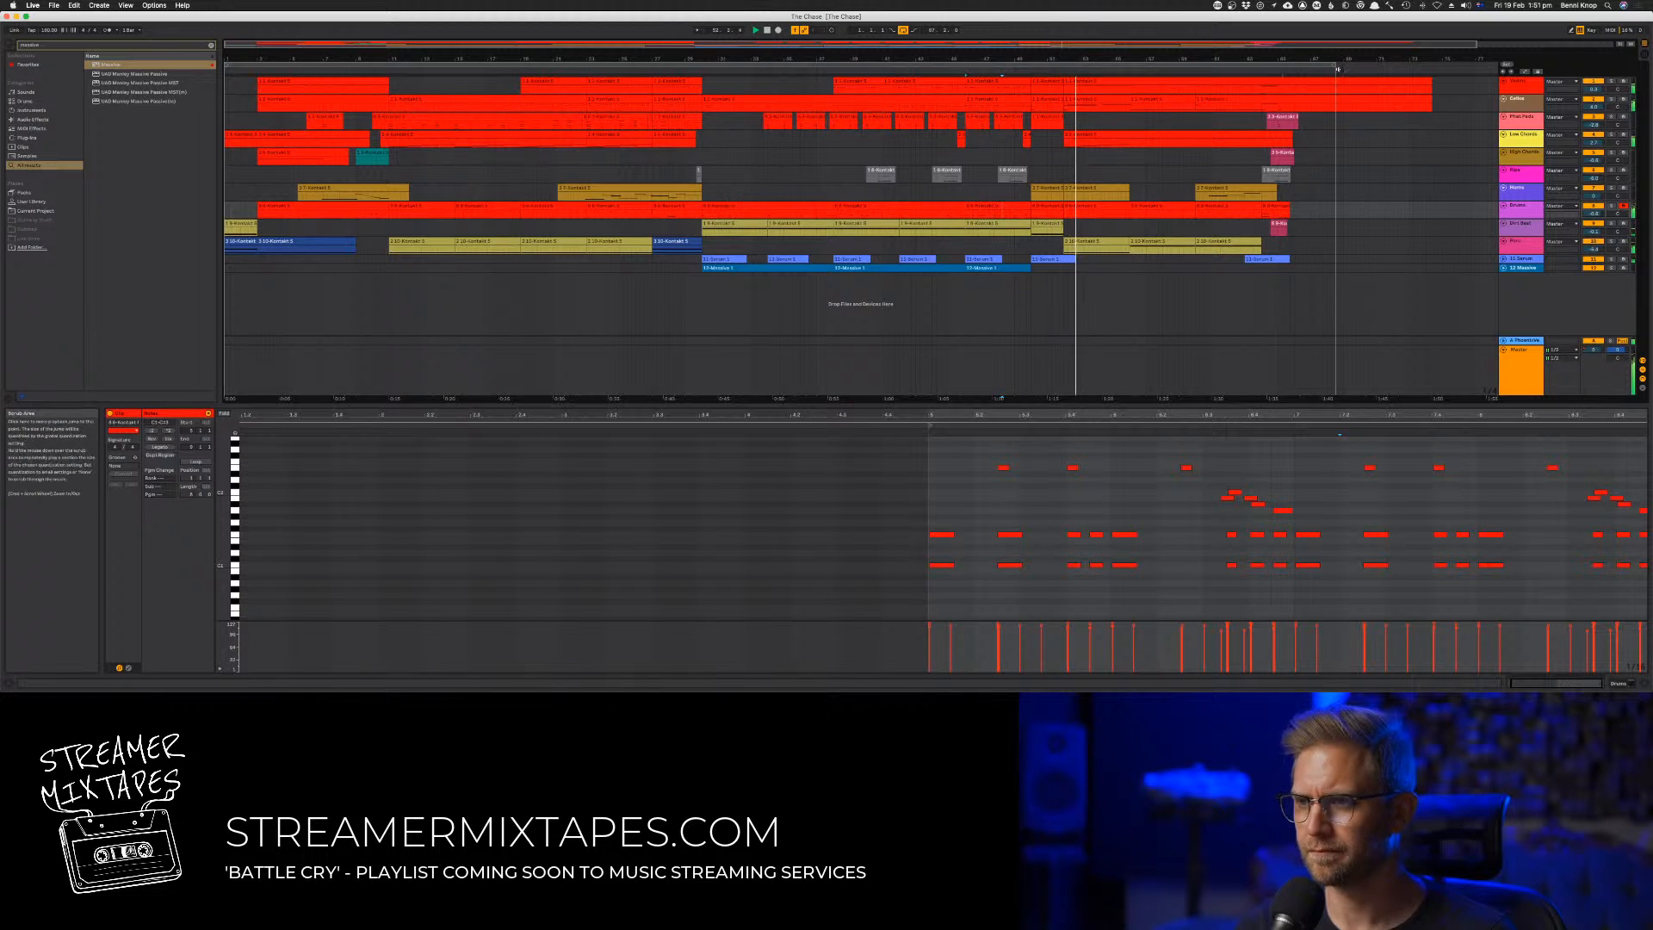
Extend the end of the arrangement loop by about two bars
drag(1336, 67, 1371, 70)
scroll(1382, 100, right, 3)
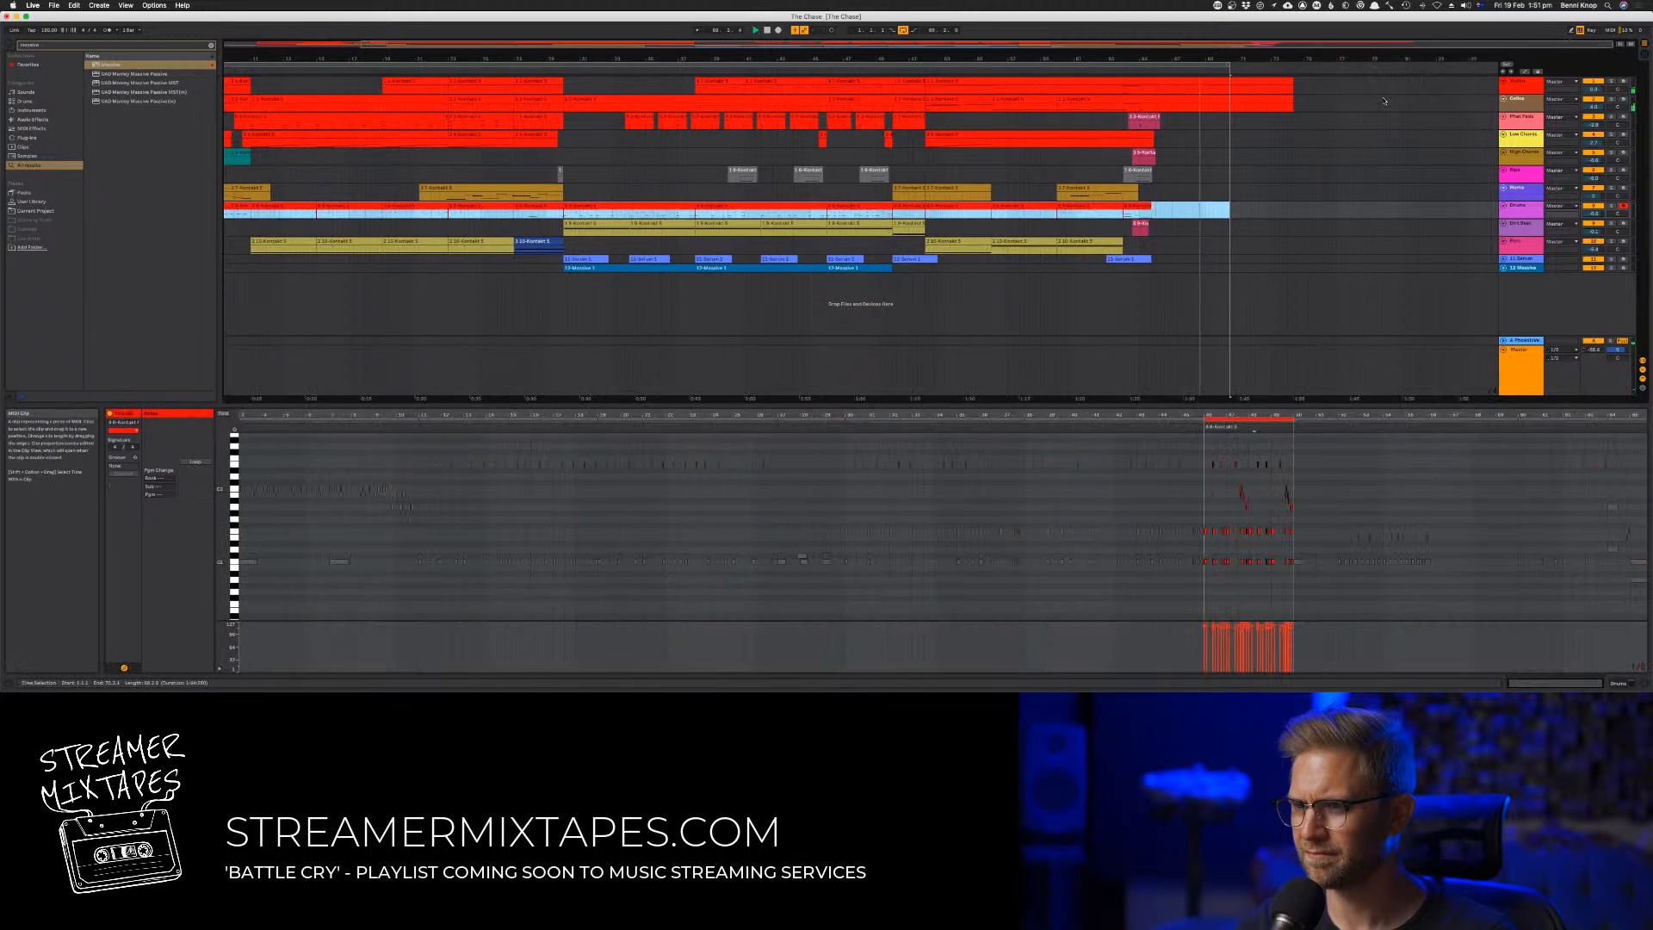
click(1186, 374)
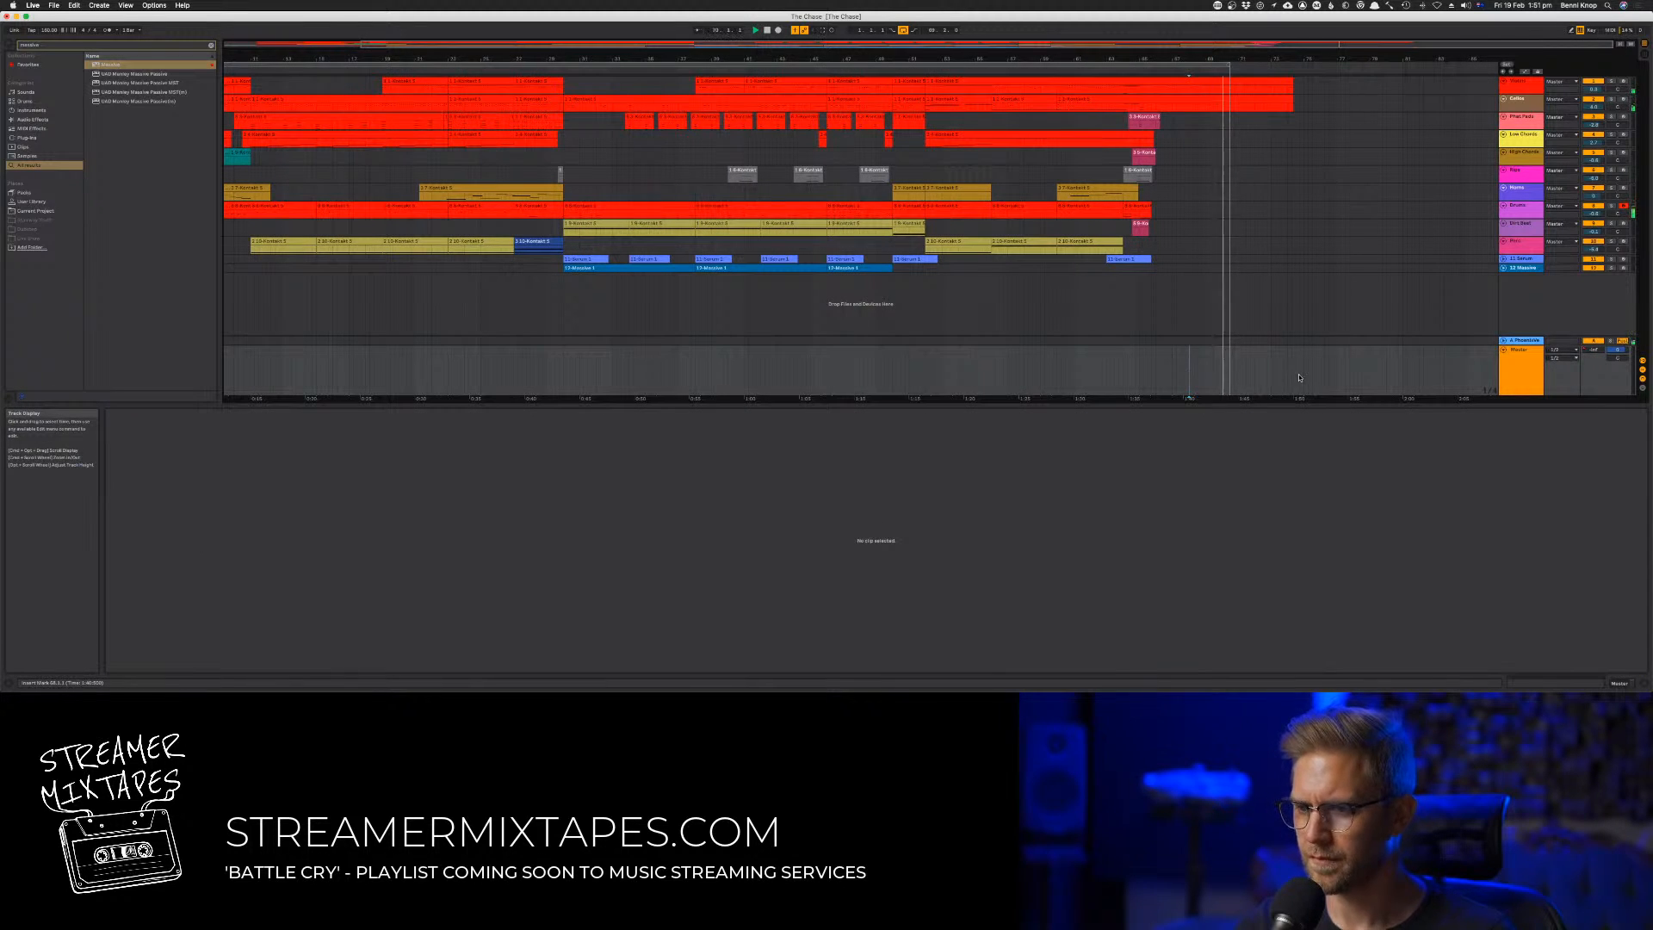
click(1346, 374)
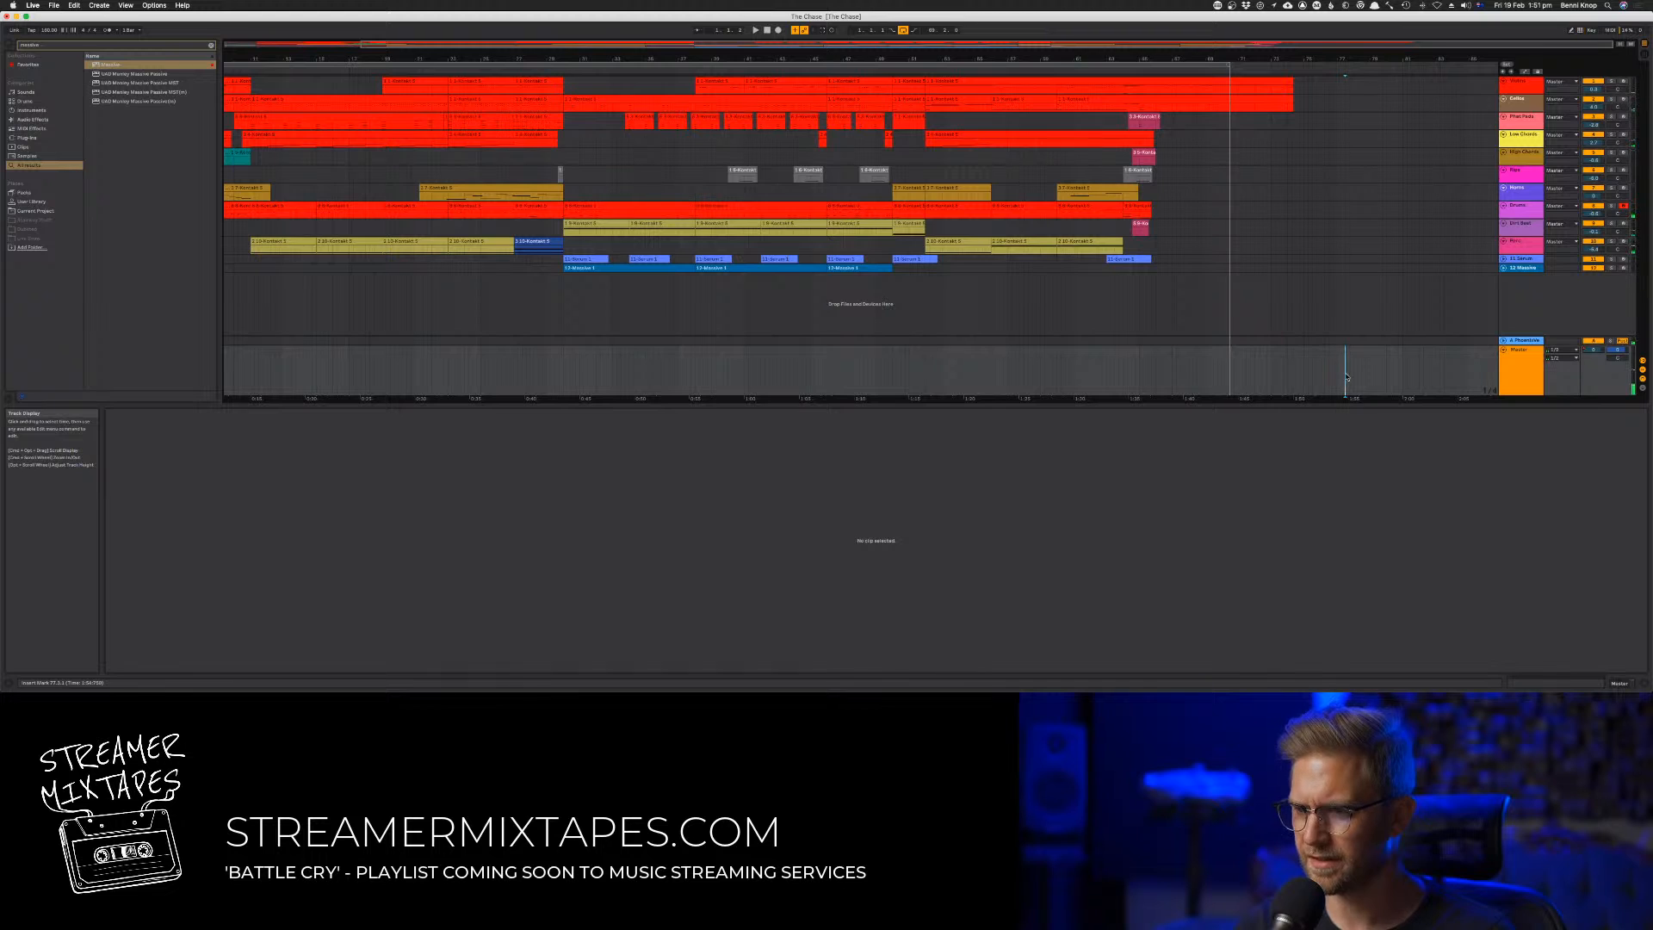
Show the automation lanes and move the master track's volume fade-out to a later position
key(a)
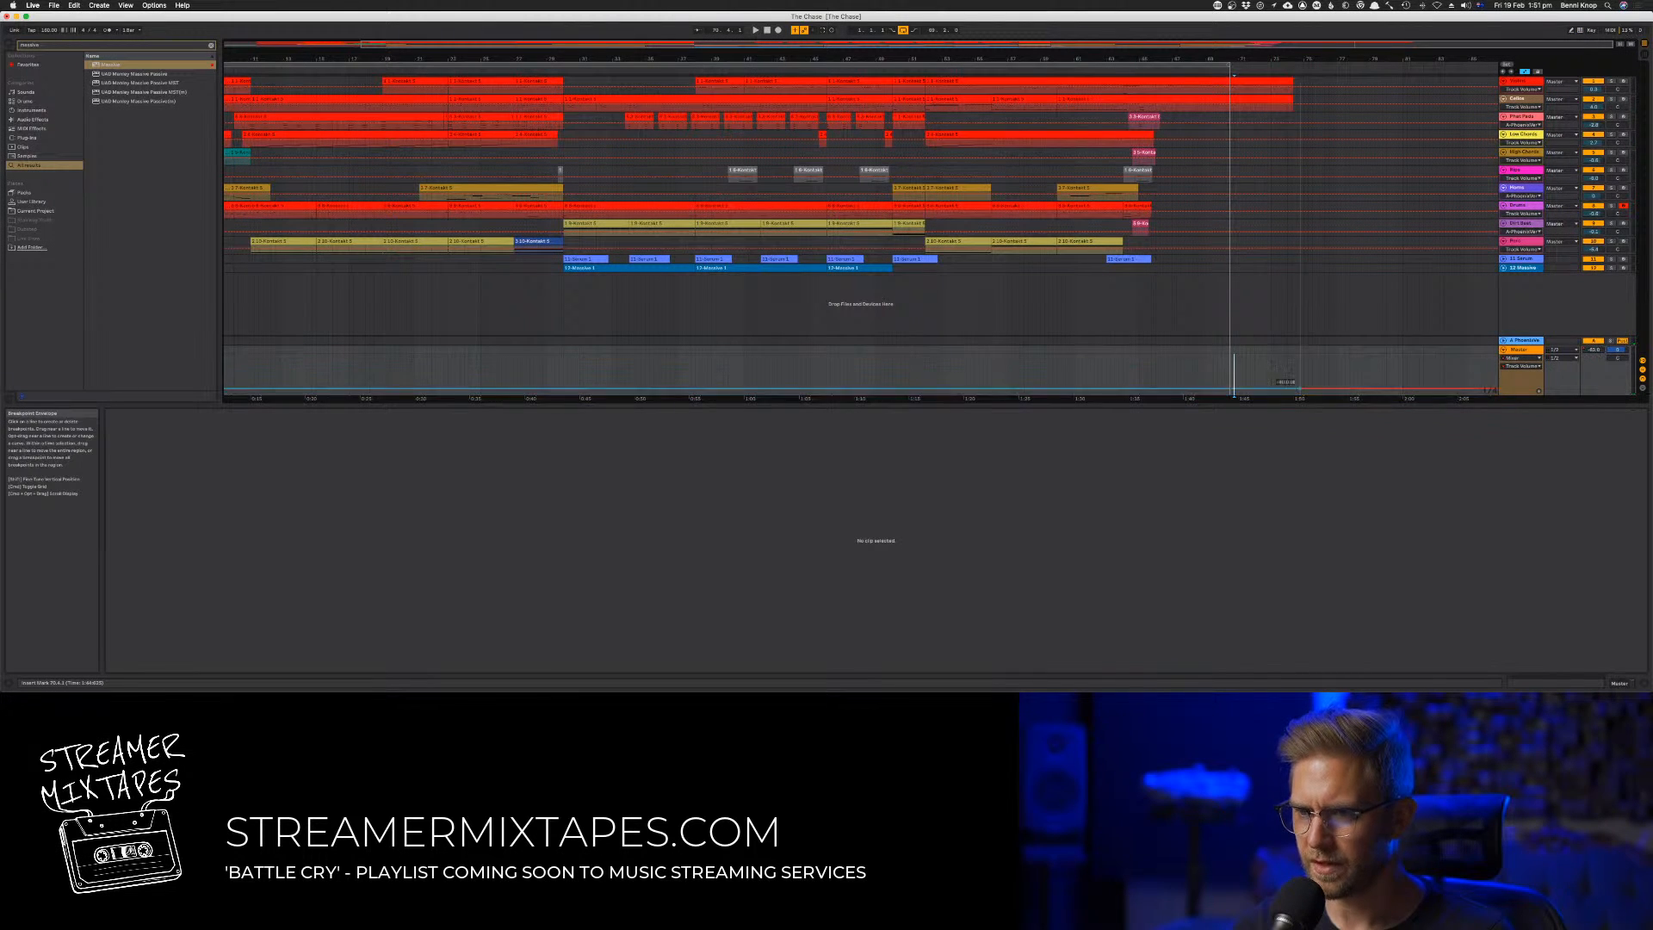
drag(1114, 379, 1211, 393)
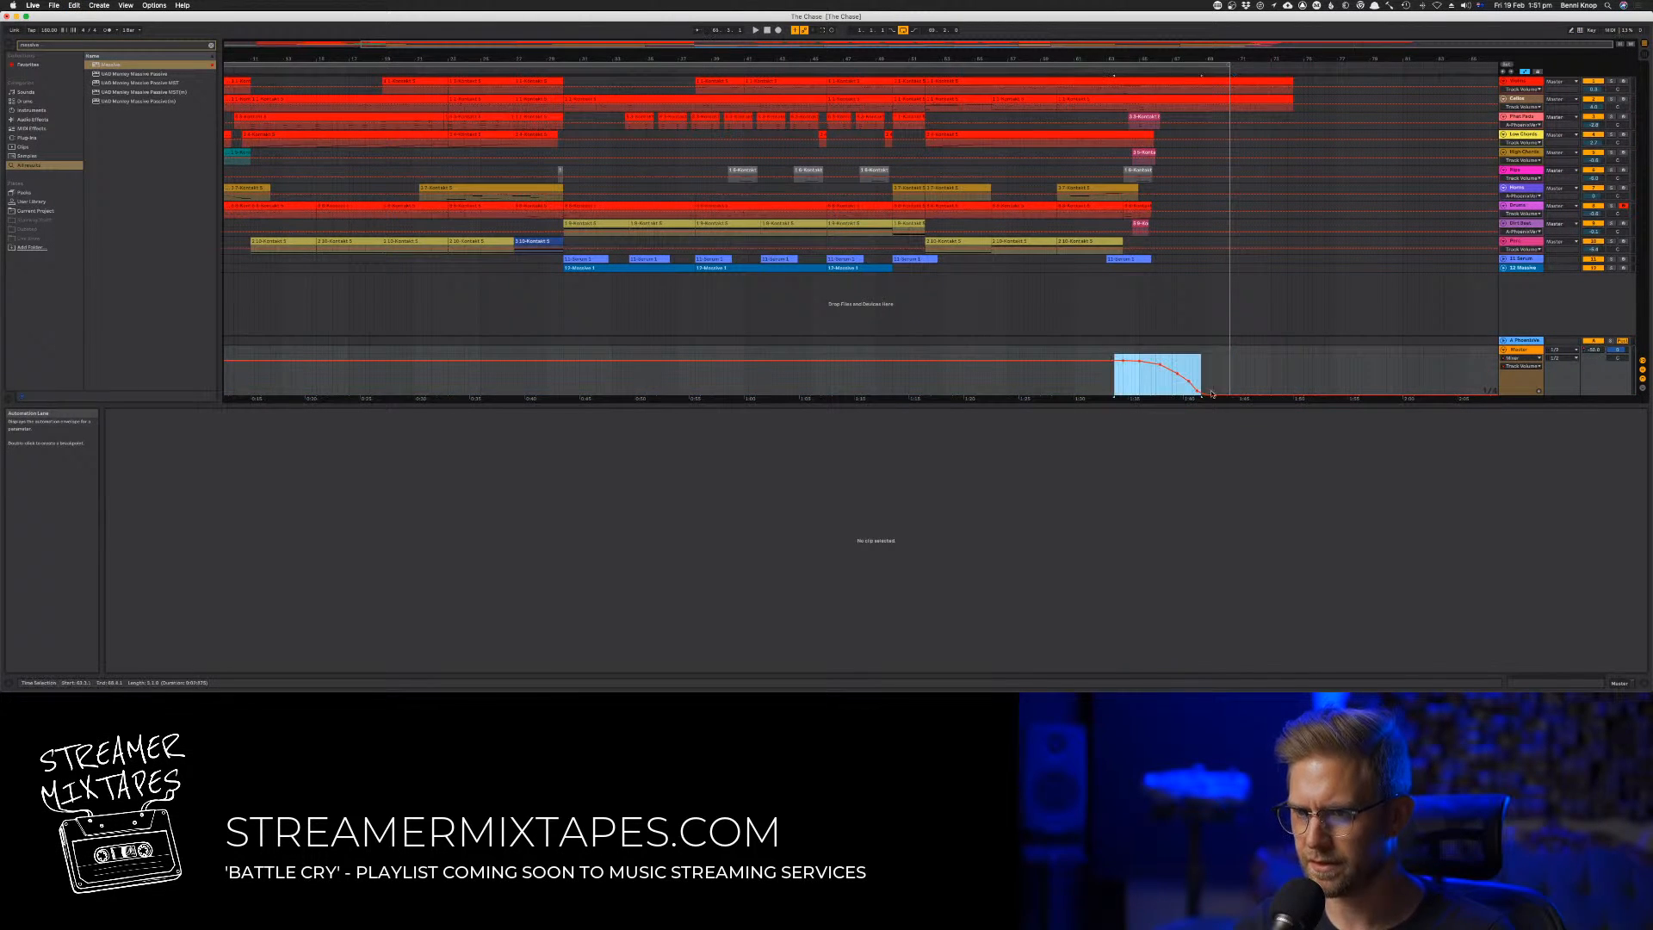
key(Right)
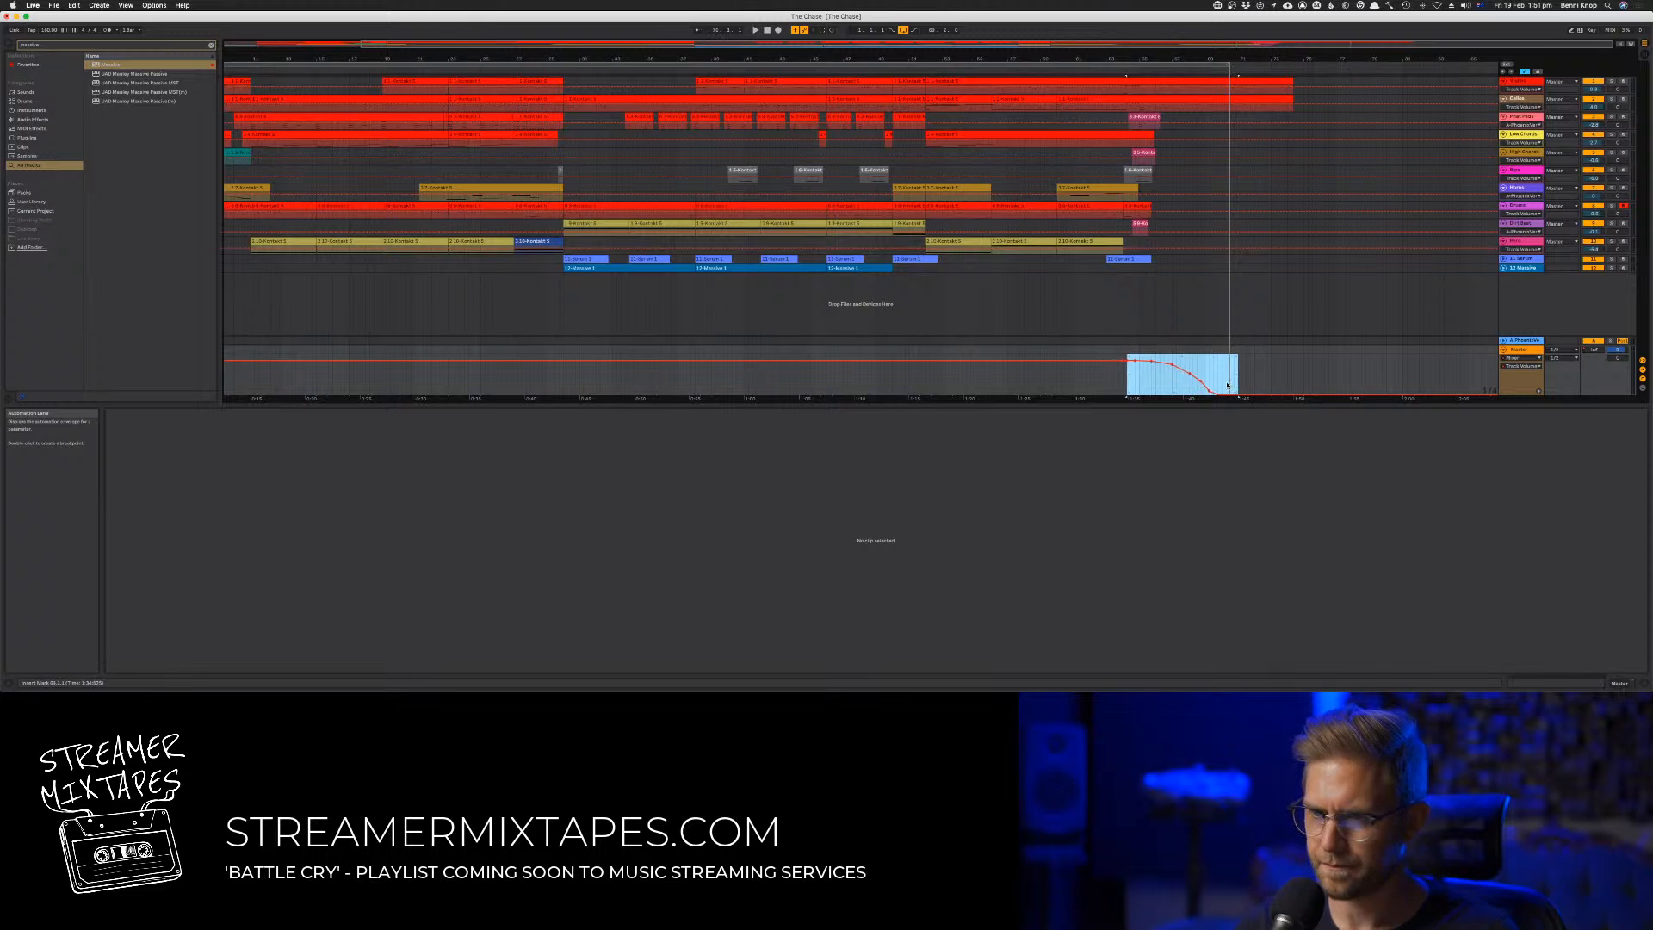
key(Right)
key(Right)
key(Right)
key(Right)
key(Right)
key(Right)
key(Right)
key(Right)
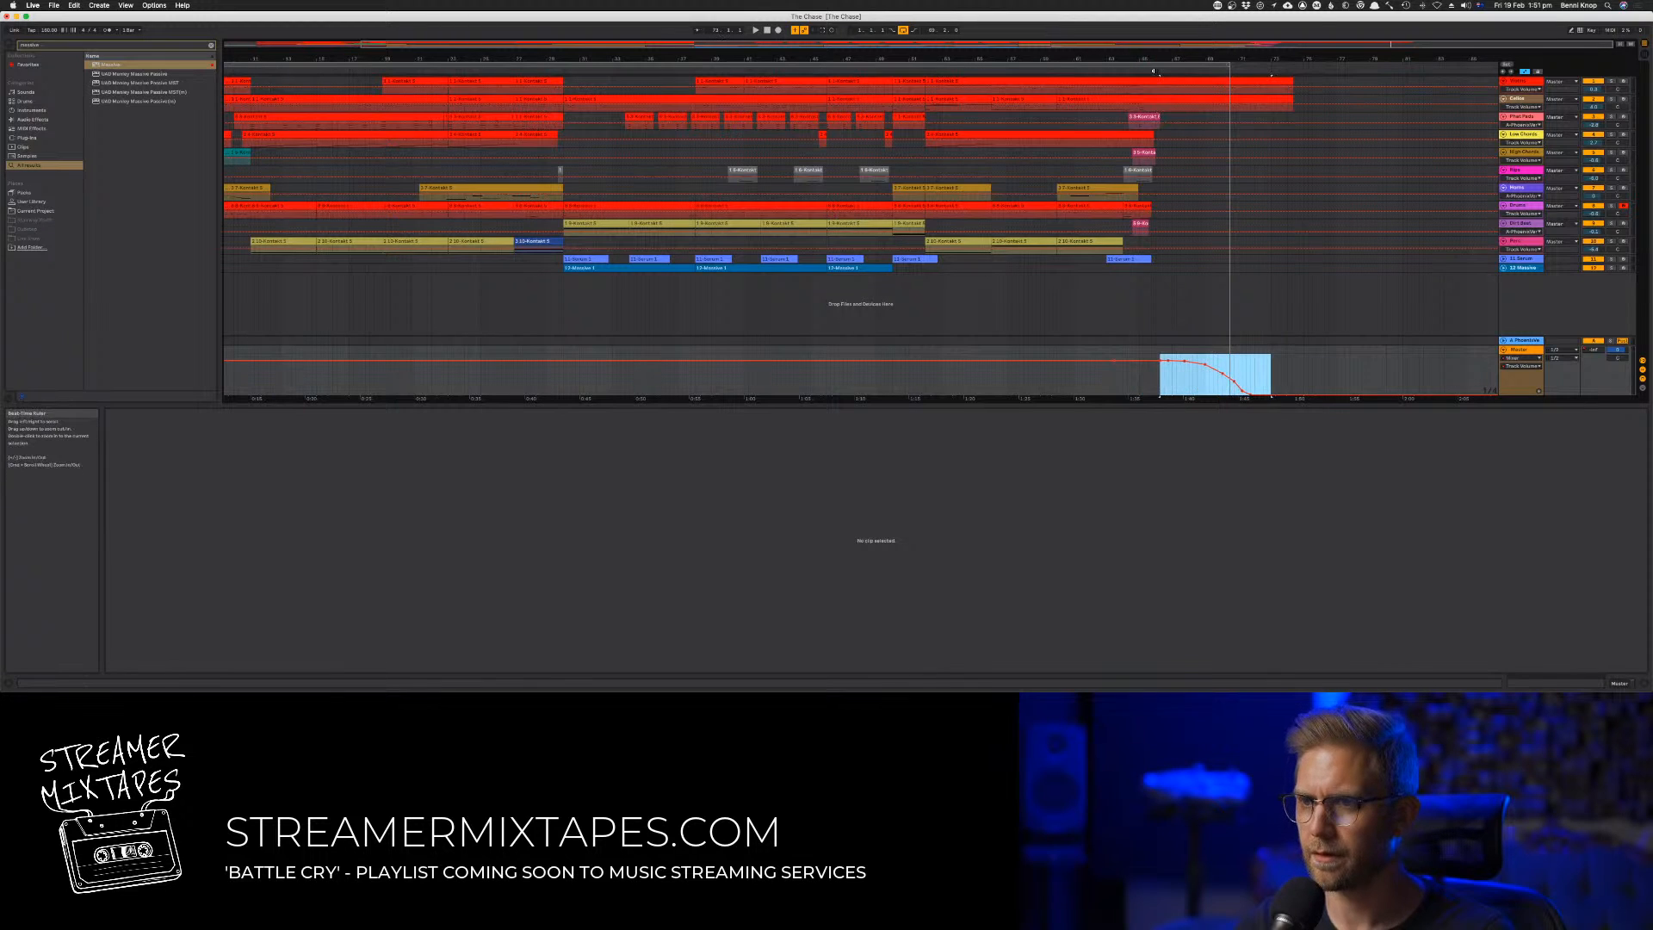
Extend the loop end to the end of the master fade-out, fine-tune the fade's position, and play back the ending
key(space)
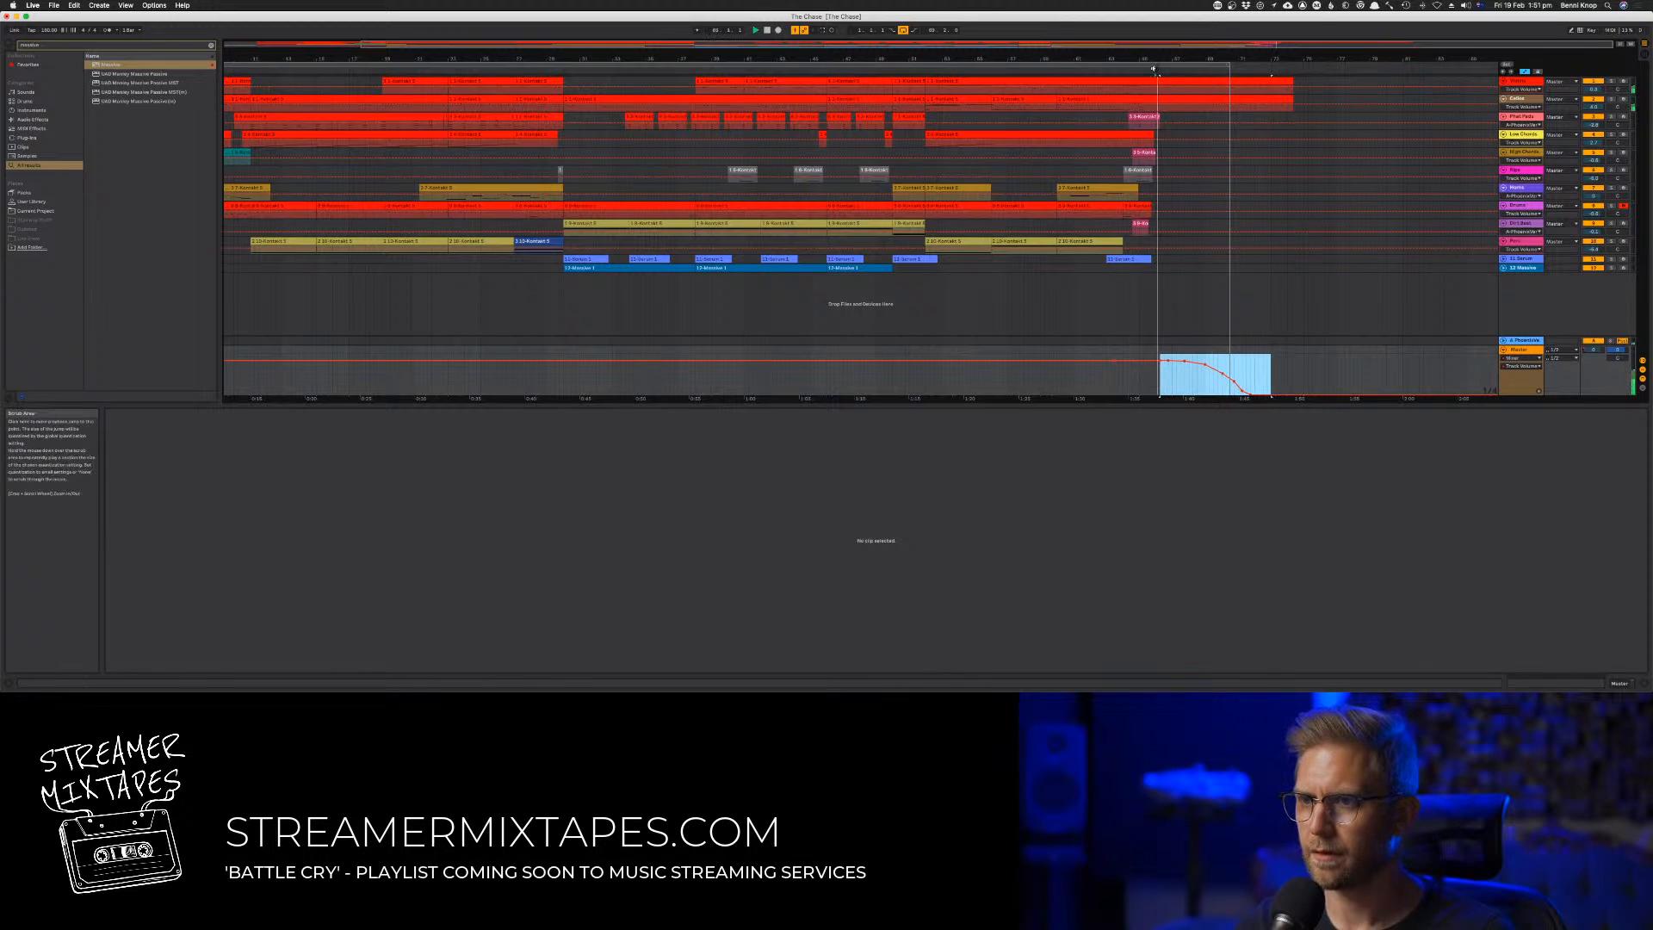
click(1230, 67)
drag(1230, 66, 1266, 68)
mouse_move(1131, 366)
mouse_down()
mouse_move(1240, 386)
mouse_move(1129, 378)
mouse_move(1150, 379)
mouse_up()
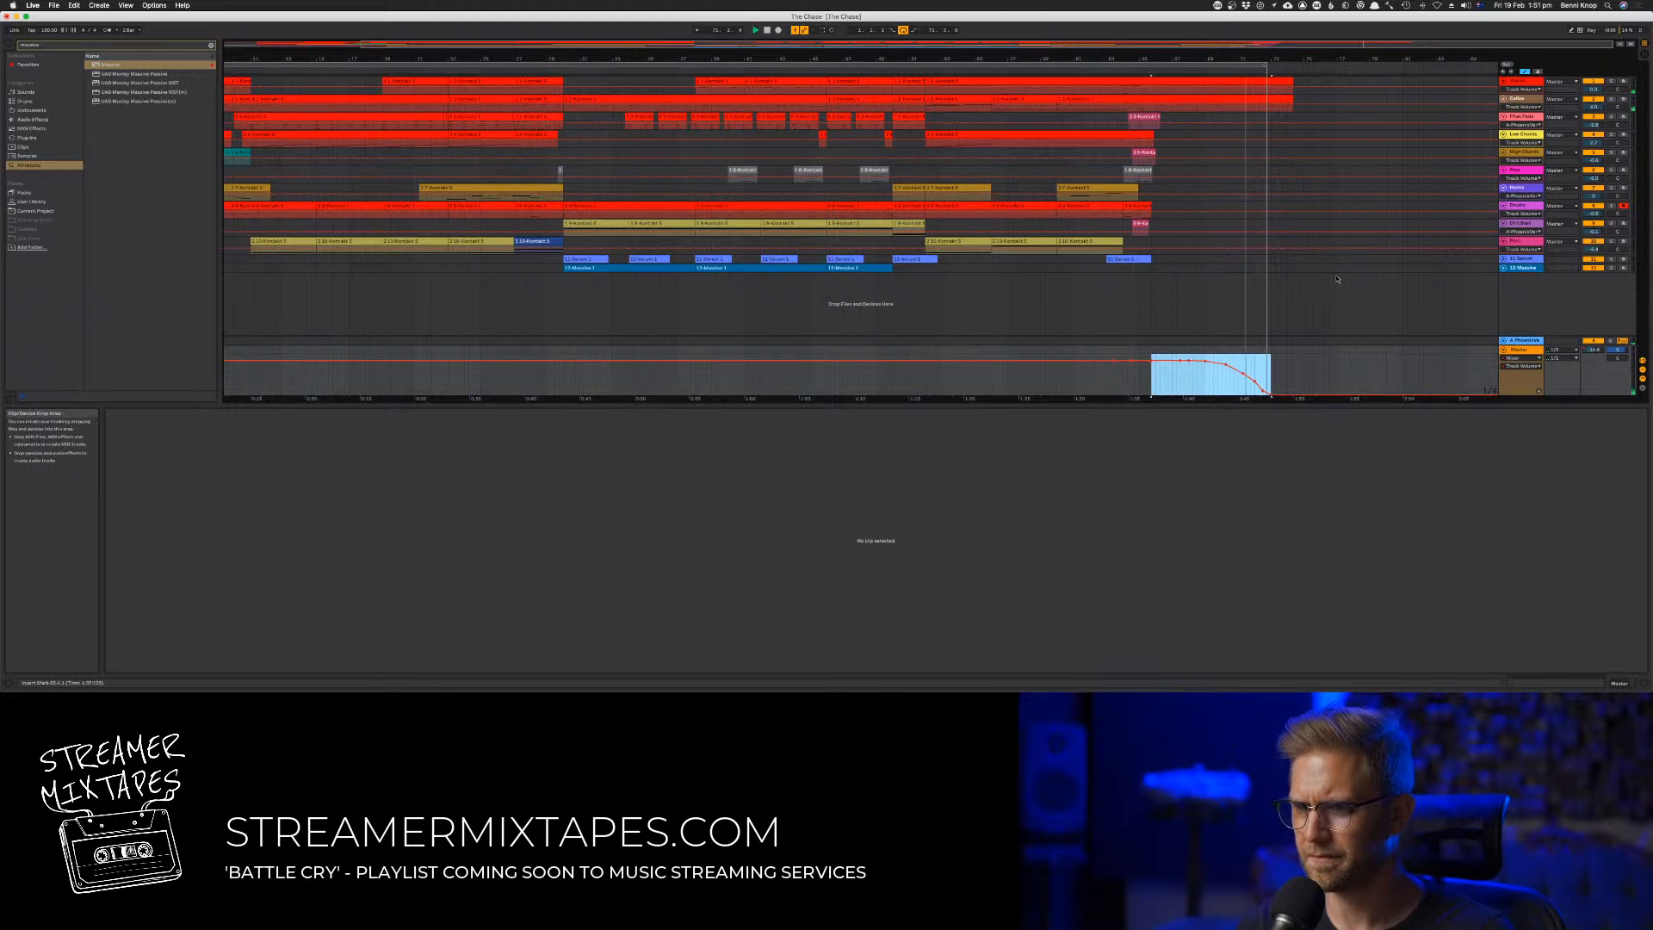
key(Left)
key(Left)
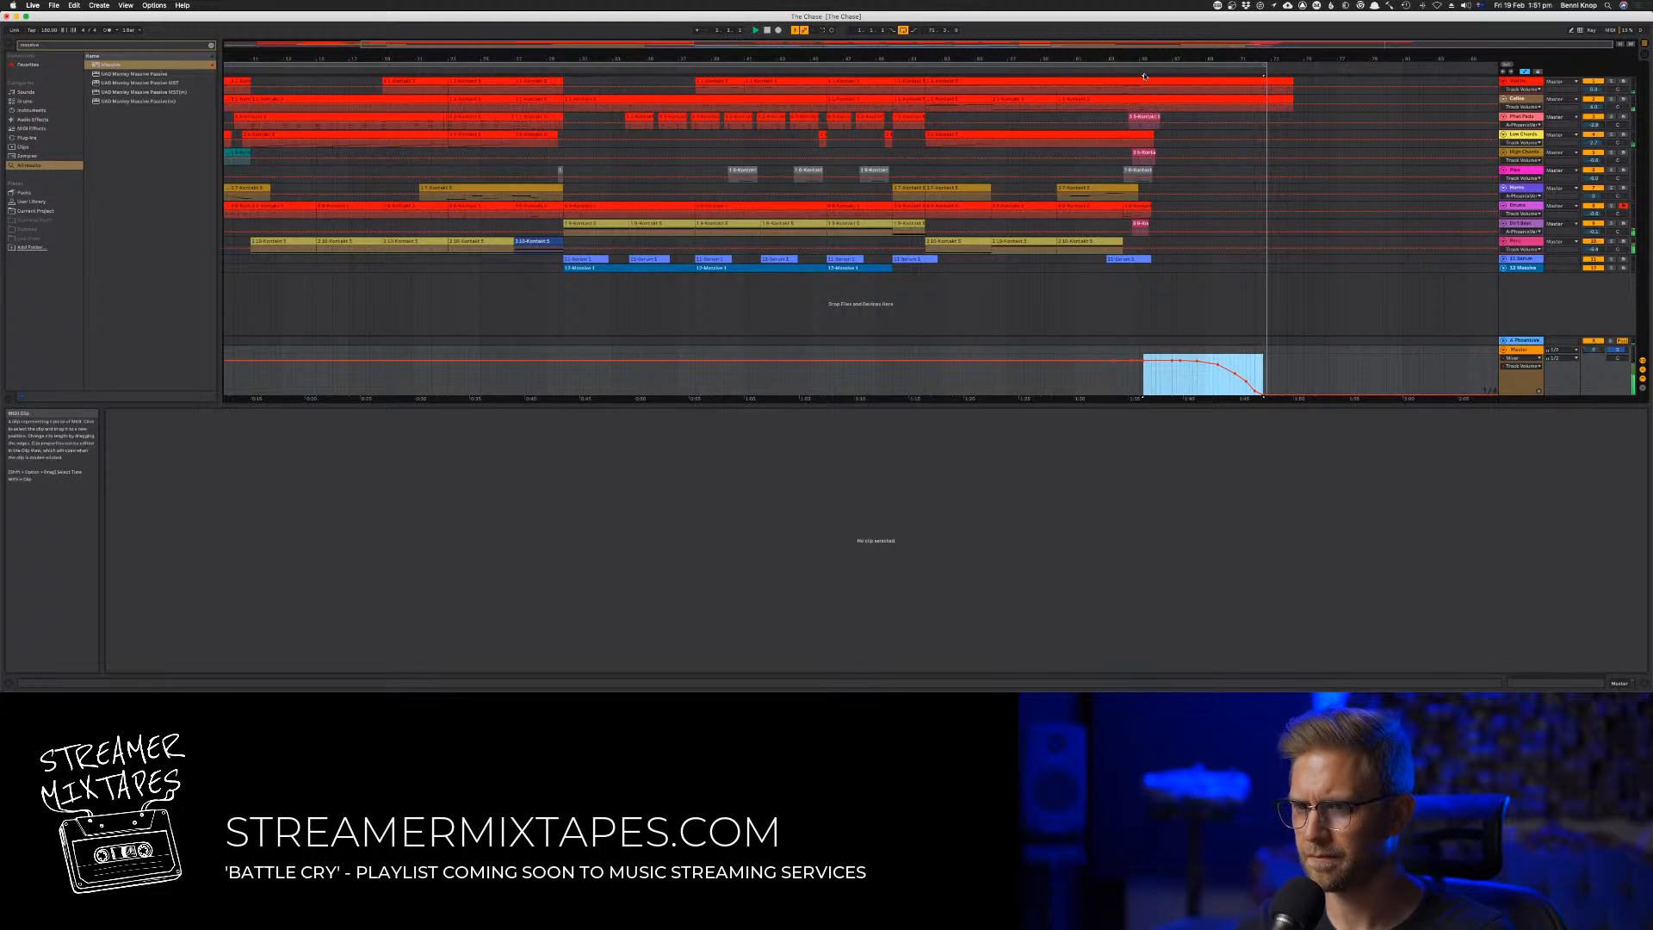
click(1267, 66)
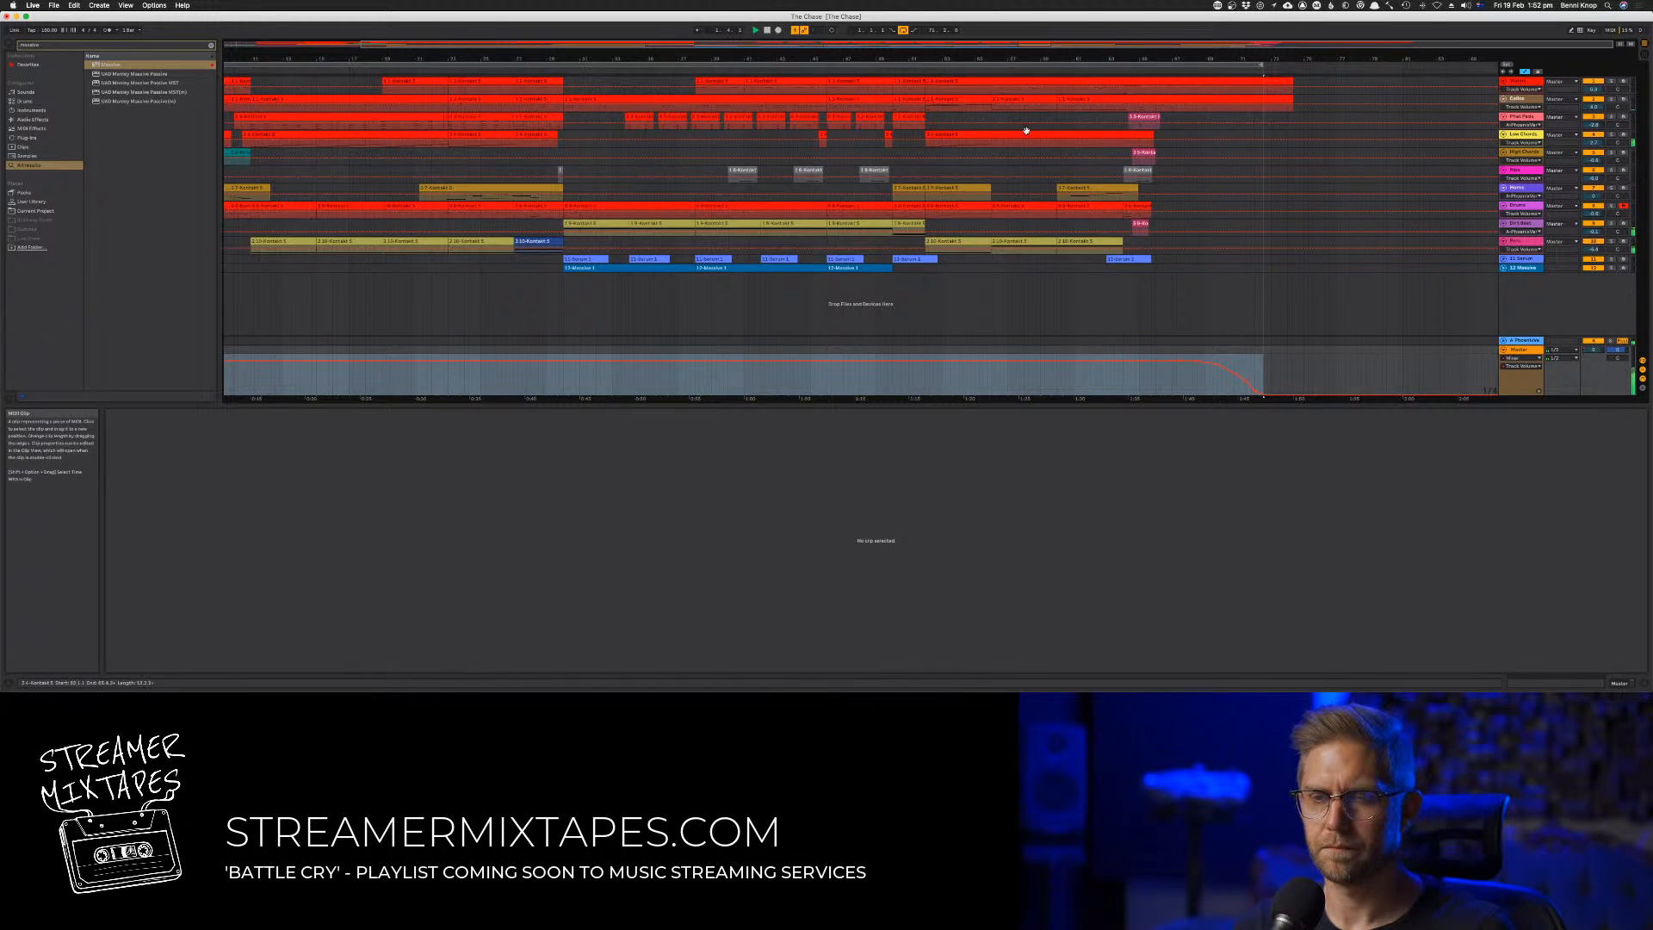
Hide the automation lanes and select the entire loop range across all tracks
key(a)
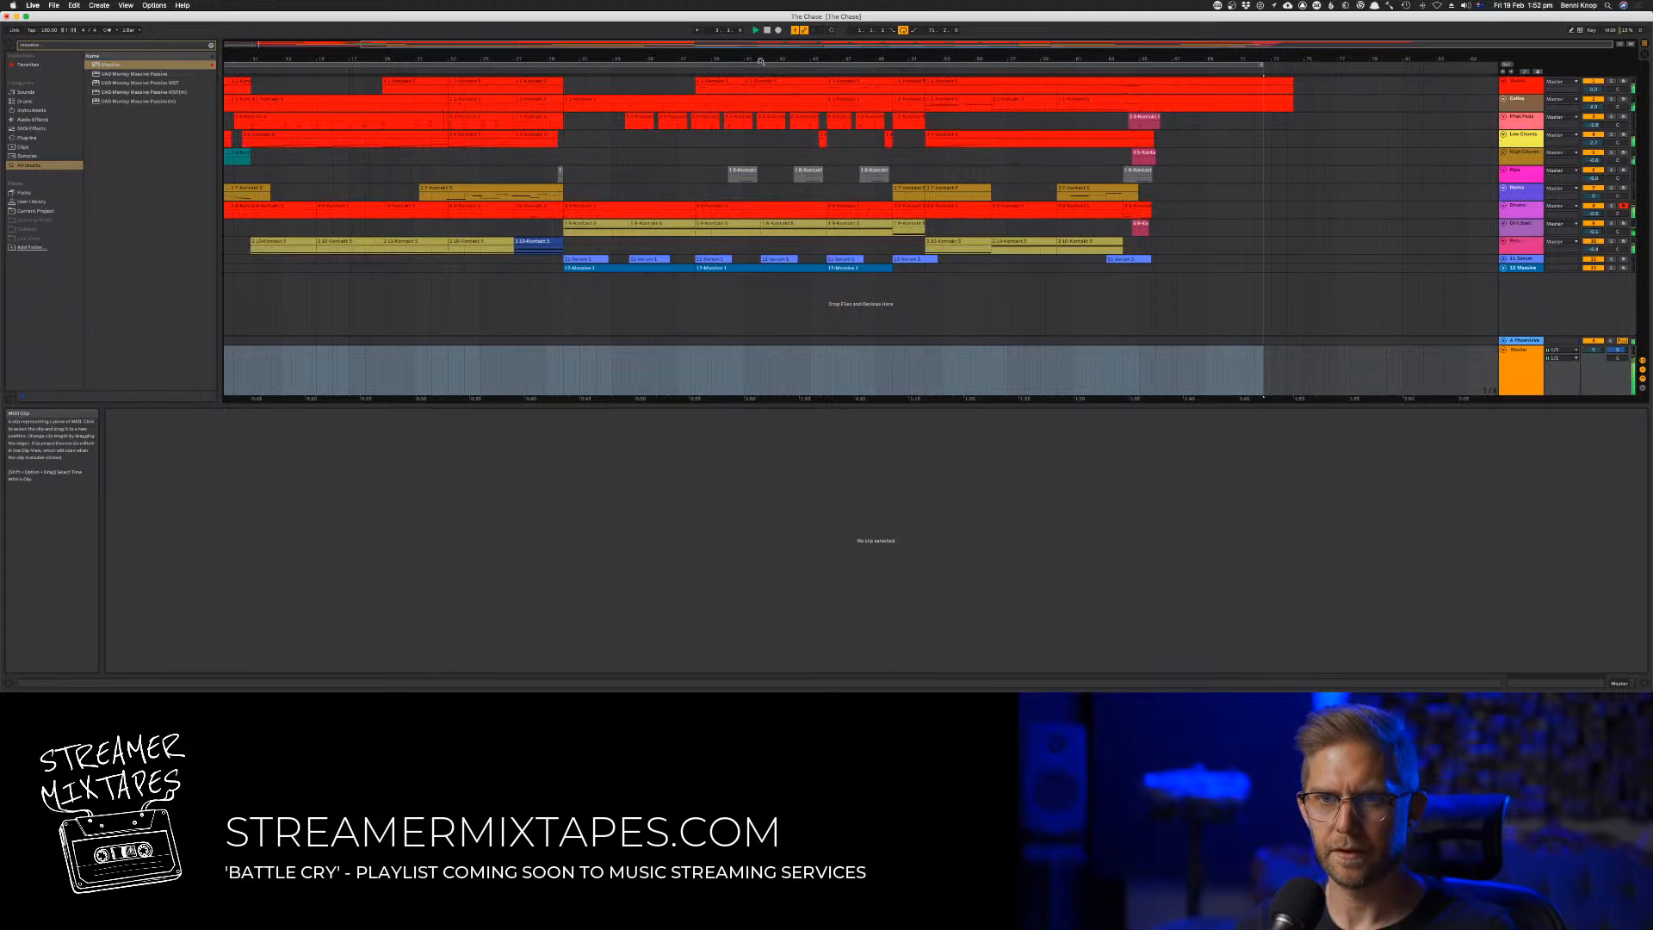
drag(760, 61, 833, 53)
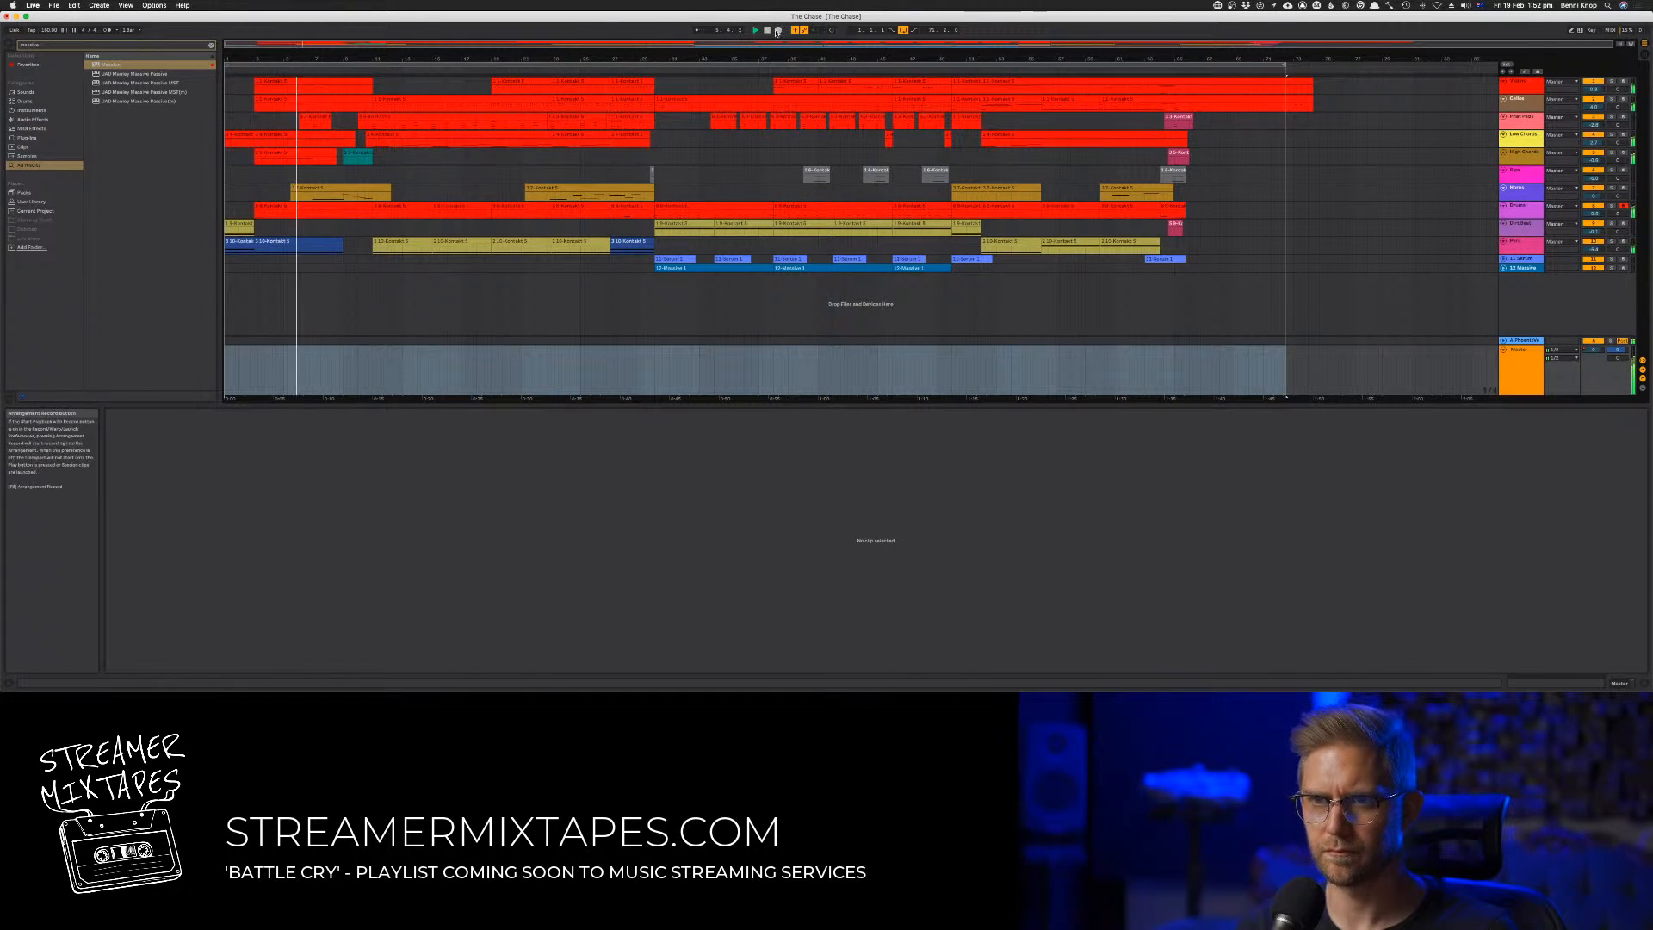
click(753, 65)
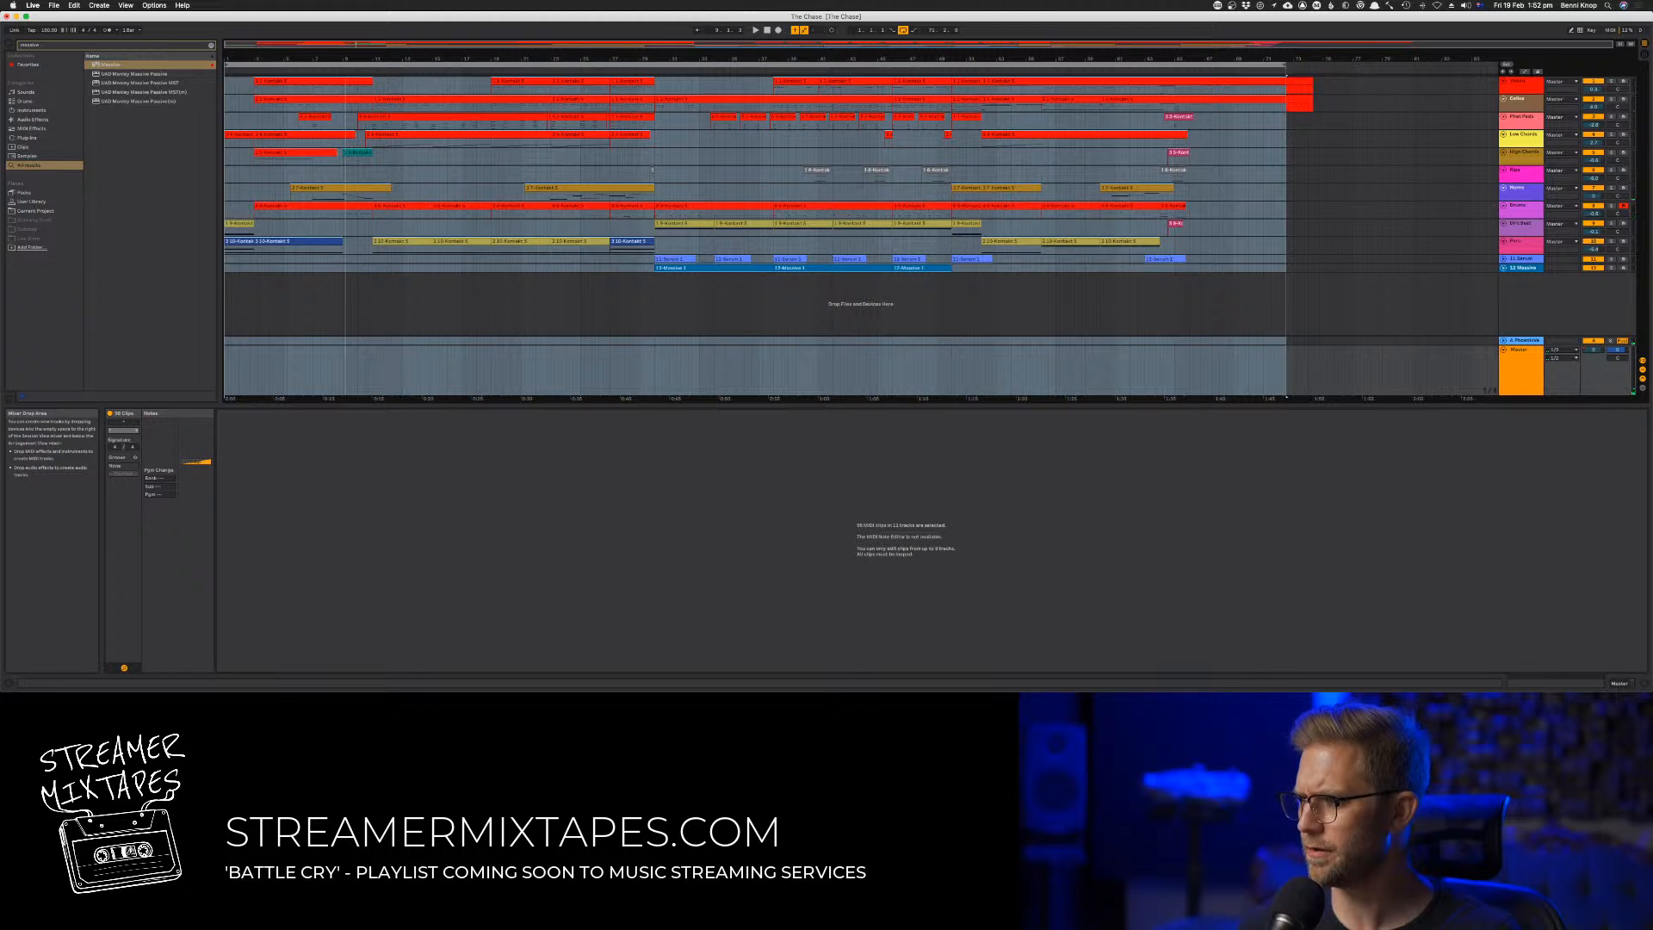
Switch to Audio Hijack, bring the FF Pro-C 2 compressor window forward to check it, and return to Ableton Live
key(super+Tab)
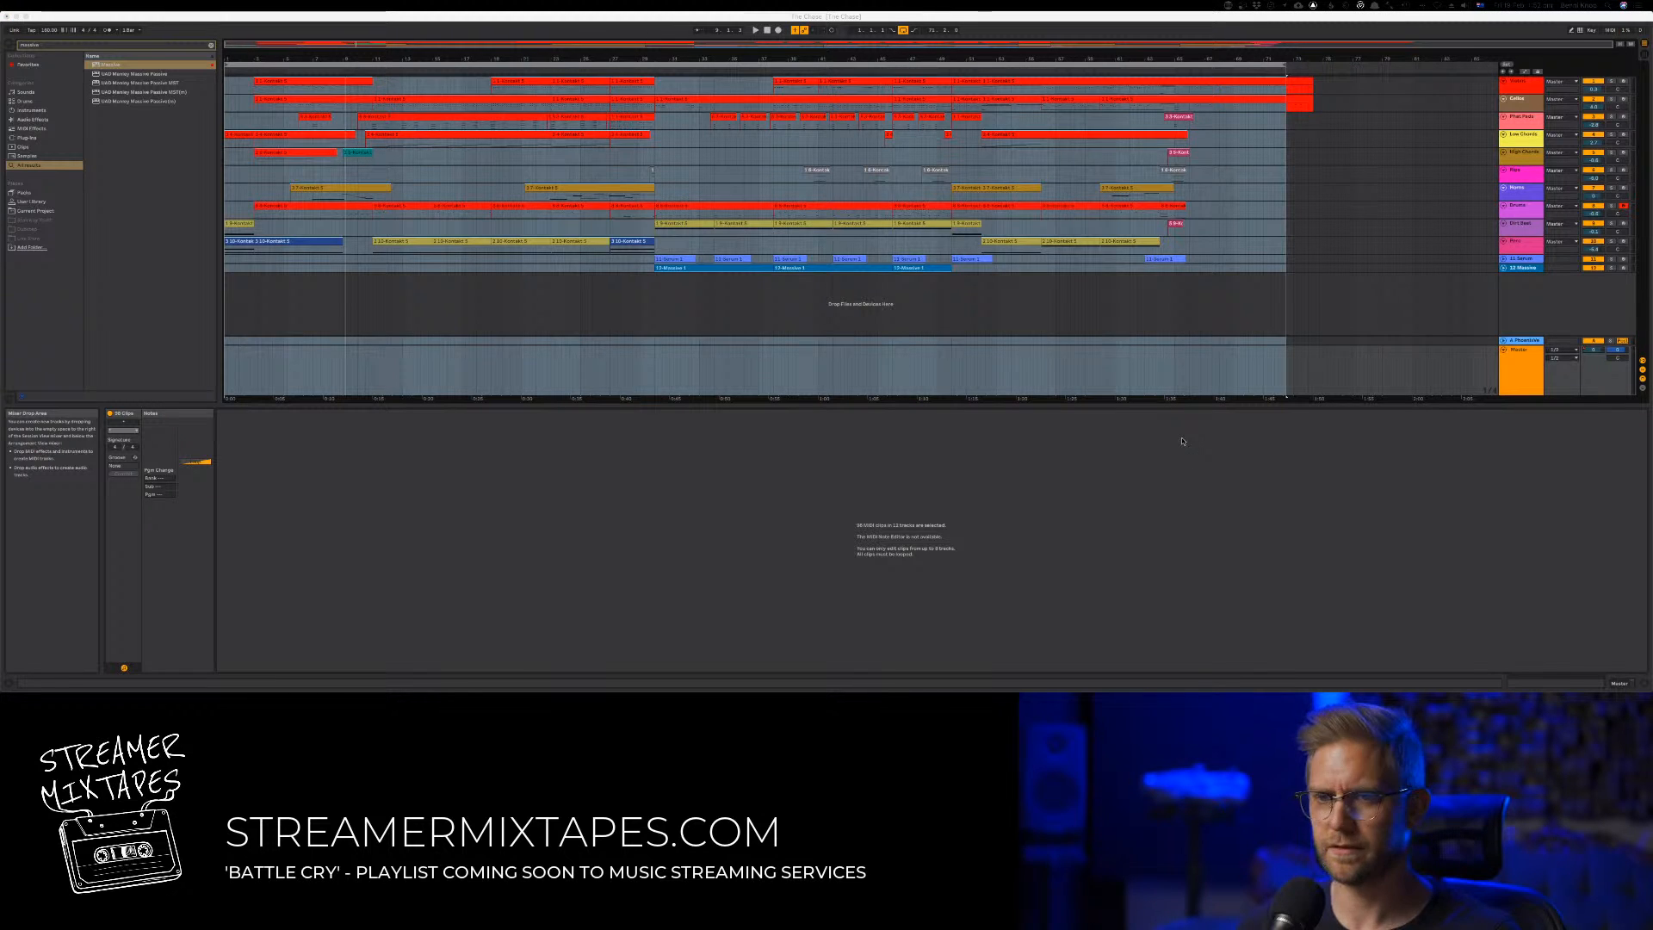
key(super+Tab)
key(super+Tab)
key(super+Tab)
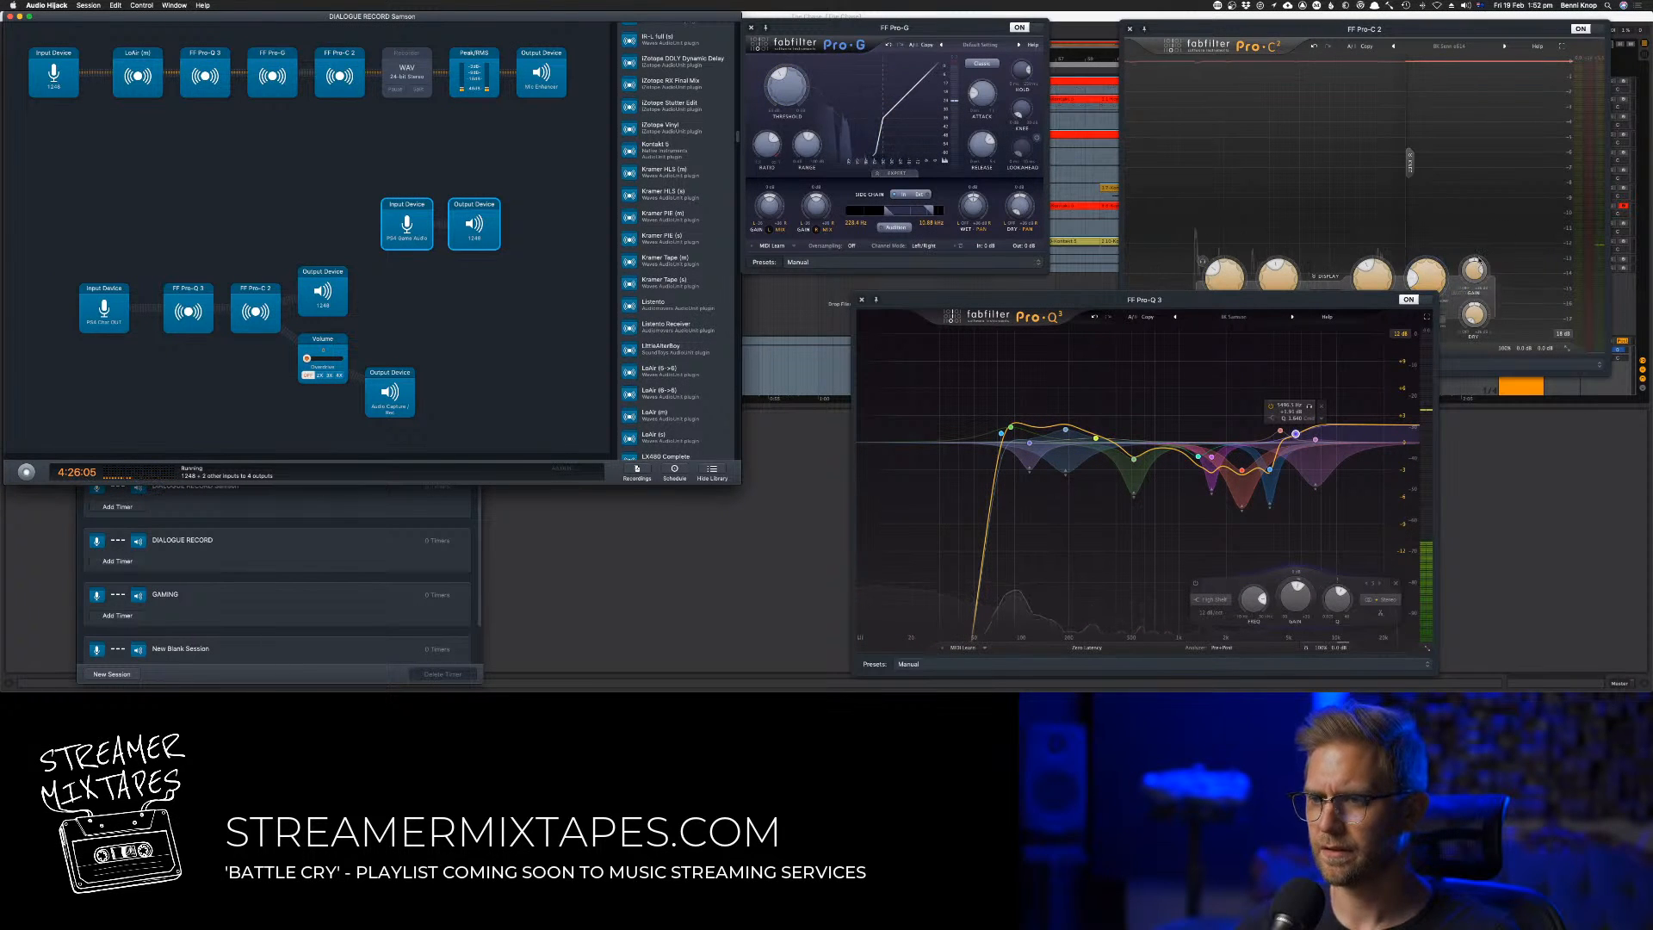
click(1472, 272)
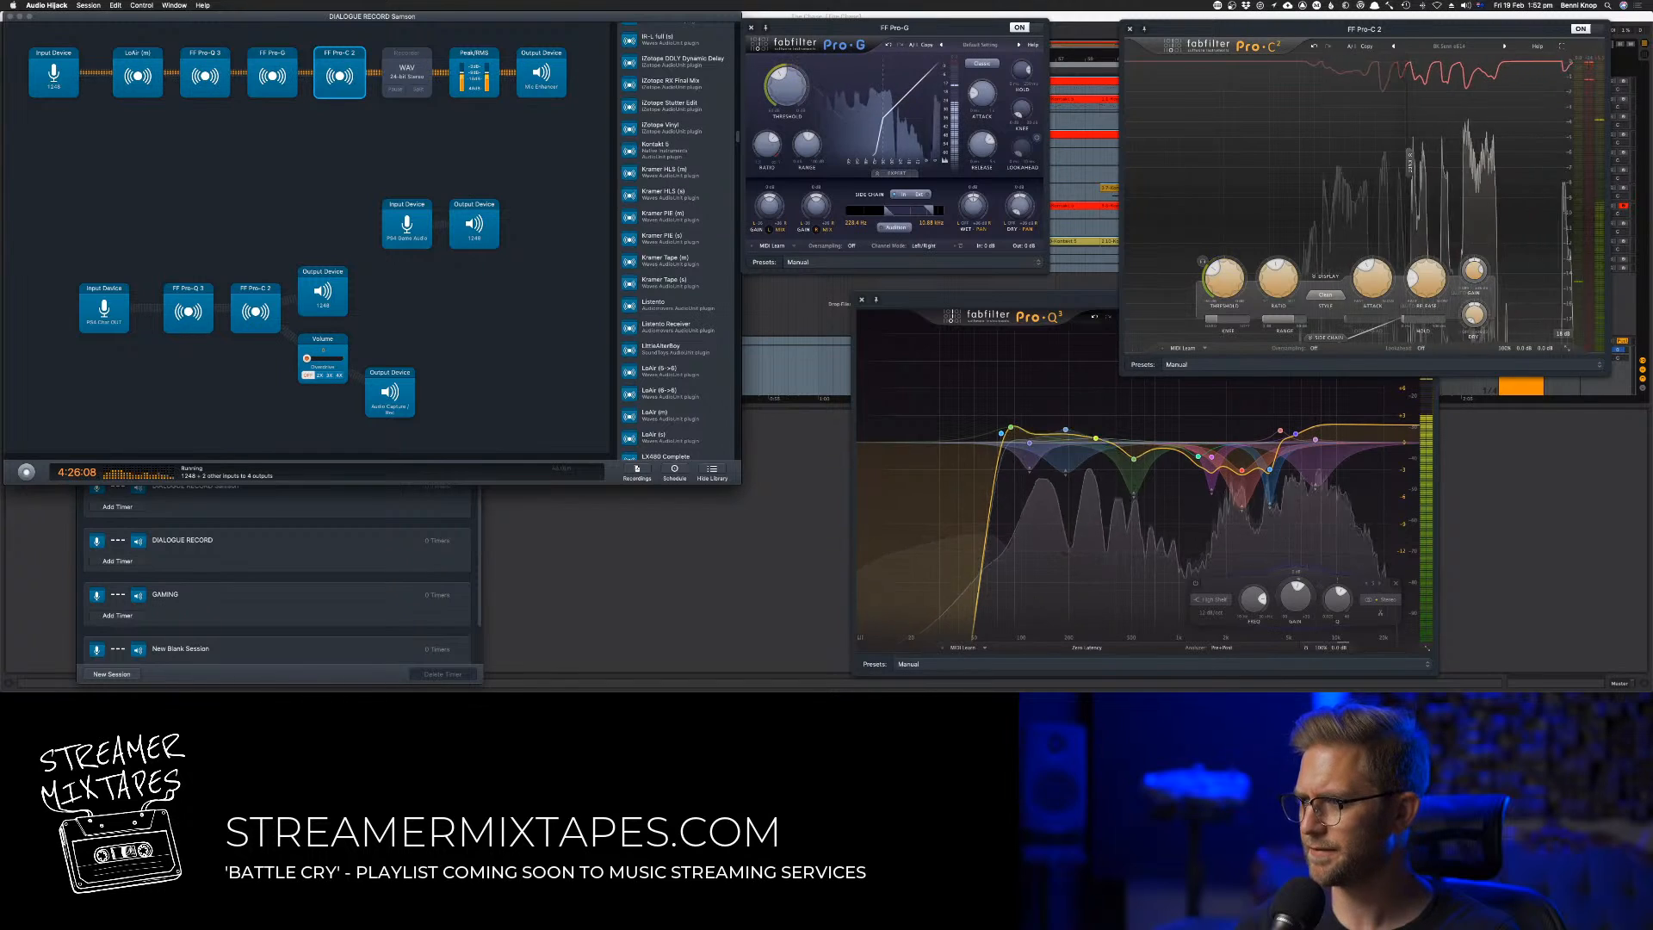
key(super+Tab)
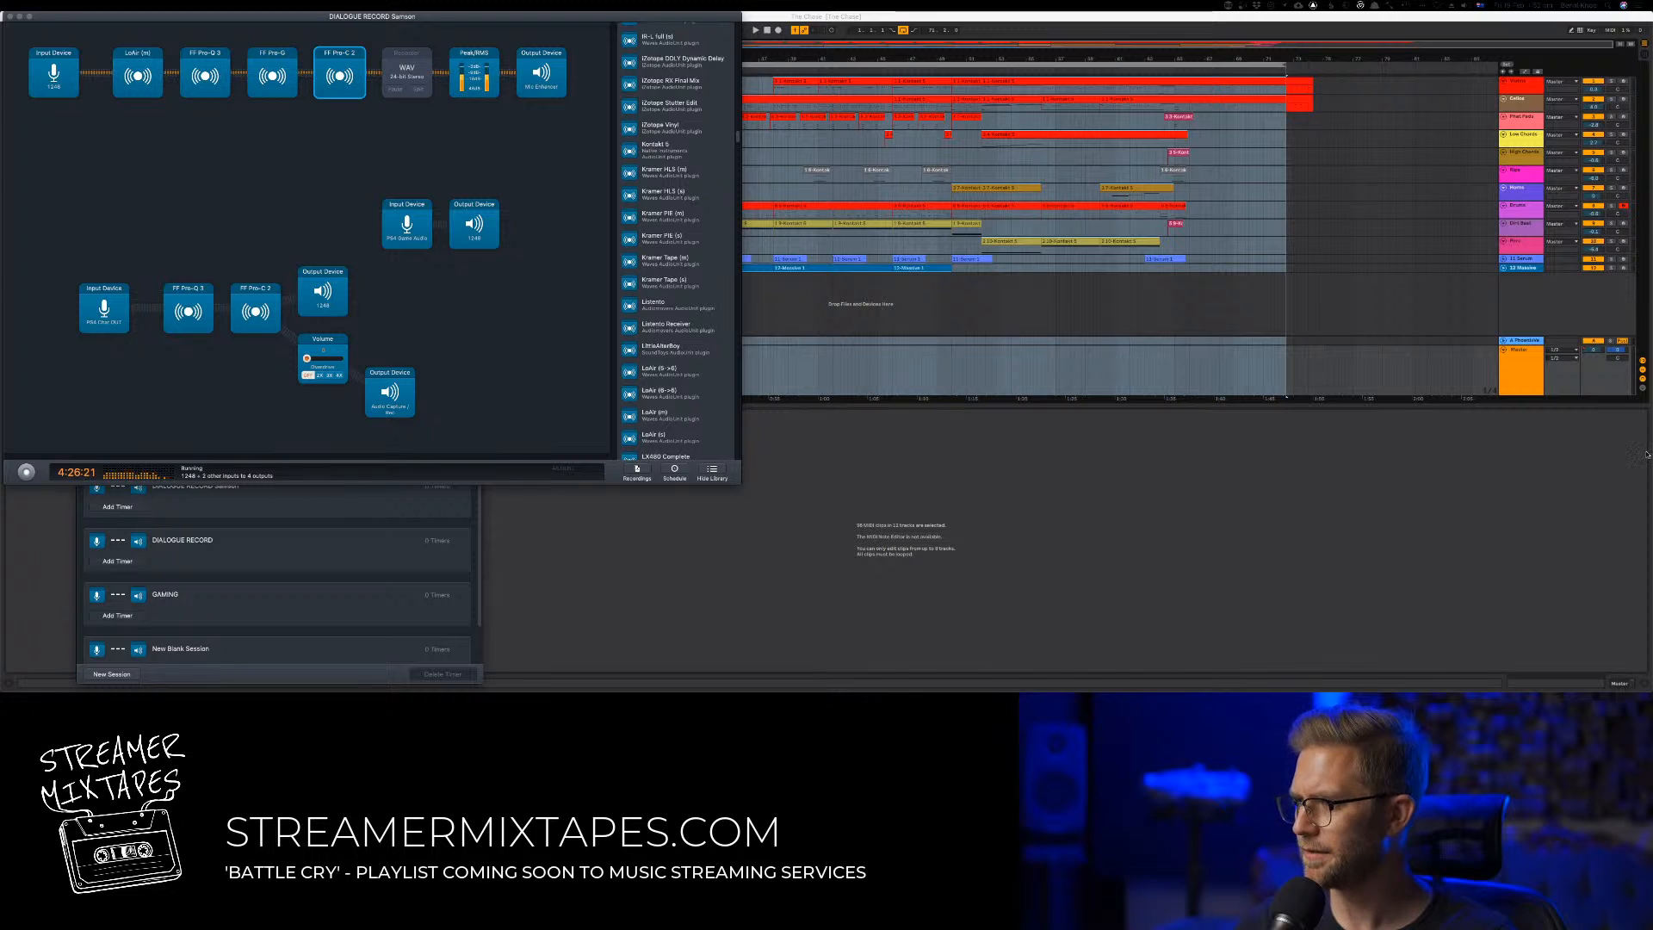
Play the arrangement briefly from the start and switch to Session view
click(1367, 493)
key(space)
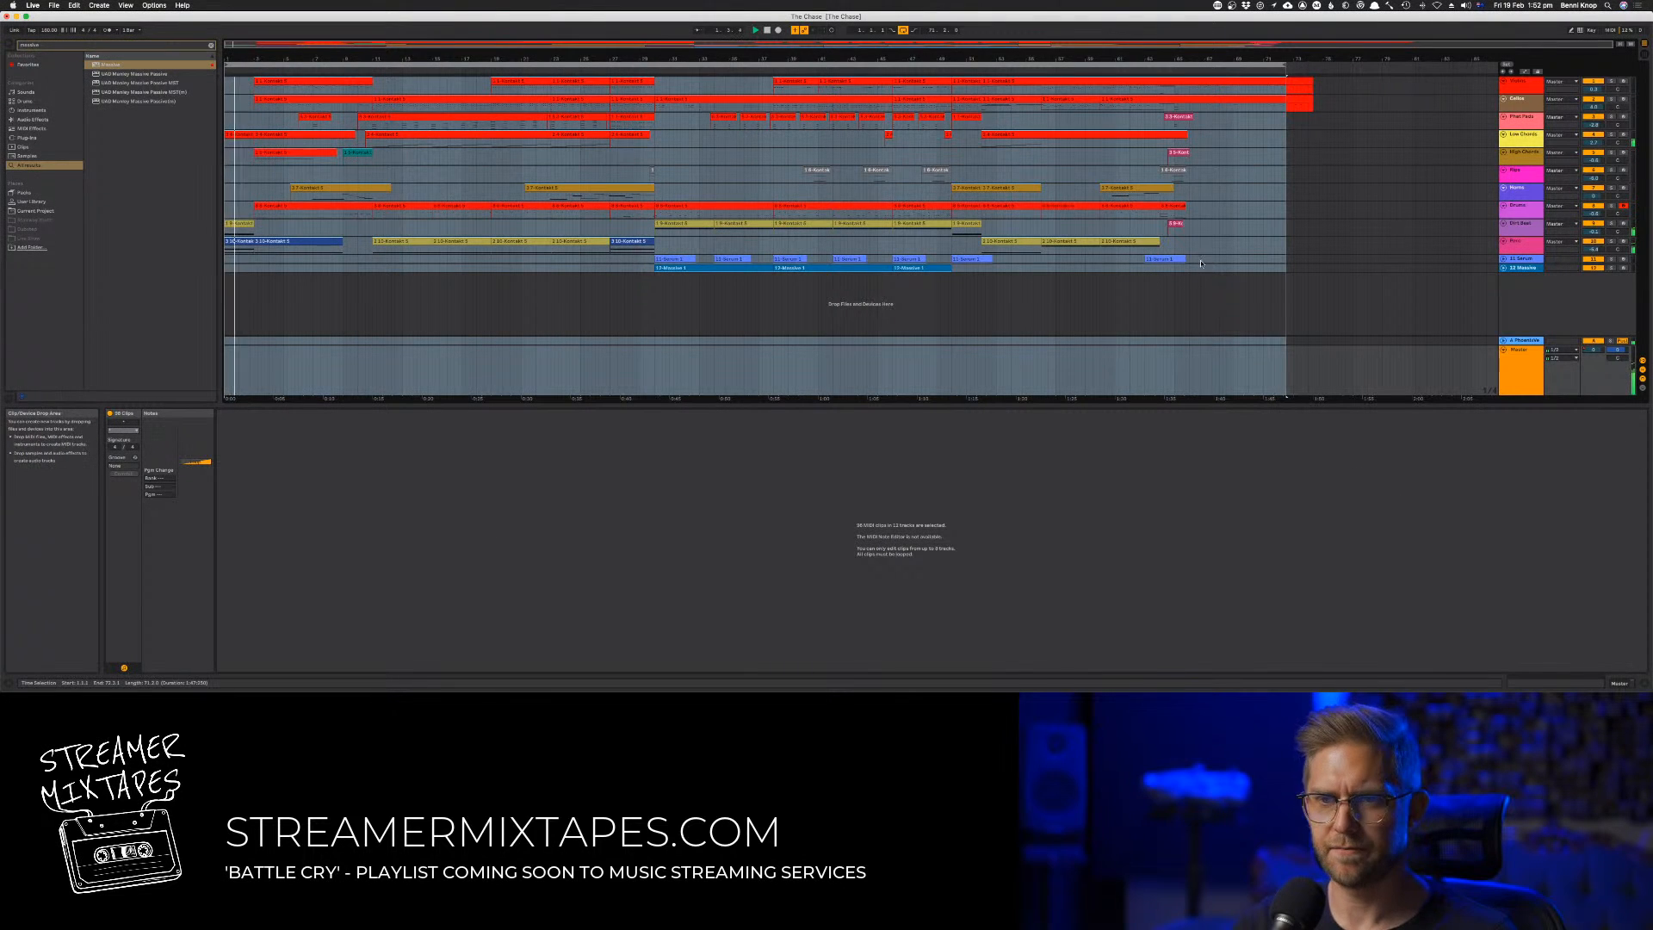
key(Tab)
key(Tab)
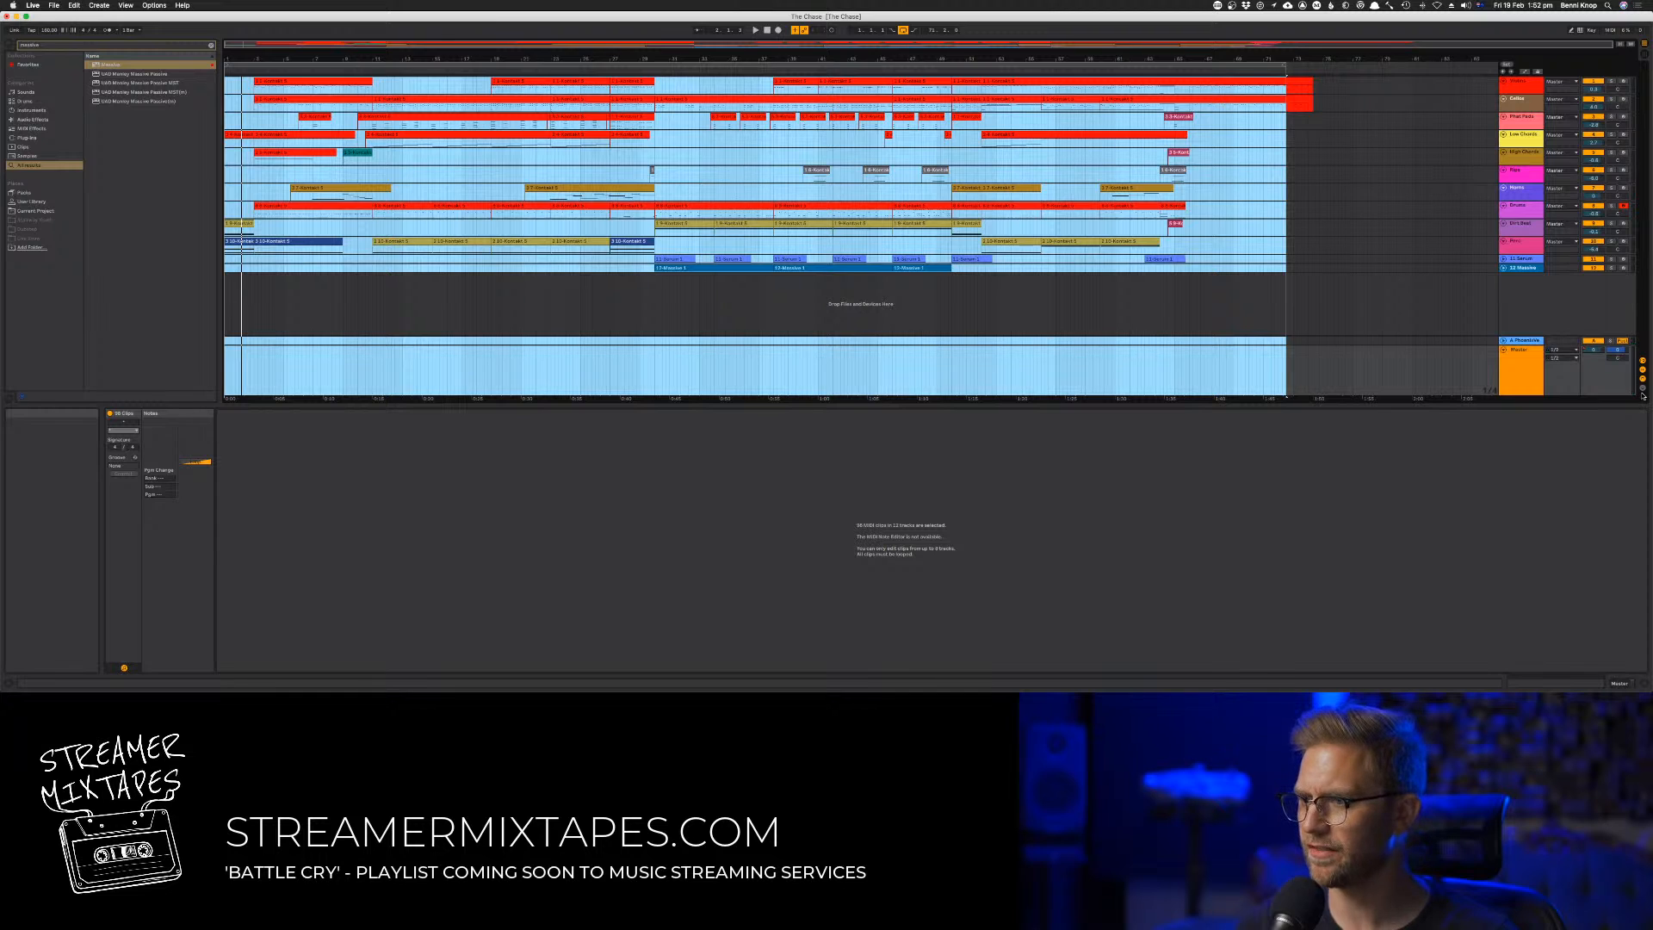
key(Tab)
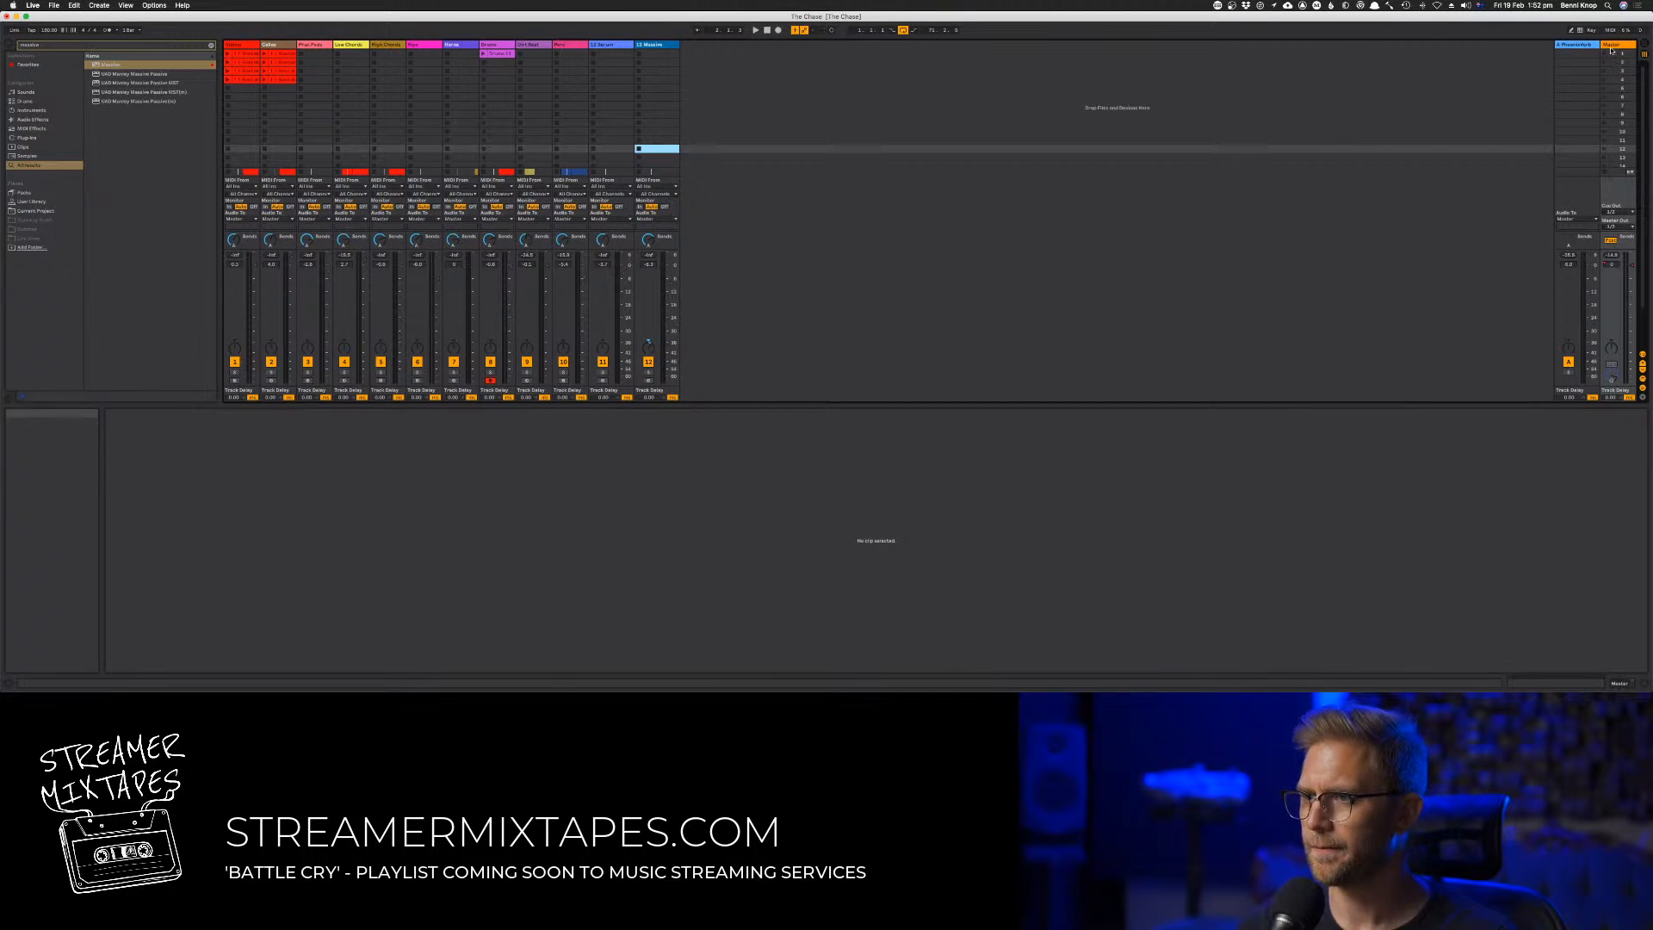
Clear the browser search and list the favourite devices
click(785, 492)
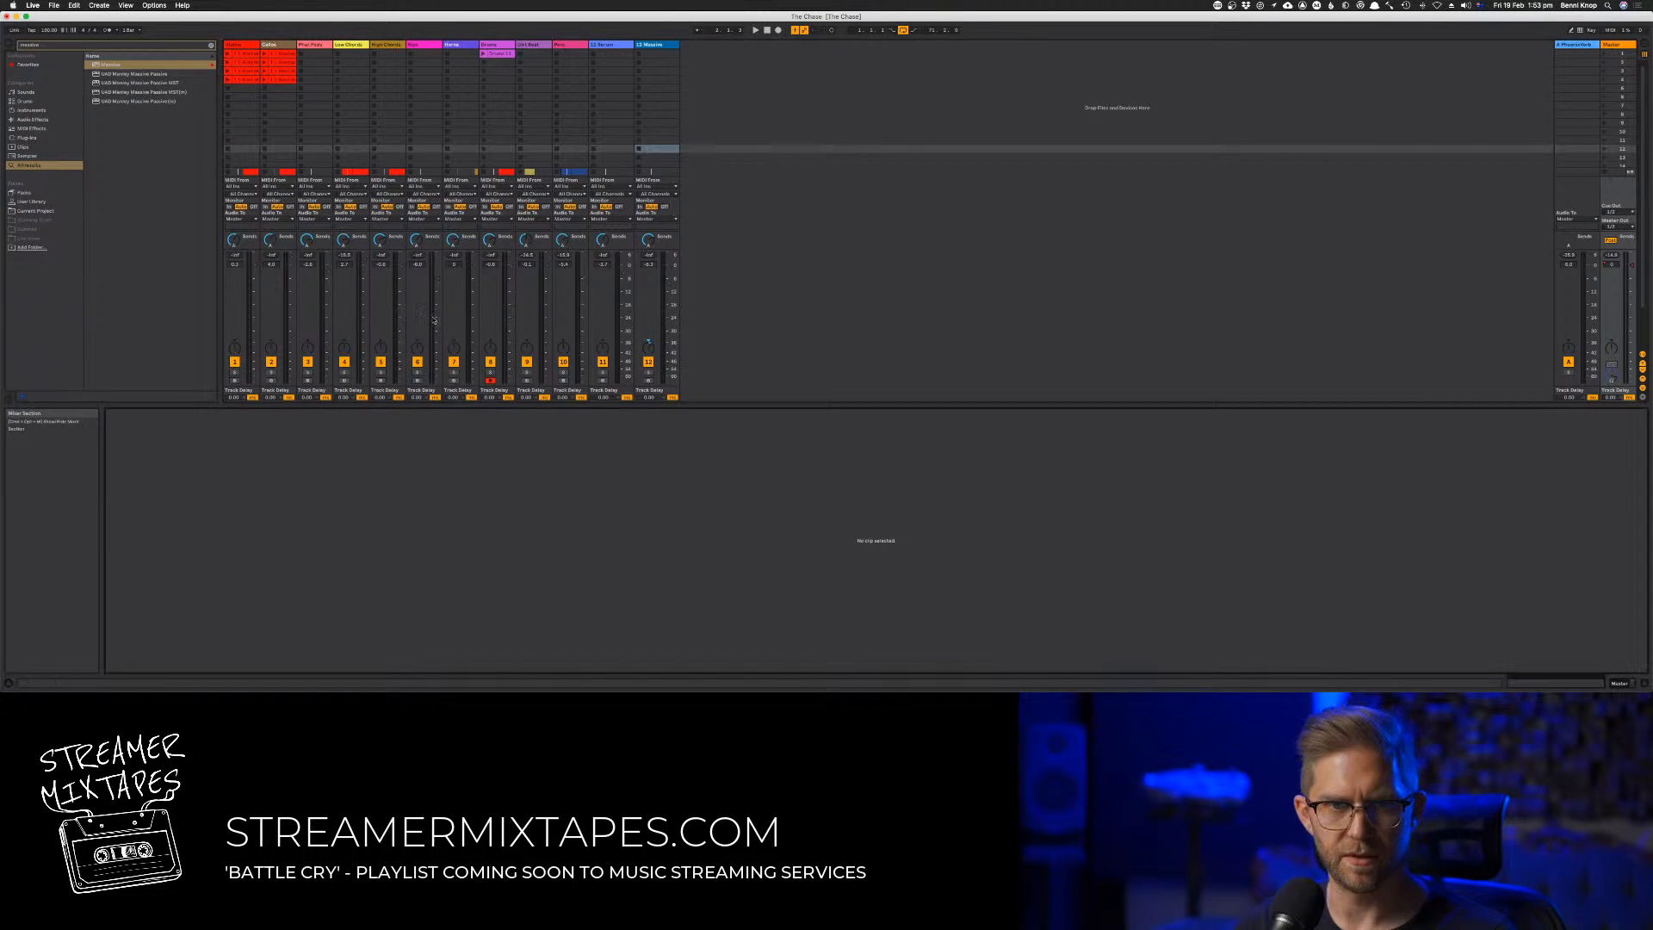
click(133, 172)
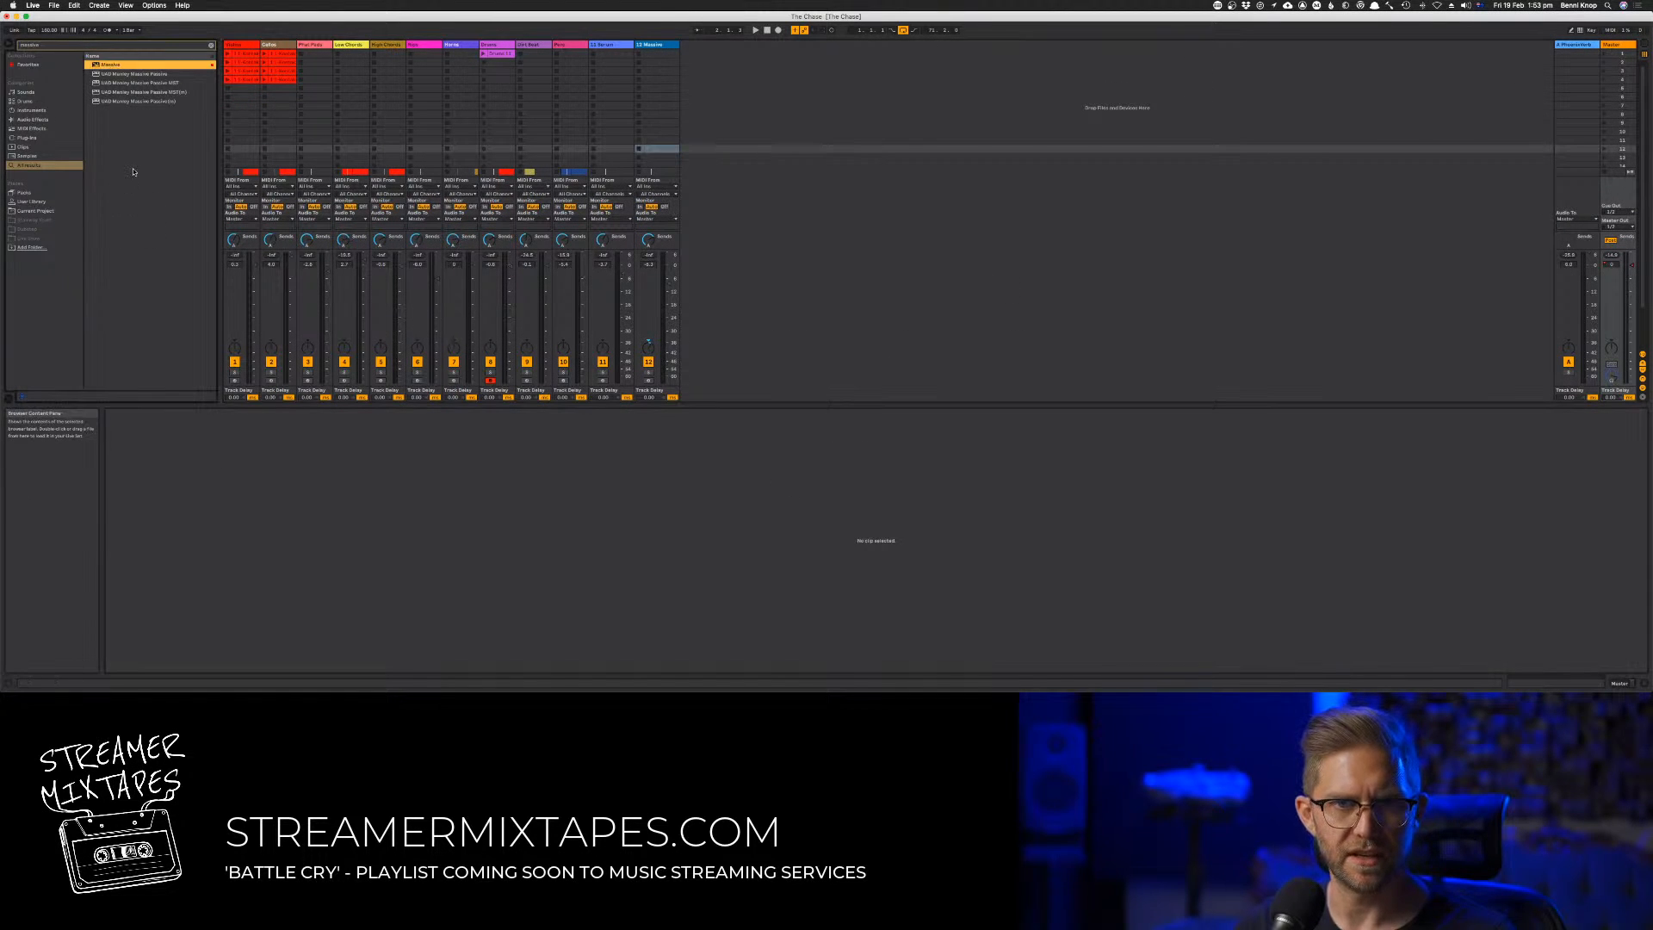
click(52, 65)
click(211, 45)
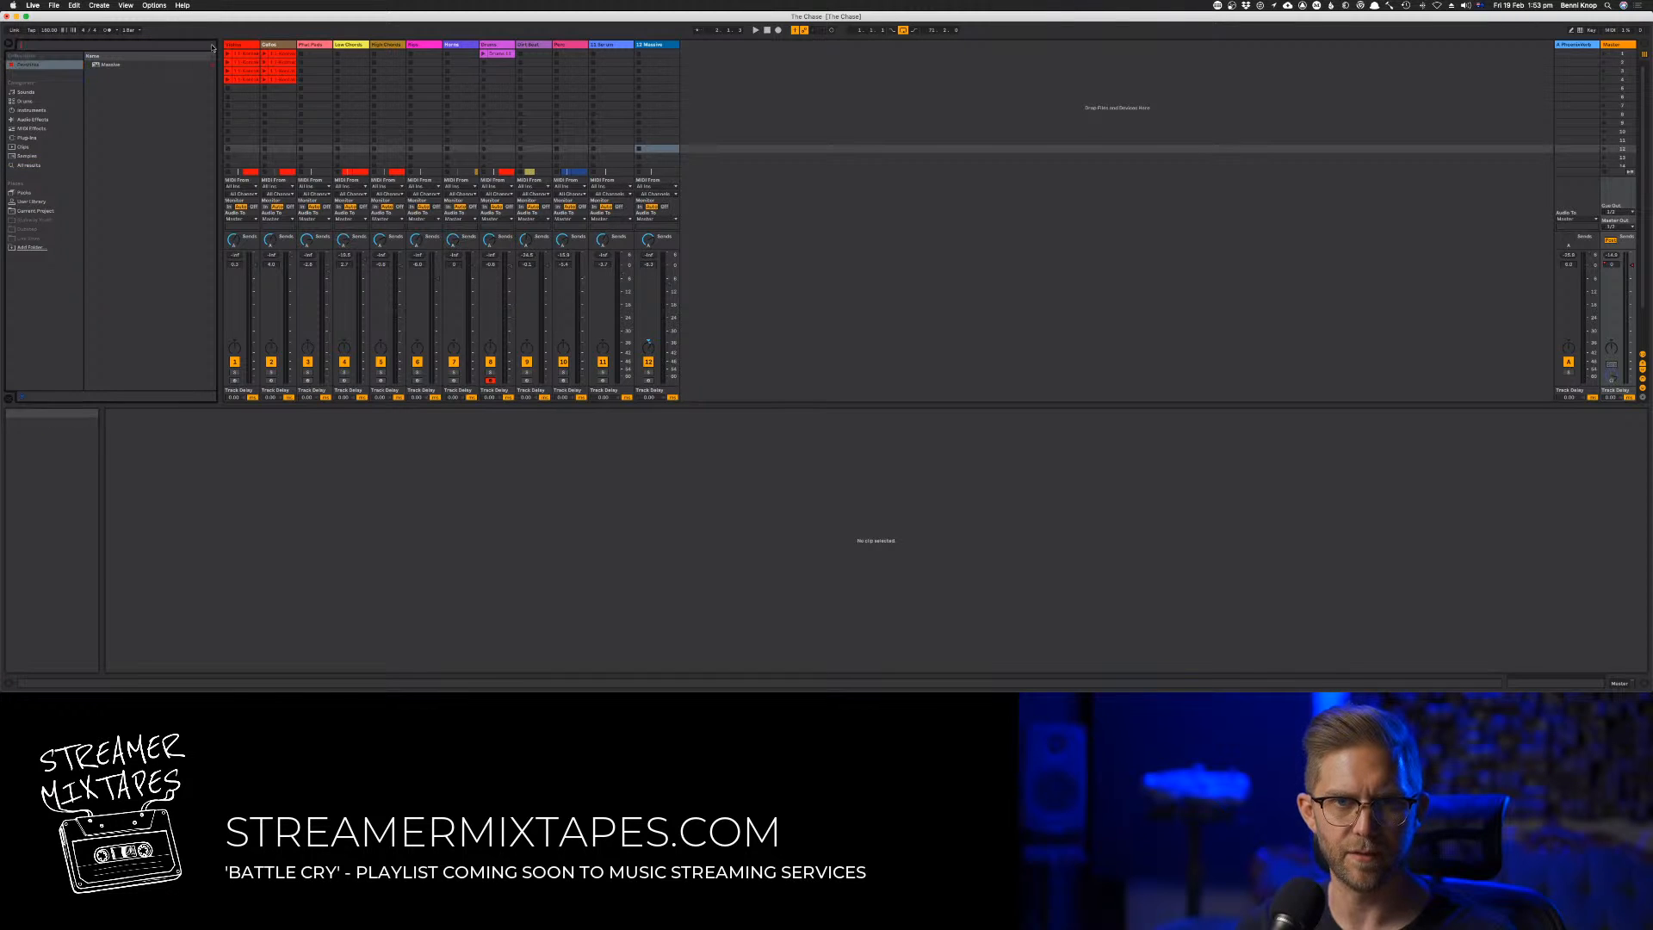
click(118, 155)
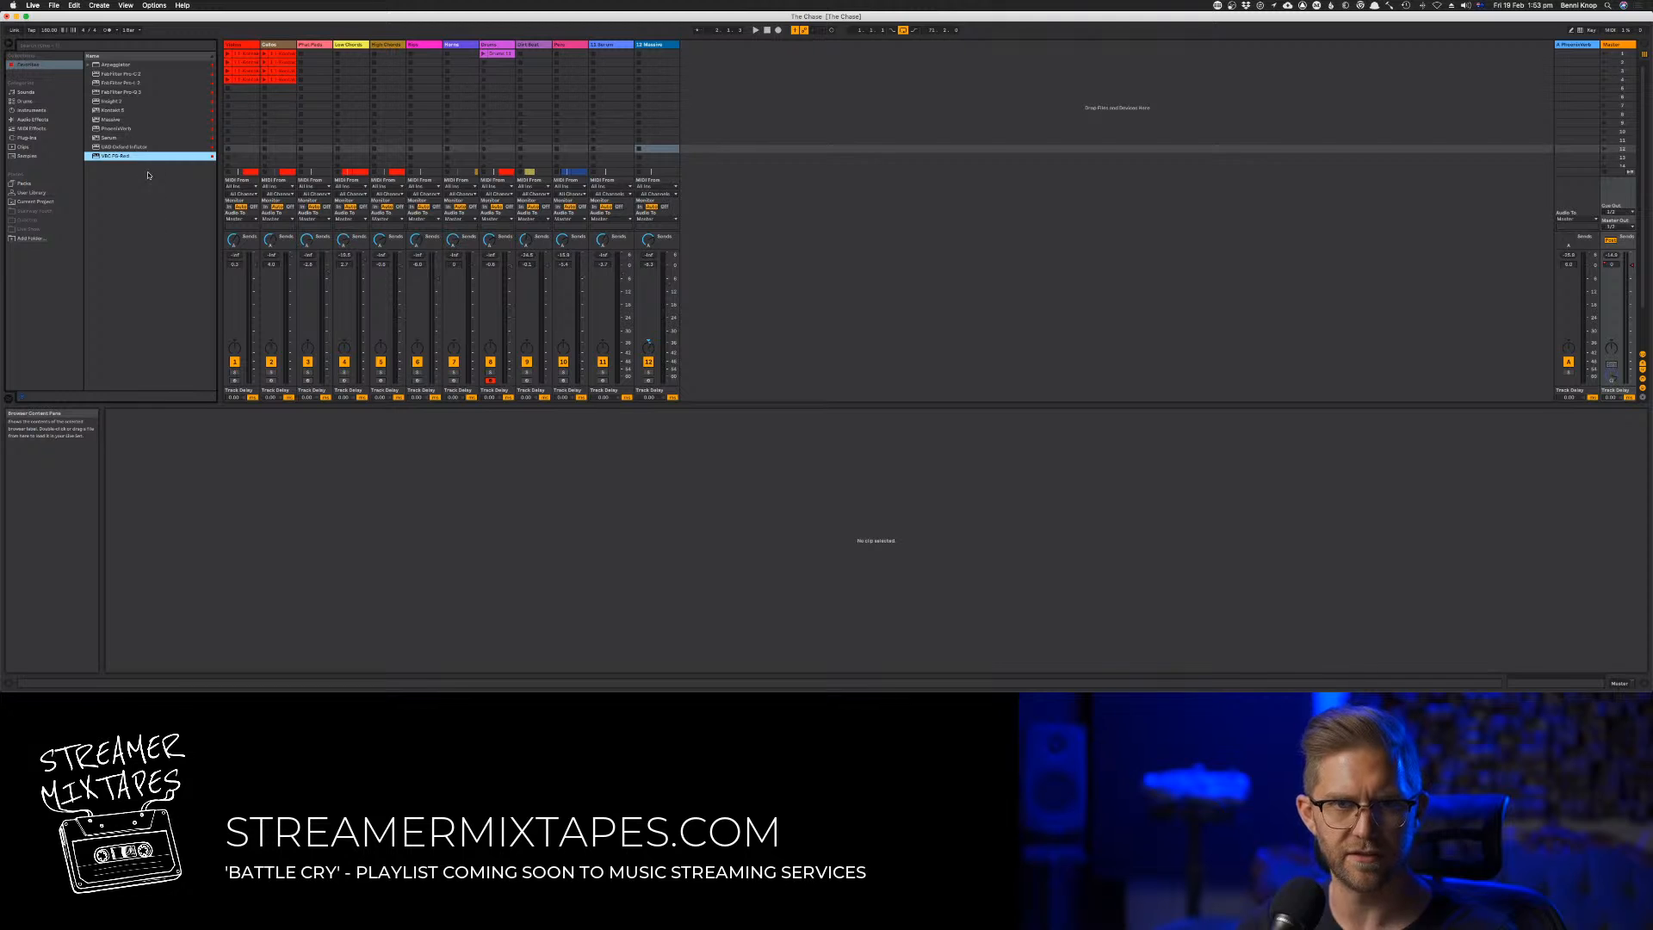
Load FabFilter Pro-Q 3 onto the master track and delete the disabled device ahead of it
click(127, 92)
double_click(126, 92)
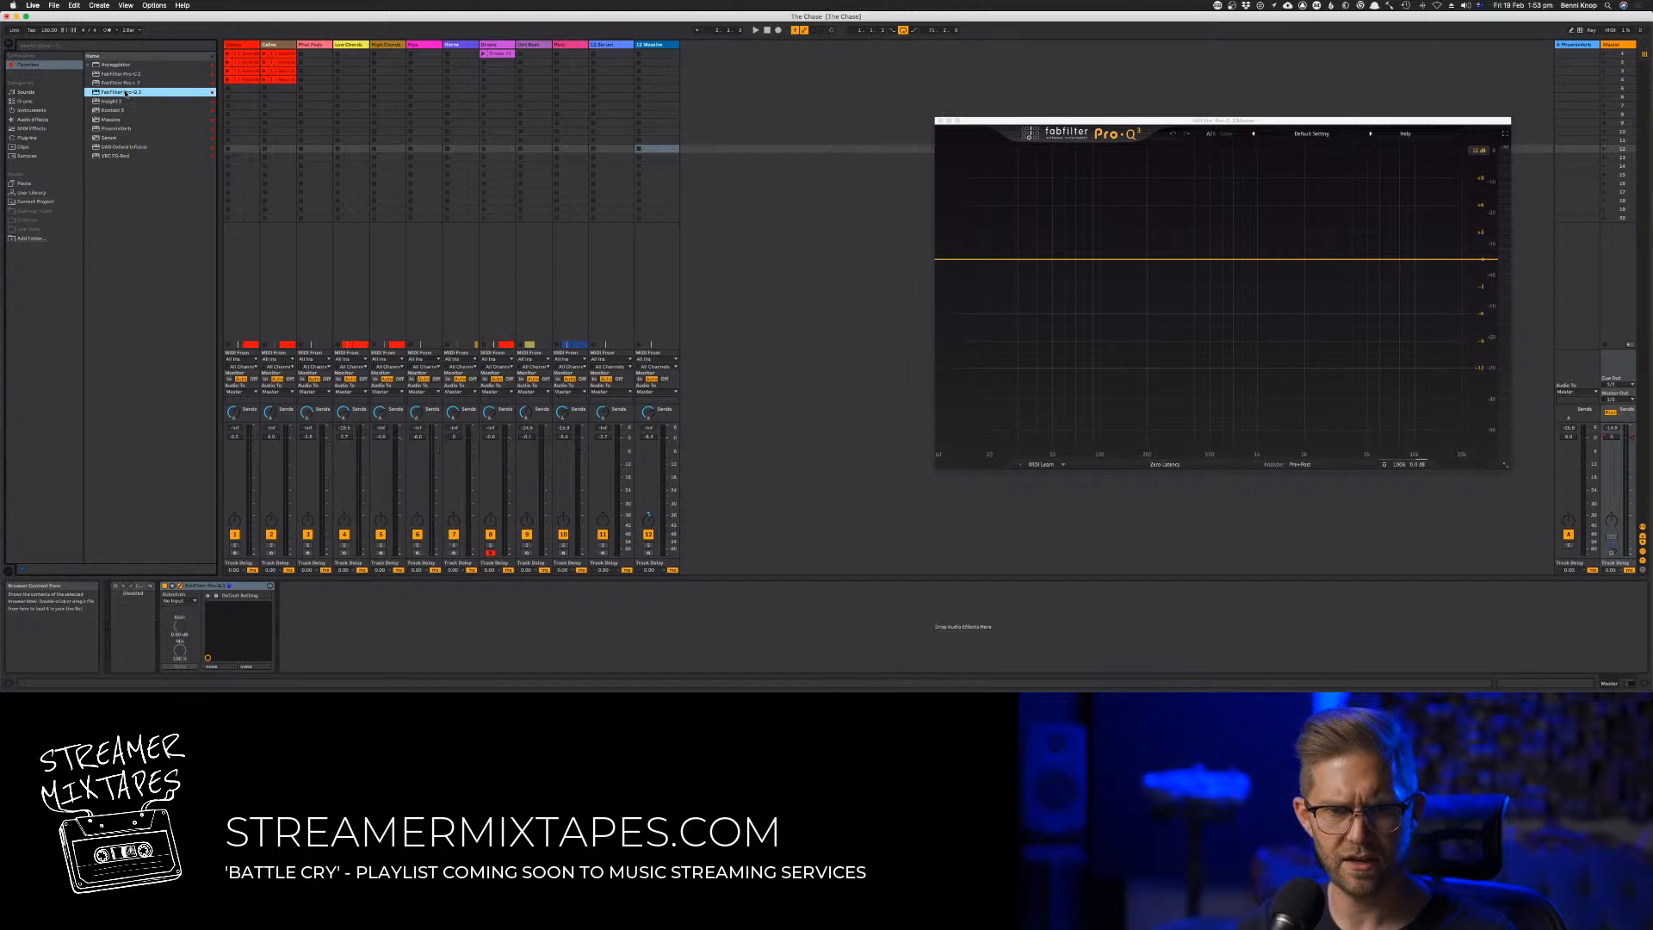
click(146, 586)
key(Delete)
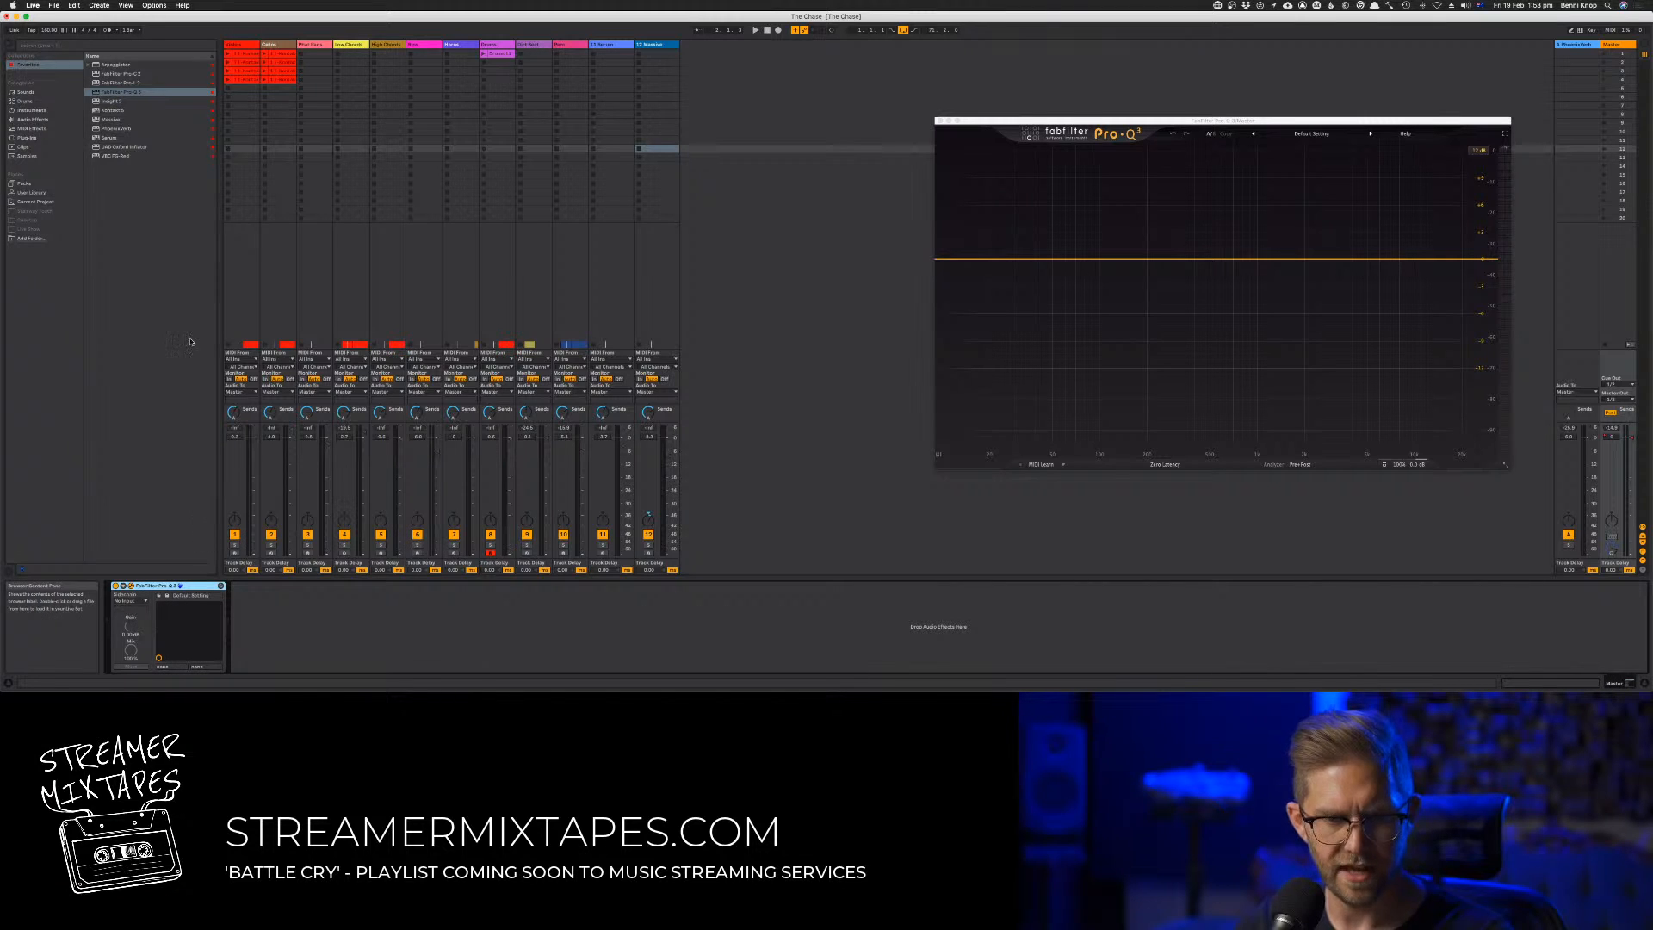
Try to load the Sonnox Oxford Inflator from the favourites onto the master track
click(1620, 49)
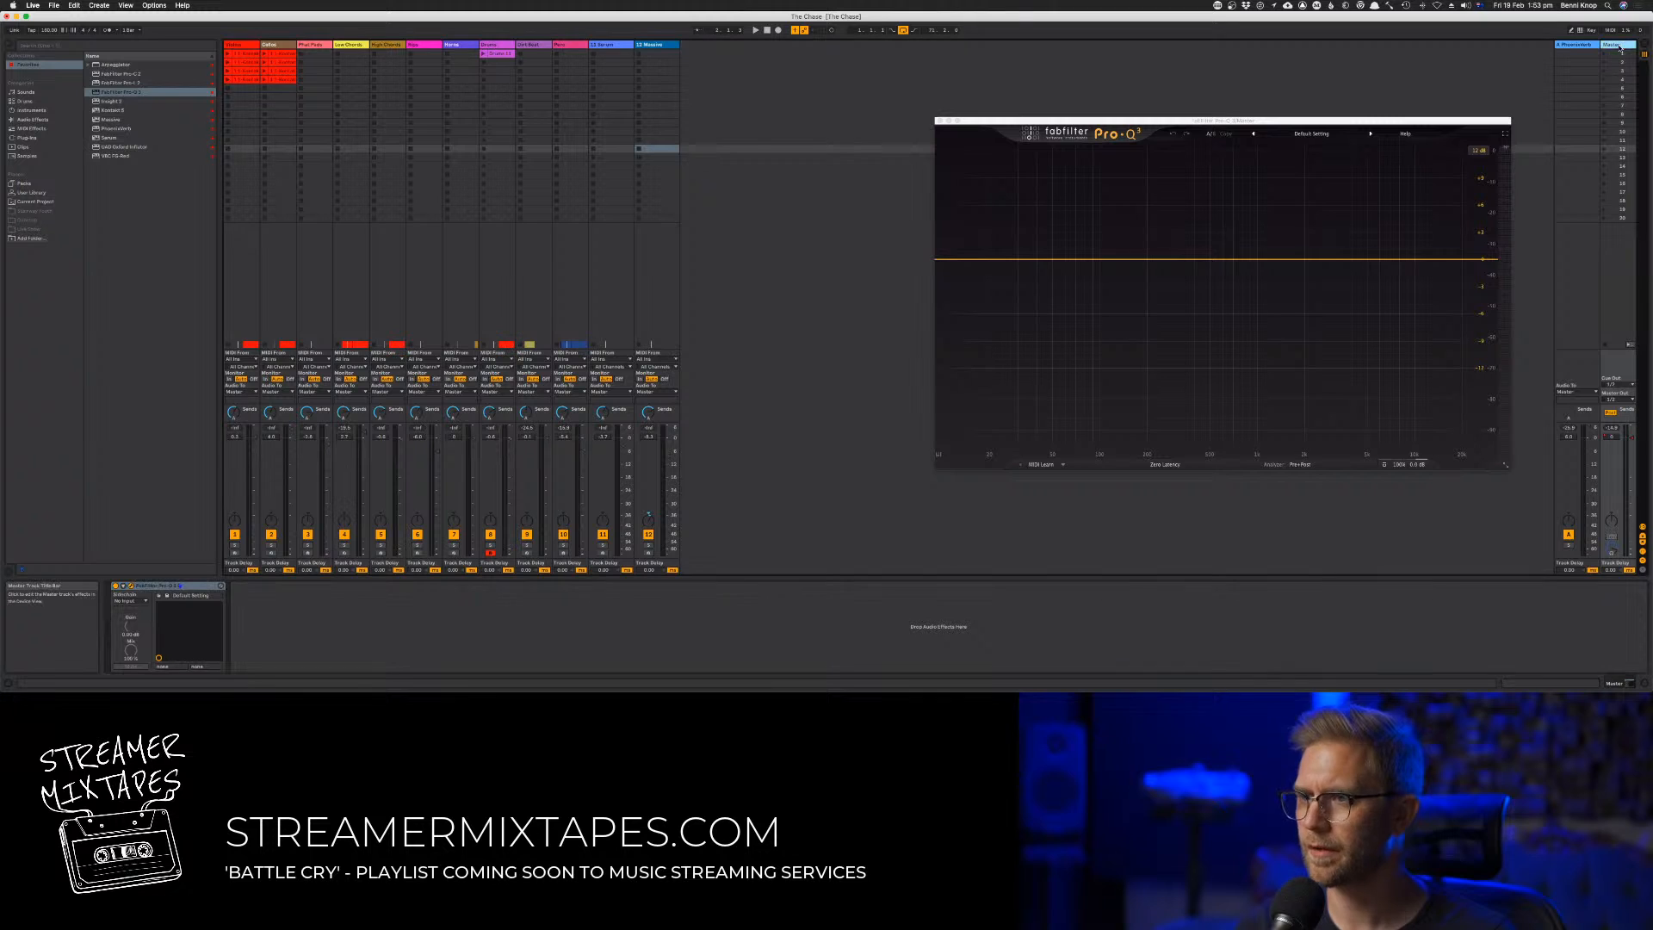
click(134, 155)
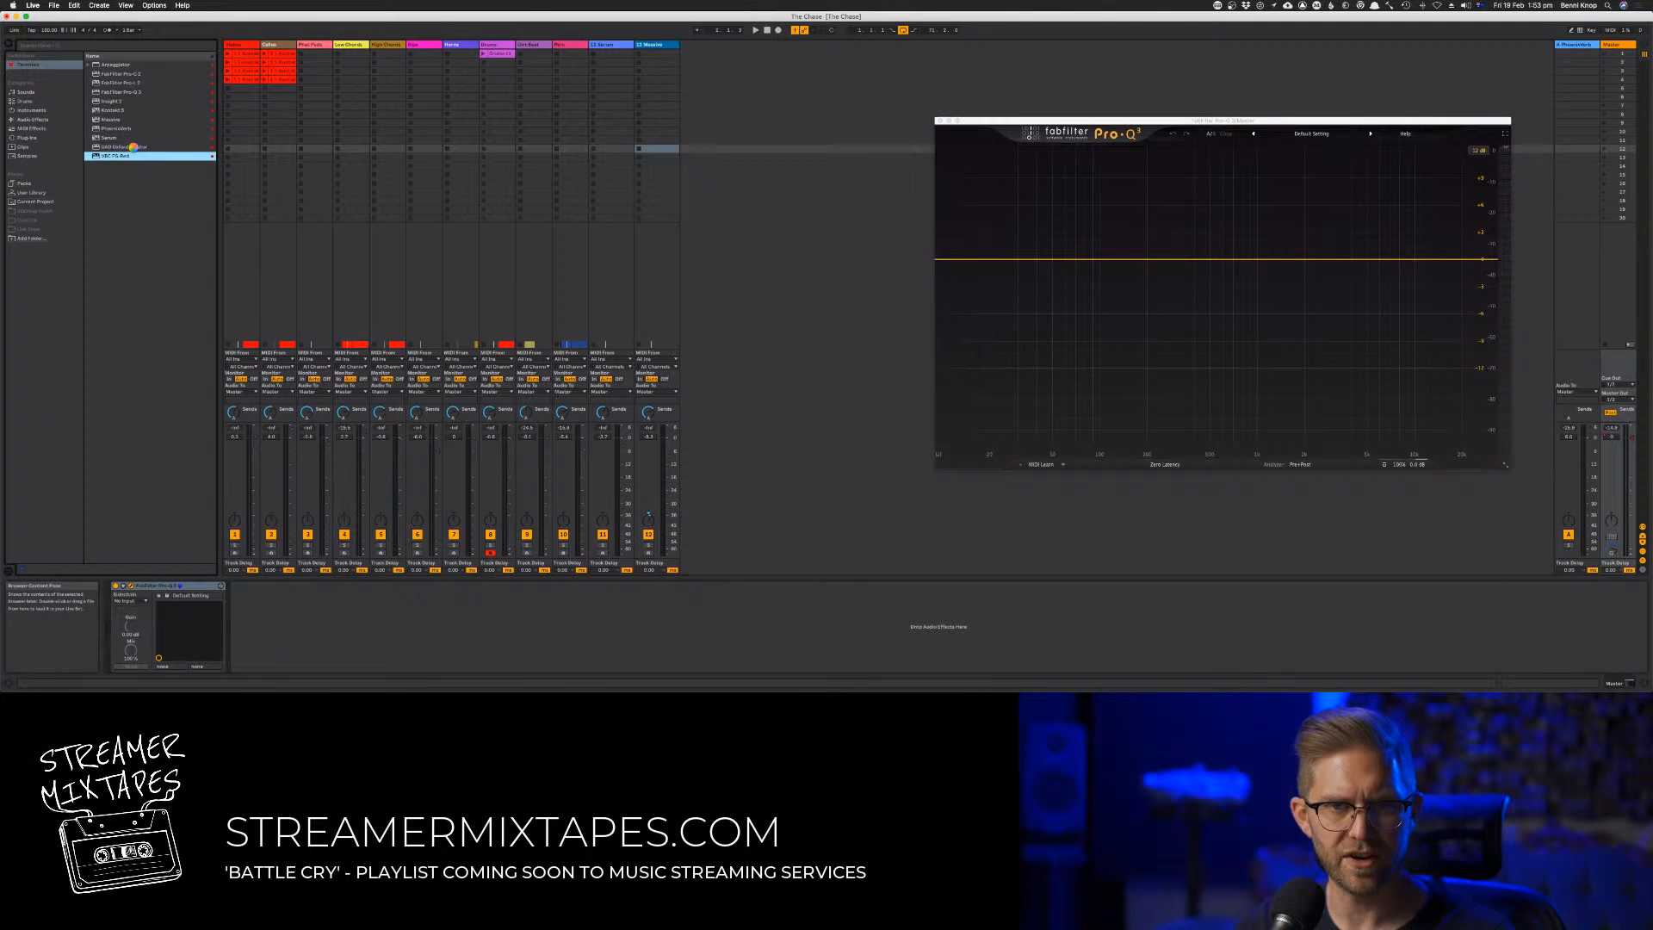
double_click(134, 149)
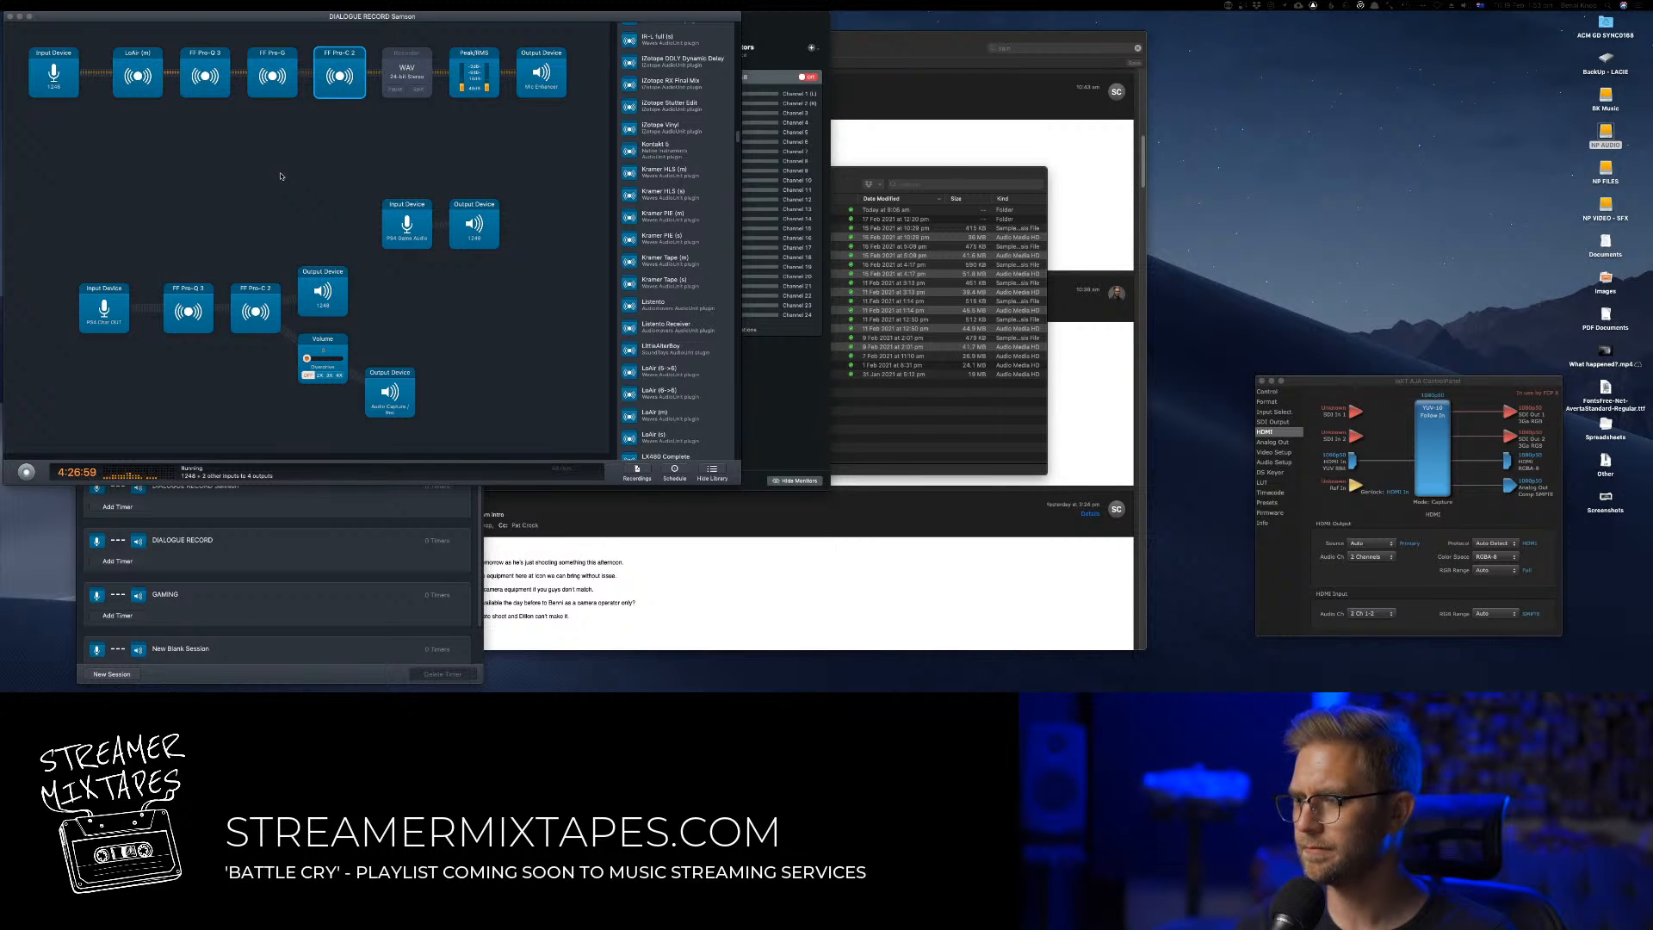
Relaunch Ableton Live 10 through the application launcher
key(alt+space)
text(a)
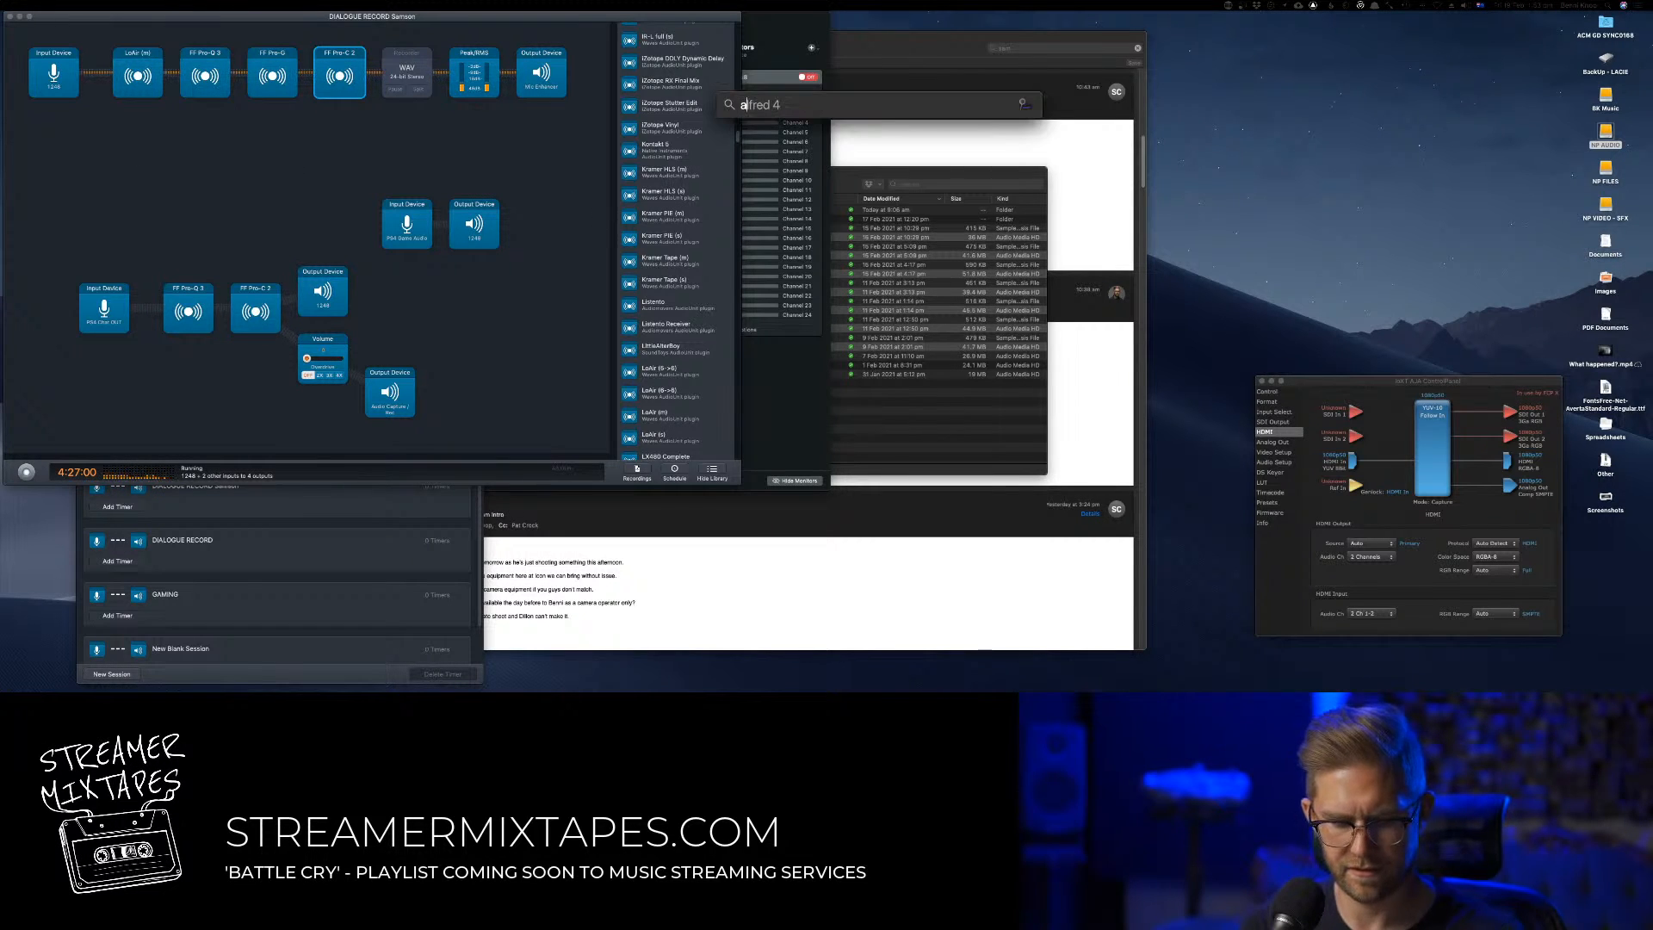
text(bl)
key(Return)
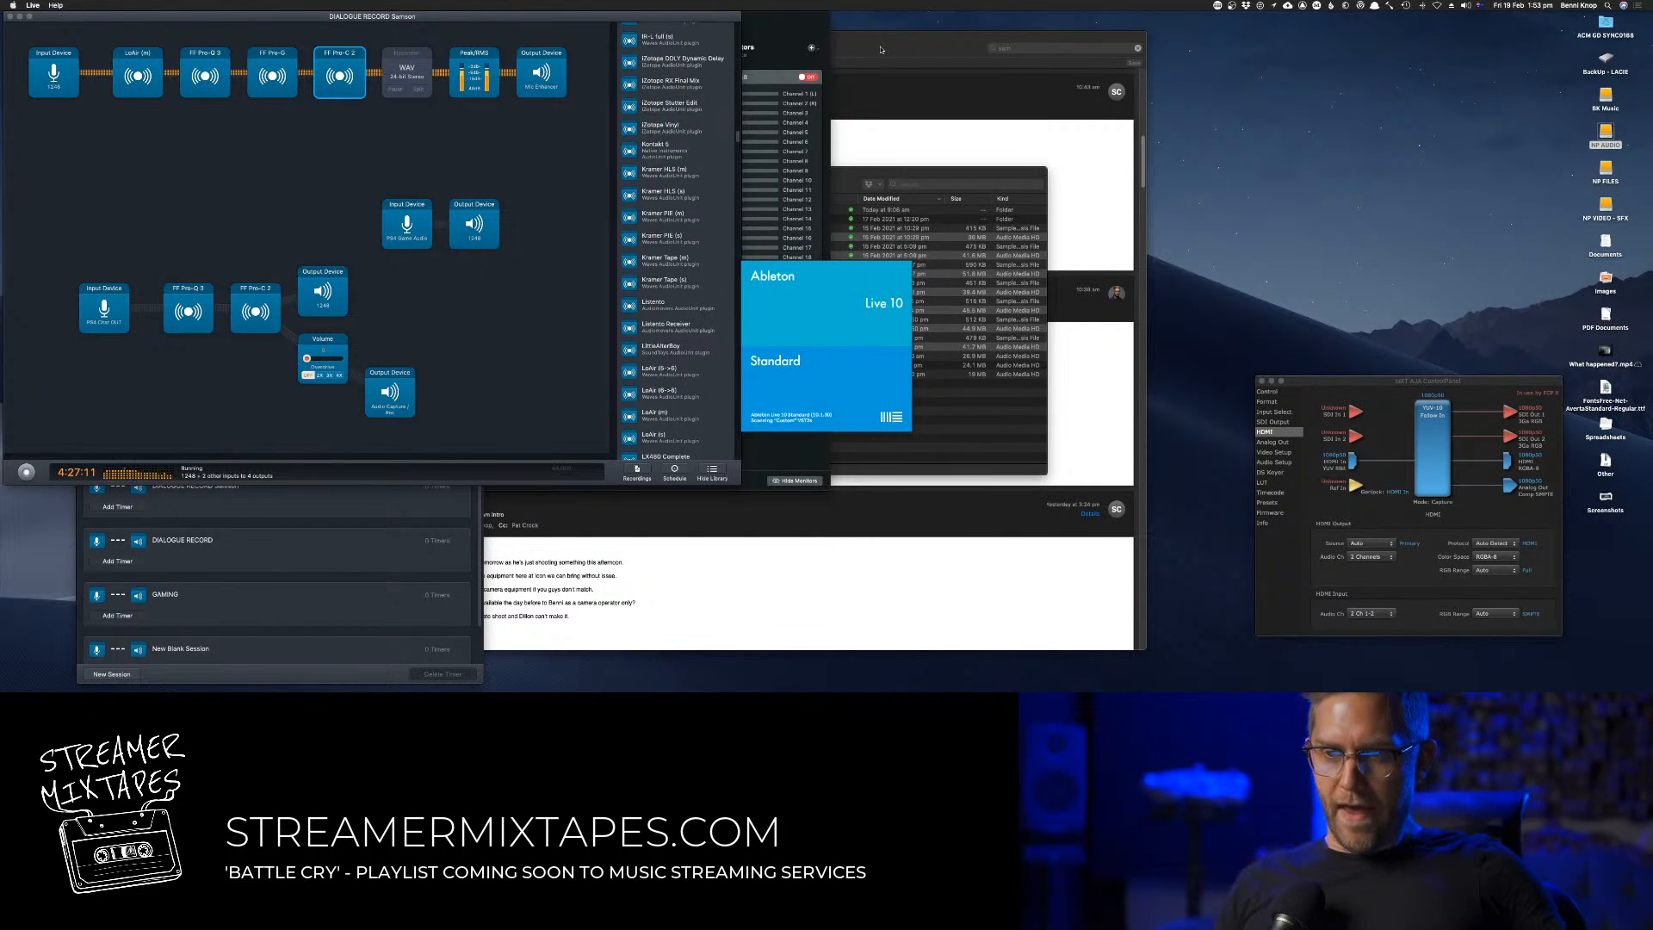
Close the Mail and Streamer Soundtracks Finder windows, and accept recovering the unsaved work in The Chase
key(super+Tab)
click(121, 36)
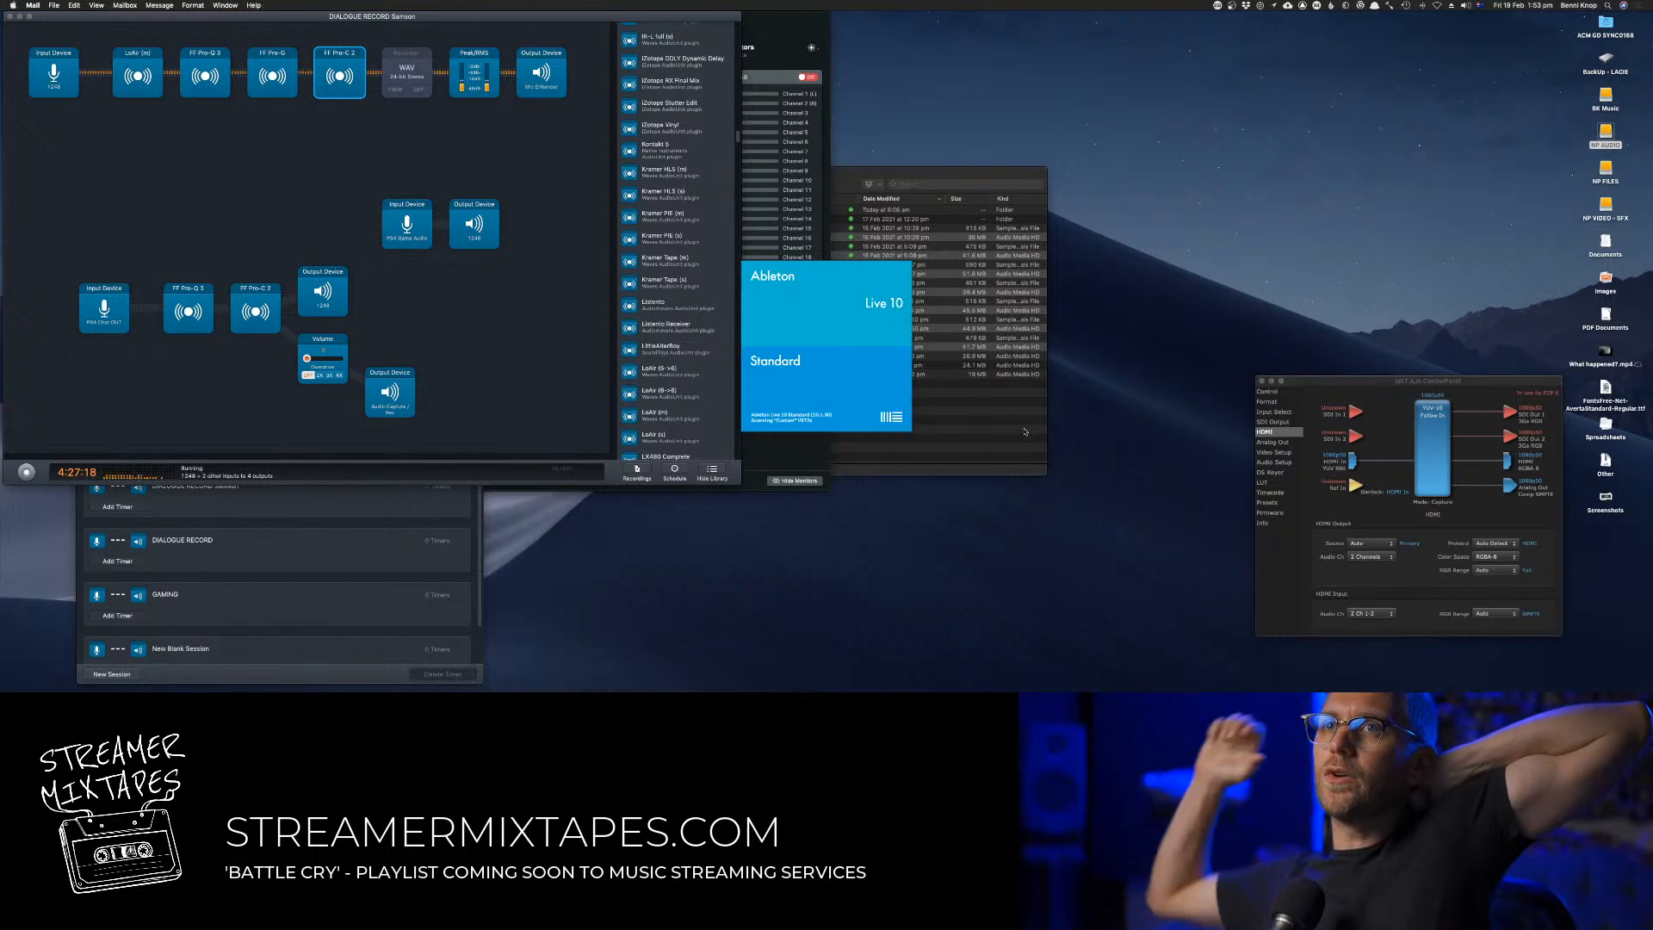
click(1025, 431)
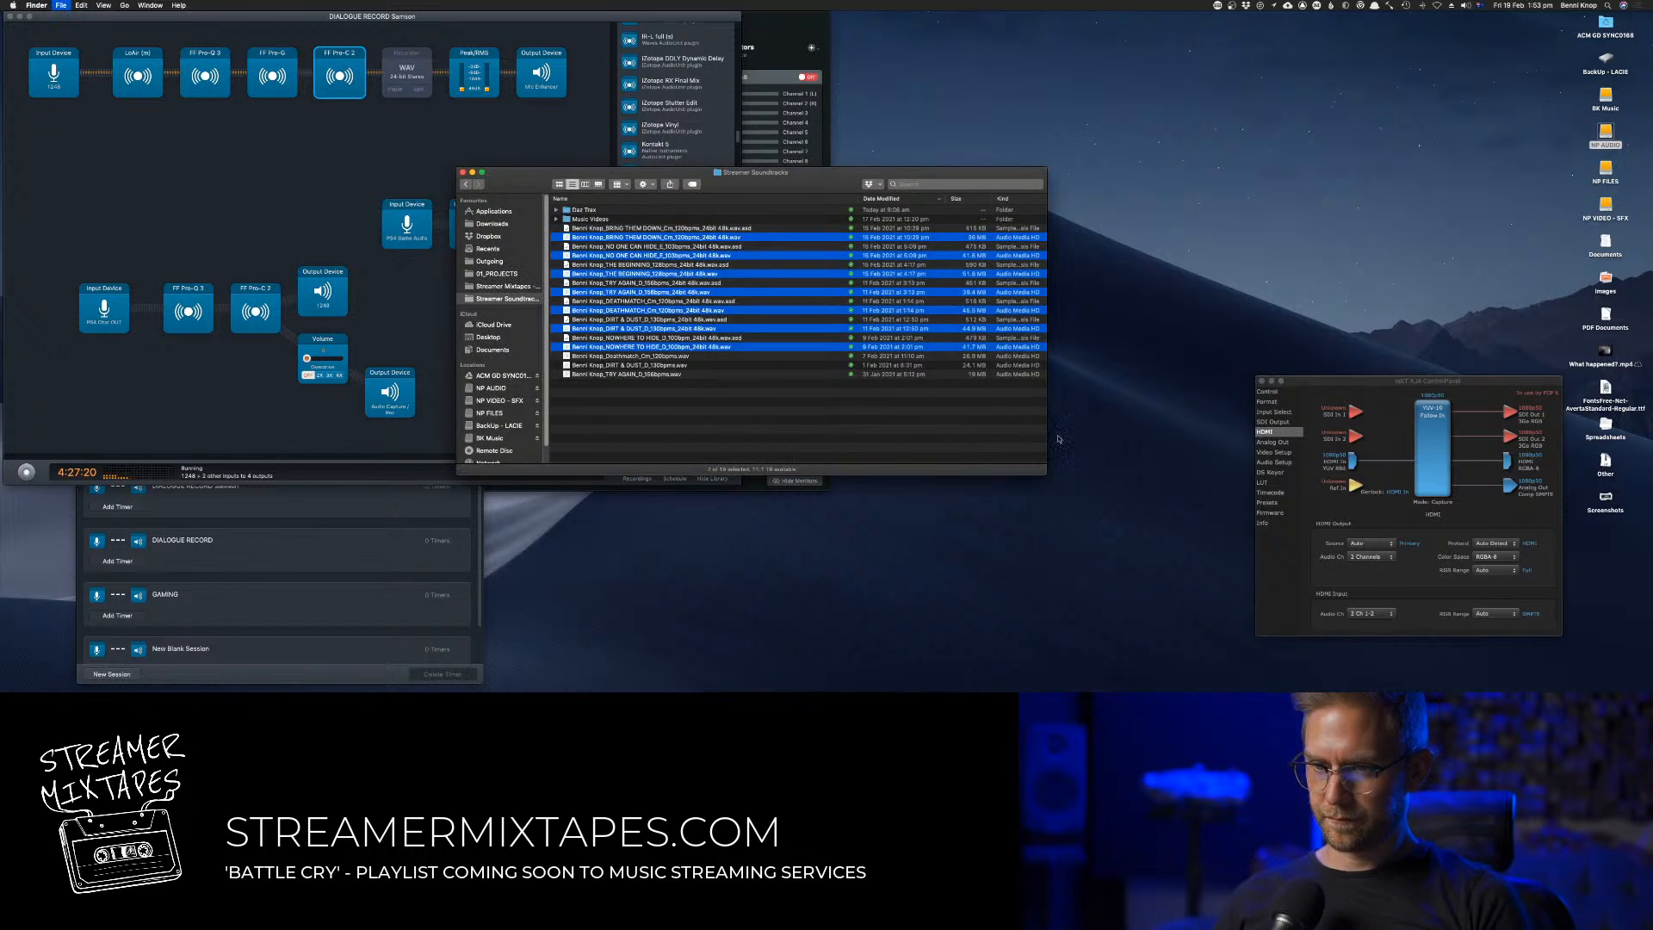
key(super+w)
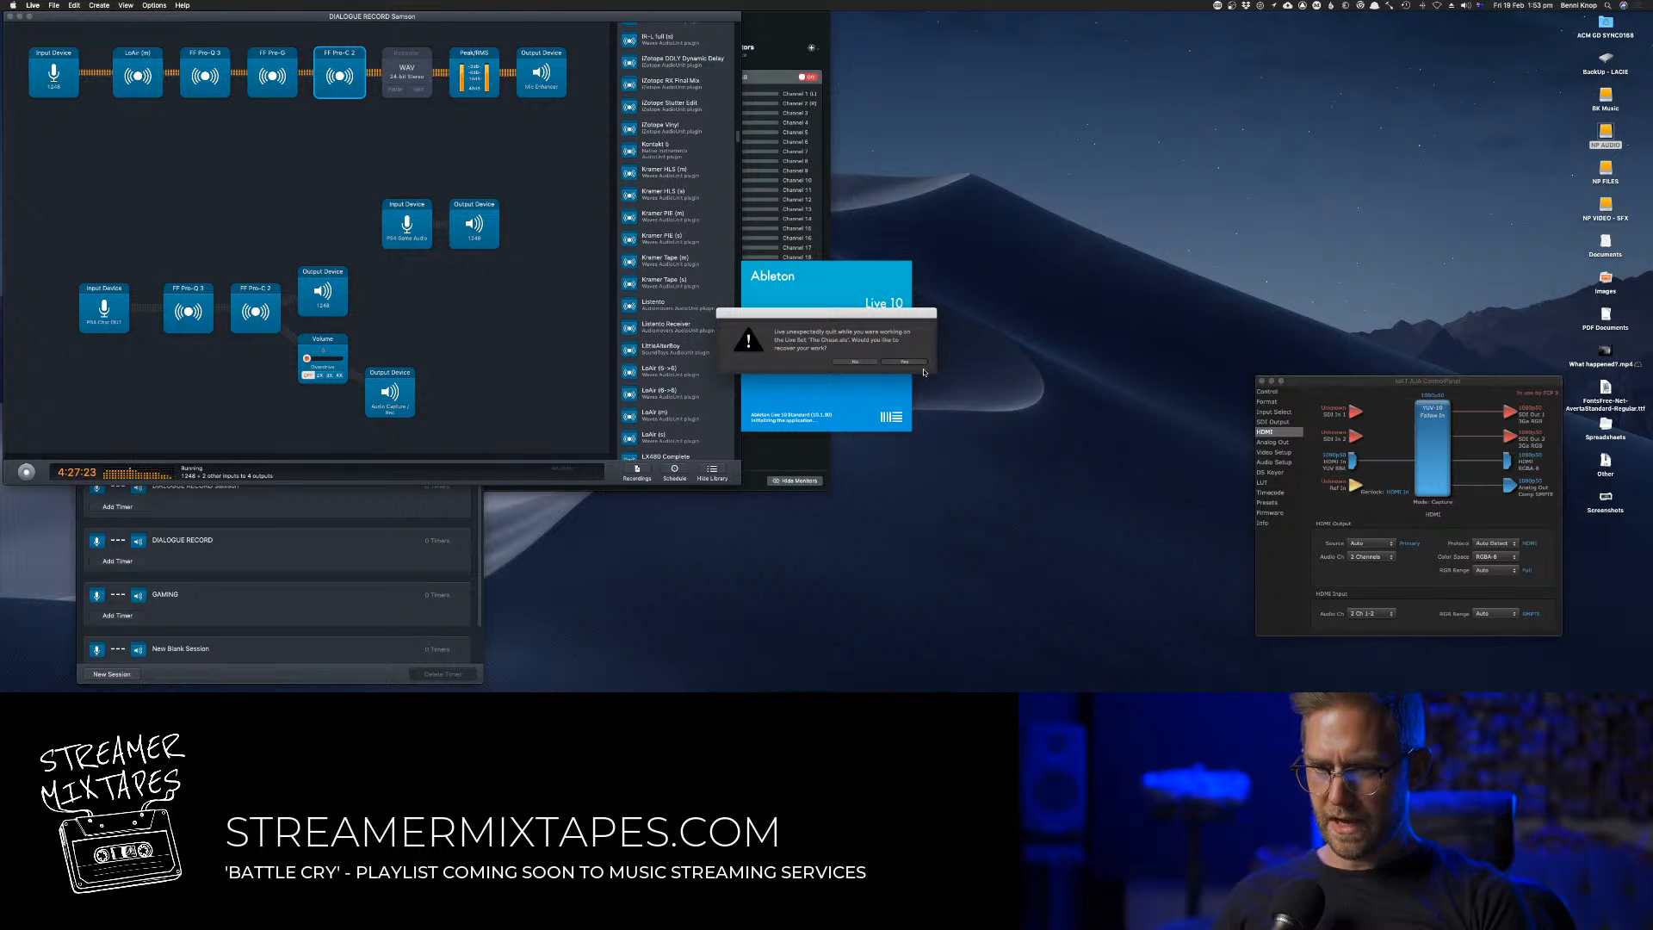
click(911, 361)
Clear the AJA ControlPanel, Audio Hijack and Loopback windows off the desktop
click(1334, 395)
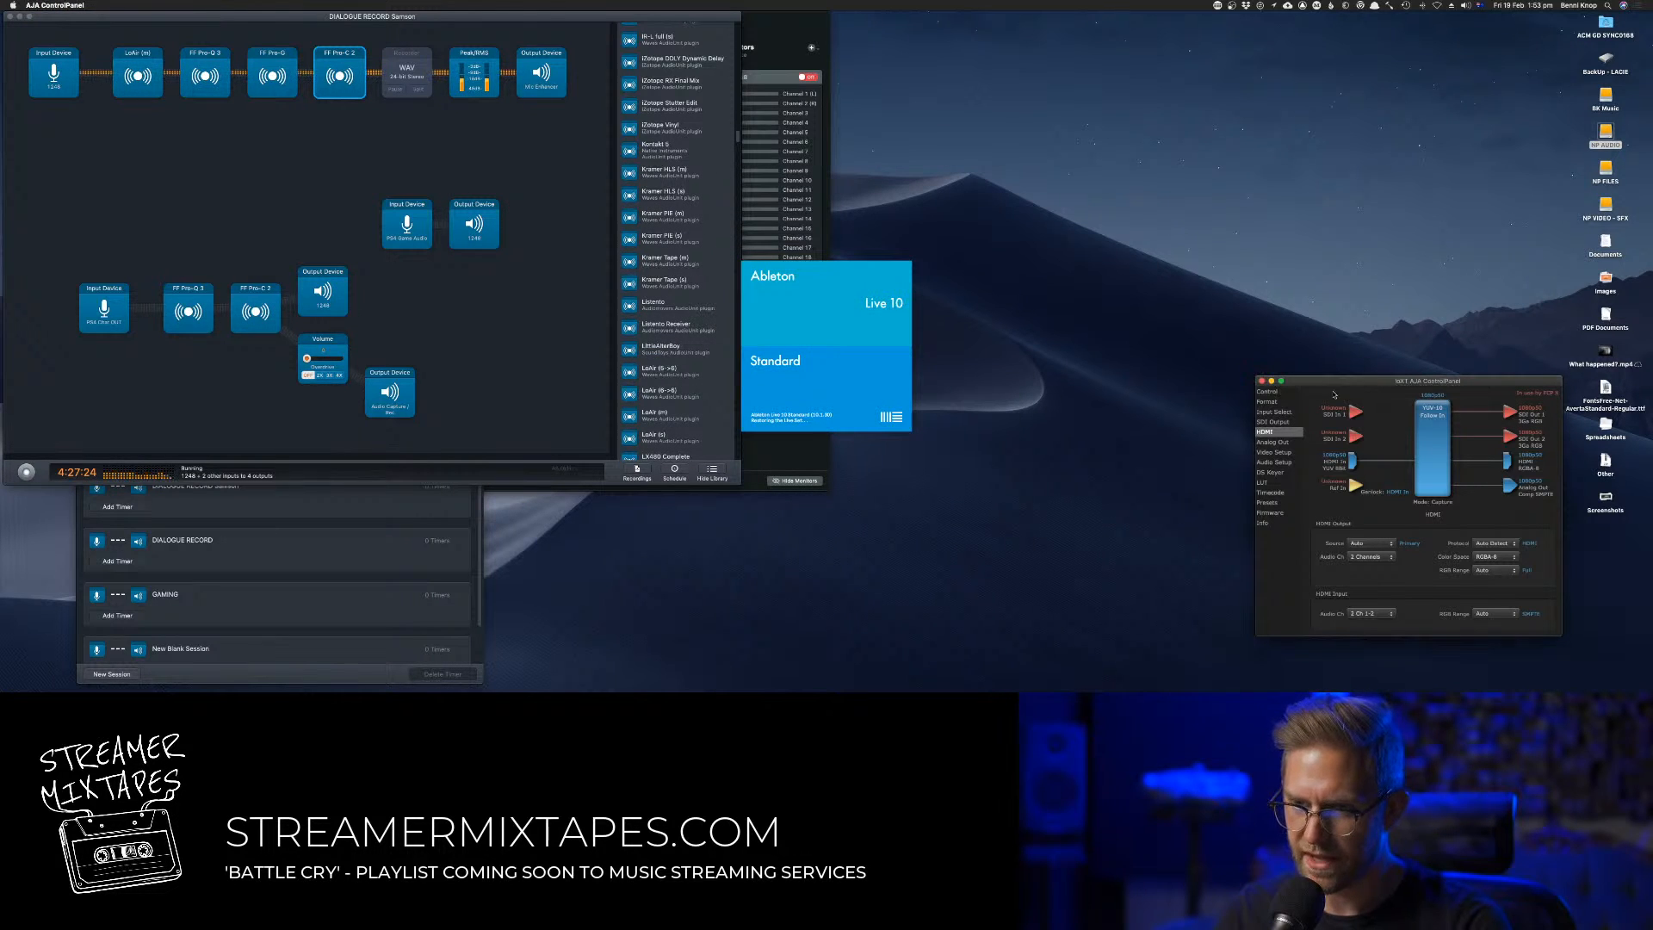
click(1271, 380)
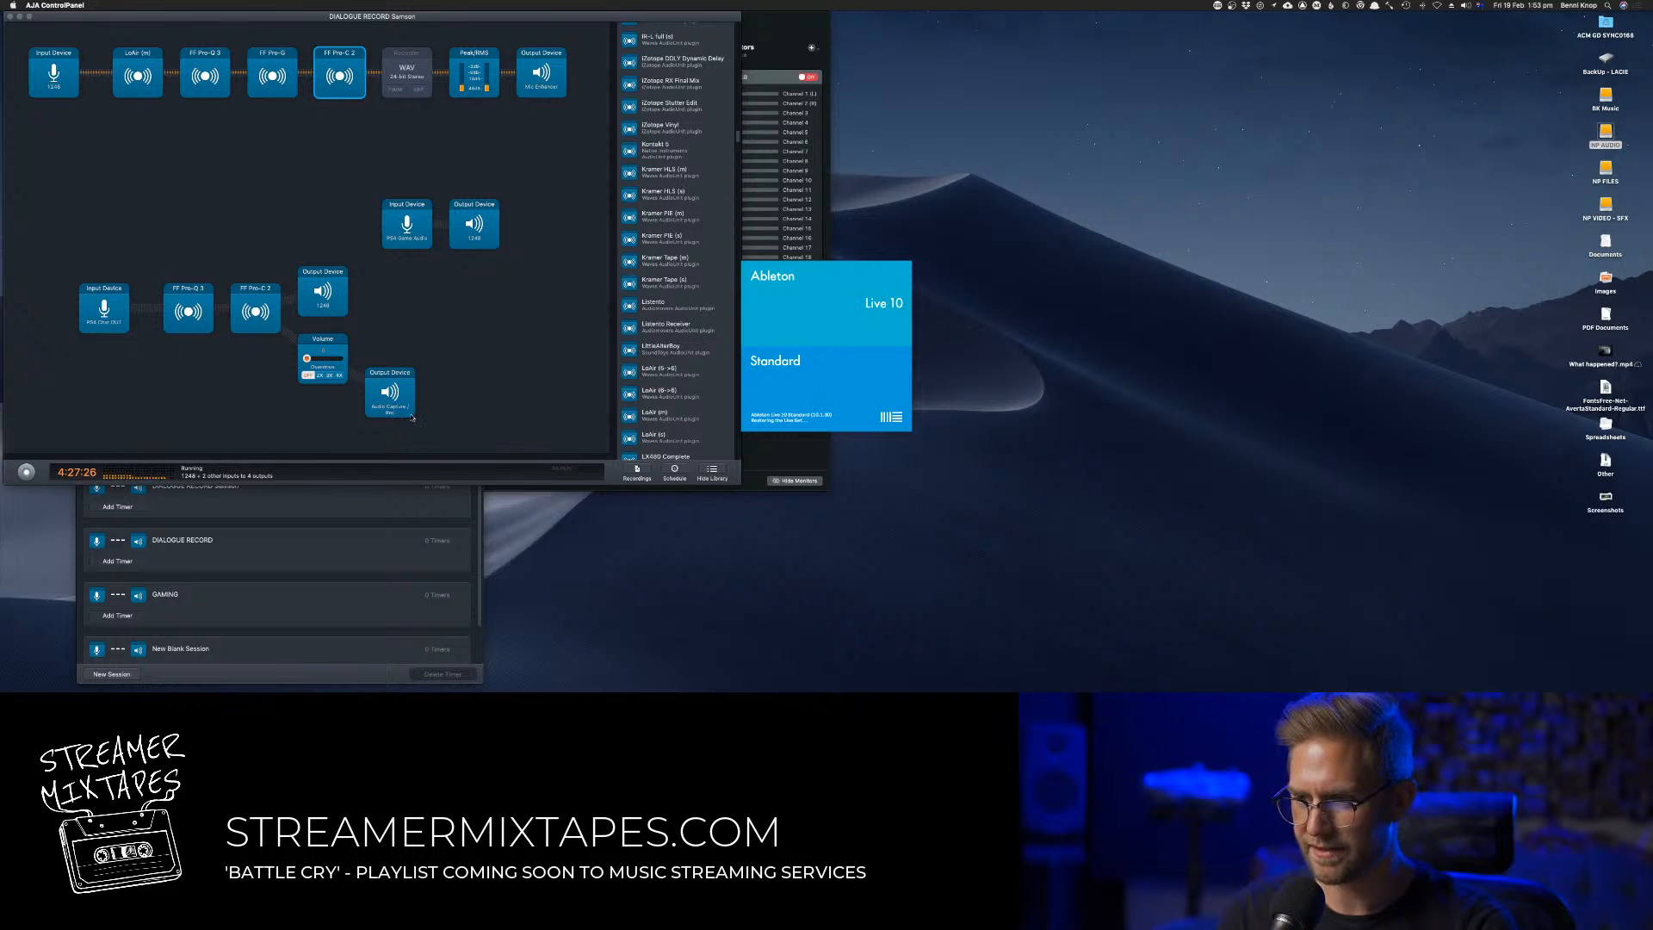
click(118, 303)
click(46, 5)
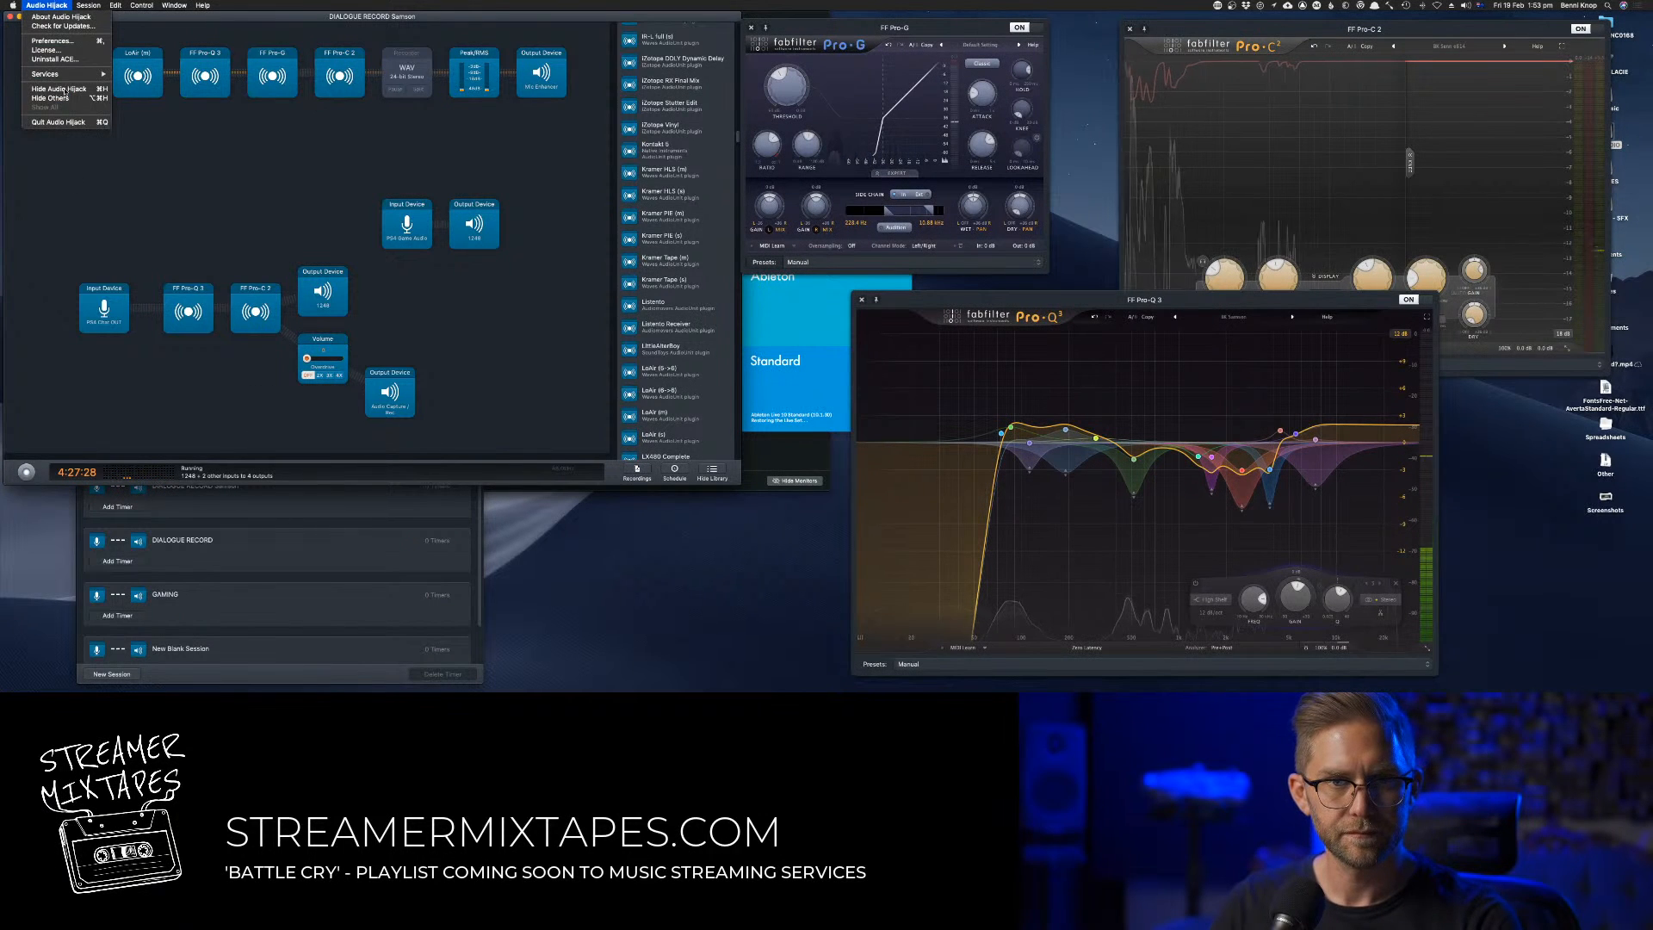
click(59, 89)
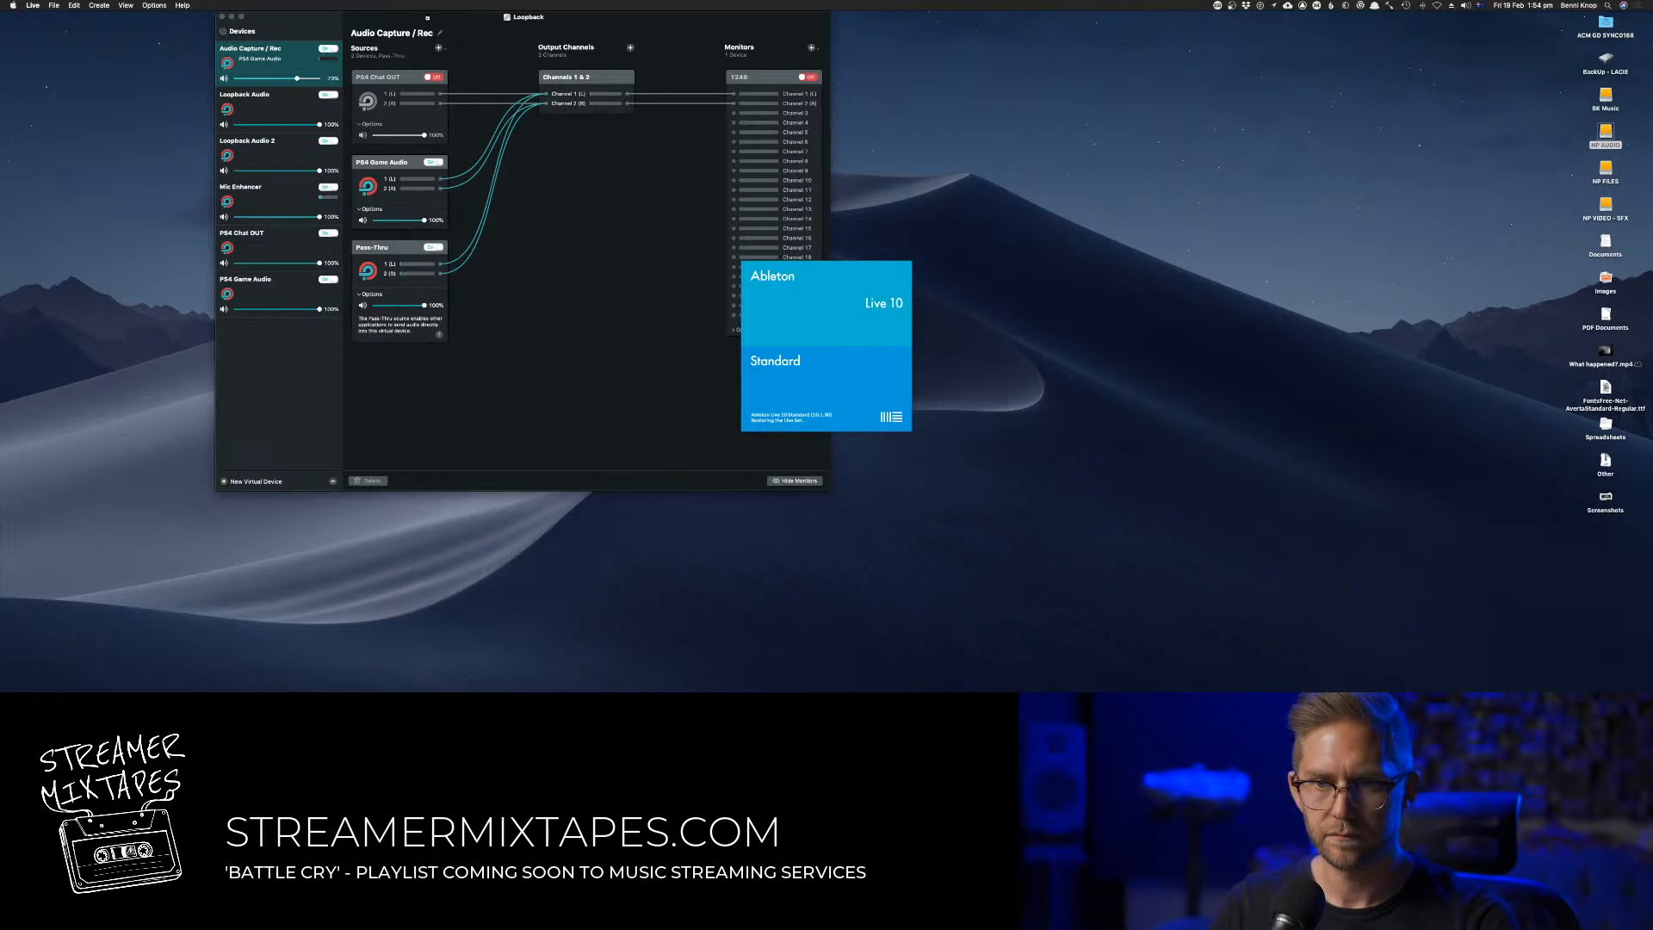
click(299, 25)
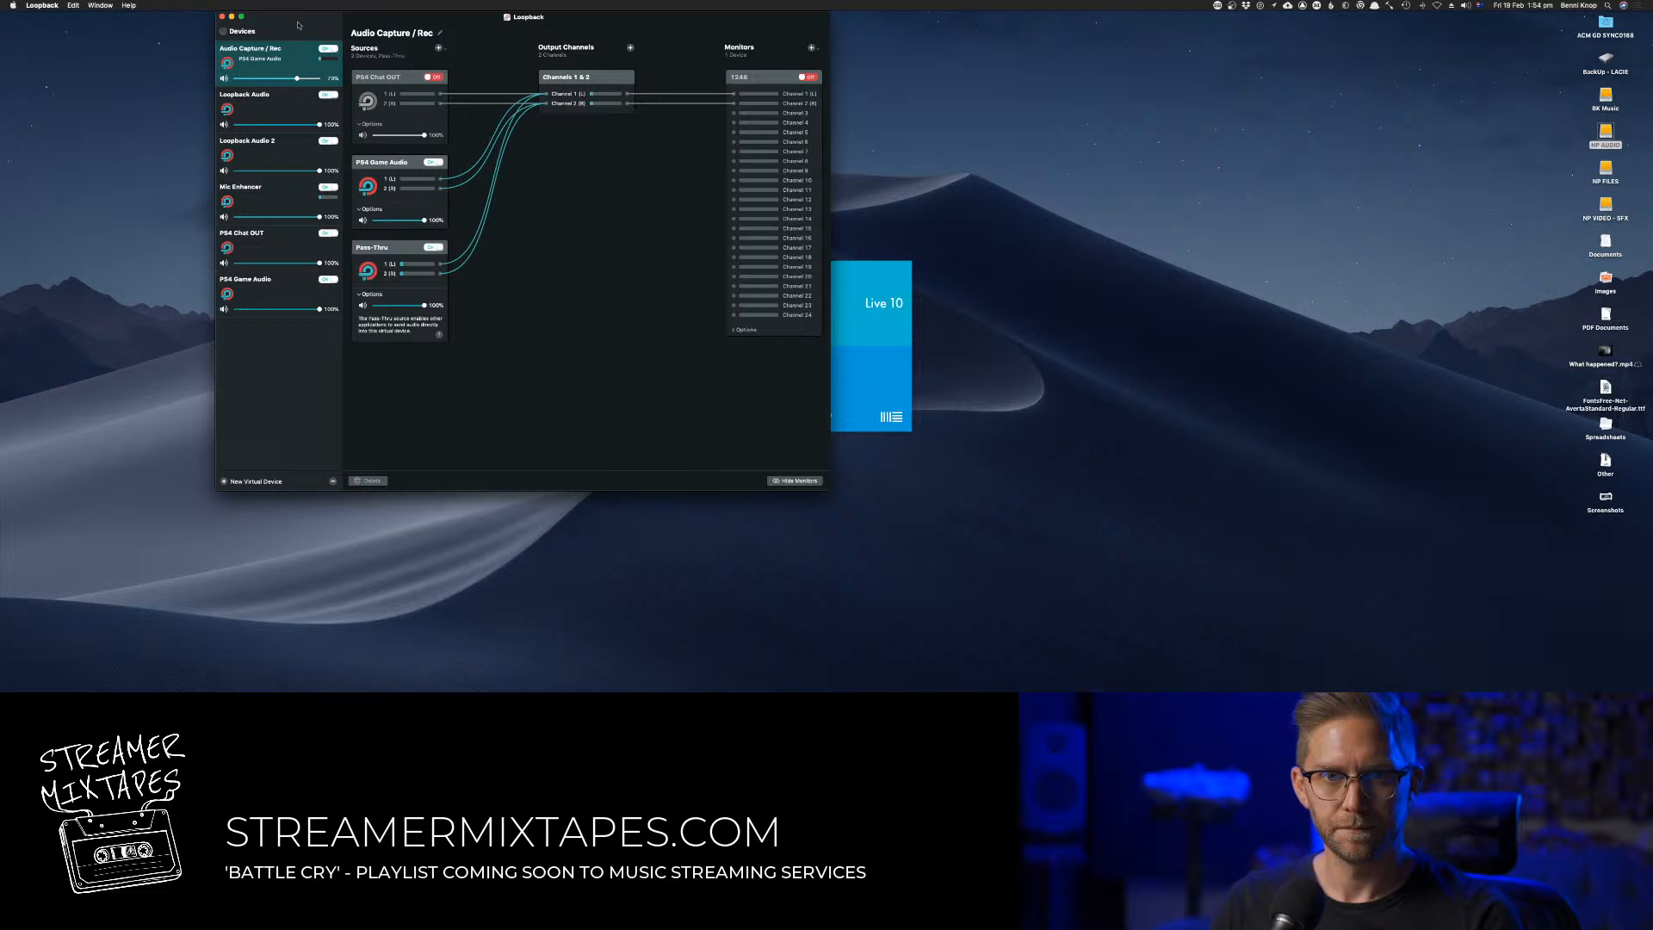
click(231, 16)
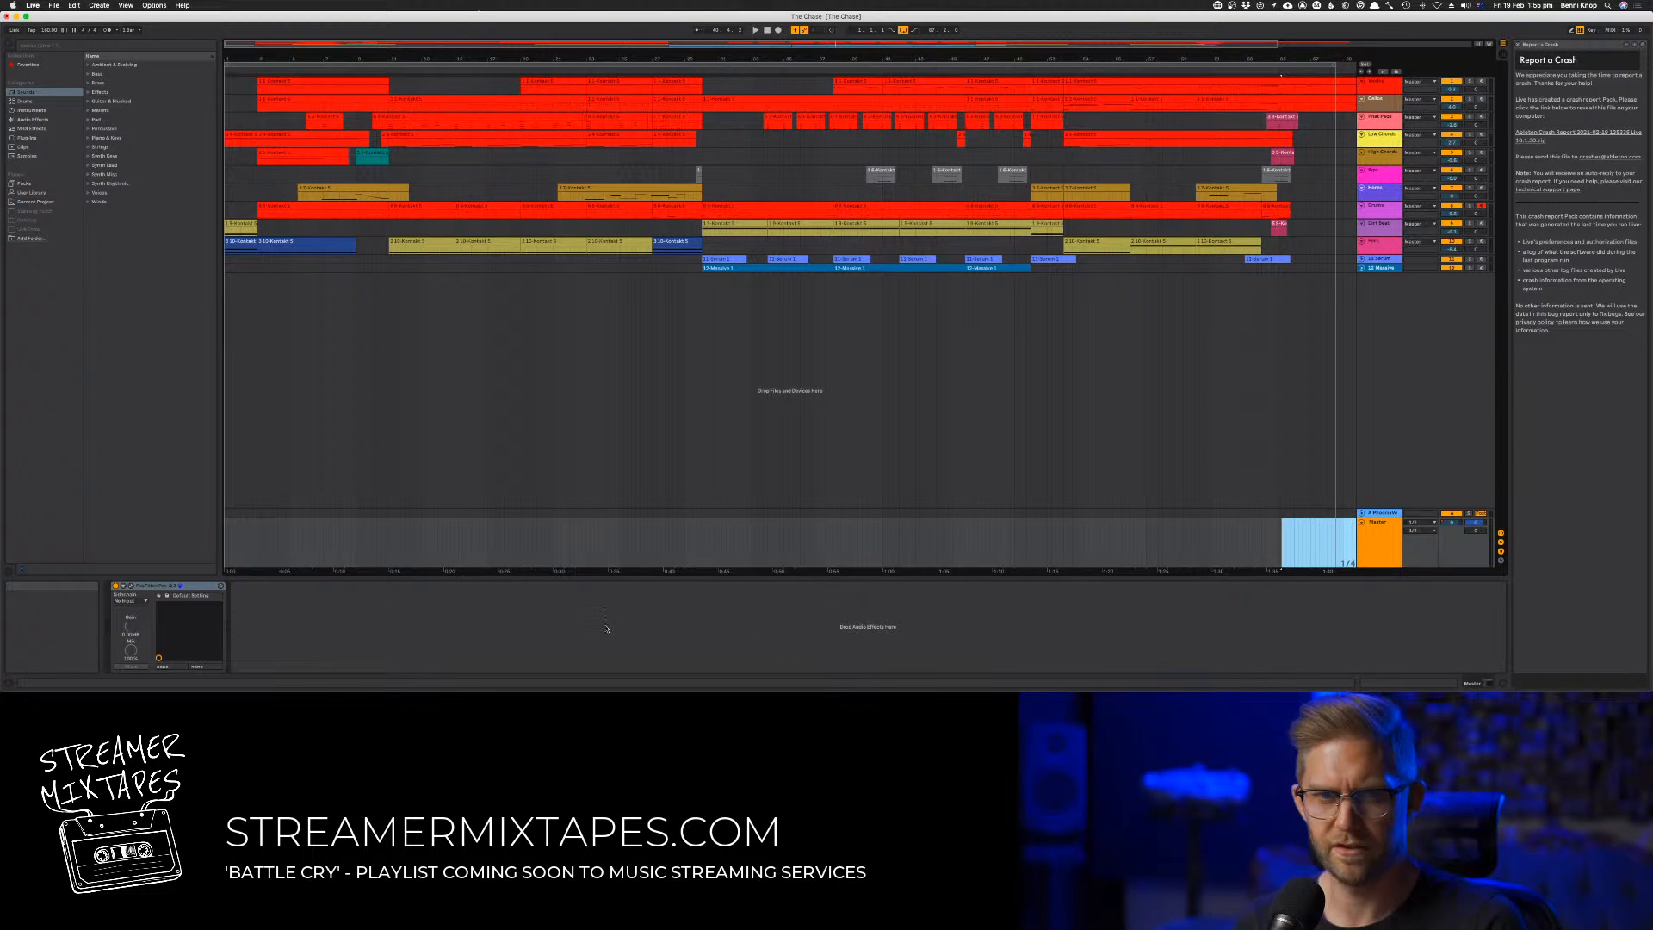
Save the recovered Live set and select the looped time range in the arrangement
click(1127, 468)
key(super+s)
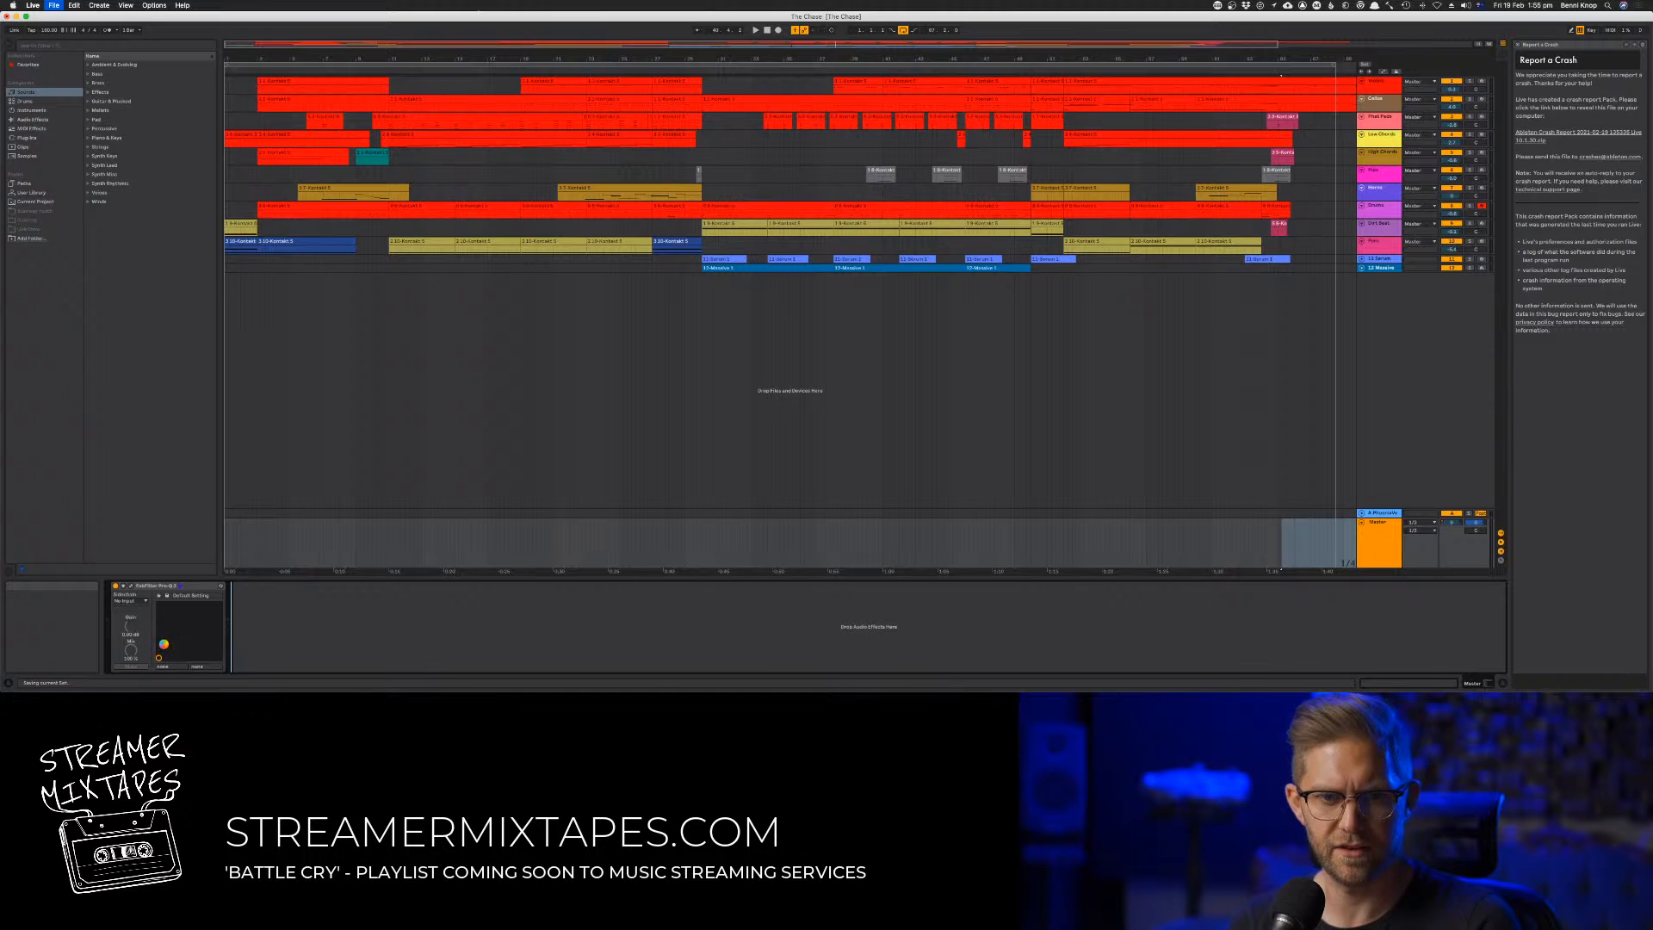
click(268, 64)
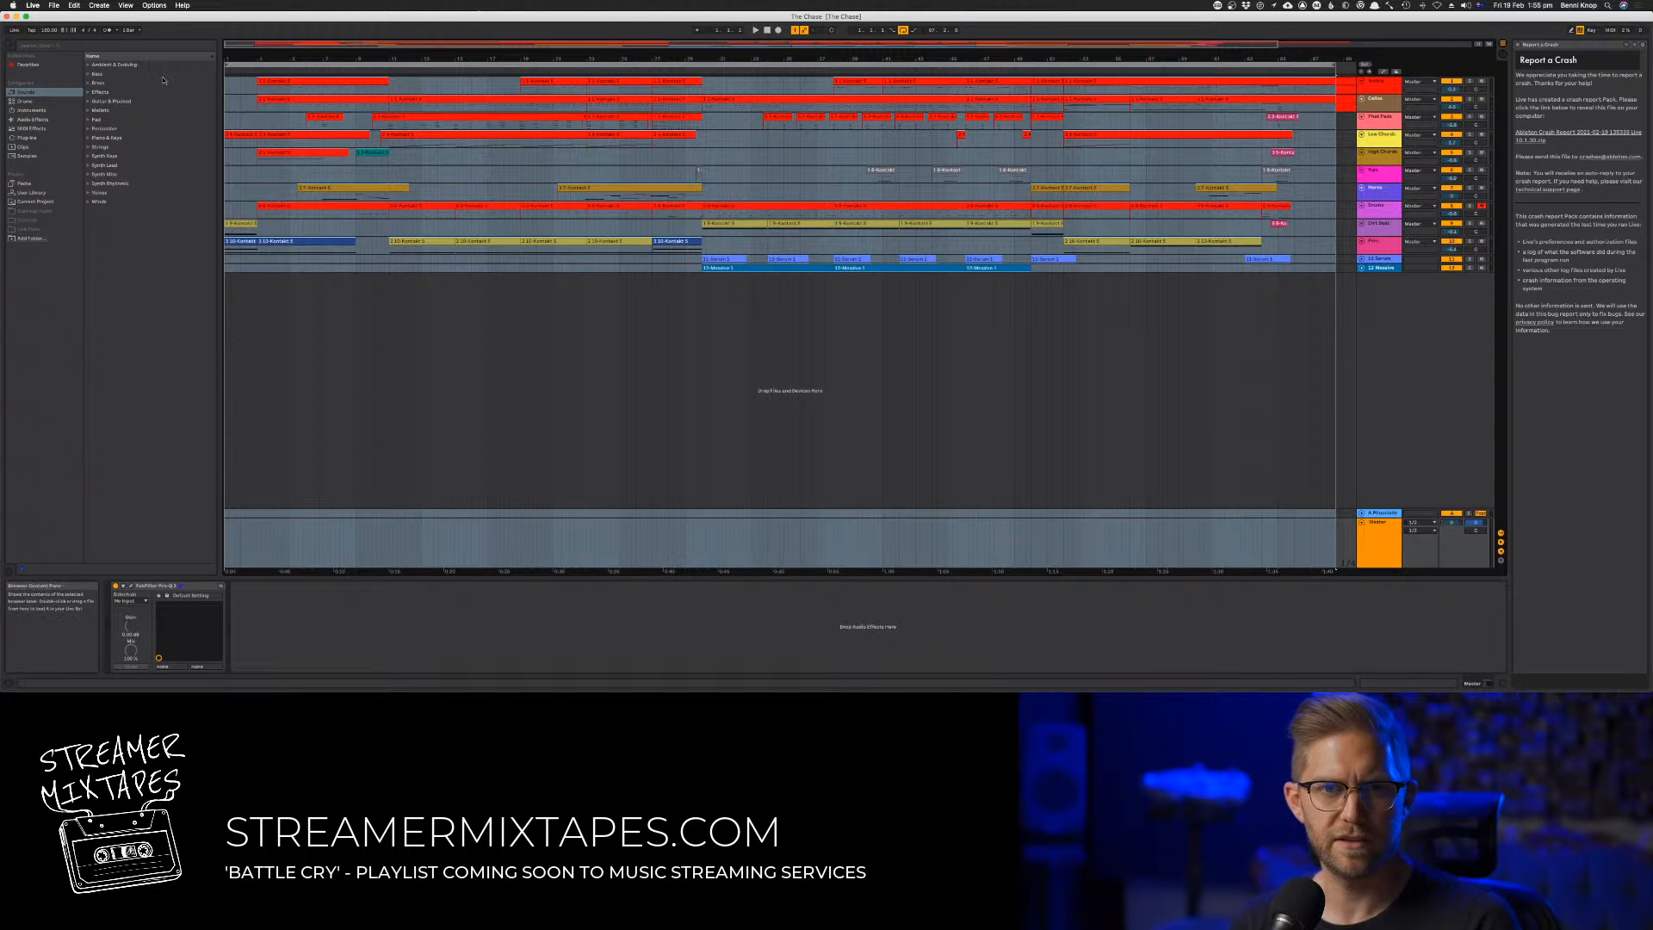
List the favourite devices, add the VBC FG-Red compressor after Pro-Q 3 on the master, and move its window aside
click(26, 156)
click(30, 65)
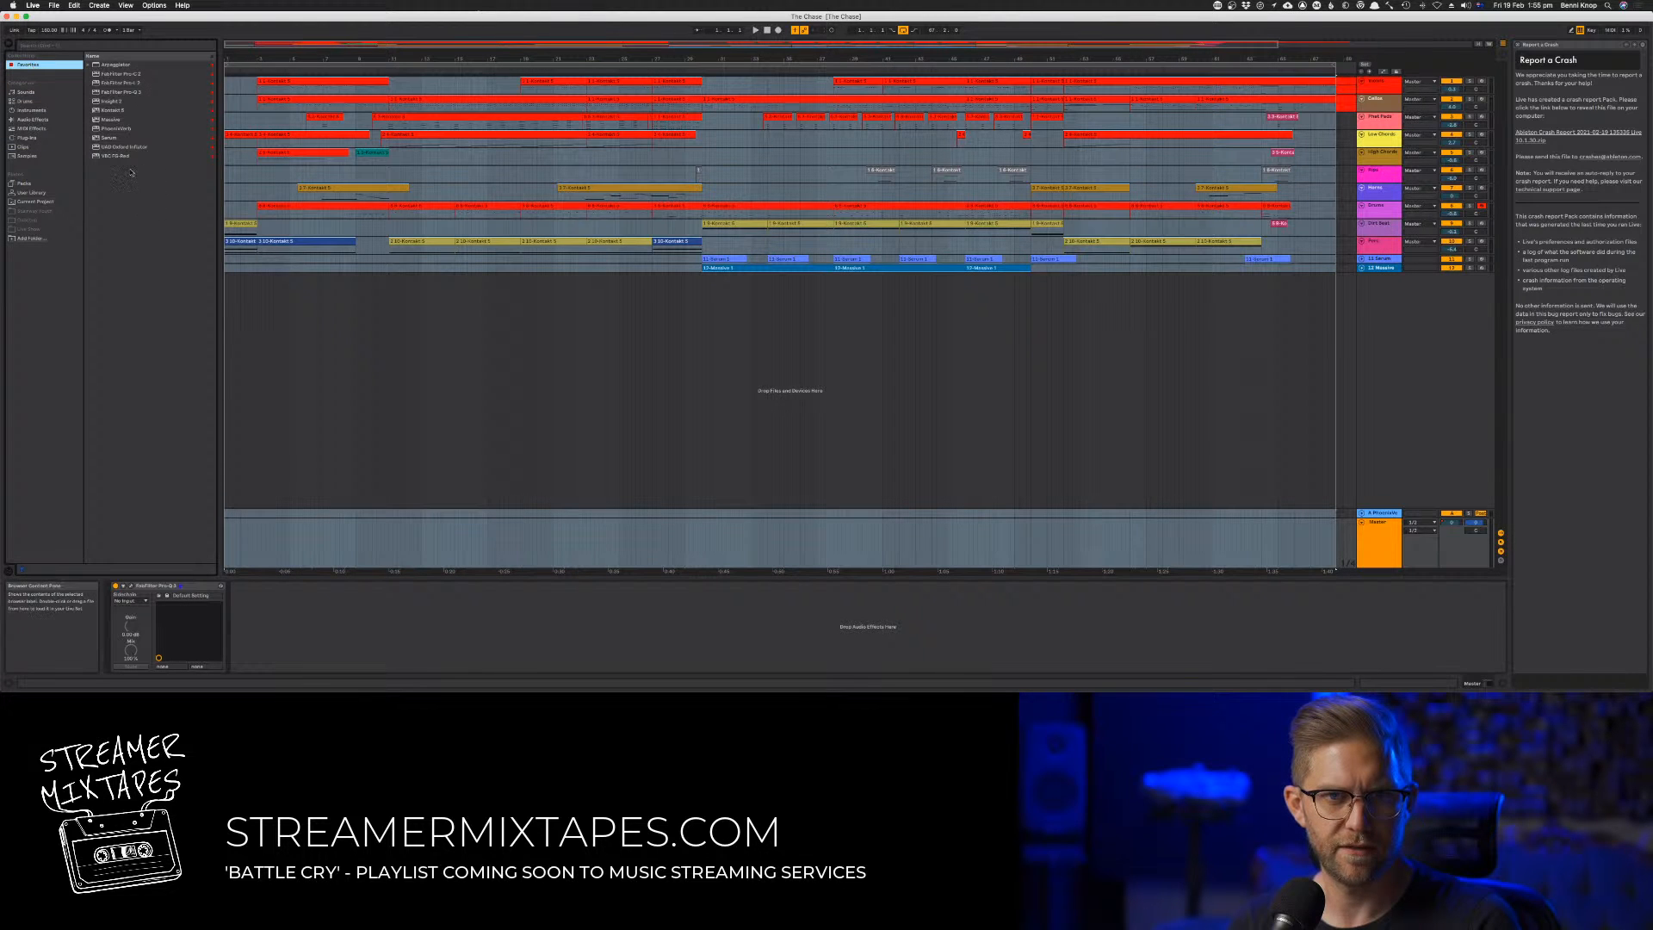
drag(125, 158, 265, 632)
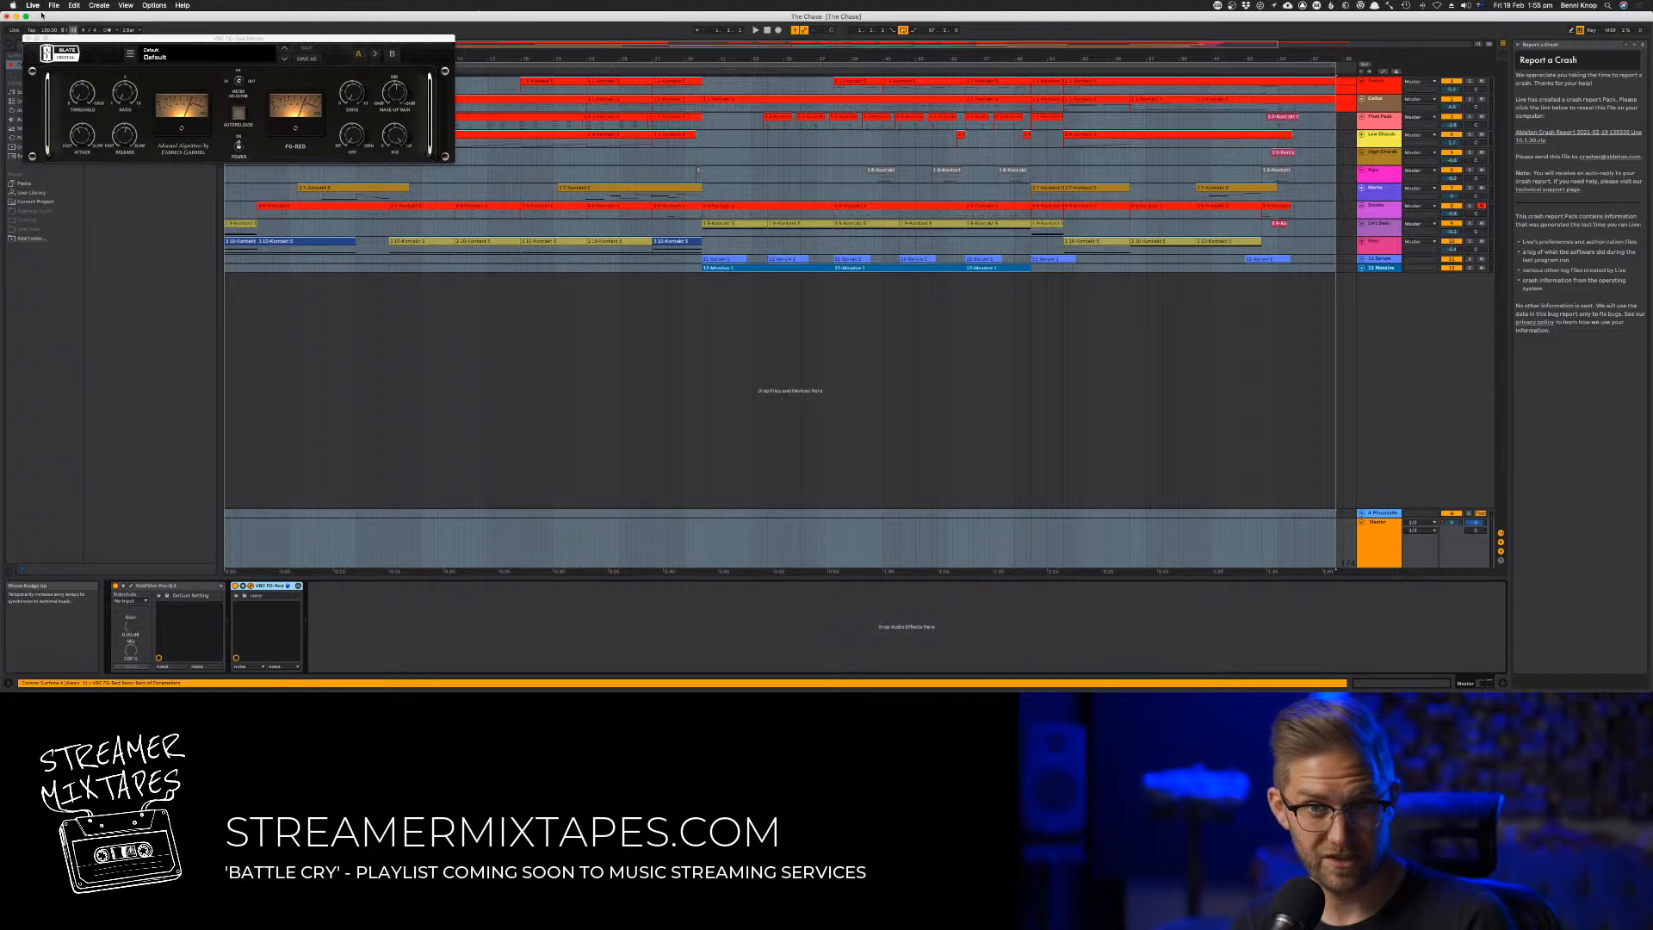
drag(78, 40, 1035, 30)
Show the master's Pro-Q 3 window, place it clear of the FG-Red window, and save the set
click(131, 586)
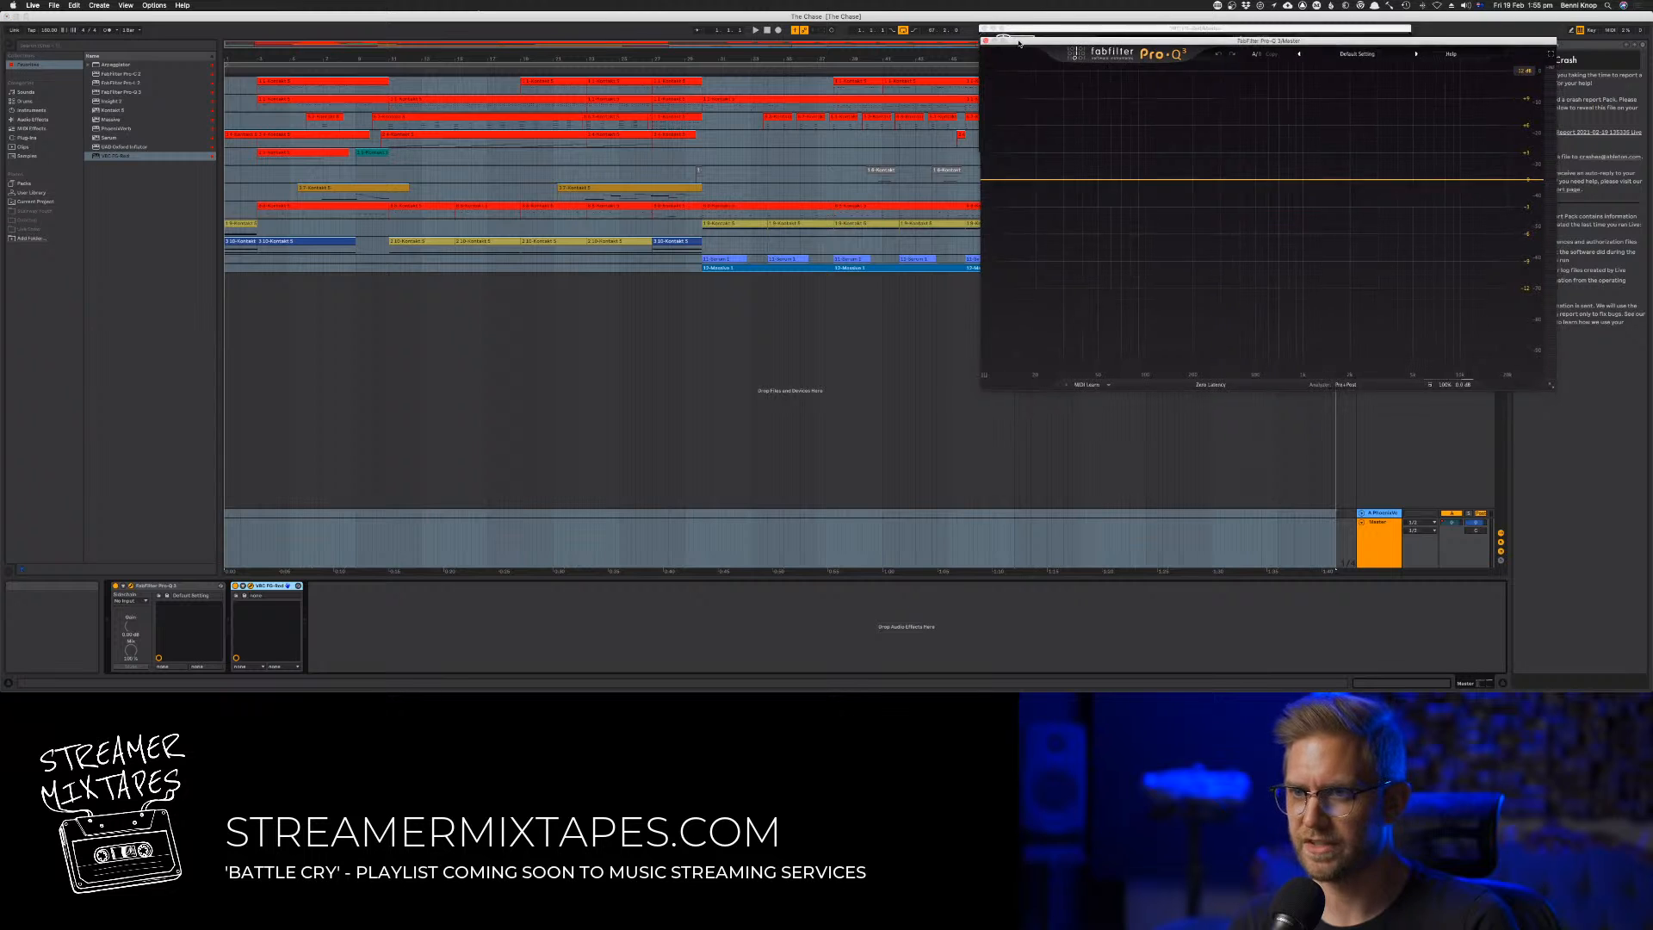
drag(1018, 38, 41, 172)
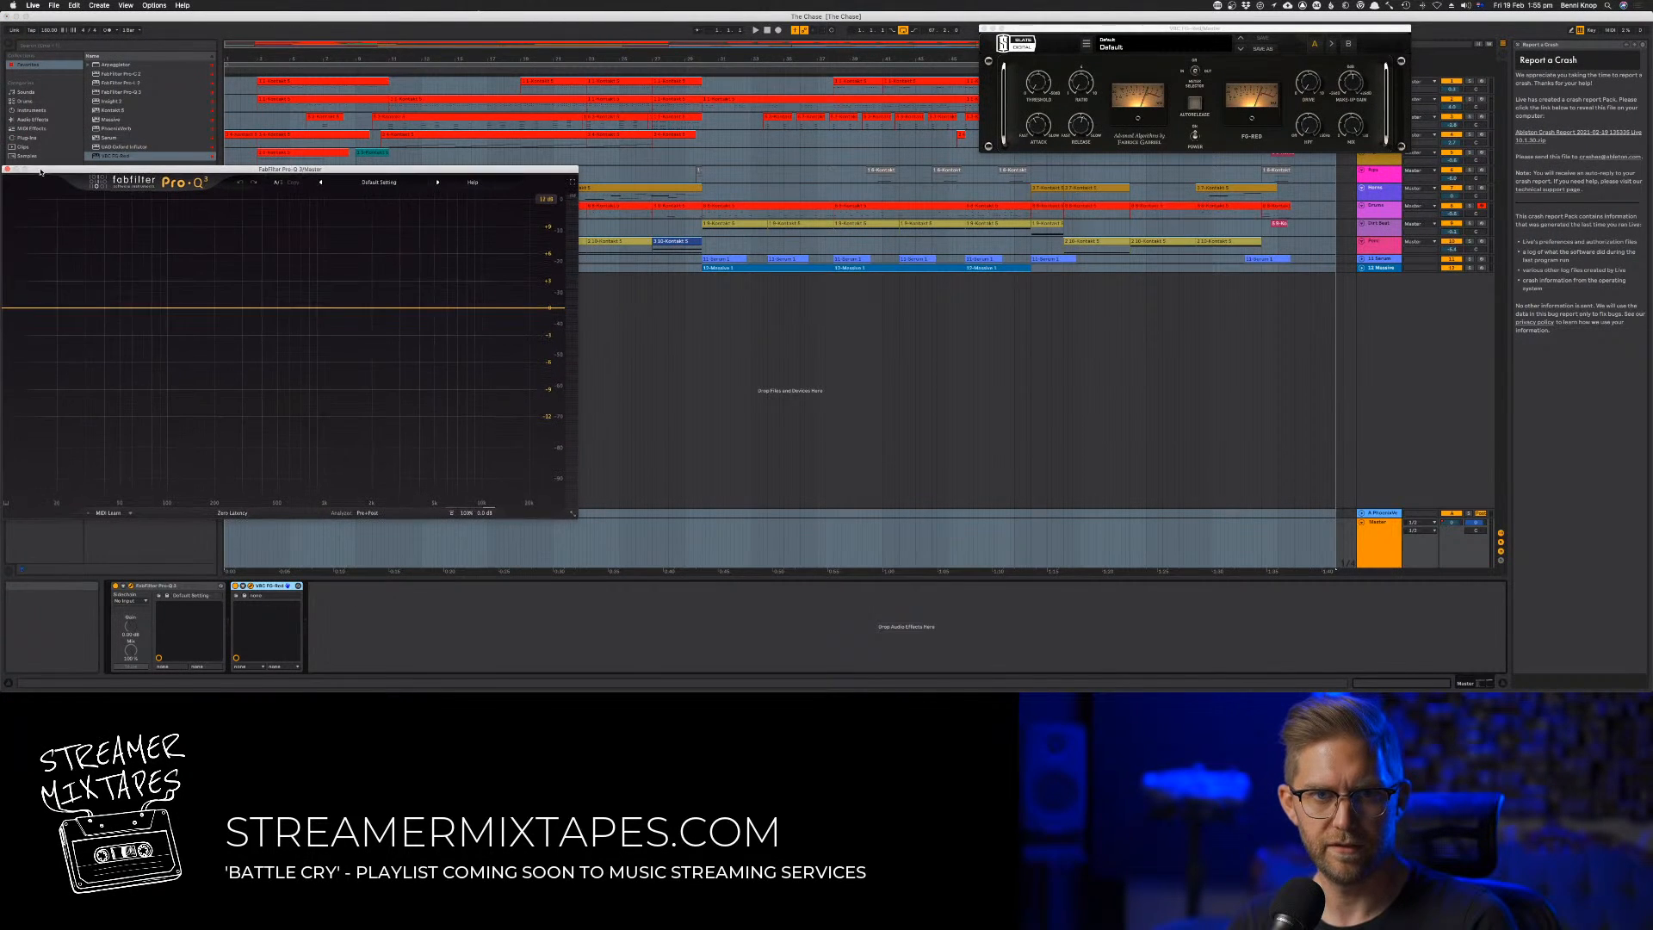
key(super+s)
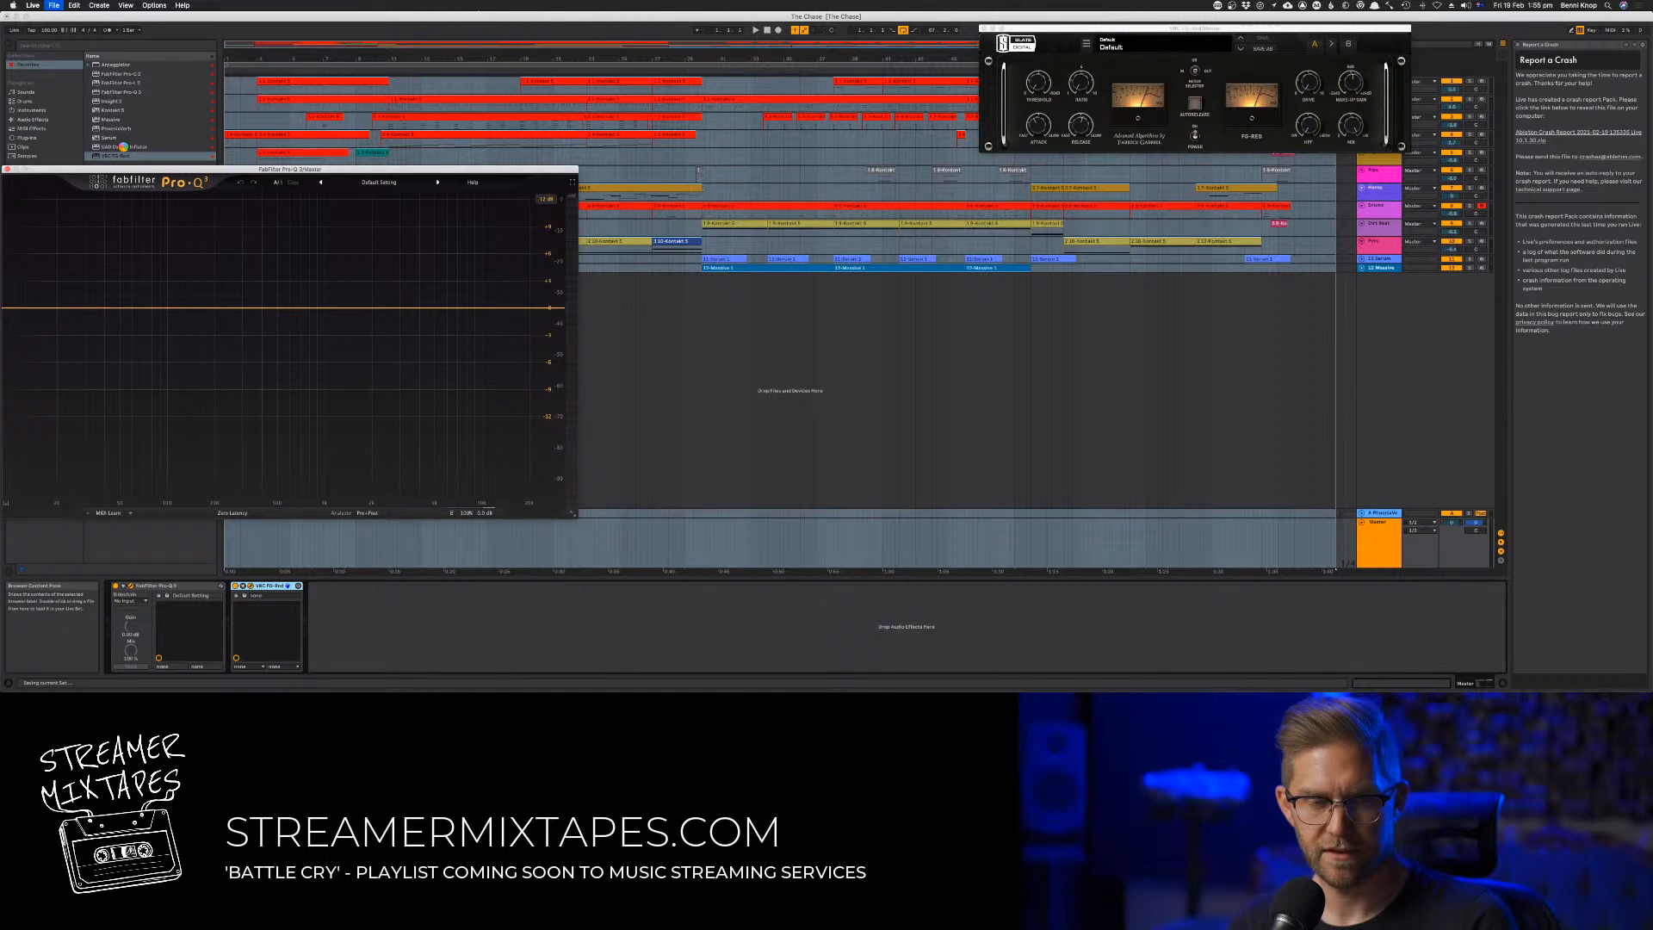
Append the Sonnox Oxford Inflator and the FabFilter Pro-L 2 limiter to the master chain after FG-Red
drag(123, 148, 345, 617)
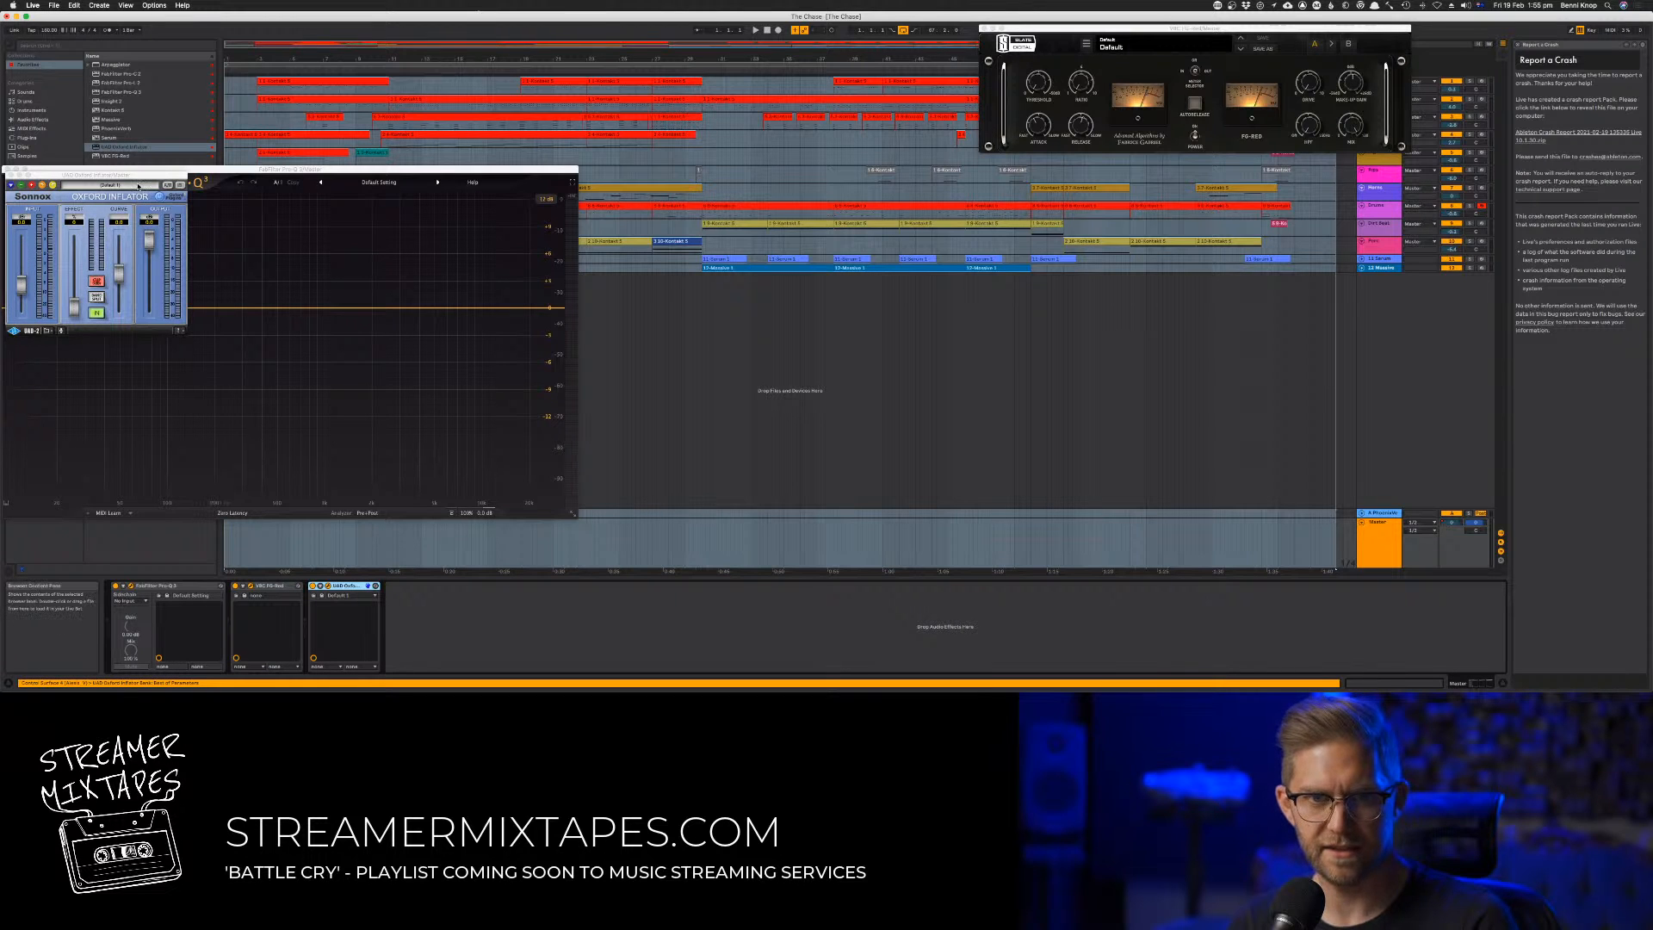
drag(131, 179, 1545, 30)
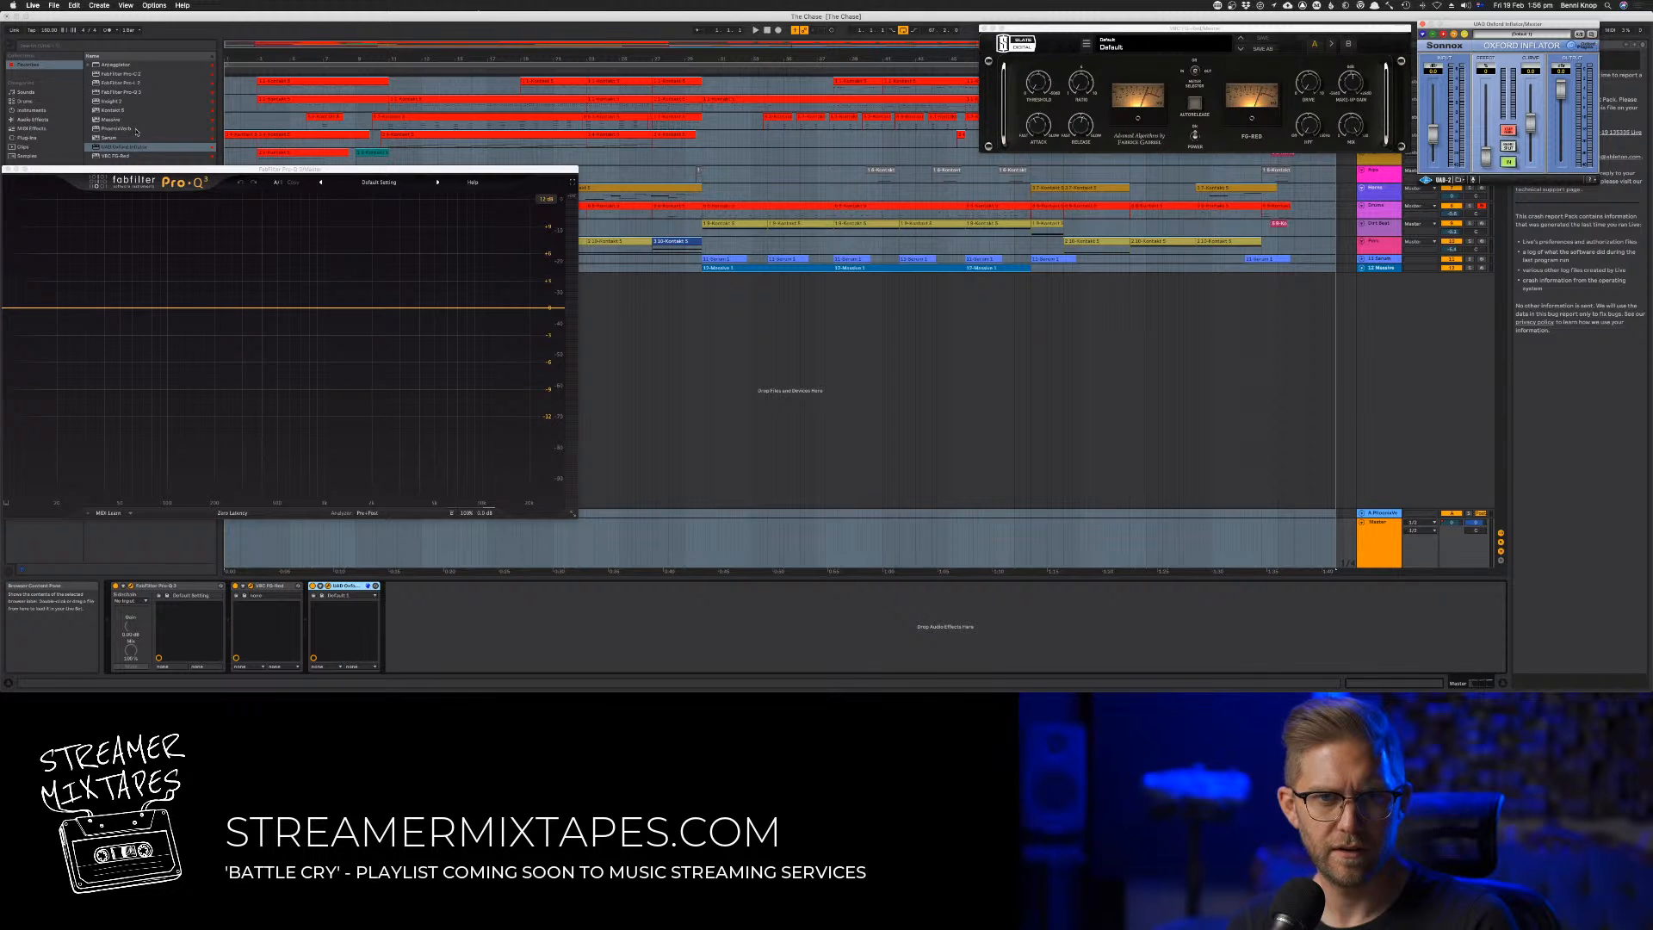
drag(131, 85, 445, 616)
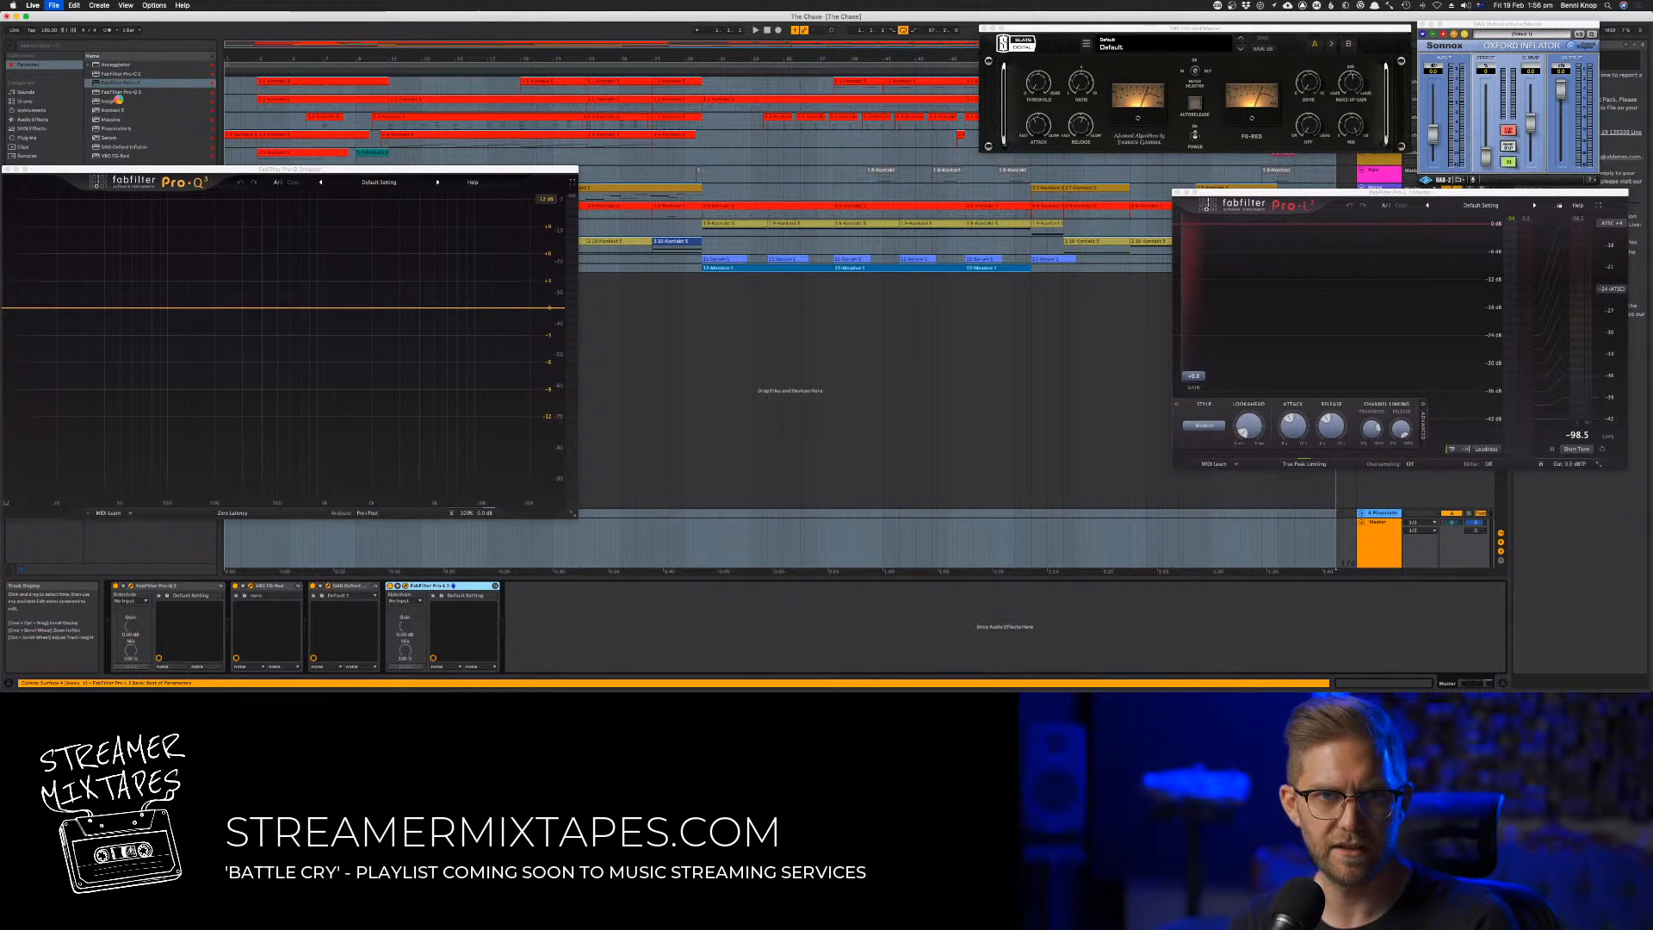
drag(115, 101, 987, 495)
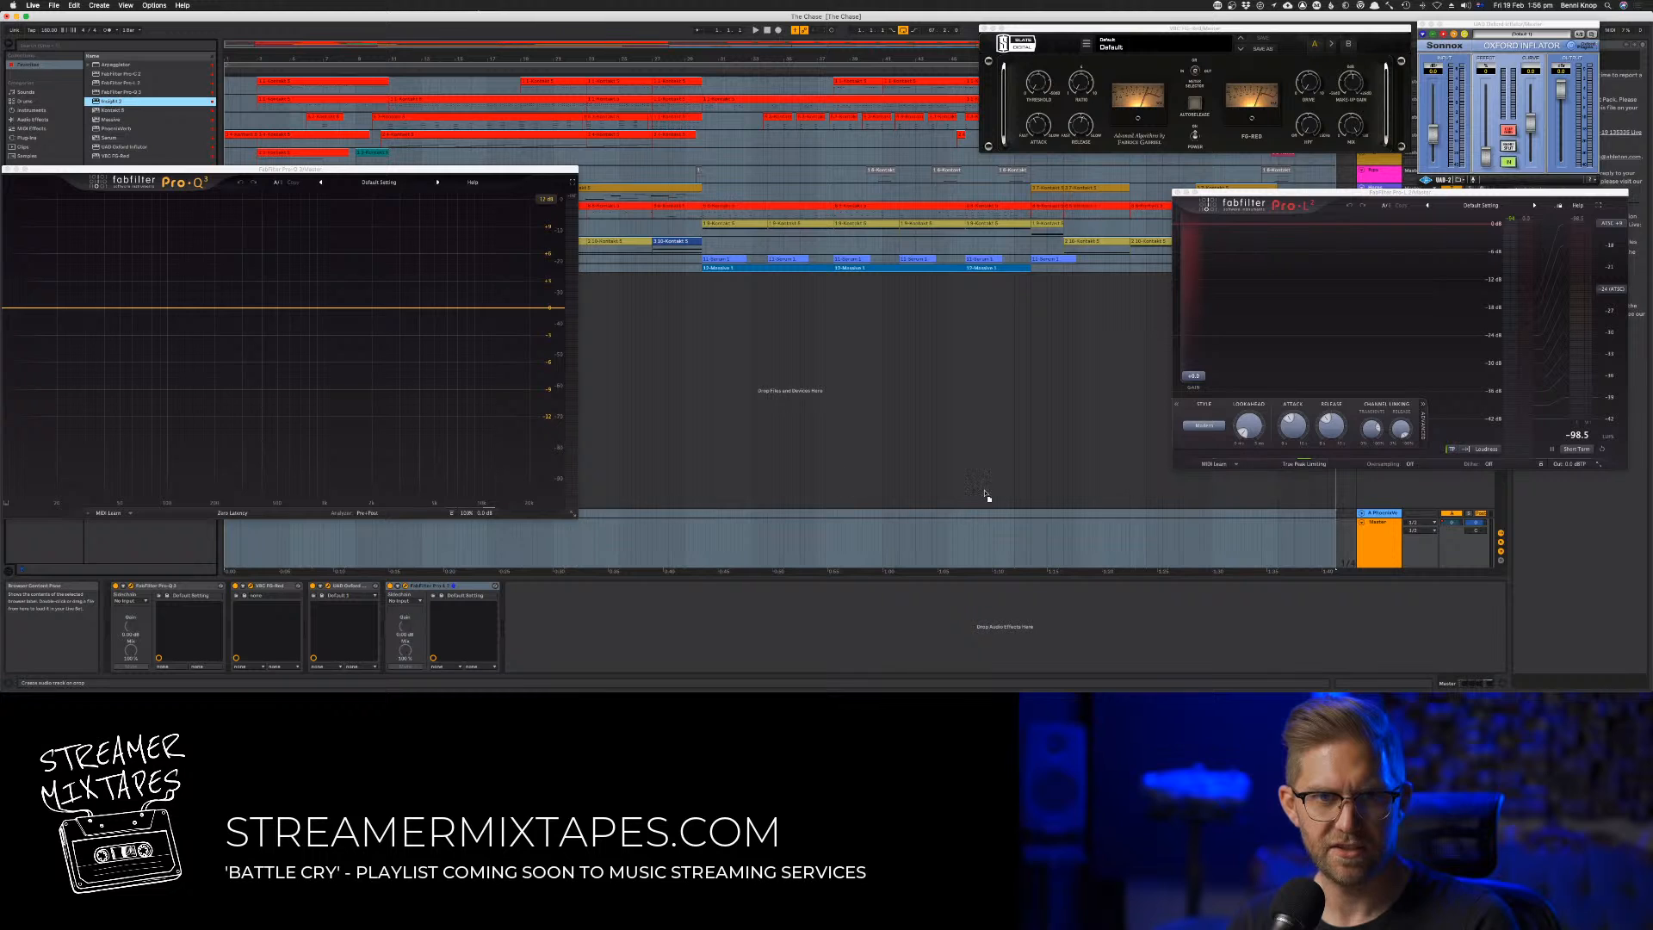
drag(1031, 392, 1043, 414)
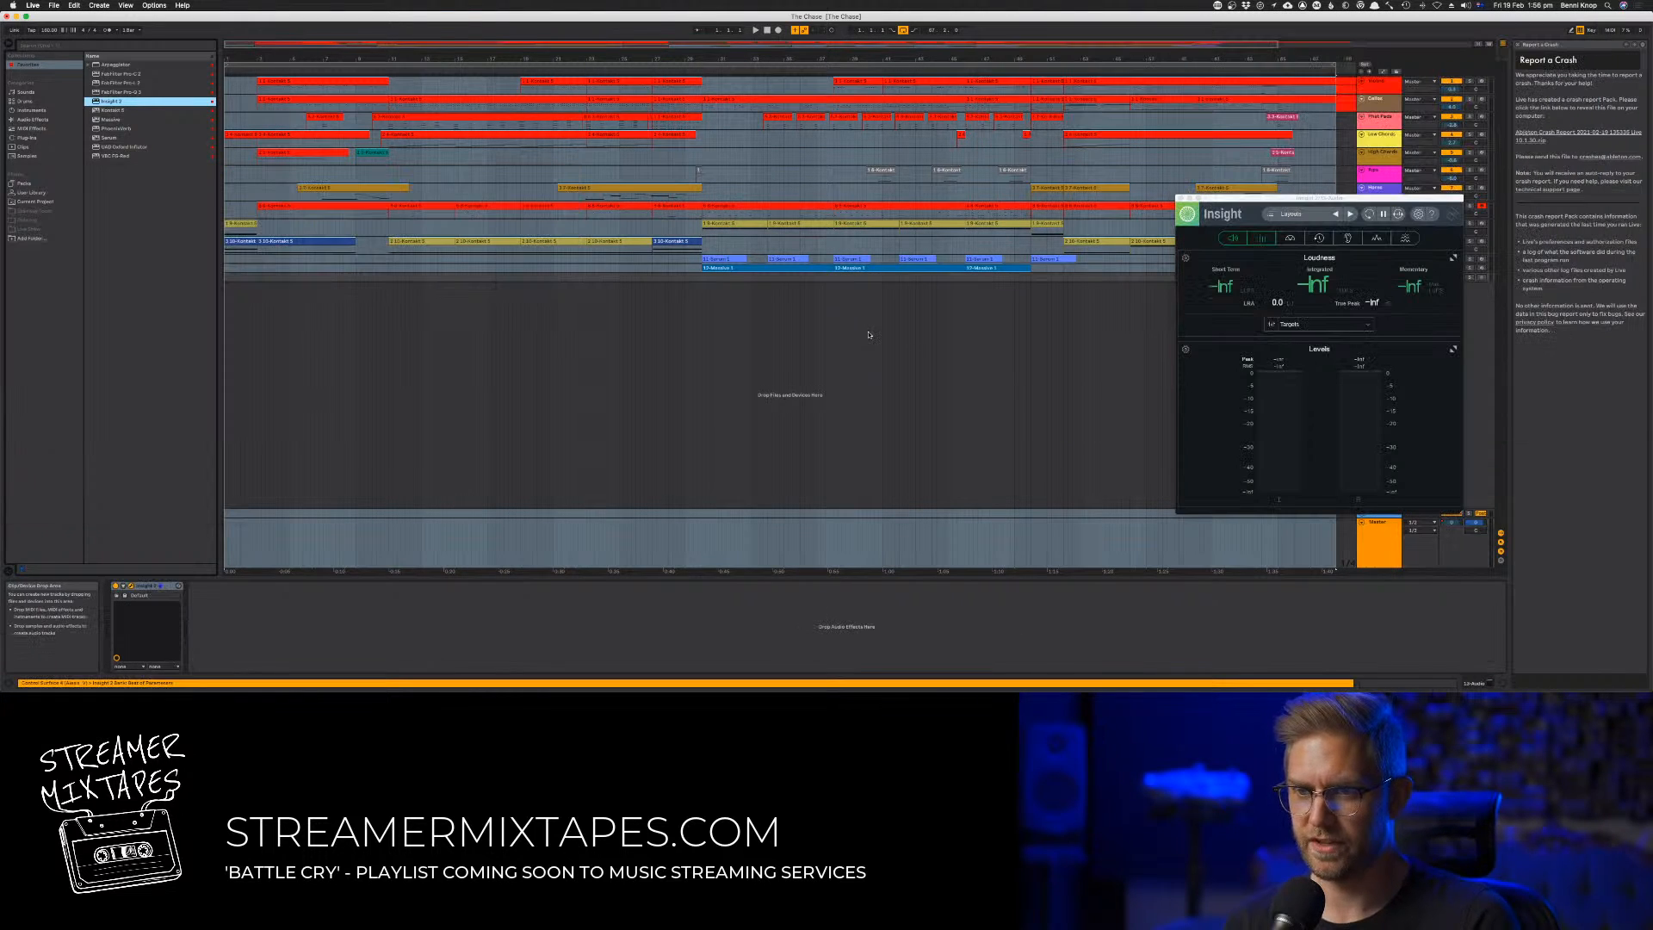
key(super+z)
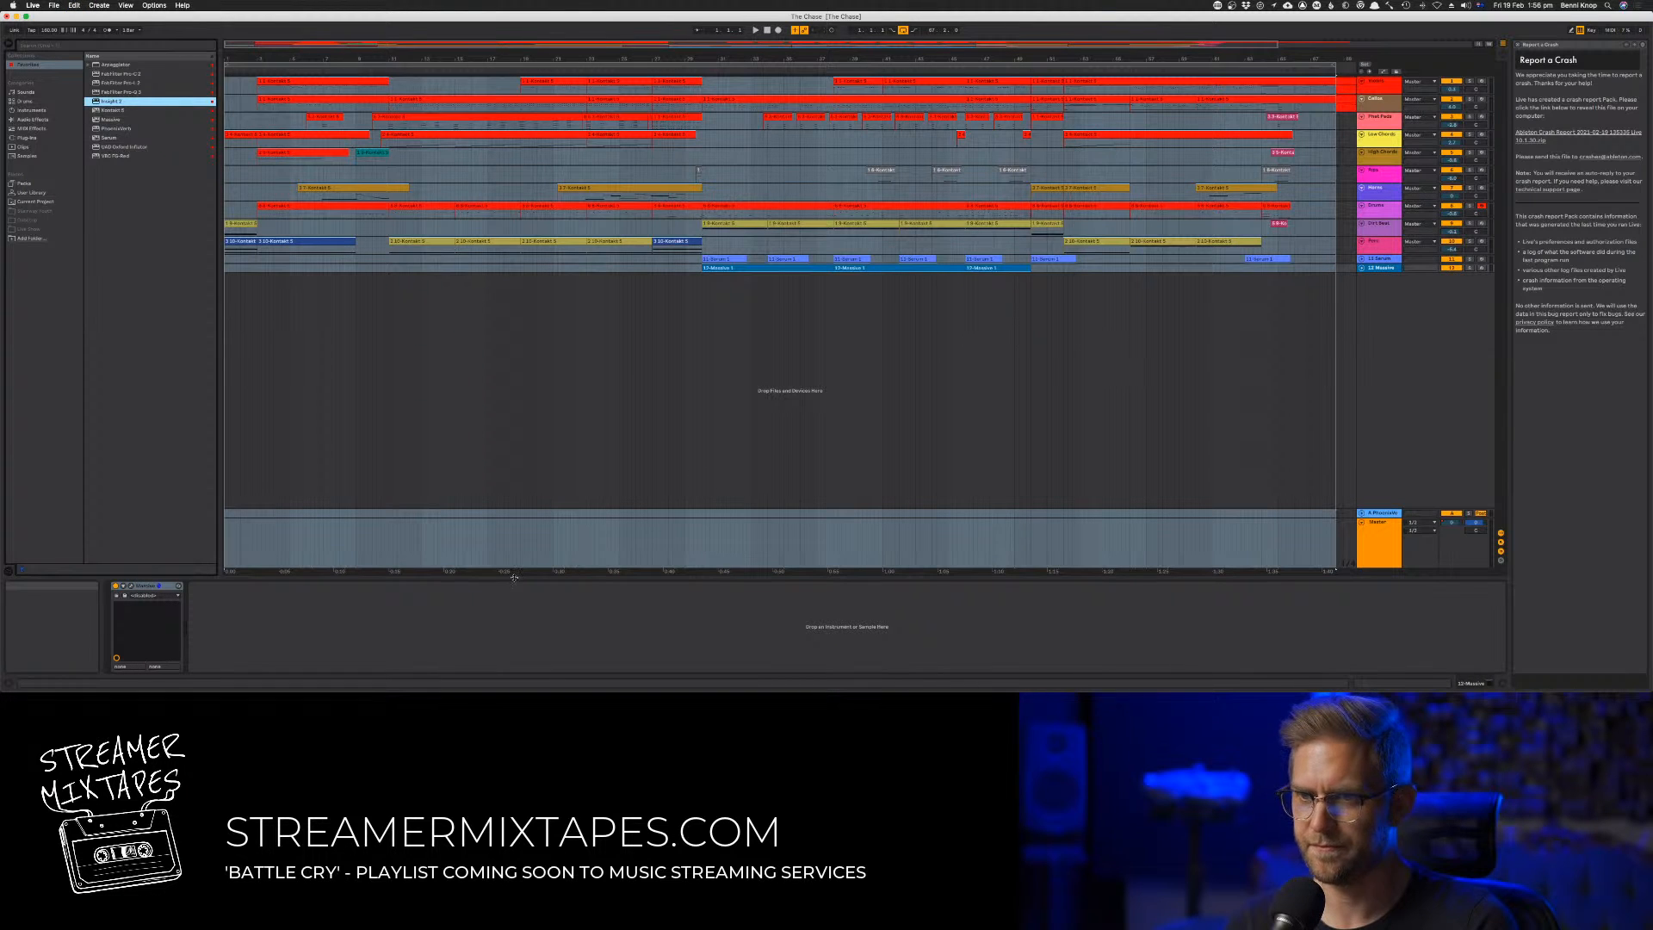
Close the crash report help view and select the master track in Session view
click(429, 620)
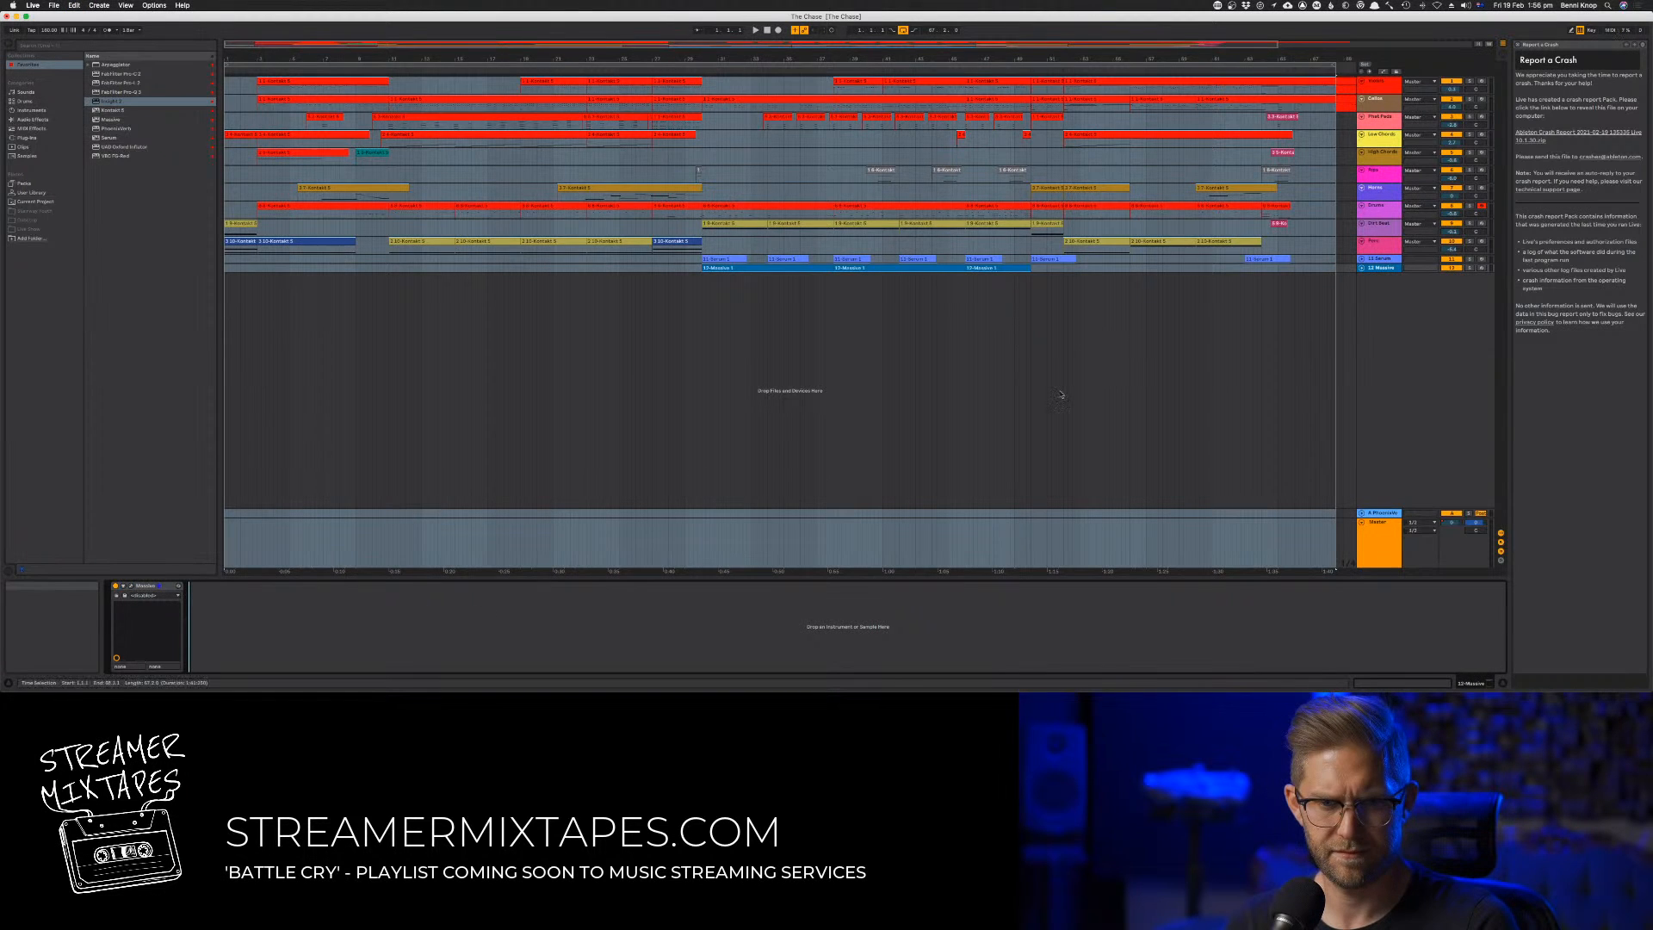
click(1516, 47)
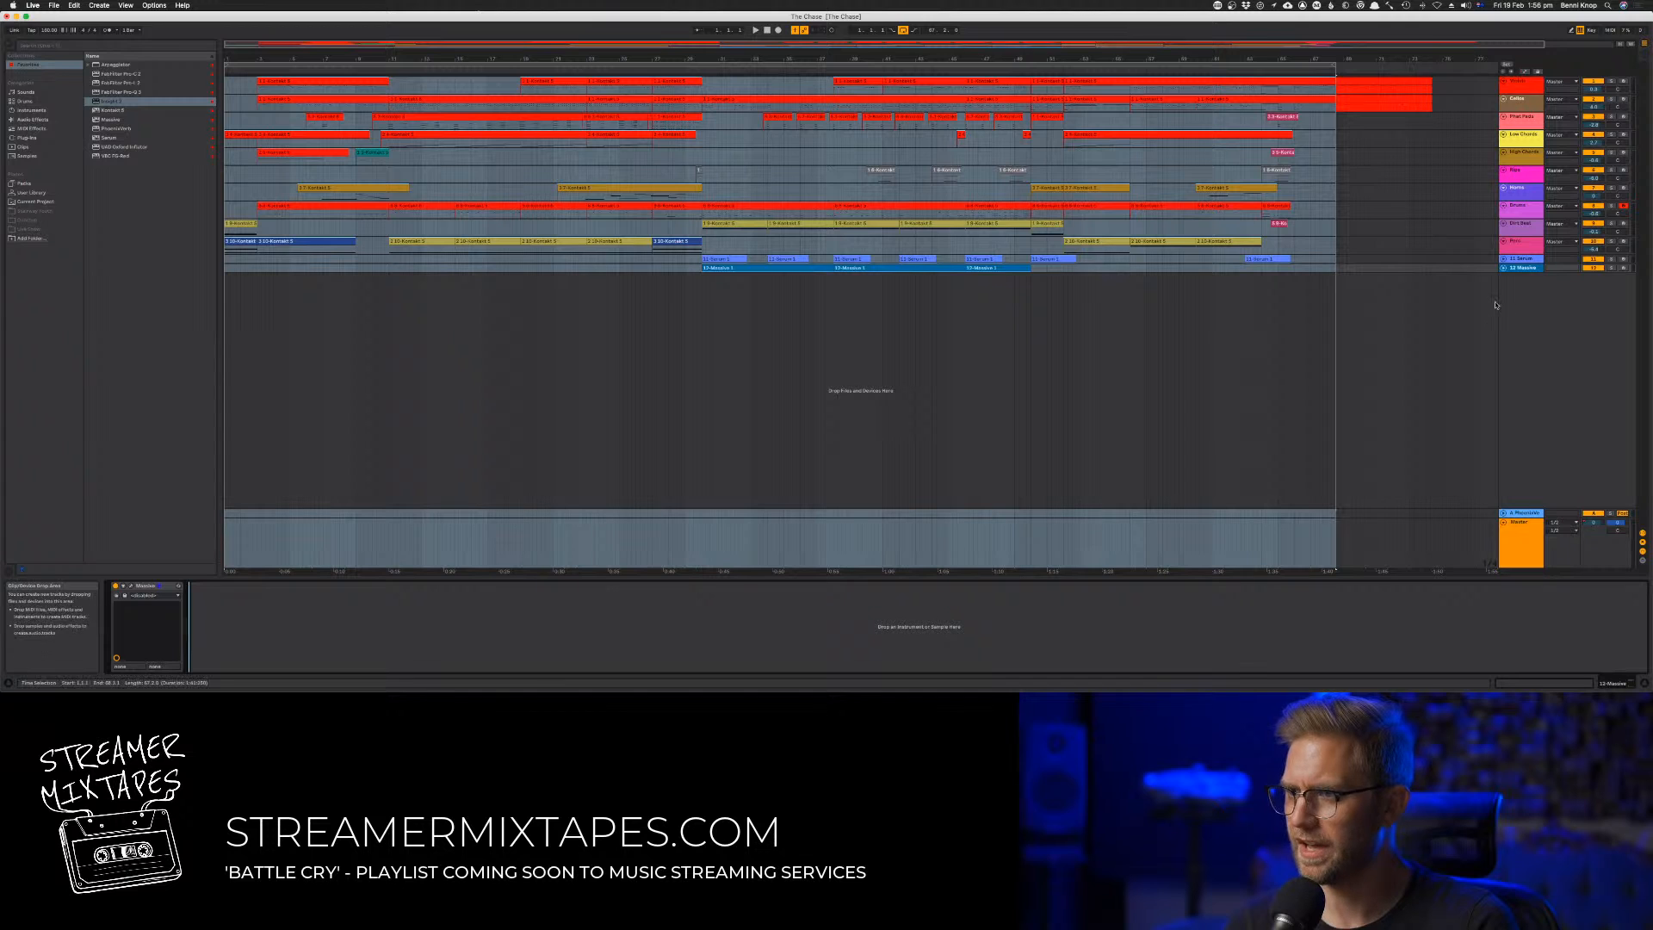
key(Tab)
click(1609, 44)
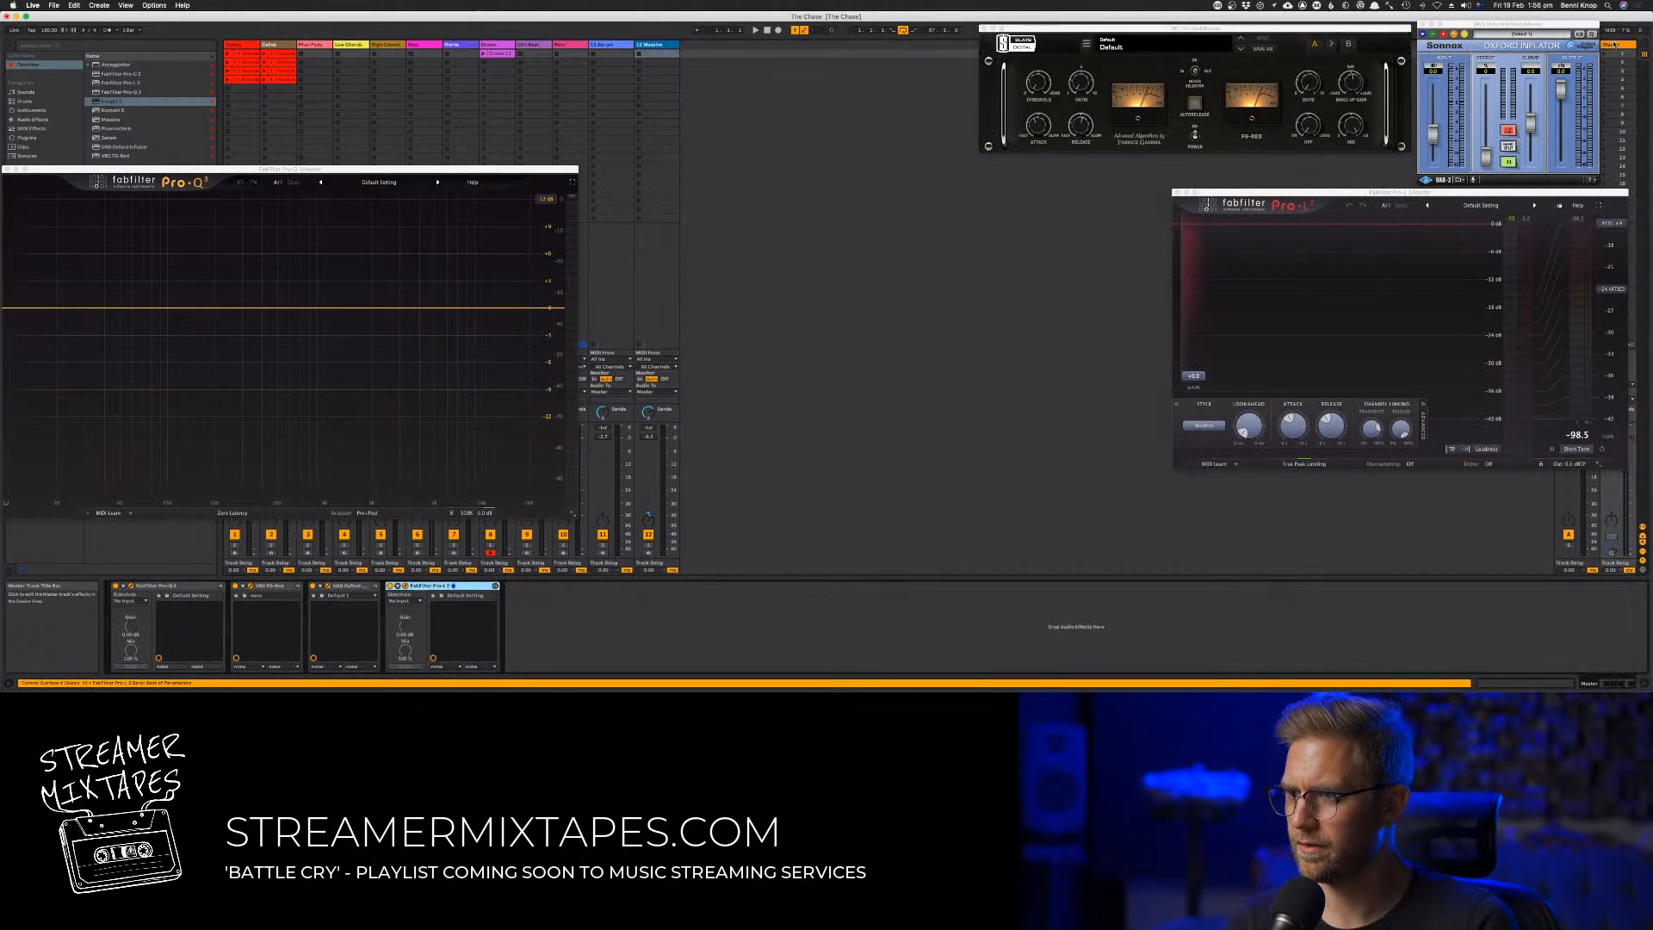
Add the Insight 2 meter after Pro-L 2 on the master and dismiss the problem report without reopening Live
click(811, 649)
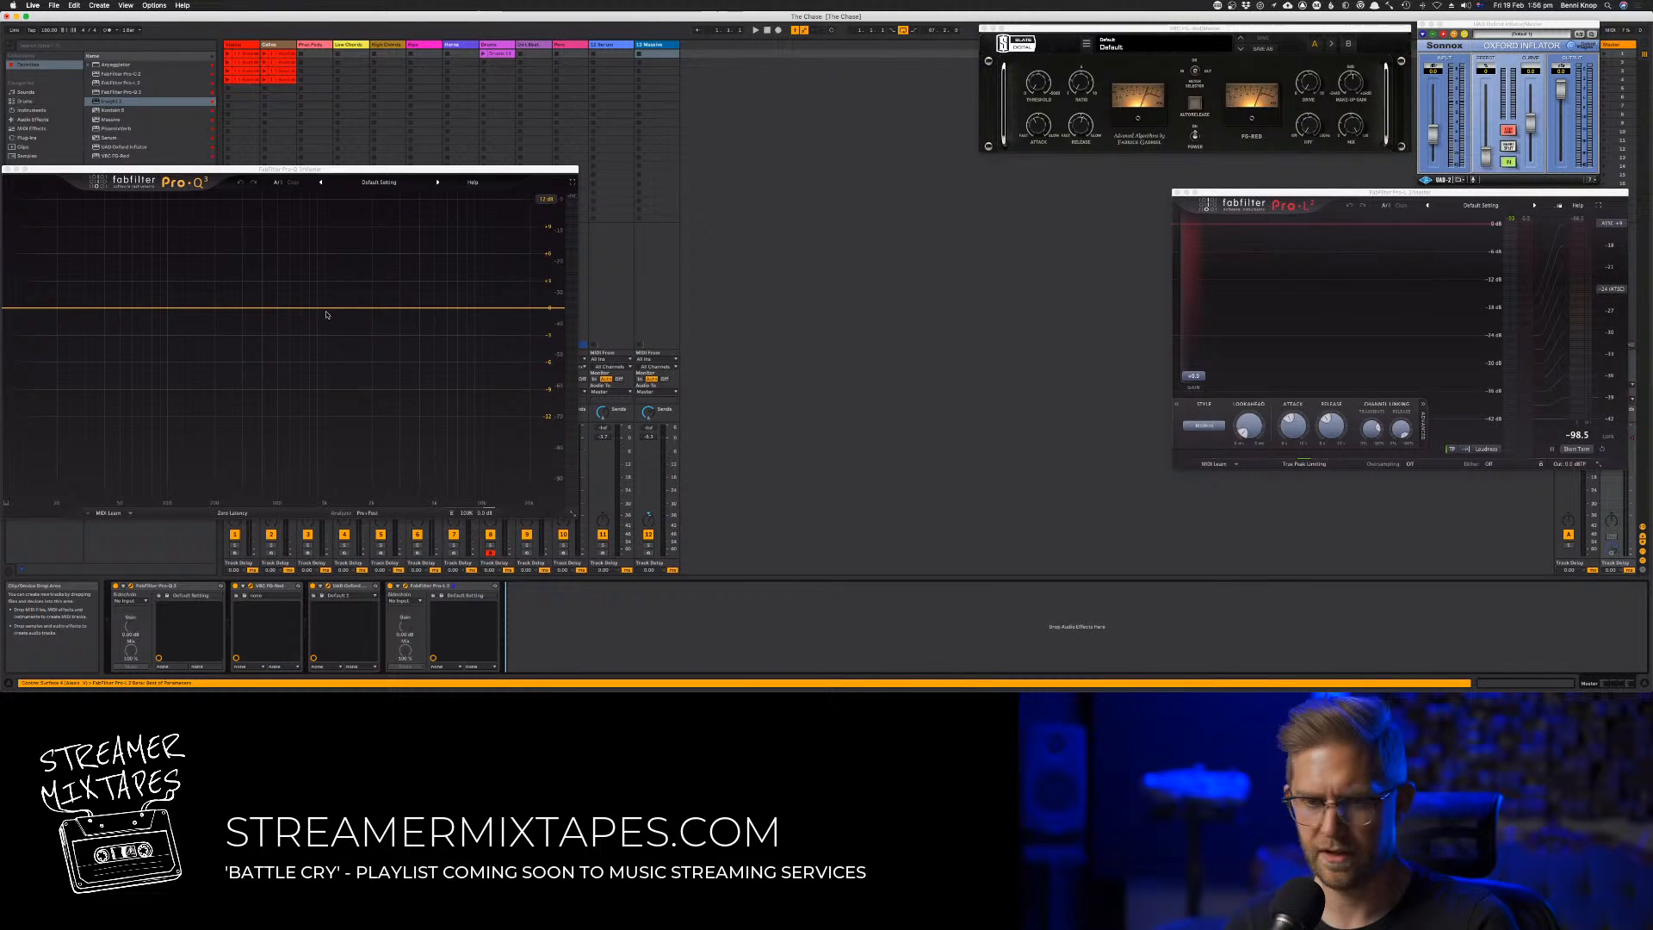
click(126, 102)
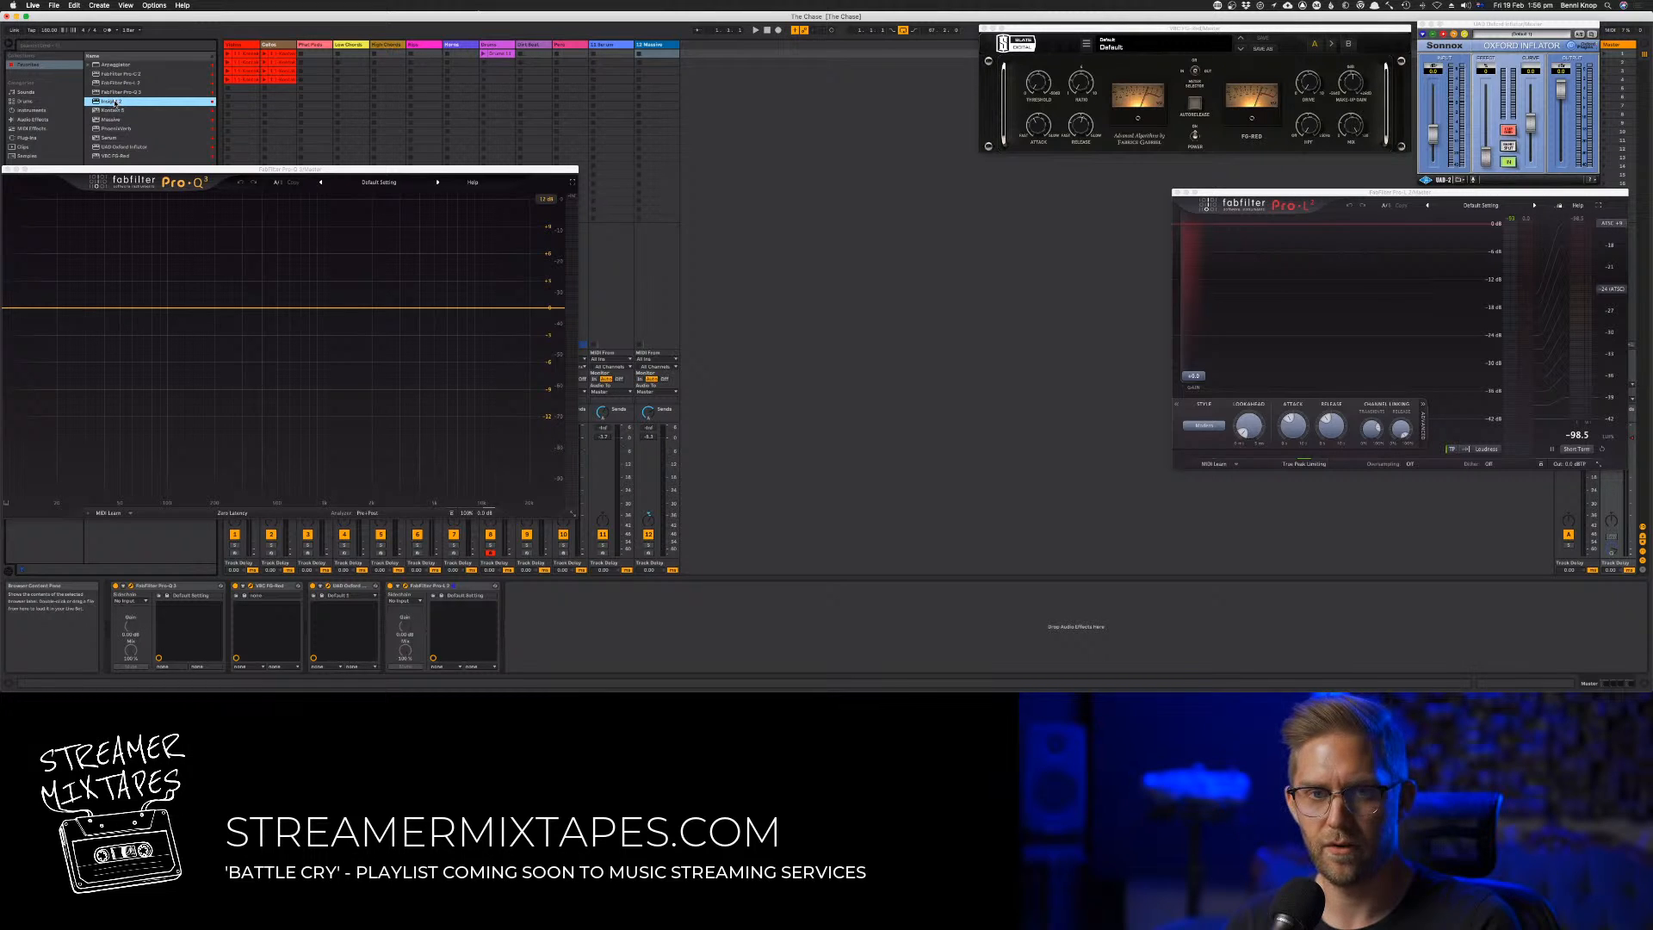
drag(113, 103, 555, 620)
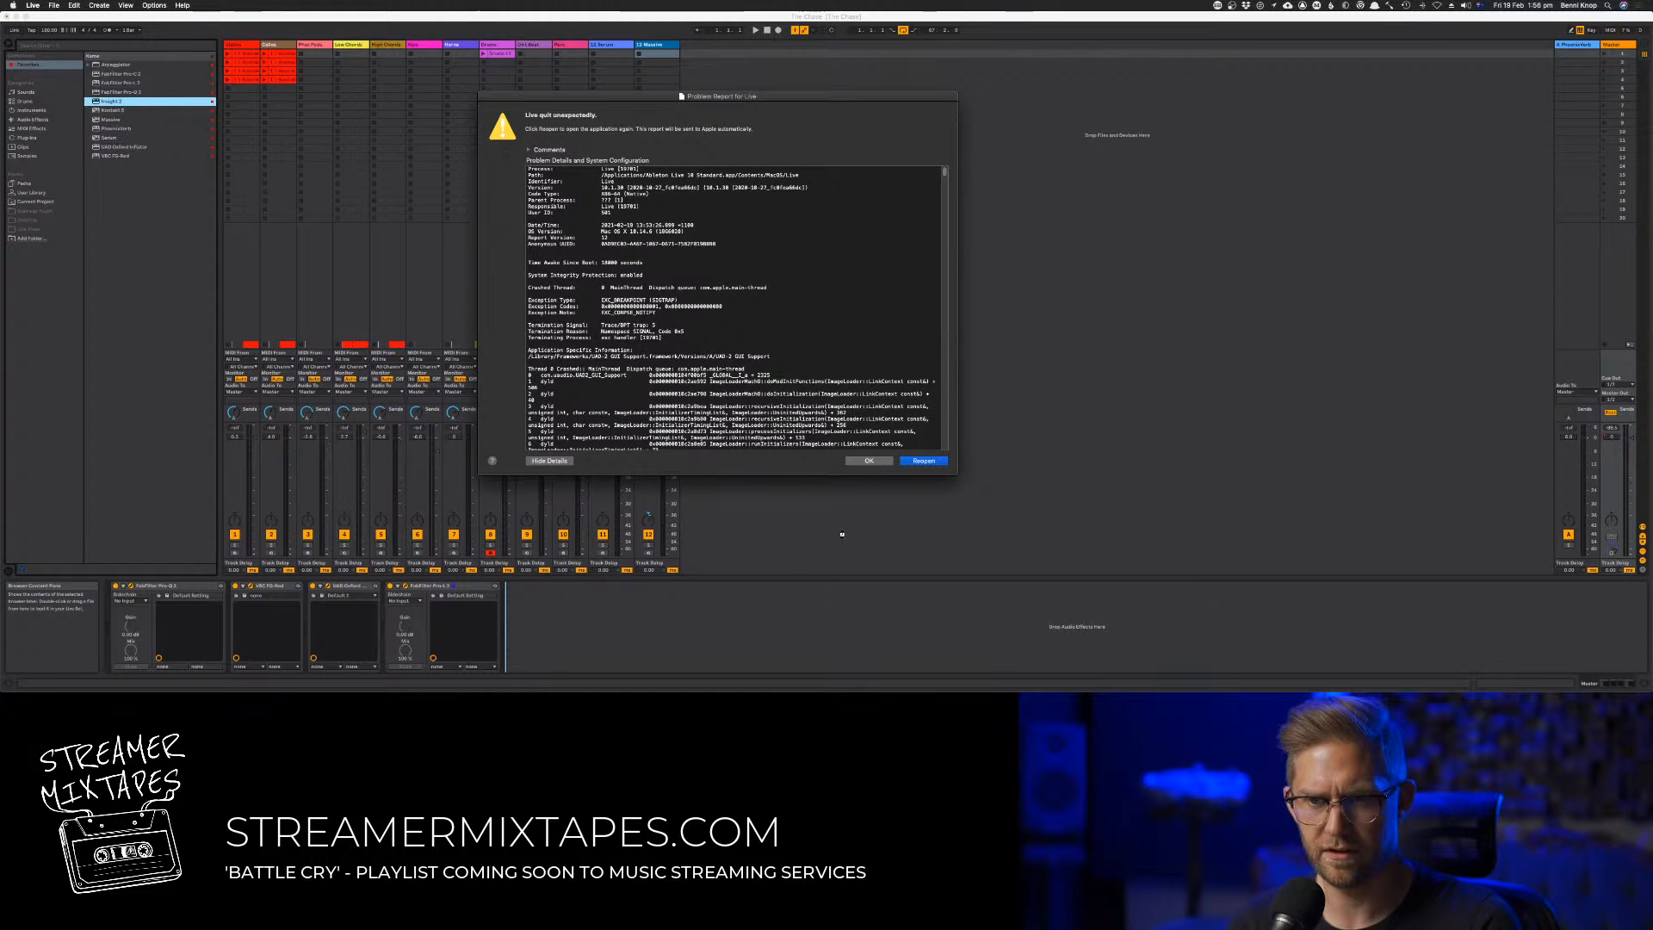
click(867, 462)
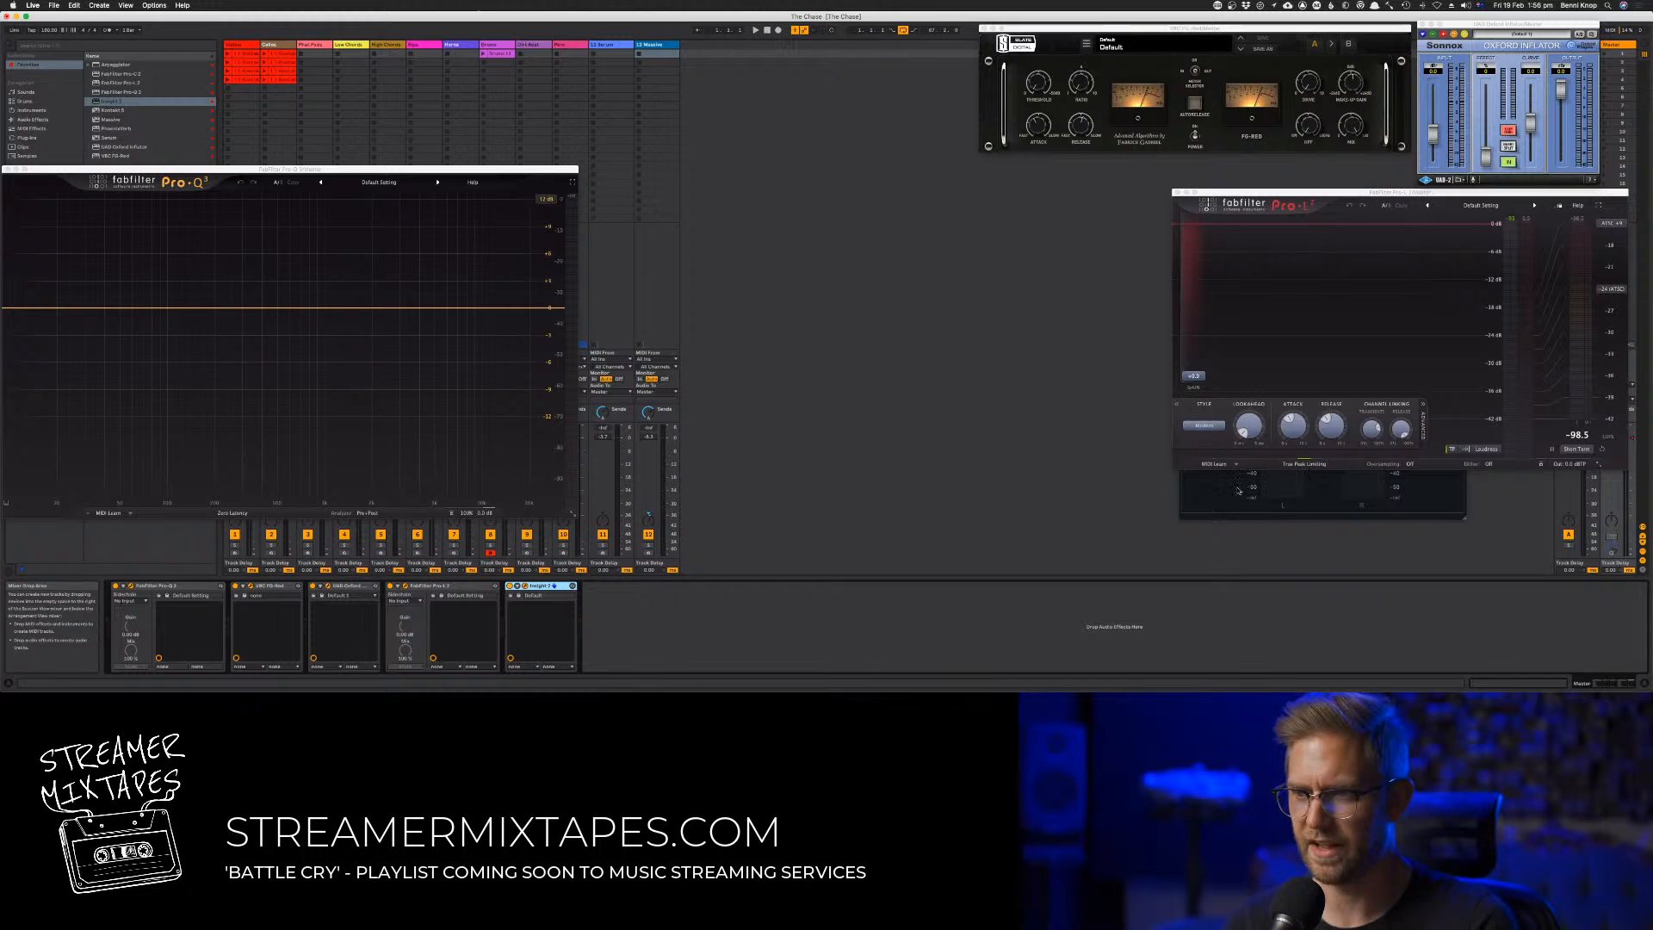
Set Insight's loudness target to the first AES AGOTTVS TD1006 preset and move the meter clear of the Pro-L 2 window
click(1292, 332)
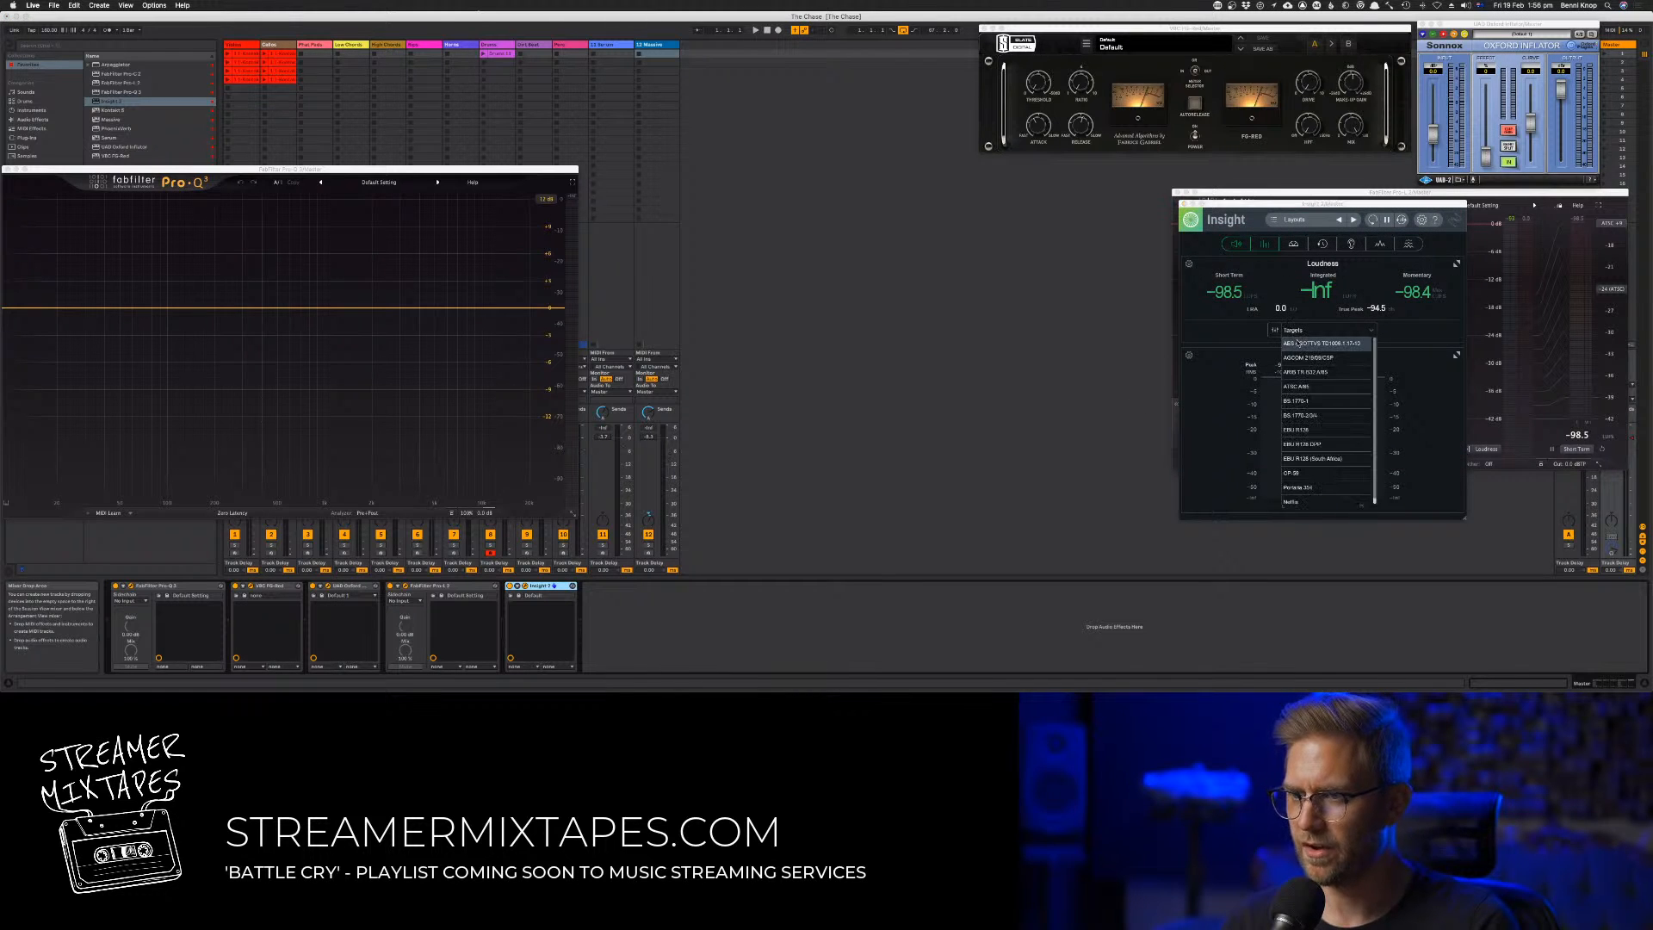
click(1298, 342)
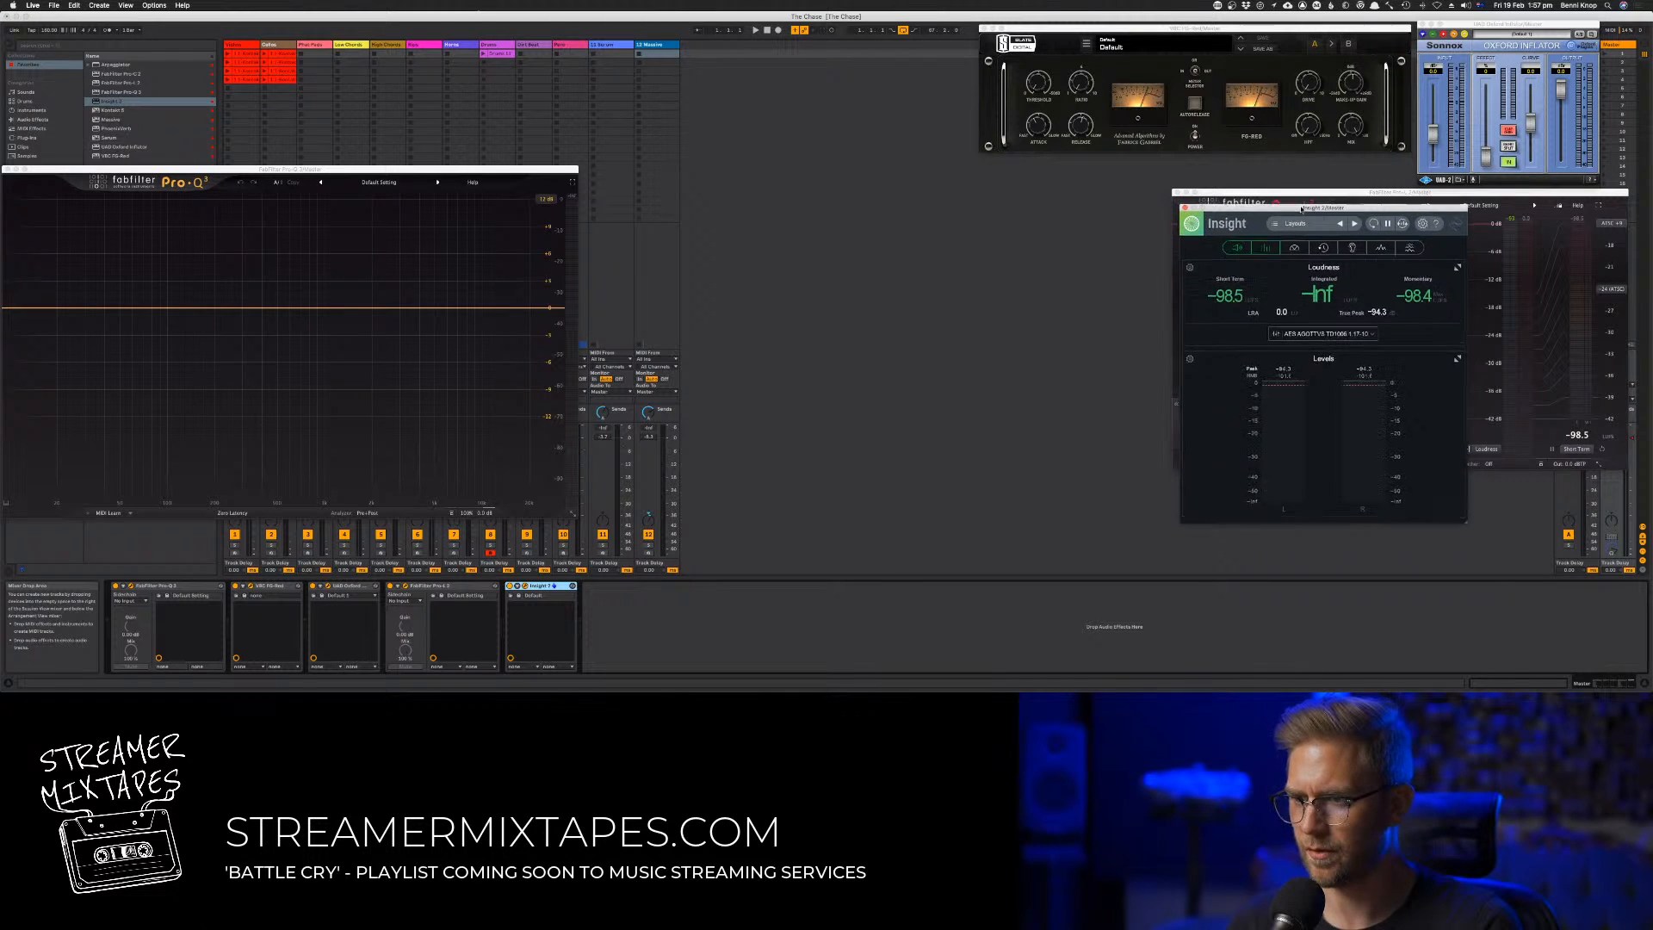
drag(1299, 207, 1470, 483)
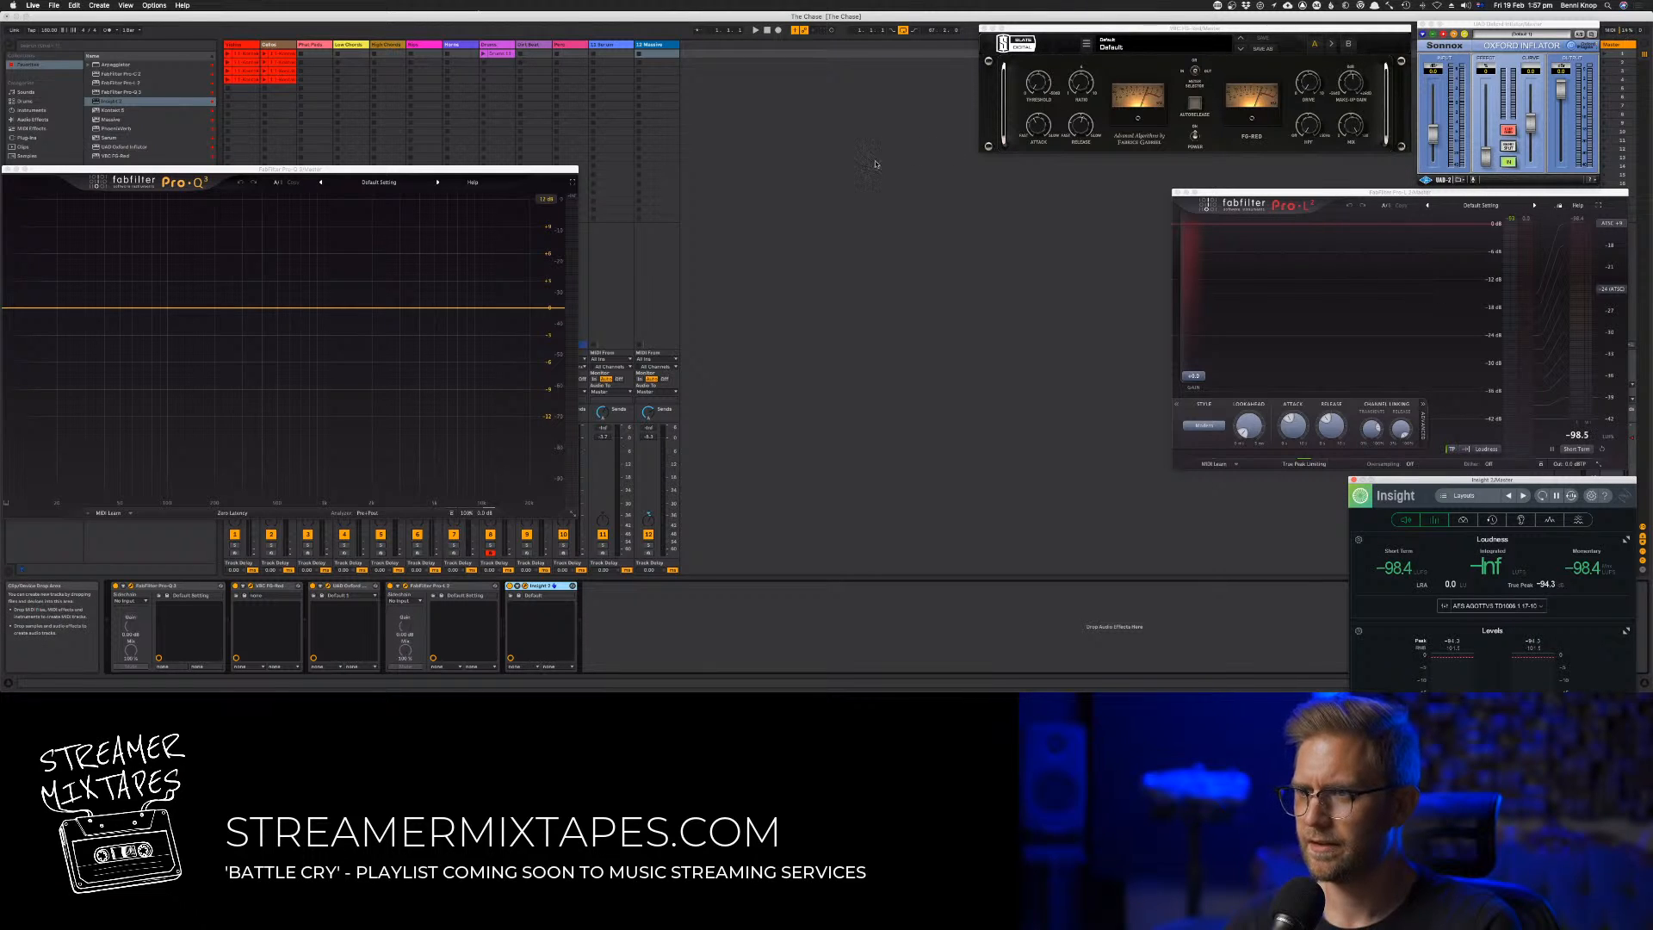
During playback, add a low-cut filter in the master's Pro-Q 3 and adjust FG-Red's threshold with auto release on
click(760, 32)
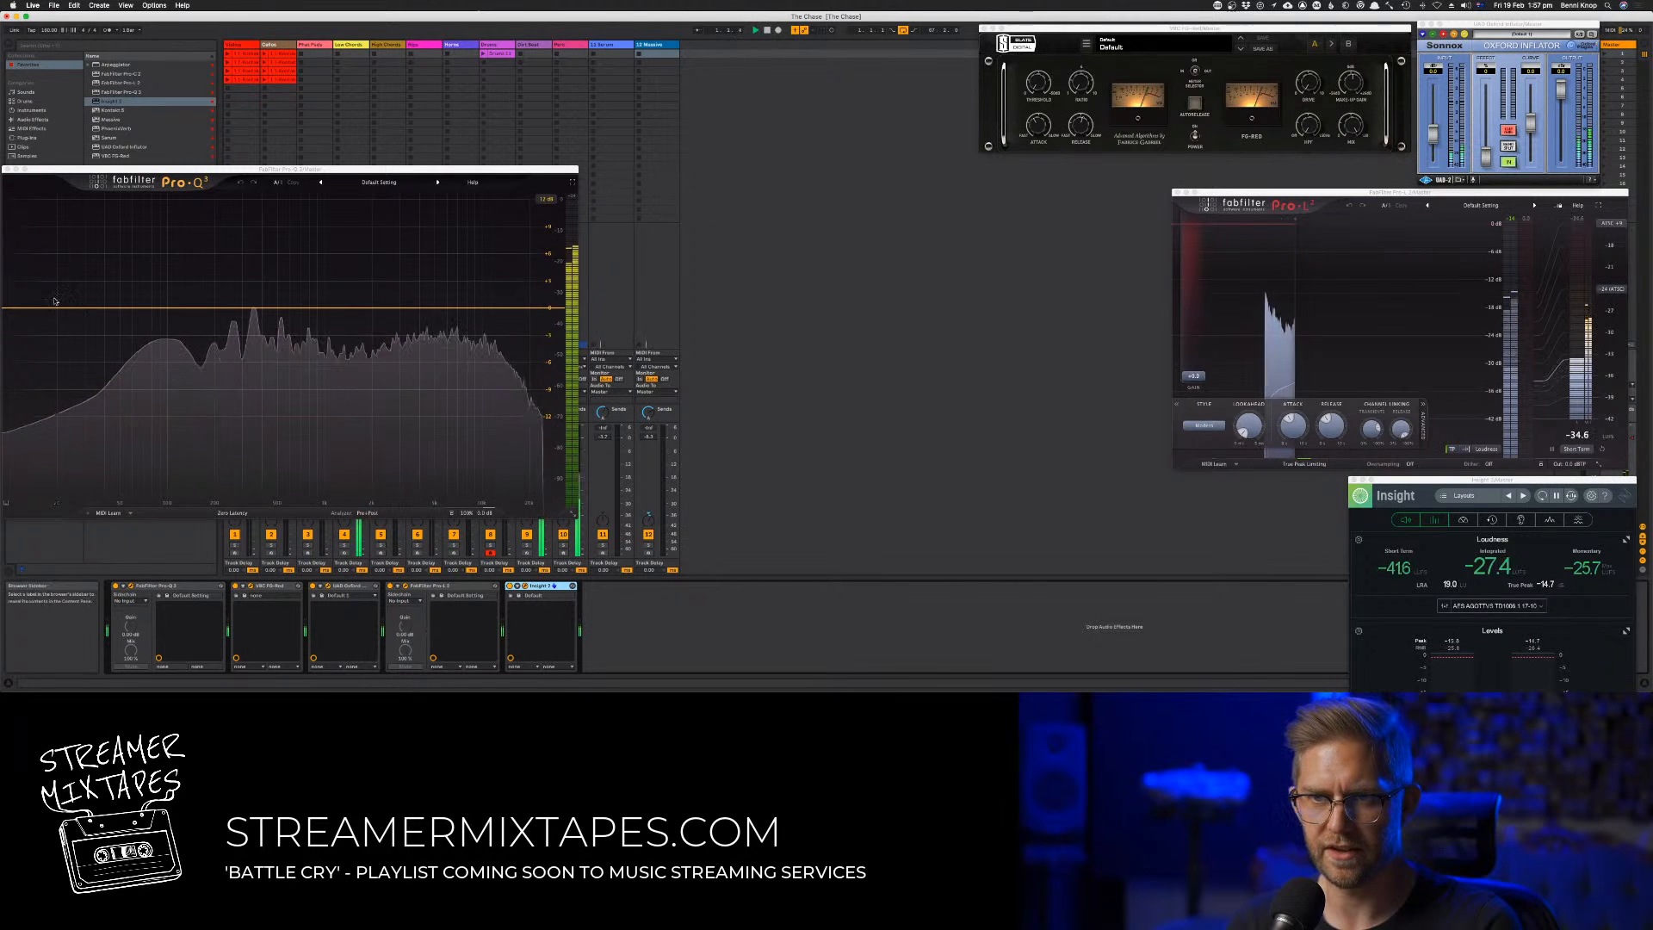
drag(23, 308, 102, 288)
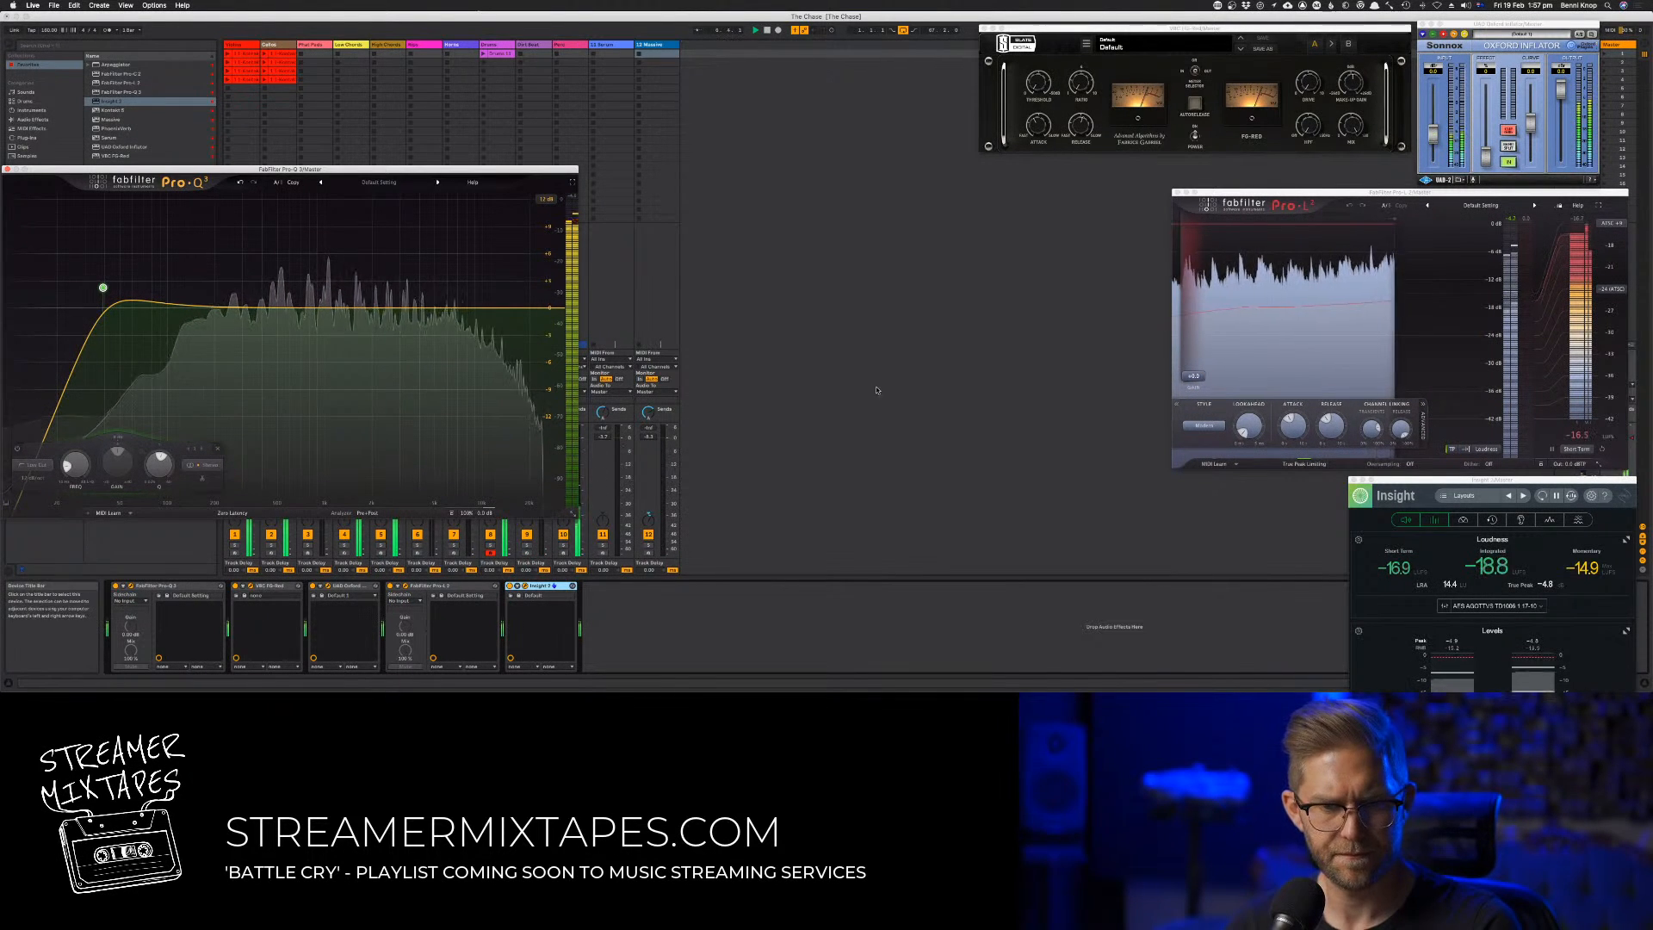
click(1040, 91)
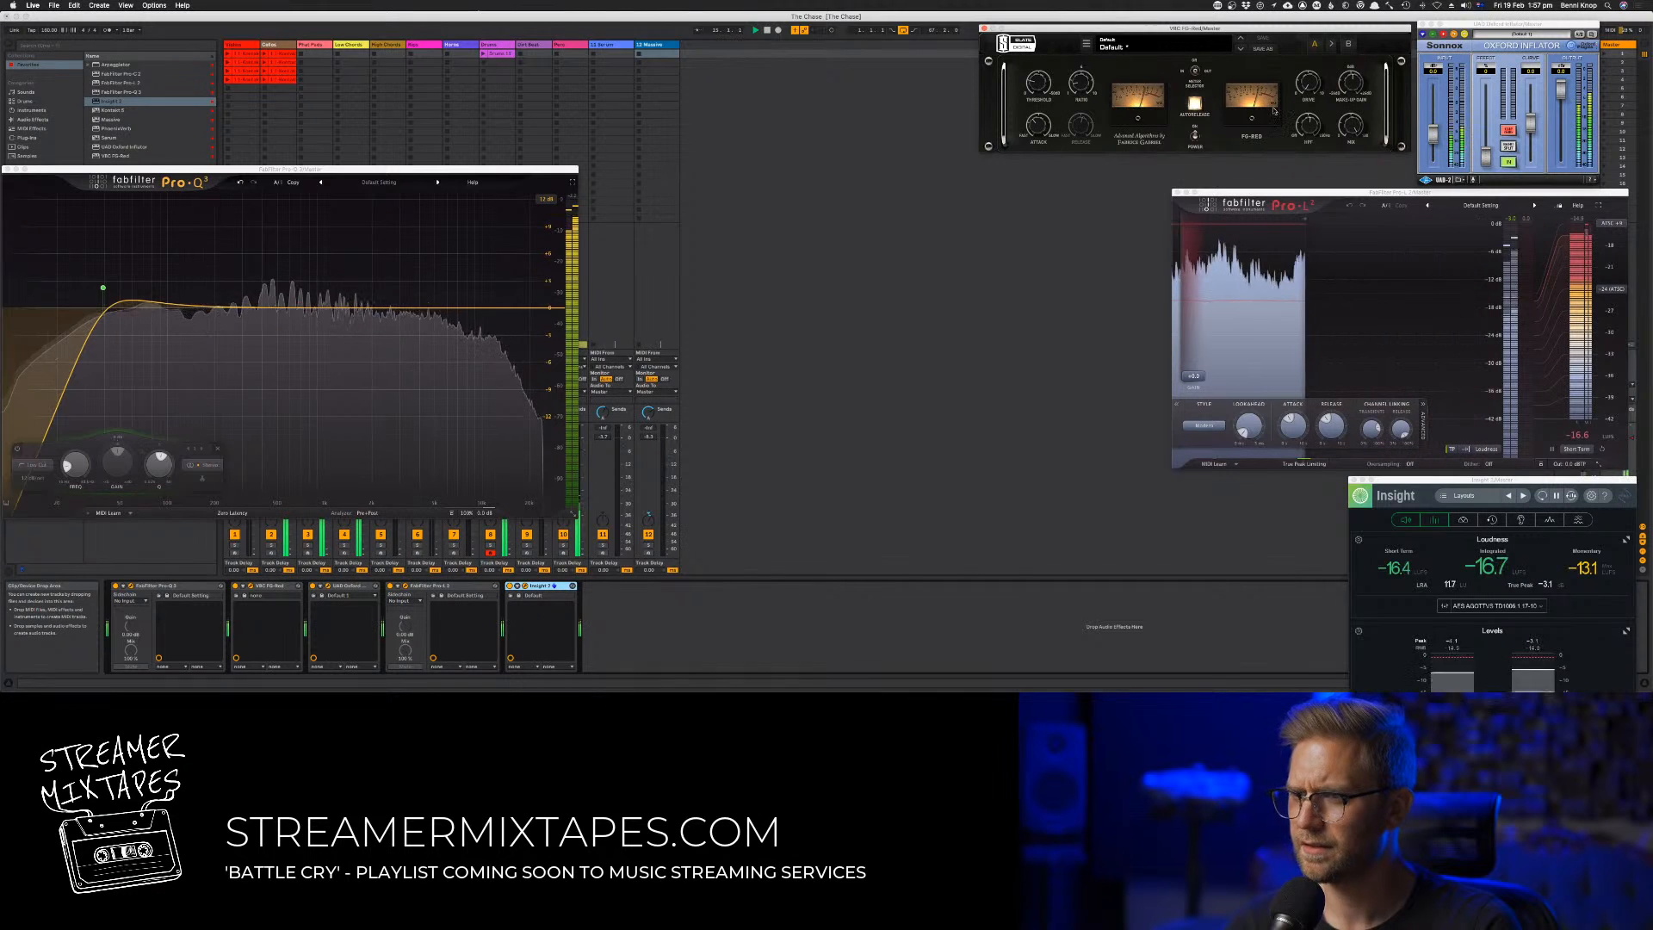
Raise the Oxford Inflator's input, effect and curve while the track plays, and lower its output
drag(1433, 132, 1434, 126)
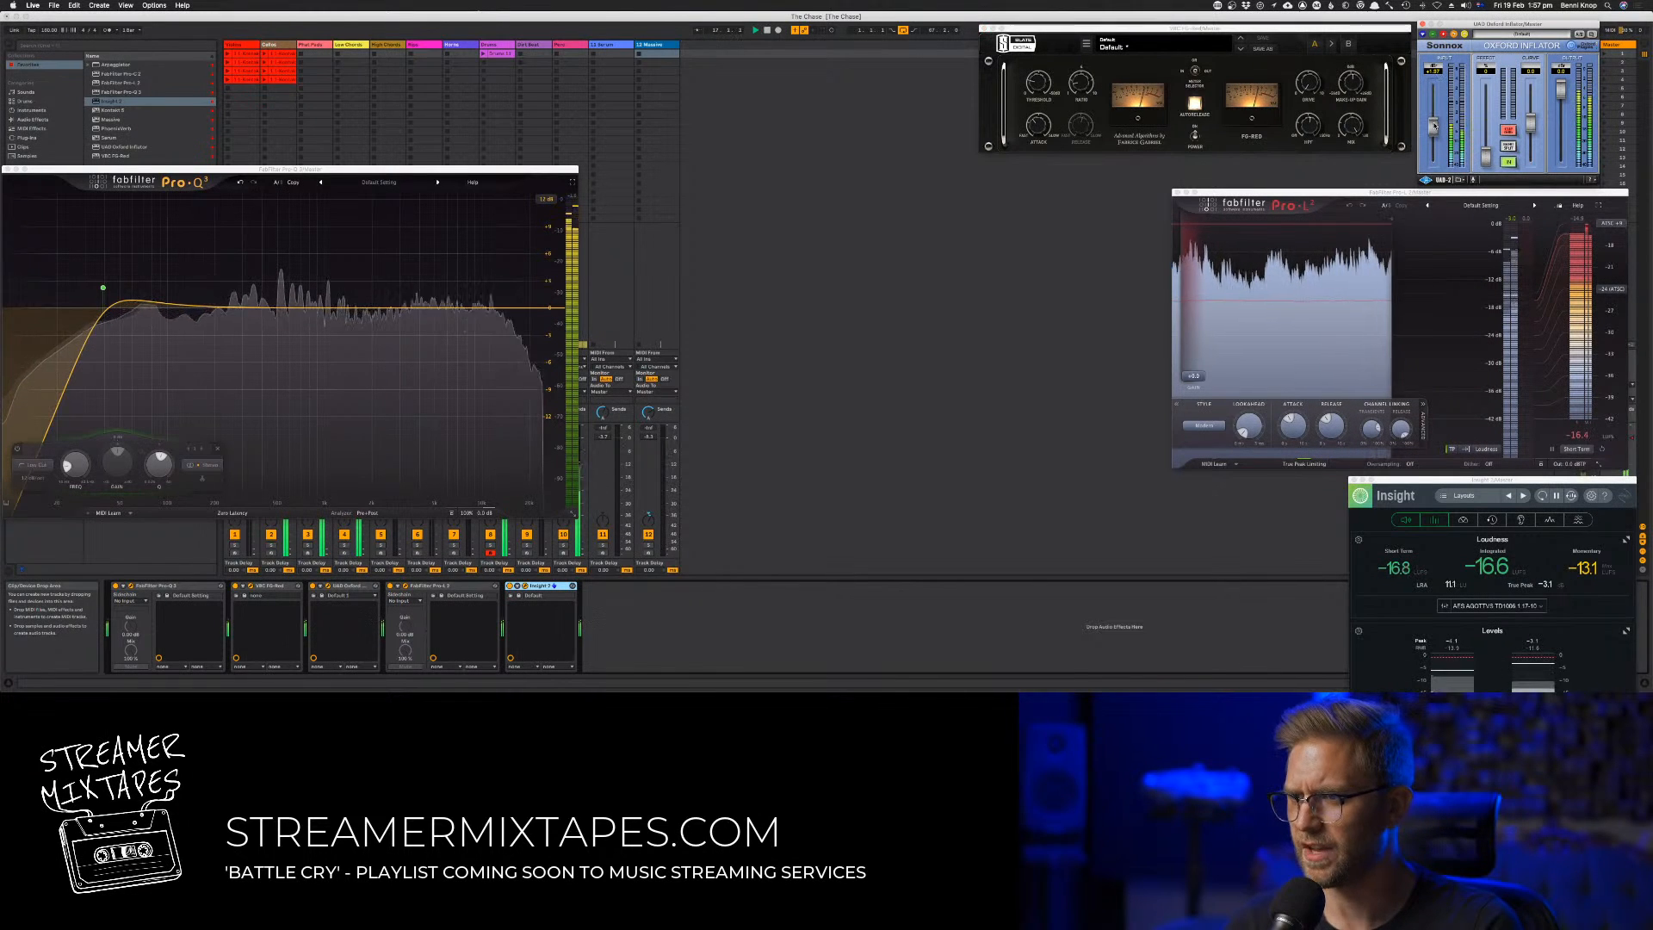
drag(1560, 91, 1530, 111)
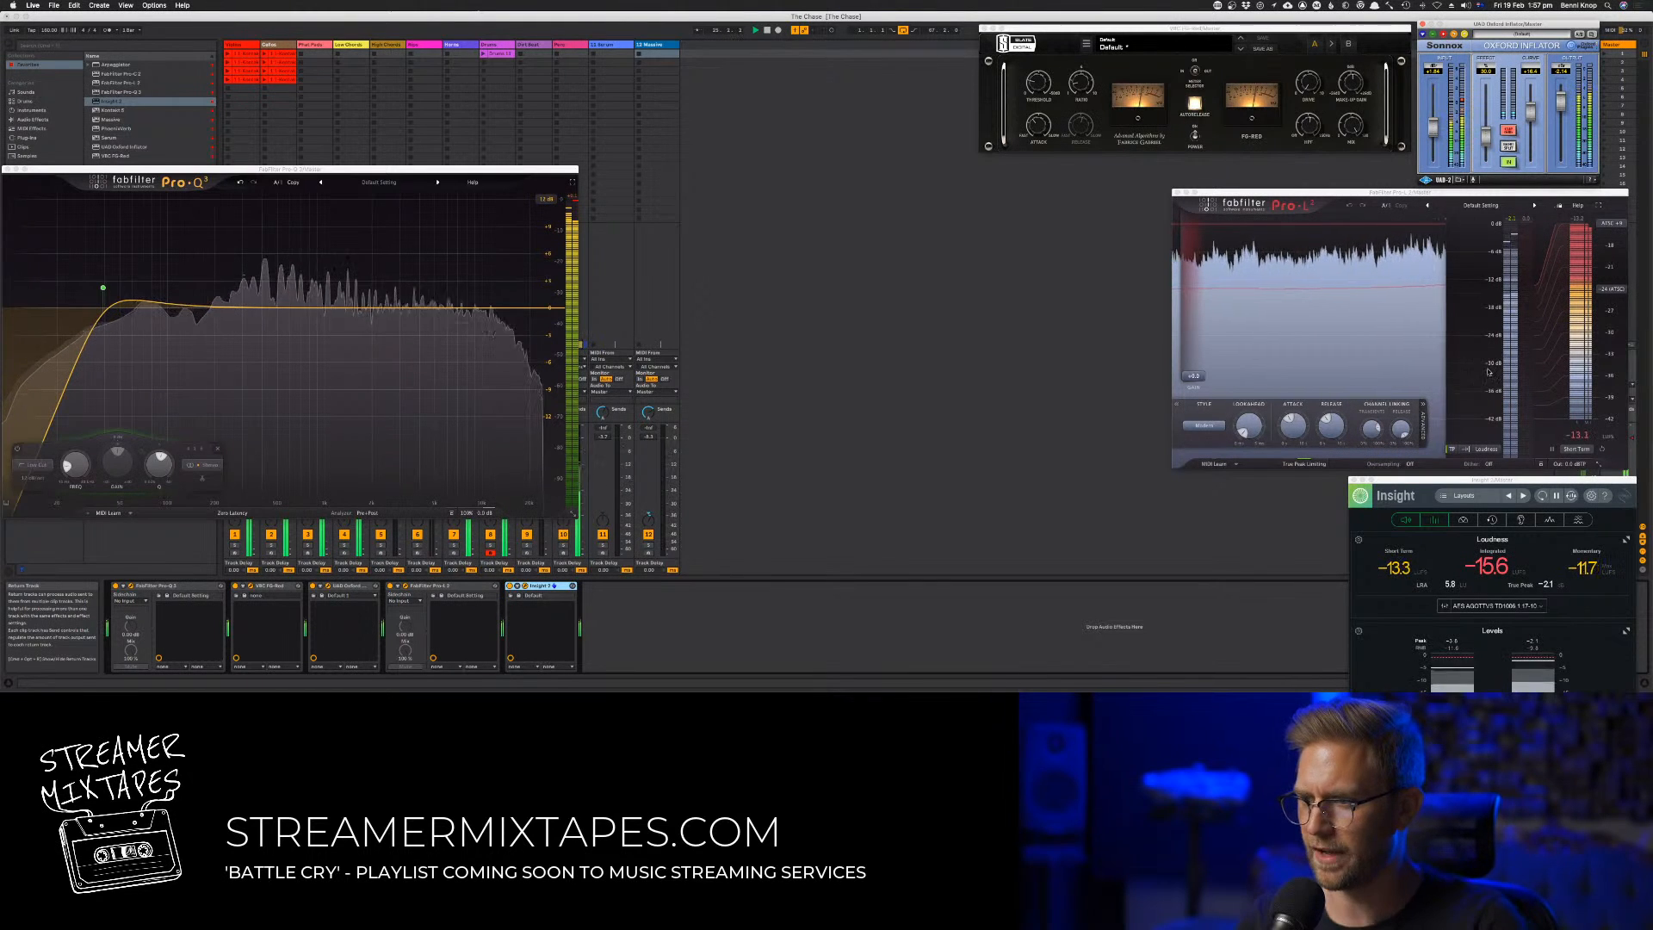
drag(1563, 104, 1566, 112)
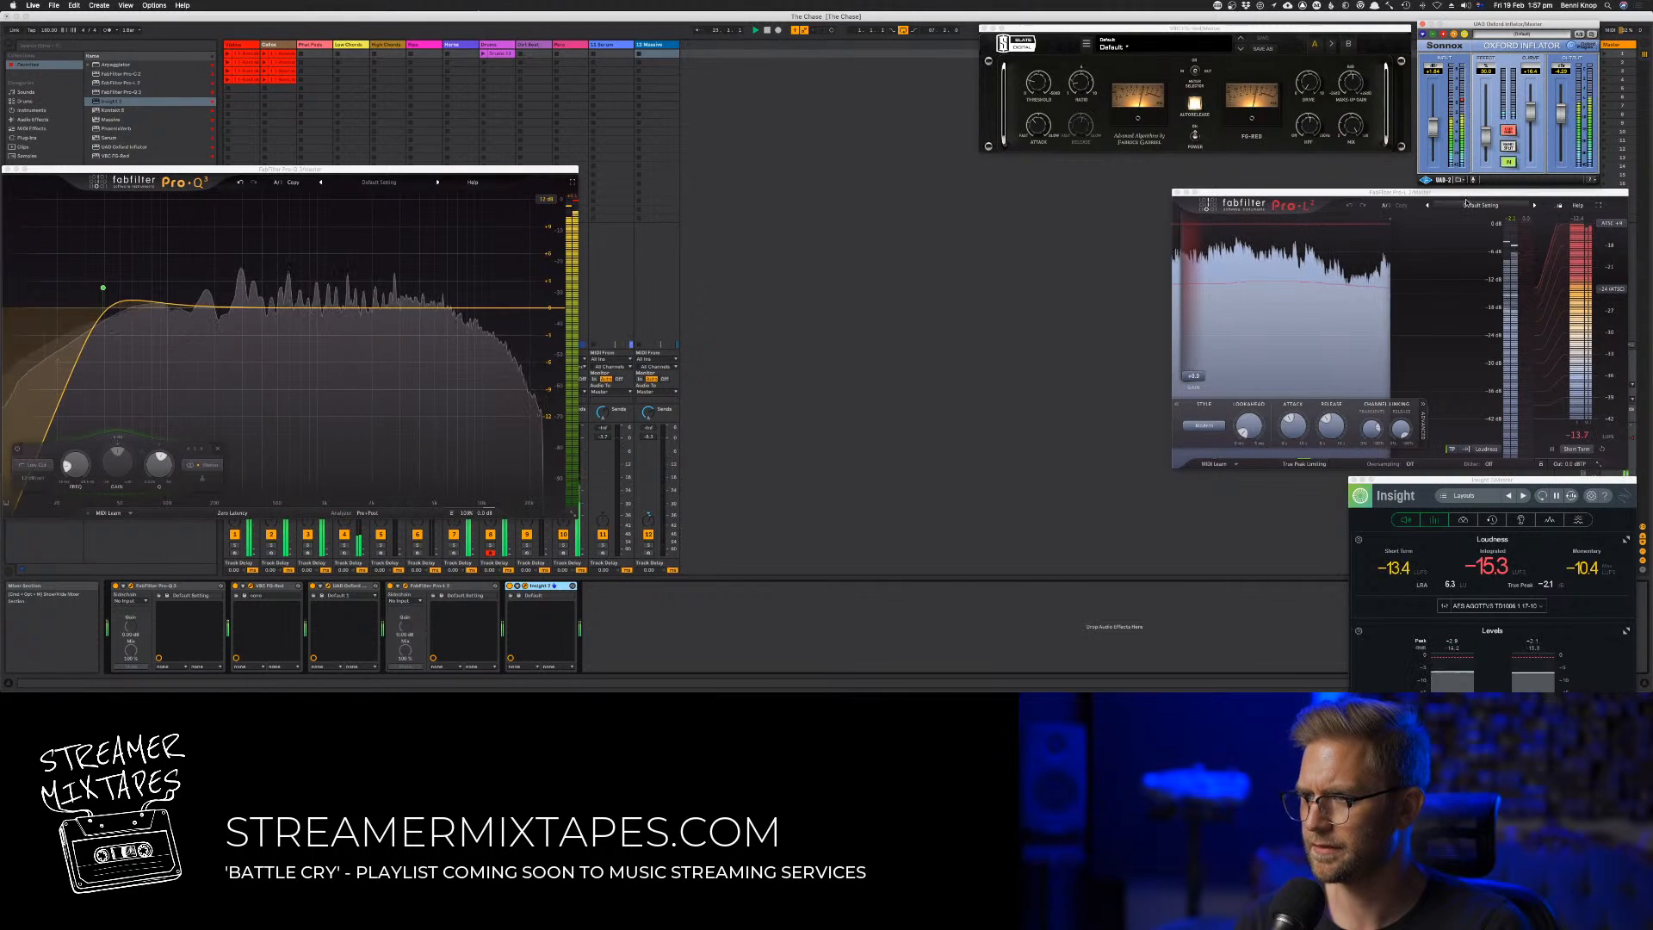
Move Insight clear of Pro-L 2's bottom controls and lower the limiter's output level slightly
drag(1565, 482, 1563, 500)
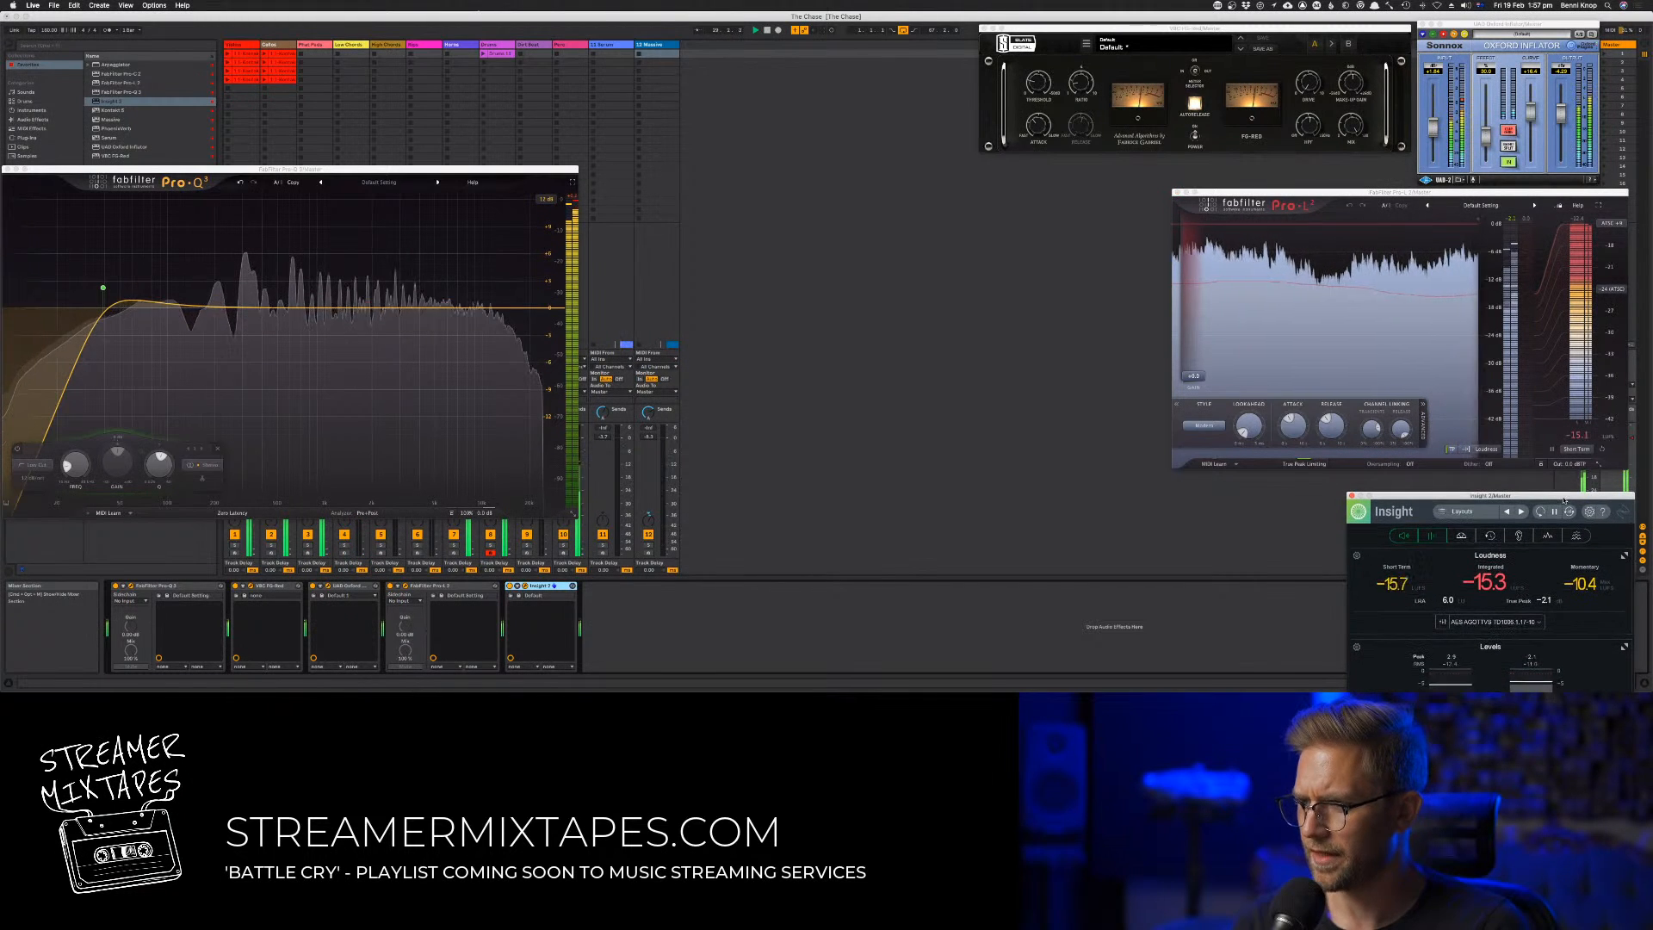
mouse_move(1563, 469)
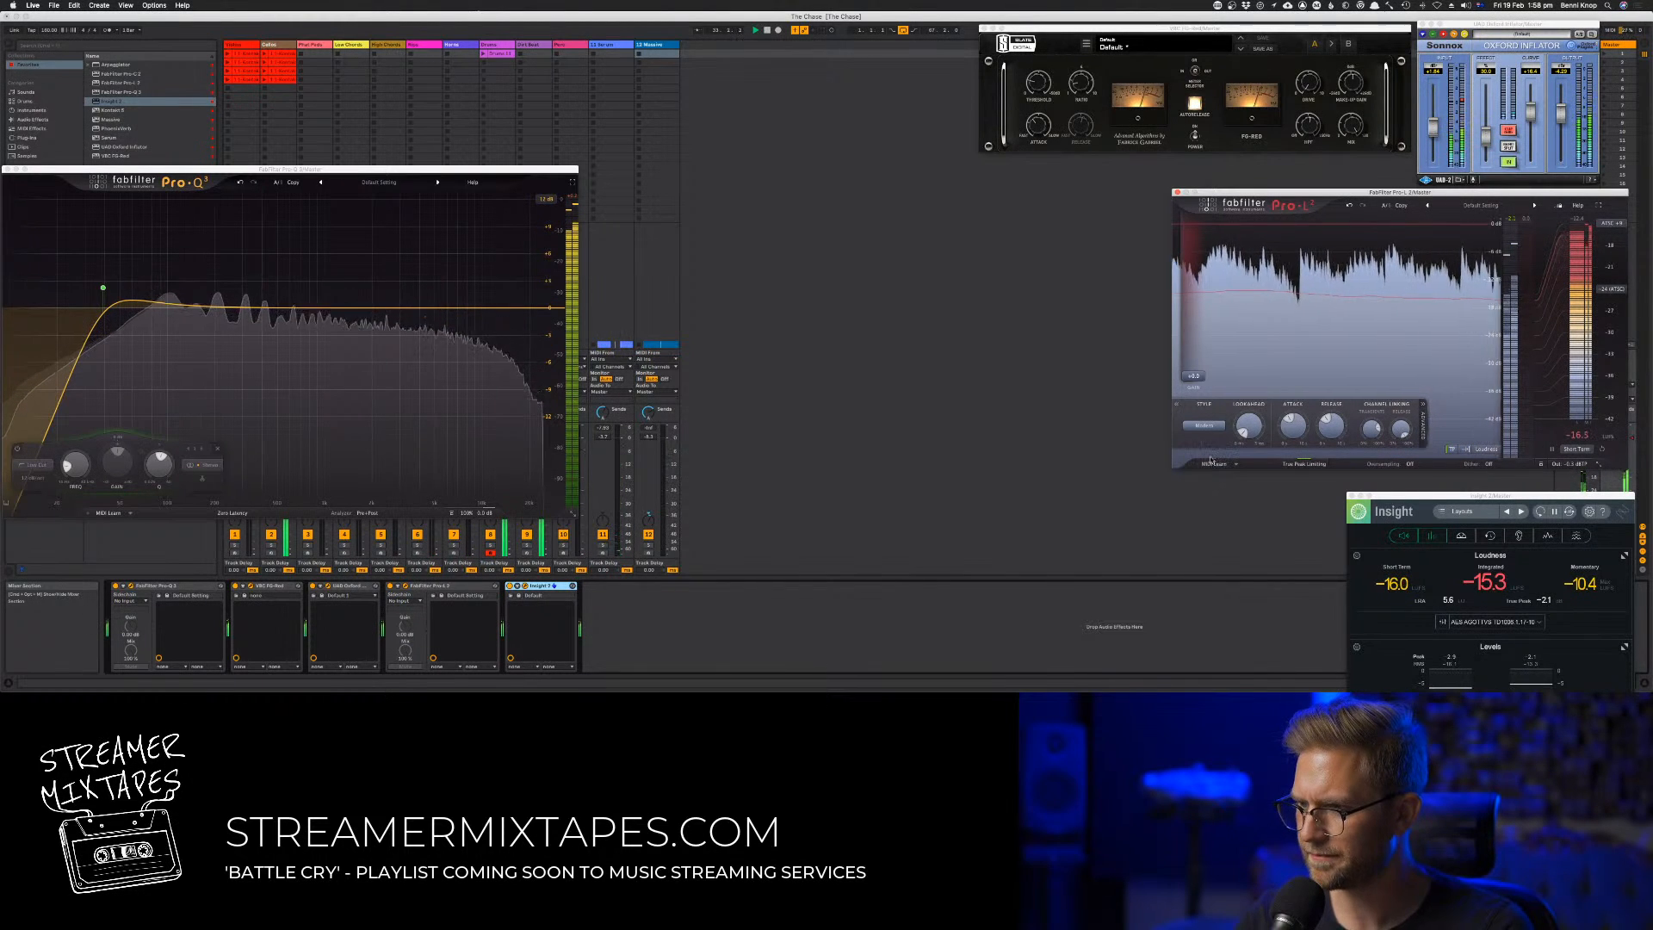
mouse_move(1195, 377)
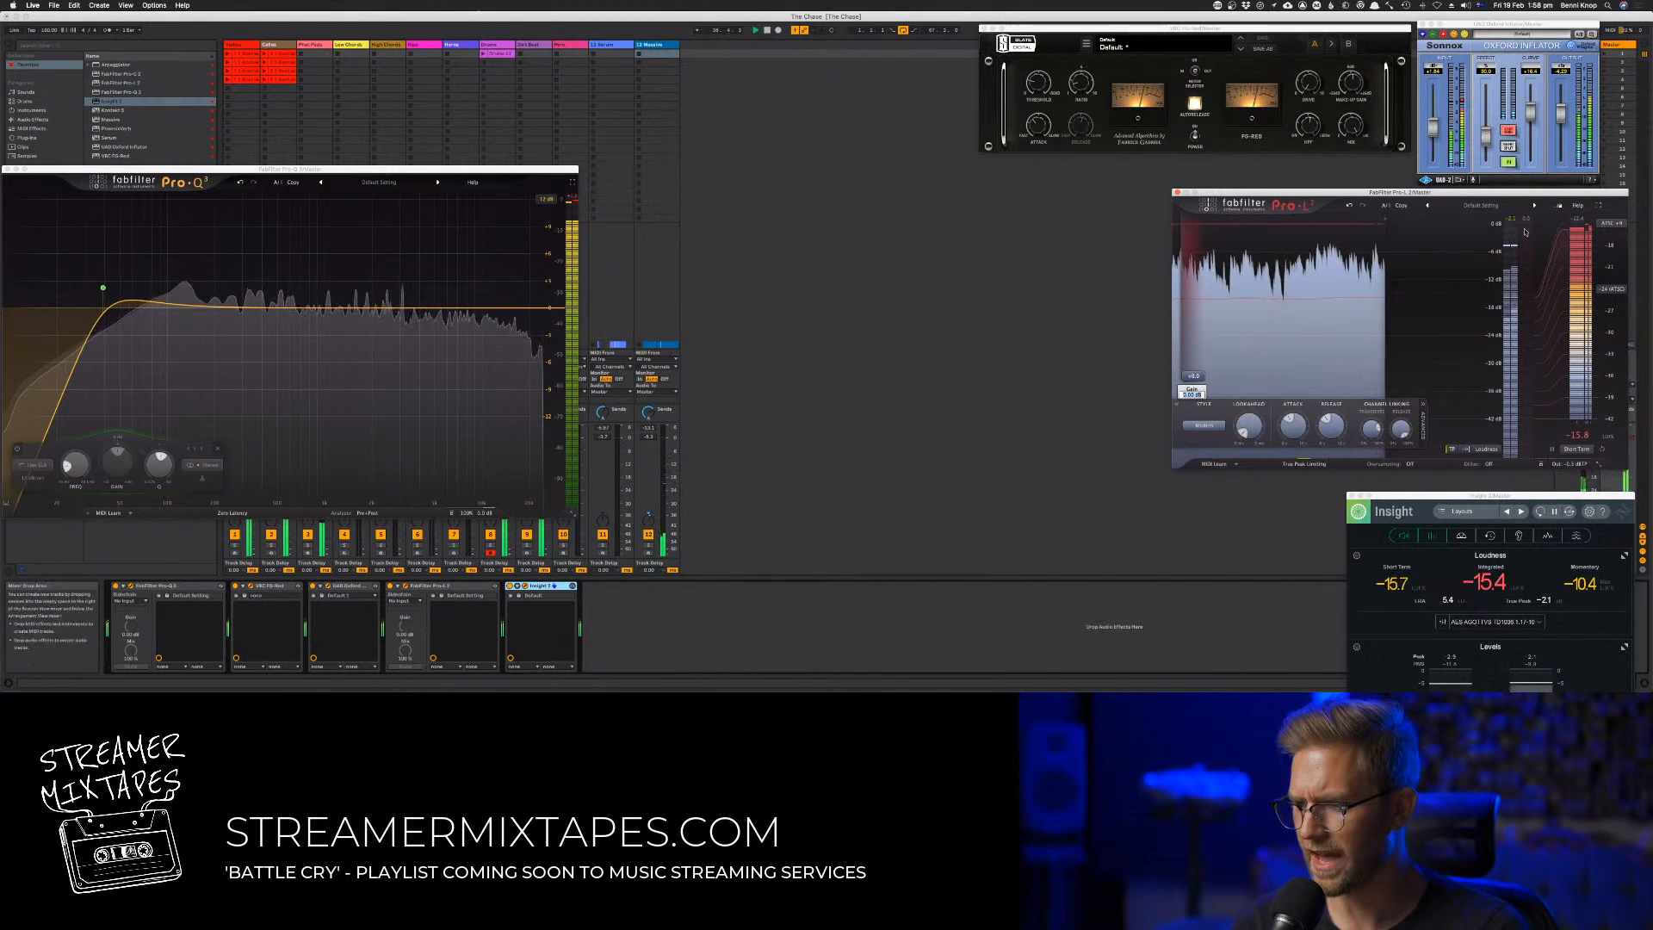
Turn off the Inflator's 0 dB clip and fine-tune FG-Red's threshold and the Inflator's output
click(1515, 130)
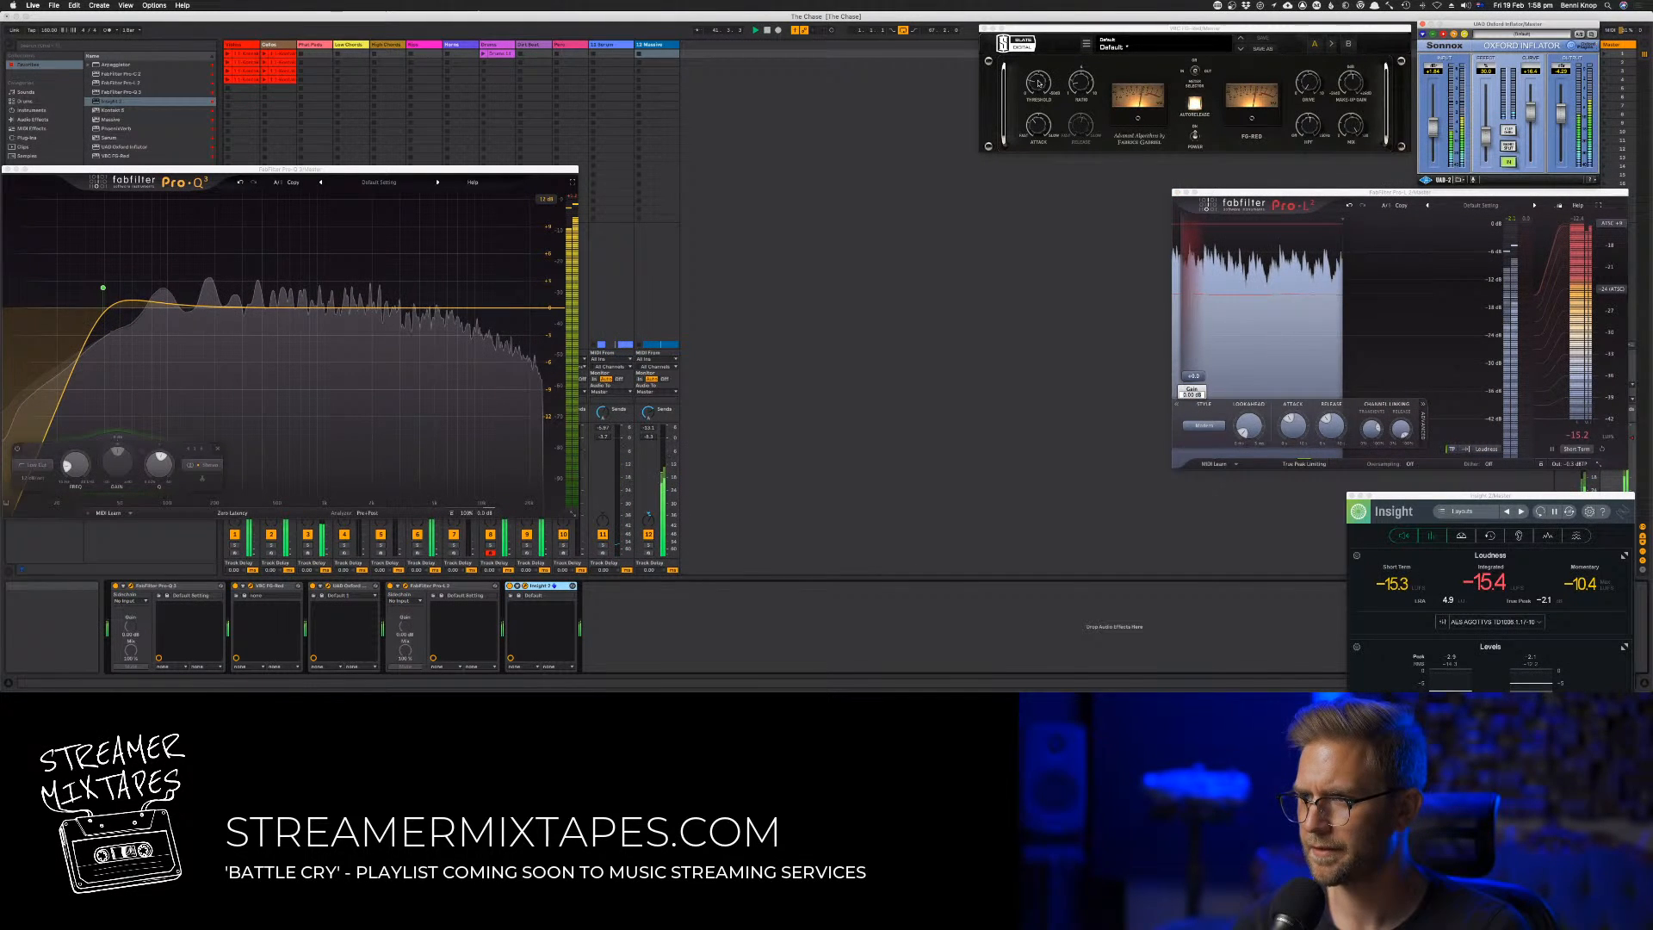
click(1038, 83)
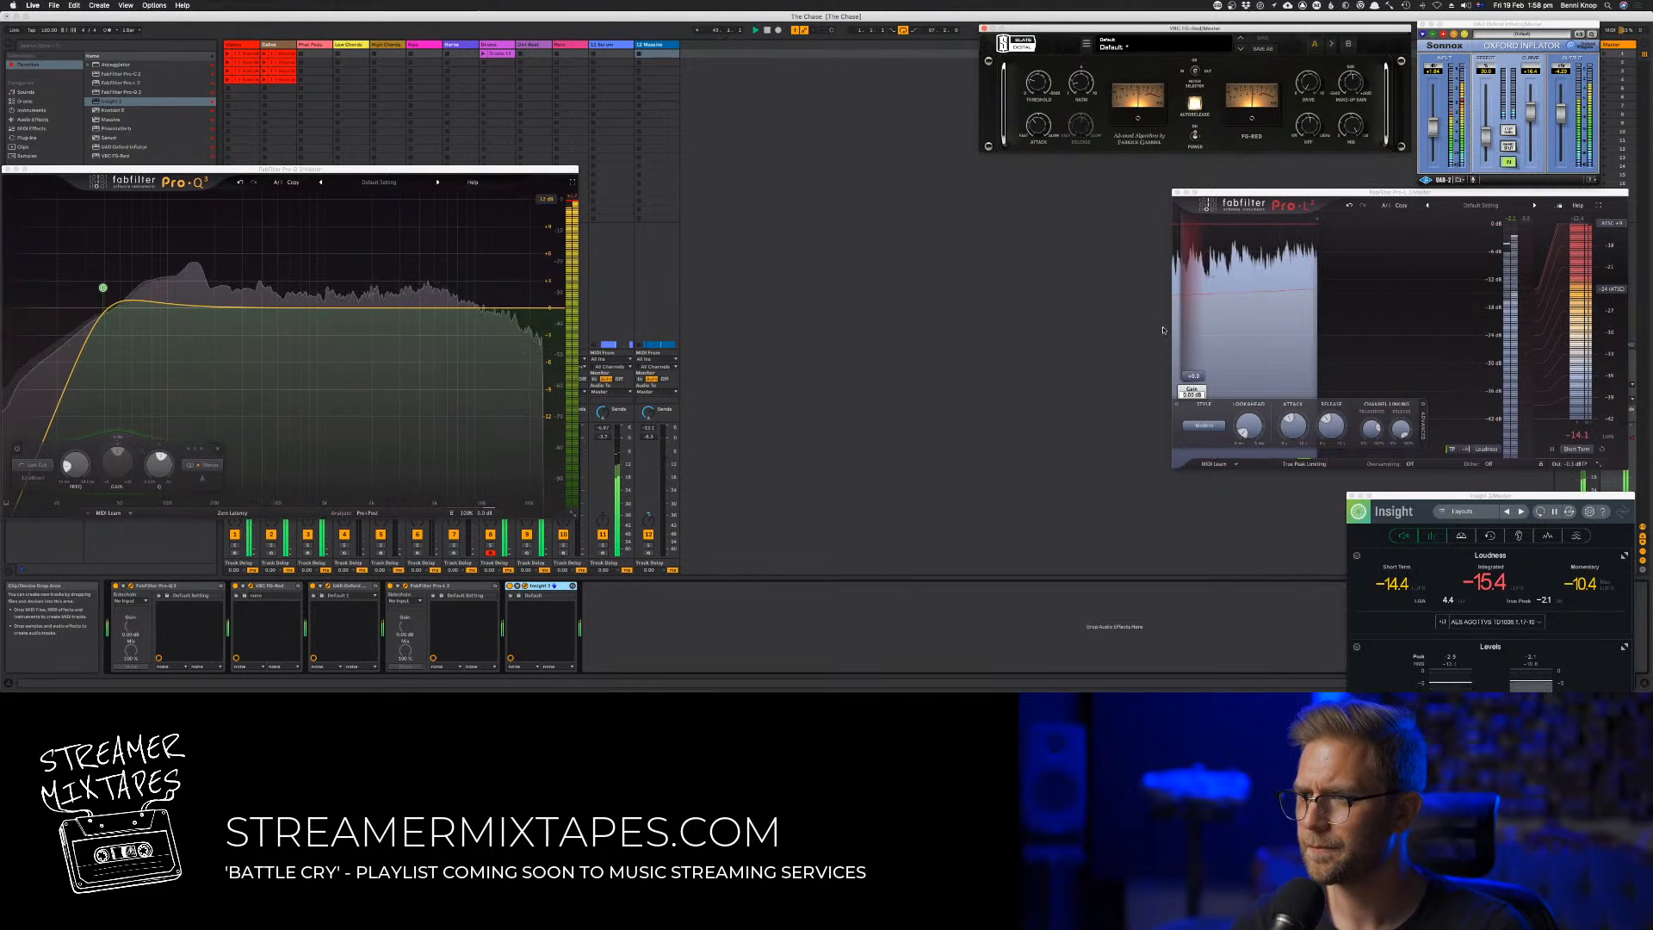
key(XF86AudioLowerVolume)
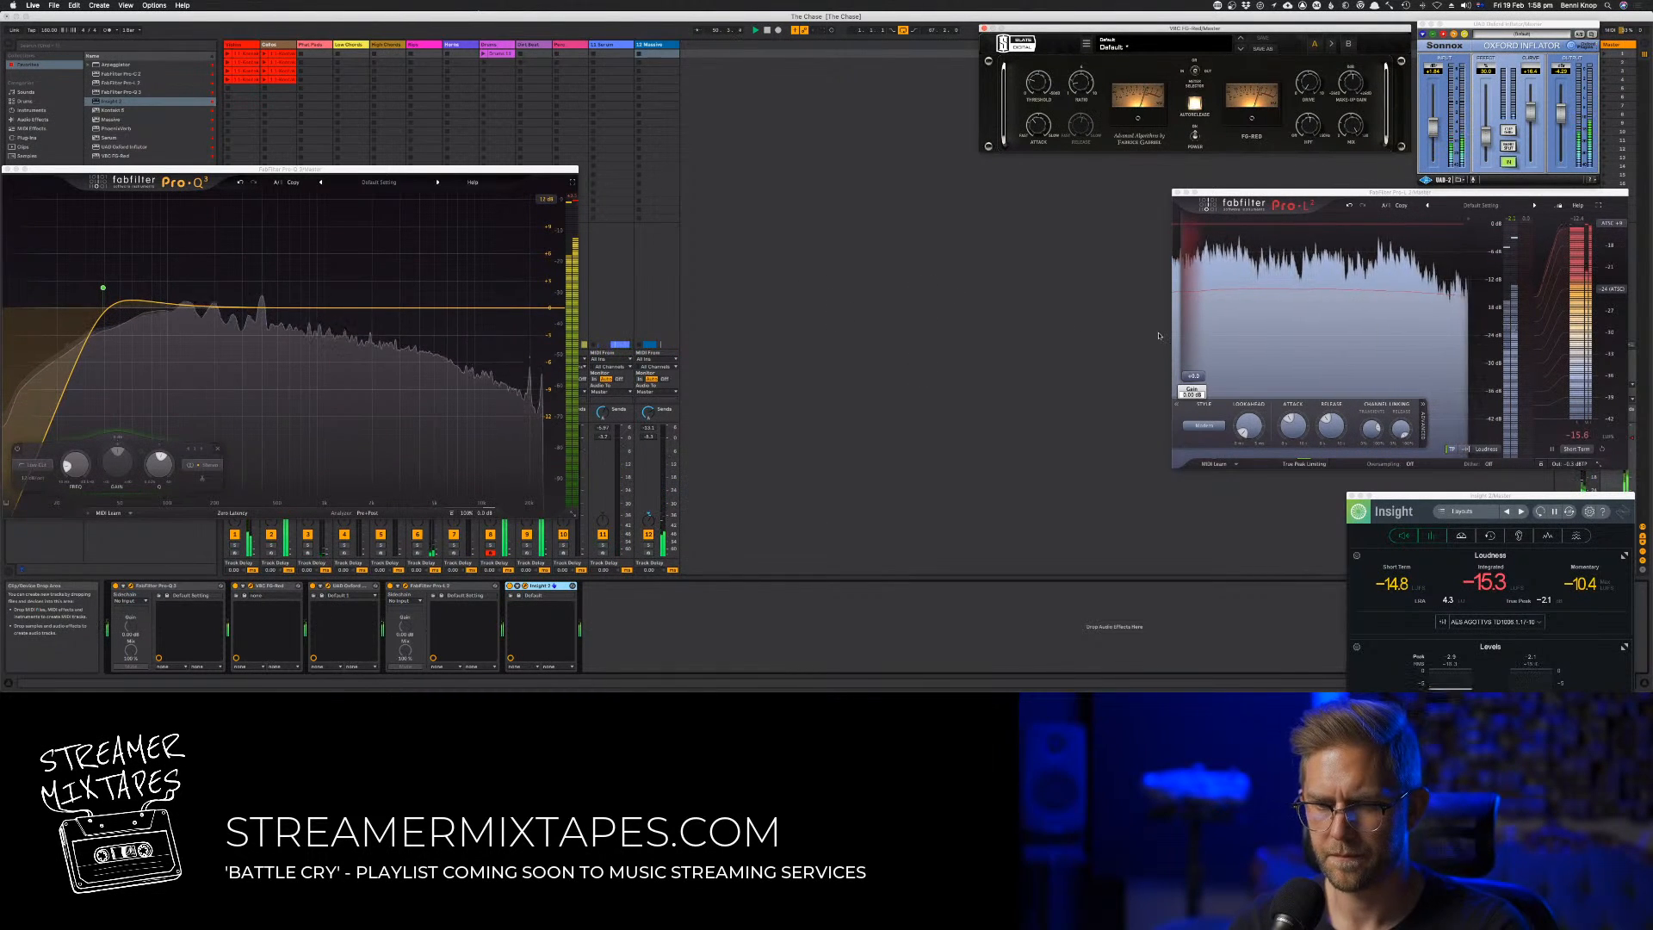
drag(1562, 113, 1563, 115)
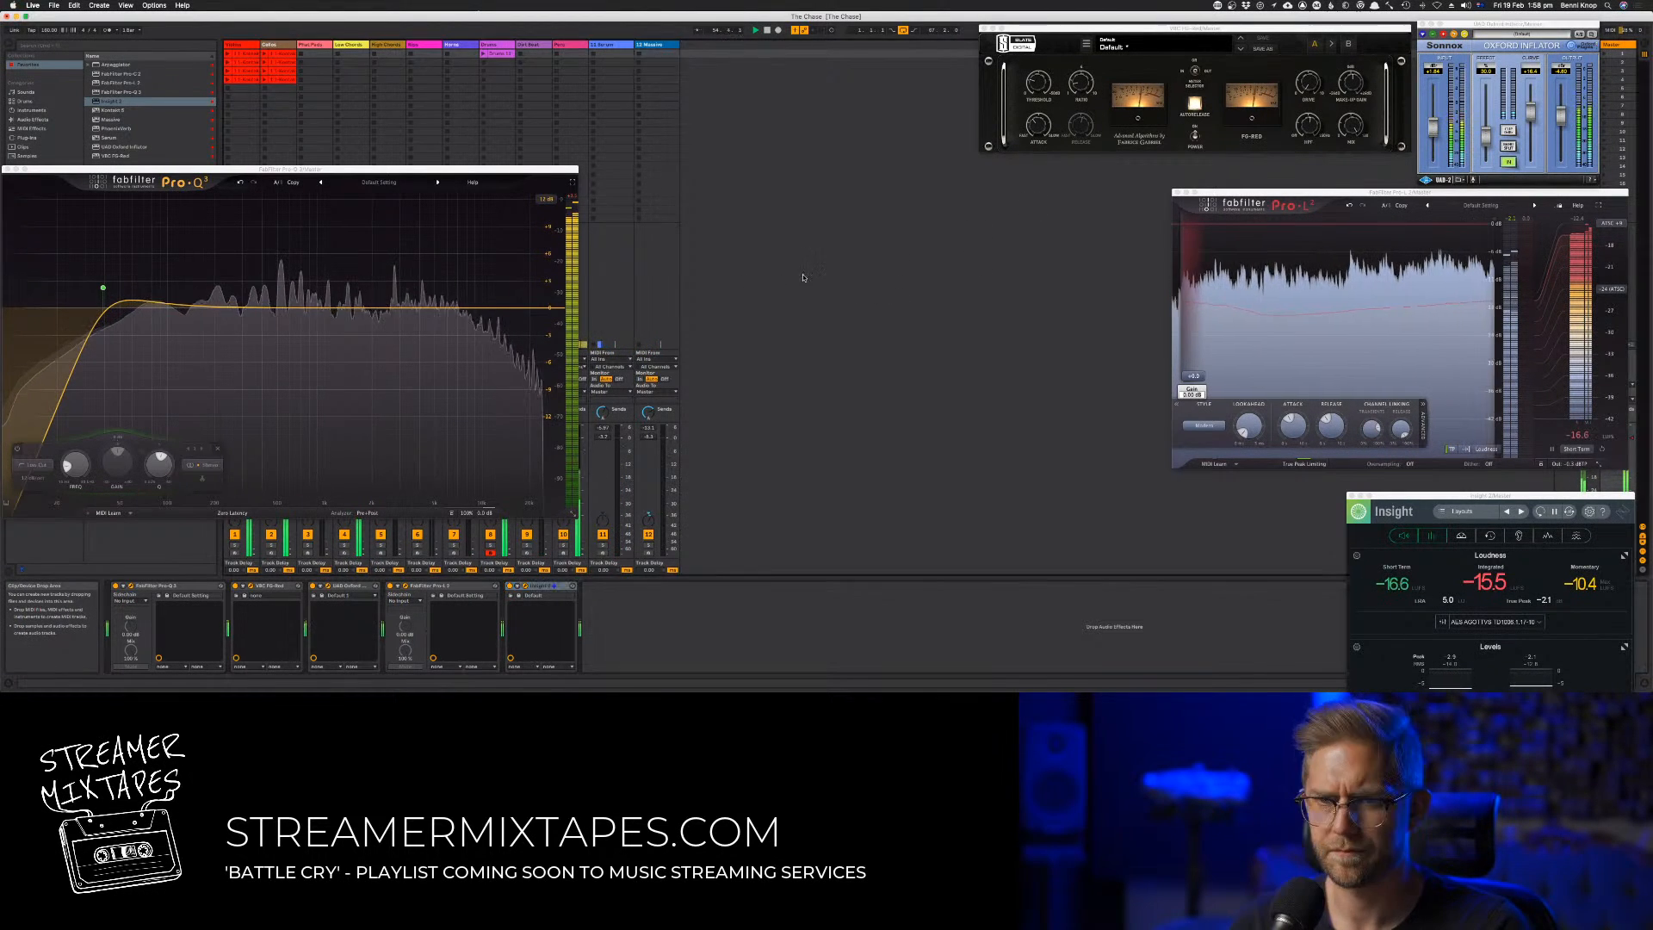
Play the track's ending in Arrangement View and select the second track to hide the master's plug-in windows
key(Tab)
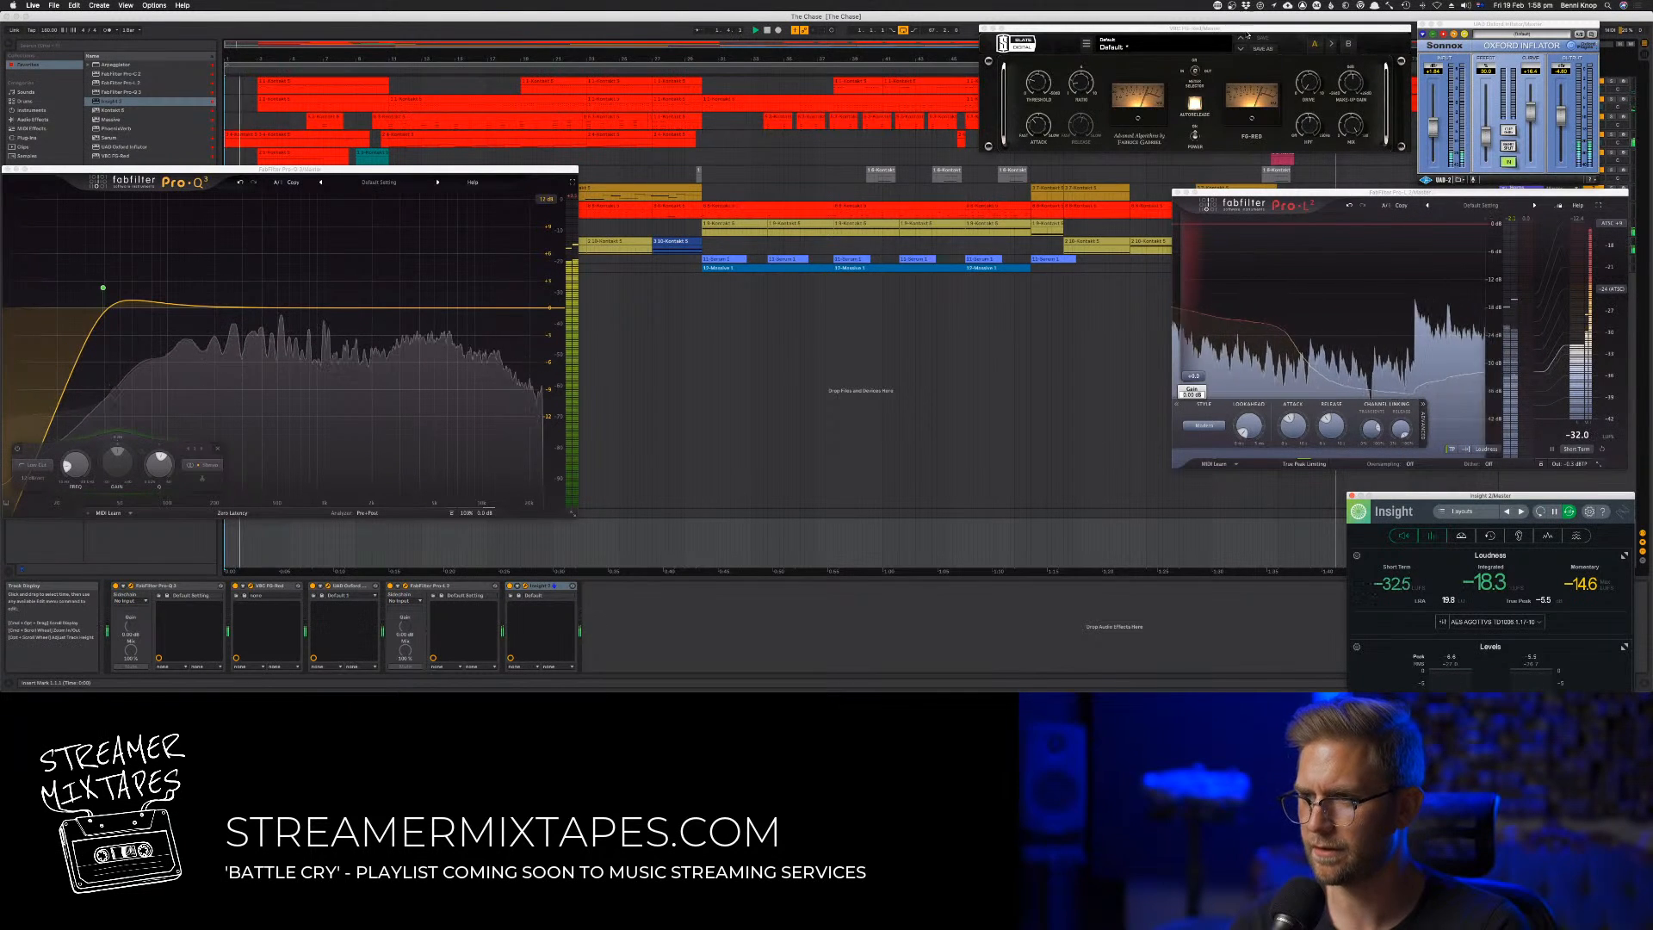
drag(1249, 31, 938, 293)
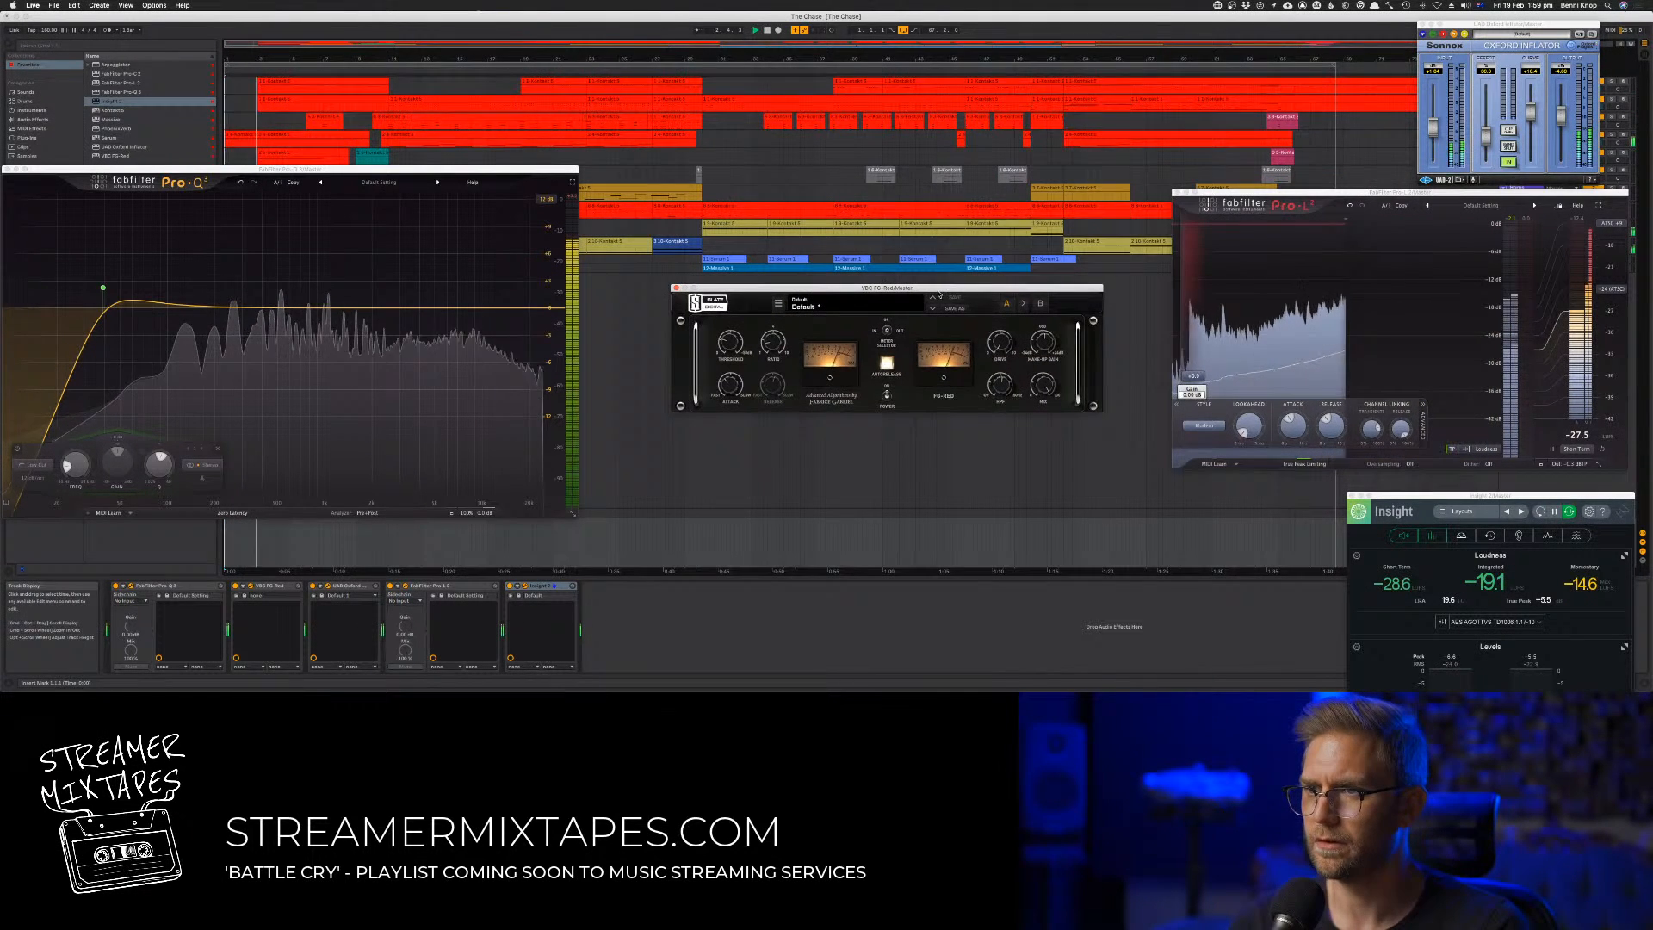
click(1283, 67)
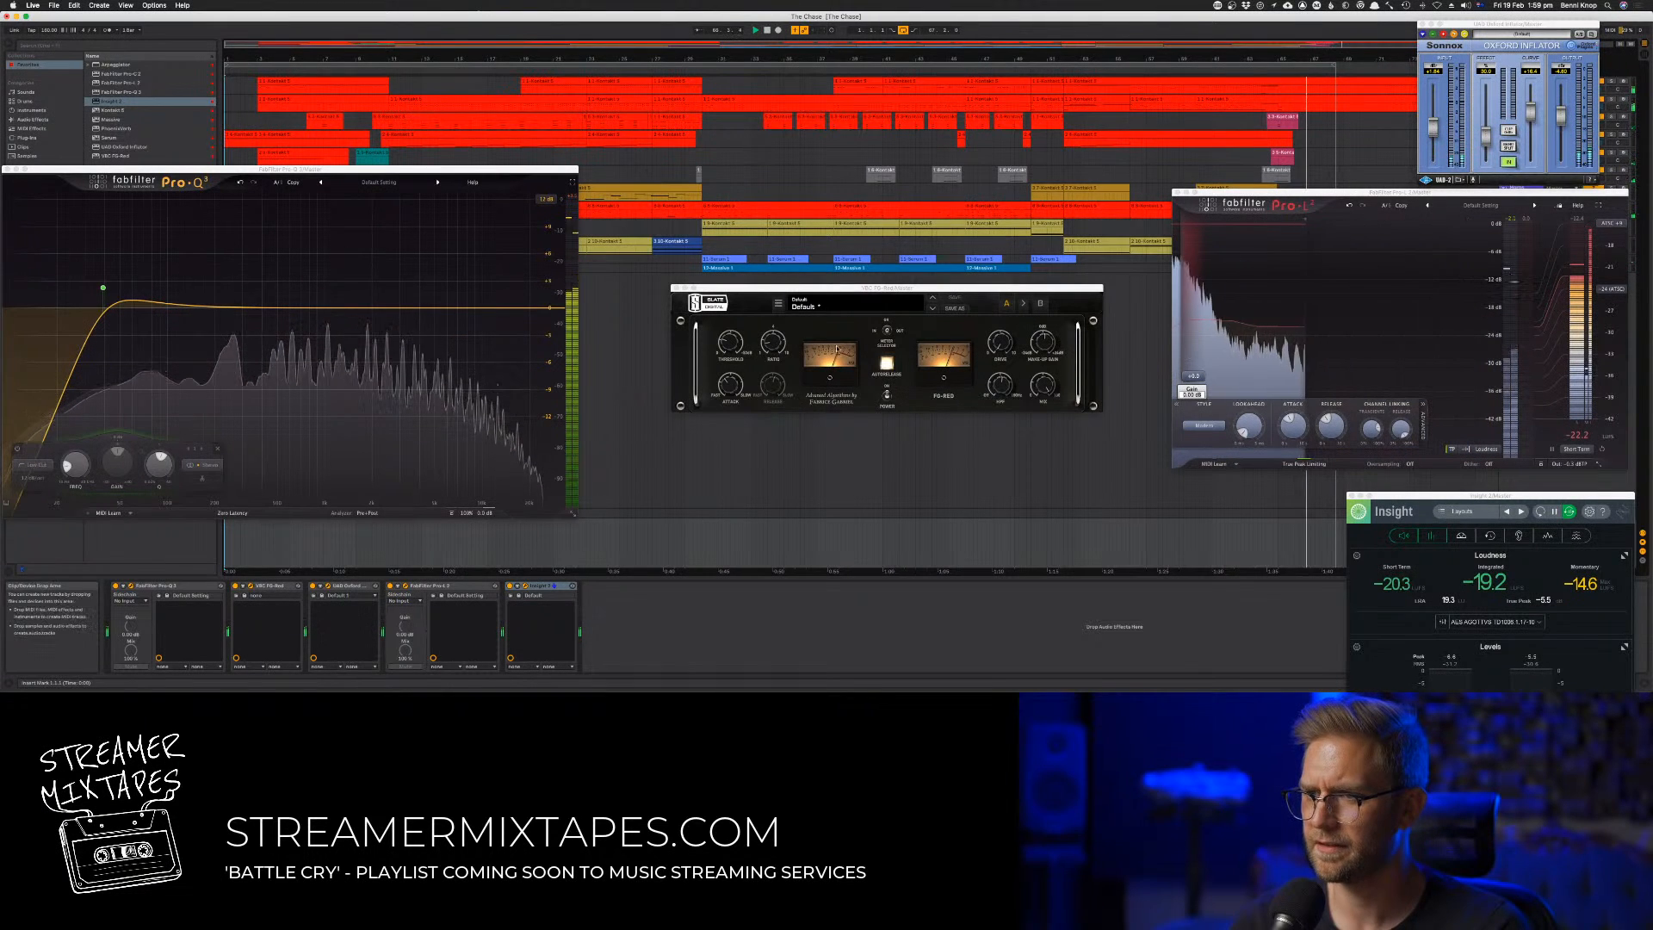
drag(911, 290, 1211, 66)
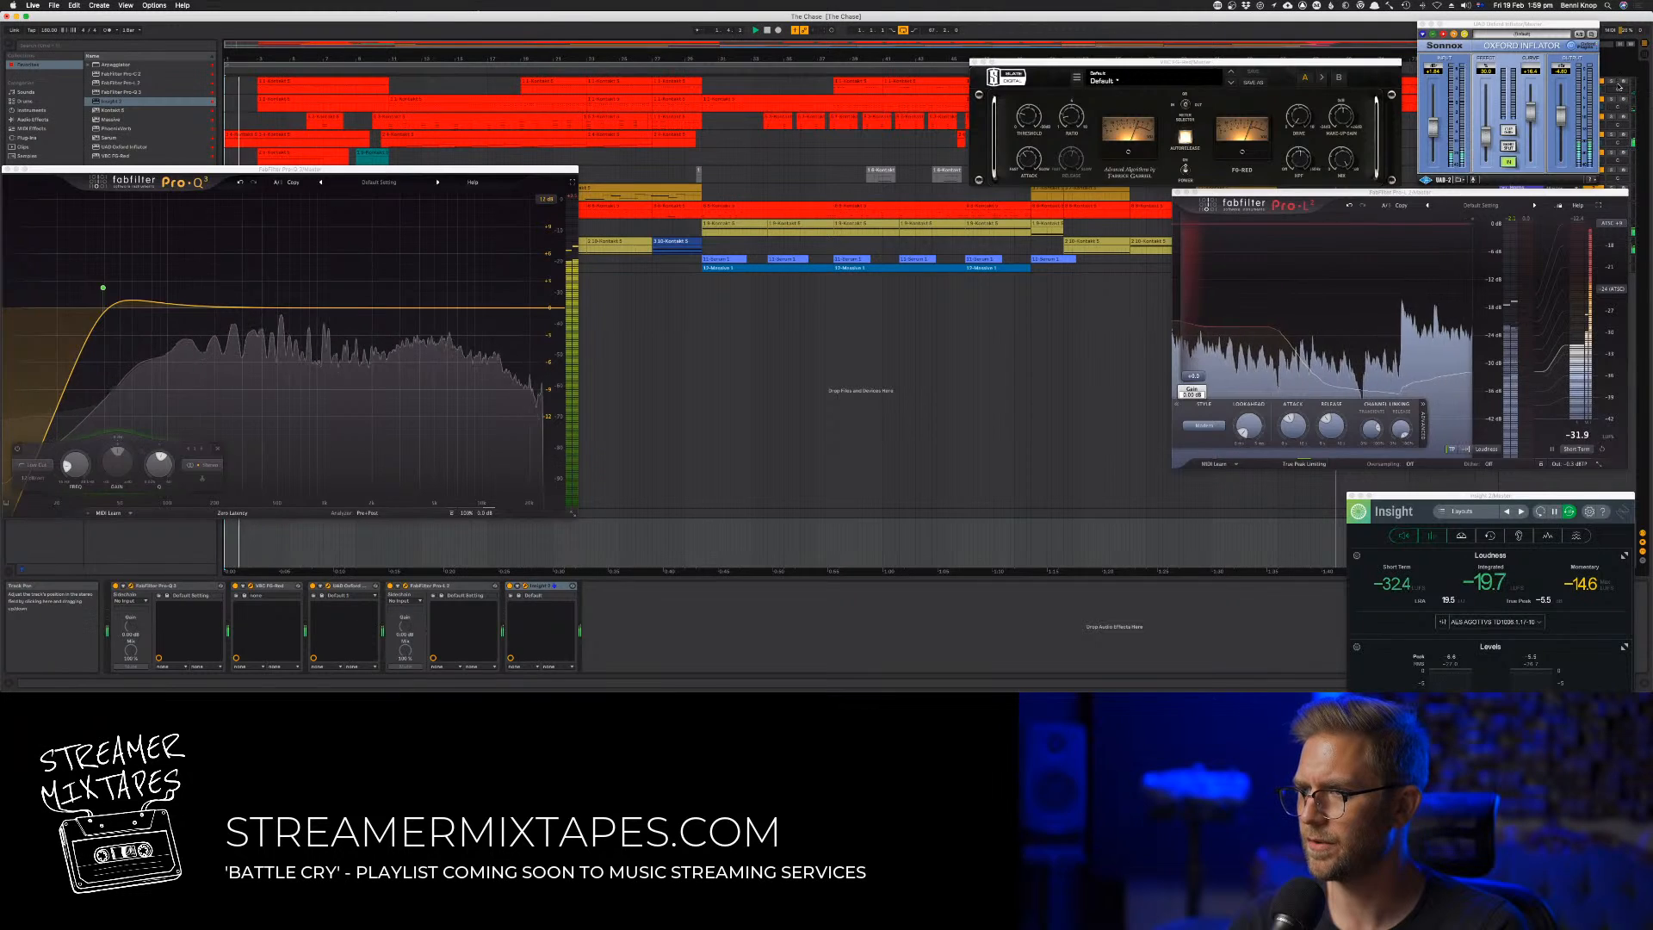
click(1522, 101)
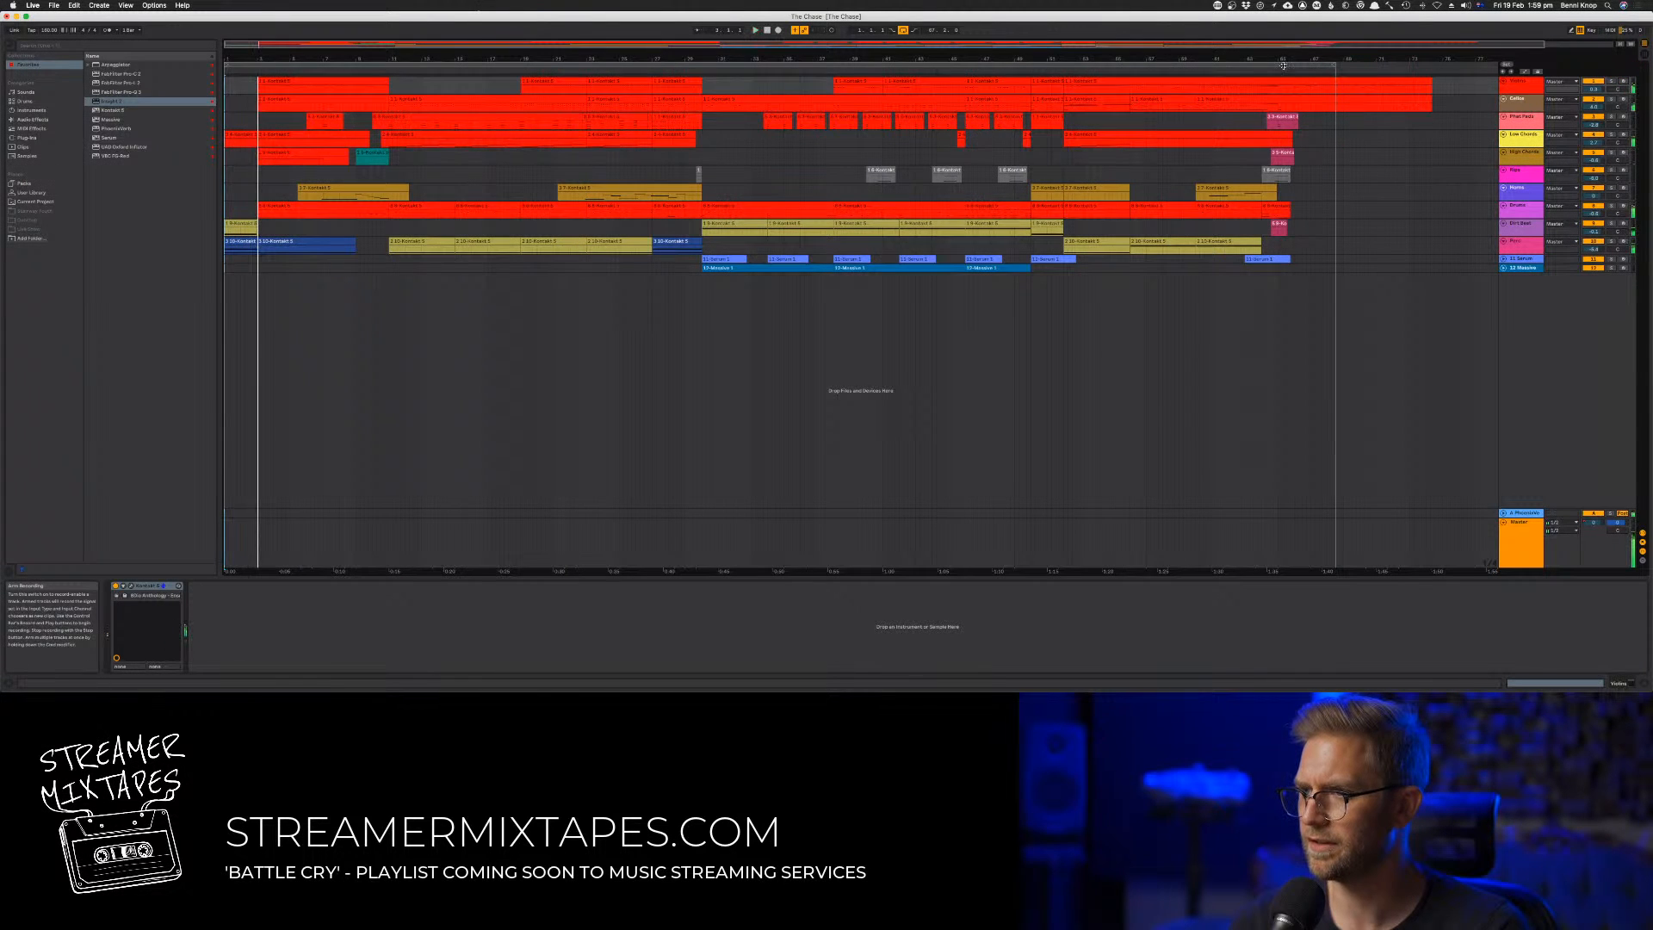
Extend the arrangement loop past the final clips' tail, ending at about bar 72, and select the looped time range
click(1324, 67)
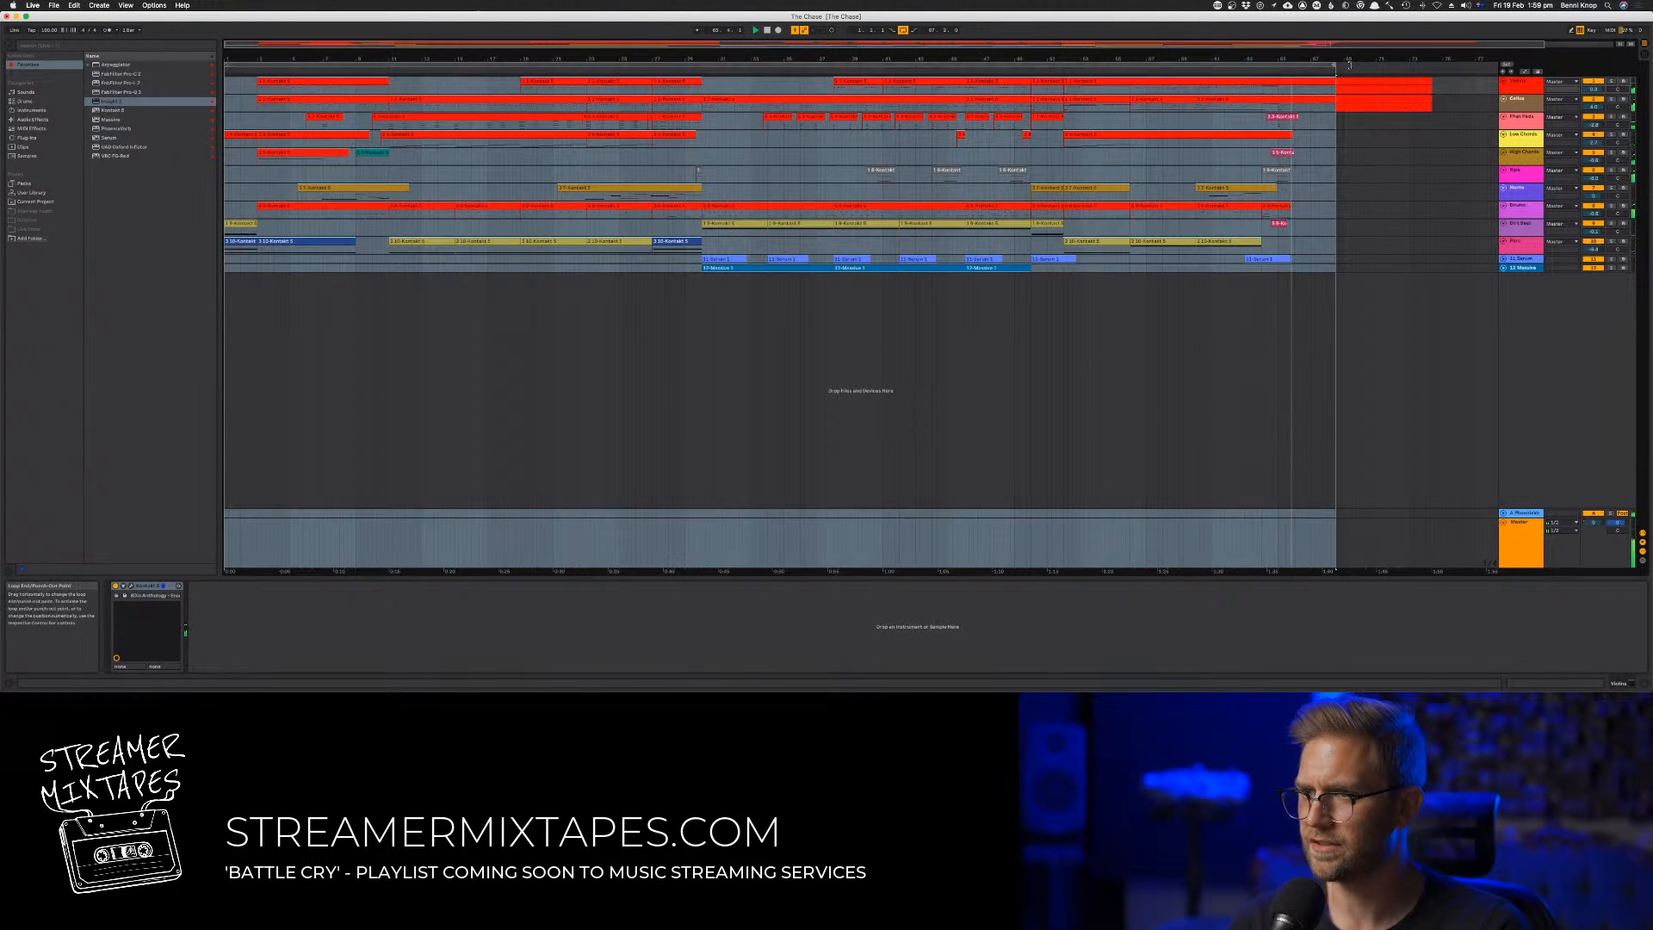
drag(1335, 67, 1421, 66)
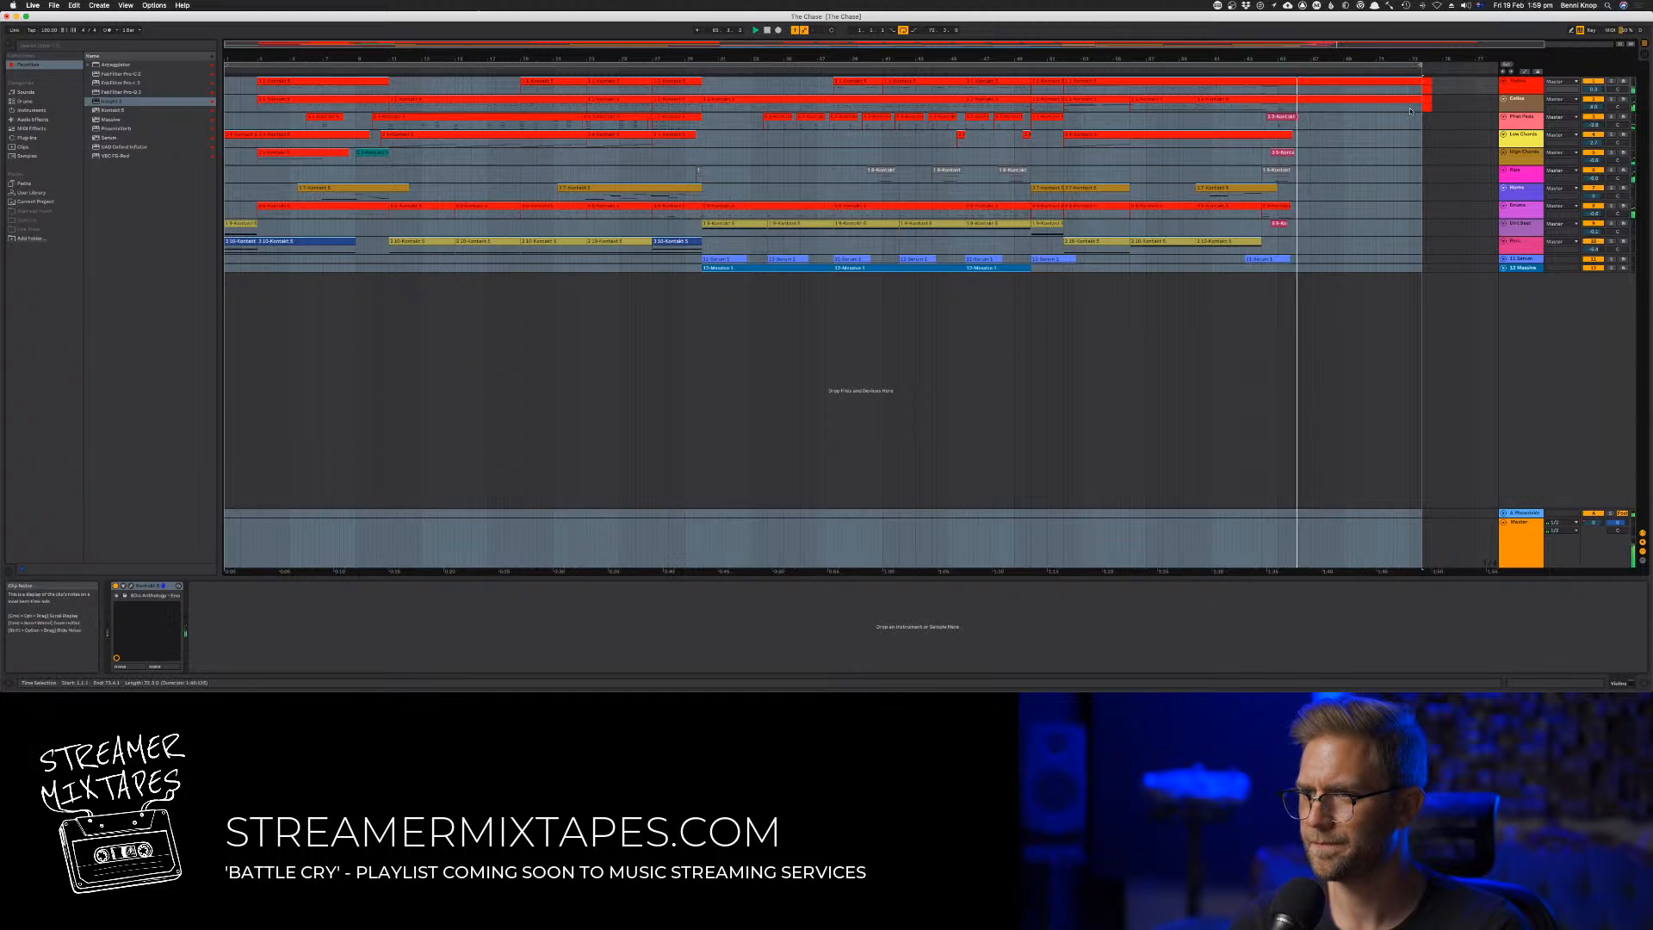
click(1431, 137)
key(super+a)
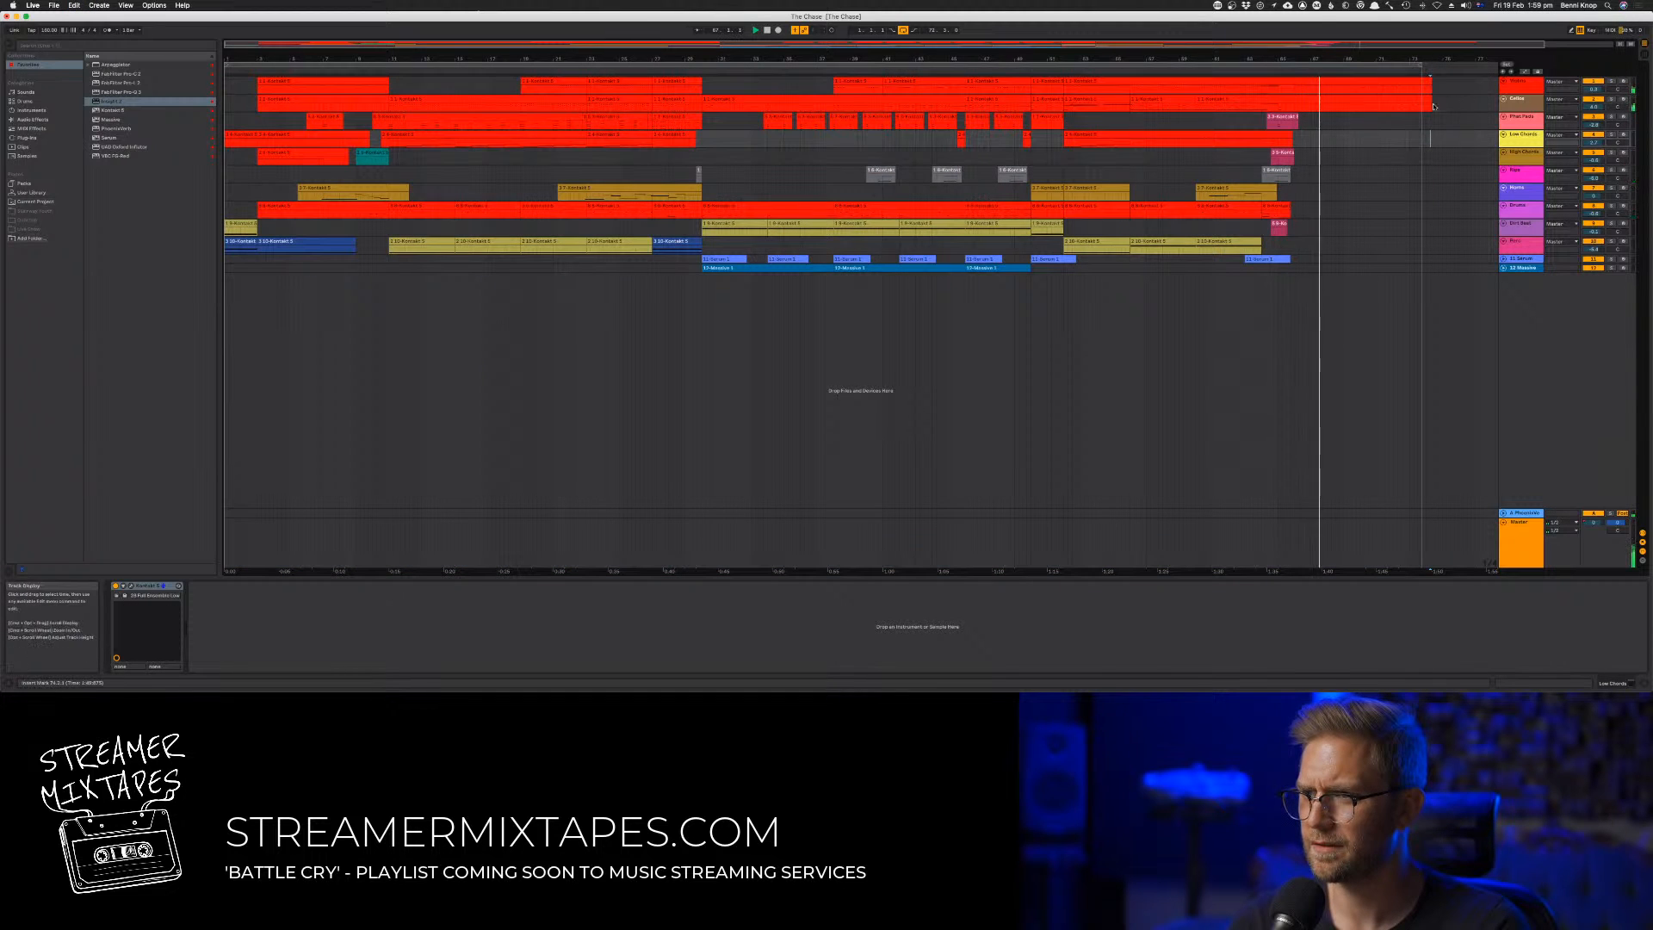
click(1458, 104)
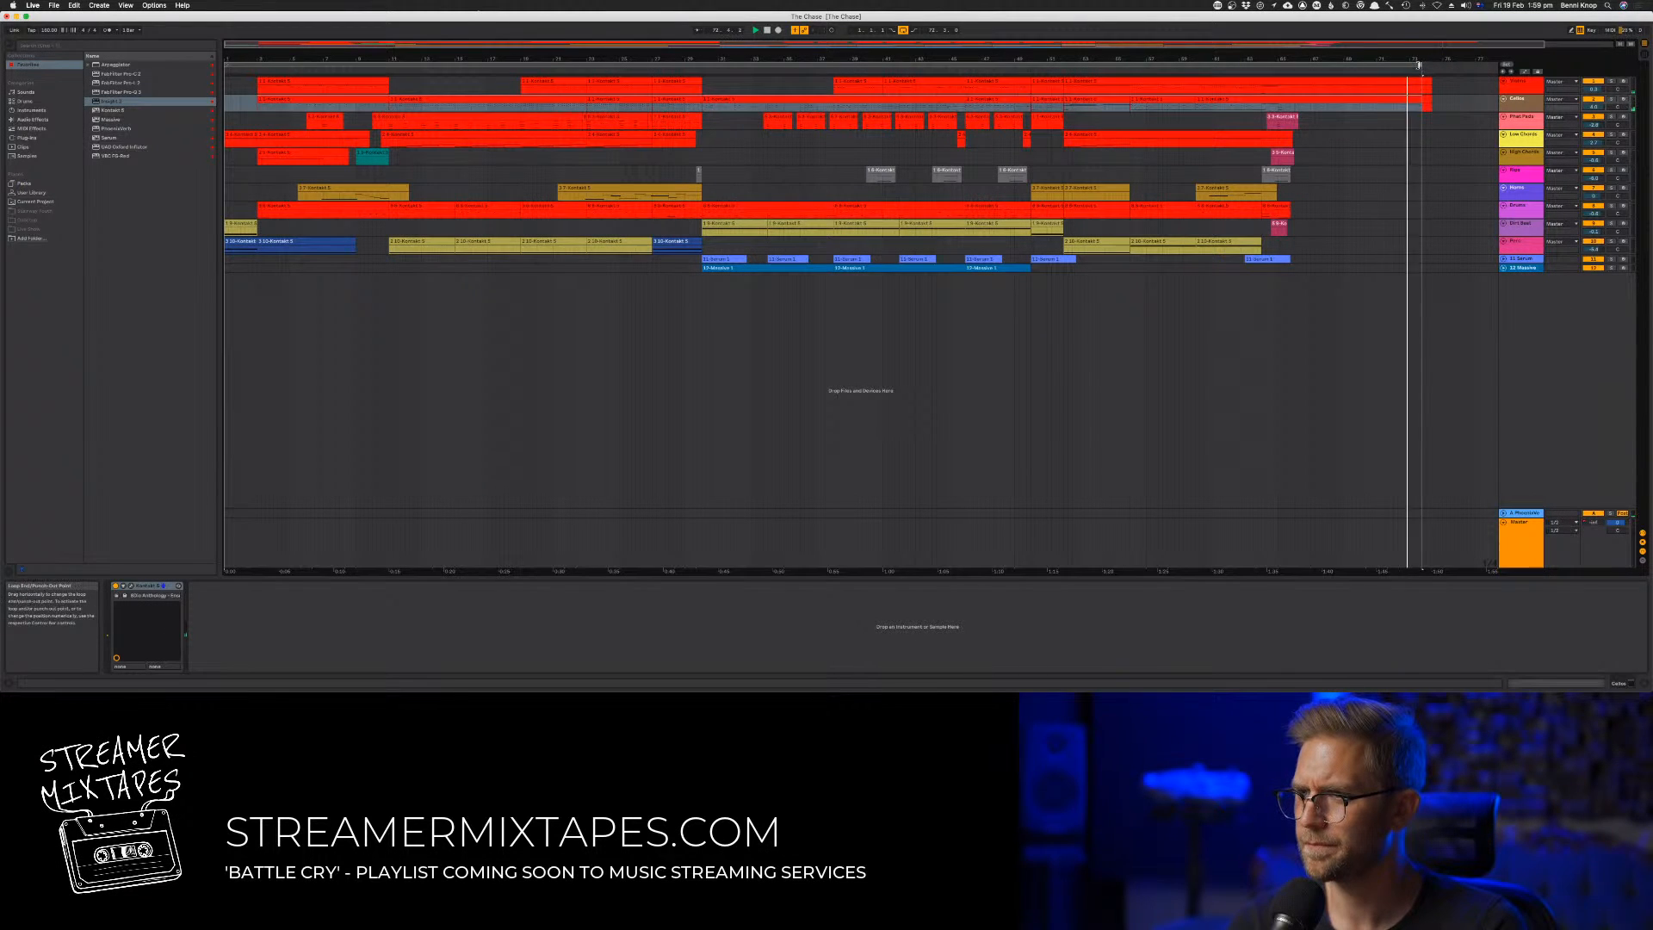
click(1388, 71)
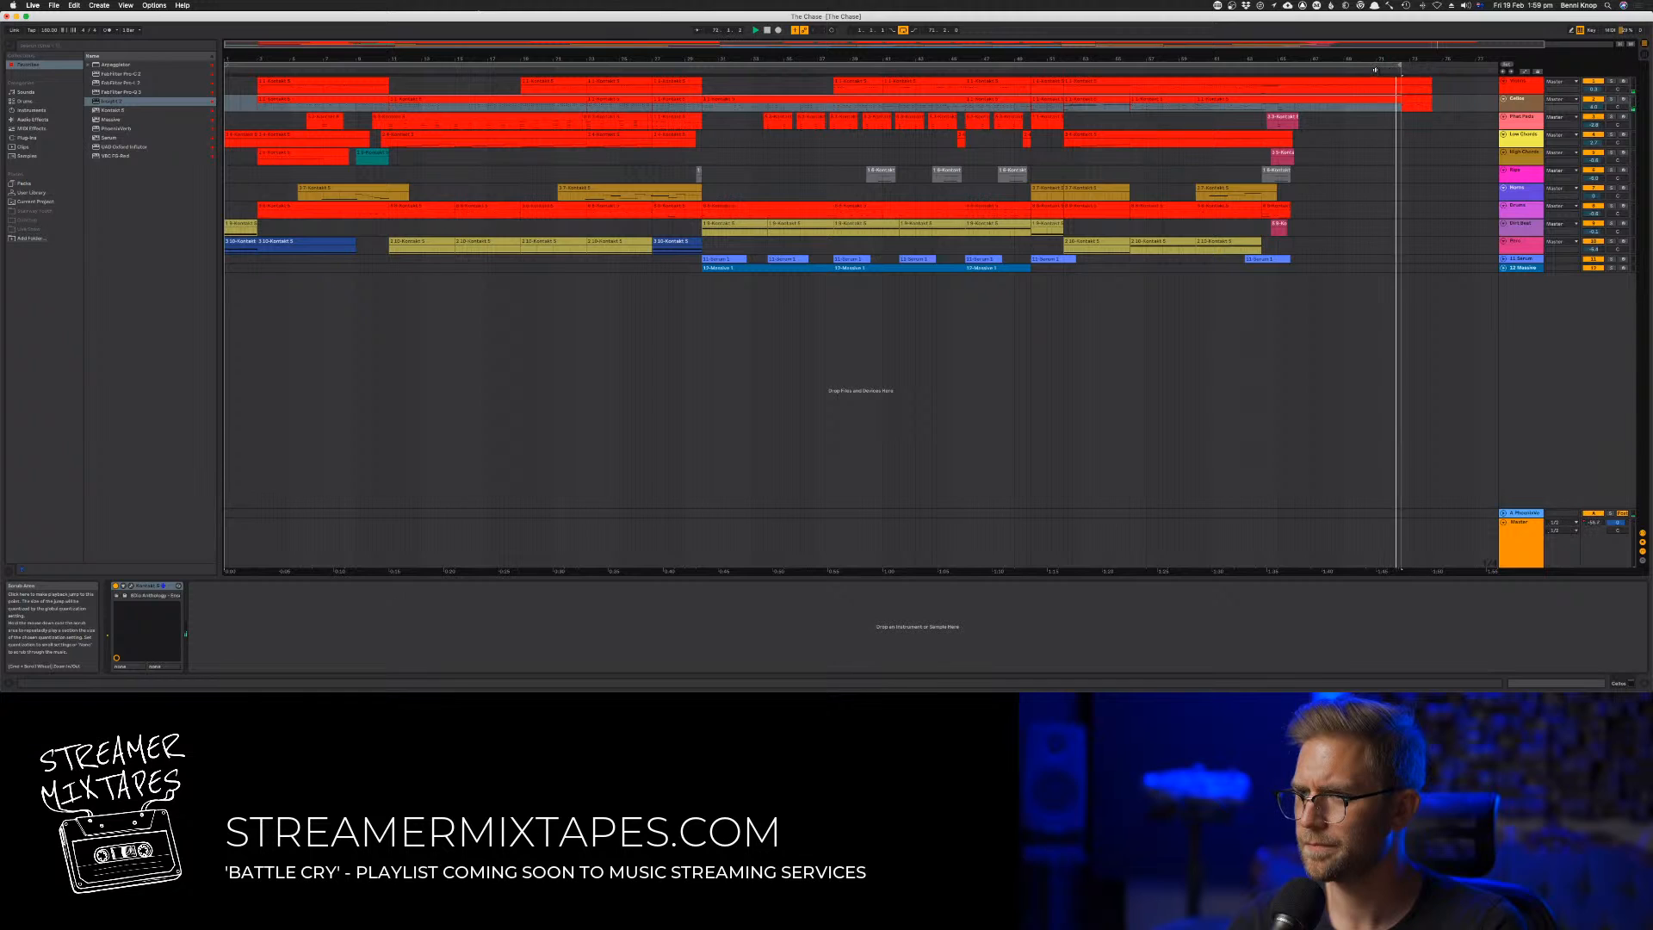
click(1357, 69)
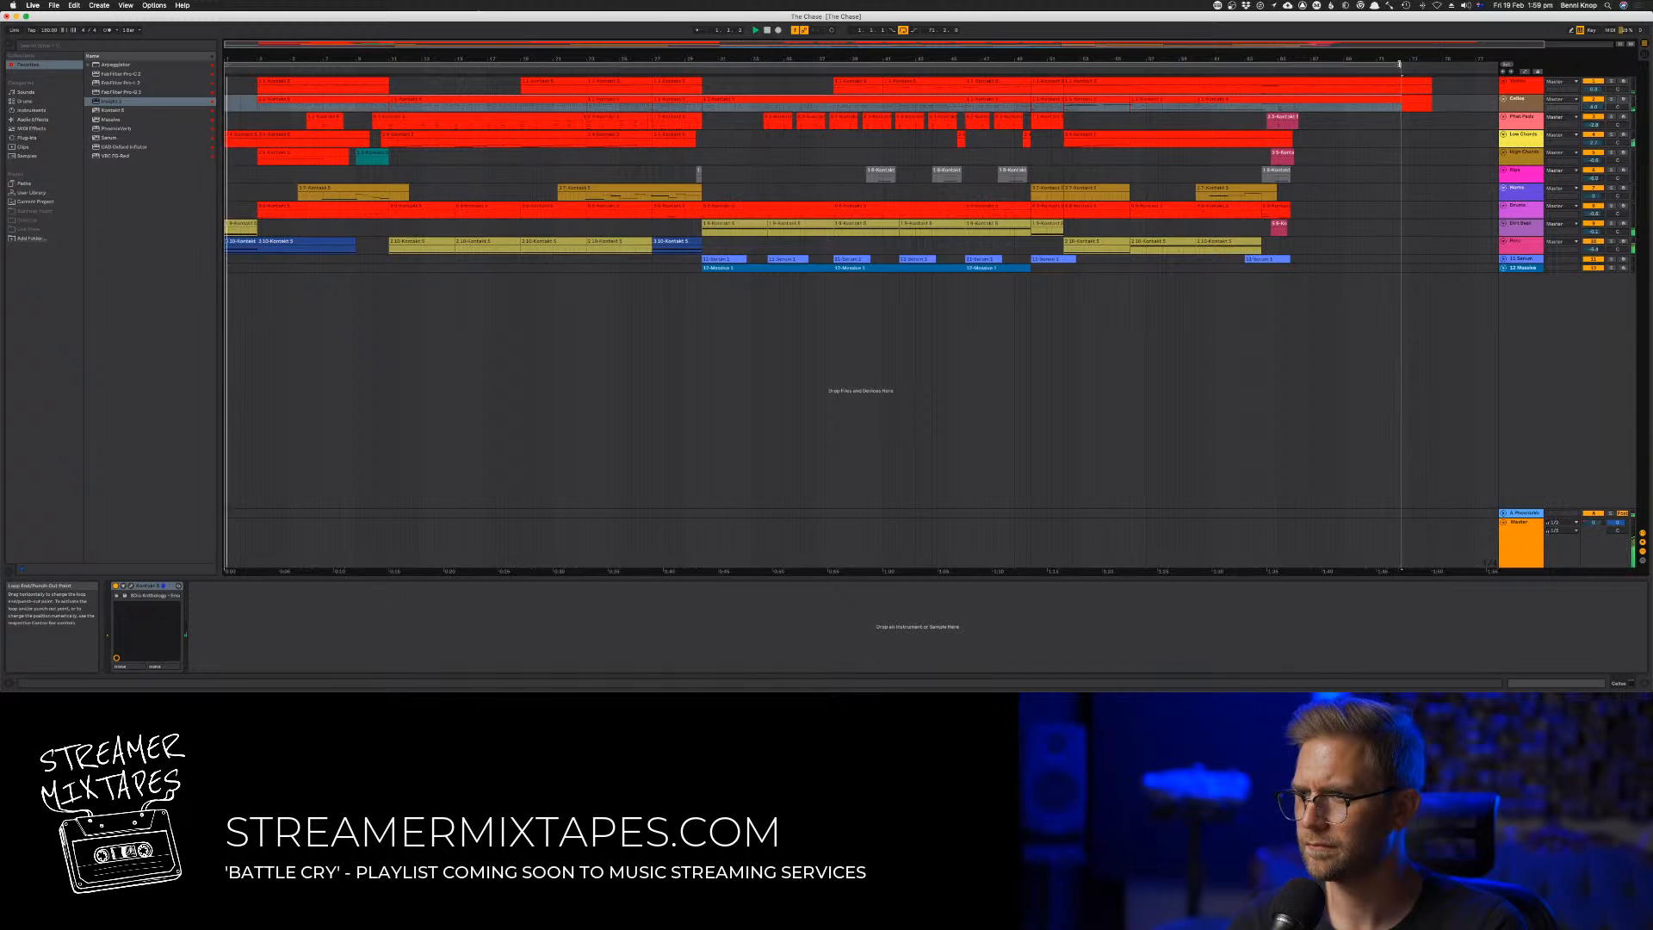
click(1100, 64)
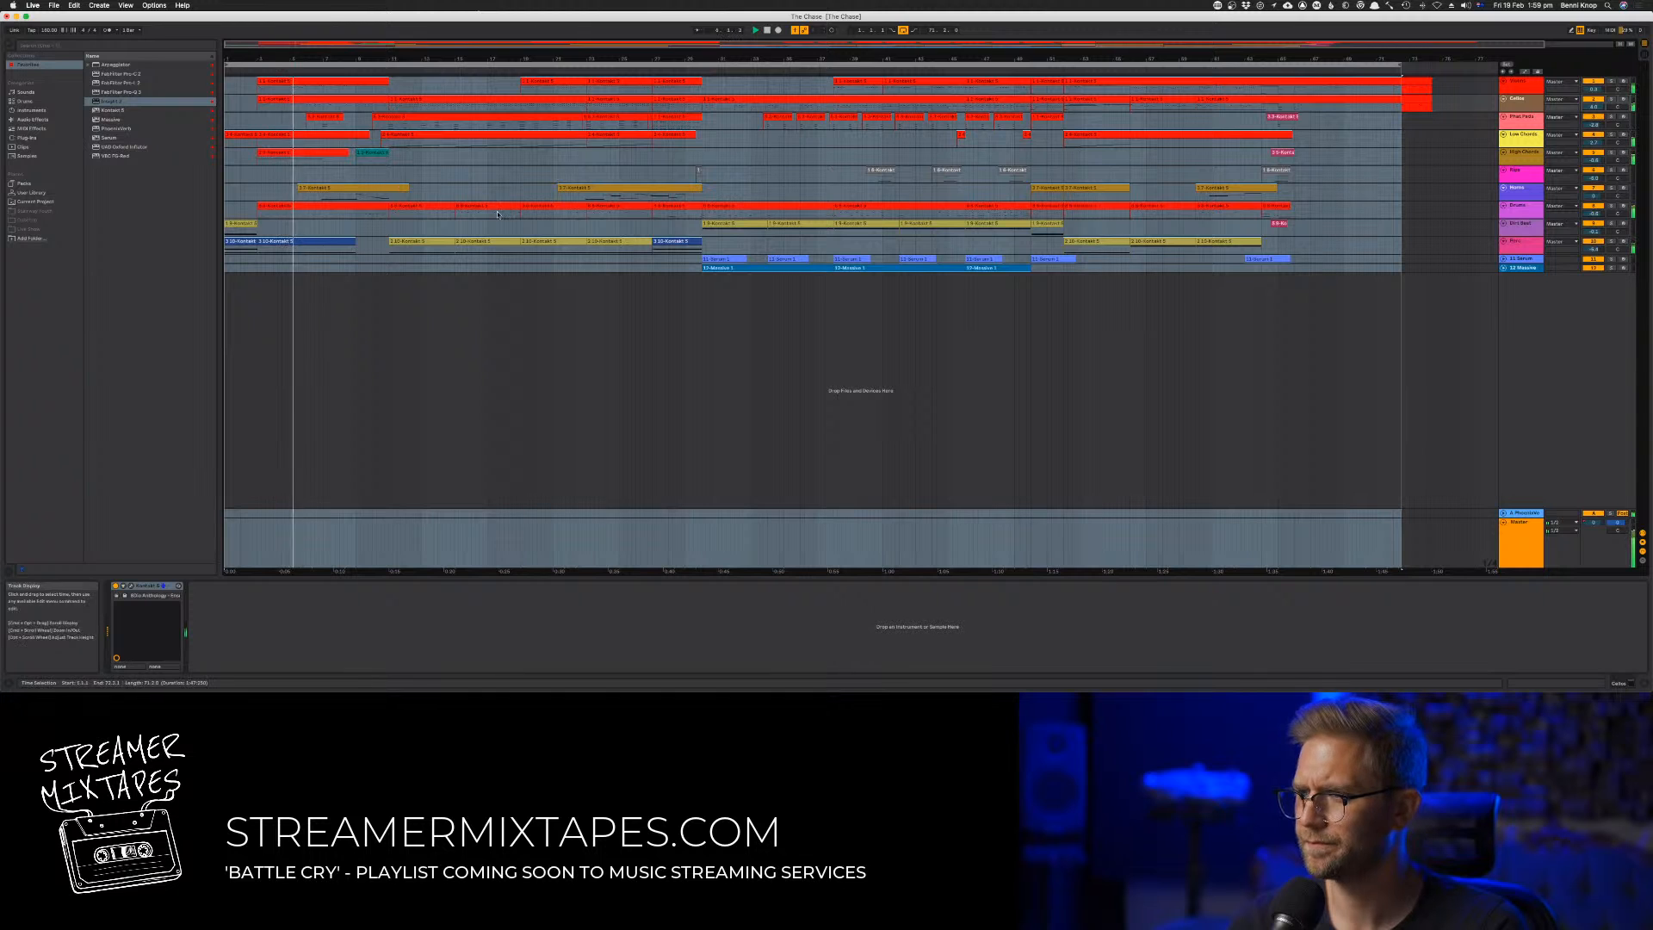
Add FabFilter Pro-Q 3 after the Kontakt instrument on track 7
click(133, 162)
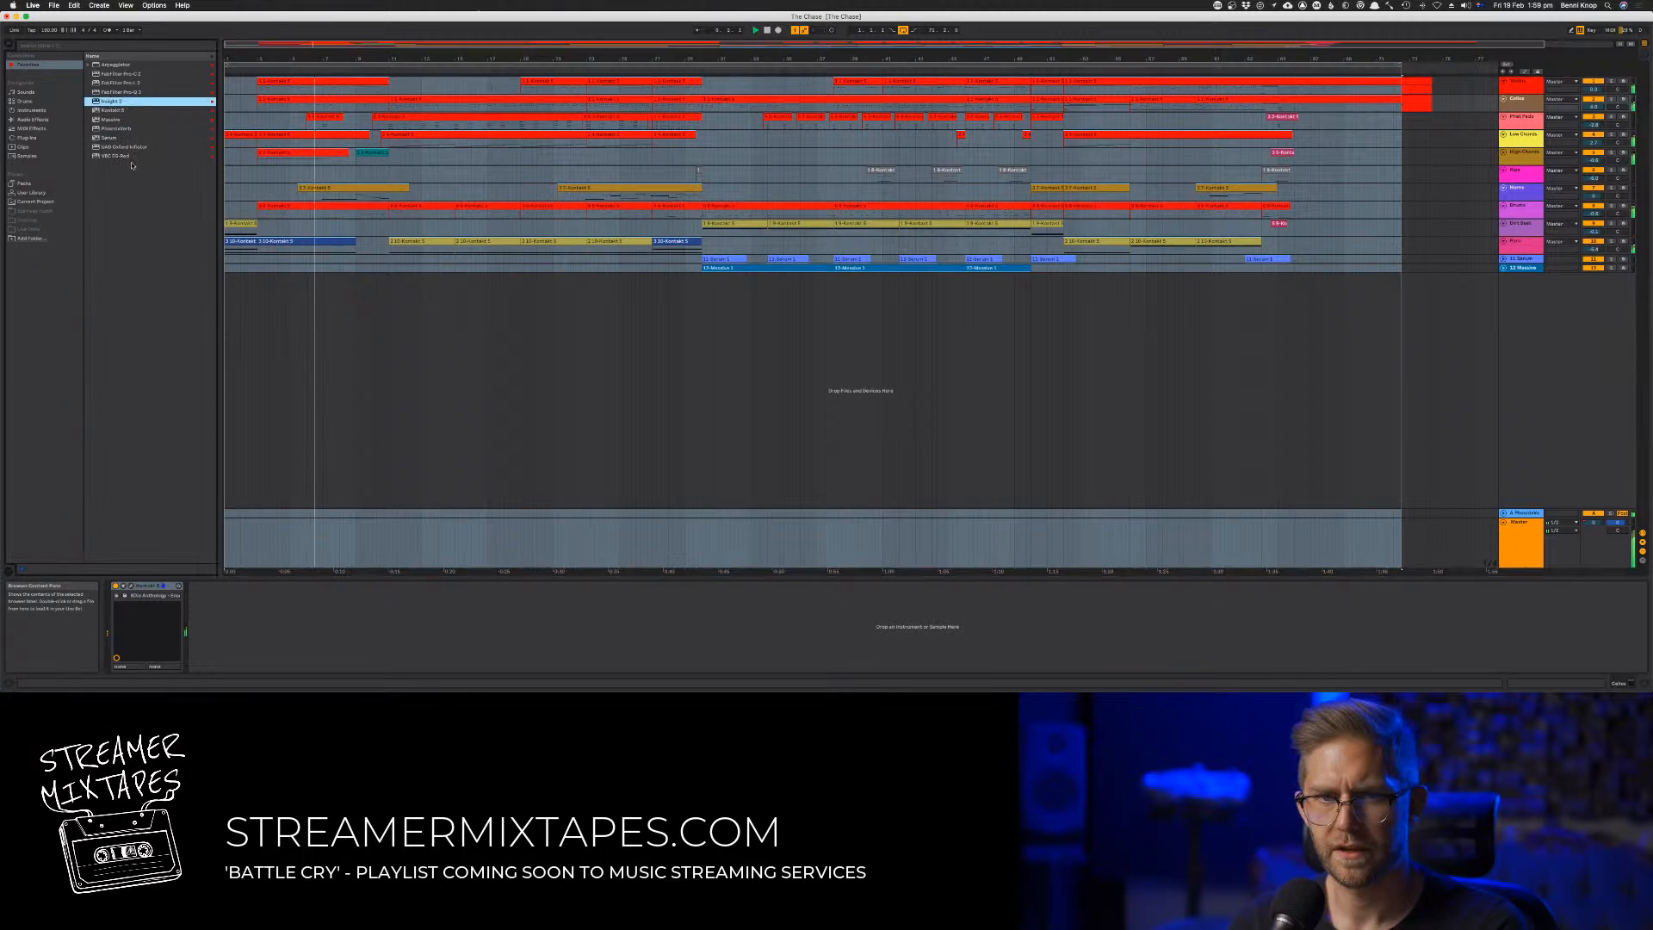
click(138, 83)
click(141, 92)
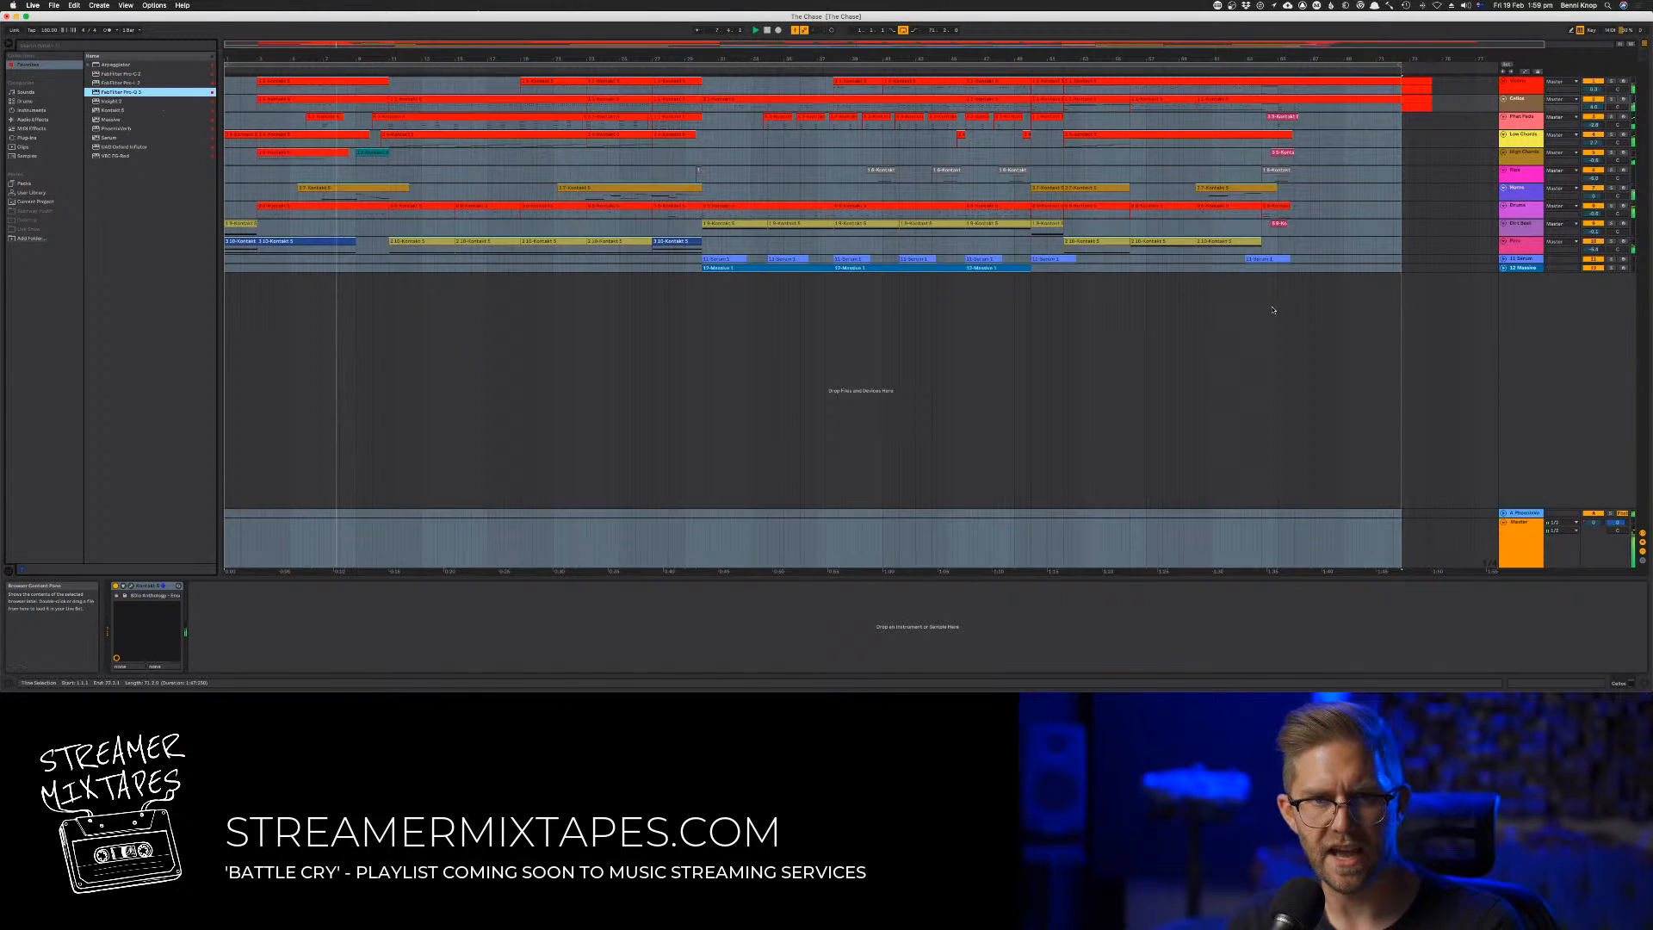
click(1517, 191)
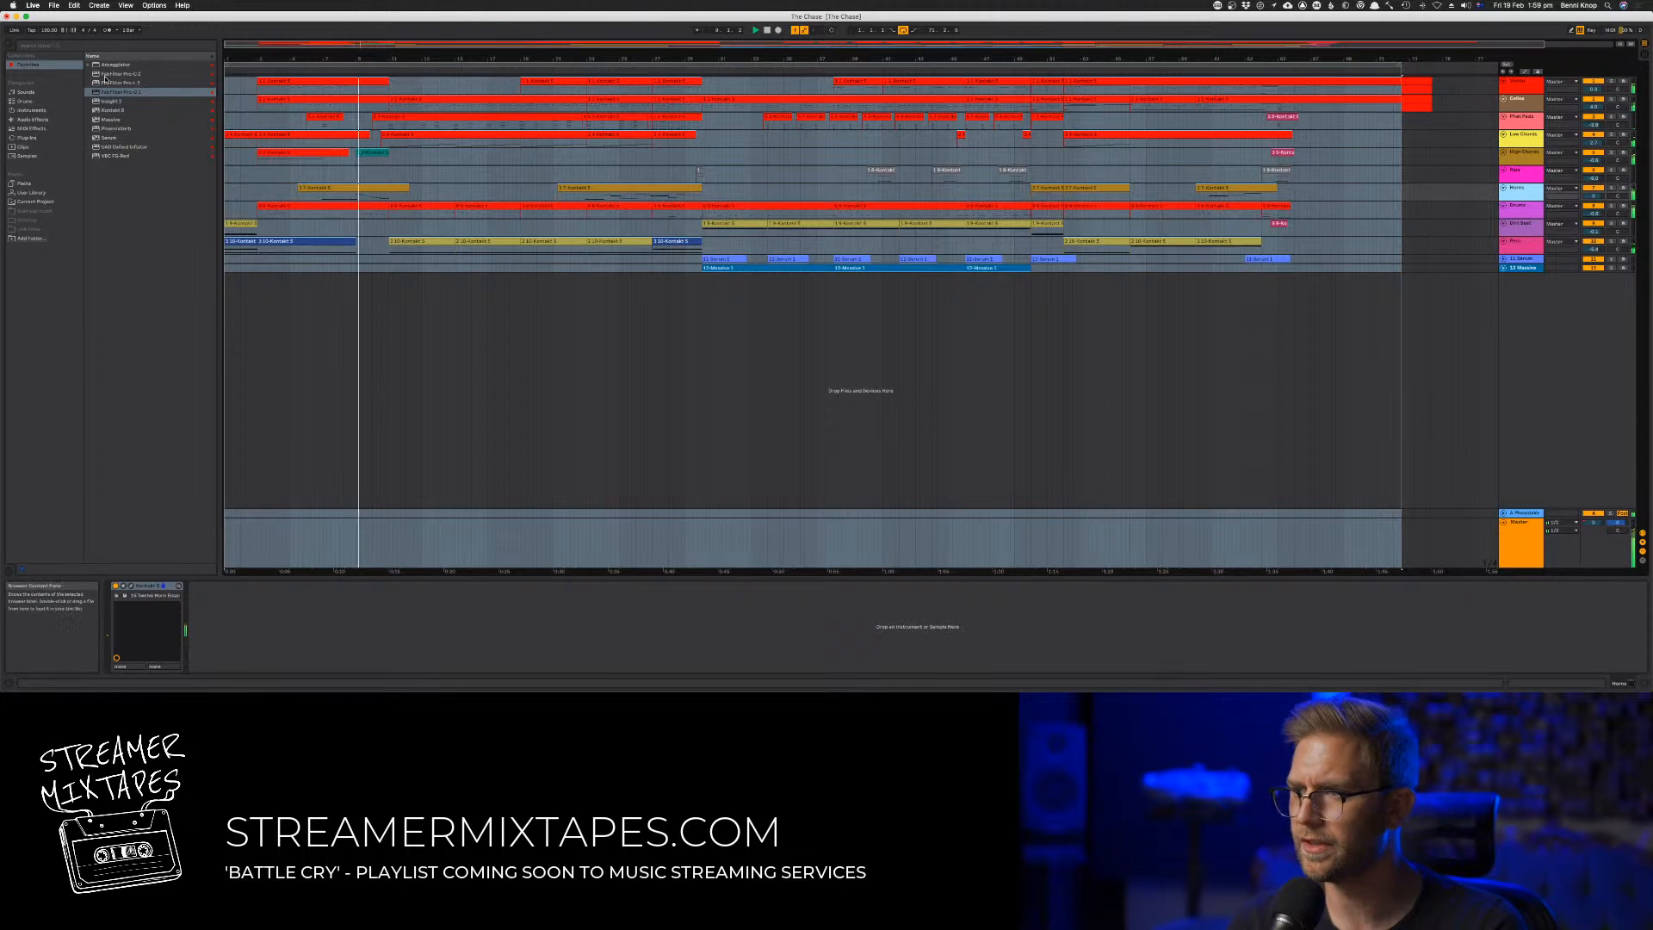
drag(115, 92, 212, 640)
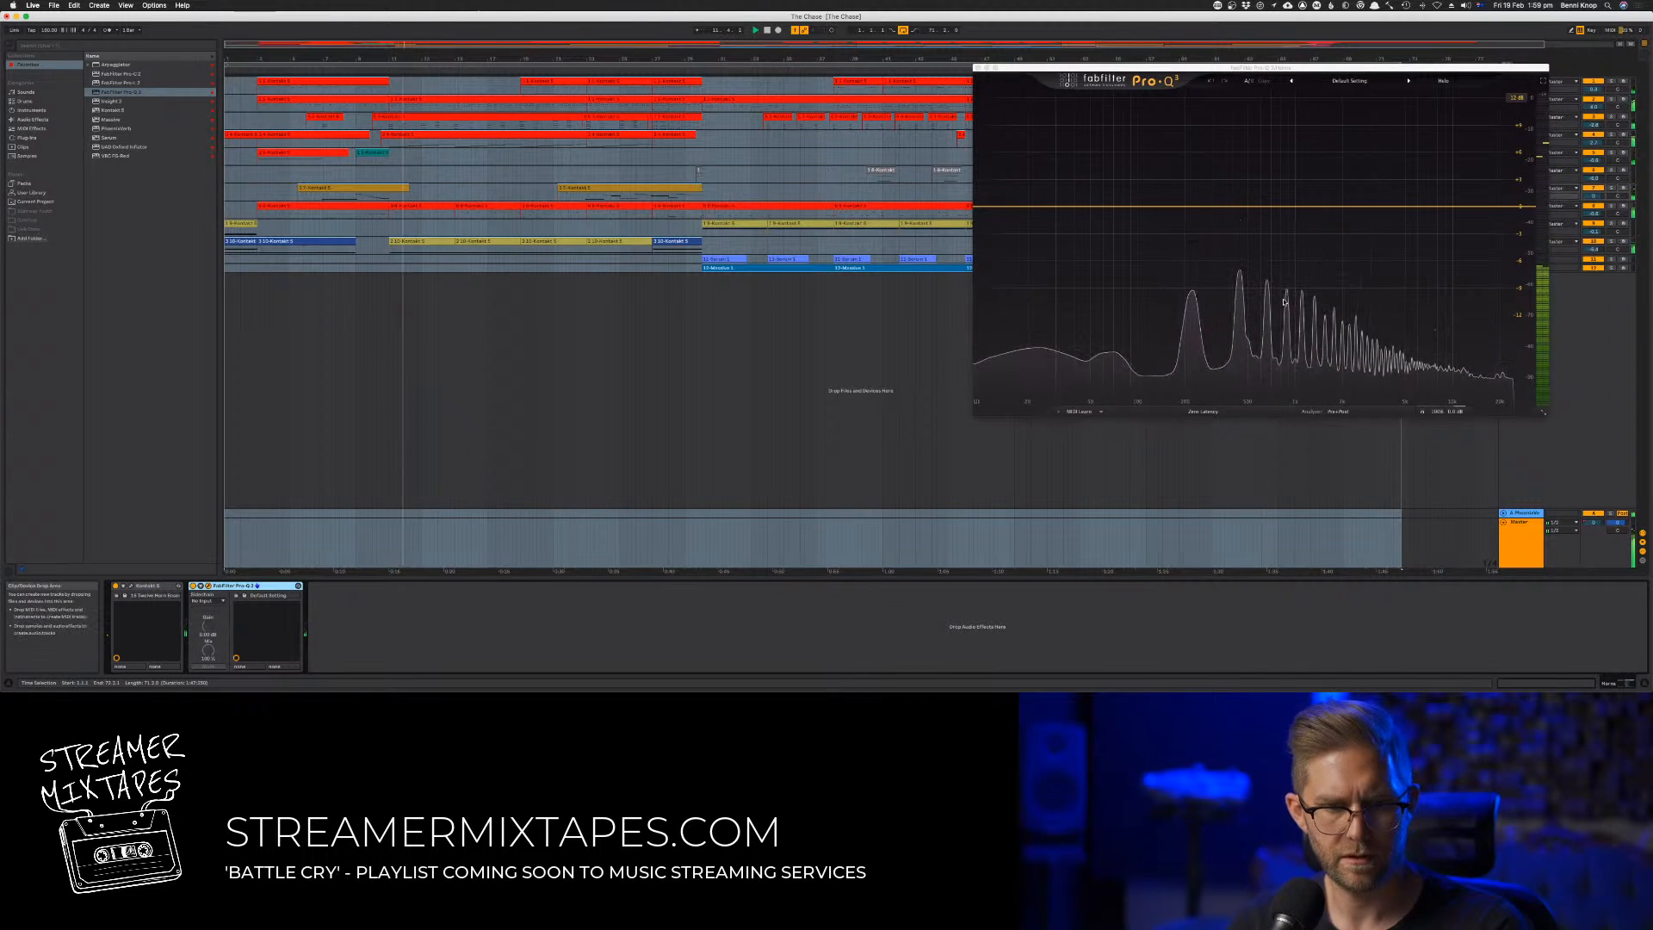
Add a gentle dynamic bell cut in the mids of track 7's Pro-Q 3 and move its window clear of the track headers
drag(1236, 205, 1235, 214)
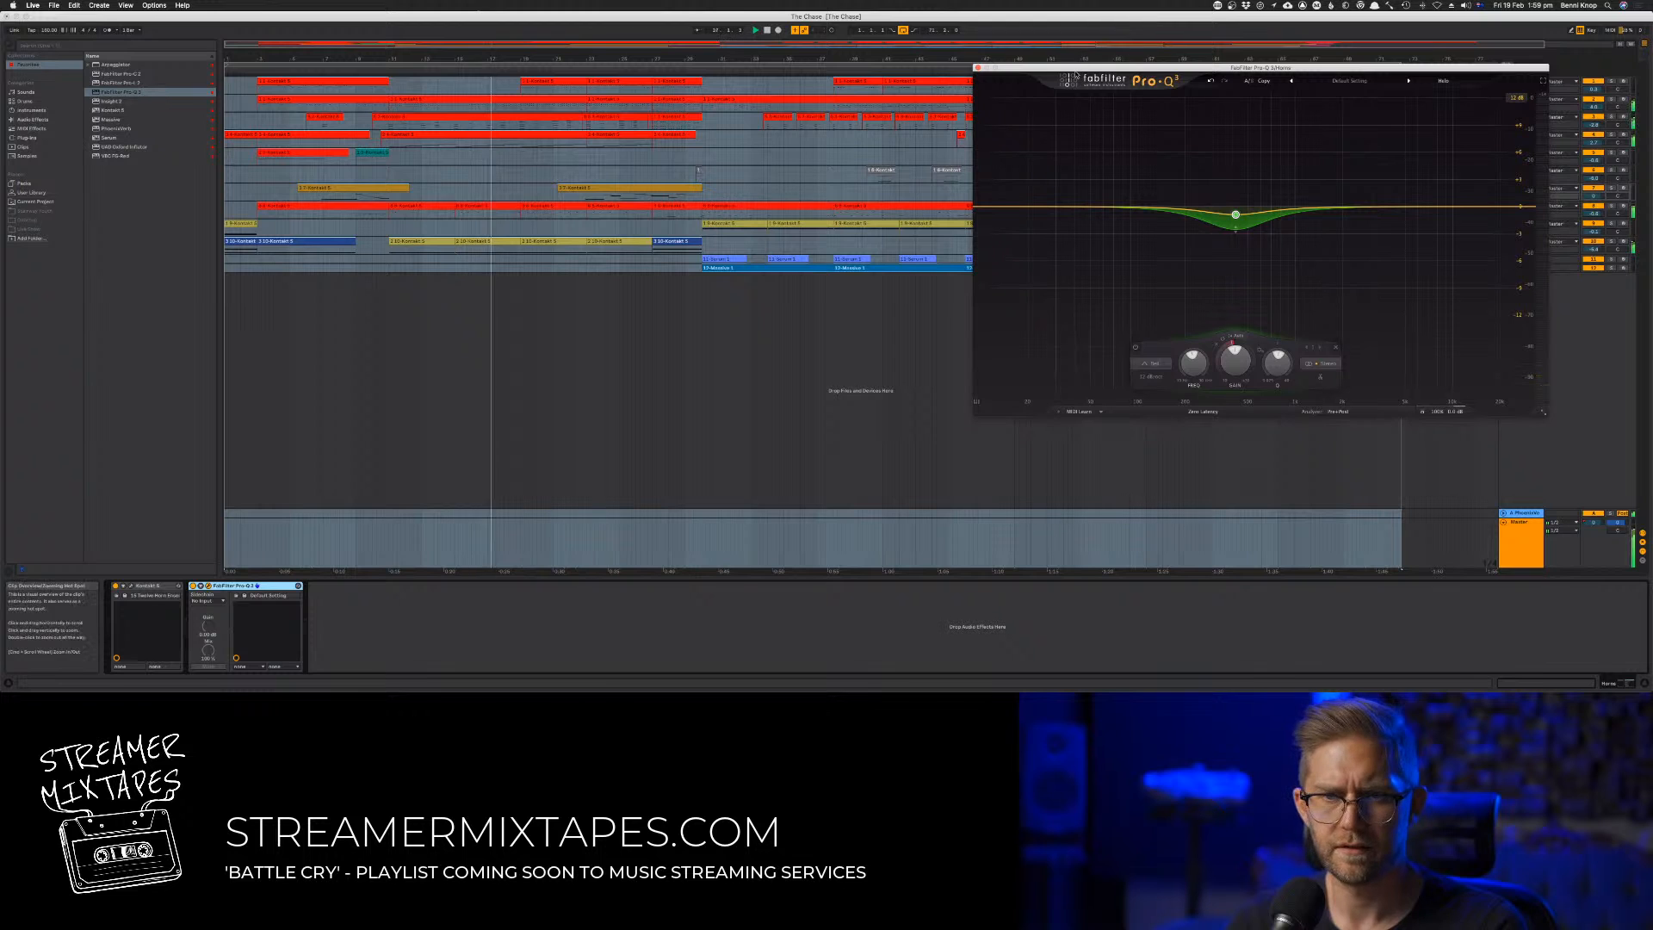
click(571, 368)
key(super+a)
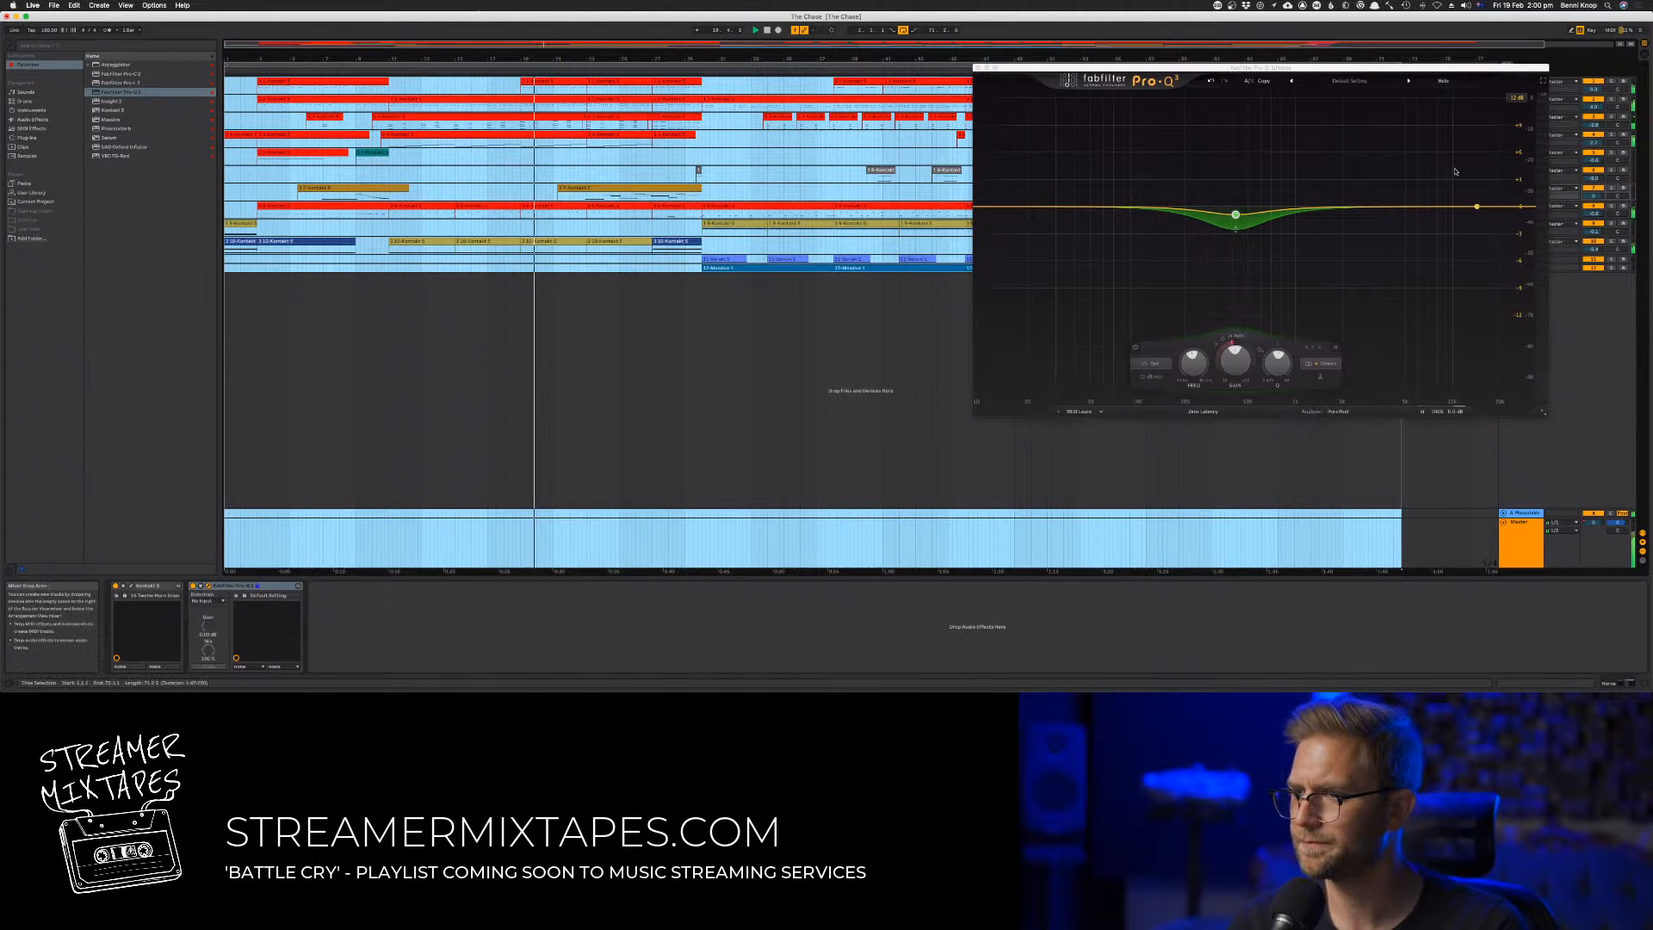
drag(1414, 70, 1253, 231)
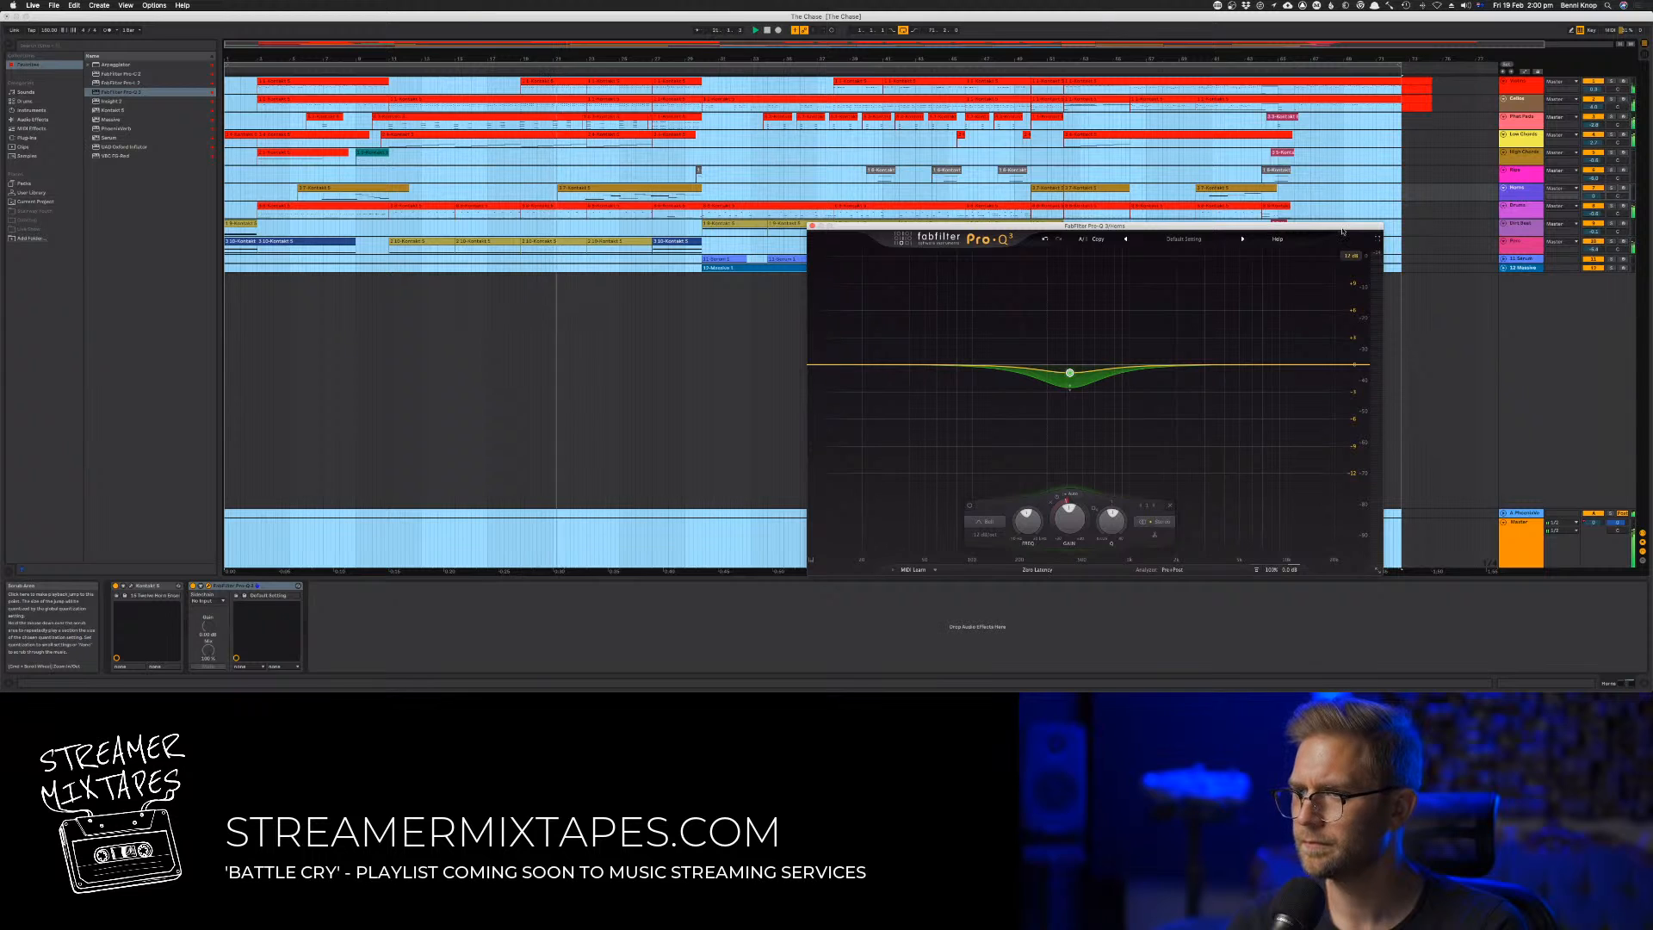
Solo-audition track 7's clip, raise the Pro-Q 3 dynamic bell's frequency, deepen its cut, and add a low cut below the bell
click(597, 188)
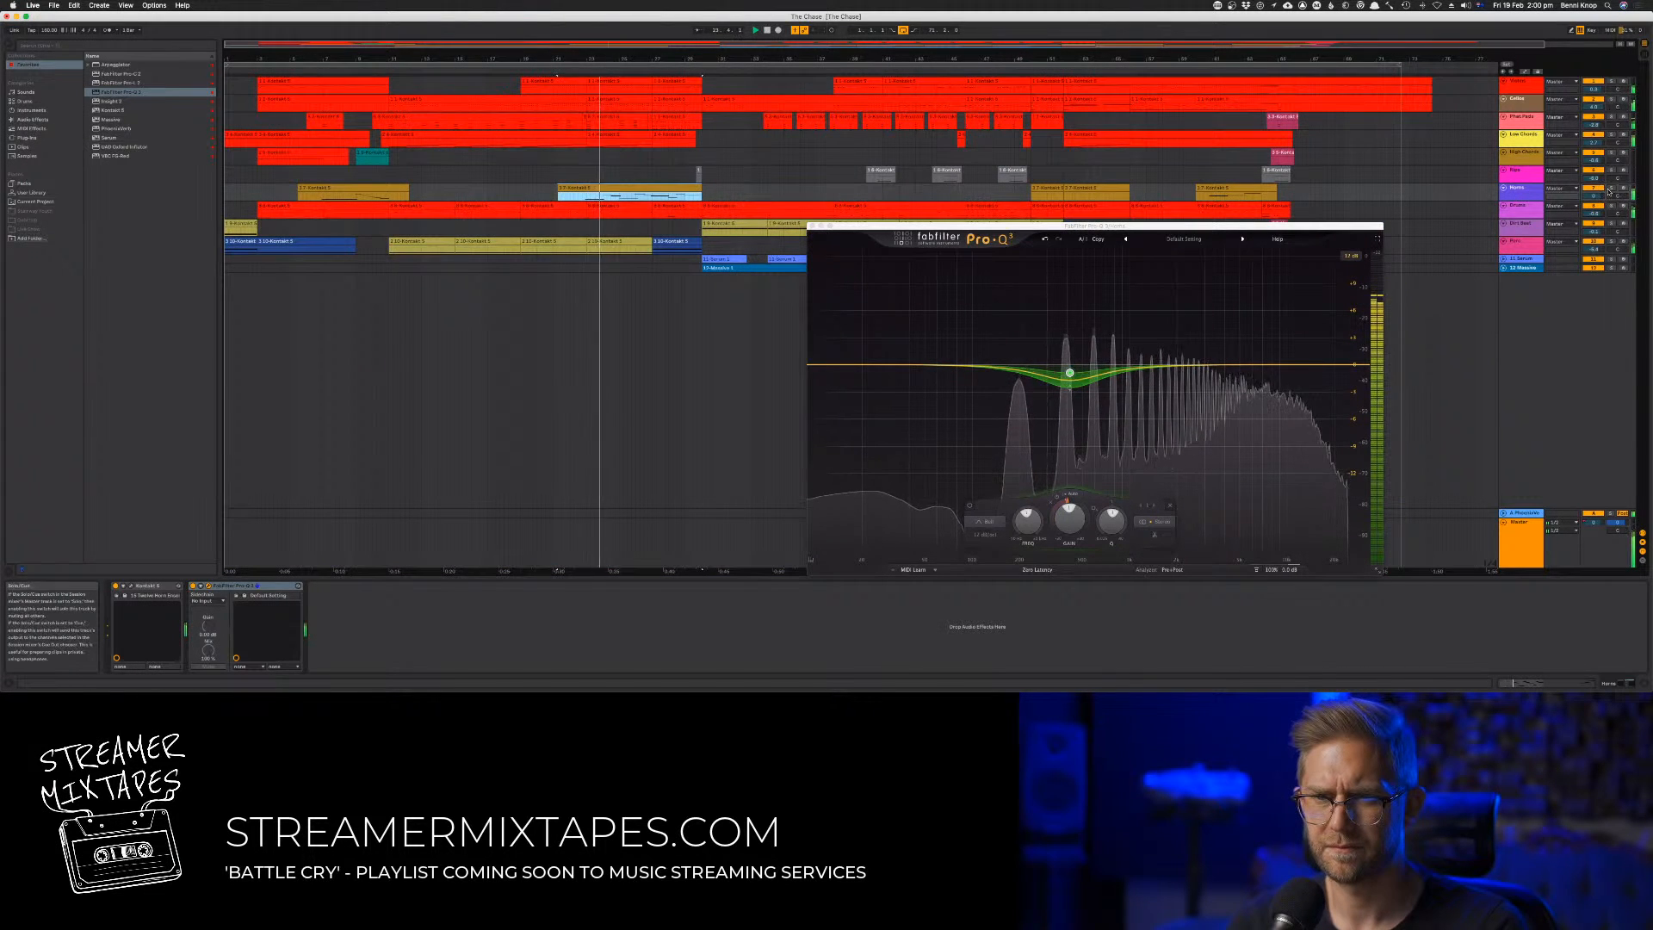
mouse_move(1069, 372)
mouse_down()
mouse_move(1096, 266)
mouse_move(1095, 374)
mouse_up()
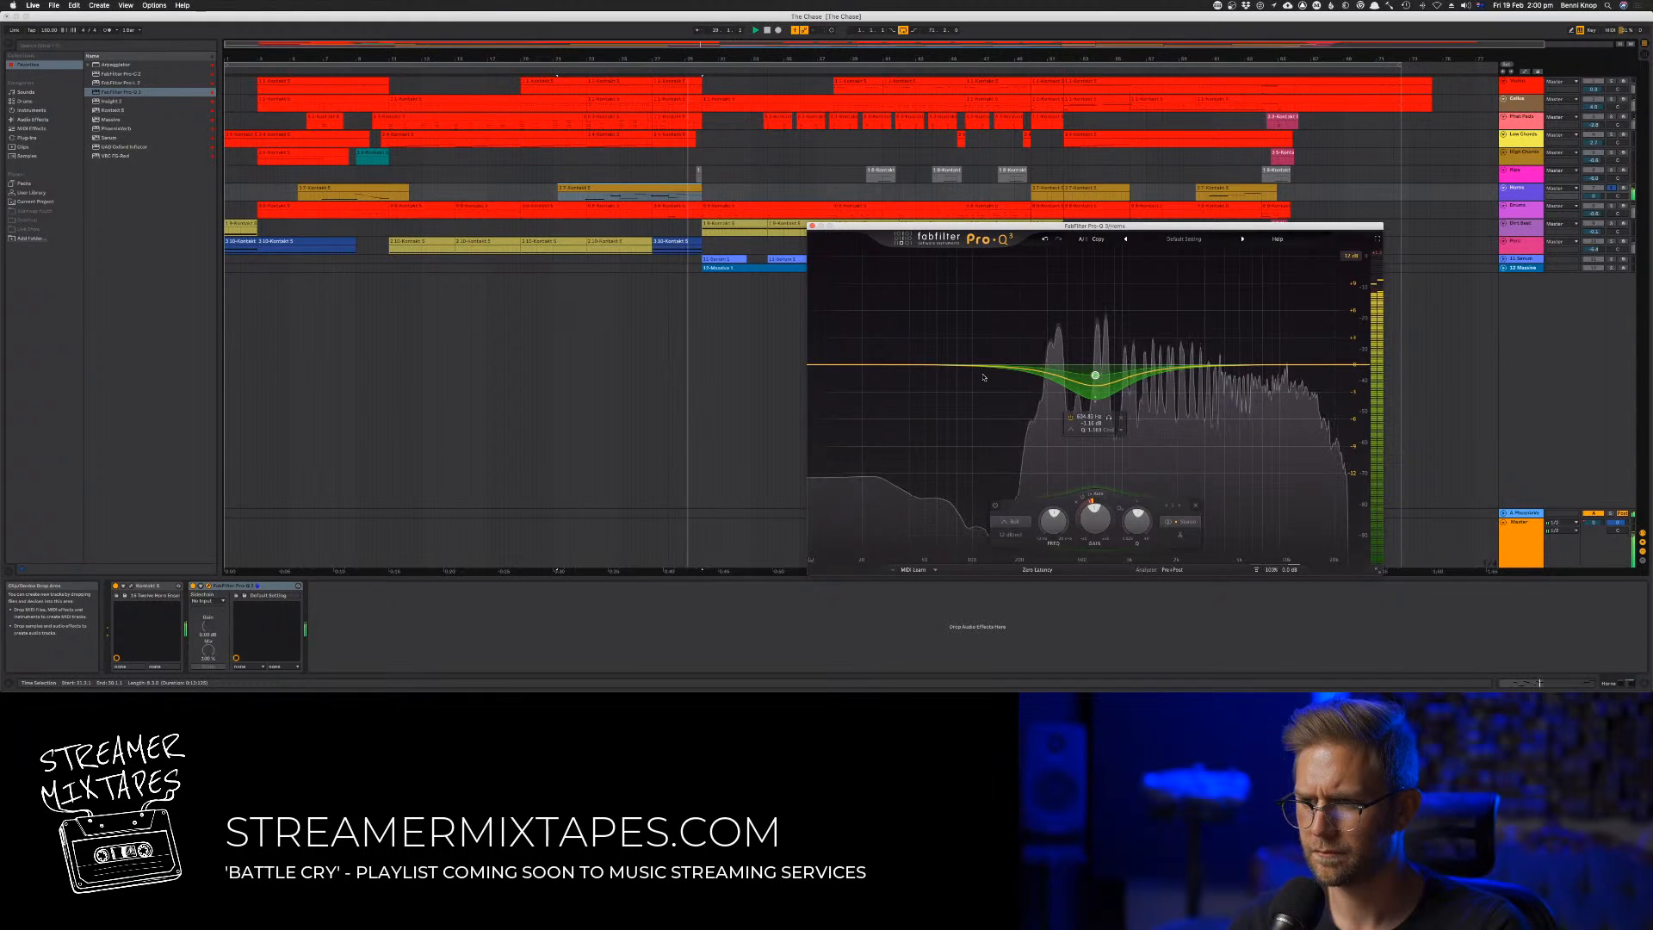
drag(858, 365, 975, 359)
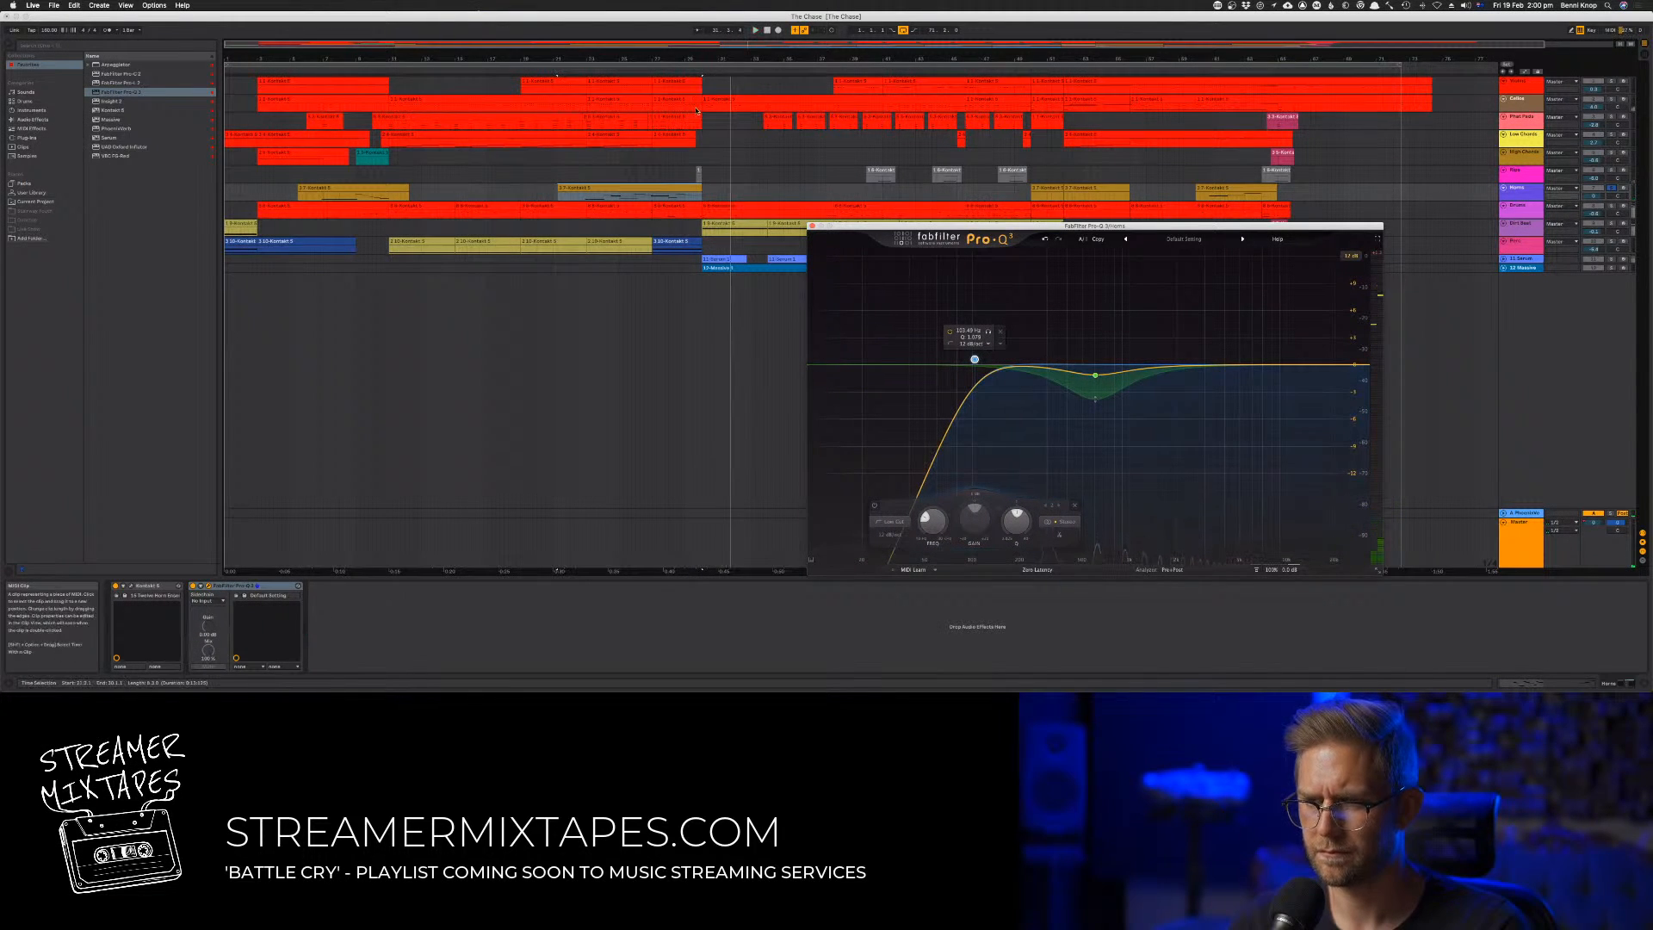
Audition a Low Chords clip on track 4 in solo and add FabFilter Pro-Q 3 after its Kontakt instrument
click(476, 120)
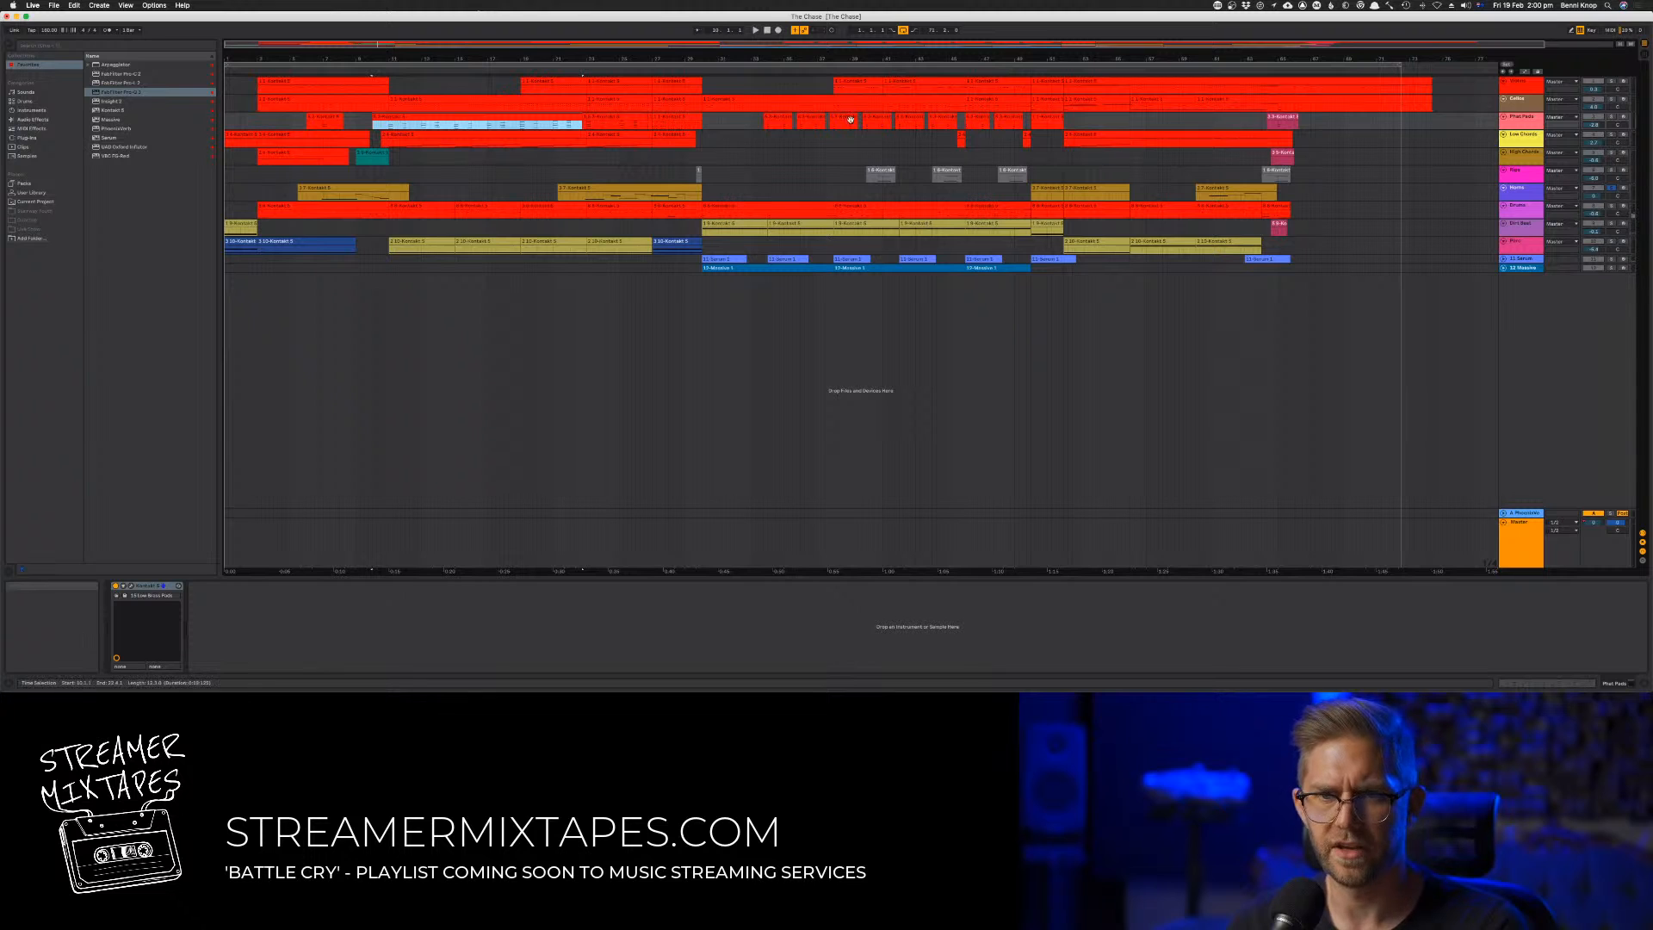
click(620, 135)
key(space)
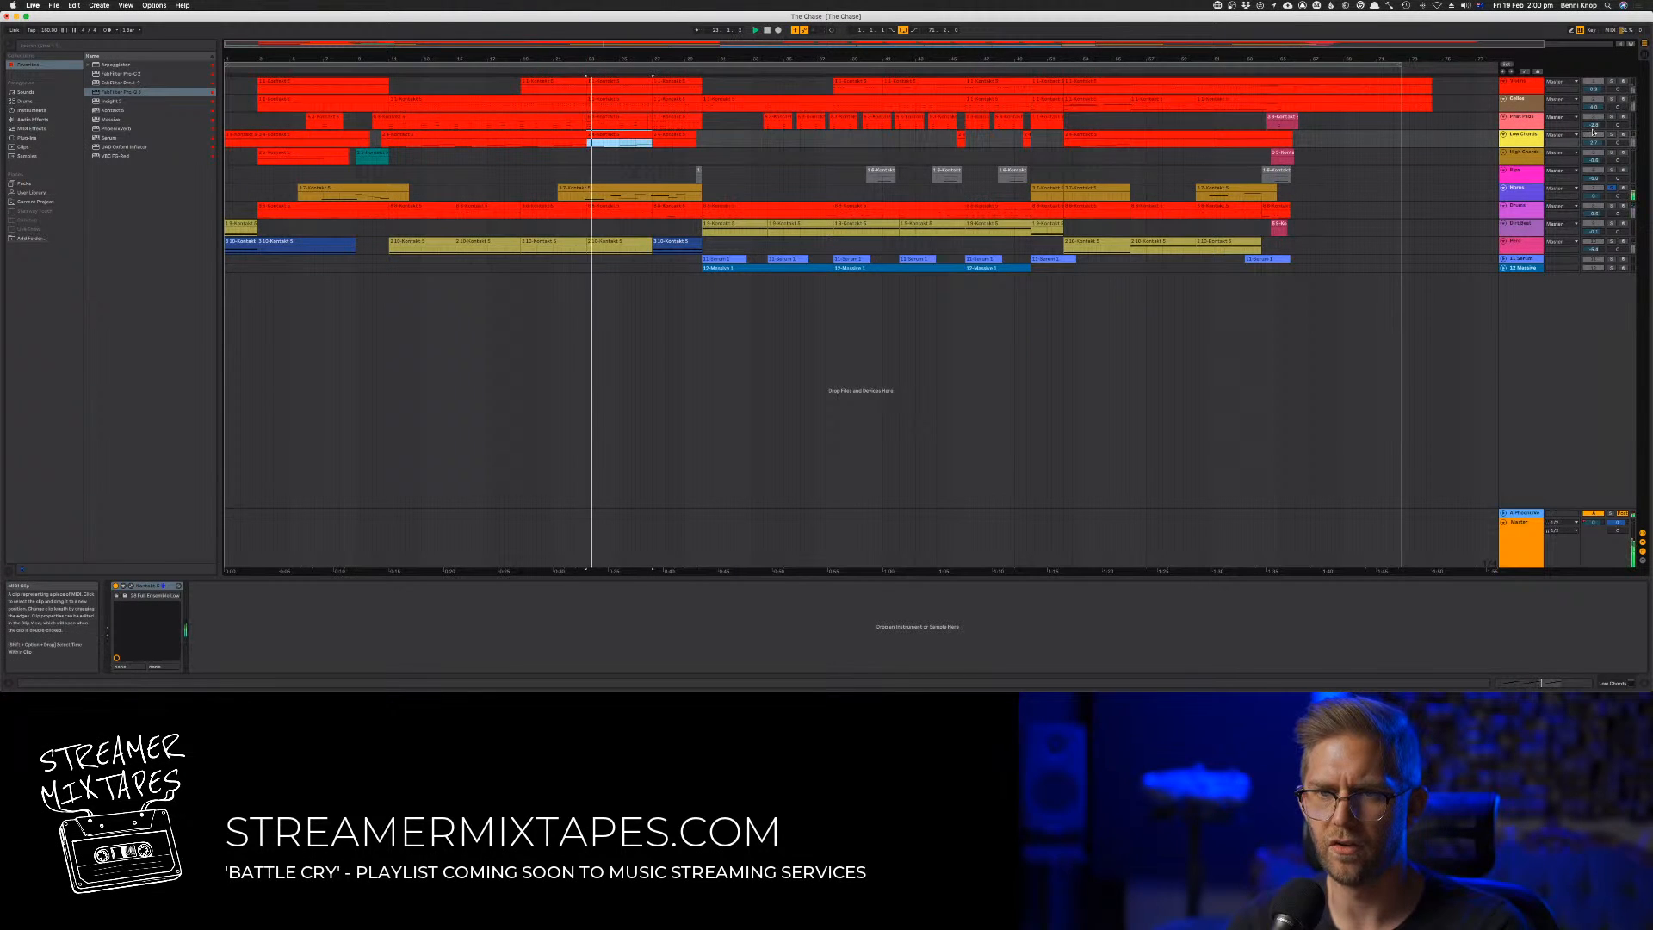
click(1611, 135)
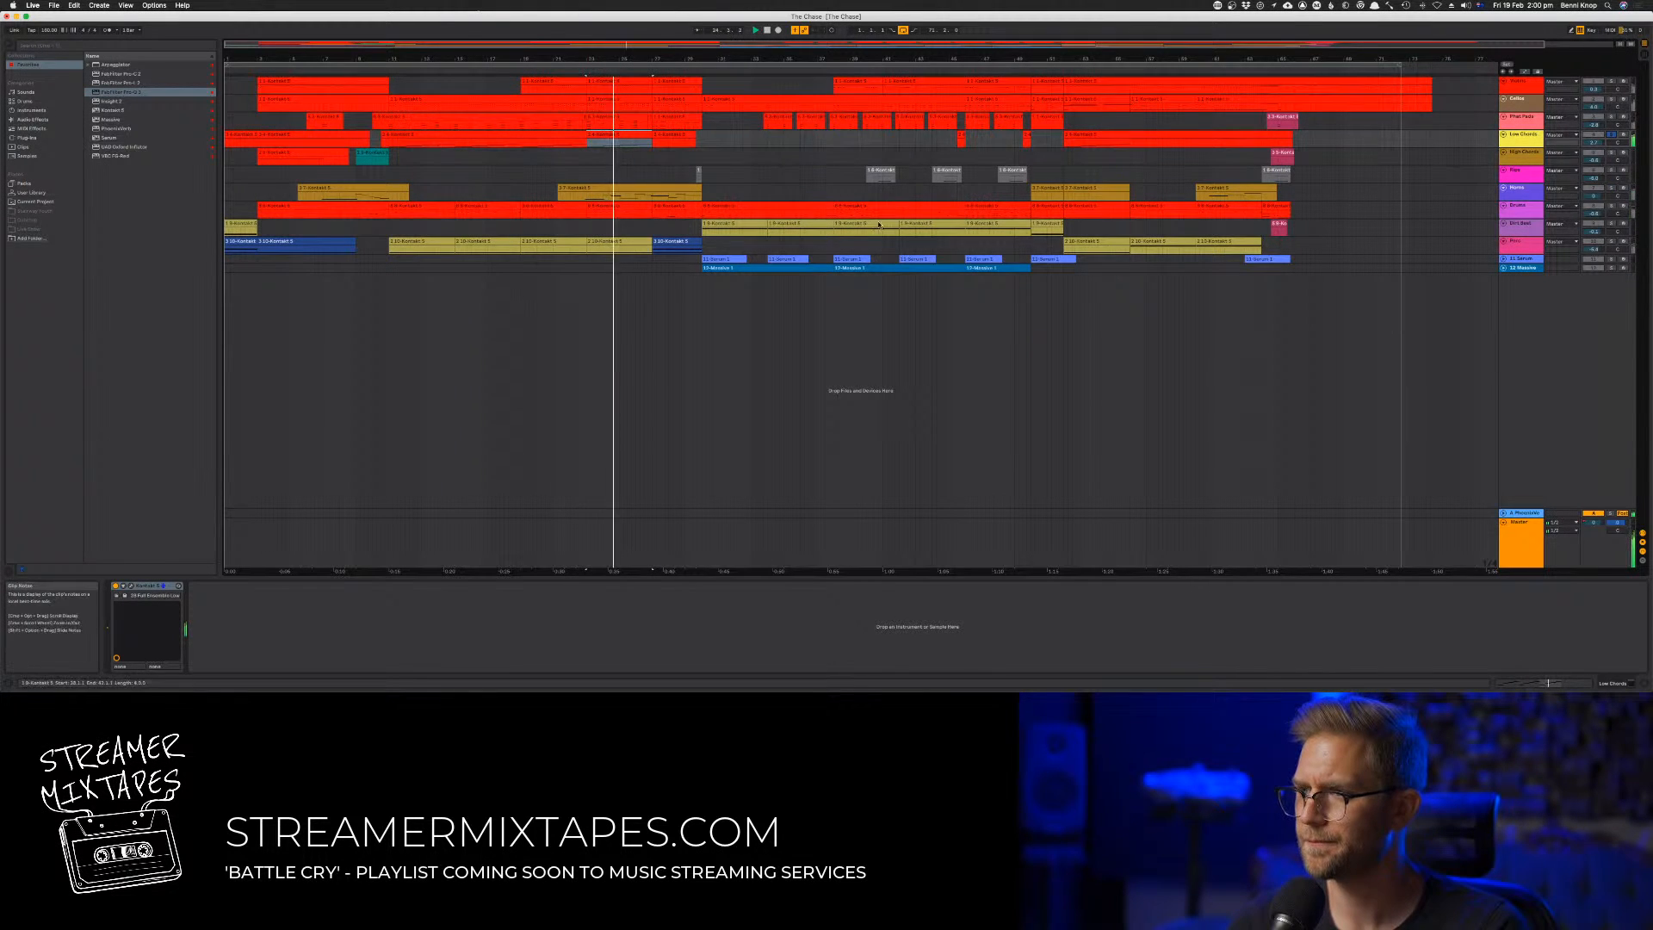
key(Tab)
key(Tab)
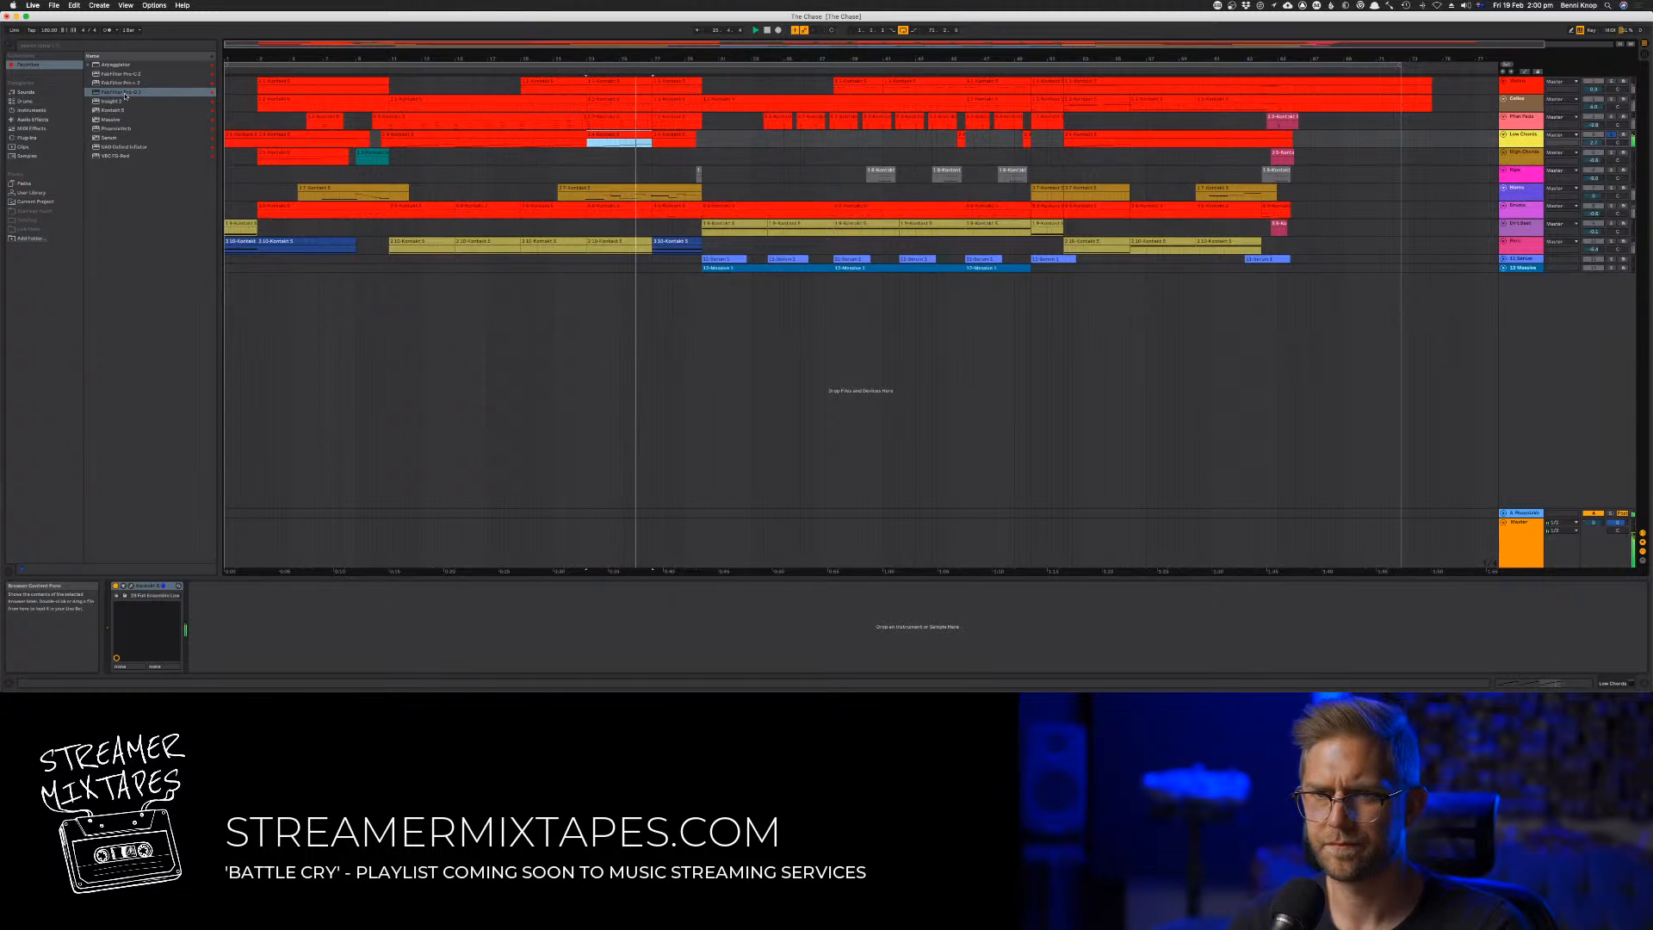
drag(125, 92, 371, 603)
drag(508, 598, 509, 599)
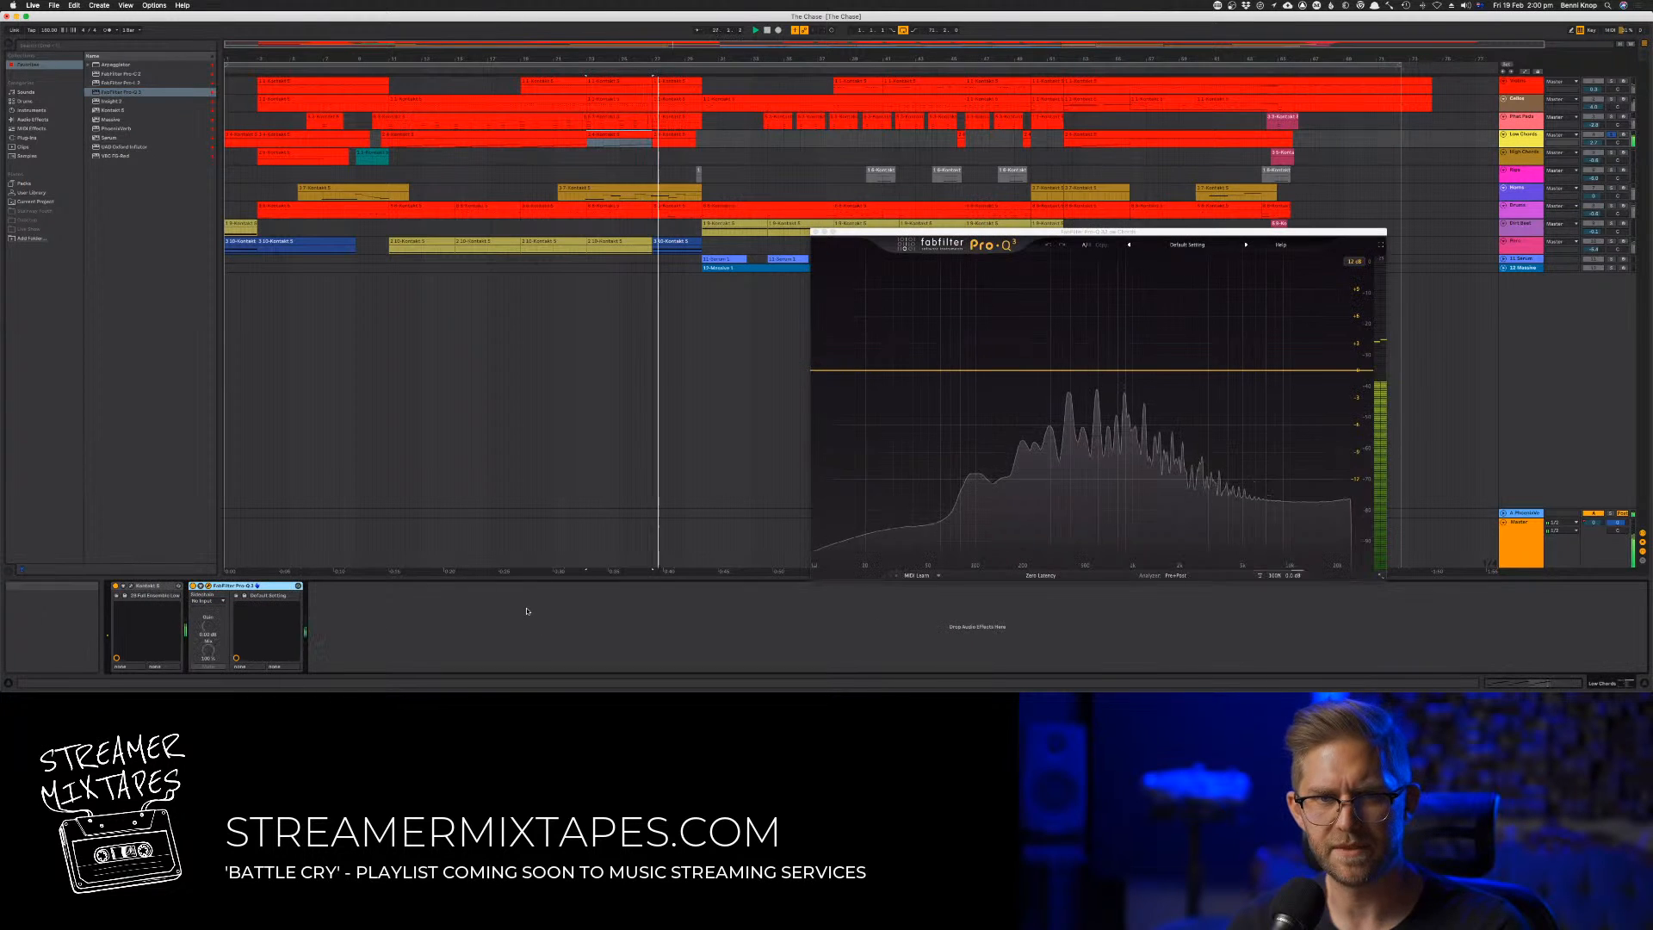
Add a low-frequency bell boost and a dynamic bell cut in the mids to the Low Chords Pro-Q 3
drag(988, 359, 954, 324)
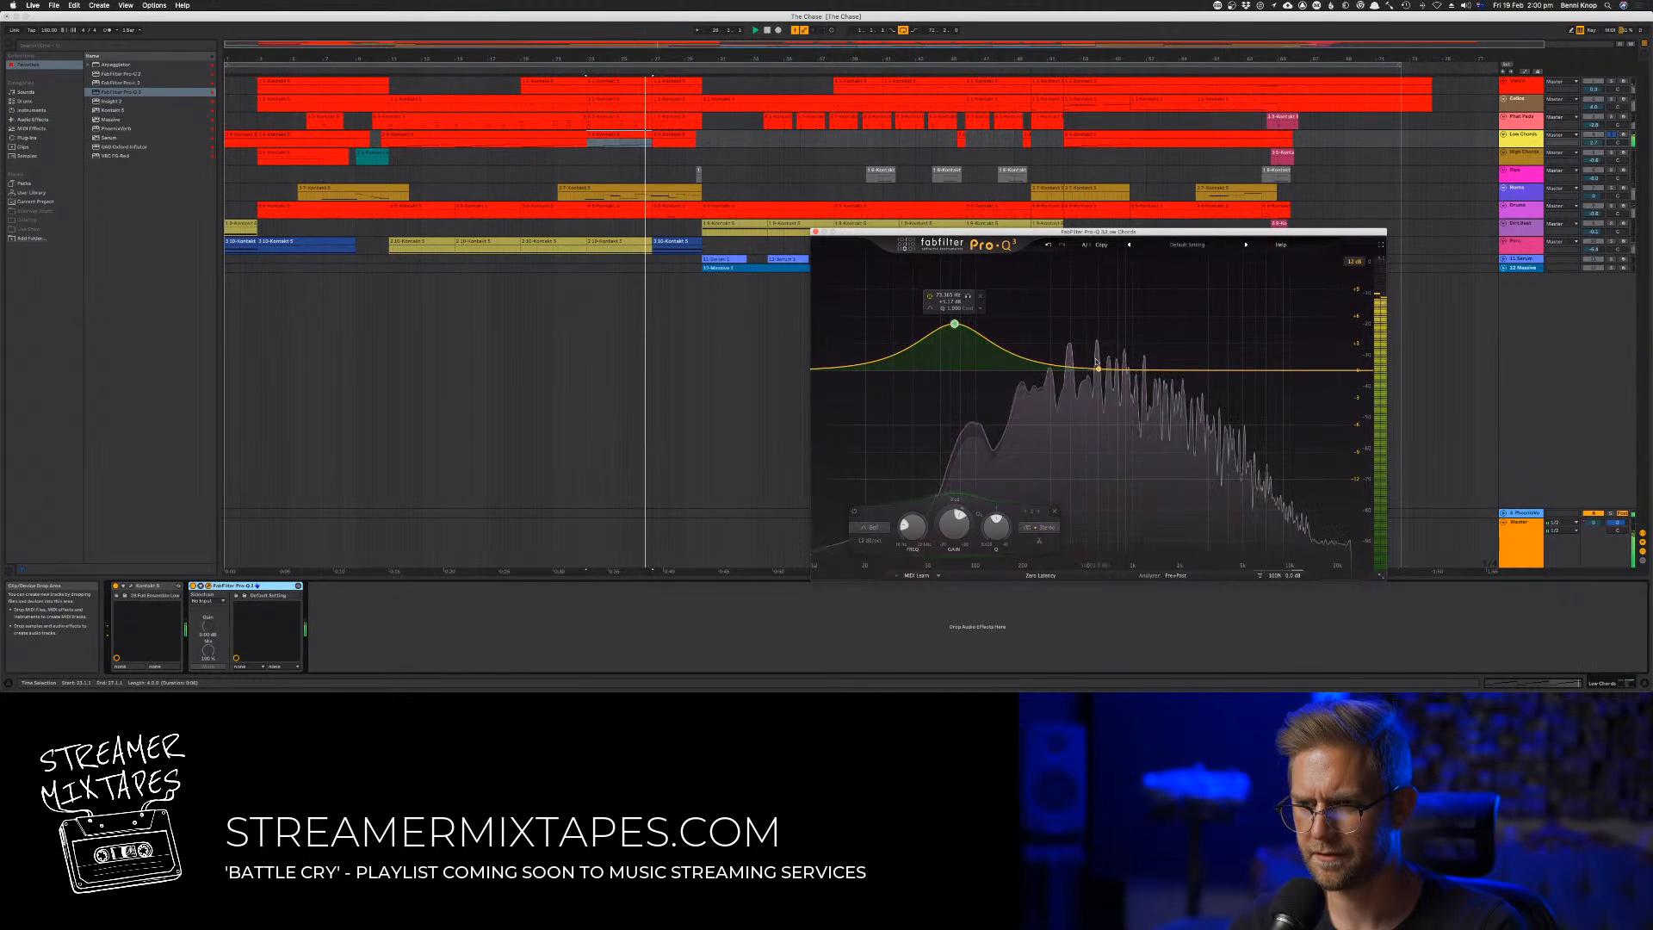
mouse_move(1091, 370)
mouse_down()
mouse_move(1101, 291)
mouse_move(1085, 282)
mouse_move(1079, 410)
mouse_move(1087, 371)
mouse_up()
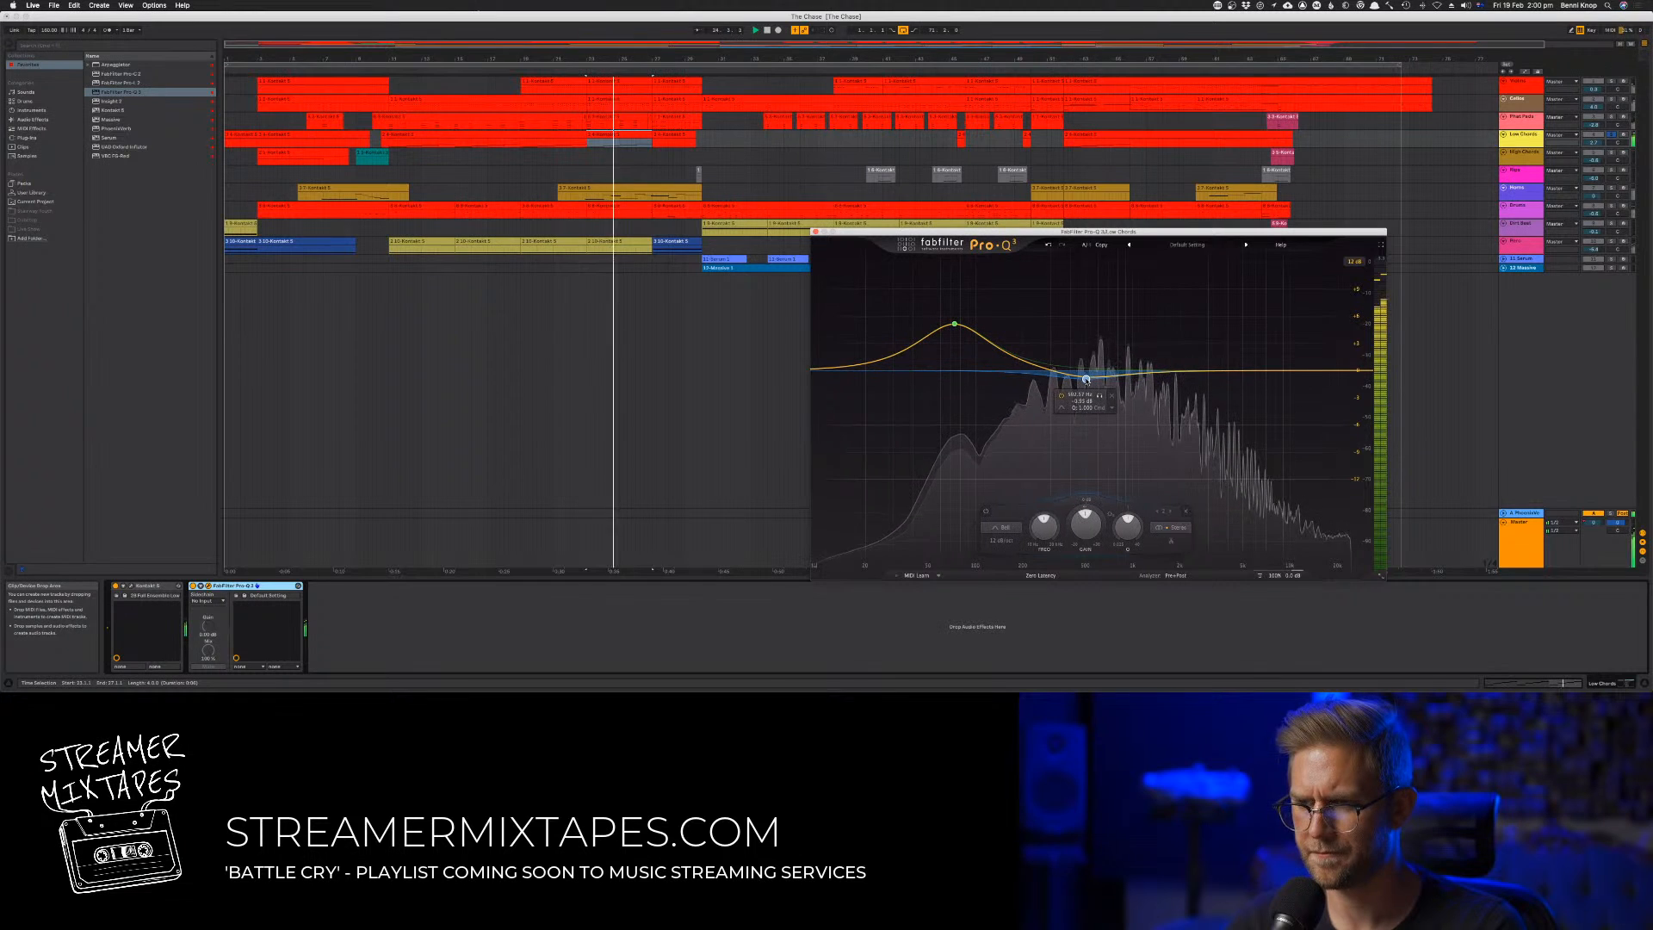
drag(1069, 523, 1070, 536)
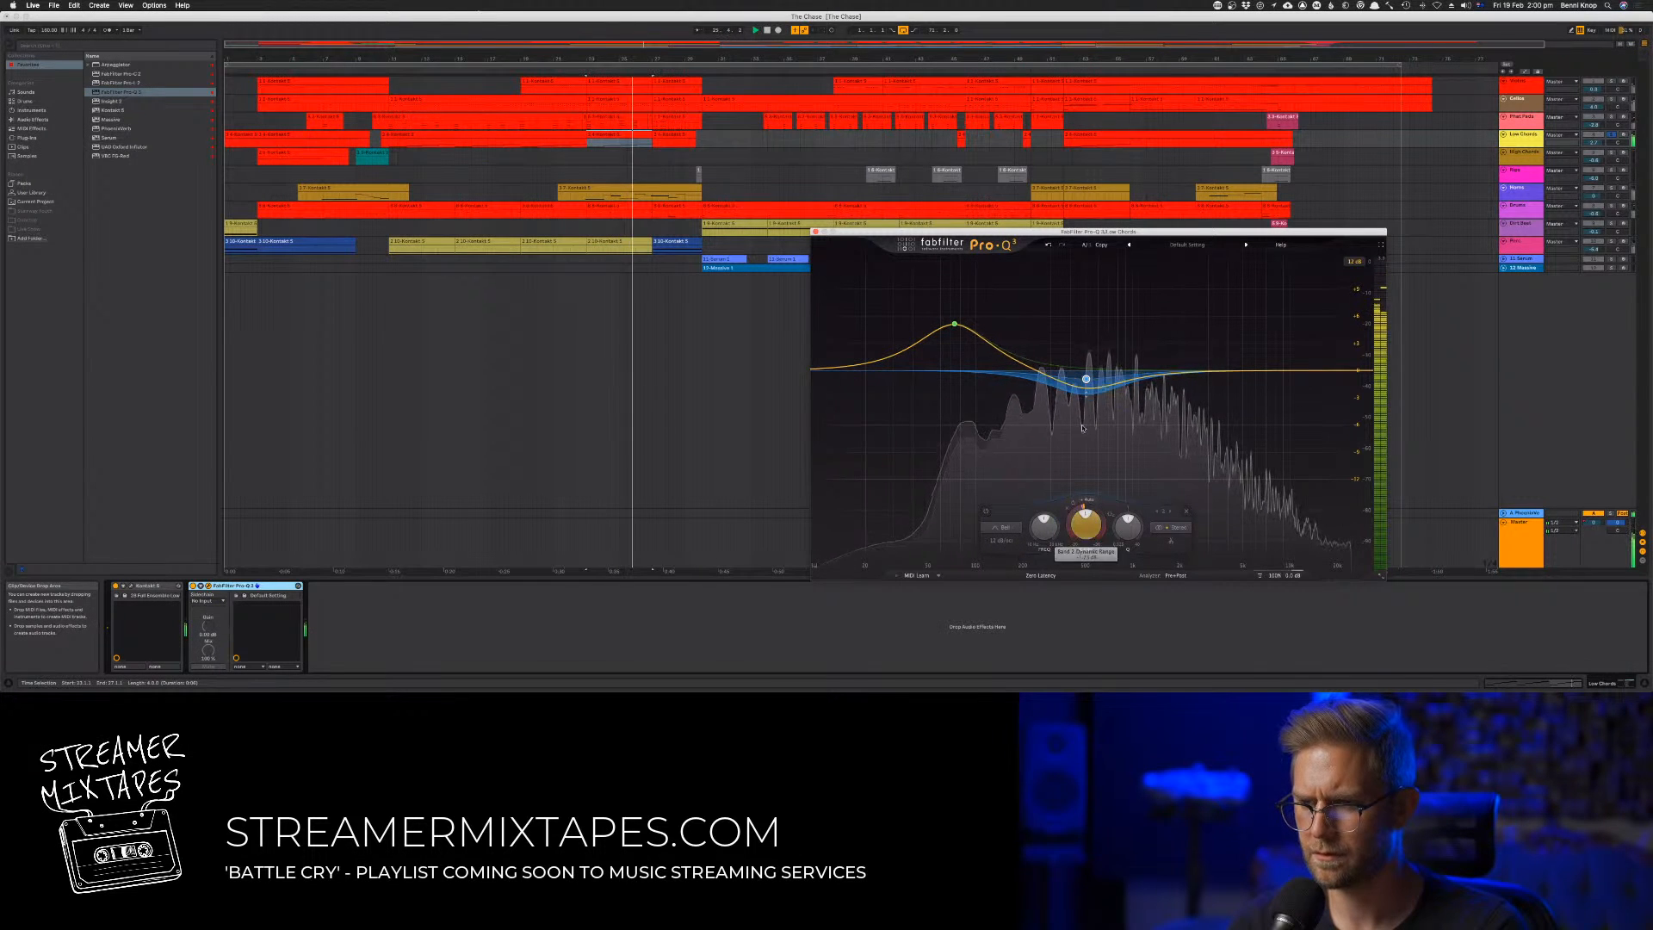
drag(1085, 379, 1085, 384)
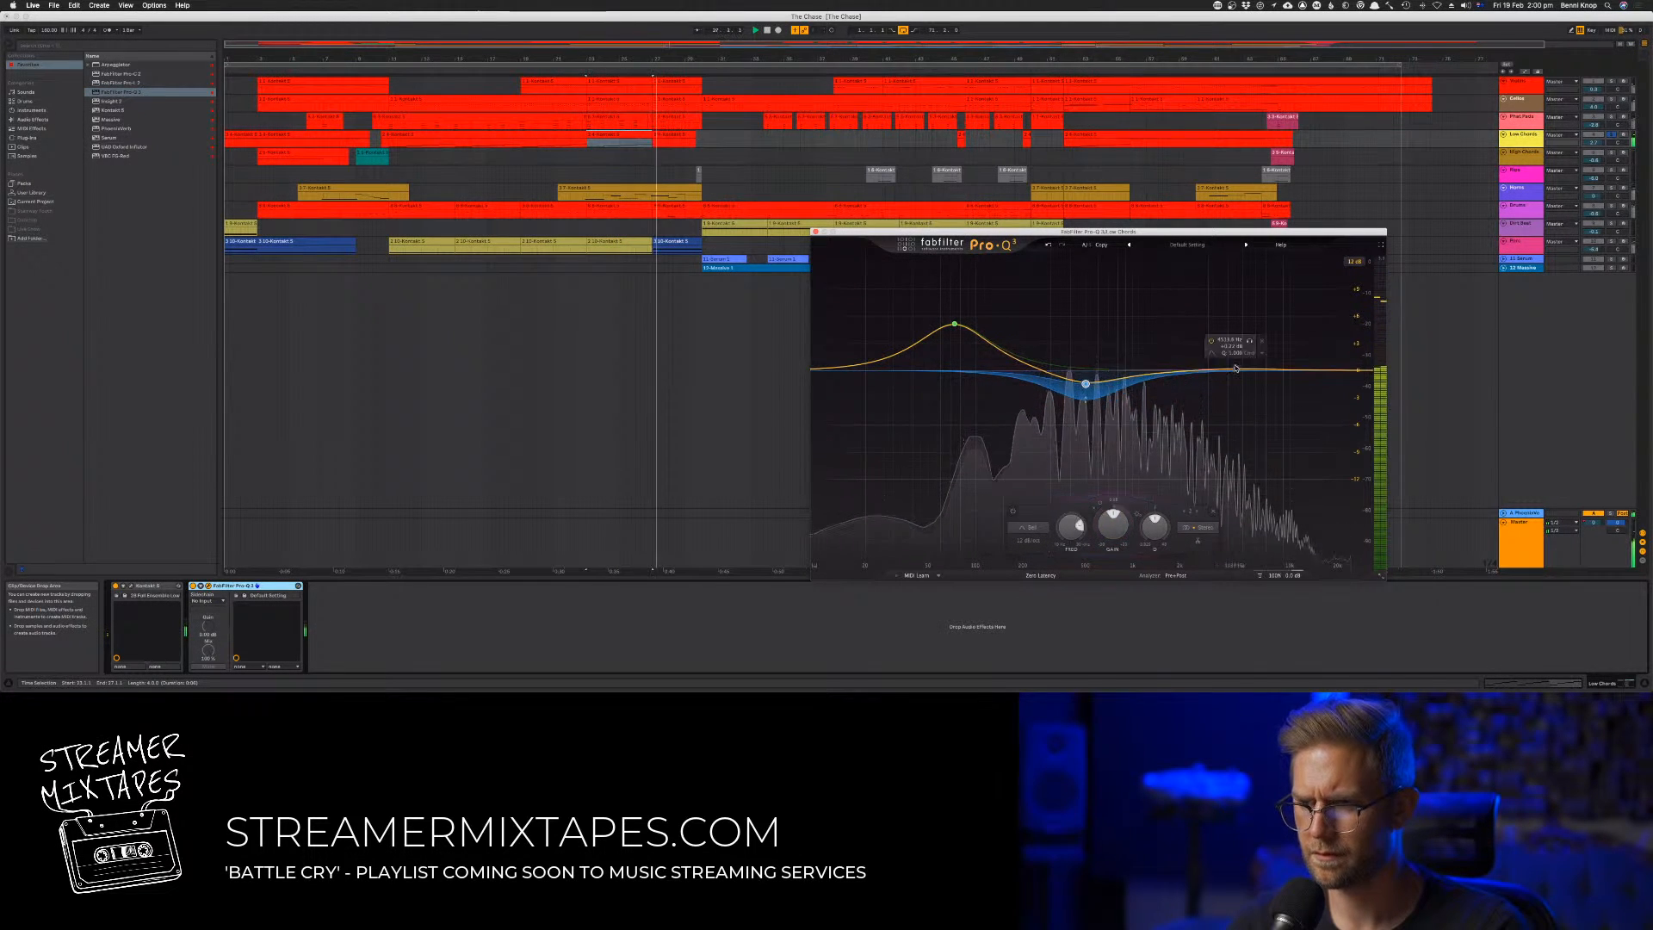
Add a gentle high-frequency bell boost and a low cut beneath the bass boost on Low Chords, ending with playback stopped
drag(1257, 370, 1257, 350)
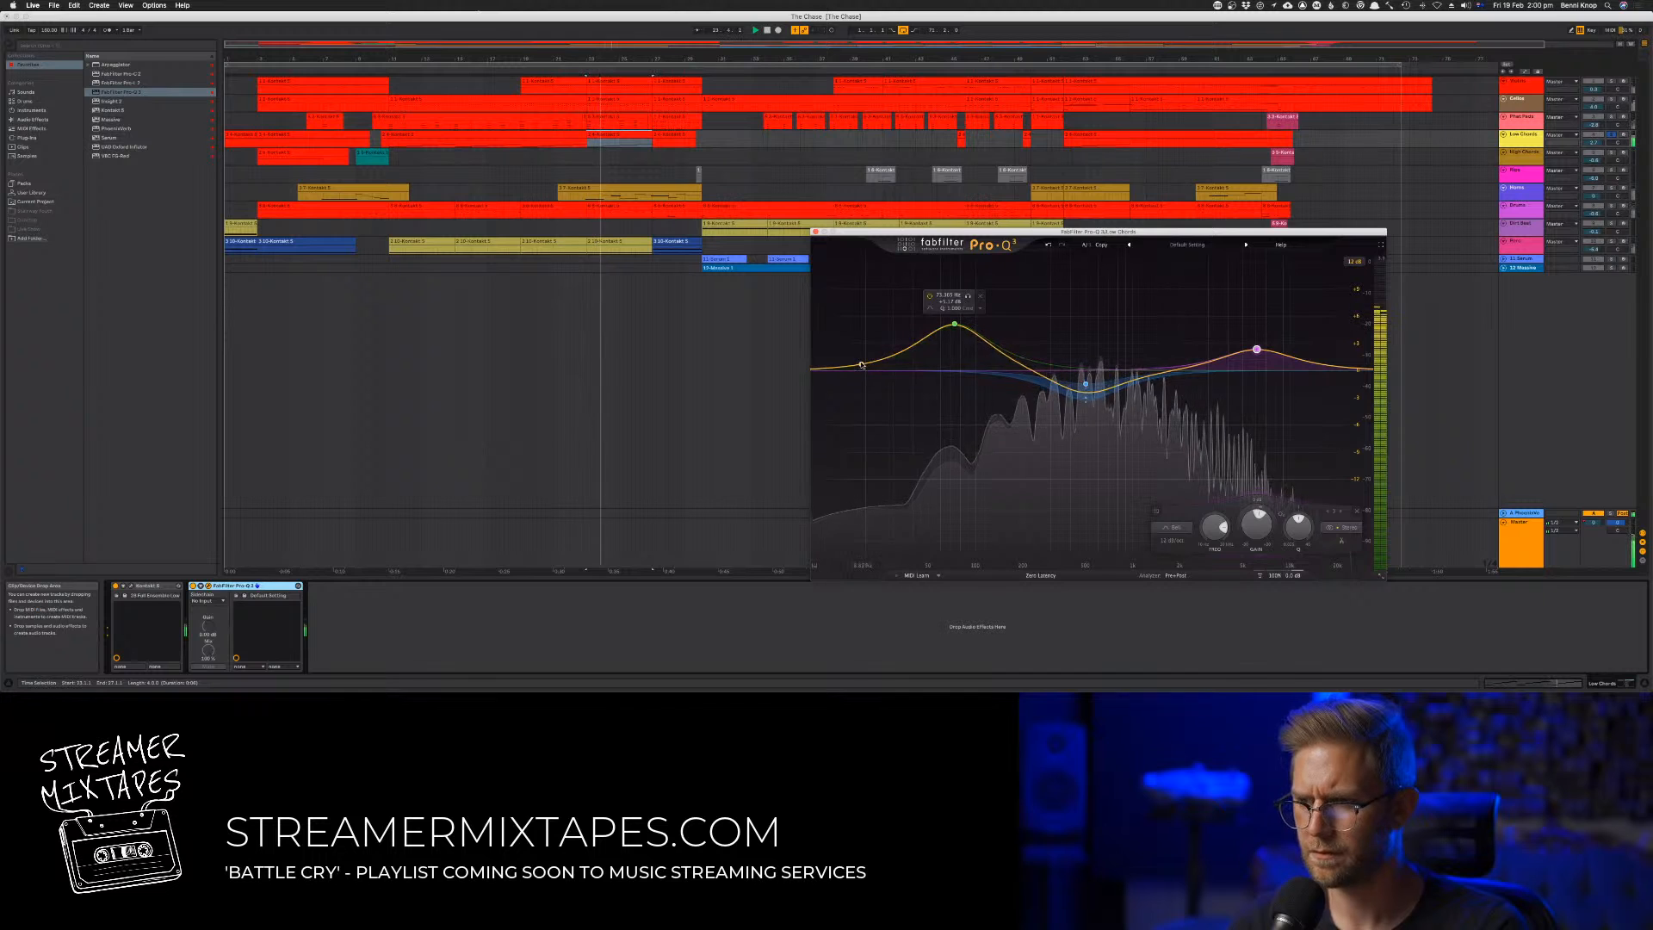
drag(863, 365, 967, 330)
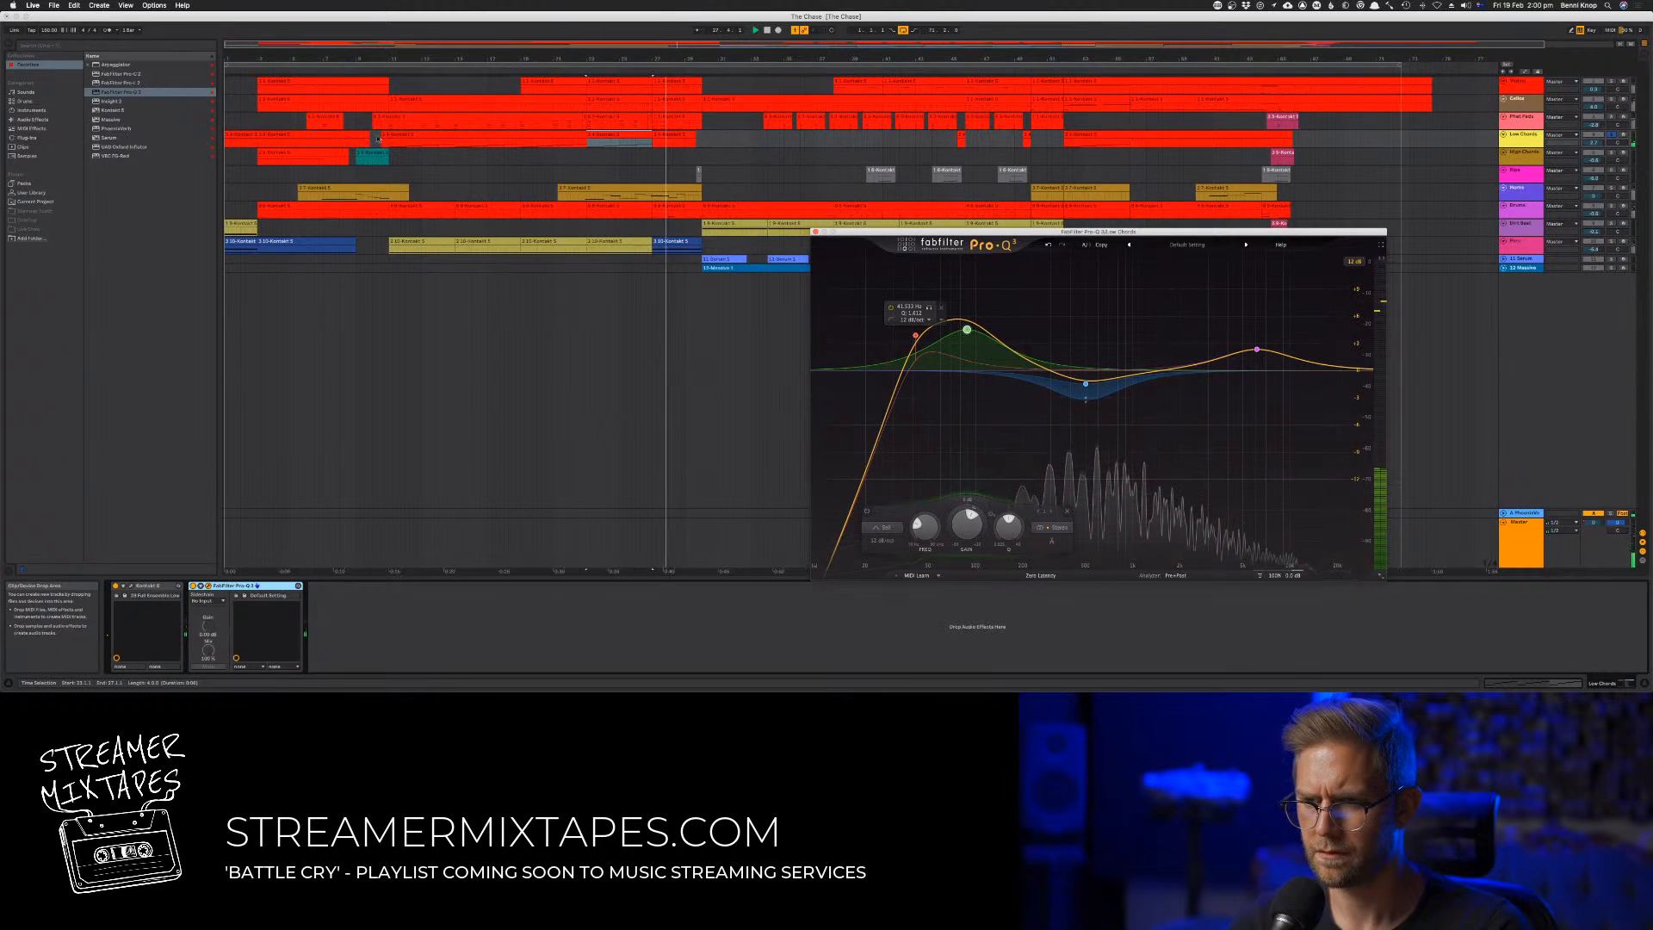
click(767, 32)
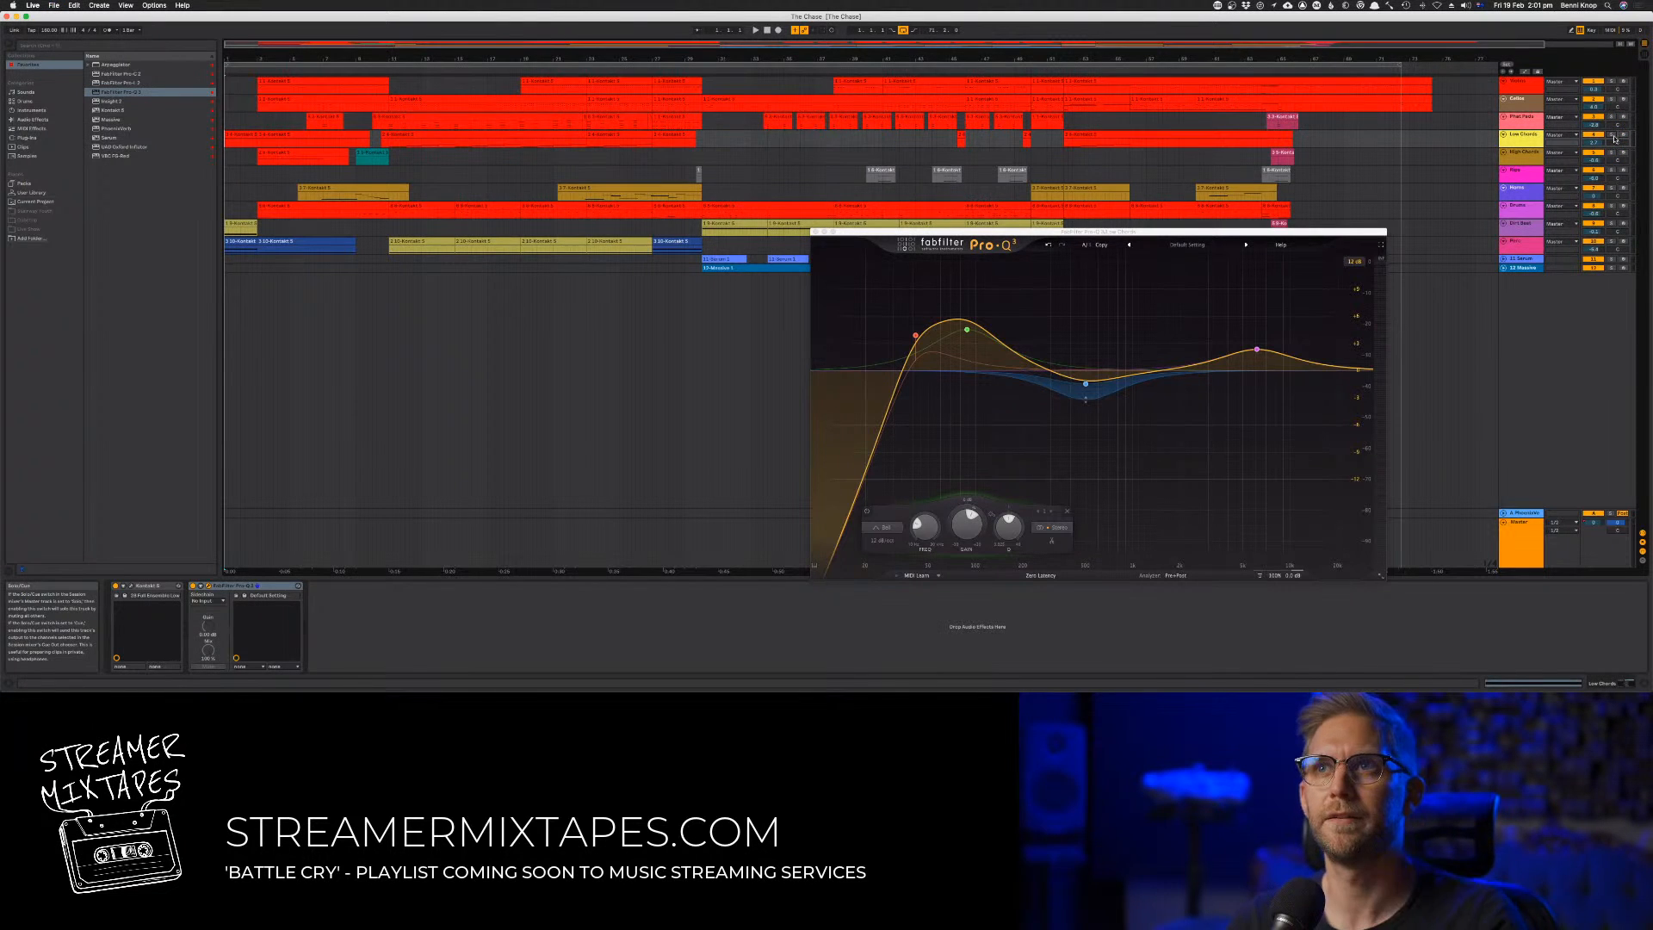
During full-mix playback, lower the low-cut frequency and make the dynamic mid cut shallower in track 7's Pro-Q 3
key(space)
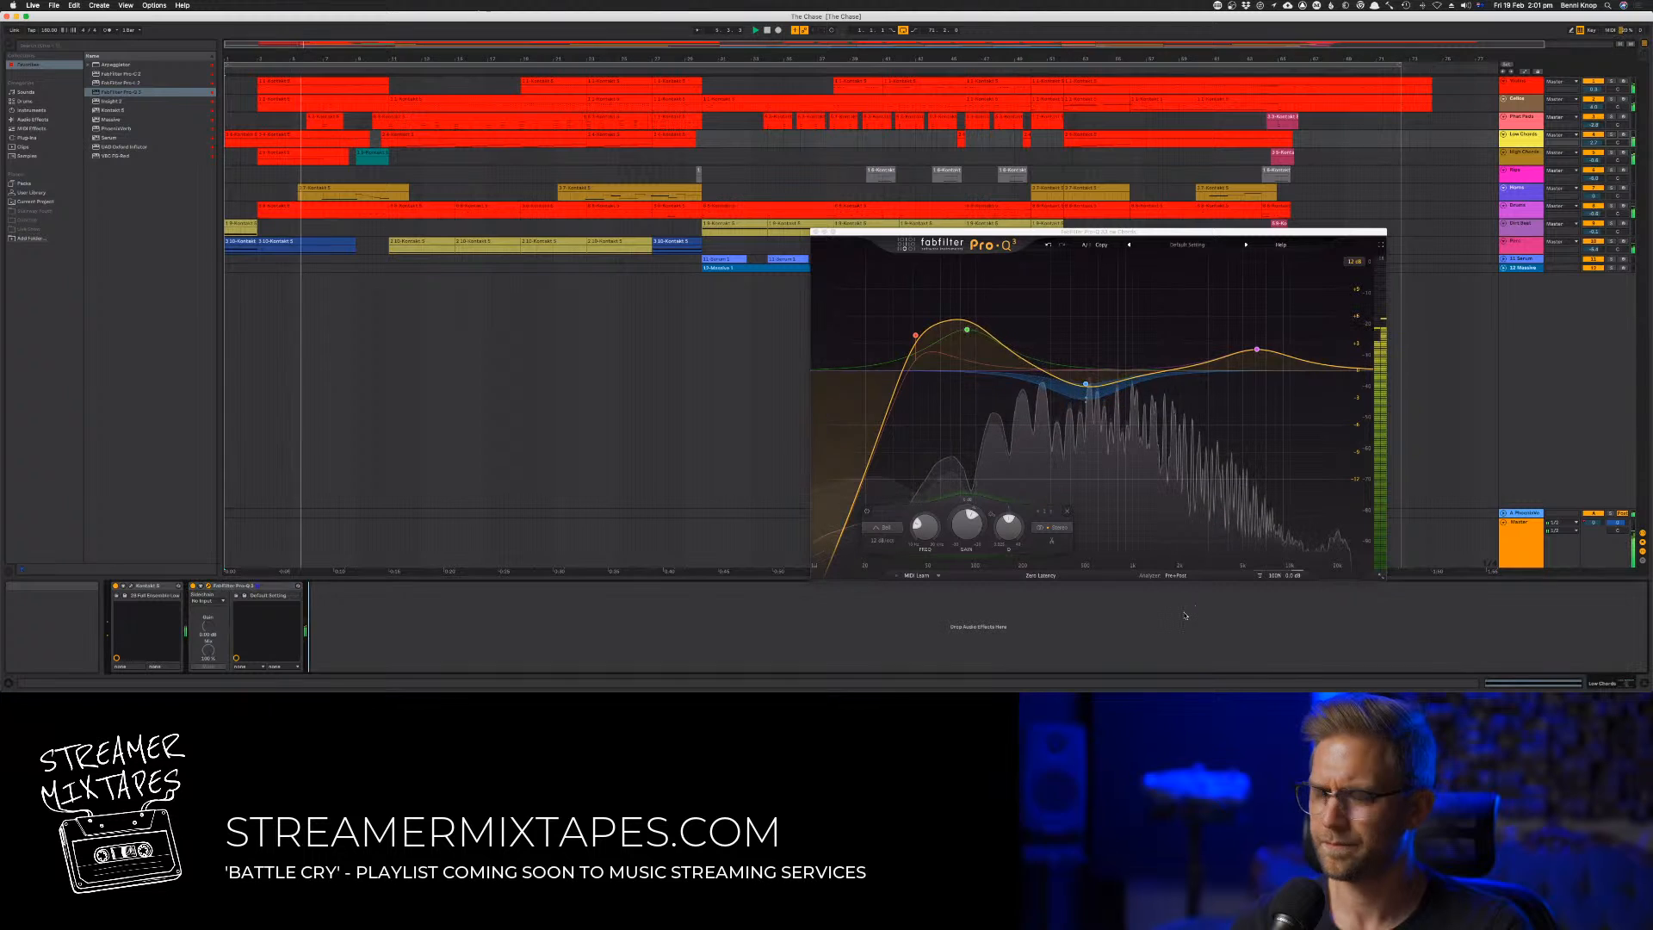
key(Tab)
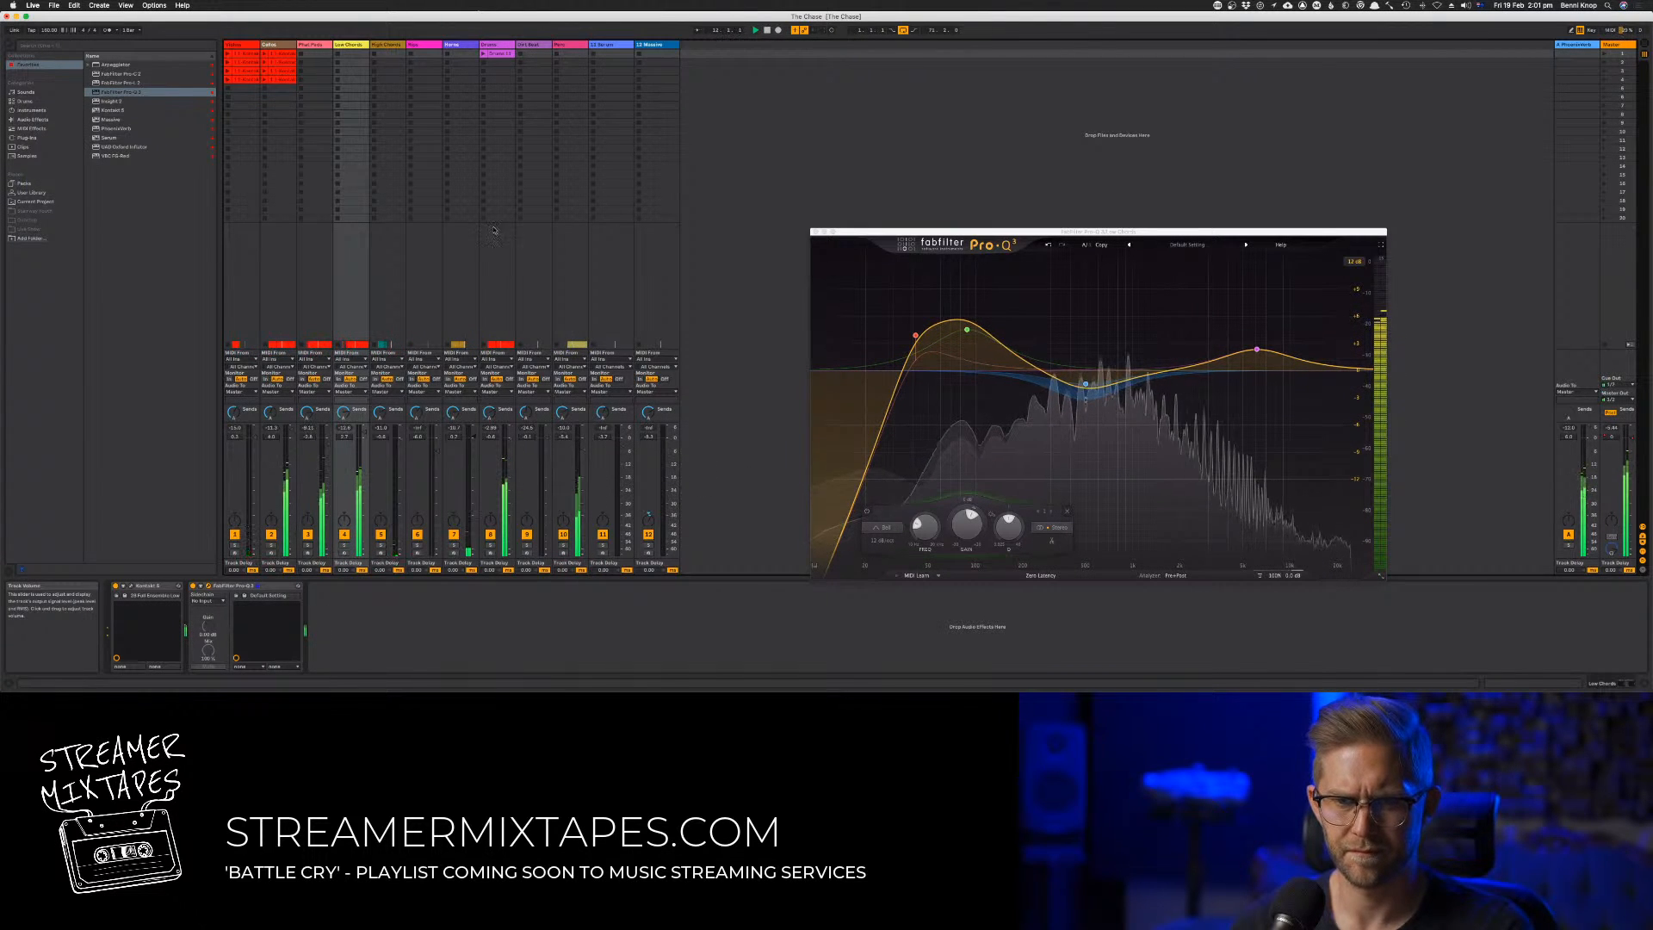
click(452, 45)
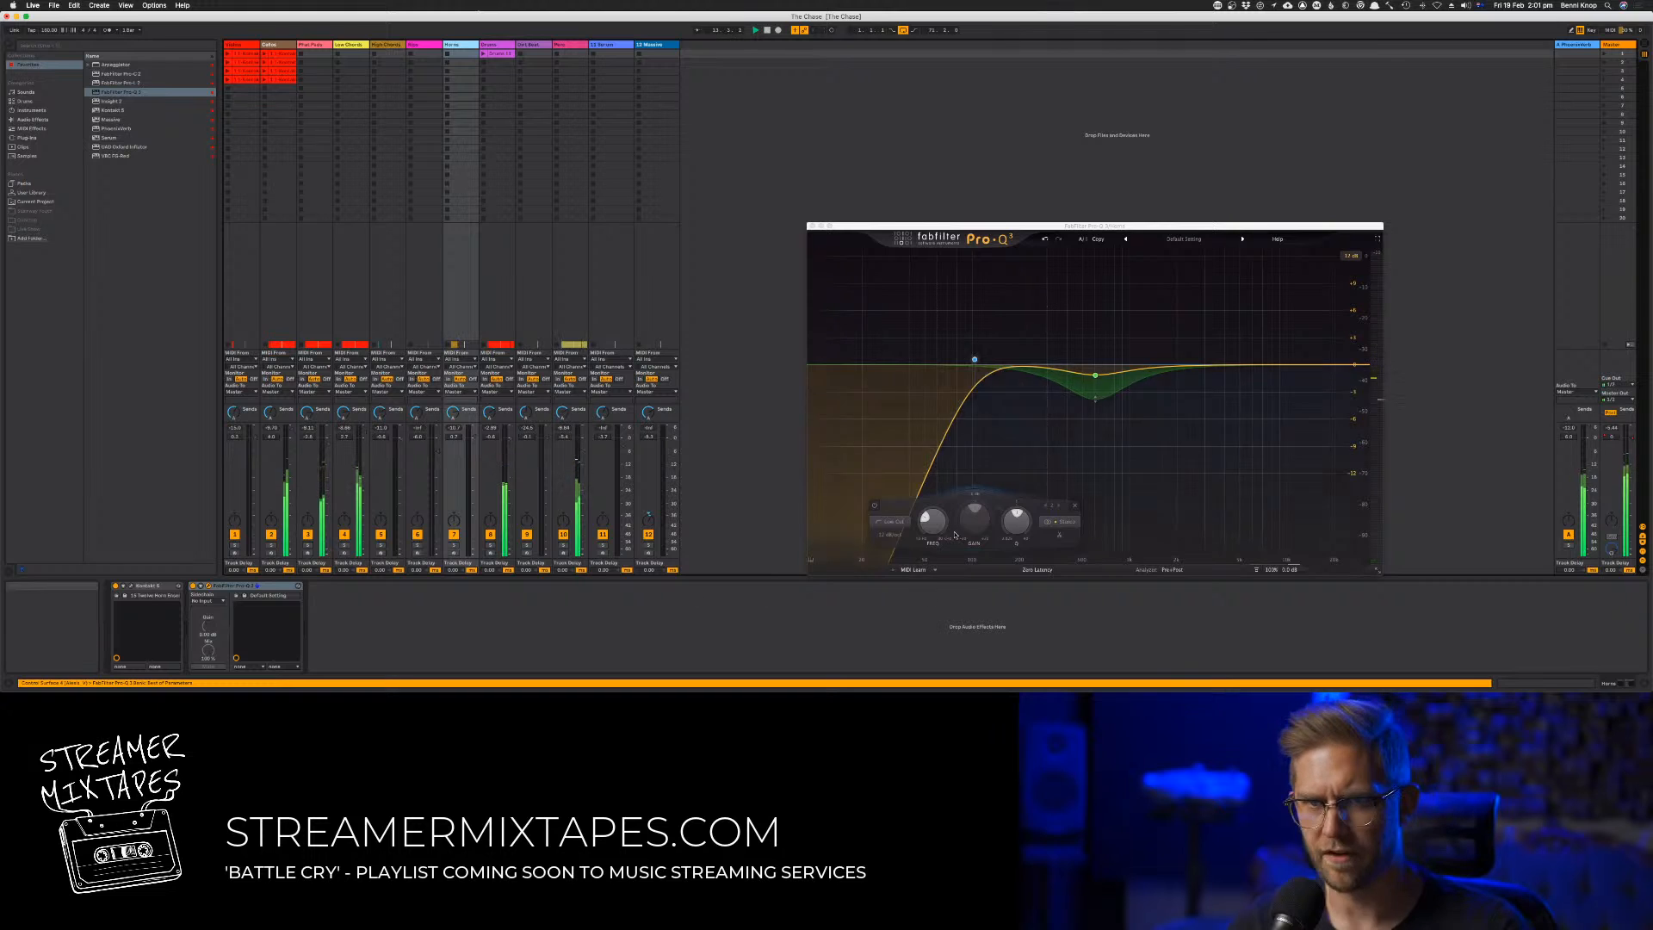
click(1092, 372)
drag(1091, 372, 1090, 372)
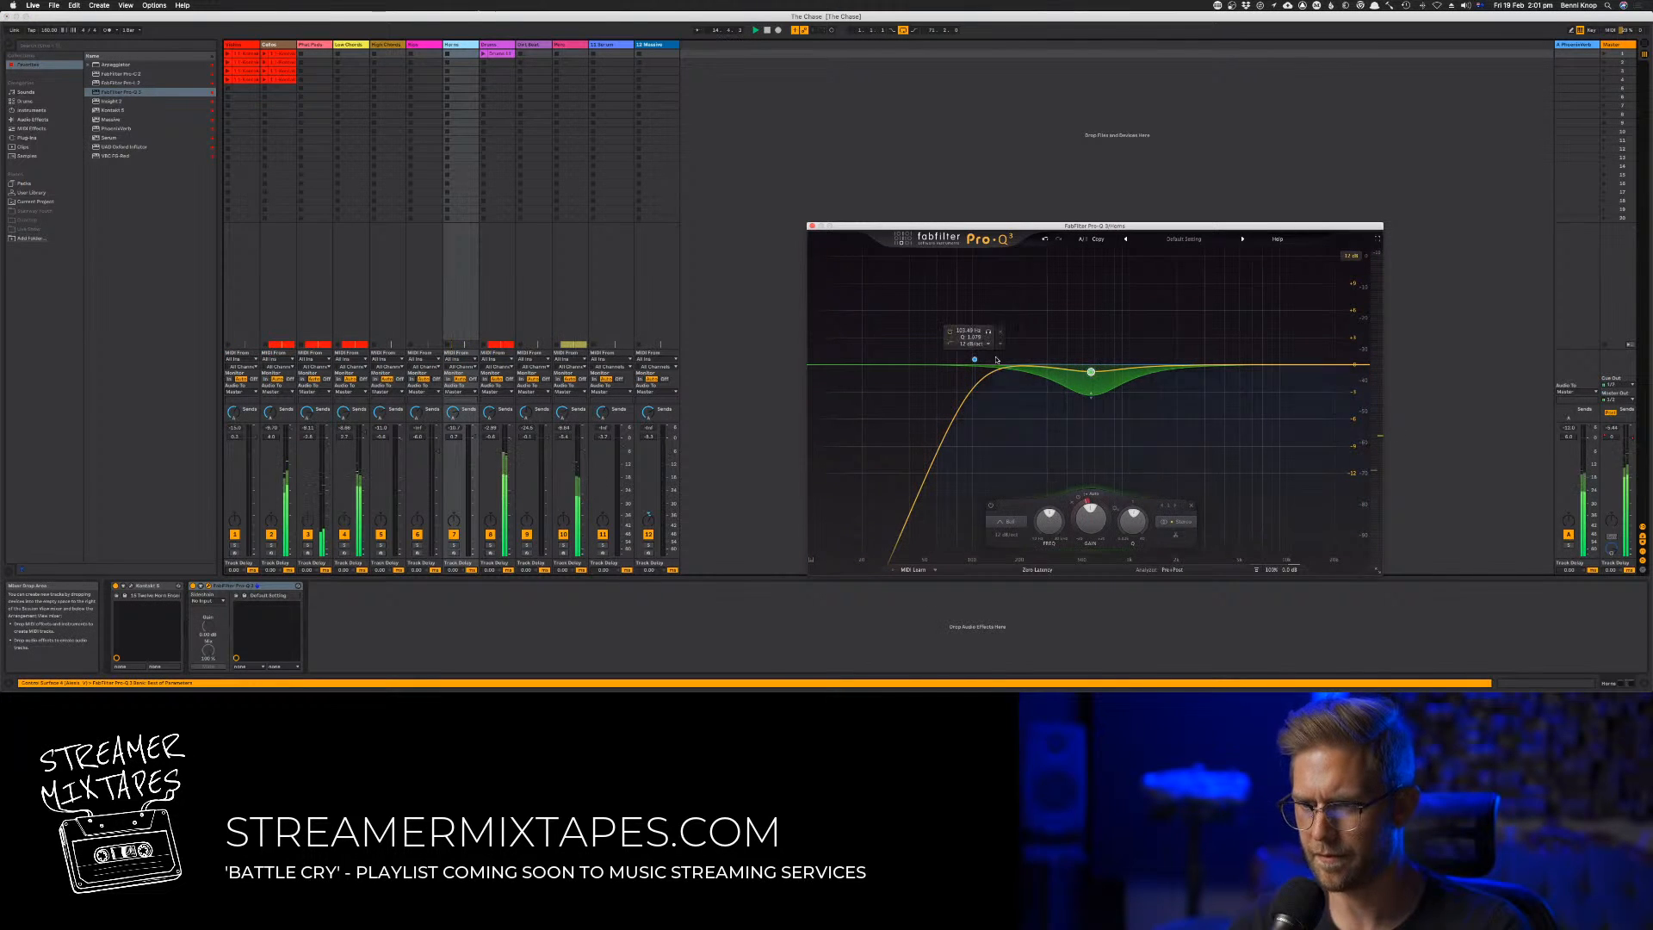
drag(974, 360, 959, 360)
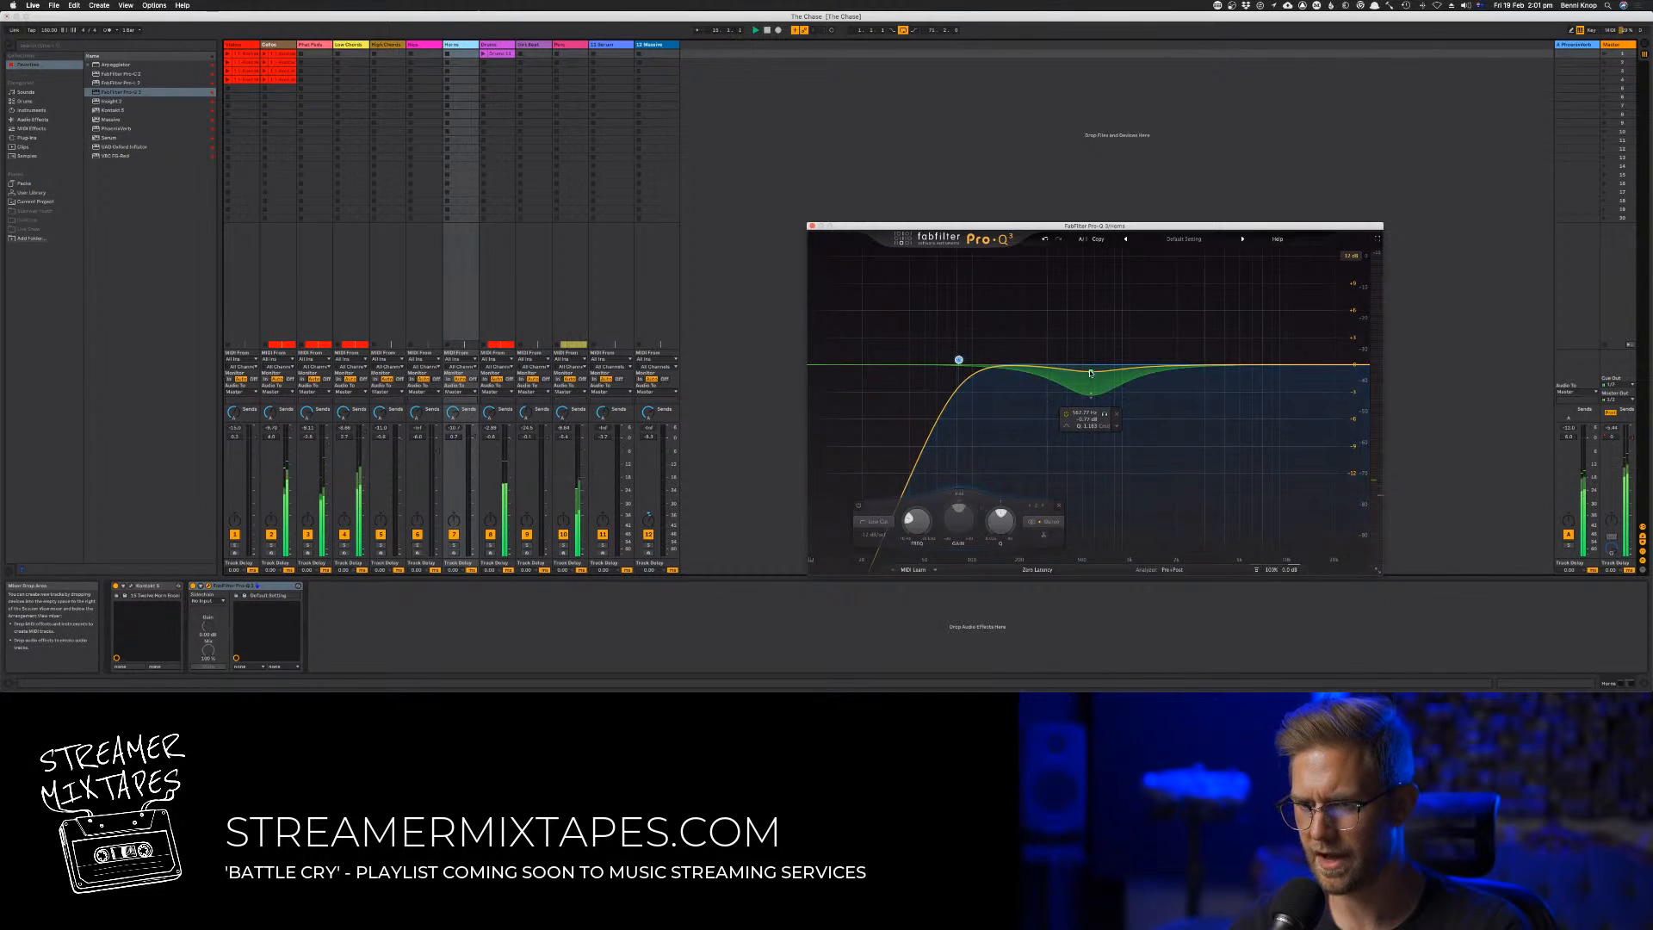
drag(1091, 372, 1088, 370)
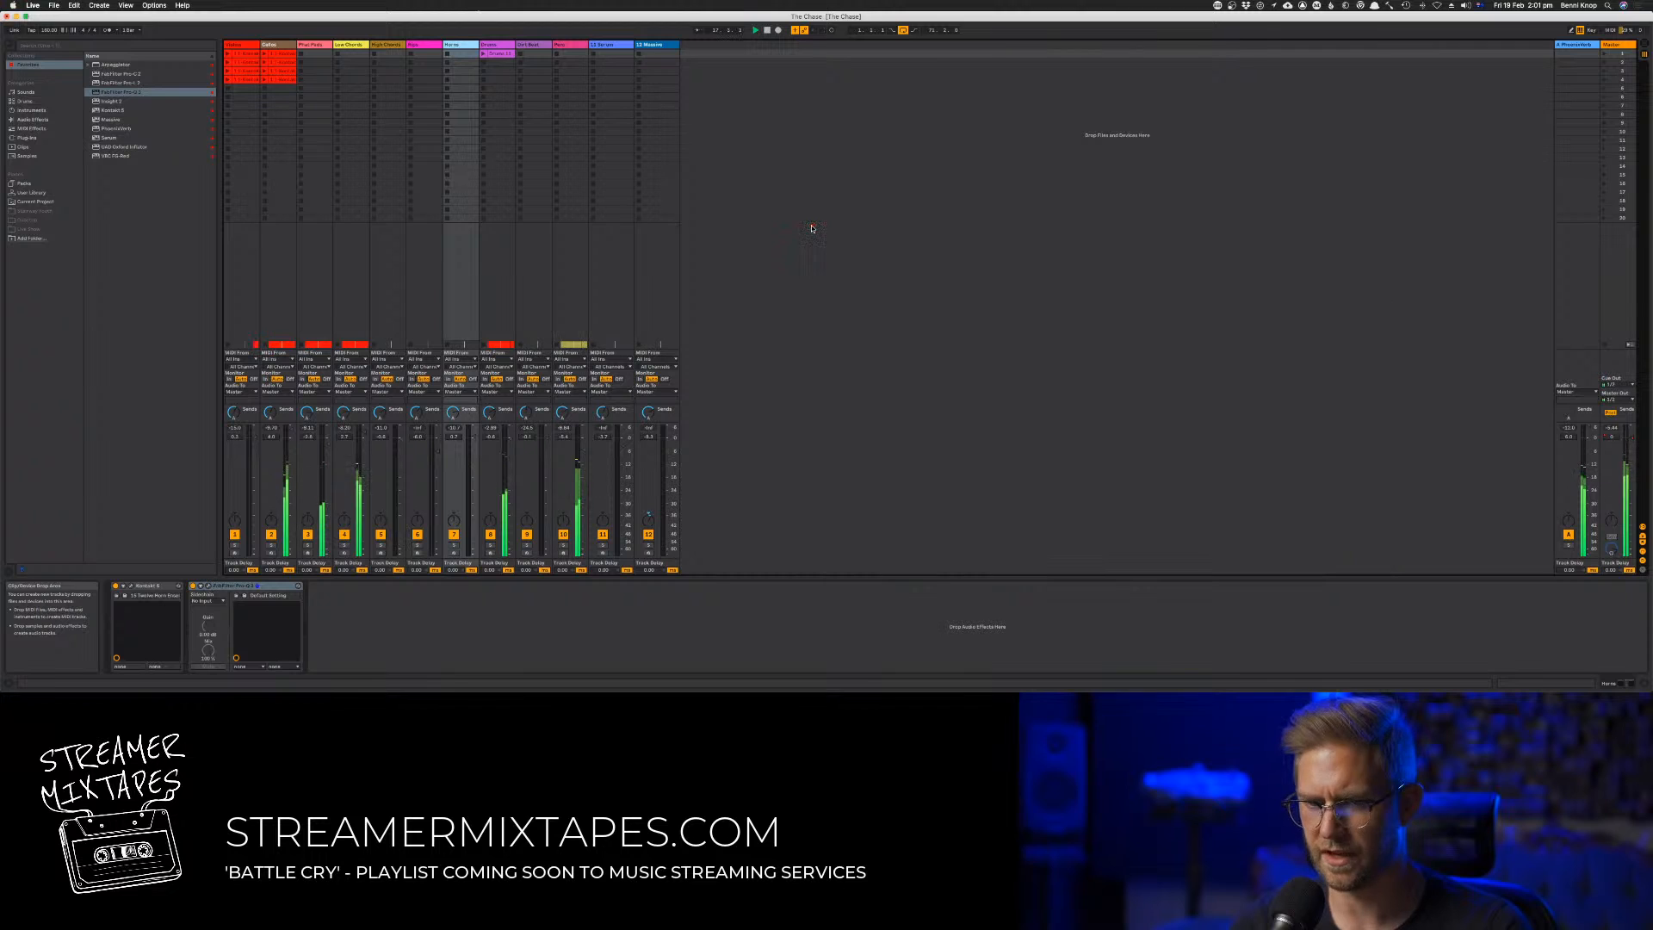
Check the mid cut in track 7's Pro-Q 3 against the playing mix, ending with its window closed in Arrangement View
click(810, 225)
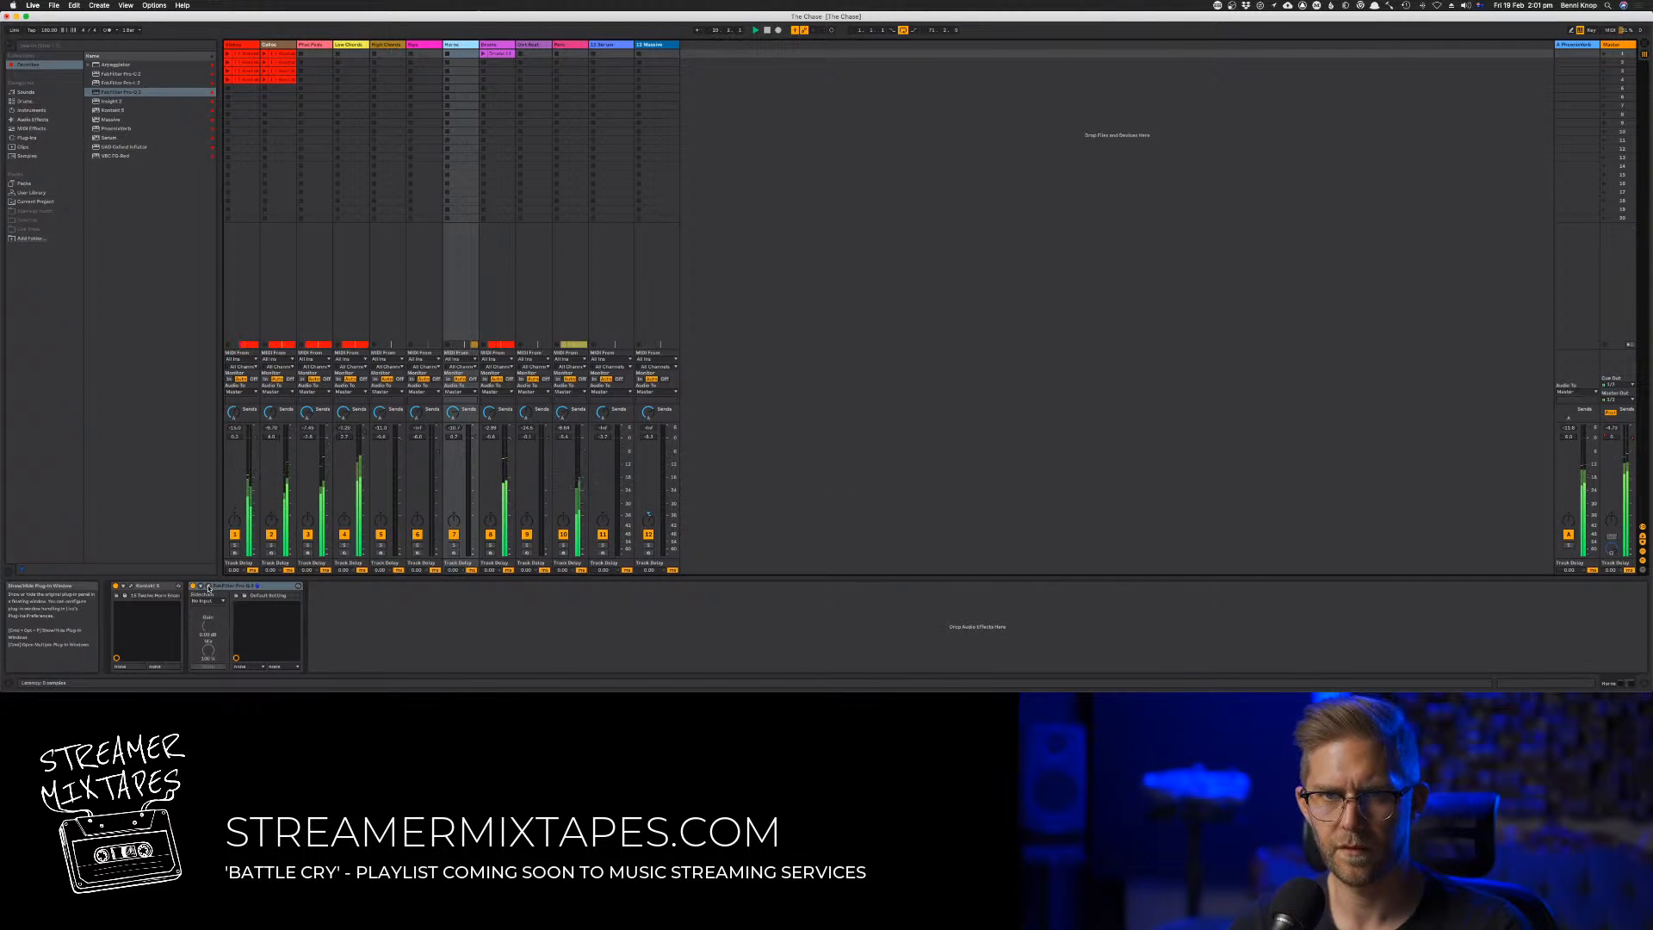
click(1087, 394)
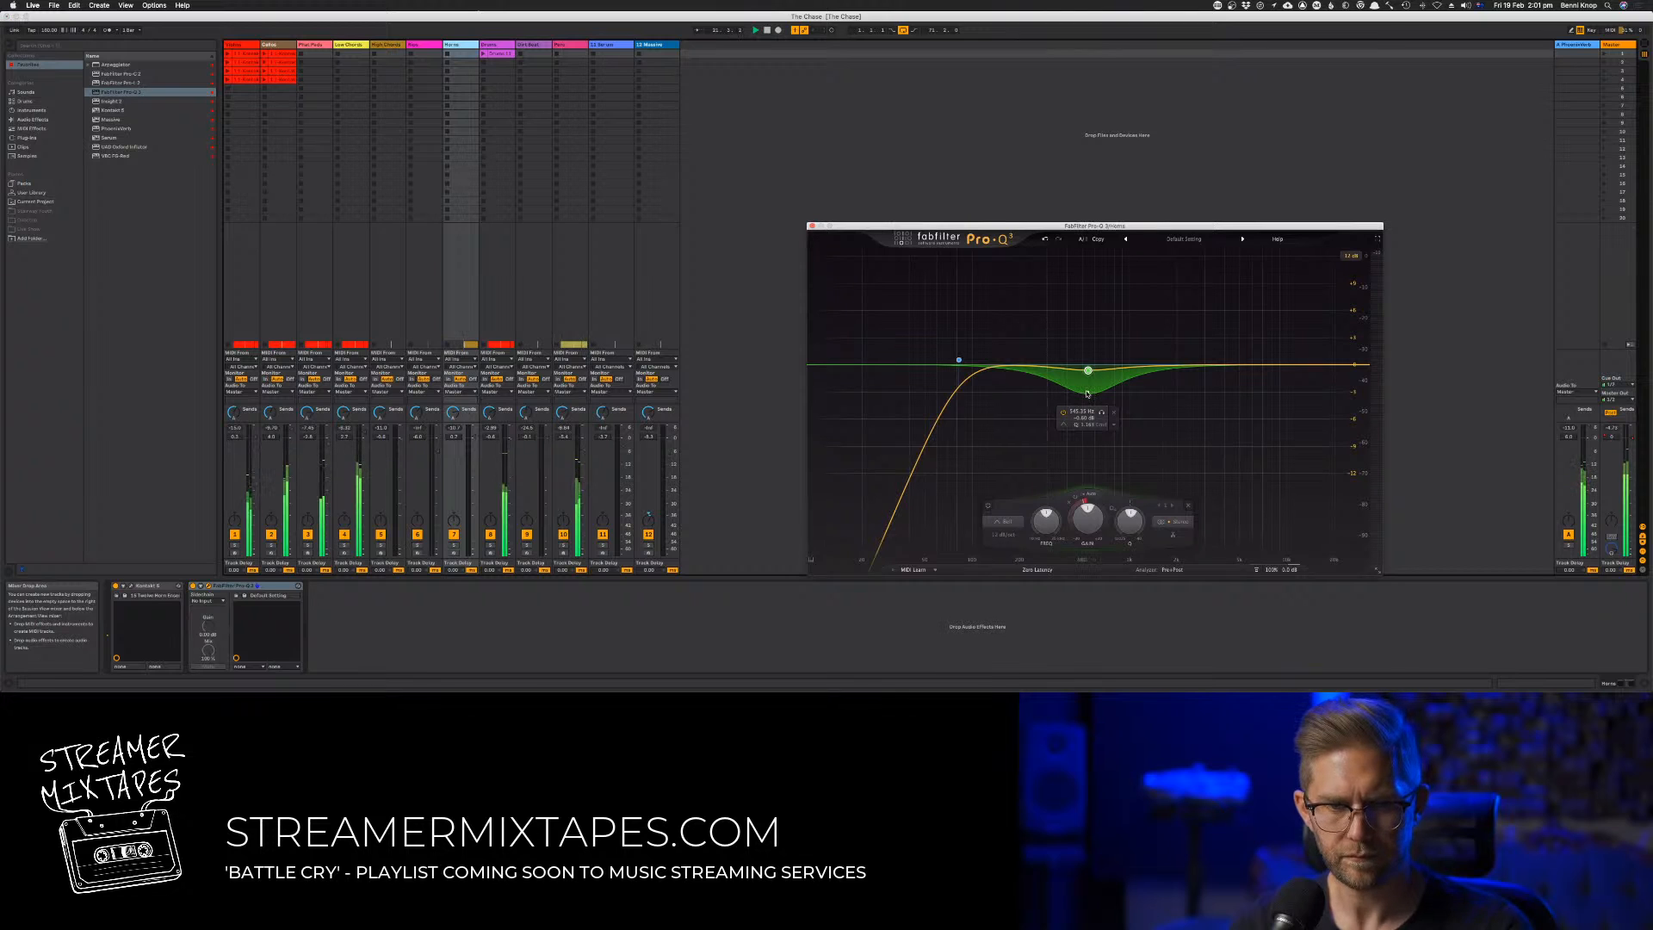
click(812, 226)
key(Tab)
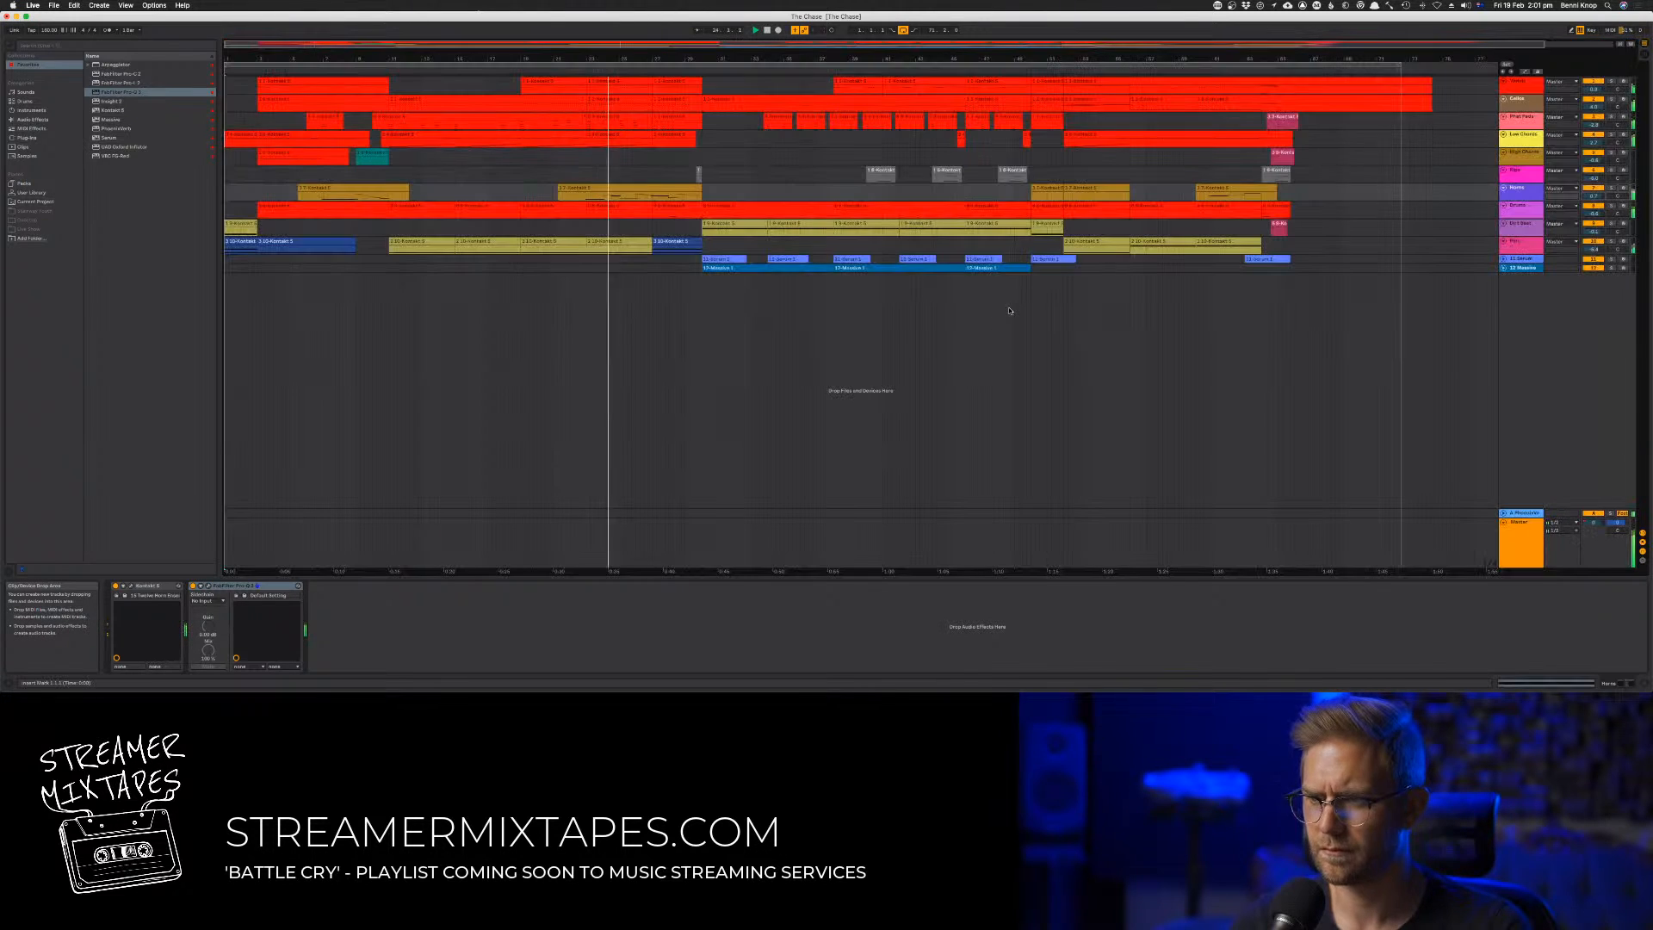
Listen through the rest of the track in the mixer and arrangement, briefly soloing track 9 to check its sound
key(Tab)
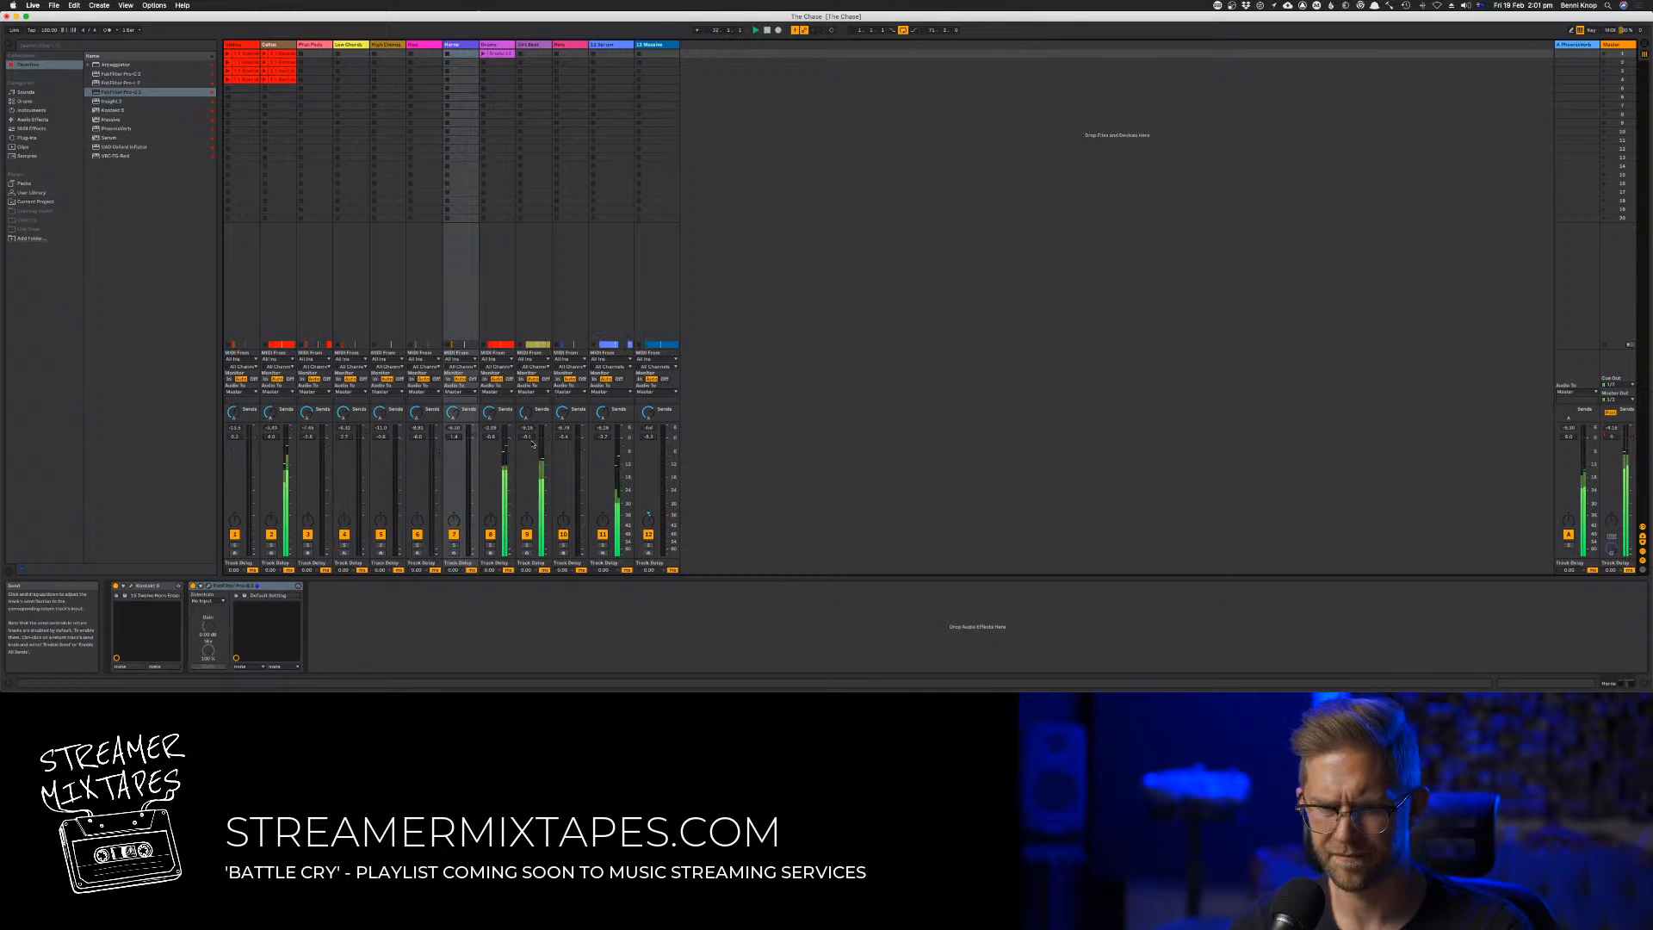
click(527, 545)
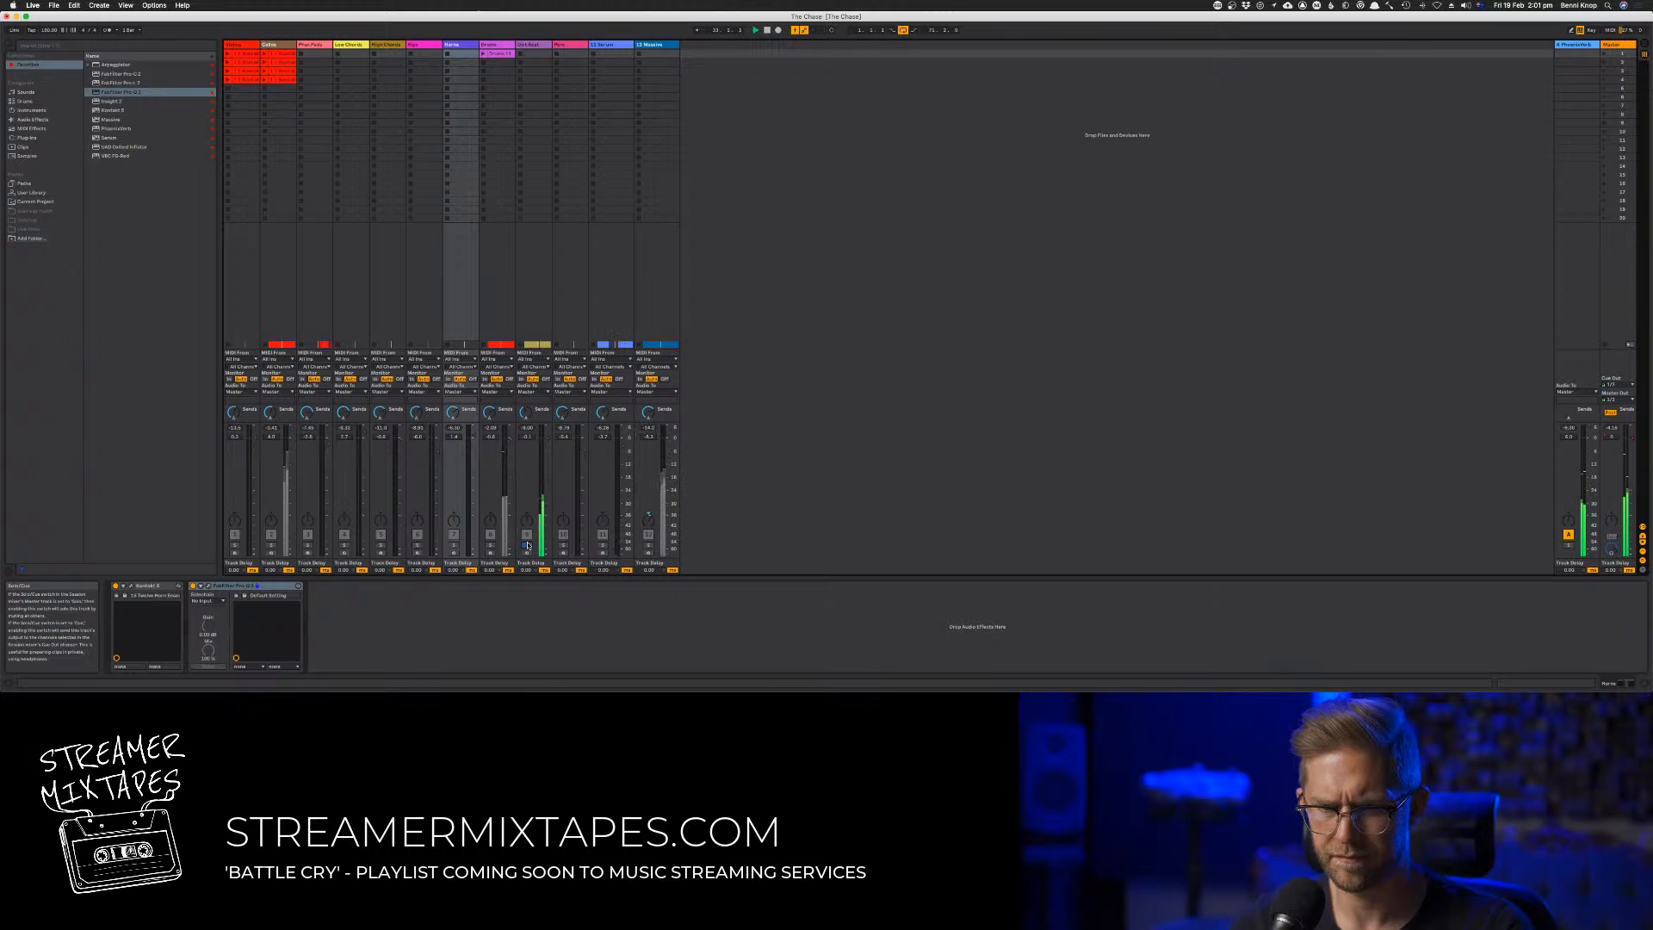
click(527, 545)
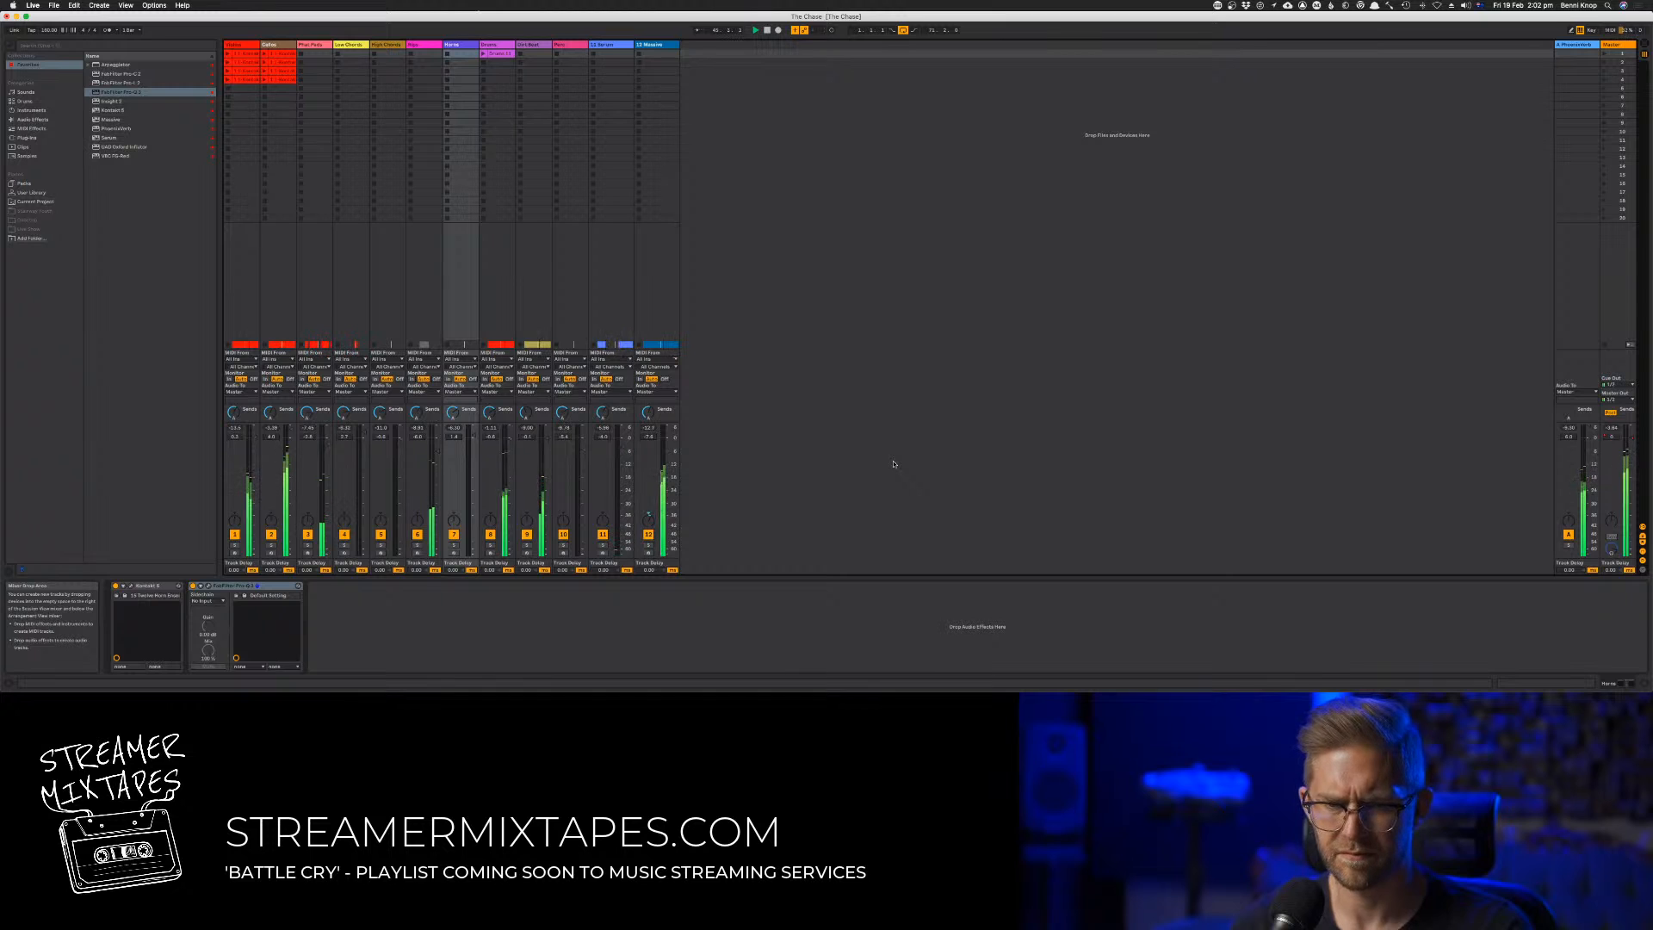
key(Tab)
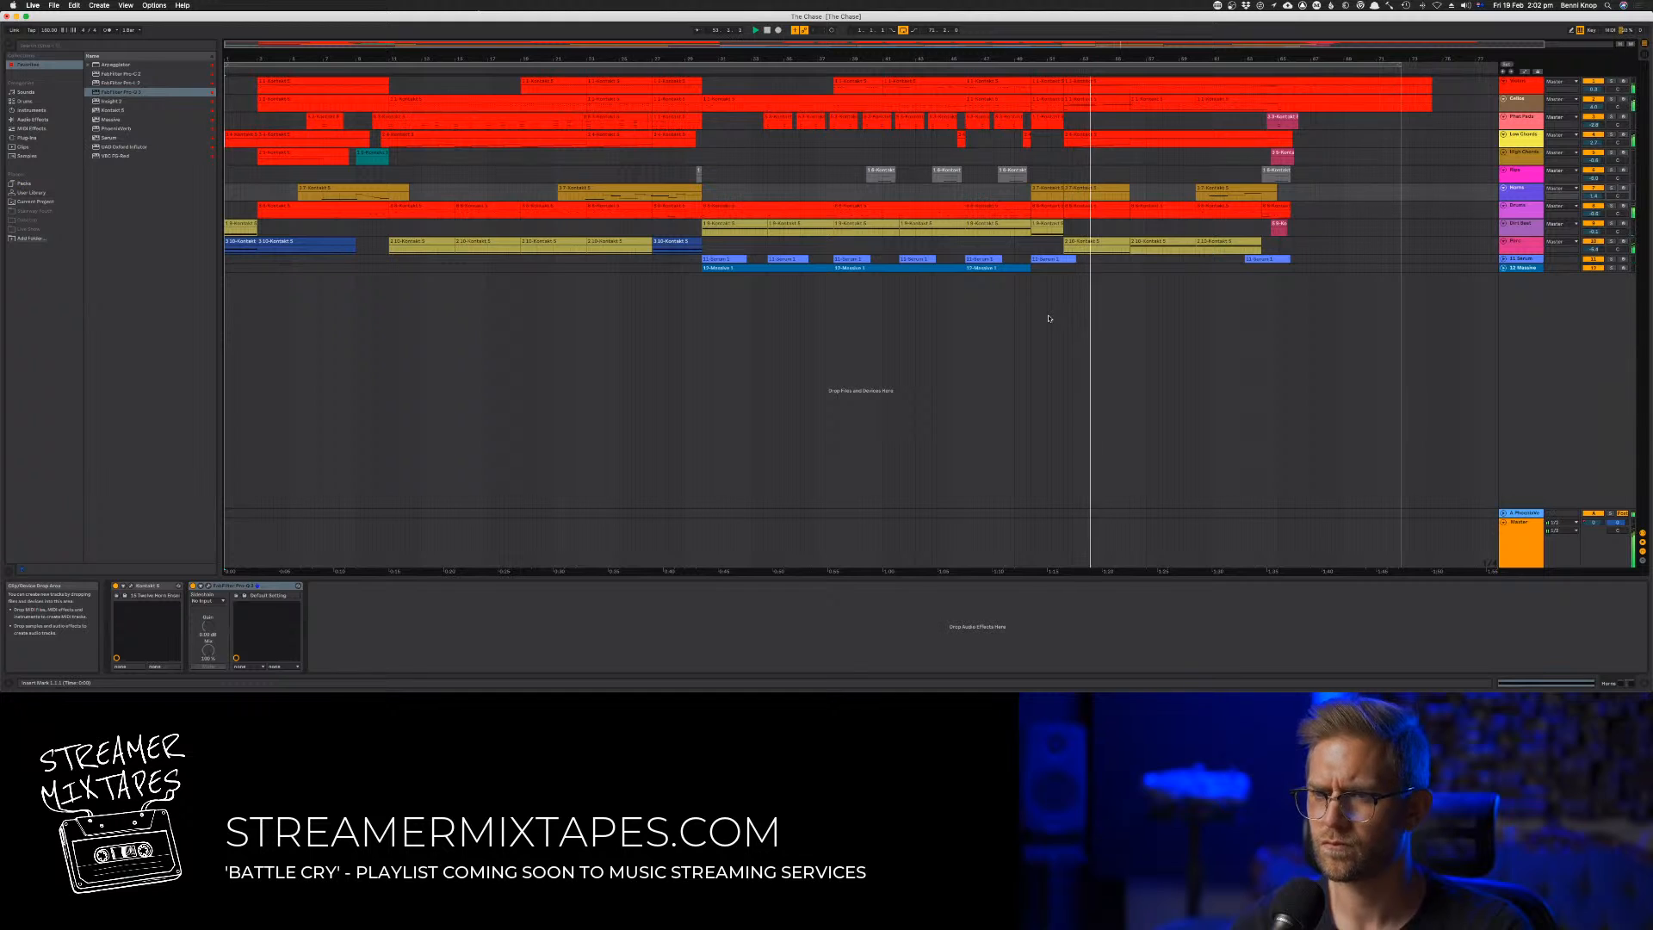
key(Tab)
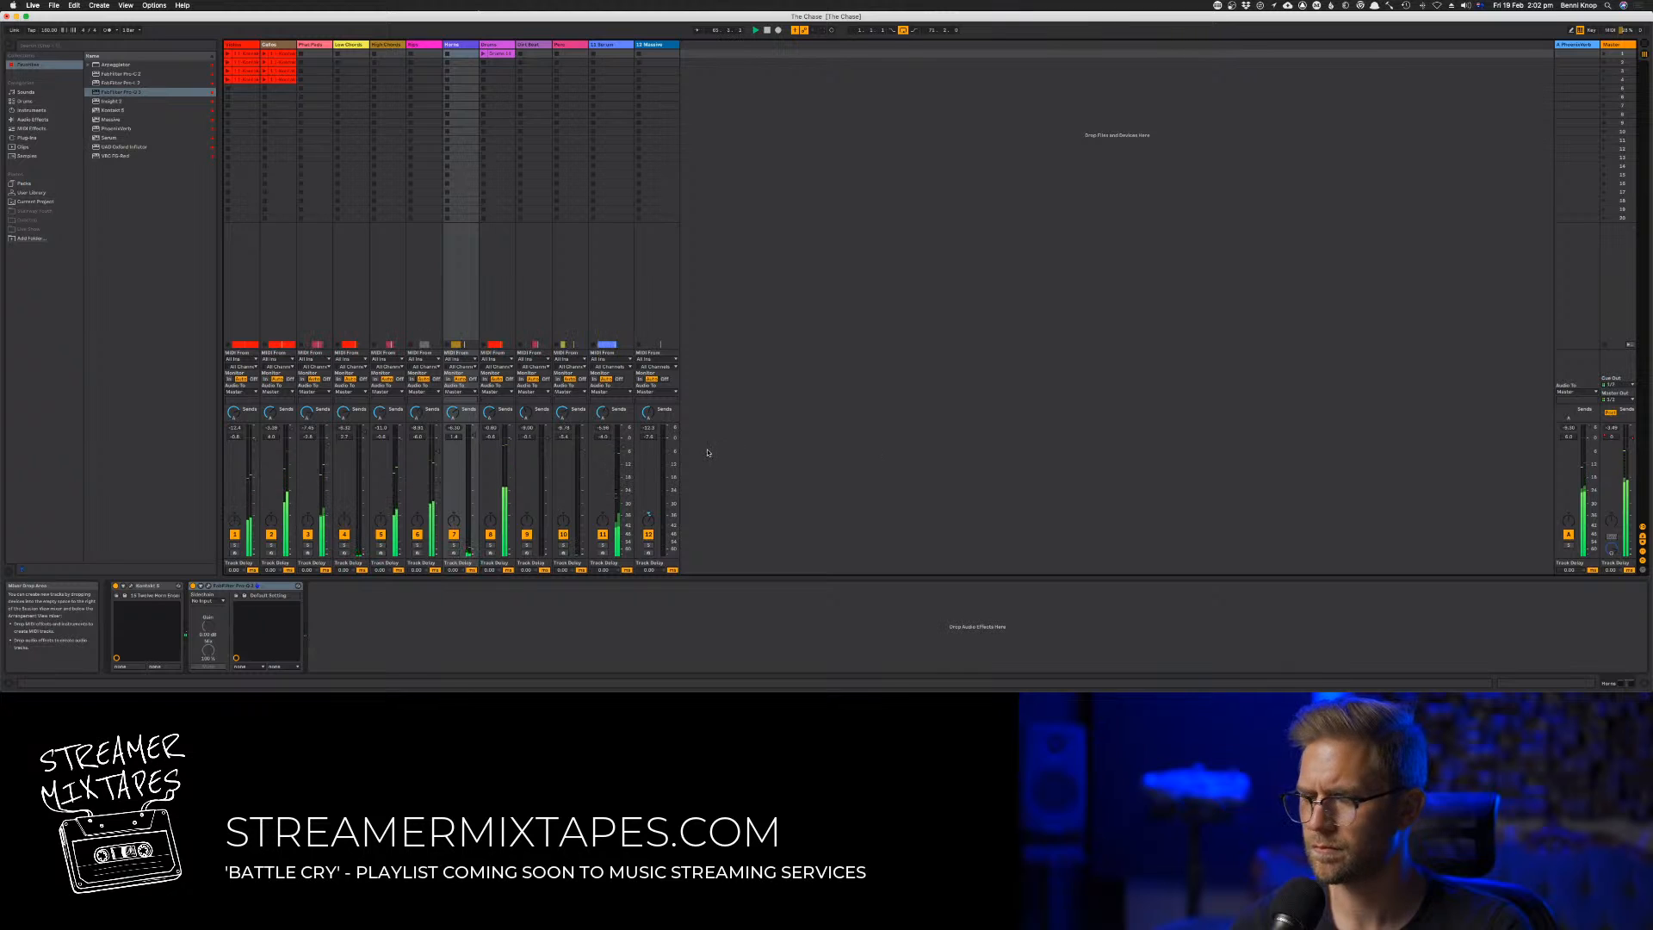
key(Tab)
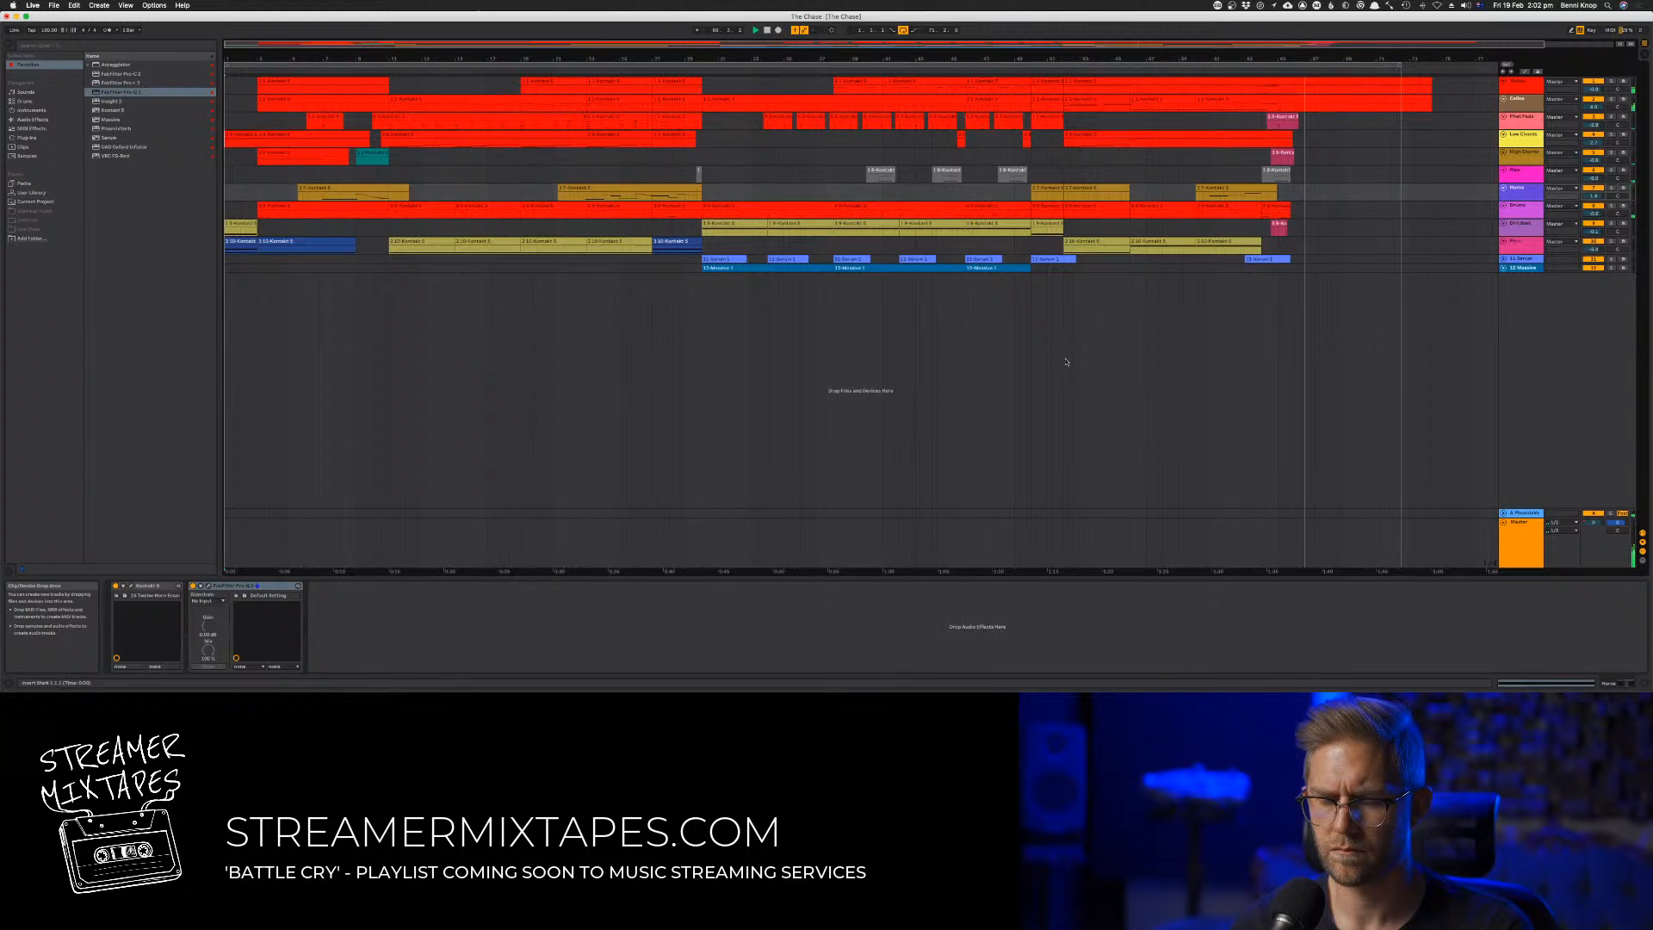
Try the note in track 11's final clip an octave lower, restore its original octave, and return to the mixer
click(1269, 260)
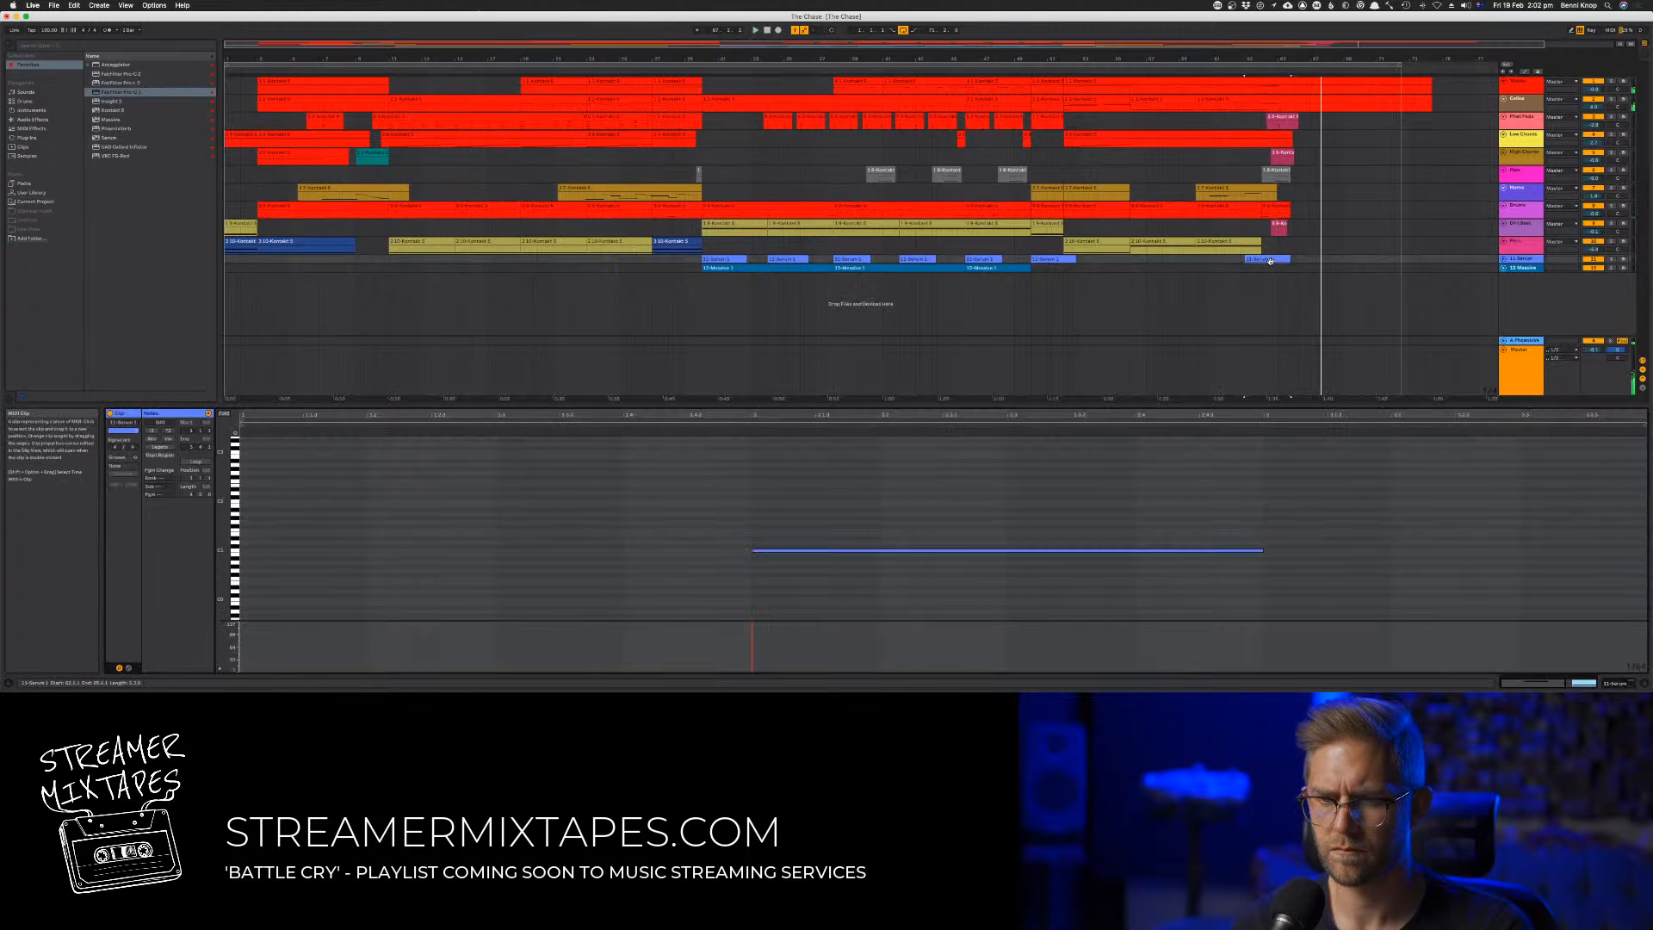
click(950, 606)
key(super+a)
key(shift+Down)
key(space)
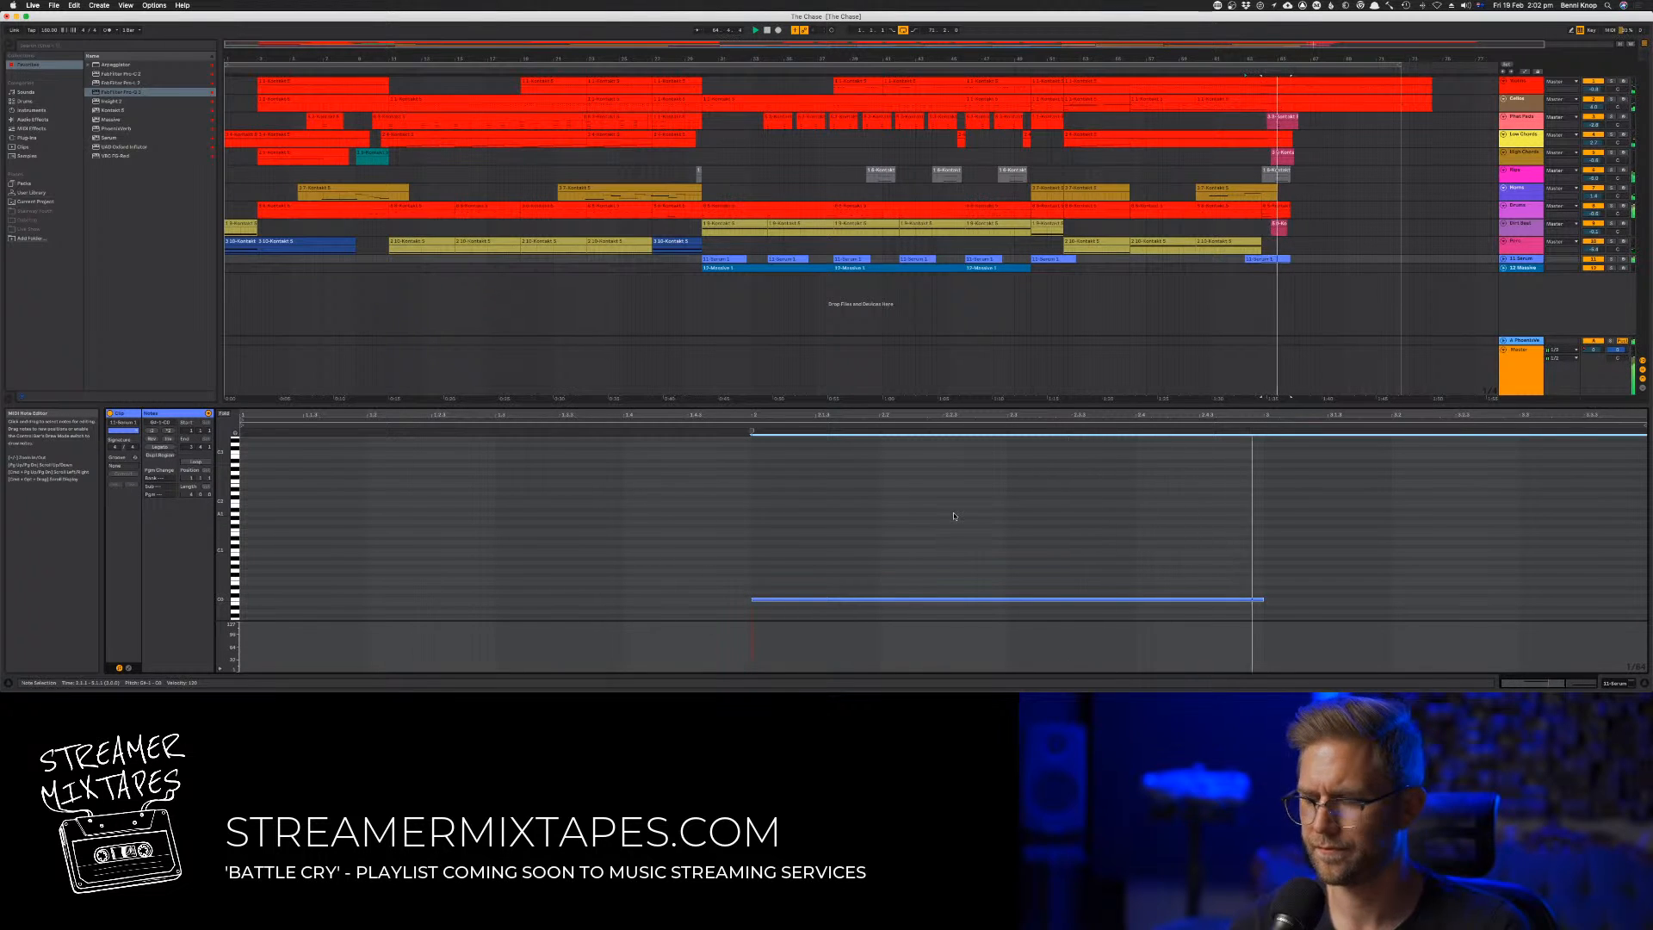
key(shift+Up)
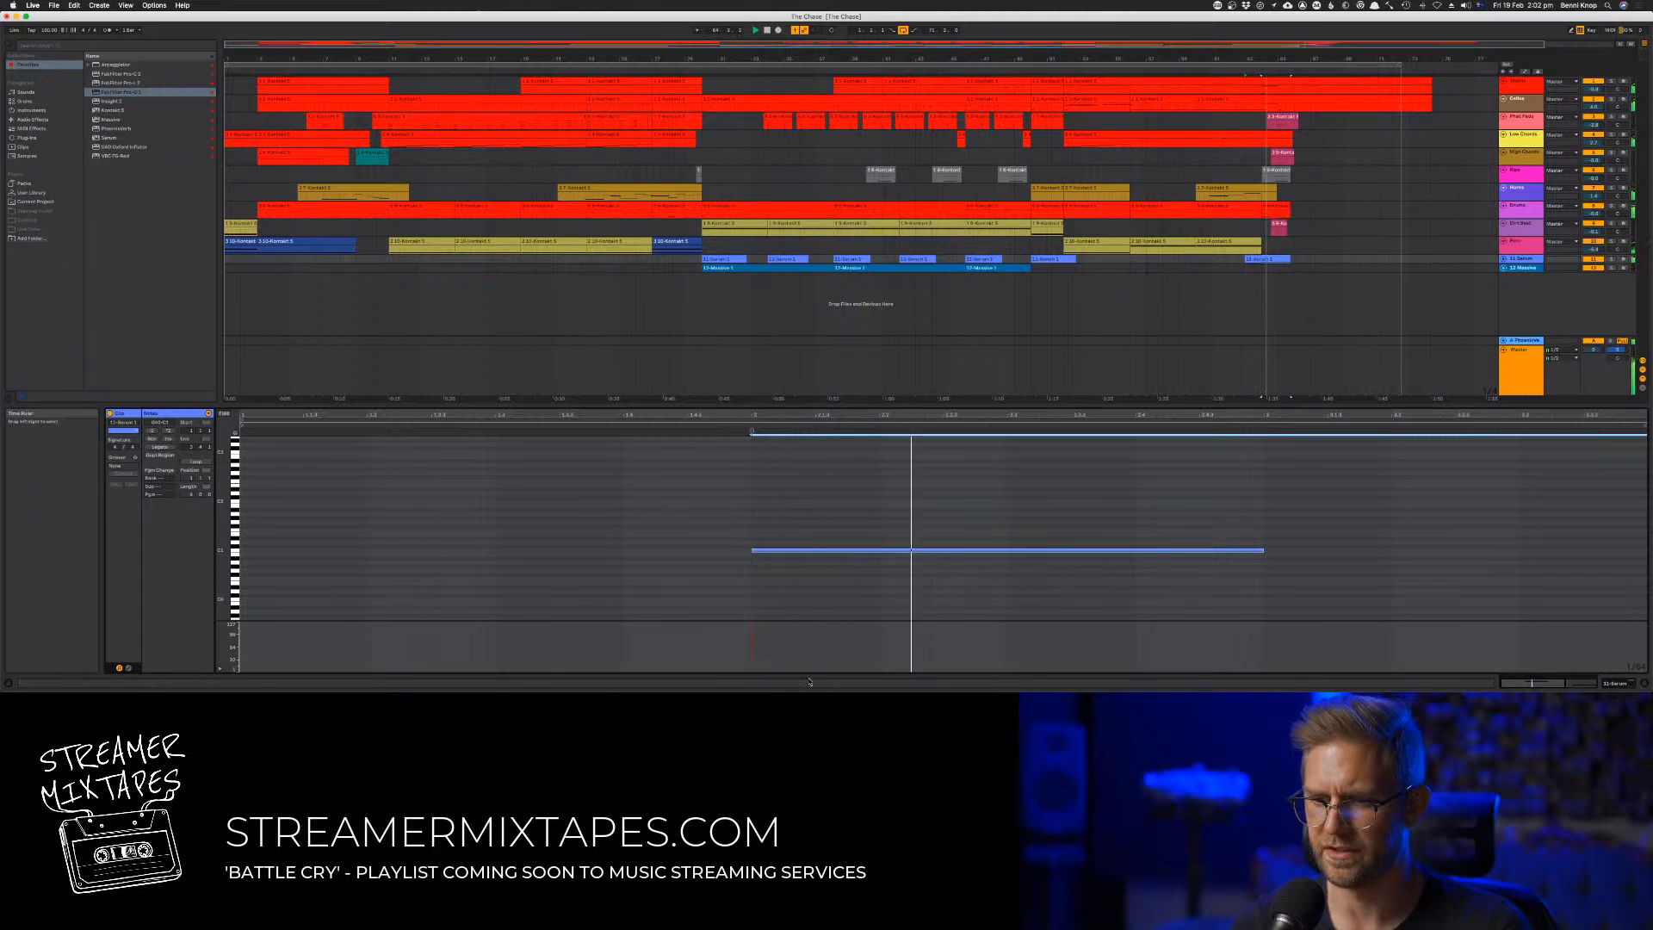
click(758, 534)
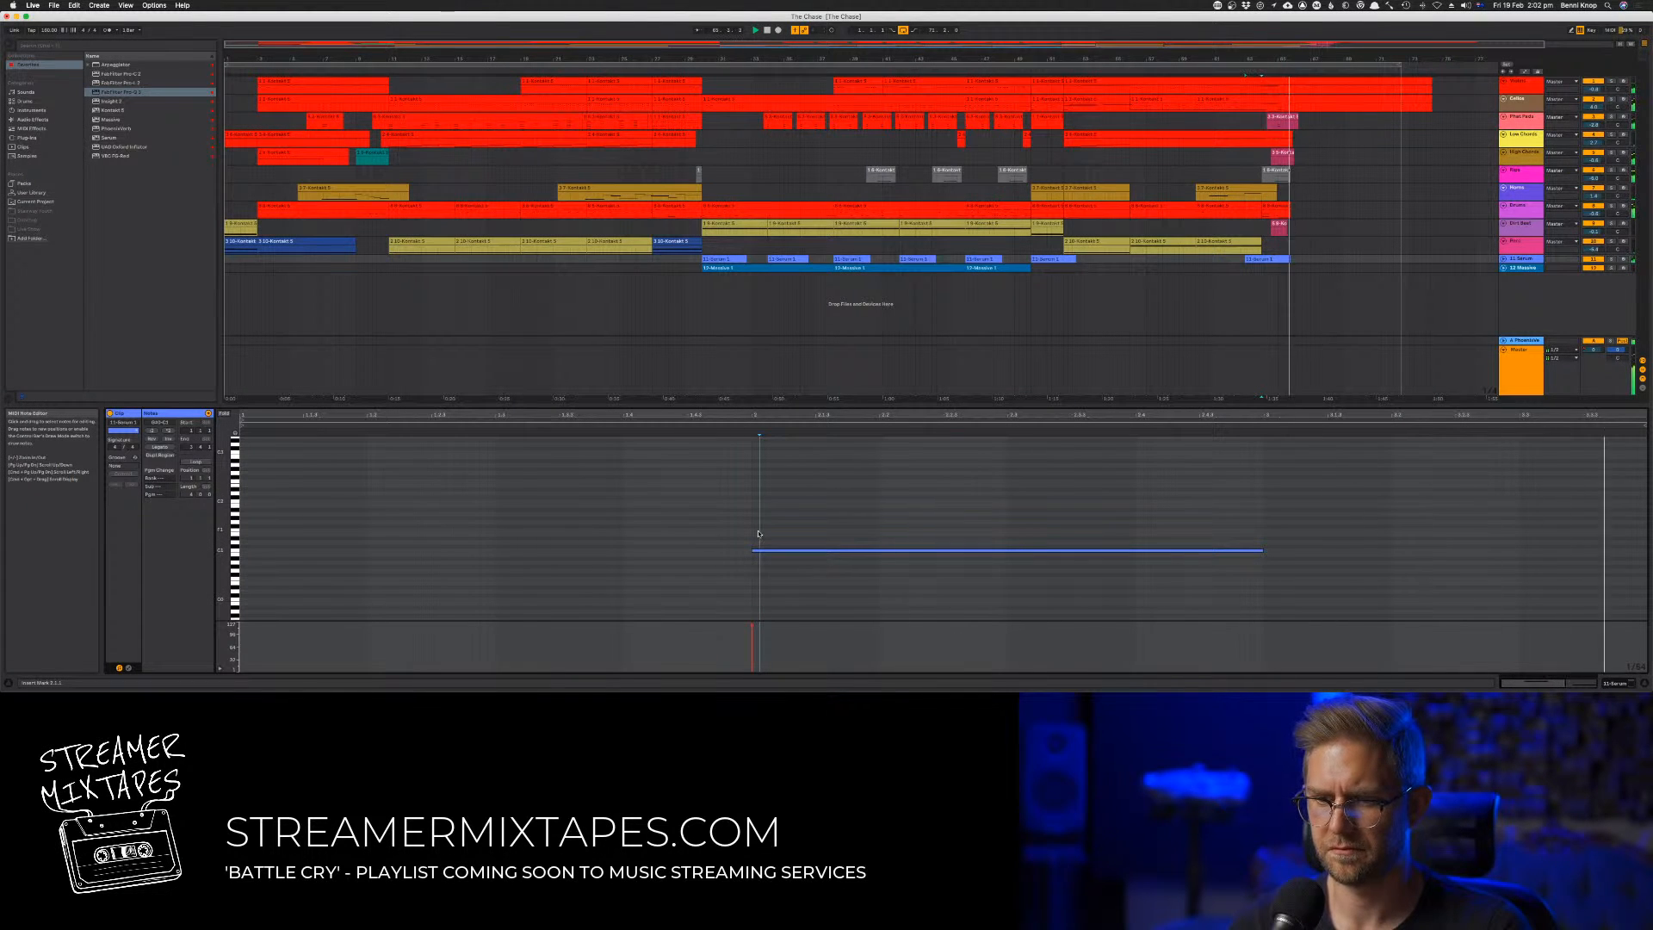
key(Tab)
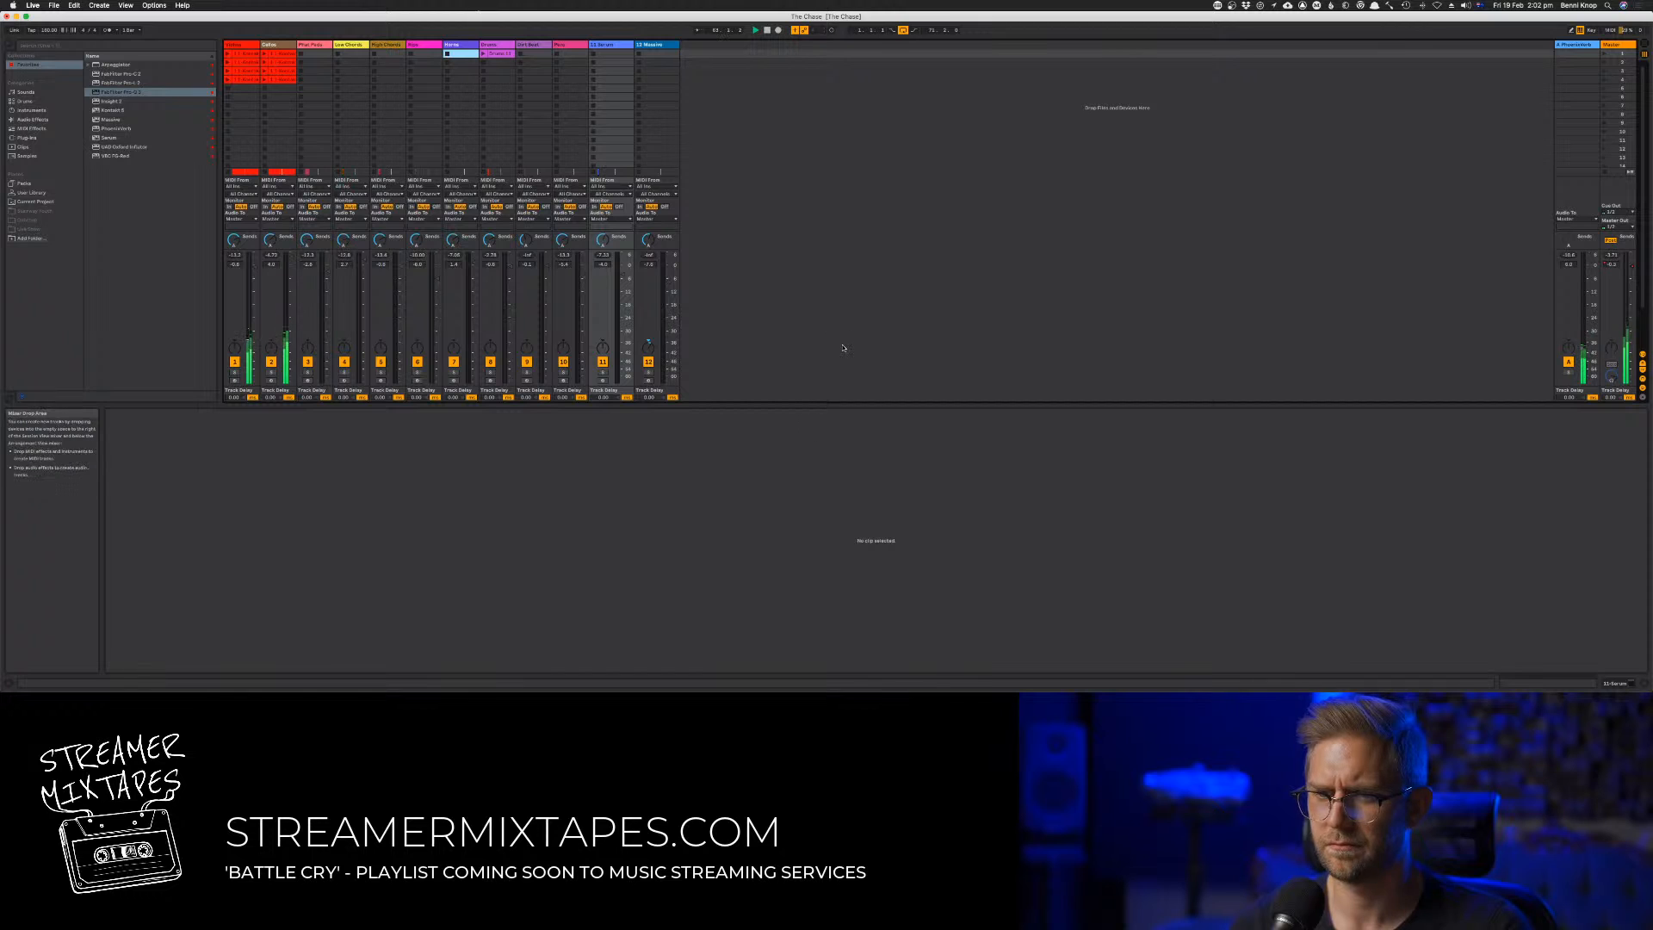
Select the whole arrangement, save the set, and play the mix with the master track's plug-ins open
key(Tab)
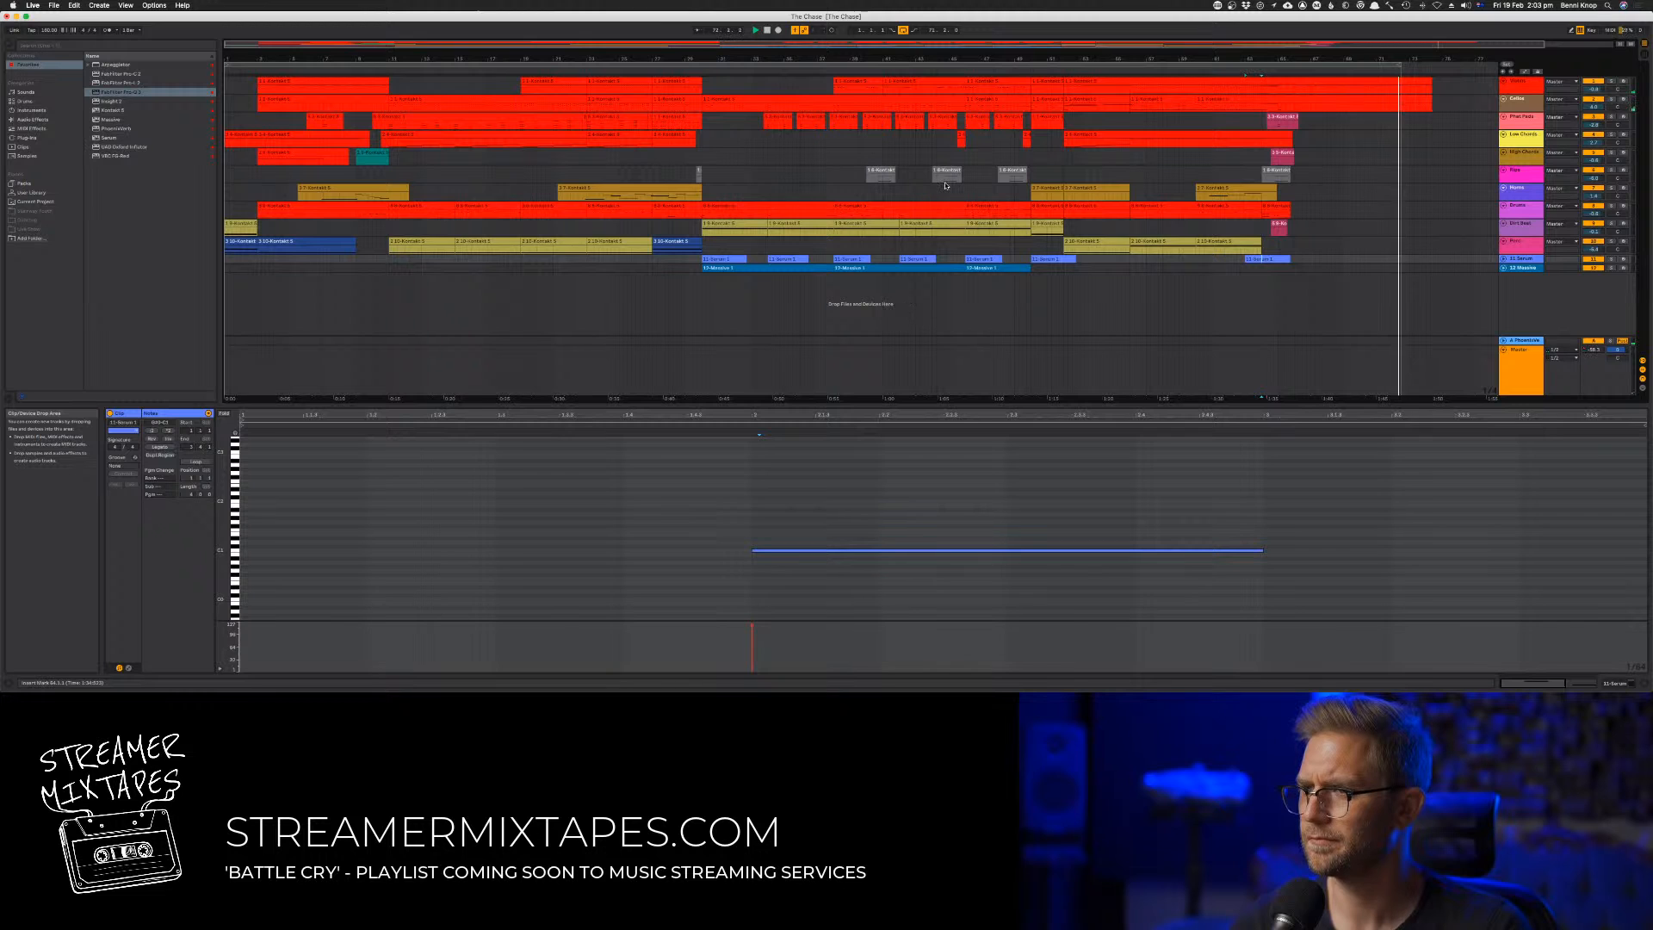
key(super+a)
key(super+s)
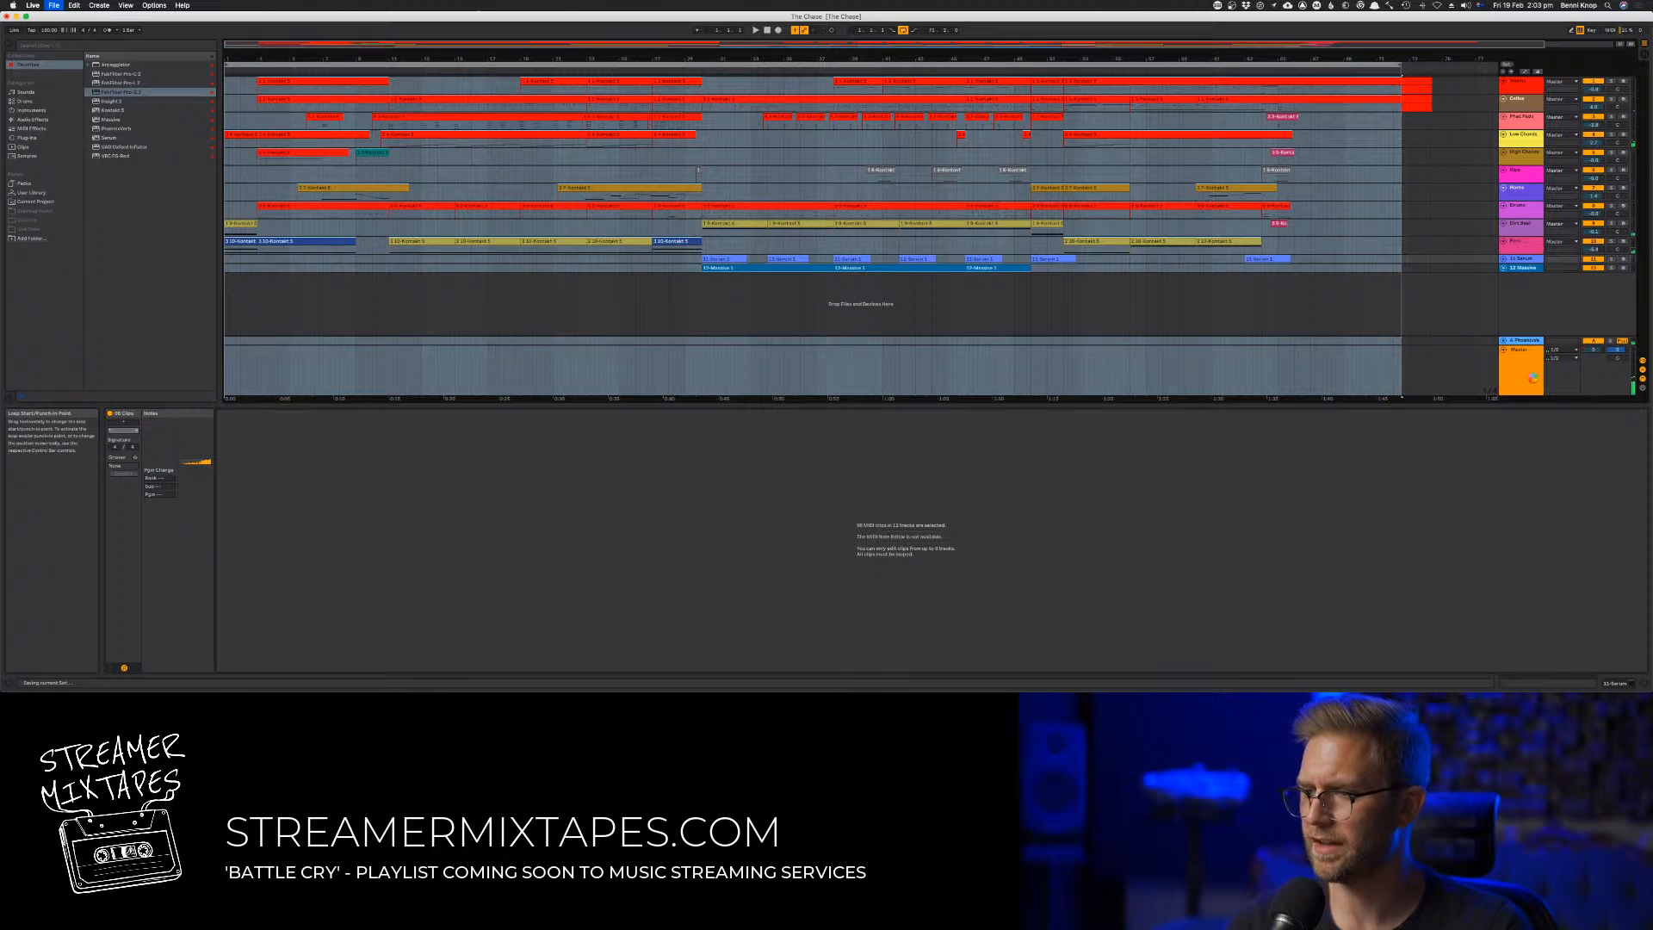
click(1324, 368)
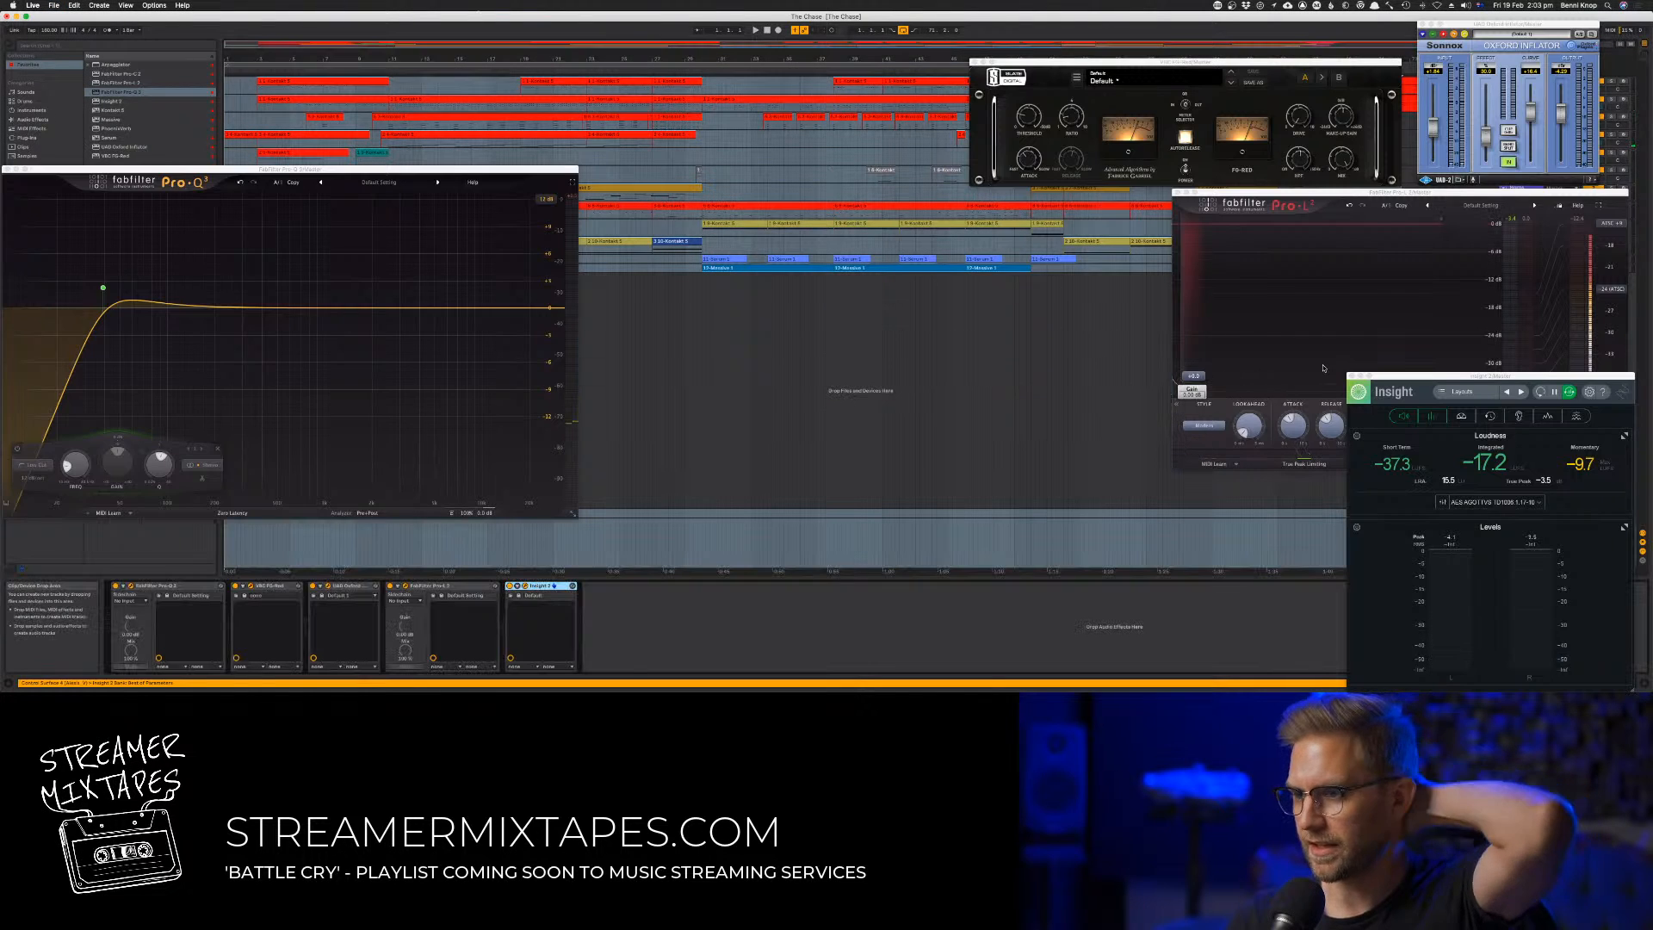
key(space)
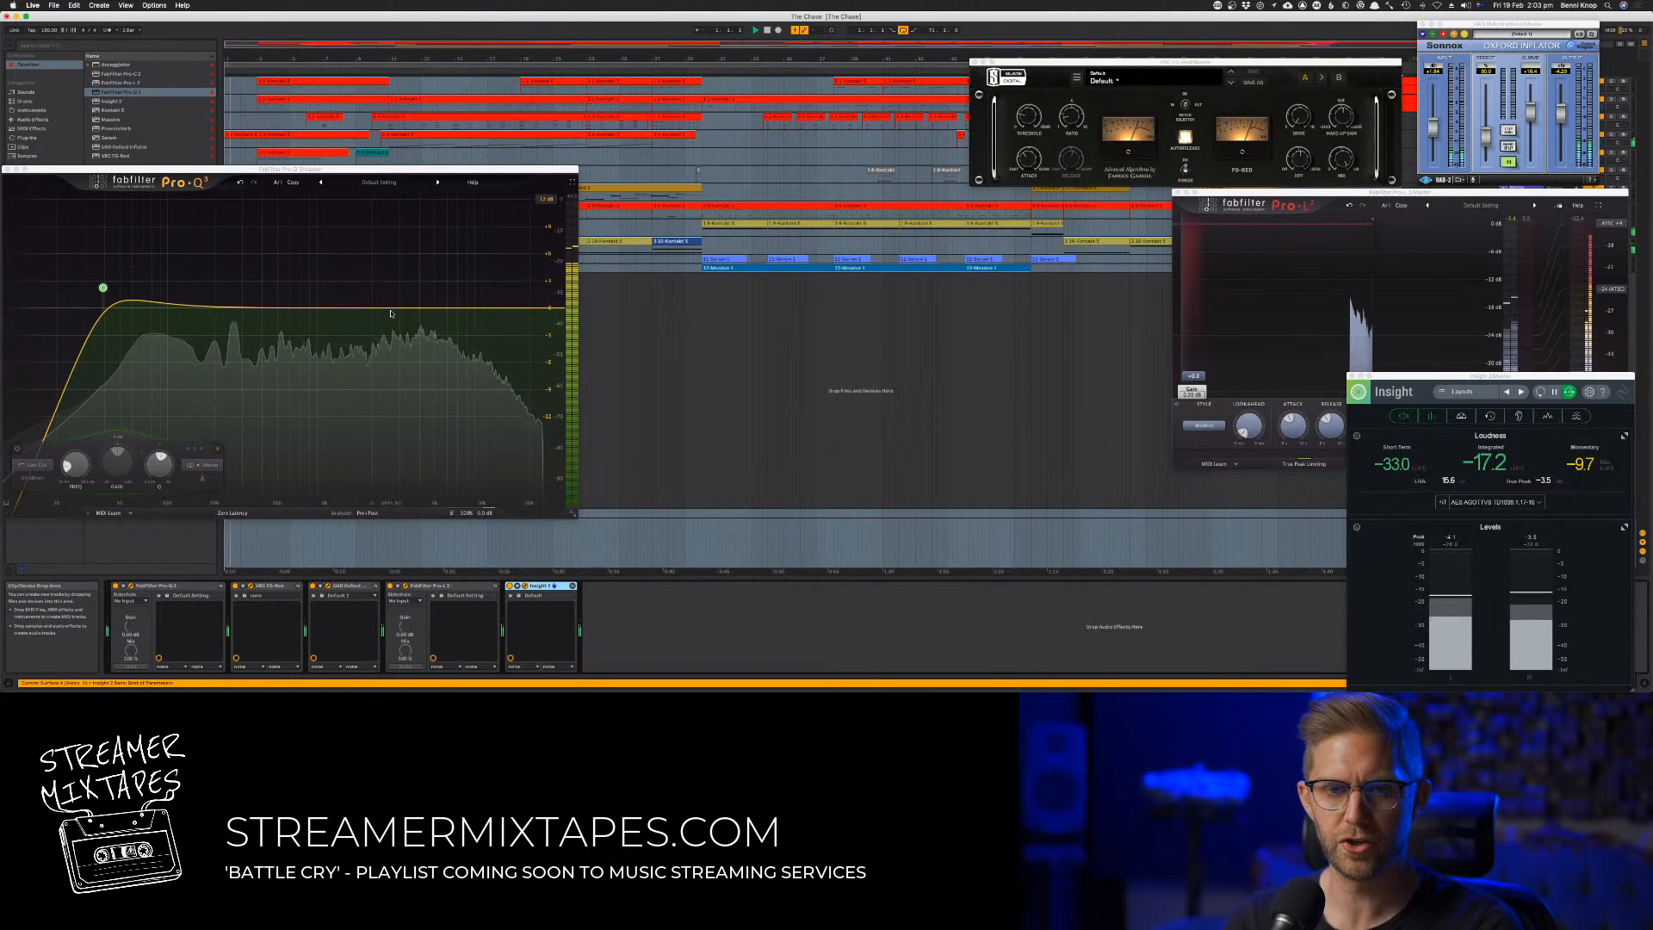
Add a gentle dynamic cut in the upper mids of the master's Pro-Q 3 and shift it slightly lower in frequency
double_click(436, 309)
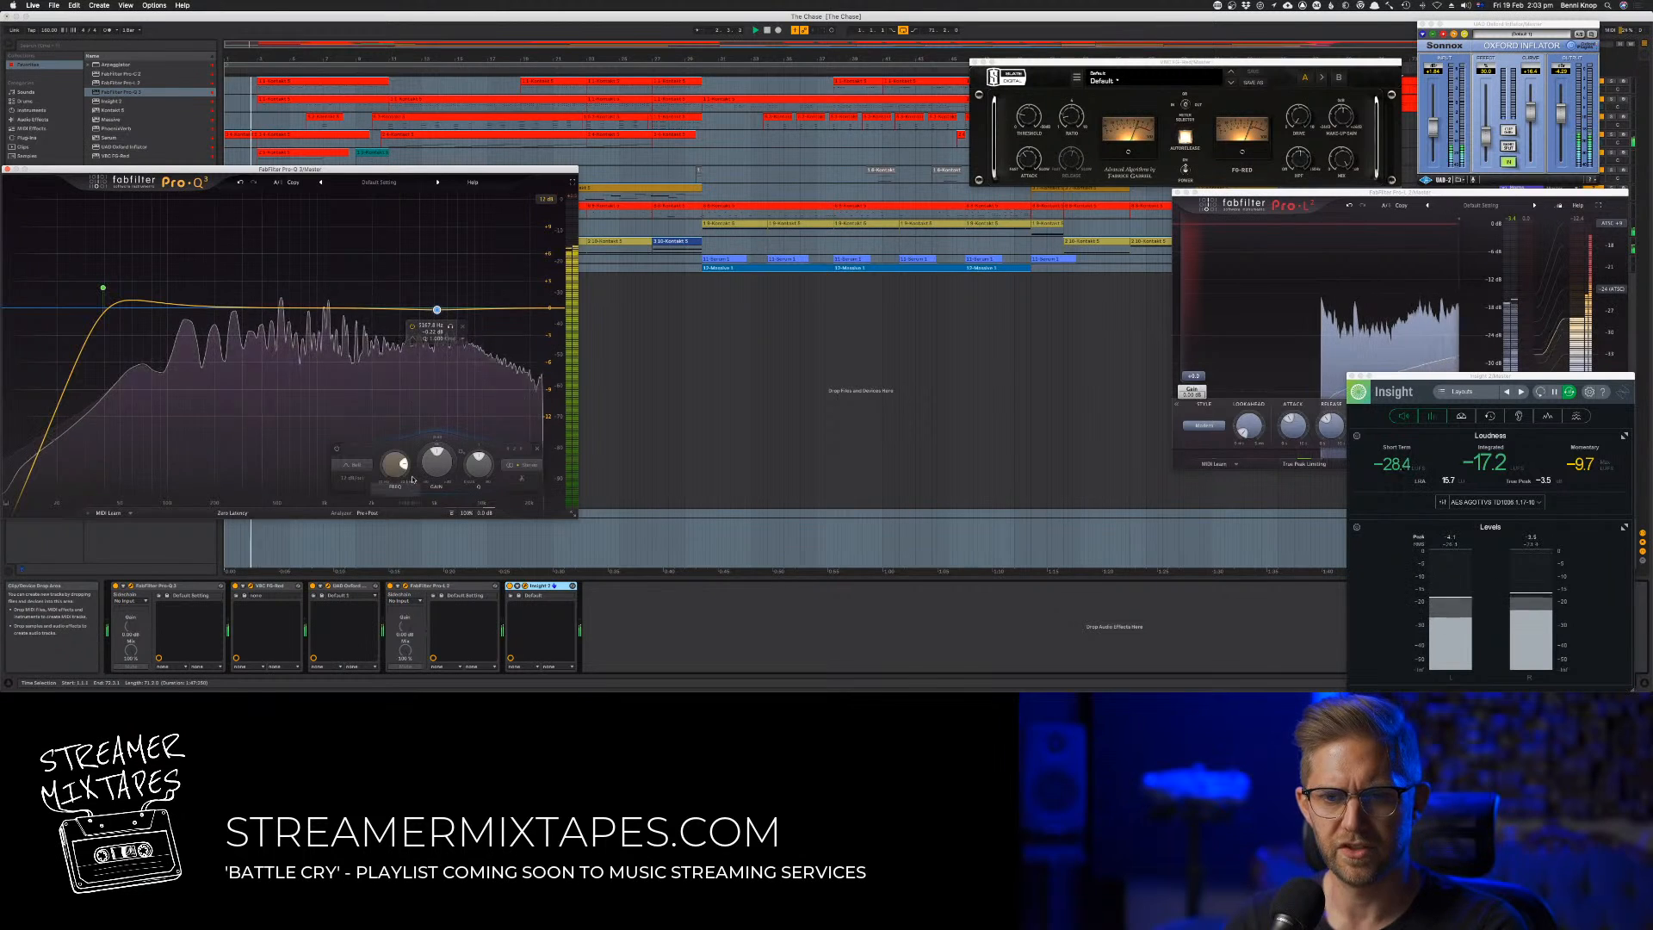
drag(419, 469, 419, 472)
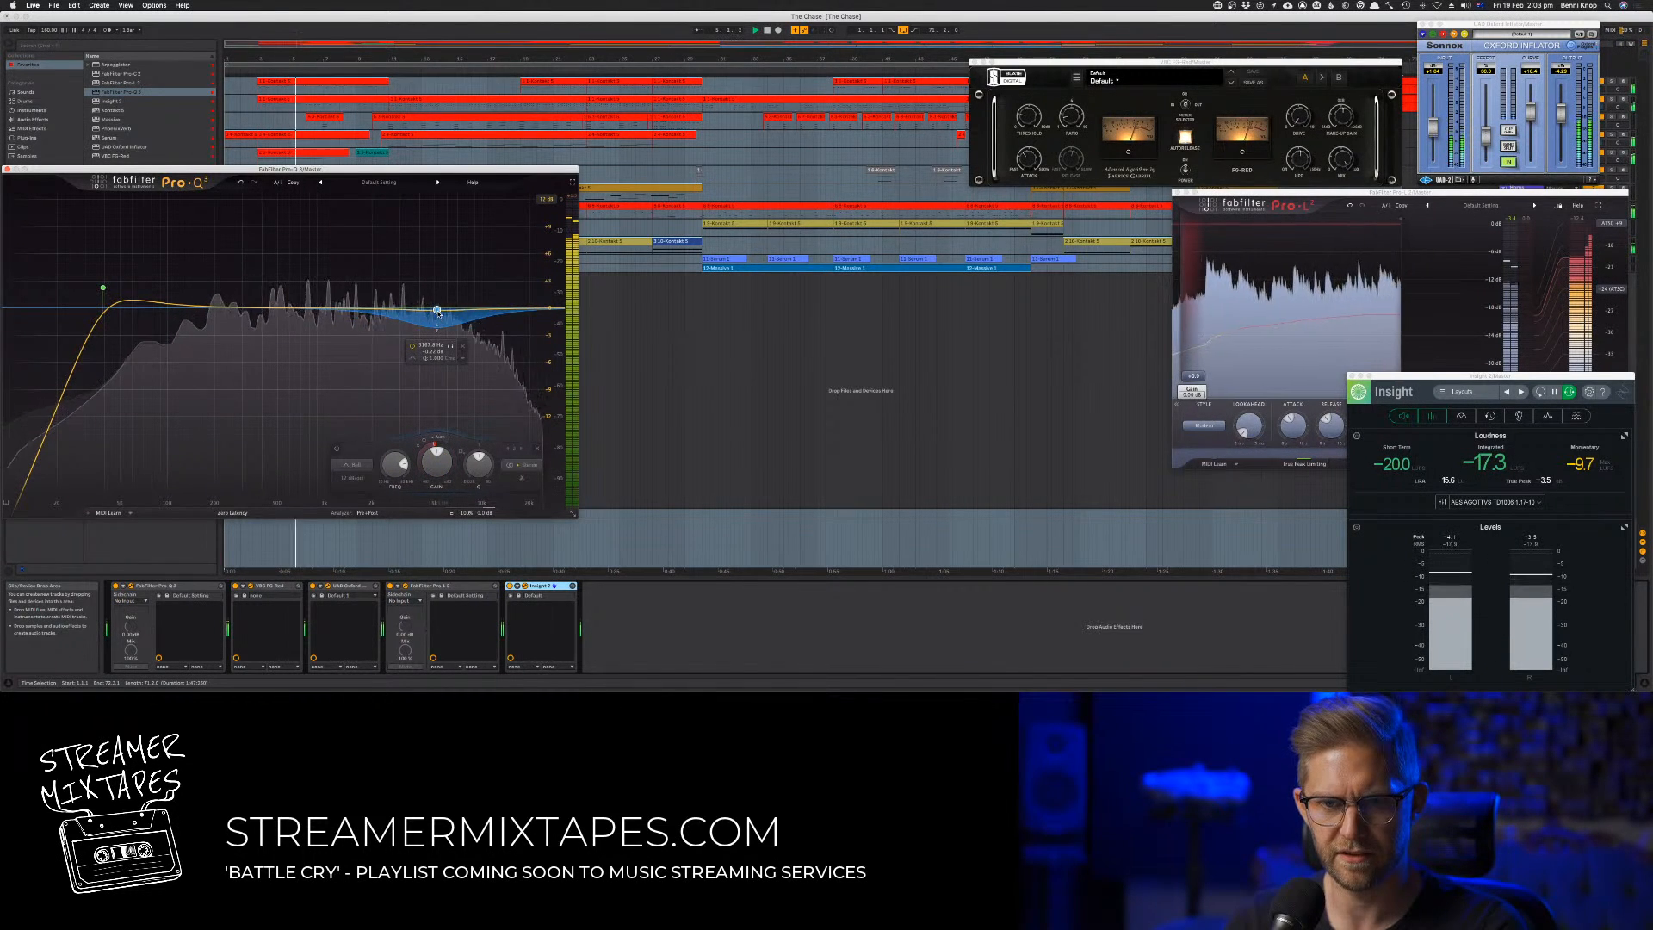
mouse_move(437, 311)
mouse_down()
mouse_move(416, 254)
mouse_move(412, 305)
mouse_up()
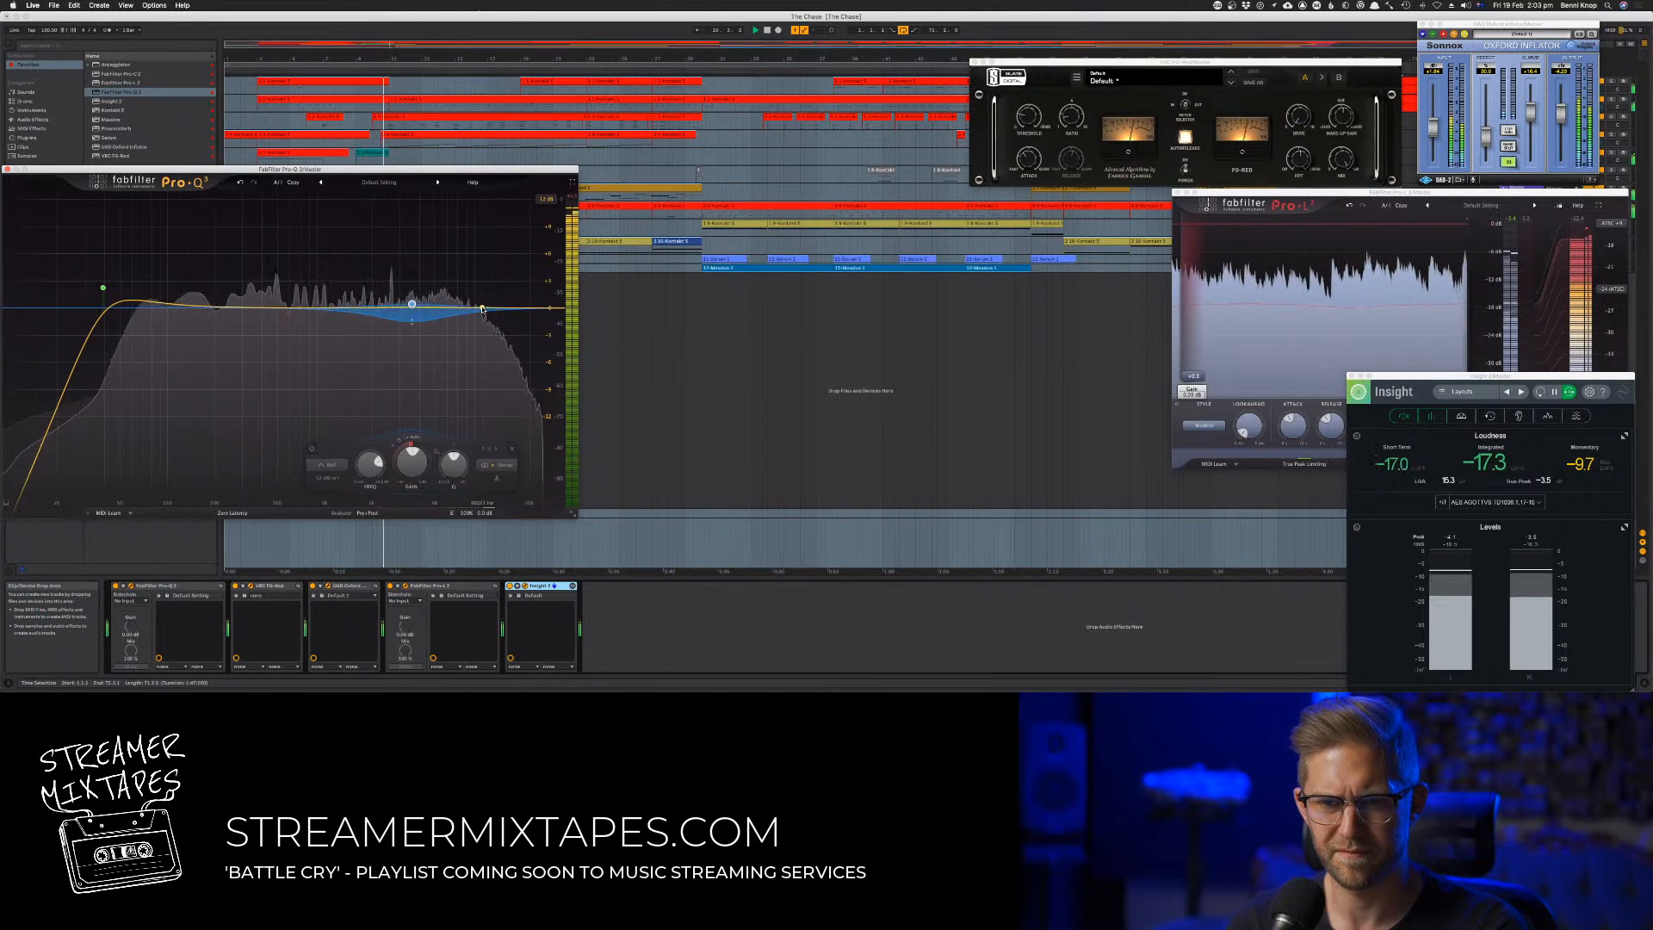
Add a subtle low-end bell boost in the master's Pro-Q 3 and move the low cut slightly lower
drag(103, 289, 174, 297)
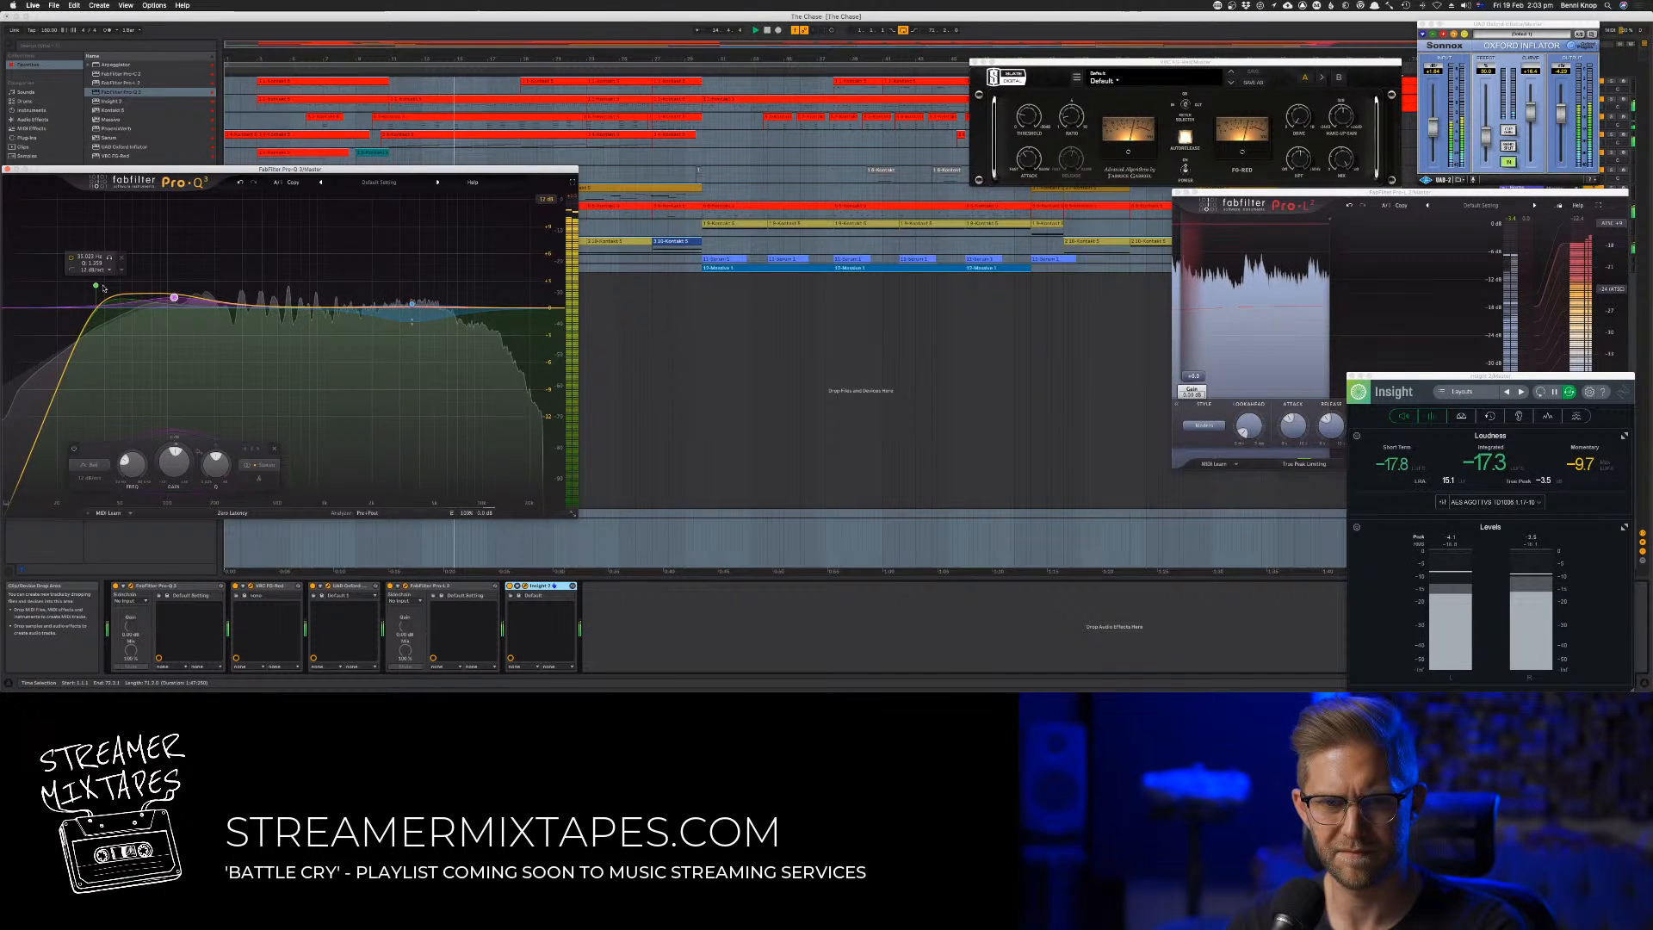
click(95, 286)
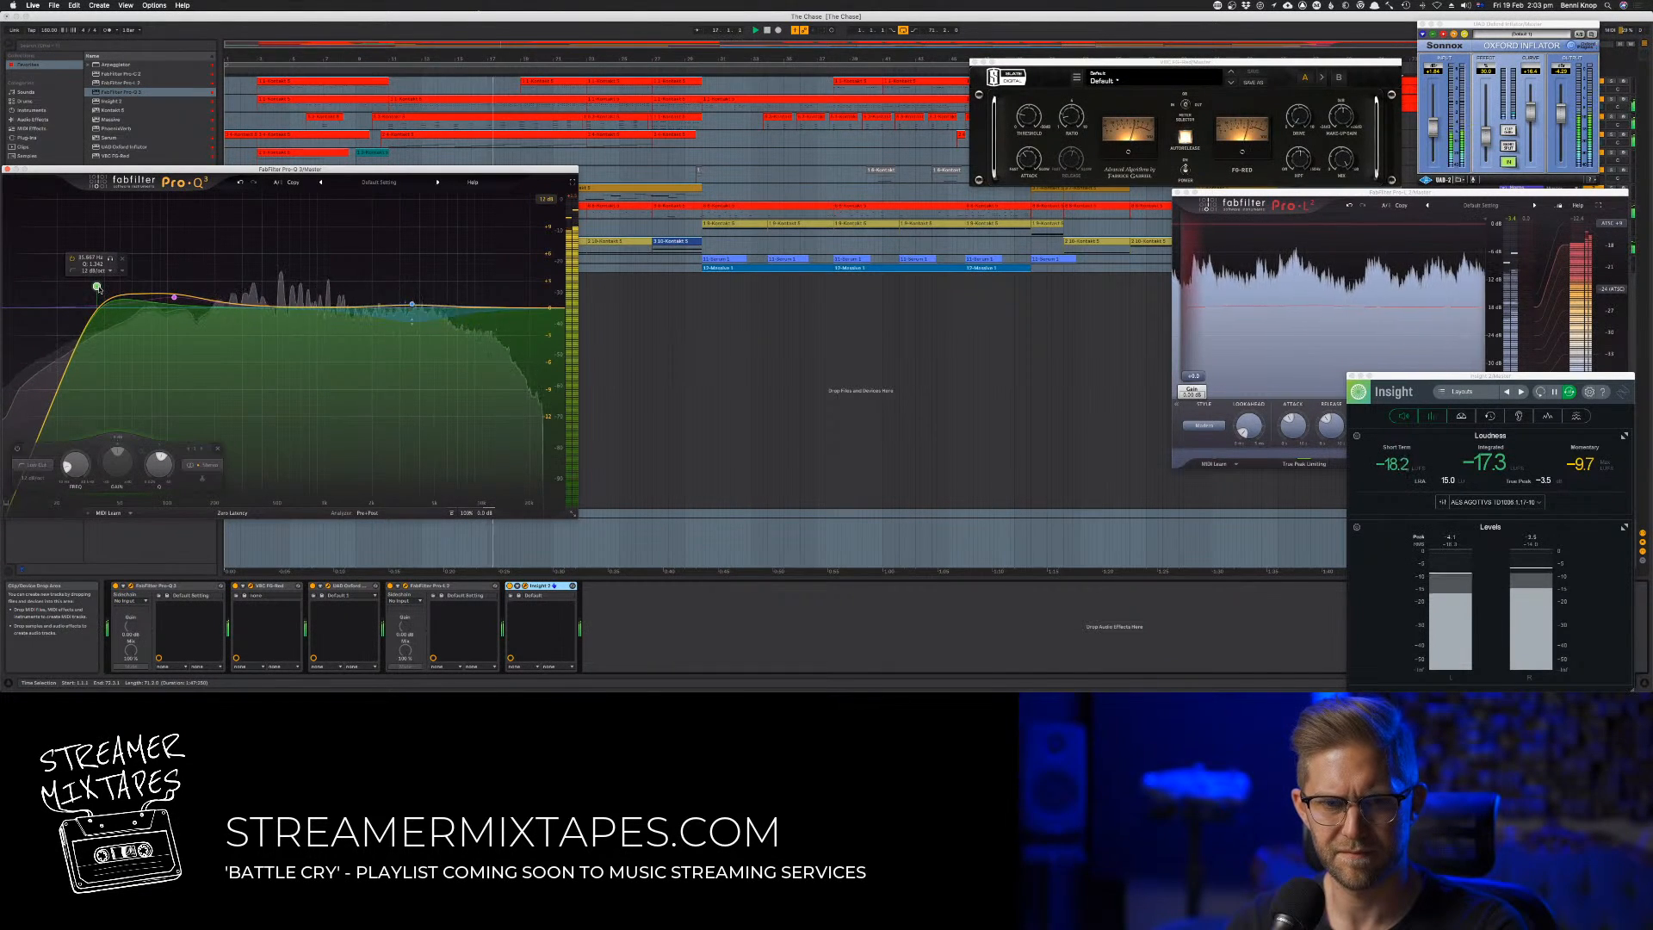
click(173, 298)
drag(173, 301, 172, 302)
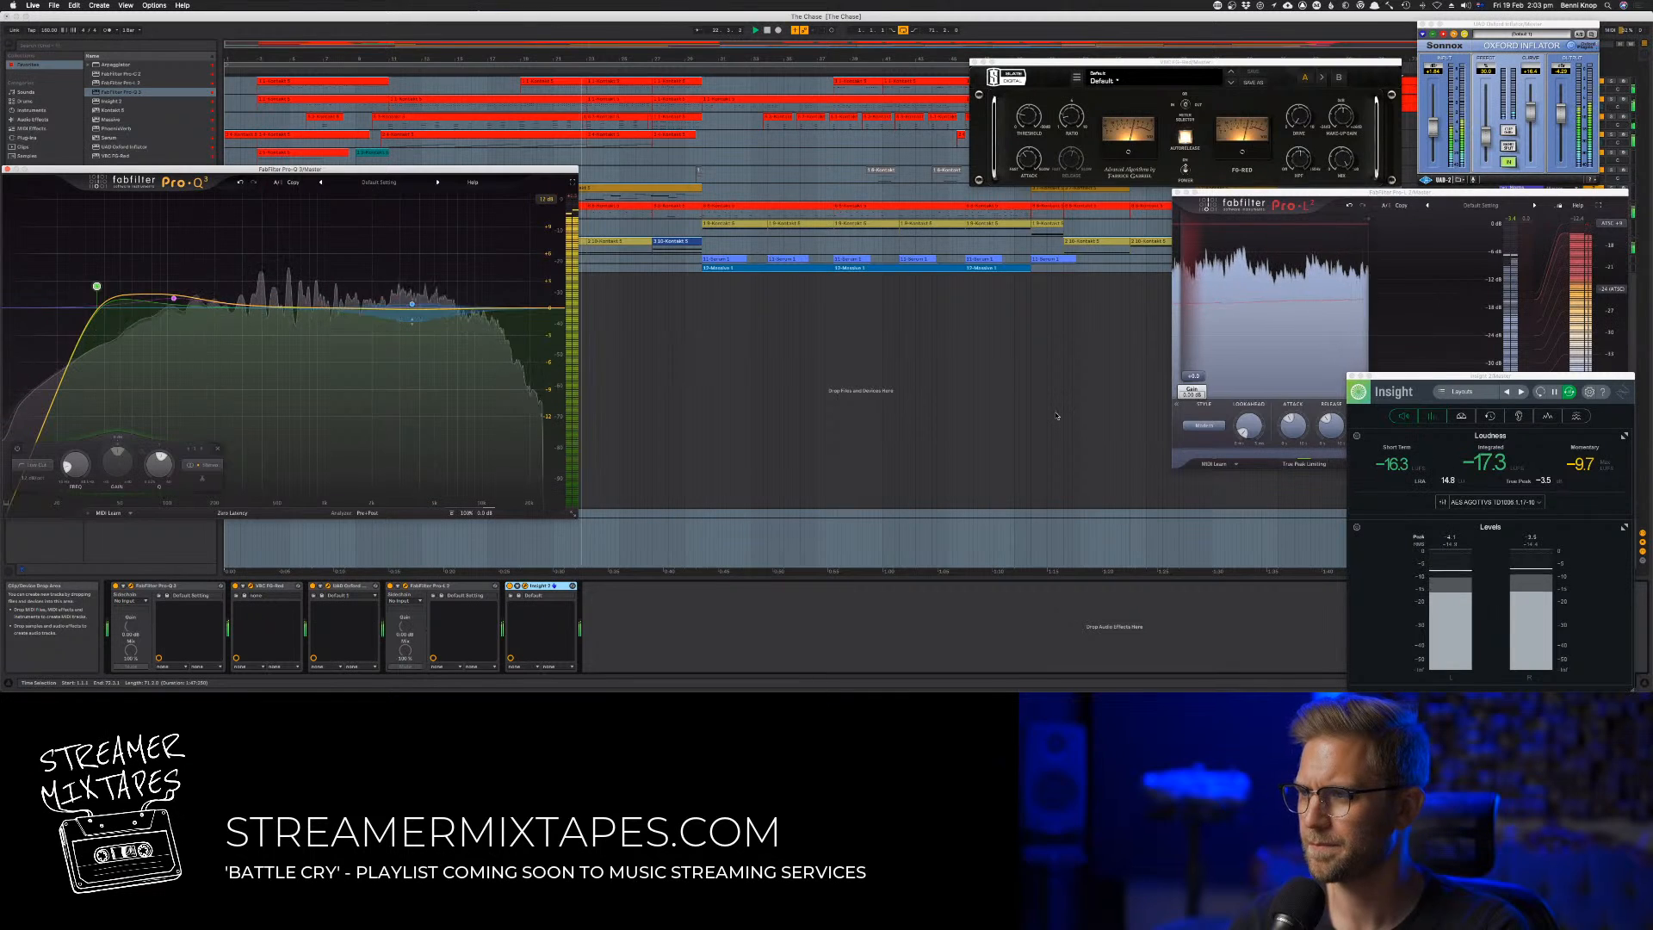
Listen to the playing mix in the mixer and lower track 11's volume slightly
key(Tab)
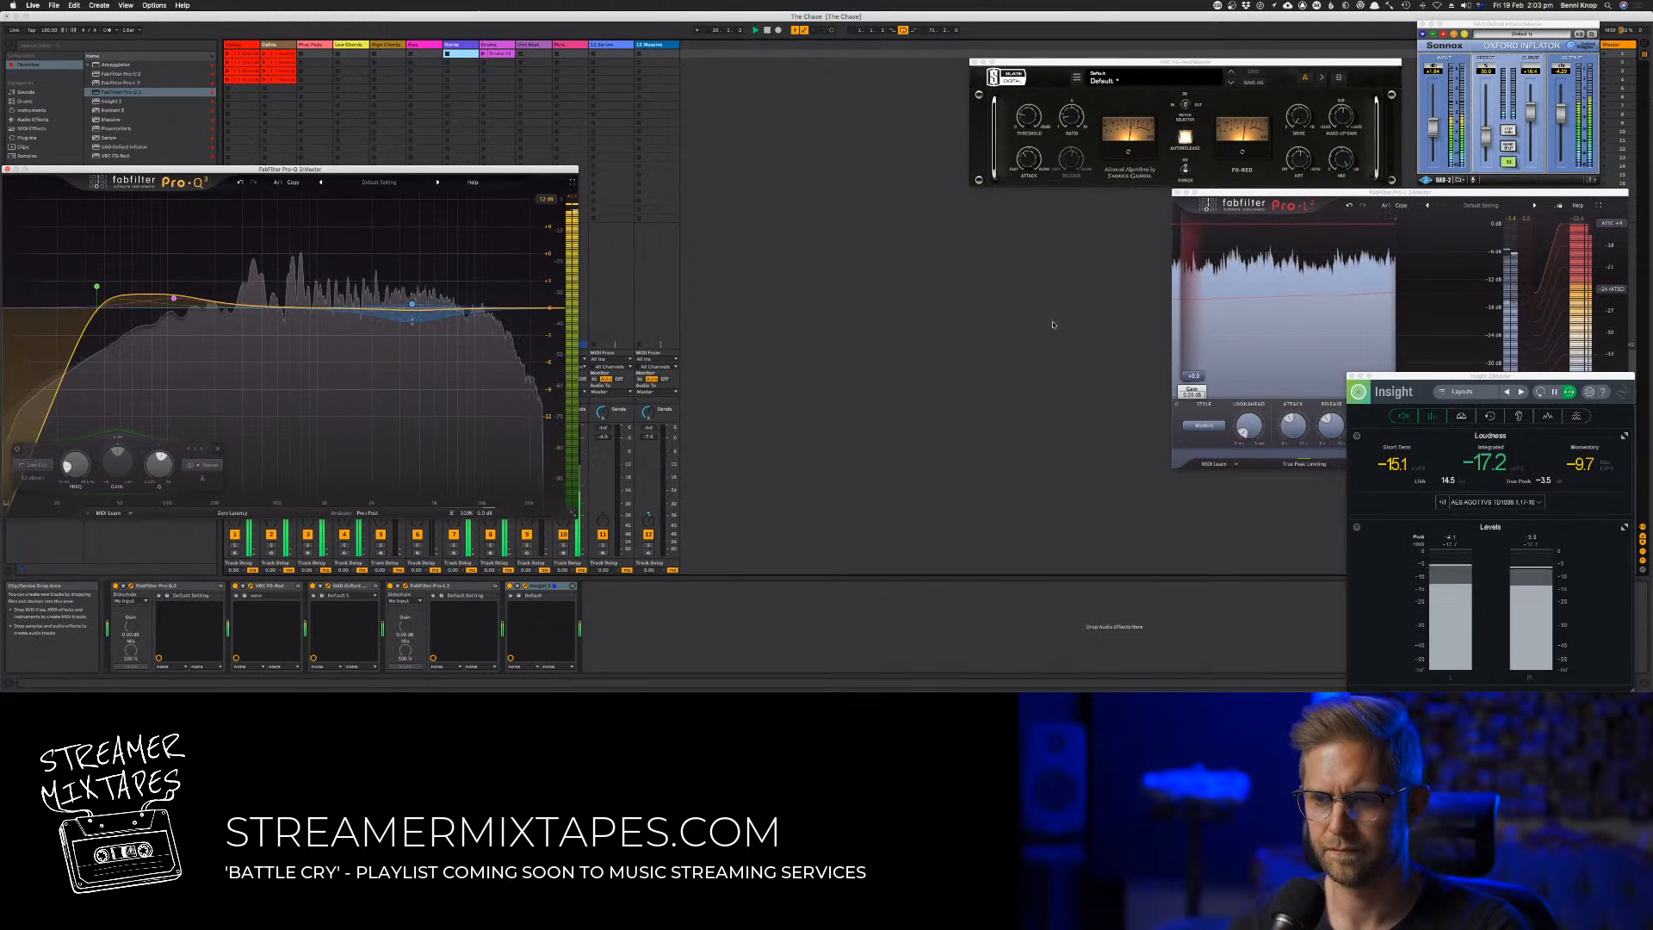
click(1032, 125)
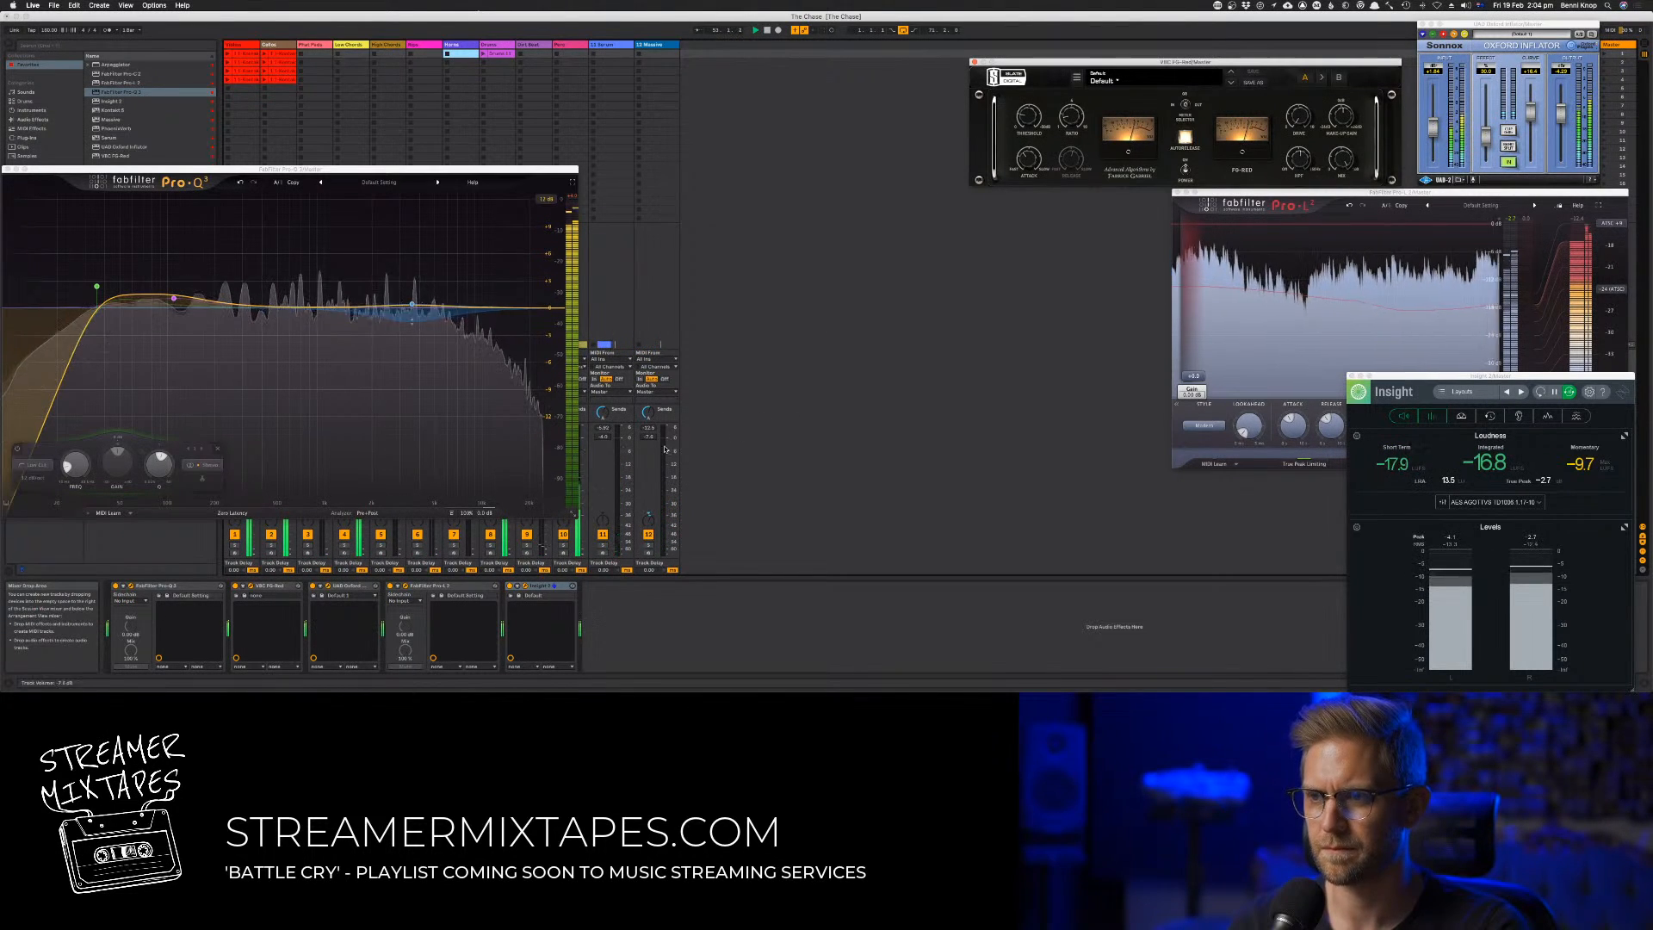
drag(624, 446, 623, 448)
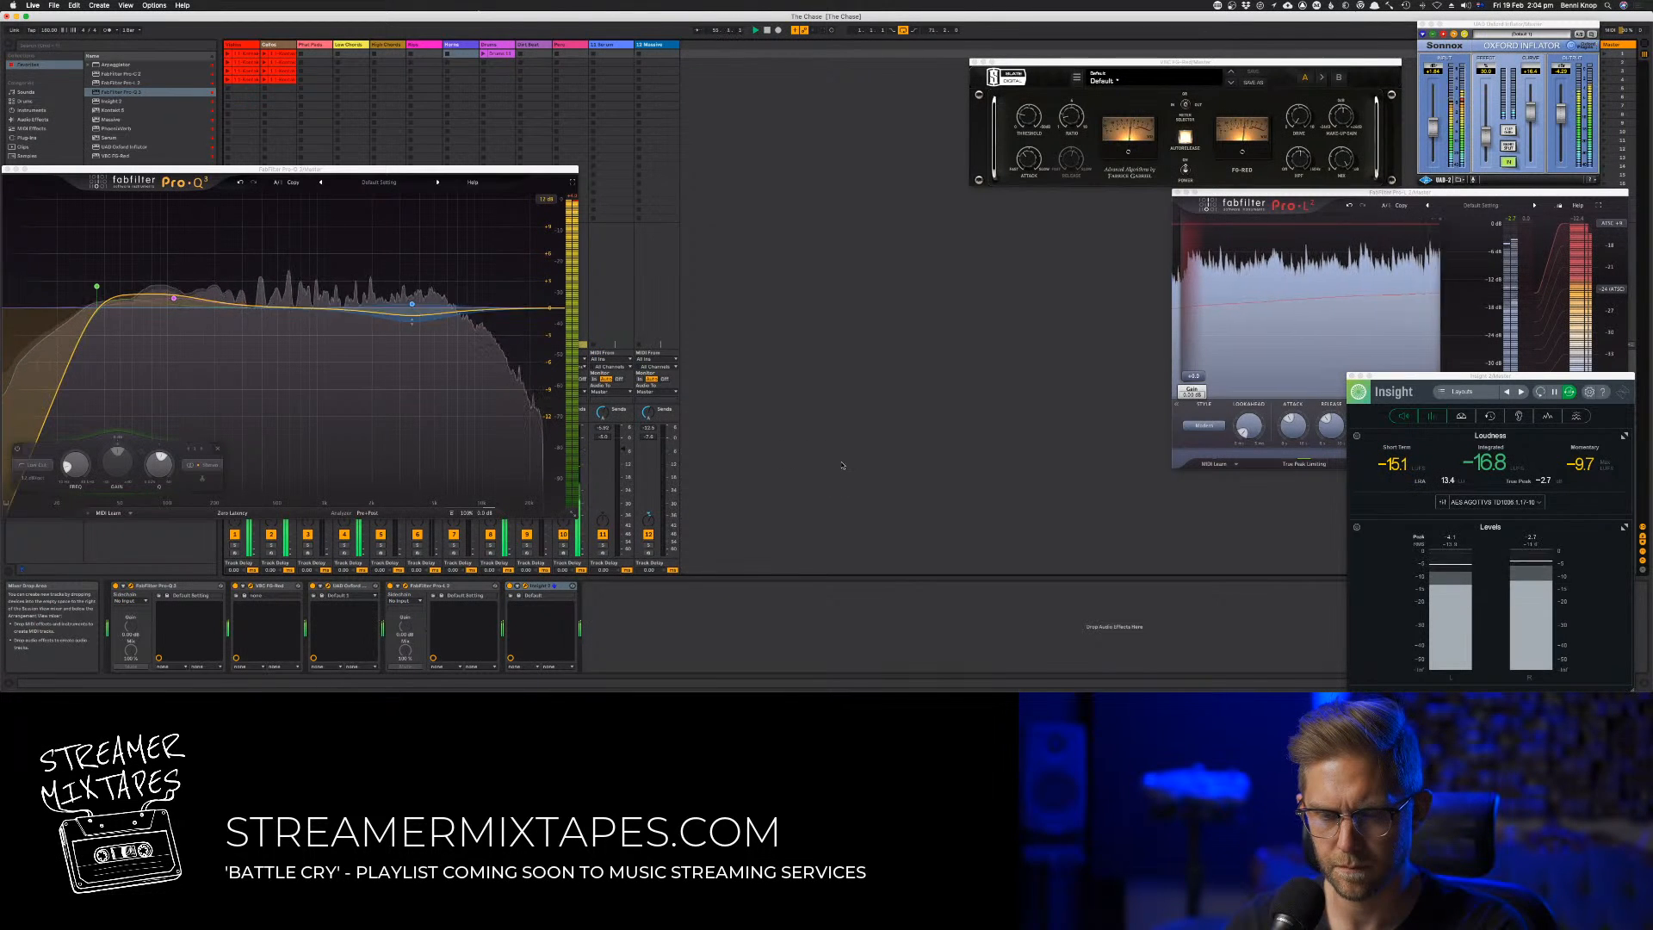
Return to the arrangement, try a small change to the Inflator's output level, and reset Insight's loudness measurement
key(Tab)
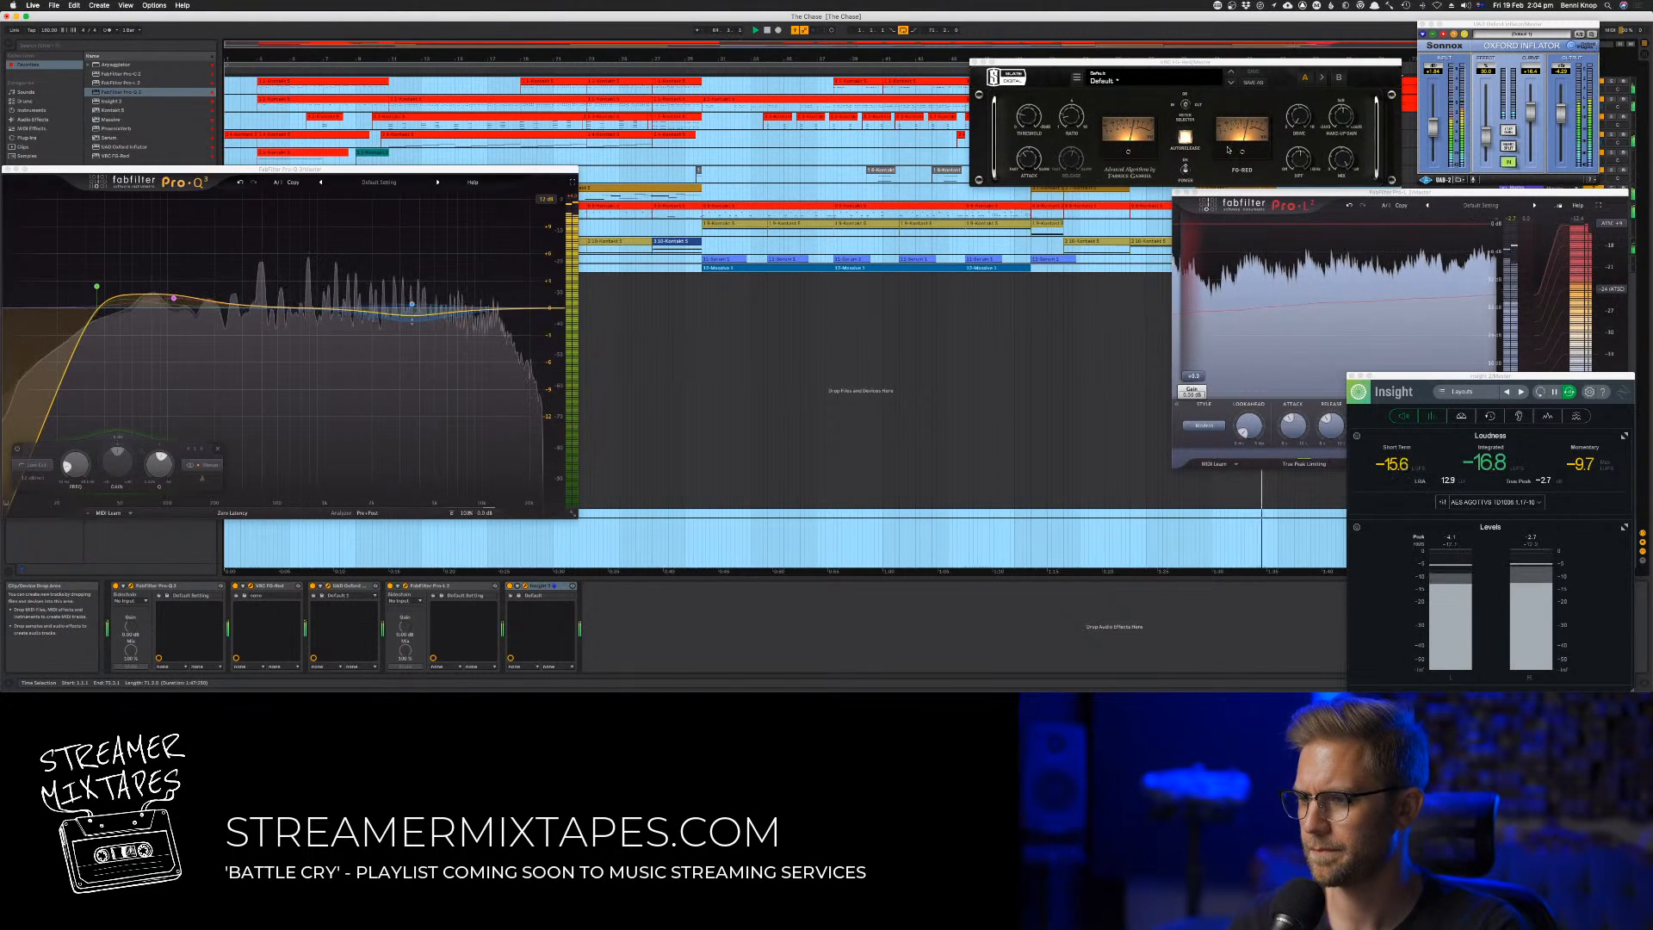
drag(1562, 115, 1558, 107)
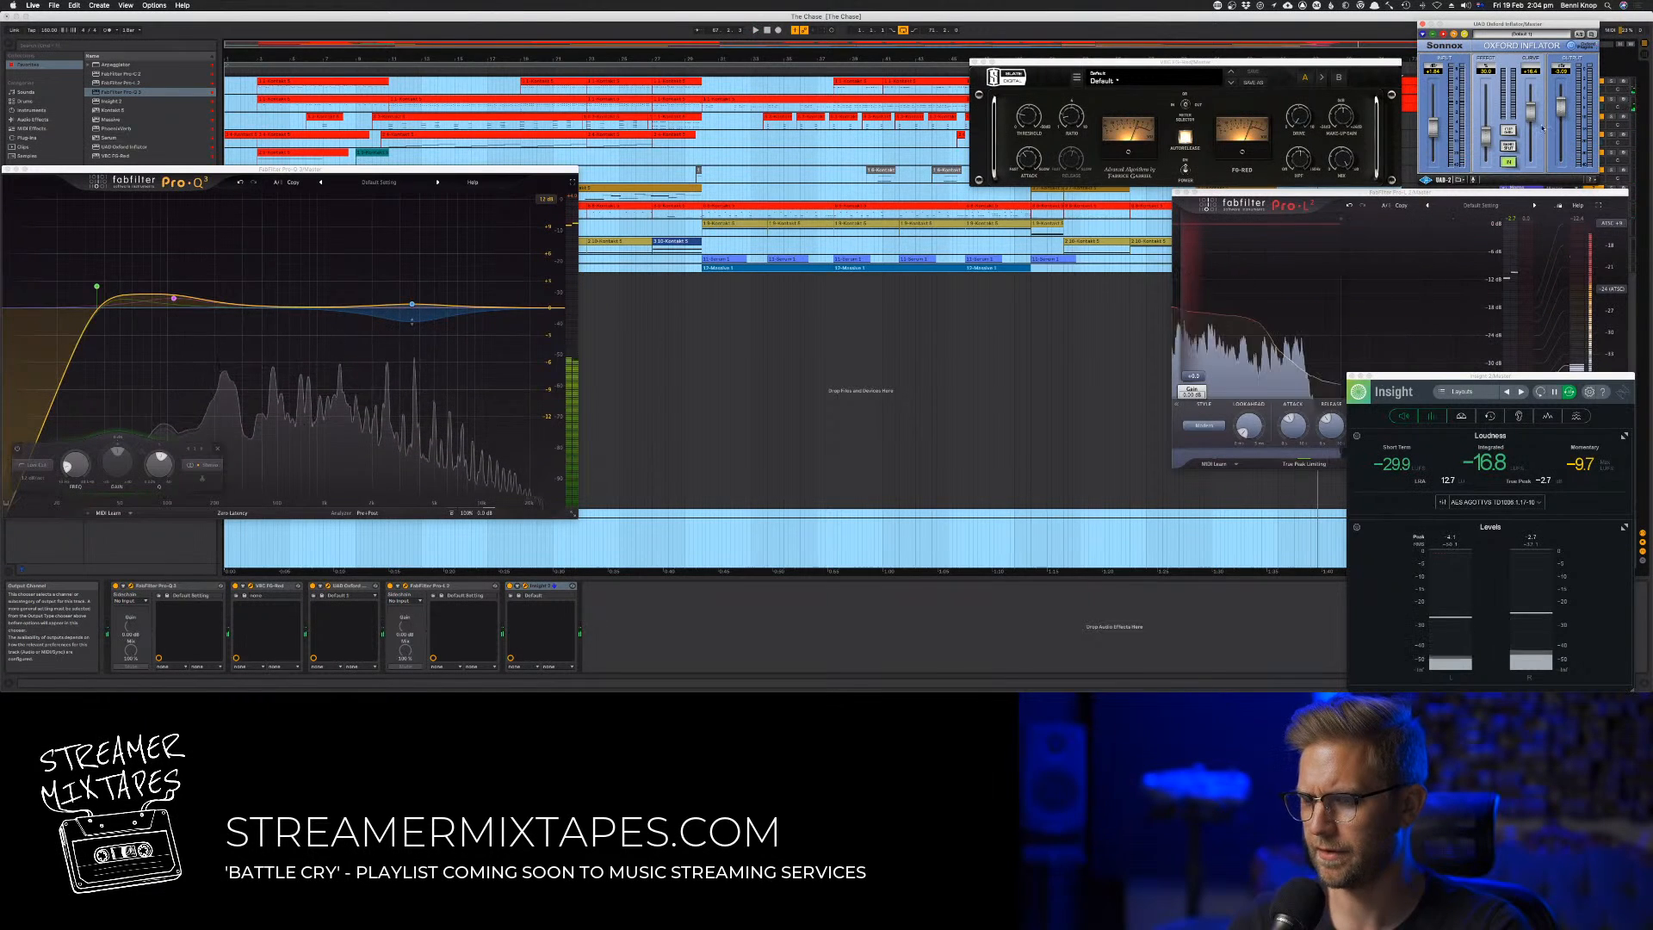
click(1539, 392)
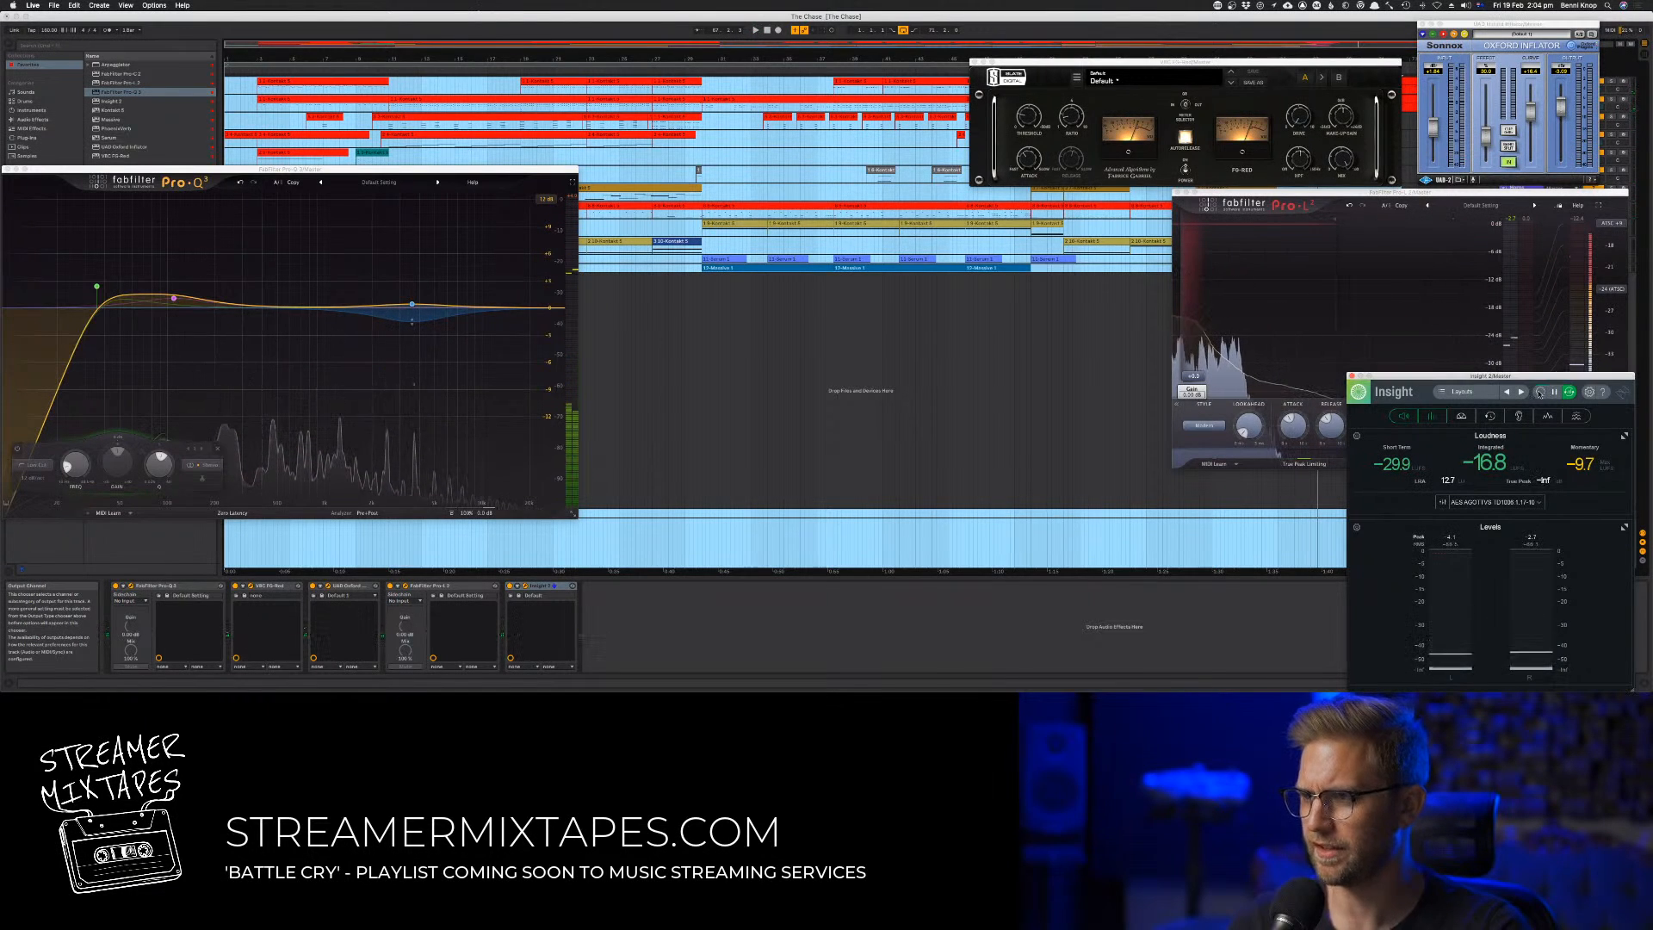
Export the master as audio to Streamer Soundtracks, adapting an existing file's name to the artist's name and THE CHASE
click(53, 5)
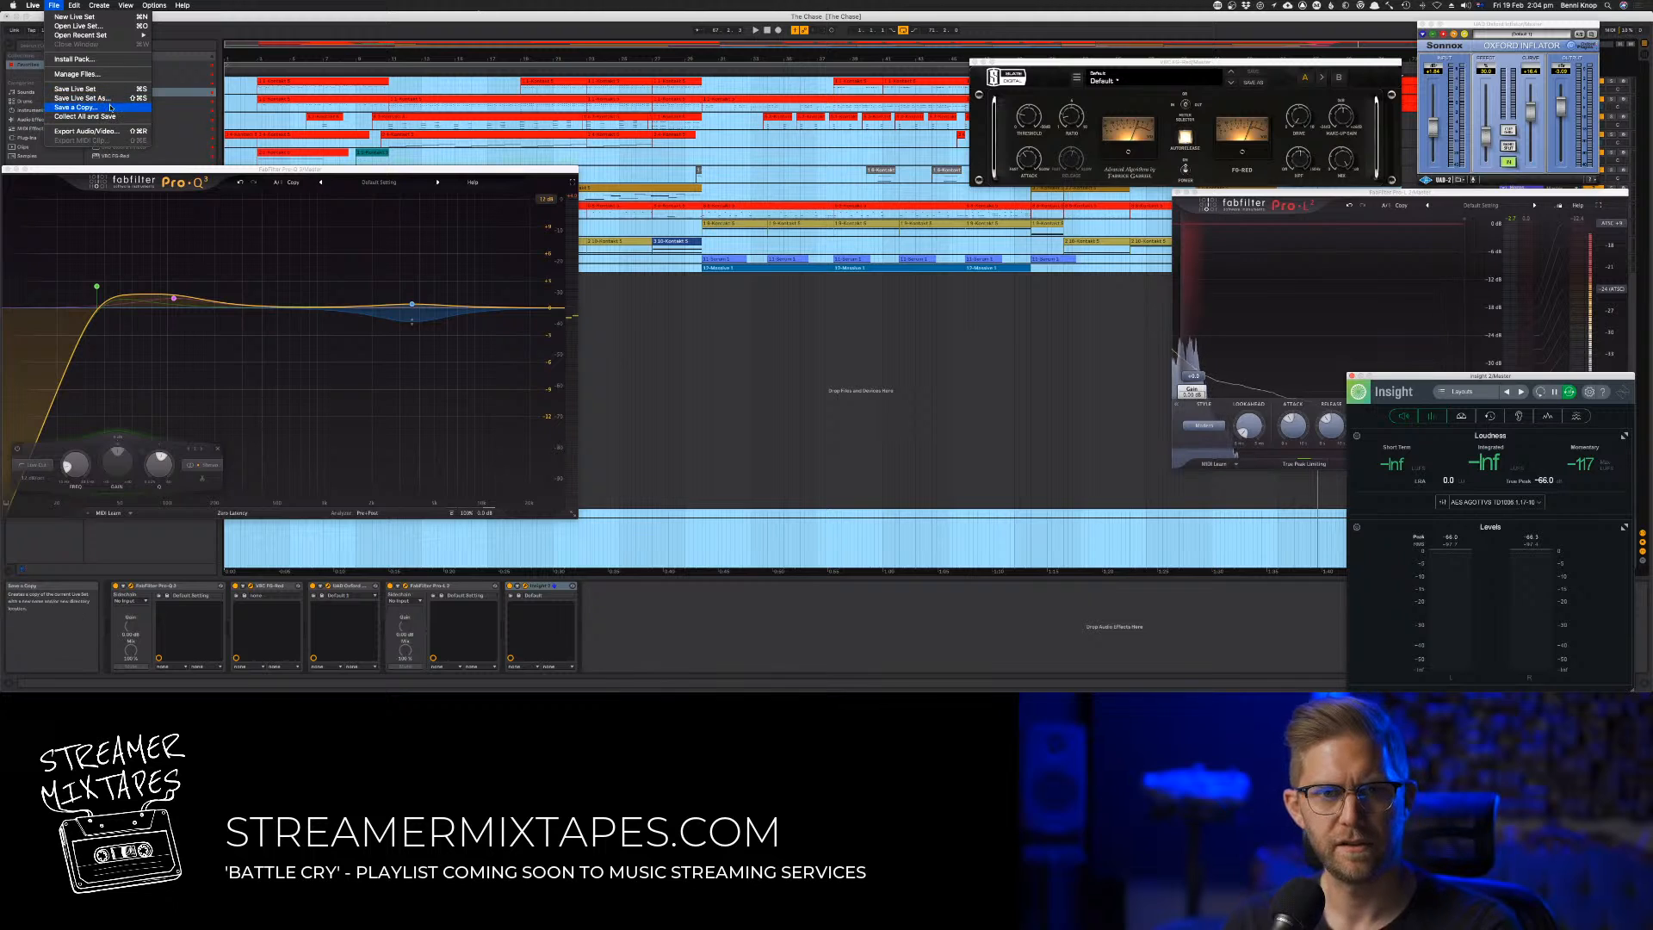
click(84, 131)
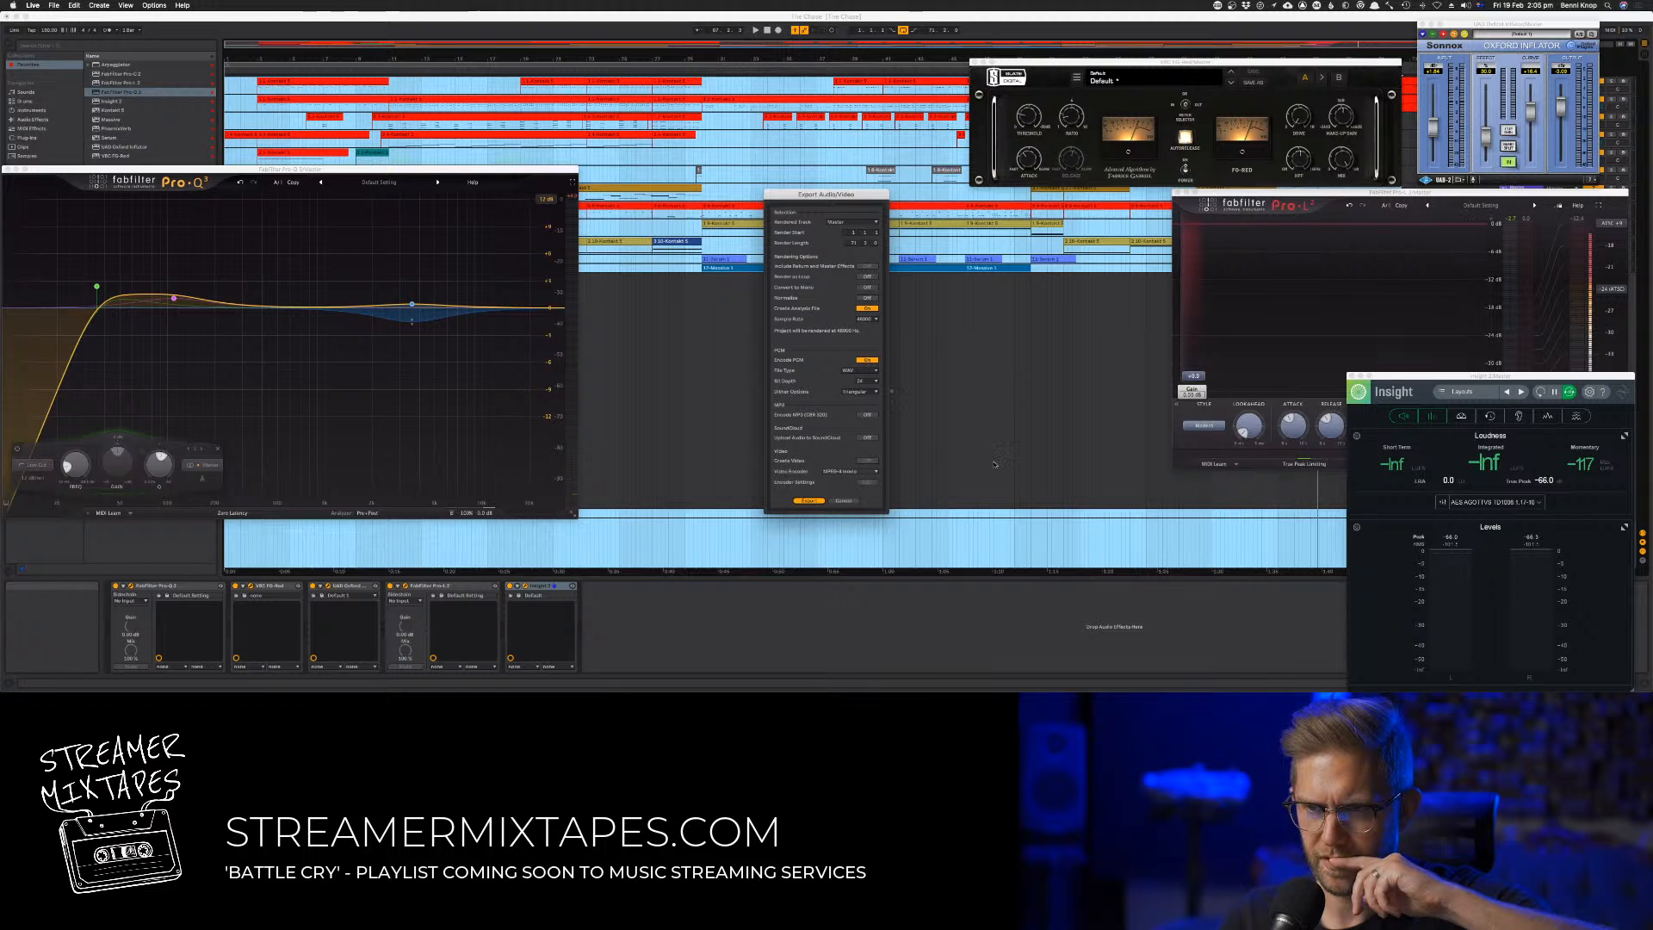
click(808, 500)
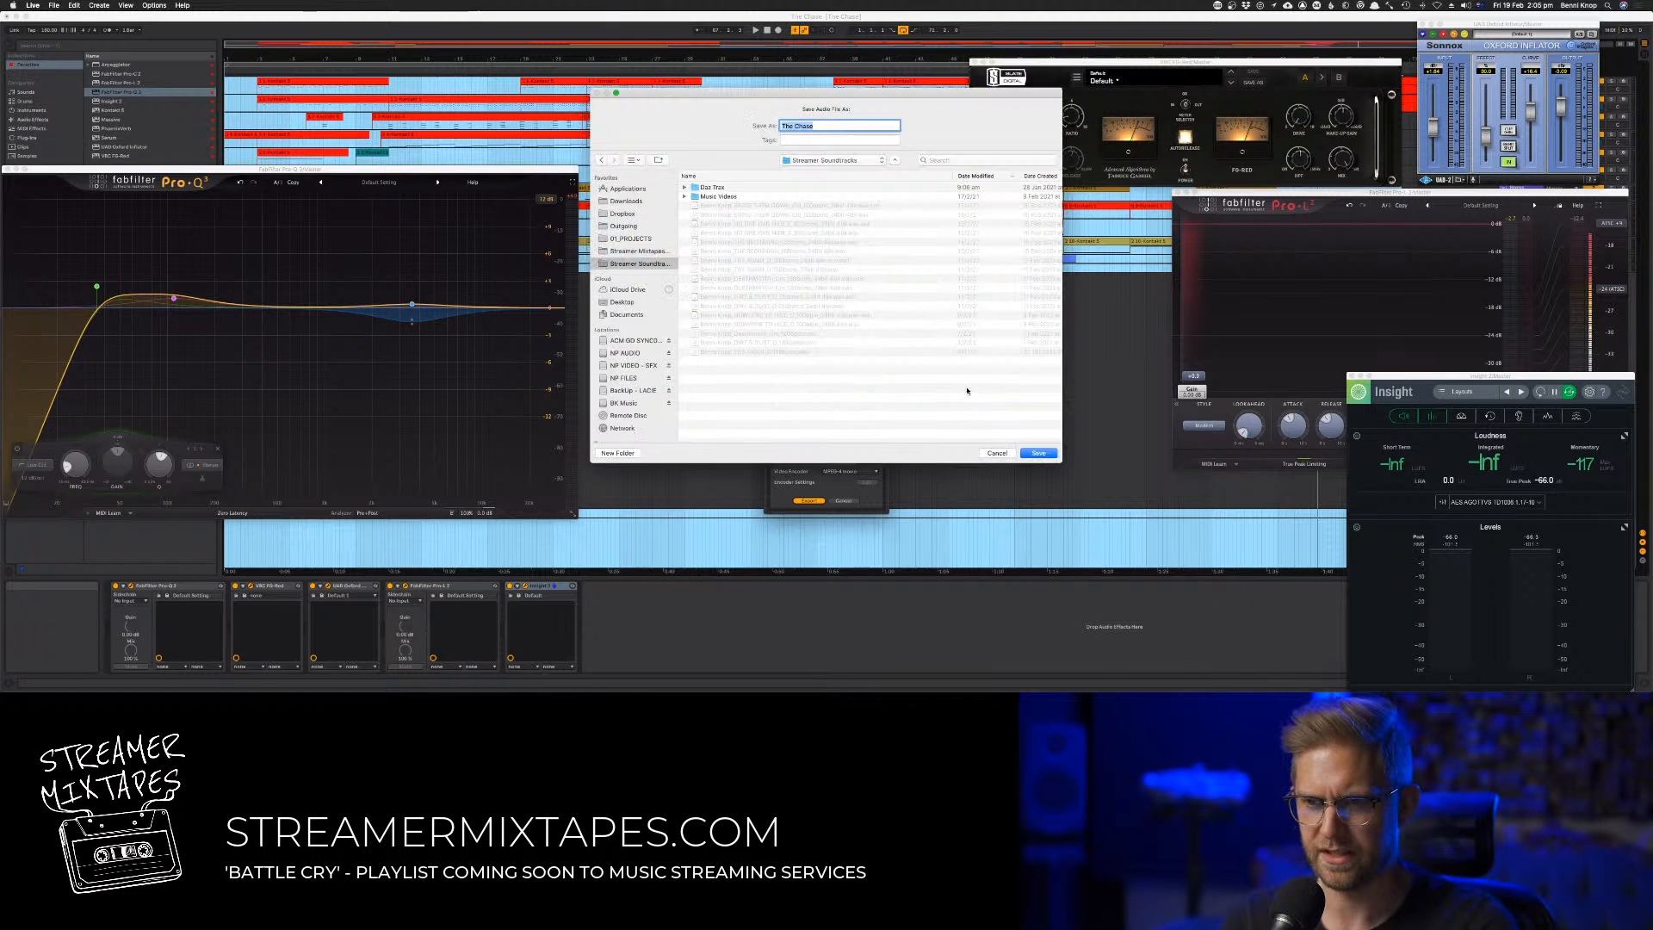
click(767, 215)
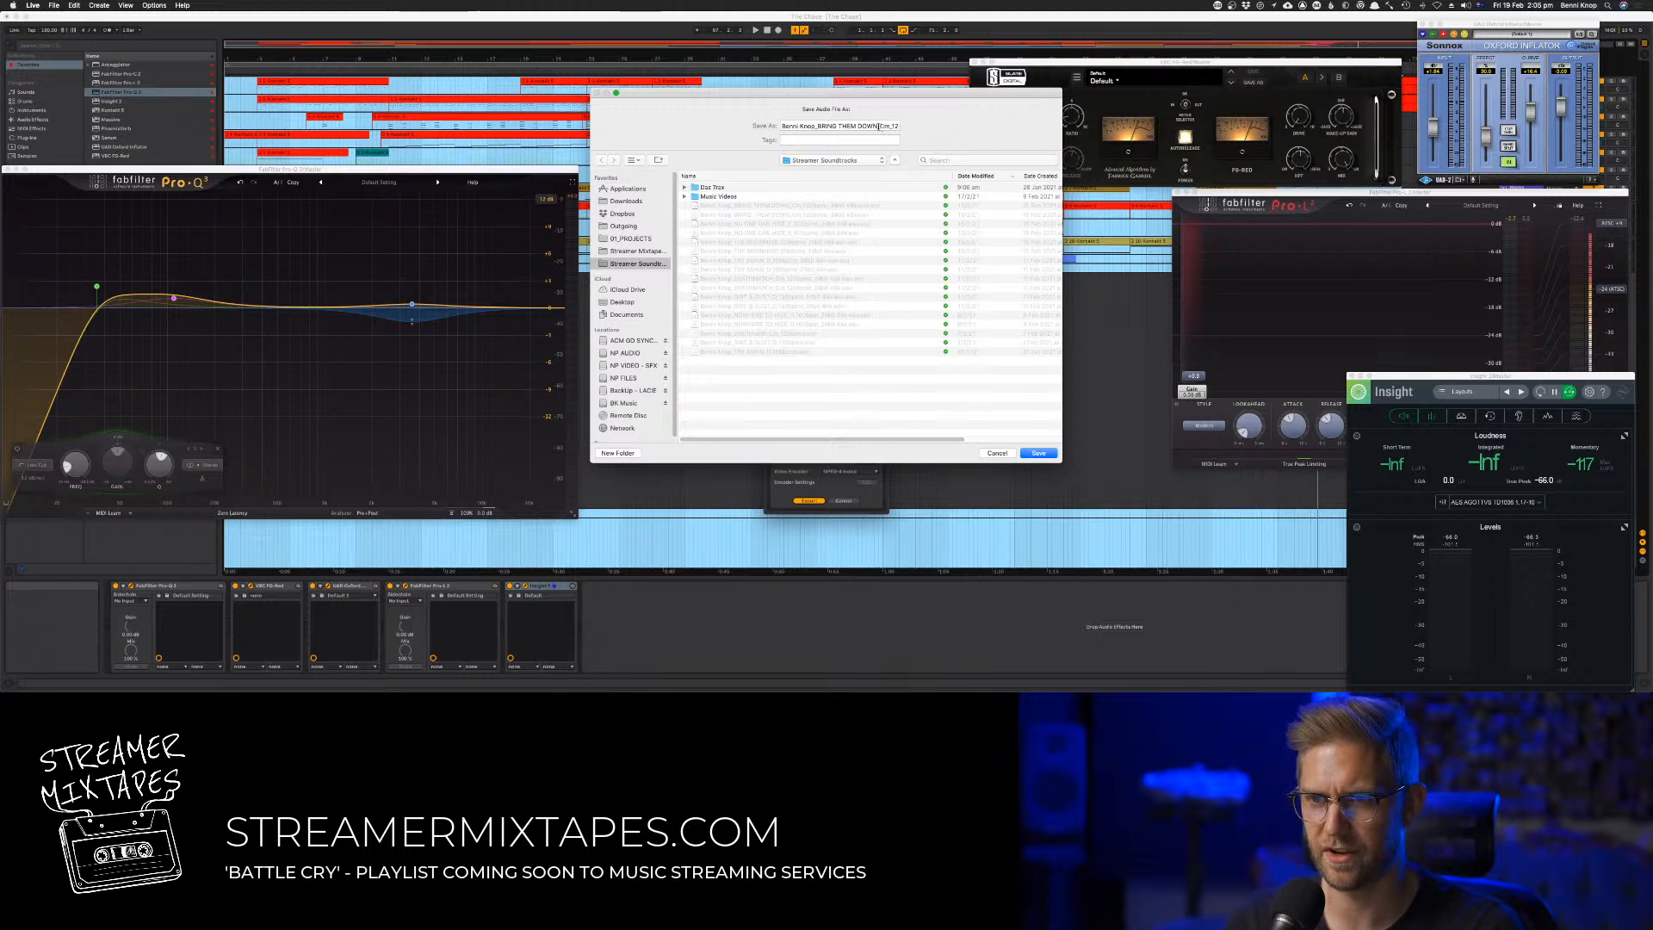
drag(875, 126, 1005, 138)
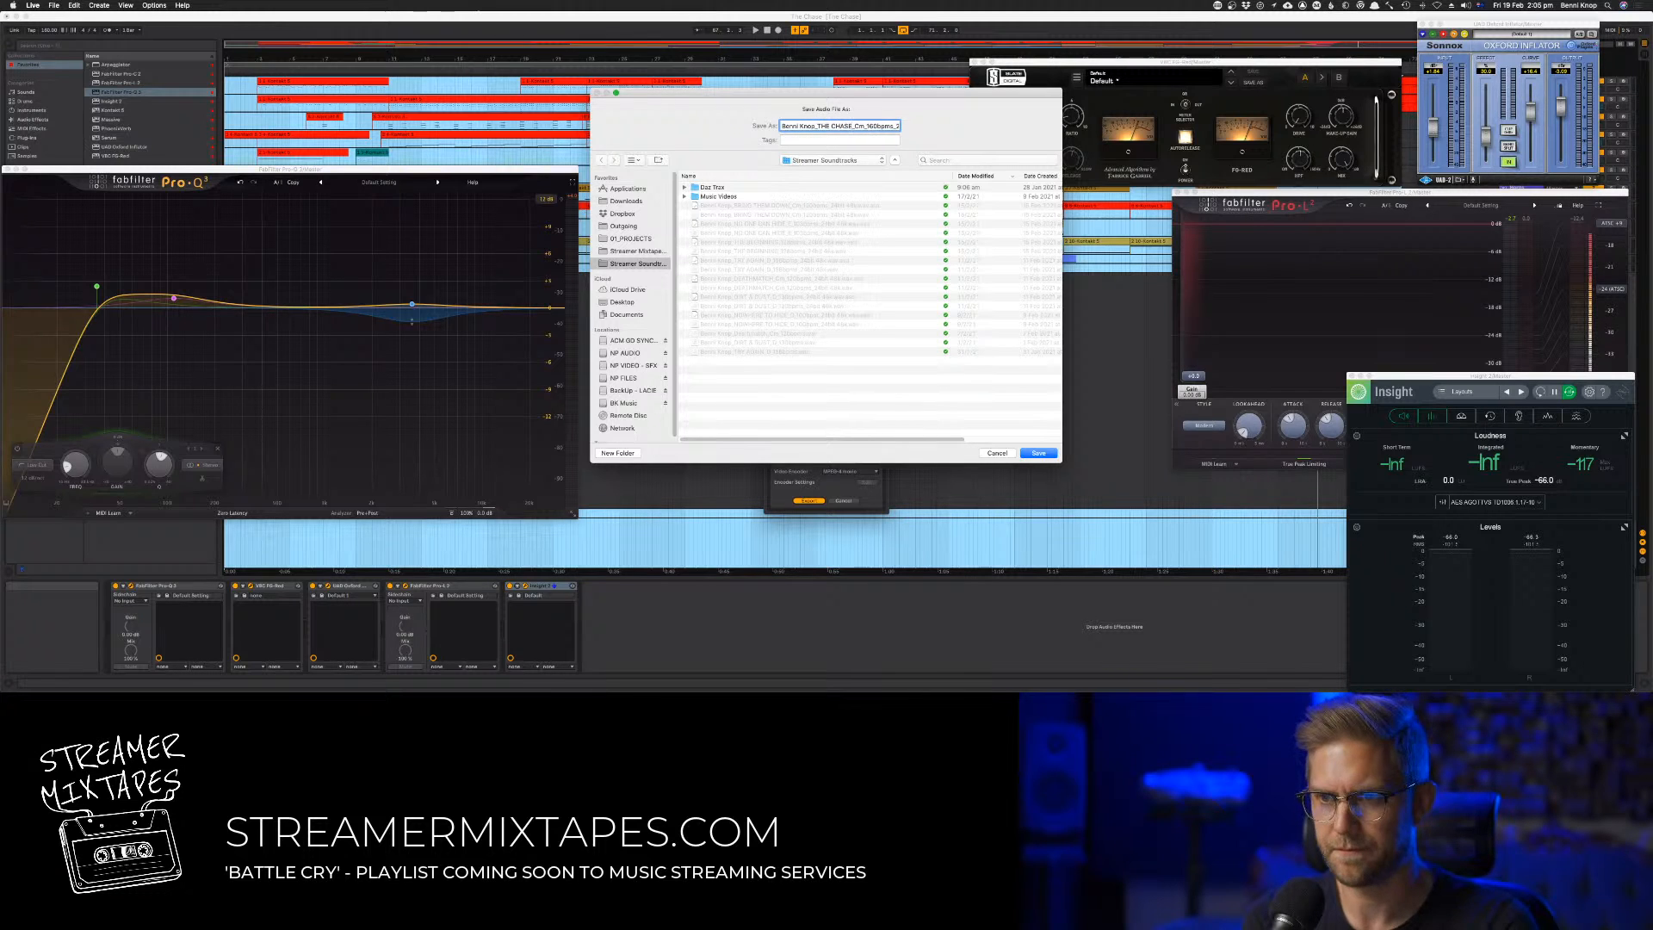
key(Return)
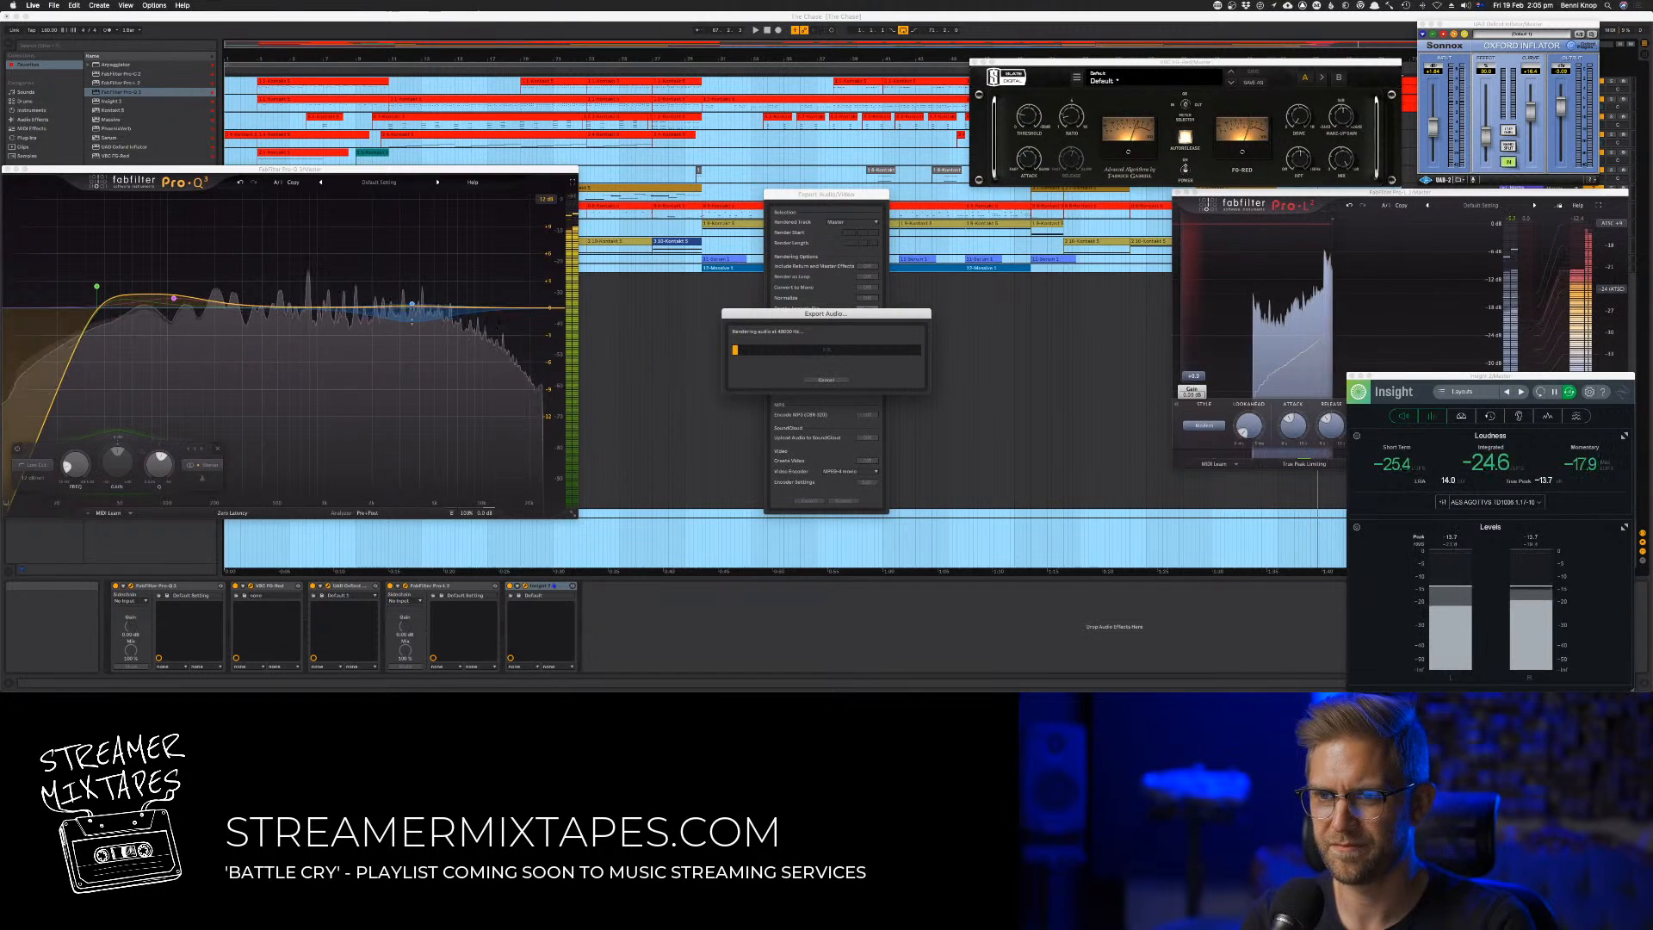
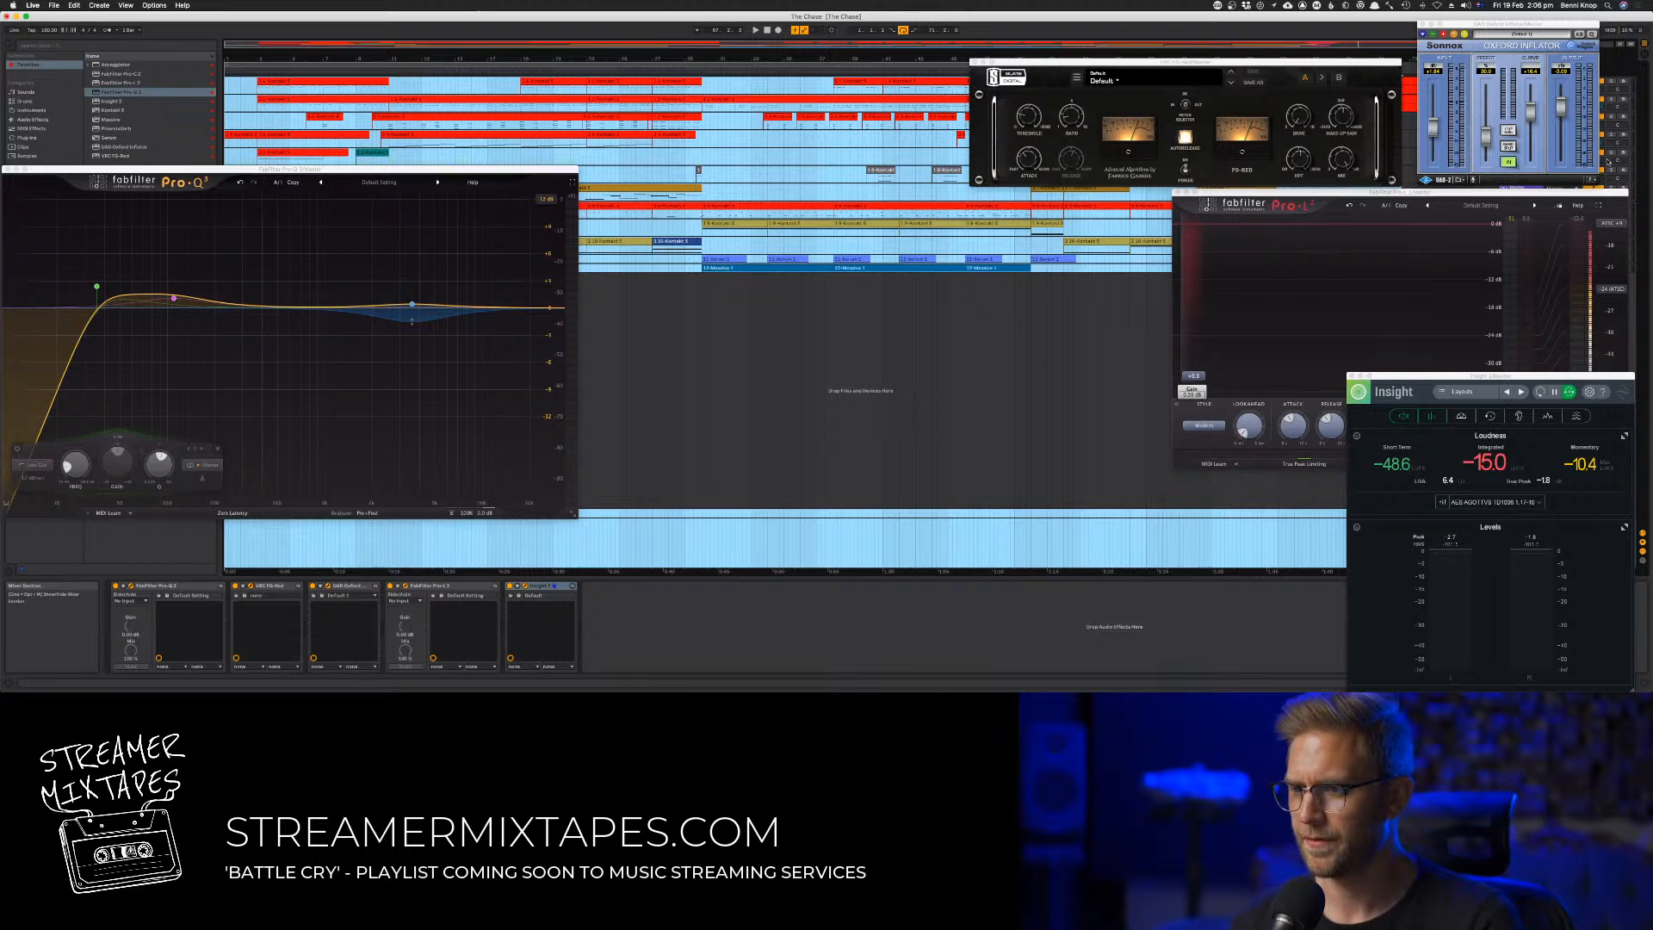
Lower the Inflator's output level slightly and reset Insight's loudness measurement
drag(1564, 111, 1562, 115)
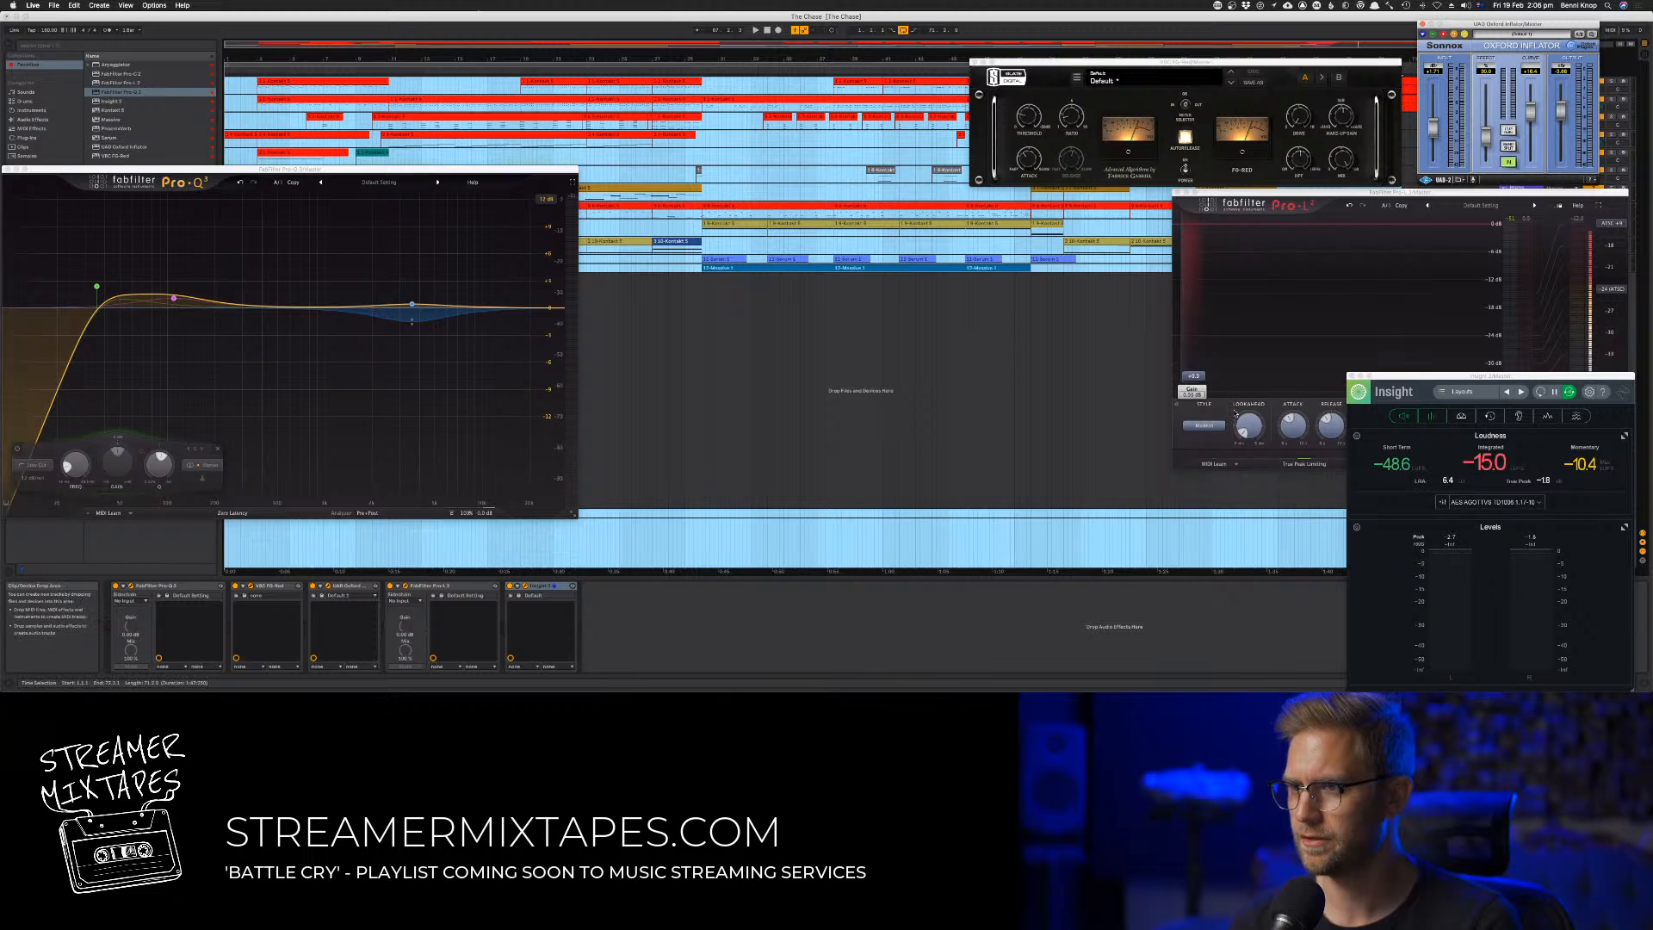
click(1540, 393)
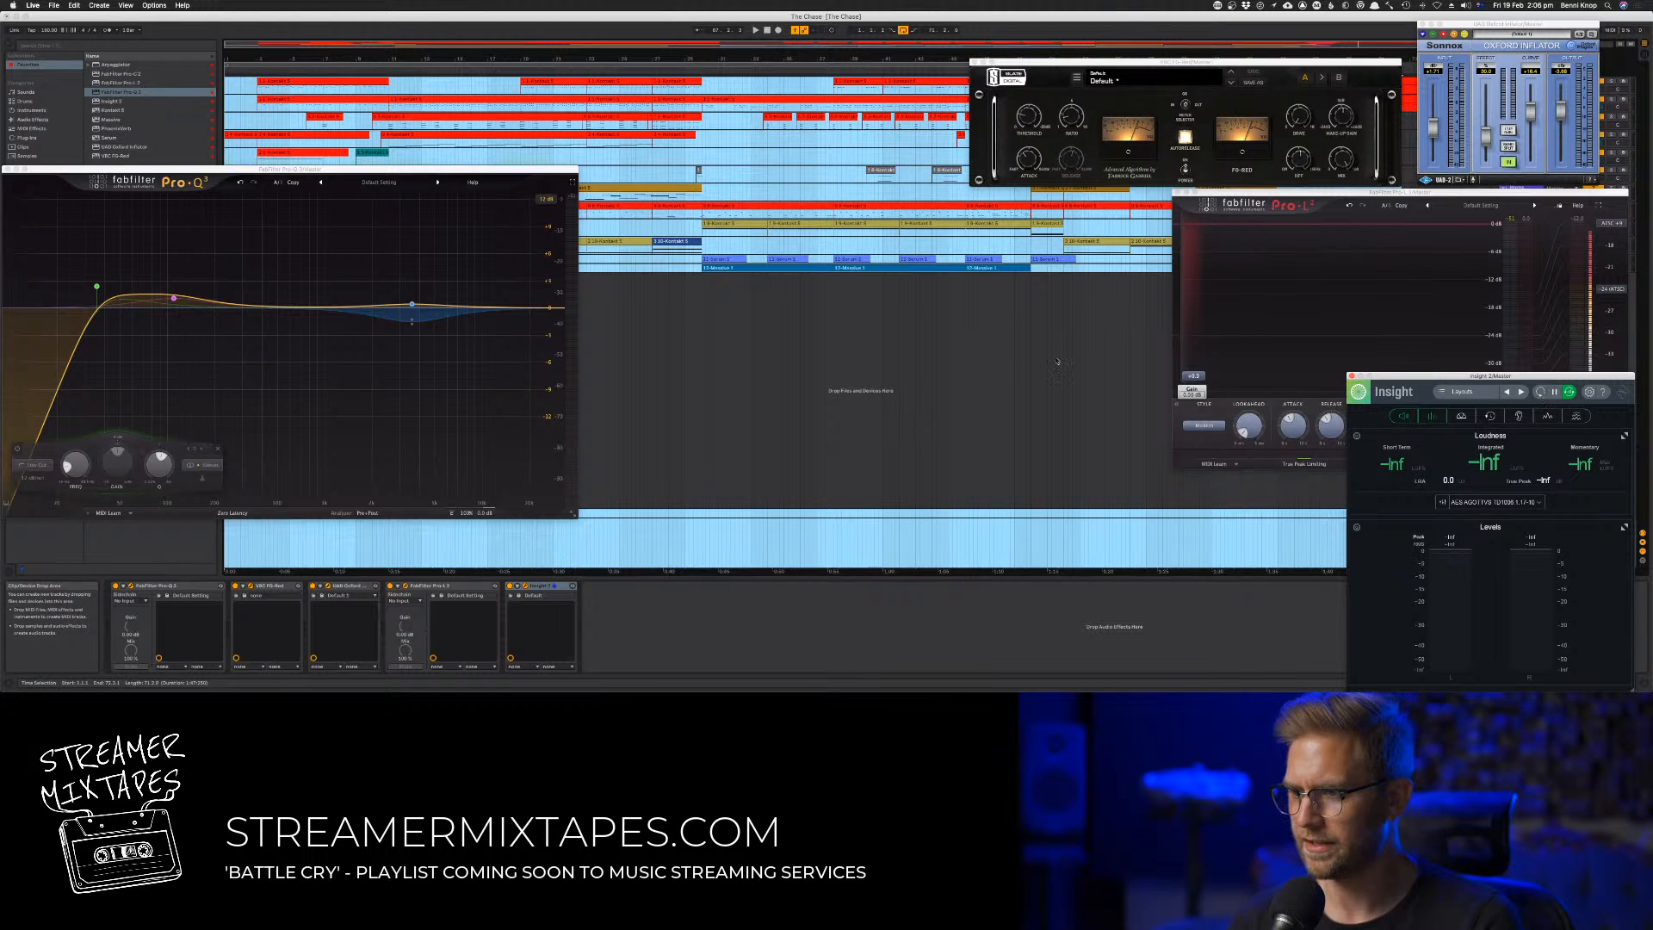
Export the master as audio again to Streamer Soundtracks with the same settings and file name, replacing the existing THE CHASE file
click(54, 5)
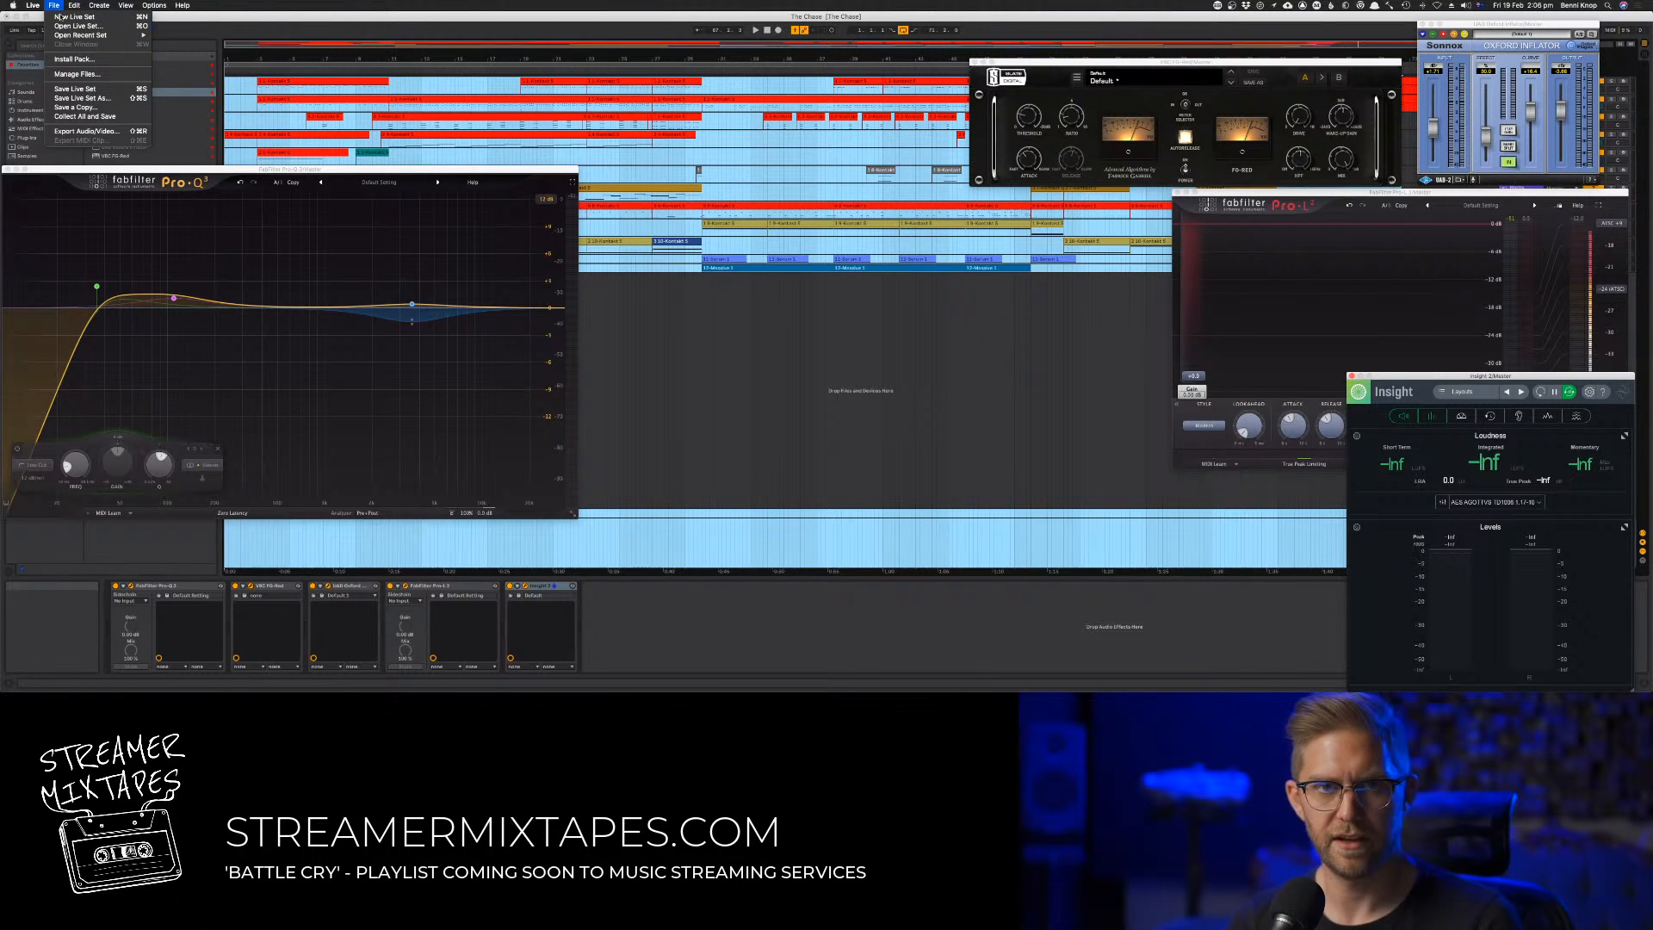
click(95, 131)
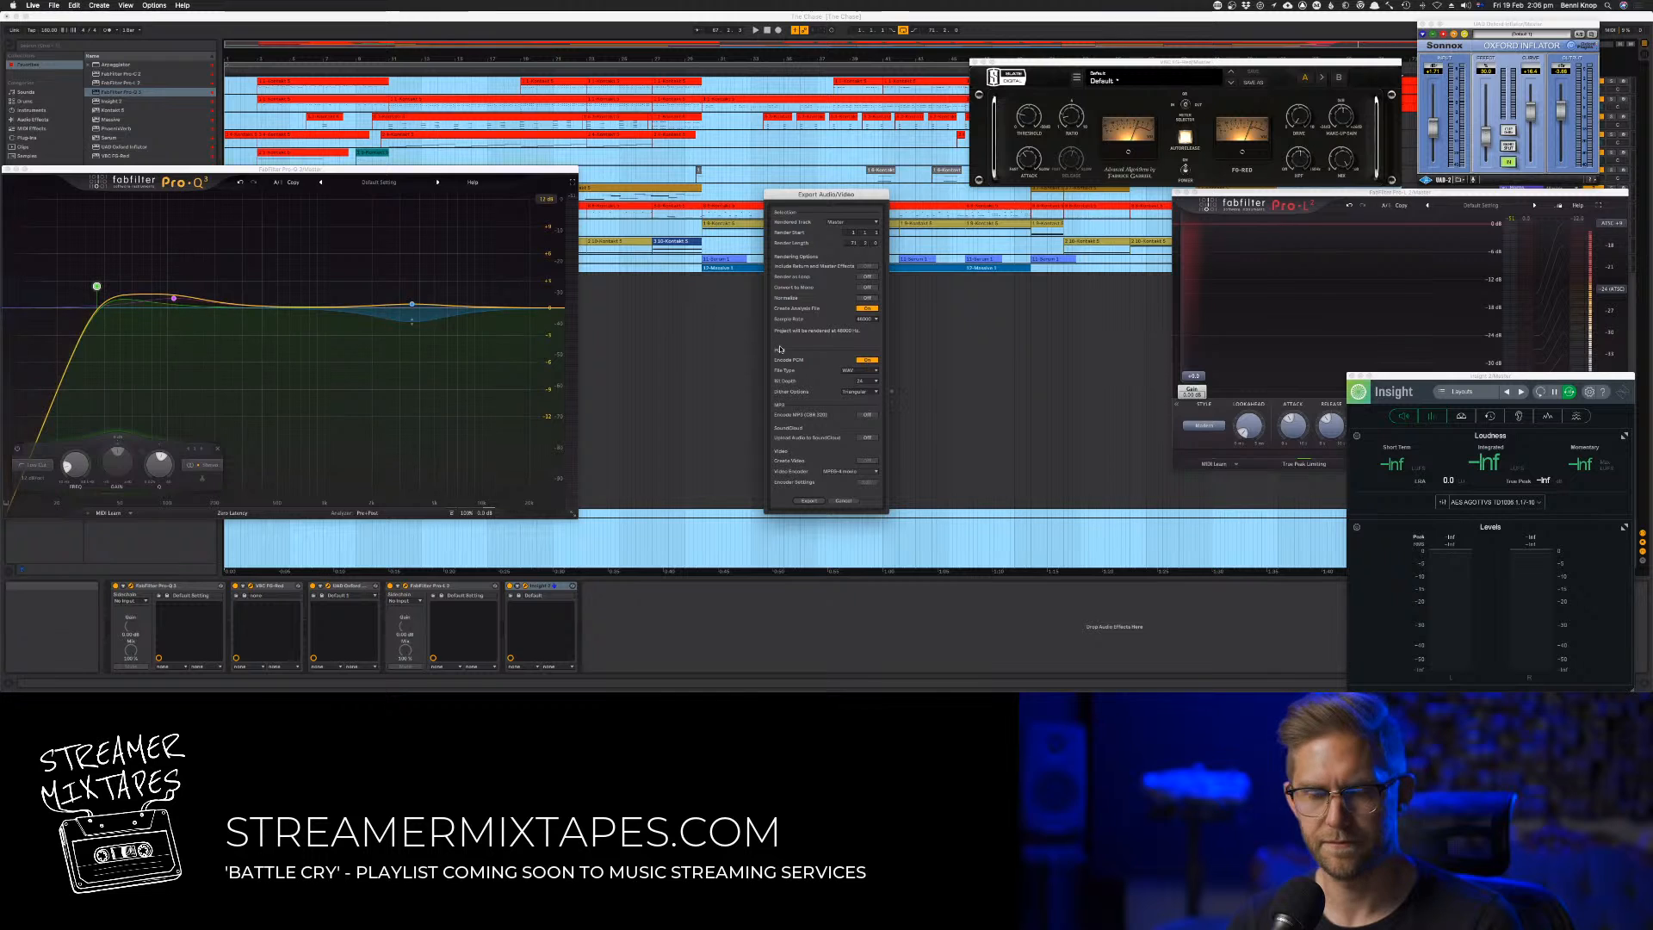
key(Return)
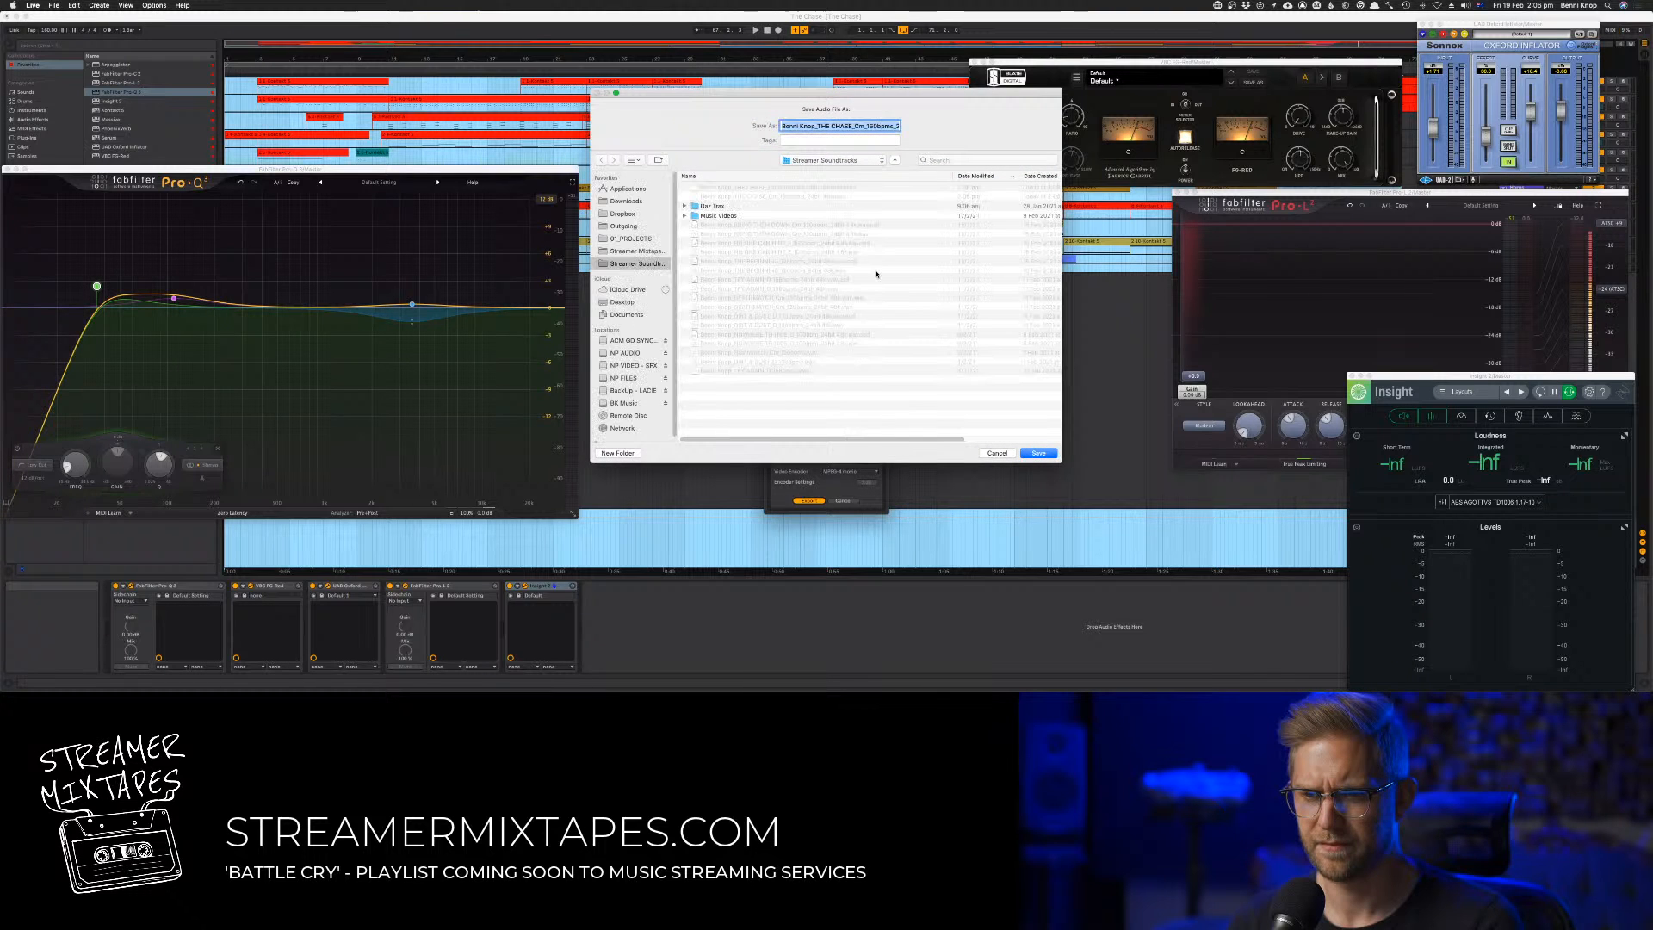
key(Return)
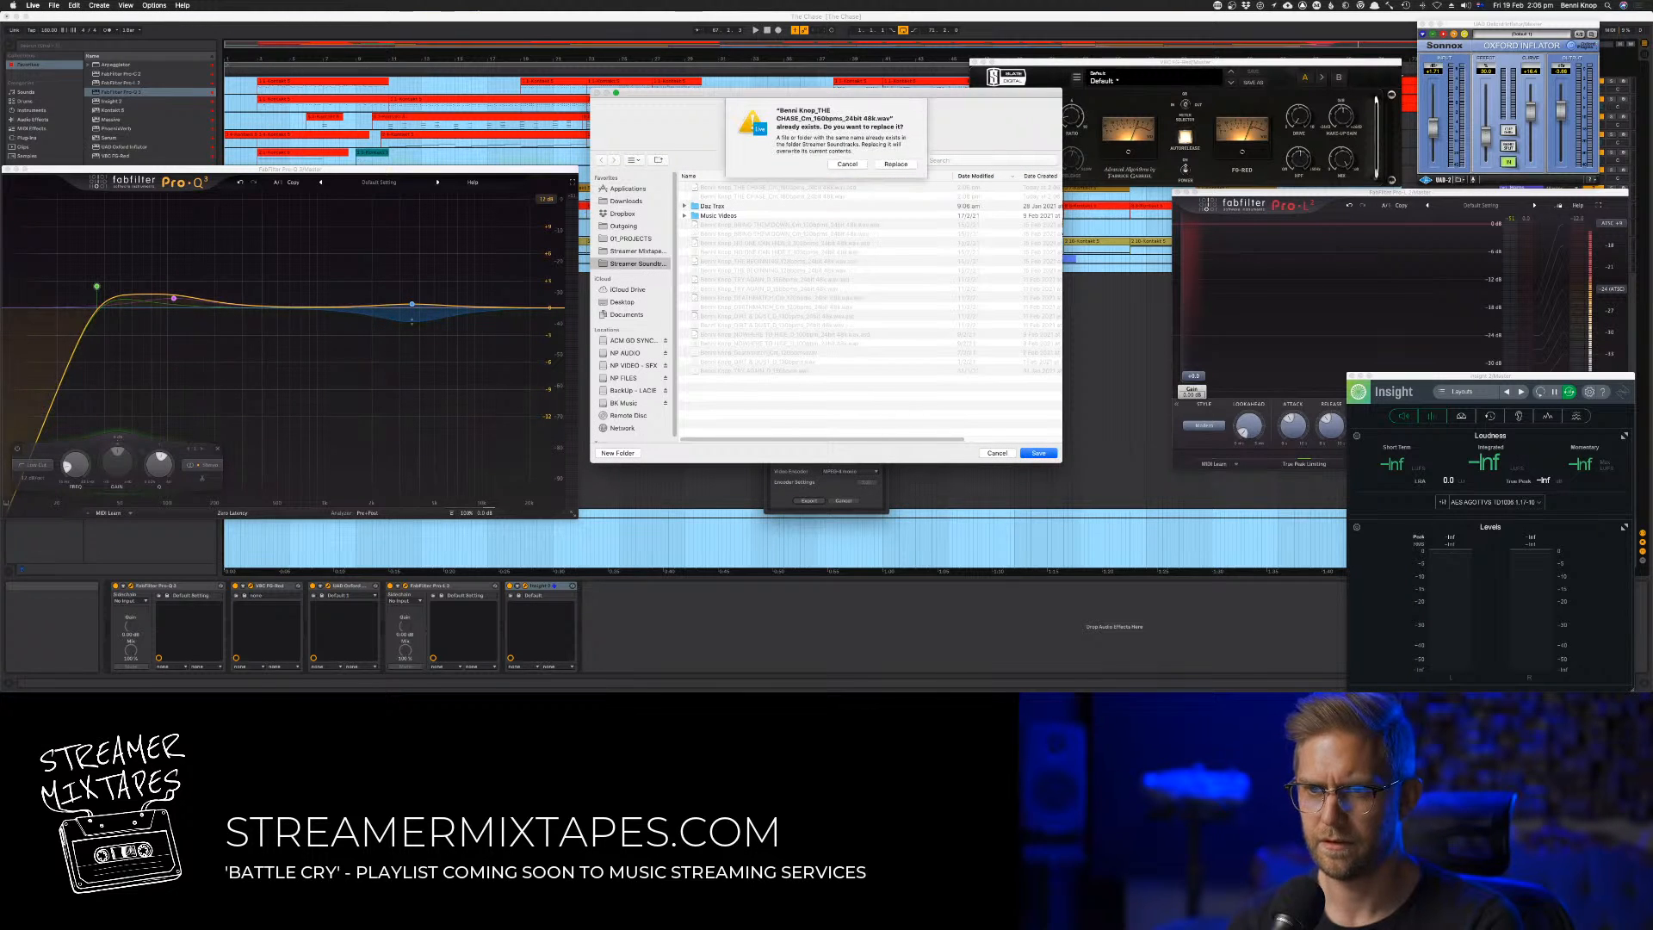
click(898, 165)
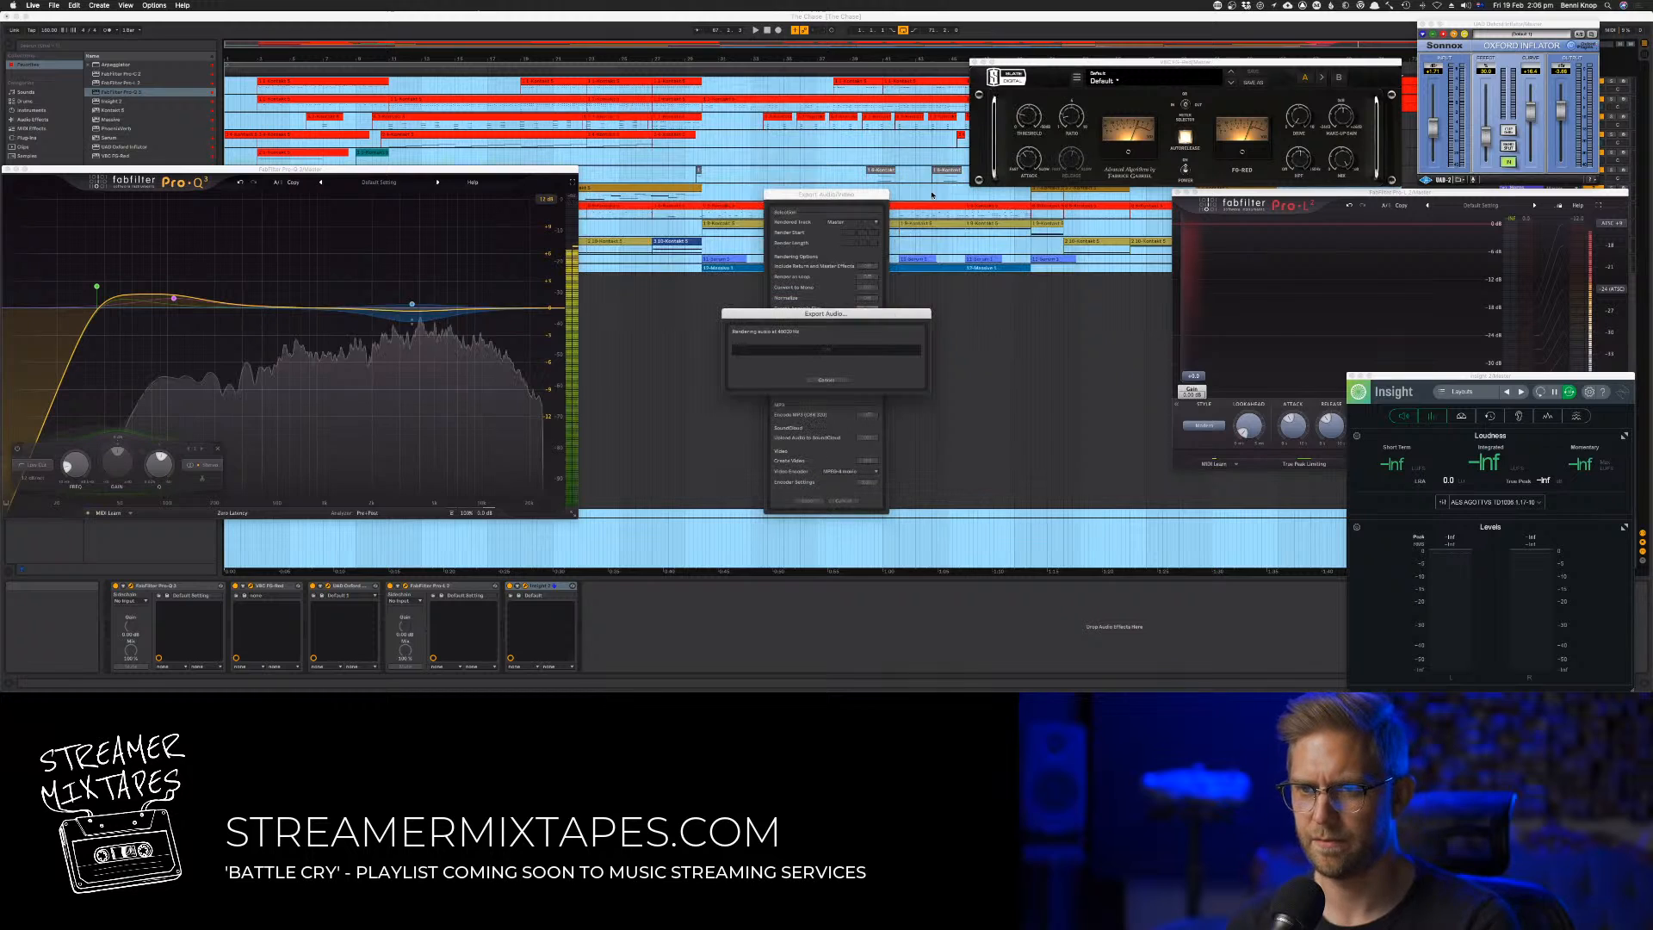